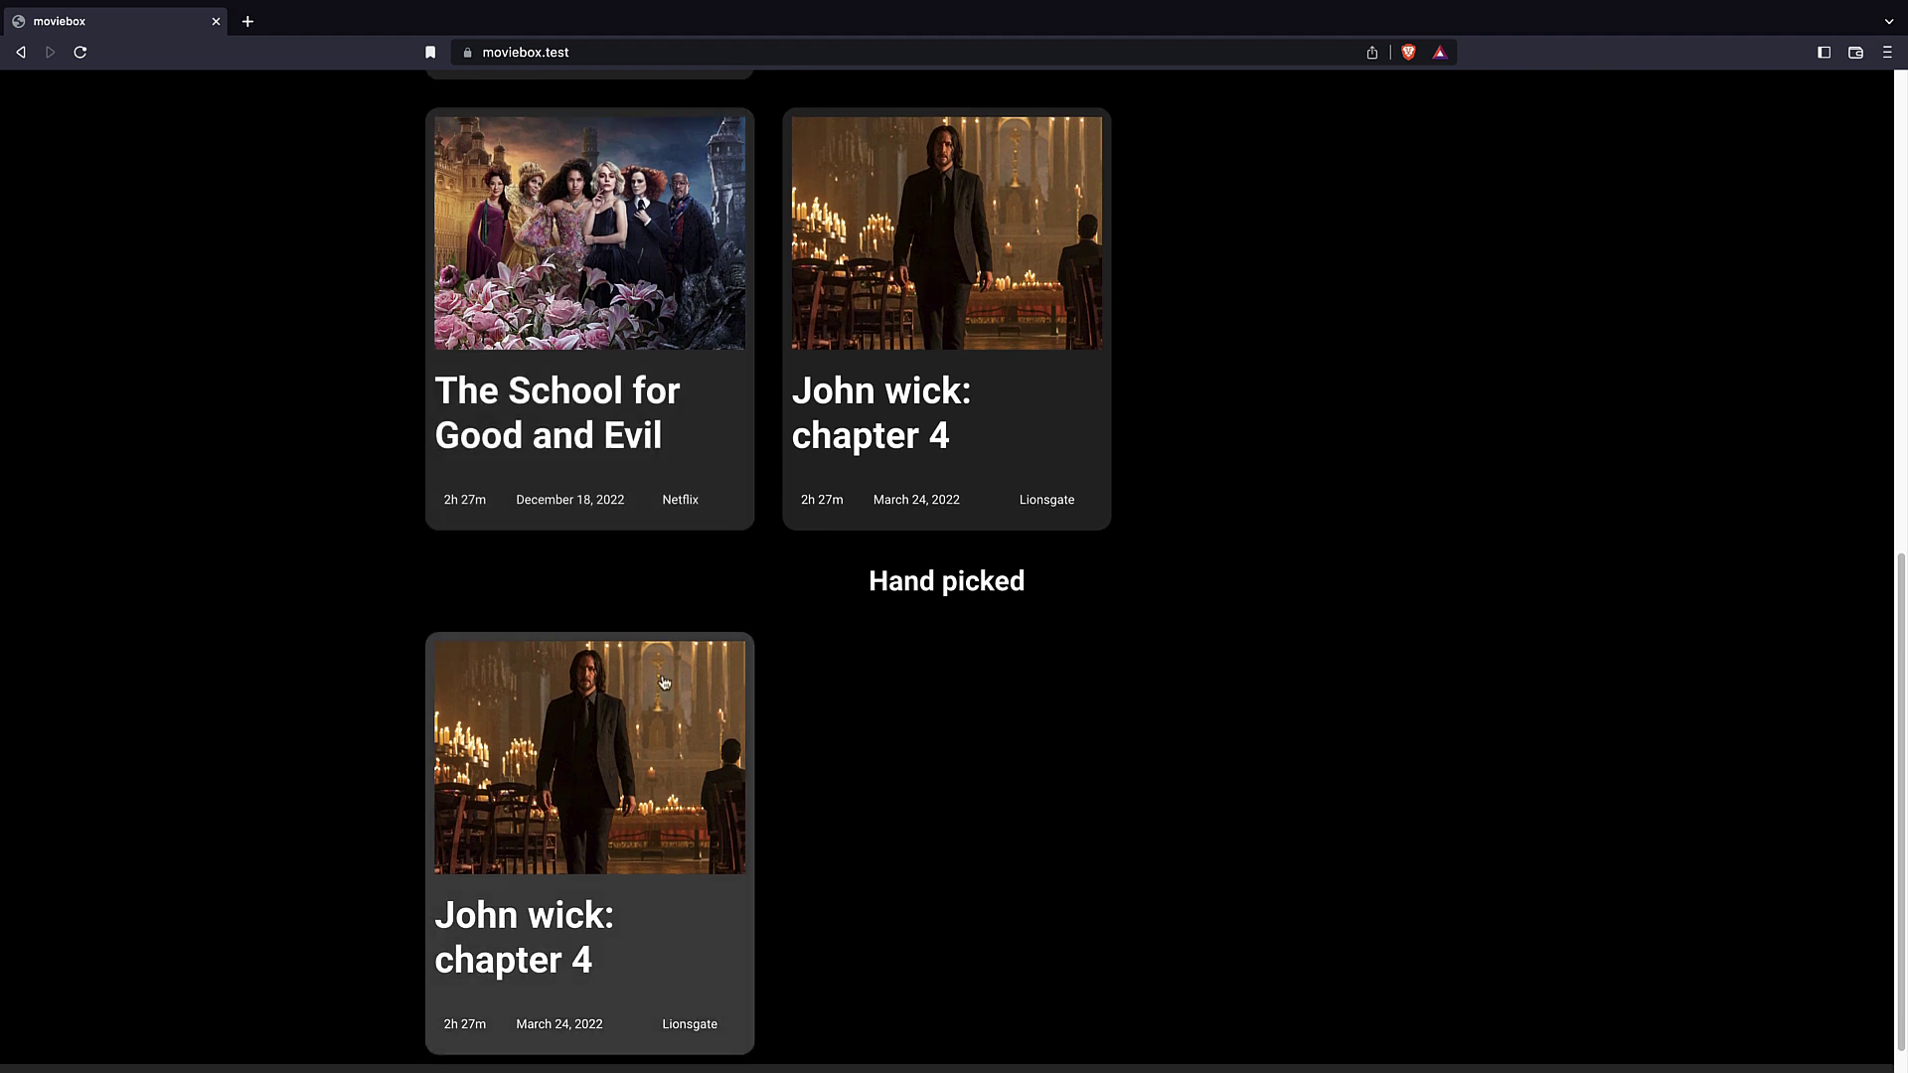
# - Open the John Wick: Chapter 4 page from the movie listing and examine its details, trailer and description
pyautogui.scroll(3, 610, 682)
pyautogui.scroll(2, 655, 678)
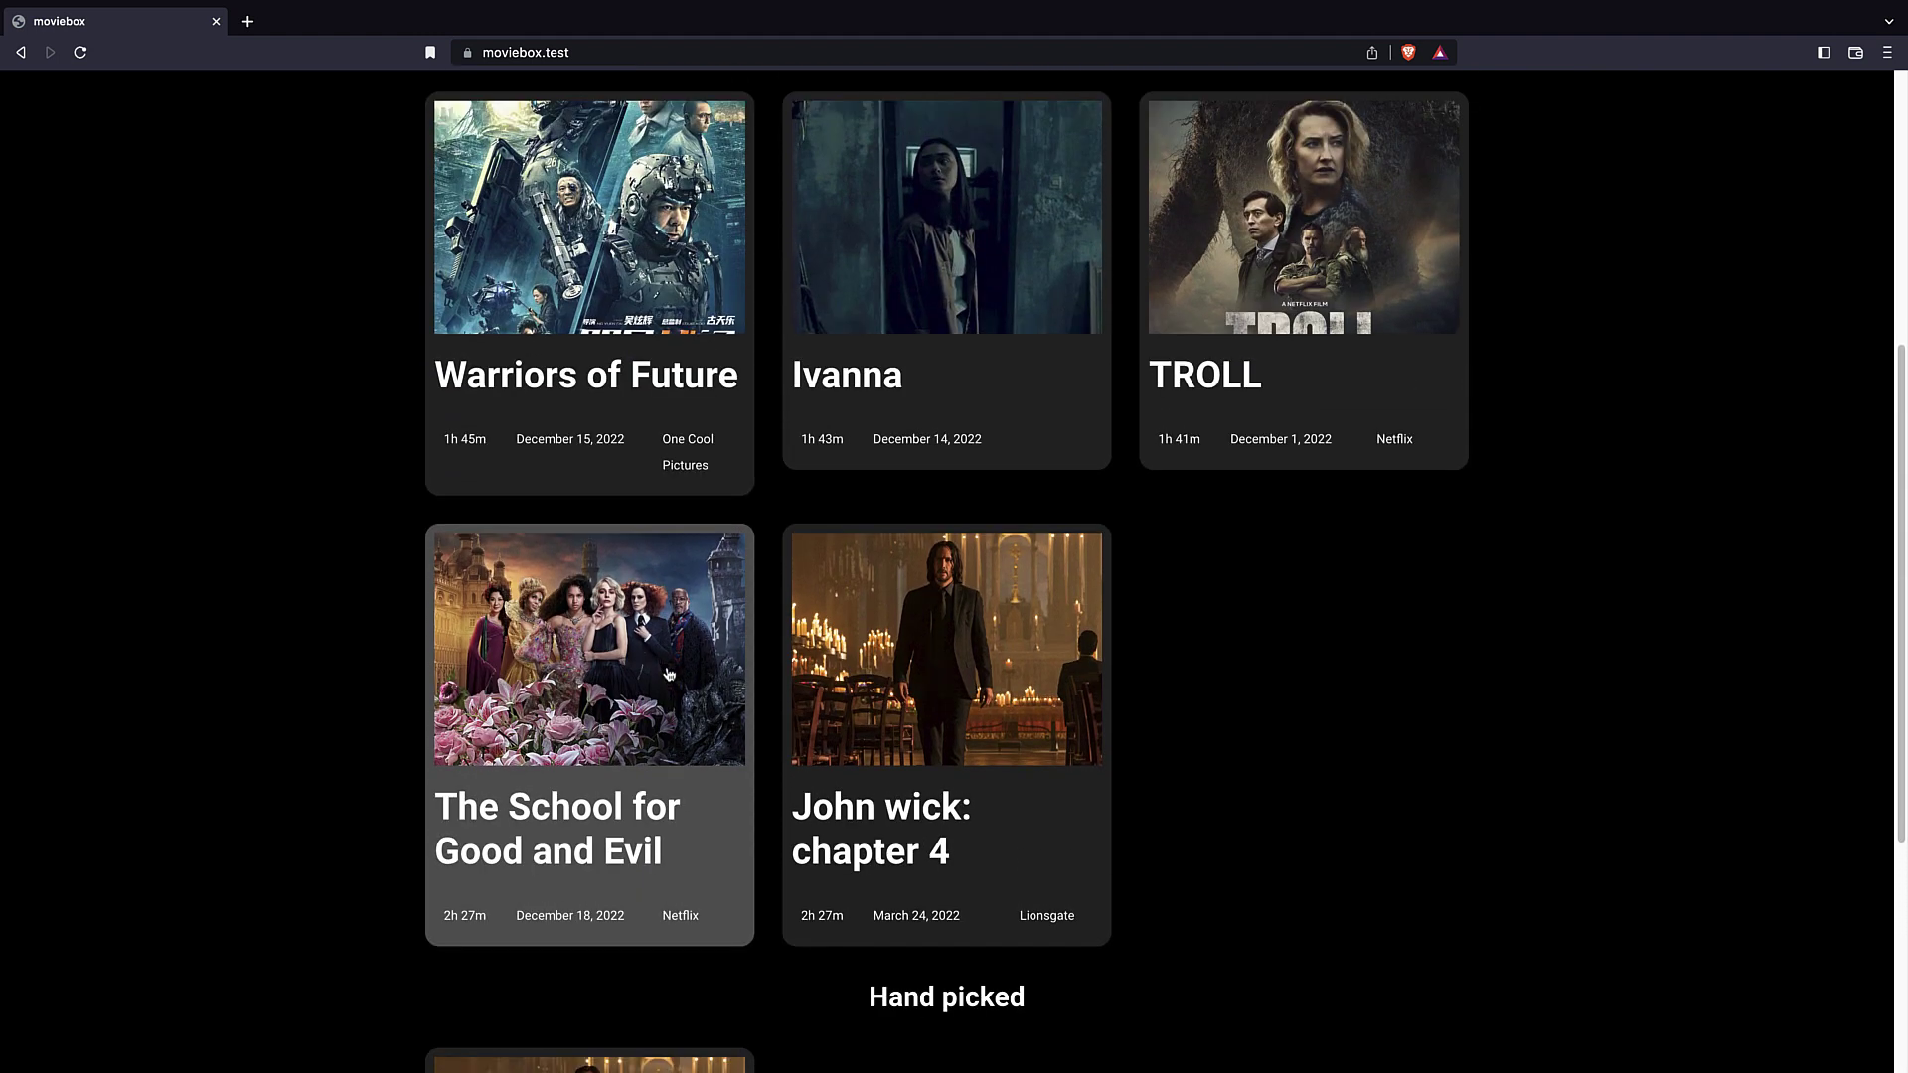
pyautogui.click(801, 633)
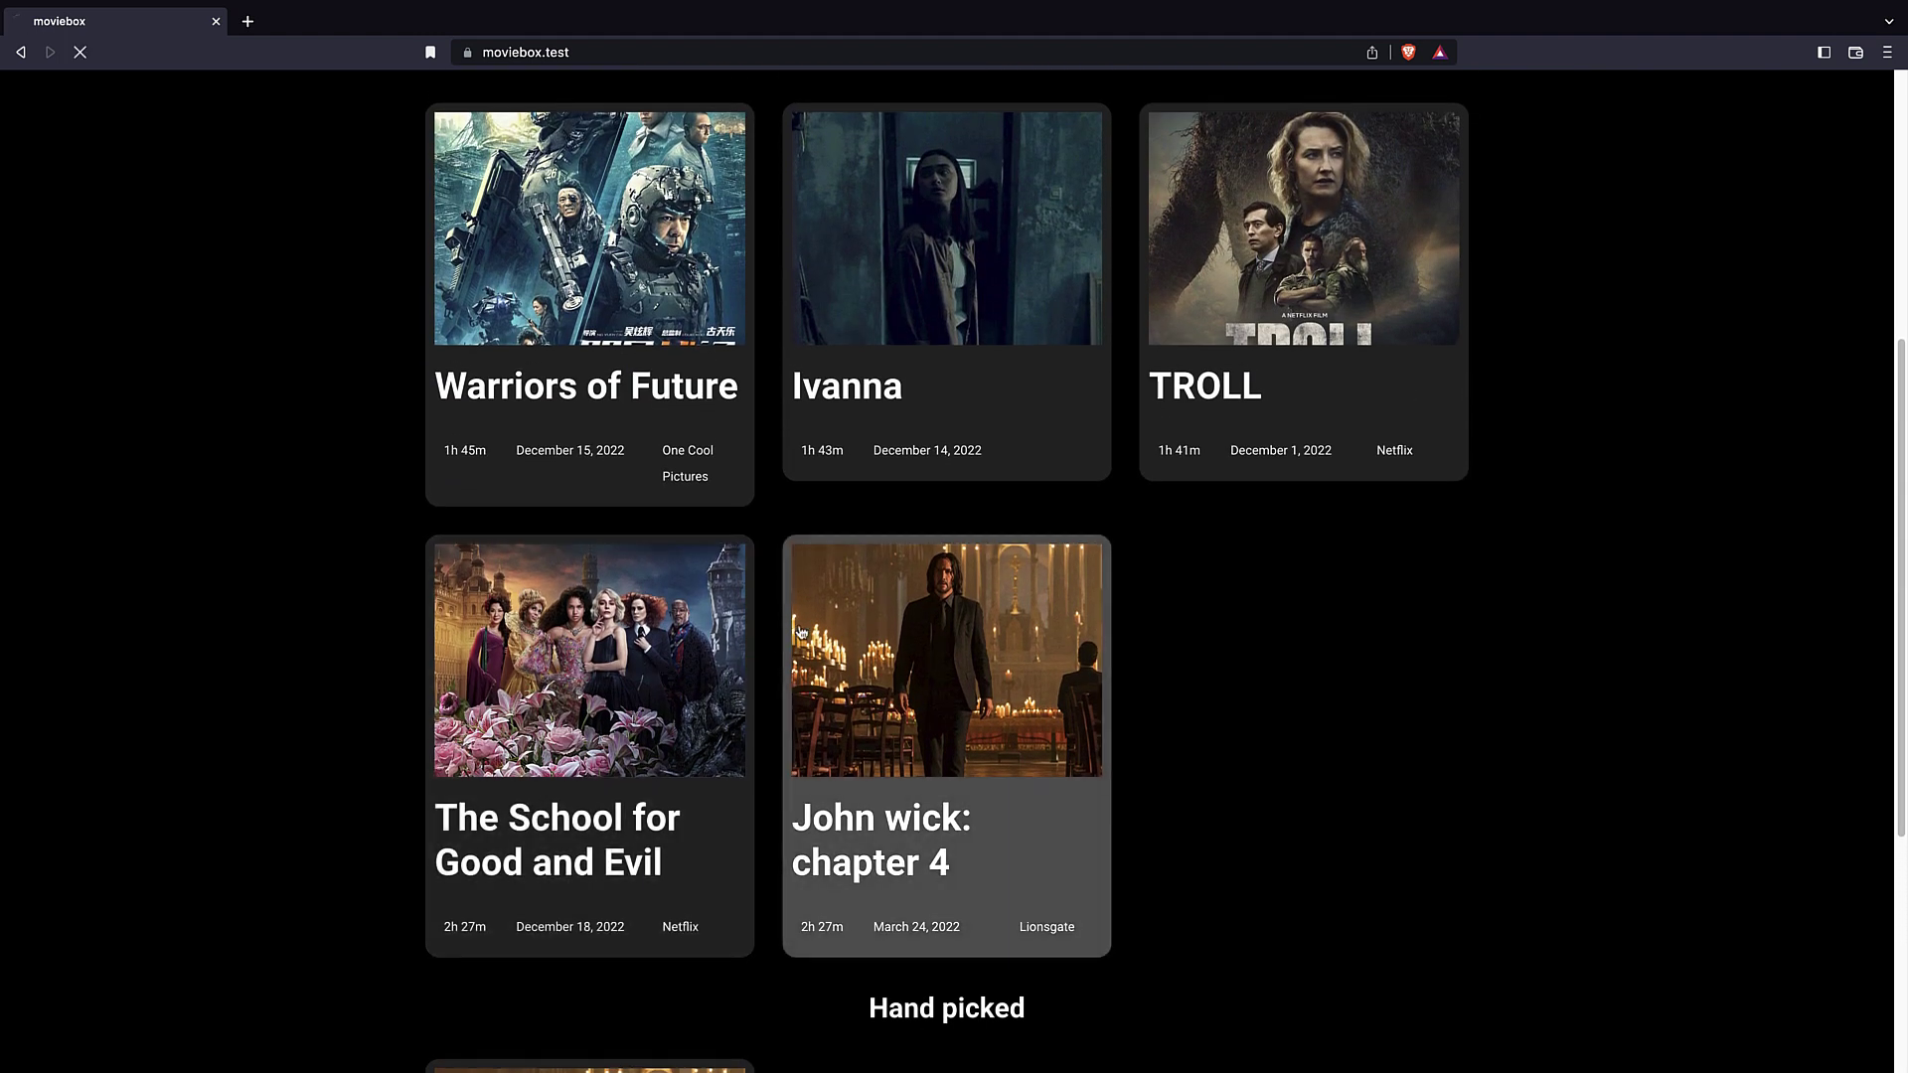
pyautogui.scroll(-1, 865, 477)
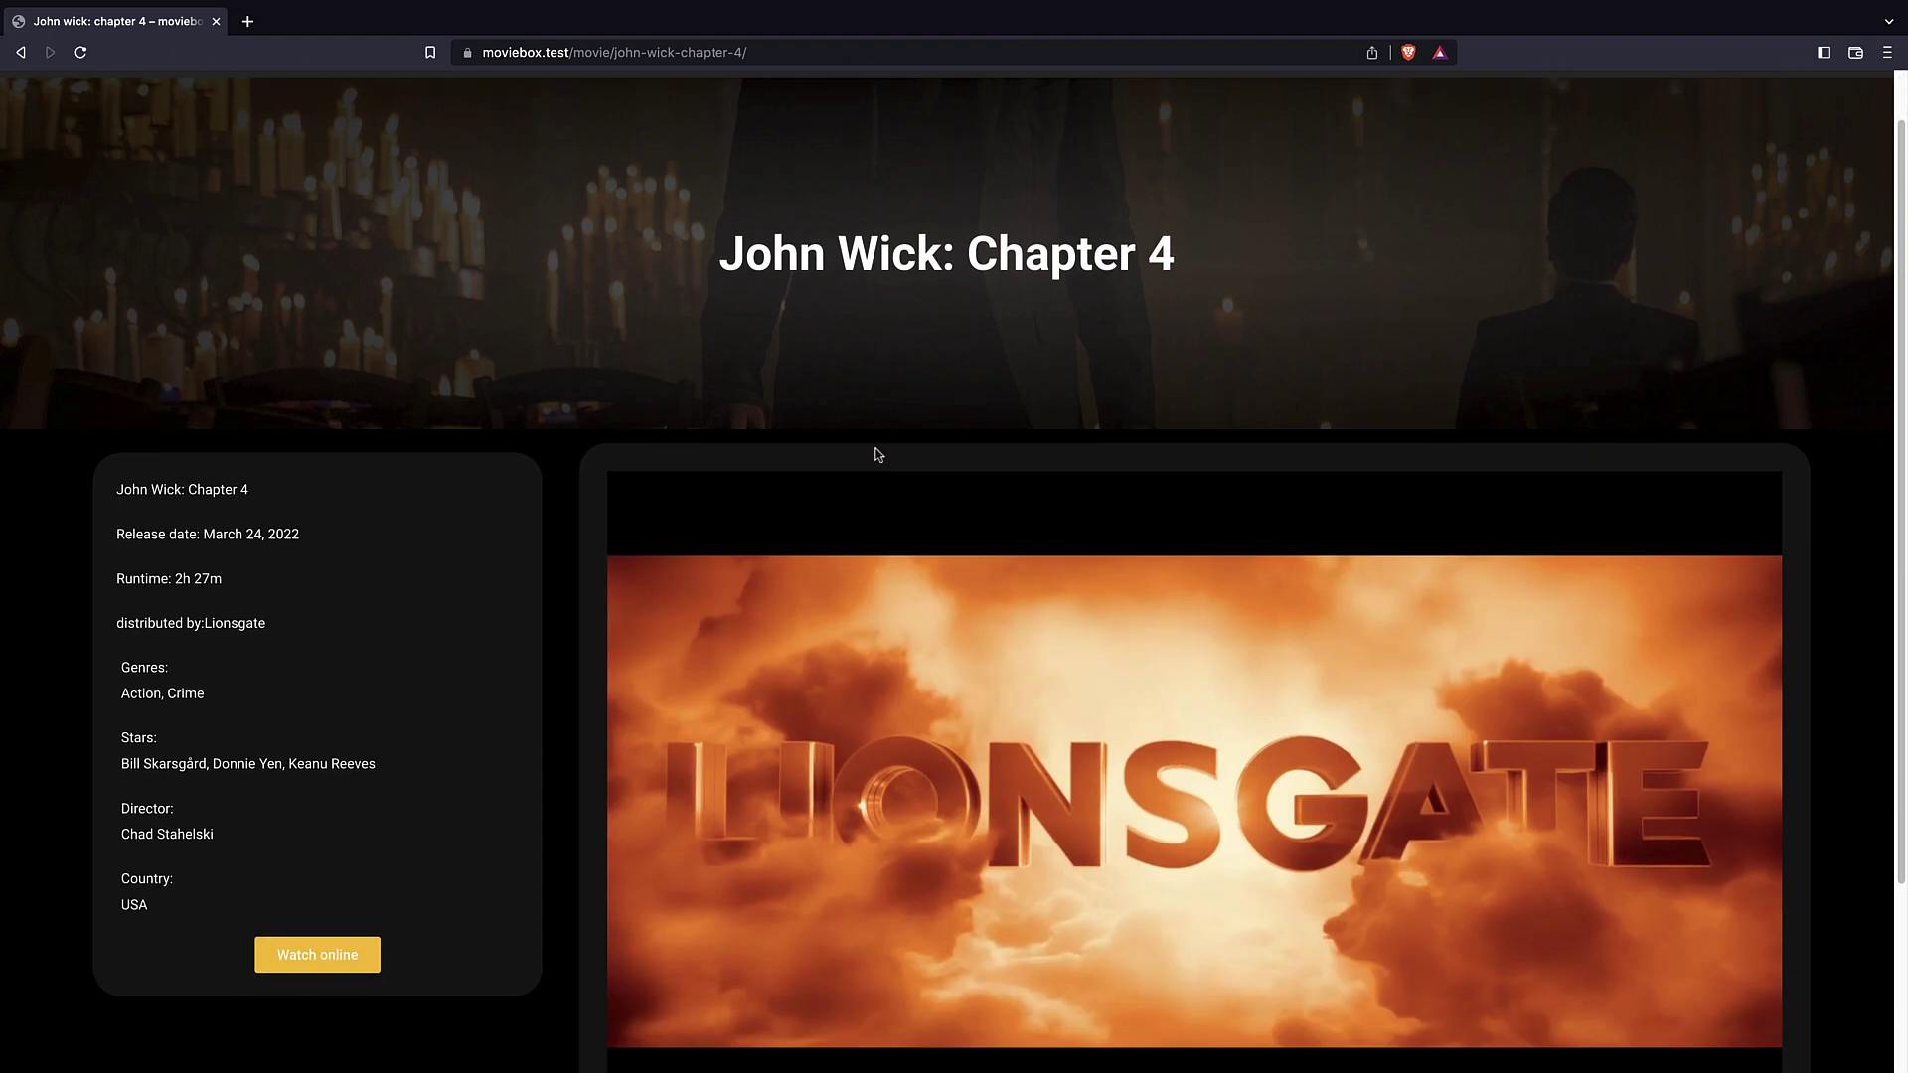
pyautogui.scroll(-1, 288, 784)
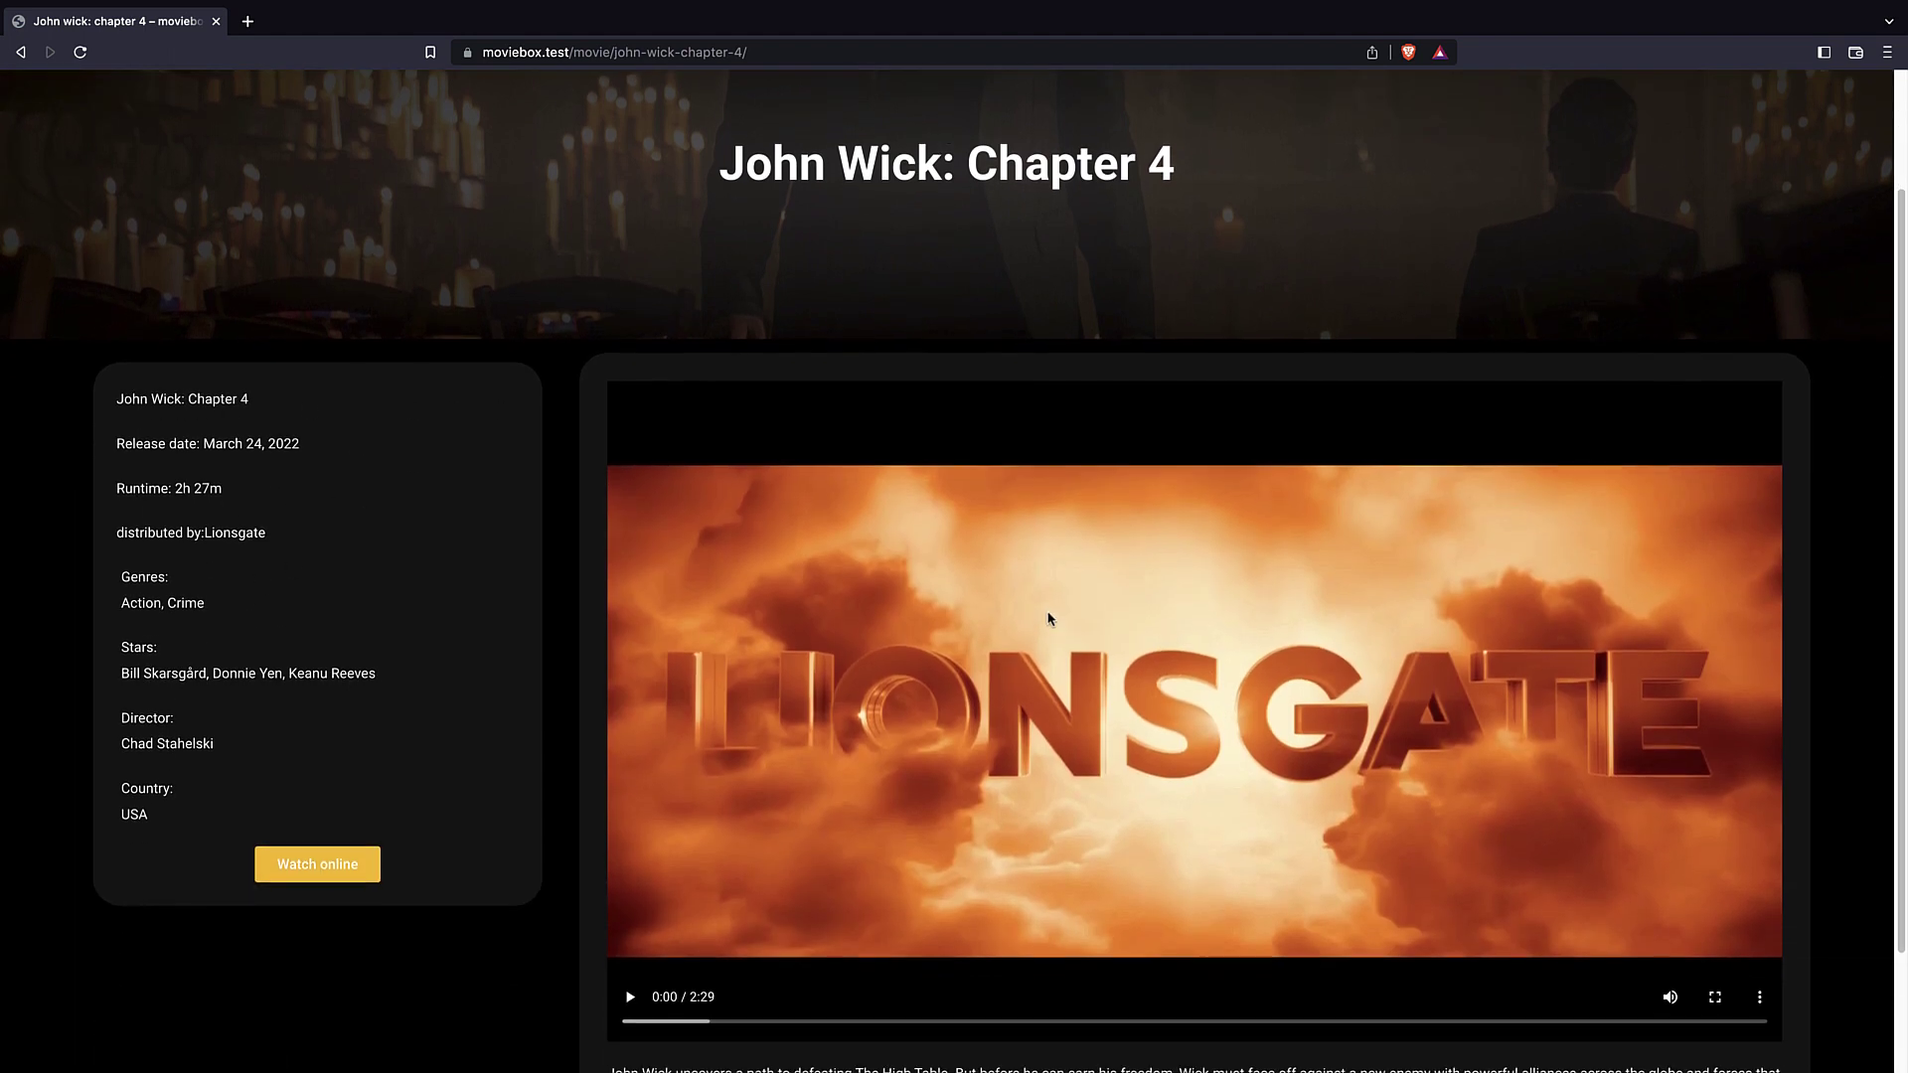
pyautogui.scroll(-2, 1047, 622)
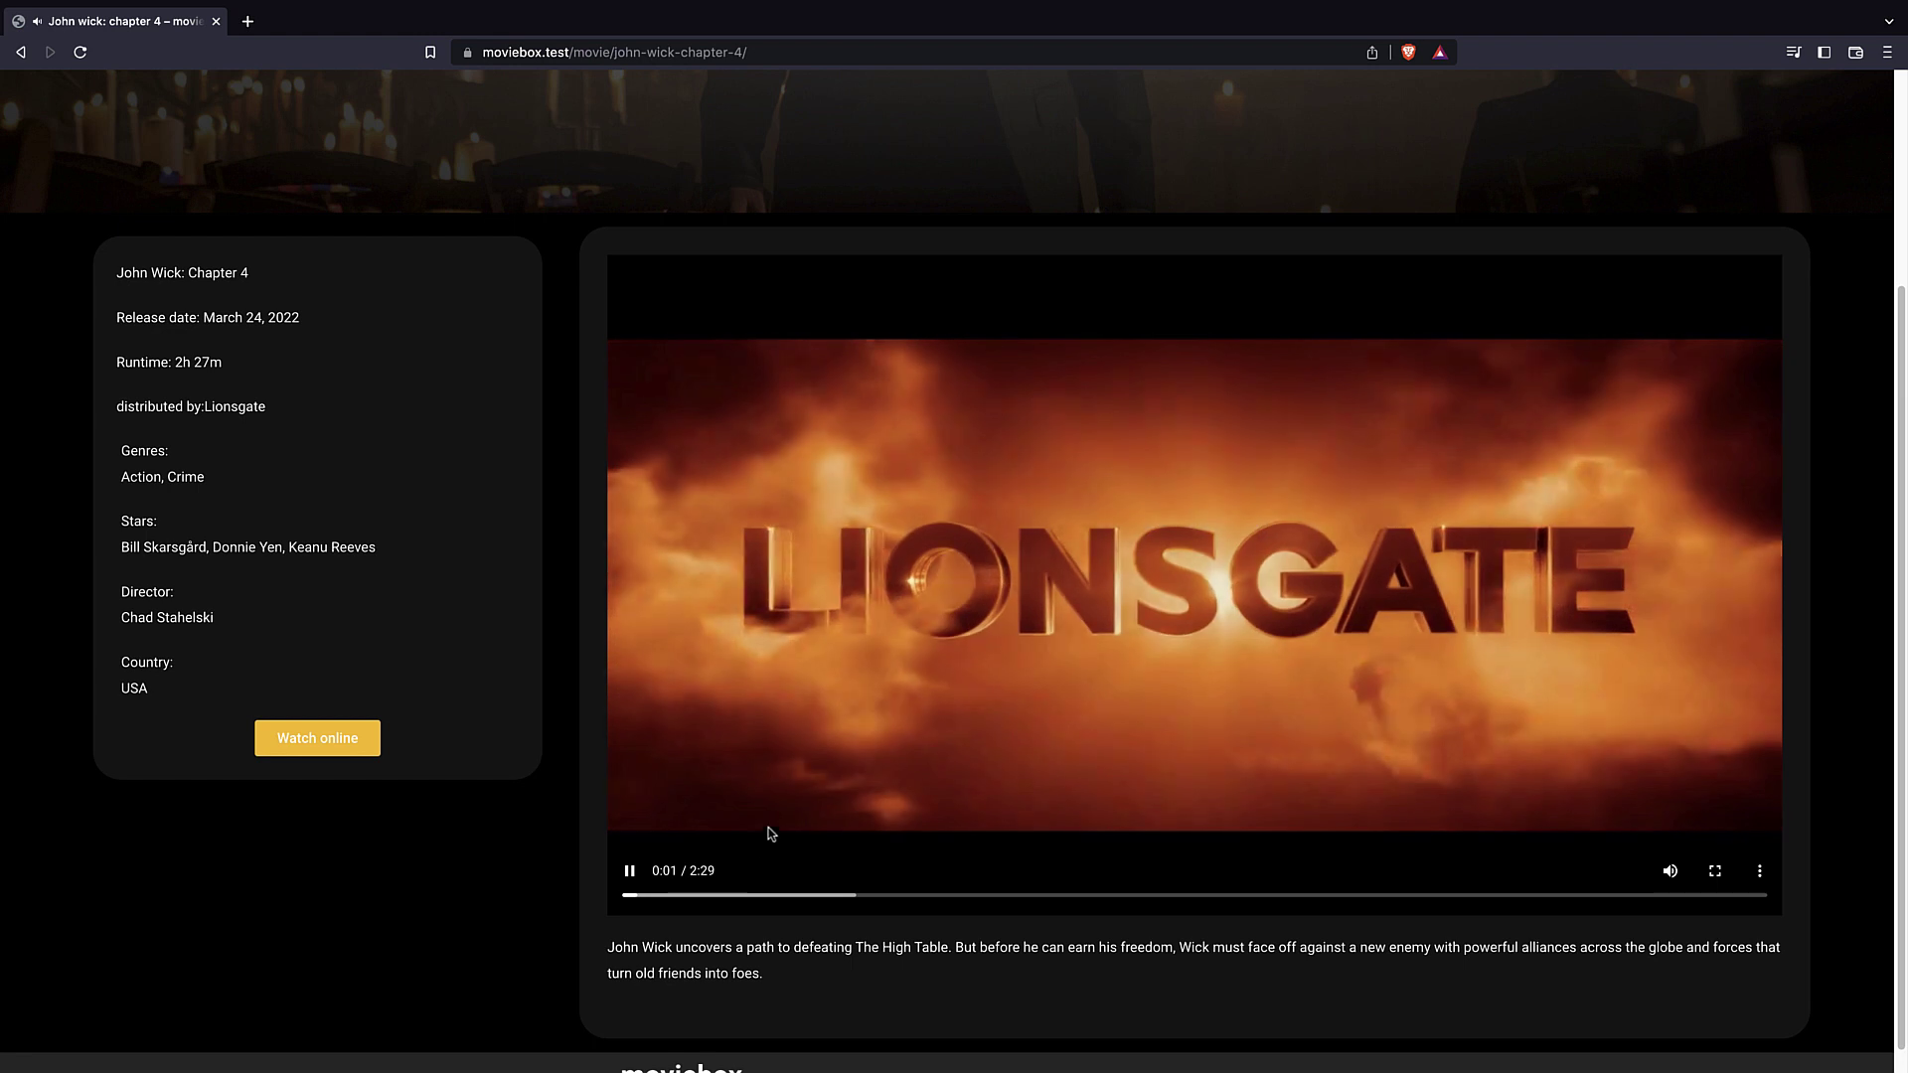
pyautogui.click(630, 872)
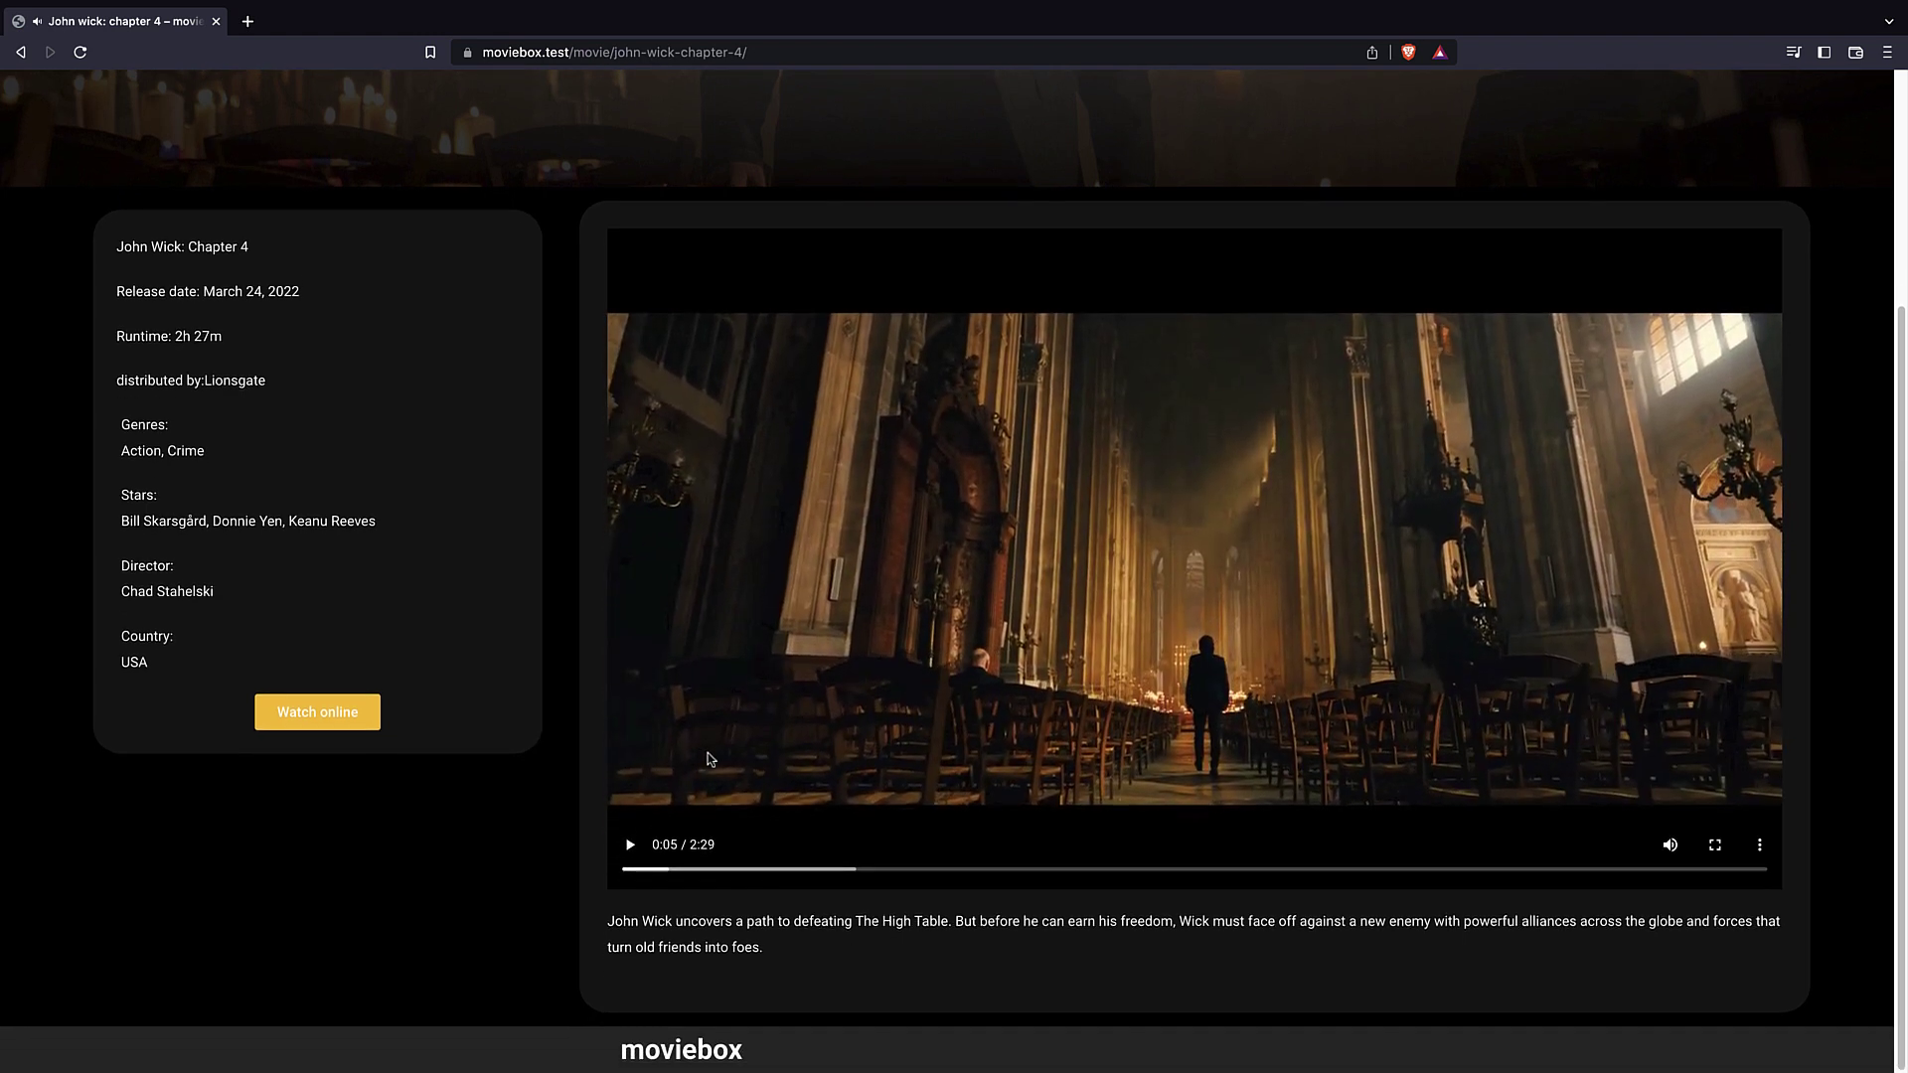
pyautogui.scroll(2, 695, 794)
pyautogui.scroll(2, 708, 757)
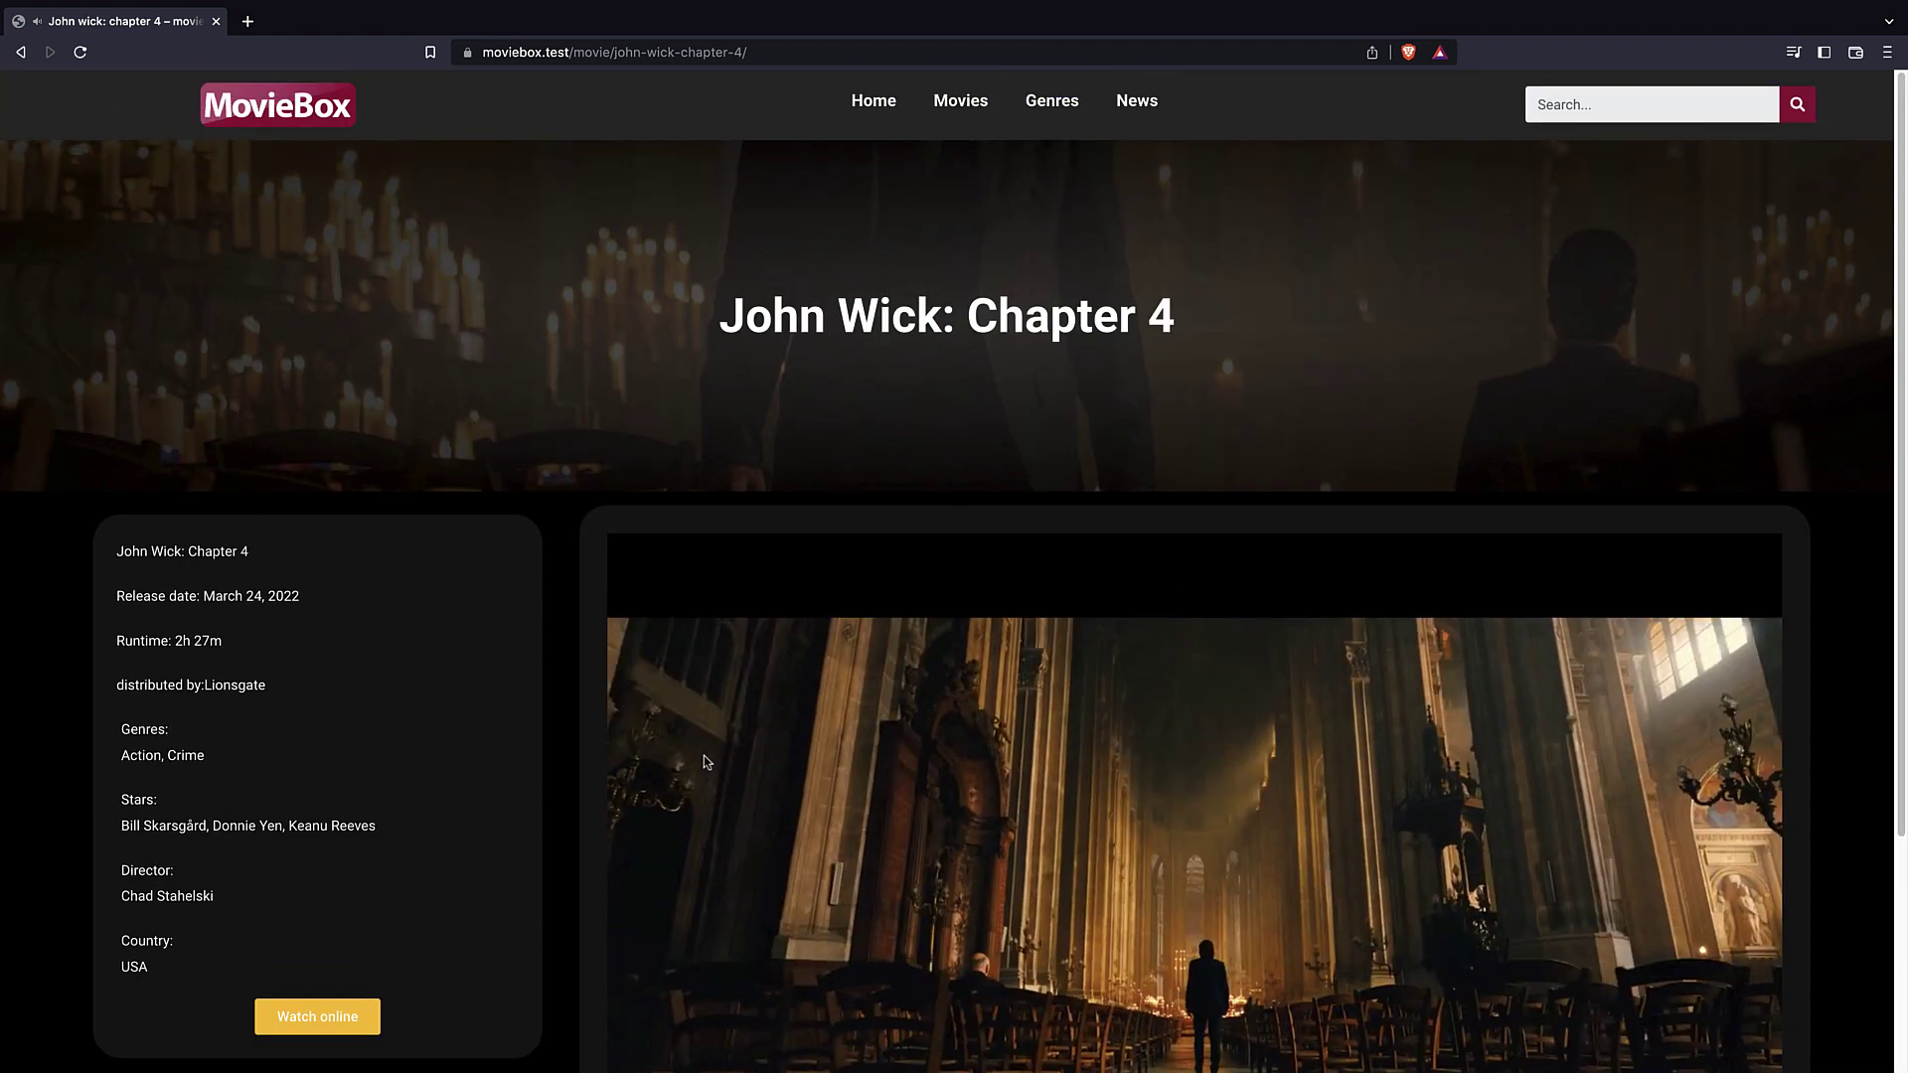
# - View the site's Genres page, the Crime genre, News and Movies pages, and return to Home
pyautogui.click(1014, 115)
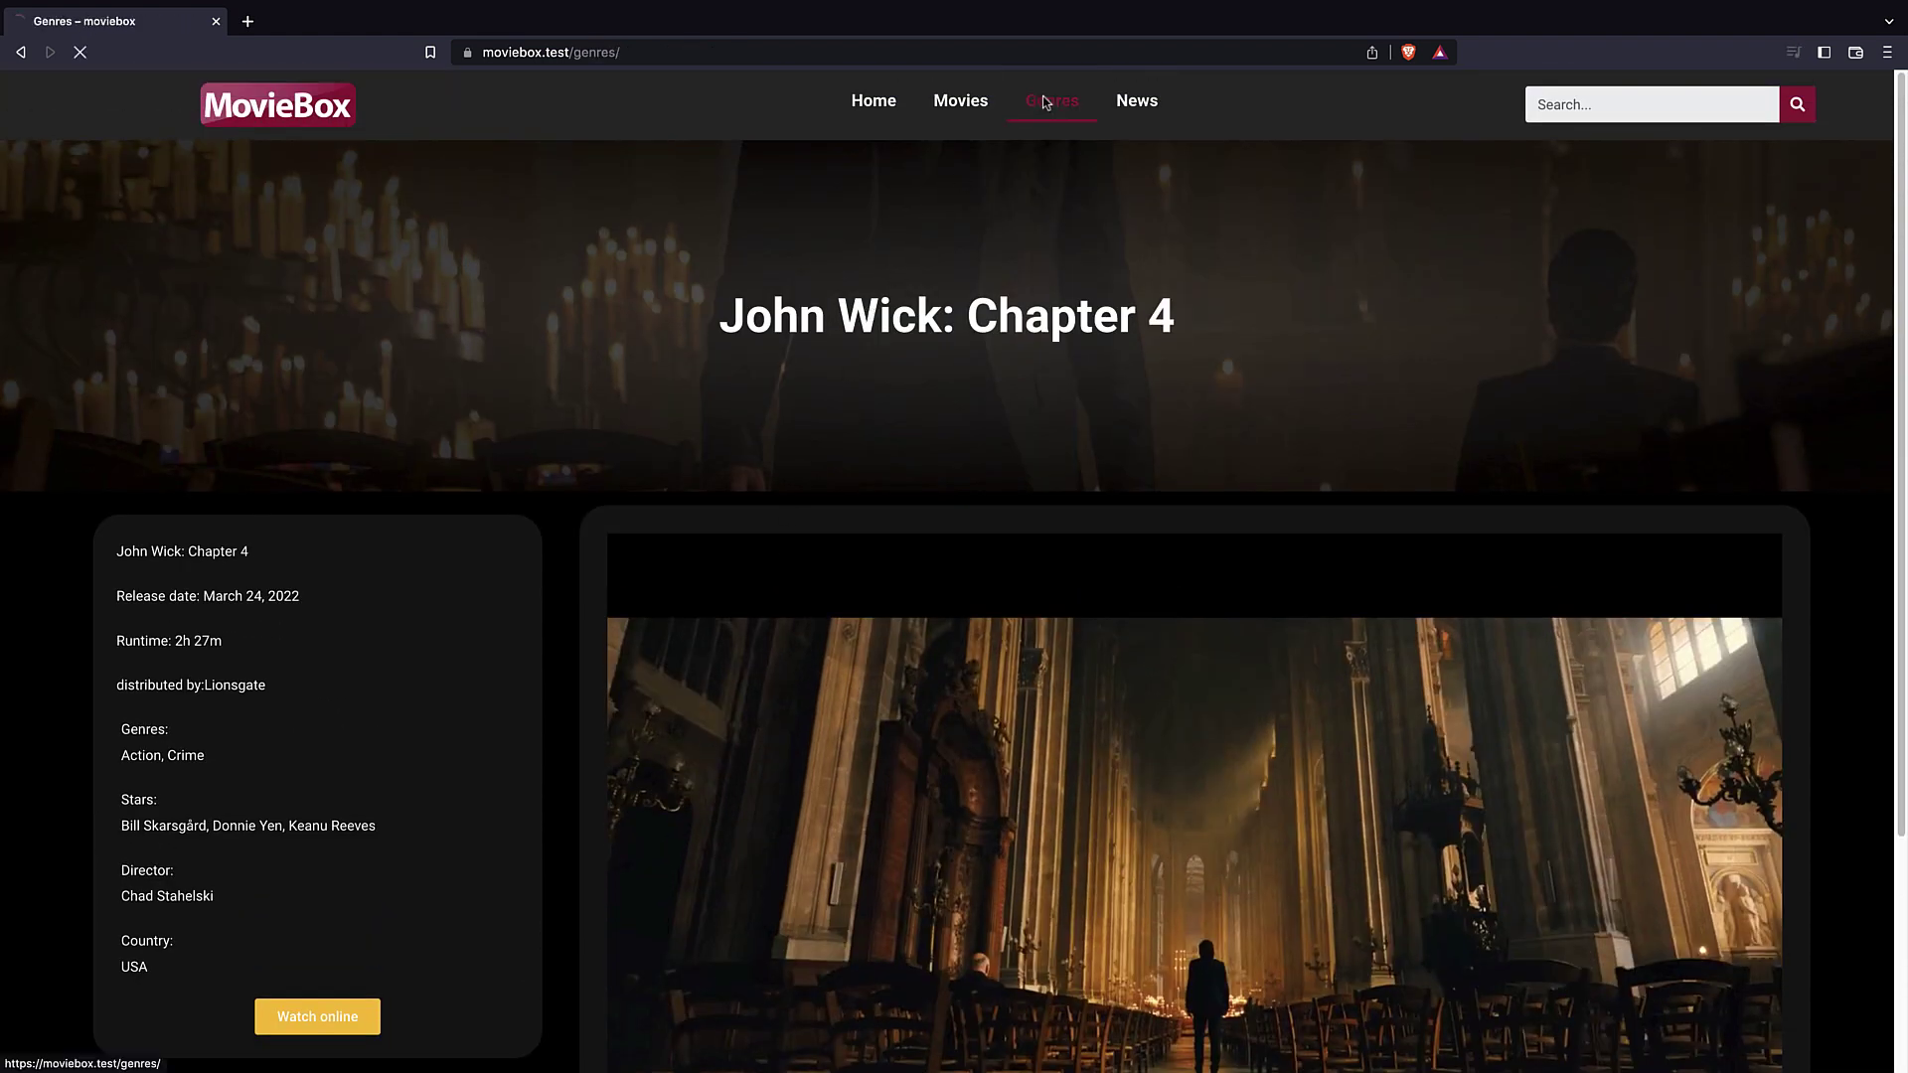
pyautogui.click(892, 524)
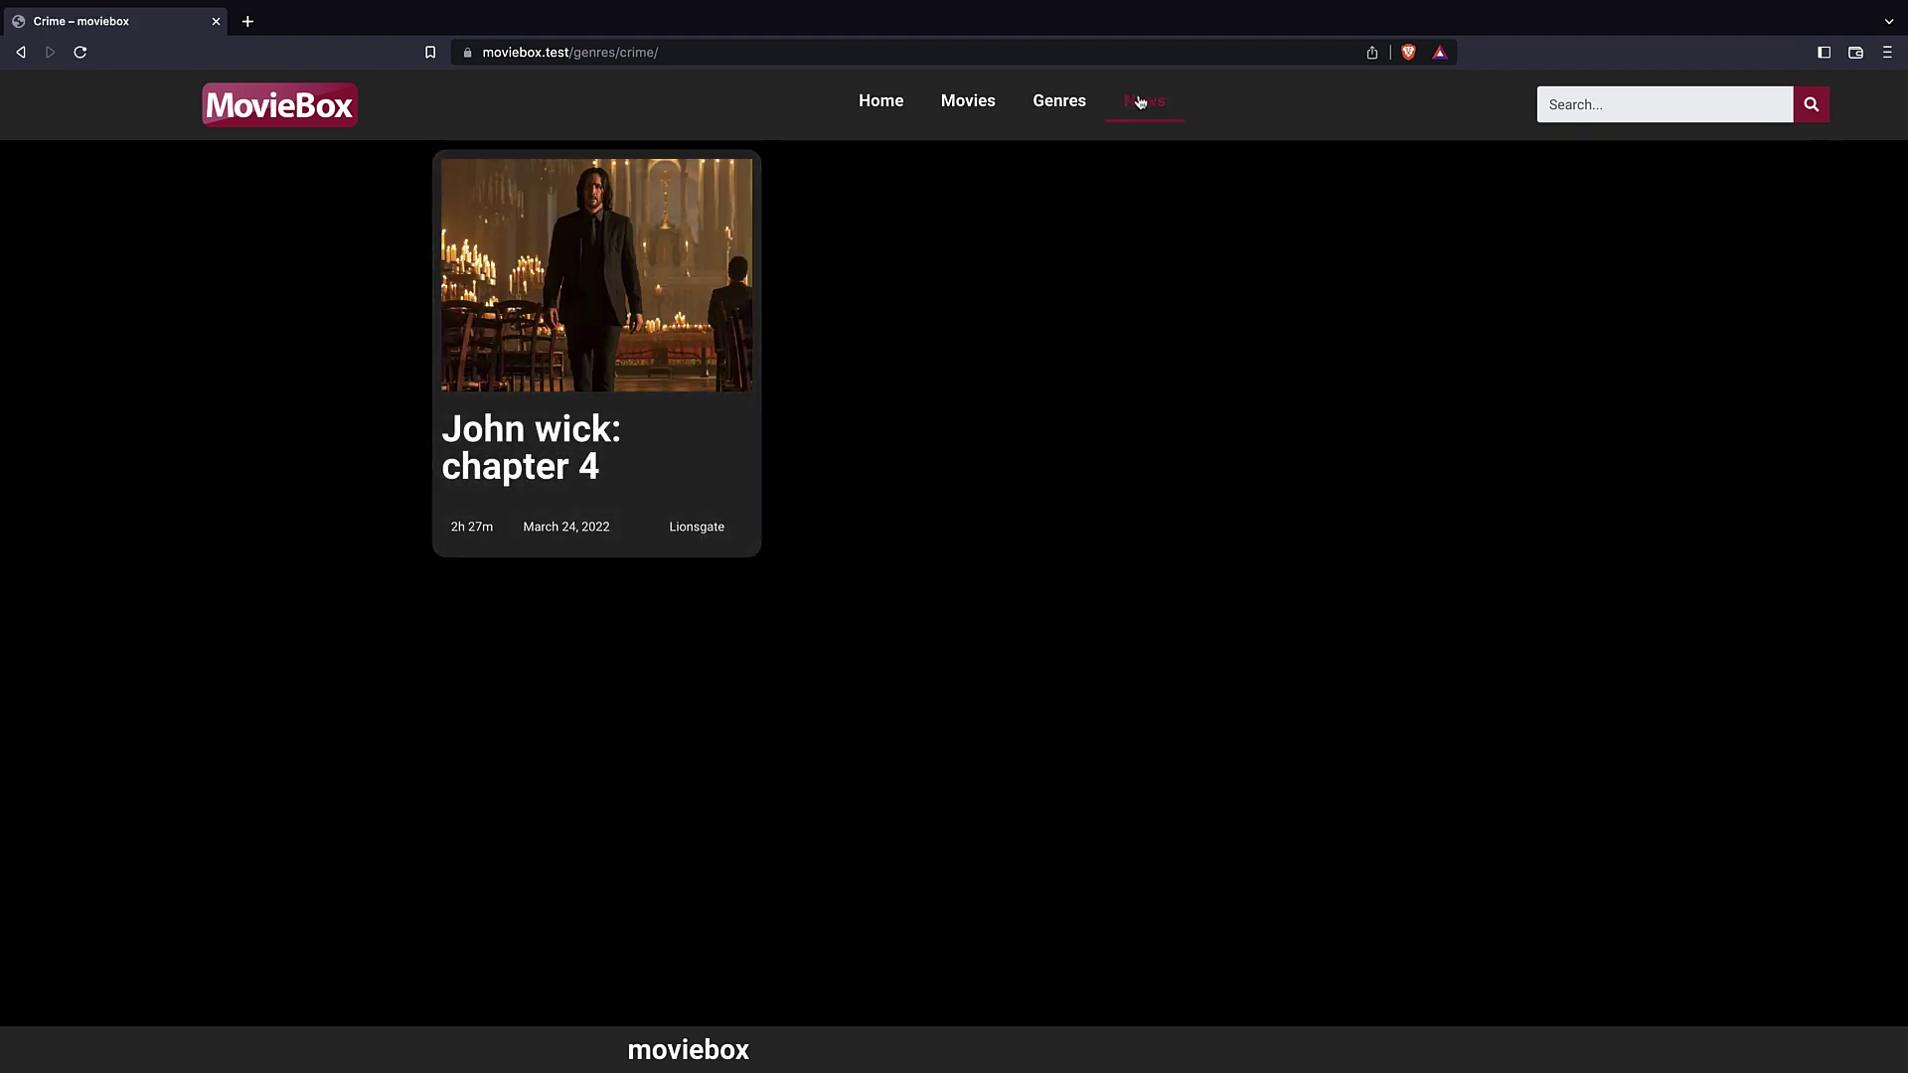
pyautogui.click(1141, 111)
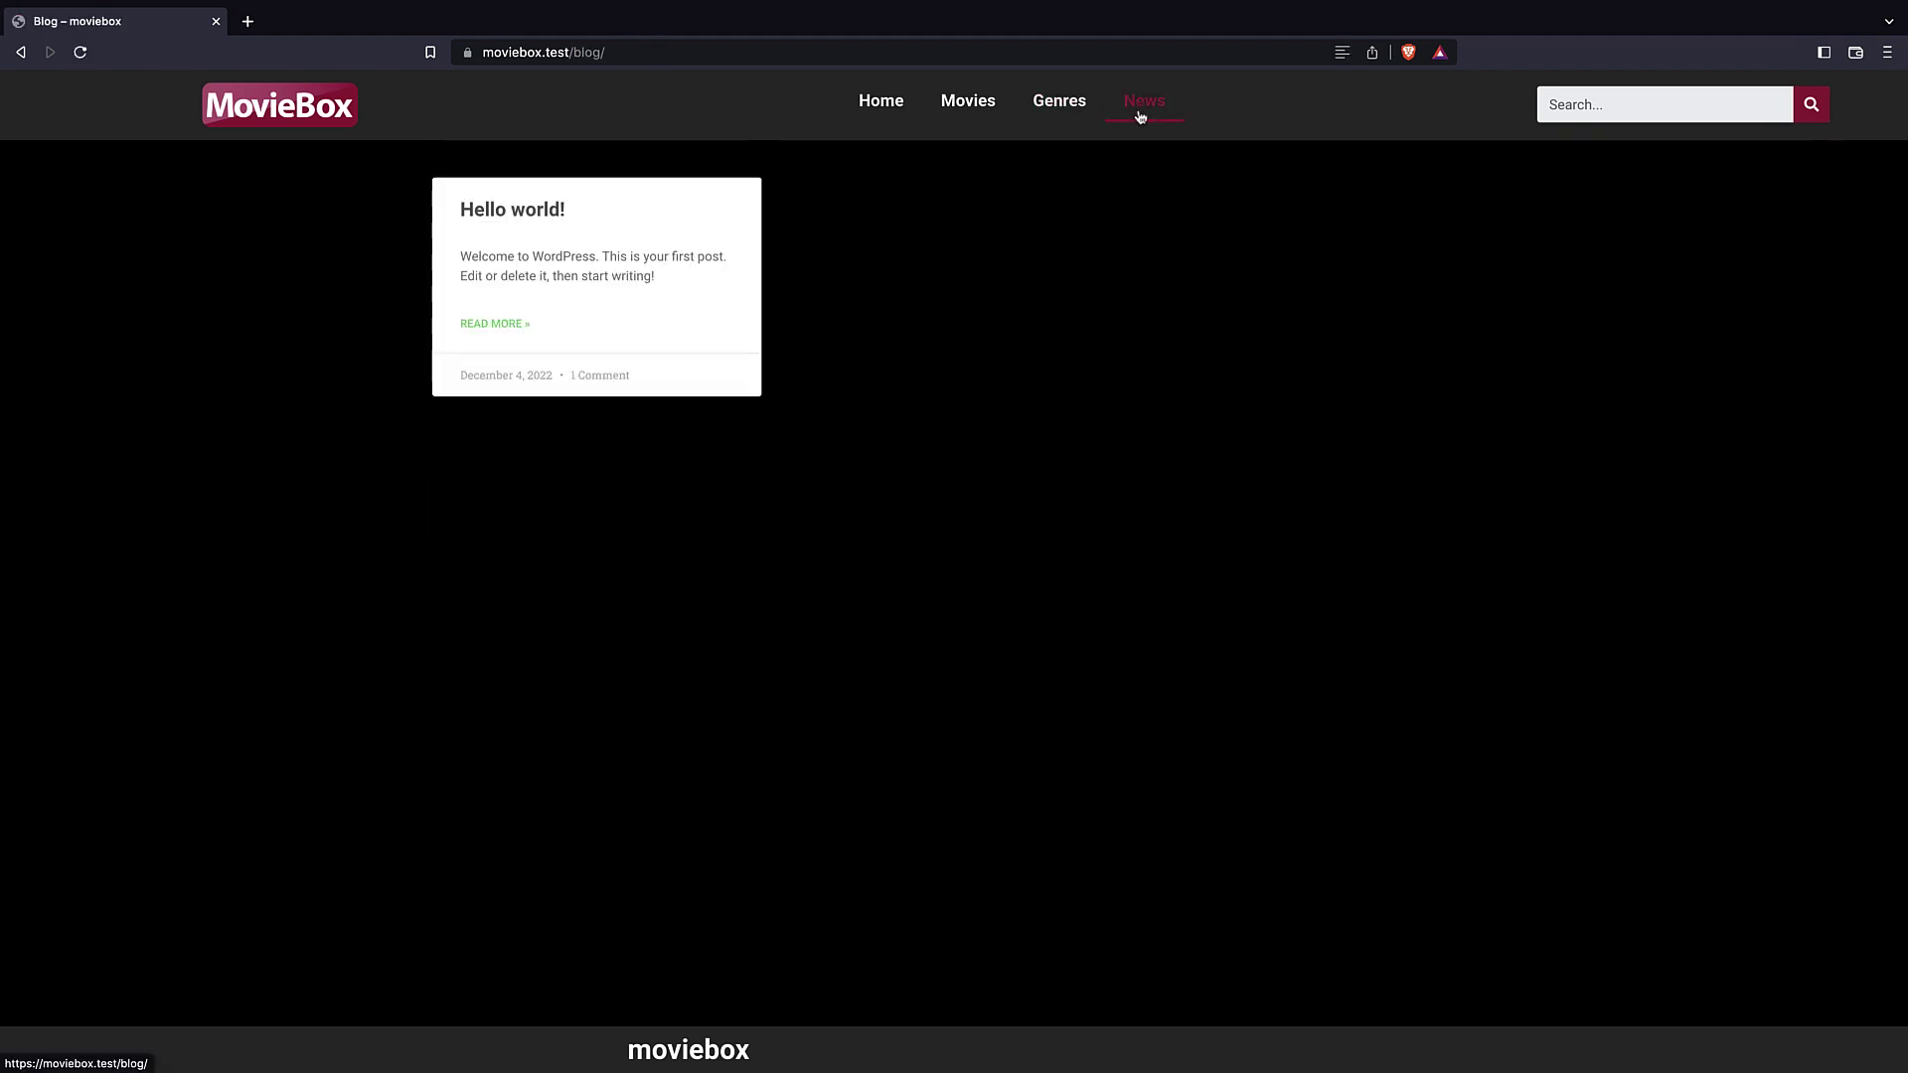
pyautogui.click(981, 117)
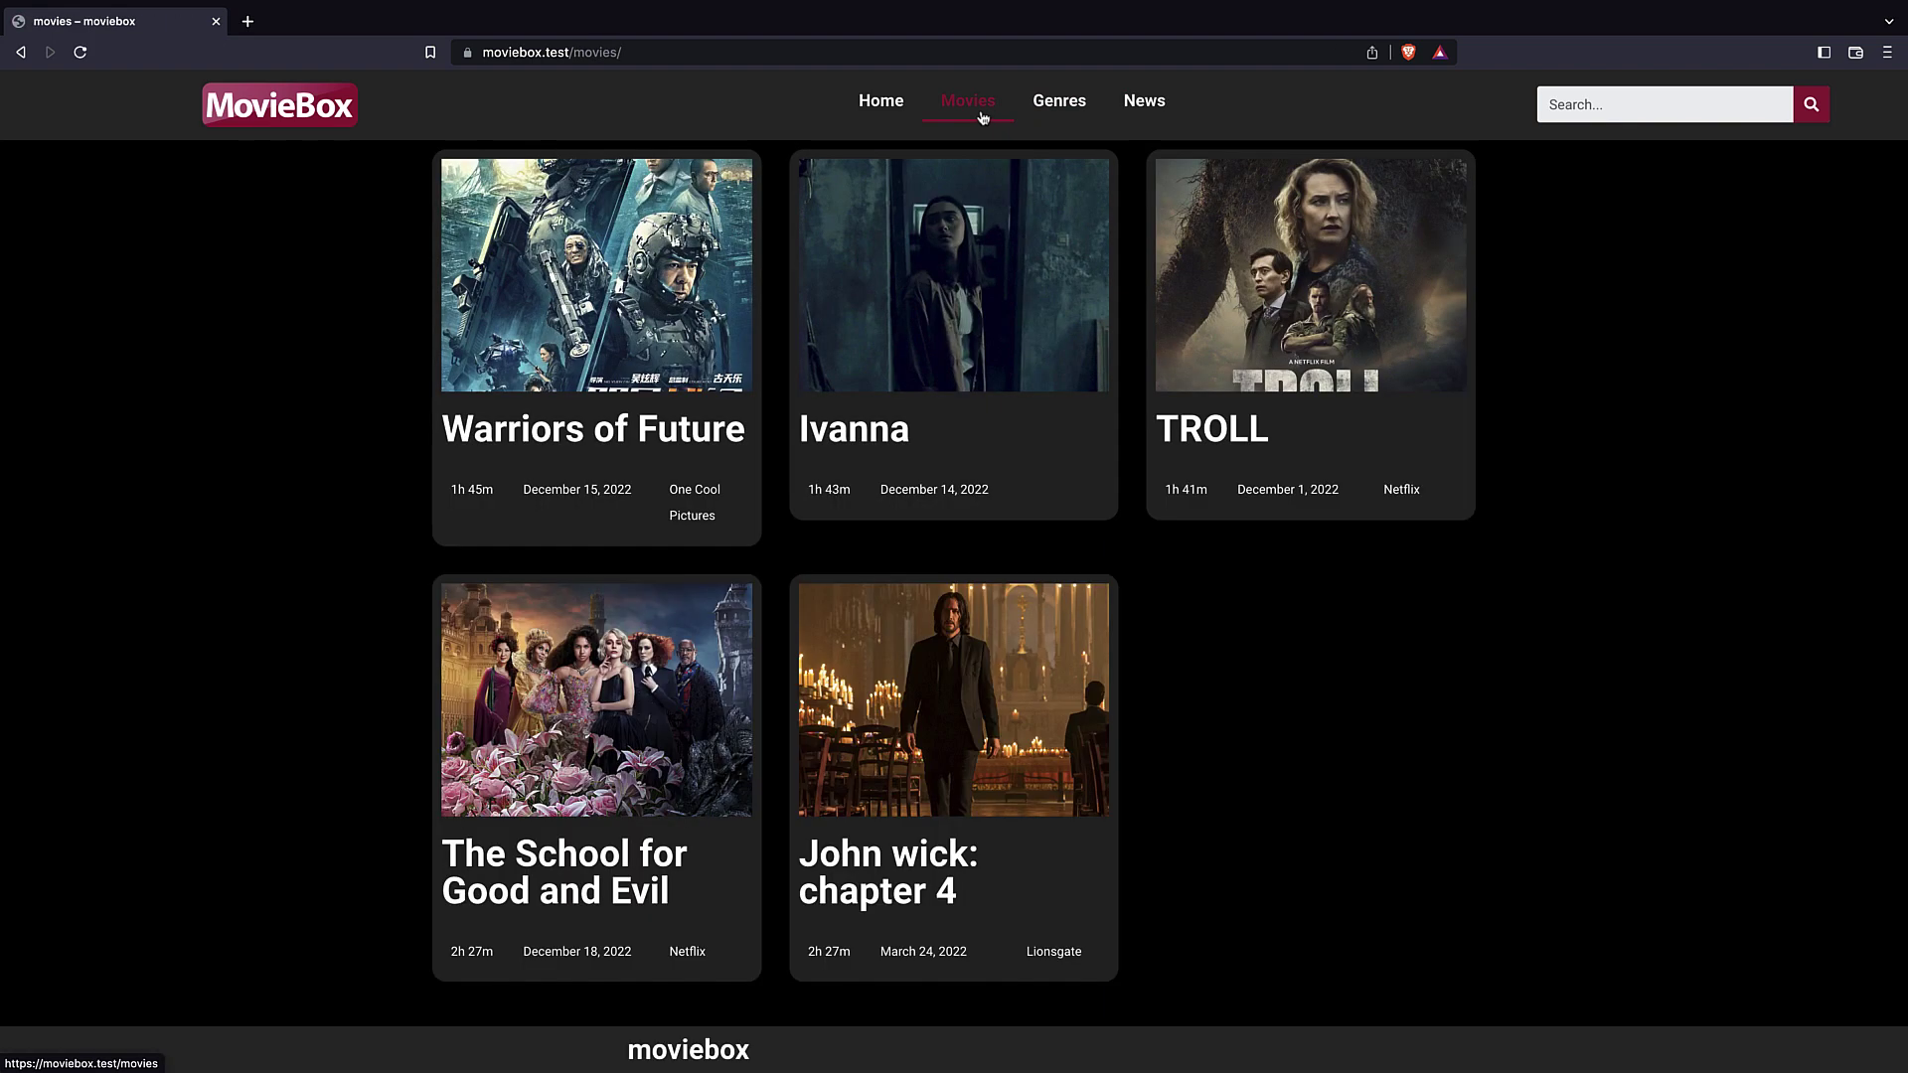
pyautogui.click(889, 111)
# - Search the movie site for "john" using the large home page search and open the John Wick result
pyautogui.click(1586, 113)
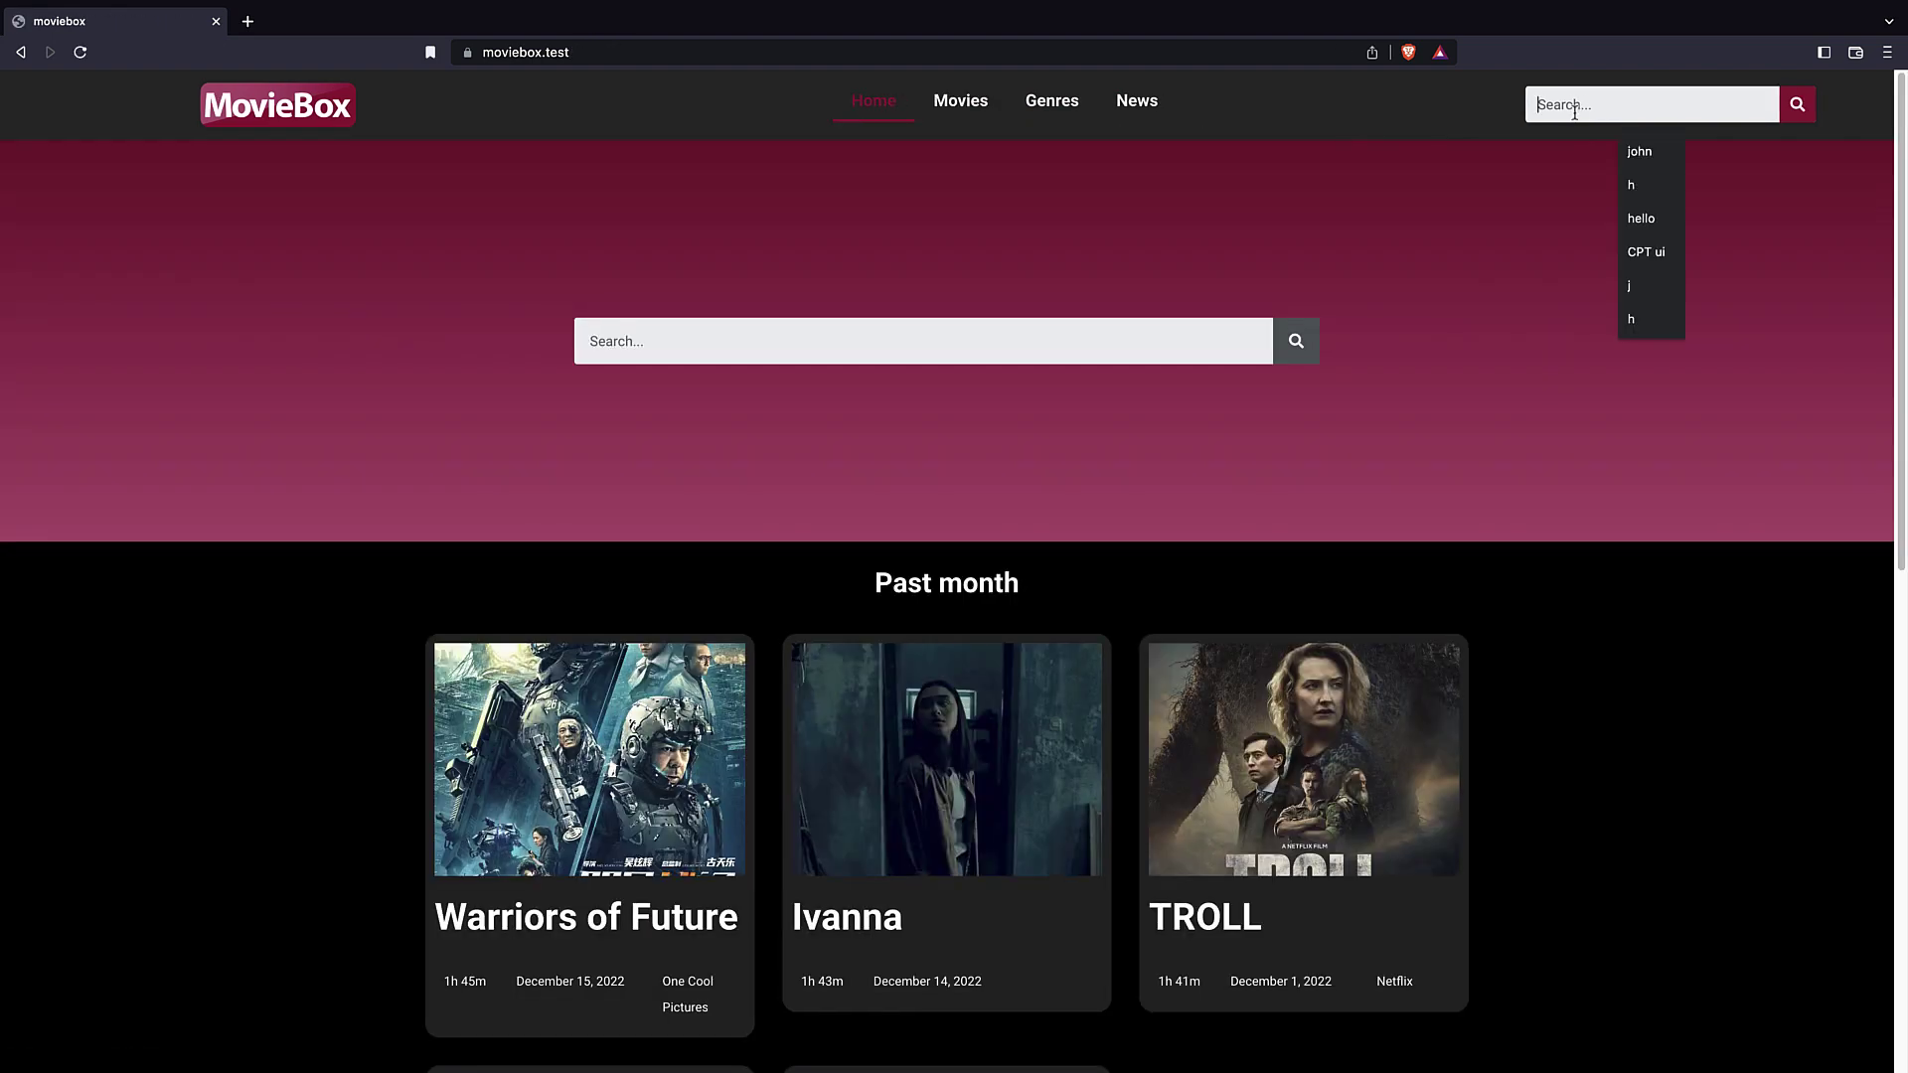
pyautogui.click(928, 349)
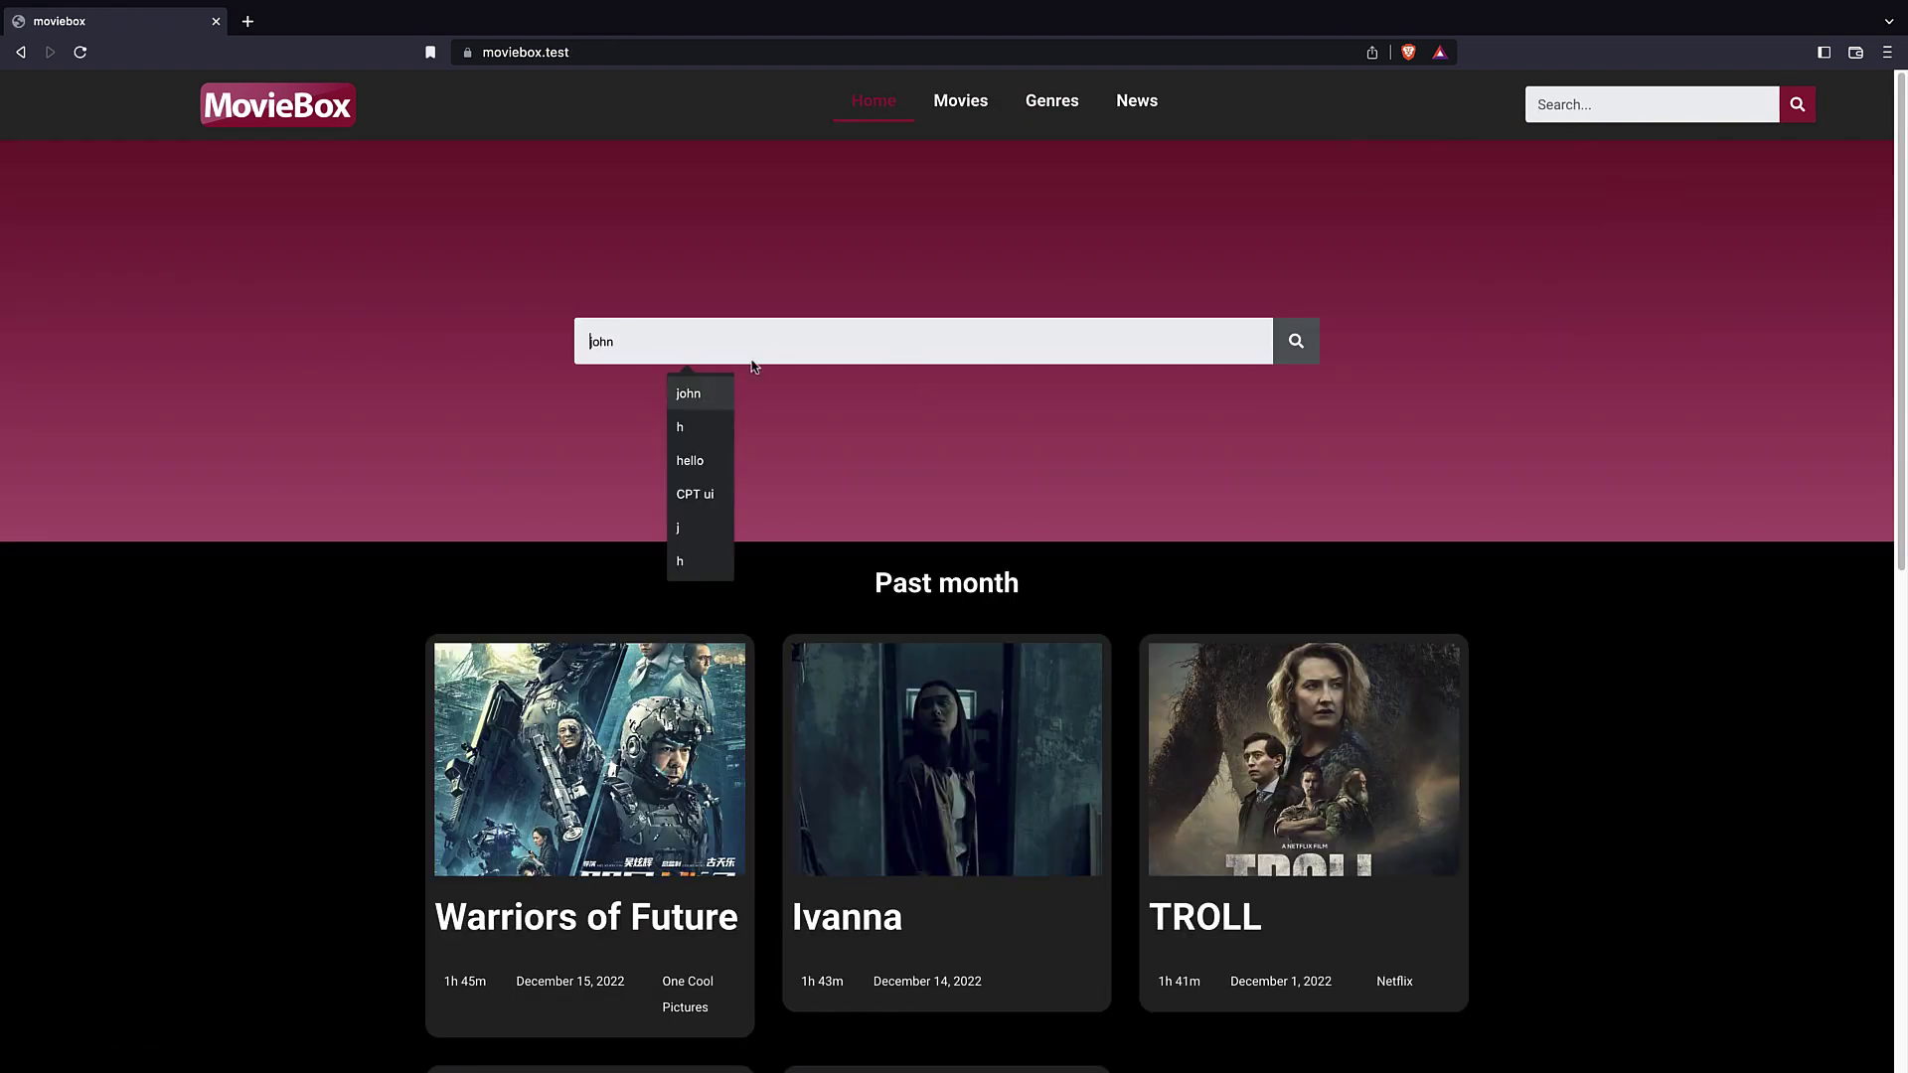
pyautogui.click(712, 389)
pyautogui.press('Return')
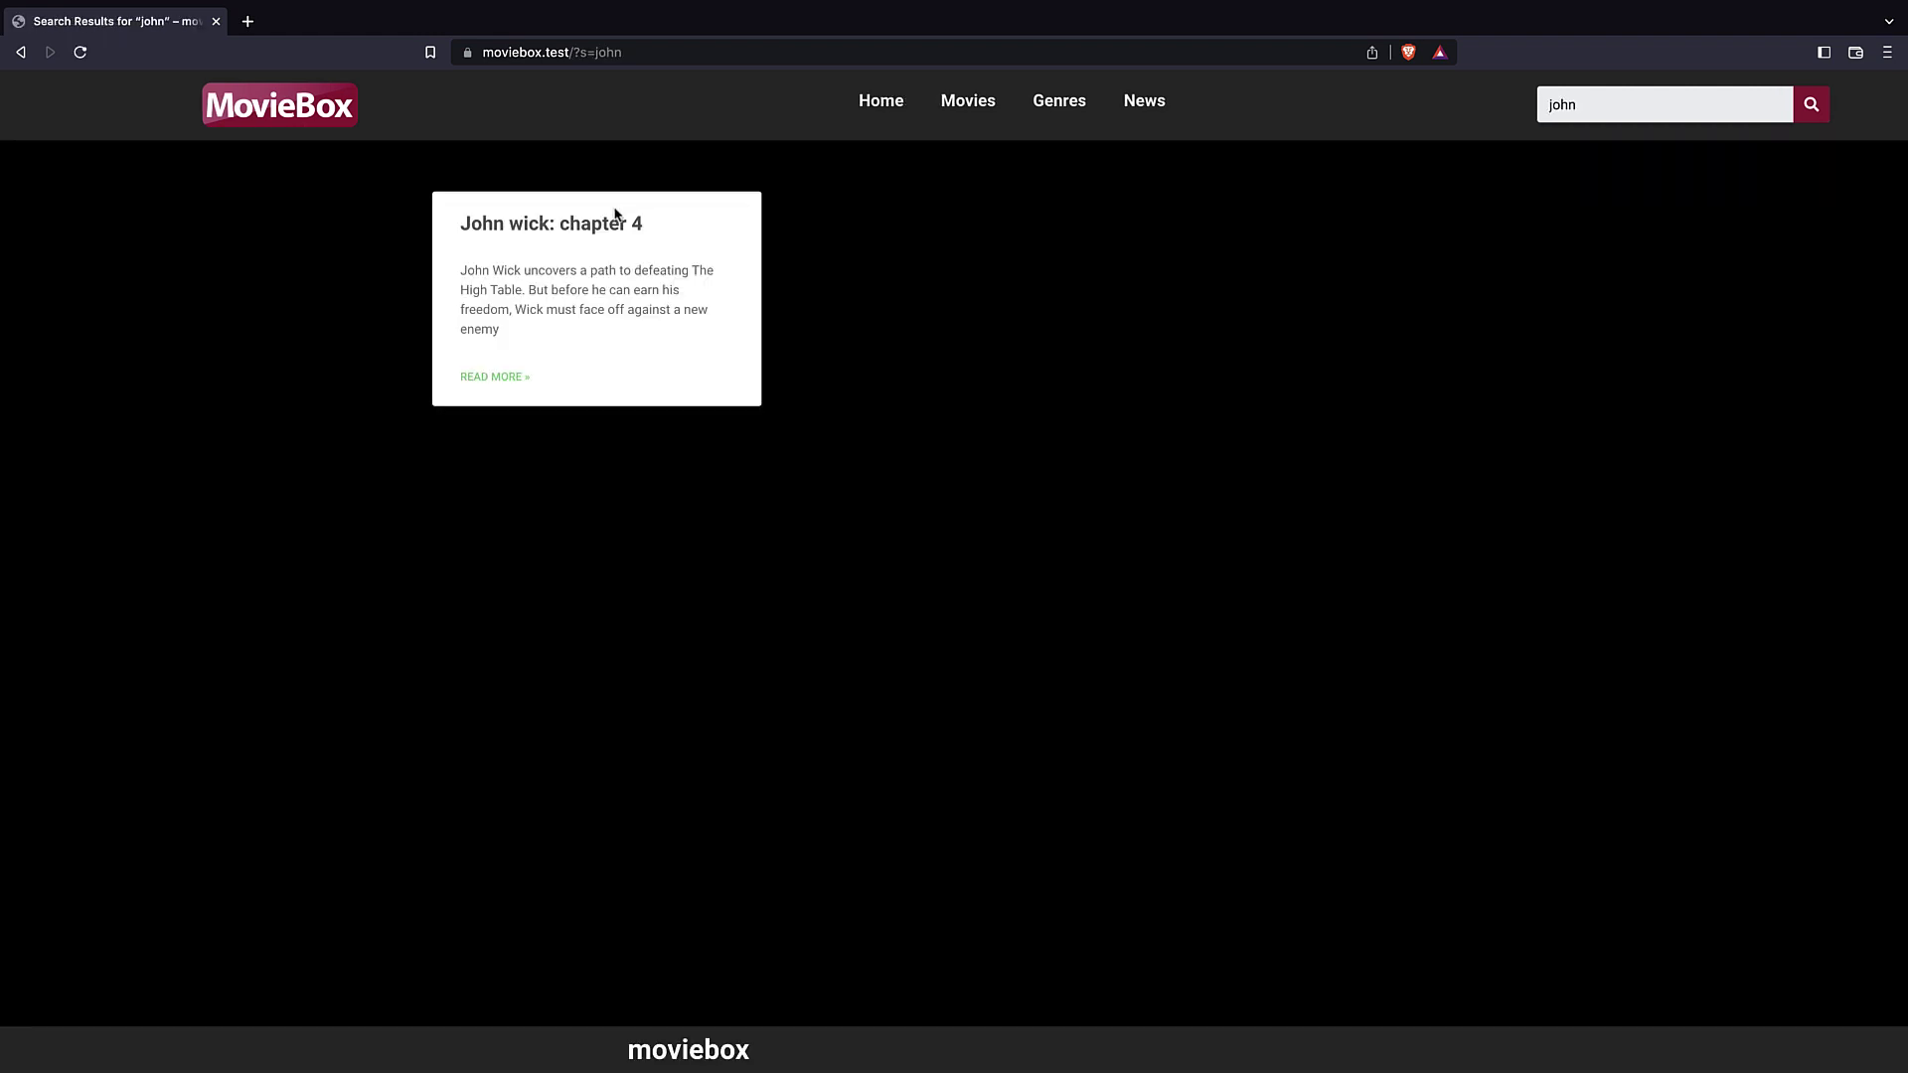
pyautogui.click(611, 220)
pyautogui.scroll(2, 760, 282)
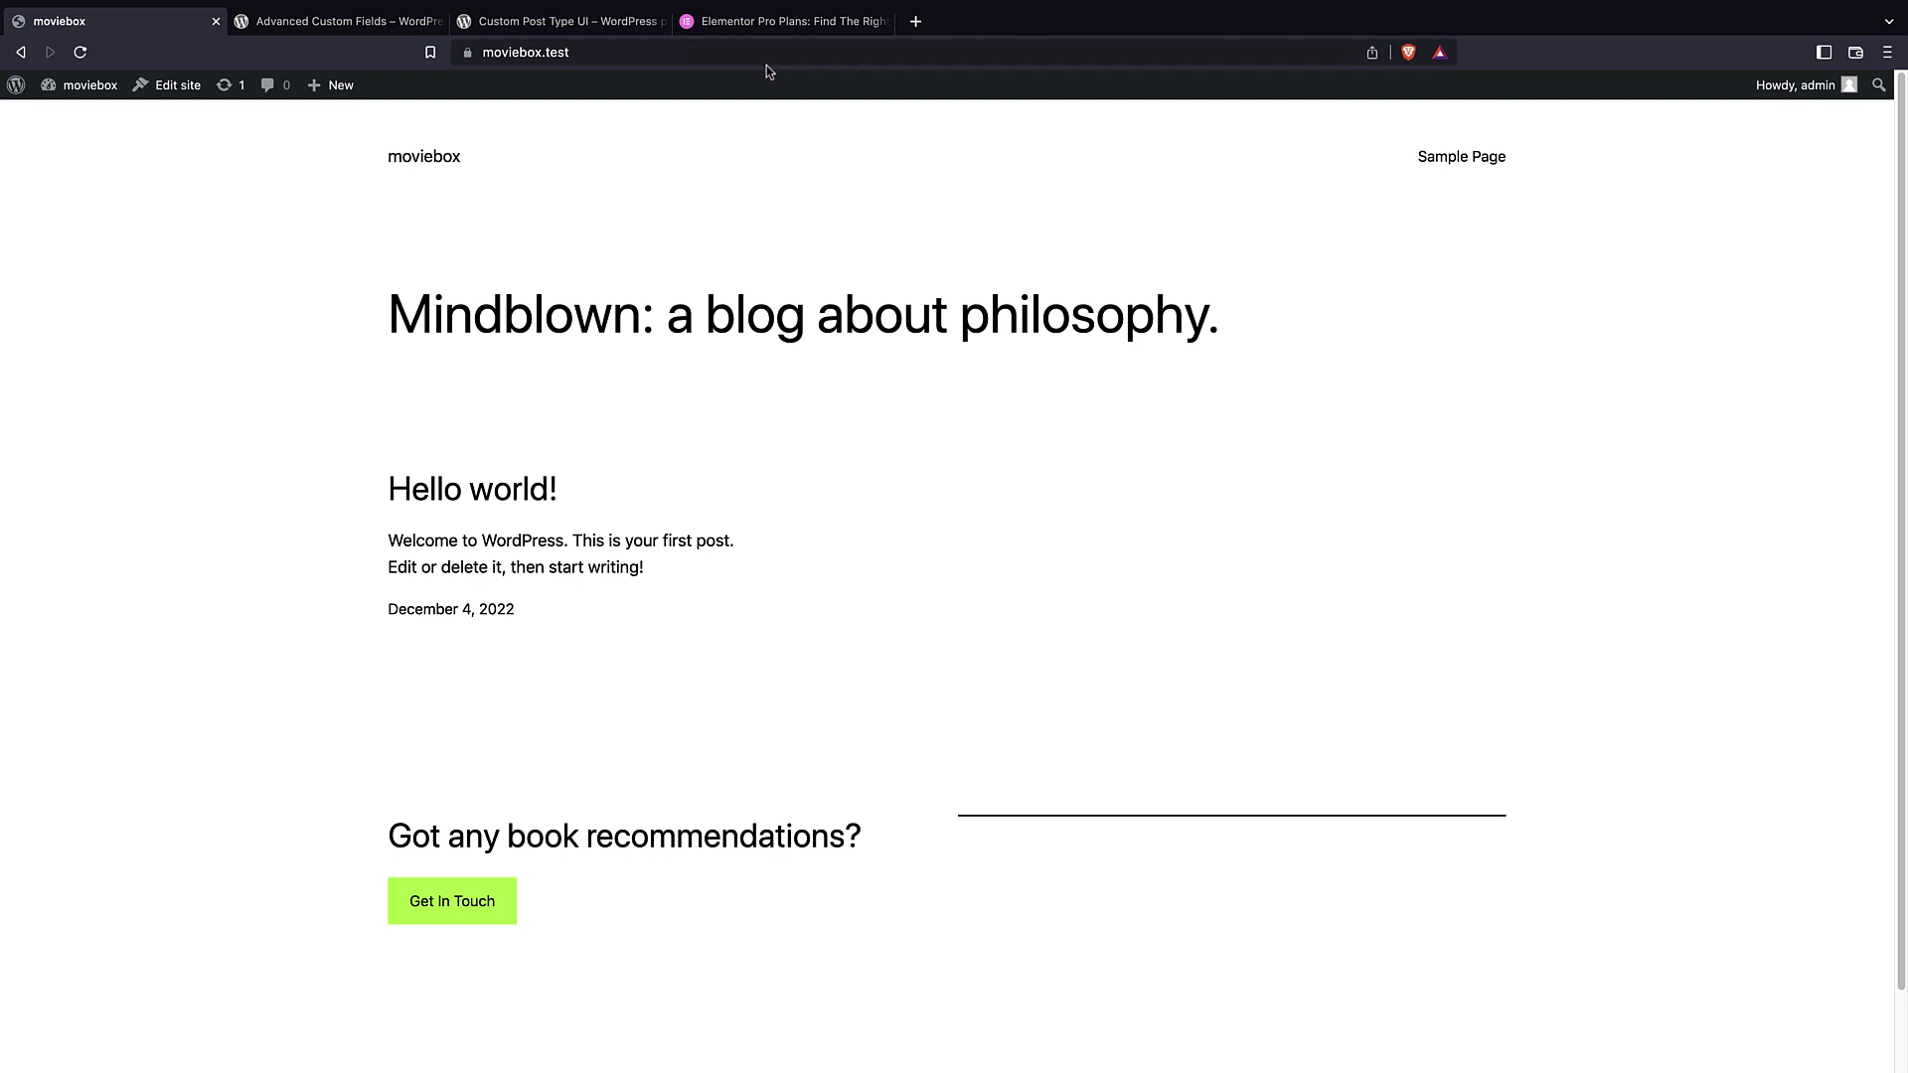
# - Review the Elementor Pro pricing plans and the WordPress.org pages for Advanced Custom Fields and Custom Post Type UI
pyautogui.click(773, 21)
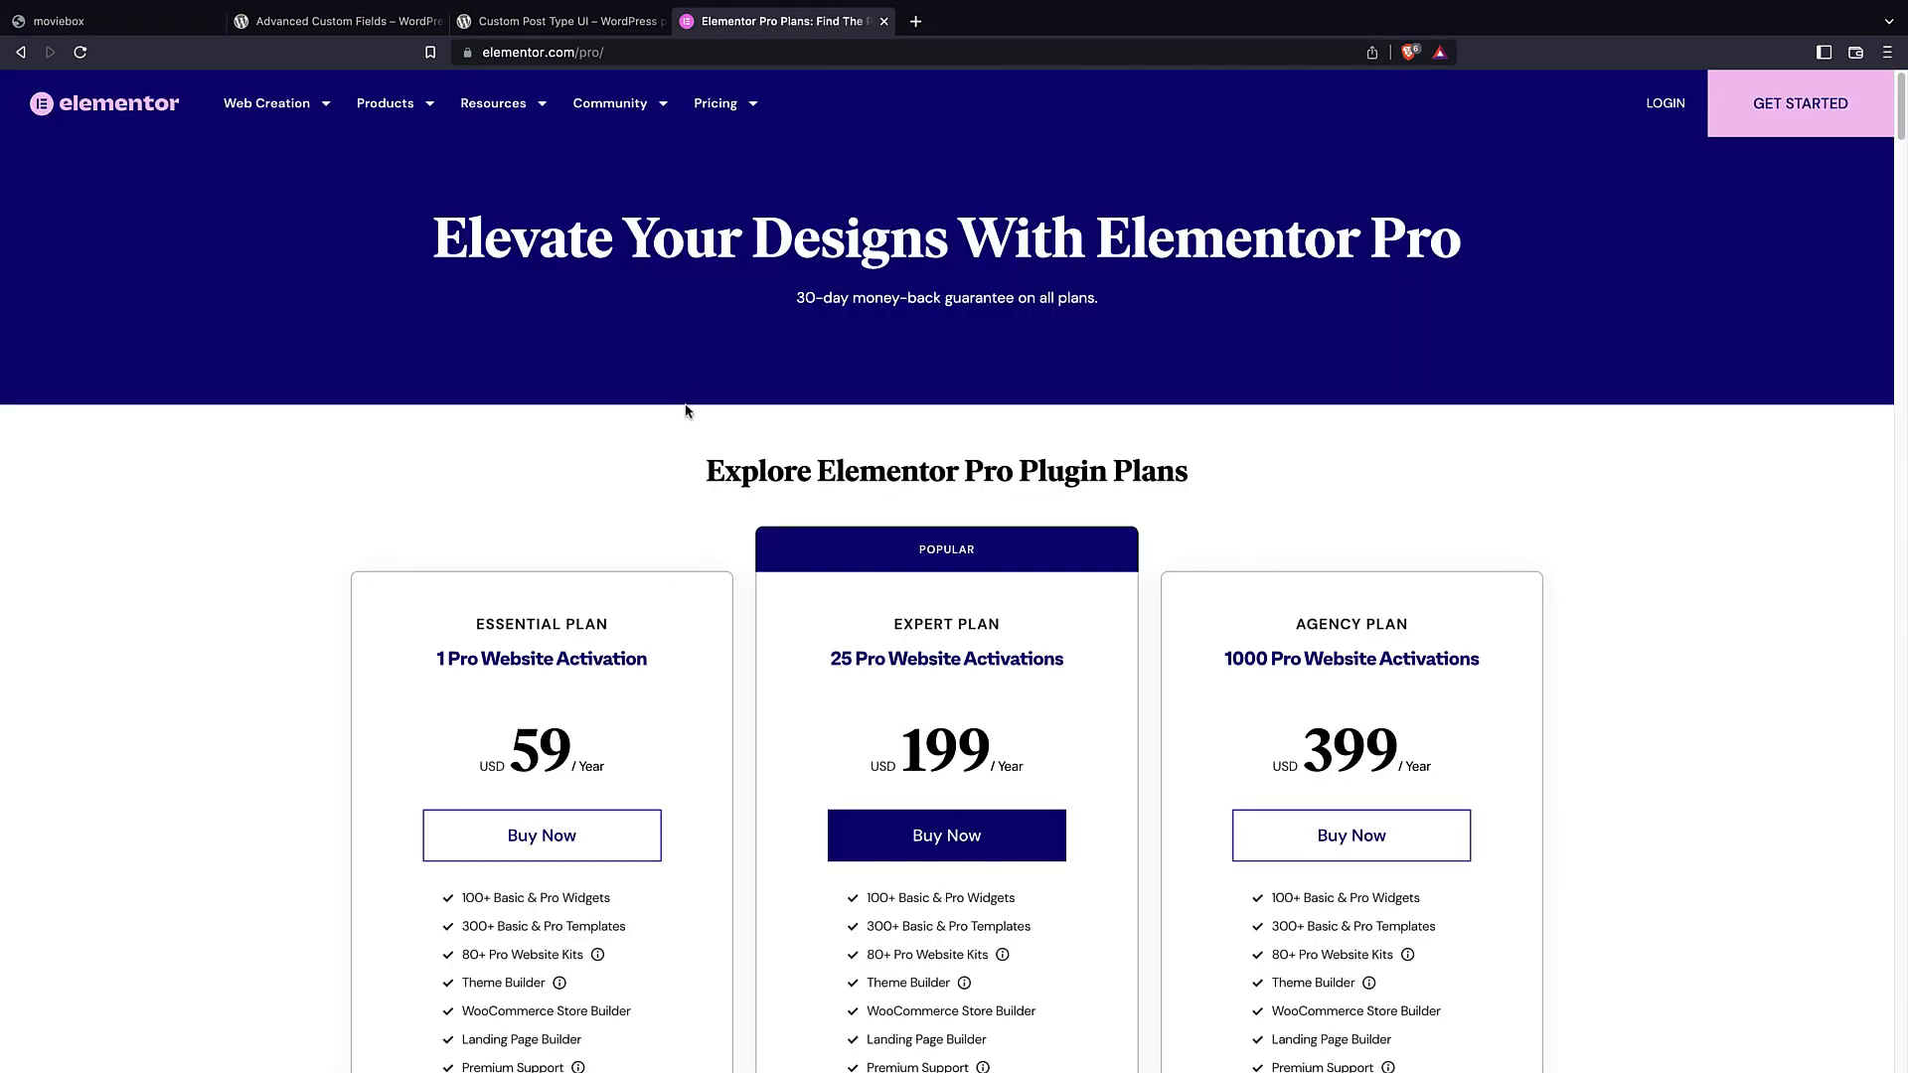
pyautogui.scroll(-1, 686, 410)
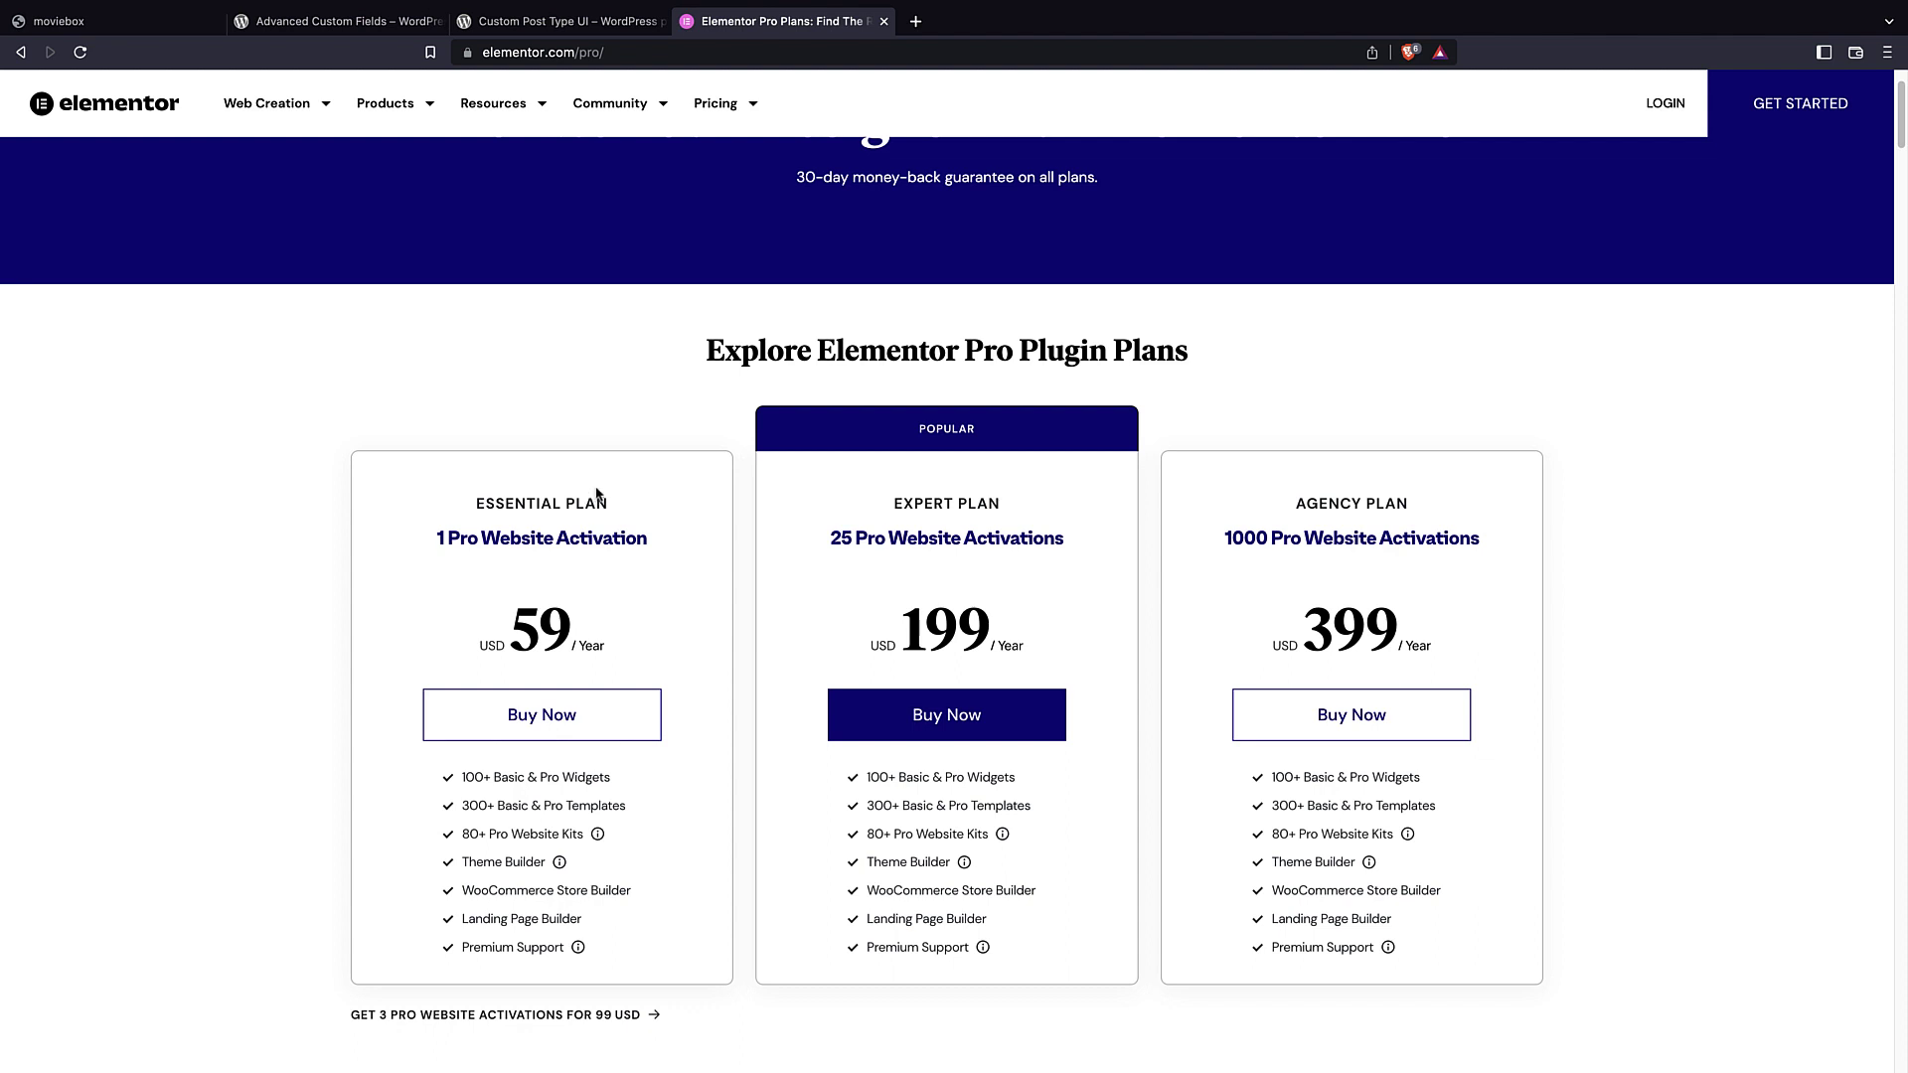
pyautogui.click(342, 21)
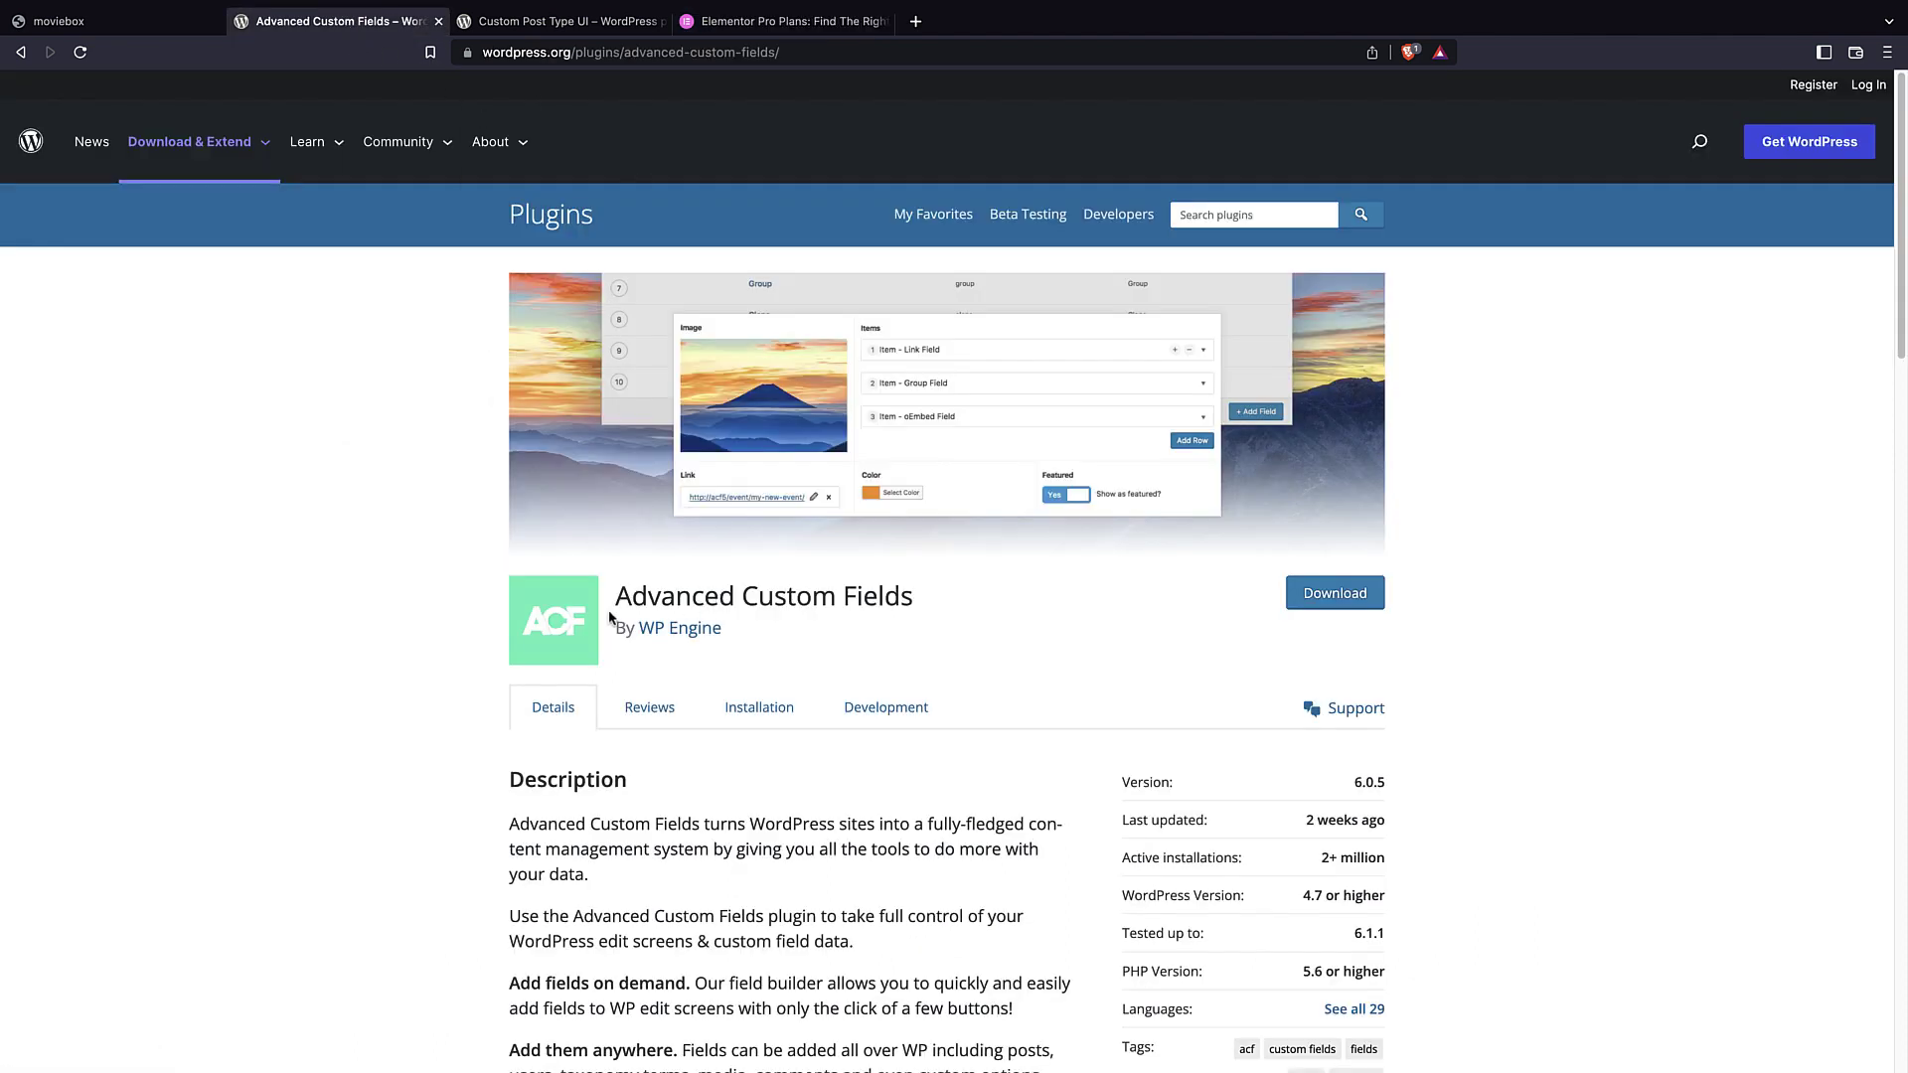
pyautogui.click(527, 21)
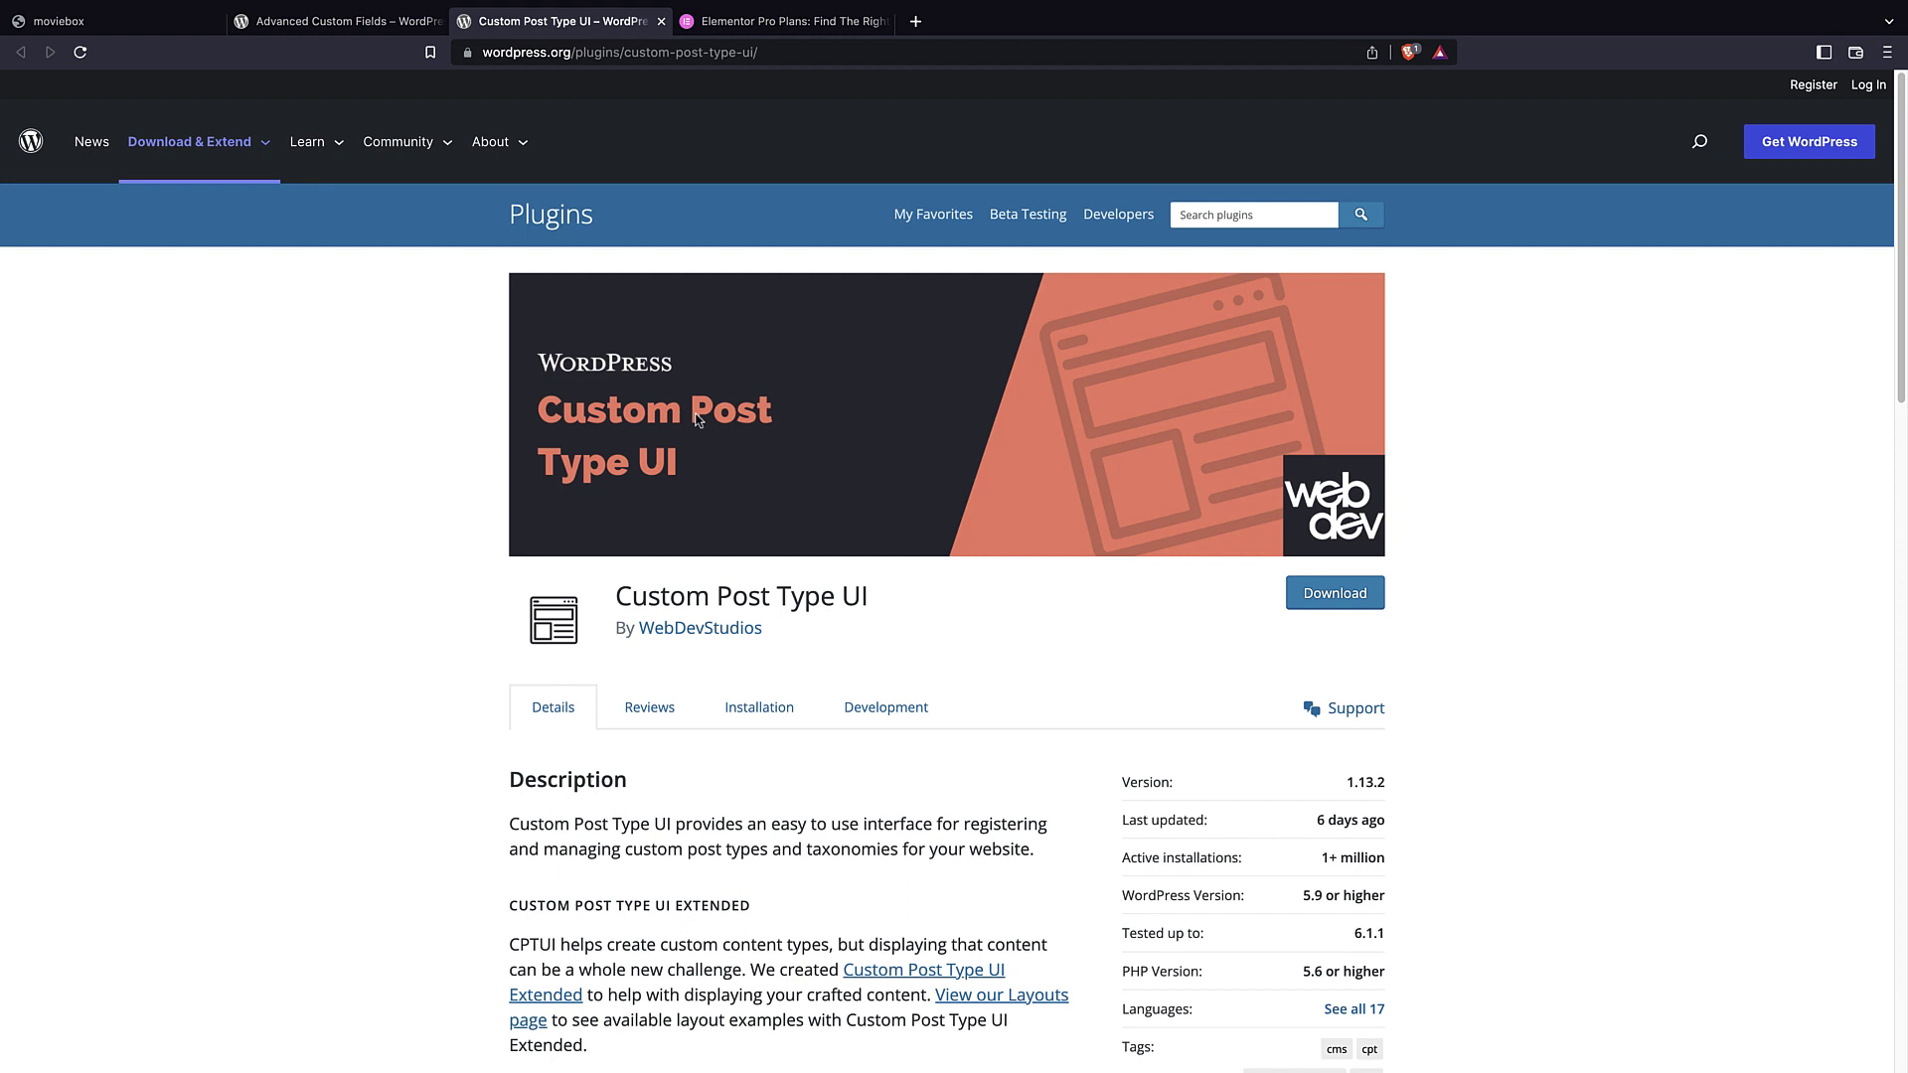
pyautogui.click(315, 29)
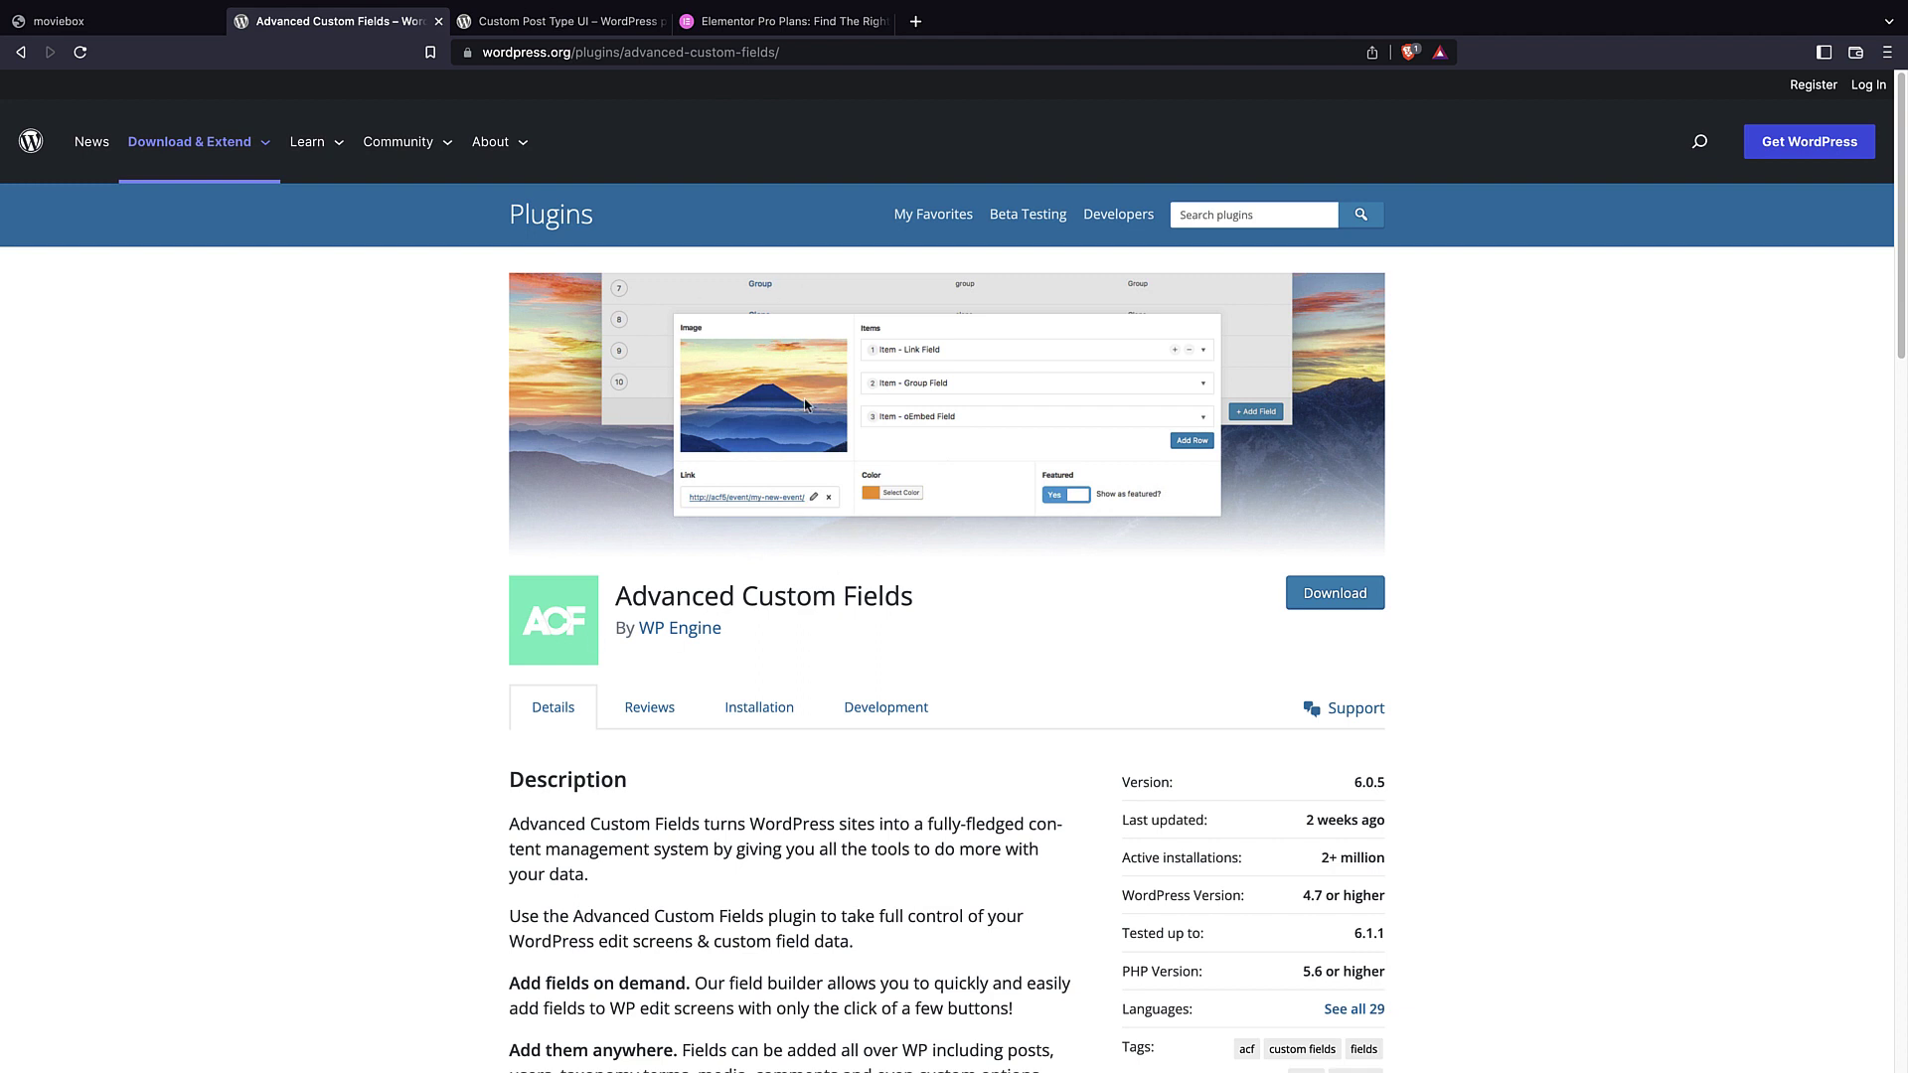
# - Return to the moviebox site and go to the installed plugins in its WordPress admin
pyautogui.click(105, 34)
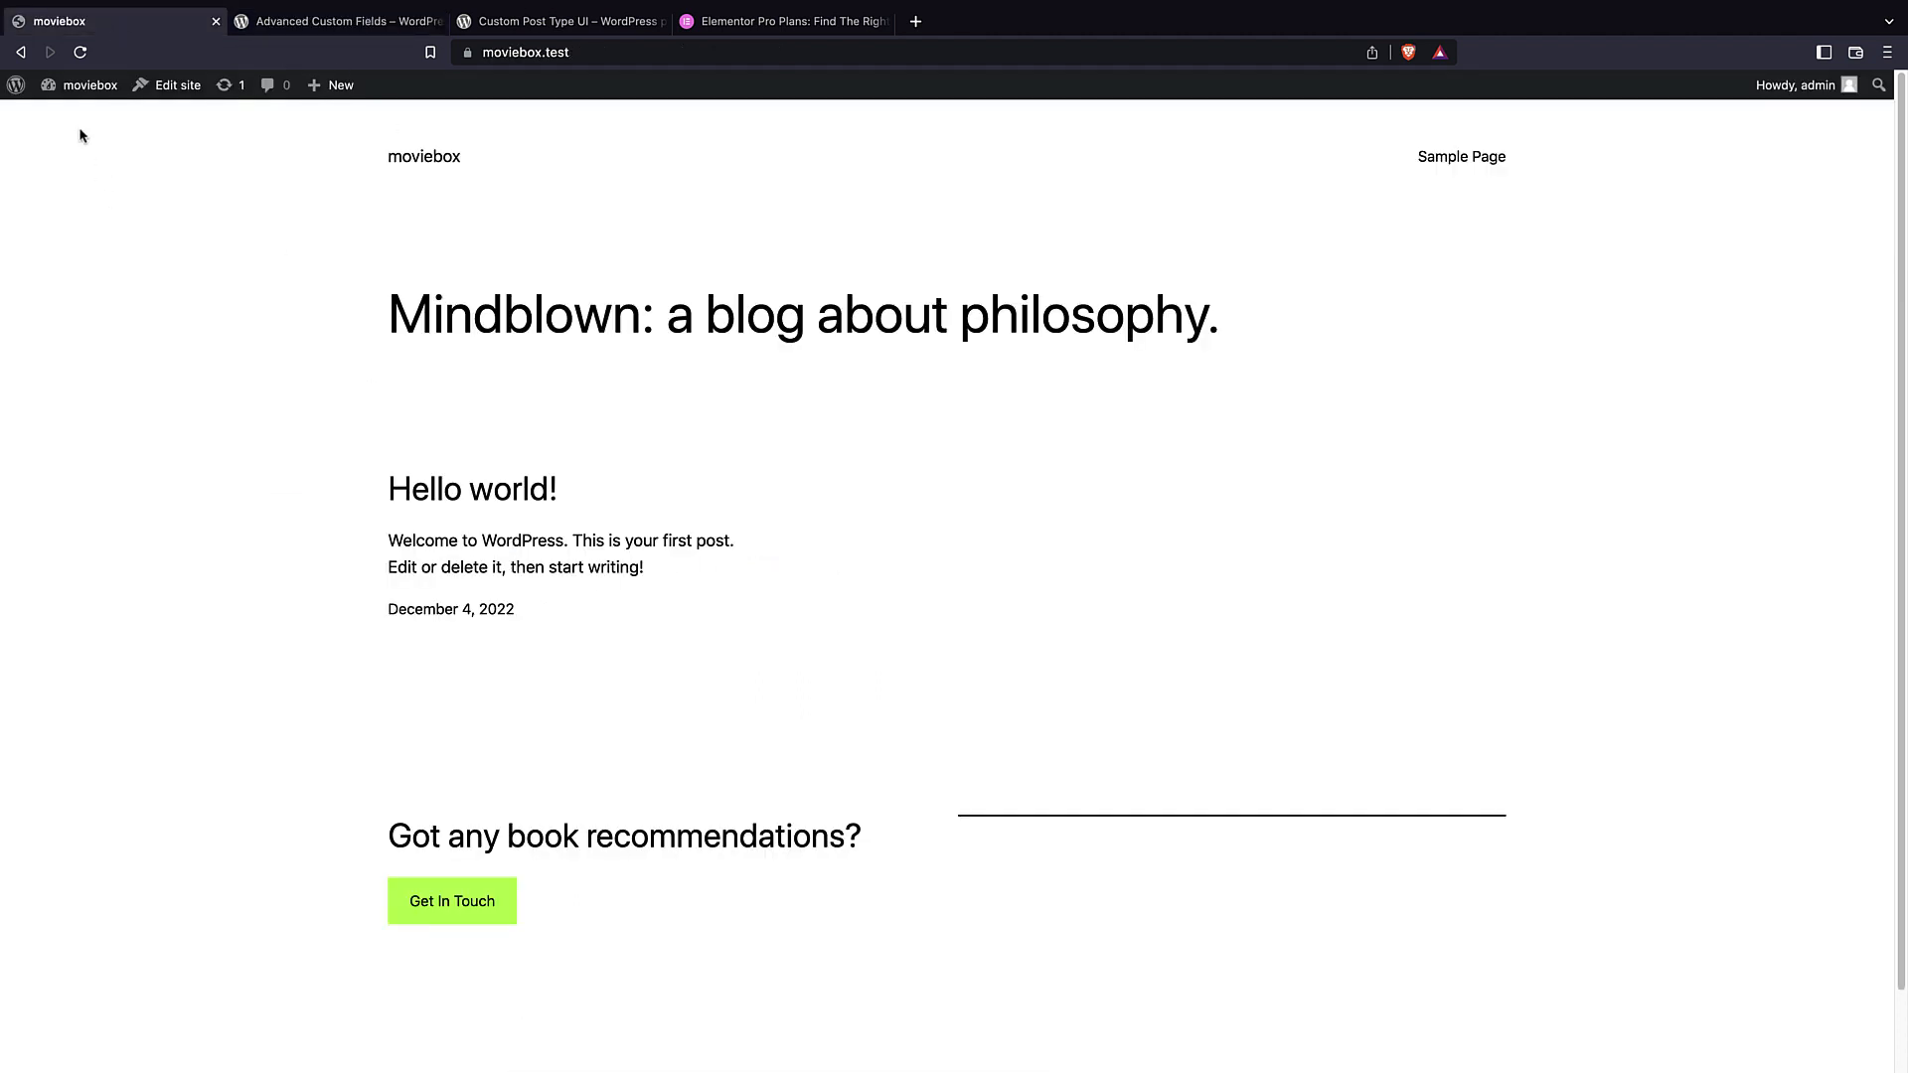
pyautogui.click(16, 92)
pyautogui.moveTo(20, 339)
pyautogui.click(216, 342)
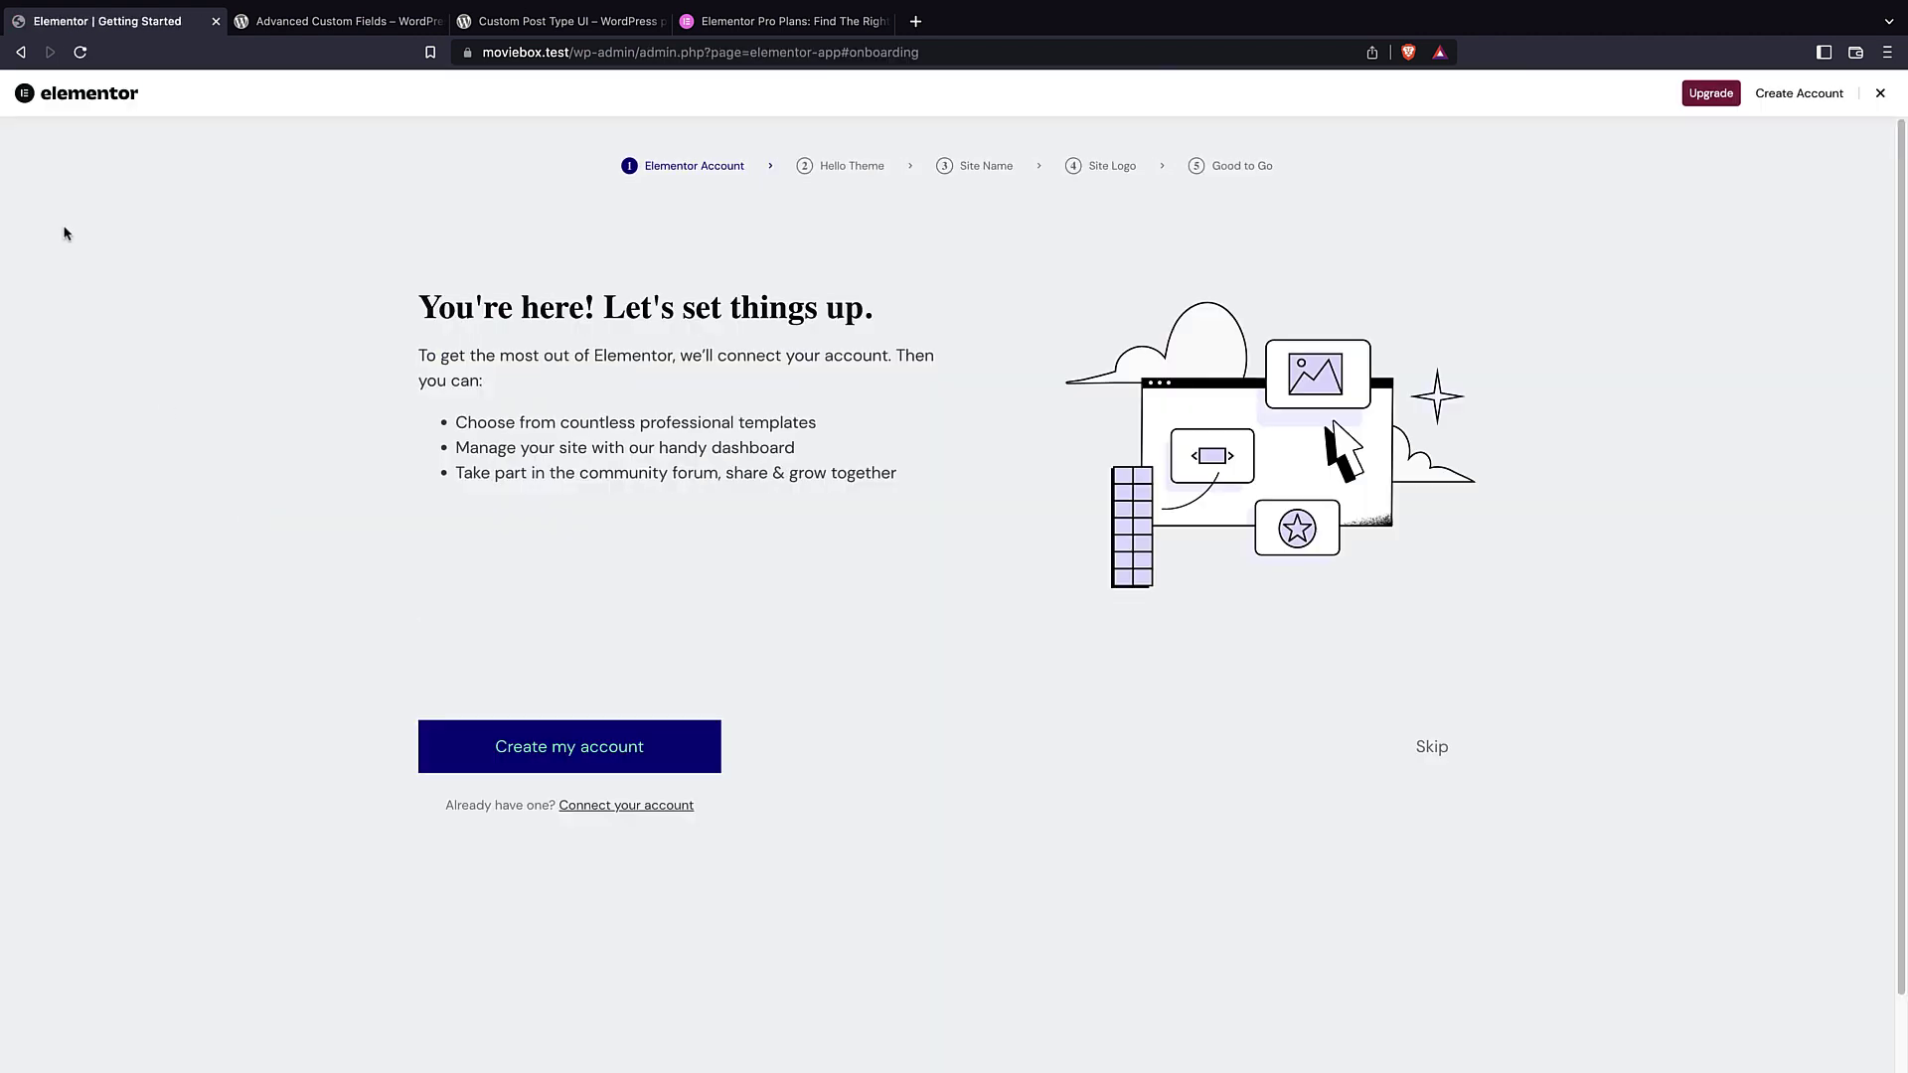
# - Leave the Elementor setup wizard without connecting an account and activate the Elementor Pro plugin
pyautogui.click(1432, 747)
pyautogui.click(1879, 94)
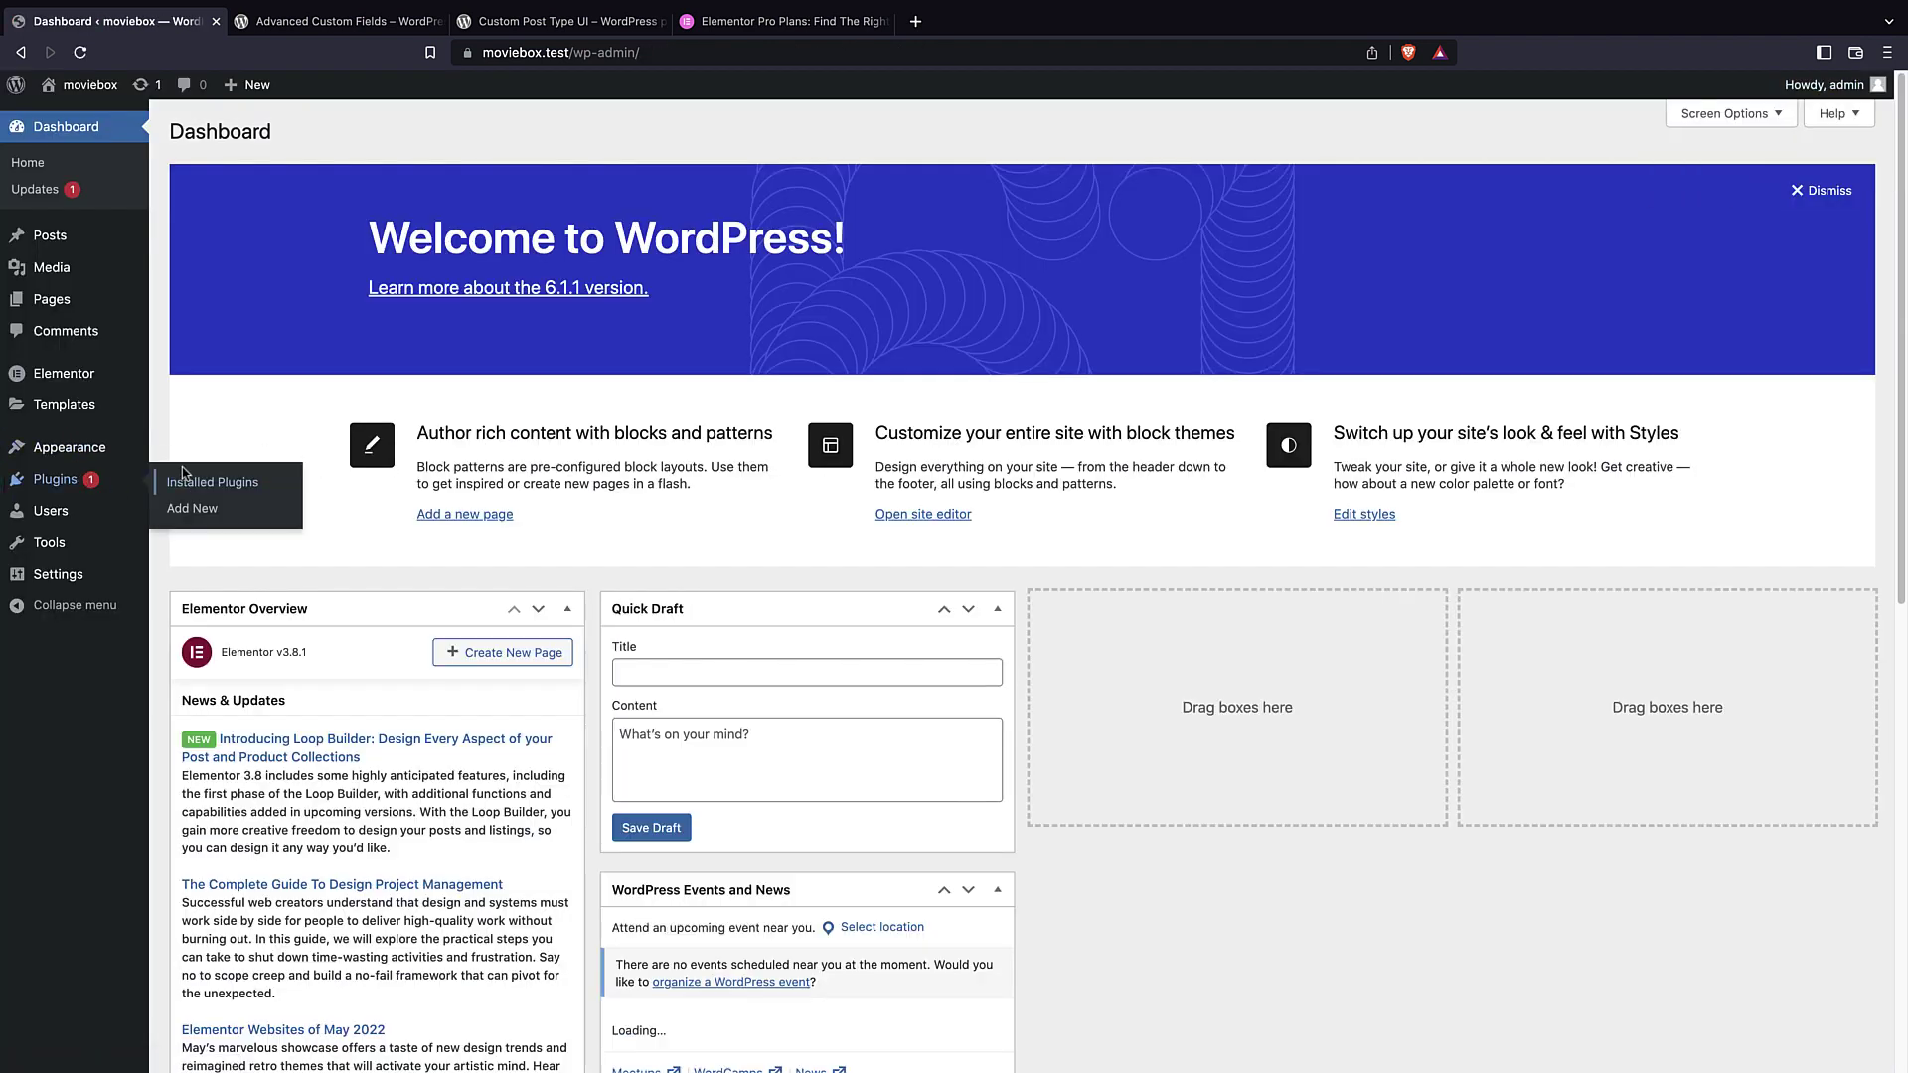
pyautogui.click(189, 481)
pyautogui.click(235, 517)
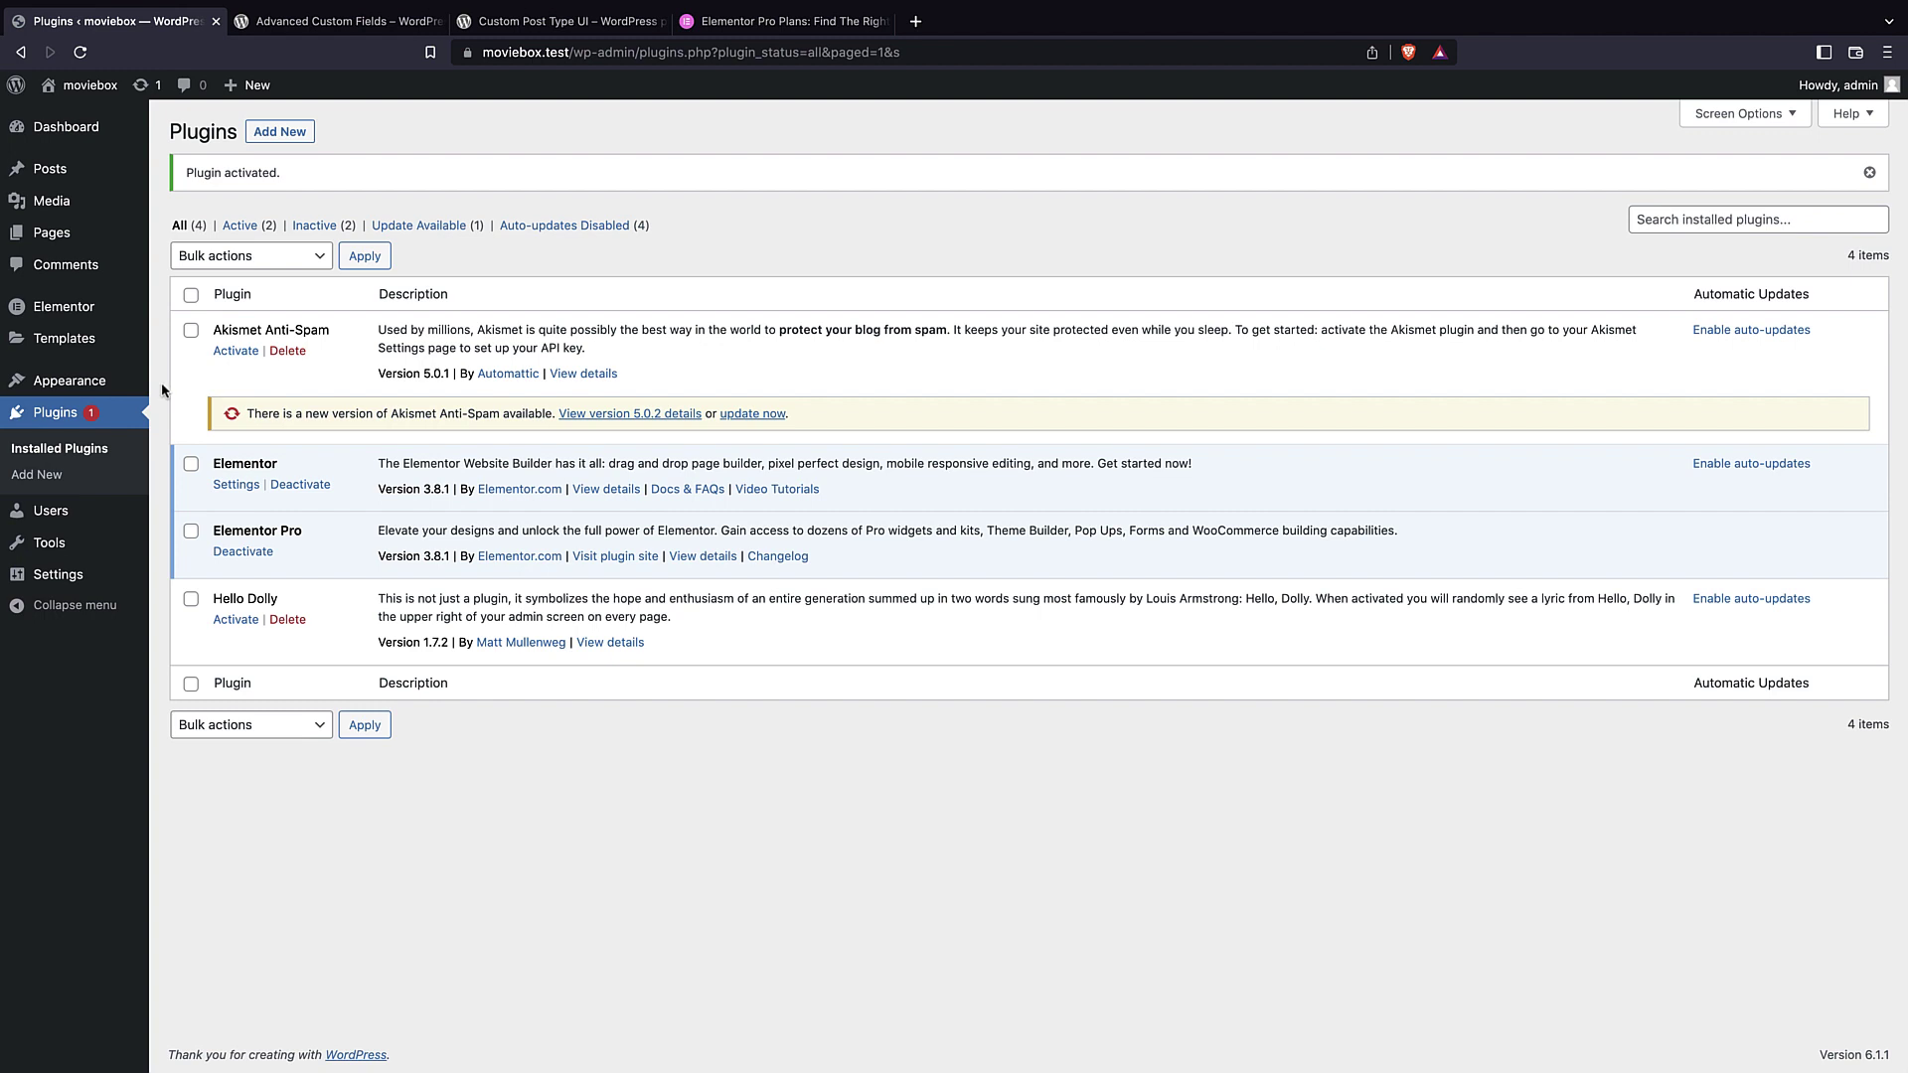
# - Search for "CPT ui" among the plugins that can be added and install Custom Post Type UI
pyautogui.moveTo(127, 387)
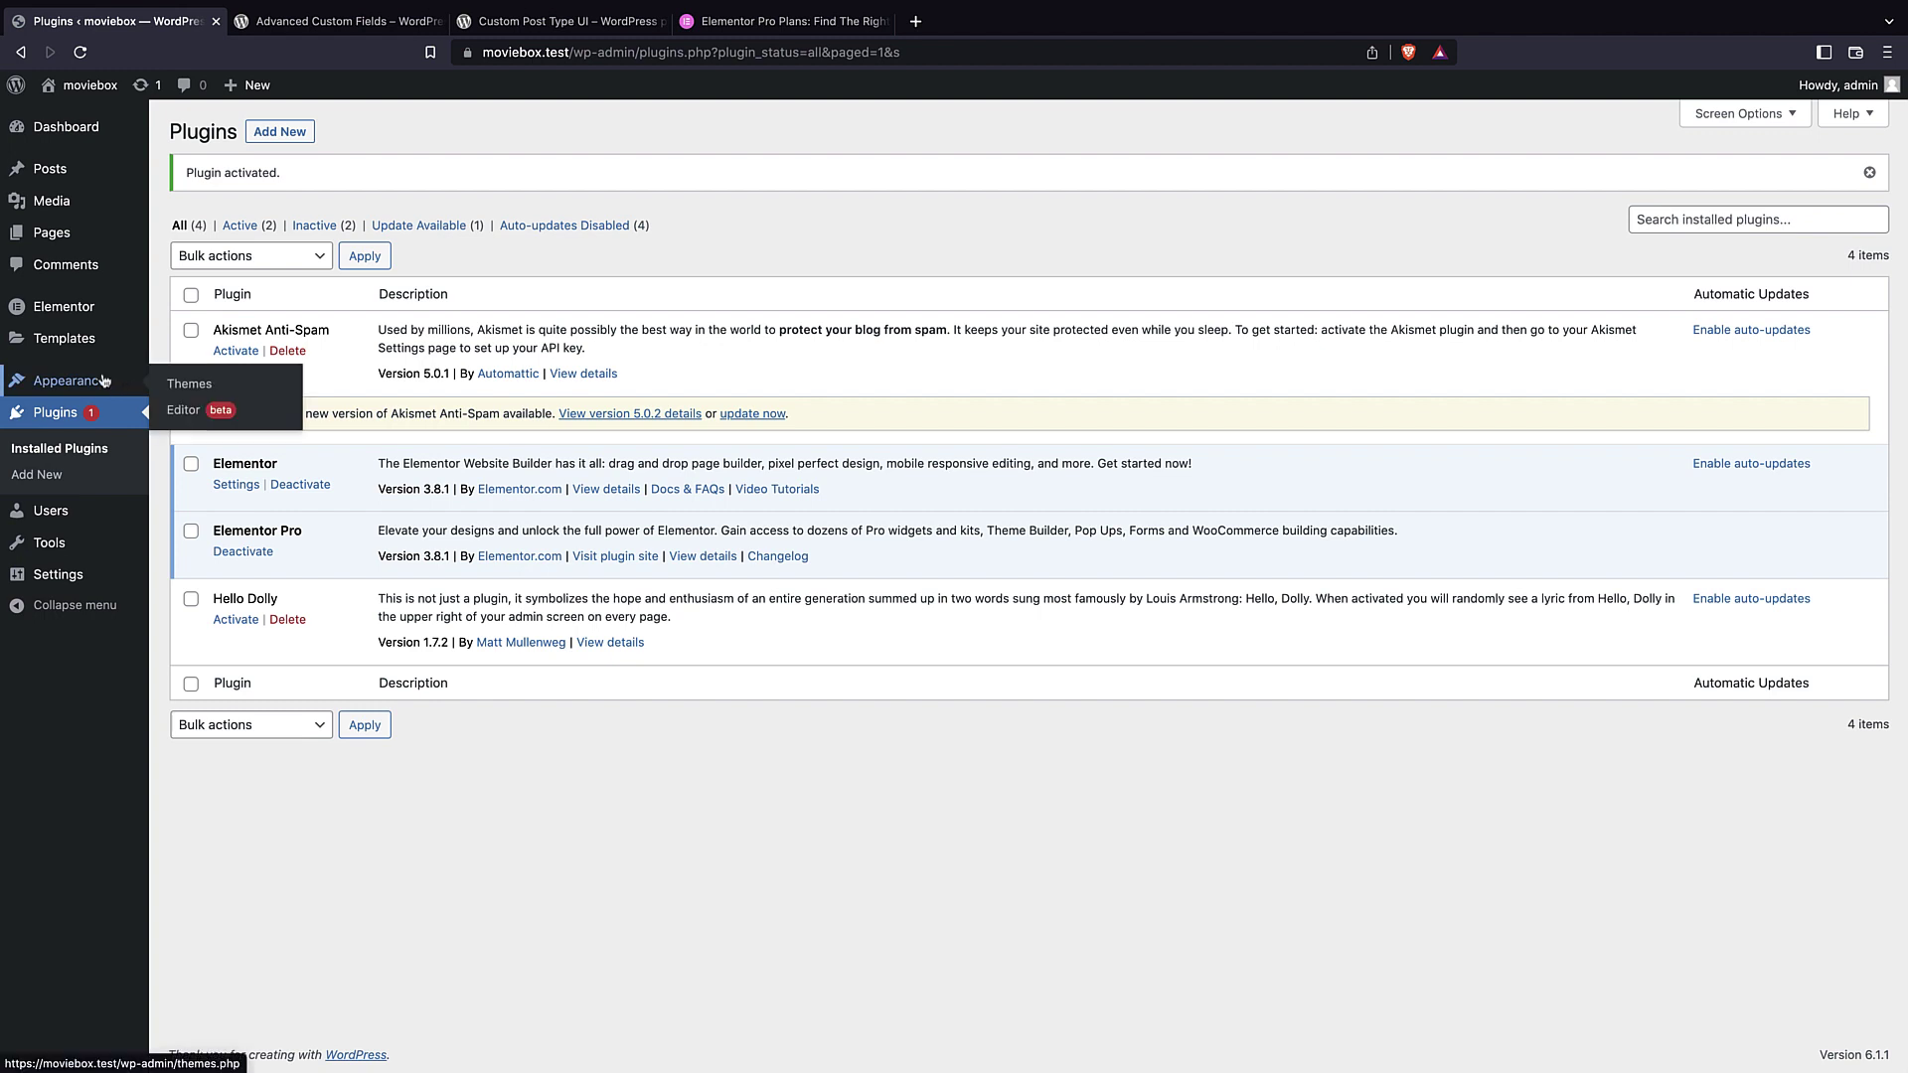
pyautogui.click(62, 485)
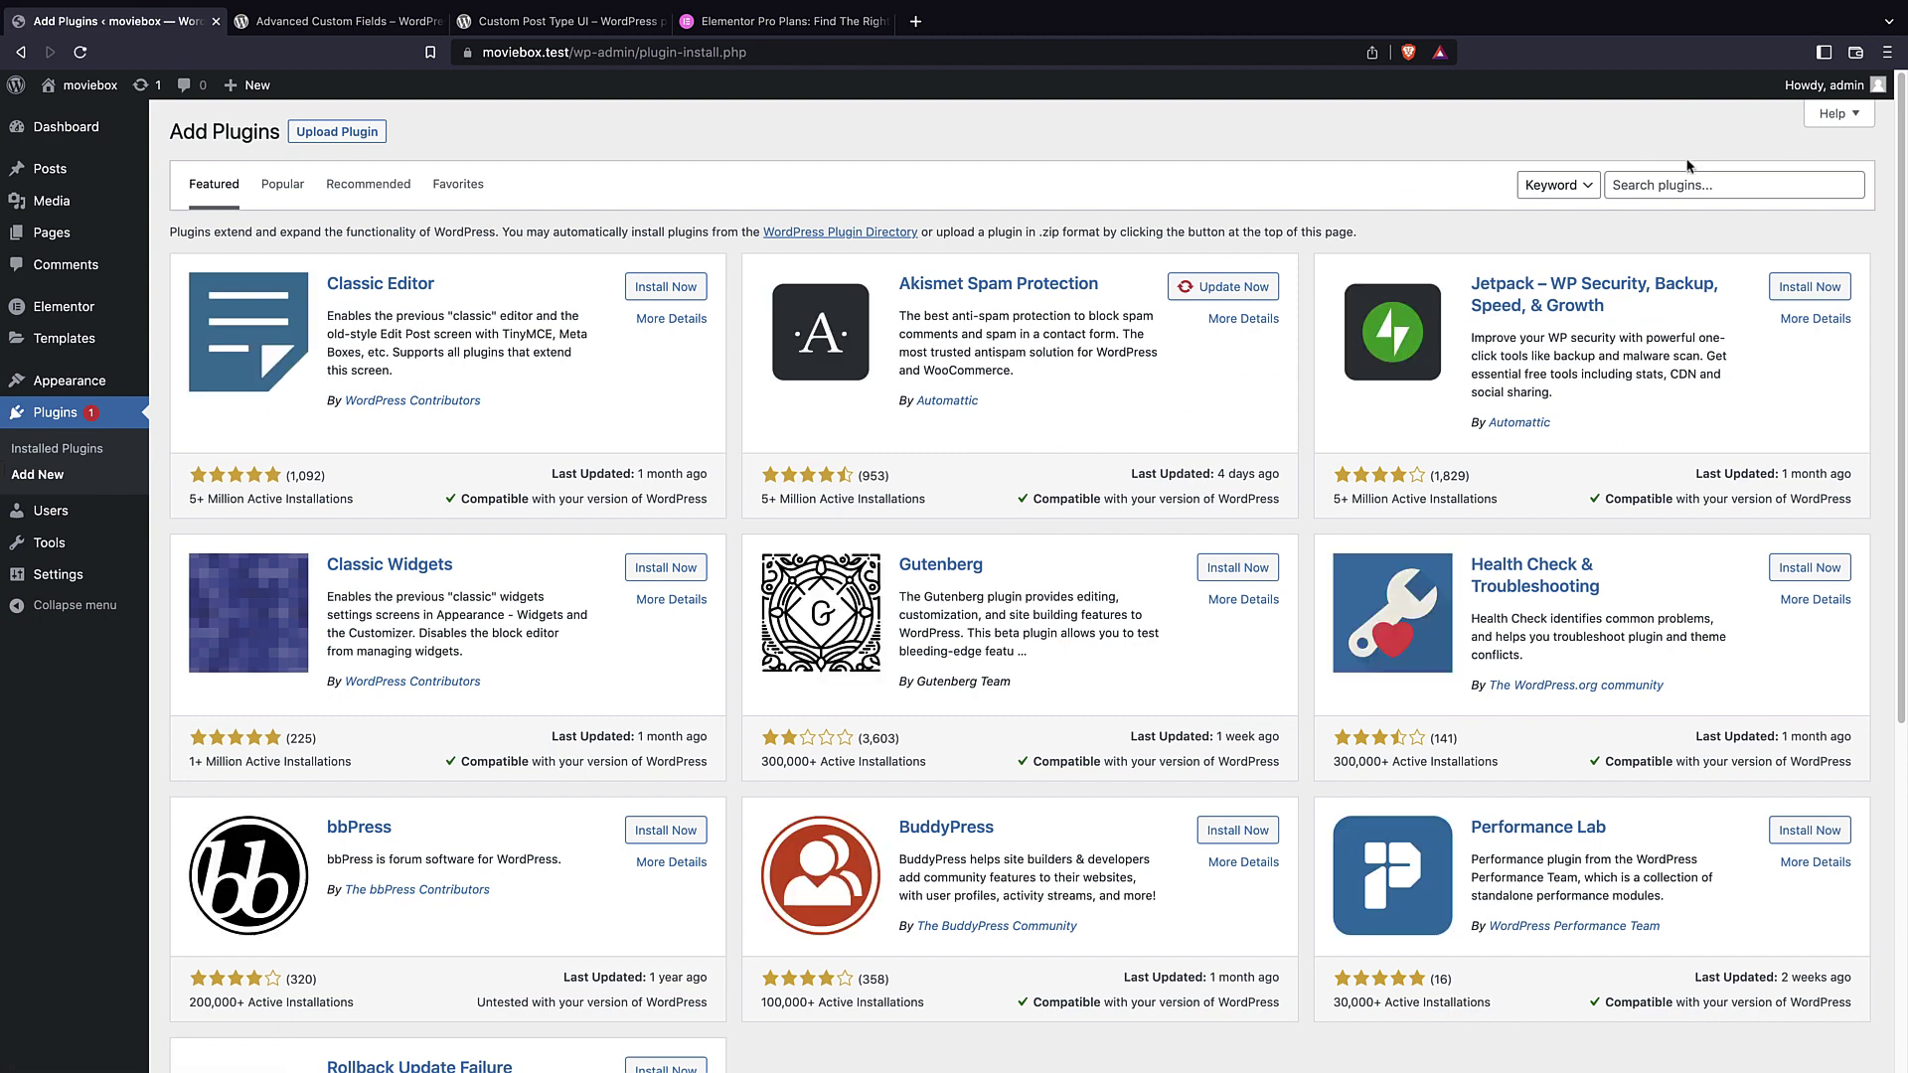
pyautogui.click(1664, 185)
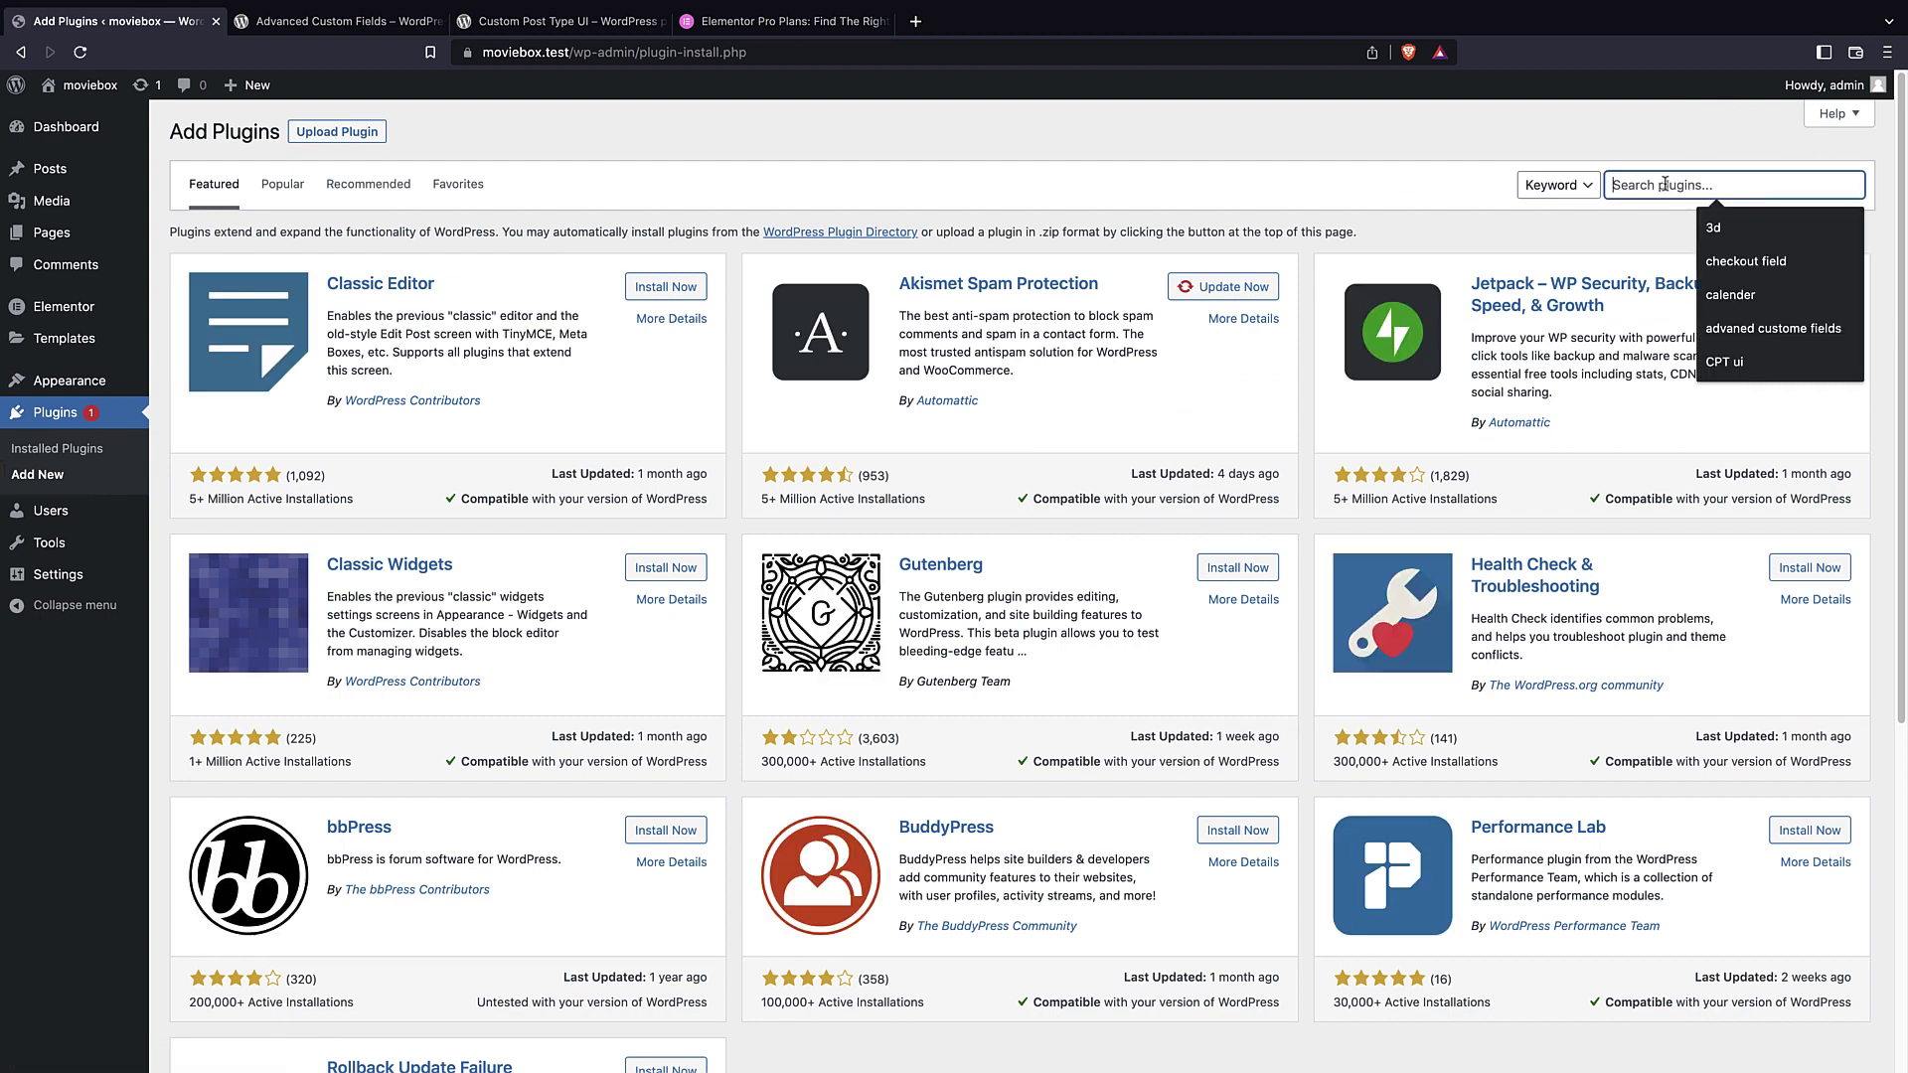
pyautogui.write('CPT')
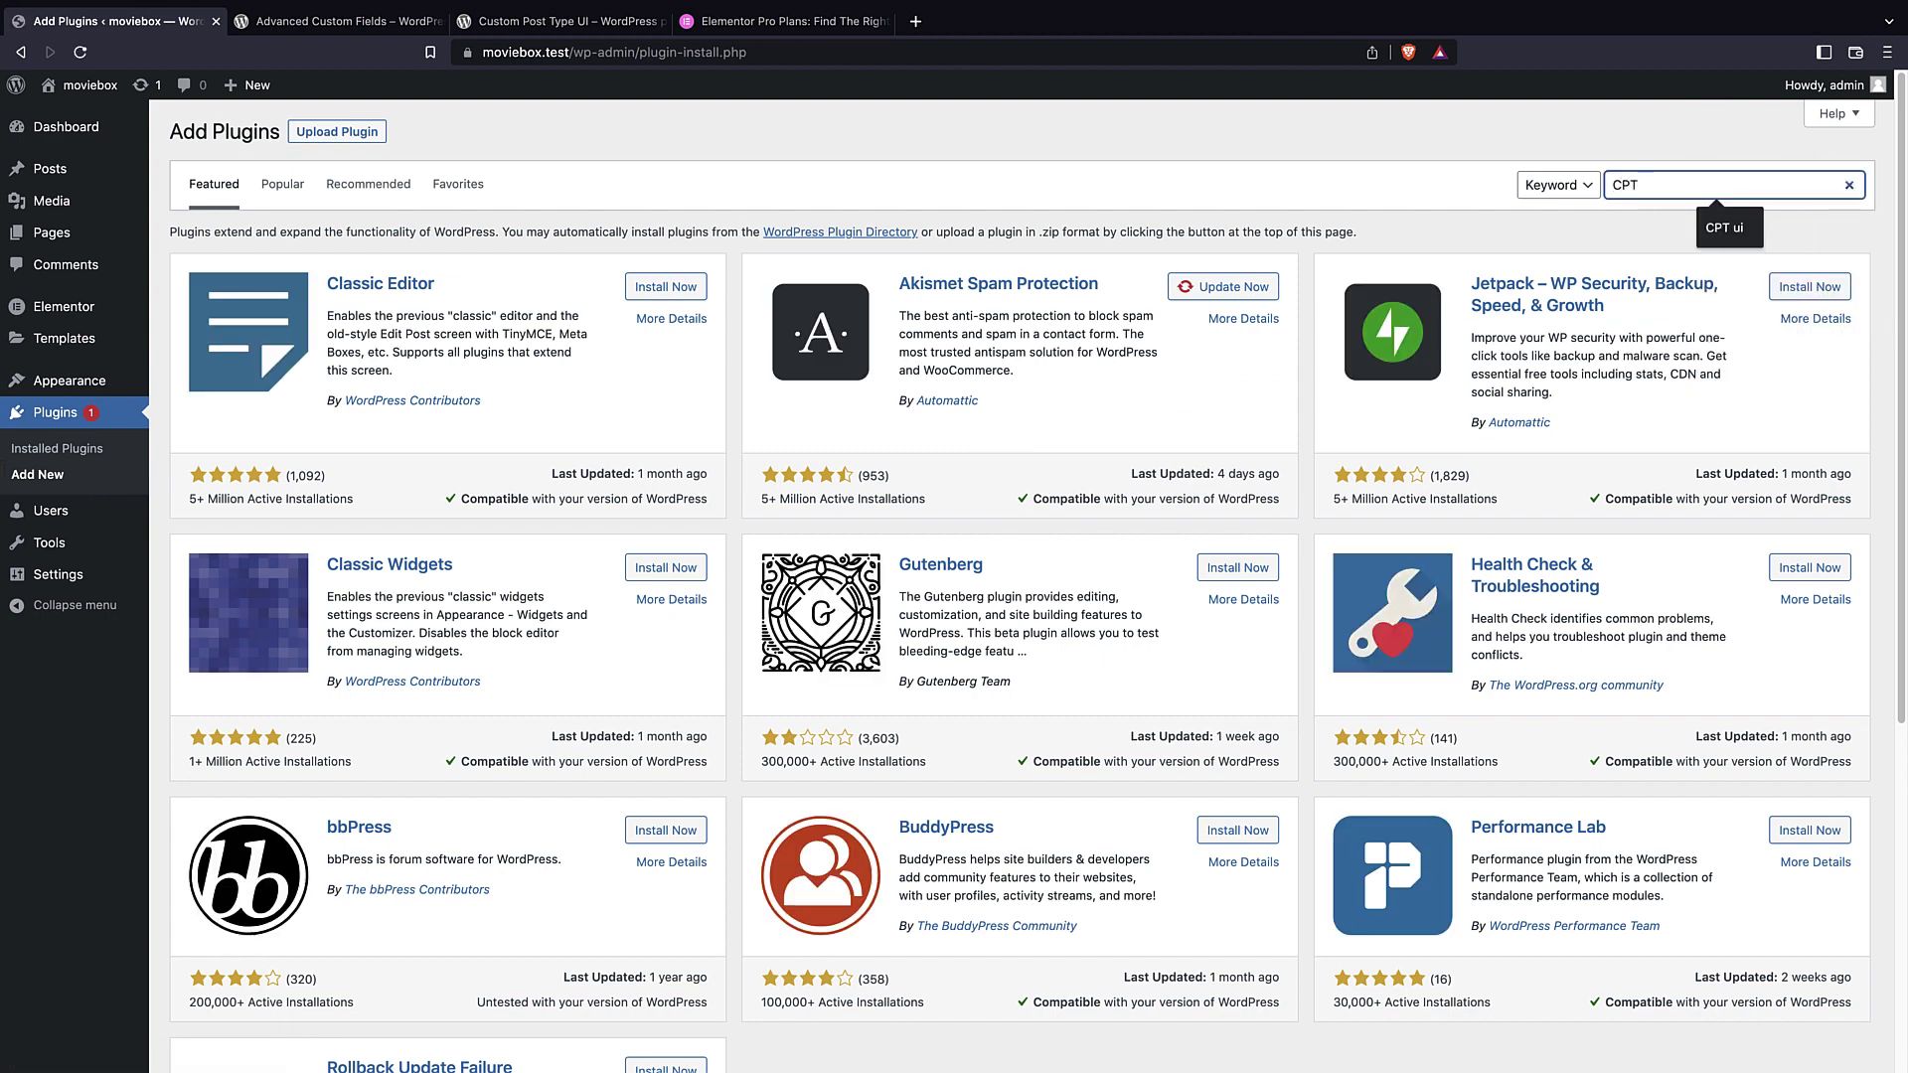
pyautogui.write(' ui')
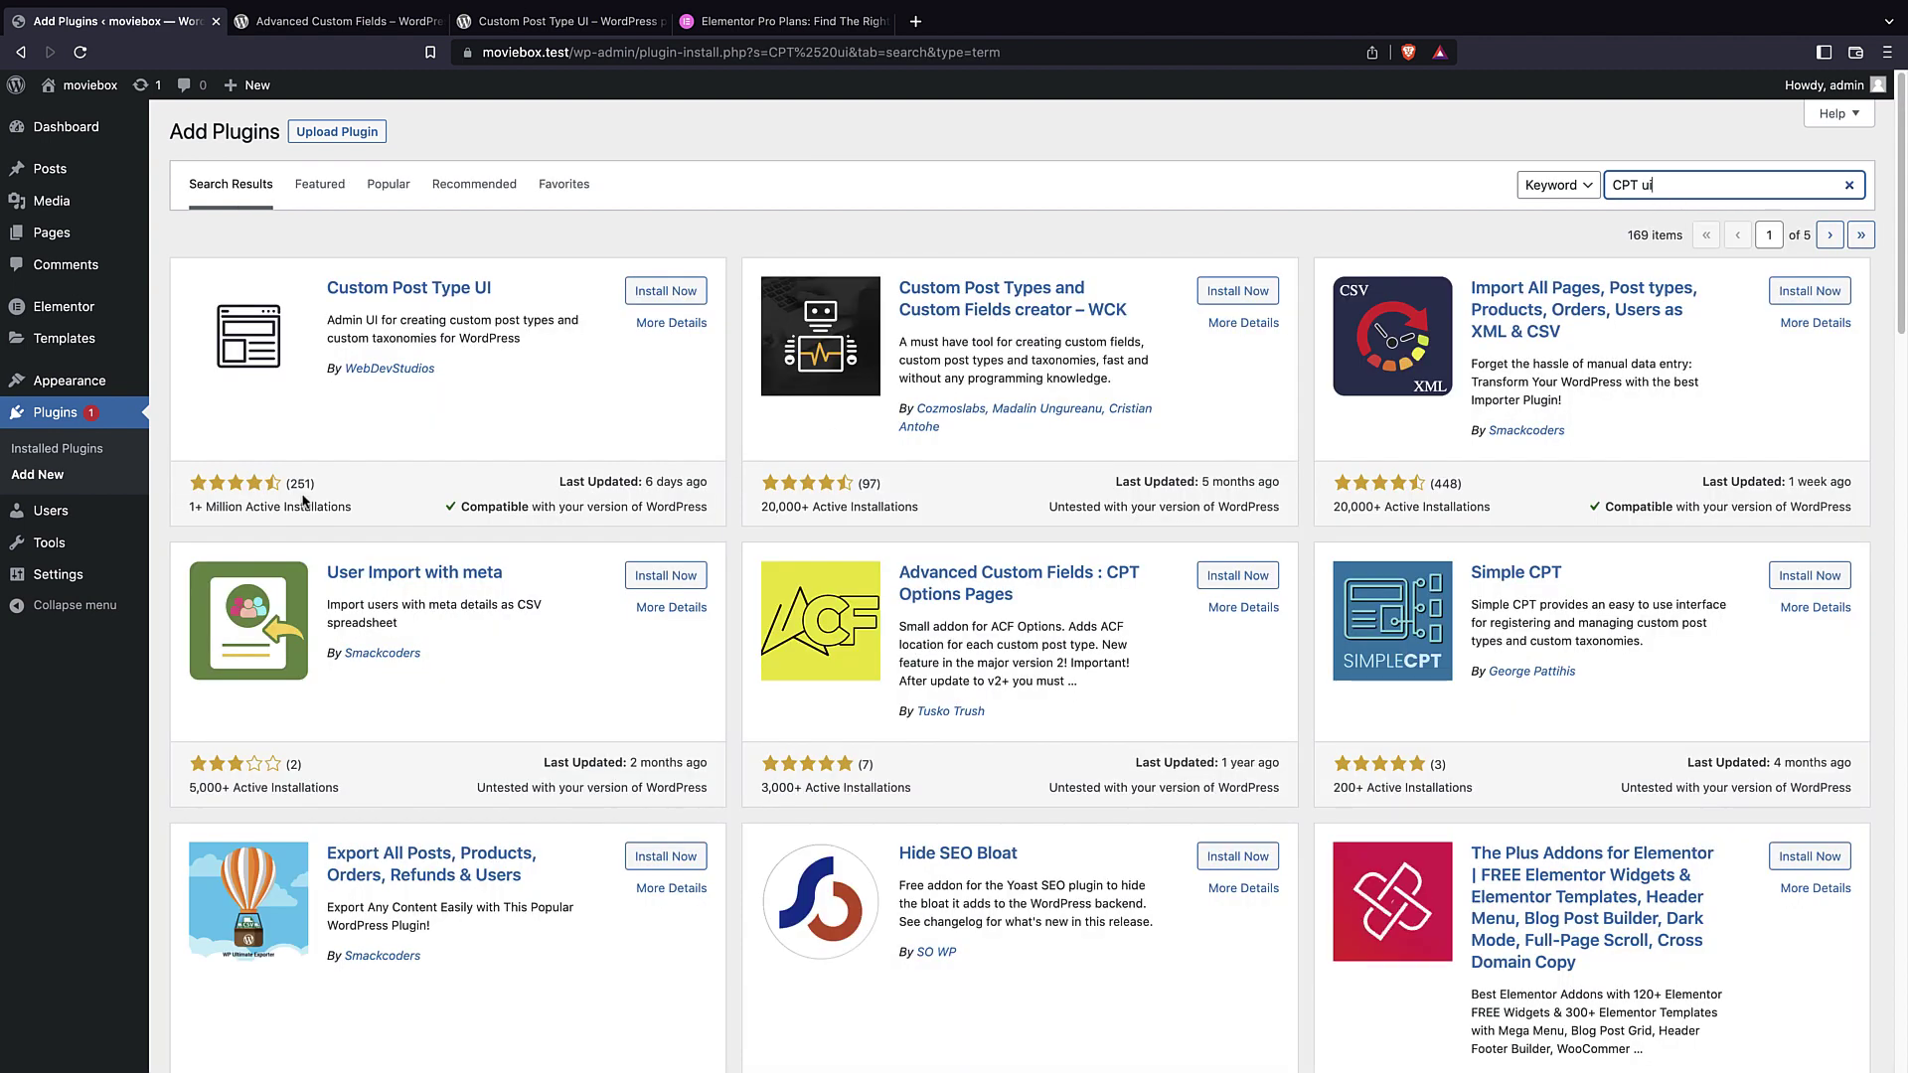
pyautogui.click(651, 293)
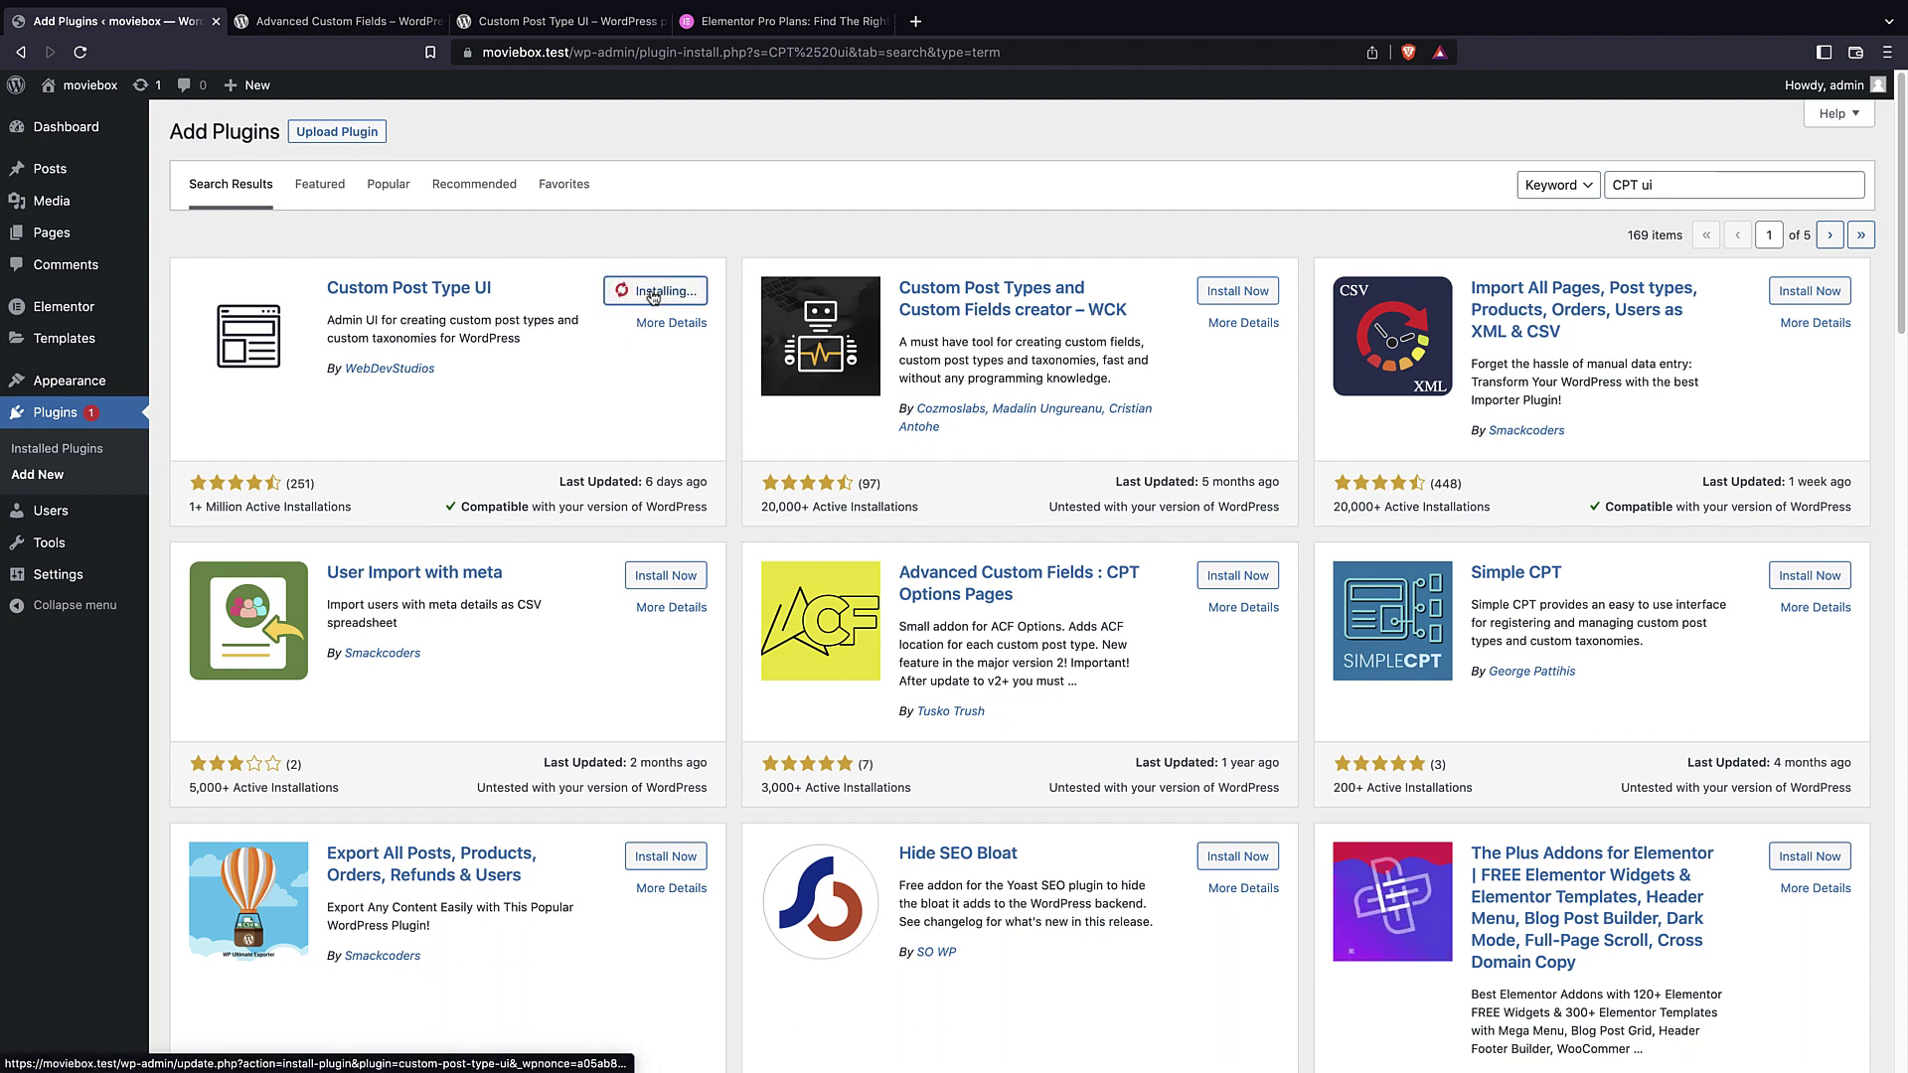
# - Search the available plugins for "advanced custom fields" and install Advanced Custom Fields: Extended and Advanced Custom Fields
pyautogui.tripleClick(1689, 183)
pyautogui.press('BackSpace')
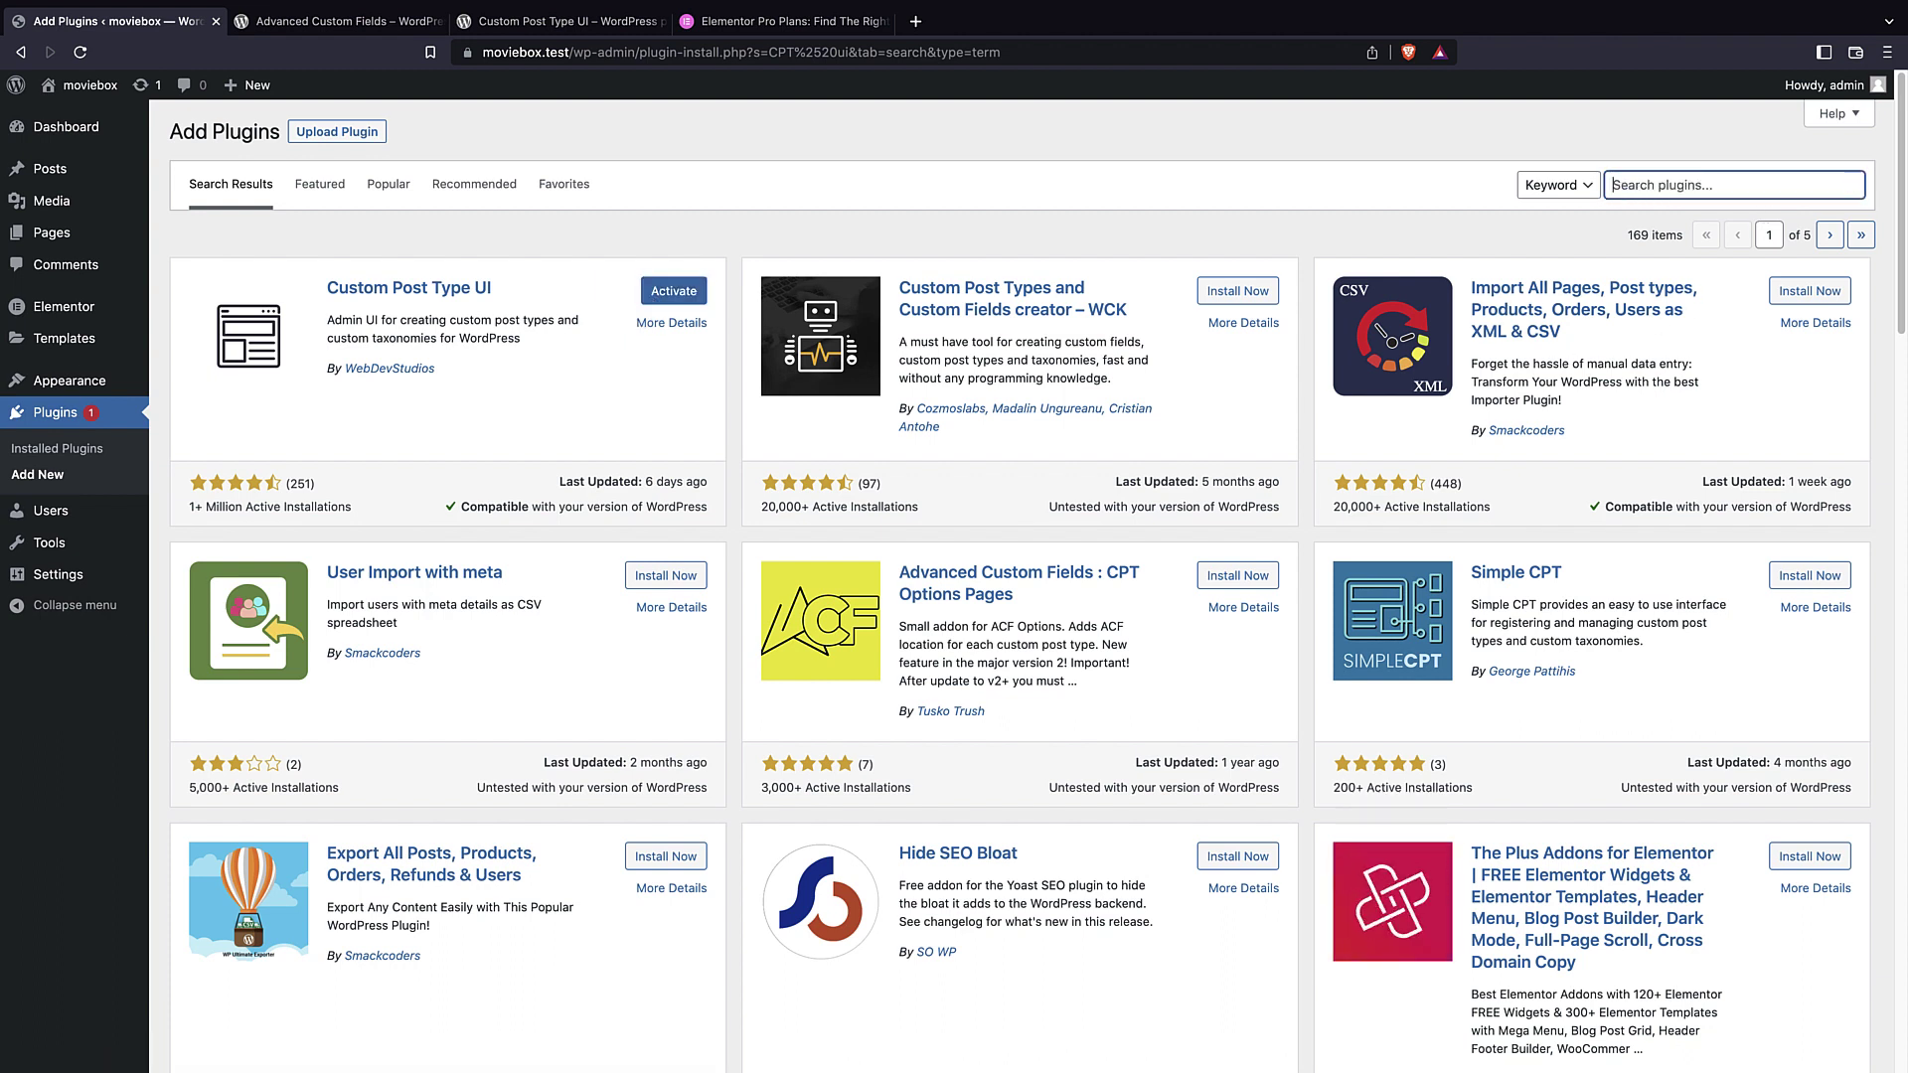
pyautogui.write('advan')
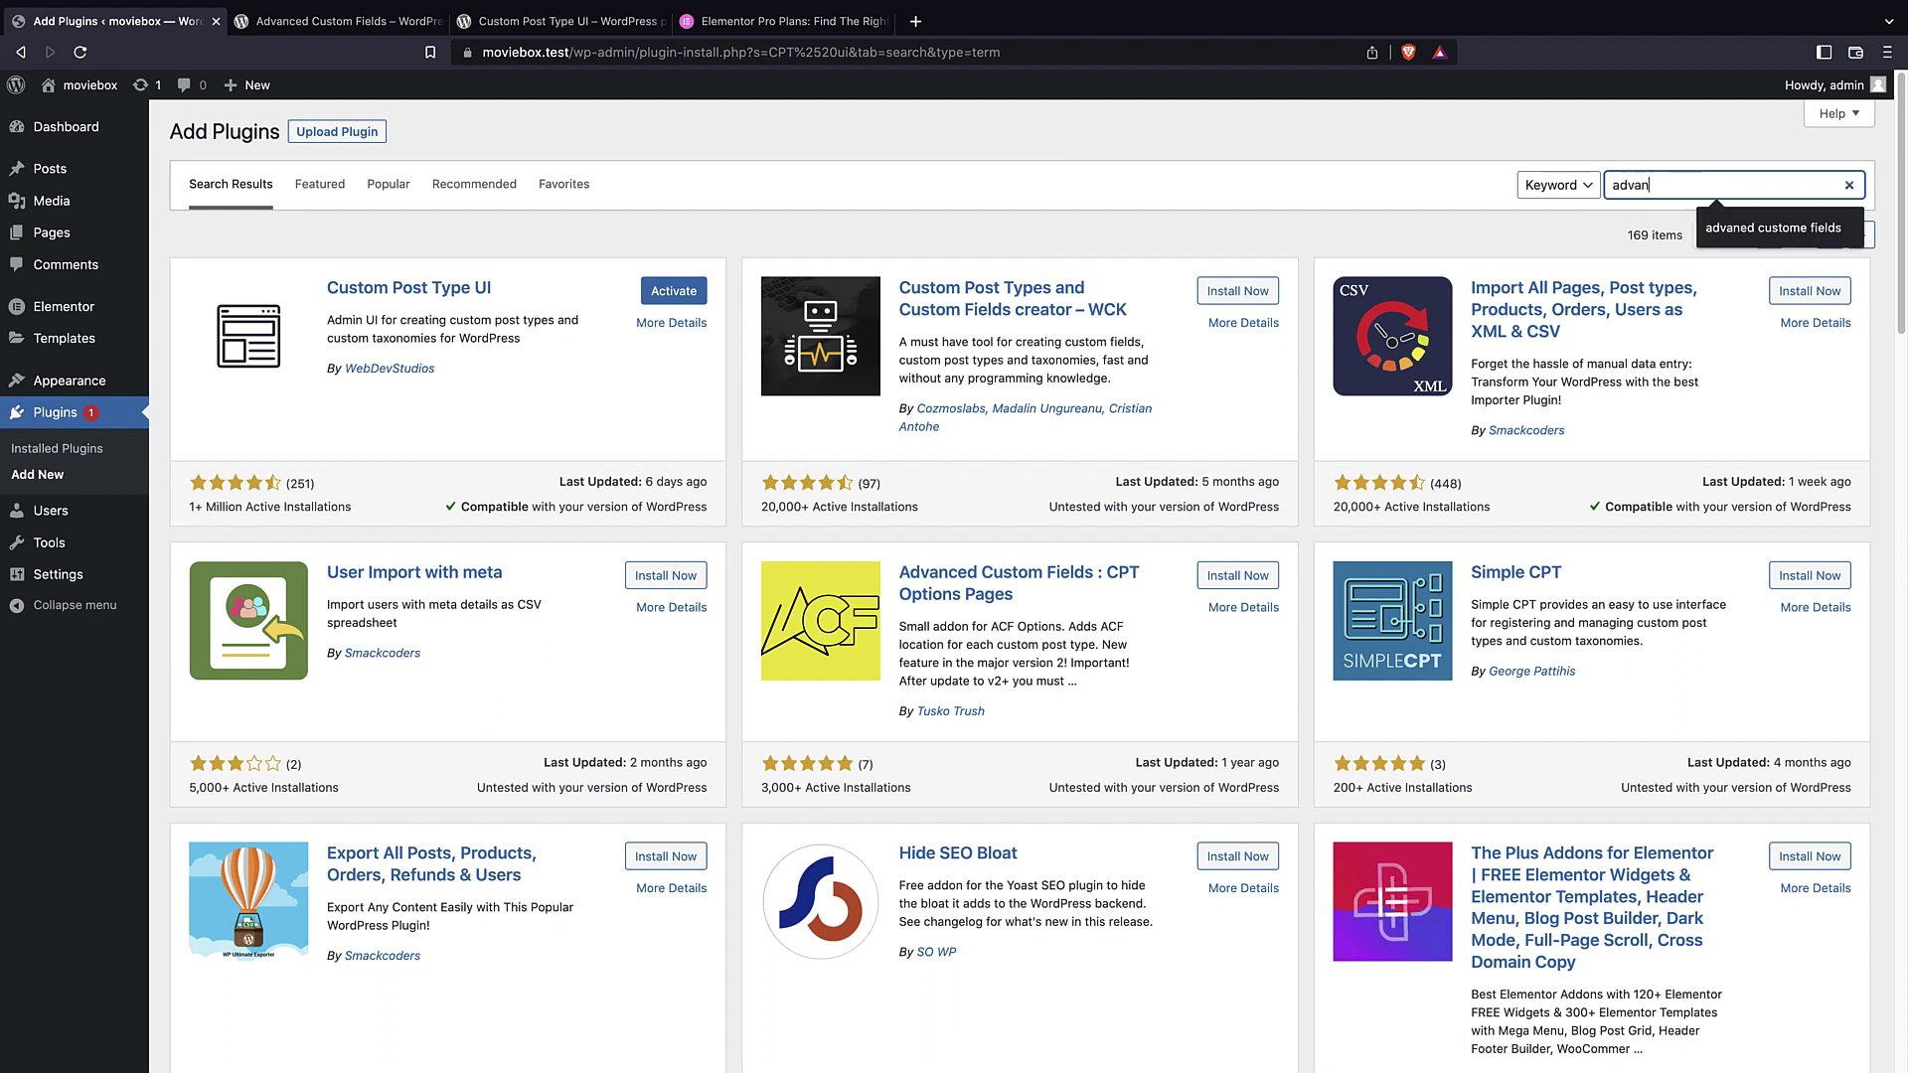
pyautogui.write('ced custome fi')
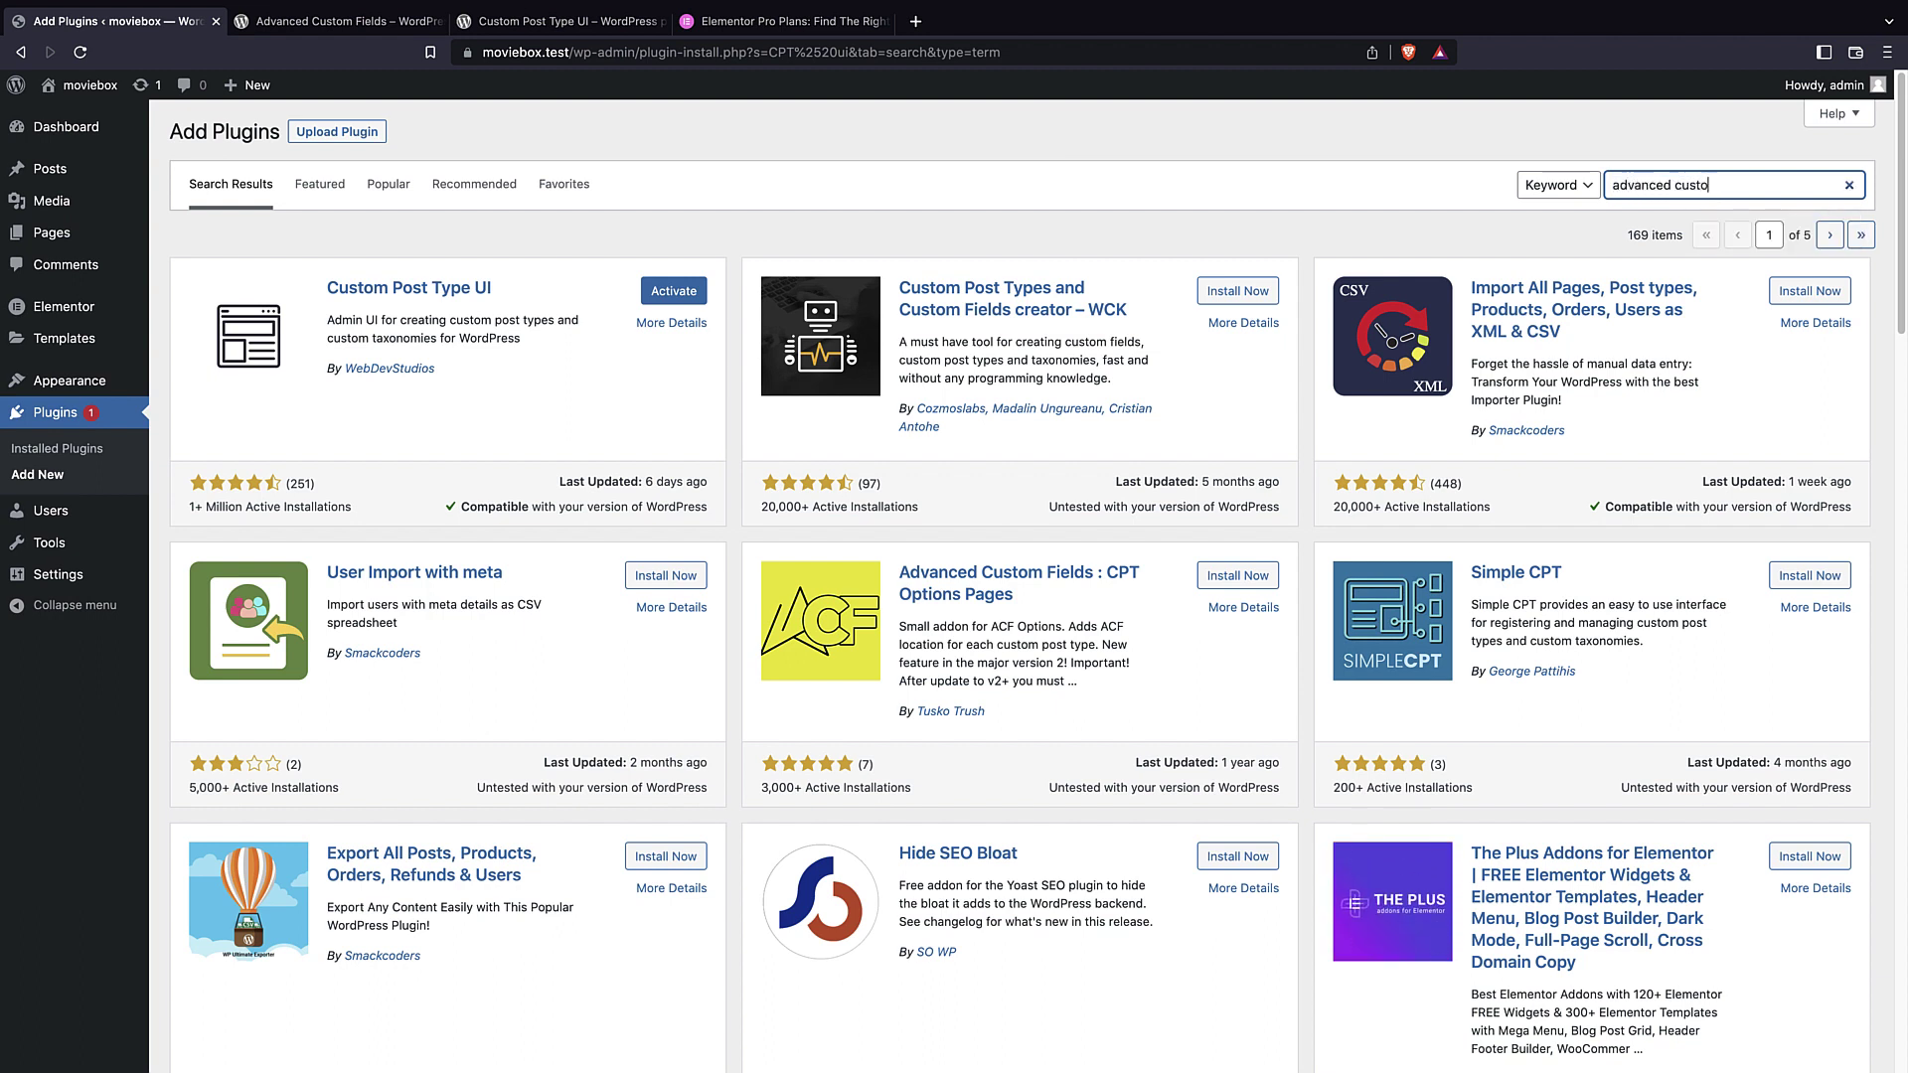
pyautogui.write('elds')
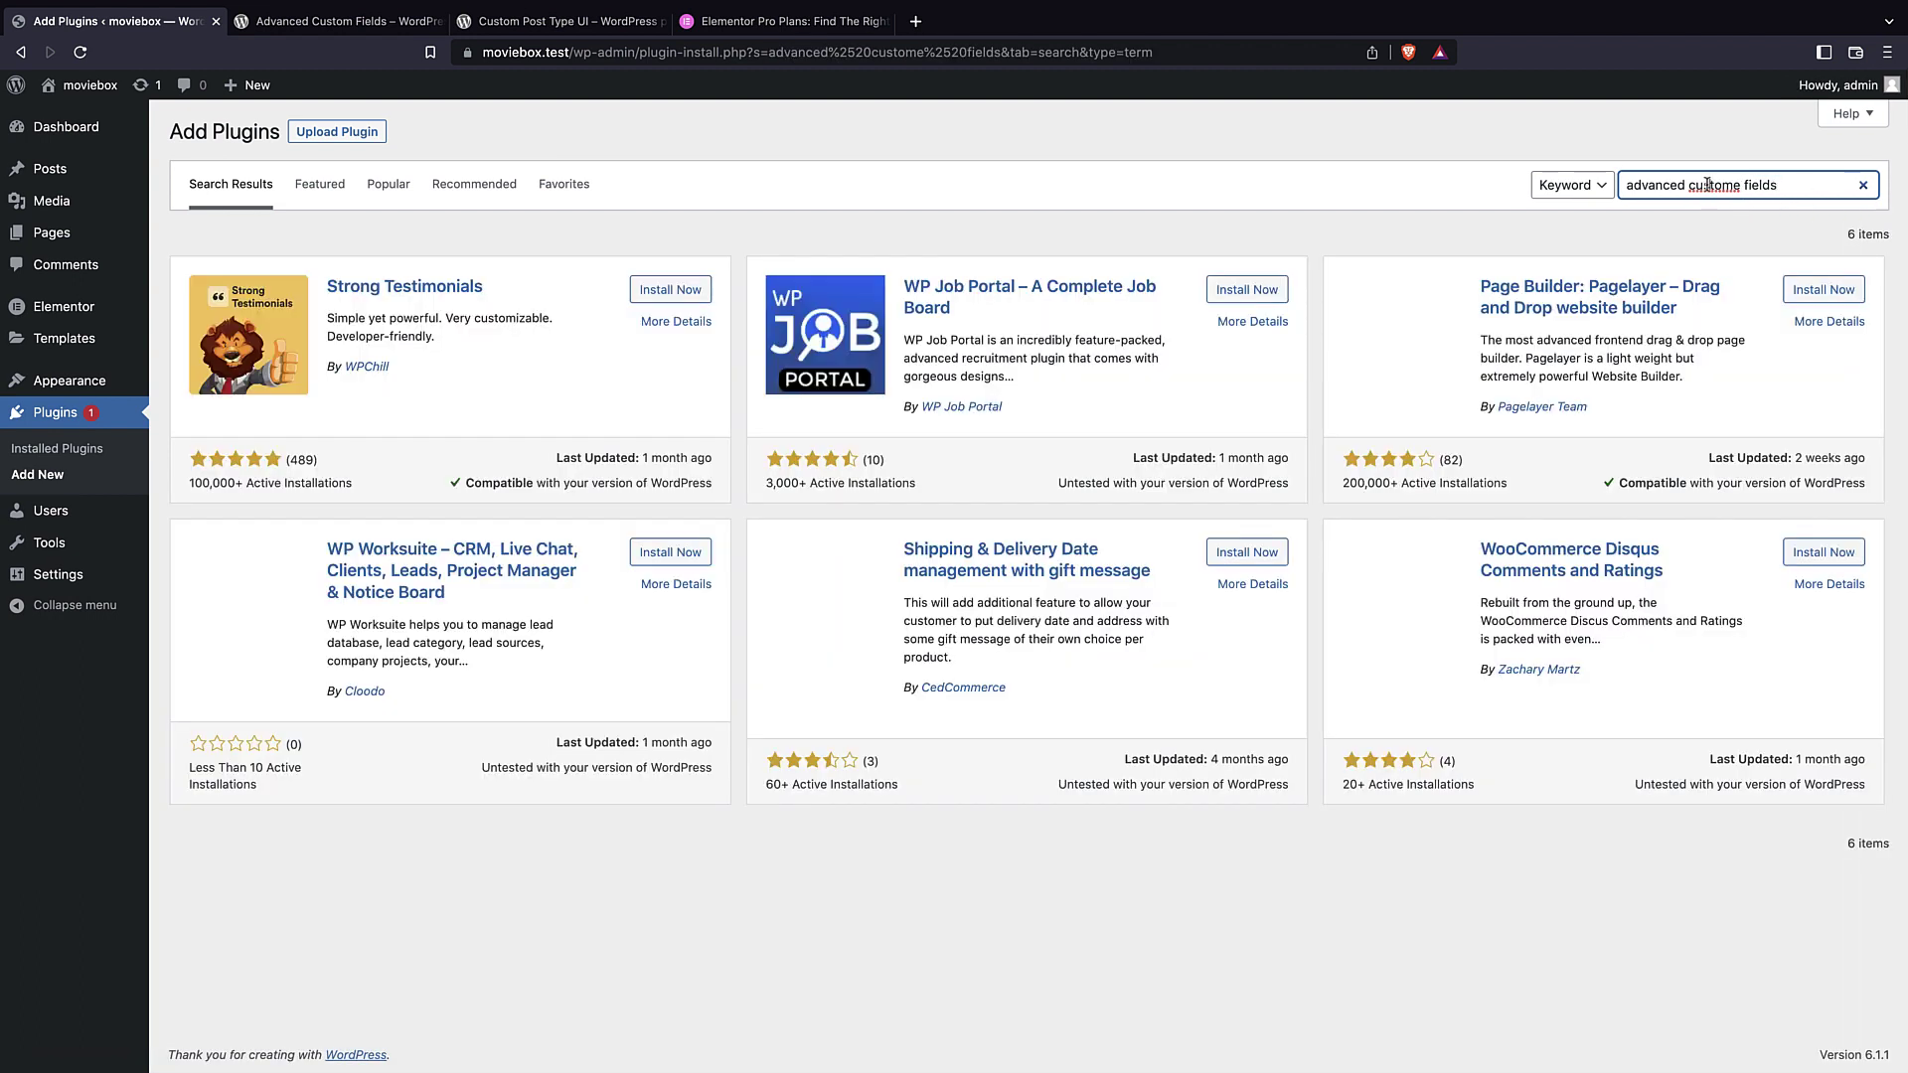
pyautogui.rightClick(1706, 185)
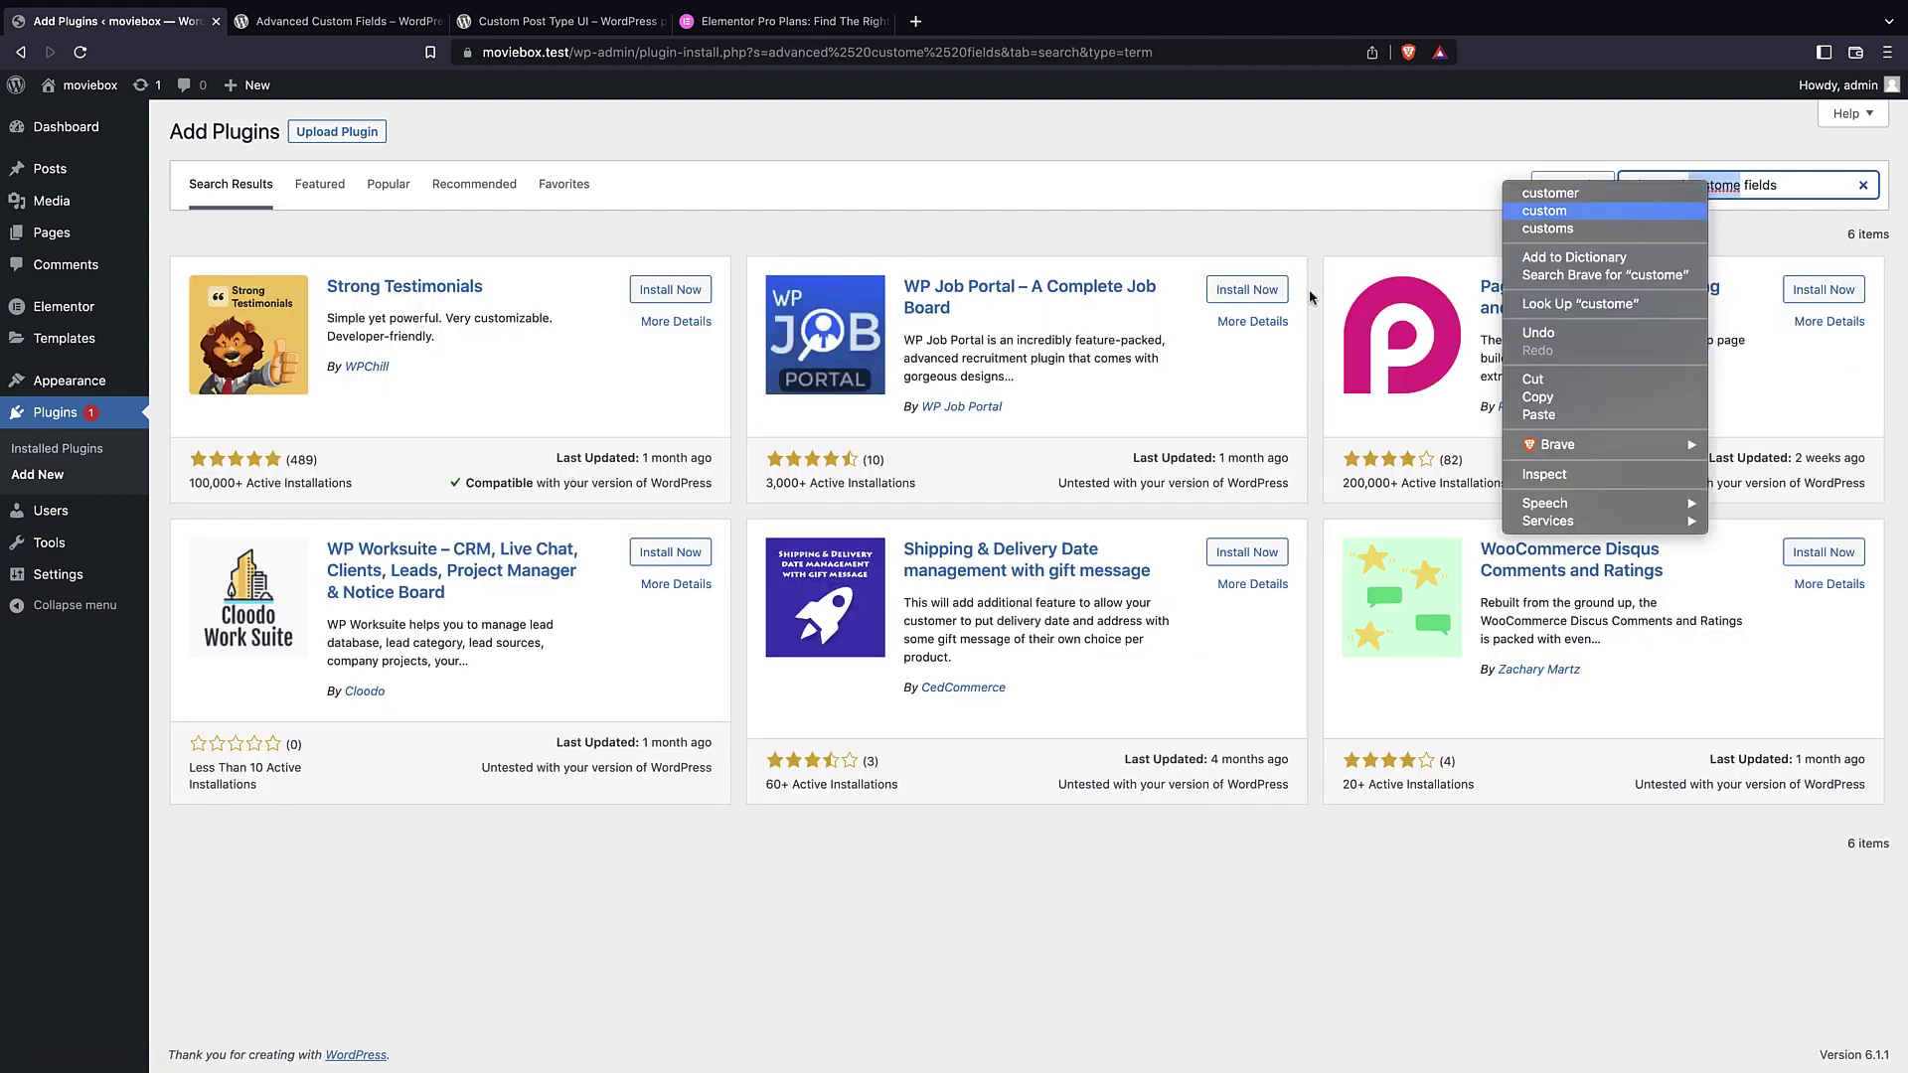
pyautogui.click(1544, 210)
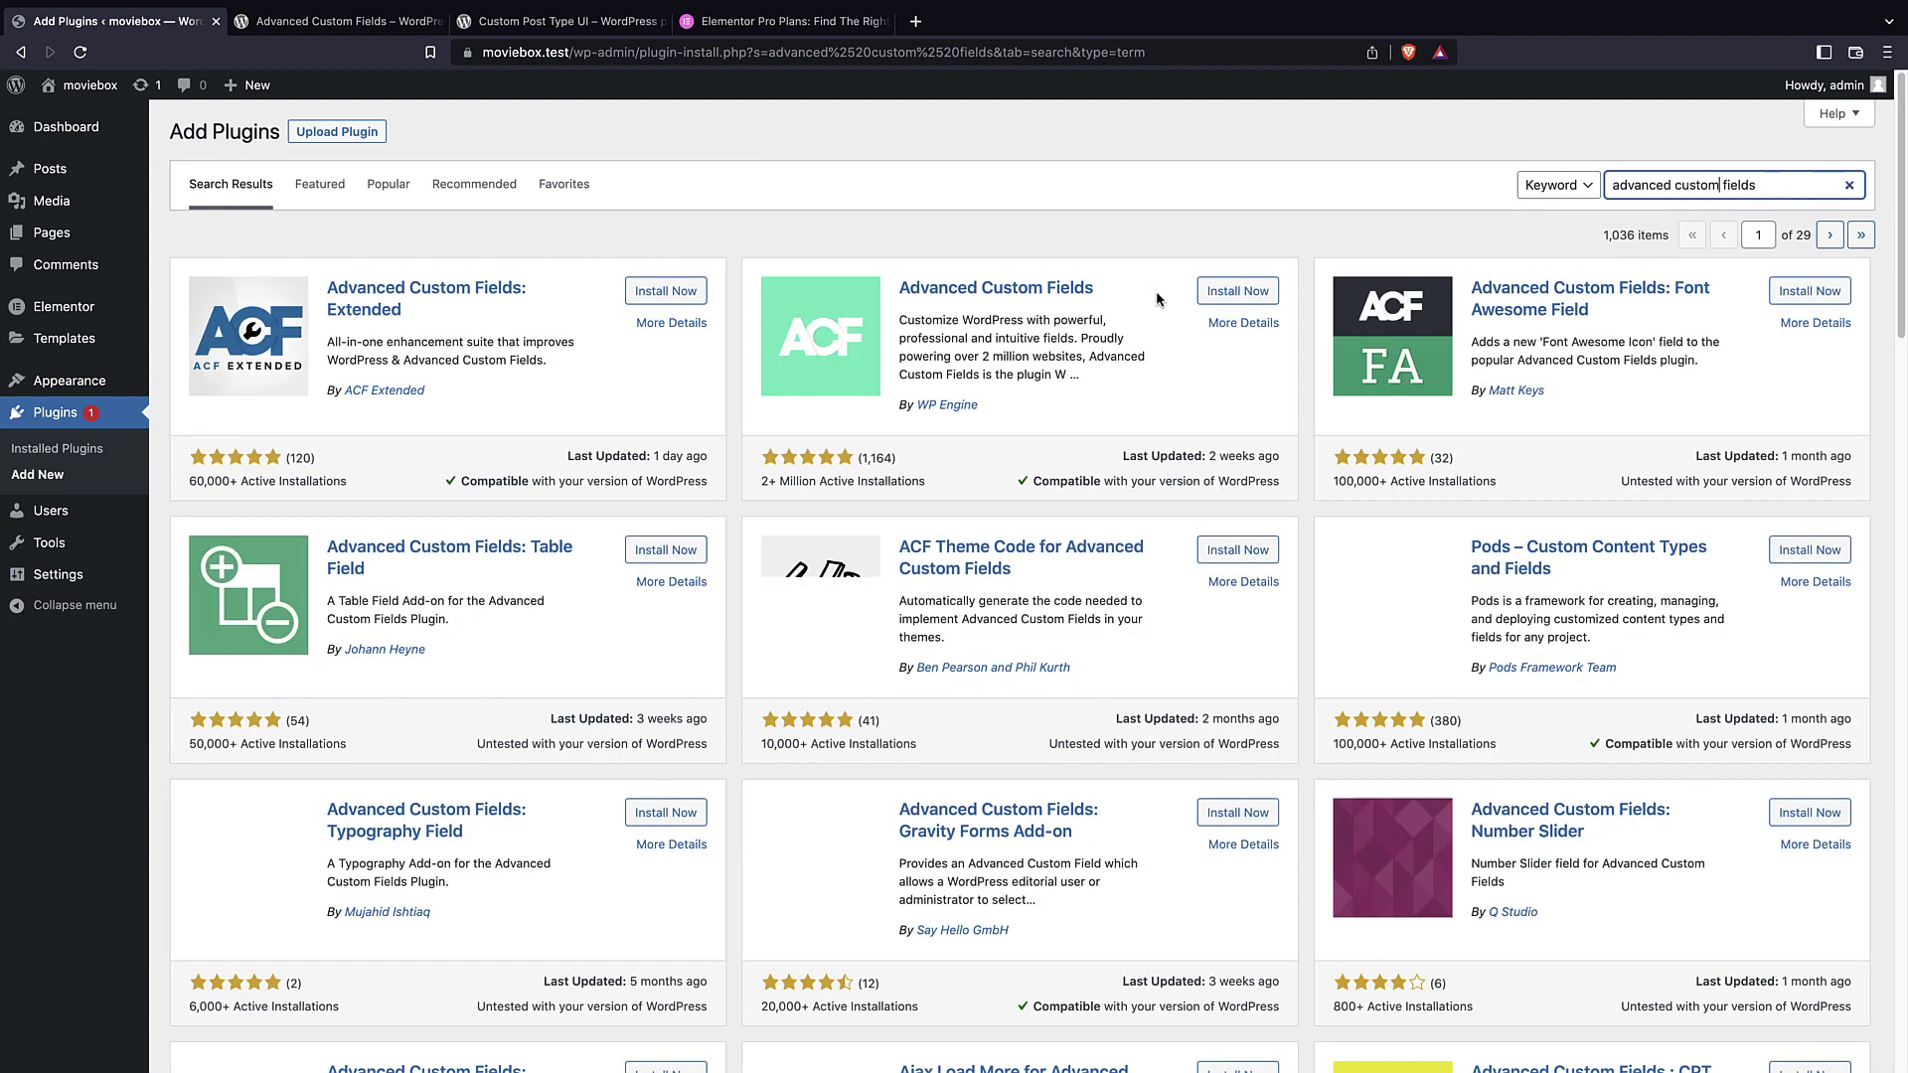
pyautogui.click(644, 295)
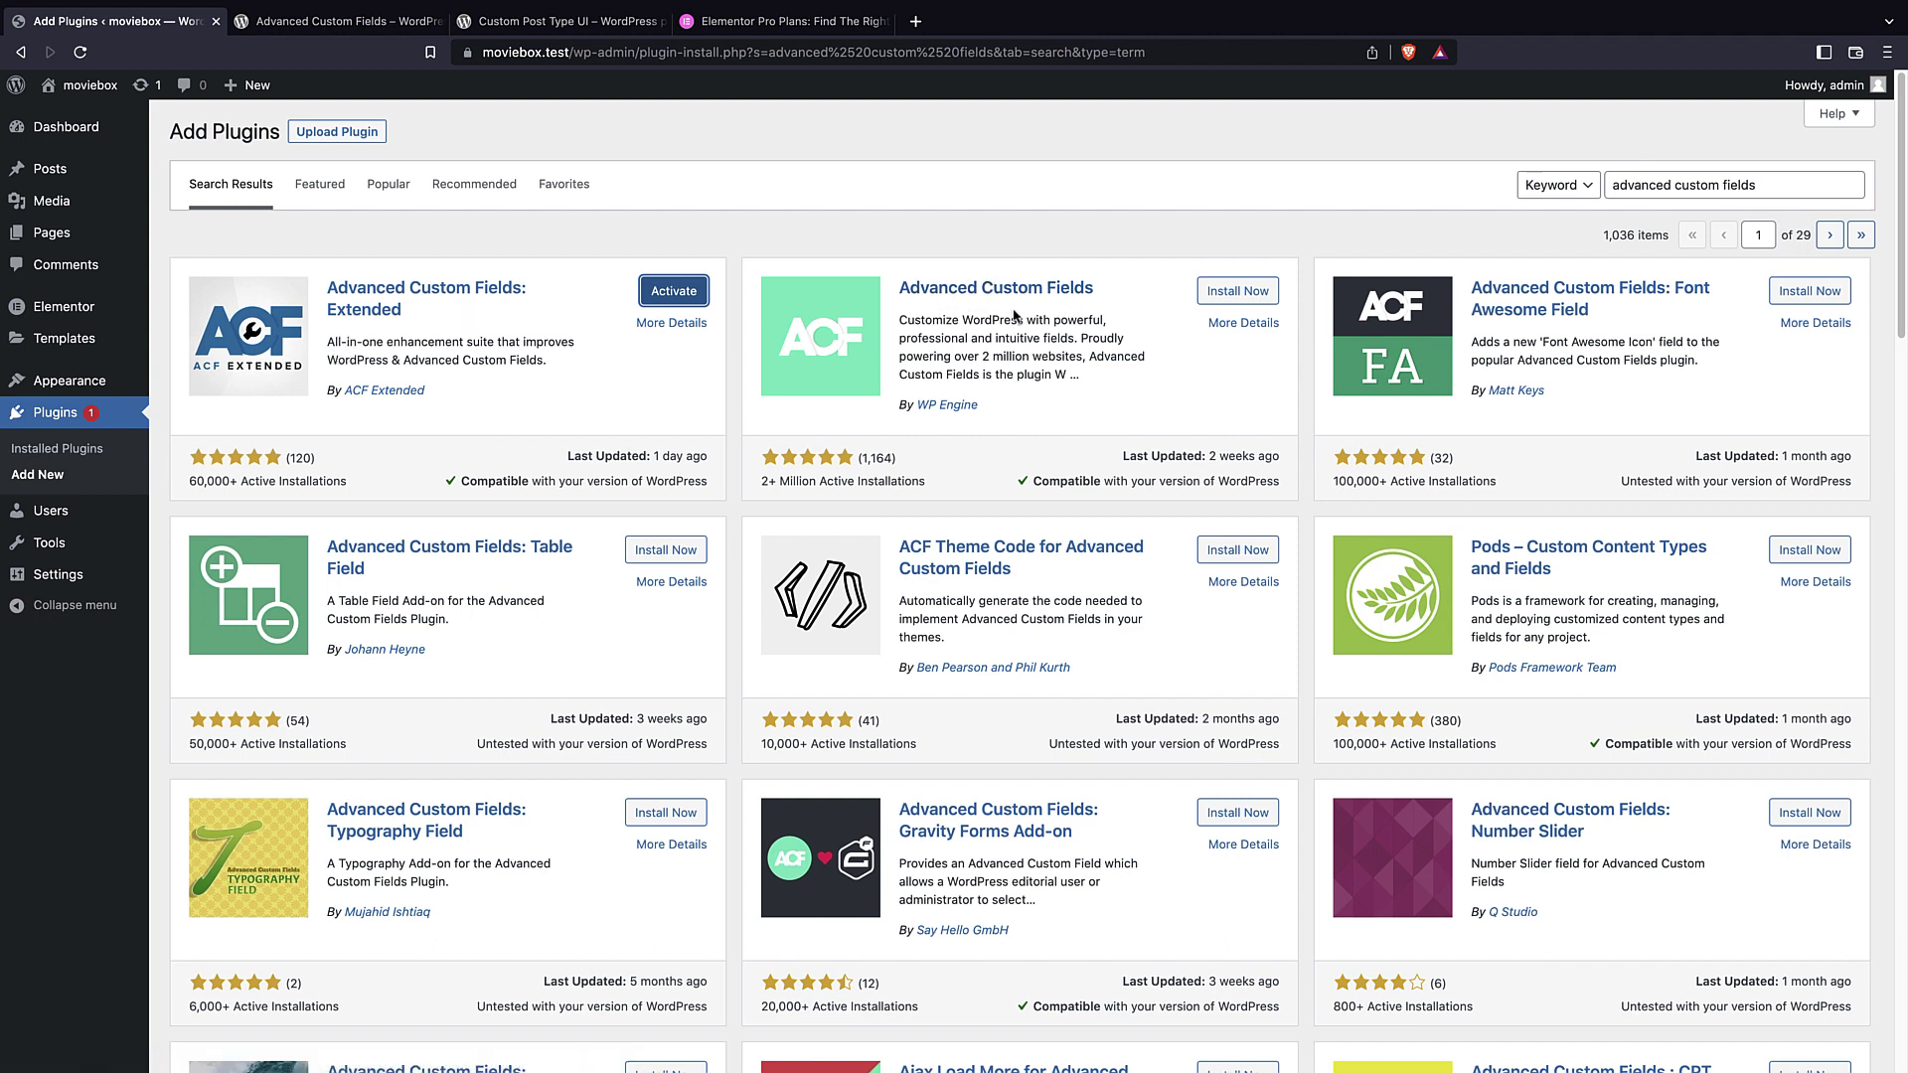
pyautogui.click(1237, 291)
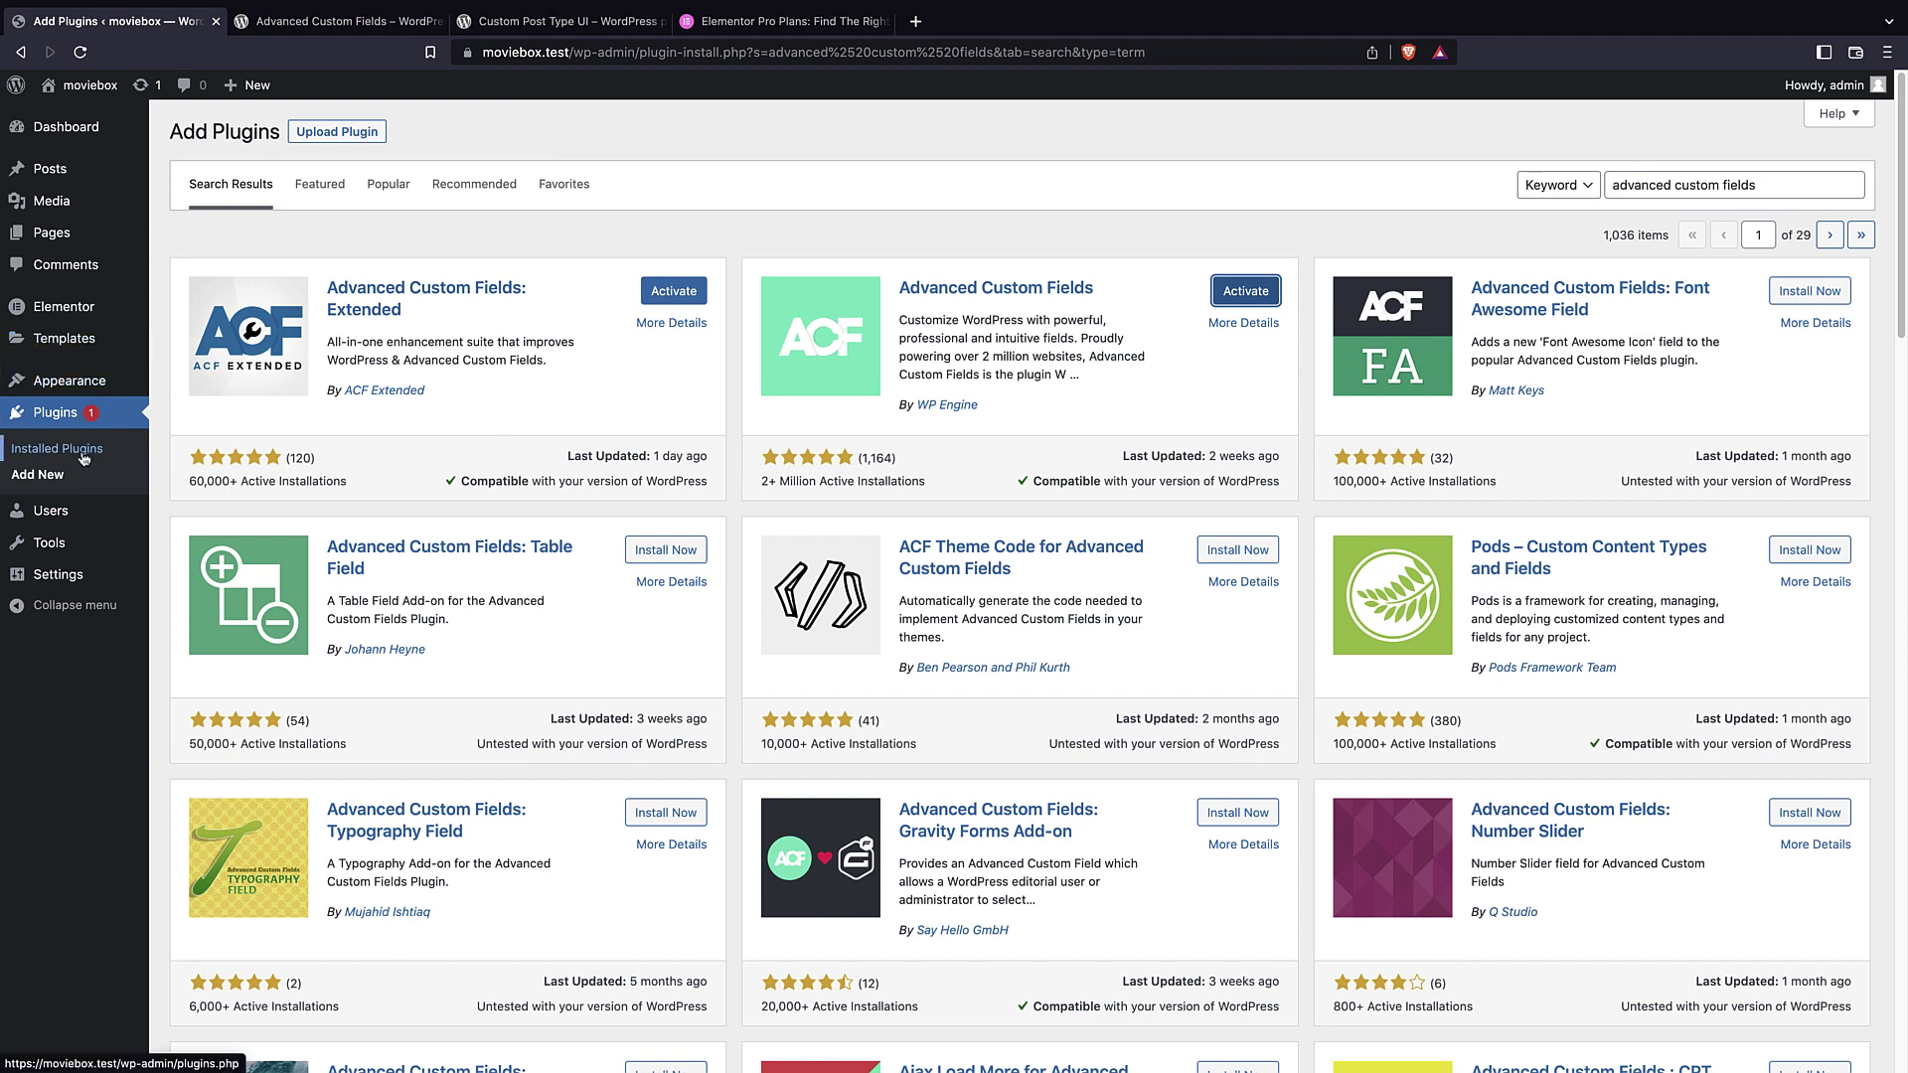
# - Activate Custom Post Type UI and Advanced Custom Fields among the installed plugins
pyautogui.click(79, 452)
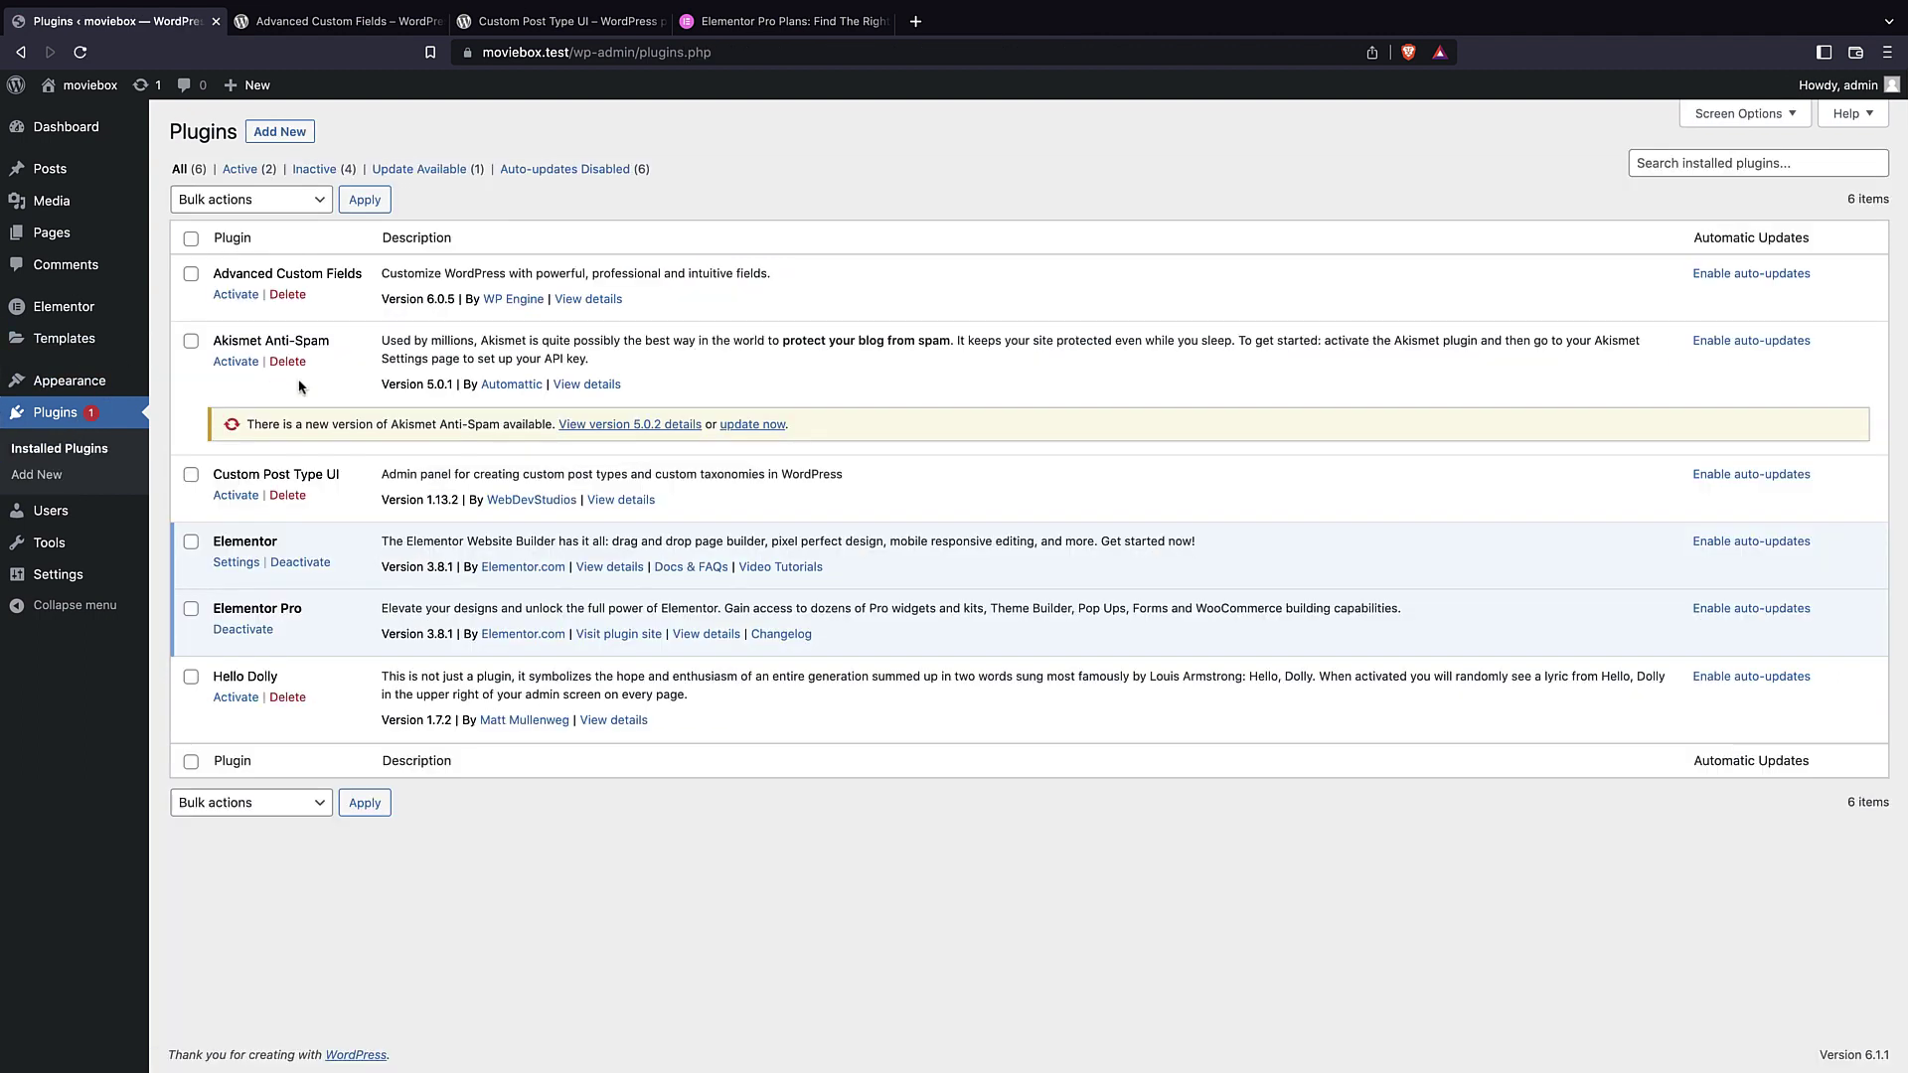
pyautogui.click(249, 494)
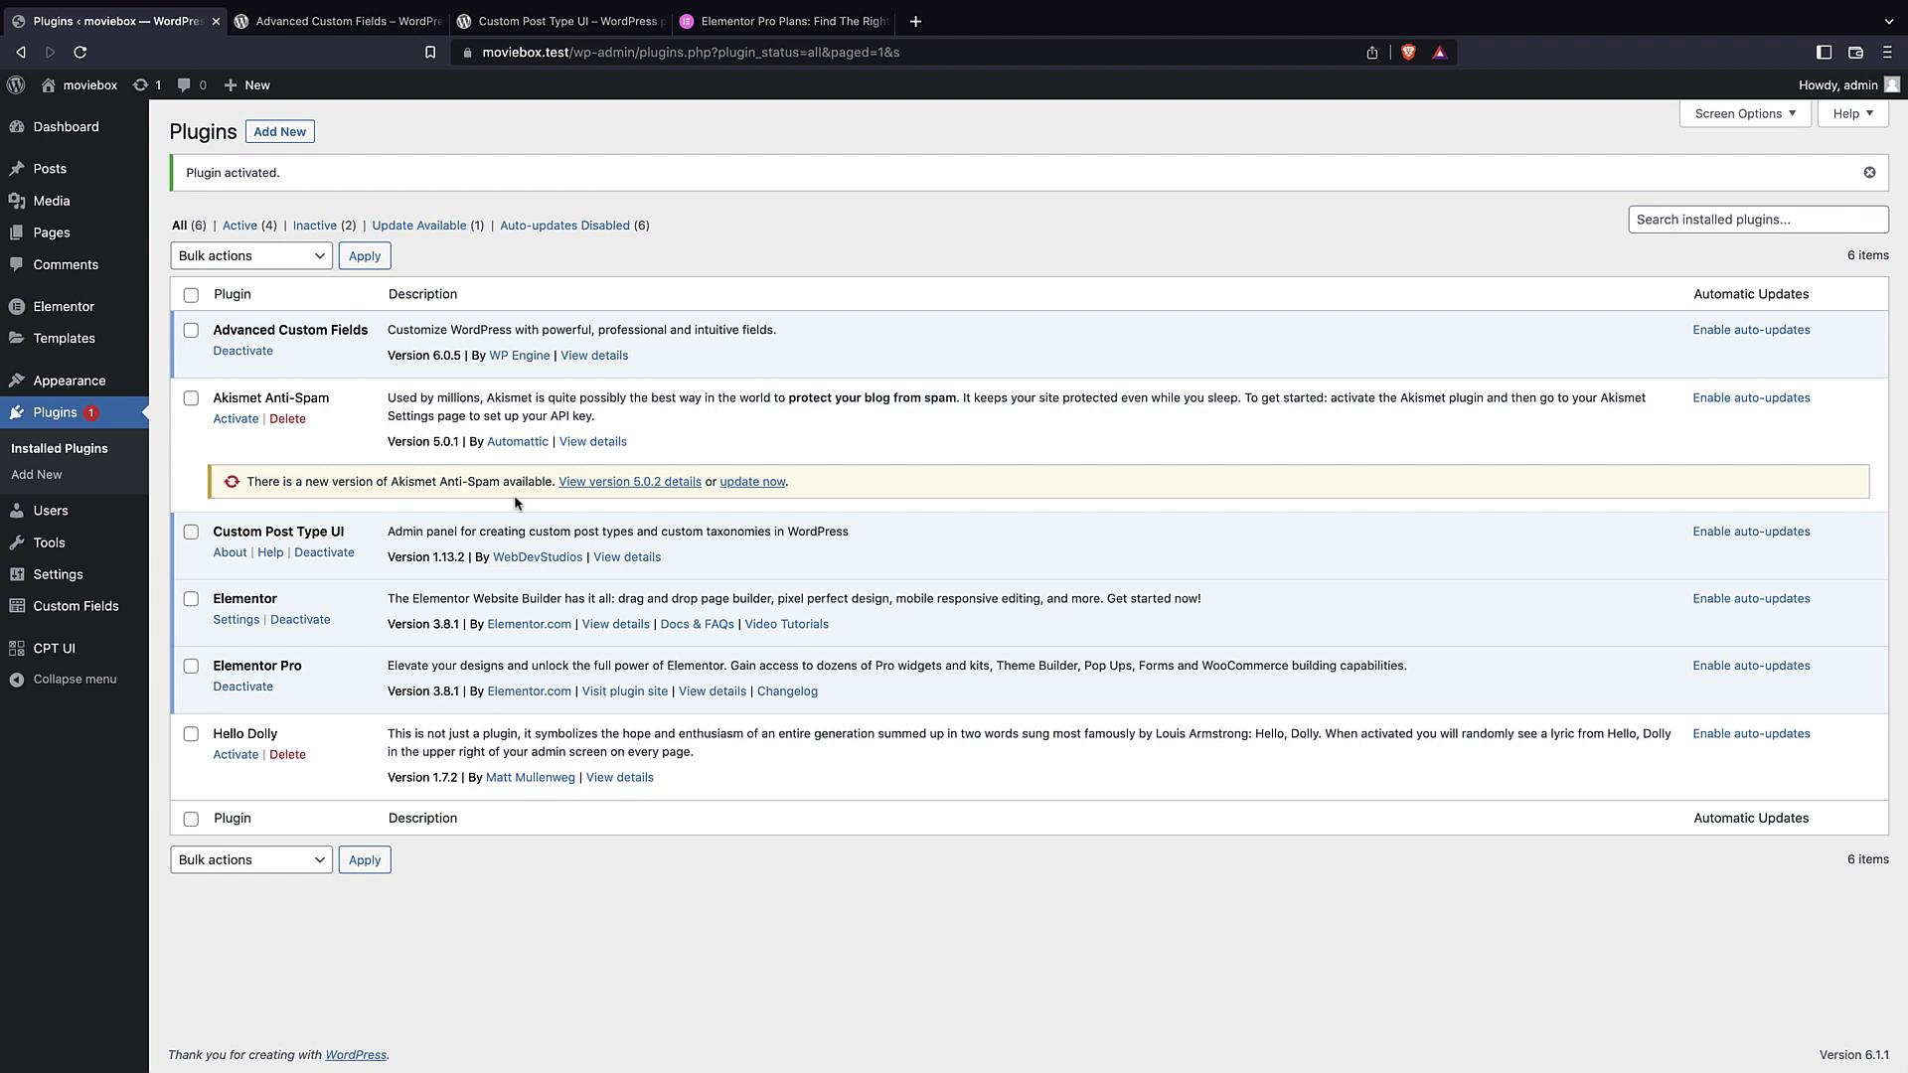
# - Search for the "astra" theme among the themes that can be added, then install and activate Astra
pyautogui.click(177, 382)
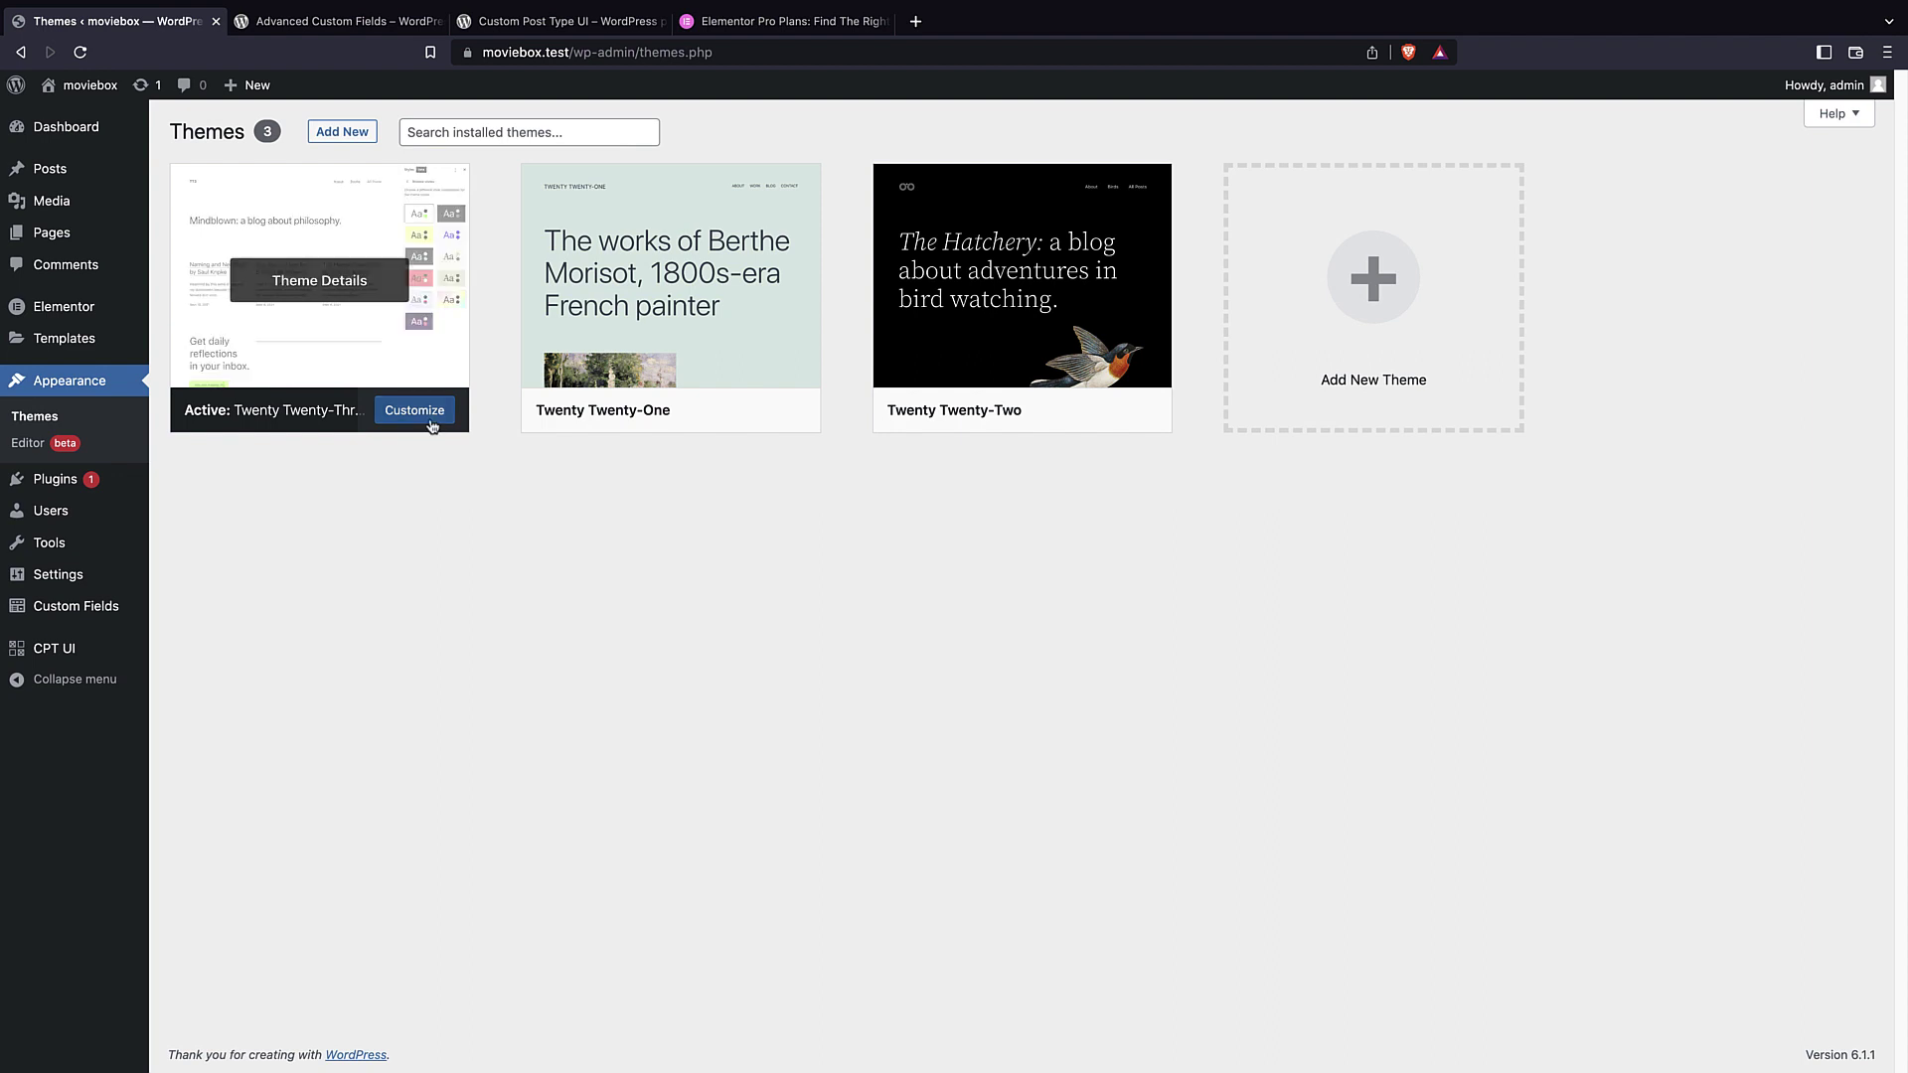
pyautogui.click(453, 133)
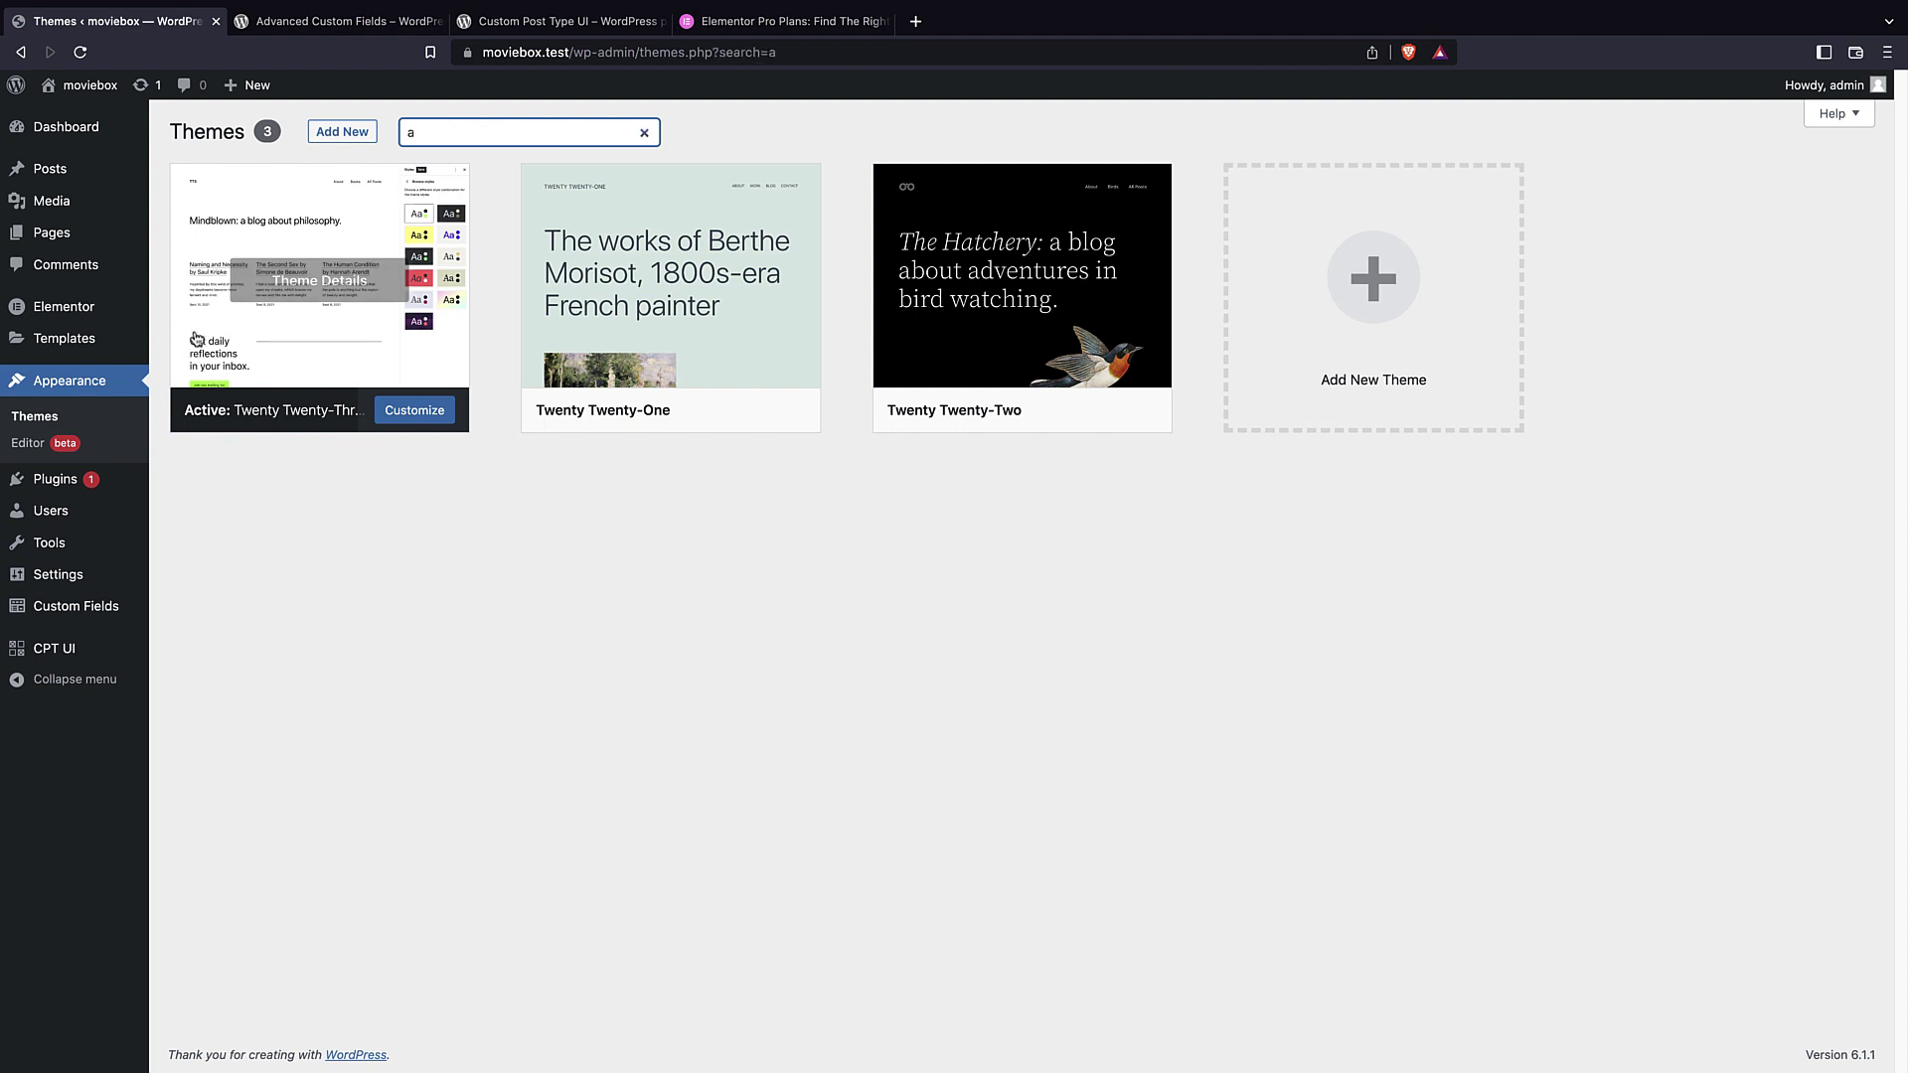
pyautogui.click(325, 135)
pyautogui.click(1650, 185)
pyautogui.write('astra')
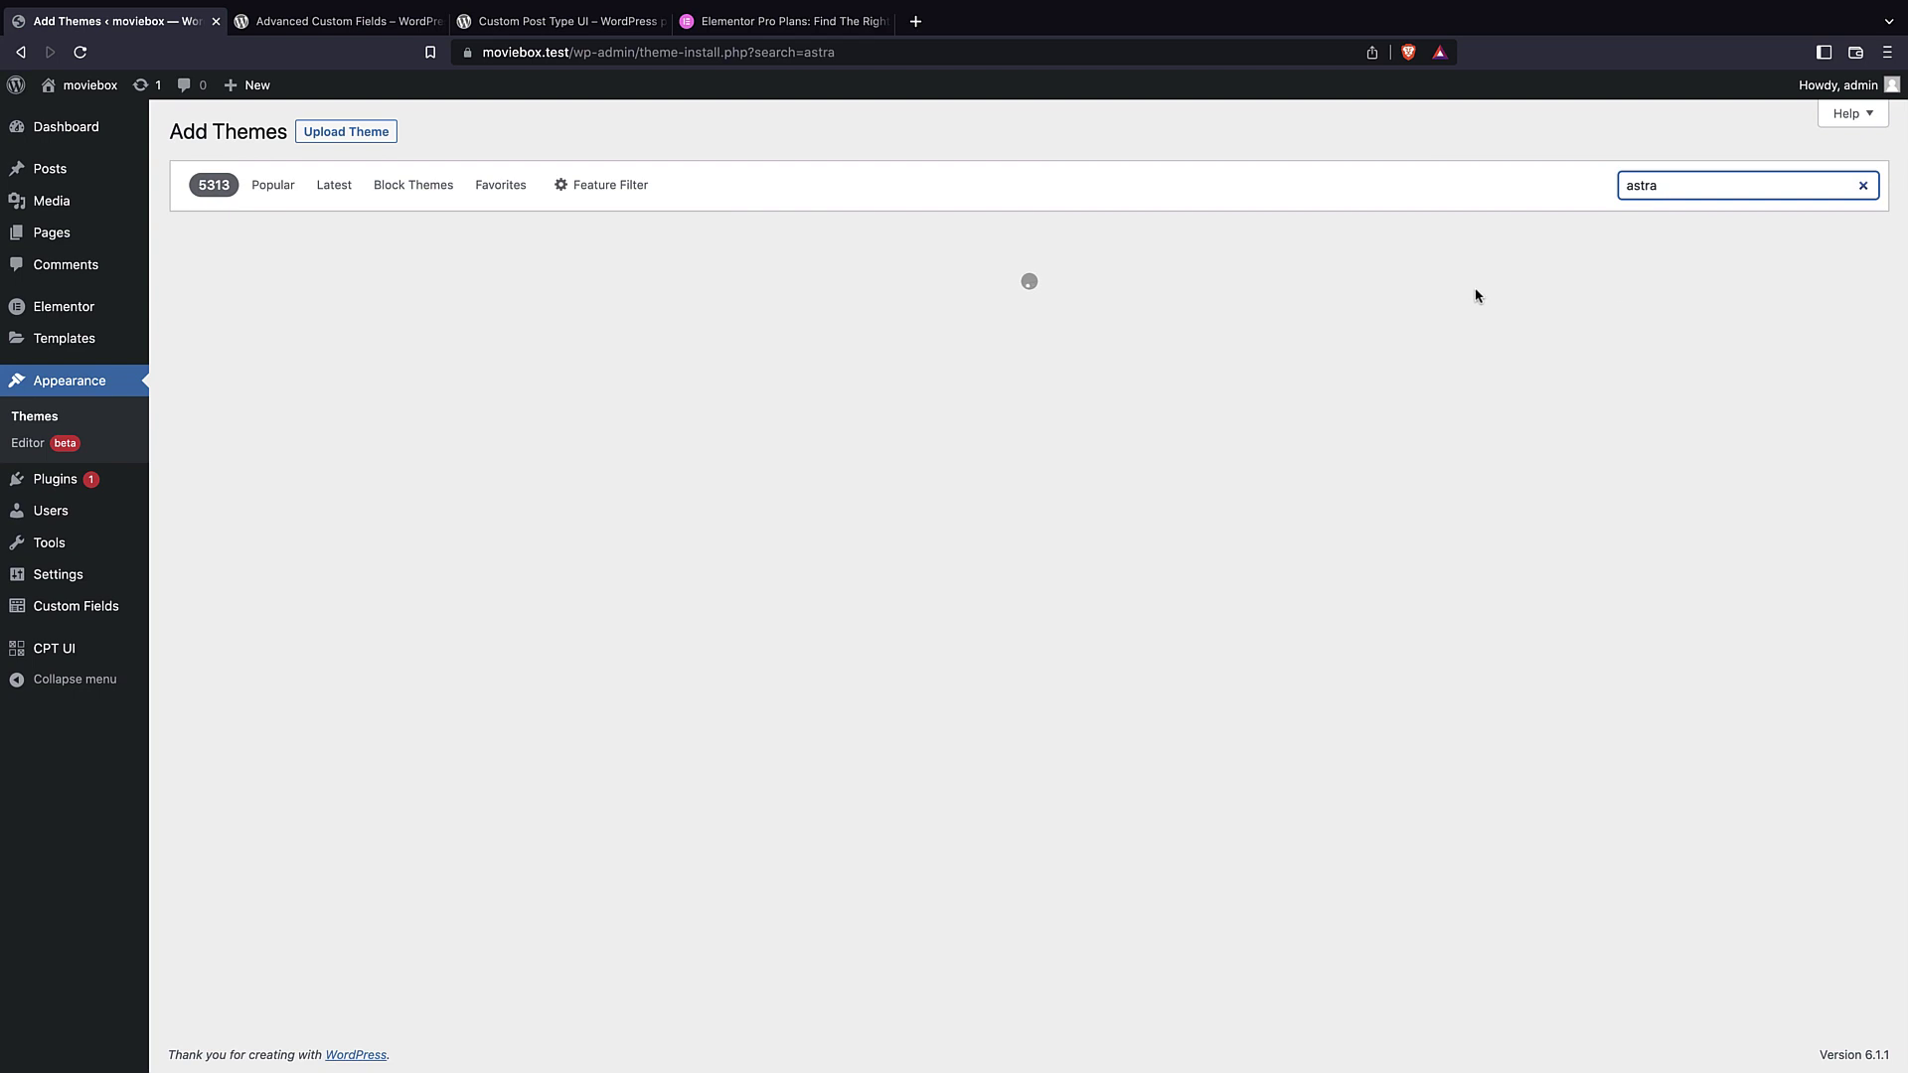
pyautogui.click(331, 484)
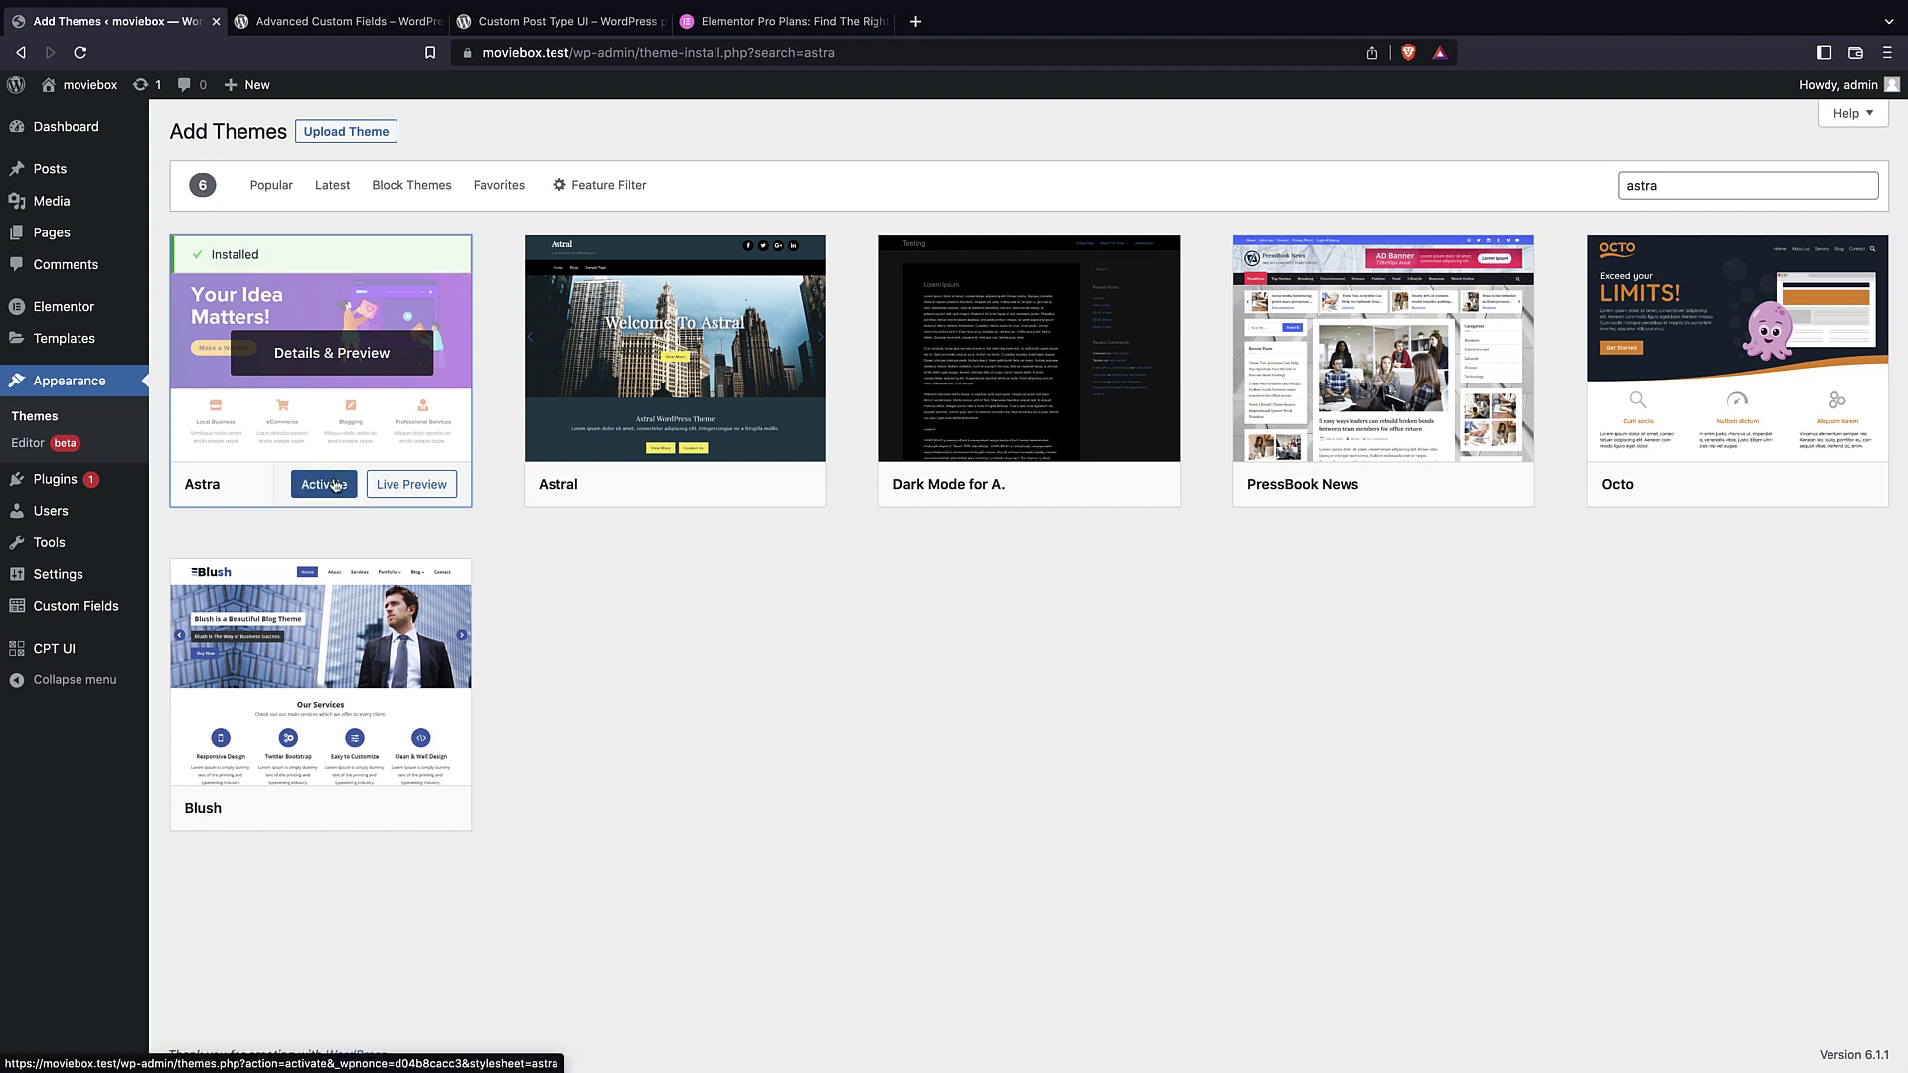
pyautogui.click(336, 485)
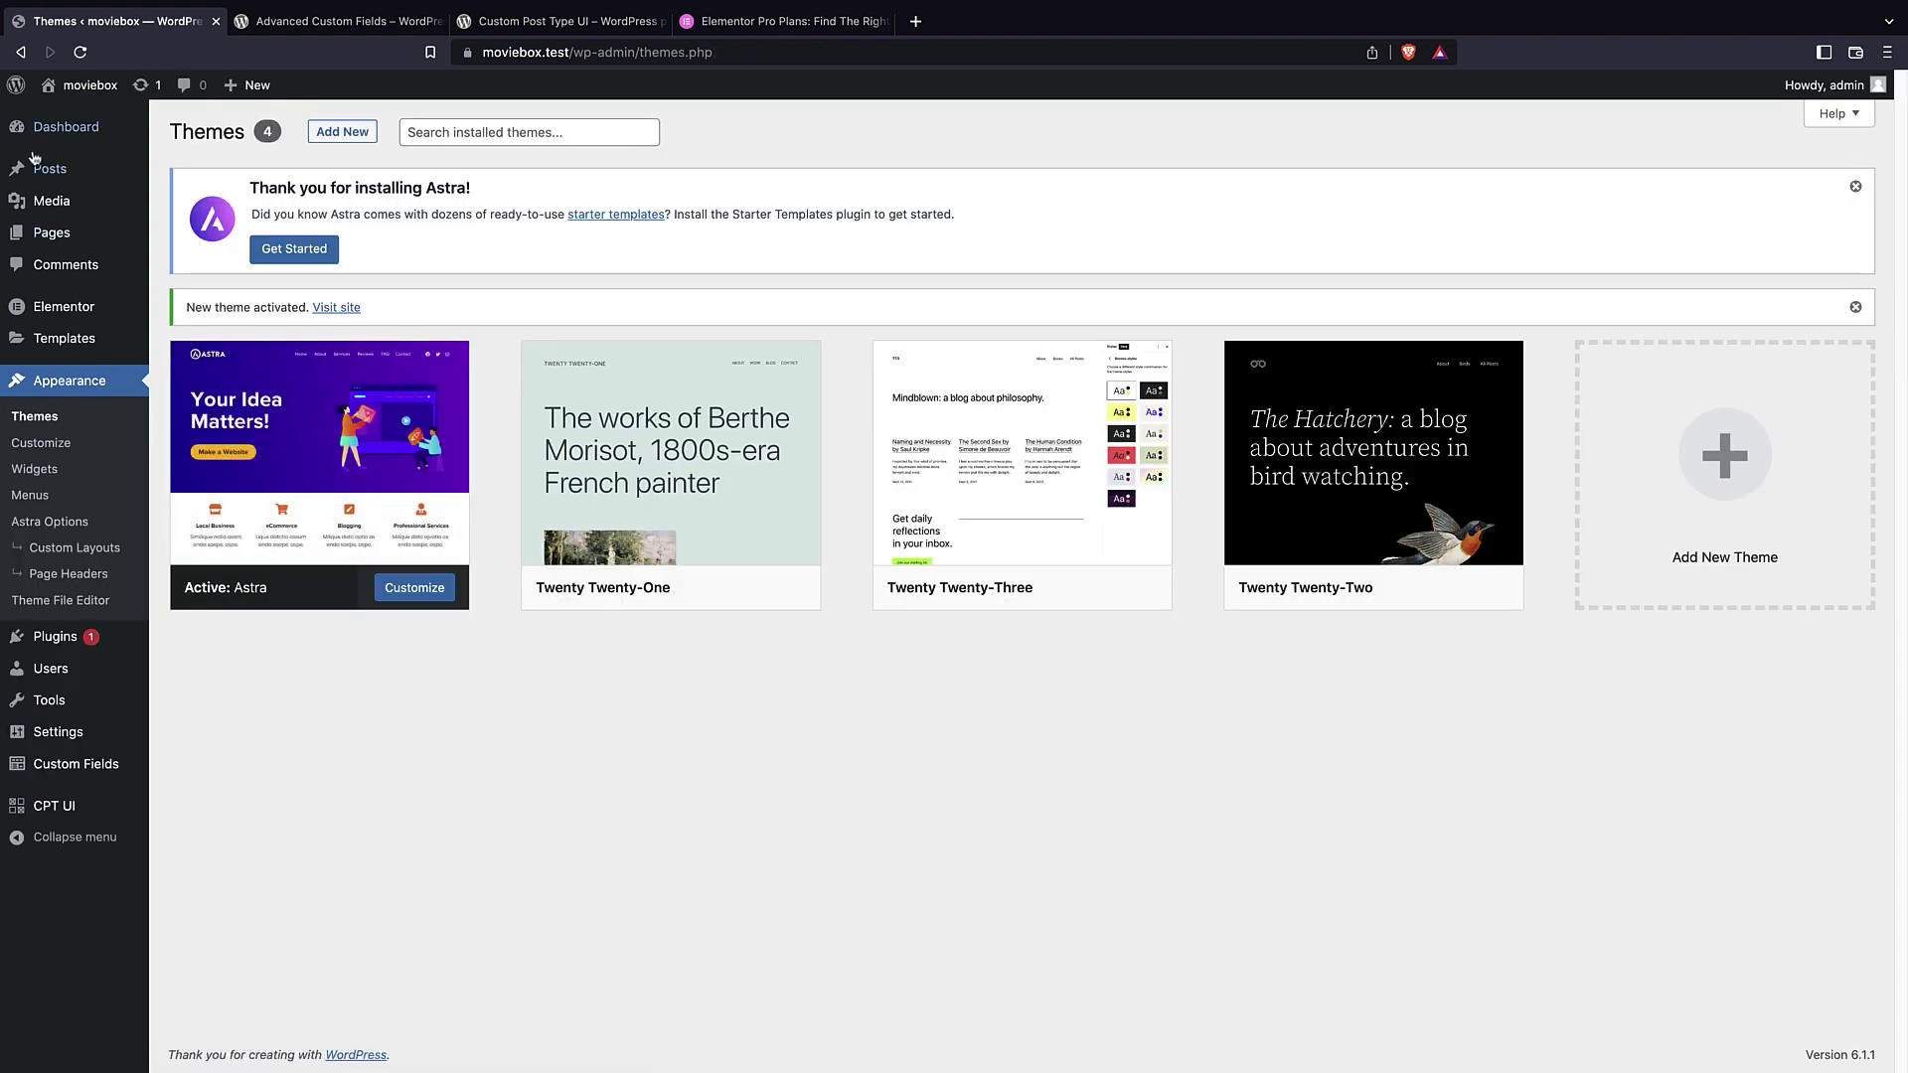
# - Open the moviebox site's front page and close the three other browser tabs
pyautogui.moveTo(16, 85)
pyautogui.click(55, 115)
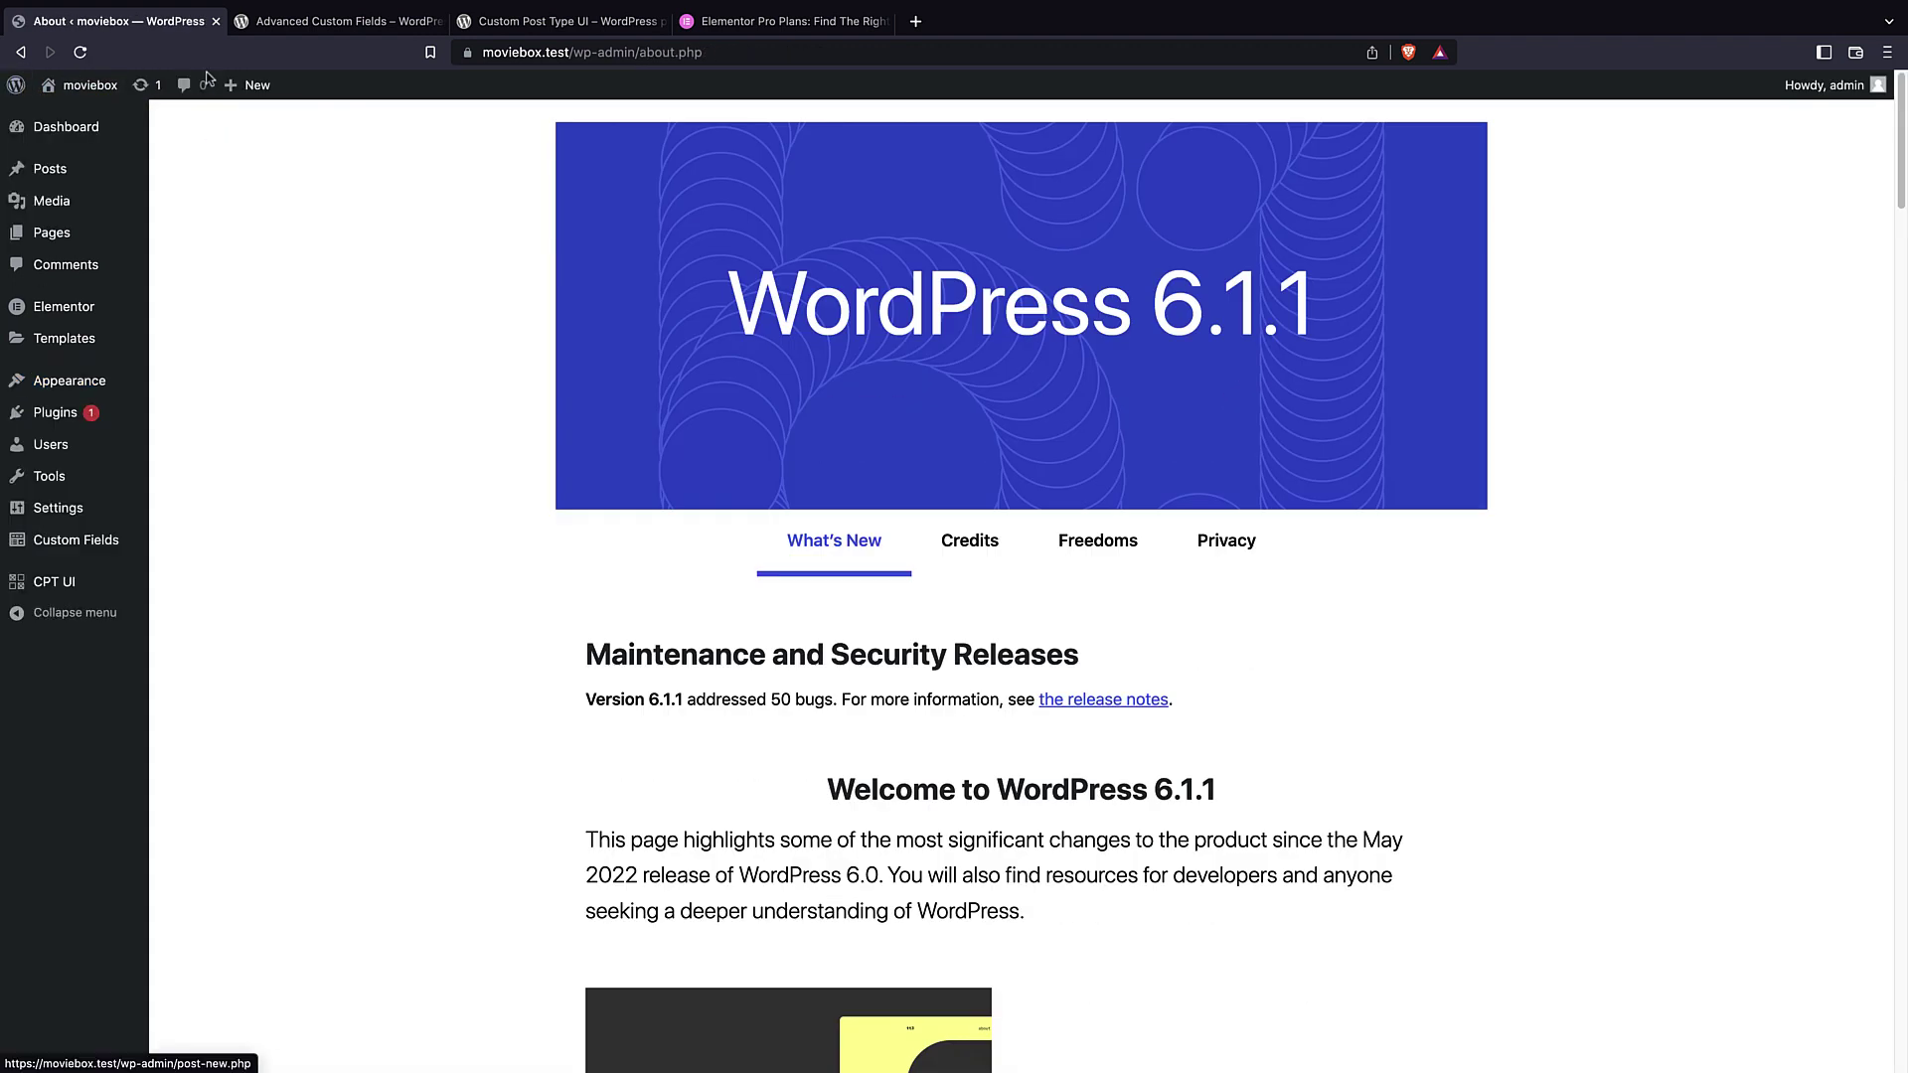
pyautogui.click(82, 92)
pyautogui.click(440, 23)
pyautogui.click(440, 23)
pyautogui.click(439, 23)
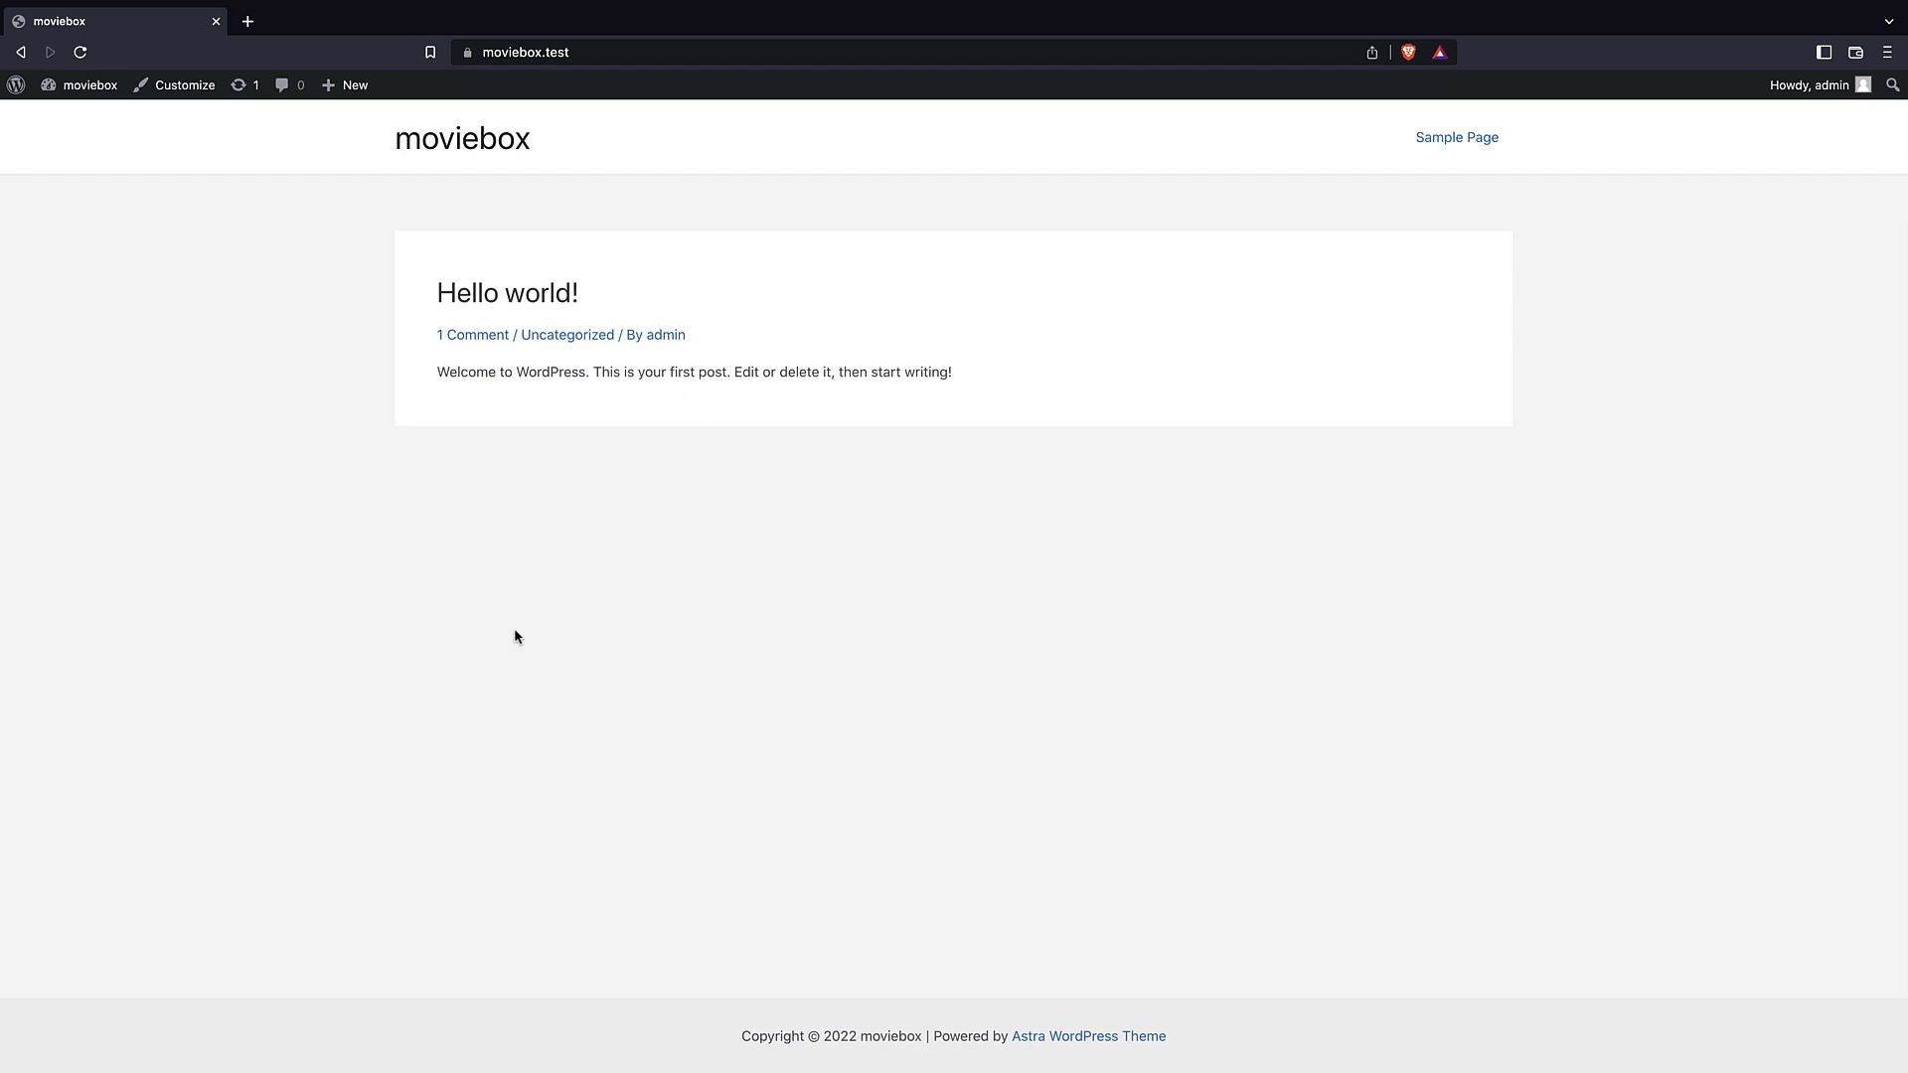
# - Add a new page from the WordPress admin, dismiss the block editor welcome guide, title the page "Home" and publish it
pyautogui.click(13, 87)
pyautogui.moveTo(67, 86)
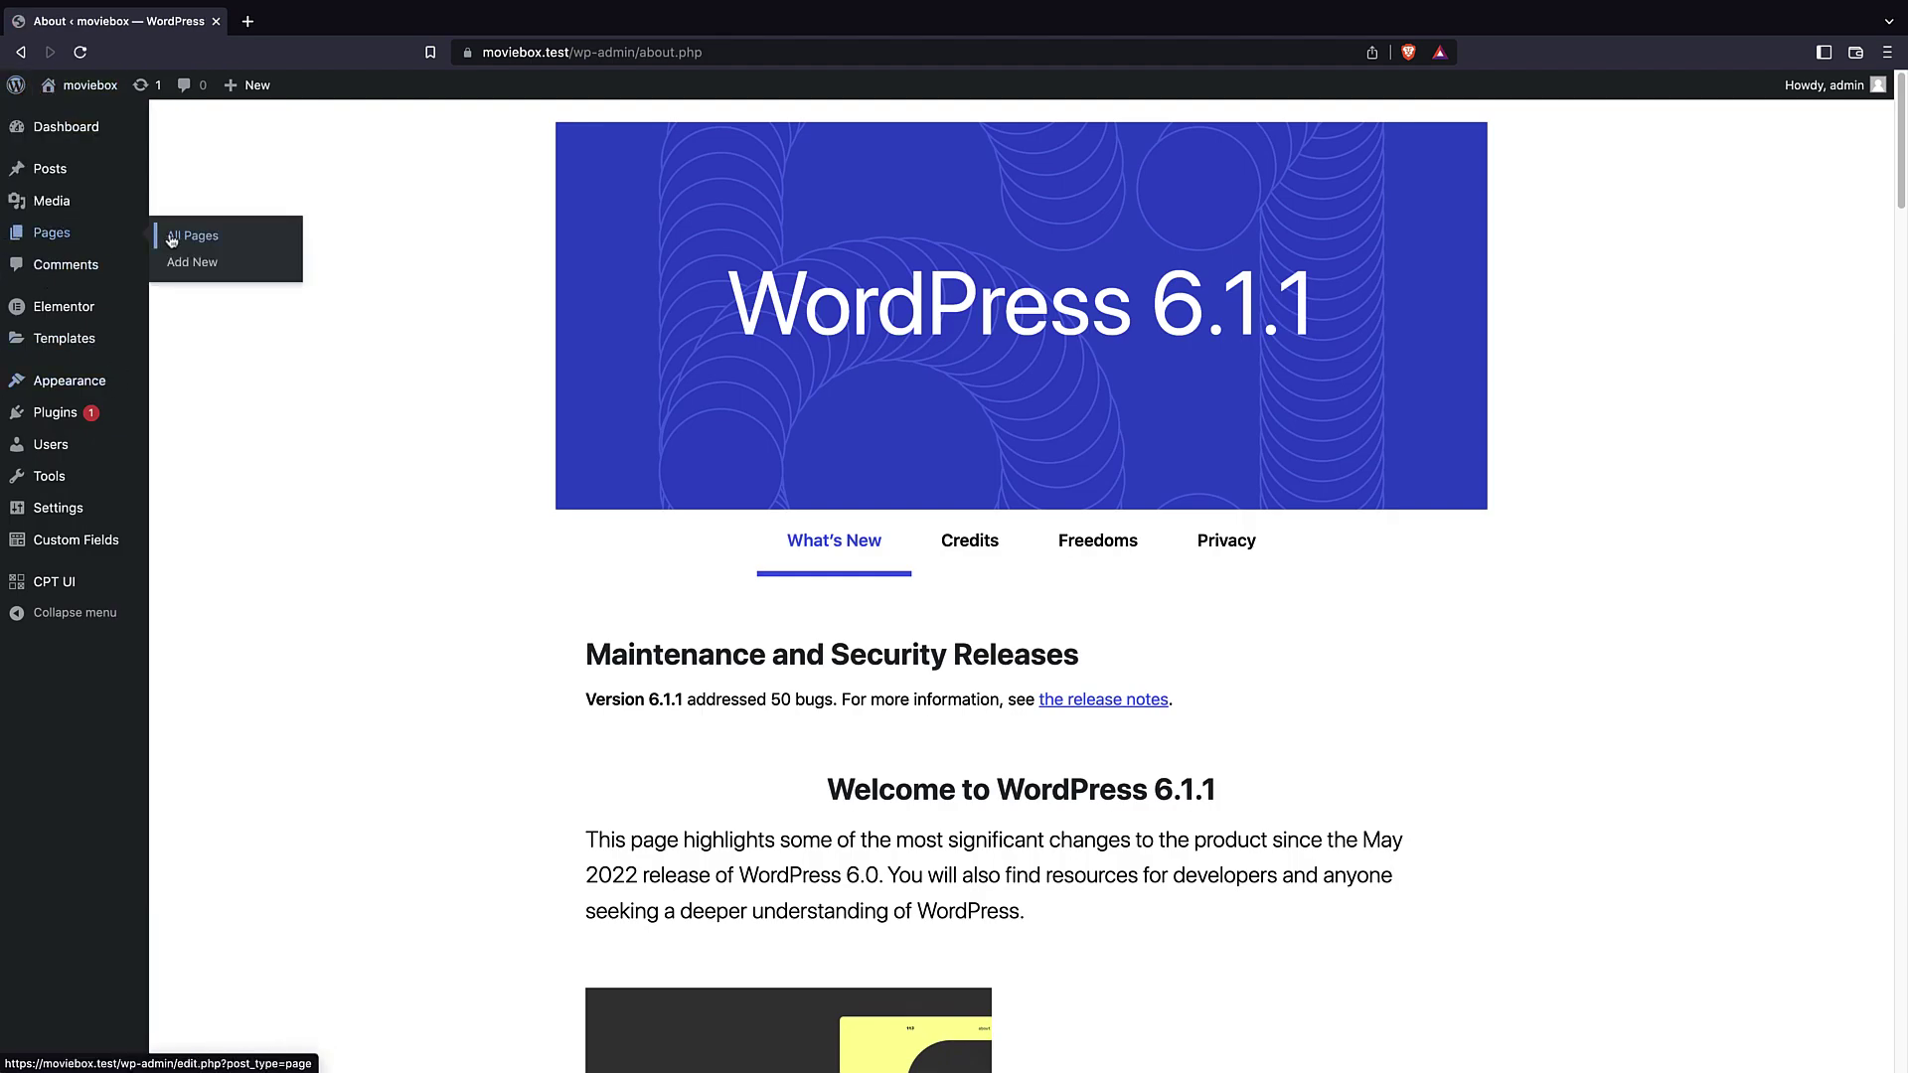
pyautogui.click(171, 239)
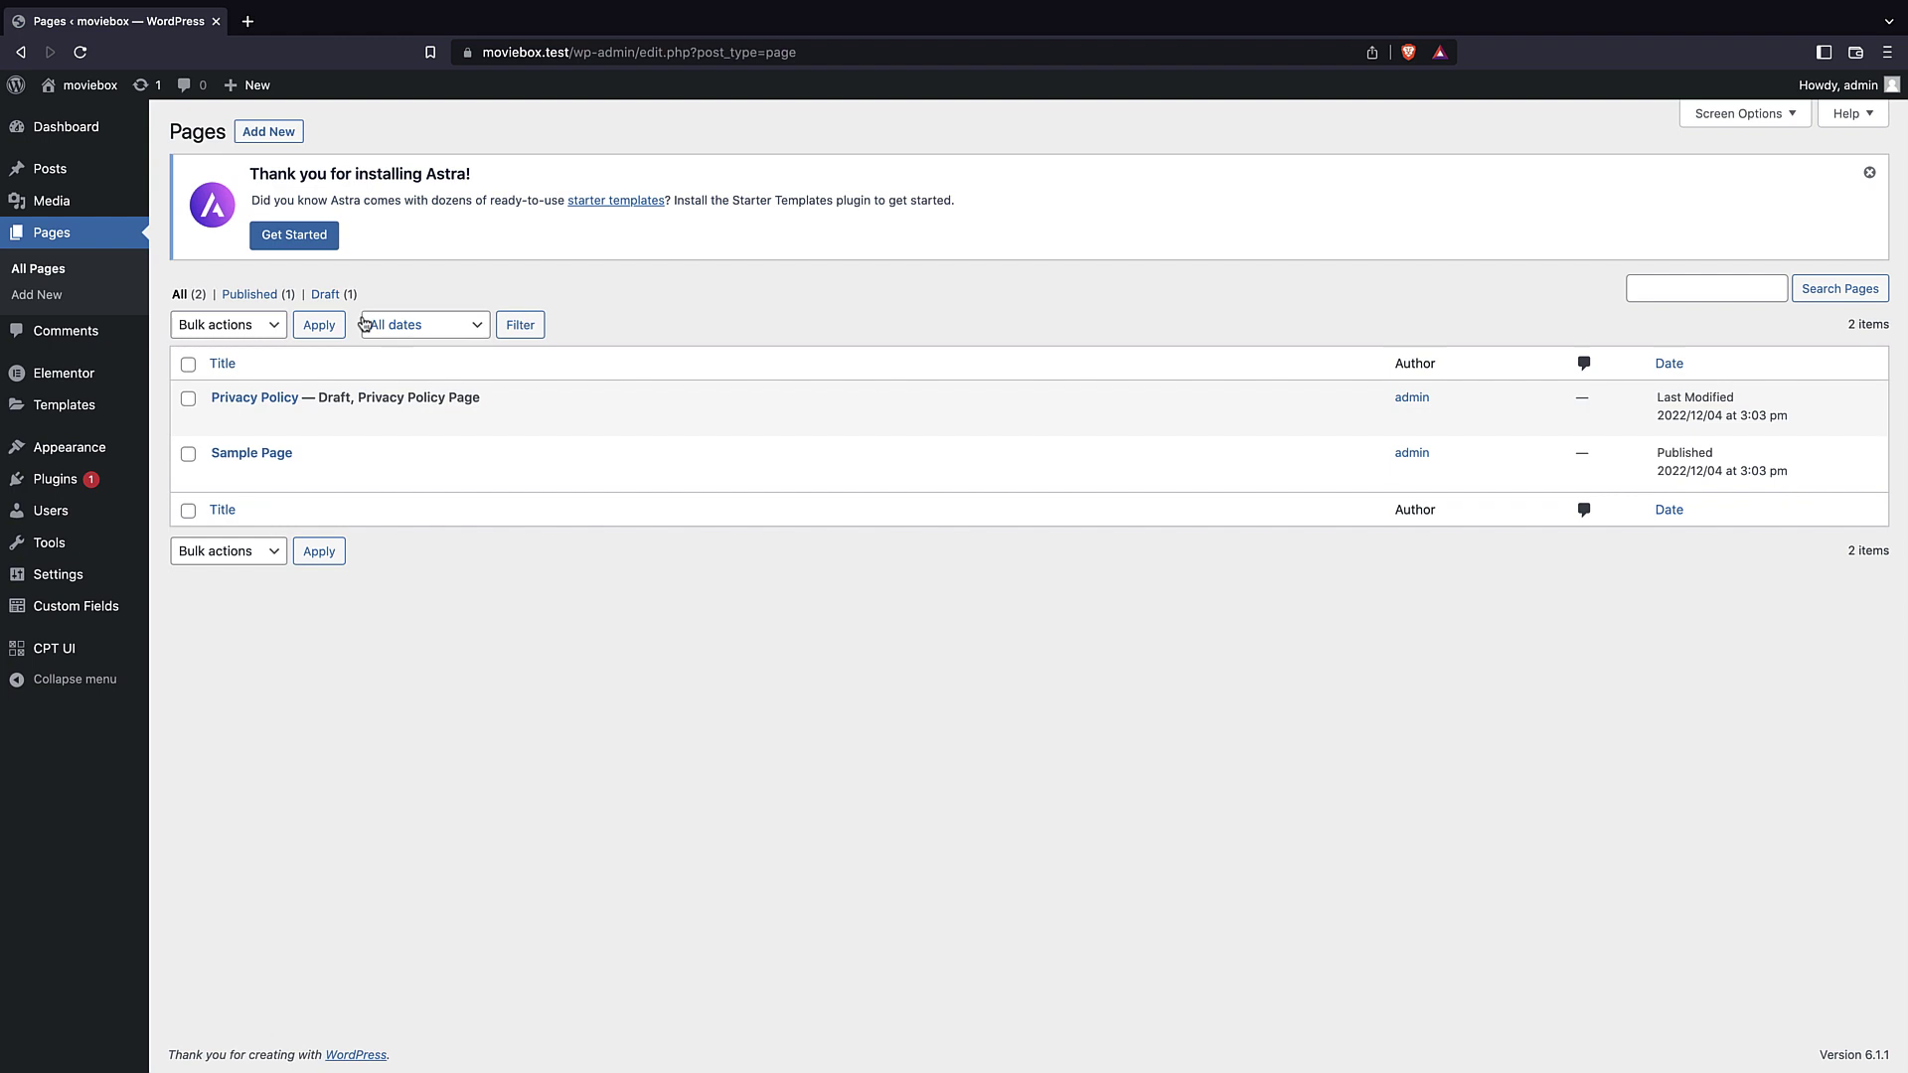
pyautogui.click(269, 131)
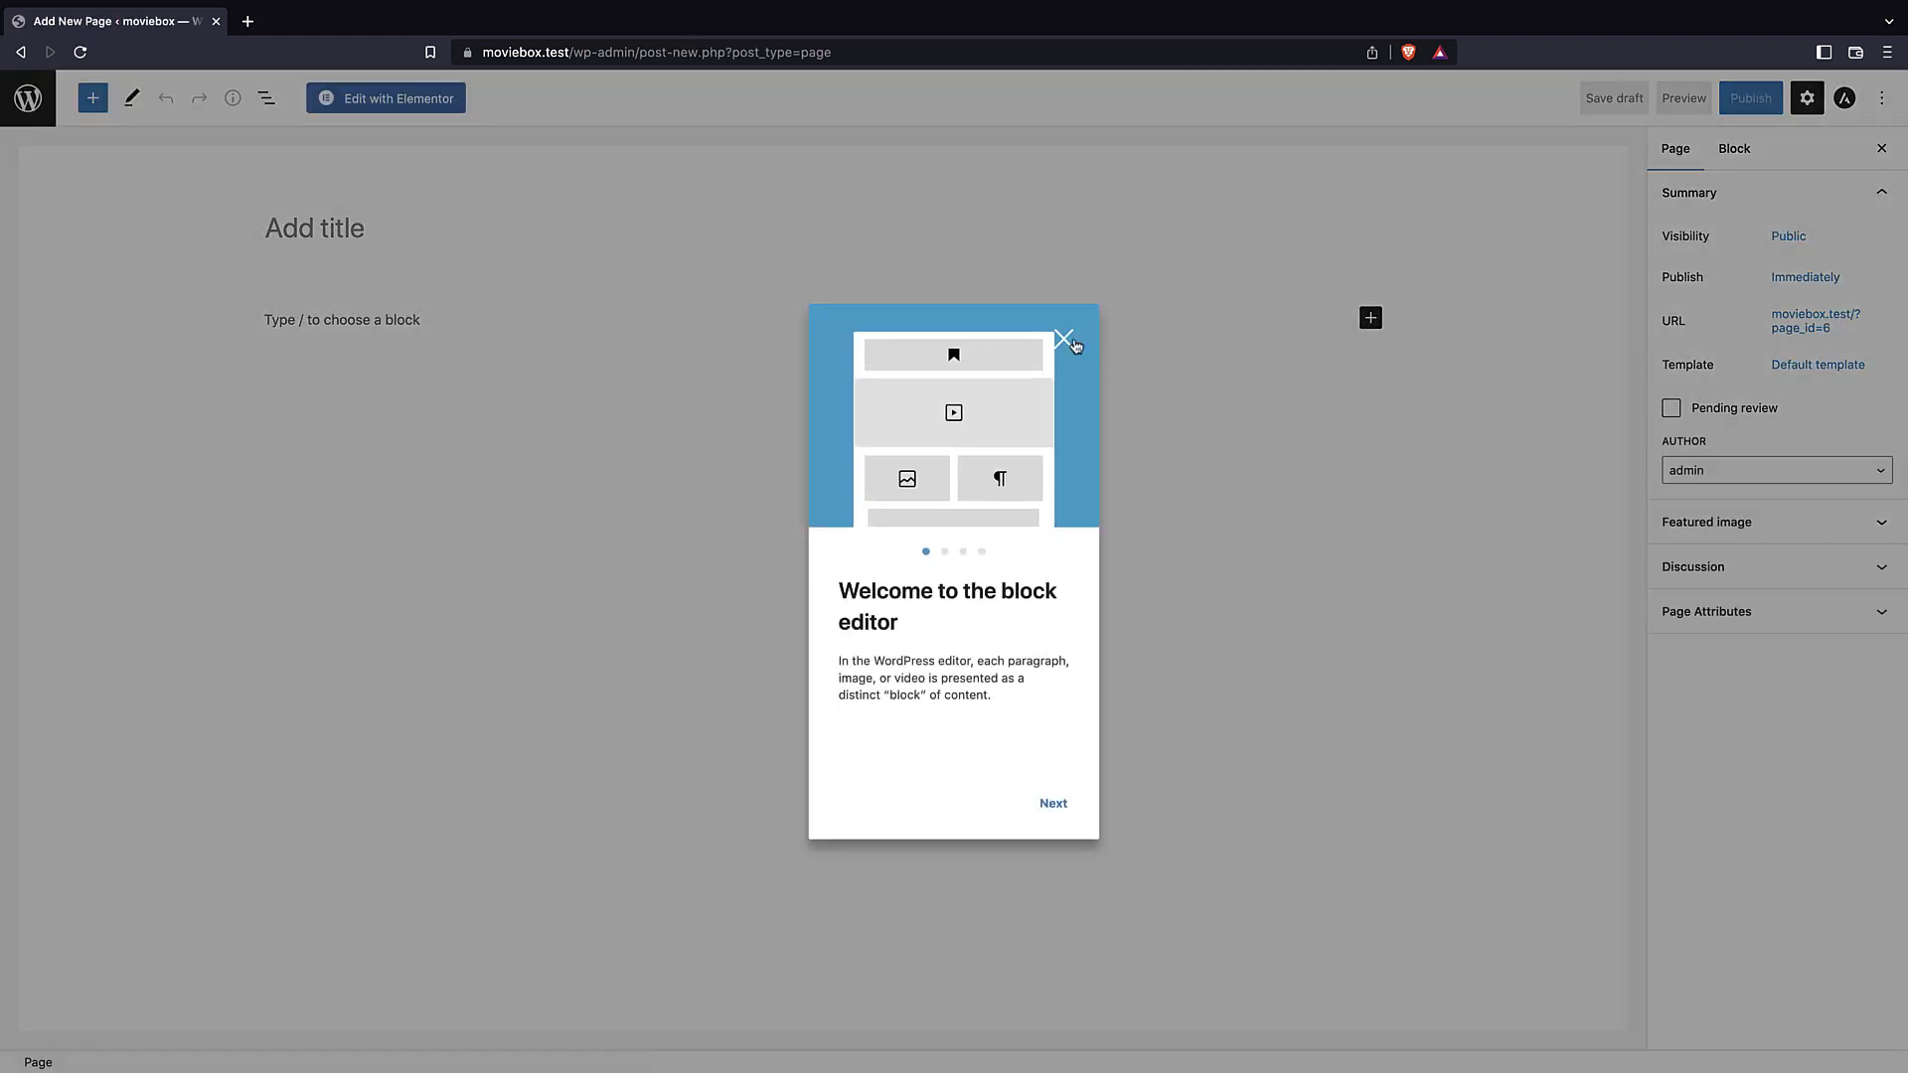
pyautogui.click(1064, 341)
pyautogui.write('home')
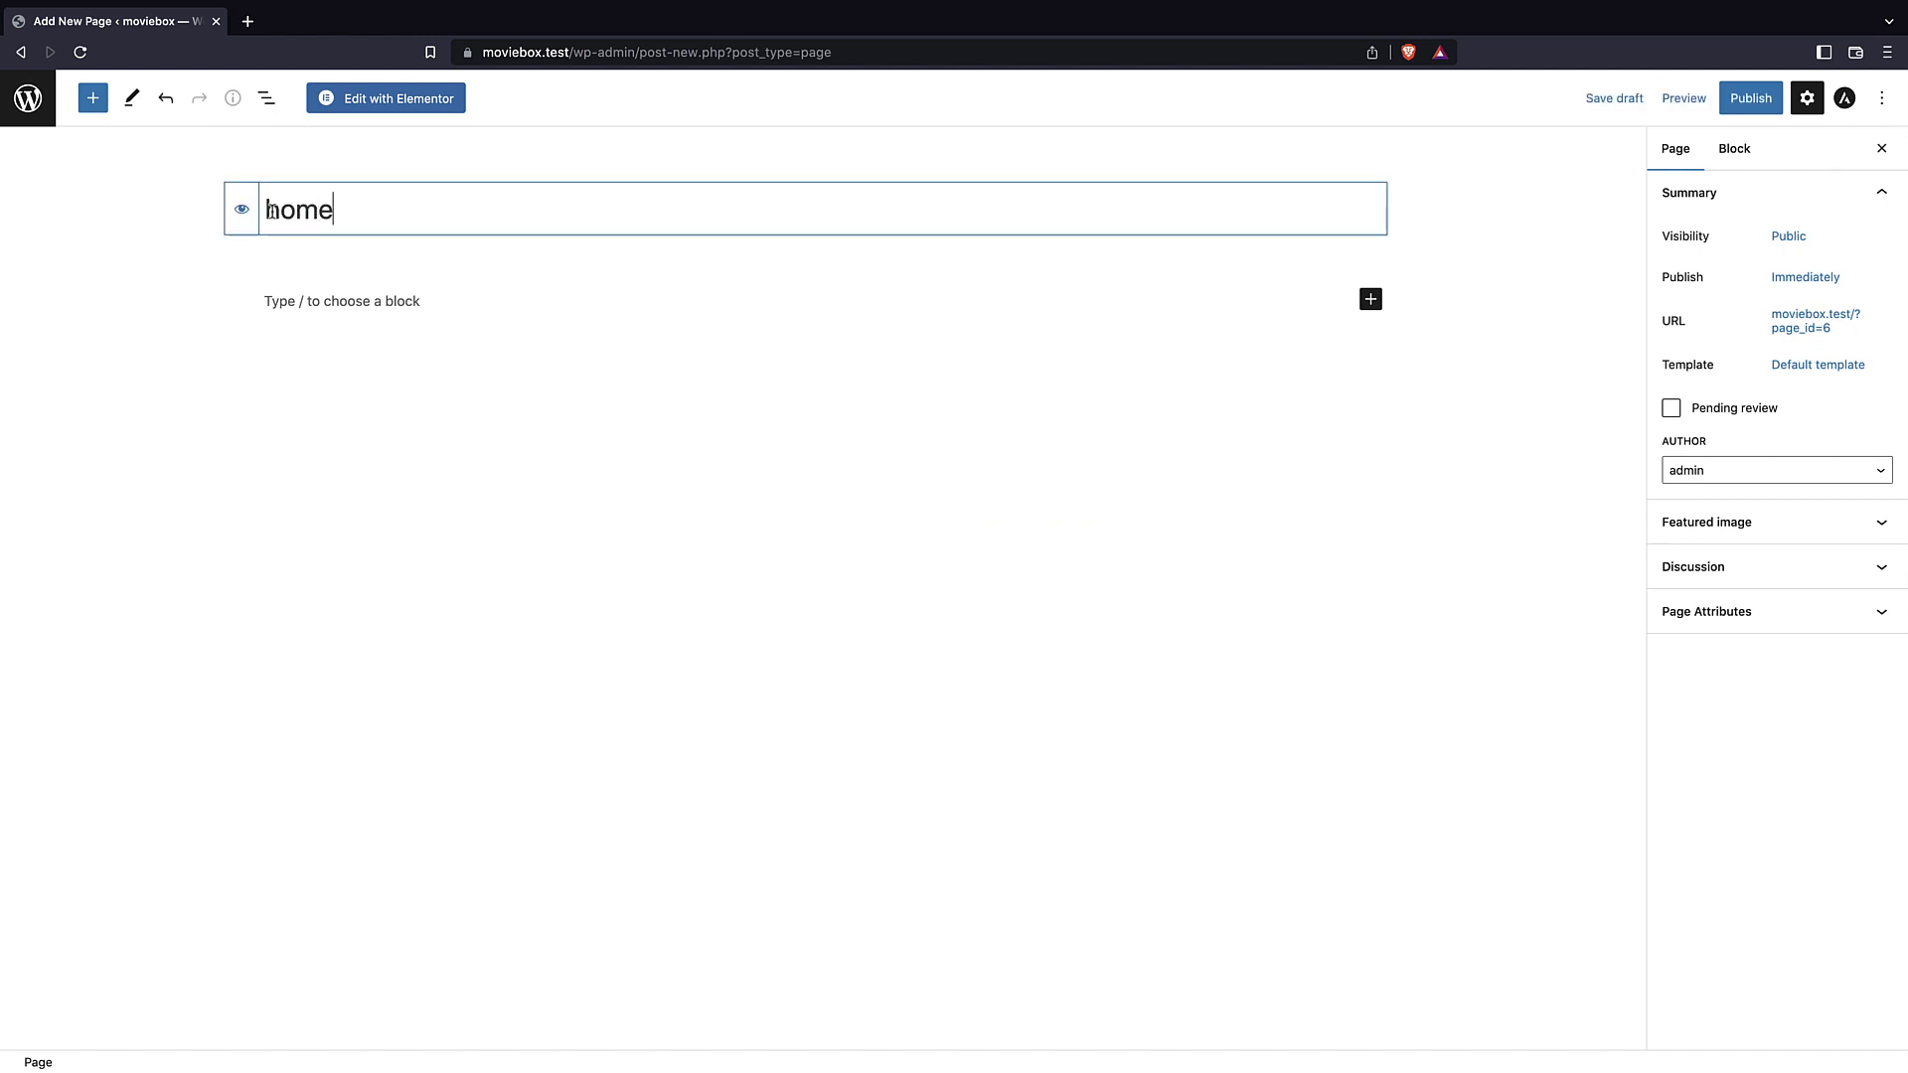
pyautogui.moveTo(264, 211); pyautogui.dragTo(283, 211)
pyautogui.write('Home')
pyautogui.click(1741, 99)
pyautogui.click(1741, 99)
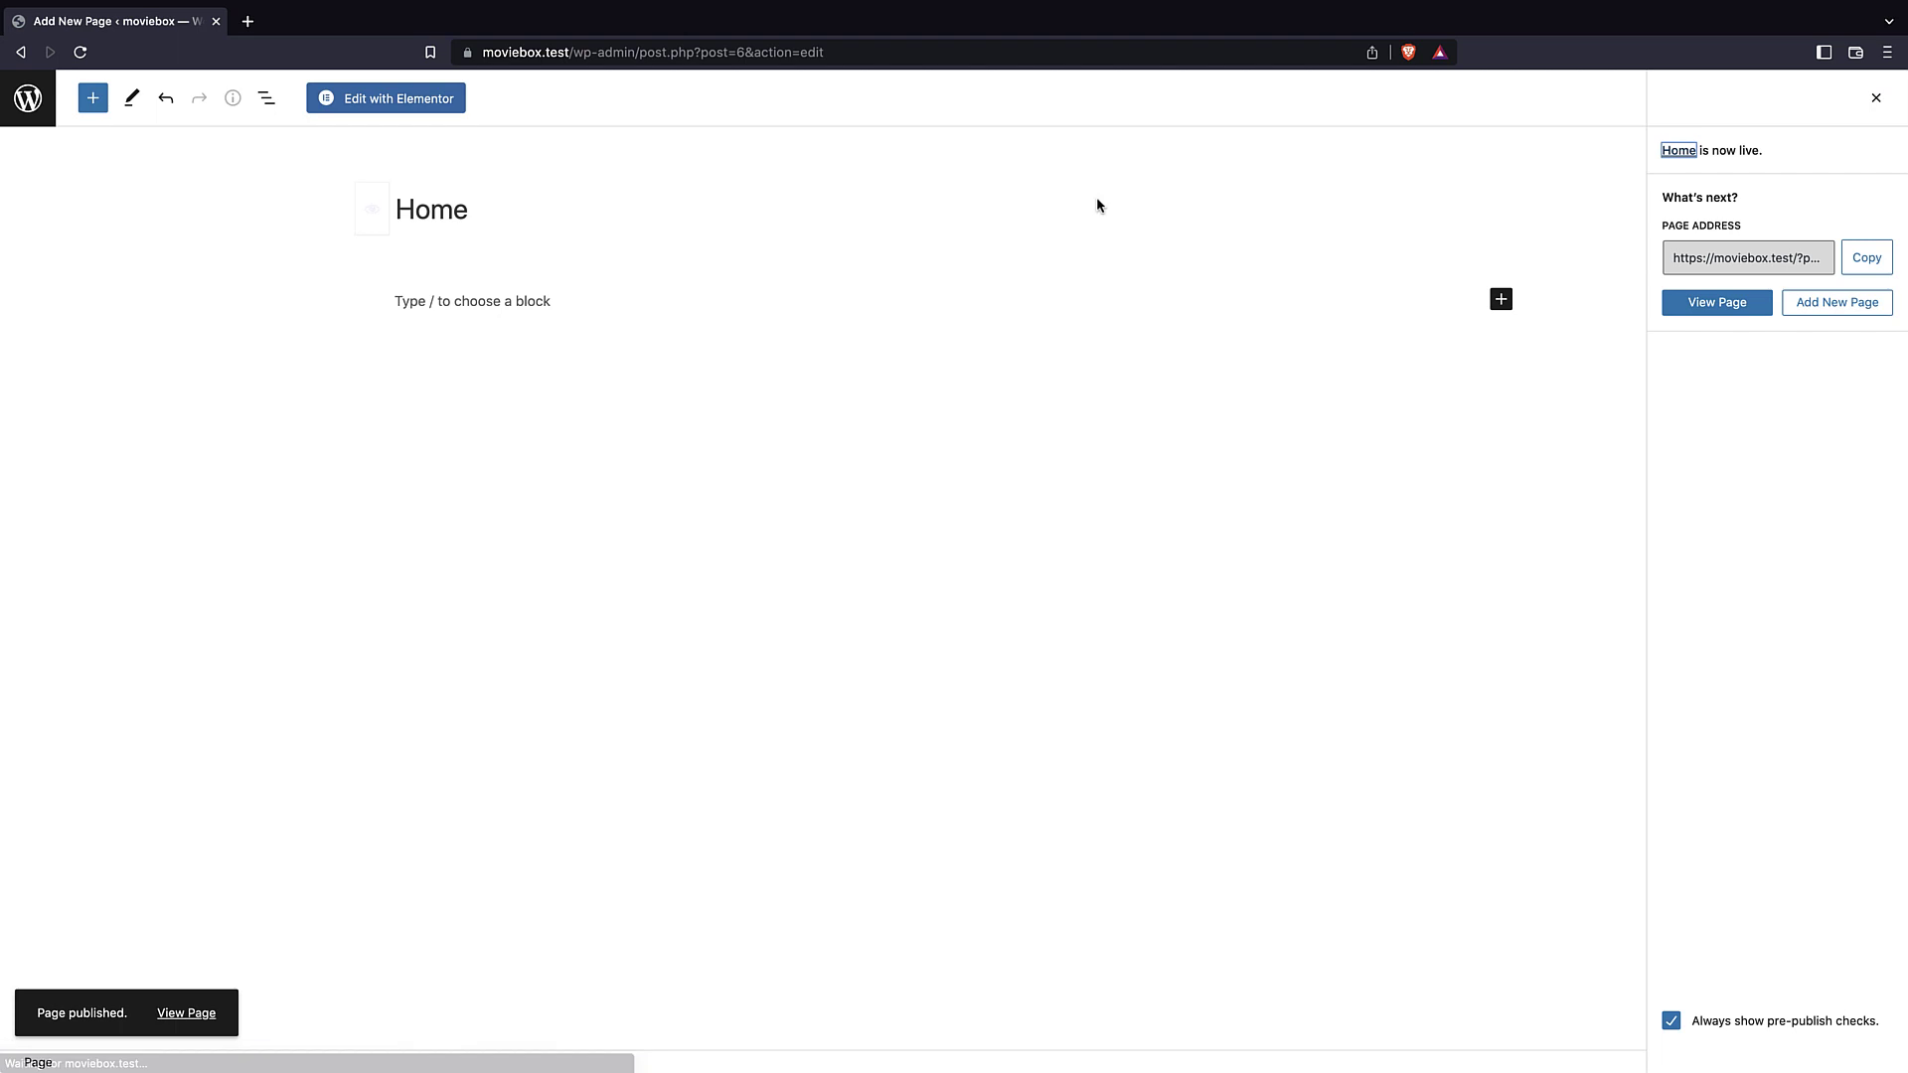
# - Add another page titled "Blog", publish it and return to the list of pages
pyautogui.click(30, 100)
pyautogui.click(268, 132)
pyautogui.write('blog')
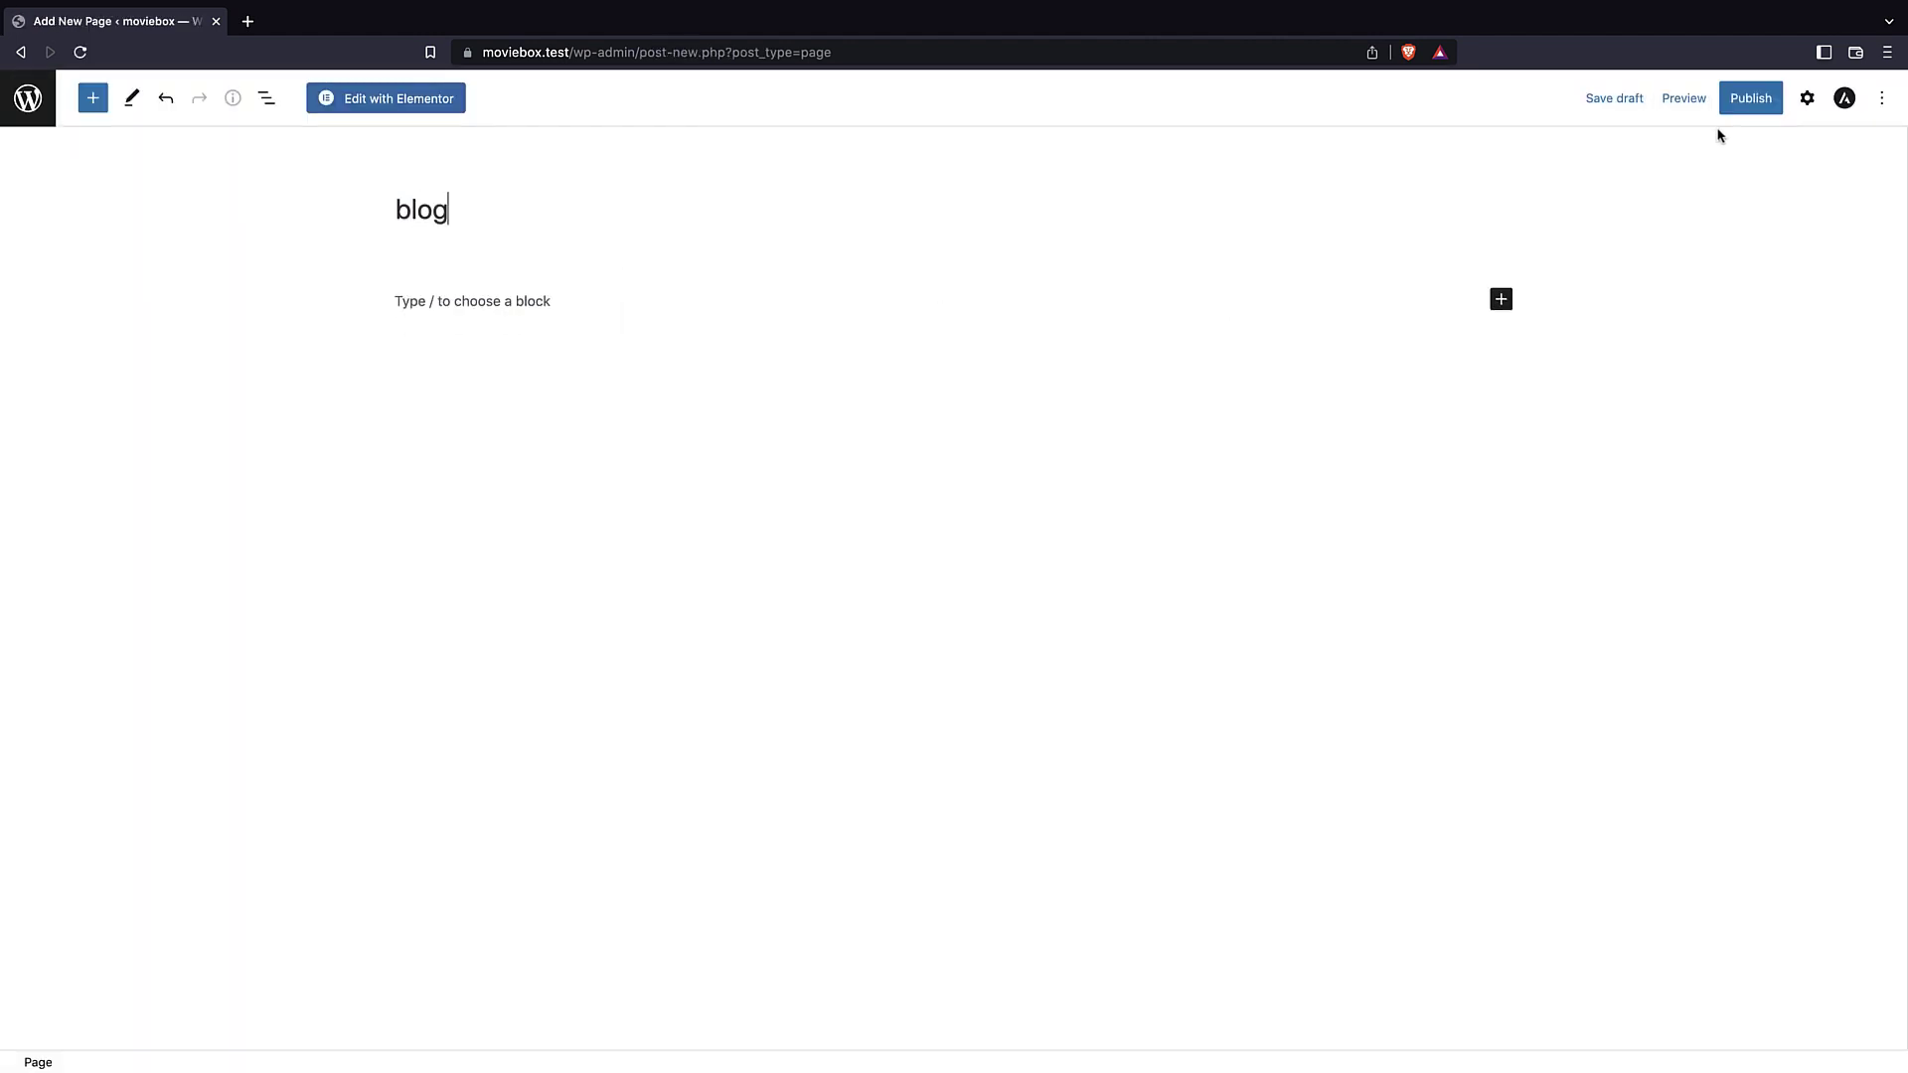
pyautogui.moveTo(395, 210); pyautogui.dragTo(404, 210)
pyautogui.write('B')
pyautogui.click(1738, 99)
pyautogui.click(1733, 99)
pyautogui.click(33, 120)
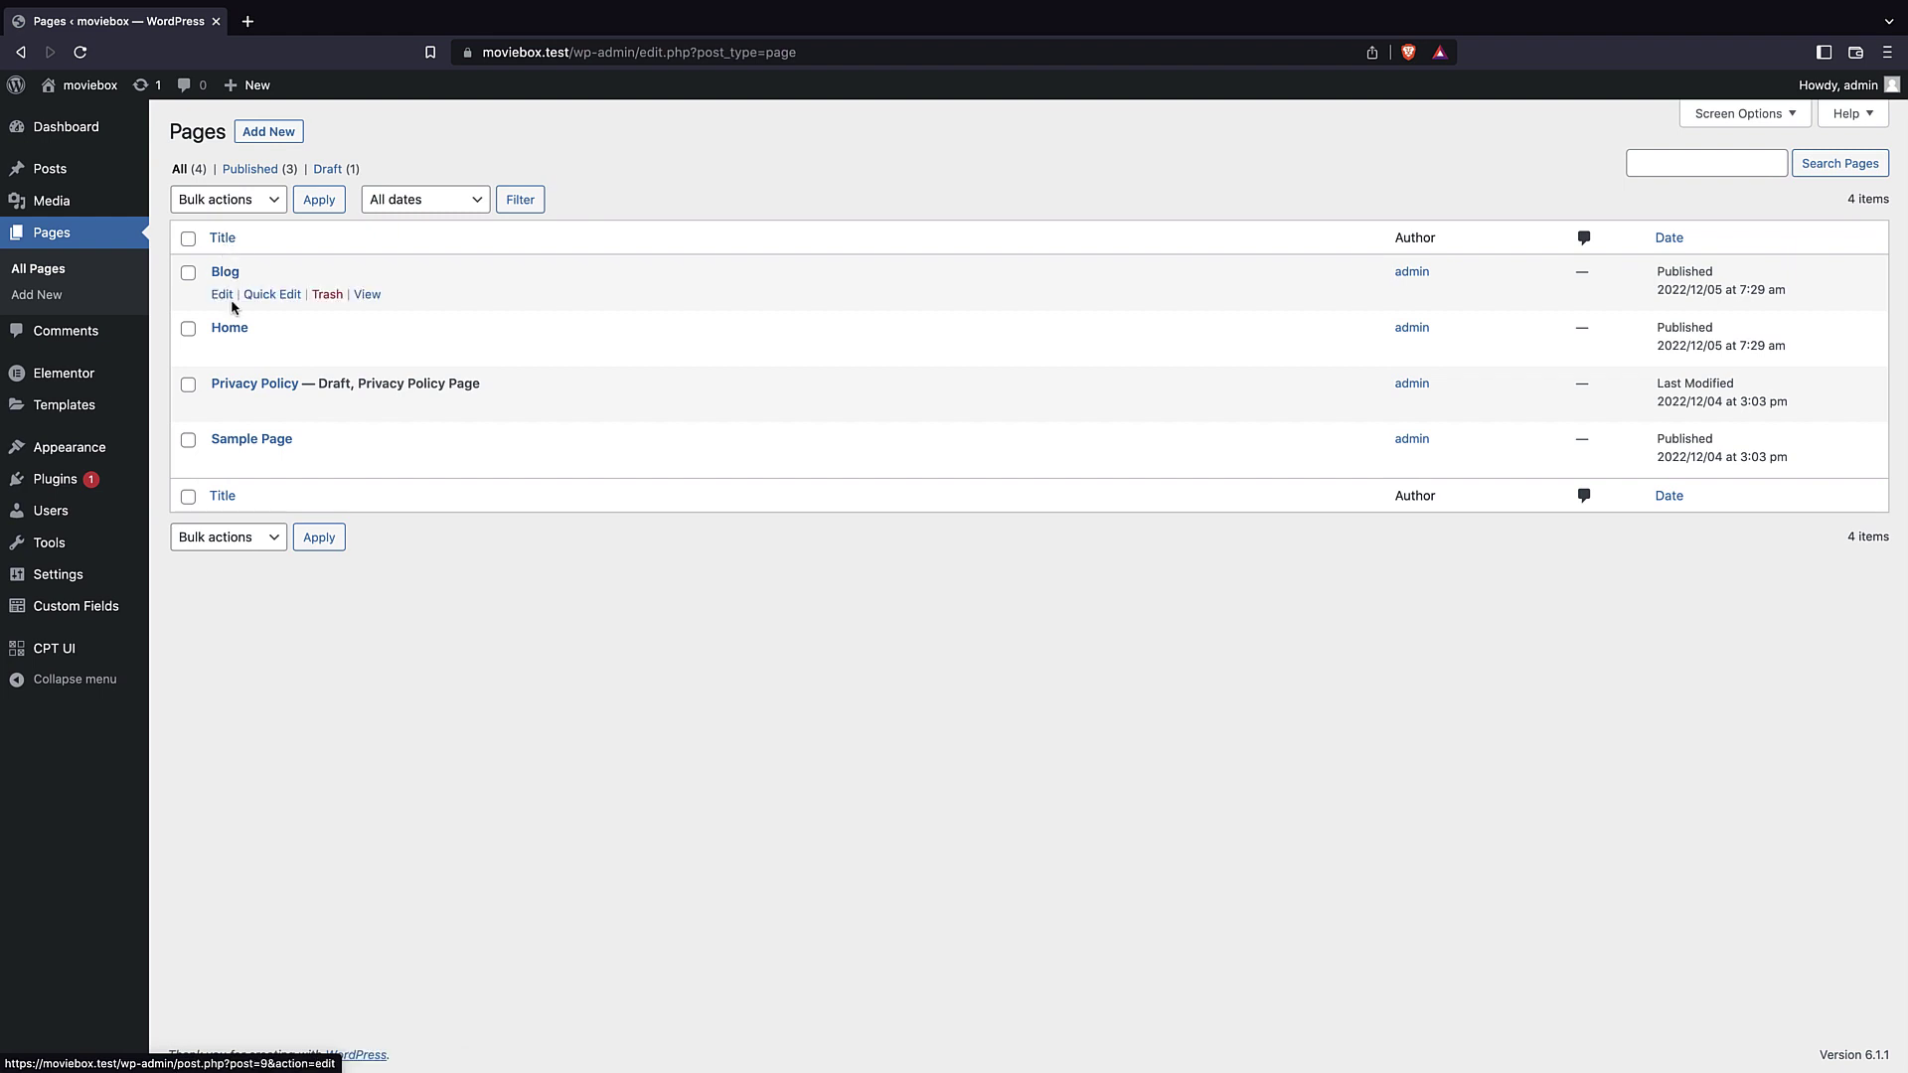
# - In the Reading settings, use a static page with Home as the homepage and Blog as the posts page, and save the changes
pyautogui.click(80, 96)
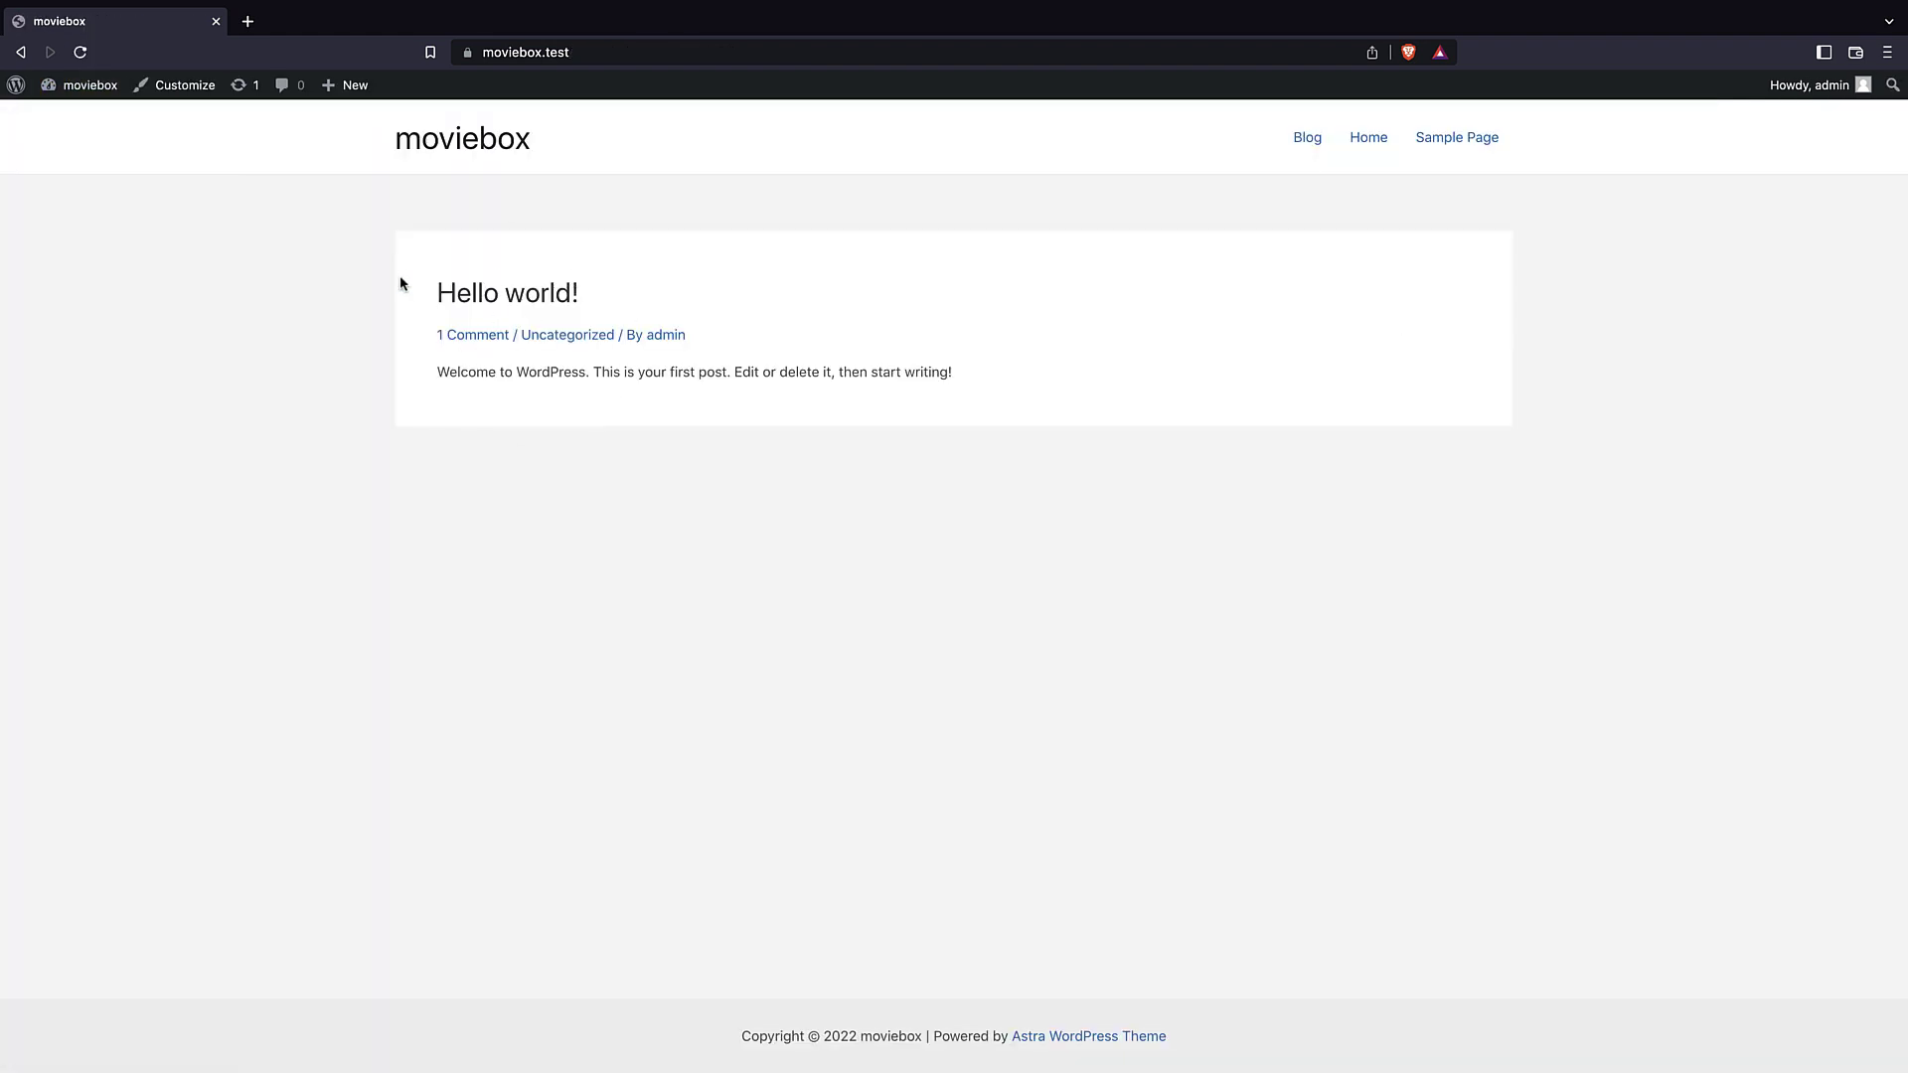
pyautogui.click(17, 84)
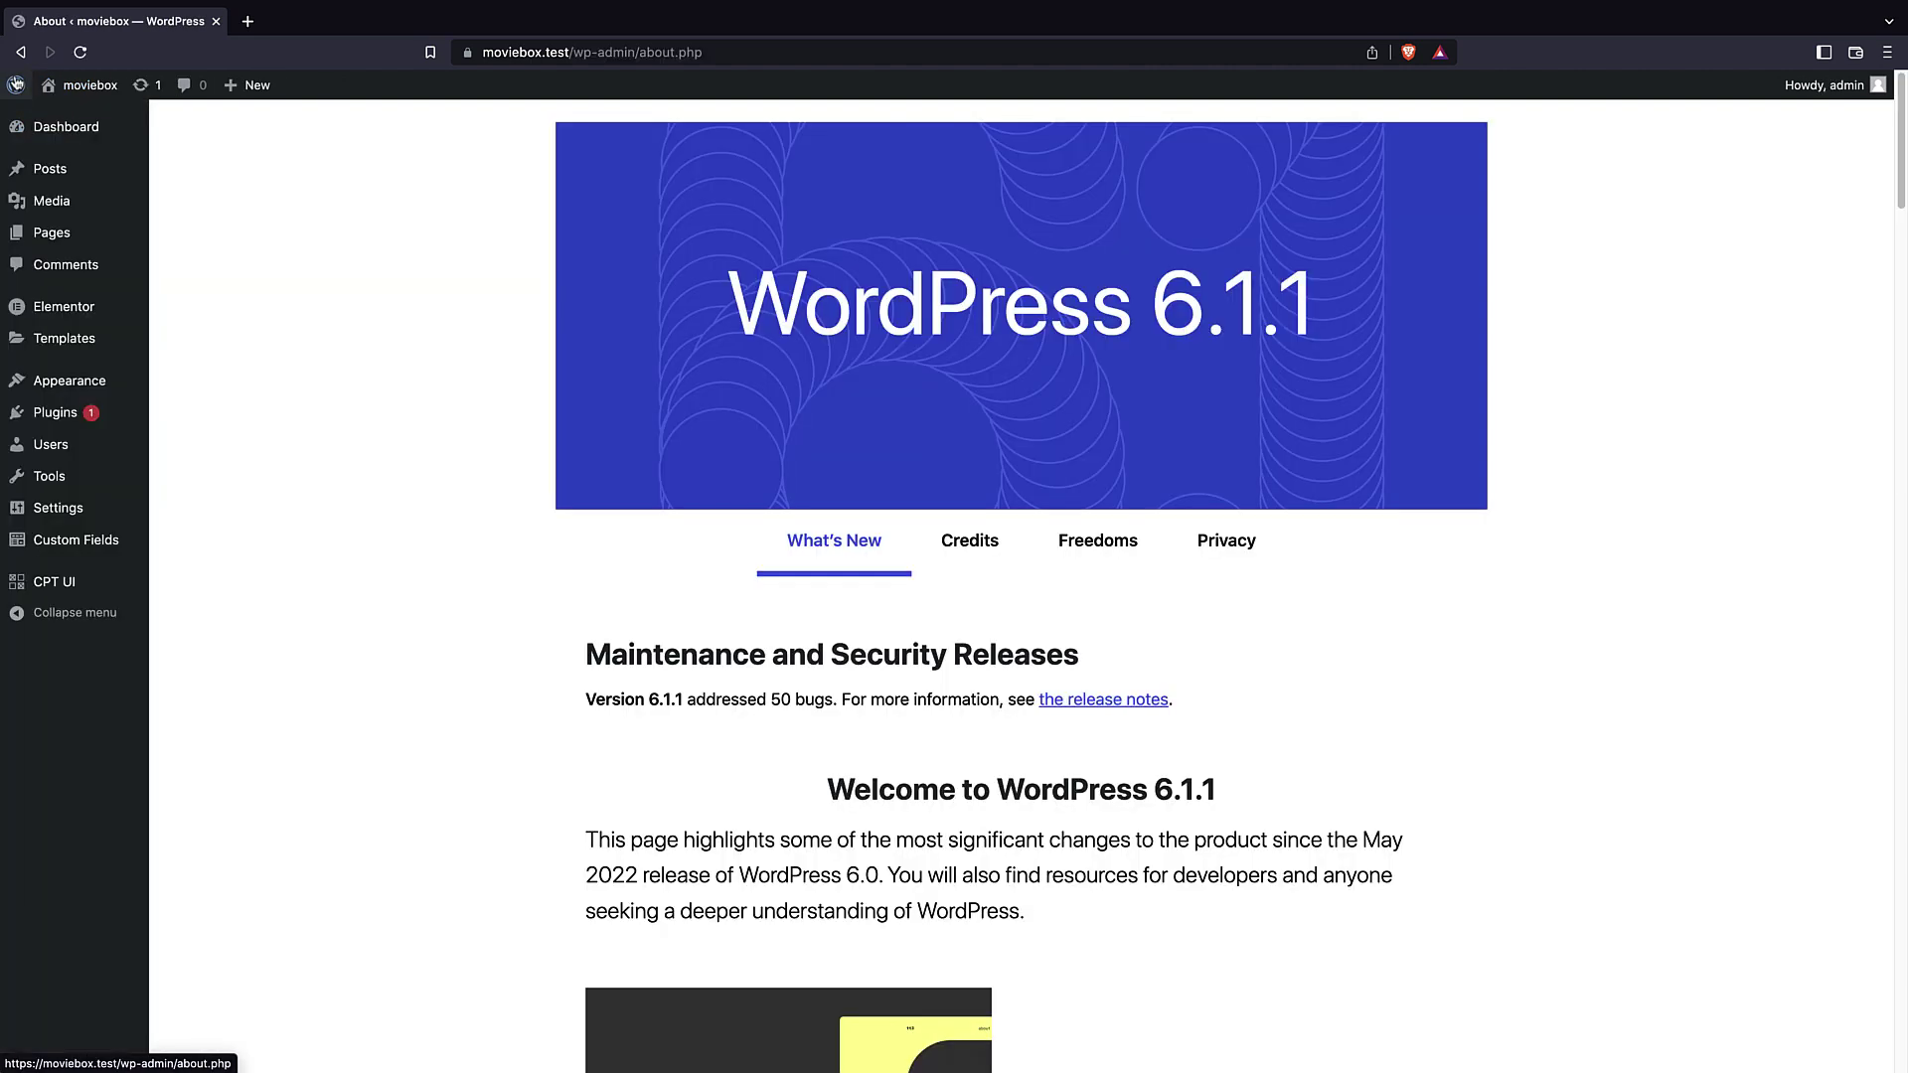
pyautogui.moveTo(97, 509)
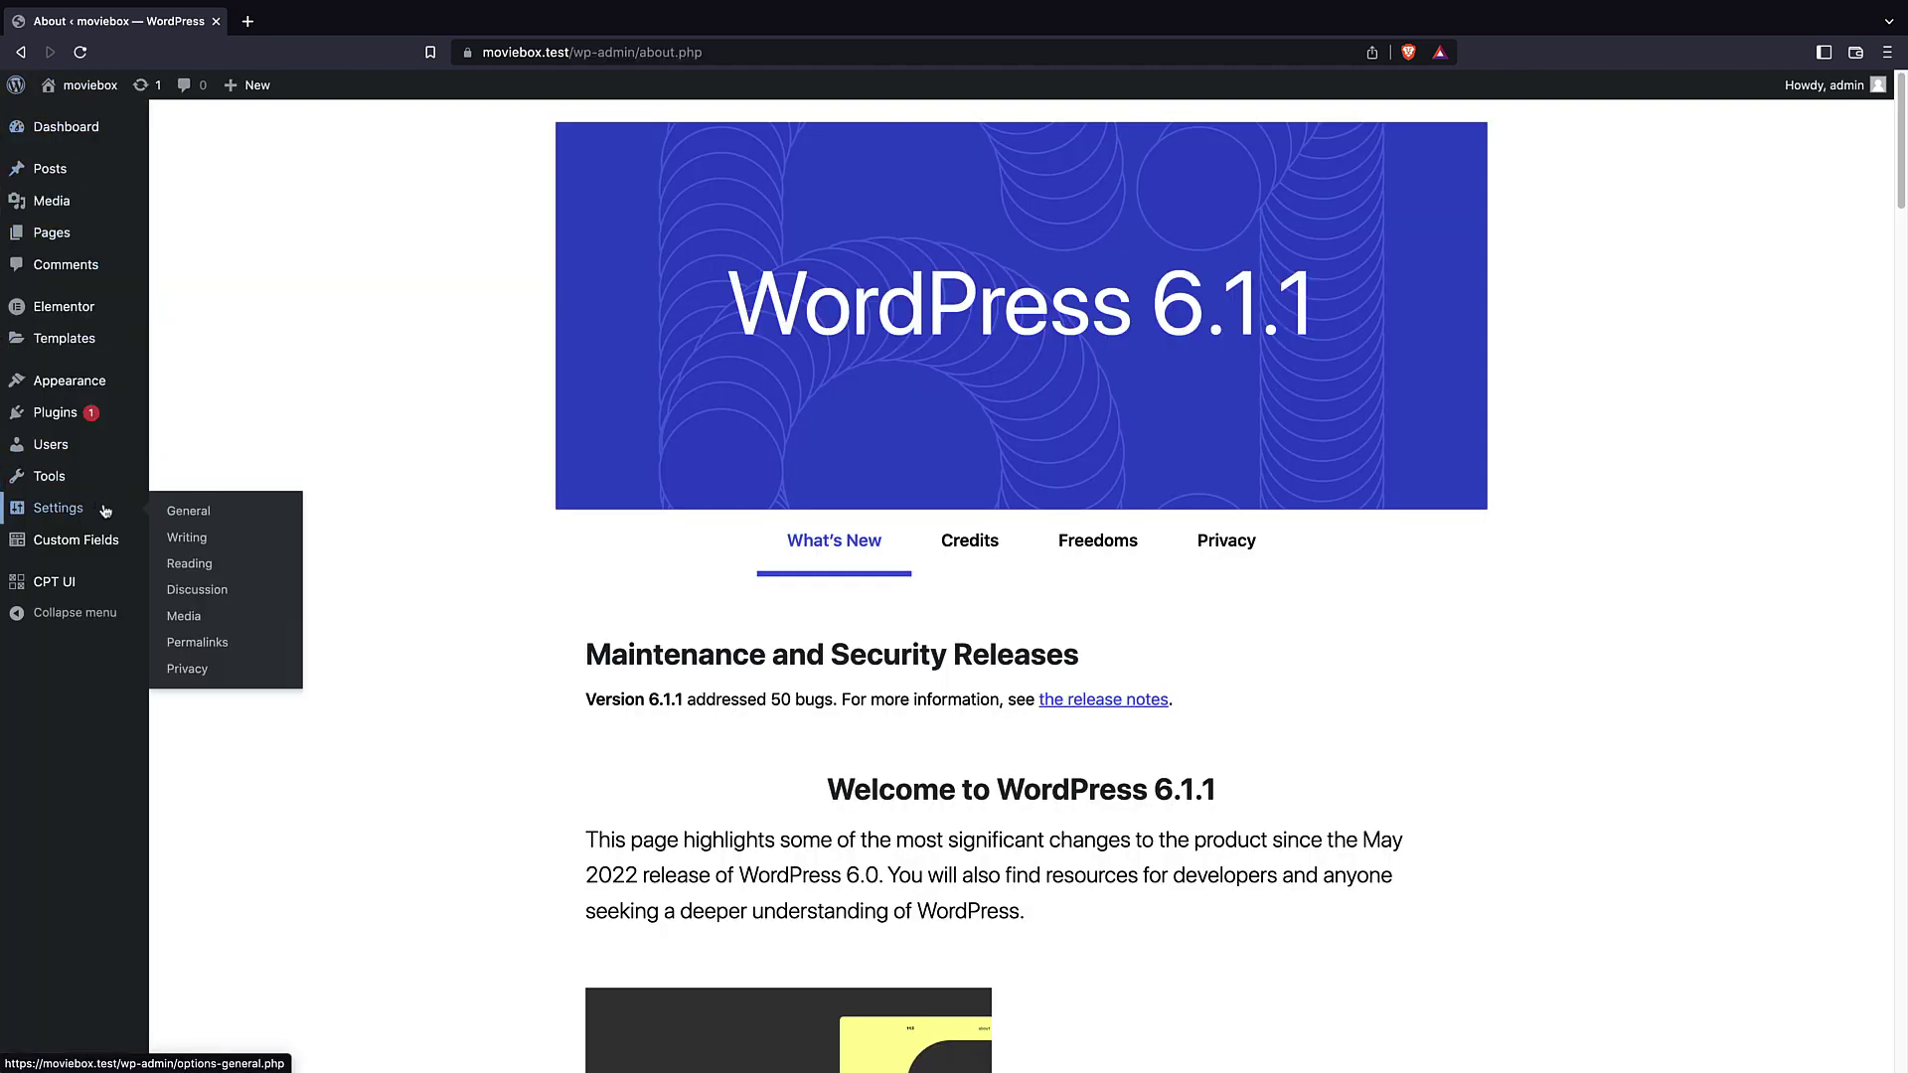
pyautogui.click(220, 563)
pyautogui.click(382, 213)
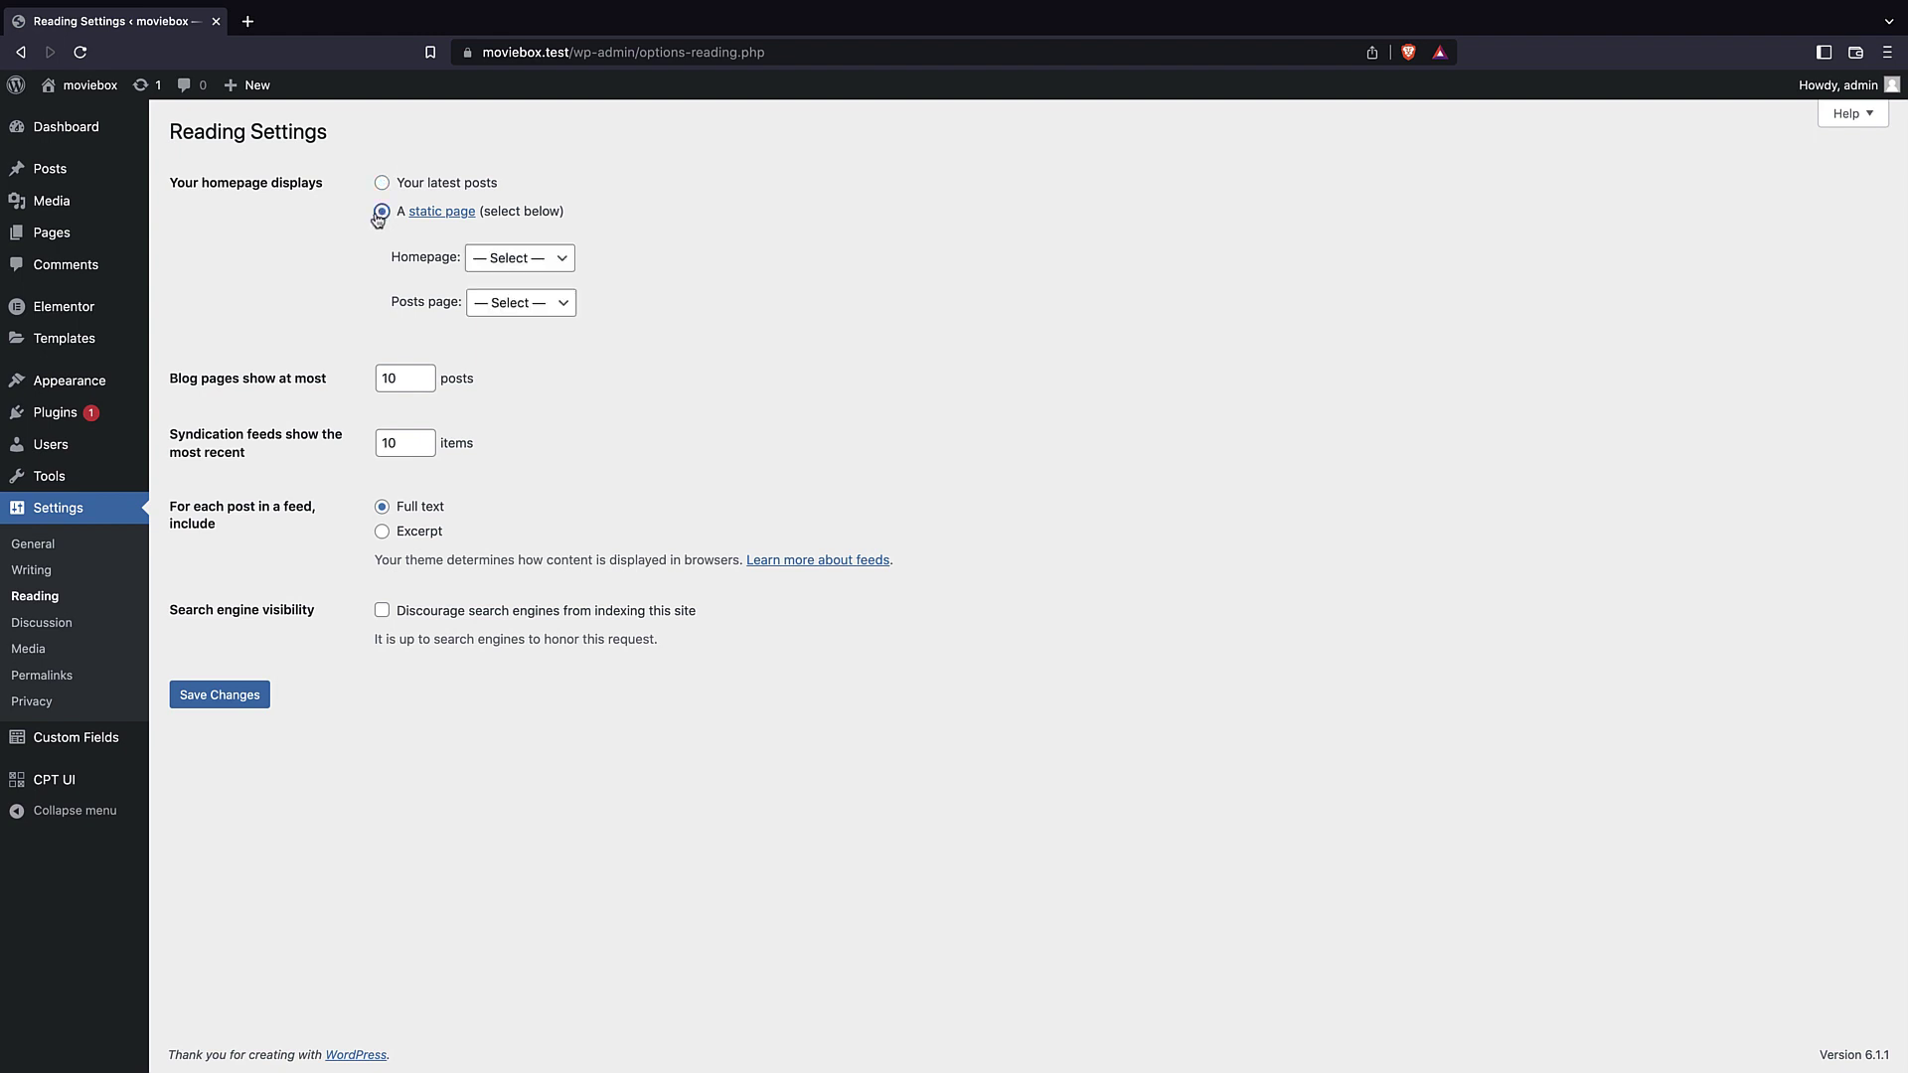
pyautogui.click(504, 271)
pyautogui.click(506, 295)
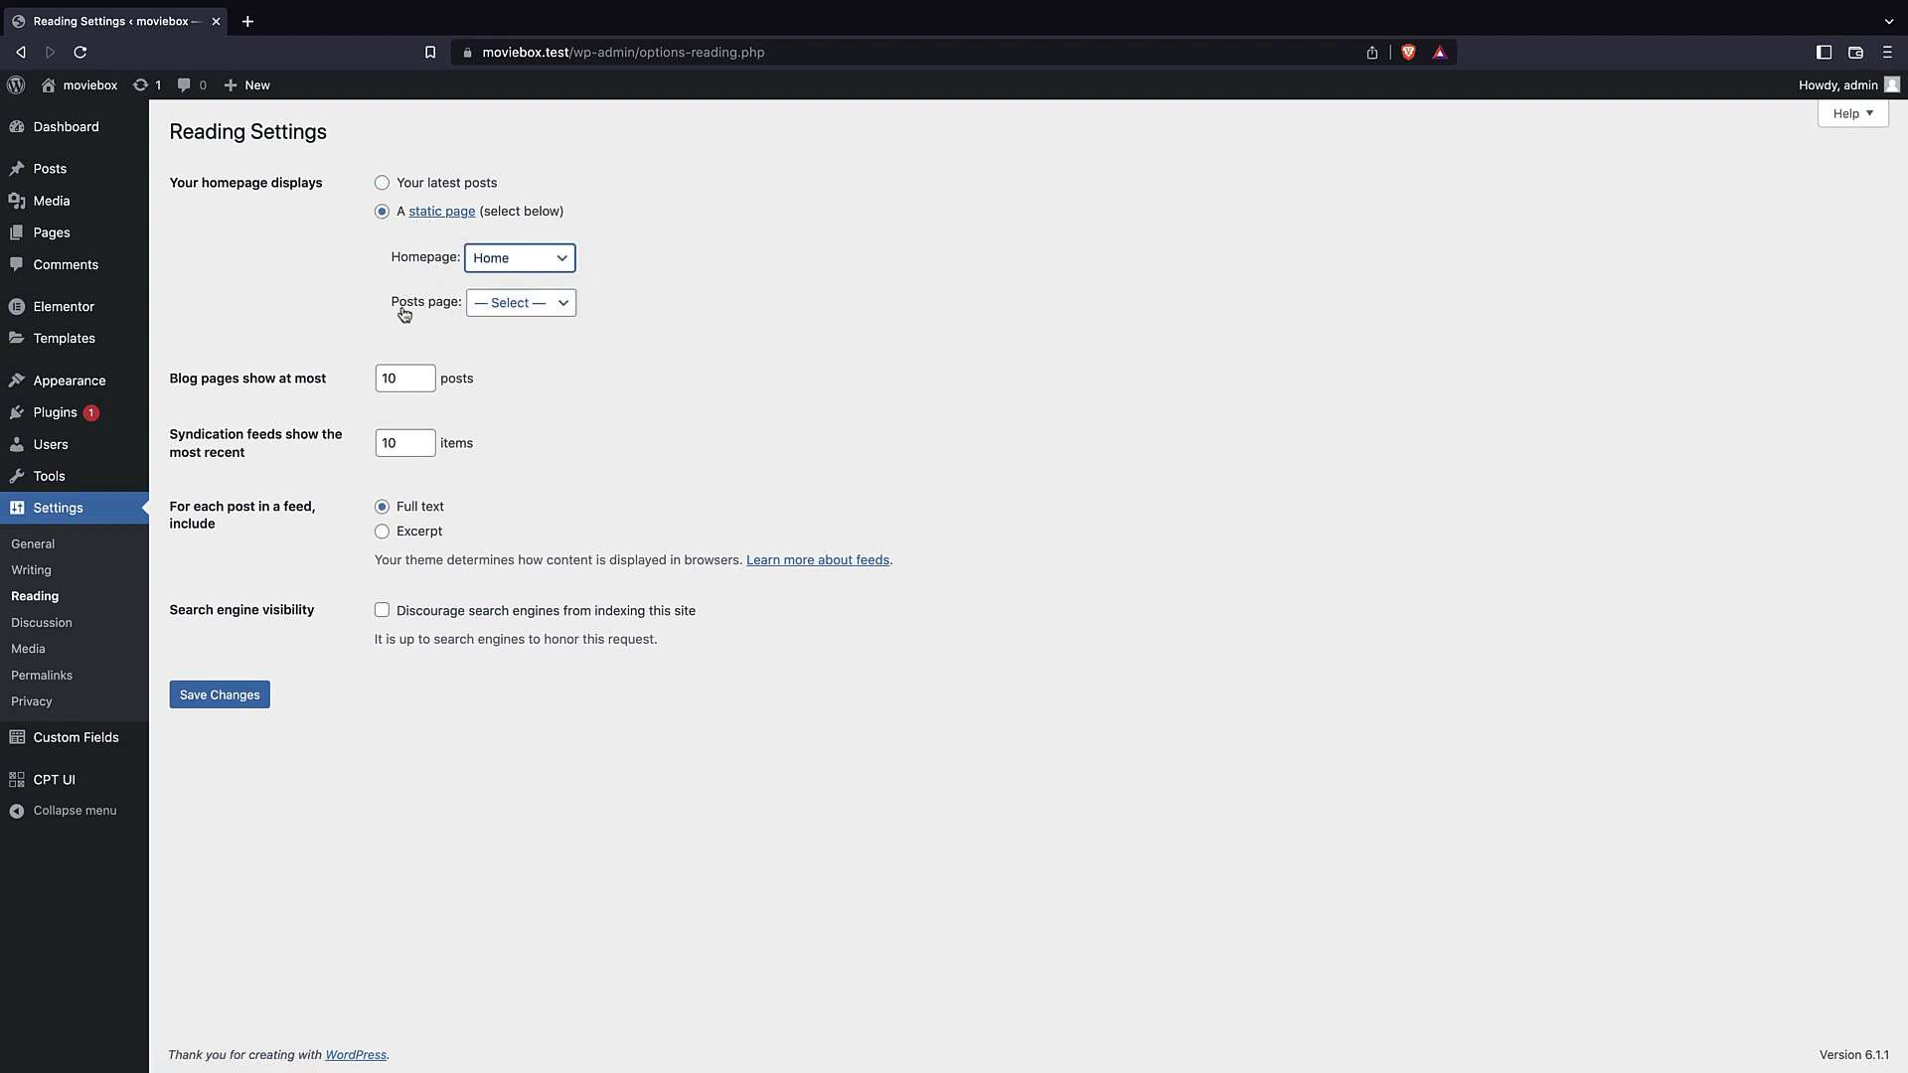
pyautogui.click(513, 314)
pyautogui.click(516, 323)
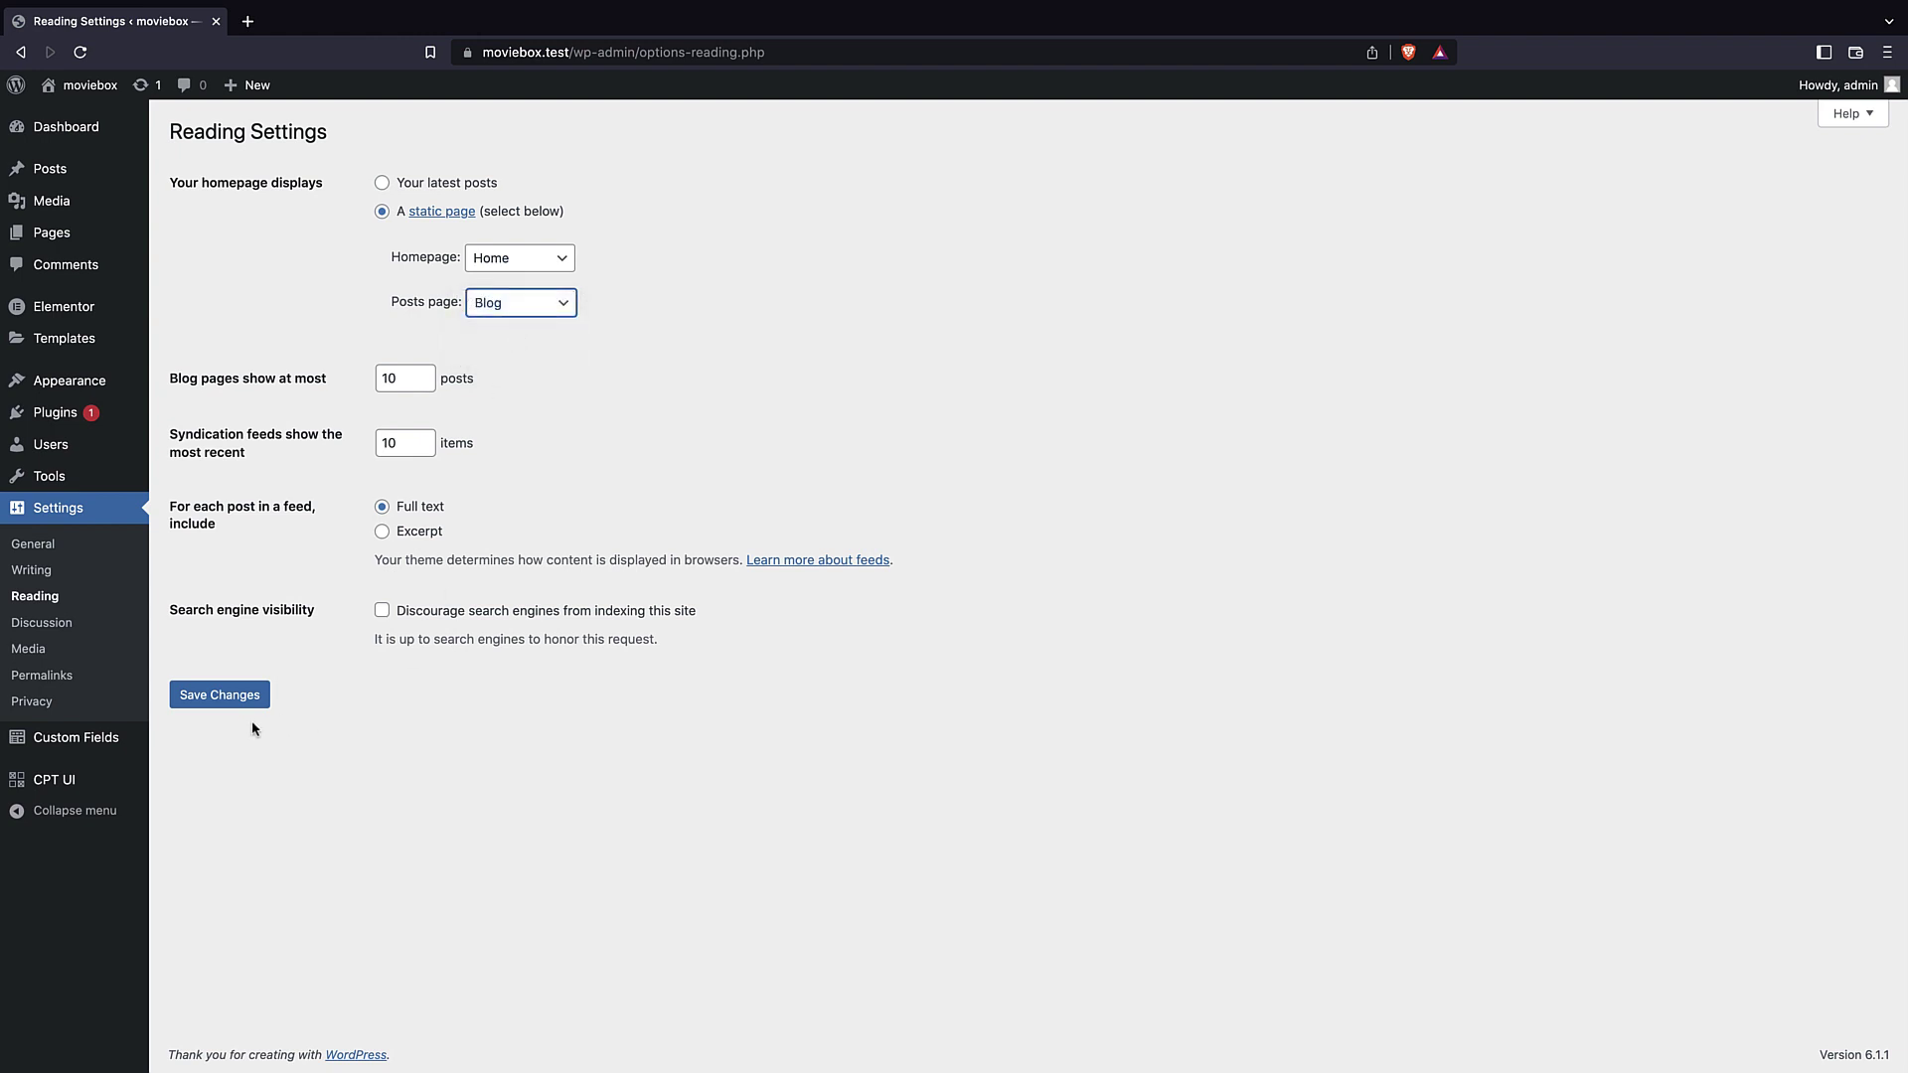
pyautogui.click(216, 702)
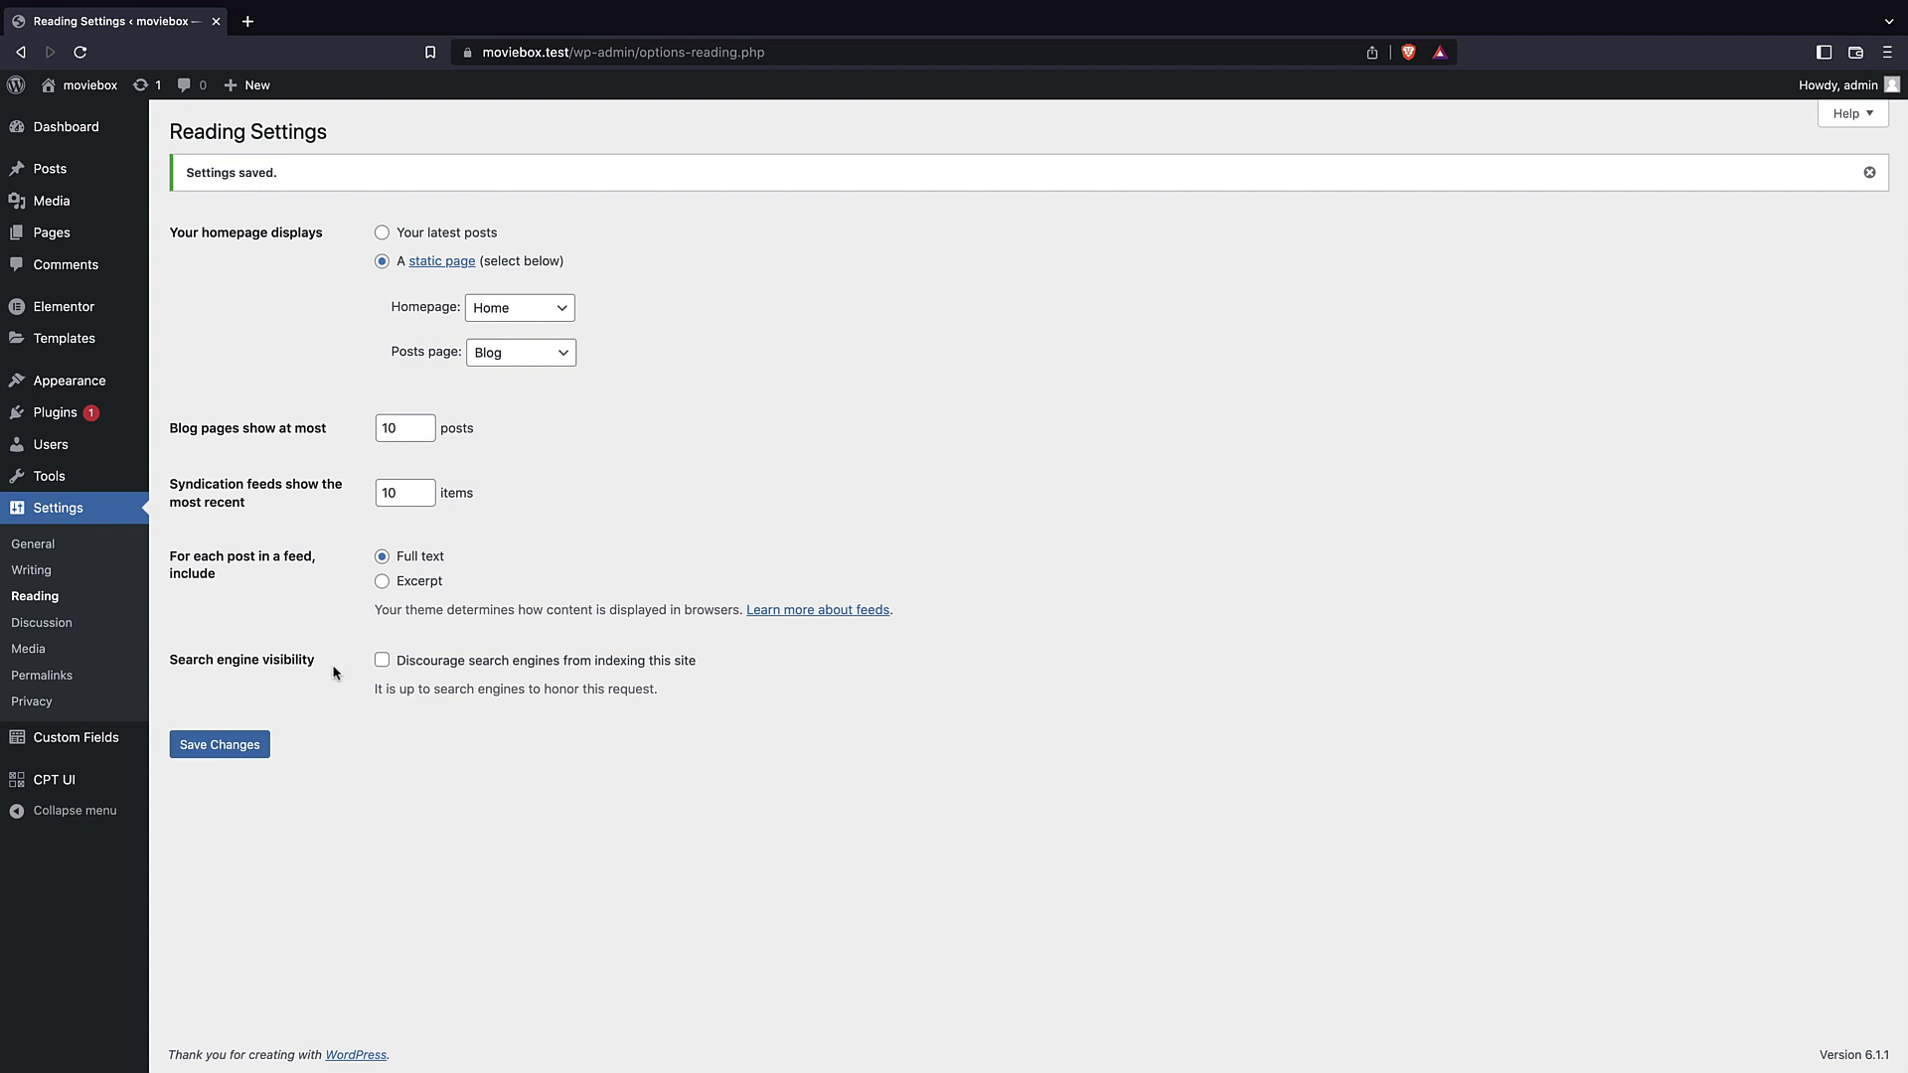
# - Open the Home page for editing from the site's front page, hide its title and update the page
pyautogui.click(88, 85)
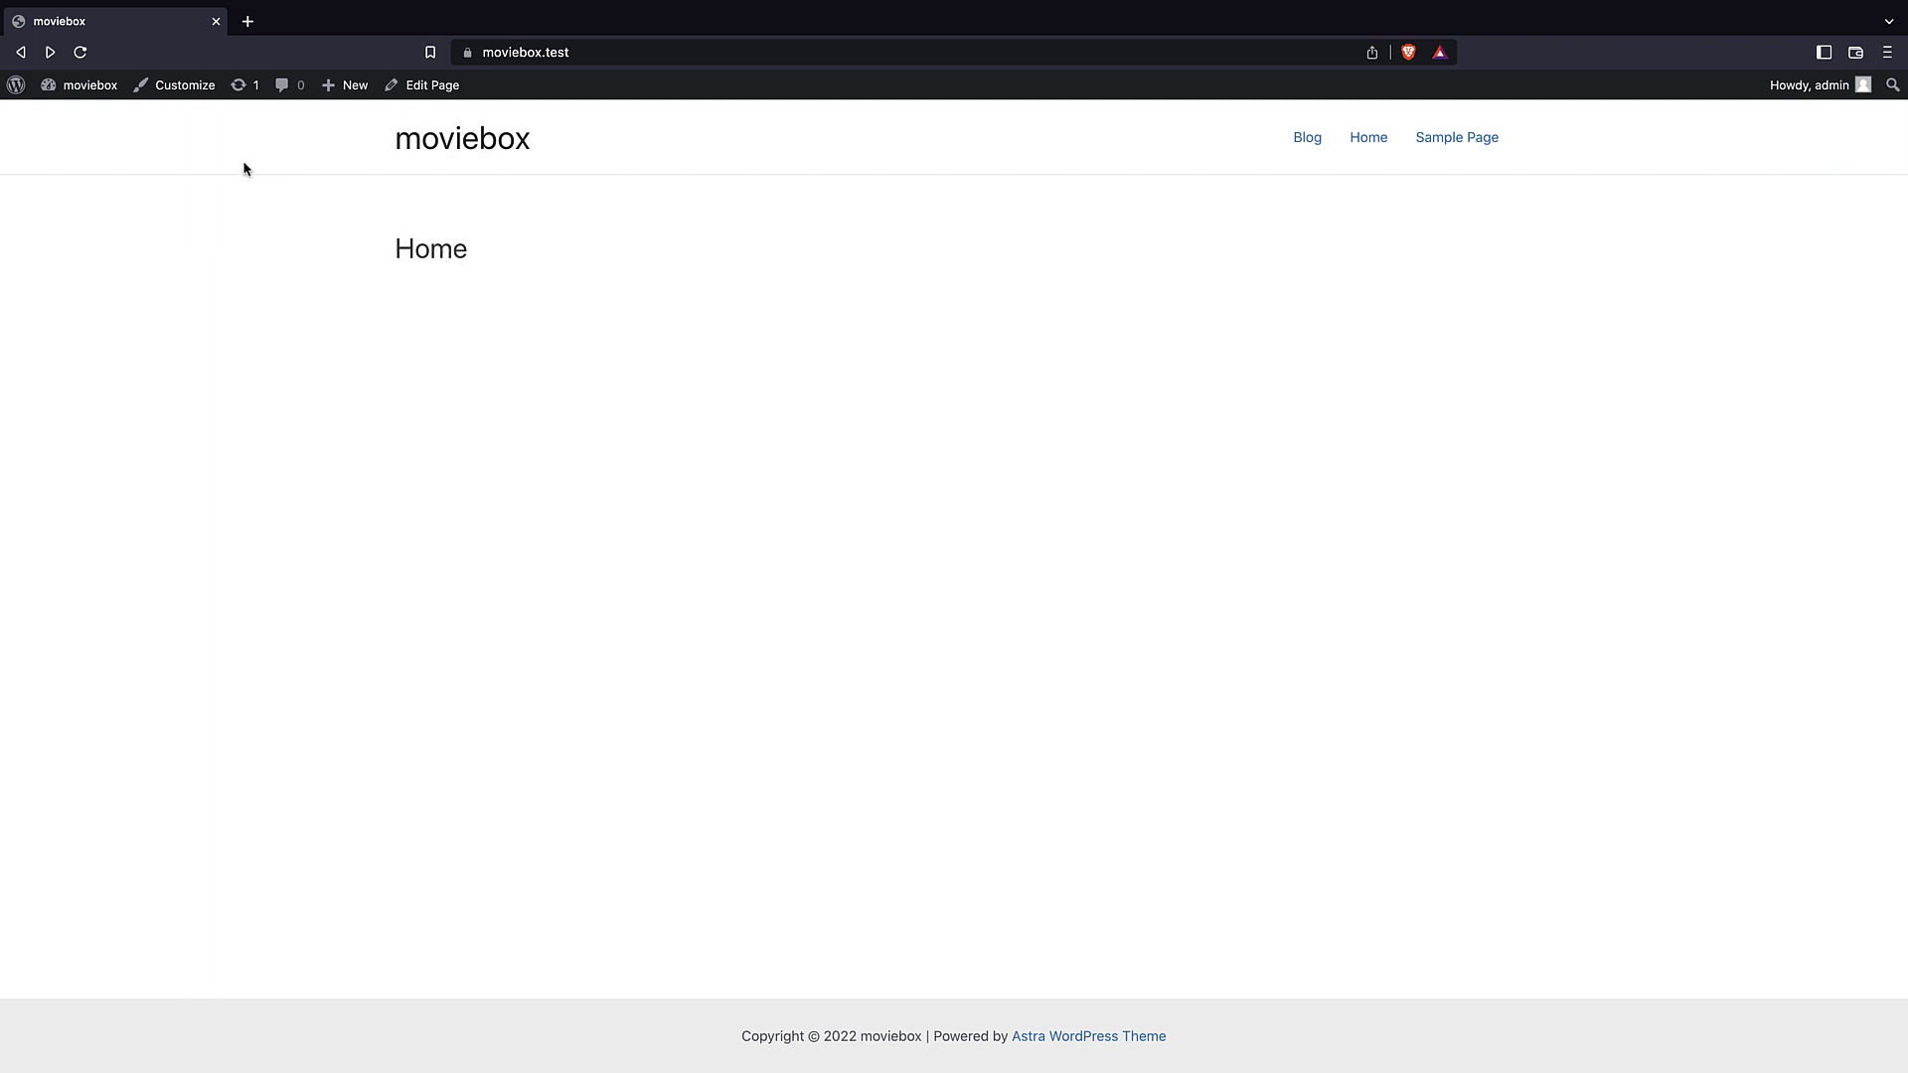
pyautogui.click(422, 86)
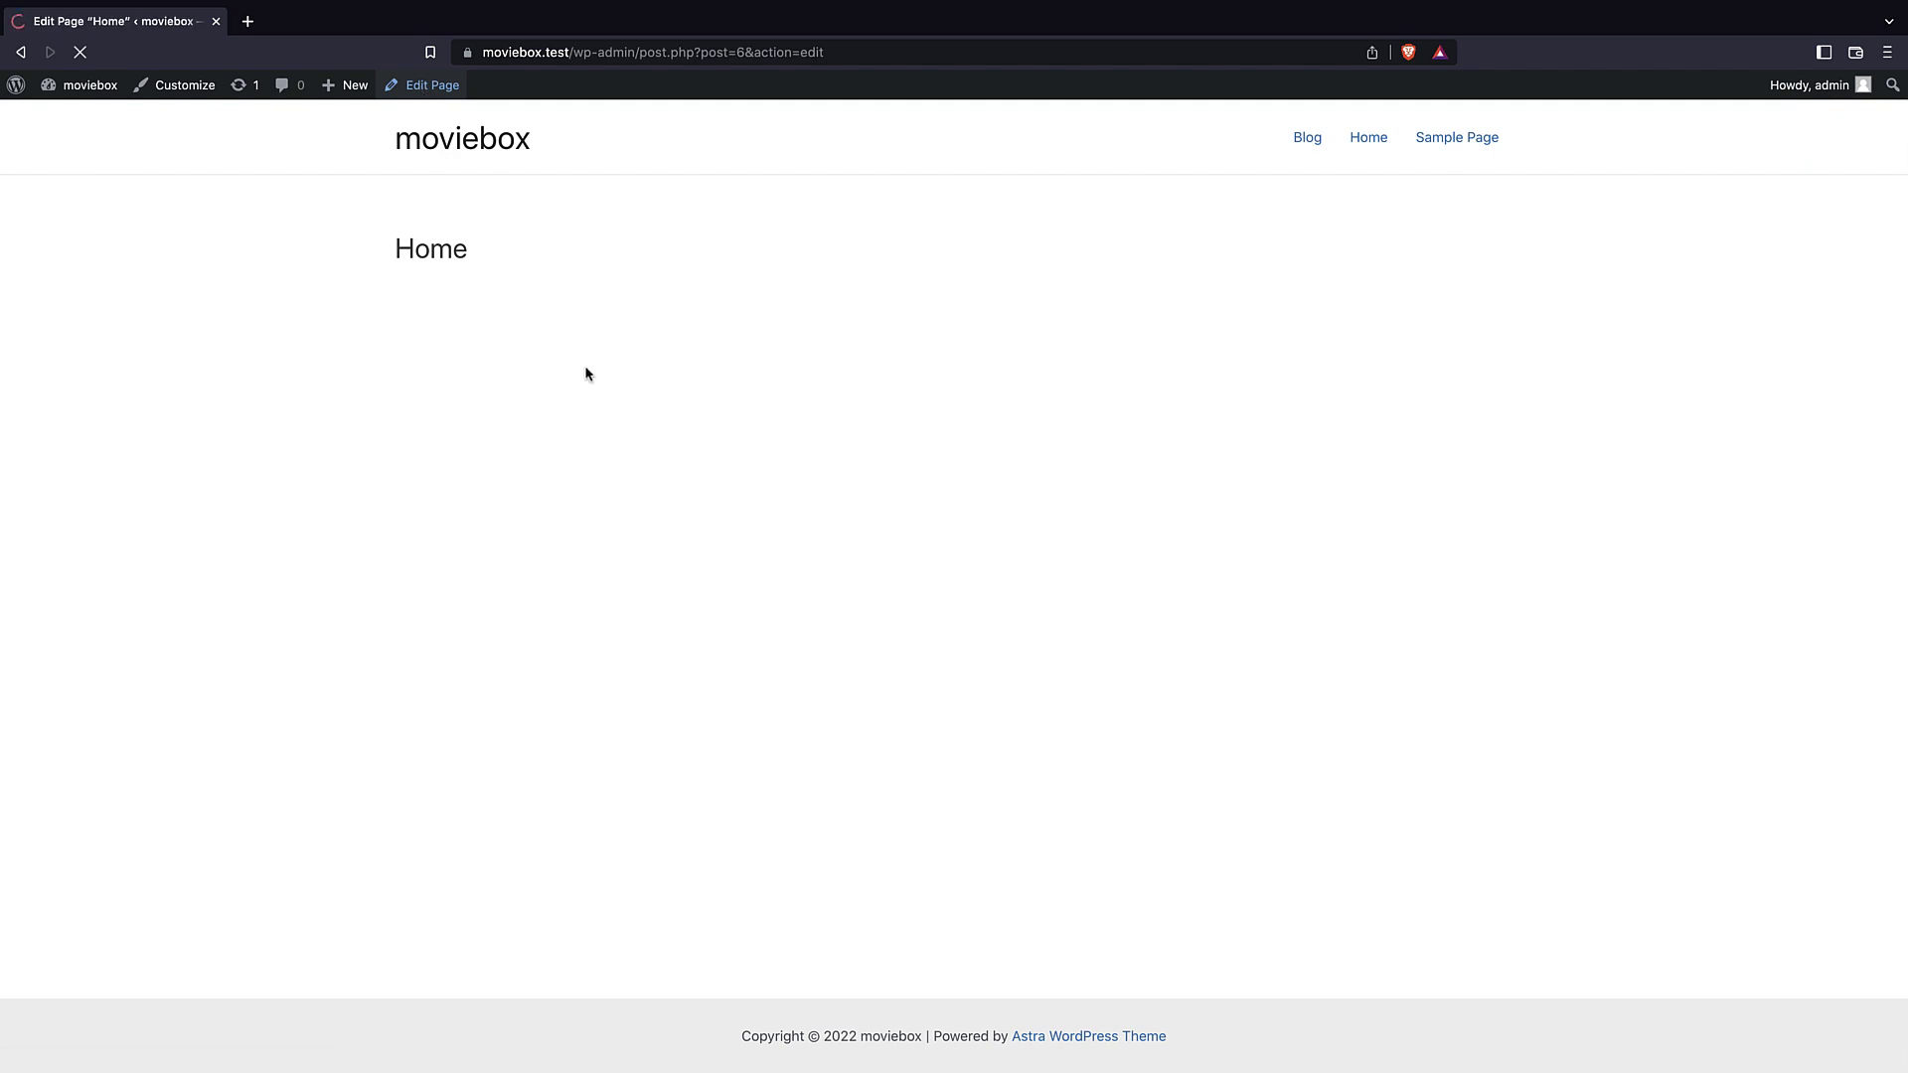
pyautogui.moveTo(282, 207)
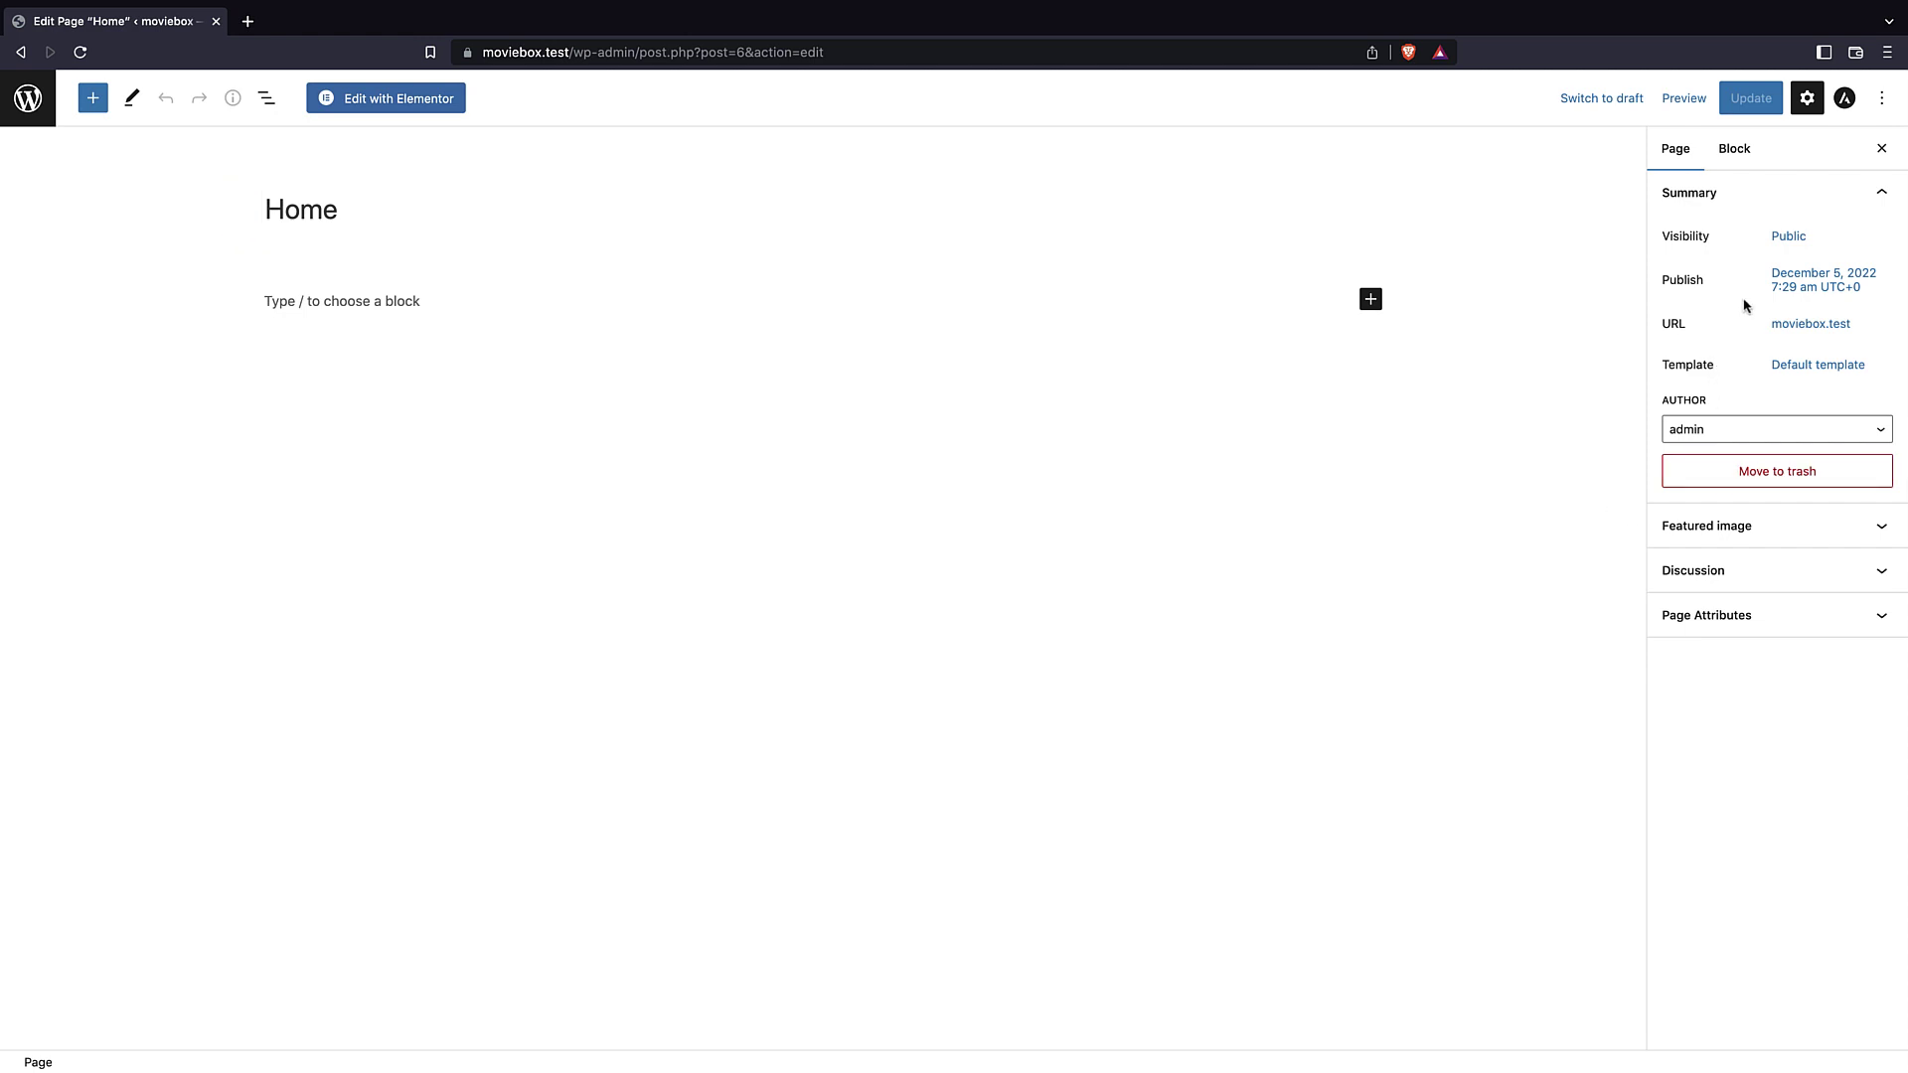
pyautogui.click(254, 209)
pyautogui.click(1750, 98)
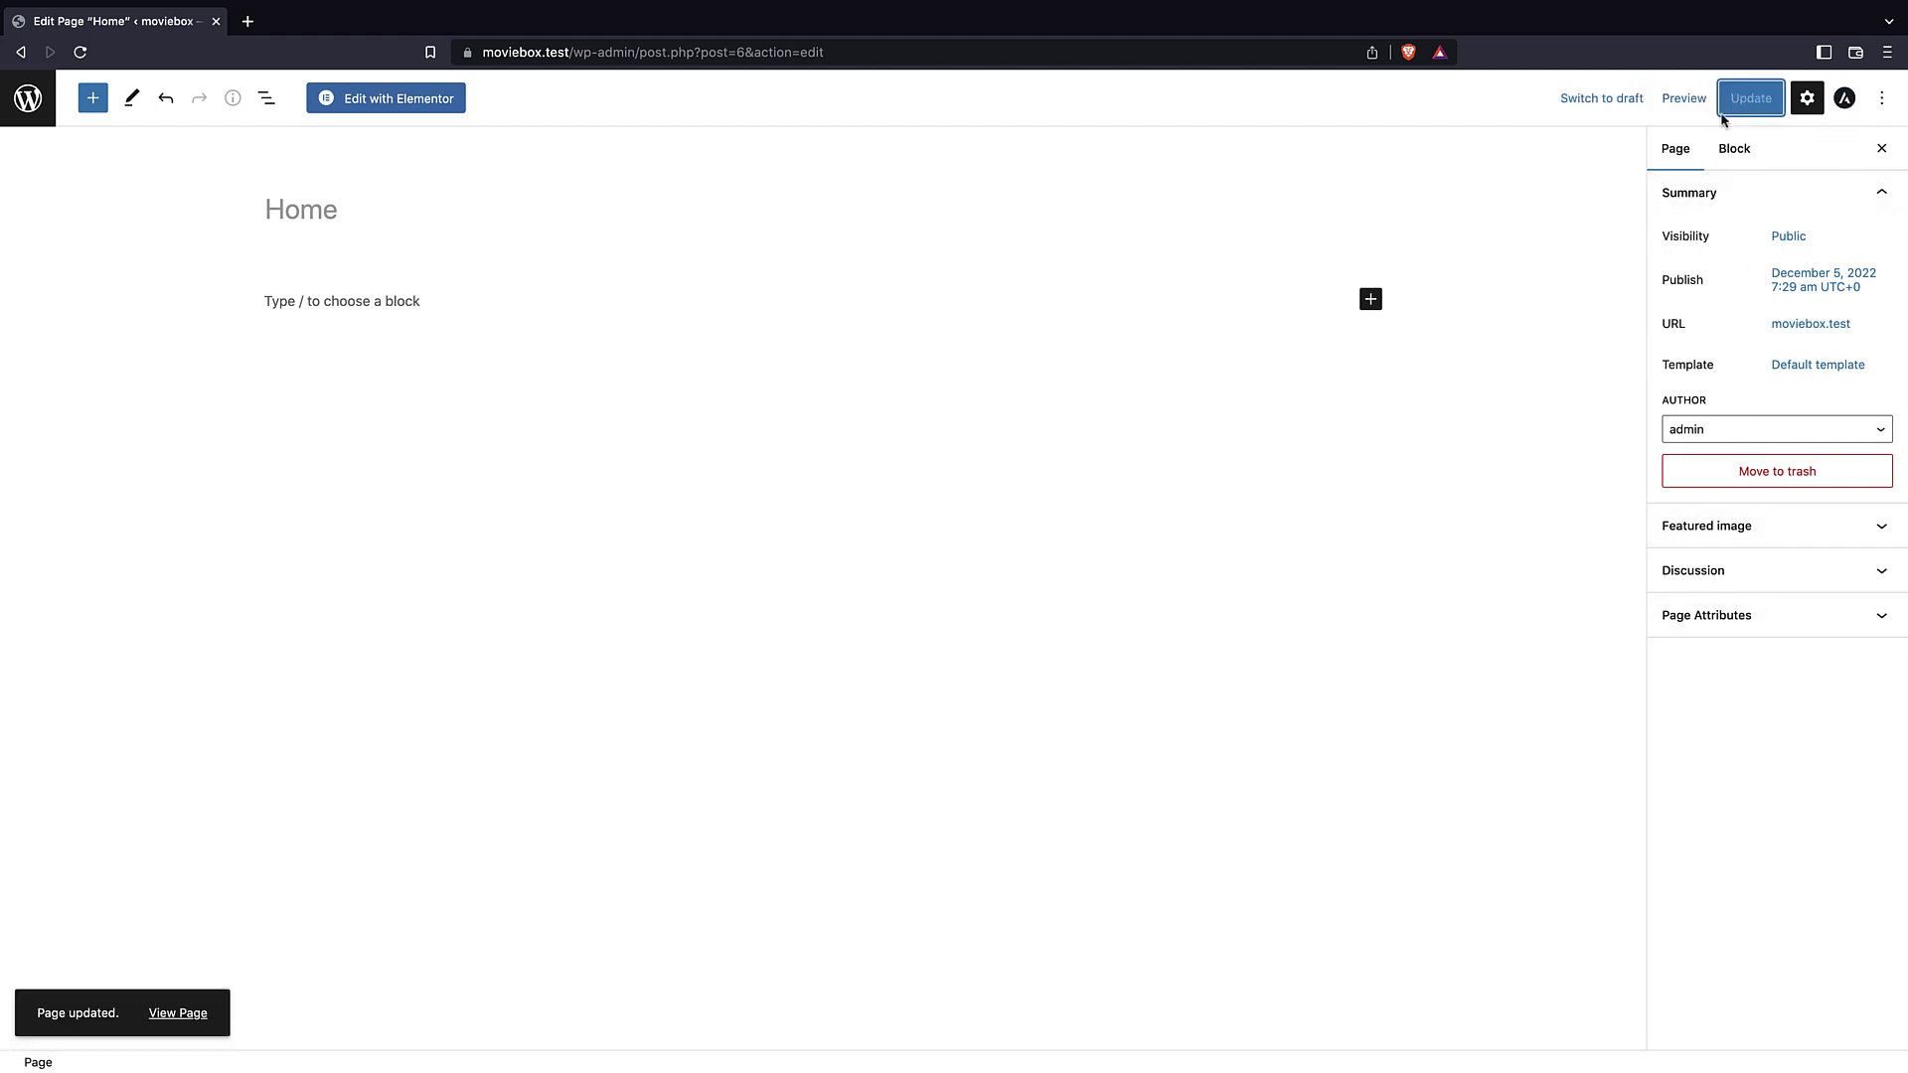
# - Leave the page editor, visit the site's front page and view the Blog page
pyautogui.click(17, 109)
pyautogui.click(85, 77)
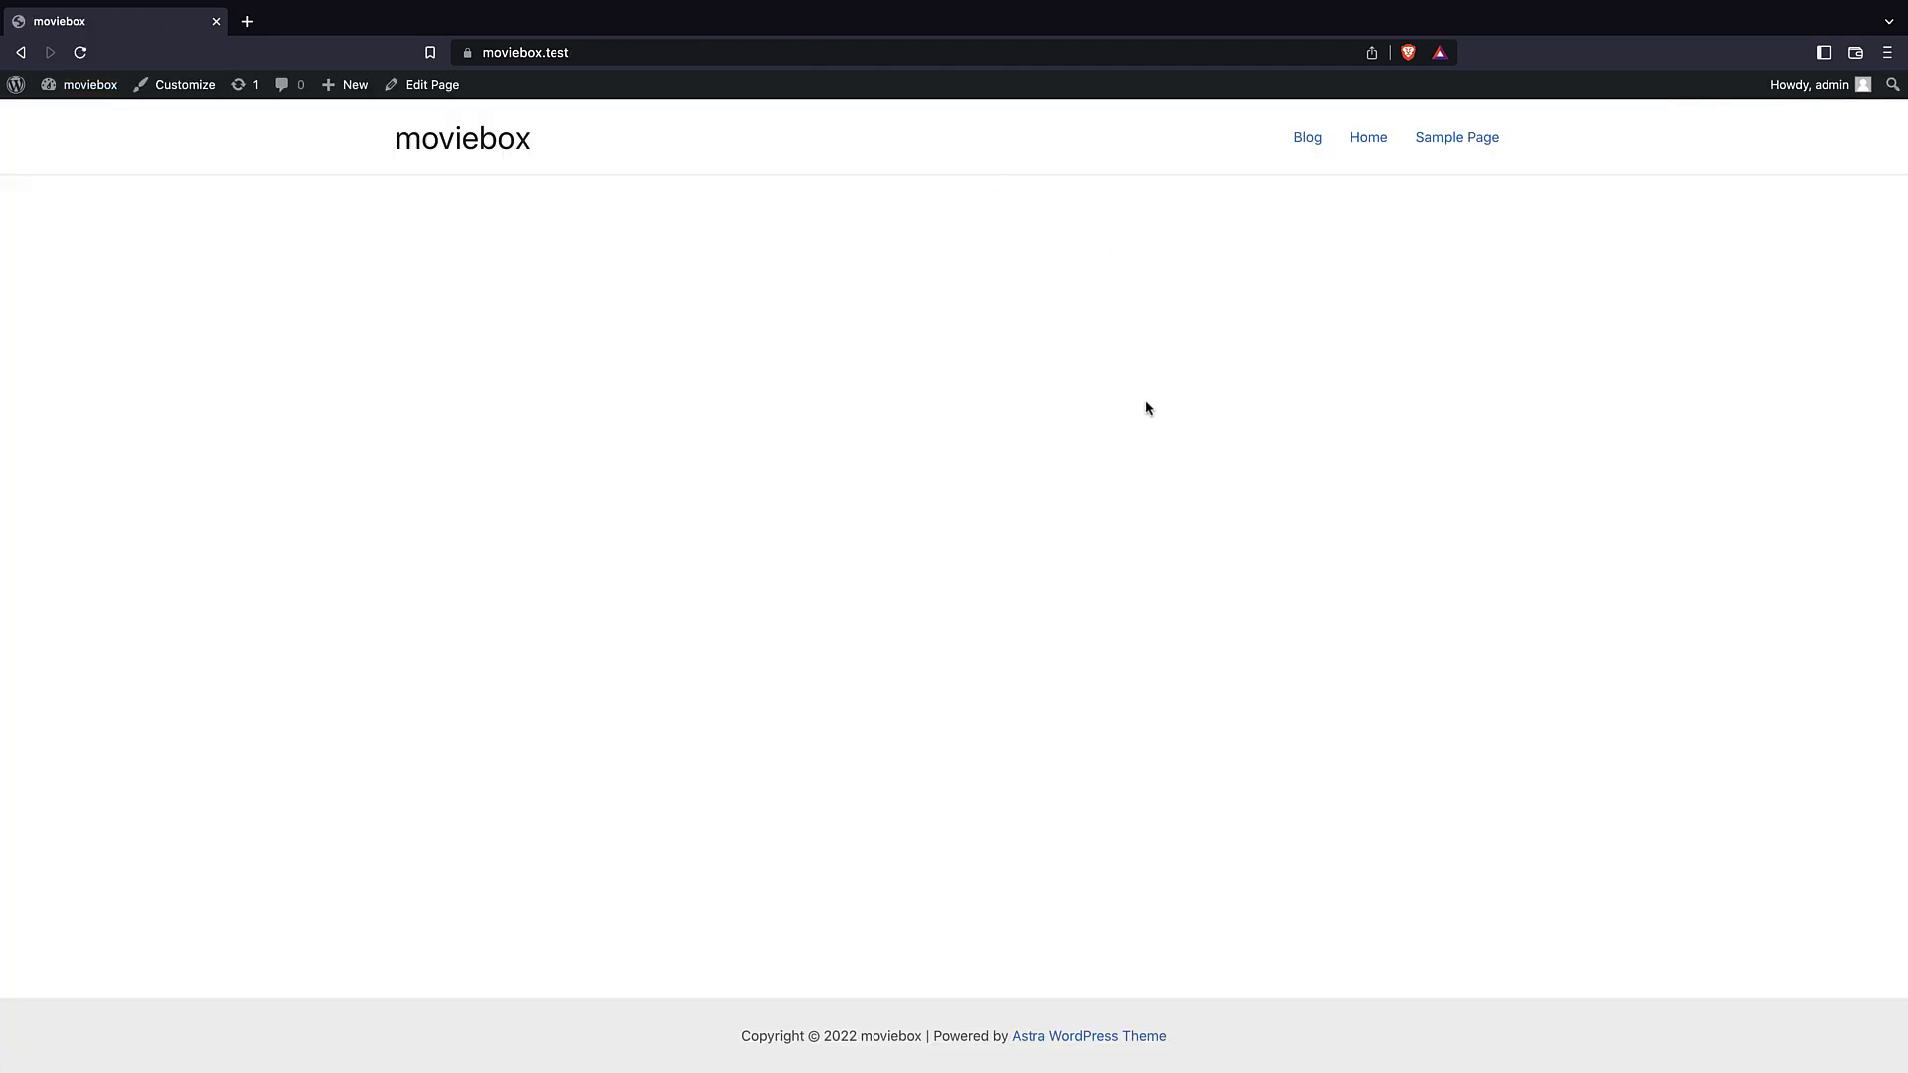
pyautogui.click(1306, 140)
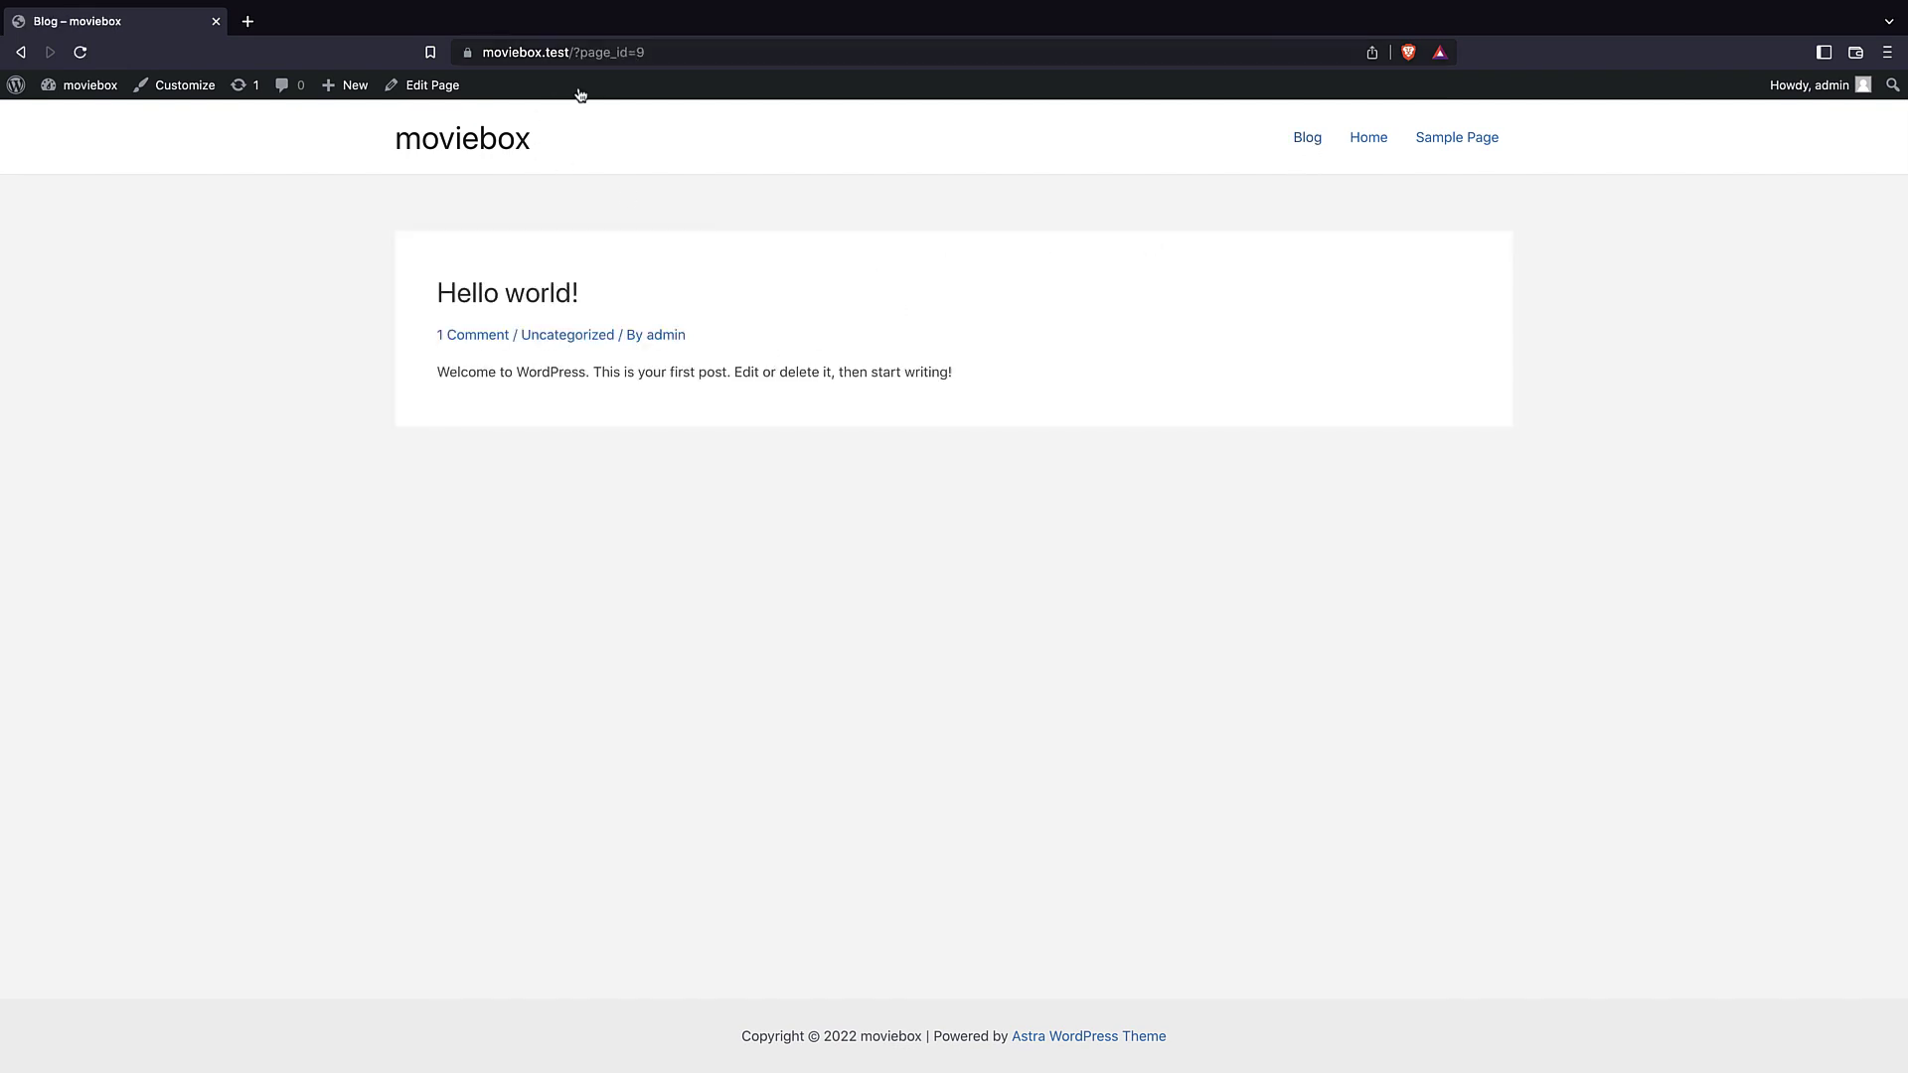
# - In the Permalink settings, set the permalink structure to Post name, save the changes and visit the site
pyautogui.click(20, 112)
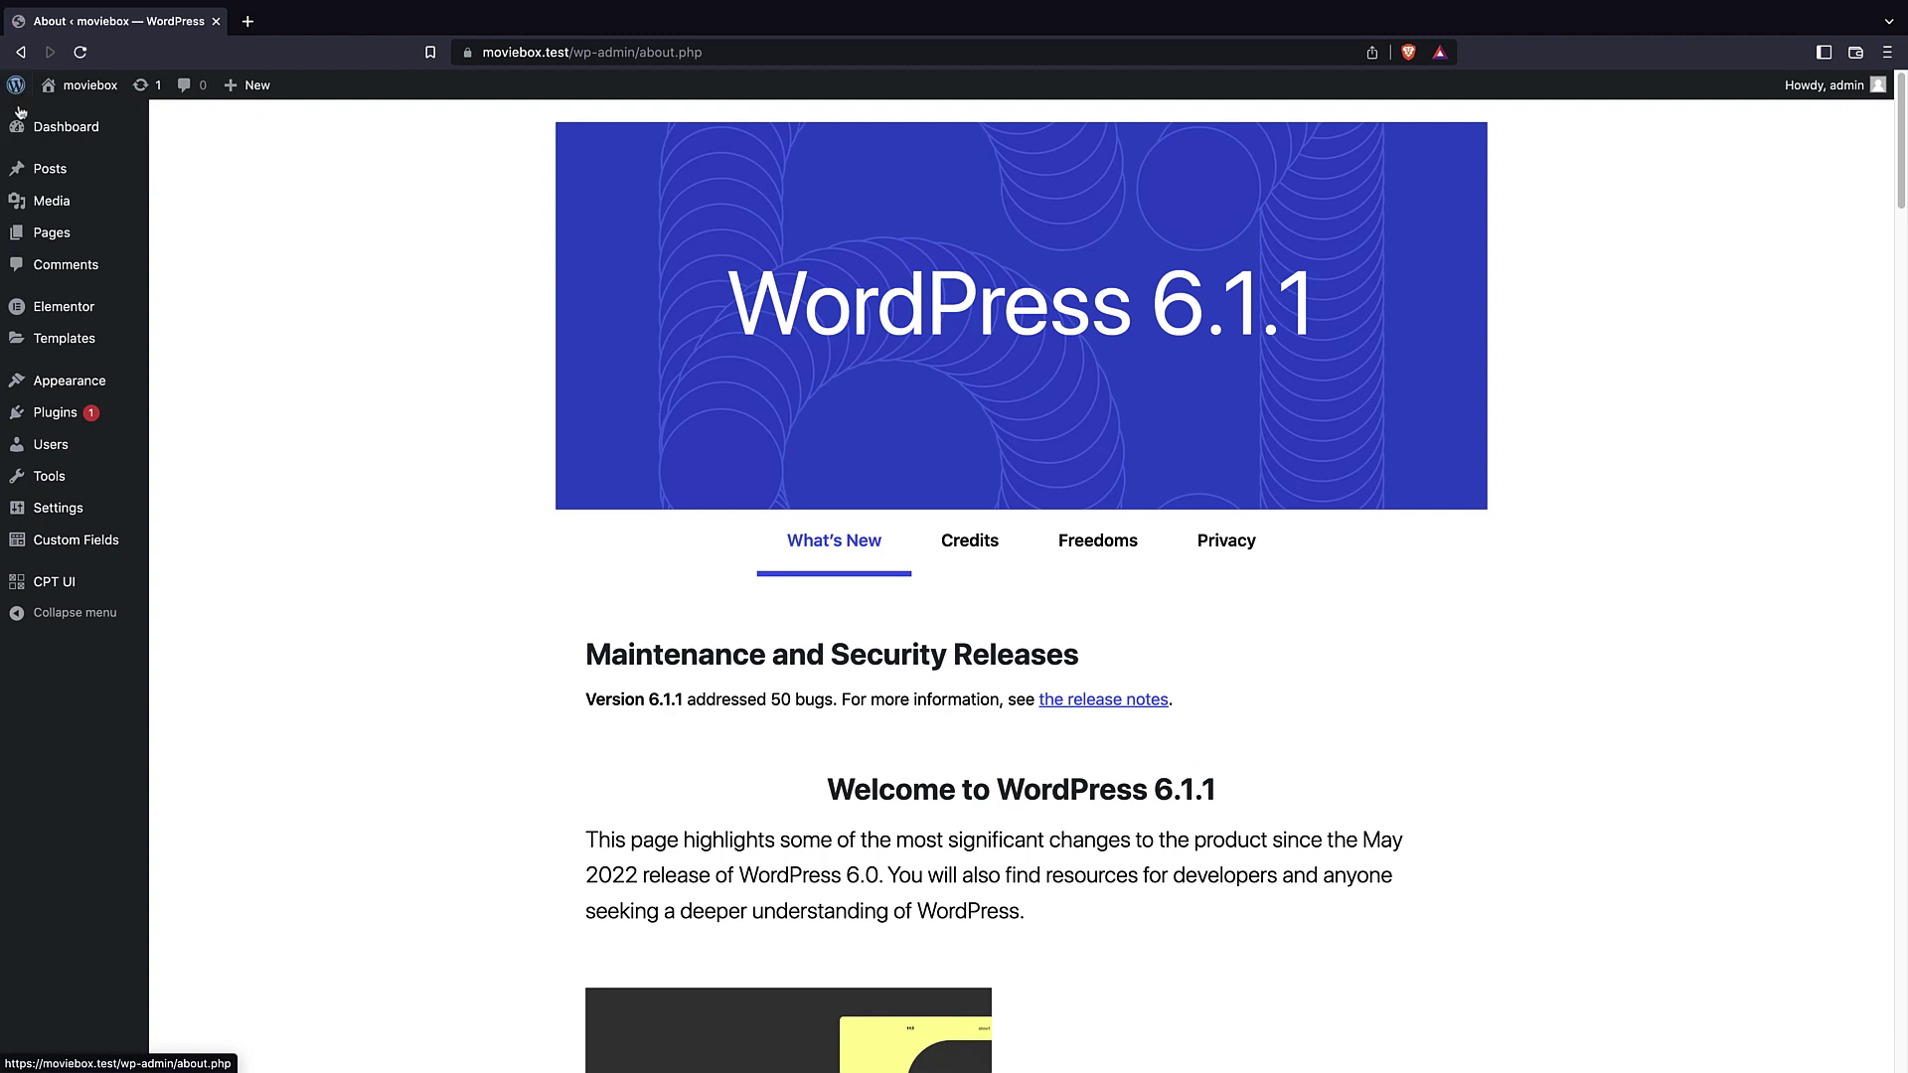
pyautogui.moveTo(57, 508)
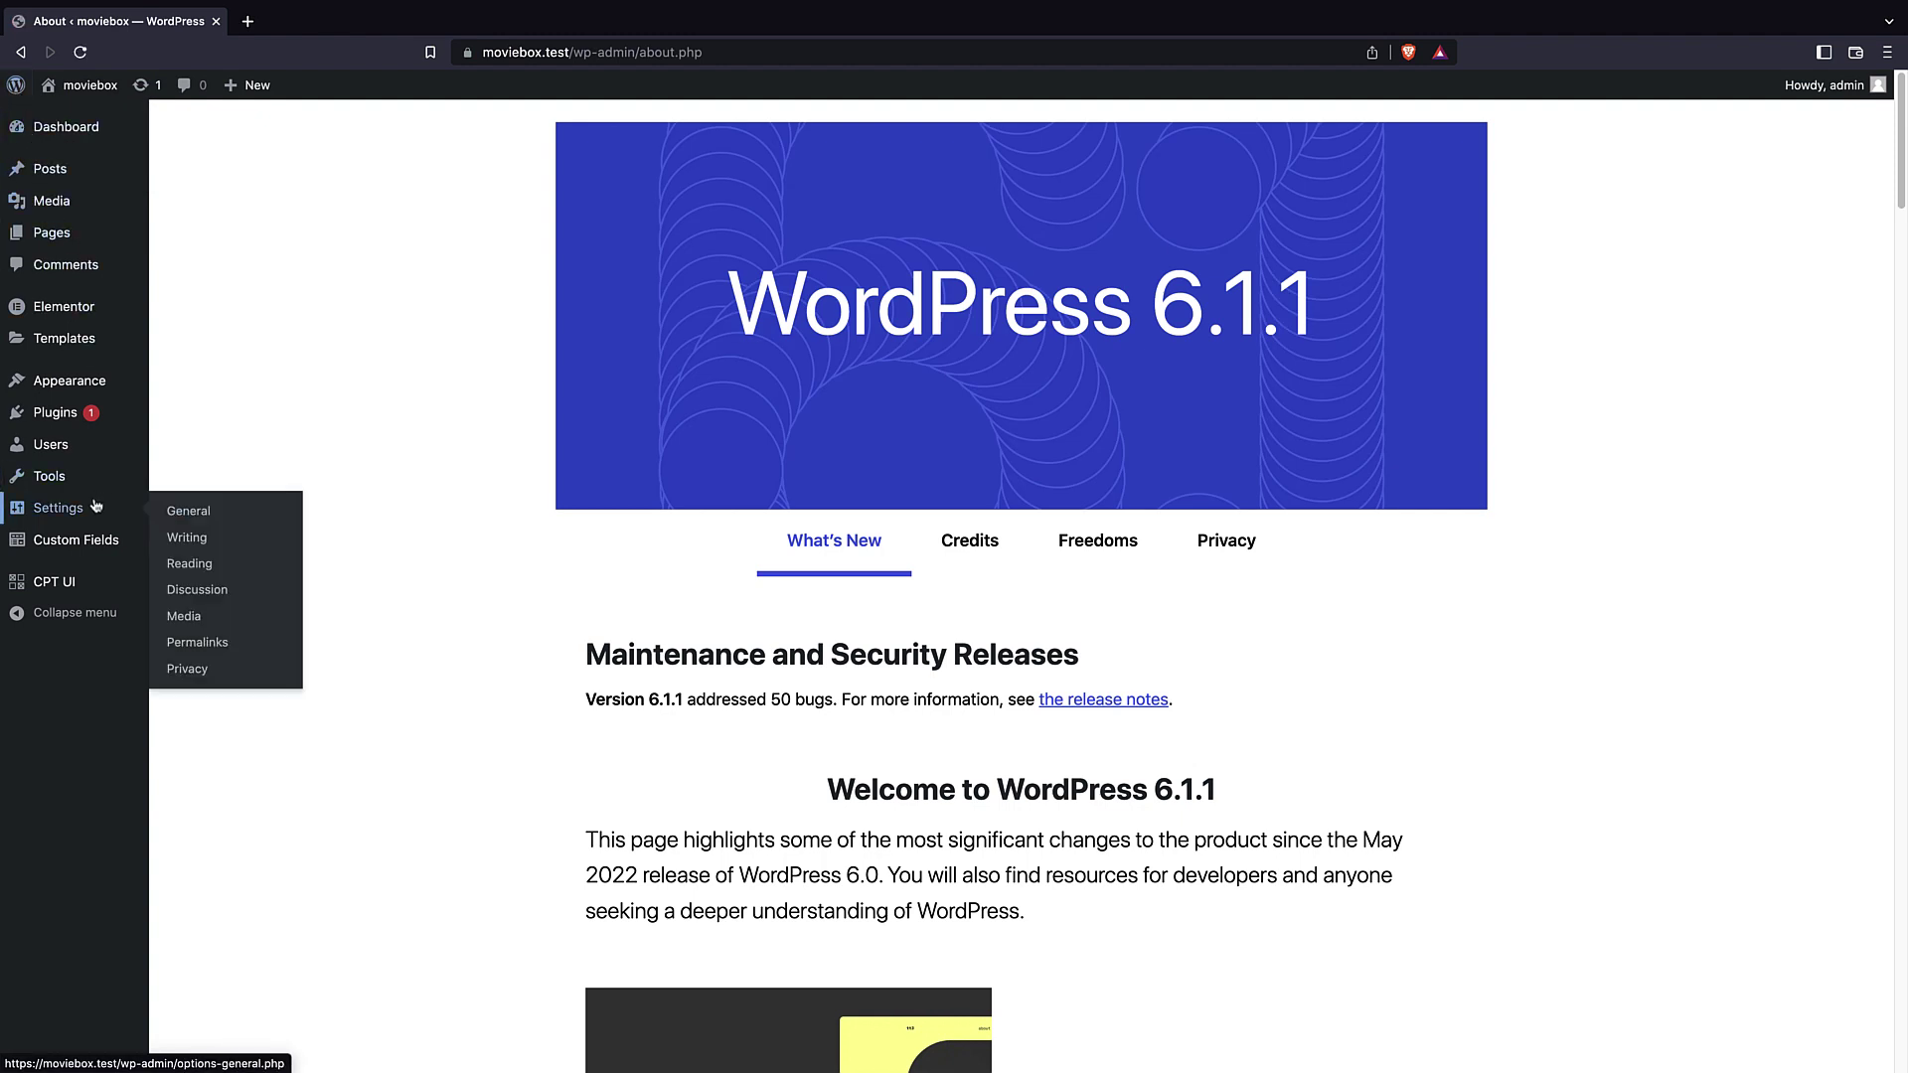
pyautogui.click(239, 641)
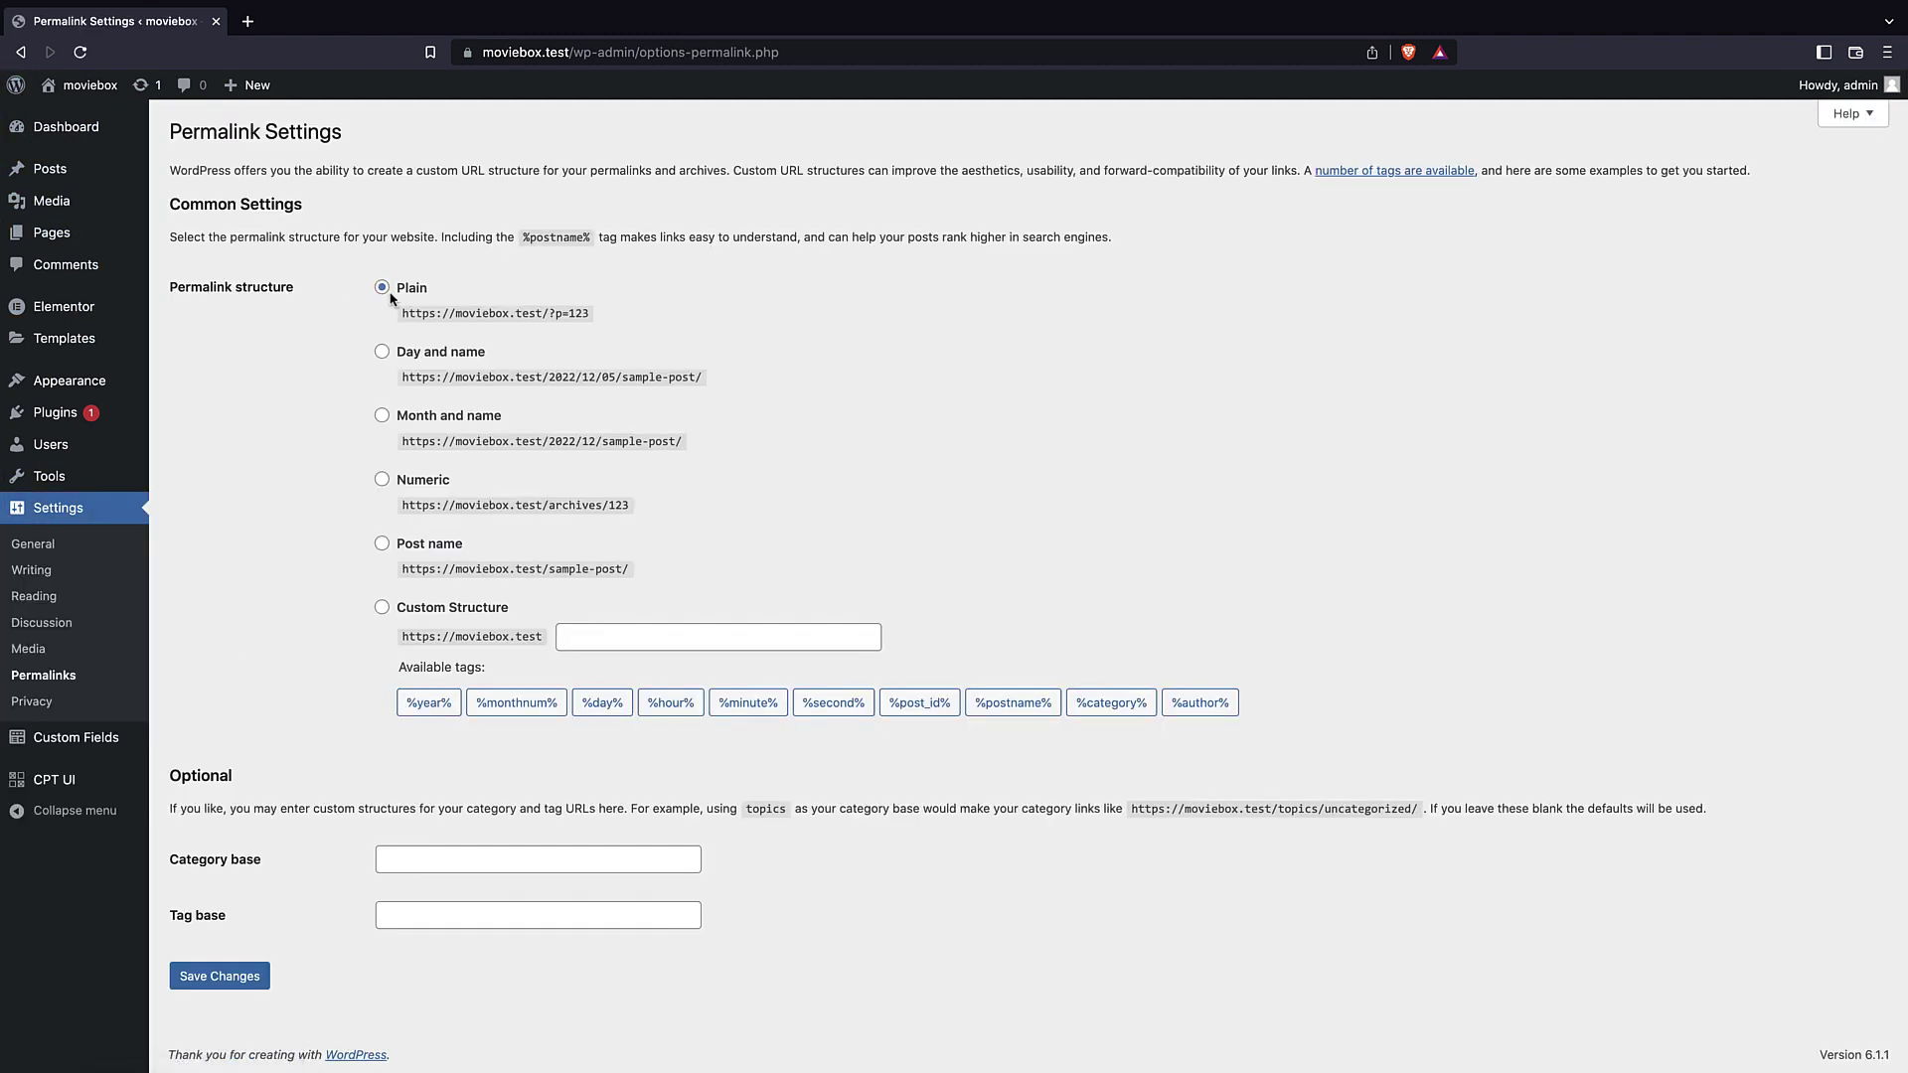
pyautogui.click(386, 546)
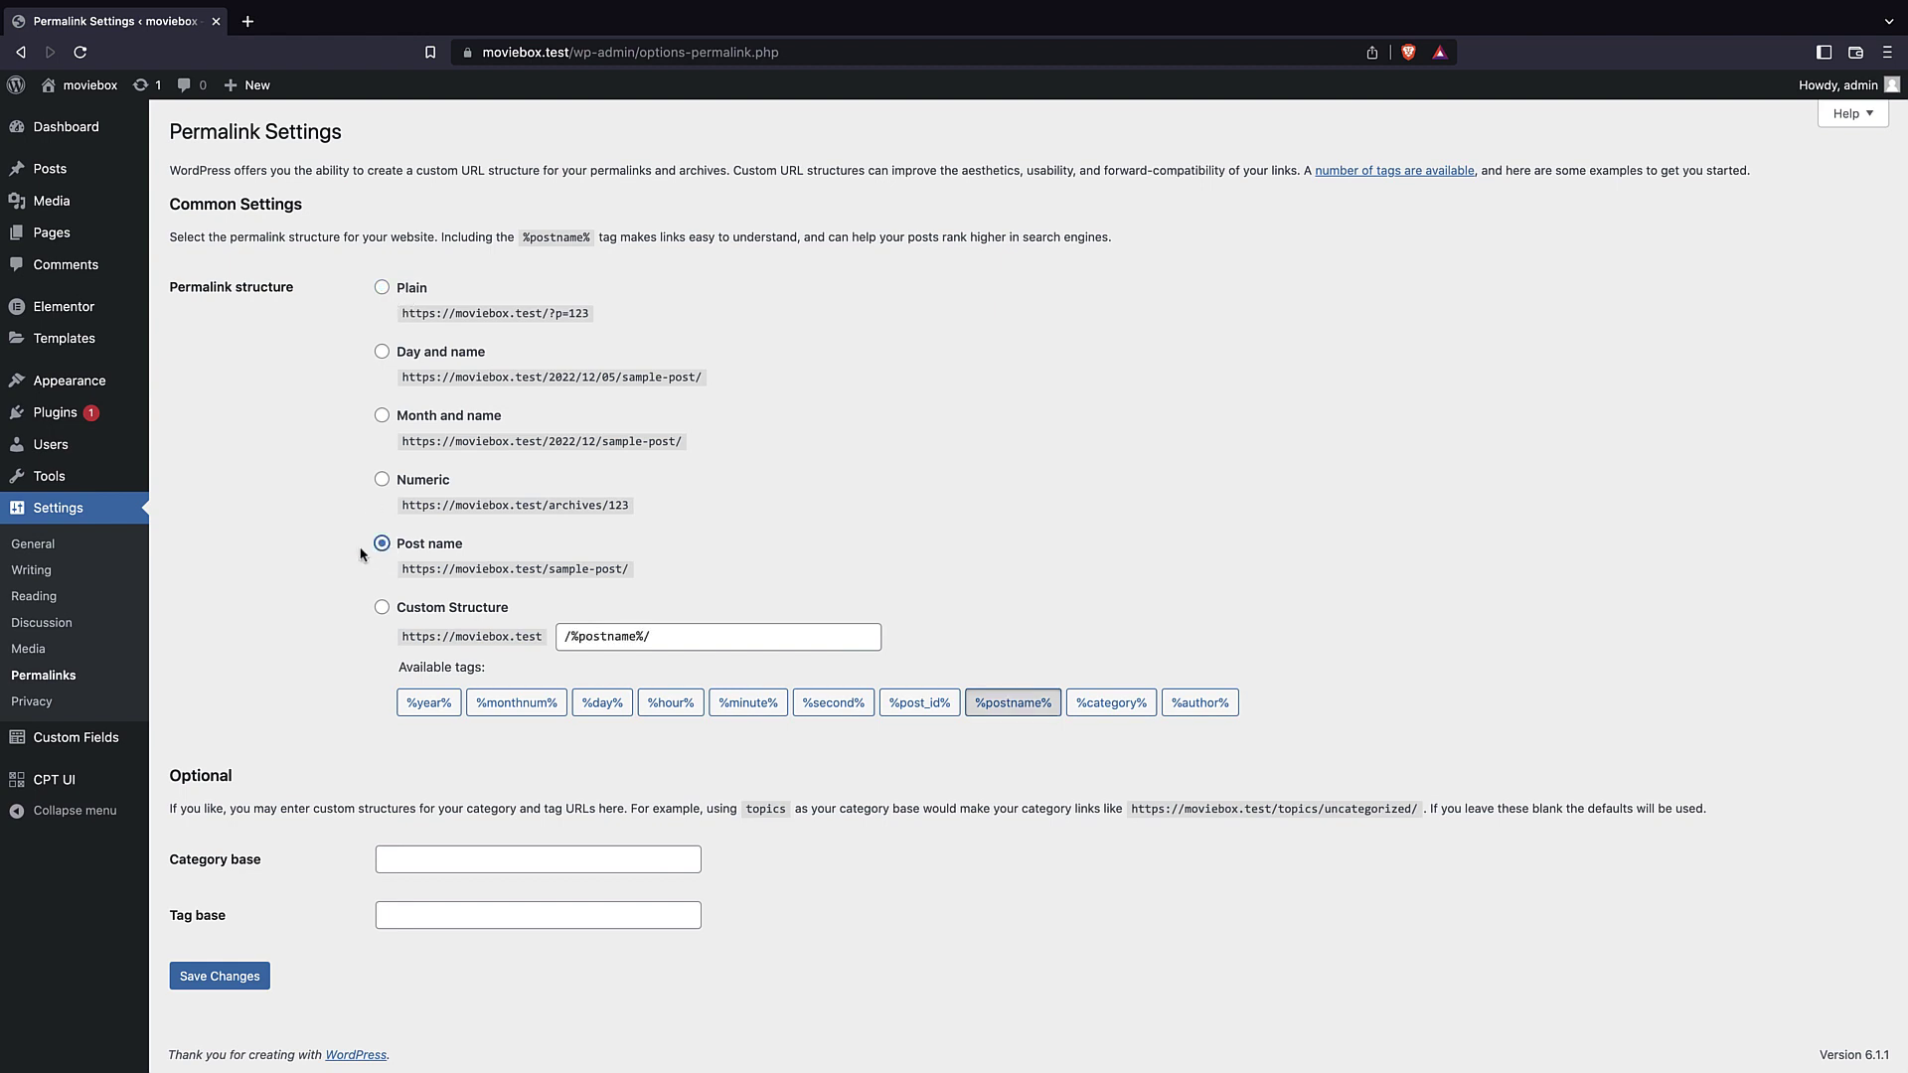
pyautogui.click(221, 978)
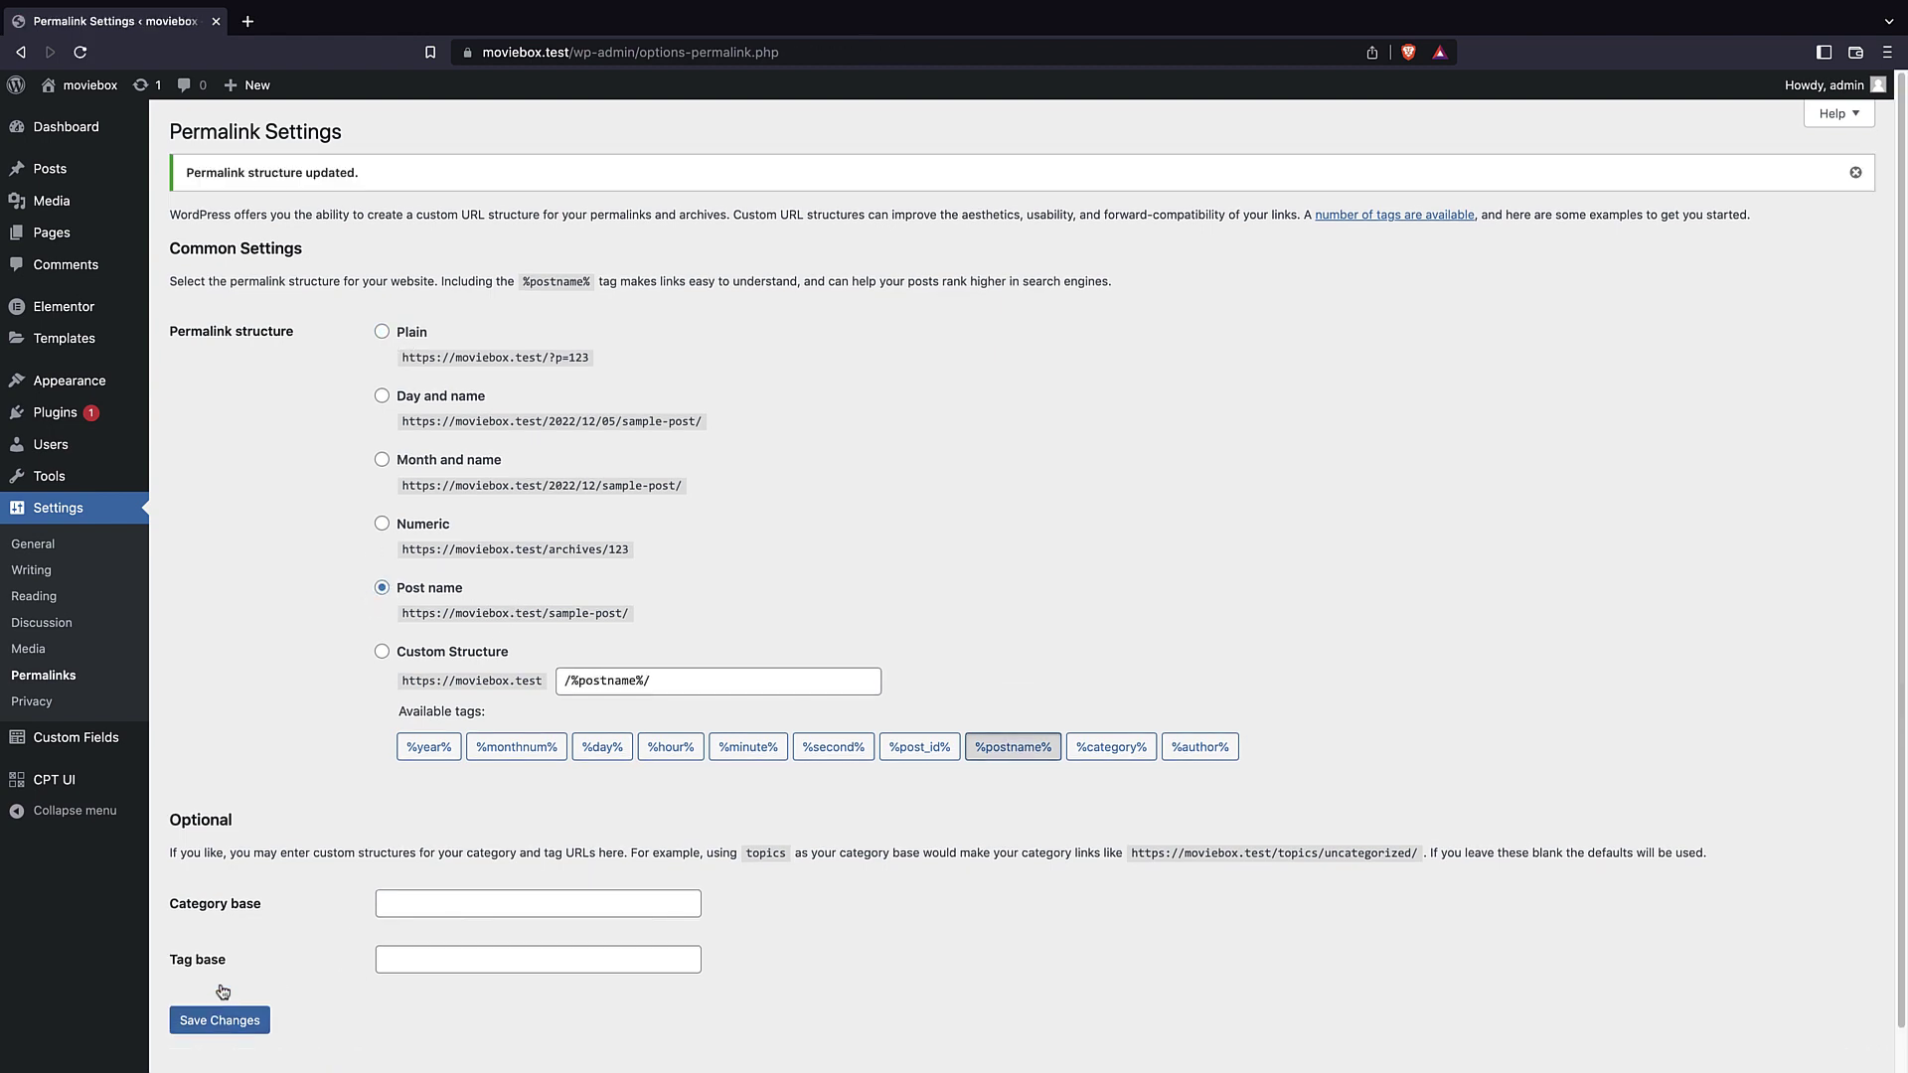
pyautogui.click(70, 117)
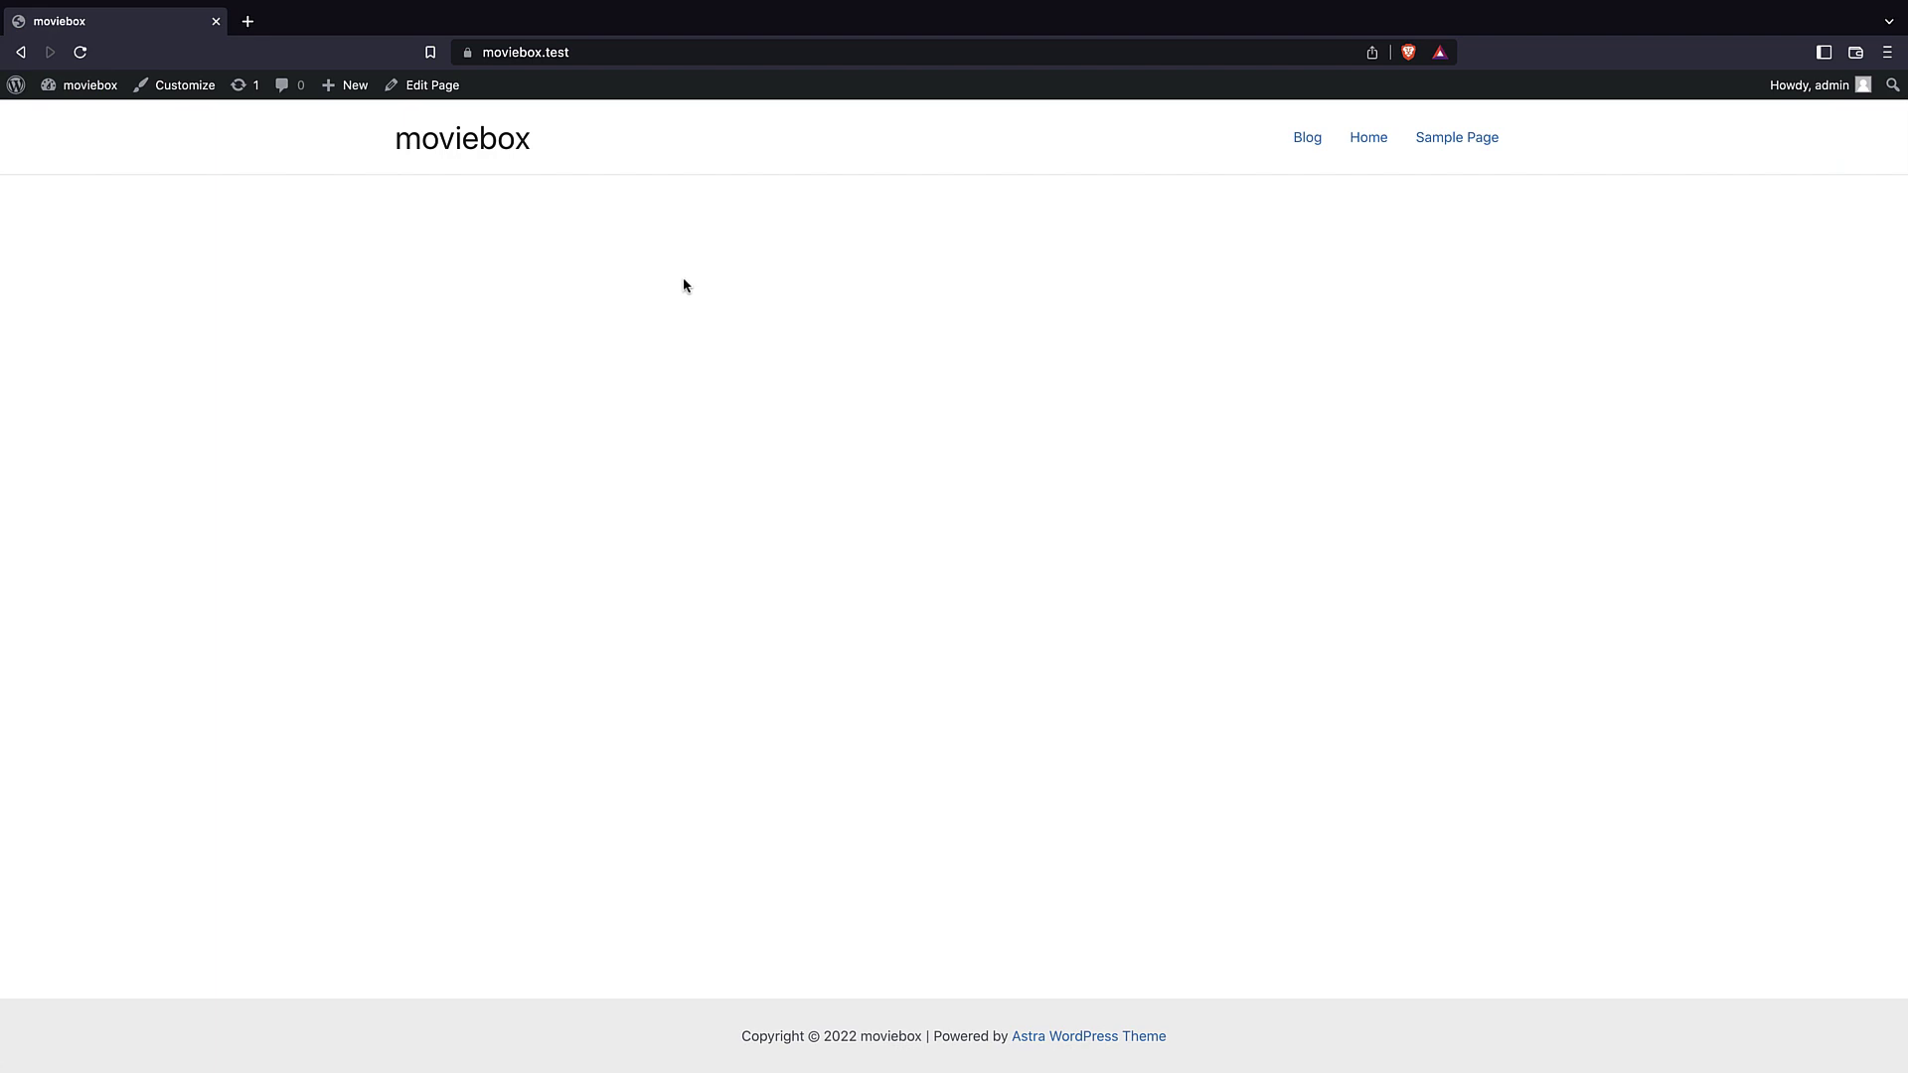
# - Create a navigation menu named "menu" in the WordPress admin and assign it to the Primary Menu location
pyautogui.moveTo(14, 86)
pyautogui.click(40, 120)
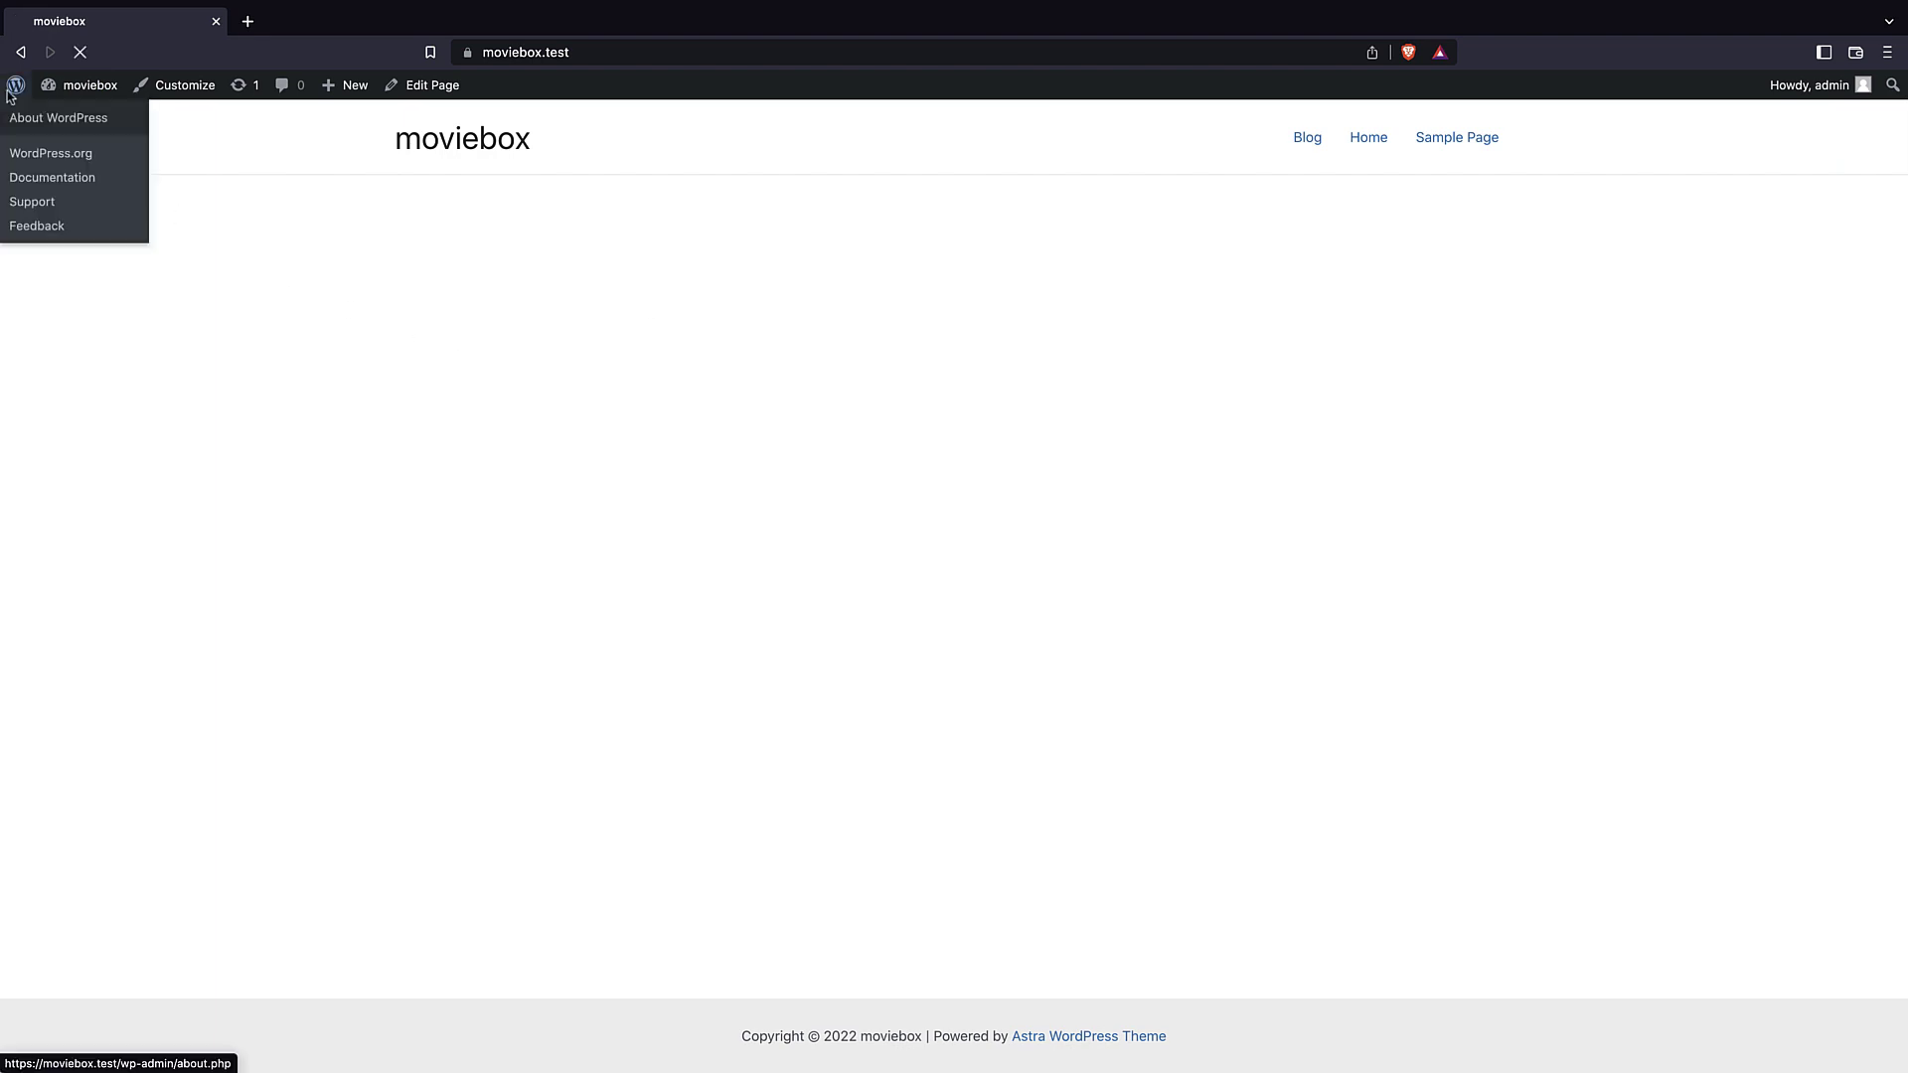
pyautogui.moveTo(107, 382)
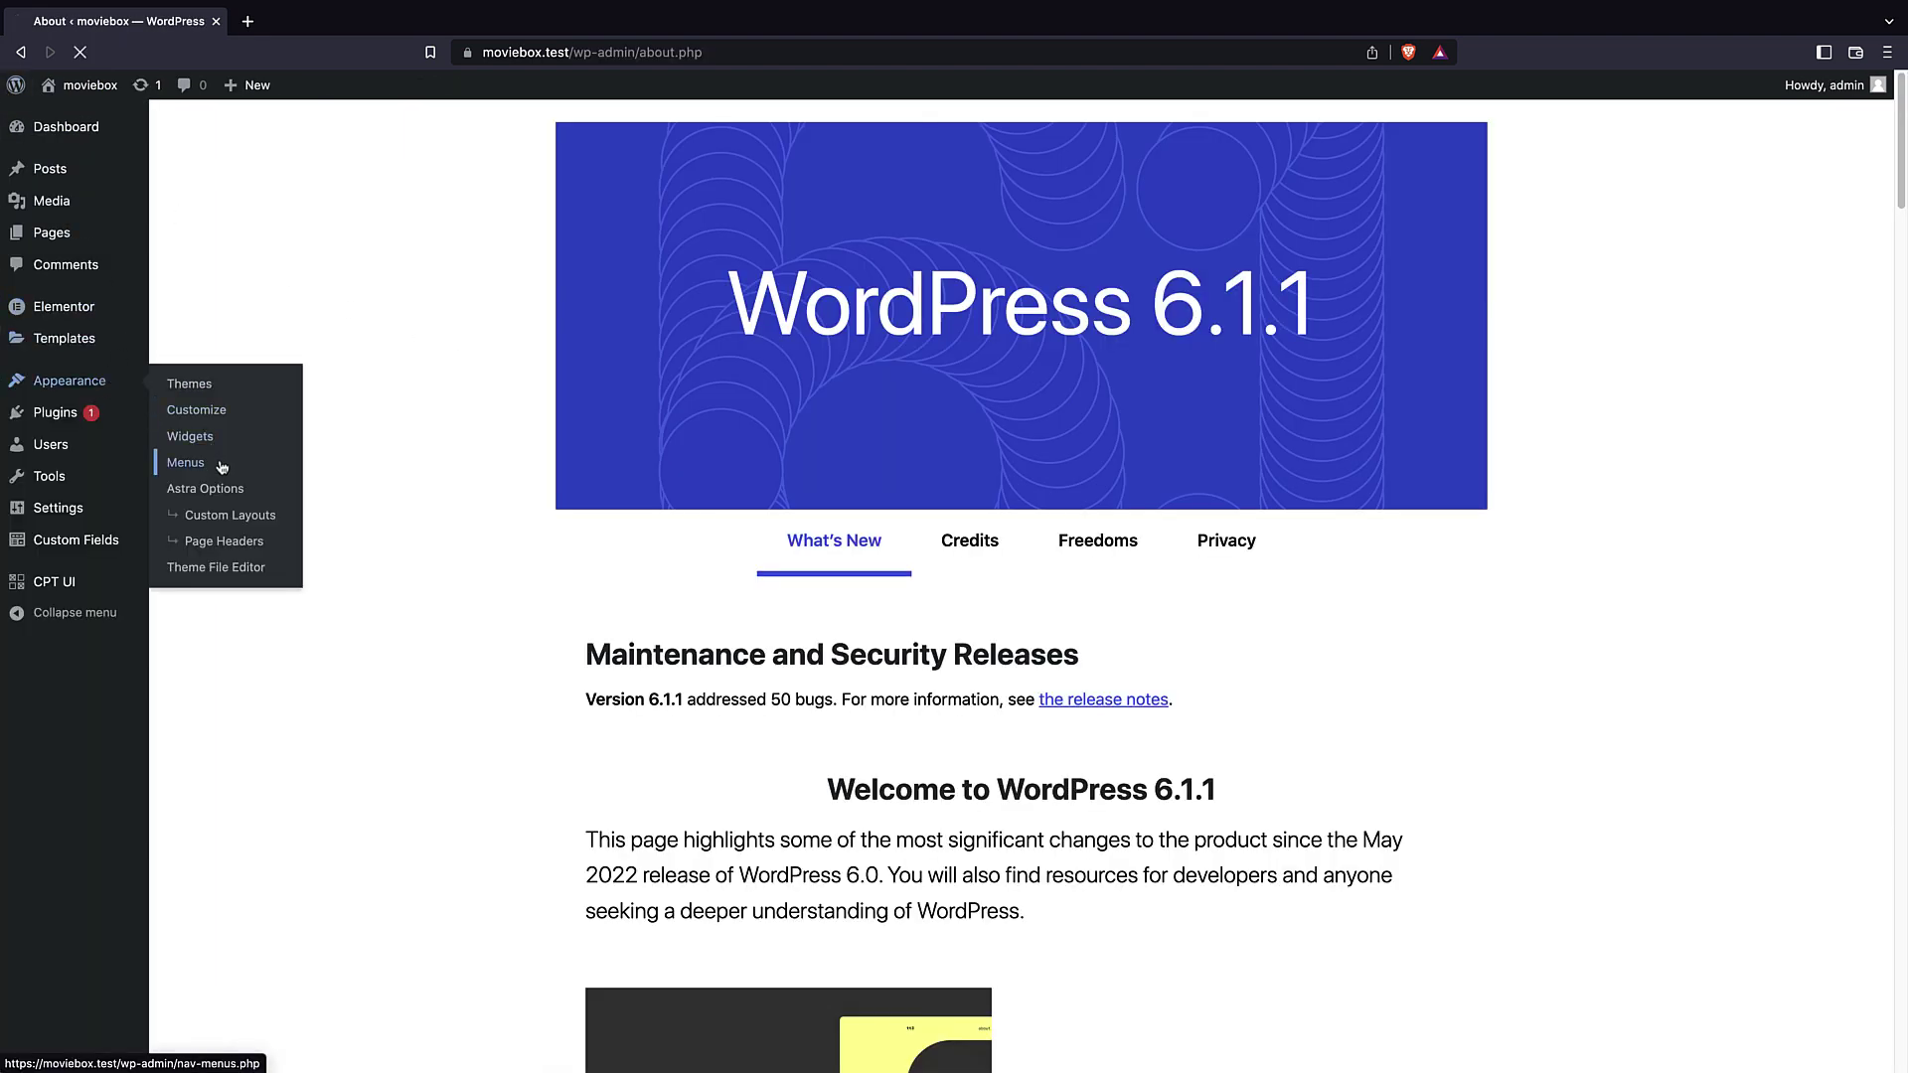
pyautogui.click(220, 465)
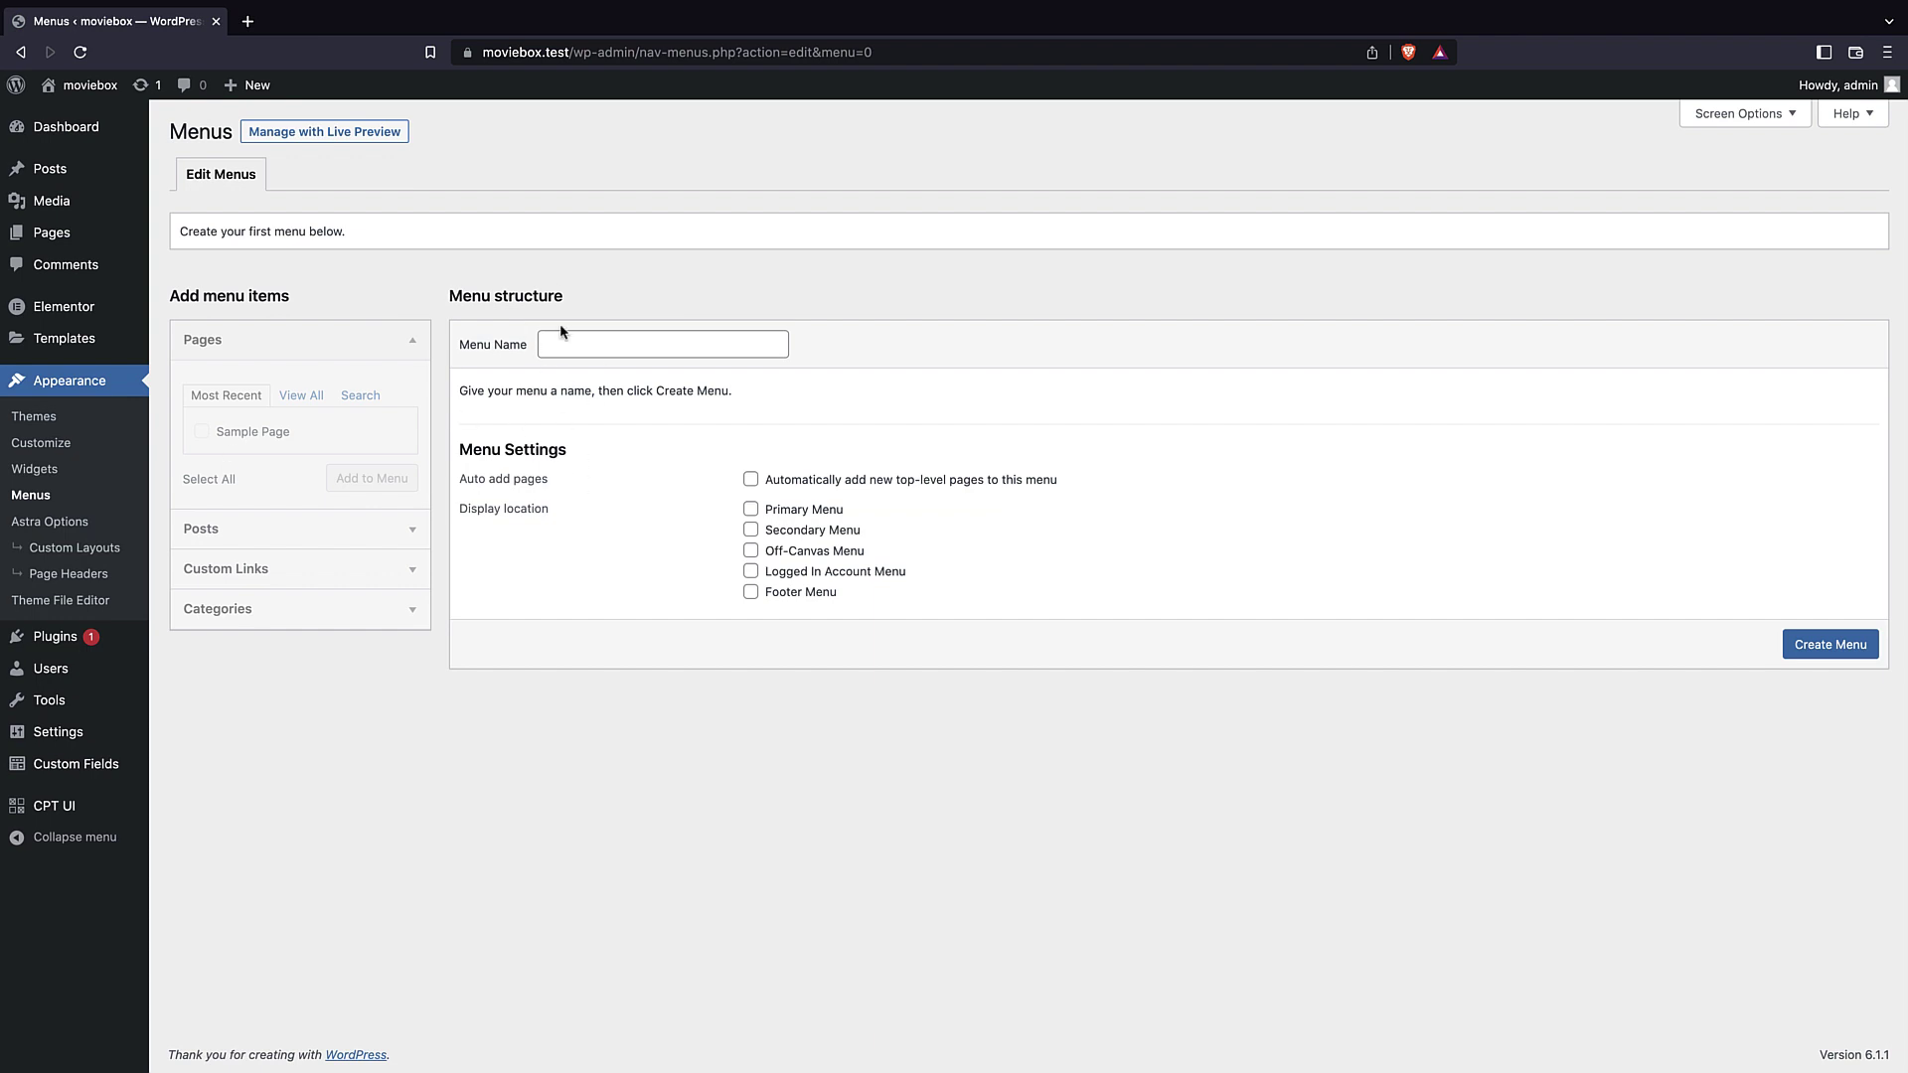
pyautogui.click(606, 340)
pyautogui.press('Return')
pyautogui.write('menu')
pyautogui.click(751, 510)
pyautogui.click(1830, 644)
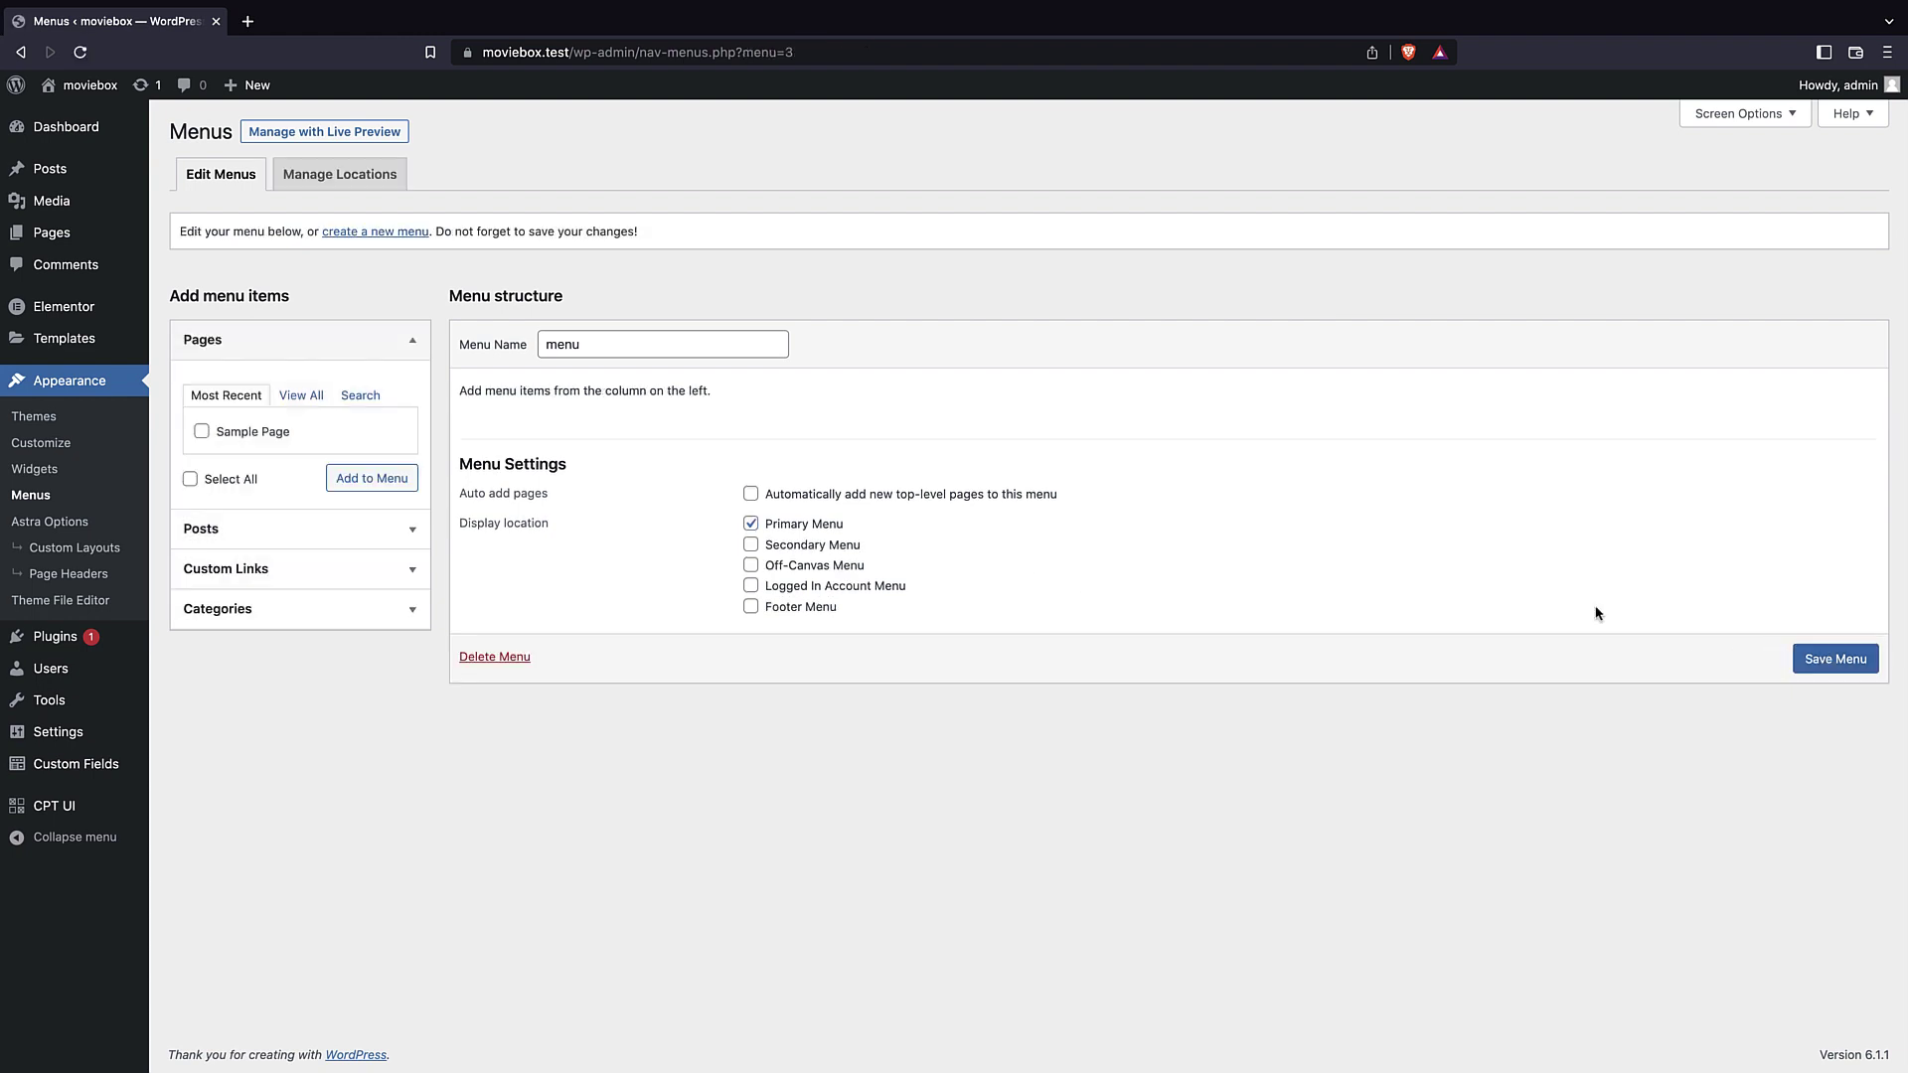
# - Check the menu's assigned location, add the Home and Blog pages to it, save the menu and view the site
pyautogui.click(370, 189)
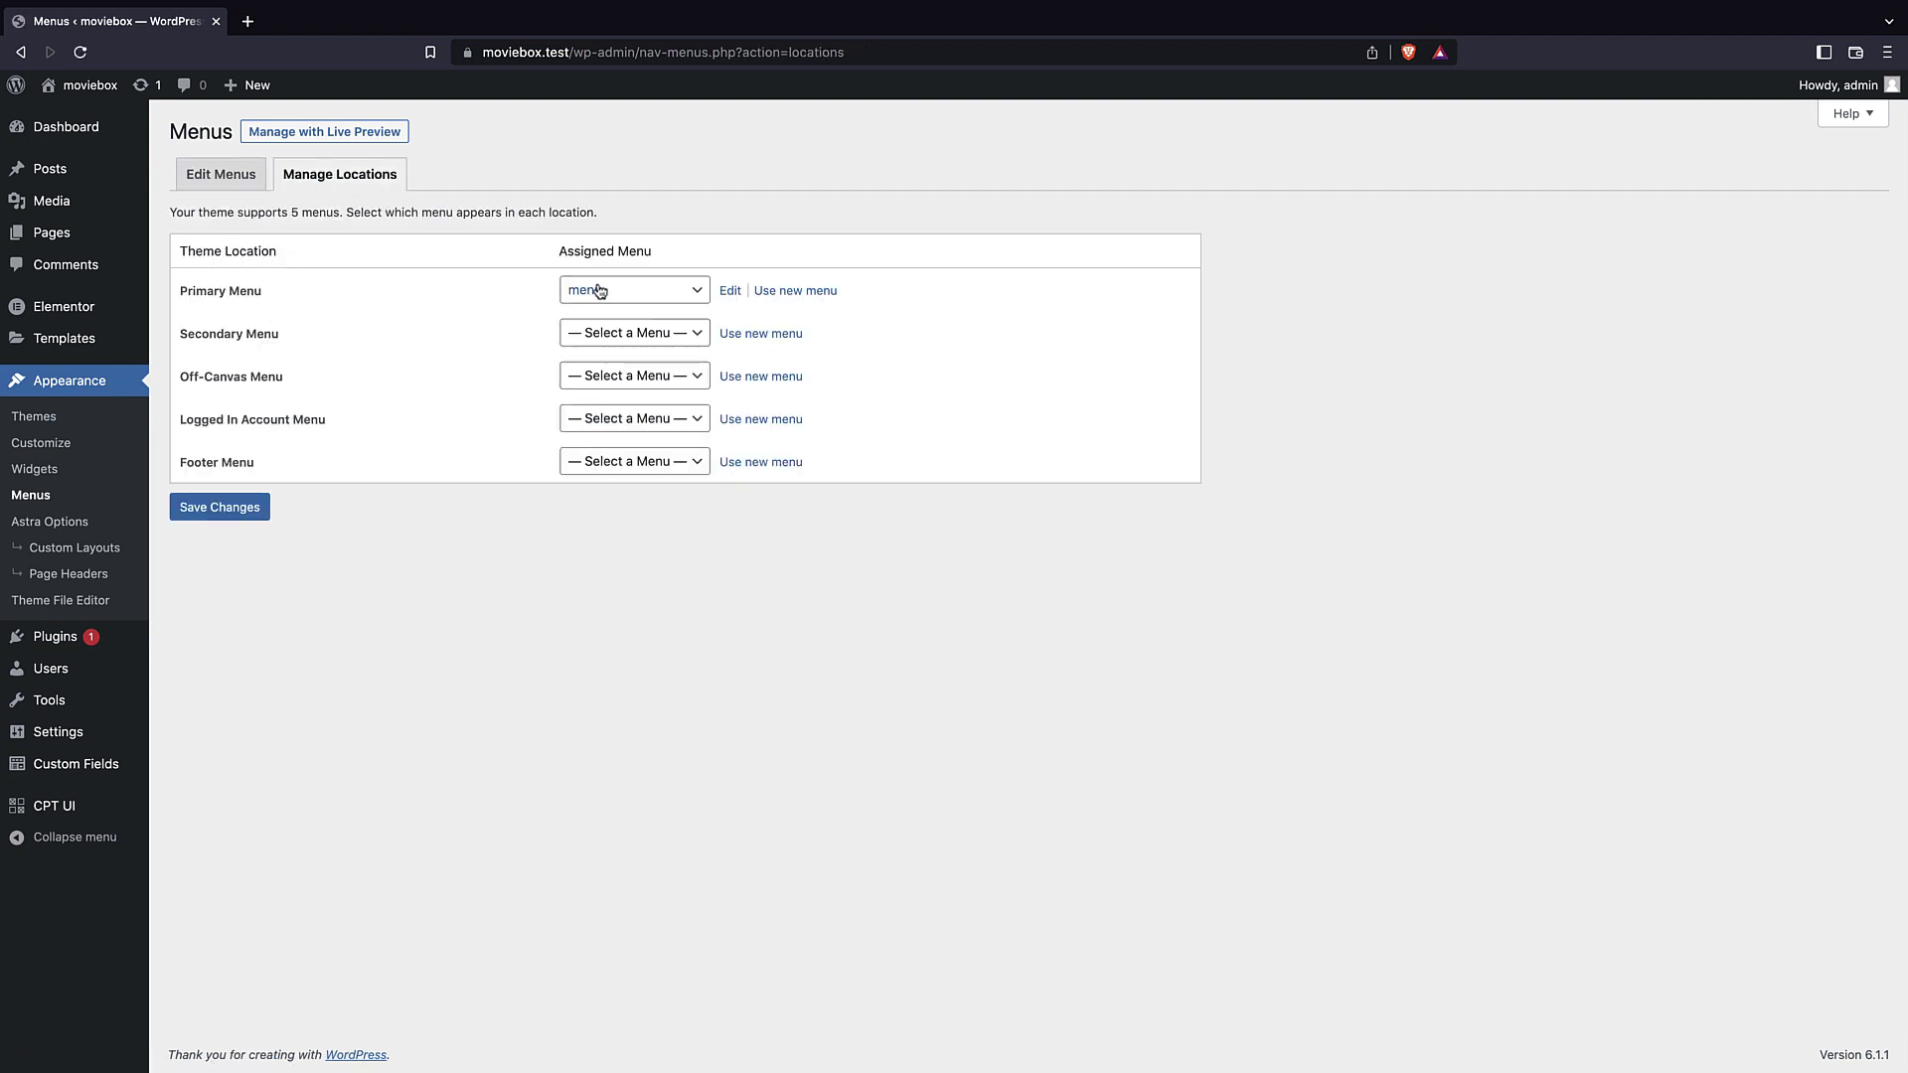
pyautogui.click(222, 184)
pyautogui.click(302, 396)
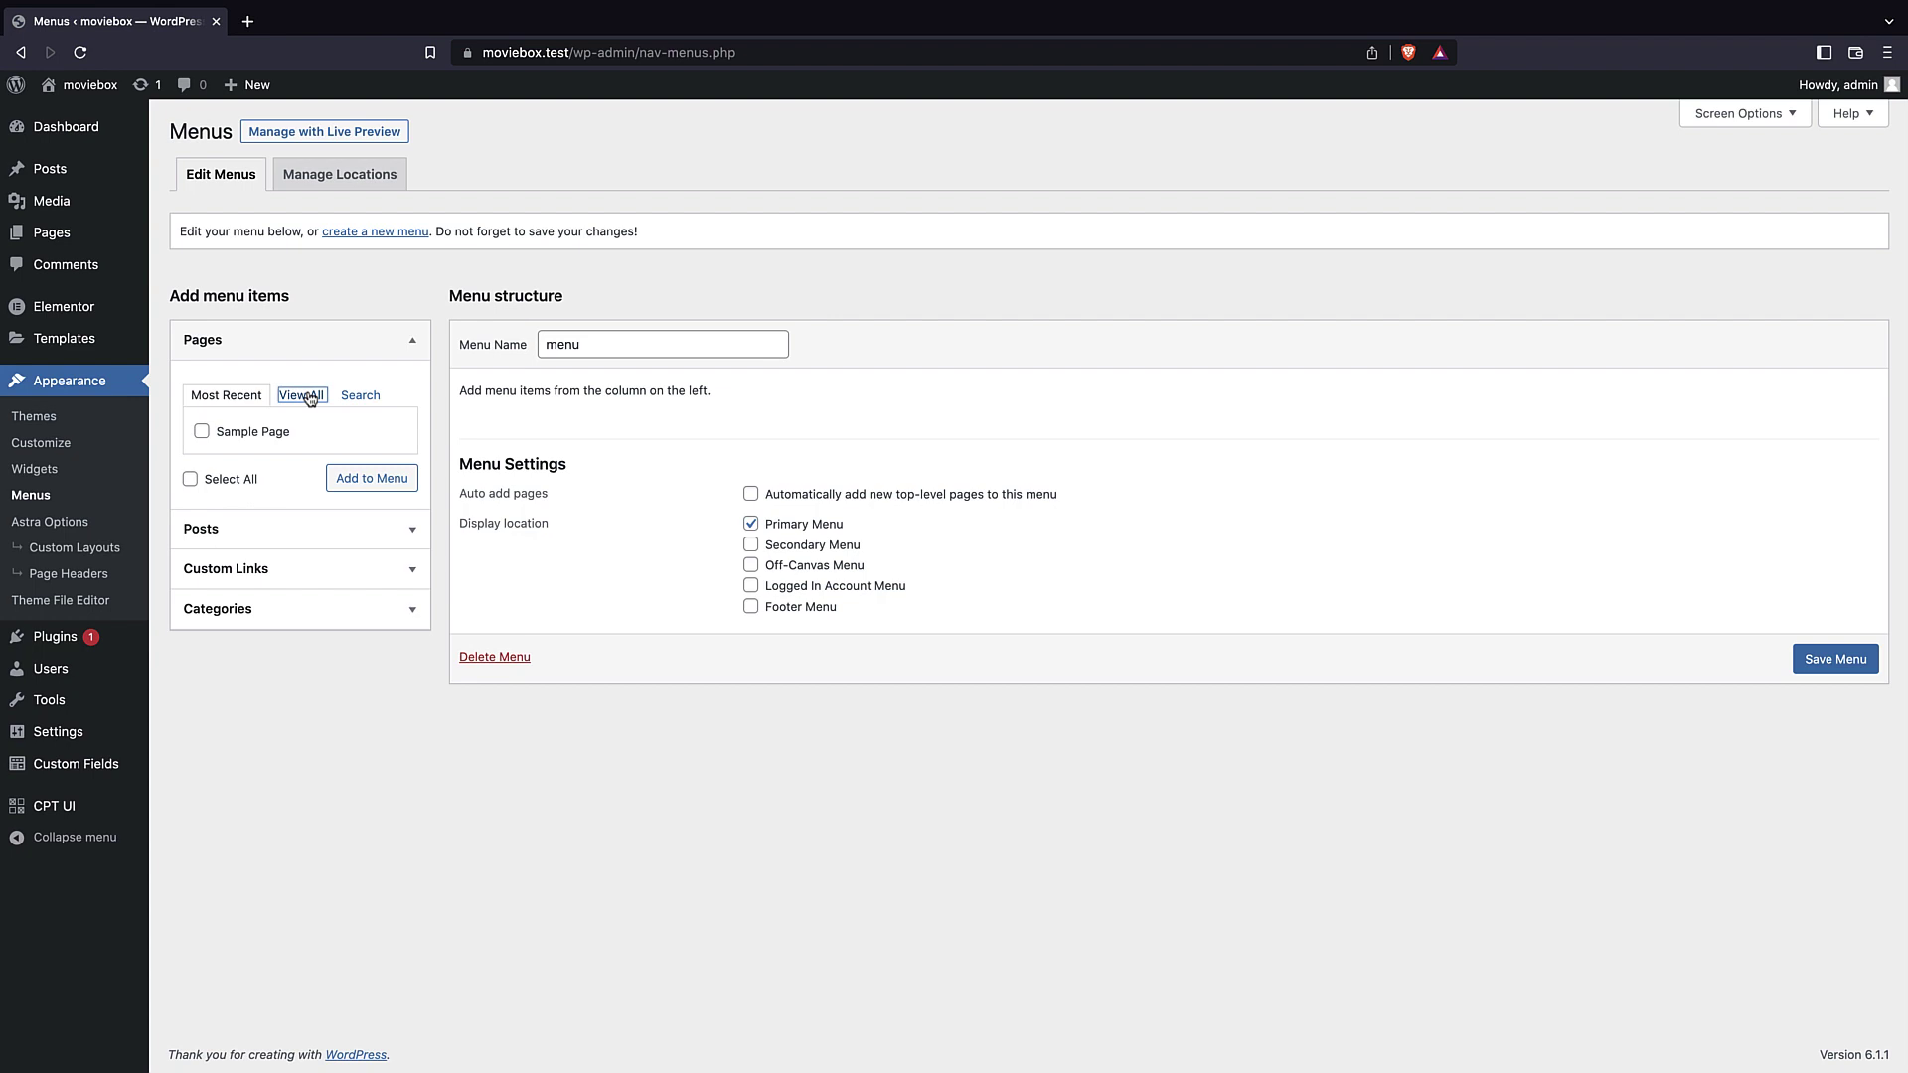
pyautogui.click(201, 431)
pyautogui.click(202, 453)
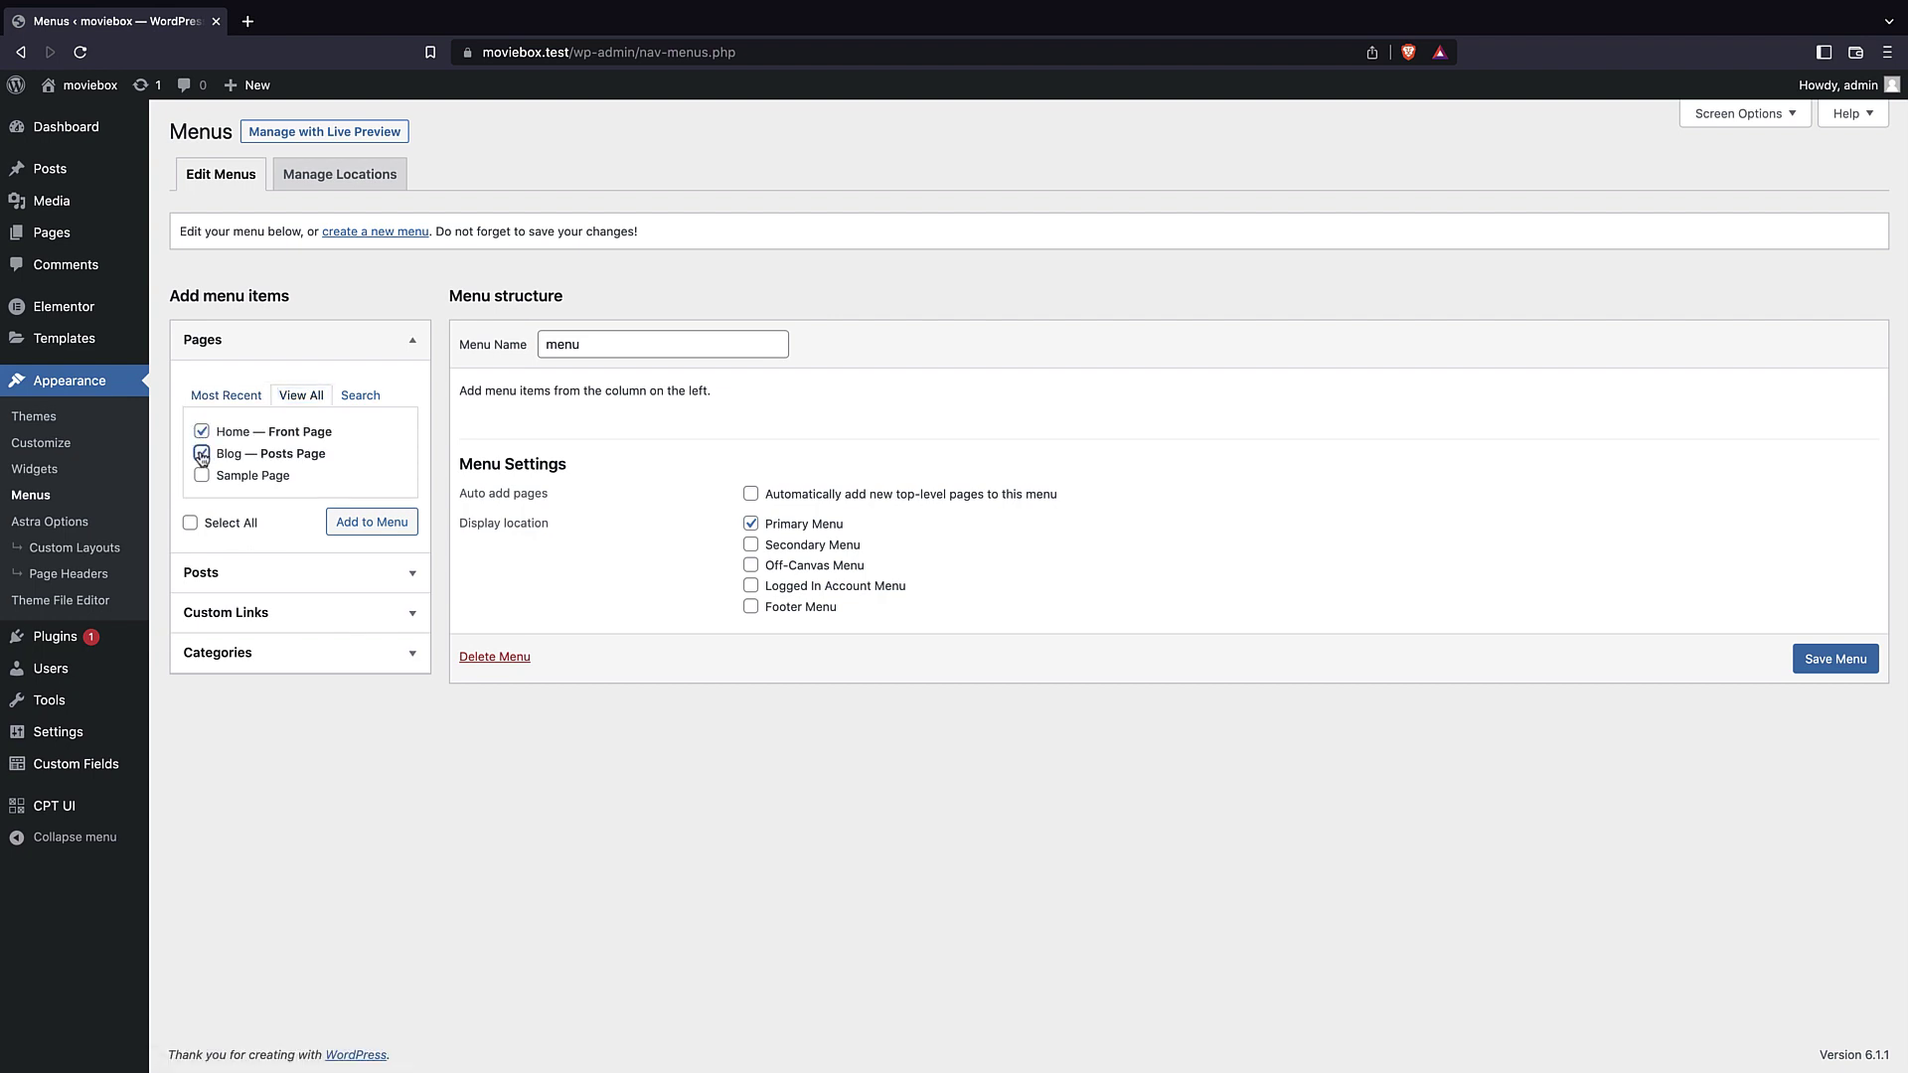
pyautogui.click(378, 523)
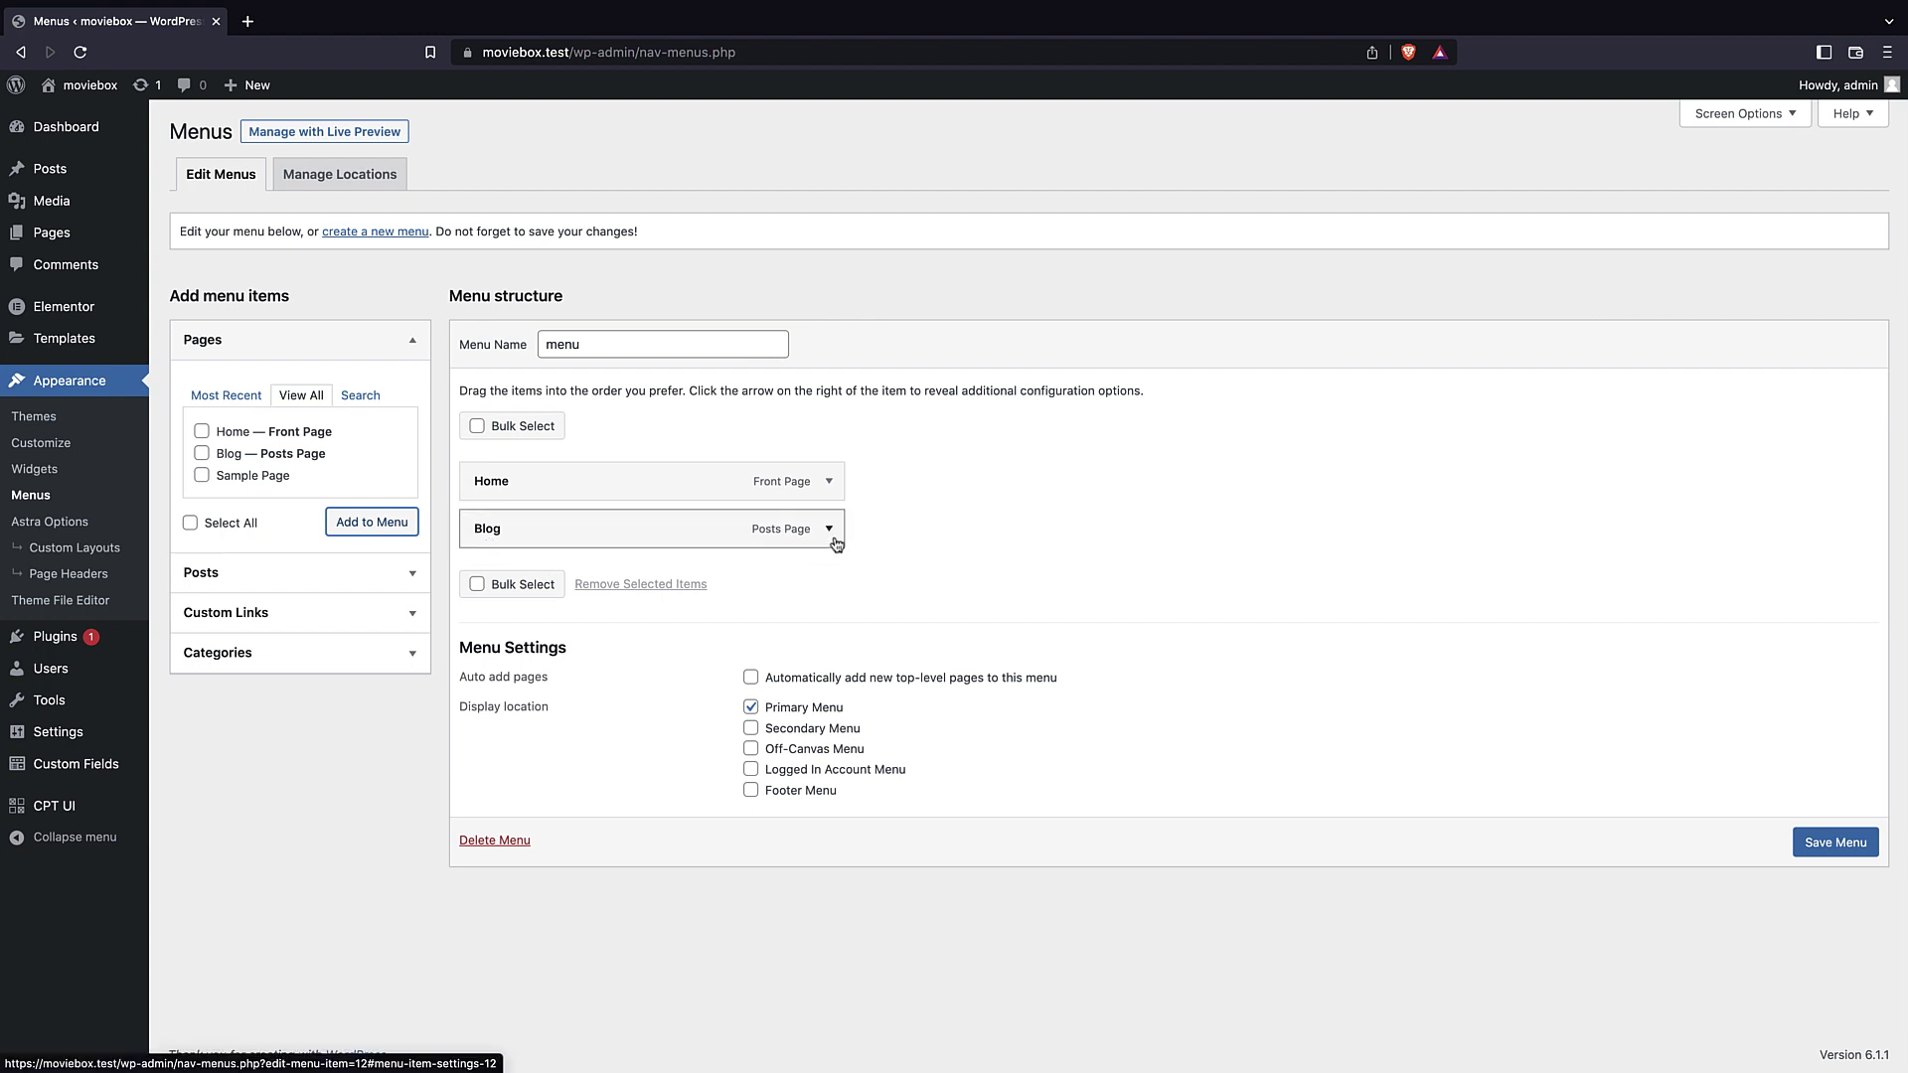
pyautogui.click(1835, 842)
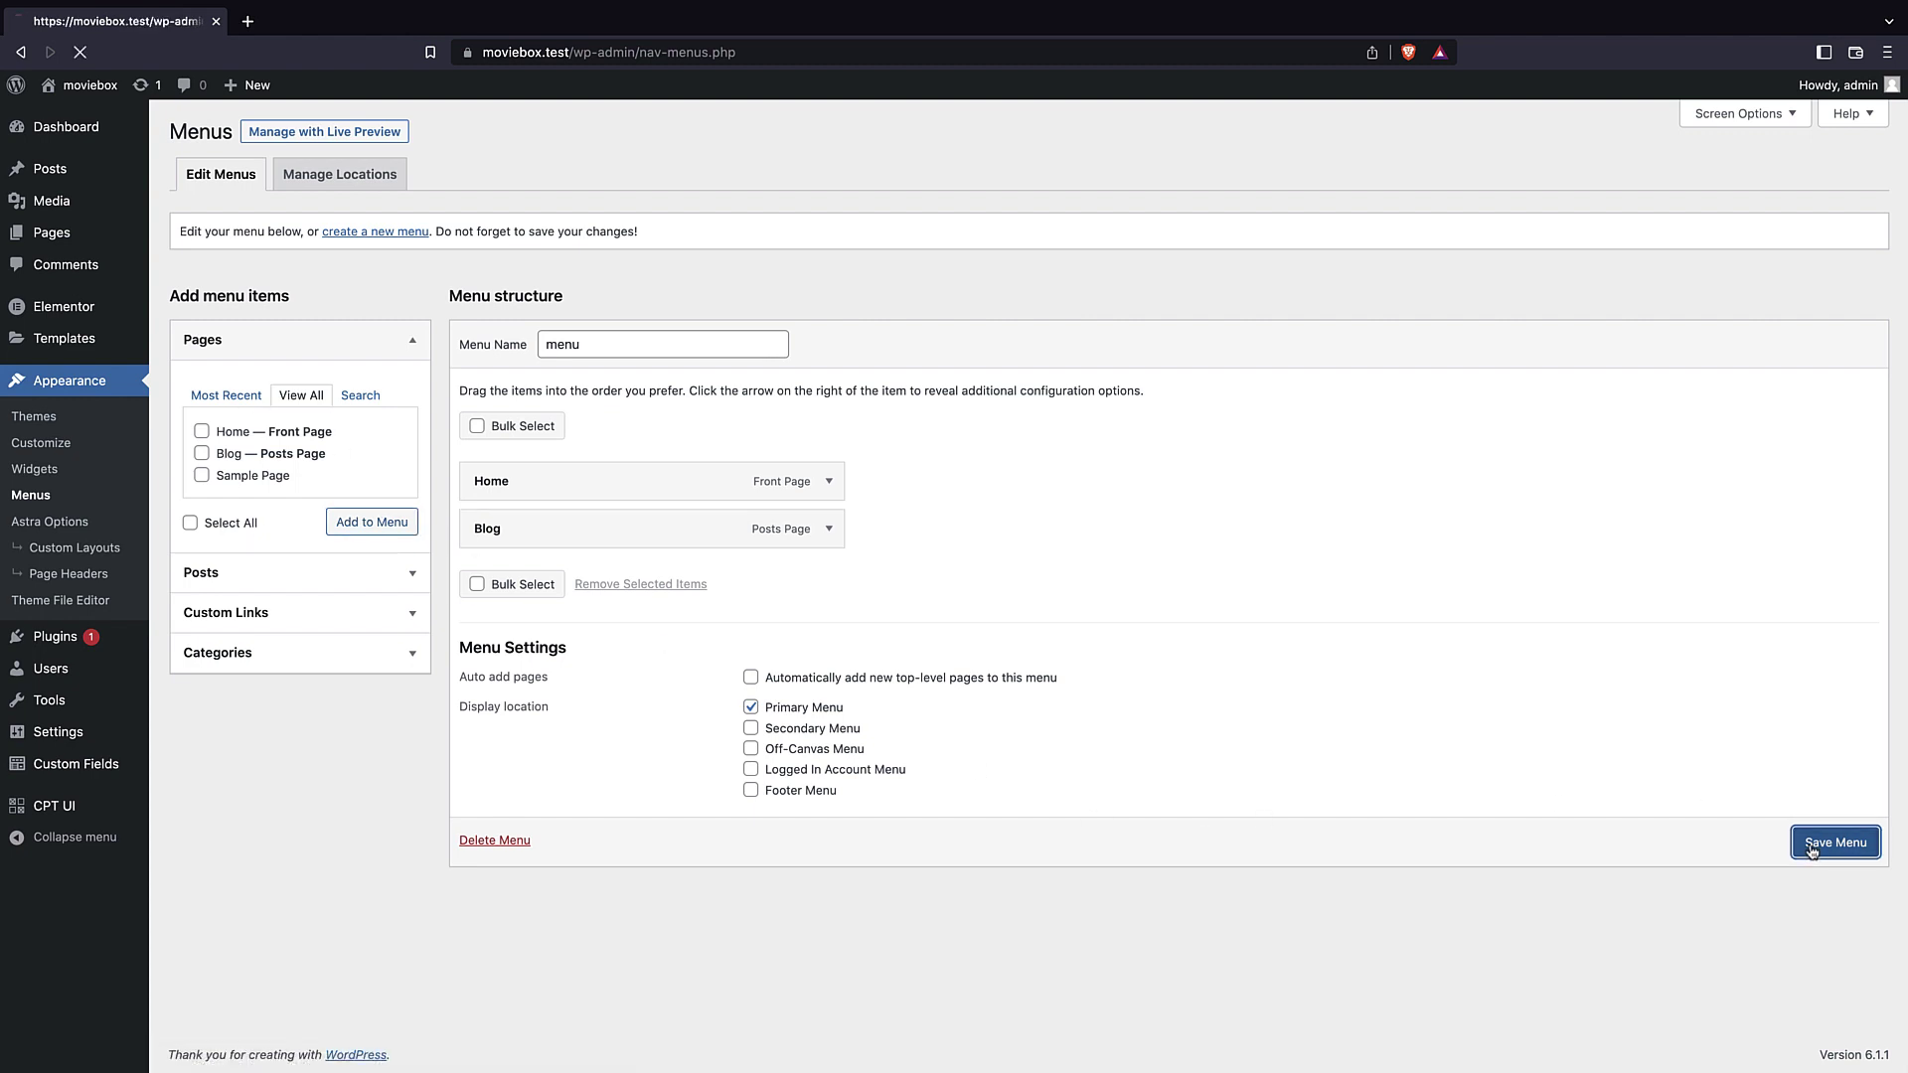
pyautogui.click(92, 88)
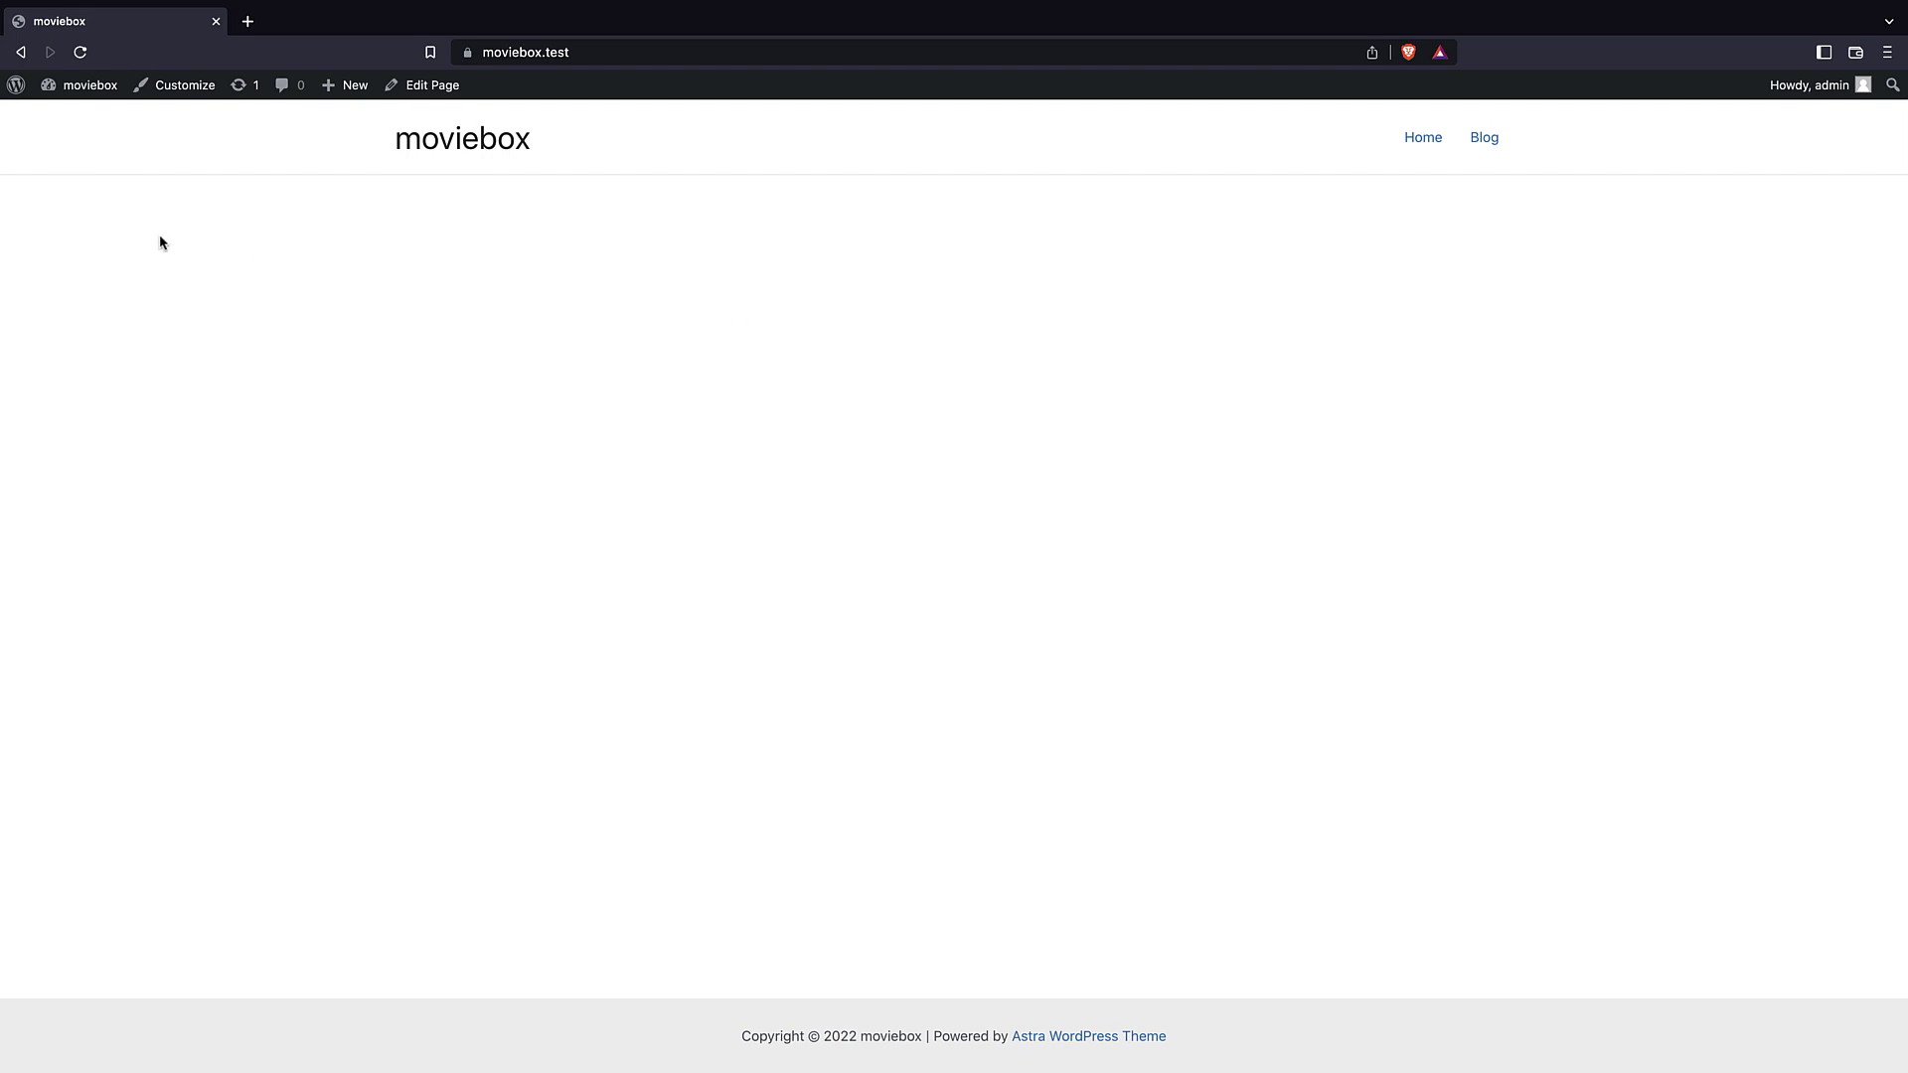
# - Start a new CPT UI post type with slug "movie", plural label "movies" and singular label "movie"
pyautogui.click(15, 85)
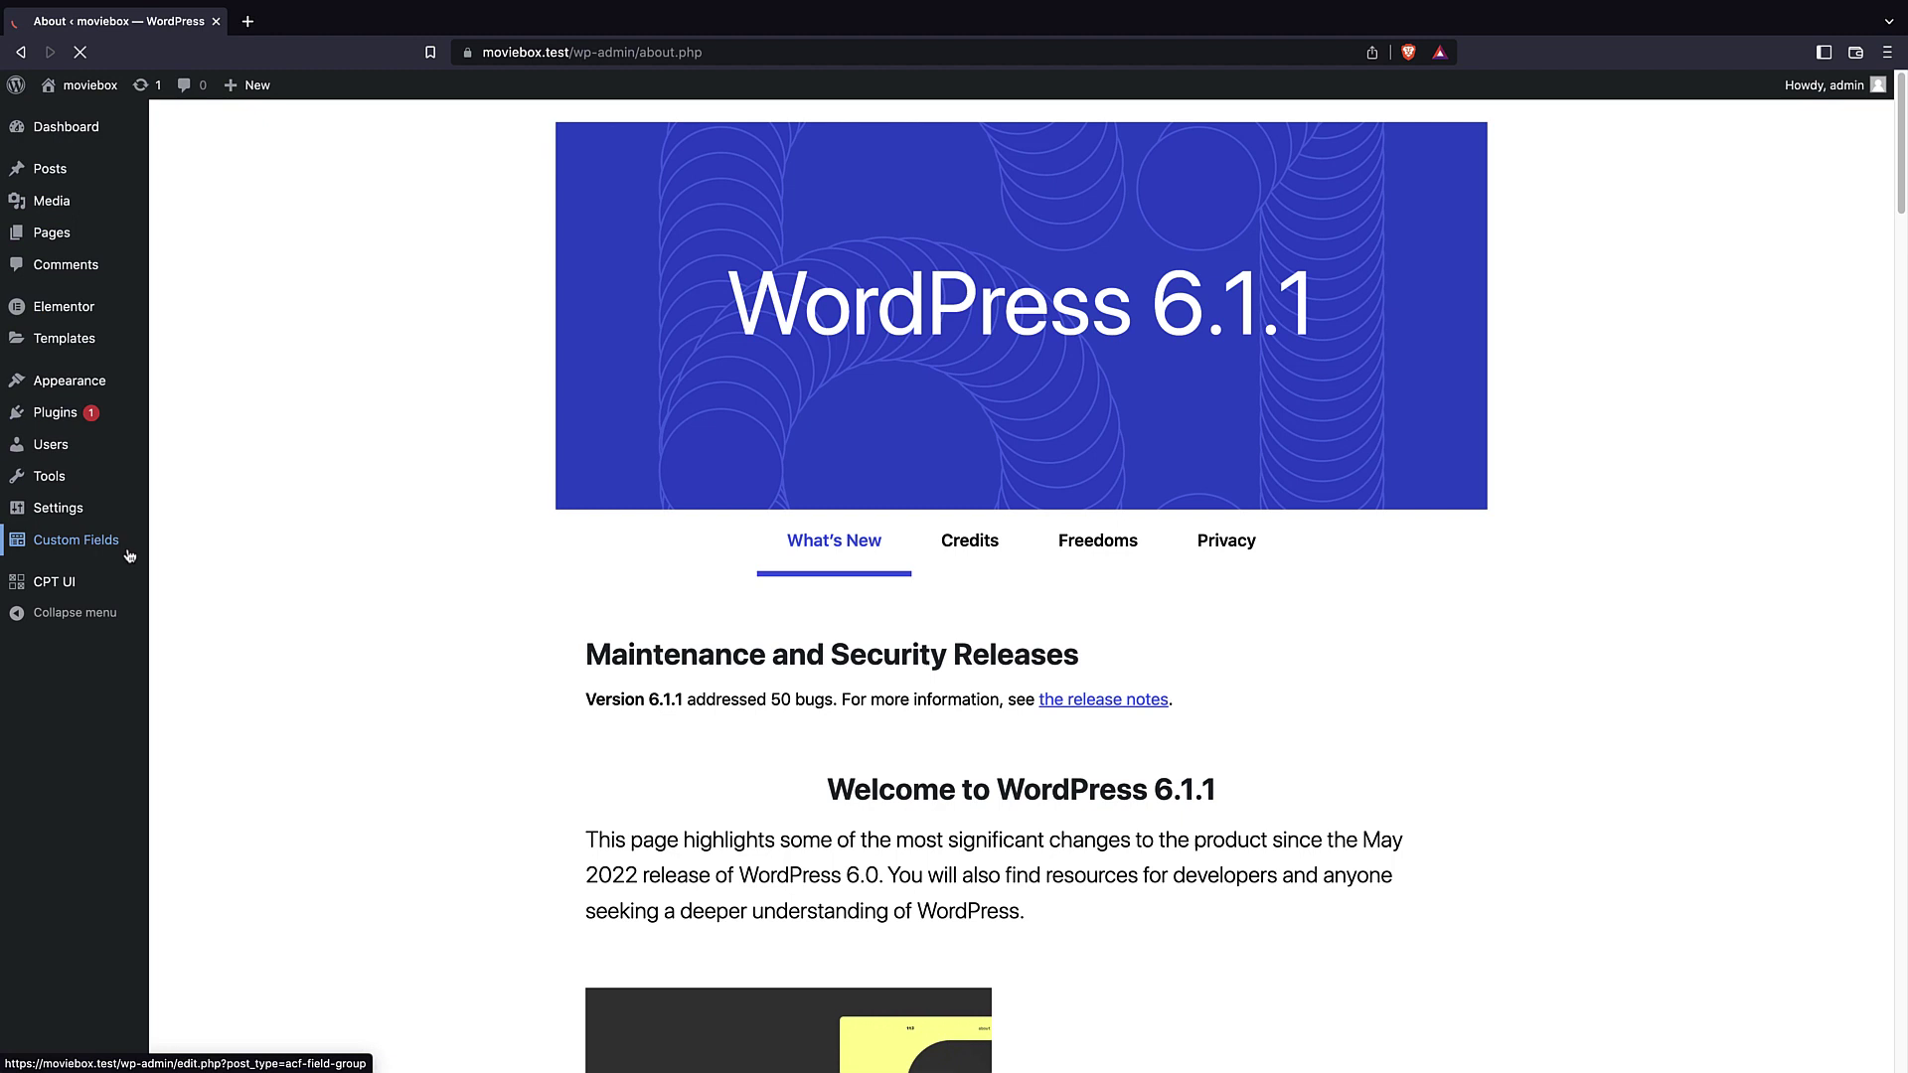
pyautogui.click(50, 587)
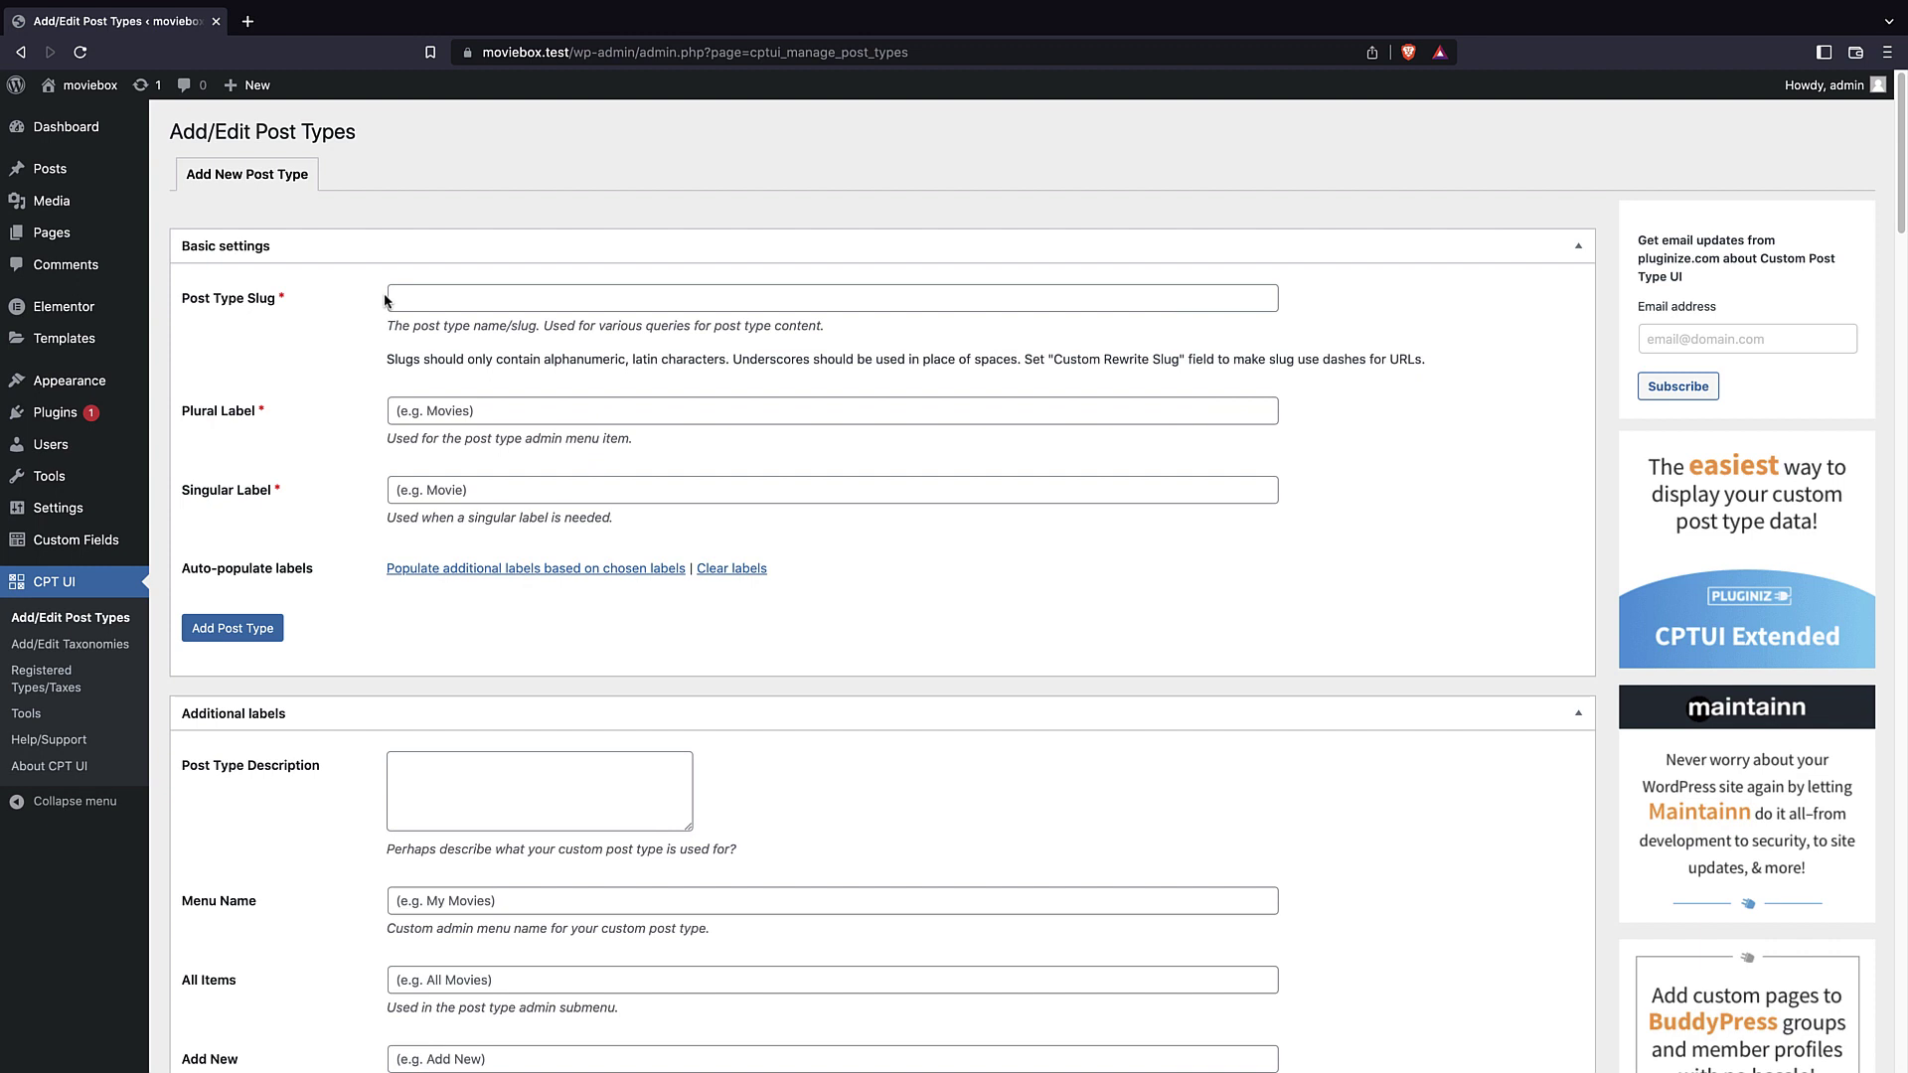
pyautogui.moveTo(35, 165)
pyautogui.click(450, 297)
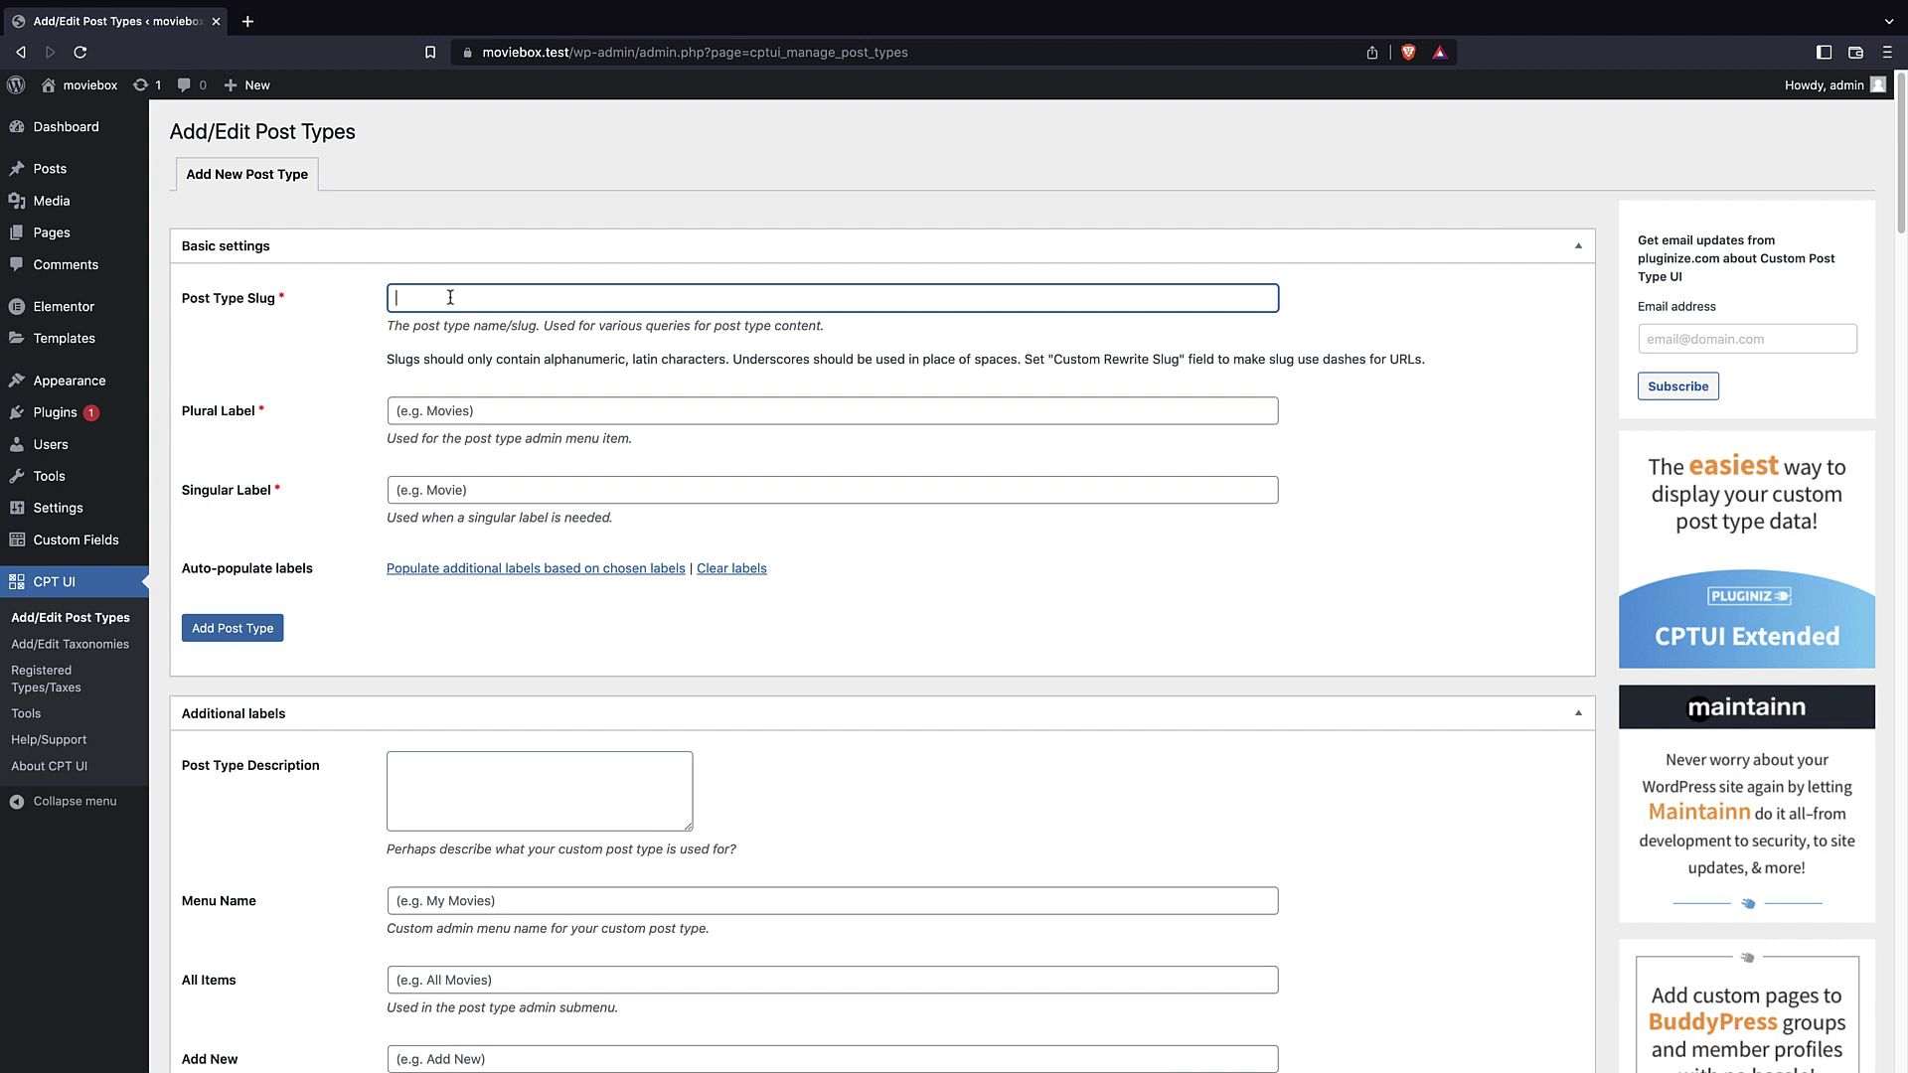
pyautogui.write('movie')
pyautogui.click(427, 414)
pyautogui.write('movies')
pyautogui.click(445, 487)
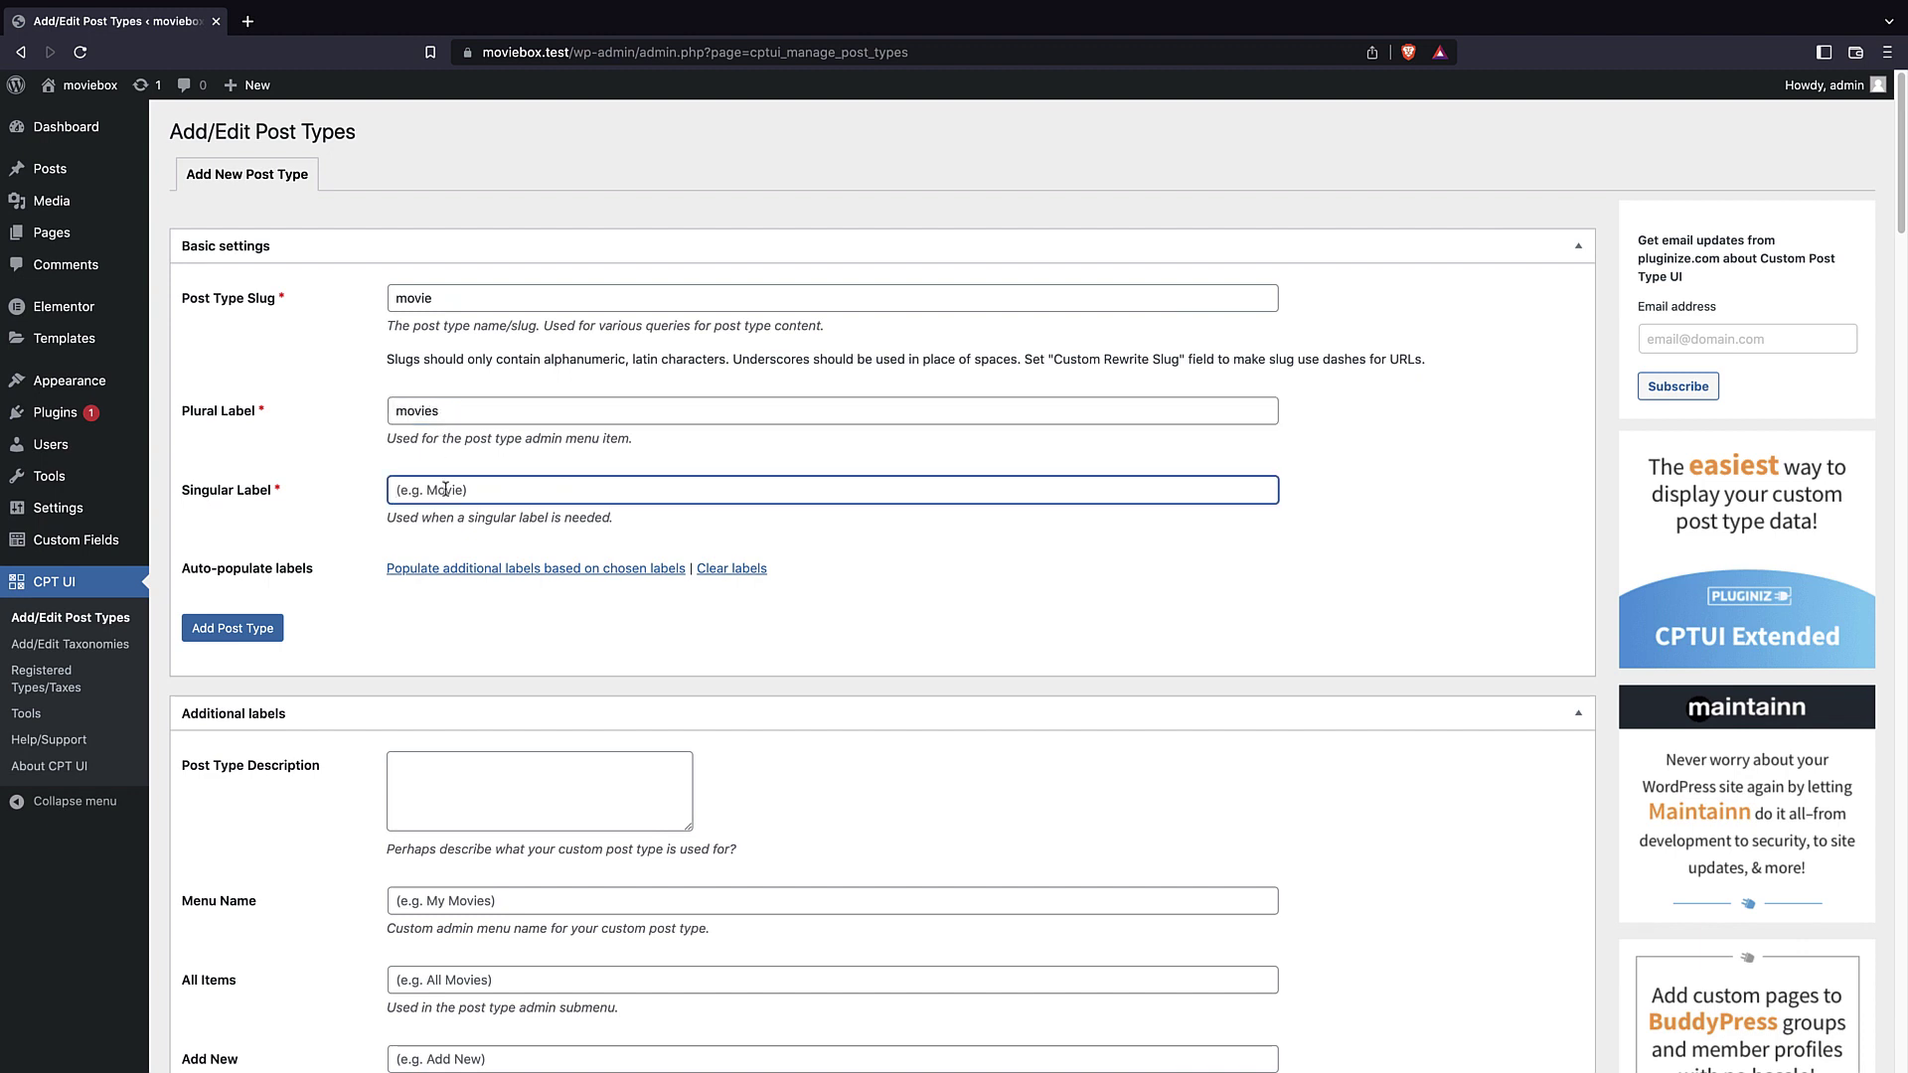
pyautogui.write('movie')
# - Populate the additional labels from the chosen labels, review them and add the movie post type
pyautogui.scroll(-15, 527, 557)
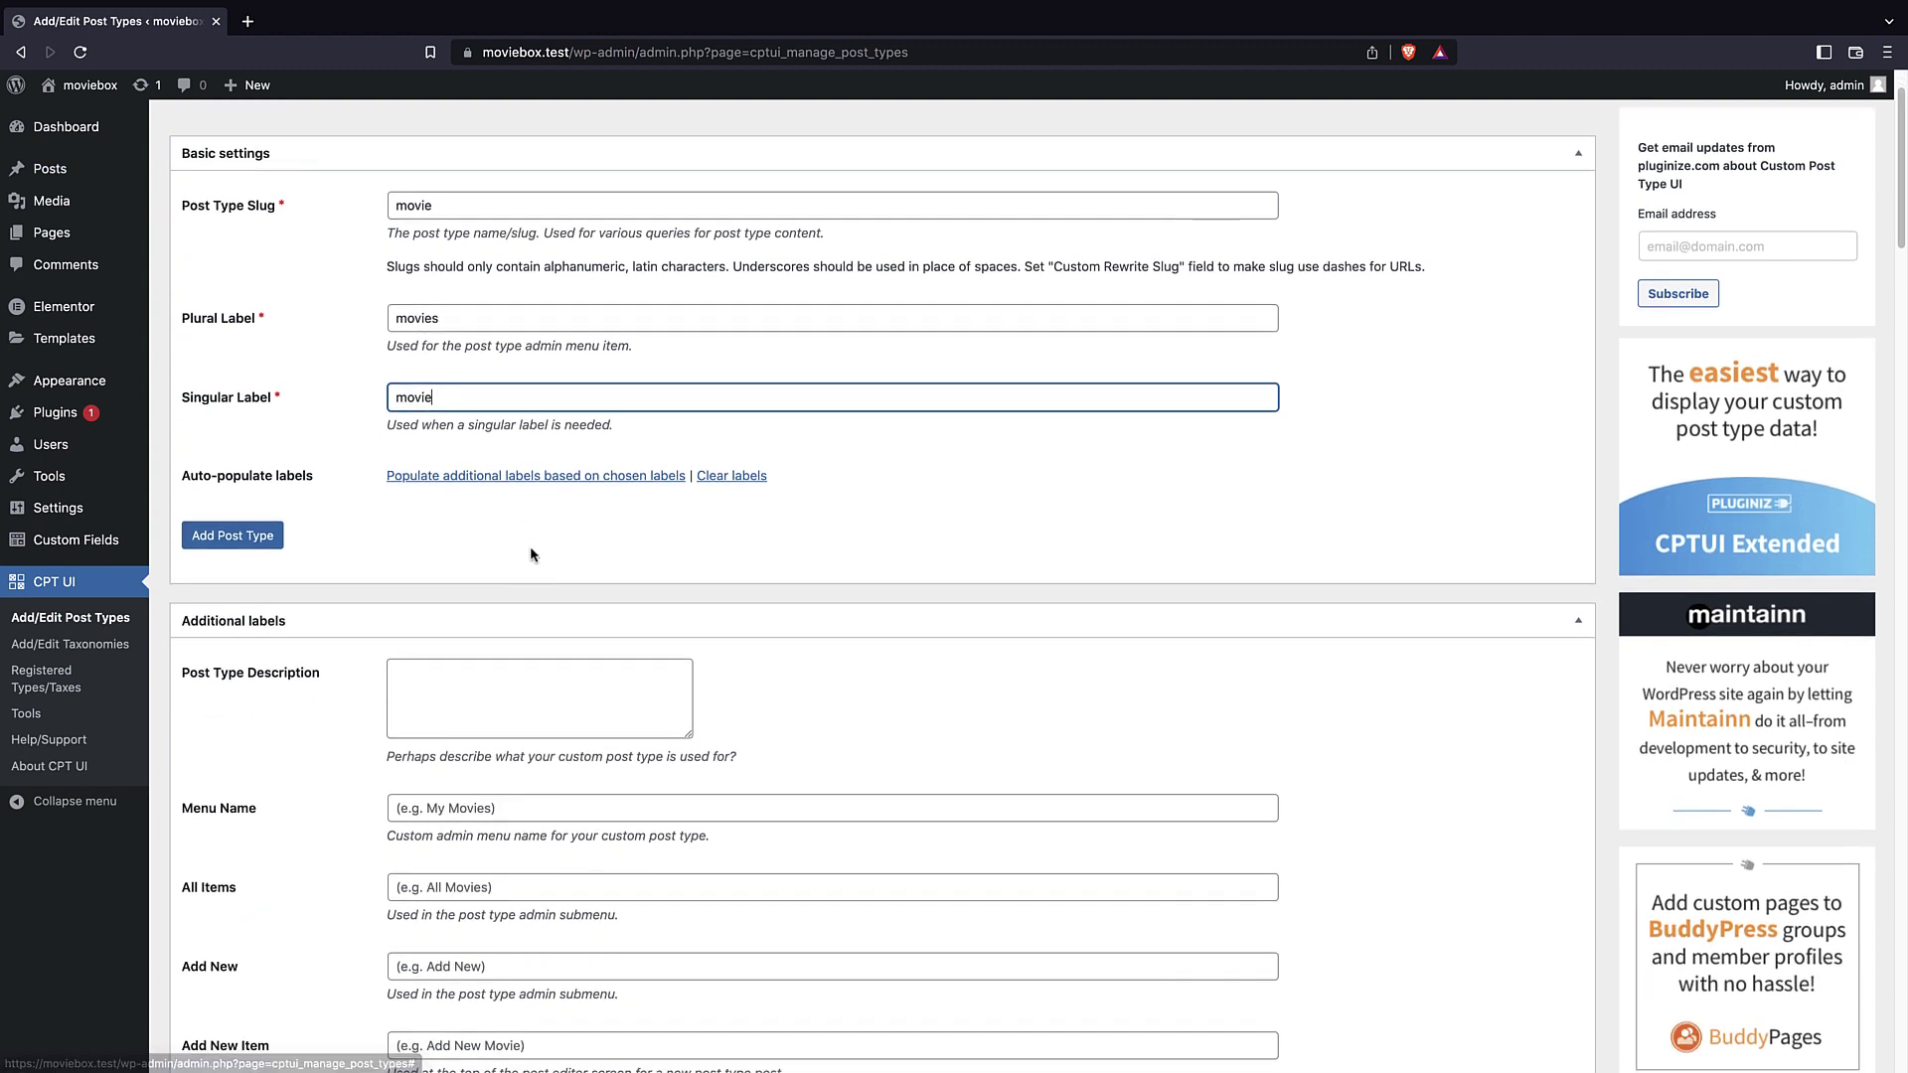
pyautogui.scroll(15, 522, 597)
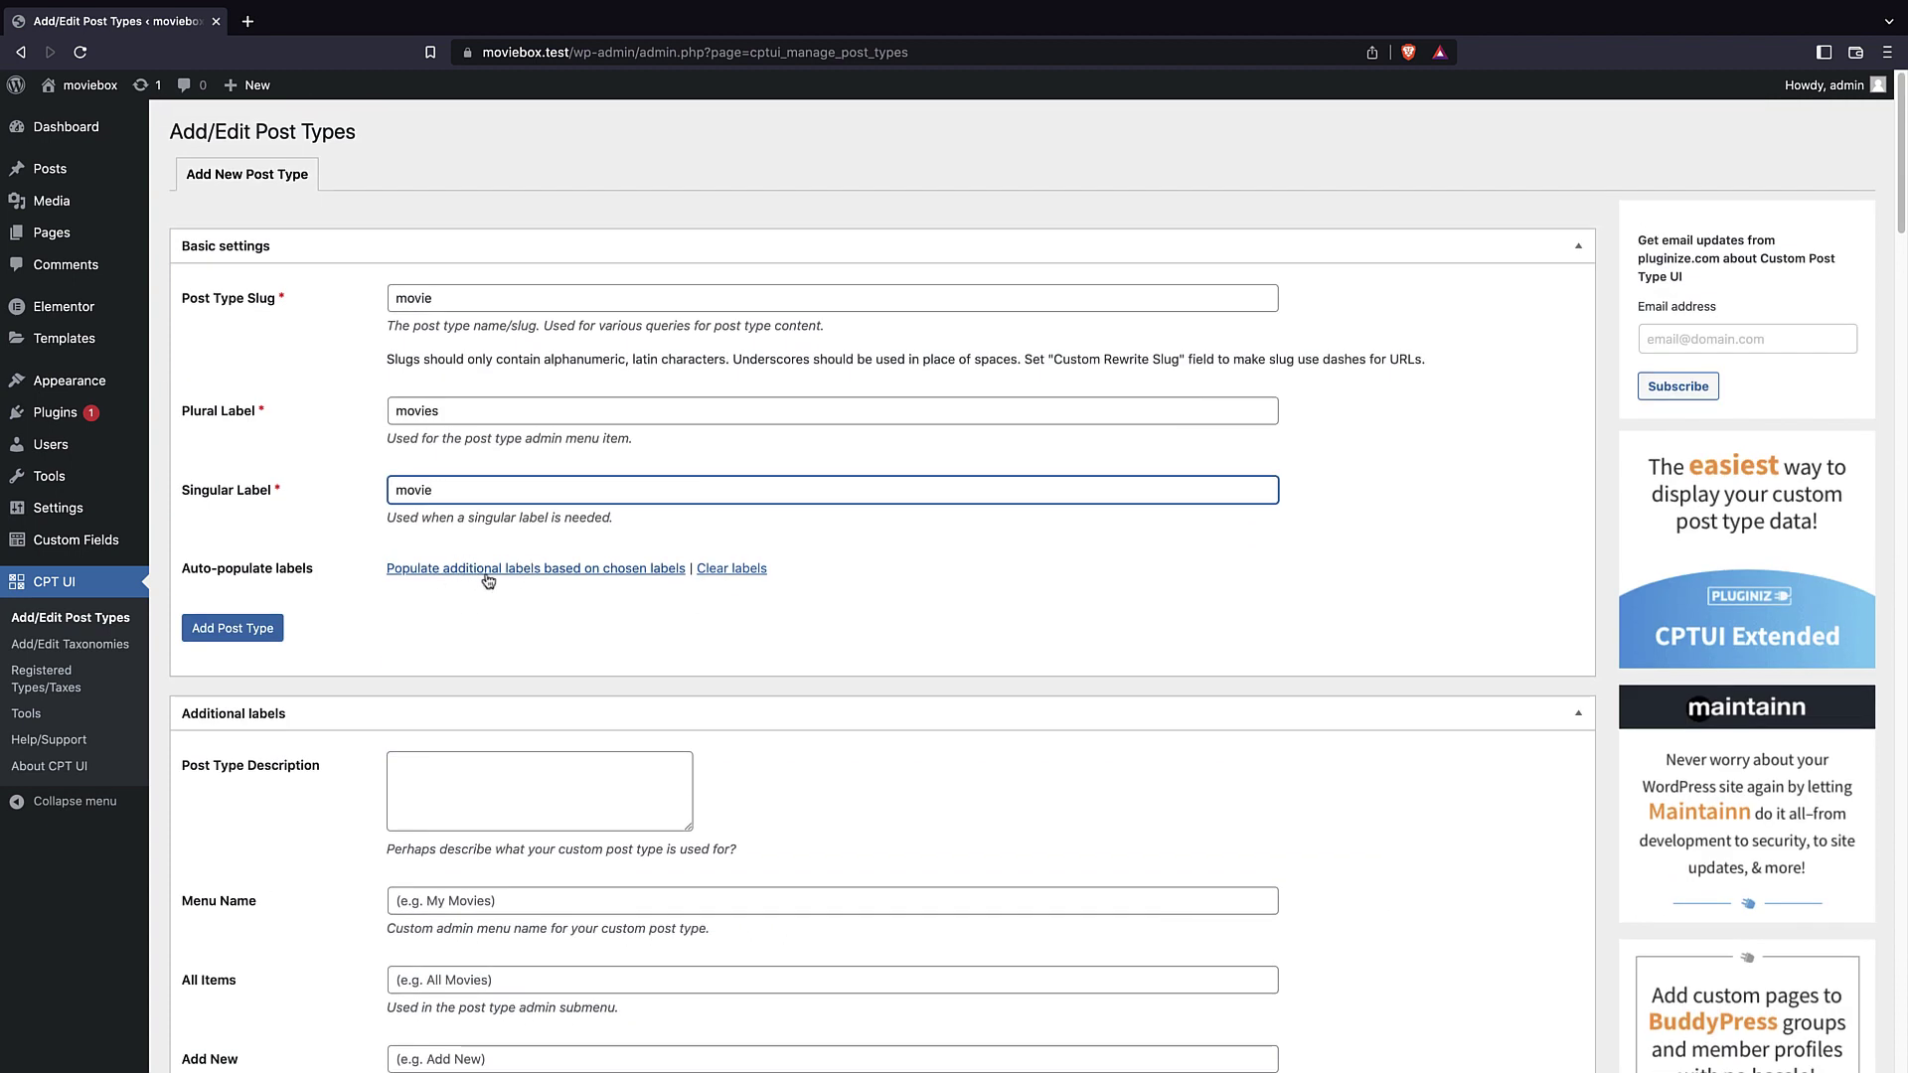
pyautogui.click(566, 568)
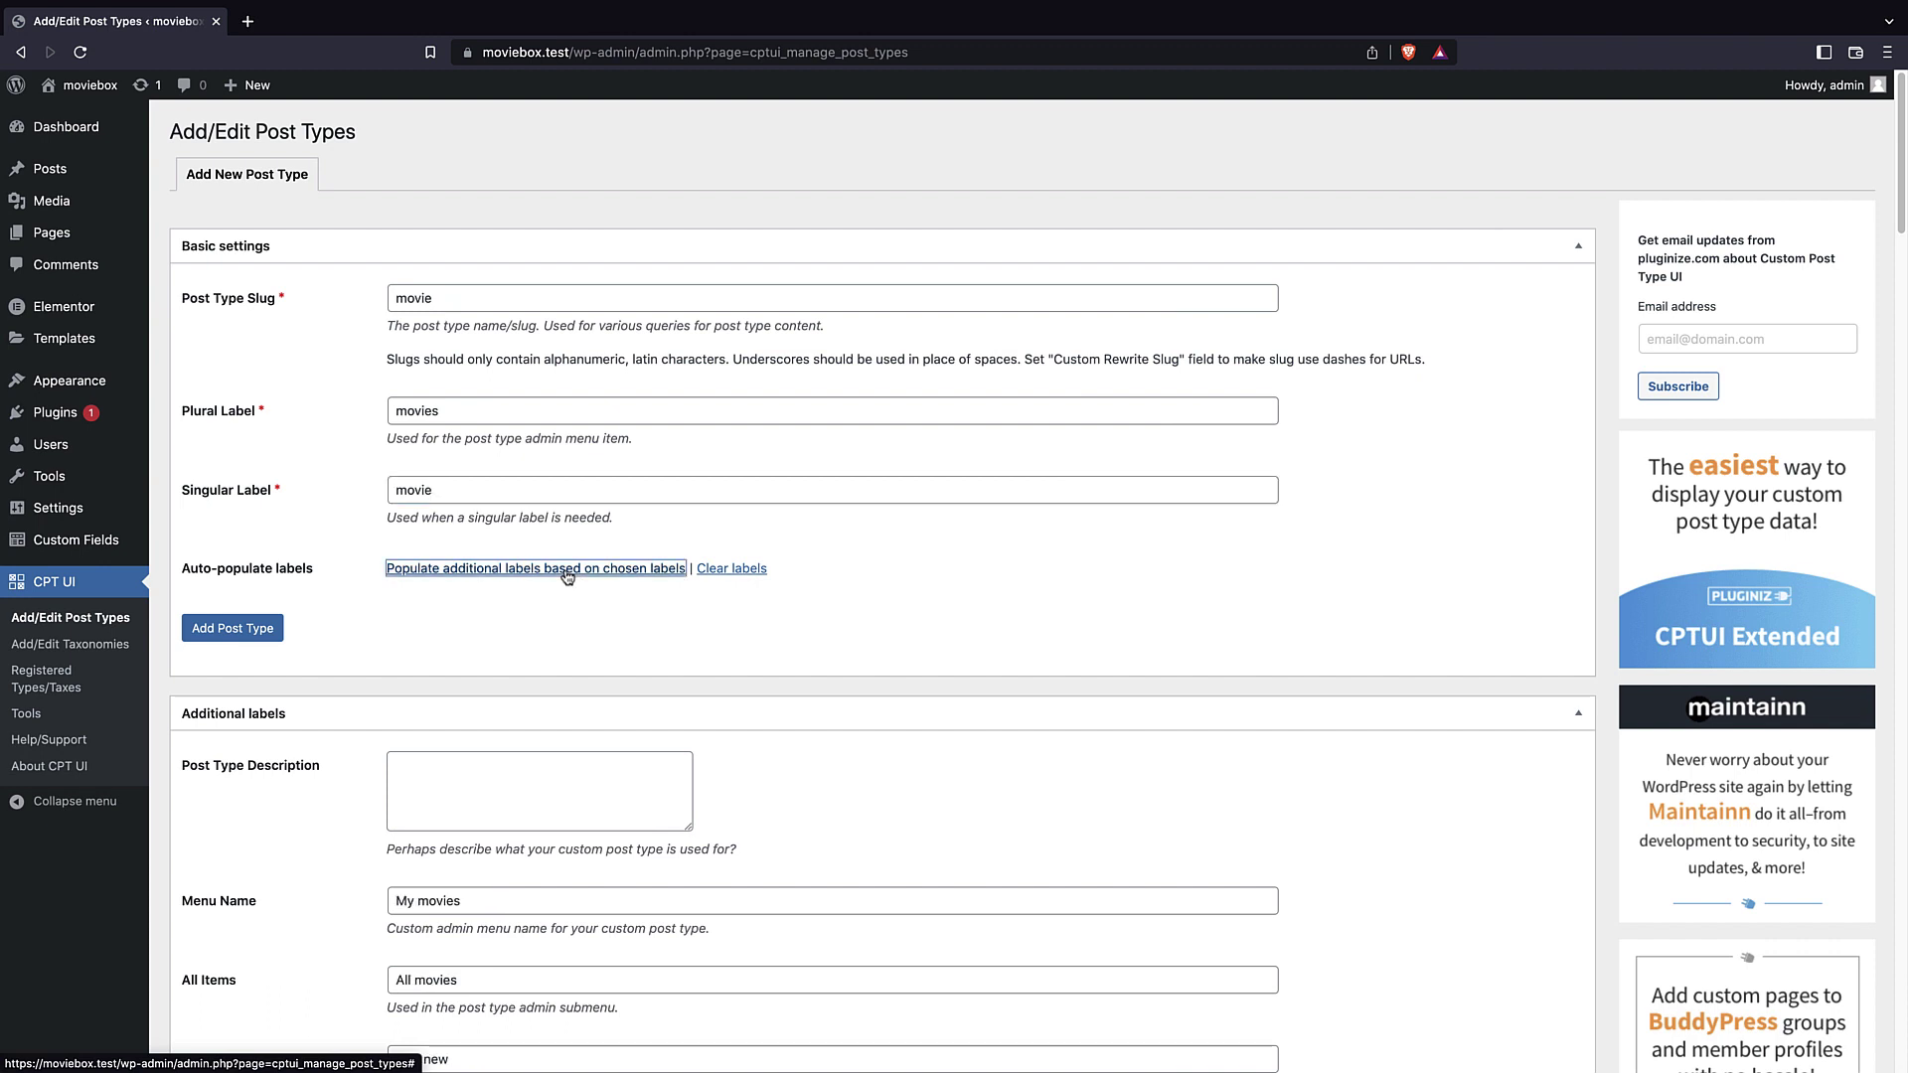
pyautogui.scroll(-10, 516, 497)
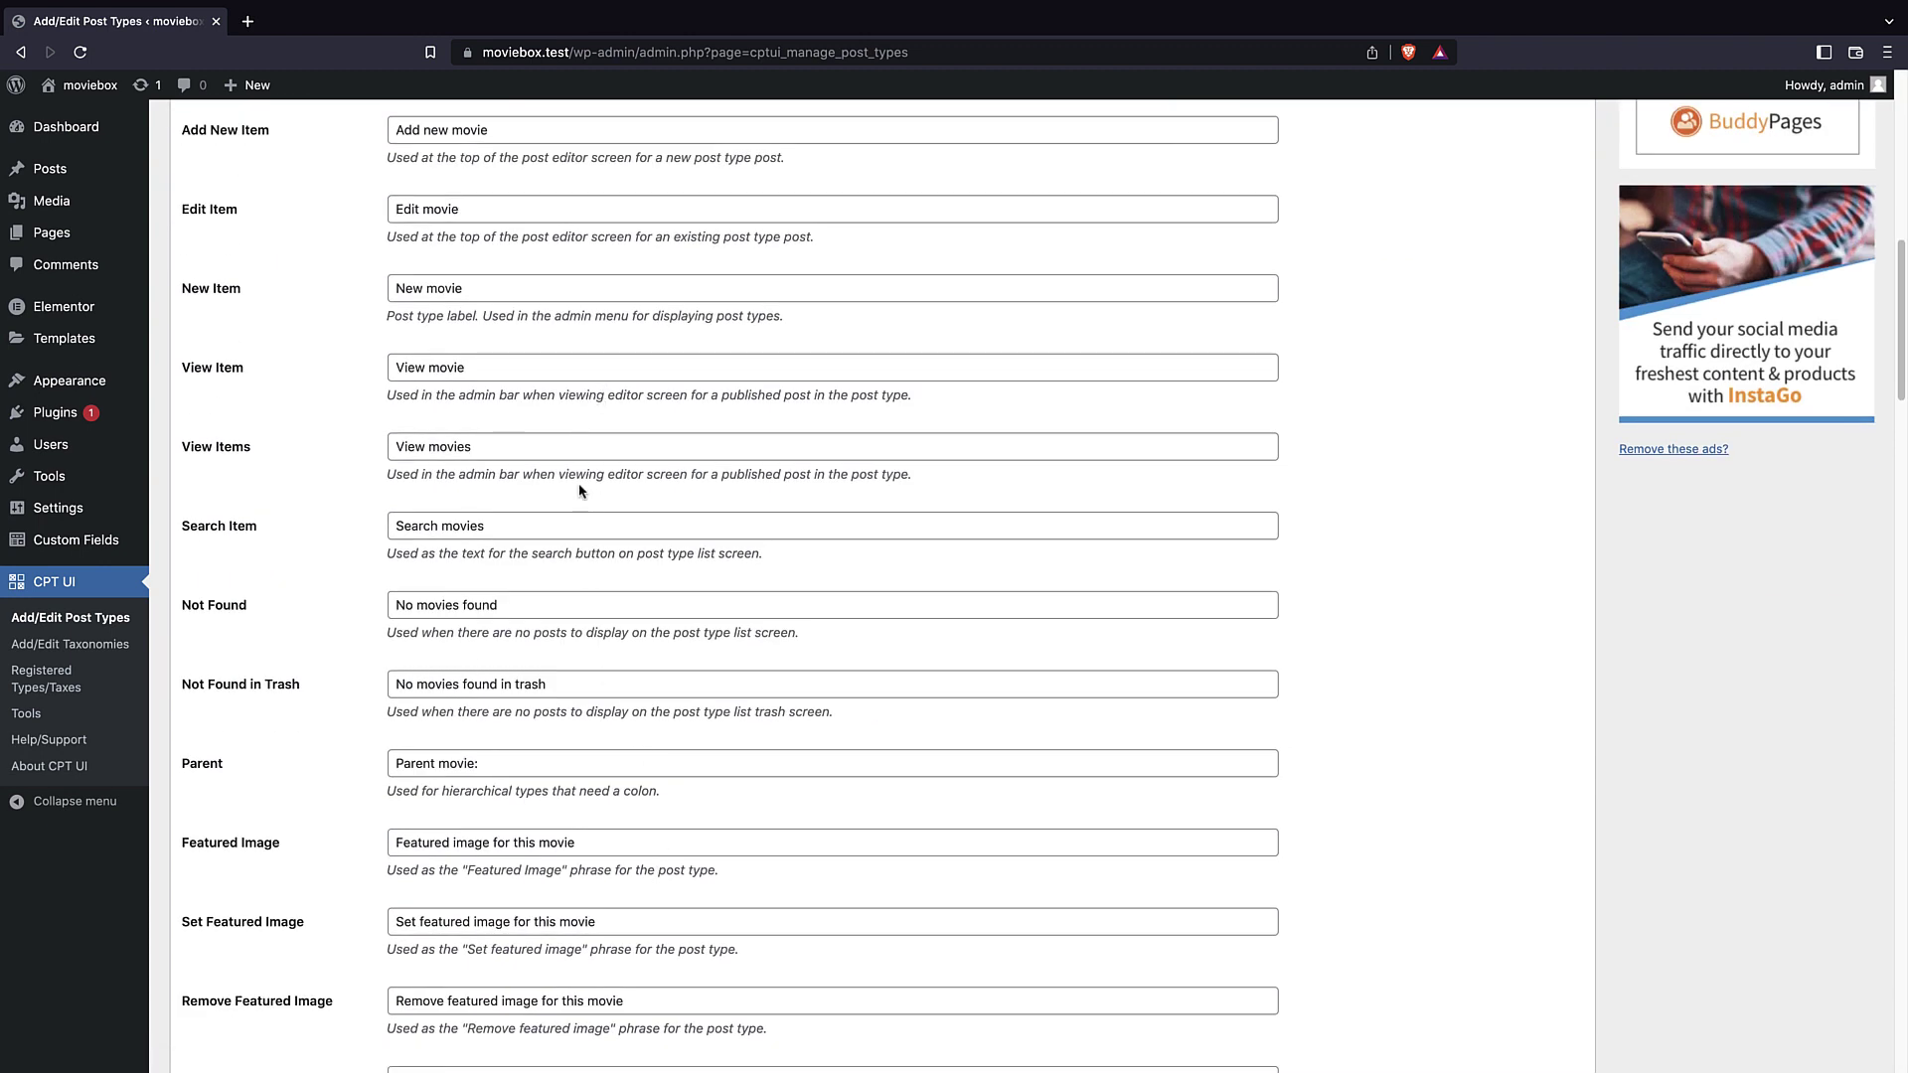
pyautogui.scroll(-8, 579, 487)
pyautogui.scroll(-9, 490, 542)
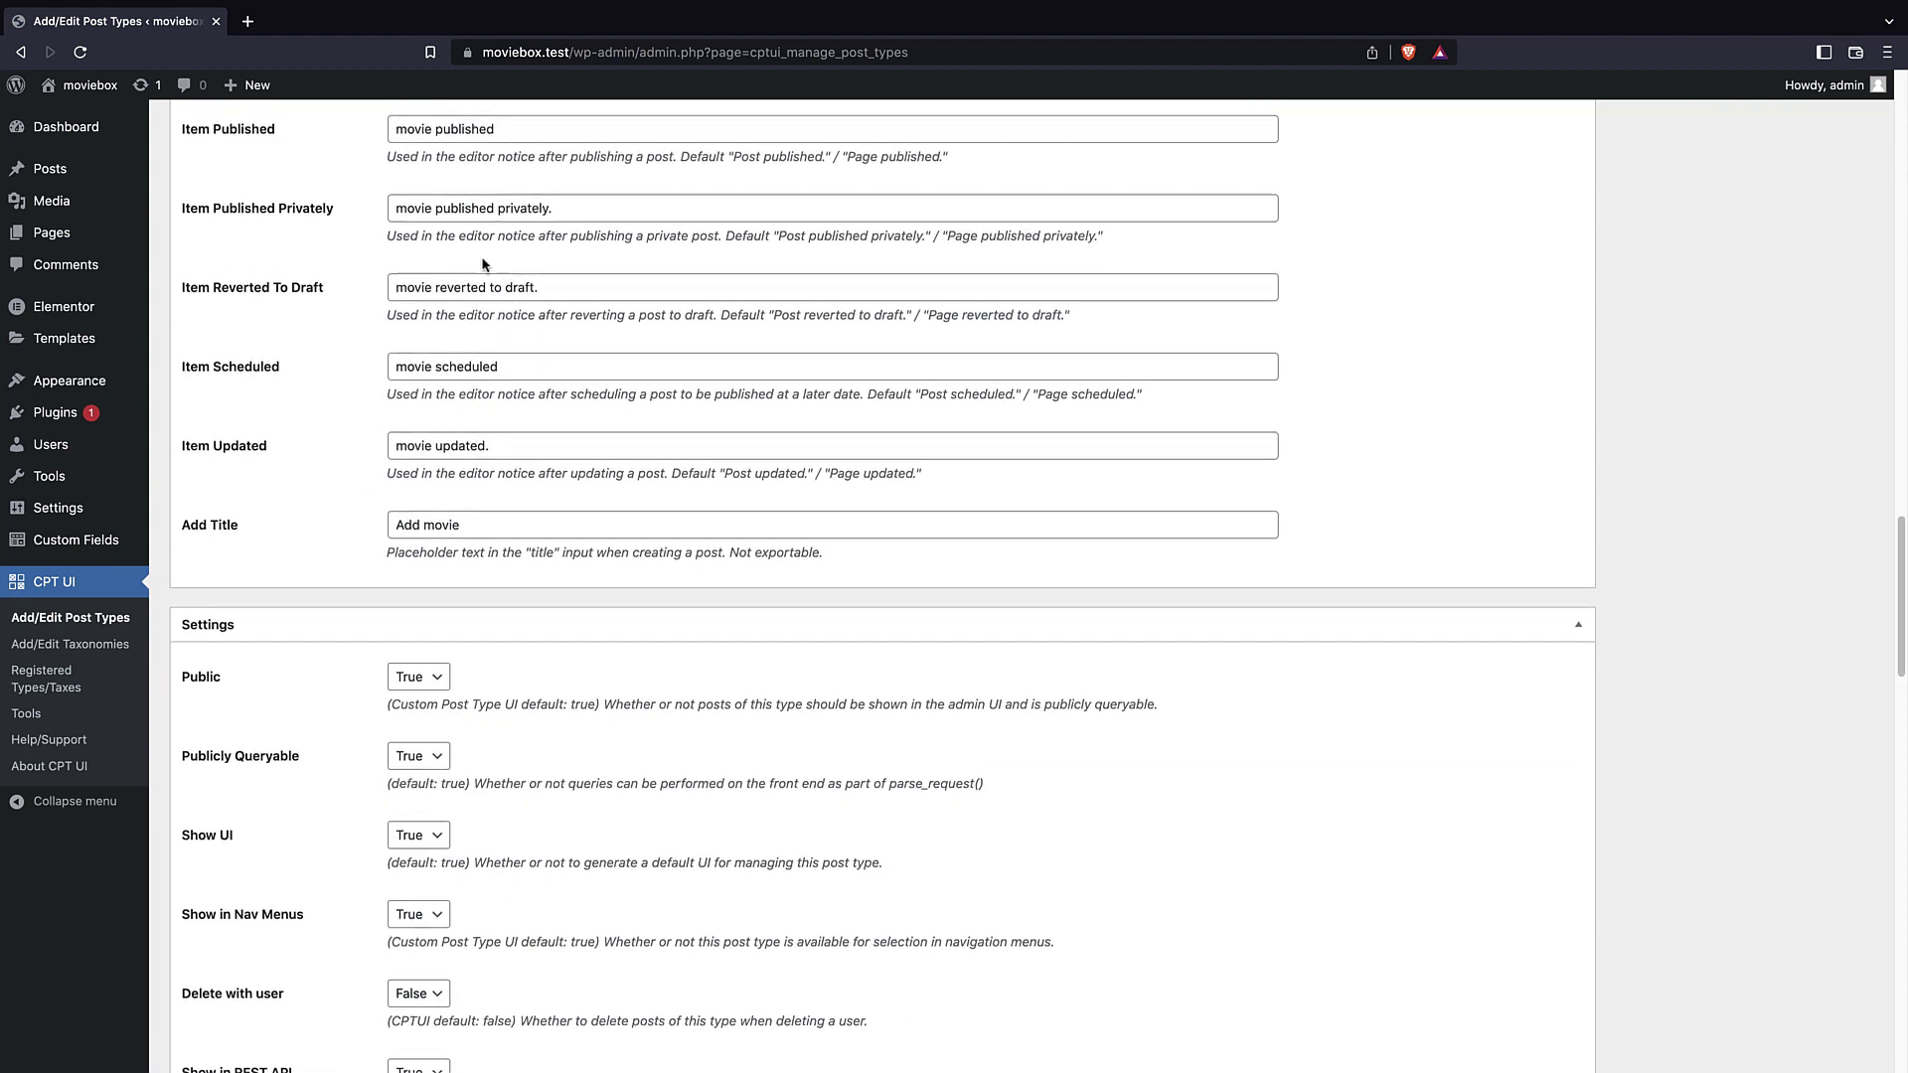
pyautogui.scroll(1, 484, 264)
pyautogui.scroll(10, 520, 257)
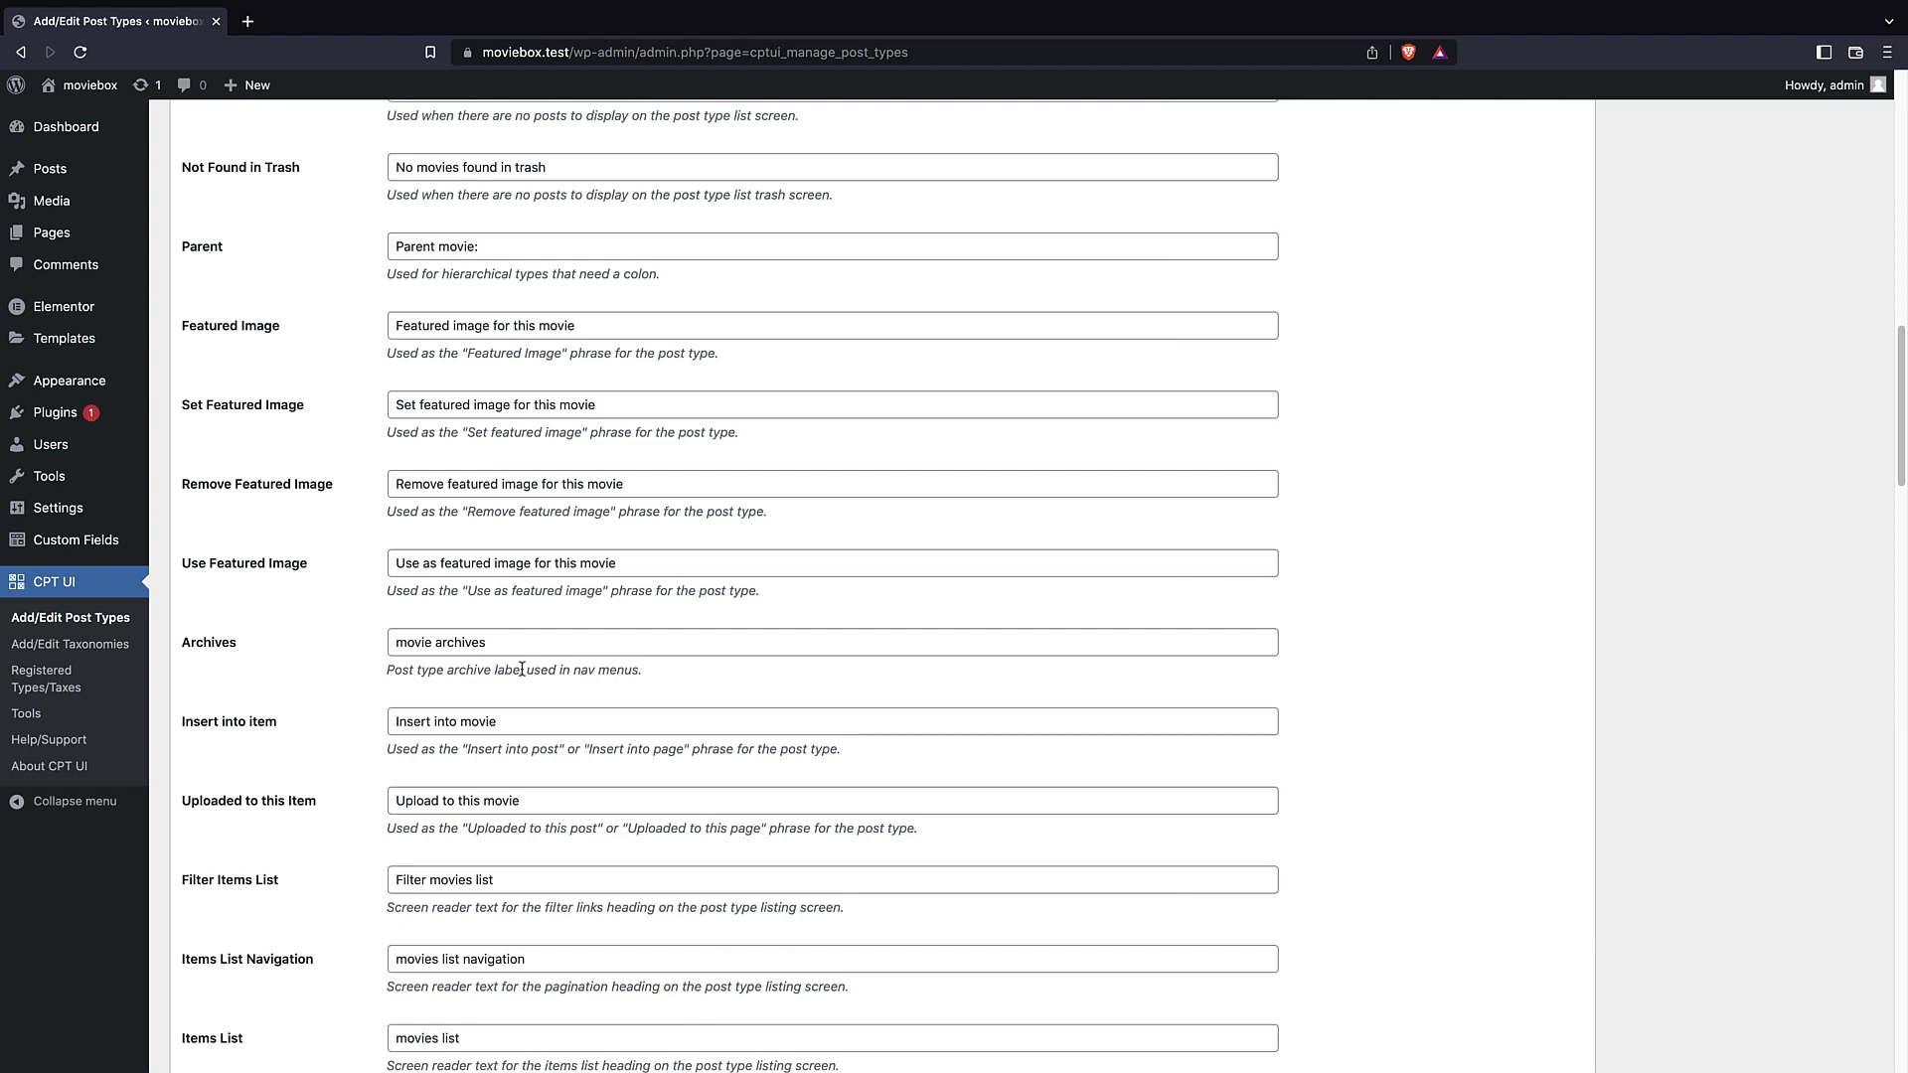
pyautogui.scroll(15, 521, 668)
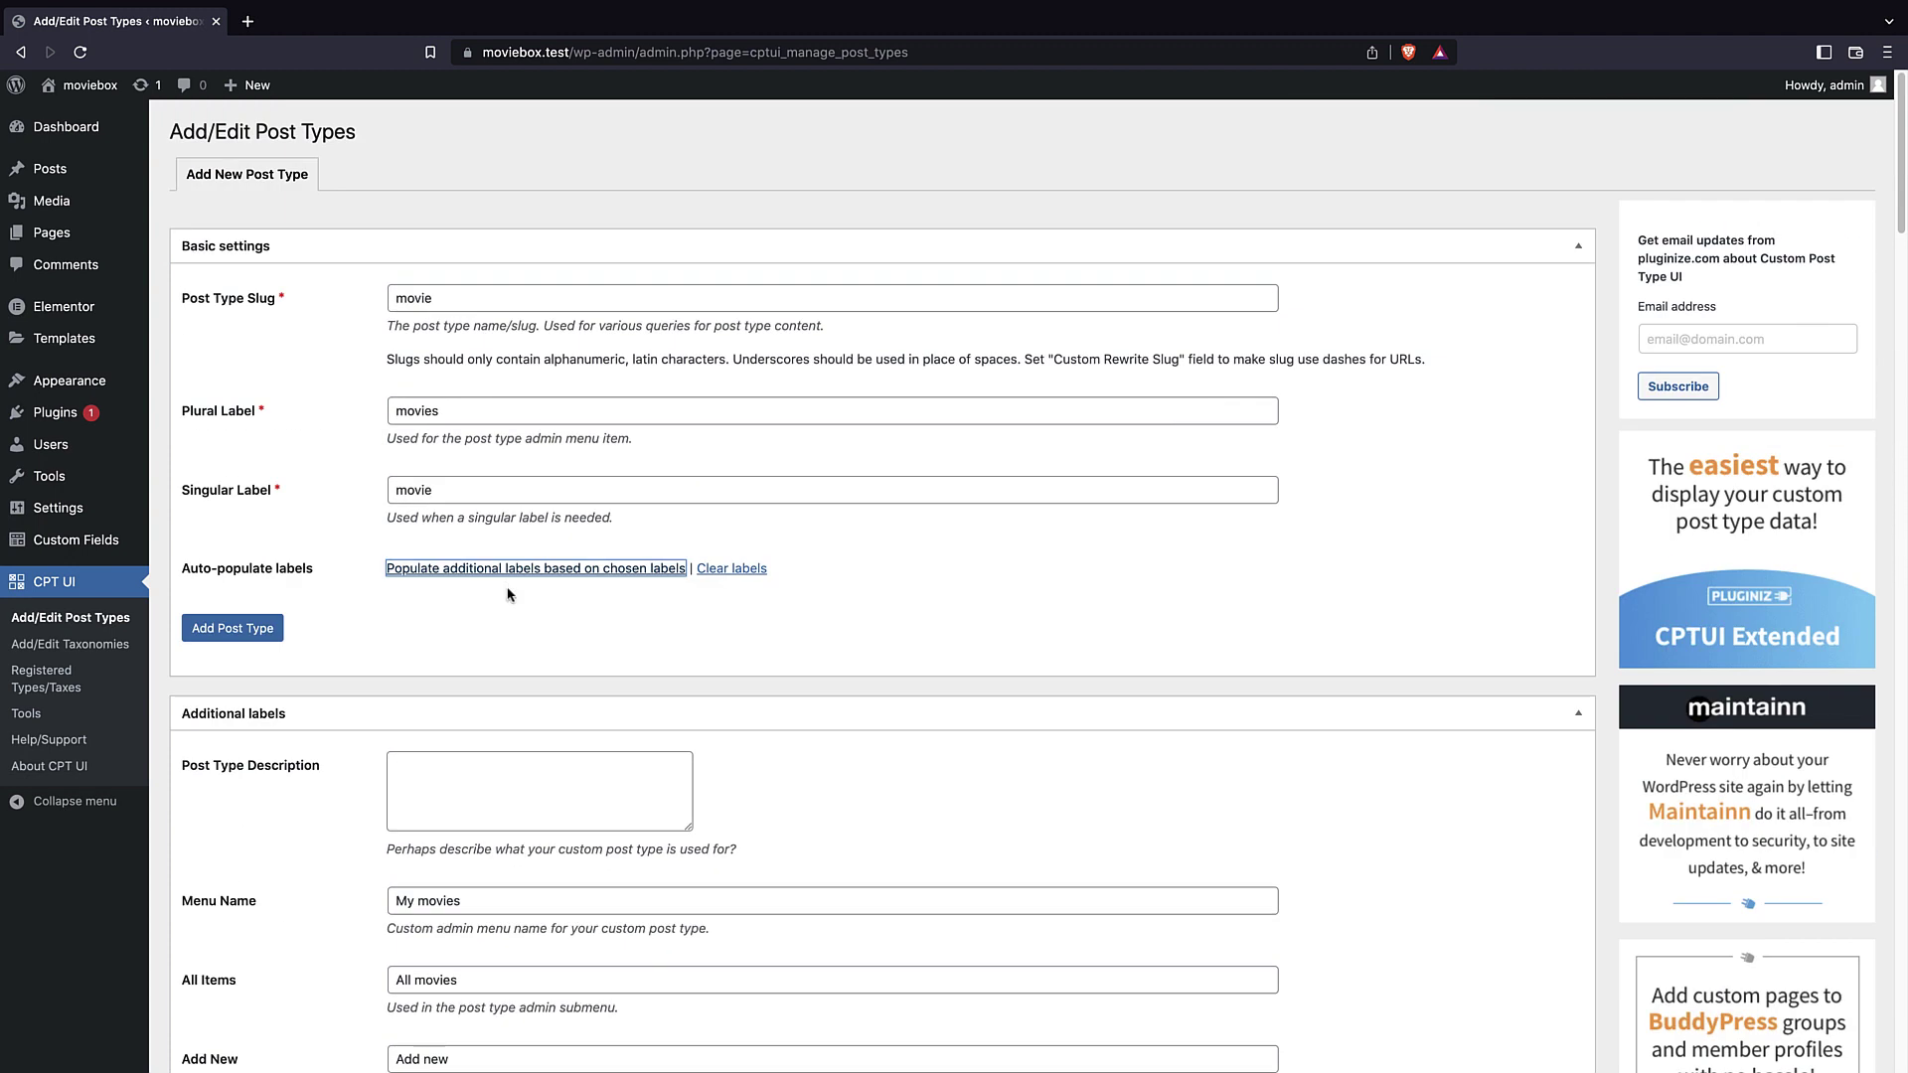
pyautogui.click(230, 634)
# - Try to add a post type from the blank form with Custom Fields support and the Categories and Tags taxonomies
pyautogui.scroll(-13, 564, 401)
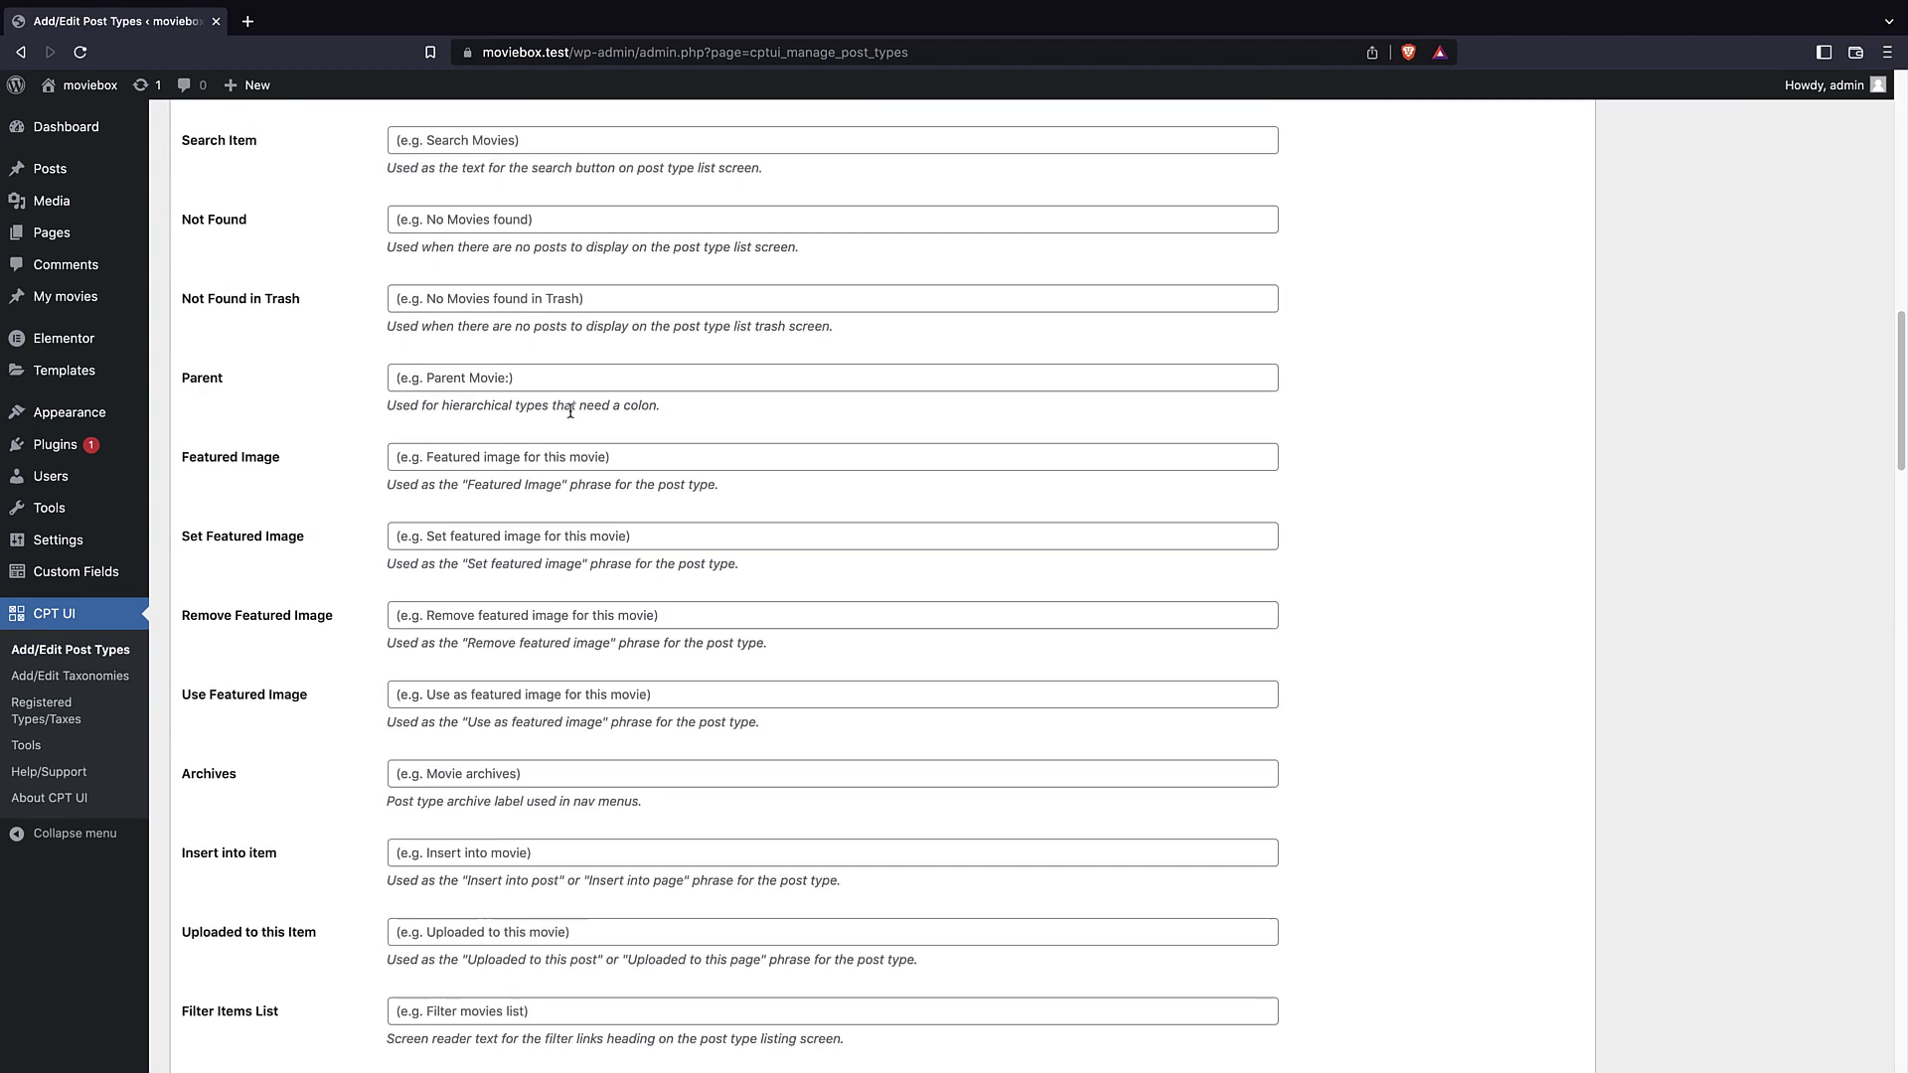
pyautogui.scroll(11, 564, 409)
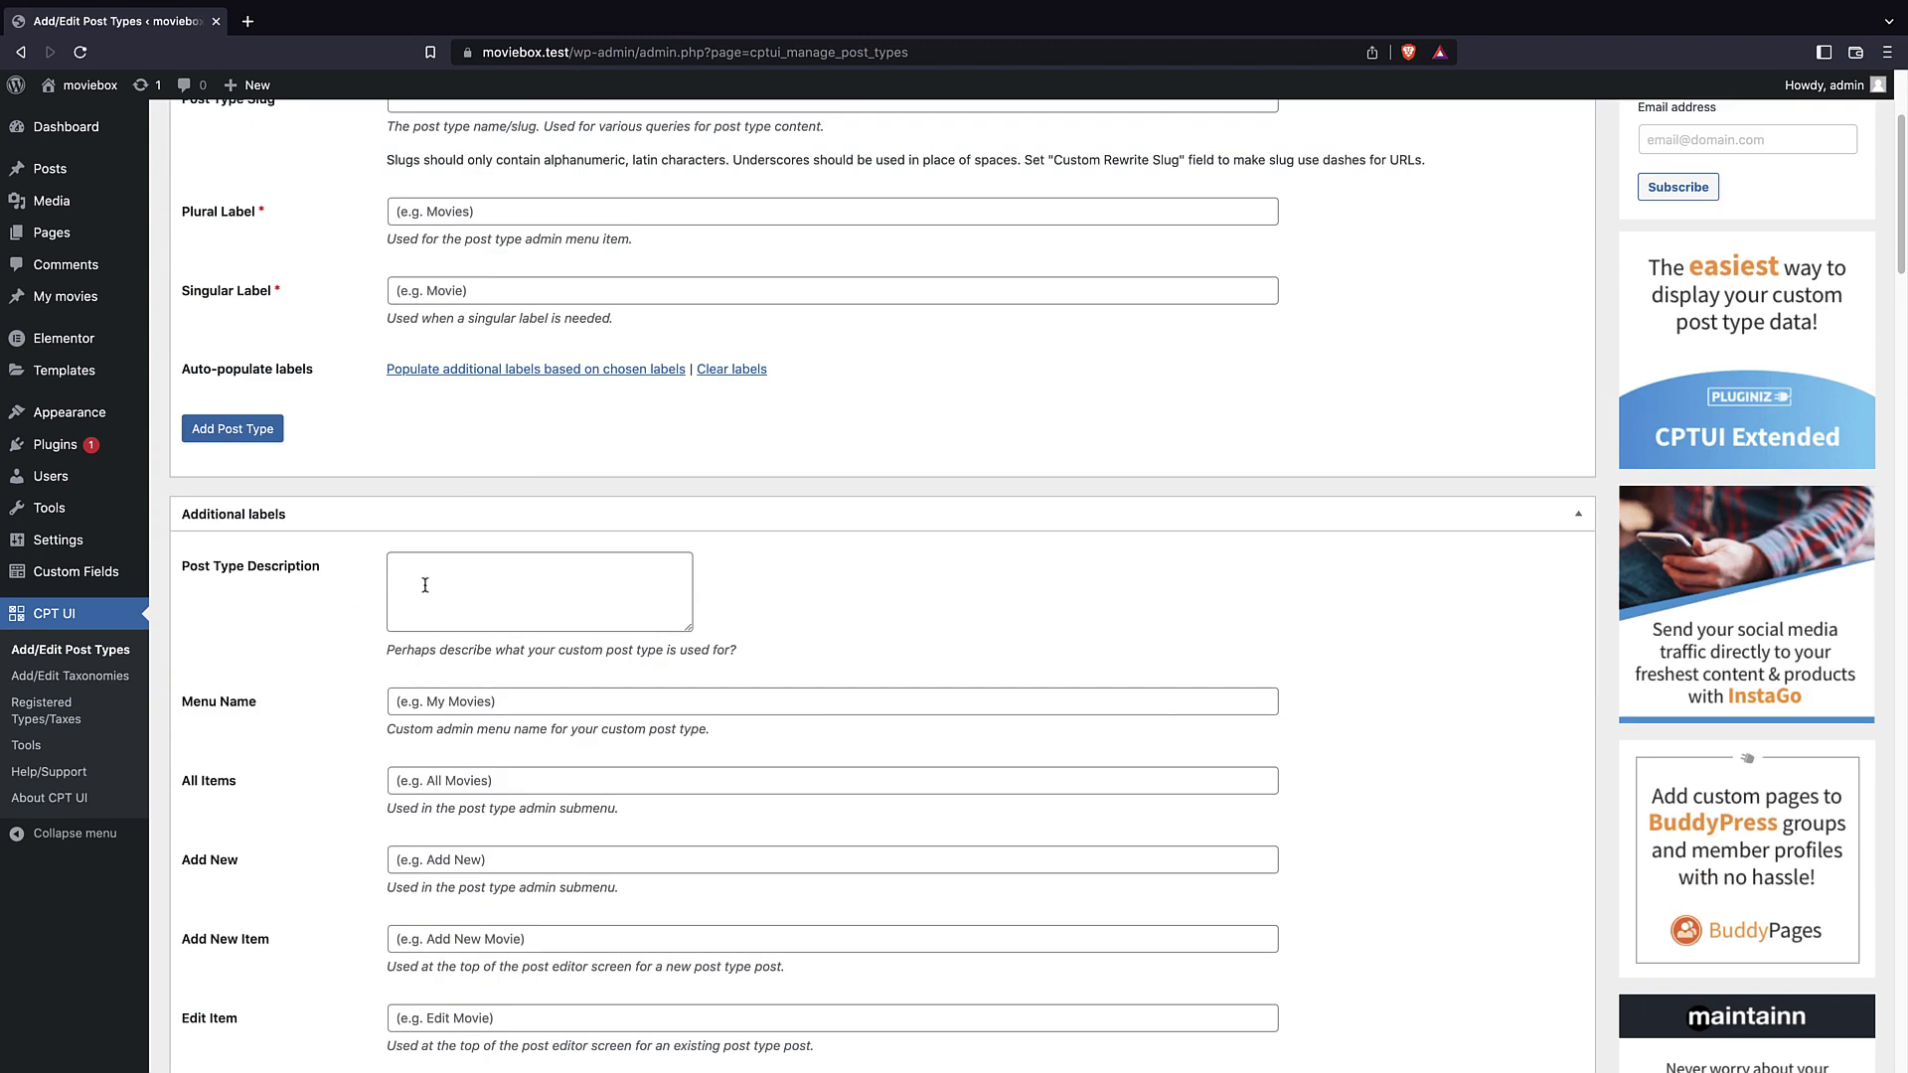
pyautogui.scroll(-20, 421, 587)
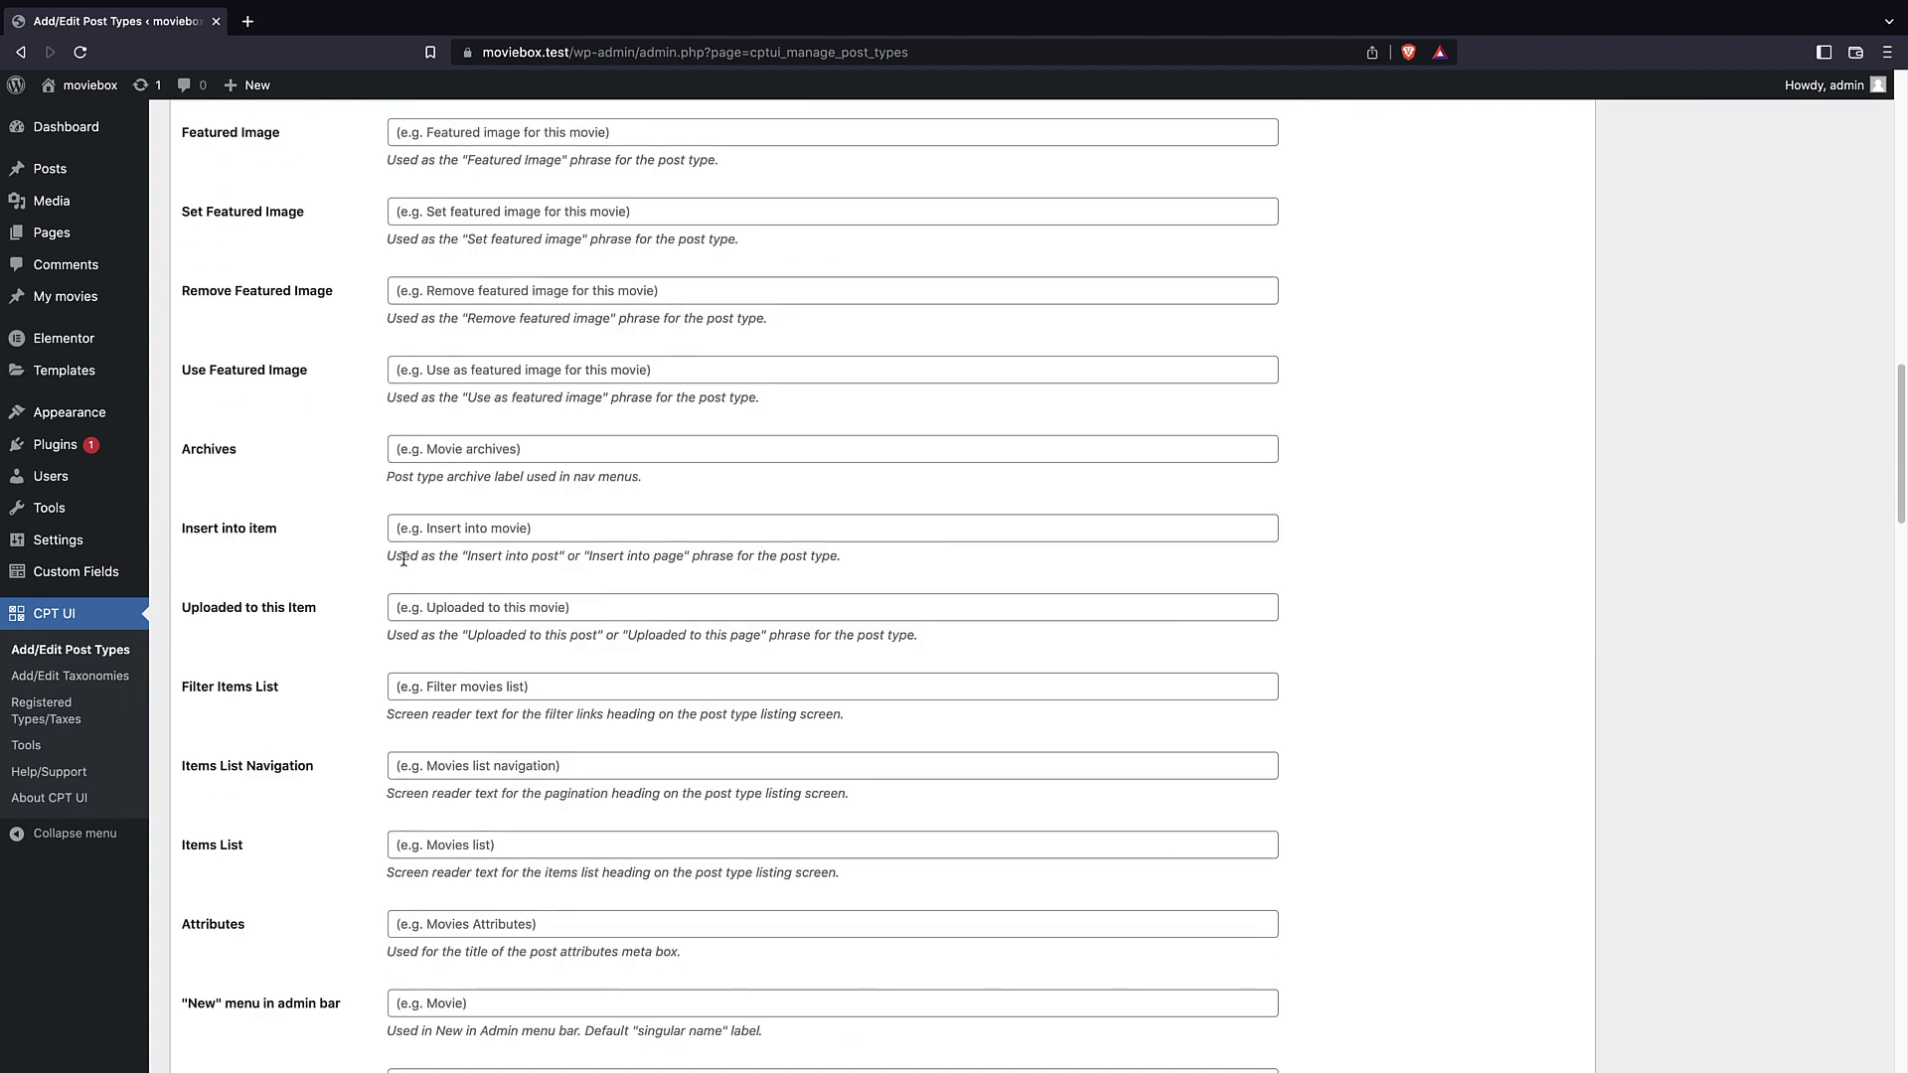
pyautogui.scroll(-9, 447, 429)
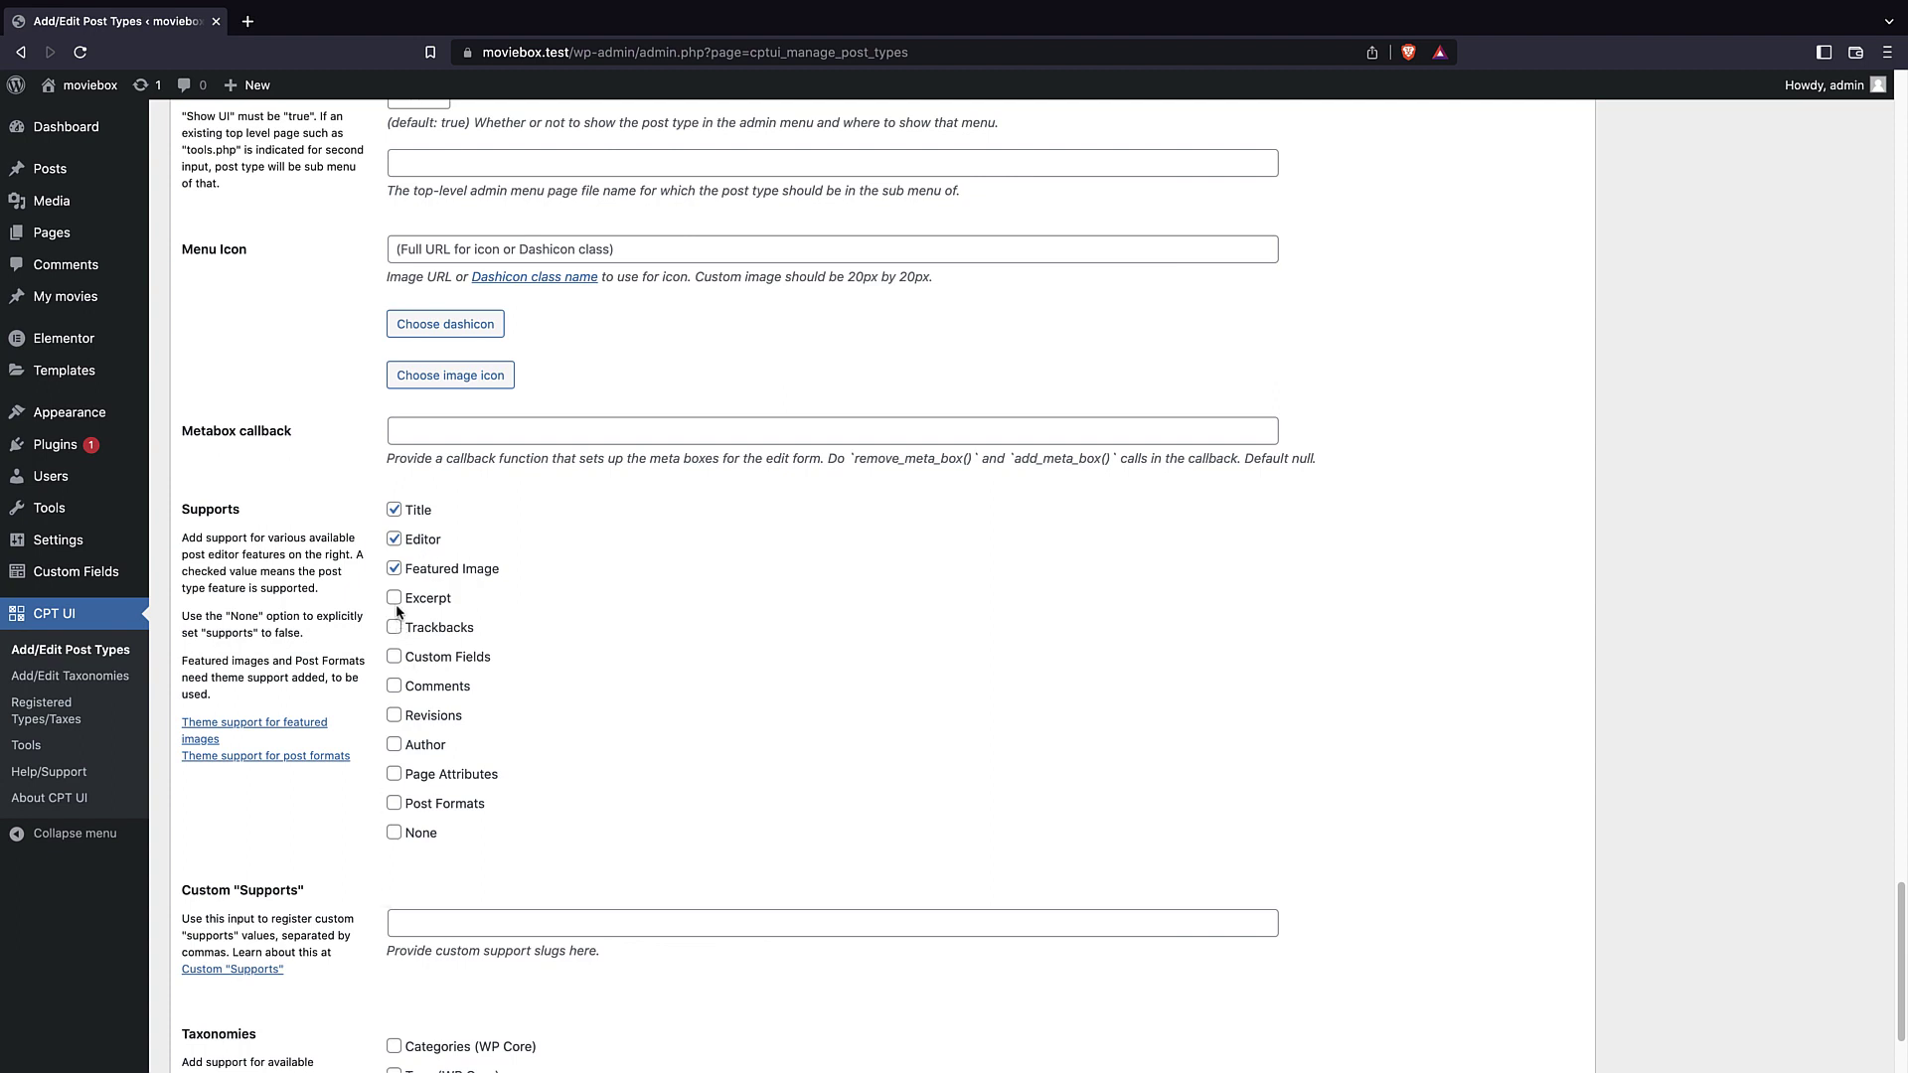
pyautogui.click(393, 658)
pyautogui.scroll(-1, 412, 608)
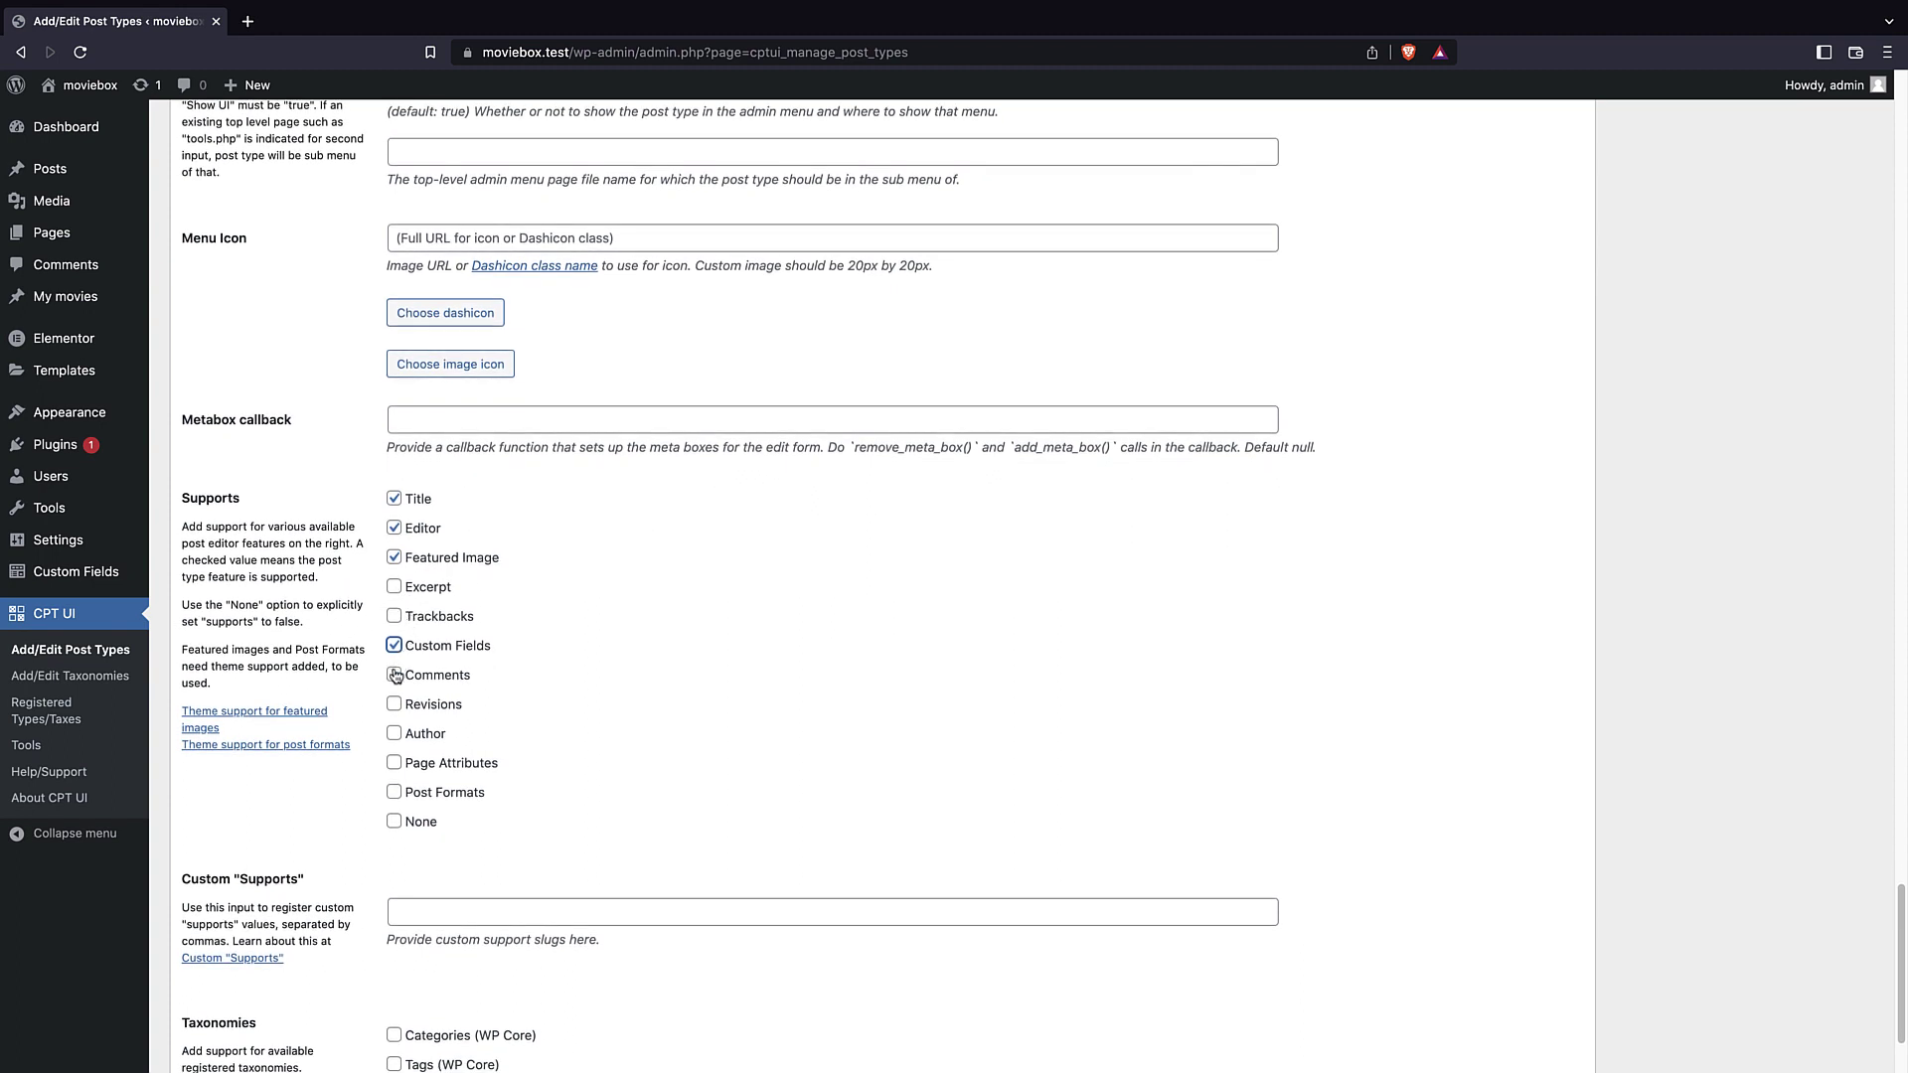
pyautogui.scroll(-2, 265, 992)
pyautogui.click(393, 936)
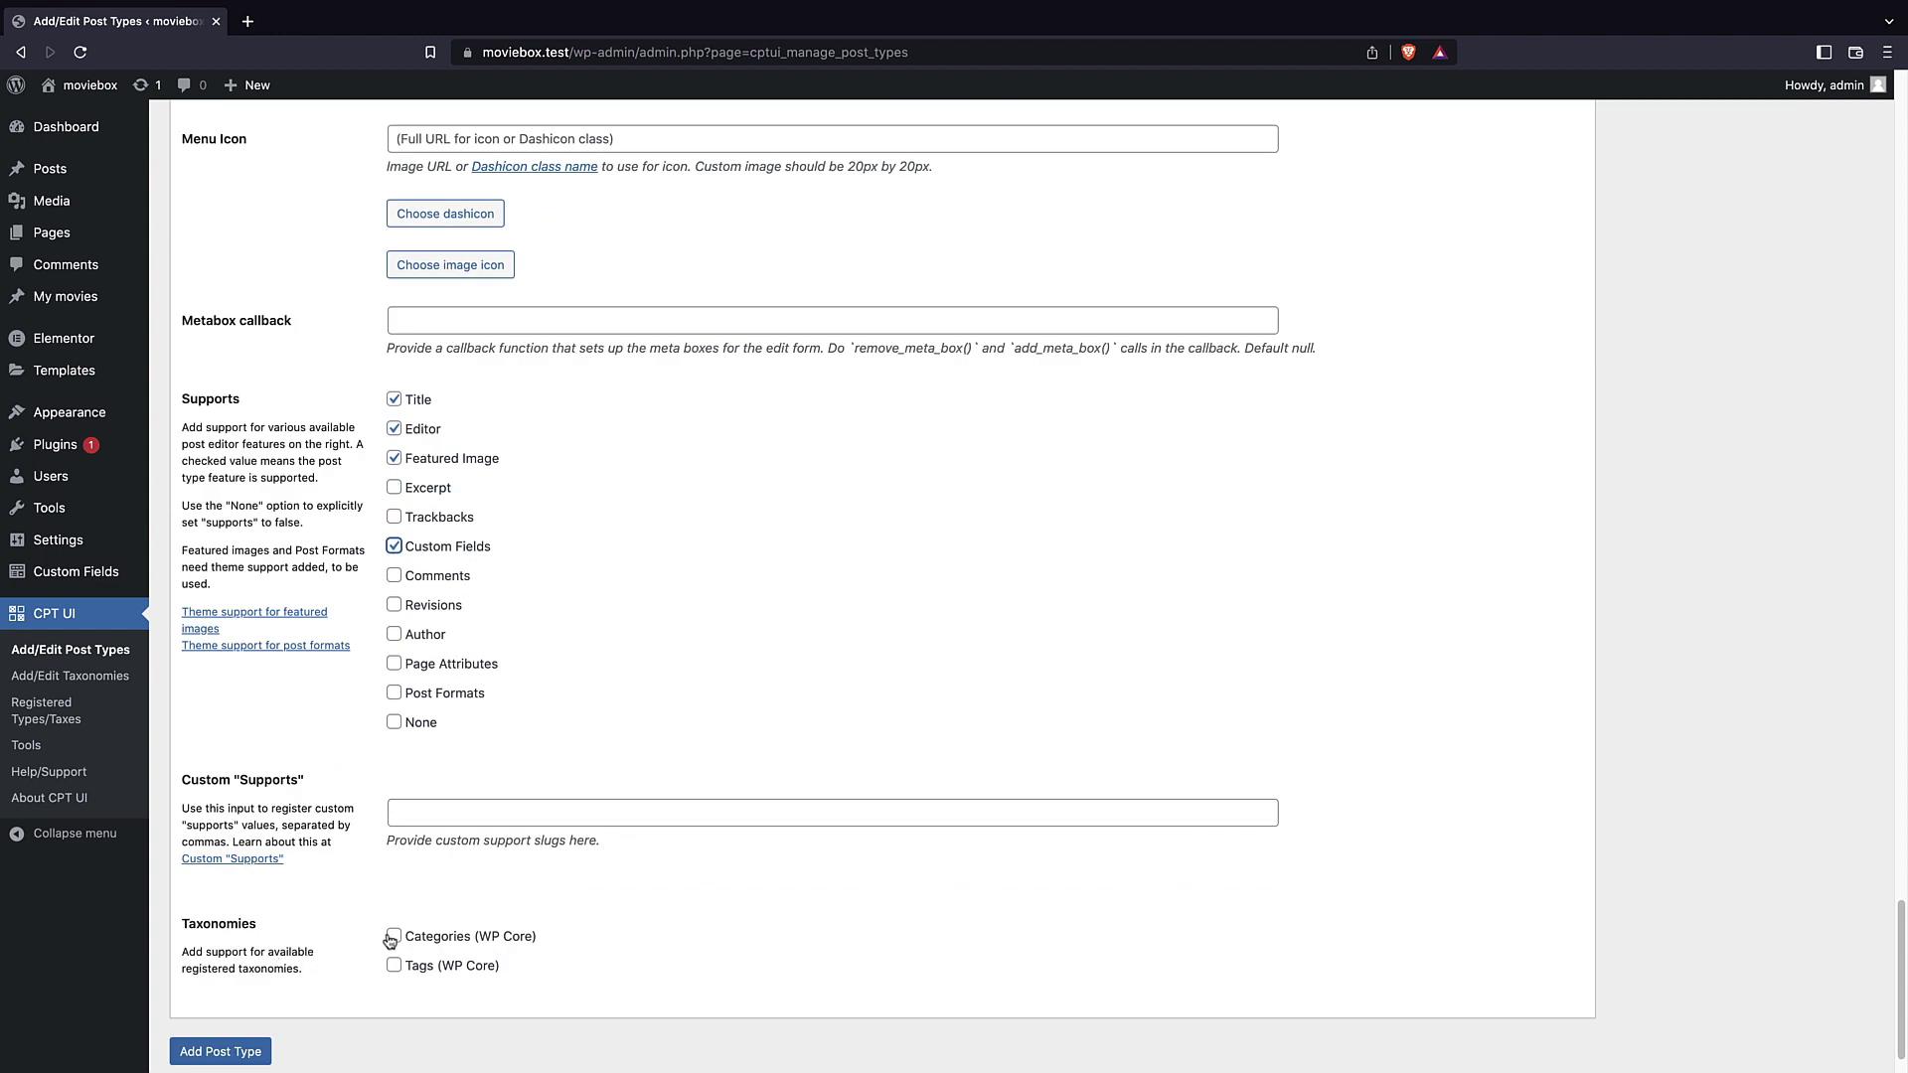
pyautogui.click(394, 965)
pyautogui.click(239, 1053)
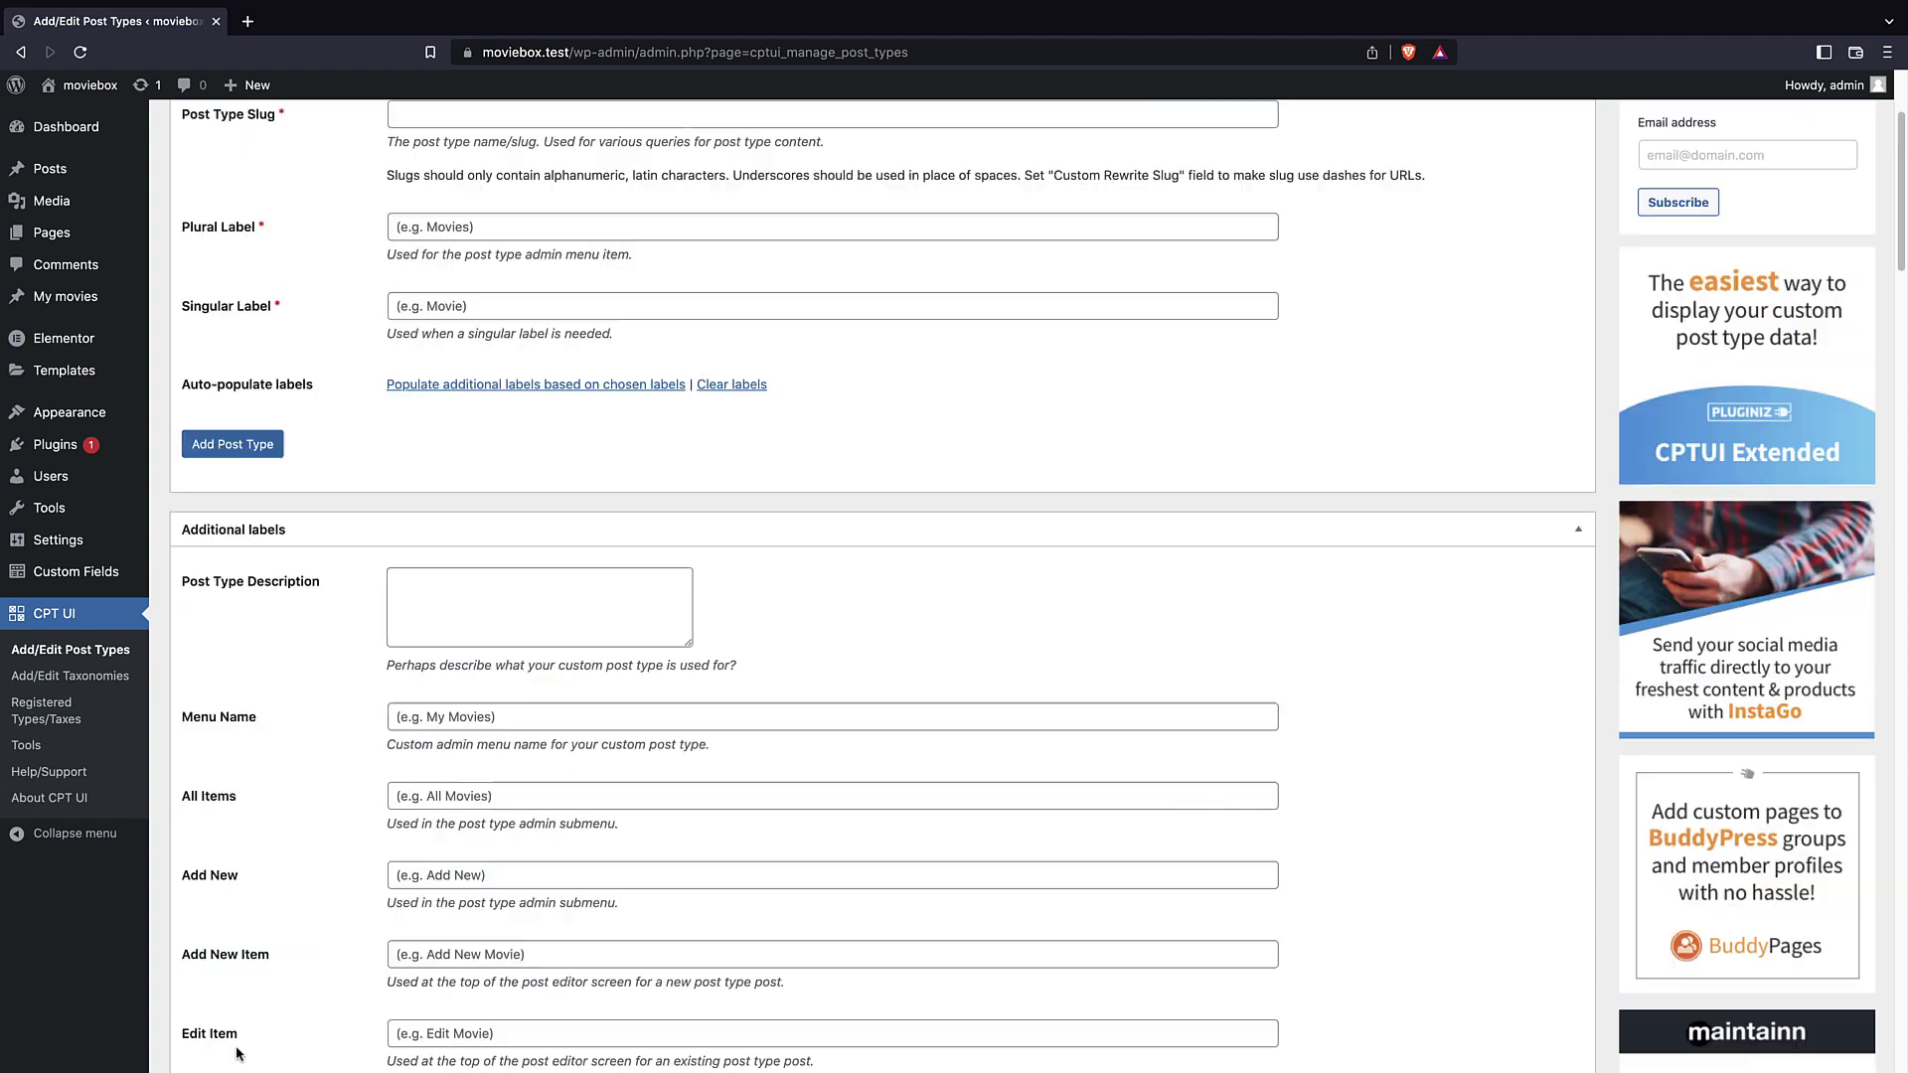
# - Check the saved movies post type in edit mode, look at the new taxonomy form and return to the post types page
pyautogui.scroll(-15, 242, 658)
pyautogui.scroll(15, 241, 658)
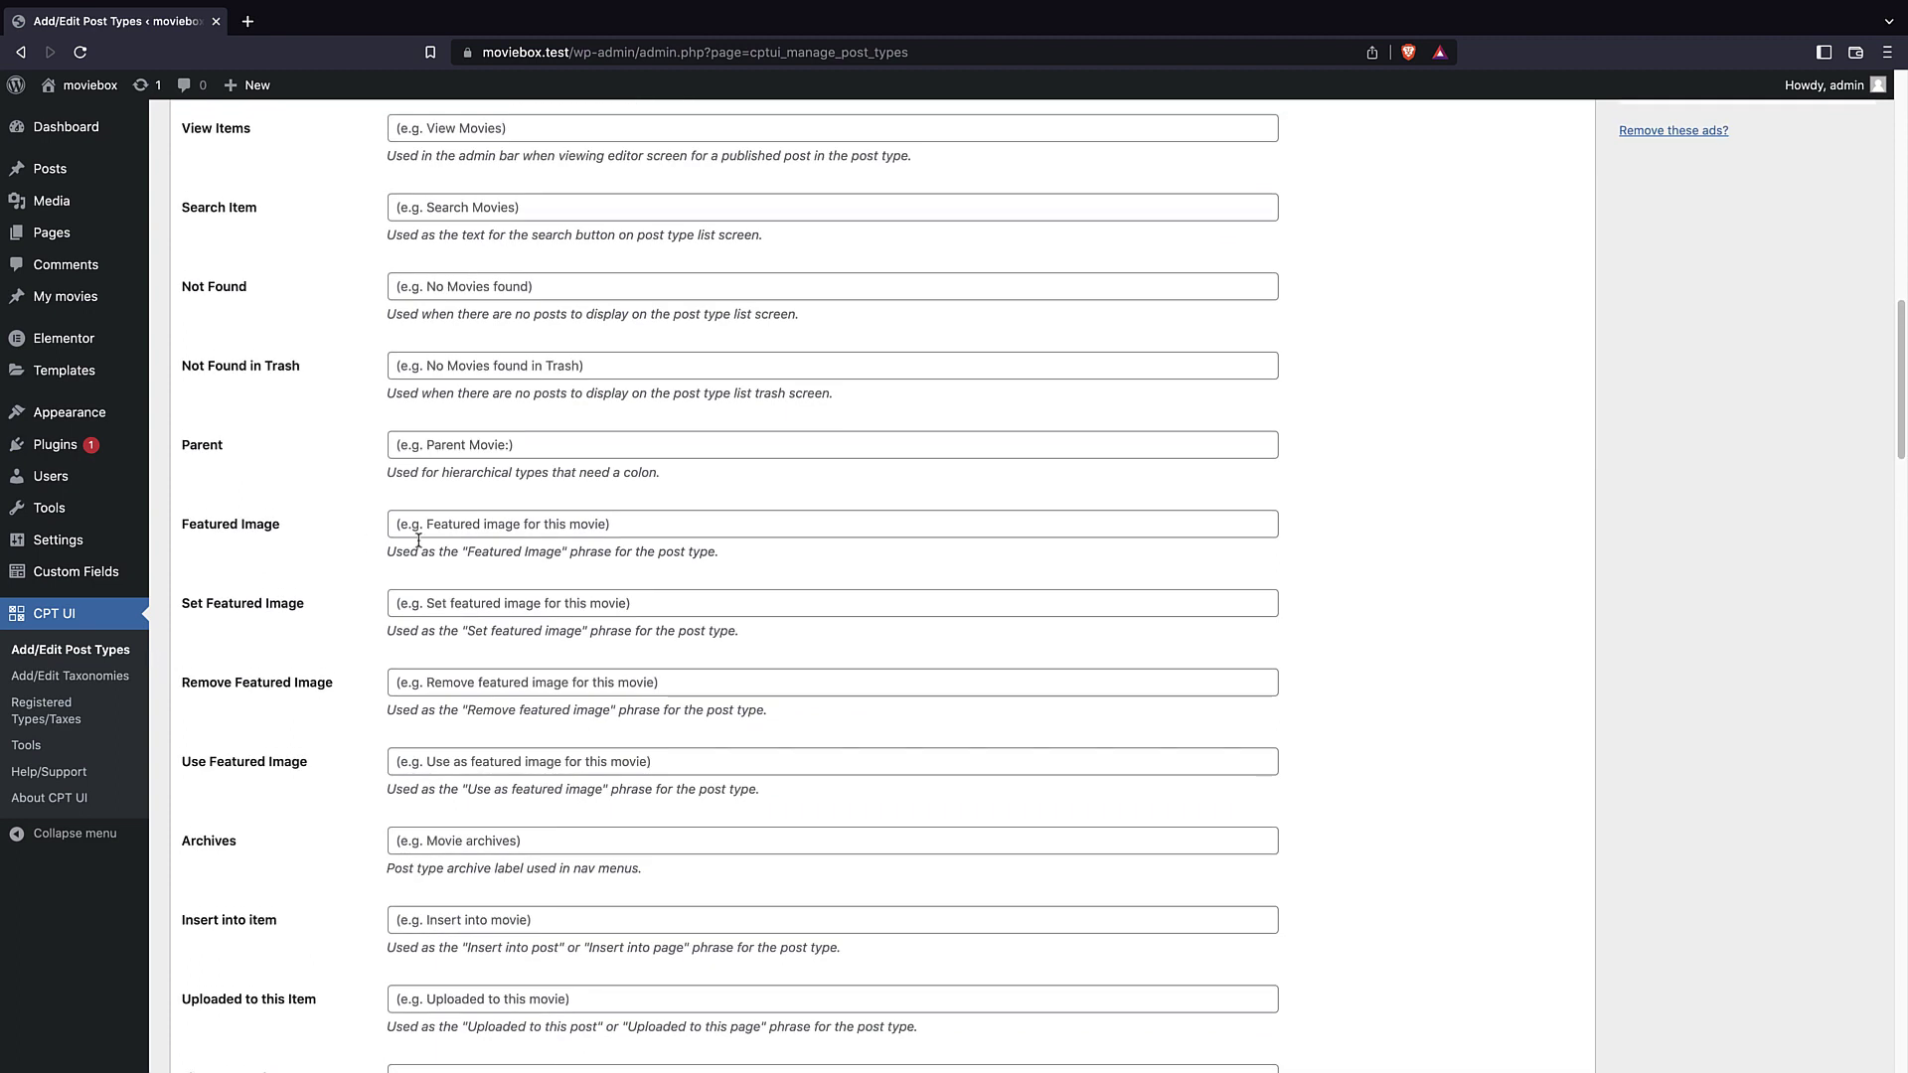
pyautogui.click(370, 236)
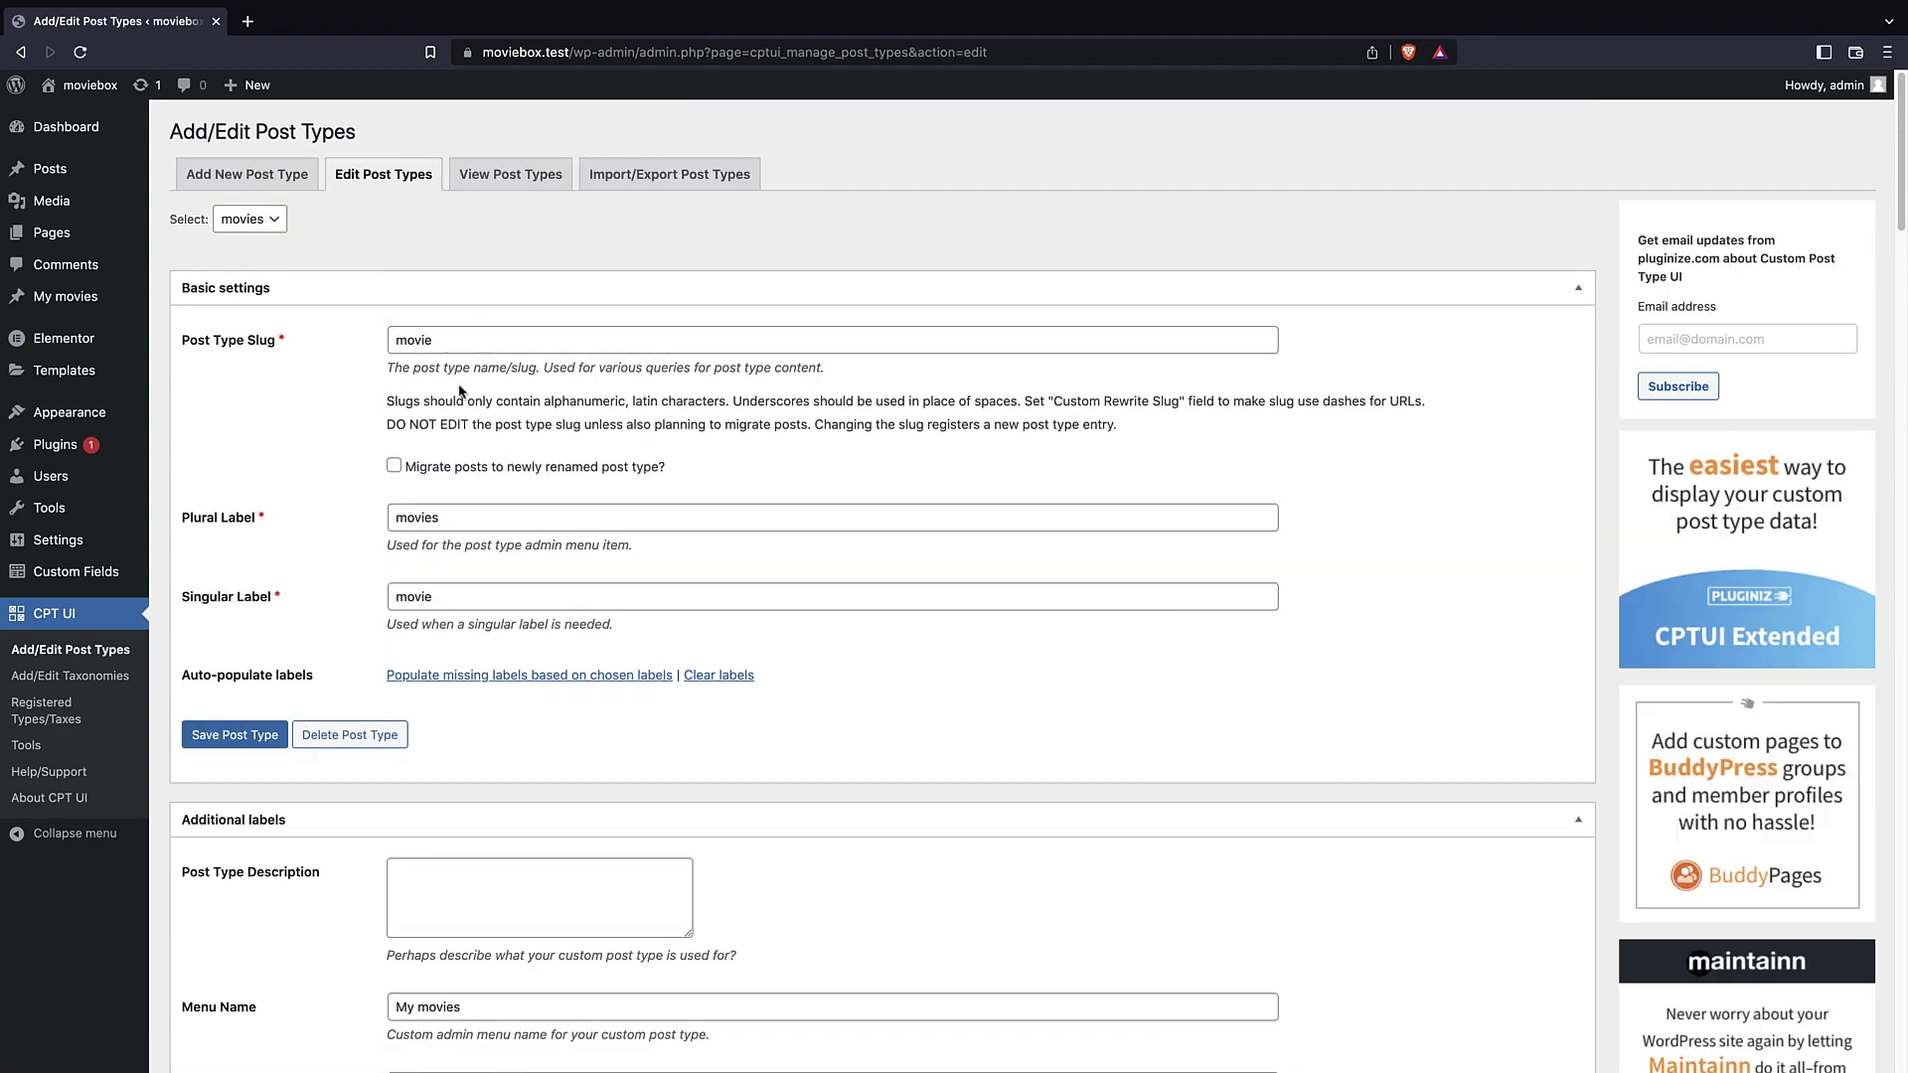
pyautogui.click(248, 219)
pyautogui.click(311, 240)
pyautogui.click(99, 676)
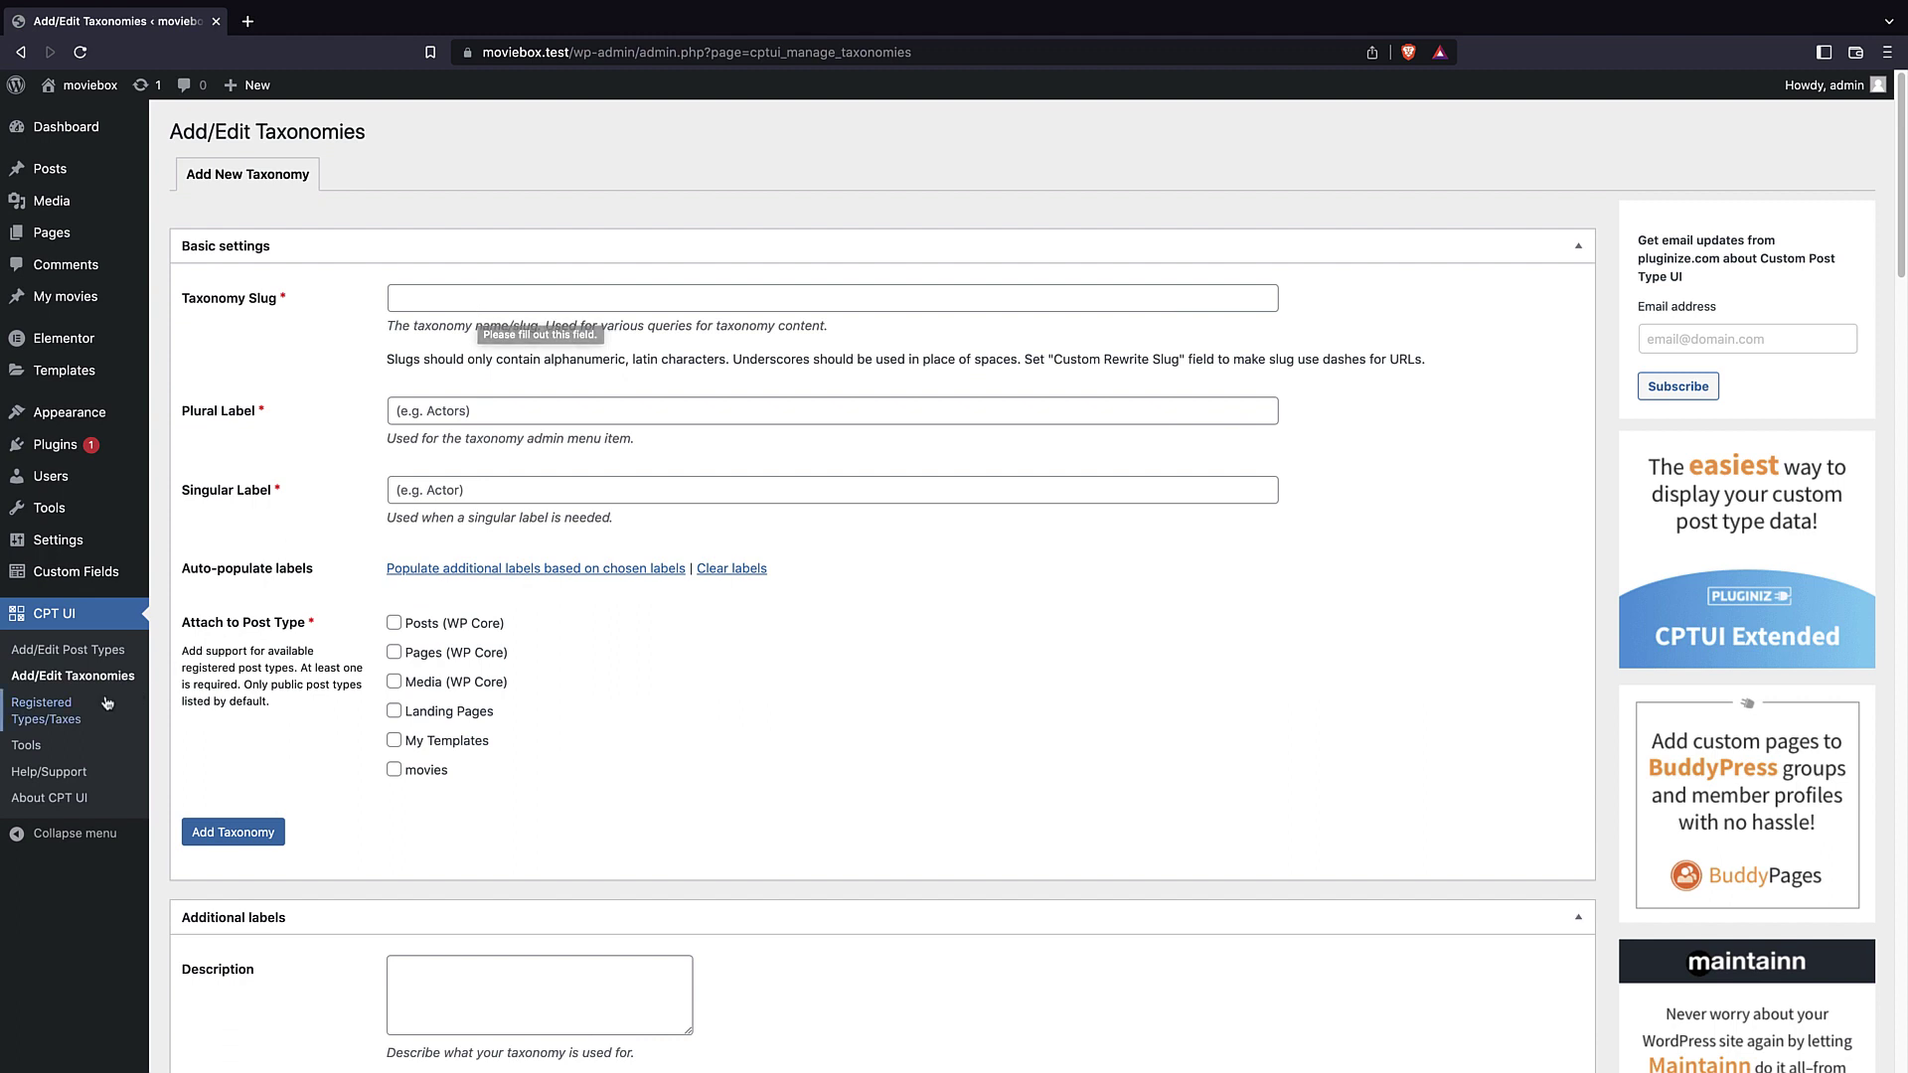
pyautogui.click(74, 659)
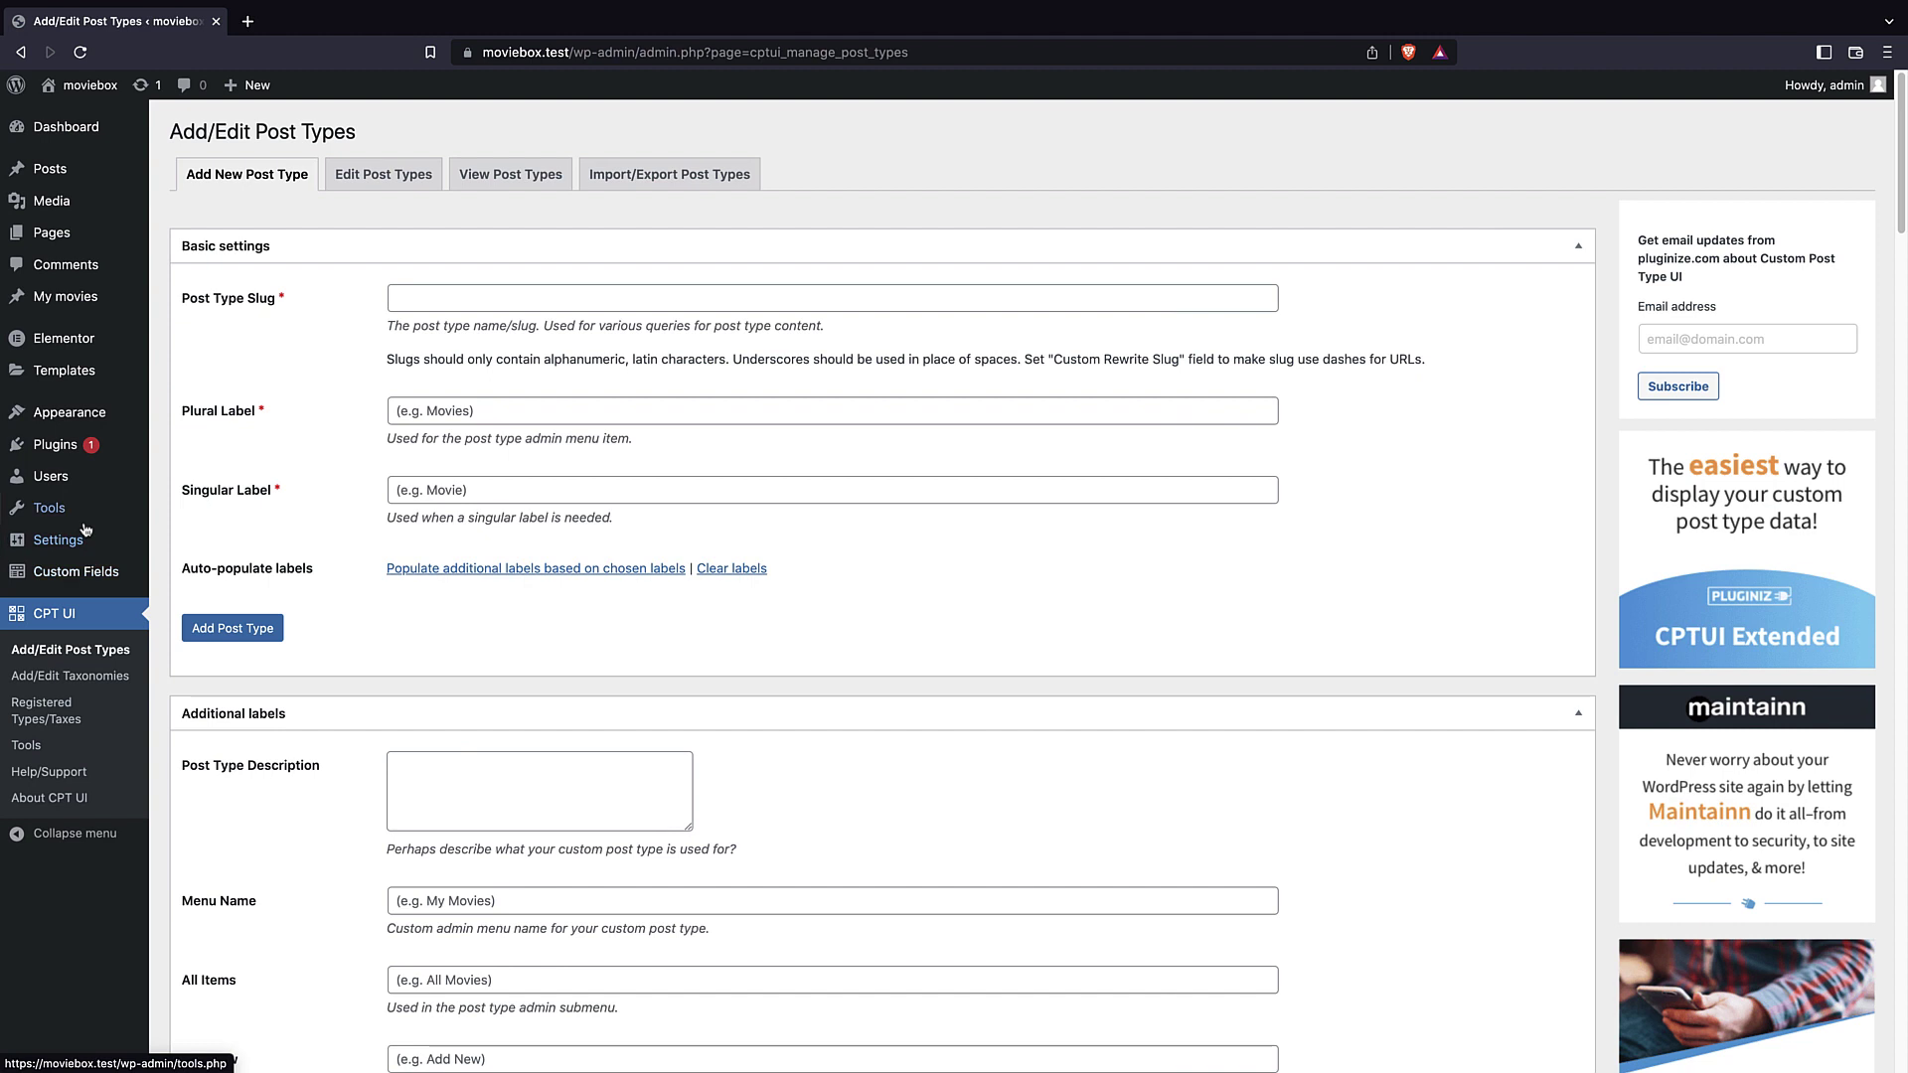
# - Look at the My movies list and its blank new movie editor, then return to the list
pyautogui.click(66, 298)
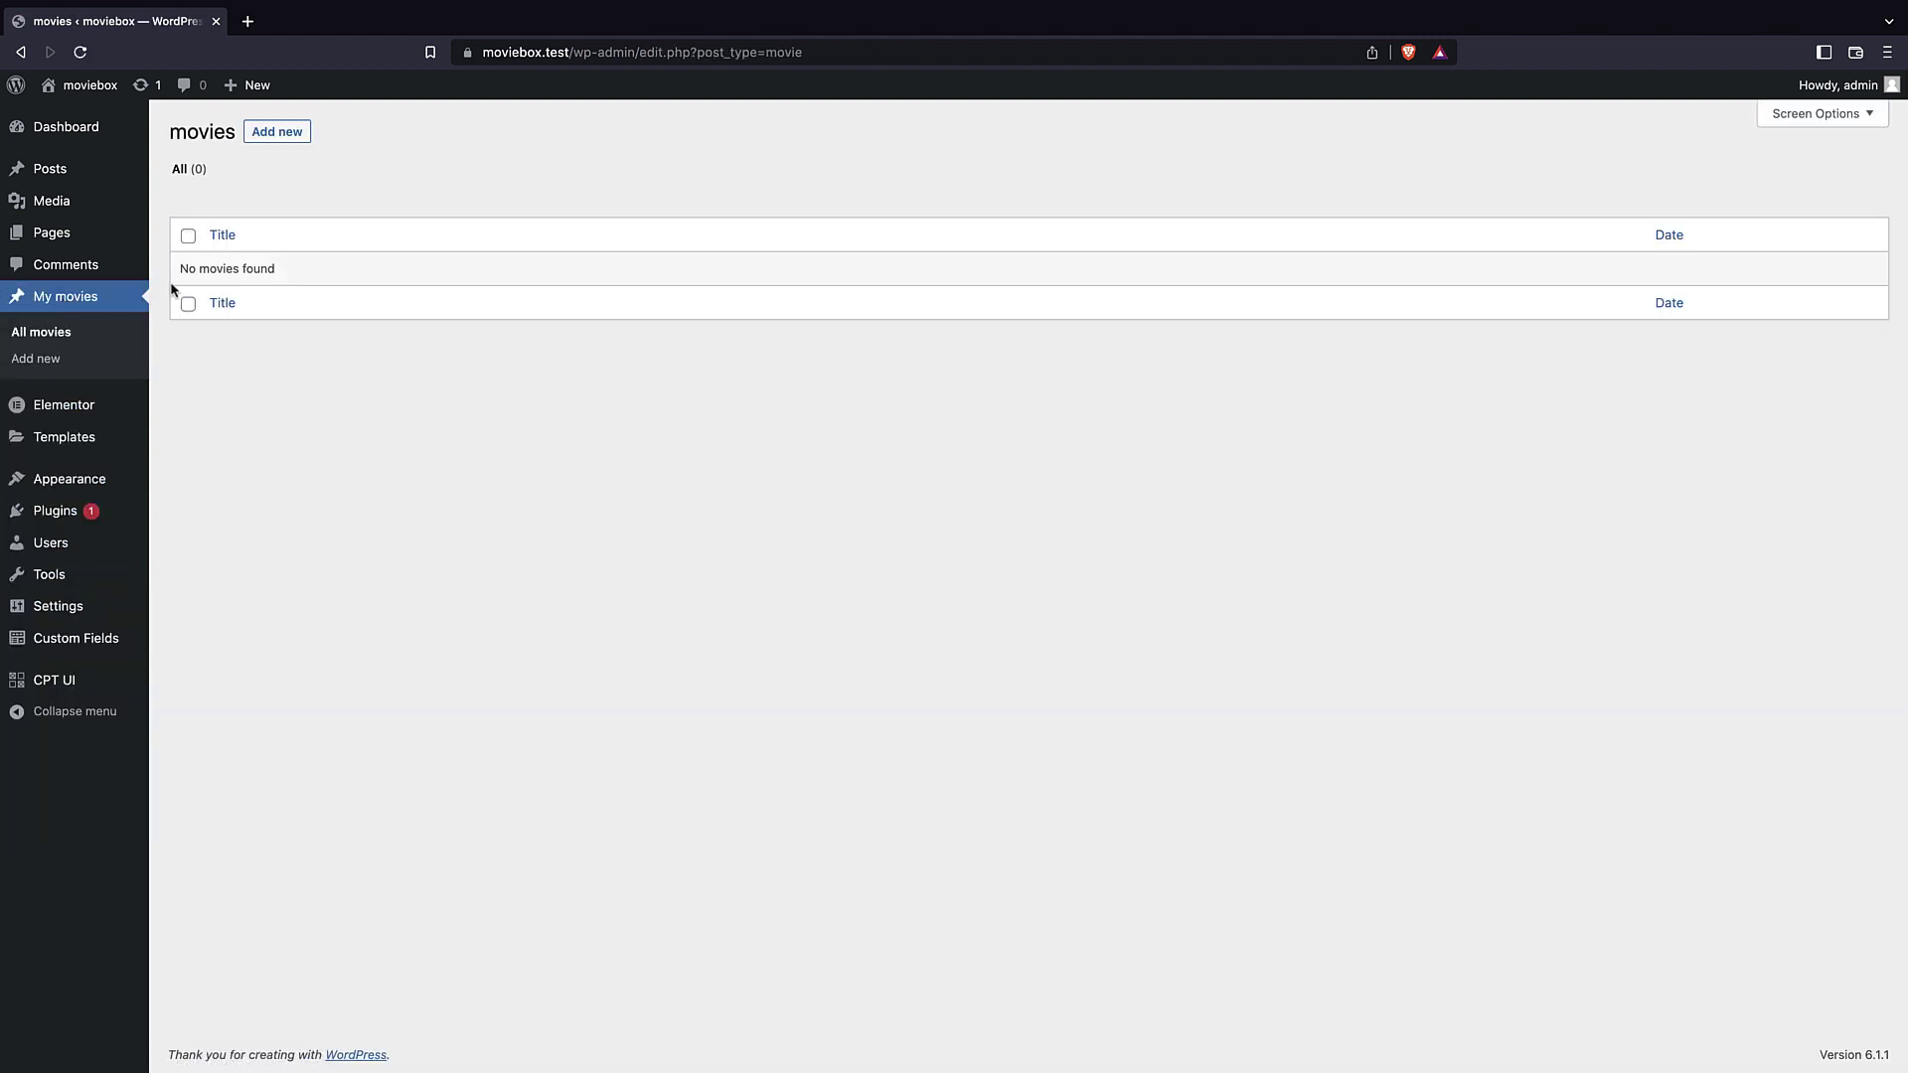
pyautogui.click(286, 137)
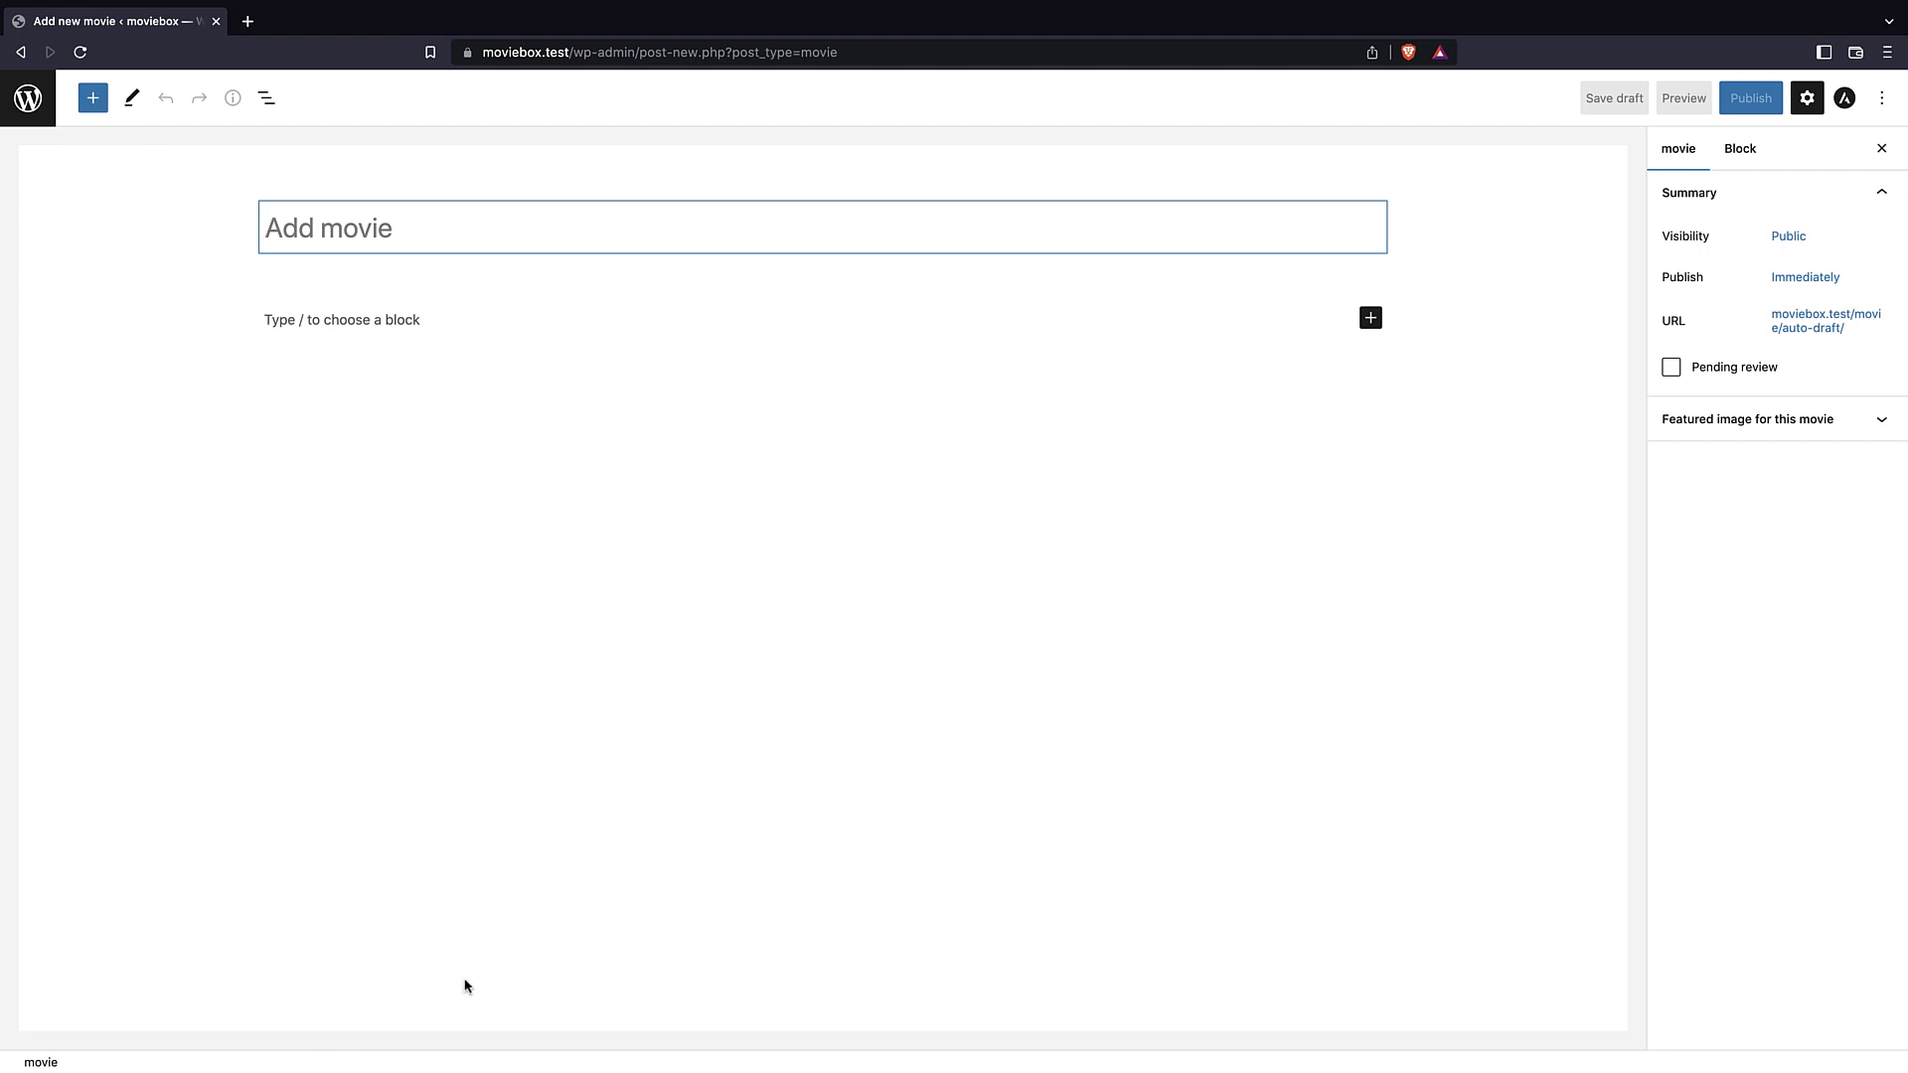
pyautogui.click(26, 104)
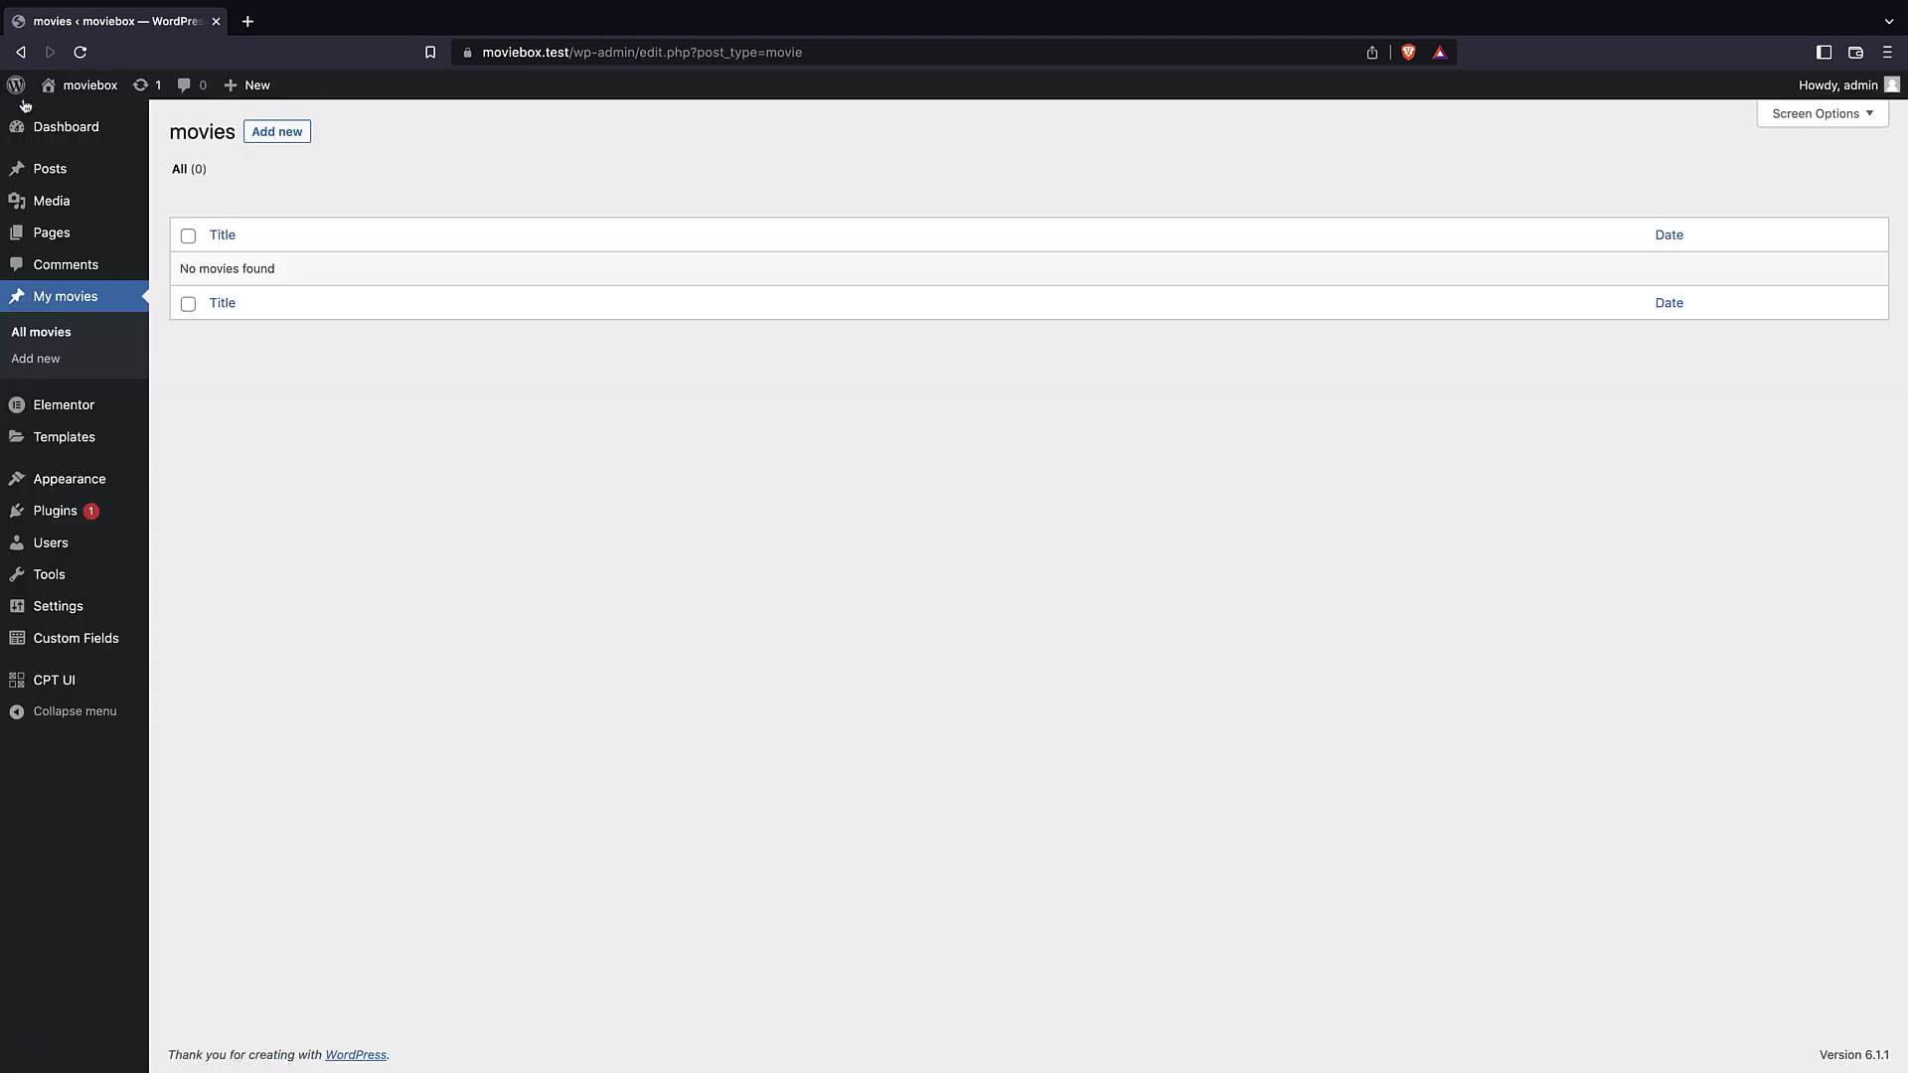
pyautogui.moveTo(68, 217)
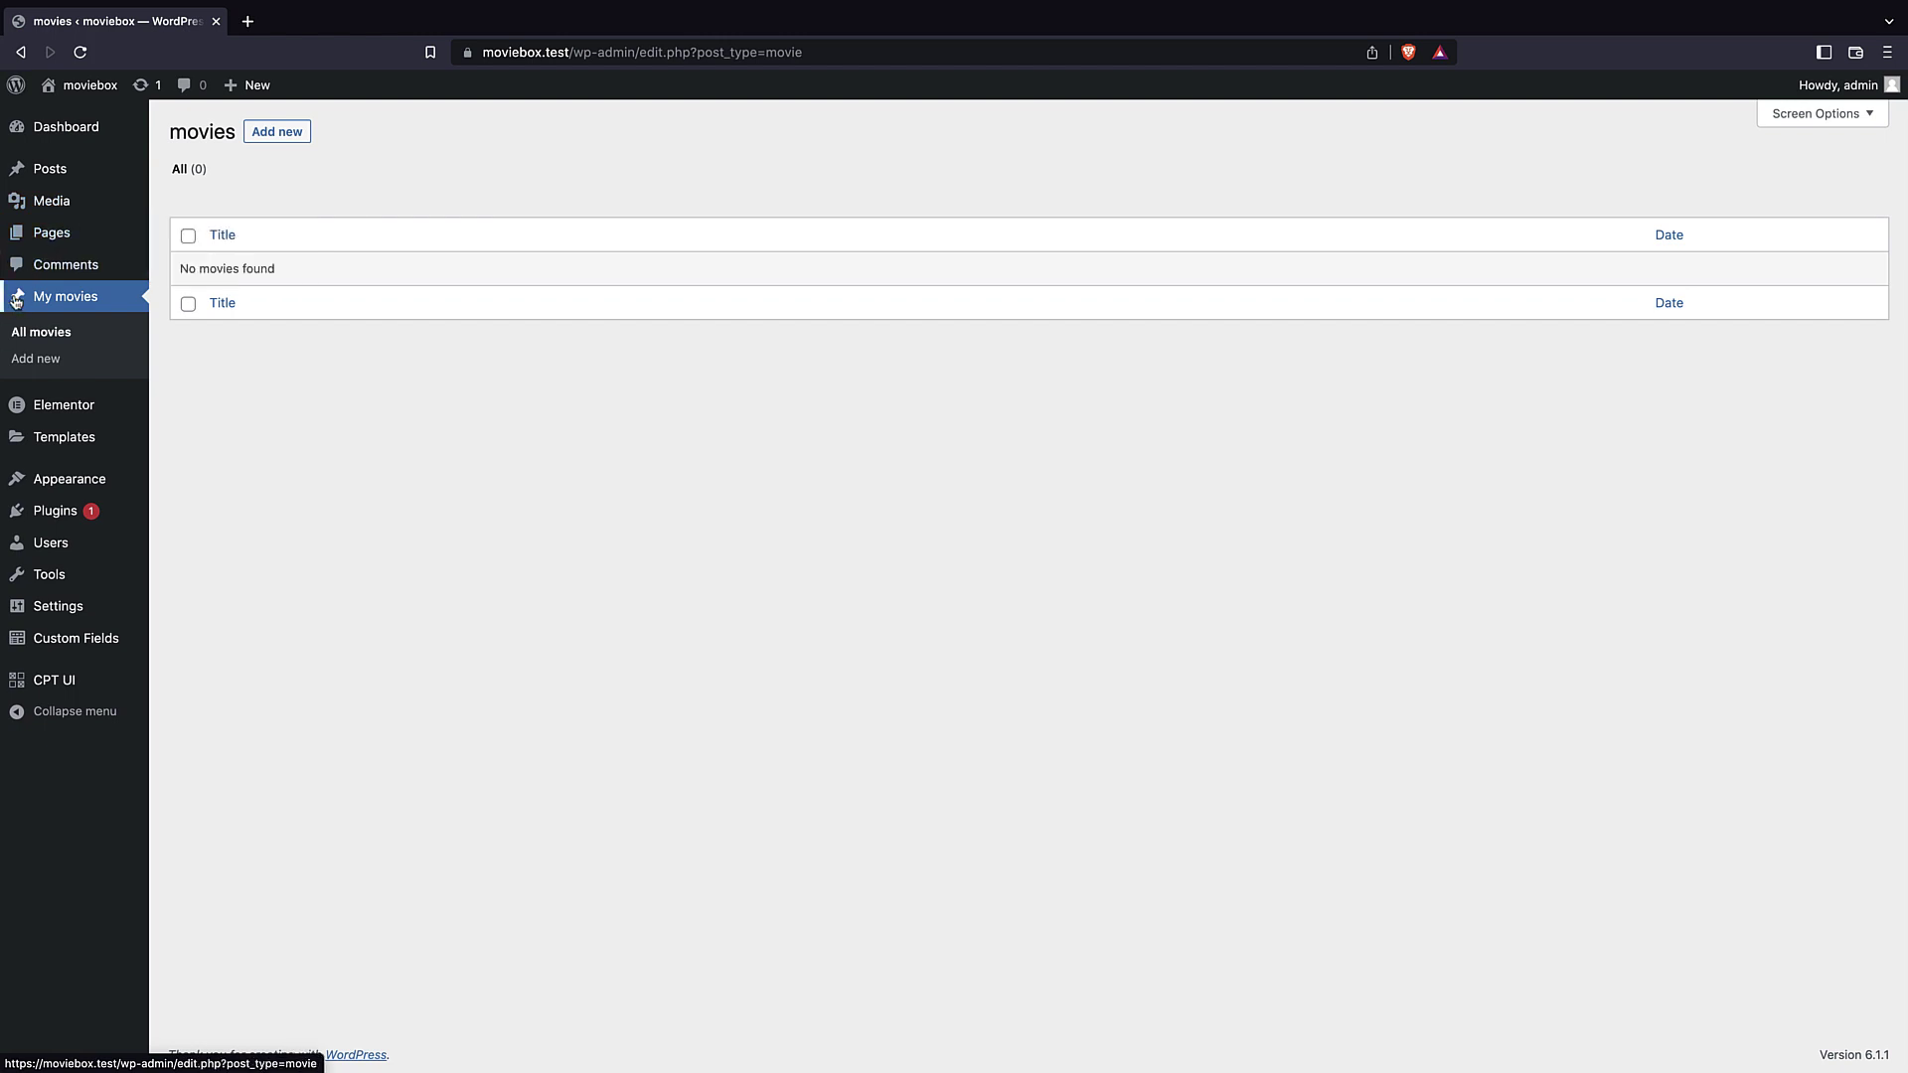
# - Edit the movies post type in CPT UI to use the dashicons-format-video menu icon and save the post type
pyautogui.moveTo(109, 659)
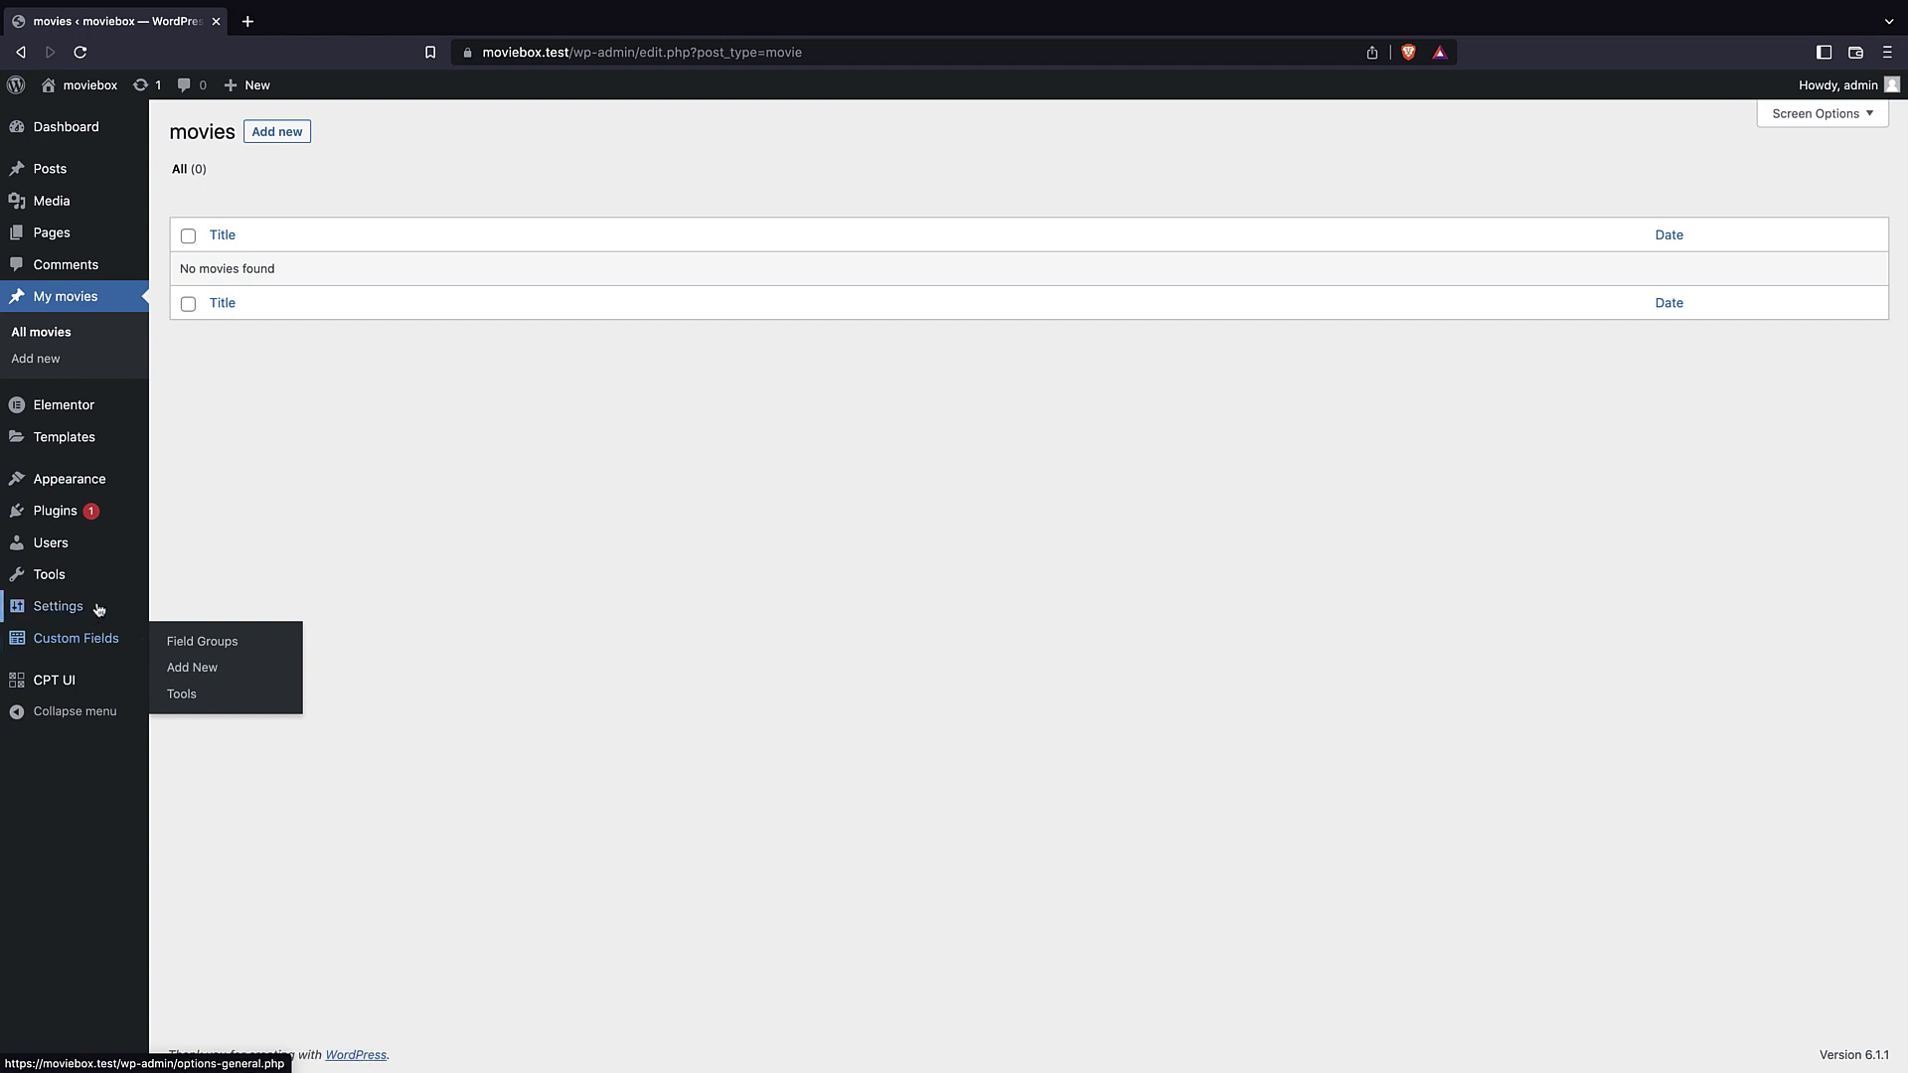
pyautogui.click(83, 685)
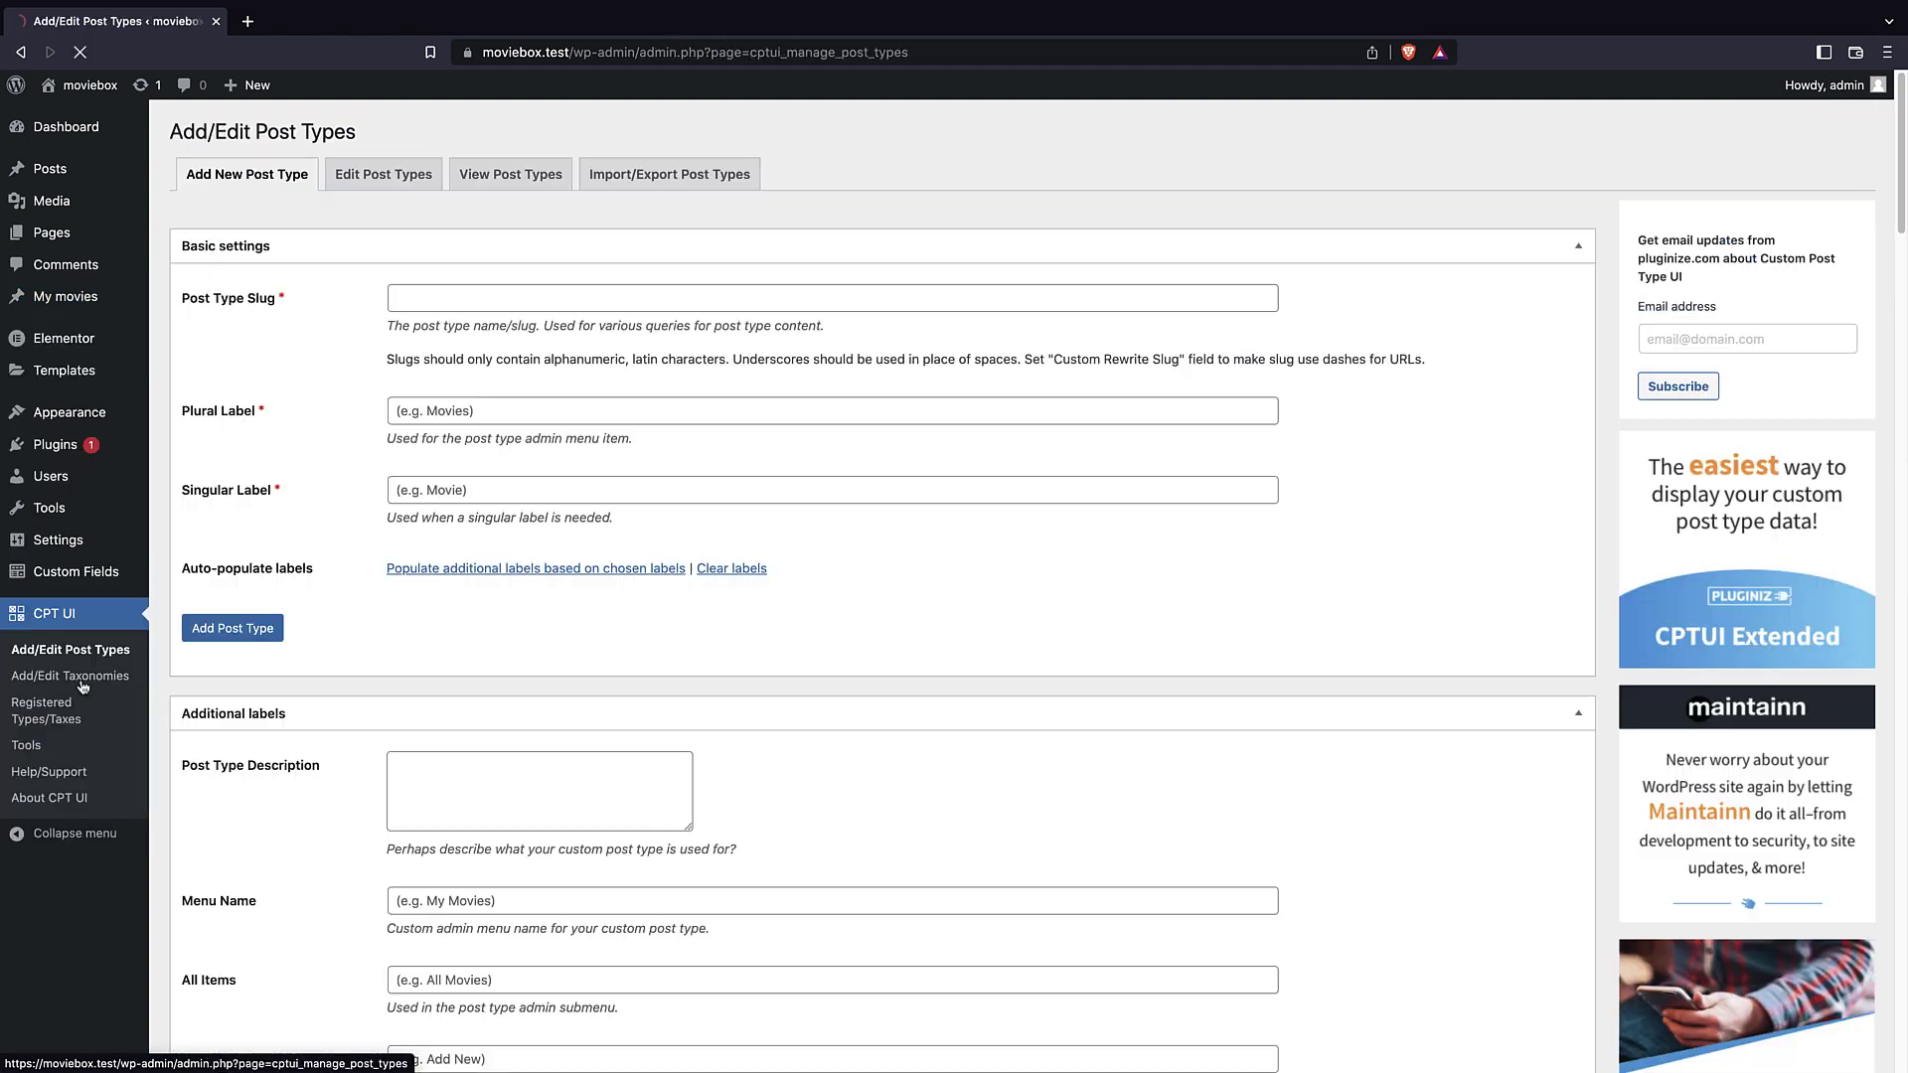
pyautogui.click(383, 177)
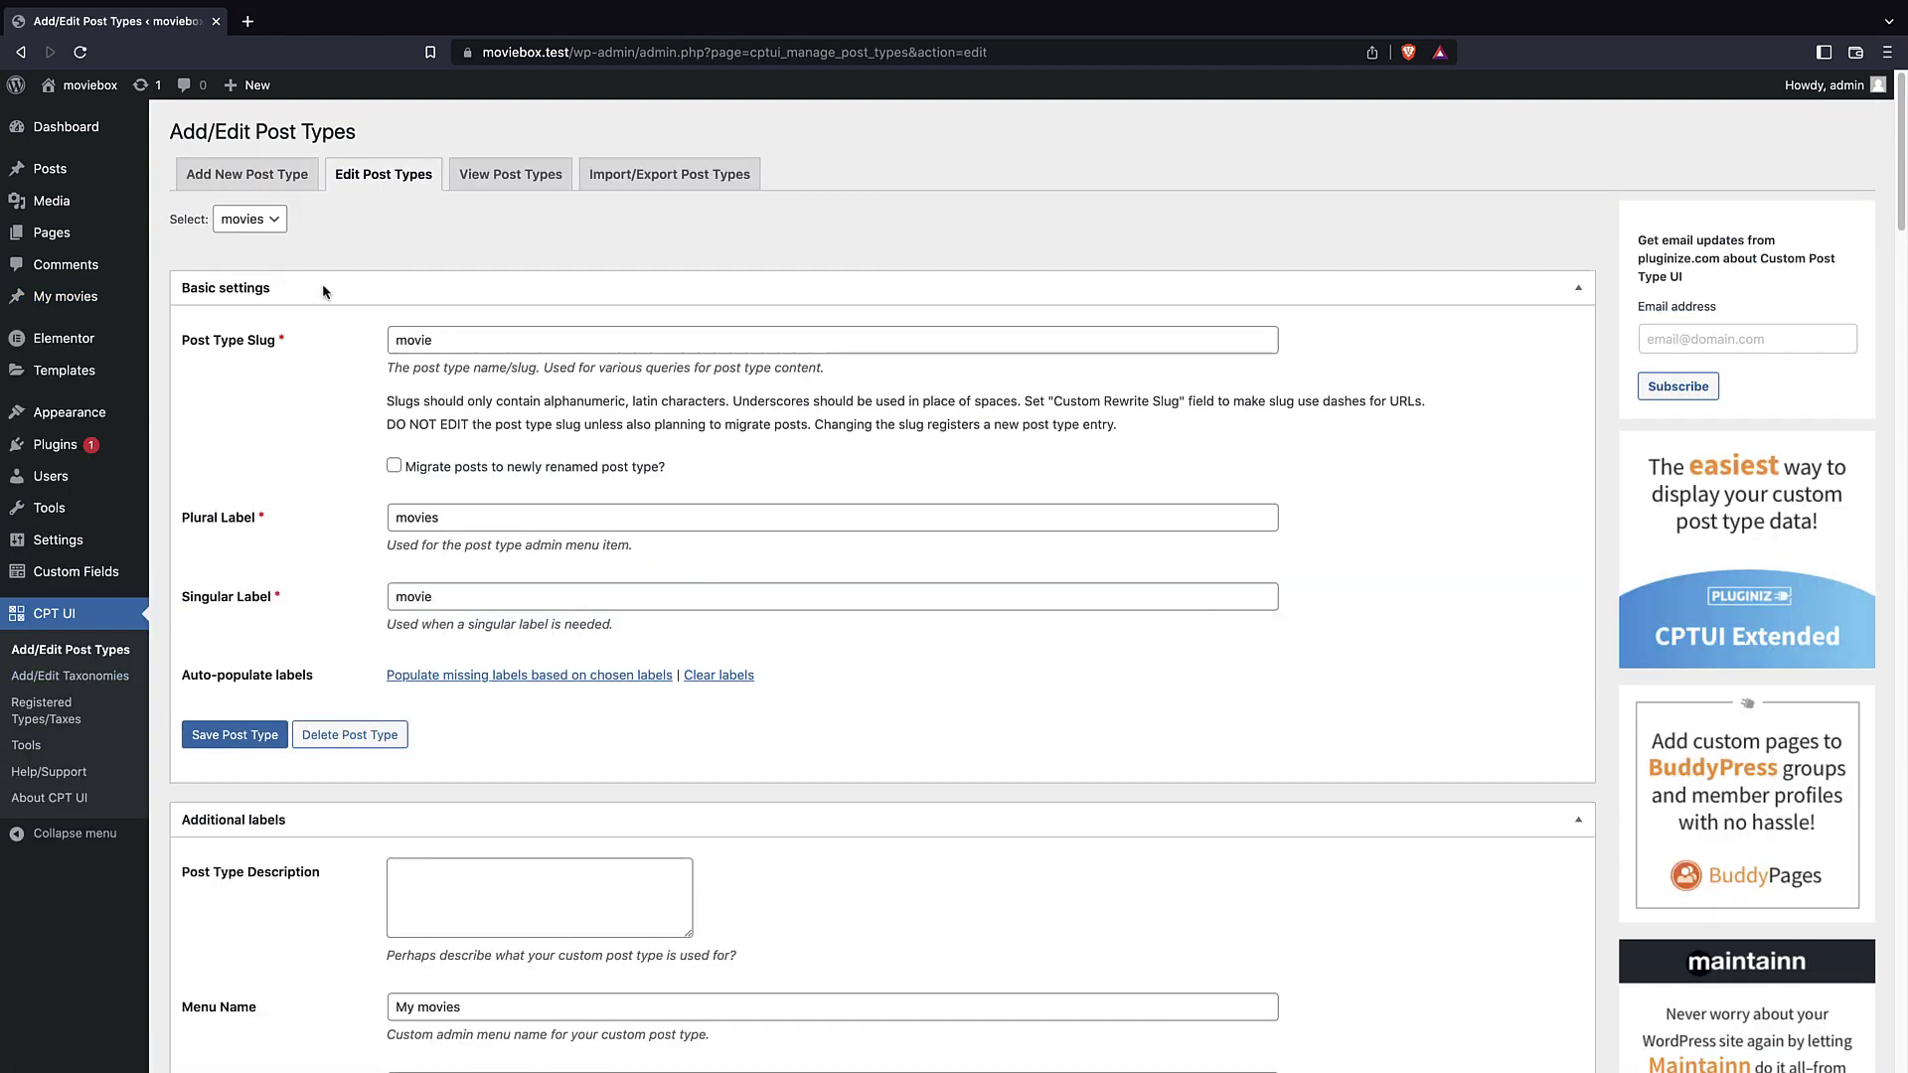
pyautogui.scroll(-20, 501, 278)
pyautogui.scroll(3, 560, 392)
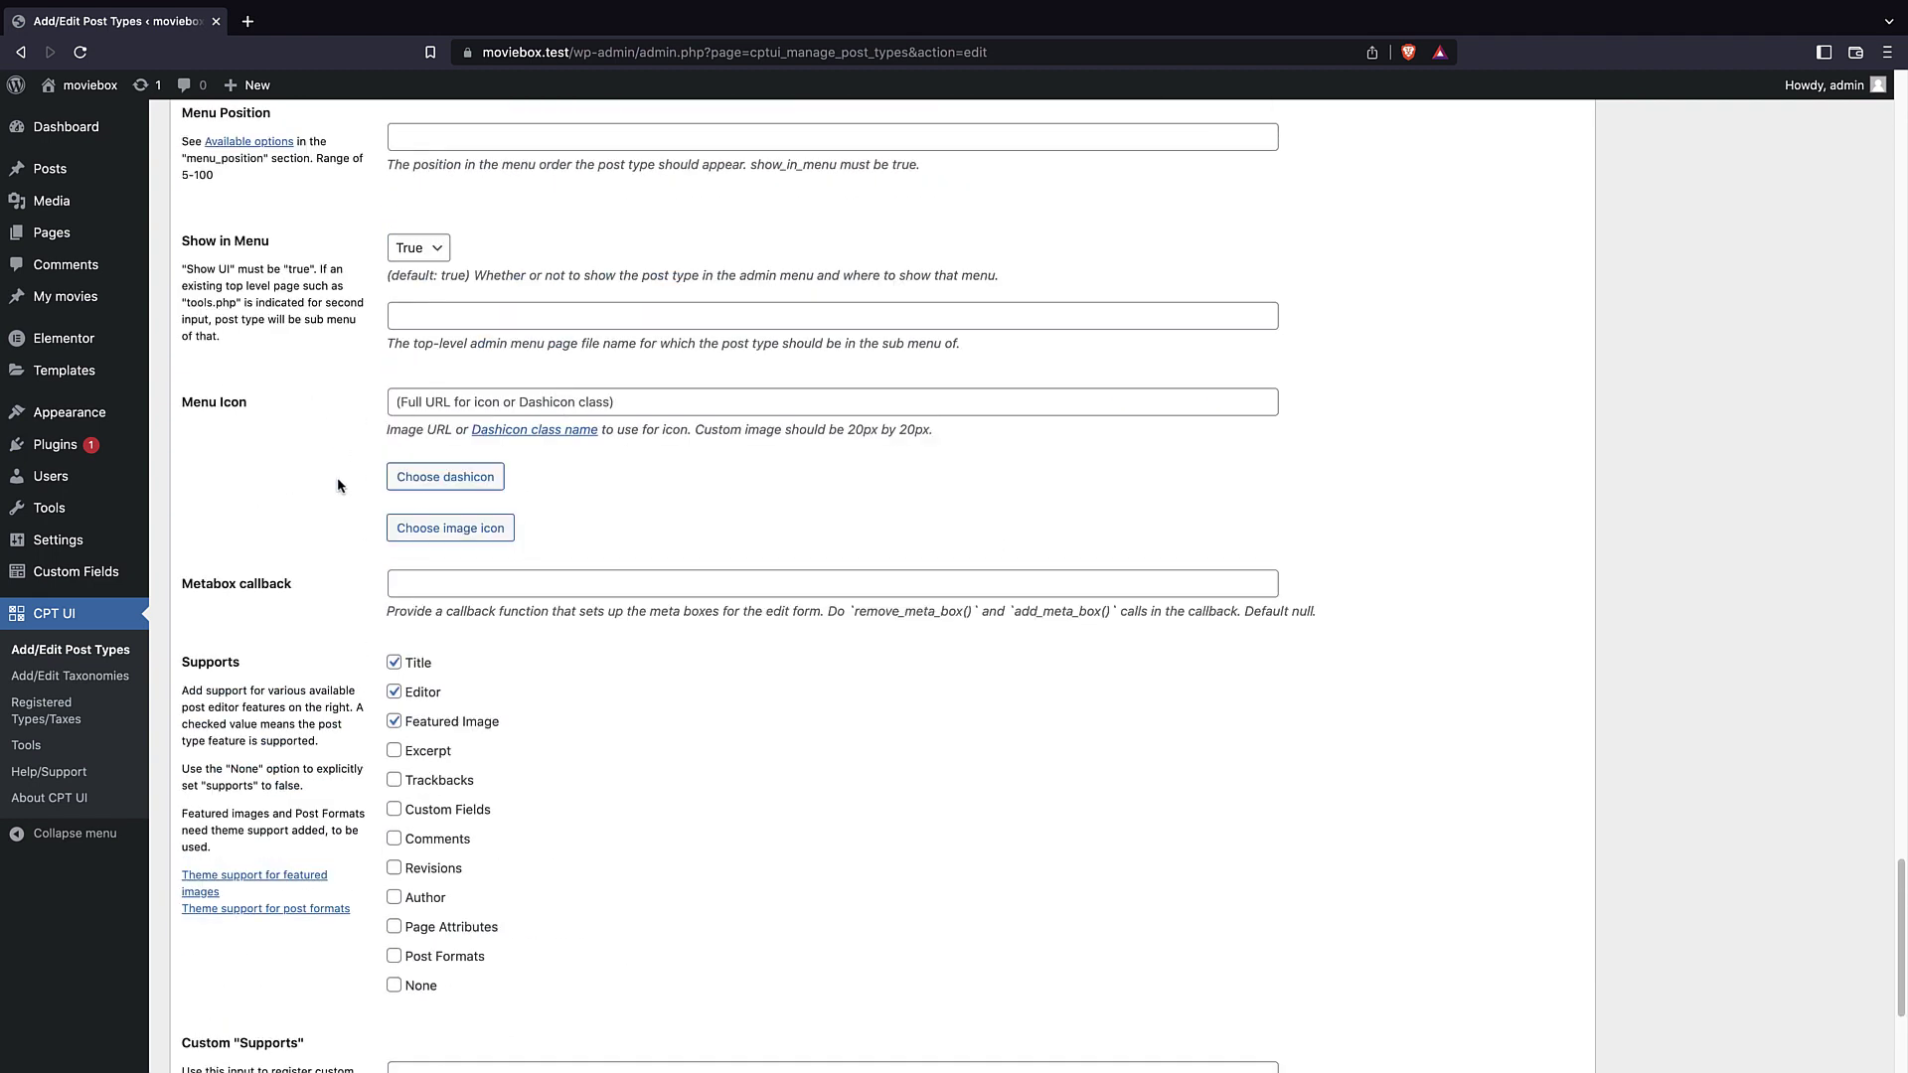
pyautogui.click(412, 486)
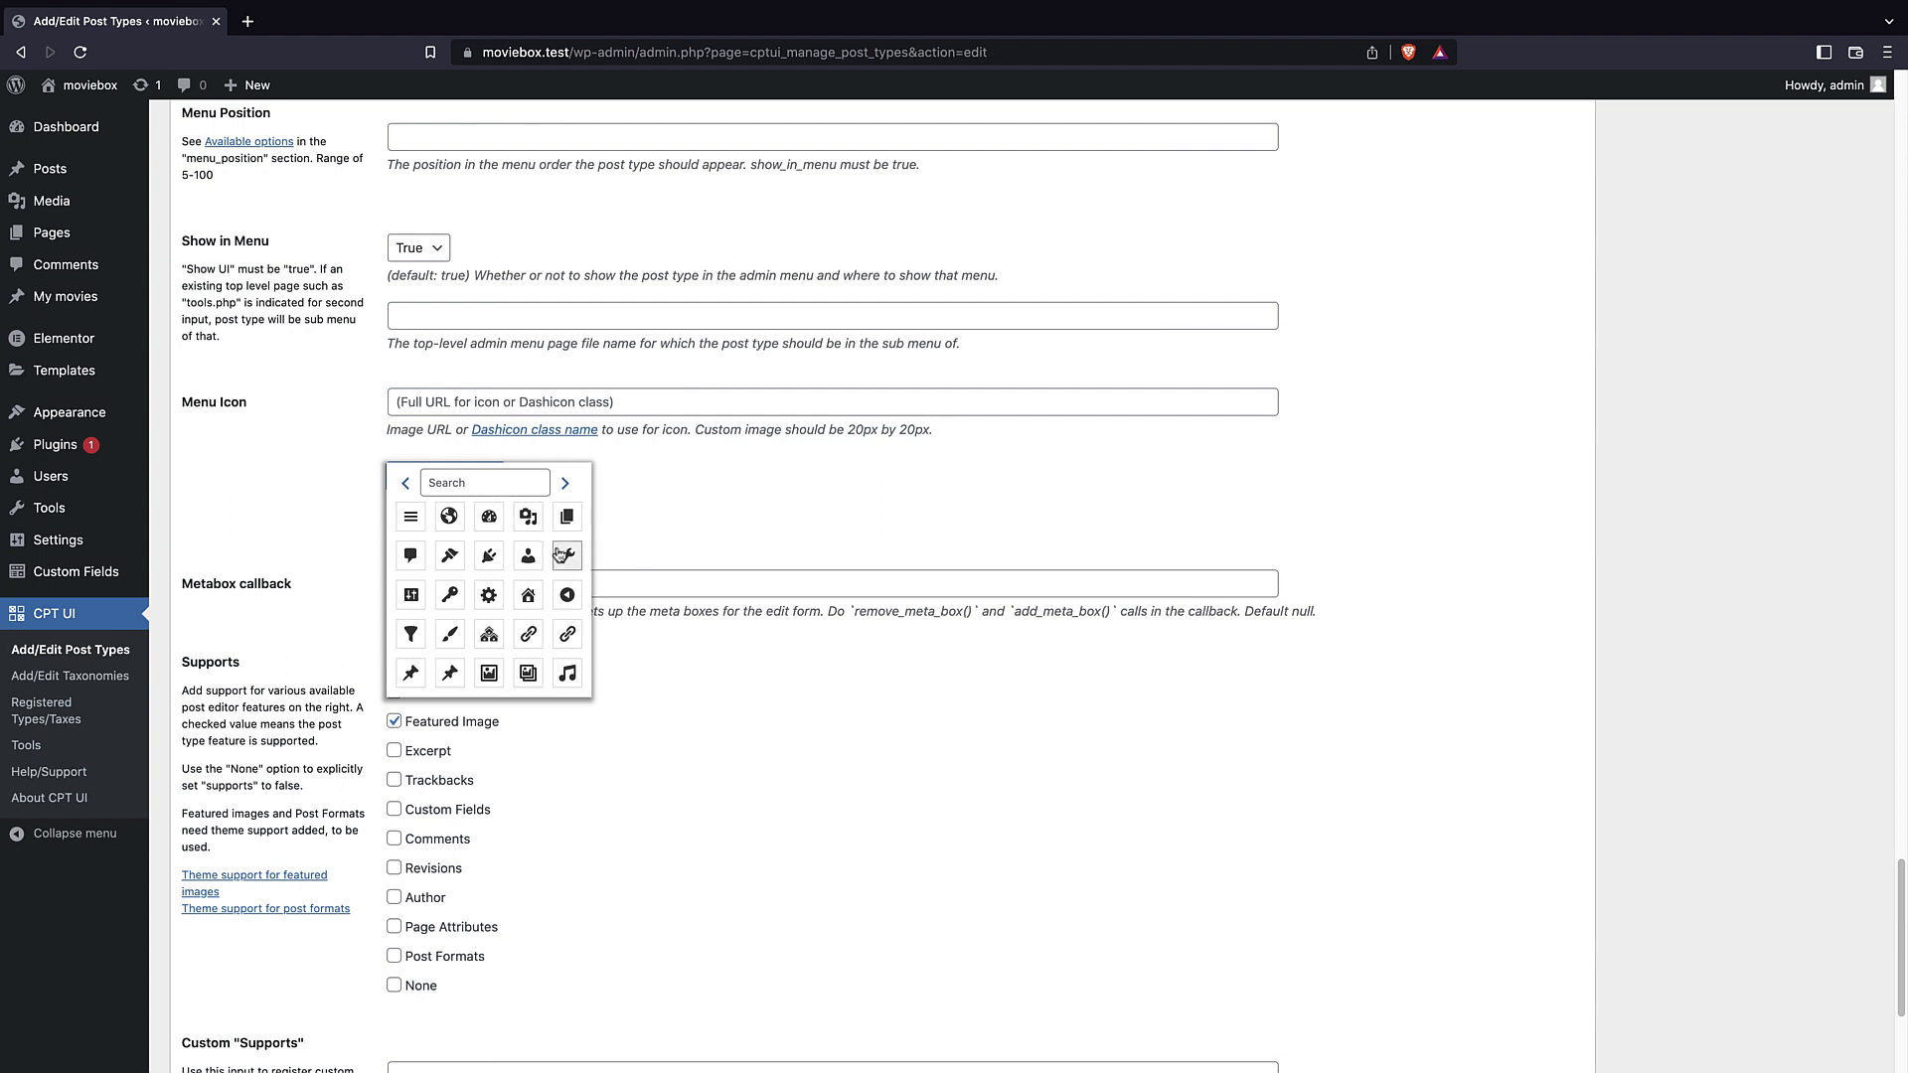
pyautogui.scroll(-1, 531, 566)
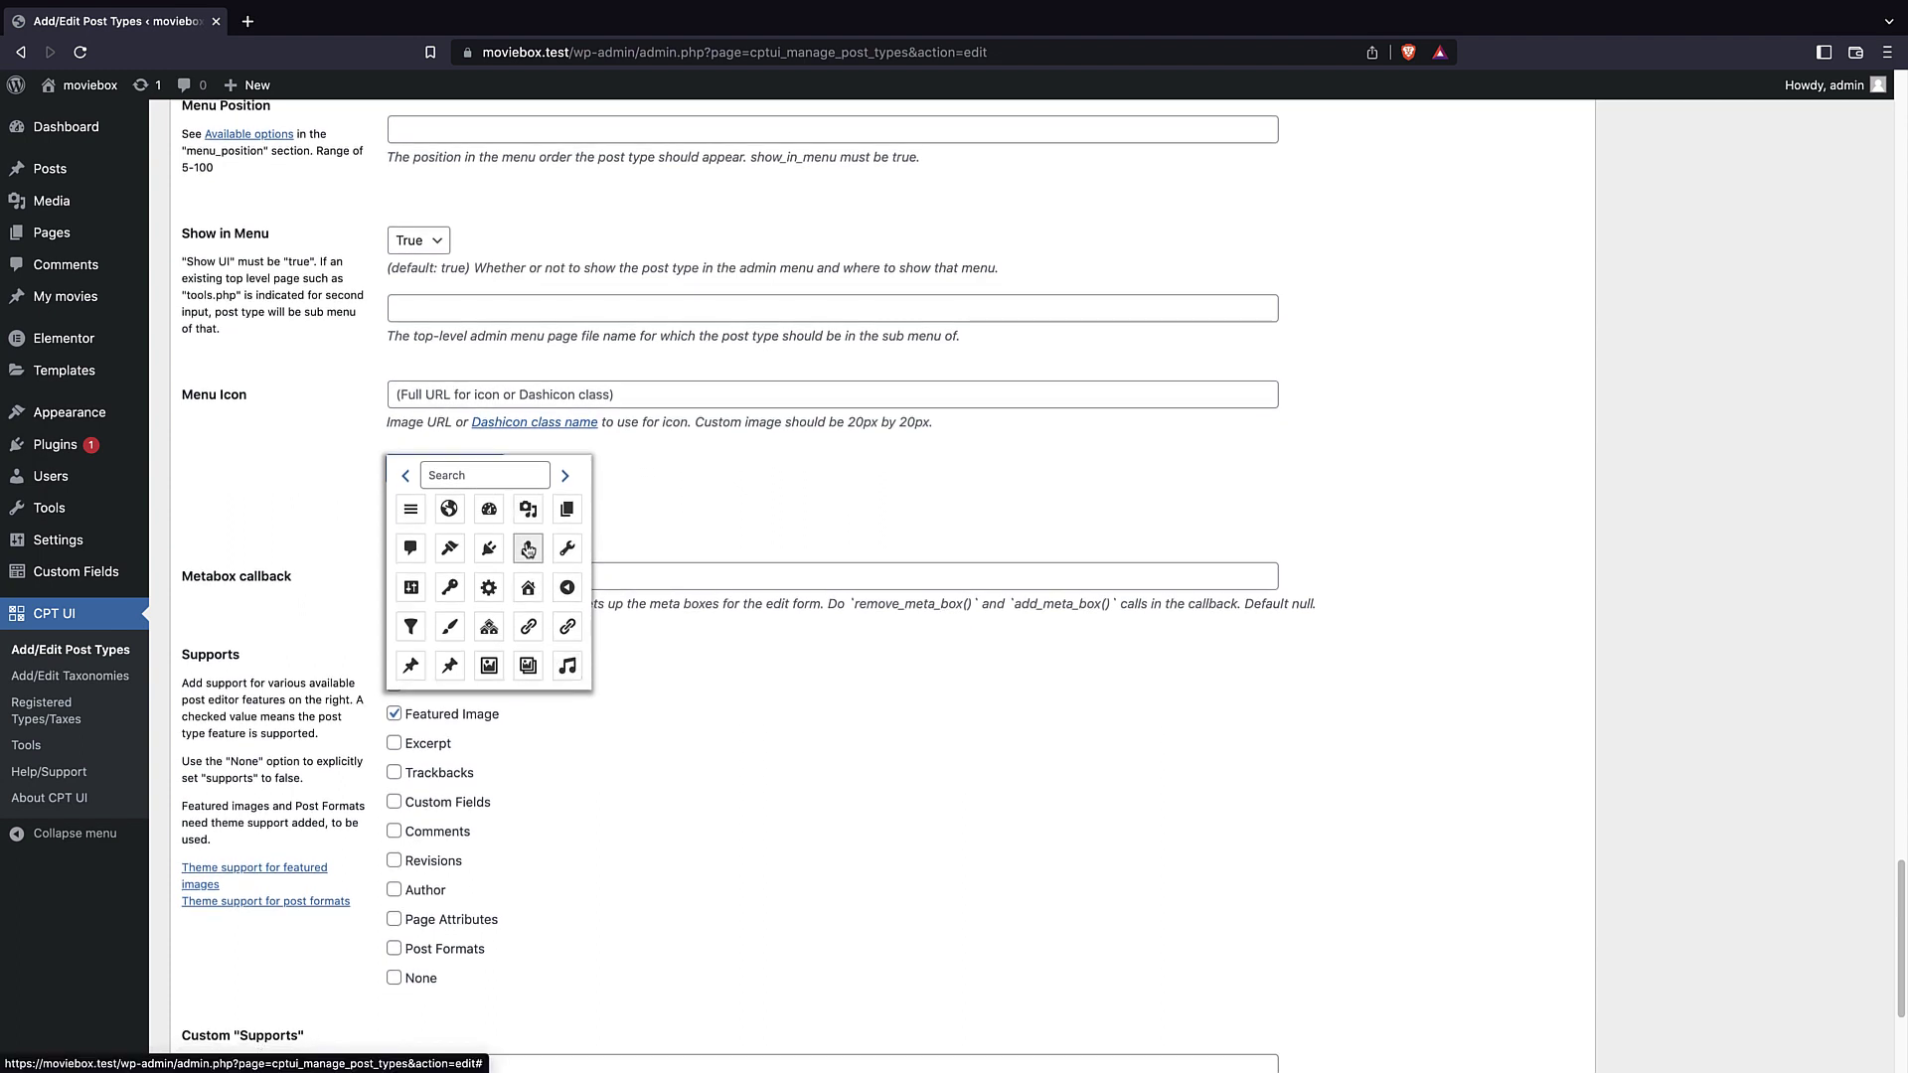
pyautogui.scroll(-1, 528, 550)
pyautogui.click(564, 472)
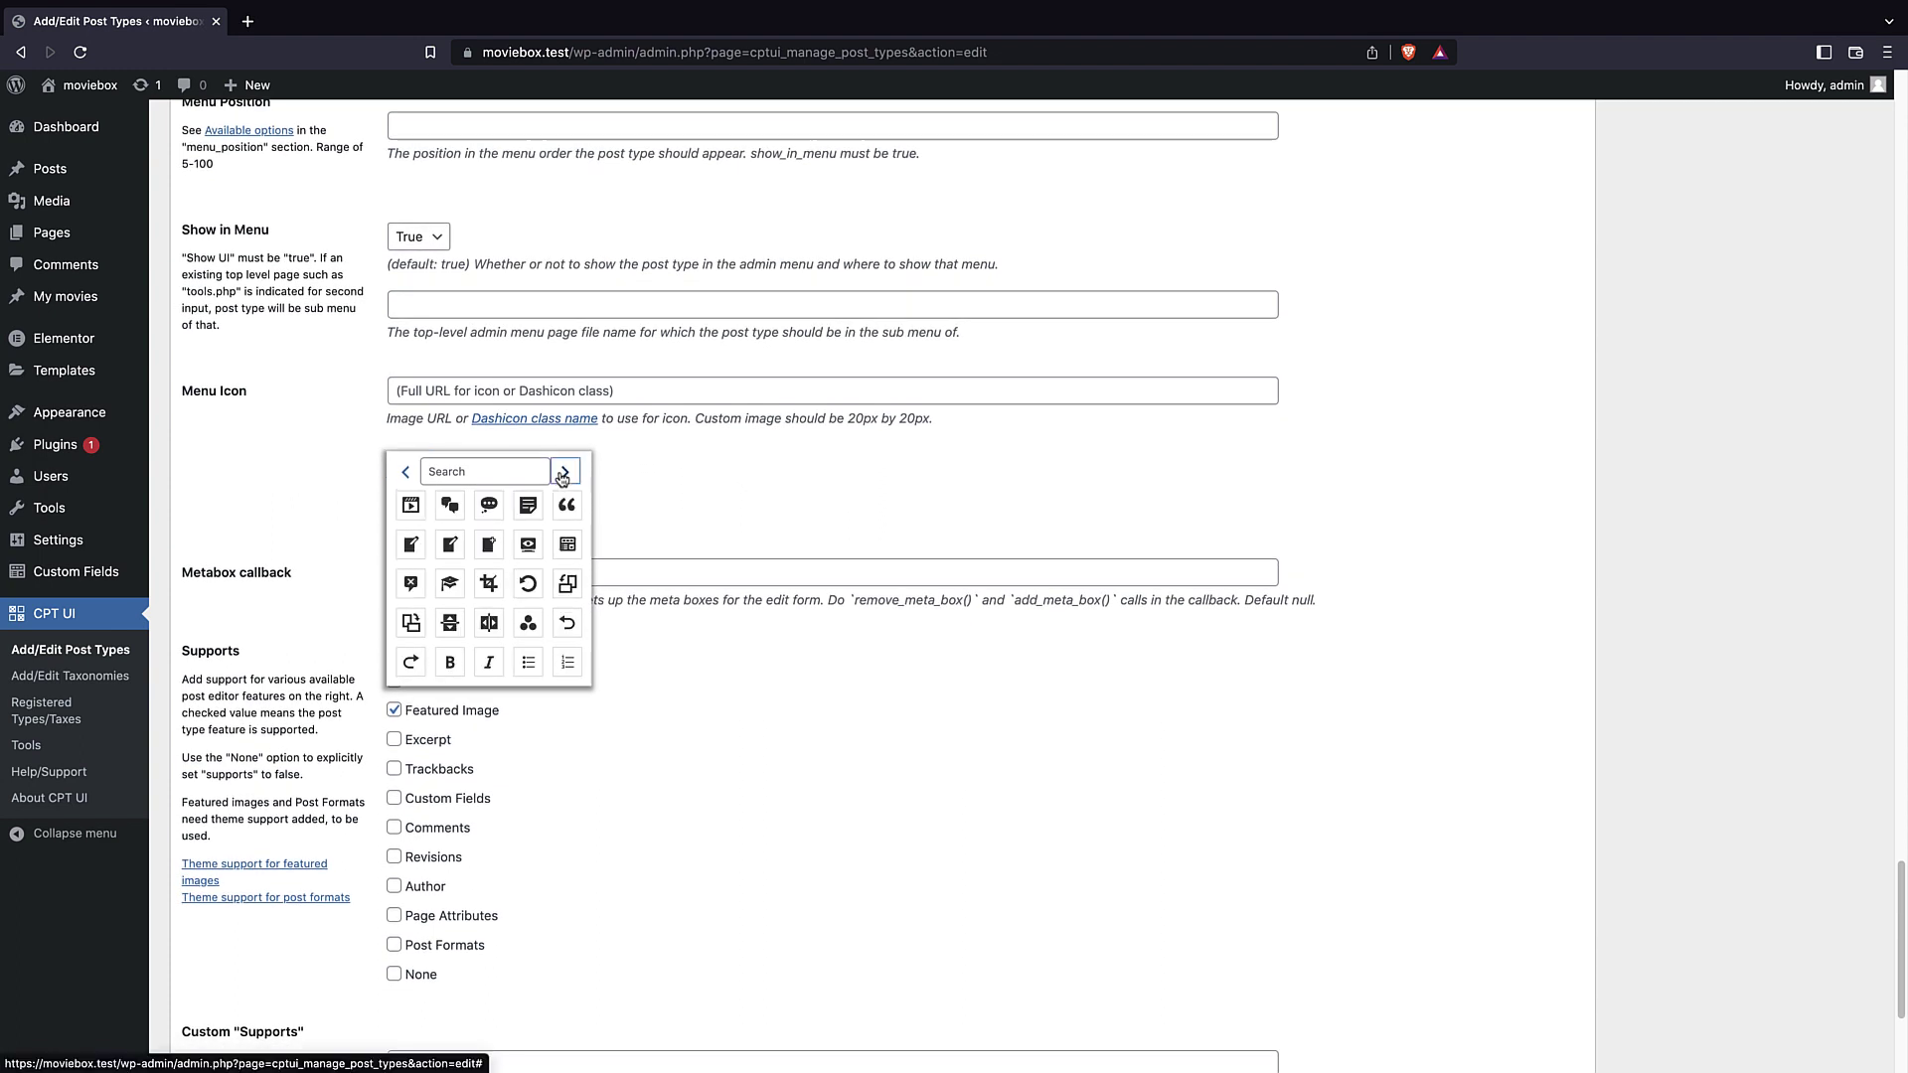
pyautogui.click(492, 477)
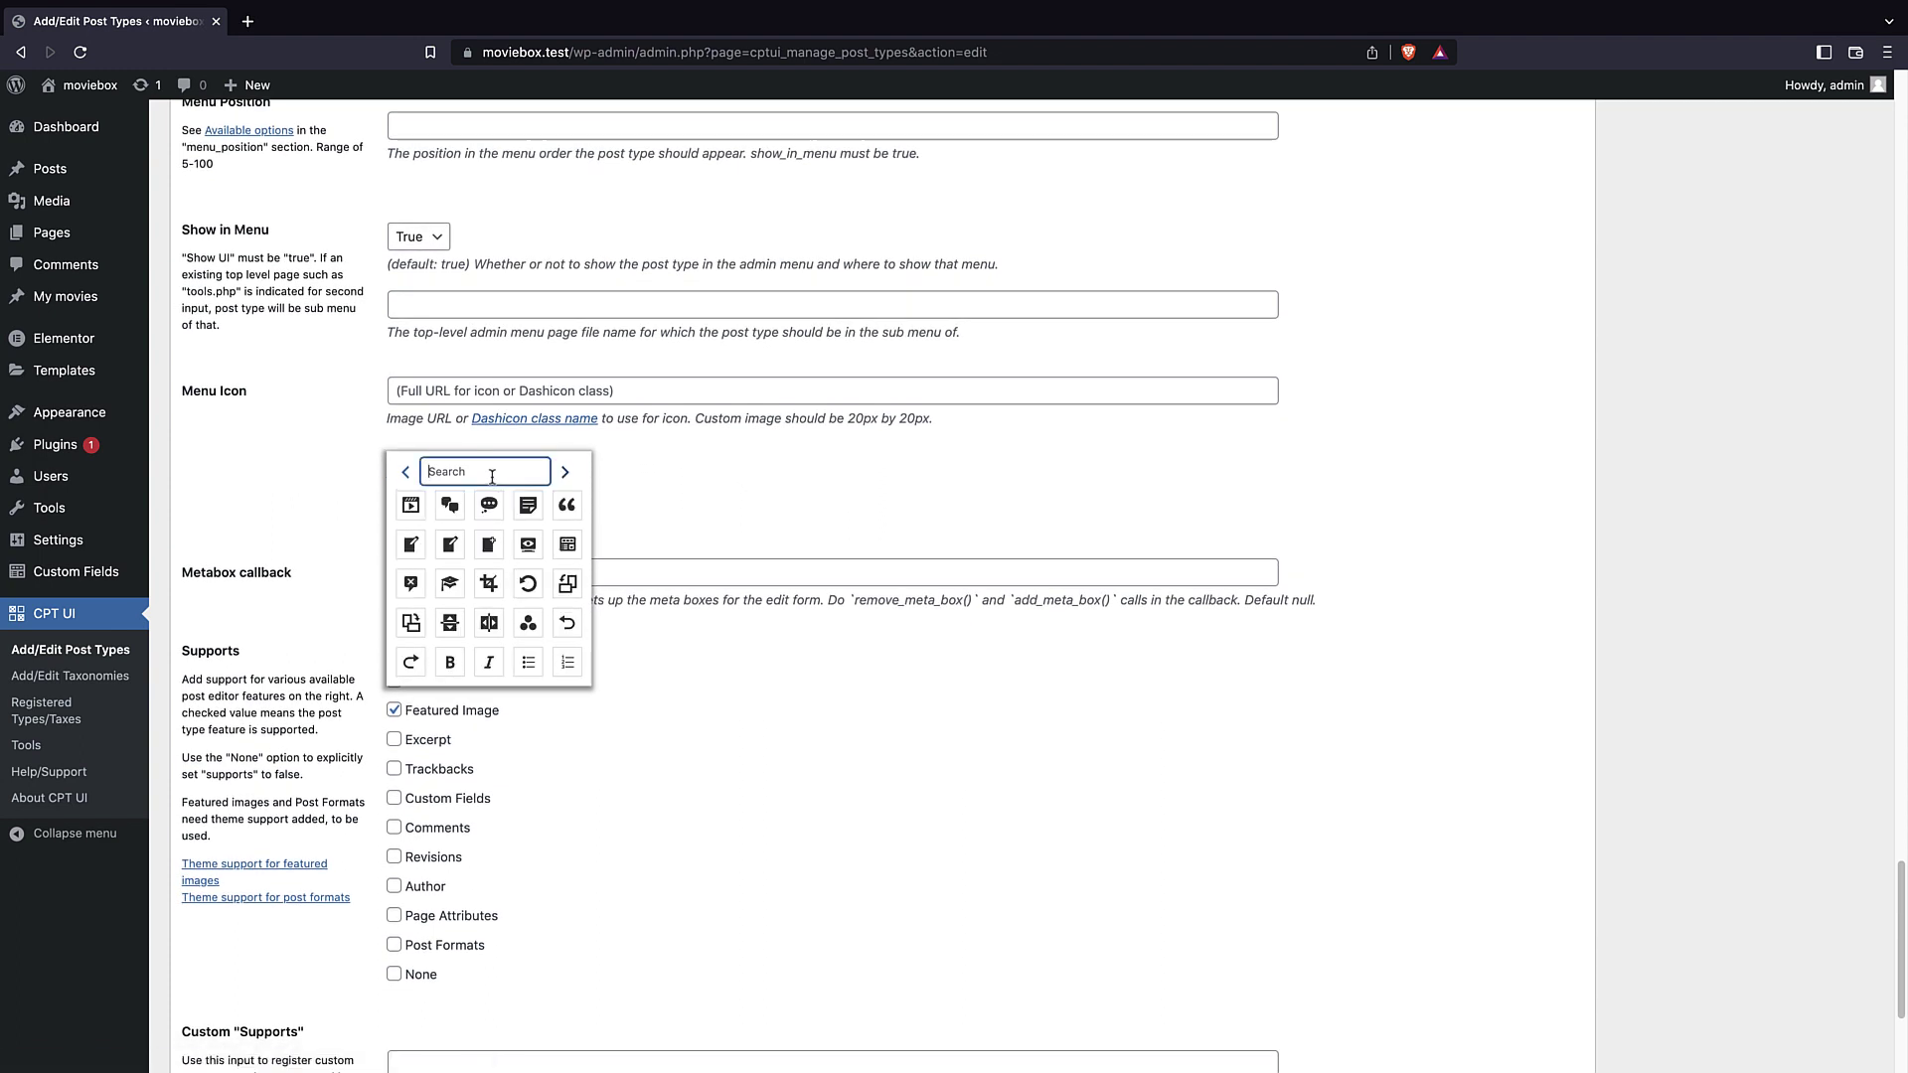
pyautogui.click(409, 513)
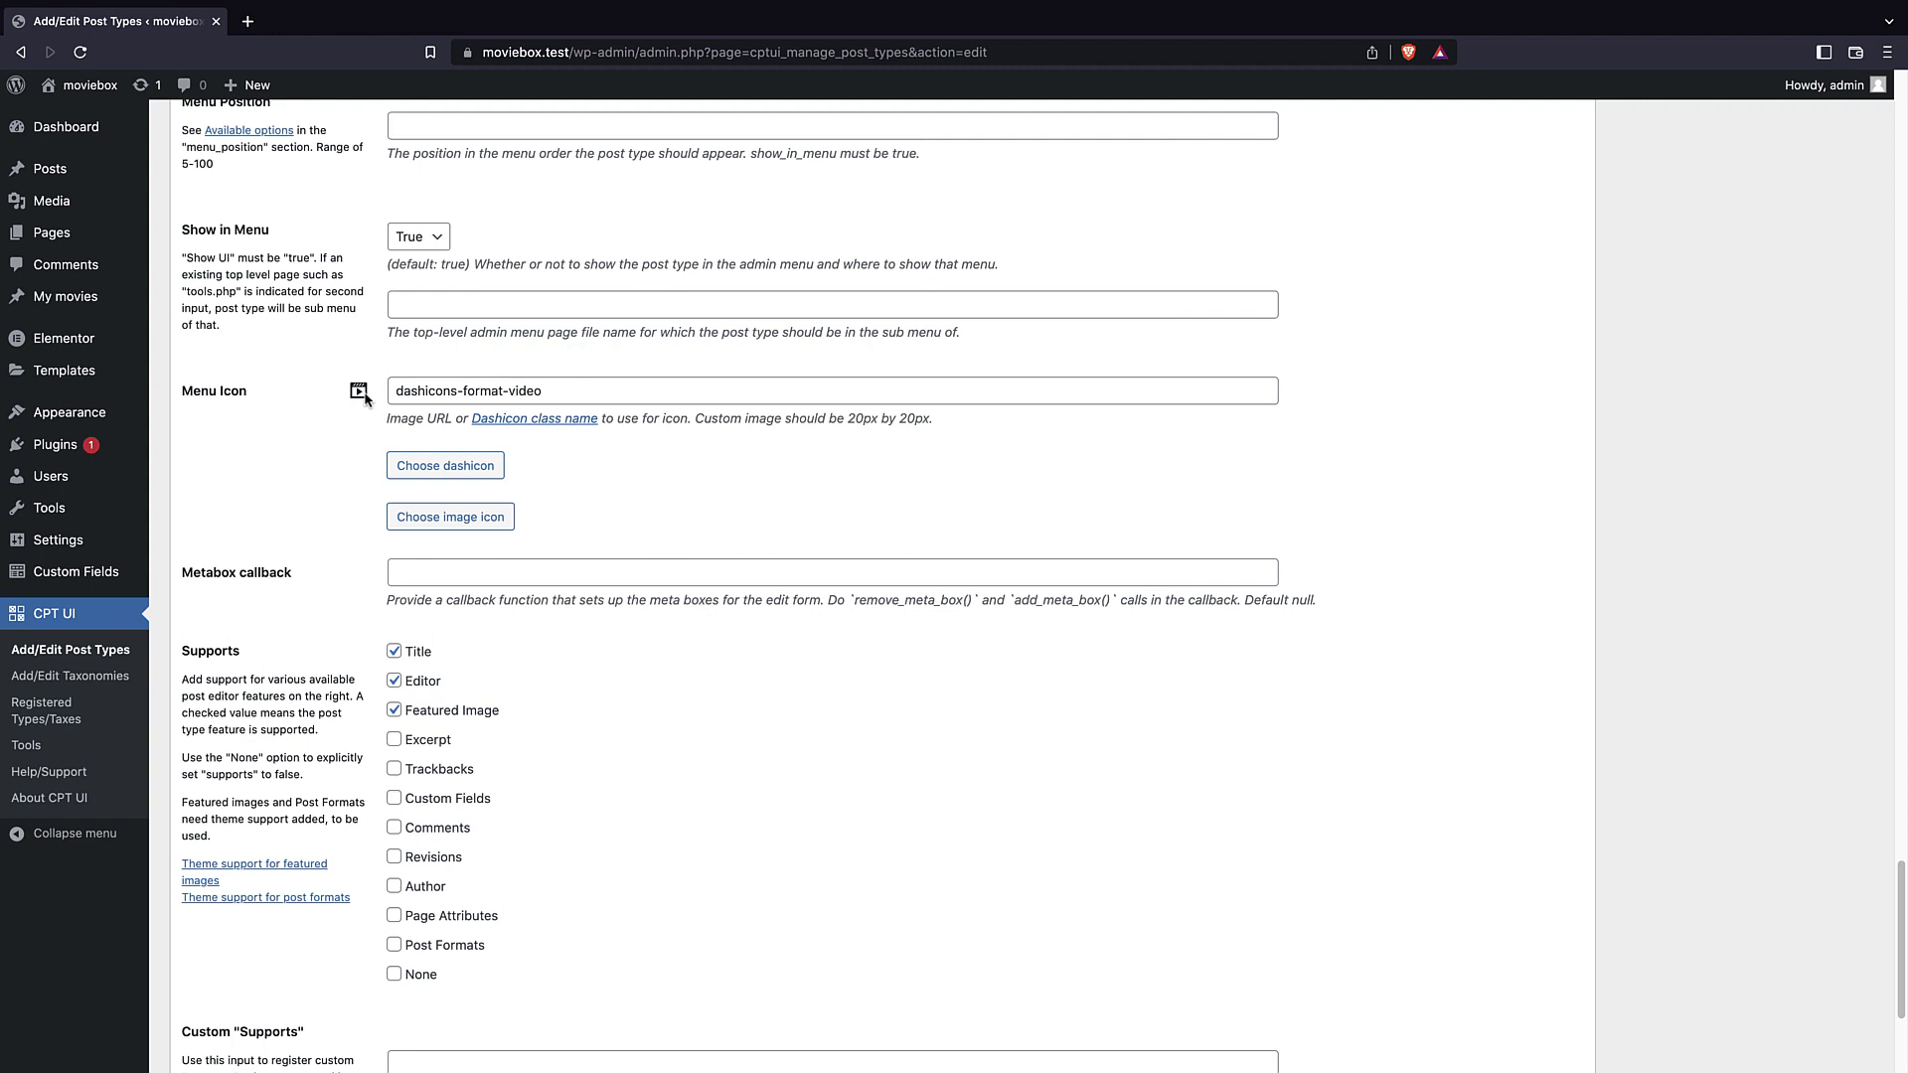
pyautogui.scroll(-3, 369, 403)
pyautogui.click(223, 987)
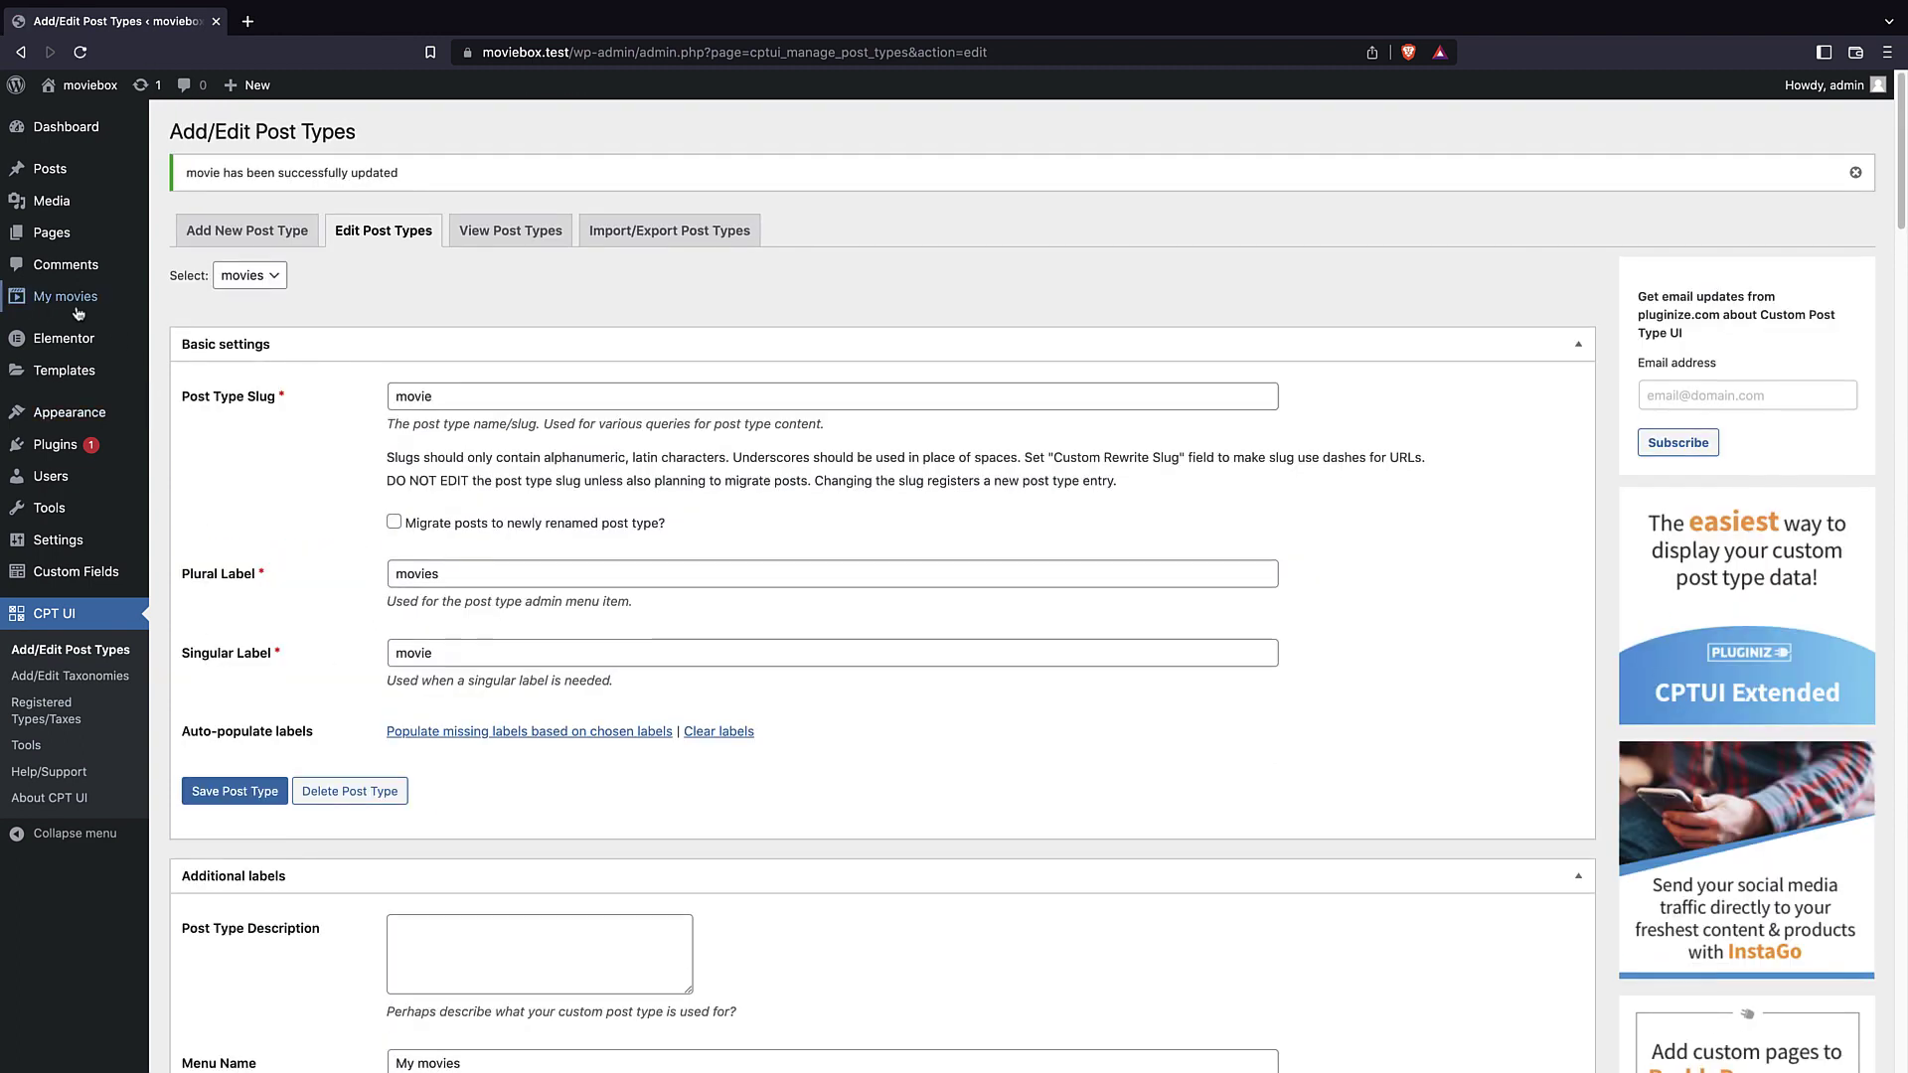
pyautogui.moveTo(65, 311)
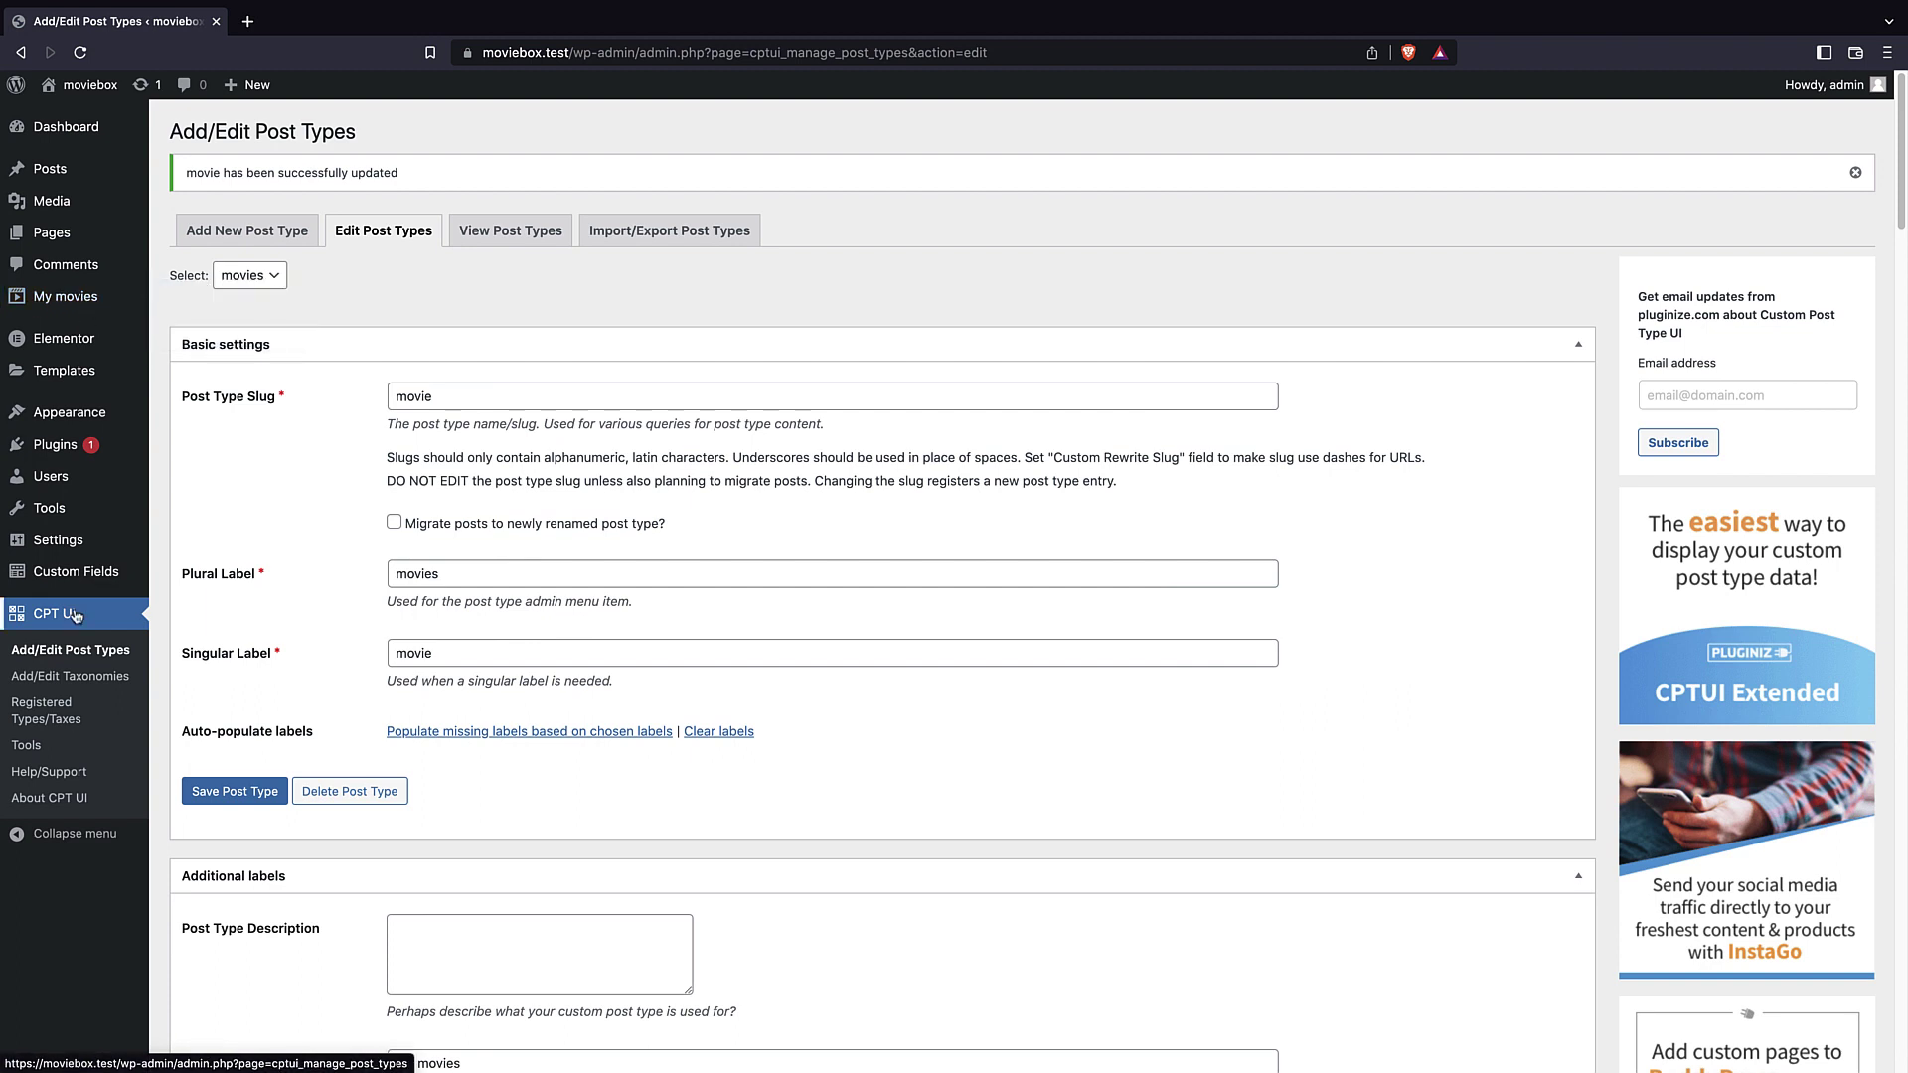
# - Start a new custom field group in ACF and title it "movie"
pyautogui.click(62, 576)
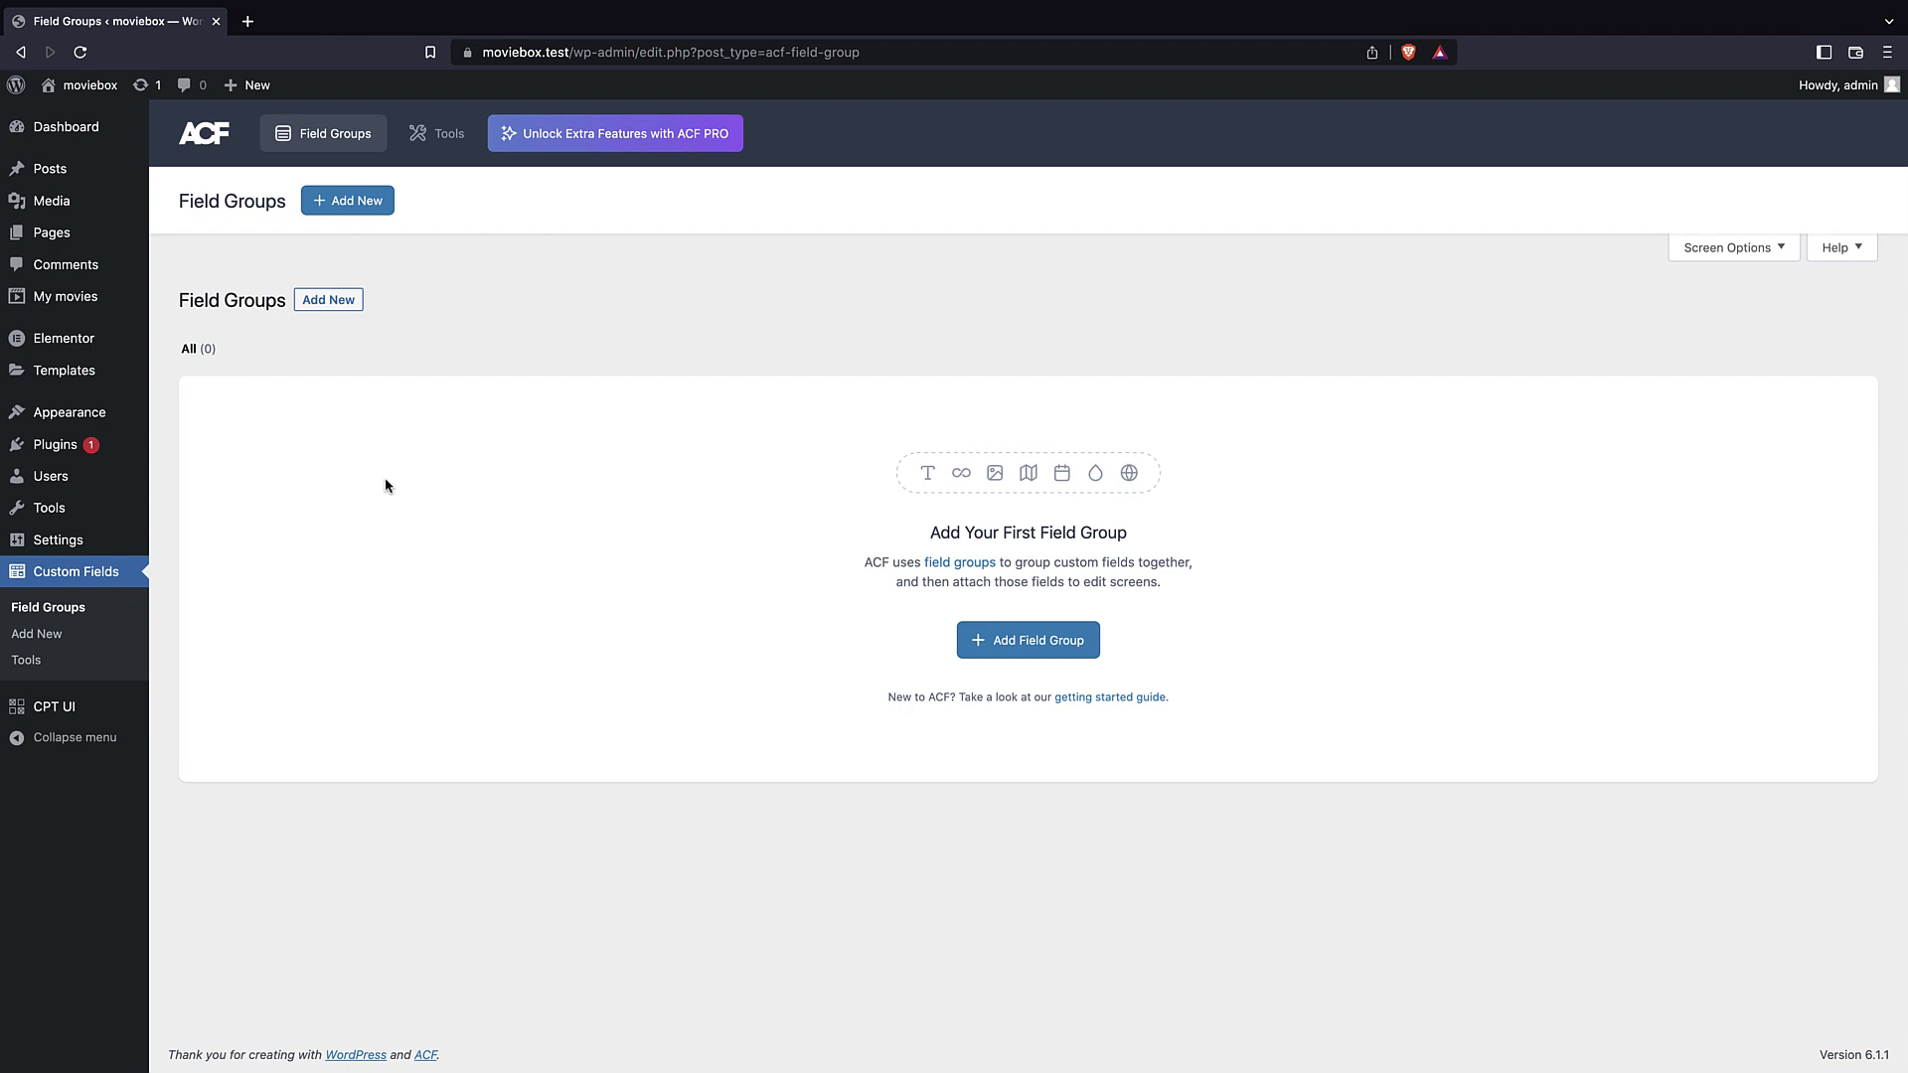
pyautogui.click(982, 654)
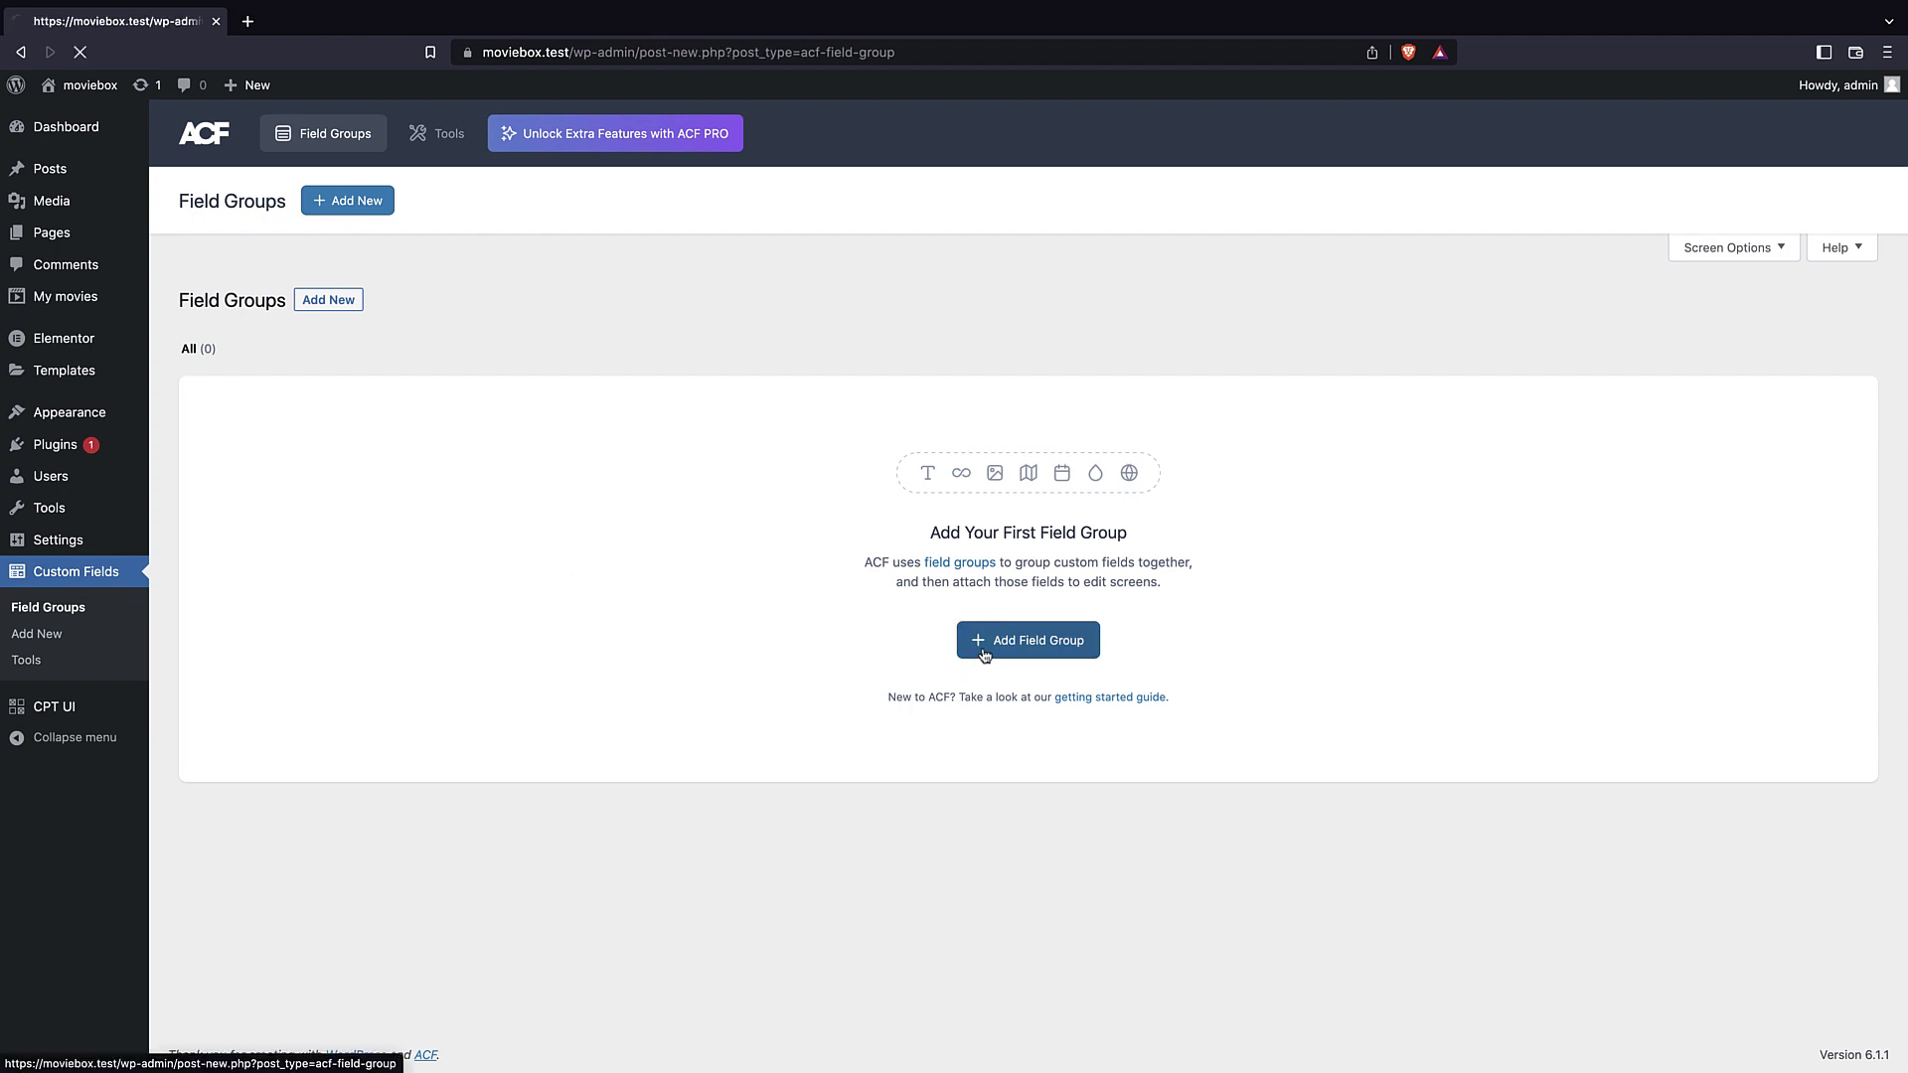
pyautogui.write('movie')
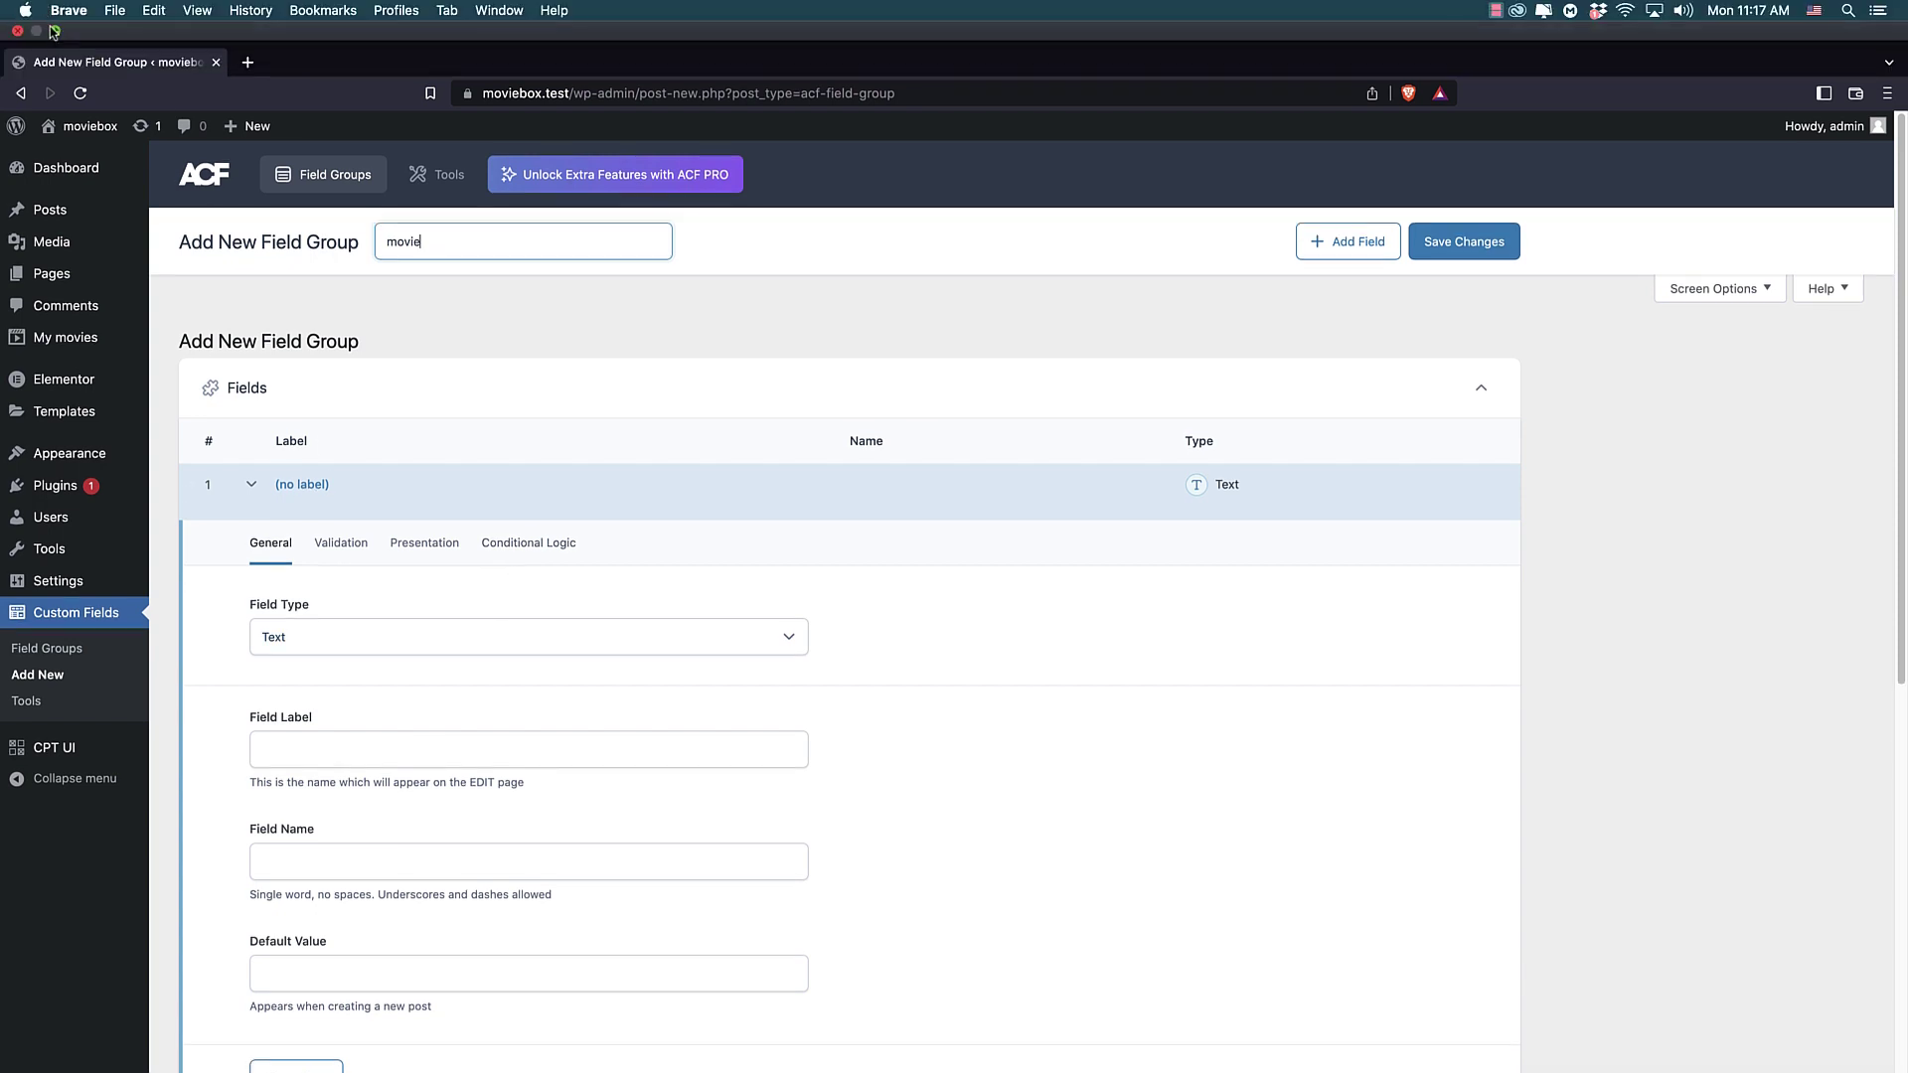
# - Shrink the browser window, open movies.txt from the movieBox movies folder and examine the details listed for John Wick: Chapter 4, highlighting its Stars line
pyautogui.click(53, 32)
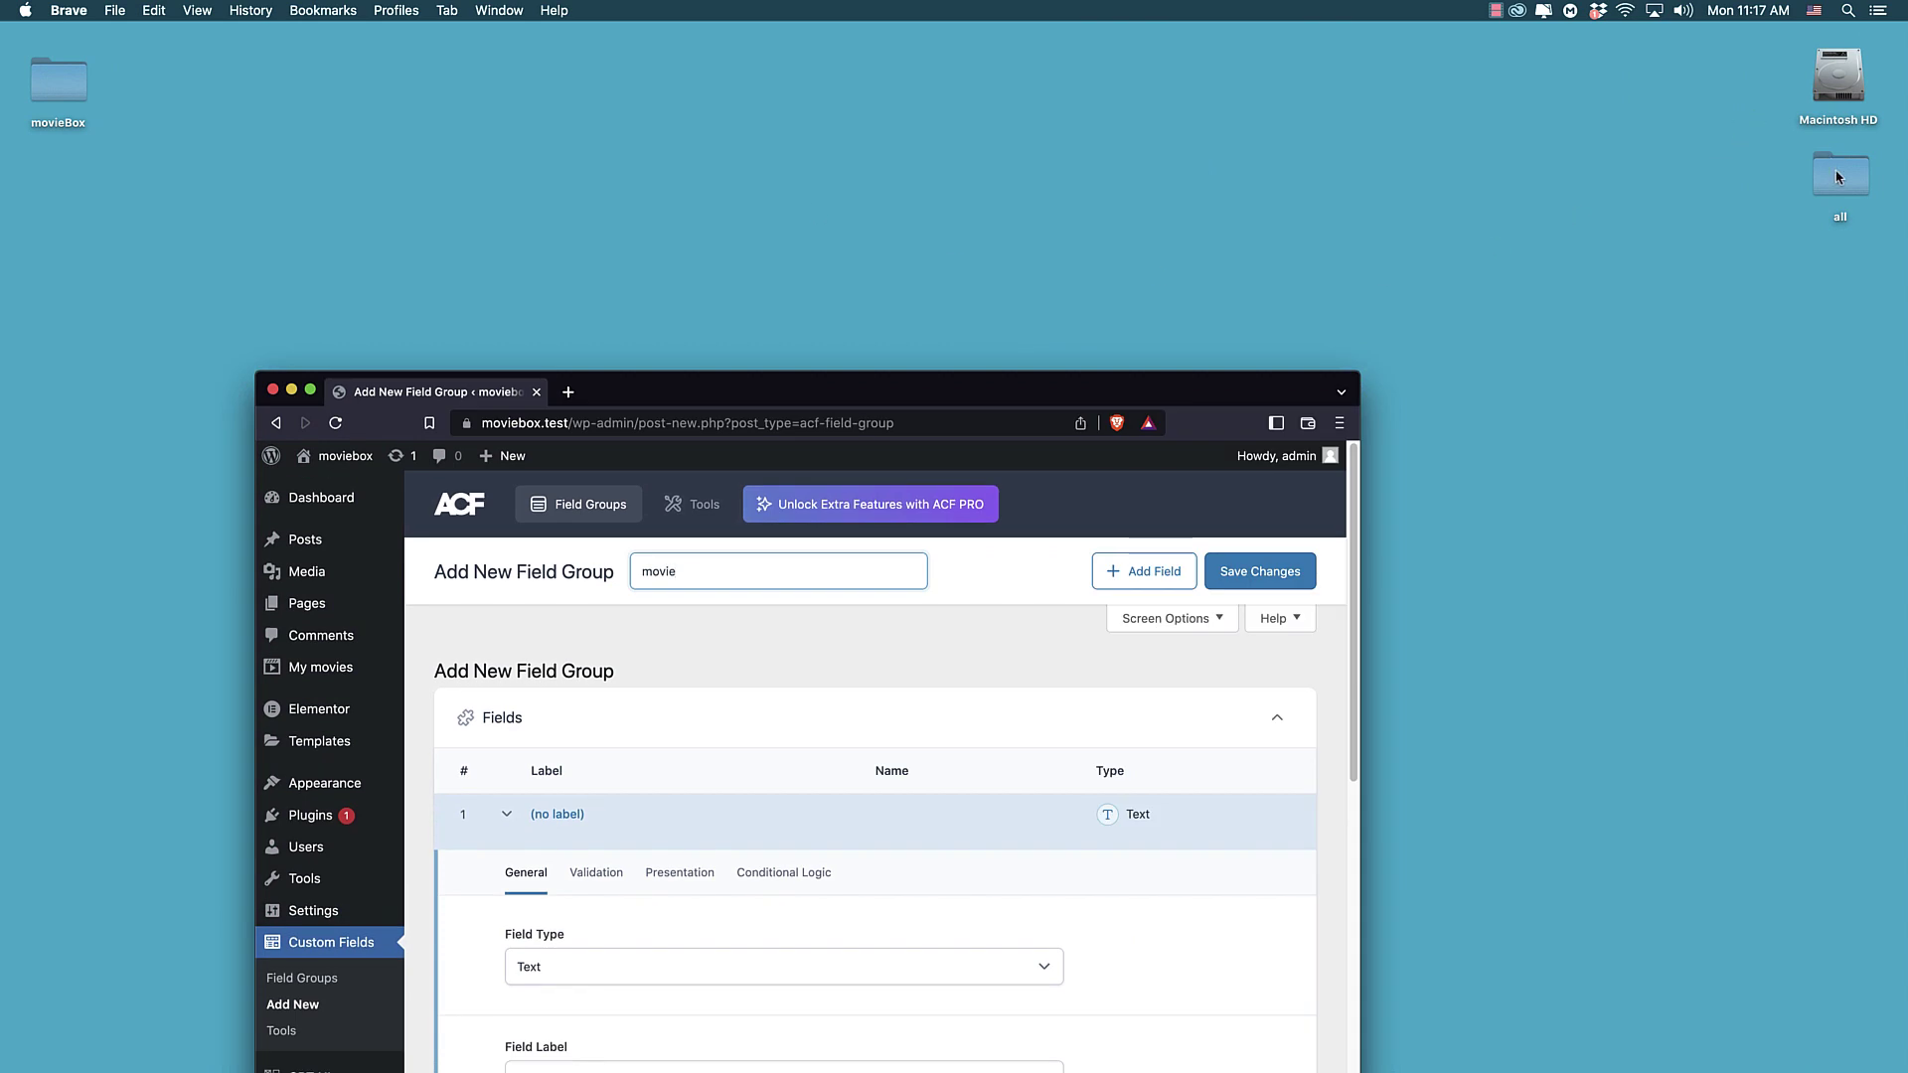
pyautogui.doubleClick(48, 79)
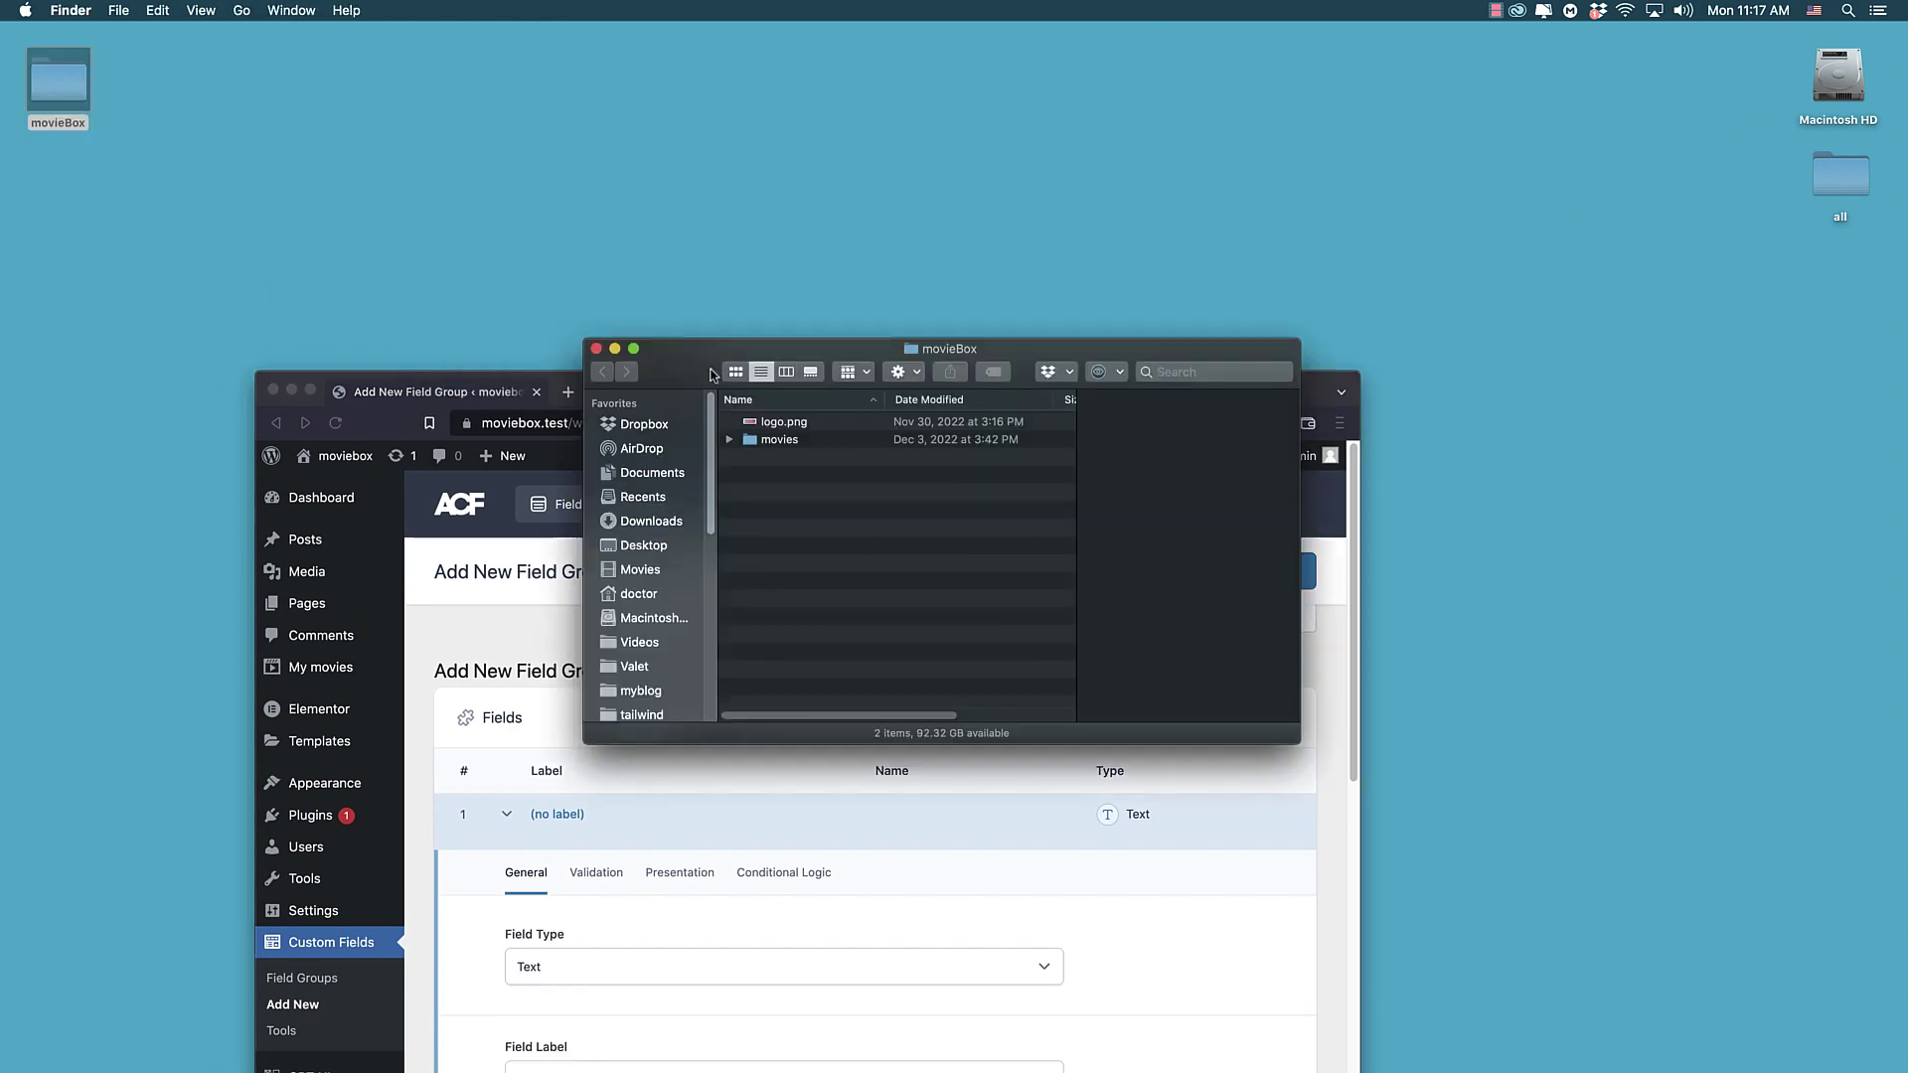
pyautogui.doubleClick(755, 440)
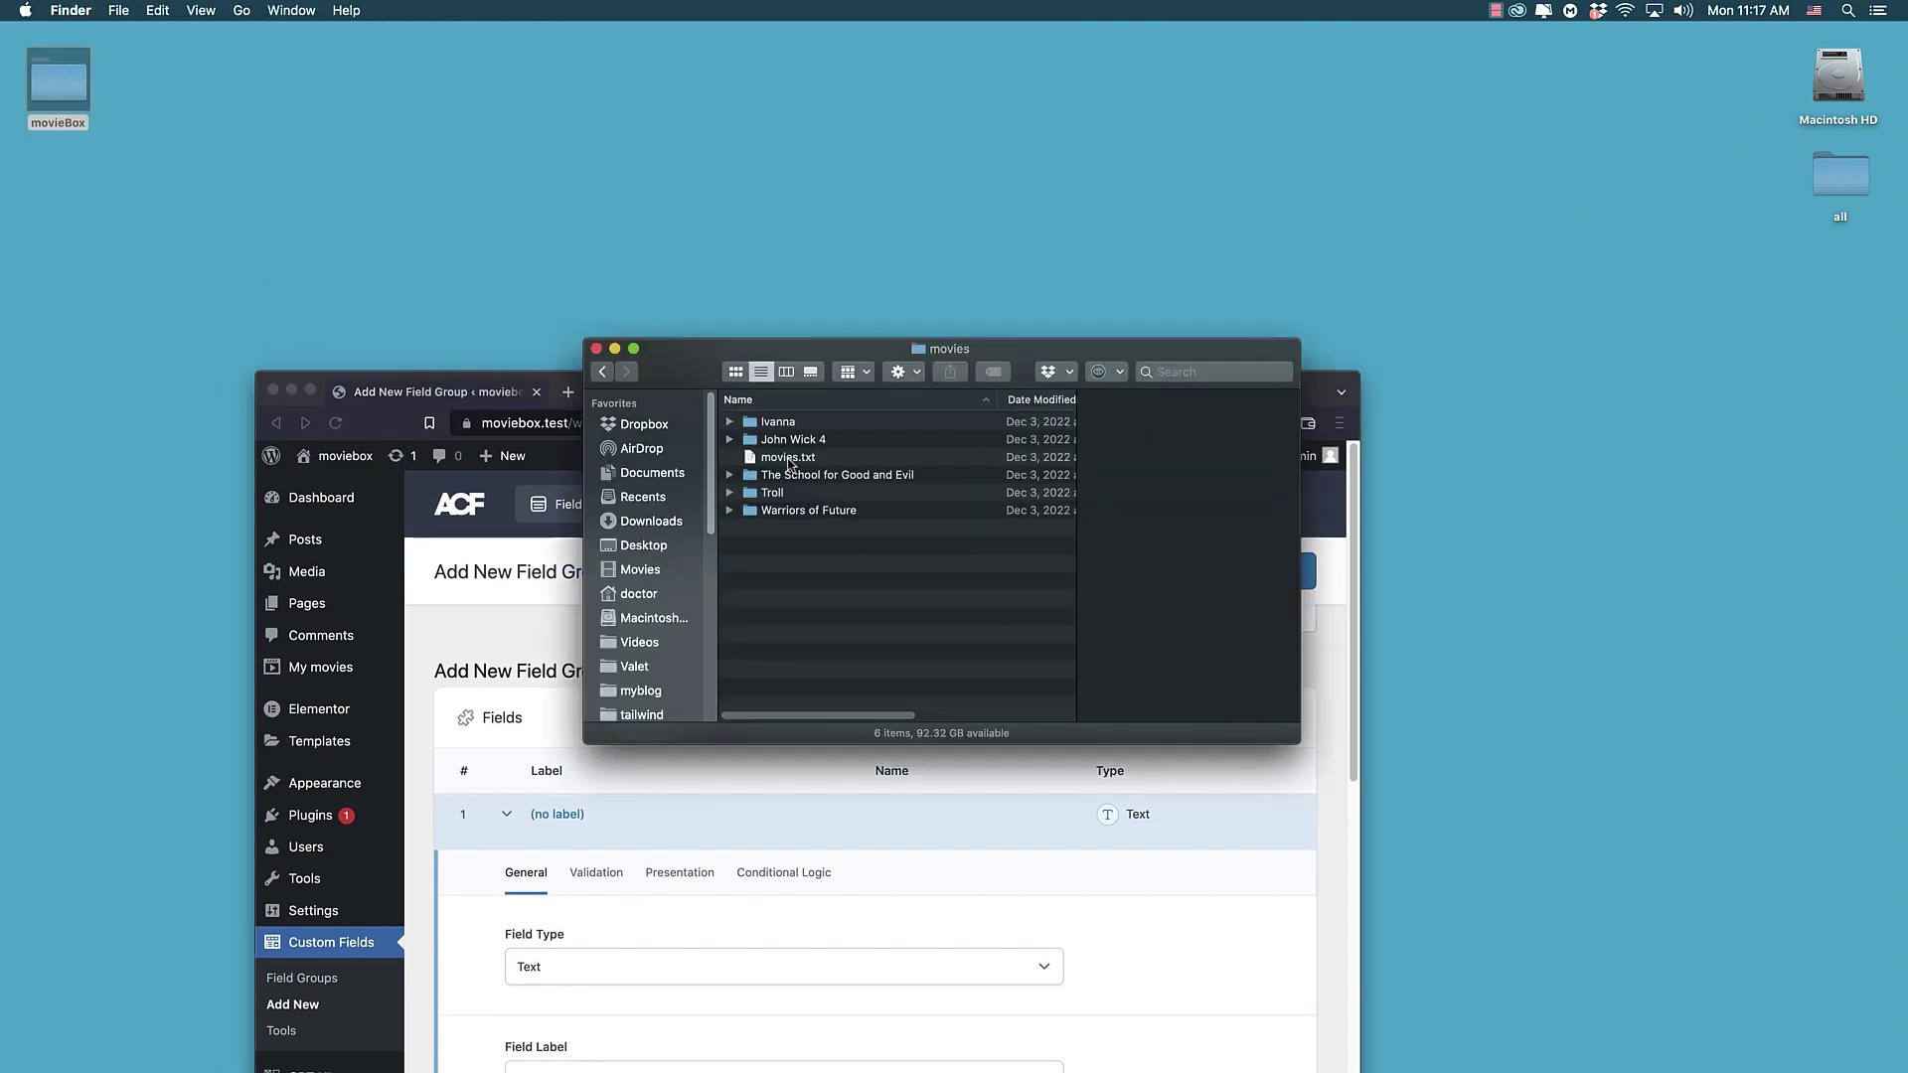
pyautogui.doubleClick(788, 458)
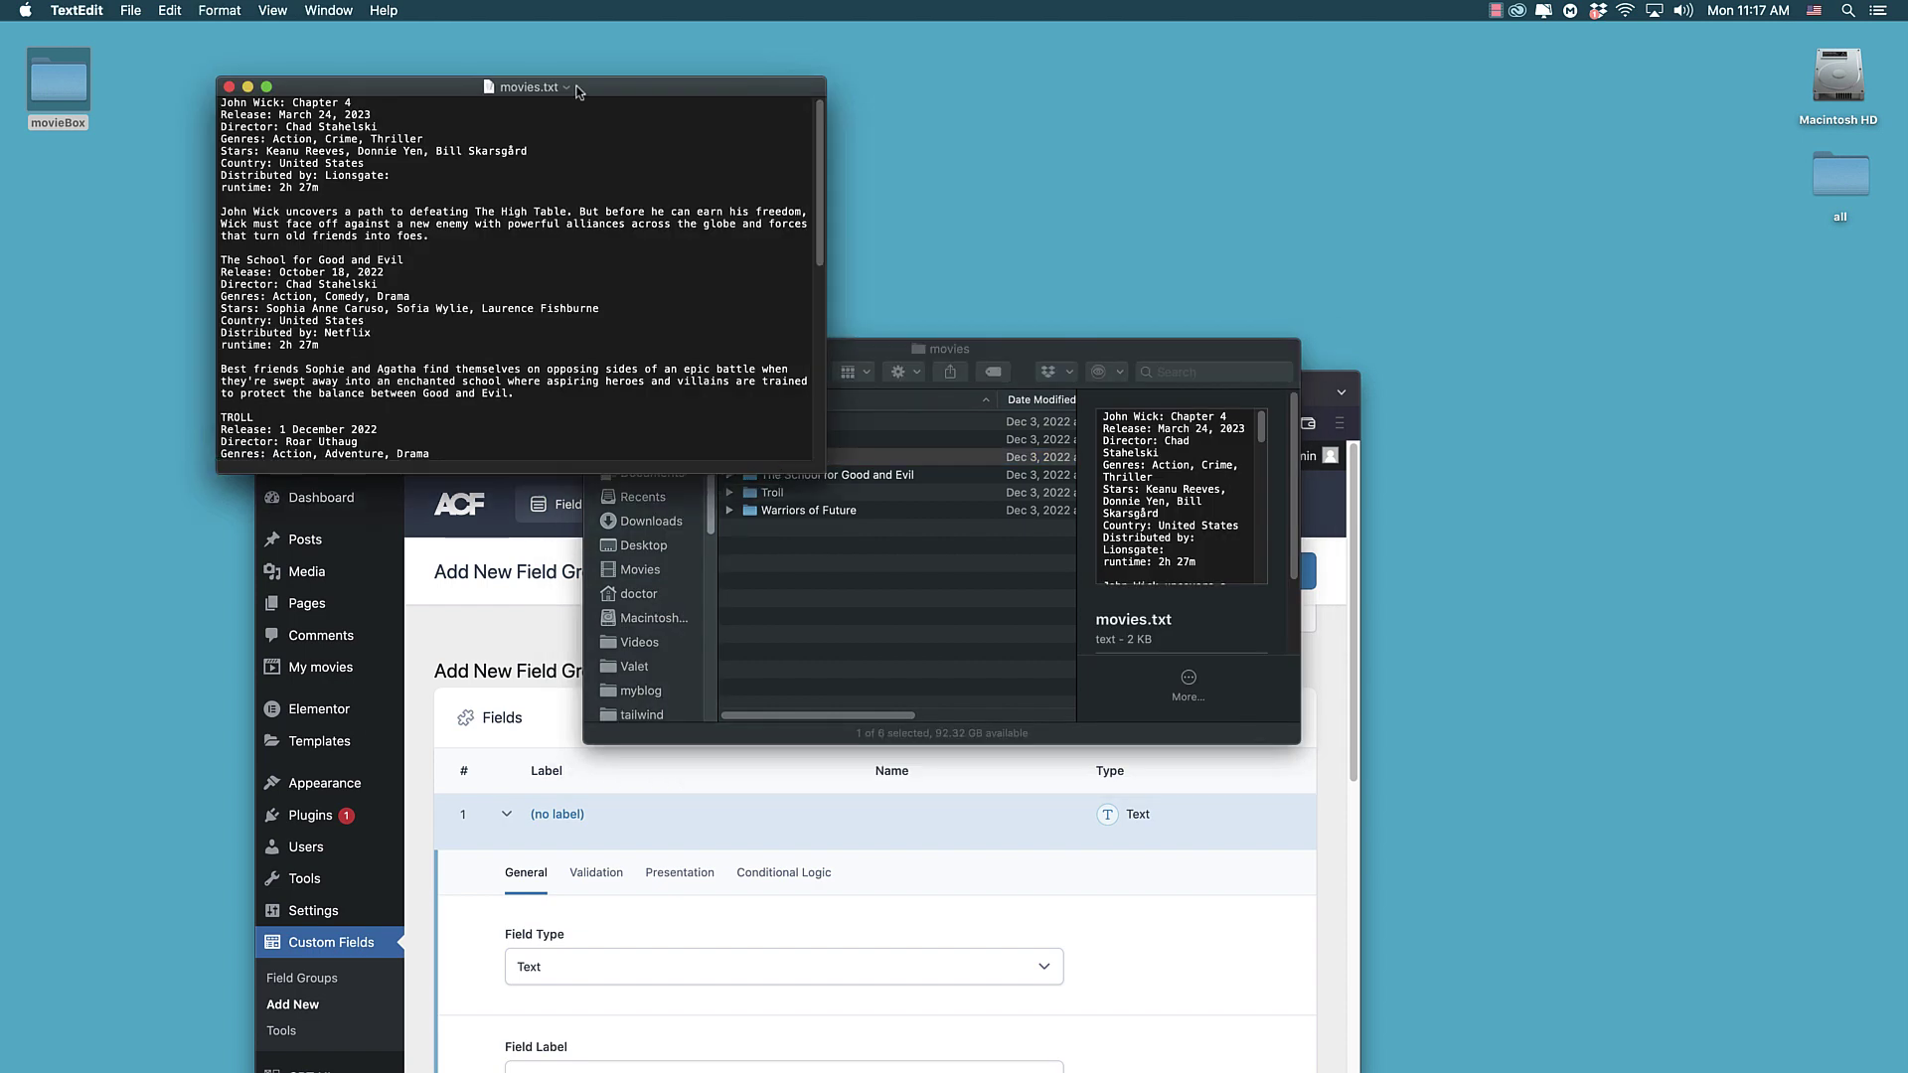
pyautogui.moveTo(563, 102); pyautogui.dragTo(1003, 180)
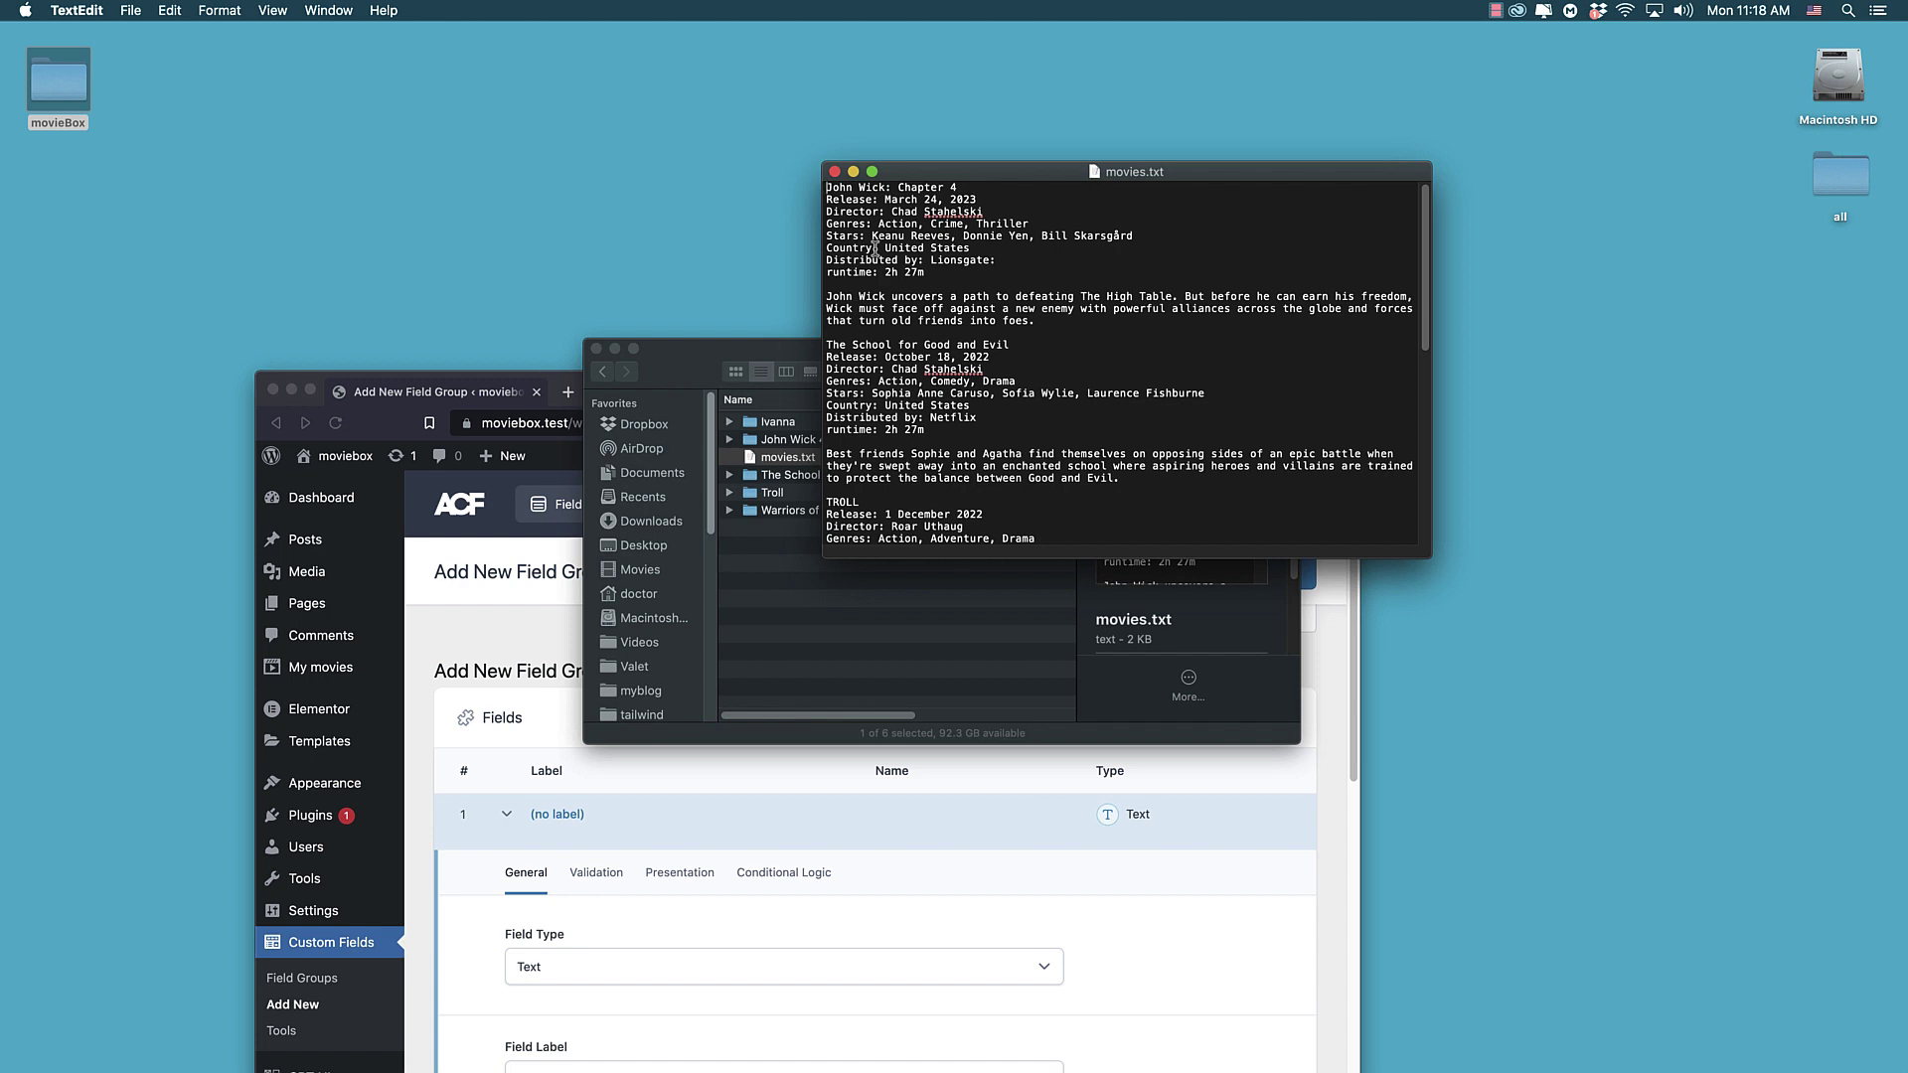
pyautogui.moveTo(825, 235); pyautogui.dragTo(1133, 238)
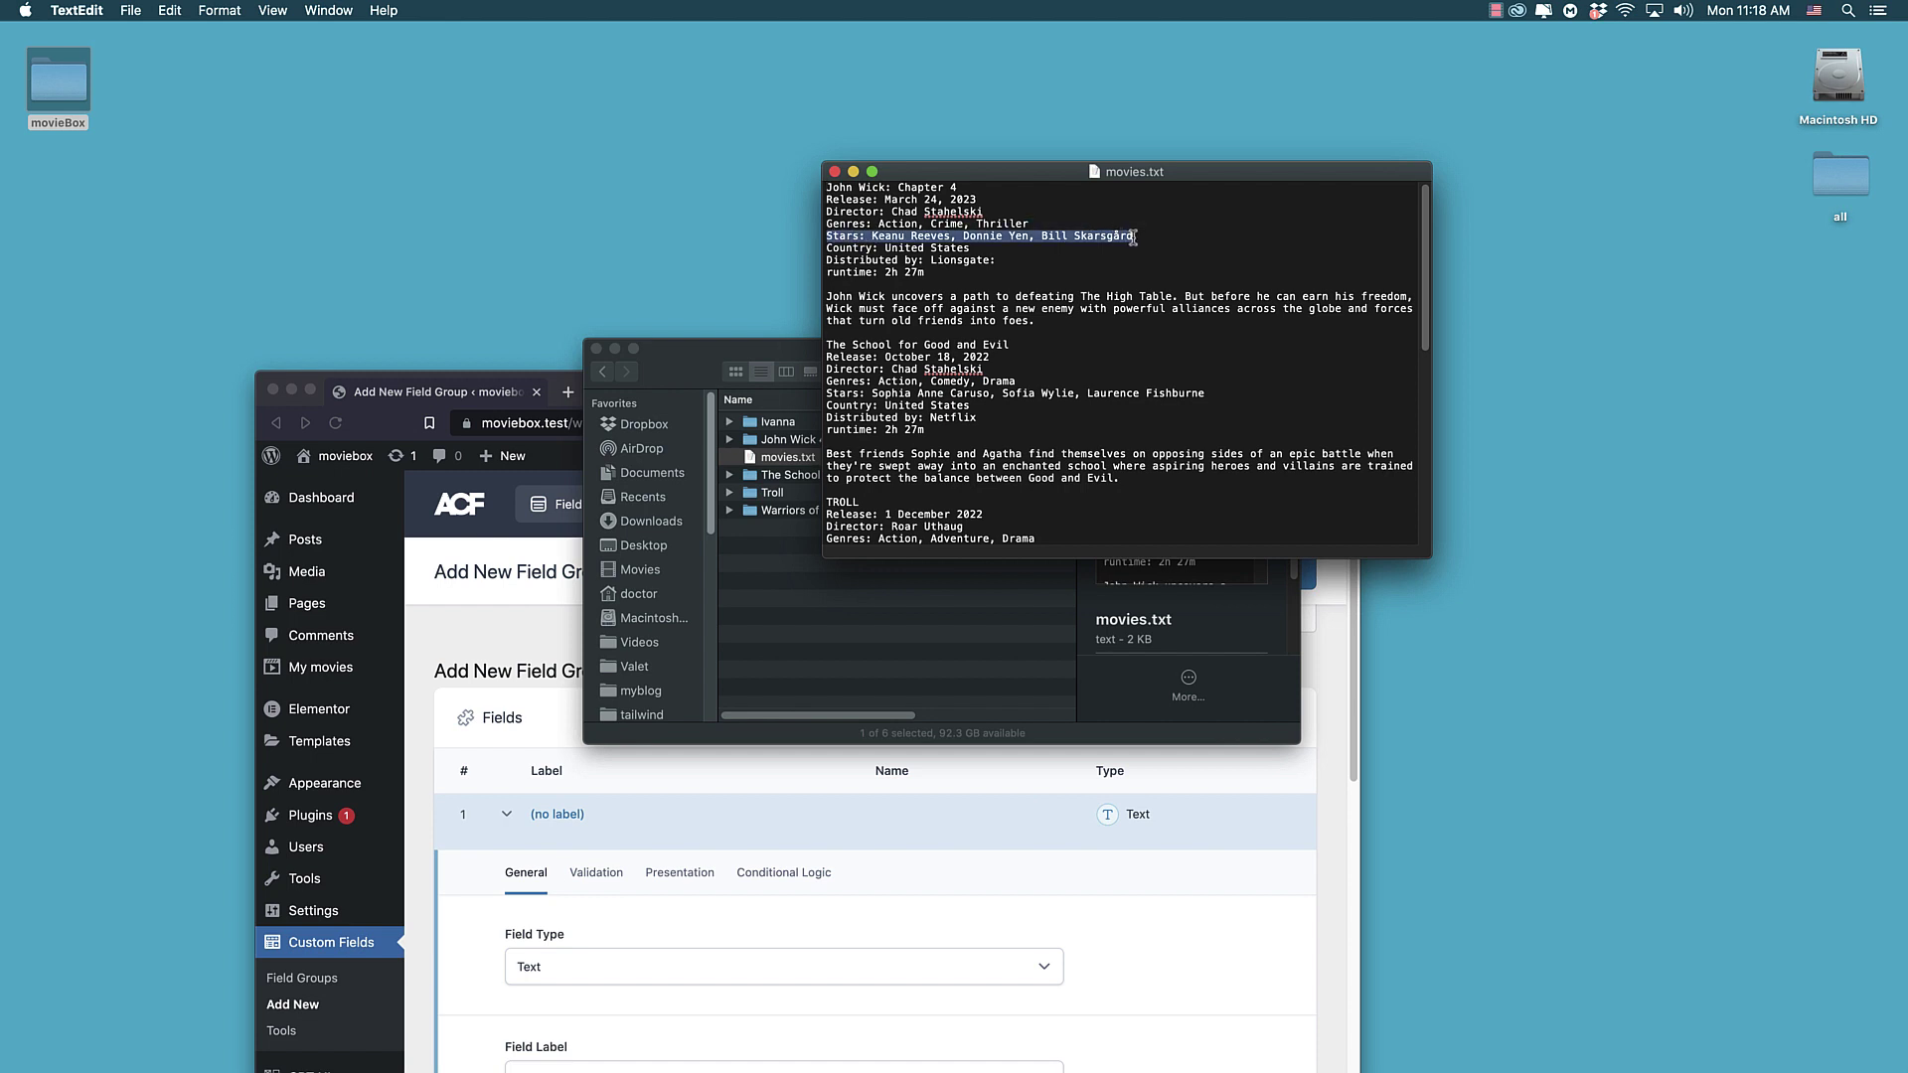
# - Clear the movies.txt and movies folder windows off the desktop and enlarge the browser window showing the new field group
pyautogui.click(827, 206)
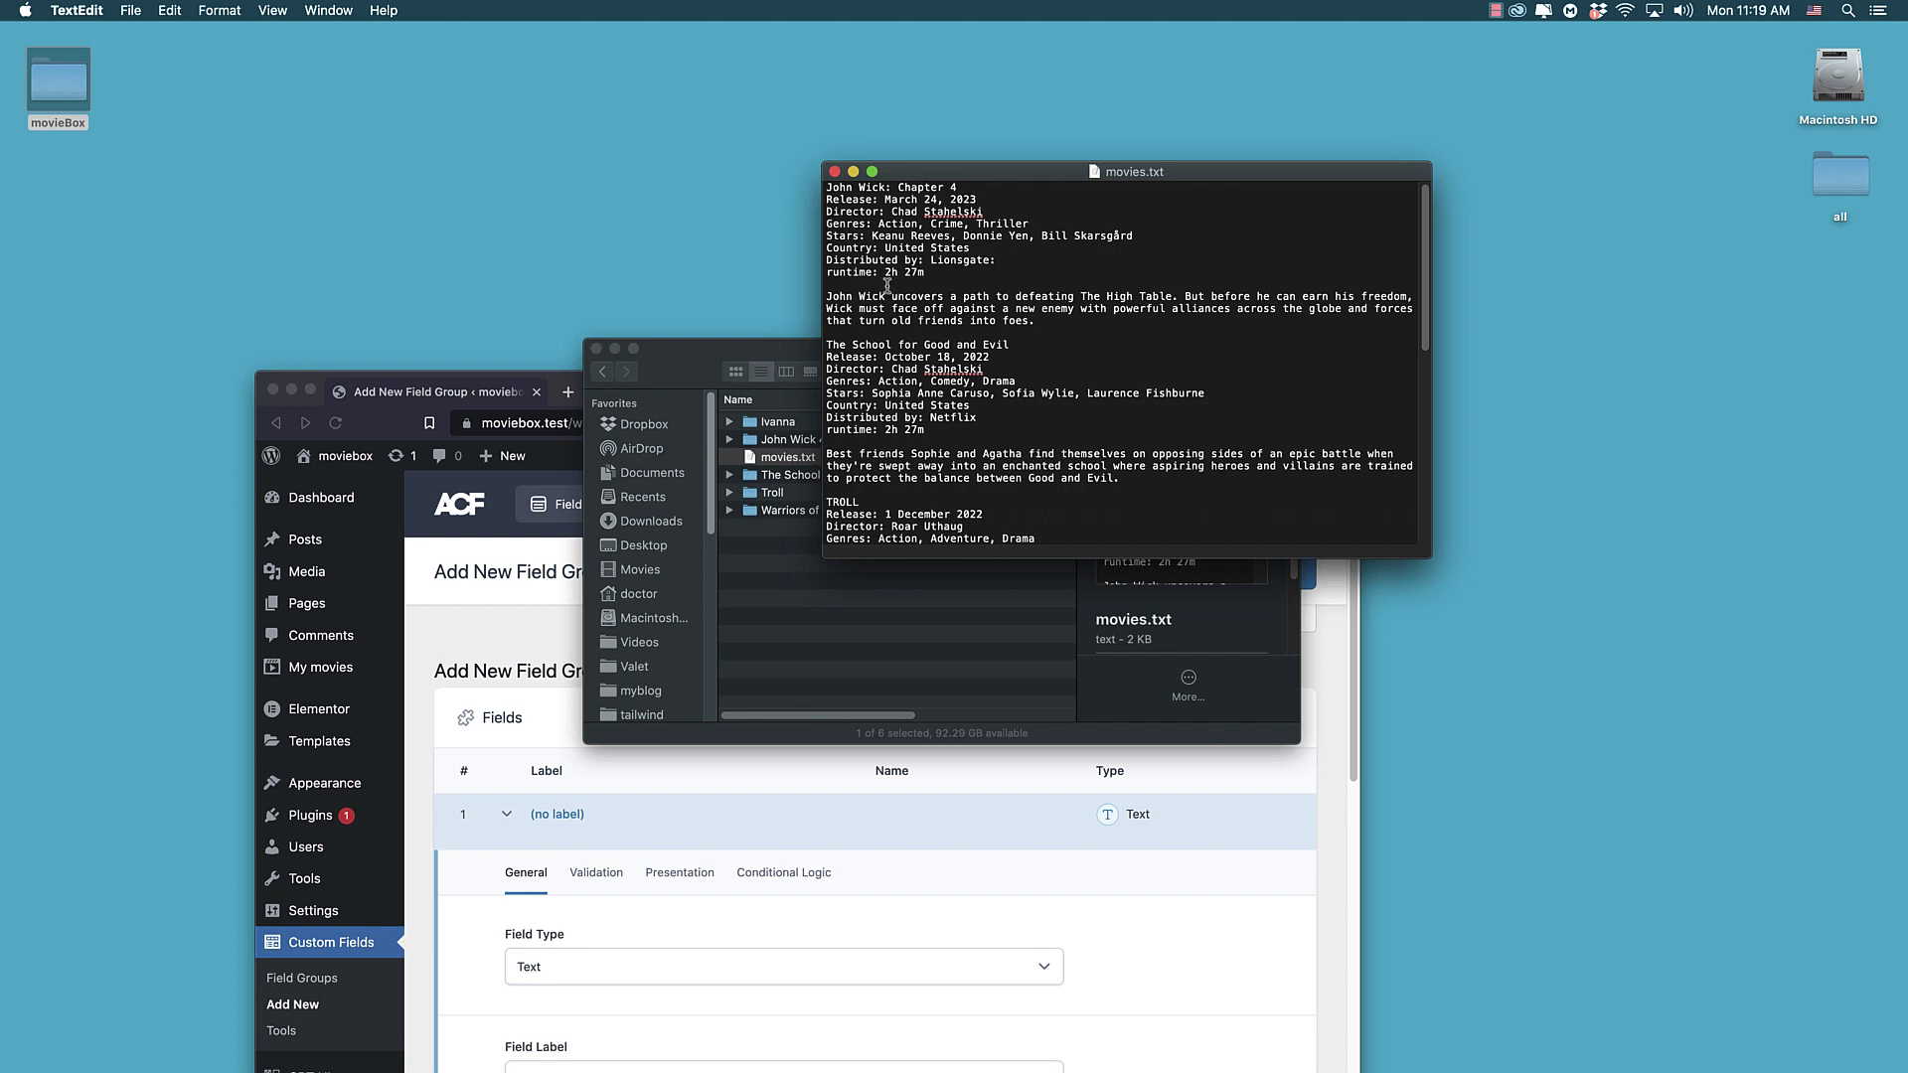
pyautogui.moveTo(821, 274); pyautogui.dragTo(854, 273)
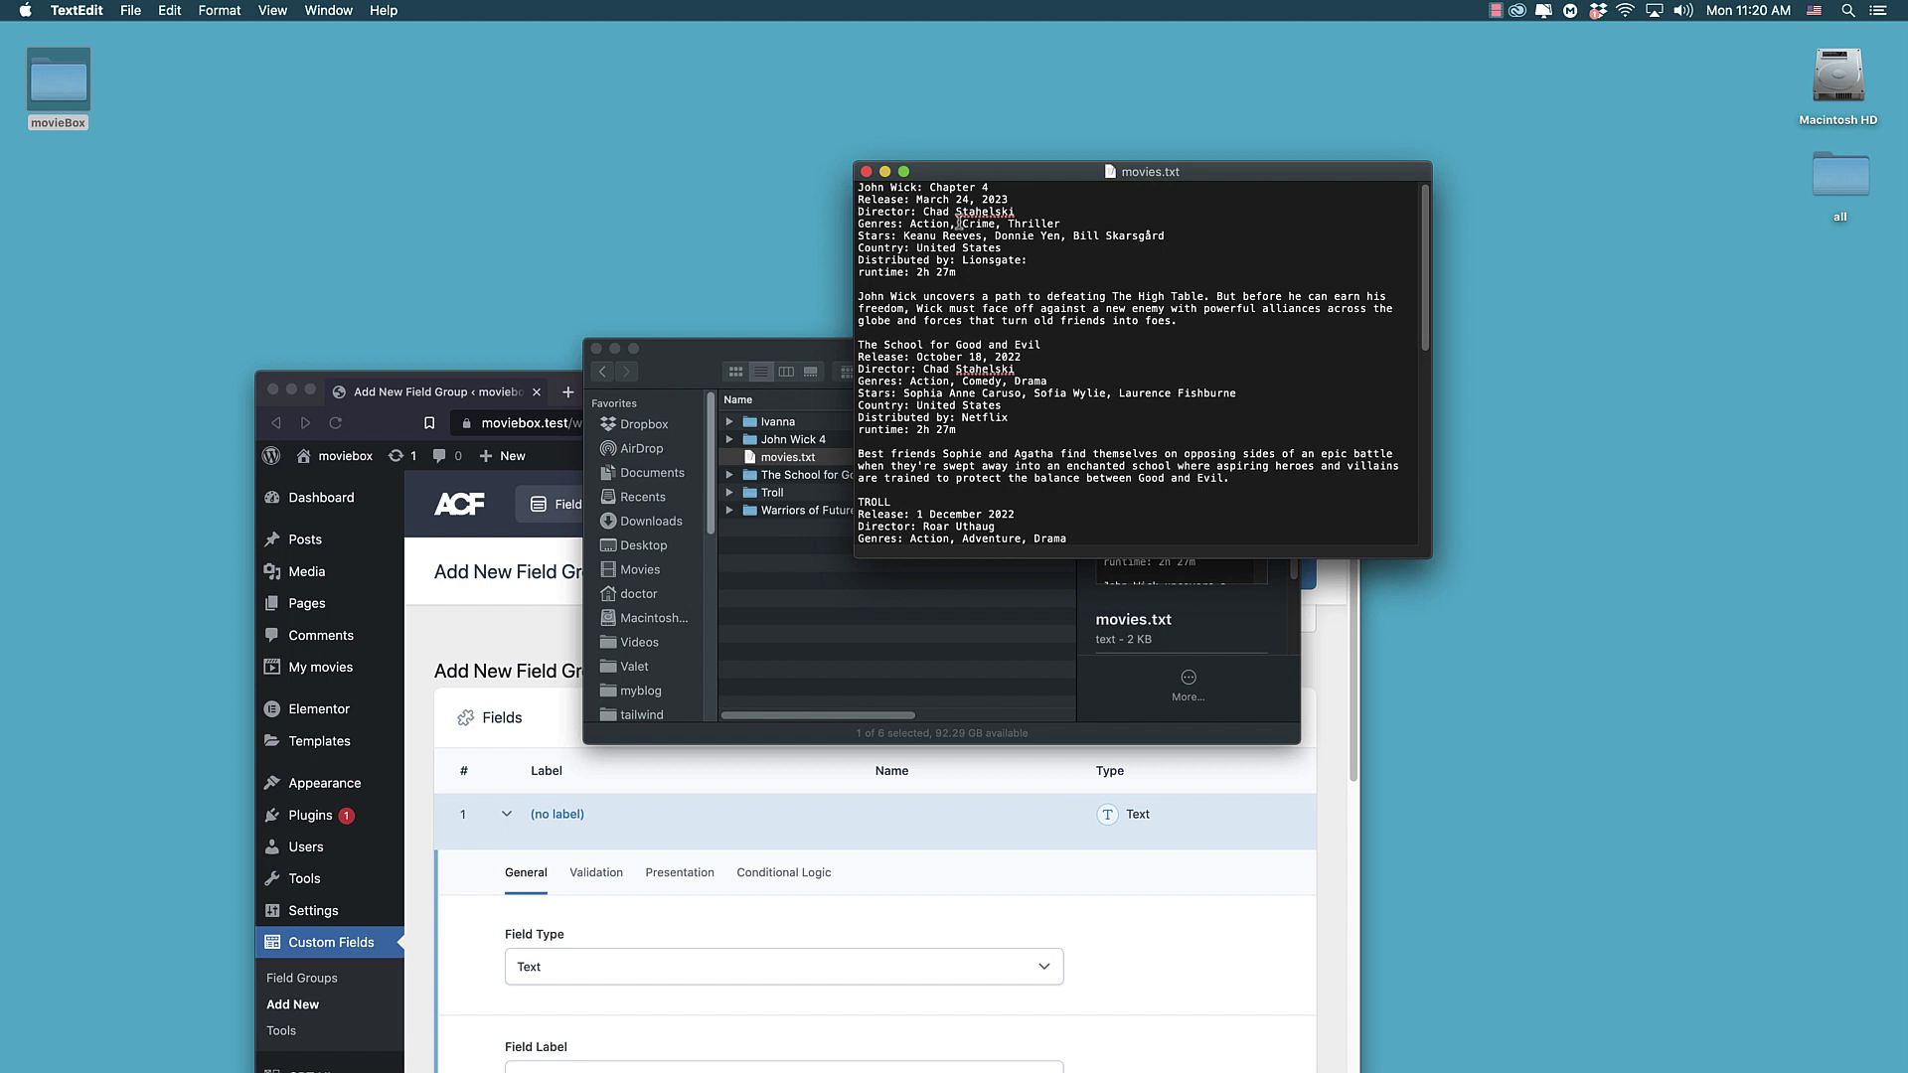
pyautogui.moveTo(969, 171); pyautogui.dragTo(0, 189)
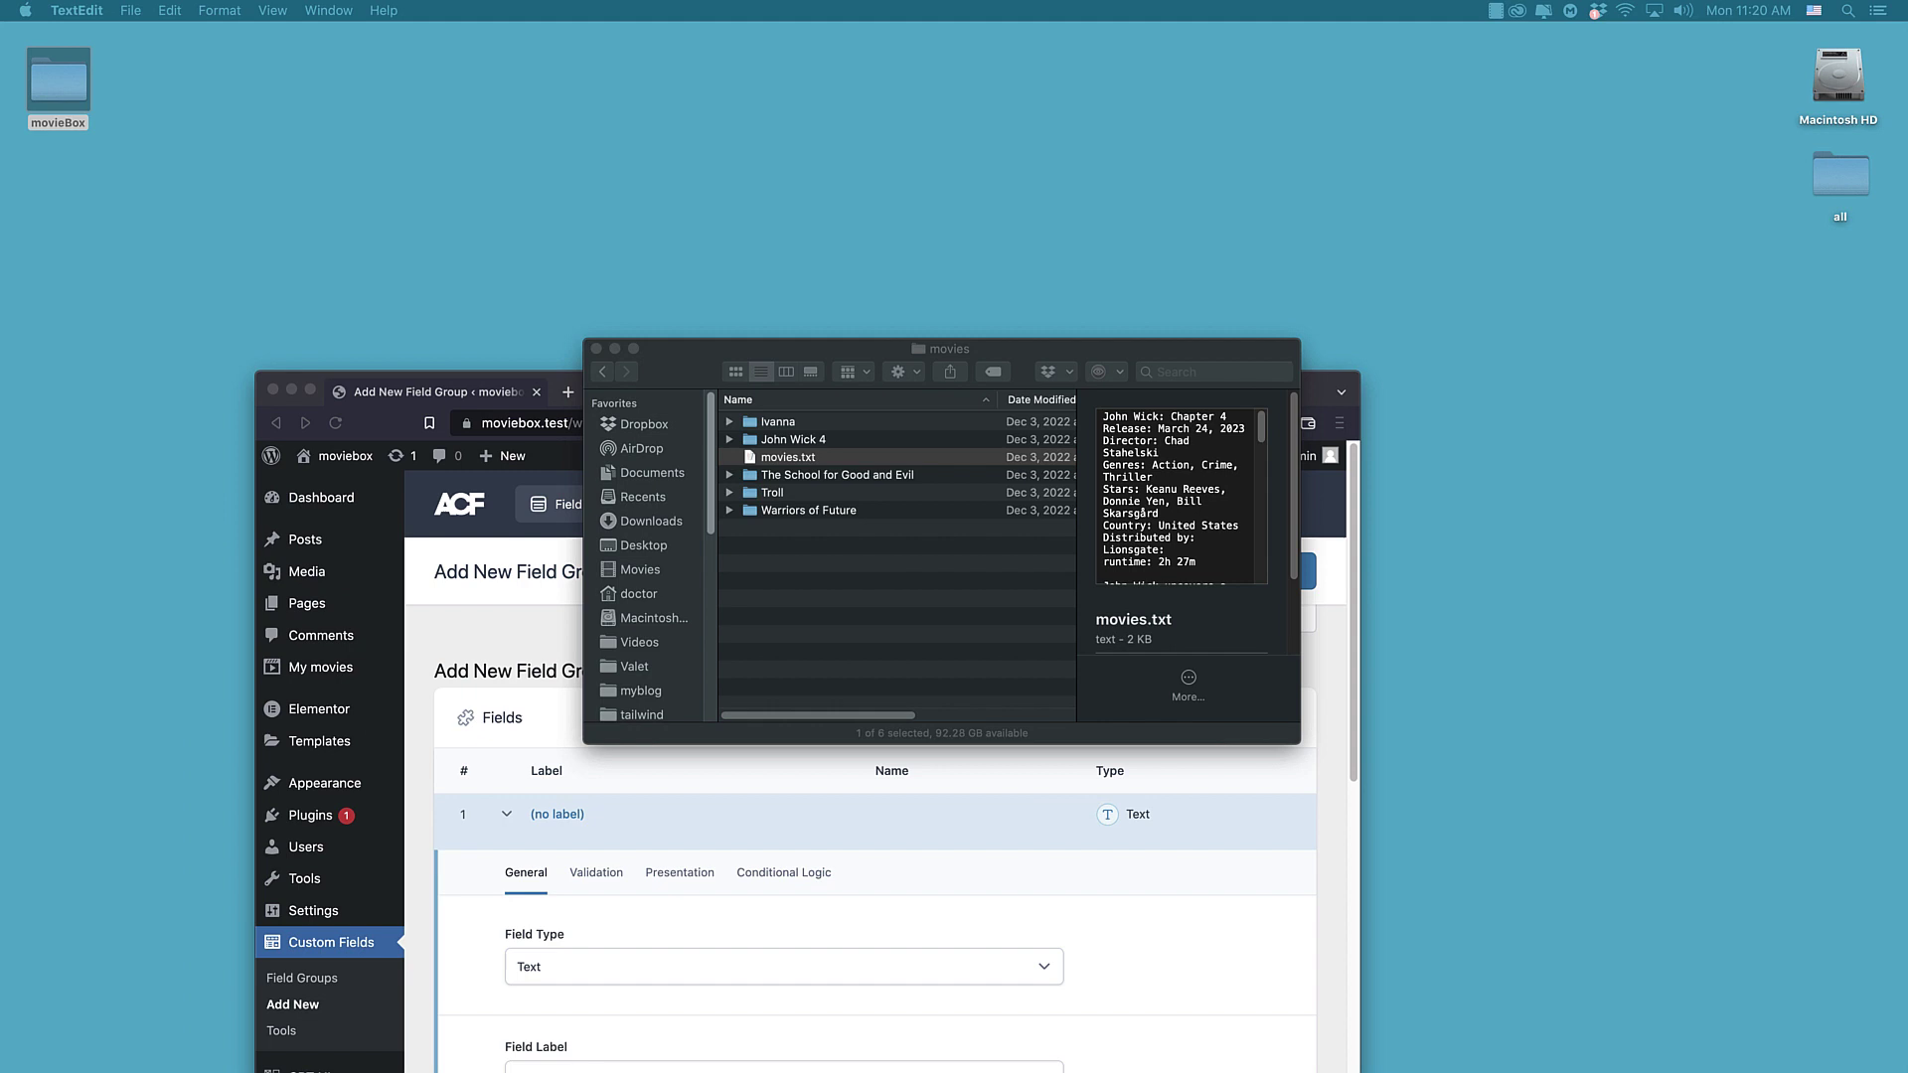
pyautogui.click(596, 349)
pyautogui.click(310, 390)
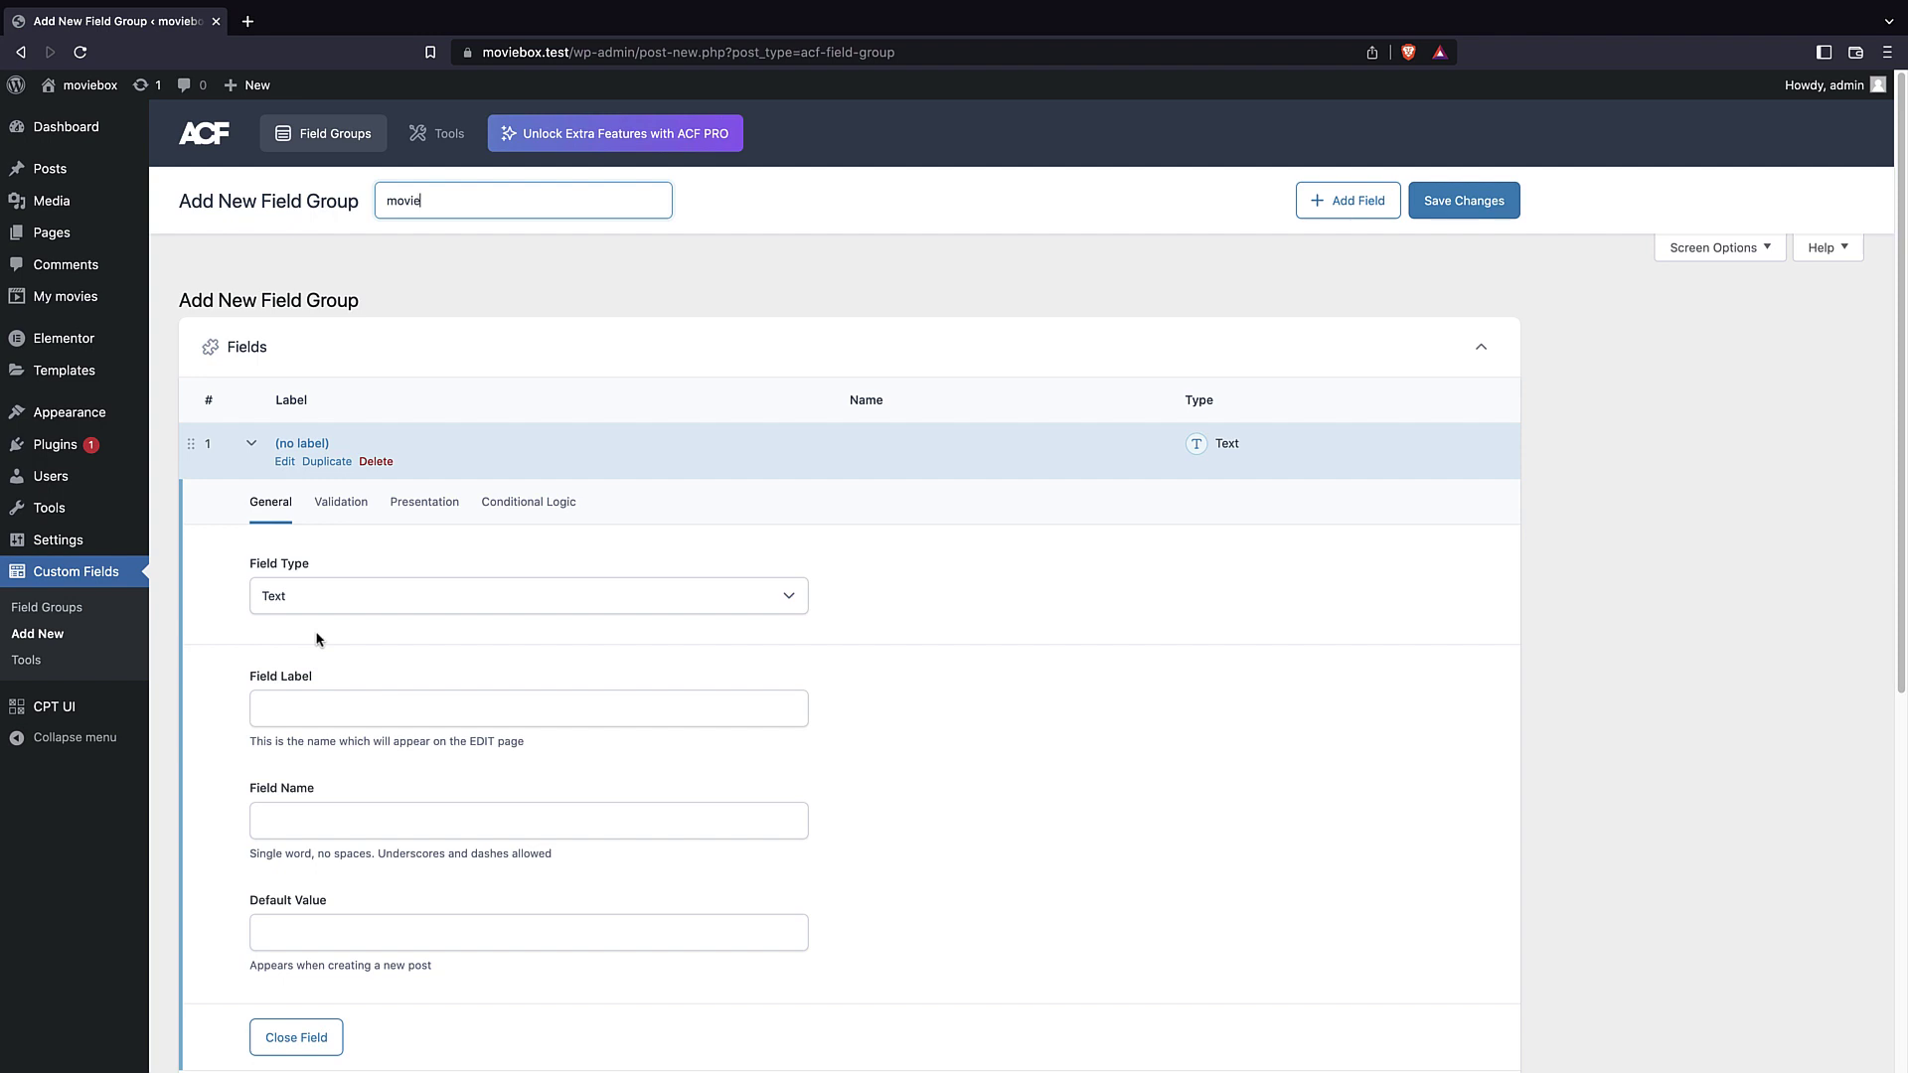
# - Set up the field group's first field with the Text type and the label "Title", leaving its default value empty
pyautogui.scroll(-1, 326, 601)
pyautogui.scroll(-2, 319, 547)
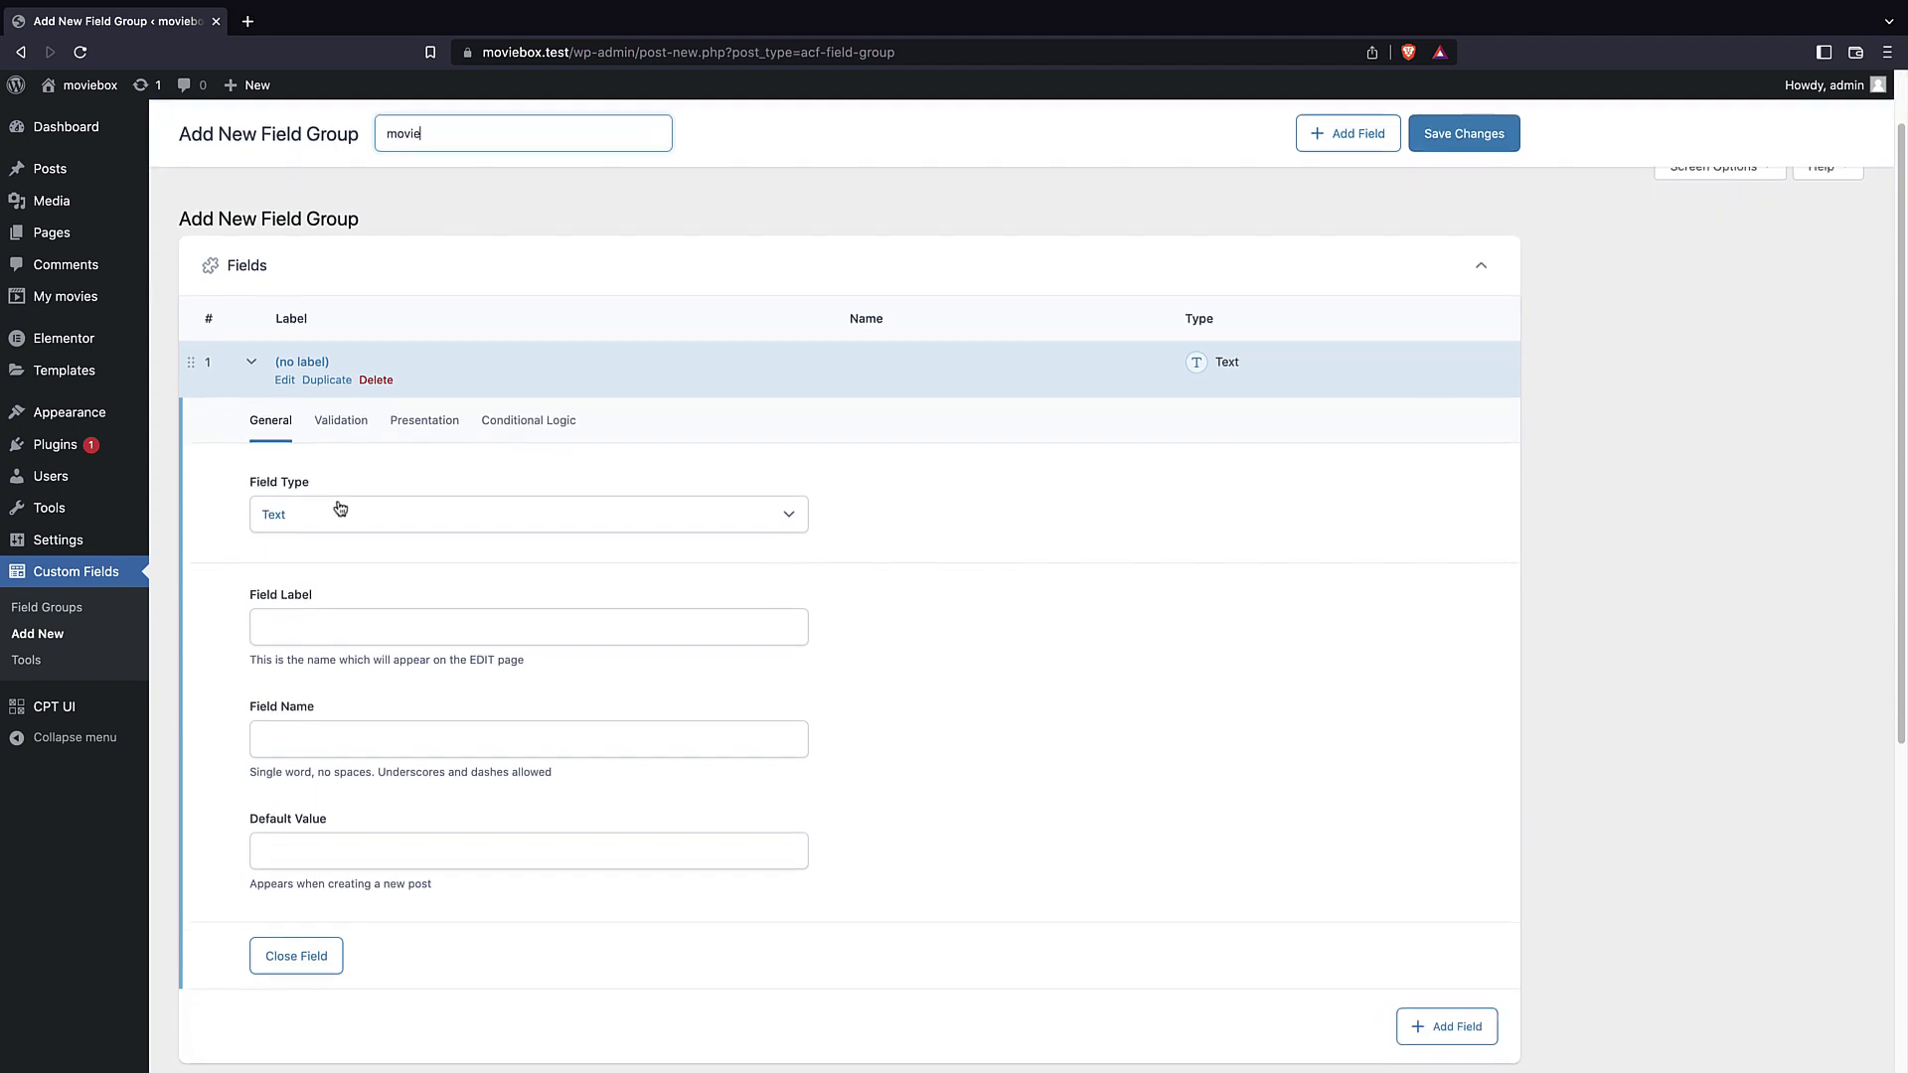
pyautogui.click(333, 507)
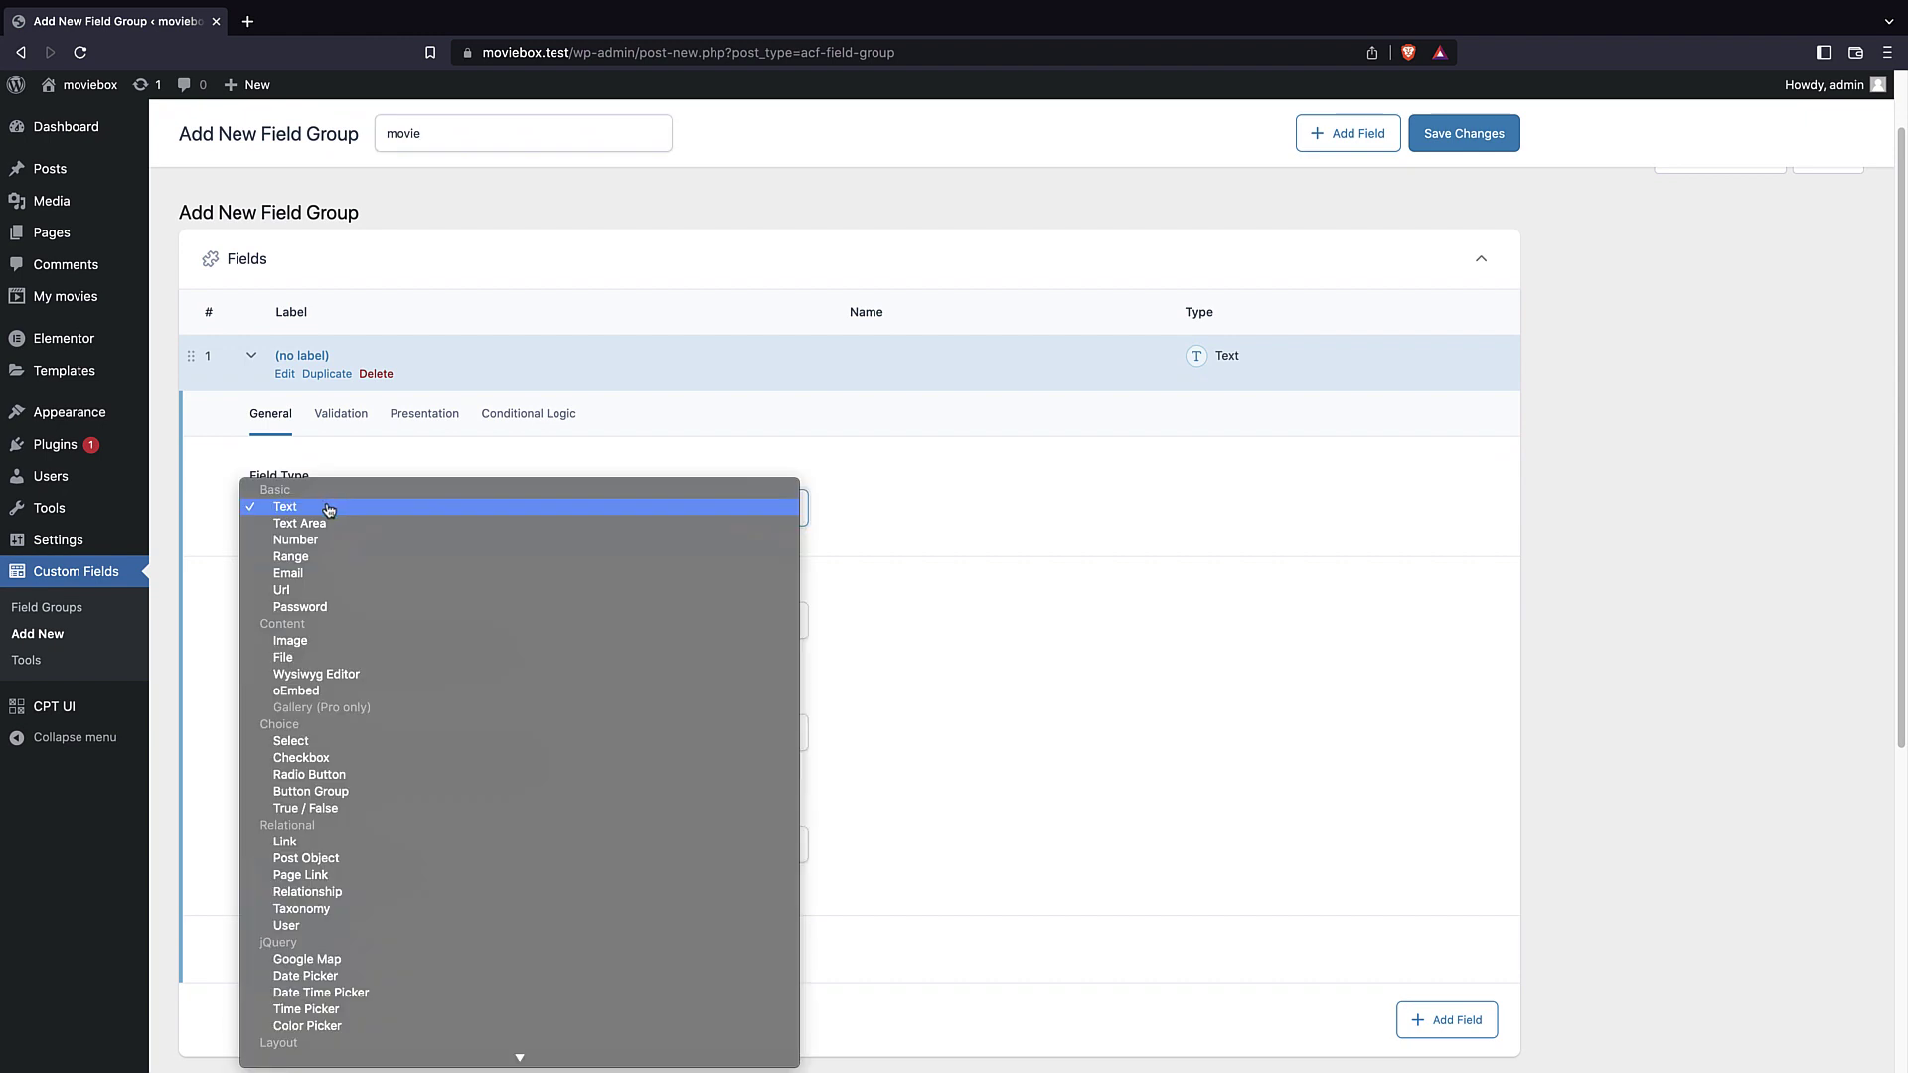
pyautogui.click(333, 506)
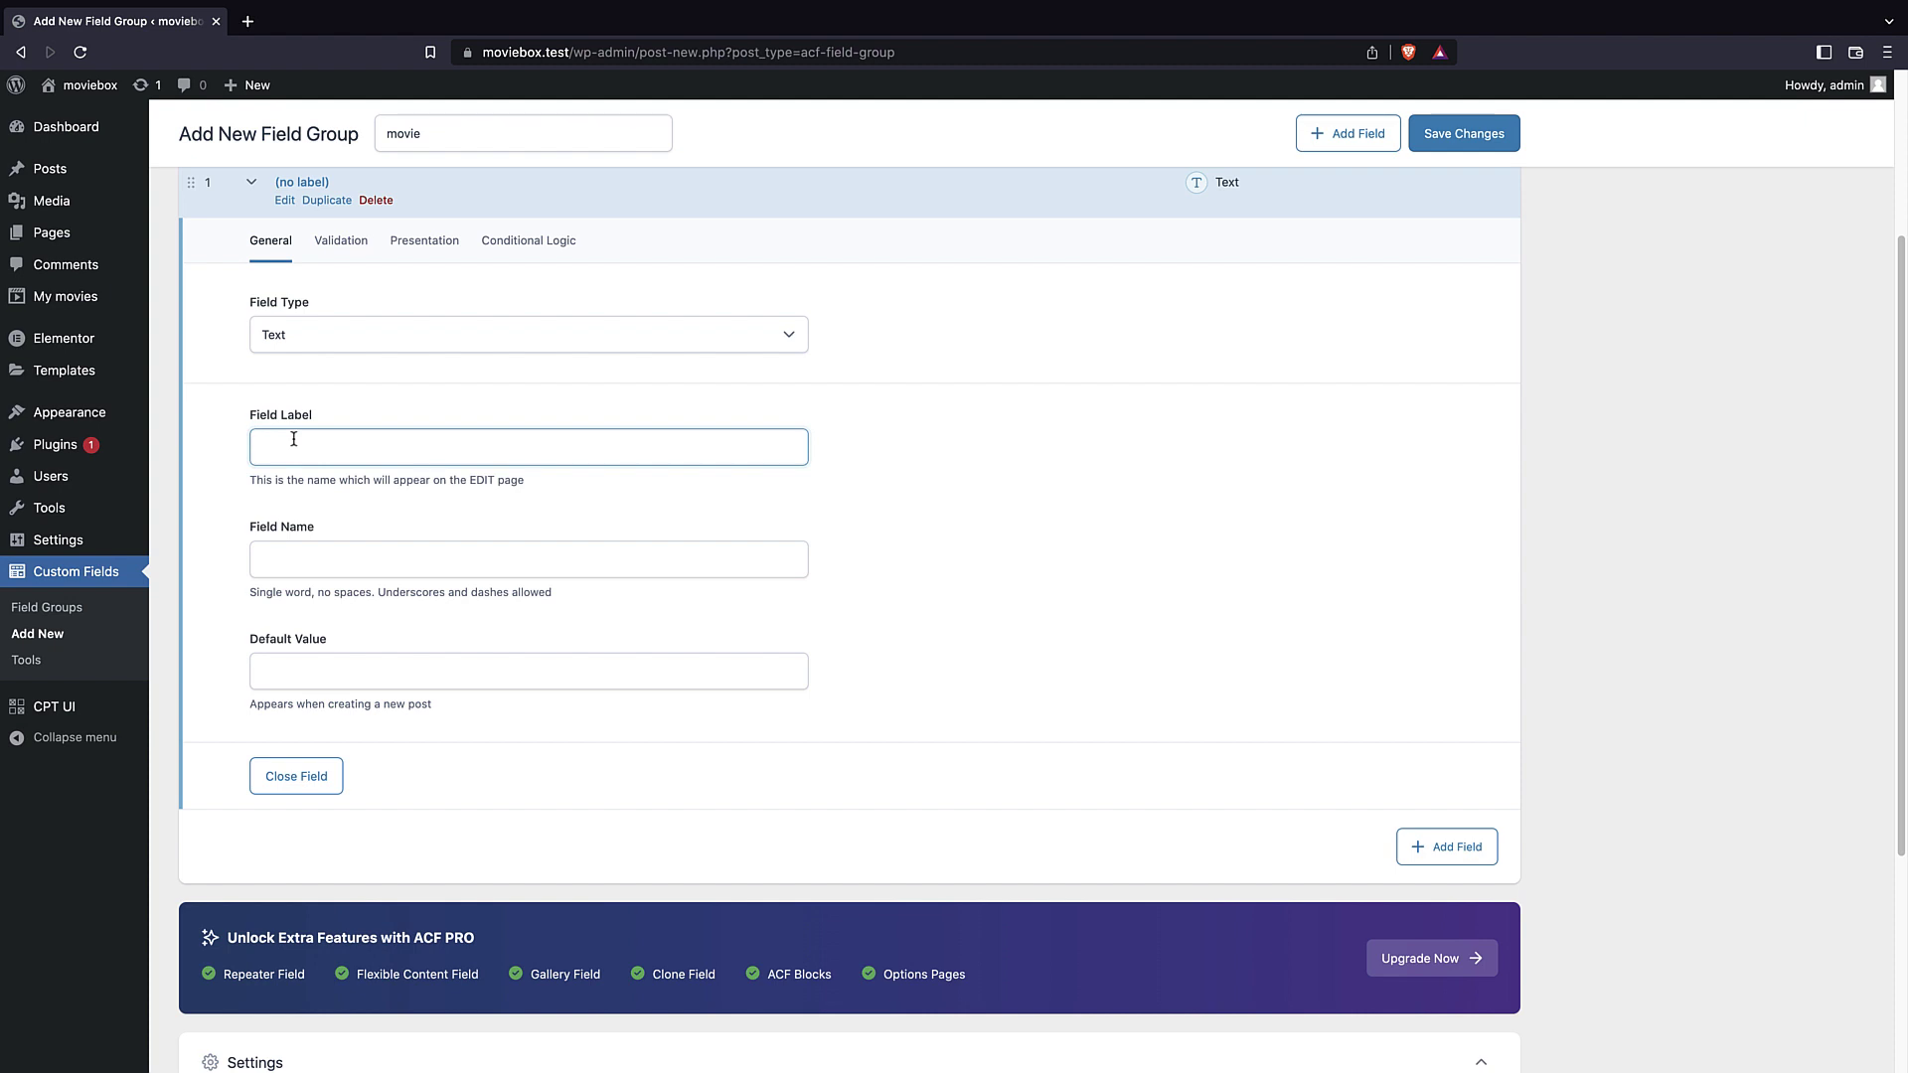
pyautogui.write('title')
pyautogui.moveTo(261, 447); pyautogui.dragTo(268, 447)
pyautogui.write('T')
pyautogui.click(308, 558)
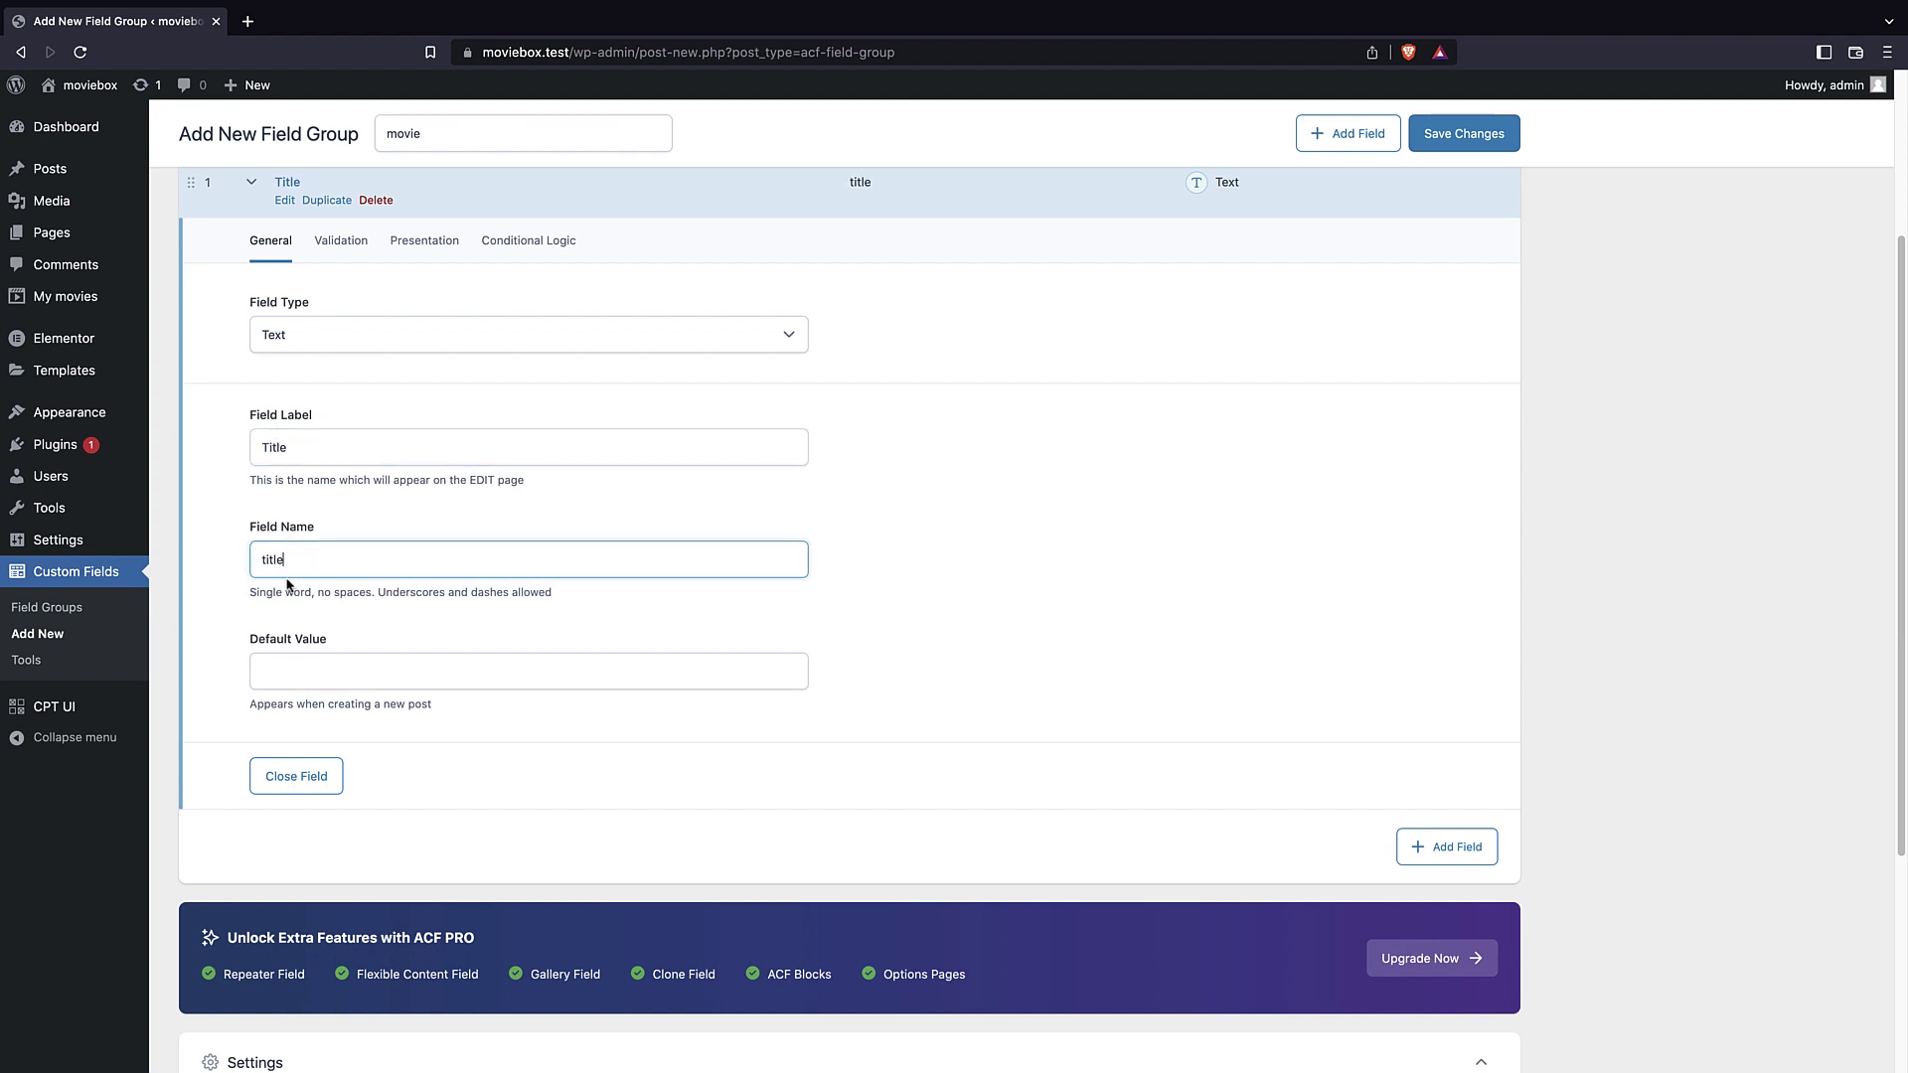
pyautogui.scroll(-2, 298, 556)
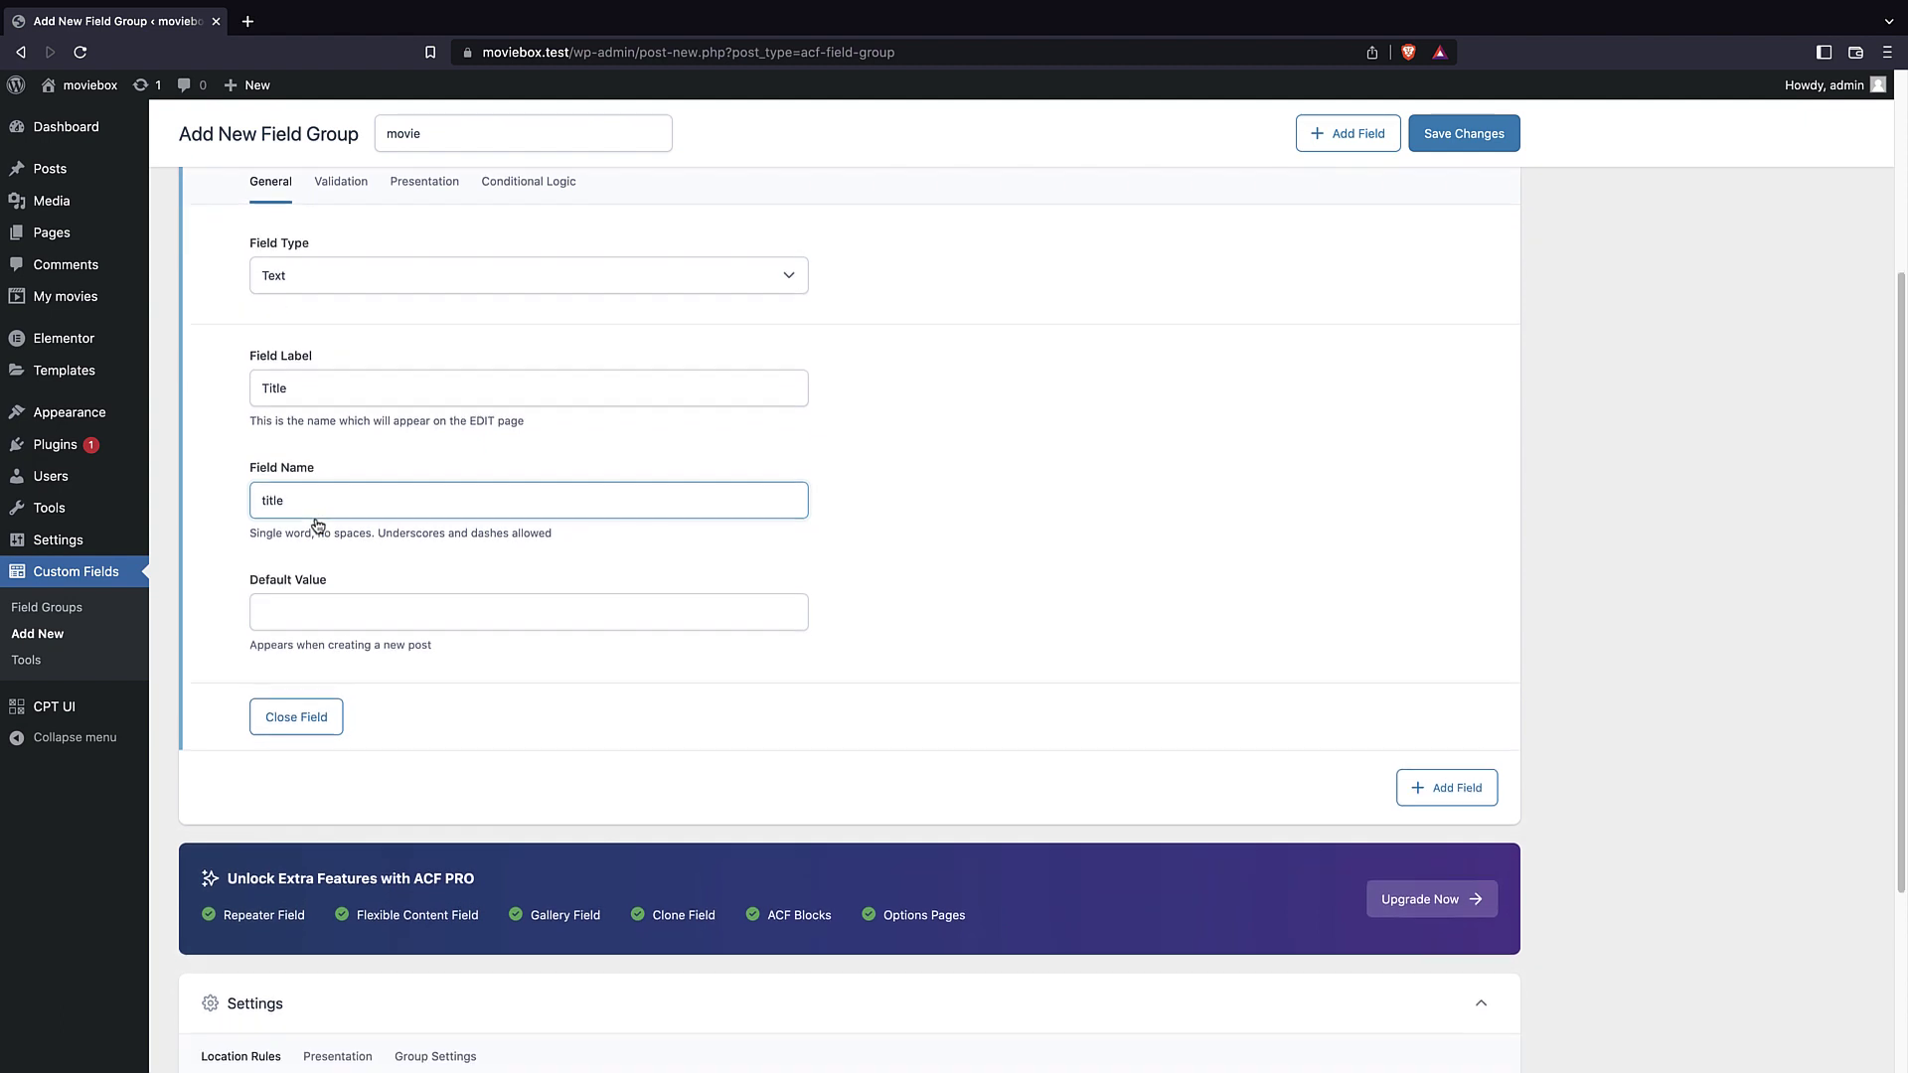
pyautogui.click(291, 622)
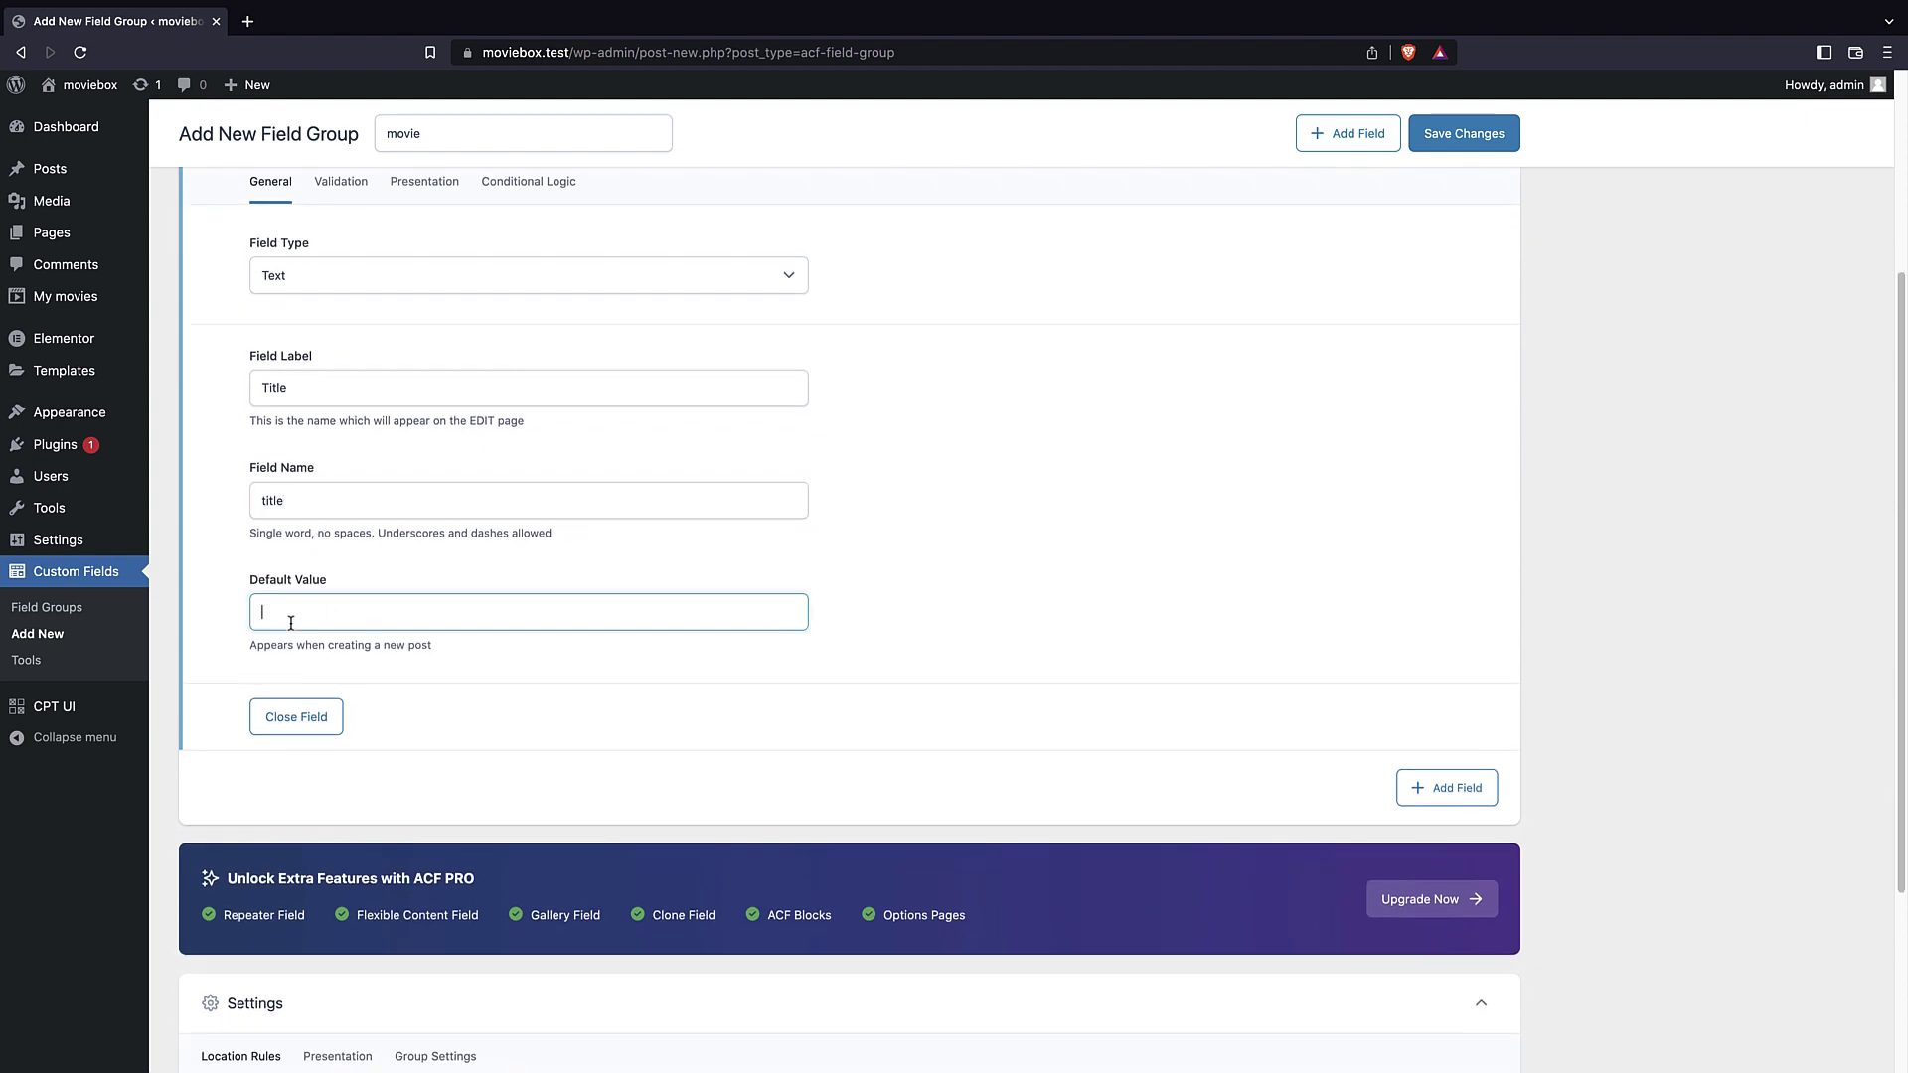
# - Add a second field to the movie field group and set its field type to Date Picker
pyautogui.scroll(3, 291, 622)
pyautogui.scroll(-4, 422, 567)
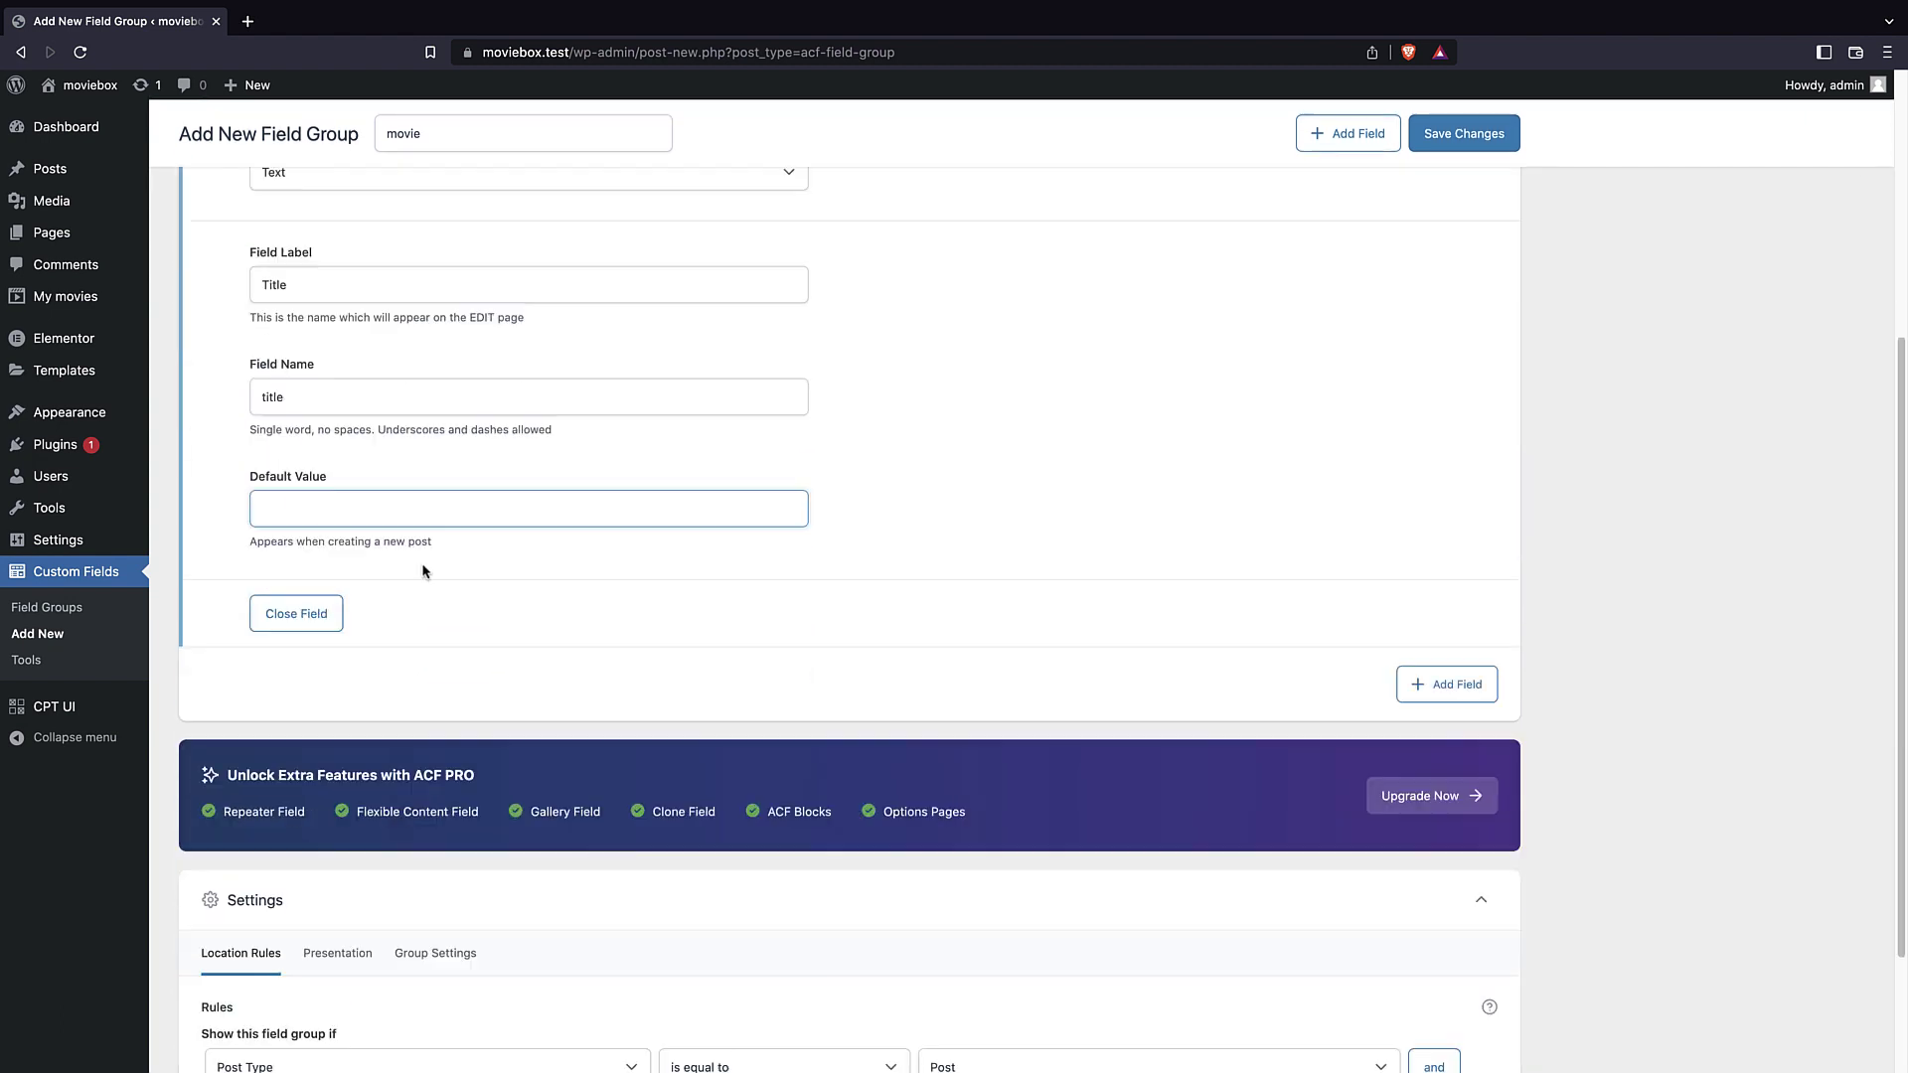
pyautogui.scroll(4, 438, 754)
pyautogui.scroll(-6, 712, 538)
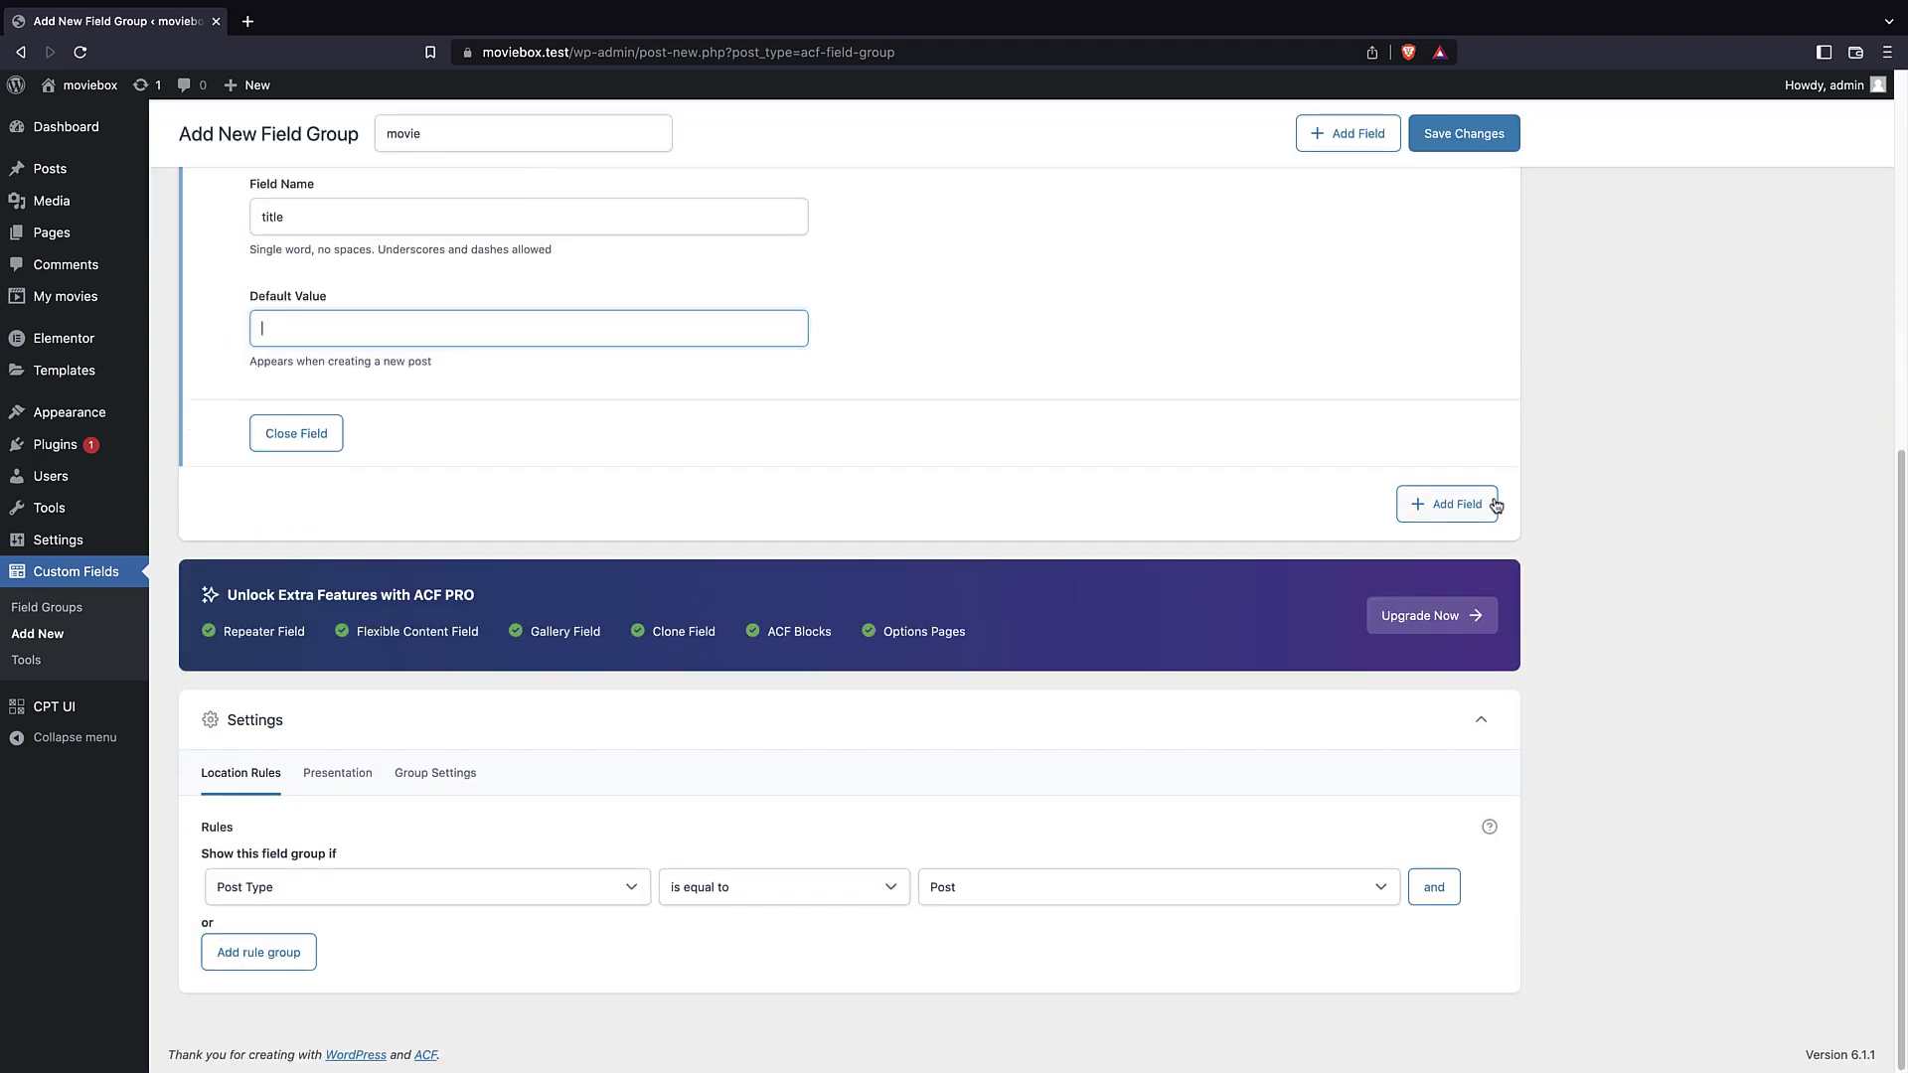
pyautogui.click(1443, 507)
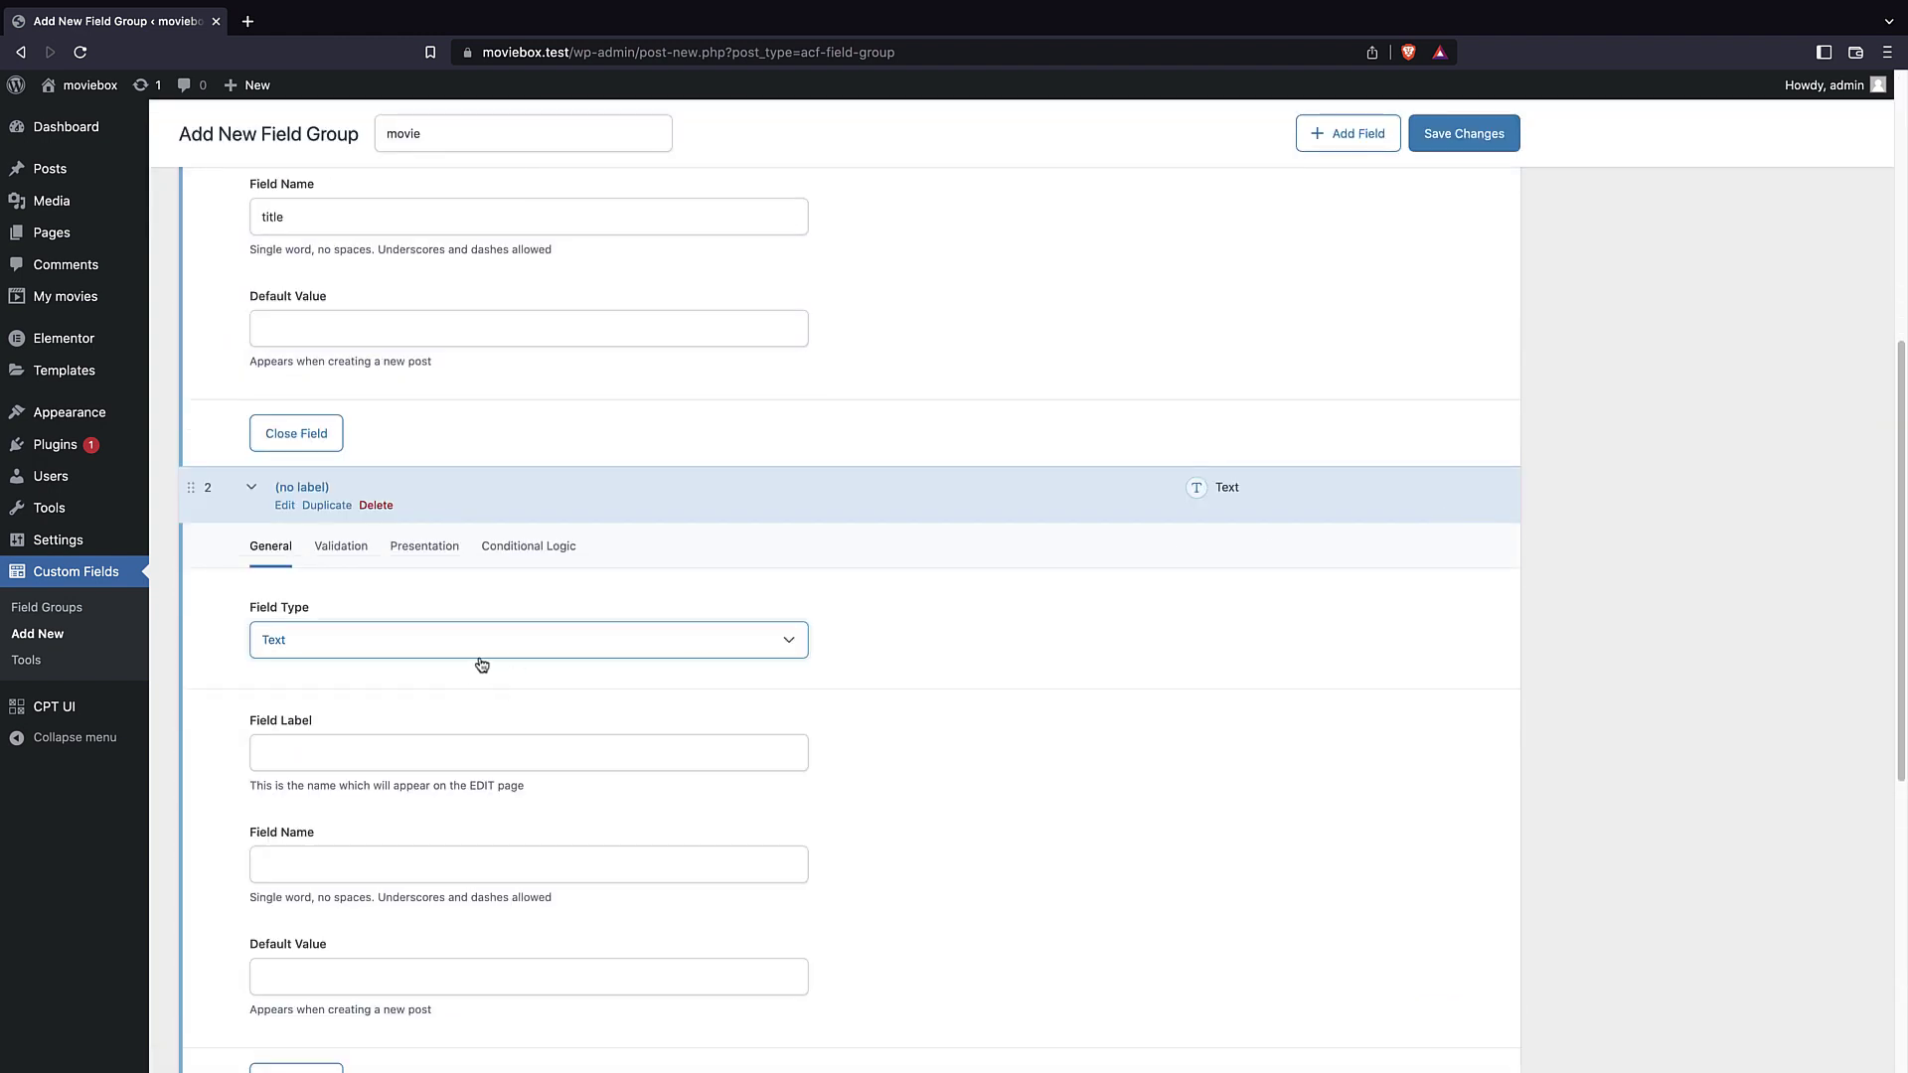
pyautogui.click(398, 649)
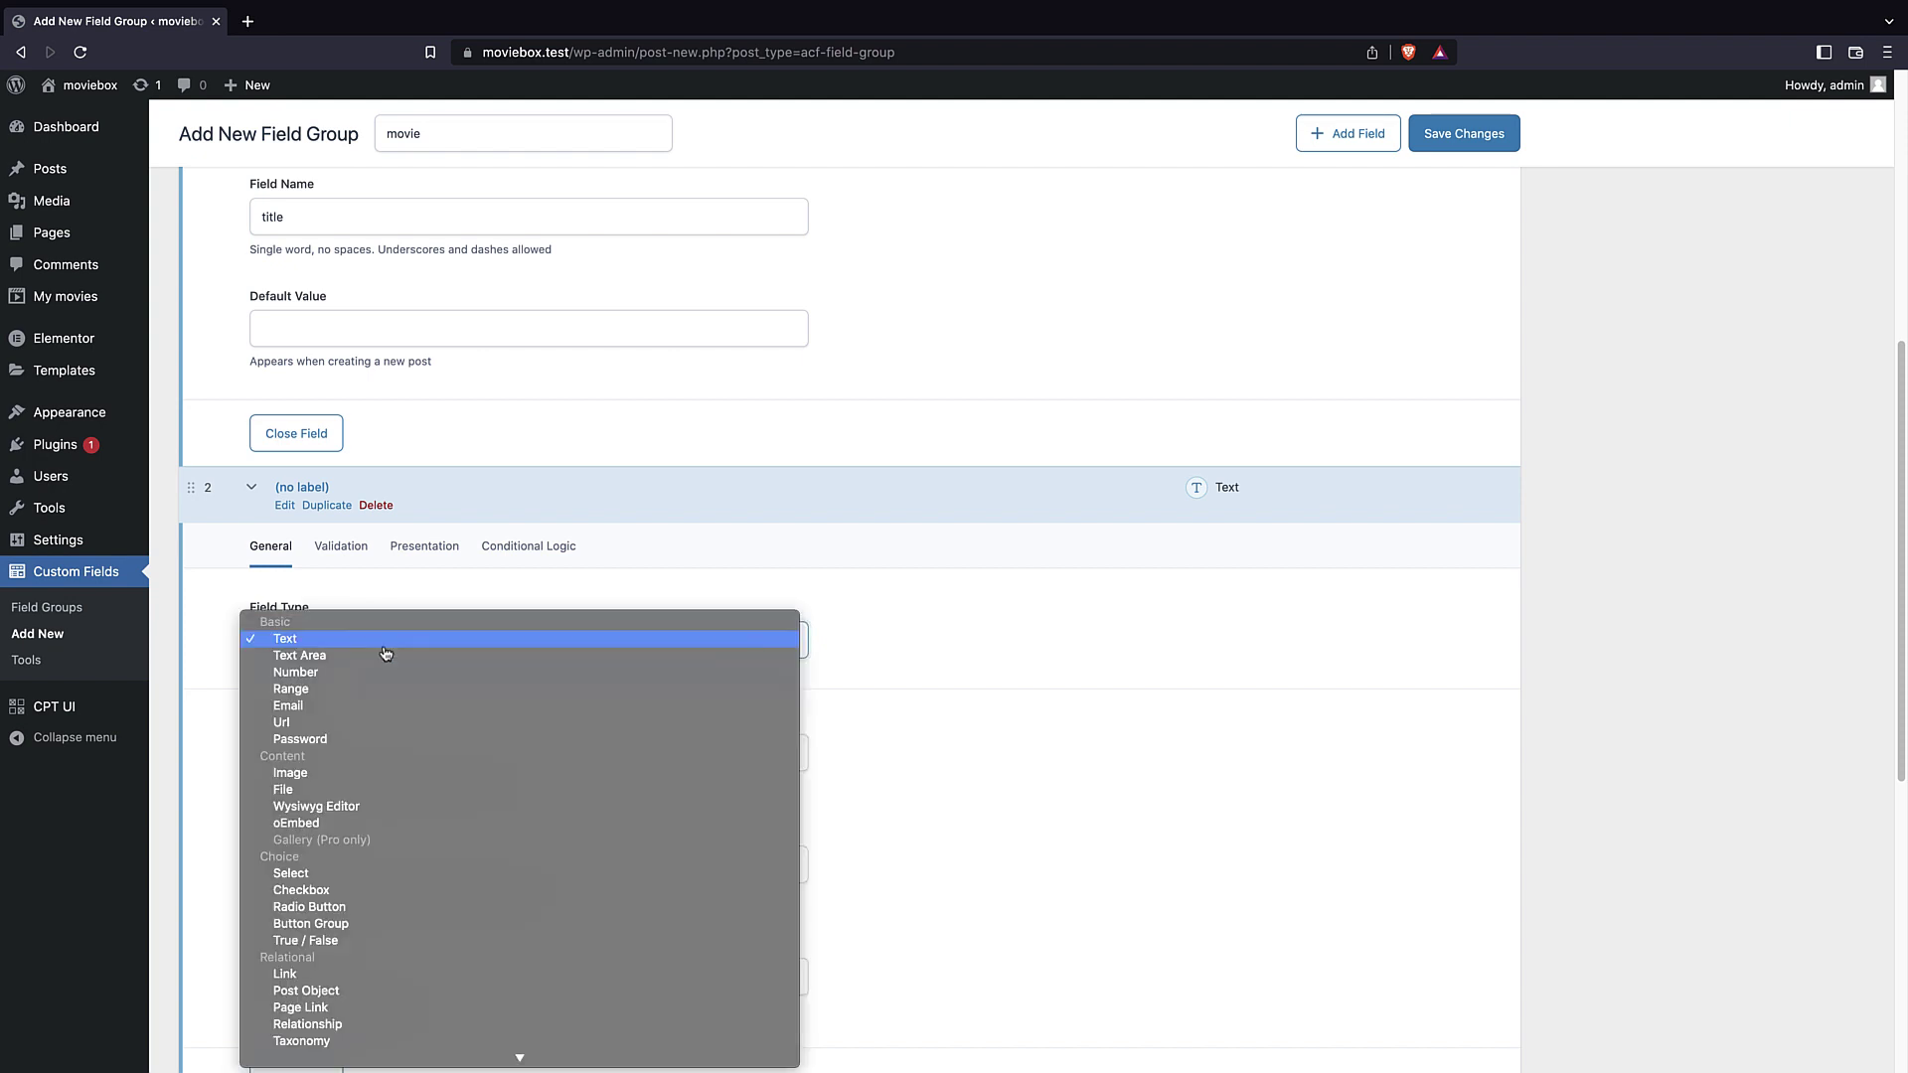
pyautogui.scroll(-5, 385, 653)
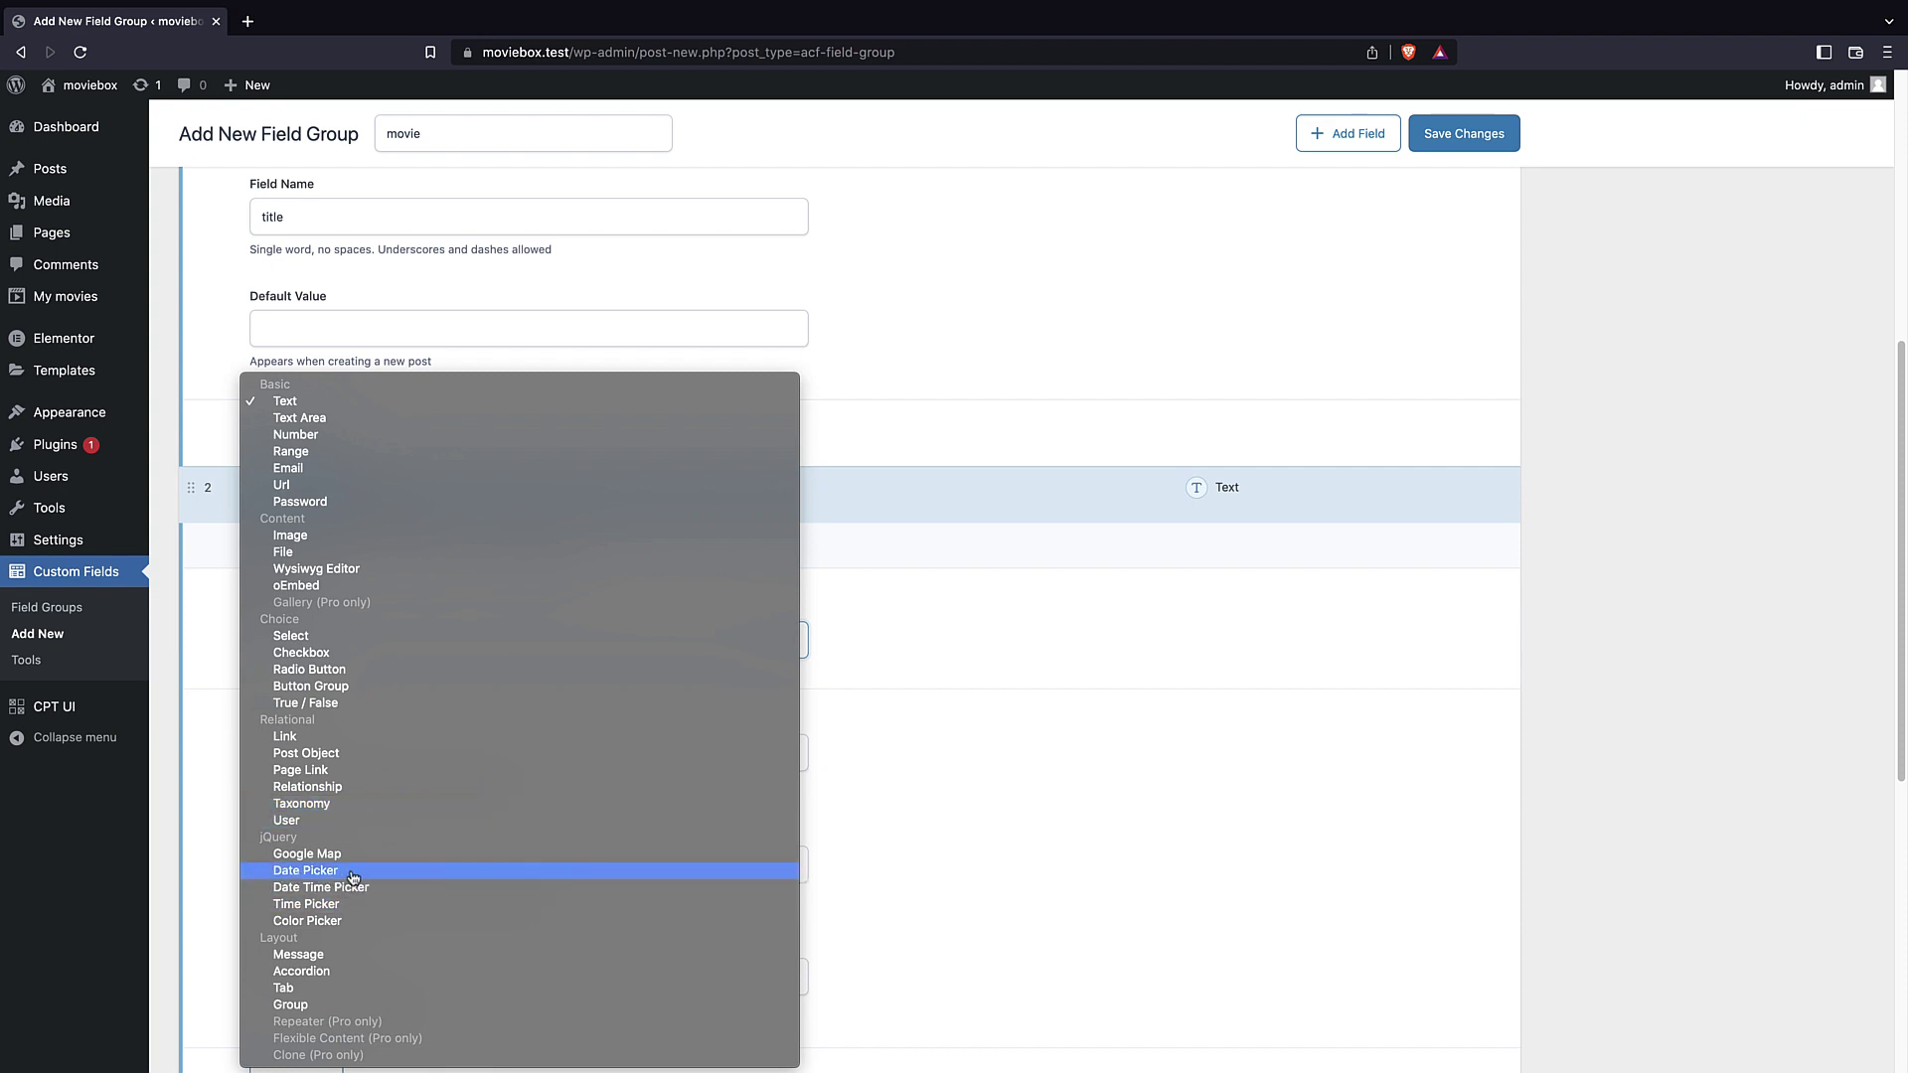
pyautogui.click(309, 878)
pyautogui.scroll(-5, 412, 527)
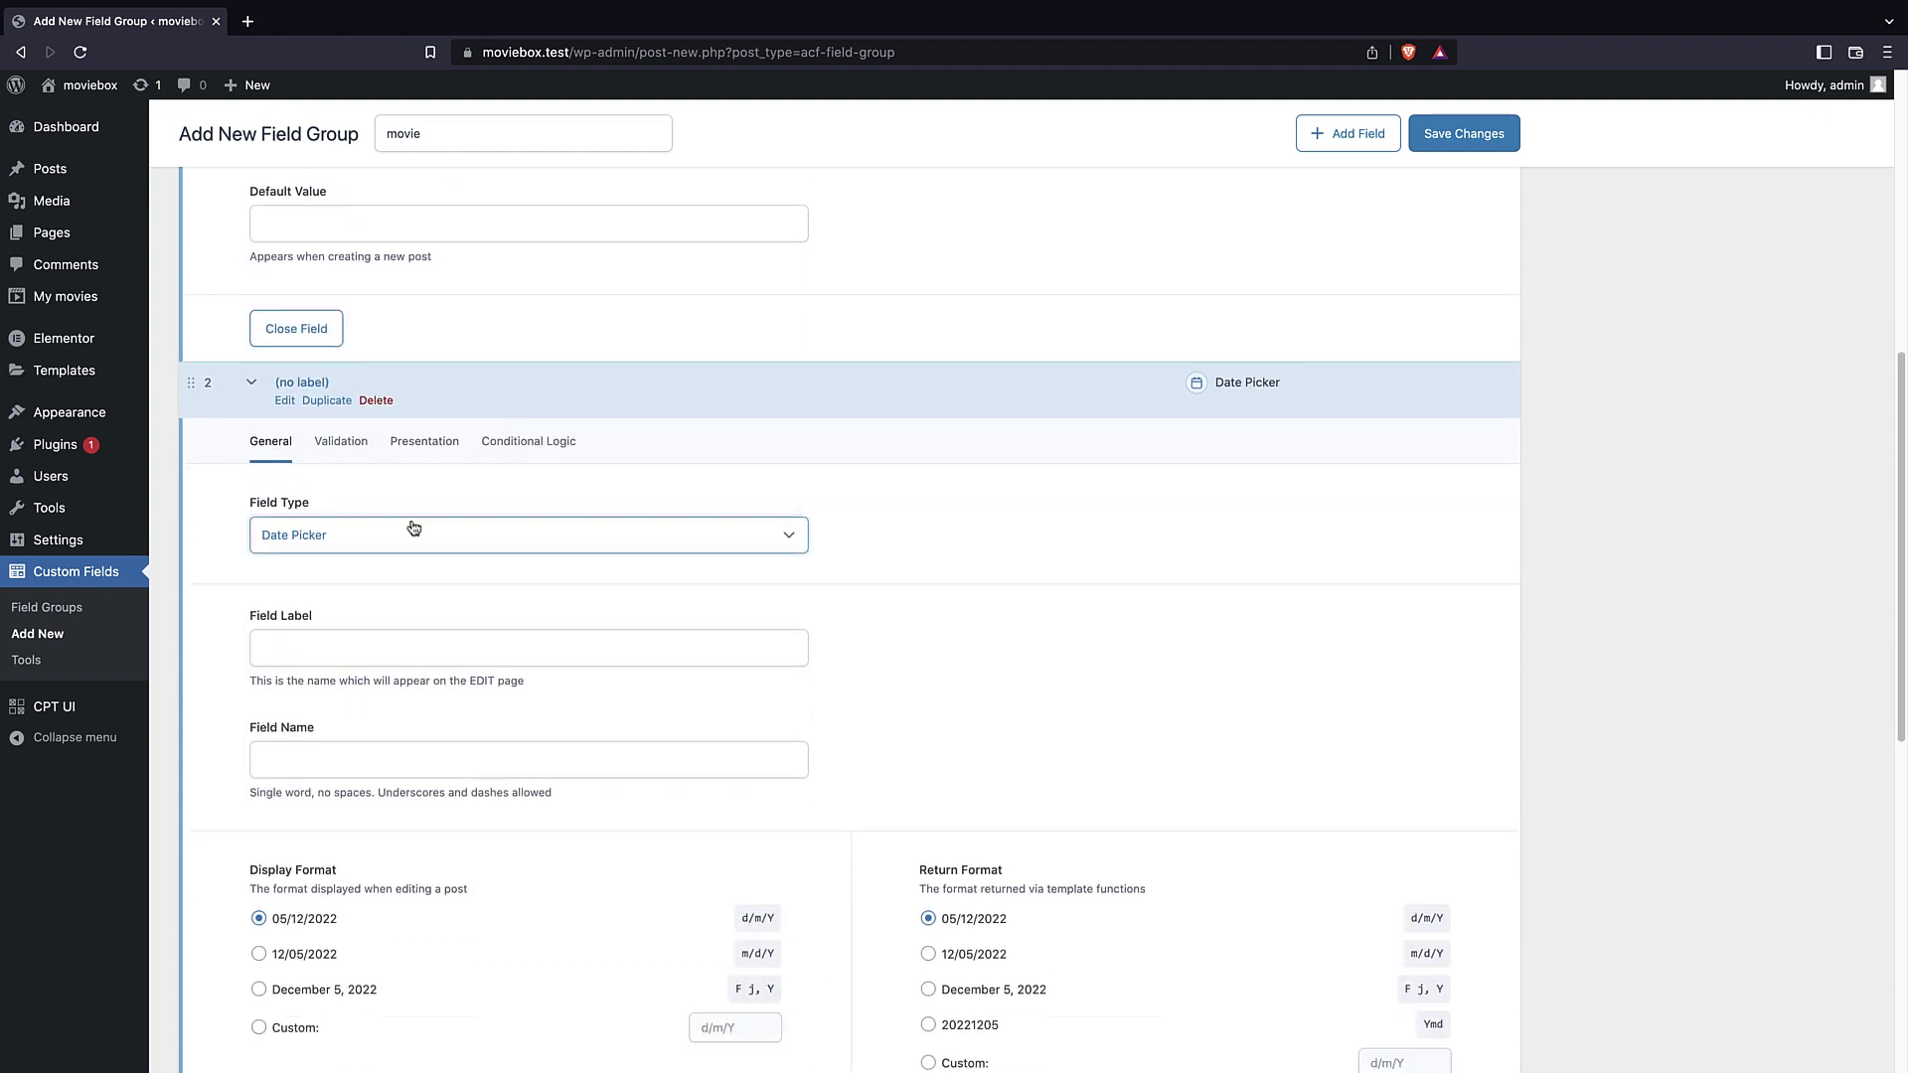
# - Label the Date Picker field "Release date" and have its field name filled in from the label
pyautogui.click(285, 458)
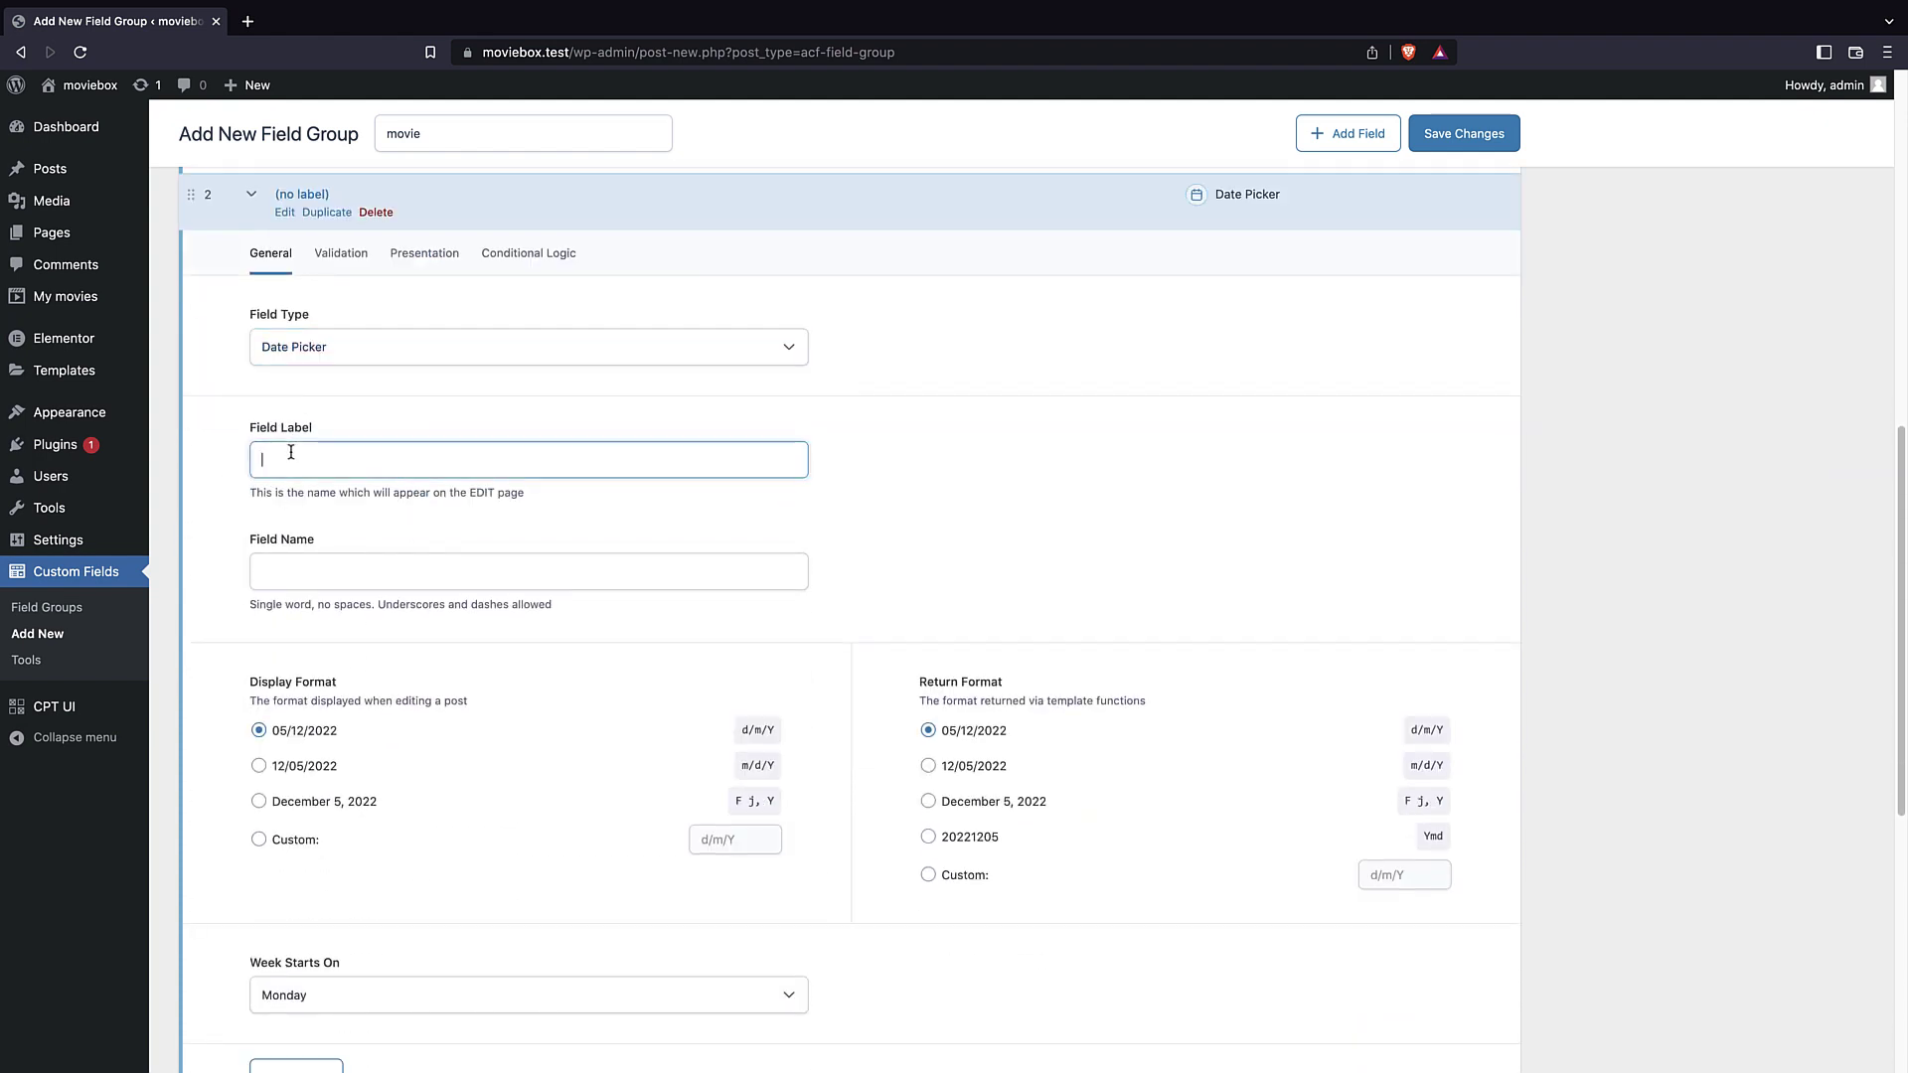
pyautogui.write('relese')
pyautogui.doubleClick(288, 471)
pyautogui.press('BackSpace')
pyautogui.write('release date')
pyautogui.click(270, 464)
pyautogui.press('BackSpace')
pyautogui.write('R')
pyautogui.click(303, 573)
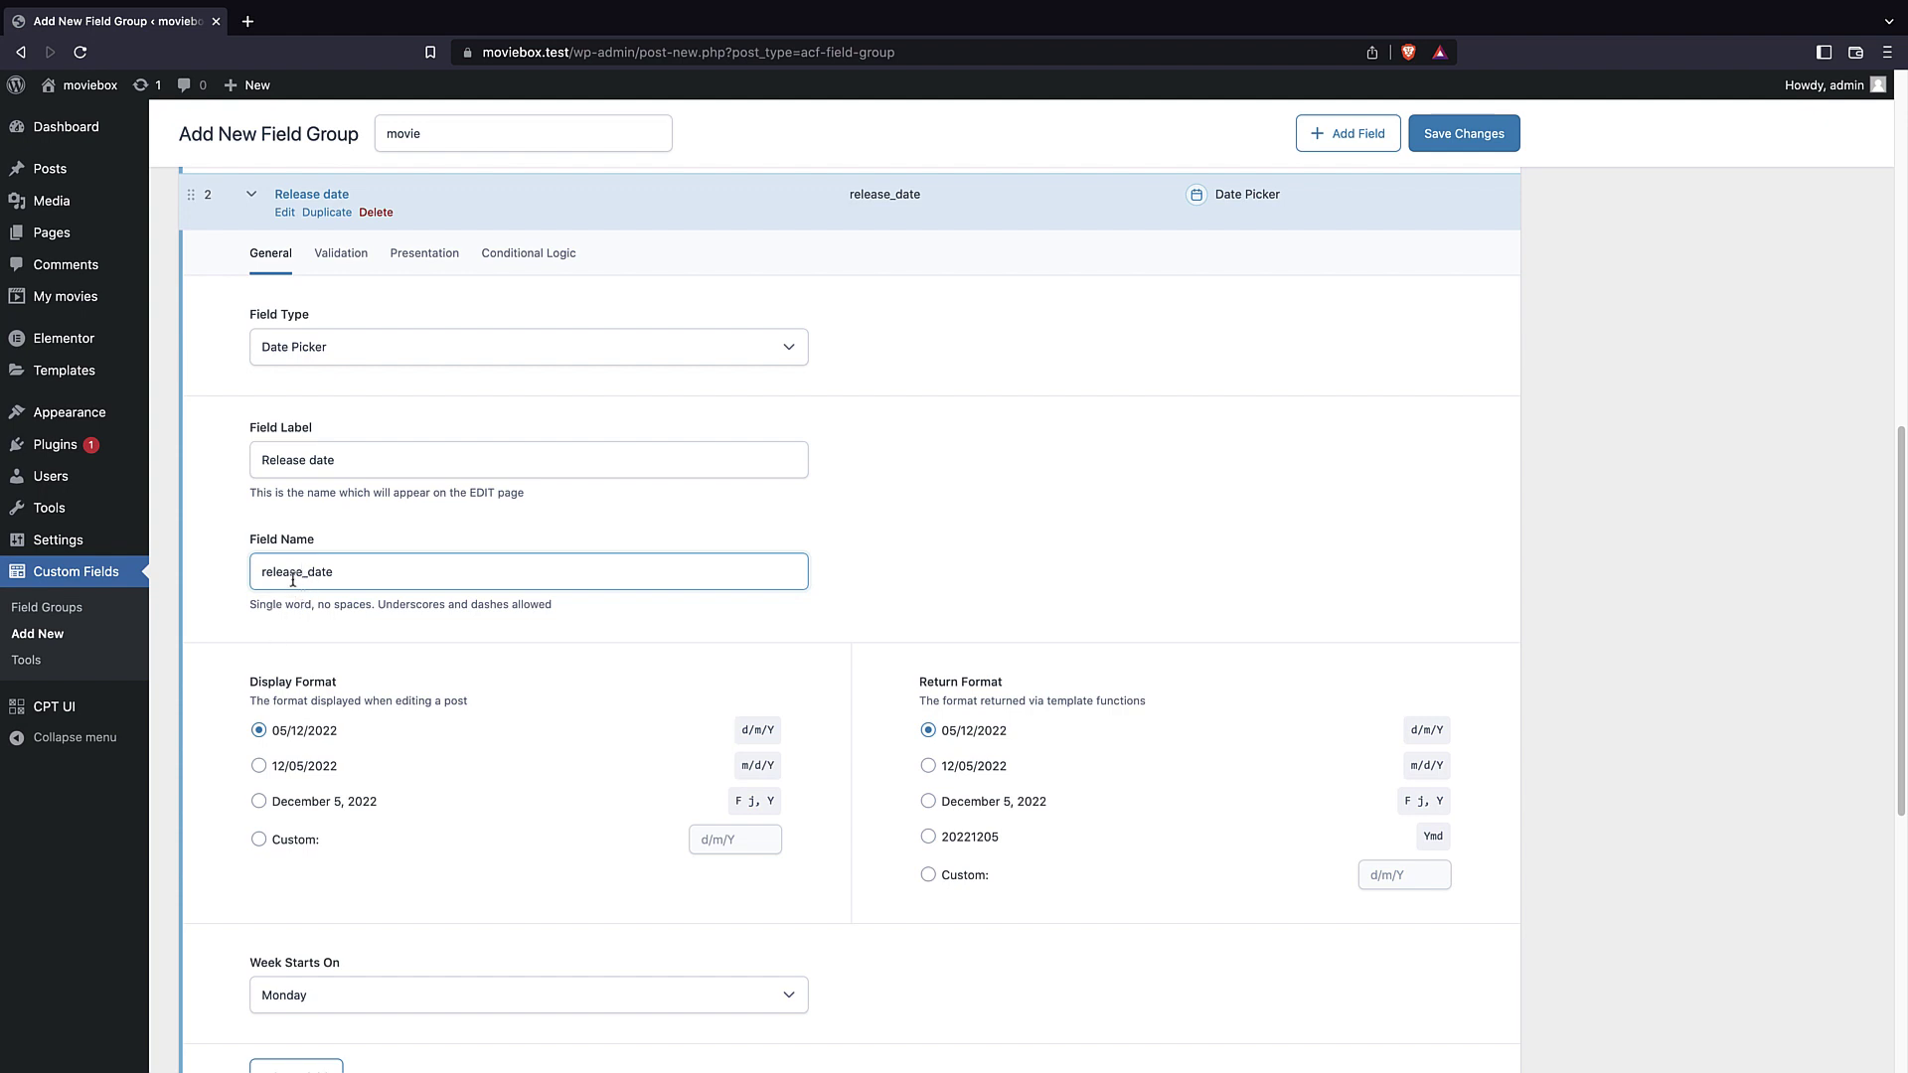
# - Set both the display format and return format of the release date field to F j, Y, keeping Monday as the week start
pyautogui.scroll(-2, 338, 477)
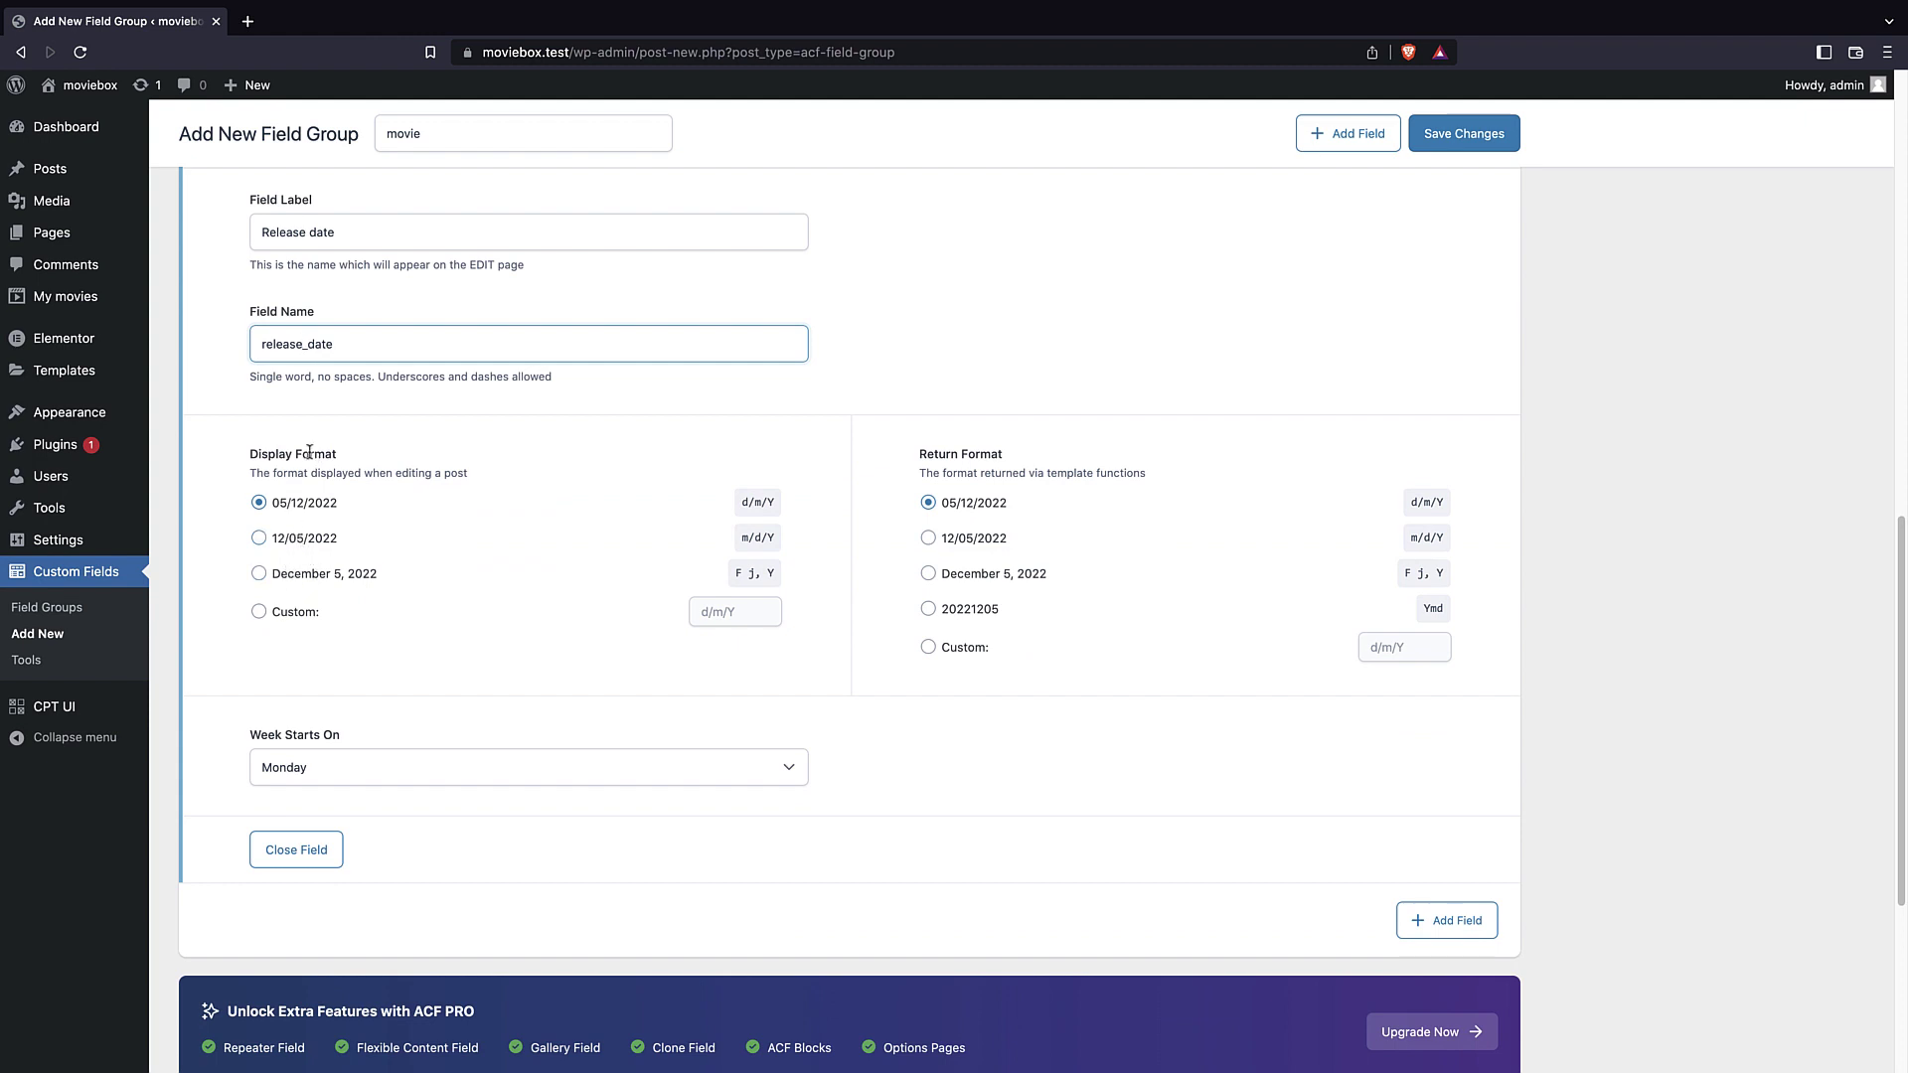
pyautogui.click(260, 576)
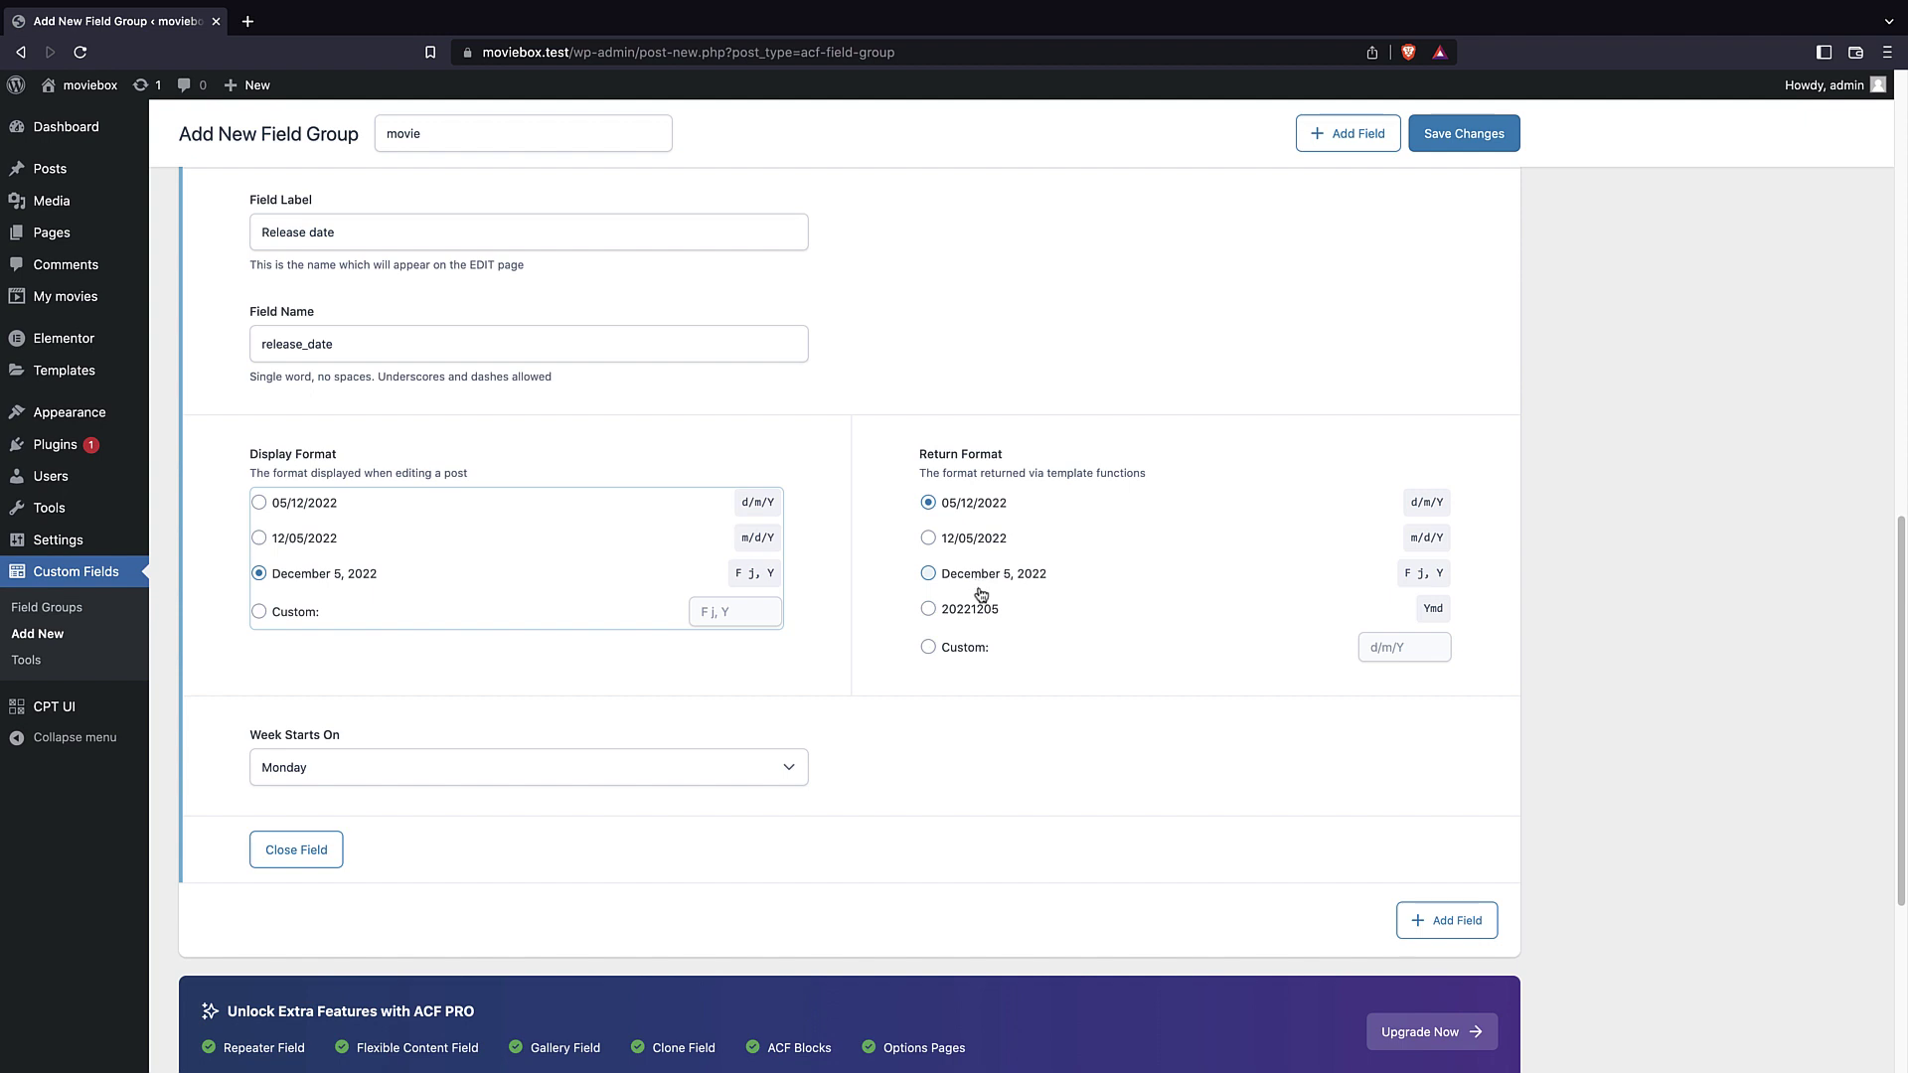
pyautogui.click(927, 574)
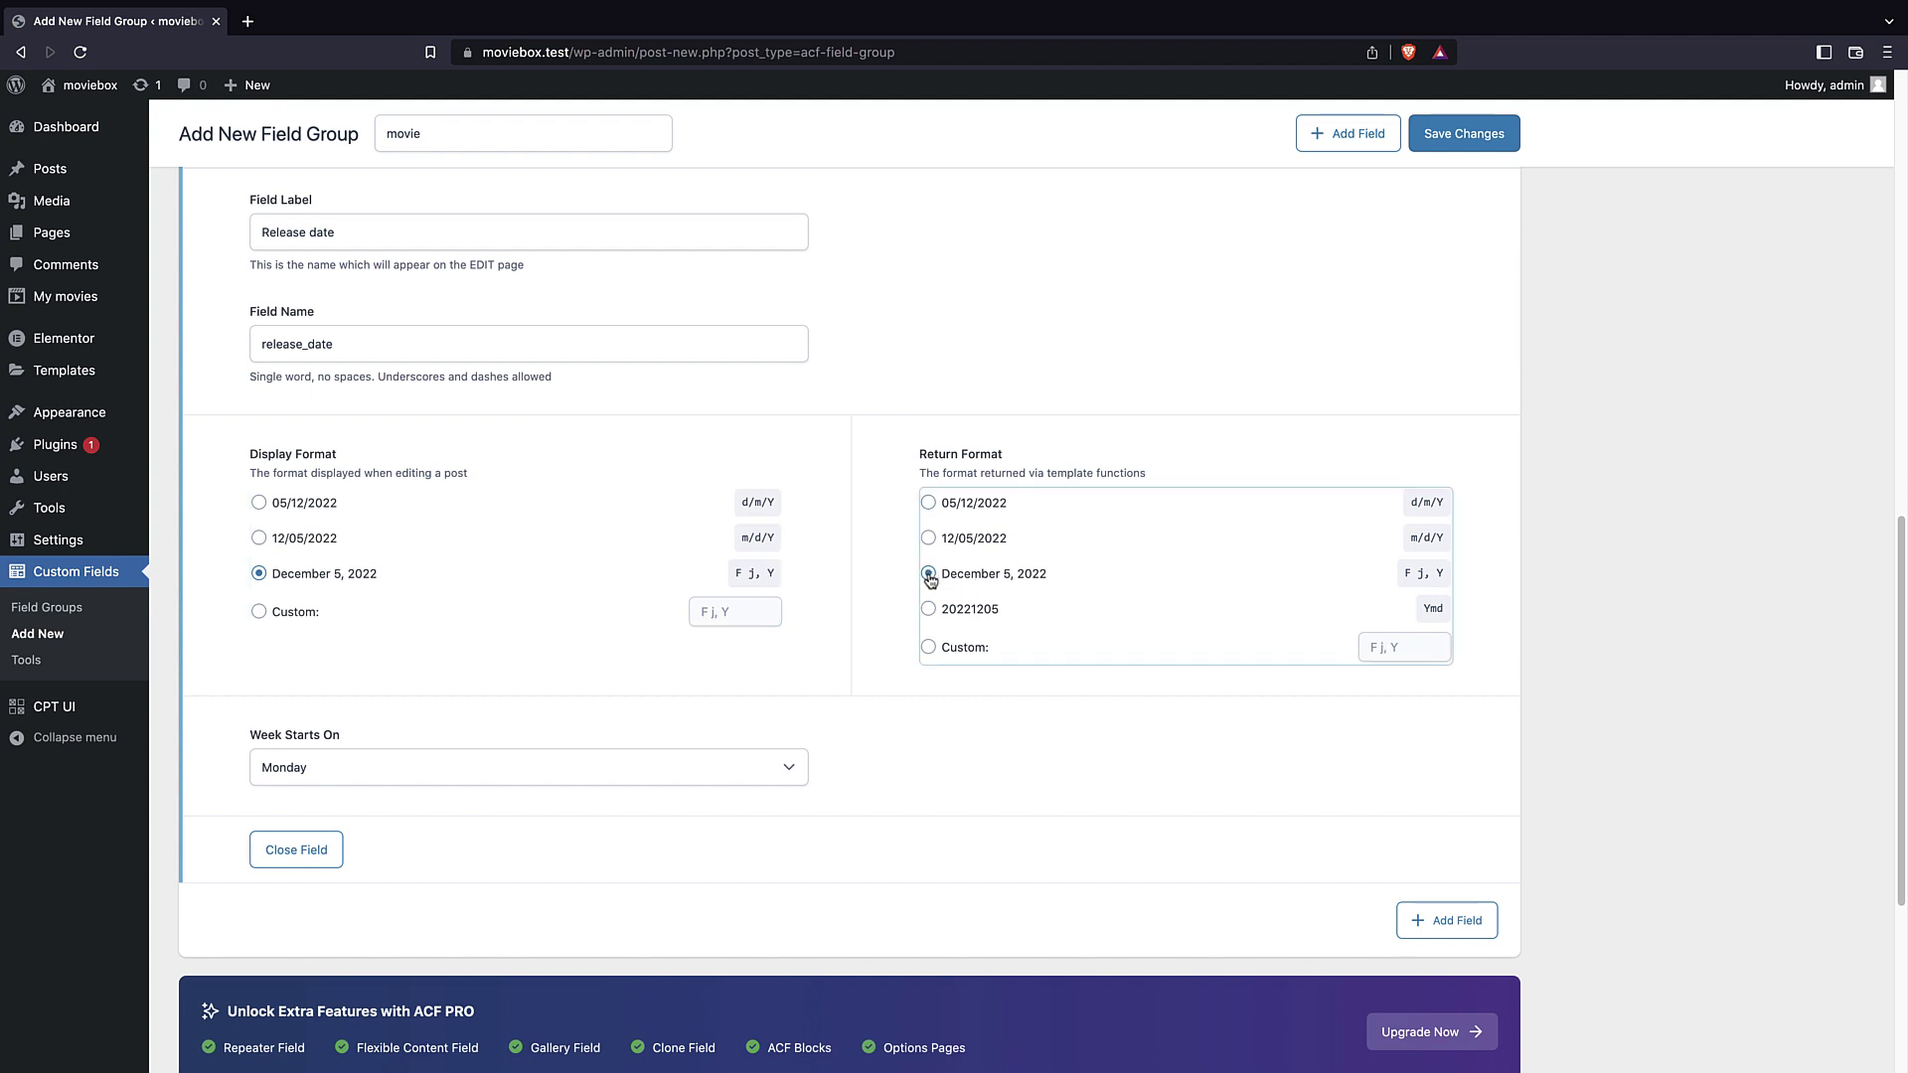
pyautogui.scroll(-1, 1029, 593)
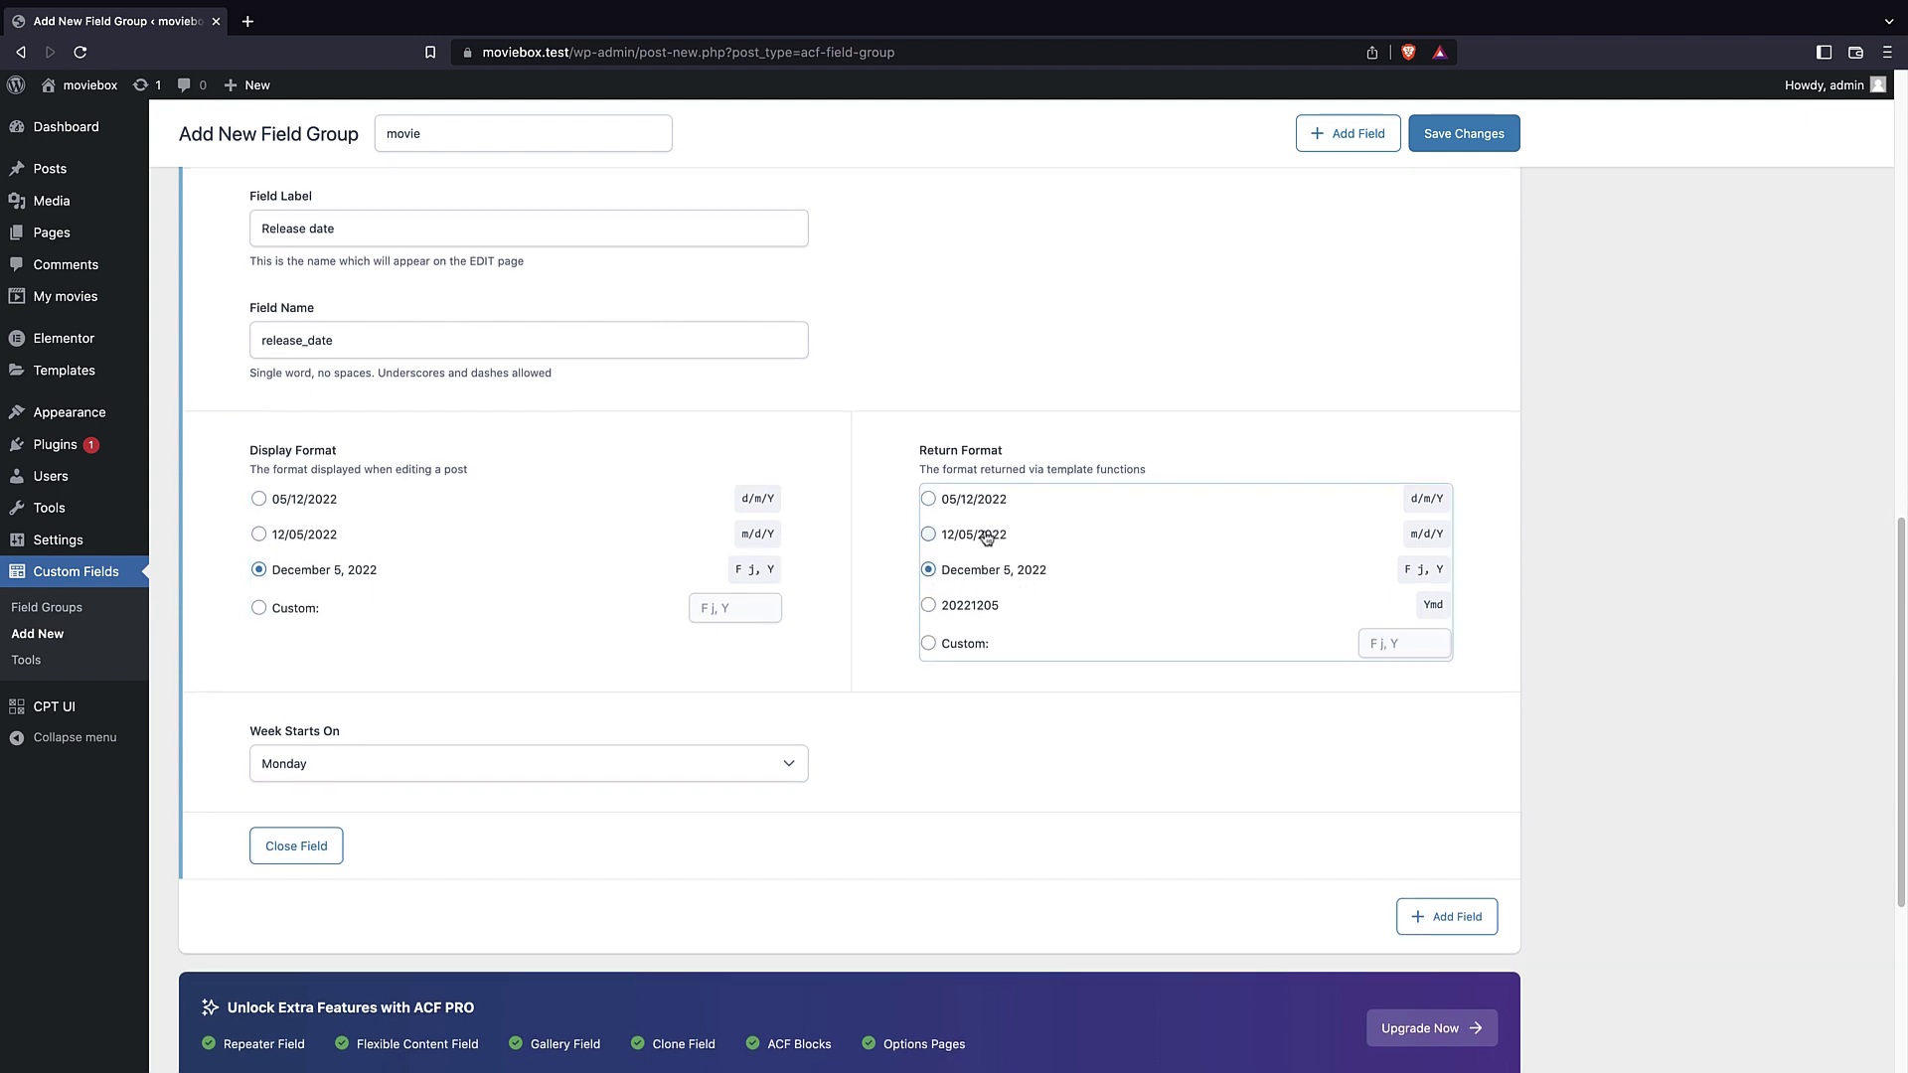
pyautogui.scroll(-1, 1007, 536)
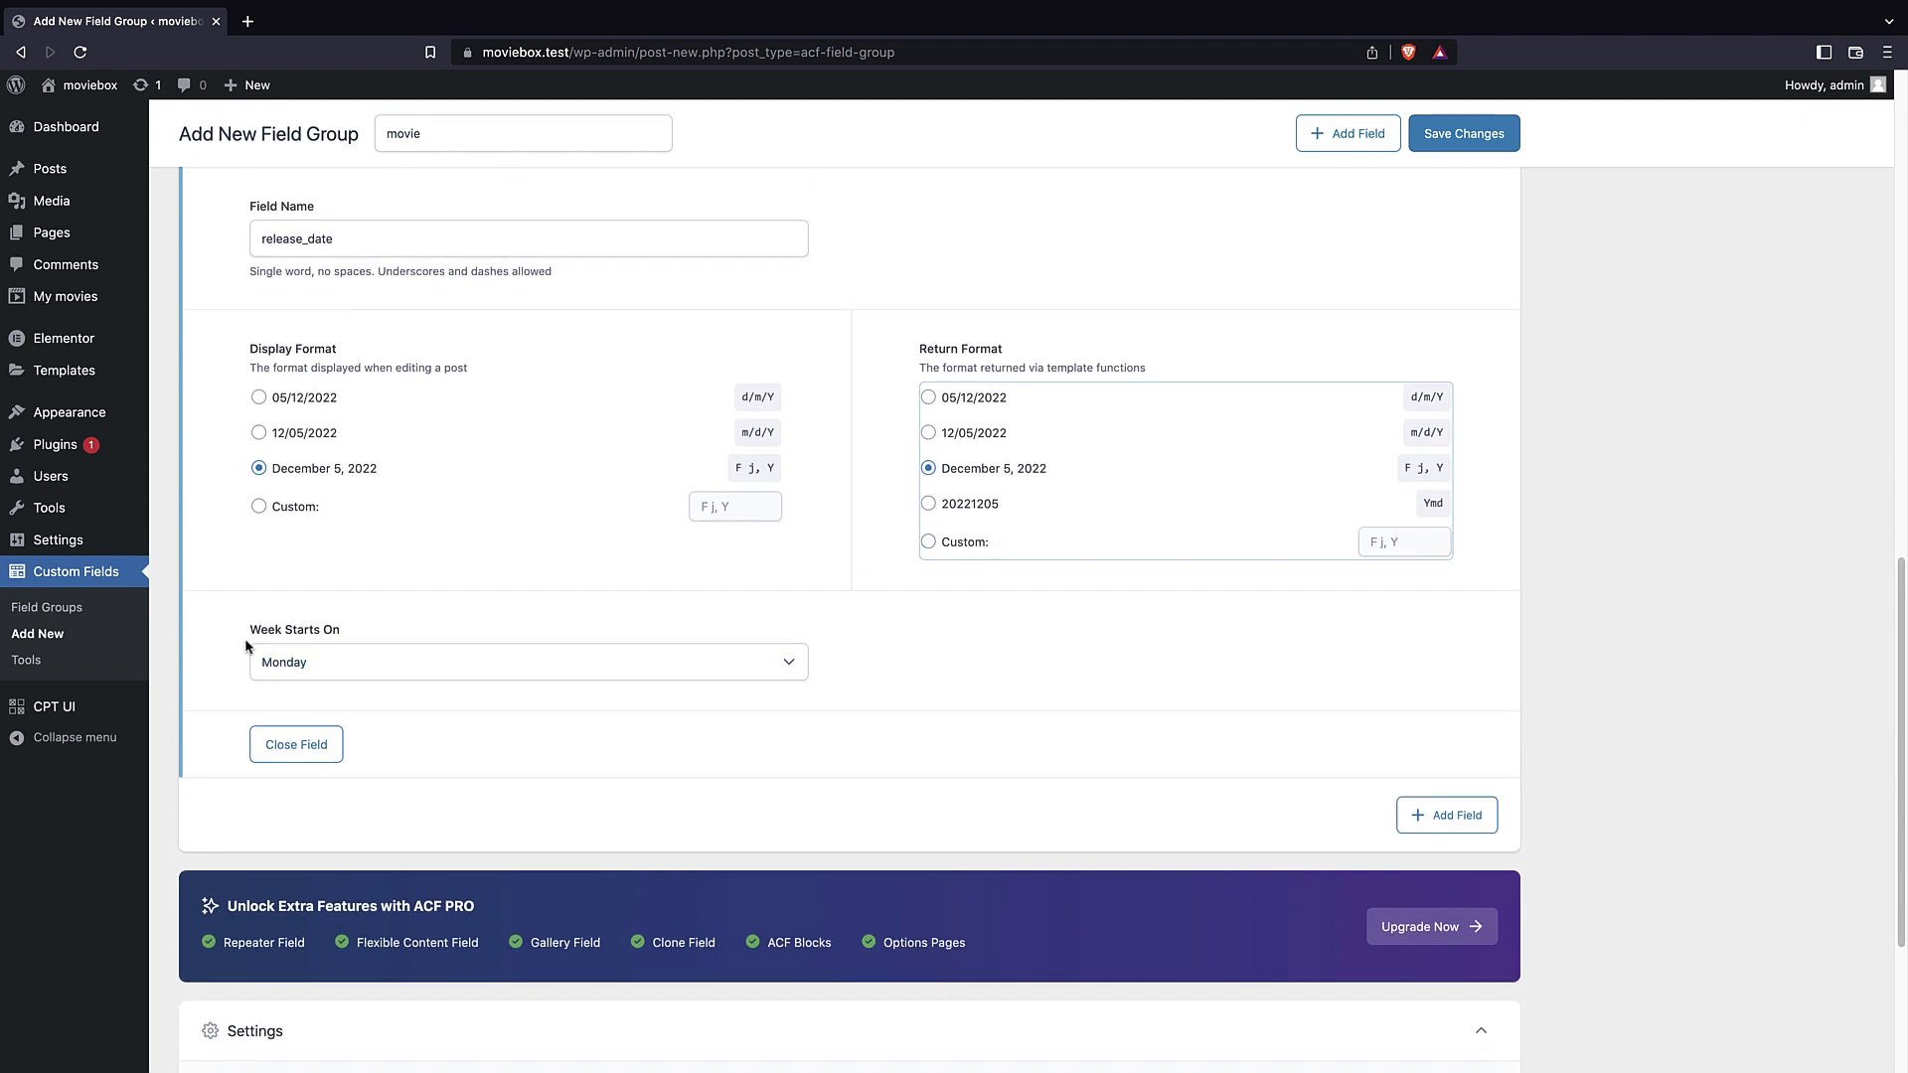
pyautogui.scroll(-1, 443, 516)
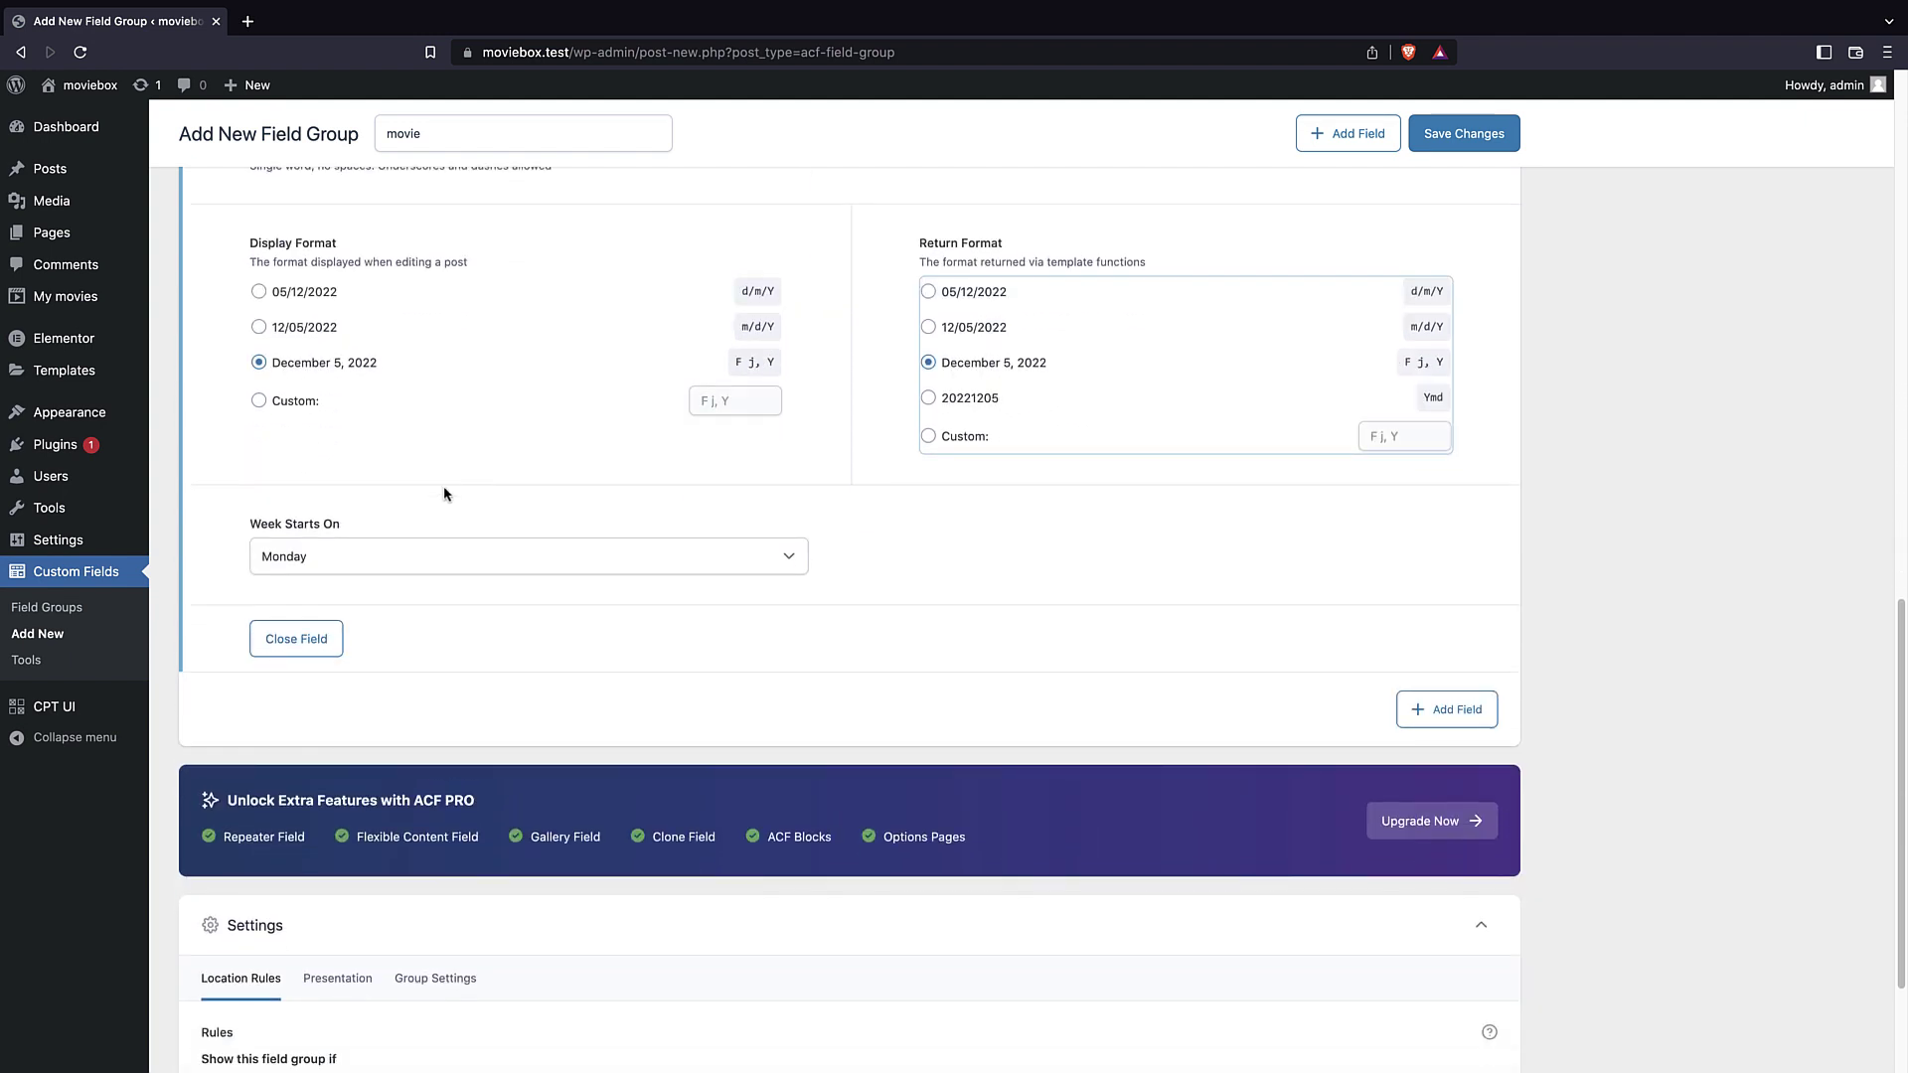
pyautogui.click(397, 554)
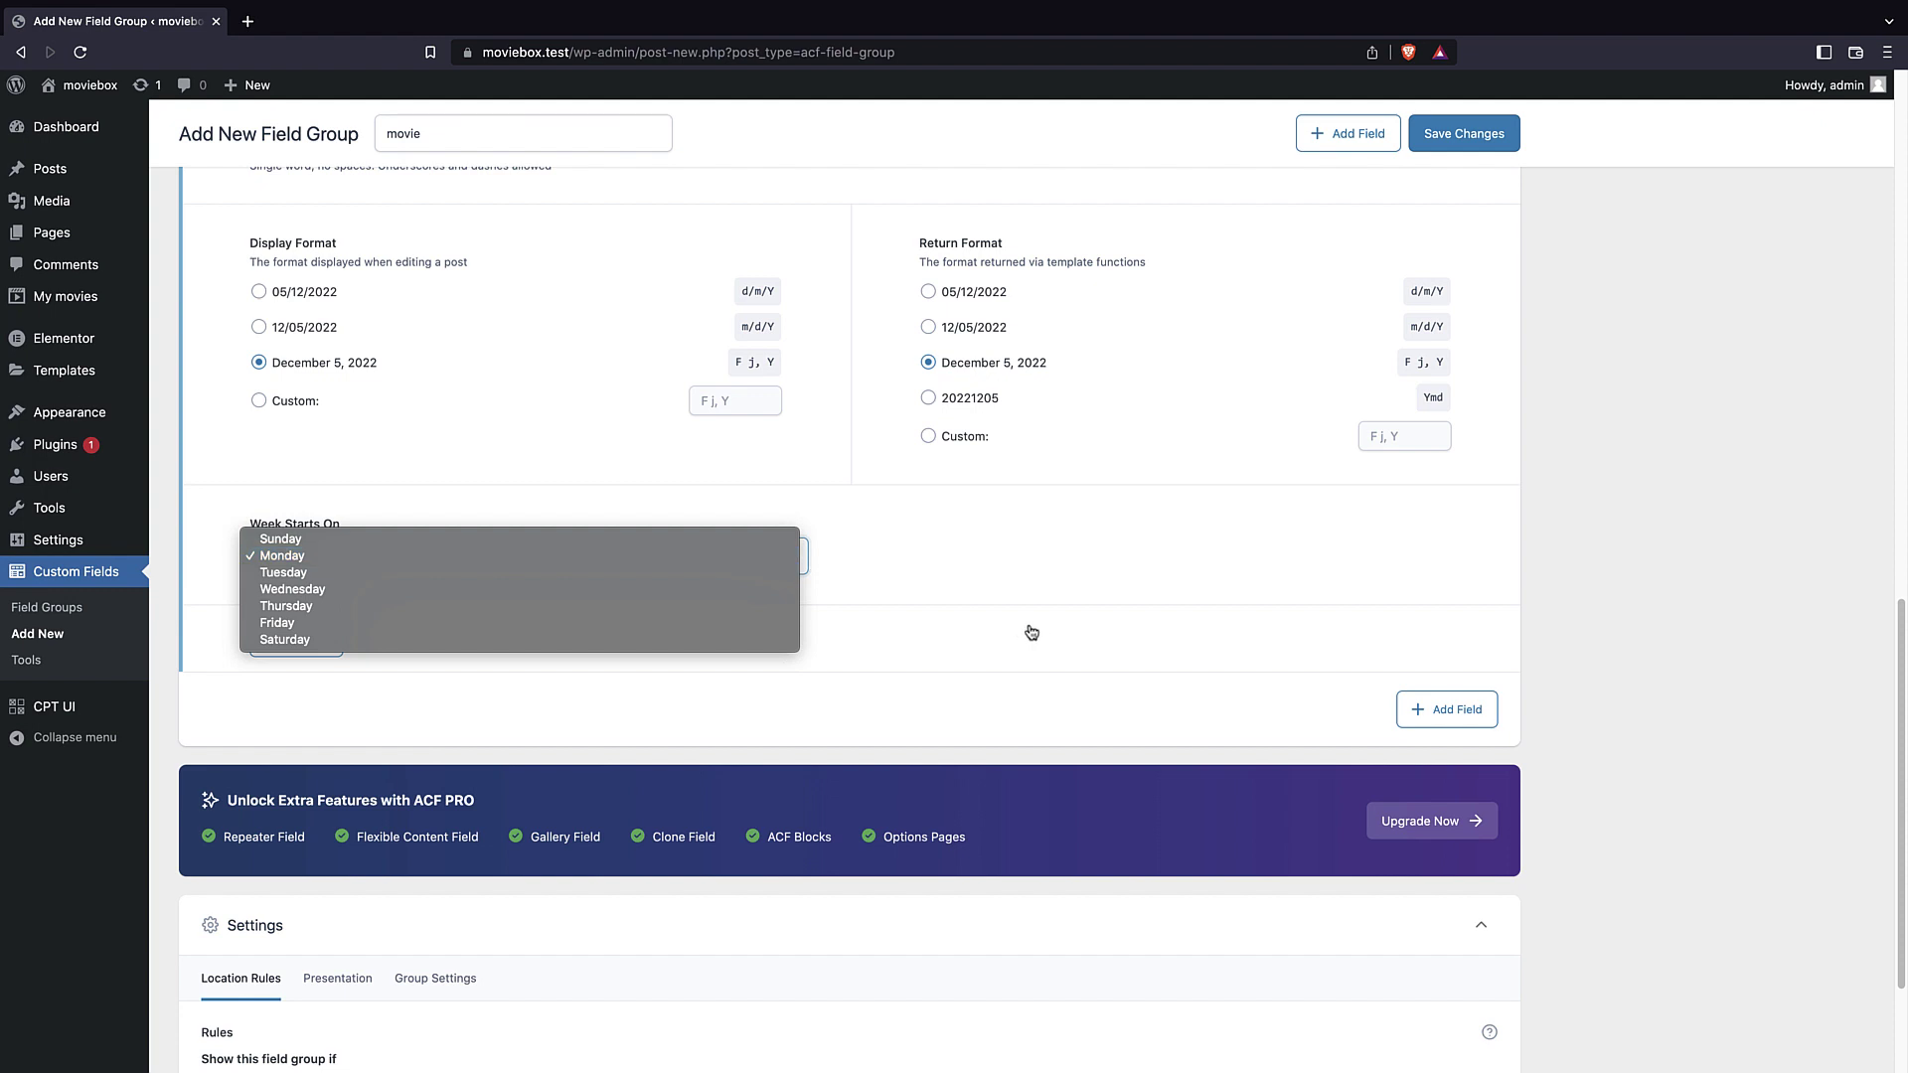
pyautogui.click(869, 624)
pyautogui.scroll(-2, 869, 624)
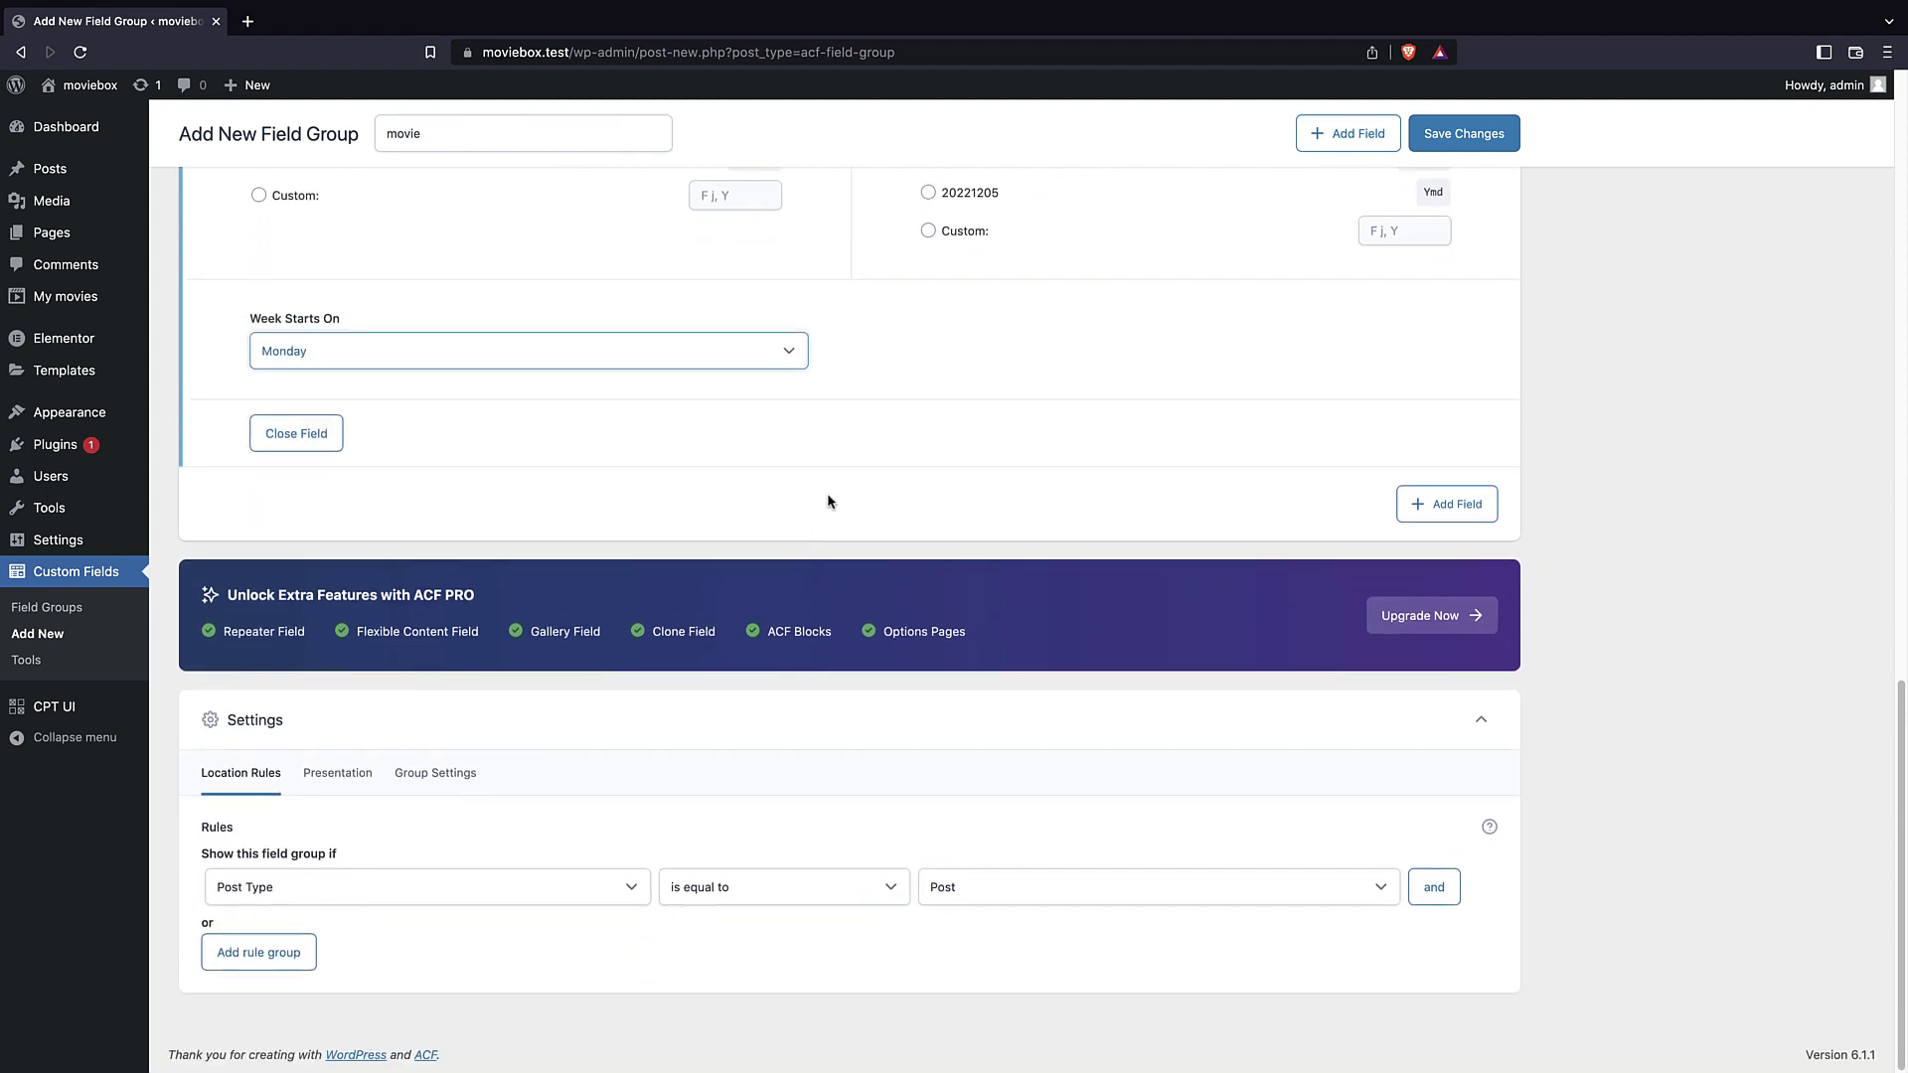
# - Add a third field to the movie field group and browse the field types, keeping Text
pyautogui.click(1429, 507)
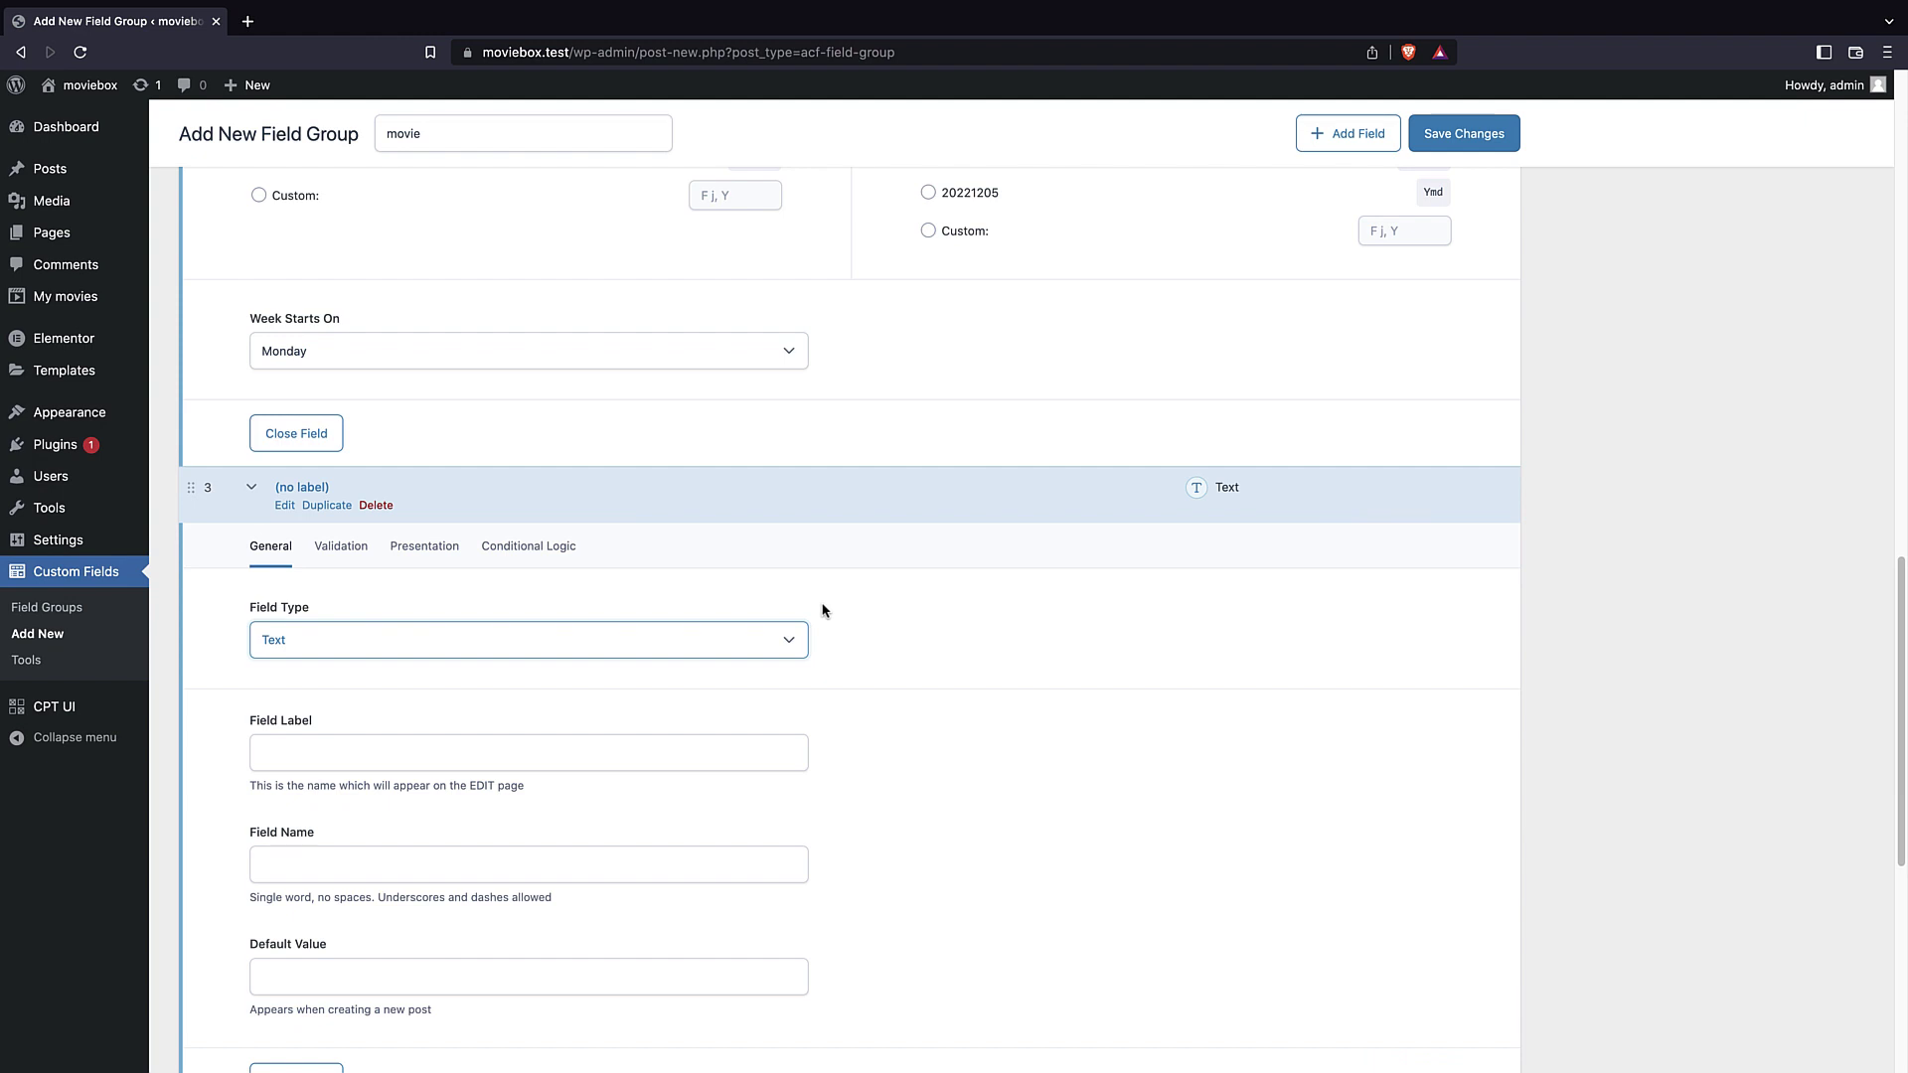
pyautogui.click(427, 646)
pyautogui.click(428, 647)
pyautogui.click(468, 656)
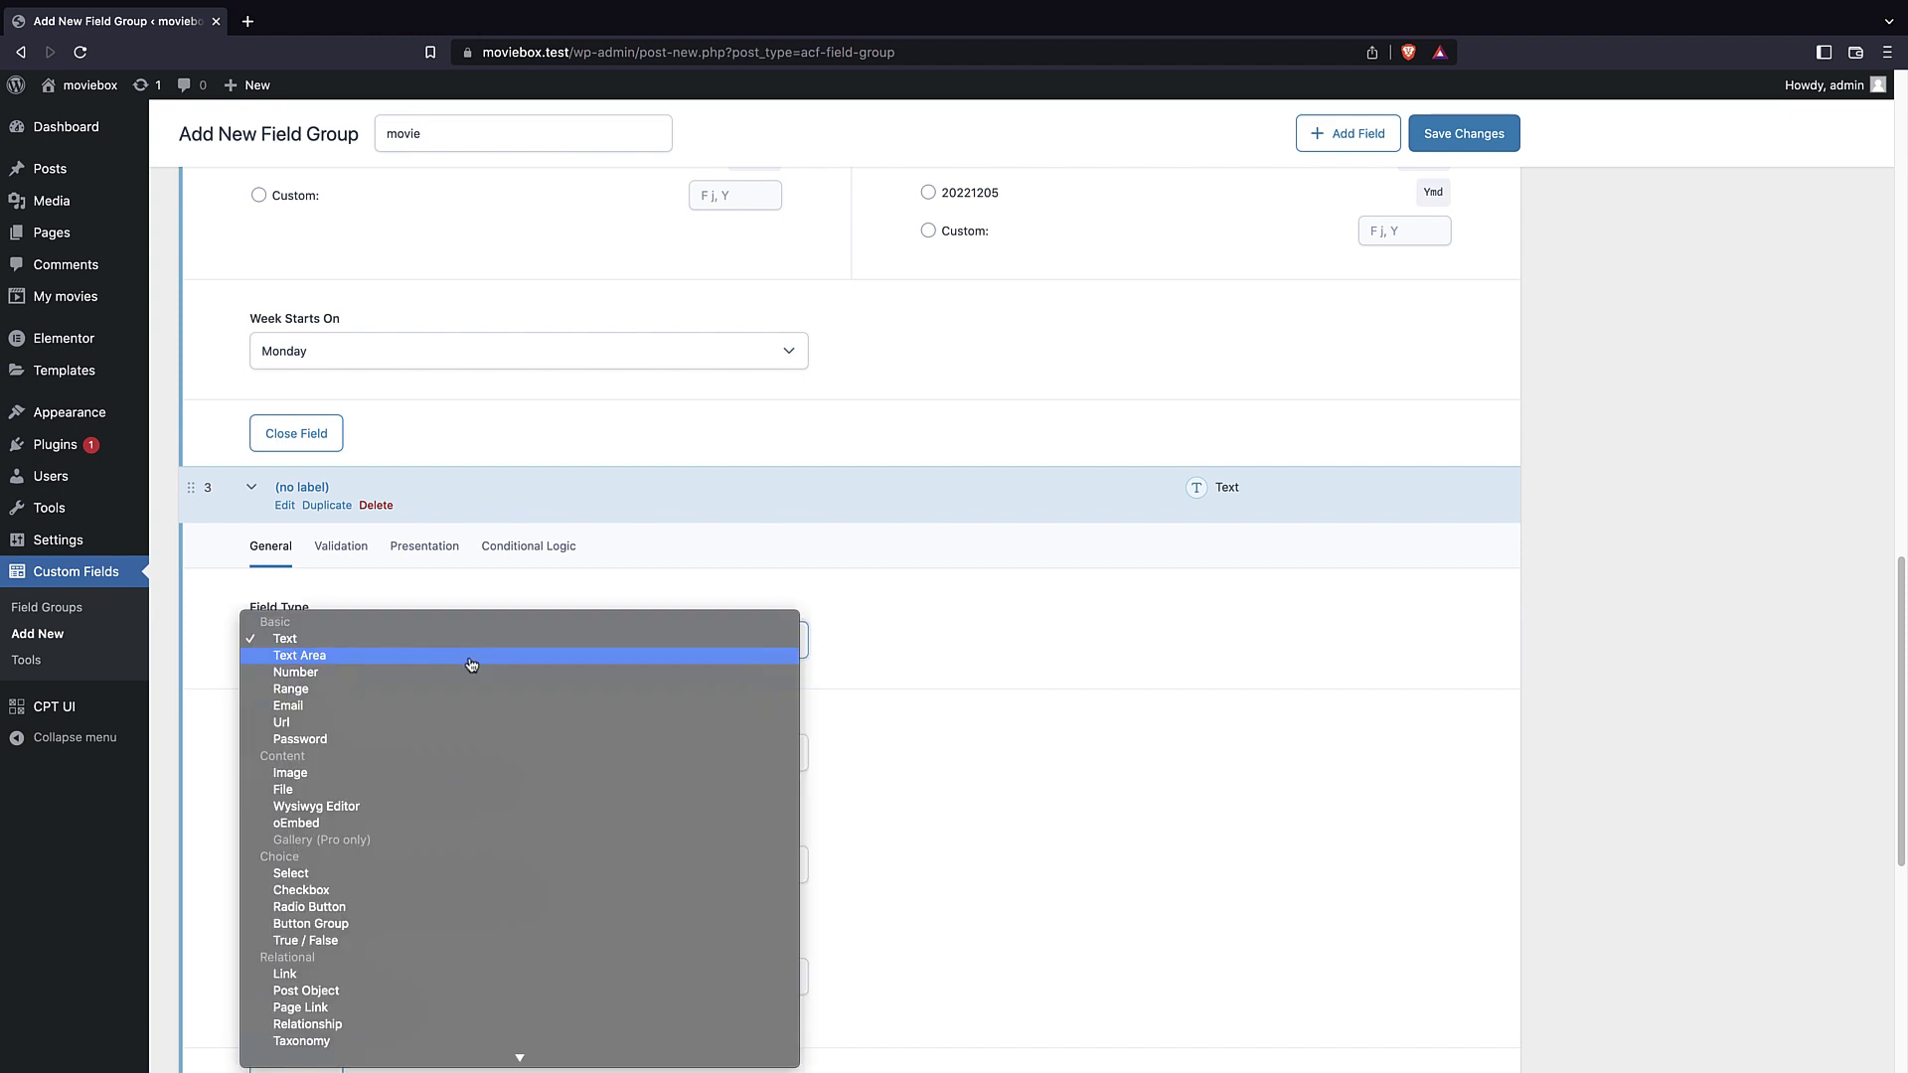
pyautogui.scroll(-4, 473, 654)
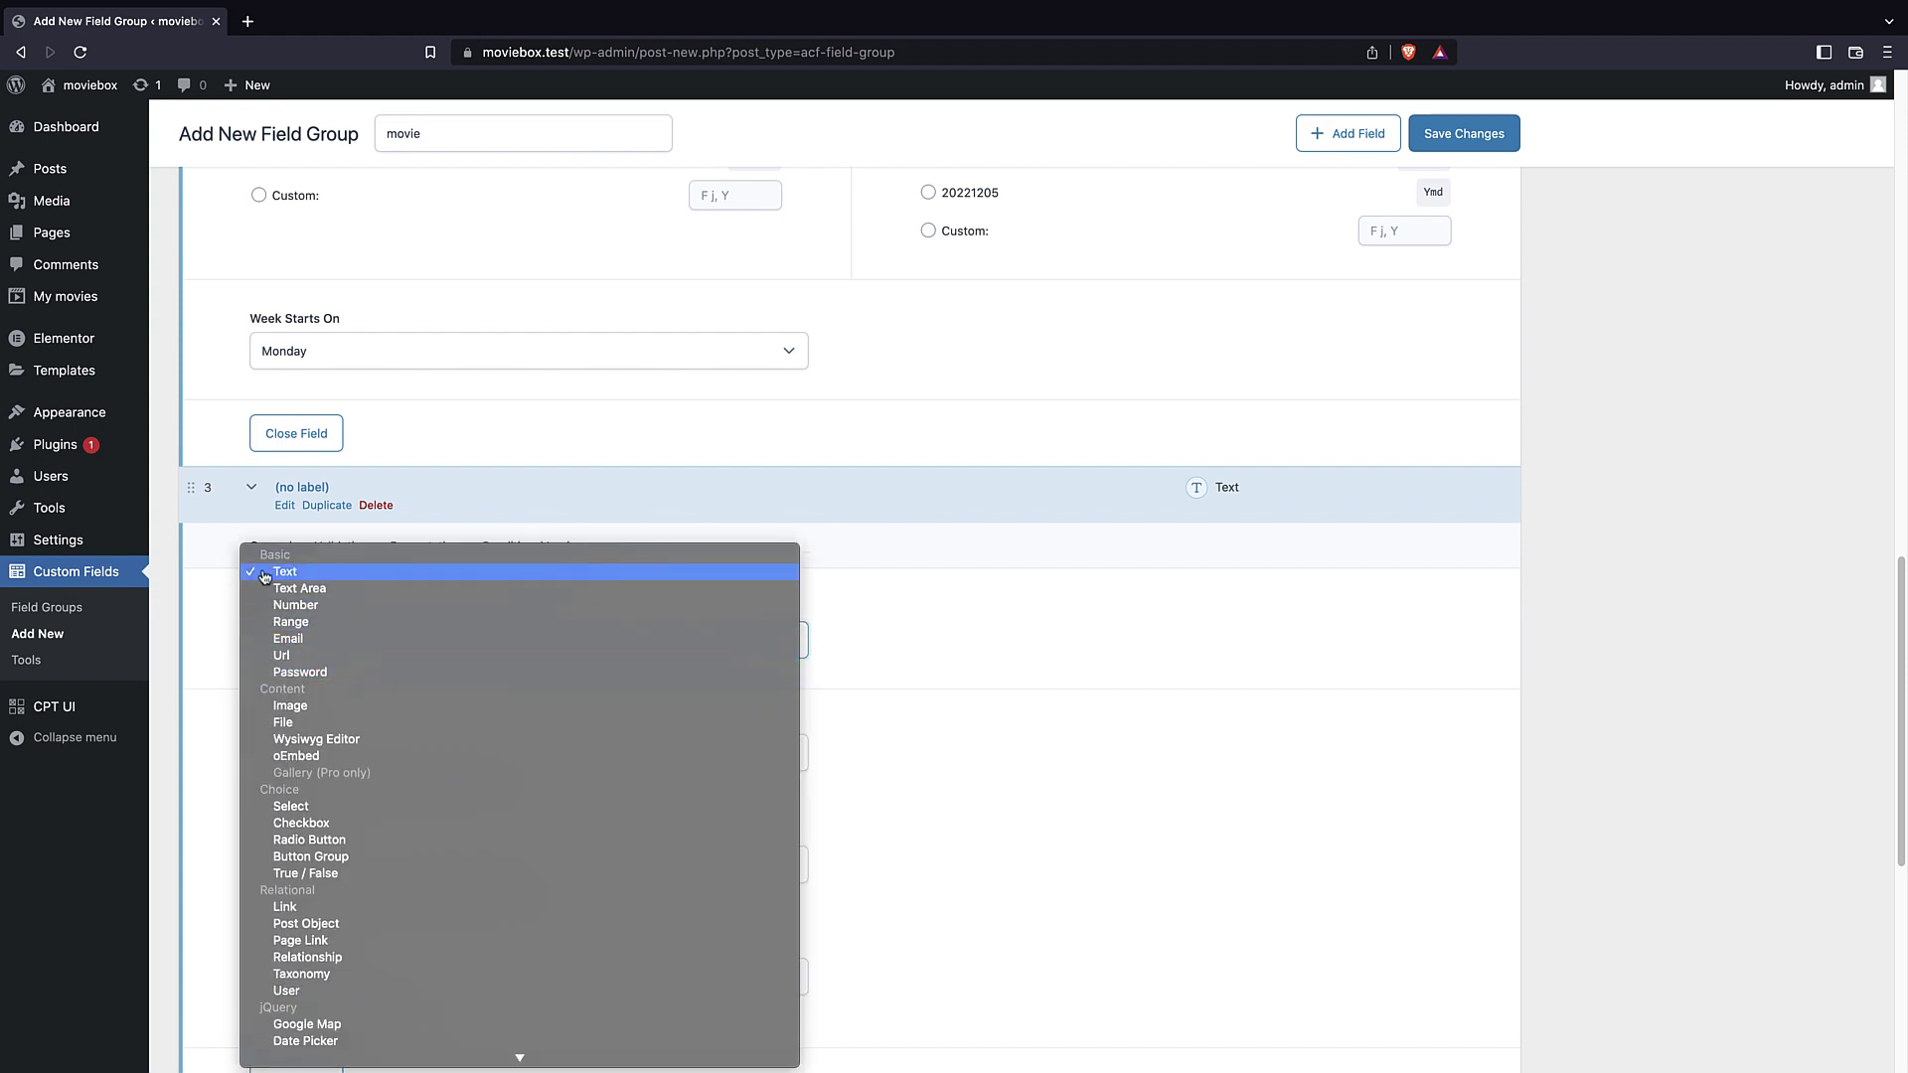
pyautogui.click(924, 593)
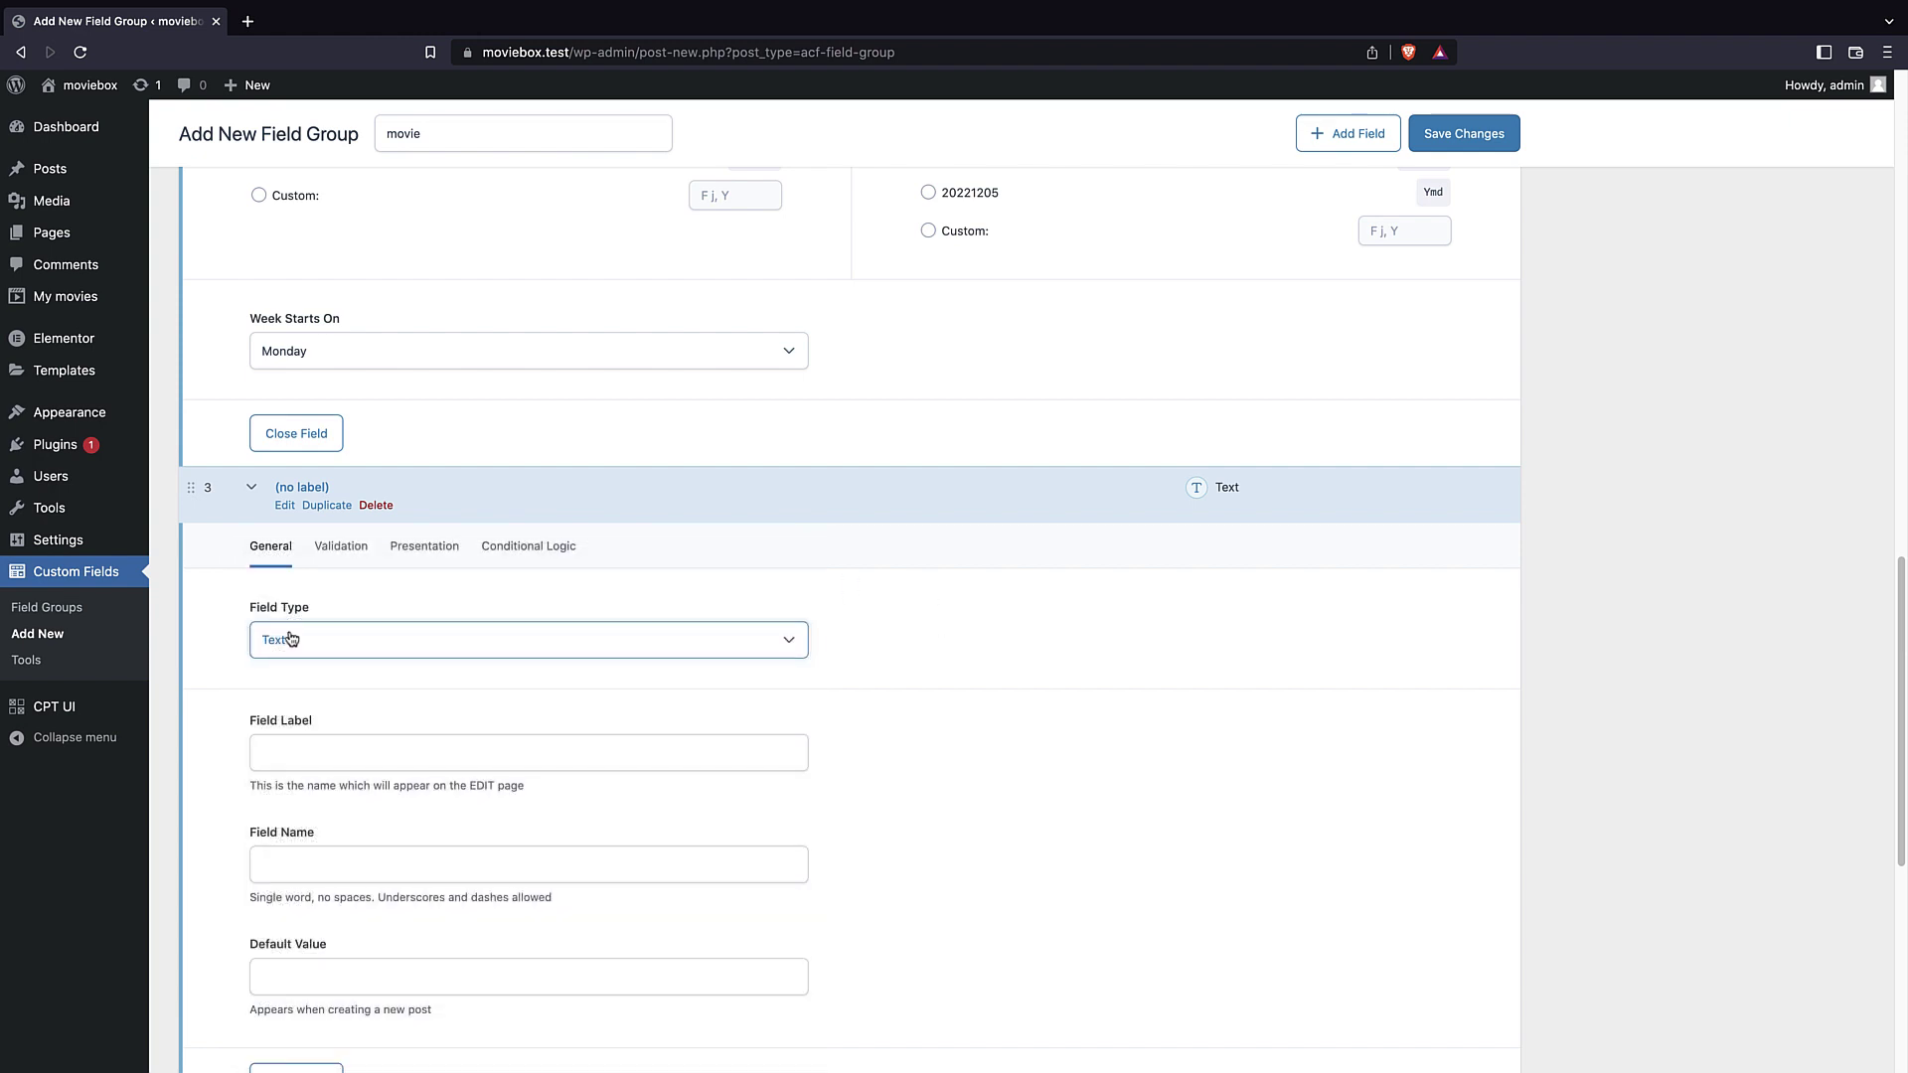
# - Label the third field "Runtime", have its field name filled in from the label, and leave the default value empty
pyautogui.scroll(-1, 362, 654)
pyautogui.click(306, 647)
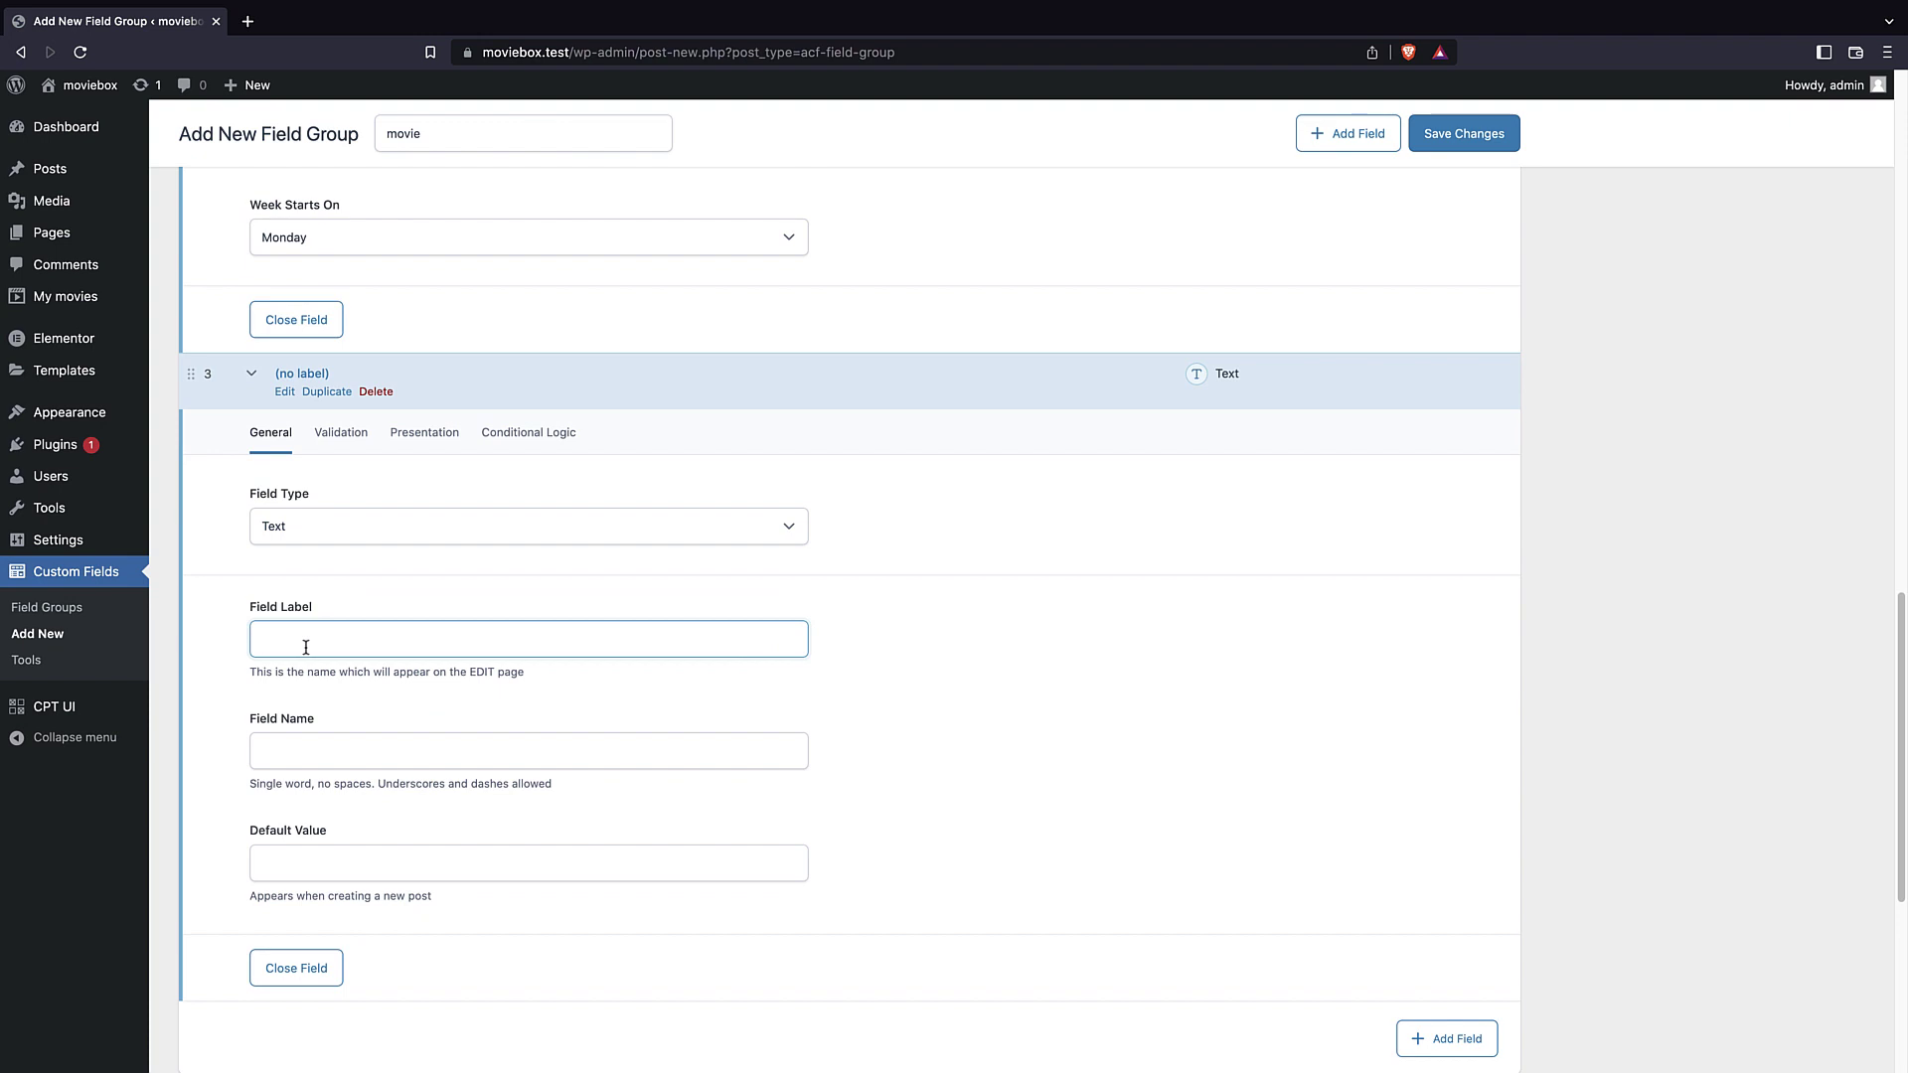
pyautogui.write('Runtime')
pyautogui.click(328, 748)
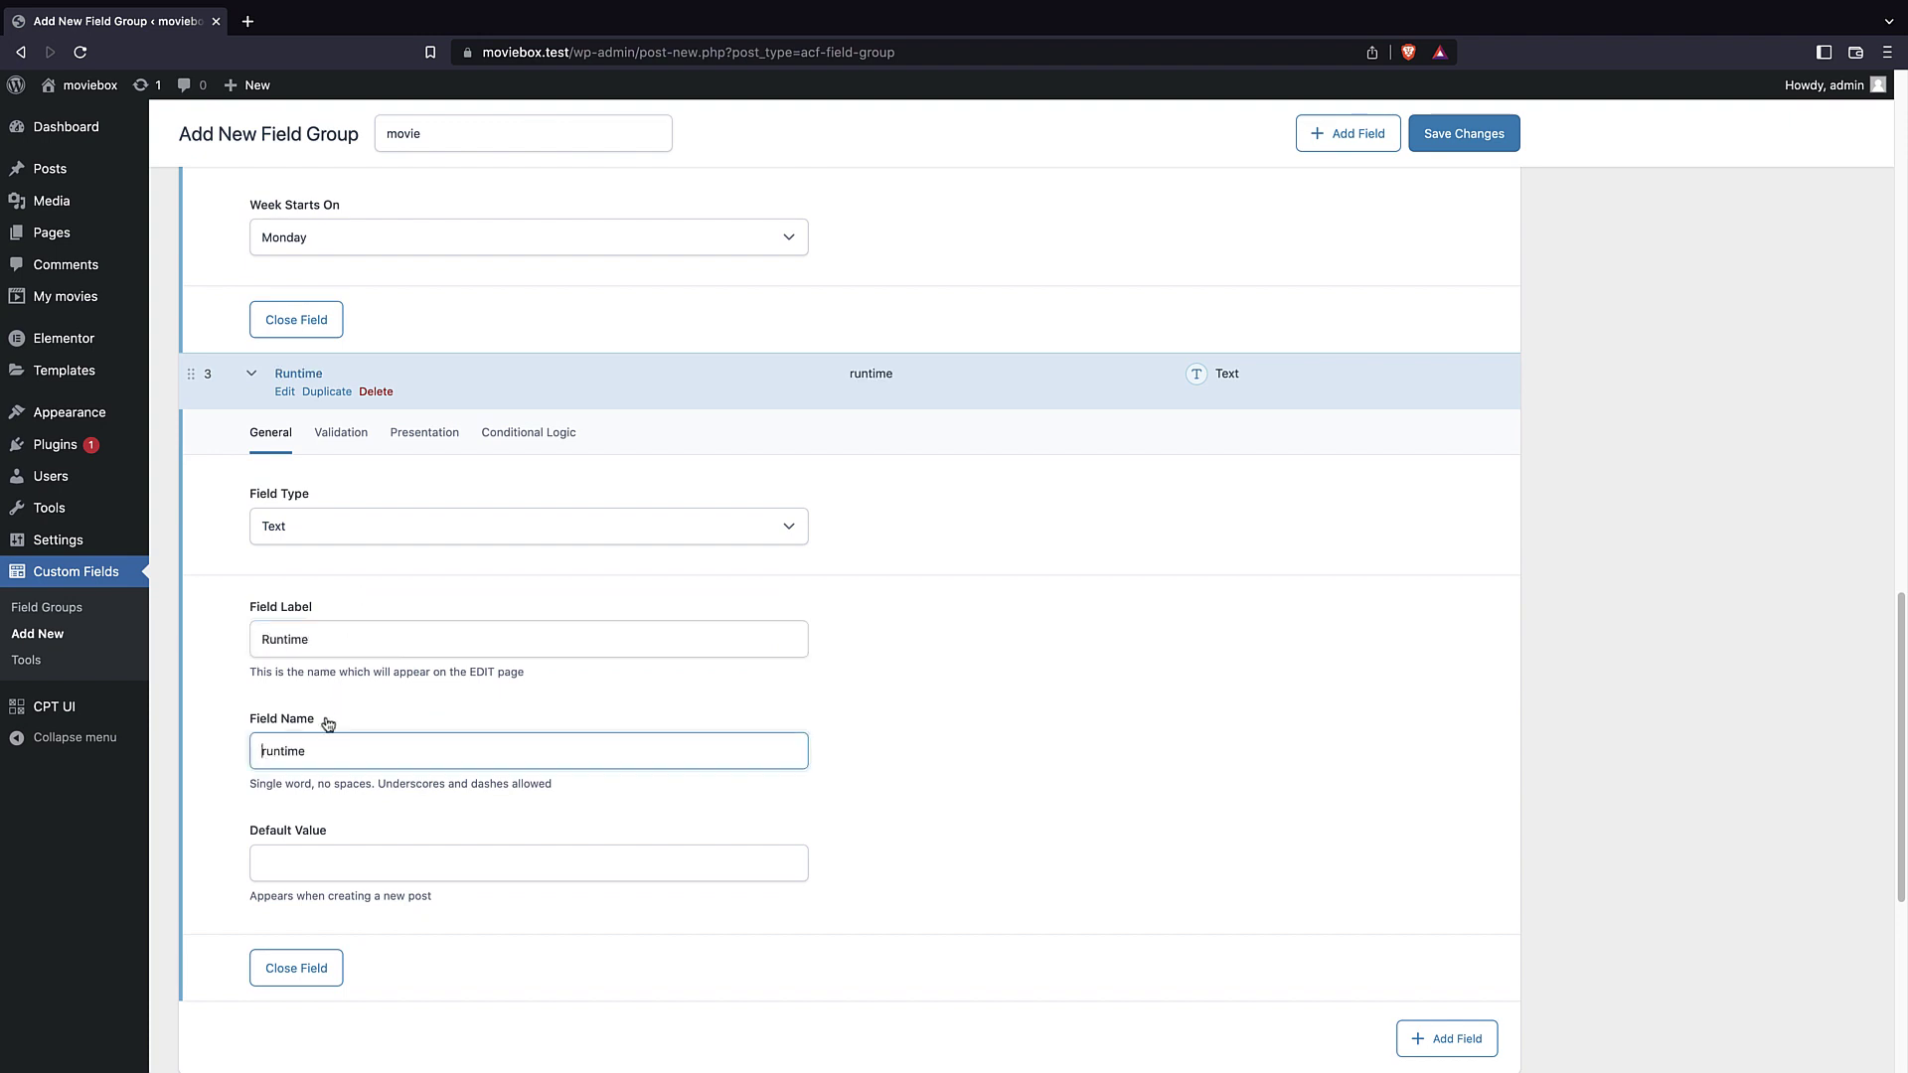
pyautogui.scroll(-3, 330, 745)
pyautogui.click(285, 563)
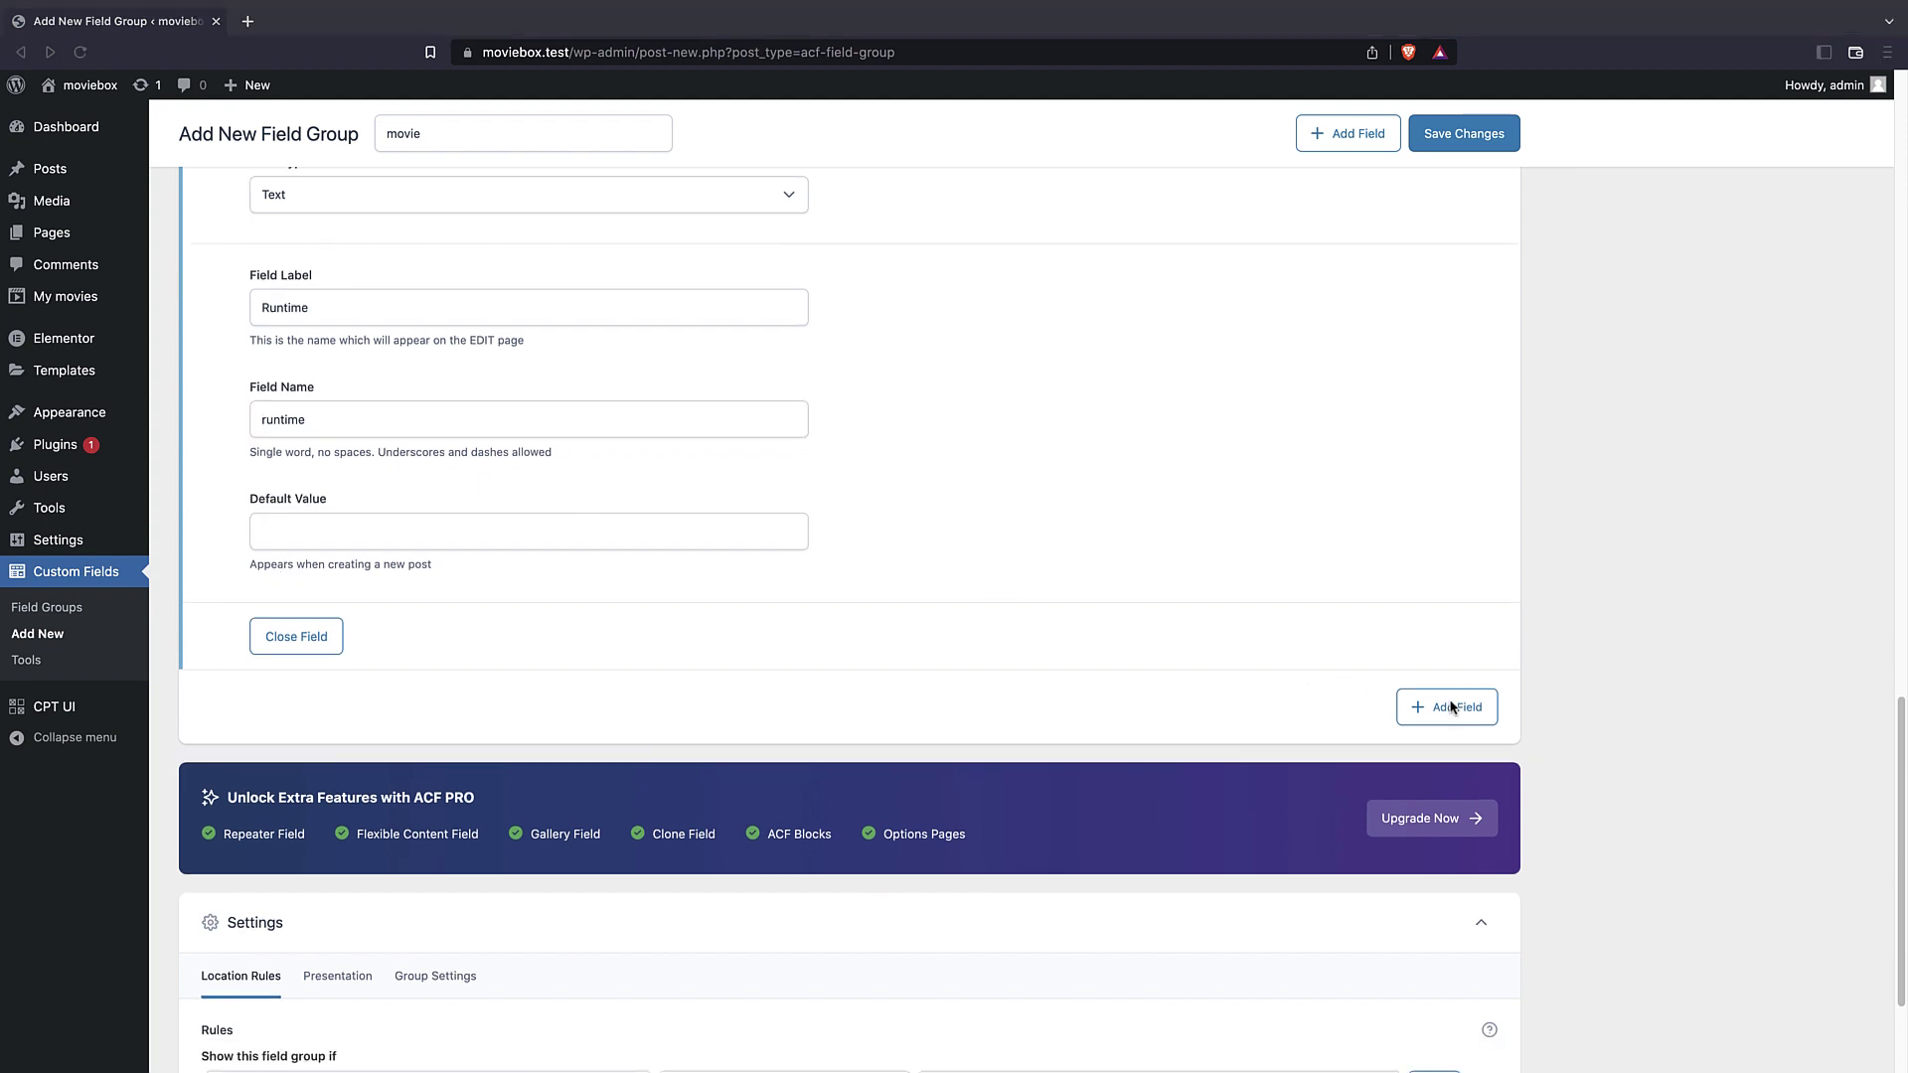
# - Add a fourth field to the movie field group and keep its field type as Text
pyautogui.click(1450, 711)
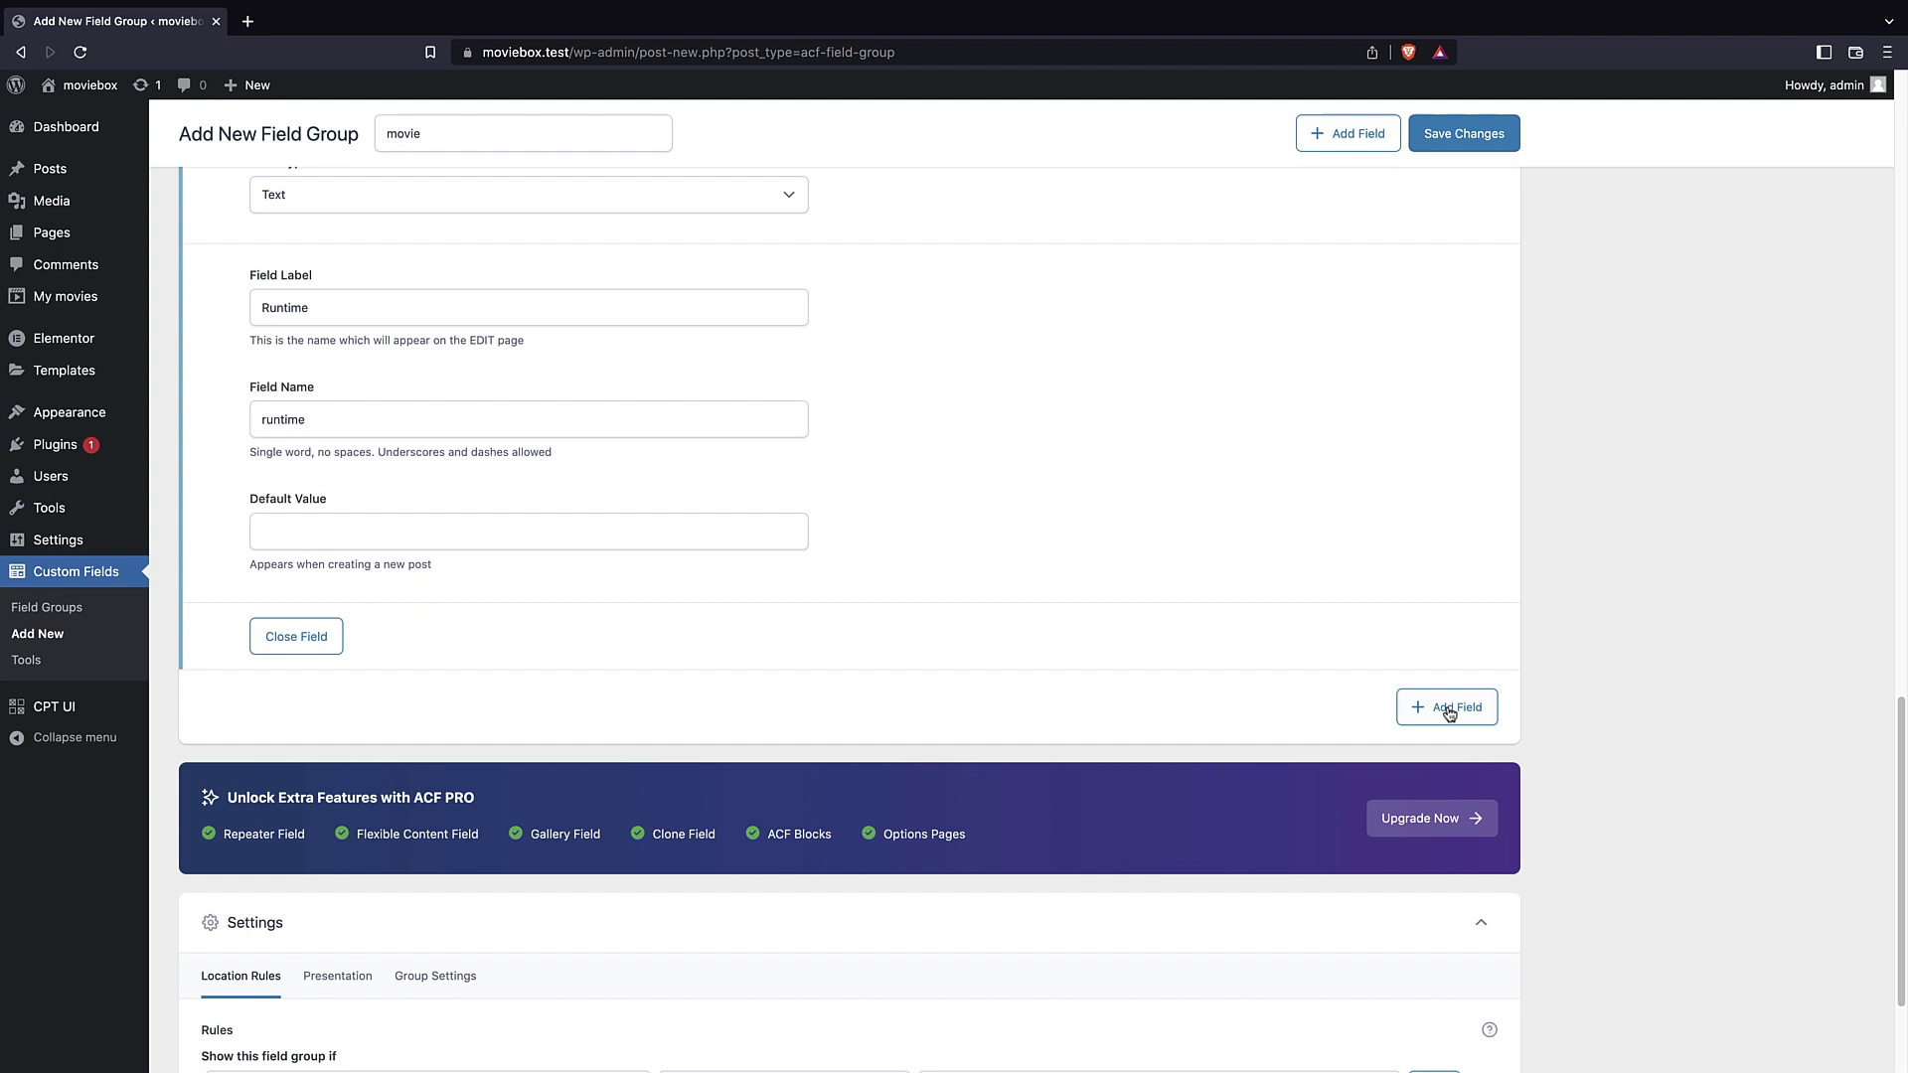
pyautogui.click(1451, 711)
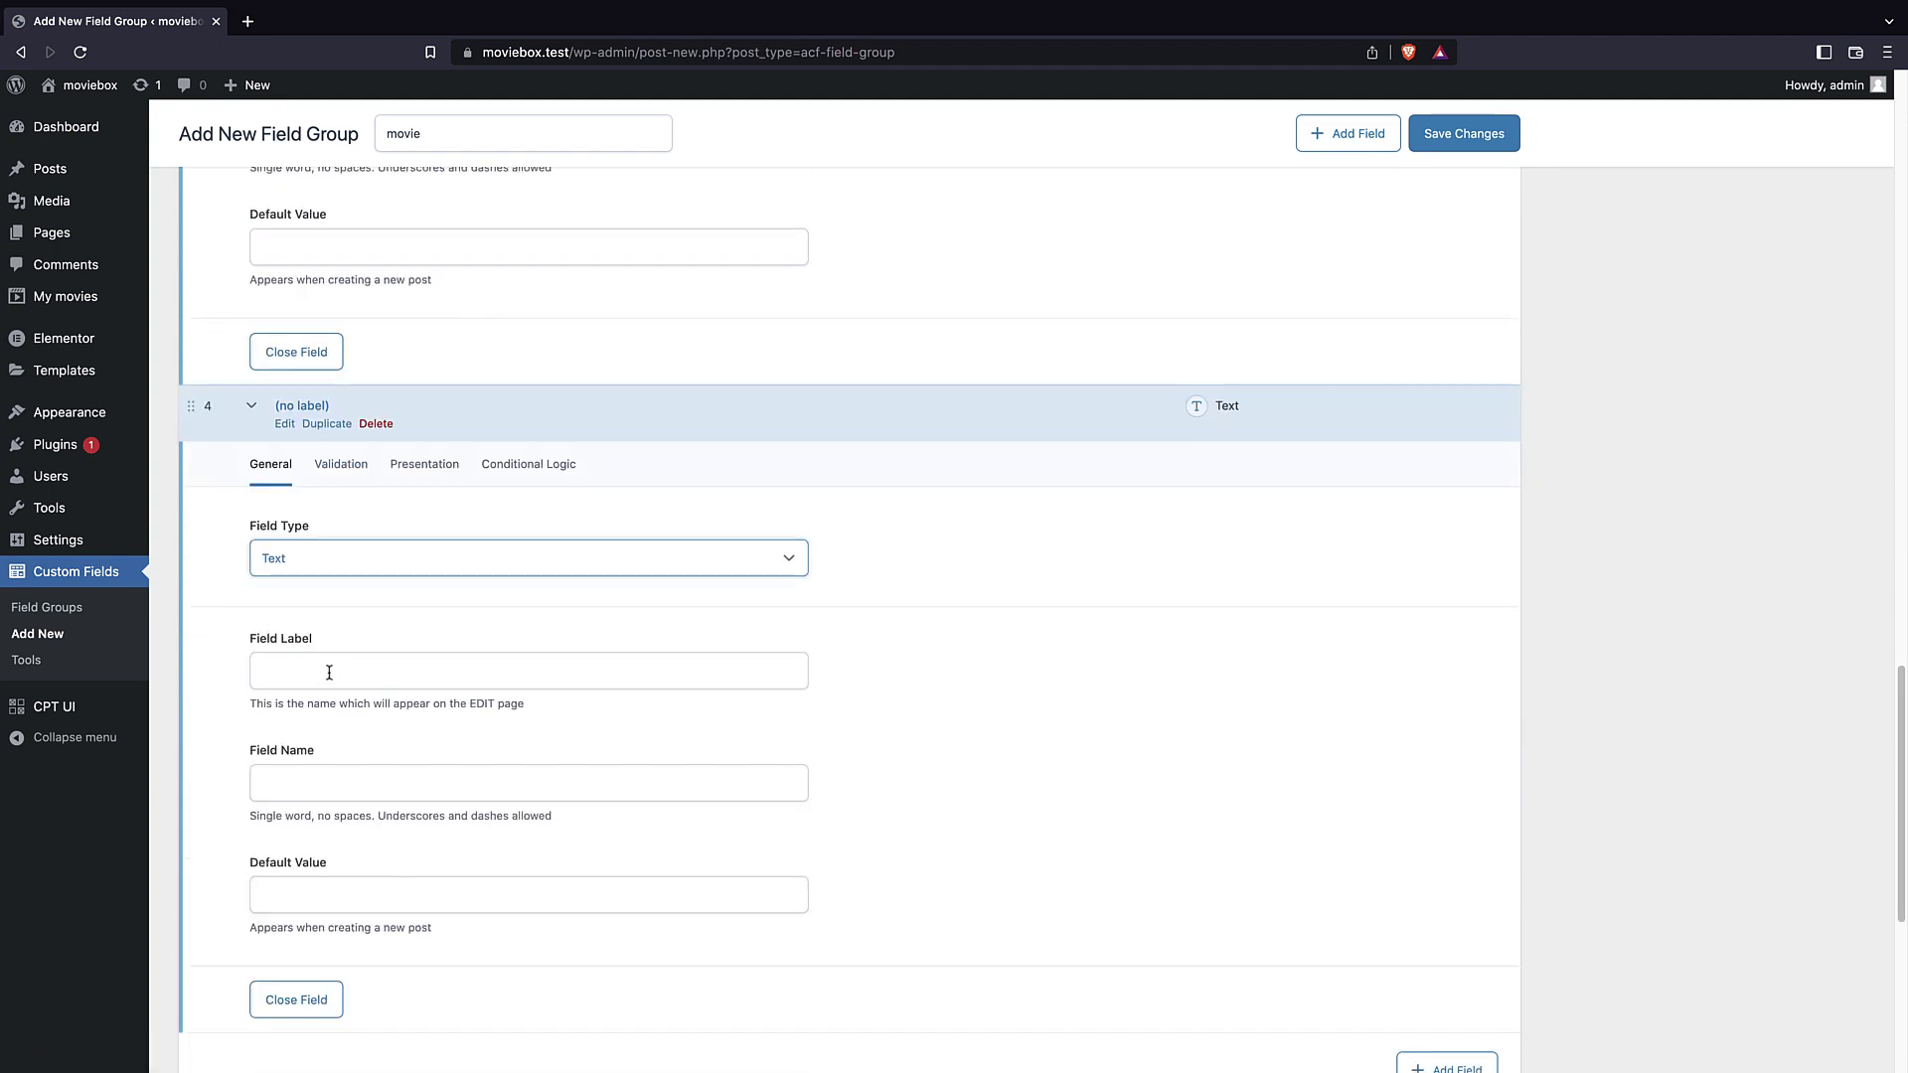
pyautogui.scroll(-1, 338, 497)
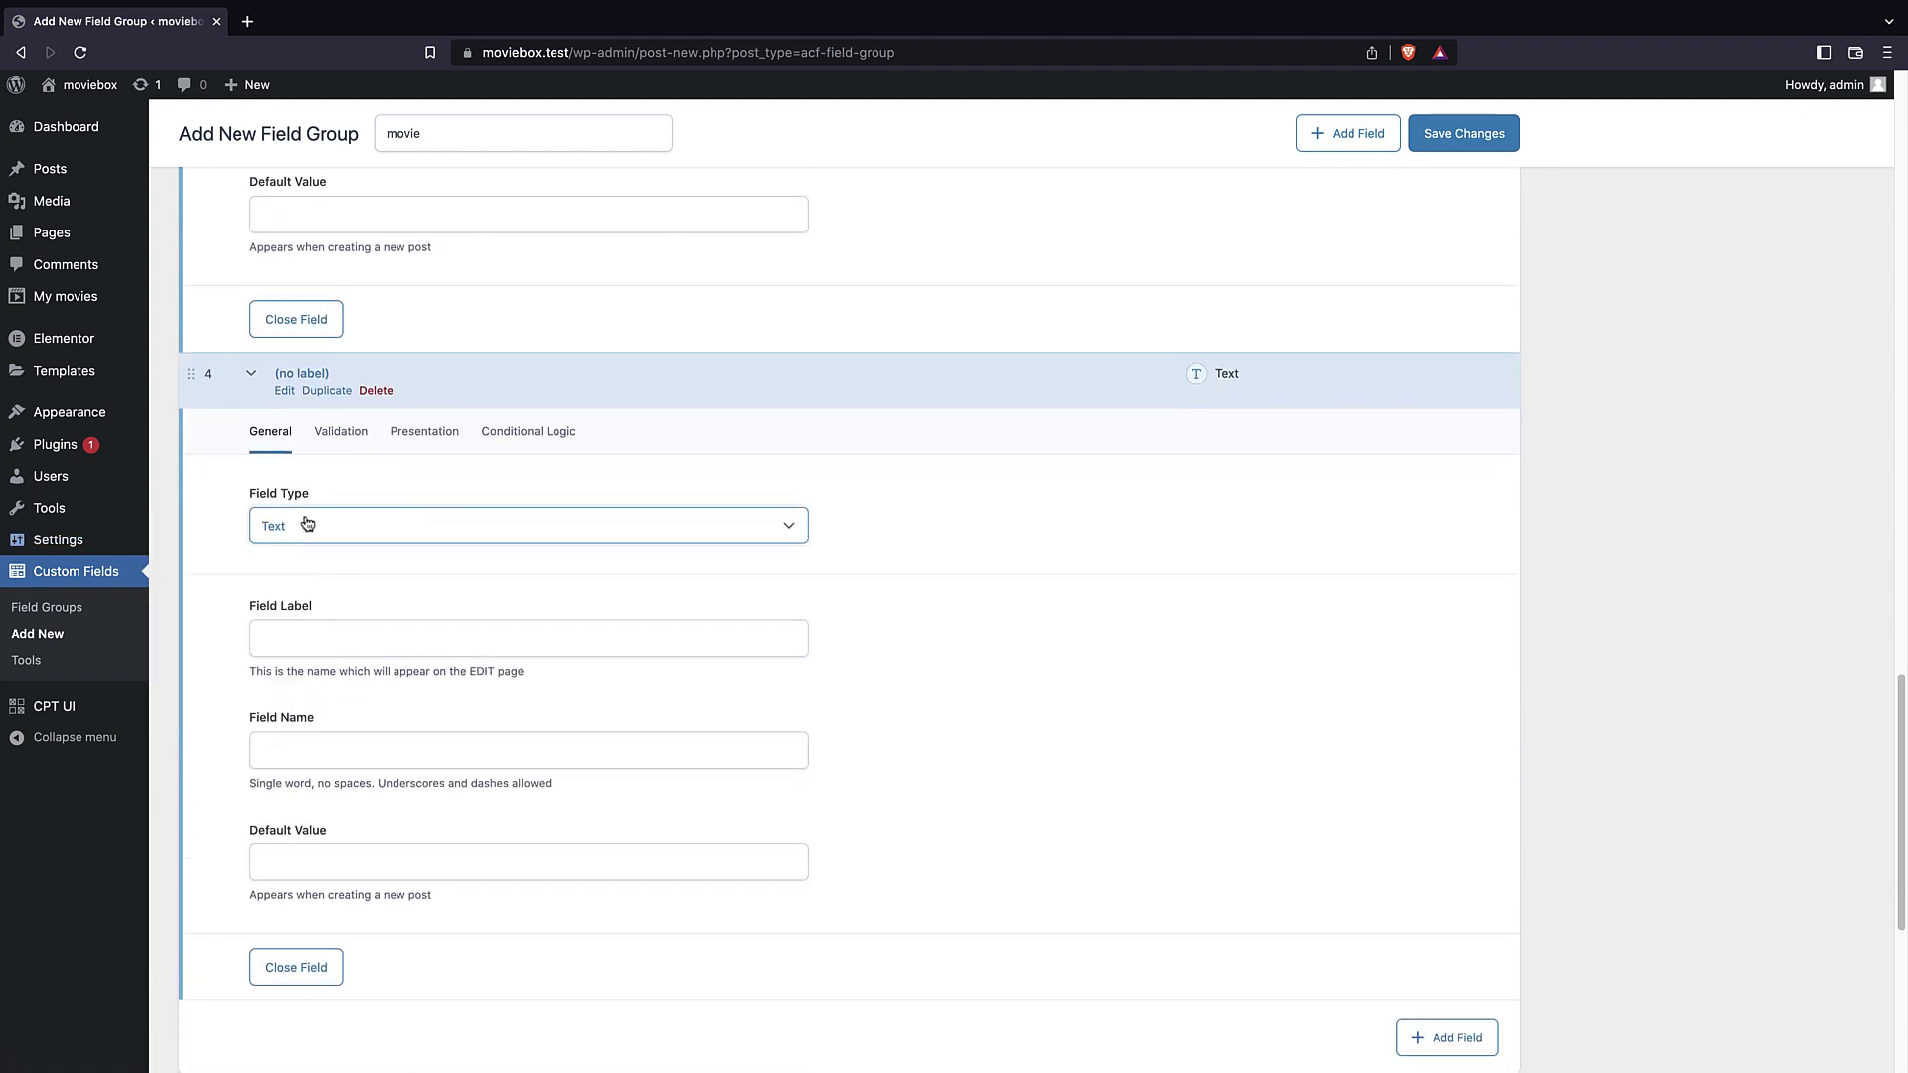
pyautogui.click(307, 524)
pyautogui.press('Escape')
pyautogui.scroll(-1, 338, 526)
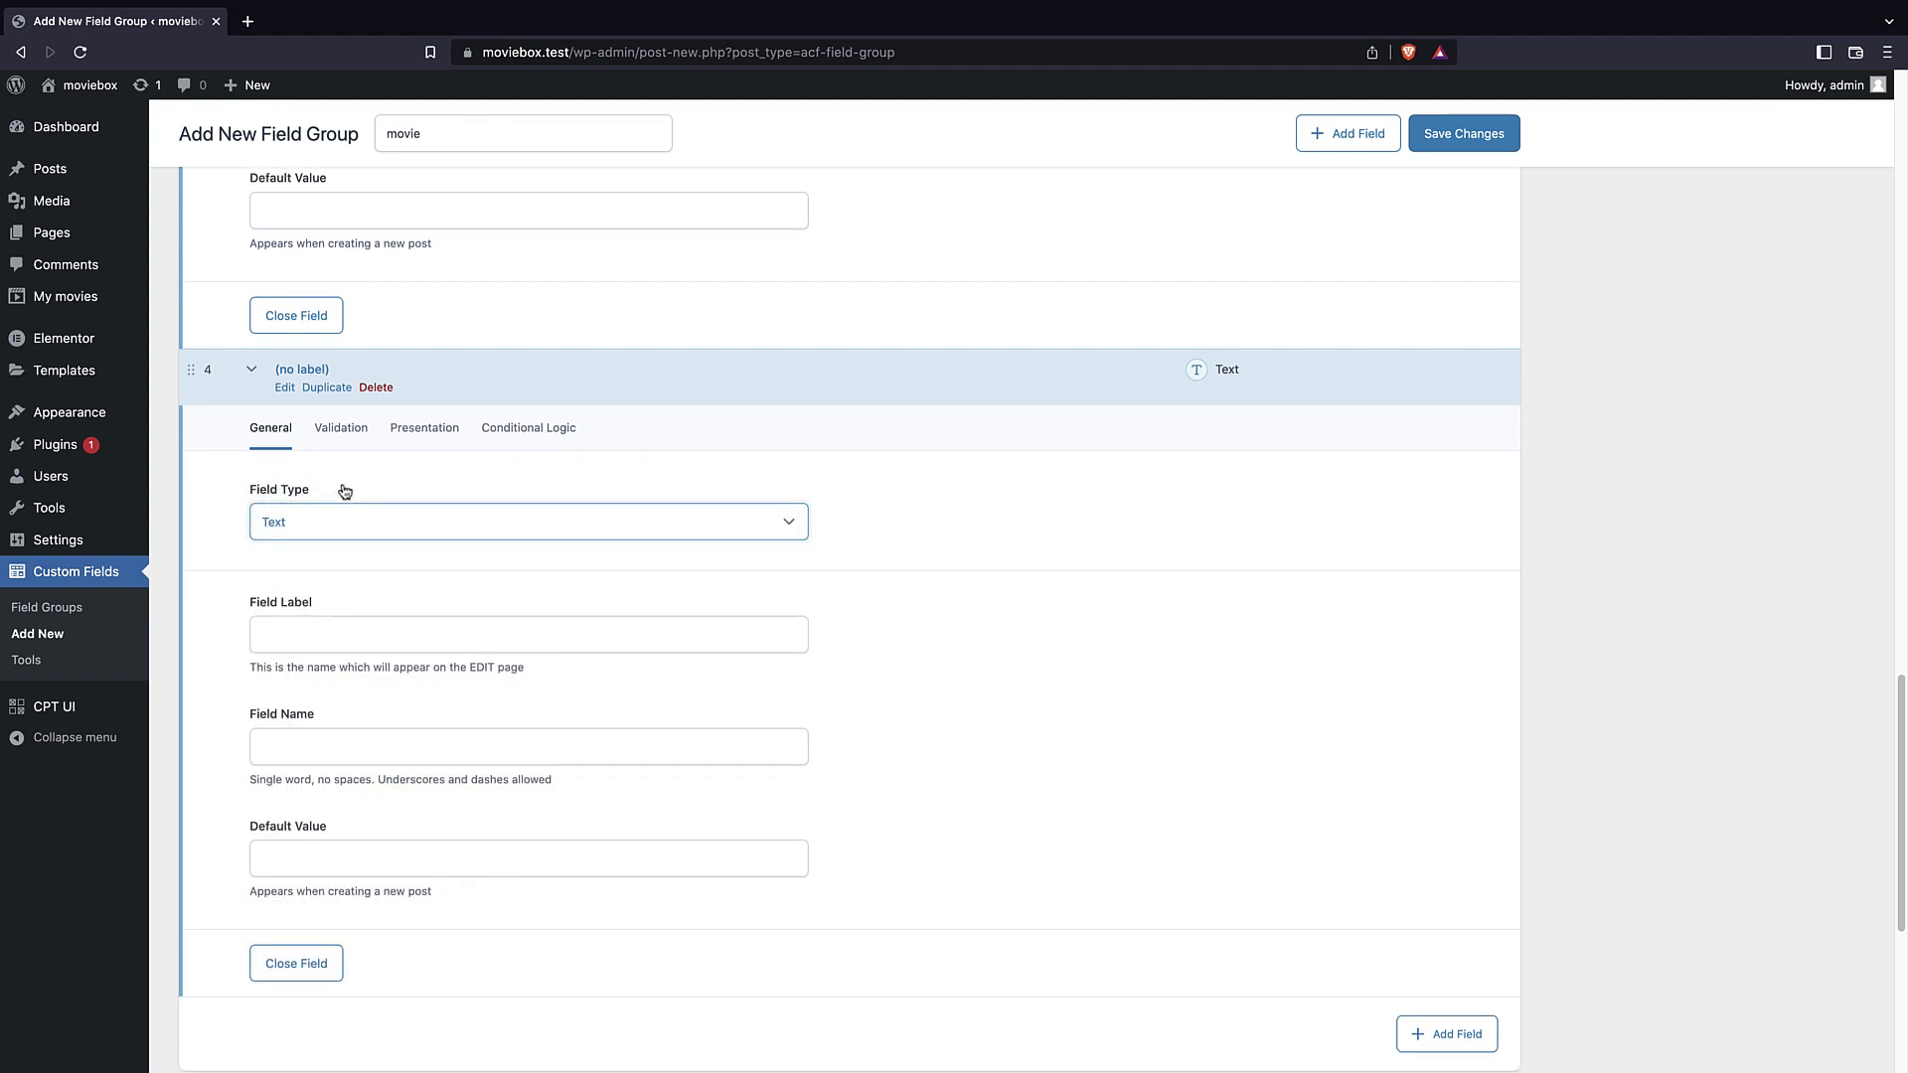
# - Label the fourth field "company", have its field name filled in from the label, and leave the default value empty
pyautogui.scroll(-3, 314, 536)
pyautogui.click(310, 480)
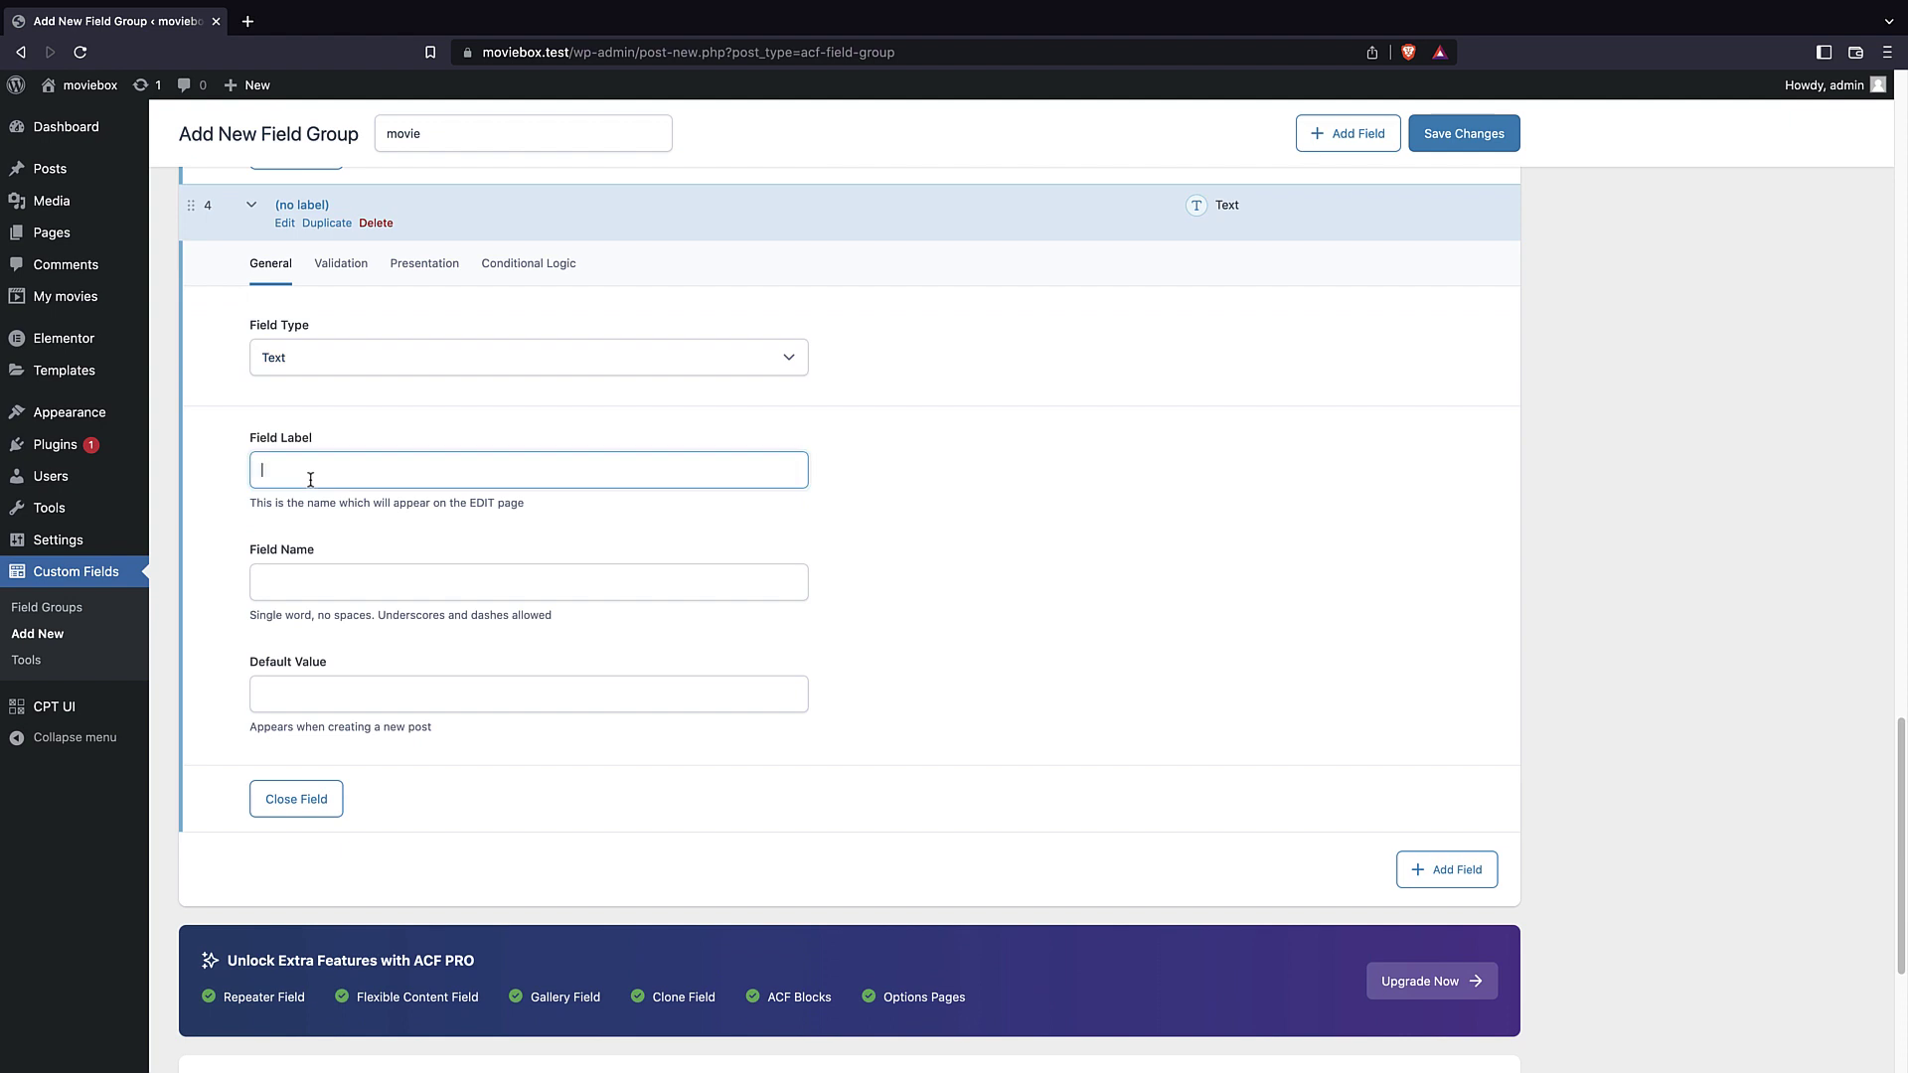
pyautogui.write('company')
pyautogui.click(328, 568)
pyautogui.click(323, 700)
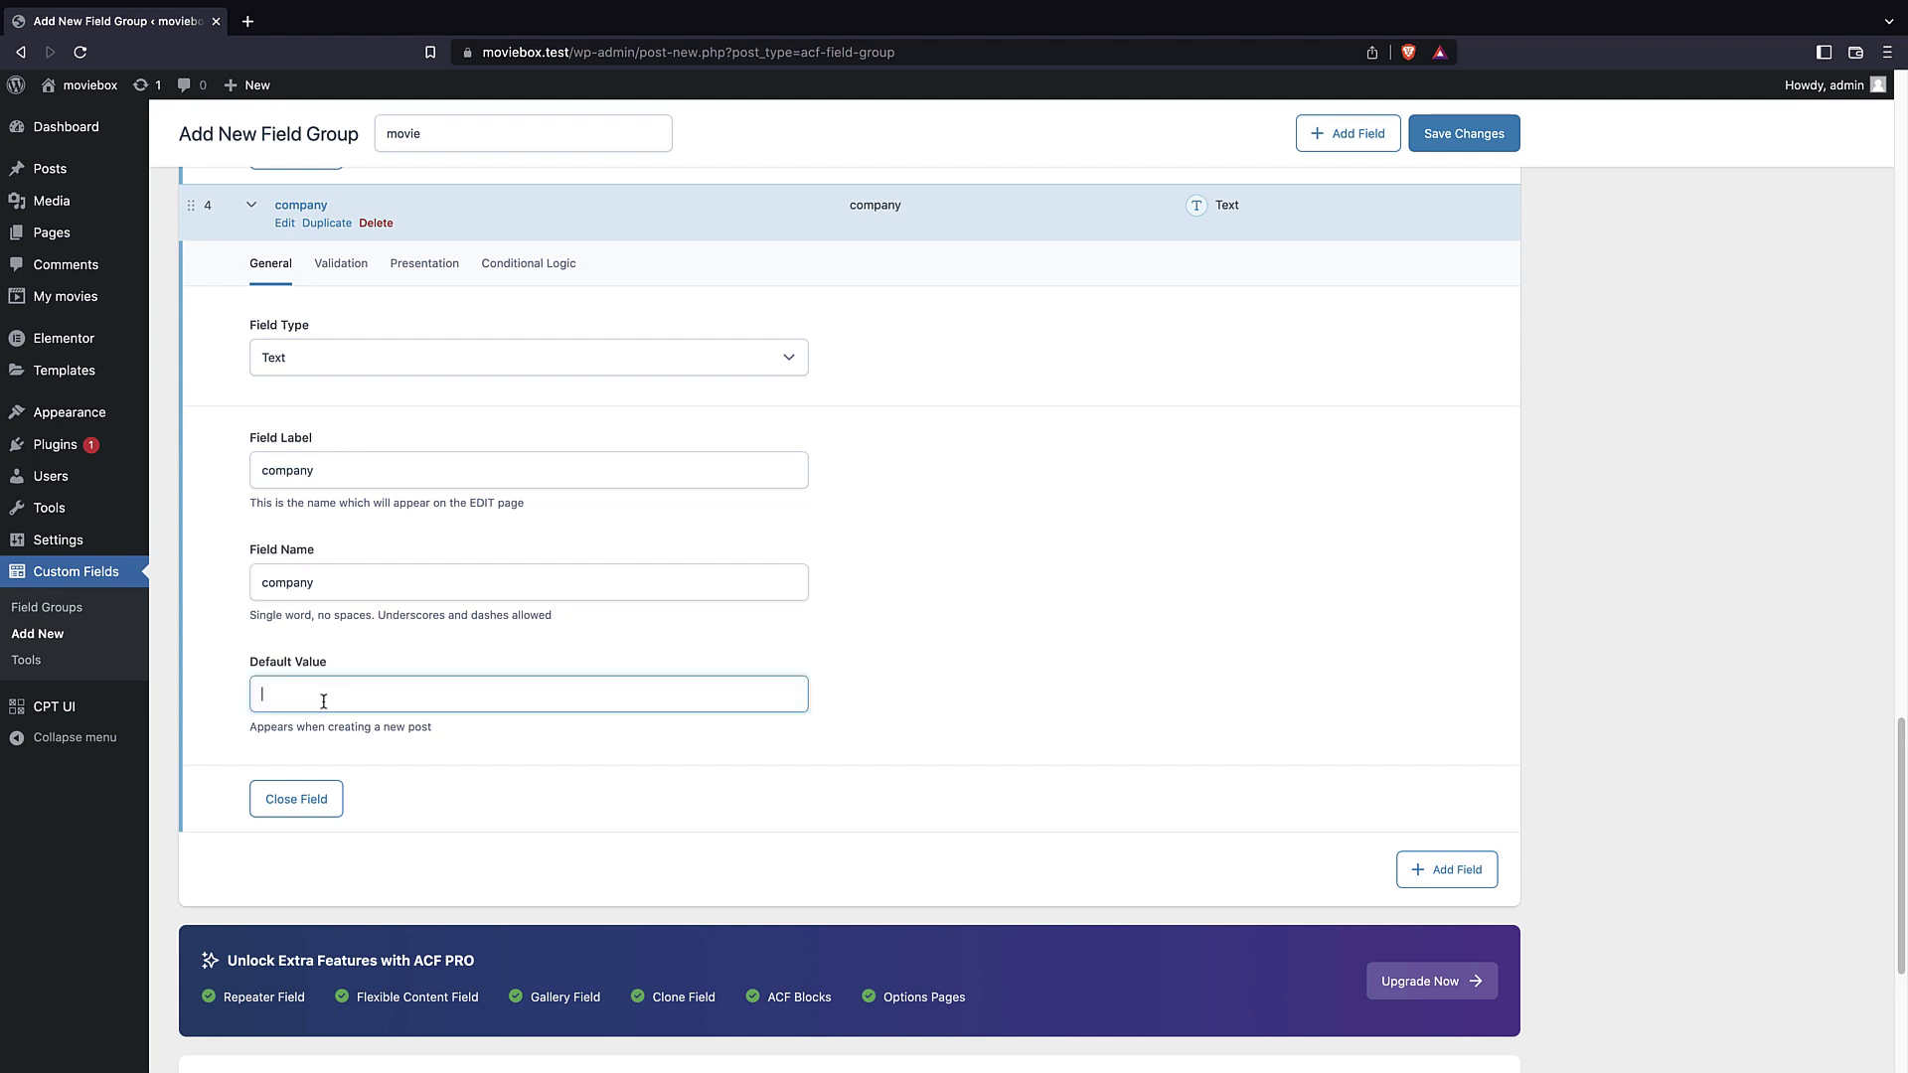
pyautogui.doubleClick(317, 470)
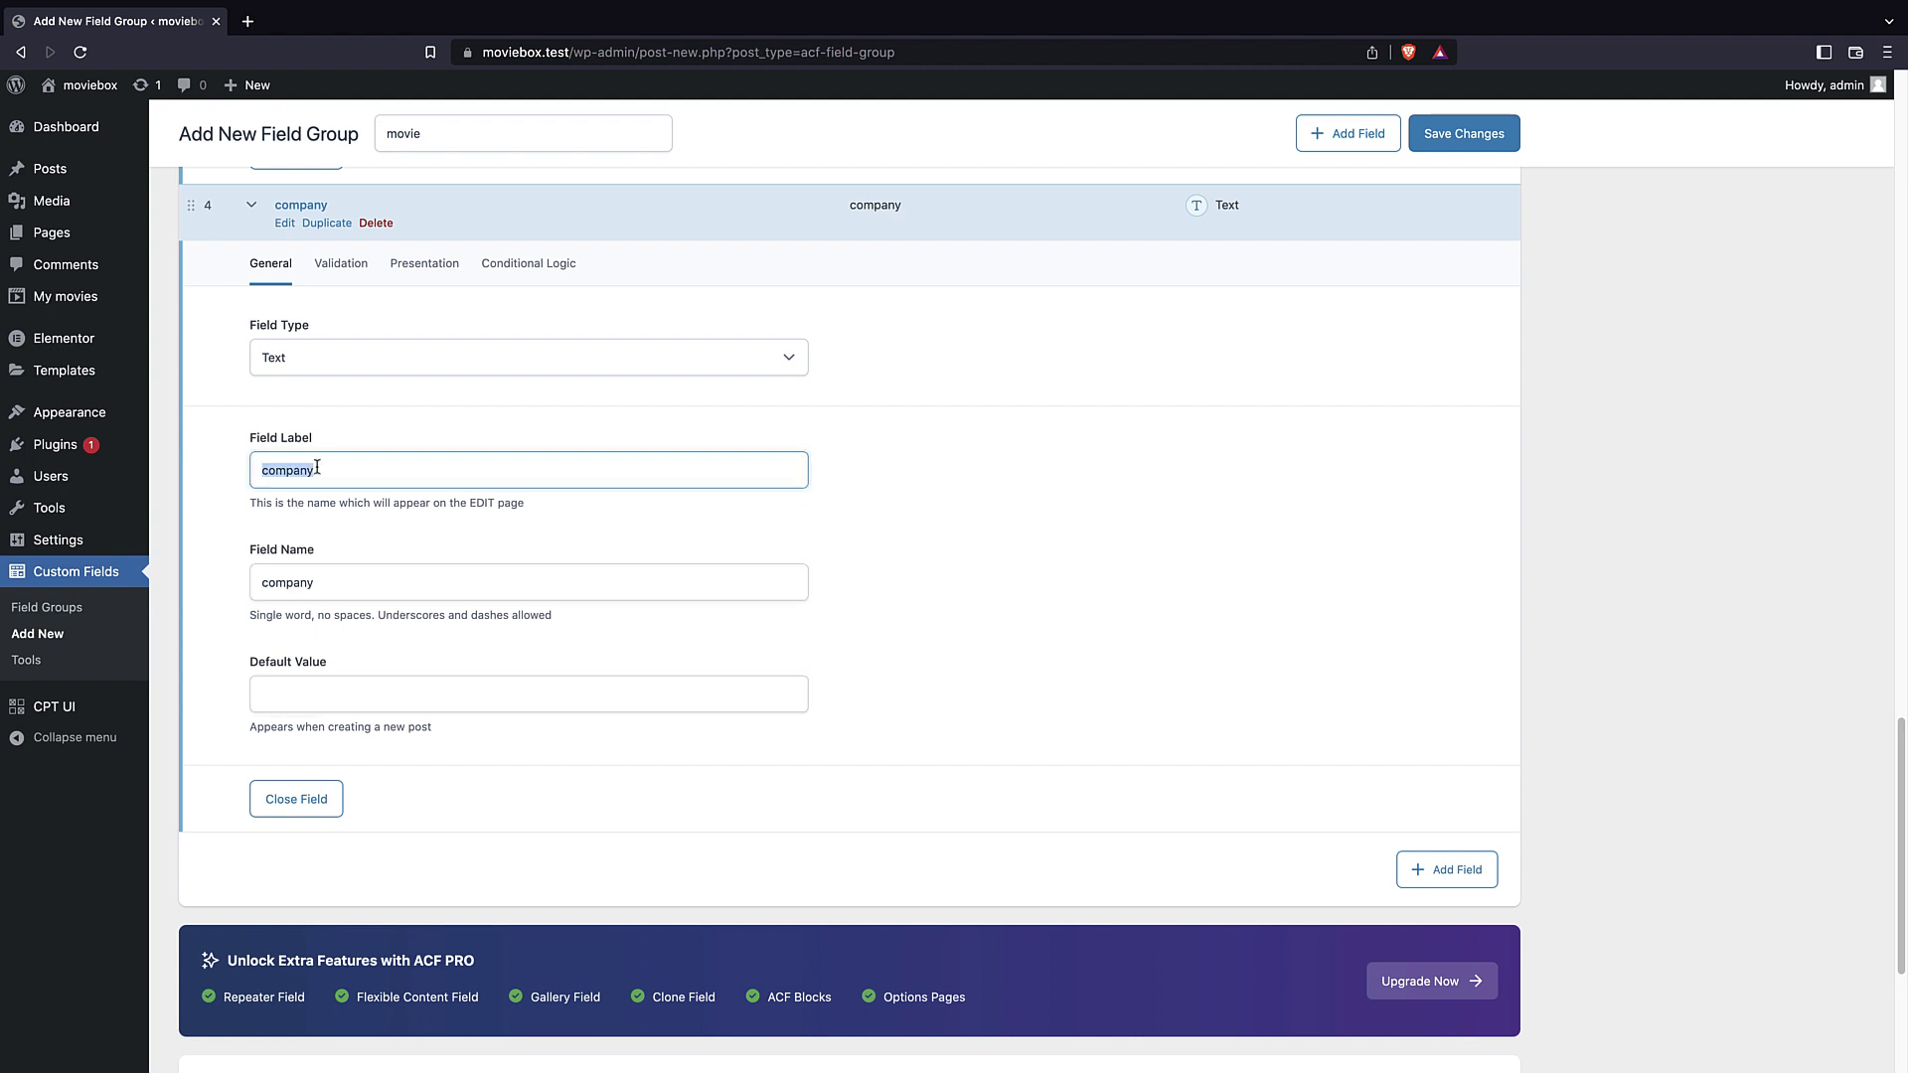
pyautogui.write('d')
pyautogui.press('super+z')
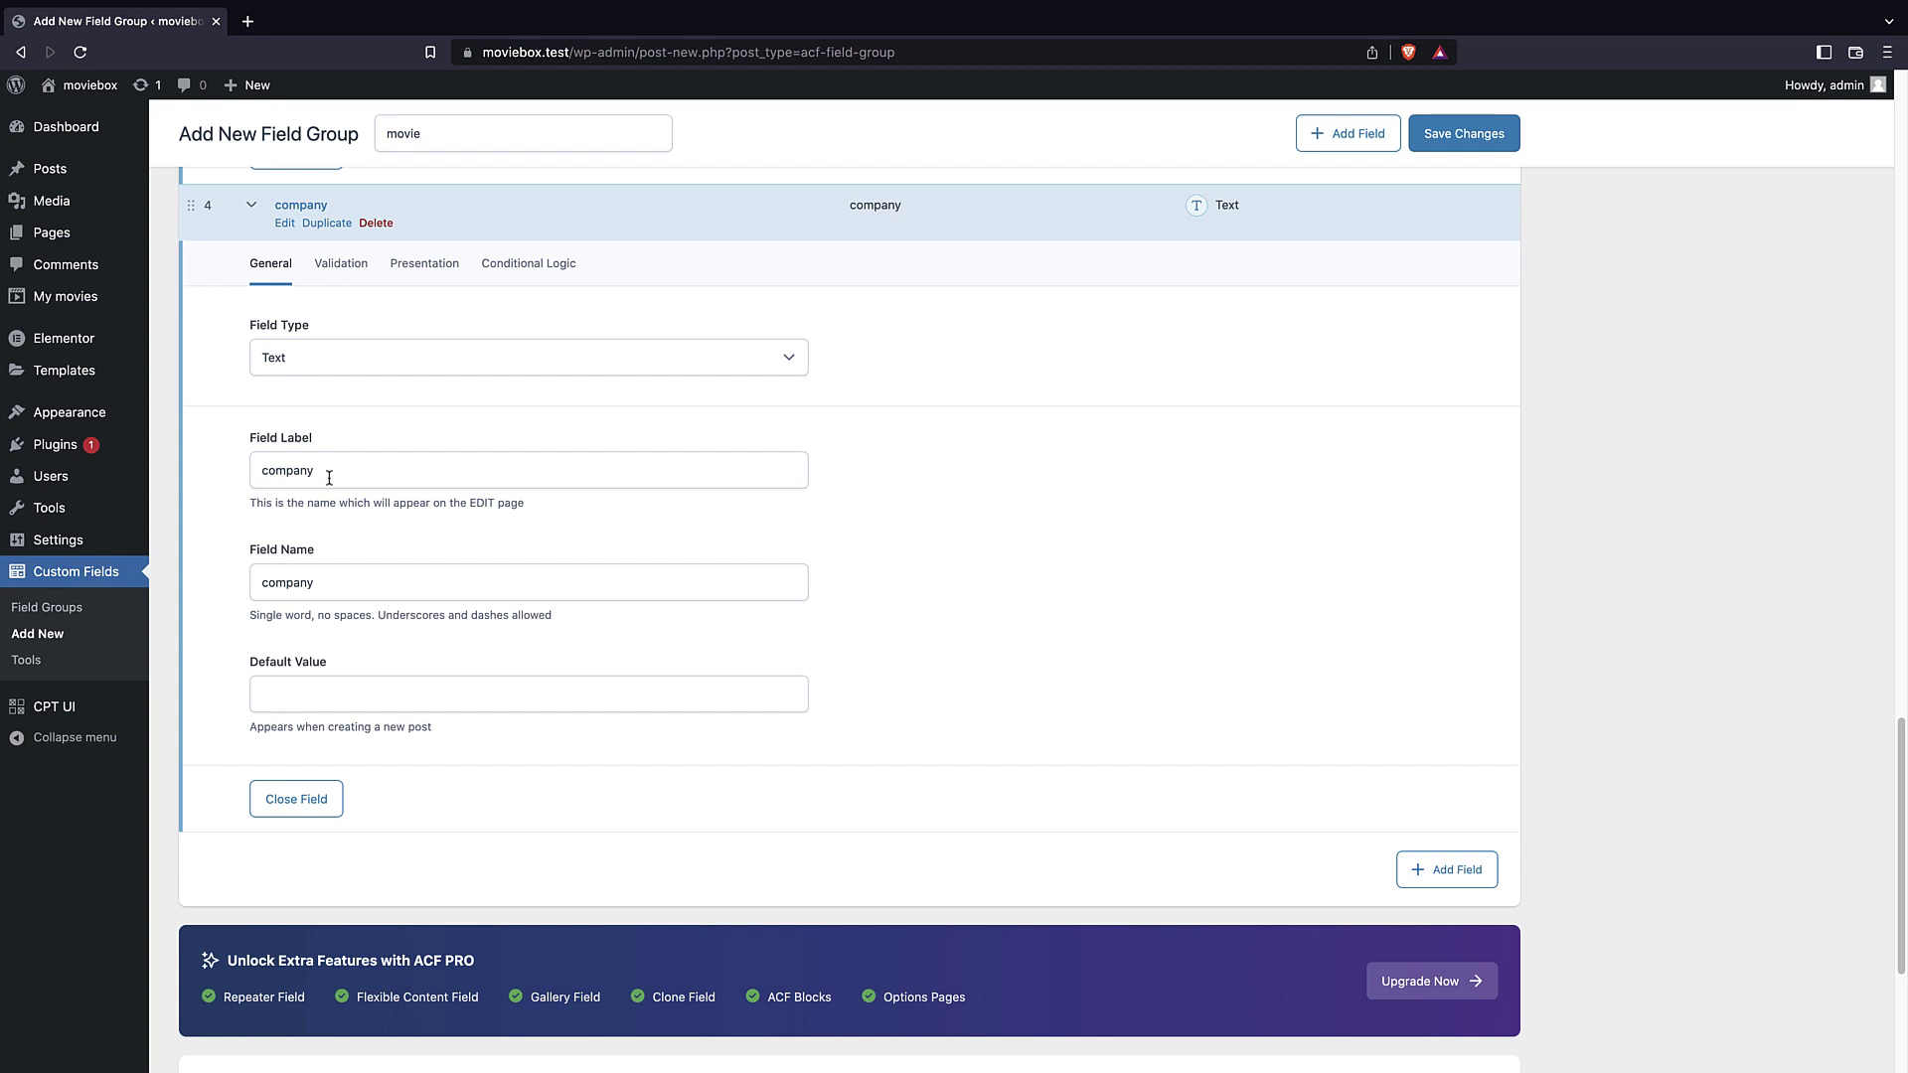
# - Save the changes to the movie field group
pyautogui.scroll(5, 517, 437)
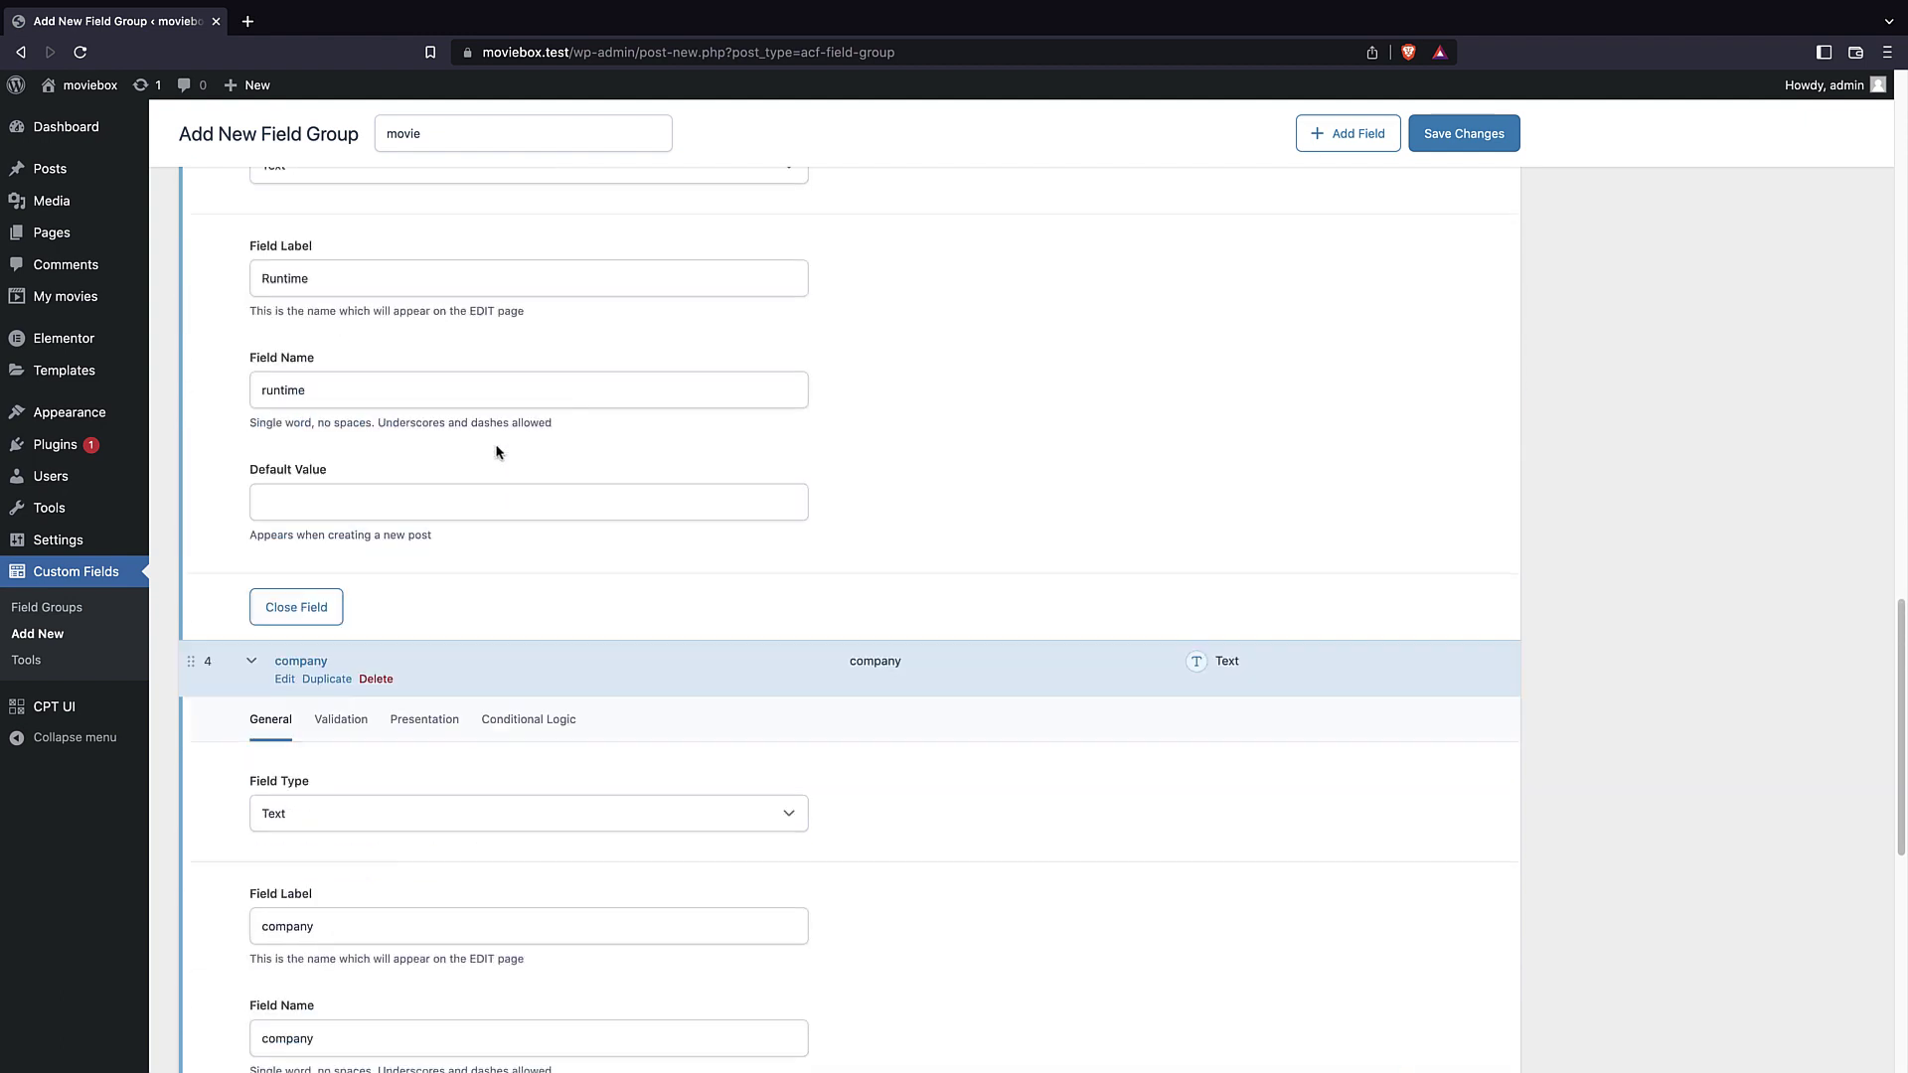
pyautogui.scroll(15, 833, 452)
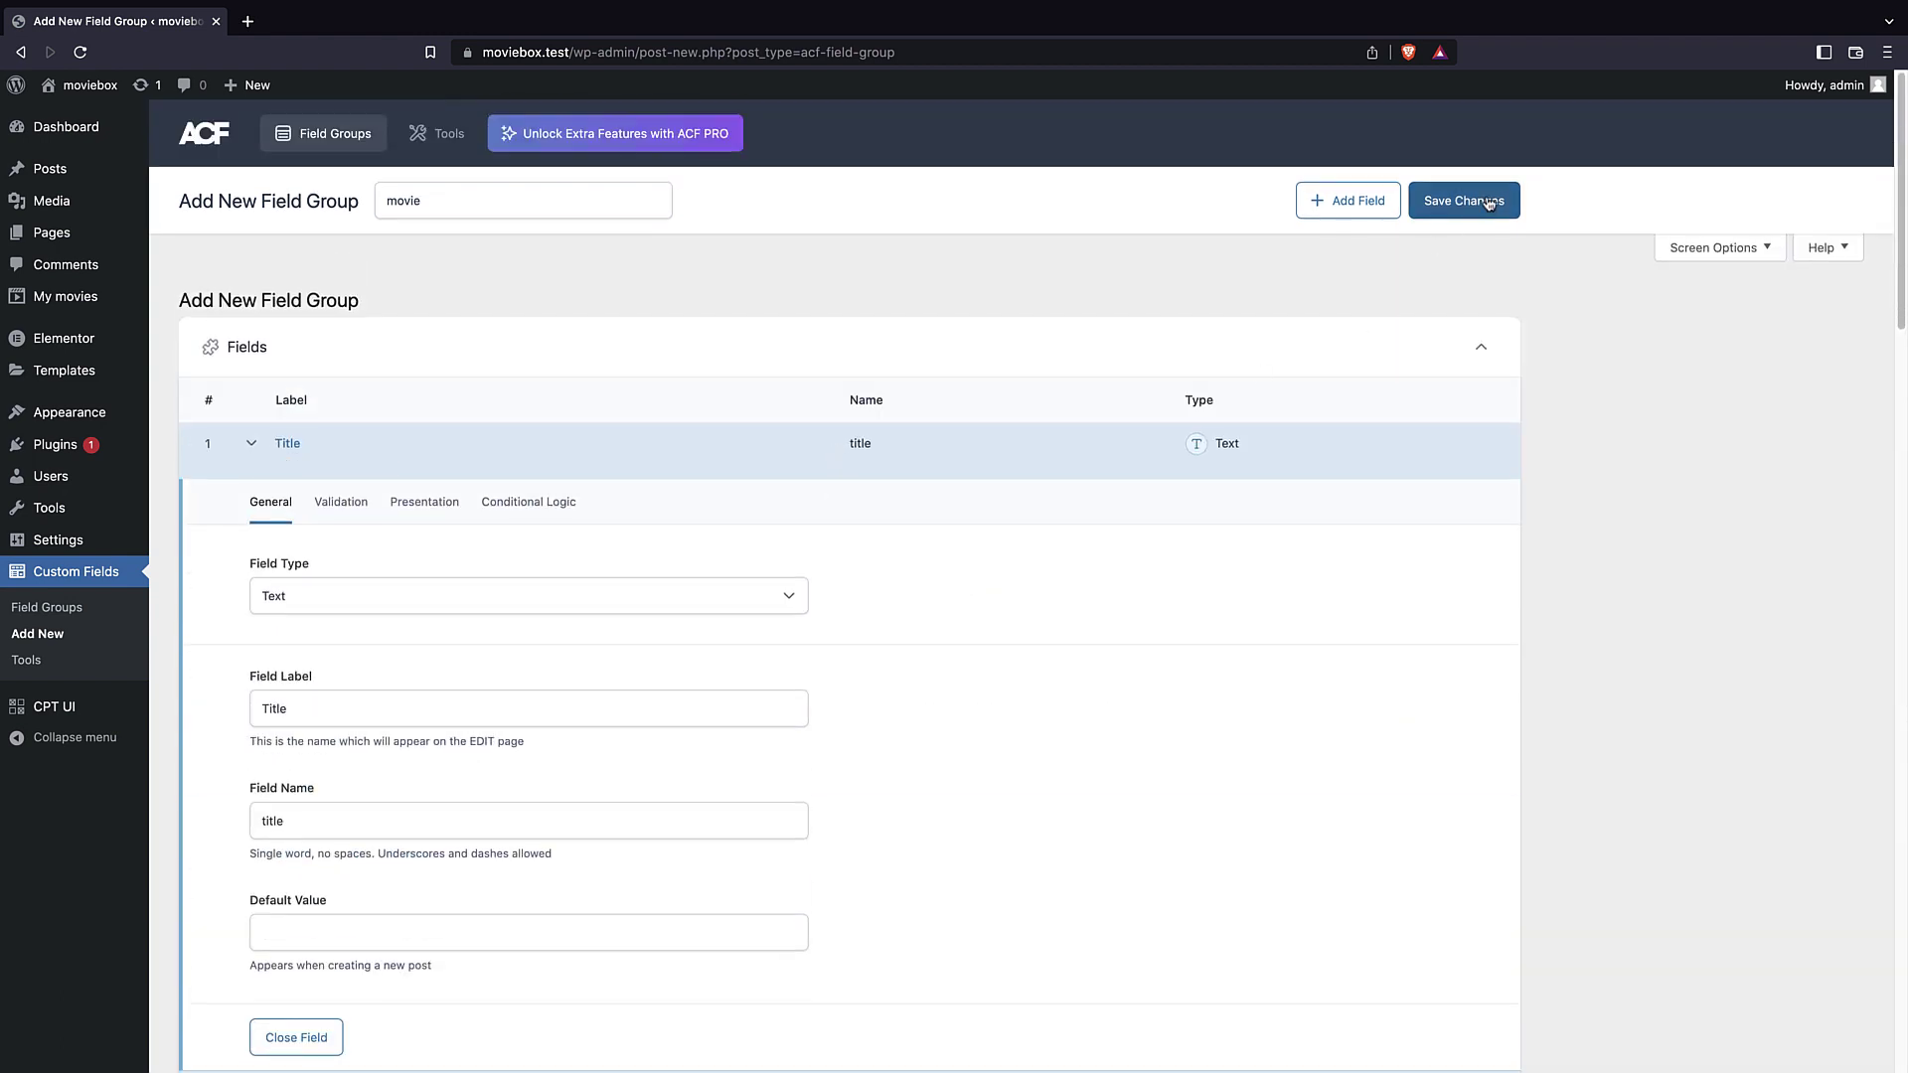
pyautogui.click(1487, 199)
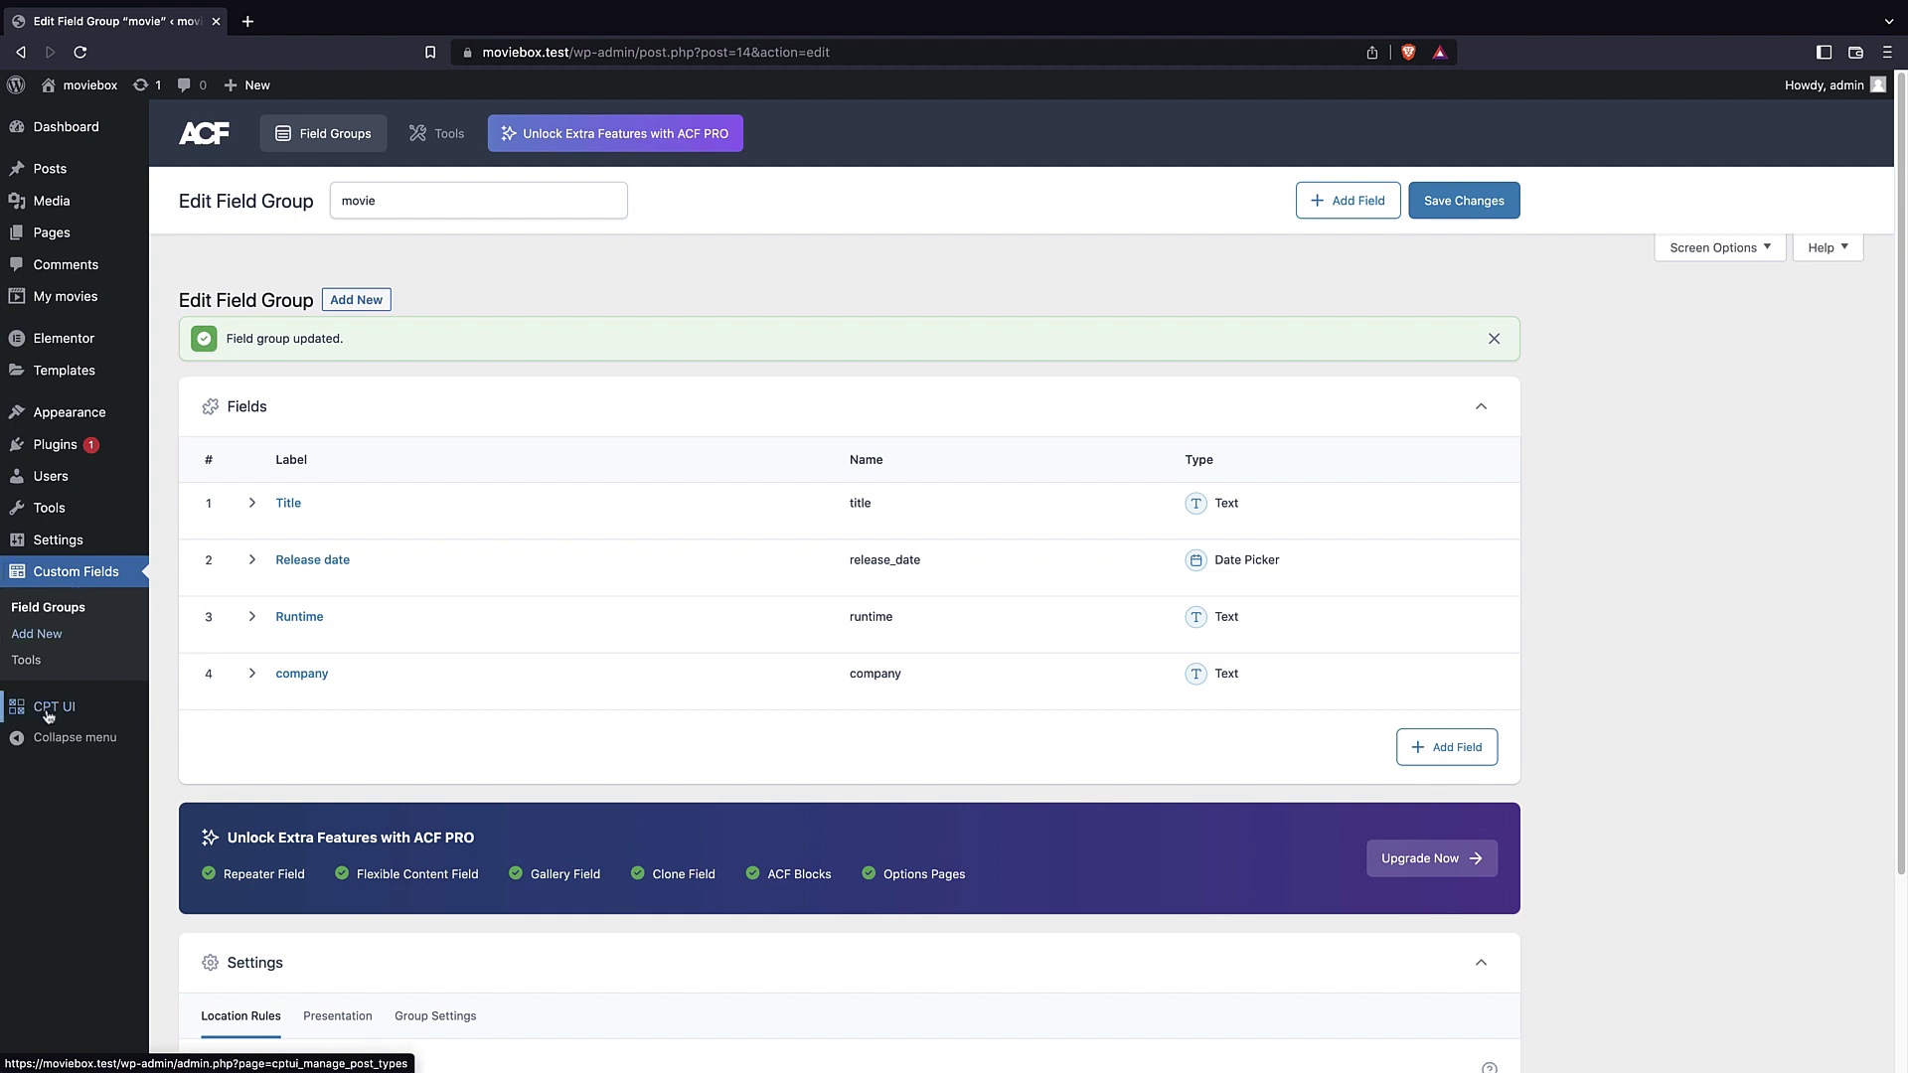
# - Start a new CPT UI taxonomy with the slug "actor", the plural label "Actors" and the singular label "Actor"
pyautogui.moveTo(50, 712)
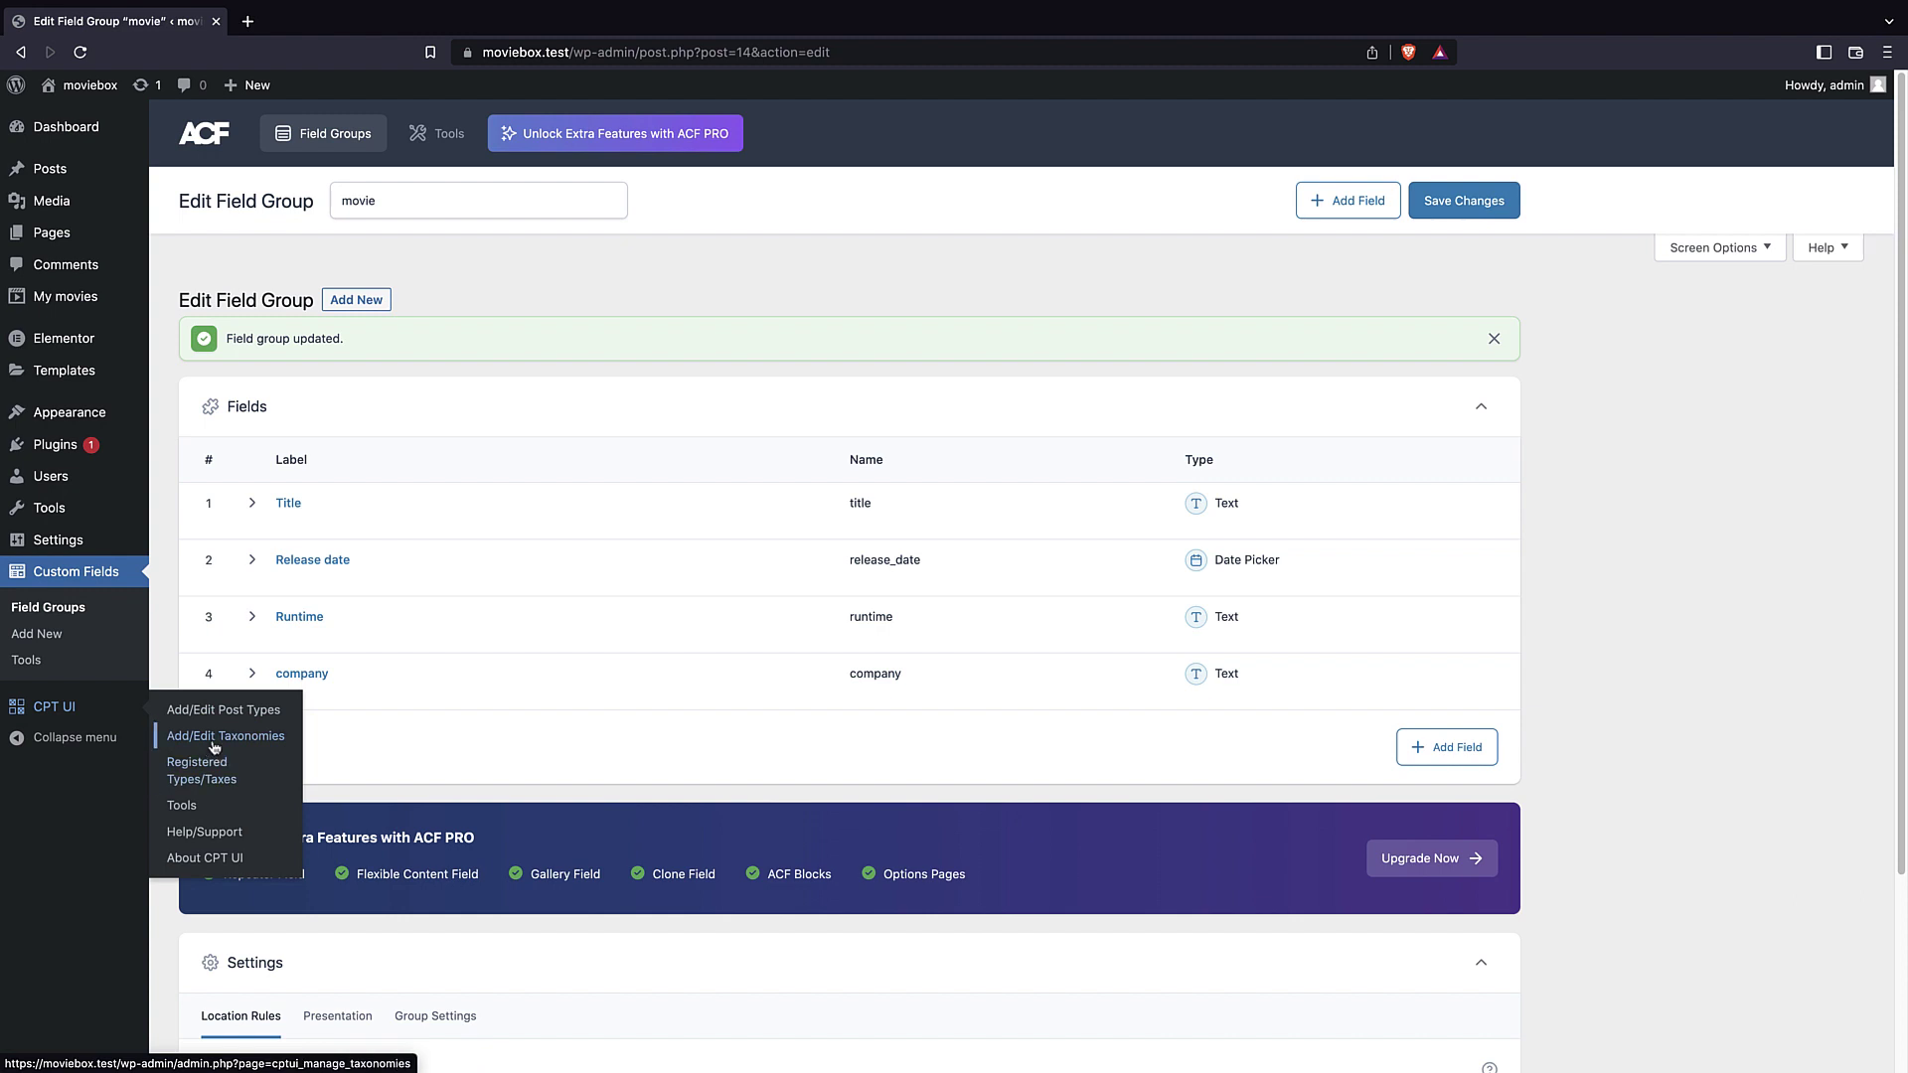
pyautogui.click(209, 741)
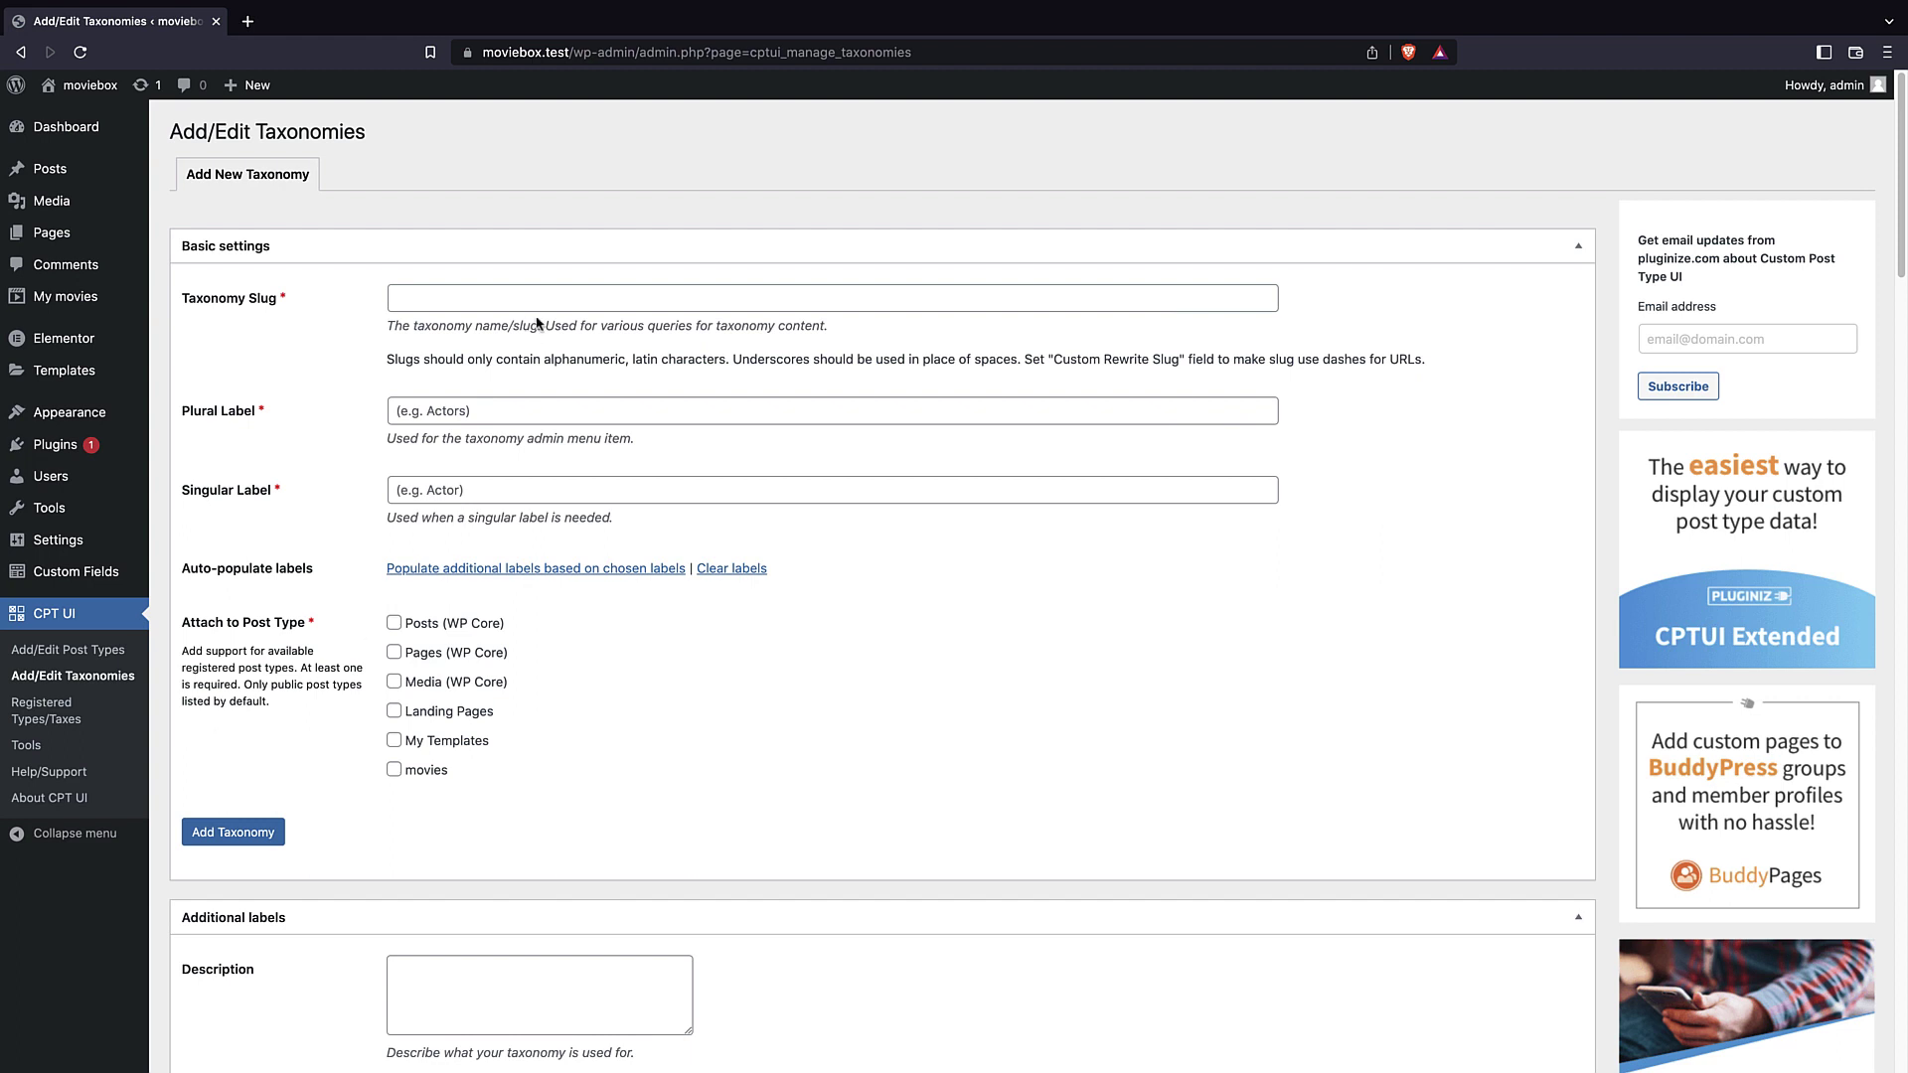
pyautogui.click(497, 303)
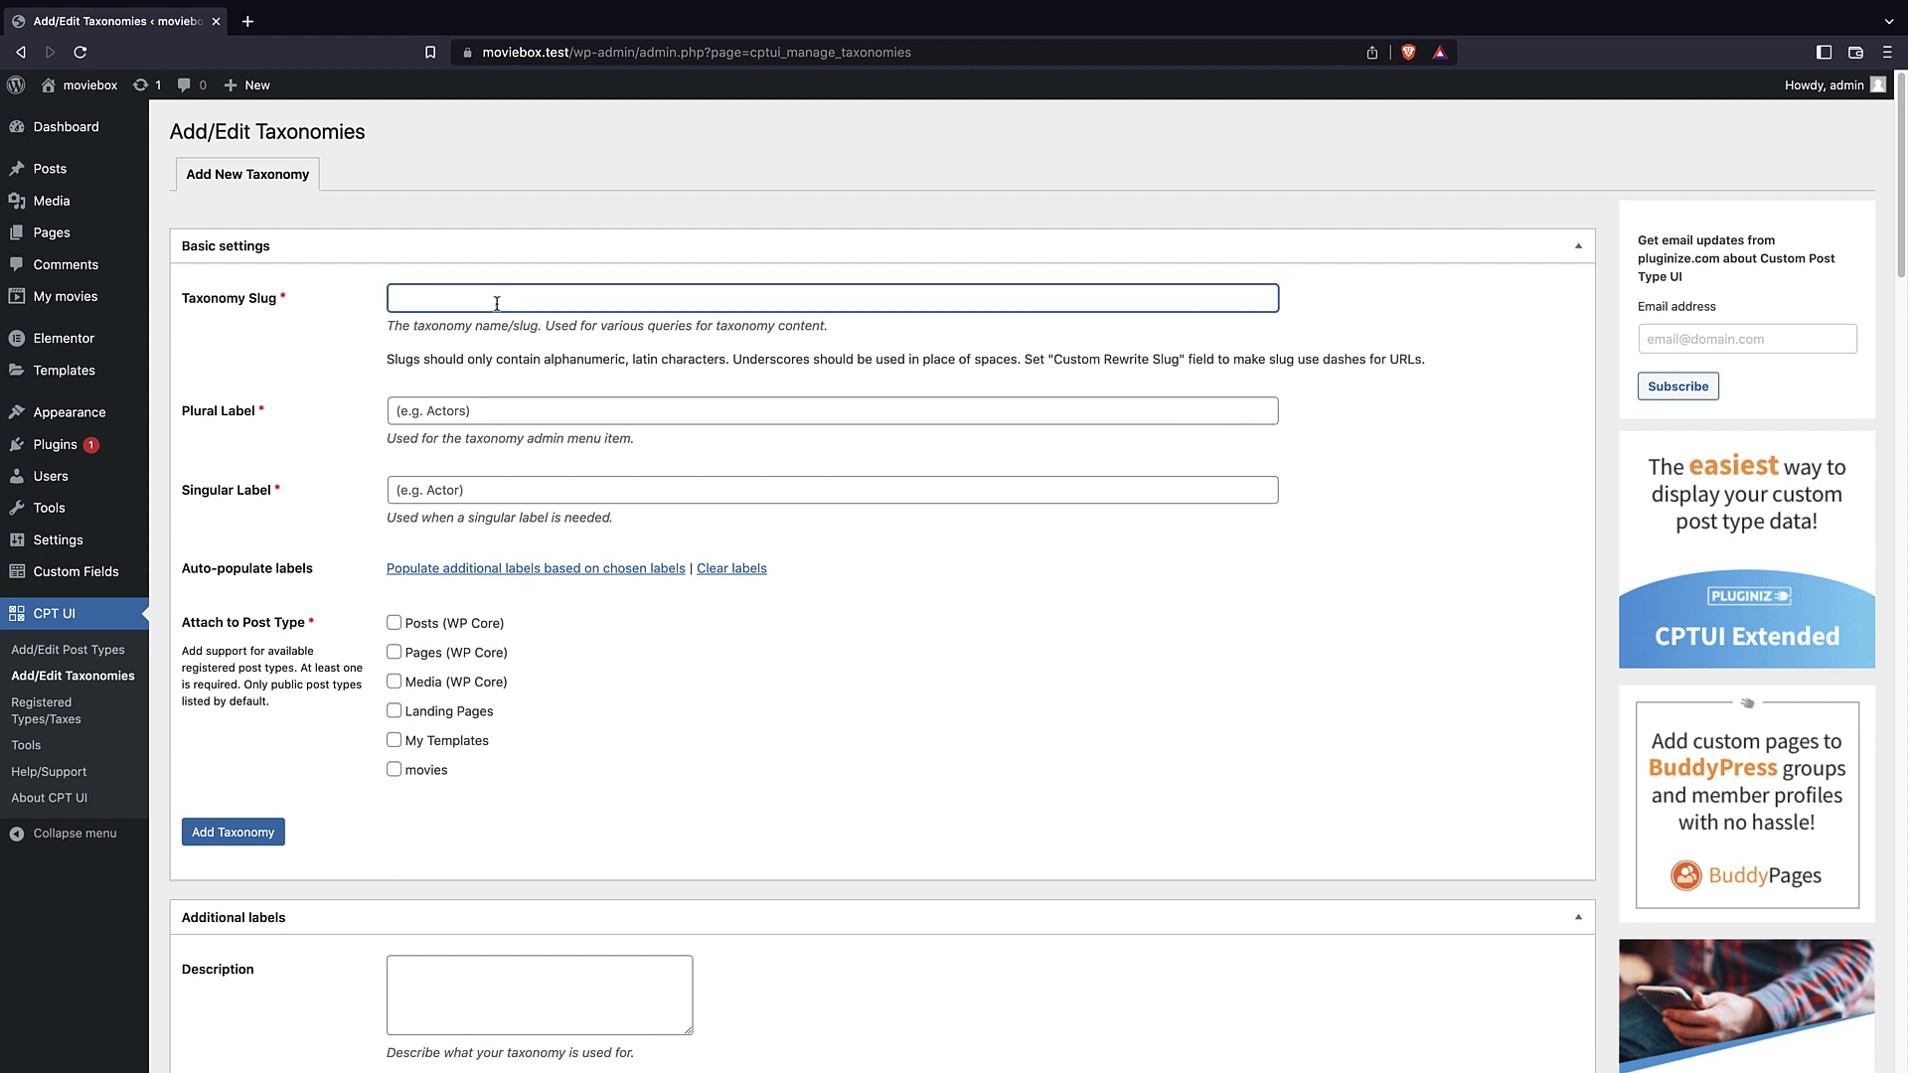
pyautogui.write('actor')
pyautogui.click(479, 407)
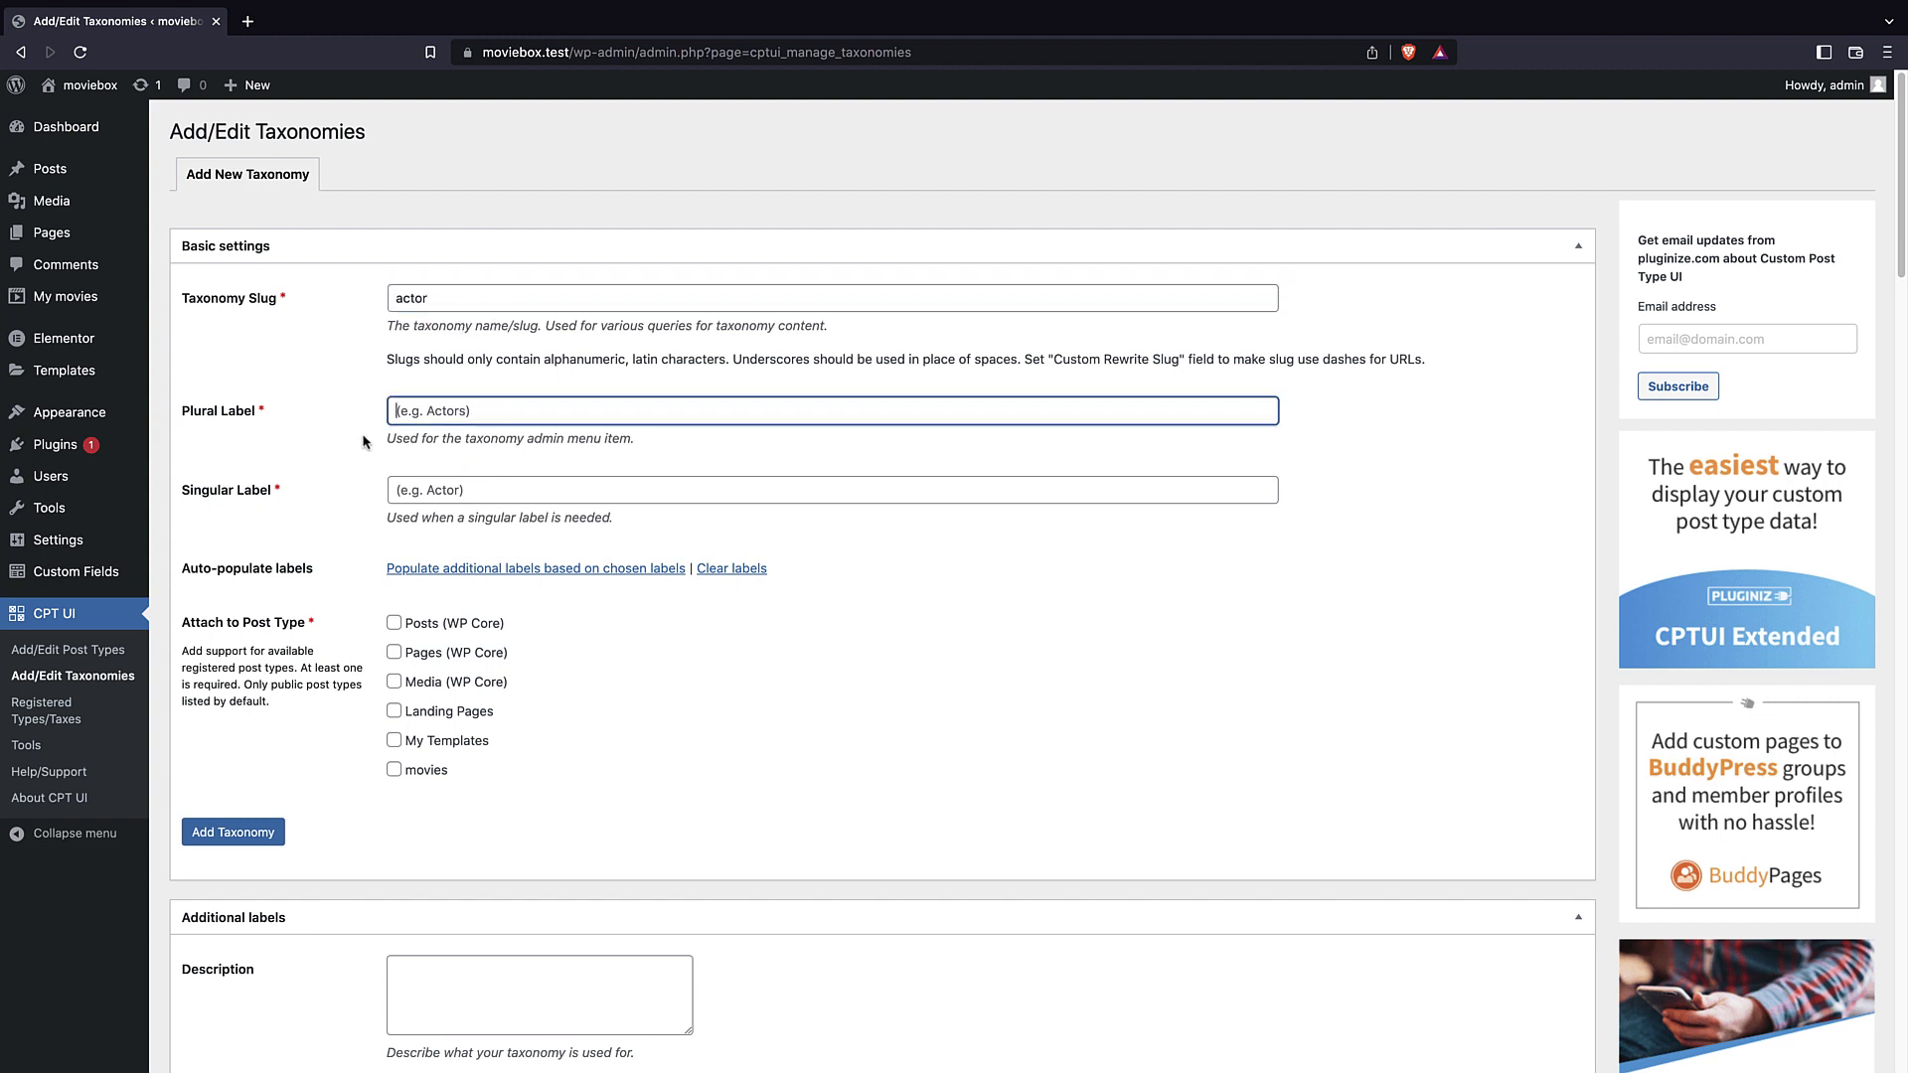
pyautogui.write('Actors')
pyautogui.click(478, 485)
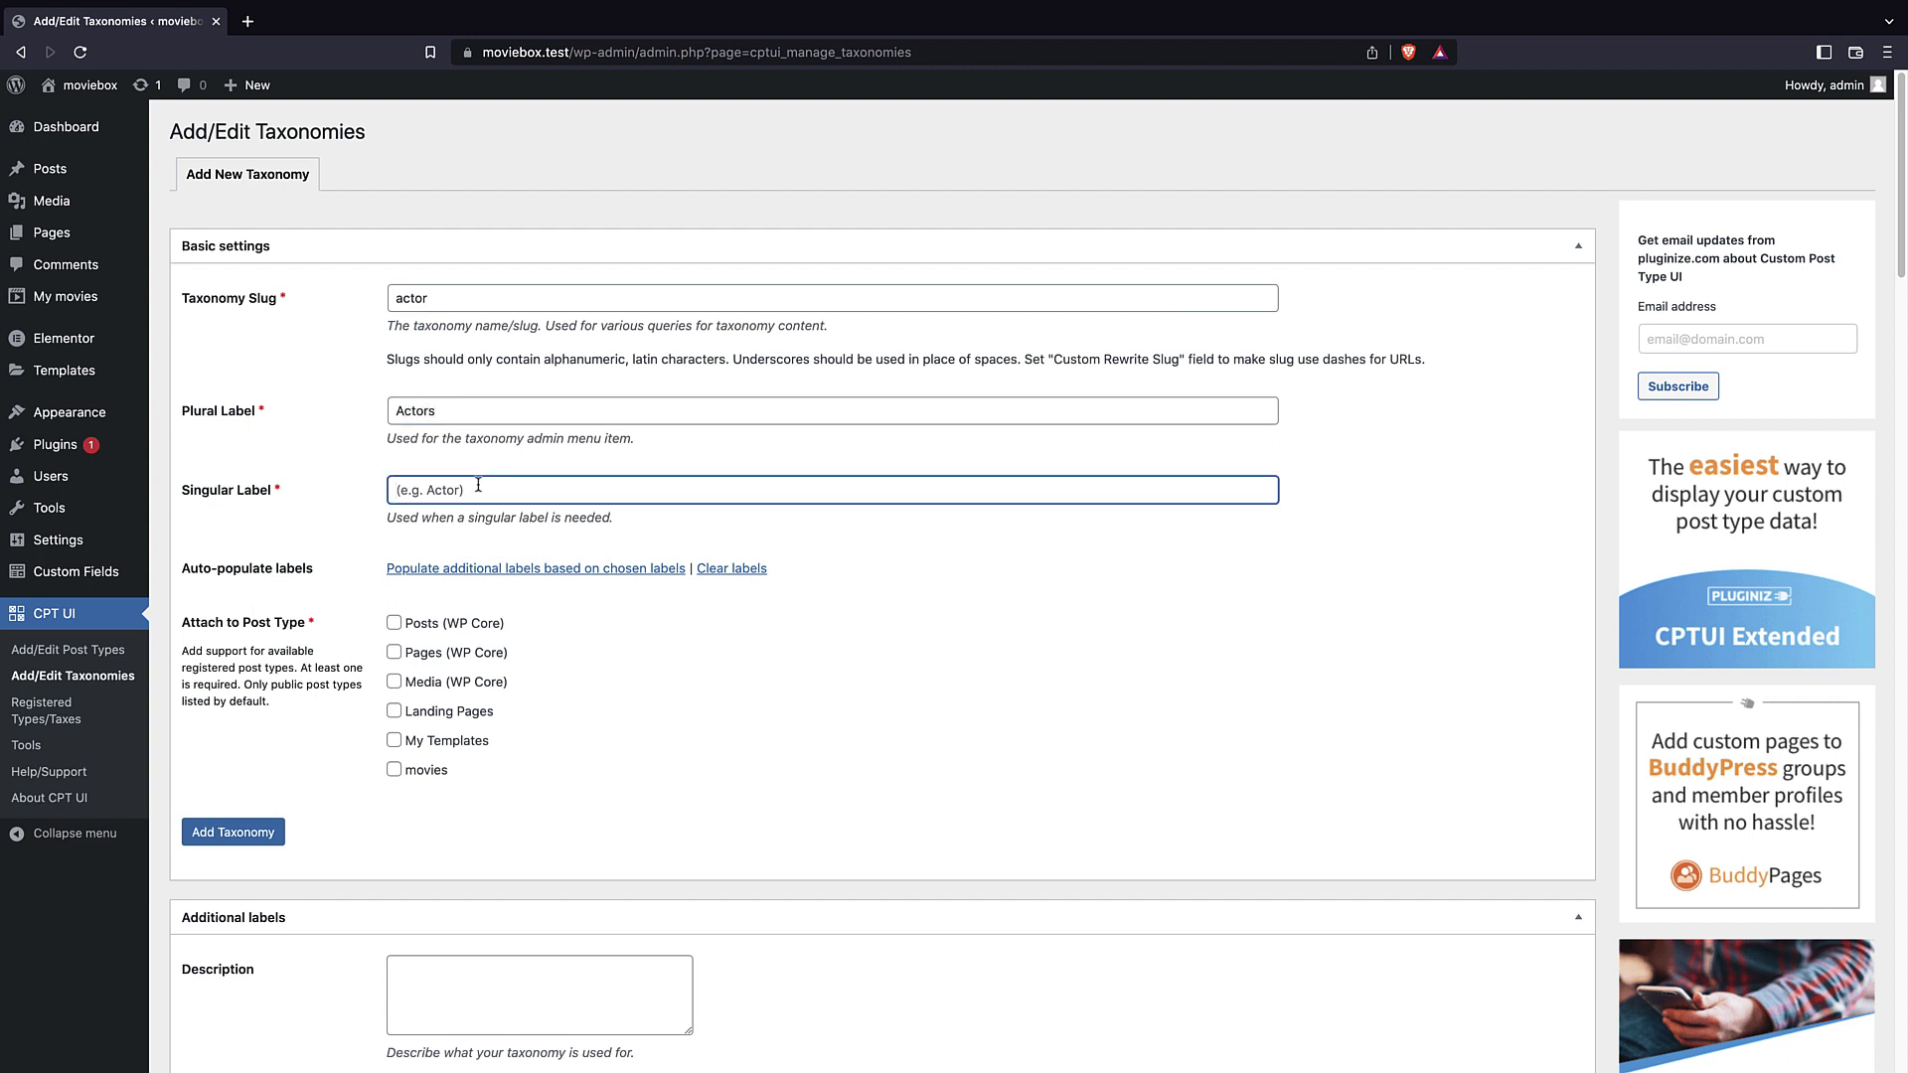
pyautogui.write('actor')
pyautogui.click(395, 492)
pyautogui.write('A')
# - Attach the actor taxonomy to the movies post type and add it
pyautogui.scroll(-1, 477, 557)
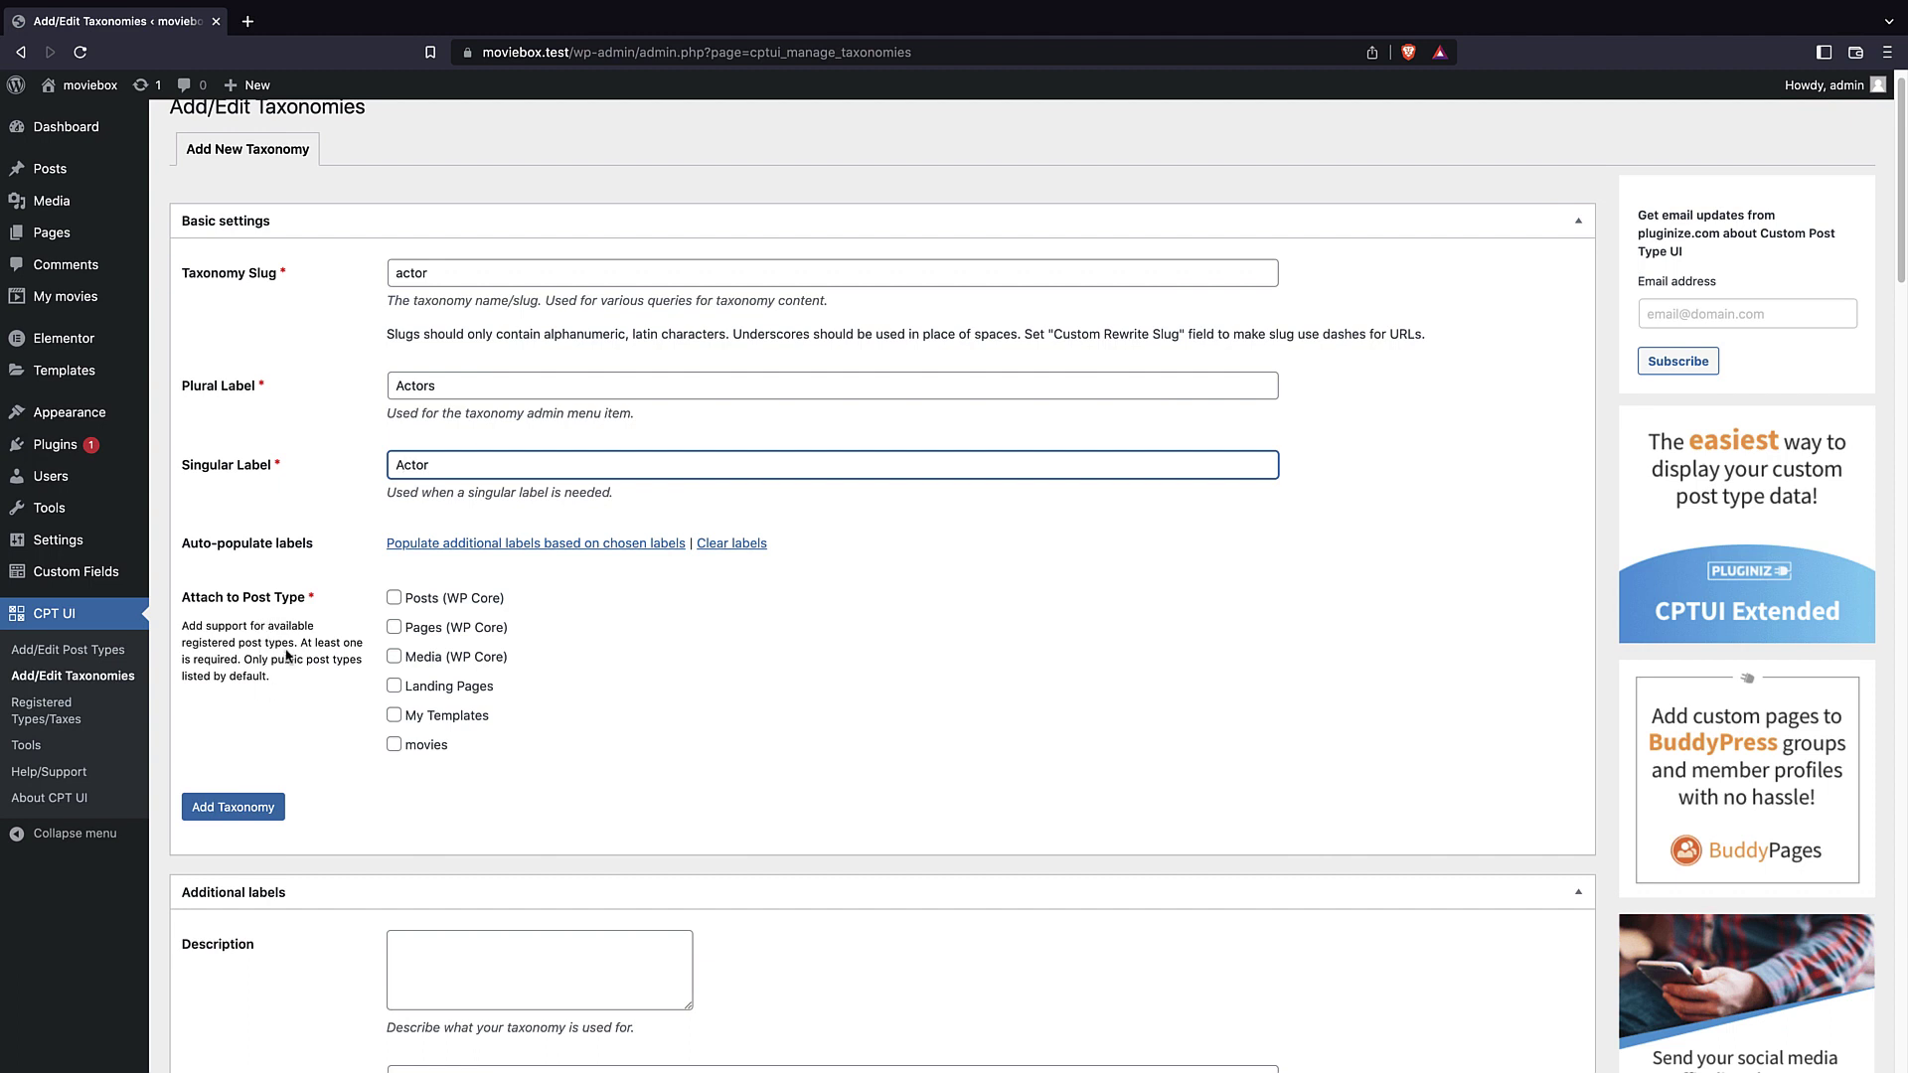
pyautogui.click(393, 744)
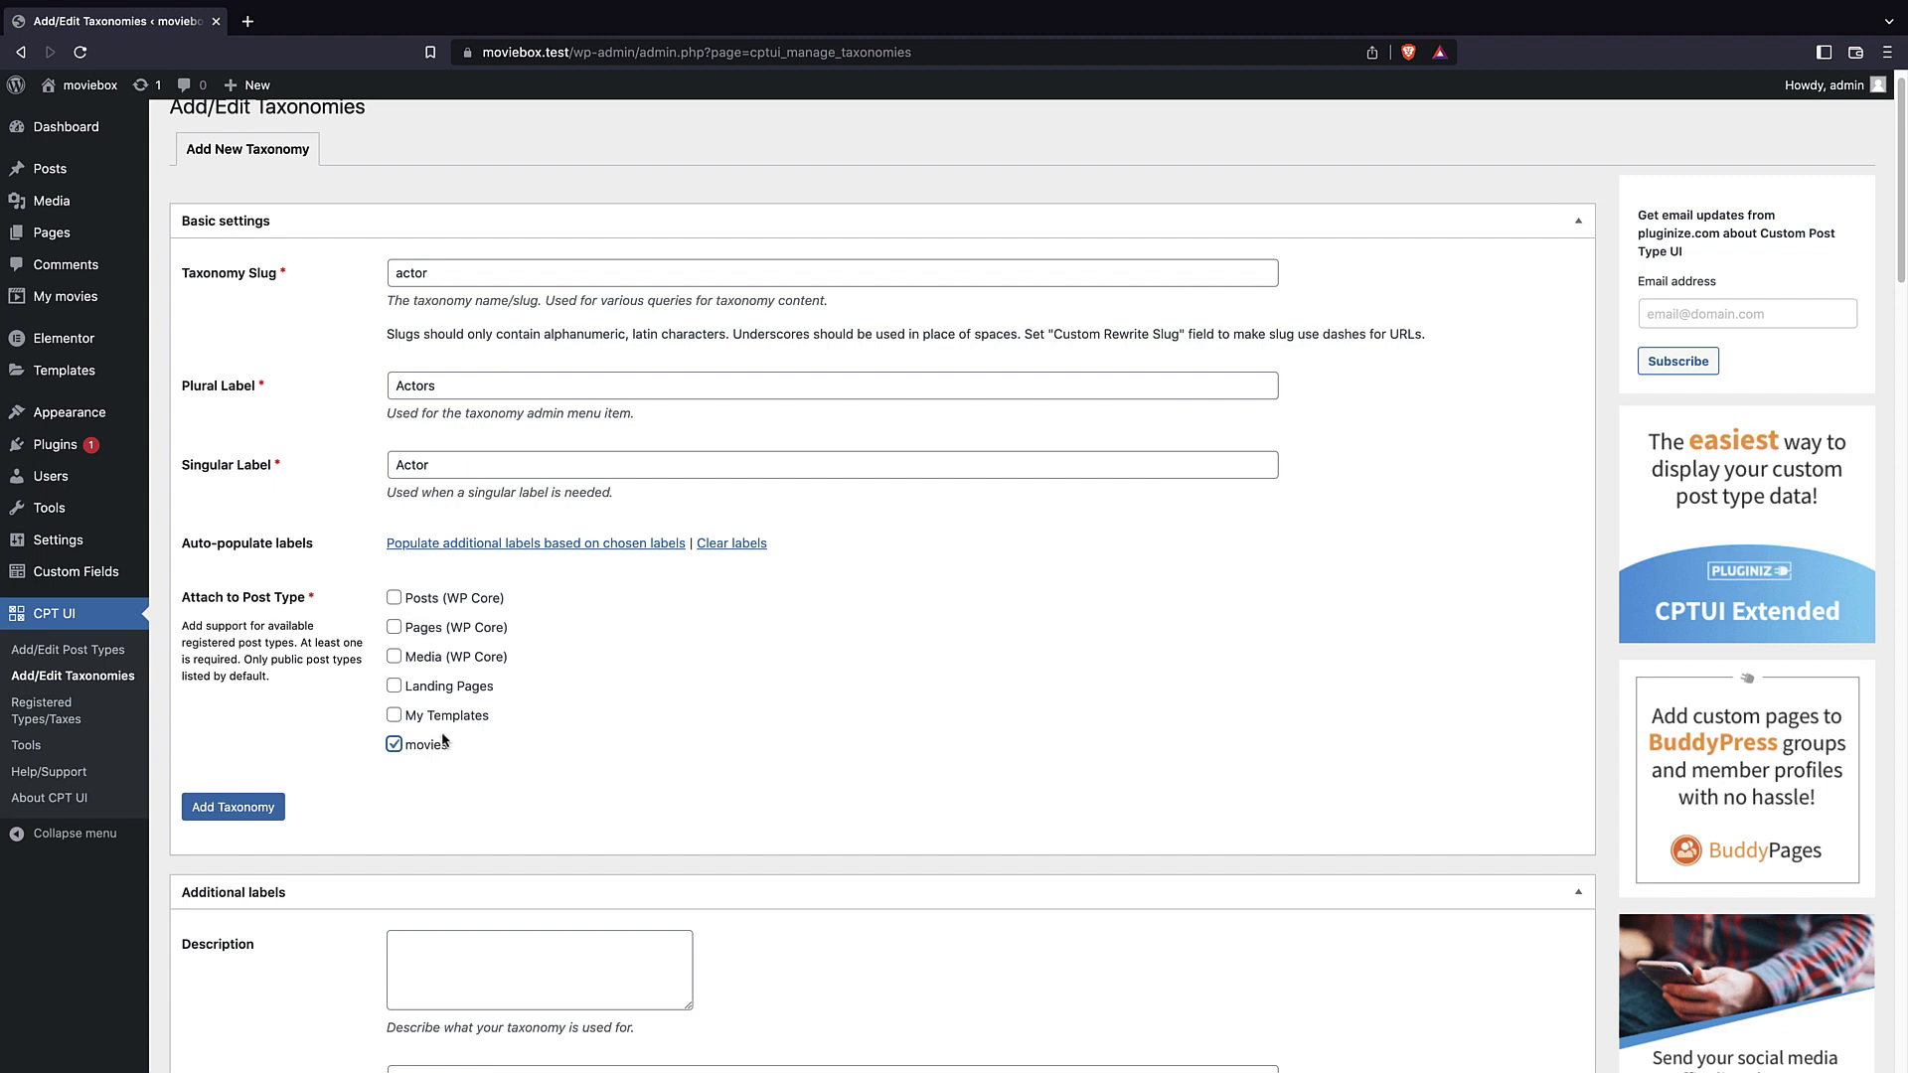
pyautogui.scroll(-2, 475, 616)
pyautogui.click(244, 594)
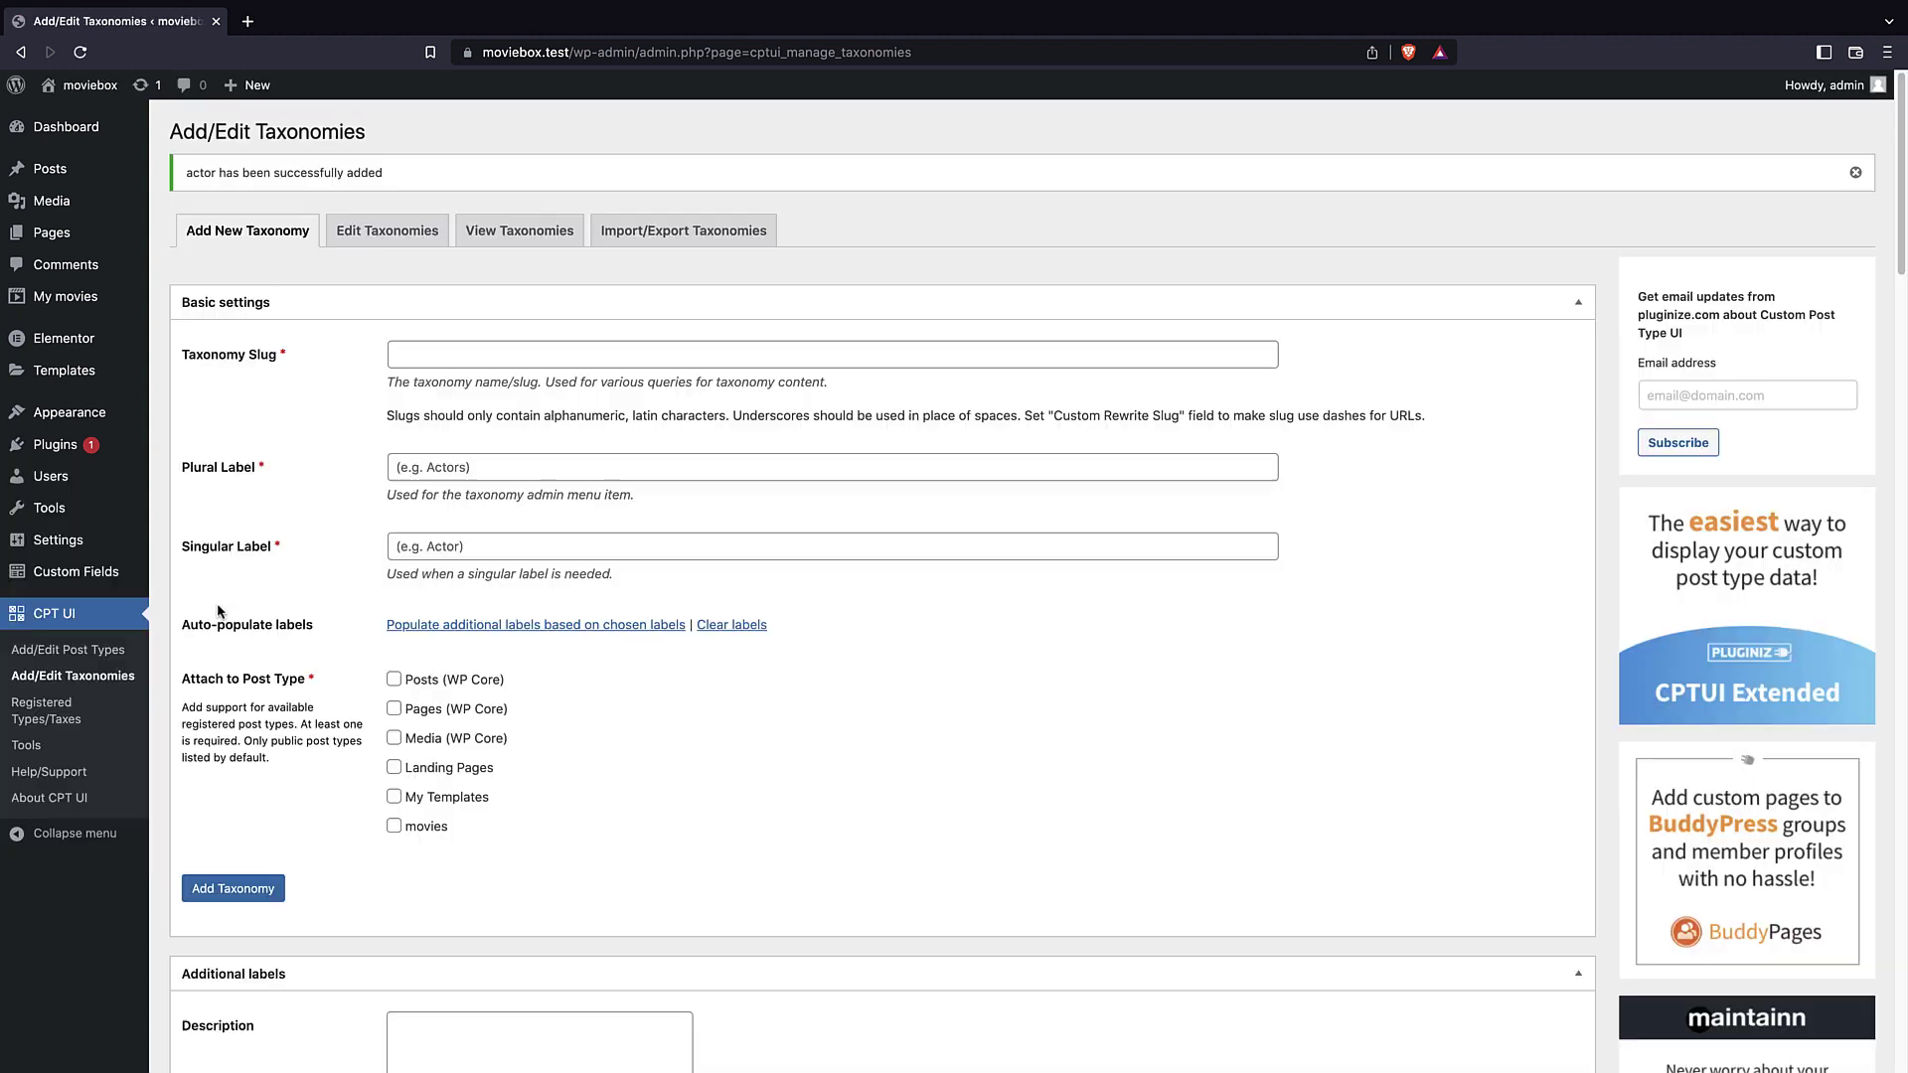
# - Review the existing Actors taxonomy's basic settings, additional labels and remaining options
pyautogui.click(379, 237)
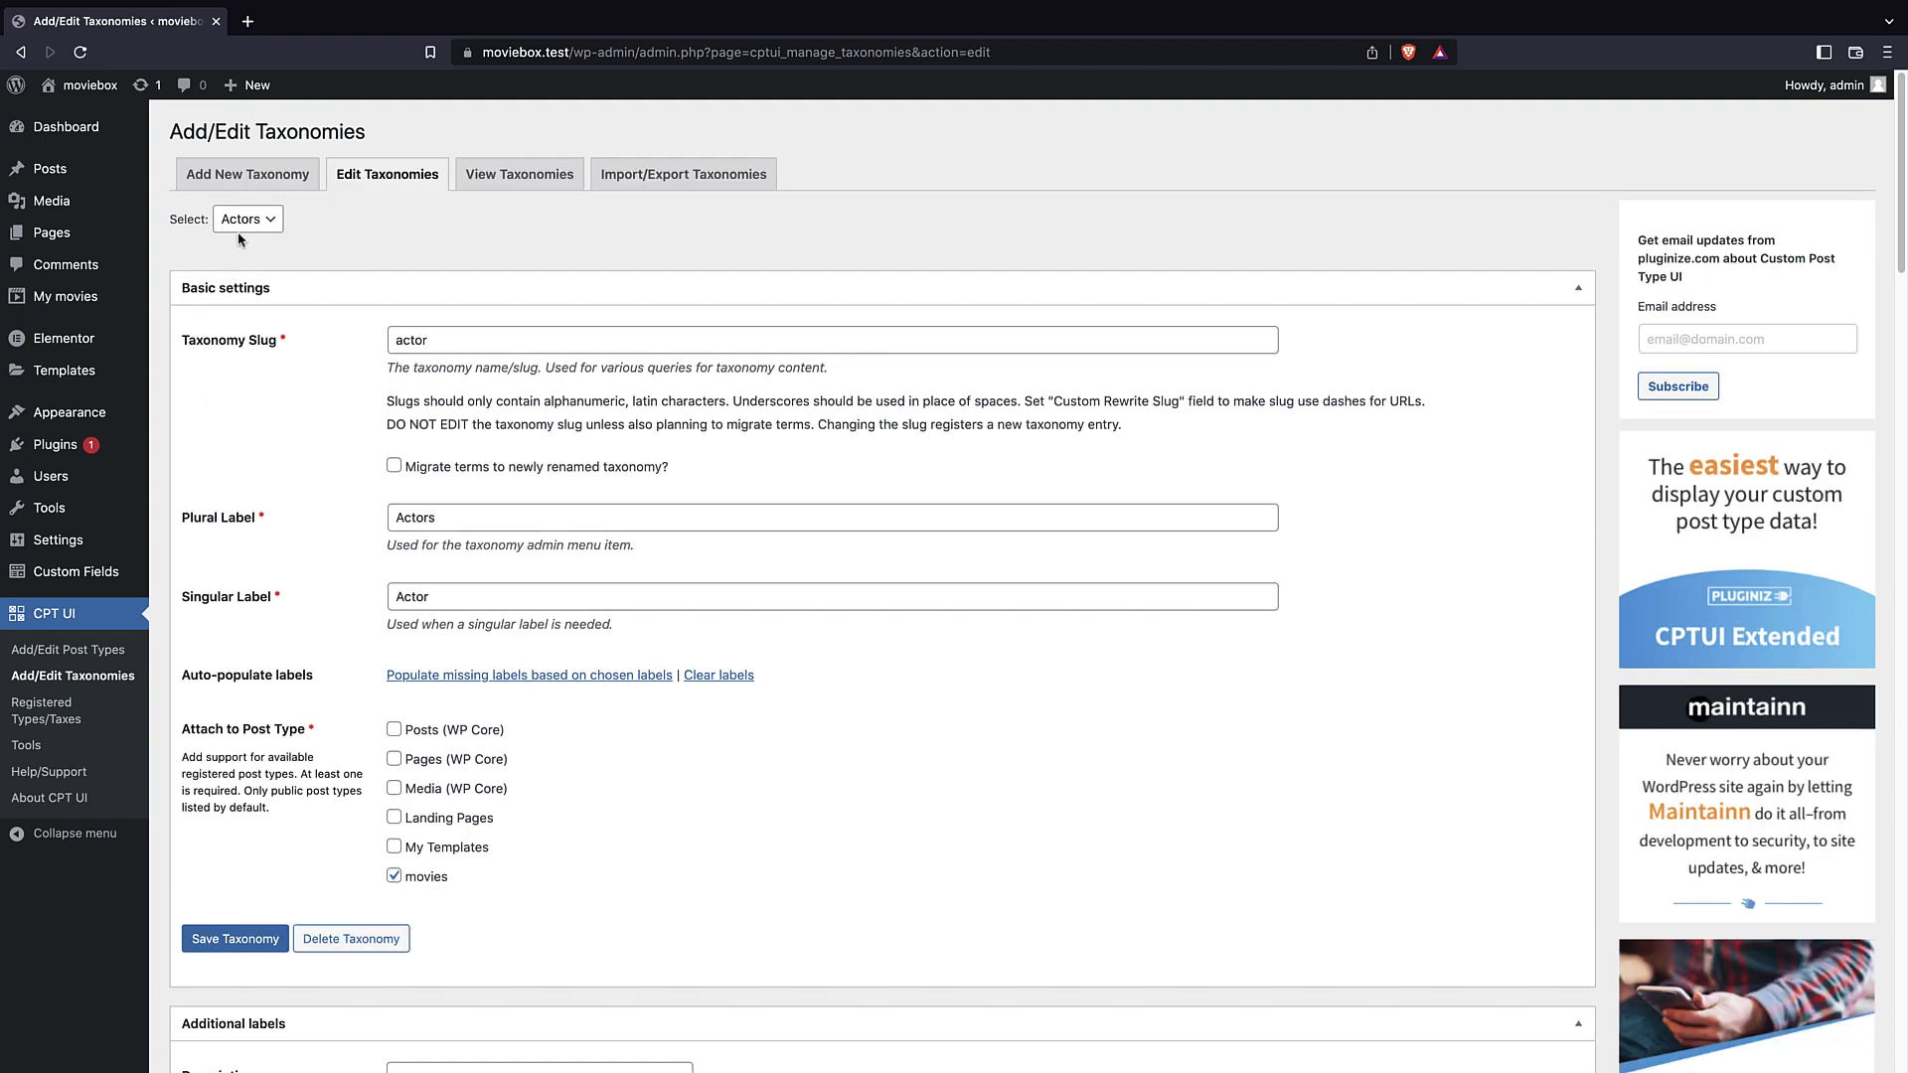
pyautogui.scroll(-5, 514, 350)
pyautogui.scroll(-18, 514, 351)
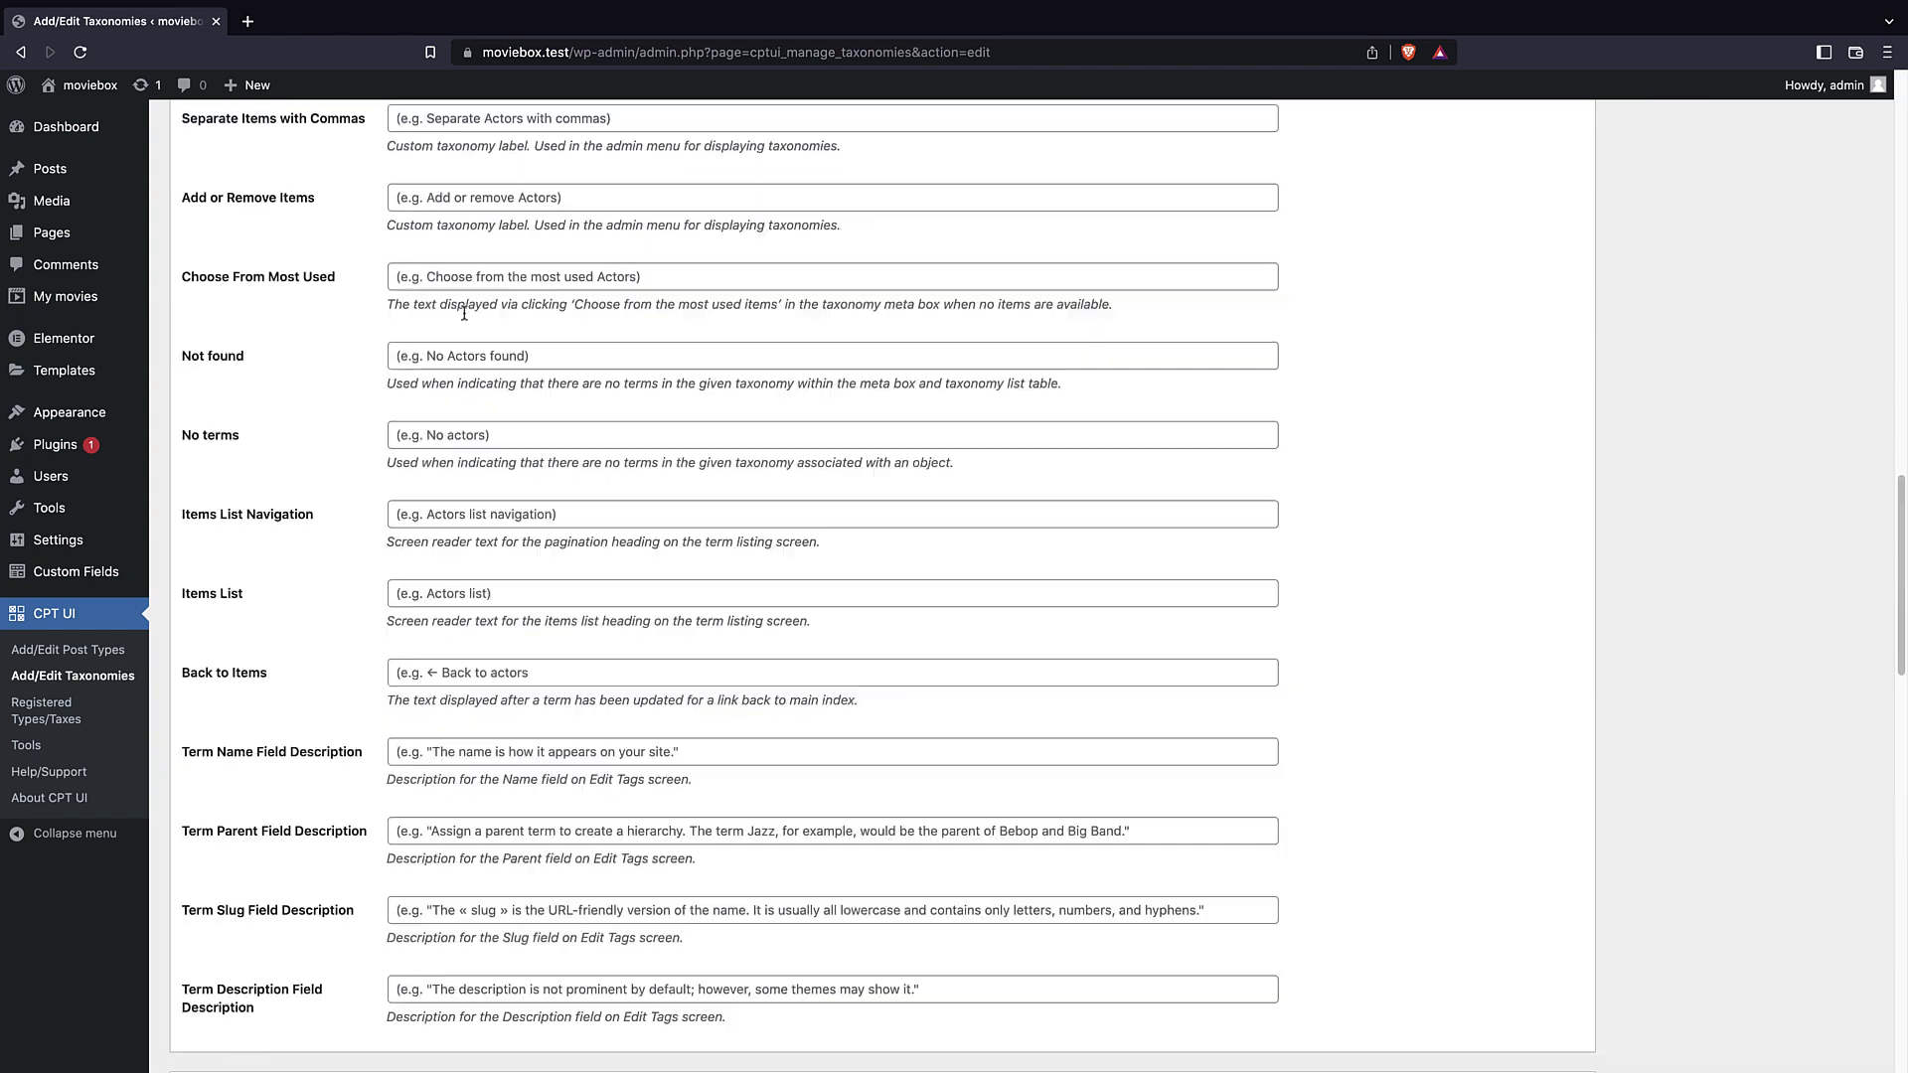
pyautogui.scroll(18, 492, 357)
pyautogui.scroll(-4, 516, 384)
pyautogui.scroll(4, 516, 384)
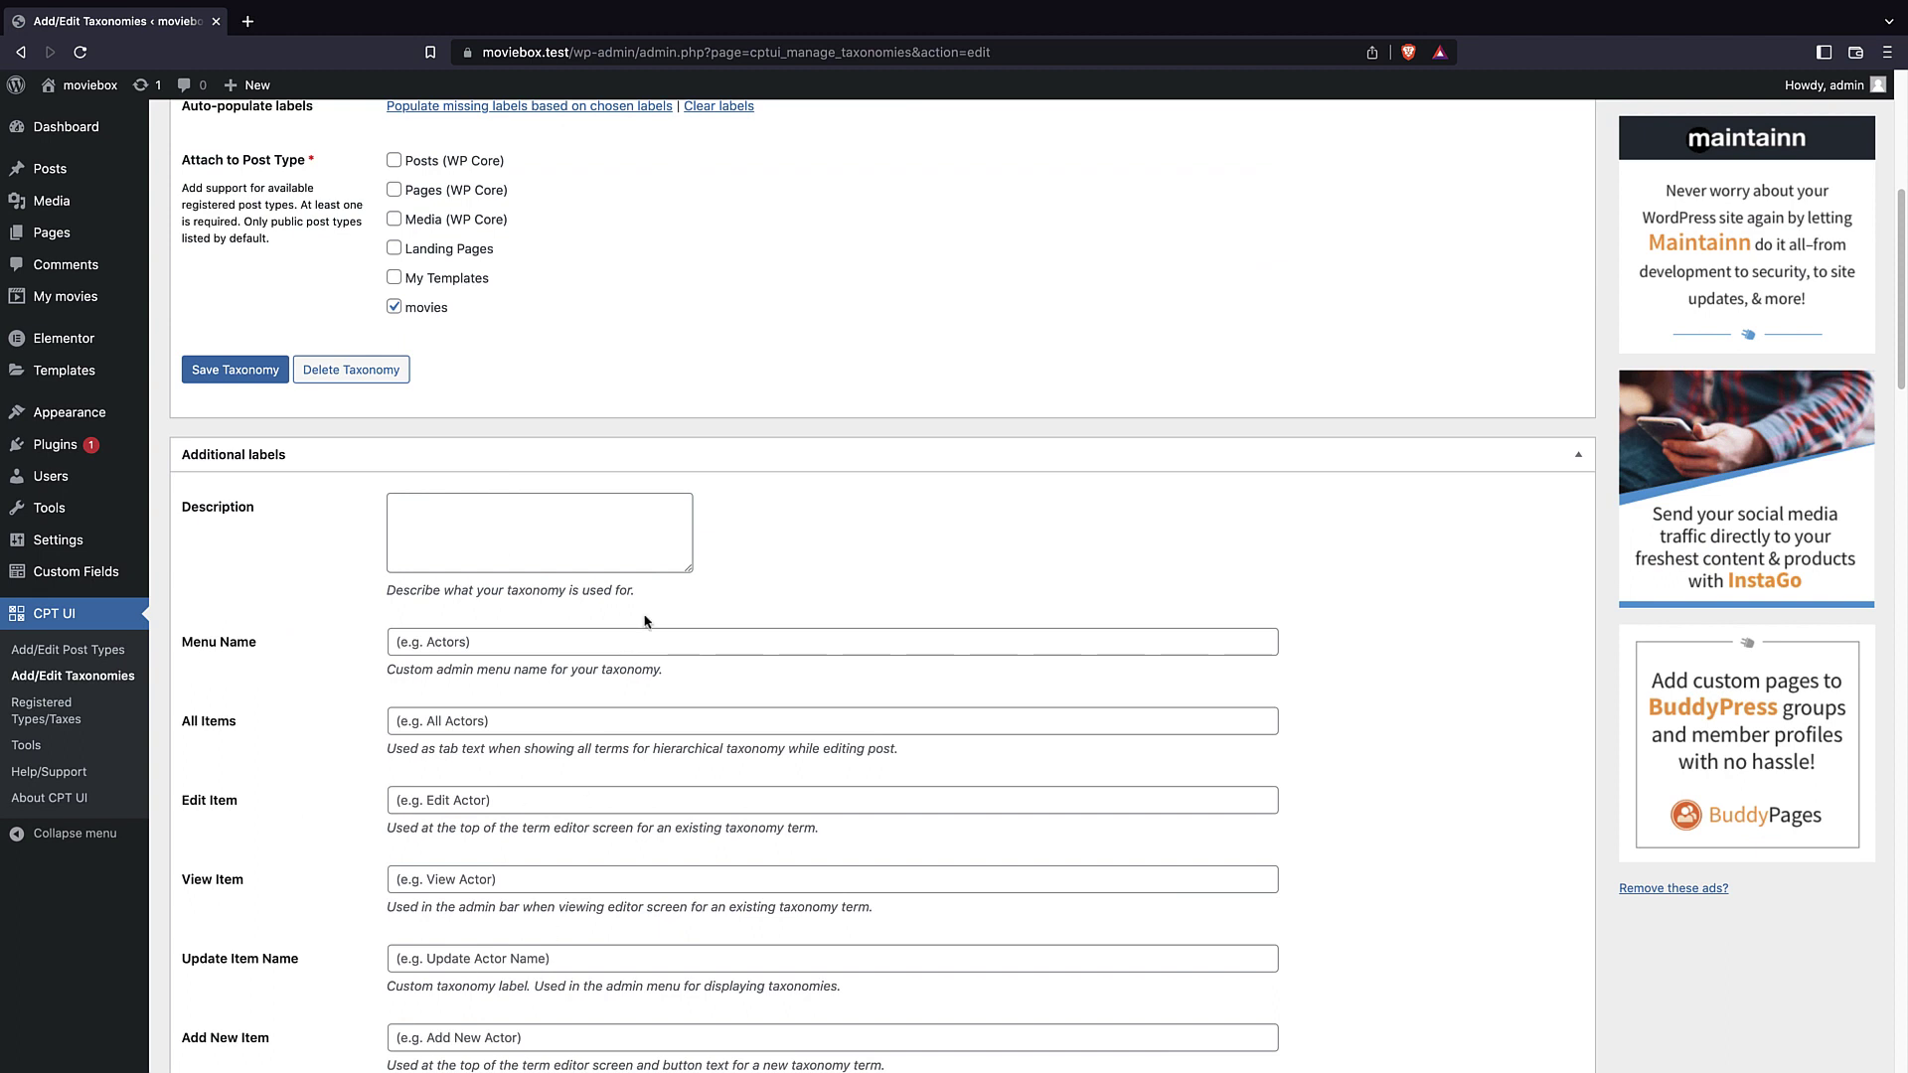
pyautogui.scroll(-20, 588, 571)
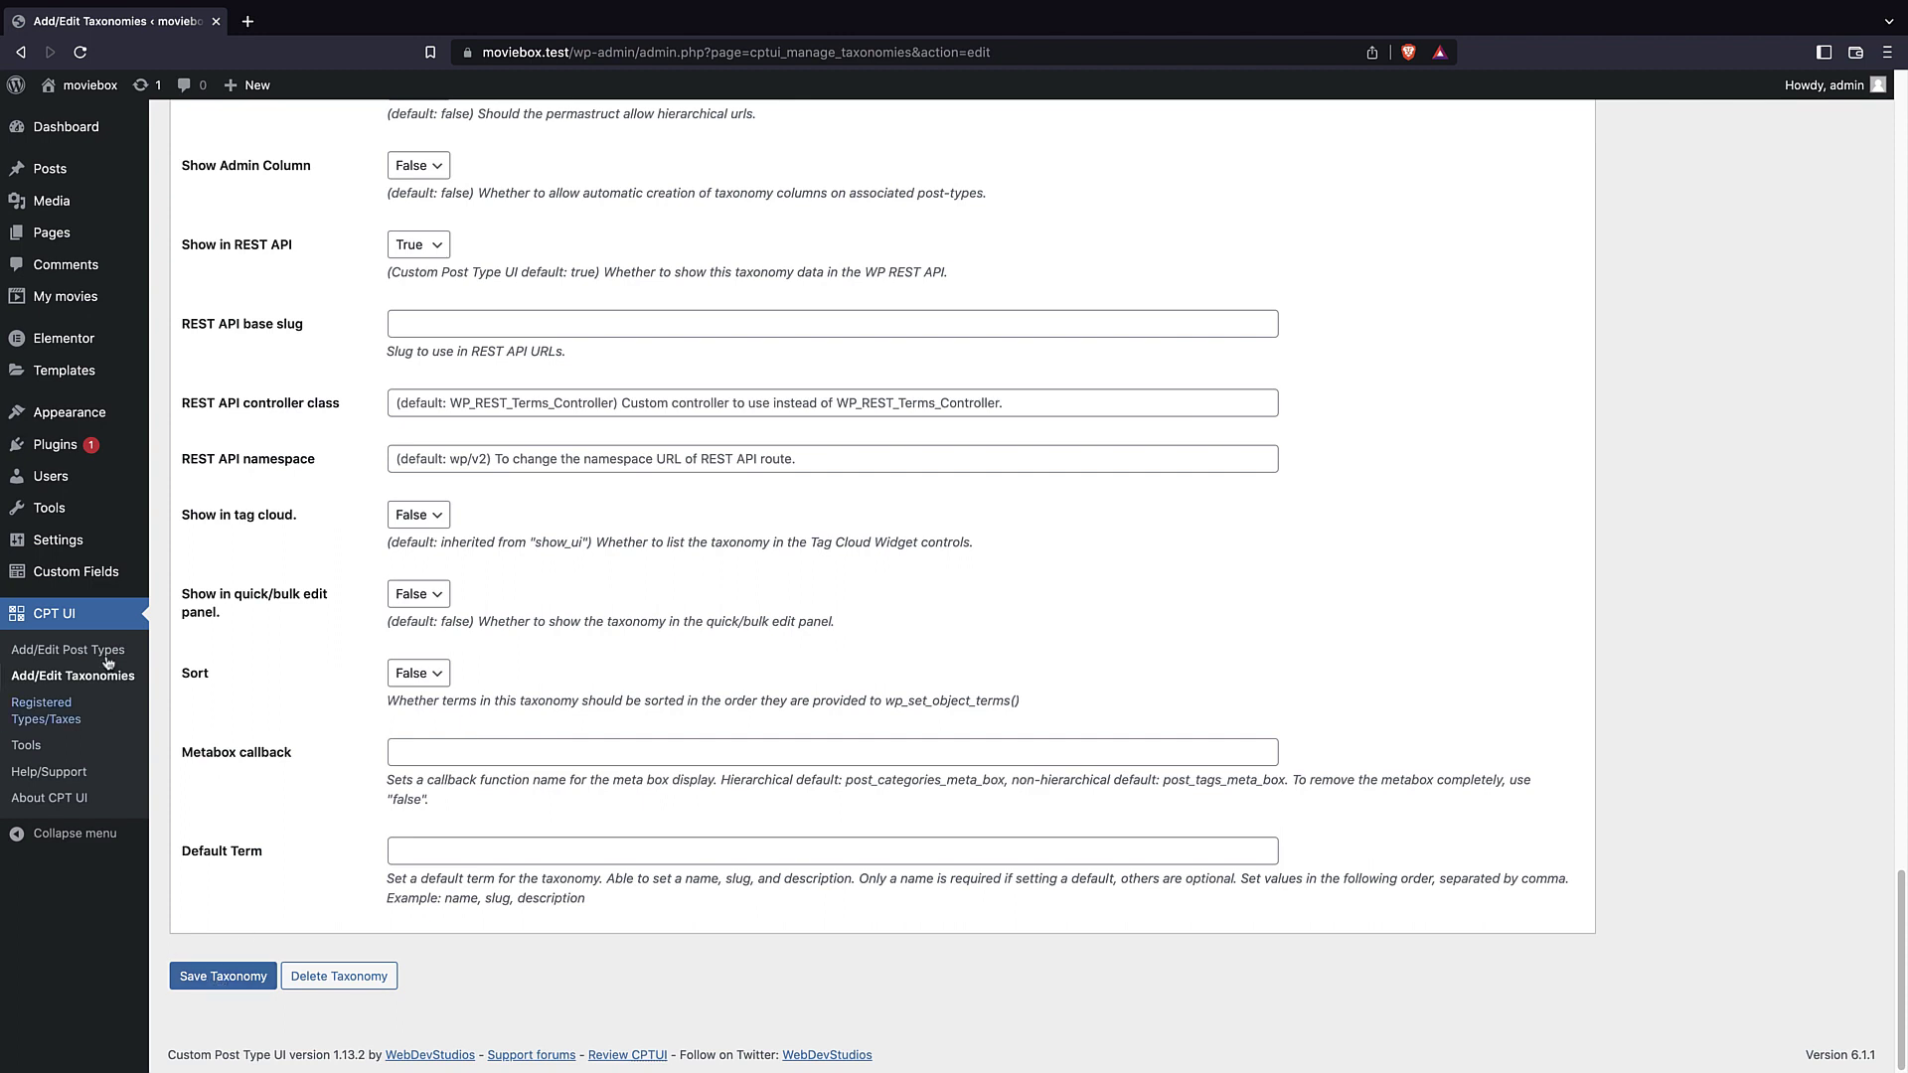
pyautogui.scroll(16, 486, 353)
pyautogui.scroll(20, 486, 353)
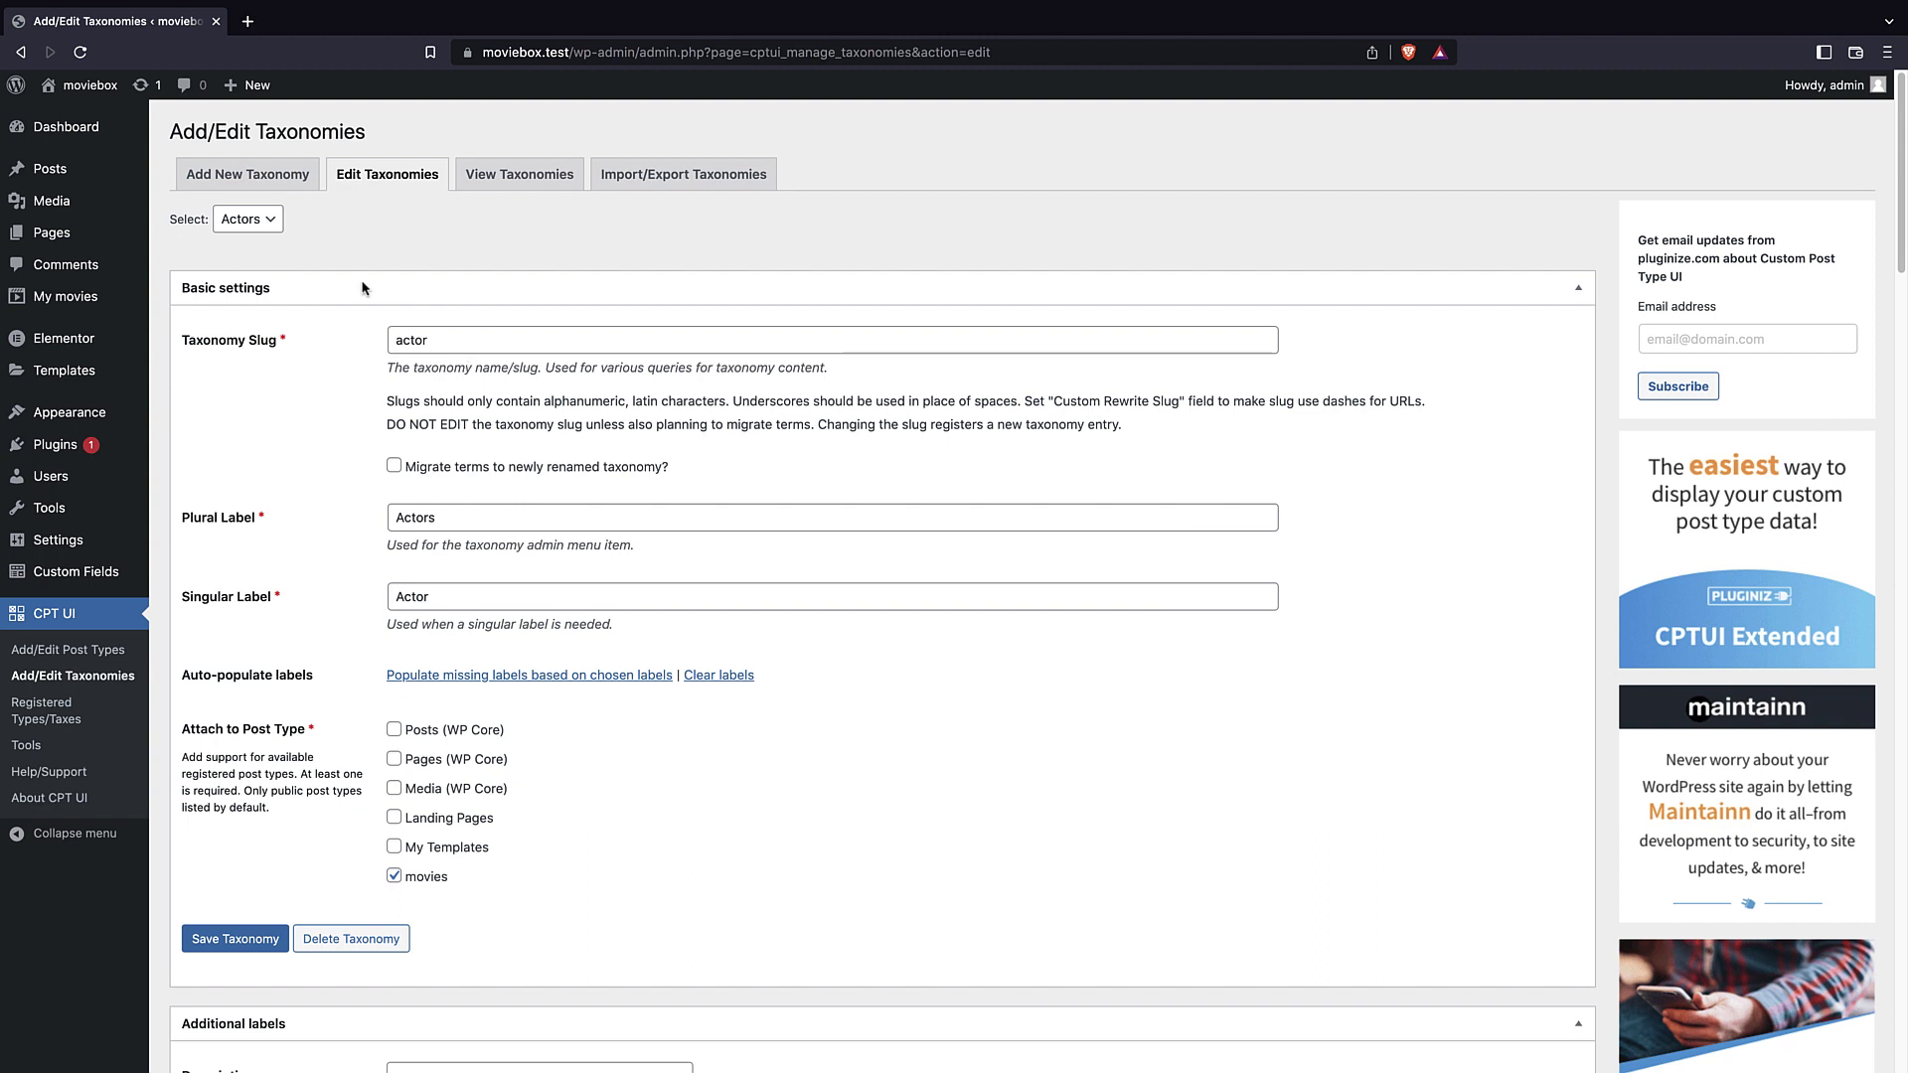
# - Start another new taxonomy with the slug "director"
pyautogui.click(289, 181)
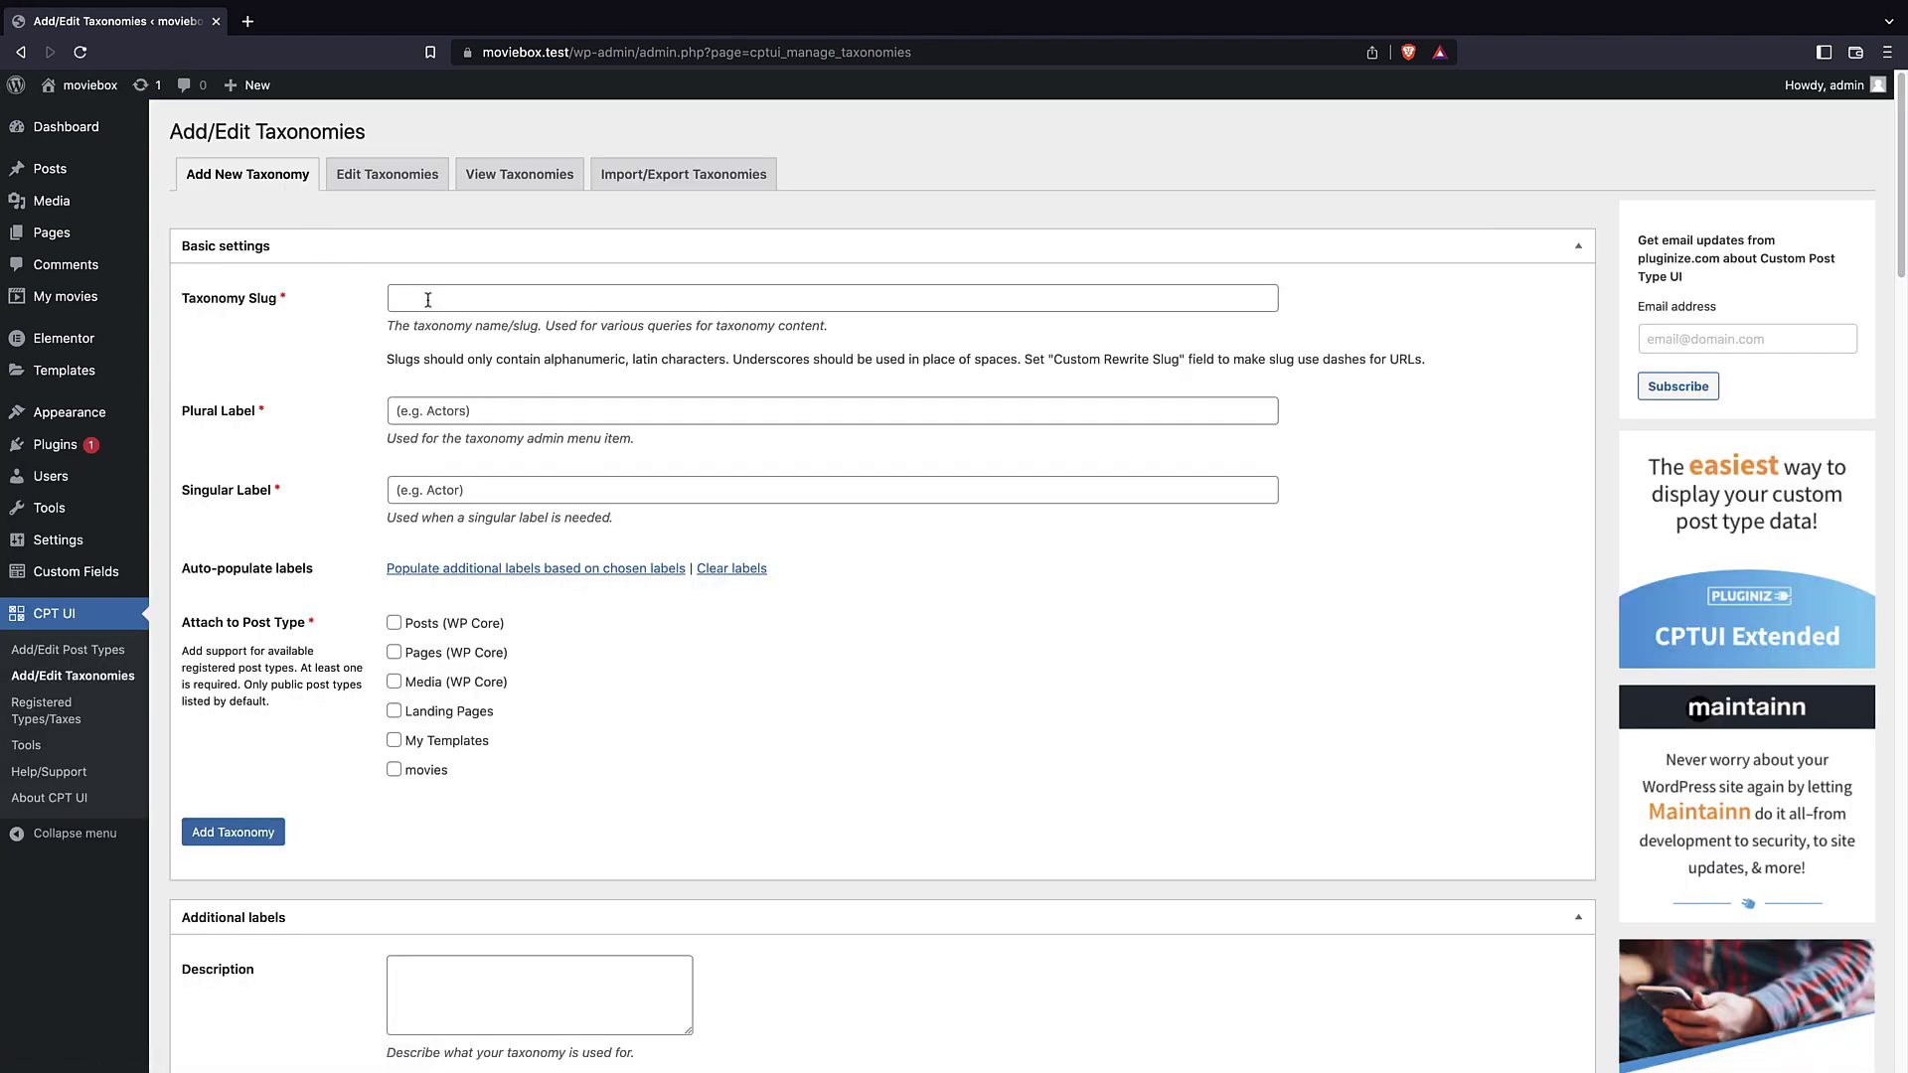
pyautogui.click(438, 304)
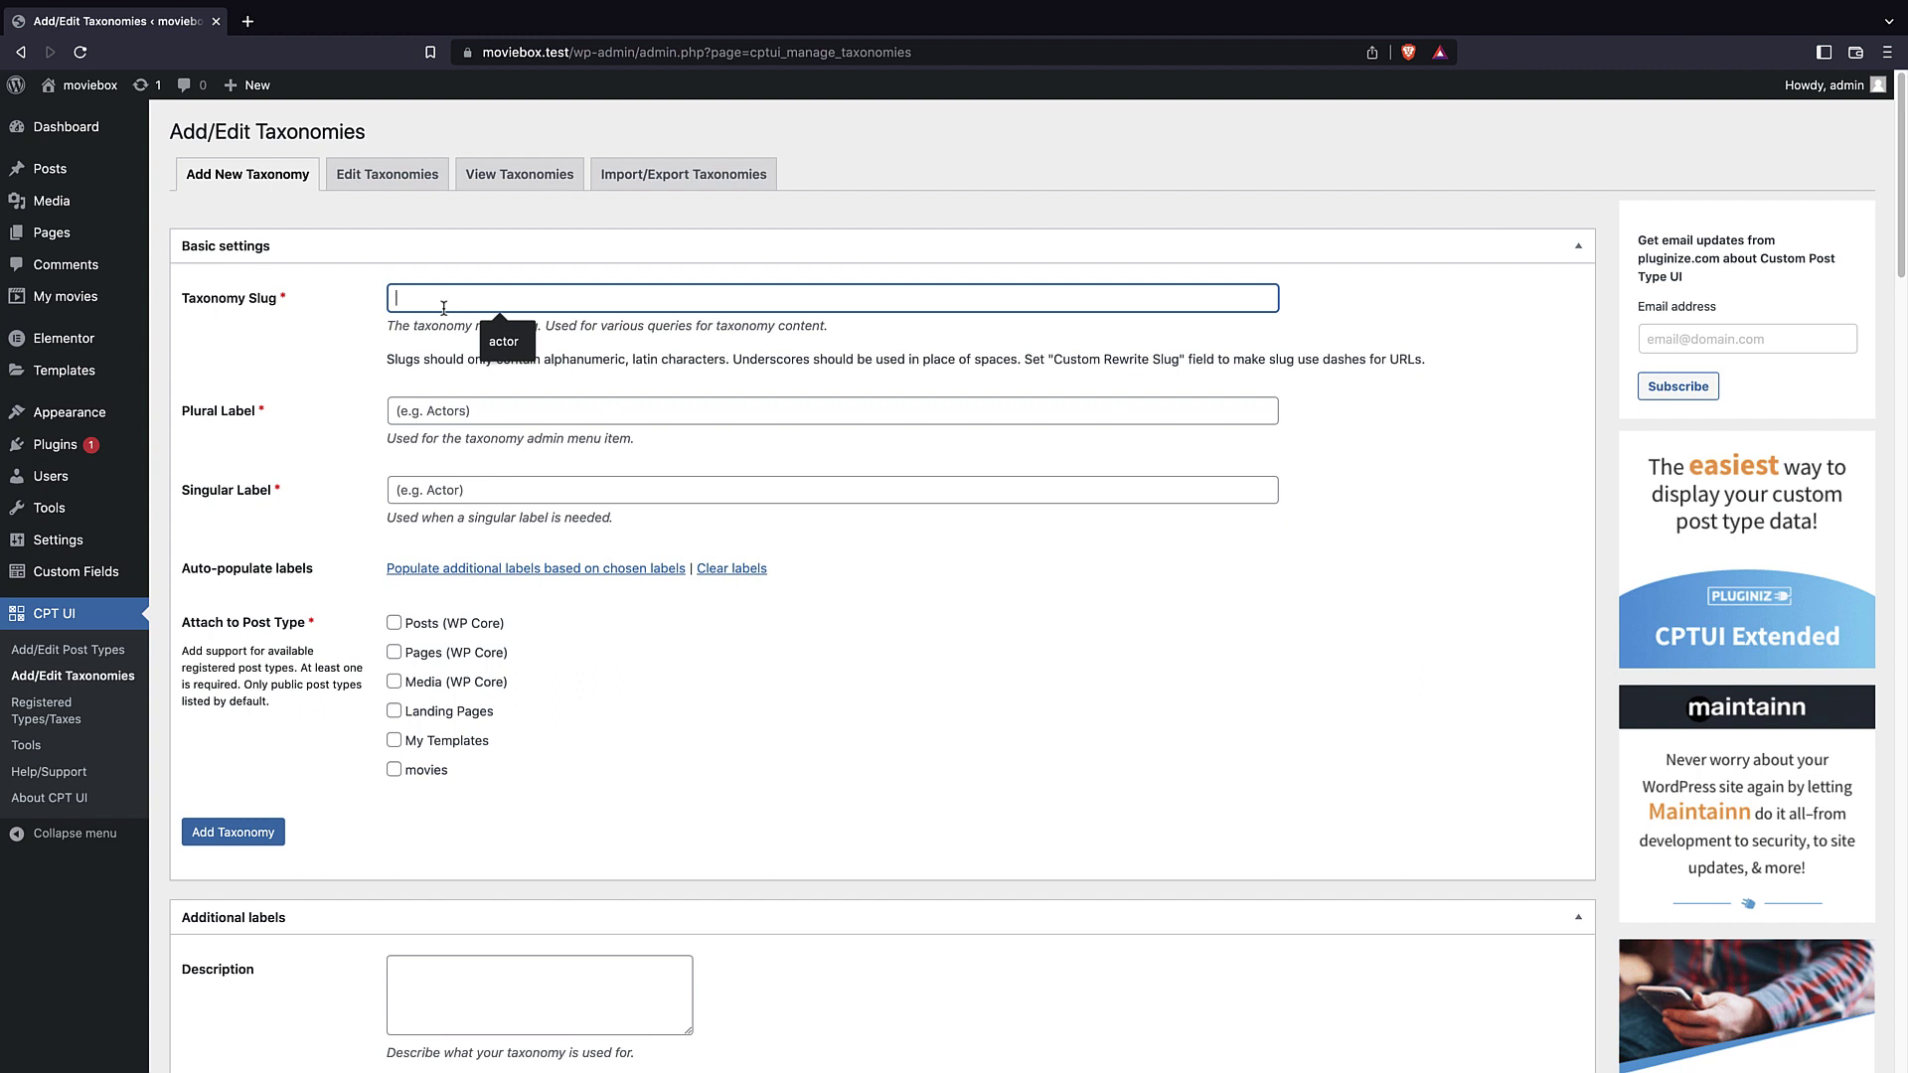
pyautogui.write('di')
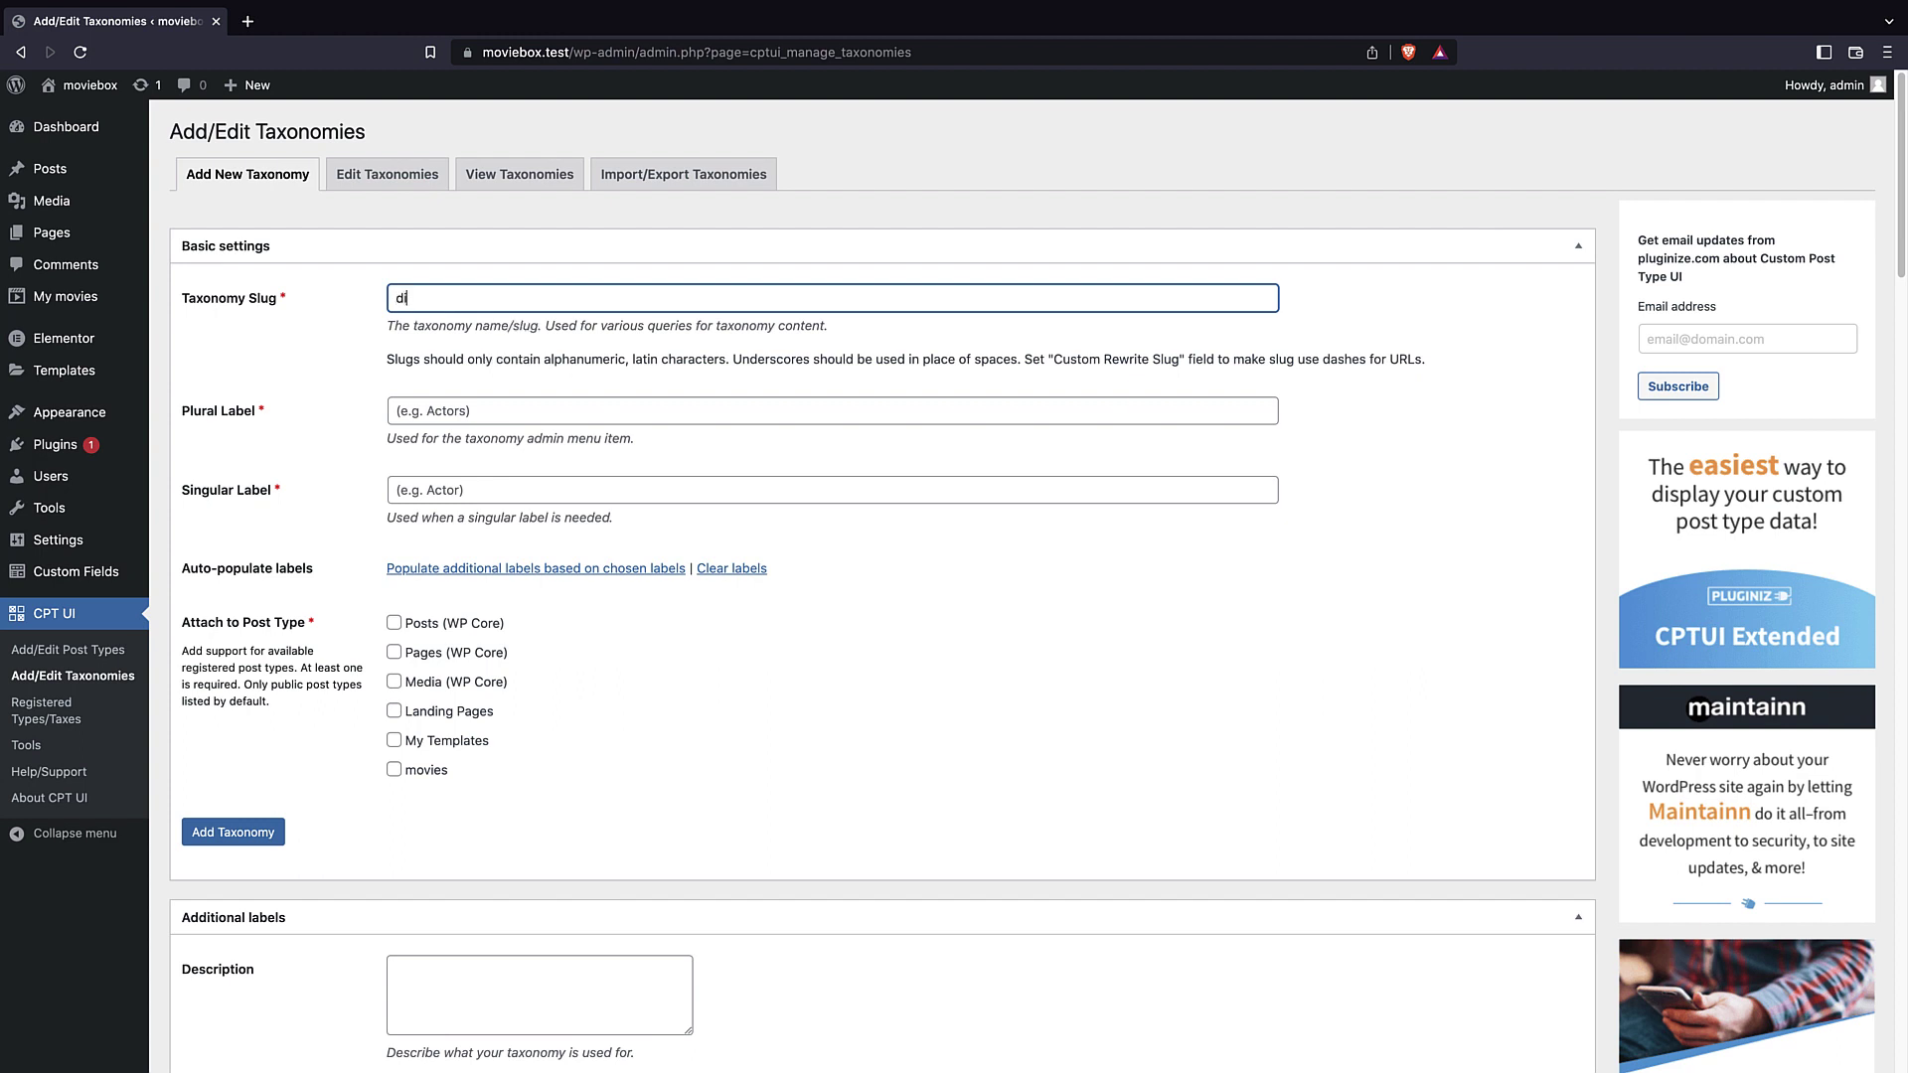
pyautogui.write('rector')
# - Reuse the slug text to set the plural label to "directors" and the singular label to "director"
pyautogui.click(453, 407)
pyautogui.tripleClick(462, 316)
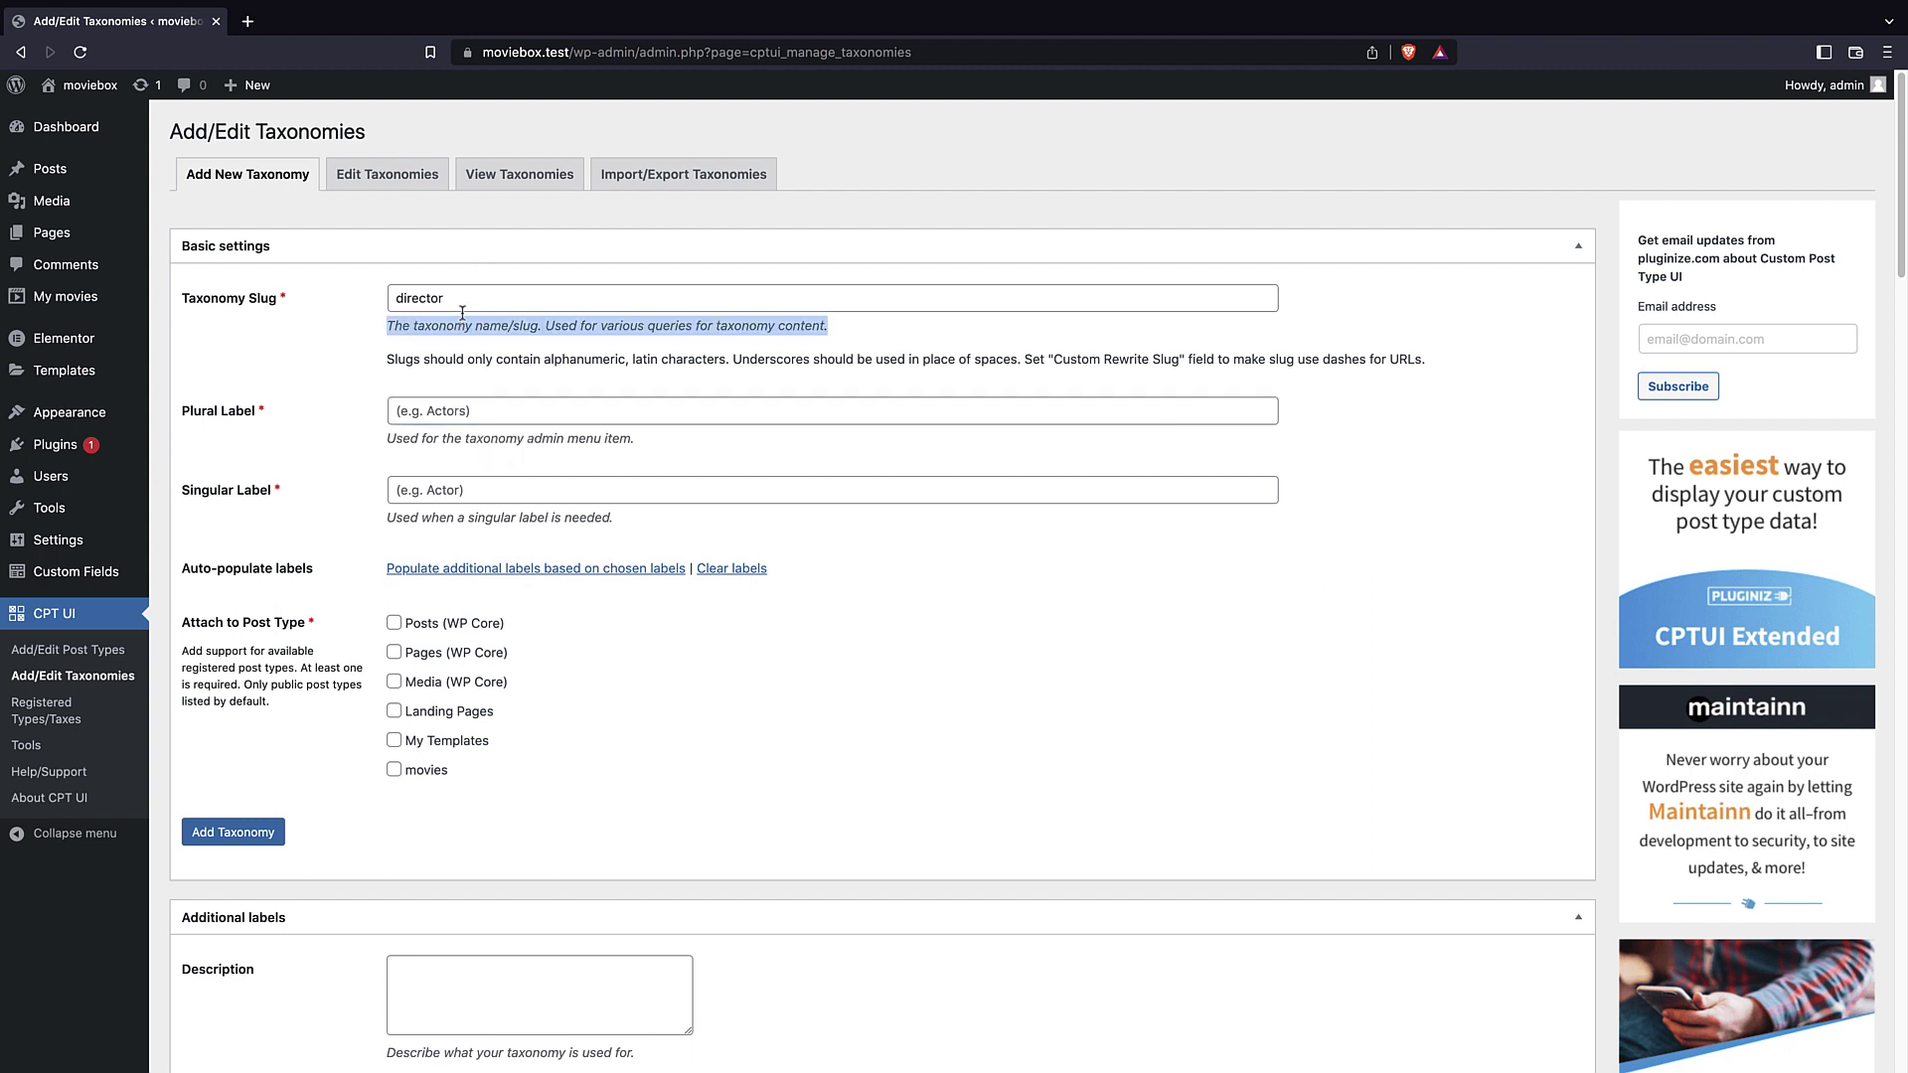
pyautogui.doubleClick(463, 298)
pyautogui.hotkey('ctrl', 'c')
pyautogui.click(469, 410)
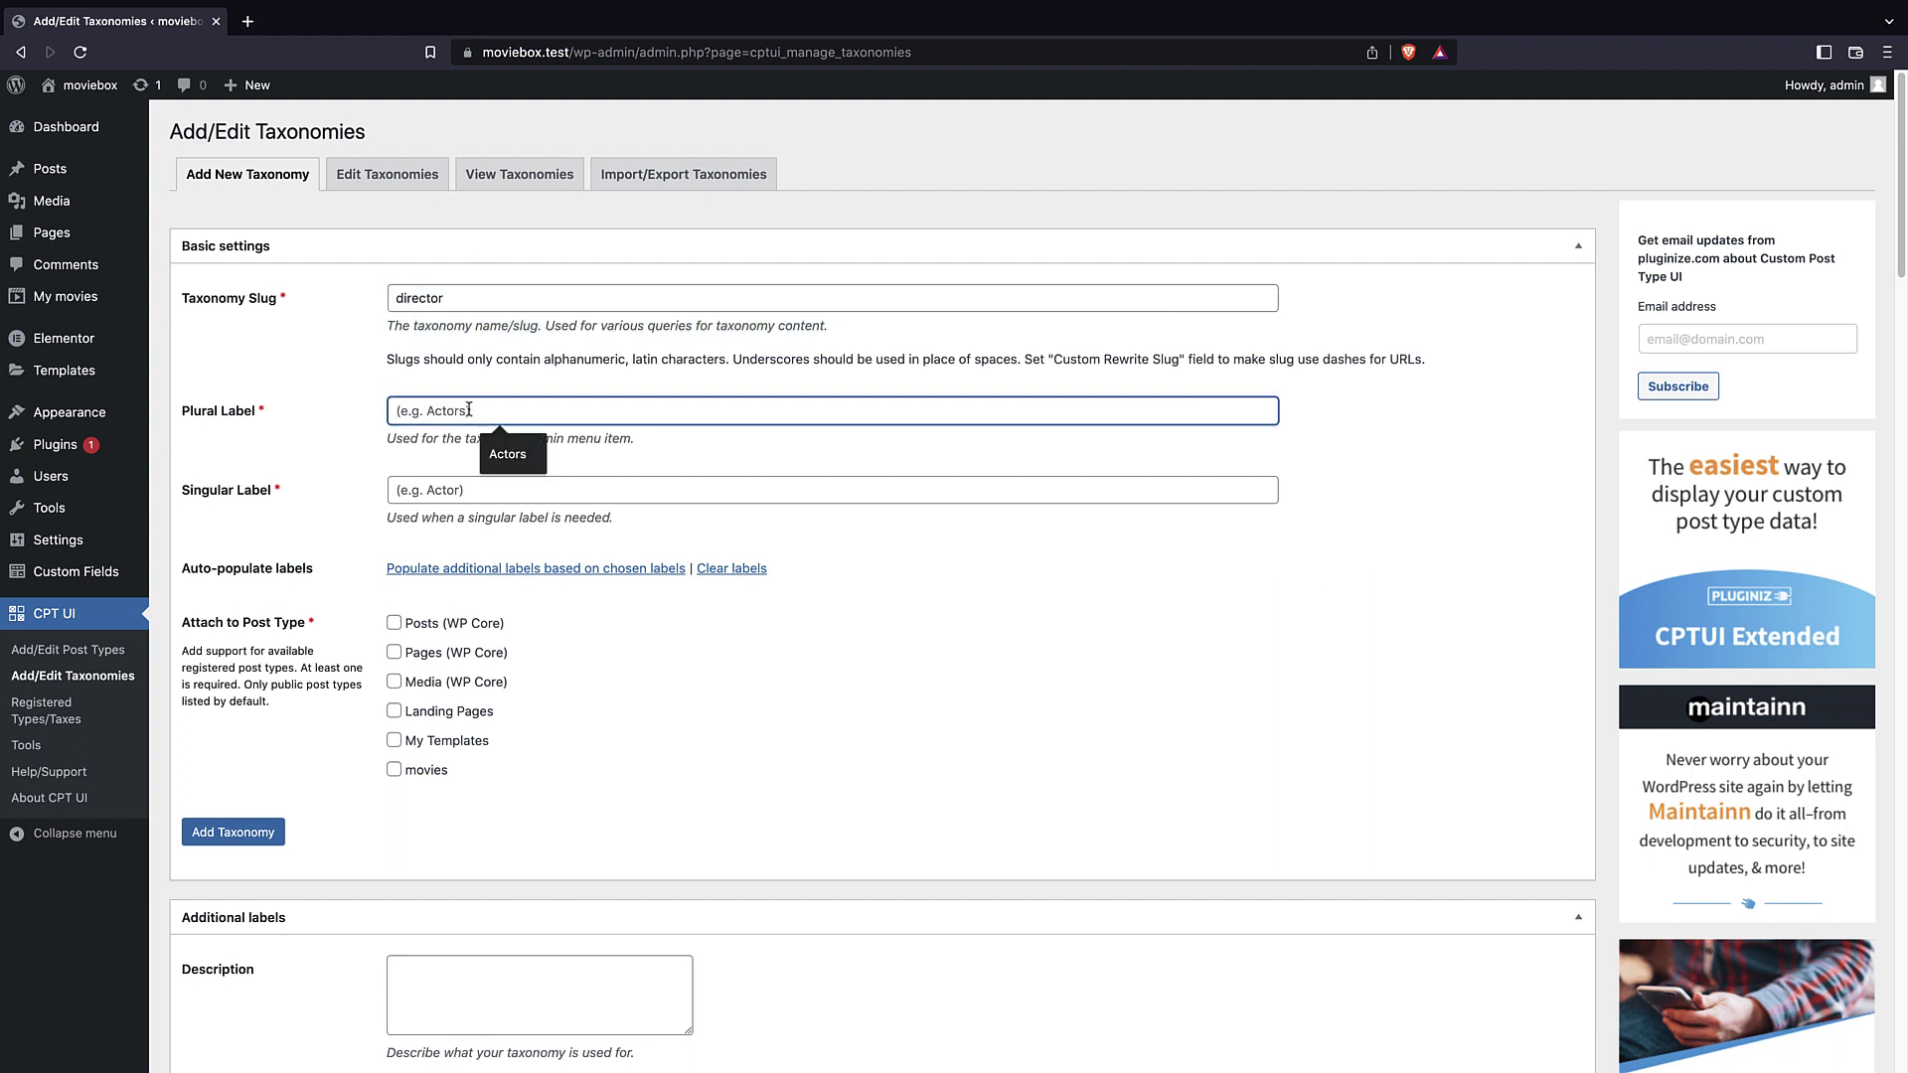
pyautogui.hotkey('ctrl', 'v')
pyautogui.write('s')
pyautogui.click(470, 482)
pyautogui.hotkey('ctrl', 'v')
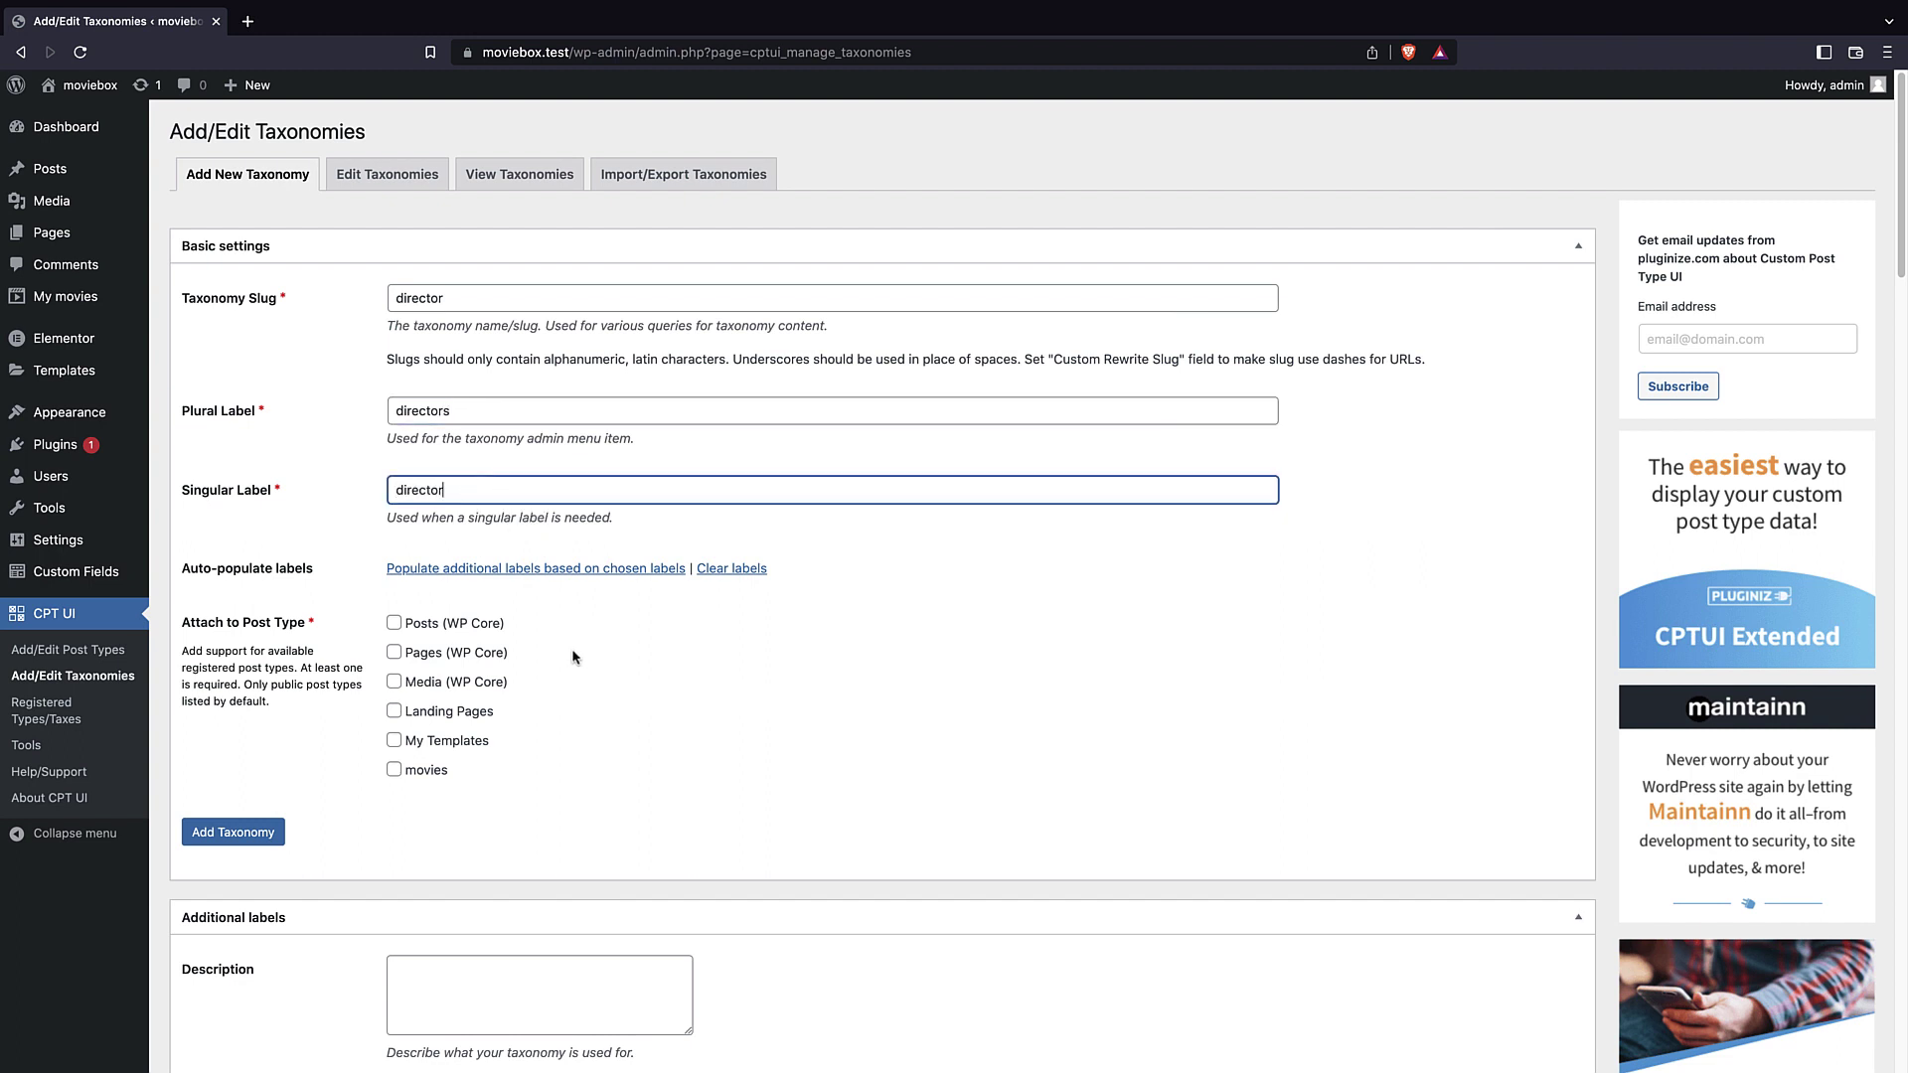
# - Attach the director taxonomy to the movies post type, add it, and check the selectable existing taxonomies
pyautogui.click(394, 770)
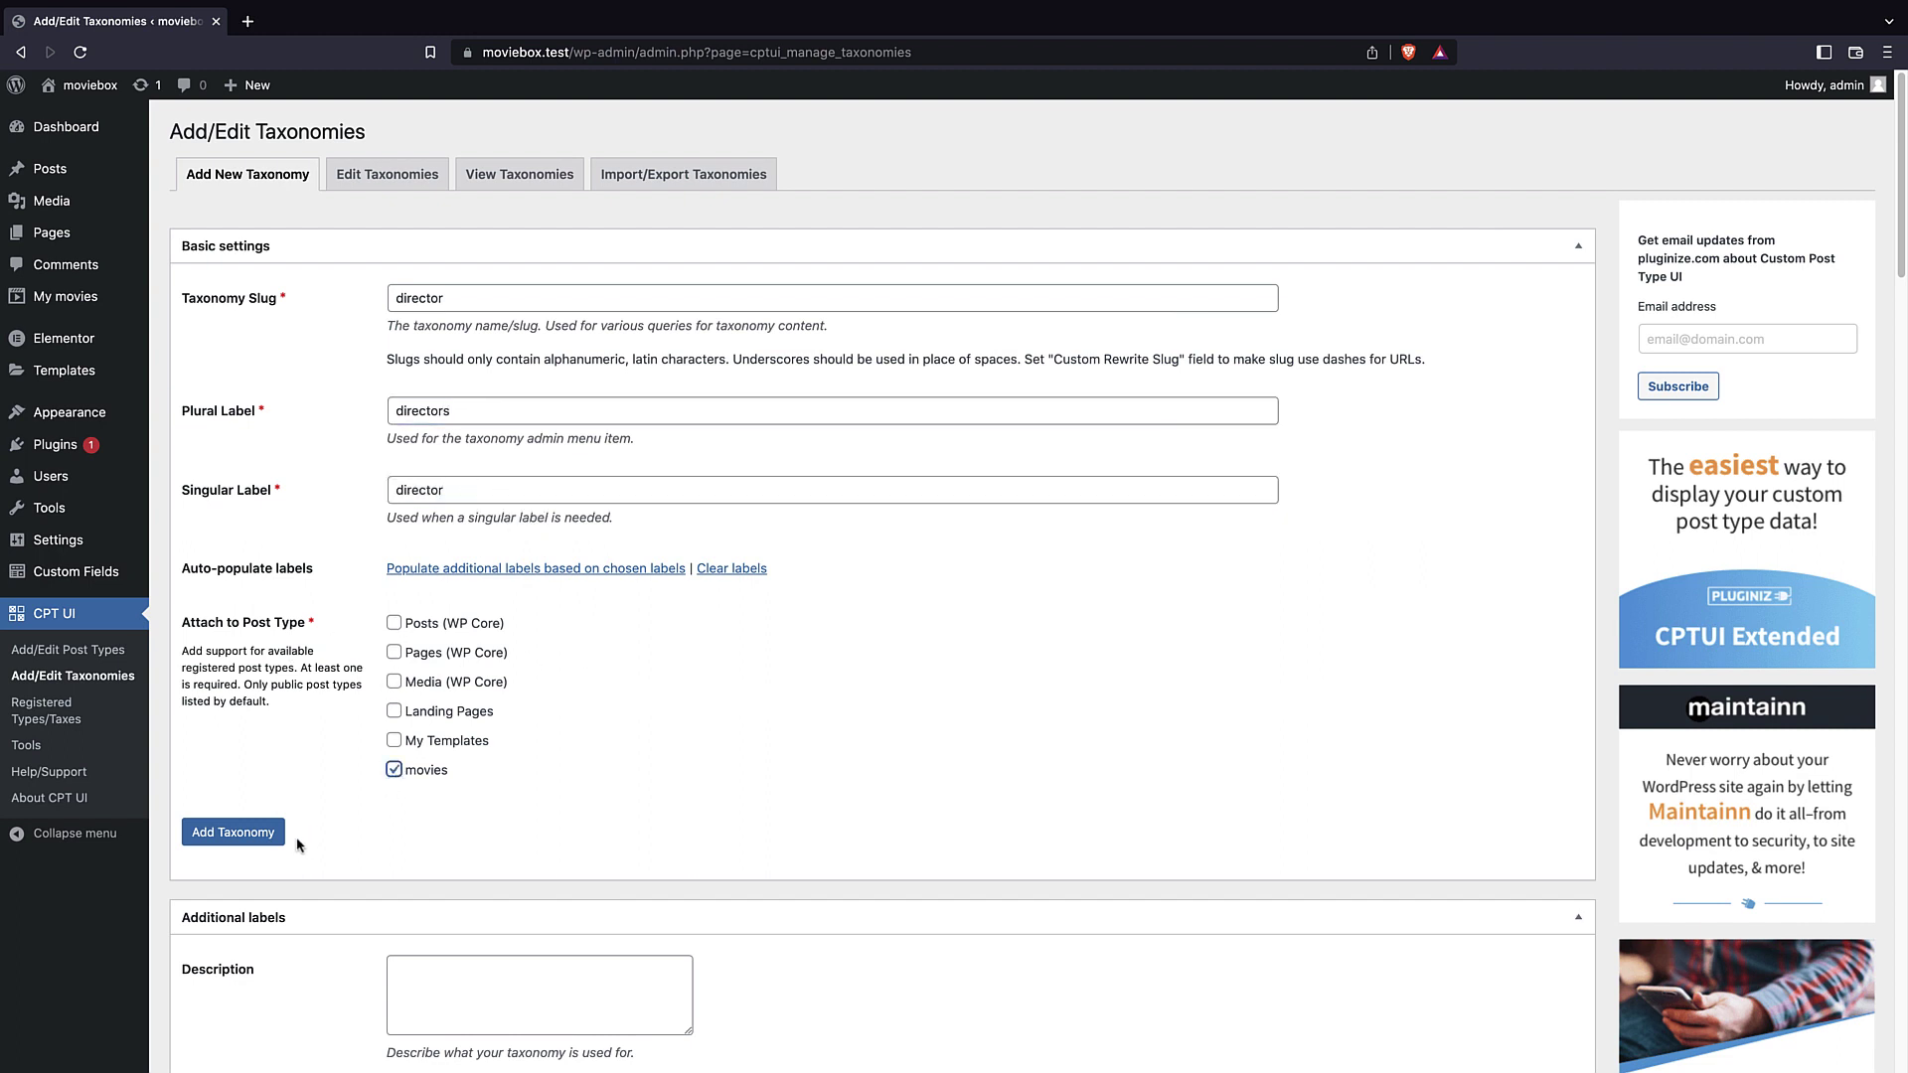
pyautogui.click(245, 840)
pyautogui.click(387, 231)
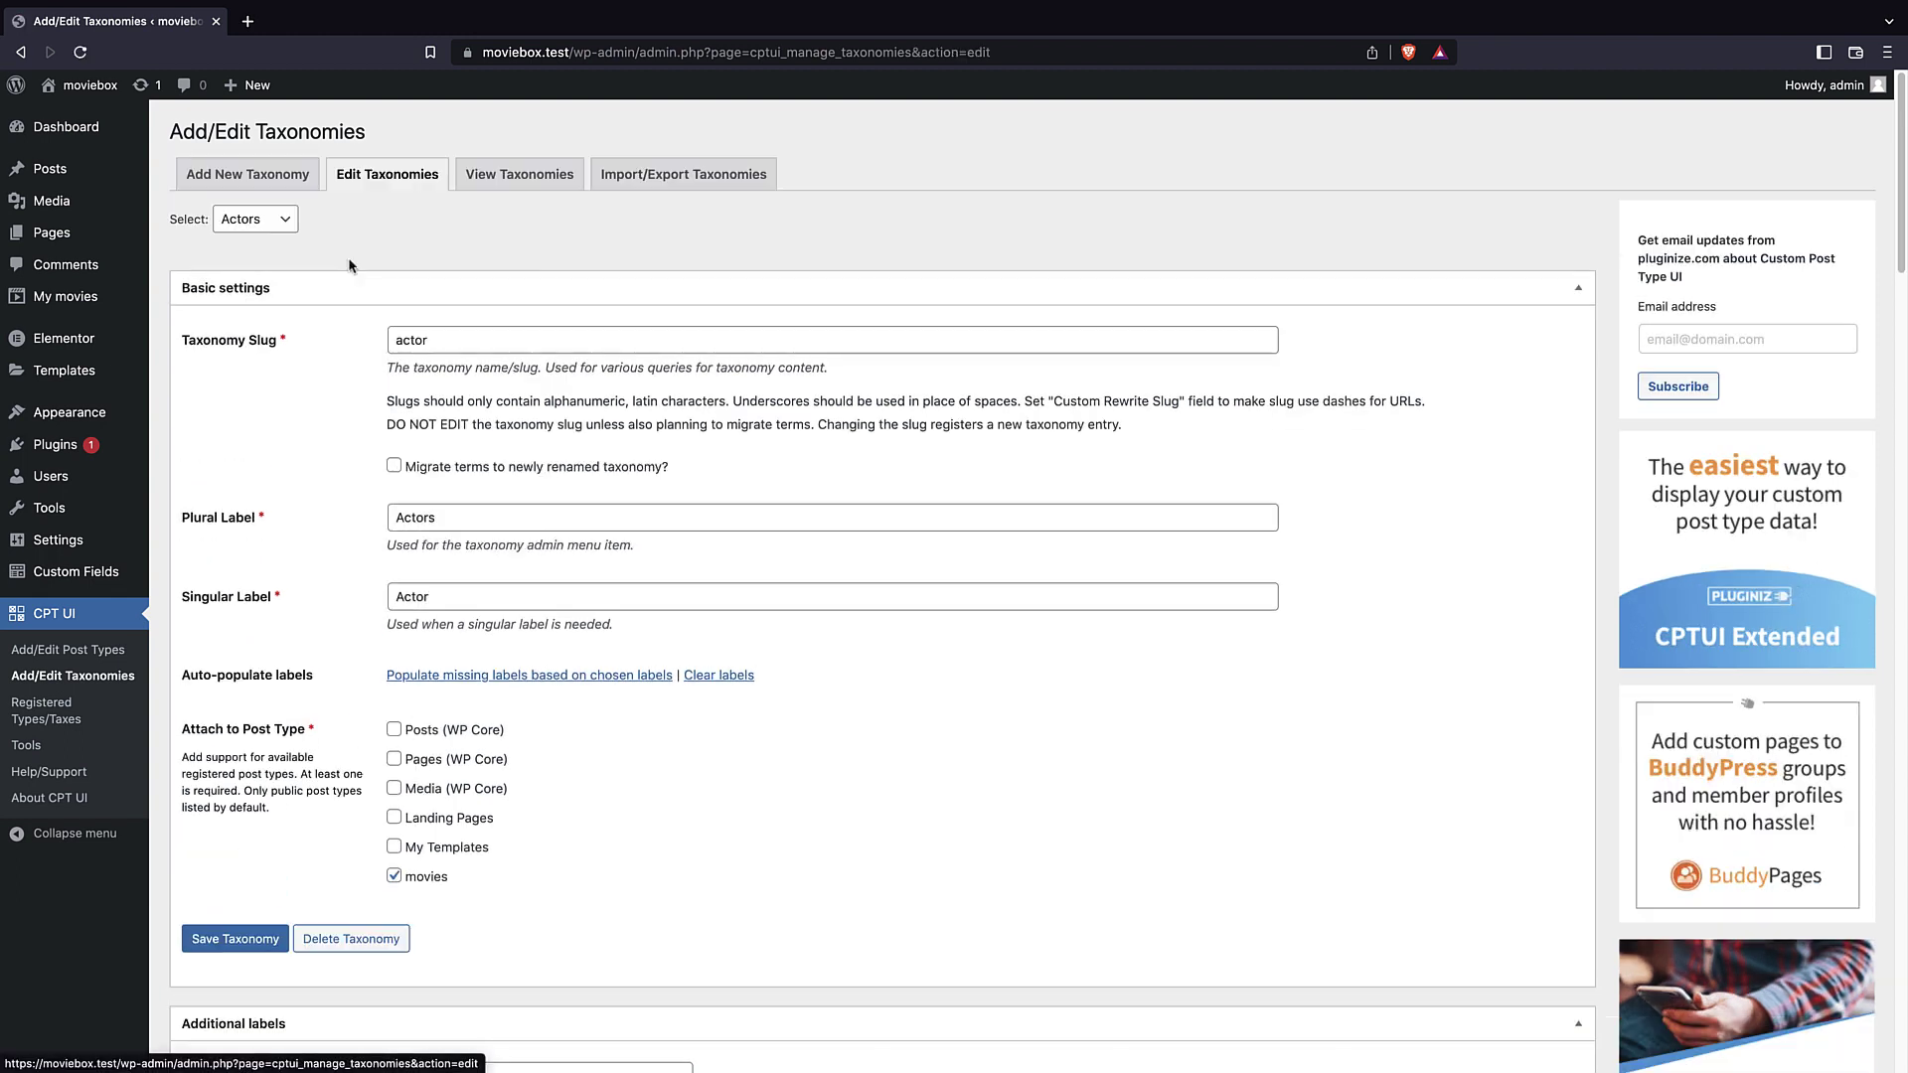
pyautogui.click(266, 210)
pyautogui.click(270, 200)
# - Start another new taxonomy with the slug "country"
pyautogui.click(265, 193)
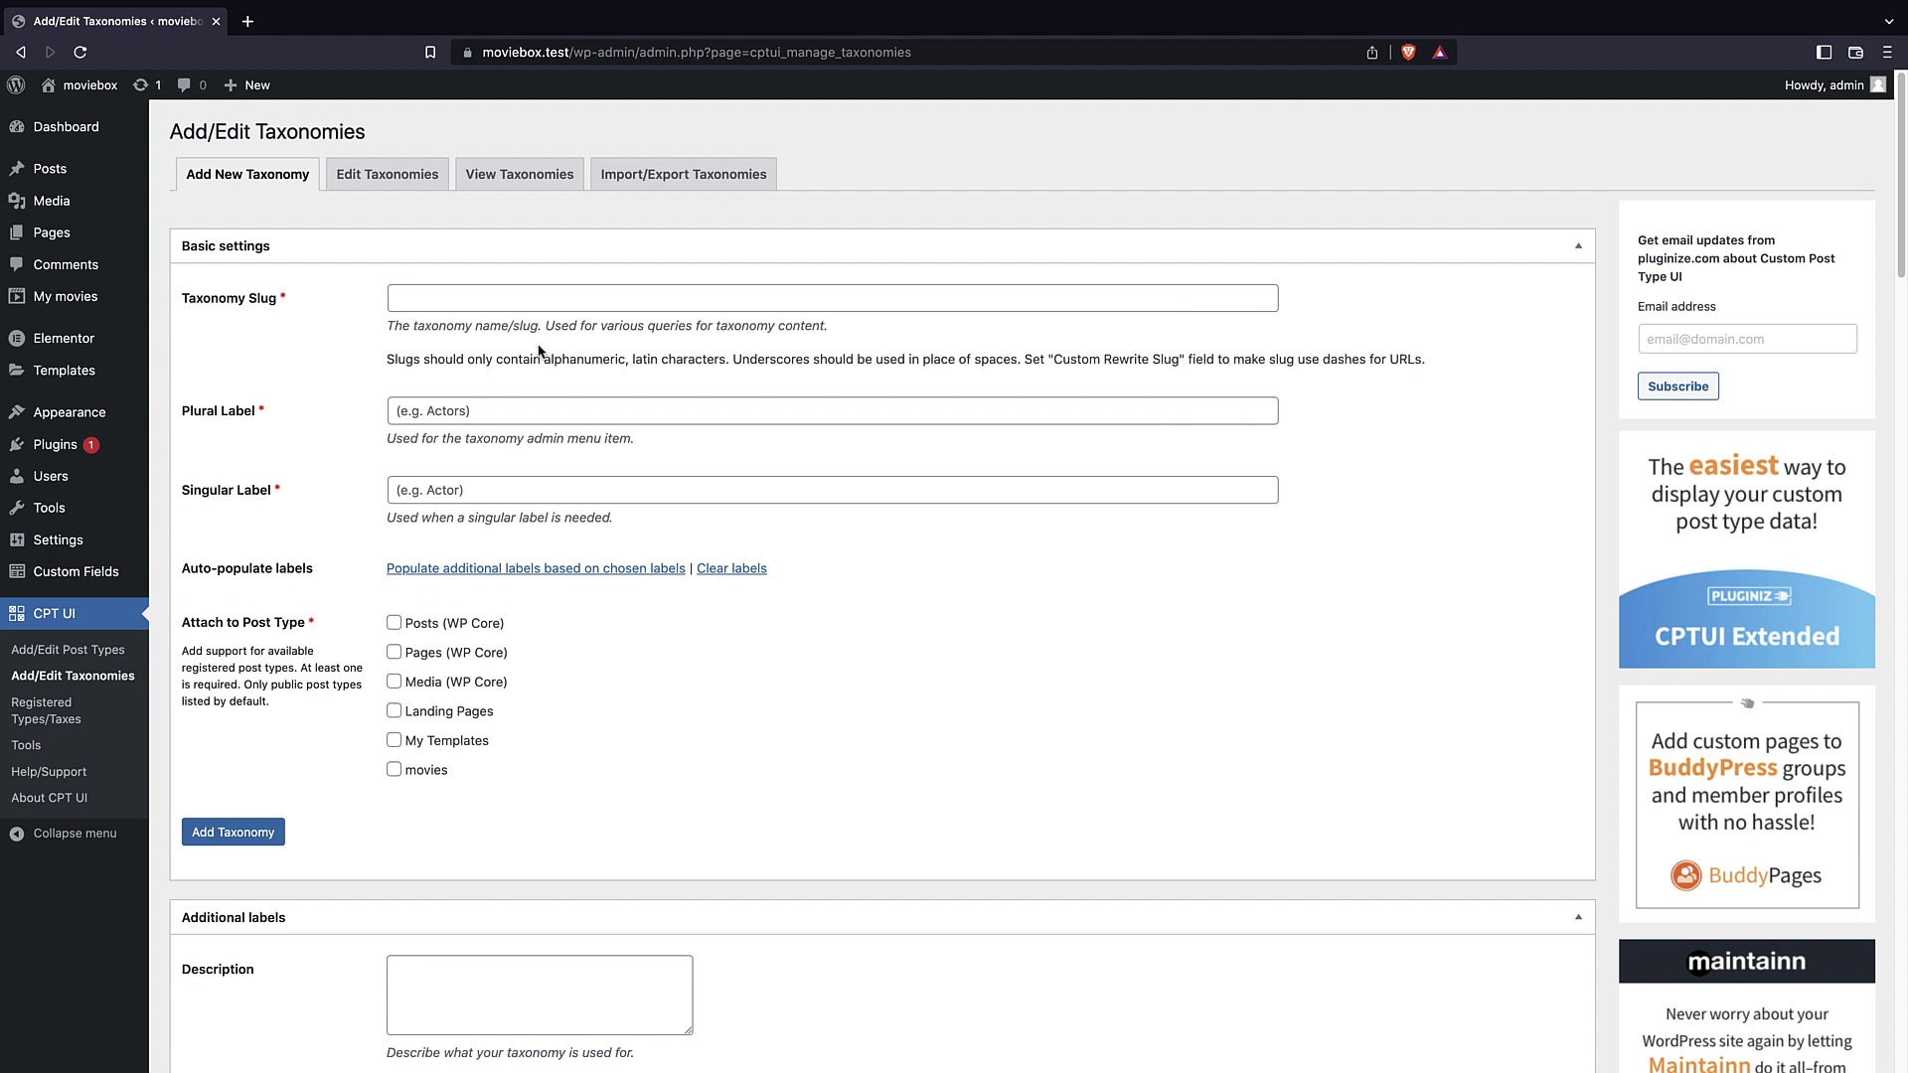
pyautogui.click(430, 306)
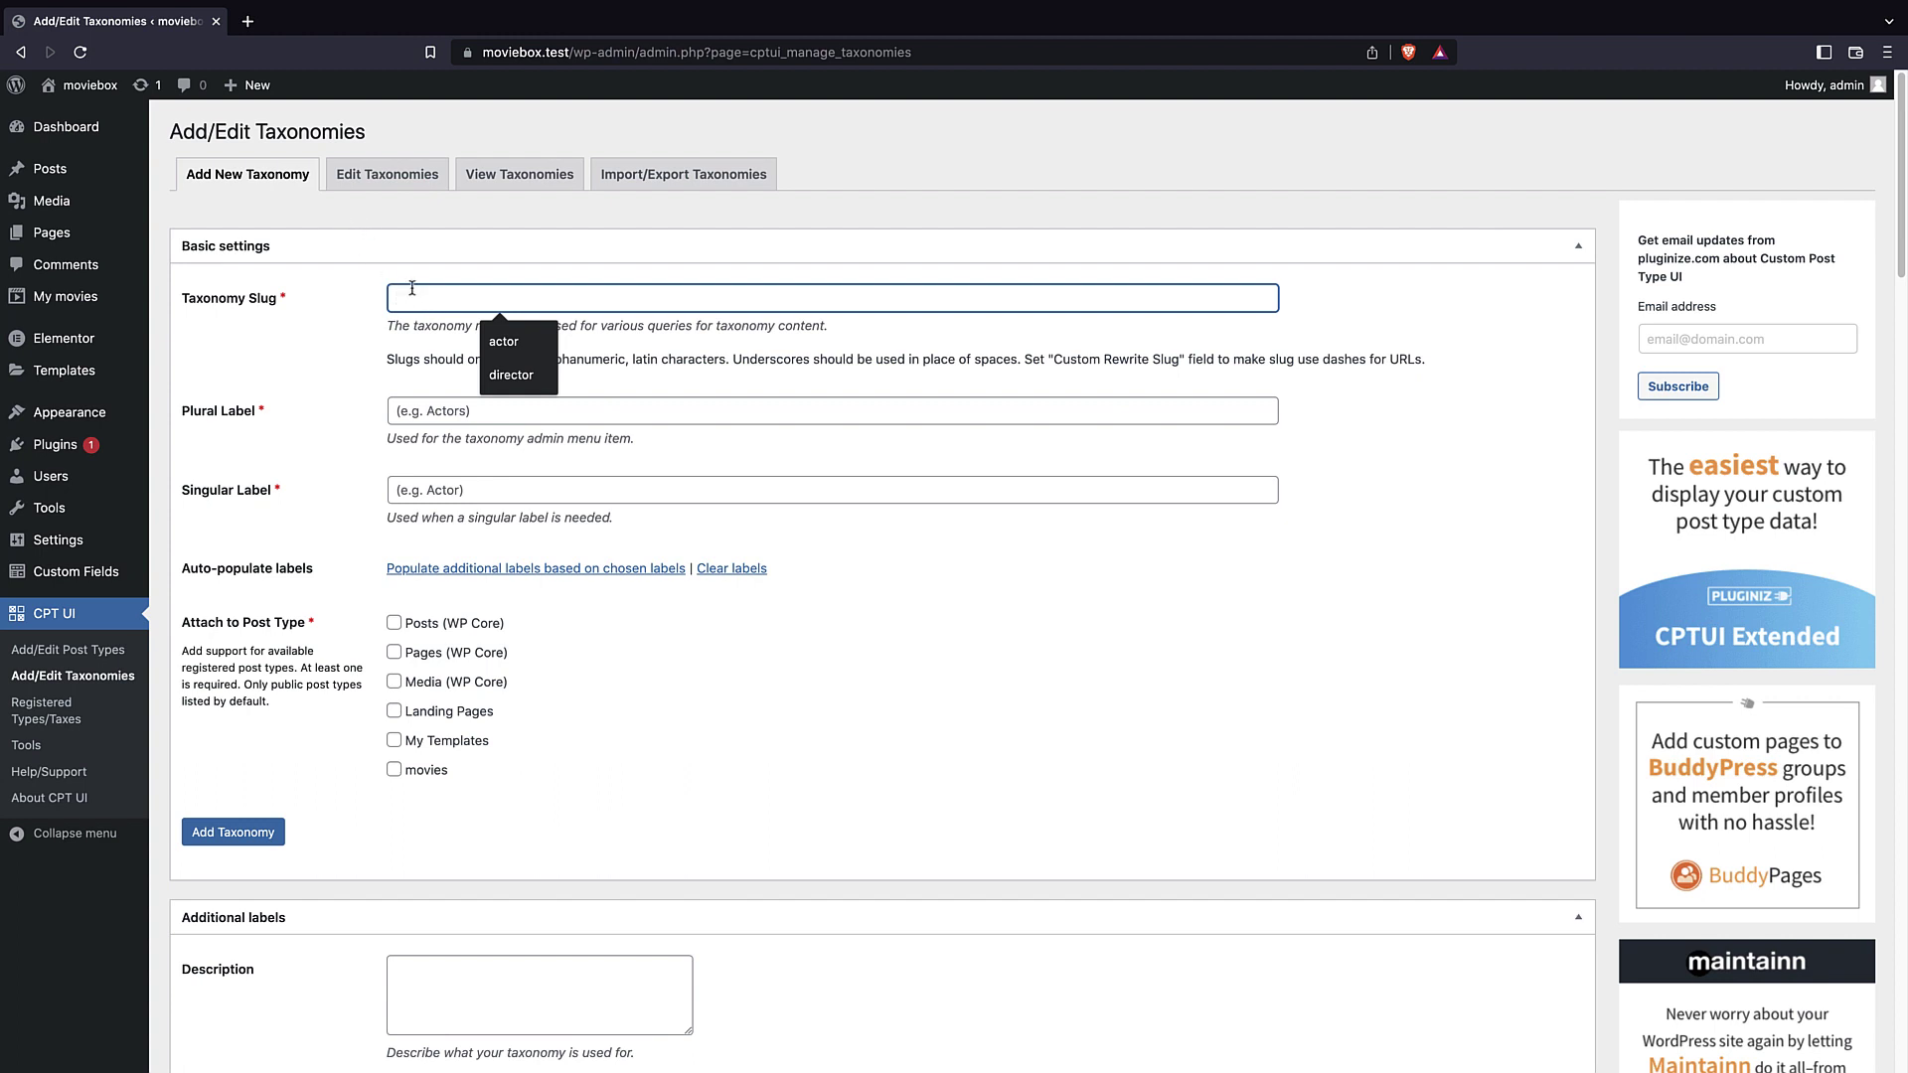
pyautogui.write('country')
# - Set the taxonomy's plural label to "countries" and its singular label to "country", correcting the spelling
pyautogui.click(457, 397)
pyautogui.write('c')
pyautogui.write('es')
pyautogui.click(503, 479)
pyautogui.write('co')
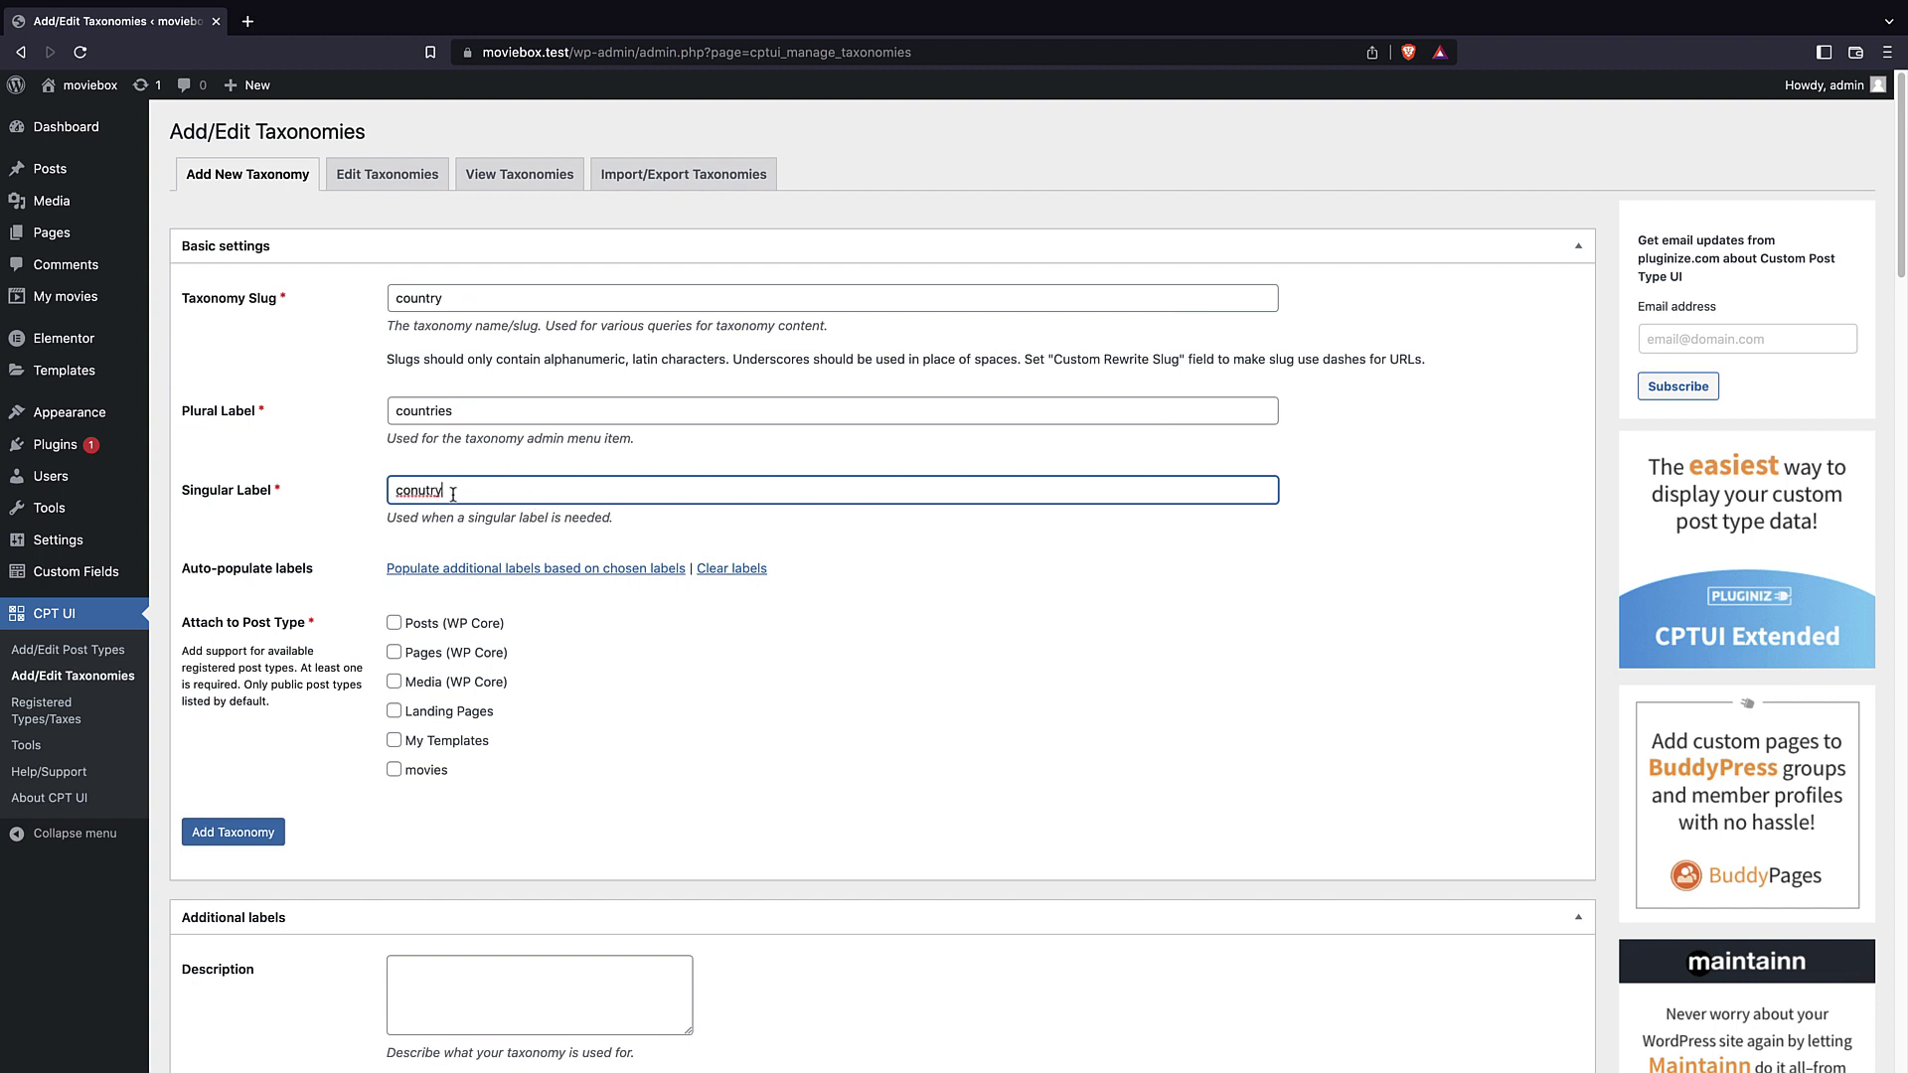
pyautogui.rightClick(413, 486)
pyautogui.click(442, 499)
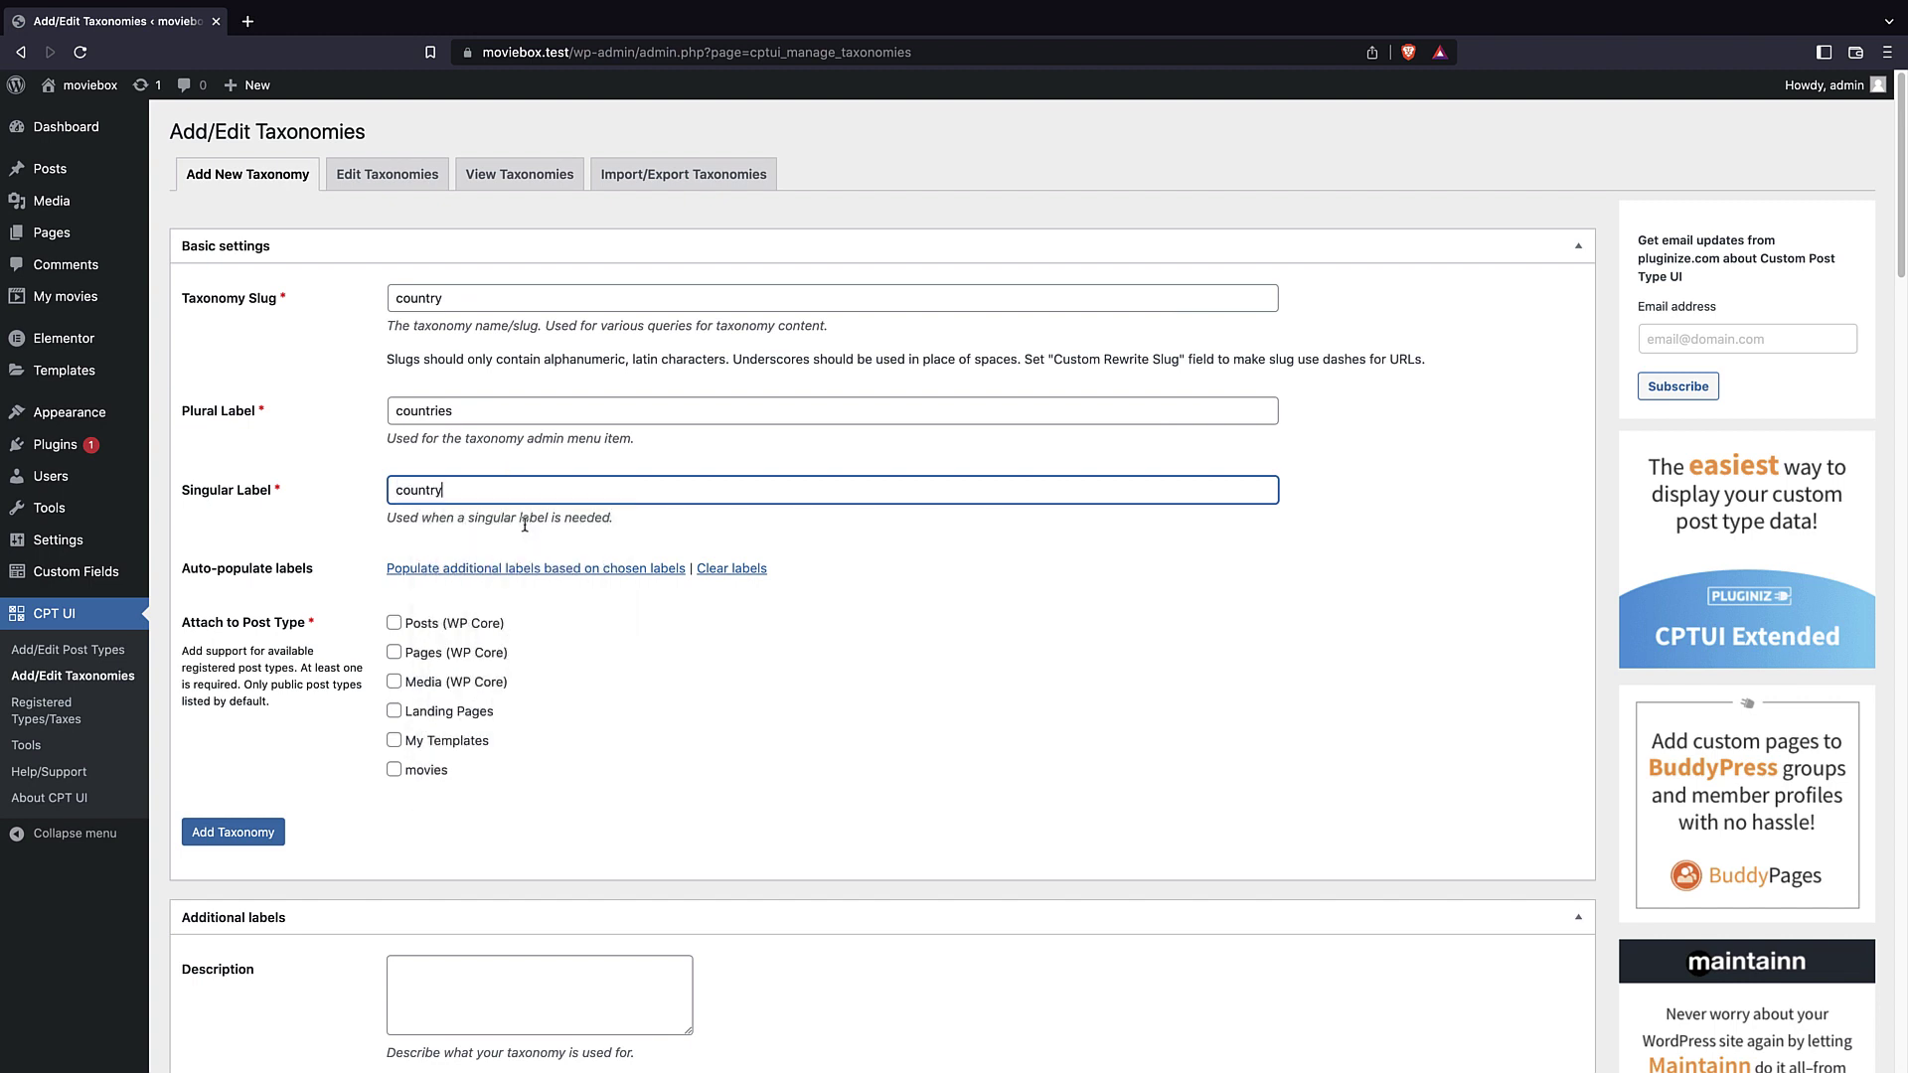
pyautogui.click(665, 517)
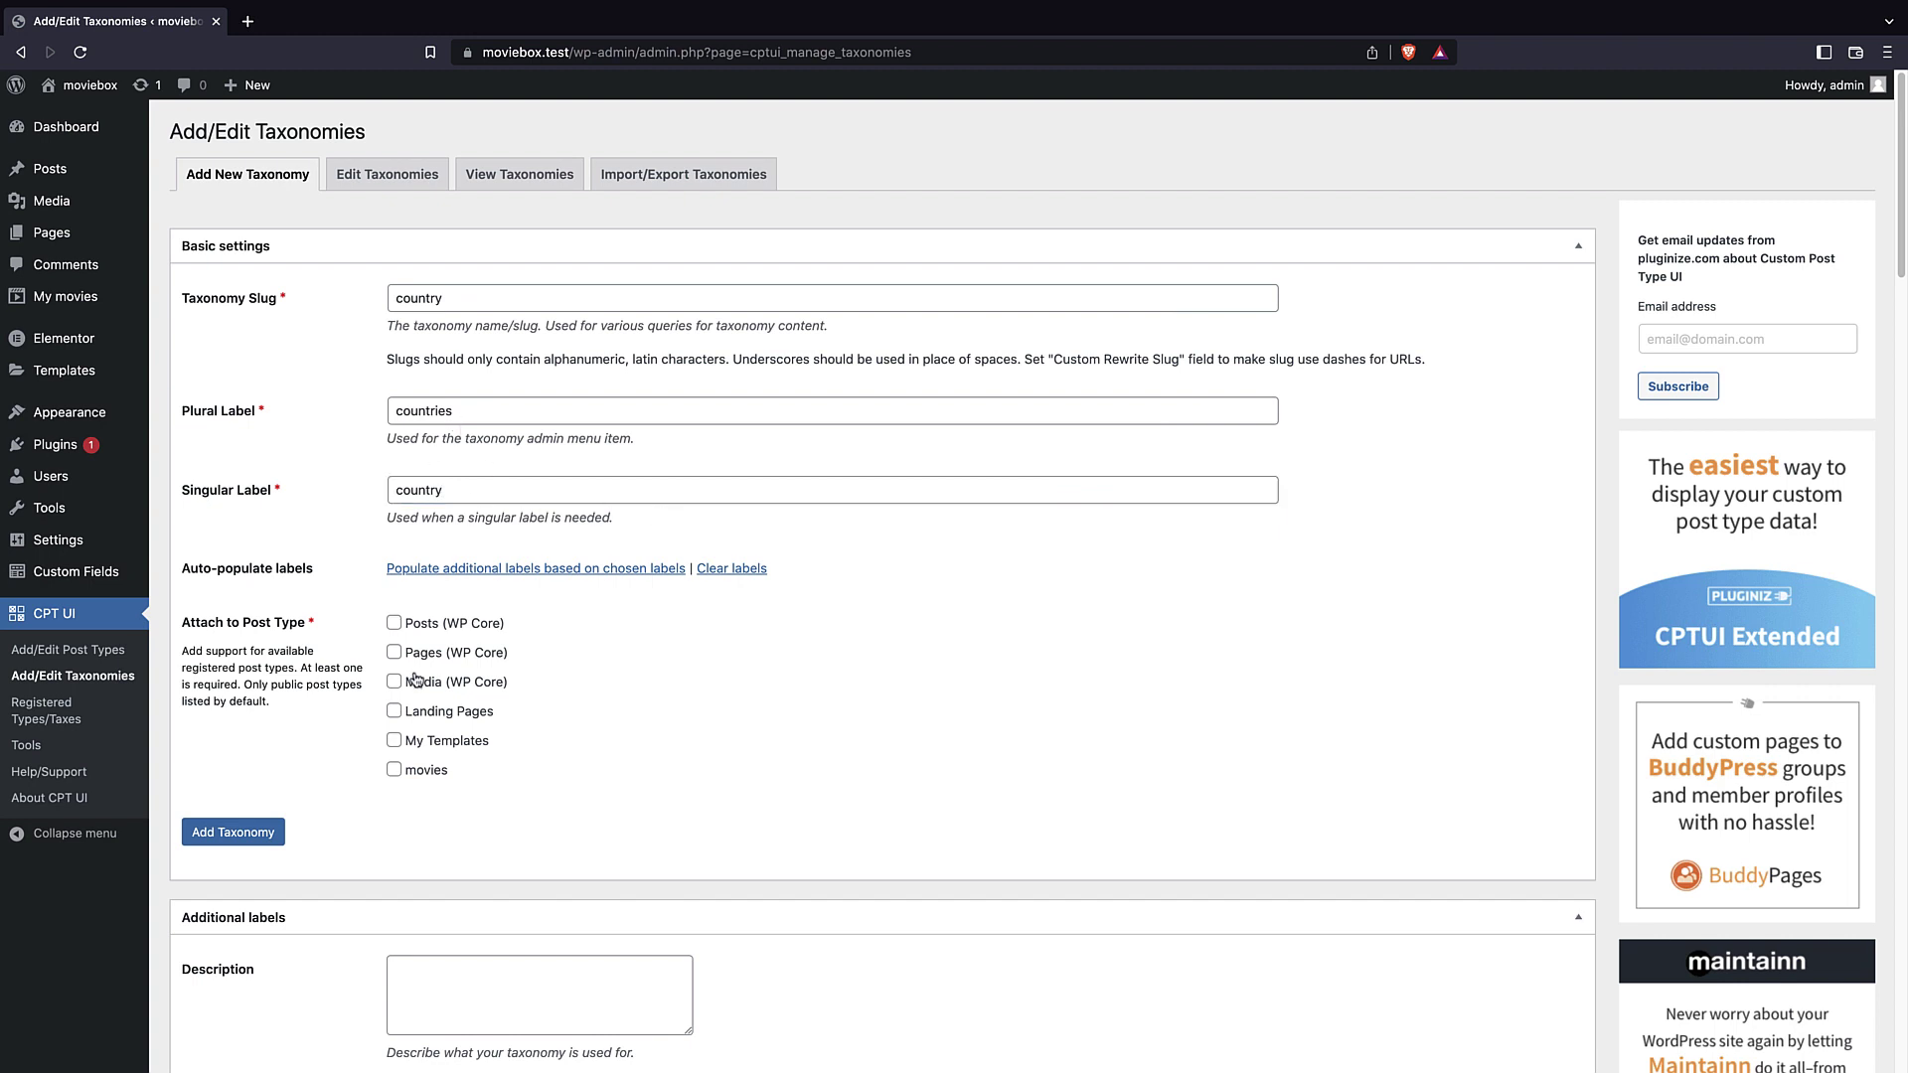
# - Attach the country taxonomy to the movies post type, add it, and check the selectable existing taxonomies
pyautogui.click(395, 769)
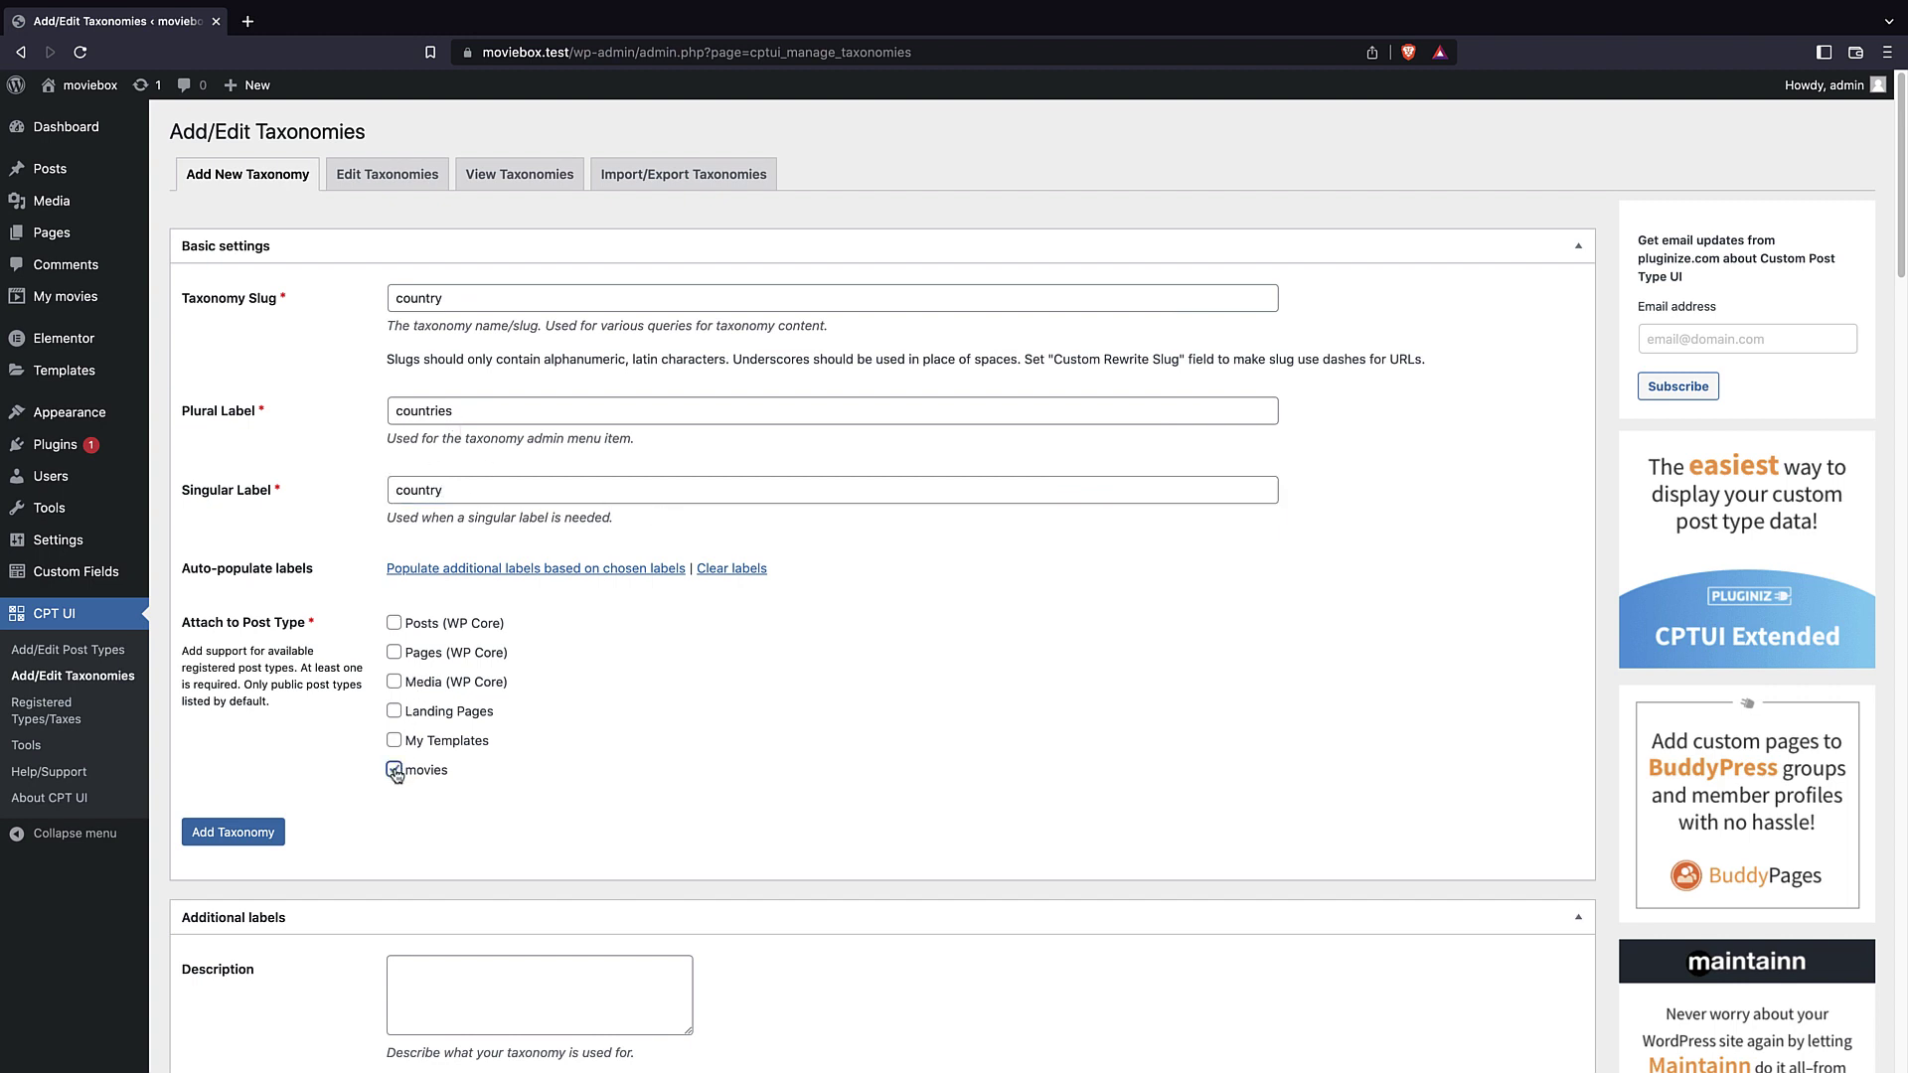
pyautogui.click(258, 833)
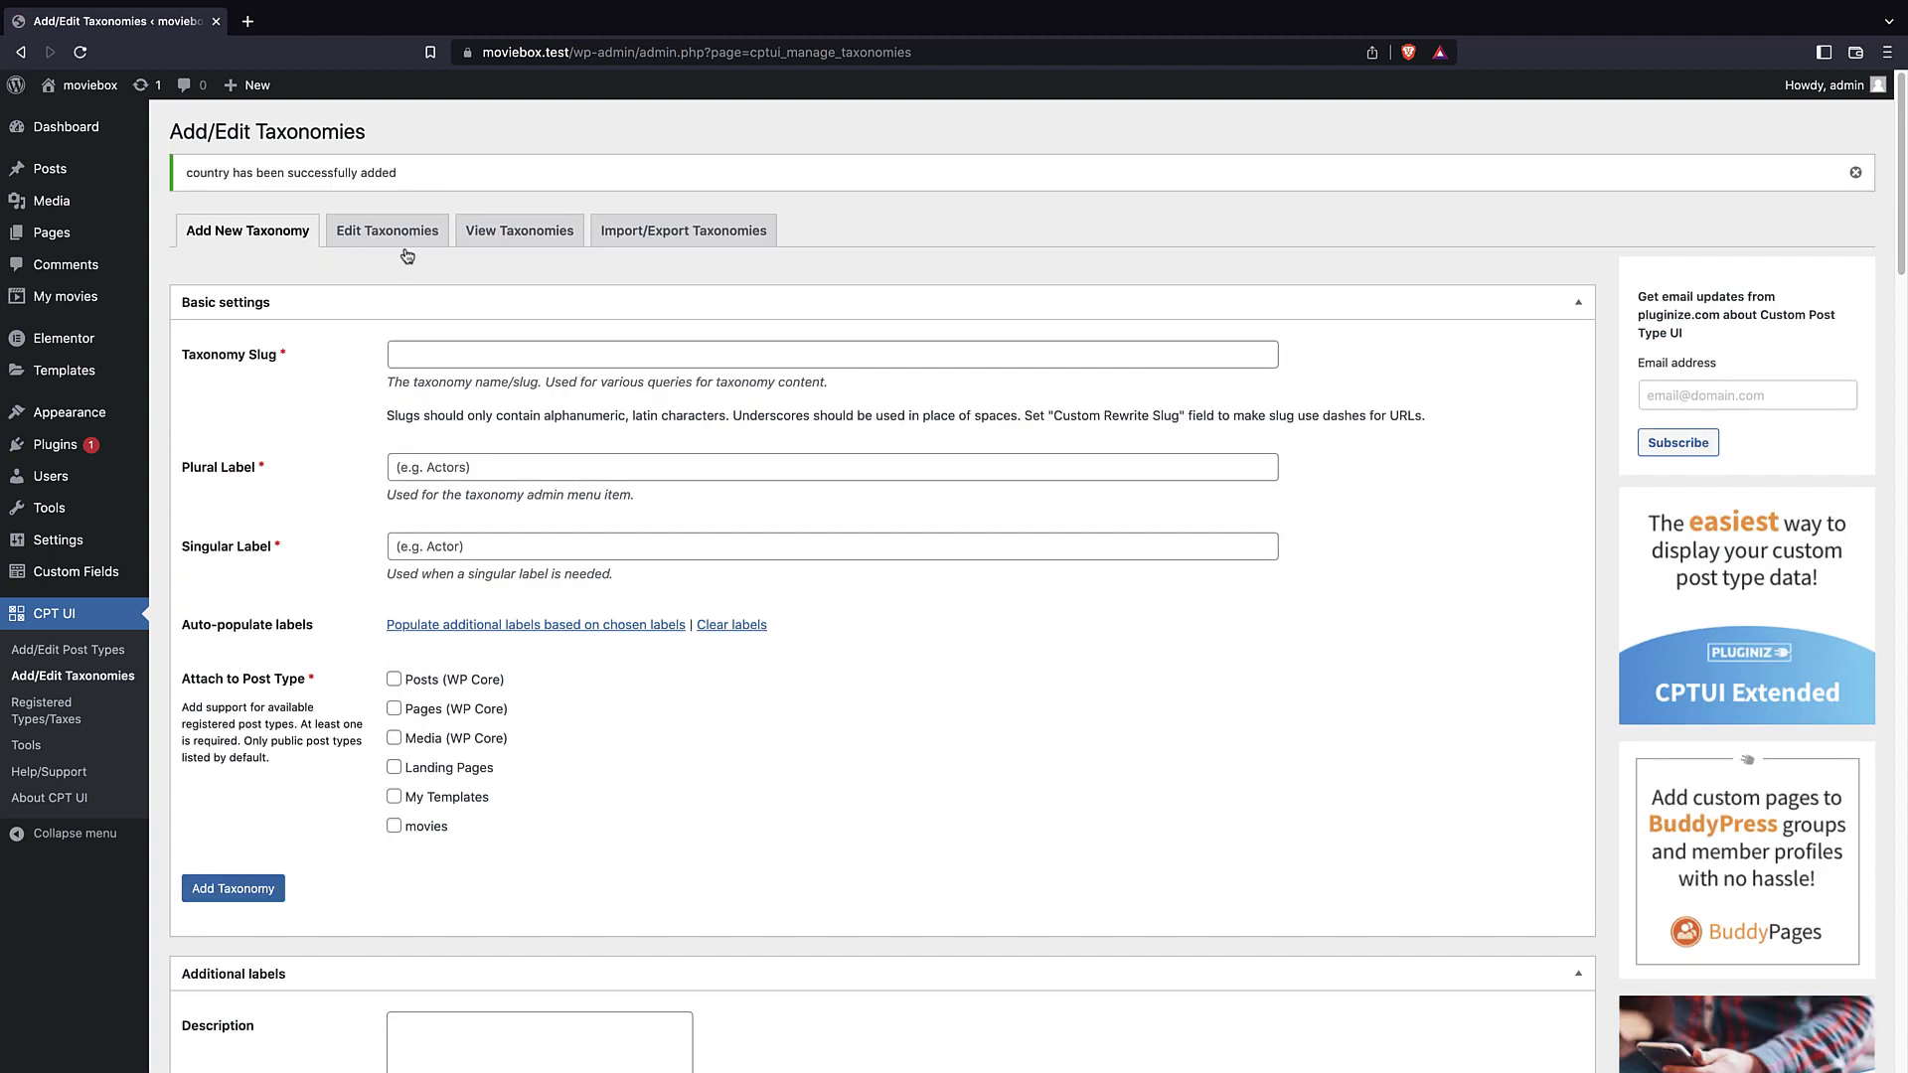
pyautogui.click(386, 226)
pyautogui.click(296, 217)
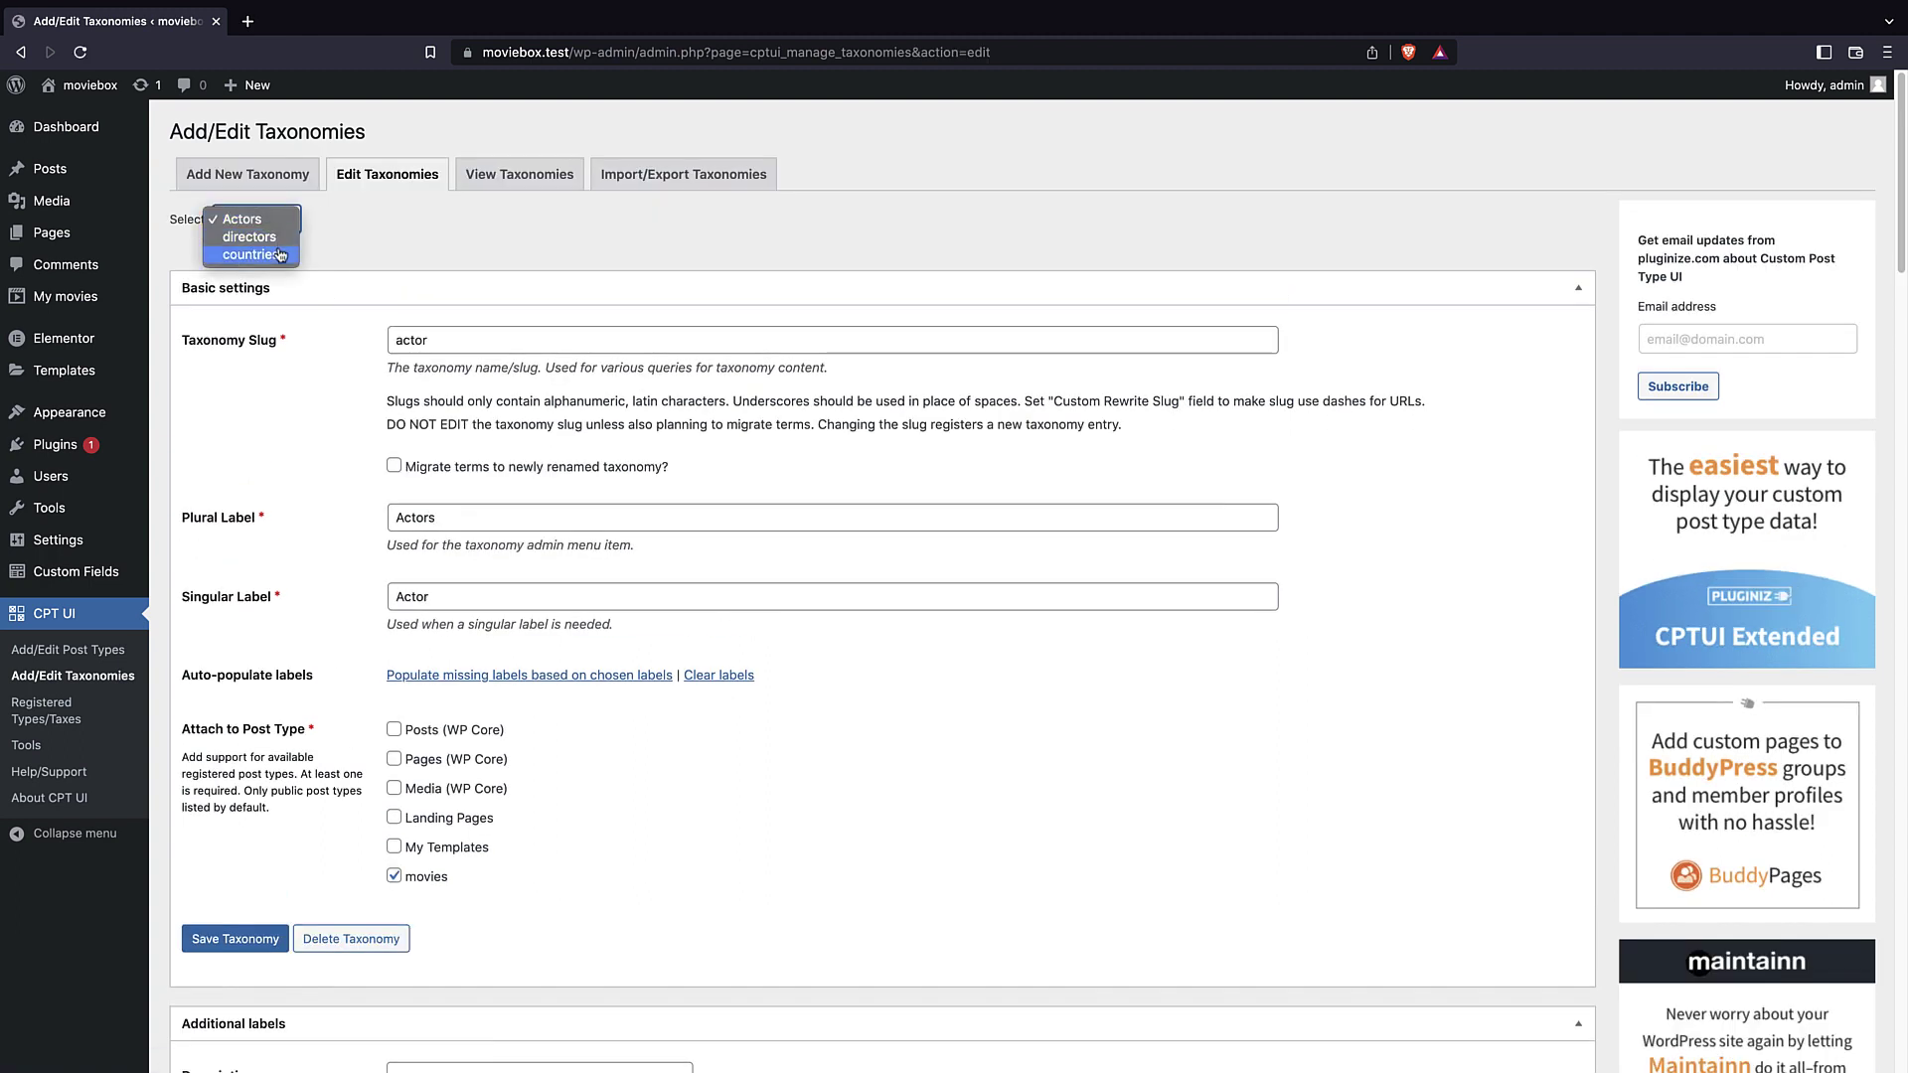
pyautogui.click(354, 223)
# - Look at the custom field groups list, and start a new movie entry from the movies list
pyautogui.click(79, 572)
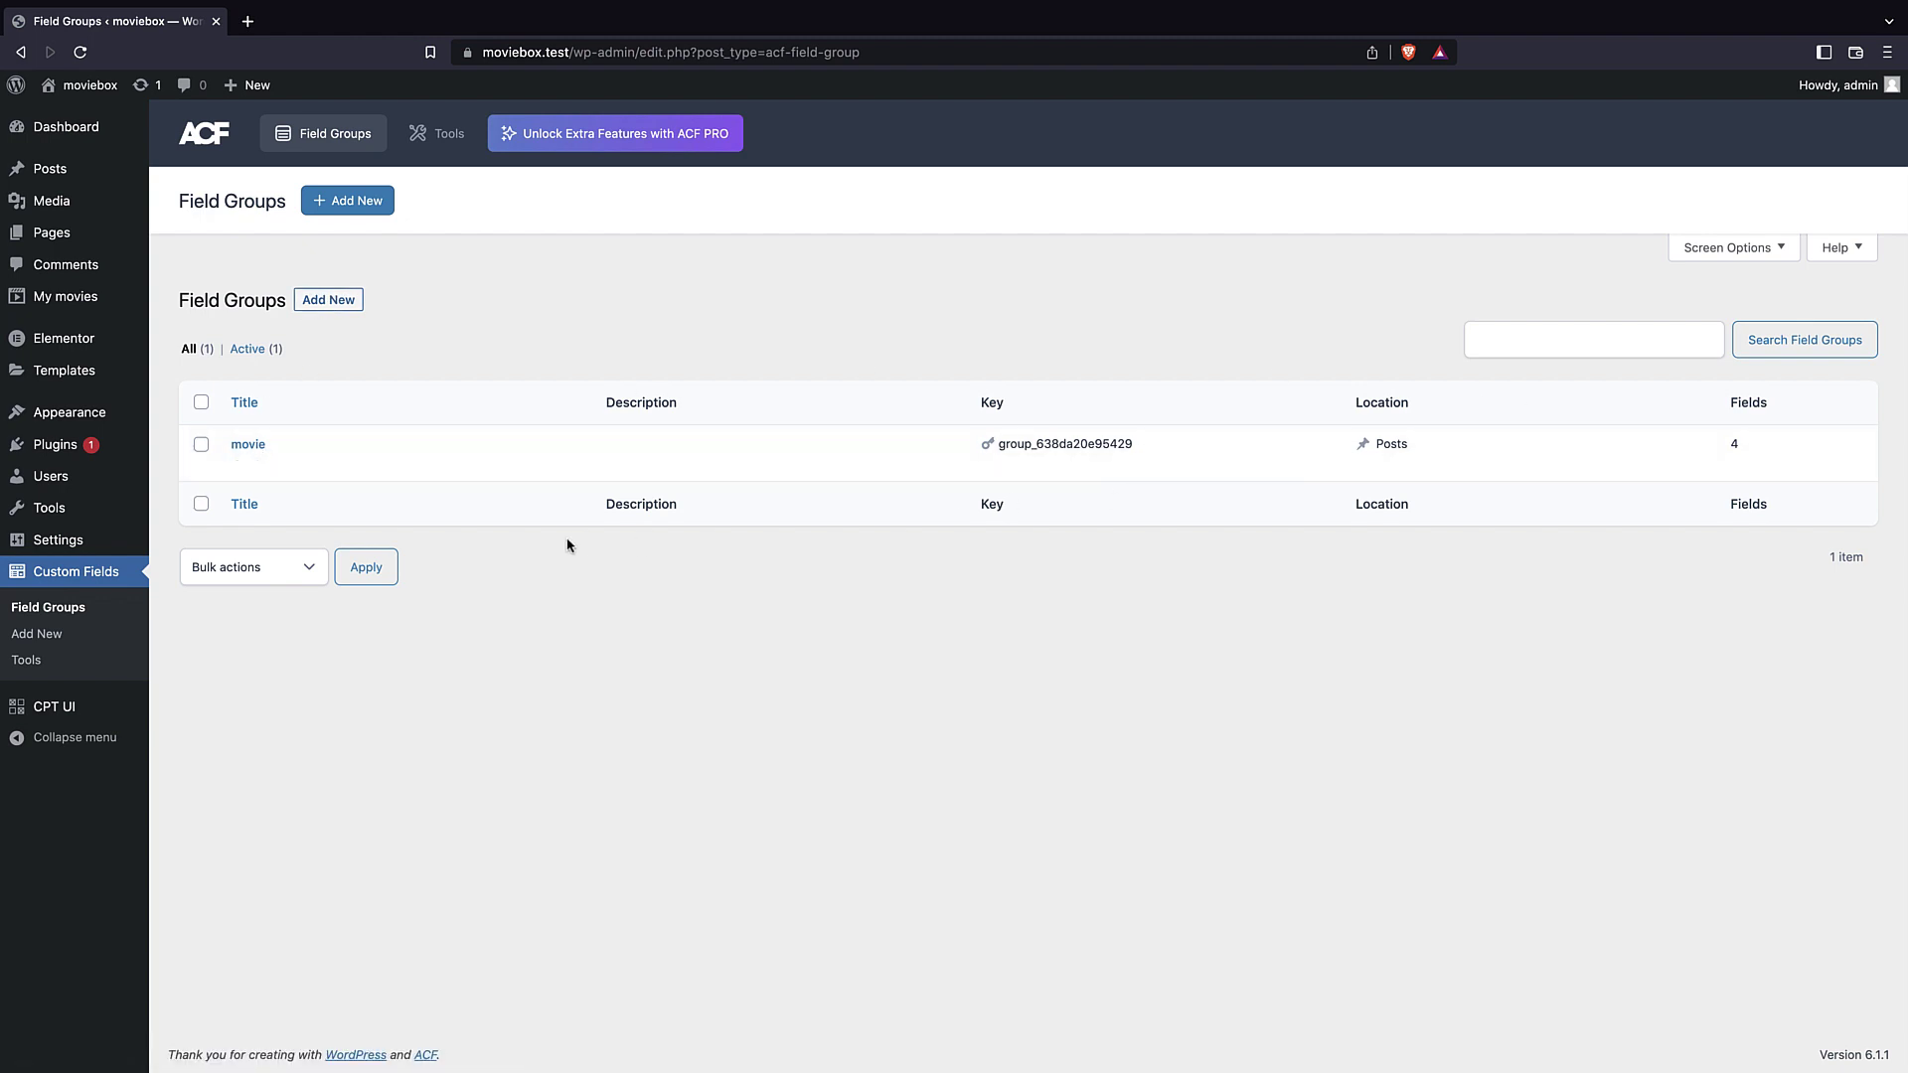
pyautogui.click(69, 296)
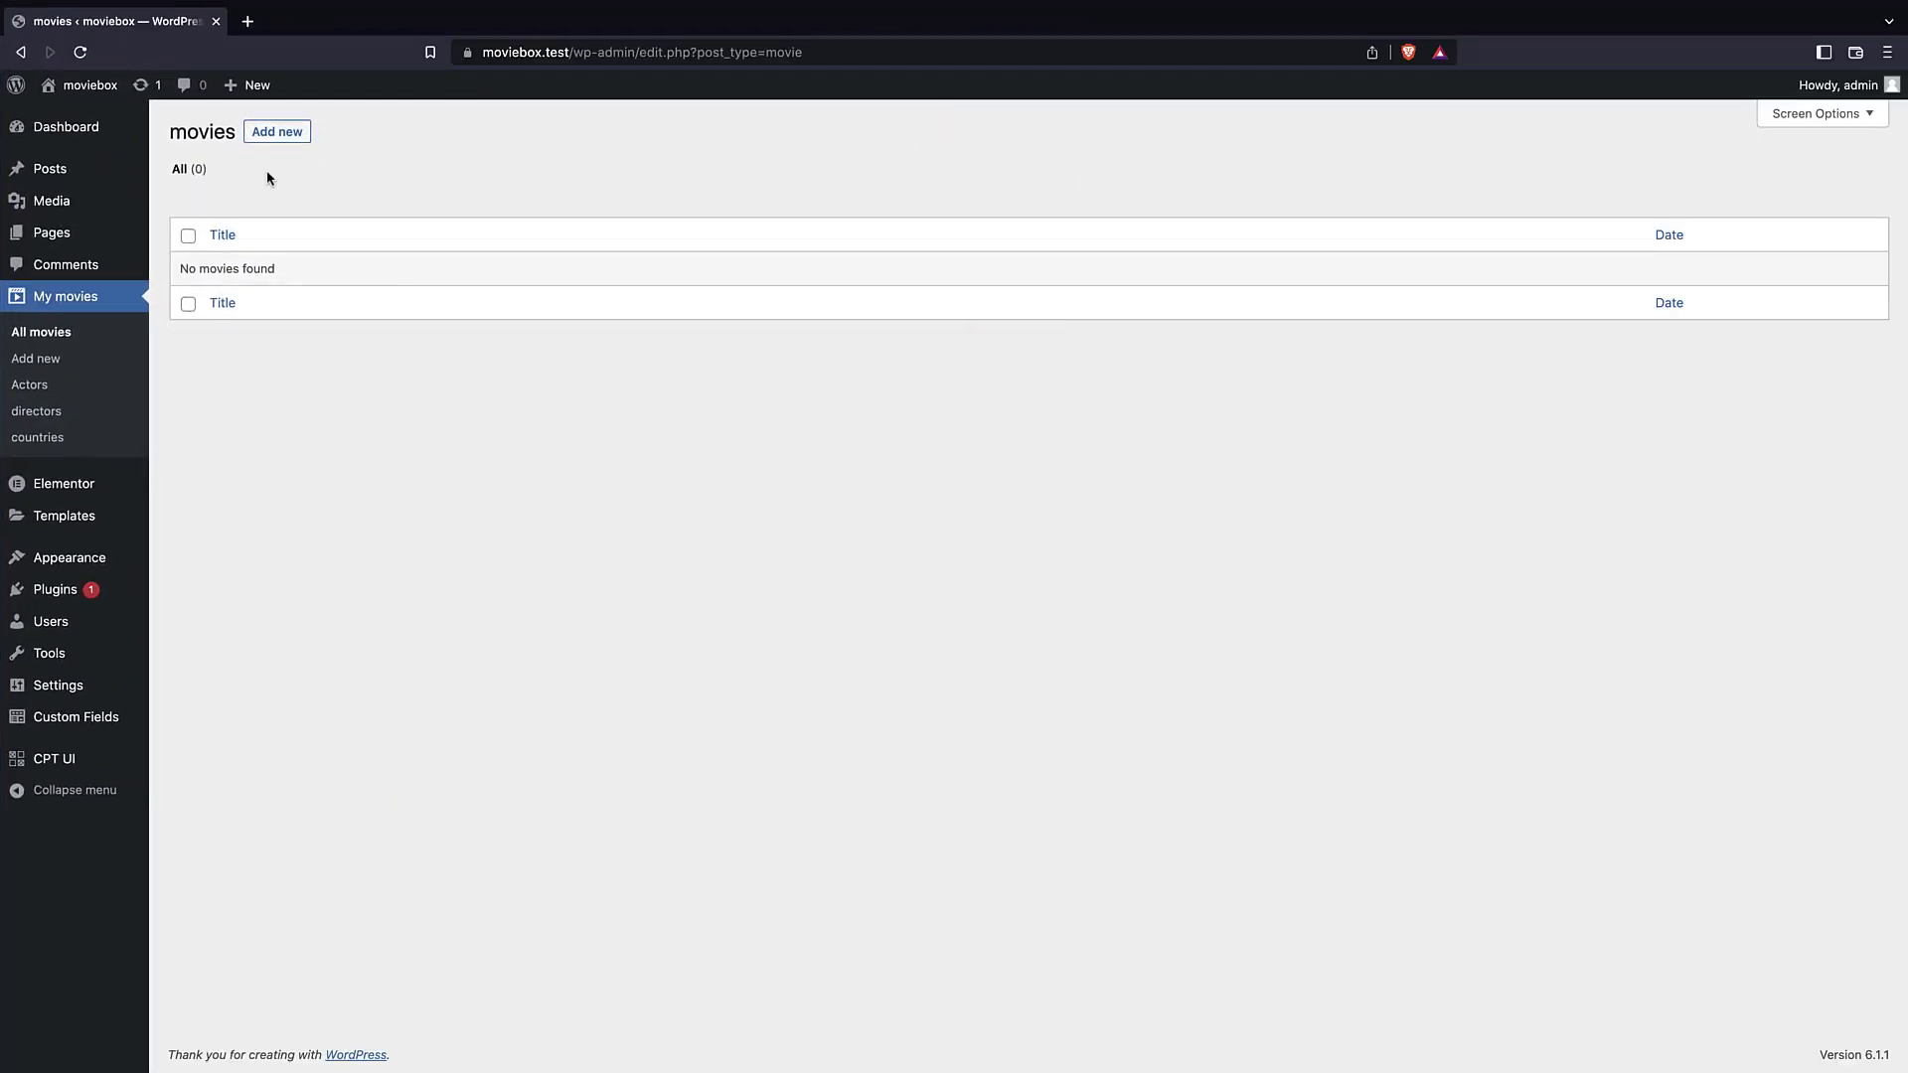
pyautogui.click(282, 142)
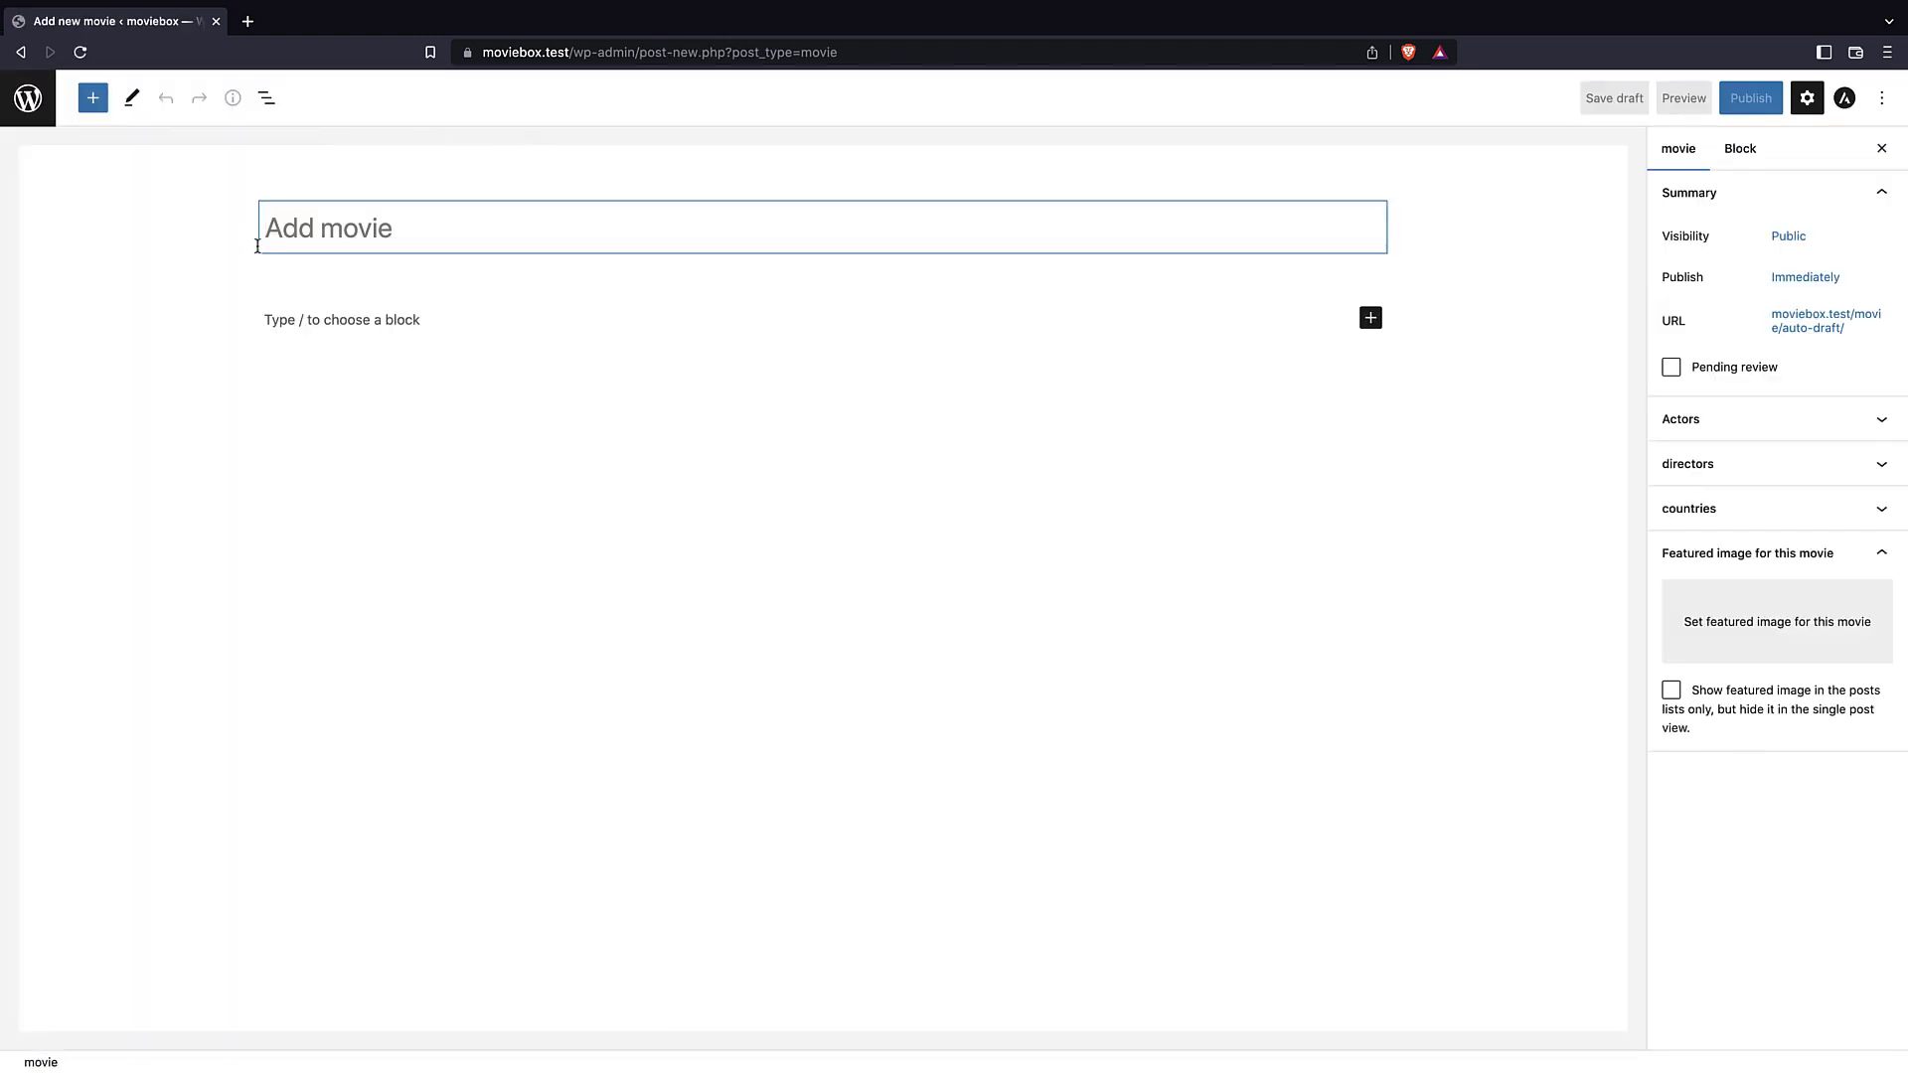
# - Examine the new movie's settings, opening the Actors section and collapsing it and the featured image section
pyautogui.click(314, 311)
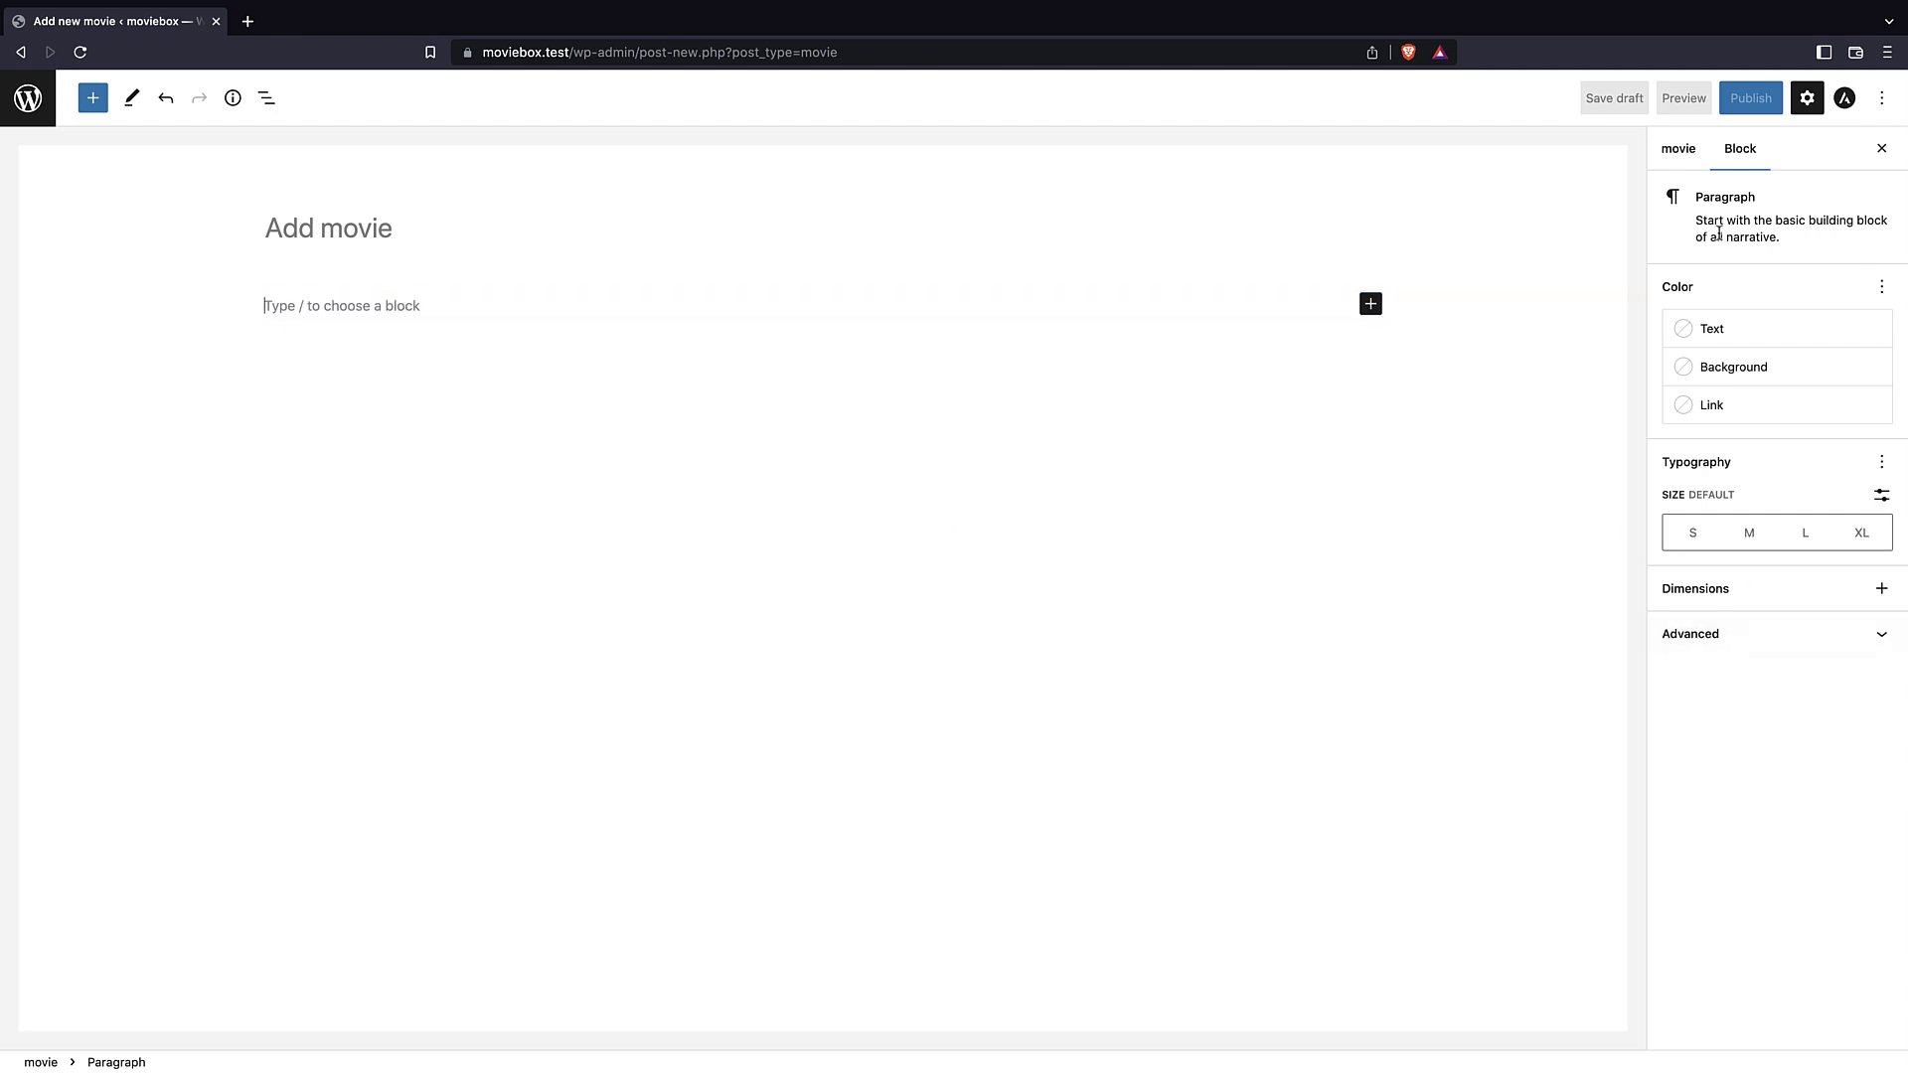
pyautogui.click(1689, 151)
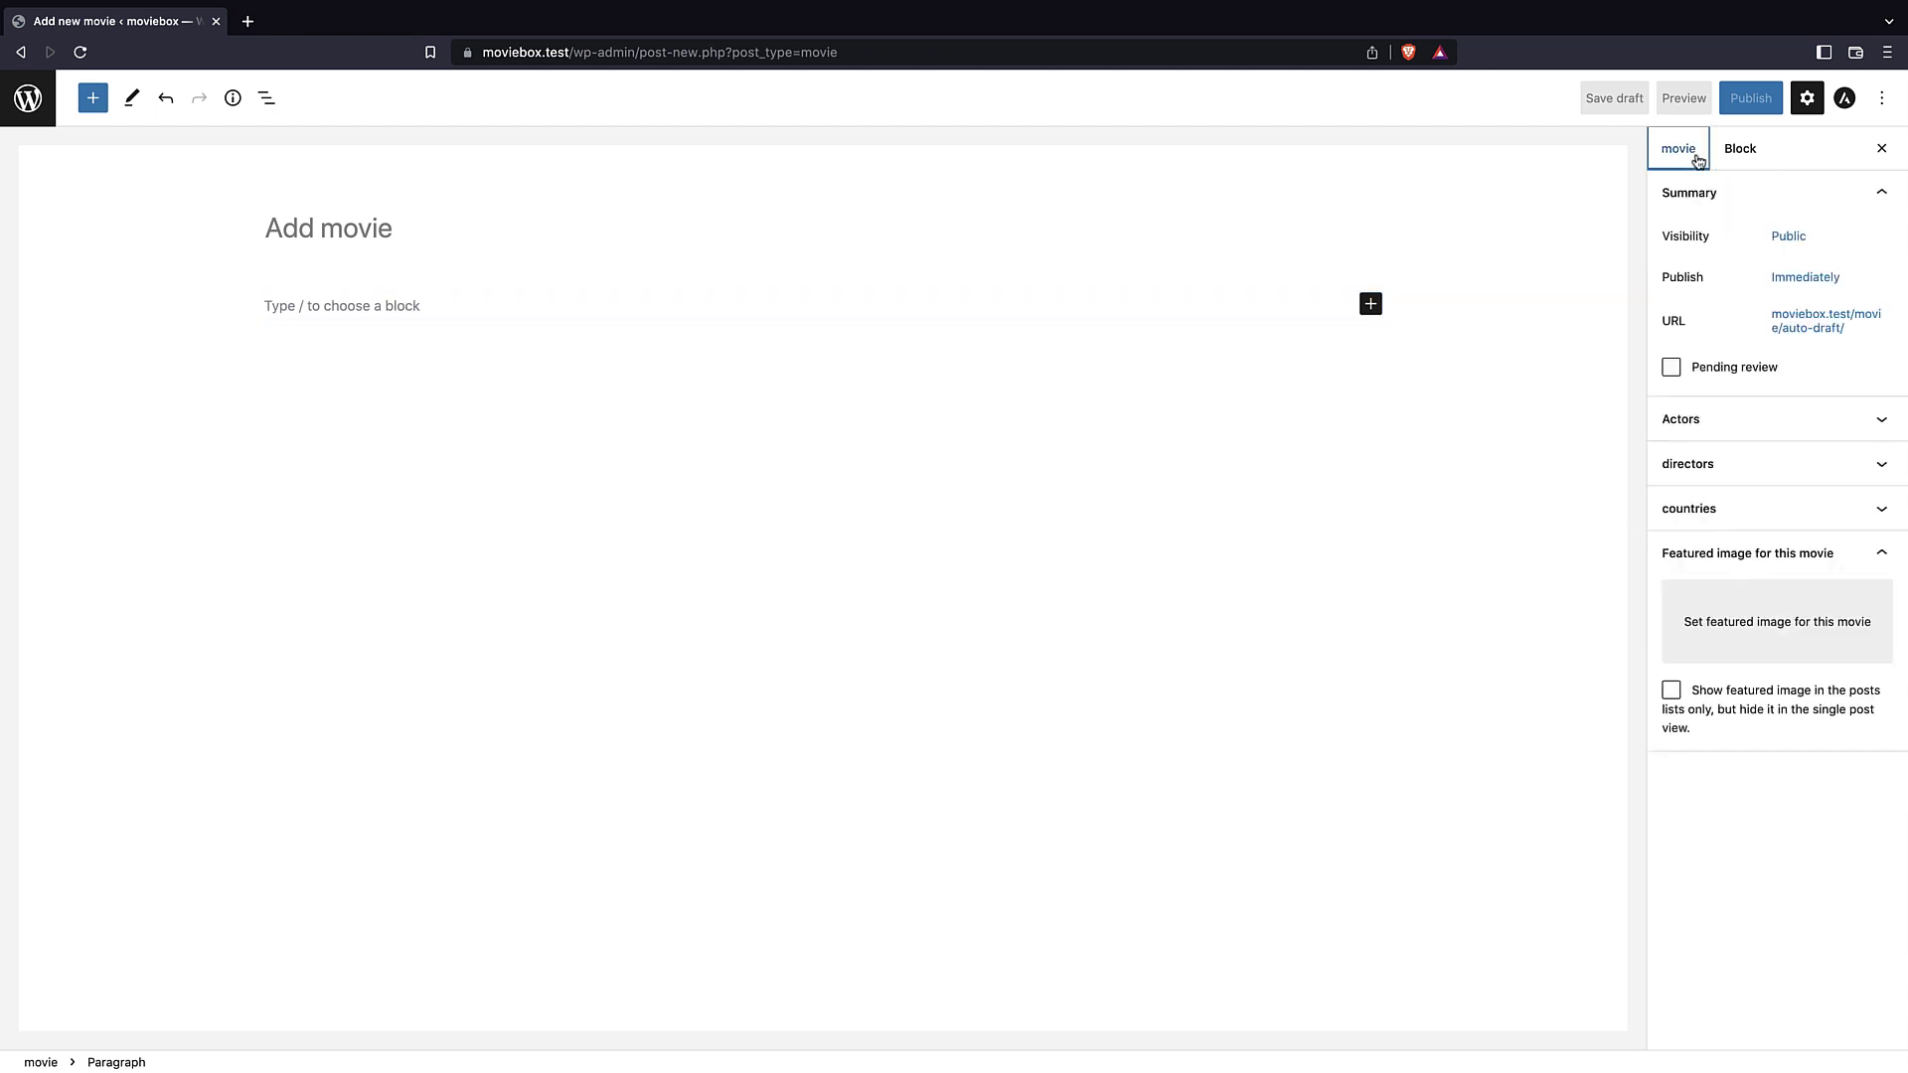
pyautogui.click(1701, 423)
pyautogui.click(1713, 481)
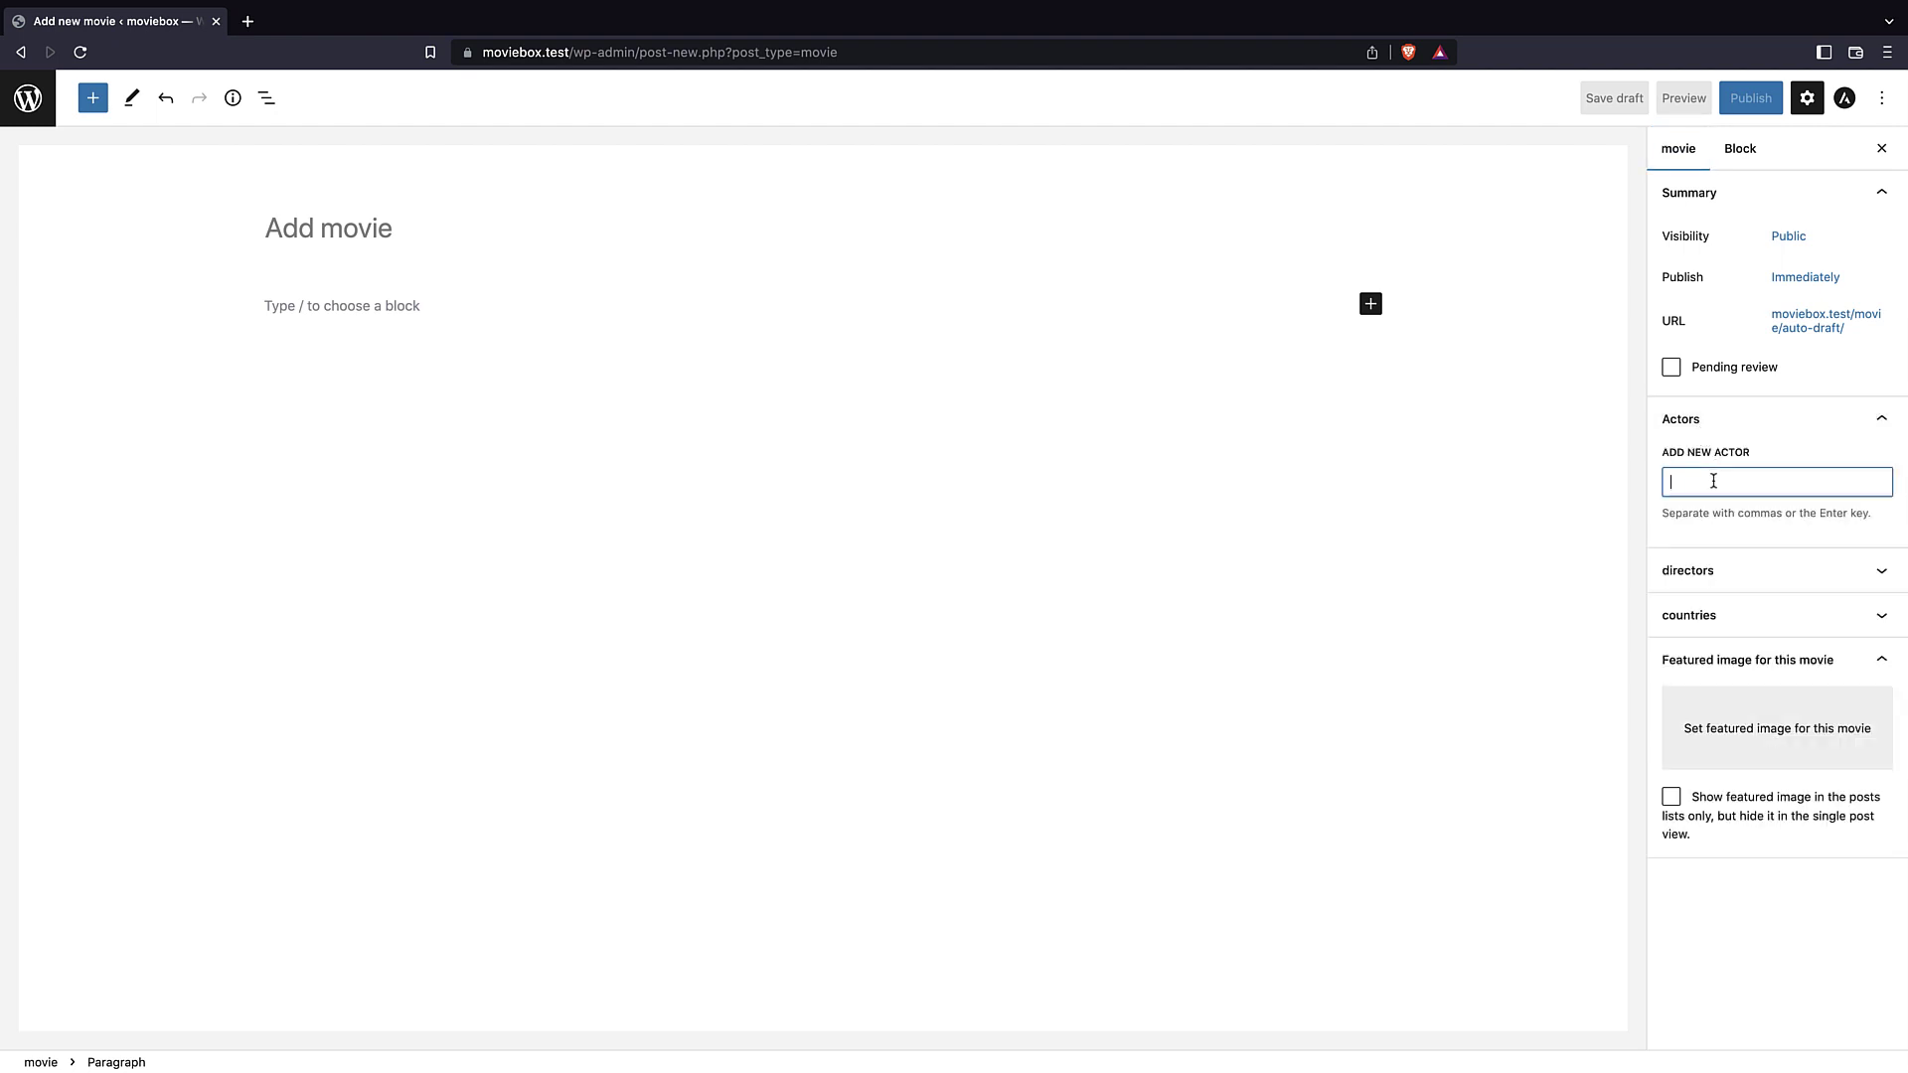
pyautogui.click(1709, 425)
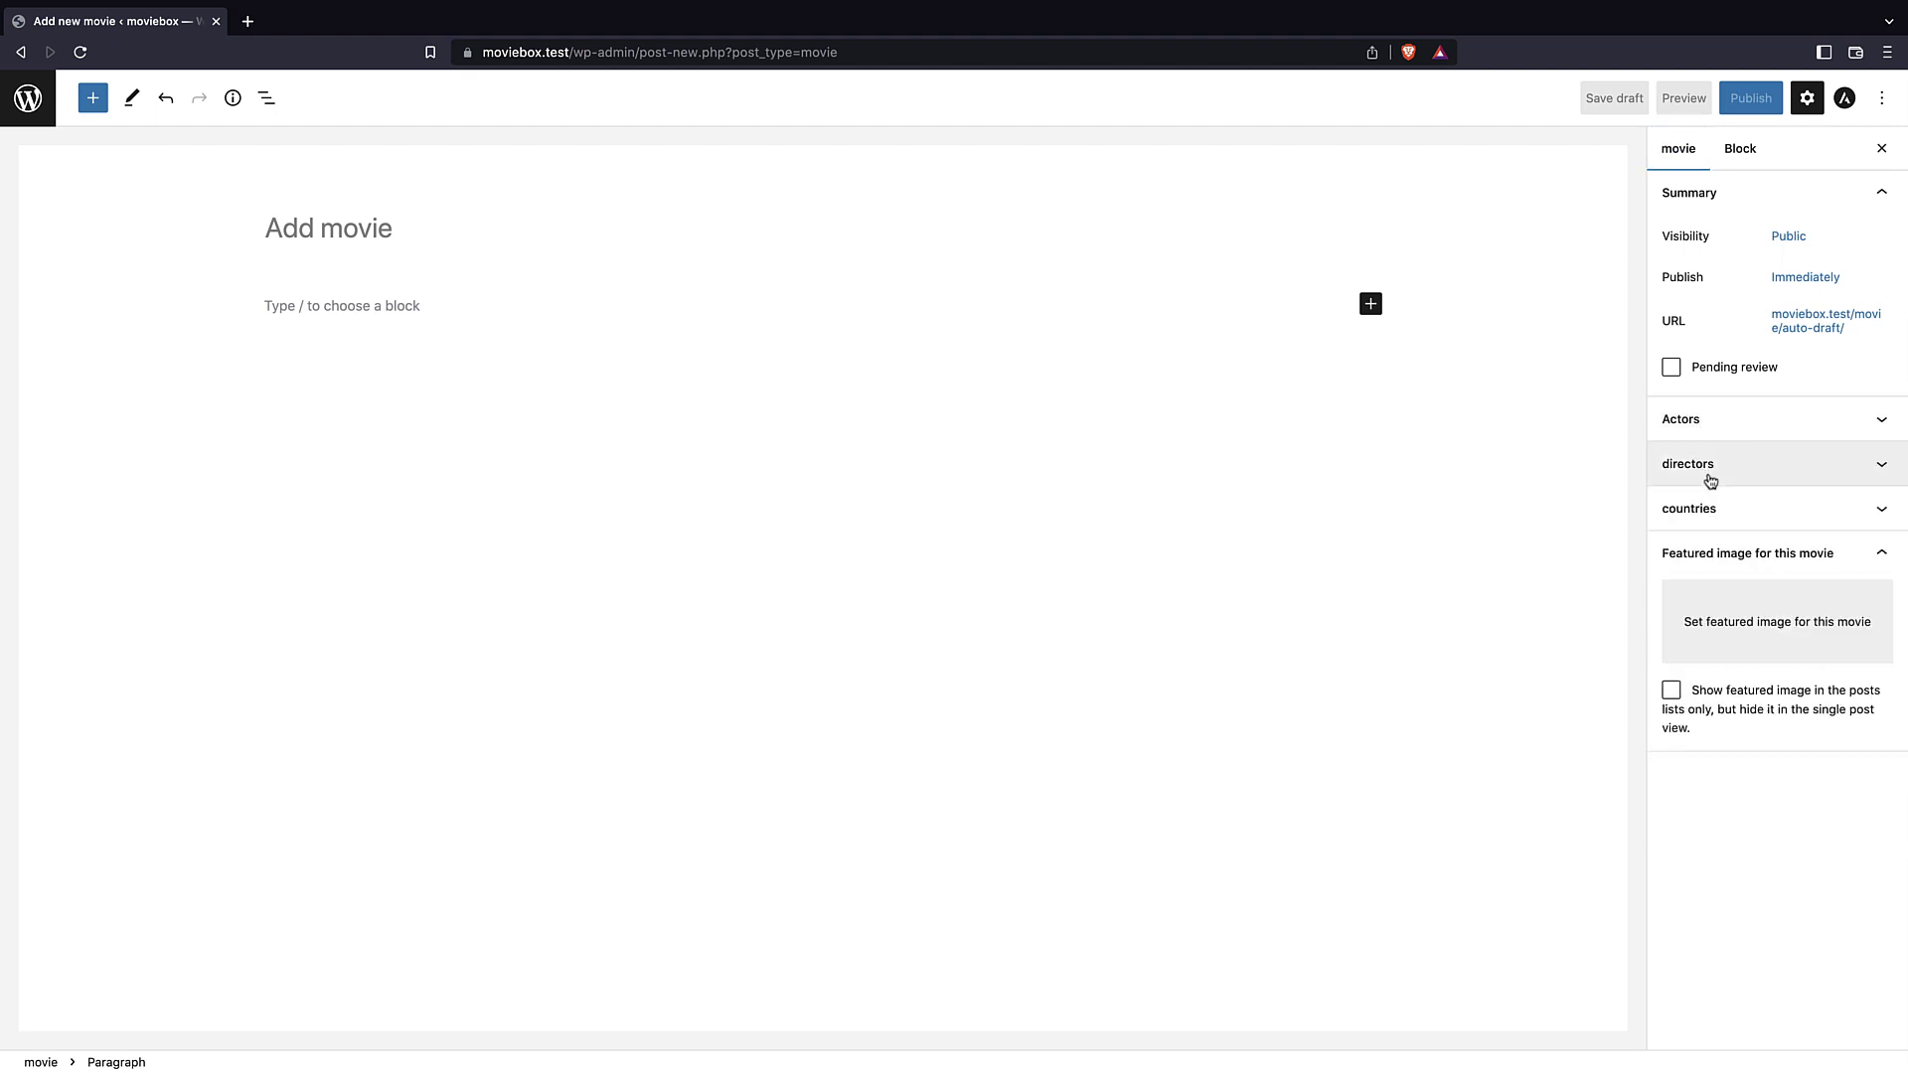
pyautogui.click(1831, 559)
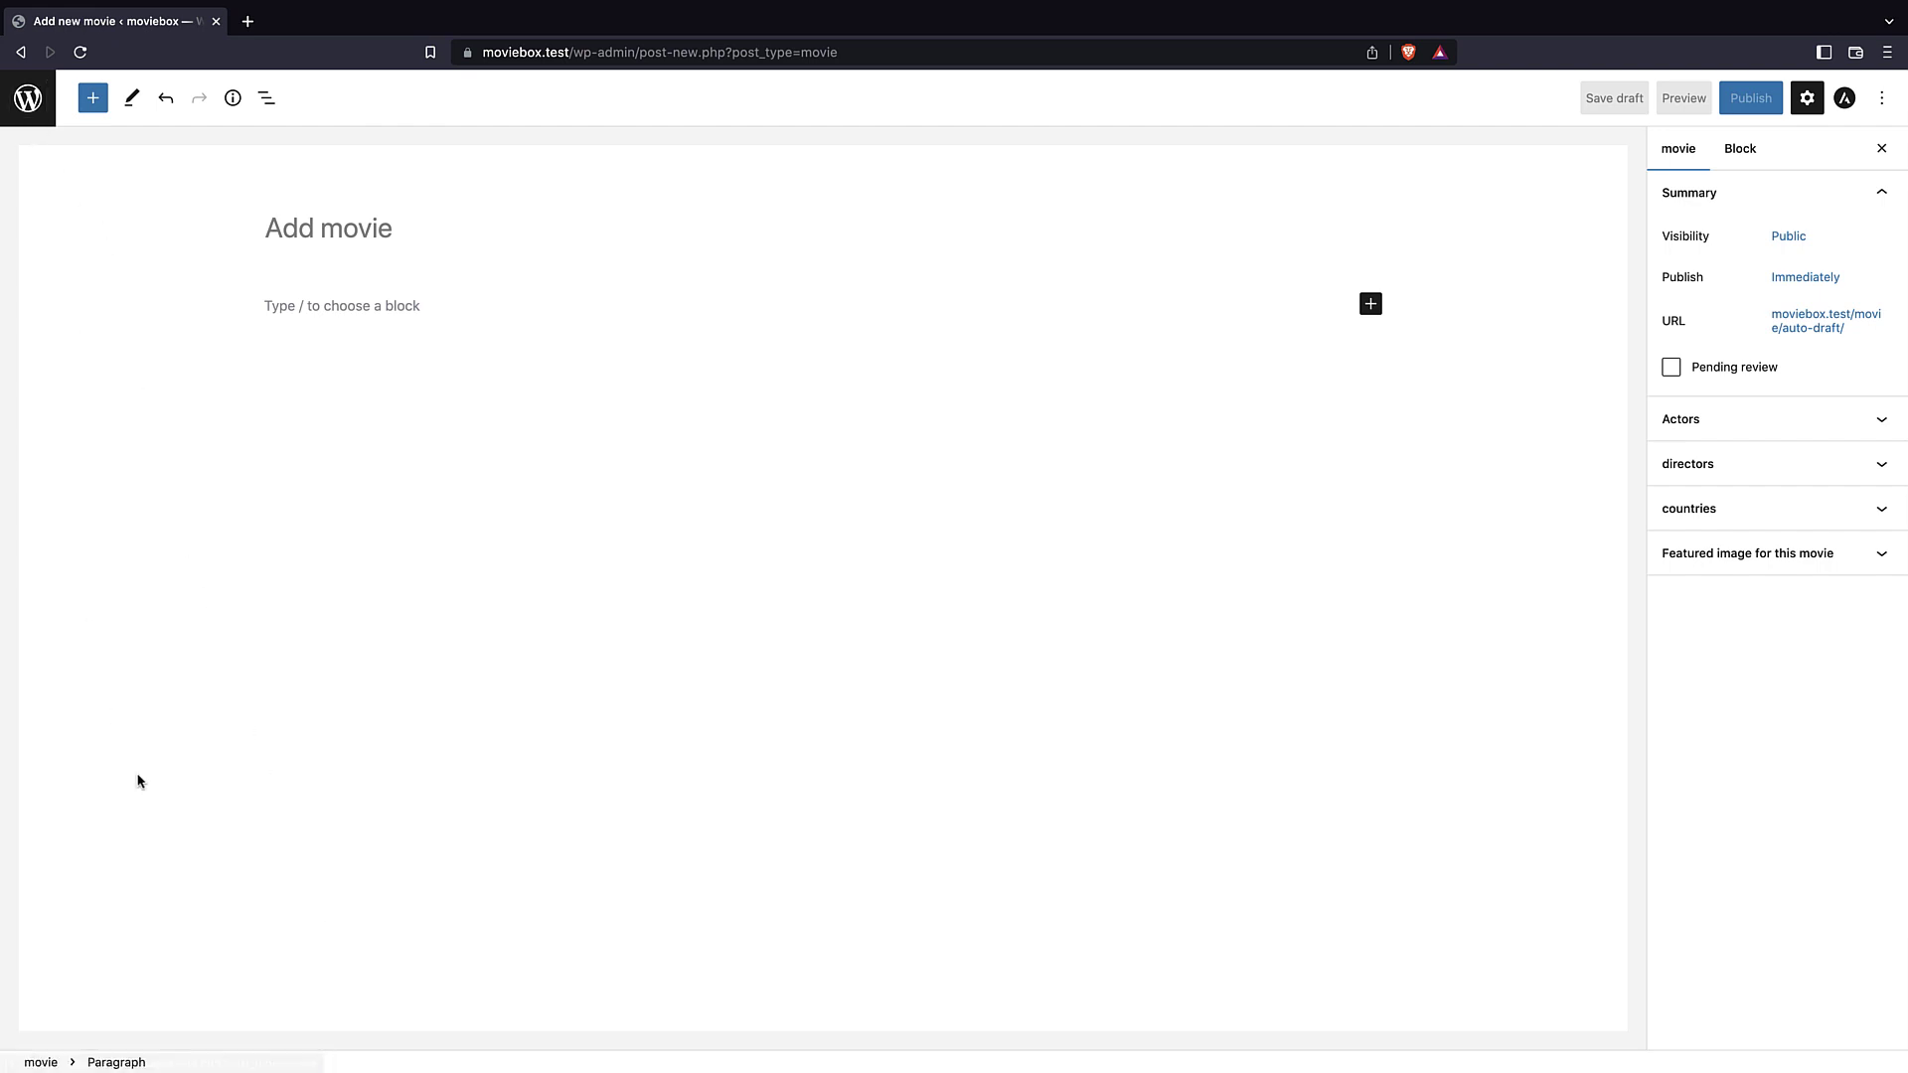
# - Open the movies list in a separate browser tab and go from there to the "movie" field group's location rules
pyautogui.rightClick(40, 106)
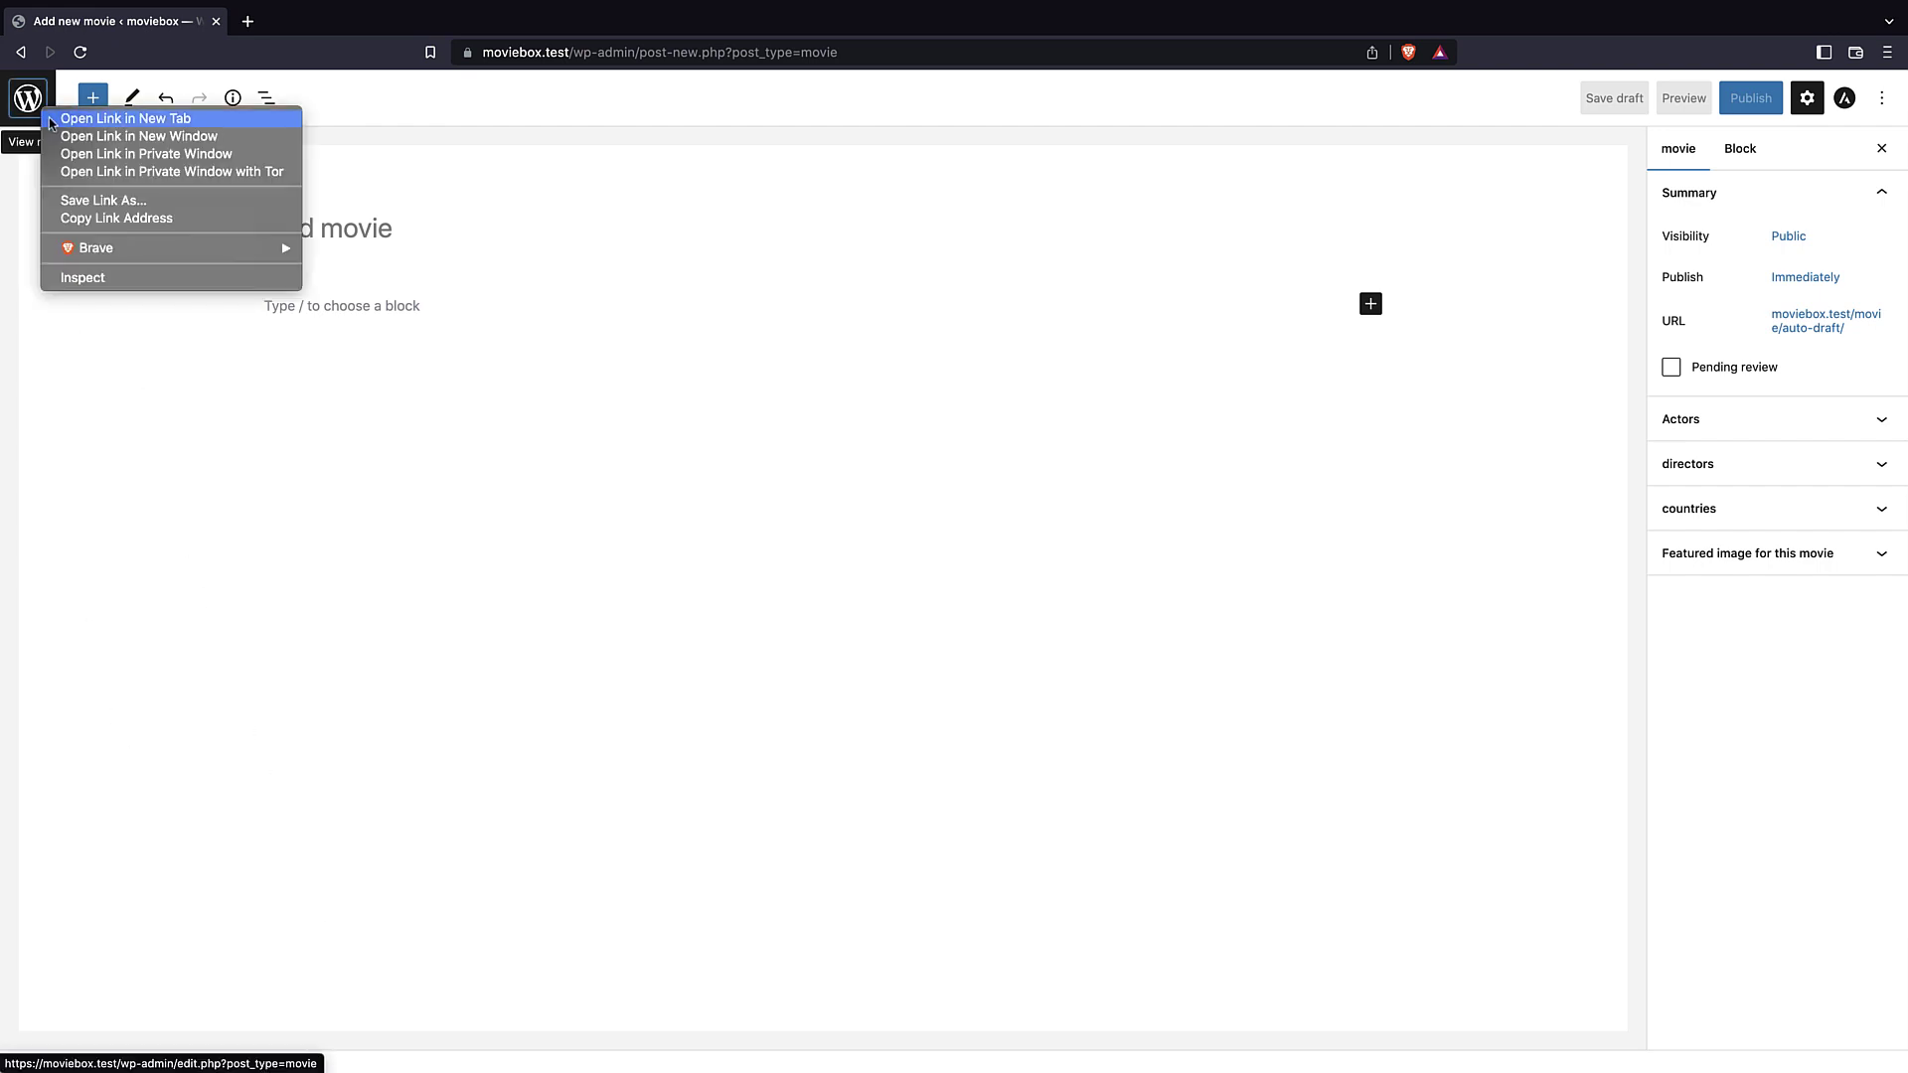
pyautogui.click(51, 120)
pyautogui.click(289, 24)
pyautogui.moveTo(78, 719)
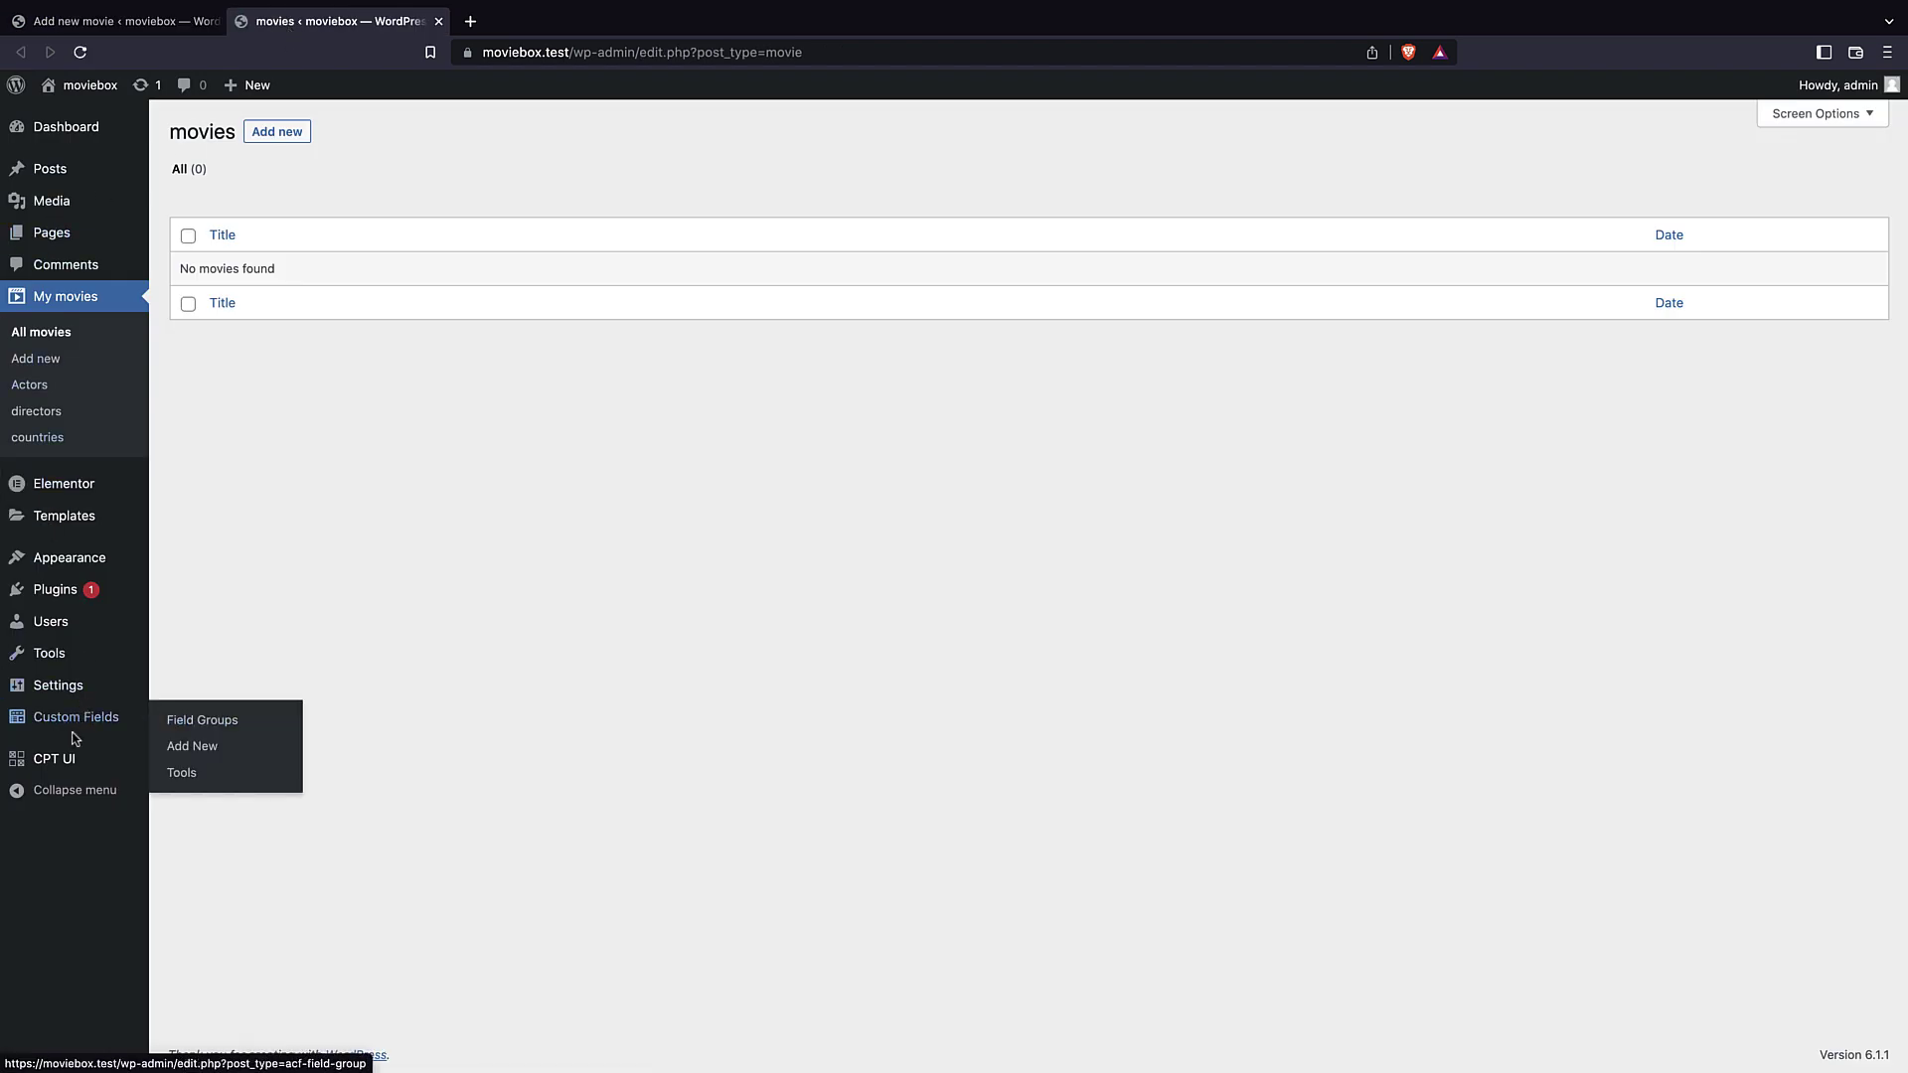
pyautogui.click(79, 718)
pyautogui.click(247, 446)
pyautogui.scroll(-3, 568, 504)
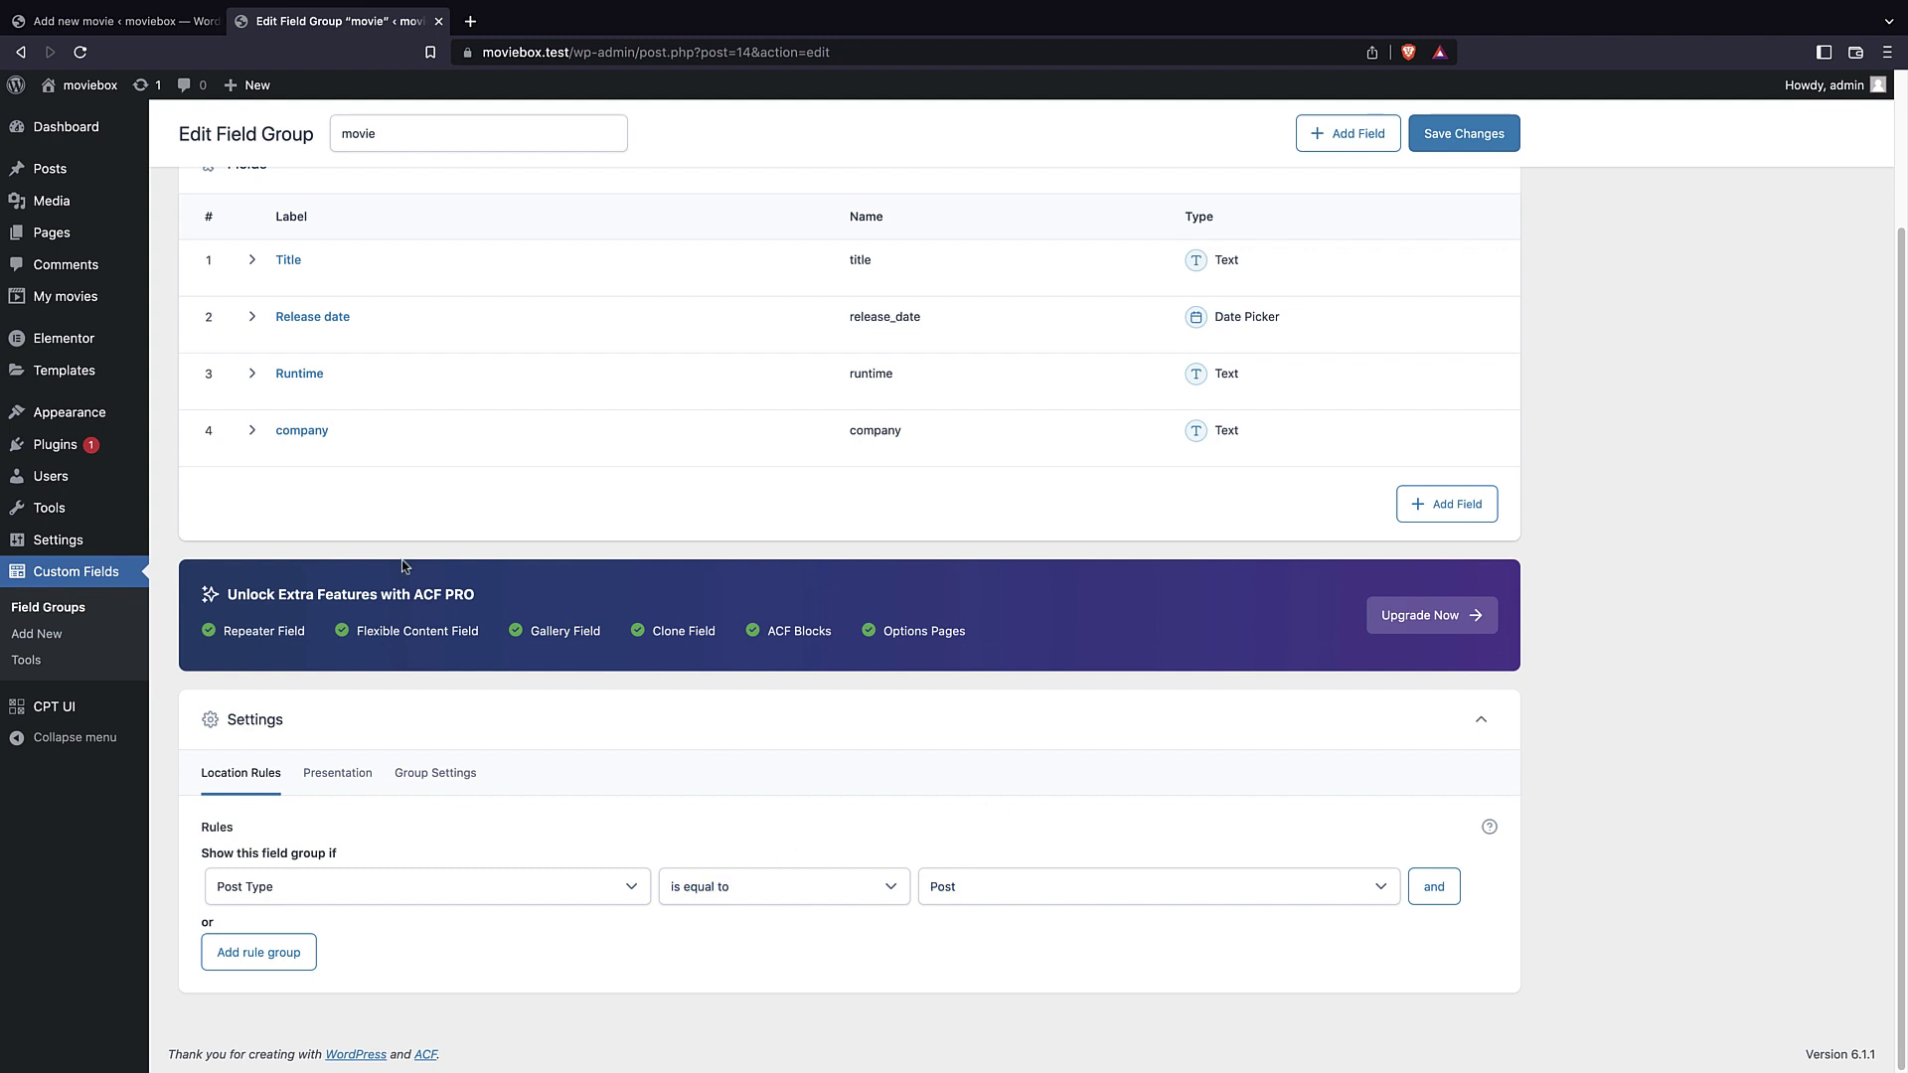
# - Set the field group's location rule to post type is equal to movie and save the changes
pyautogui.moveTo(80, 191)
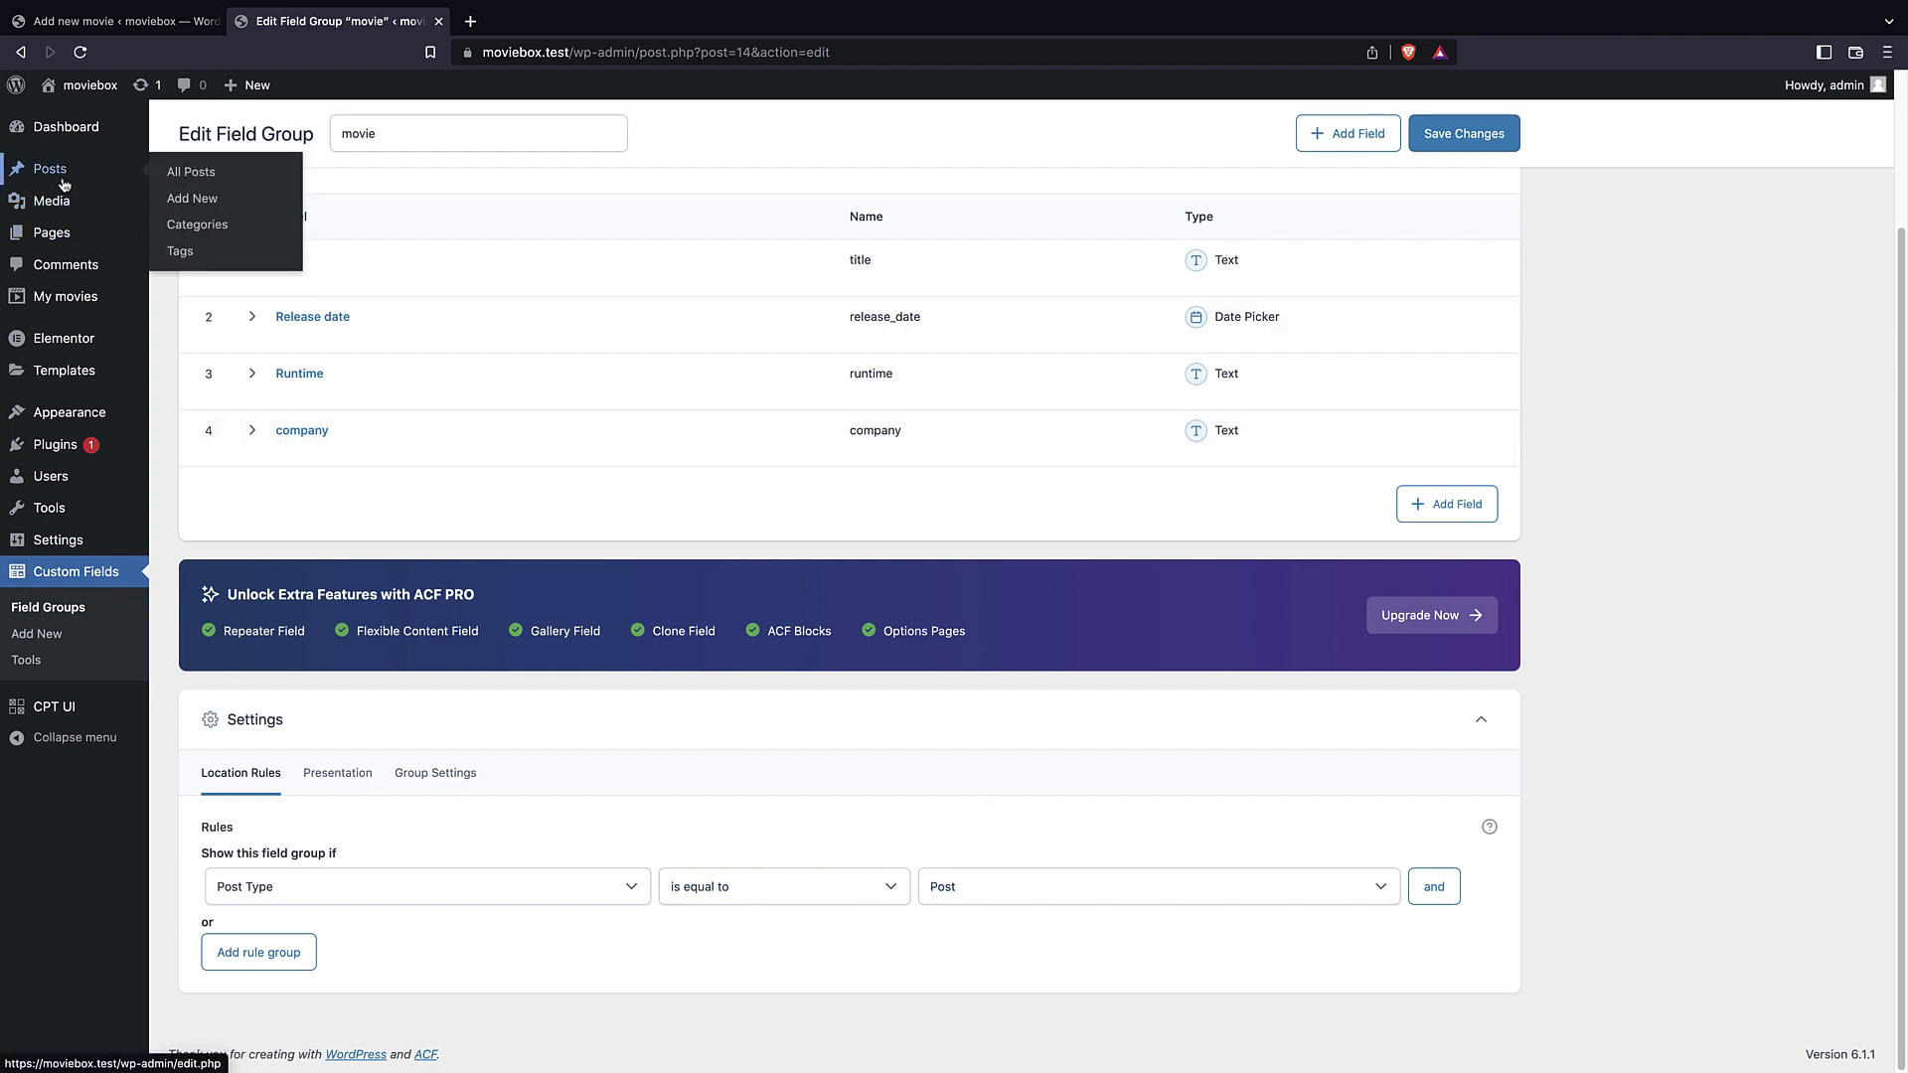
pyautogui.click(973, 887)
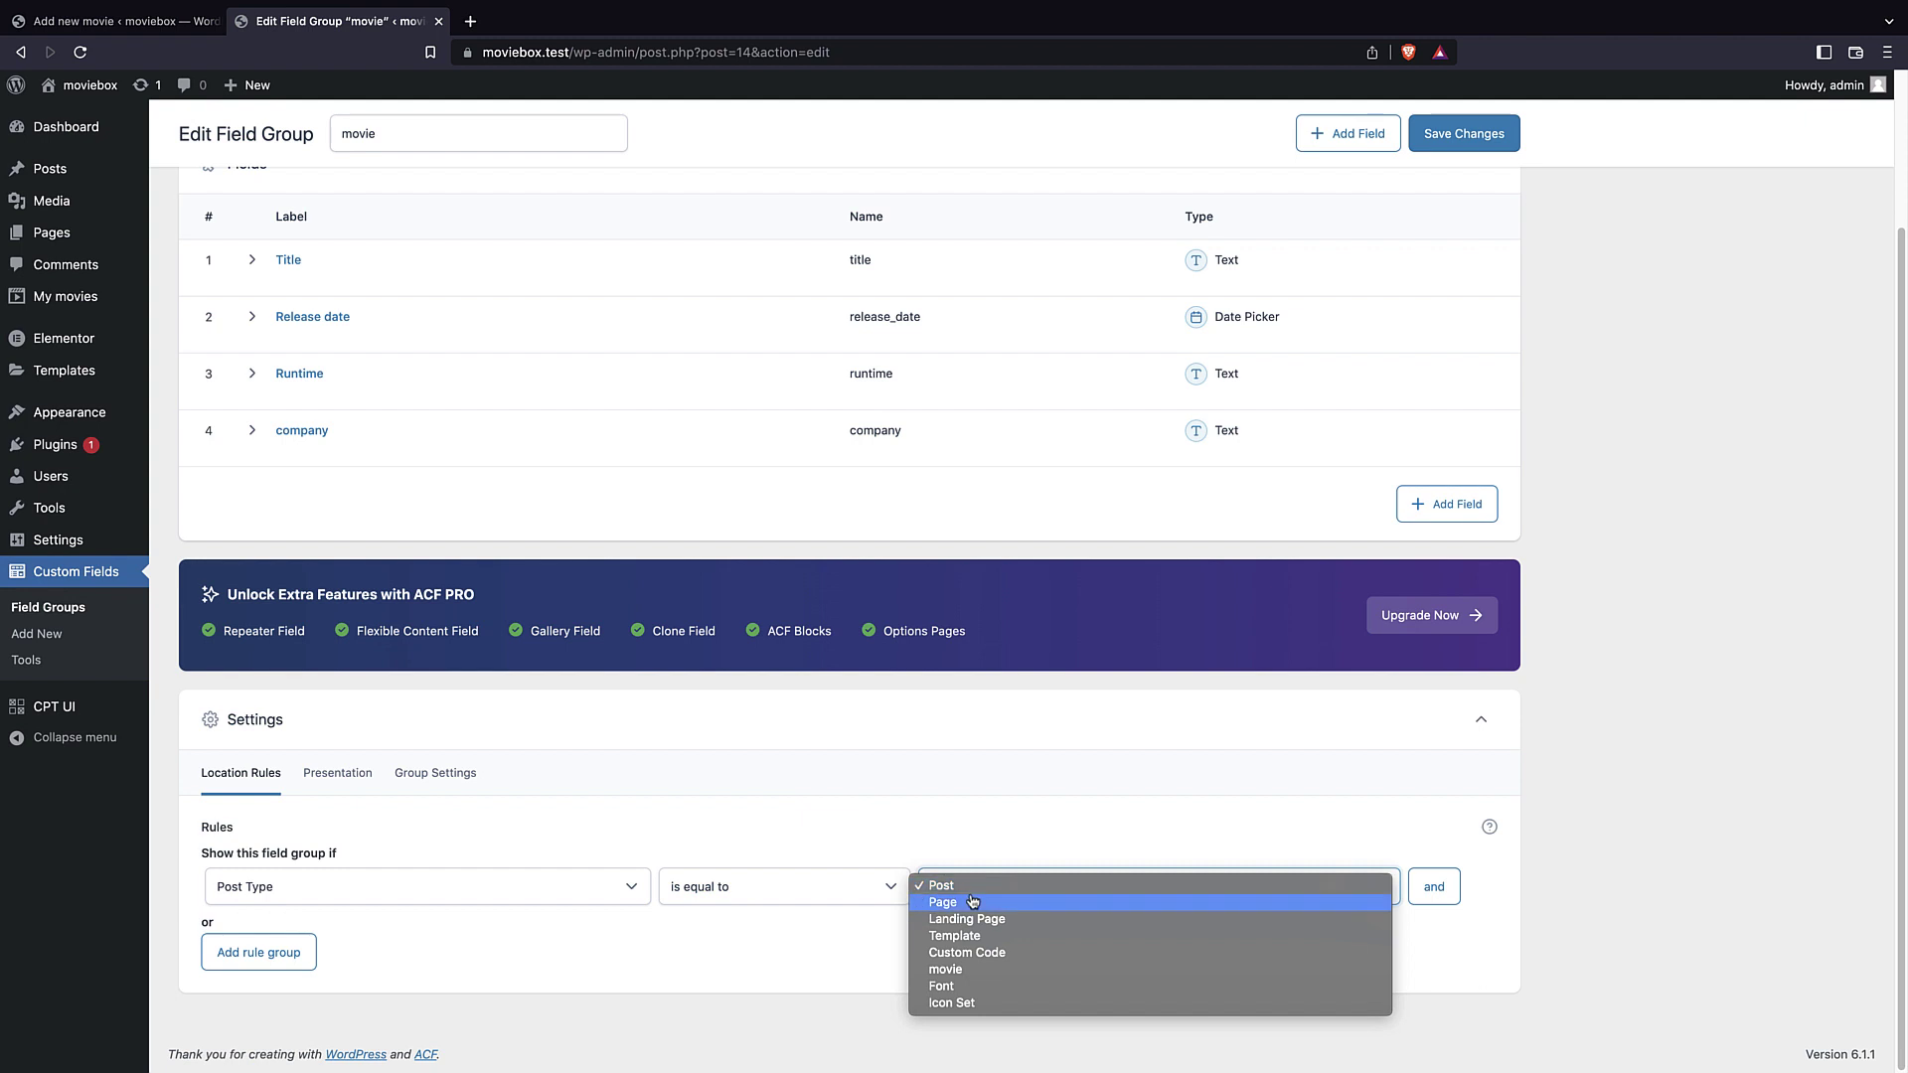
pyautogui.click(969, 980)
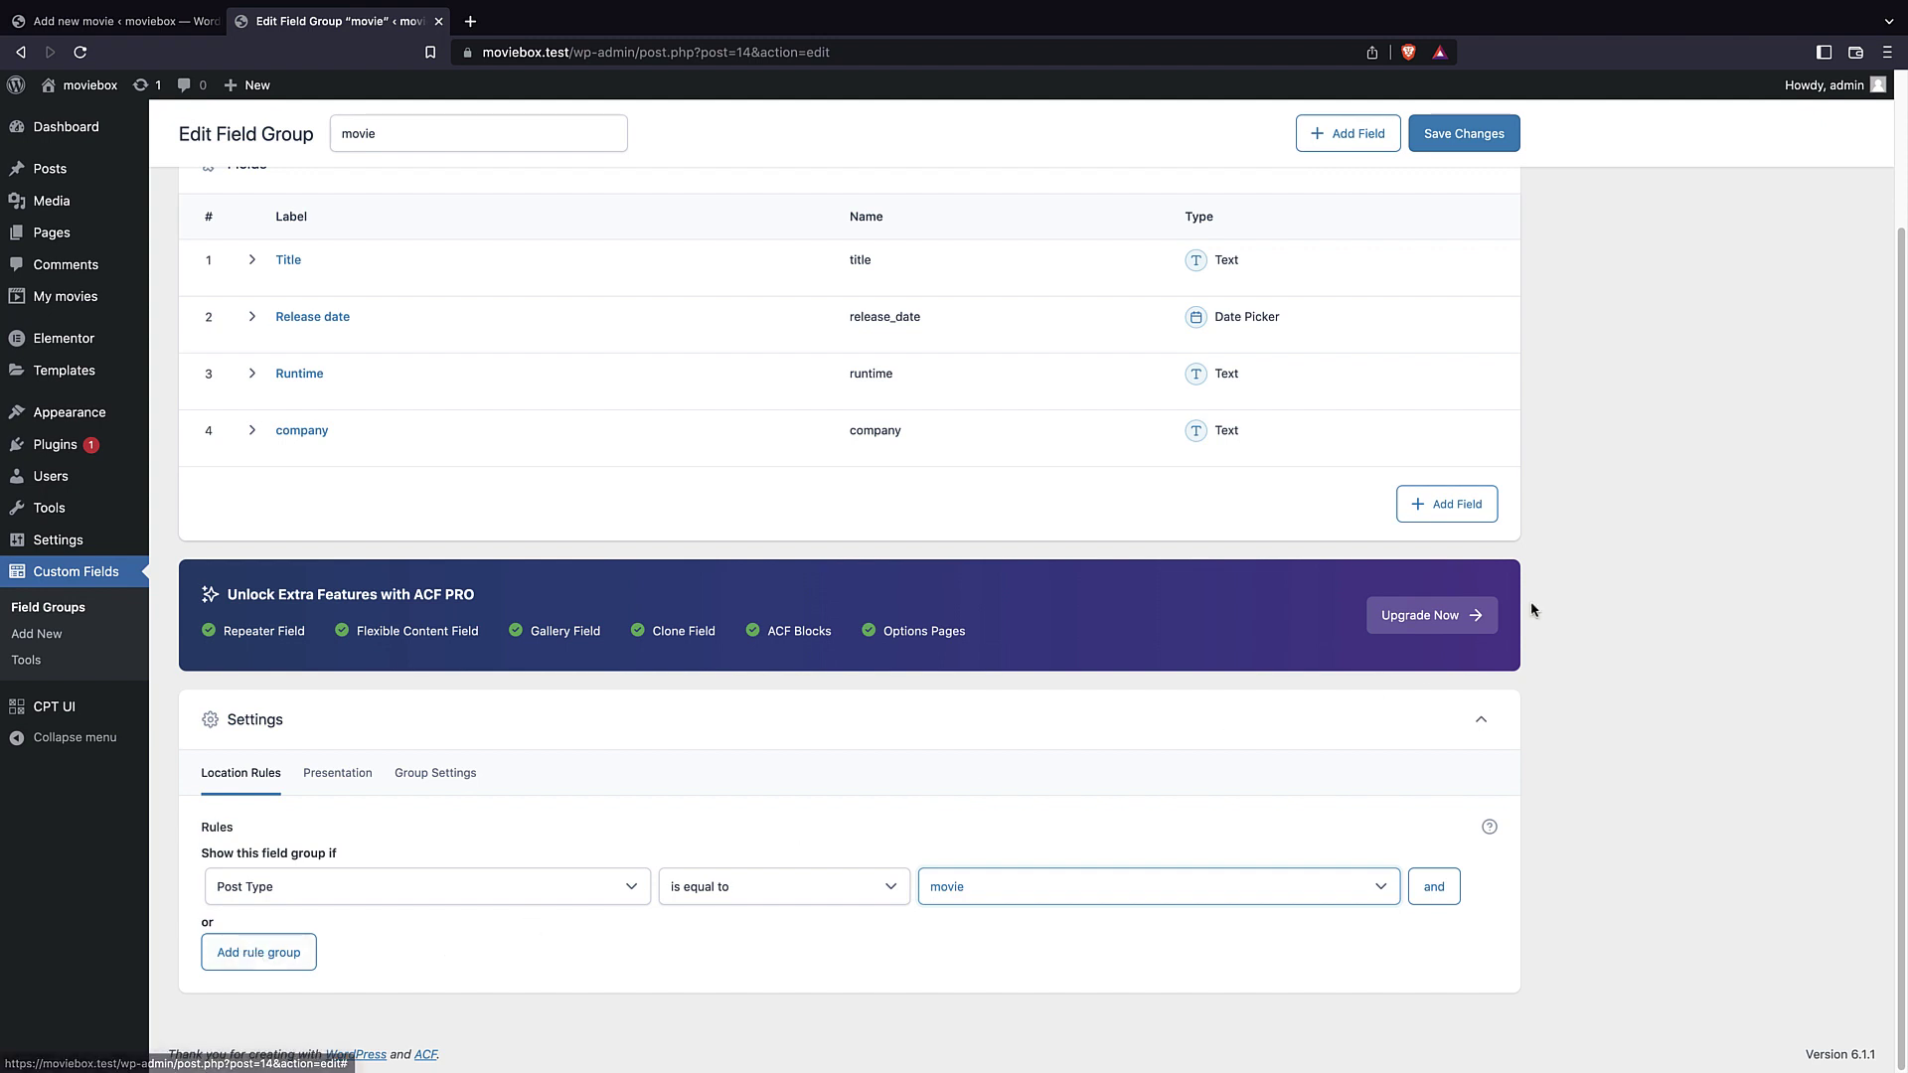
pyautogui.scroll(3, 1533, 609)
pyautogui.click(1455, 199)
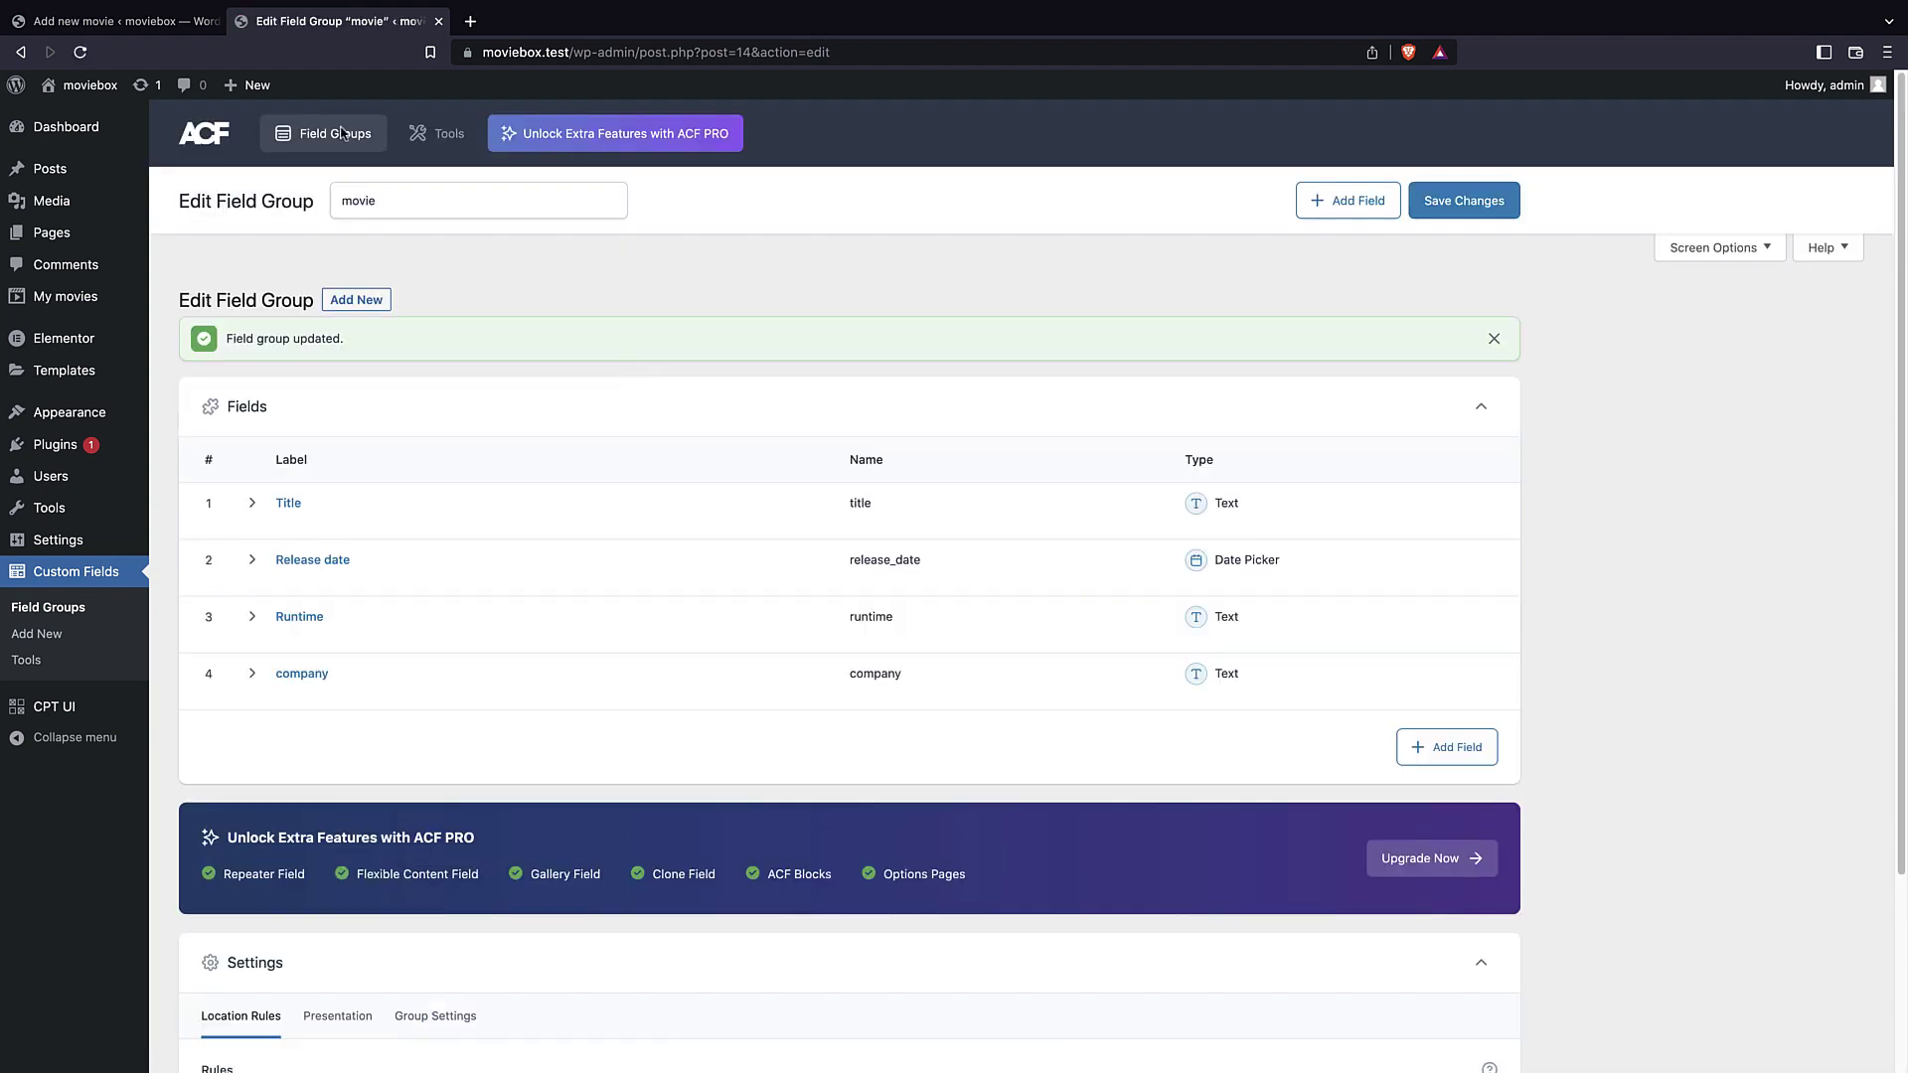
# - Return to the new movie editor and reload it, discarding its unsaved changes, to load the custom fields
pyautogui.click(114, 22)
pyautogui.click(80, 52)
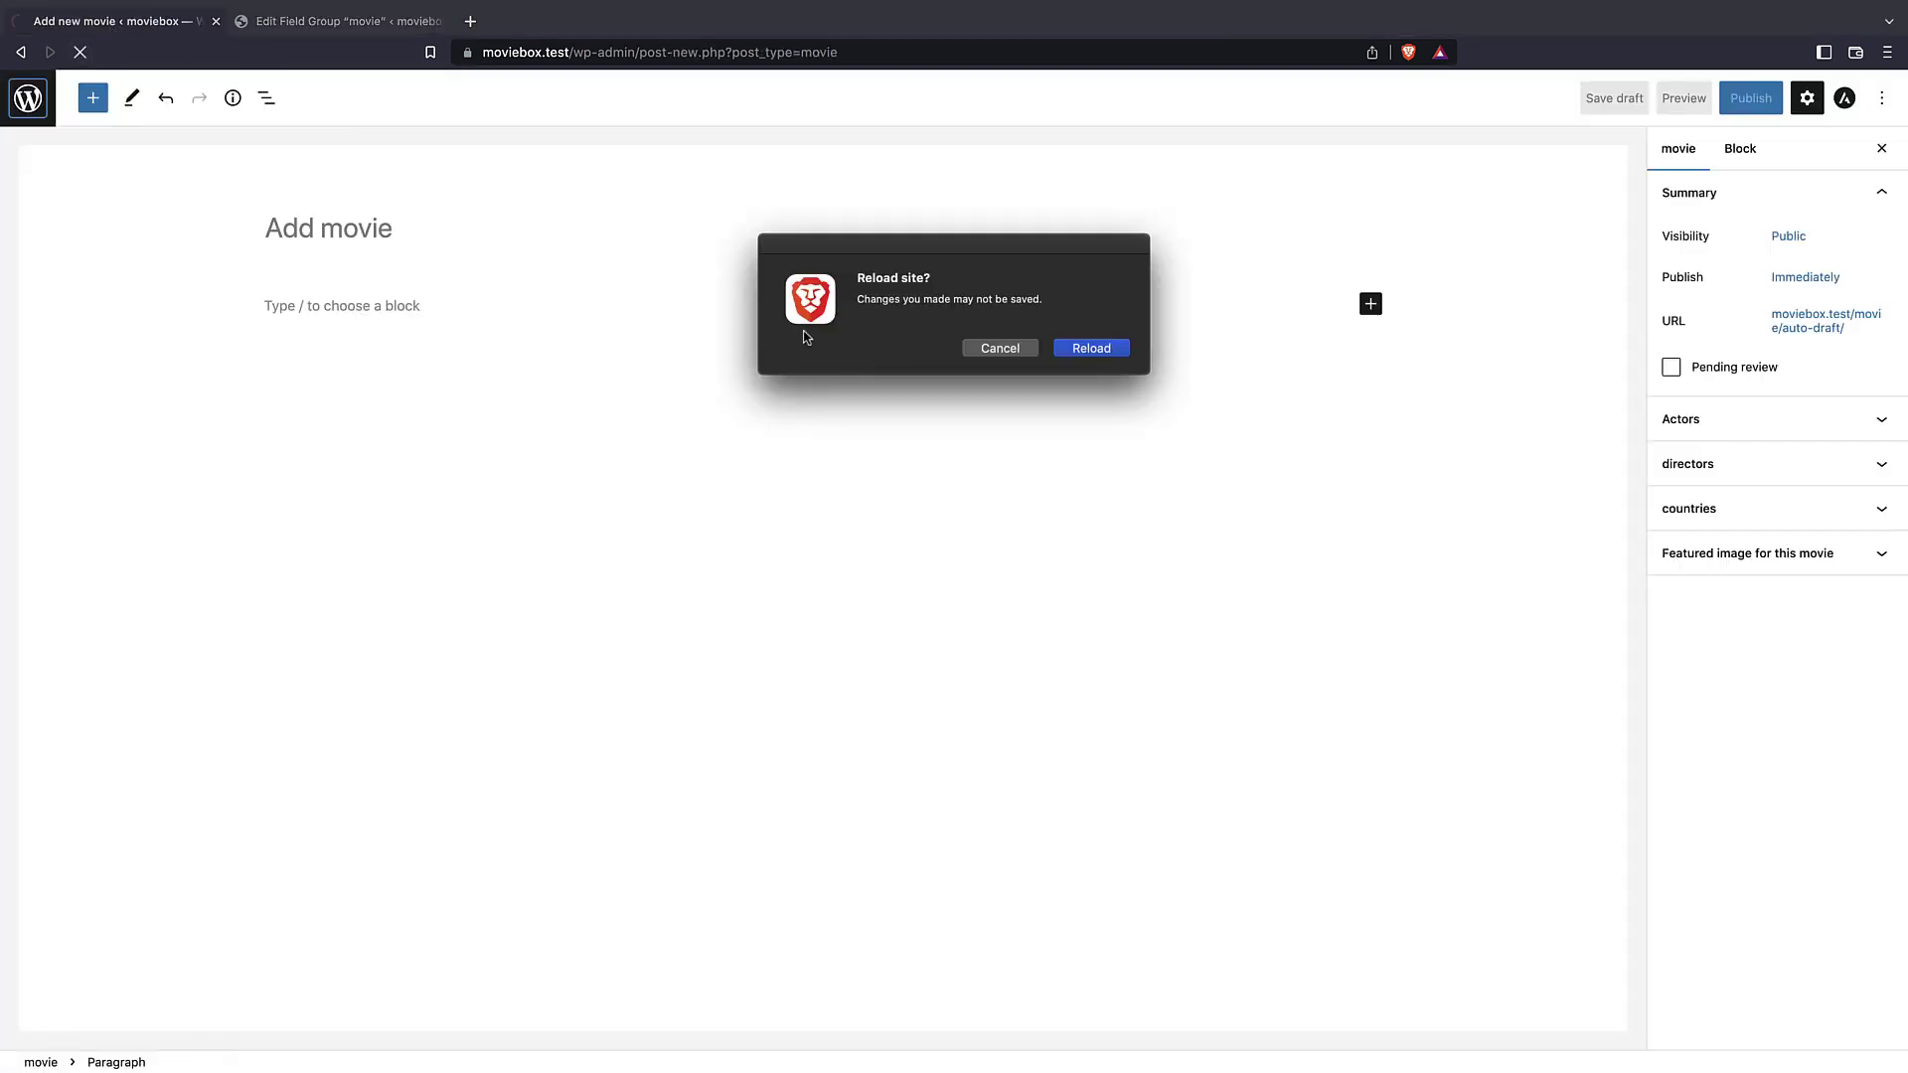
pyautogui.click(1091, 349)
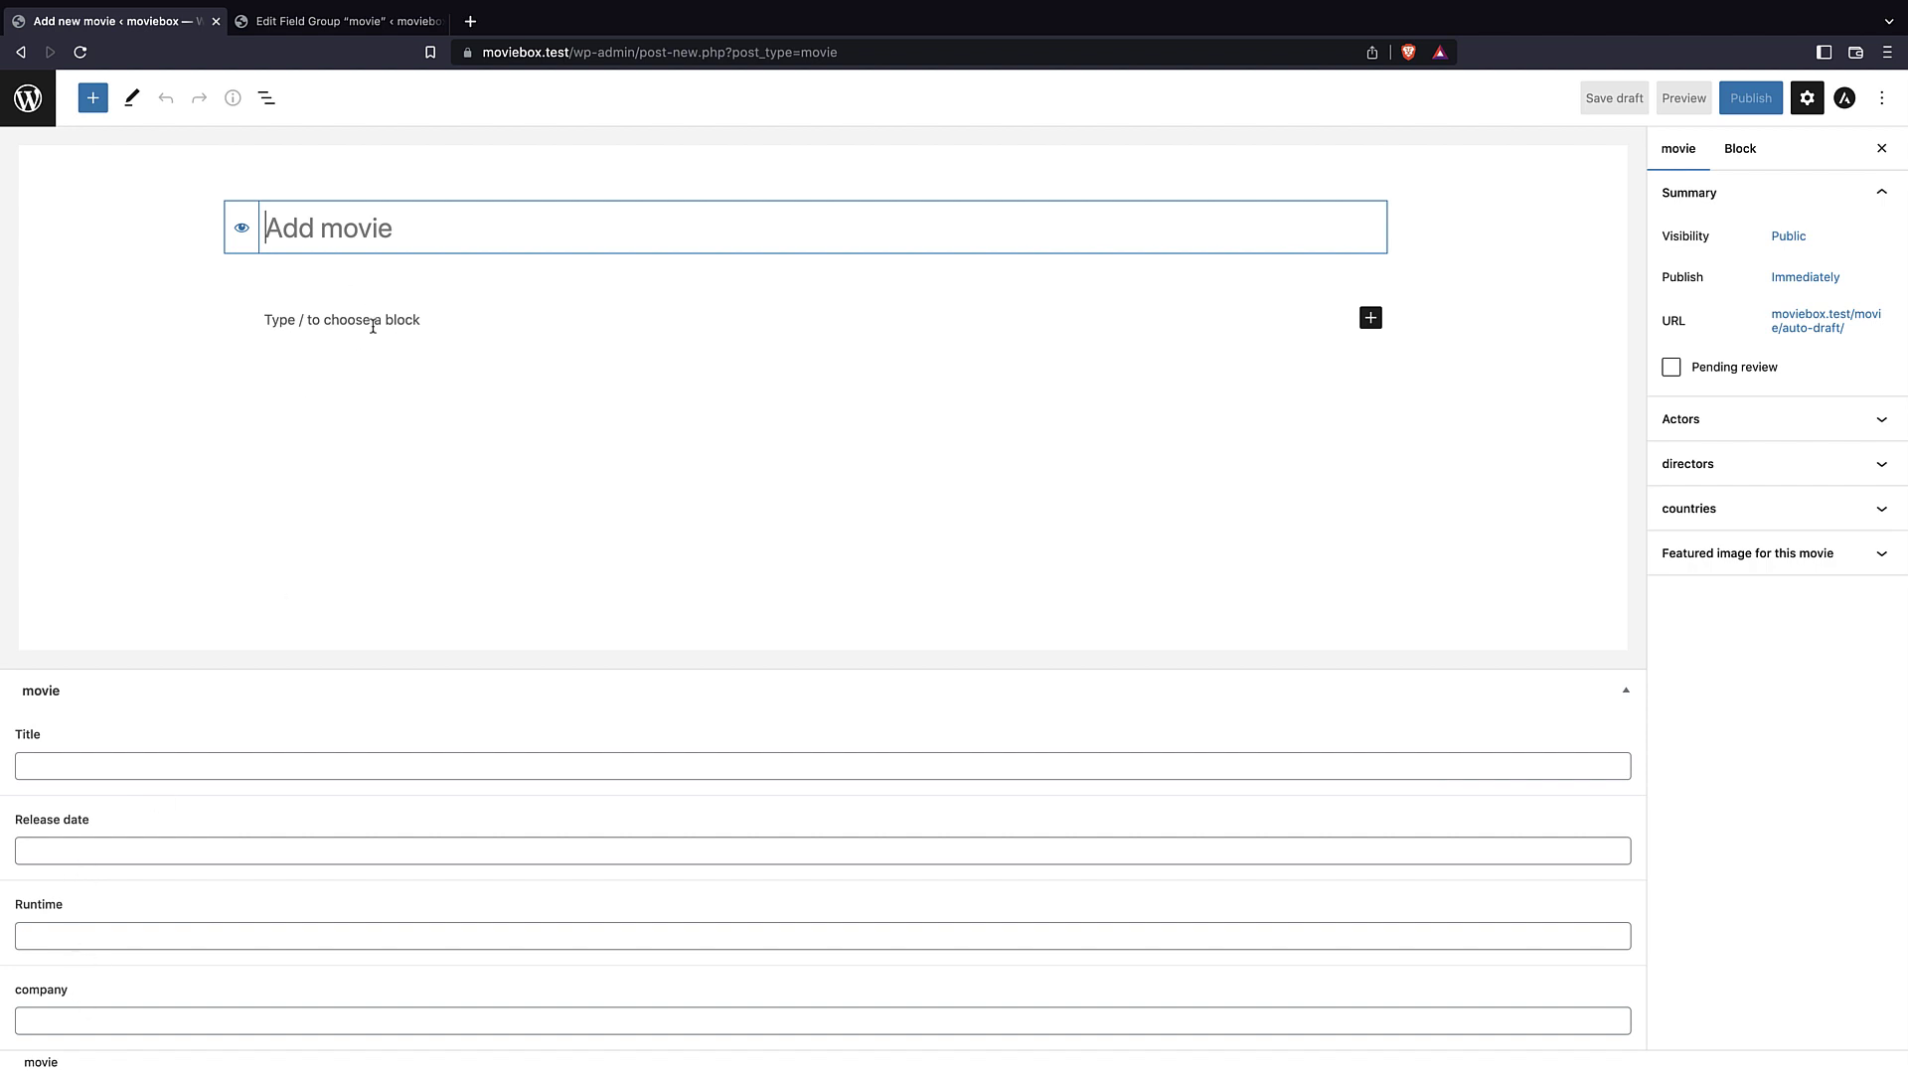
# - Give the new movie the title "John wick: chapter 4"
pyautogui.write('j')
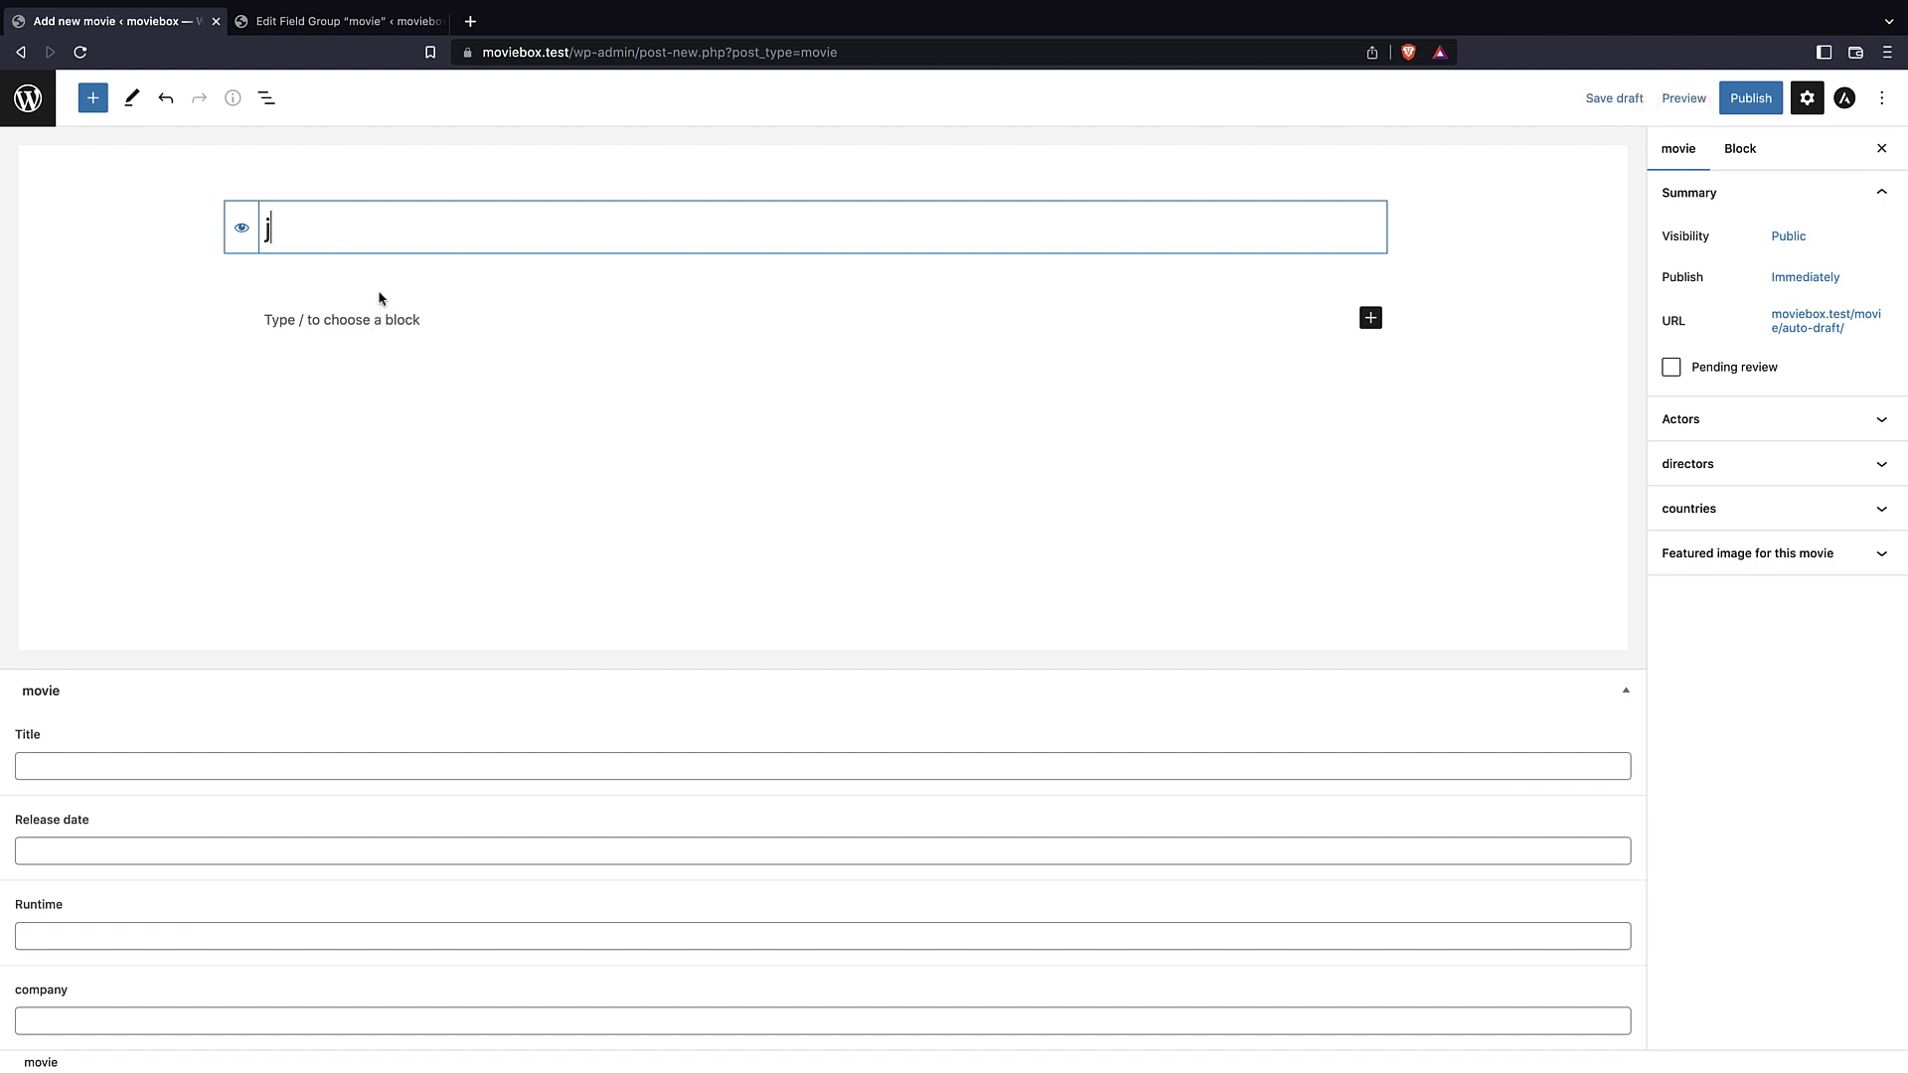
pyautogui.press('BackSpace')
pyautogui.write('J')
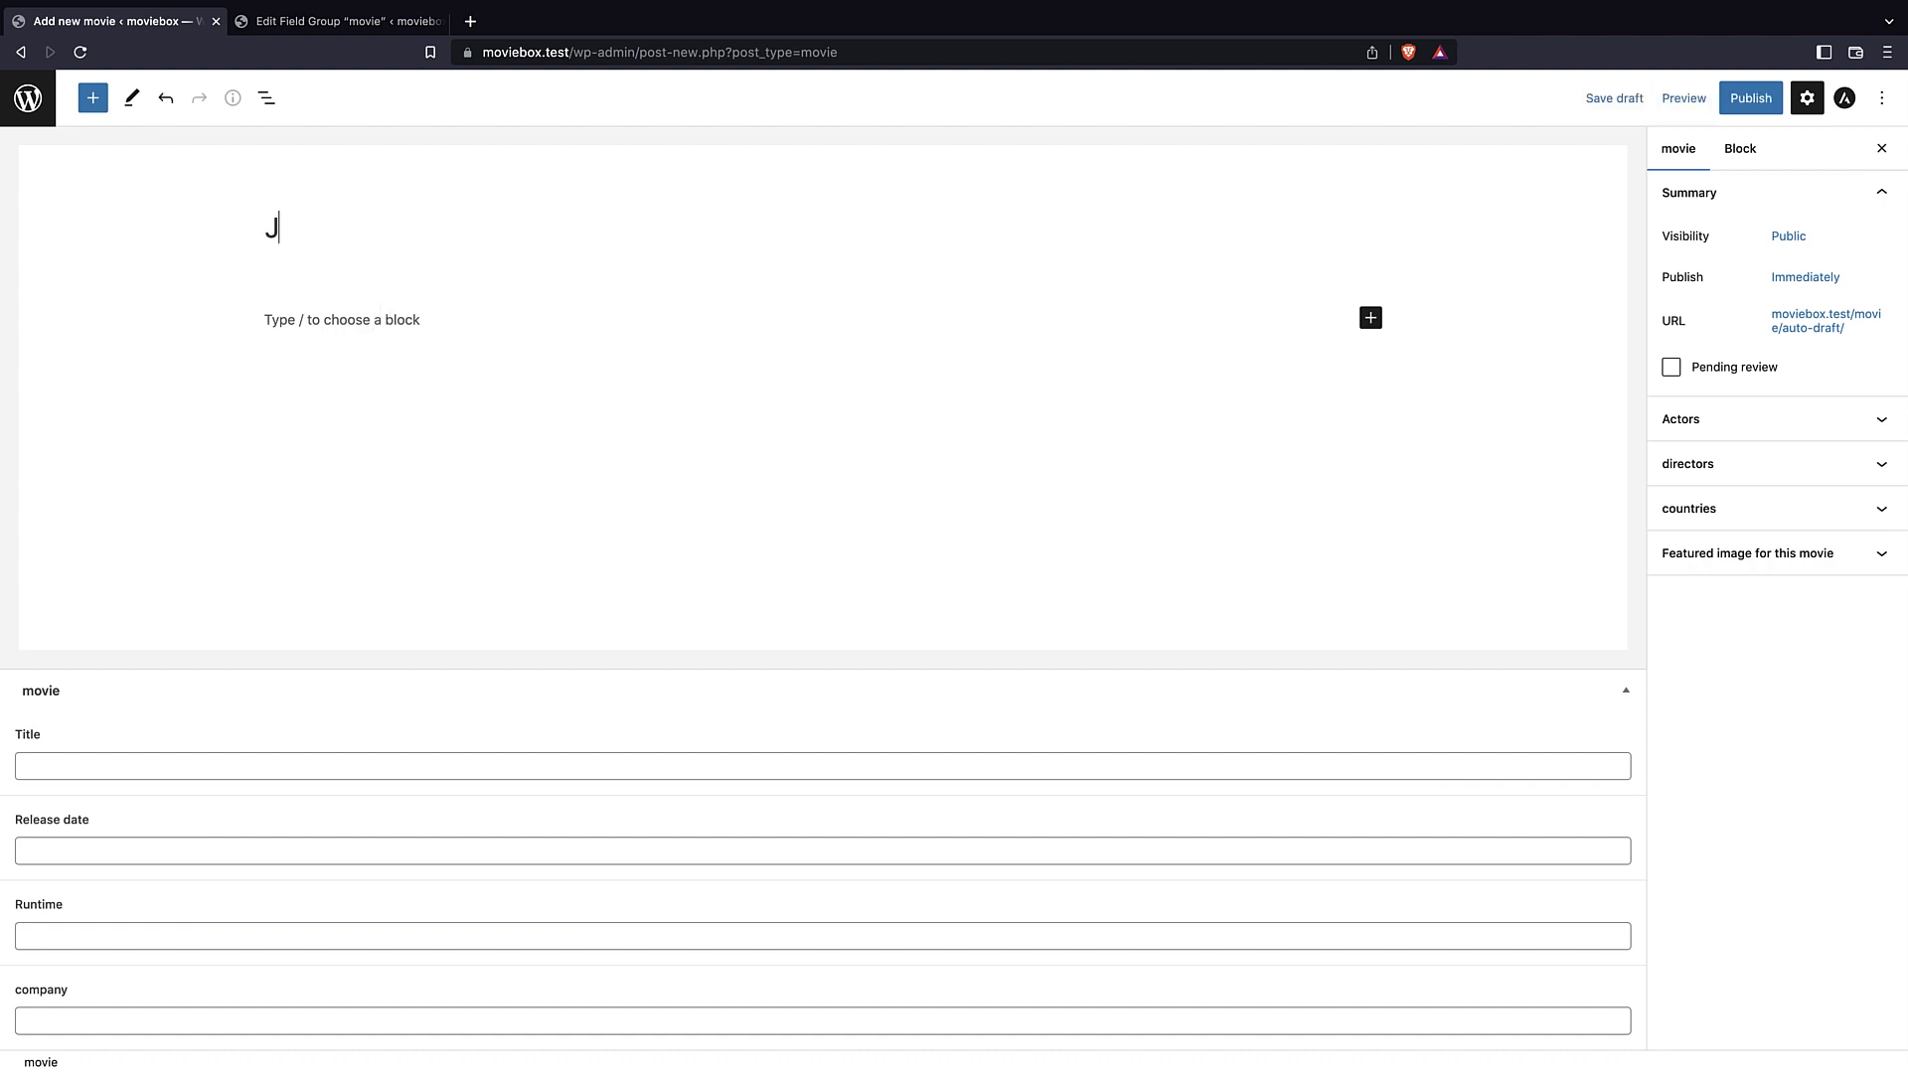
pyautogui.write('ohn wick: cha')
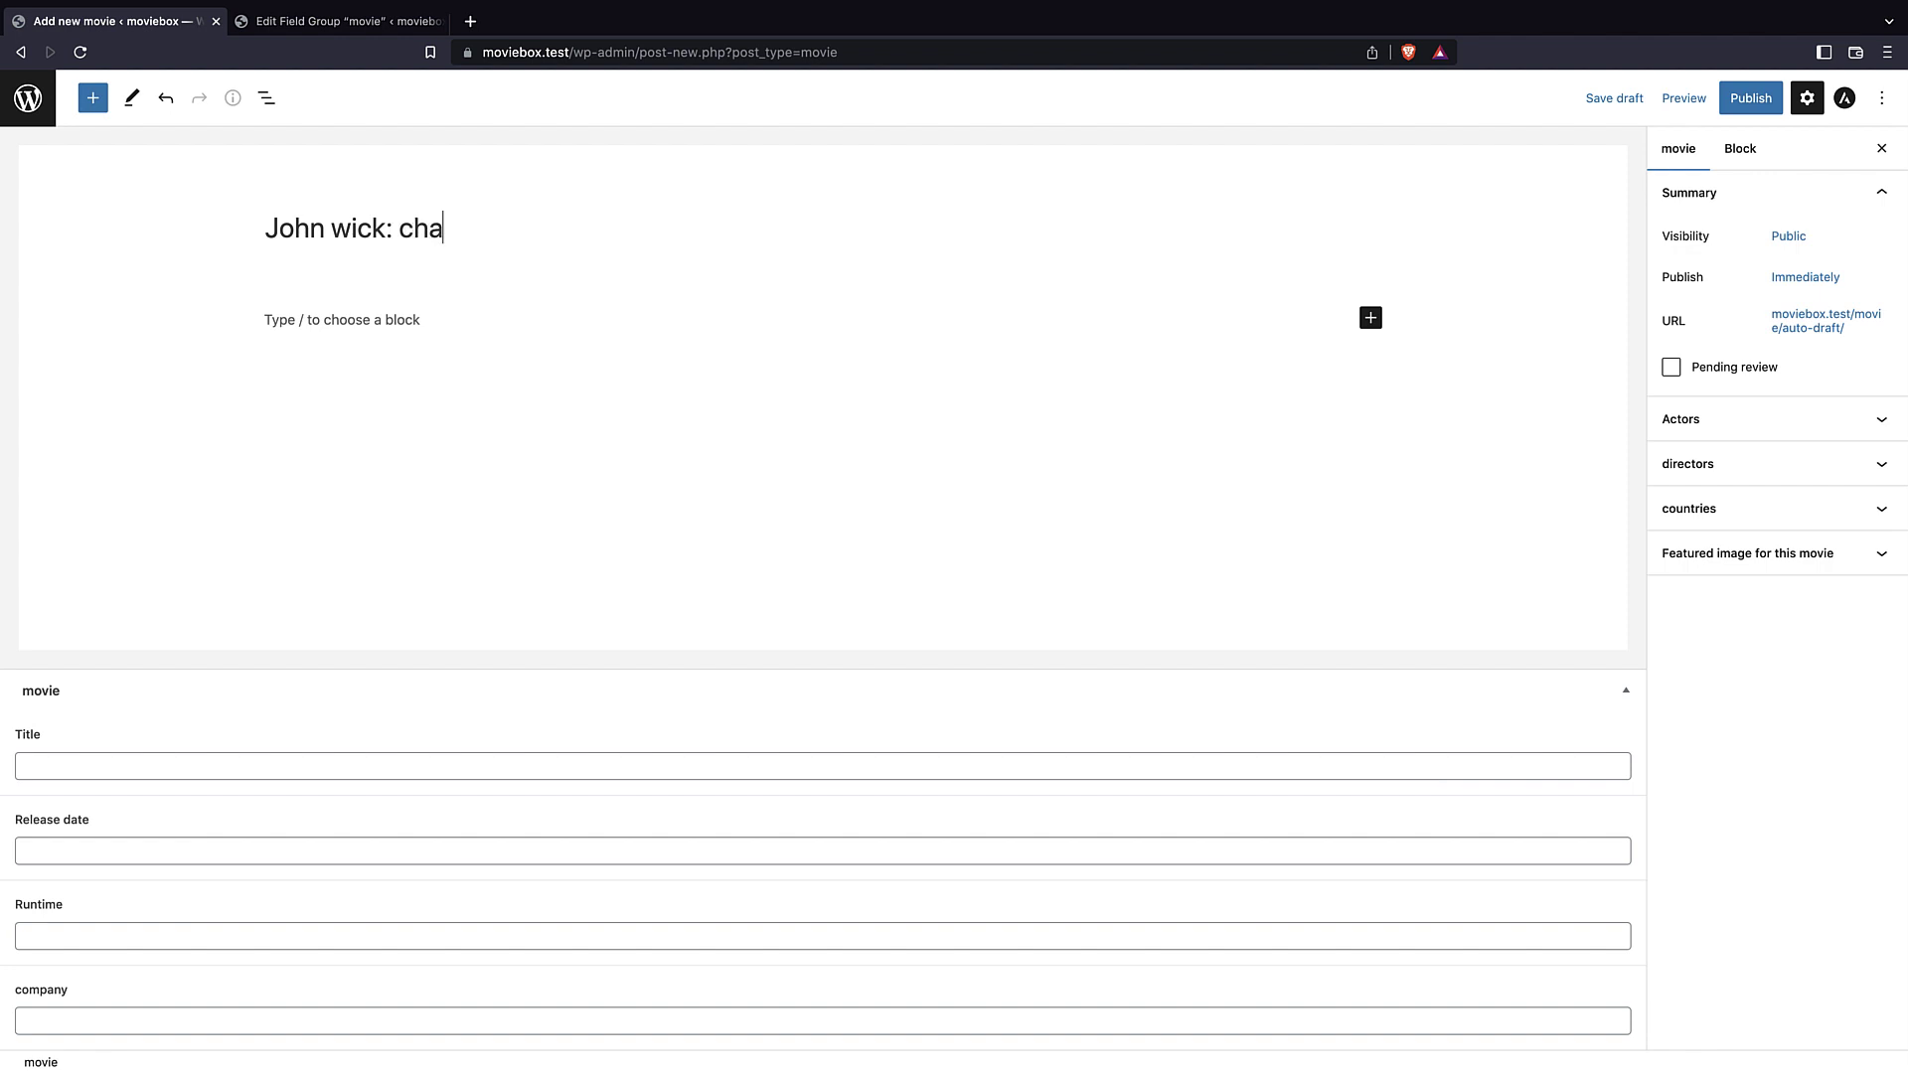
pyautogui.write('pter 4')
# - Add the movie's synopsis paragraph, starting "John Wick uncovers a path to defeating The High Table" and ending "turn old friends into foes."
pyautogui.click(324, 311)
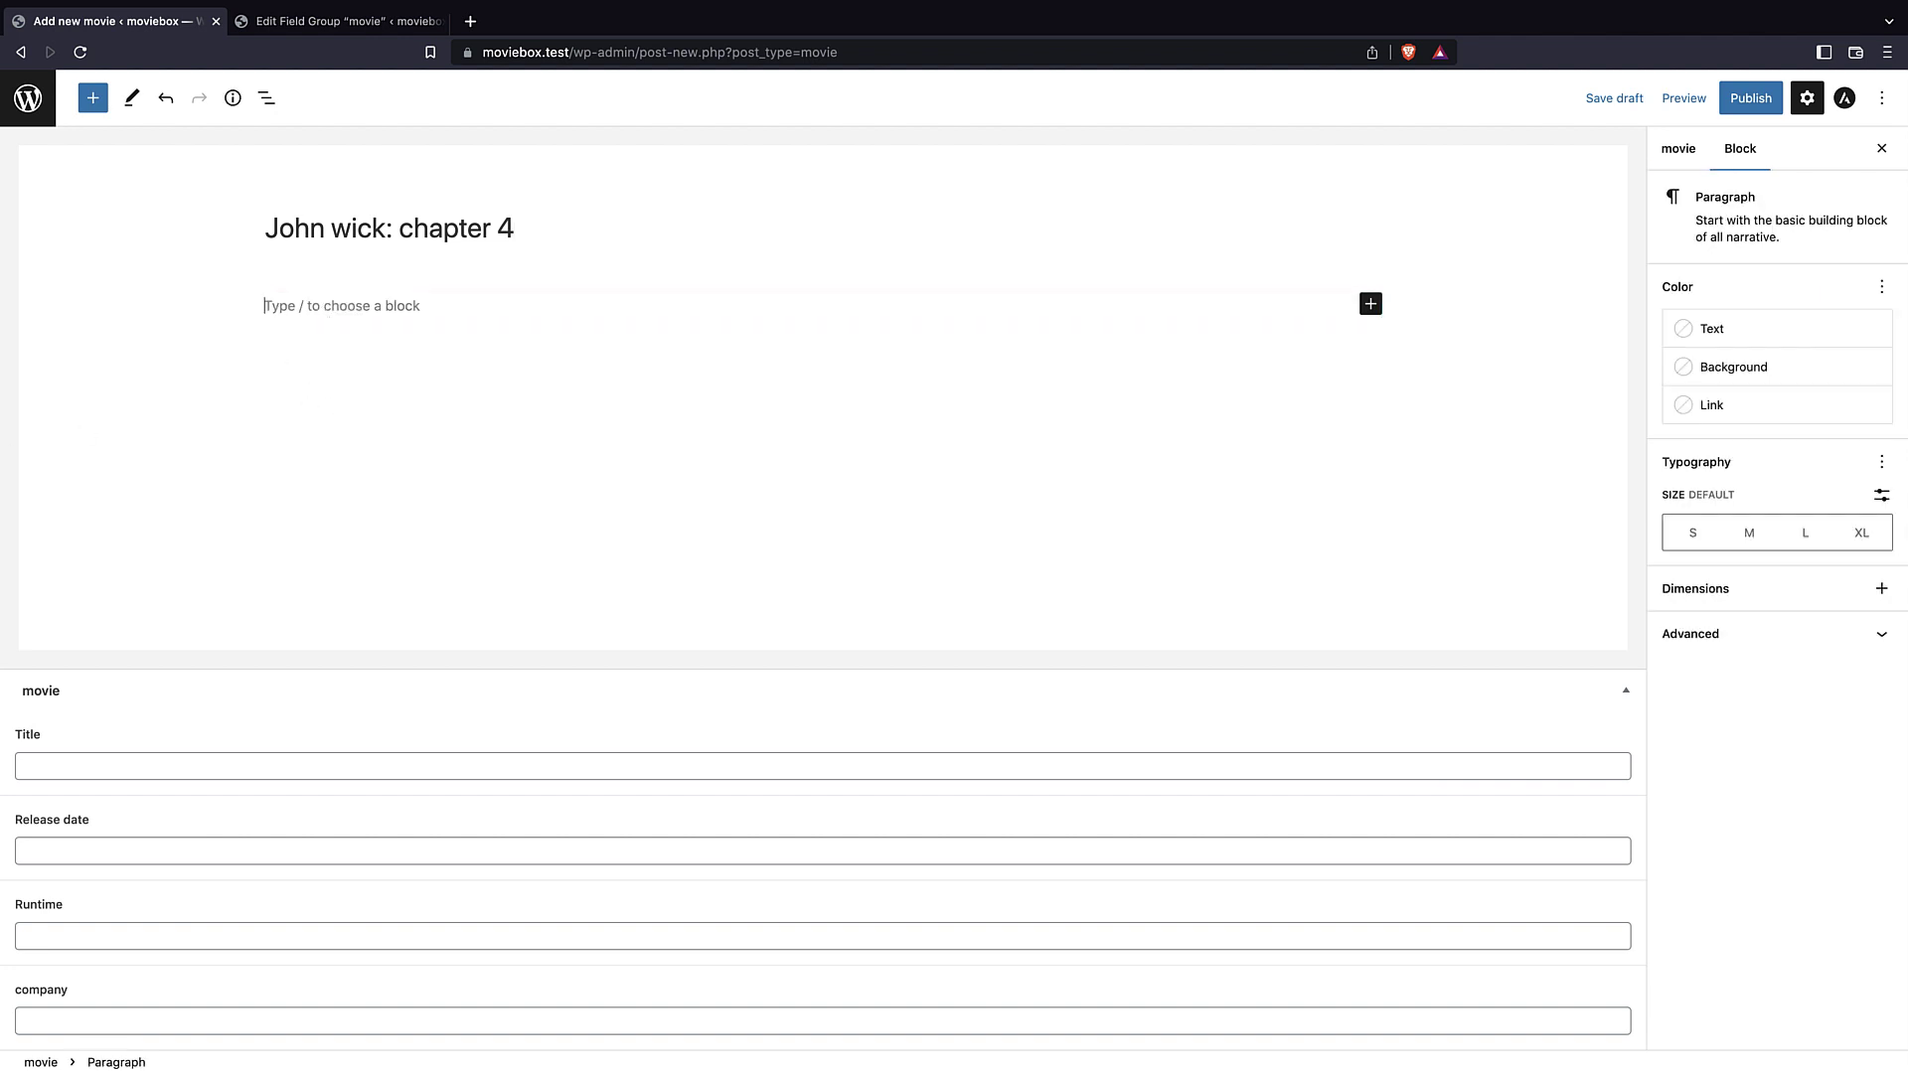
pyautogui.press('super+Tab')
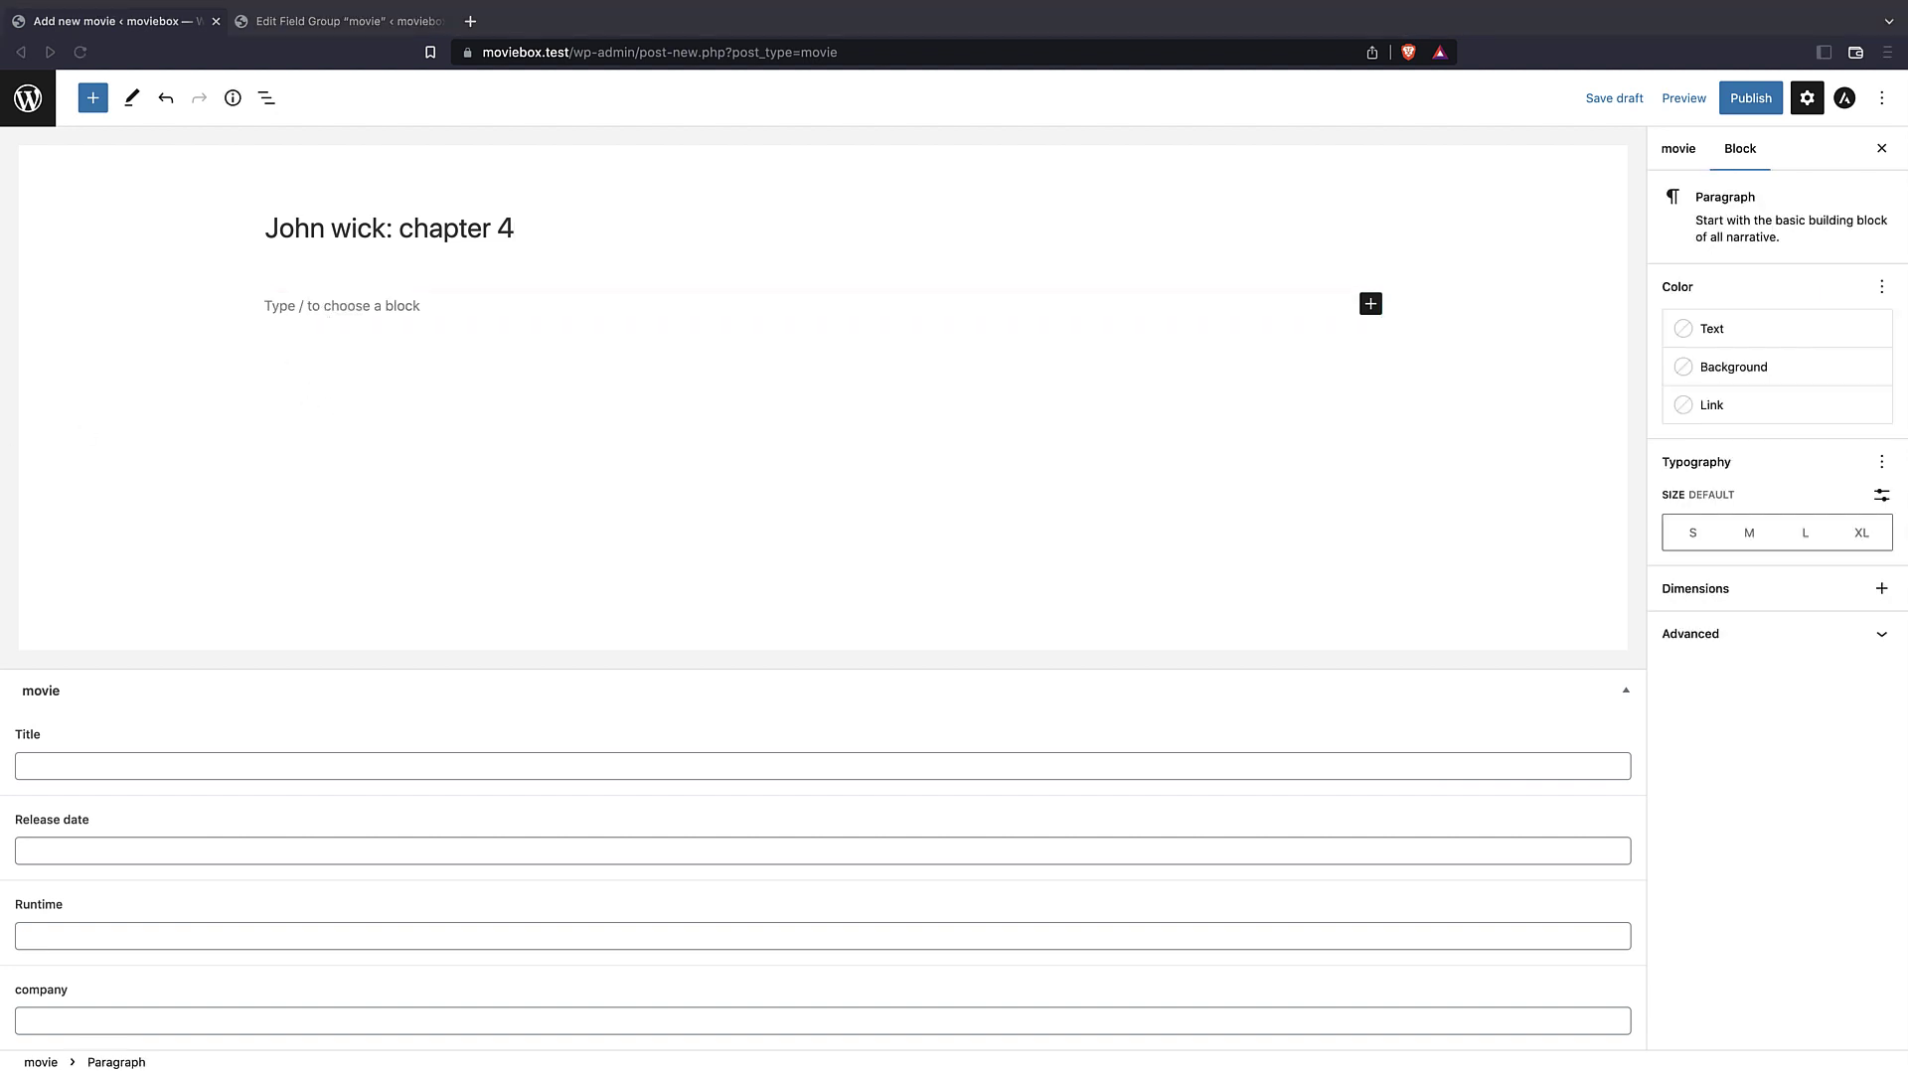
pyautogui.click(382, 311)
pyautogui.write('John Wick uncovers a path to defeating The High Table. But before he can earn his freedom, Wick must face off against a new enemy with powerful alliances across the globe and forces that turn old friends into foes.')
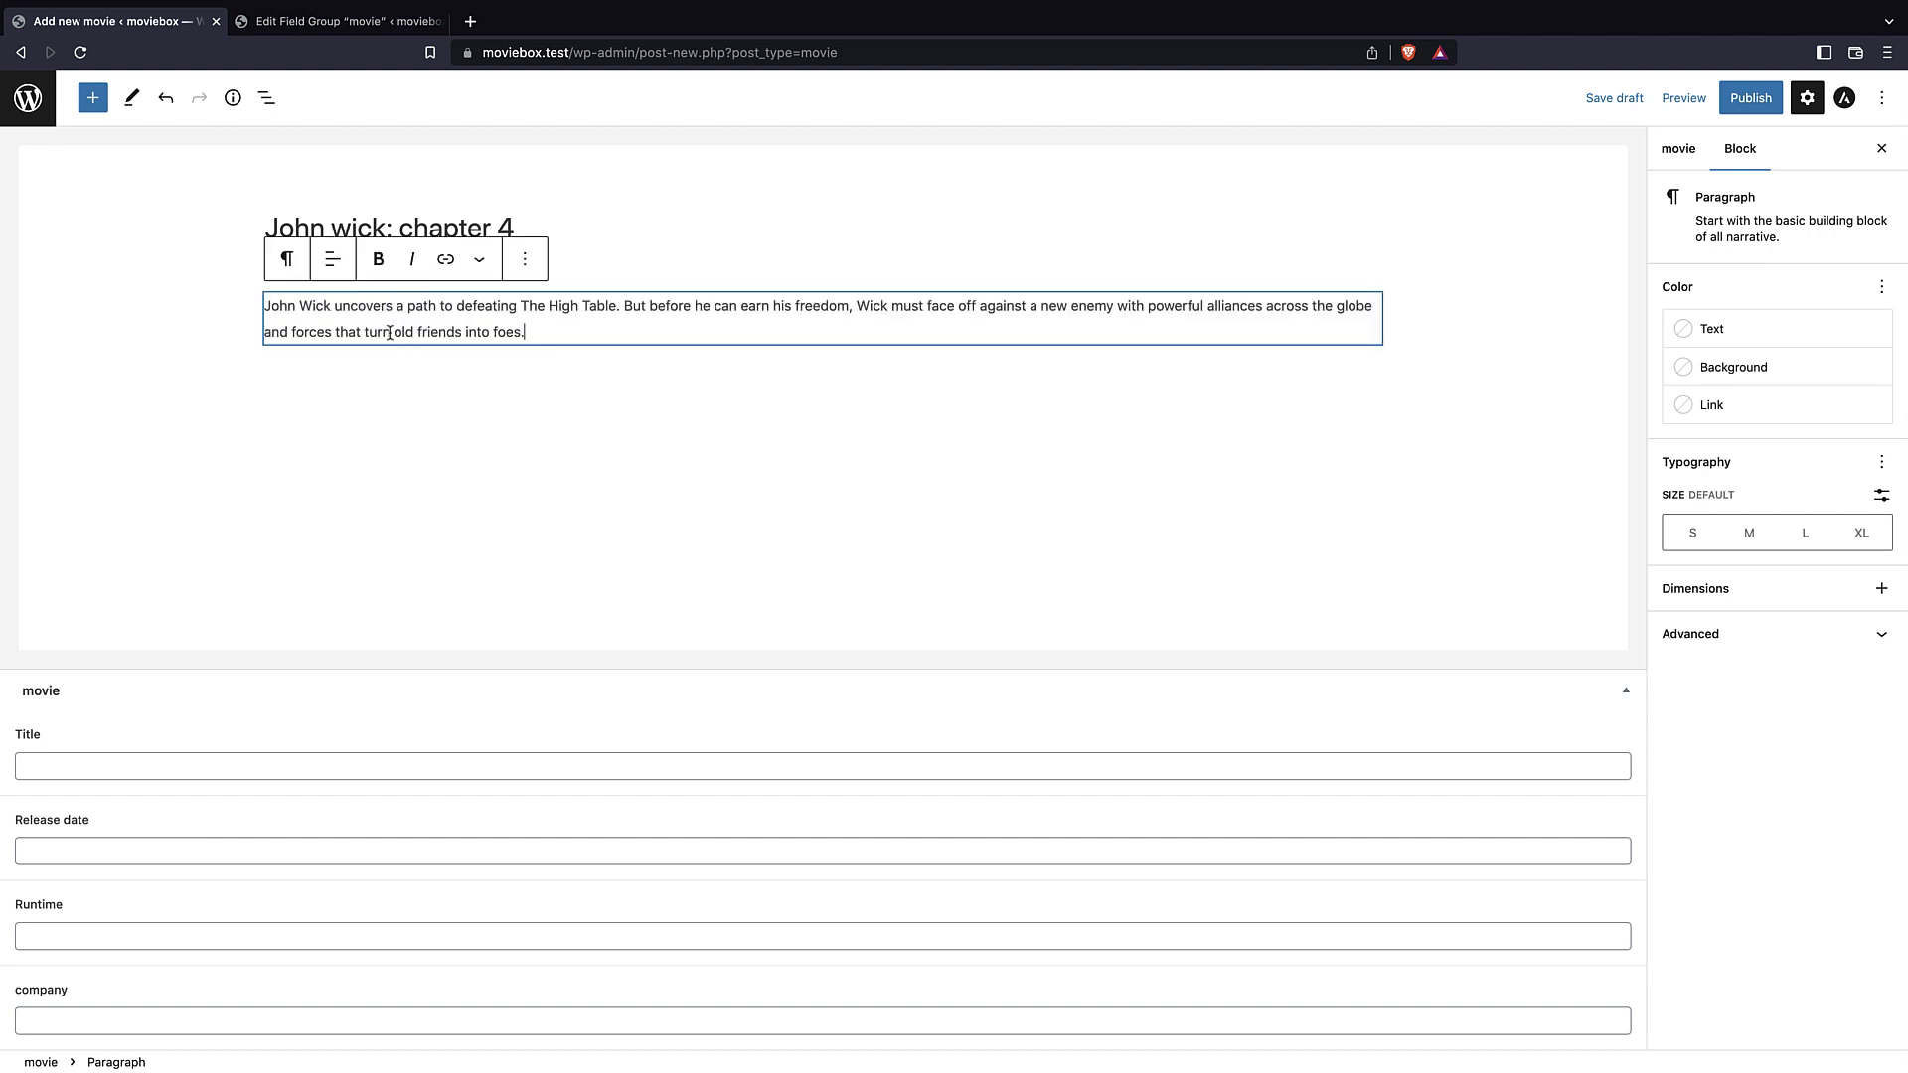
pyautogui.click(426, 415)
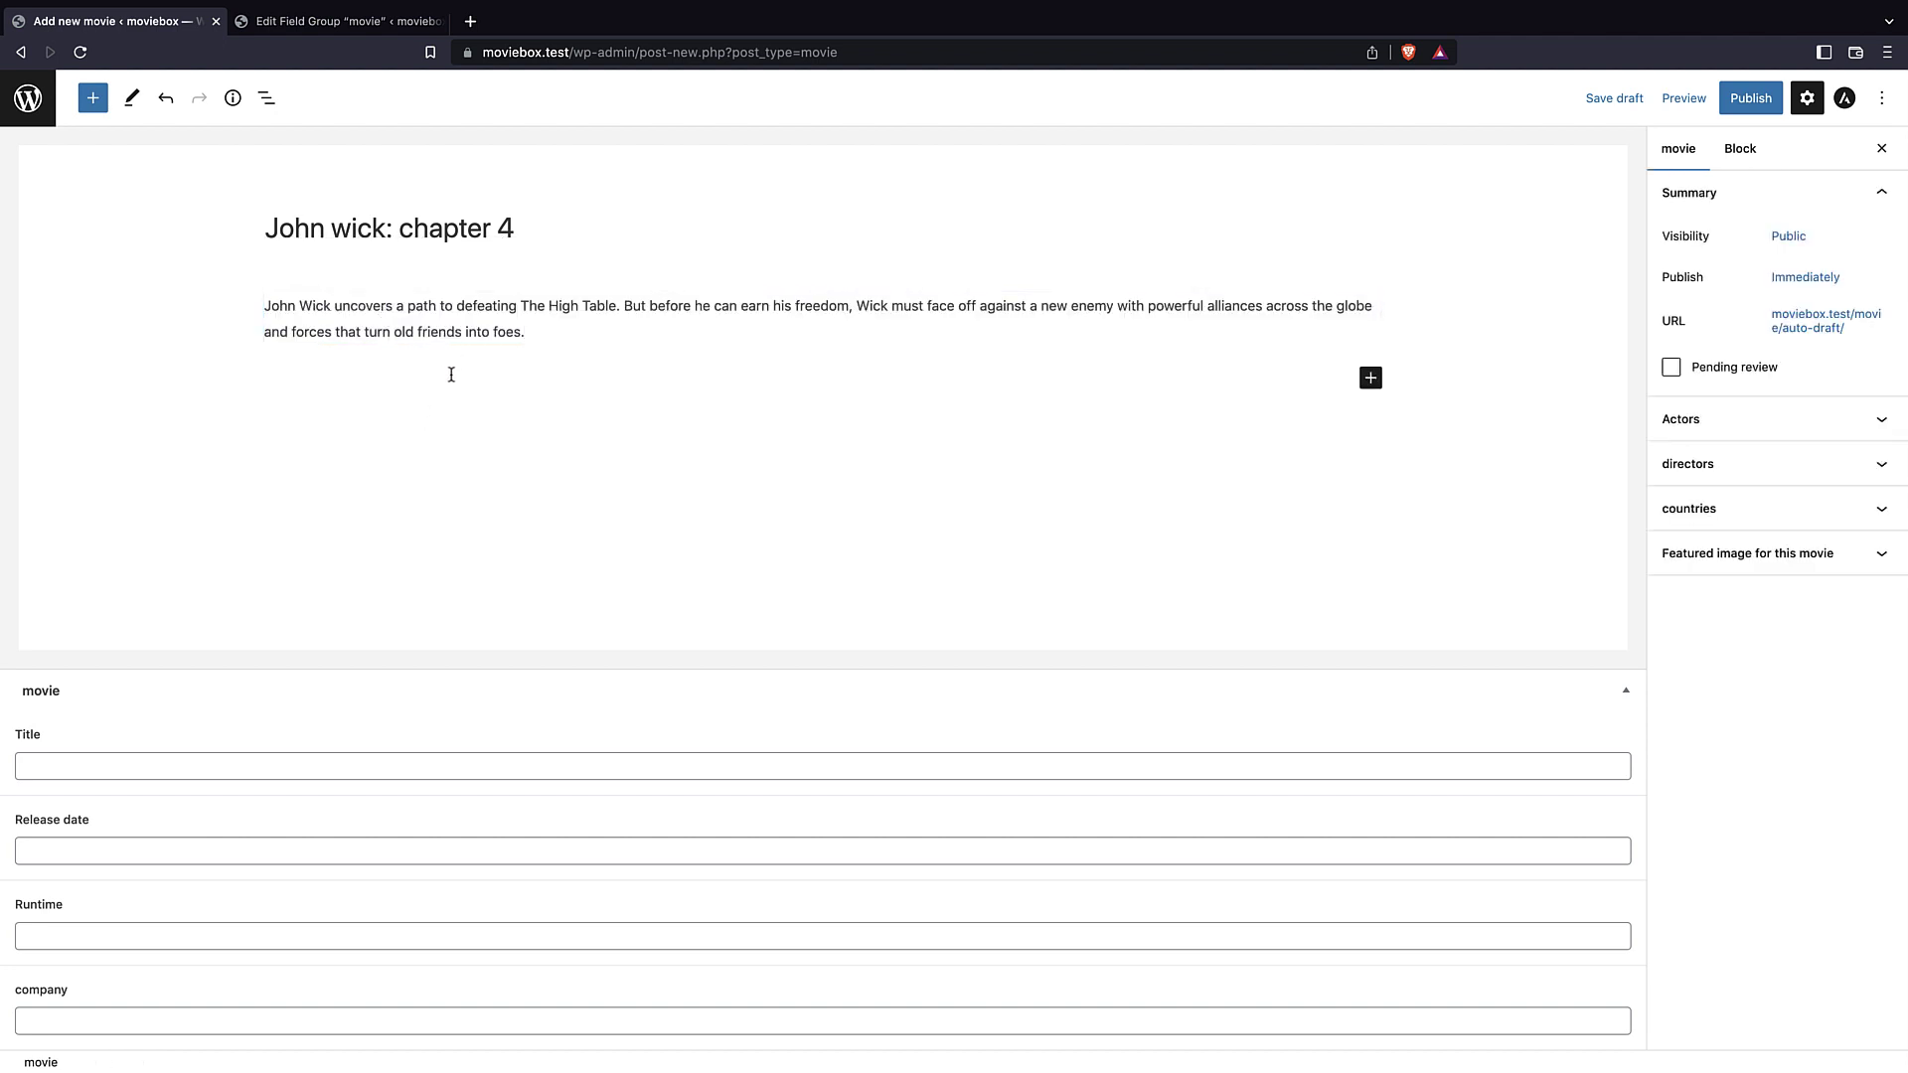
# - Add Keanu Reeves, Donnie Yen and Bill Skarsgård as the movie's actors
pyautogui.click(1686, 421)
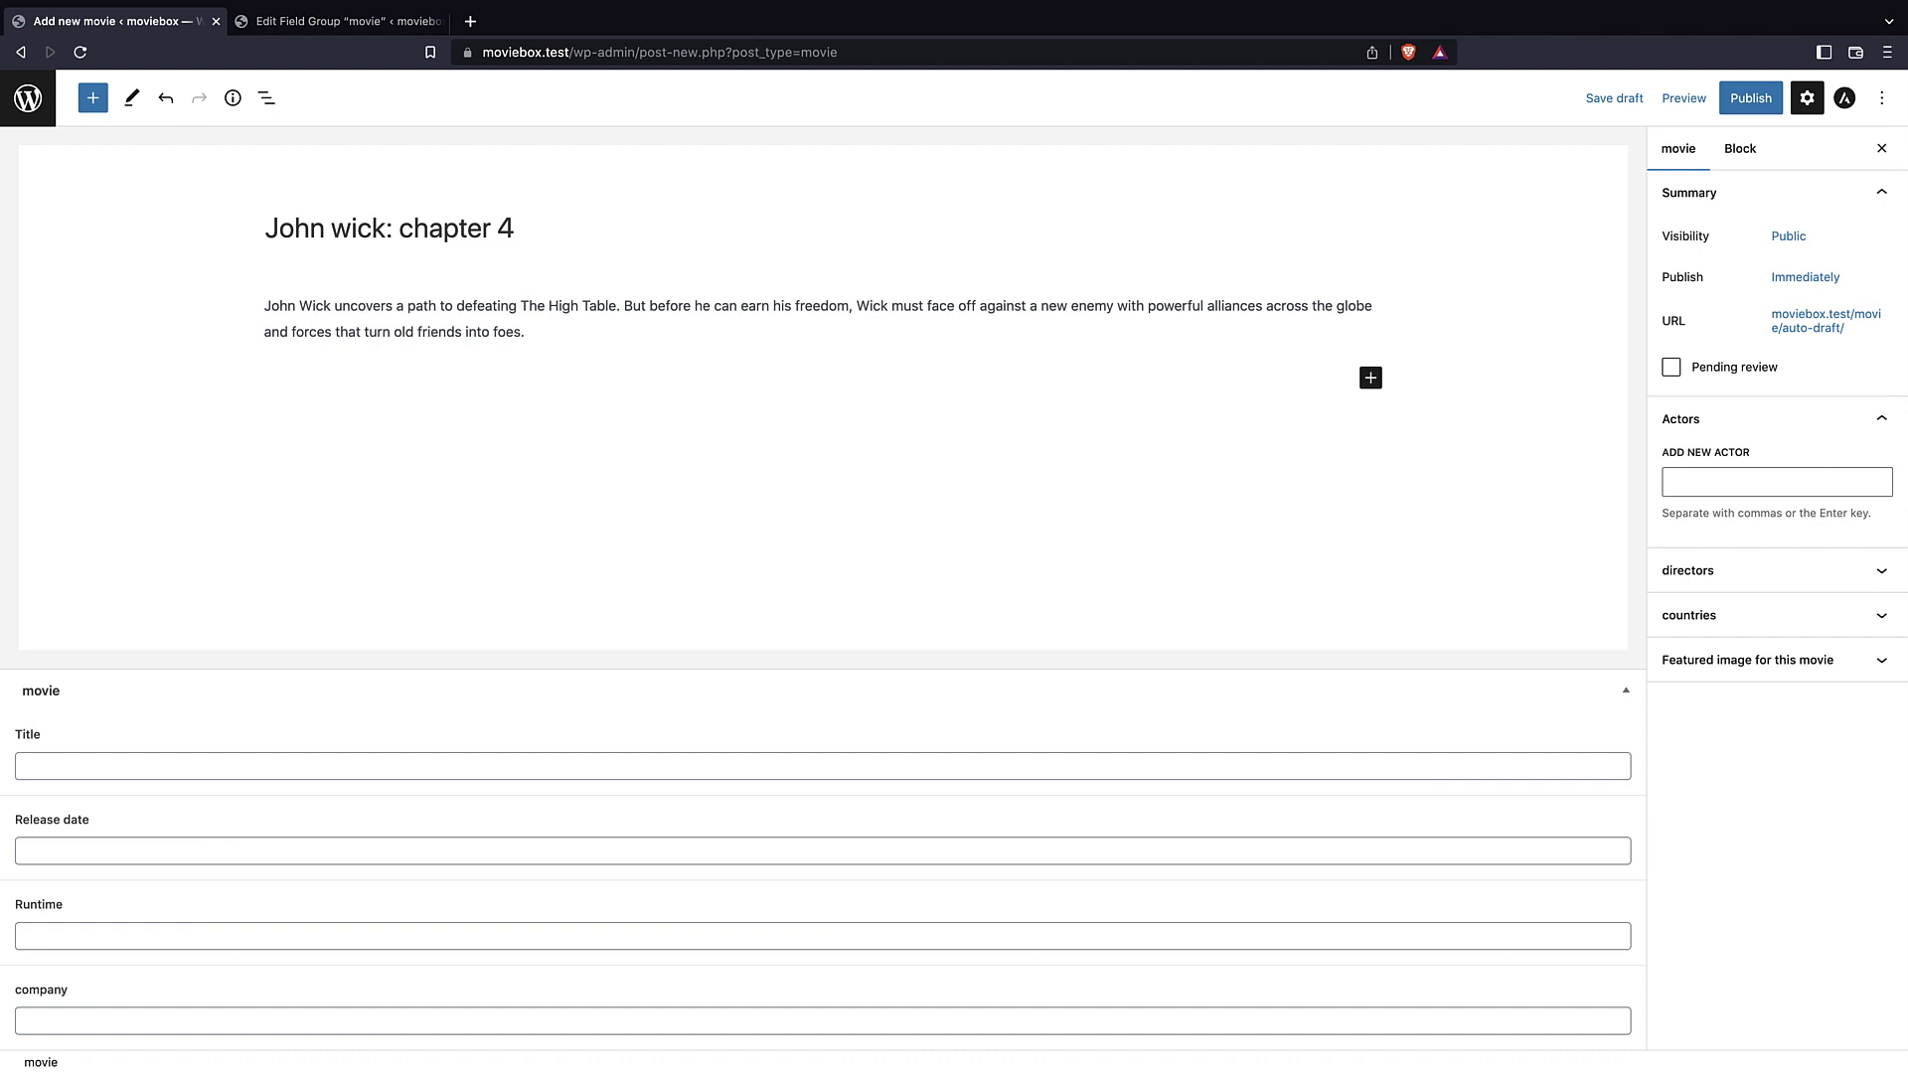
pyautogui.press('super+Tab')
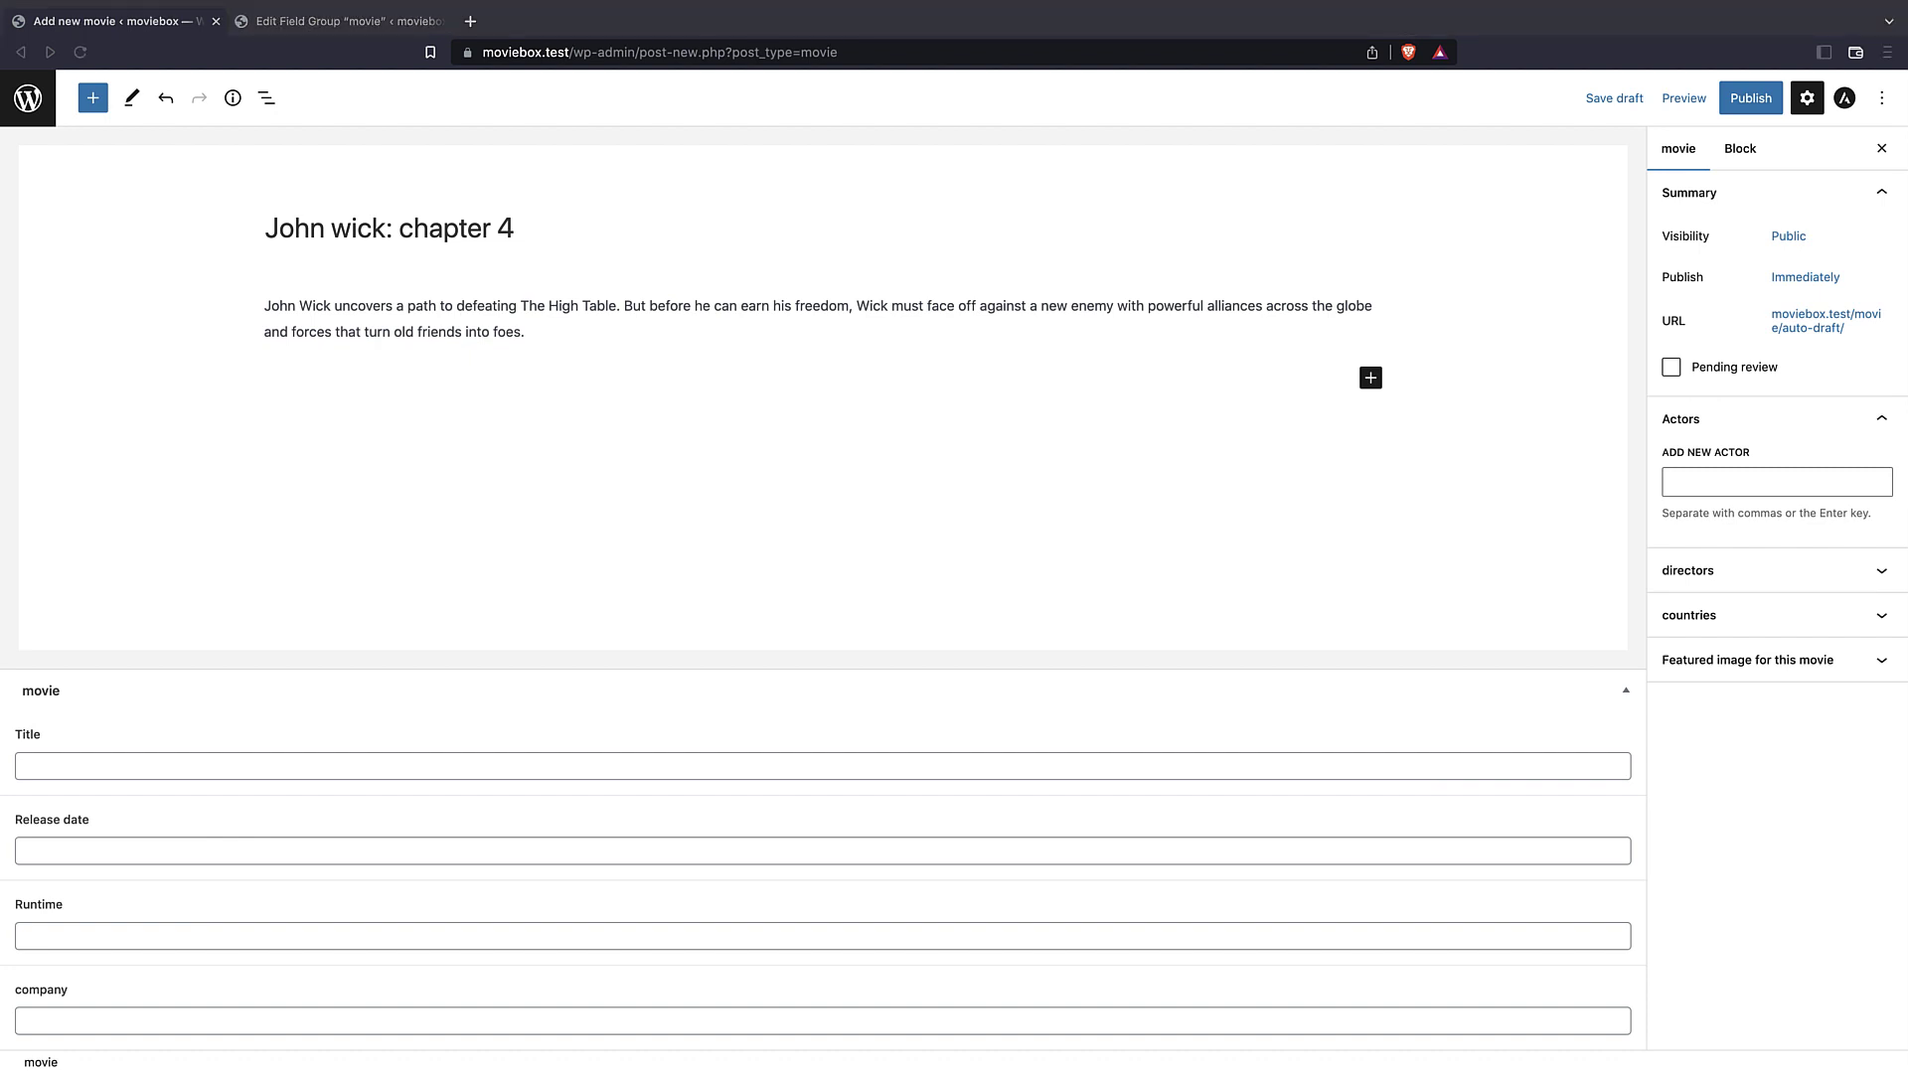
pyautogui.click(1716, 492)
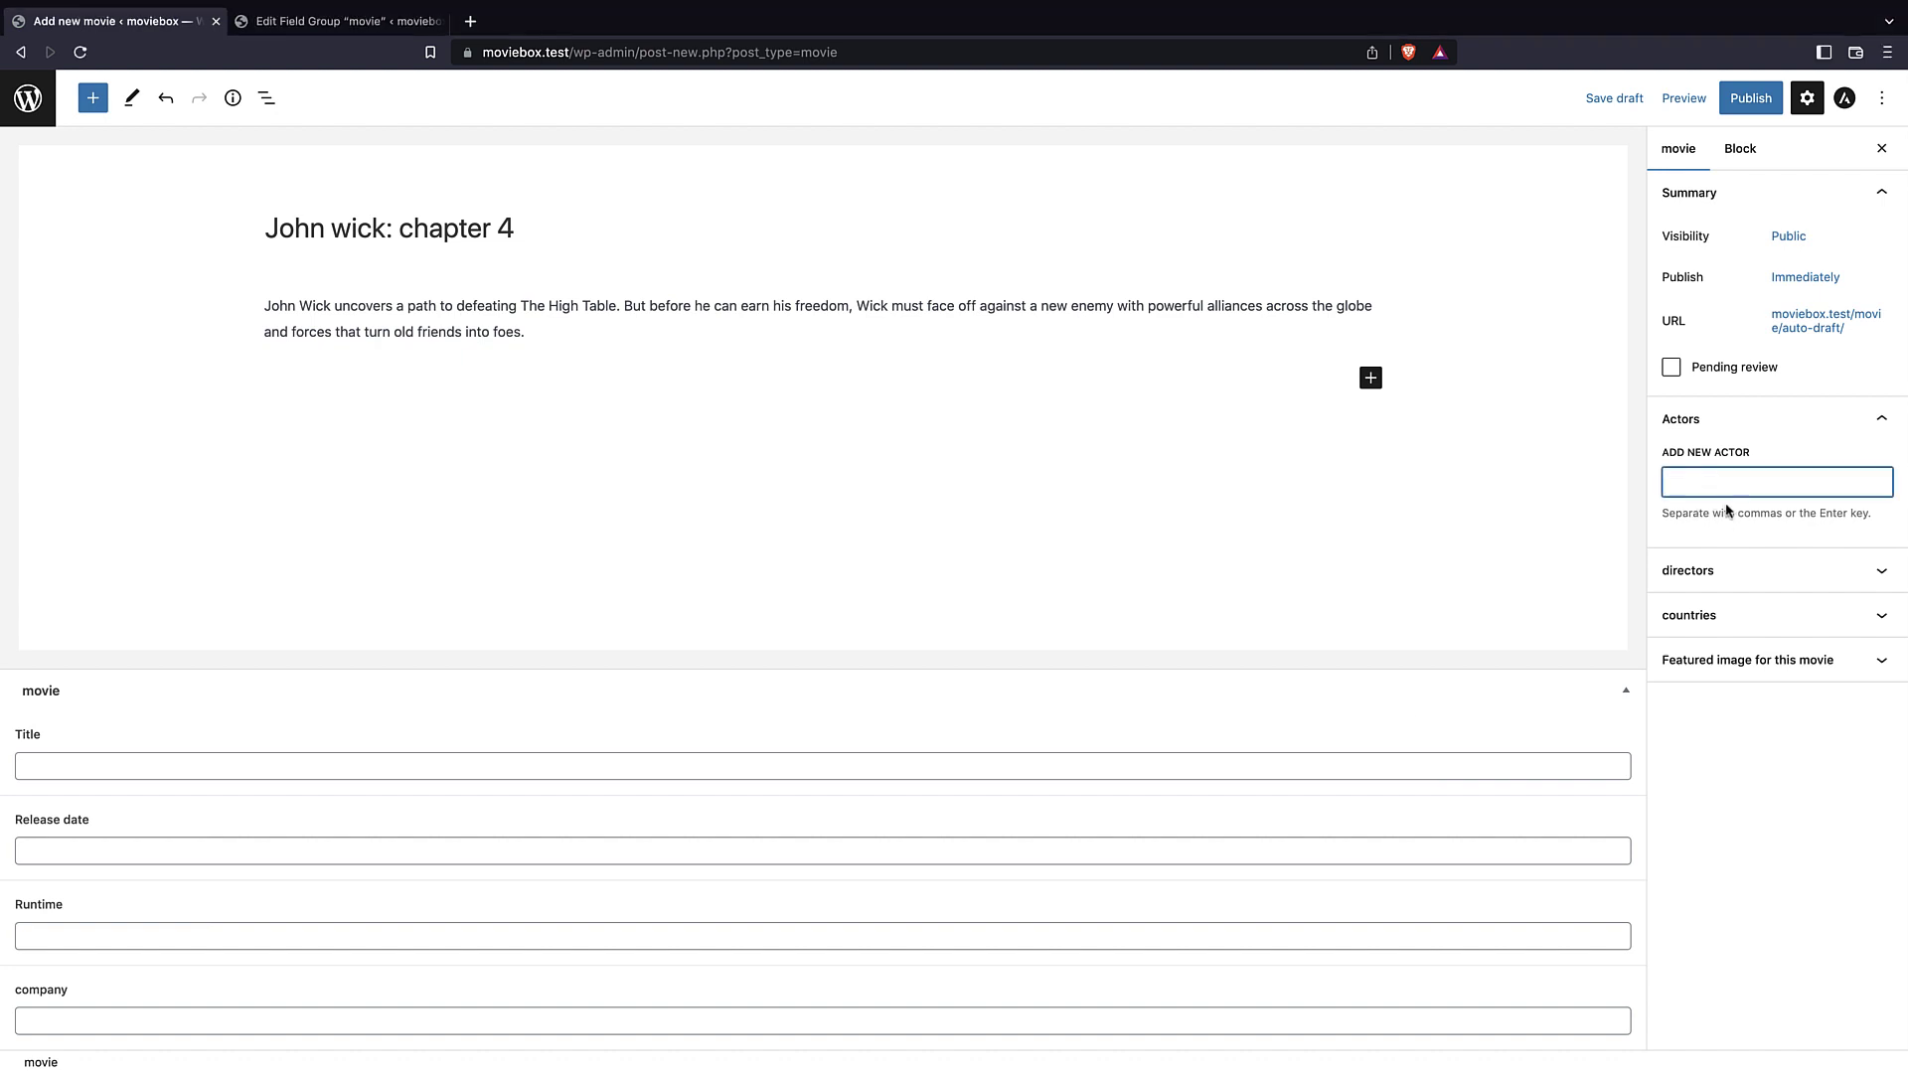
pyautogui.write('Keanu Reeves, Donnie Yen, Bill Skarsgård')
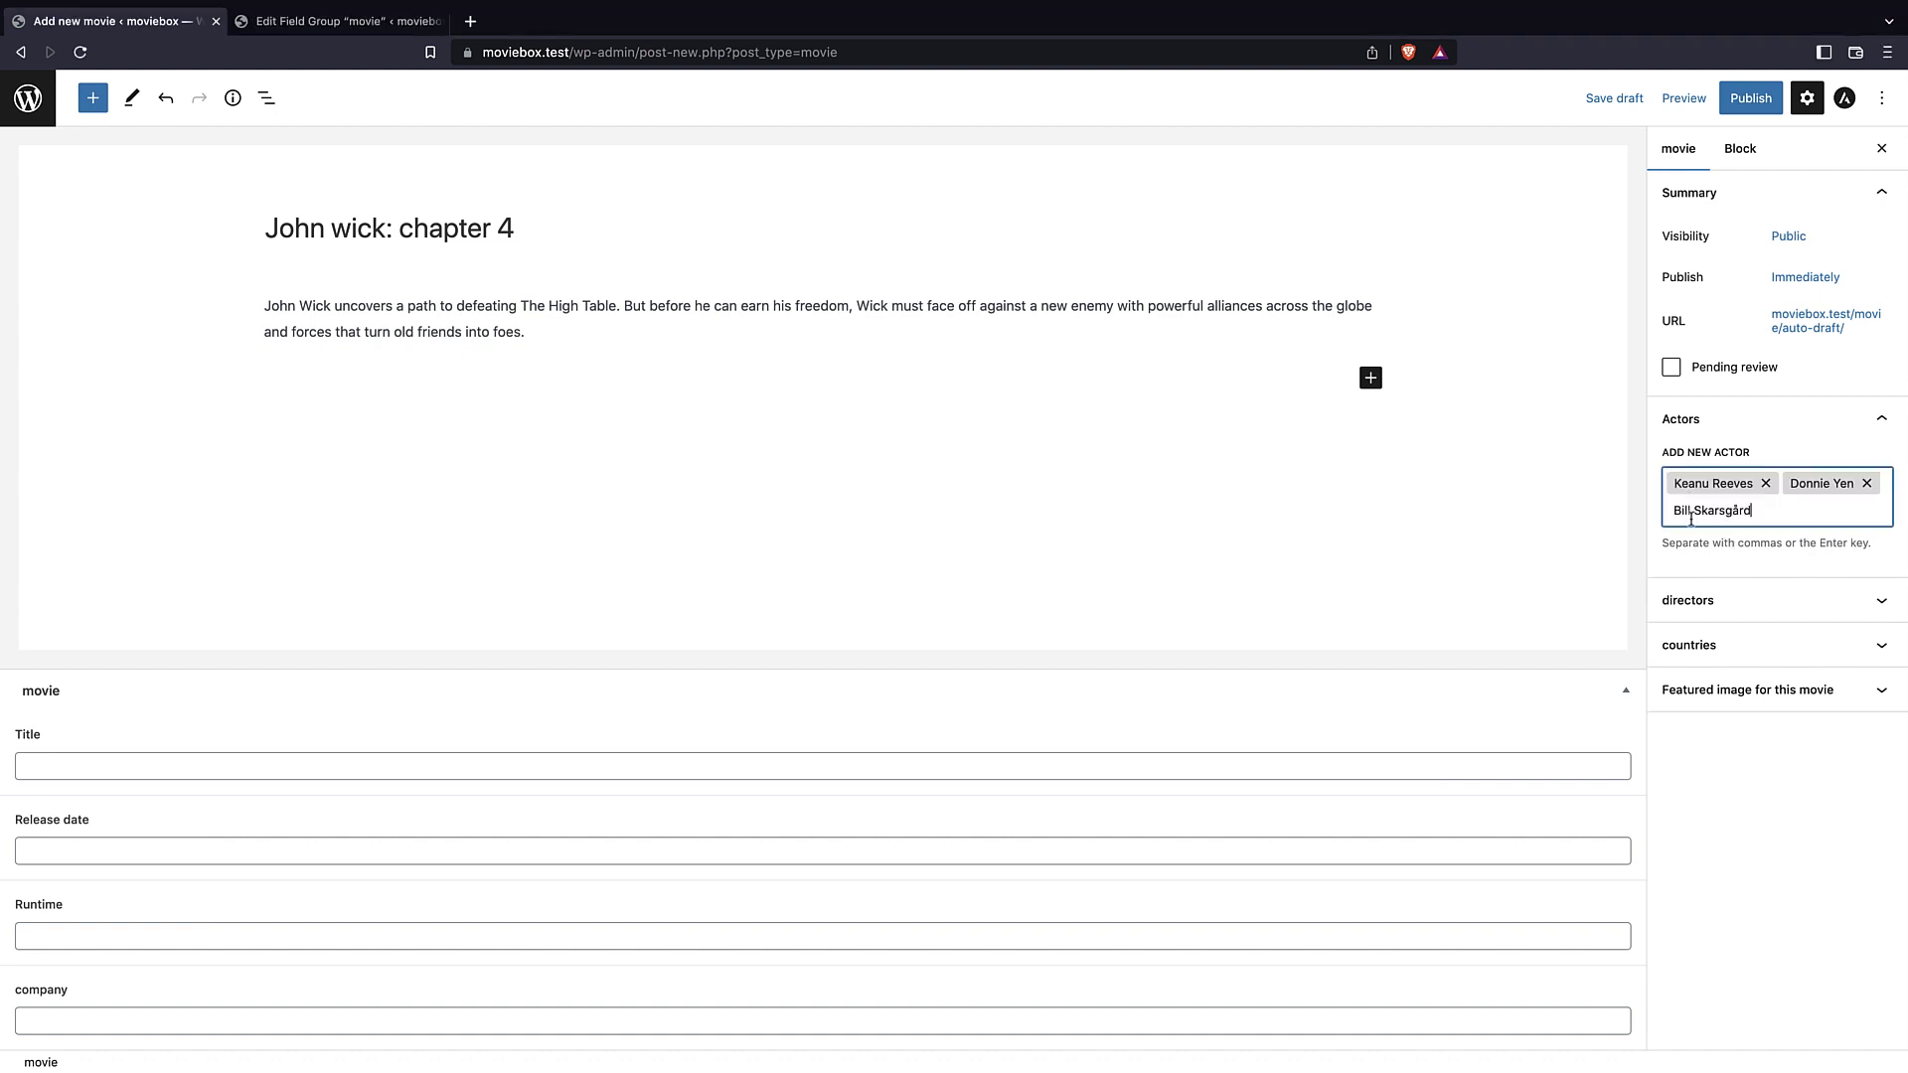
pyautogui.press('Return')
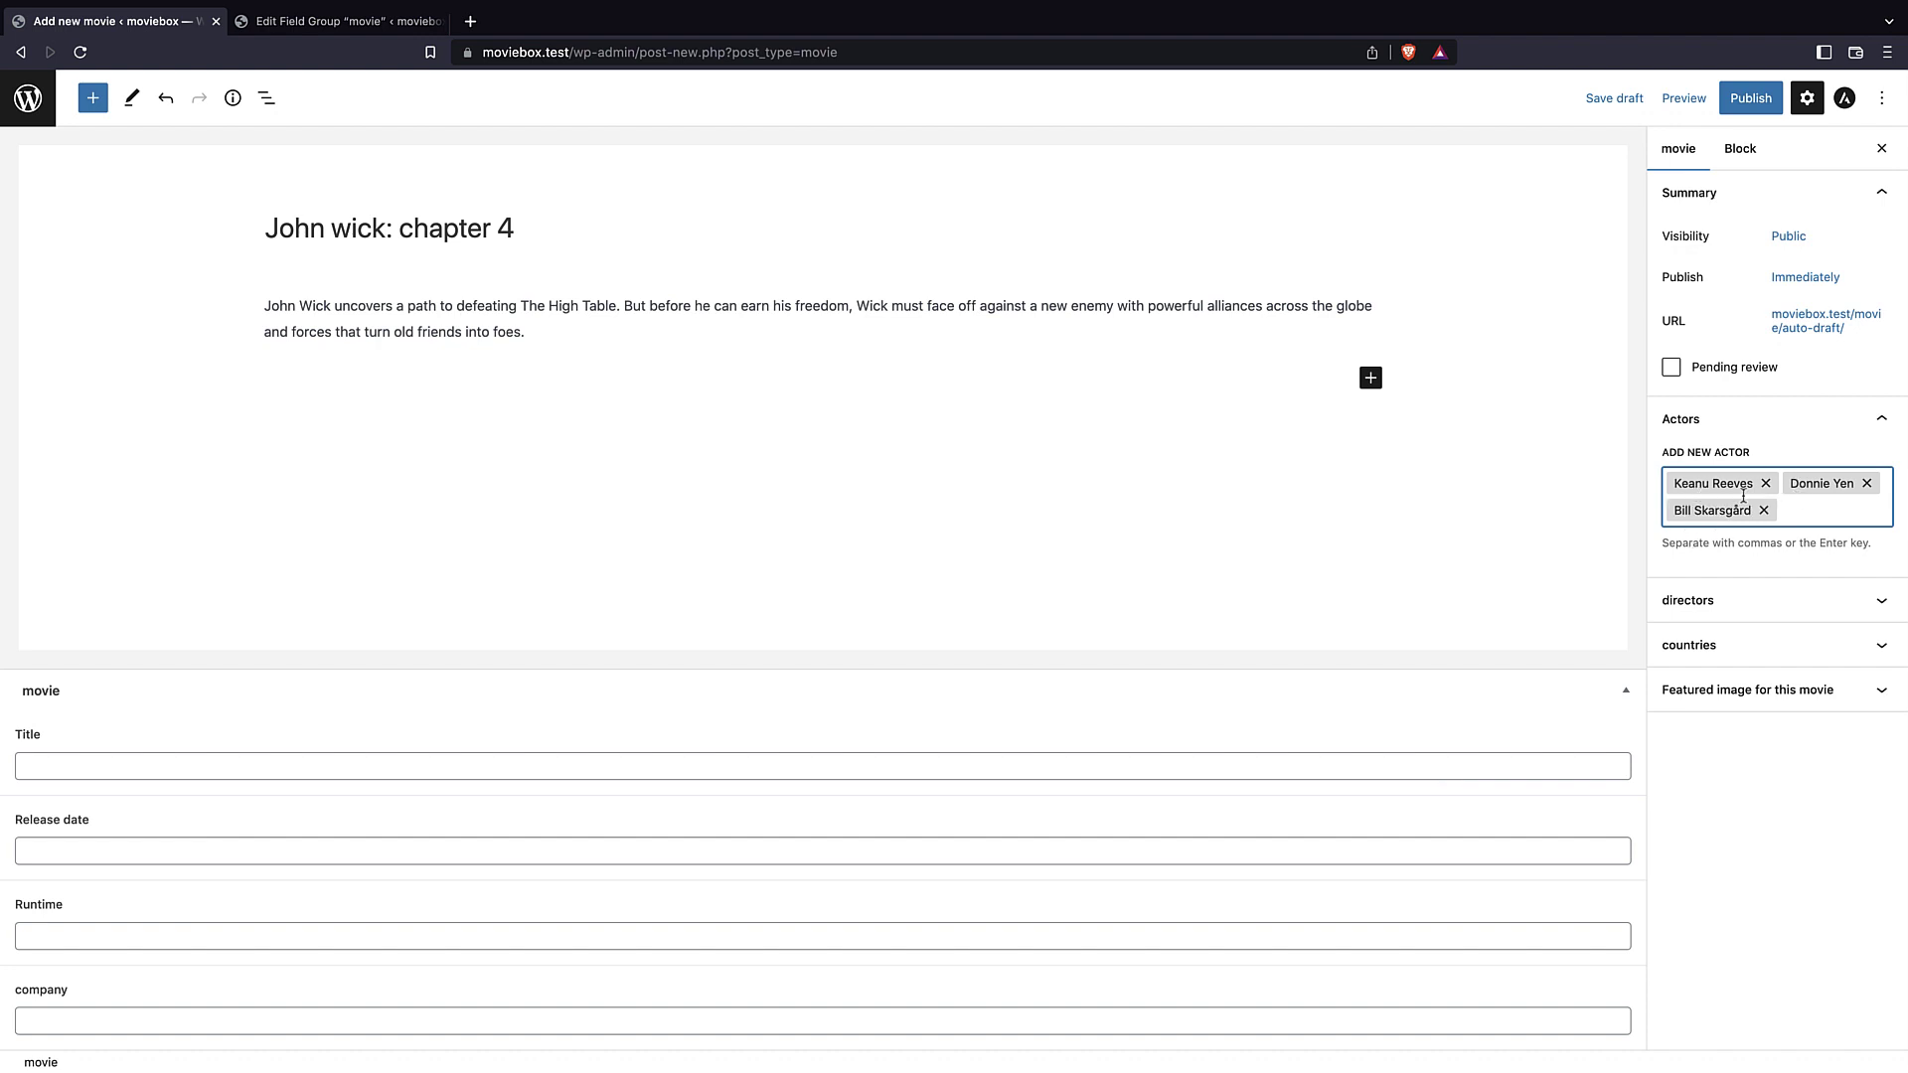
# - Add Chad Stahelski as the movie's director and USA as its country
pyautogui.click(1712, 601)
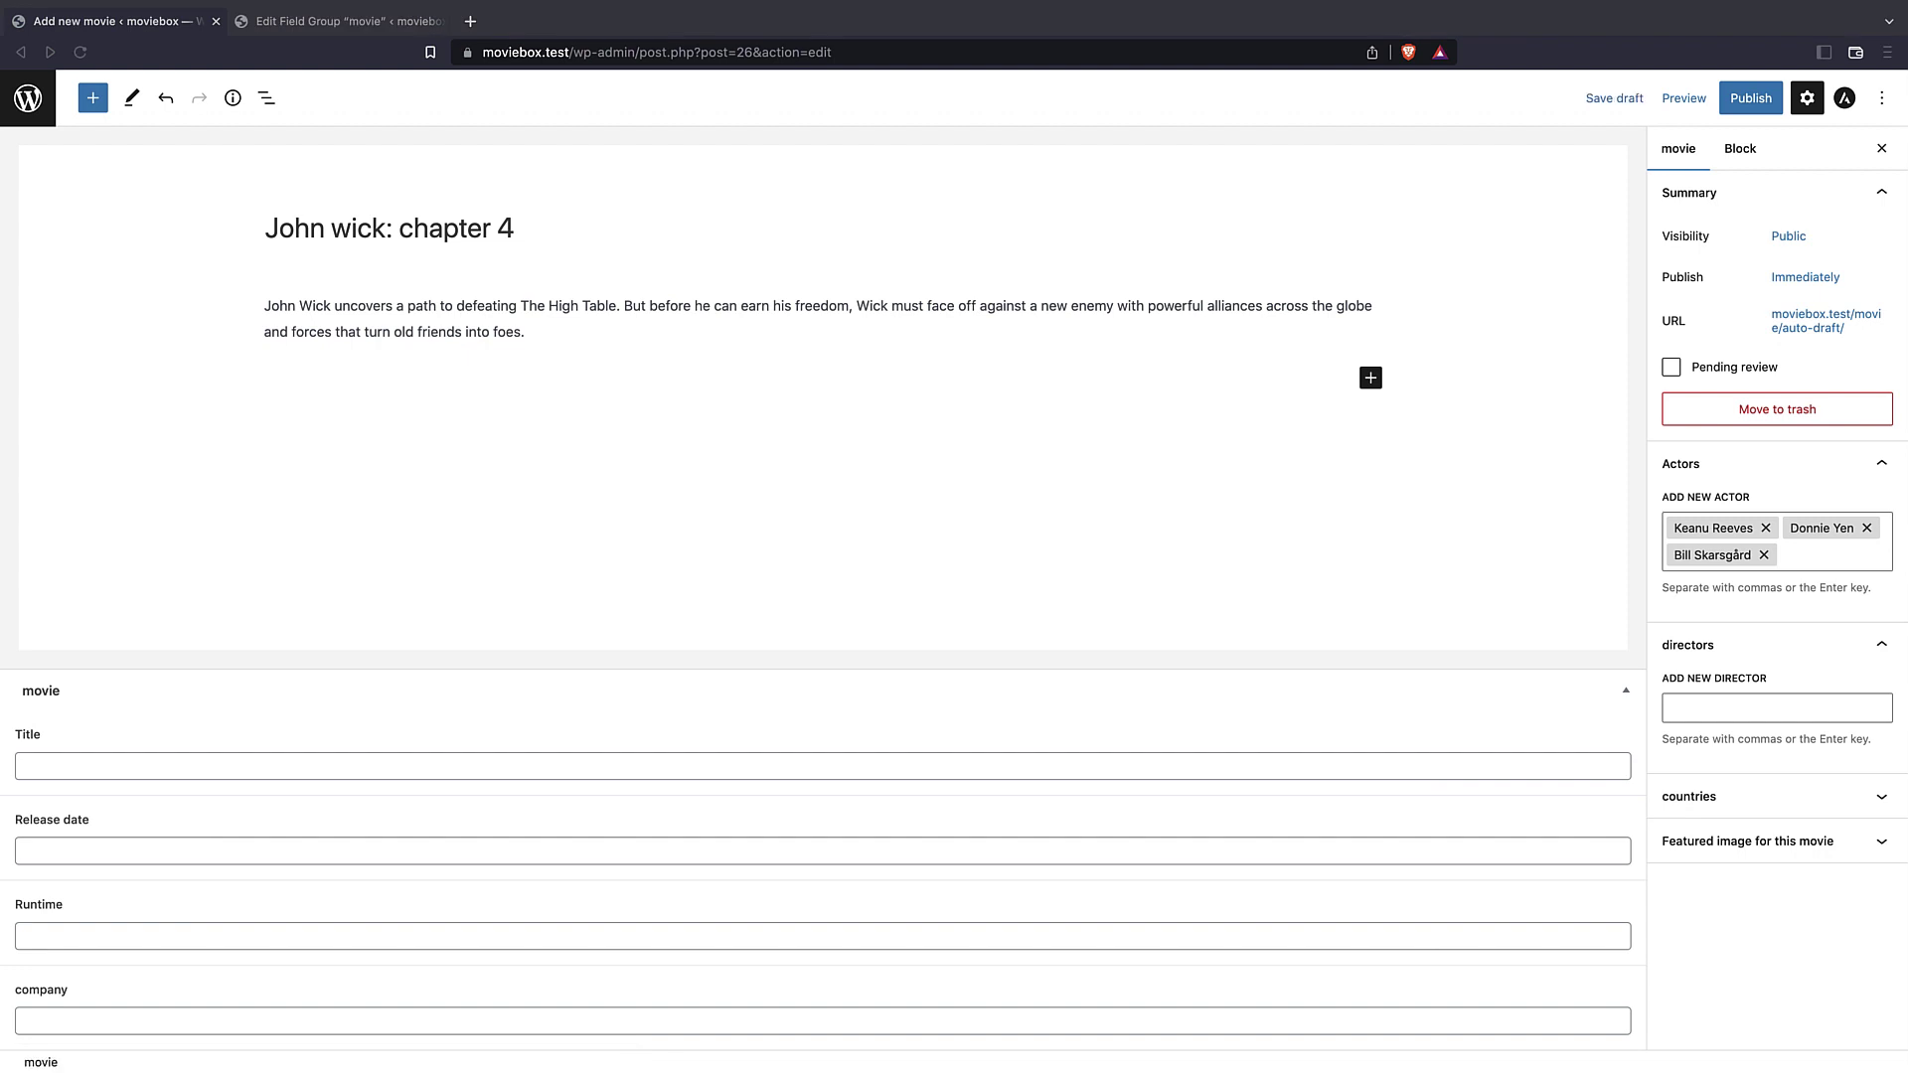
pyautogui.click(1745, 701)
pyautogui.write('Chad Stahelski')
pyautogui.press('Return')
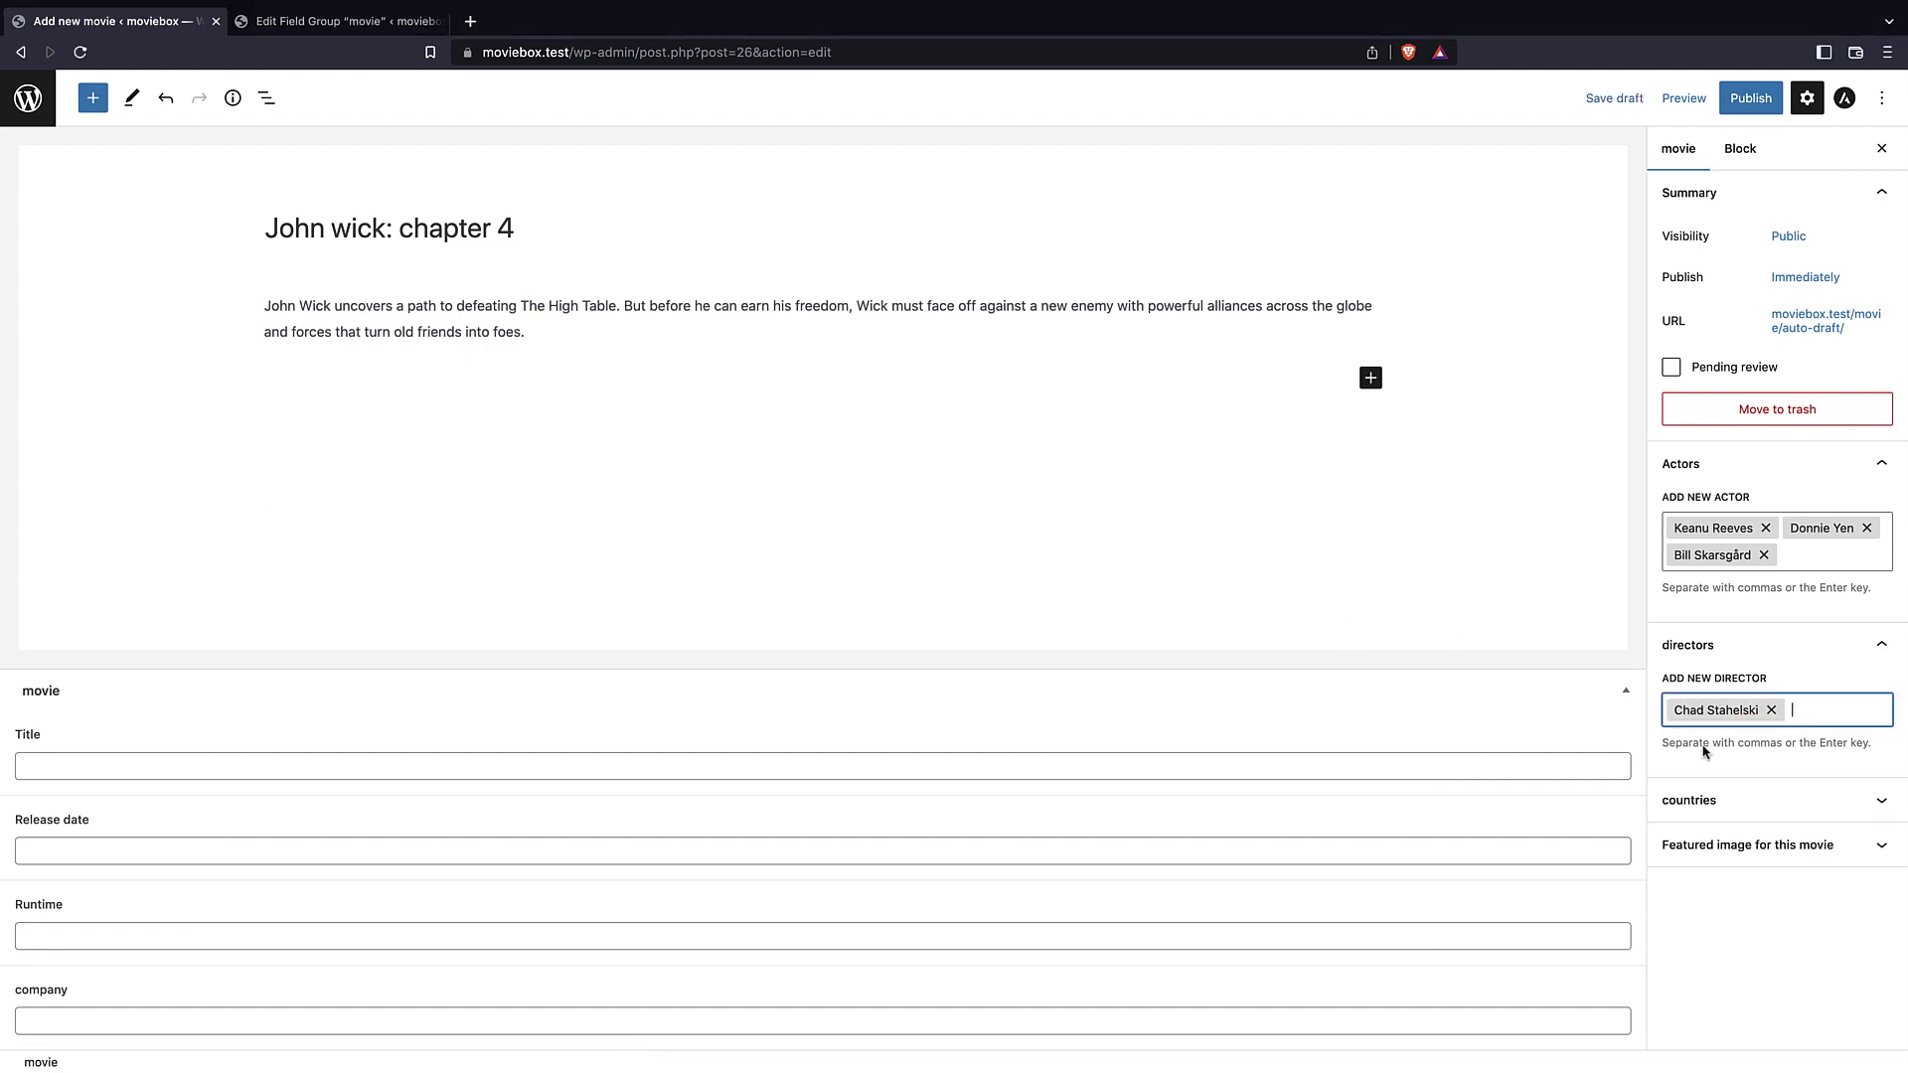
pyautogui.click(1697, 796)
pyautogui.click(1684, 858)
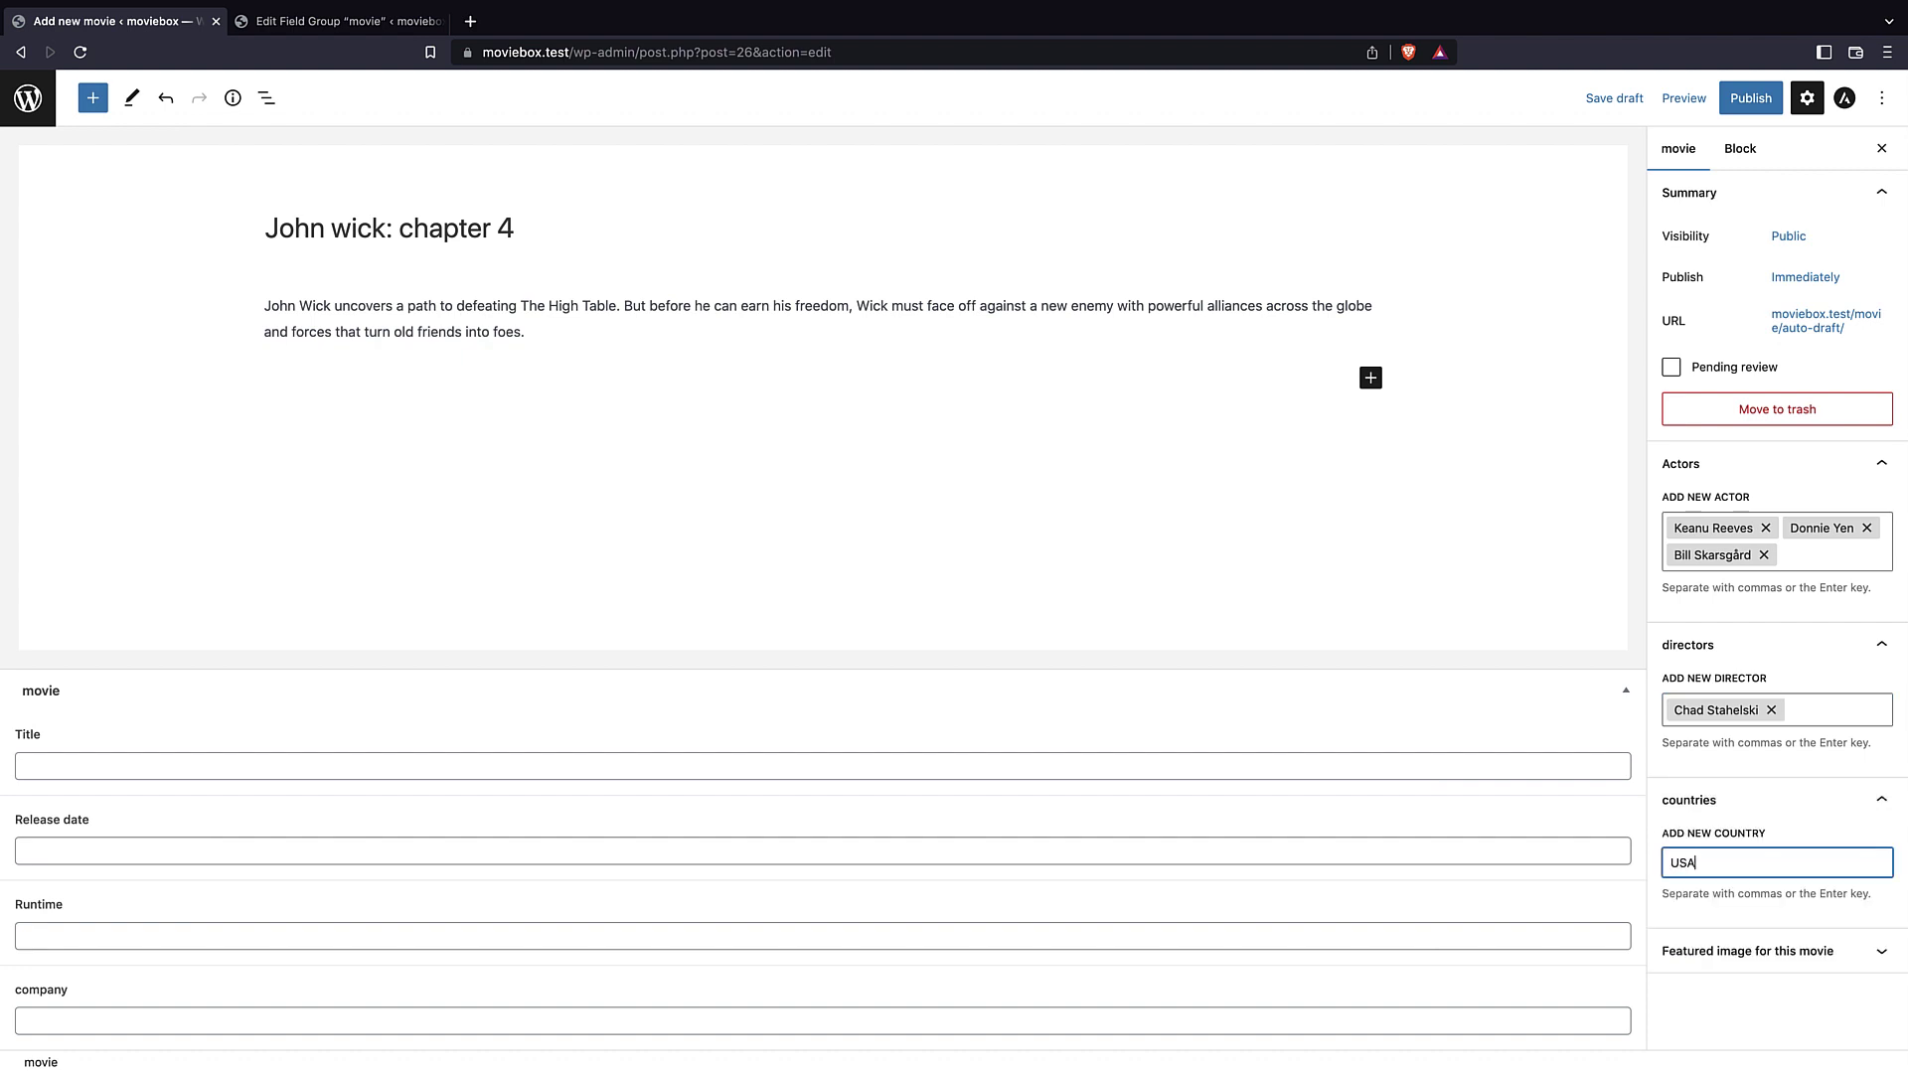
pyautogui.press('Return')
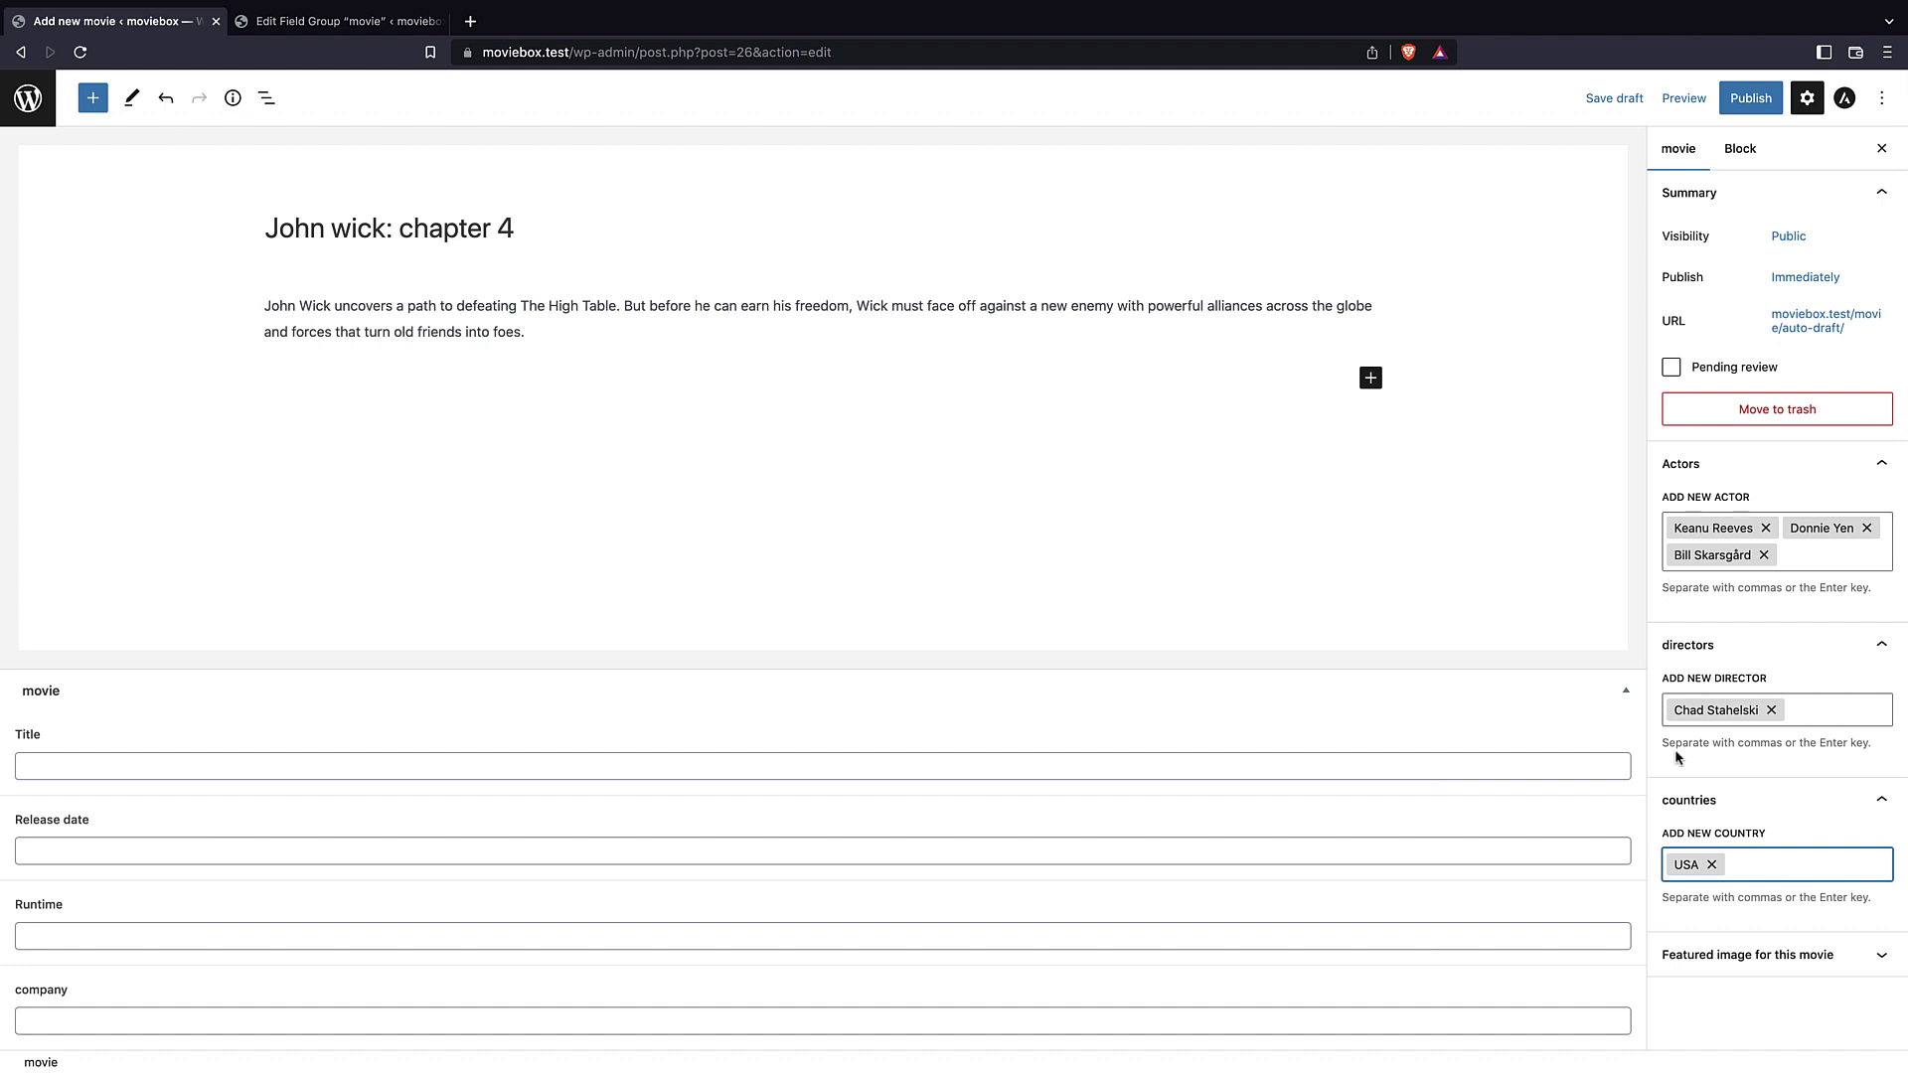
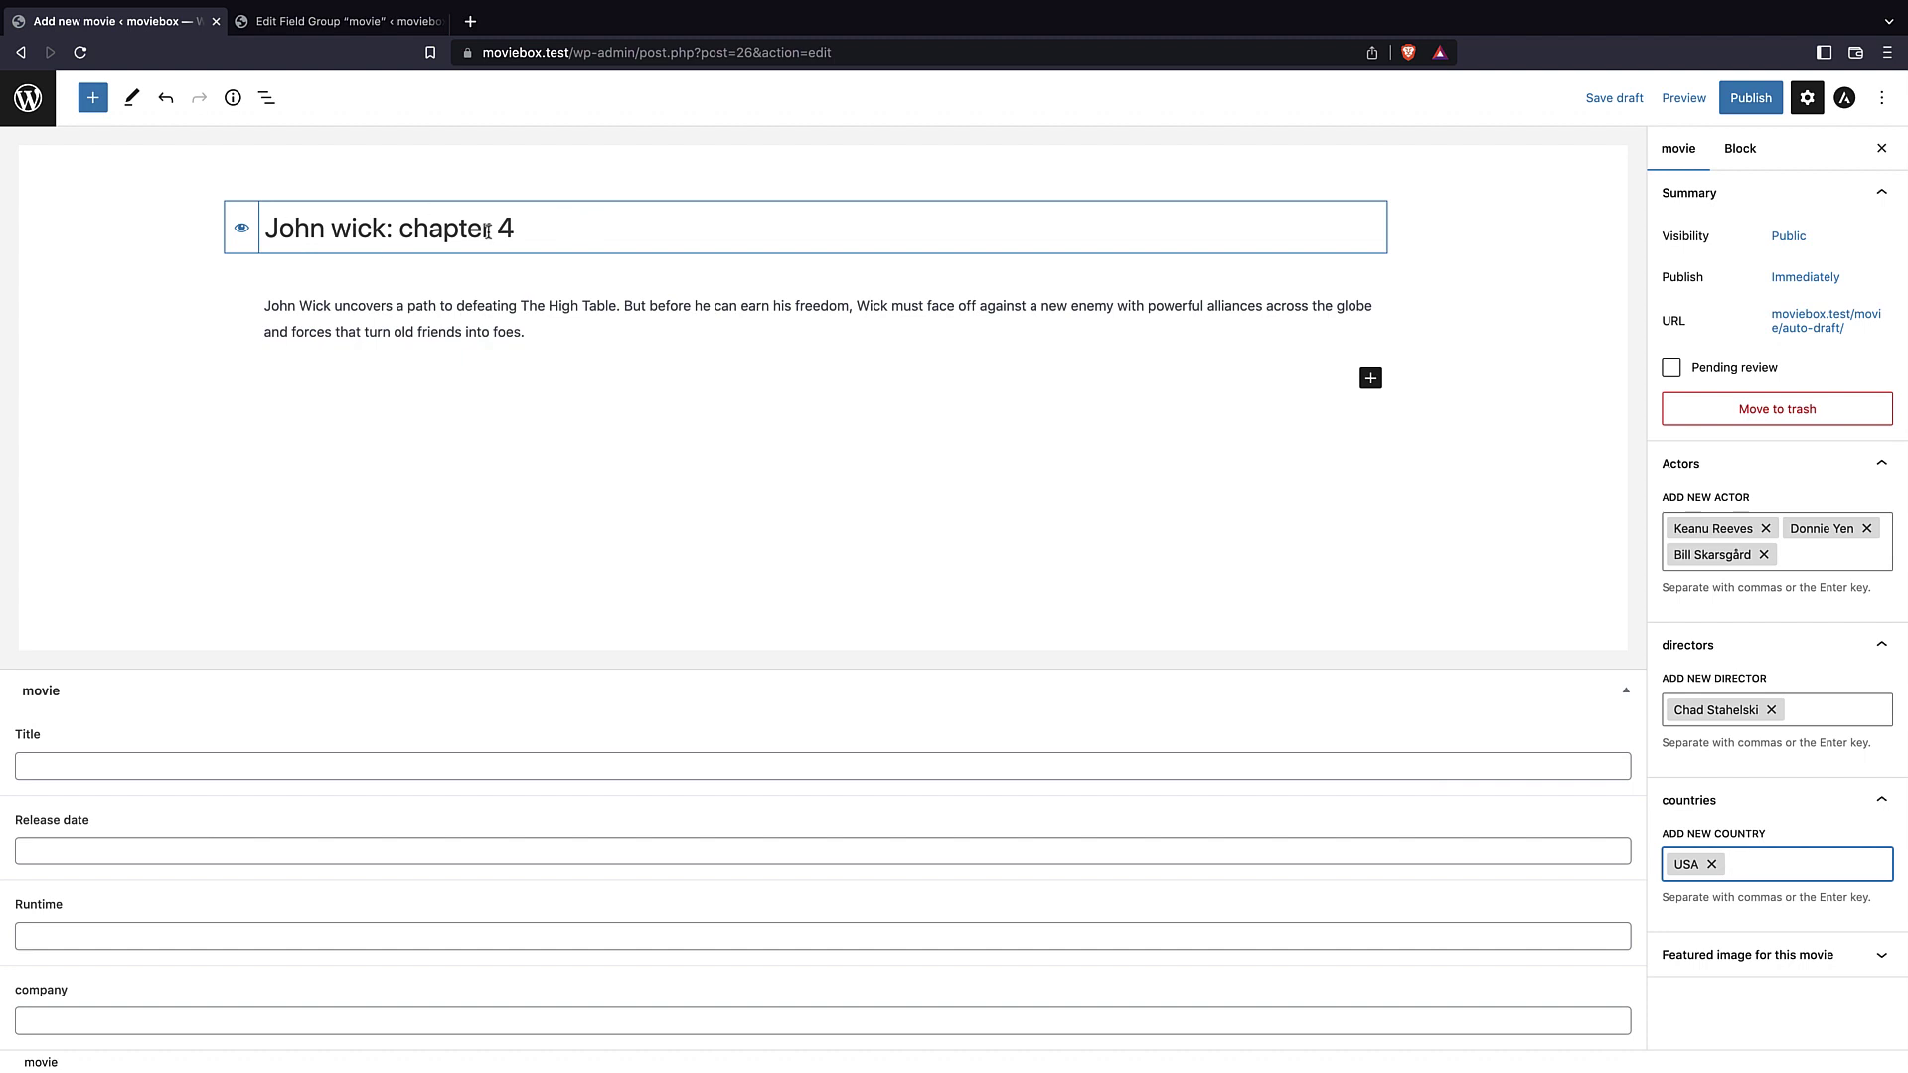
# - Set the movie's custom title field to "John Wick: Chapter 4" and its release date to March 24, 2022
pyautogui.click(70, 763)
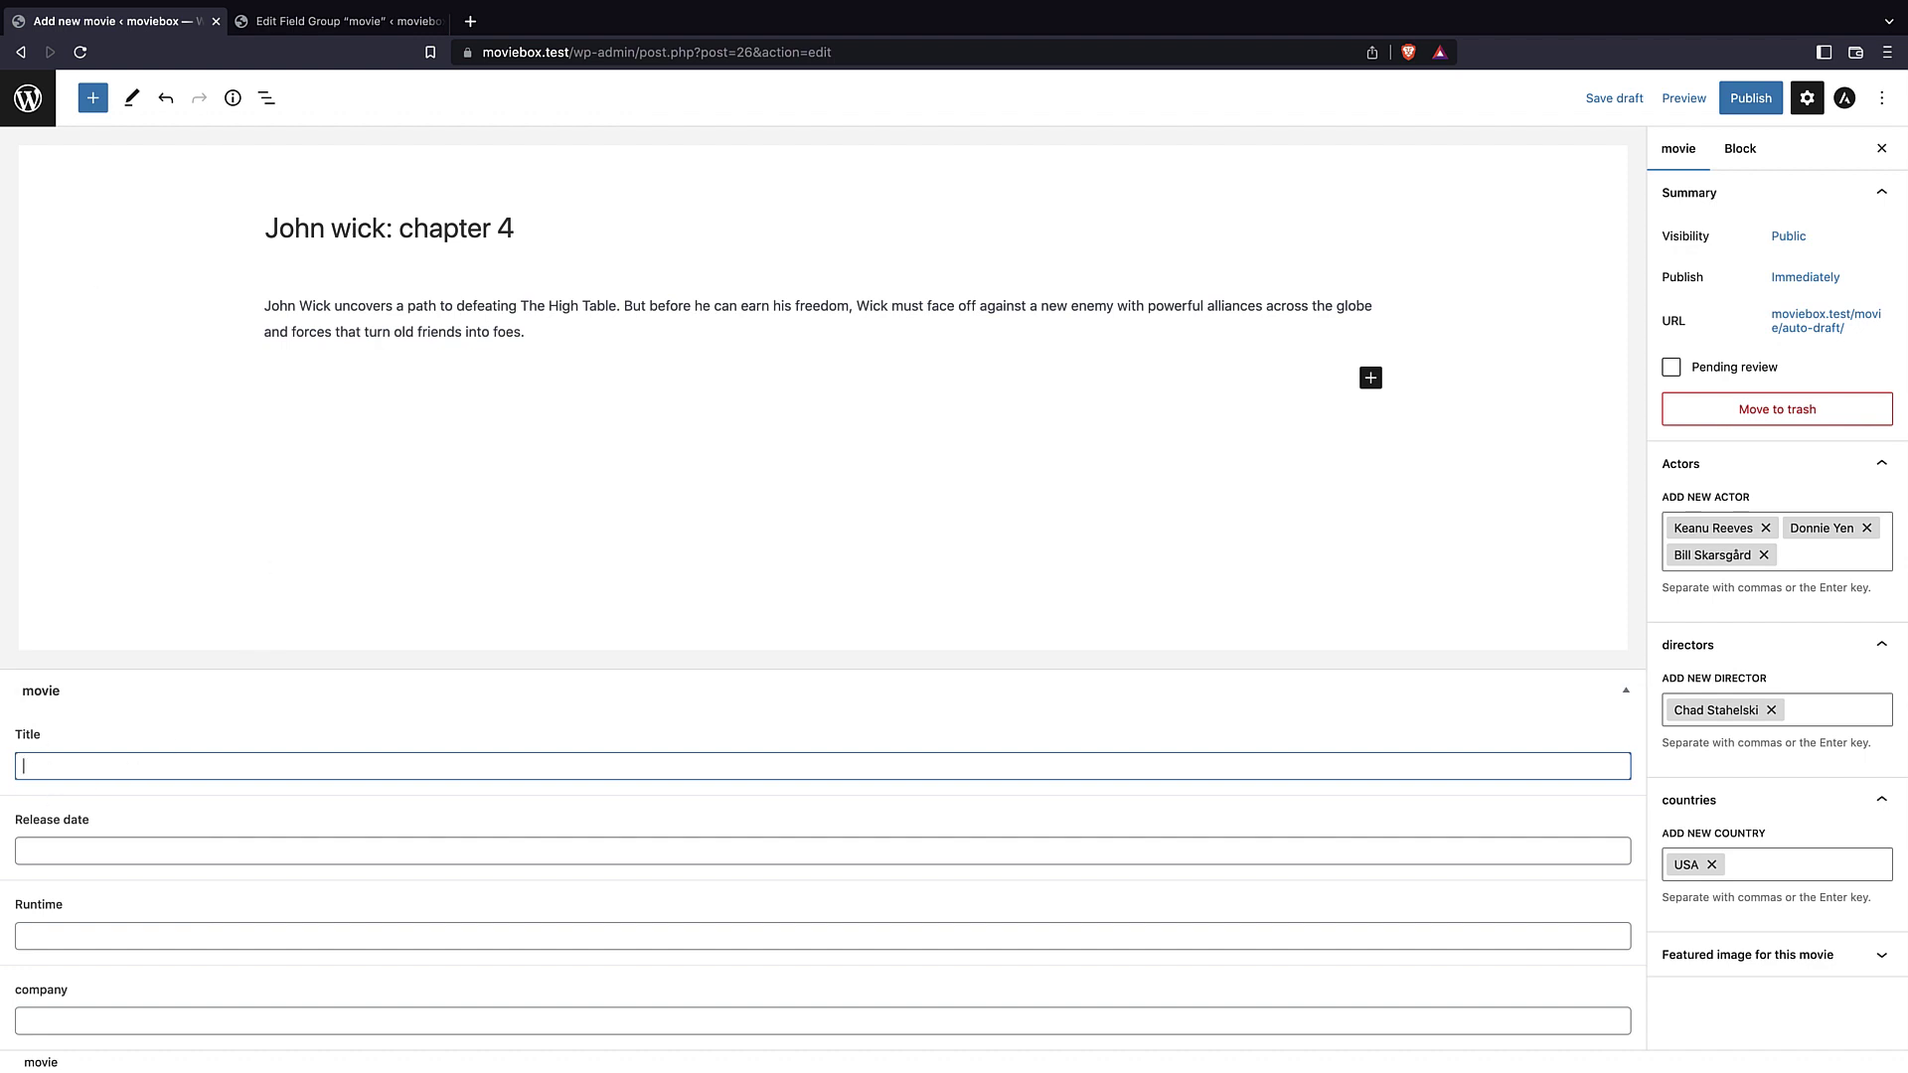
pyautogui.press('super+Tab')
pyautogui.press('super+Tab')
pyautogui.write('John Wick: Chapter 4')
pyautogui.click(85, 847)
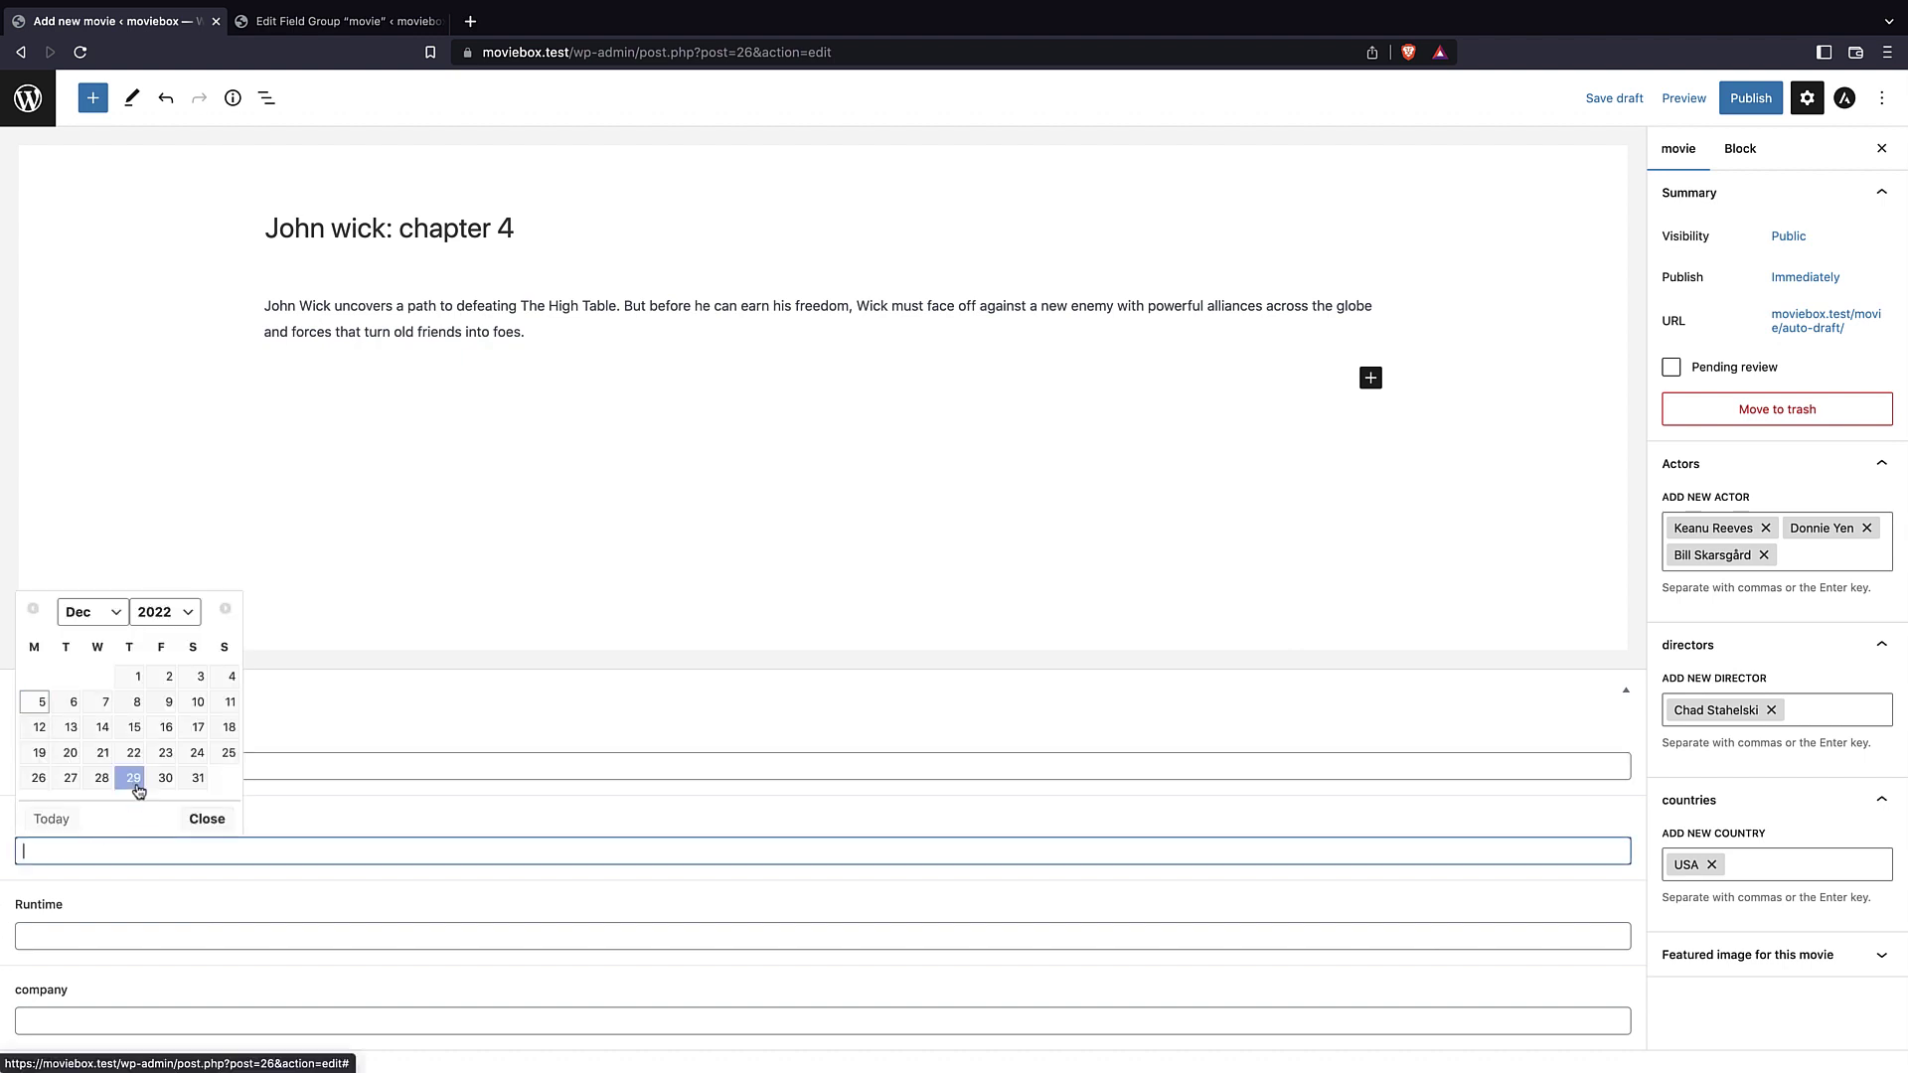
pyautogui.click(121, 620)
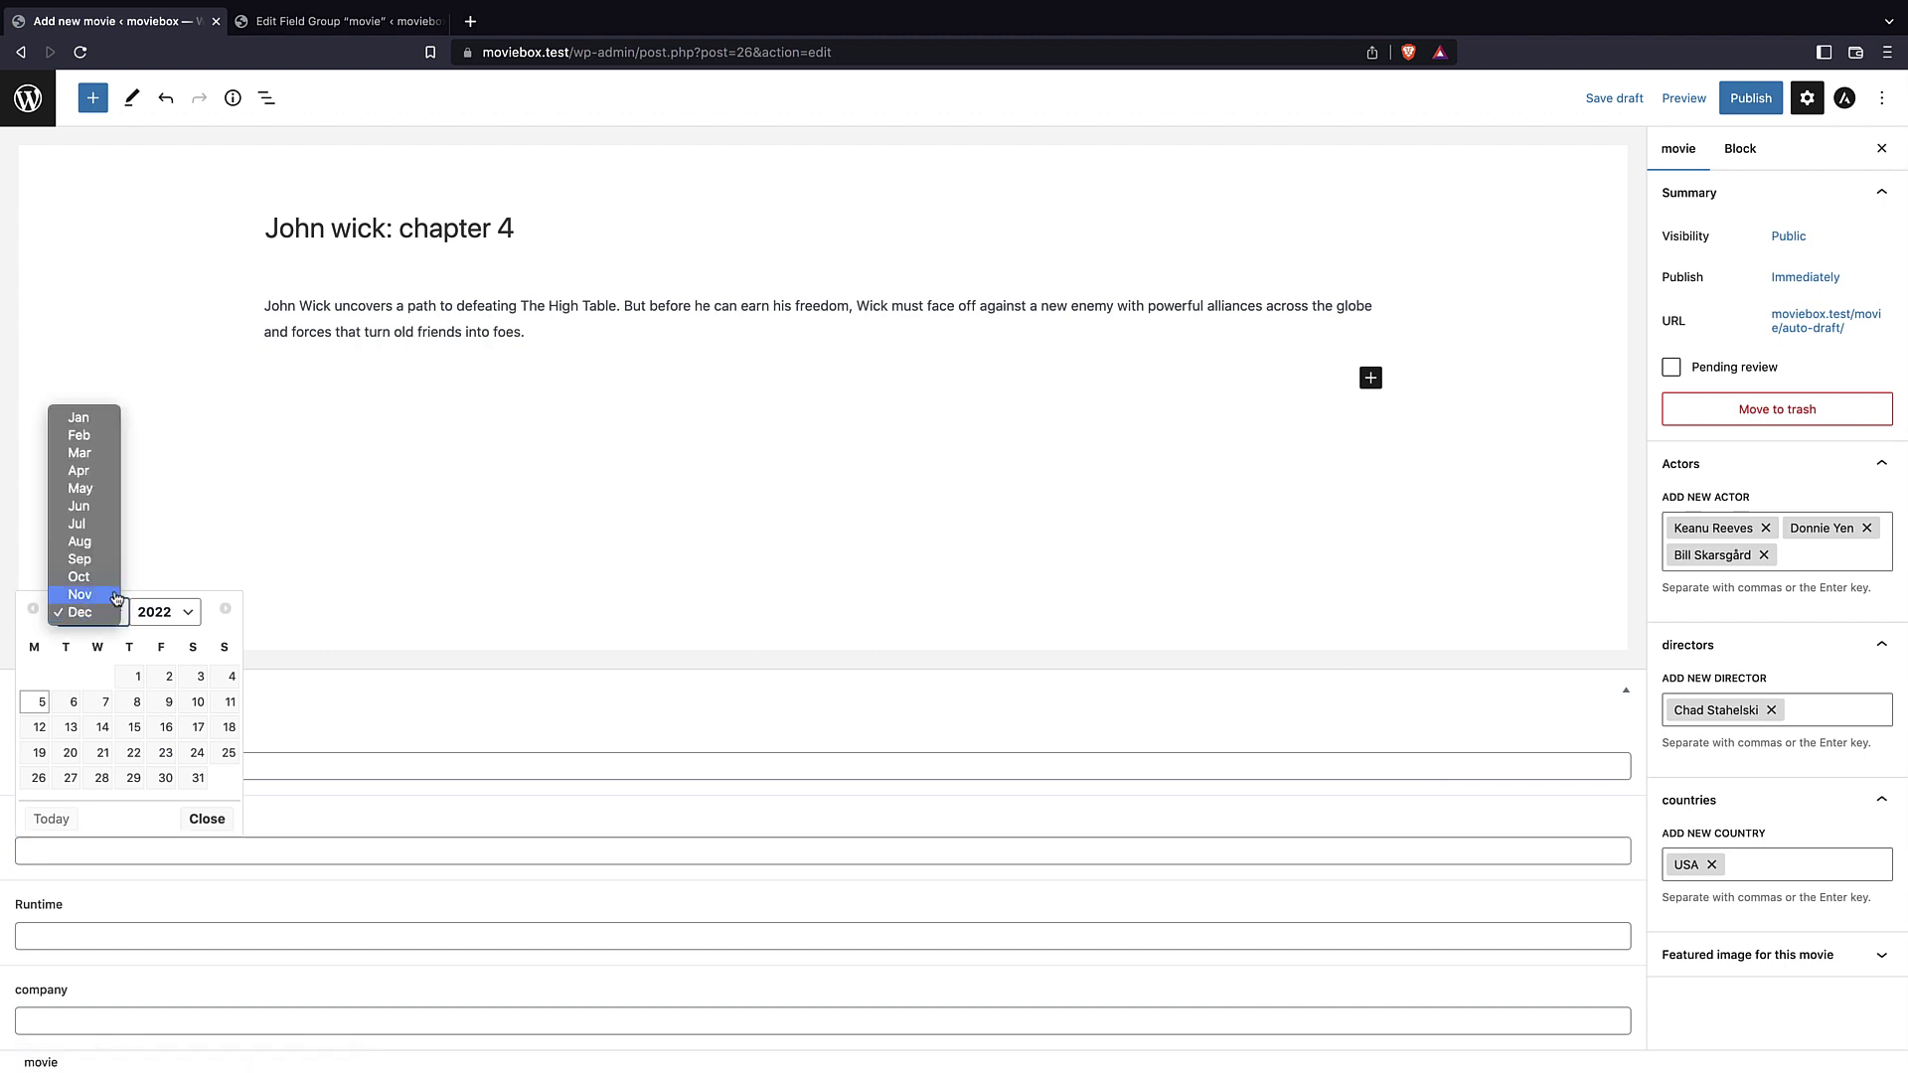
pyautogui.click(87, 454)
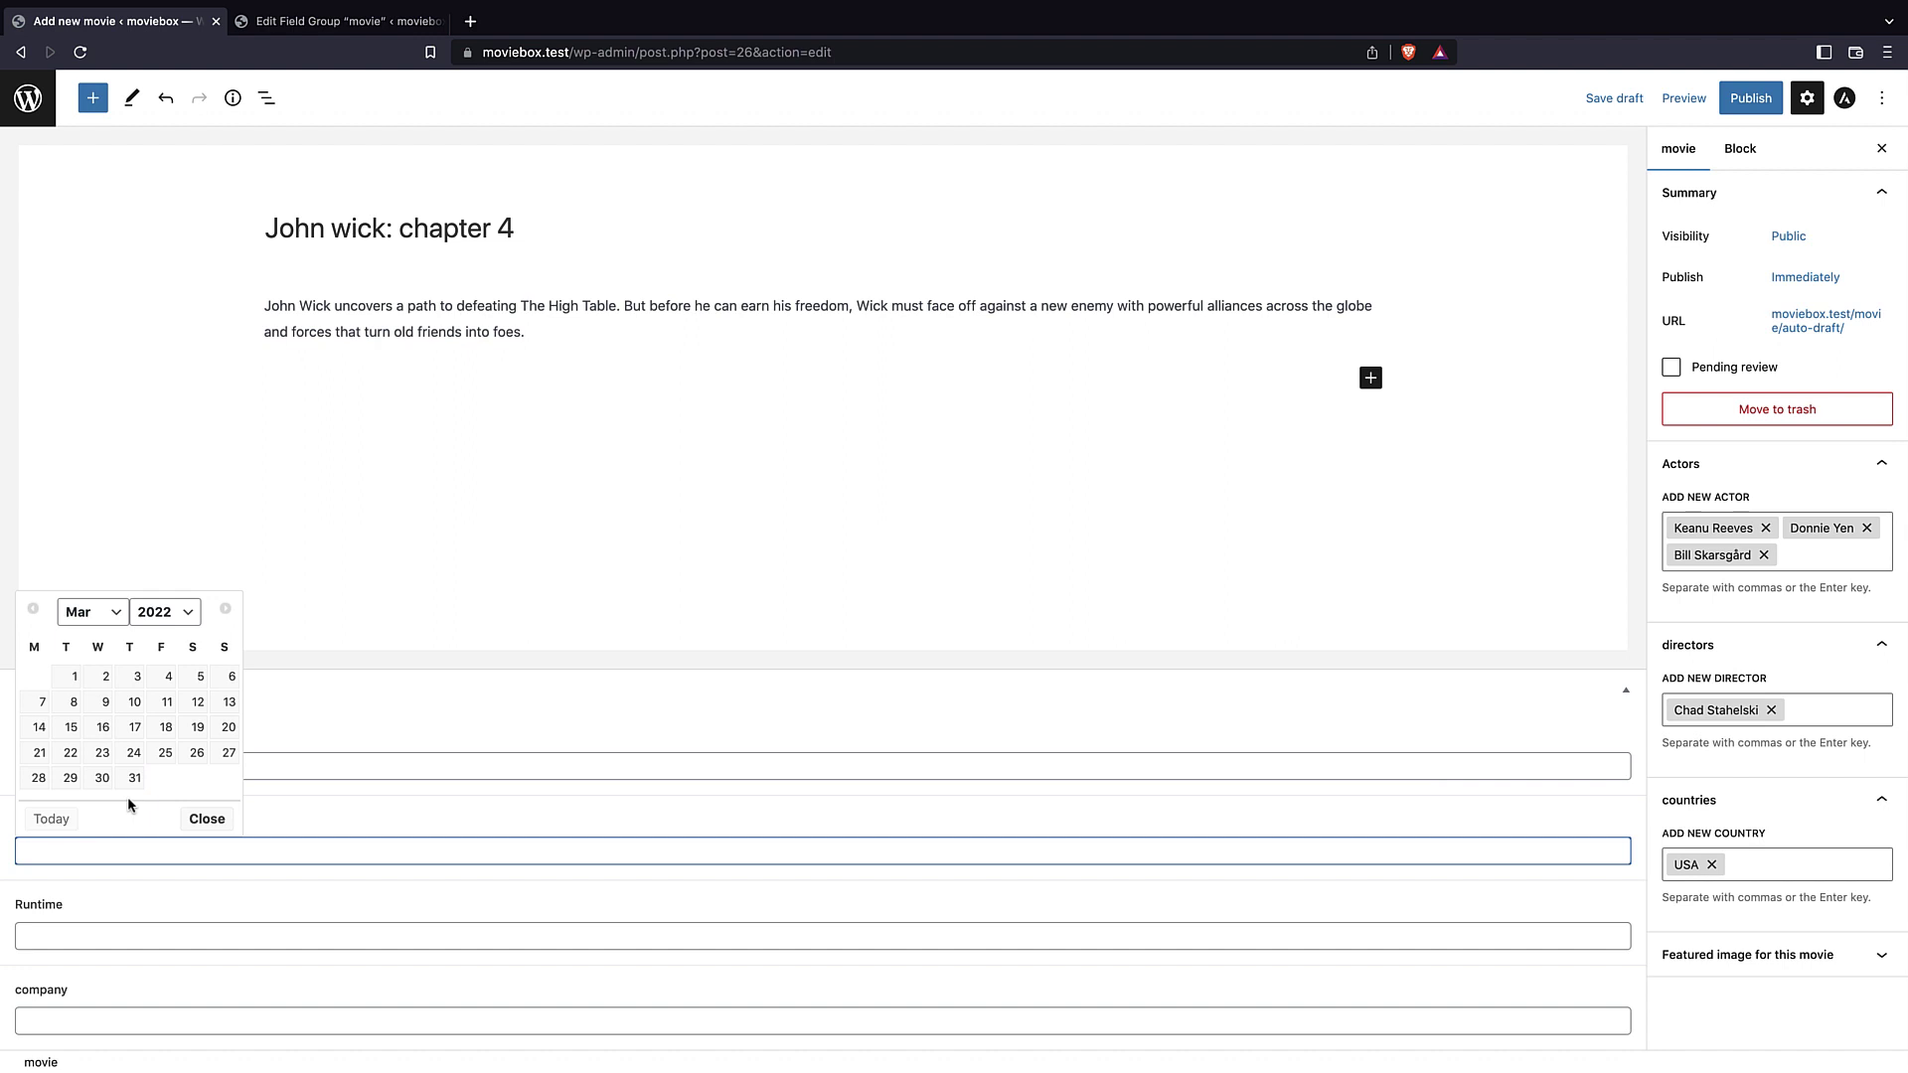
pyautogui.click(134, 758)
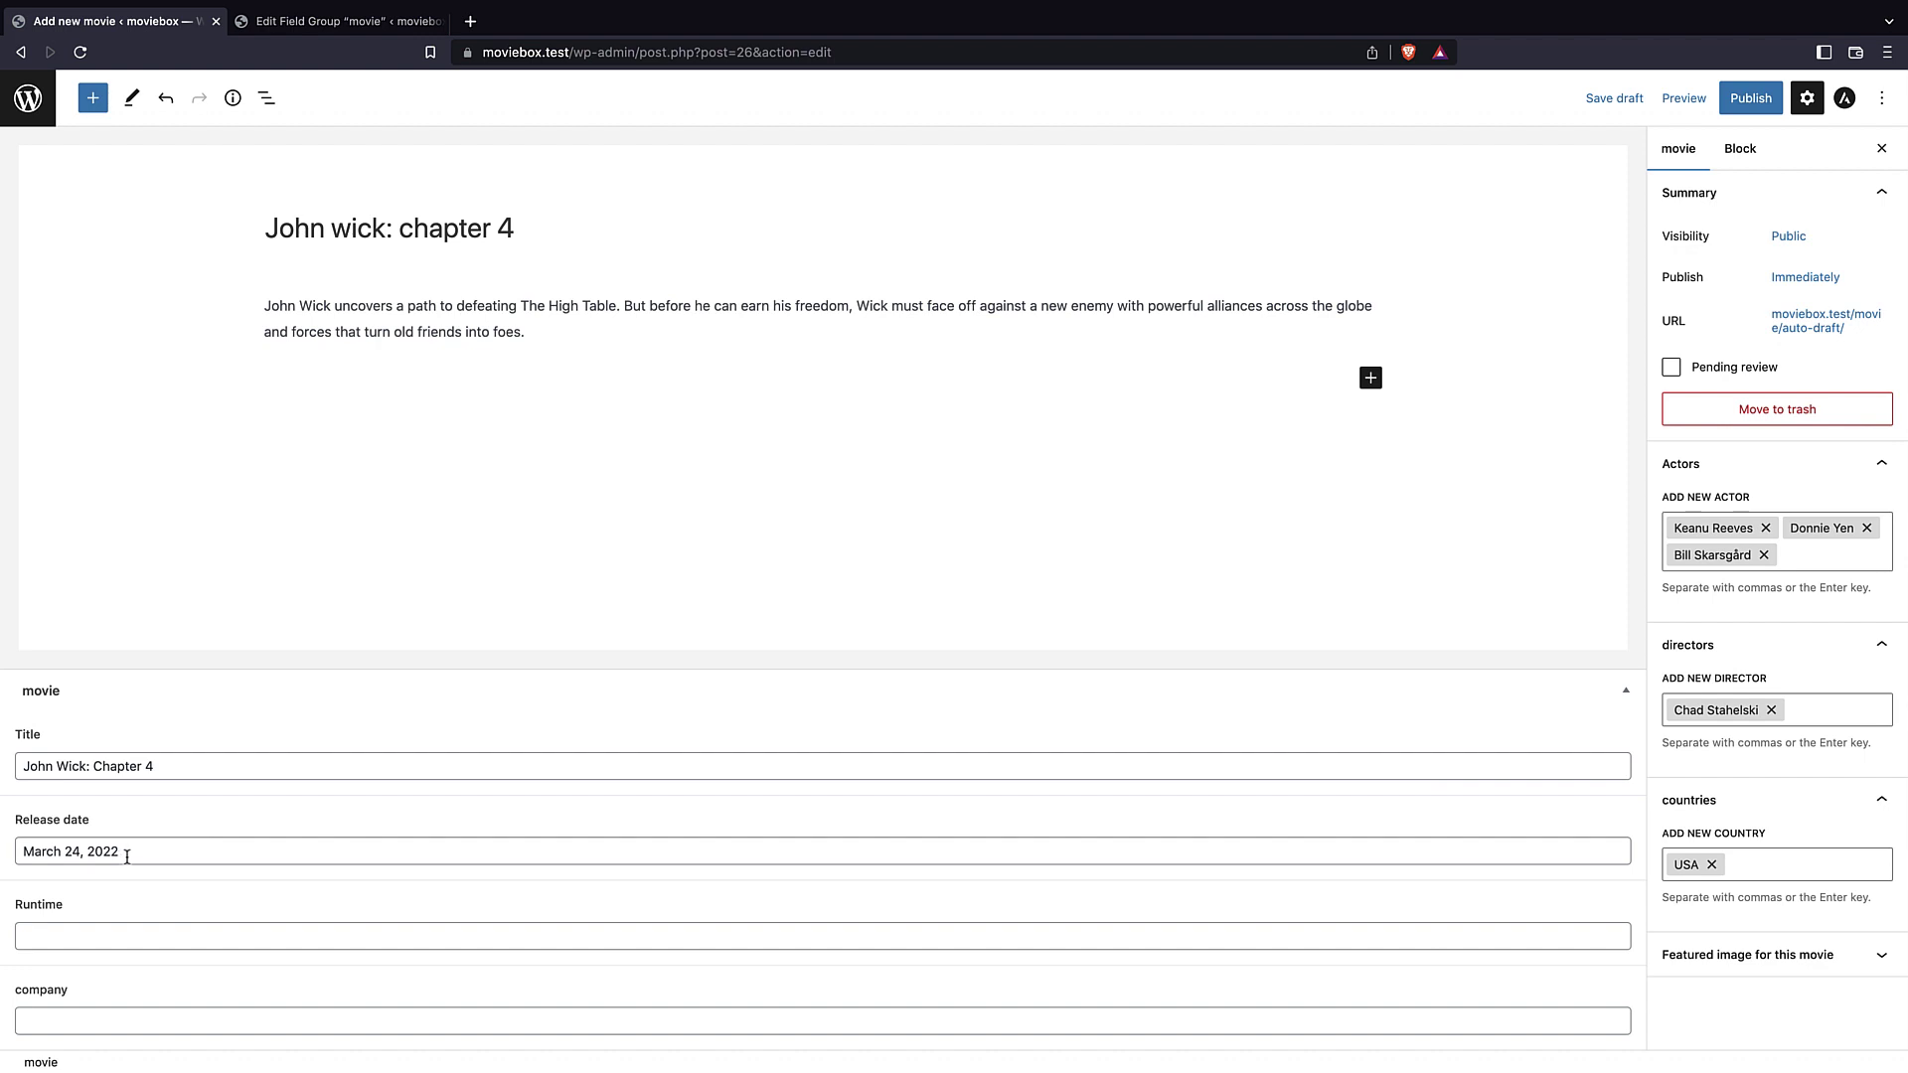
pyautogui.click(127, 856)
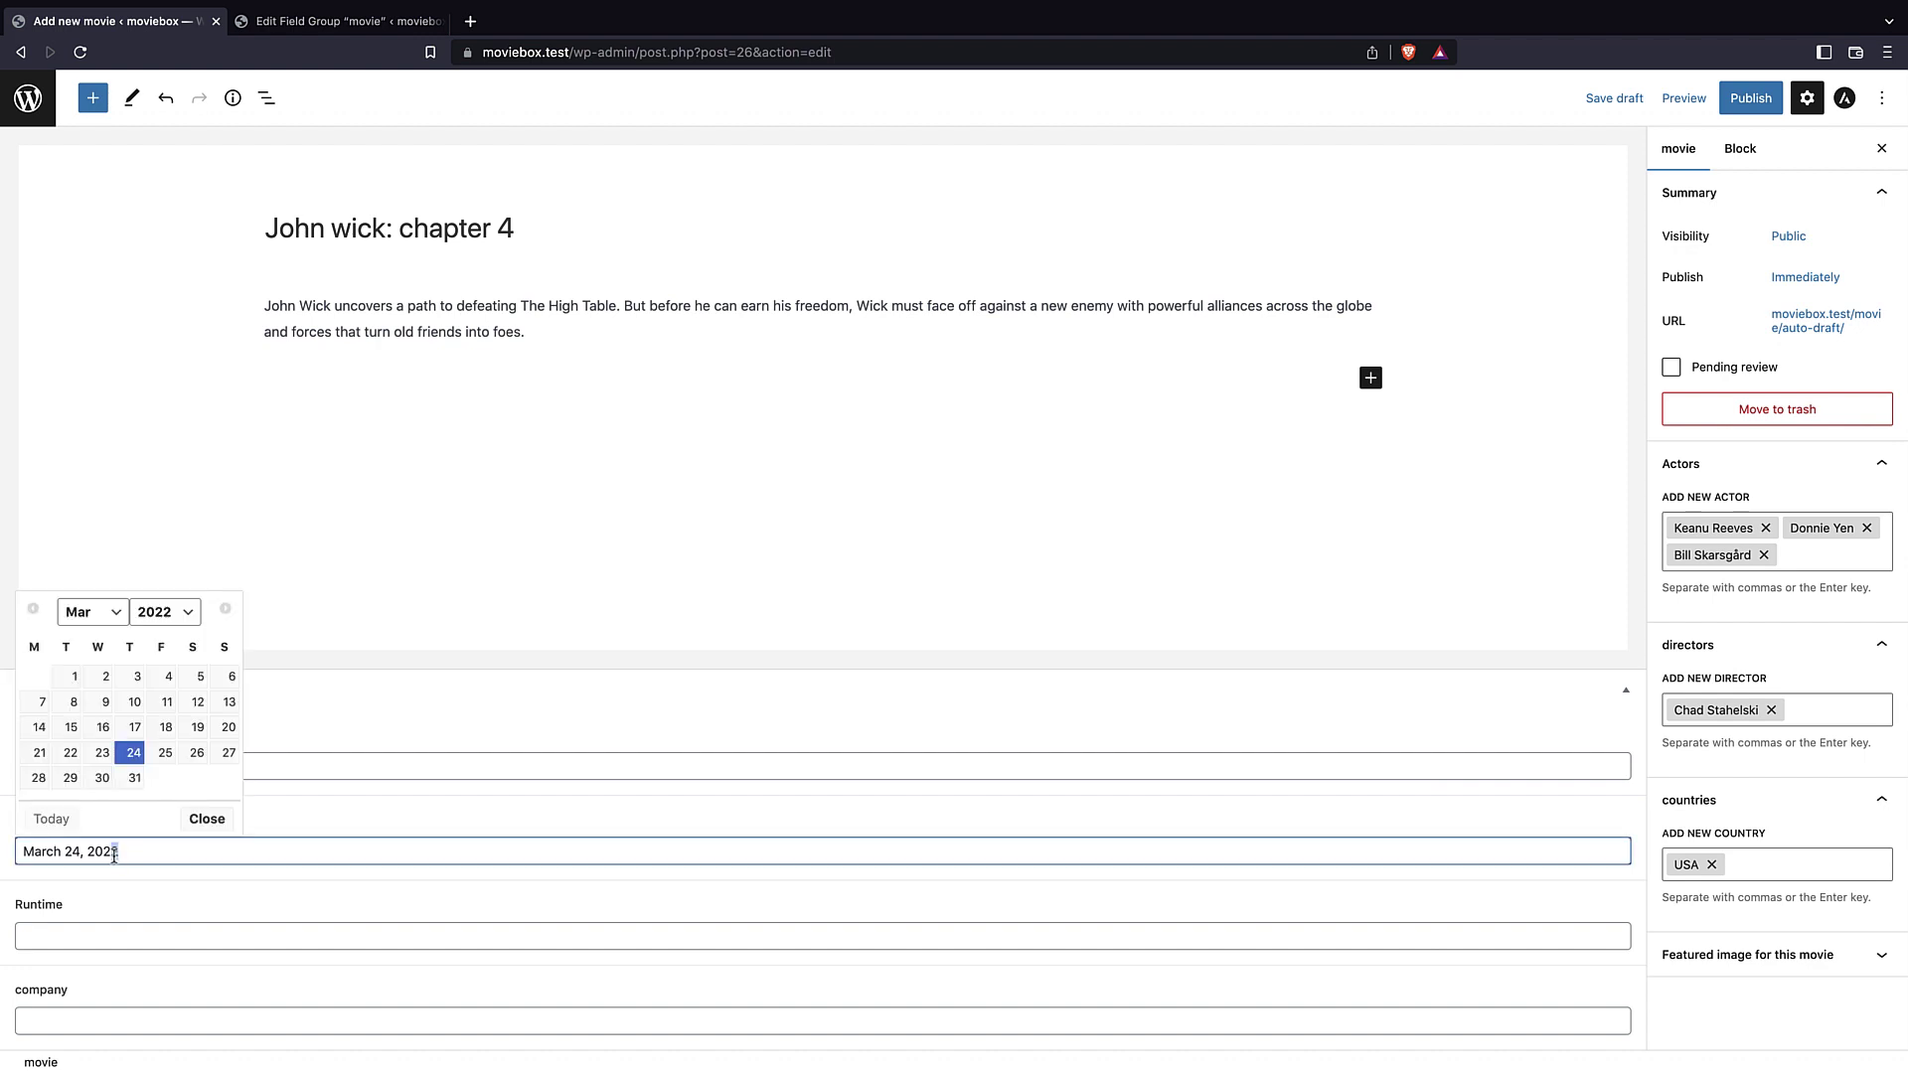
pyautogui.click(187, 616)
pyautogui.click(159, 633)
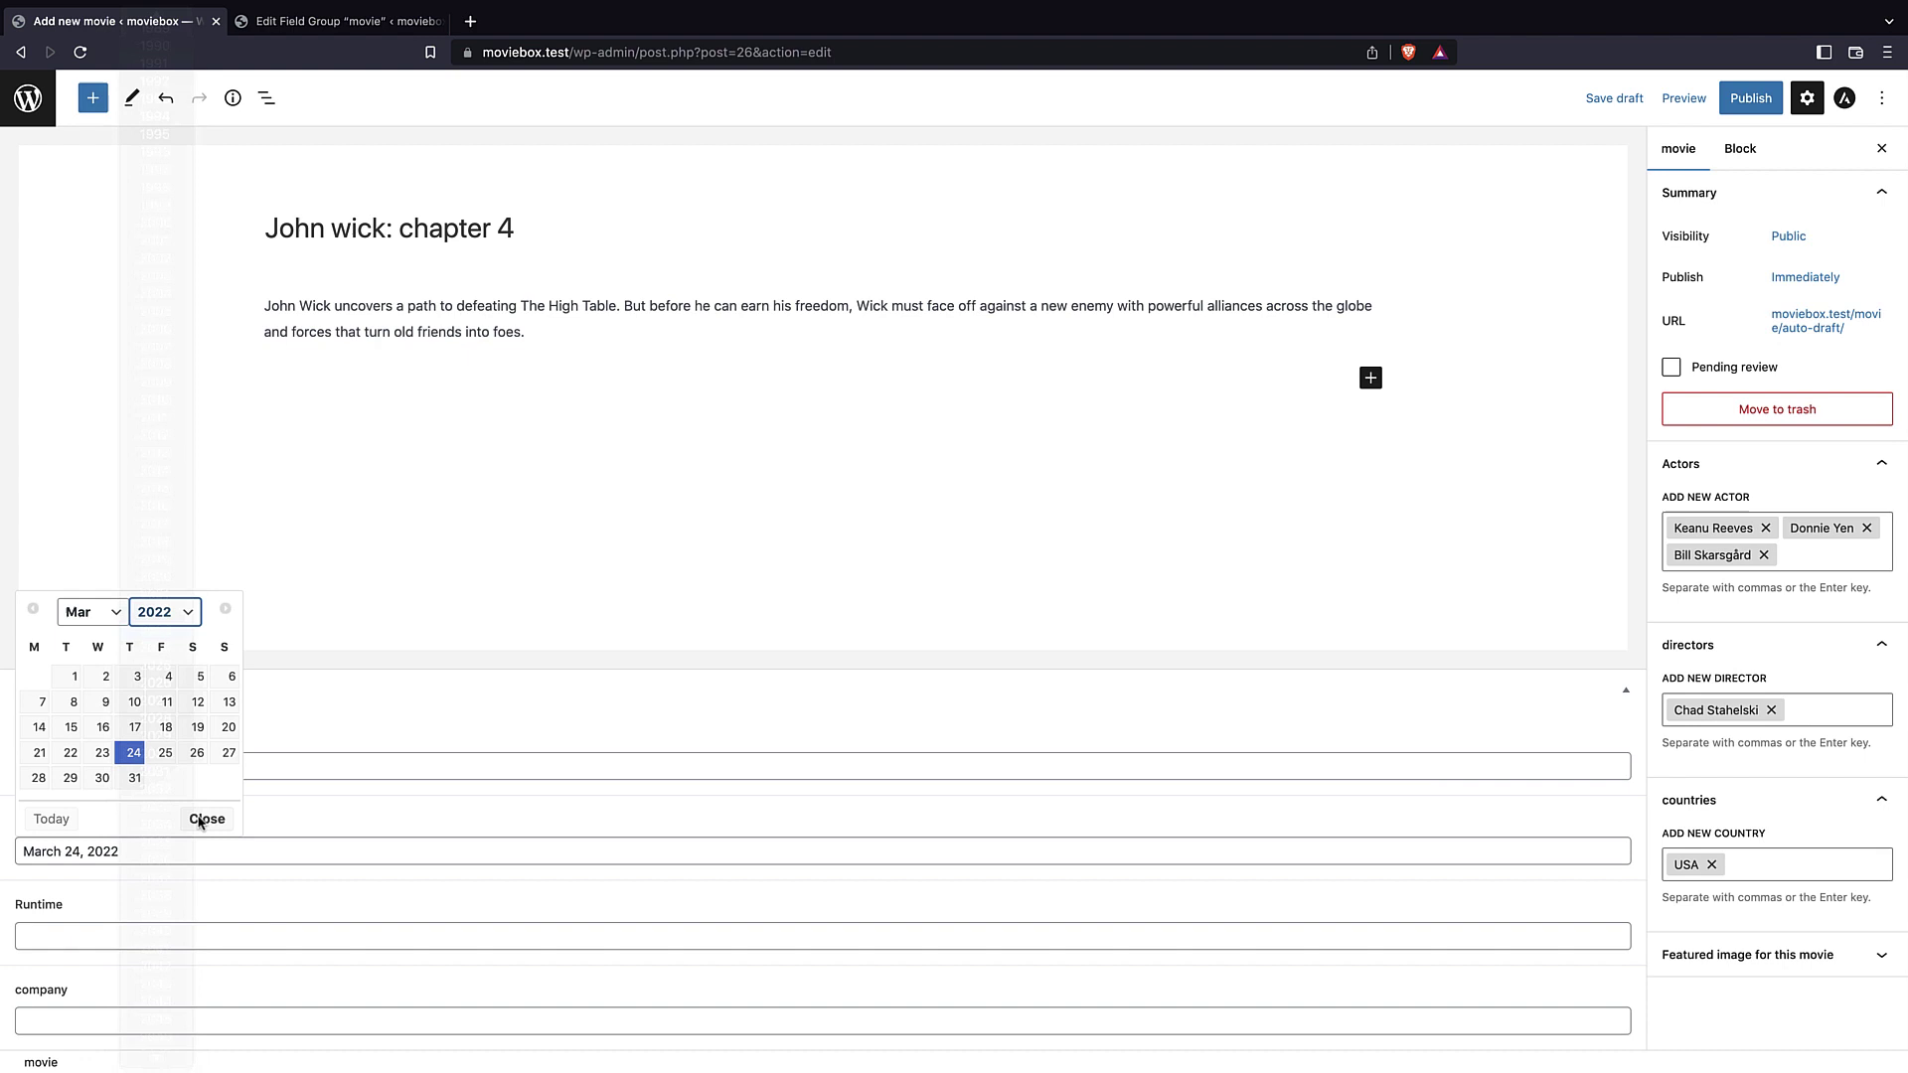
pyautogui.click(227, 827)
# - Set the movie's runtime to "2h 27m" and its company to "Lionsgate"
pyautogui.click(144, 939)
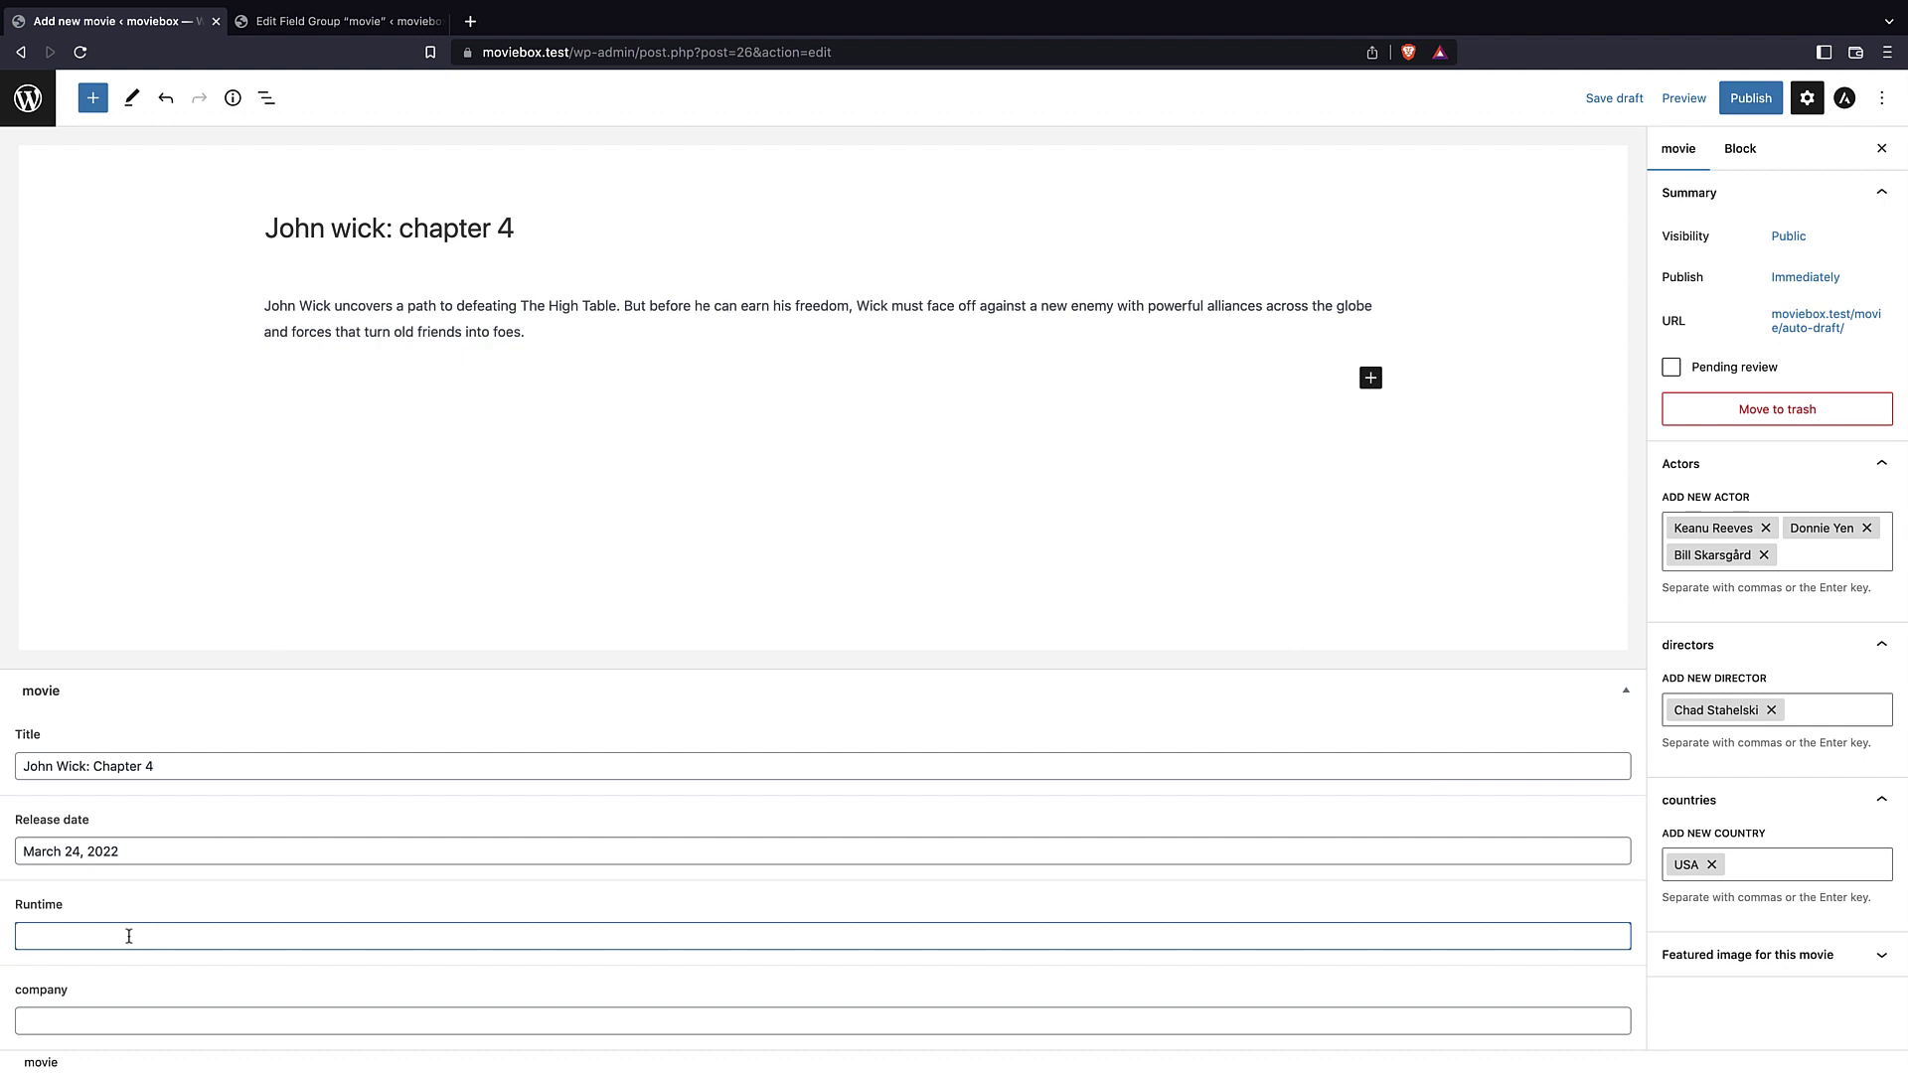
pyautogui.press('super+Tab')
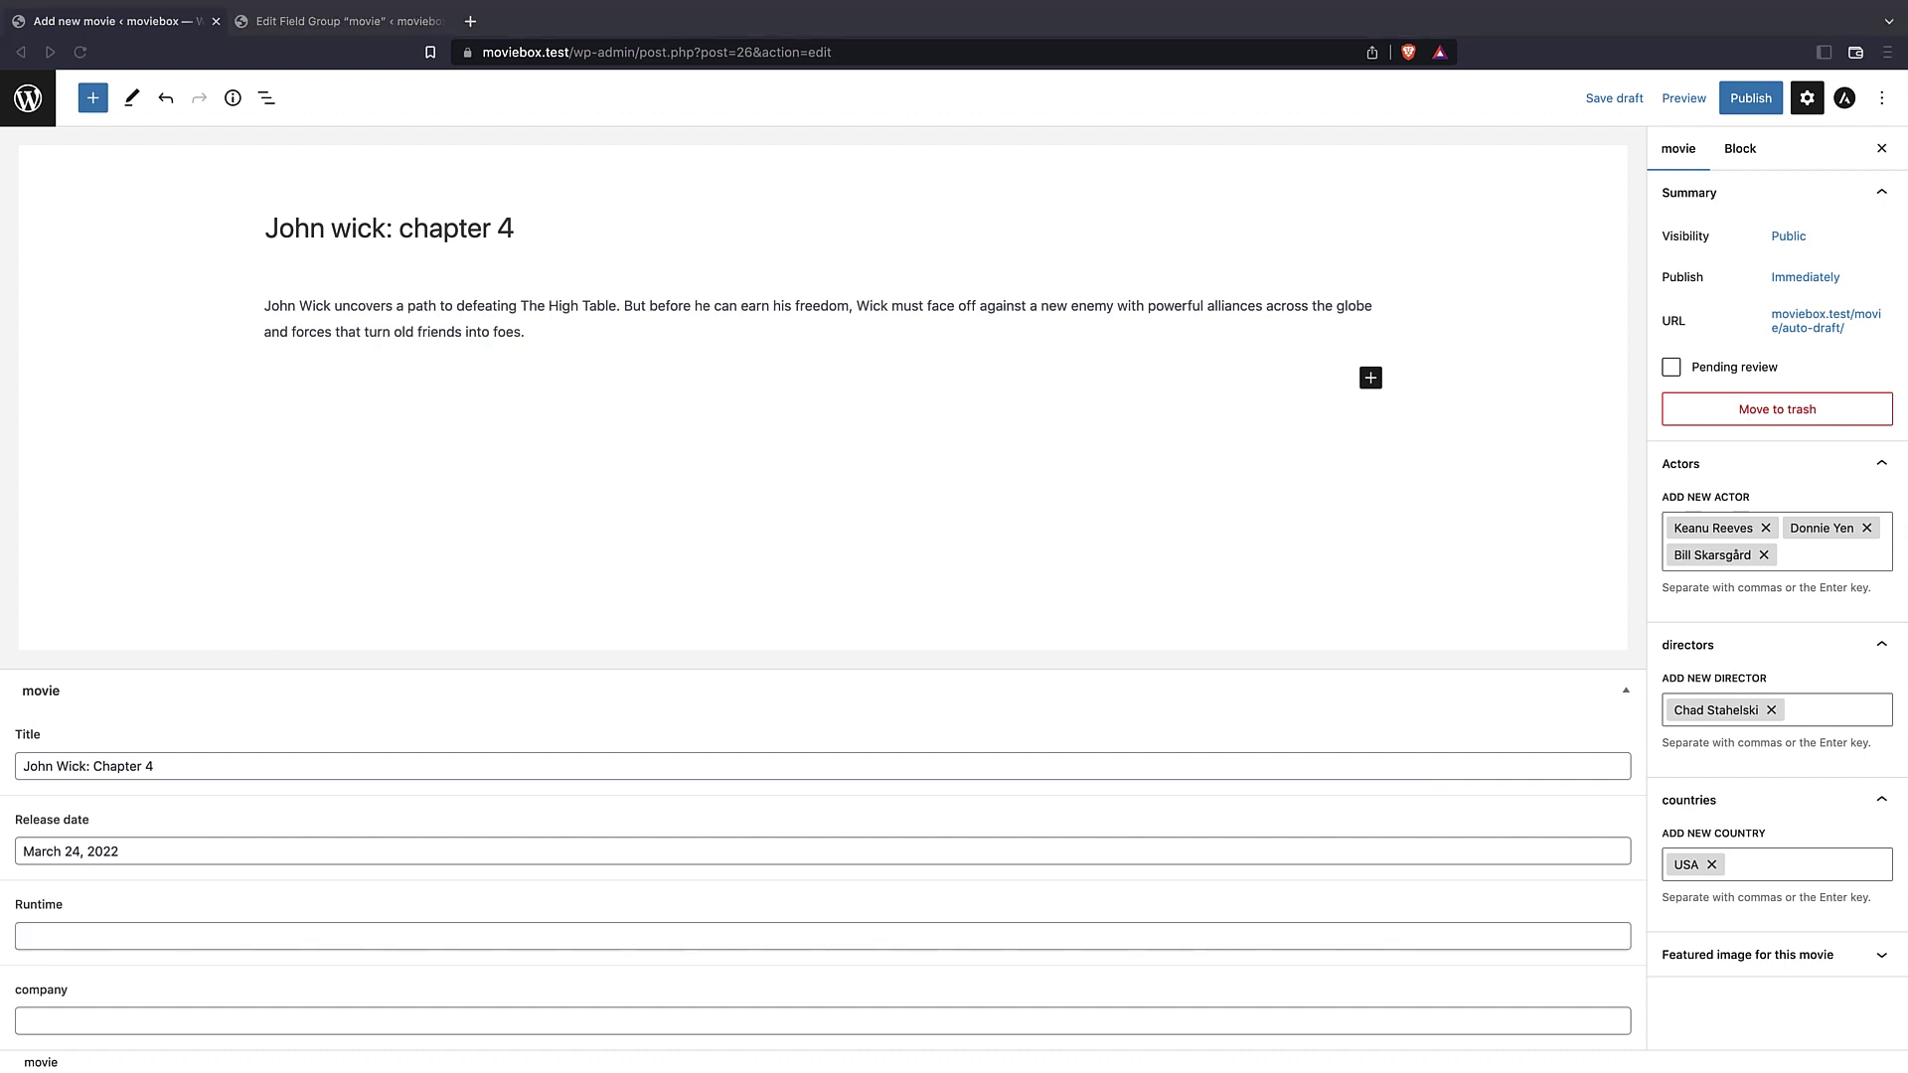
pyautogui.click(73, 945)
pyautogui.write('2h 27m')
pyautogui.click(118, 1033)
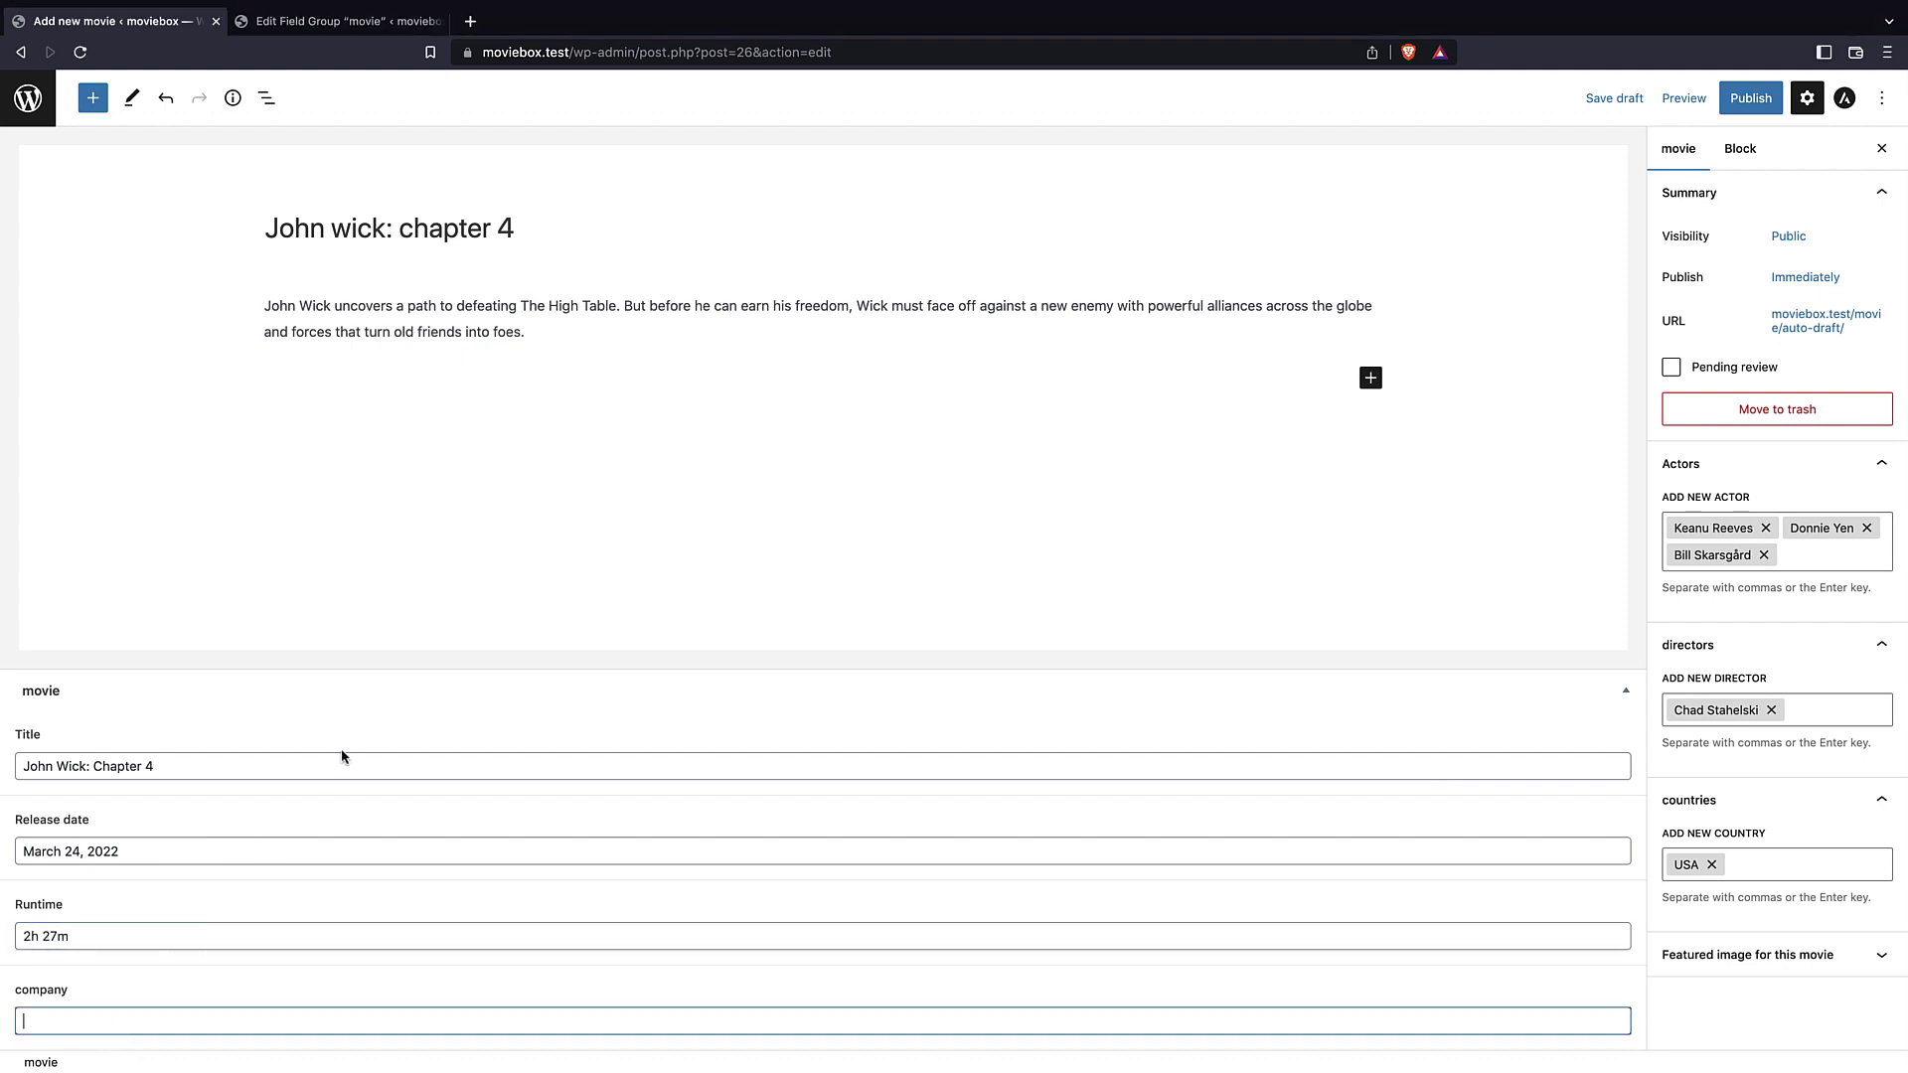
pyautogui.press('super+Tab')
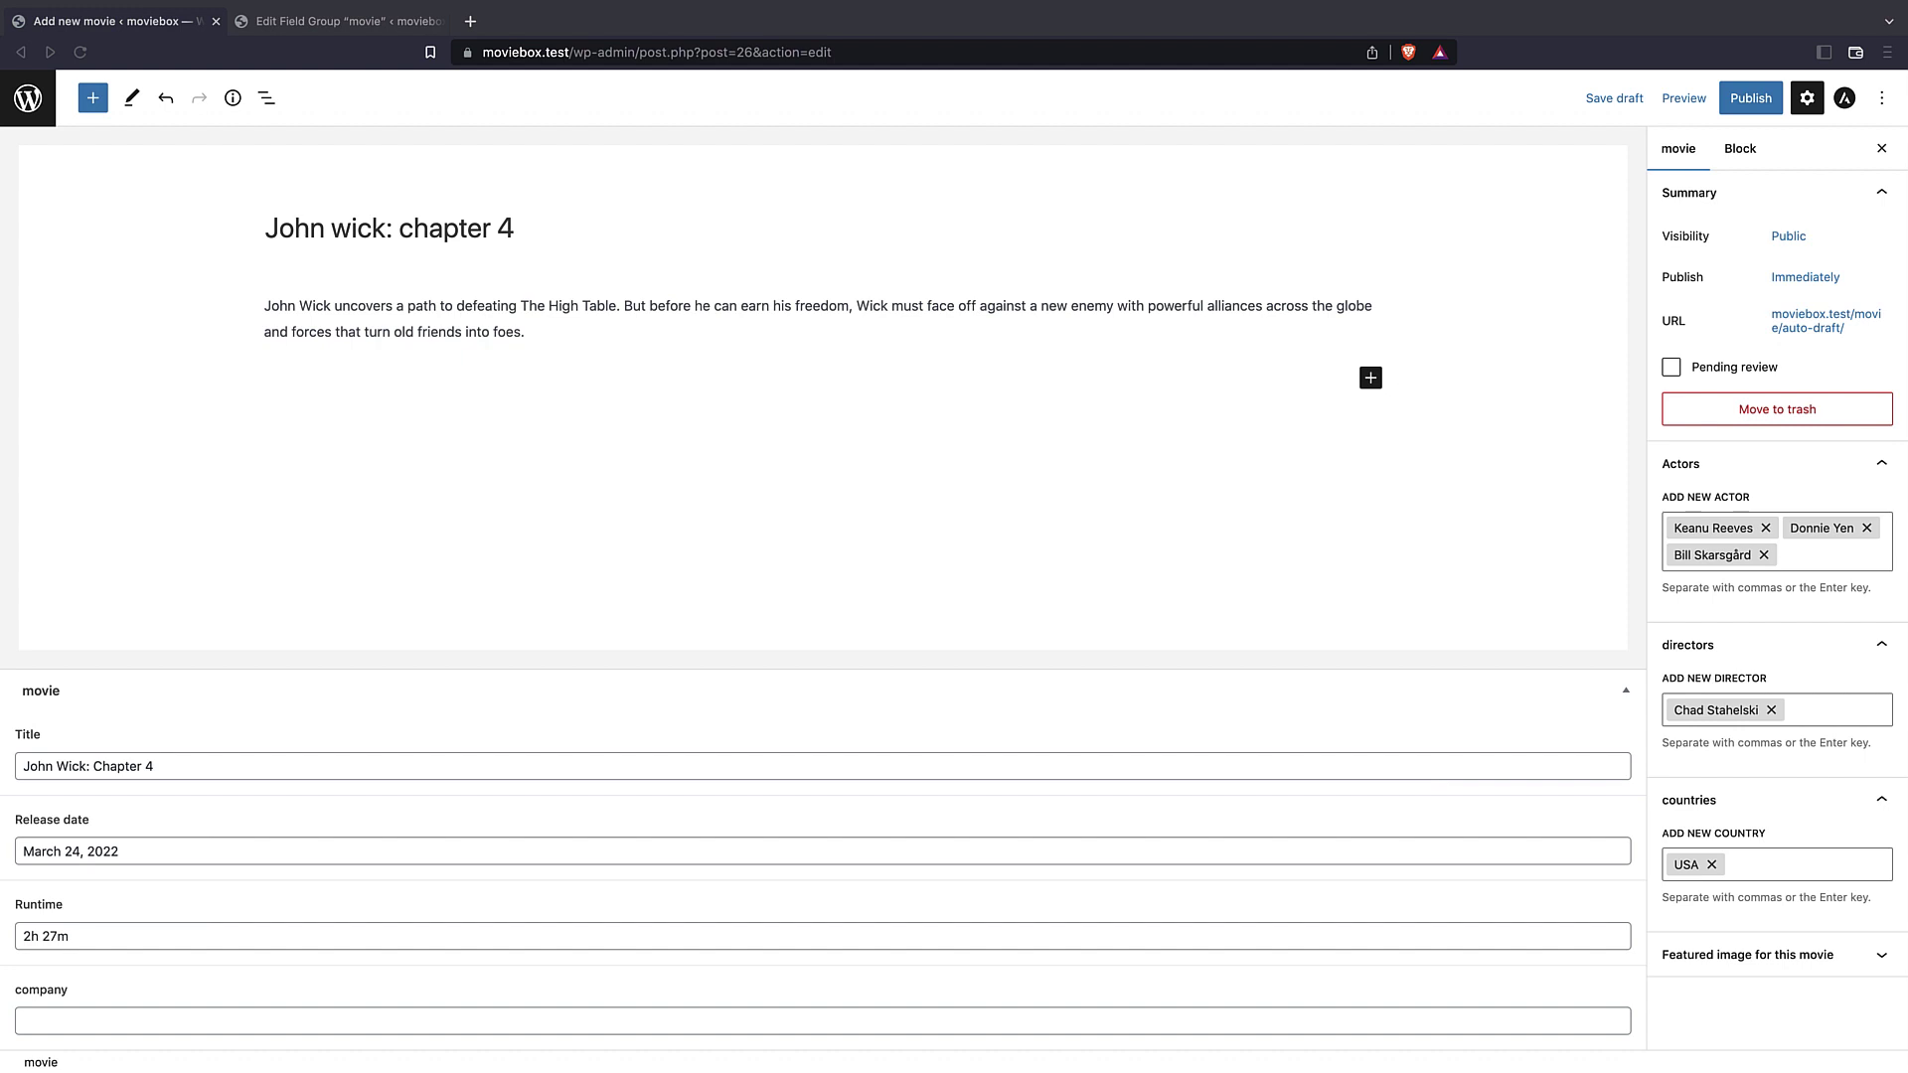
pyautogui.click(139, 1031)
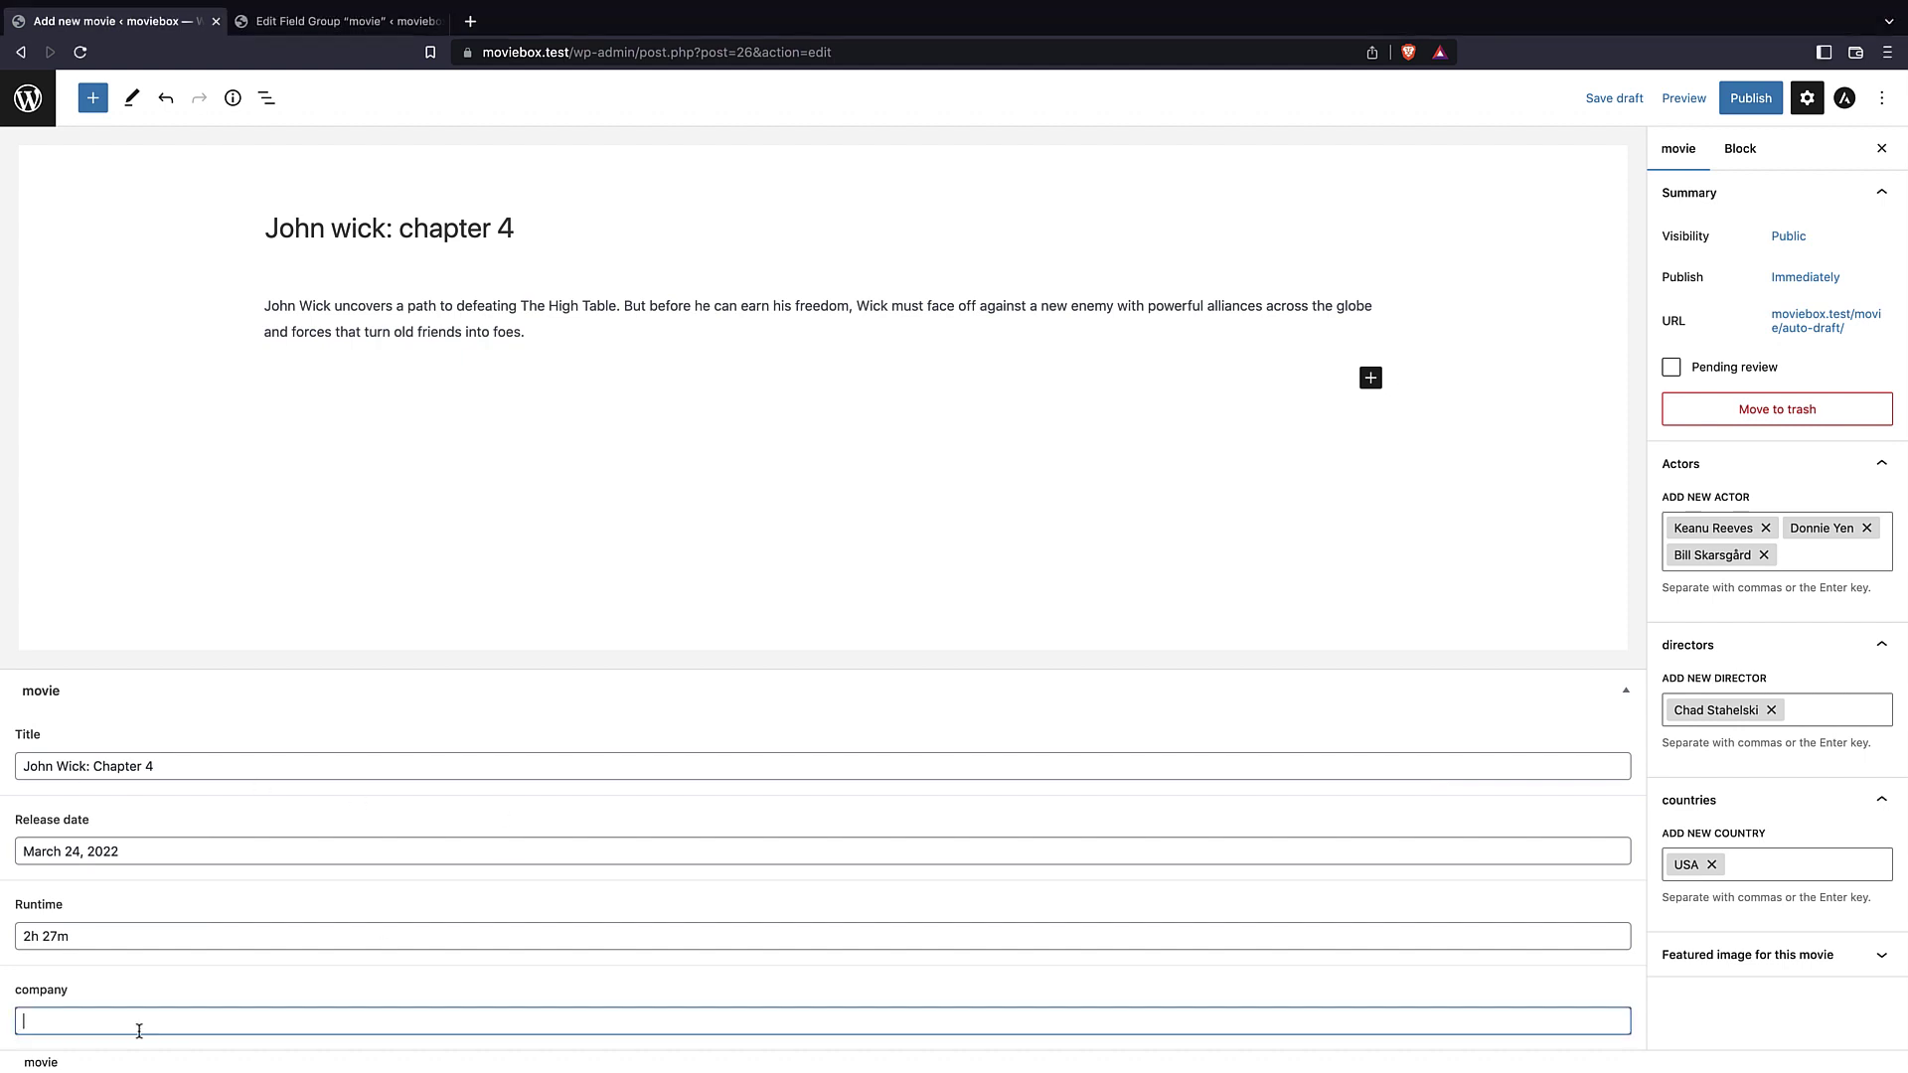
pyautogui.write('Lionsgate')
# - Expand the movie's featured image settings without choosing an image, and publish the movie
pyautogui.click(1801, 952)
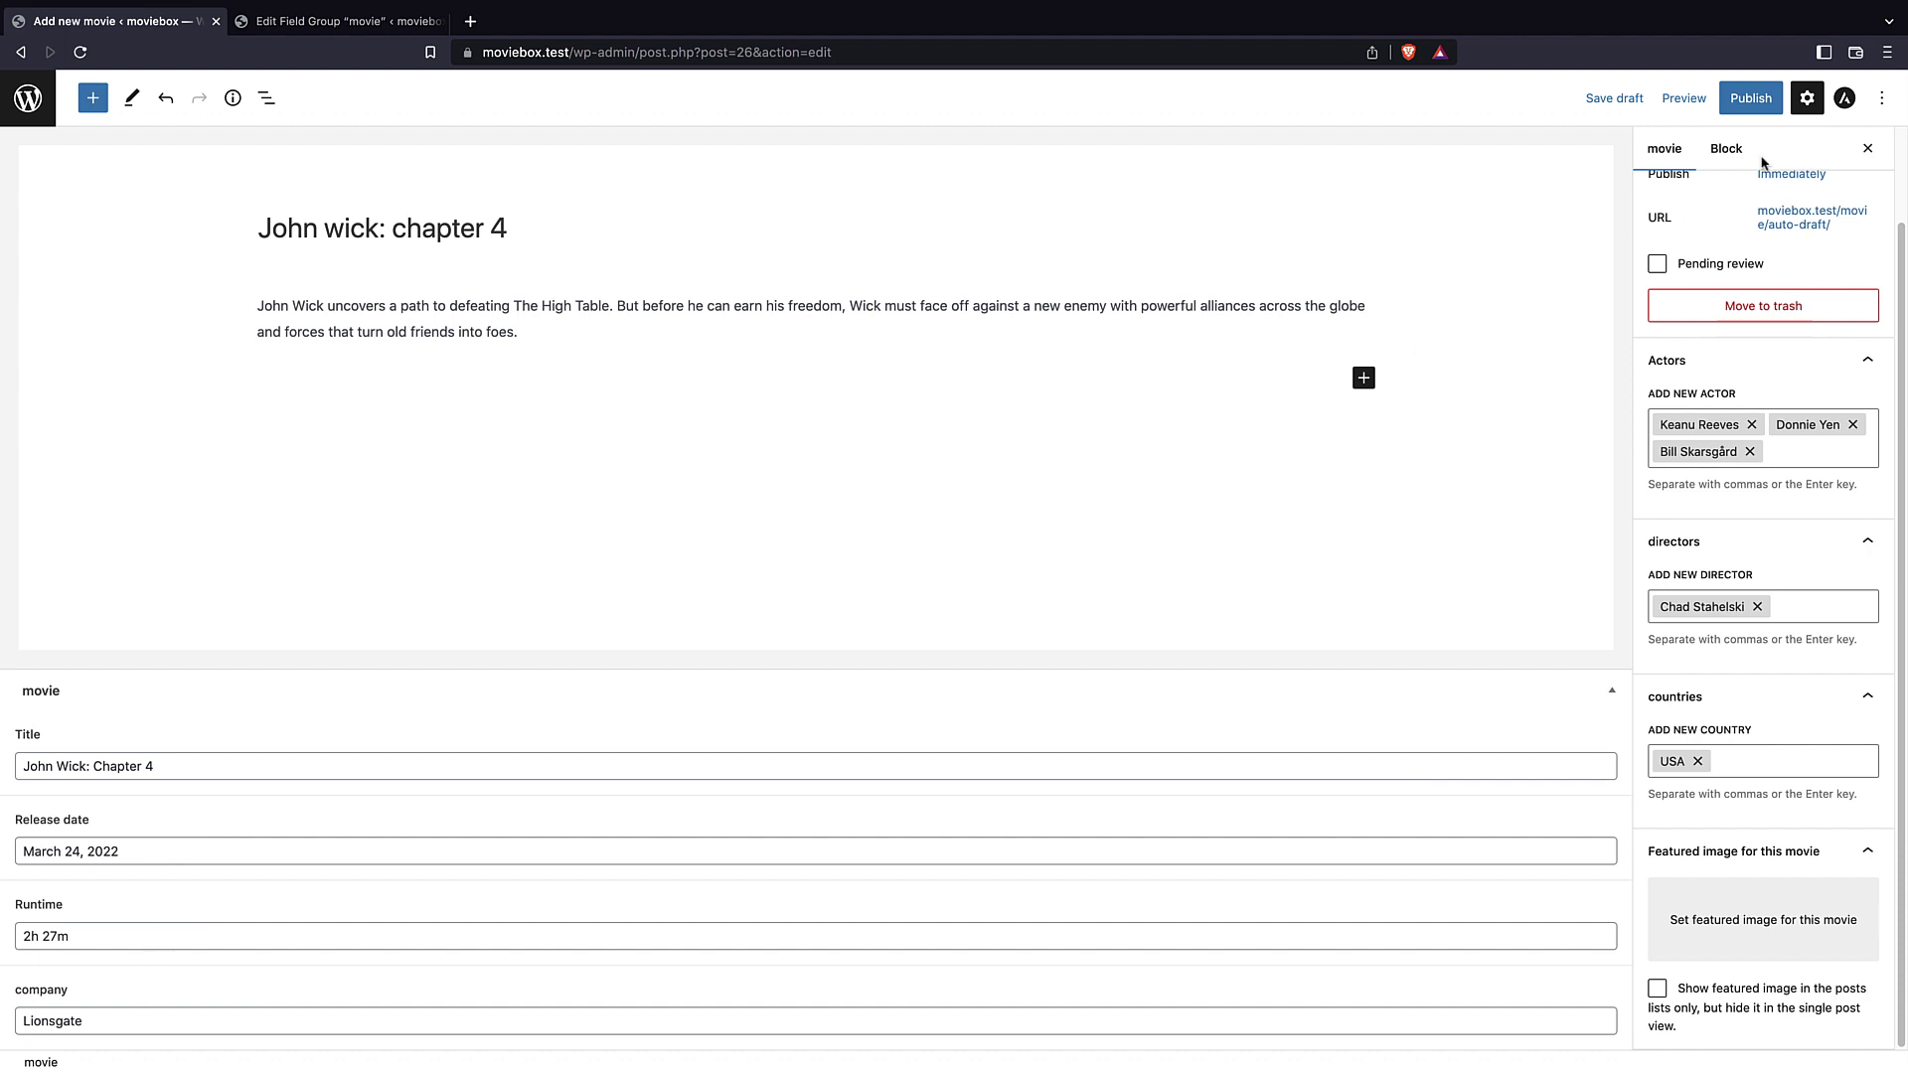
pyautogui.click(1751, 99)
pyautogui.click(1755, 107)
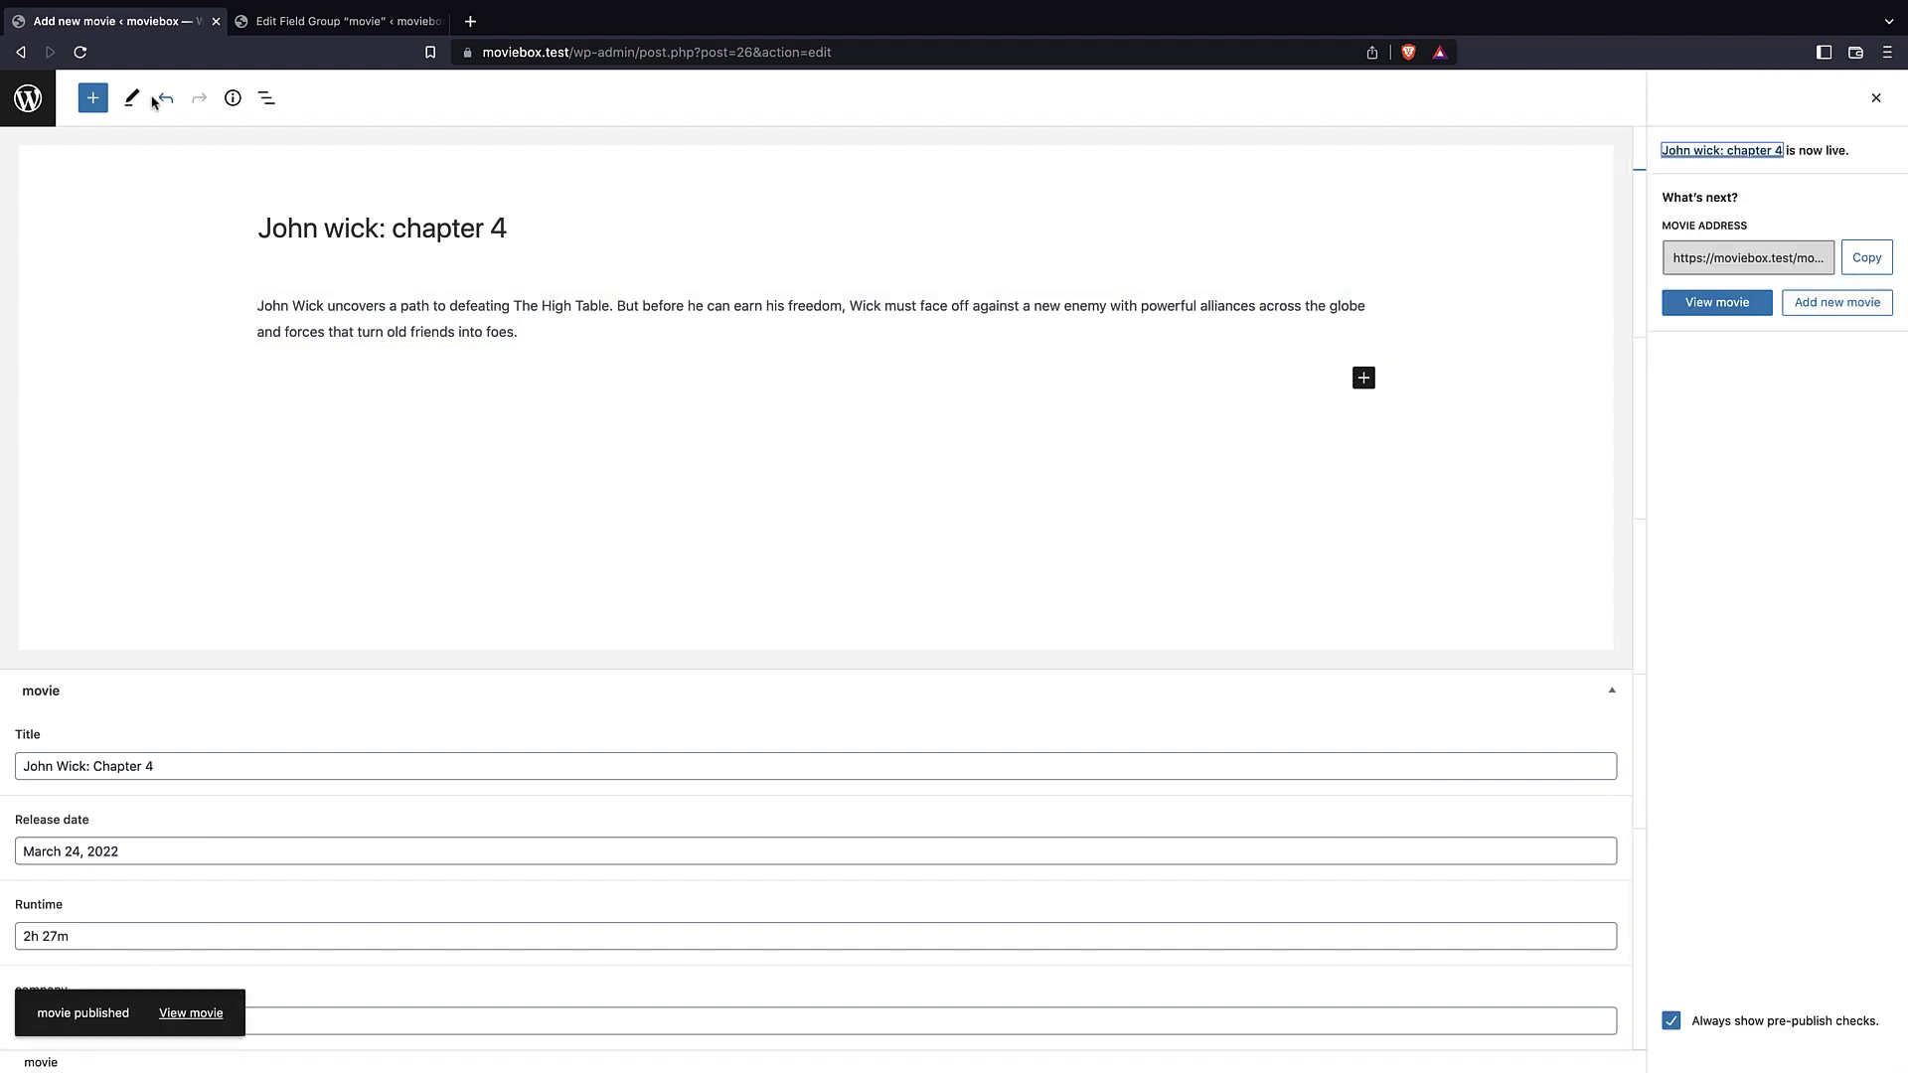
# - Return to the custom field groups and open the movie field group for editing
pyautogui.click(305, 28)
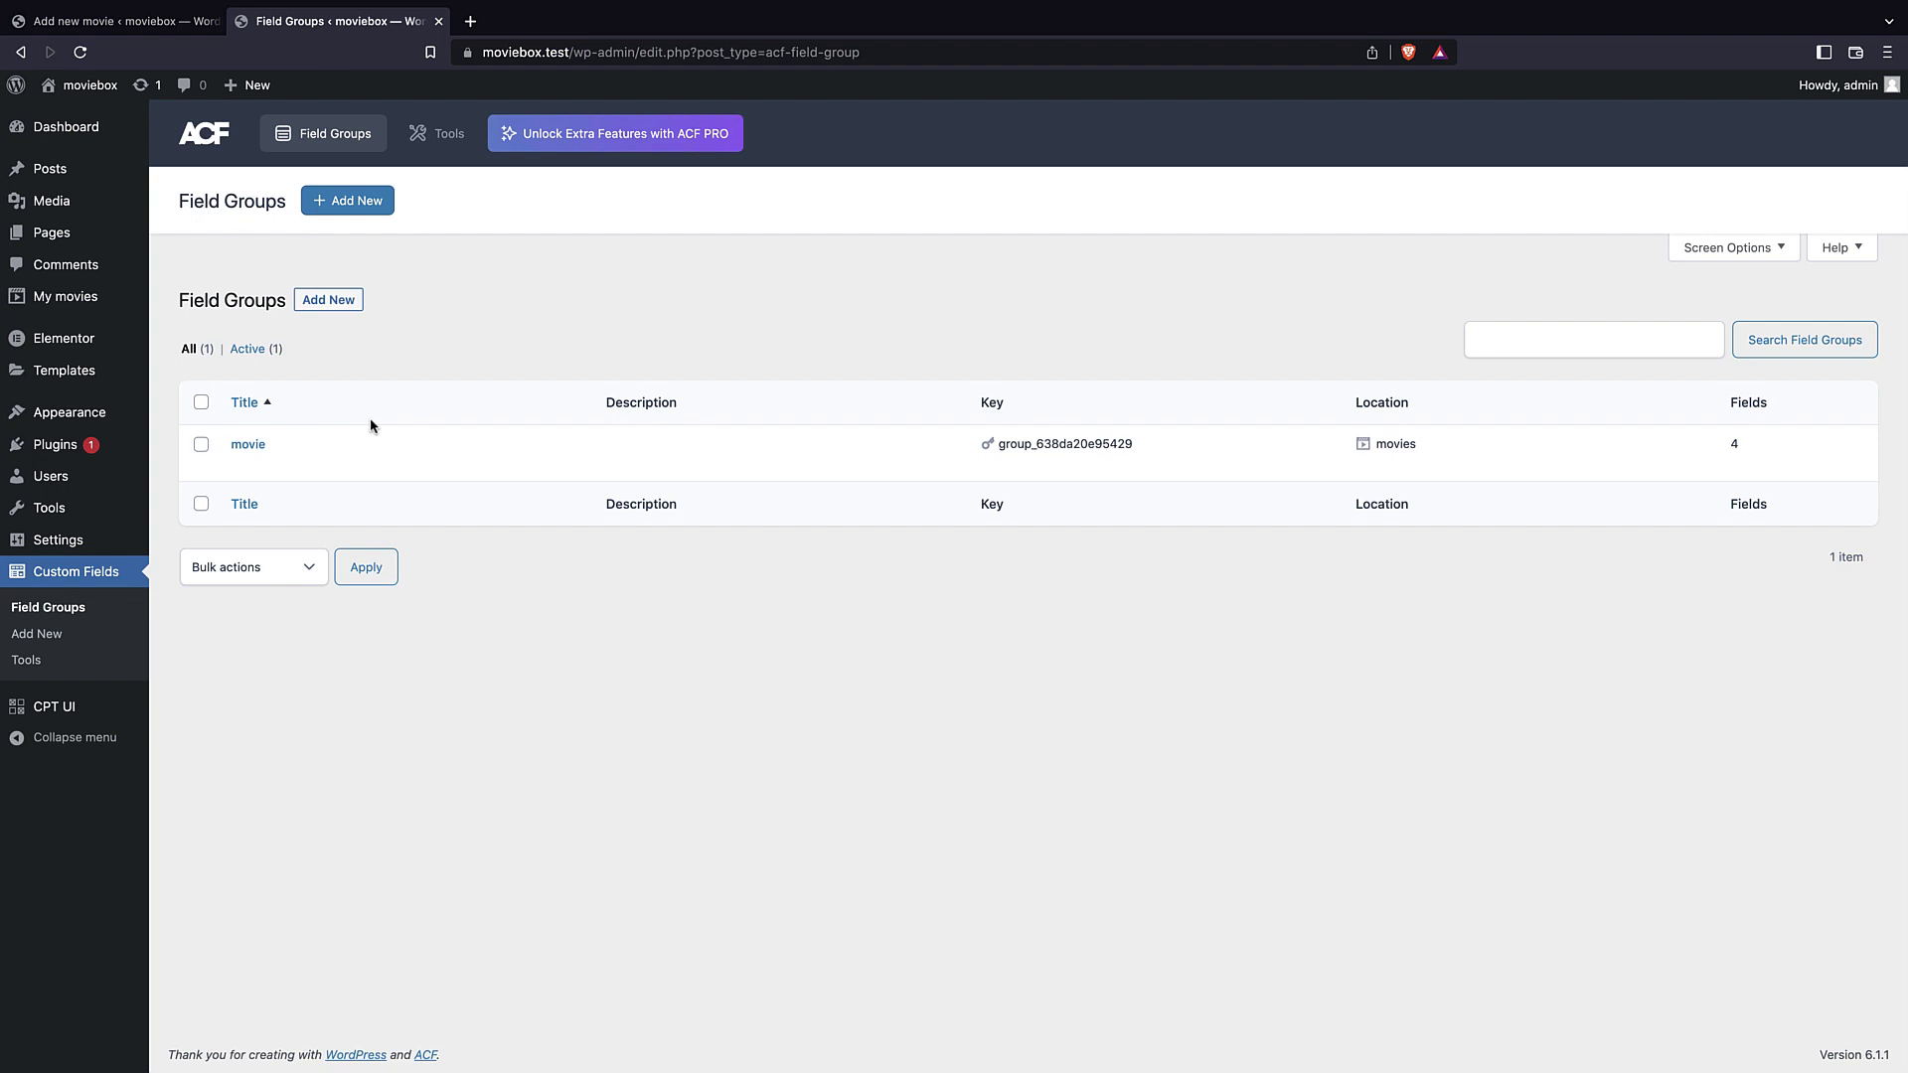
pyautogui.moveTo(302, 438)
pyautogui.click(242, 462)
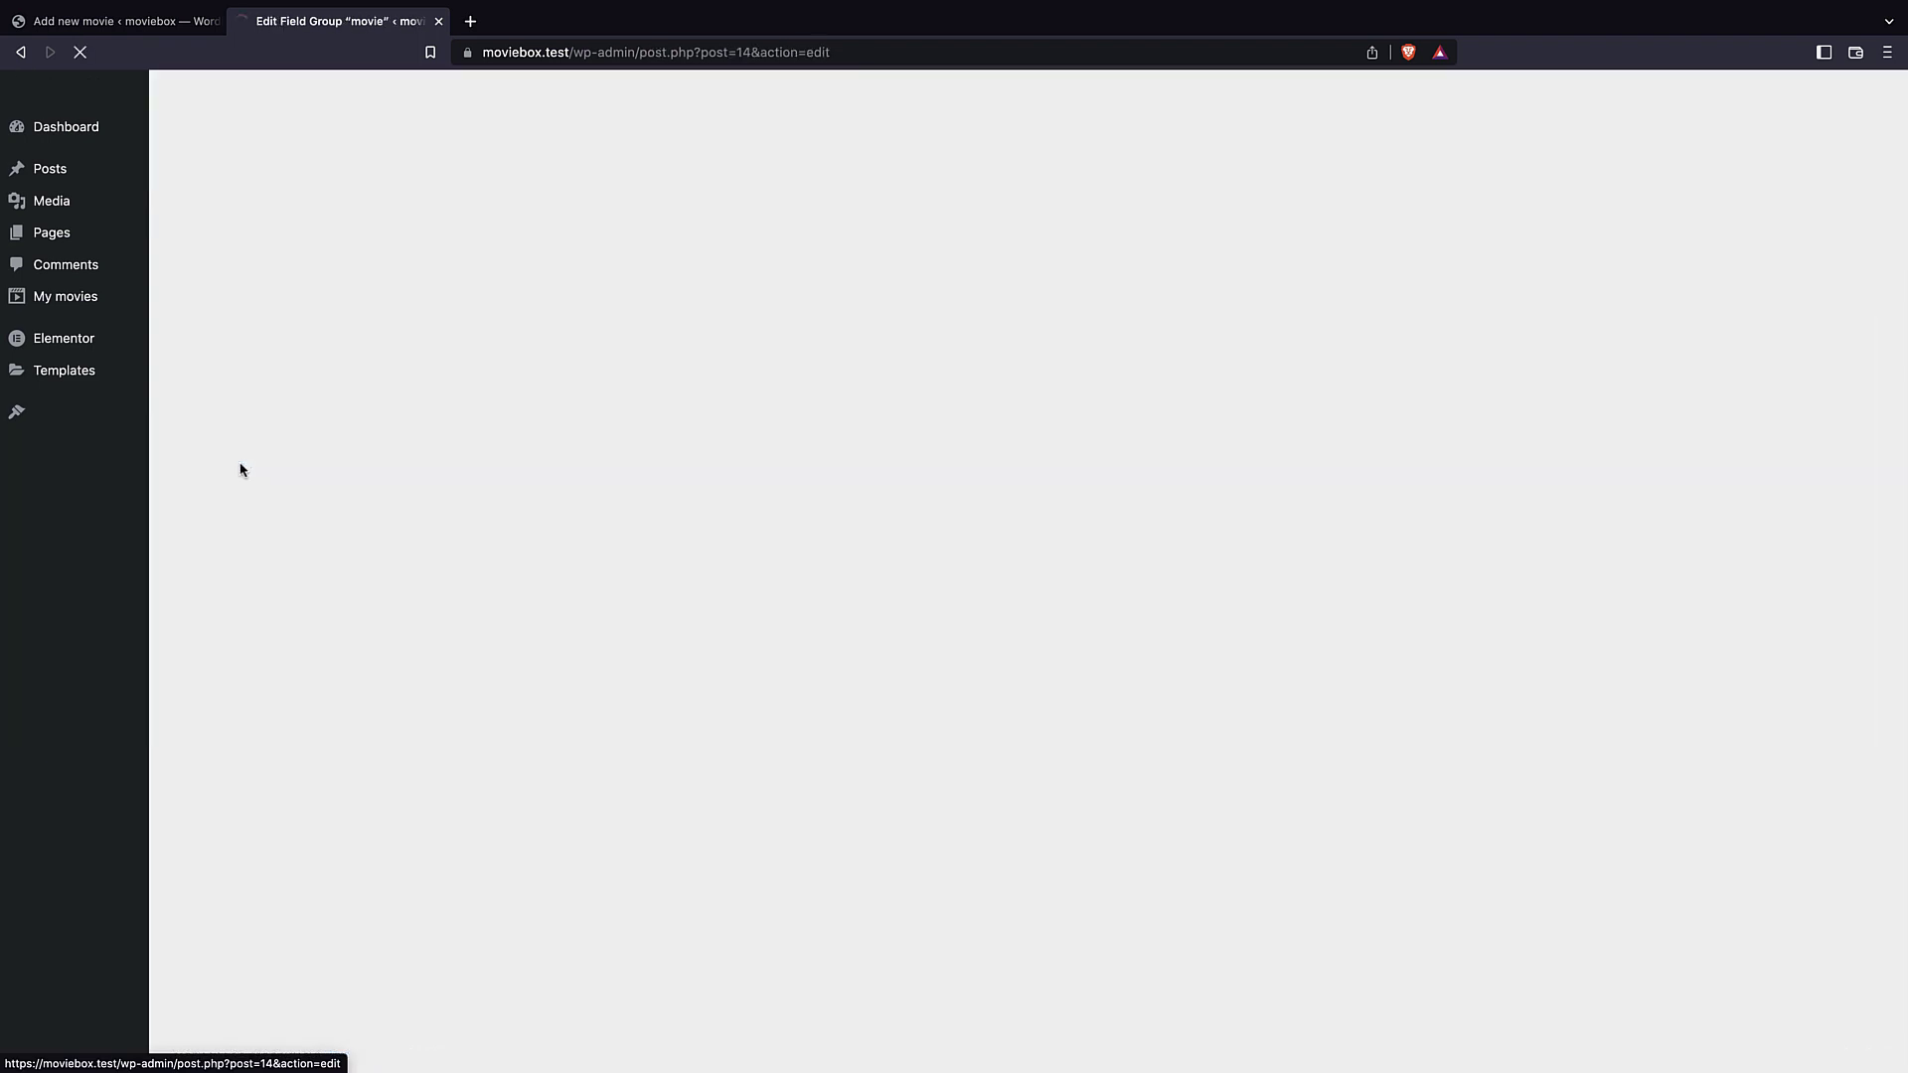
pyautogui.moveTo(527, 459)
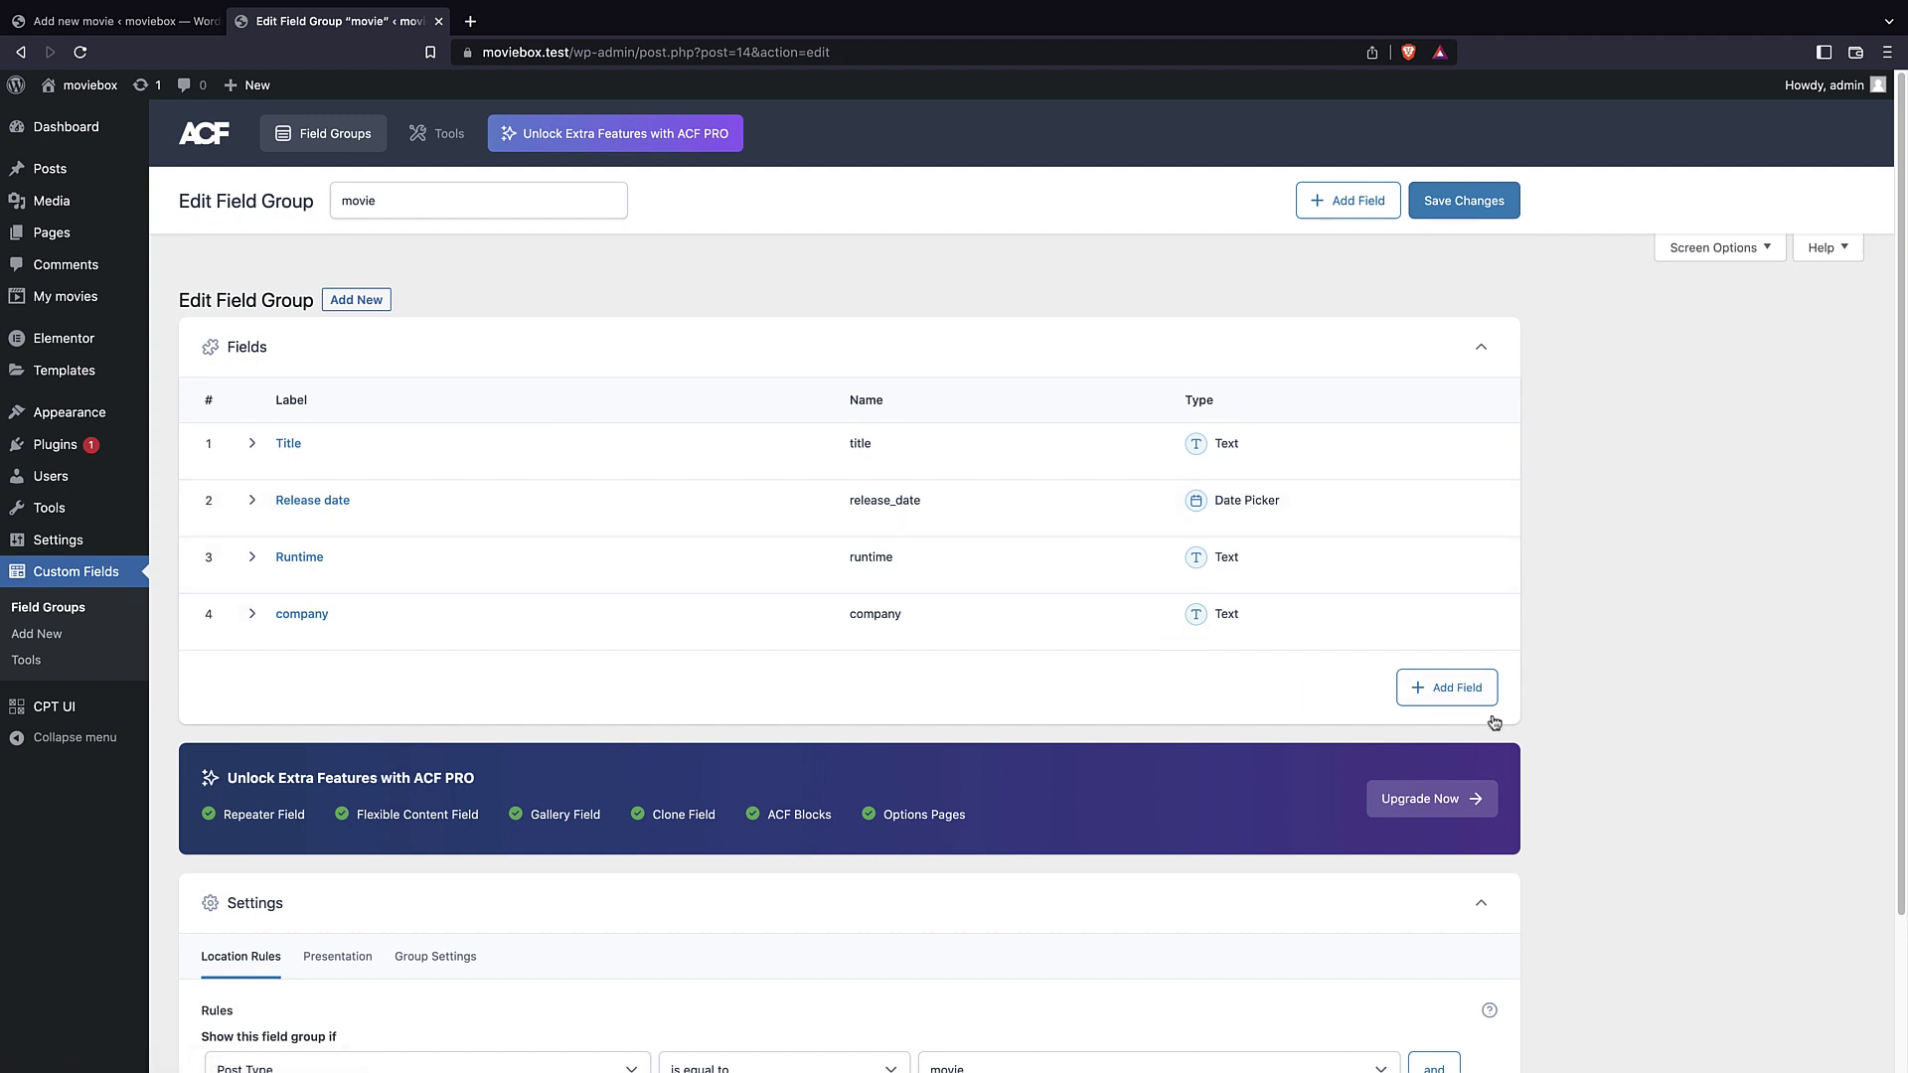
# - Add a File field labelled "trailer" and named "trailer" to the movie field group, with File URL as the return value
pyautogui.click(1456, 687)
pyautogui.scroll(-6, 384, 268)
pyautogui.scroll(3, 384, 268)
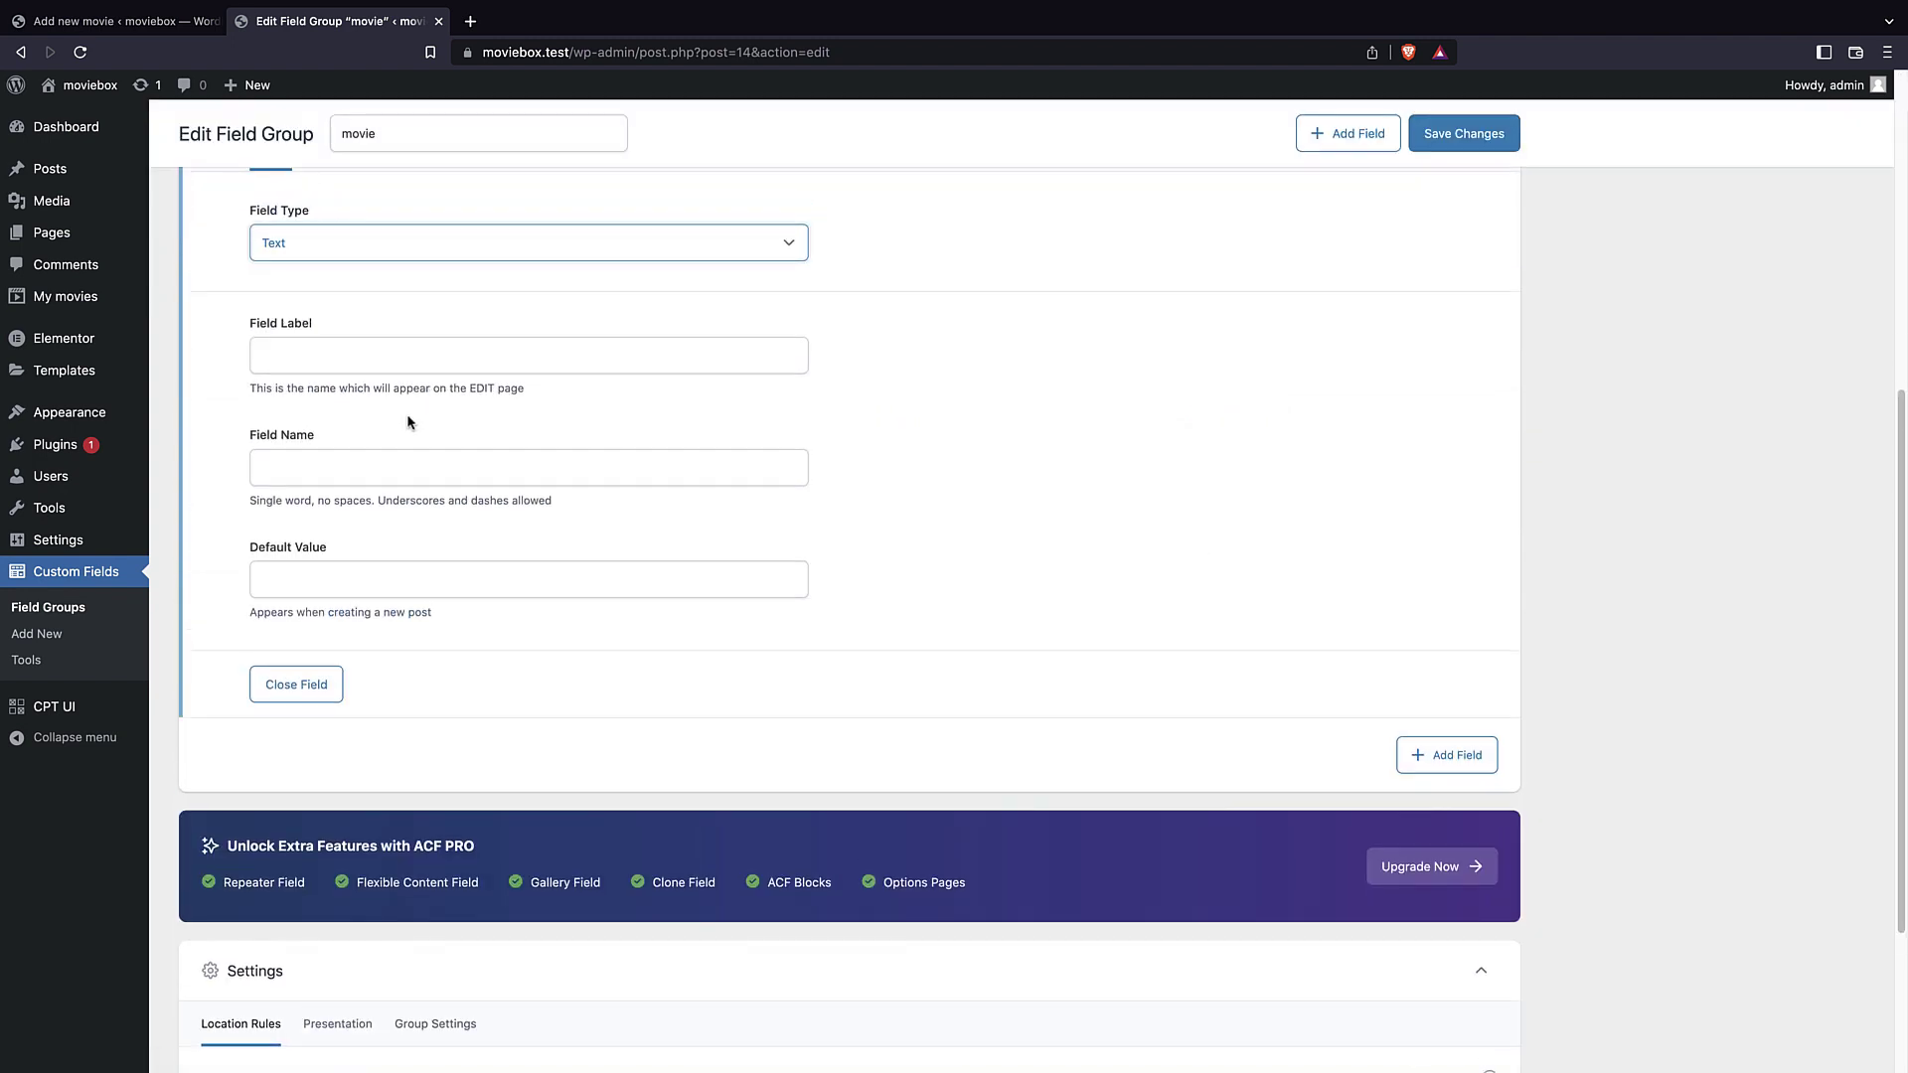
pyautogui.click(360, 244)
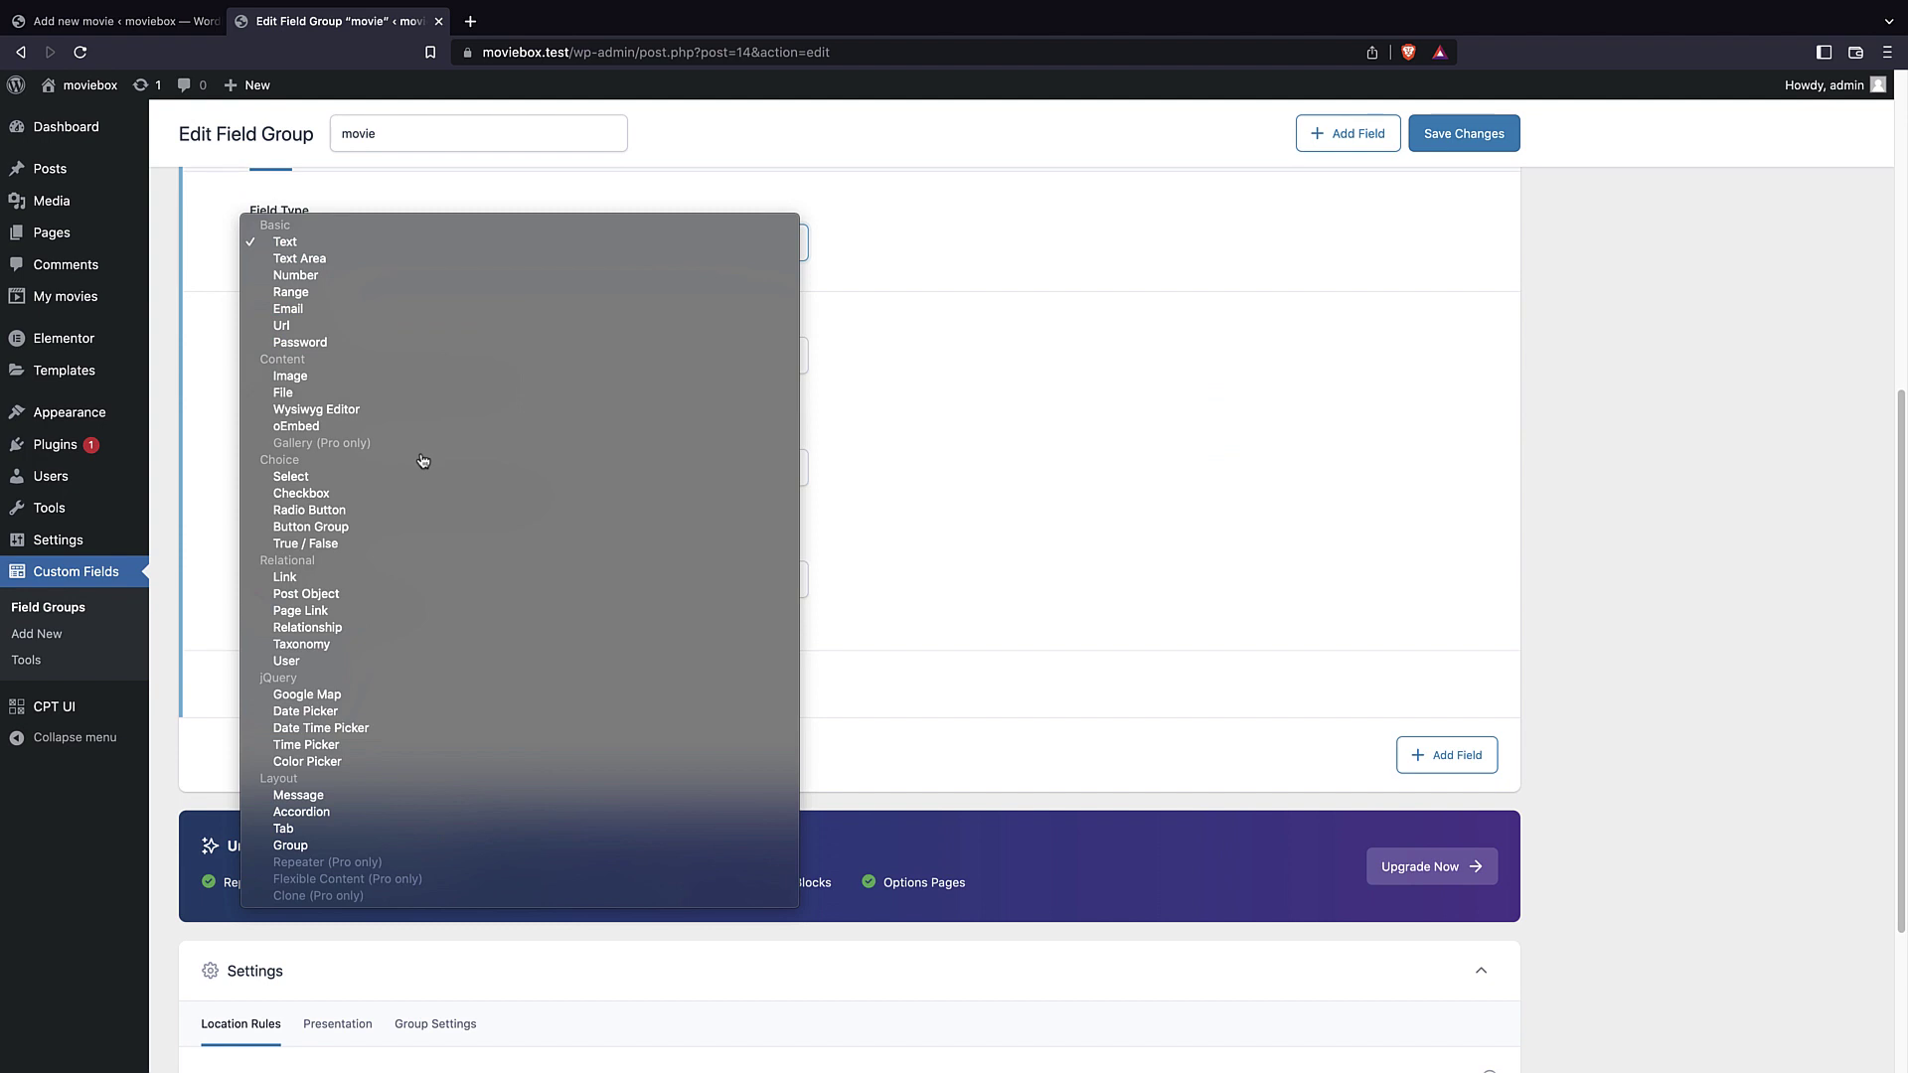
pyautogui.click(336, 394)
pyautogui.click(334, 354)
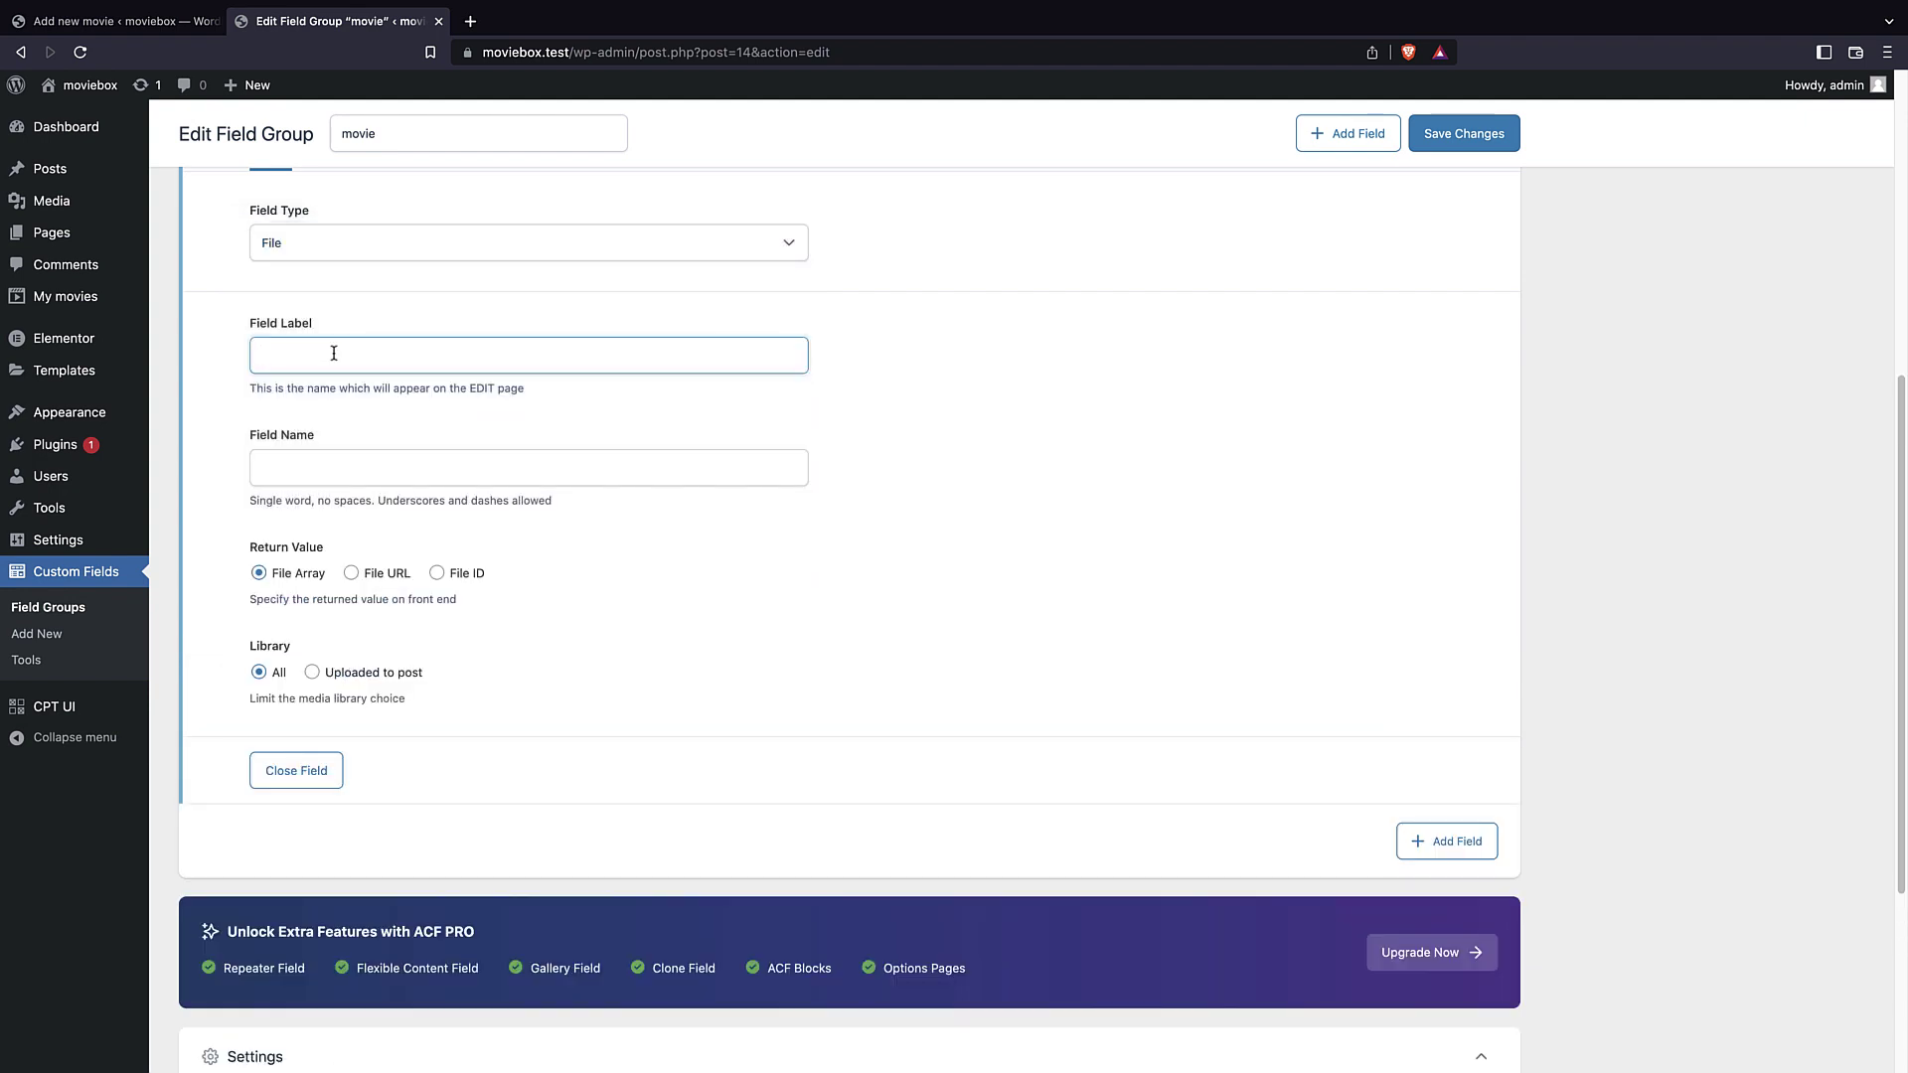
pyautogui.click(368, 464)
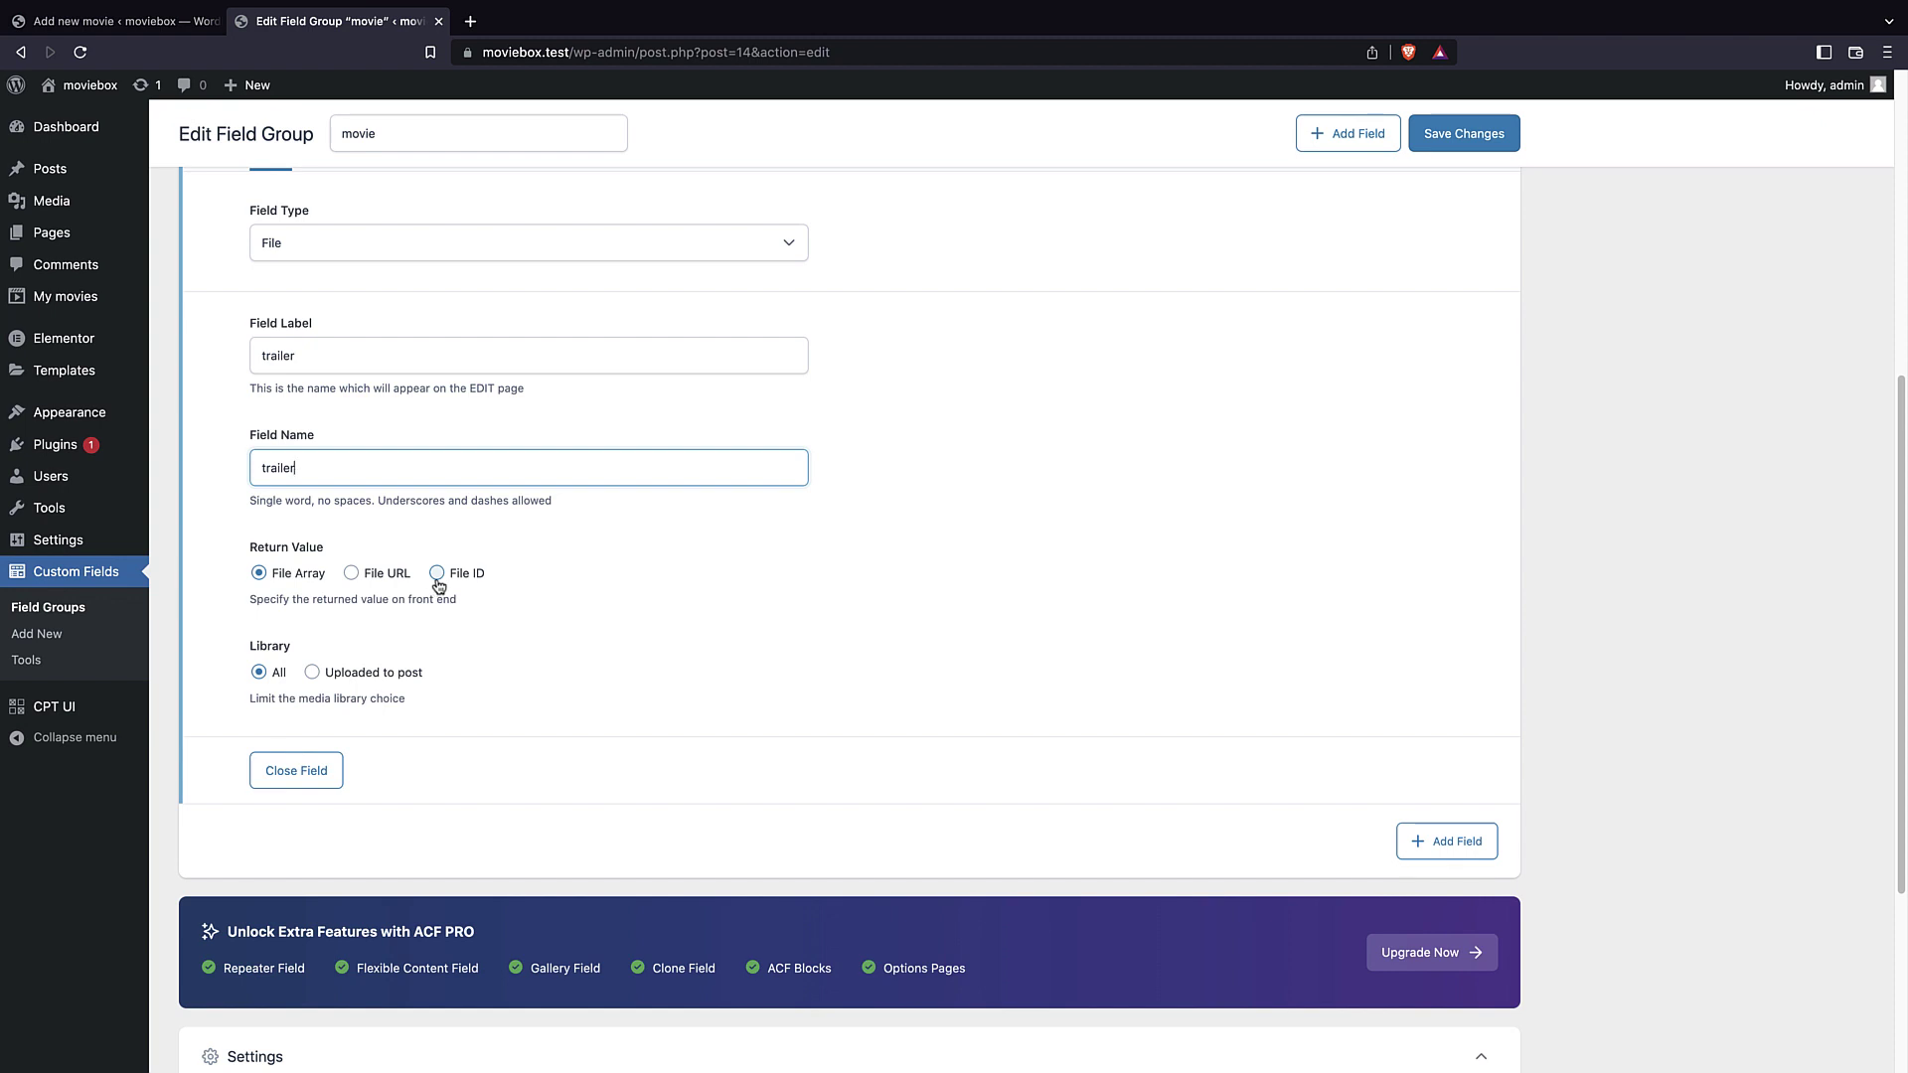
pyautogui.click(352, 575)
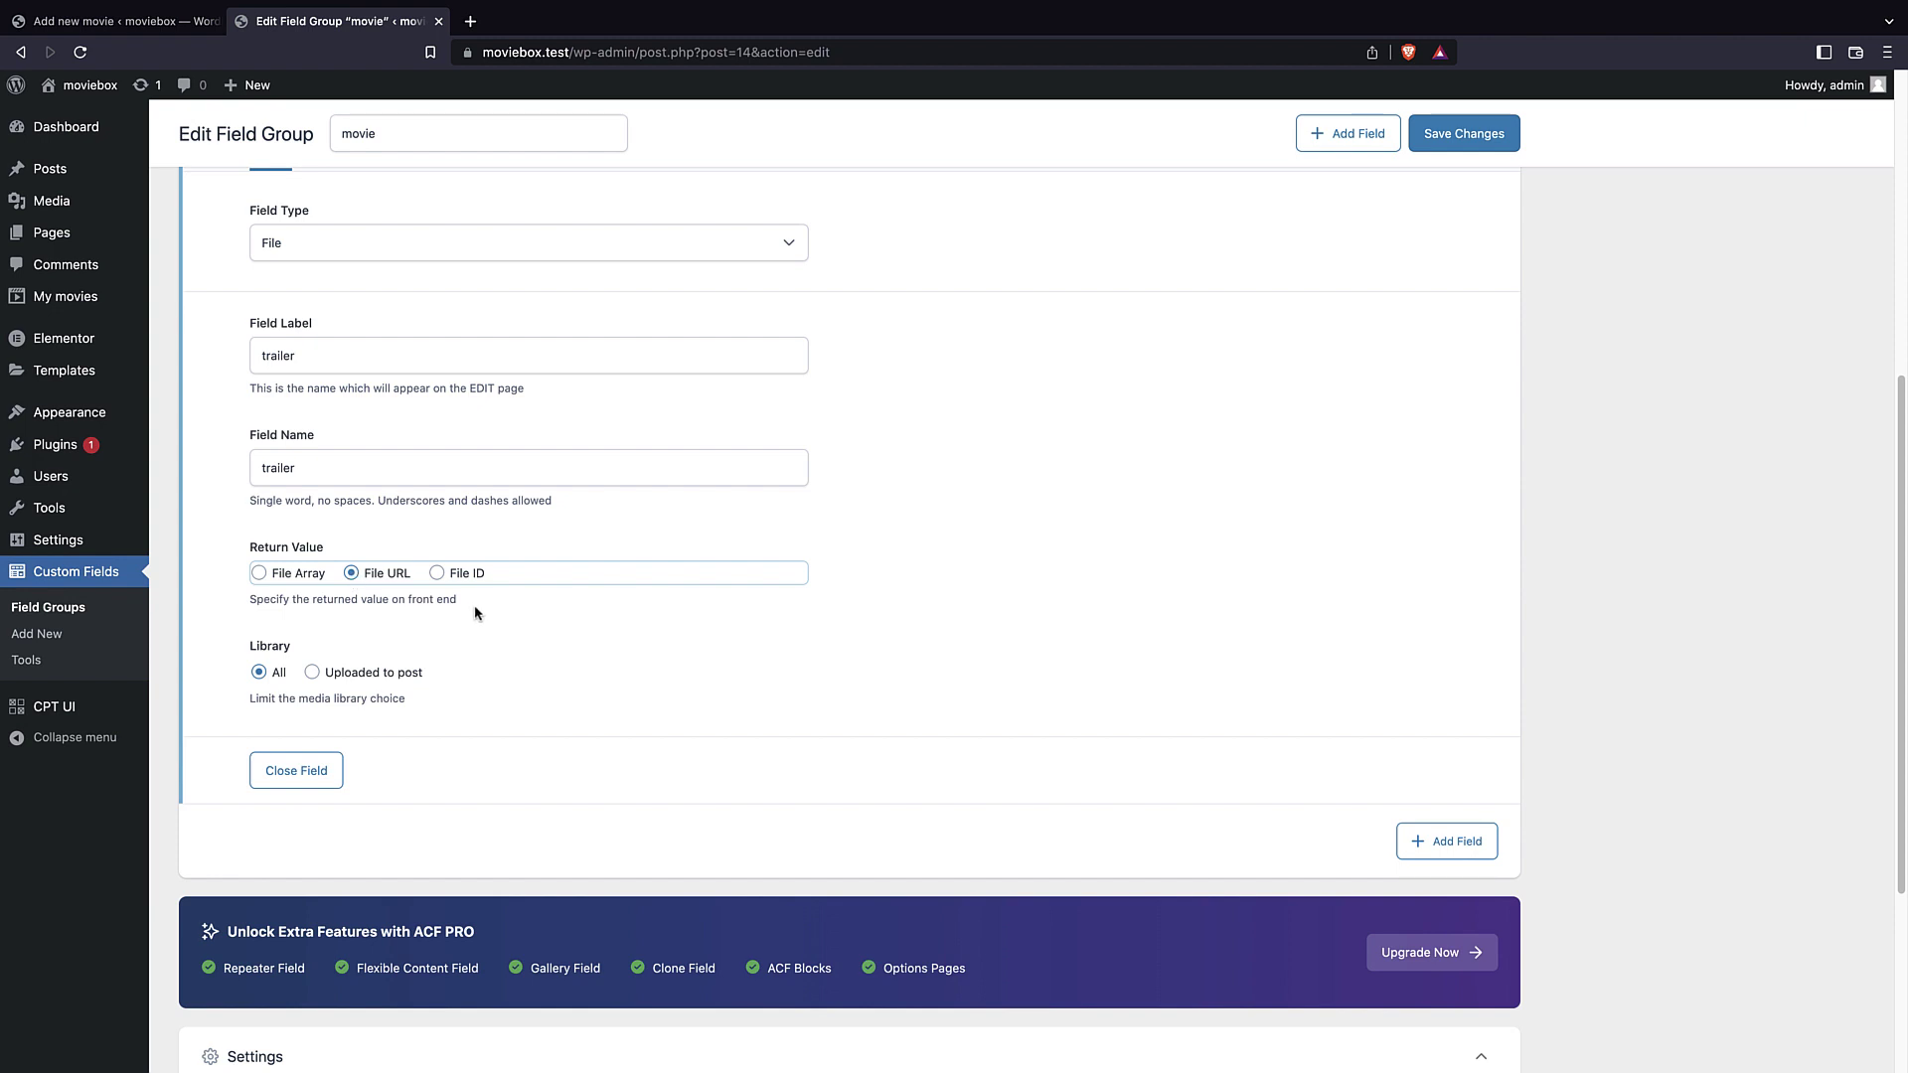
# - Add an Image field labelled "poster" and named "poster" to the movie field group, with Image URL as the return format
pyautogui.scroll(3, 838, 541)
pyautogui.scroll(-5, 1128, 408)
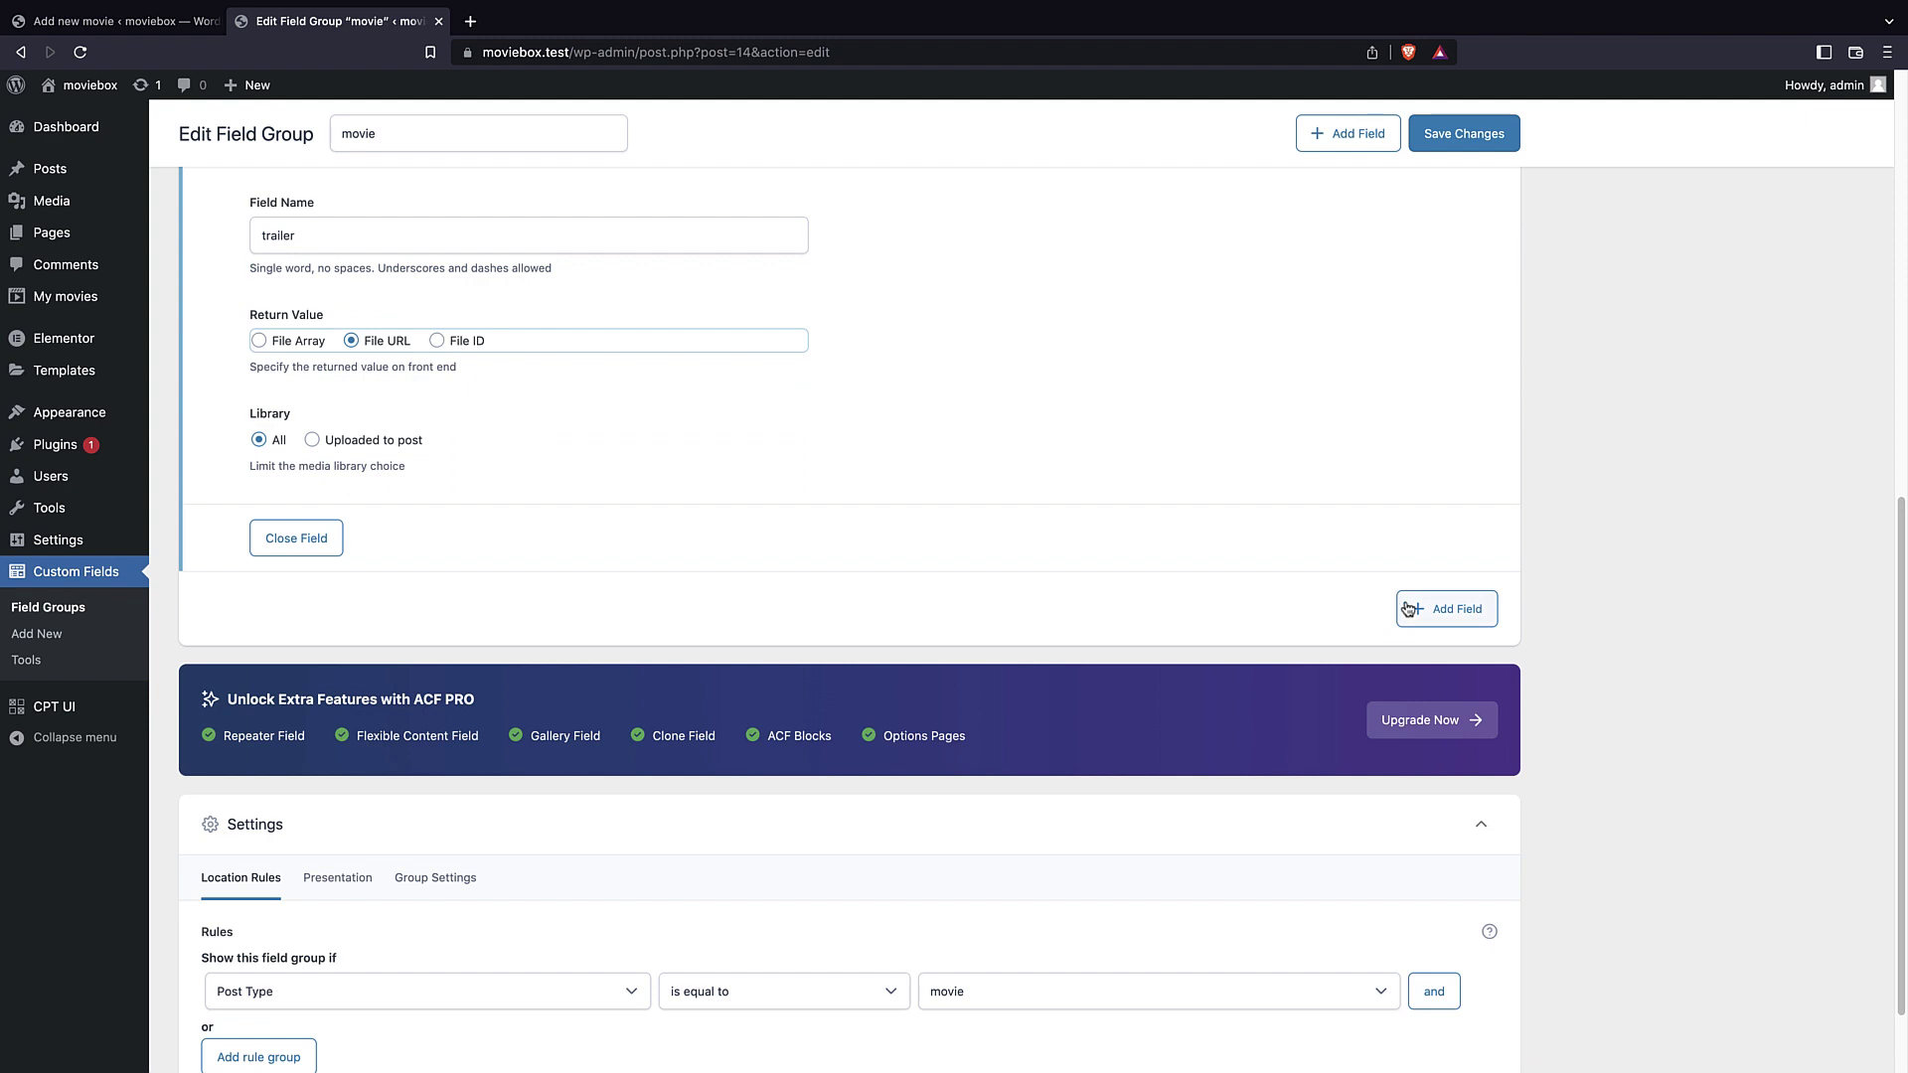
pyautogui.click(1409, 608)
pyautogui.click(398, 745)
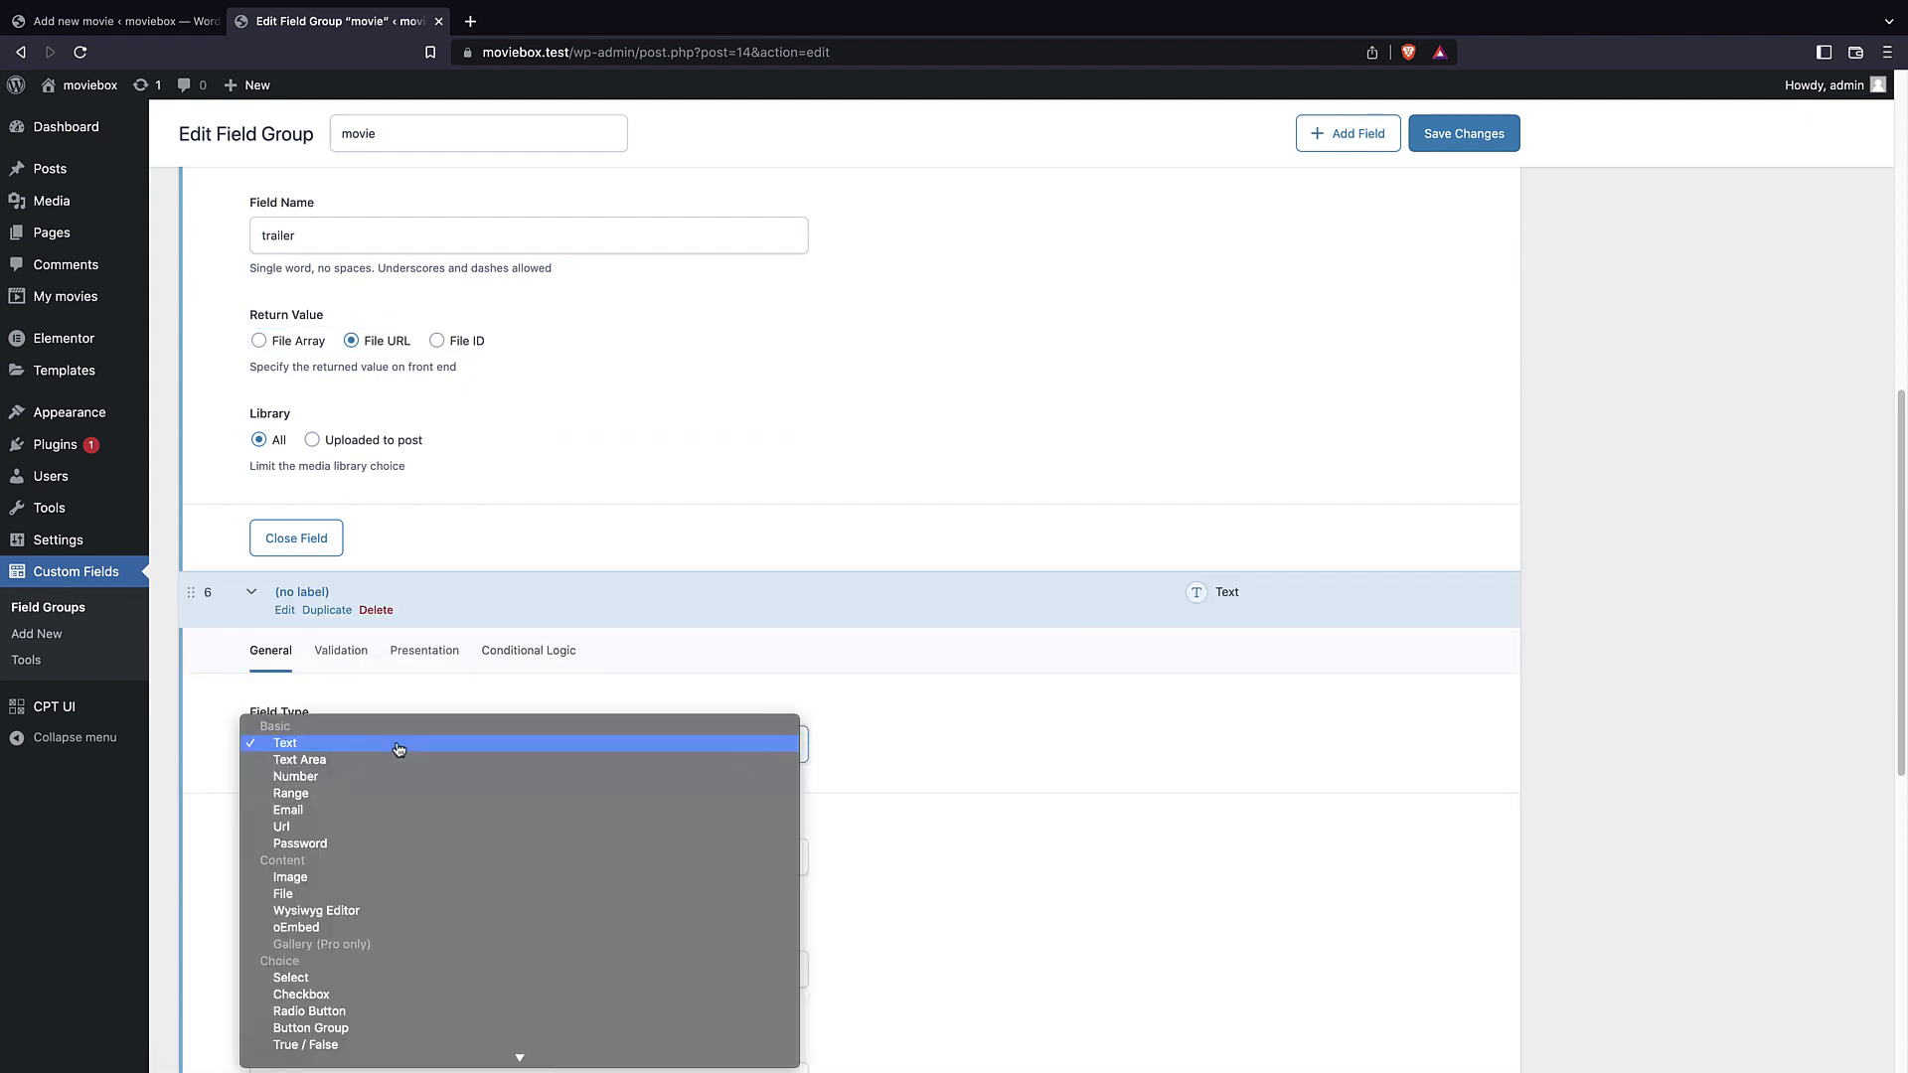
pyautogui.scroll(-3, 403, 780)
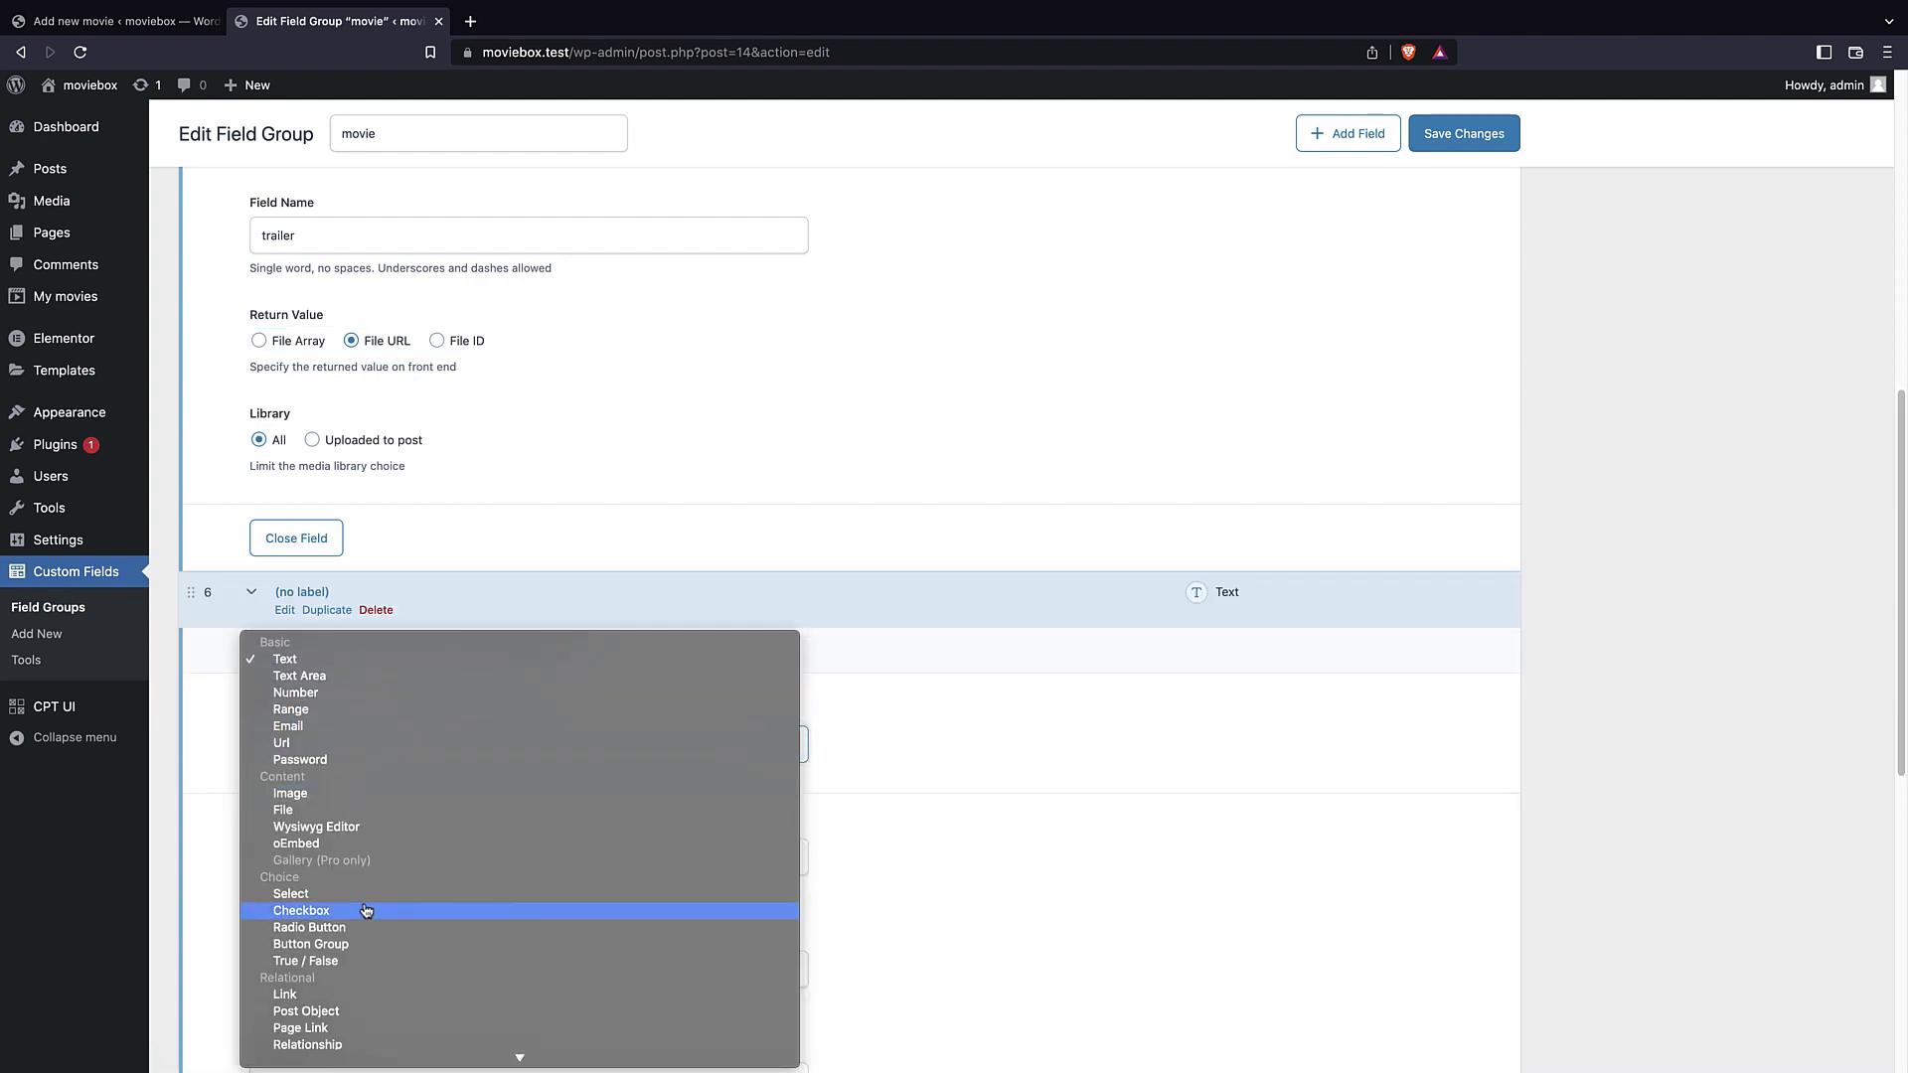
pyautogui.click(360, 793)
pyautogui.scroll(-3, 357, 616)
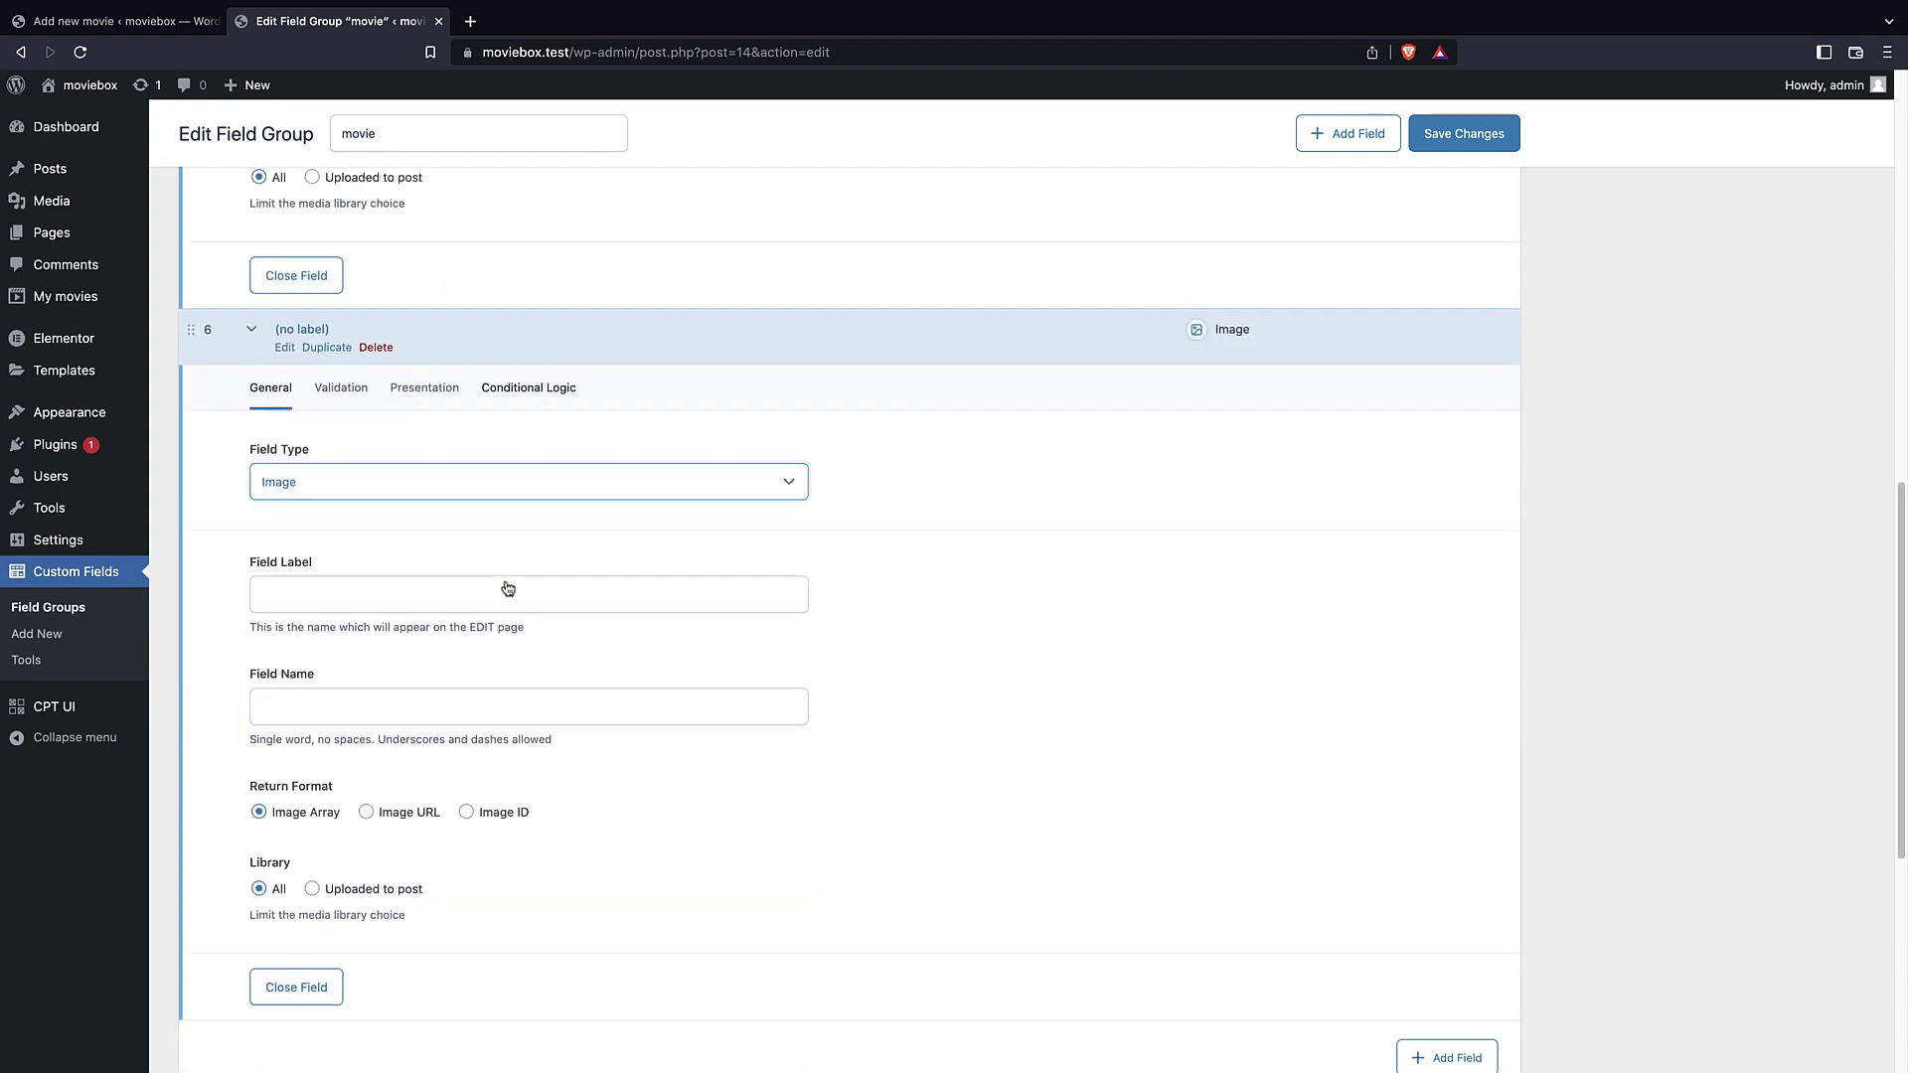
pyautogui.click(347, 591)
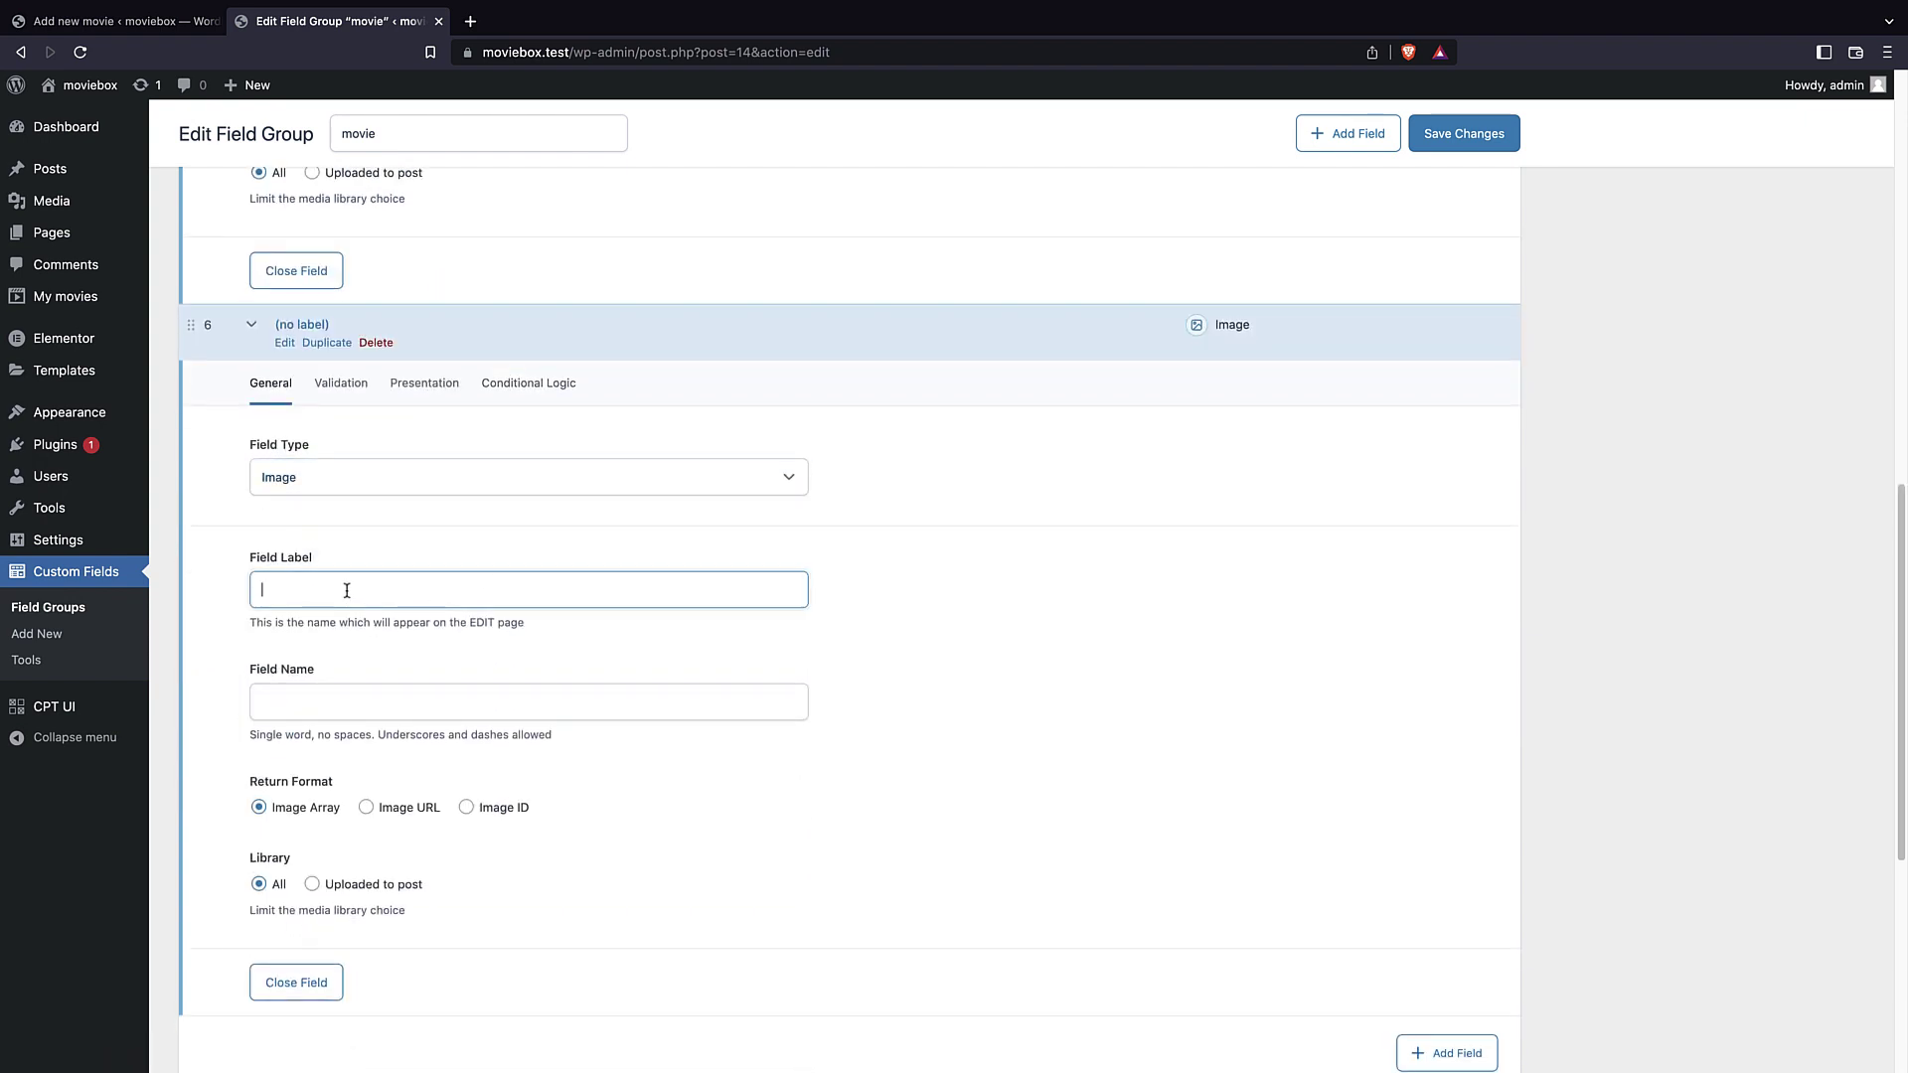
pyautogui.write('poster')
pyautogui.click(375, 713)
pyautogui.click(380, 811)
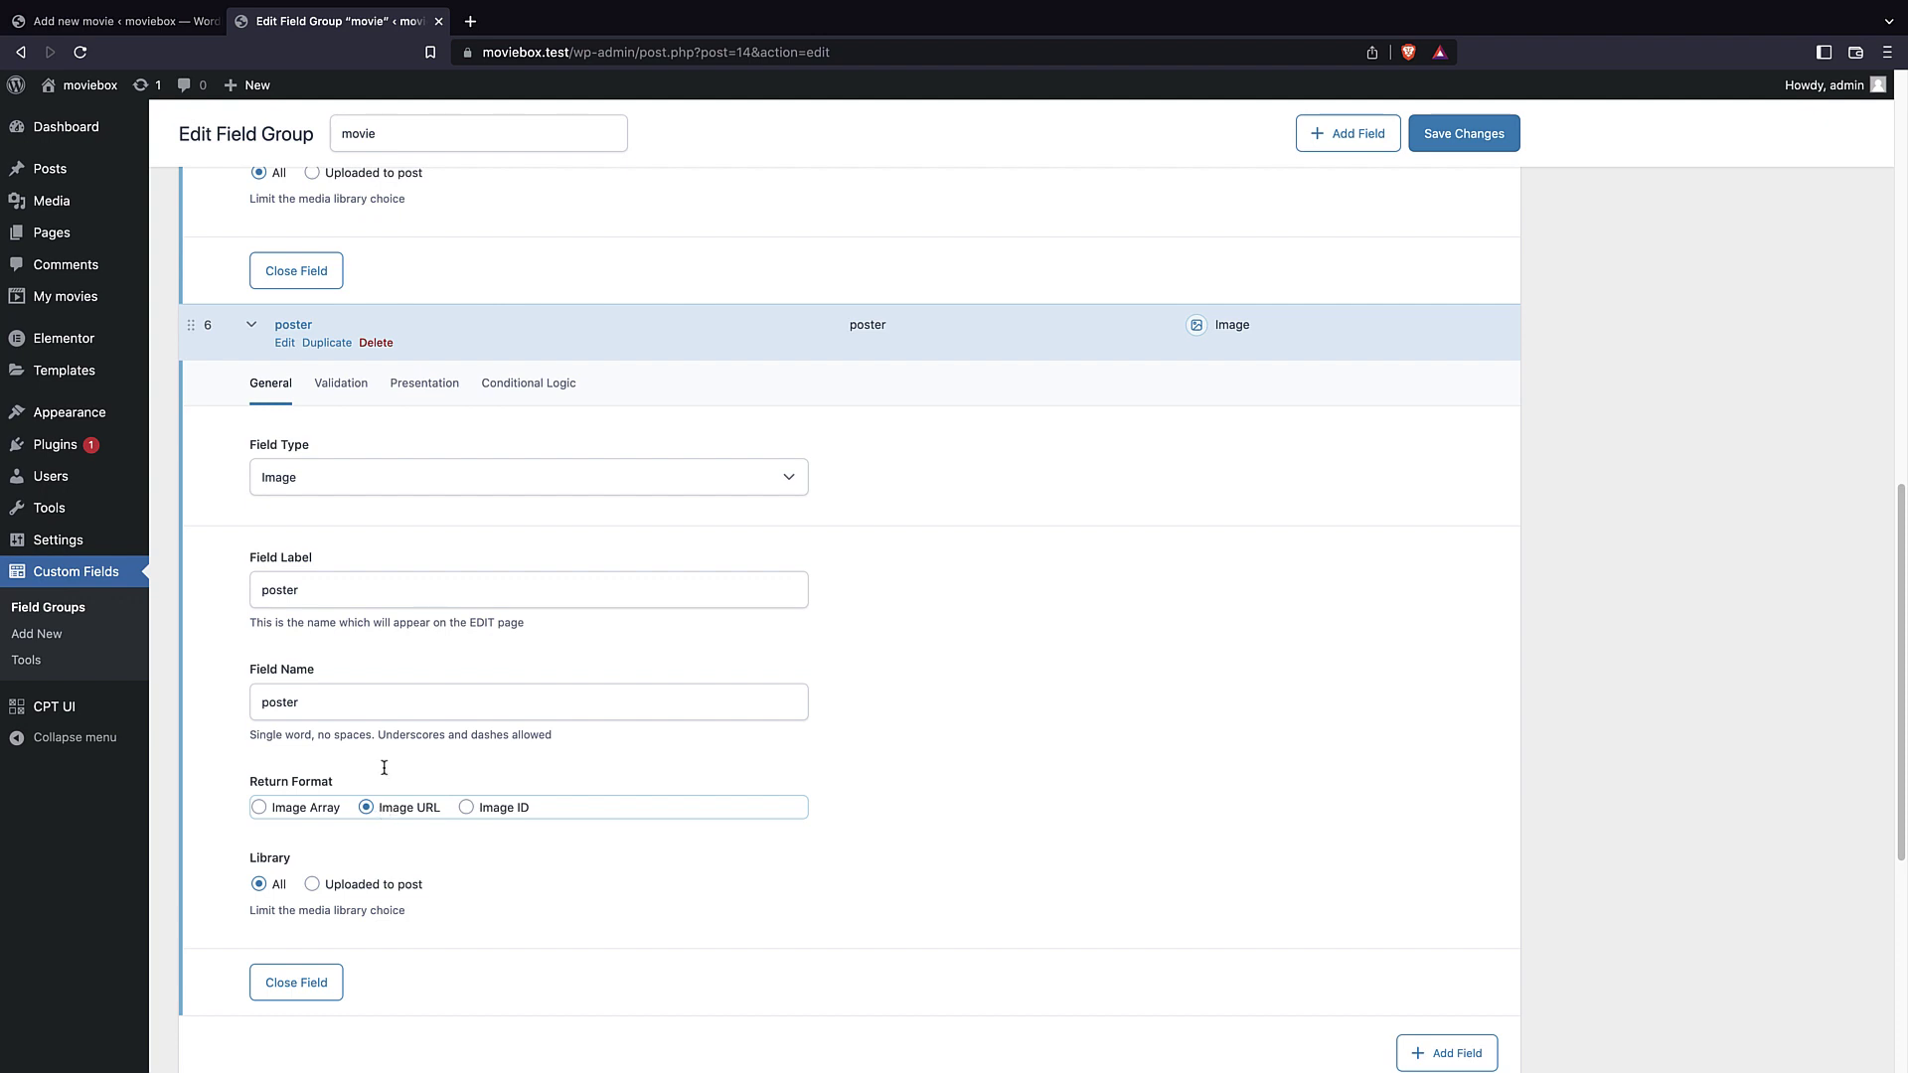
# - Save the changes to the movie field group
pyautogui.scroll(1, 557, 693)
pyautogui.scroll(15, 558, 692)
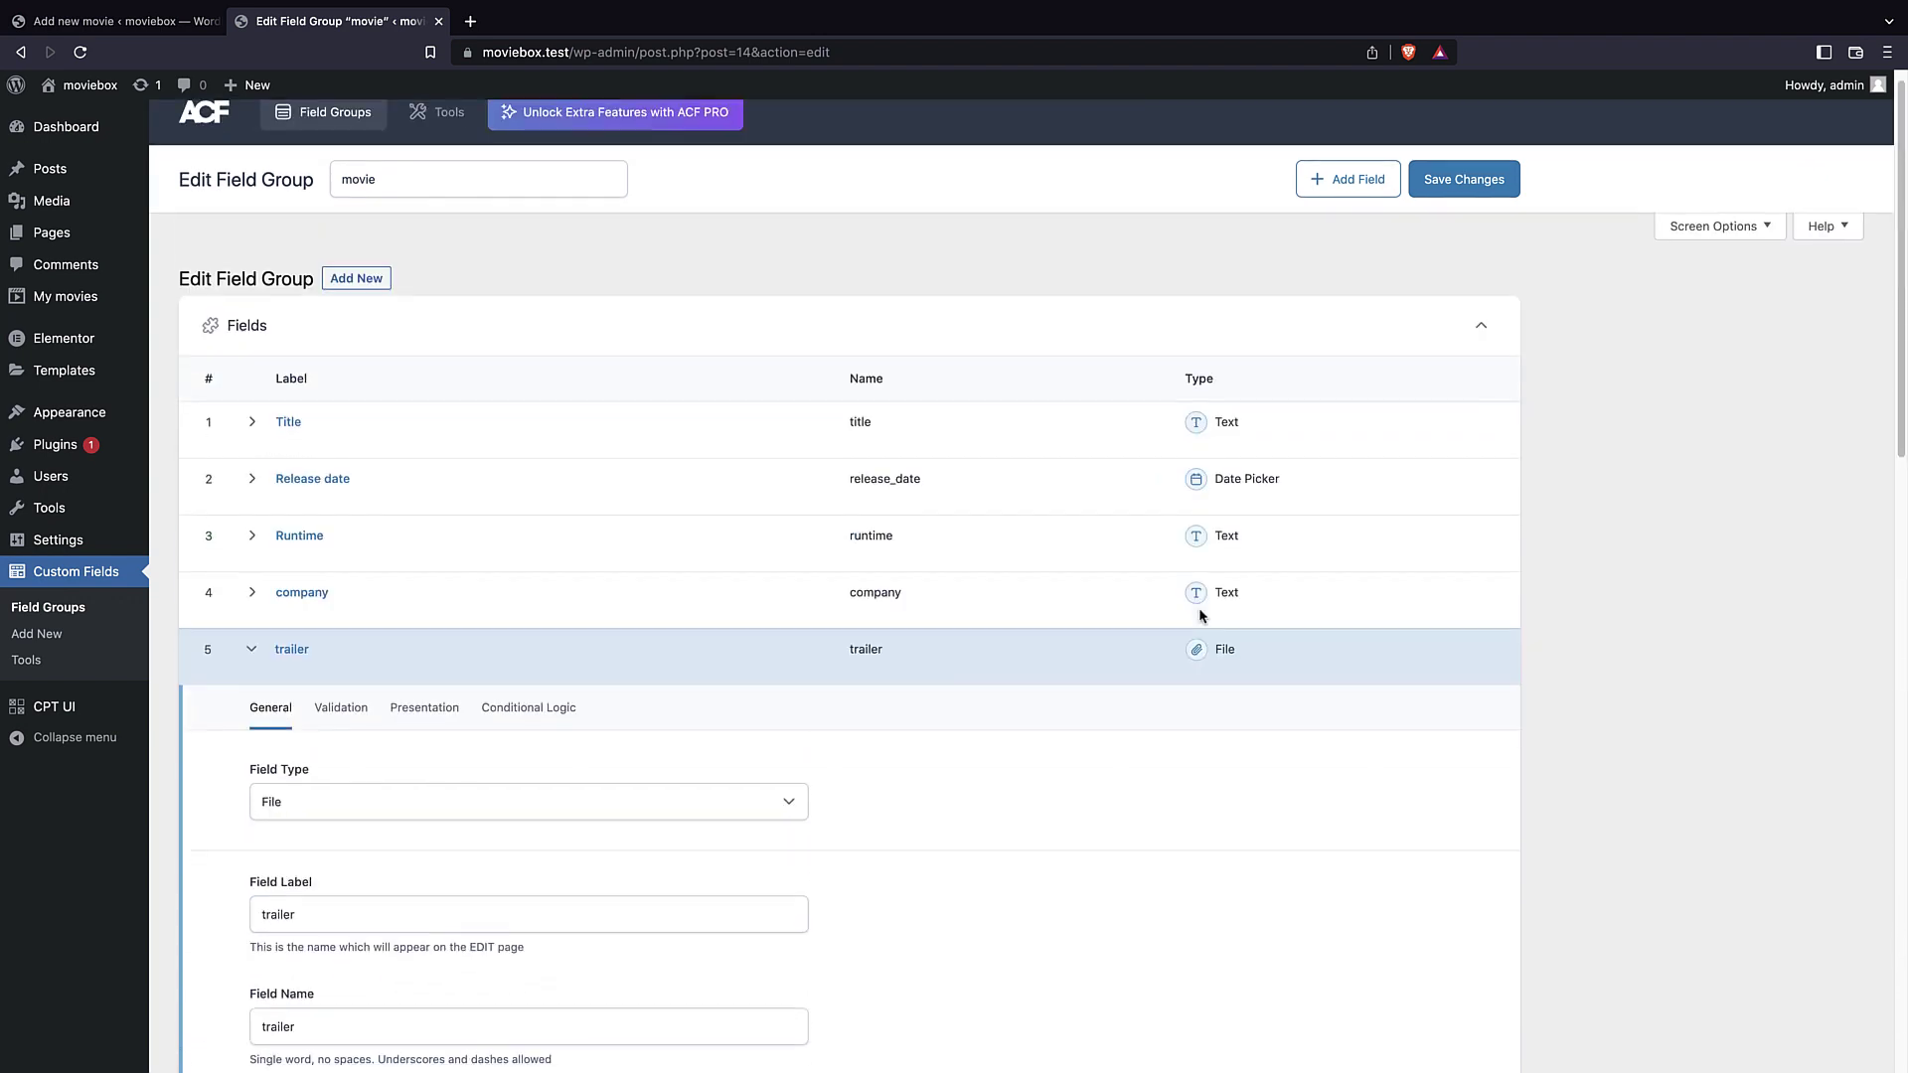
pyautogui.click(1471, 211)
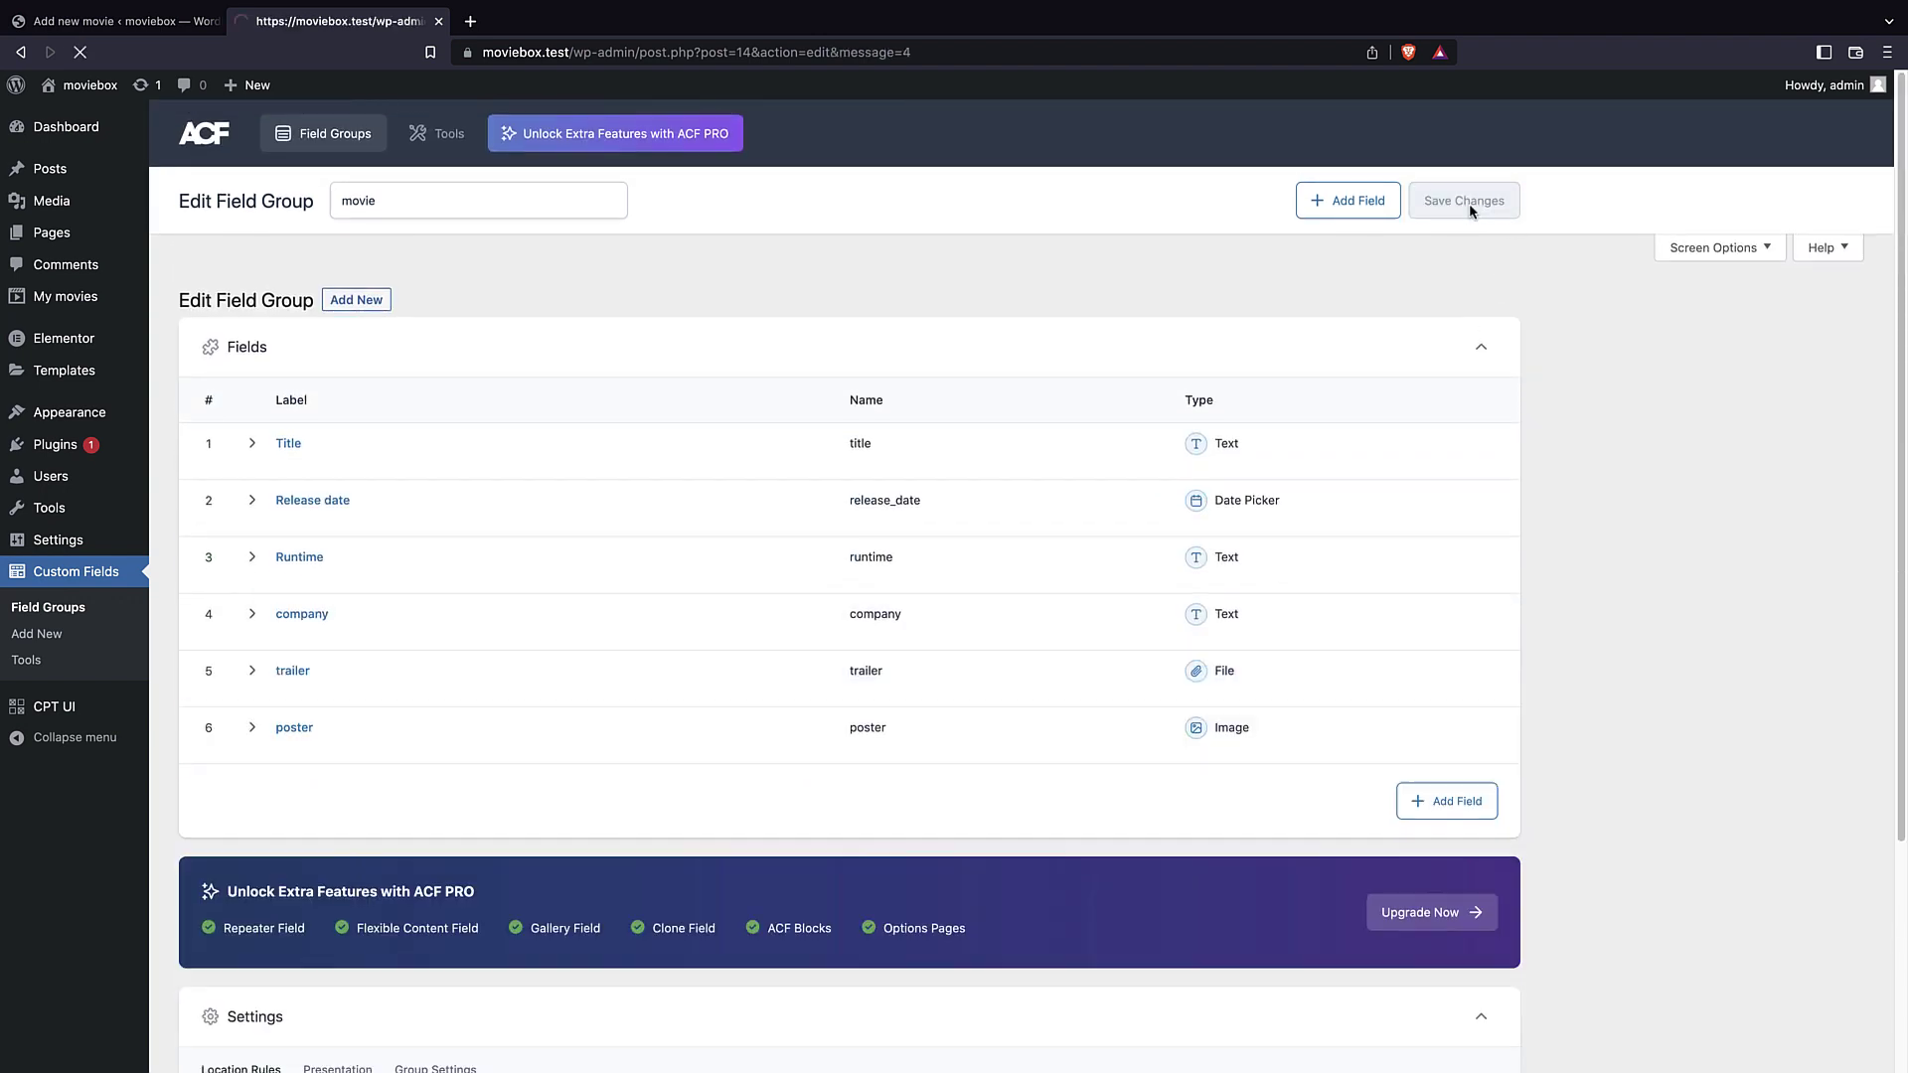
# - Return to the "John wick: chapter 4" movie, update it and reload its editor to load the new custom fields
pyautogui.click(110, 20)
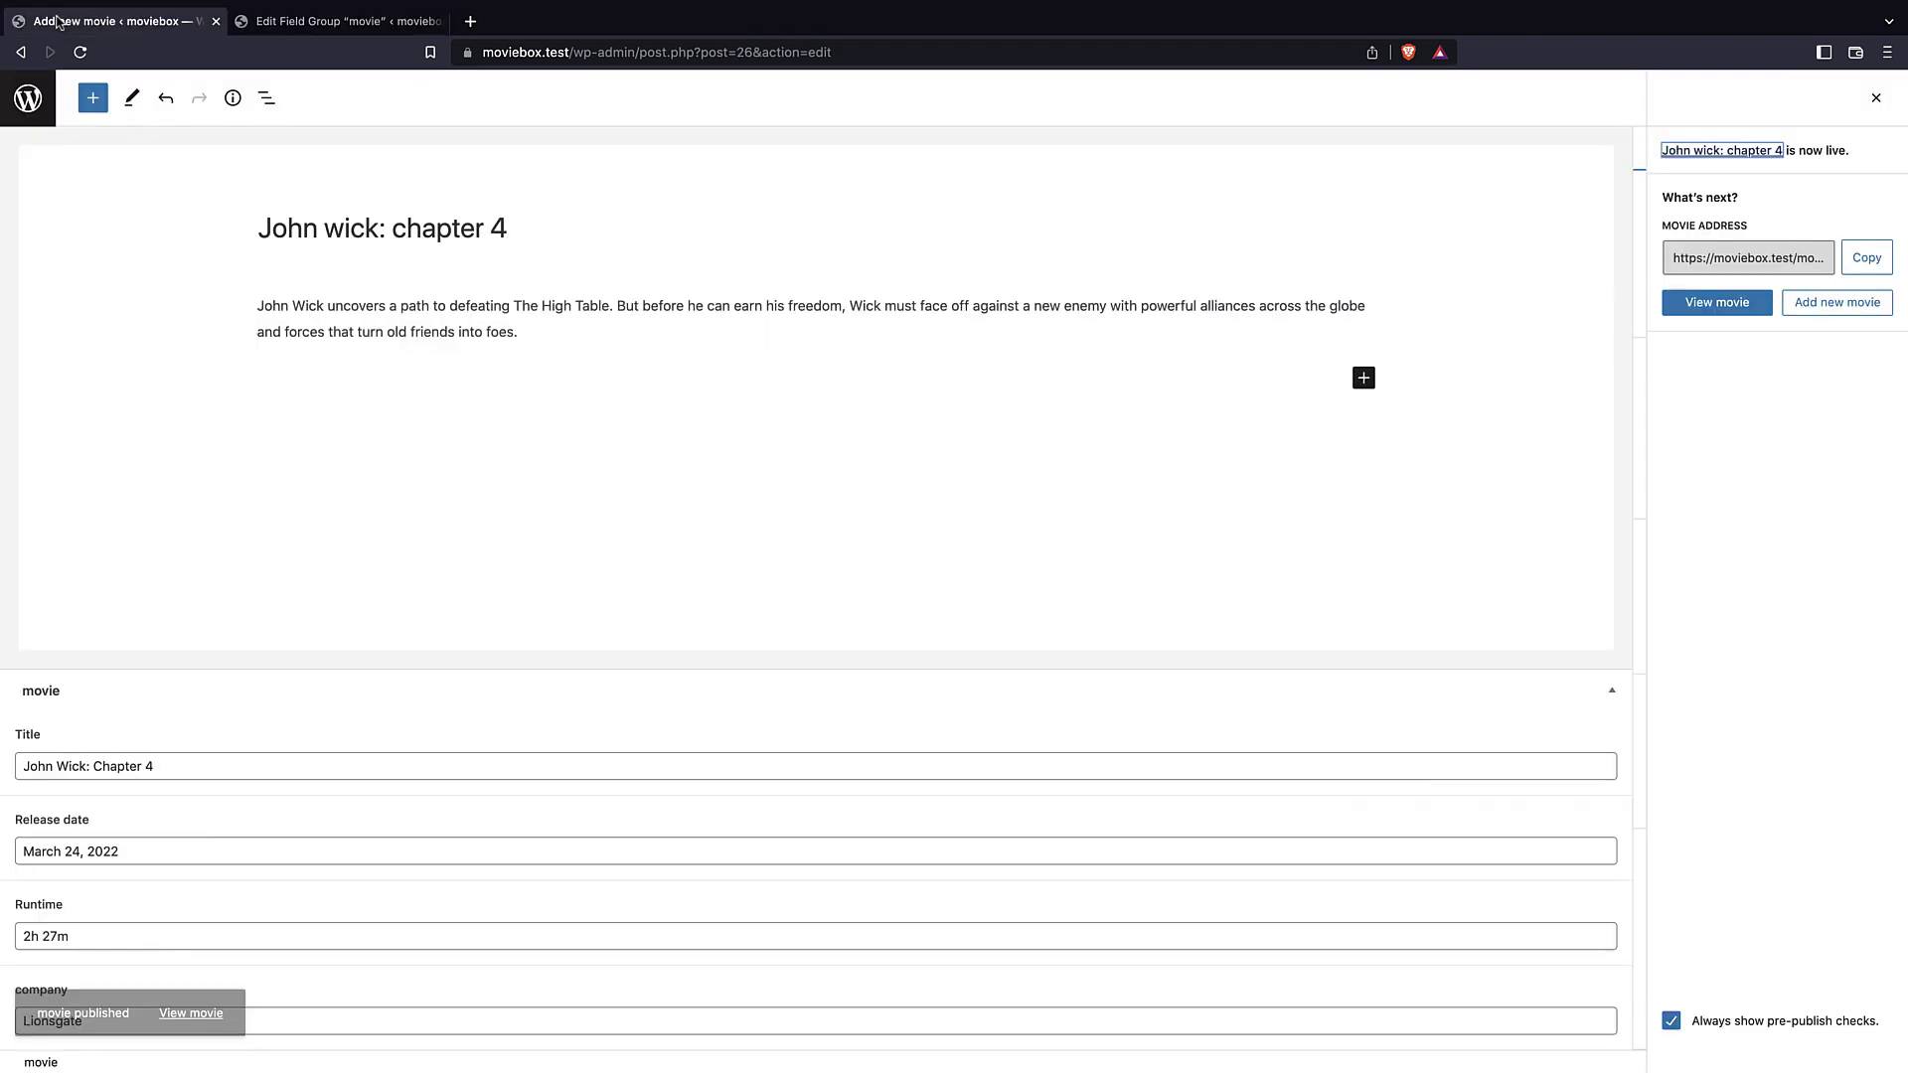
pyautogui.click(1873, 98)
pyautogui.click(1751, 97)
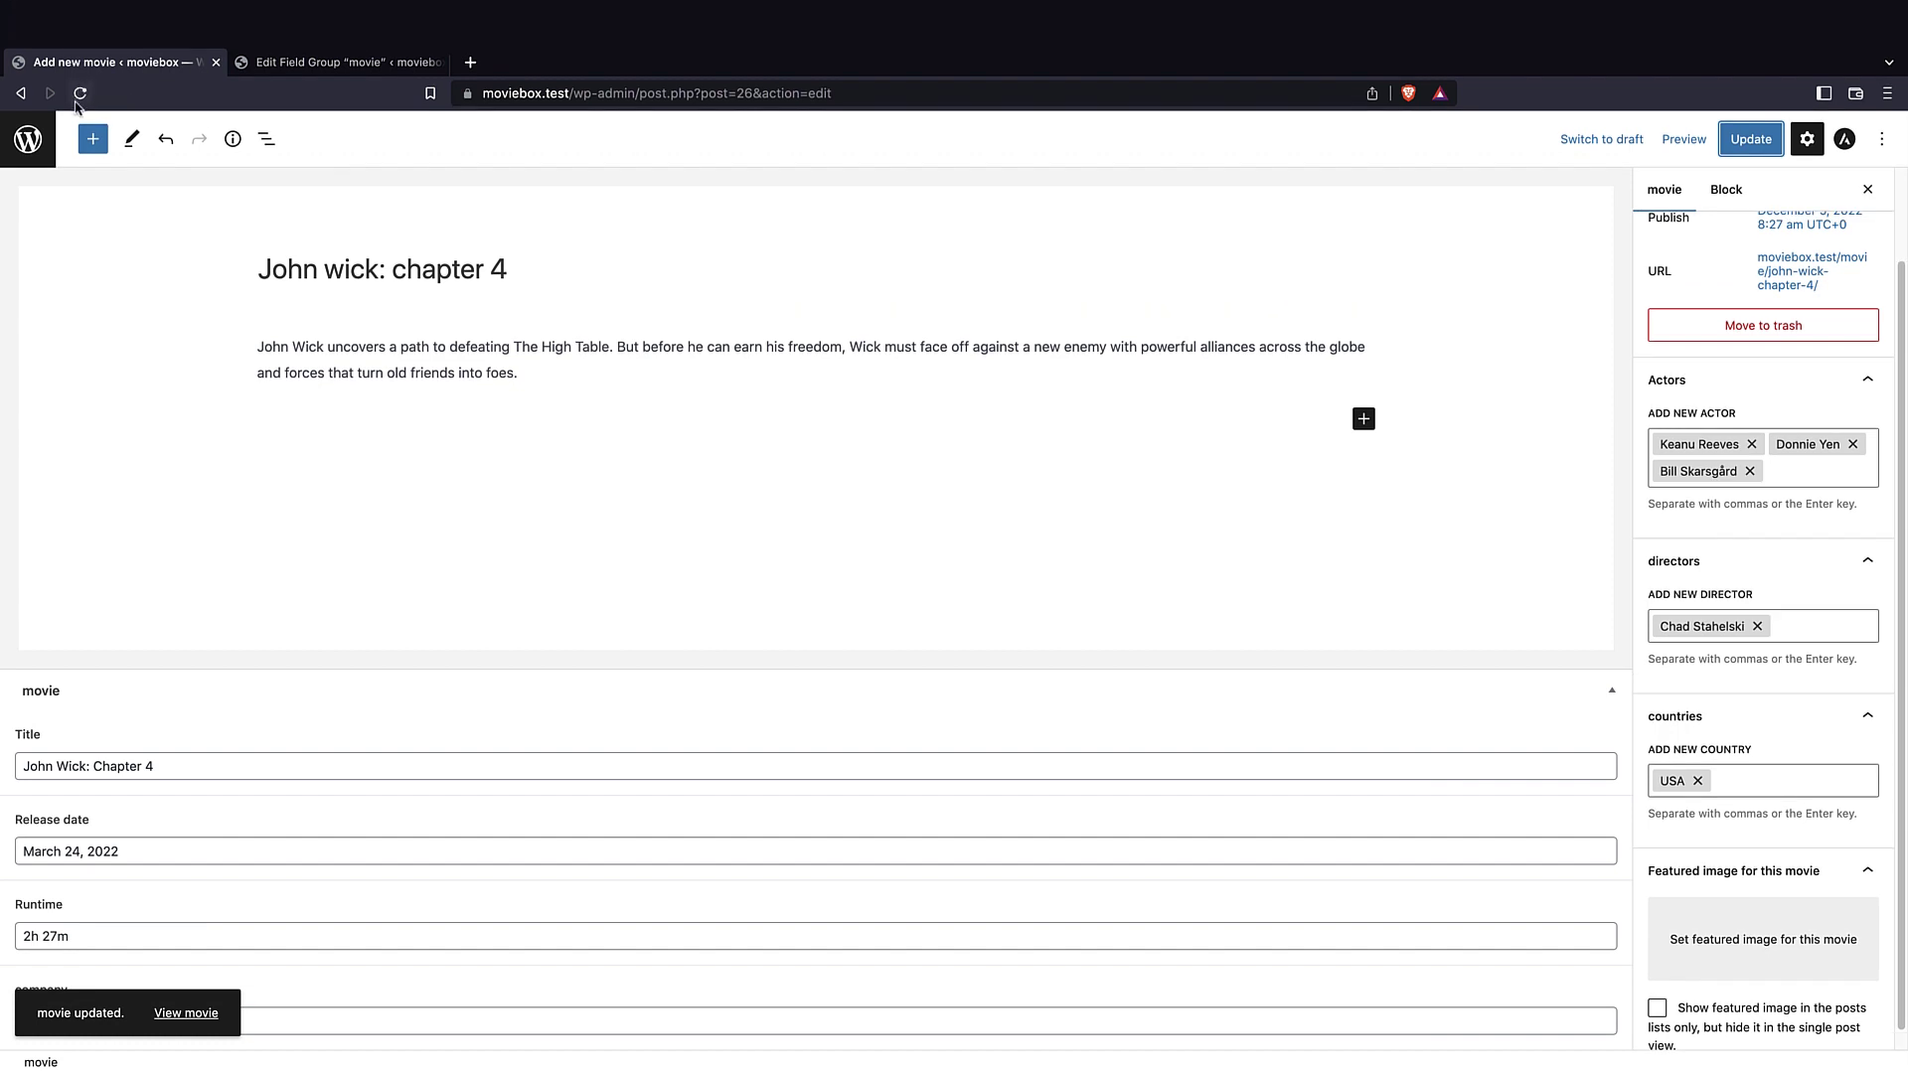
pyautogui.press('super+r')
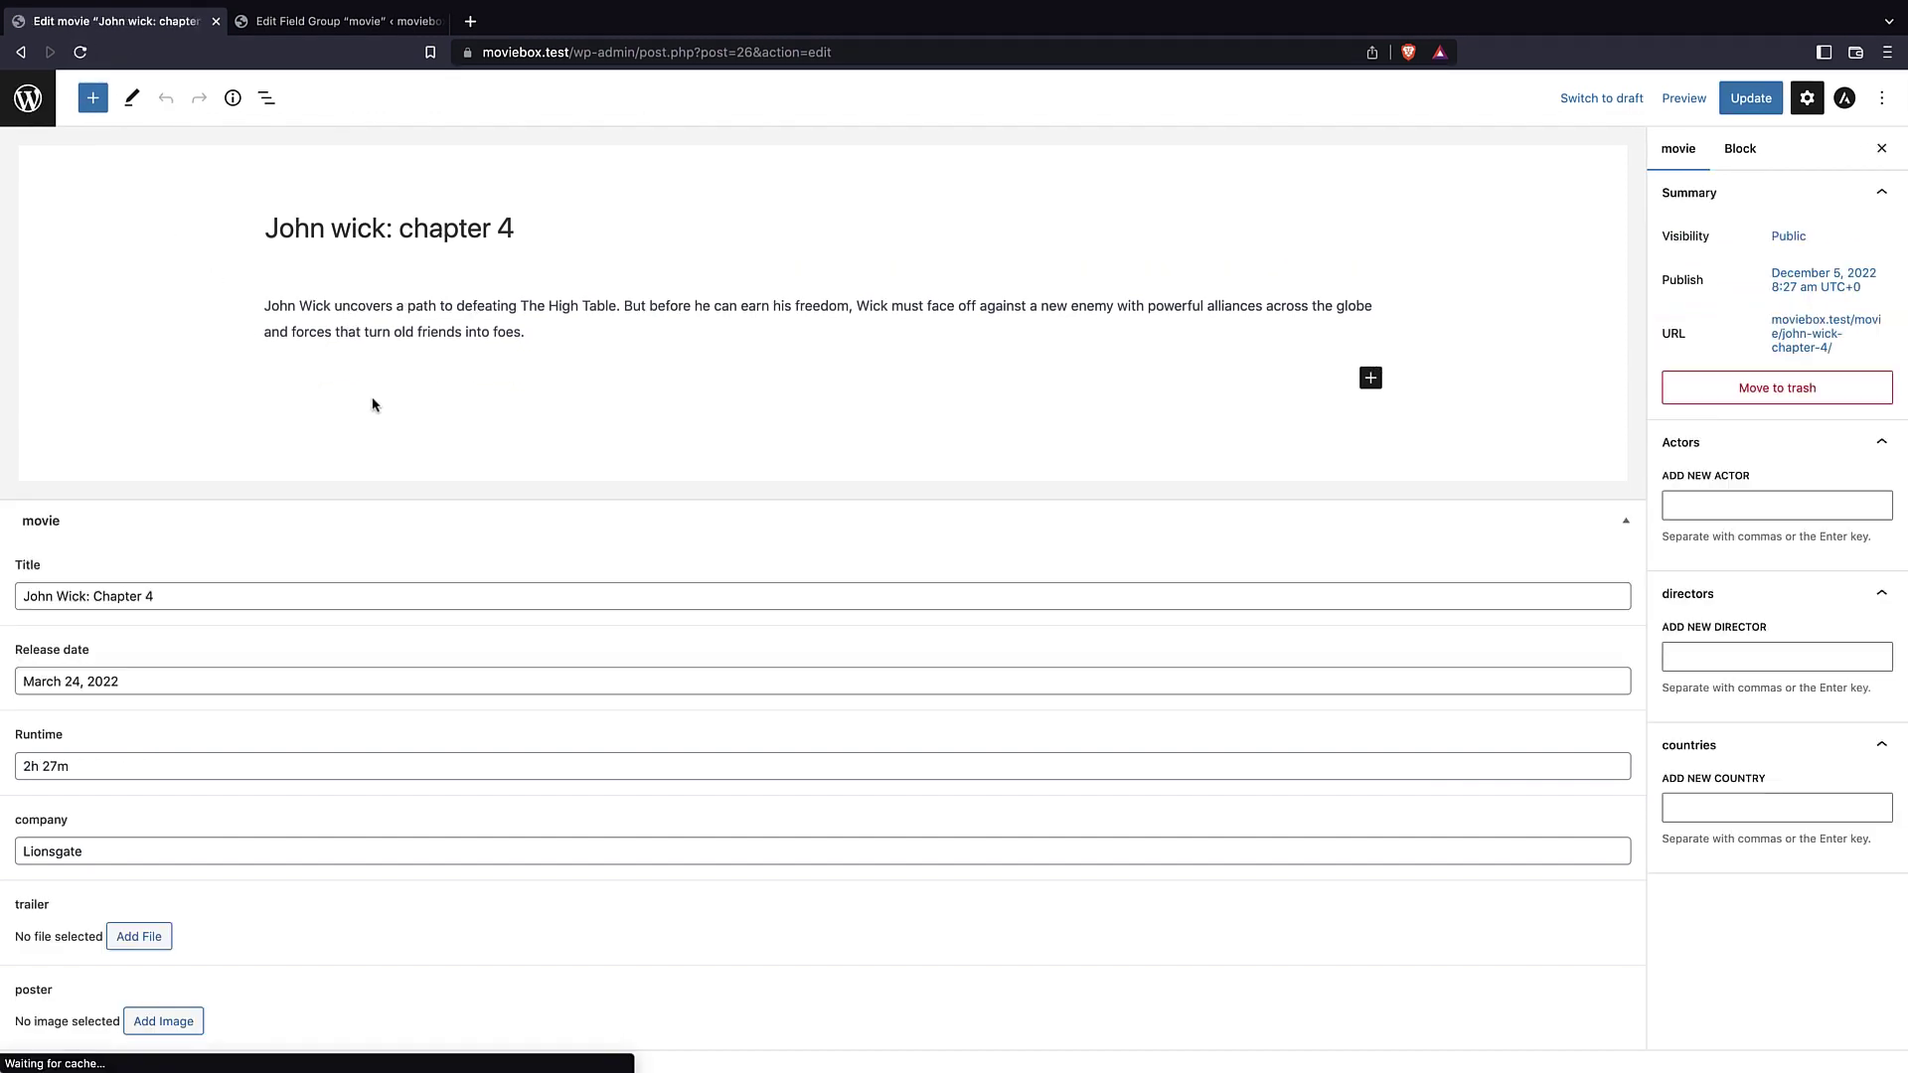
# - Upload "John Wick Chapter 4-Trailer.mp4" from the John Wick 4 folder under movieBox on the Desktop and set it as the movie's trailer
pyautogui.click(140, 939)
pyautogui.click(959, 526)
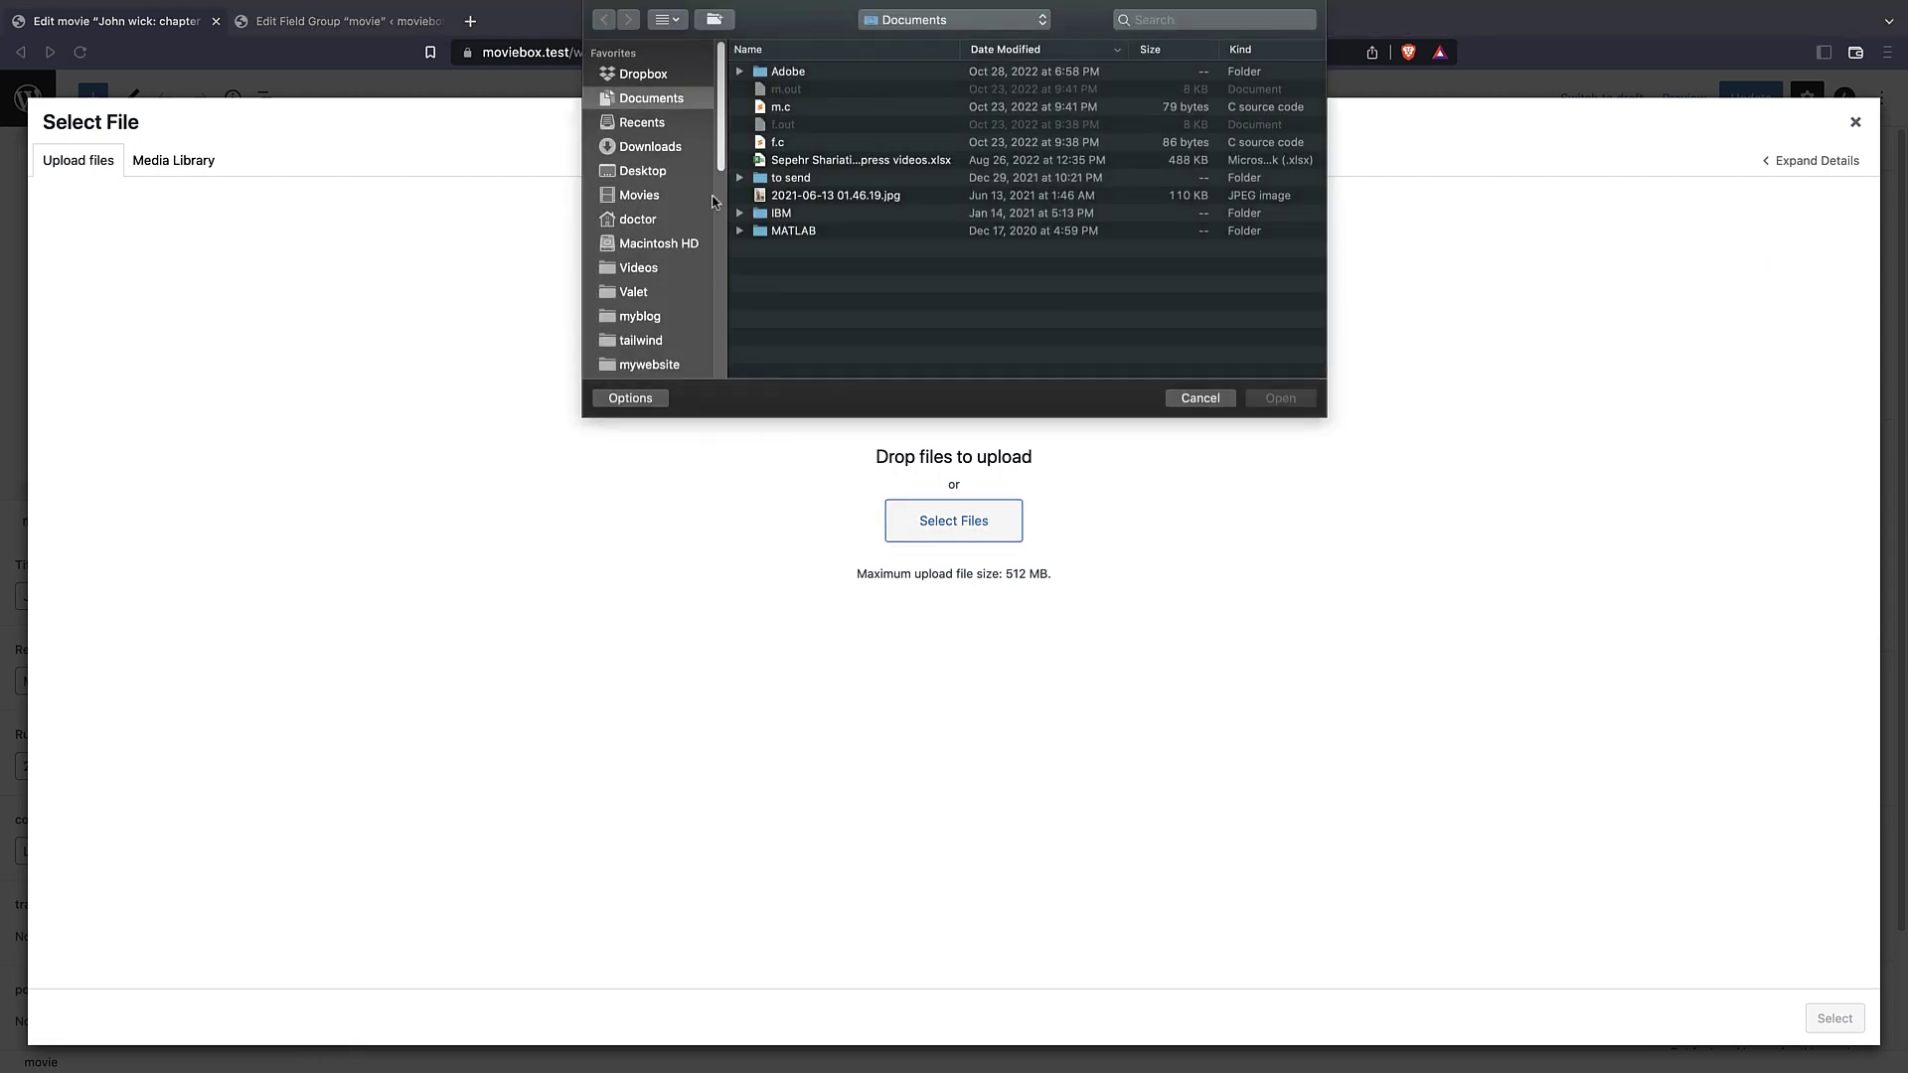
pyautogui.click(643, 171)
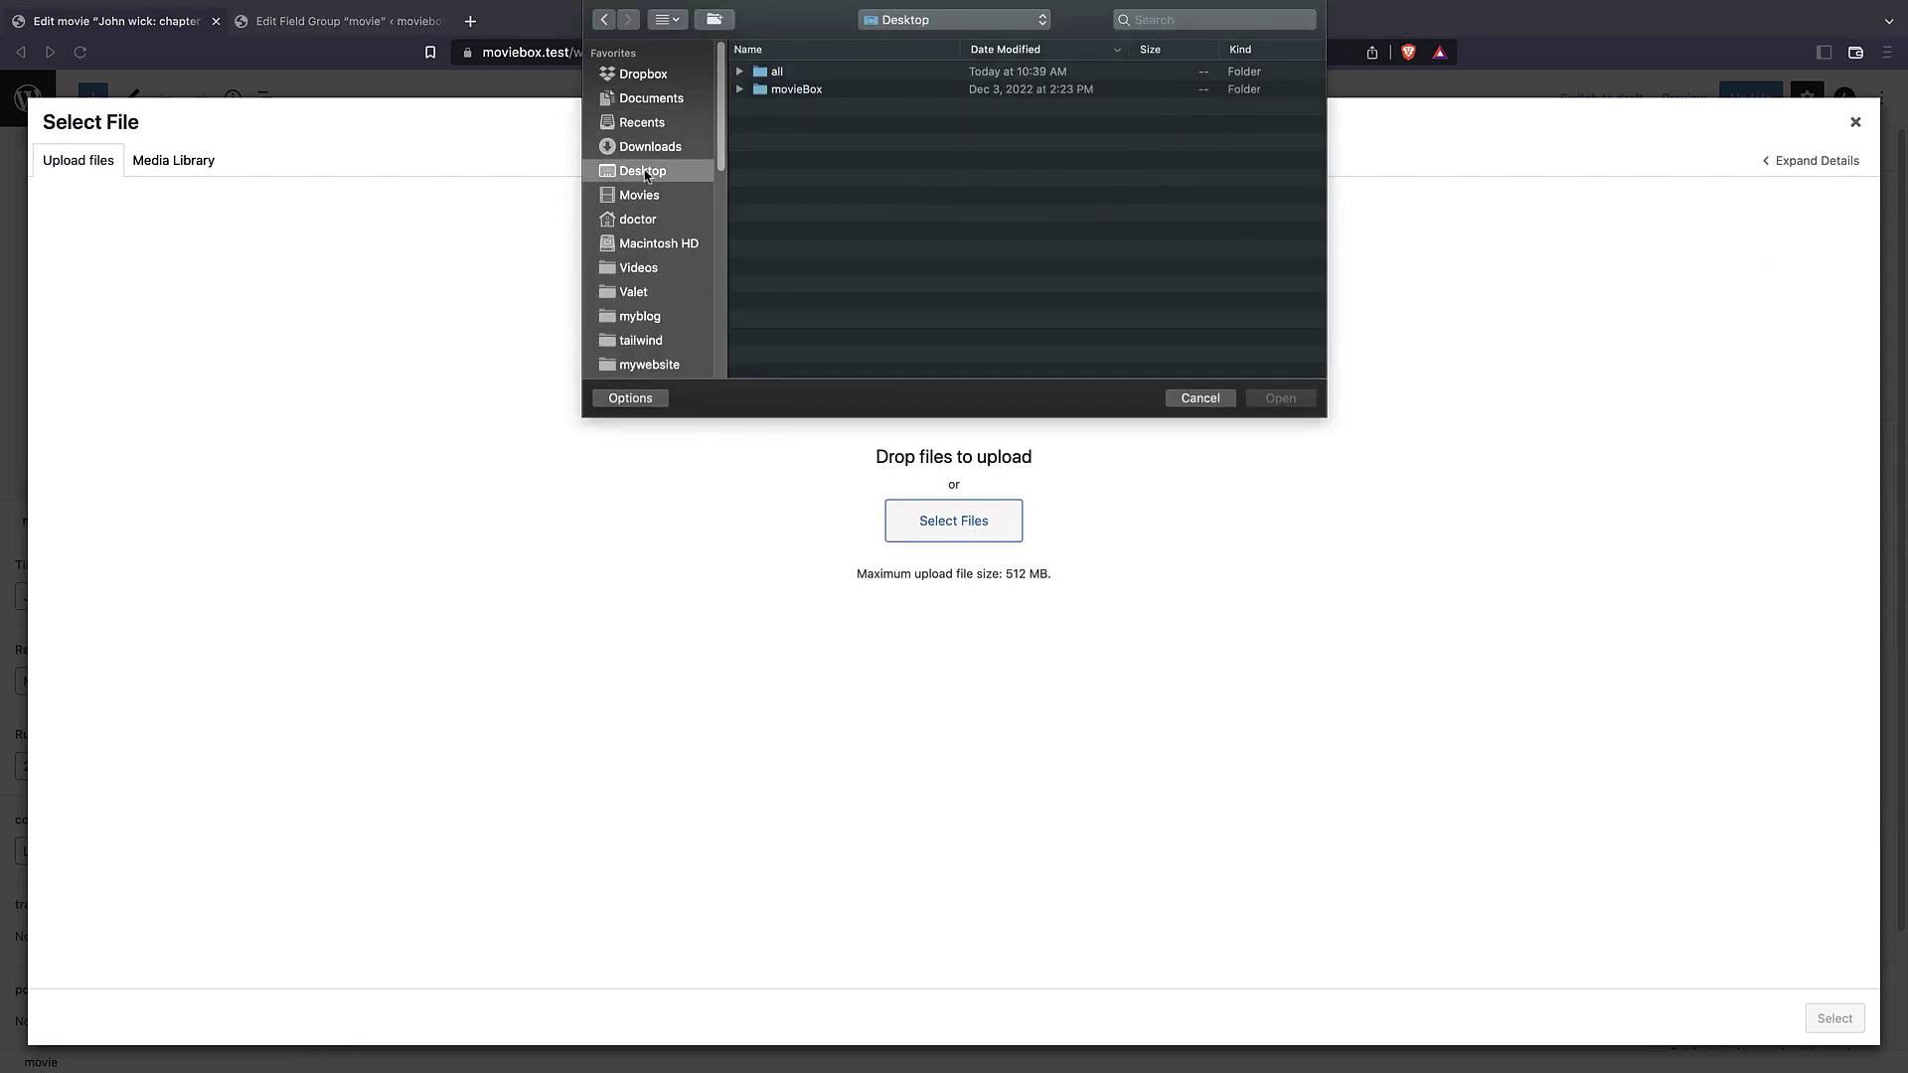
pyautogui.doubleClick(837, 90)
pyautogui.doubleClick(787, 74)
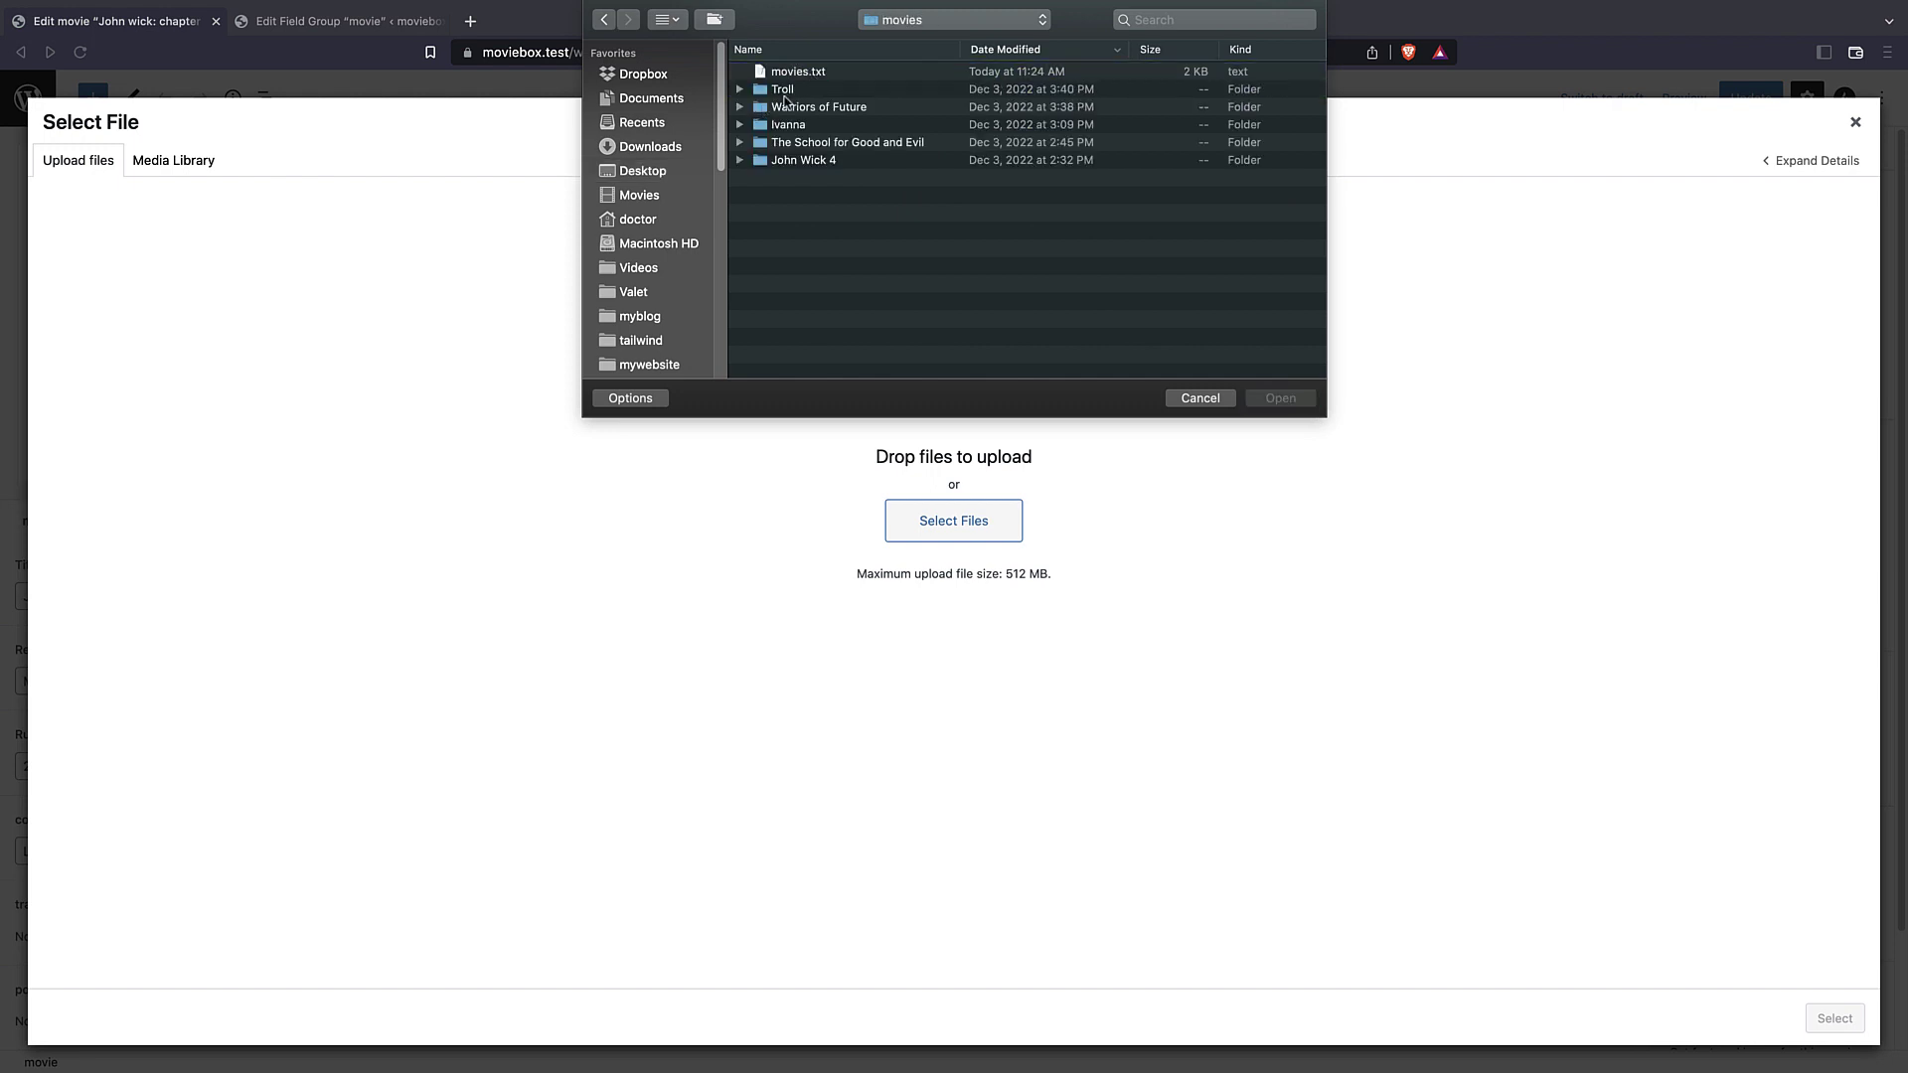
pyautogui.doubleClick(827, 160)
pyautogui.click(825, 89)
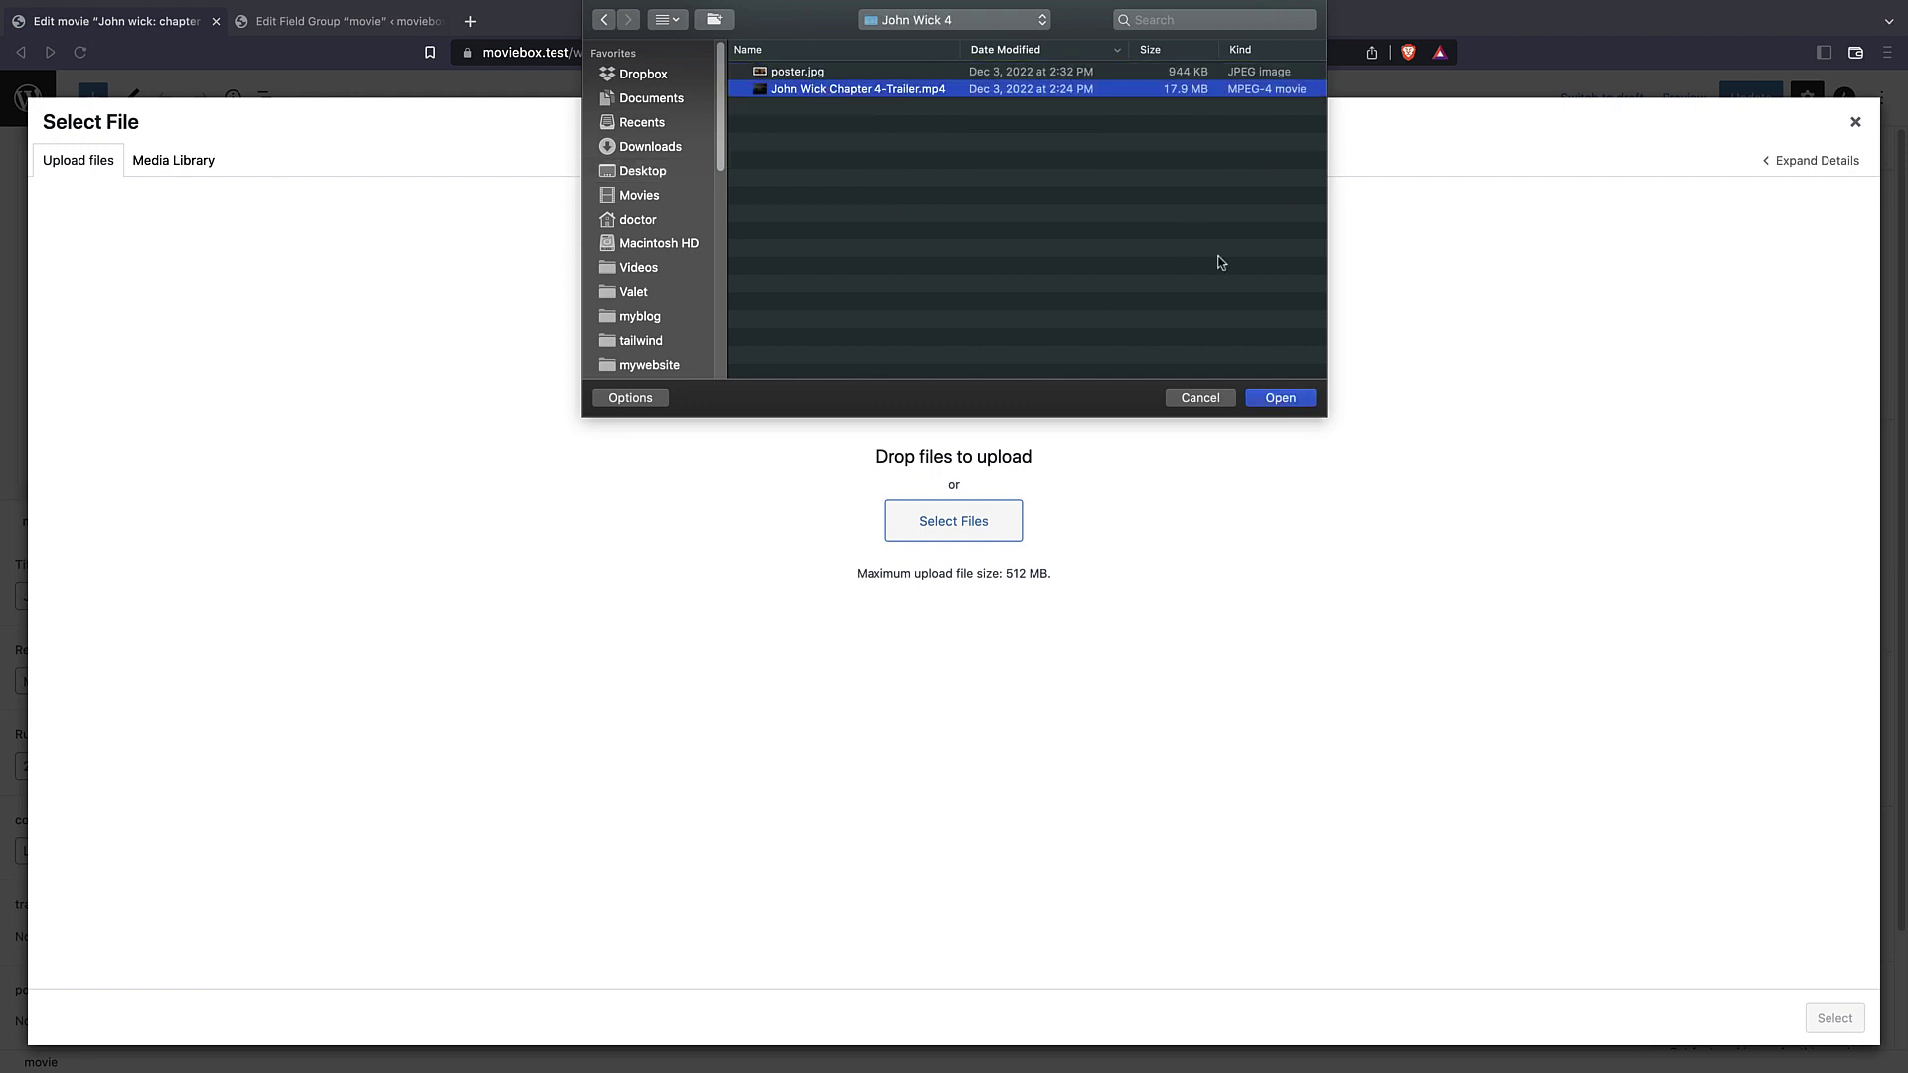
pyautogui.click(1281, 398)
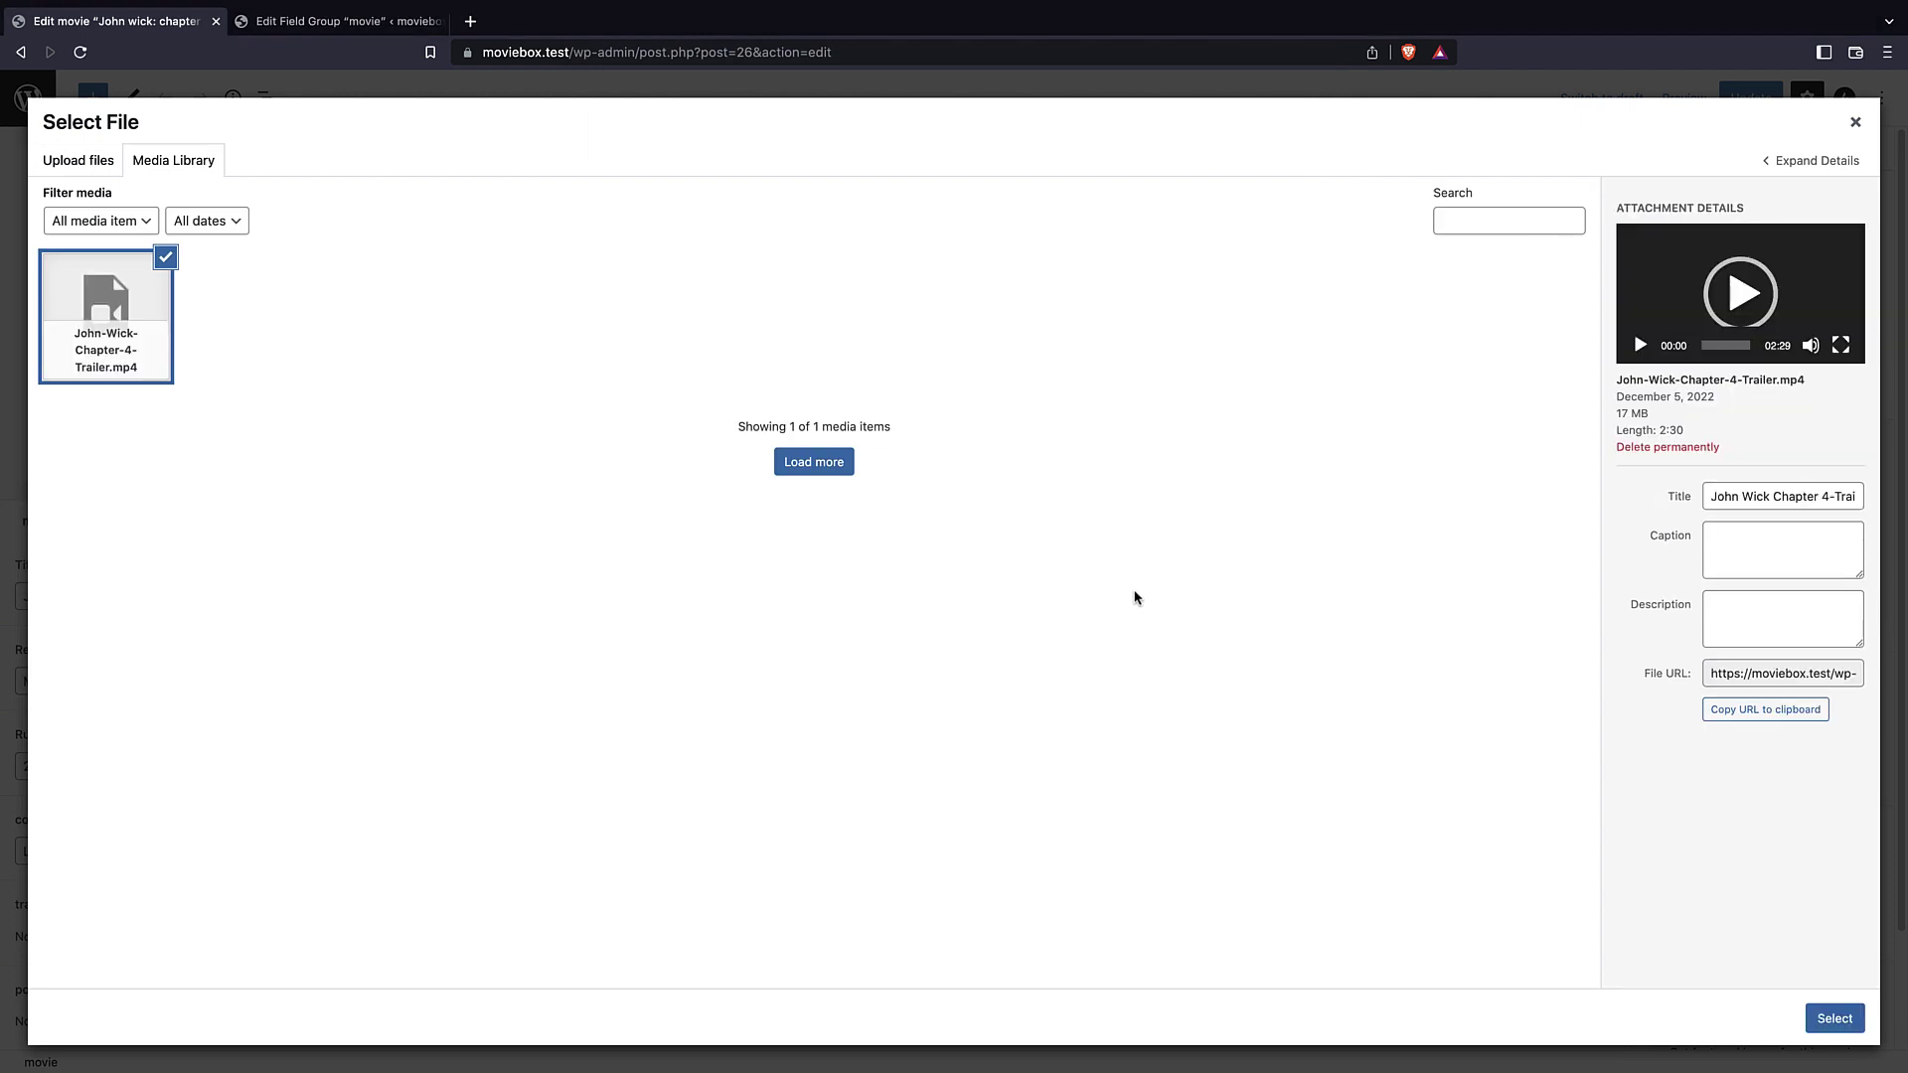
pyautogui.click(1854, 1018)
# - Upload "poster.jpg" from the John Wick 4 folder as the movie's poster and update the movie
pyautogui.click(164, 1021)
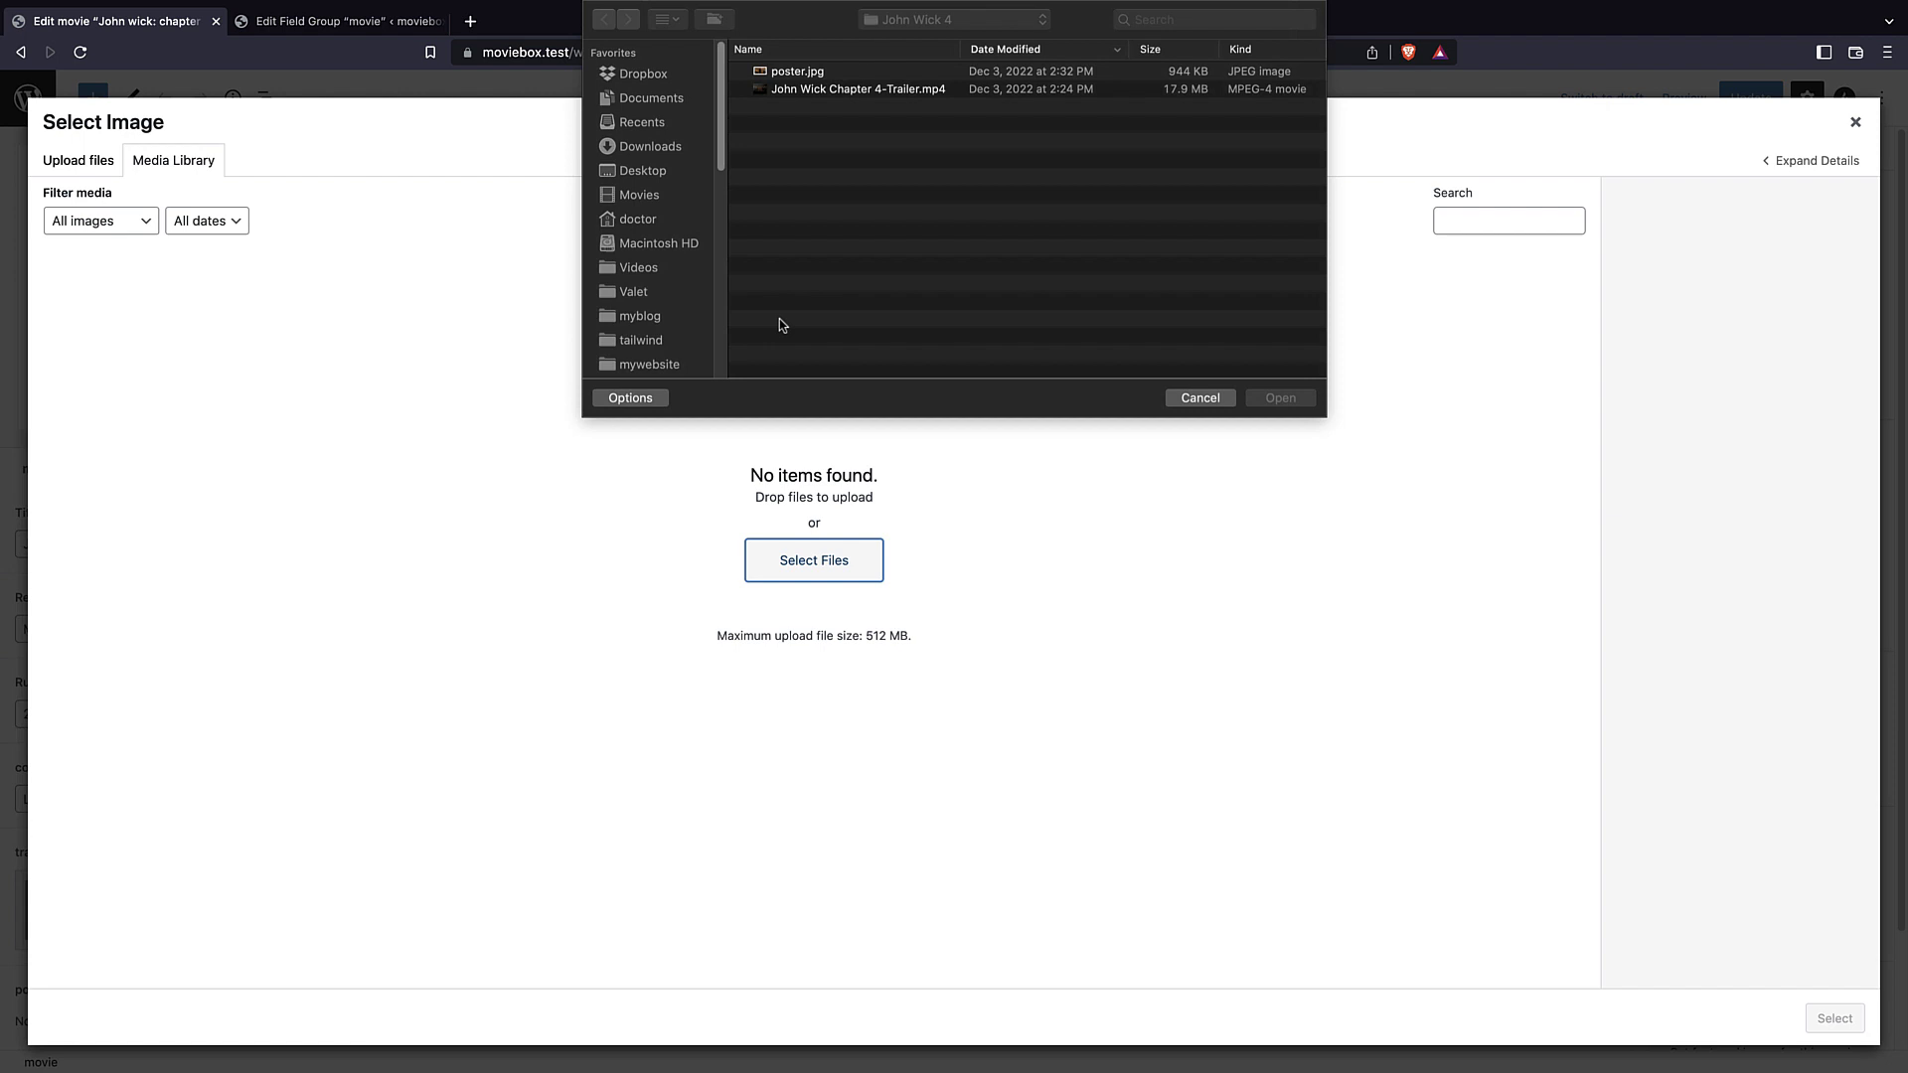
pyautogui.click(801, 72)
pyautogui.click(1280, 398)
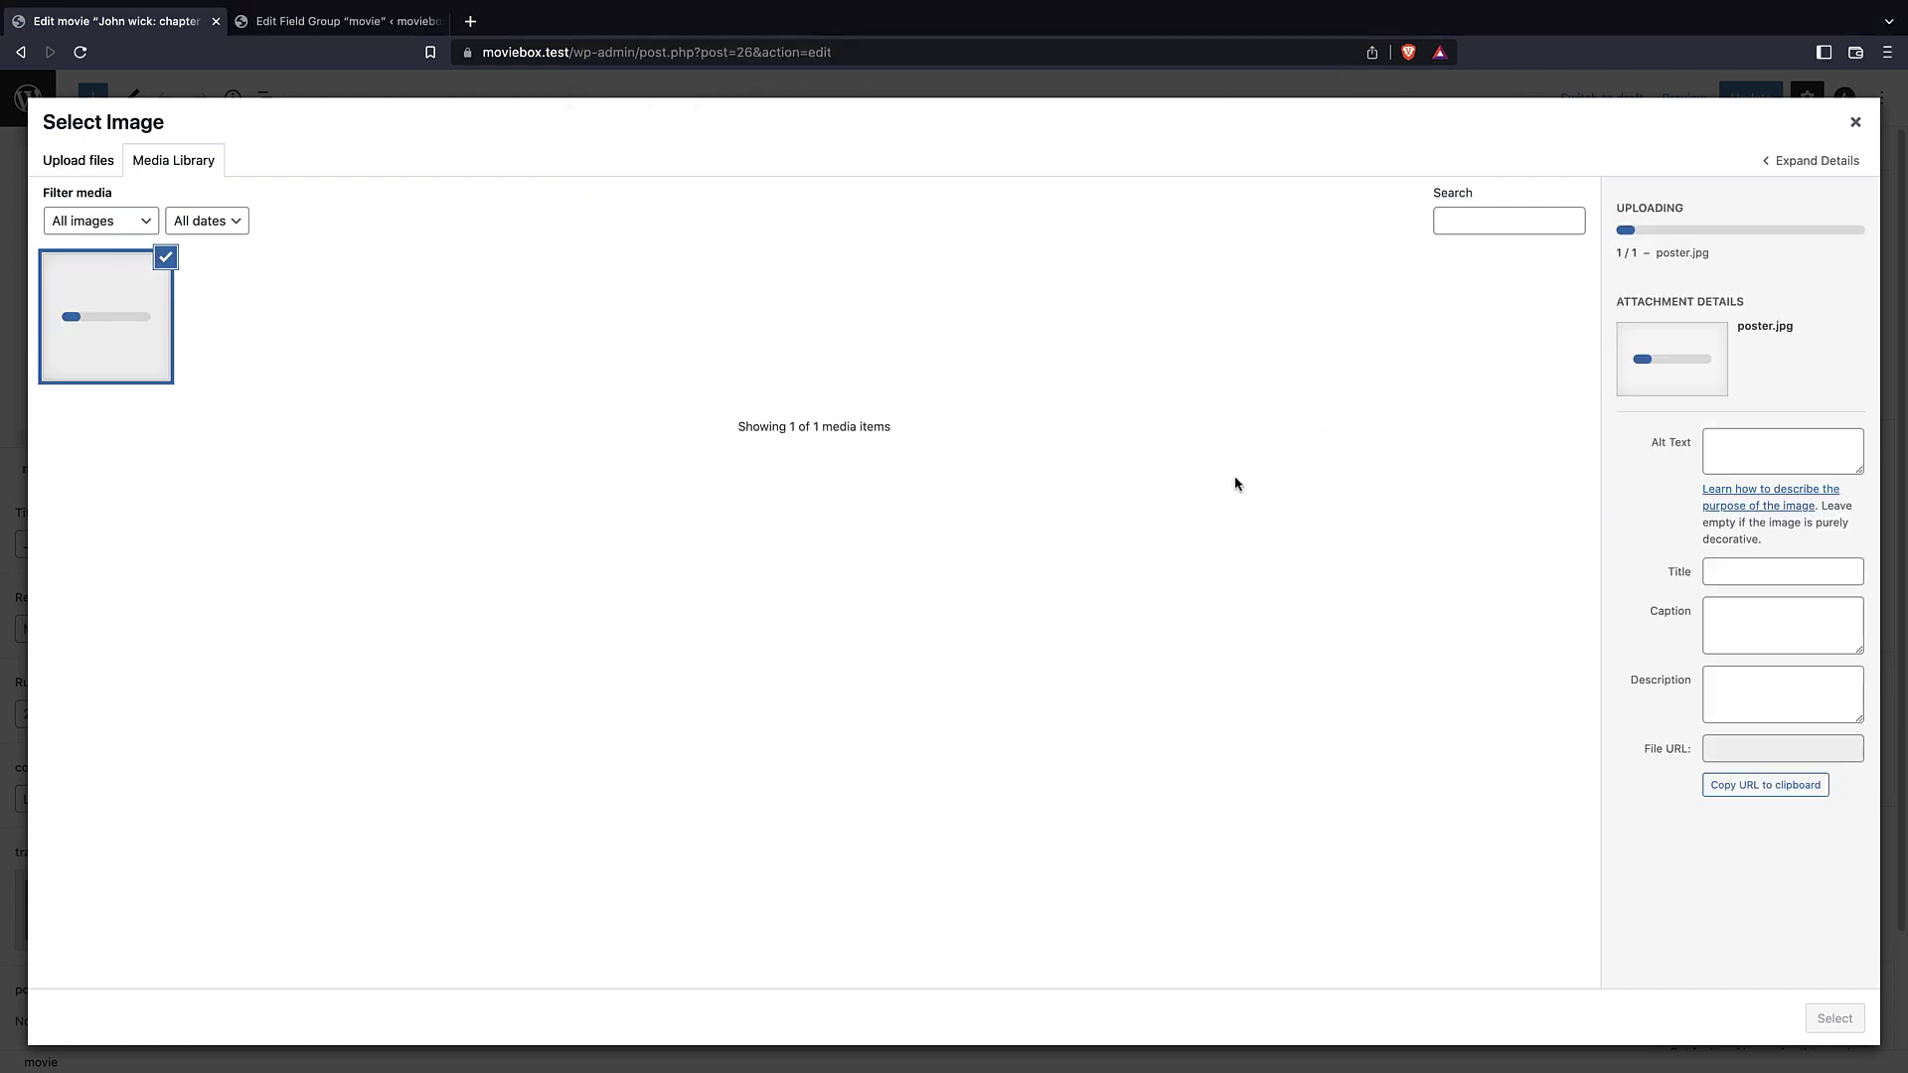
pyautogui.click(1829, 1015)
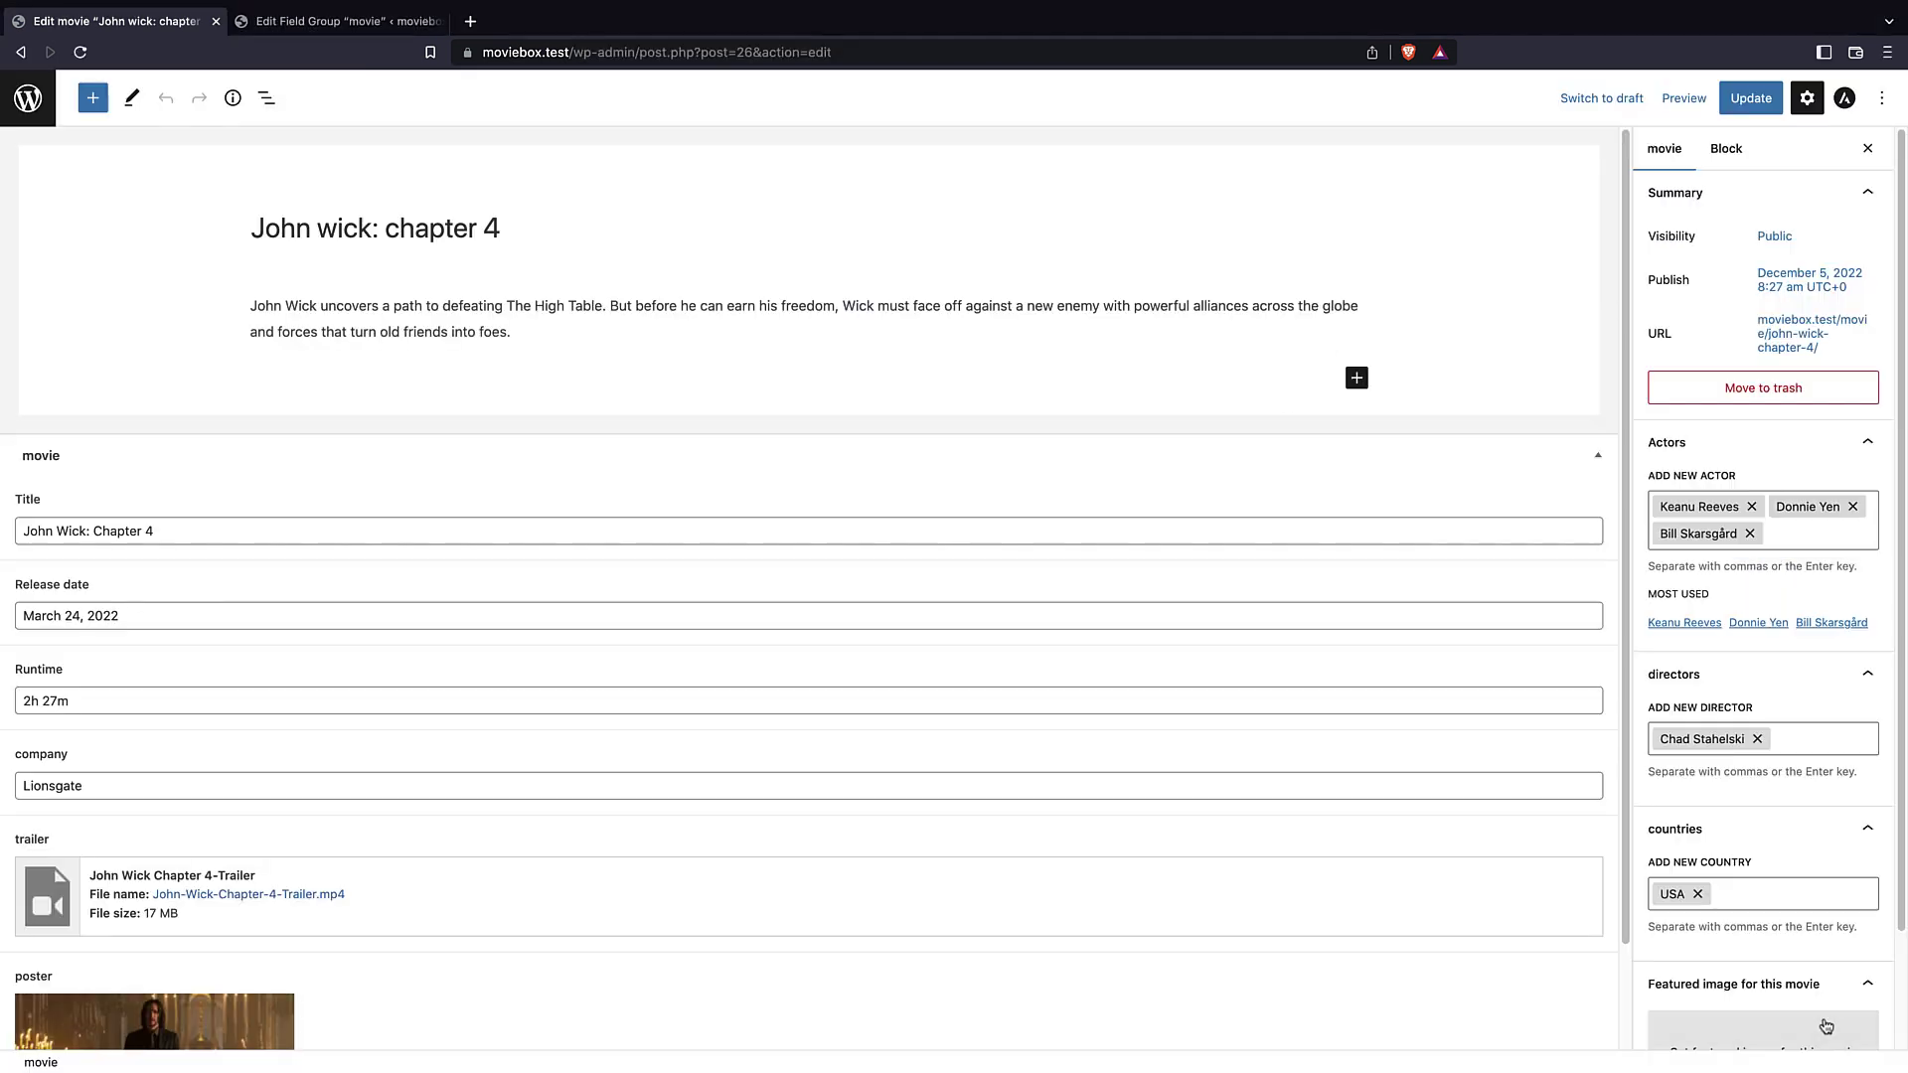
pyautogui.scroll(-2, 785, 546)
pyautogui.click(1751, 98)
pyautogui.scroll(2, 1530, 225)
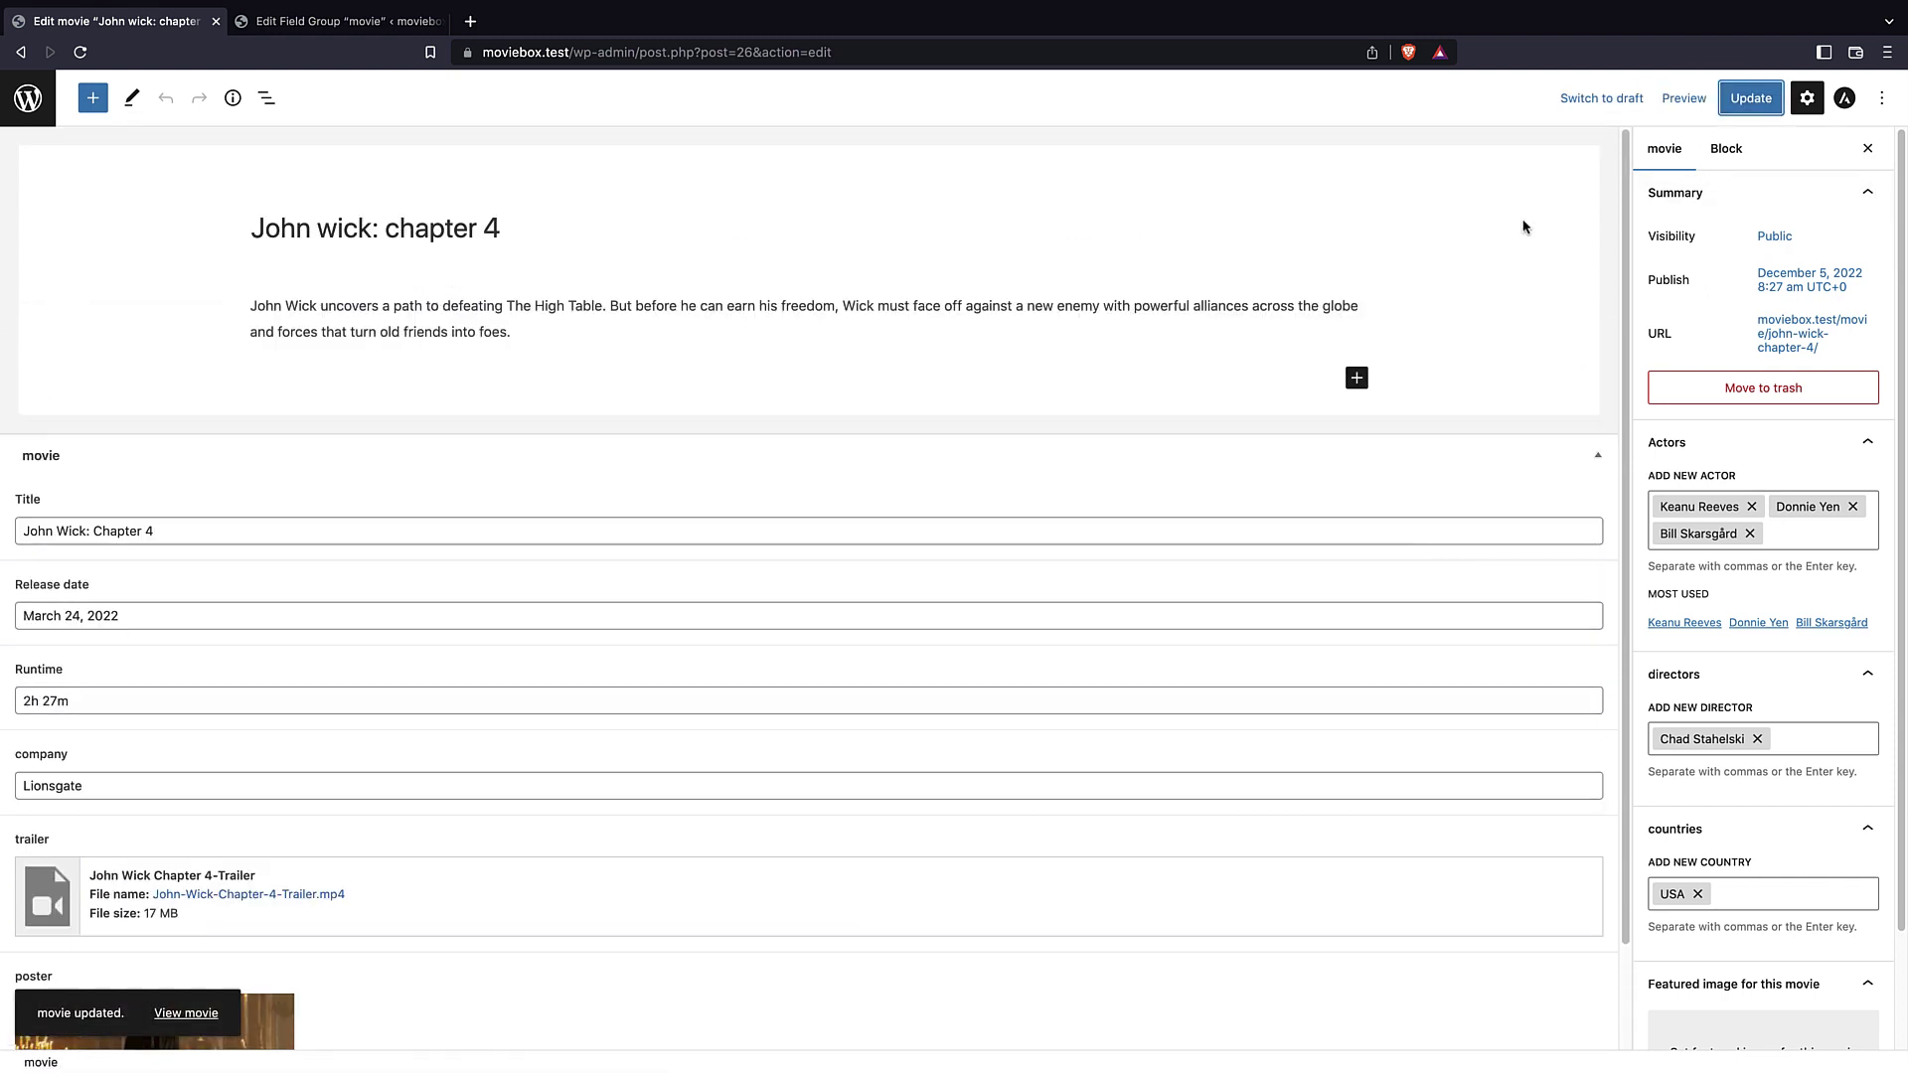
# - Preview the "John wick: chapter 4" movie page in a new tab and return to its editor
pyautogui.rightClick(1672, 100)
pyautogui.click(1670, 102)
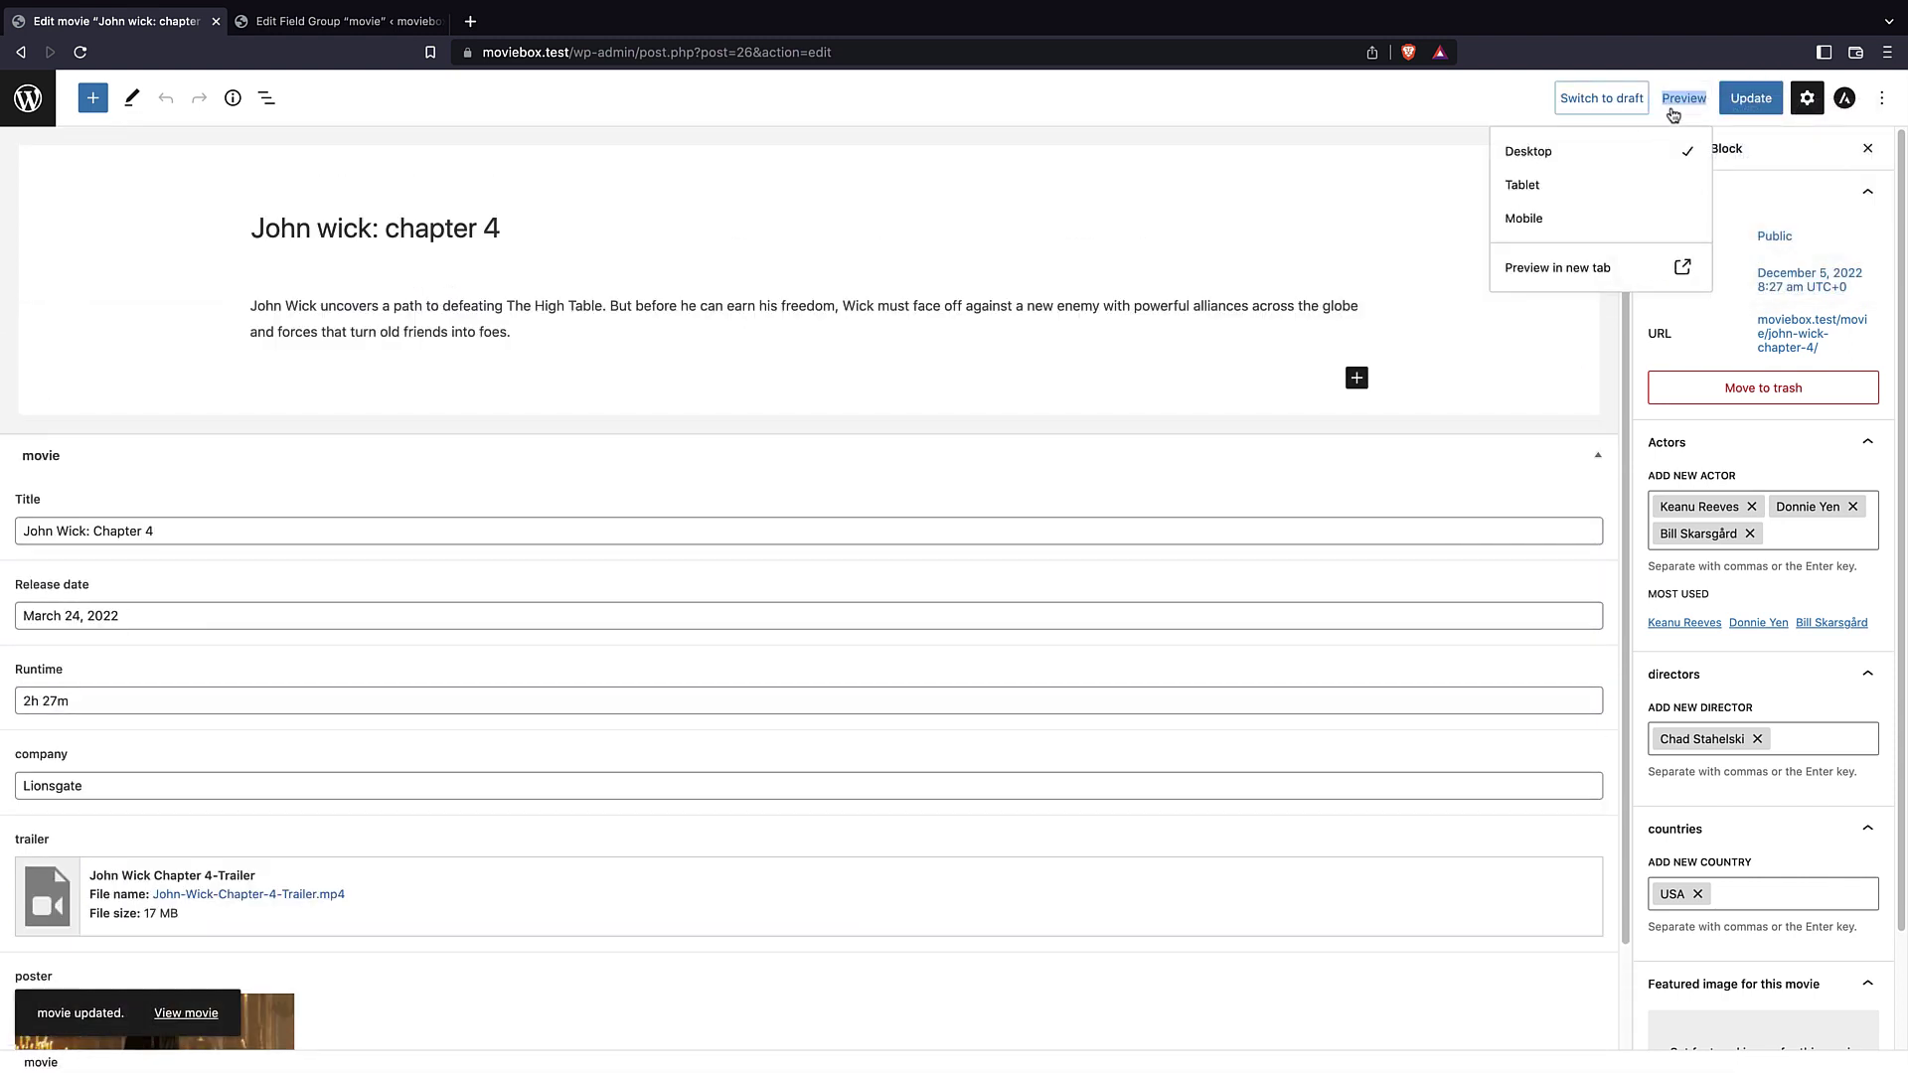
pyautogui.click(1570, 278)
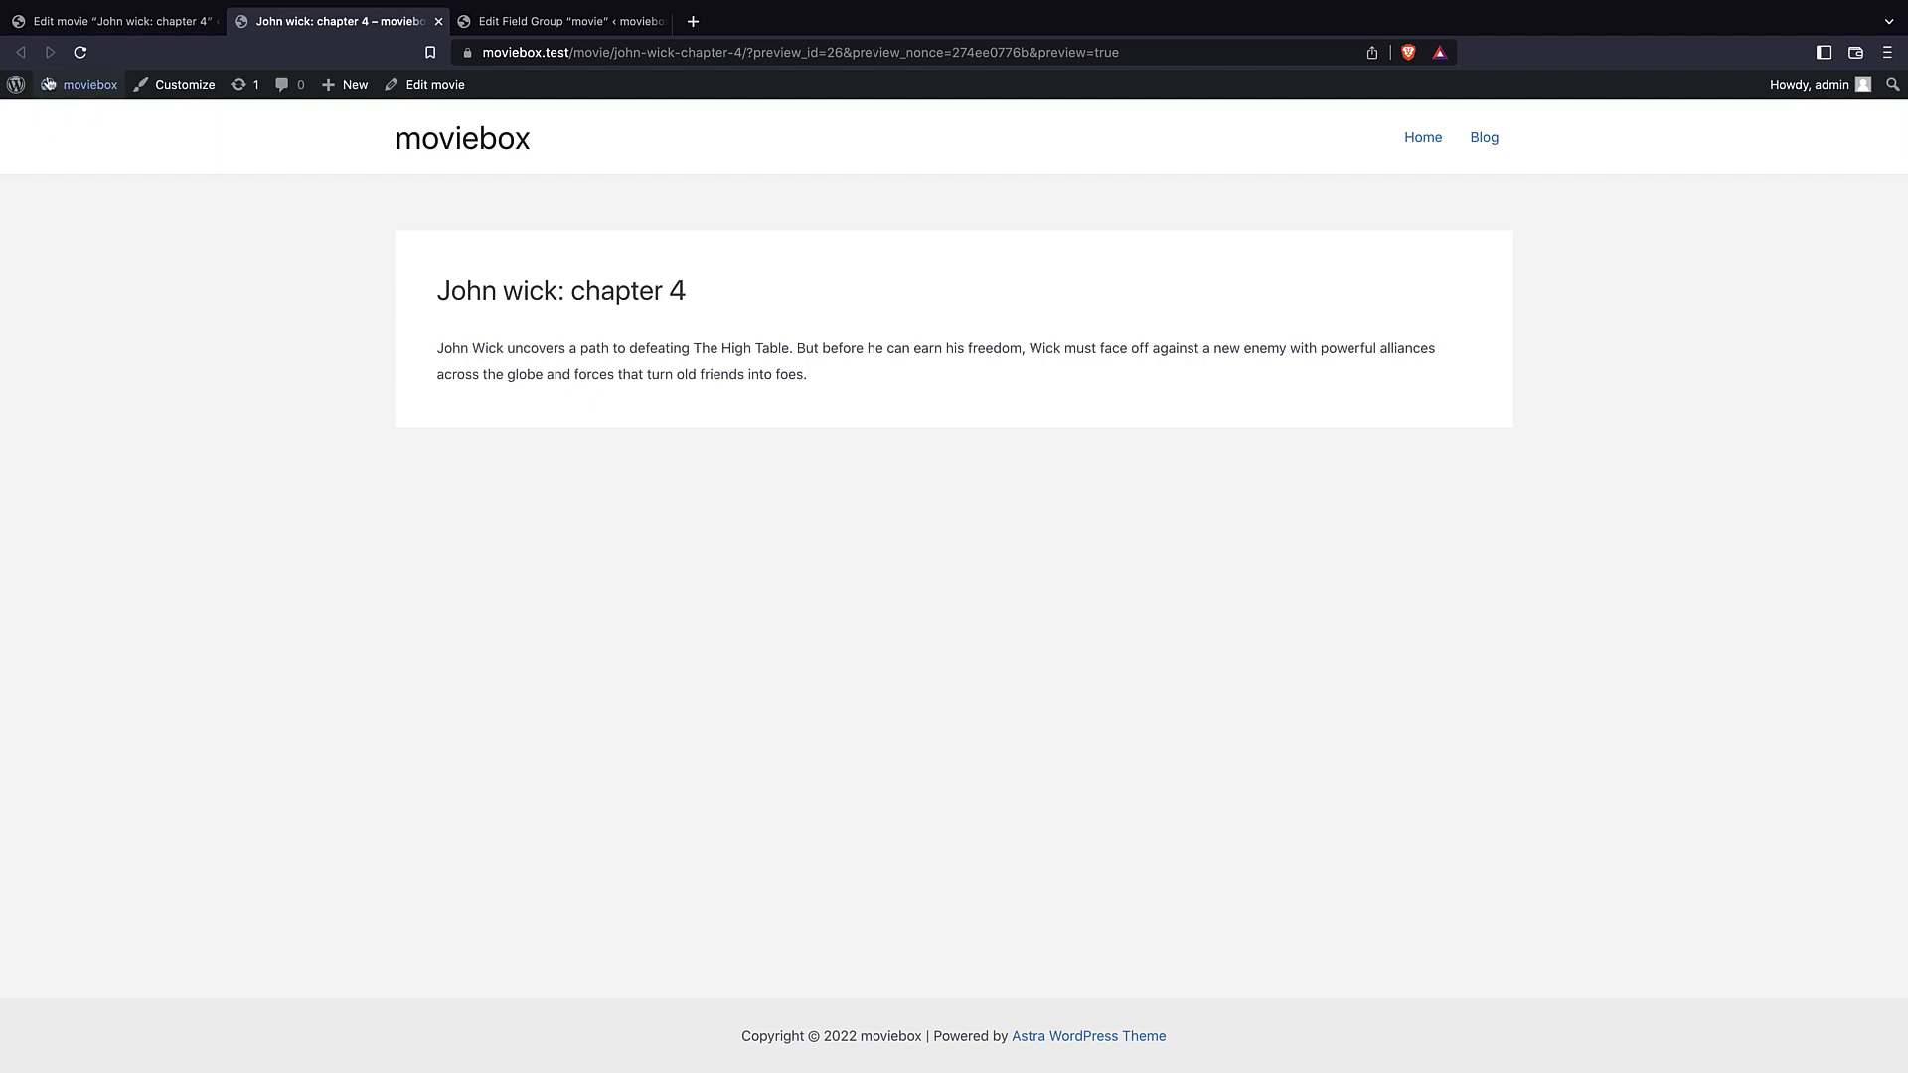
pyautogui.click(115, 21)
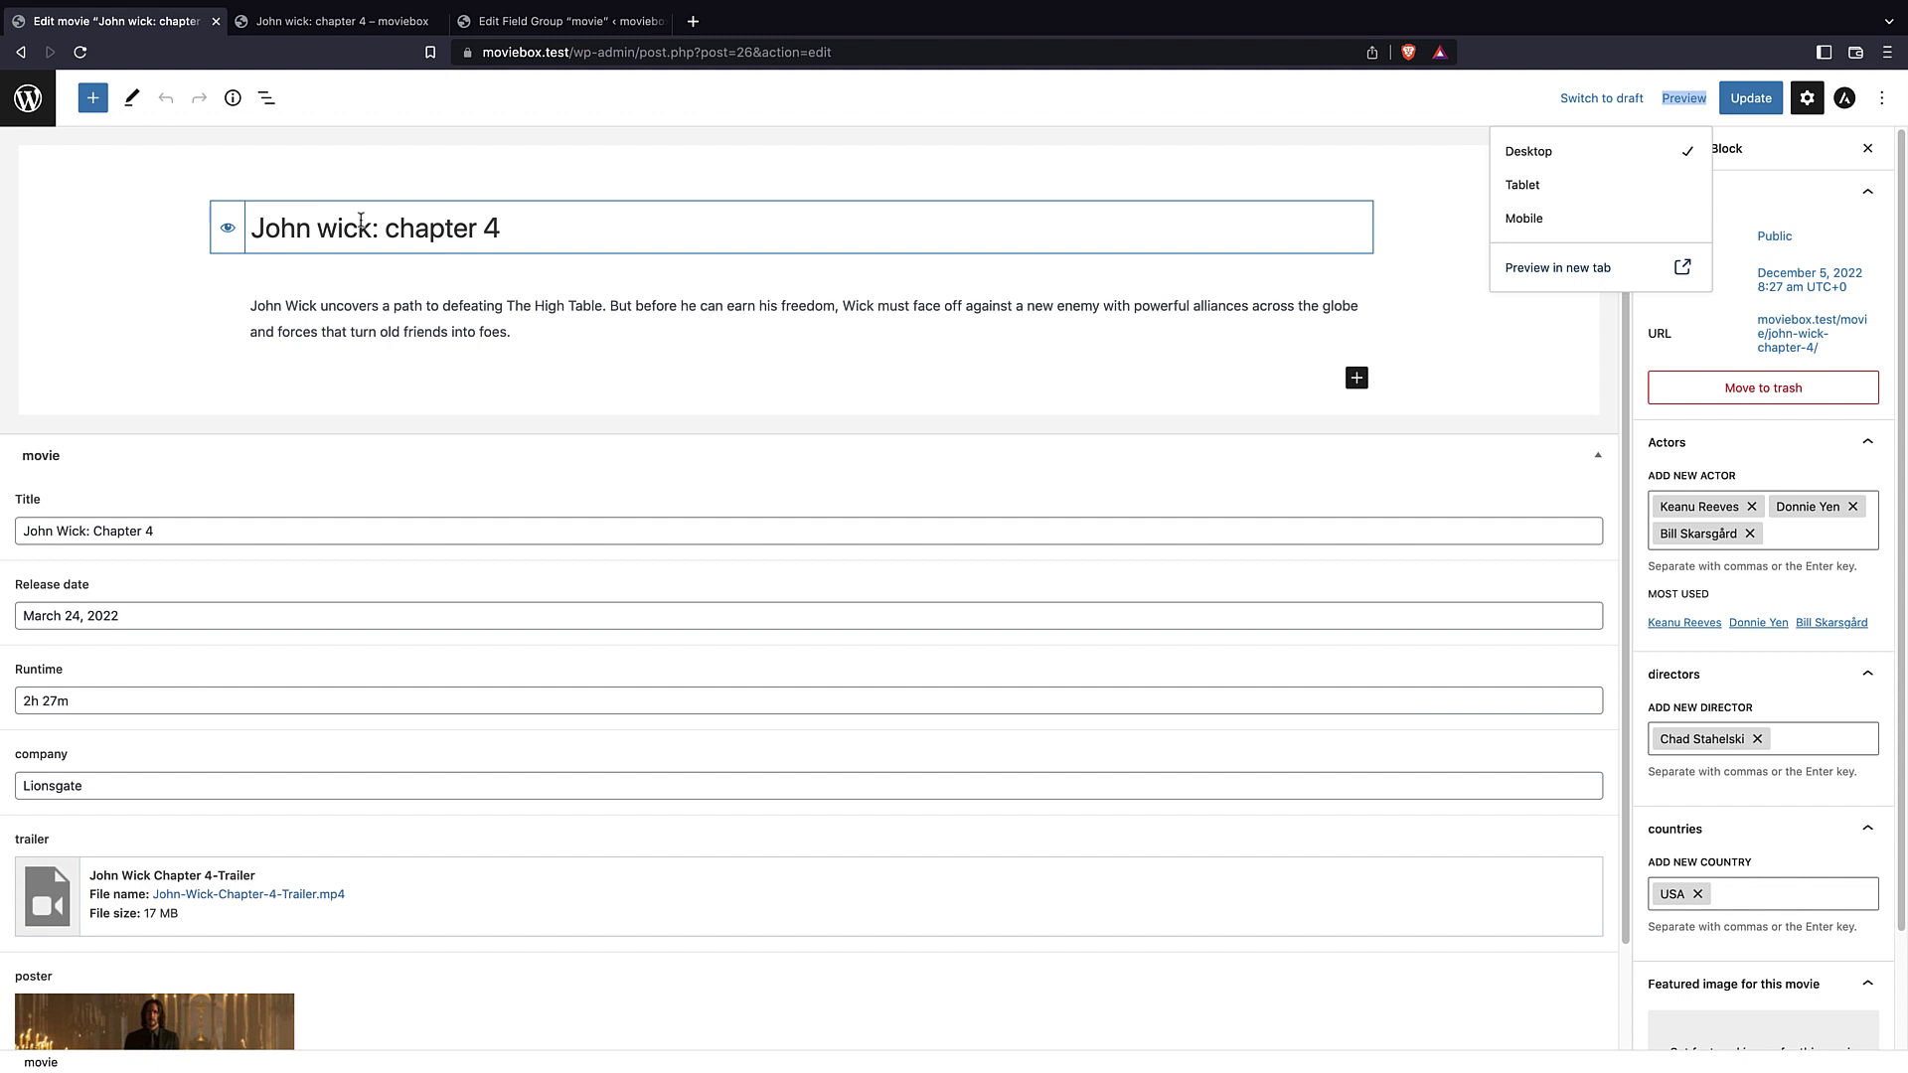
pyautogui.click(834, 176)
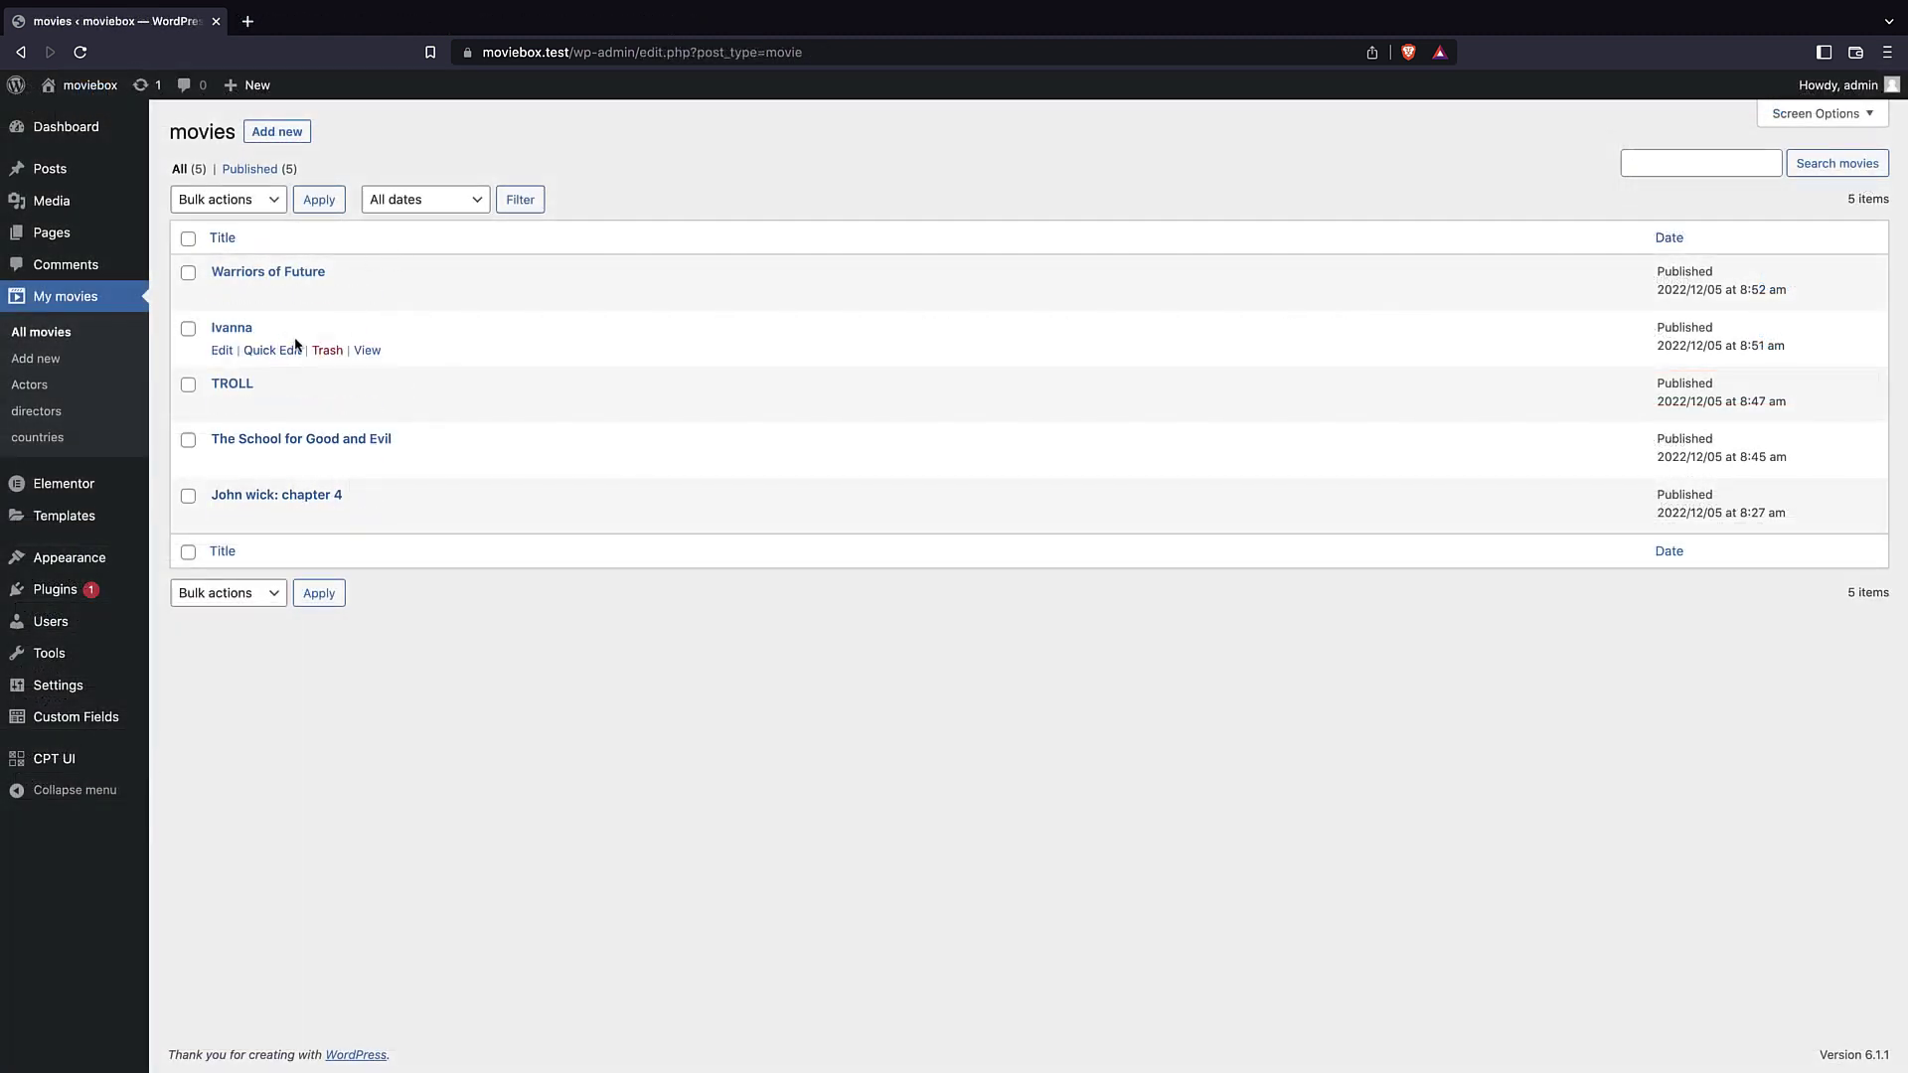
# - Open the "Warriors of Future" movie to review its custom fields and taxonomies, and return to the movies list
pyautogui.click(270, 277)
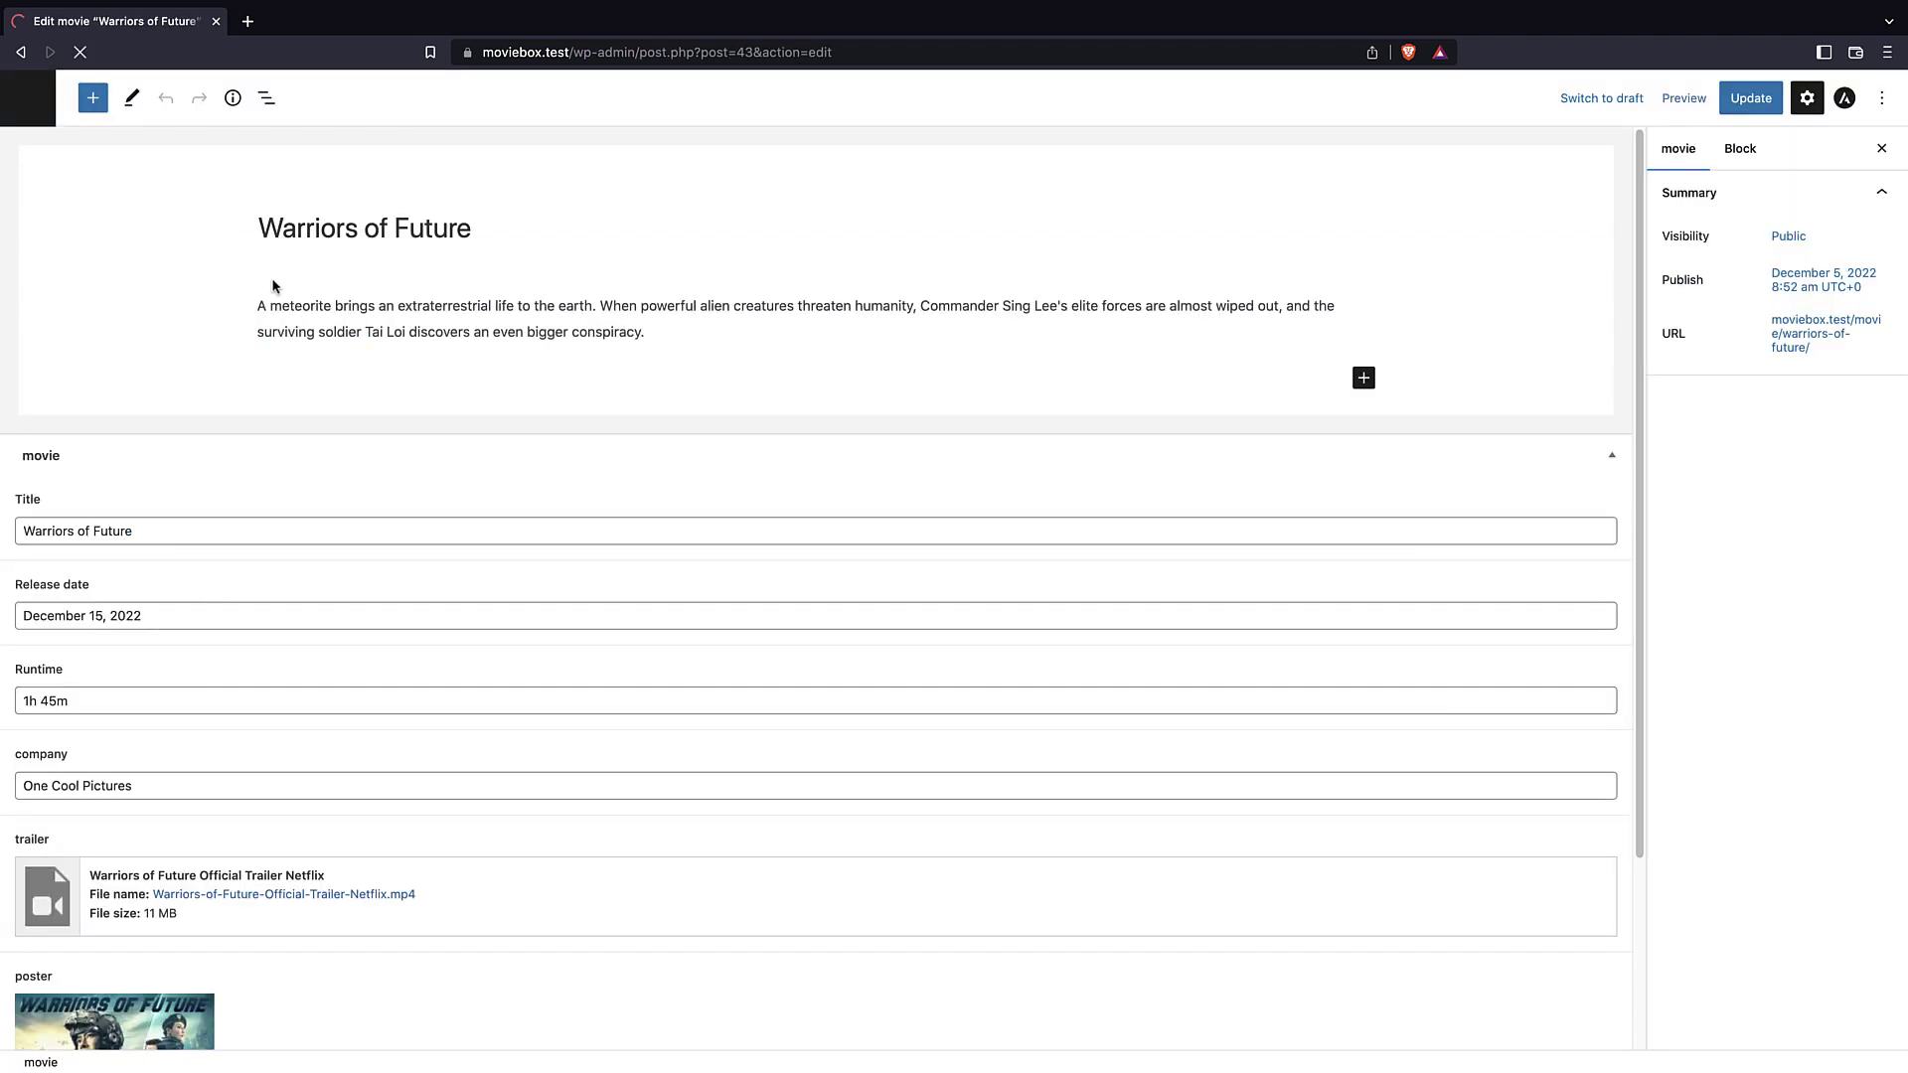
pyautogui.scroll(-2, 1748, 438)
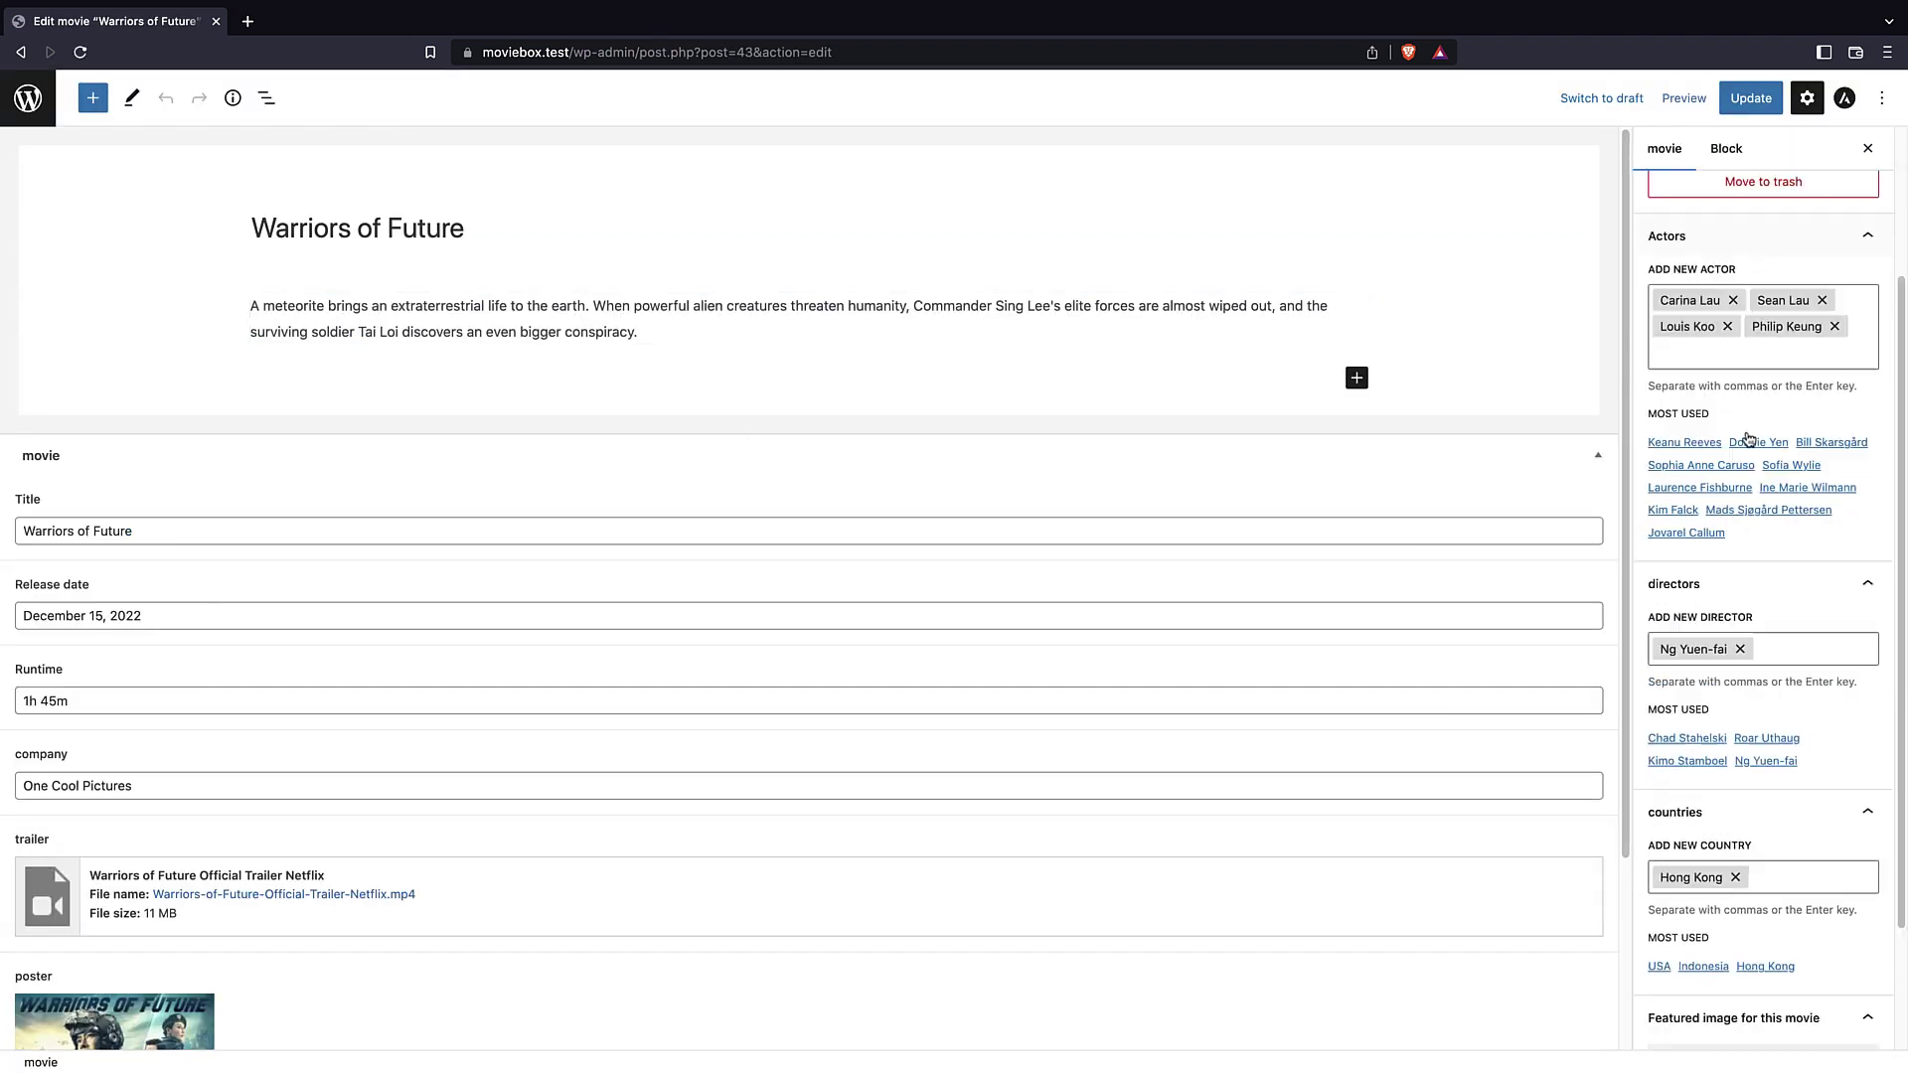
pyautogui.scroll(-2, 1749, 438)
pyautogui.click(10, 117)
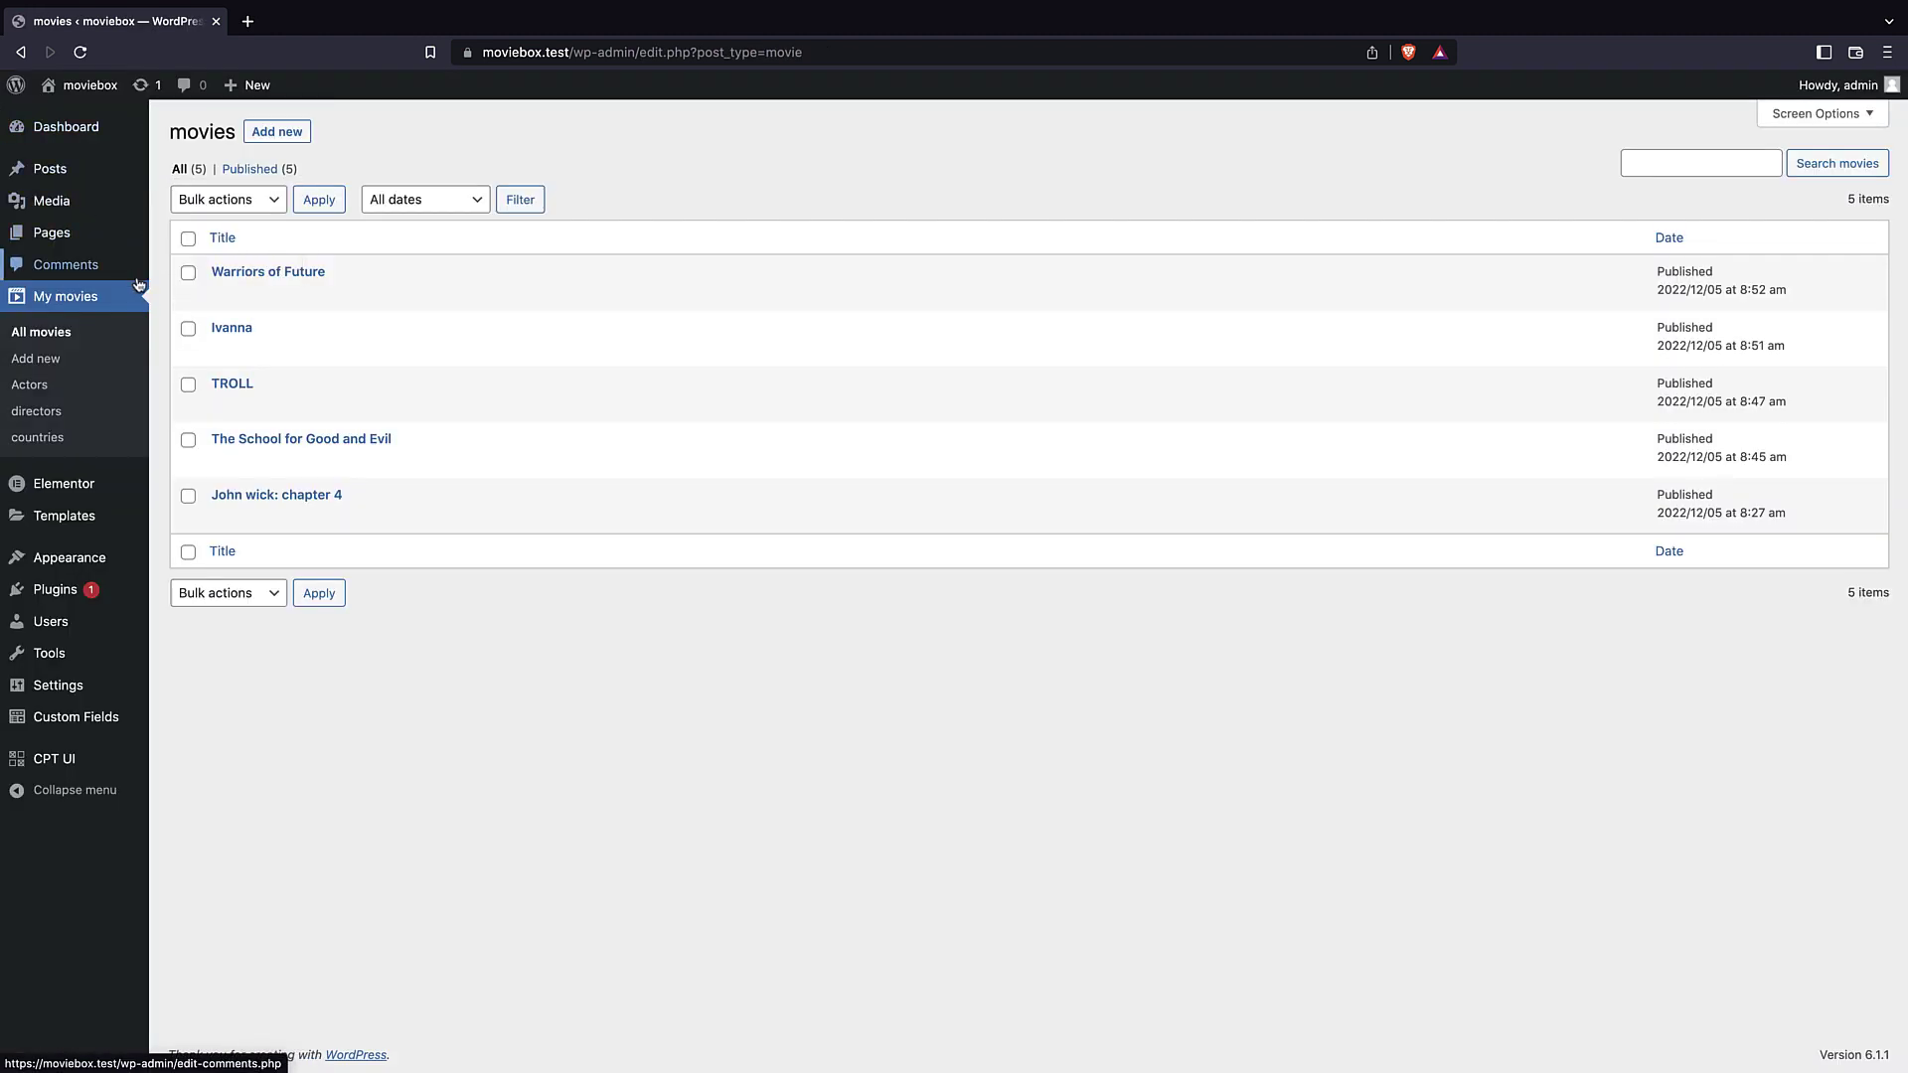
# - Review the movie field group's fields and a blank new field's settings, and return to the field groups list without saving
pyautogui.click(67, 719)
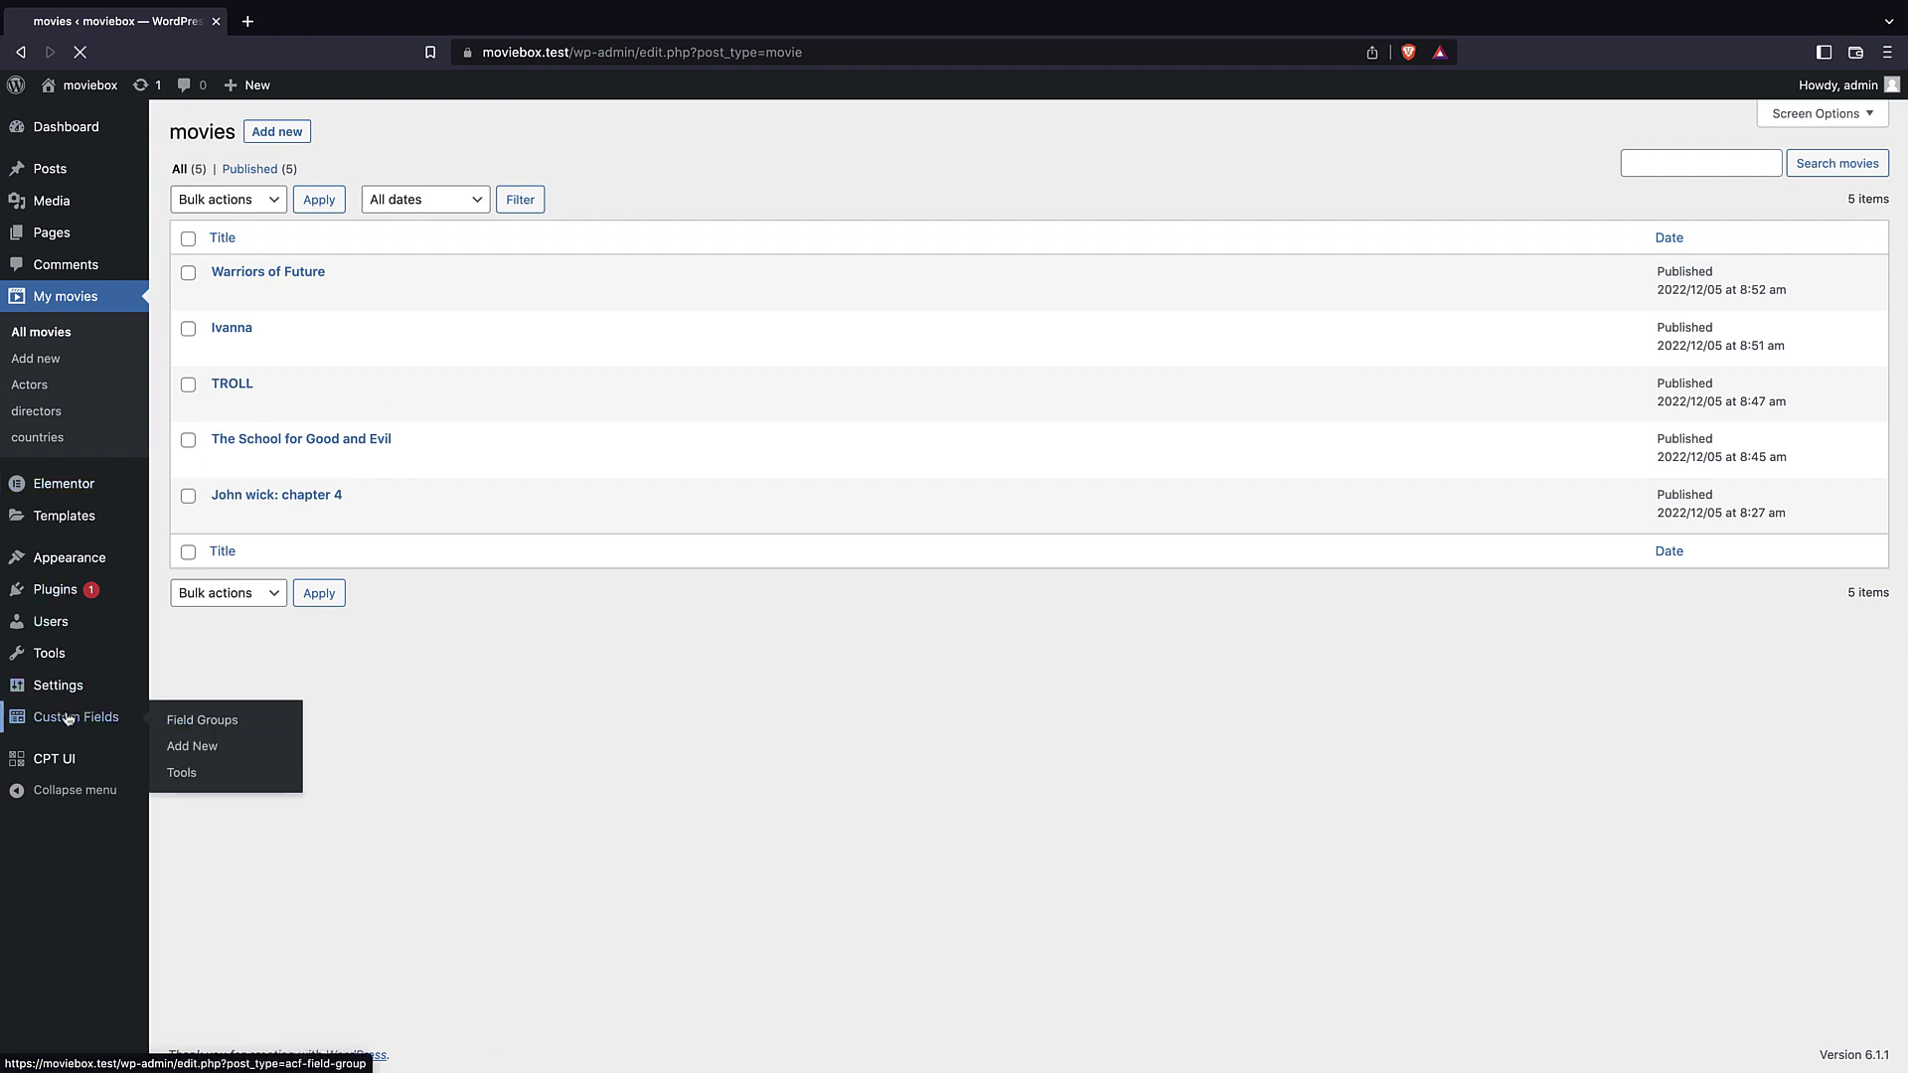
pyautogui.click(244, 441)
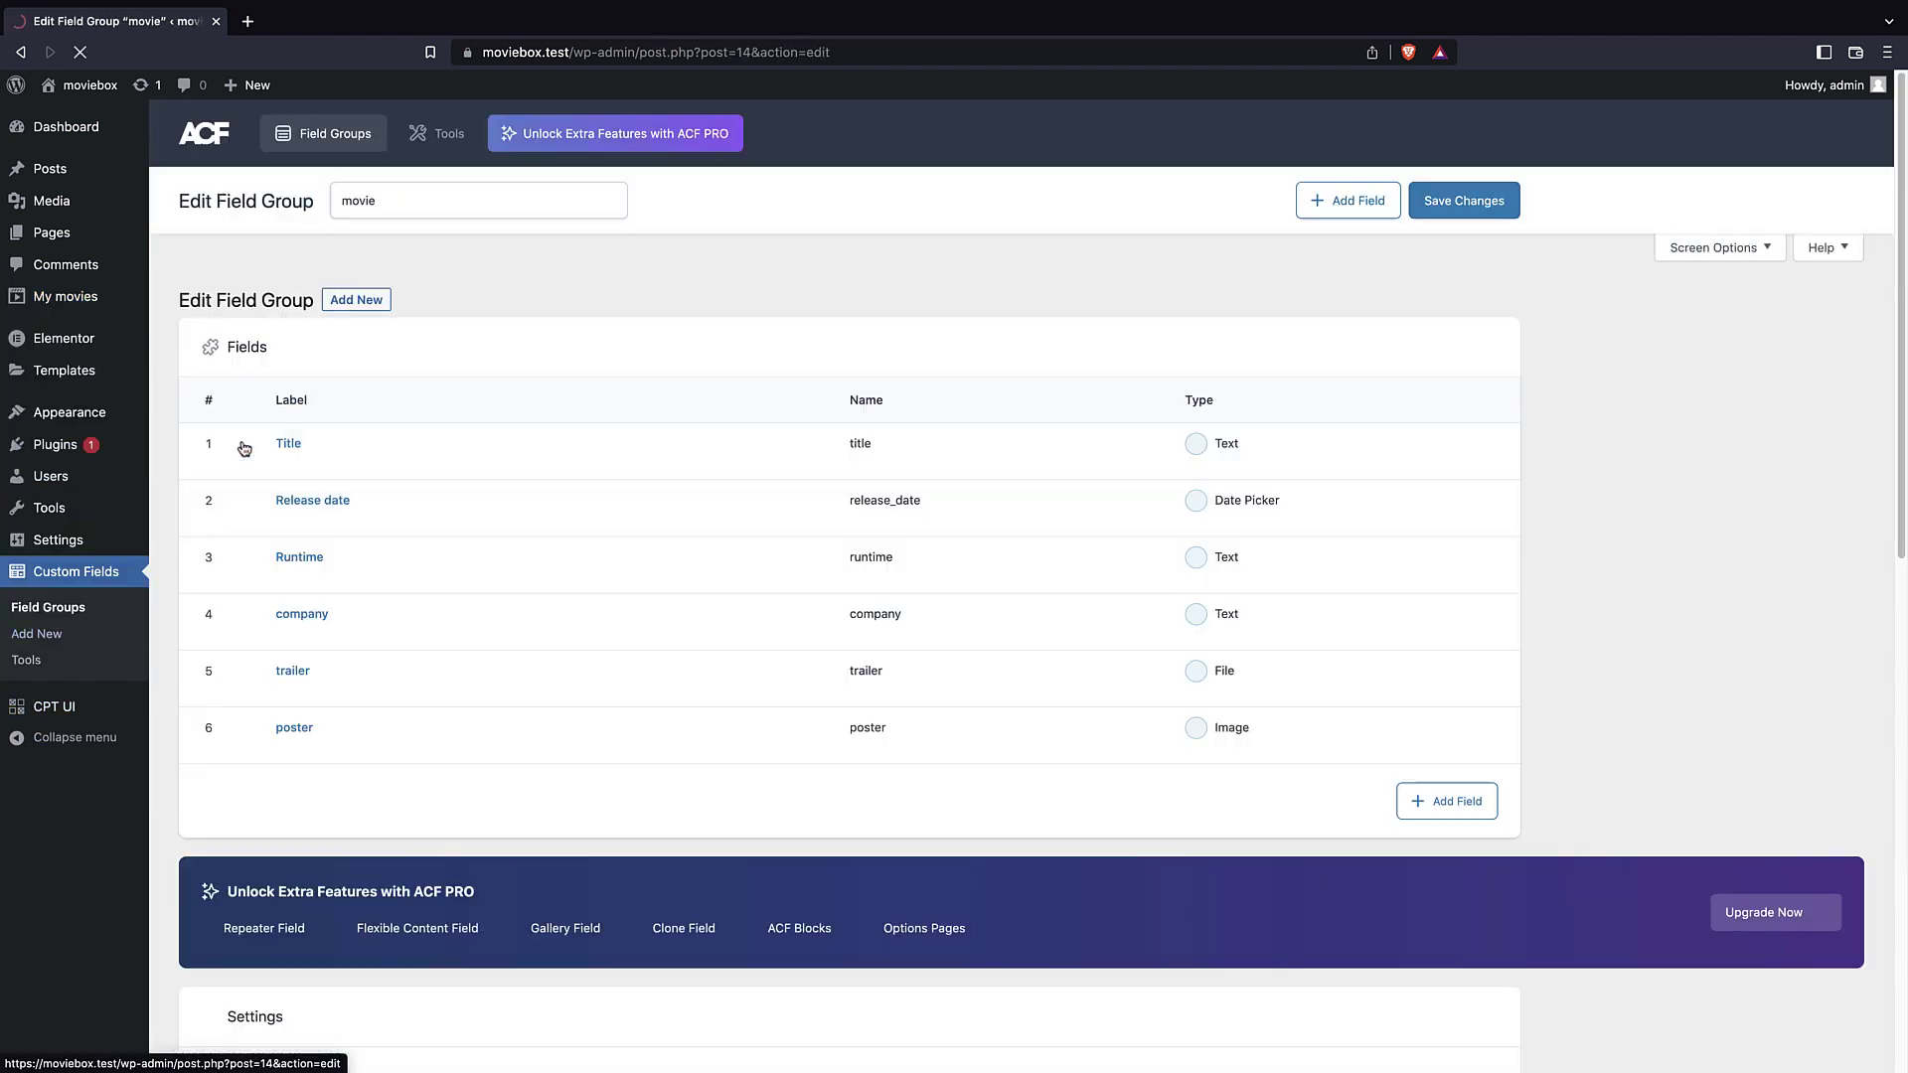
pyautogui.moveTo(23, 110)
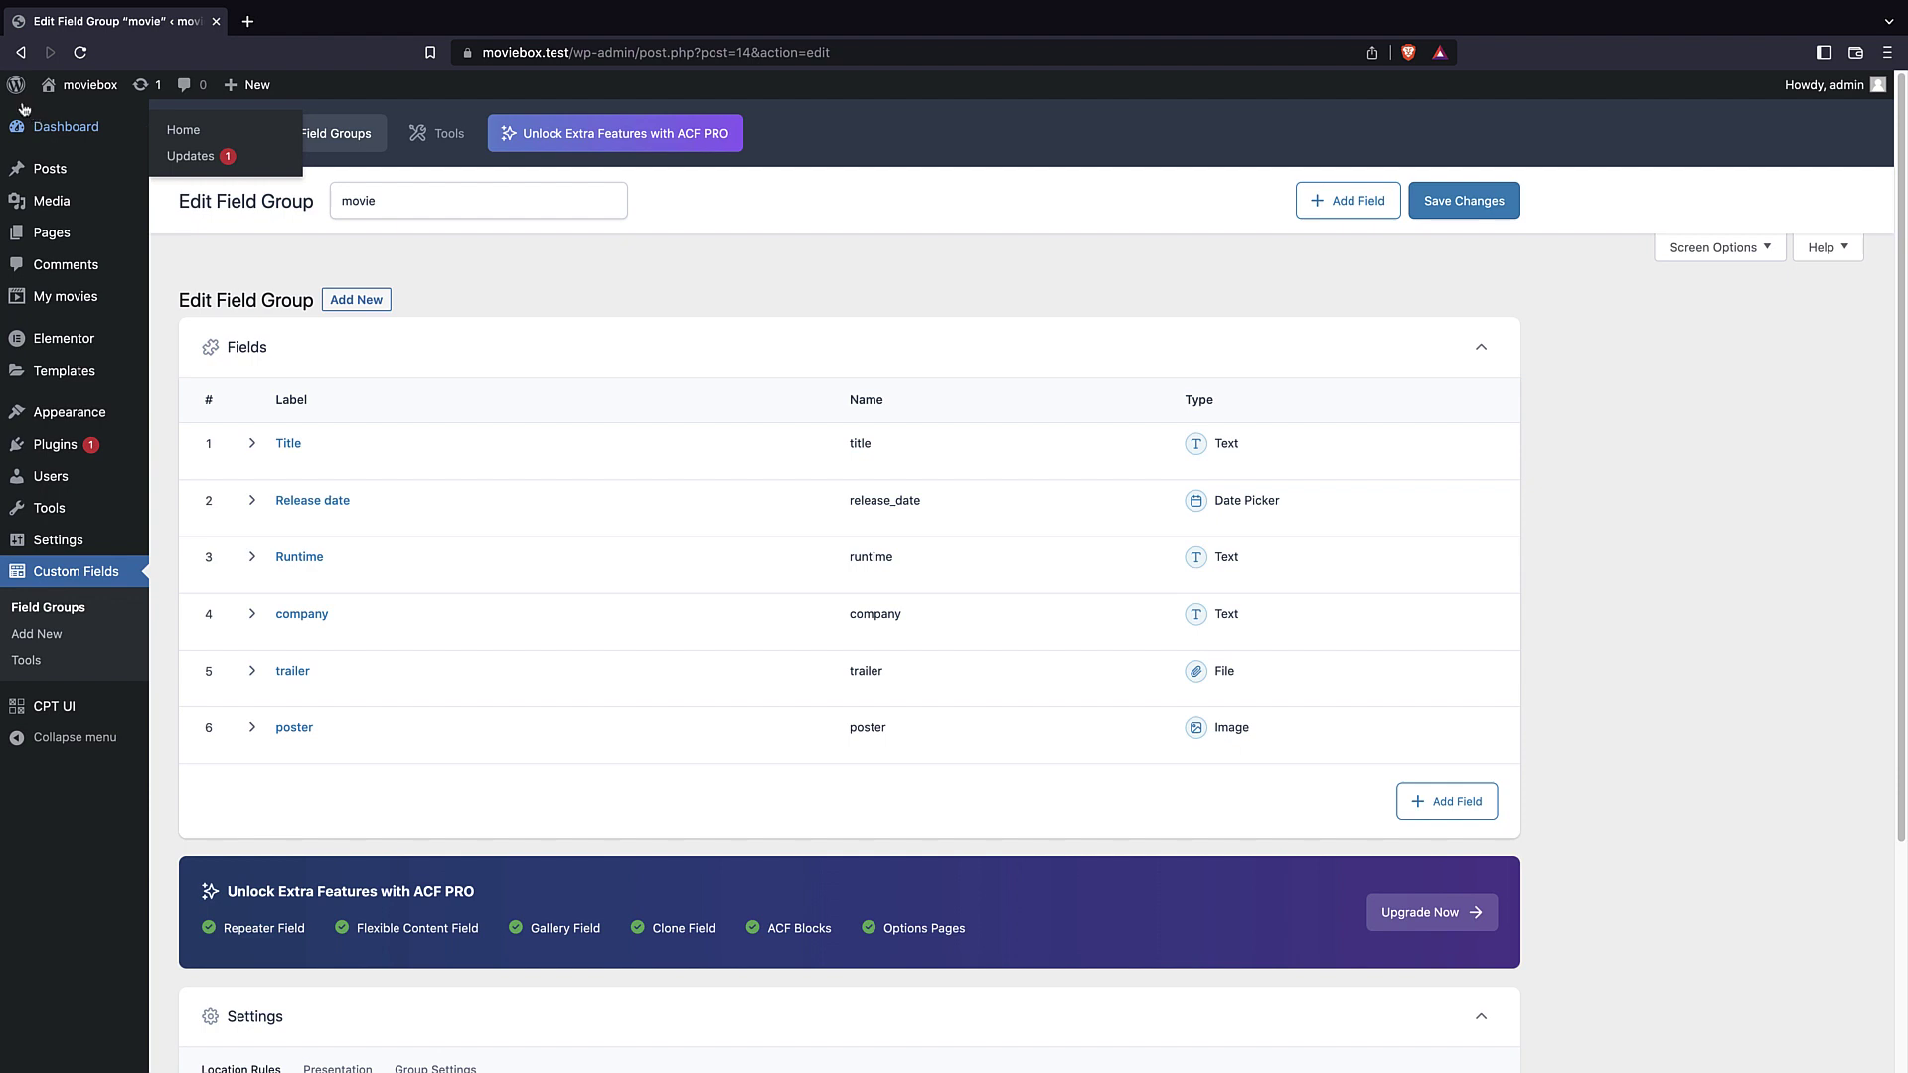
pyautogui.click(1447, 800)
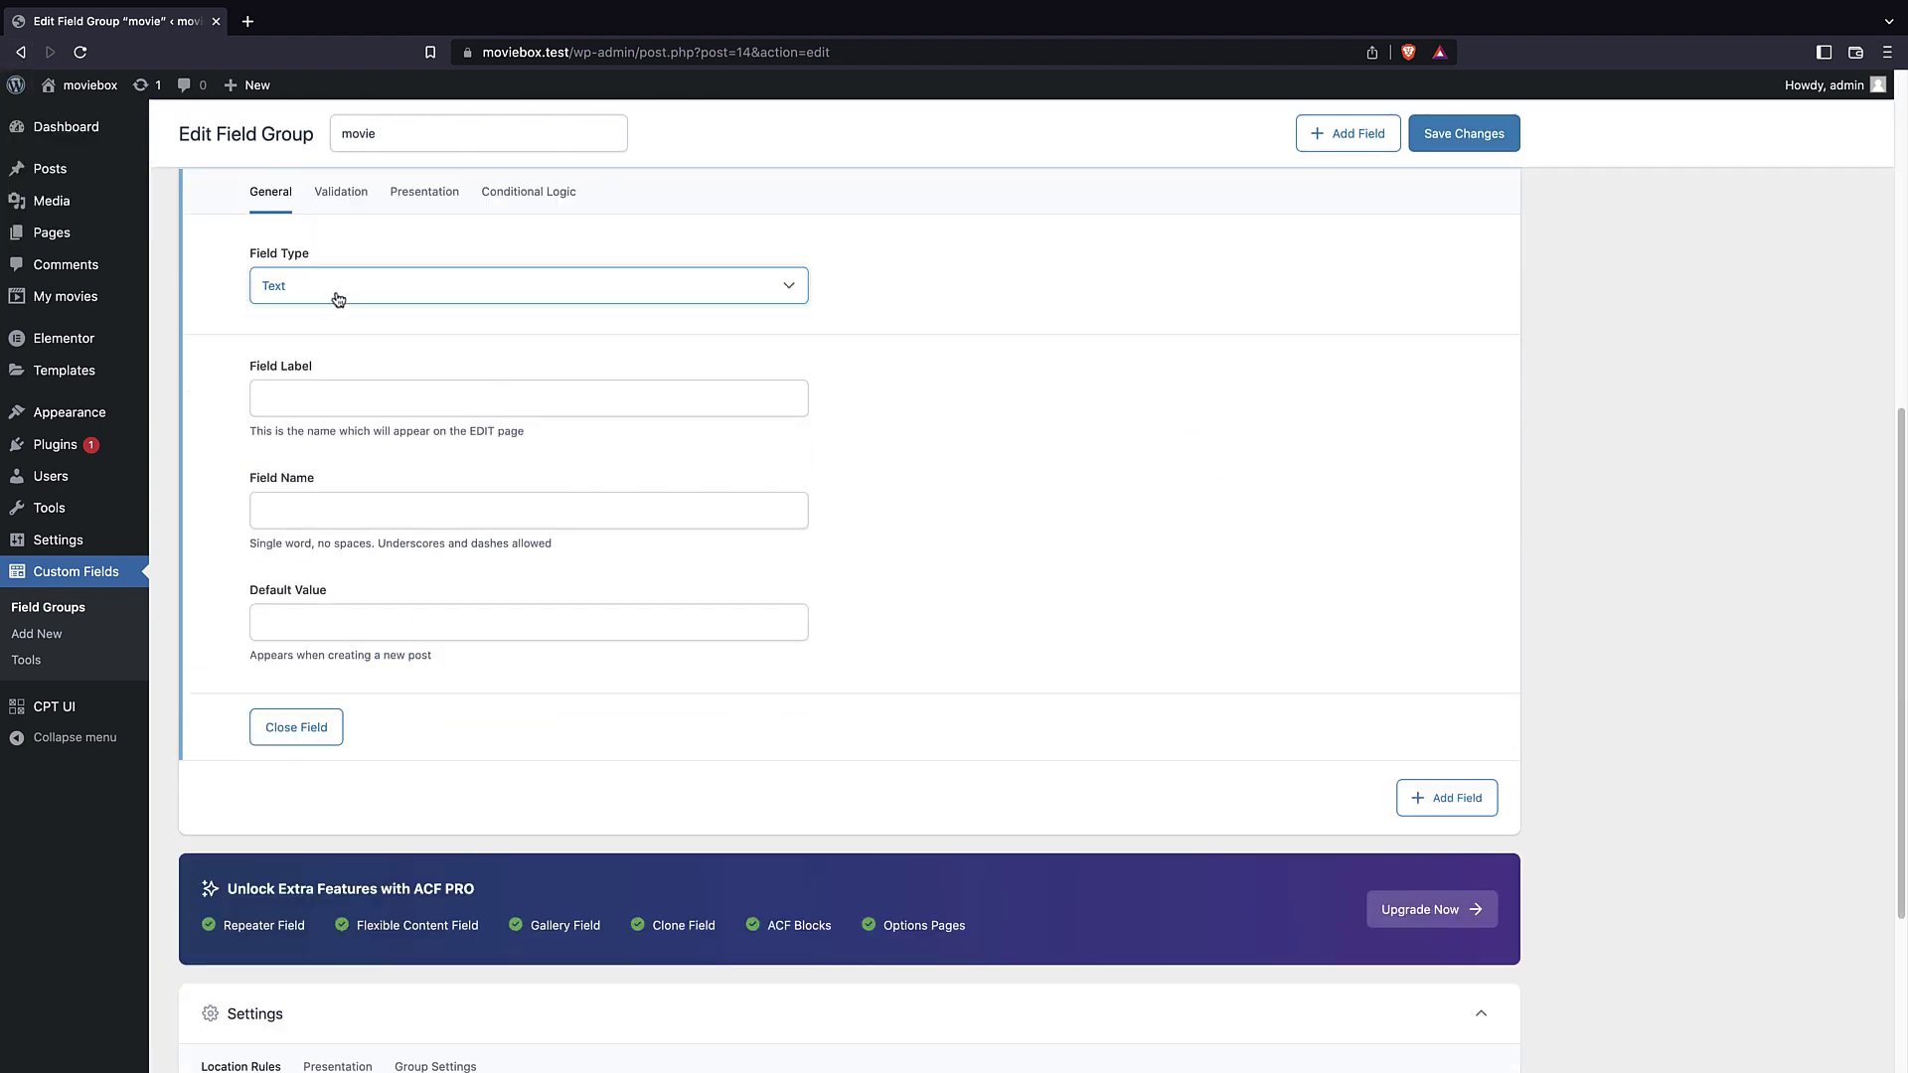
pyautogui.click(70, 571)
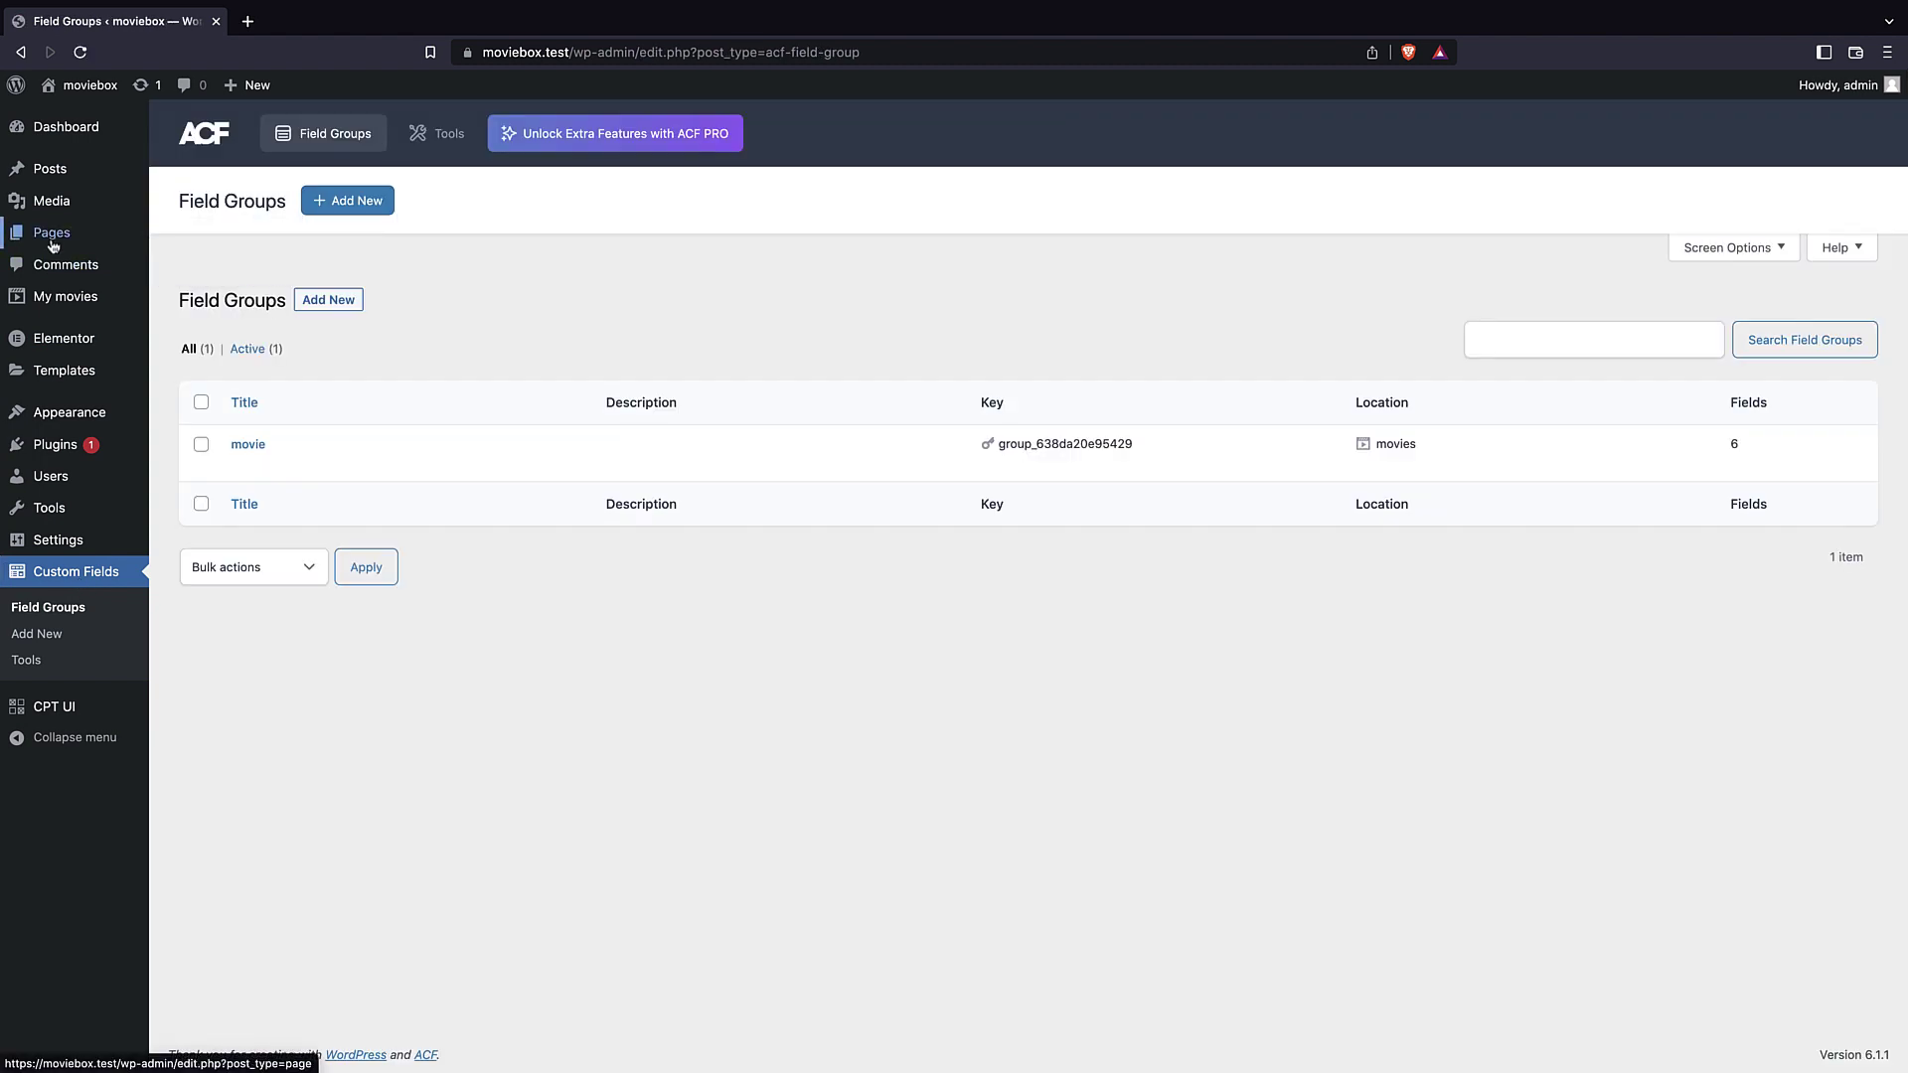
# - Reopen "Warriors of Future" from the movies list and examine its actors, directors and countries
pyautogui.click(73, 296)
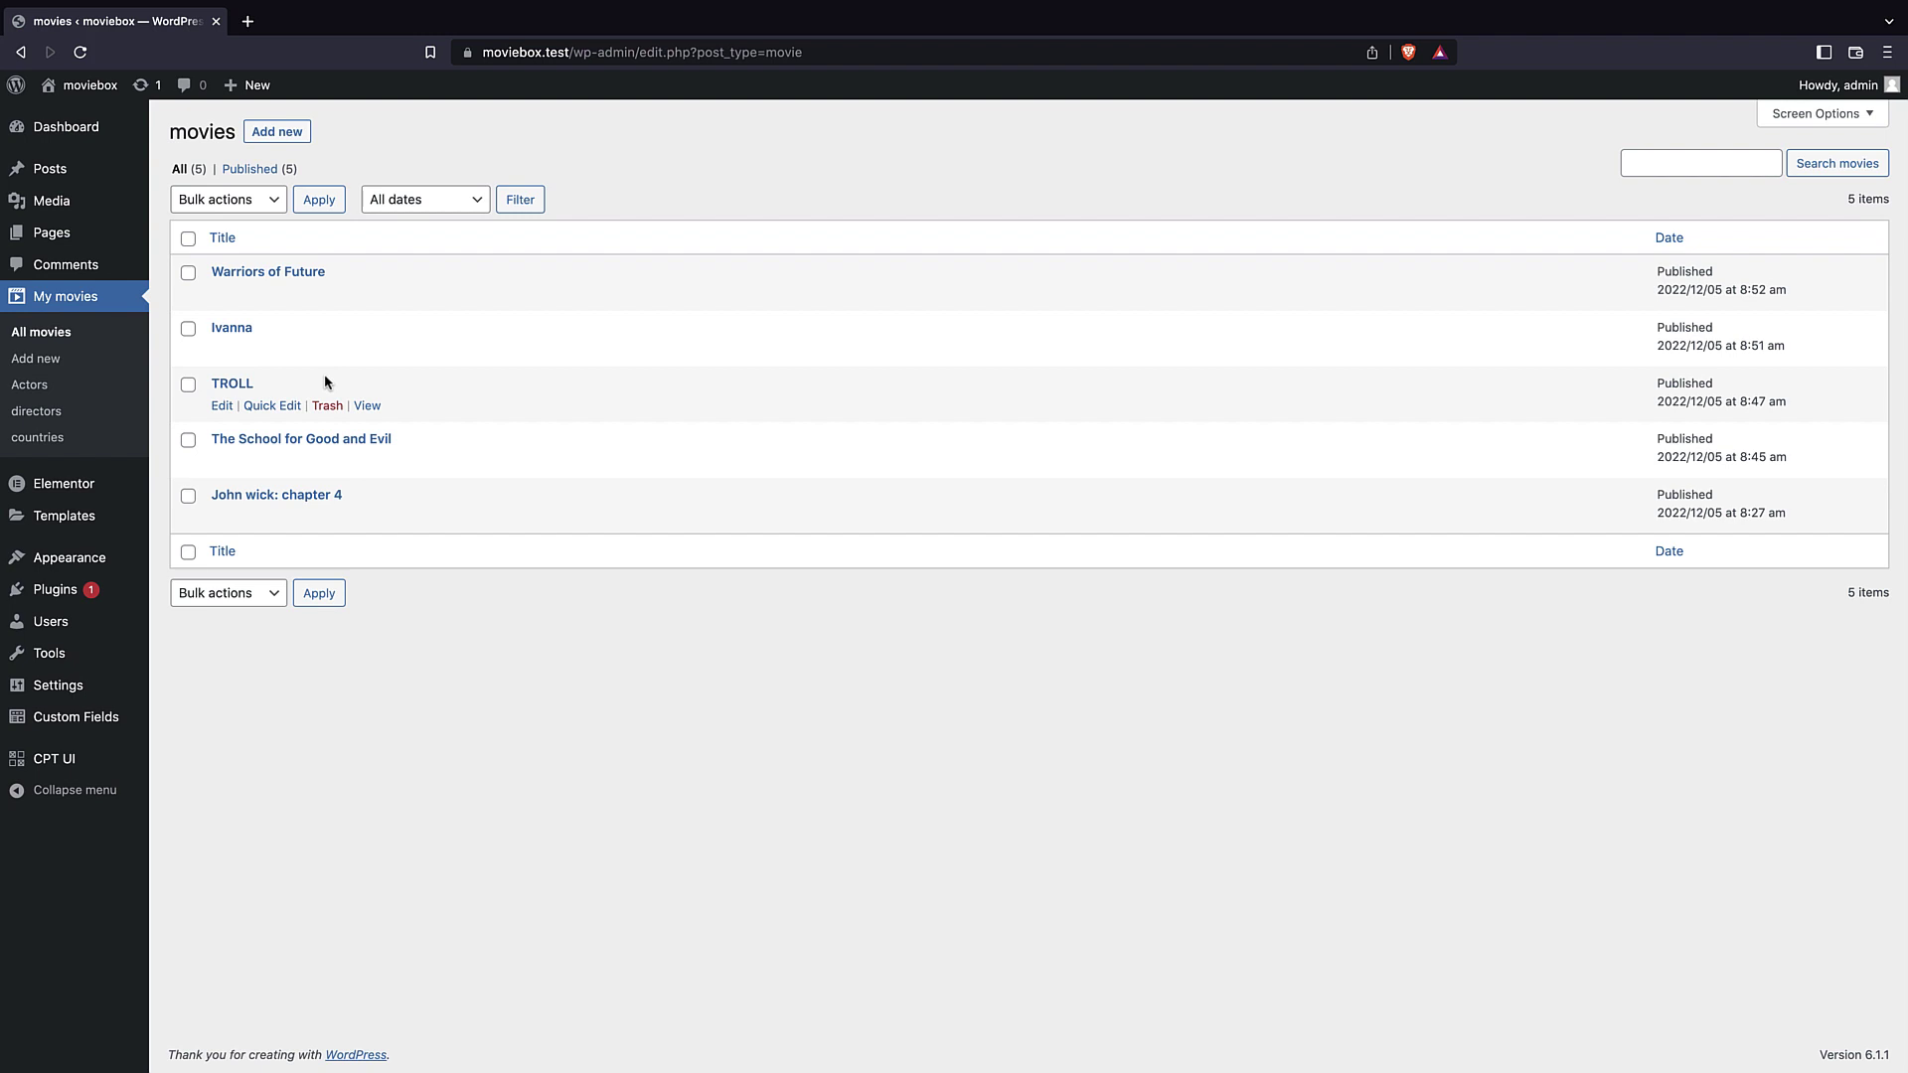
pyautogui.click(260, 275)
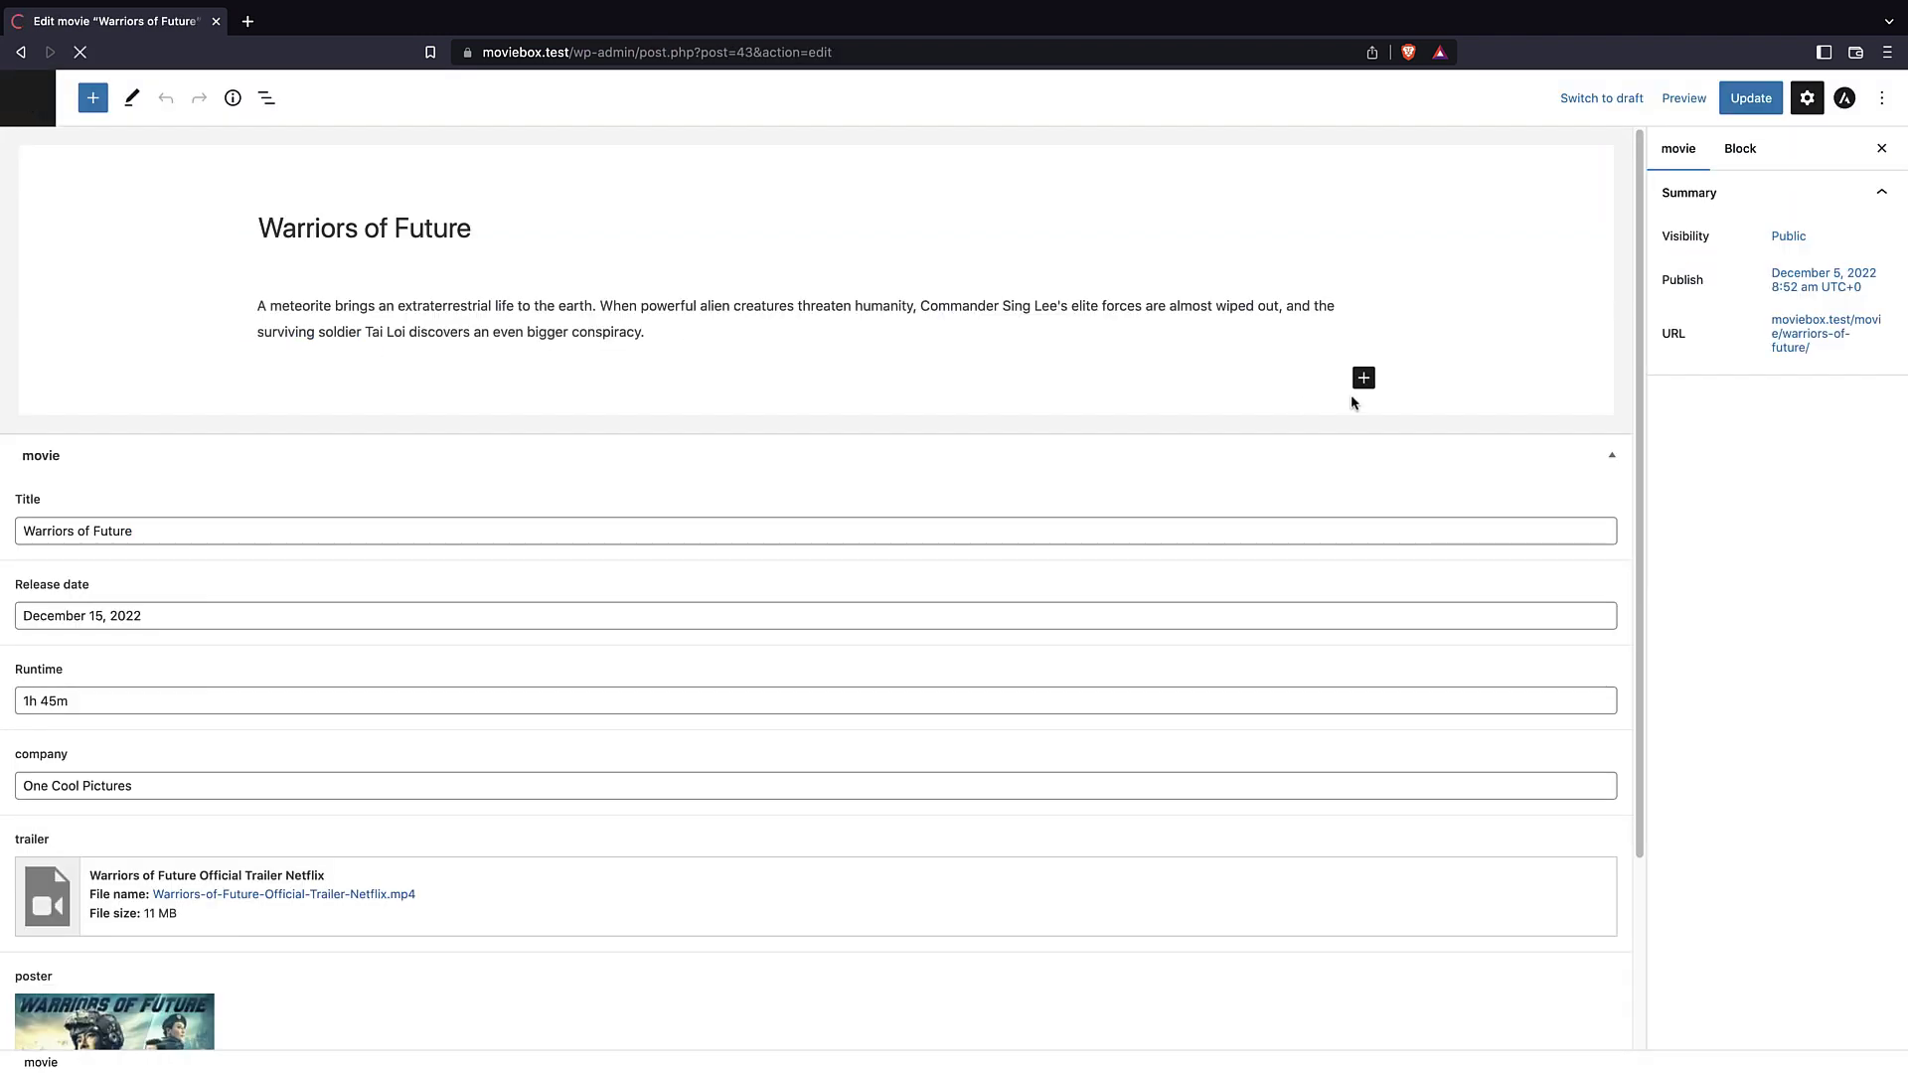
pyautogui.scroll(-1, 1749, 457)
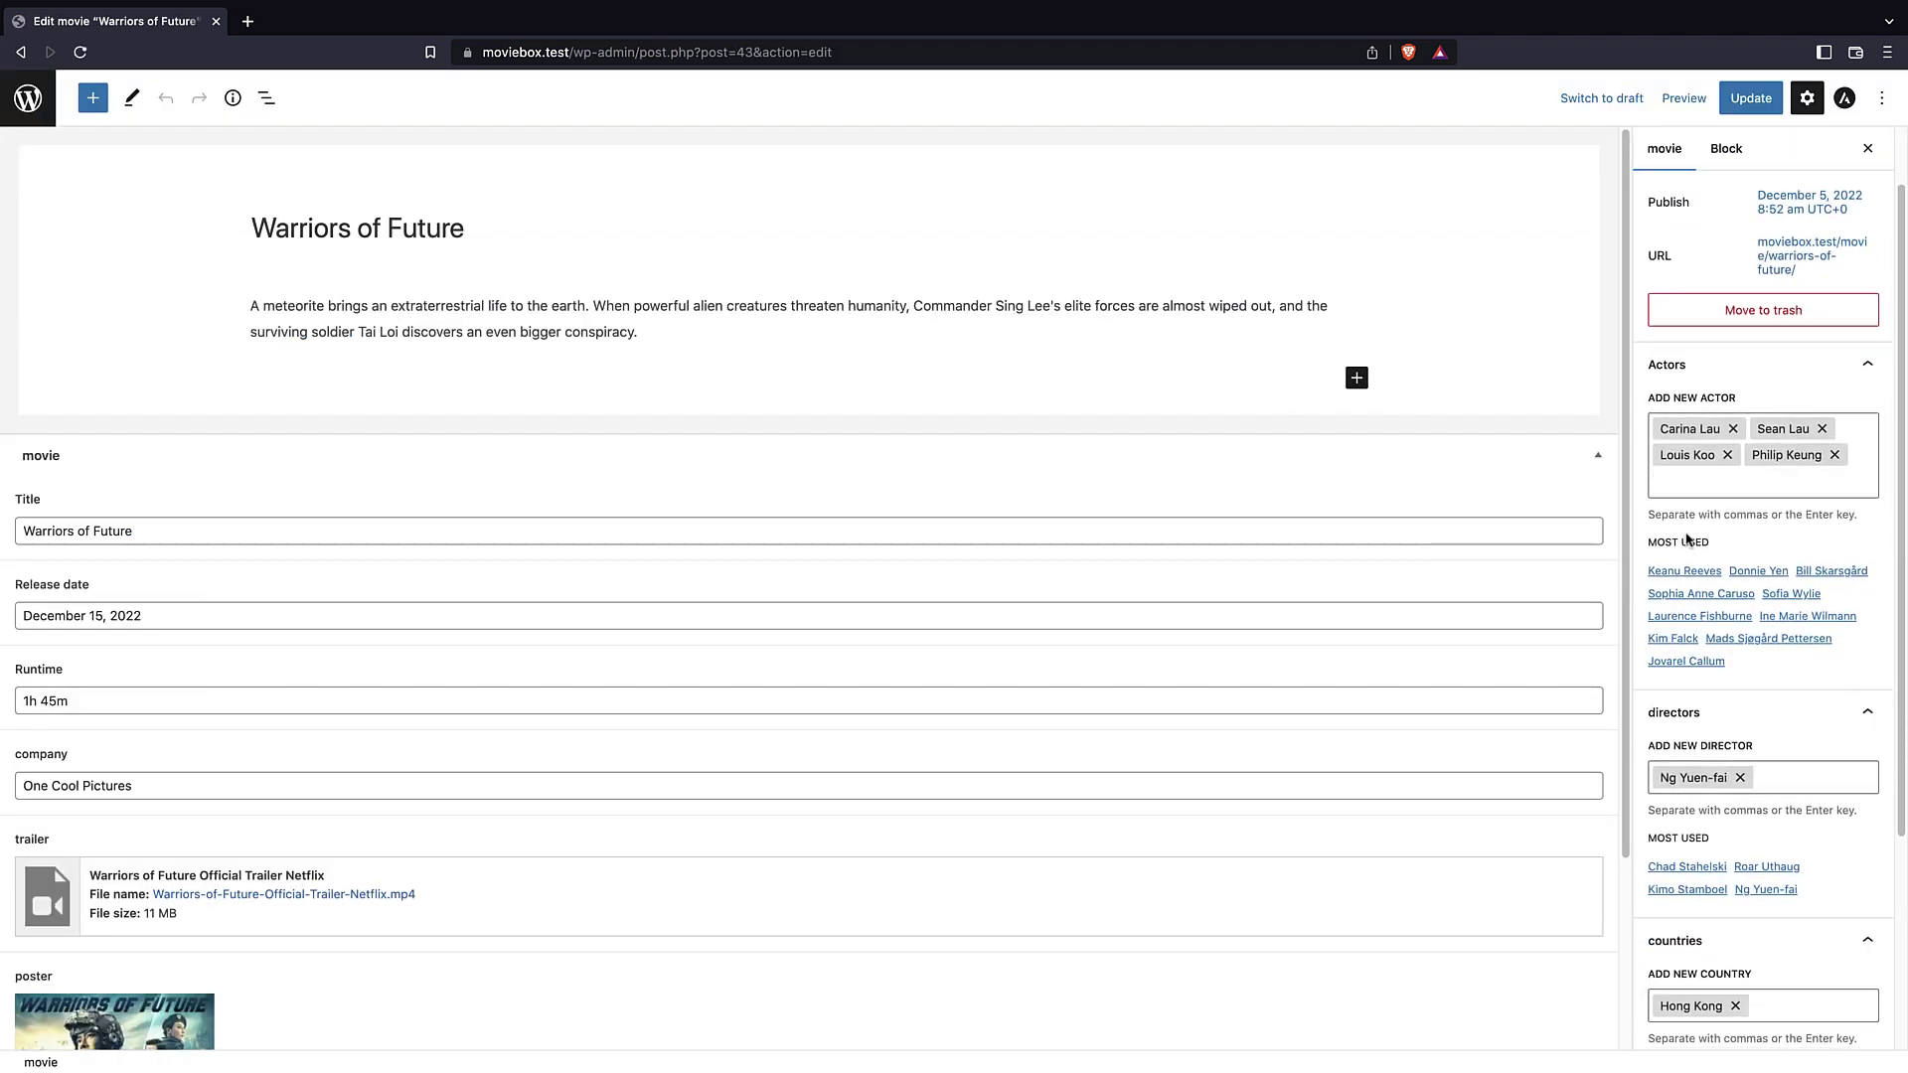
# - Leave the movie editor and look through the existing taxonomies in CPT UI
pyautogui.scroll(-3, 1688, 556)
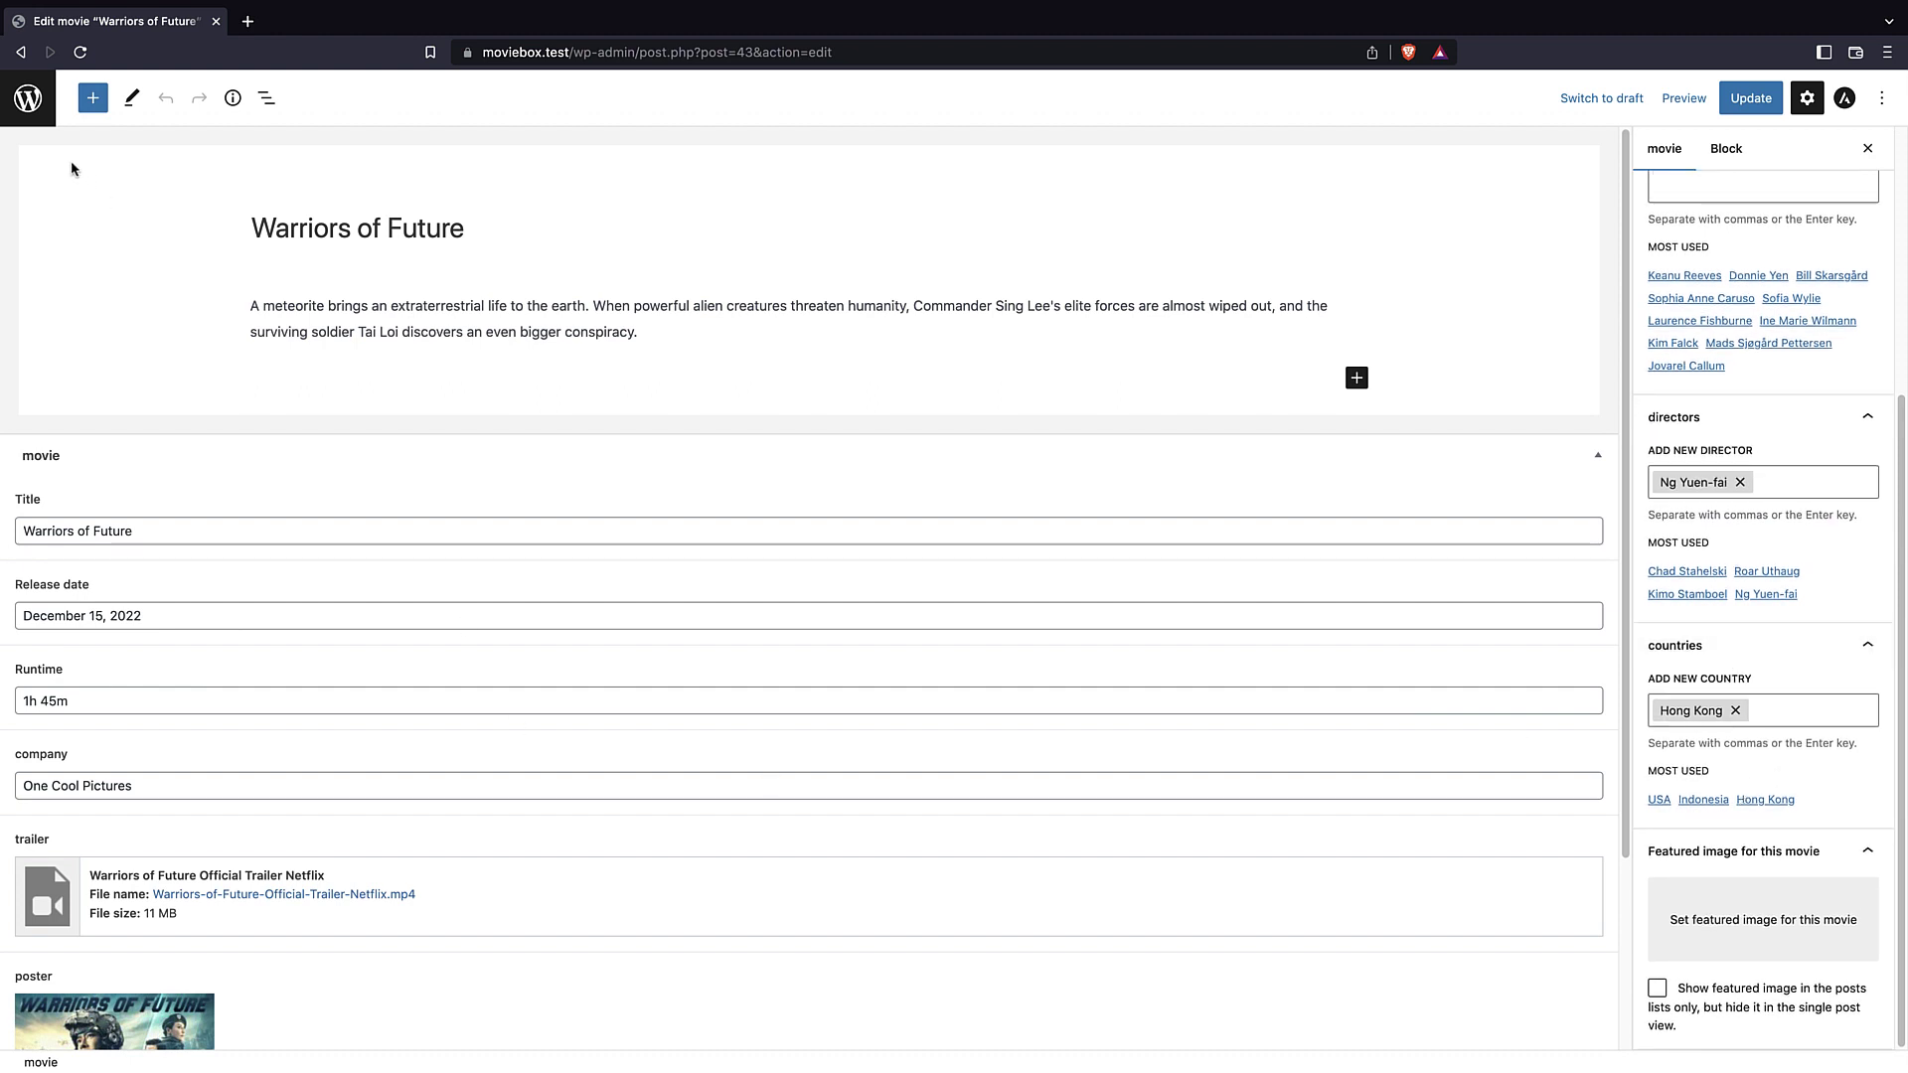
pyautogui.click(27, 97)
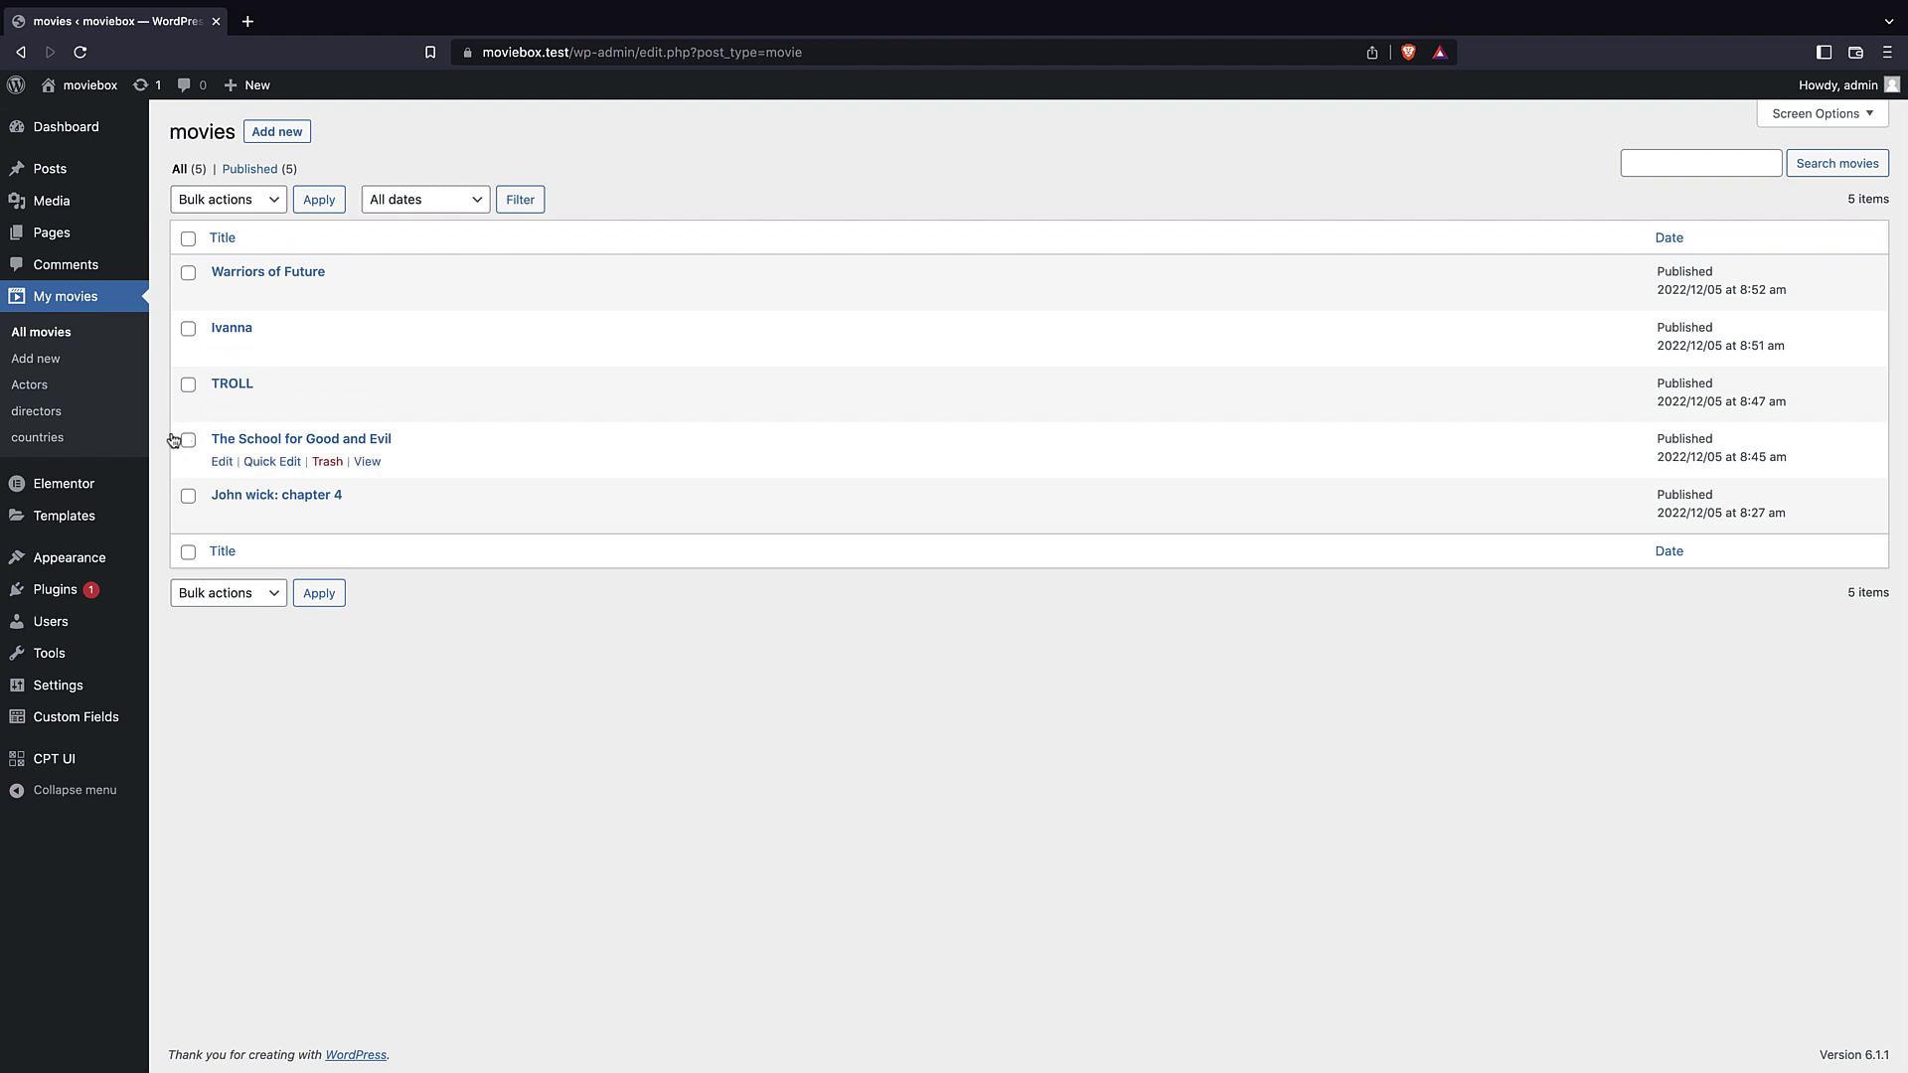
pyautogui.moveTo(57, 624)
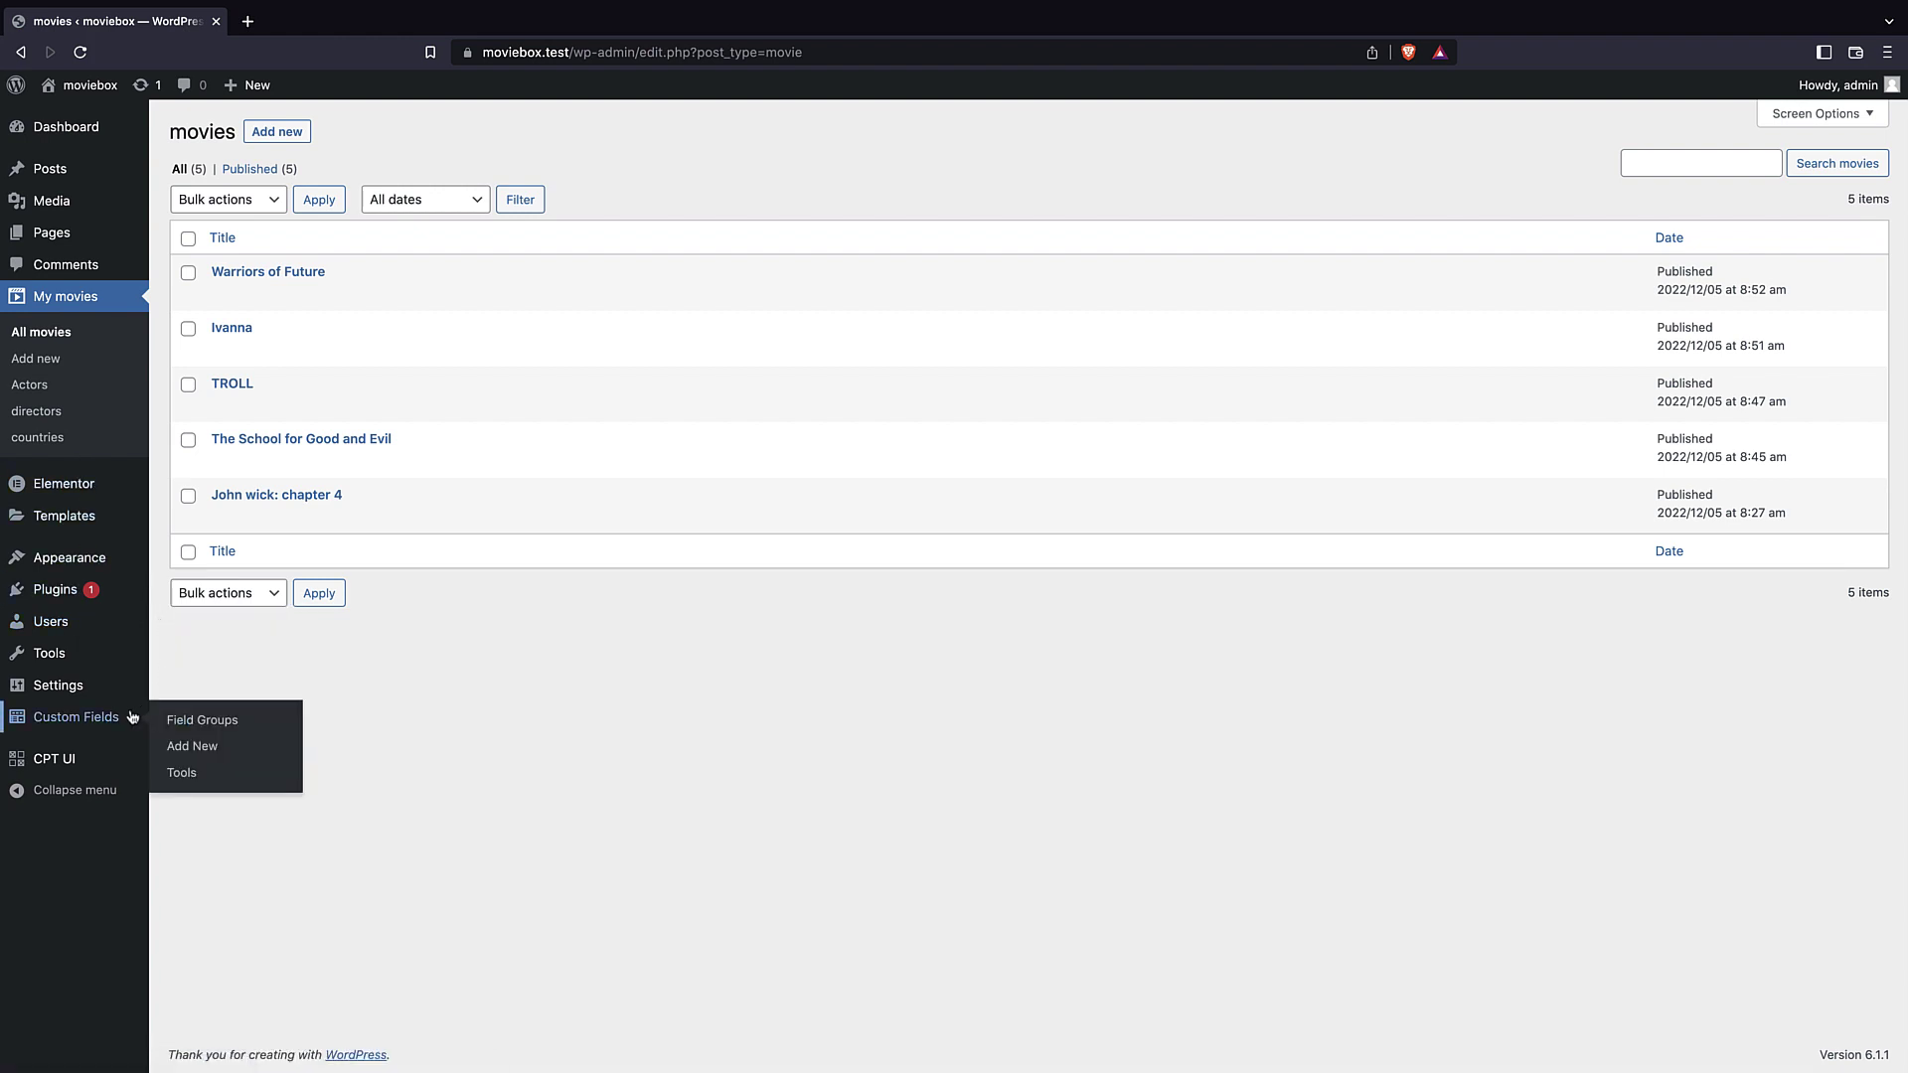
pyautogui.moveTo(93, 760)
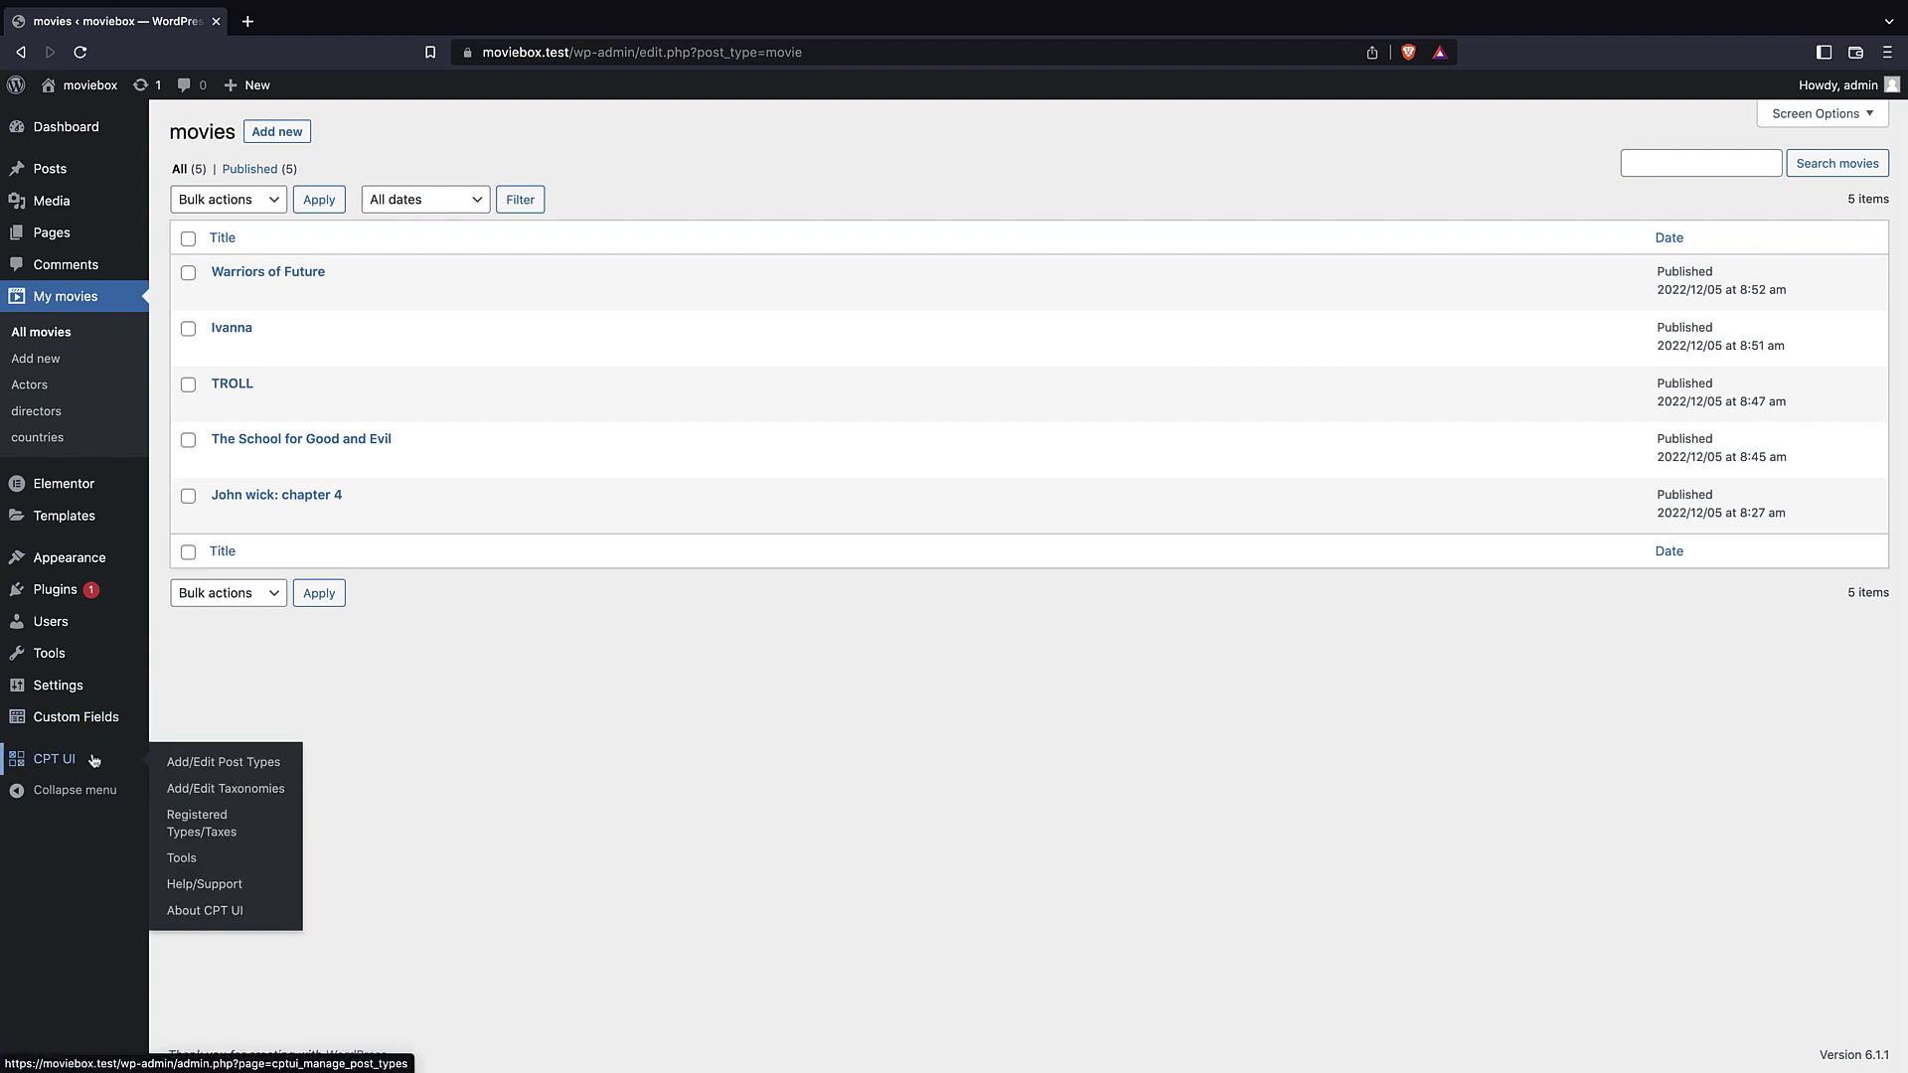
pyautogui.click(212, 795)
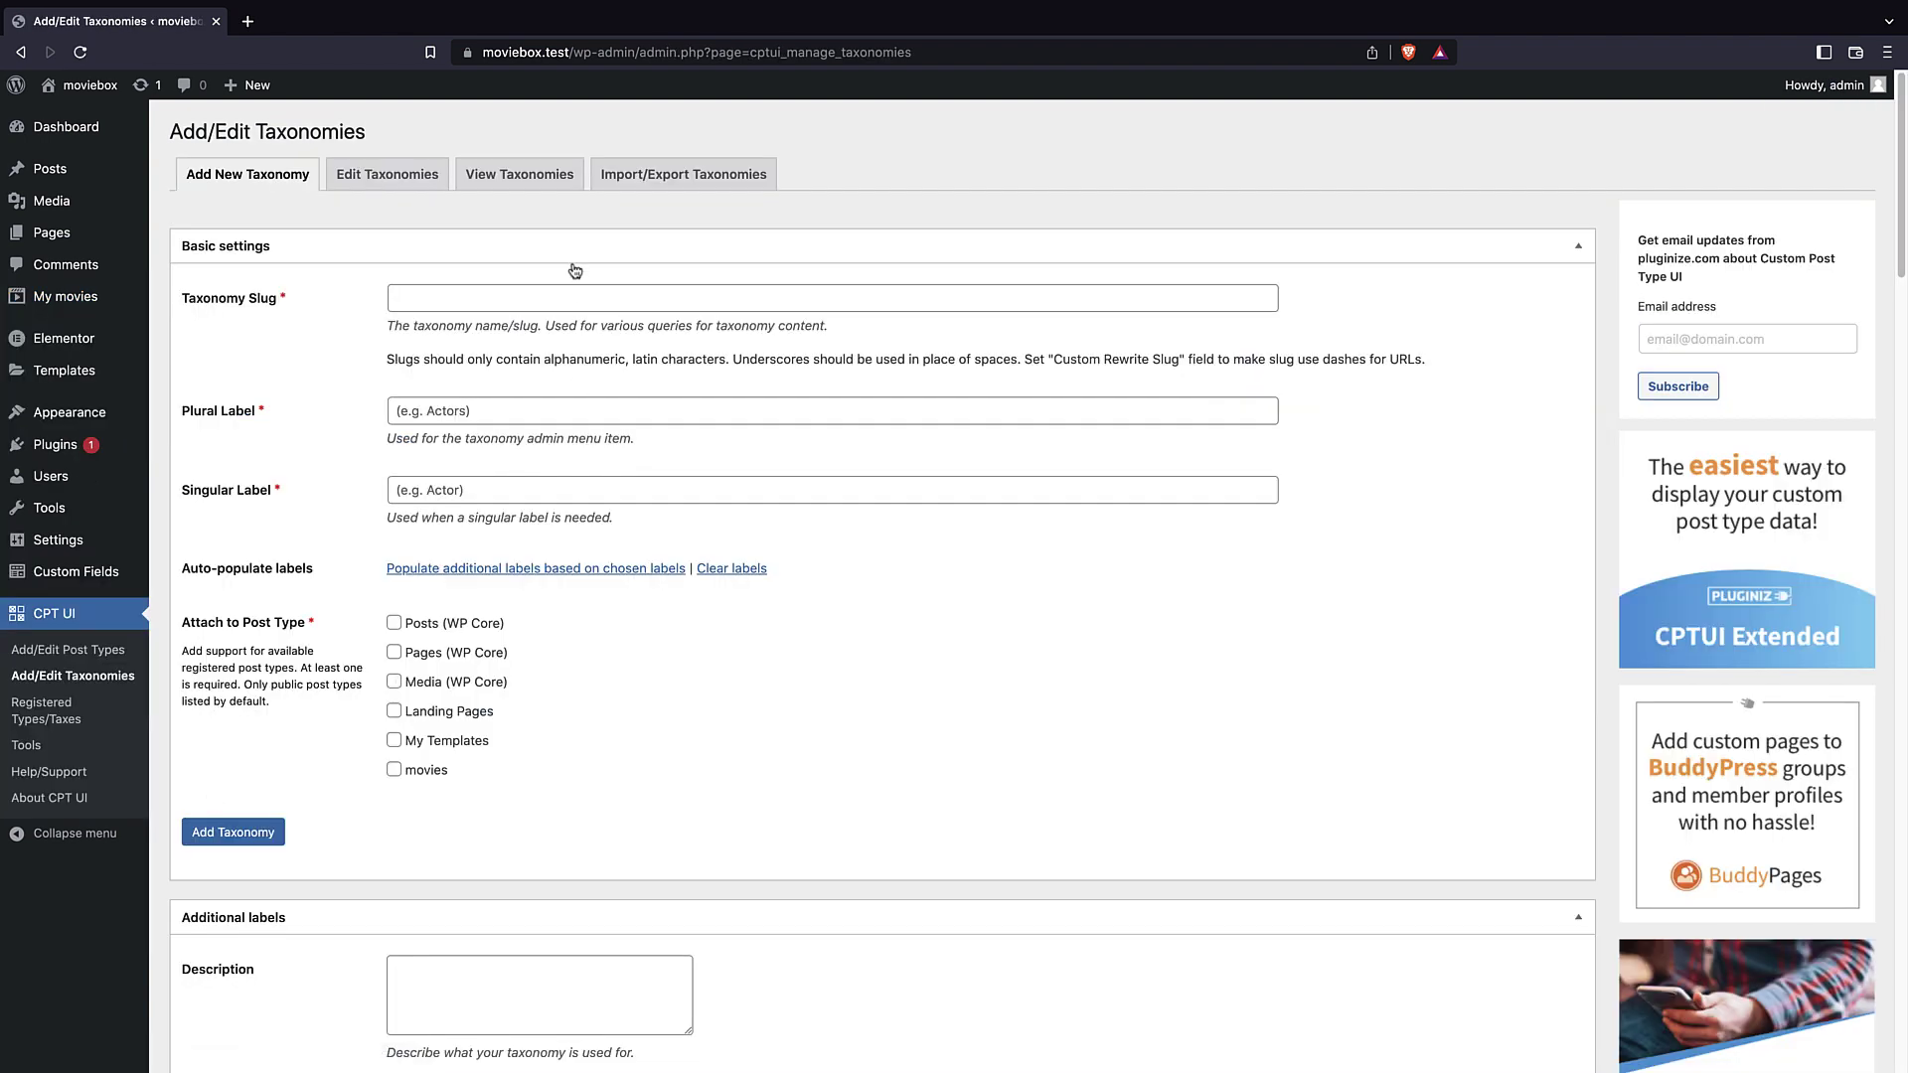
pyautogui.click(387, 208)
pyautogui.click(256, 212)
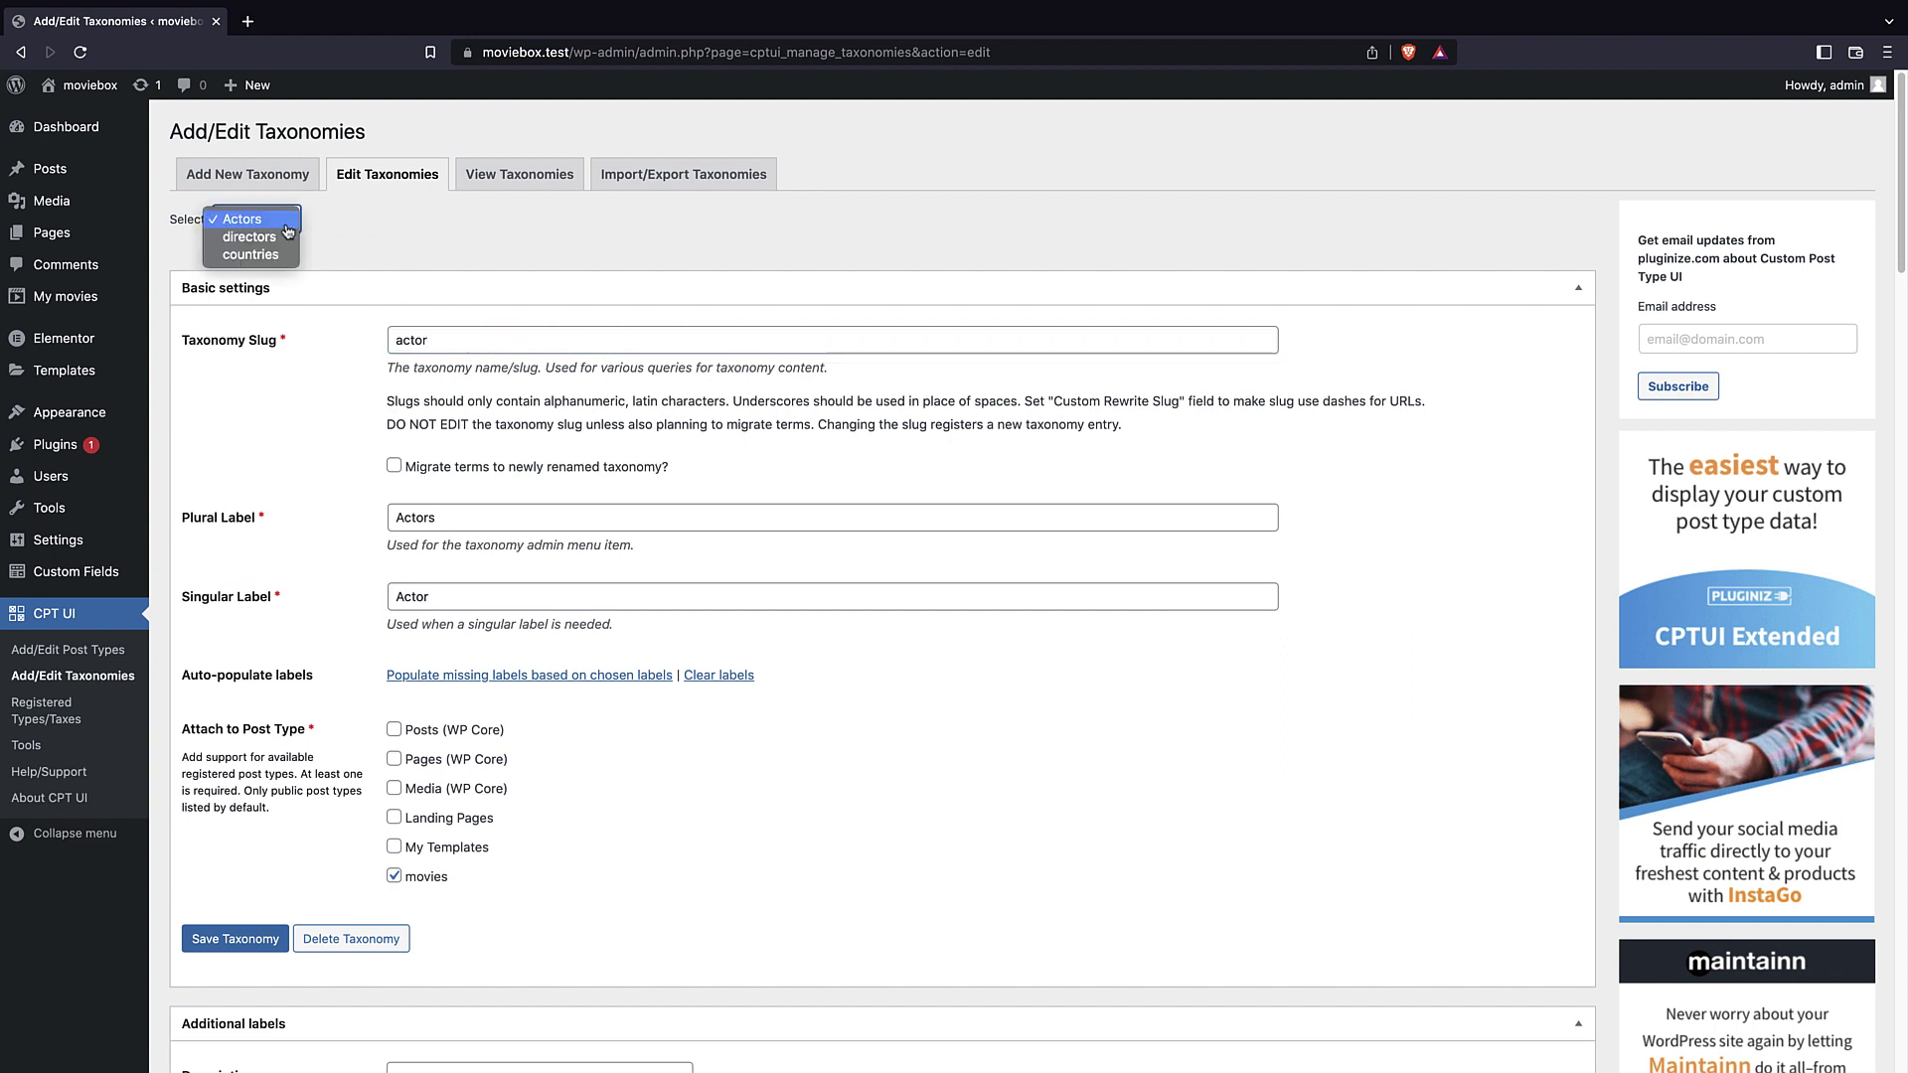
pyautogui.click(255, 214)
# - Start a new taxonomy with slug "genres", plural label "genres" and singular label "genre"
pyautogui.click(247, 174)
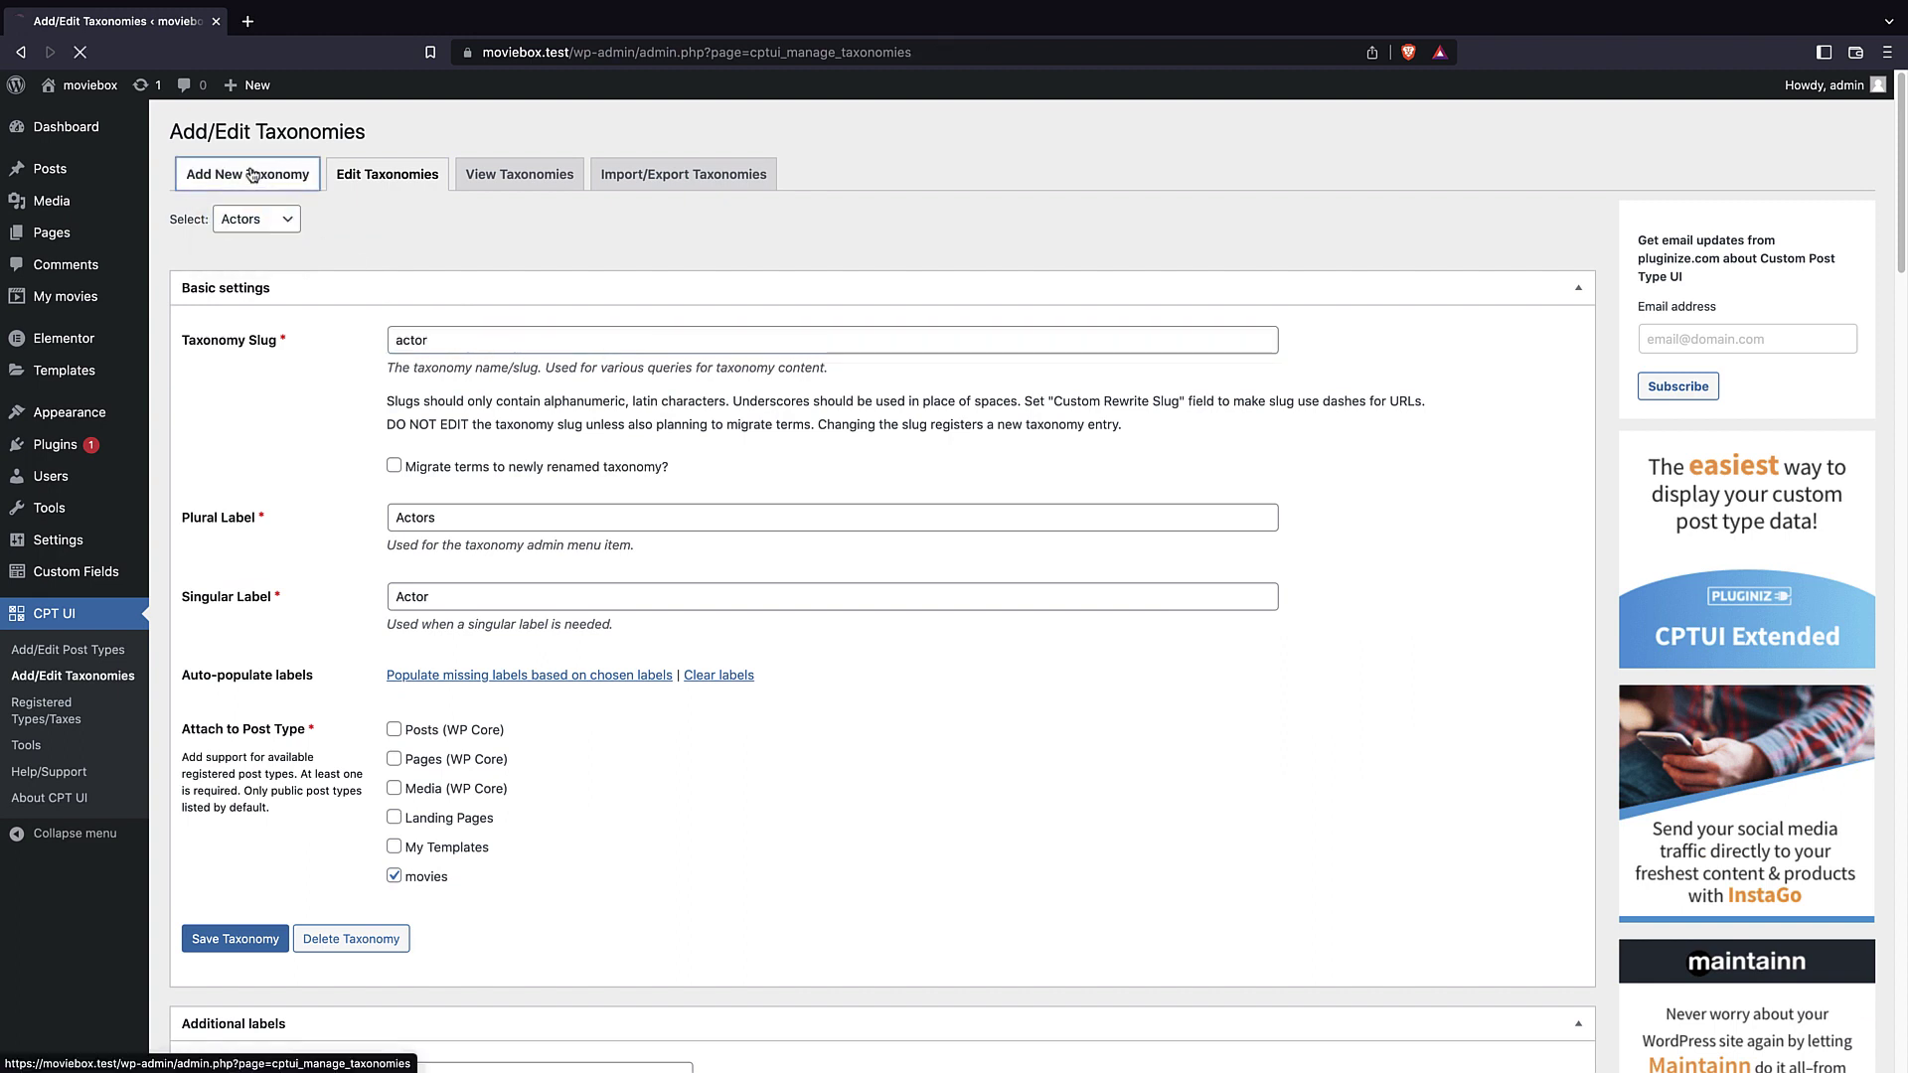
pyautogui.click(462, 298)
pyautogui.write('genres')
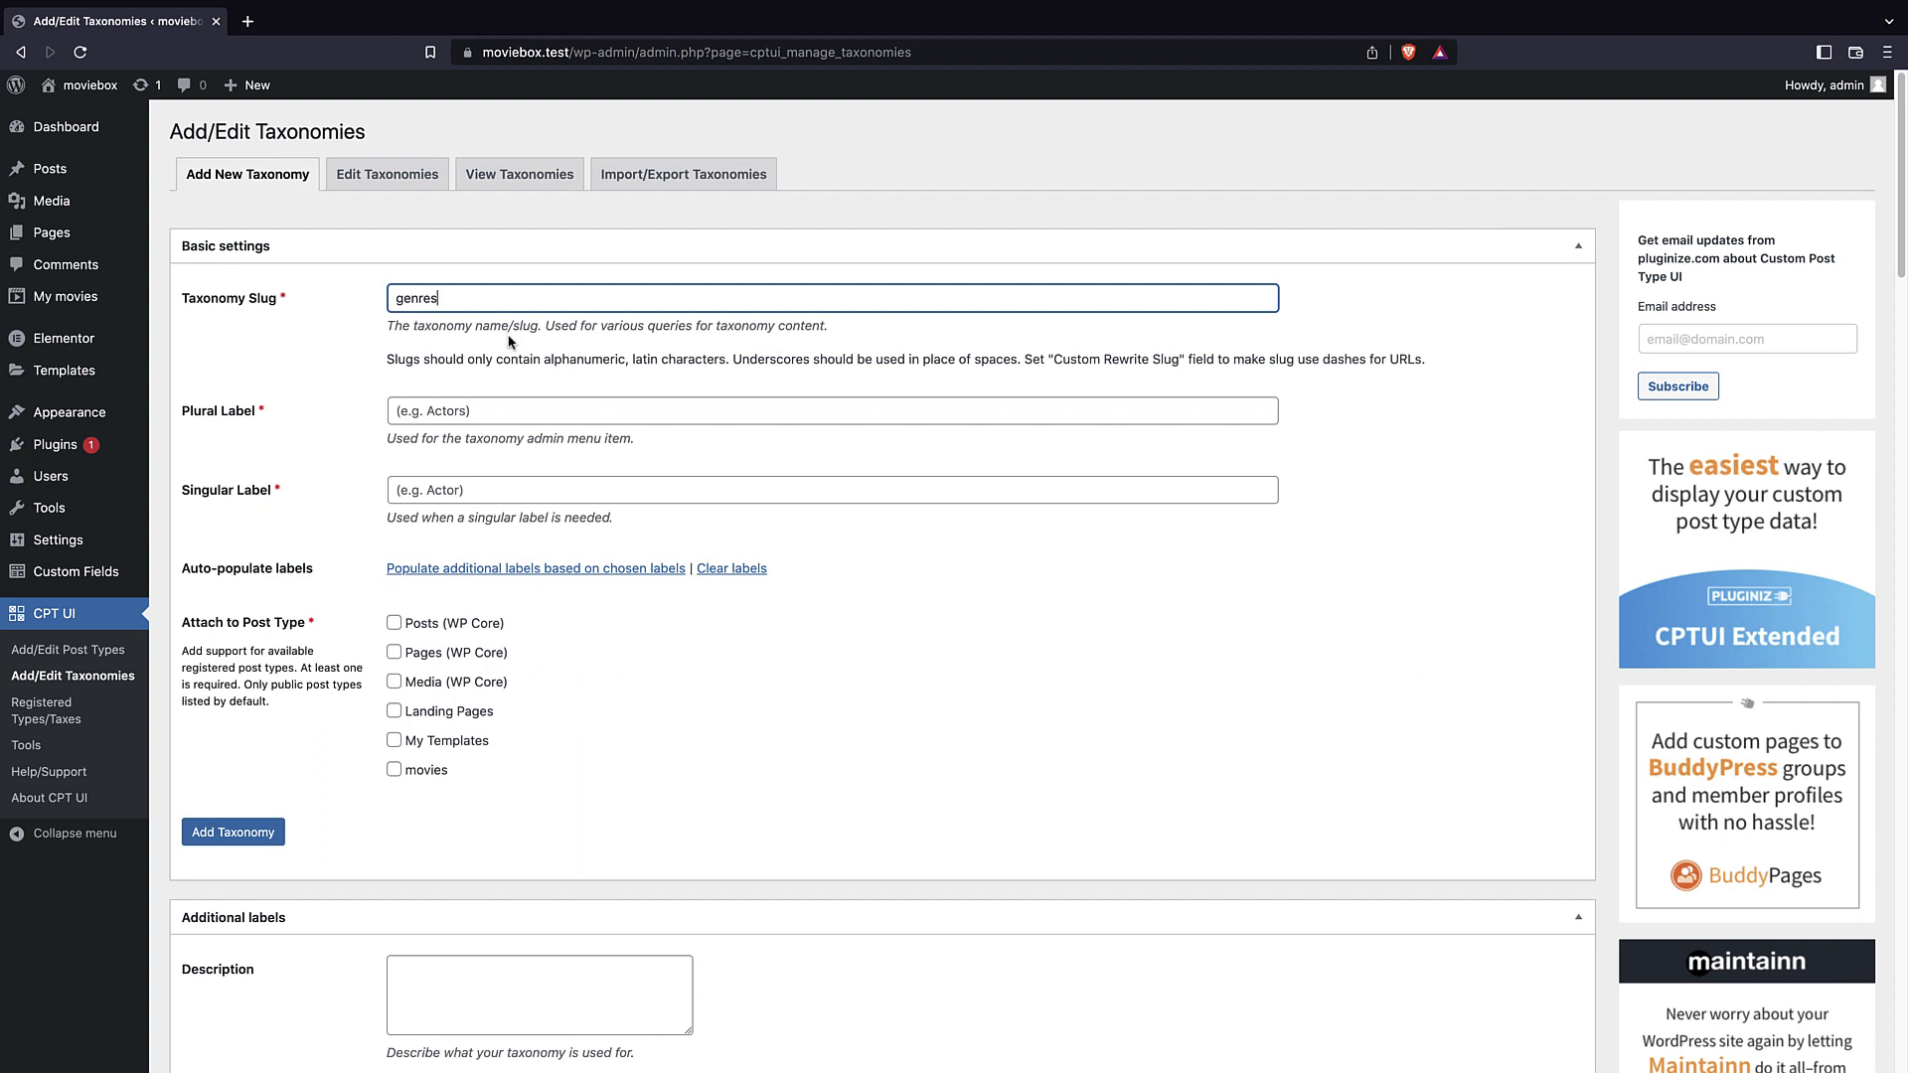
pyautogui.click(466, 416)
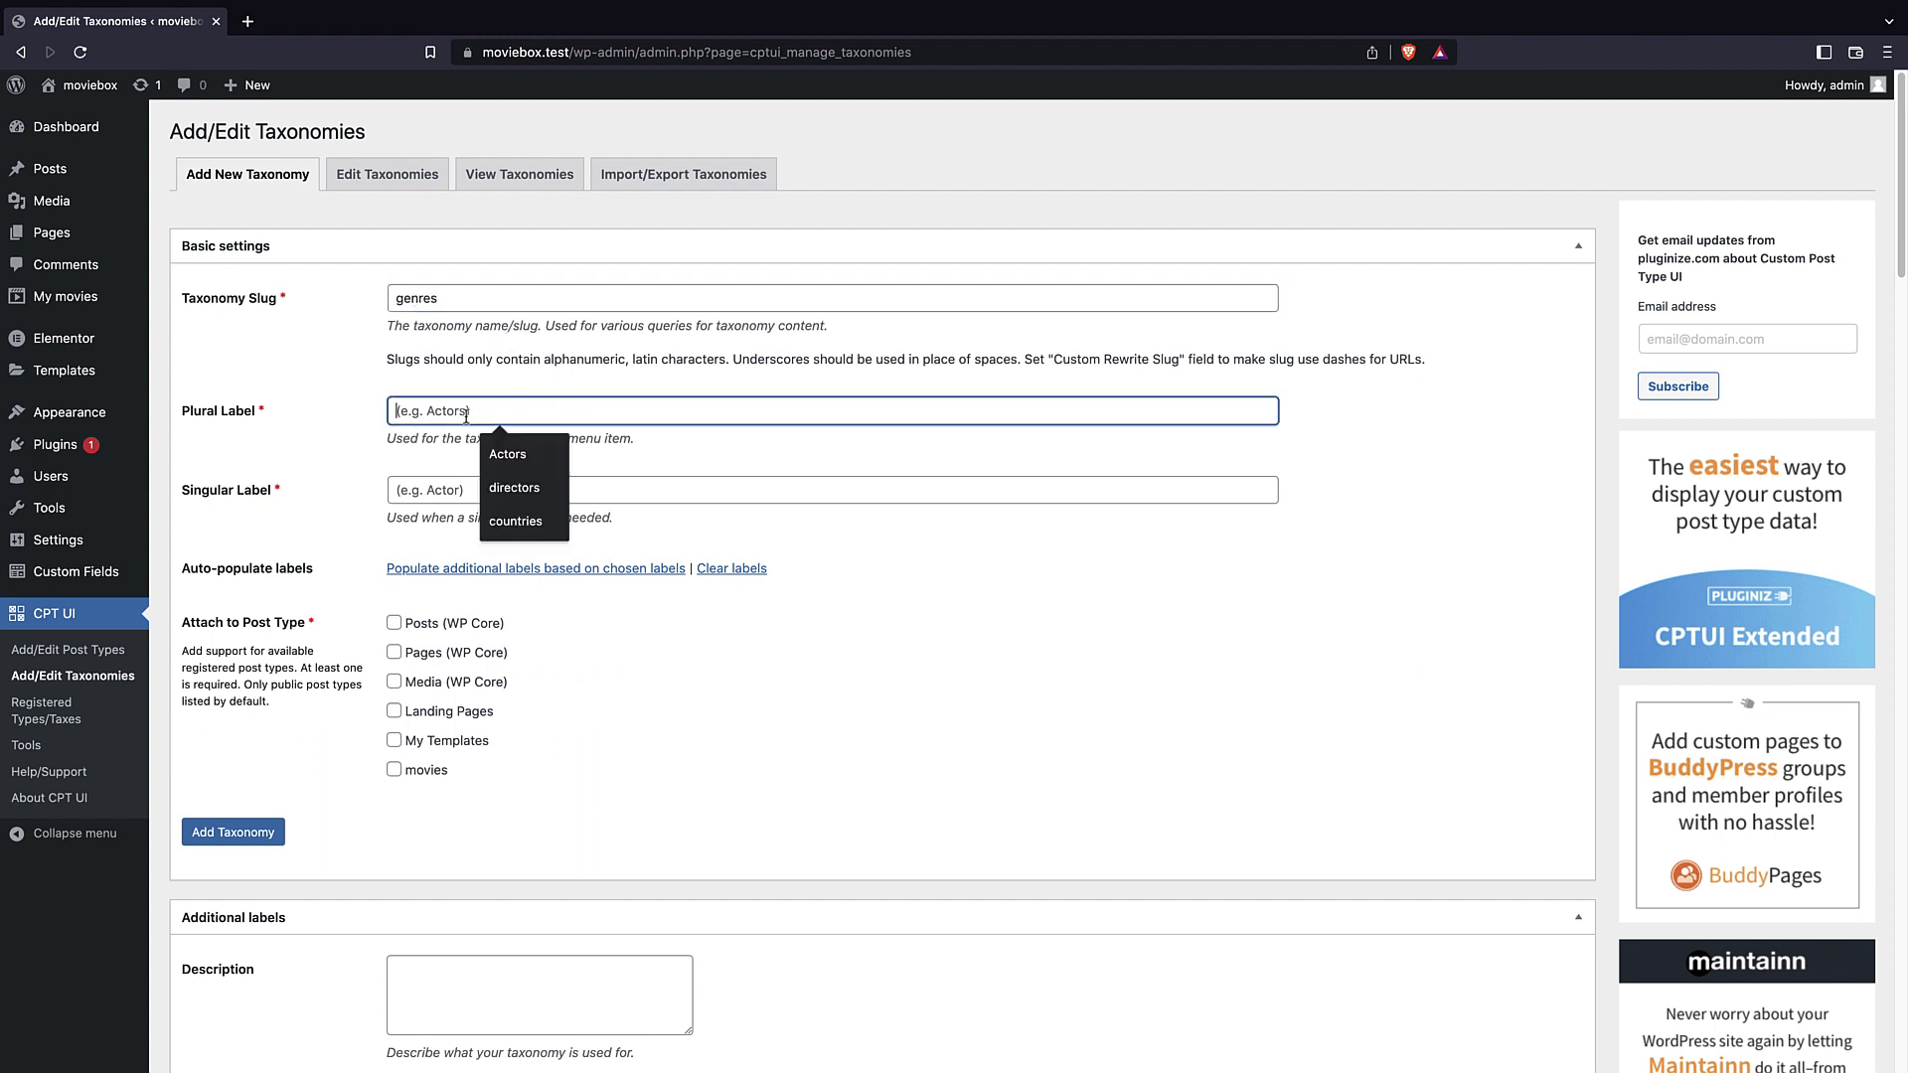
pyautogui.doubleClick(422, 304)
pyautogui.hotkey('ctrl', 'c')
pyautogui.click(471, 417)
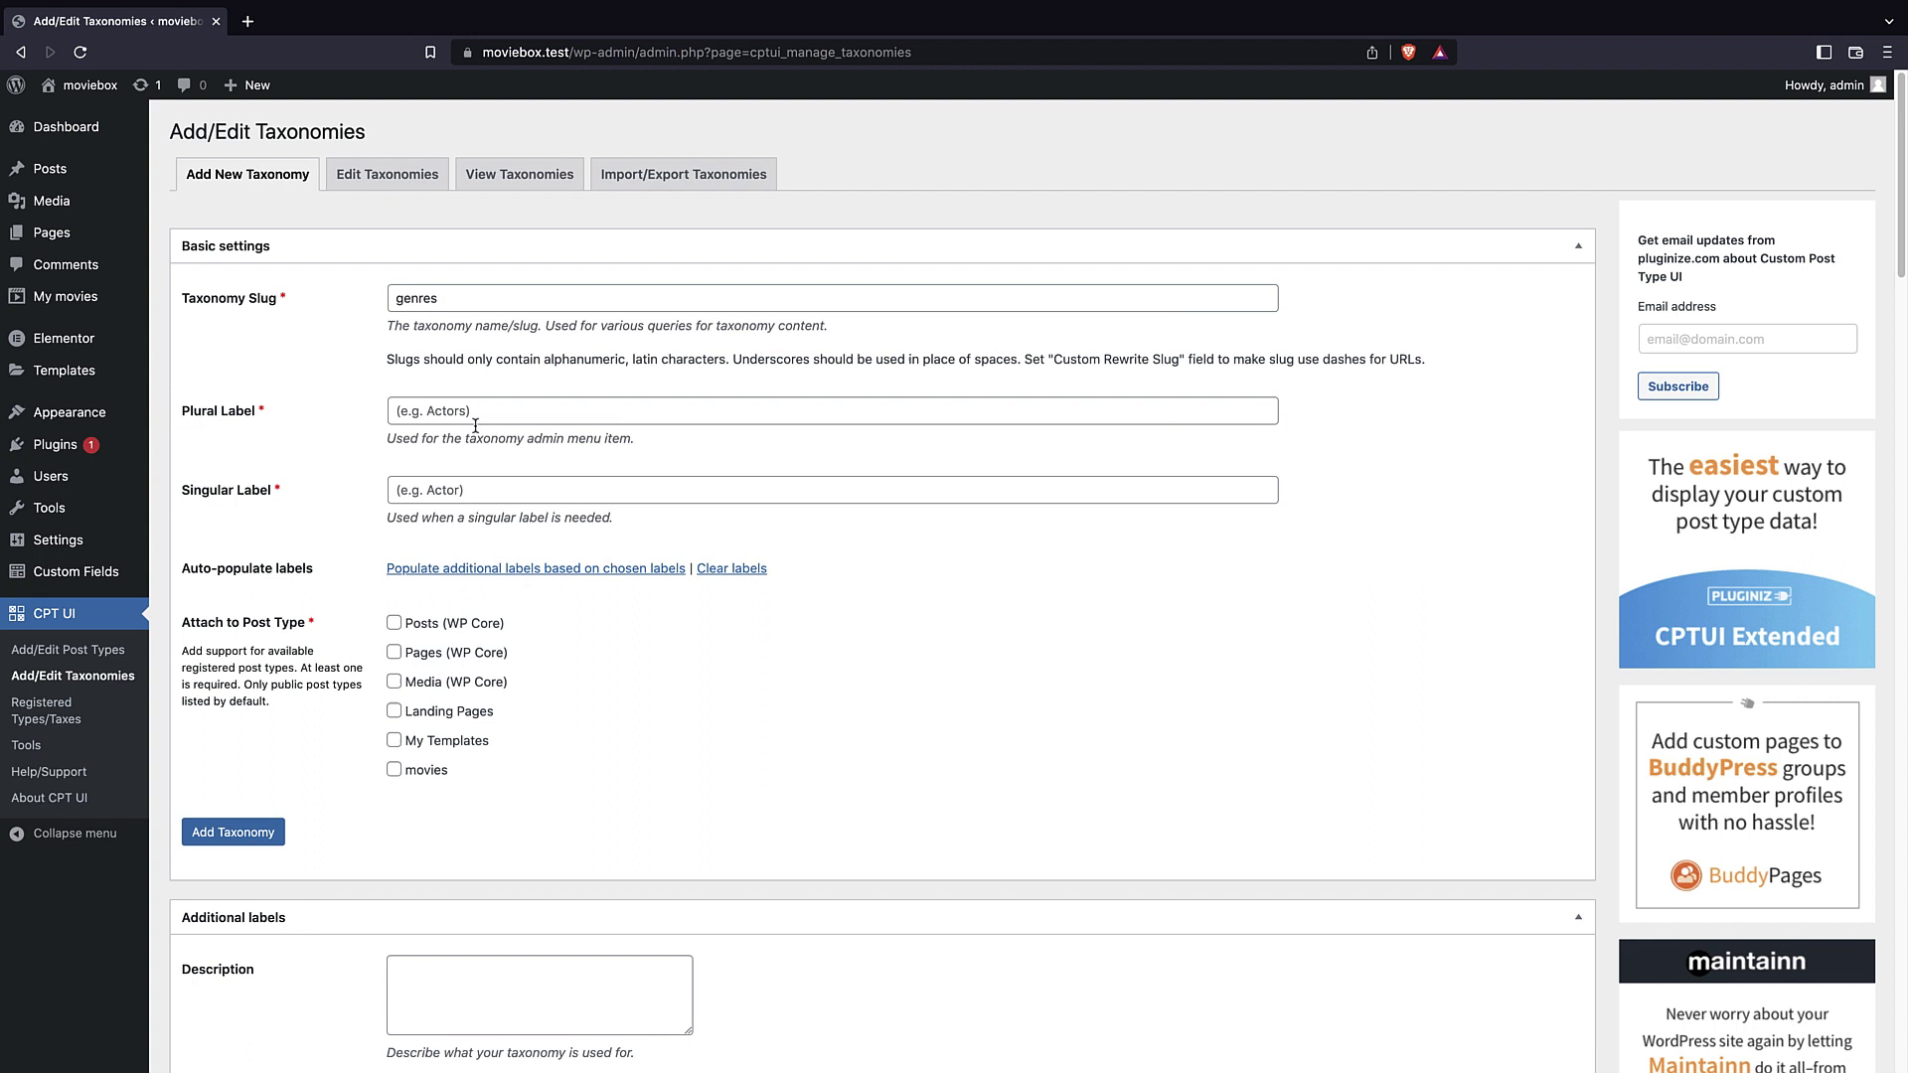
pyautogui.hotkey('ctrl', 'v')
pyautogui.click(436, 494)
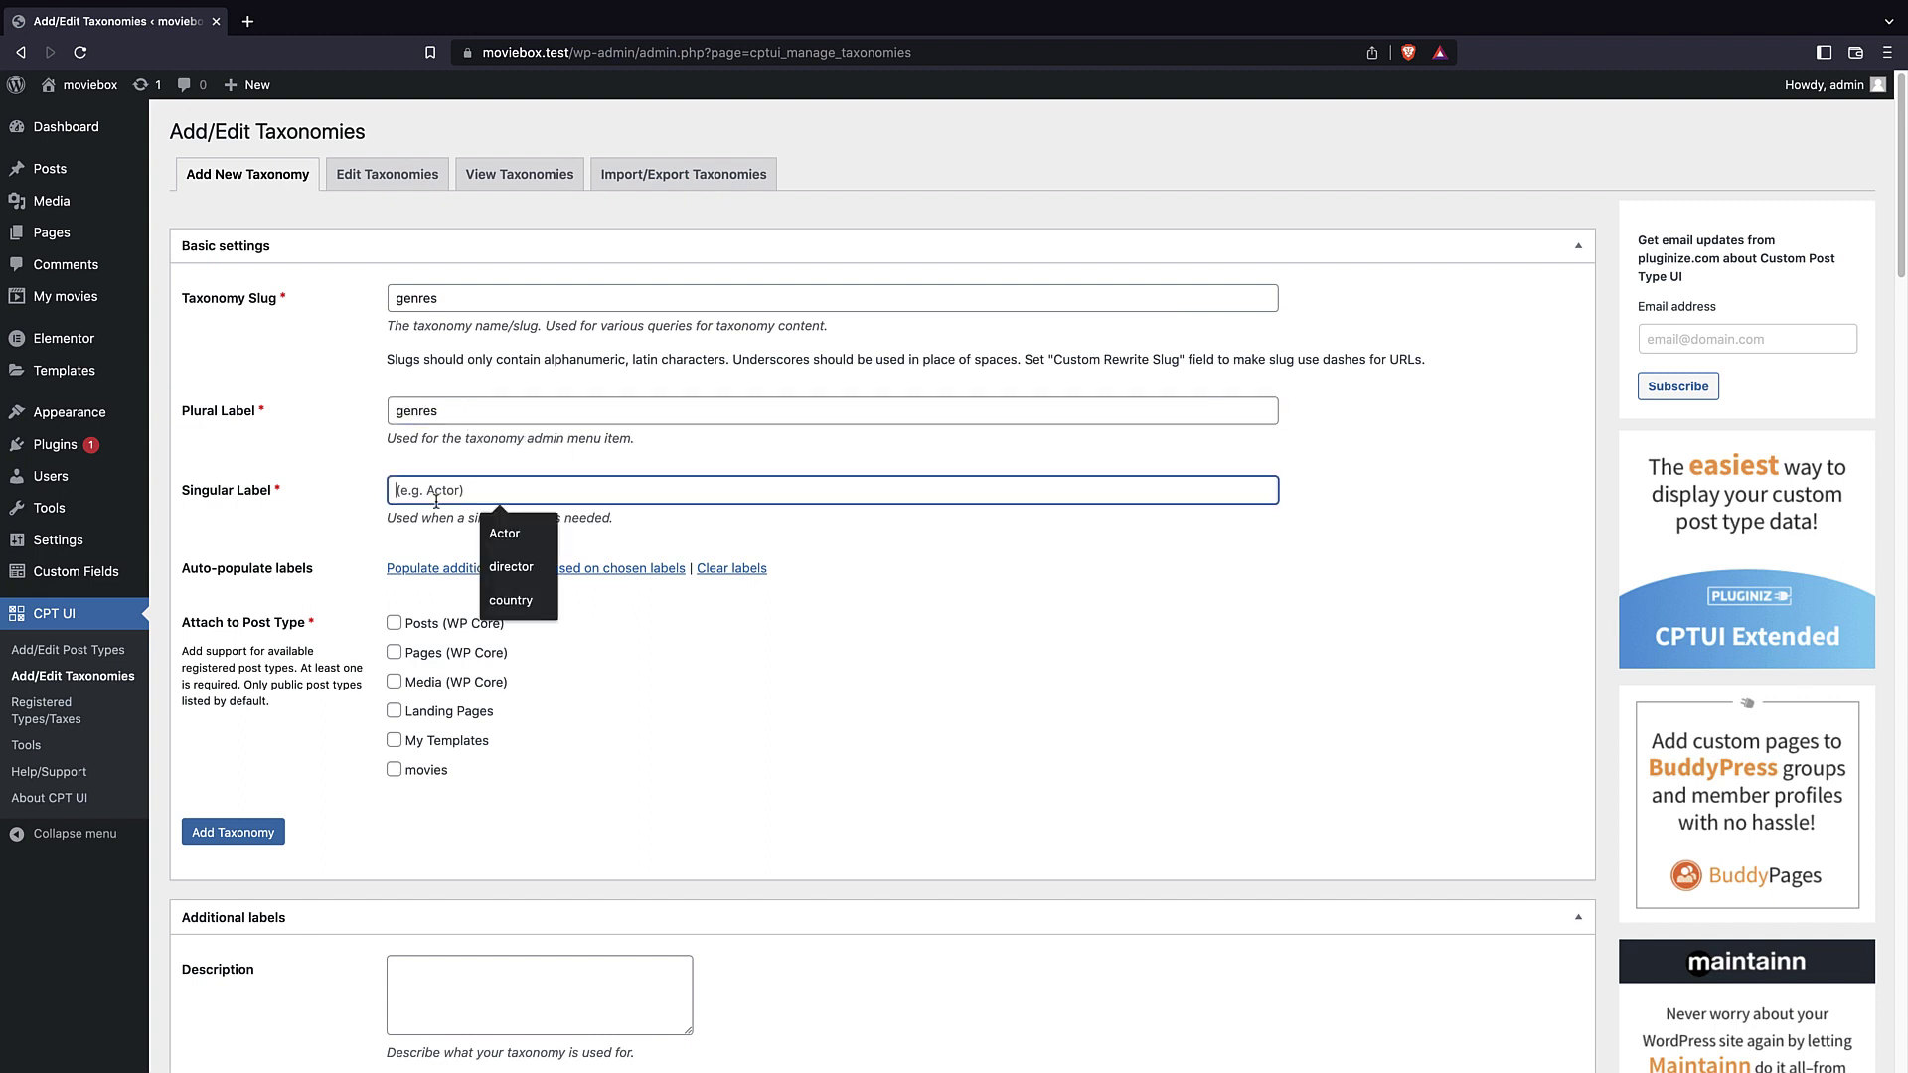
pyautogui.hotkey('ctrl', 'v')
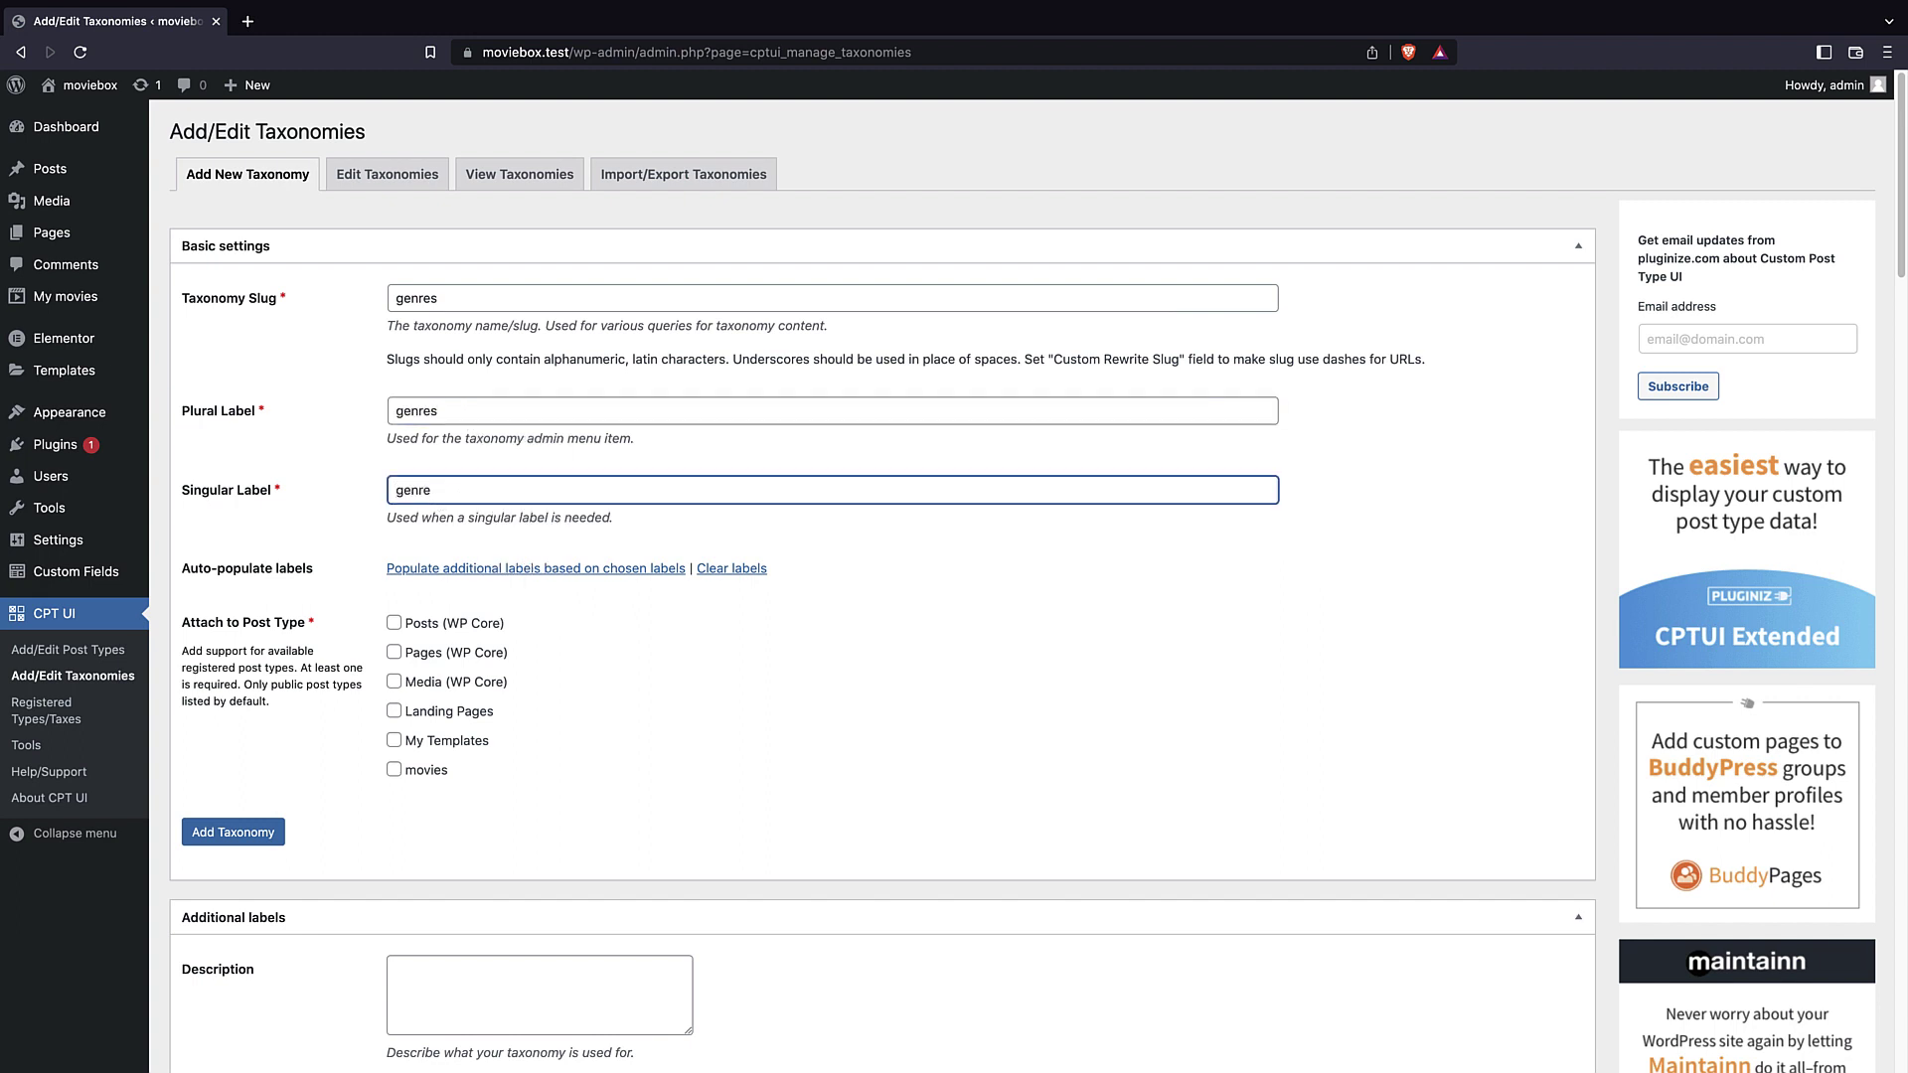
# - Attach the genres taxonomy to the movies post type and add it
pyautogui.scroll(-1, 457, 500)
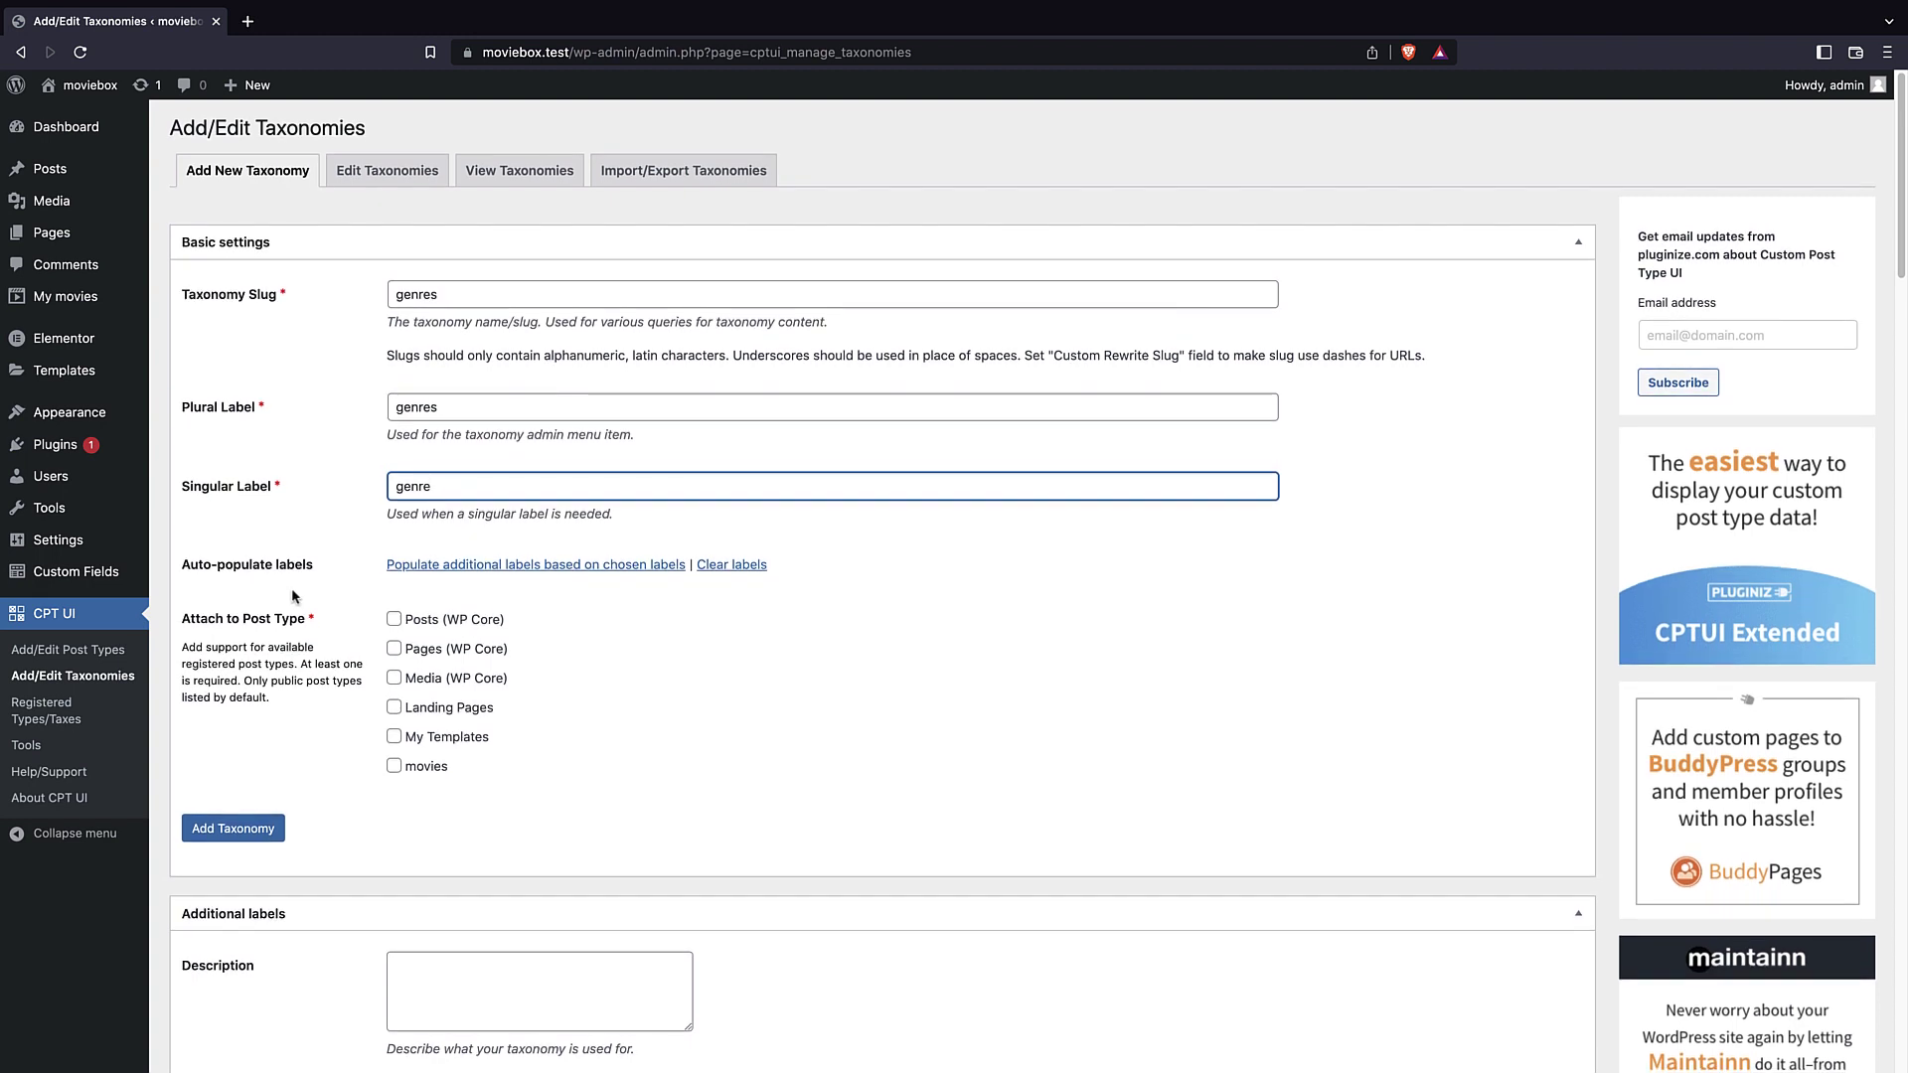
pyautogui.click(393, 766)
pyautogui.scroll(-12, 394, 766)
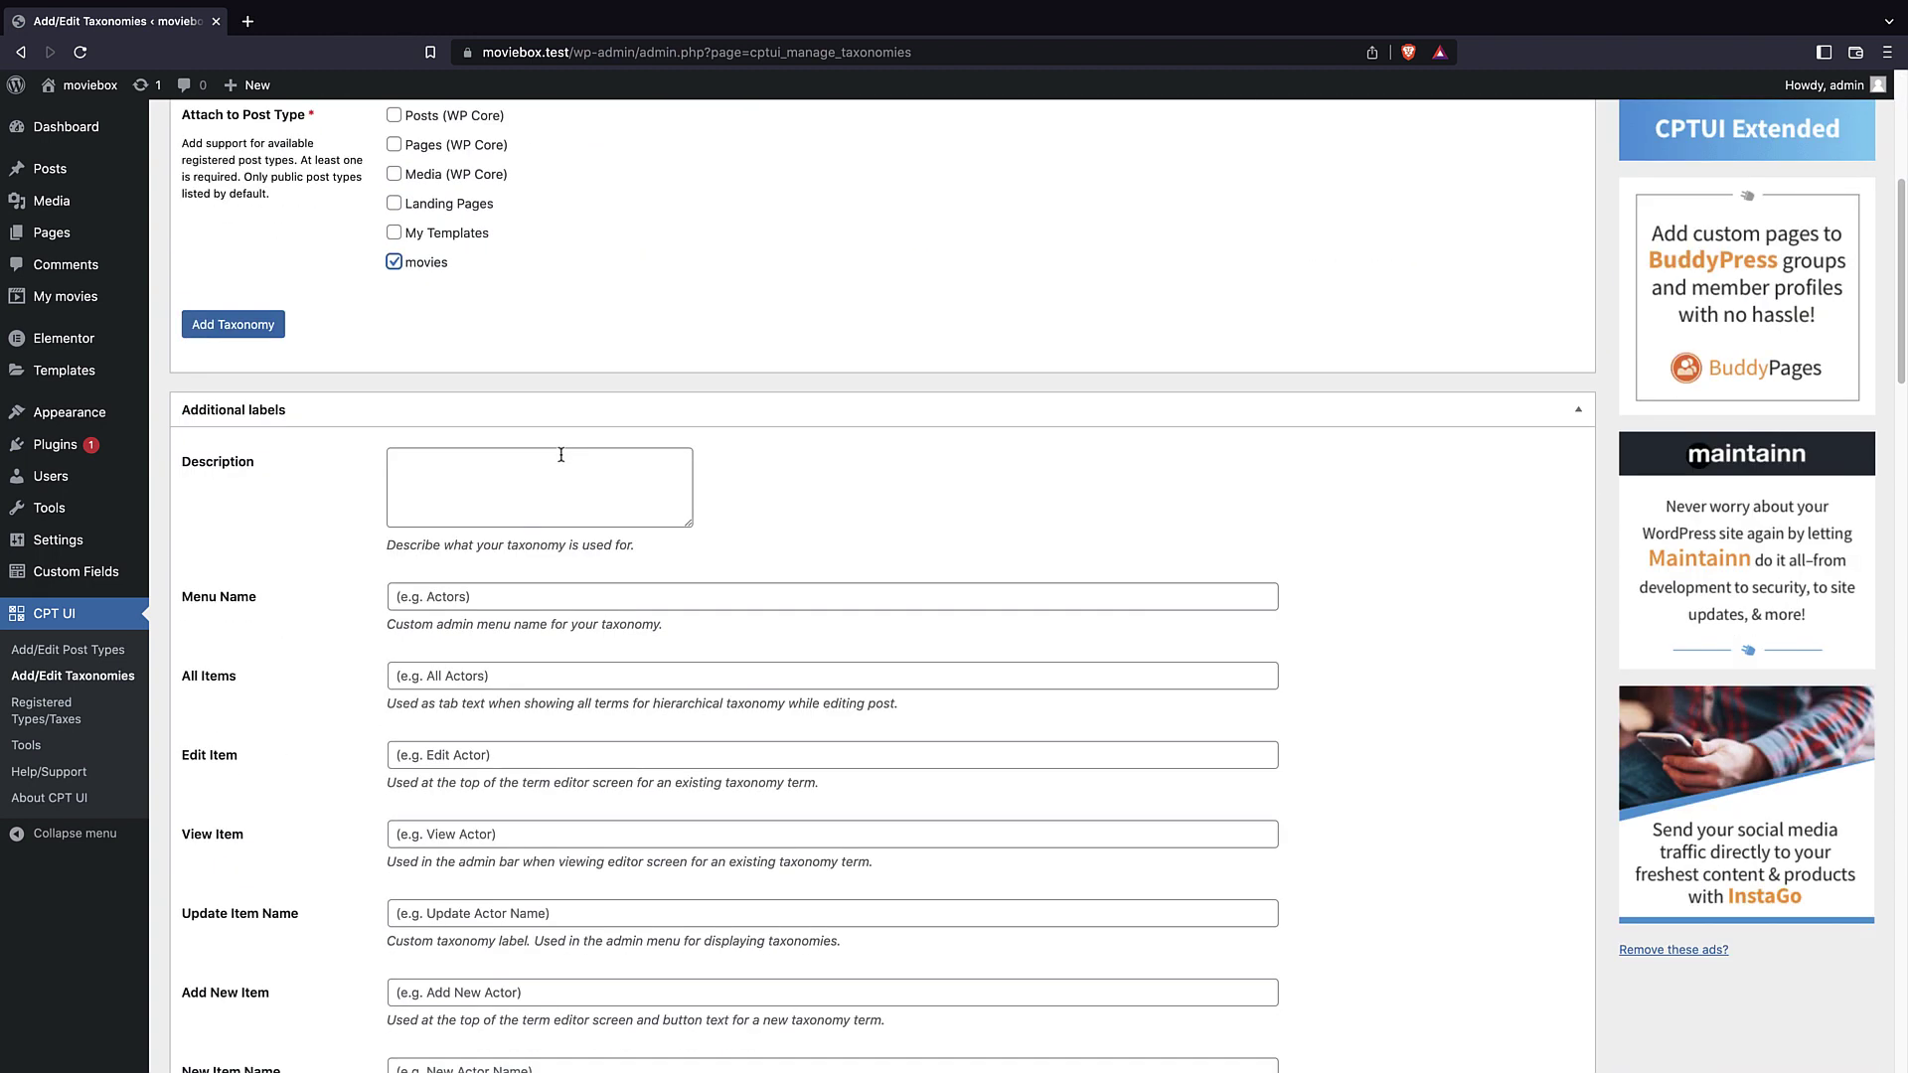
pyautogui.scroll(12, 507, 552)
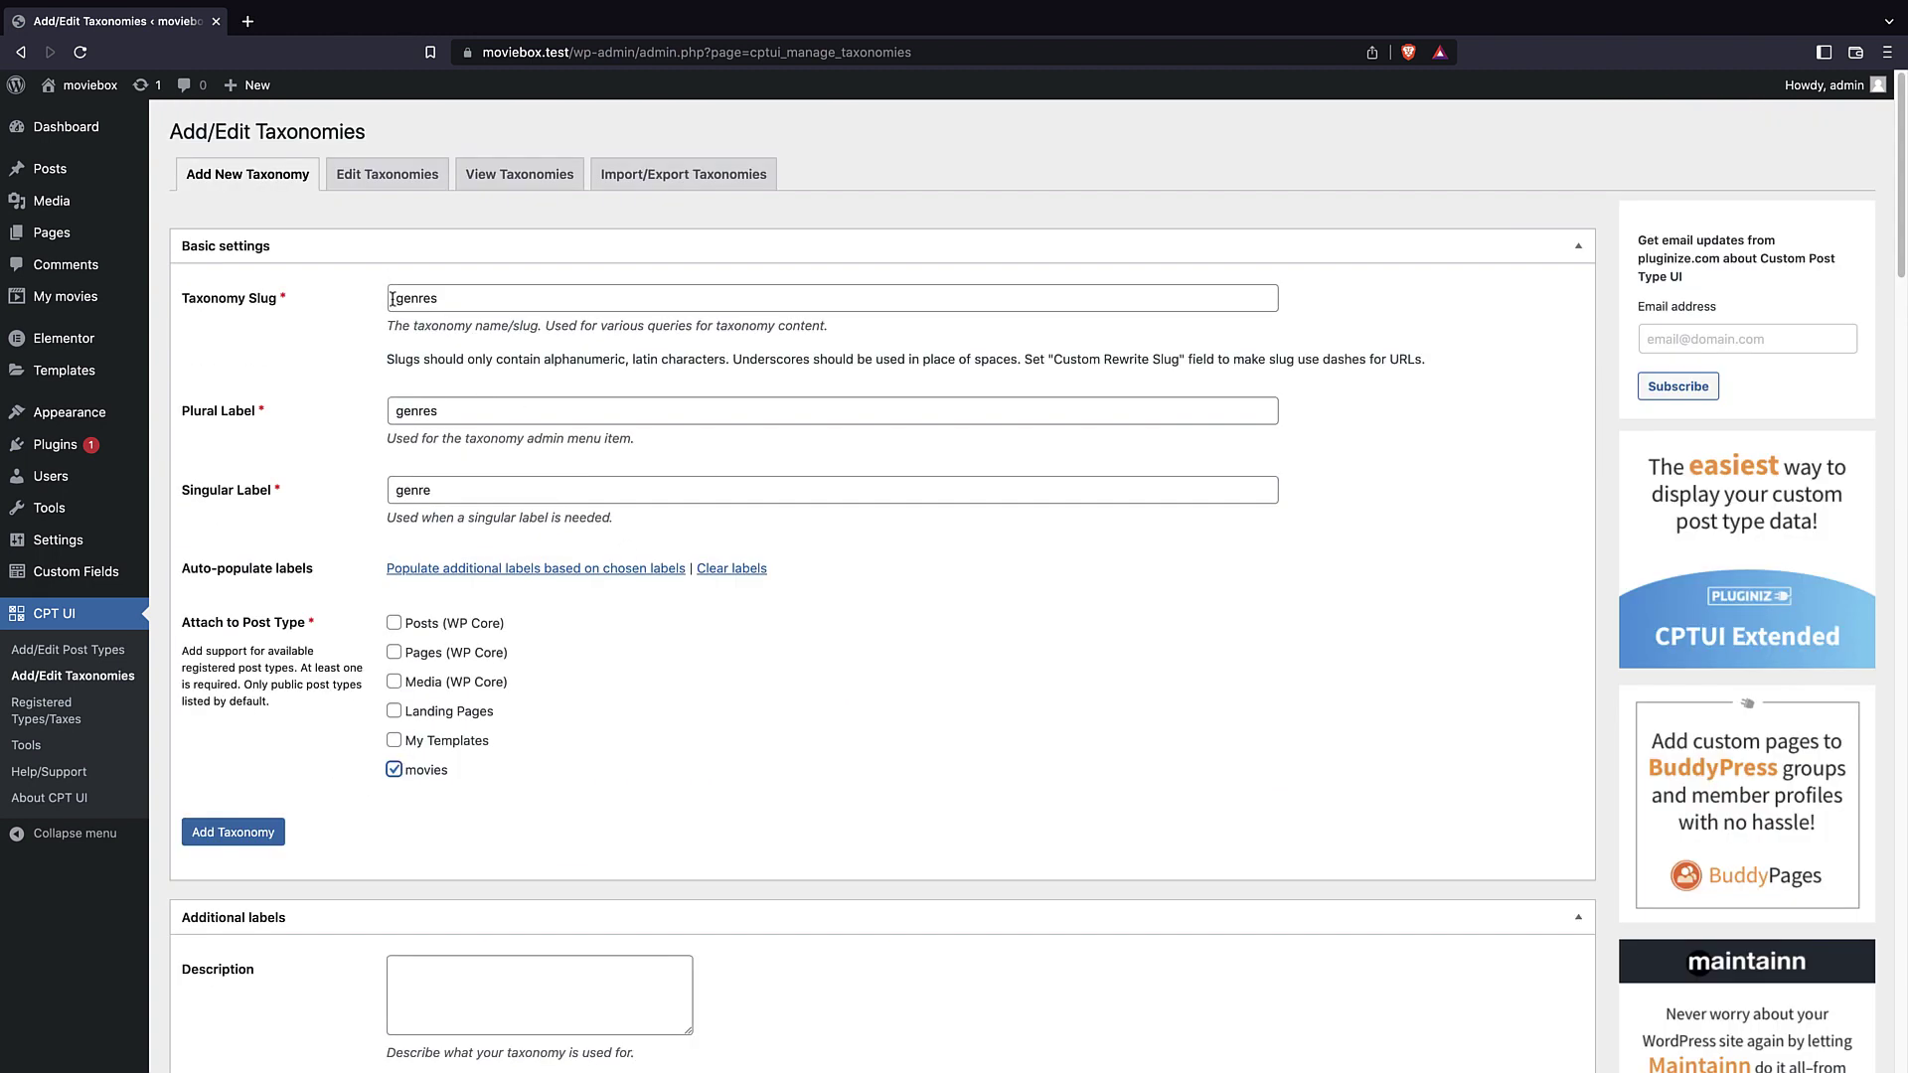
pyautogui.click(237, 843)
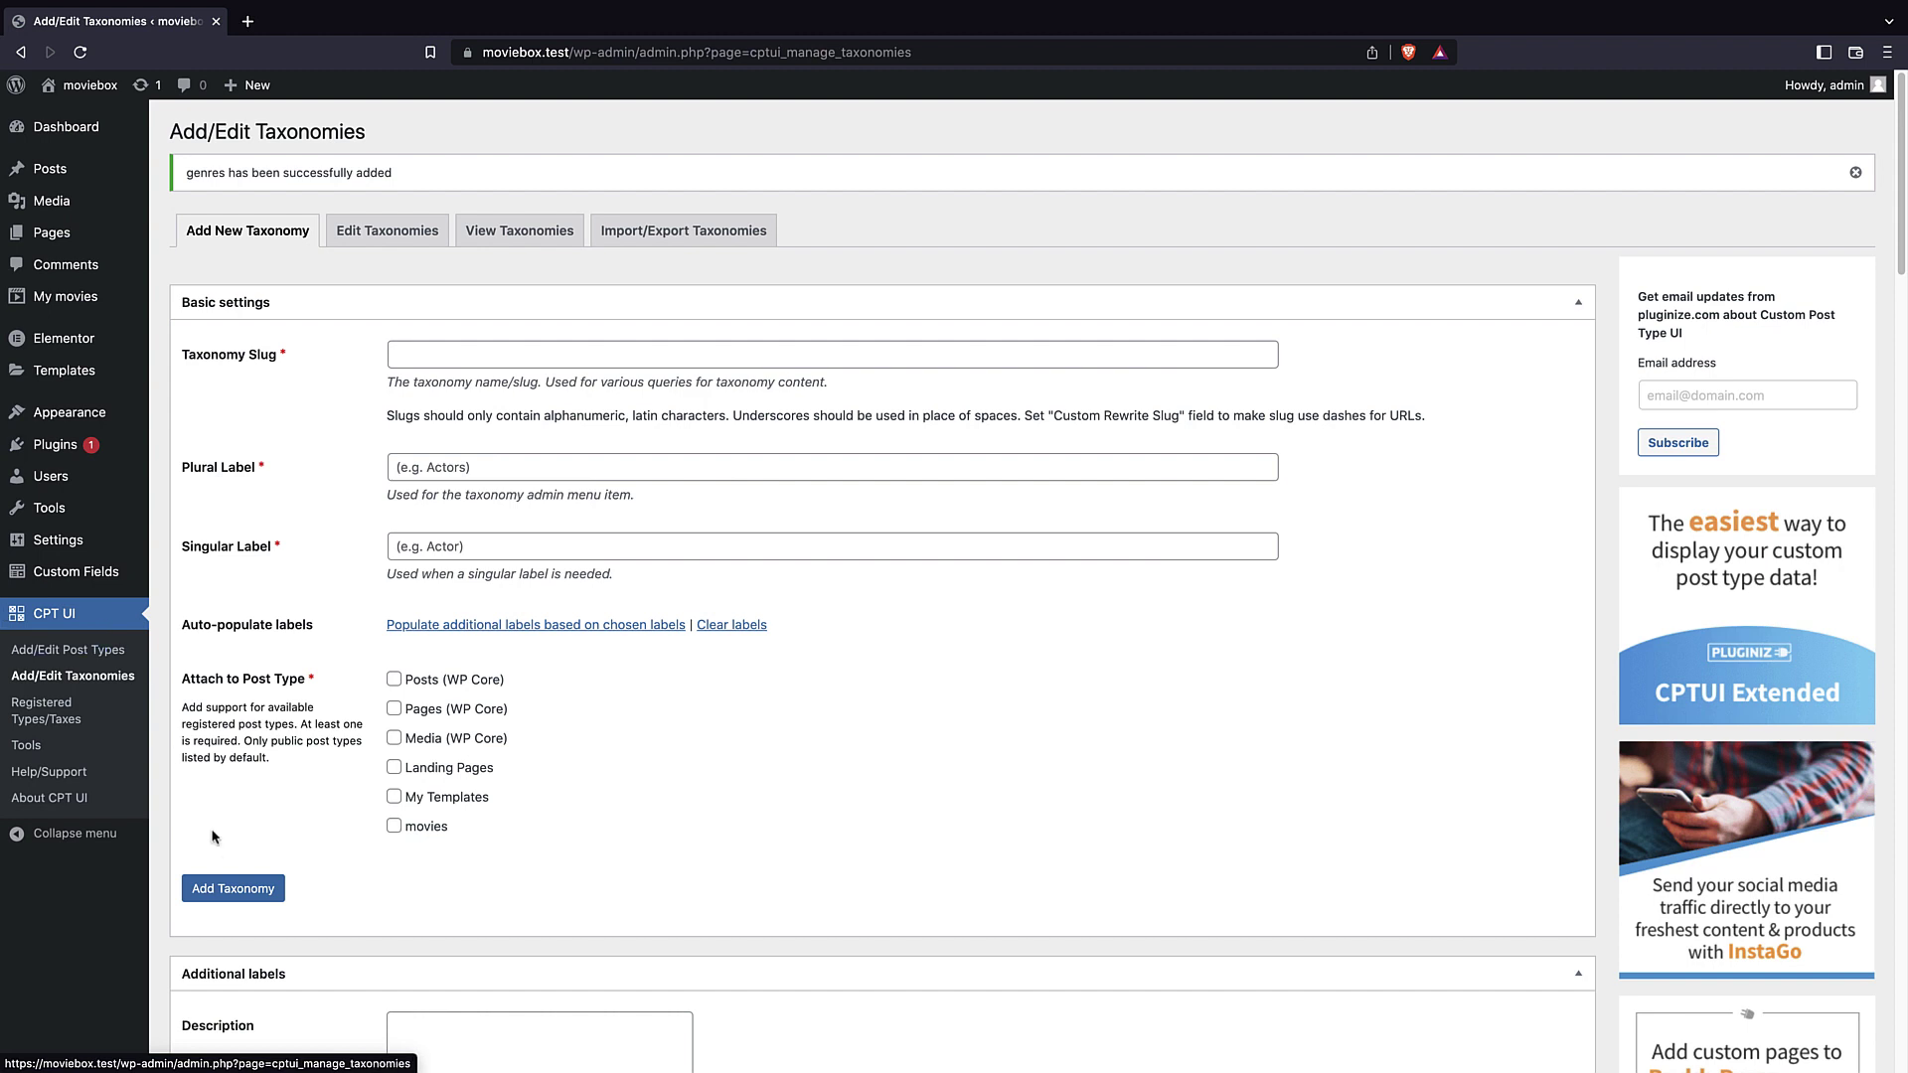
# - Reopen the "Warriors of Future" movie and expand its genres section
pyautogui.click(60, 302)
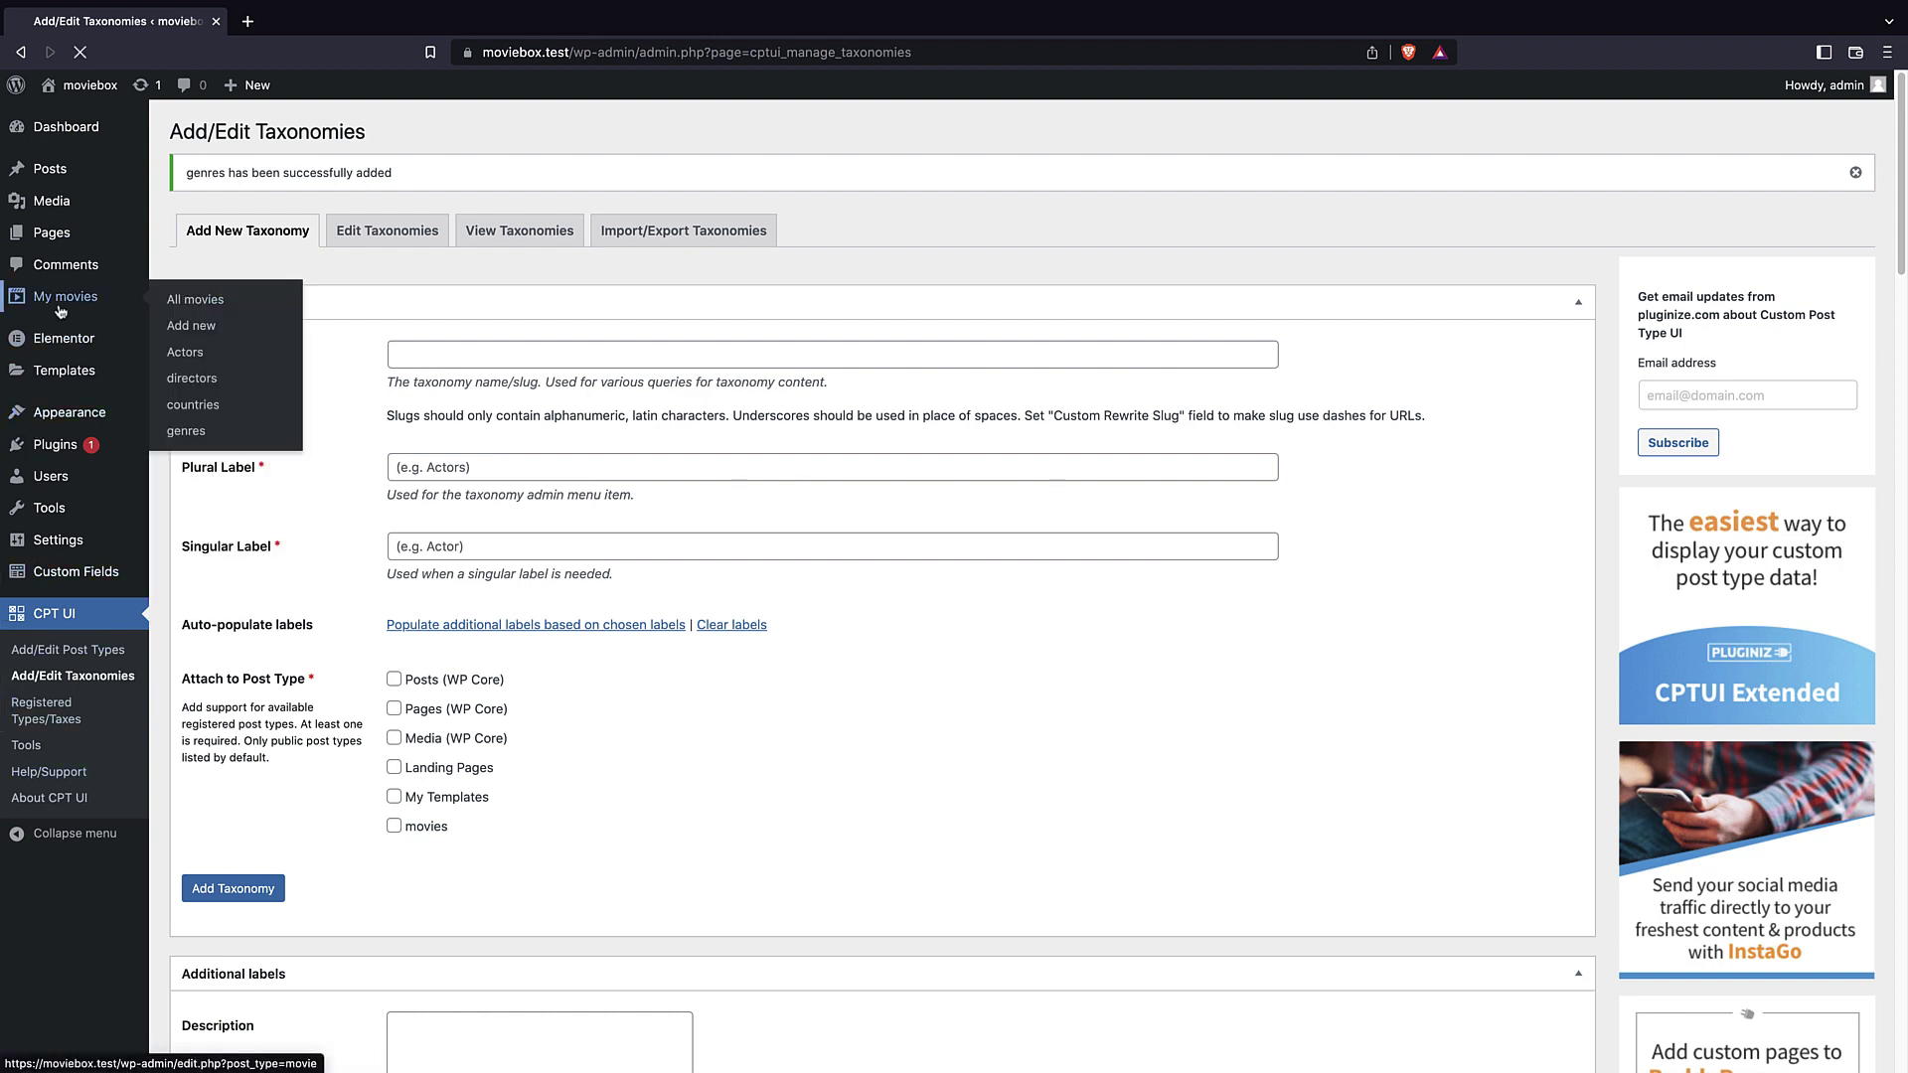
pyautogui.click(231, 278)
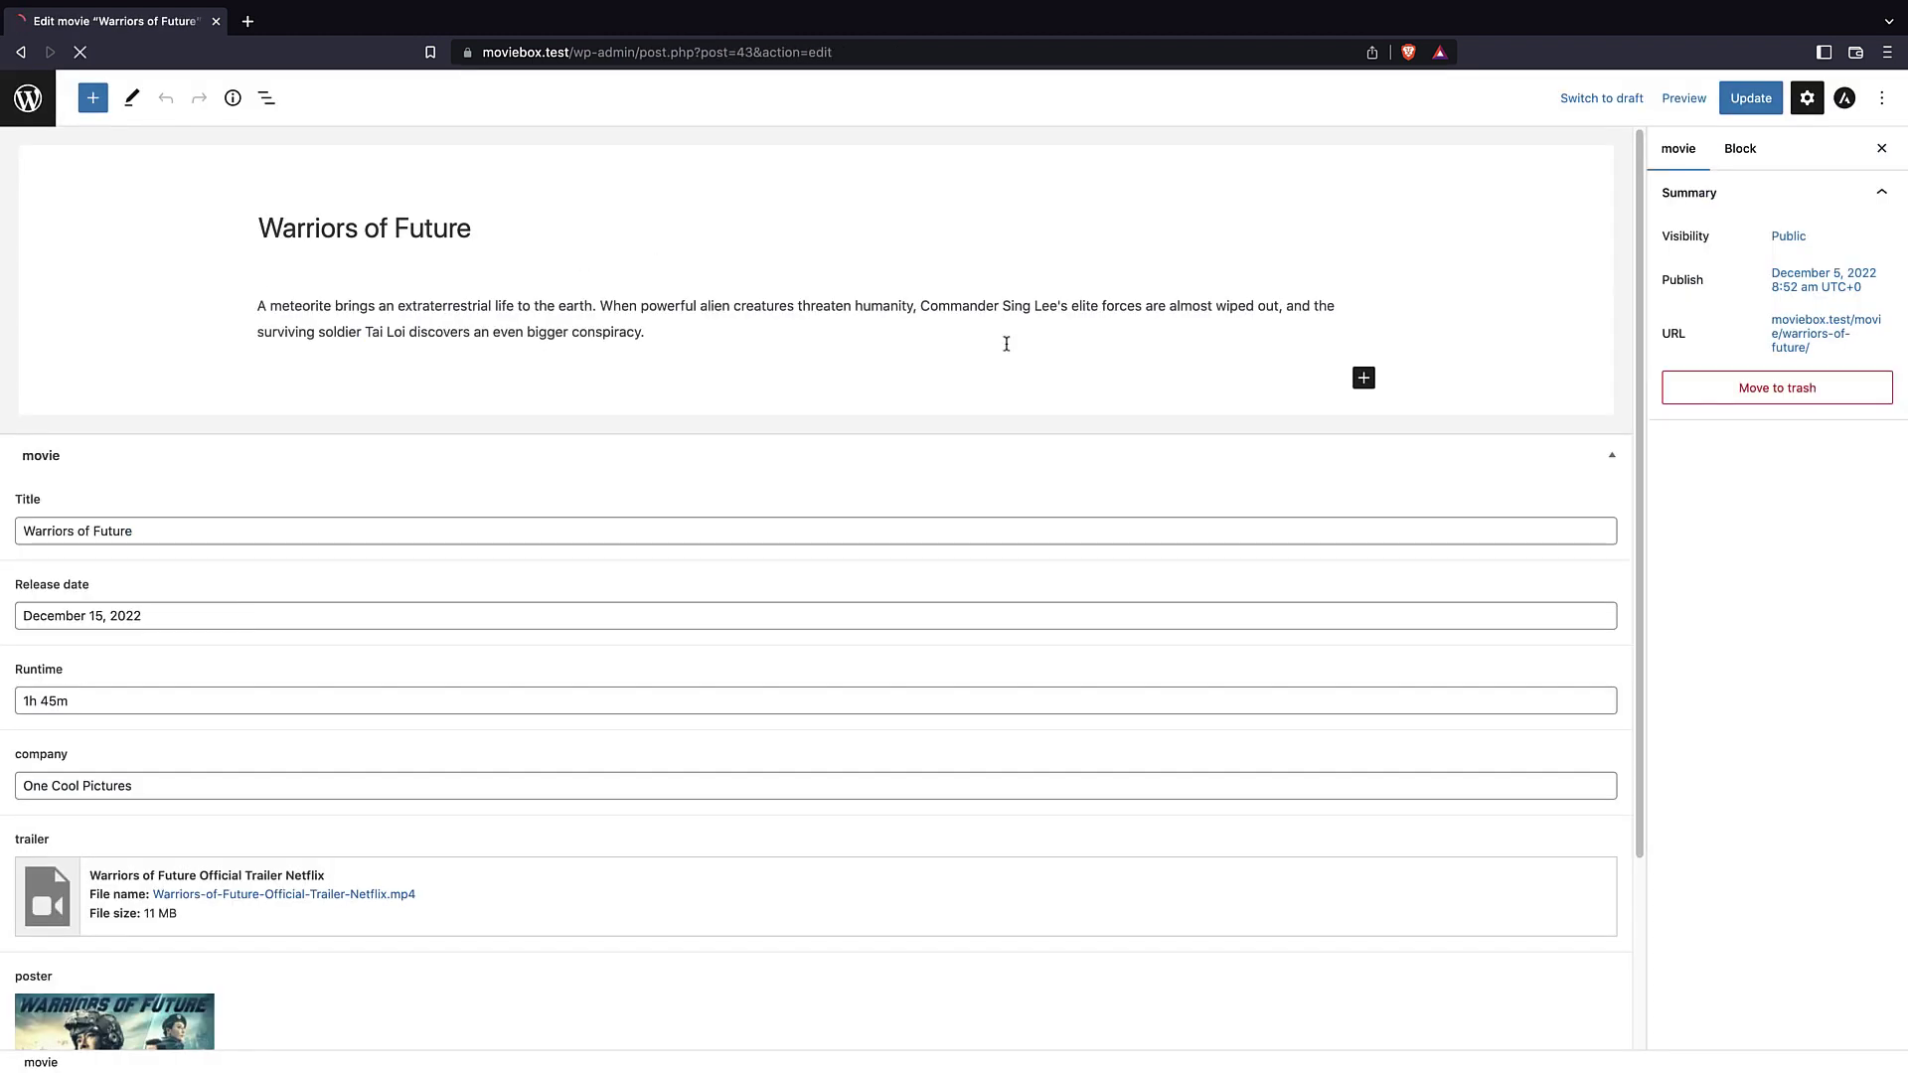
pyautogui.scroll(-4, 1695, 445)
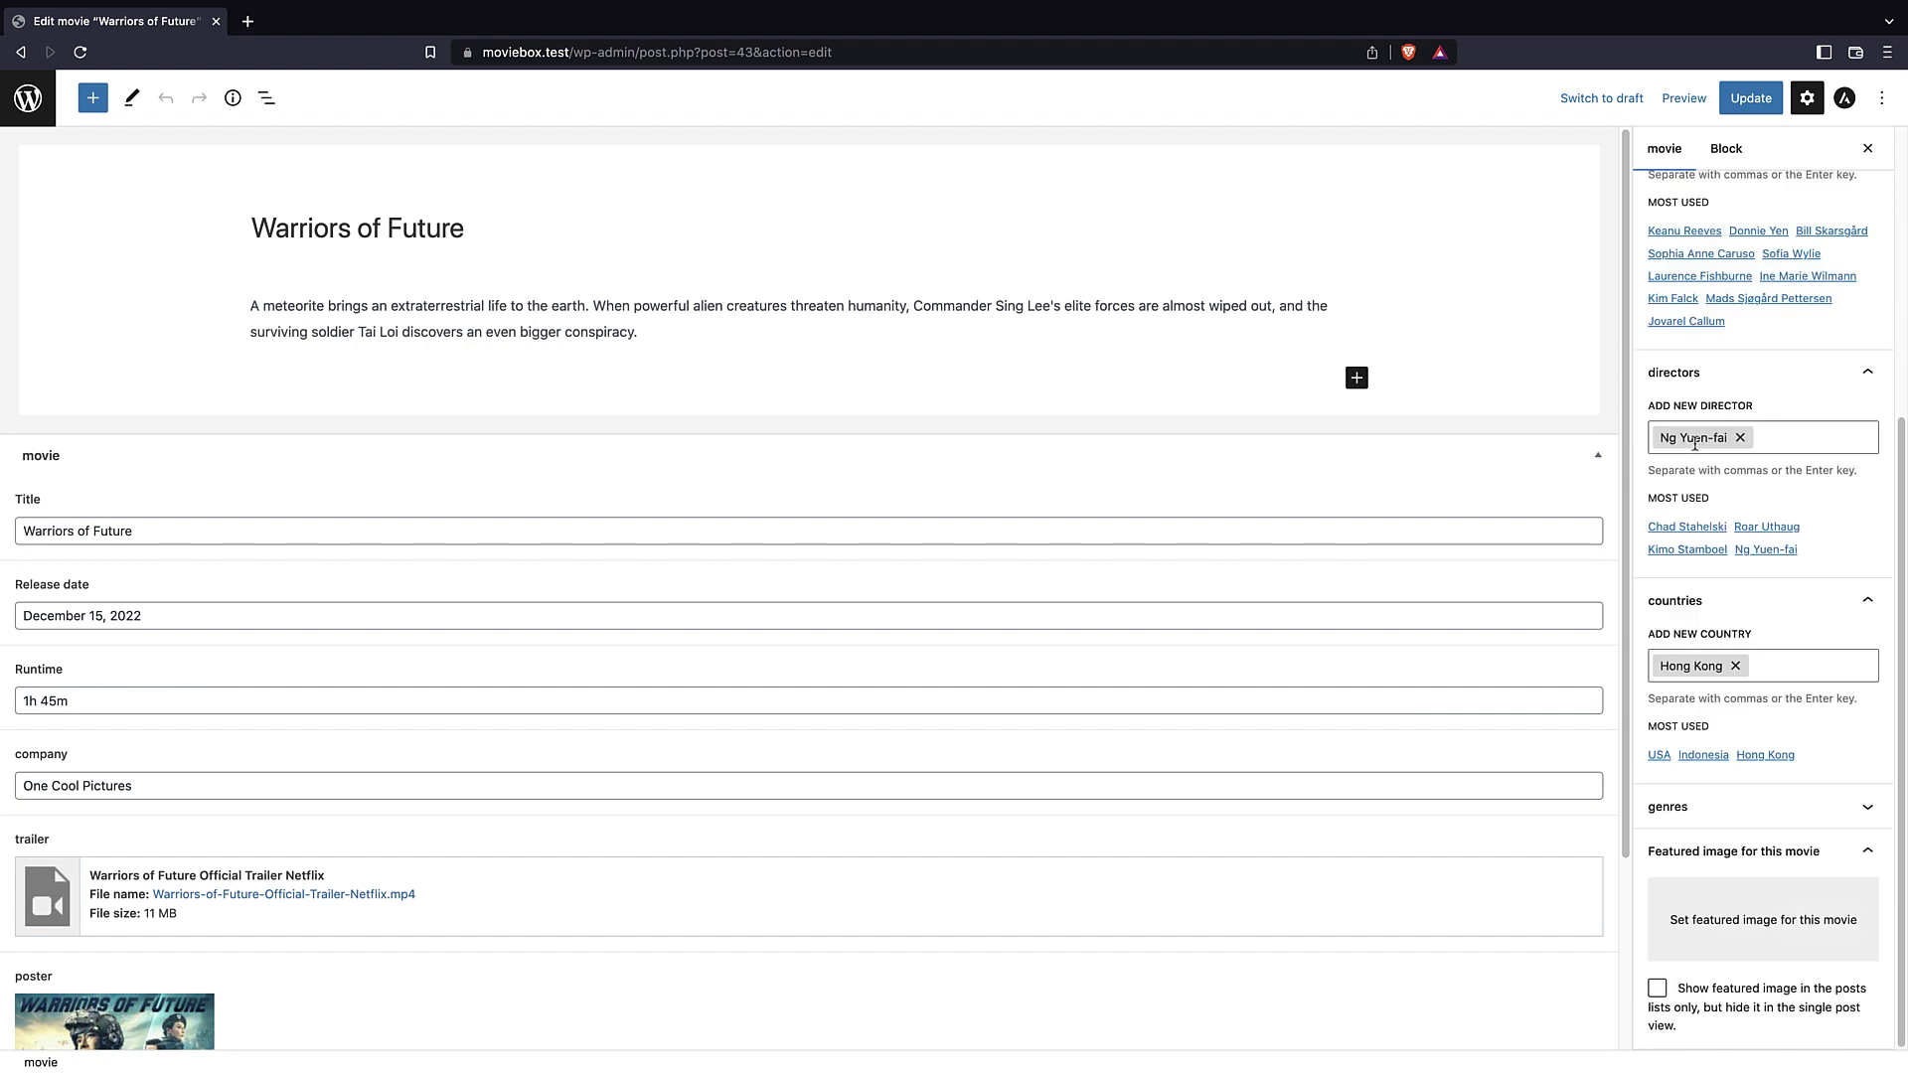
pyautogui.click(1716, 808)
pyautogui.click(1678, 812)
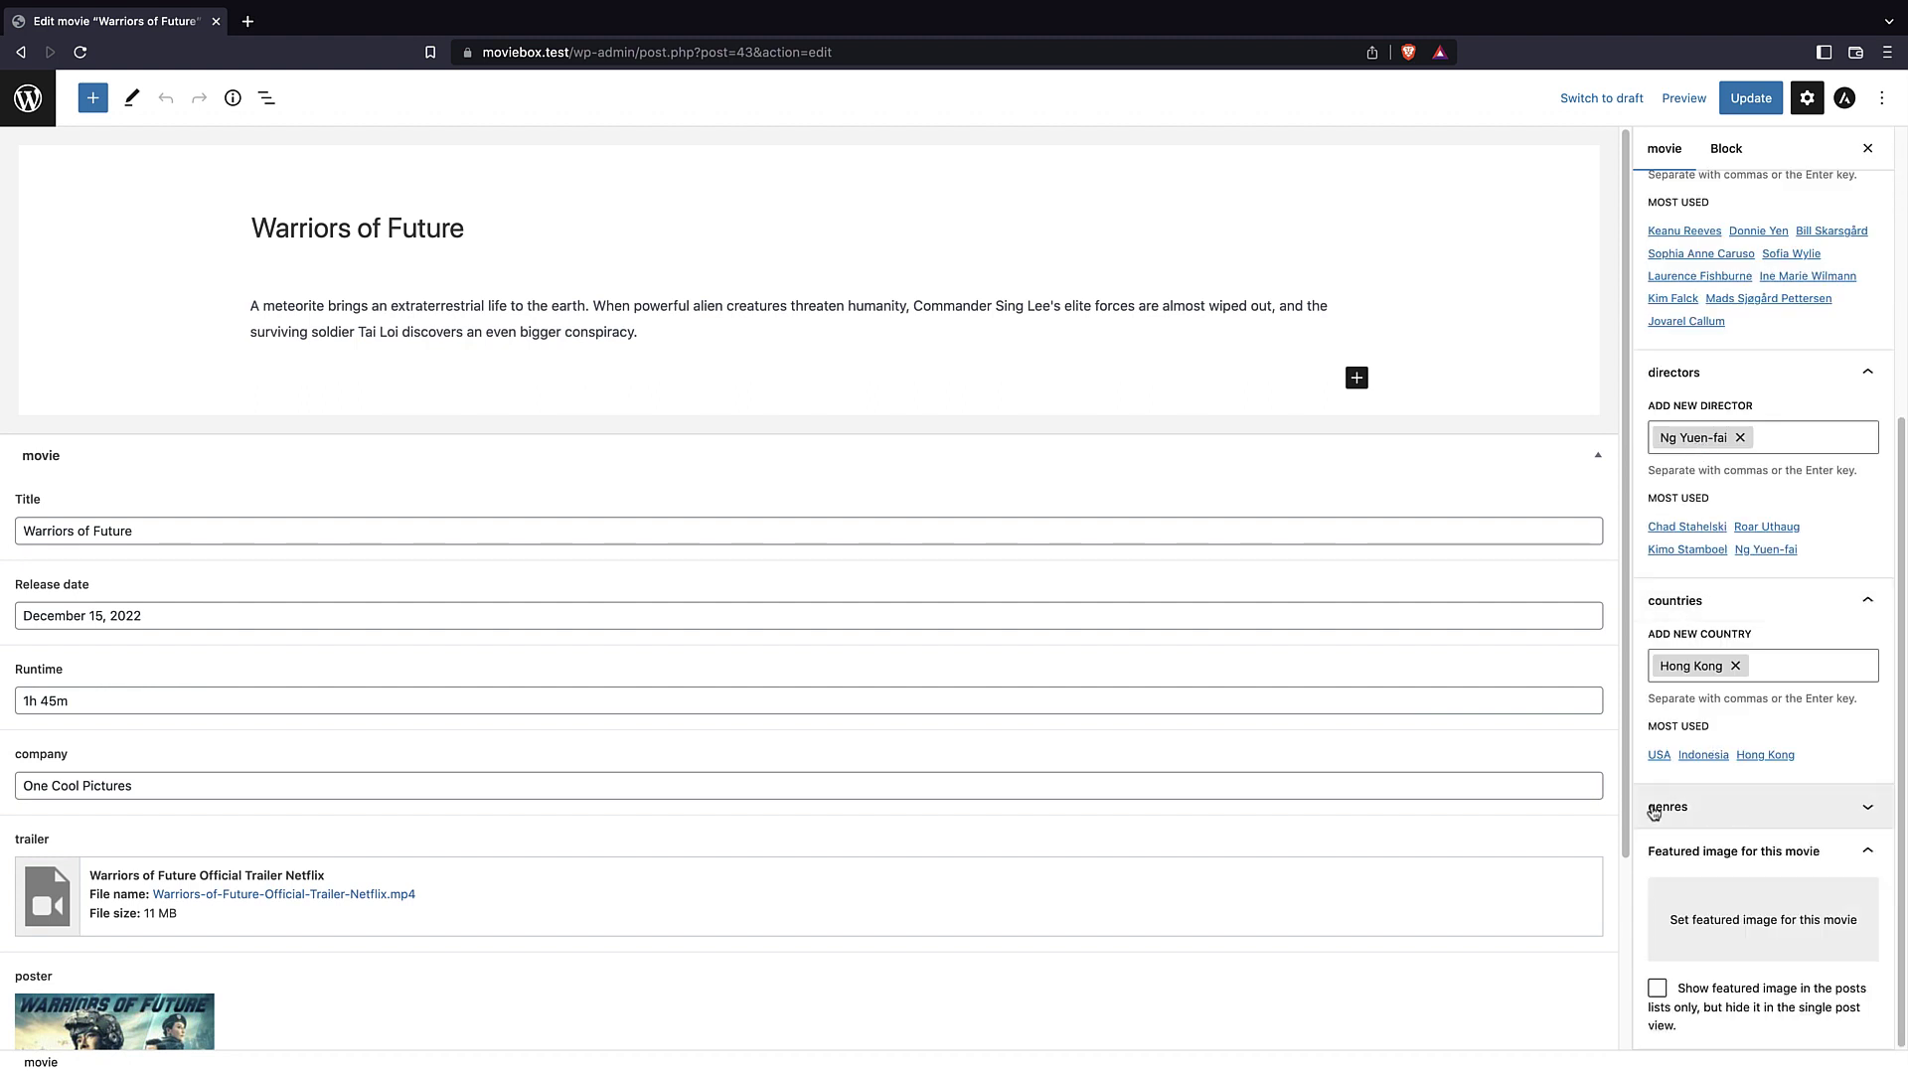
pyautogui.click(1677, 810)
pyautogui.click(1666, 866)
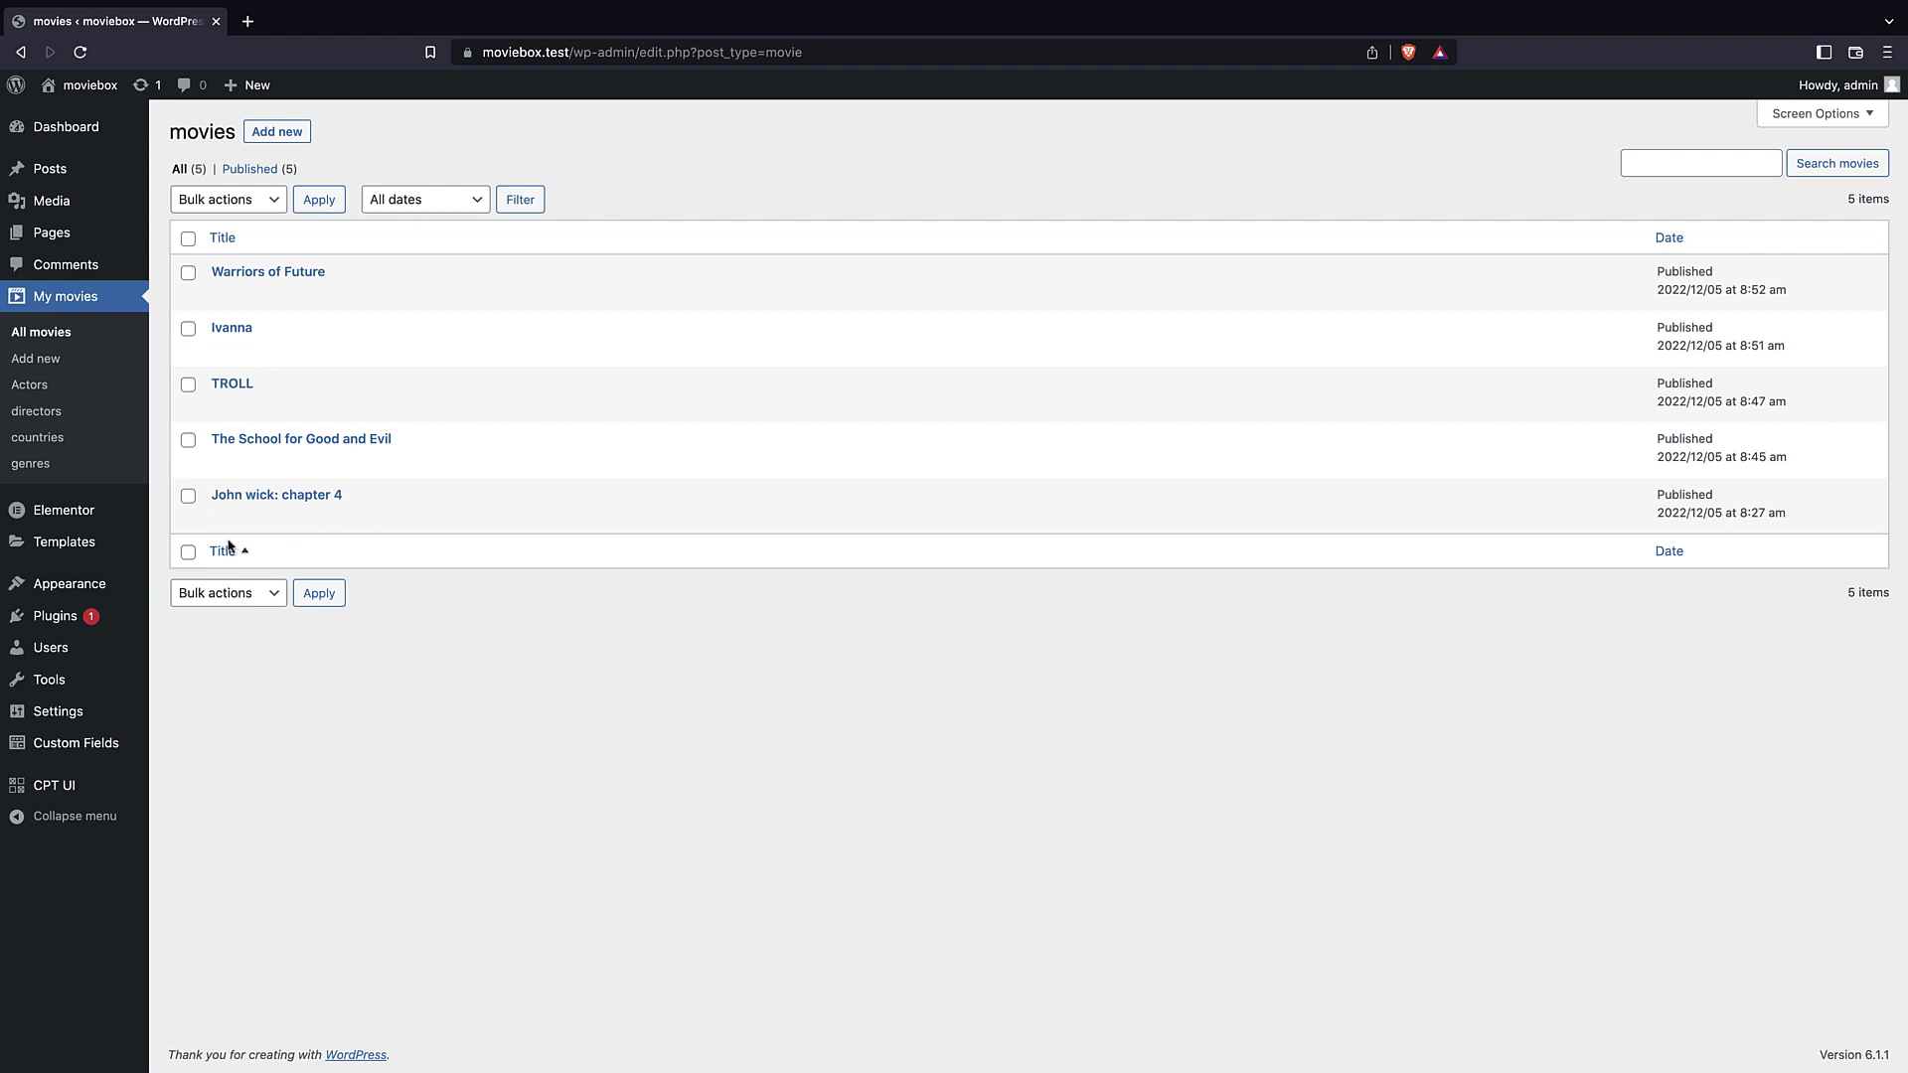
# - Visit the moviebox site and open the theme customizer's global color settings
pyautogui.moveTo(119, 520)
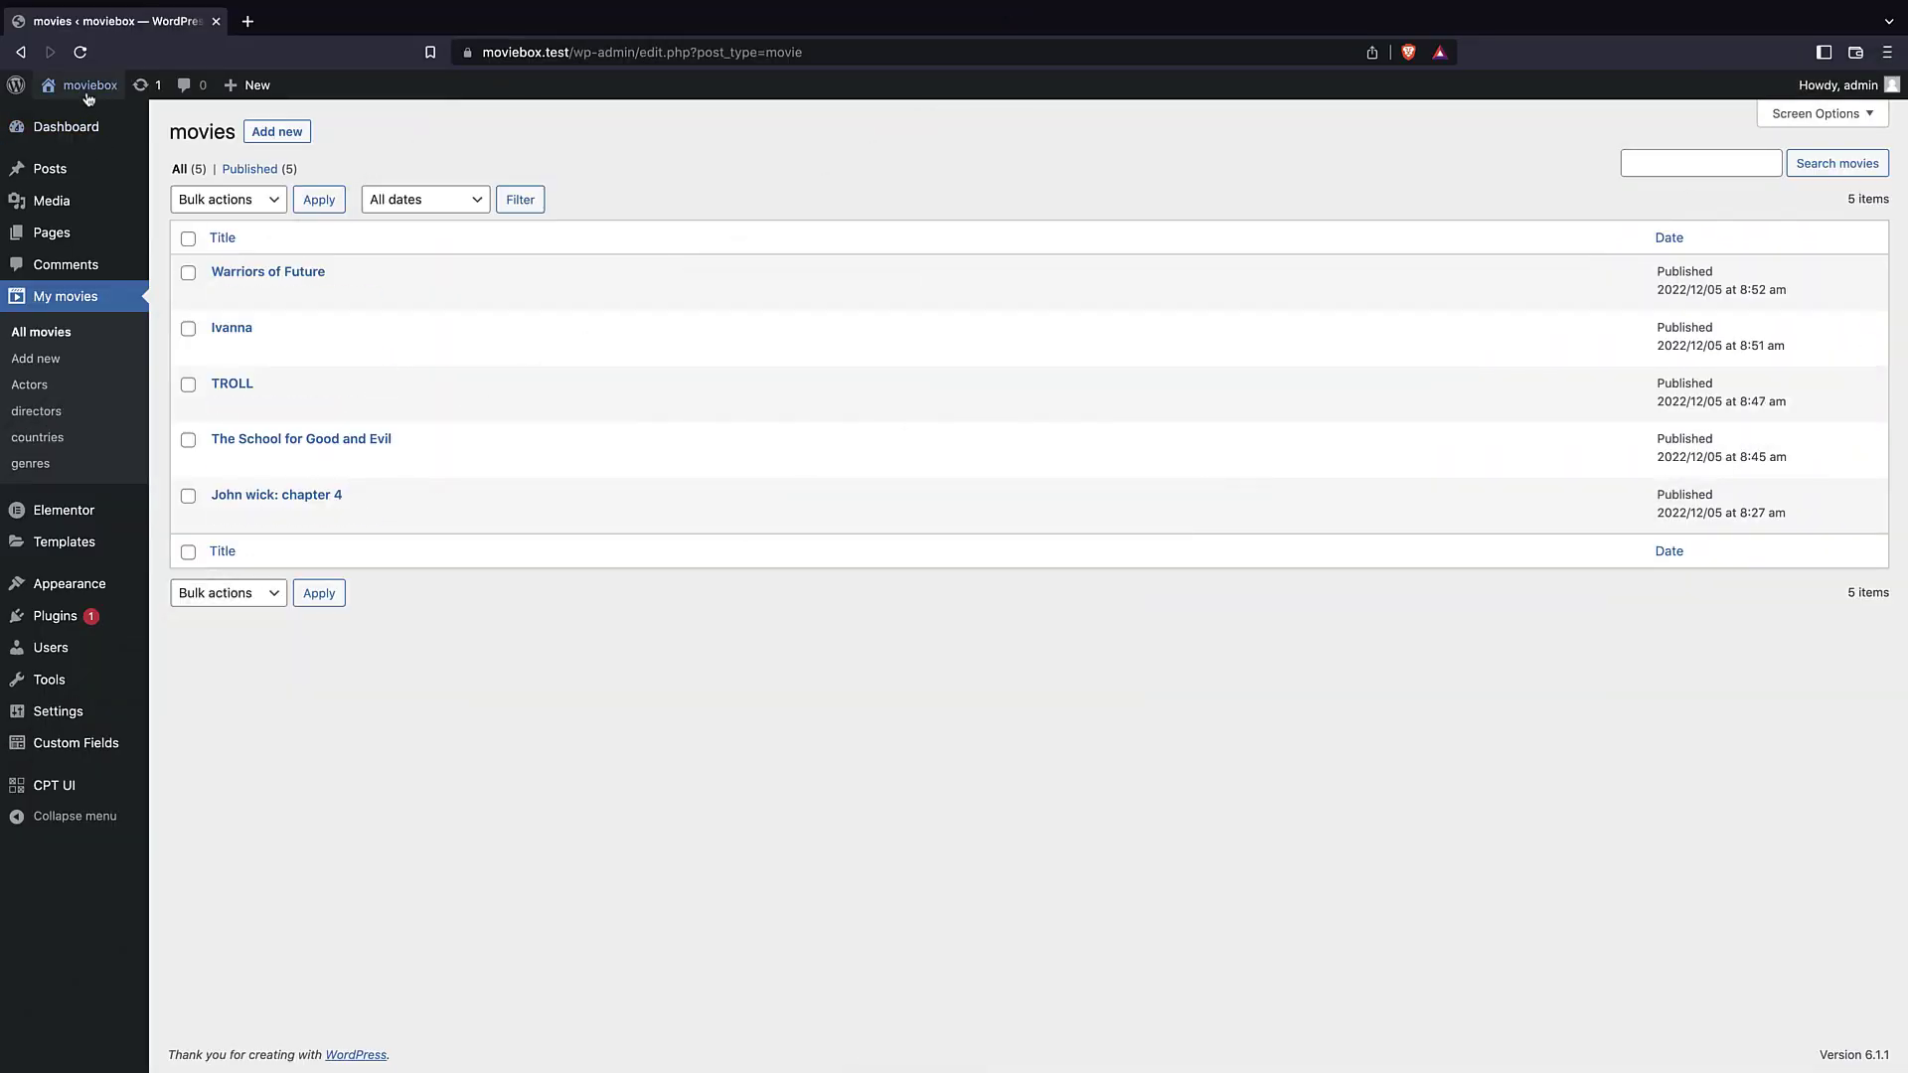
pyautogui.click(88, 92)
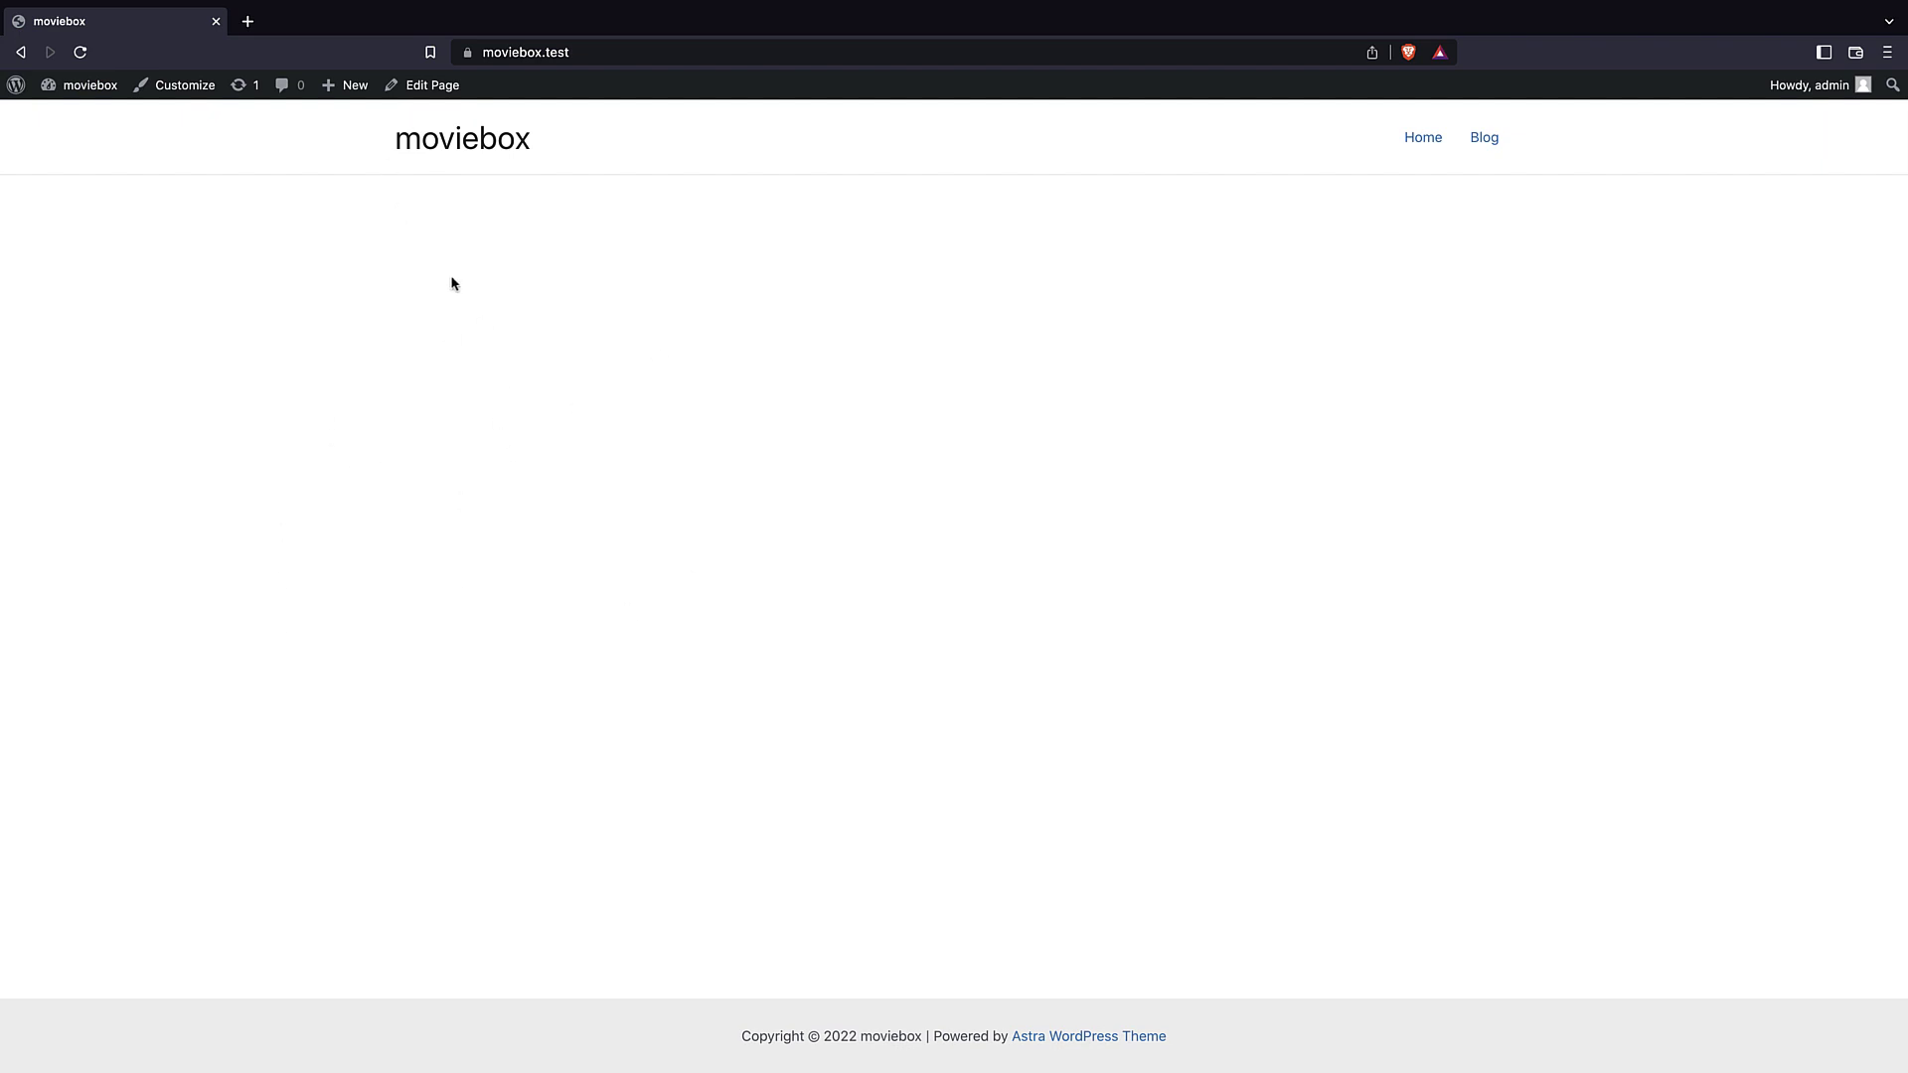
pyautogui.click(174, 91)
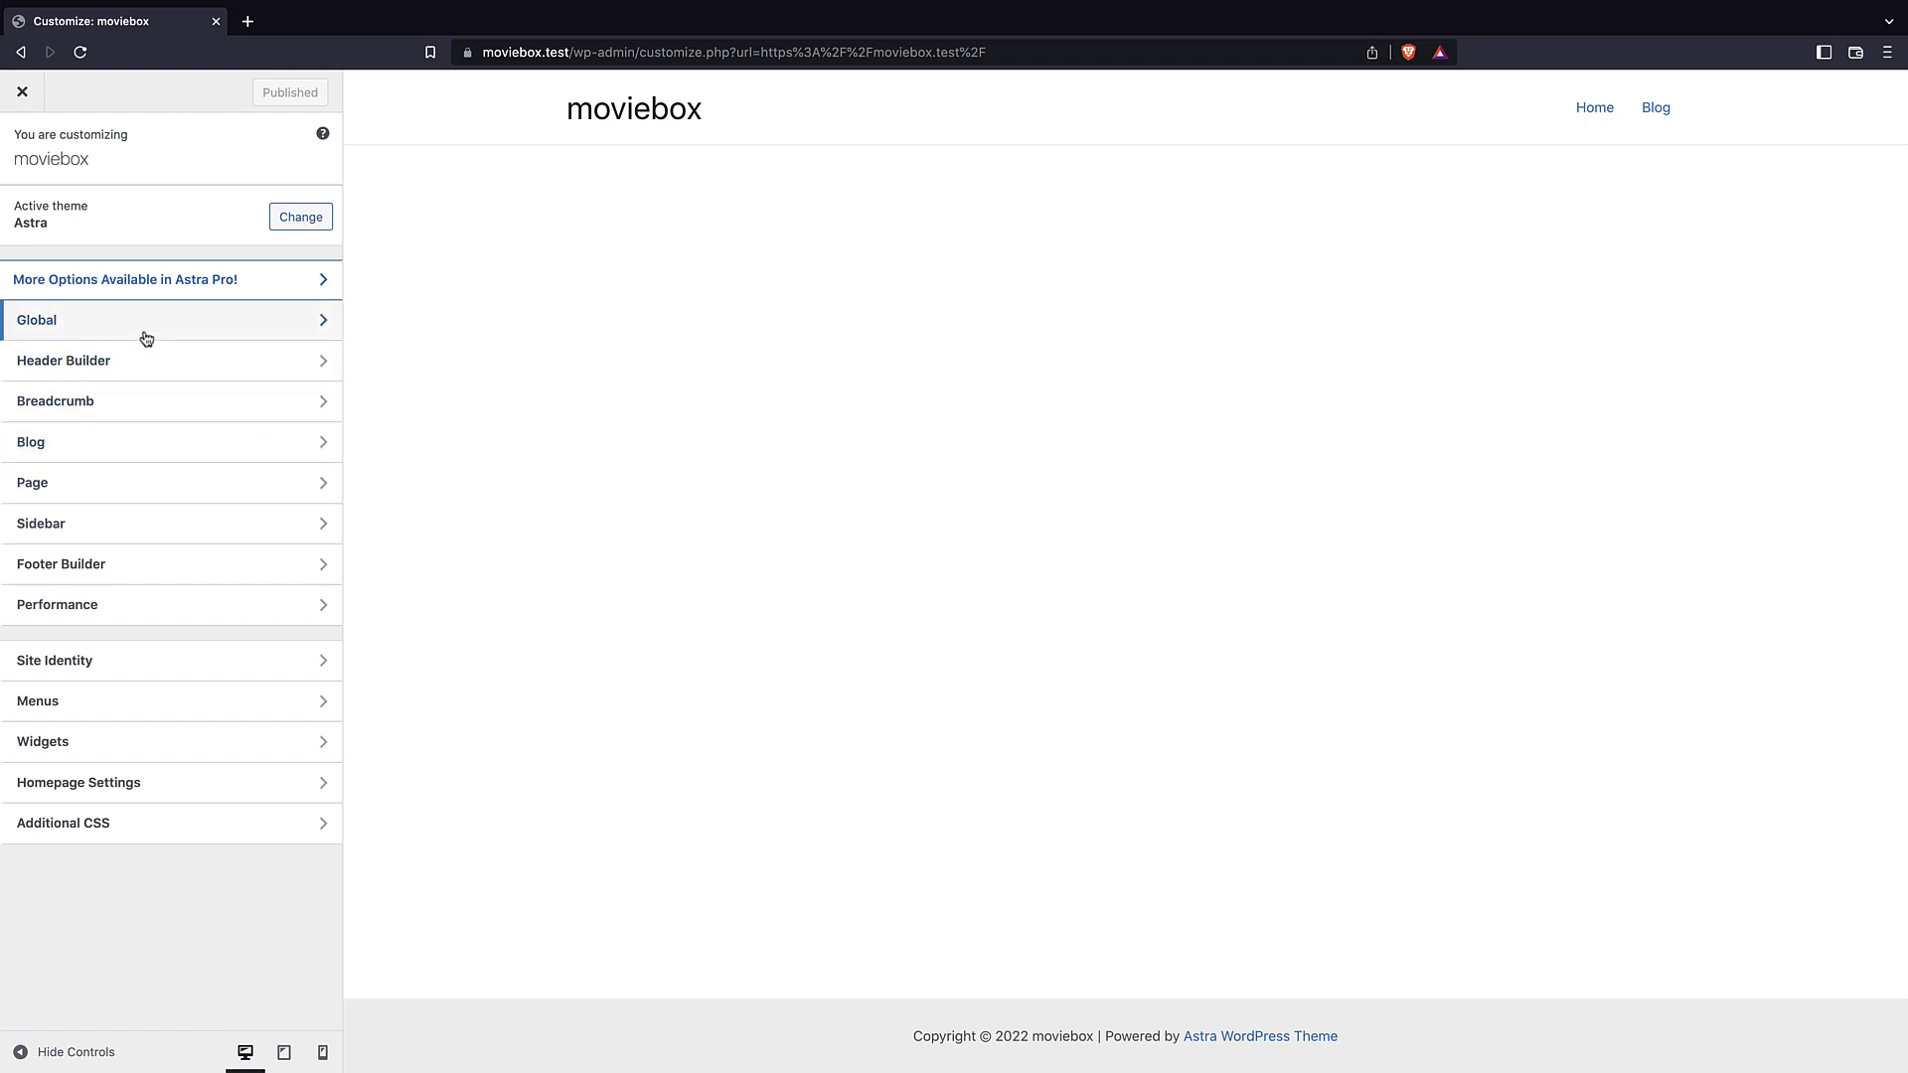
pyautogui.click(56, 328)
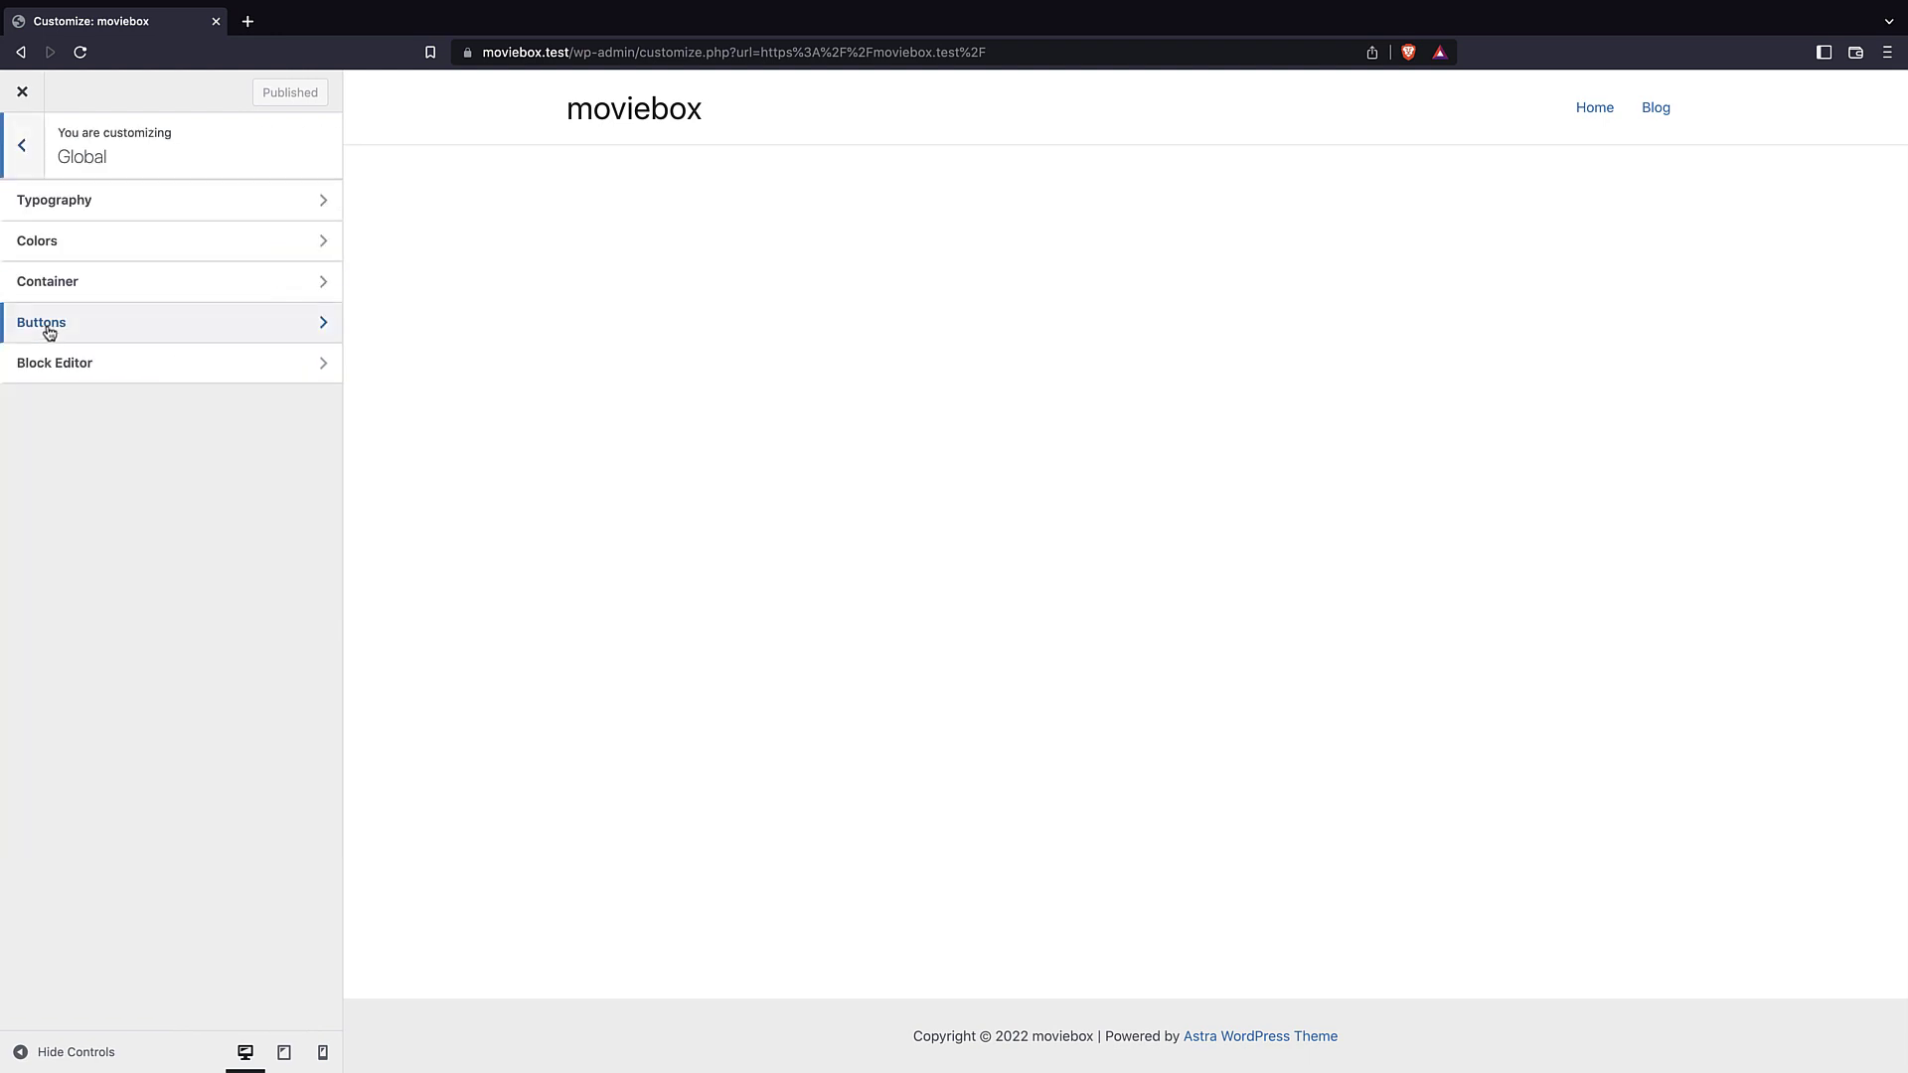
pyautogui.click(101, 243)
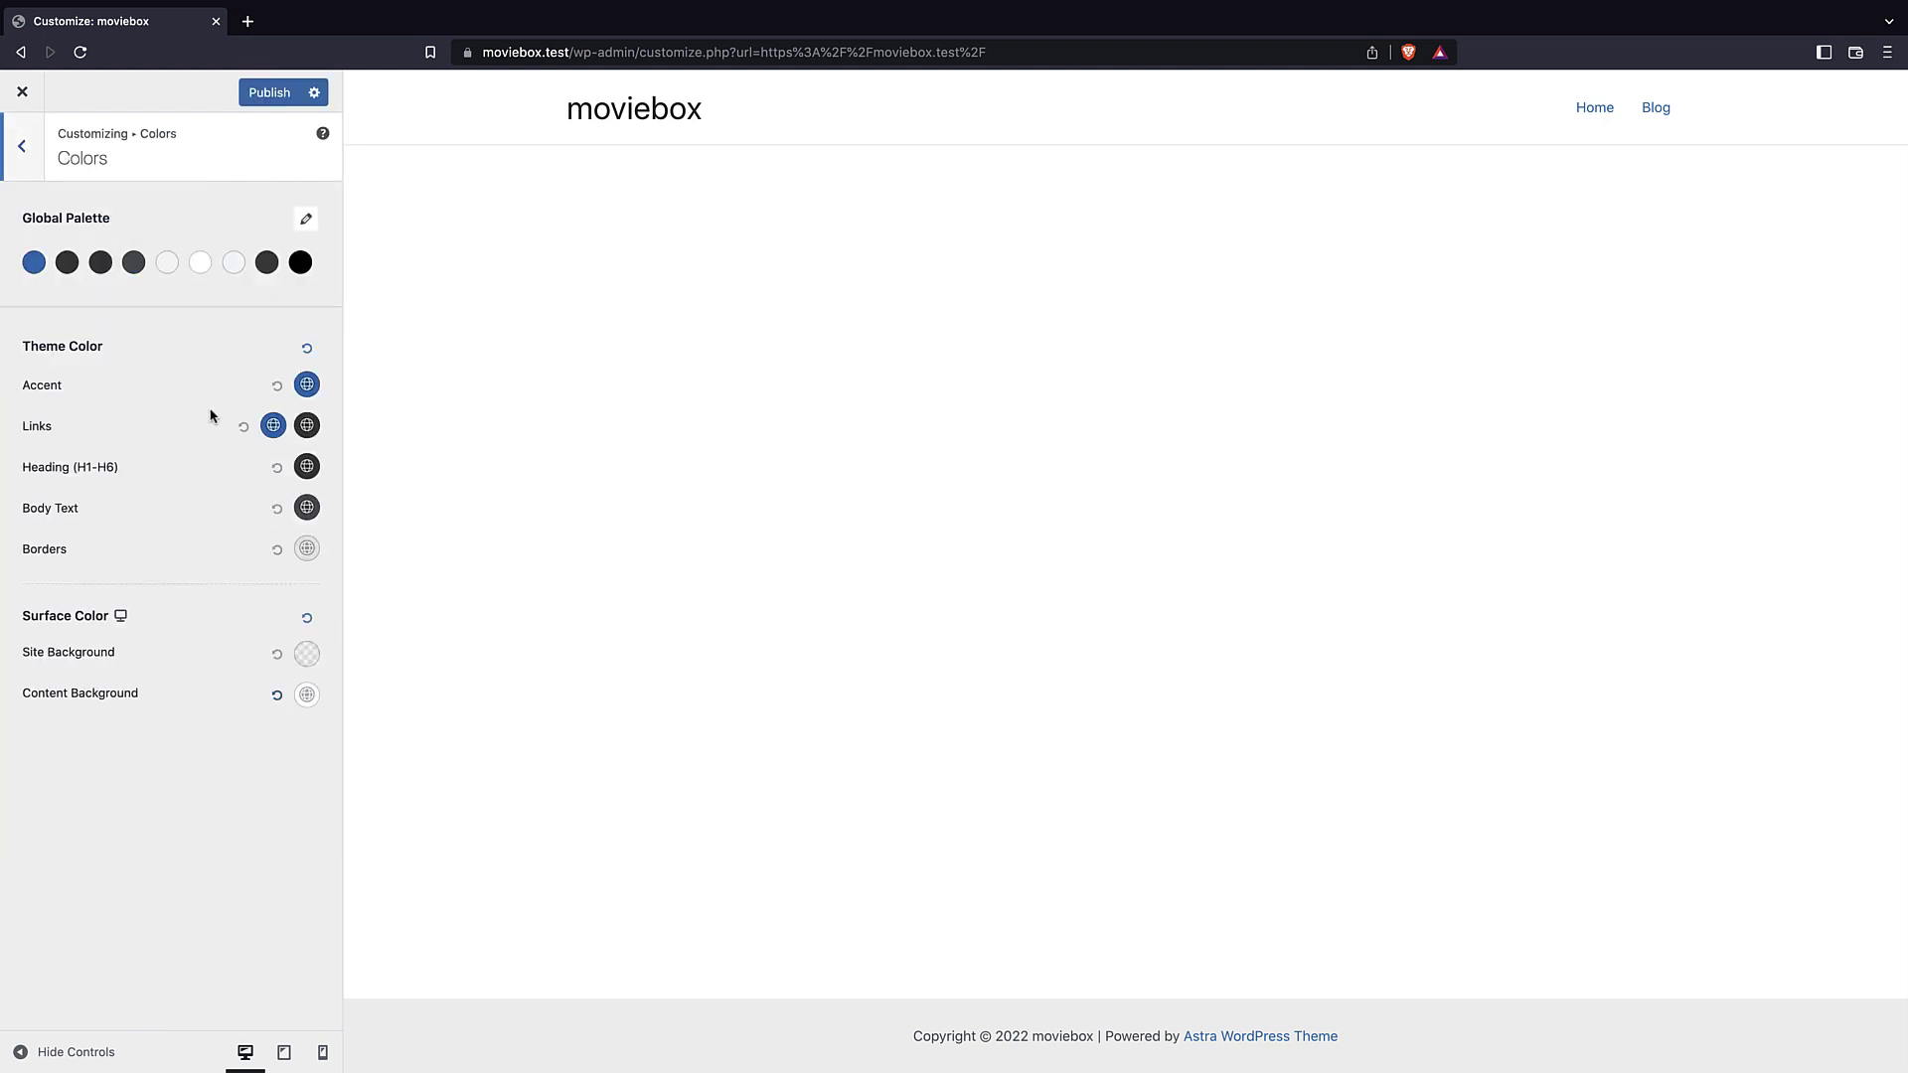
# - Set the theme's Accent color to the grey B3B3B3 and copy its hex code
pyautogui.click(307, 384)
pyautogui.click(23, 517)
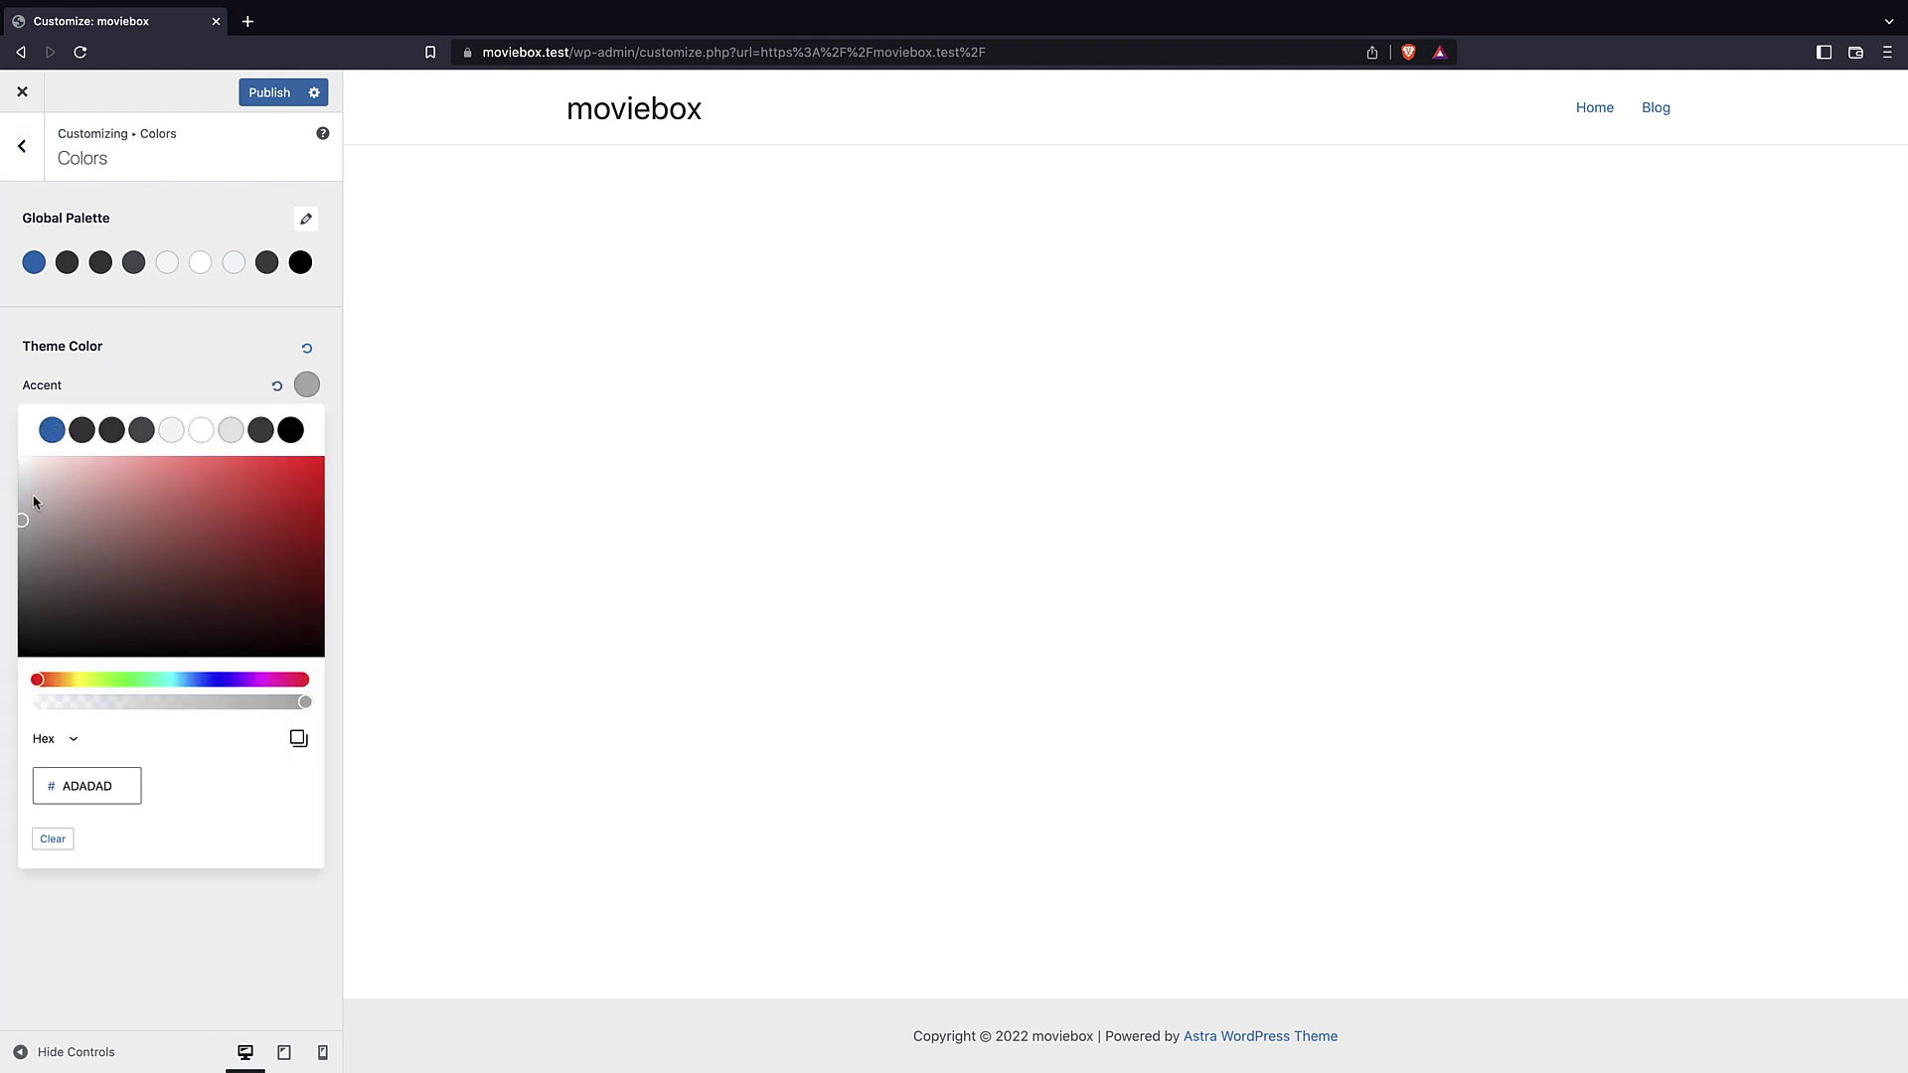
pyautogui.moveTo(20, 524); pyautogui.dragTo(21, 522)
pyautogui.click(111, 353)
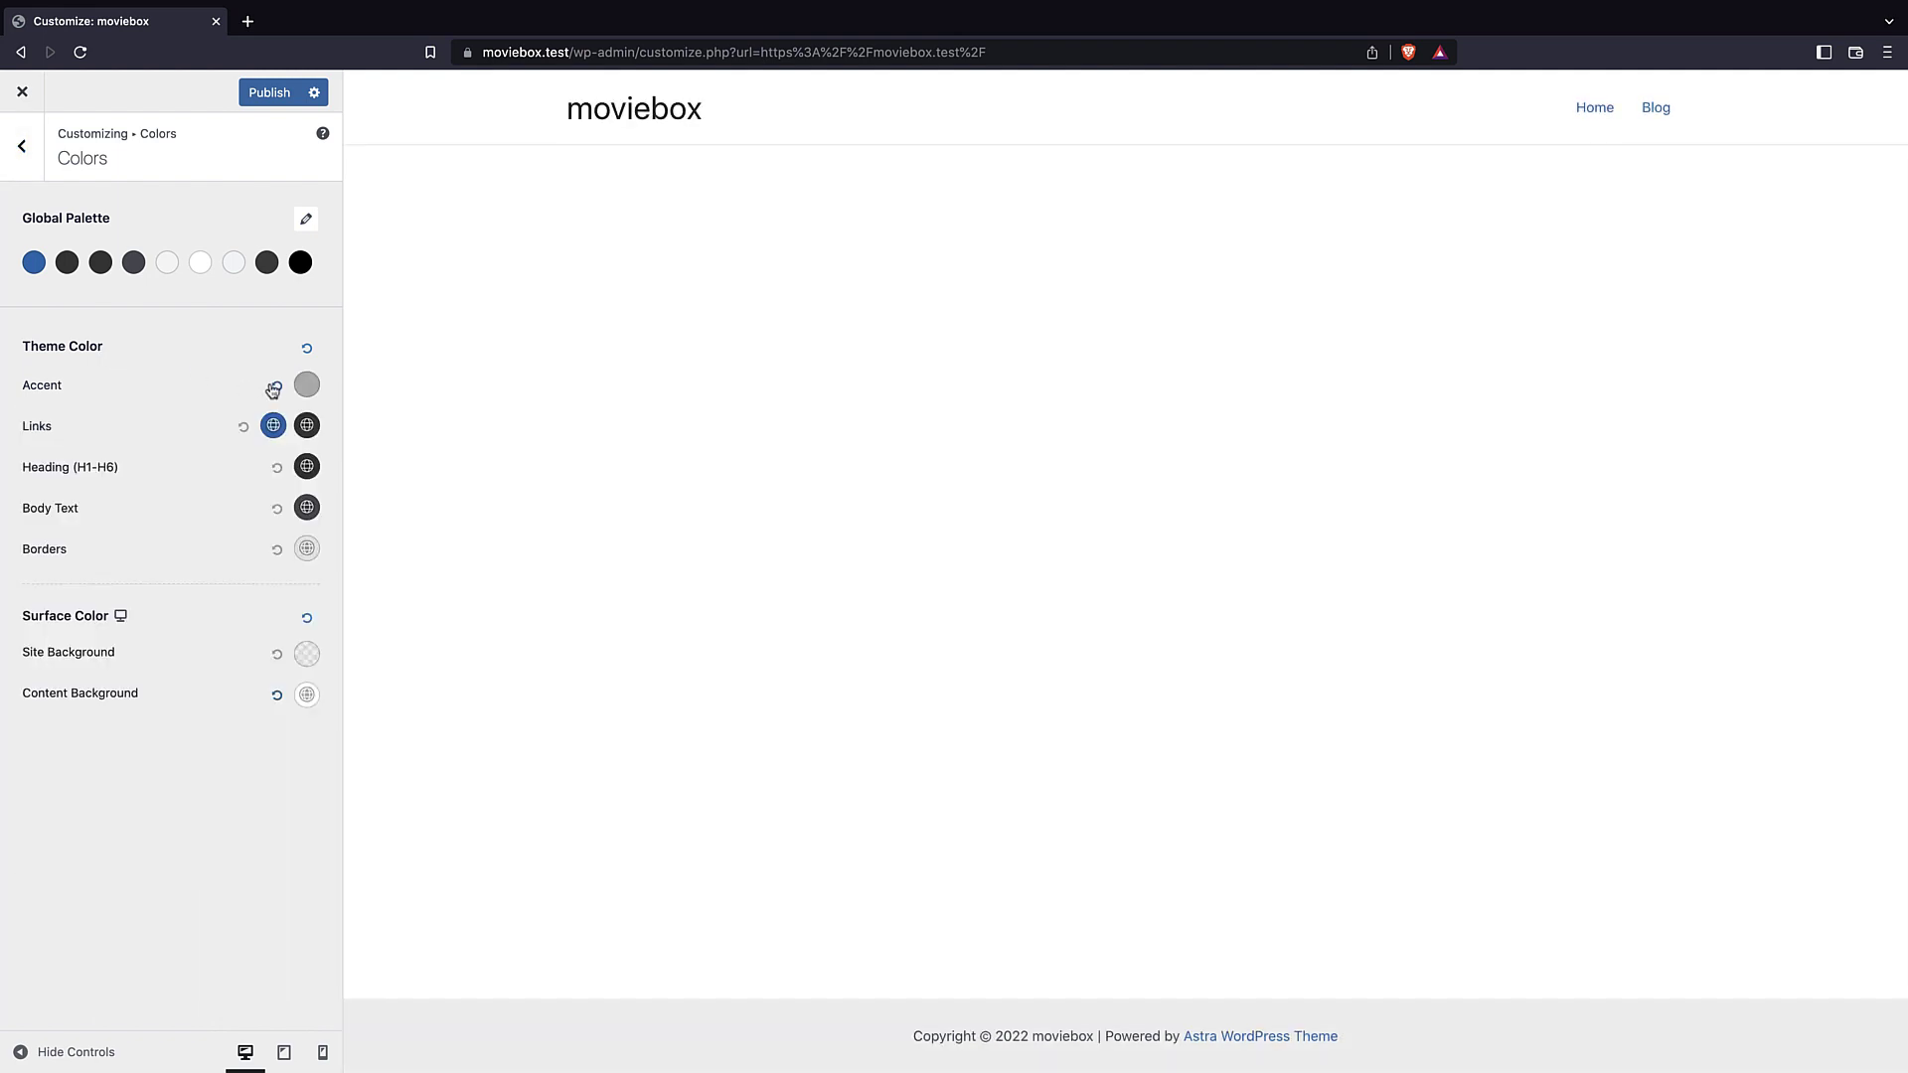
pyautogui.click(298, 392)
pyautogui.doubleClick(98, 787)
pyautogui.click(296, 739)
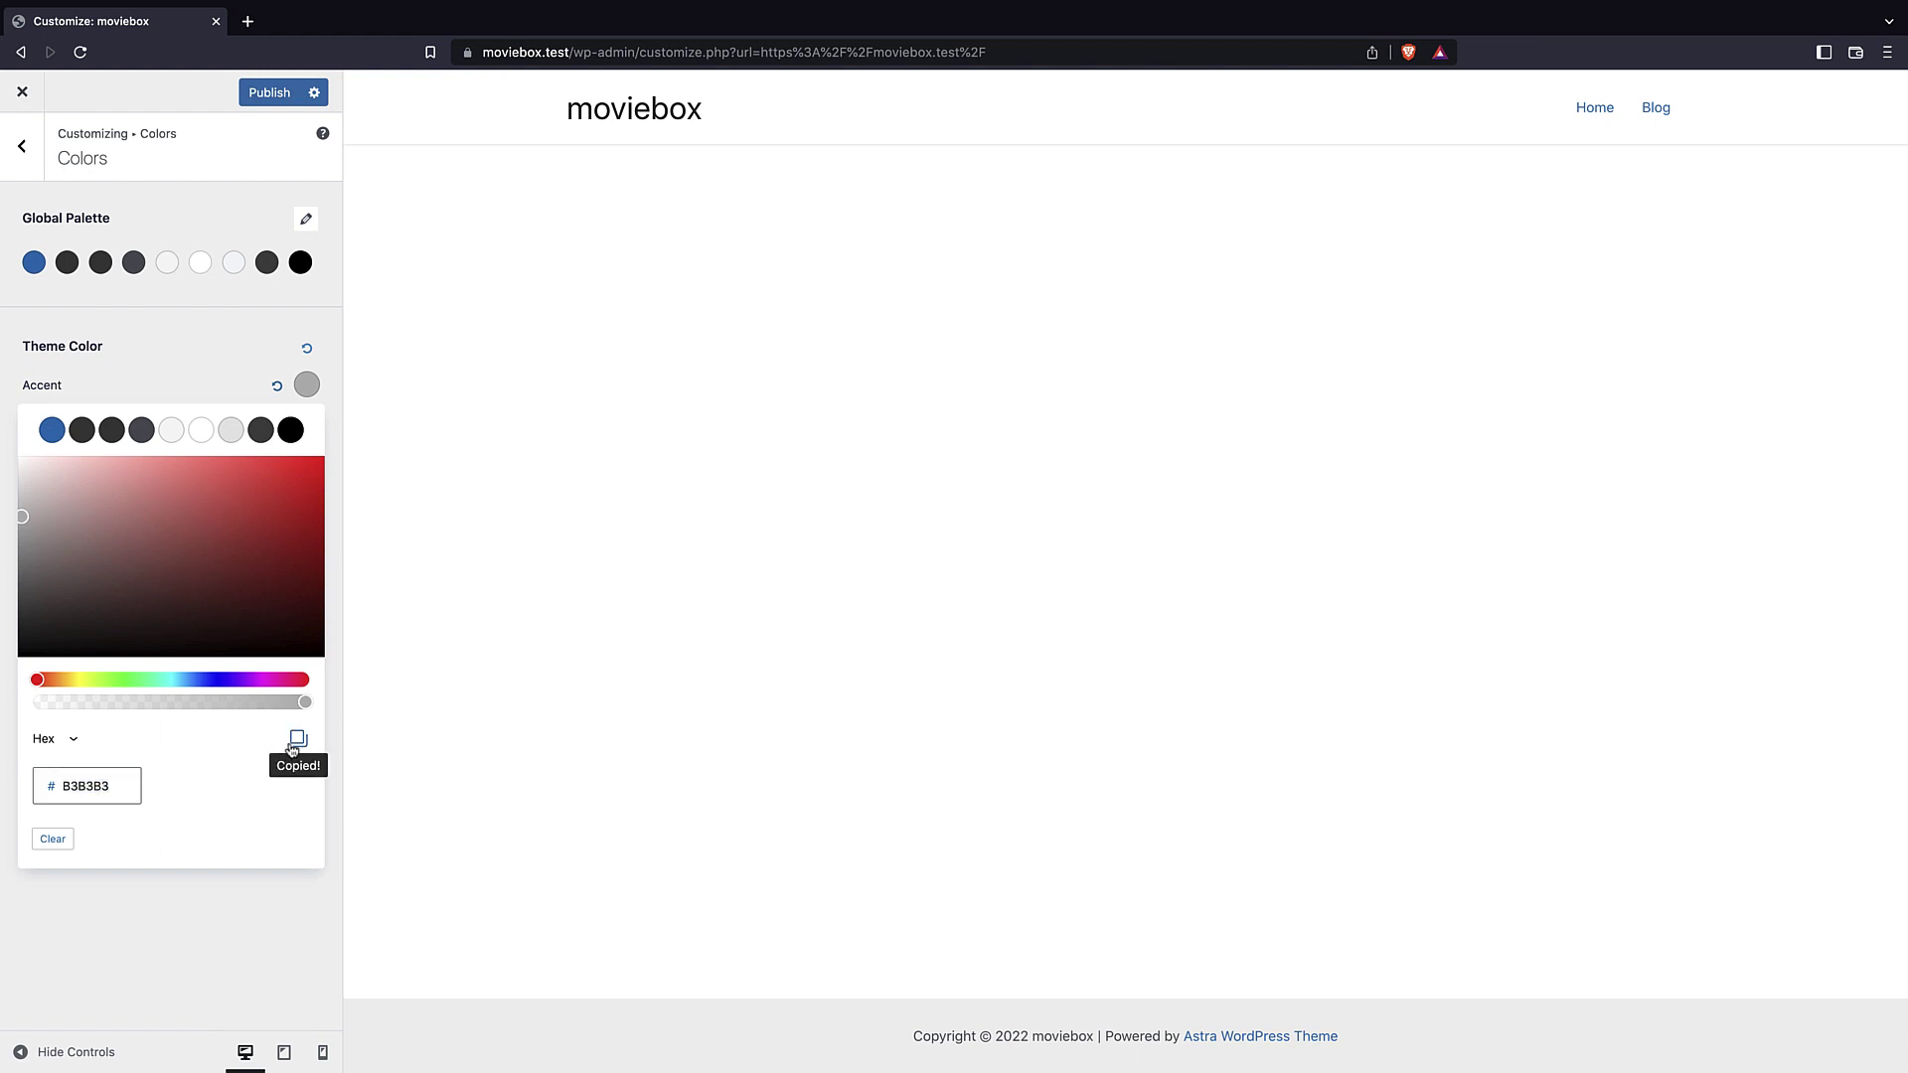
pyautogui.click(201, 371)
# - Set the second Links color to the copied grey B3B3B3
pyautogui.click(307, 425)
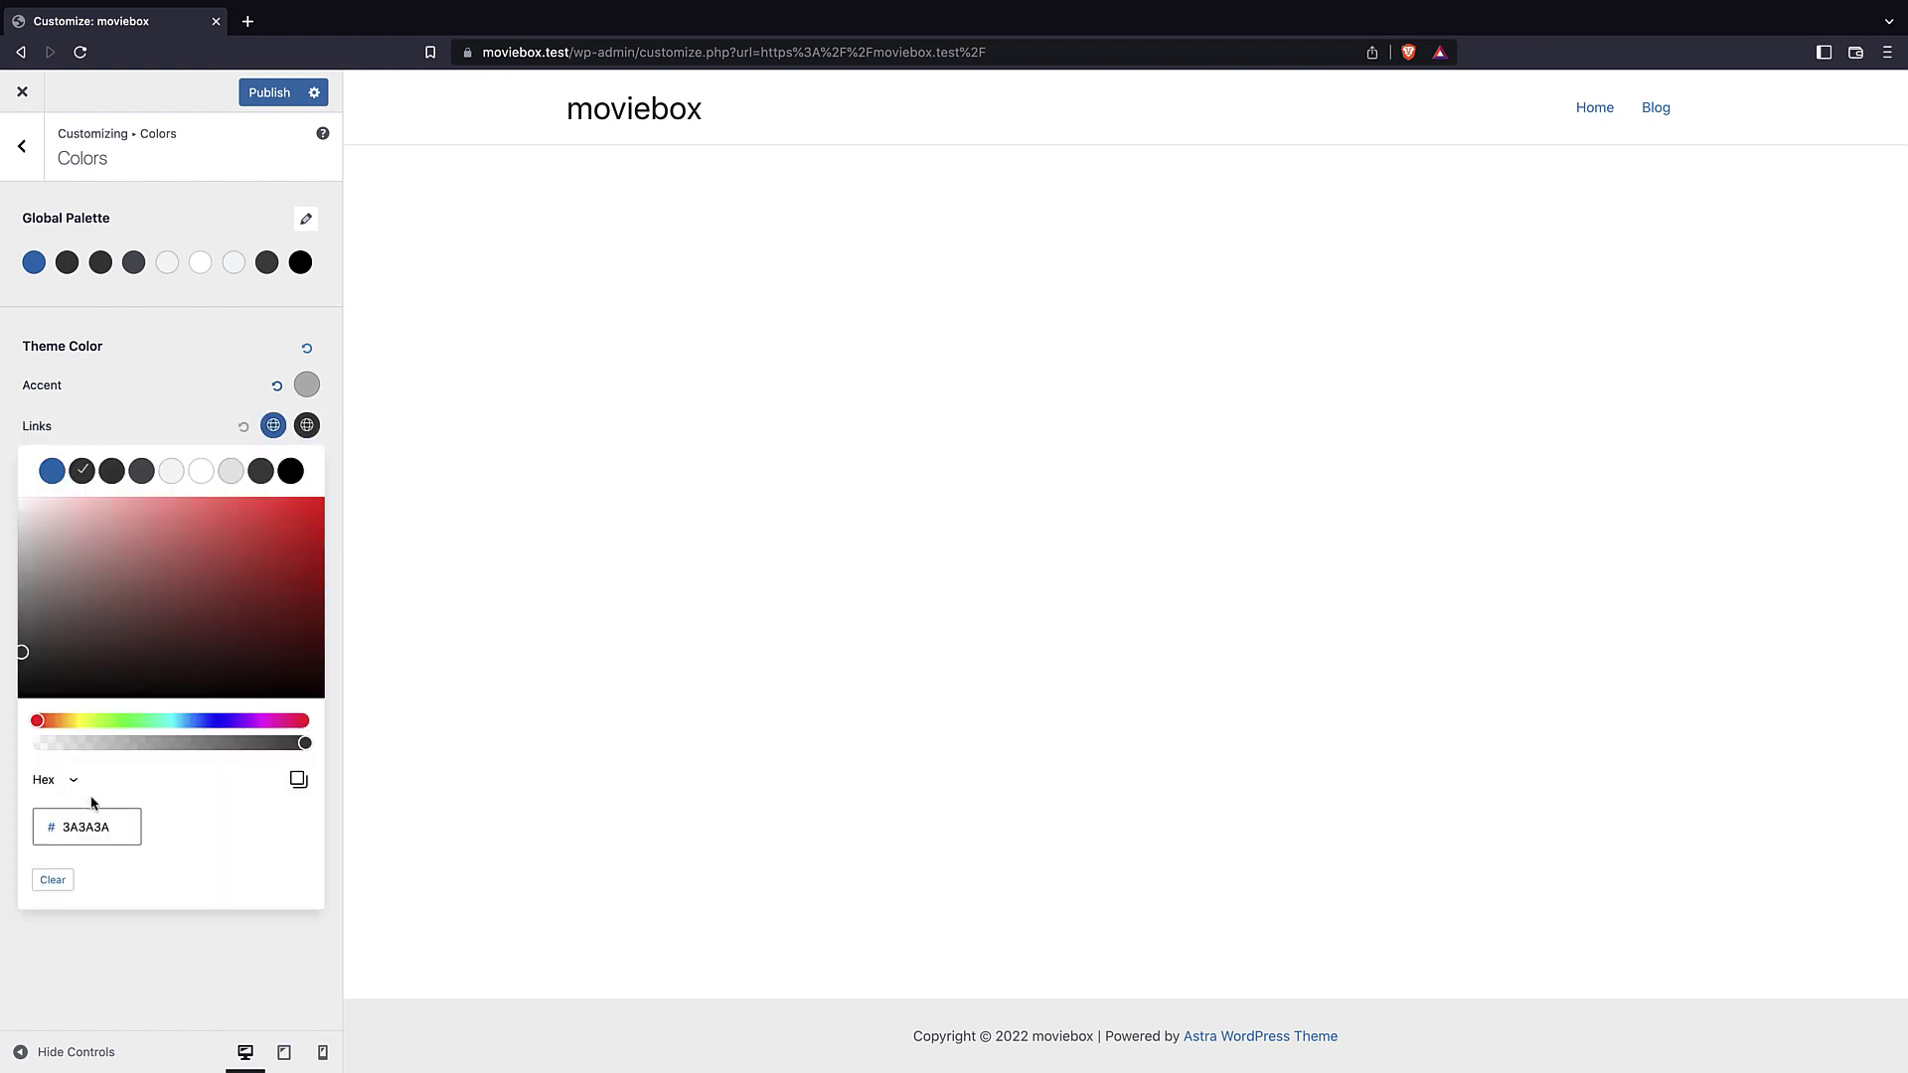
pyautogui.doubleClick(103, 826)
pyautogui.press('super+v')
pyautogui.click(264, 437)
# - Set the first Links color to the copied grey B3B3B3
pyautogui.click(276, 432)
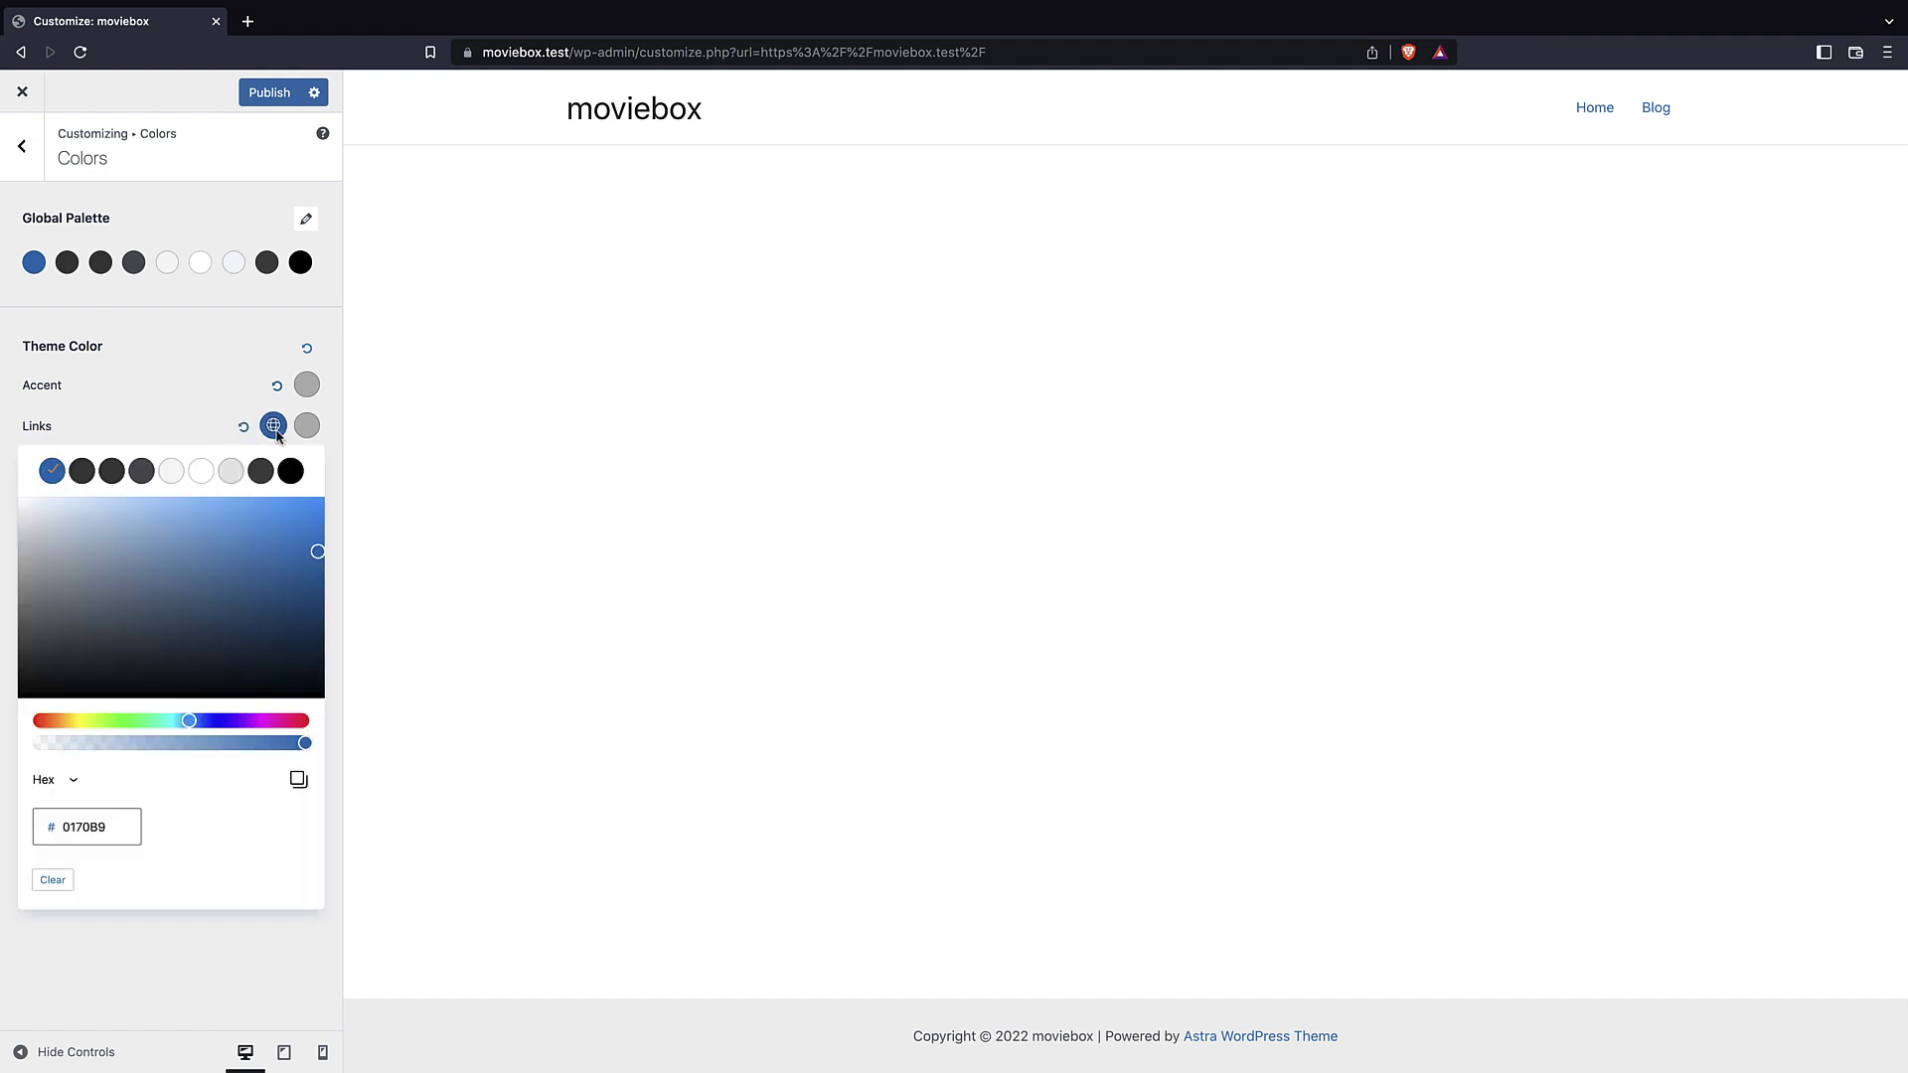
pyautogui.doubleClick(103, 826)
pyautogui.press('super+v')
pyautogui.click(165, 369)
# - Set the second Links color to the darker grey 888888
pyautogui.click(309, 428)
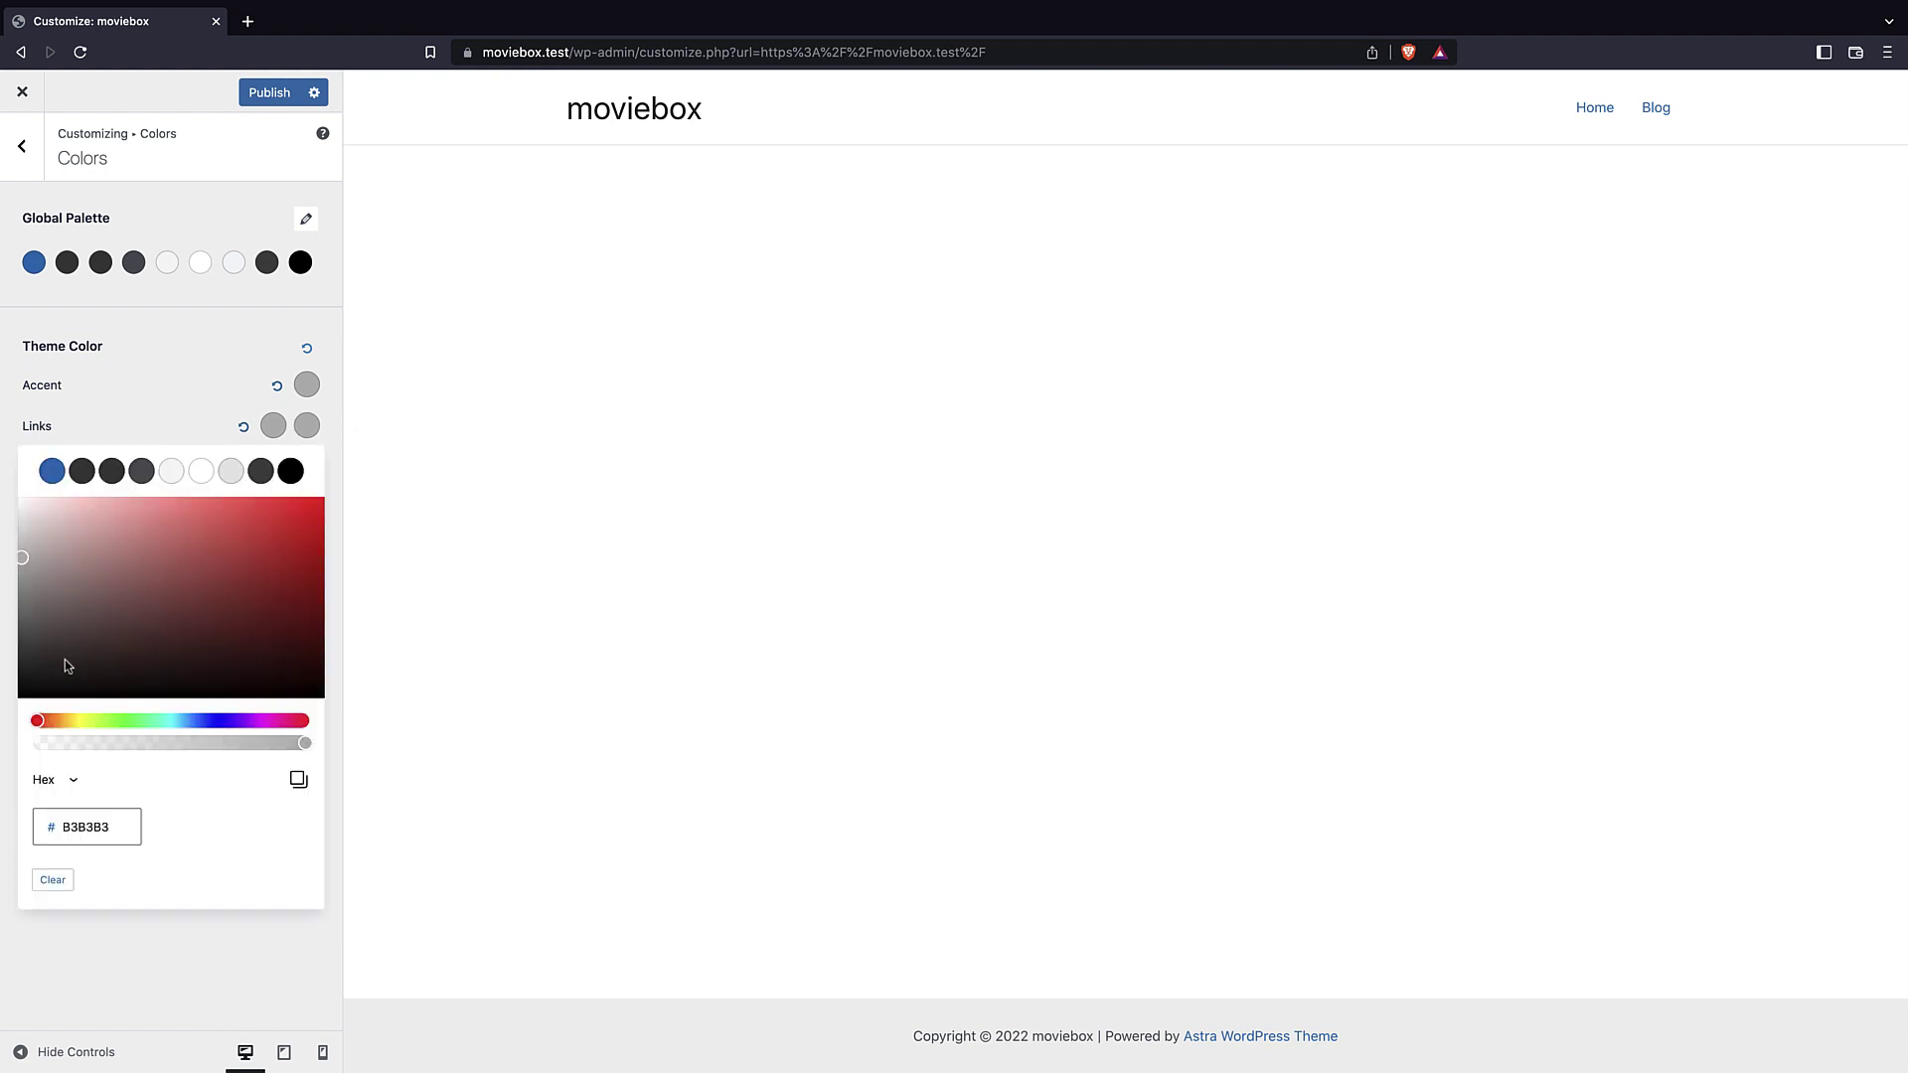
pyautogui.click(22, 591)
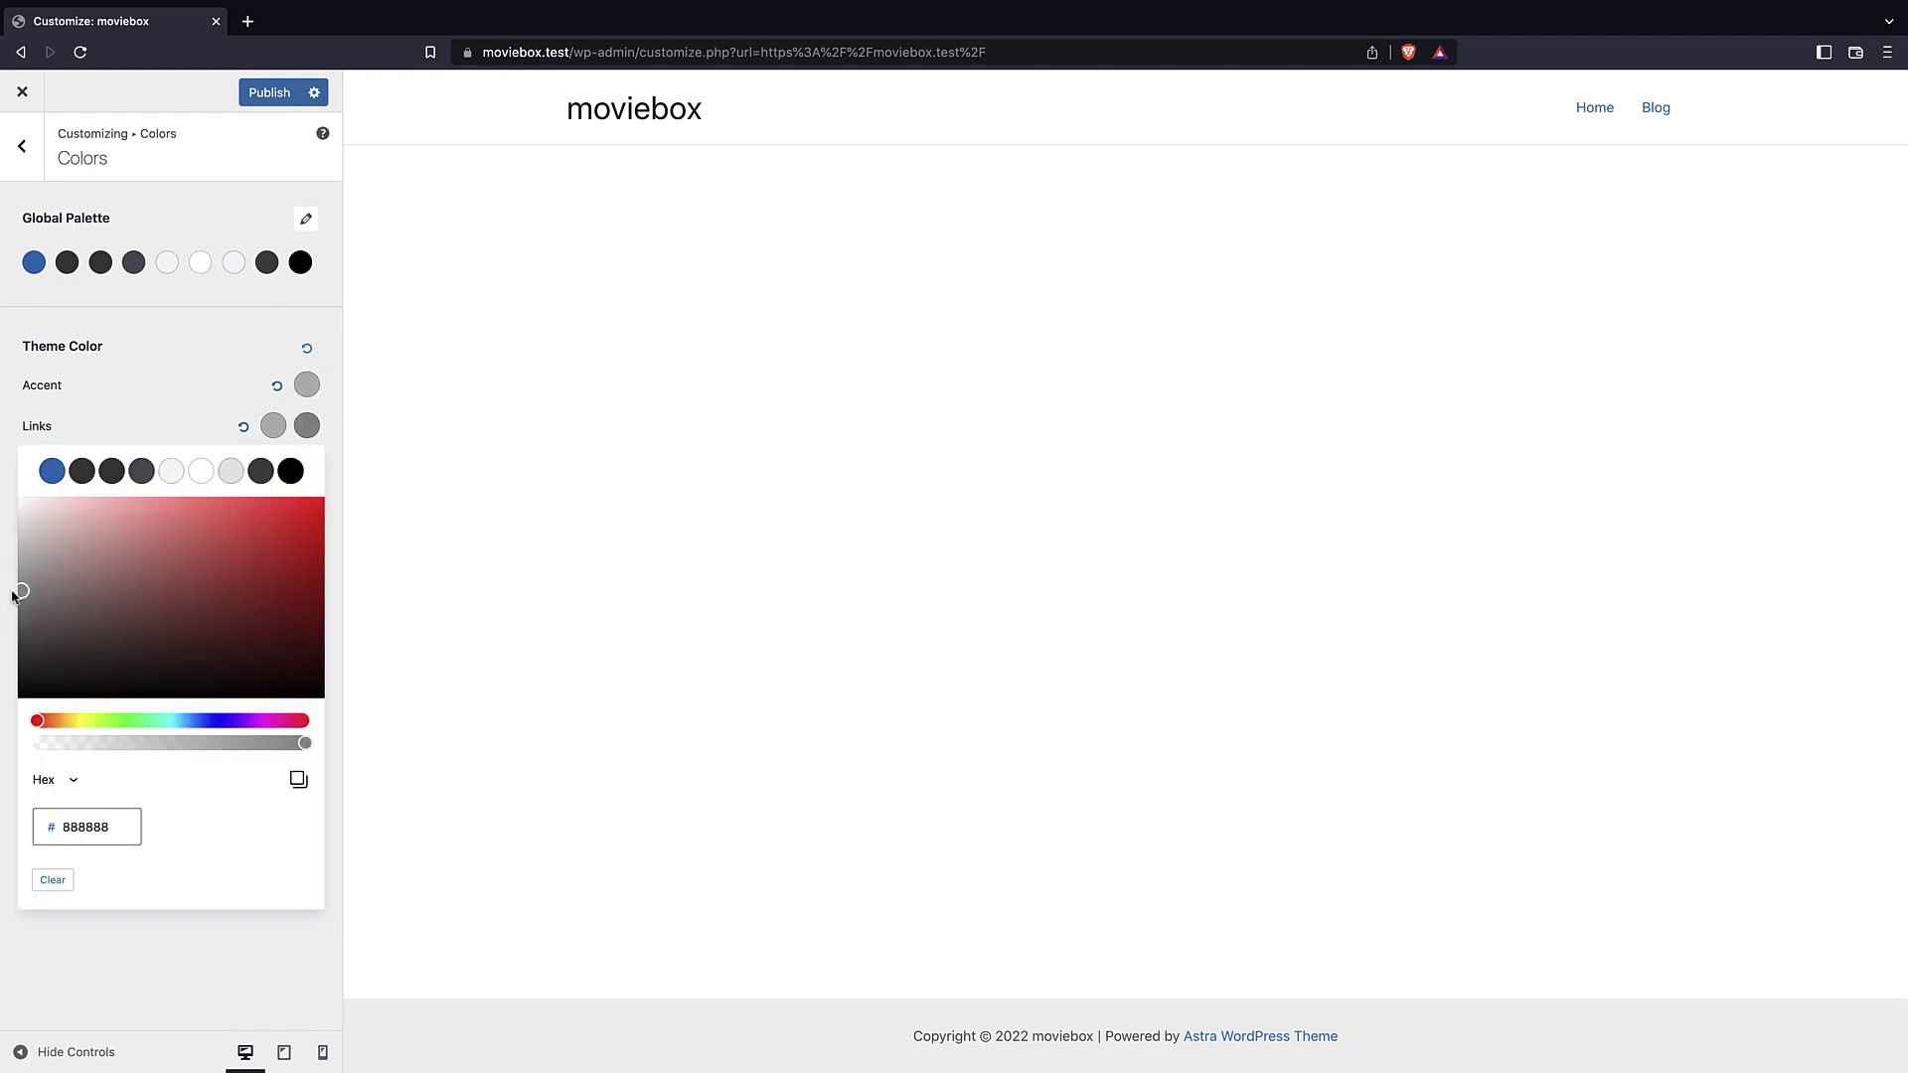
pyautogui.click(12, 596)
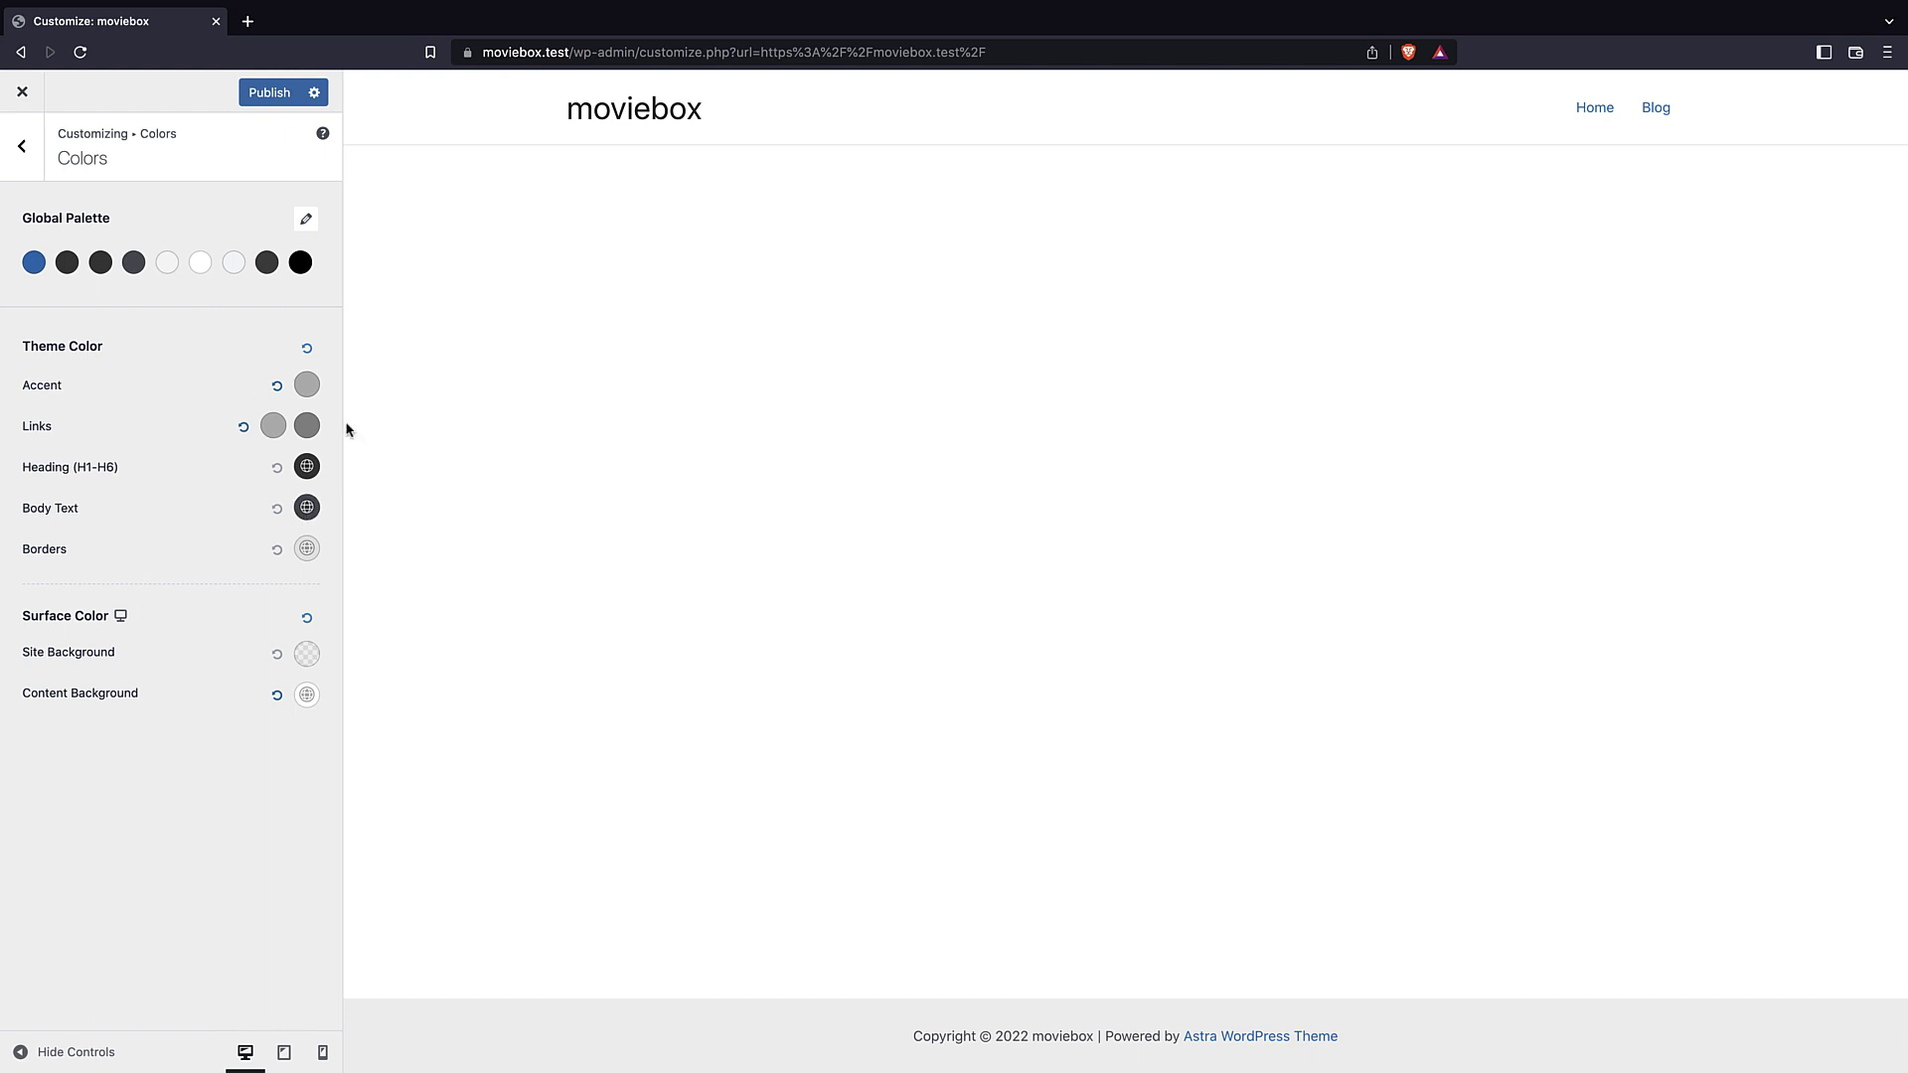
# - Set the theme's Body Text color to white, FFFFFF
pyautogui.click(307, 510)
pyautogui.moveTo(175, 585)
pyautogui.mouseDown()
pyautogui.moveTo(51, 630)
pyautogui.moveTo(20, 581)
pyautogui.mouseUp()
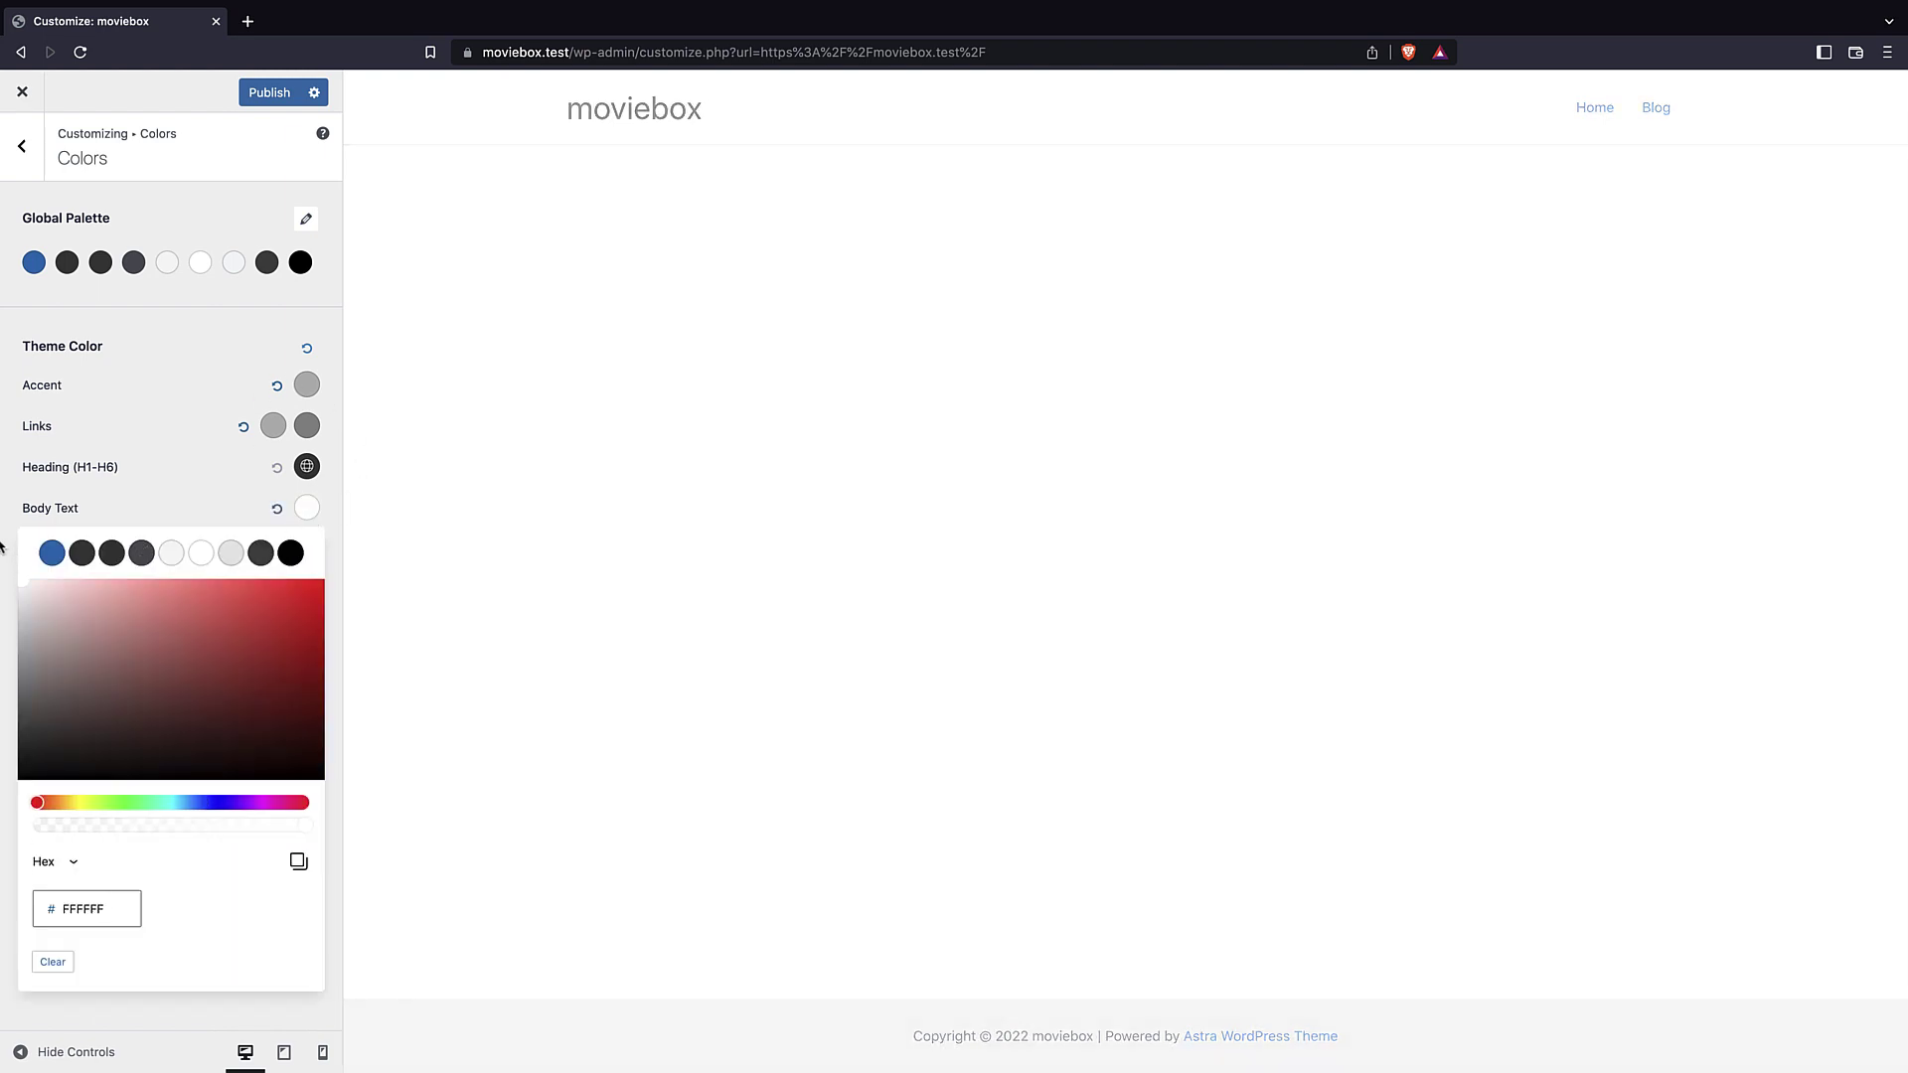
# - Set the theme's Heading (H1-H6) color to white
pyautogui.click(45, 524)
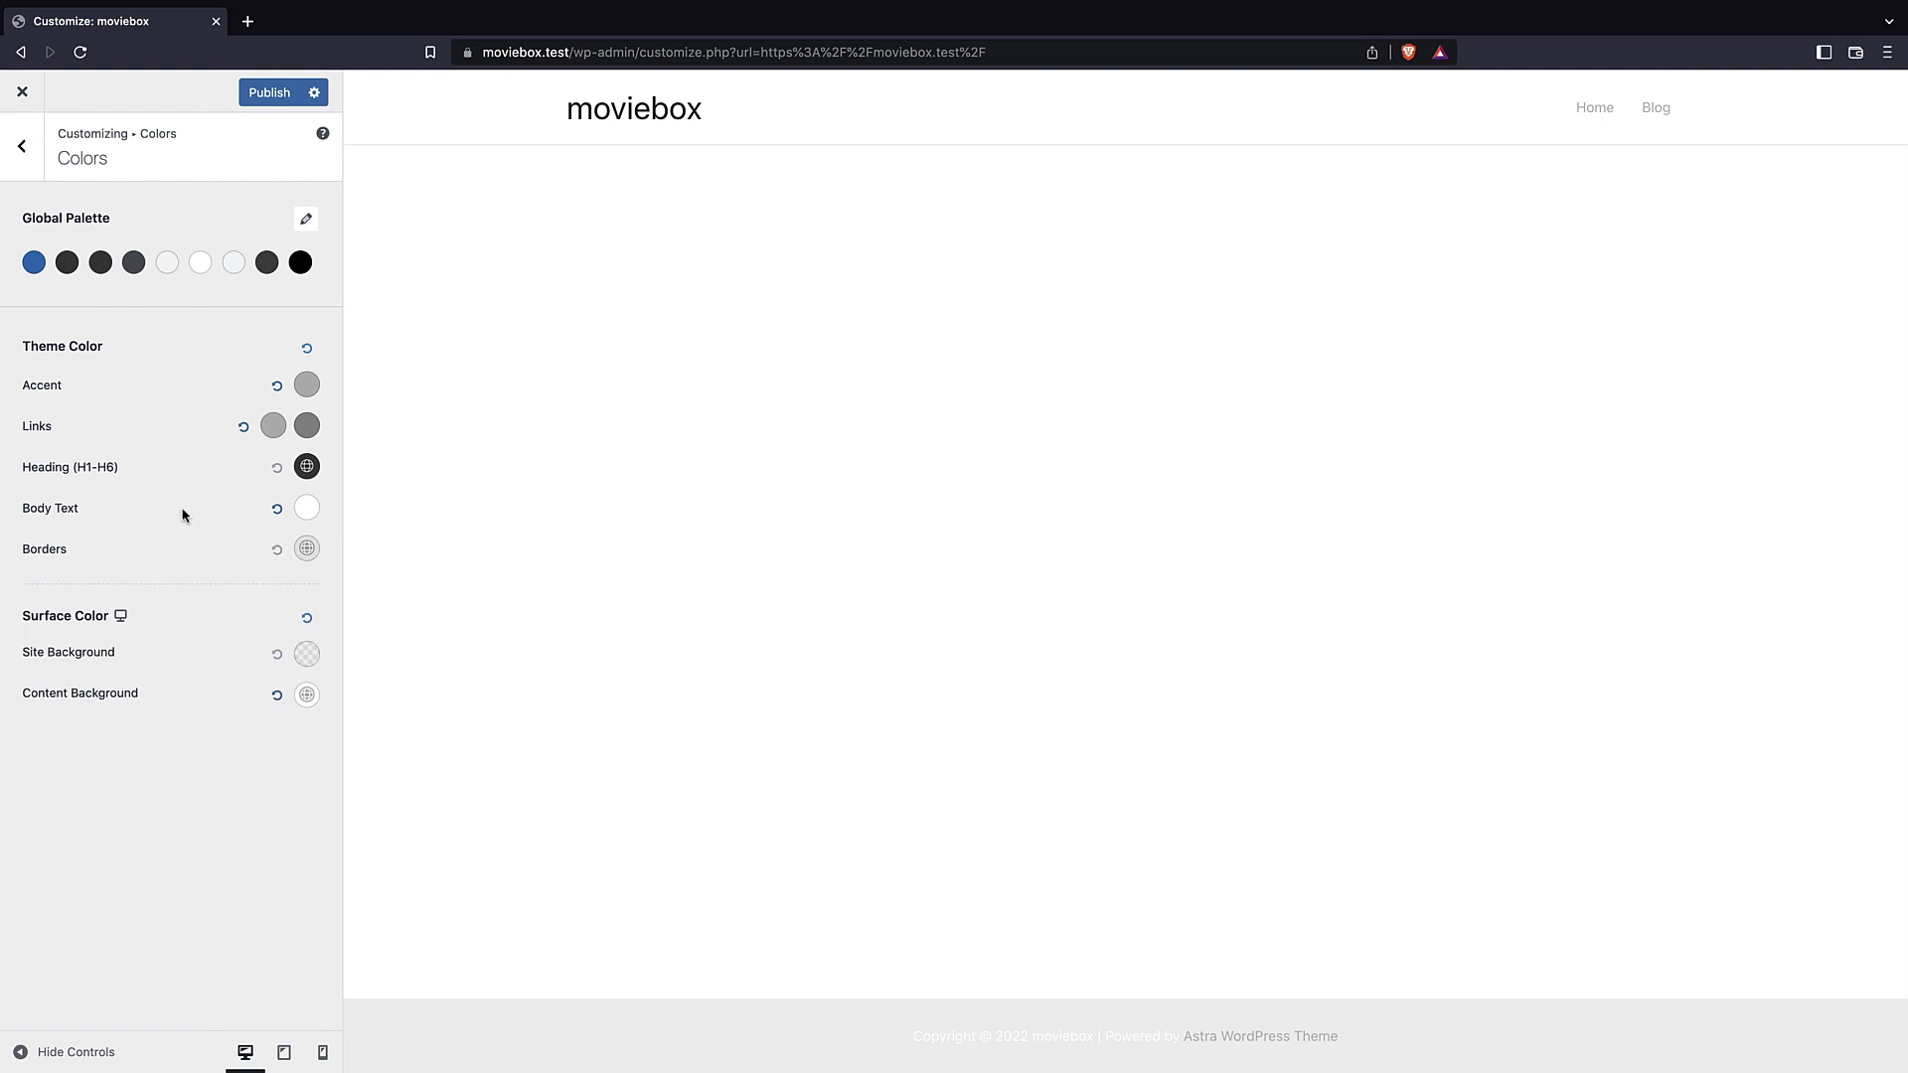
pyautogui.click(316, 469)
pyautogui.moveTo(80, 589); pyautogui.dragTo(12, 531)
# - Set both the Site Background and Content Background surface colors to black and publish the changes
pyautogui.click(306, 652)
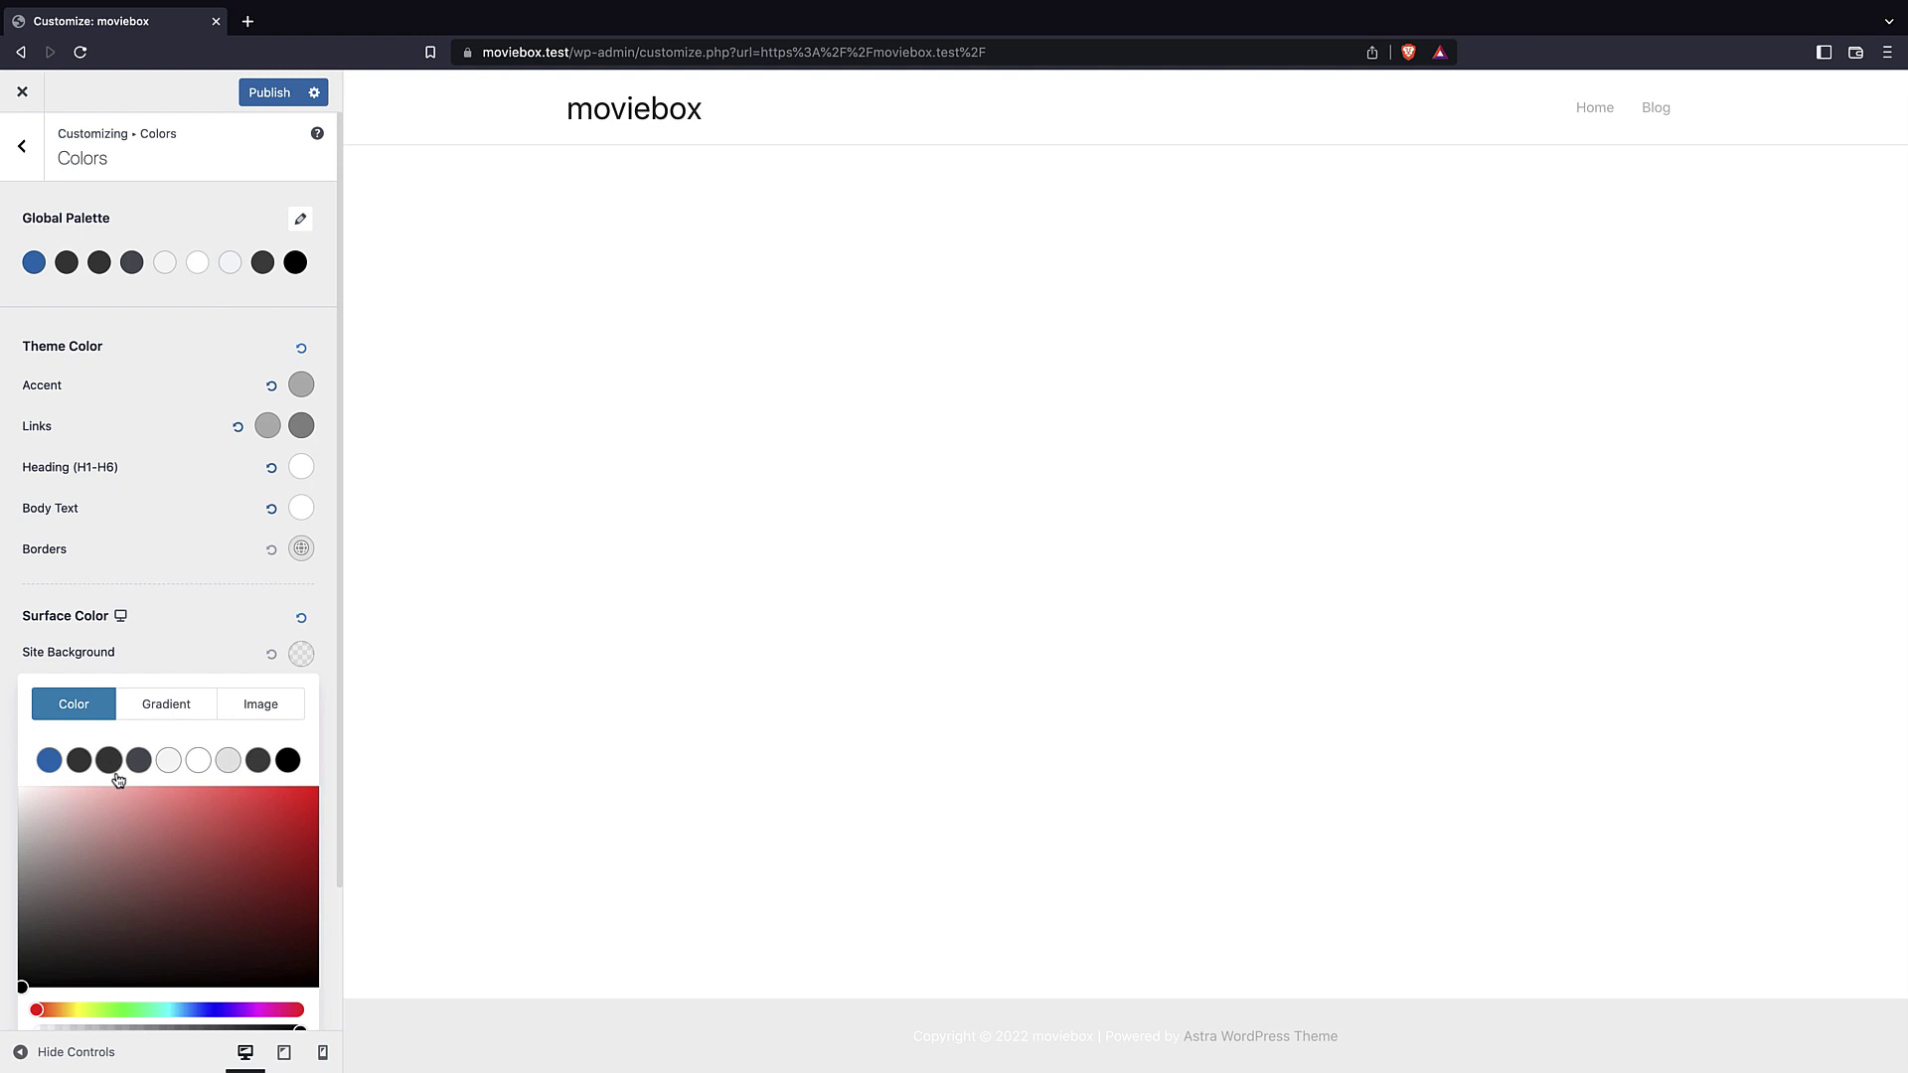
pyautogui.moveTo(19, 915); pyautogui.dragTo(15, 1045)
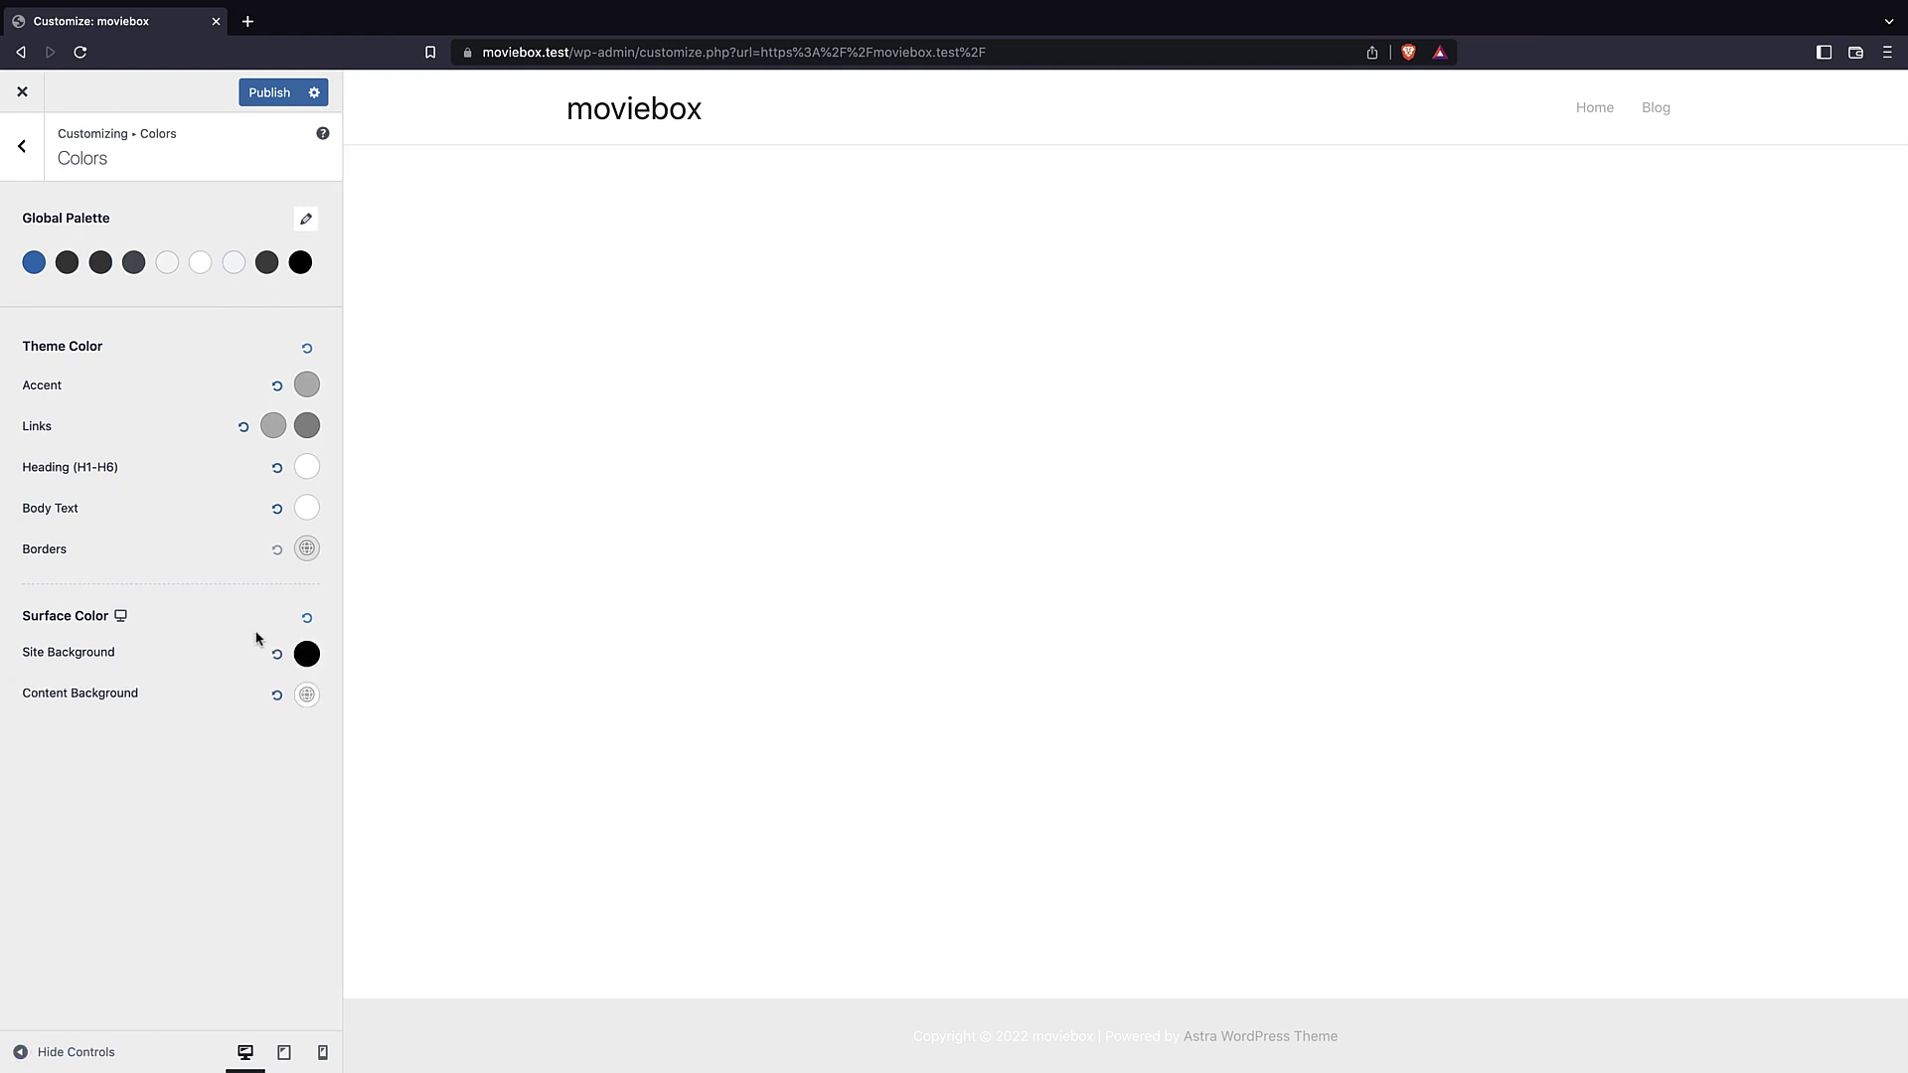
pyautogui.click(304, 699)
pyautogui.moveTo(39, 949); pyautogui.dragTo(3, 1047)
pyautogui.click(265, 97)
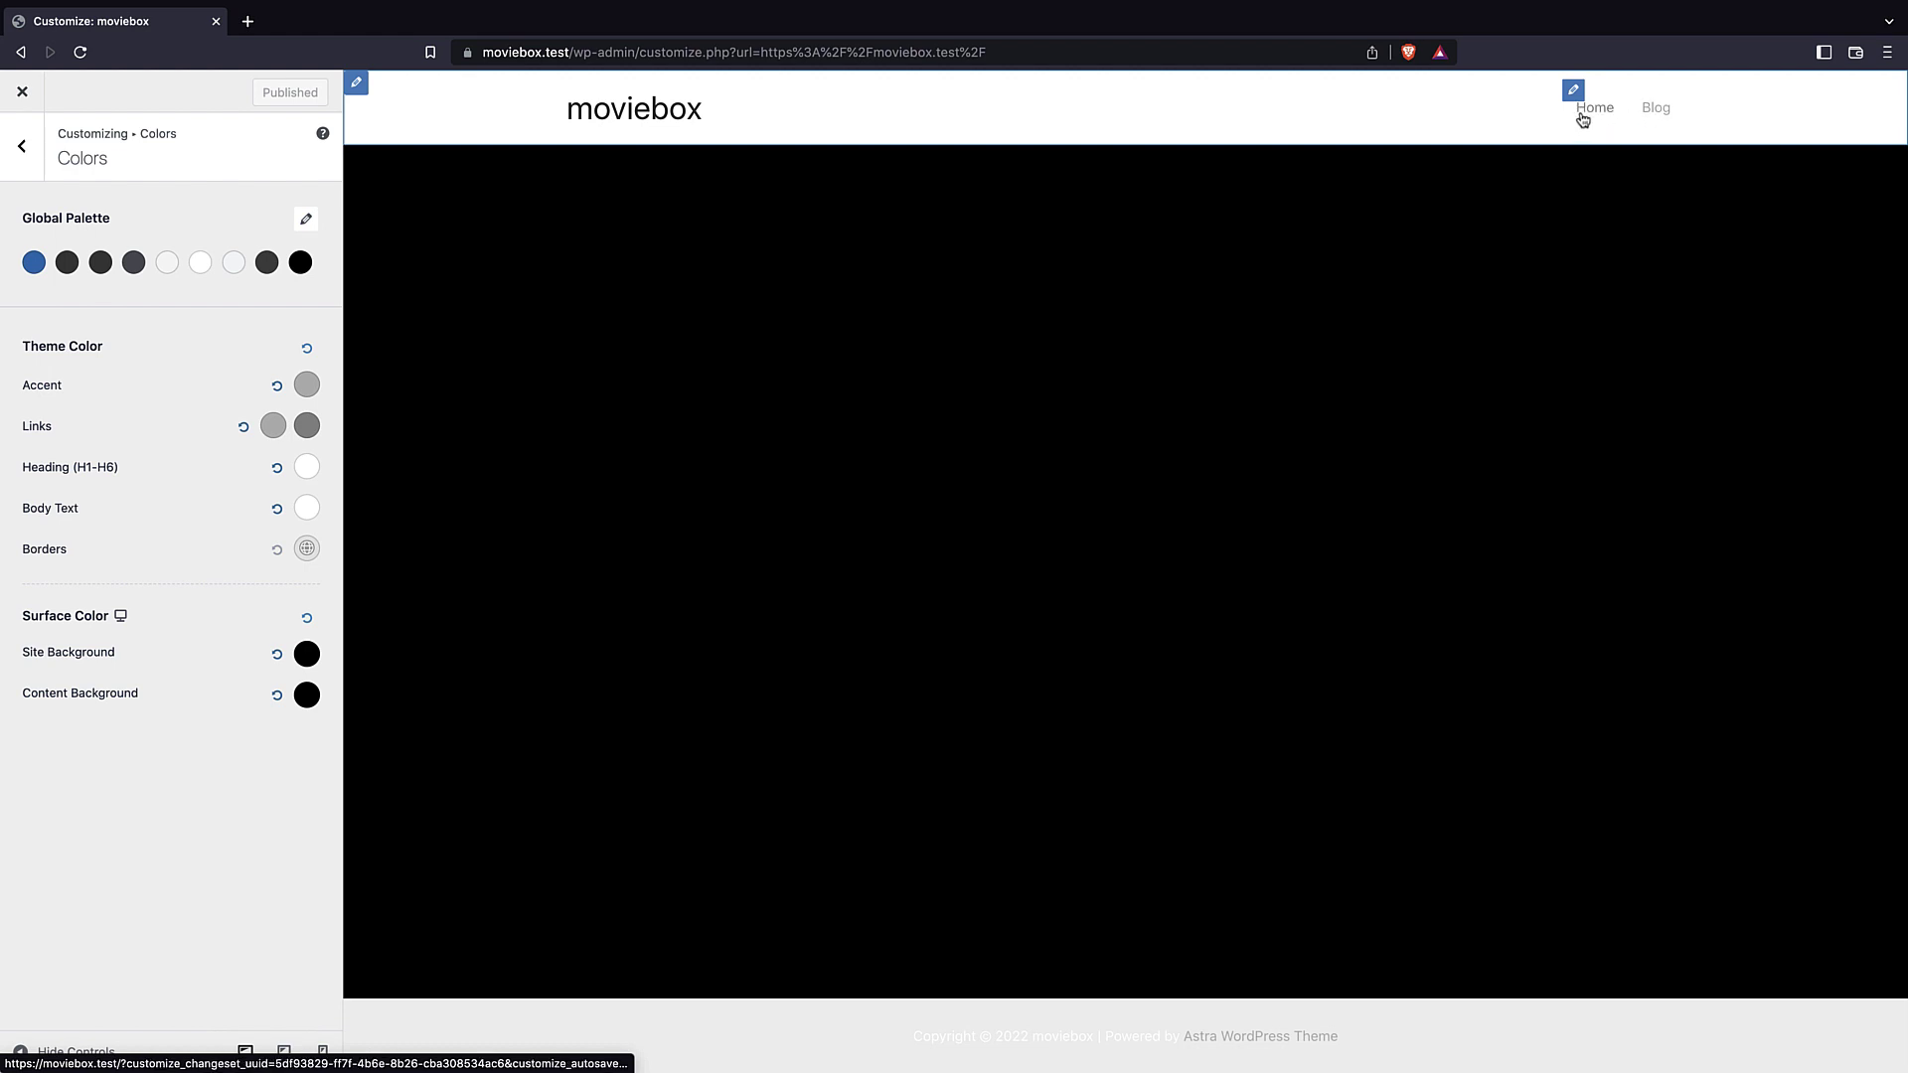
# - Set the theme's Accent color to black
pyautogui.click(305, 387)
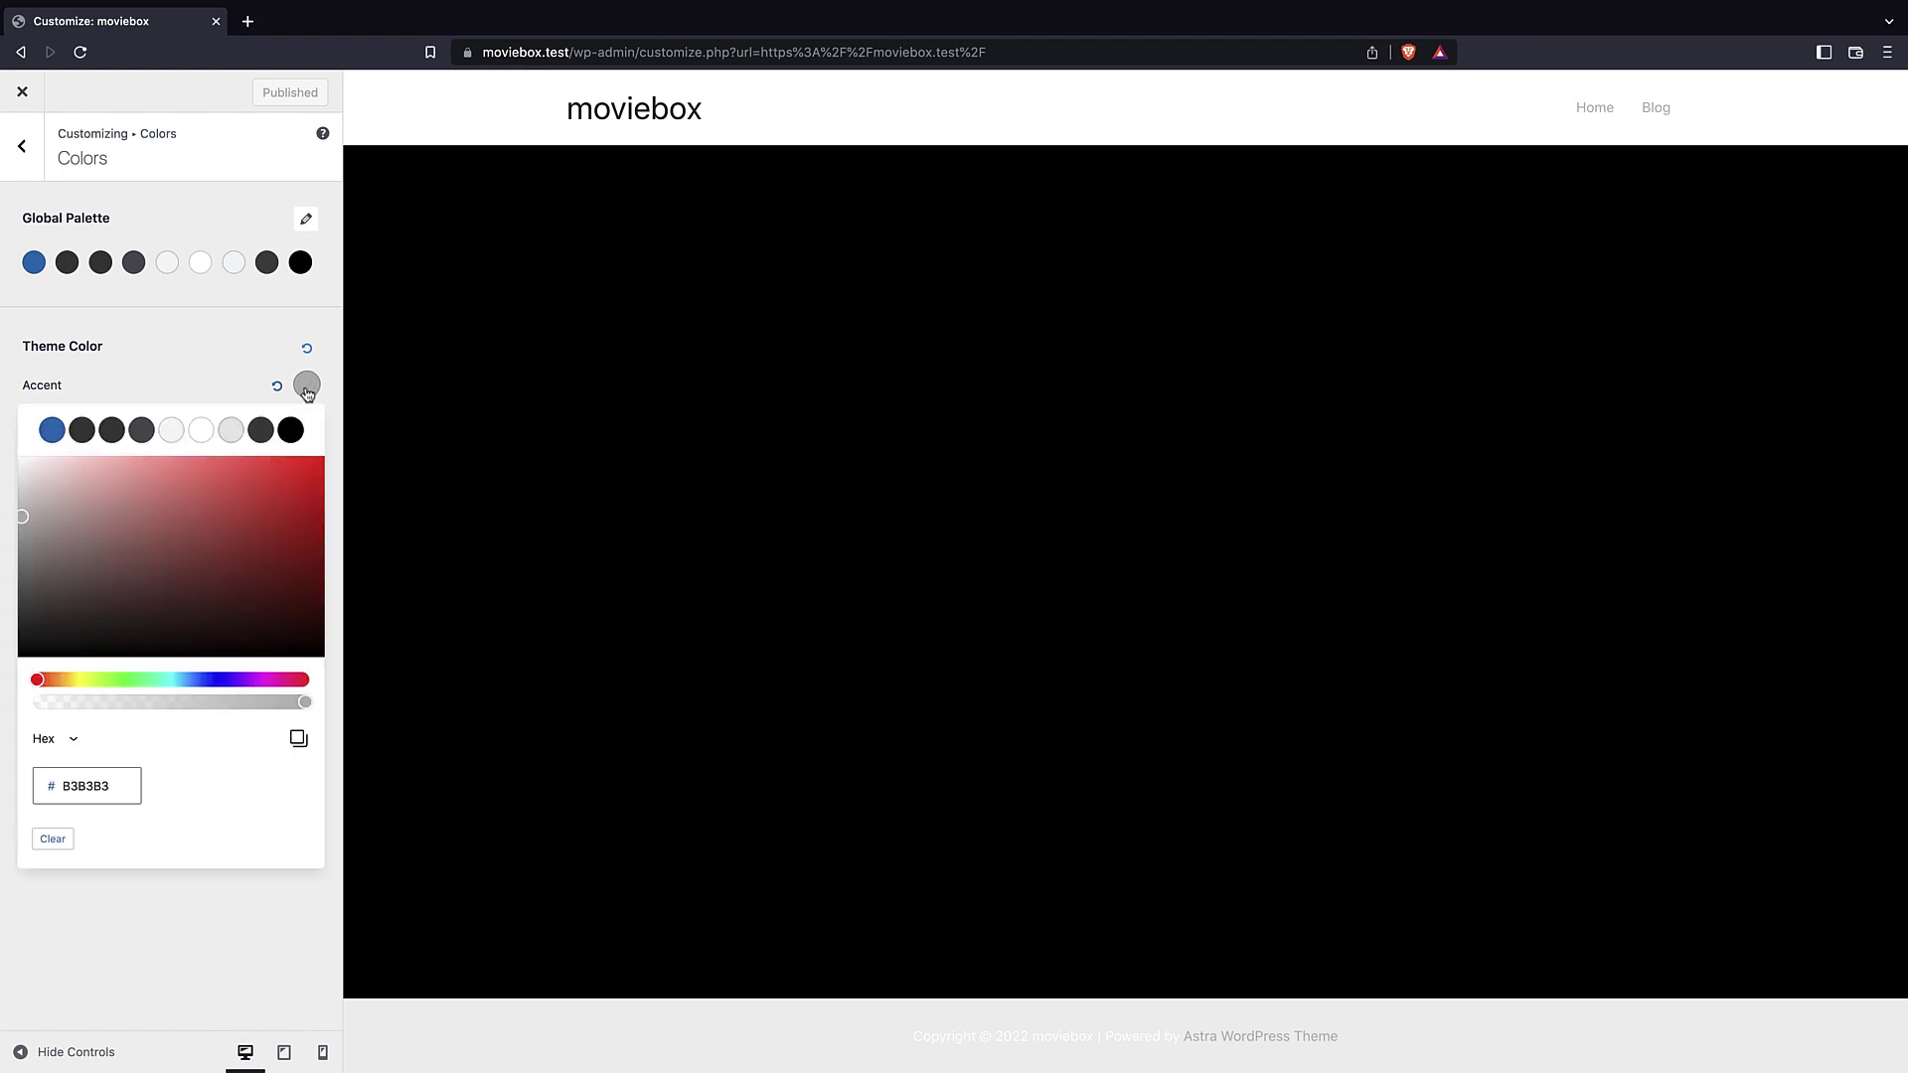
pyautogui.click(171, 390)
pyautogui.click(306, 386)
pyautogui.moveTo(40, 557); pyautogui.dragTo(22, 657)
pyautogui.click(9, 606)
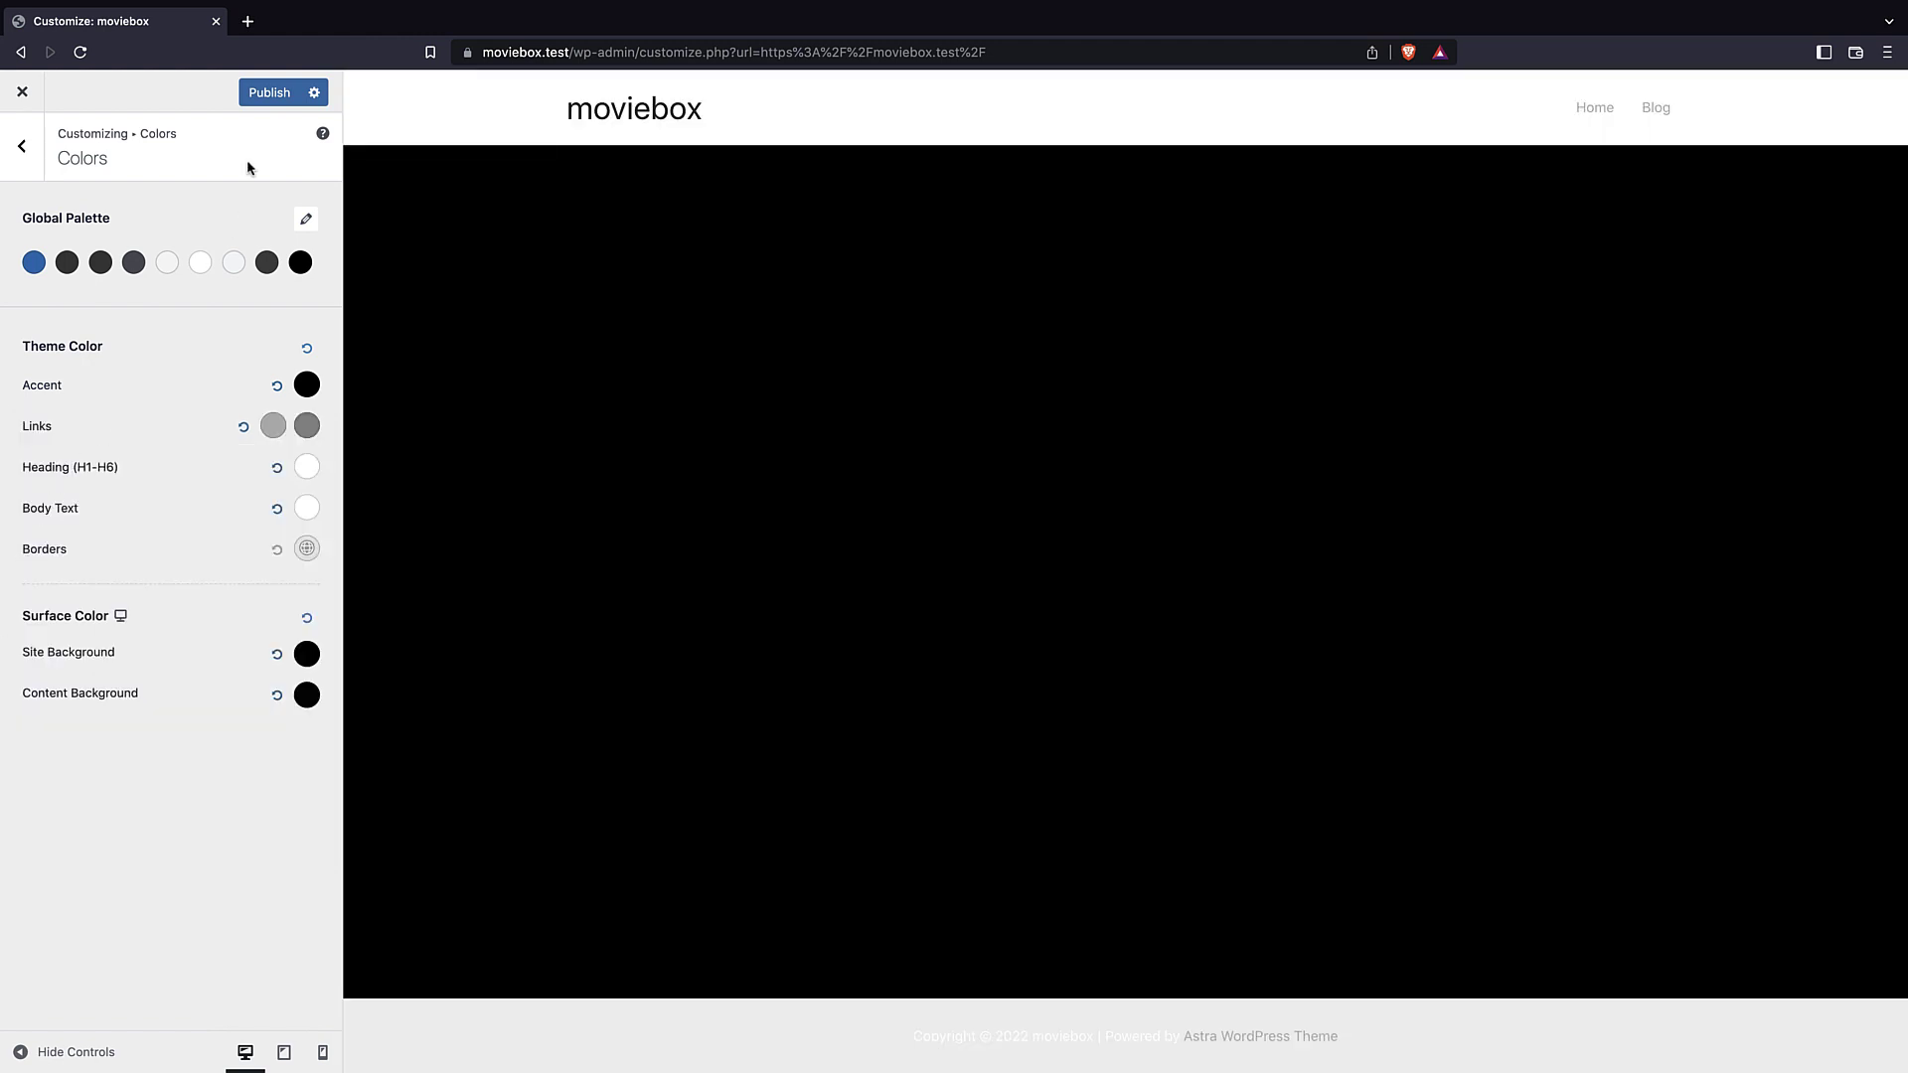
# - Publish the color changes, switch the global Container Layout to the narrow centered option without a sidebar, and publish that too before leaving the customizer
pyautogui.click(267, 91)
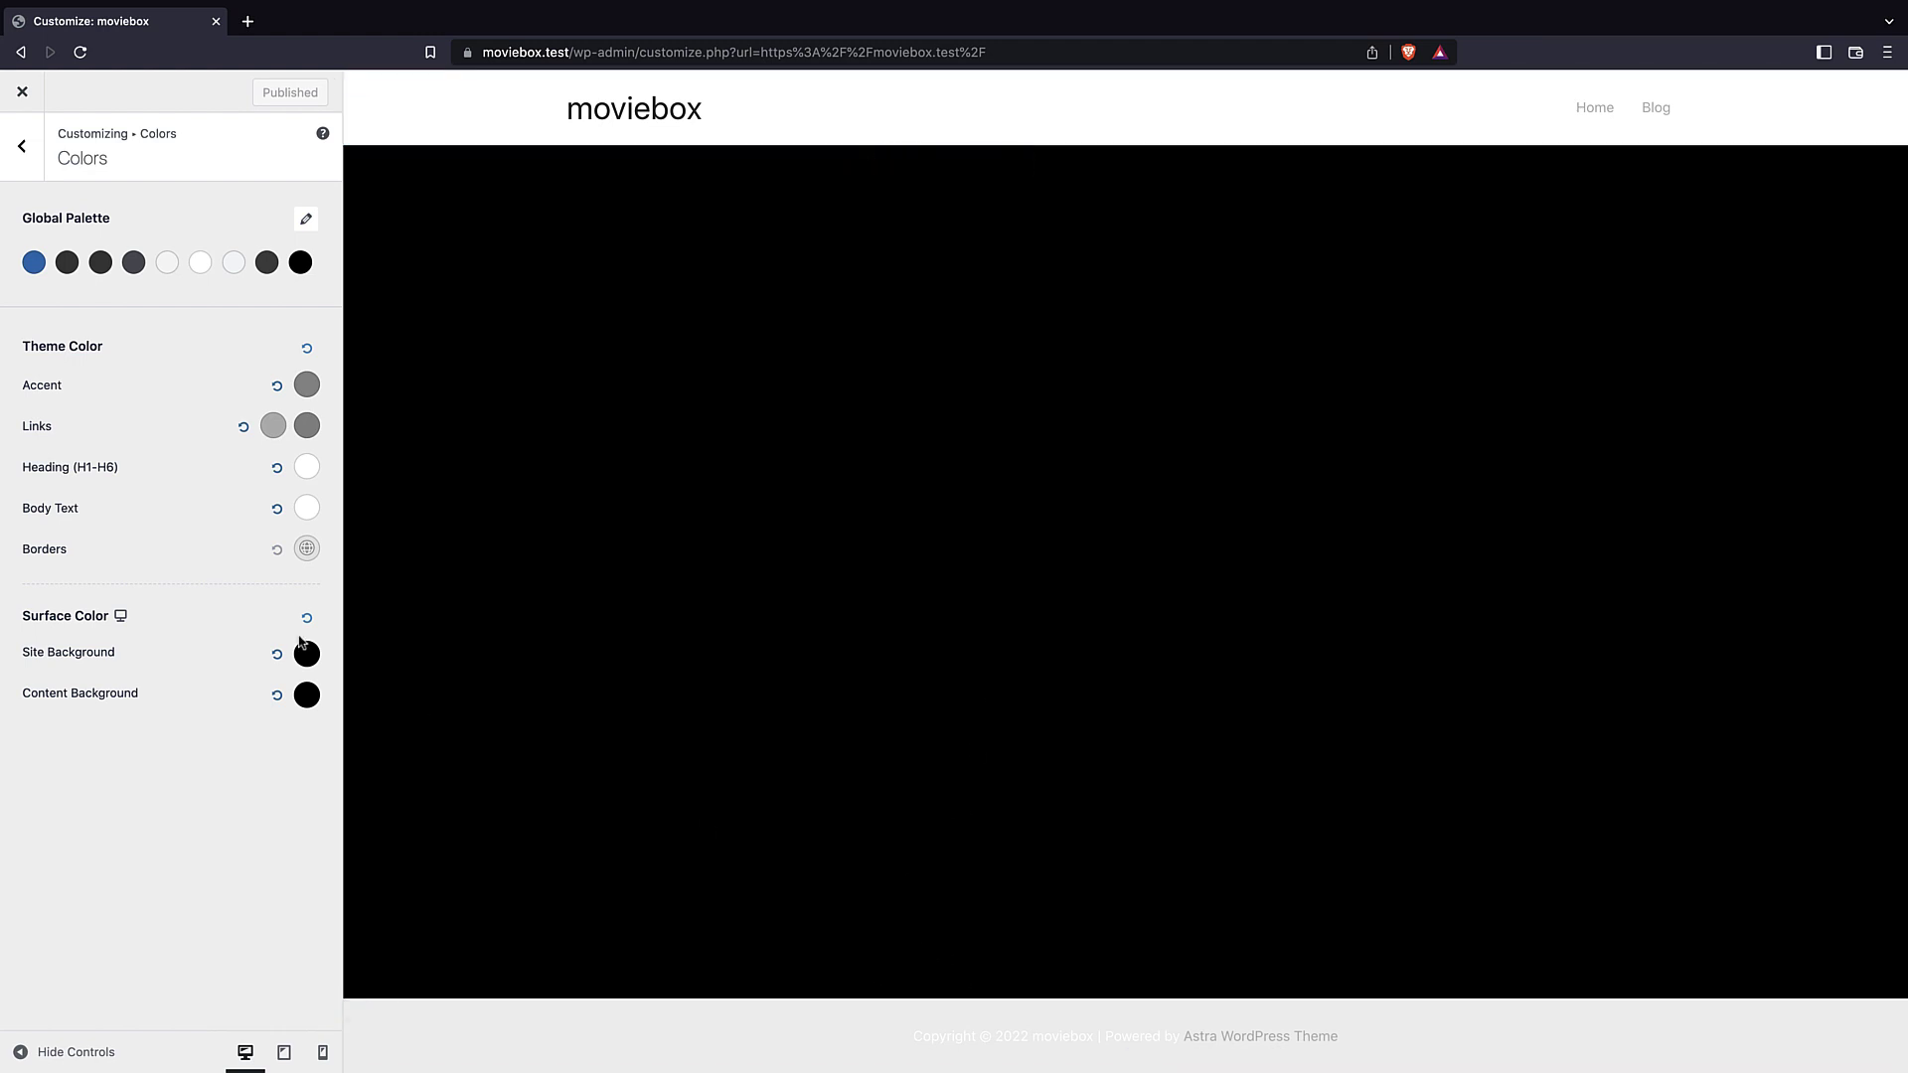
pyautogui.click(27, 141)
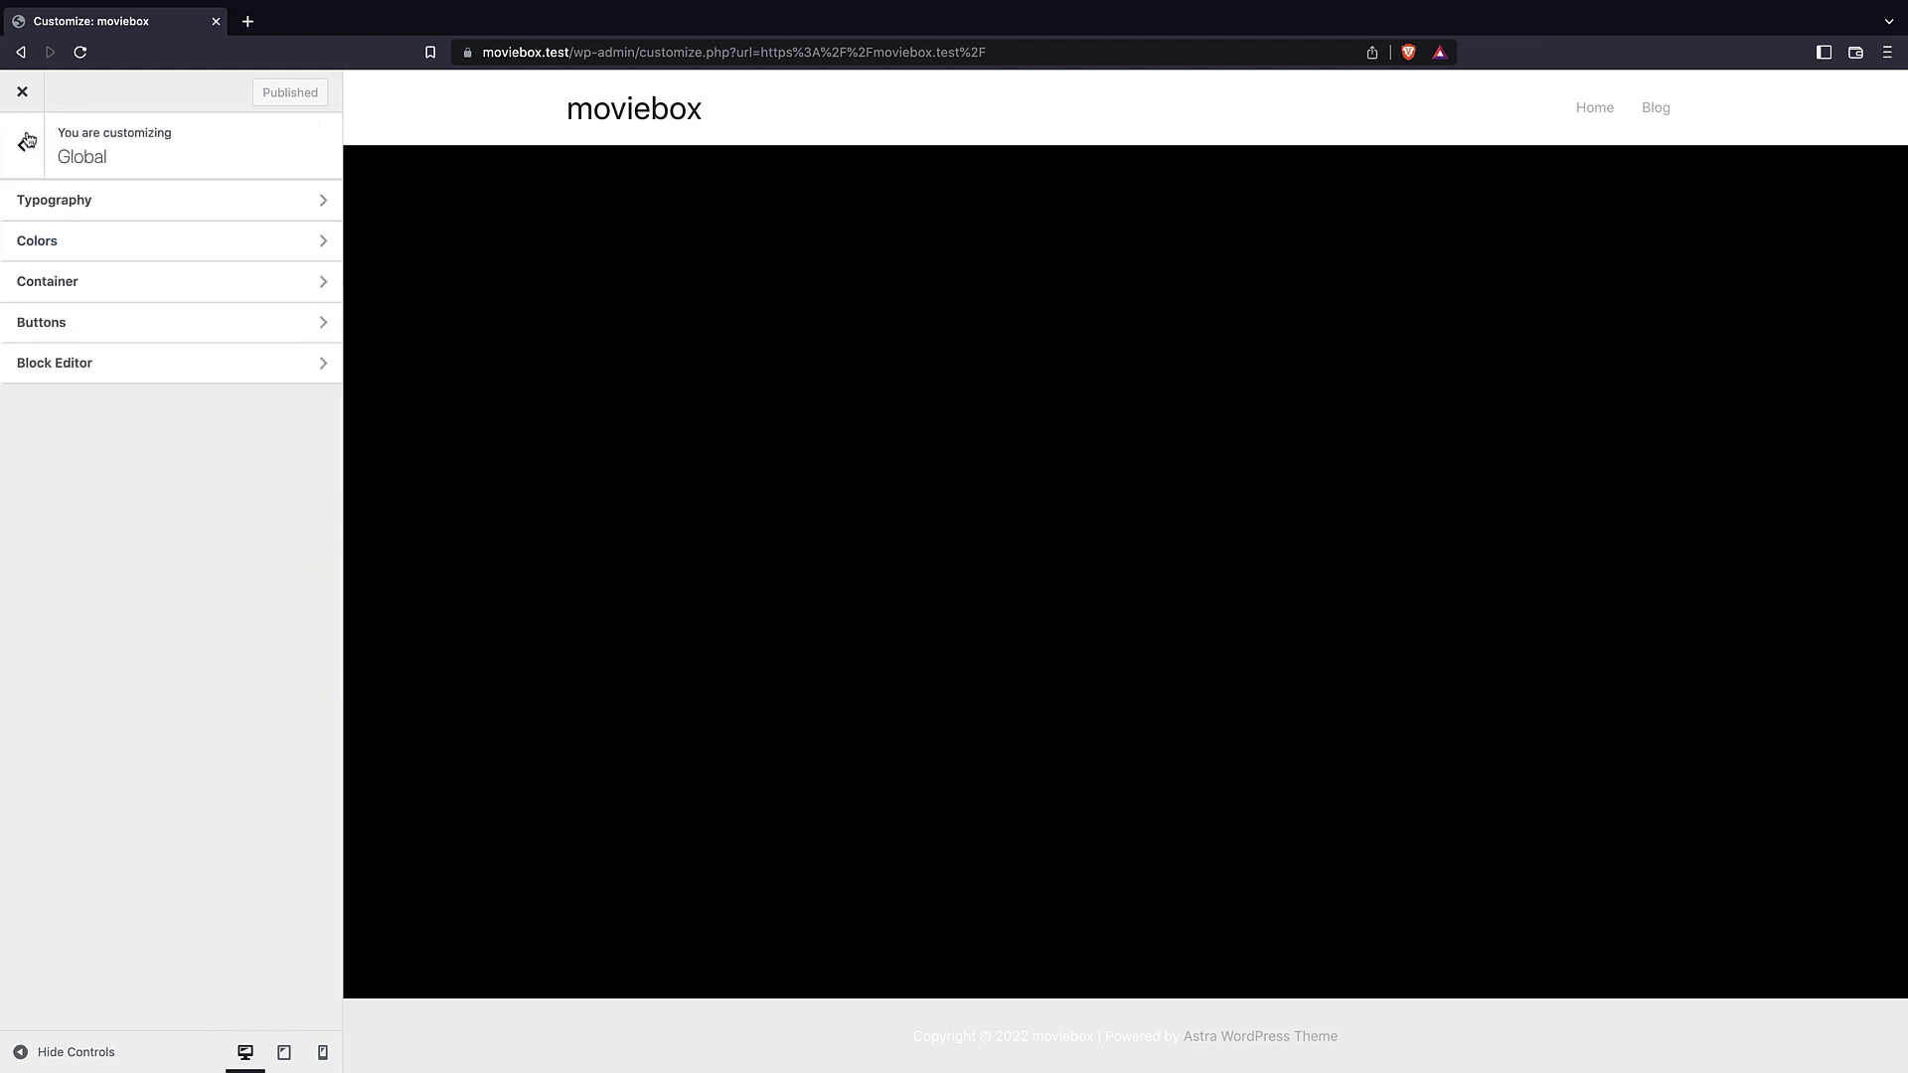
pyautogui.click(90, 288)
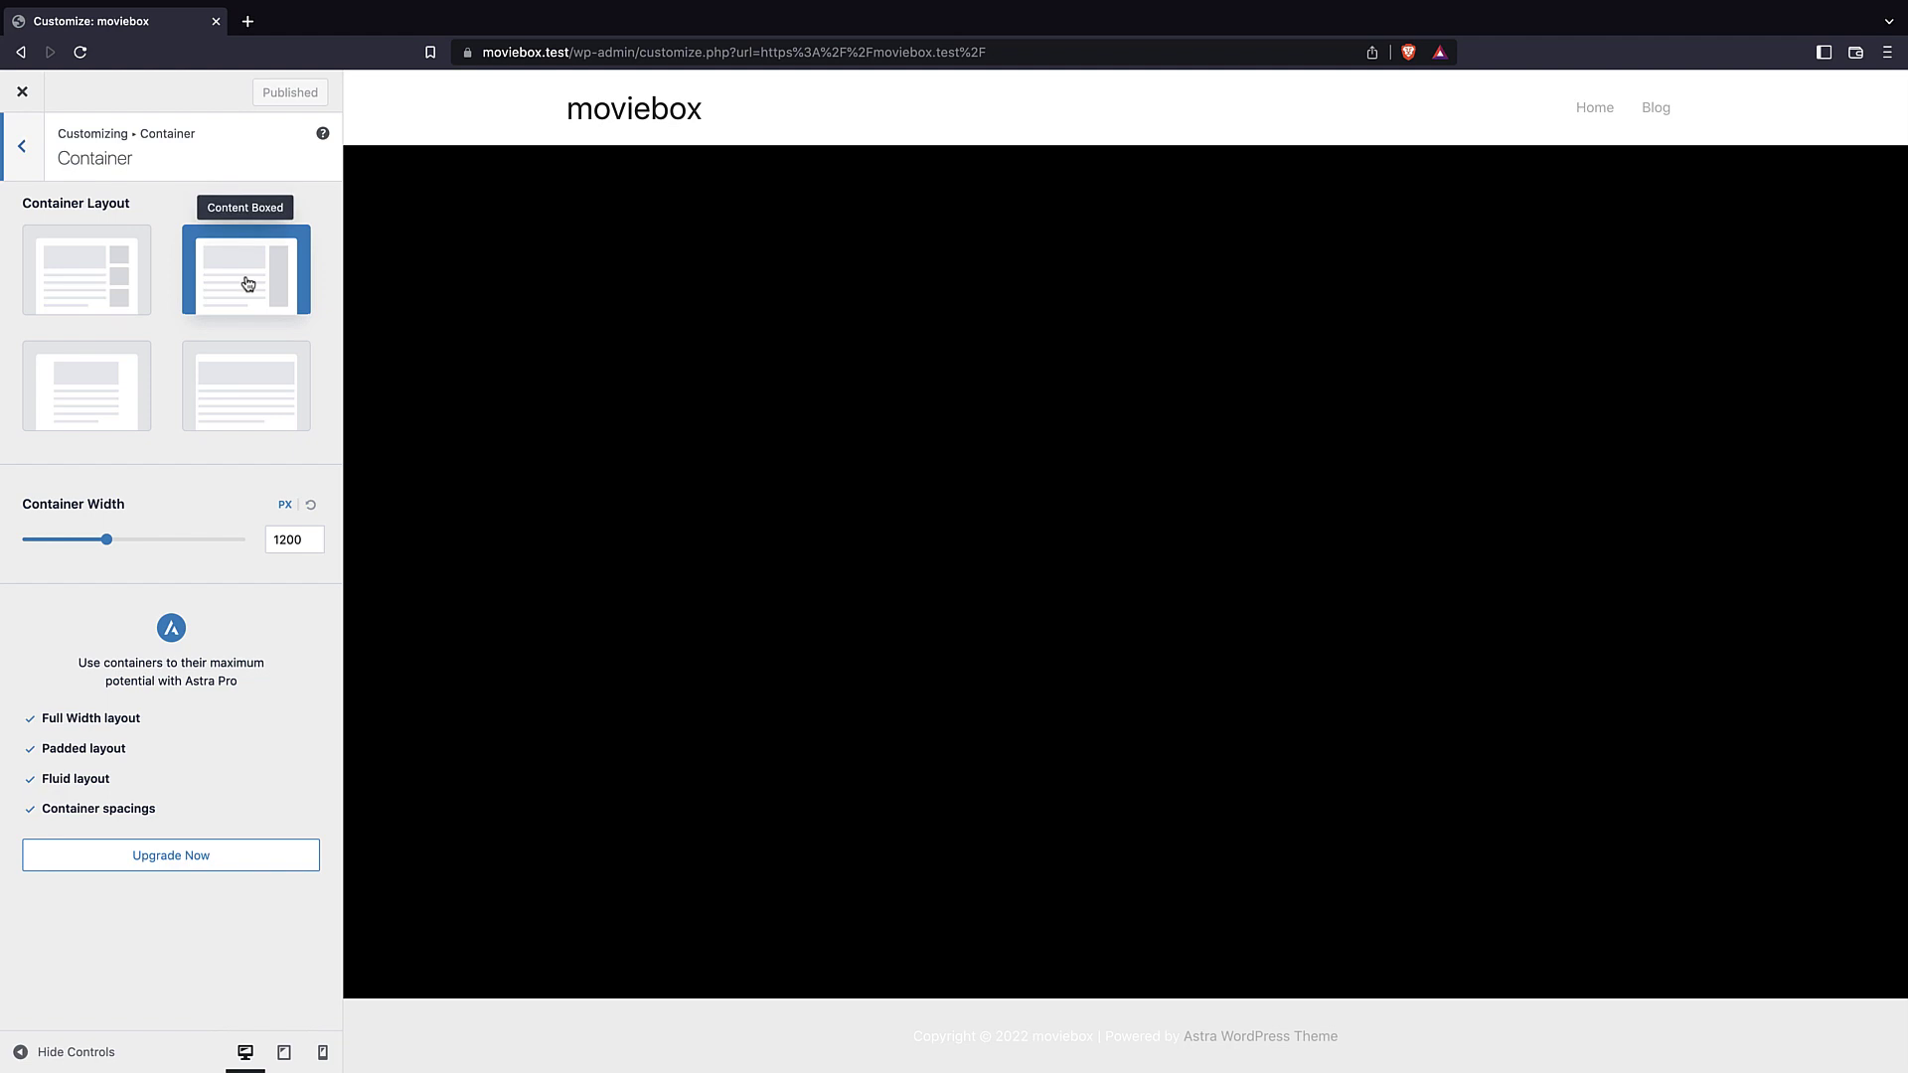
pyautogui.click(84, 384)
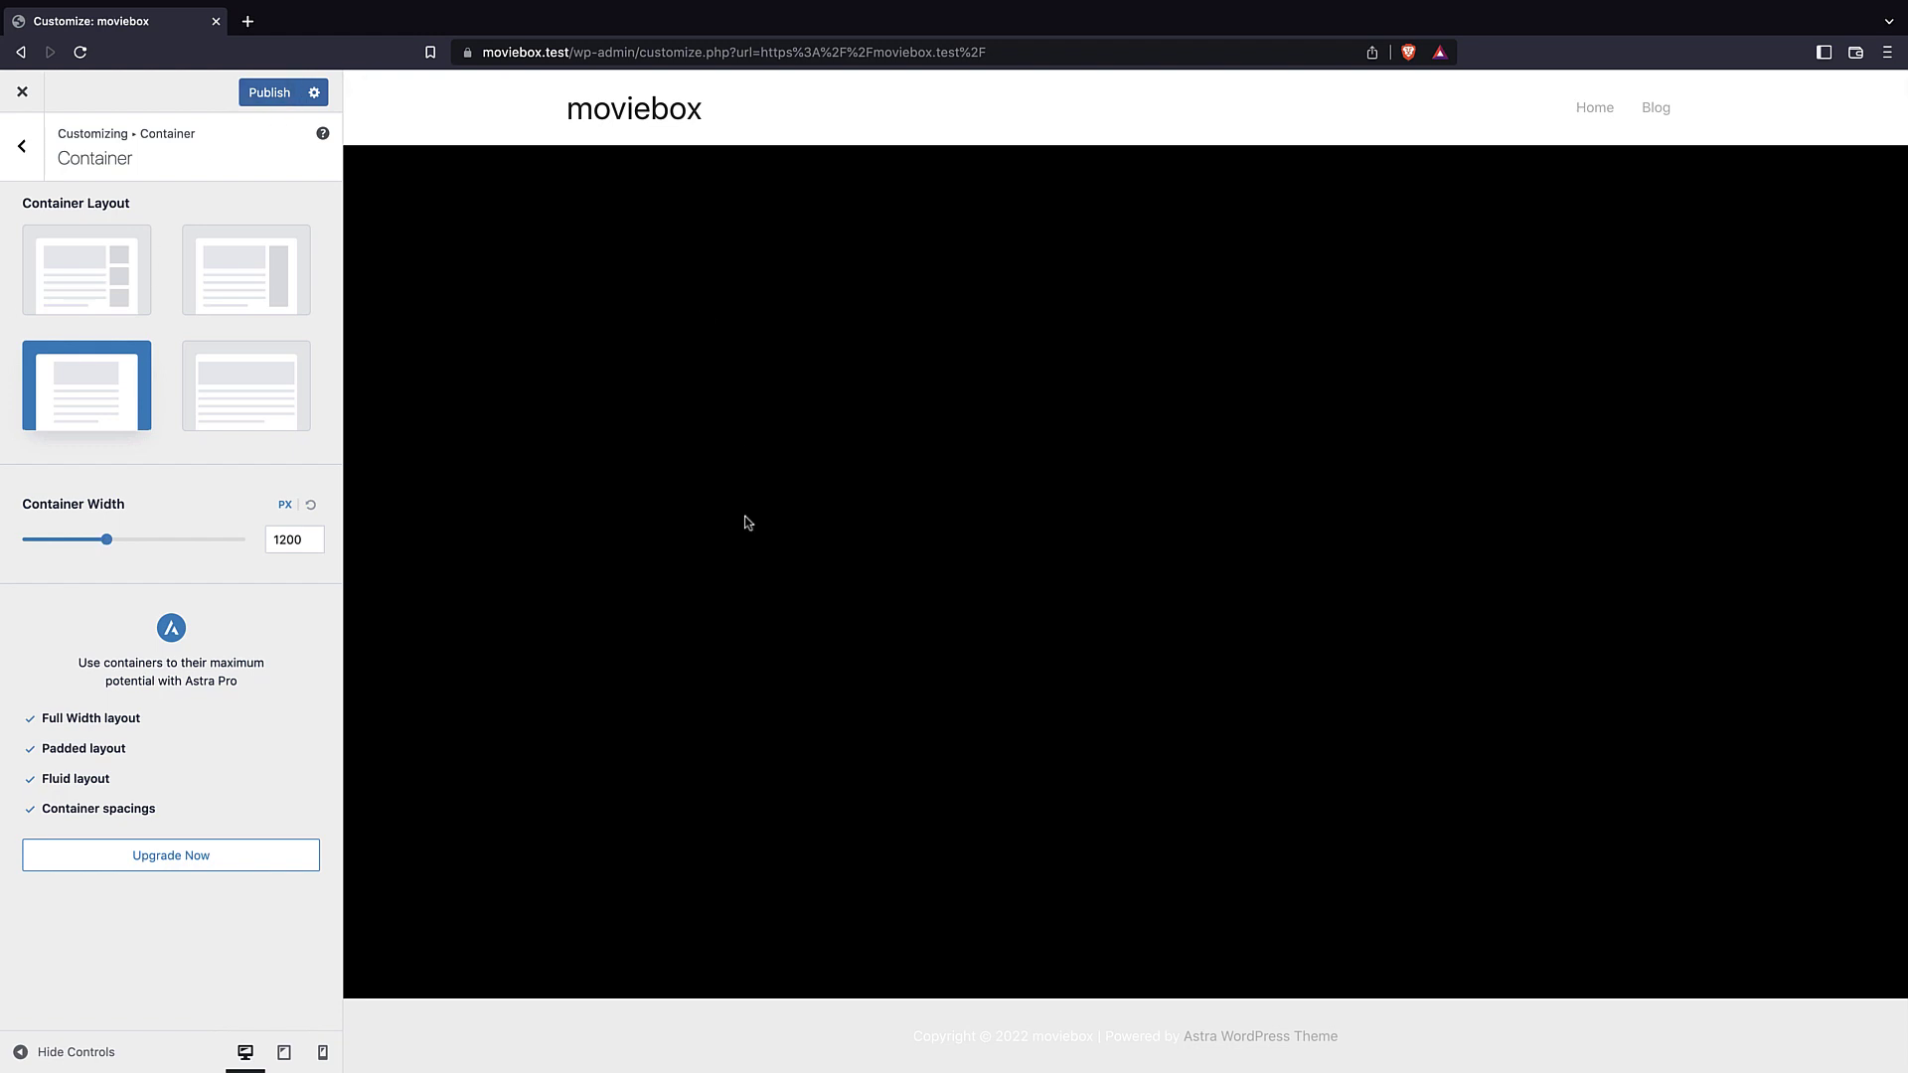
pyautogui.click(261, 102)
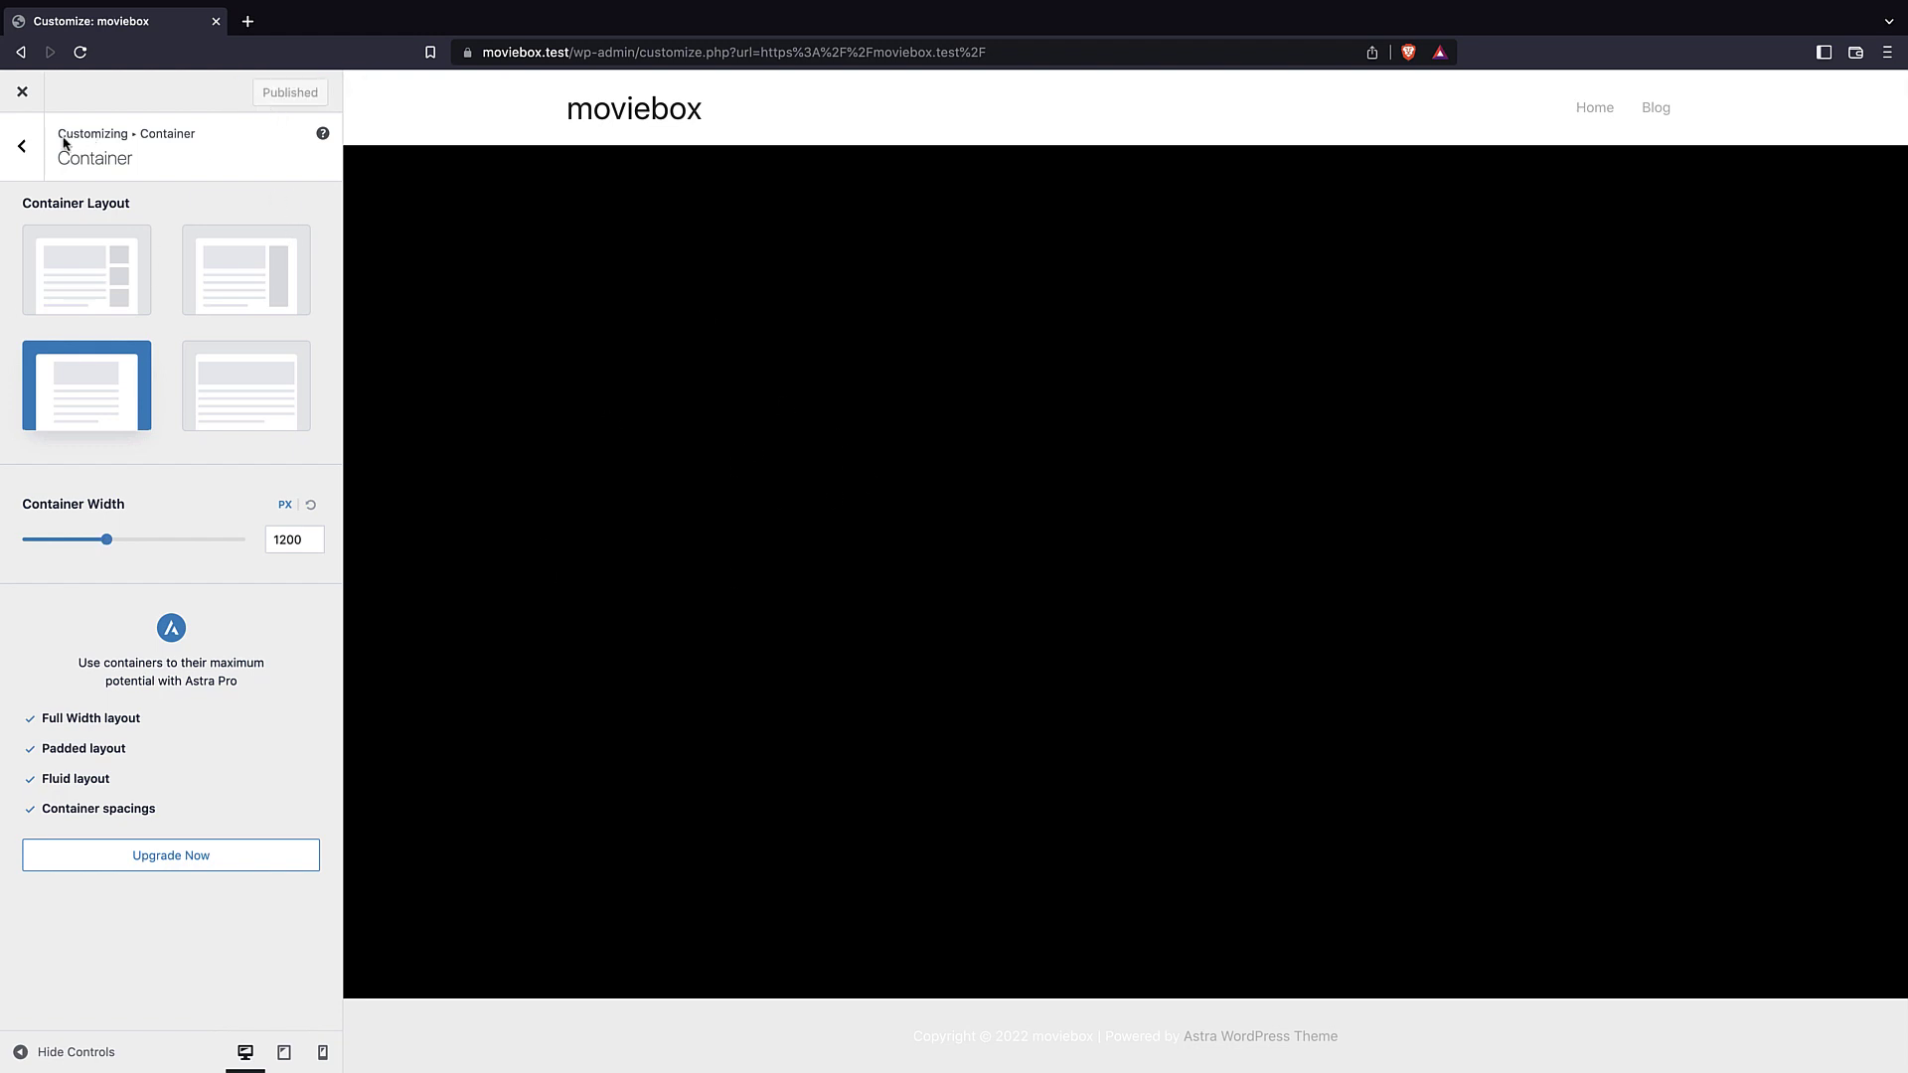
pyautogui.click(22, 146)
pyautogui.click(22, 91)
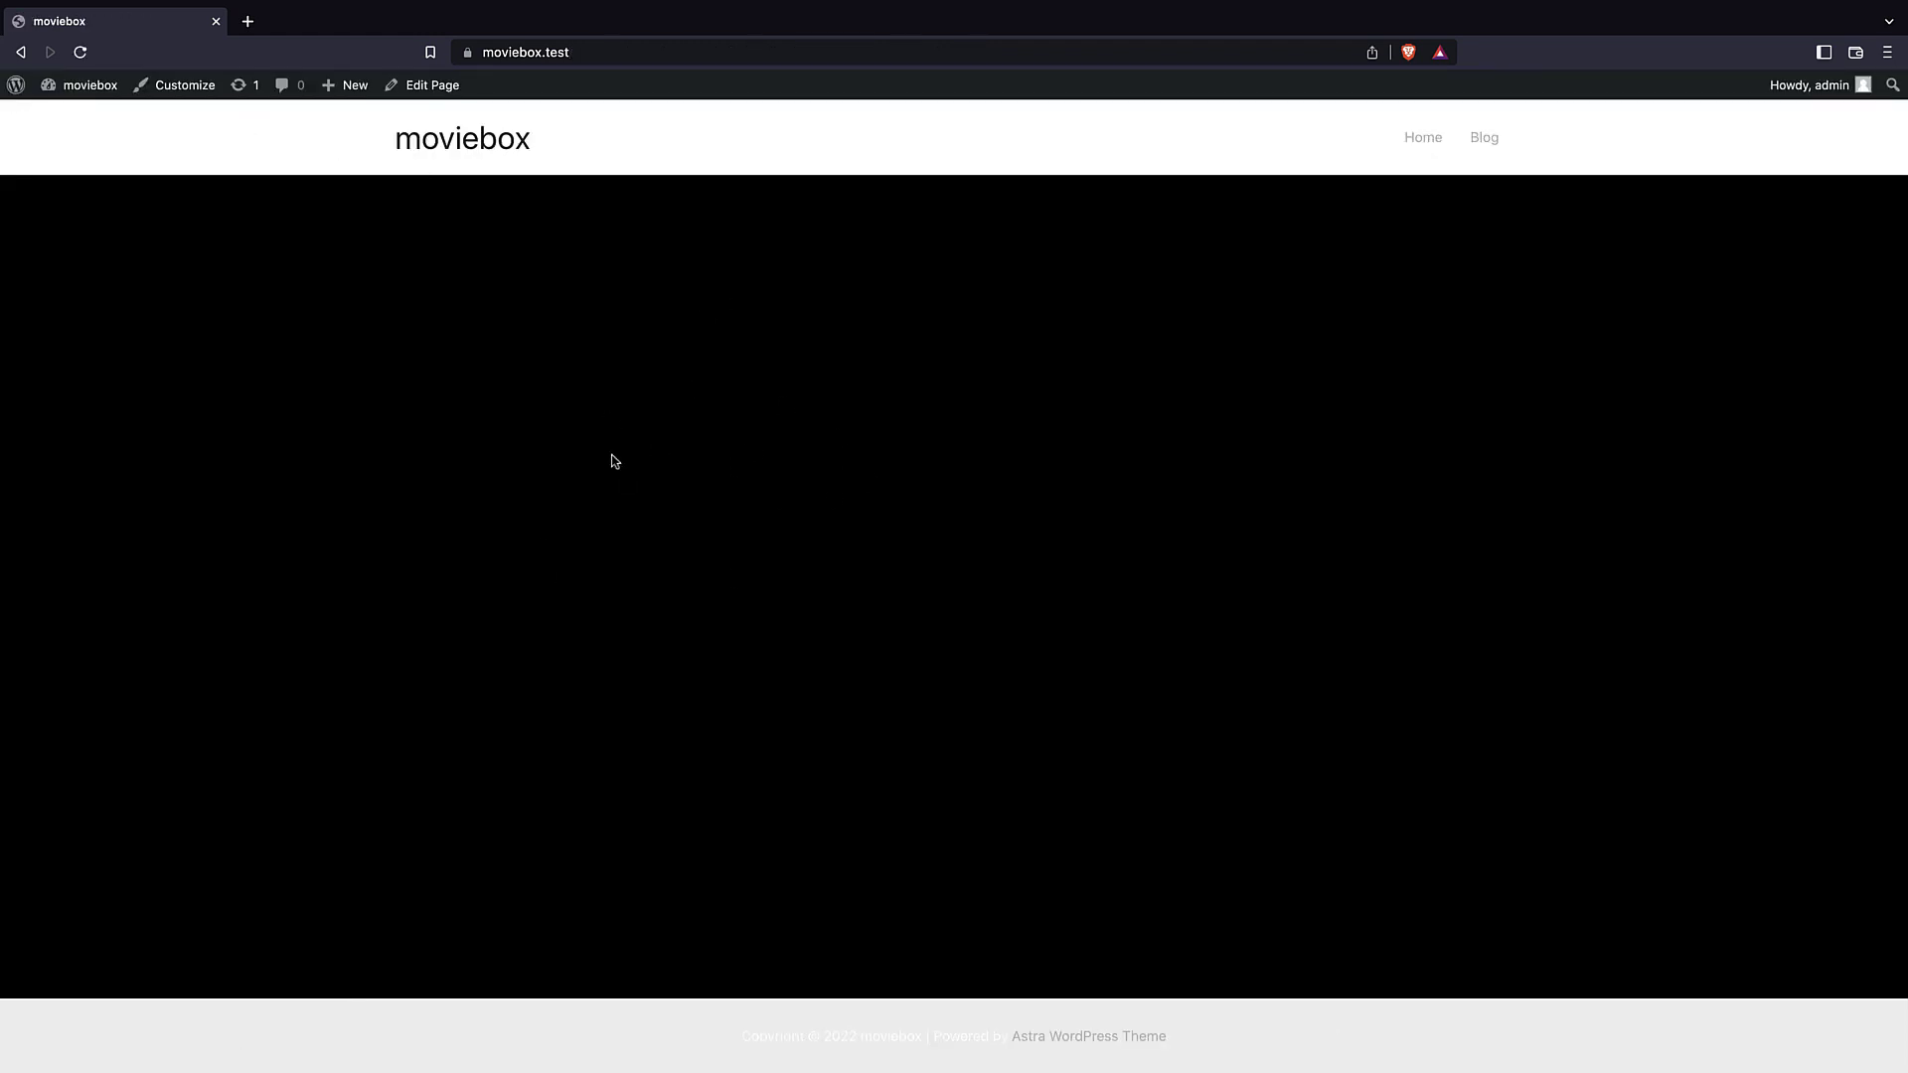
# - Create a new Header template in Elementor's Theme Builder, starting blank without a library block
pyautogui.click(15, 86)
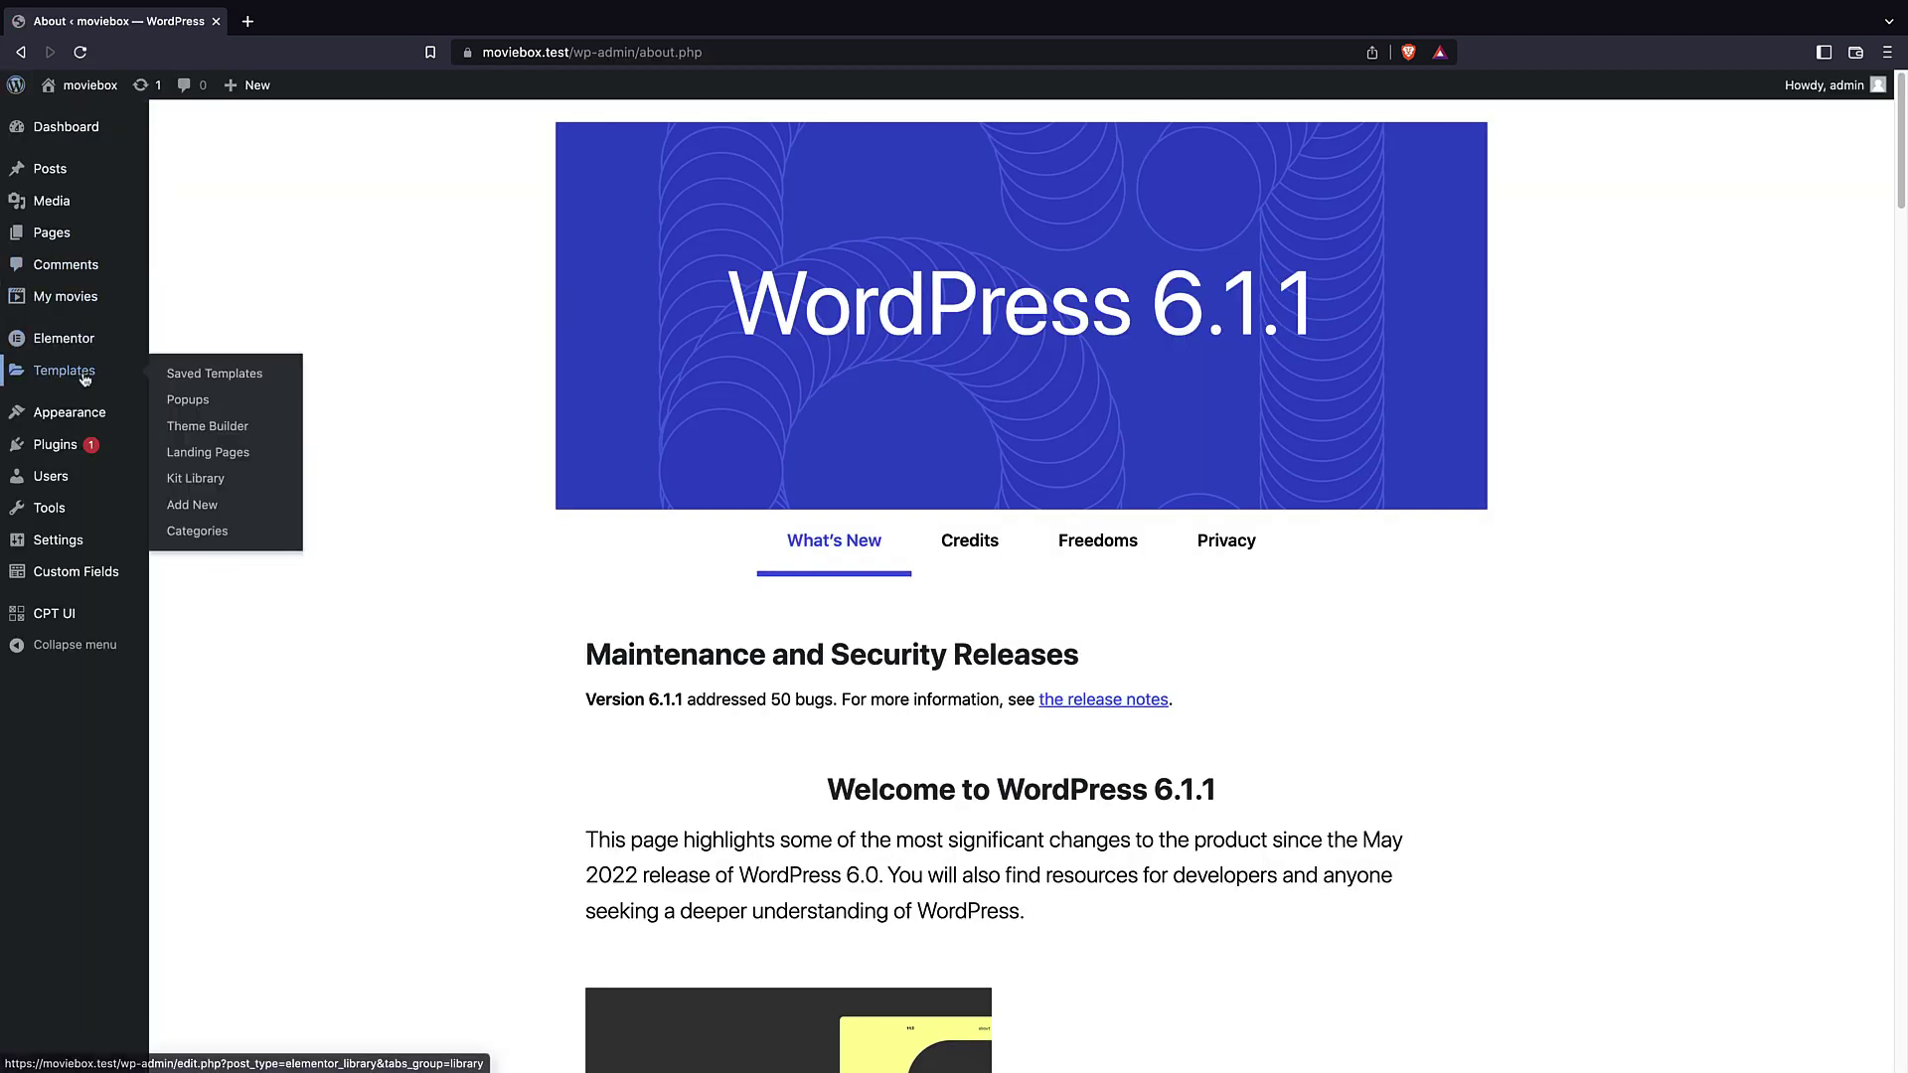
pyautogui.moveTo(72, 387)
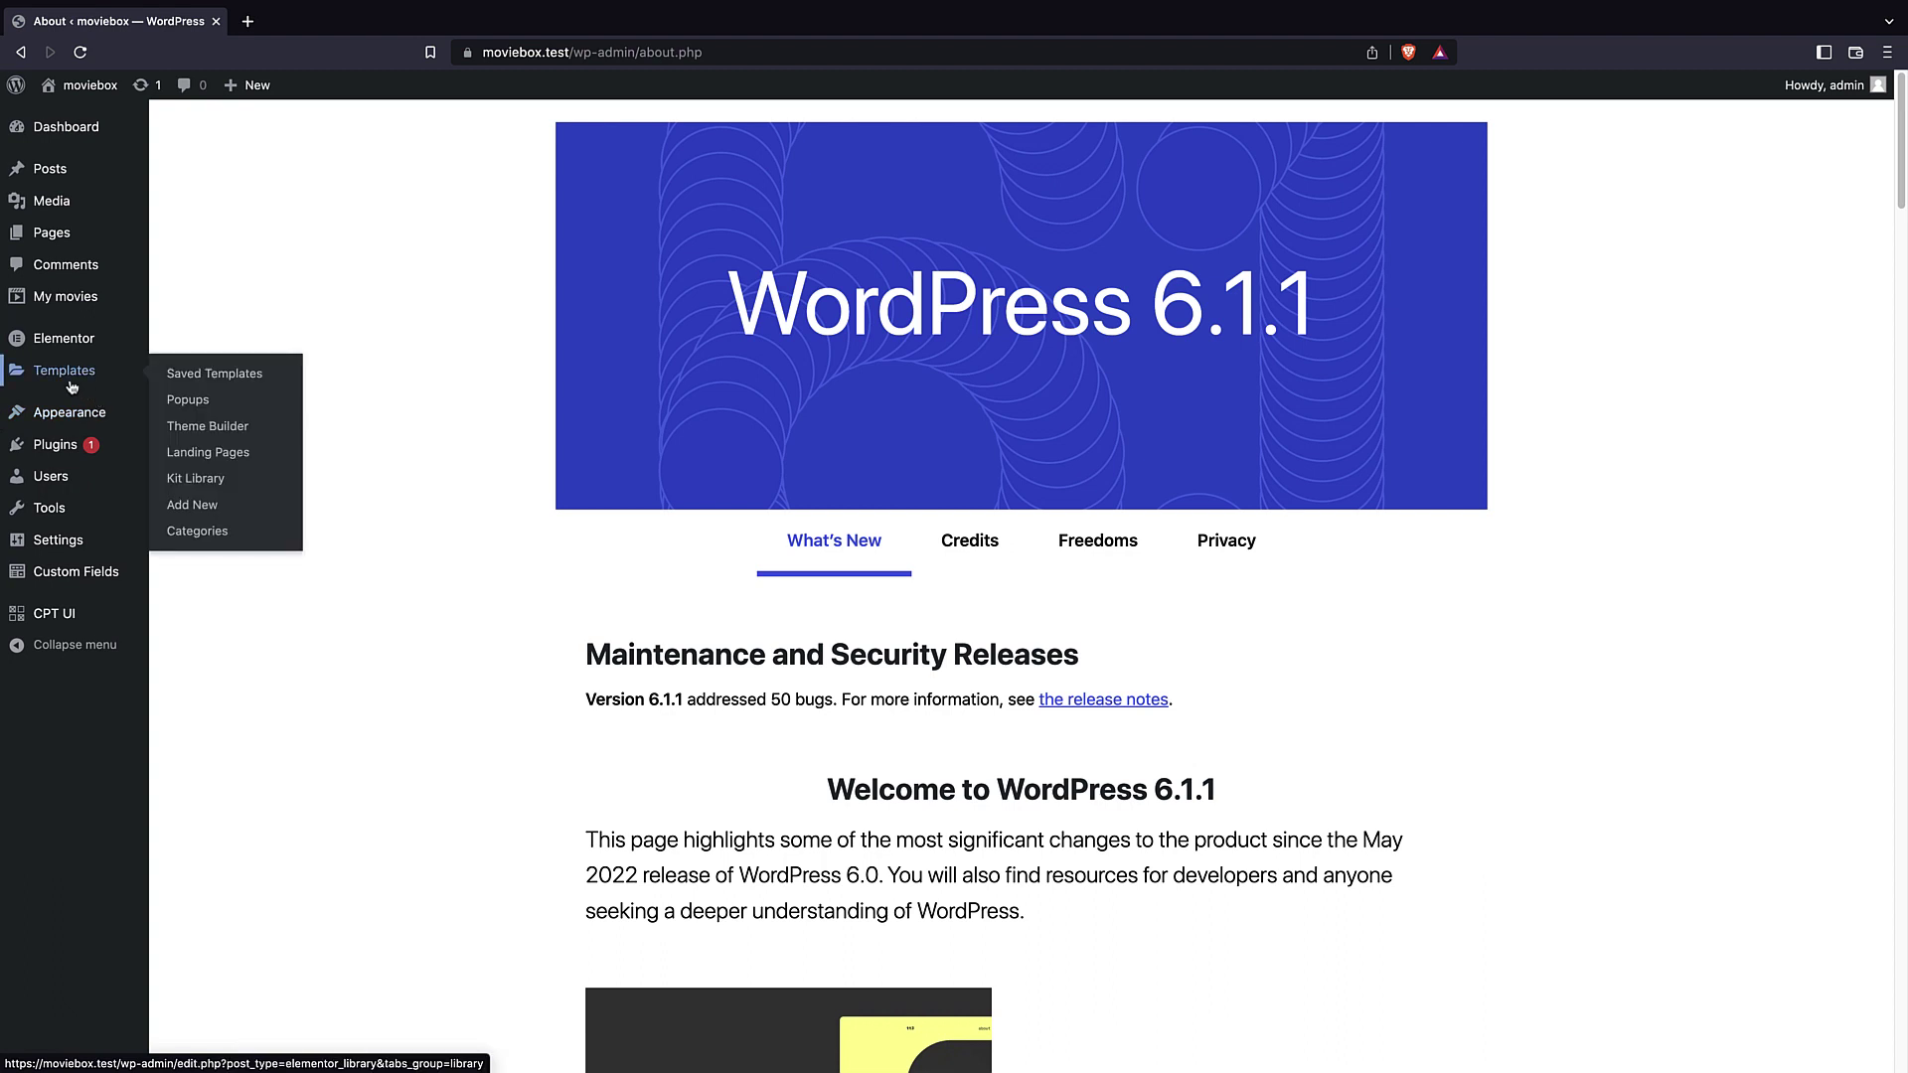
pyautogui.click(231, 427)
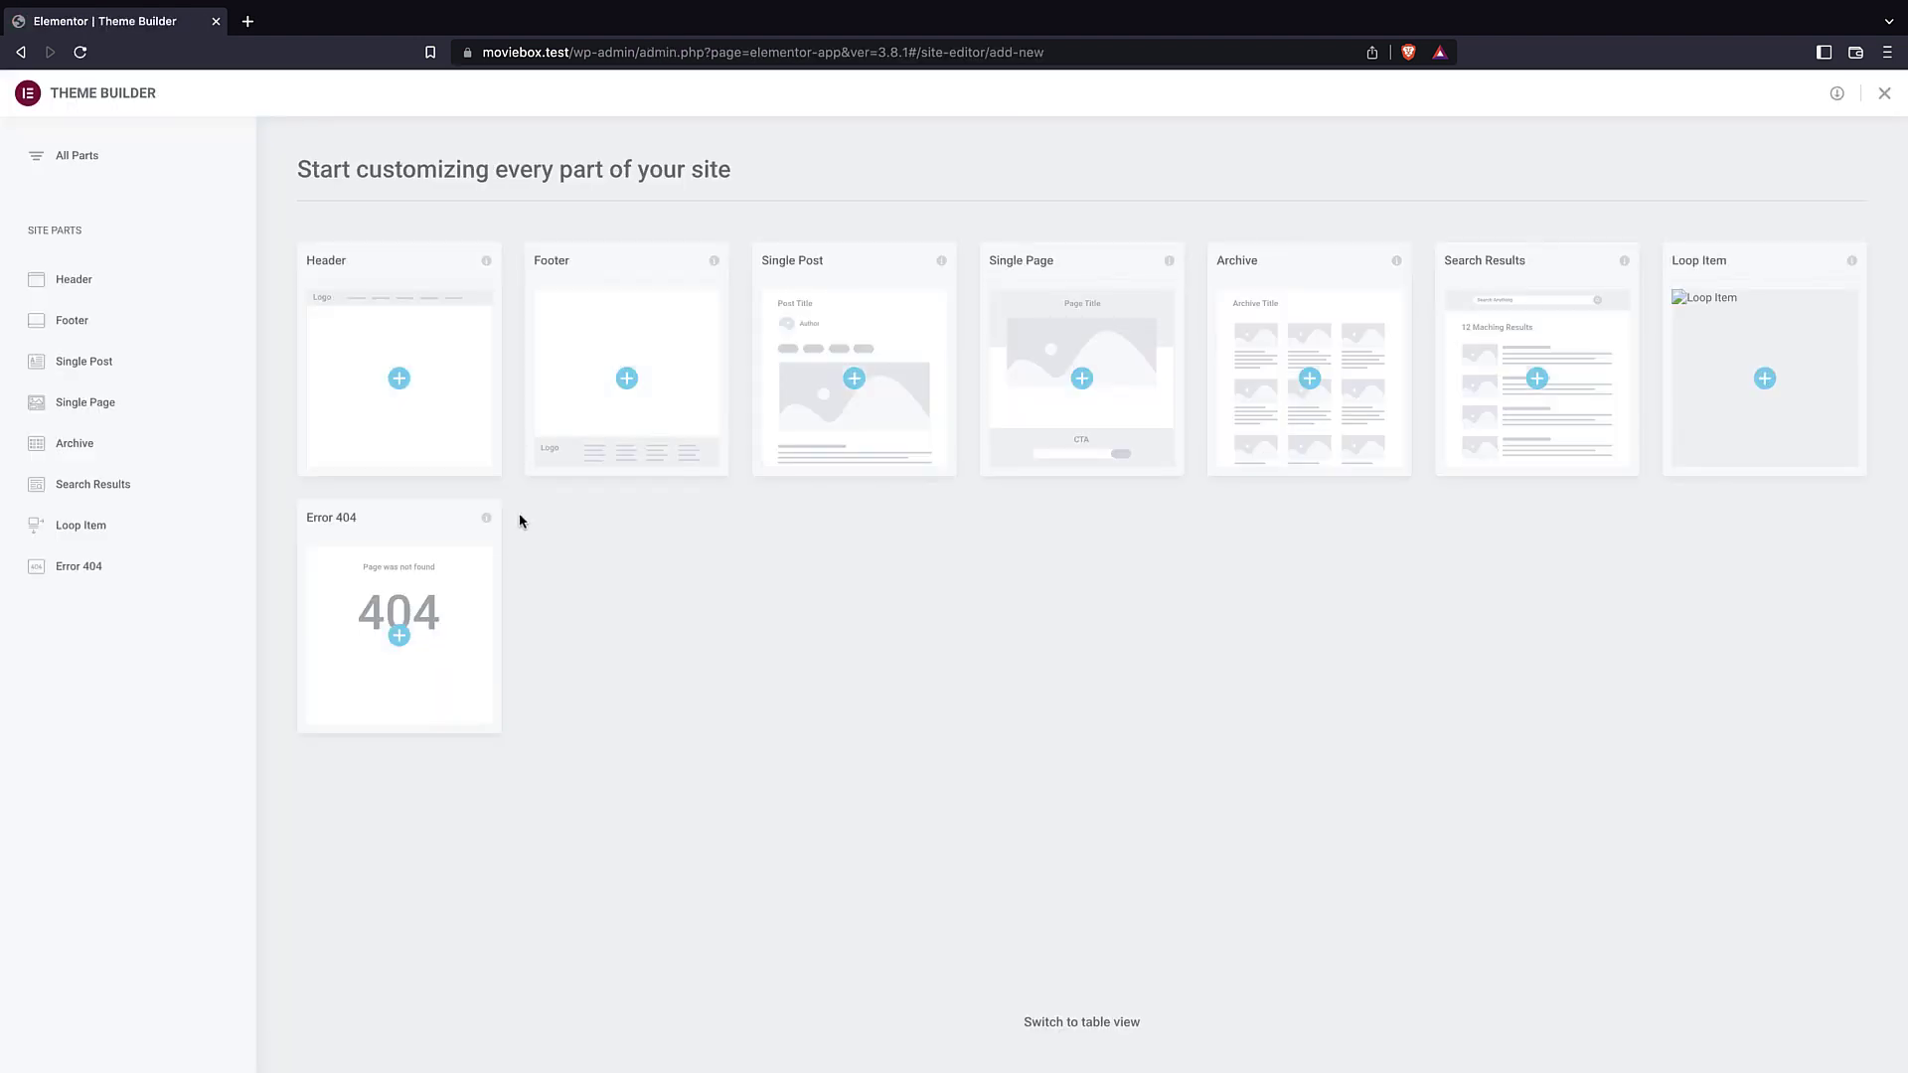
pyautogui.click(402, 375)
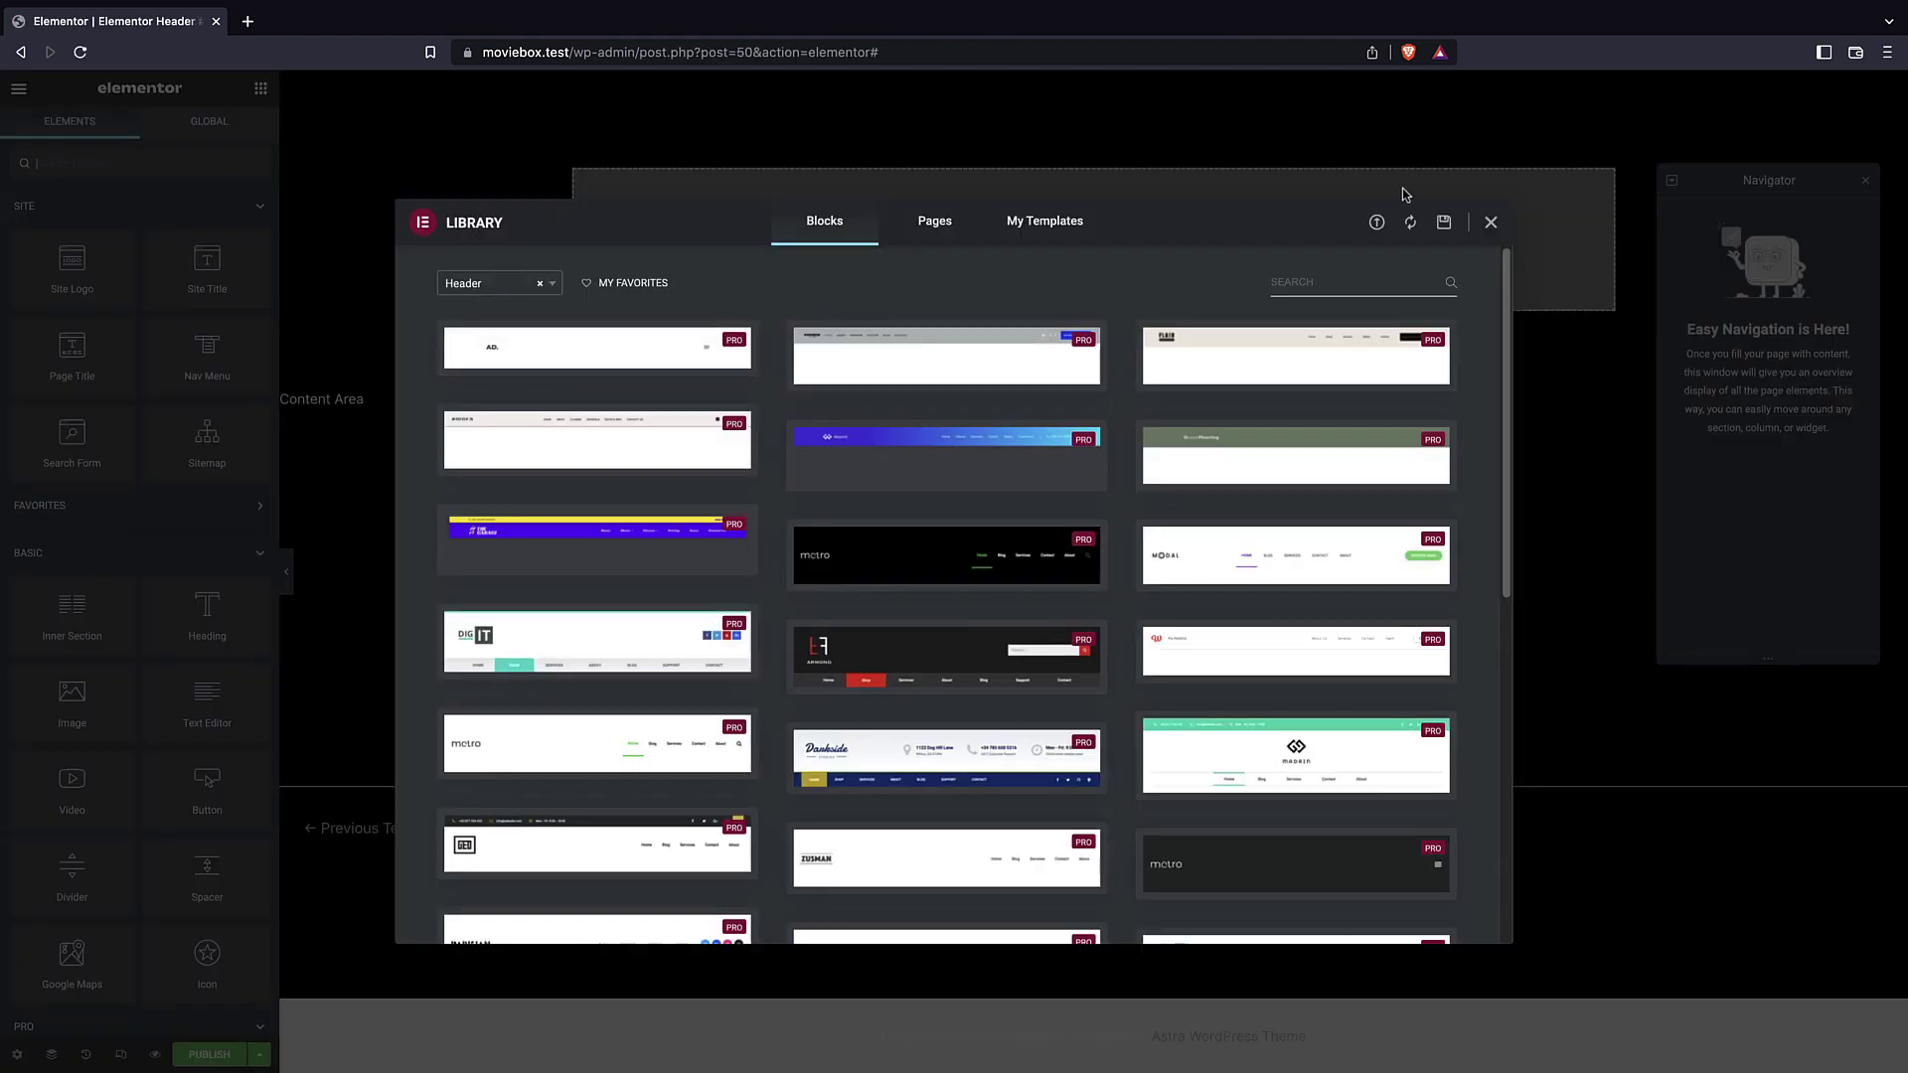
pyautogui.click(1490, 224)
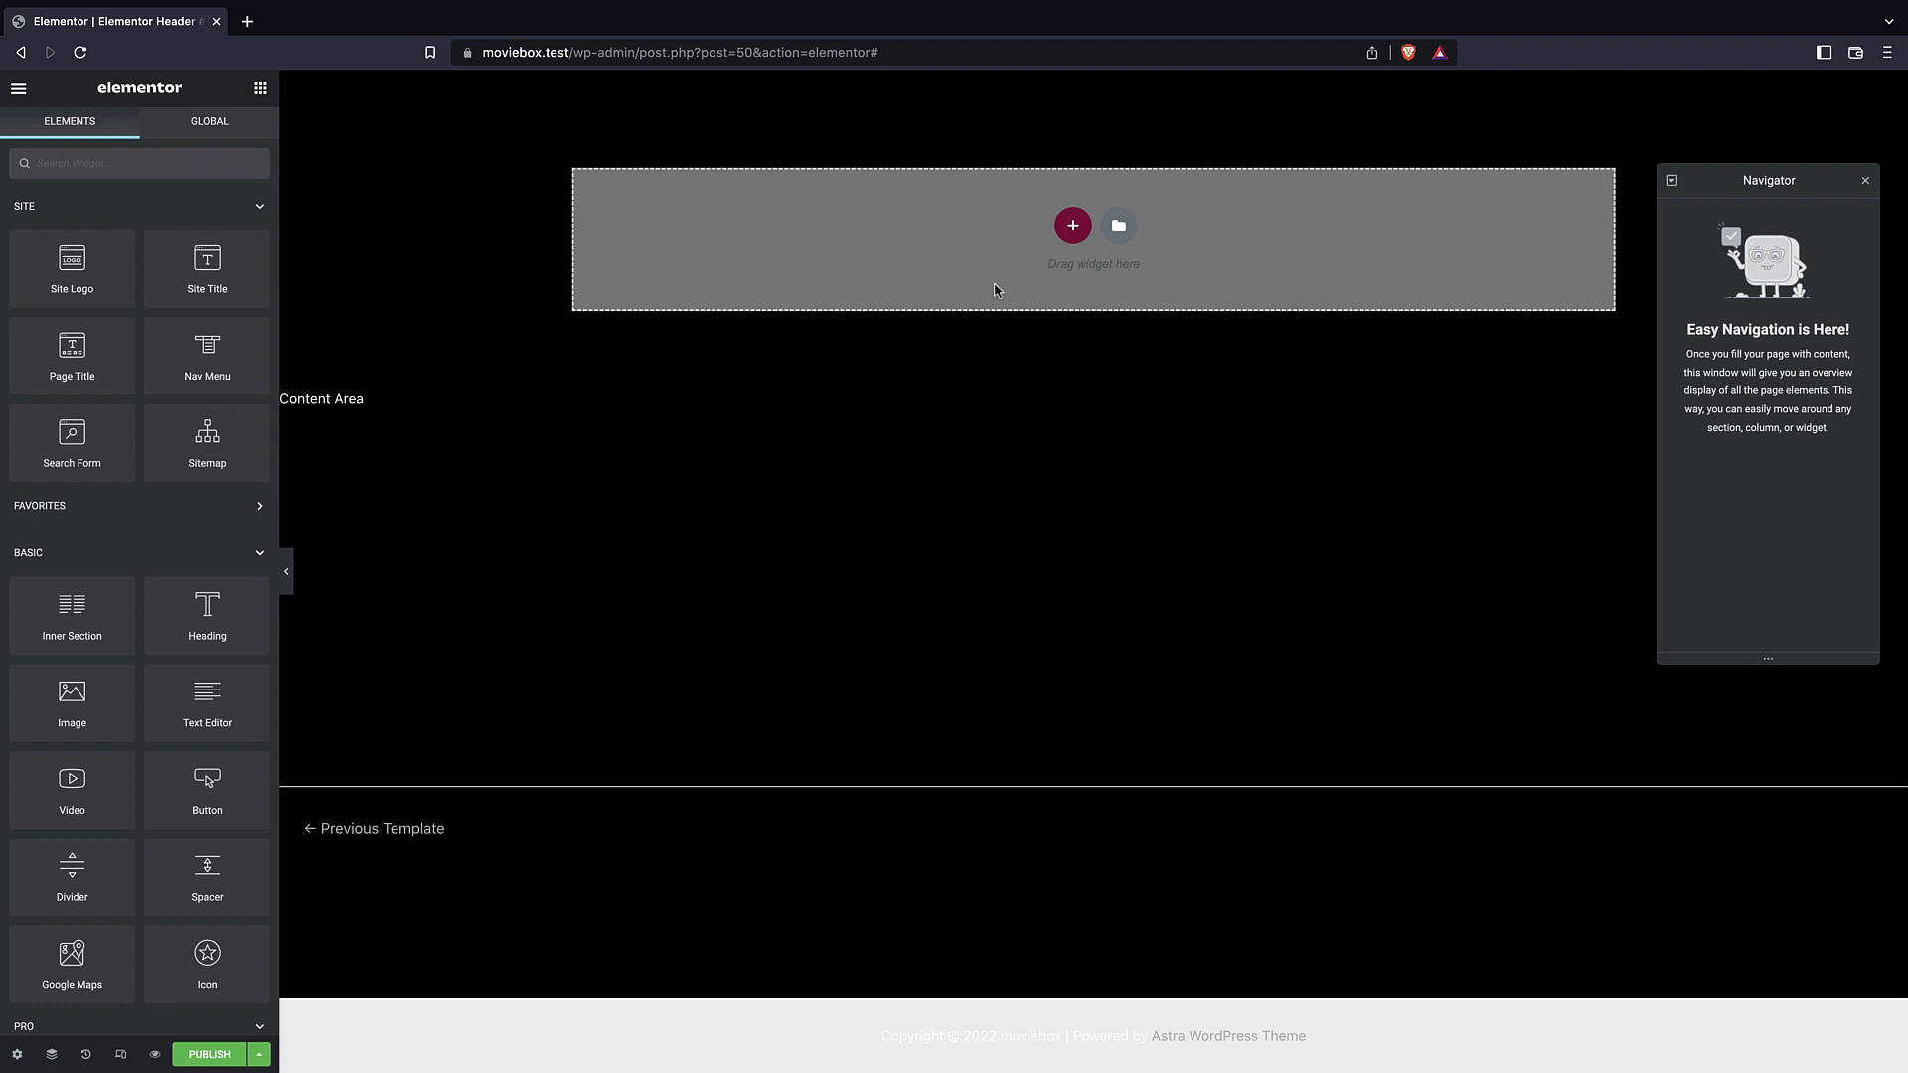
# - Add a three-column section to the header and place a Site Logo widget in its first column
pyautogui.click(1073, 227)
pyautogui.click(1033, 270)
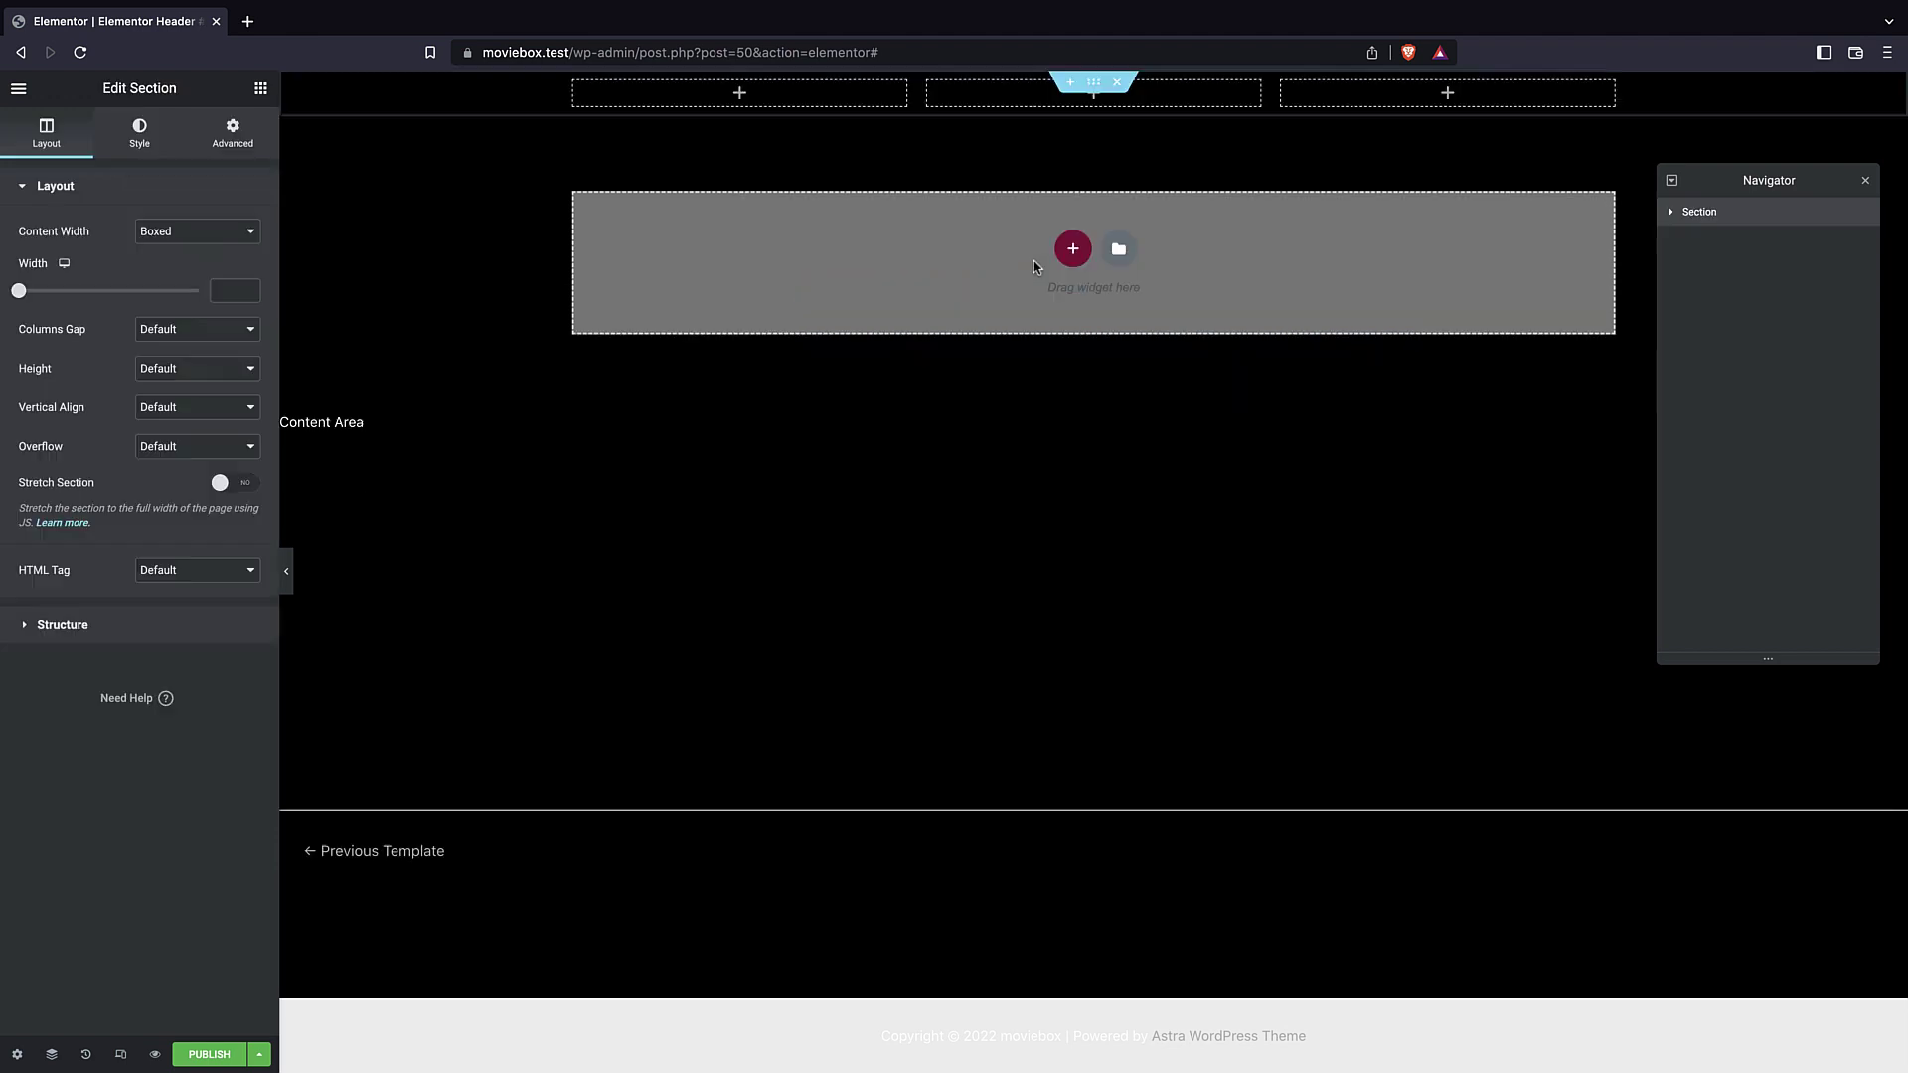
pyautogui.click(165, 134)
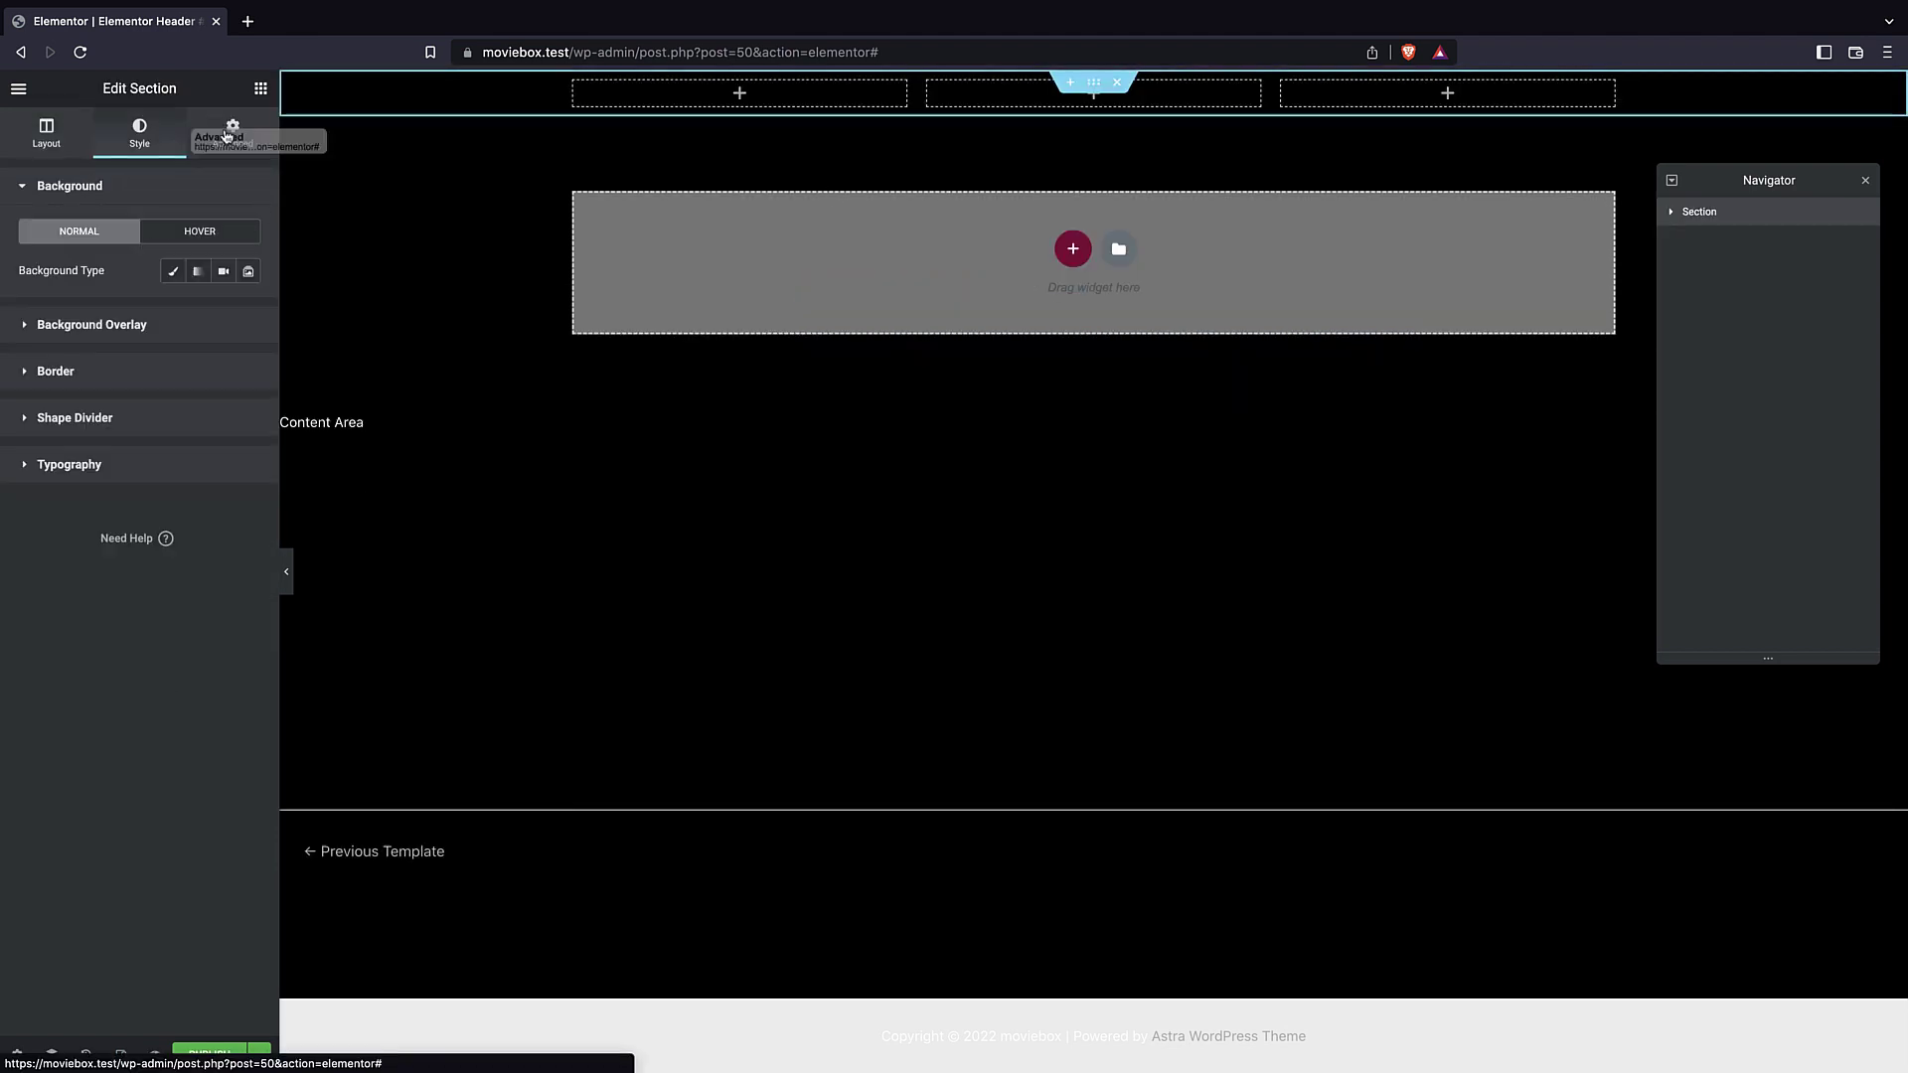
pyautogui.click(230, 133)
pyautogui.click(256, 91)
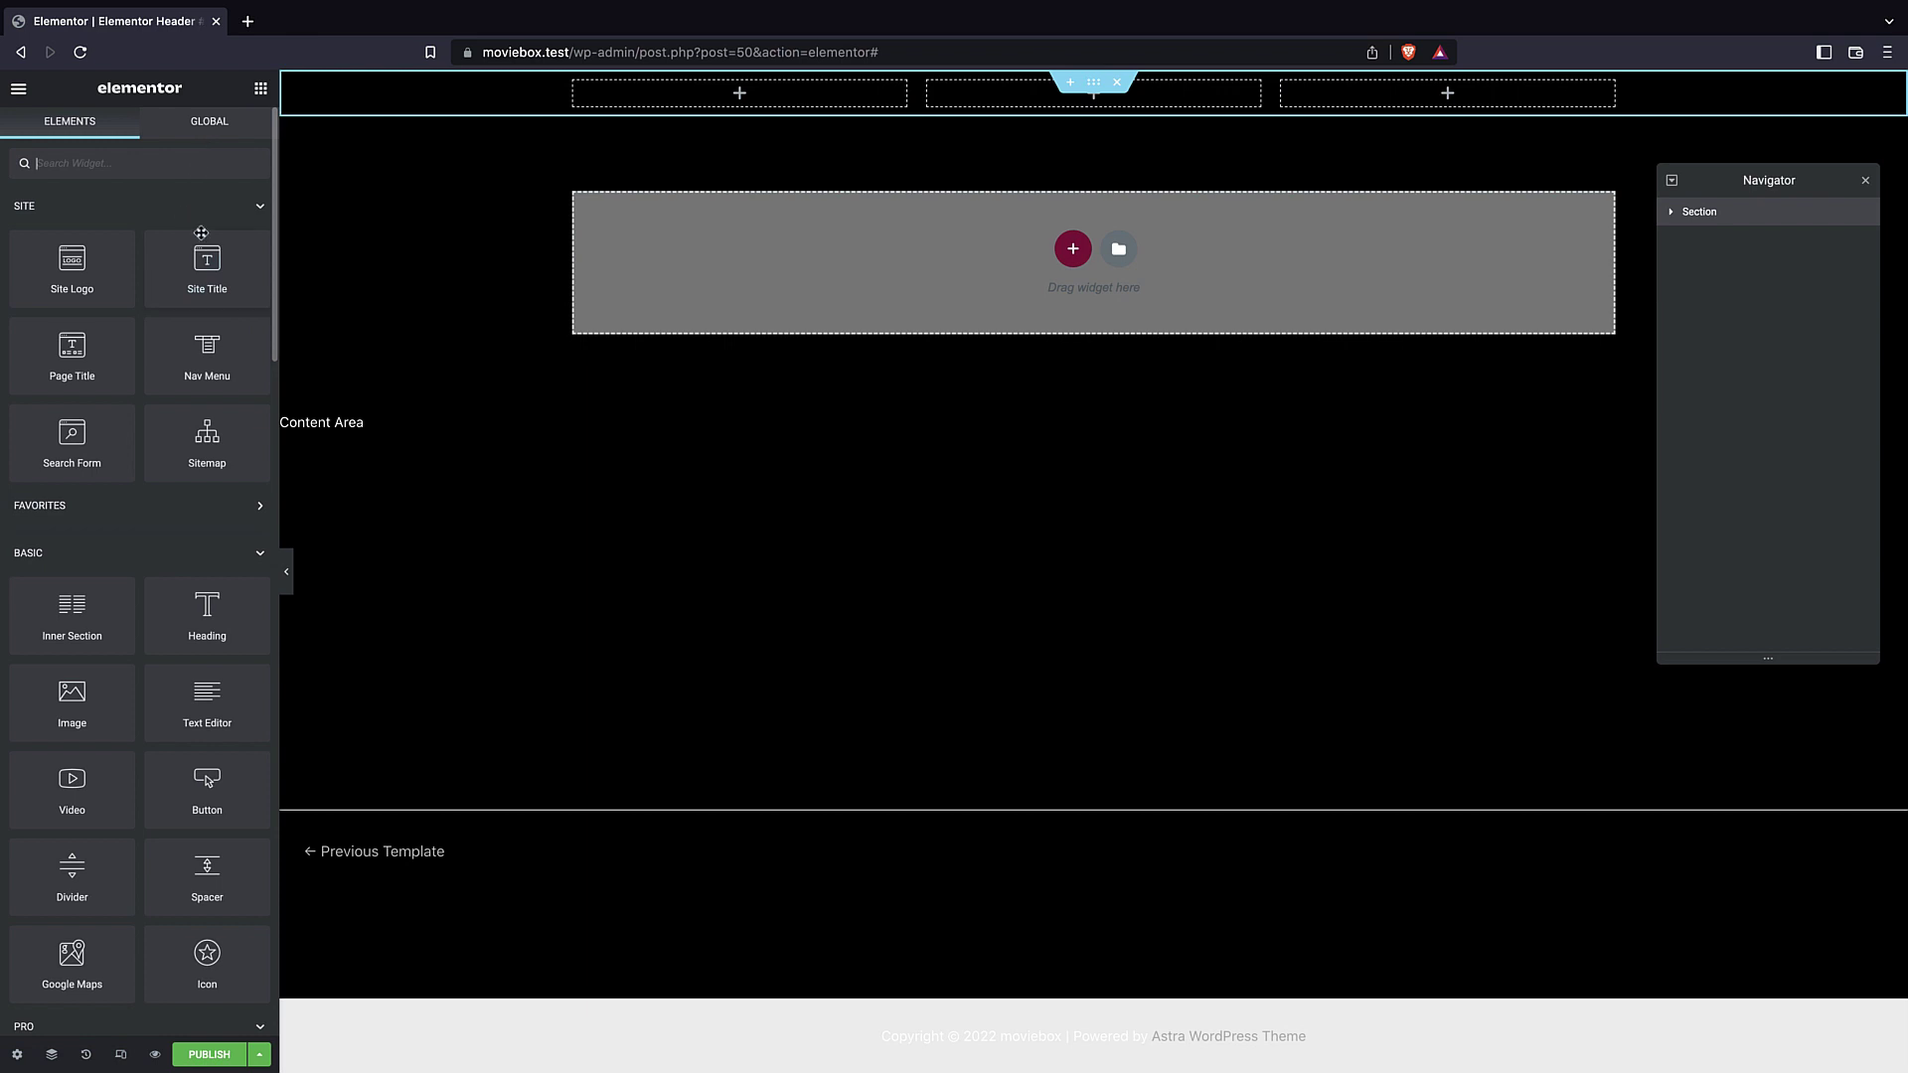
pyautogui.moveTo(61, 268); pyautogui.dragTo(775, 94)
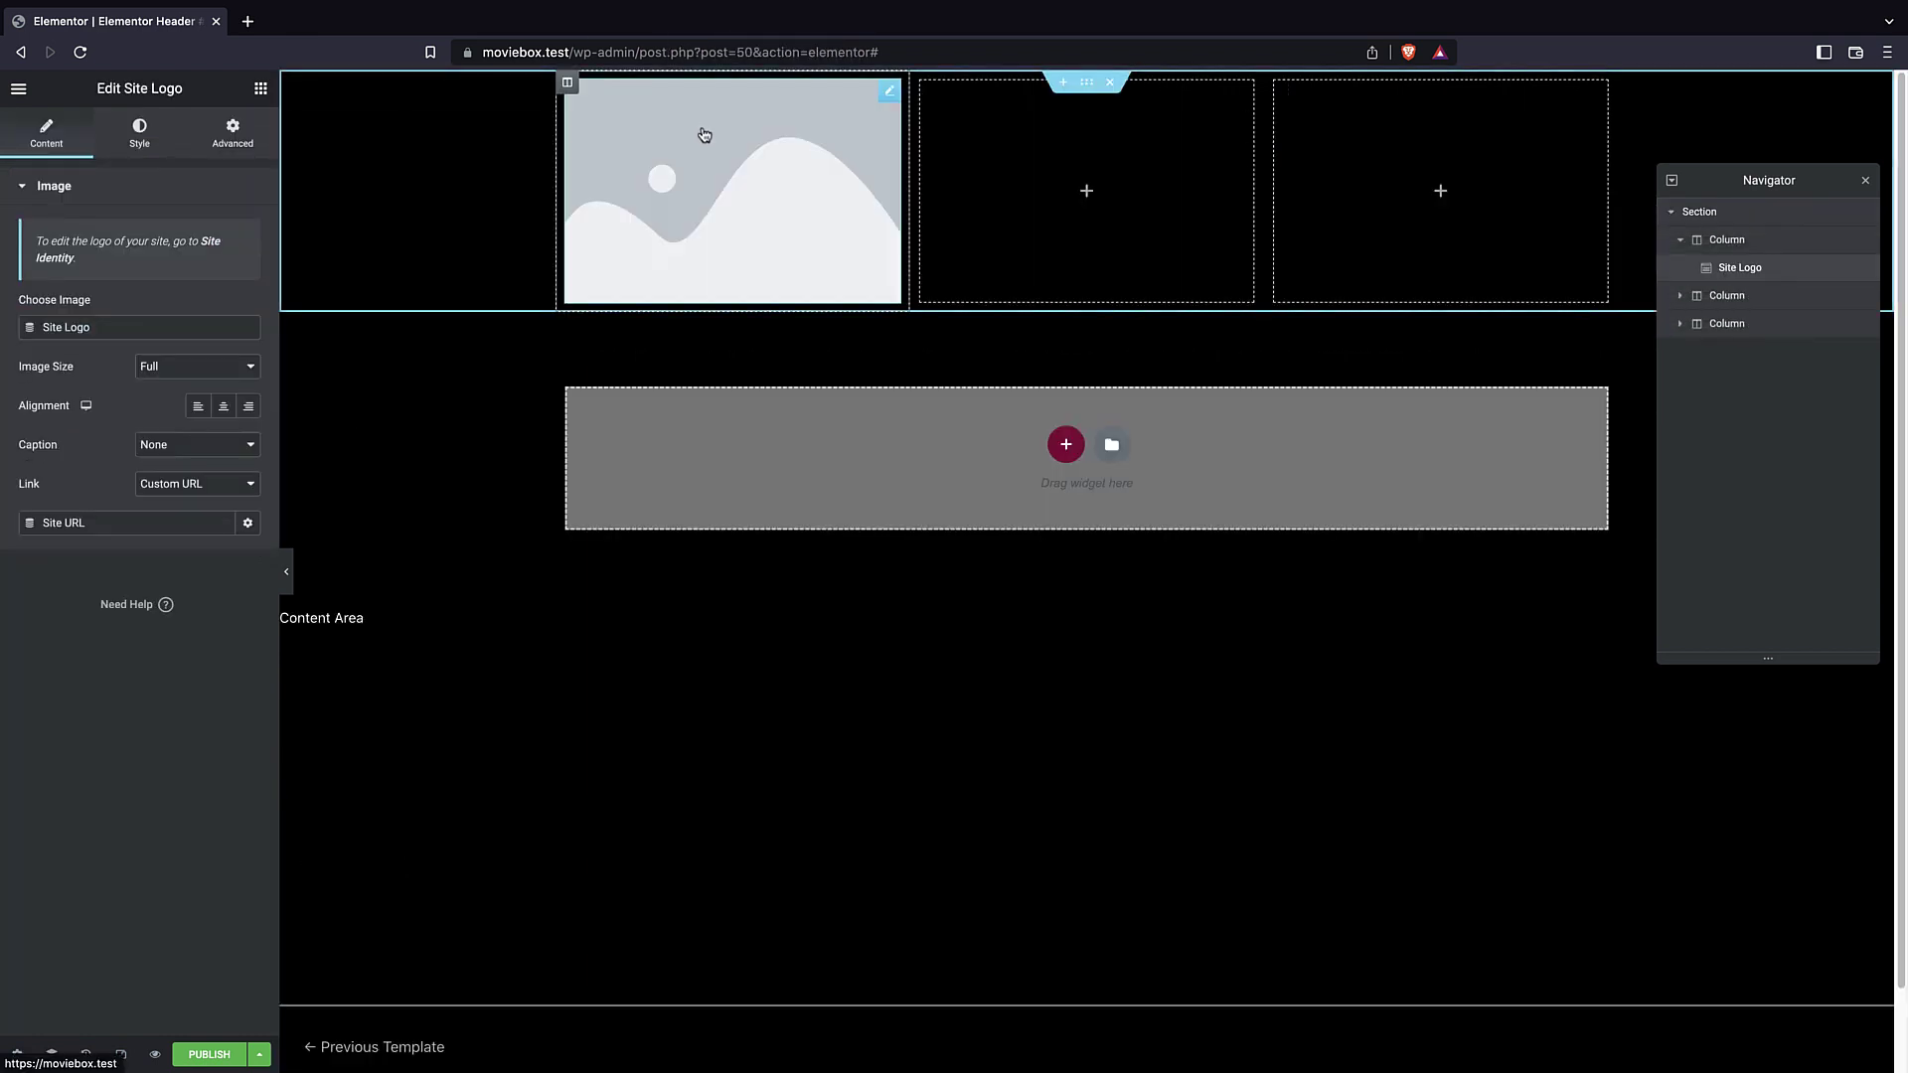
# - Place a Nav Menu widget in the header's middle column and a Search Form widget in its third column
pyautogui.click(258, 89)
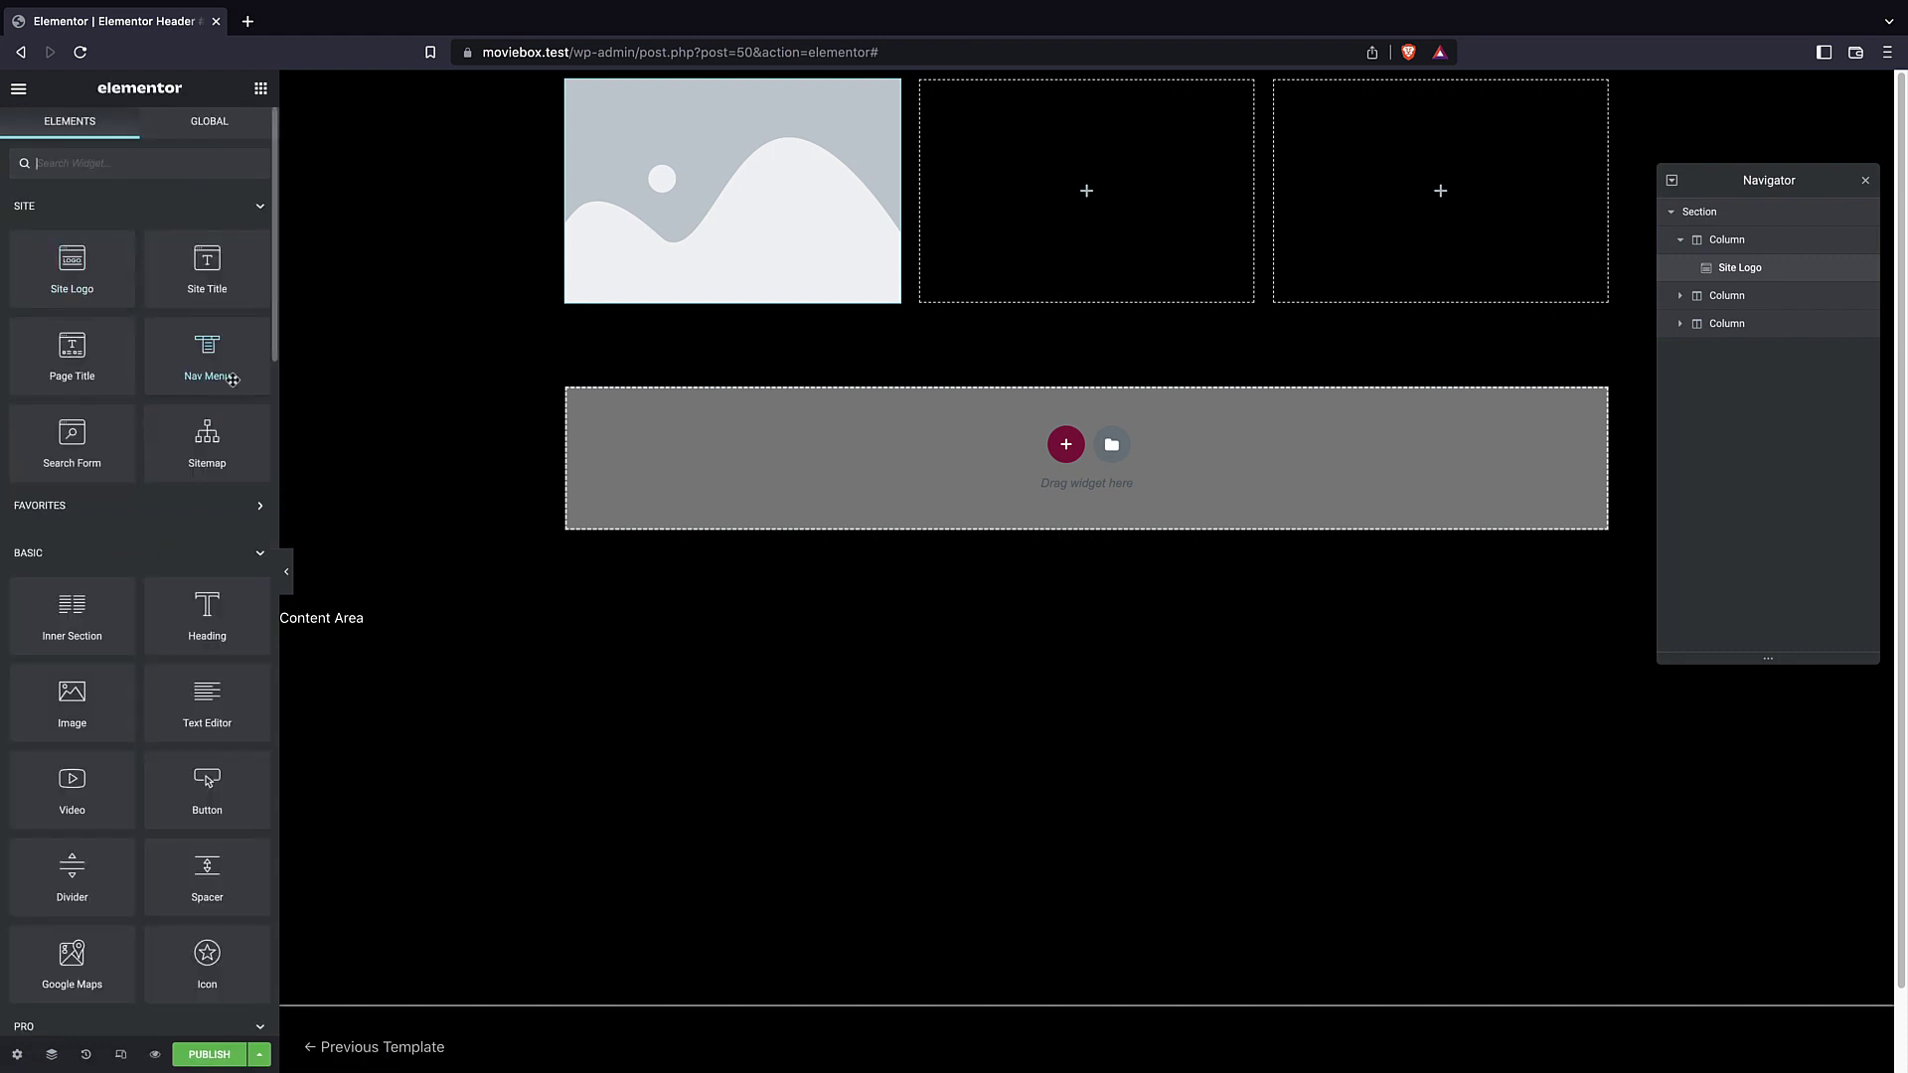
pyautogui.moveTo(207, 360); pyautogui.dragTo(1047, 221)
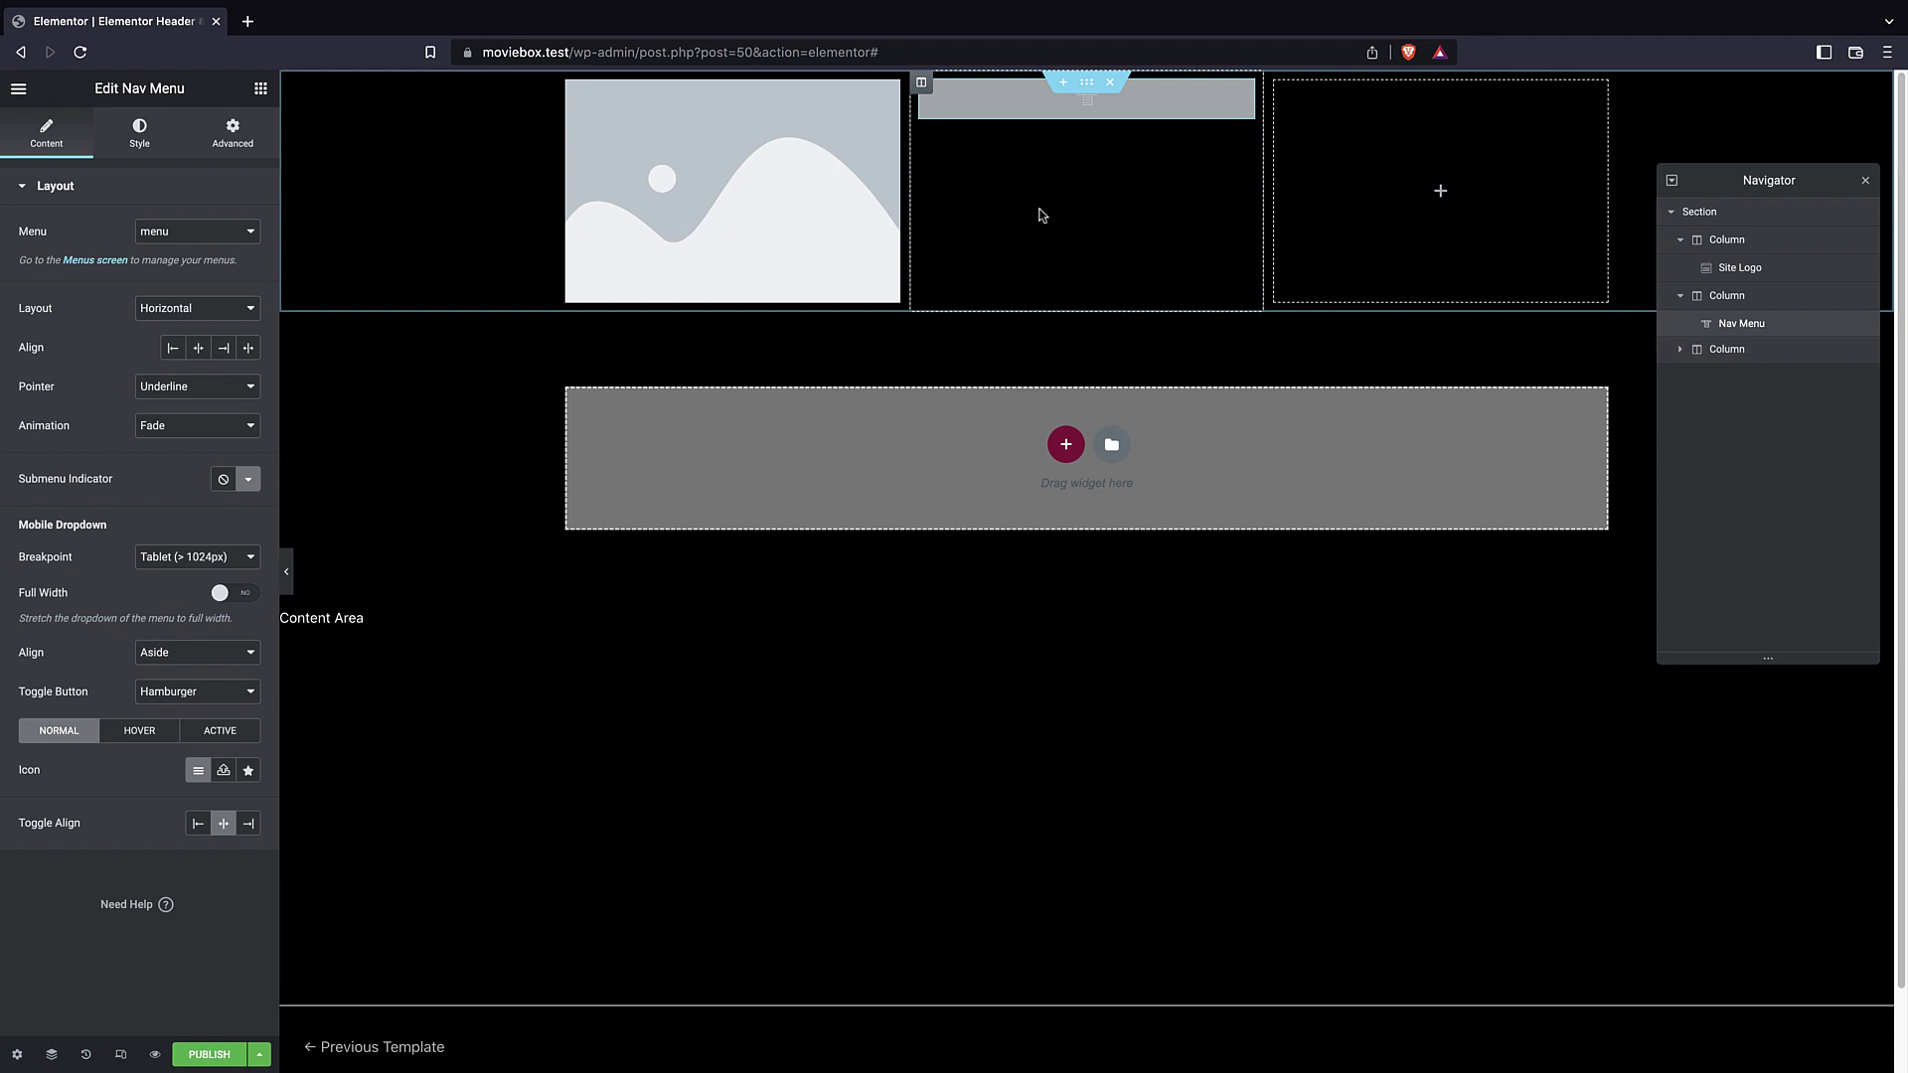
pyautogui.click(260, 88)
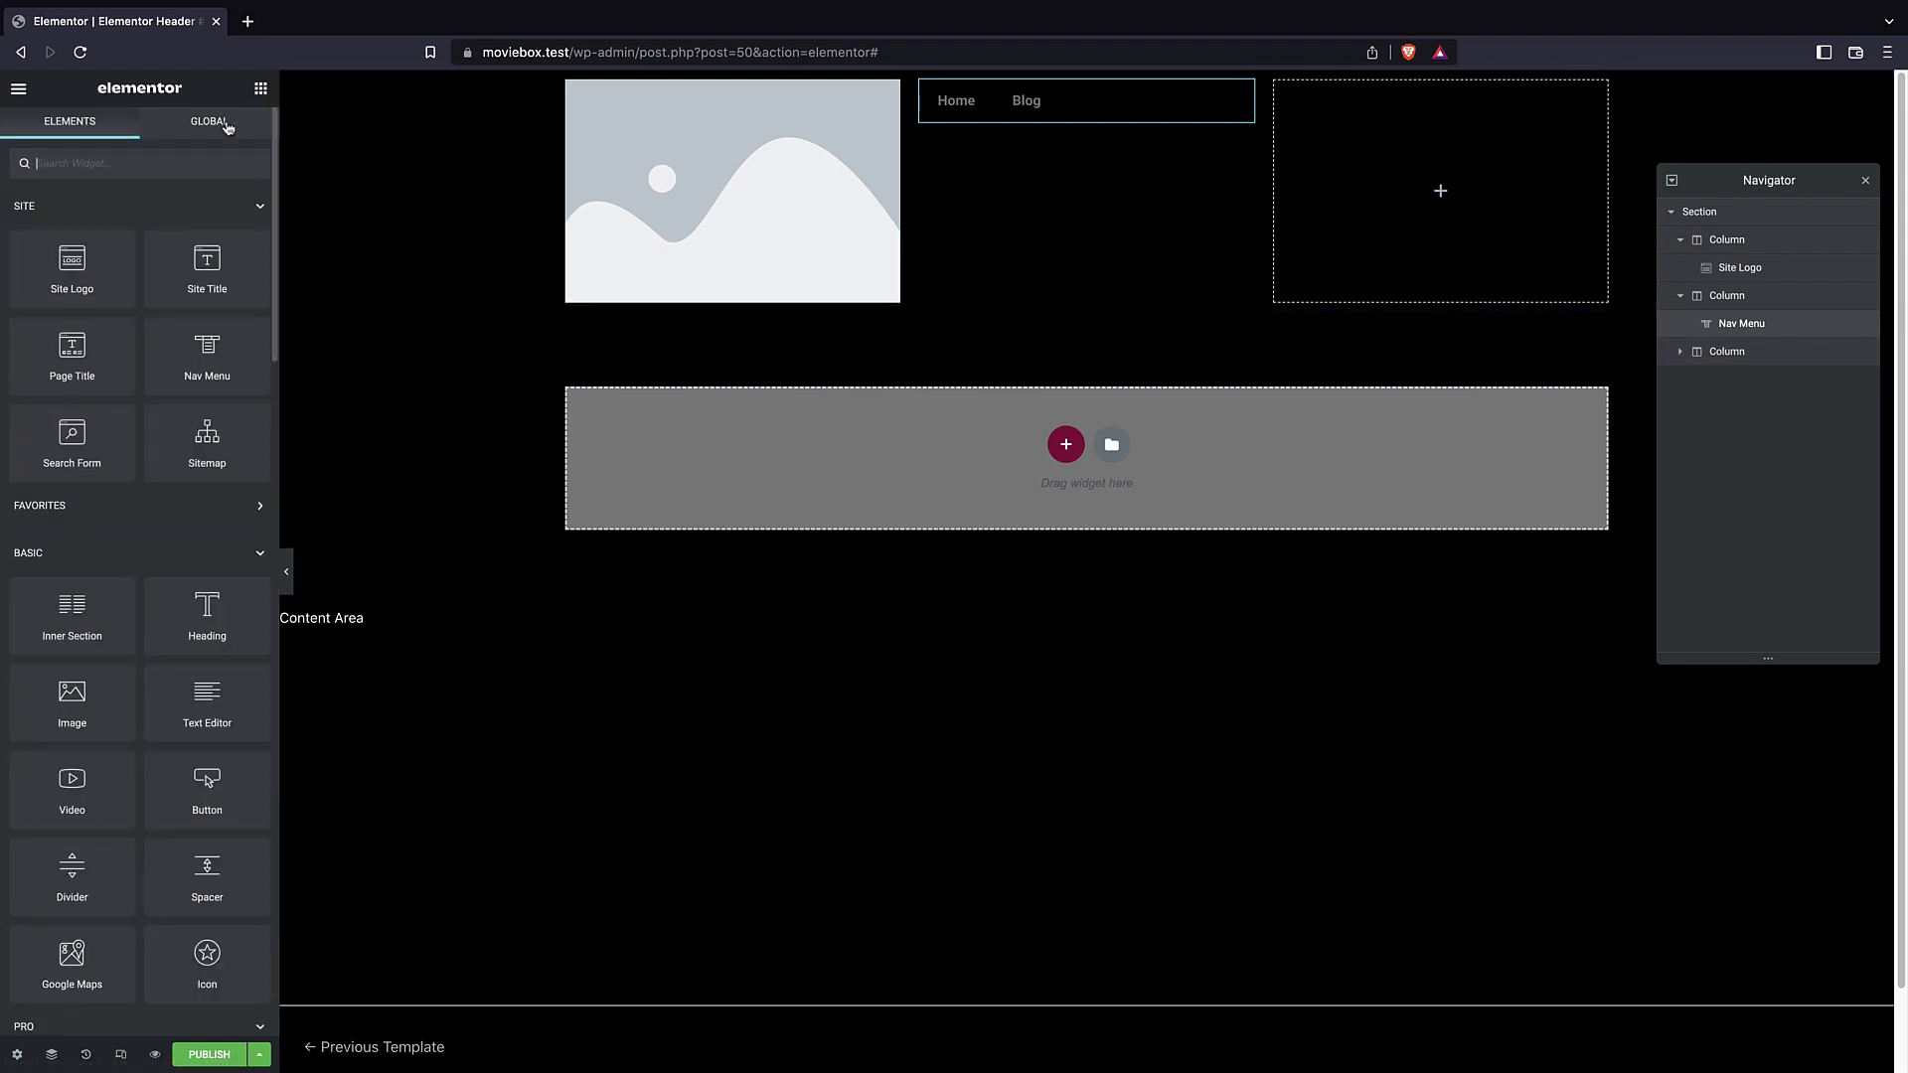
pyautogui.write('searc')
pyautogui.moveTo(71, 223); pyautogui.dragTo(1440, 149)
pyautogui.click(544, 266)
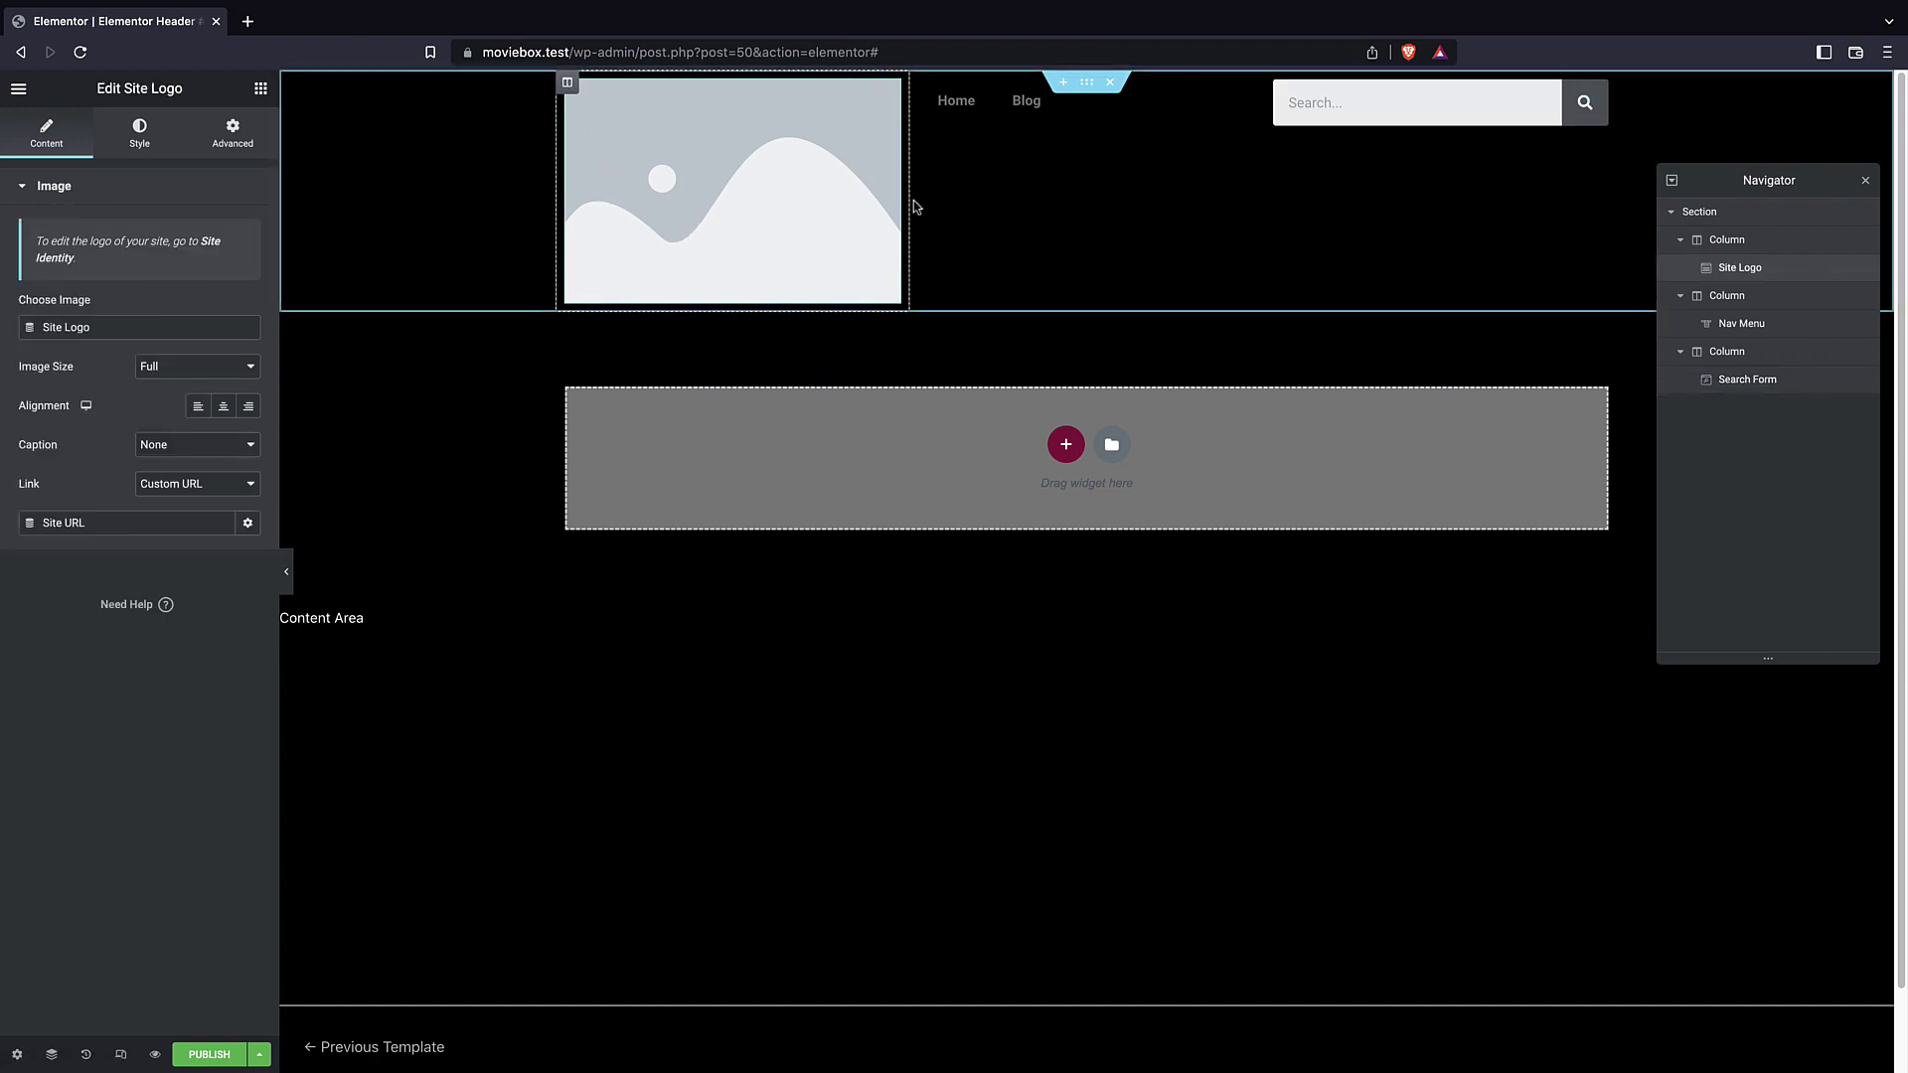
# - Publish the header template with a display condition that includes the Entire Site
pyautogui.click(220, 1057)
pyautogui.click(912, 641)
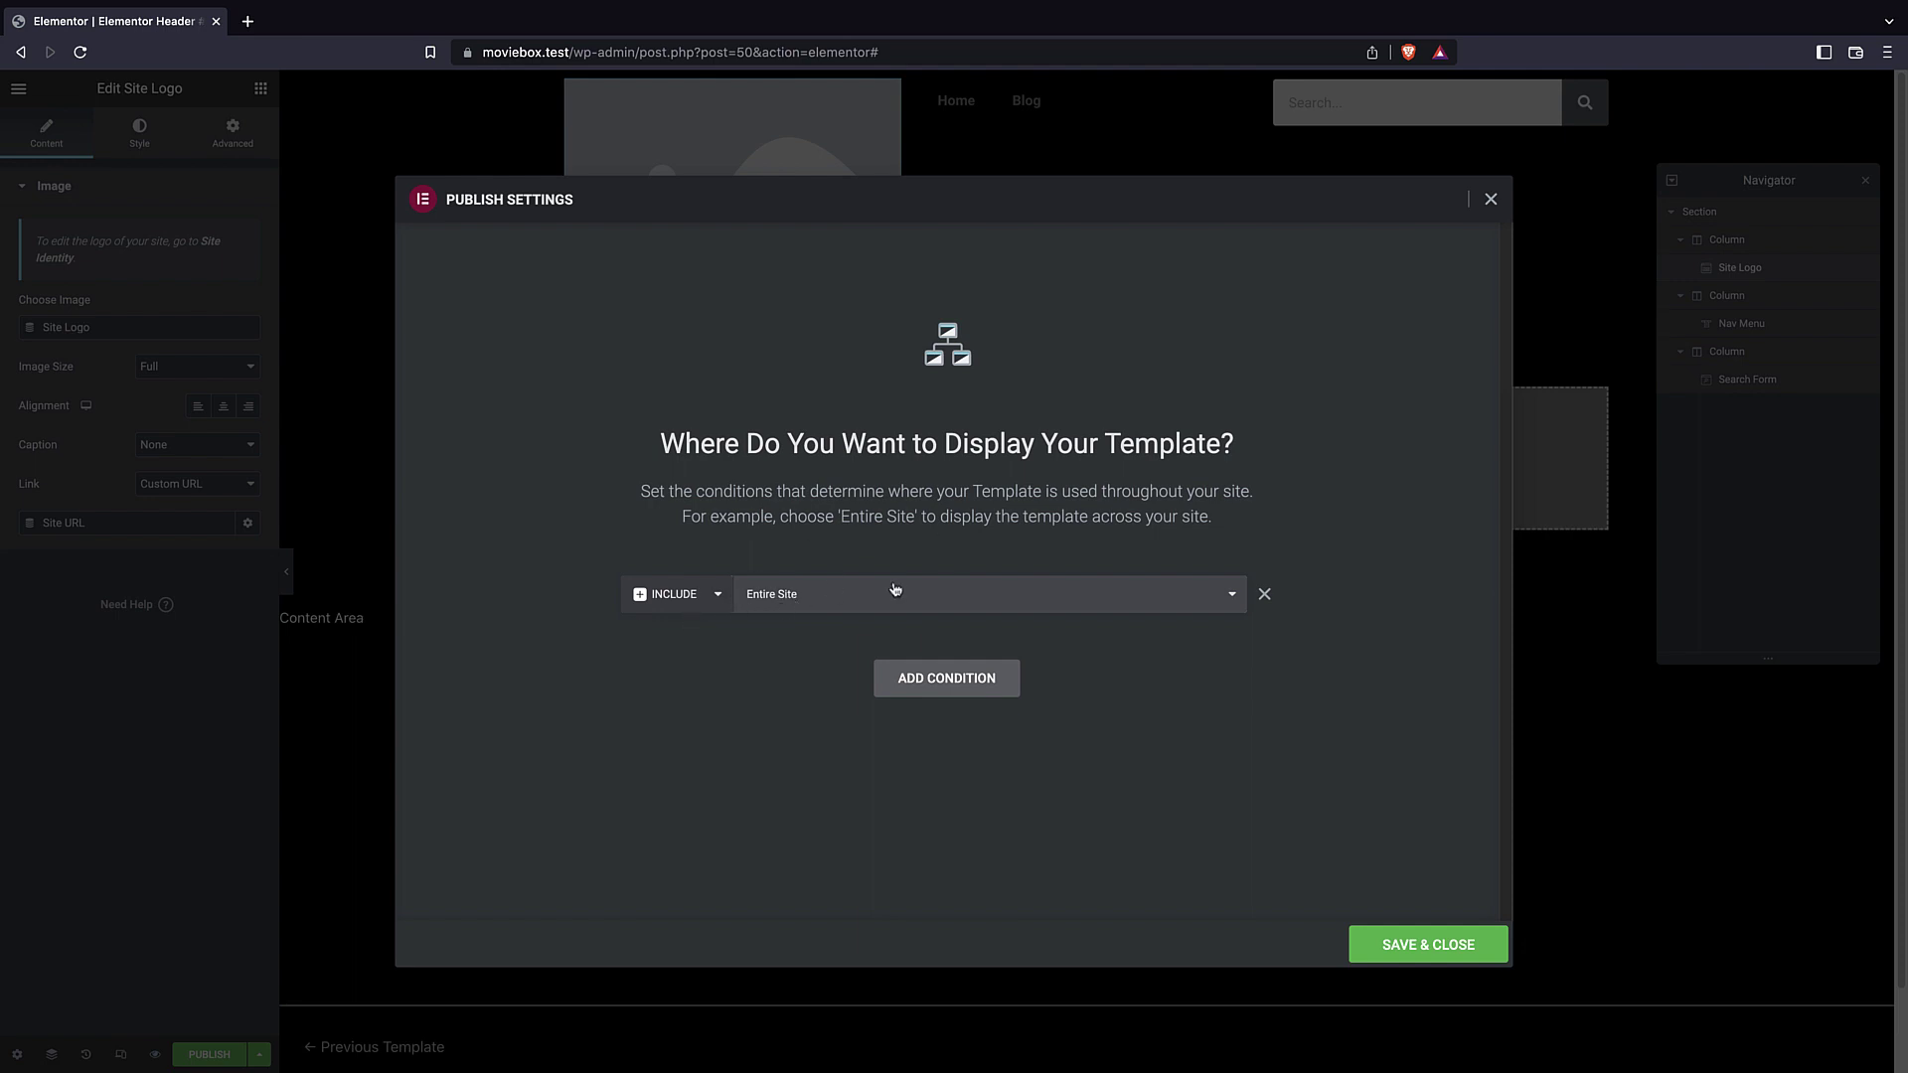
pyautogui.click(1359, 946)
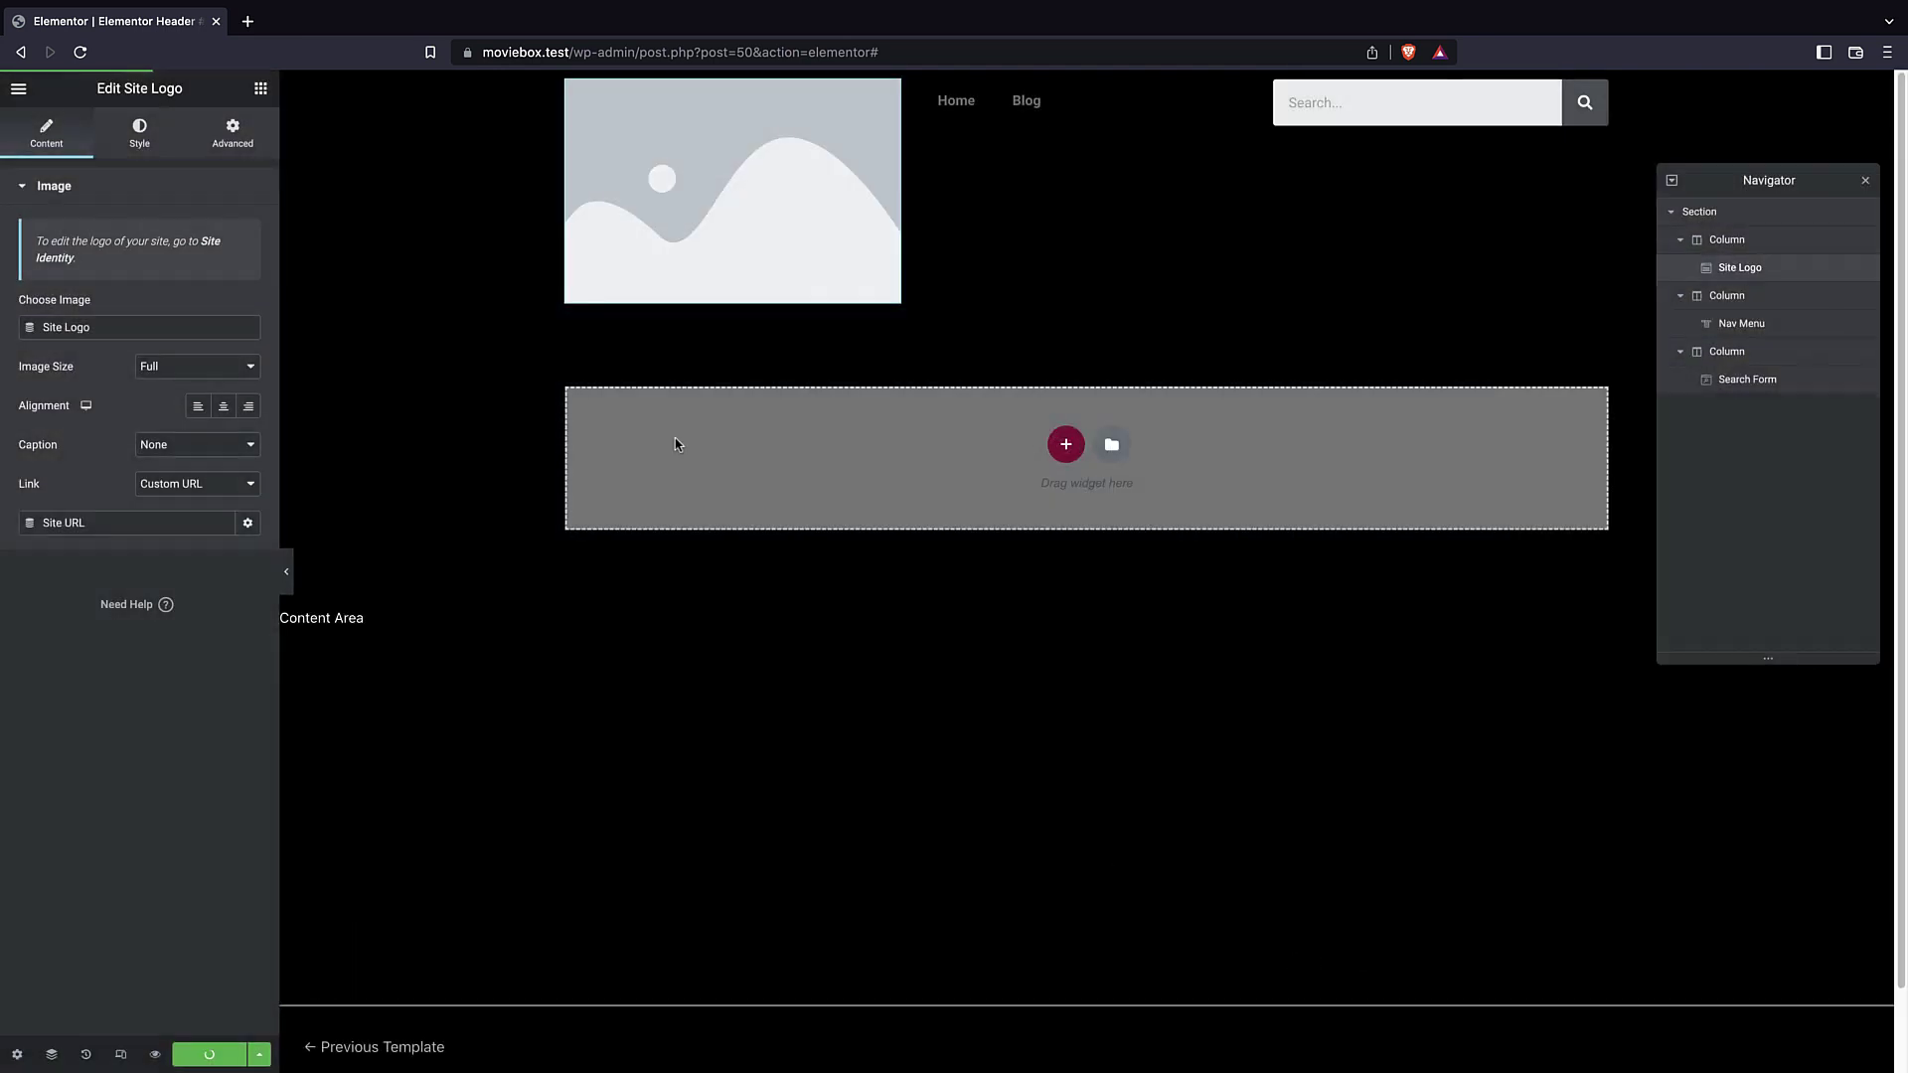
# - Open the site's front page, moviebox.test, in a new browser tab and reload it to check the header
pyautogui.rightClick(525, 39)
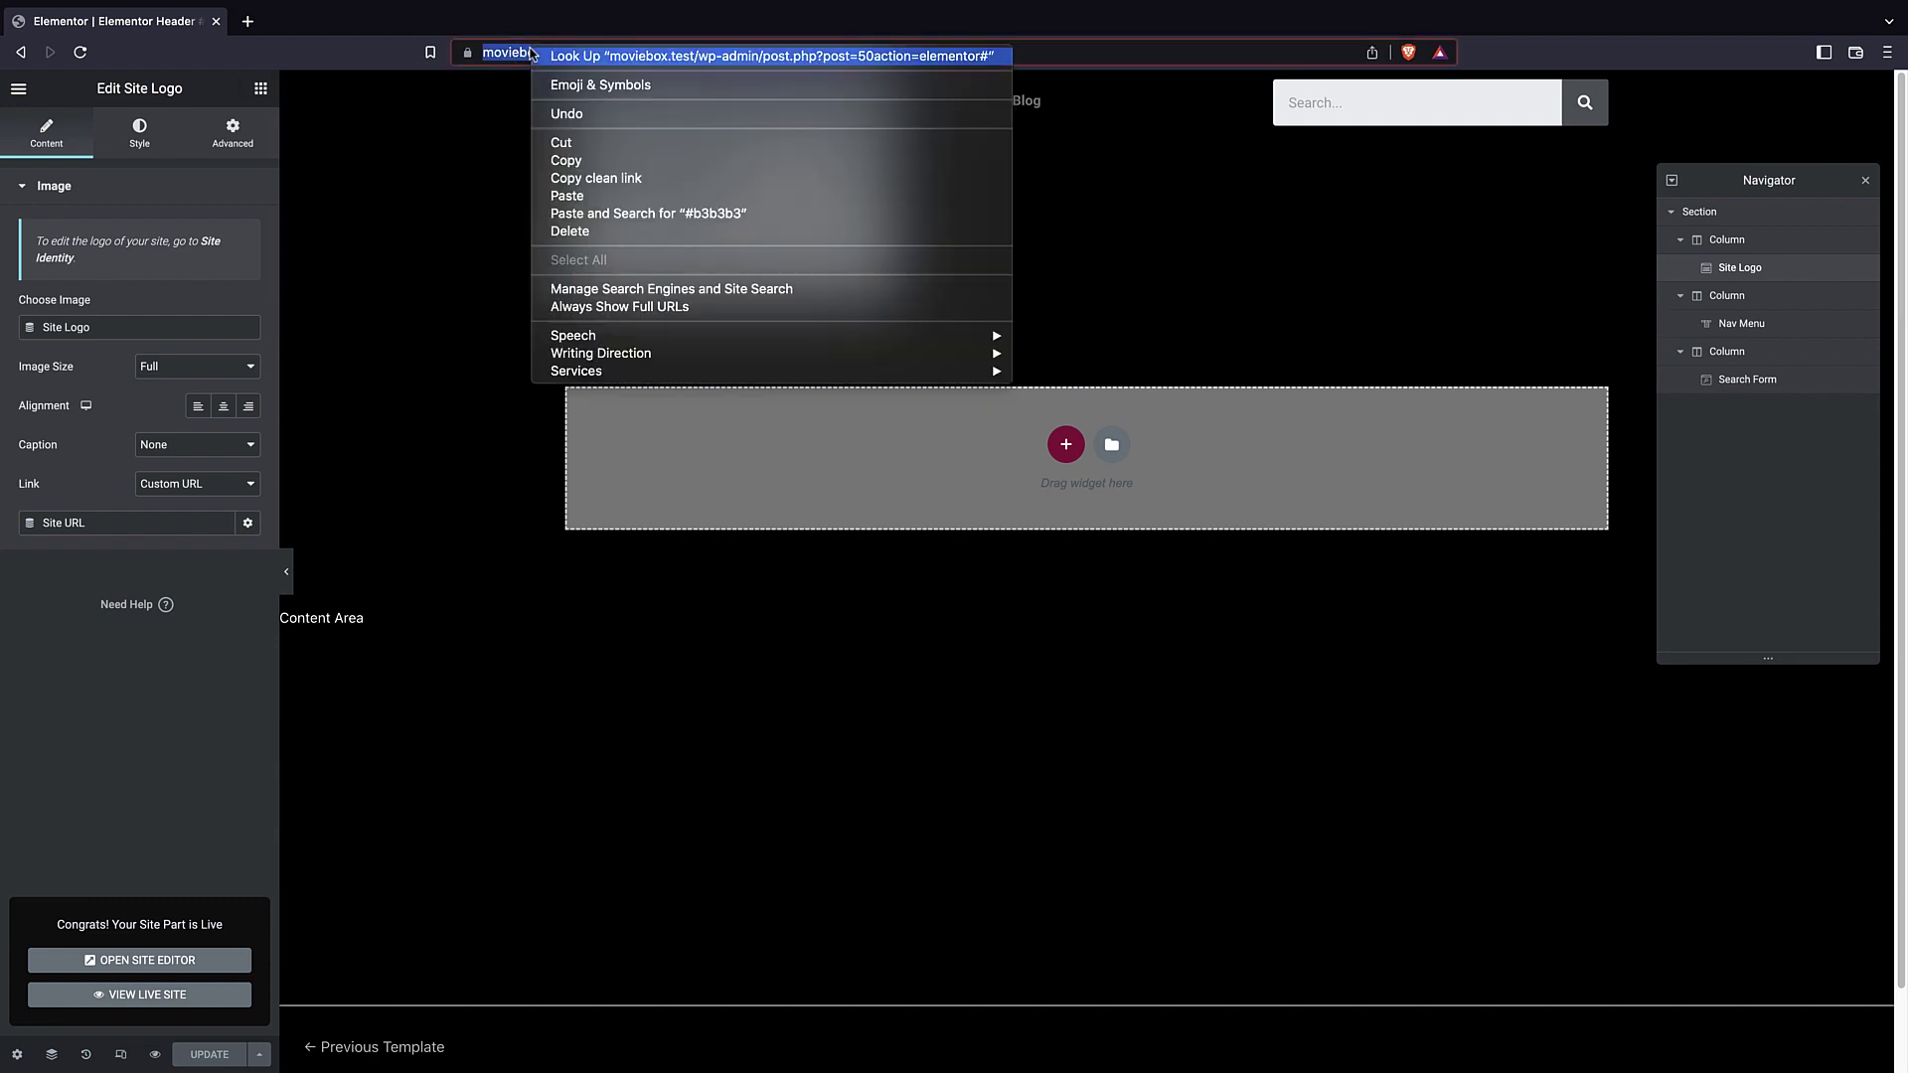
pyautogui.click(586, 158)
pyautogui.click(249, 22)
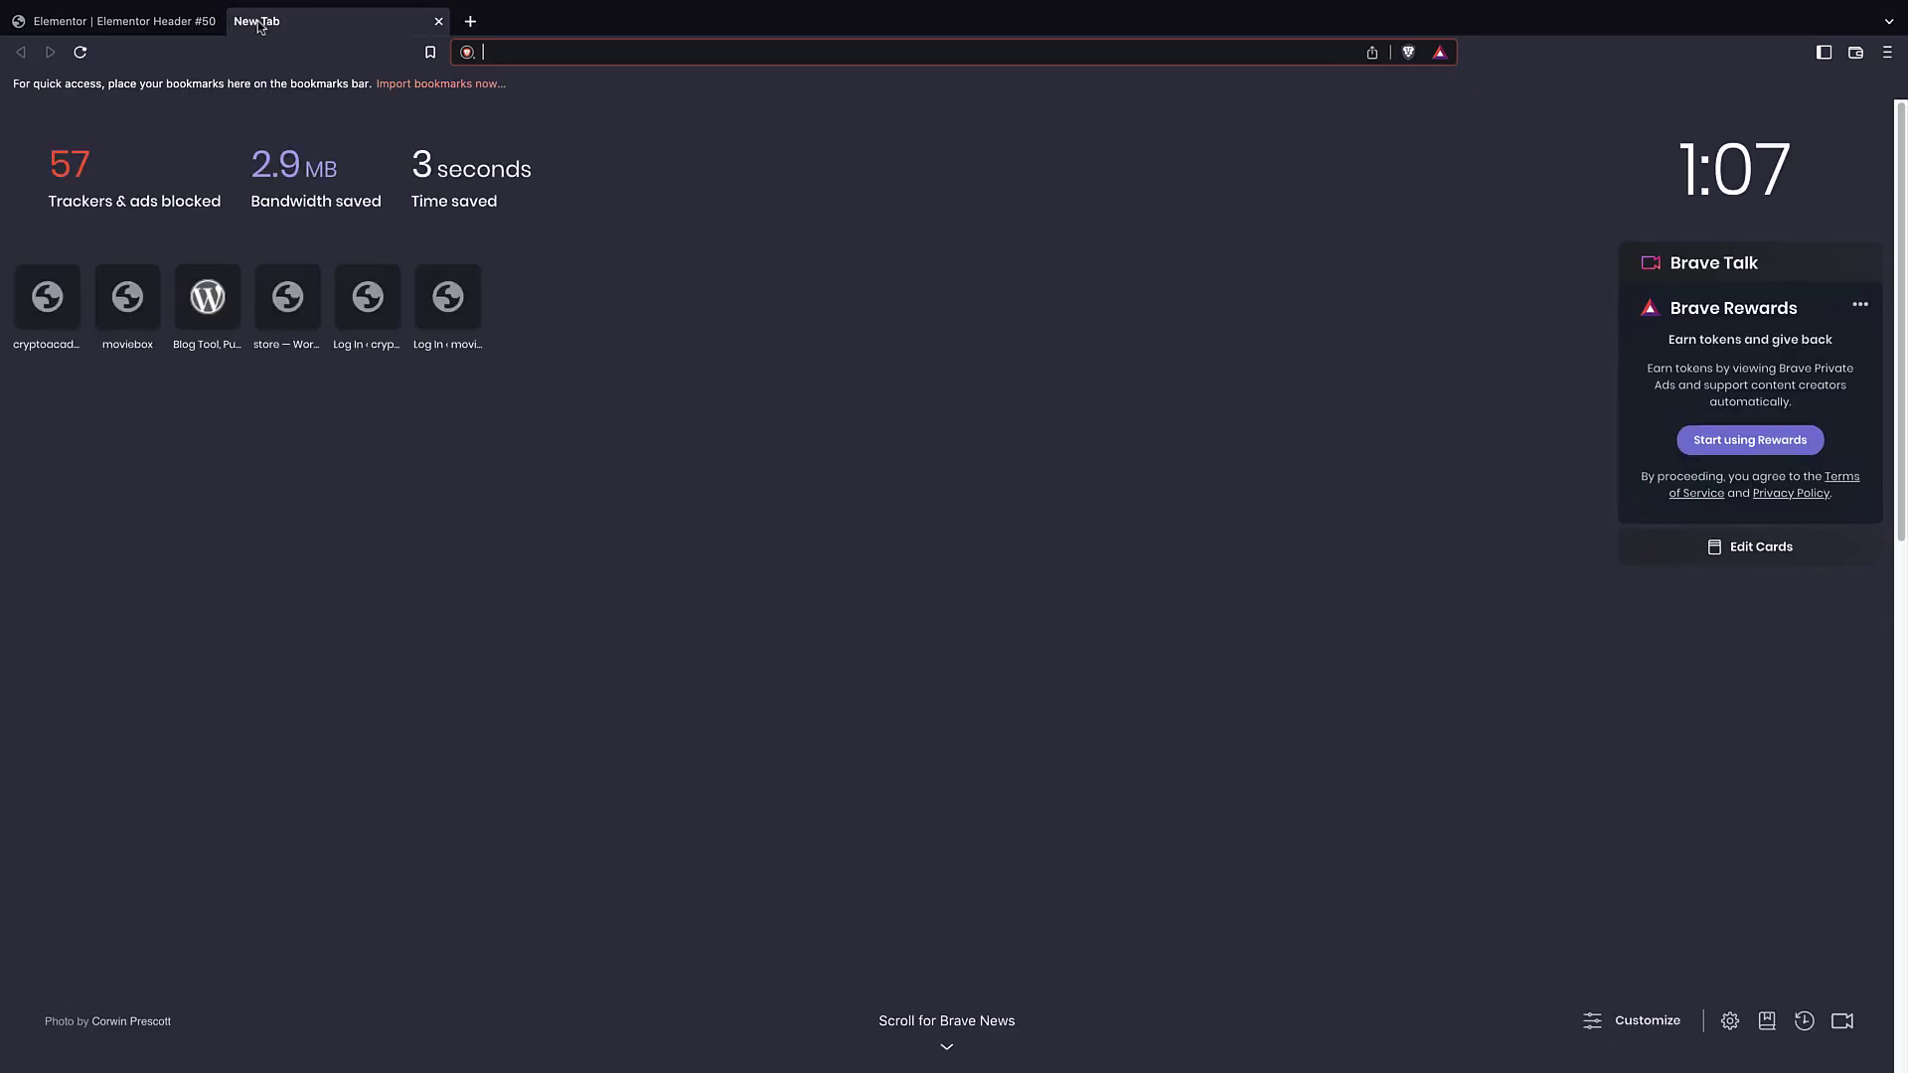
pyautogui.hotkey('ctrl', 'v')
pyautogui.moveTo(973, 52); pyautogui.dragTo(629, 52)
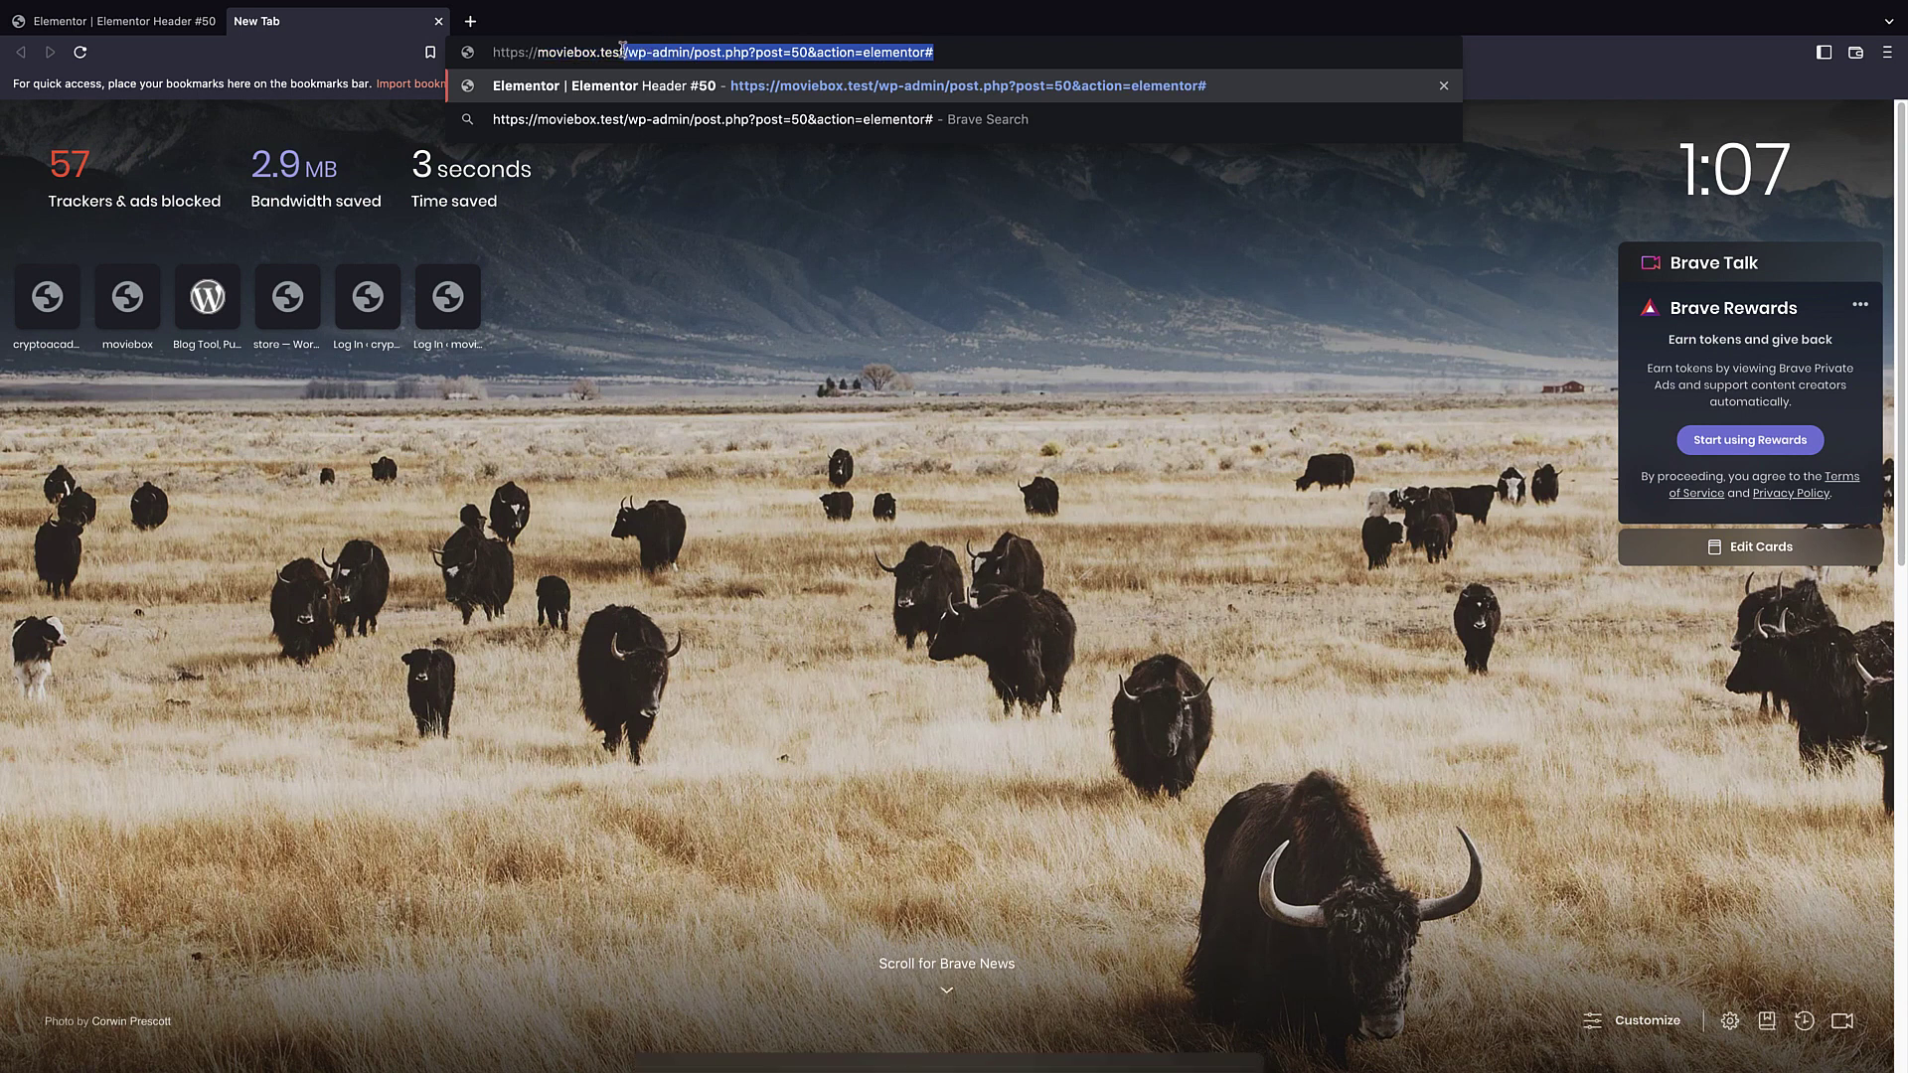
pyautogui.press('BackSpace')
pyautogui.press('Return')
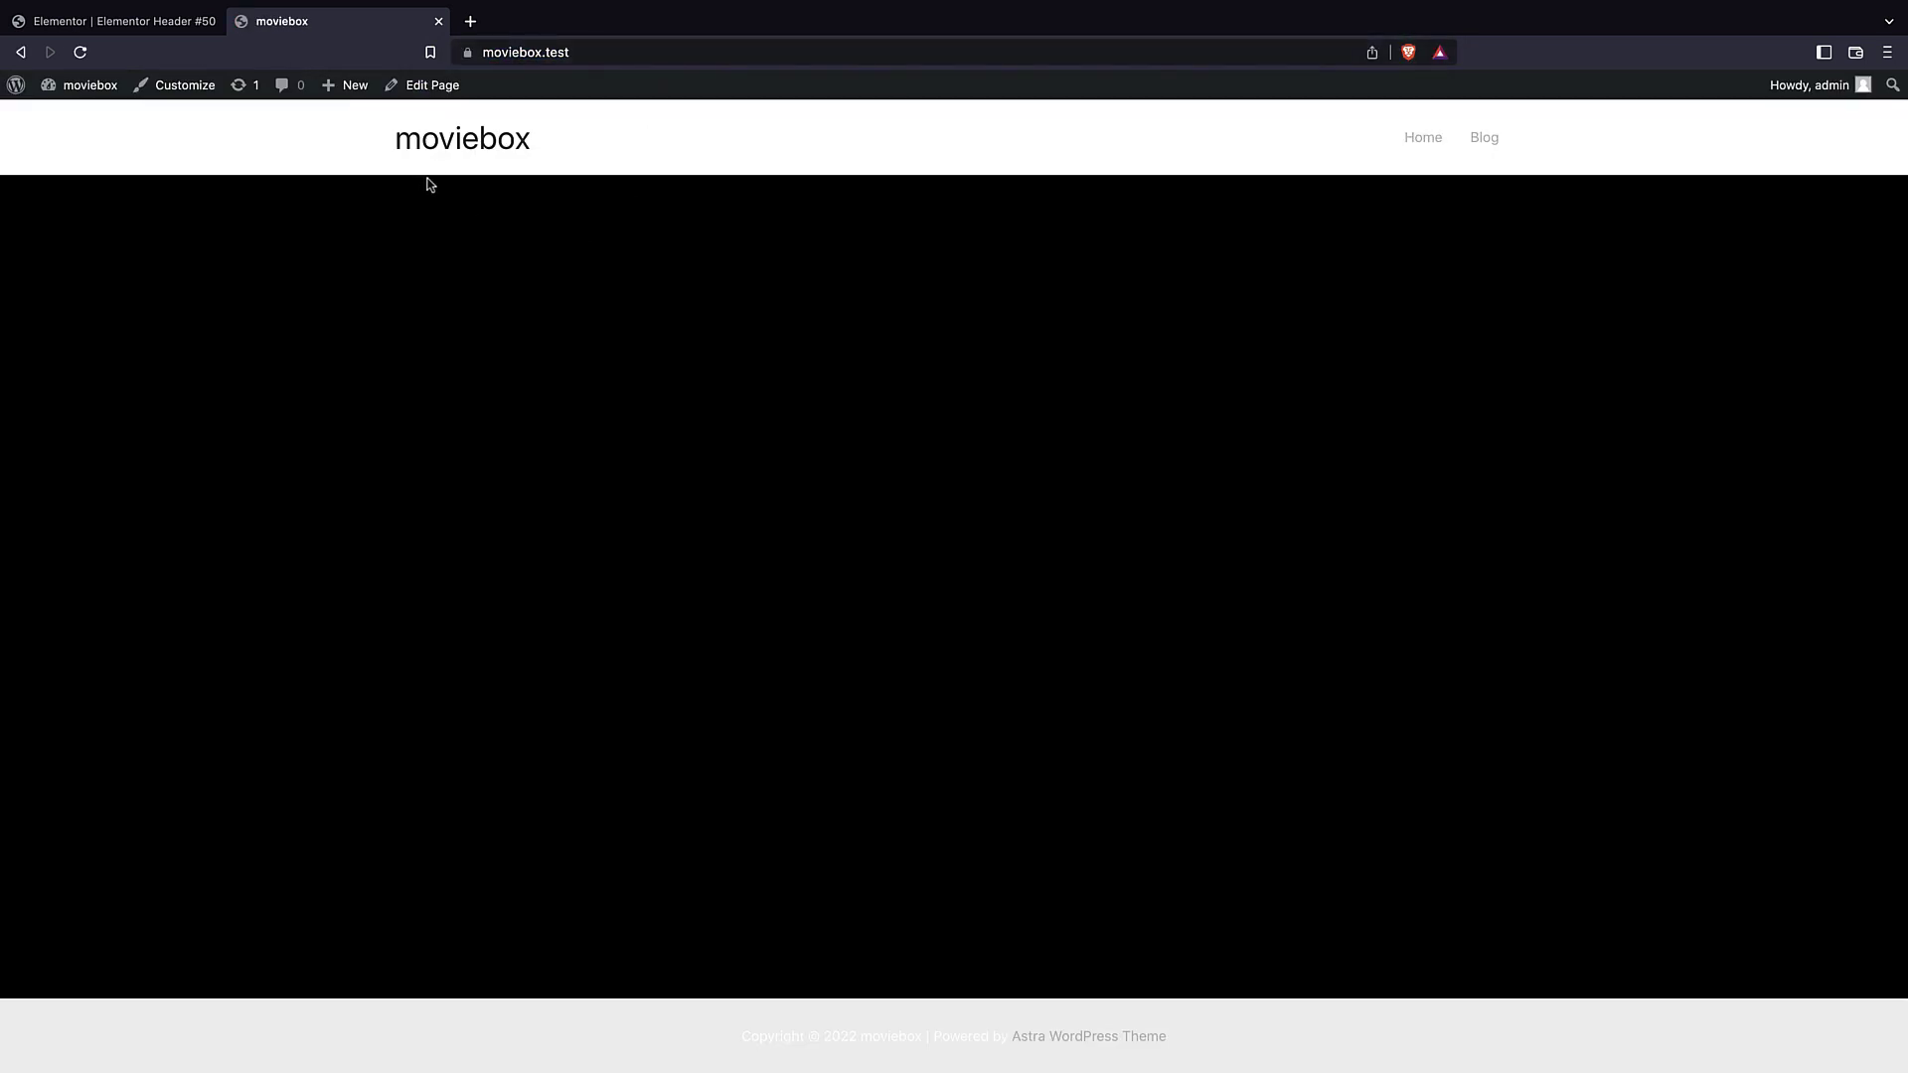
pyautogui.click(80, 53)
# - Open the Site Title & Logo settings in the Customizer's Header Builder and start selecting a site logo
pyautogui.click(177, 87)
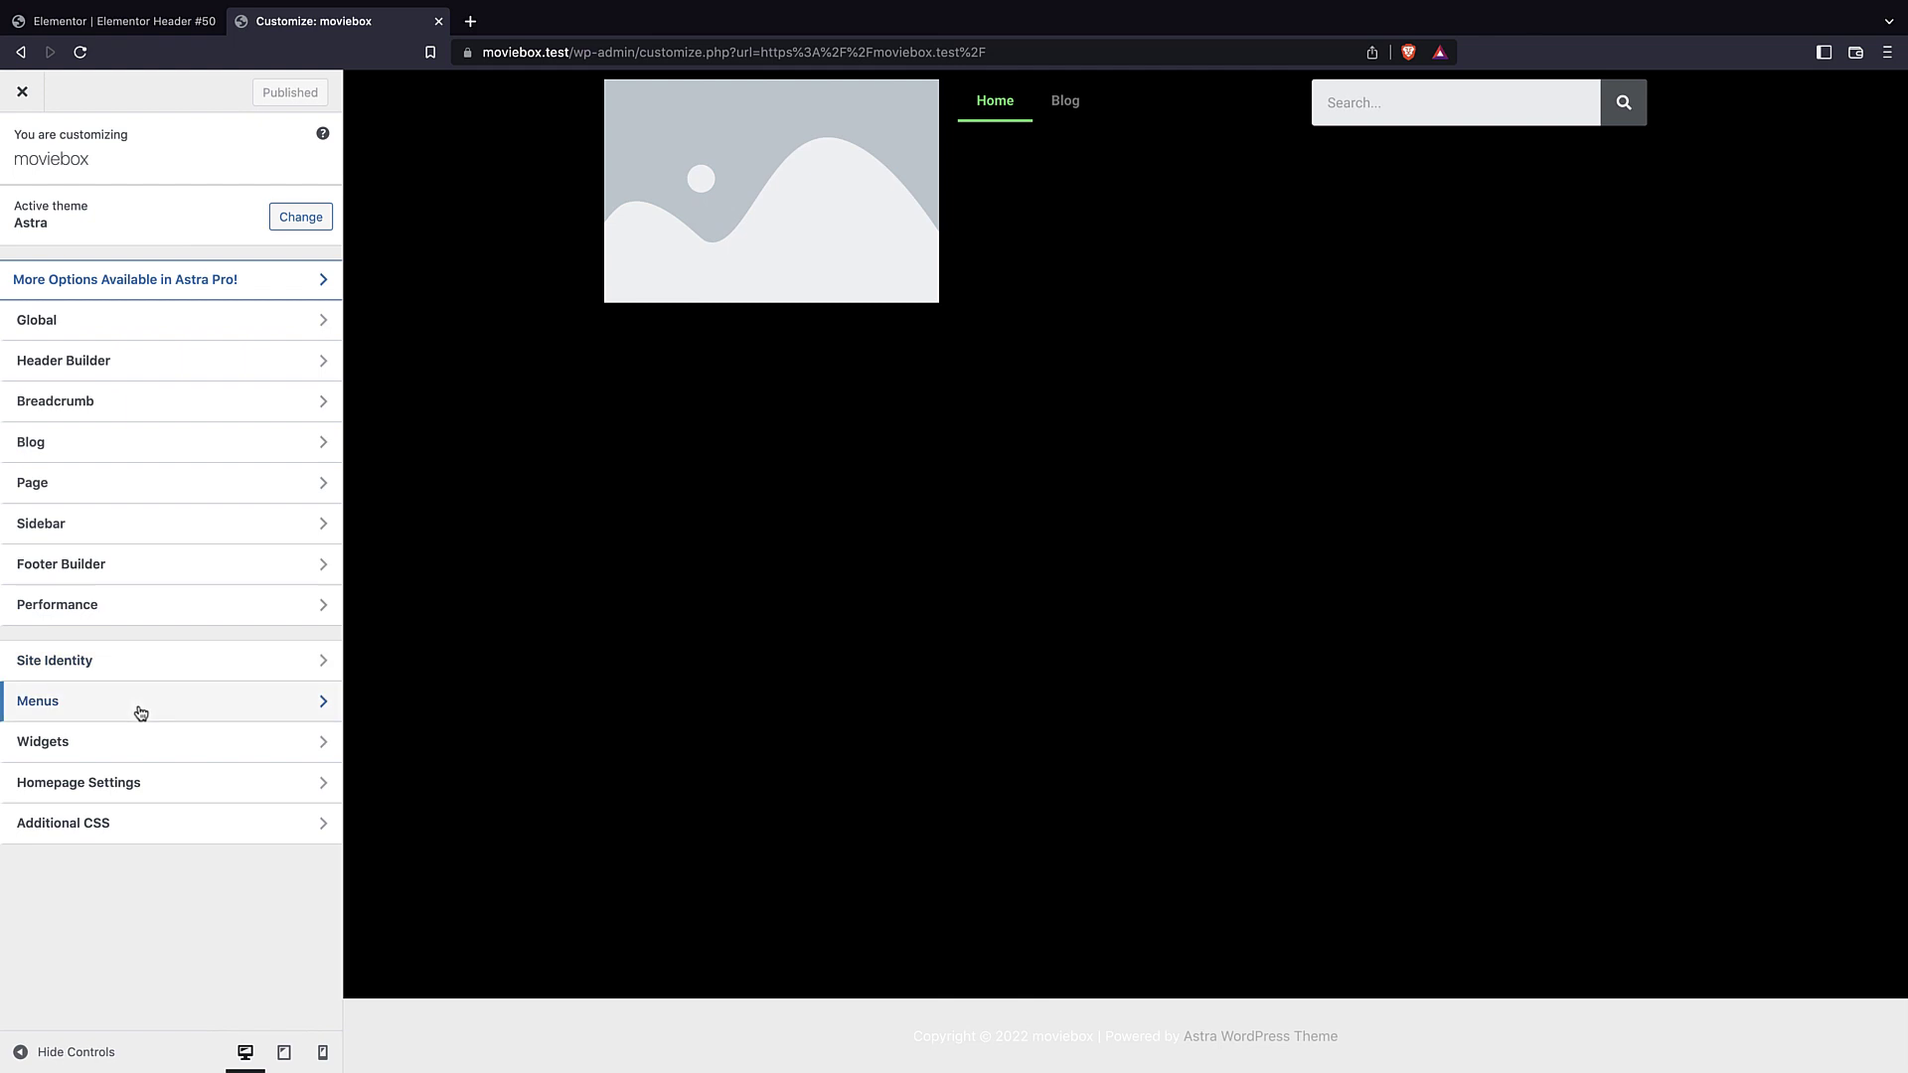
pyautogui.click(679, 254)
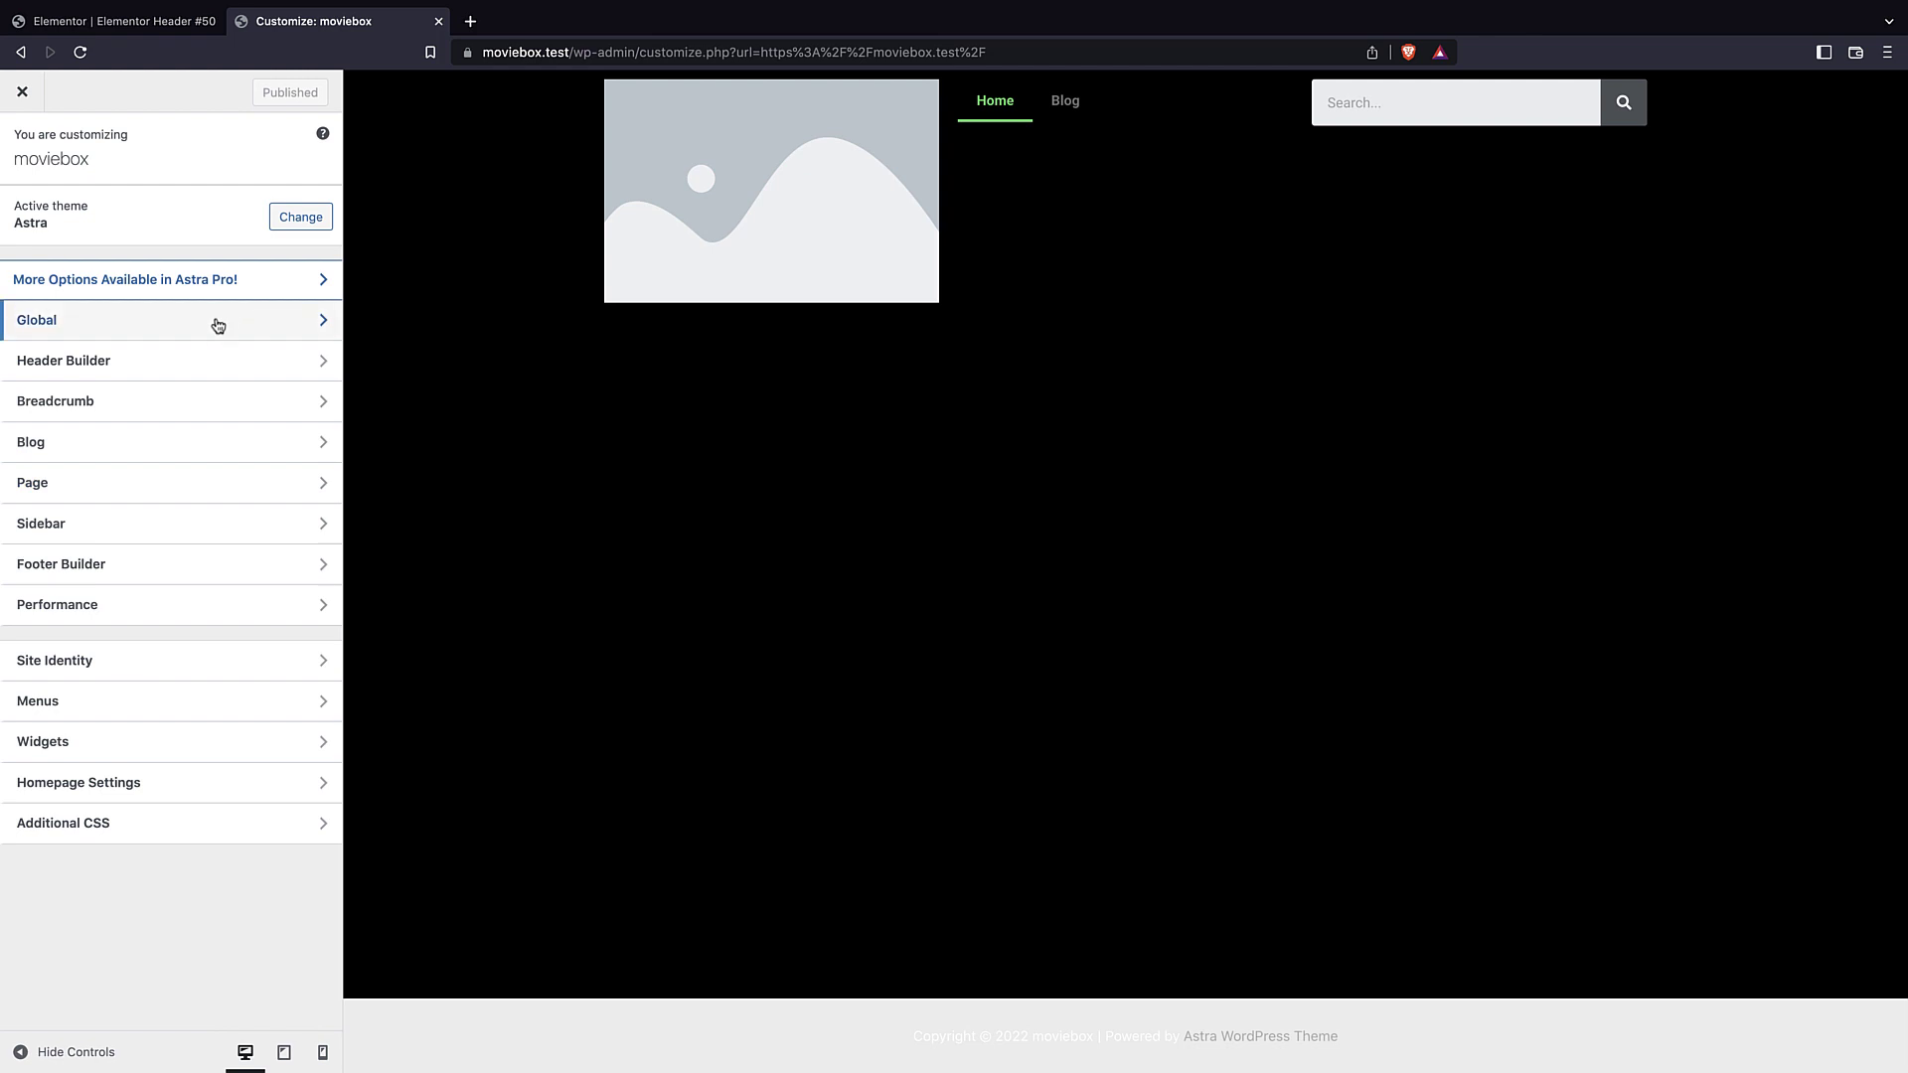
pyautogui.click(140, 373)
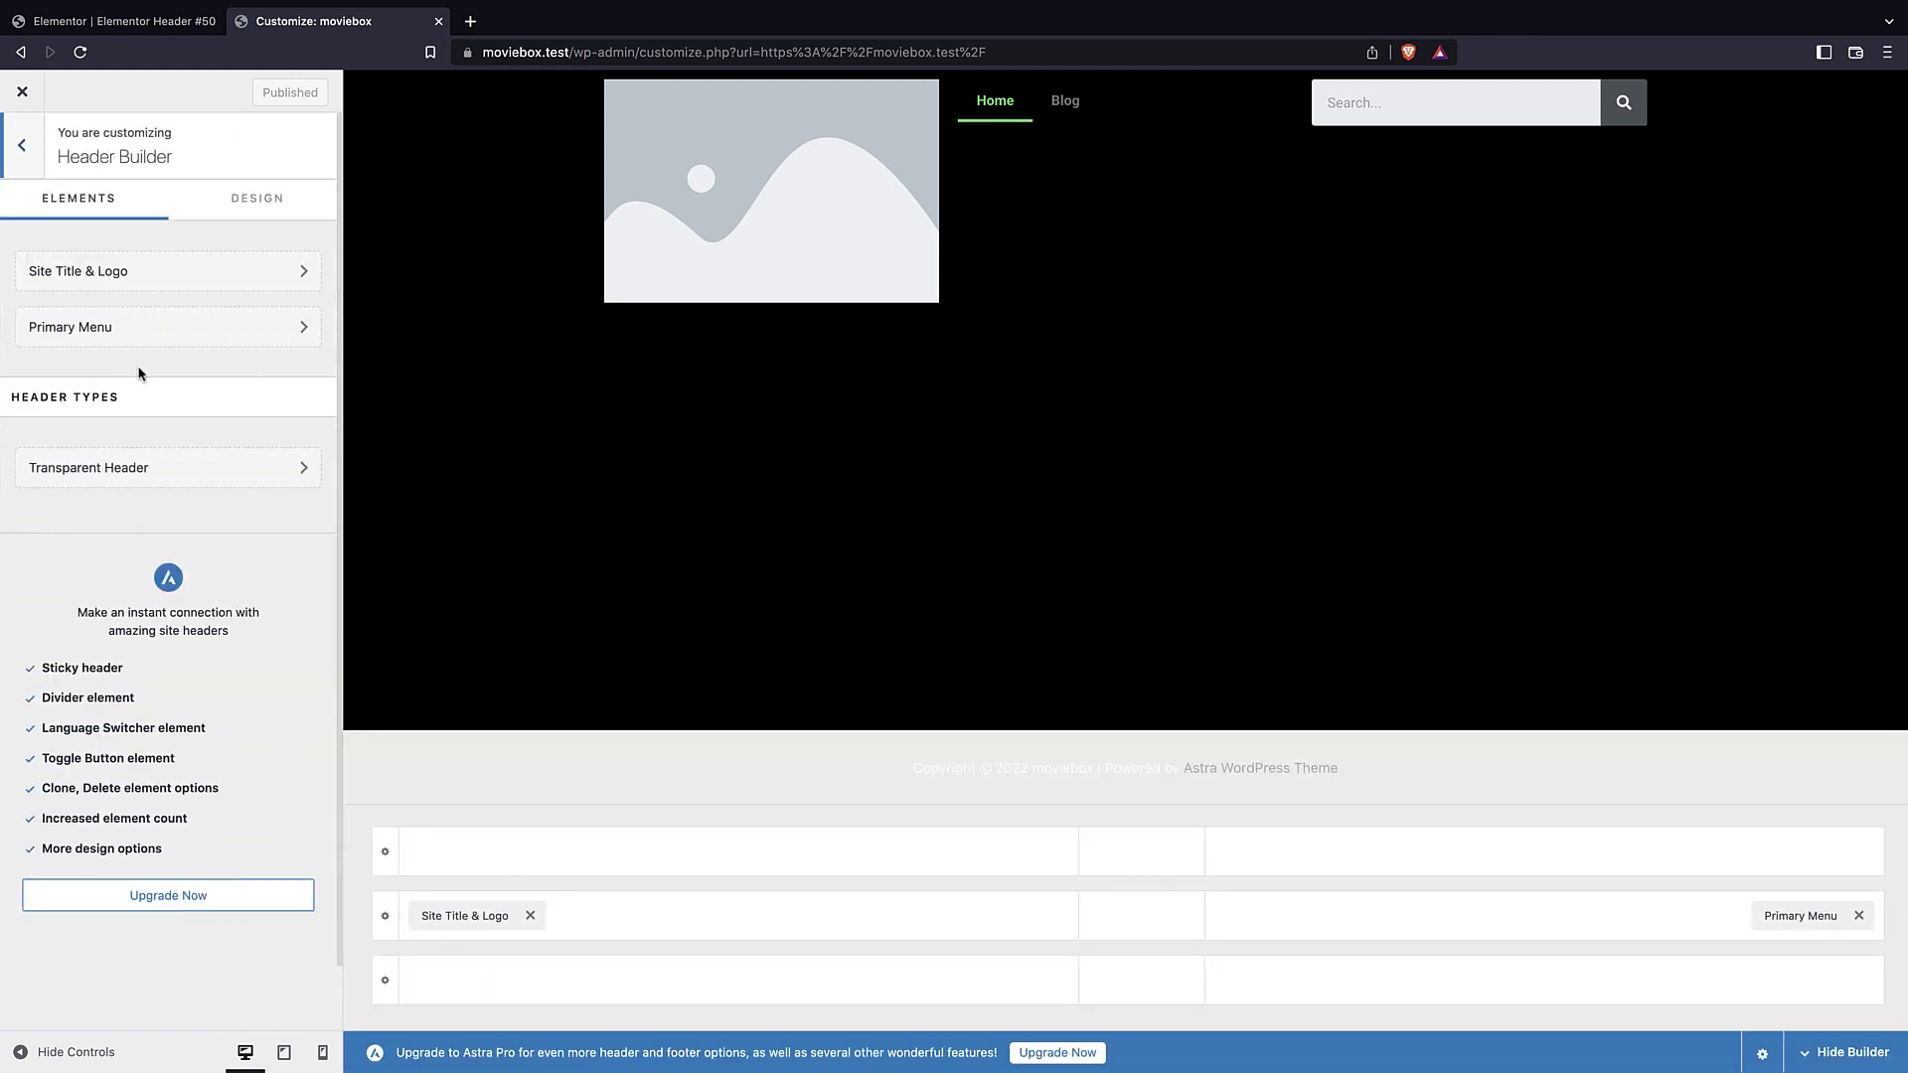
pyautogui.click(128, 287)
pyautogui.click(142, 306)
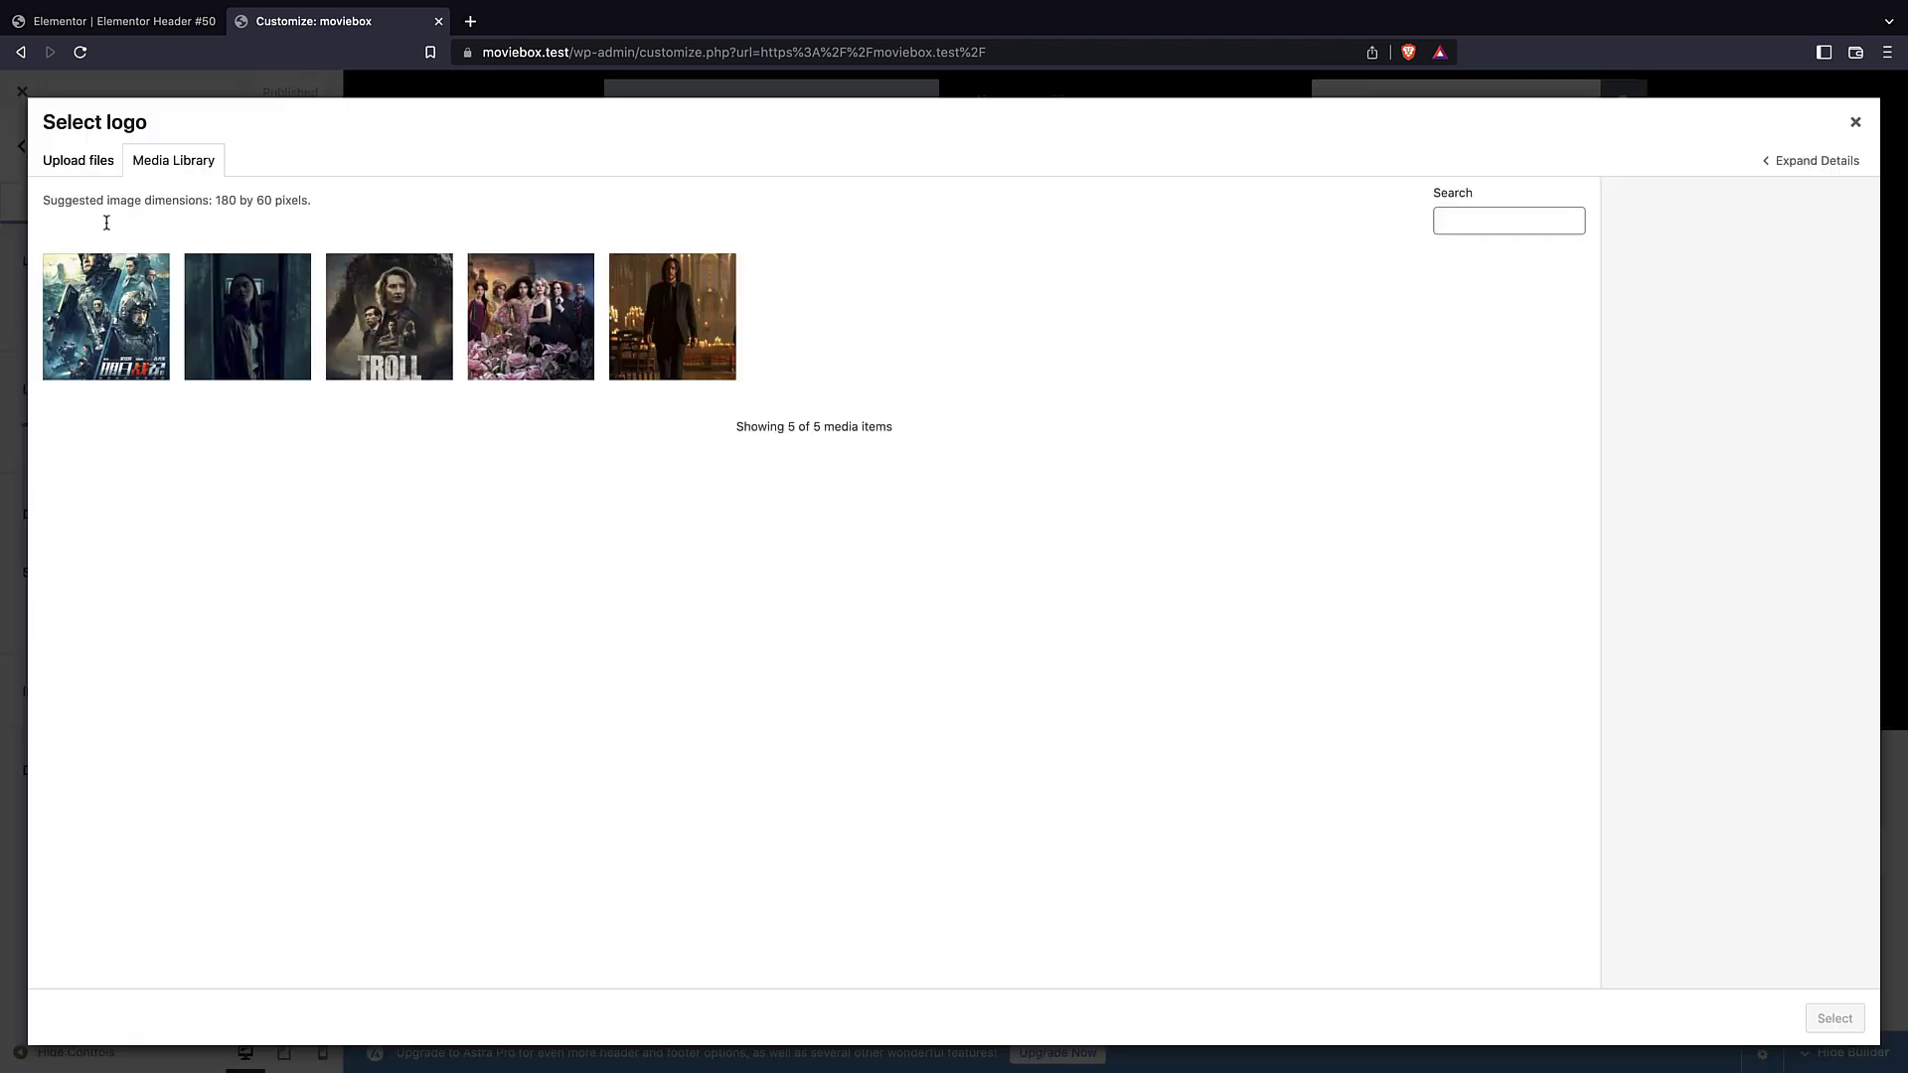
# - Upload logo.png from the computer to the media library for use as the site logo
pyautogui.click(86, 167)
pyautogui.click(907, 507)
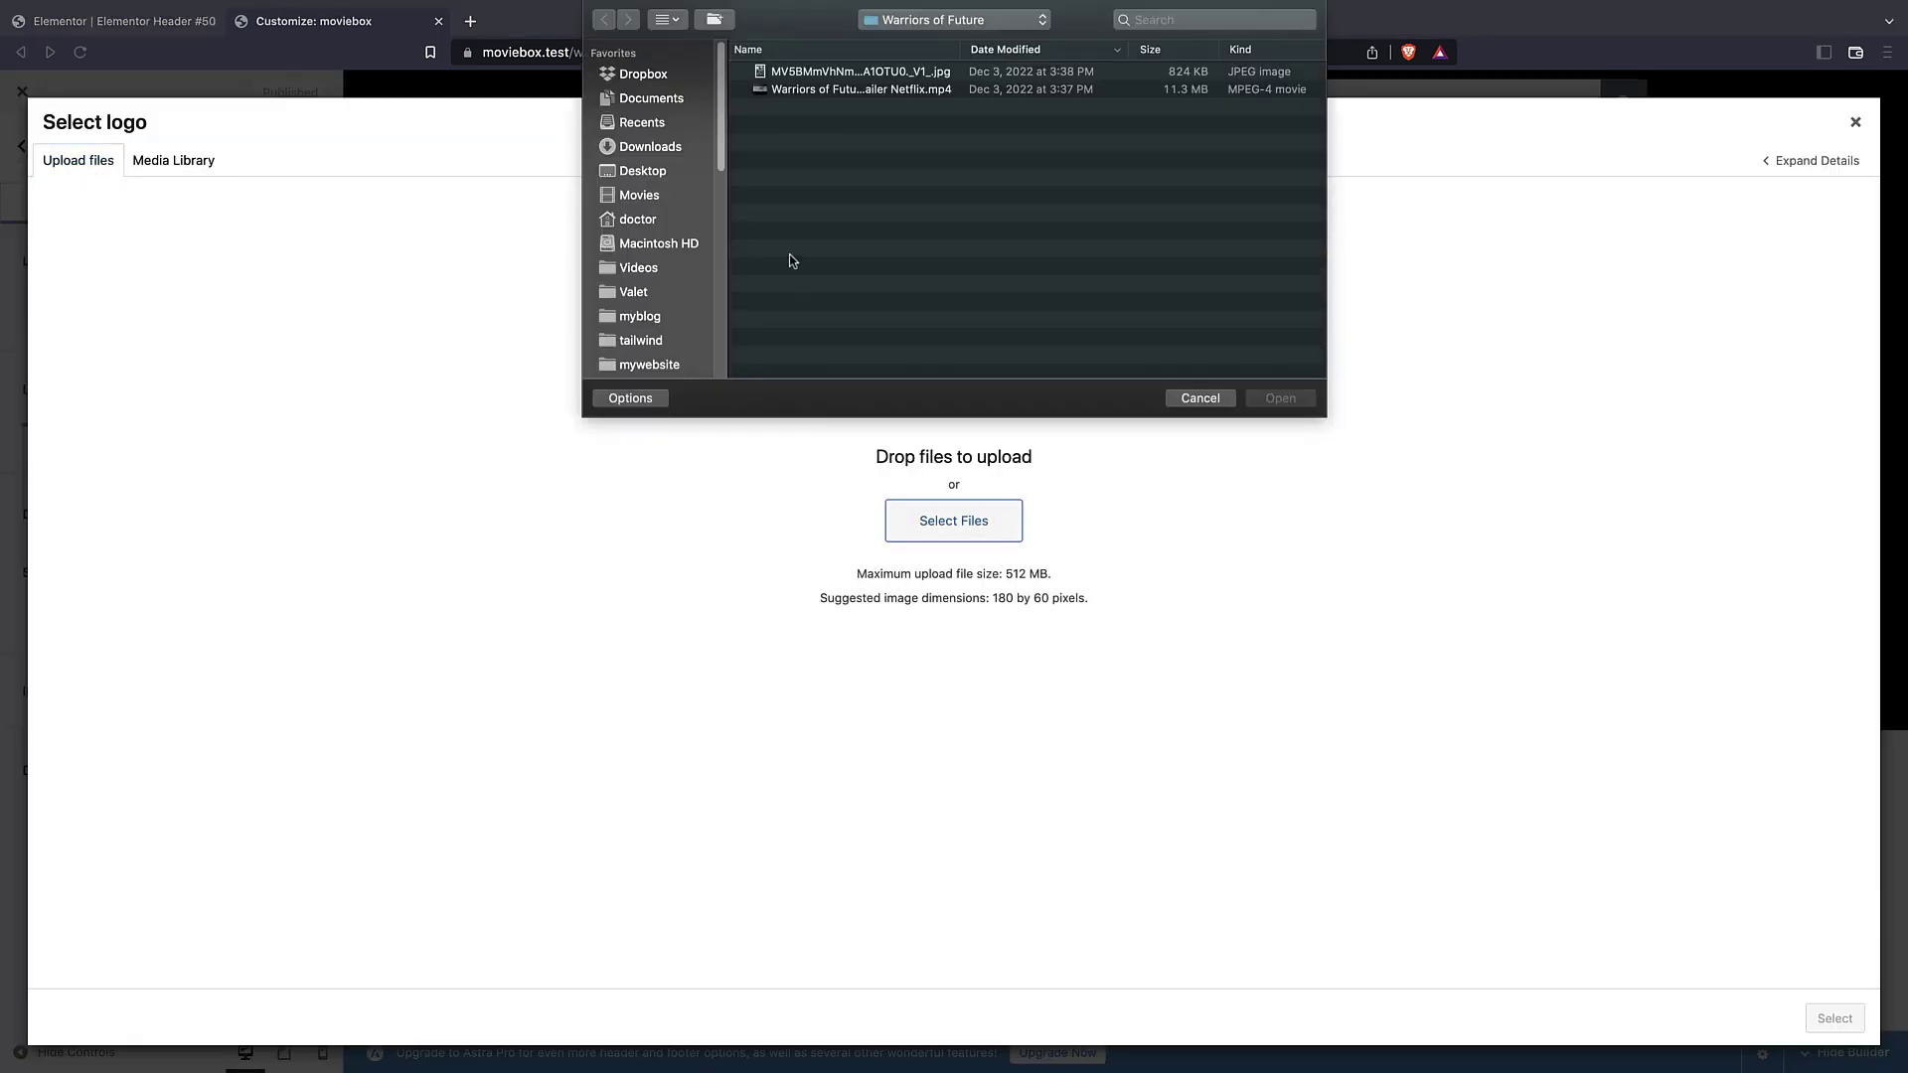
pyautogui.click(950, 24)
pyautogui.click(924, 40)
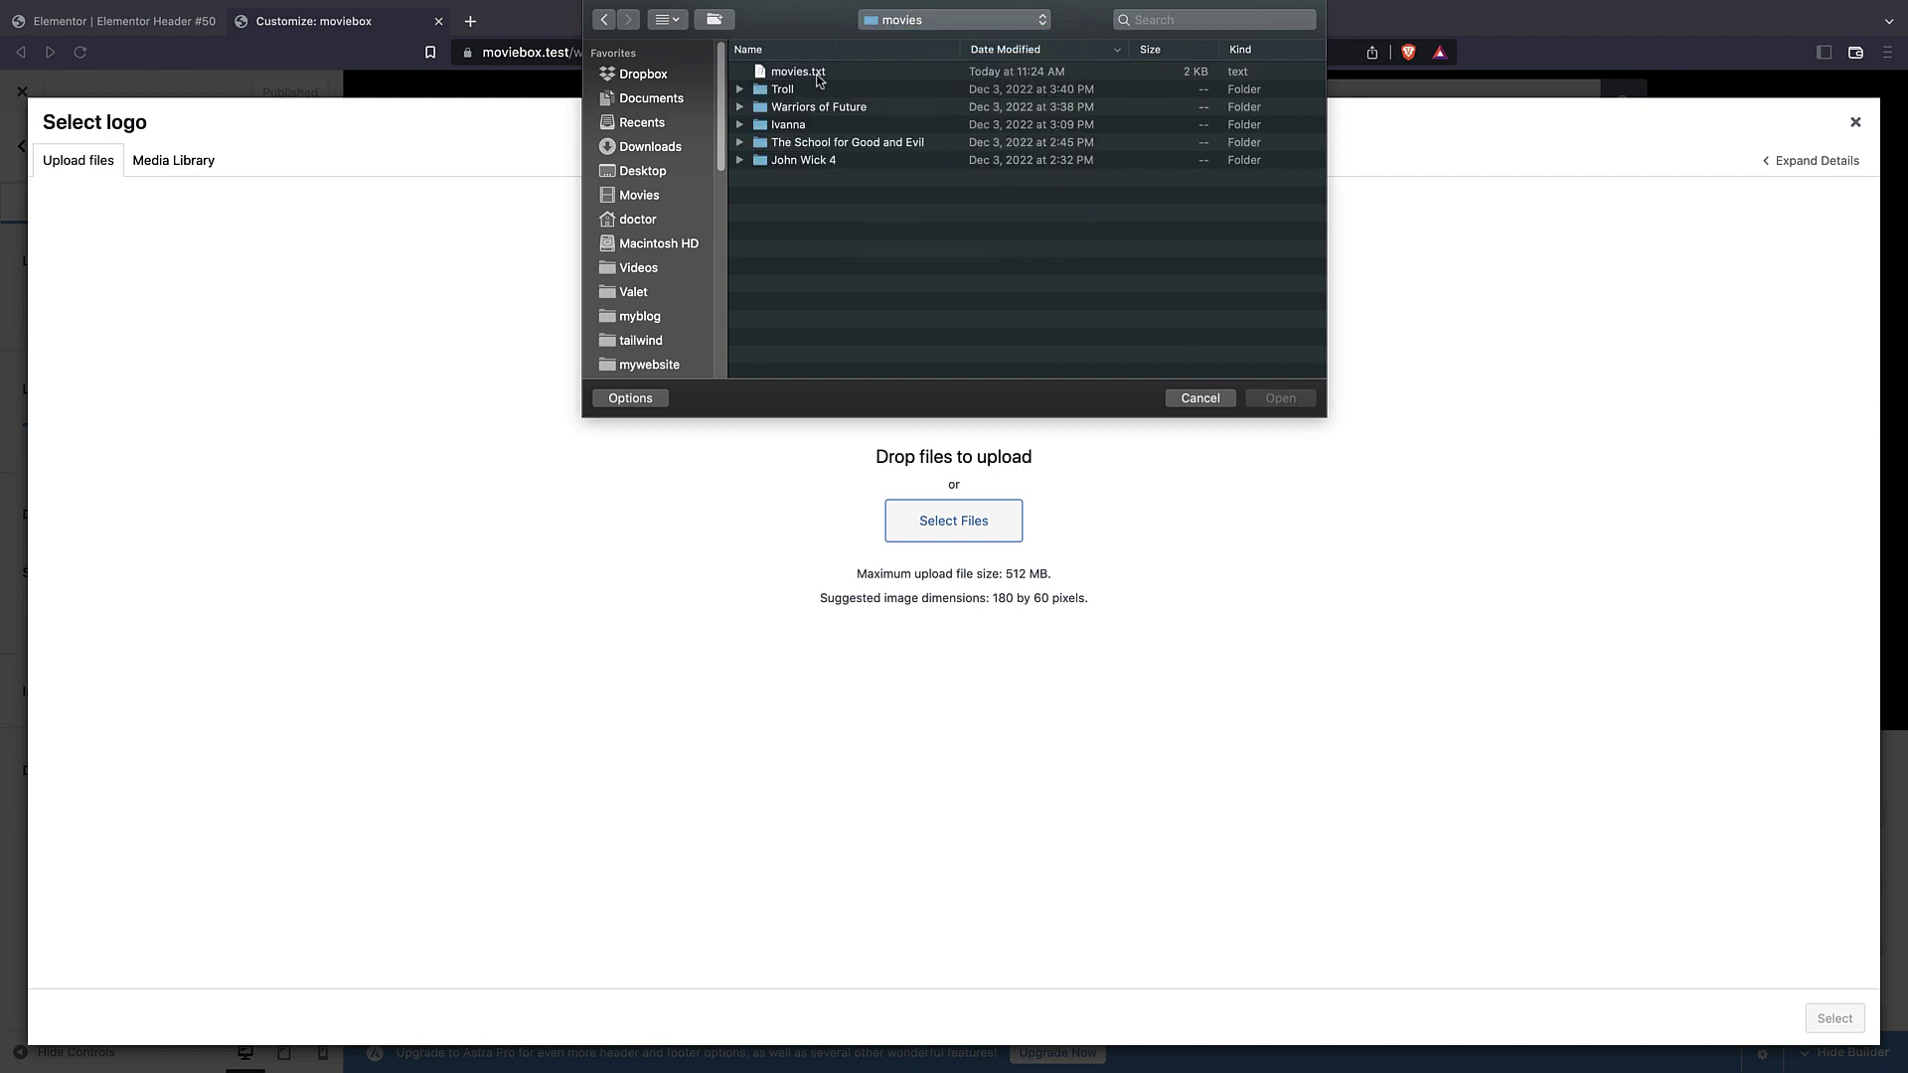
pyautogui.click(817, 78)
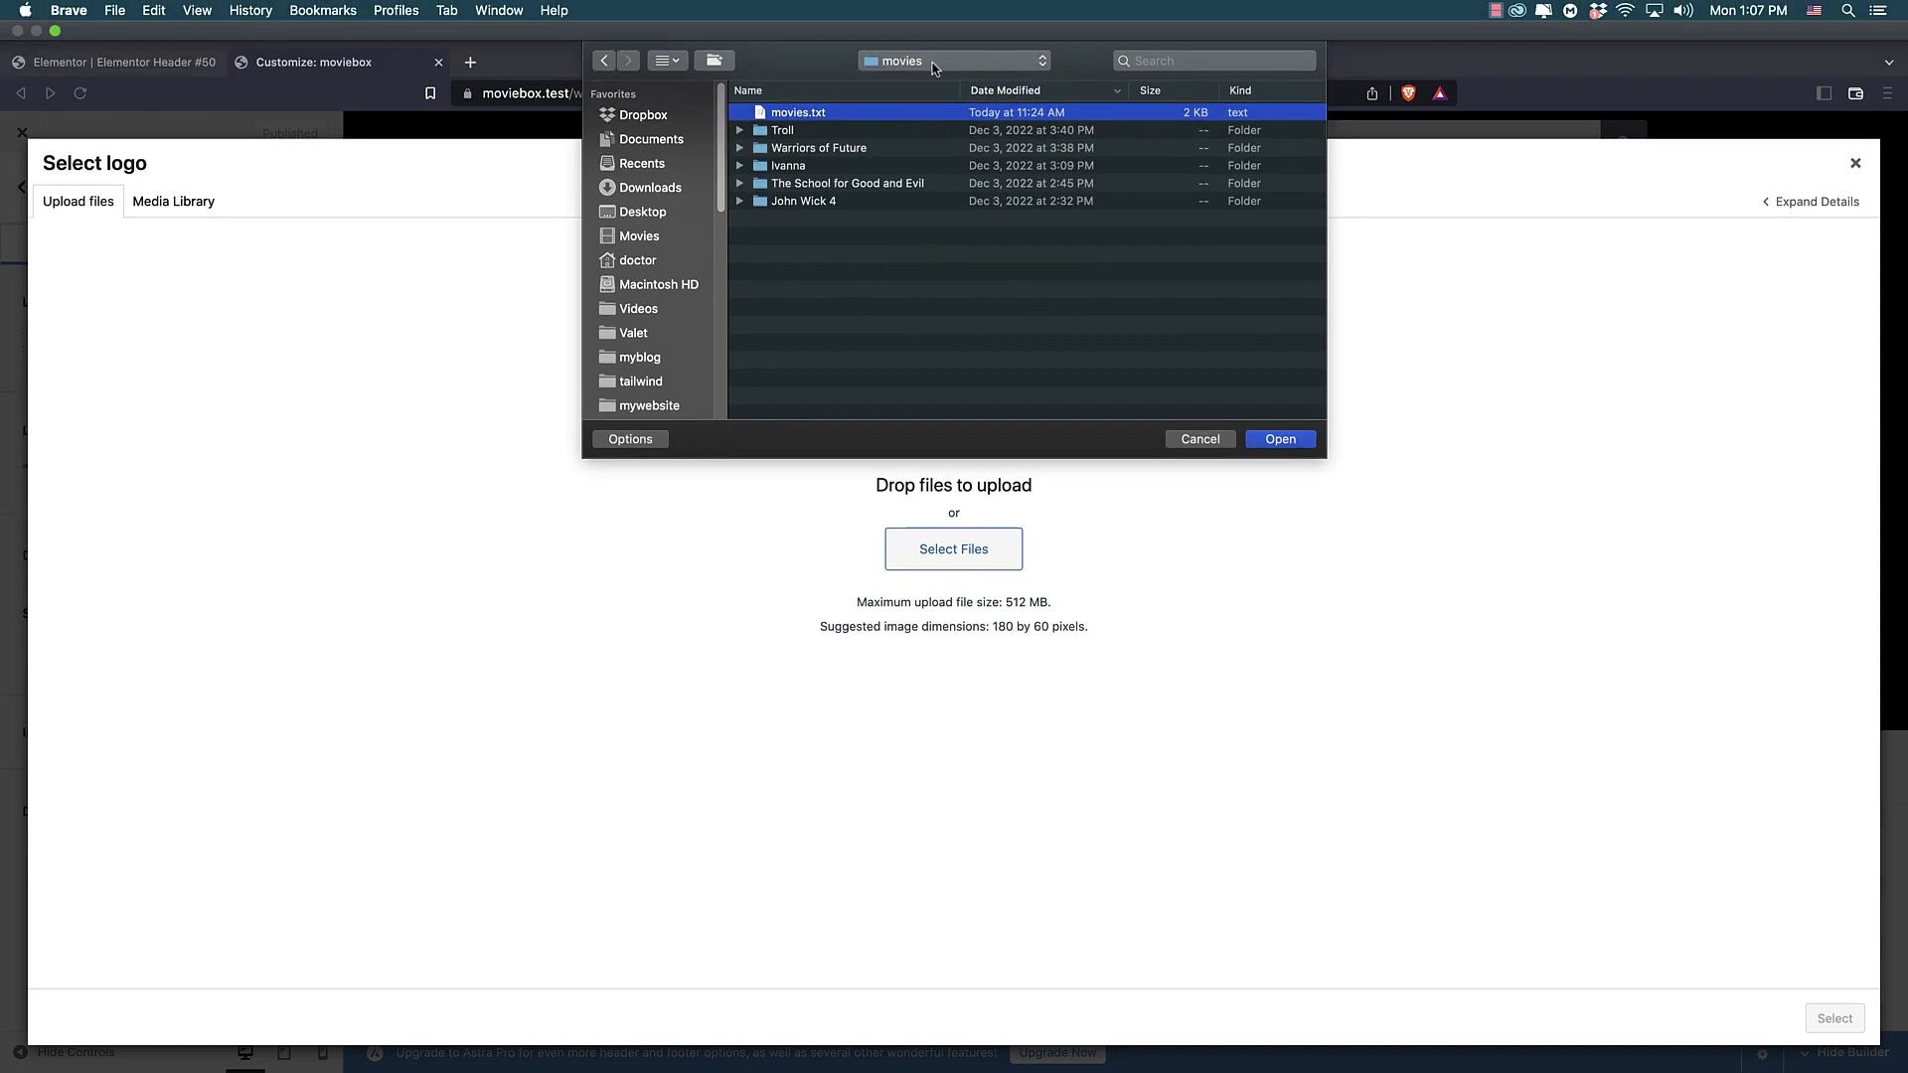
pyautogui.click(918, 62)
pyautogui.click(920, 80)
pyautogui.click(810, 92)
pyautogui.click(1267, 390)
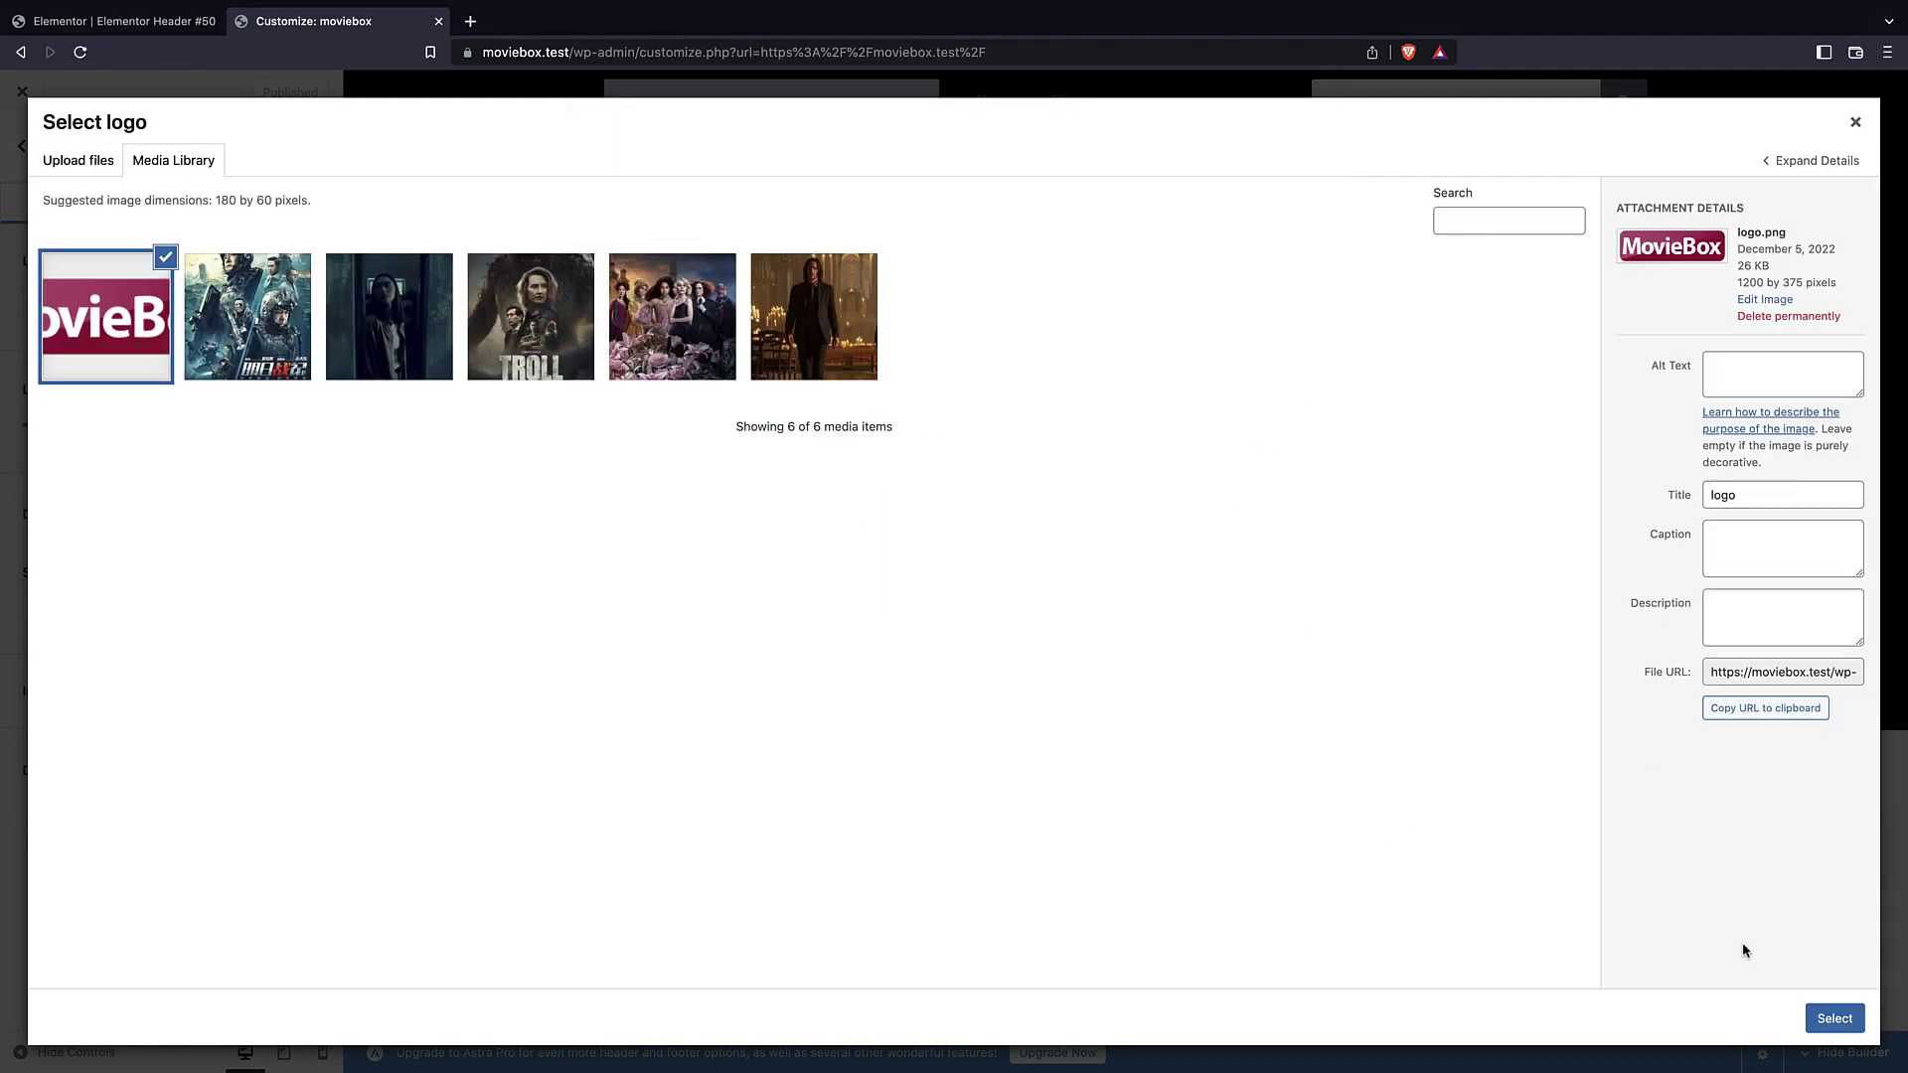
# - Crop the logo with narrow margins beside the MovieBox badge, apply it as the site logo and publish the Customizer changes
pyautogui.click(1838, 1019)
pyautogui.moveTo(433, 320); pyautogui.dragTo(413, 331)
pyautogui.moveTo(1474, 319); pyautogui.dragTo(1488, 331)
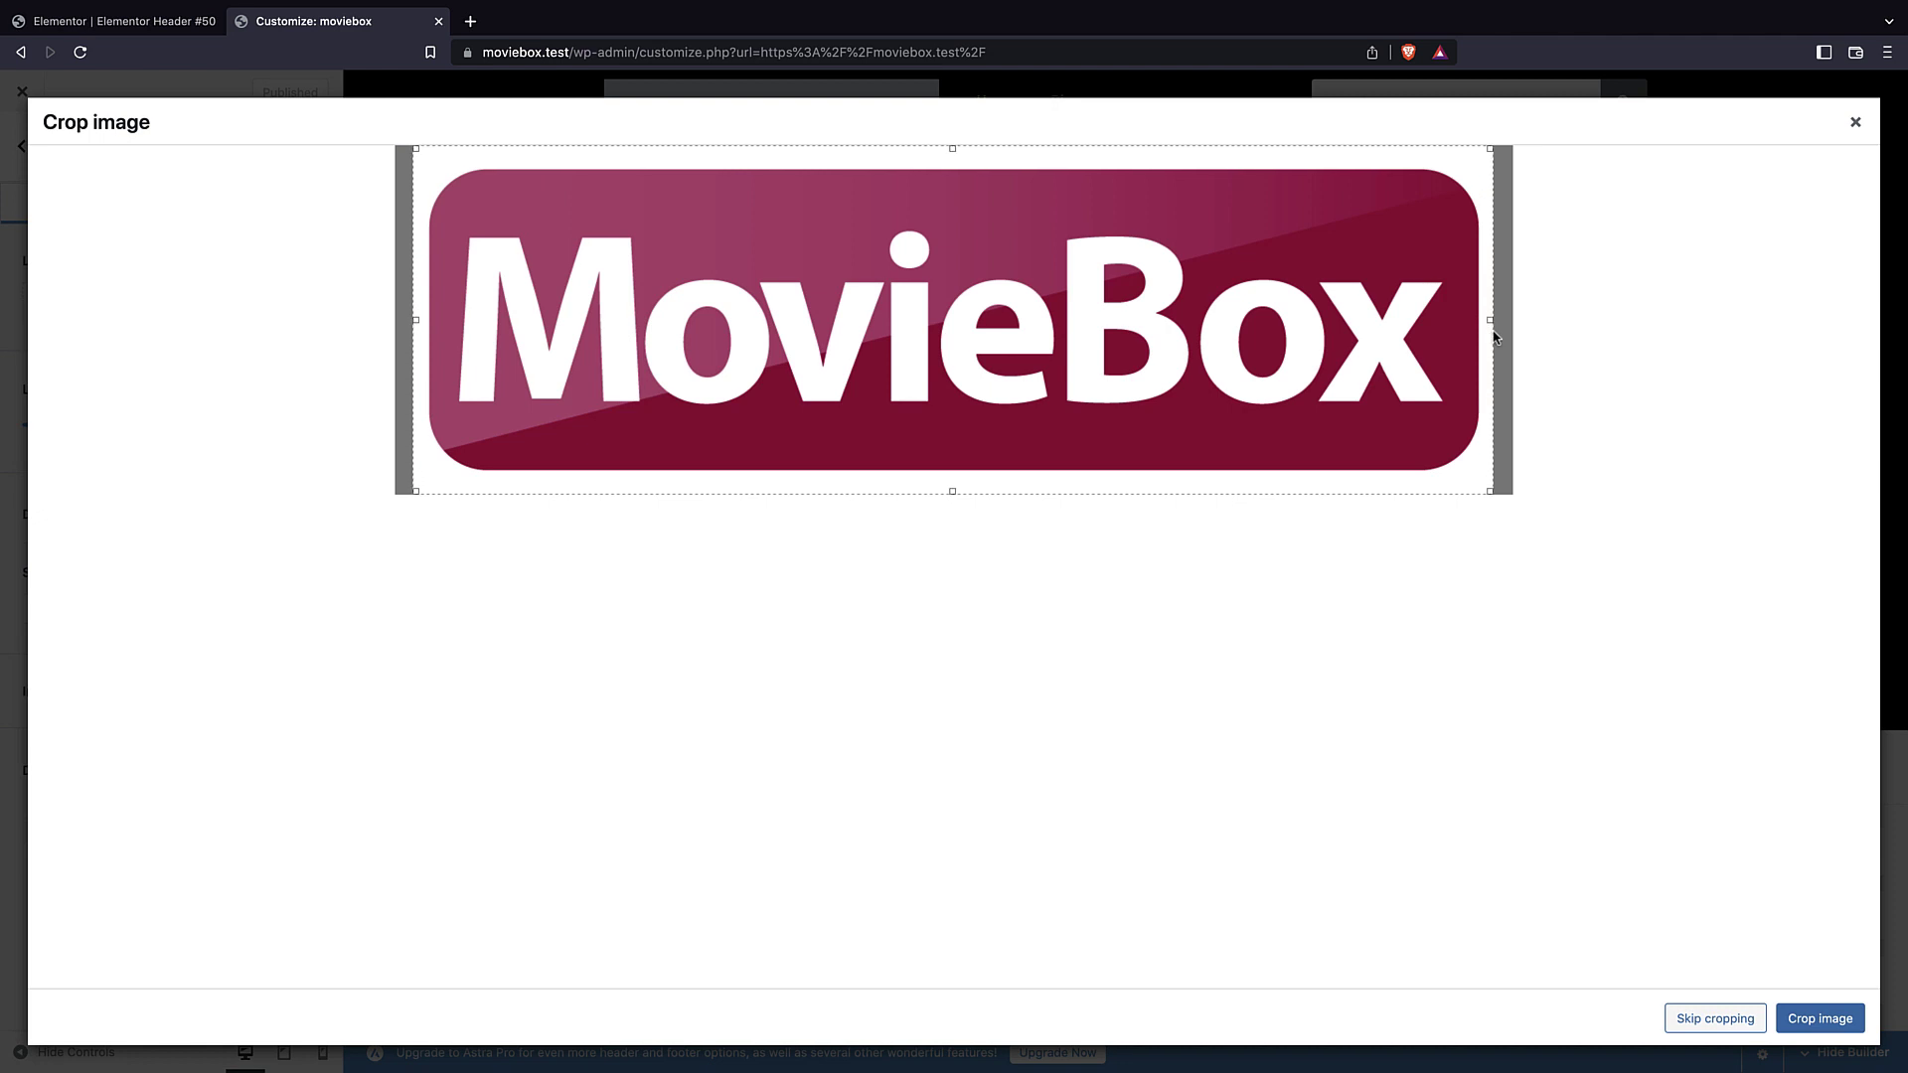
pyautogui.click(1819, 1017)
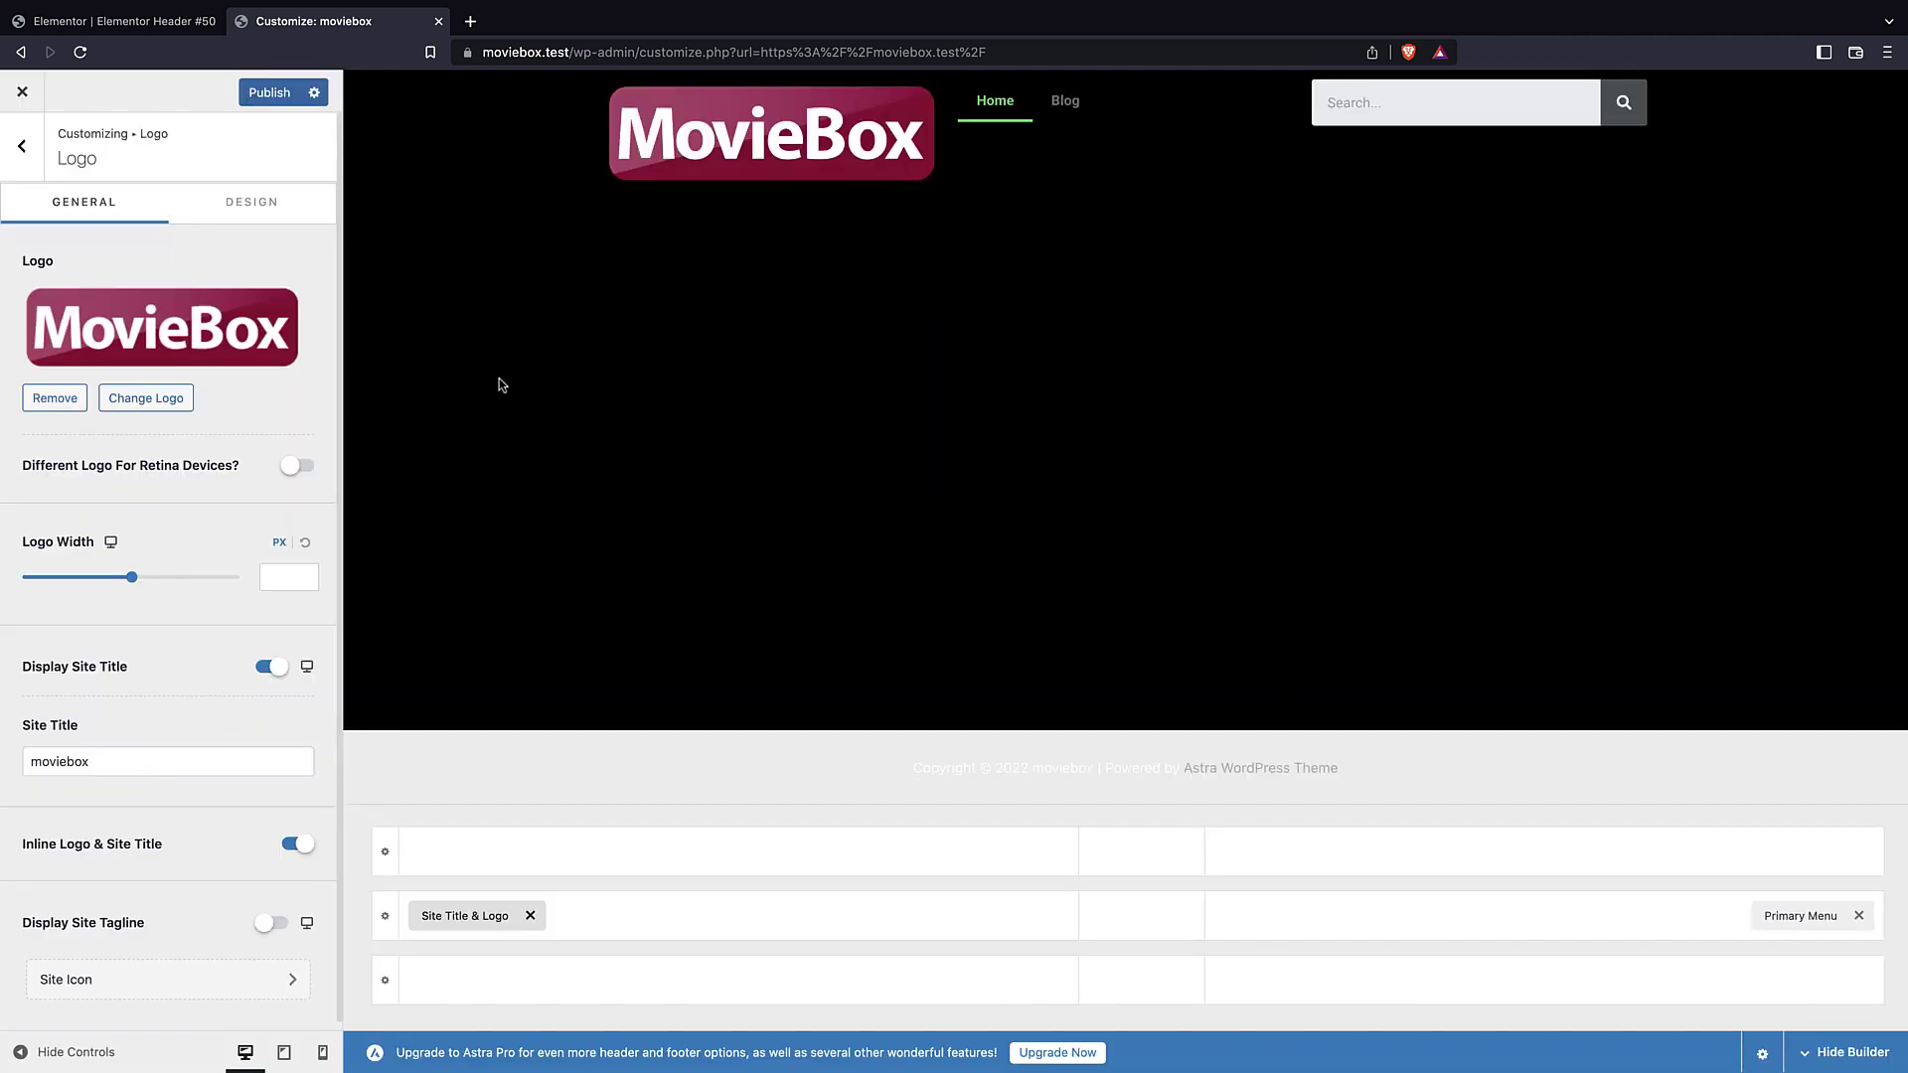
pyautogui.click(265, 92)
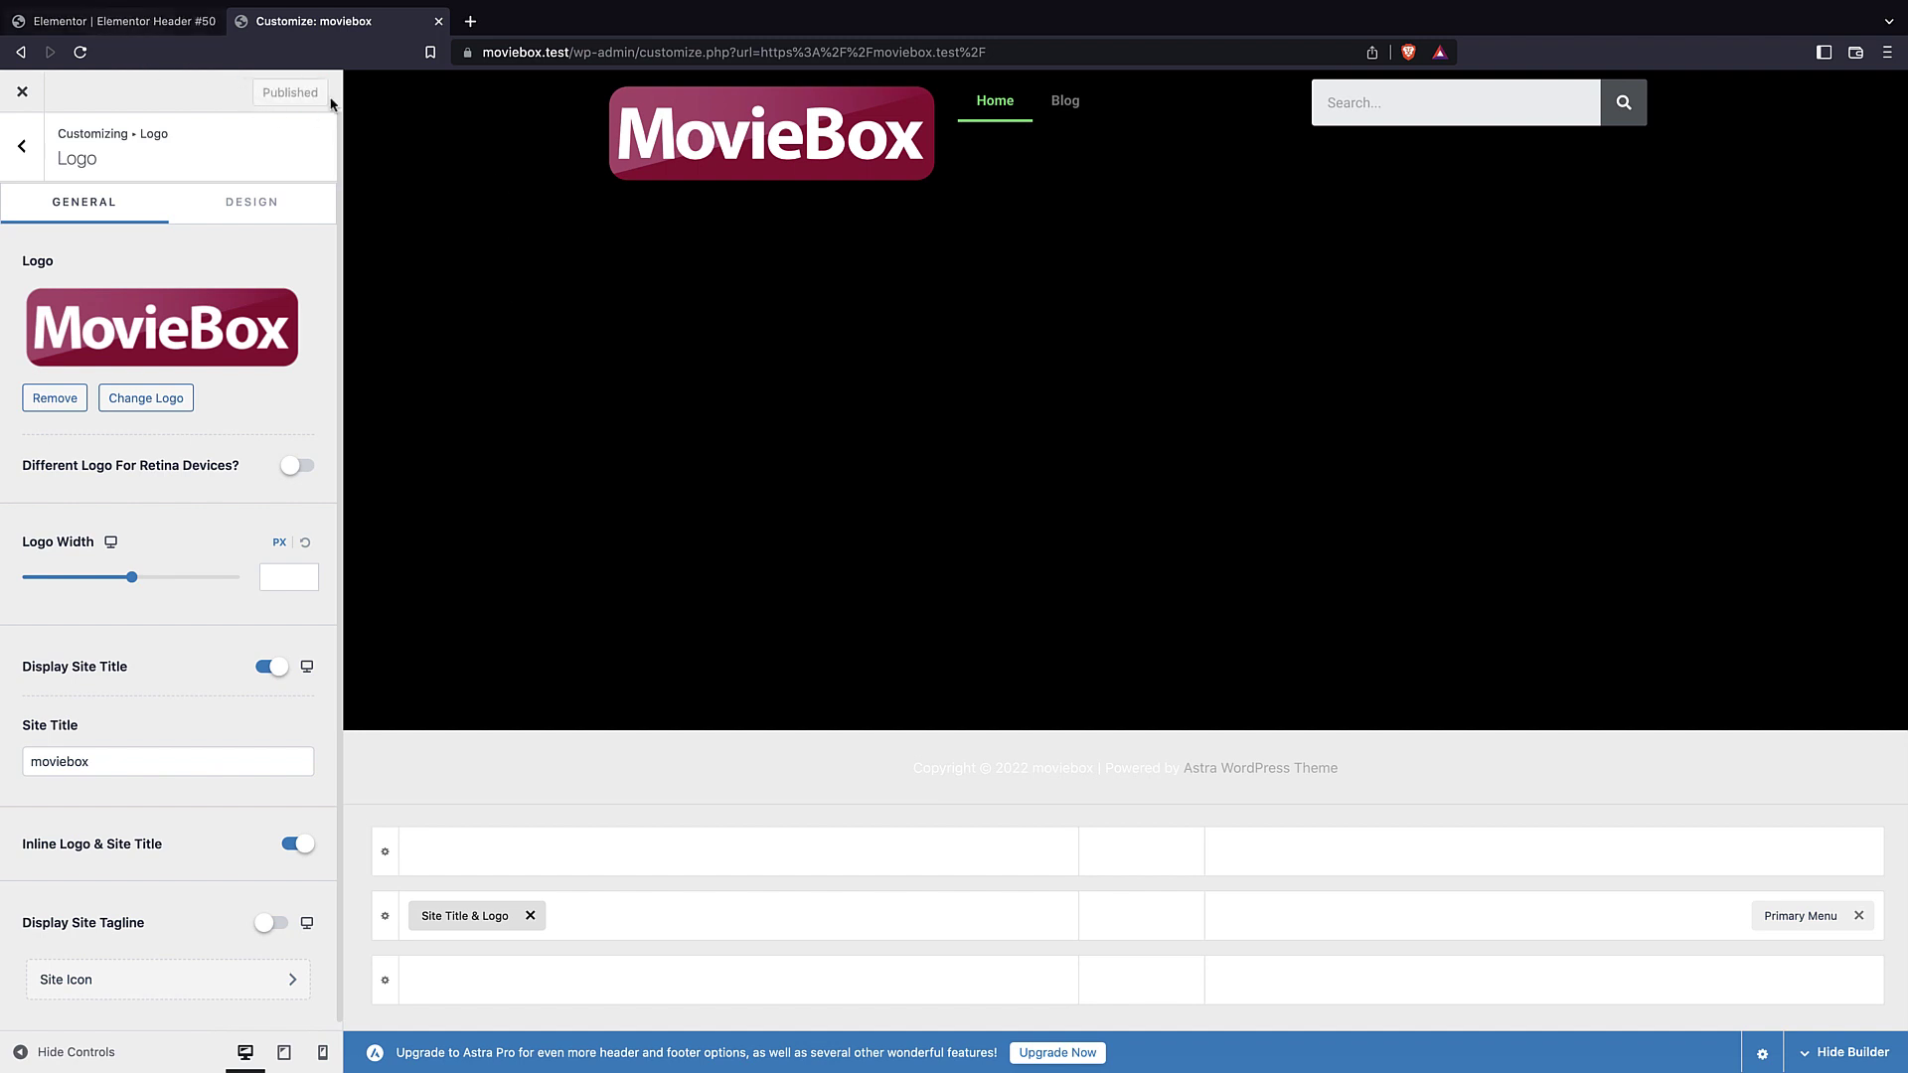
# - Reload the header template in the Elementor editor and set the Site Logo widget's image width to 182 px
pyautogui.click(114, 21)
pyautogui.click(81, 53)
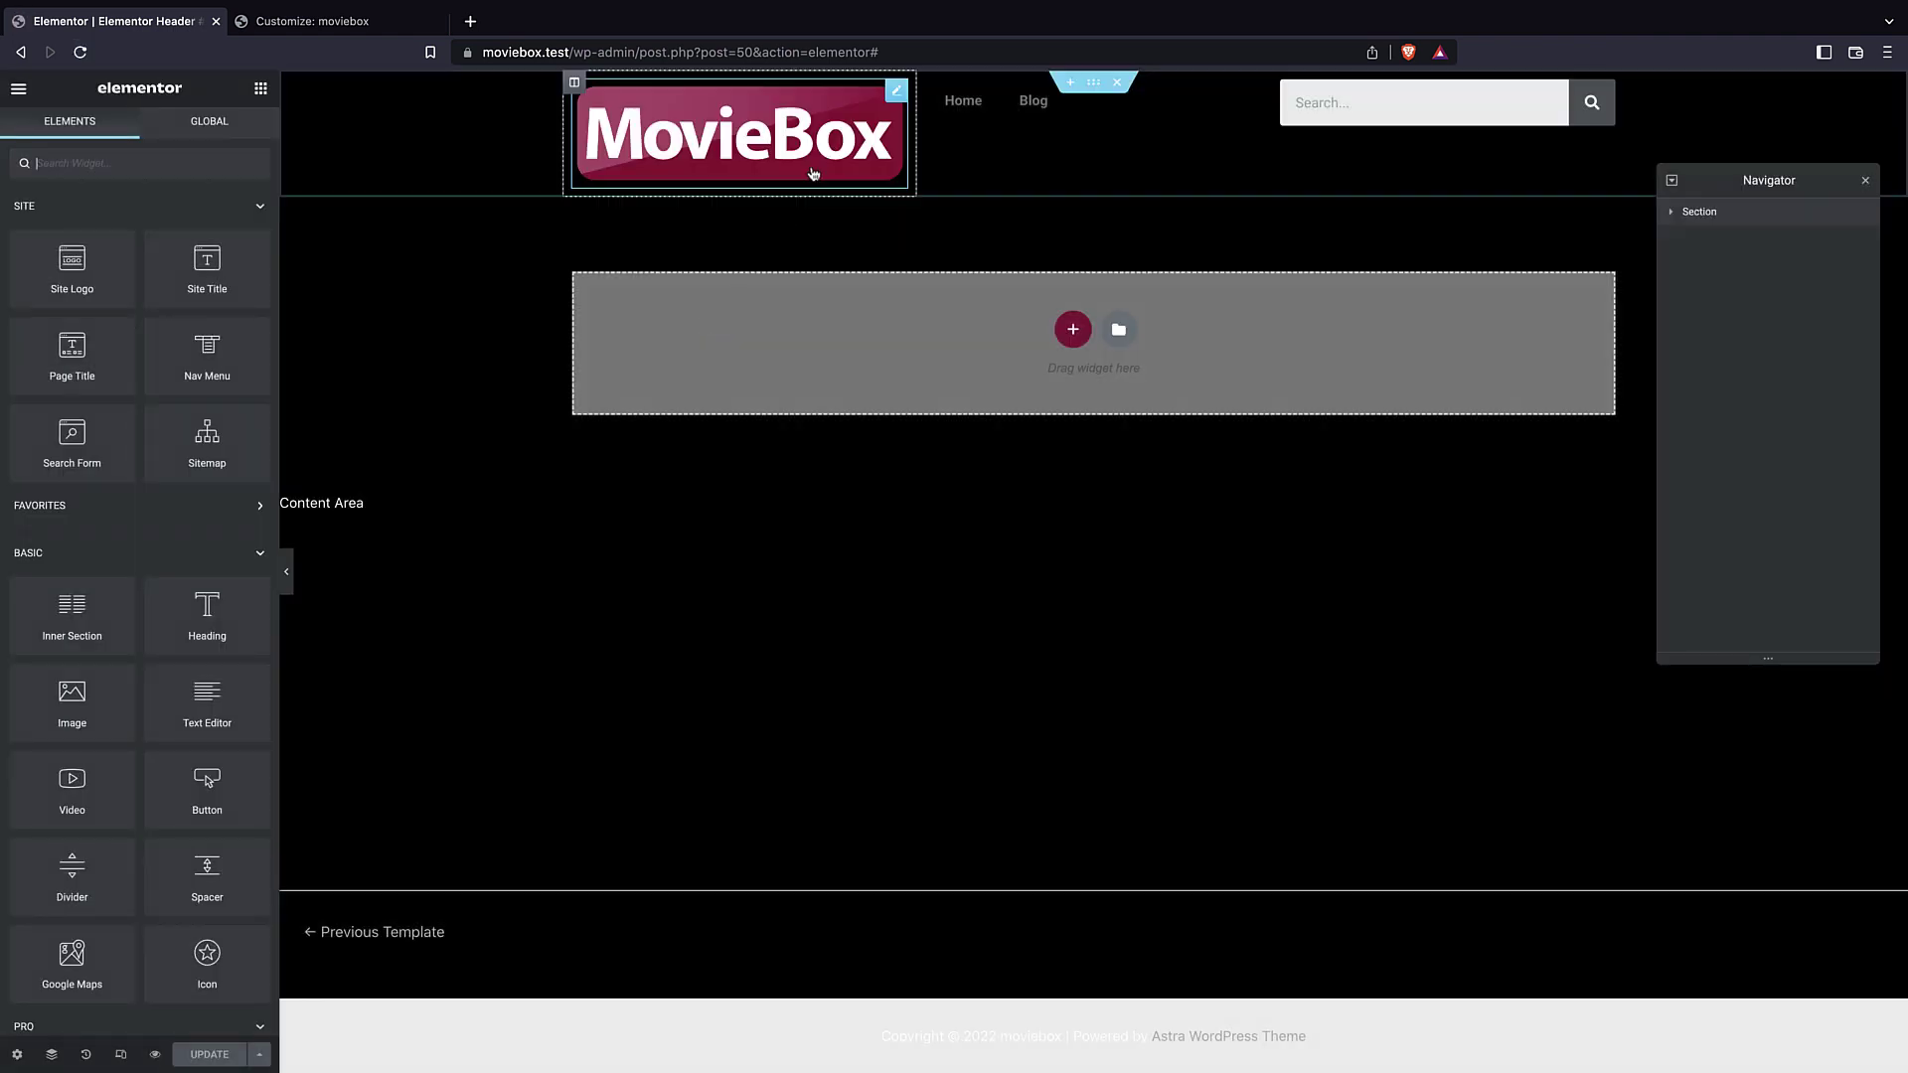
pyautogui.click(810, 181)
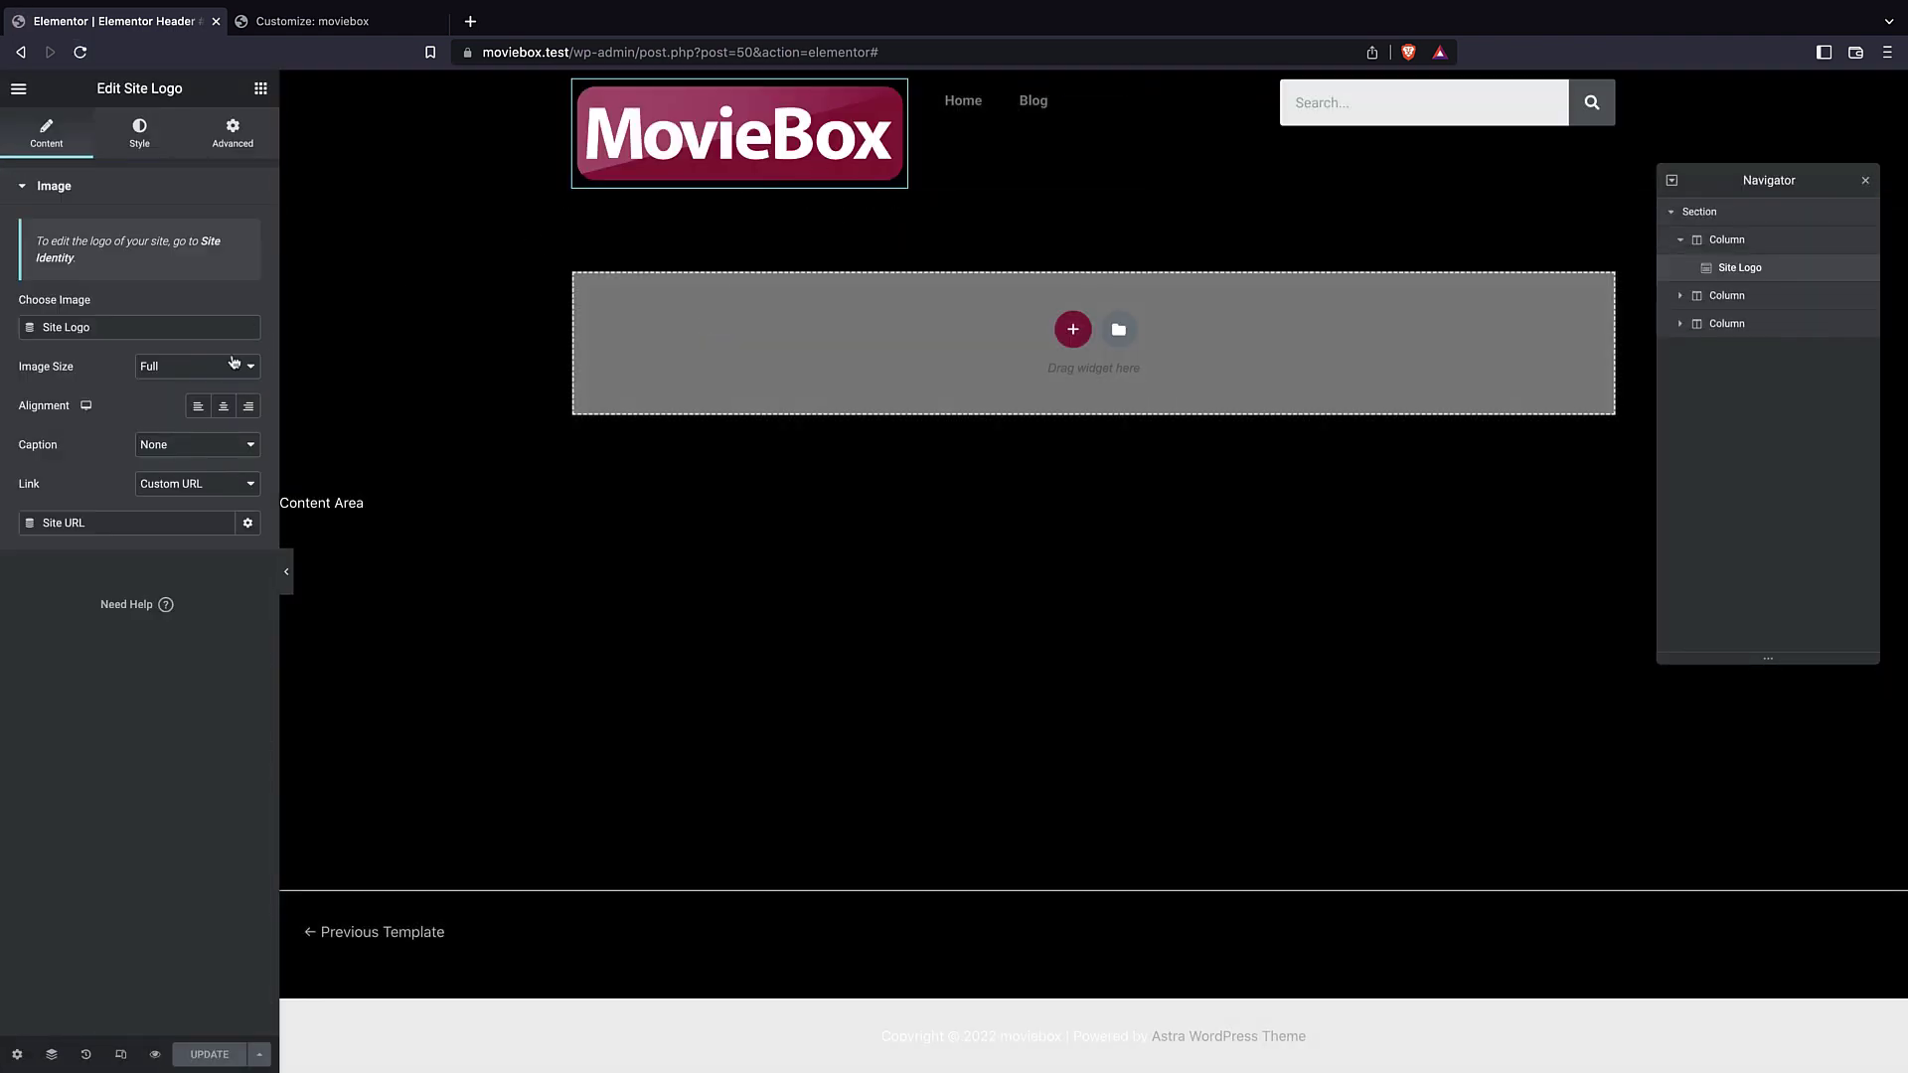
pyautogui.click(138, 138)
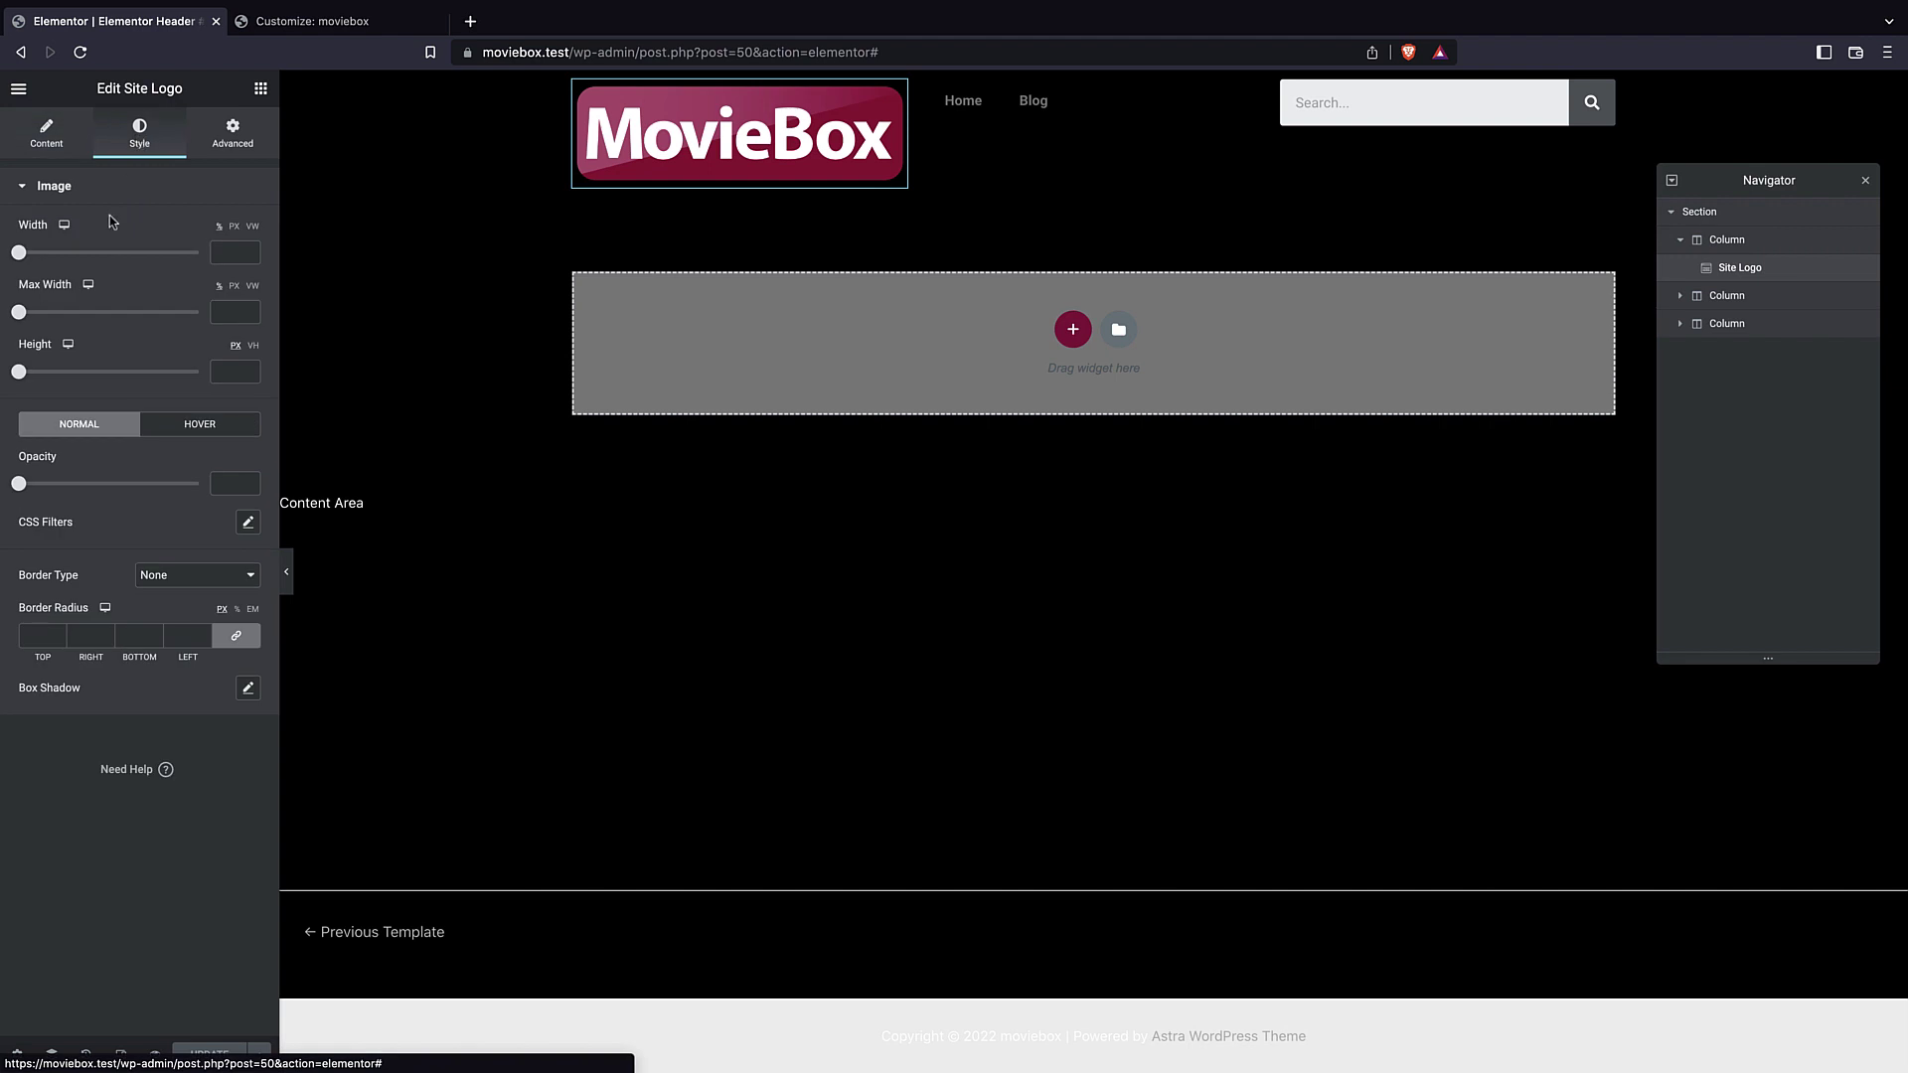
pyautogui.moveTo(18, 254)
pyautogui.mouseDown()
pyautogui.moveTo(114, 255)
pyautogui.moveTo(28, 254)
pyautogui.moveTo(61, 274)
pyautogui.moveTo(52, 259)
pyautogui.mouseUp()
pyautogui.click(235, 227)
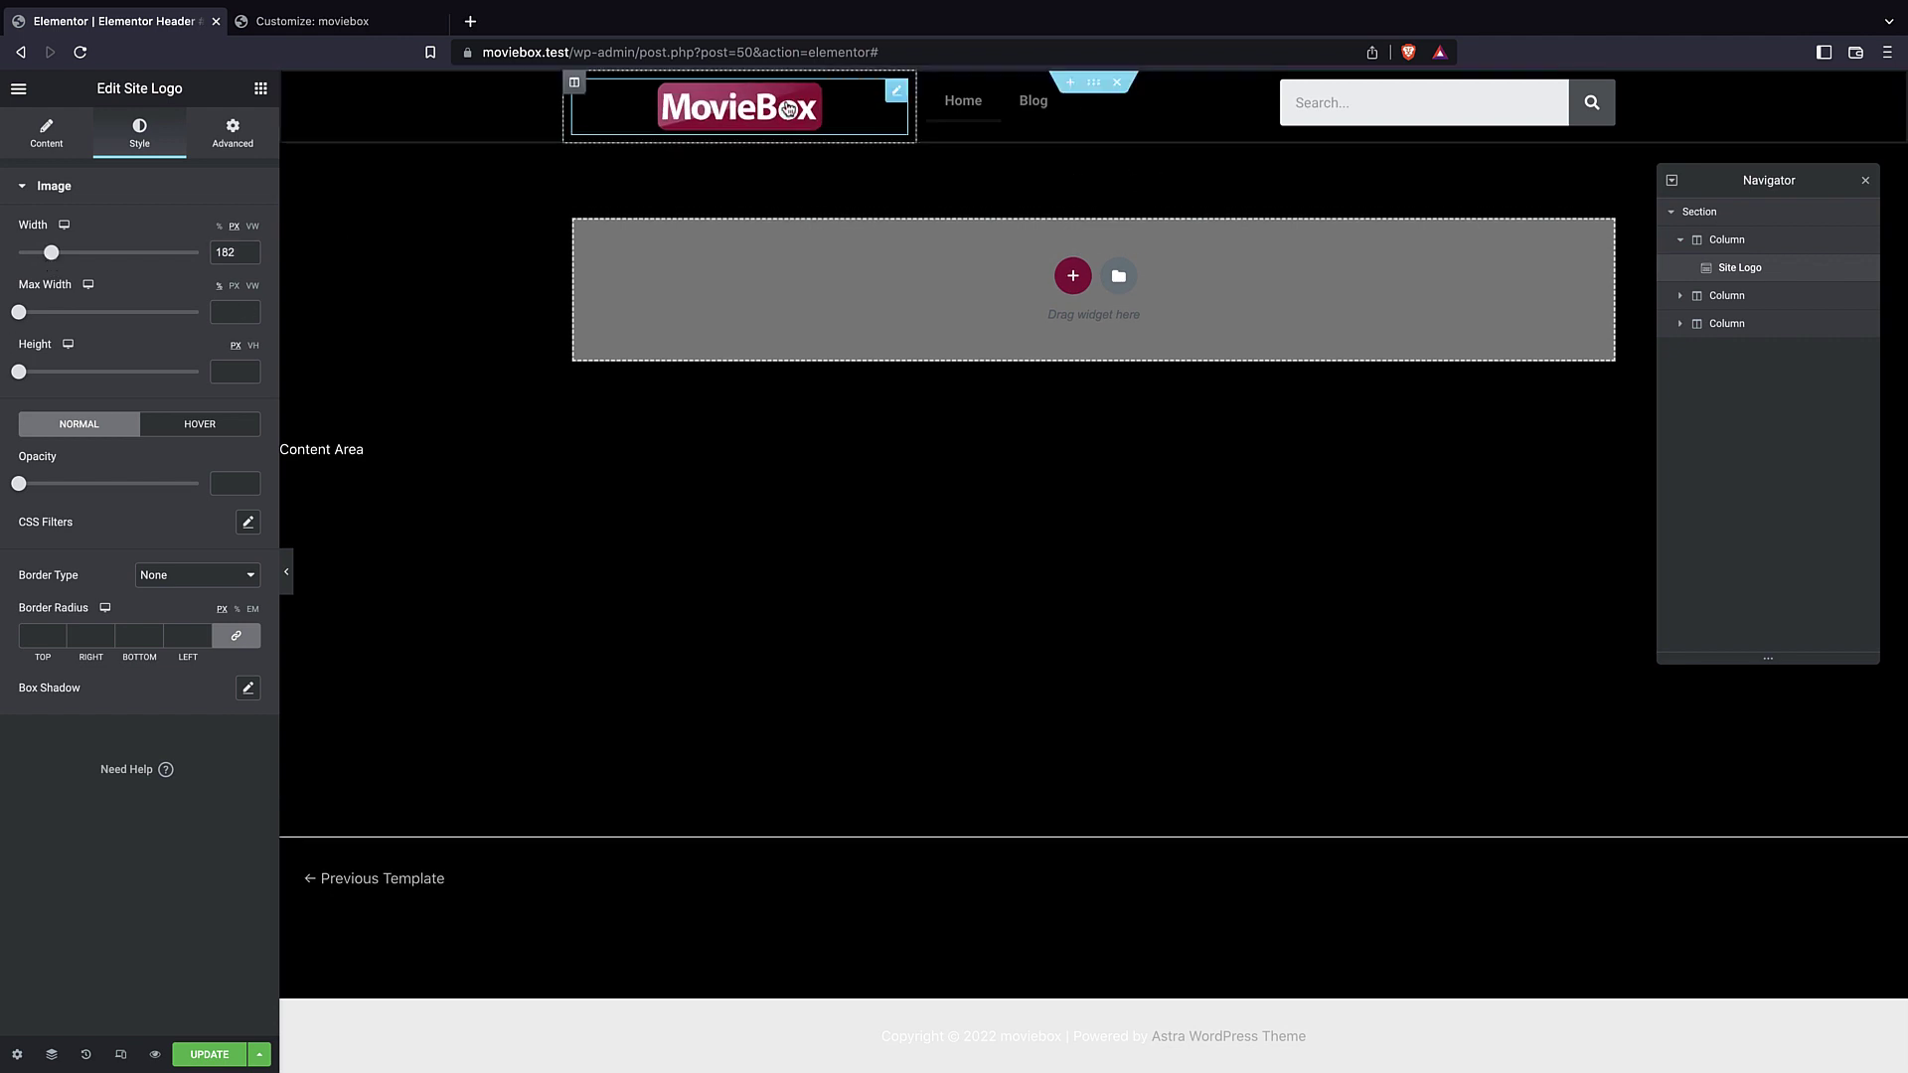
# - Set the site logo's max width to 400 px and its width to 43%
pyautogui.moveTo(19, 315); pyautogui.dragTo(183, 316)
pyautogui.click(233, 286)
pyautogui.moveTo(22, 316); pyautogui.dragTo(95, 335)
pyautogui.doubleClick(213, 318)
pyautogui.write('400')
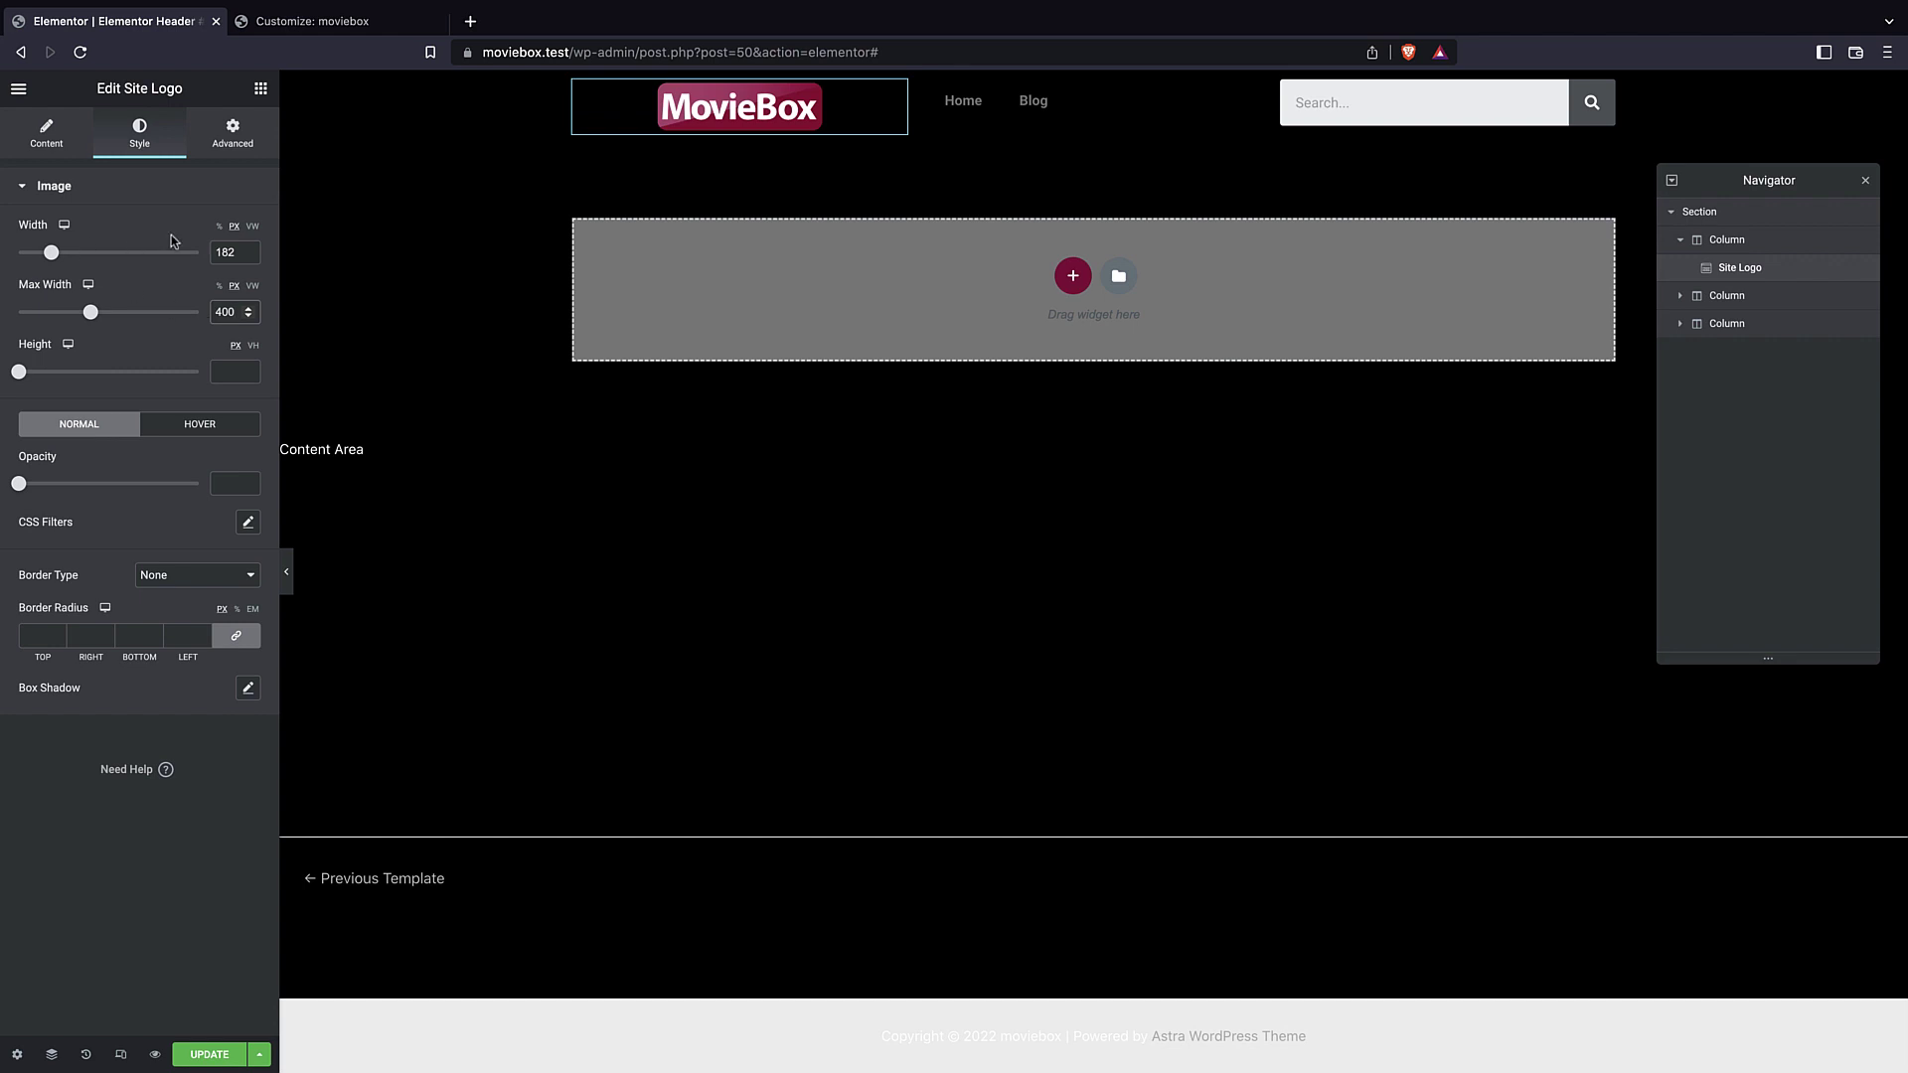
pyautogui.click(221, 230)
pyautogui.moveTo(19, 261); pyautogui.dragTo(96, 260)
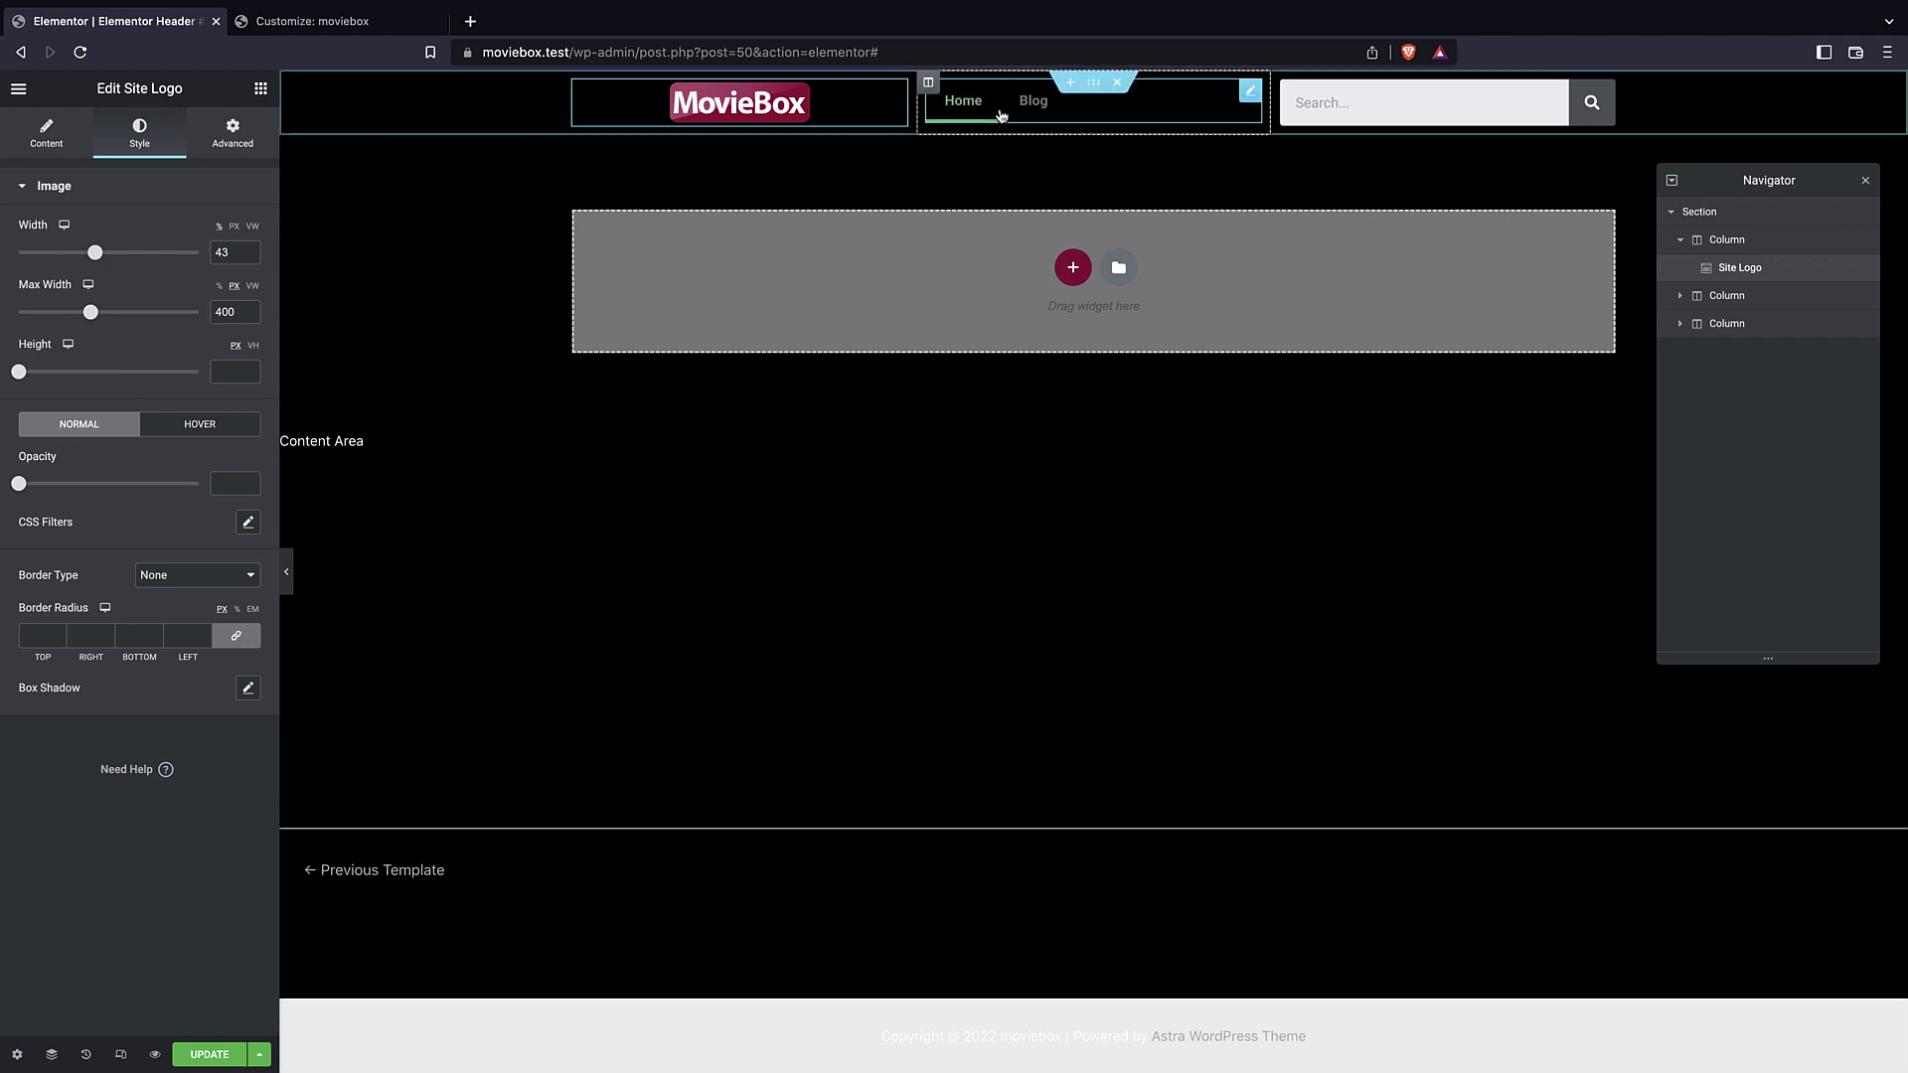
# - Narrow the logo column slightly and widen the search form column in the header section
pyautogui.click(1380, 117)
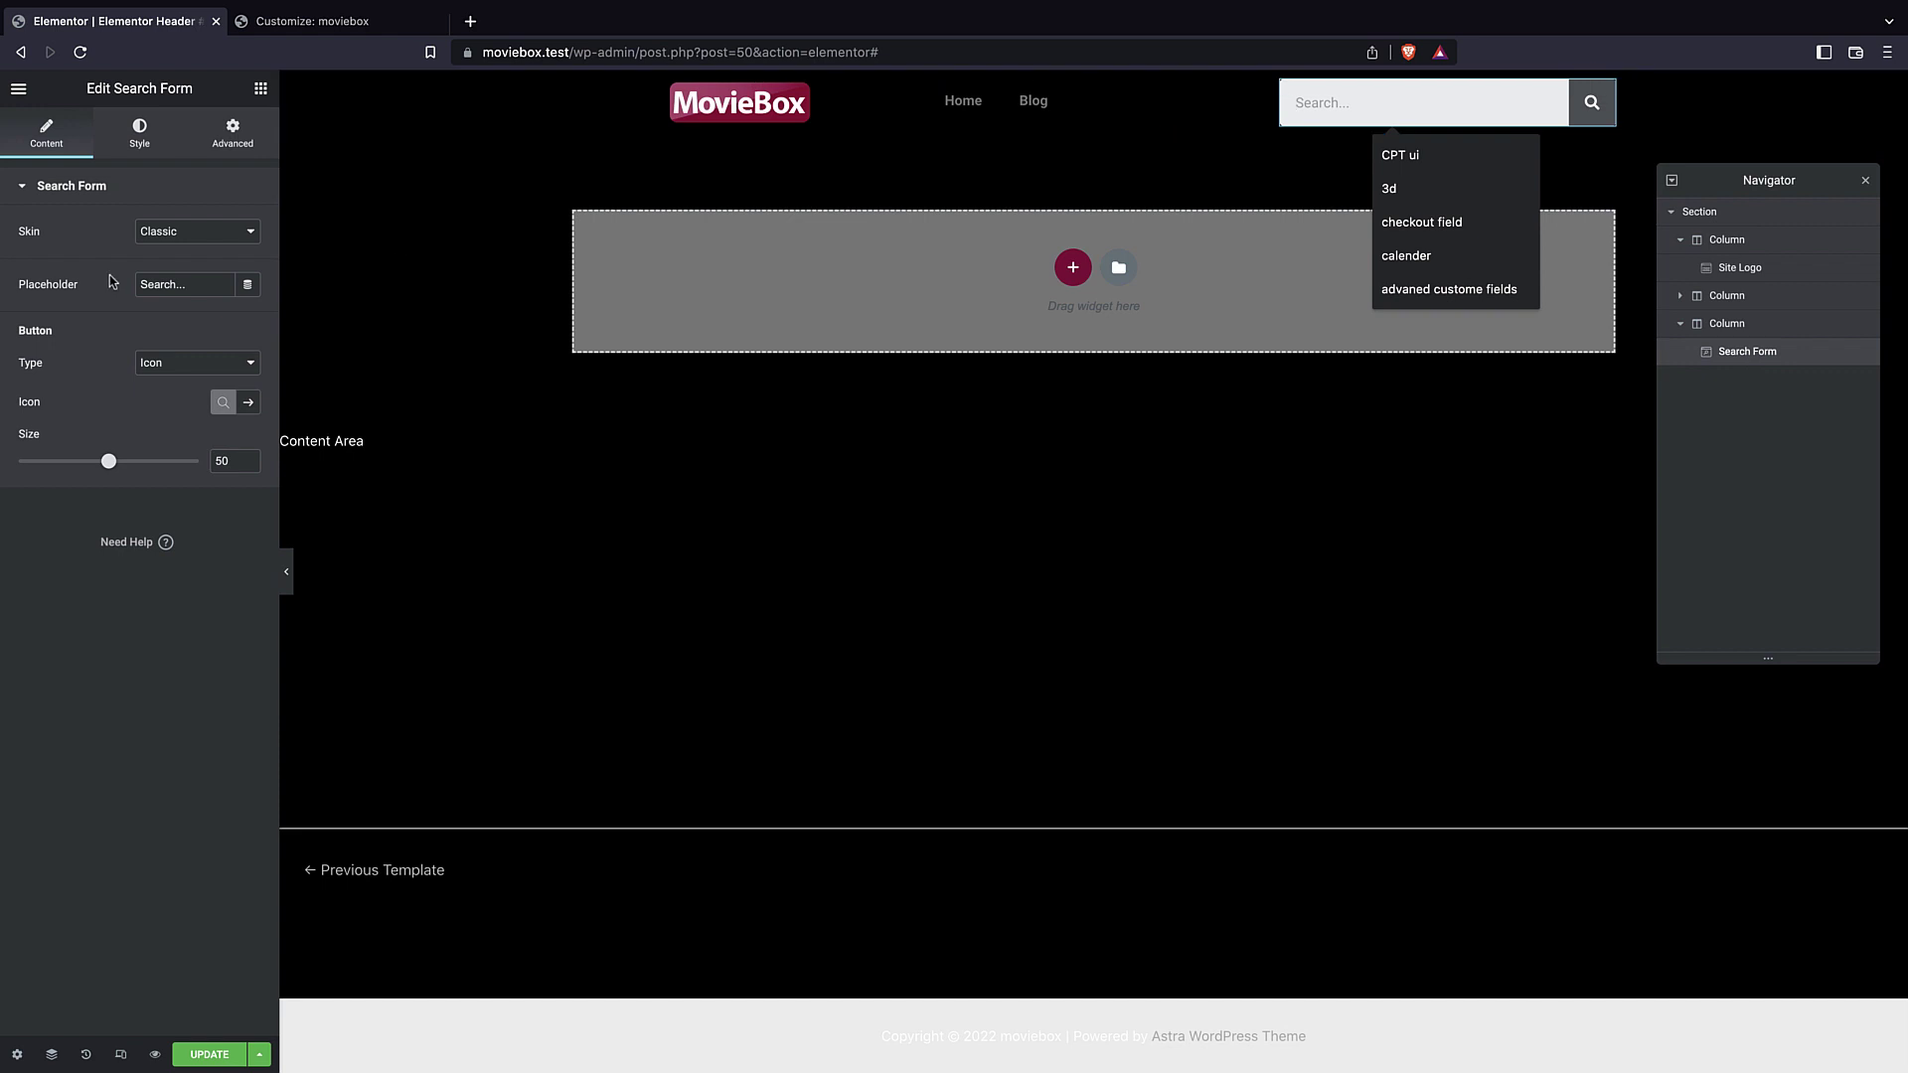
pyautogui.click(134, 700)
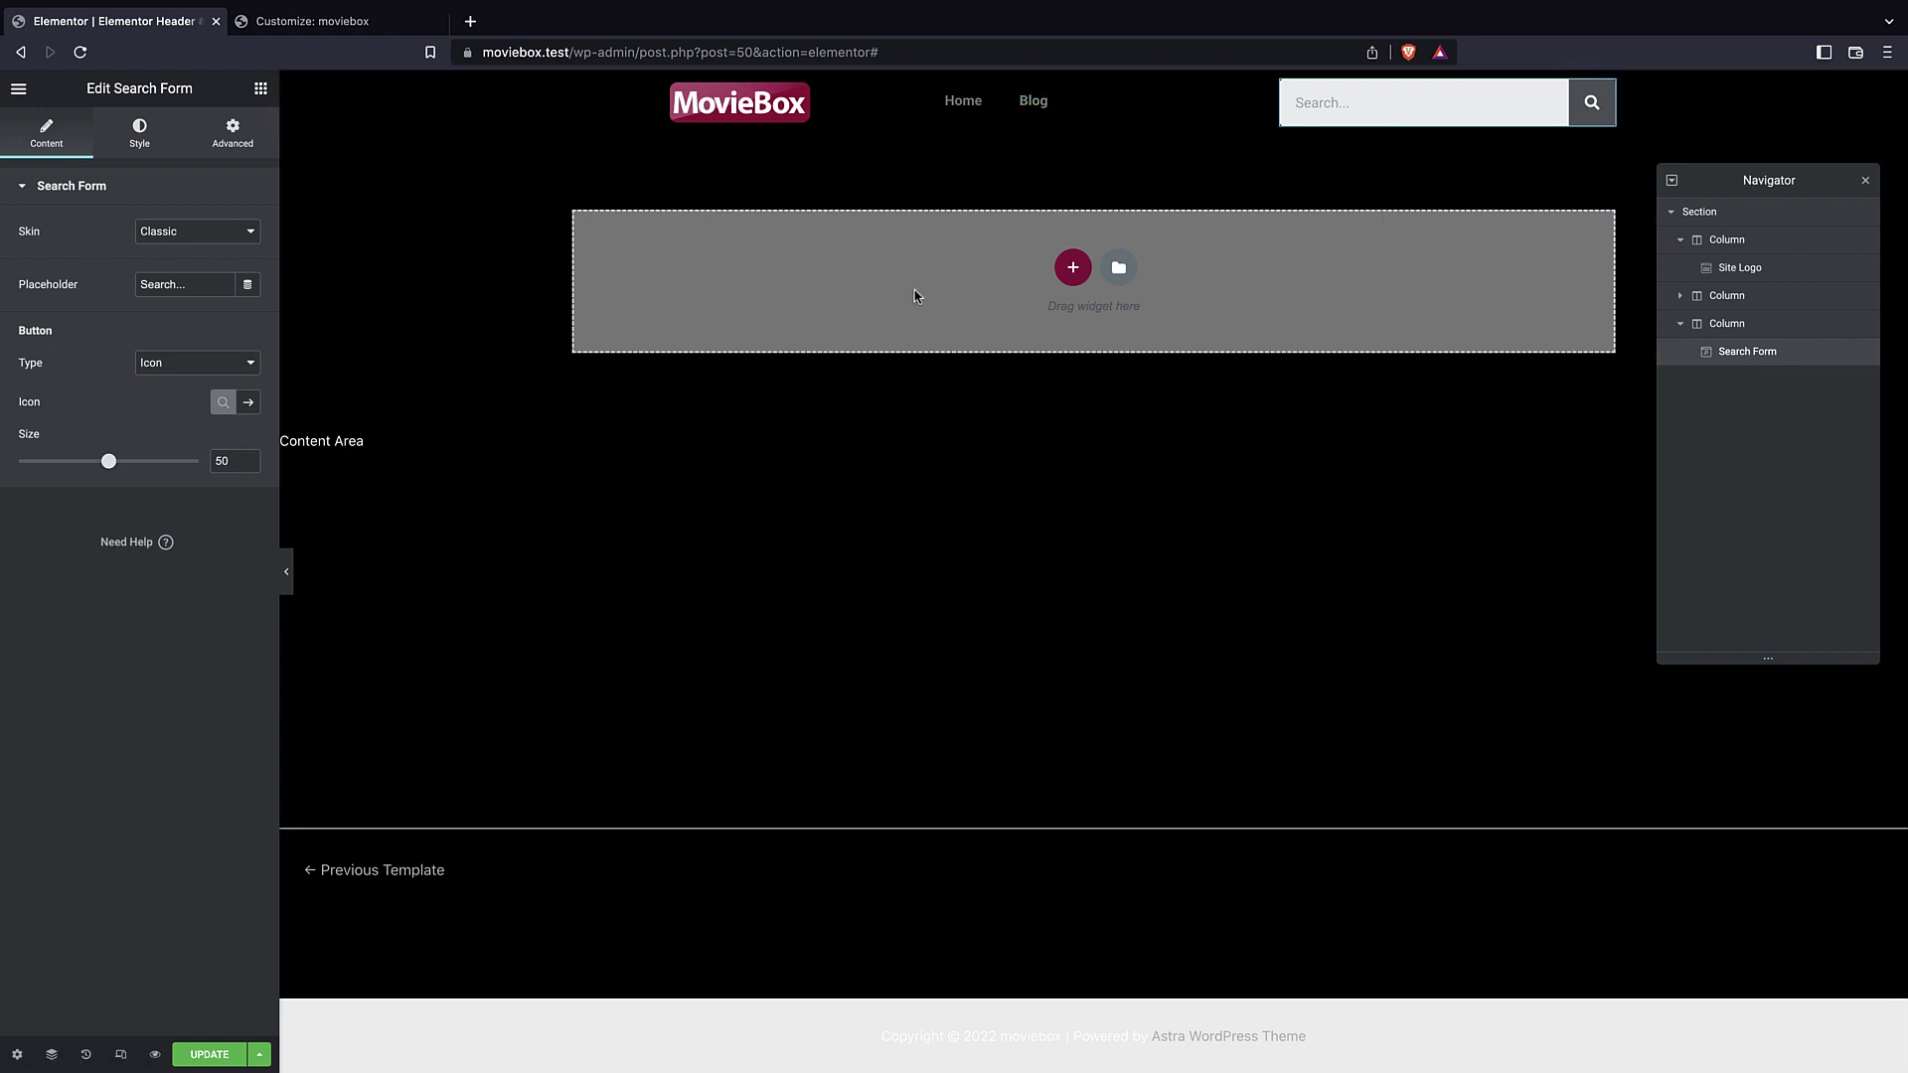
pyautogui.moveTo(914, 128)
pyautogui.mouseDown()
pyautogui.moveTo(871, 130)
pyautogui.moveTo(902, 129)
pyautogui.mouseUp()
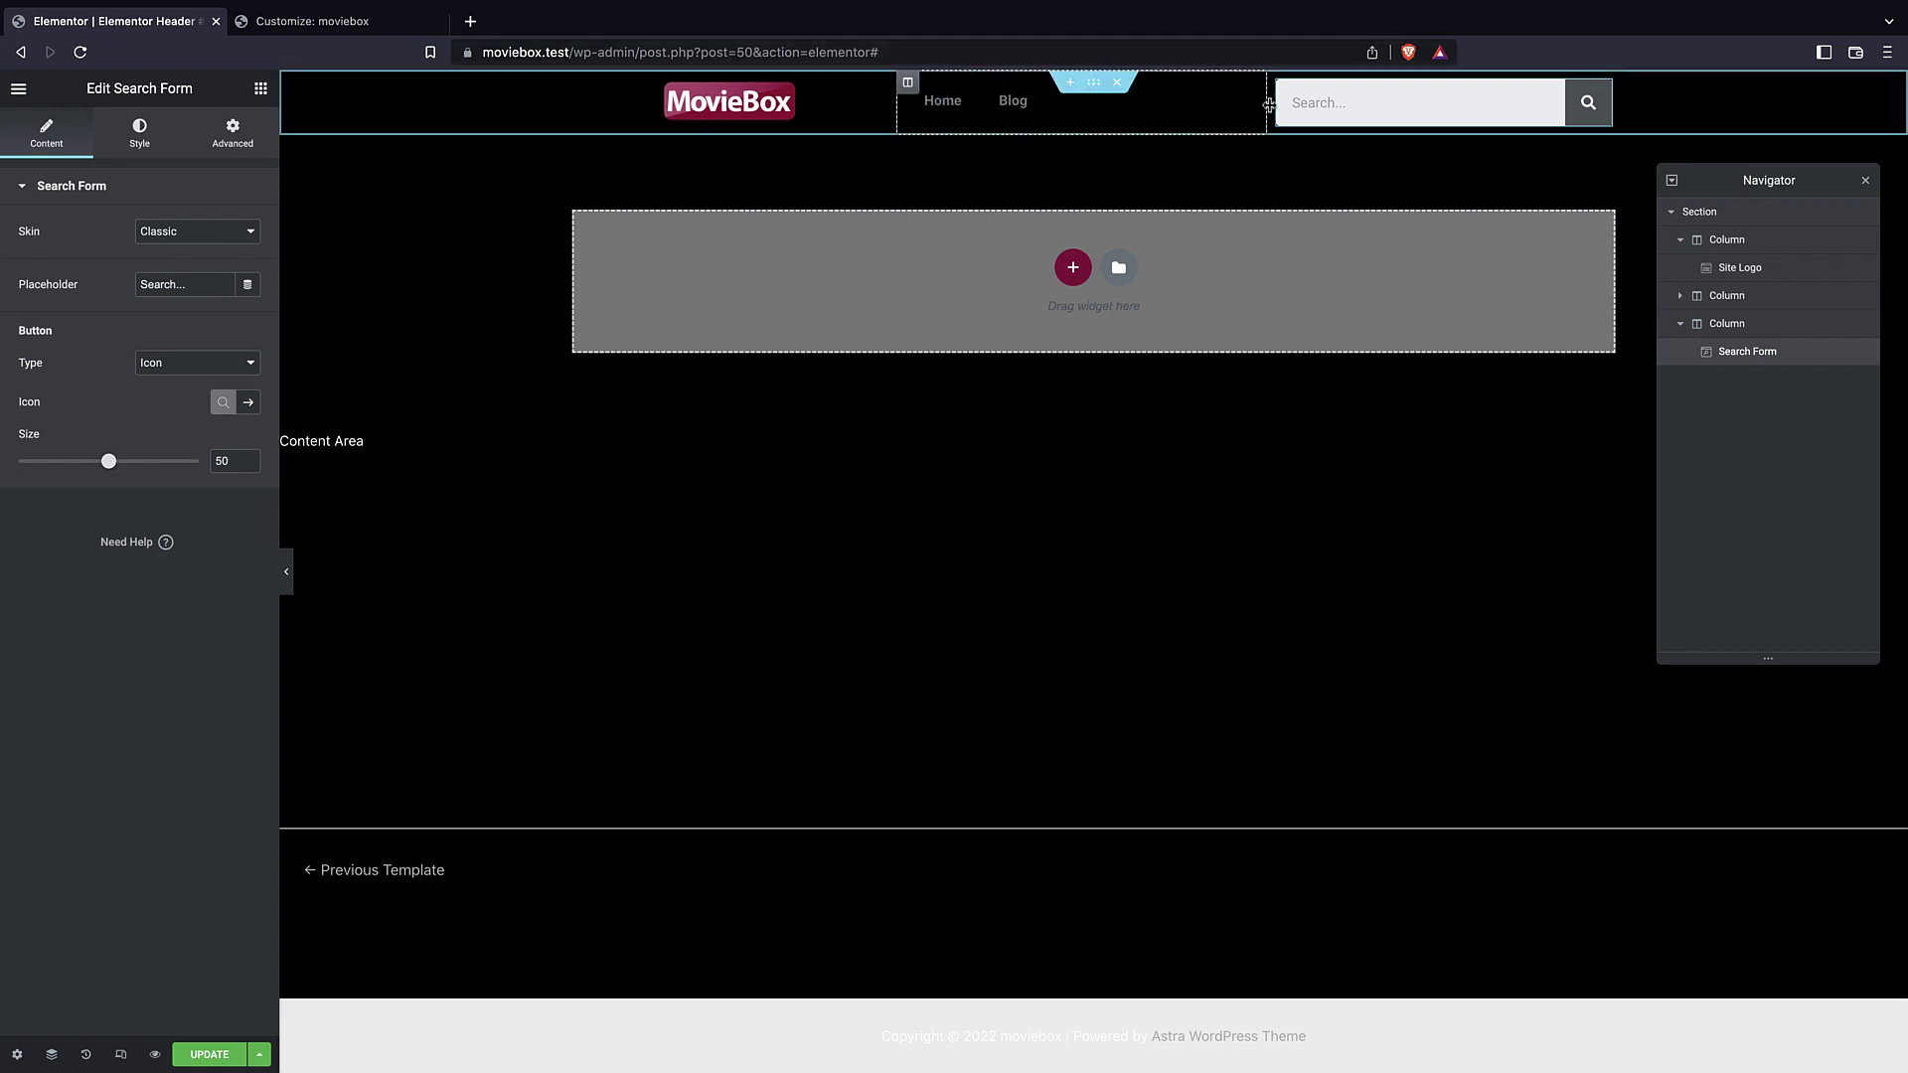
pyautogui.moveTo(1271, 109); pyautogui.dragTo(1214, 103)
# - Center the nav menu's items and widen its column on both sides, narrowing the logo column to about 28.2%
pyautogui.click(1006, 107)
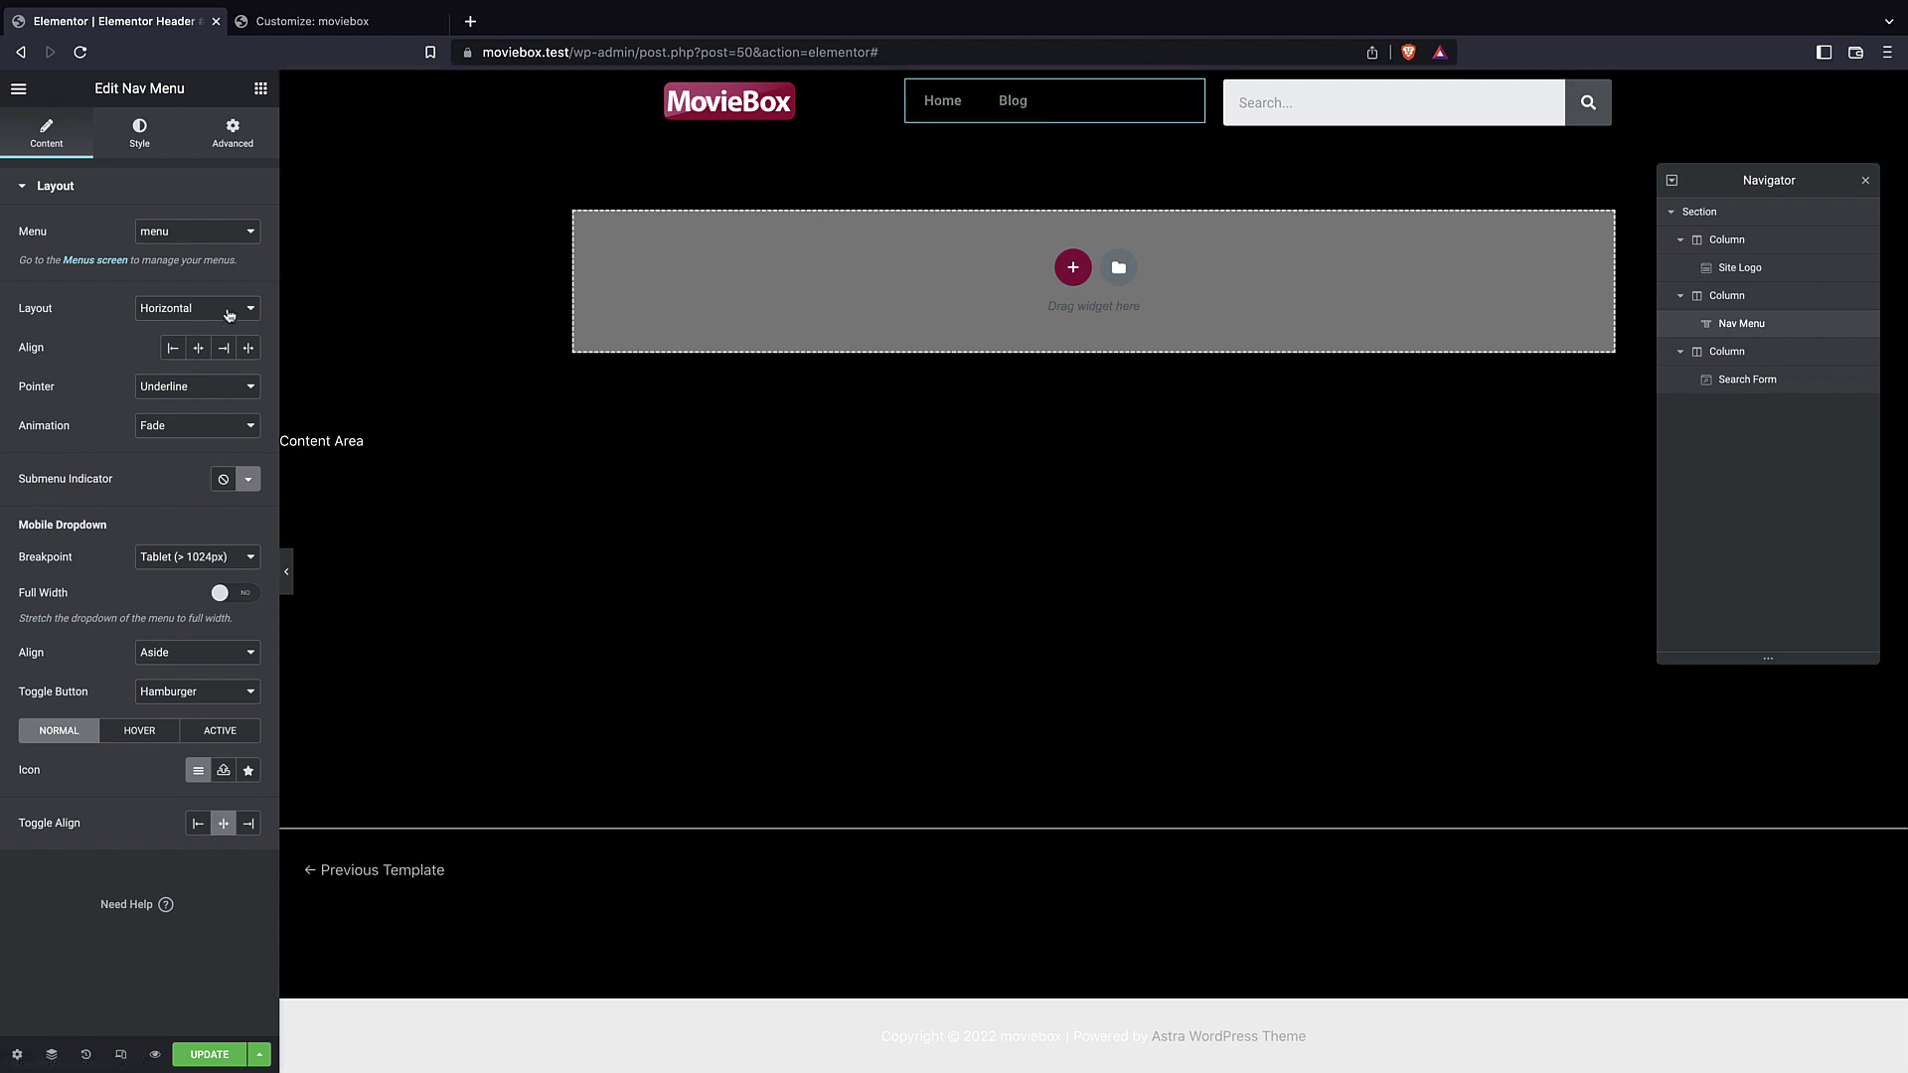
pyautogui.click(198, 346)
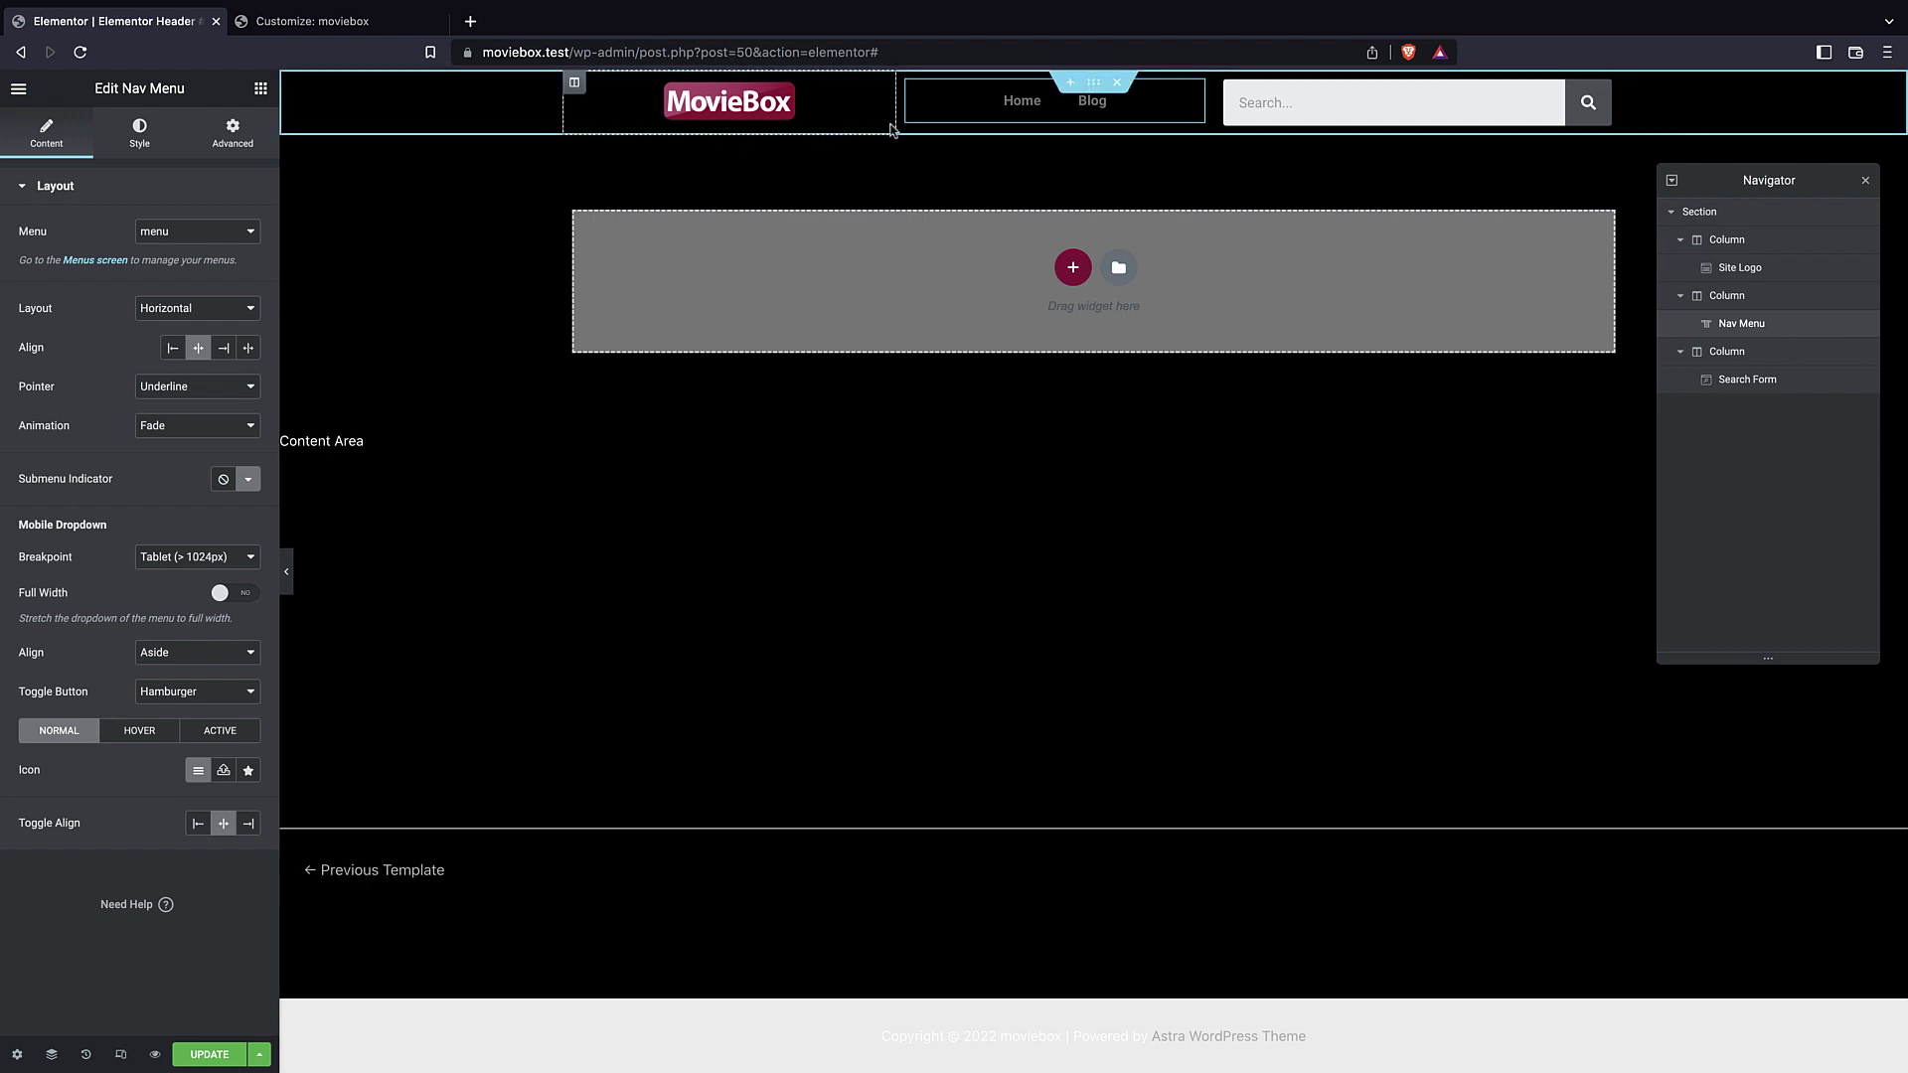
pyautogui.moveTo(895, 107); pyautogui.dragTo(867, 111)
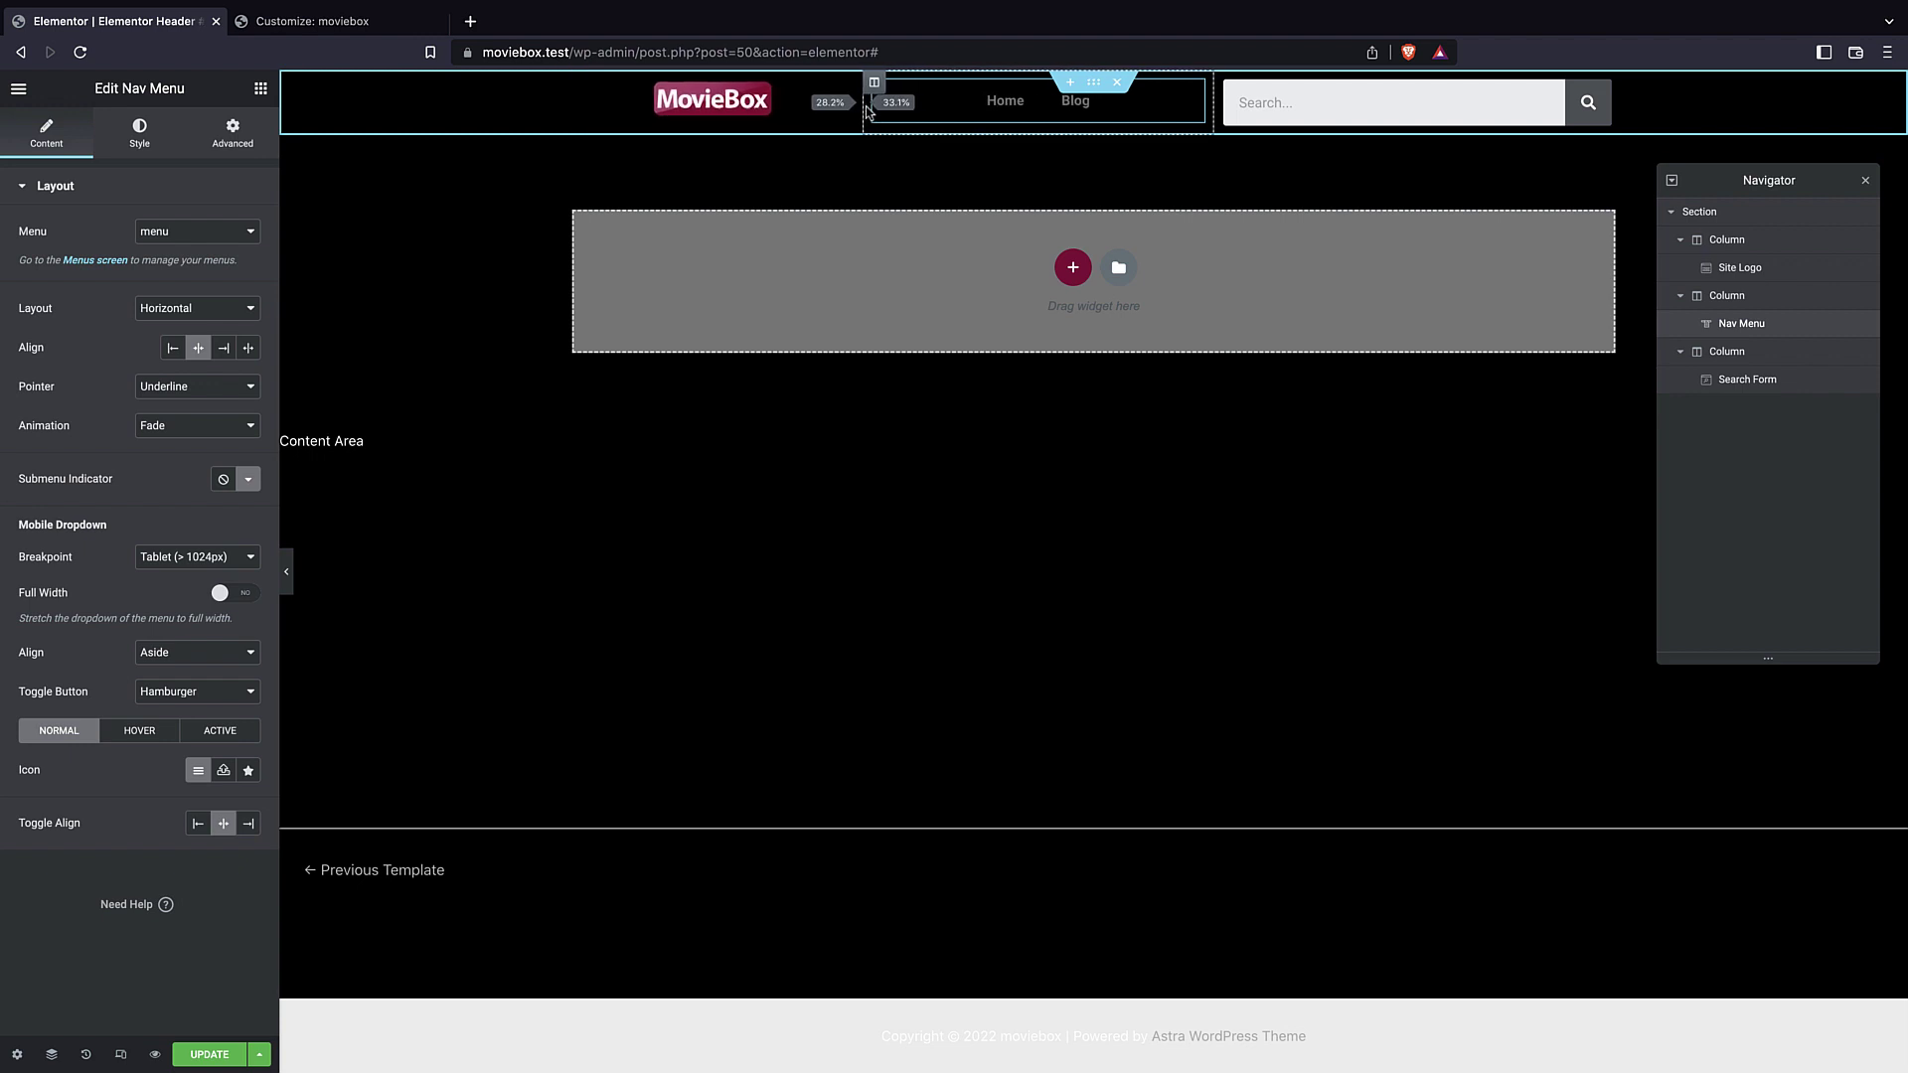
pyautogui.moveTo(1224, 115); pyautogui.dragTo(1282, 113)
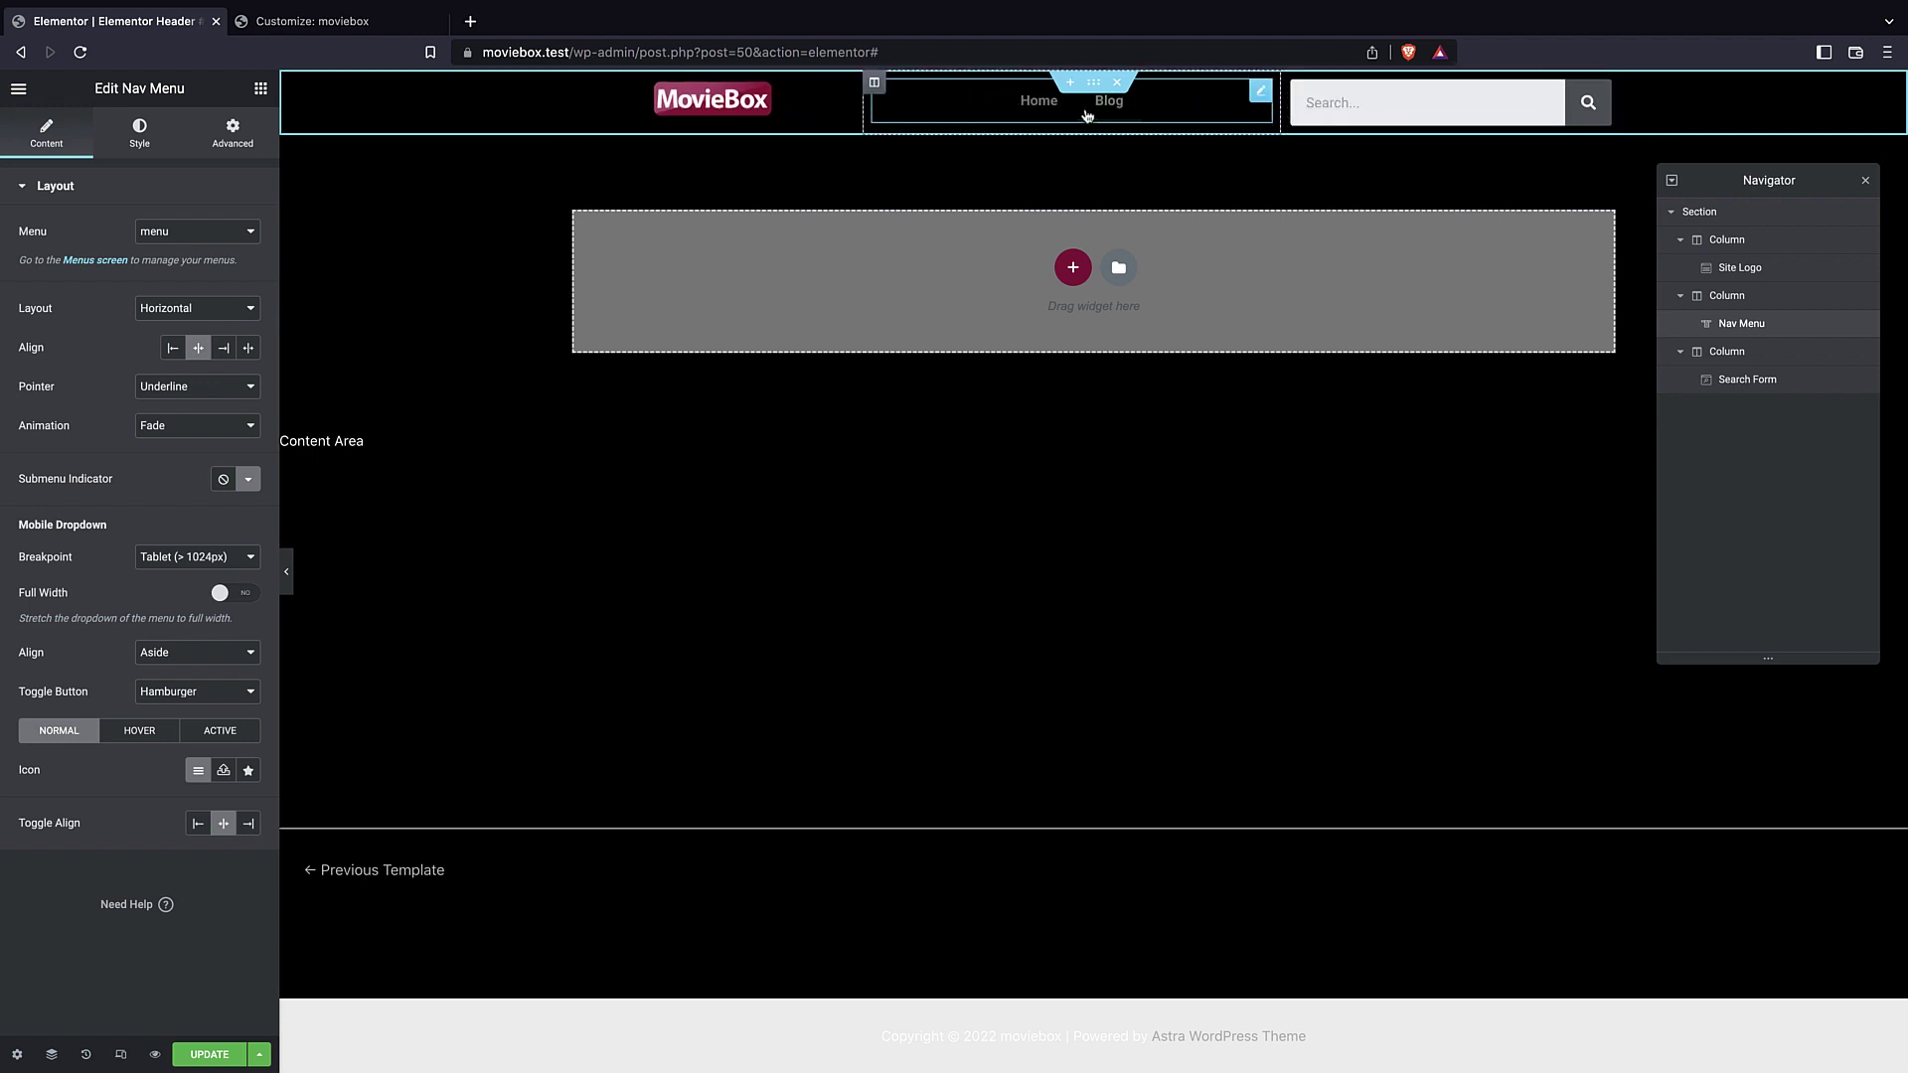
# - Set the main menu's normal text color to #FFFFFF
pyautogui.click(114, 134)
pyautogui.click(250, 311)
pyautogui.write('#FFFFFF')
pyautogui.click(104, 186)
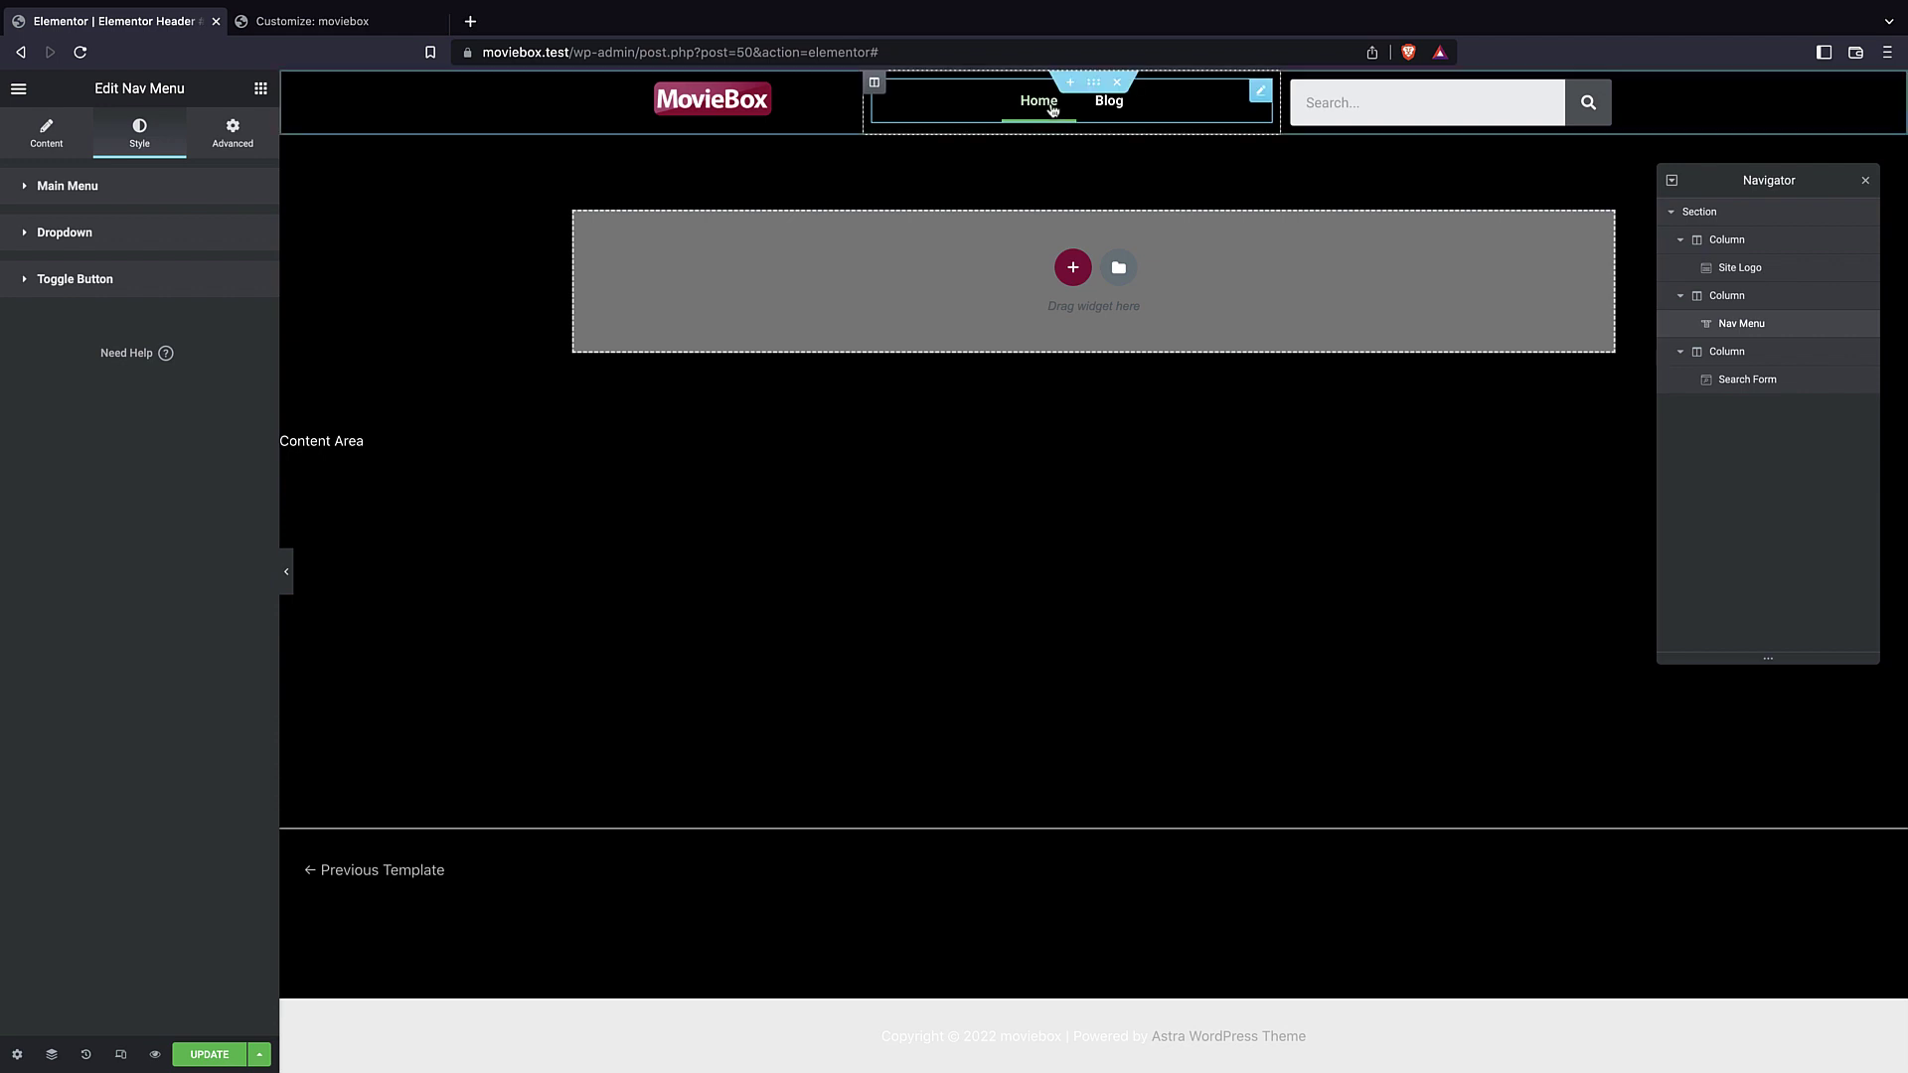
# - Set the main menu's hover text color to #5B5B5B and its hover pointer color to #696969
pyautogui.click(67, 186)
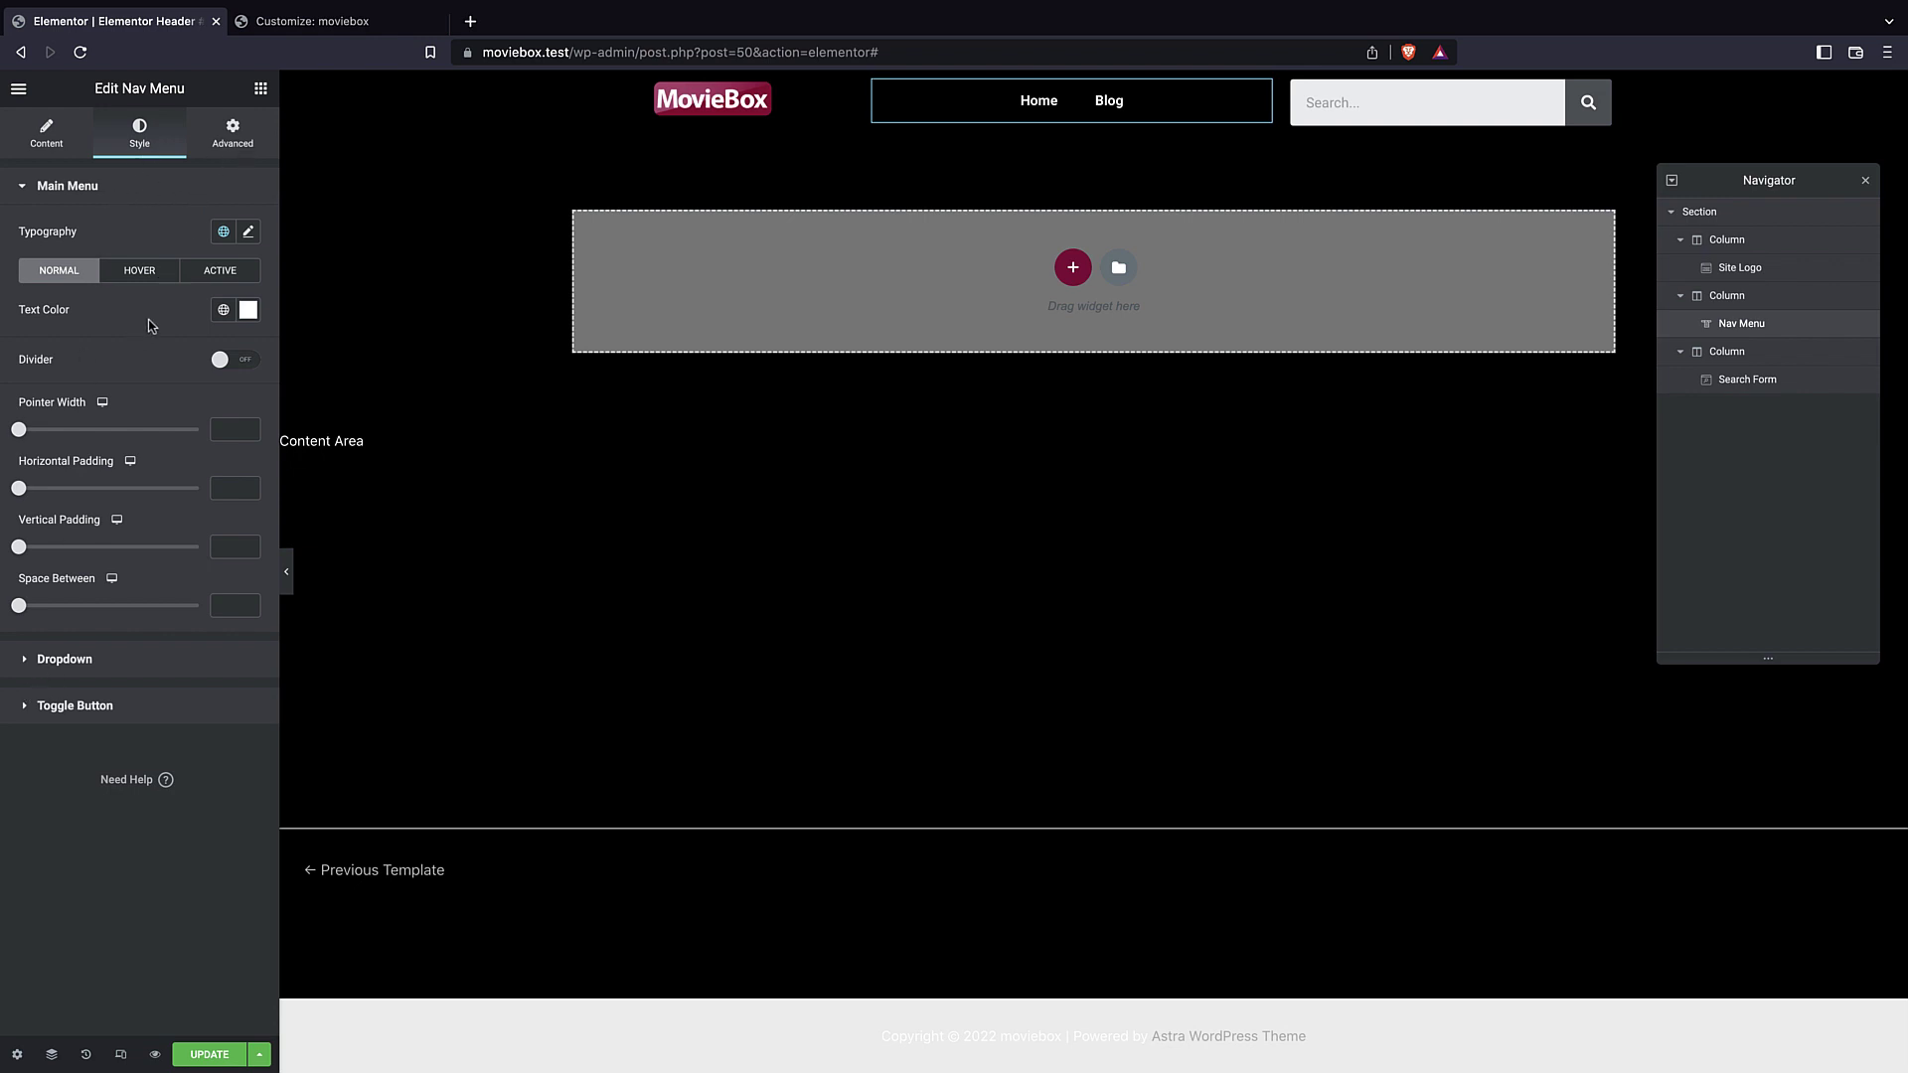
pyautogui.click(139, 270)
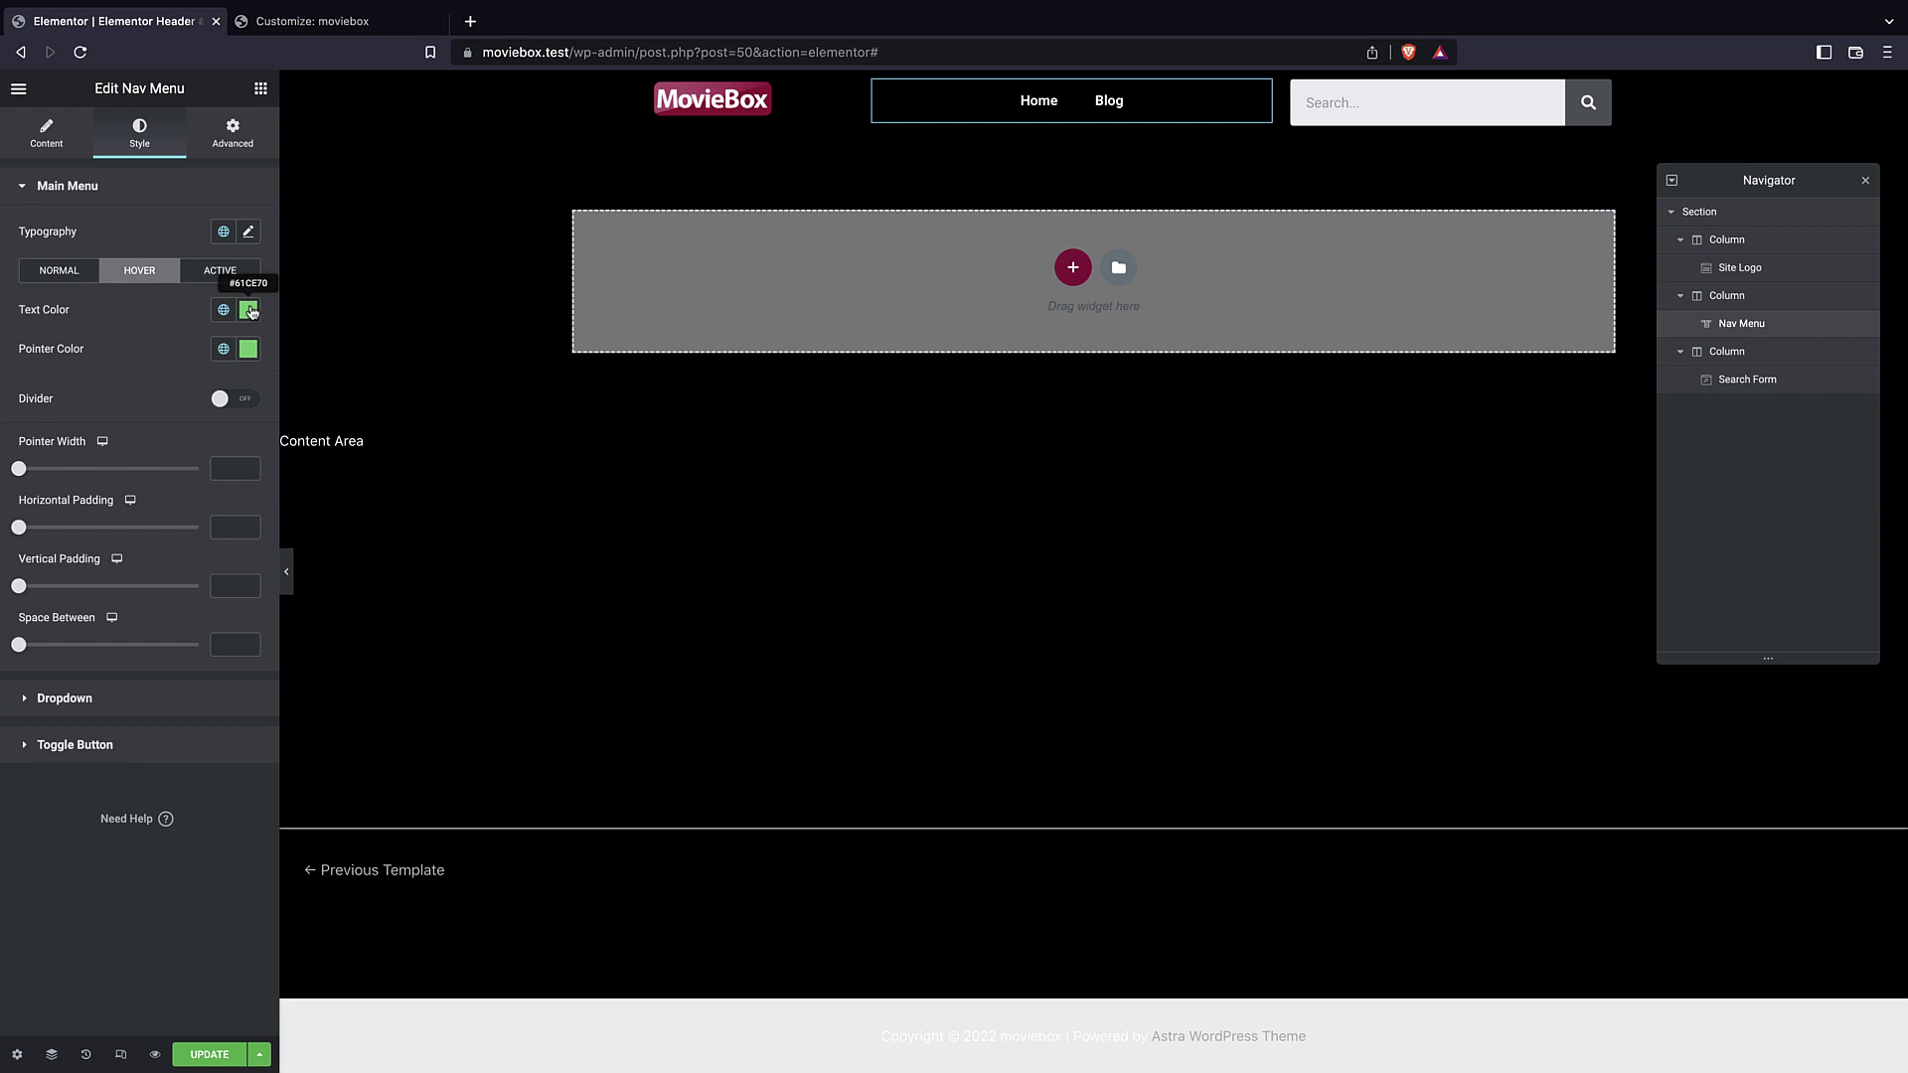
pyautogui.click(248, 310)
pyautogui.moveTo(48, 429); pyautogui.dragTo(7, 483)
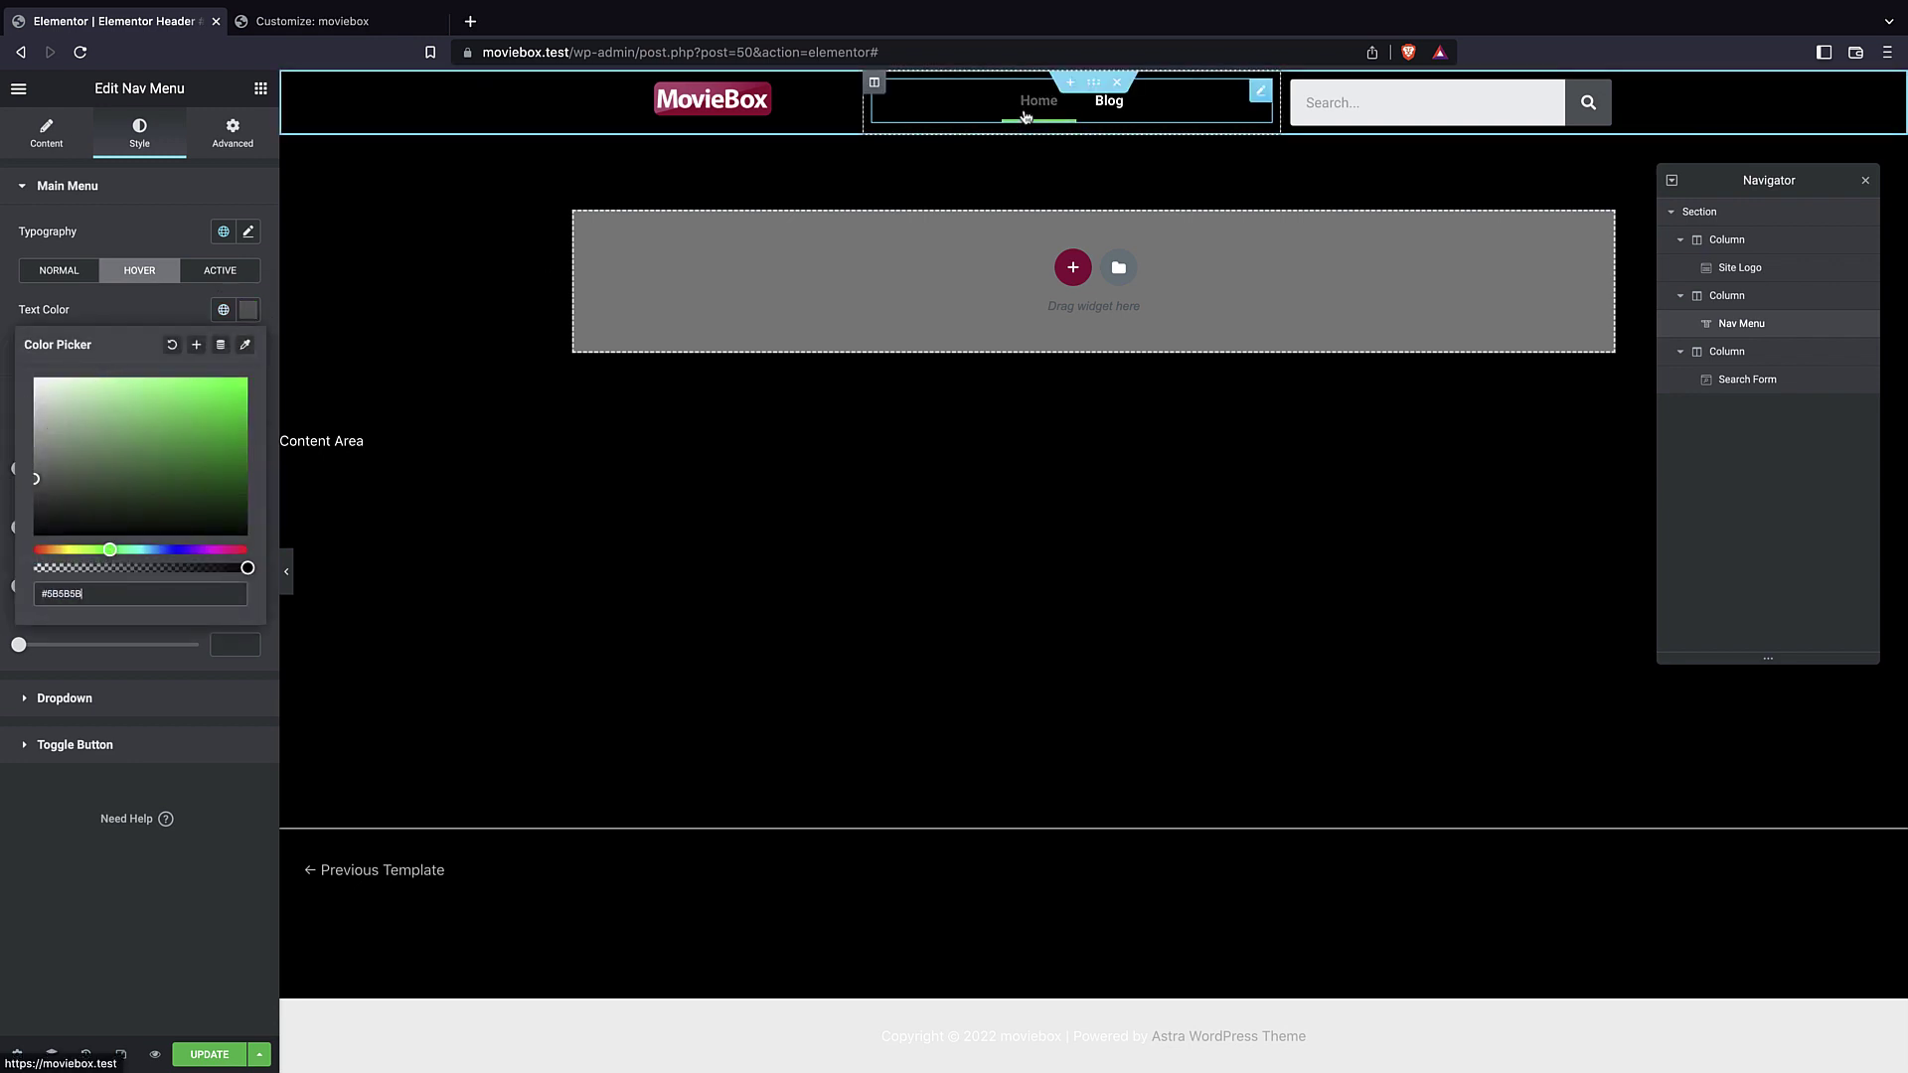
pyautogui.click(81, 311)
pyautogui.click(249, 348)
pyautogui.write('#696969')
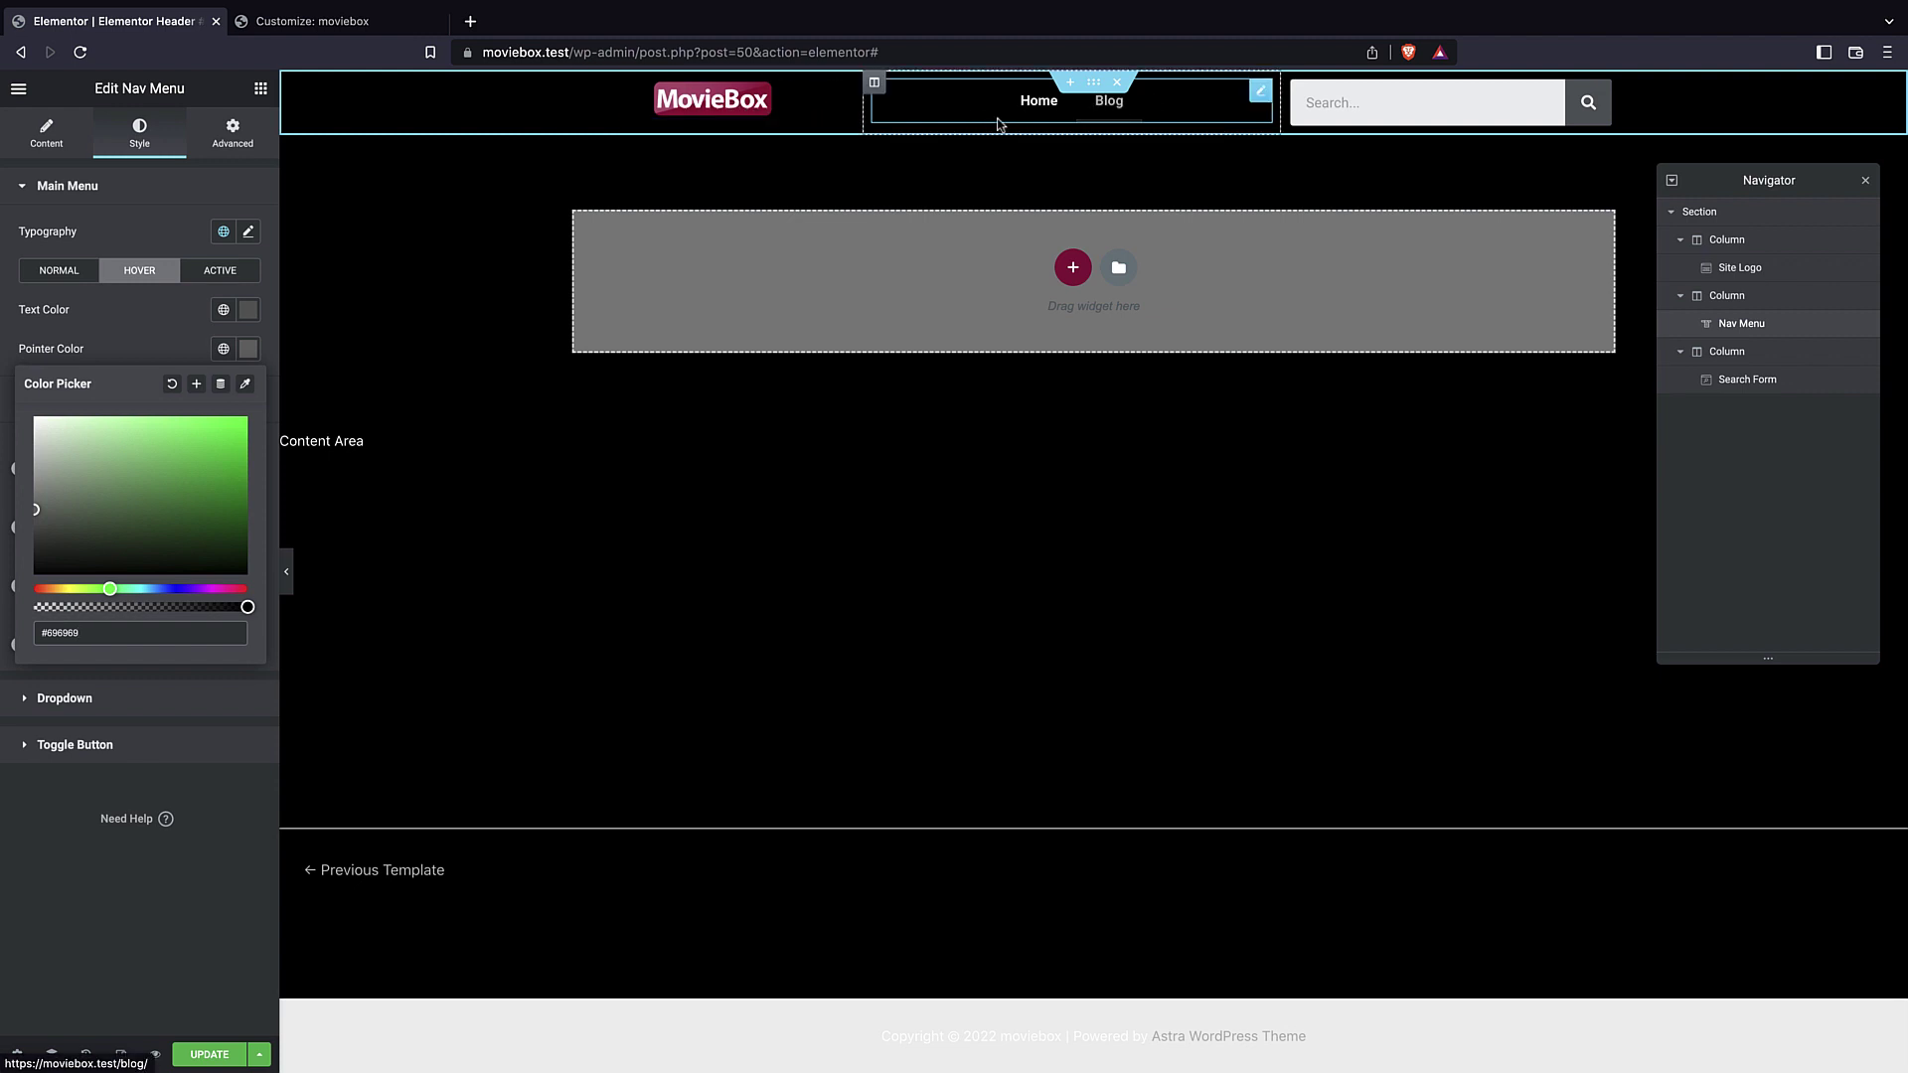
# - Widen the nav menu column further by narrowing the search form column
pyautogui.click(1248, 144)
pyautogui.moveTo(1281, 104); pyautogui.dragTo(1324, 109)
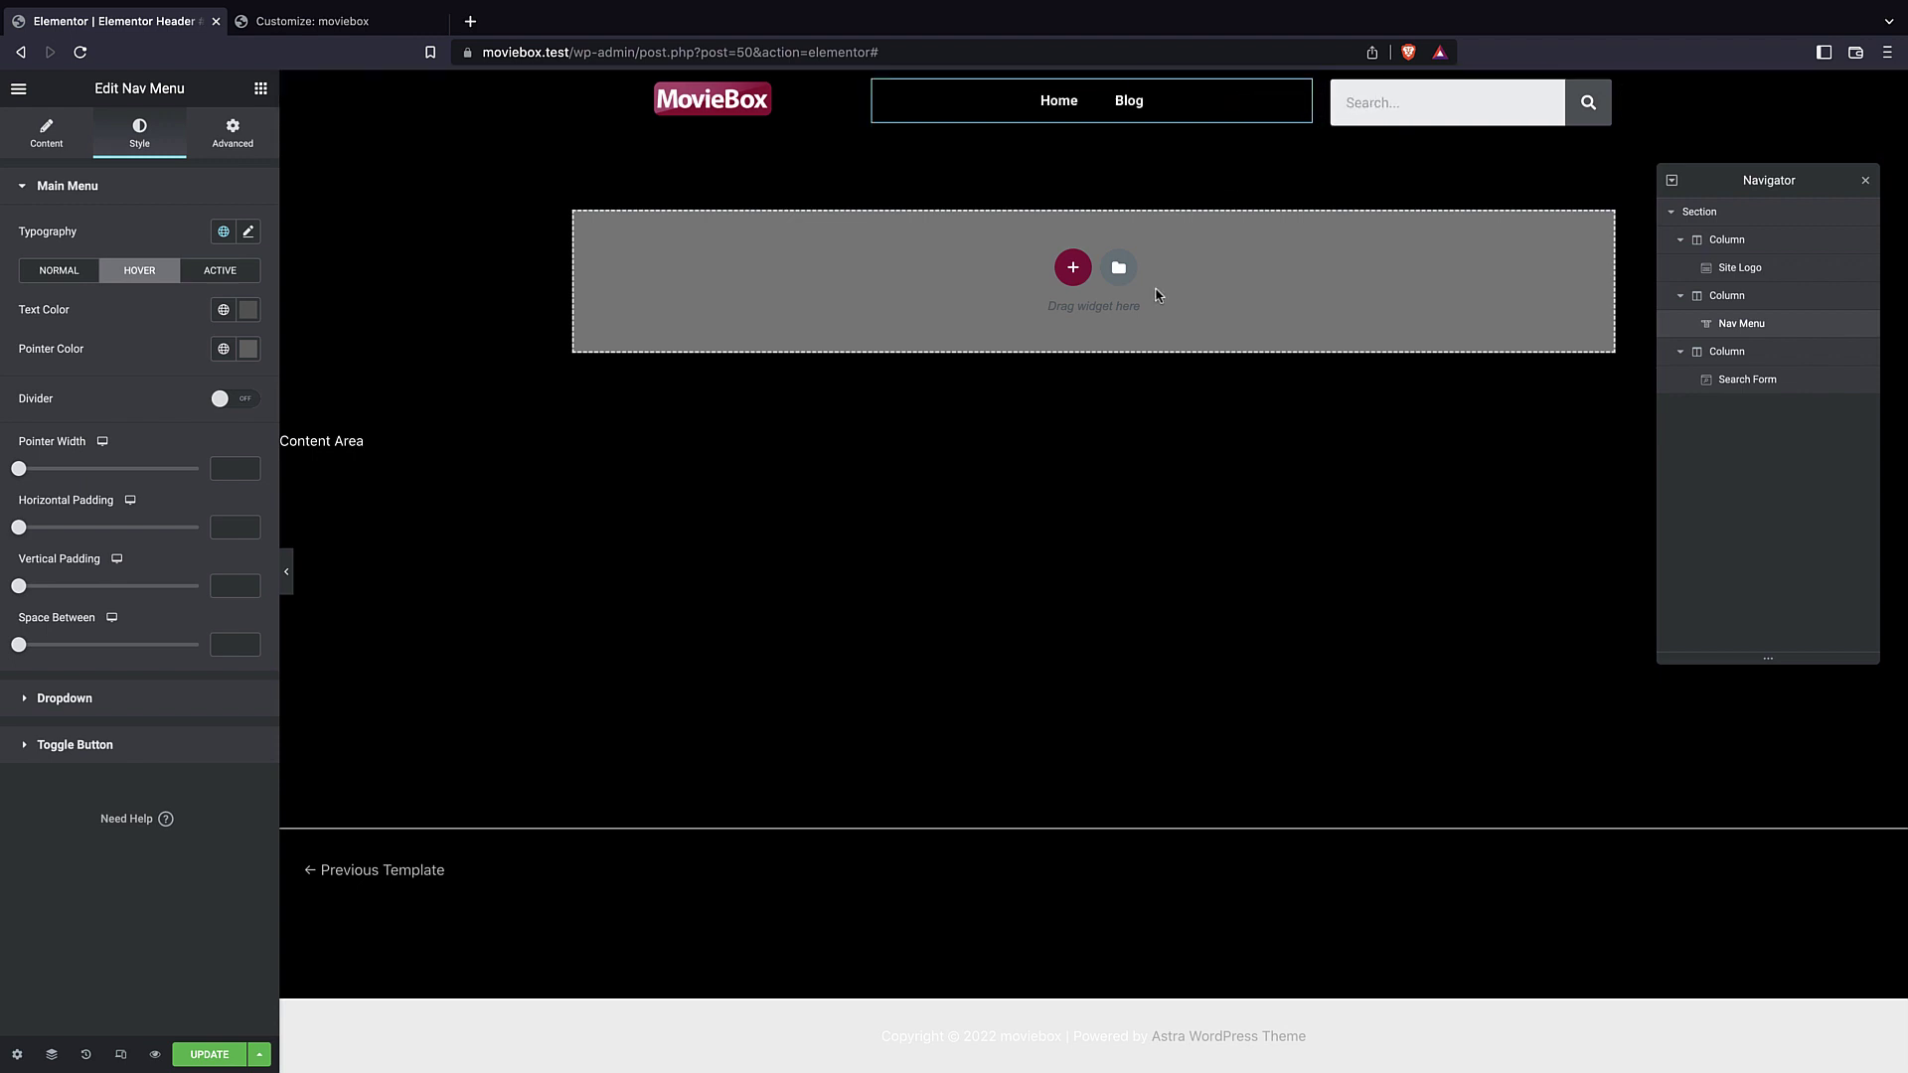
# - Try other skins such as Minimal on the search form and return it to Classic
pyautogui.click(1391, 103)
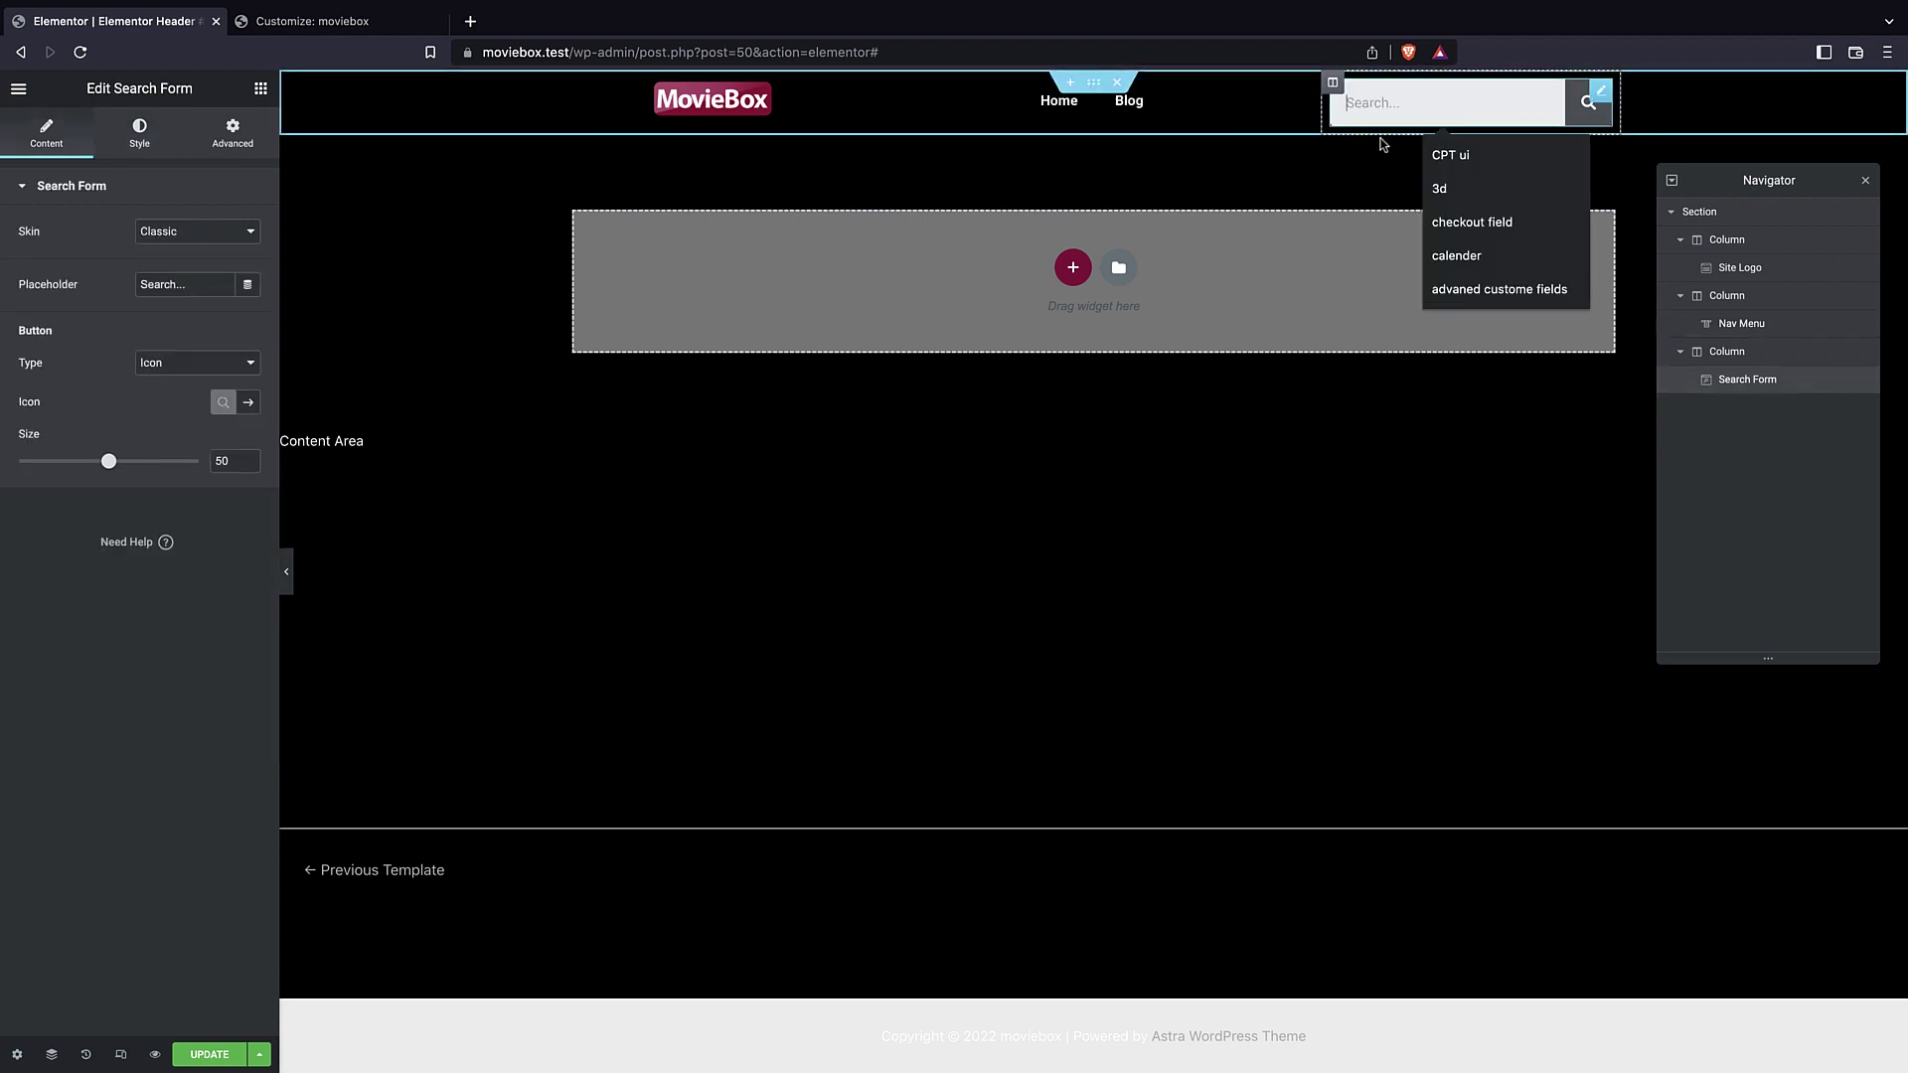
pyautogui.click(191, 240)
pyautogui.click(191, 249)
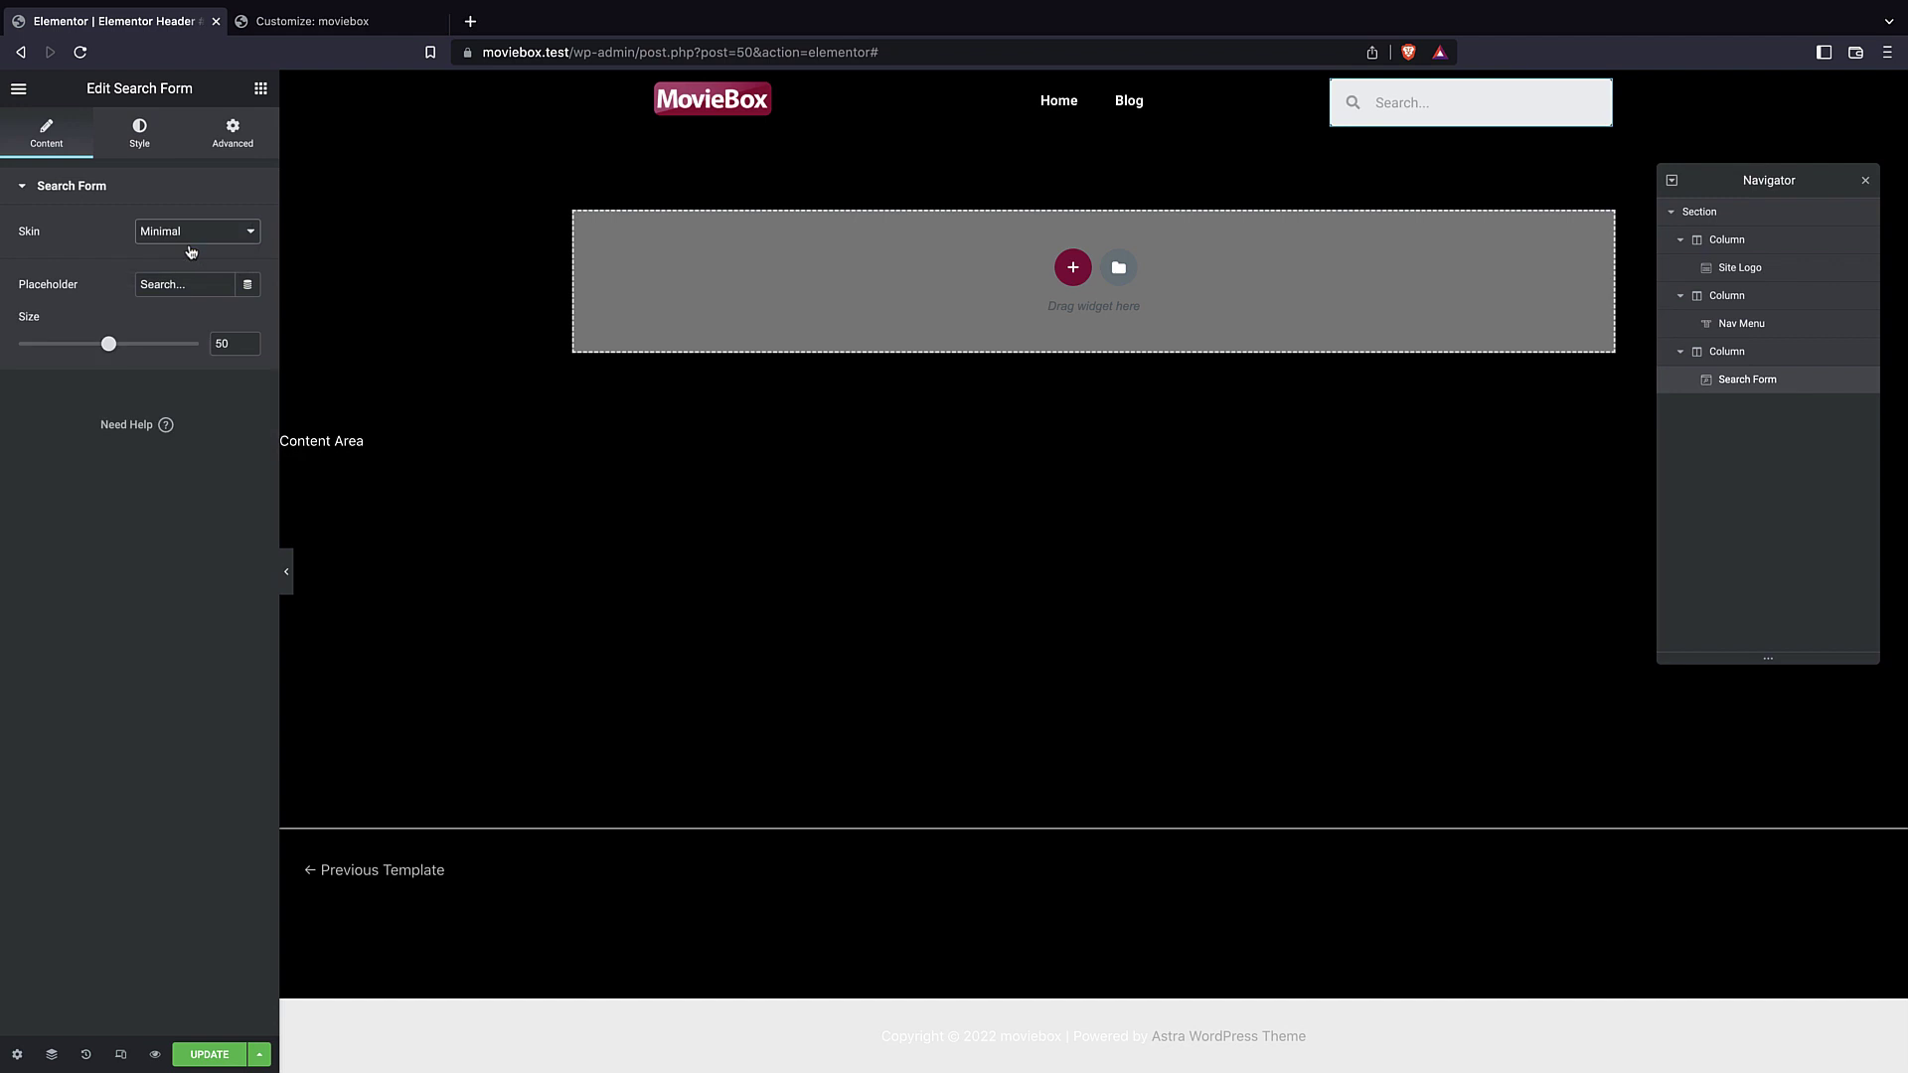
pyautogui.click(193, 238)
pyautogui.click(194, 246)
pyautogui.click(195, 235)
pyautogui.click(182, 215)
pyautogui.click(191, 235)
pyautogui.click(174, 215)
pyautogui.click(260, 92)
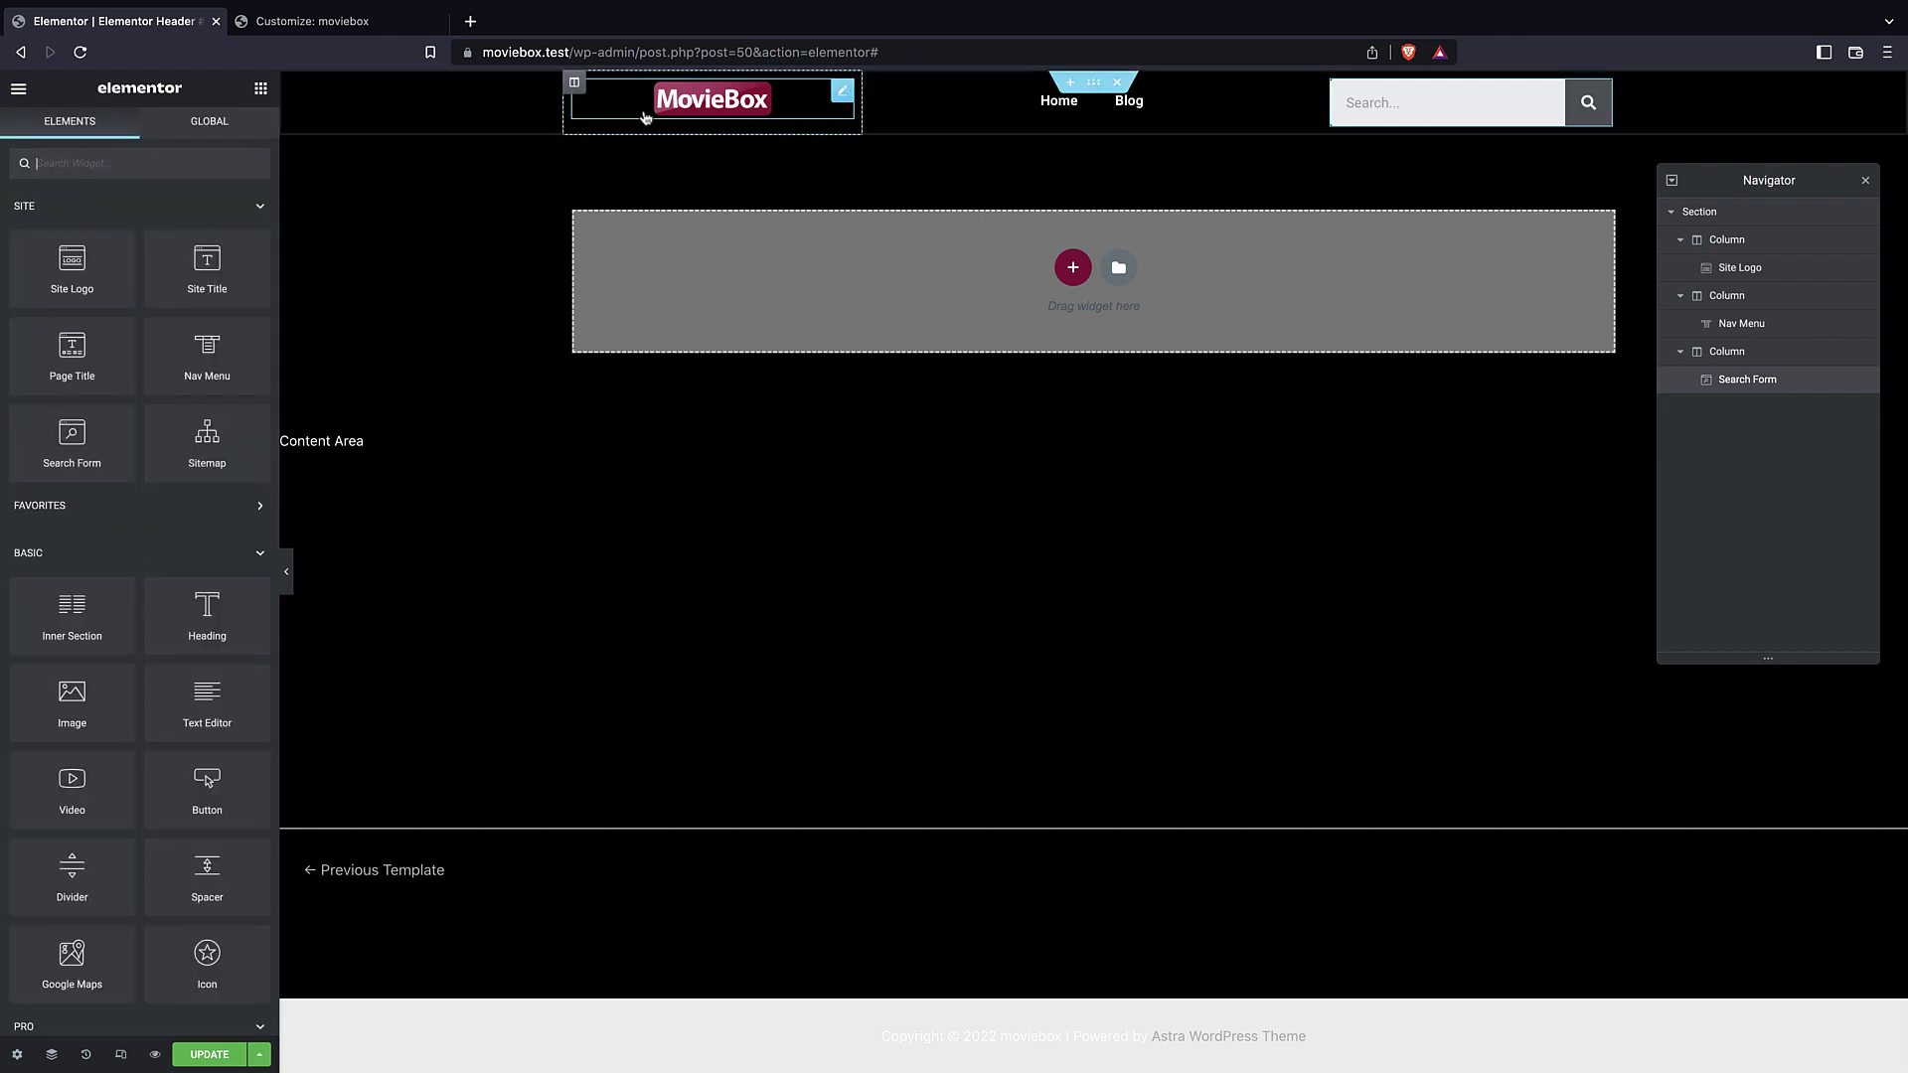
# - Set the nav menu's typography size to 1.6 em
pyautogui.click(1011, 119)
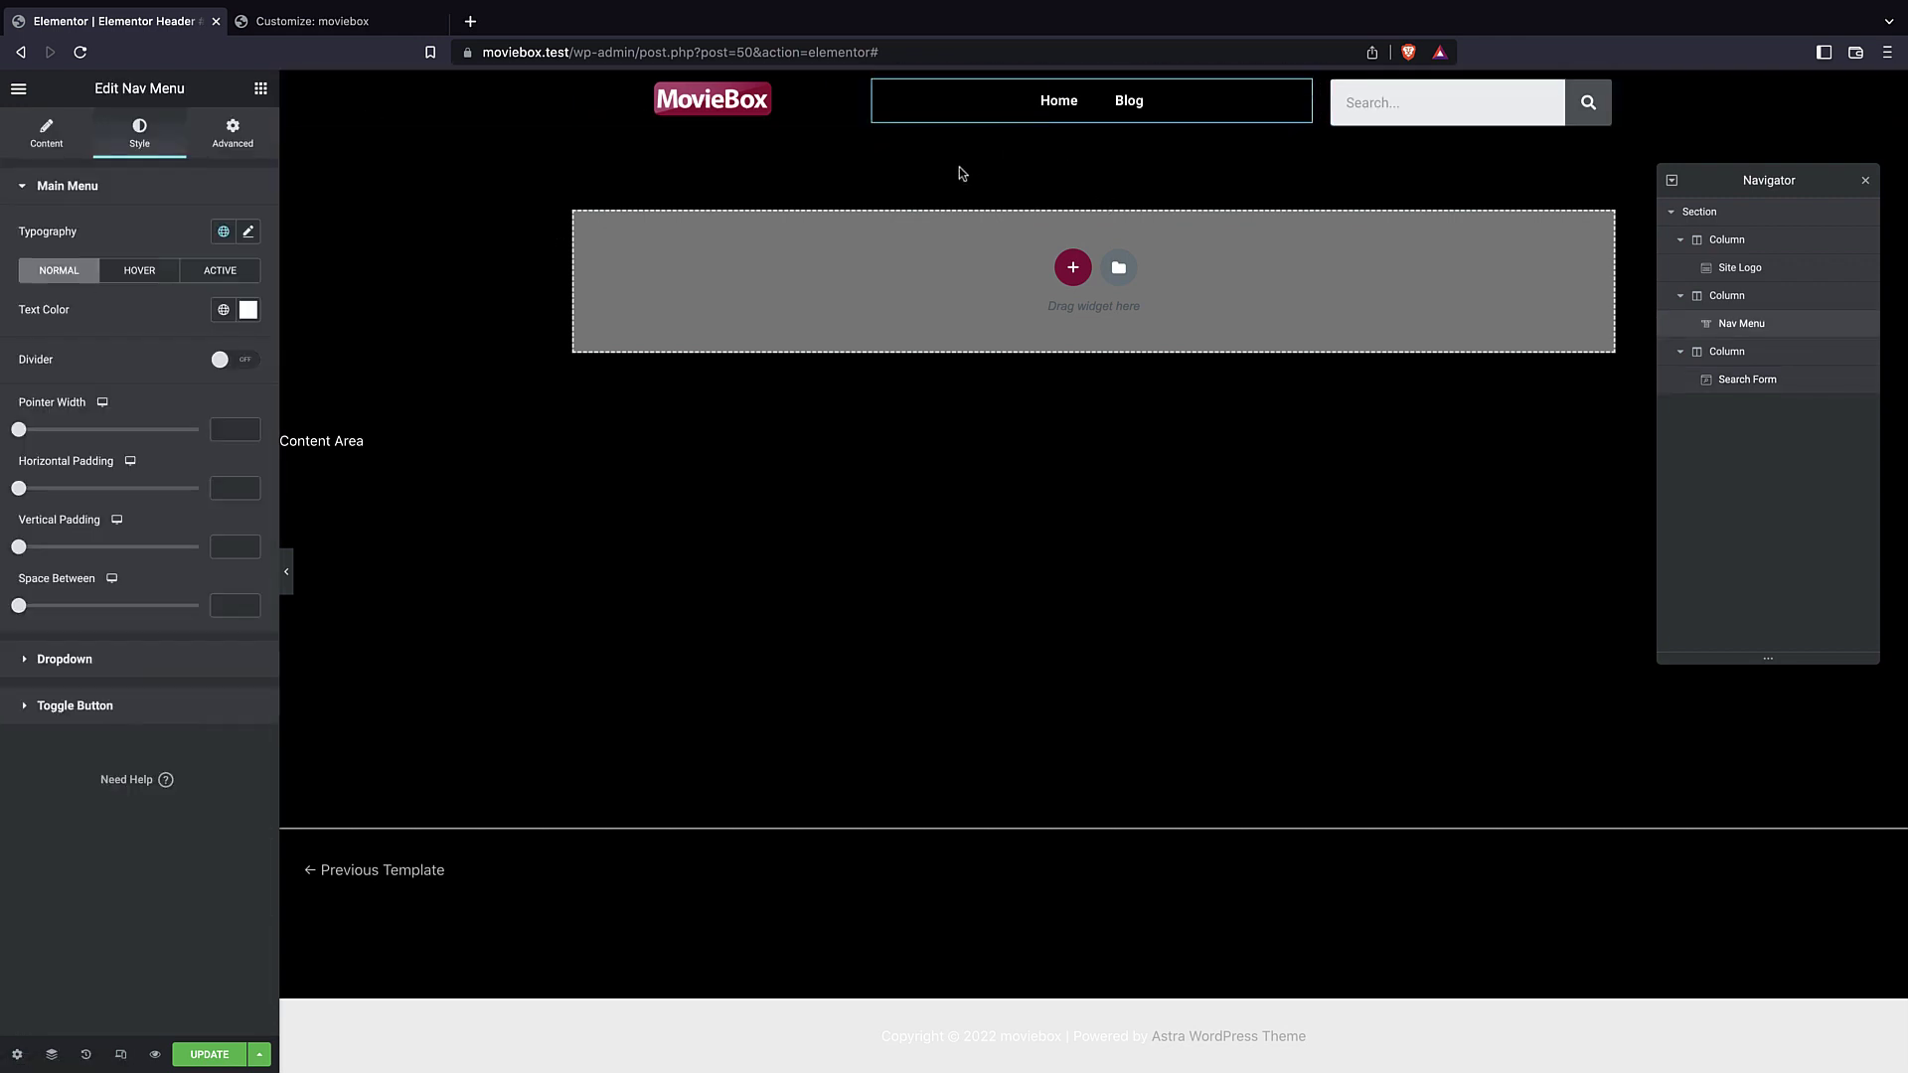
pyautogui.click(244, 234)
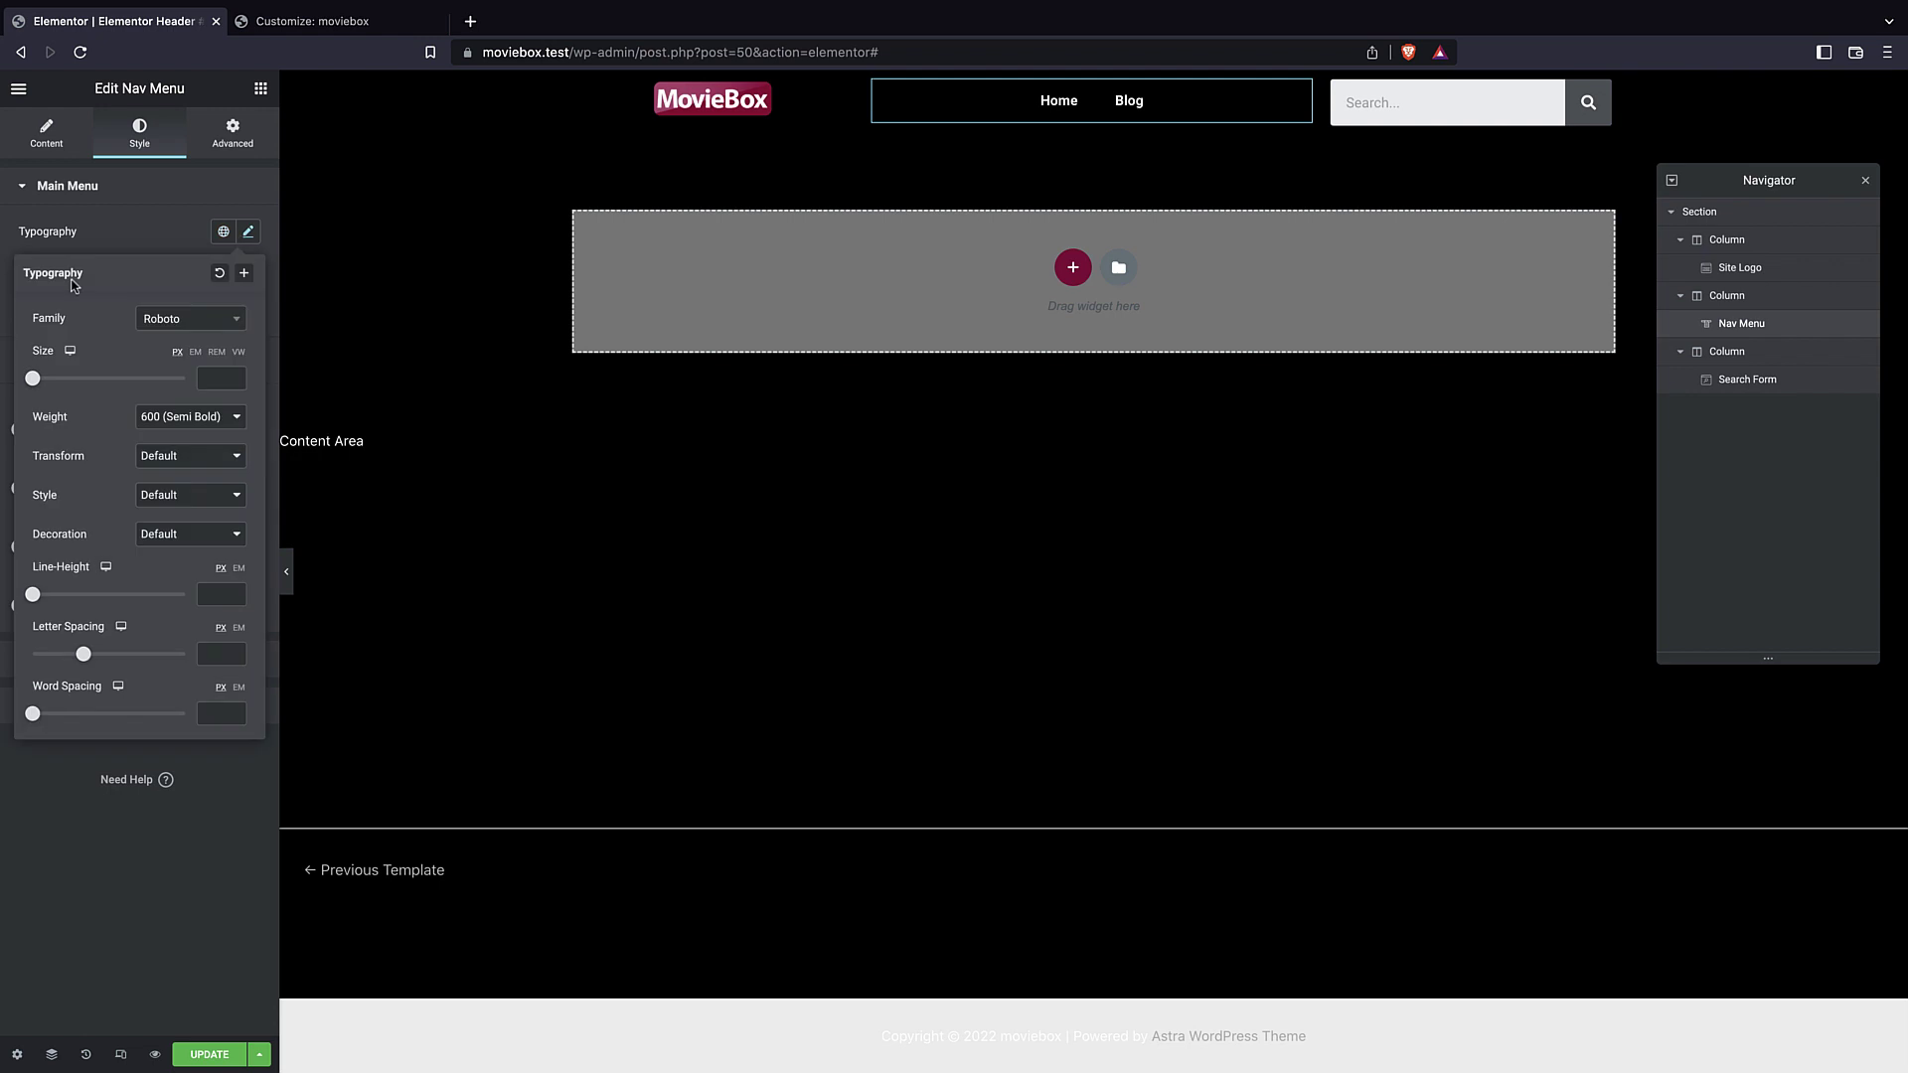
pyautogui.click(196, 354)
pyautogui.moveTo(32, 379); pyautogui.dragTo(61, 392)
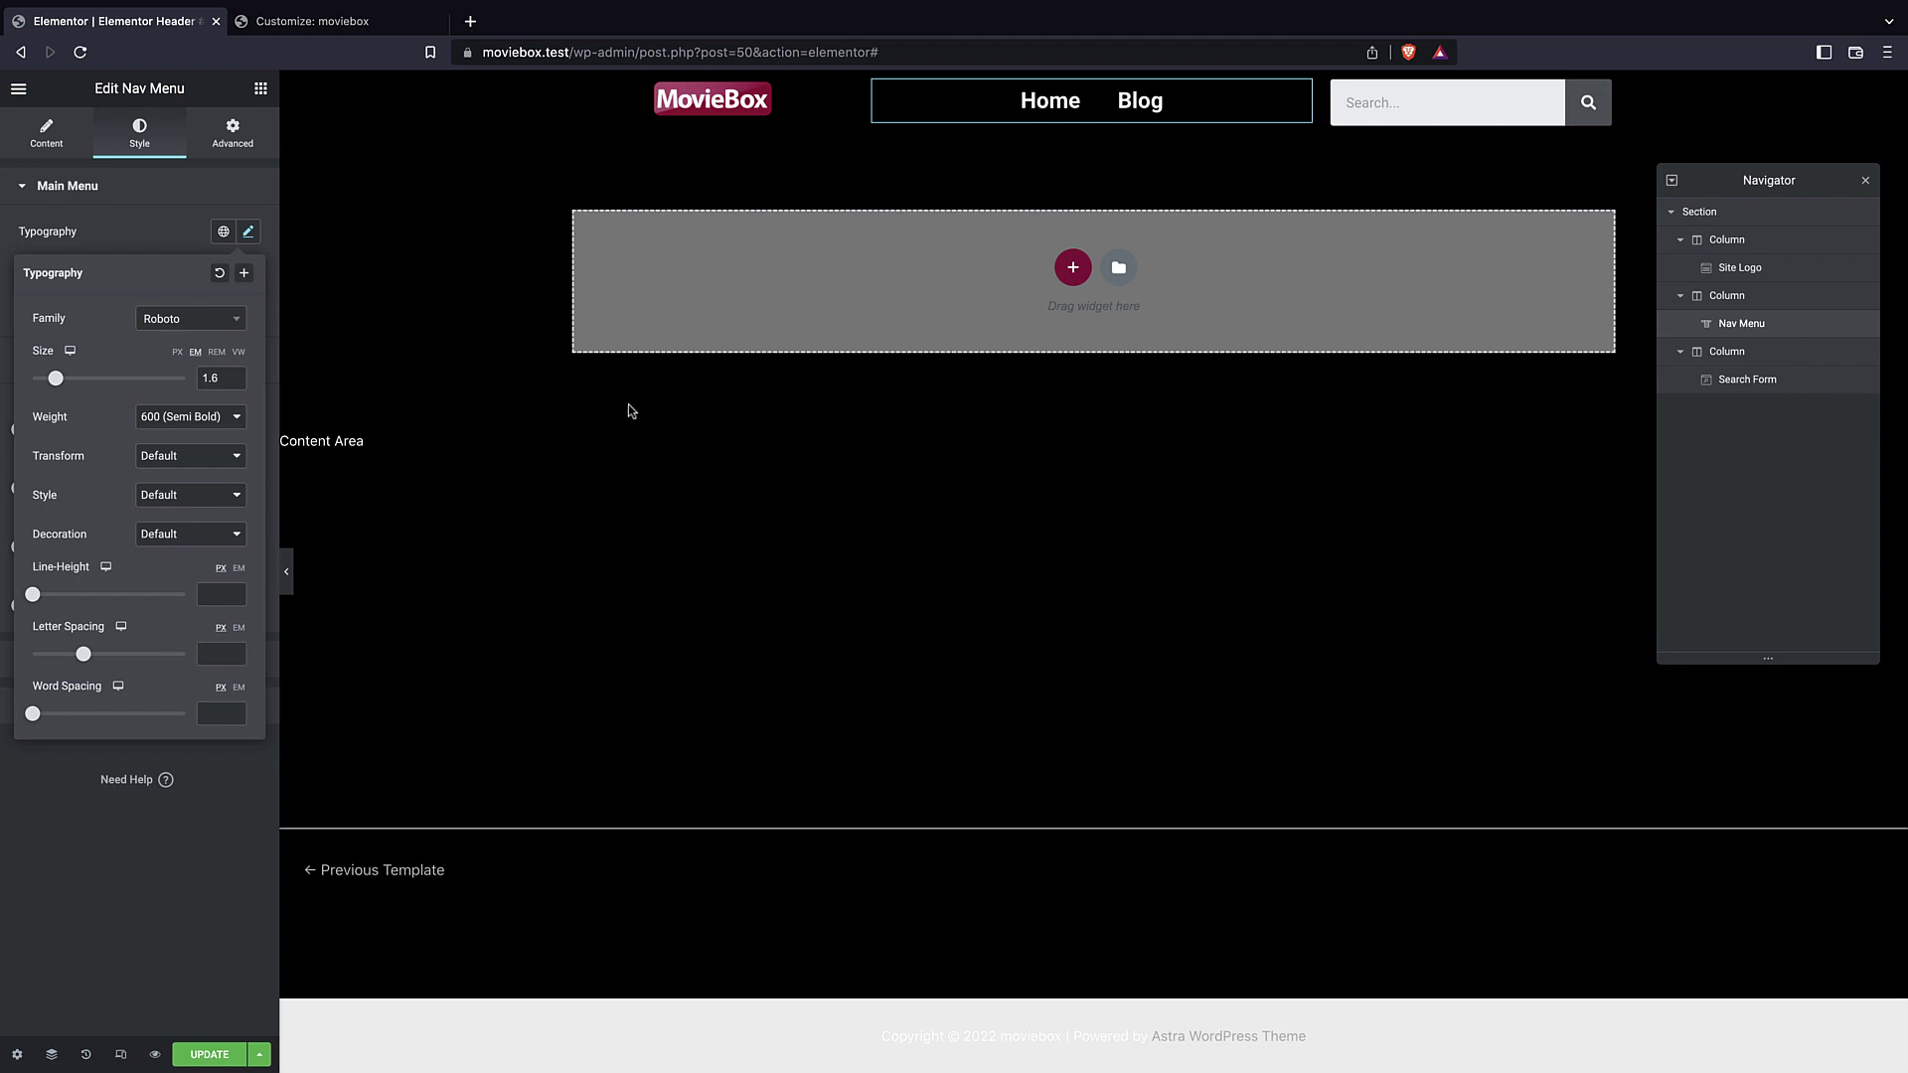
pyautogui.click(210, 203)
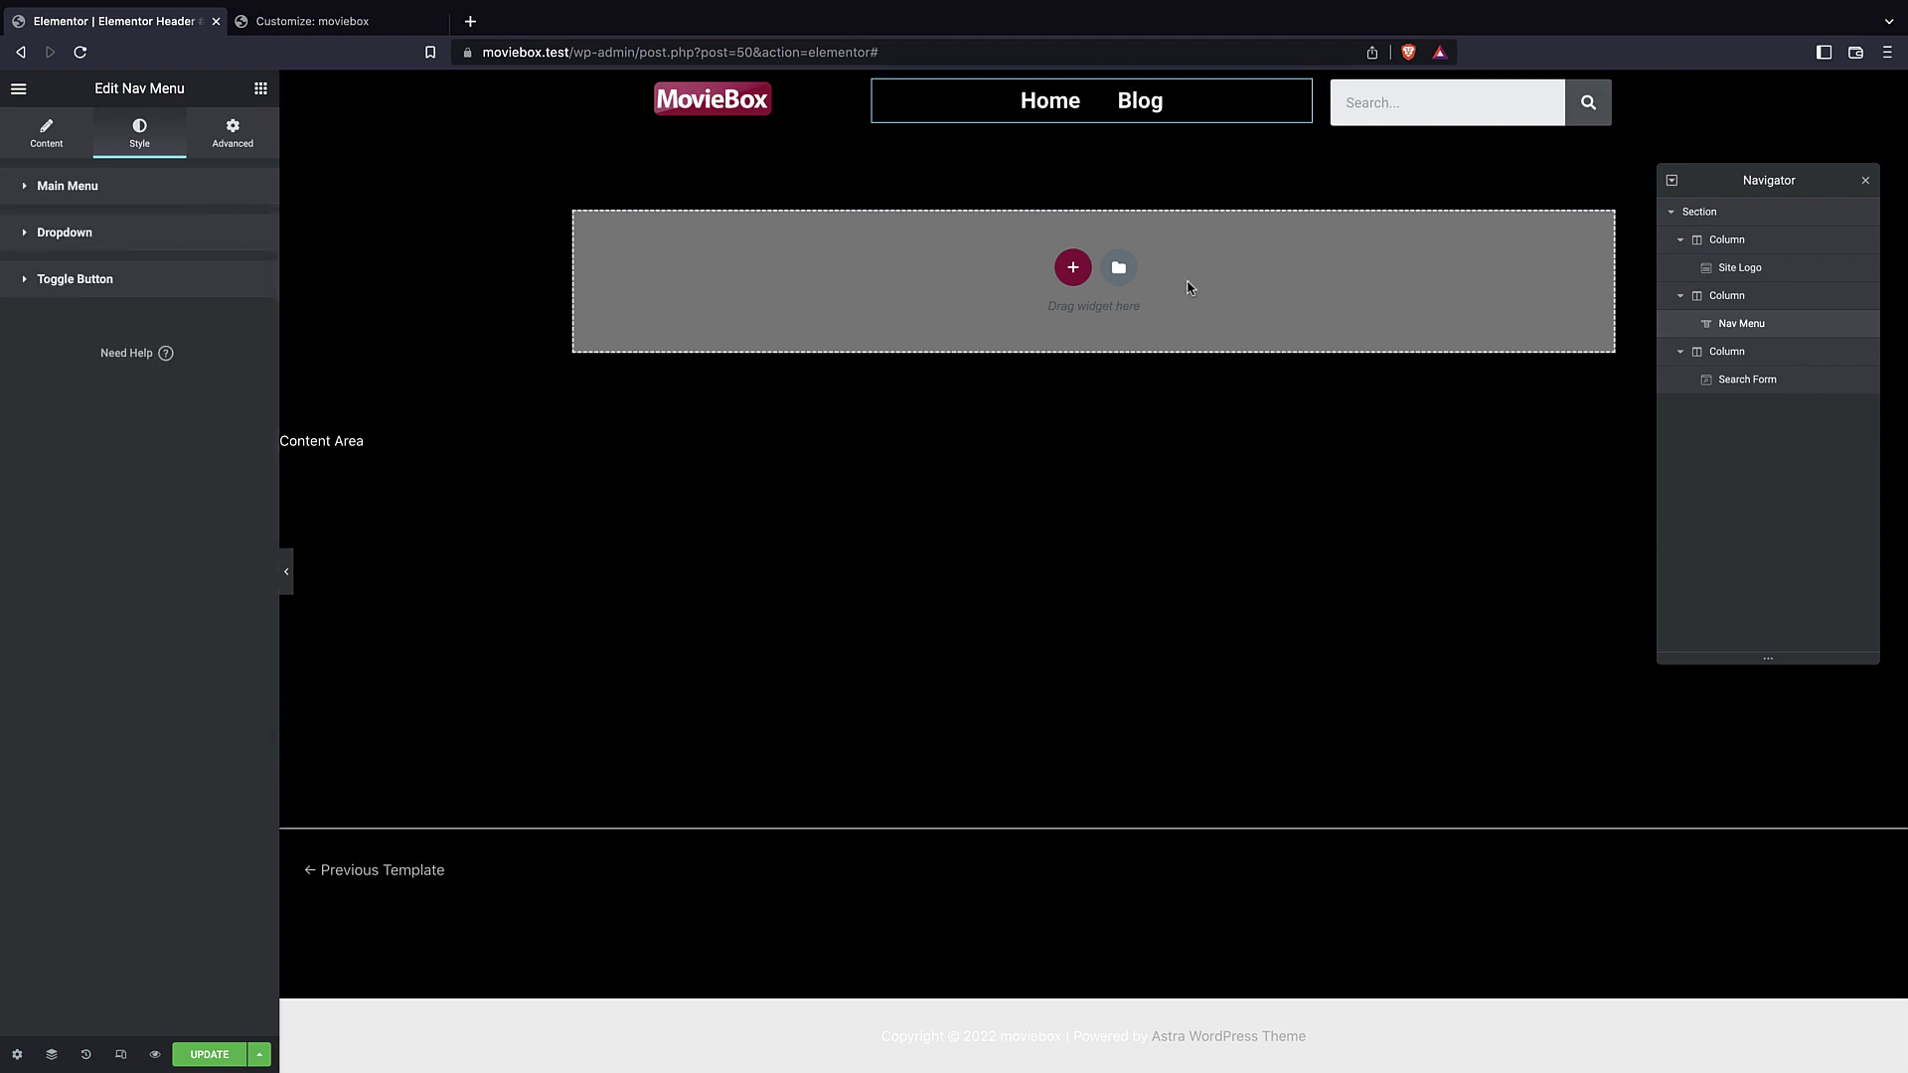
# - Set the header section's content width to Full Width
pyautogui.click(1711, 215)
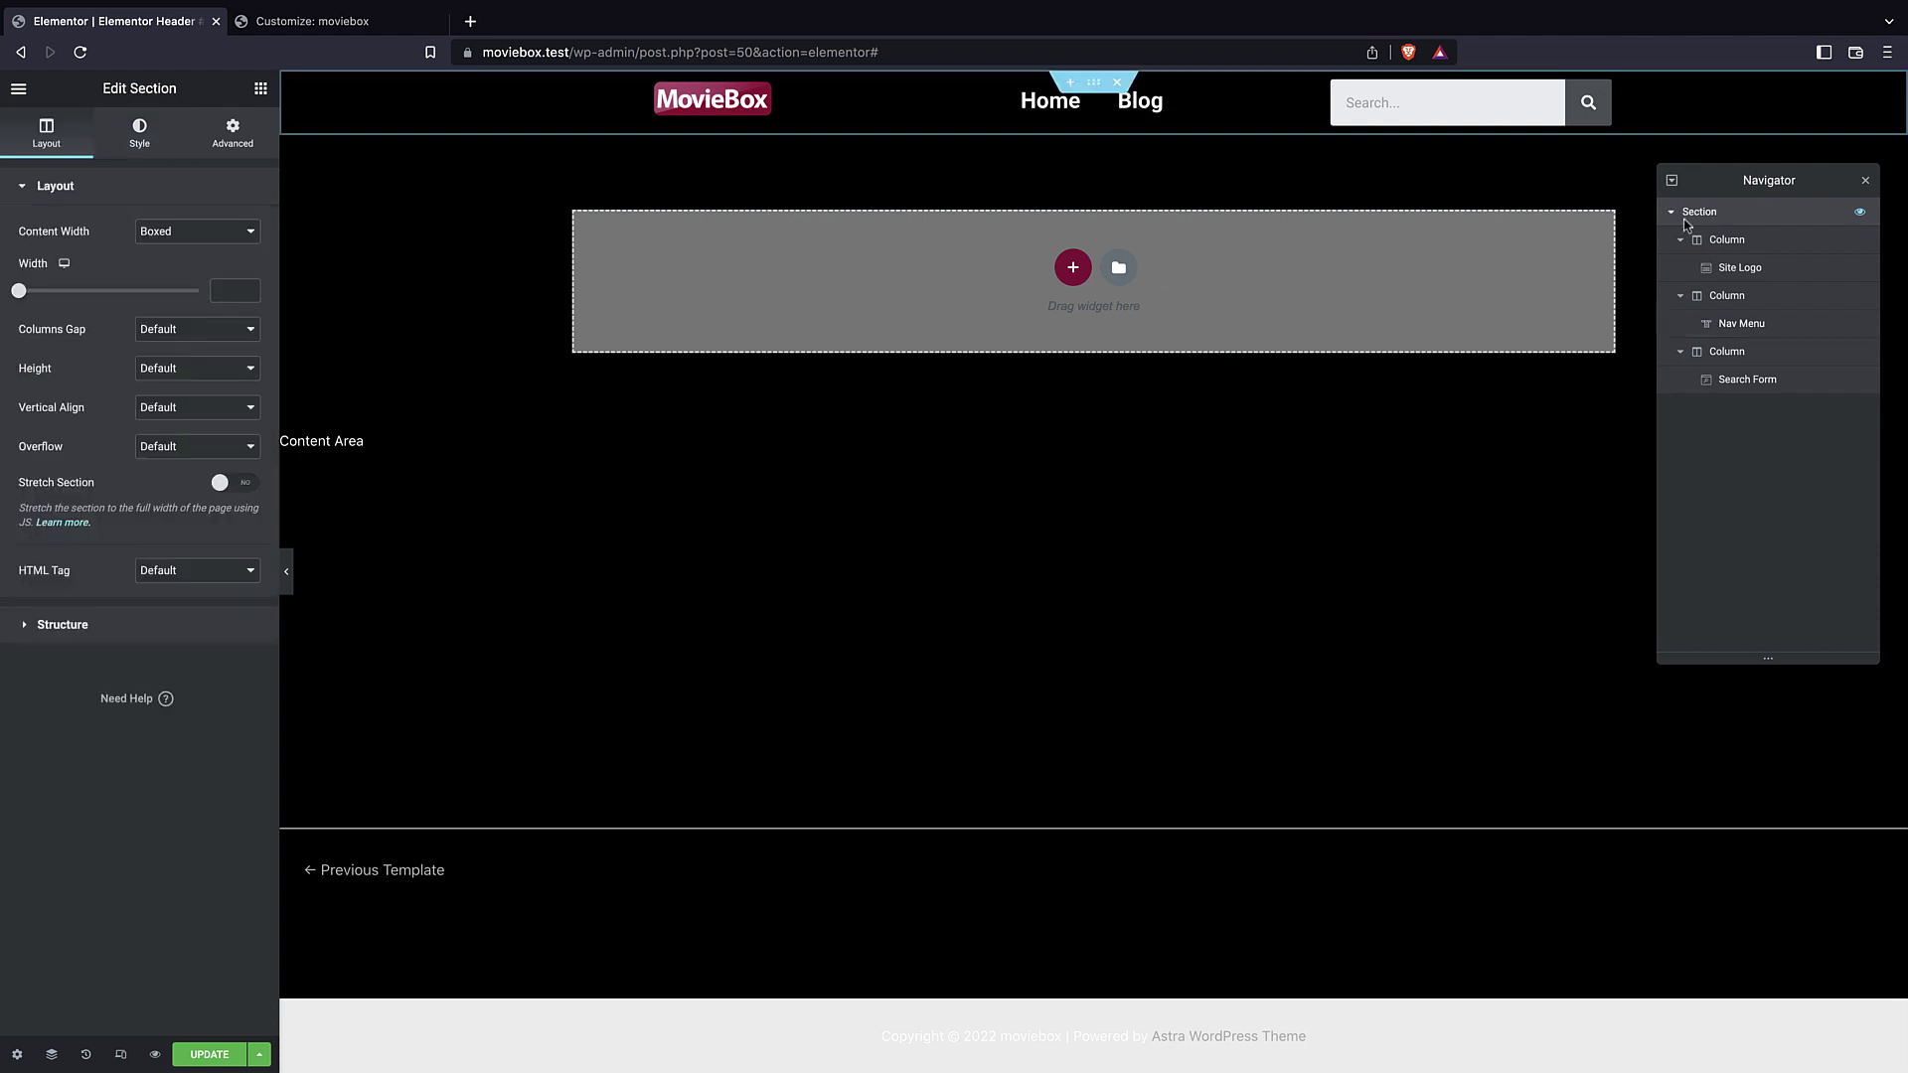
pyautogui.click(179, 233)
pyautogui.click(184, 248)
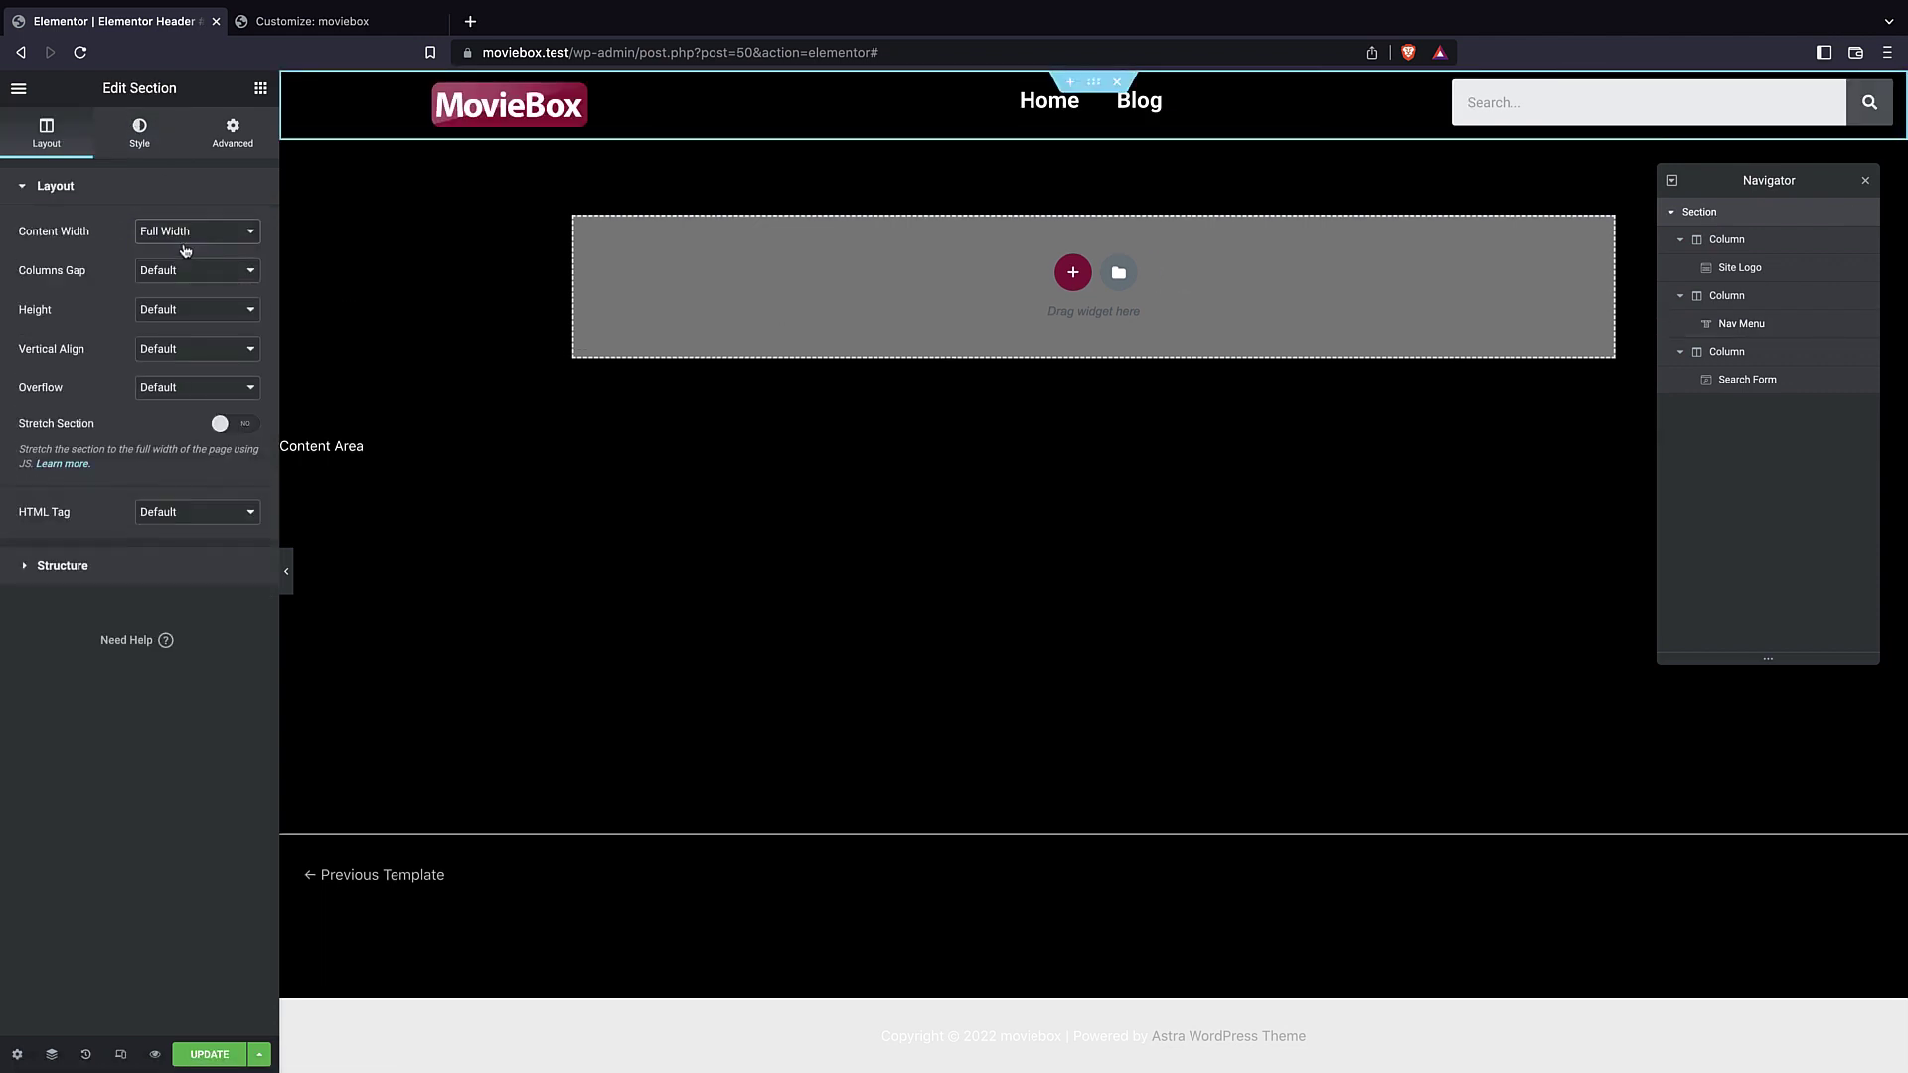
# - Set the header section's right and left padding to 4 em with unlinked values, and narrow the logo column
pyautogui.click(230, 137)
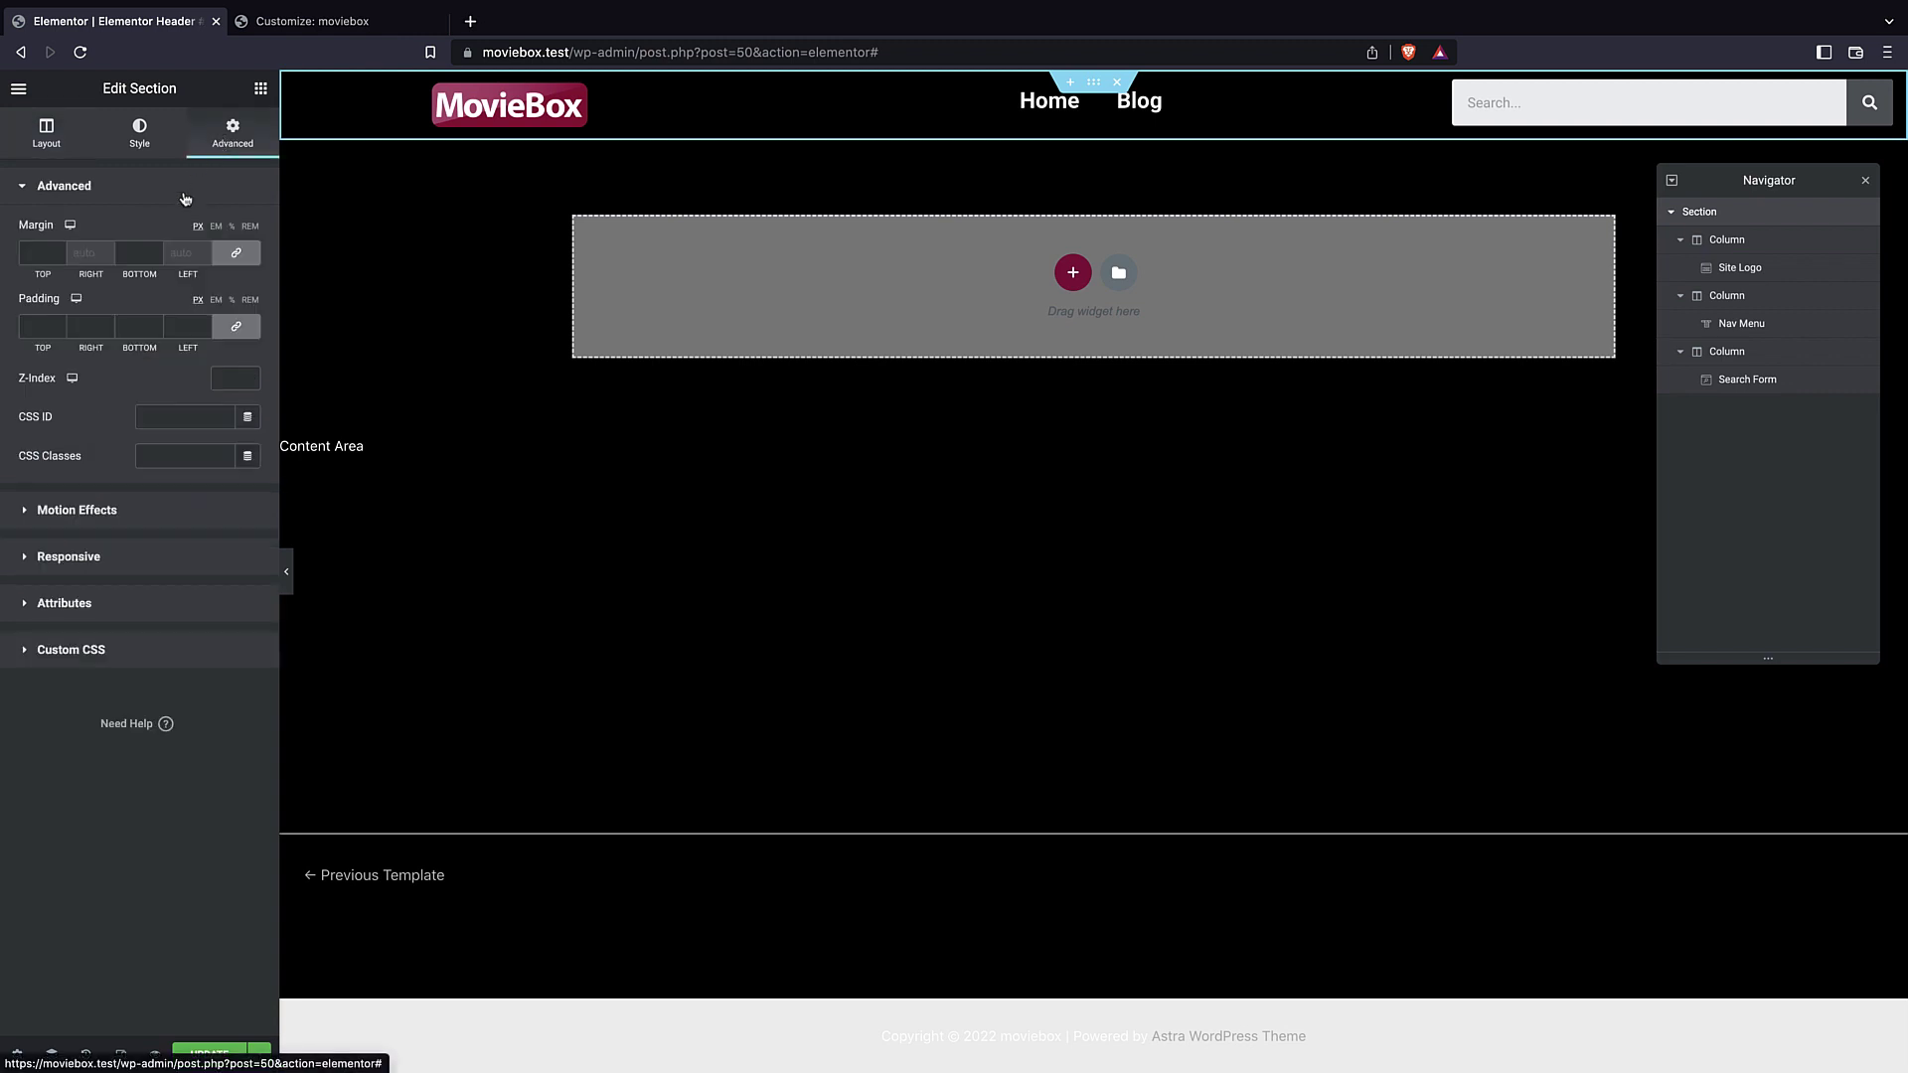
pyautogui.click(216, 301)
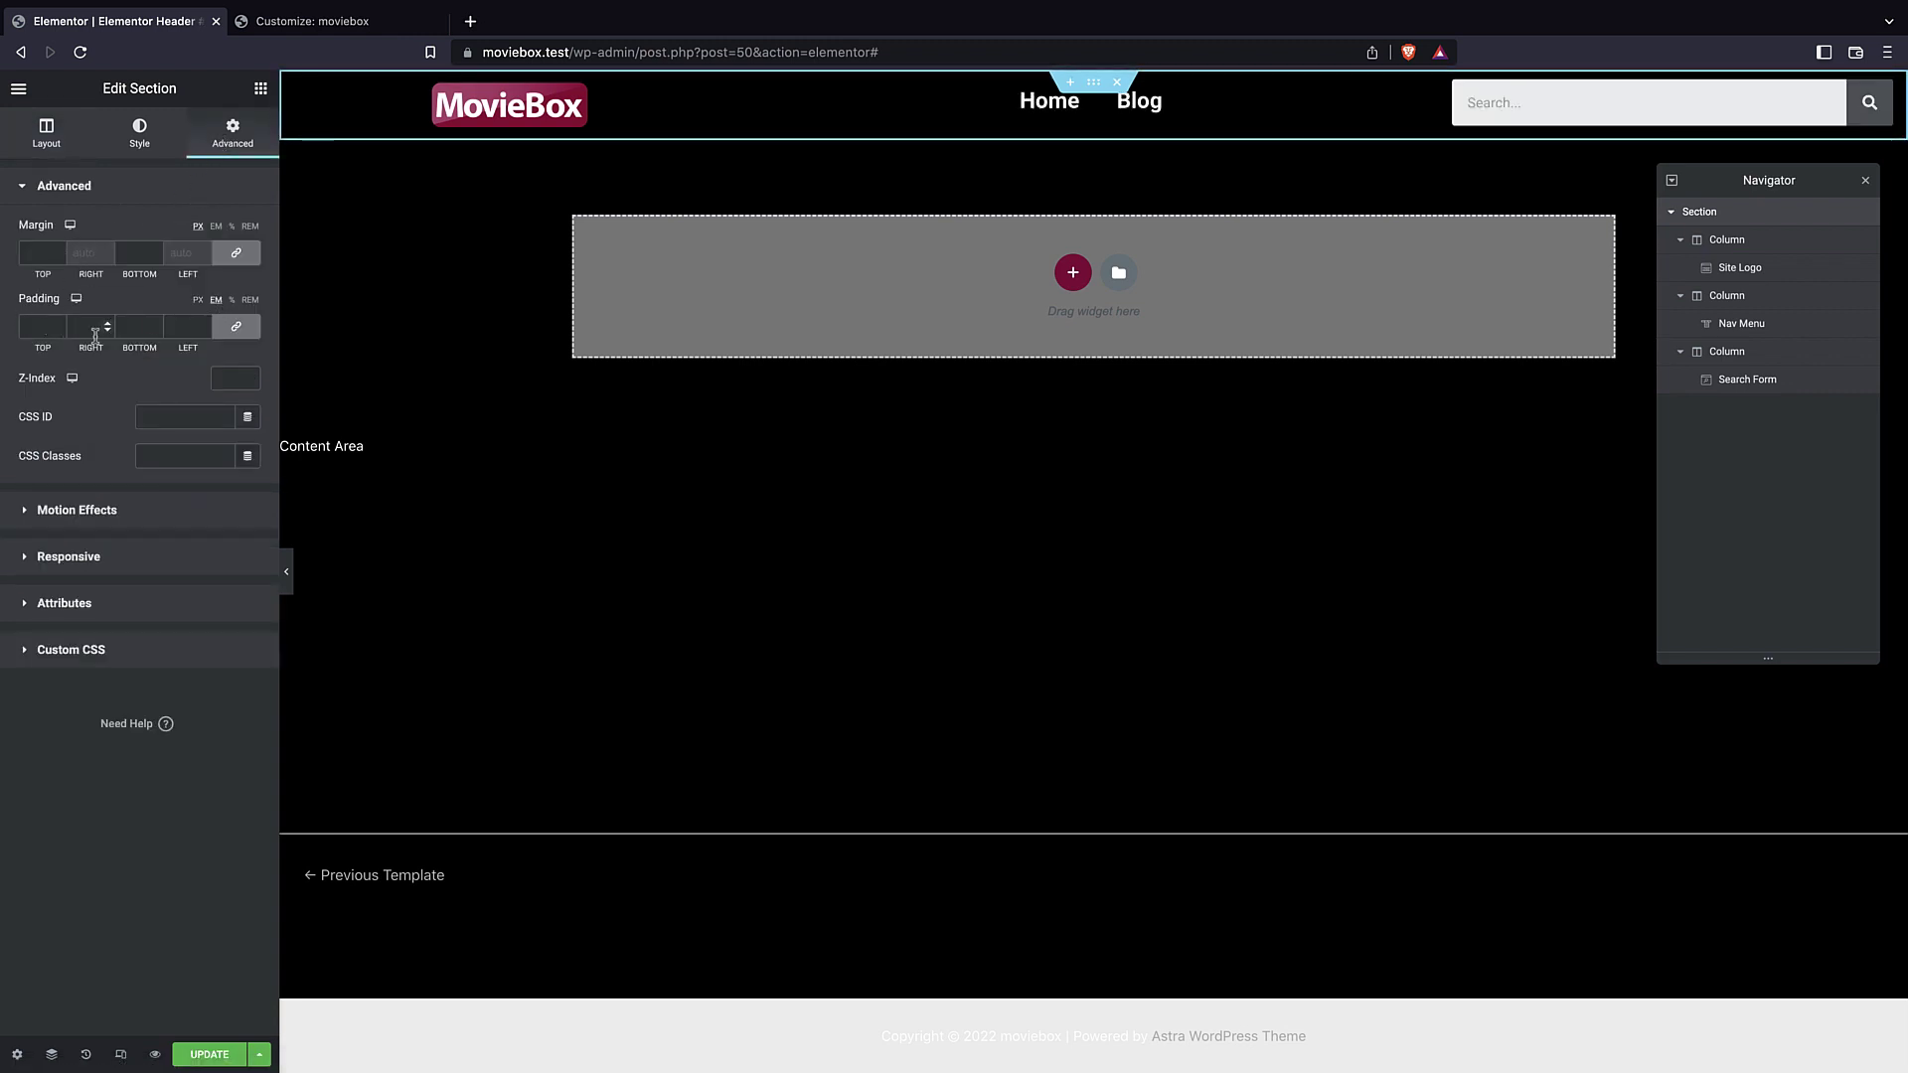
pyautogui.click(237, 326)
pyautogui.click(100, 326)
pyautogui.write('1')
pyautogui.click(109, 323)
pyautogui.doubleClick(109, 323)
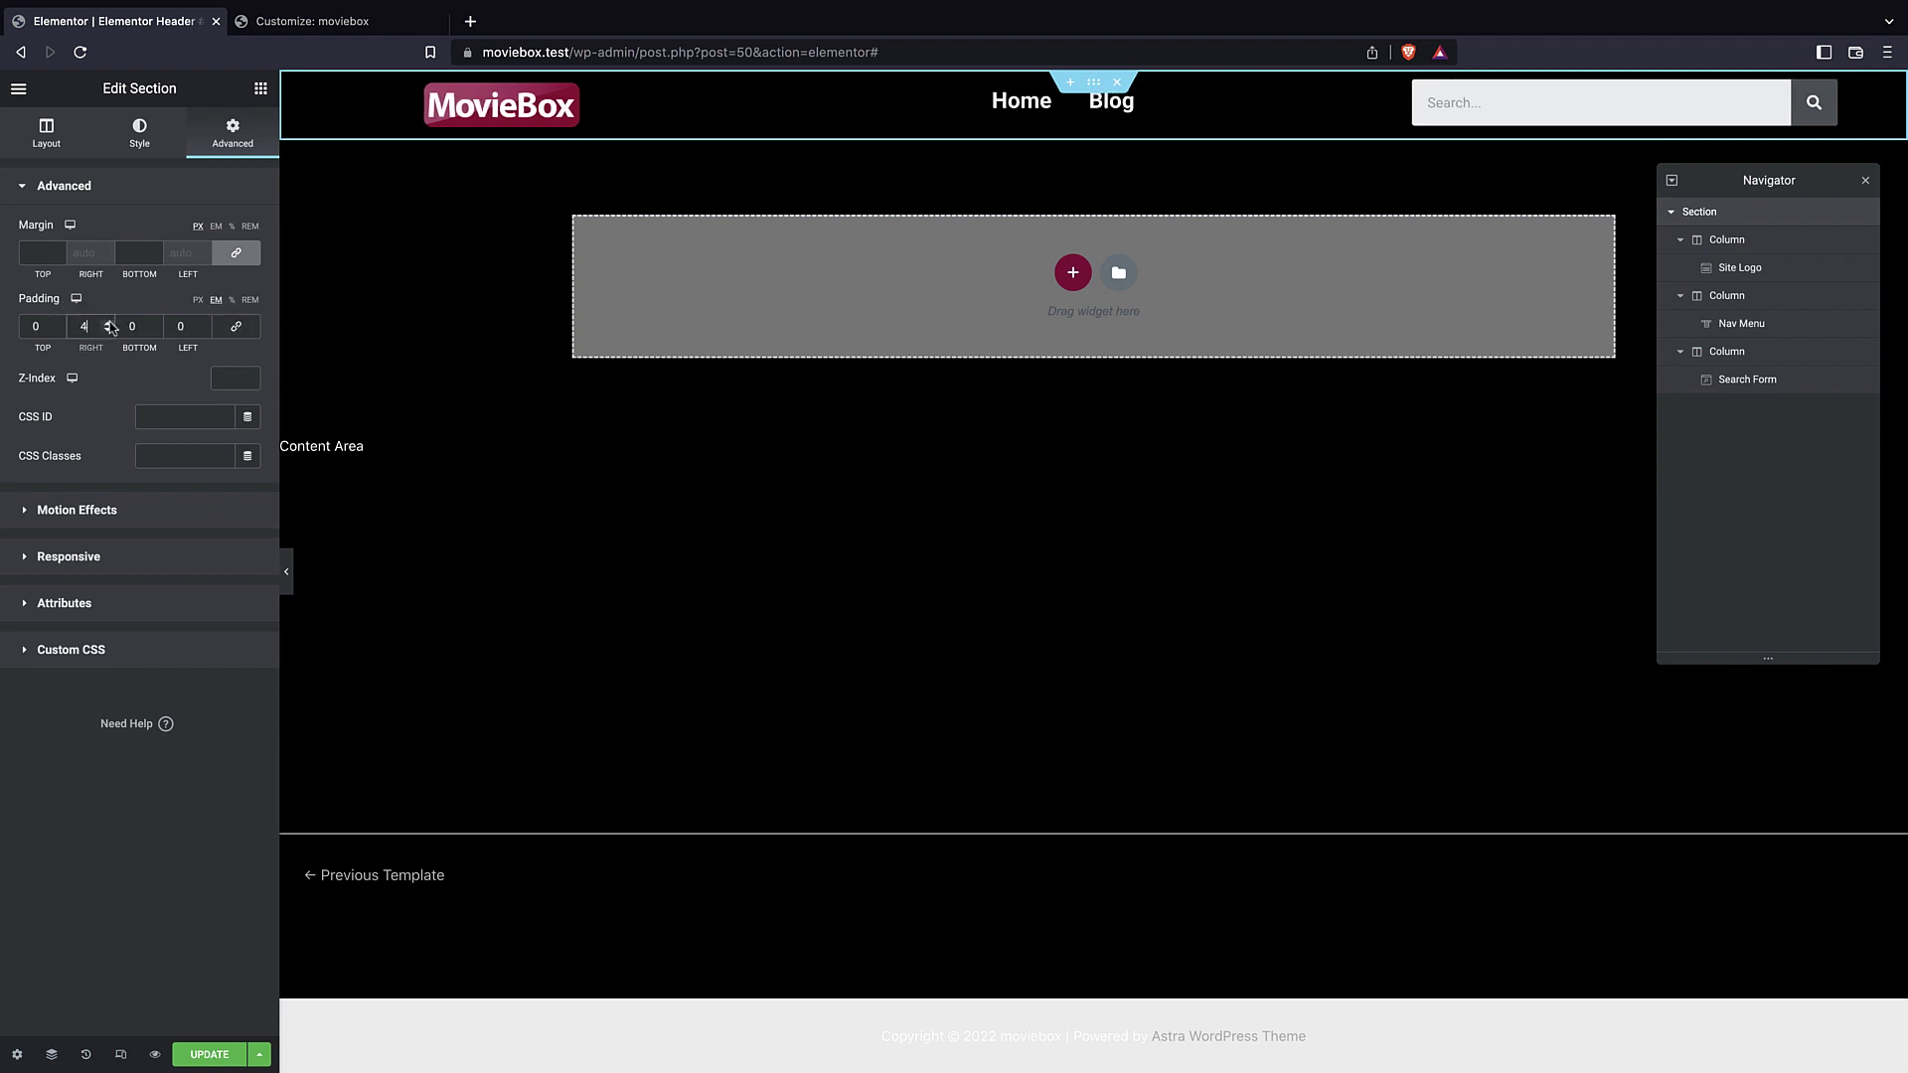
pyautogui.click(204, 323)
pyautogui.click(203, 323)
pyautogui.click(204, 323)
pyautogui.click(204, 322)
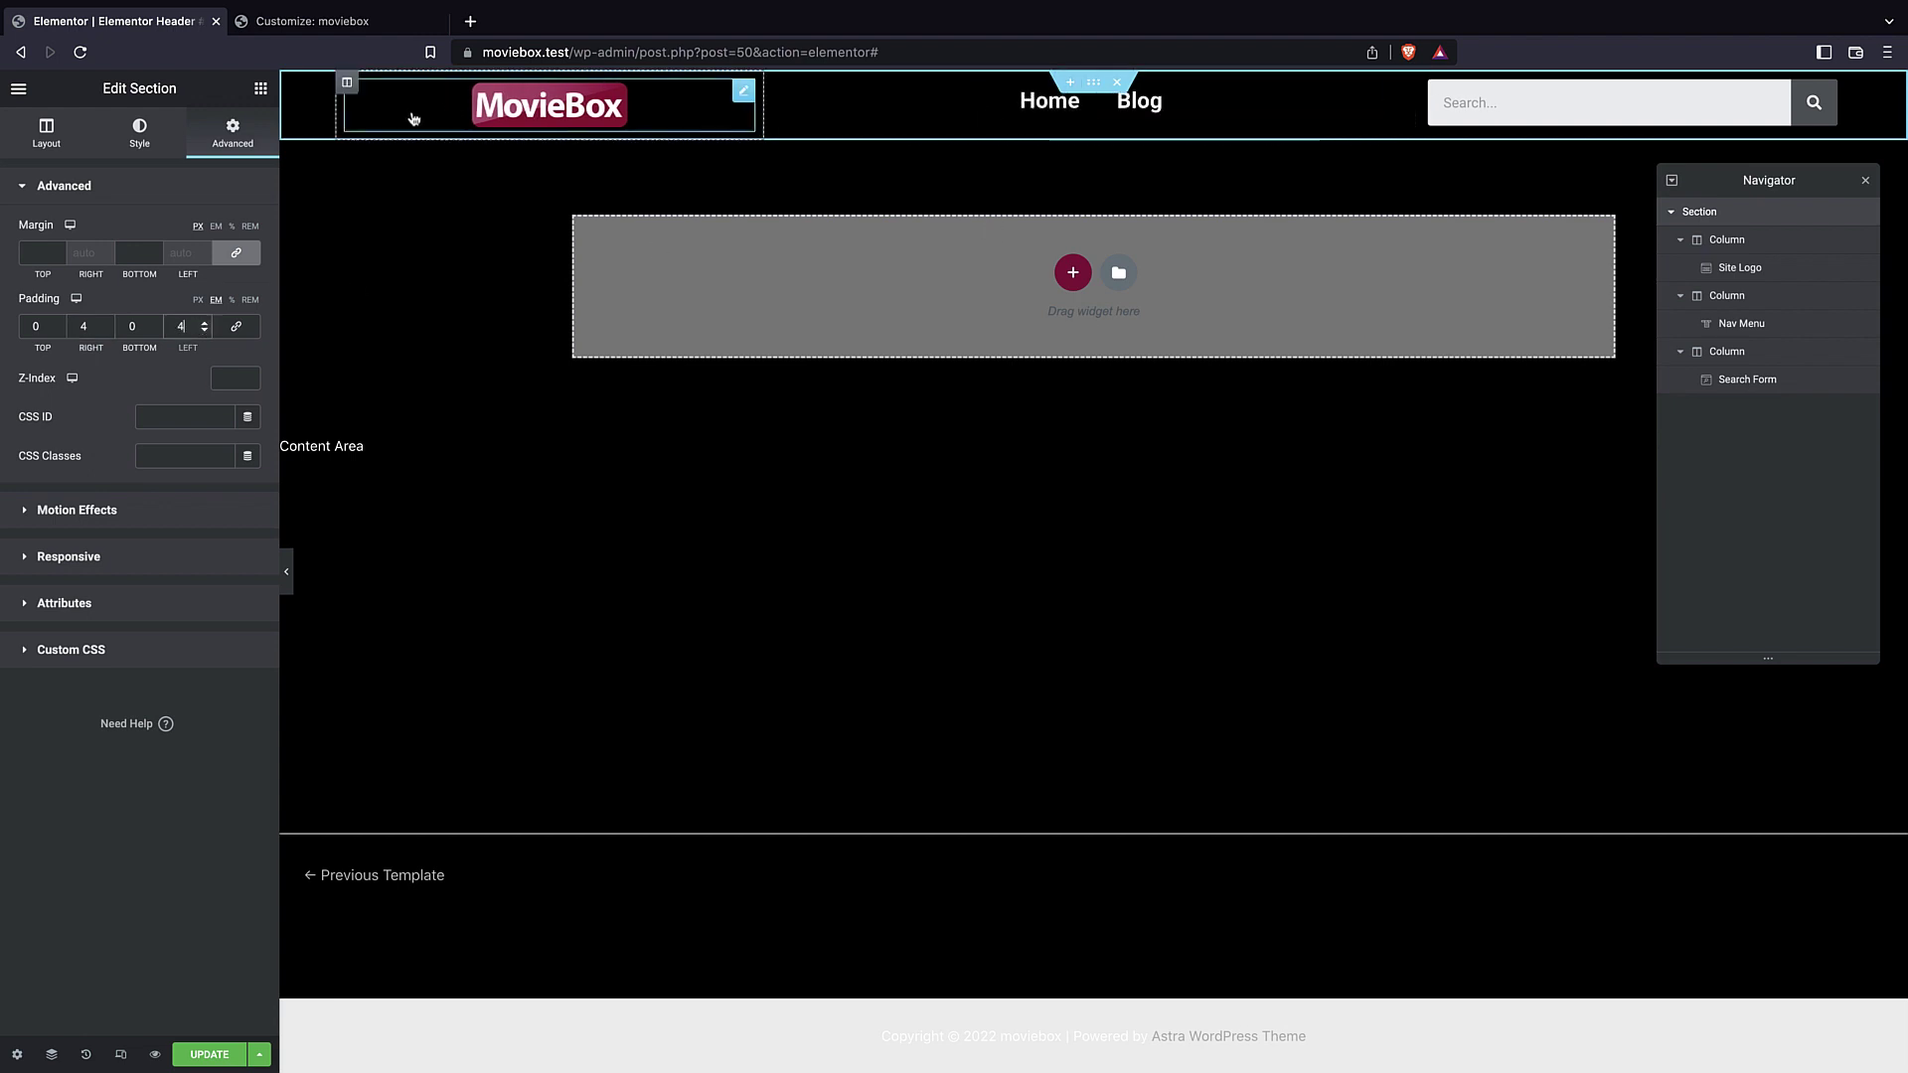
pyautogui.moveTo(764, 112); pyautogui.dragTo(713, 112)
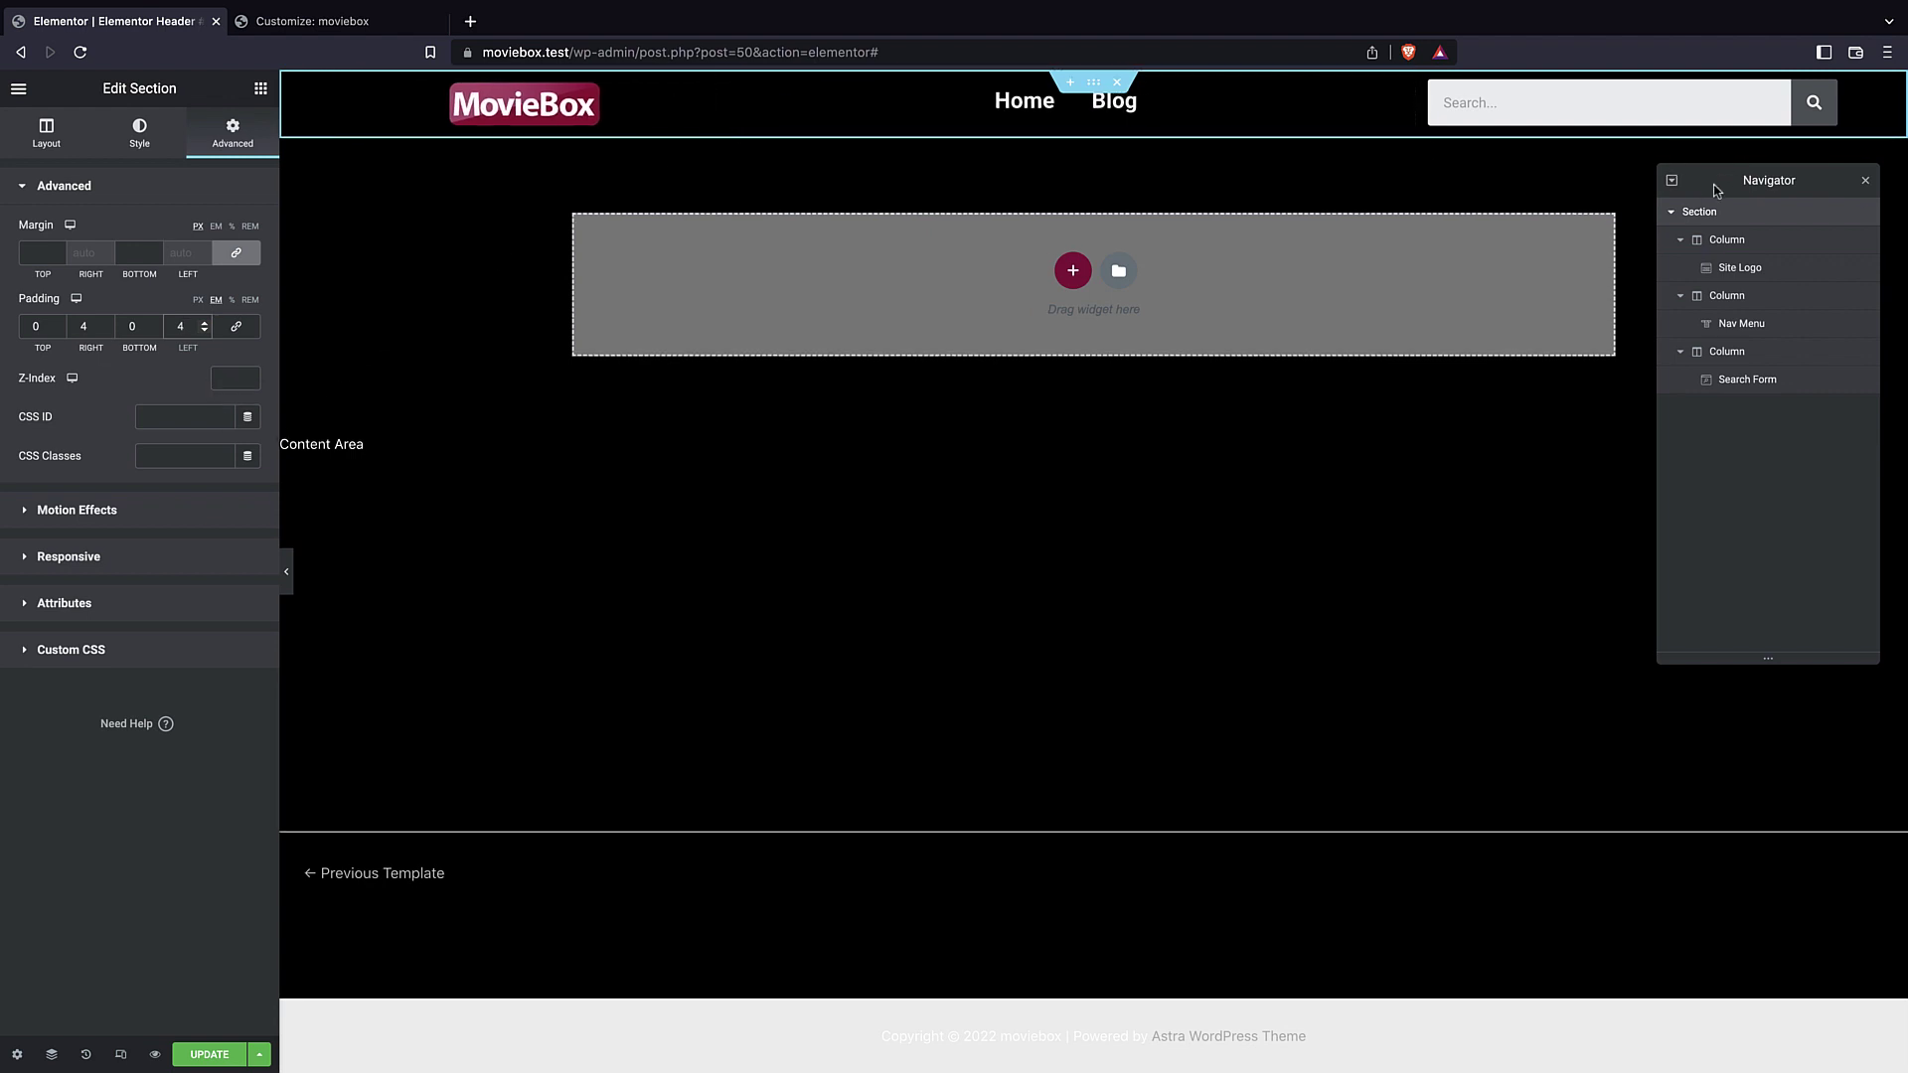
# - Give the header section a classic background with color #282828 and update the template
pyautogui.click(135, 139)
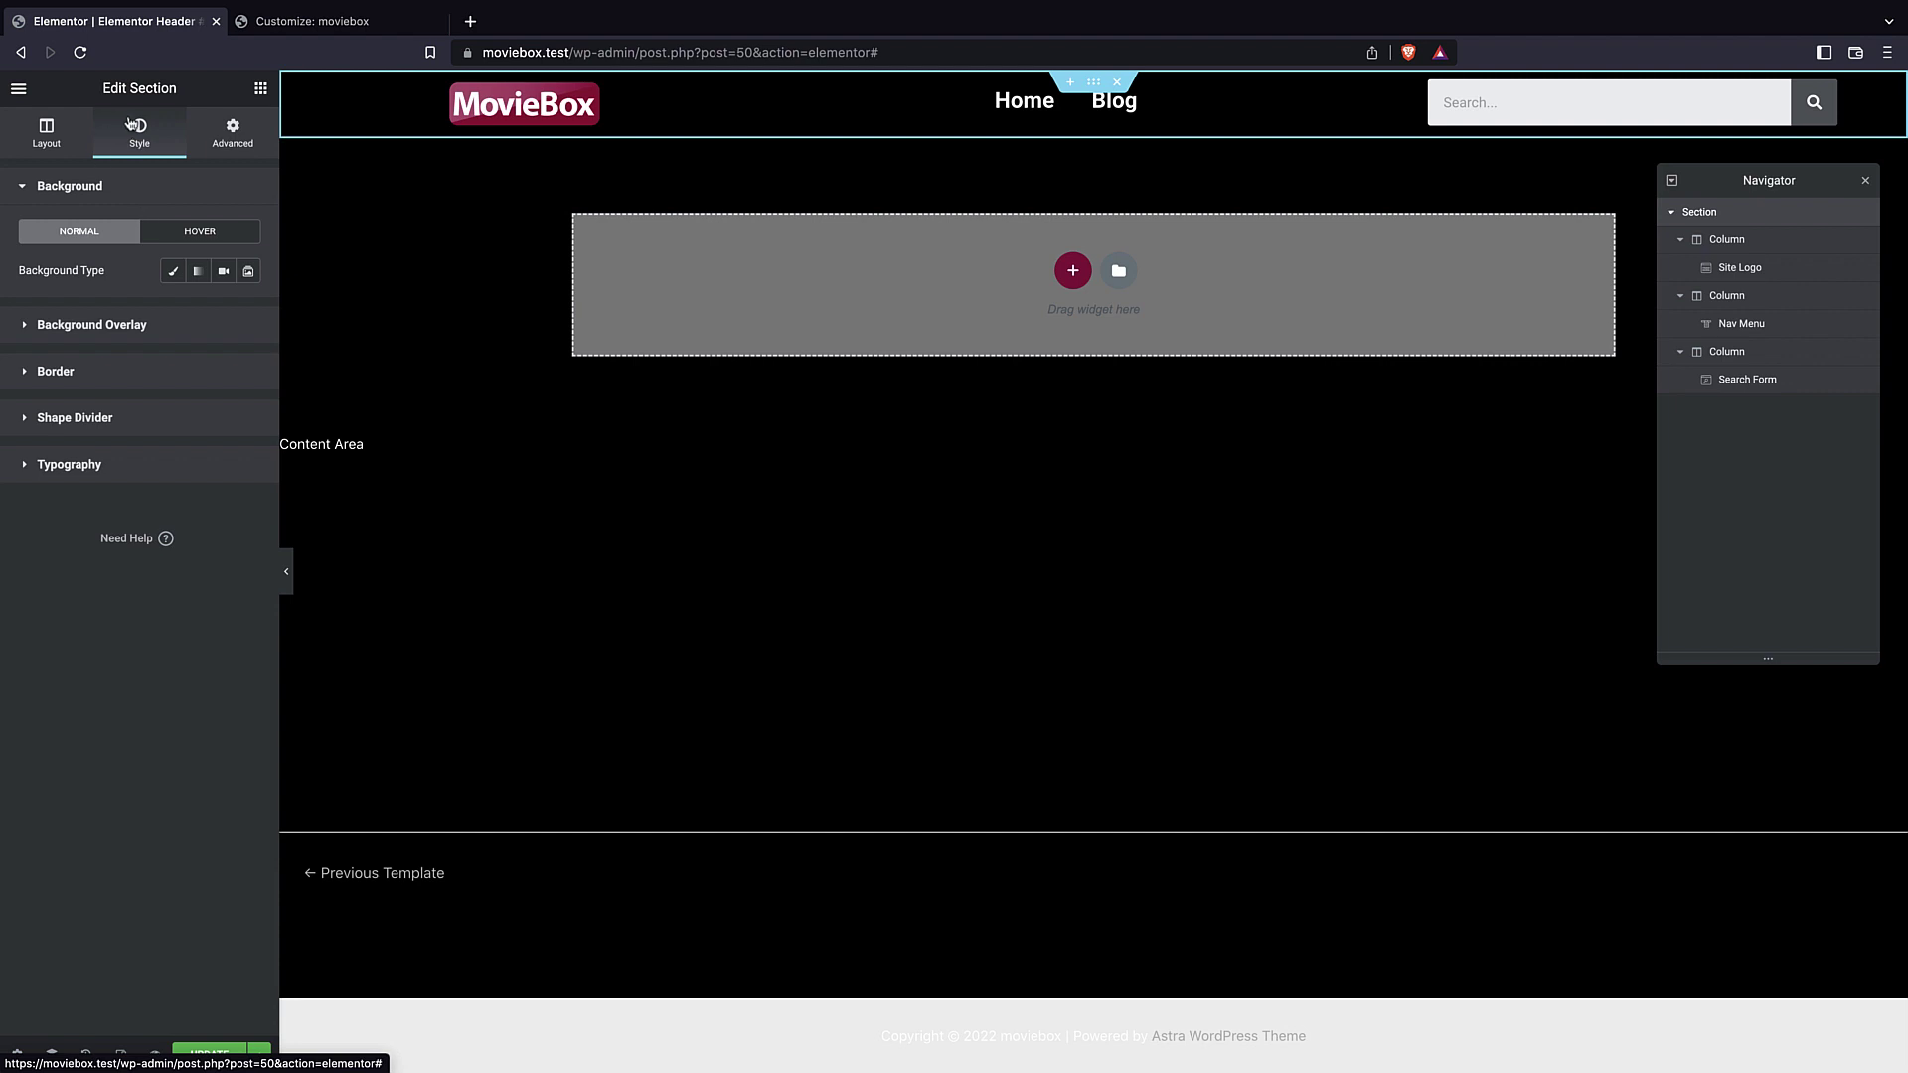
pyautogui.click(169, 272)
pyautogui.click(249, 310)
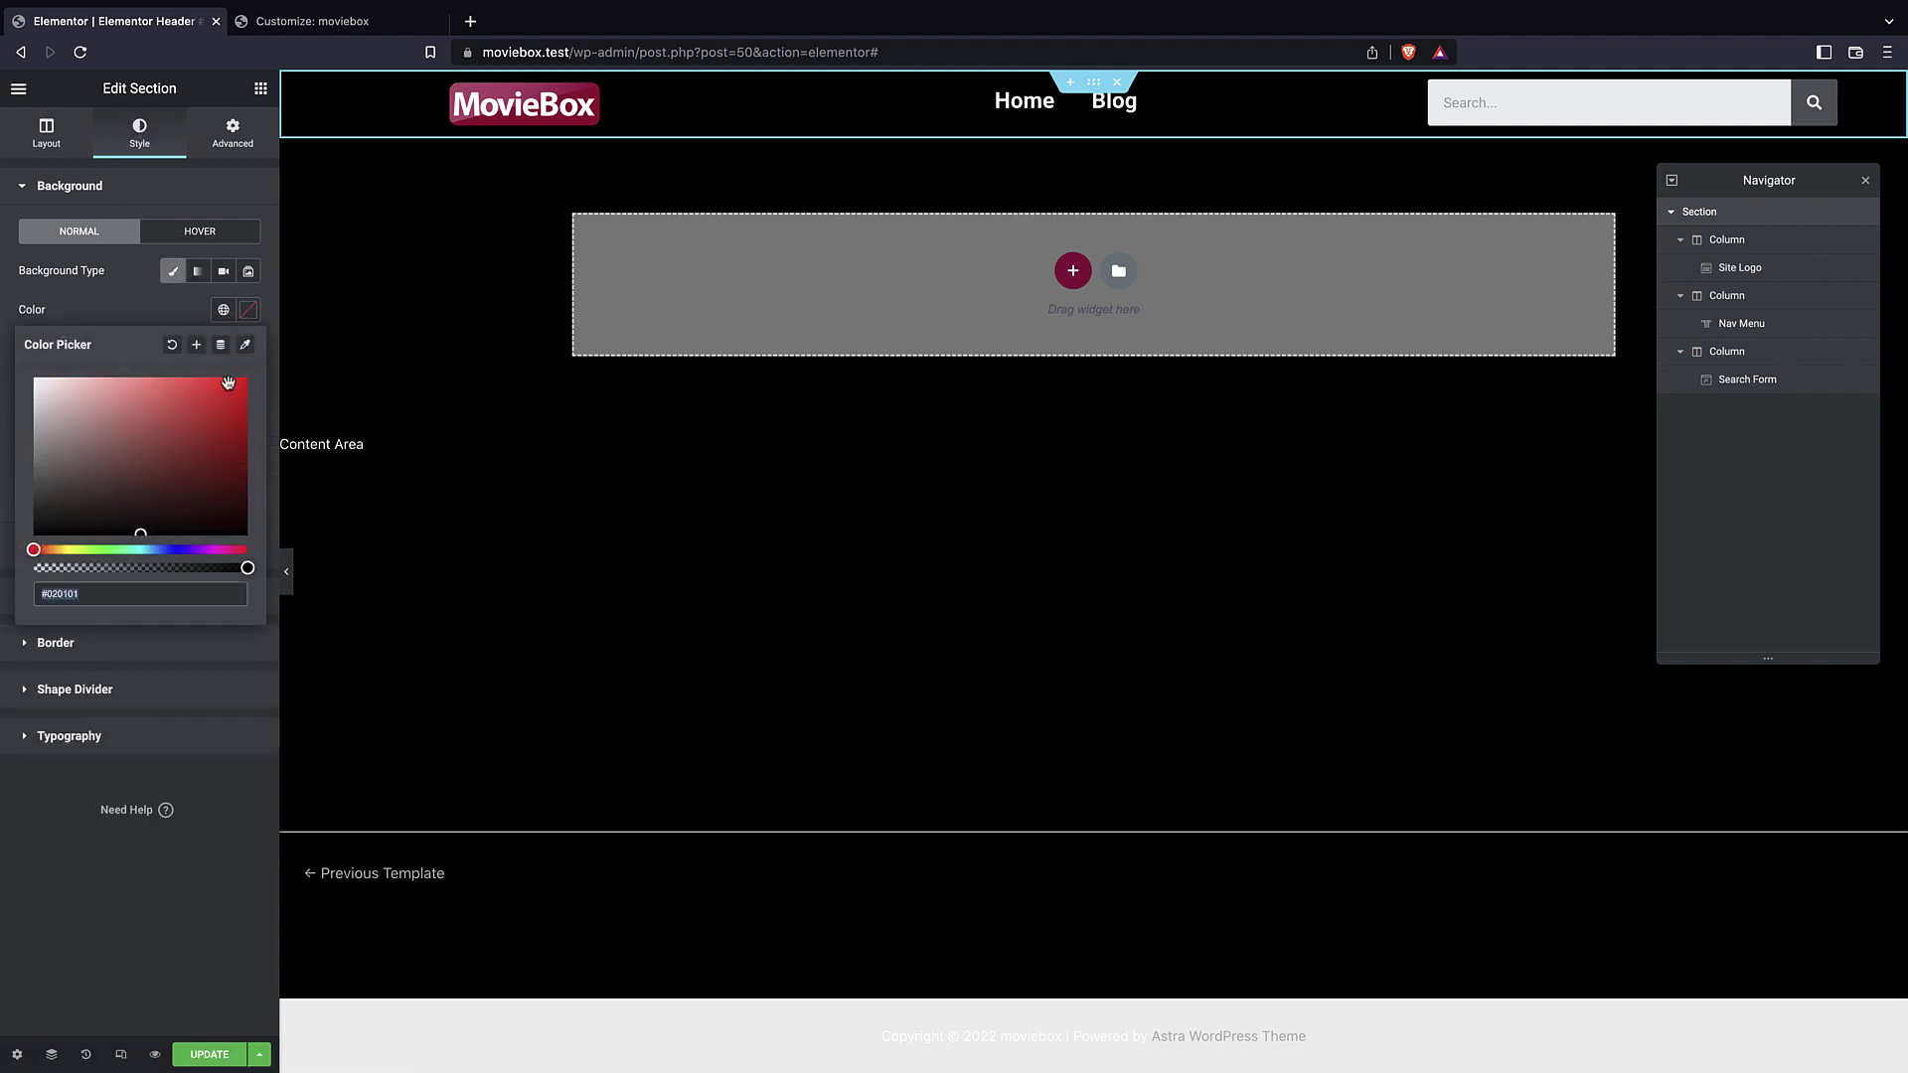
pyautogui.moveTo(37, 527); pyautogui.dragTo(7, 516)
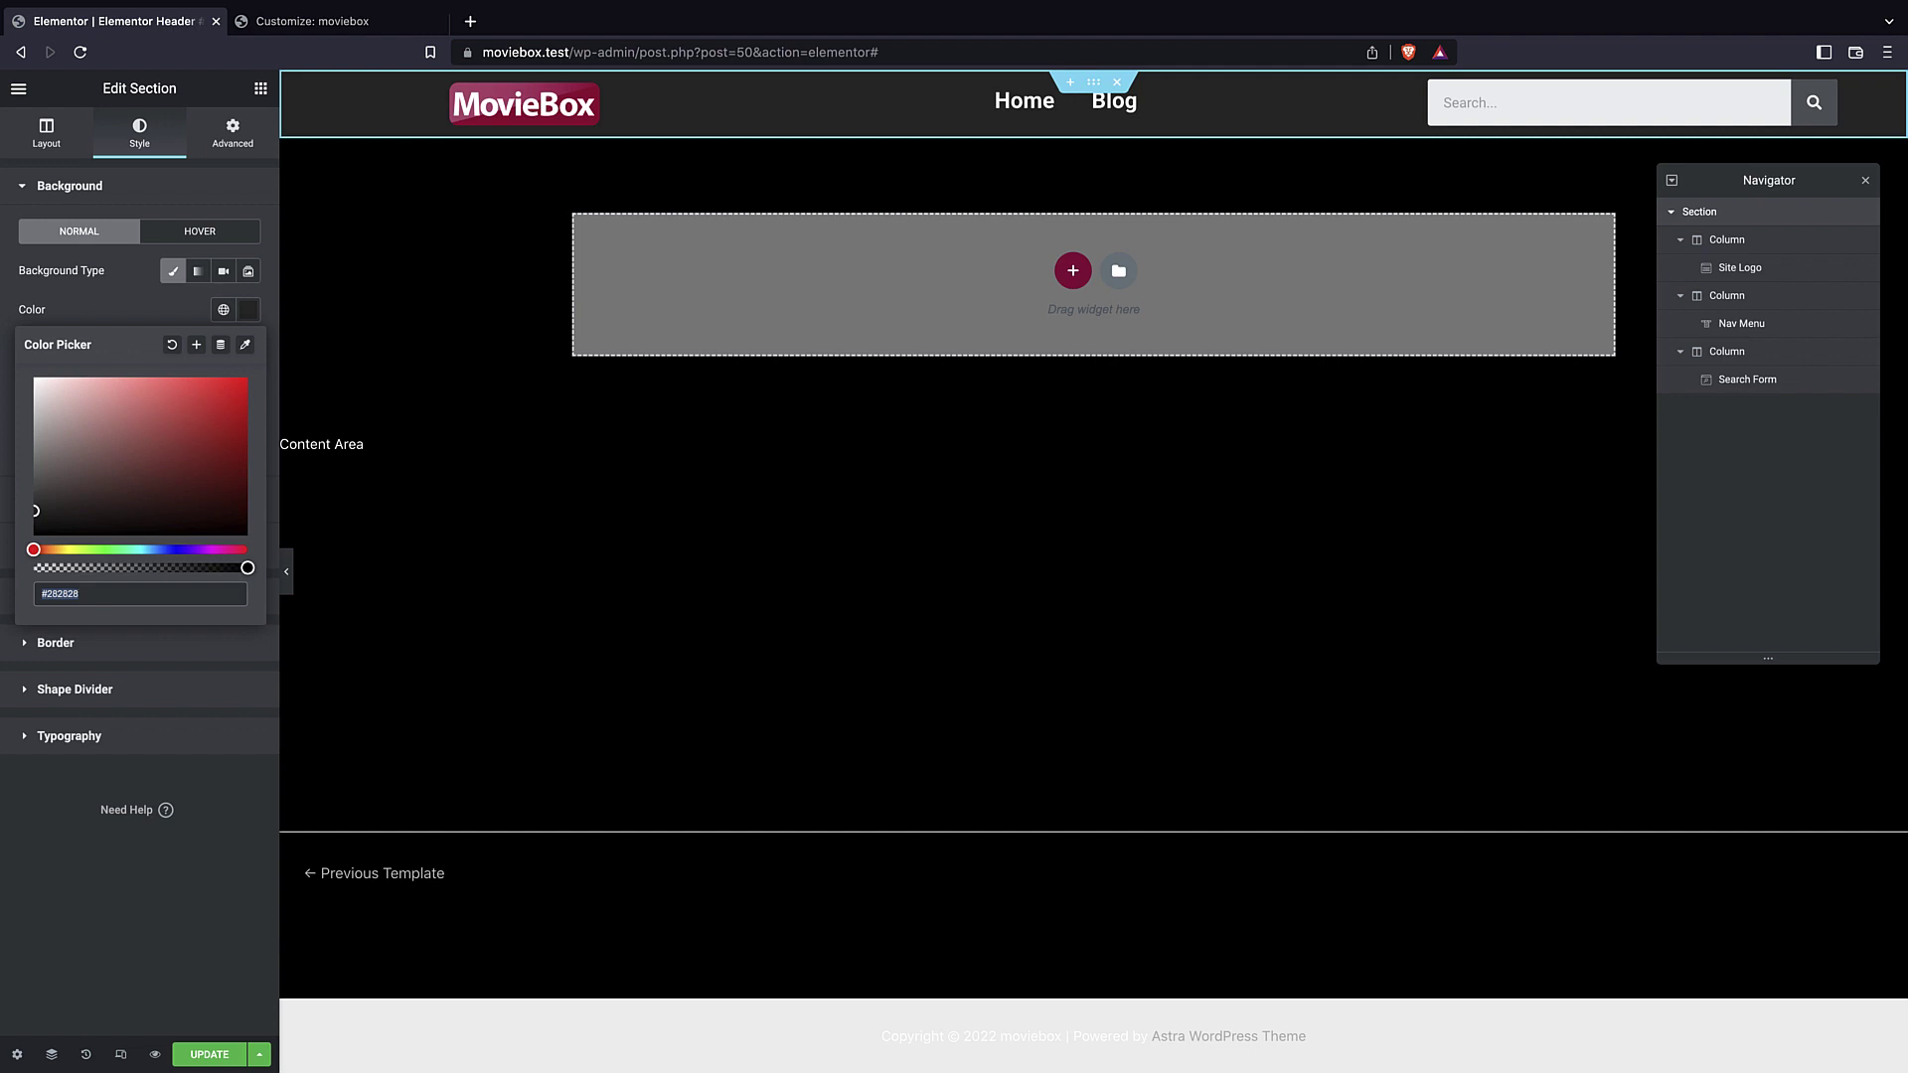
pyautogui.press('super+Tab')
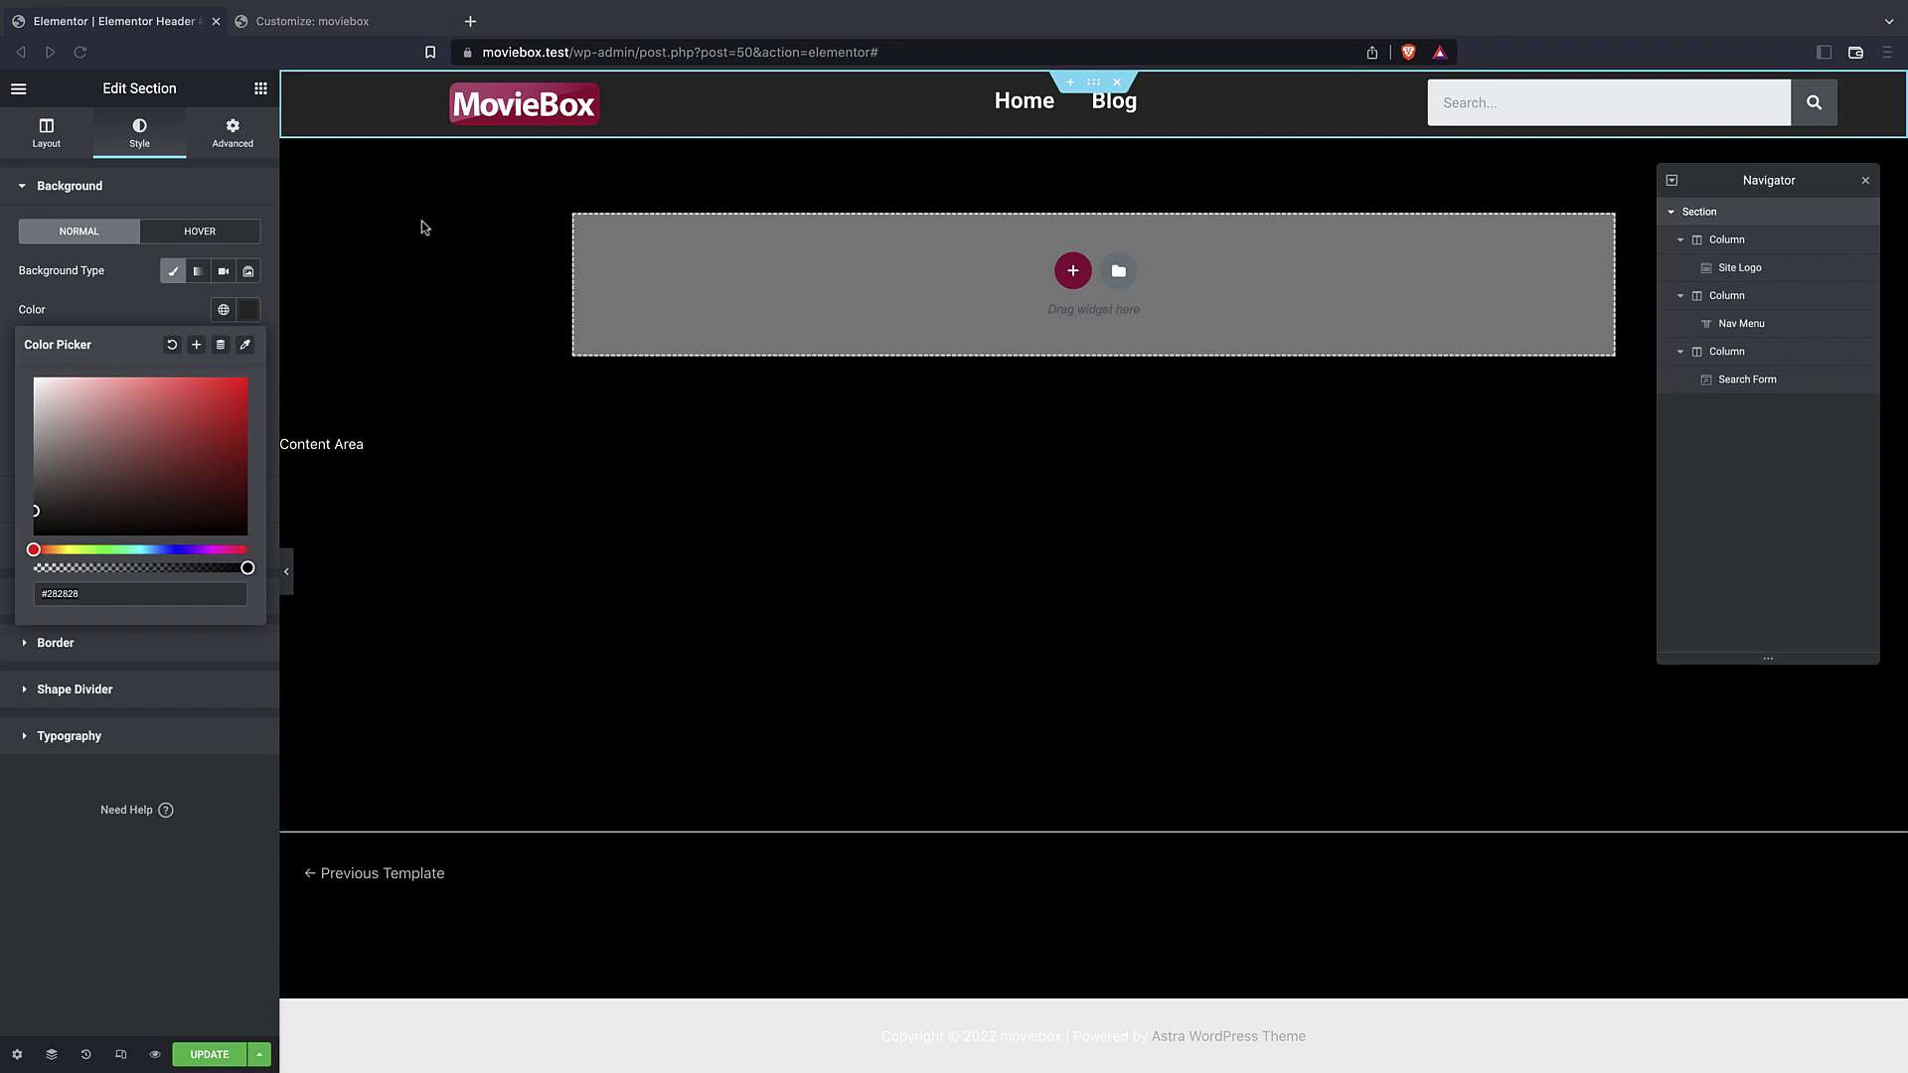
pyautogui.click(209, 1062)
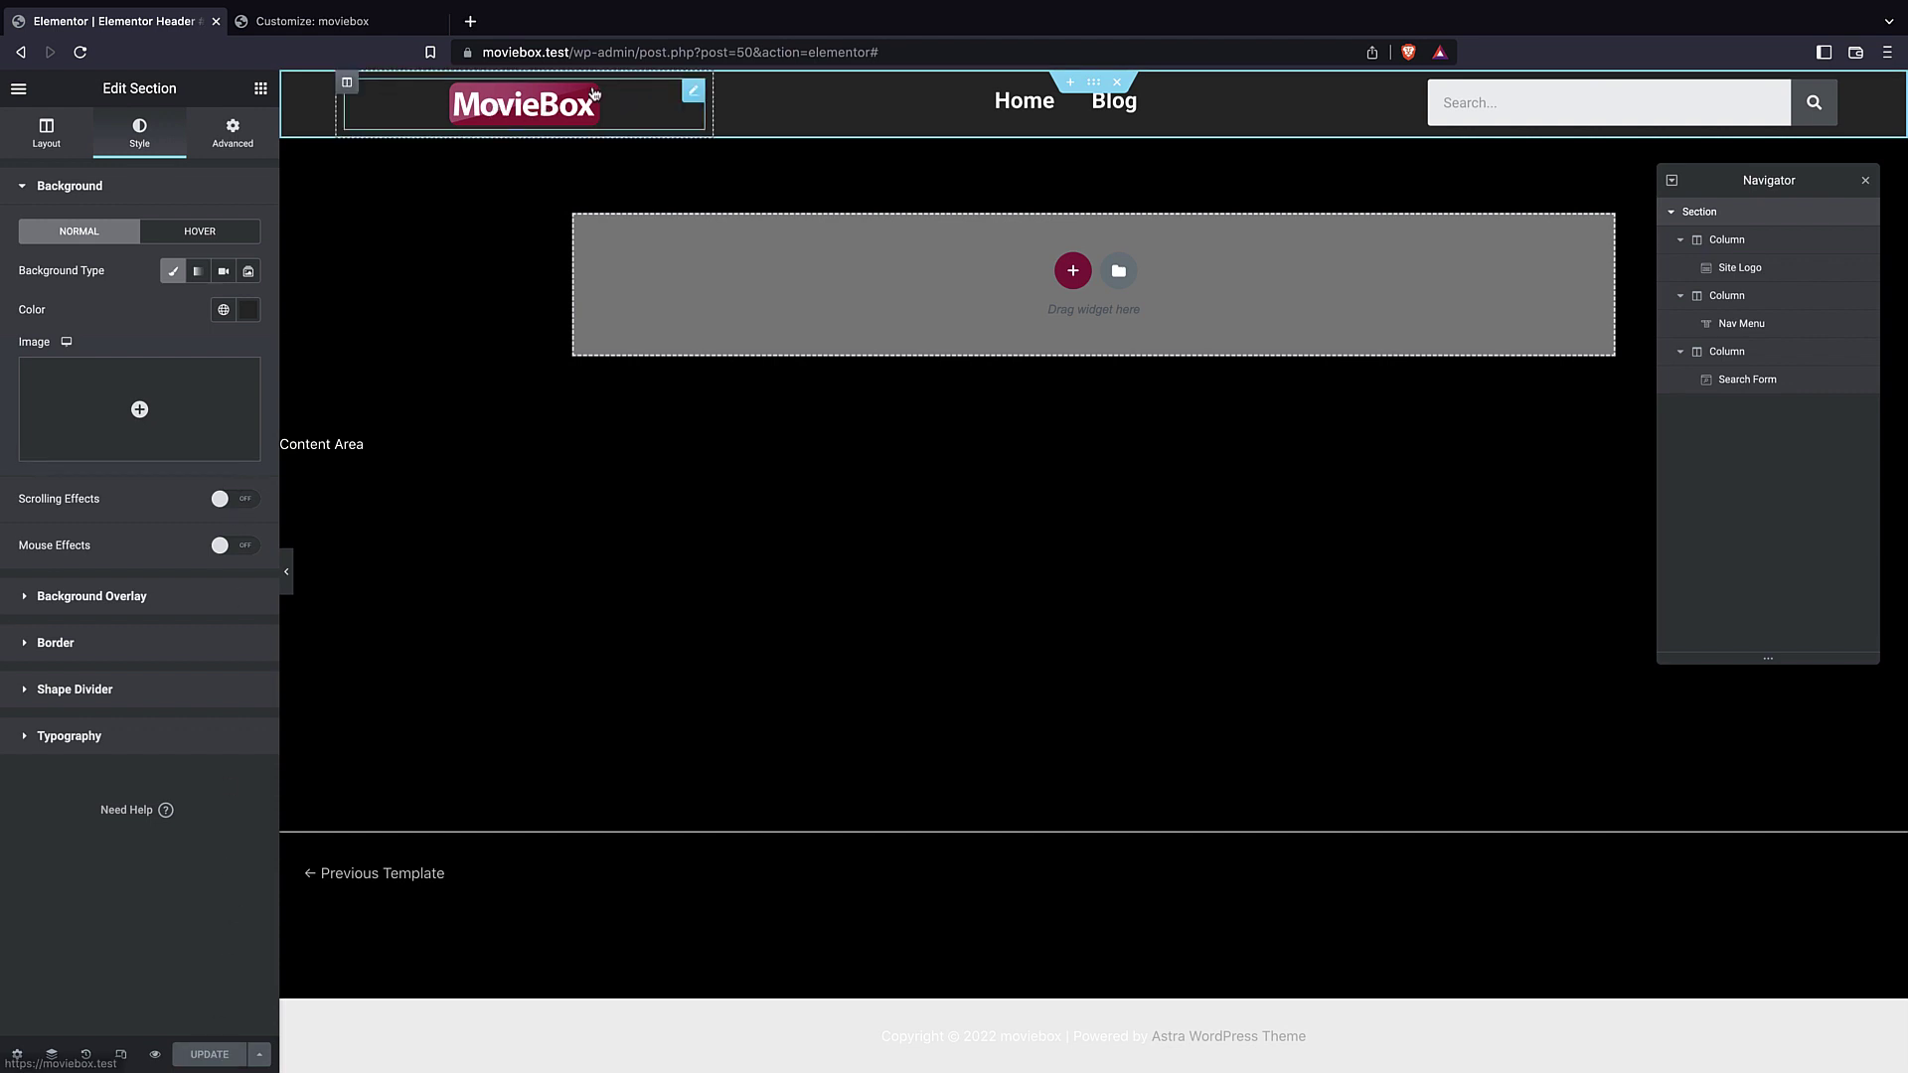
# - Sample the logo's dark red as the header section's background color with the eyedropper and copy its hex code #9C0535
pyautogui.click(249, 309)
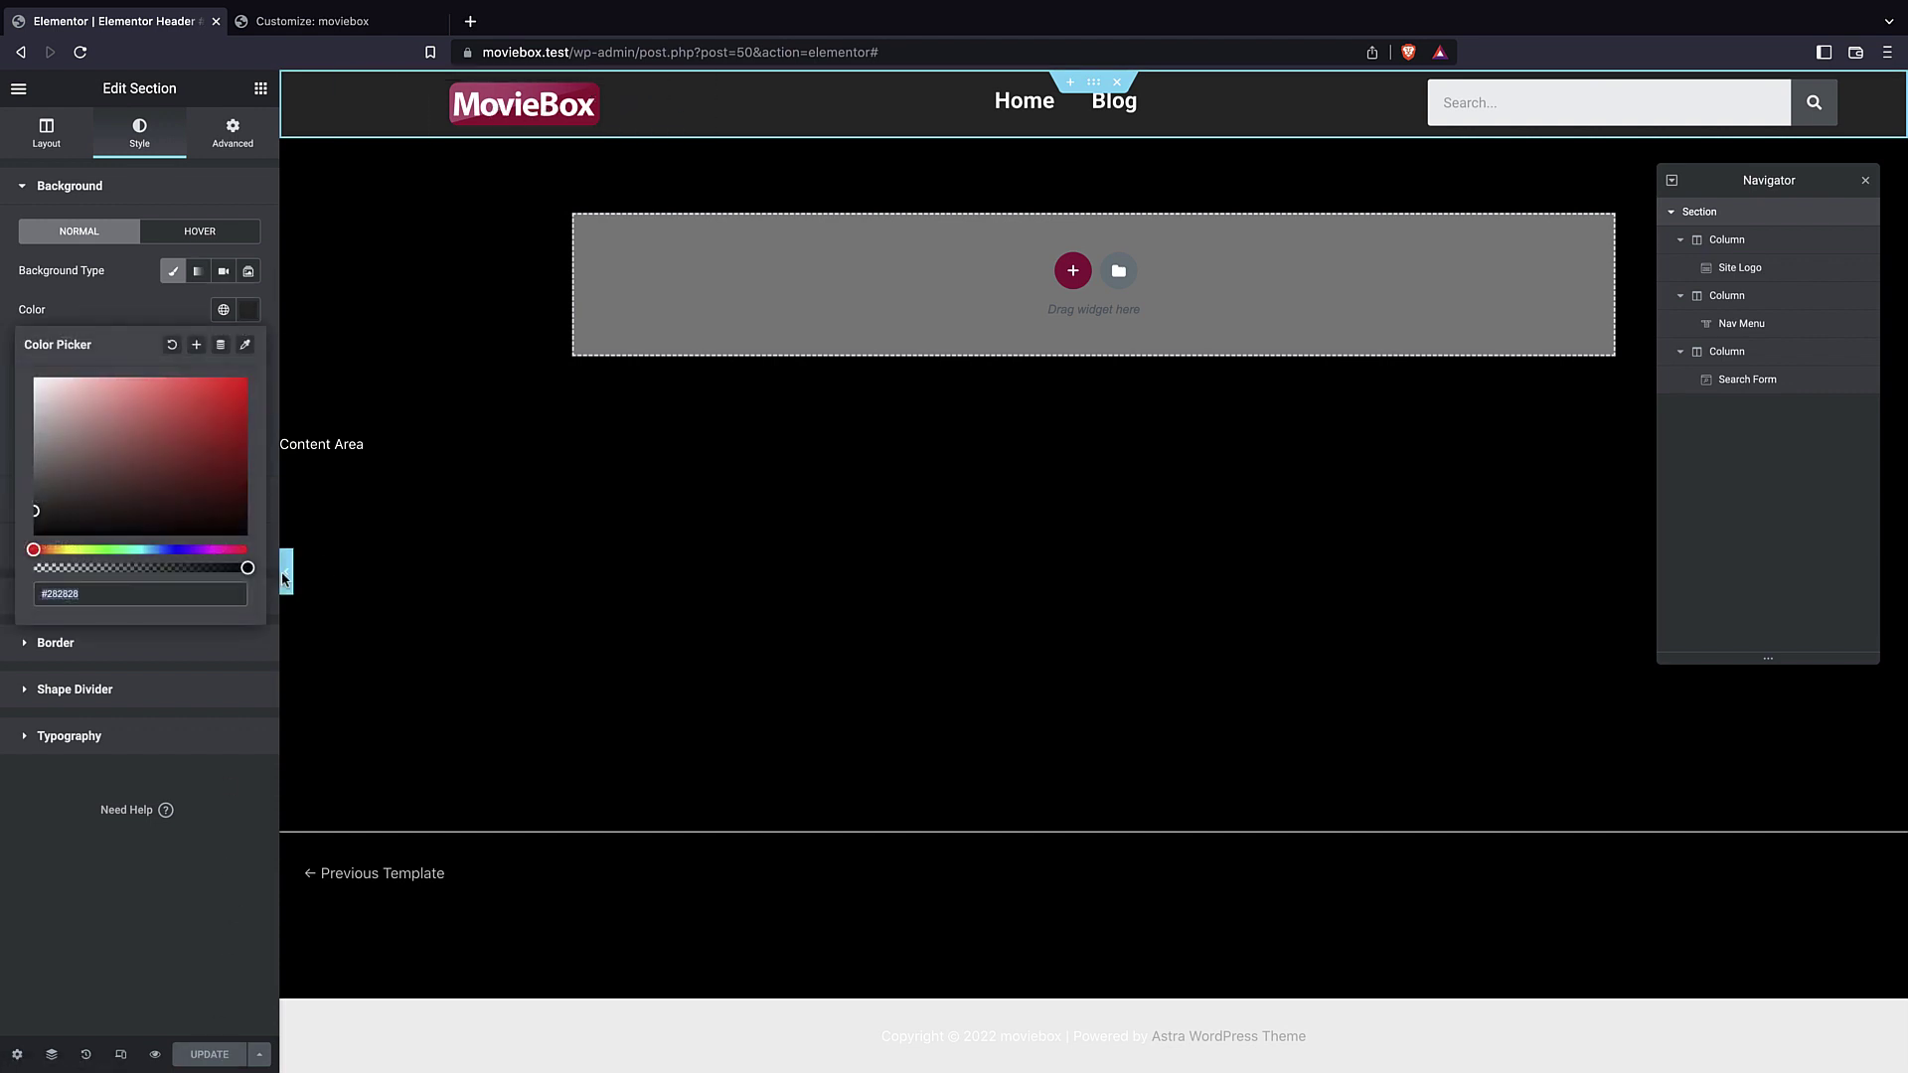
pyautogui.click(244, 344)
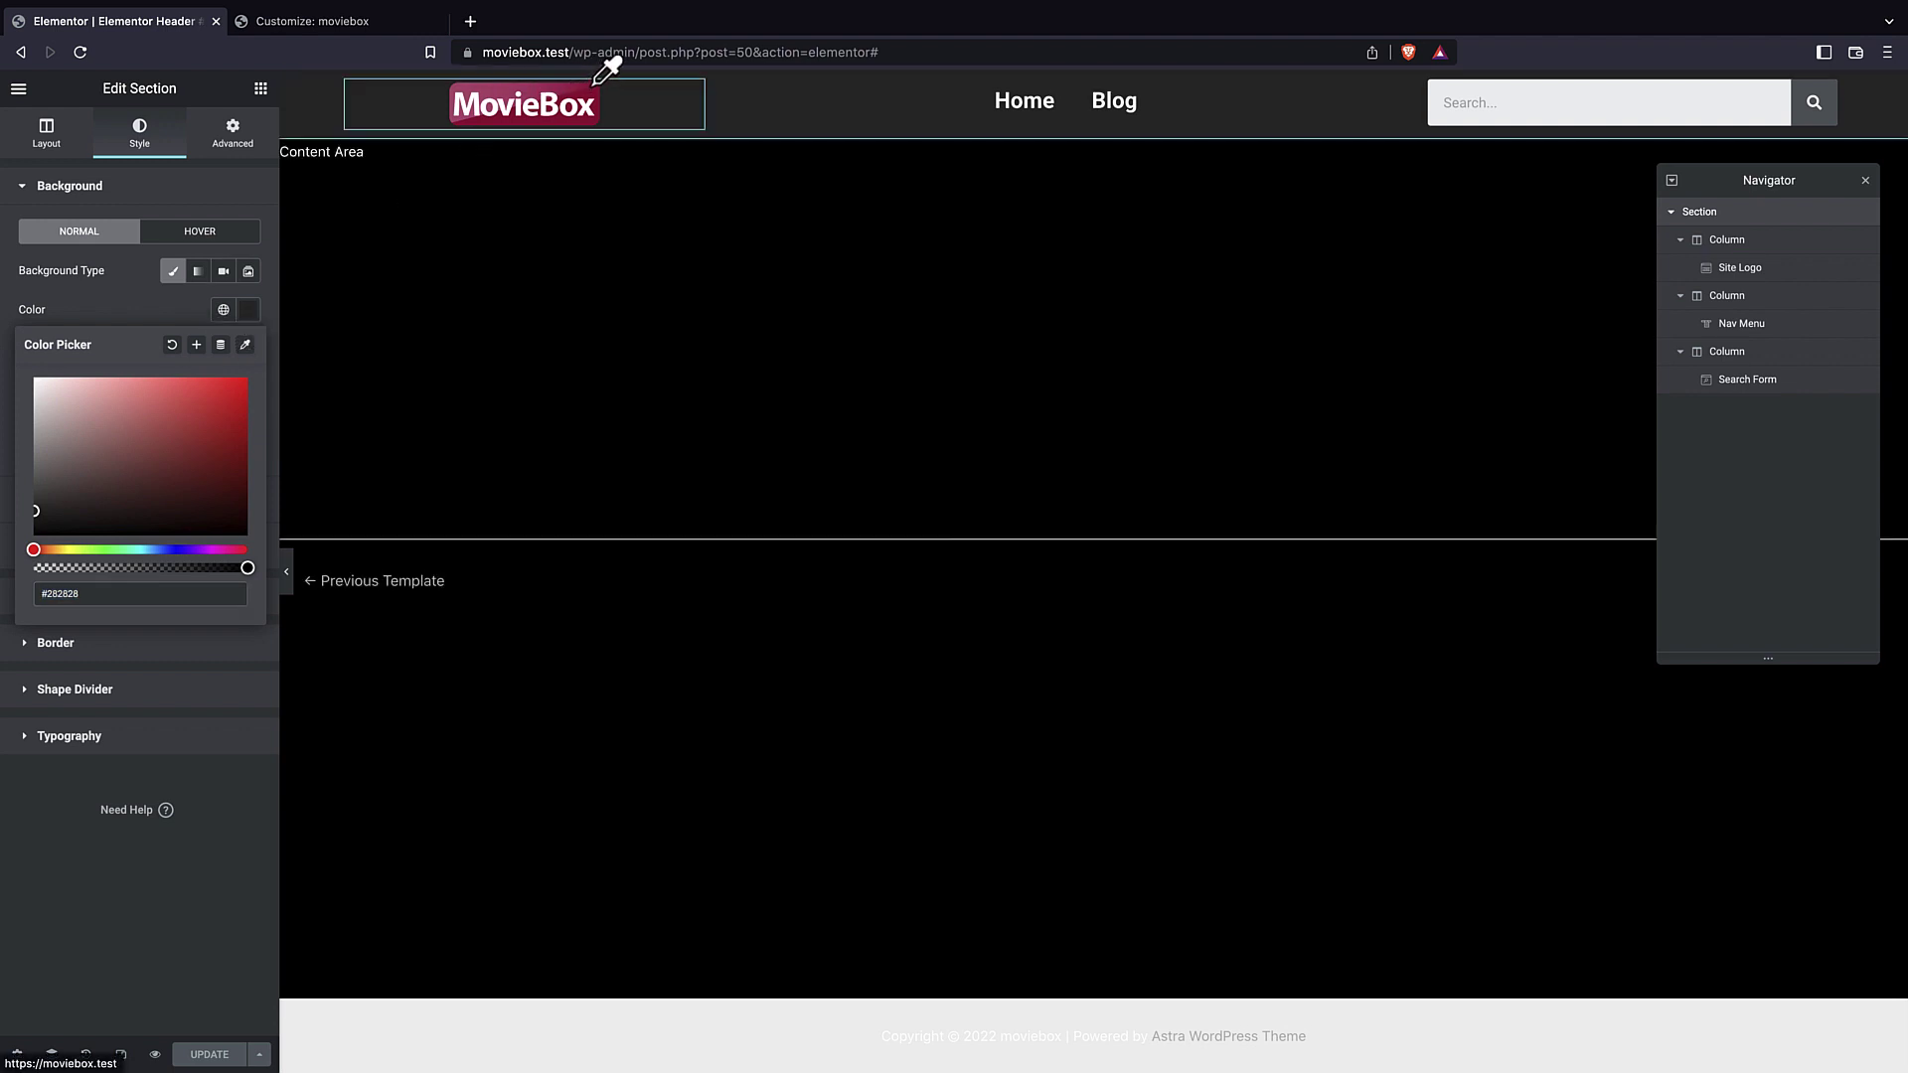
pyautogui.moveTo(593, 85)
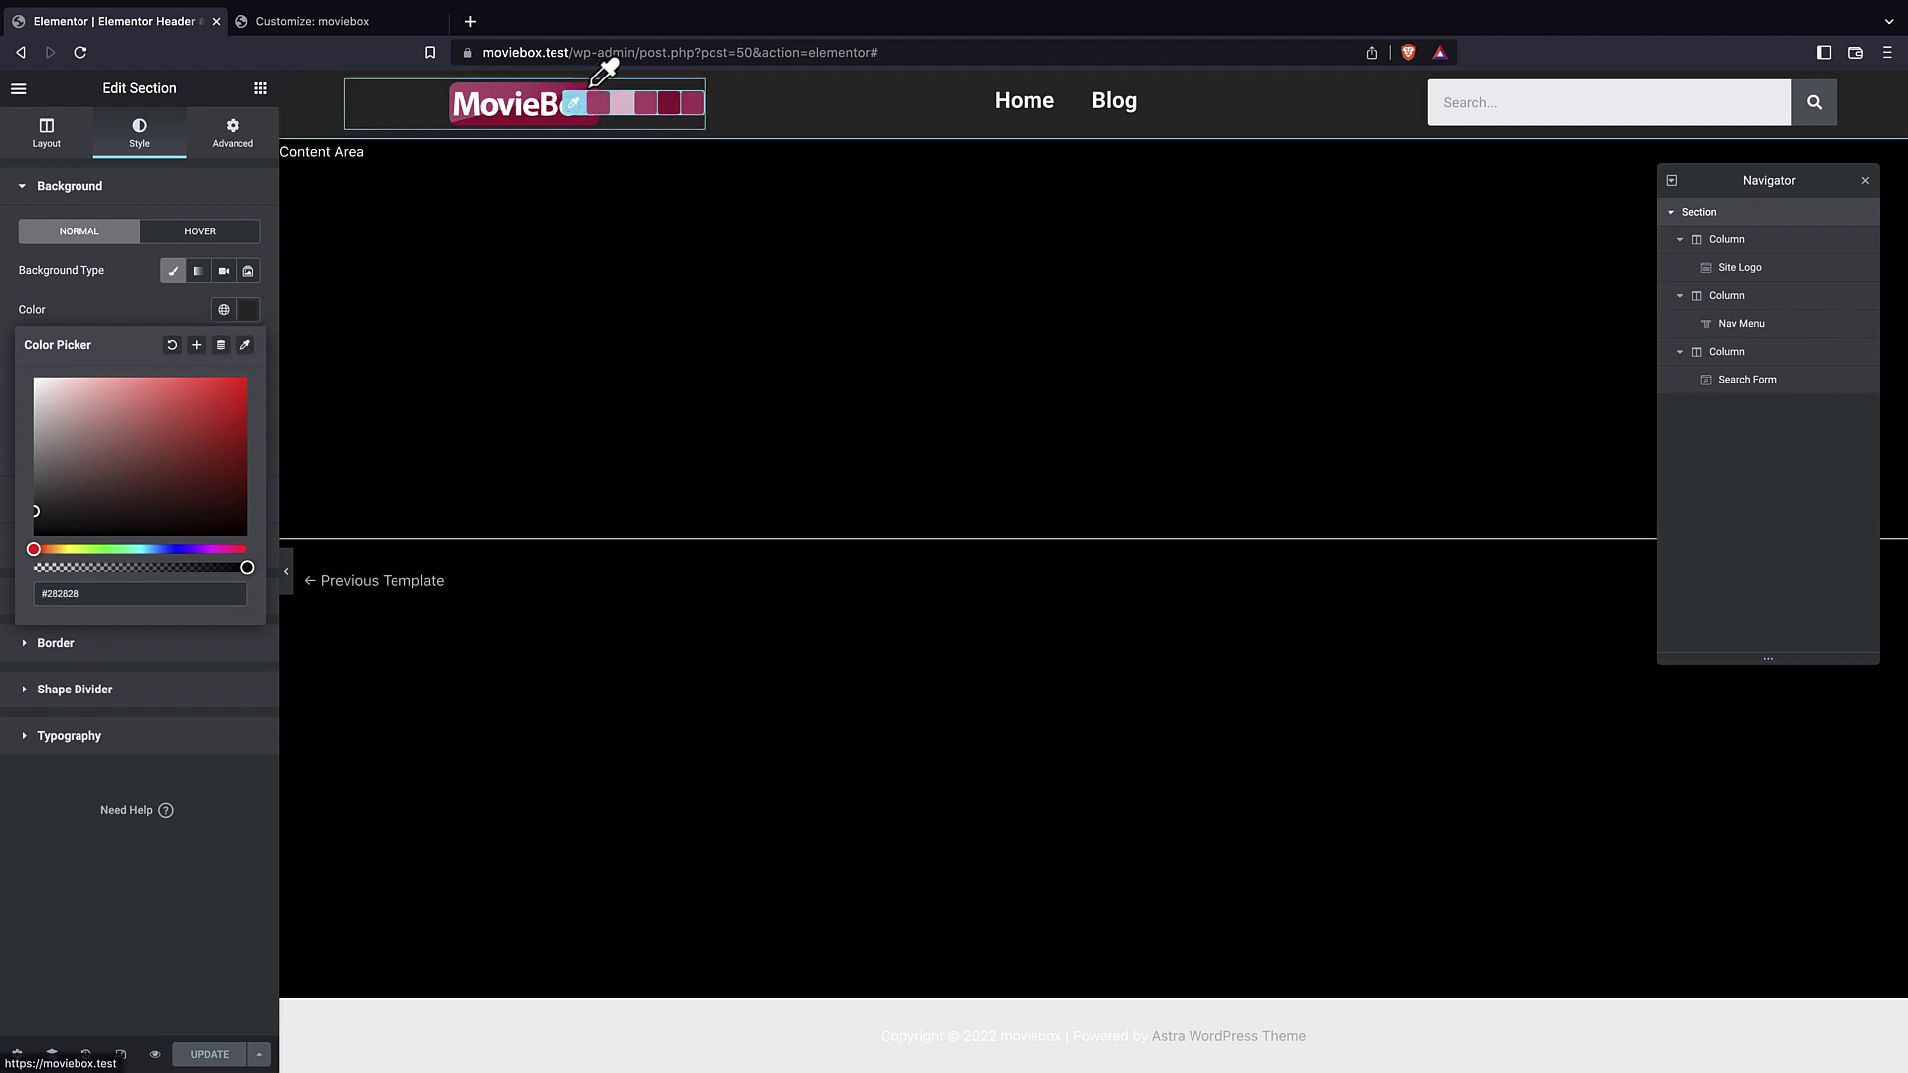
pyautogui.click(653, 109)
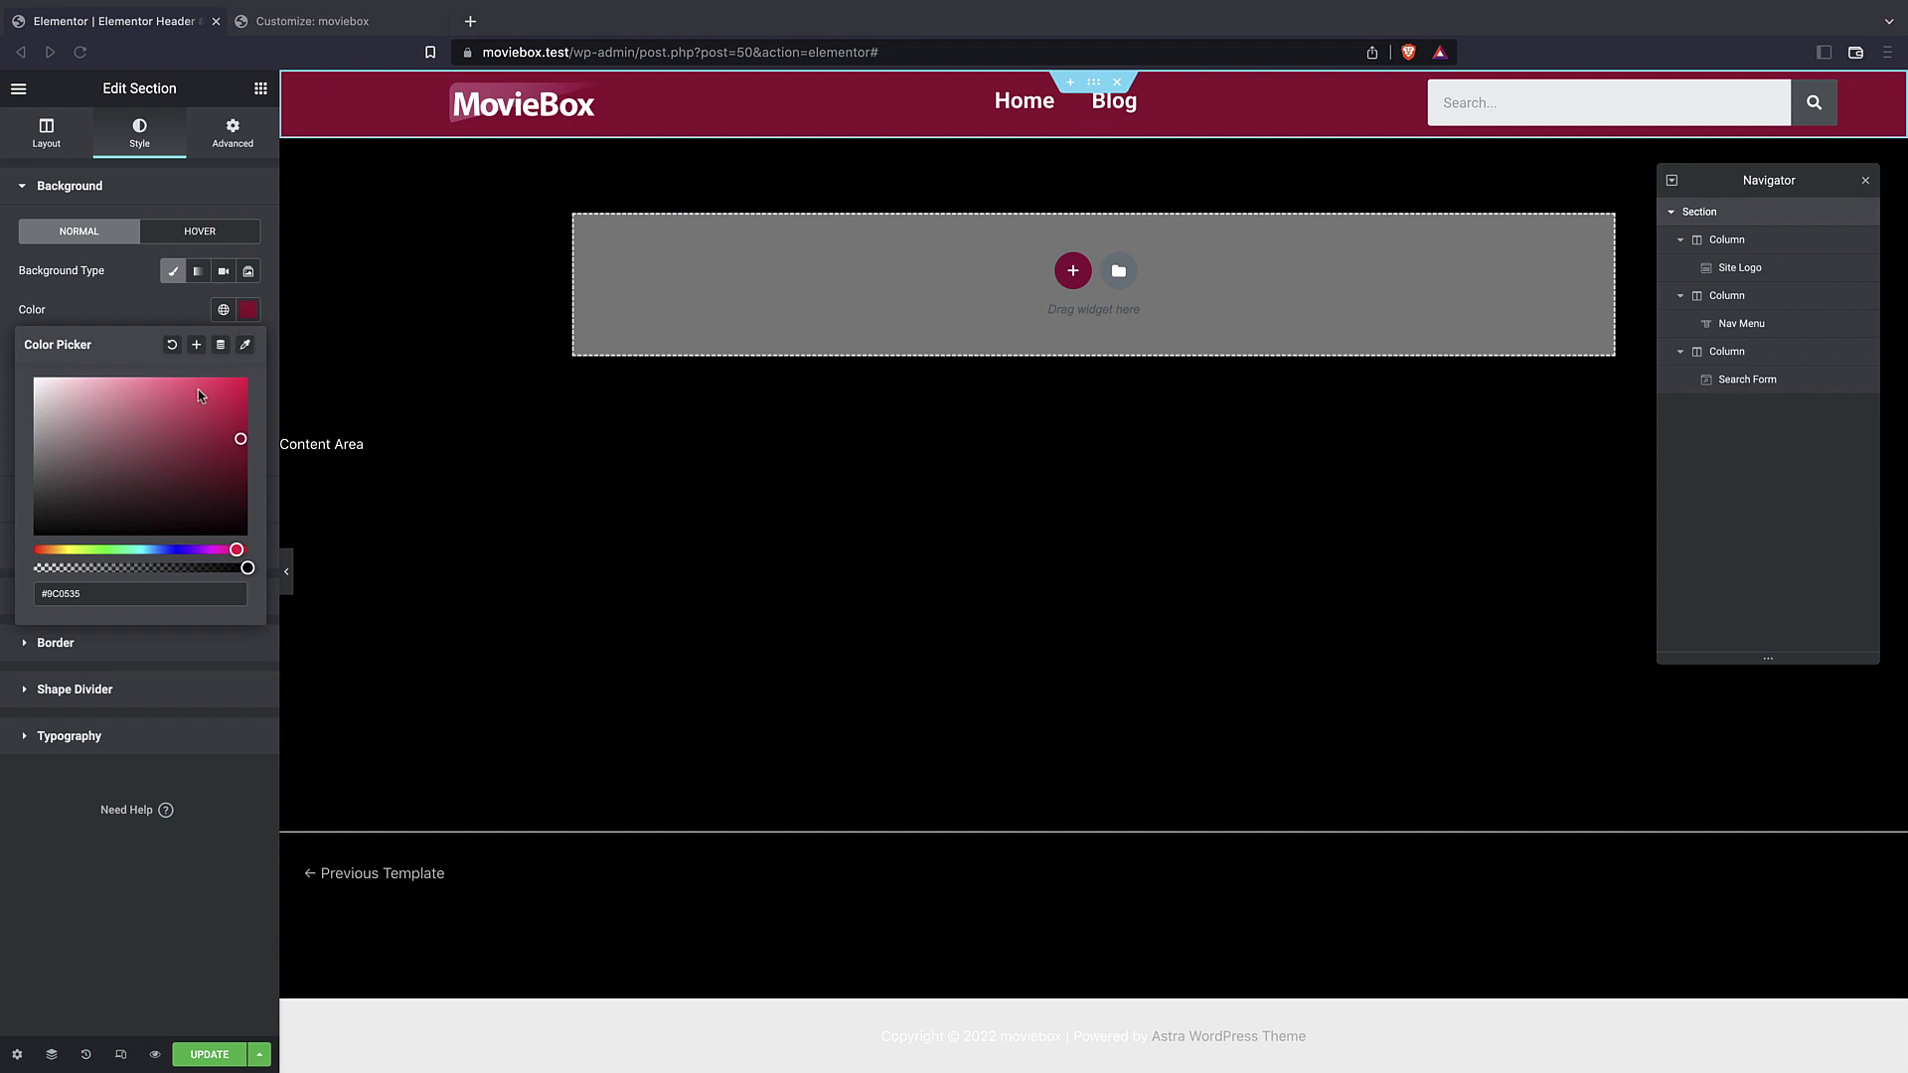
pyautogui.click(102, 594)
pyautogui.press('super+a')
pyautogui.click(111, 596)
pyautogui.press('super+a')
pyautogui.press('super+Tab')
# - Set the header section's background color back to #282828
pyautogui.click(155, 590)
pyautogui.click(153, 589)
pyautogui.tripleClick(134, 593)
pyautogui.write('#282828')
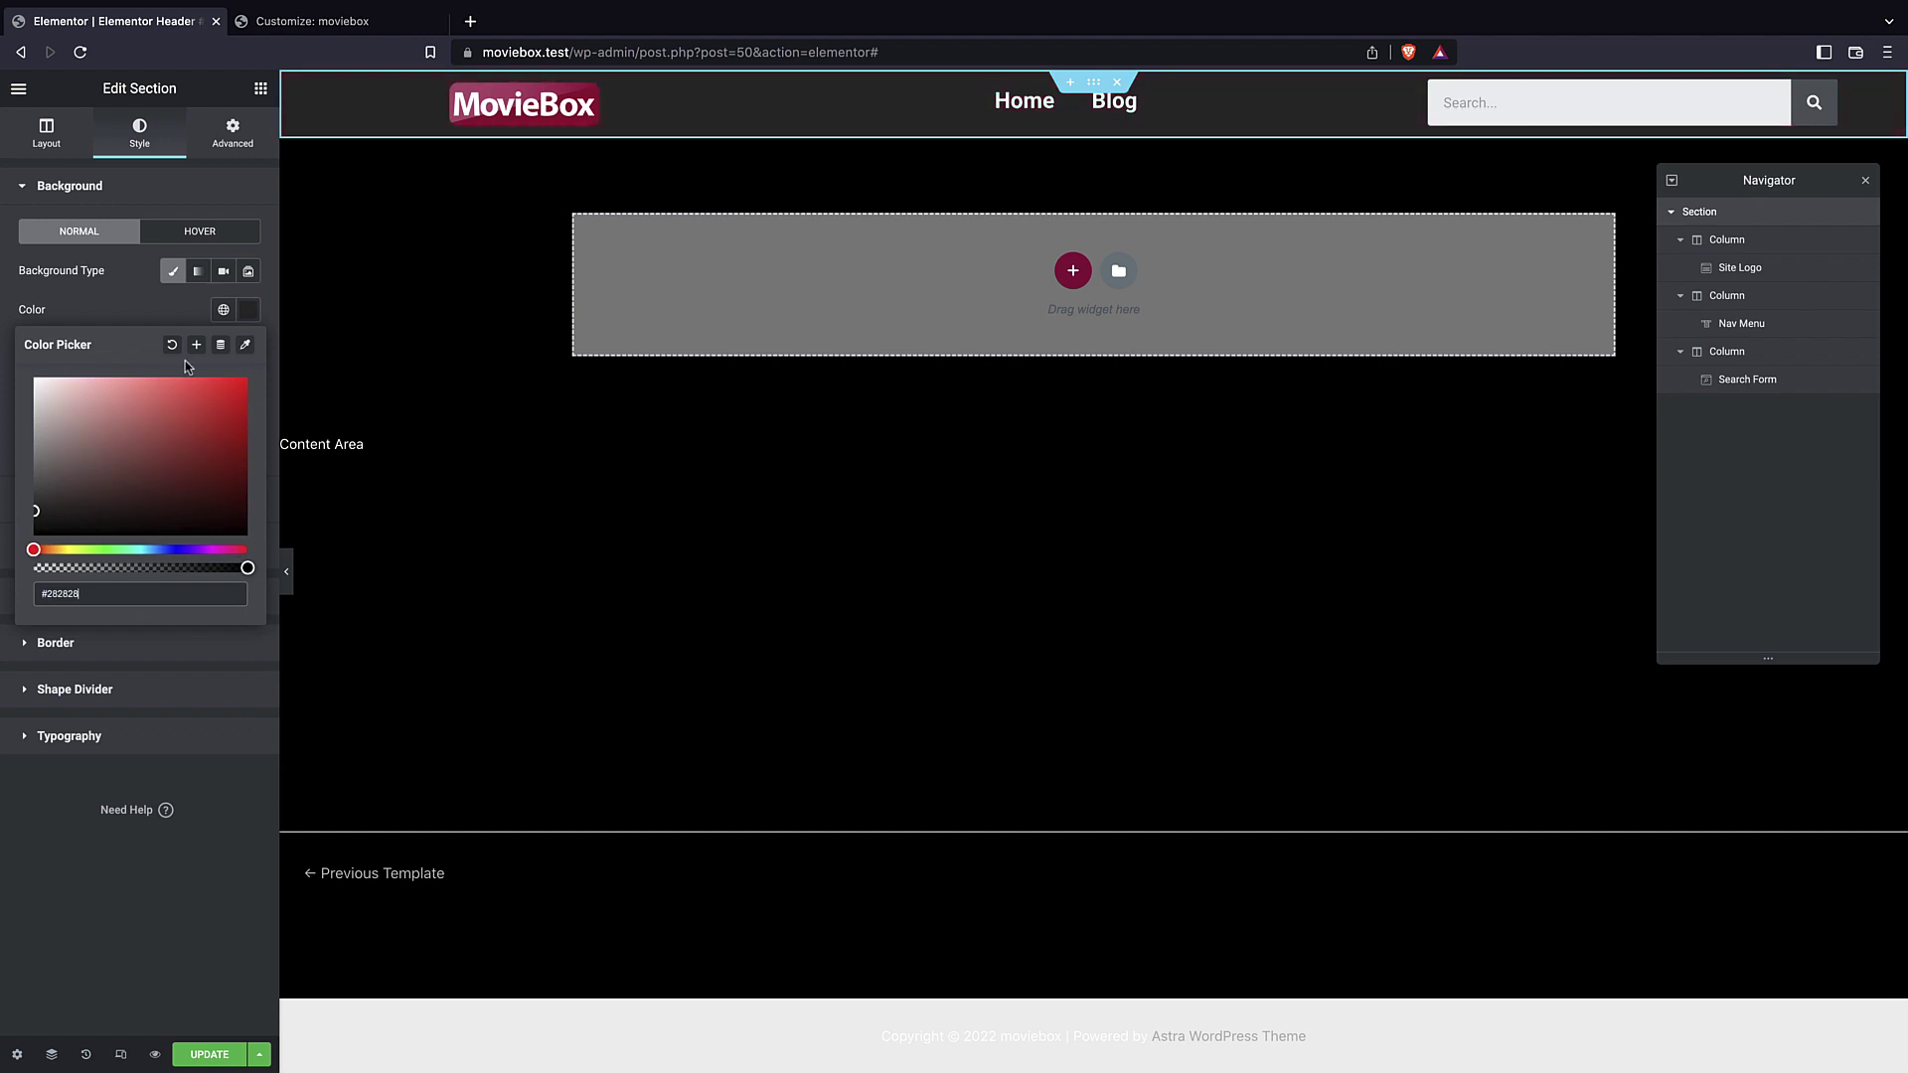
pyautogui.click(139, 310)
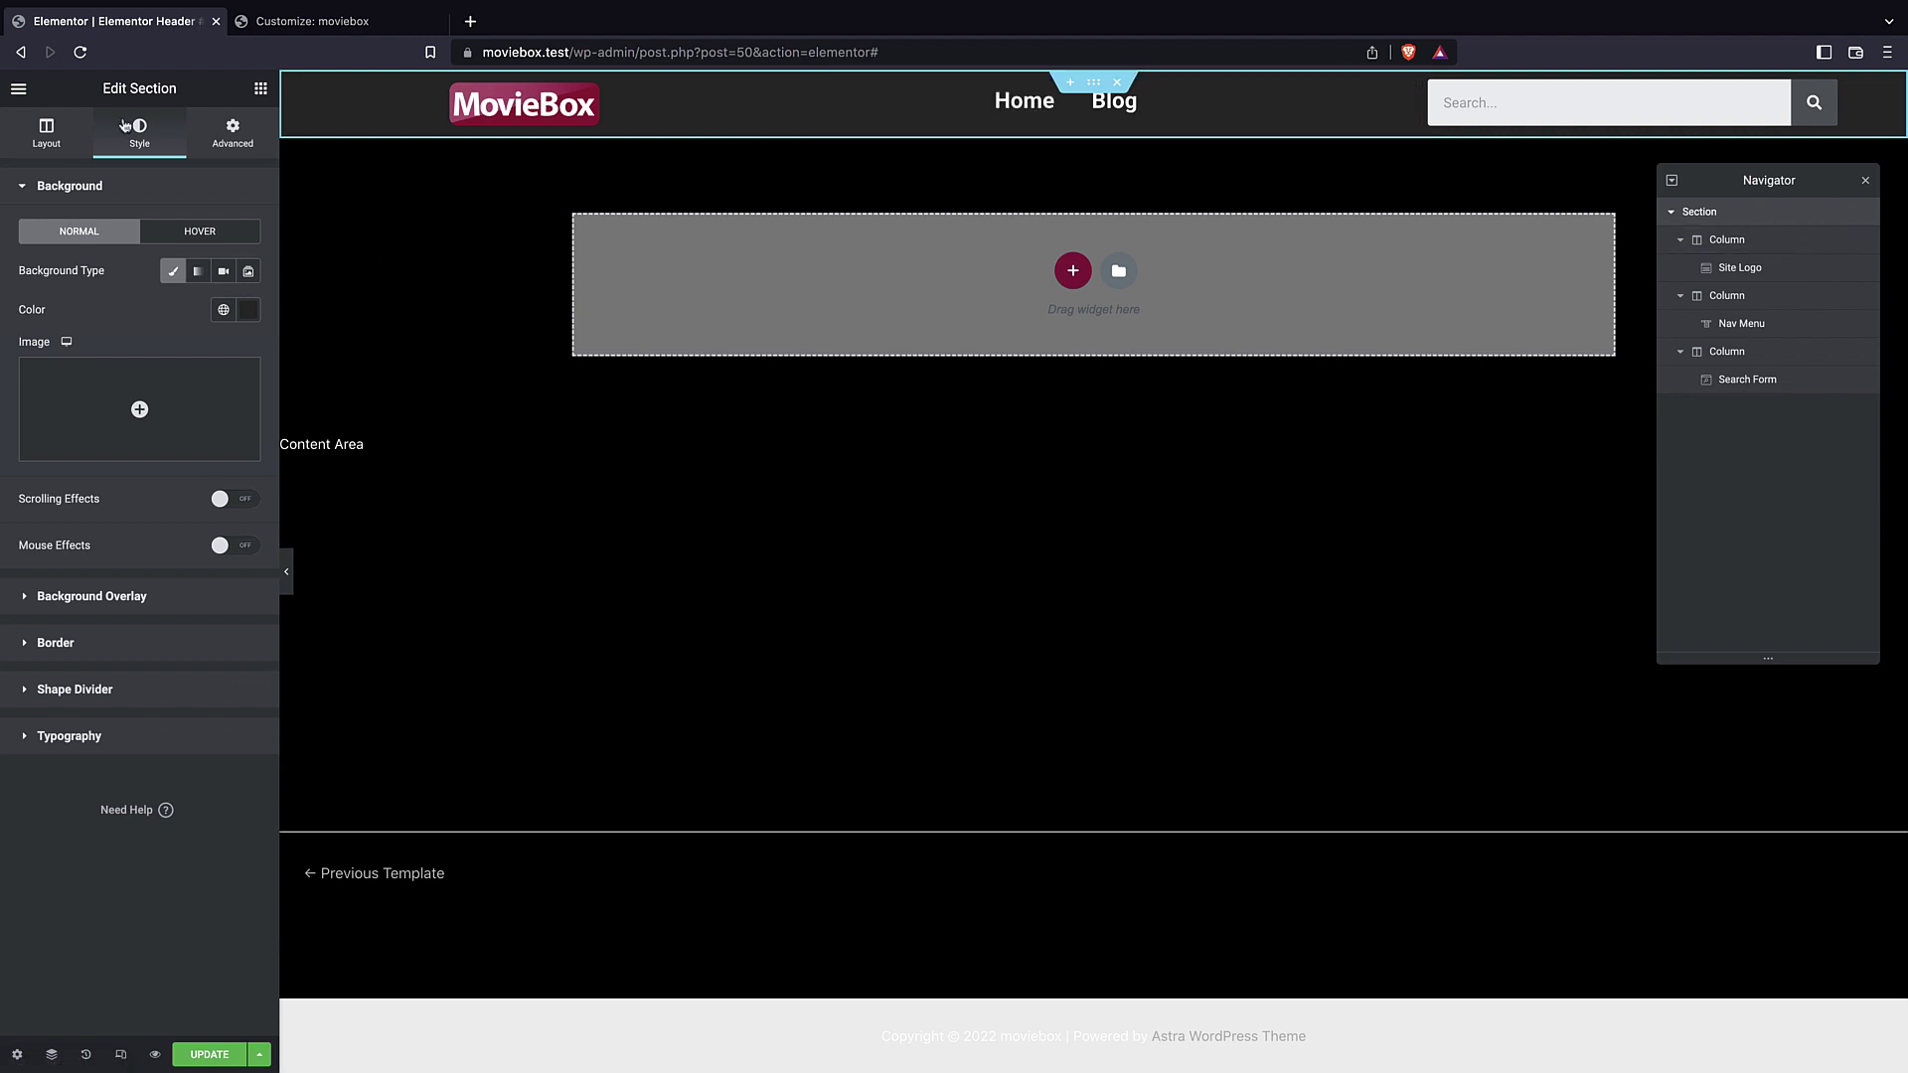
# - Set the nav menu's hover pointer color to the copied #9C0535
pyautogui.click(1755, 325)
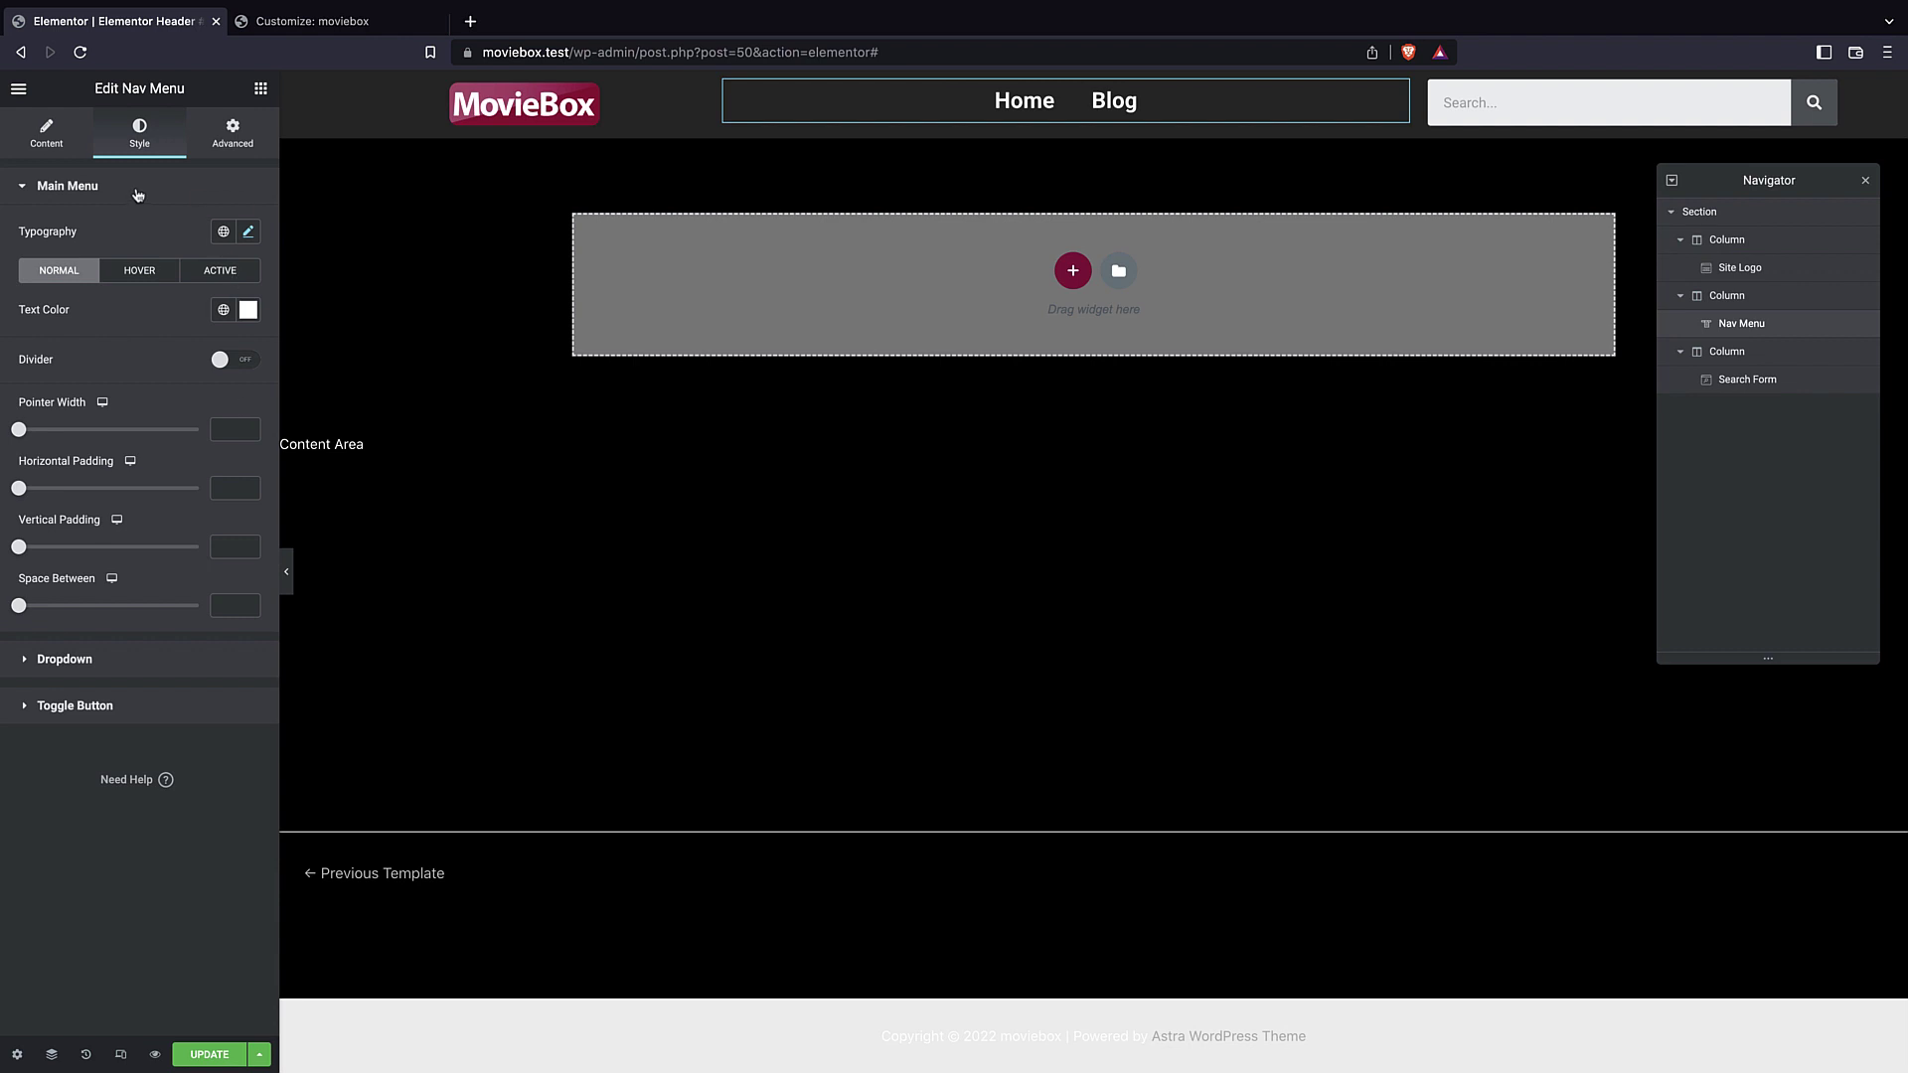
pyautogui.click(130, 266)
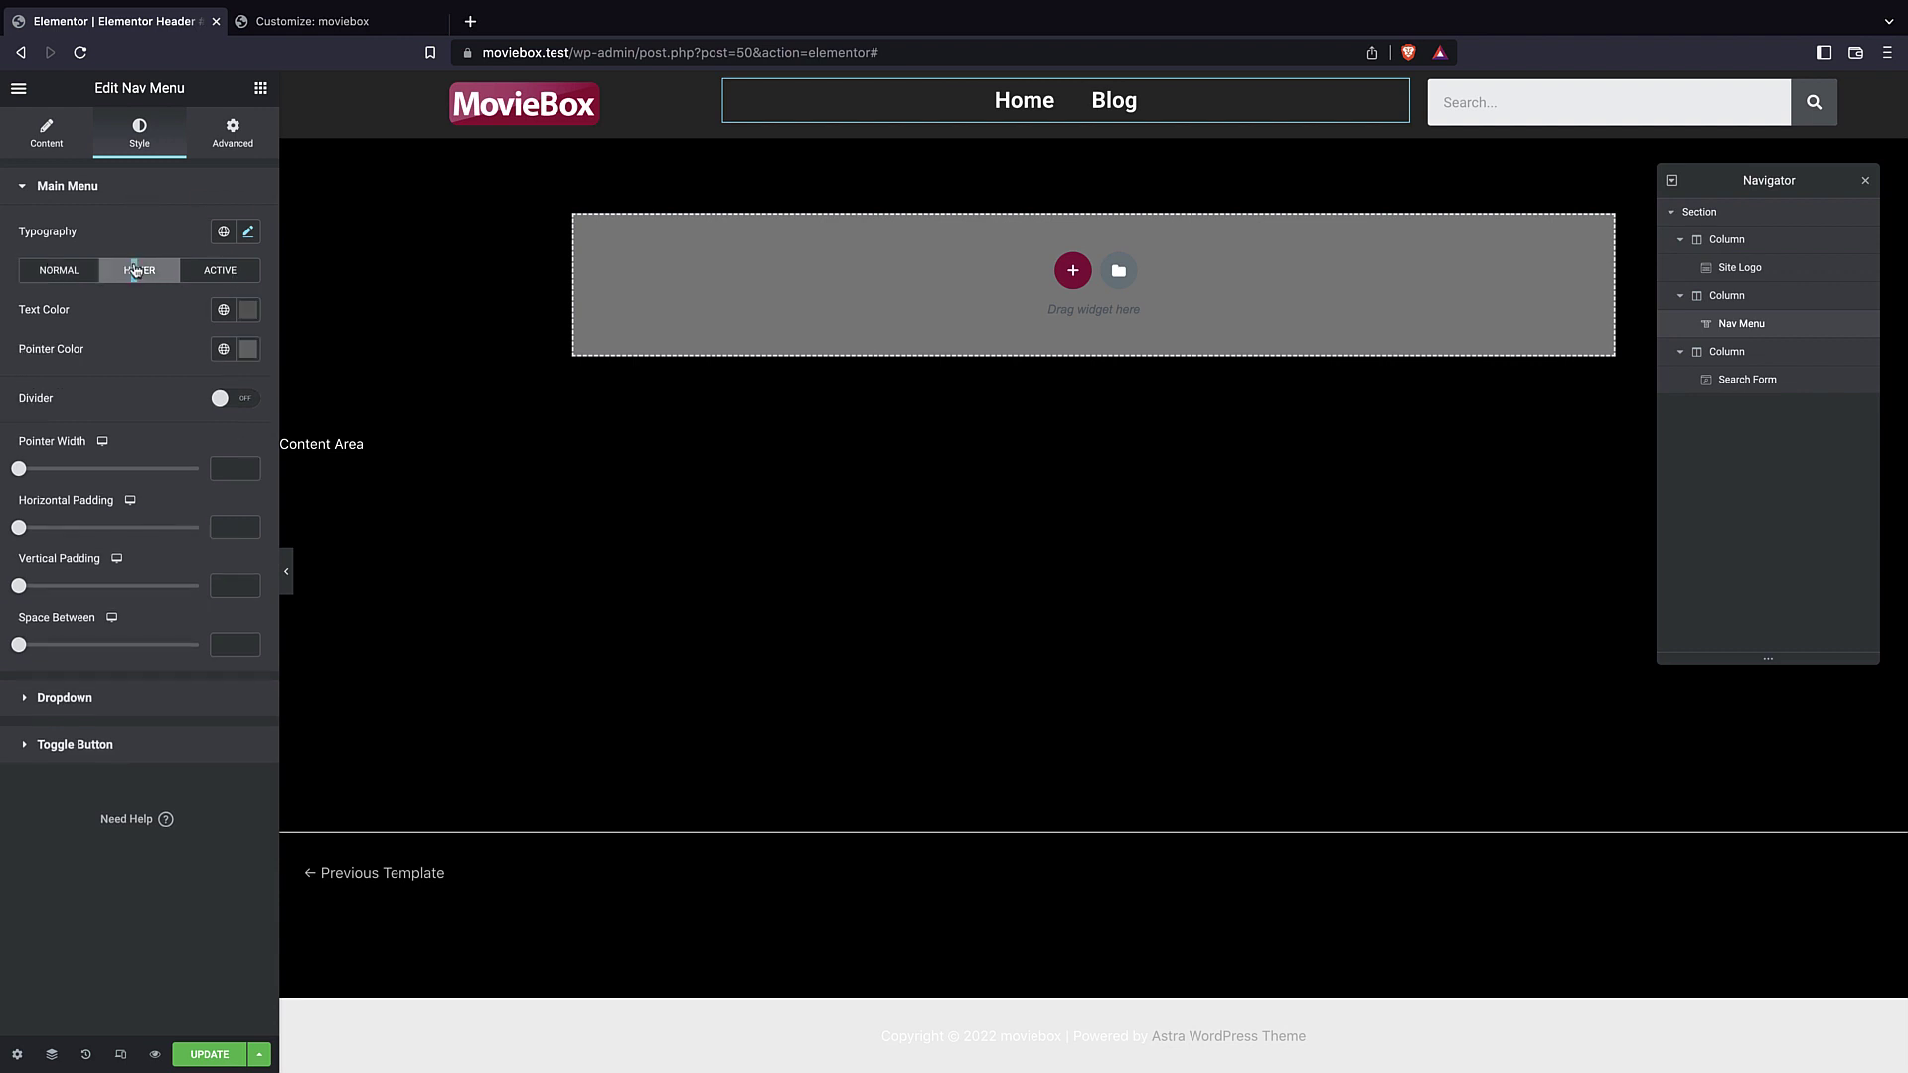
pyautogui.click(249, 350)
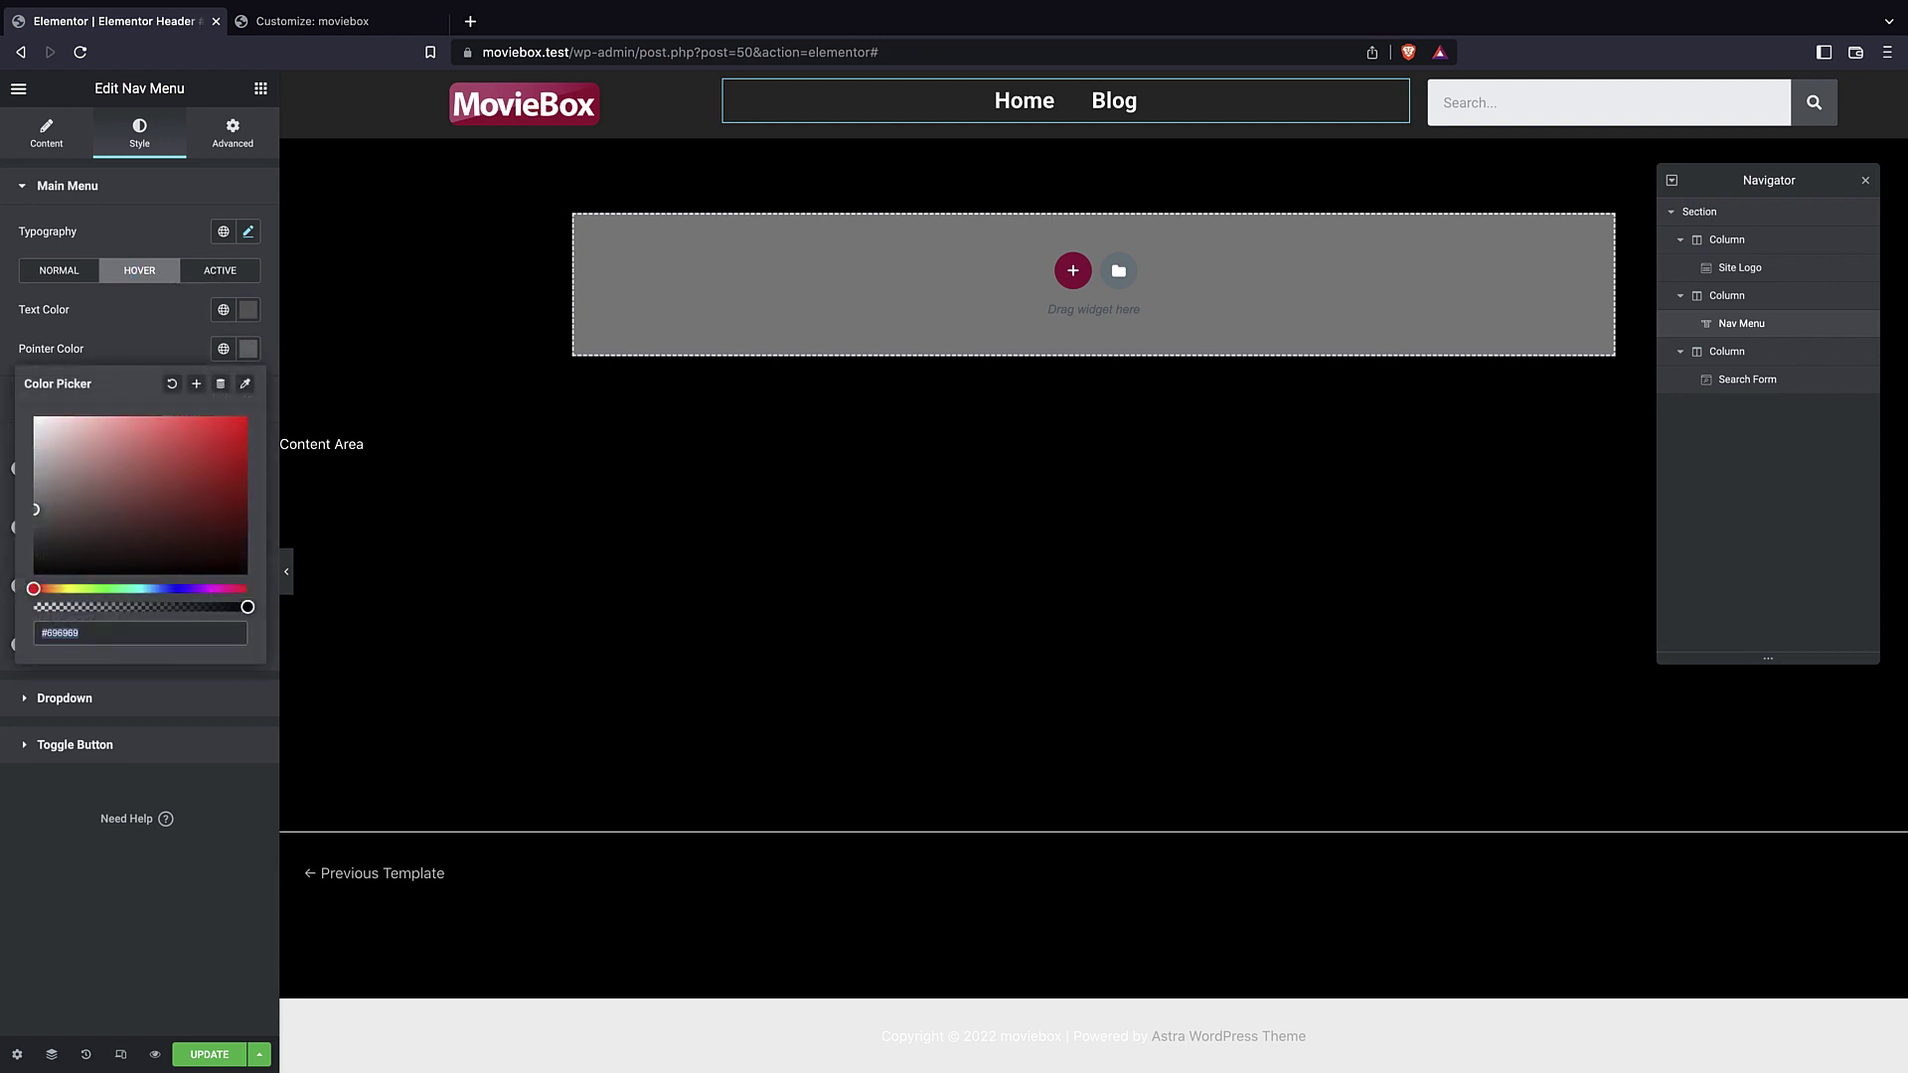
pyautogui.press('super+Tab')
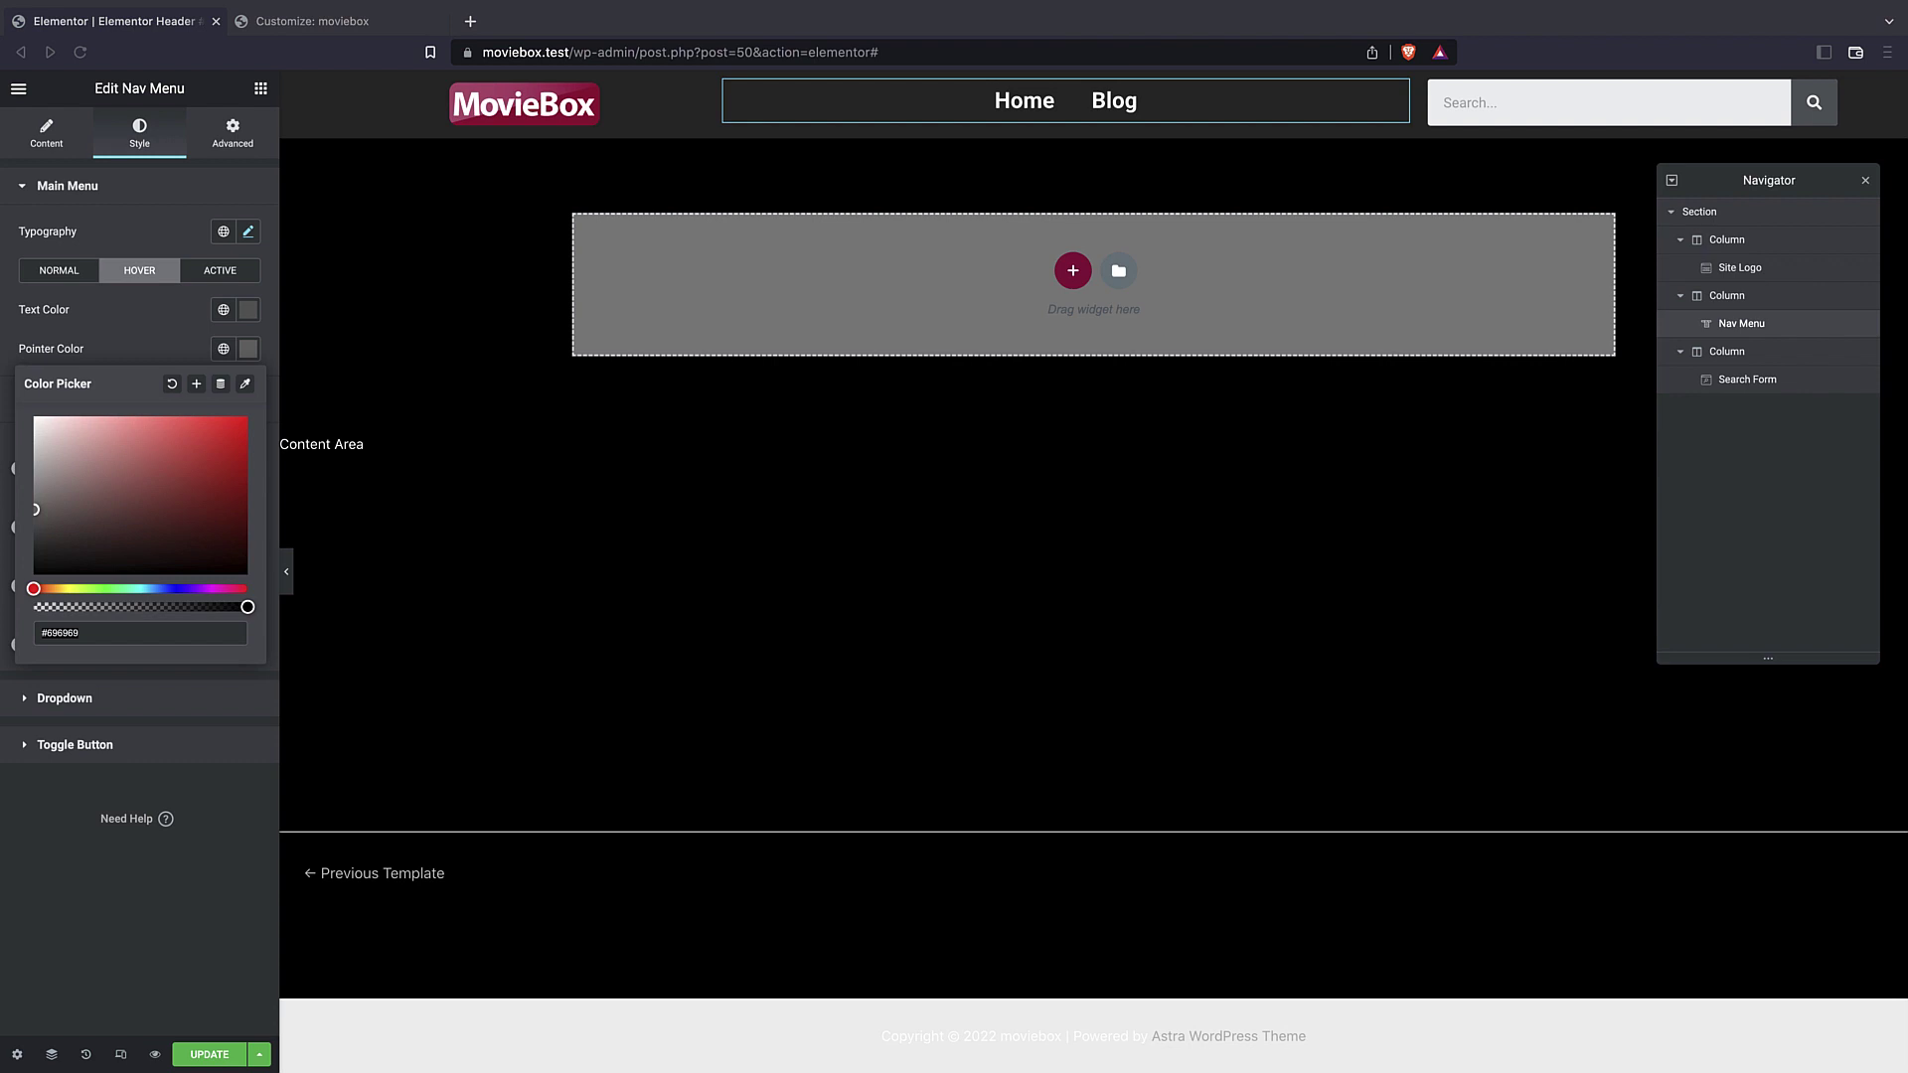
pyautogui.click(89, 624)
pyautogui.press('super+v')
pyautogui.click(149, 311)
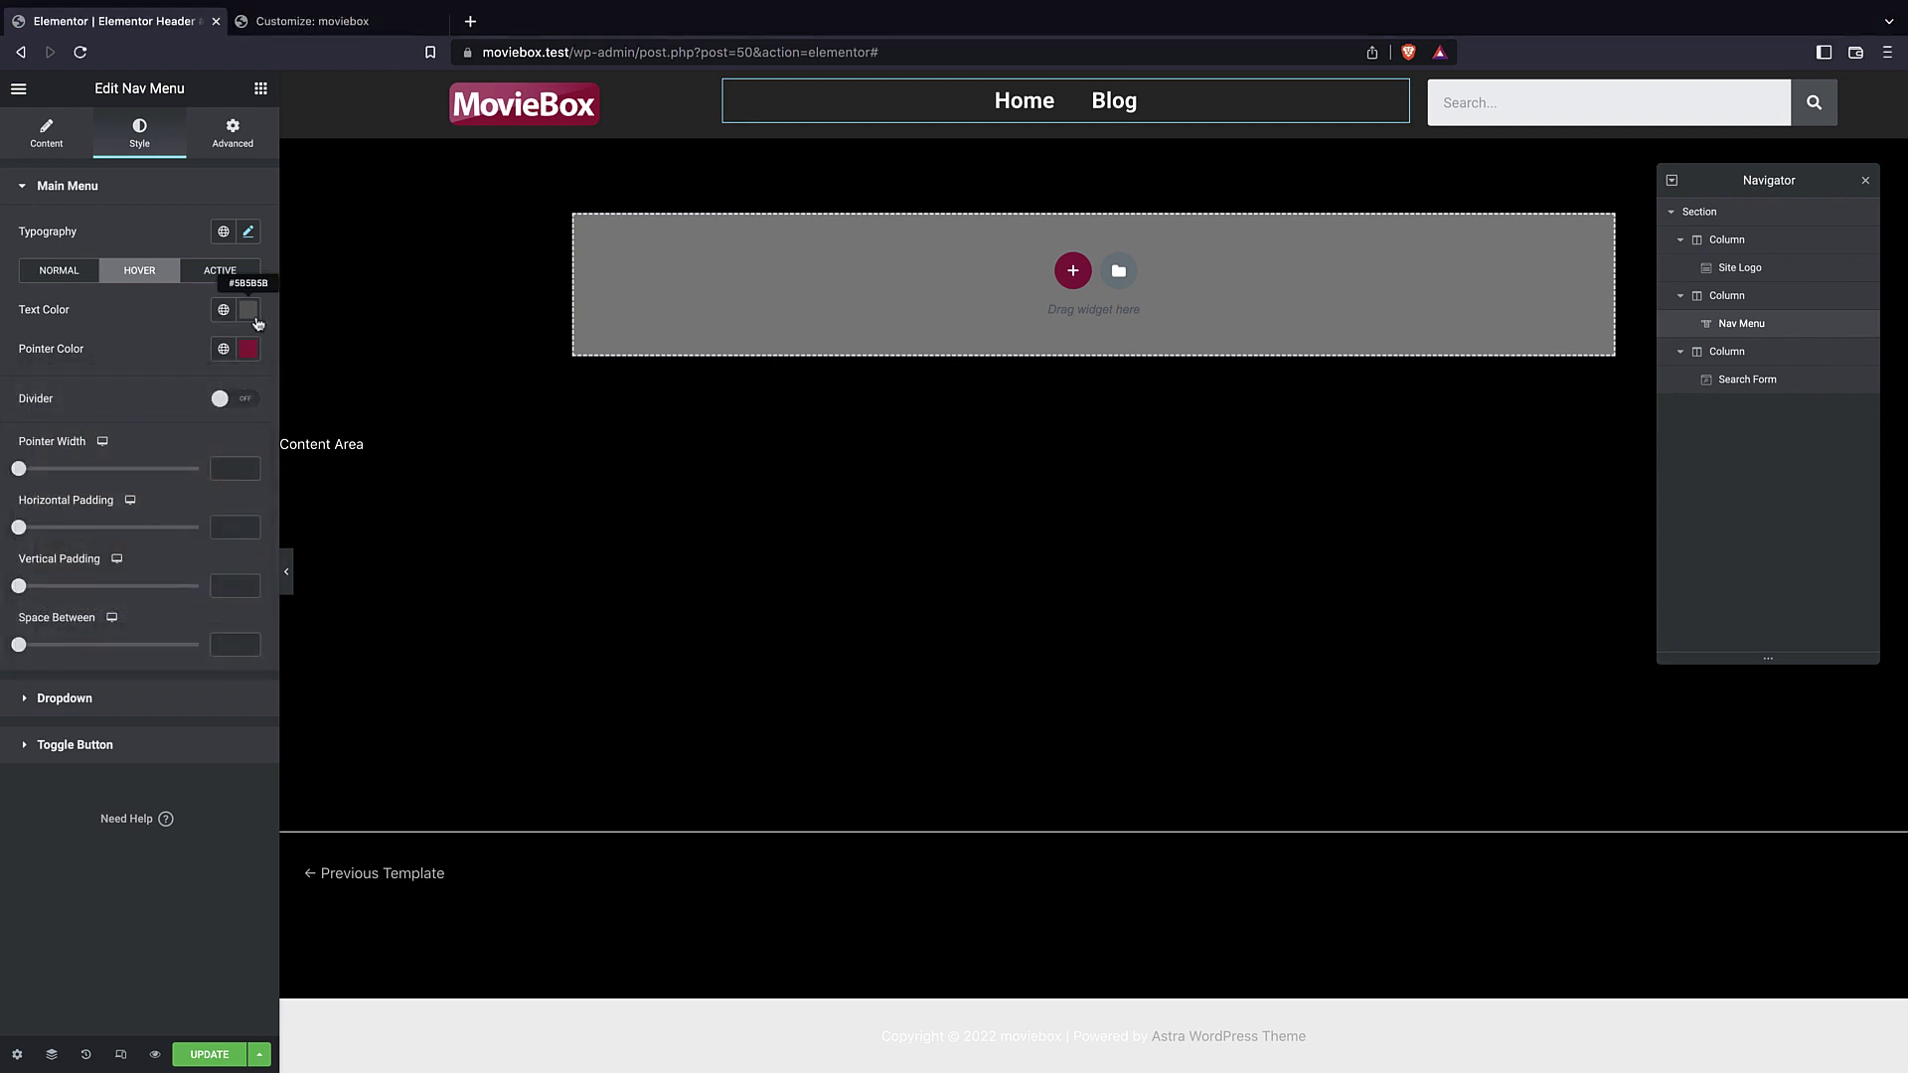
# - Set the nav menu's hover text color to #9C0535 and update the template
pyautogui.click(252, 313)
pyautogui.press('super+v')
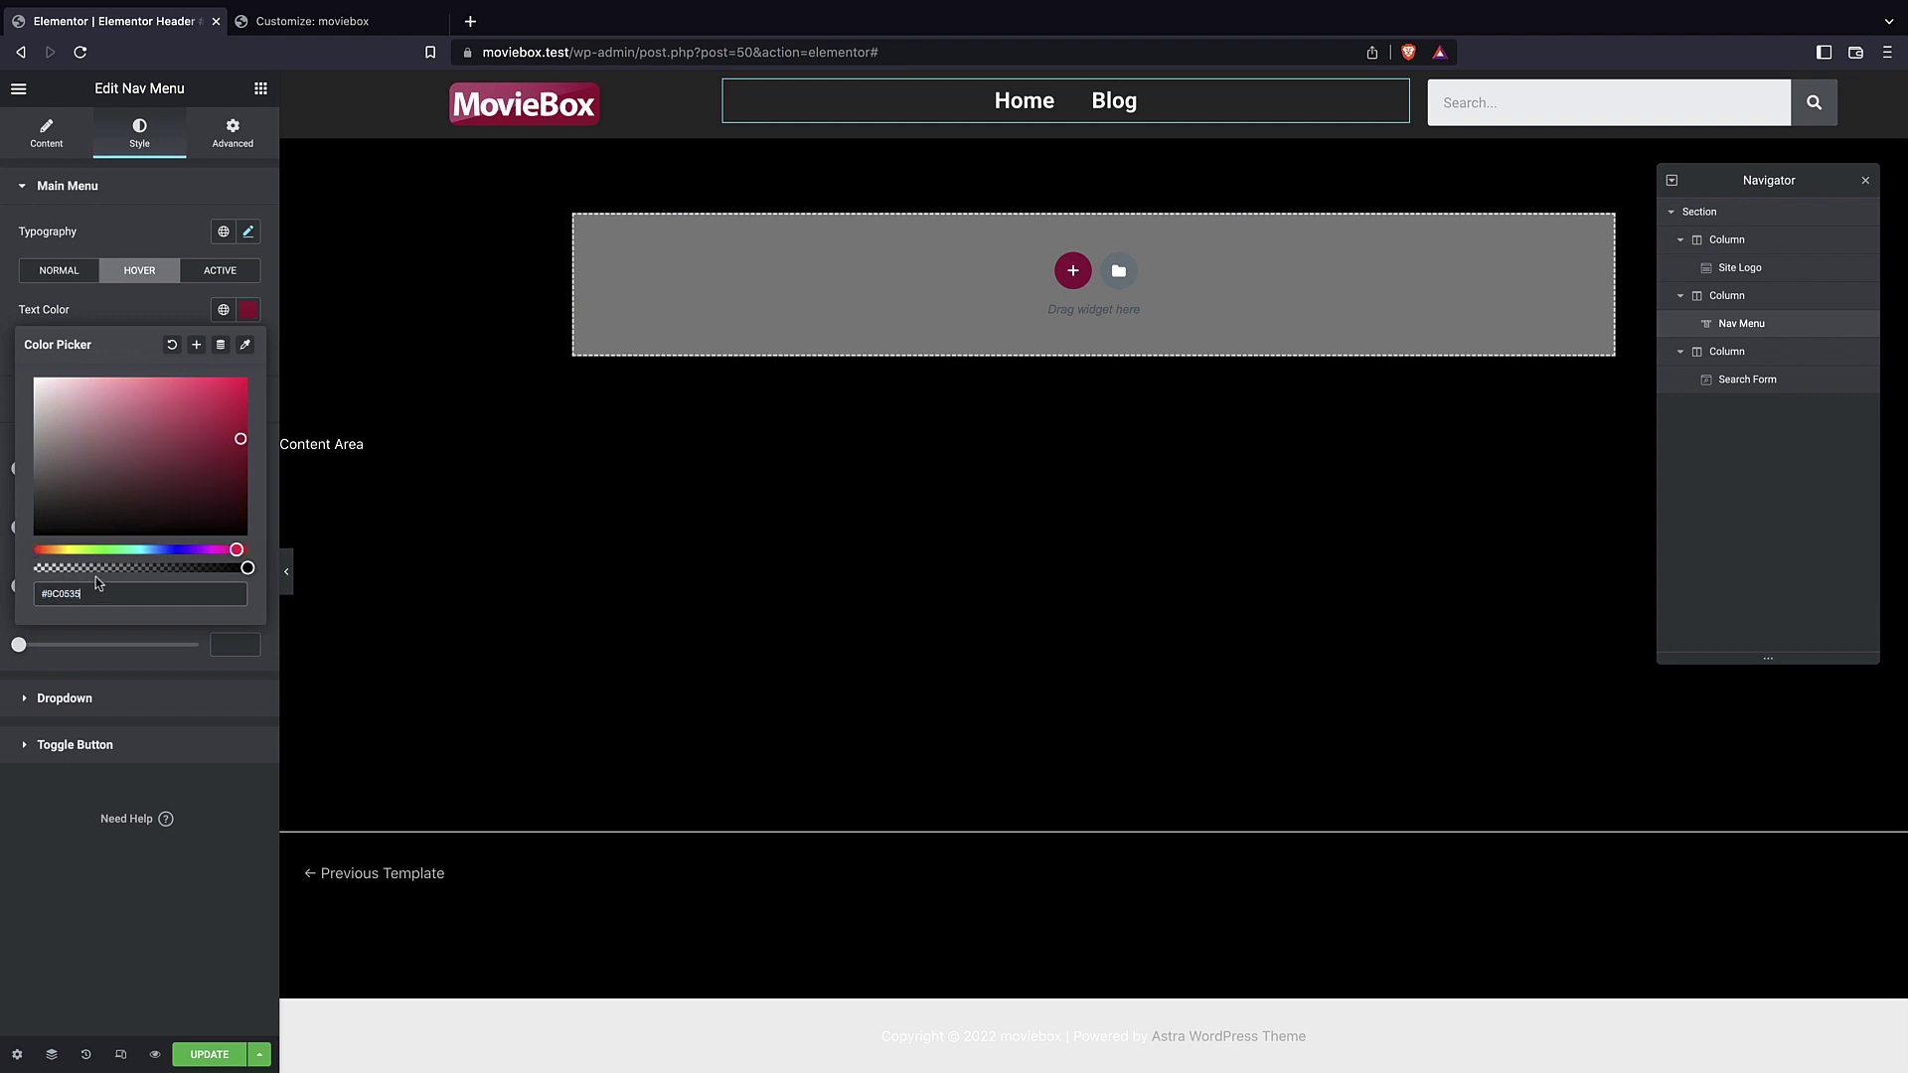
pyautogui.click(80, 318)
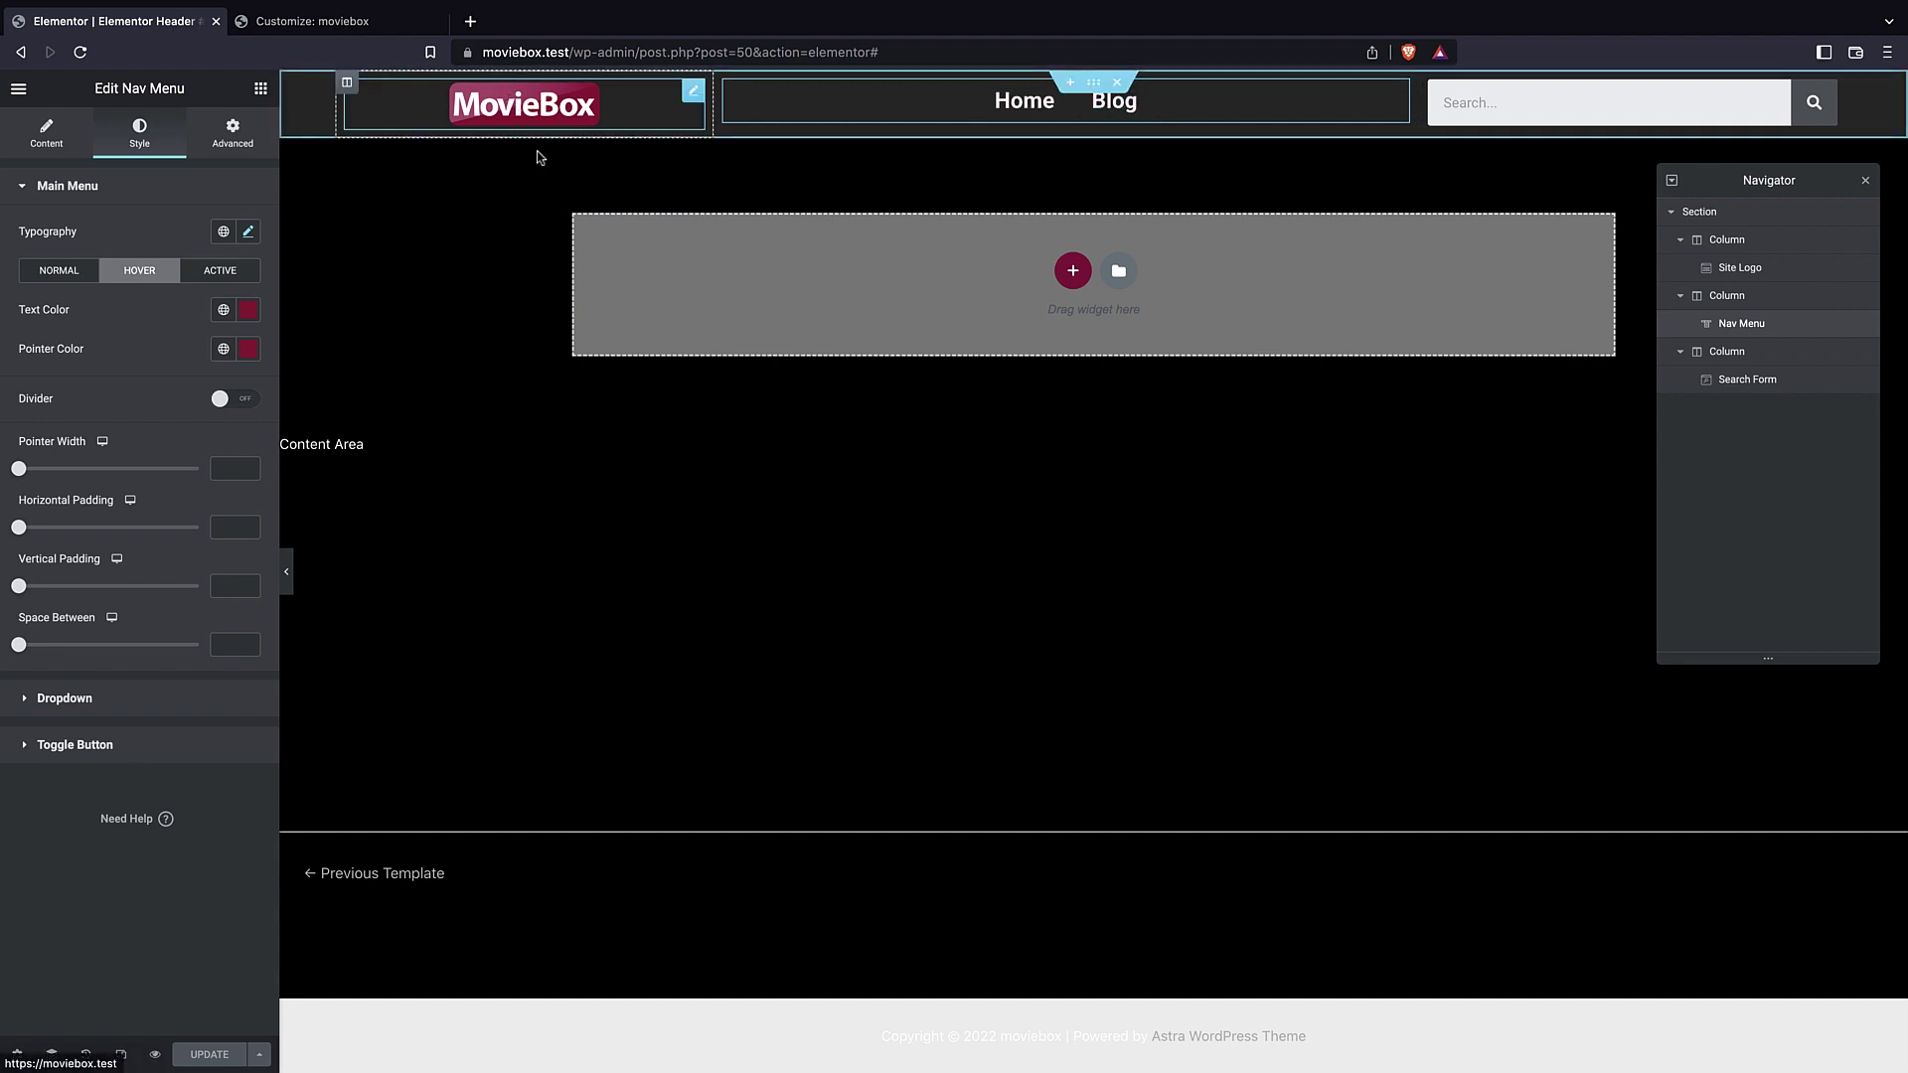
pyautogui.click(431, 188)
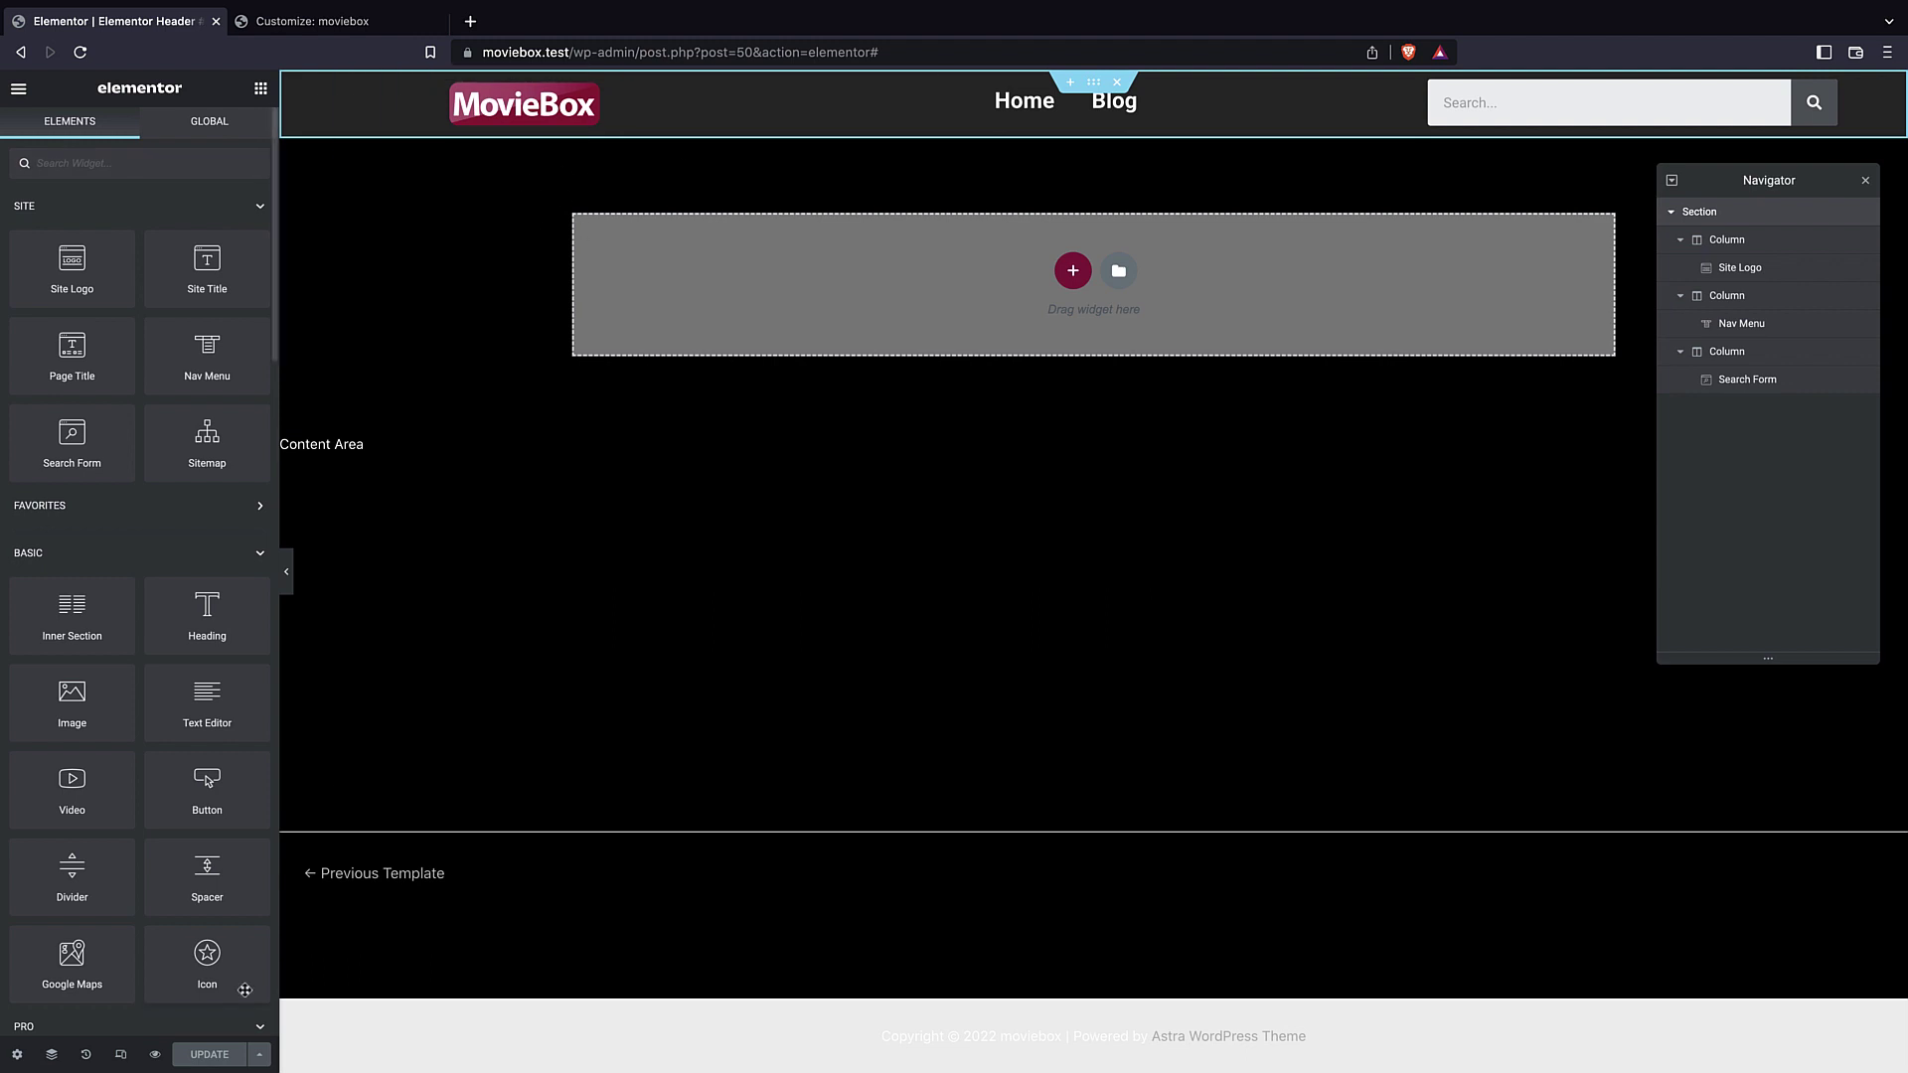
# - Open the moviebox.test homepage and check the hover effect on the Home and Blog links and the header's search field
pyautogui.click(352, 20)
pyautogui.click(22, 91)
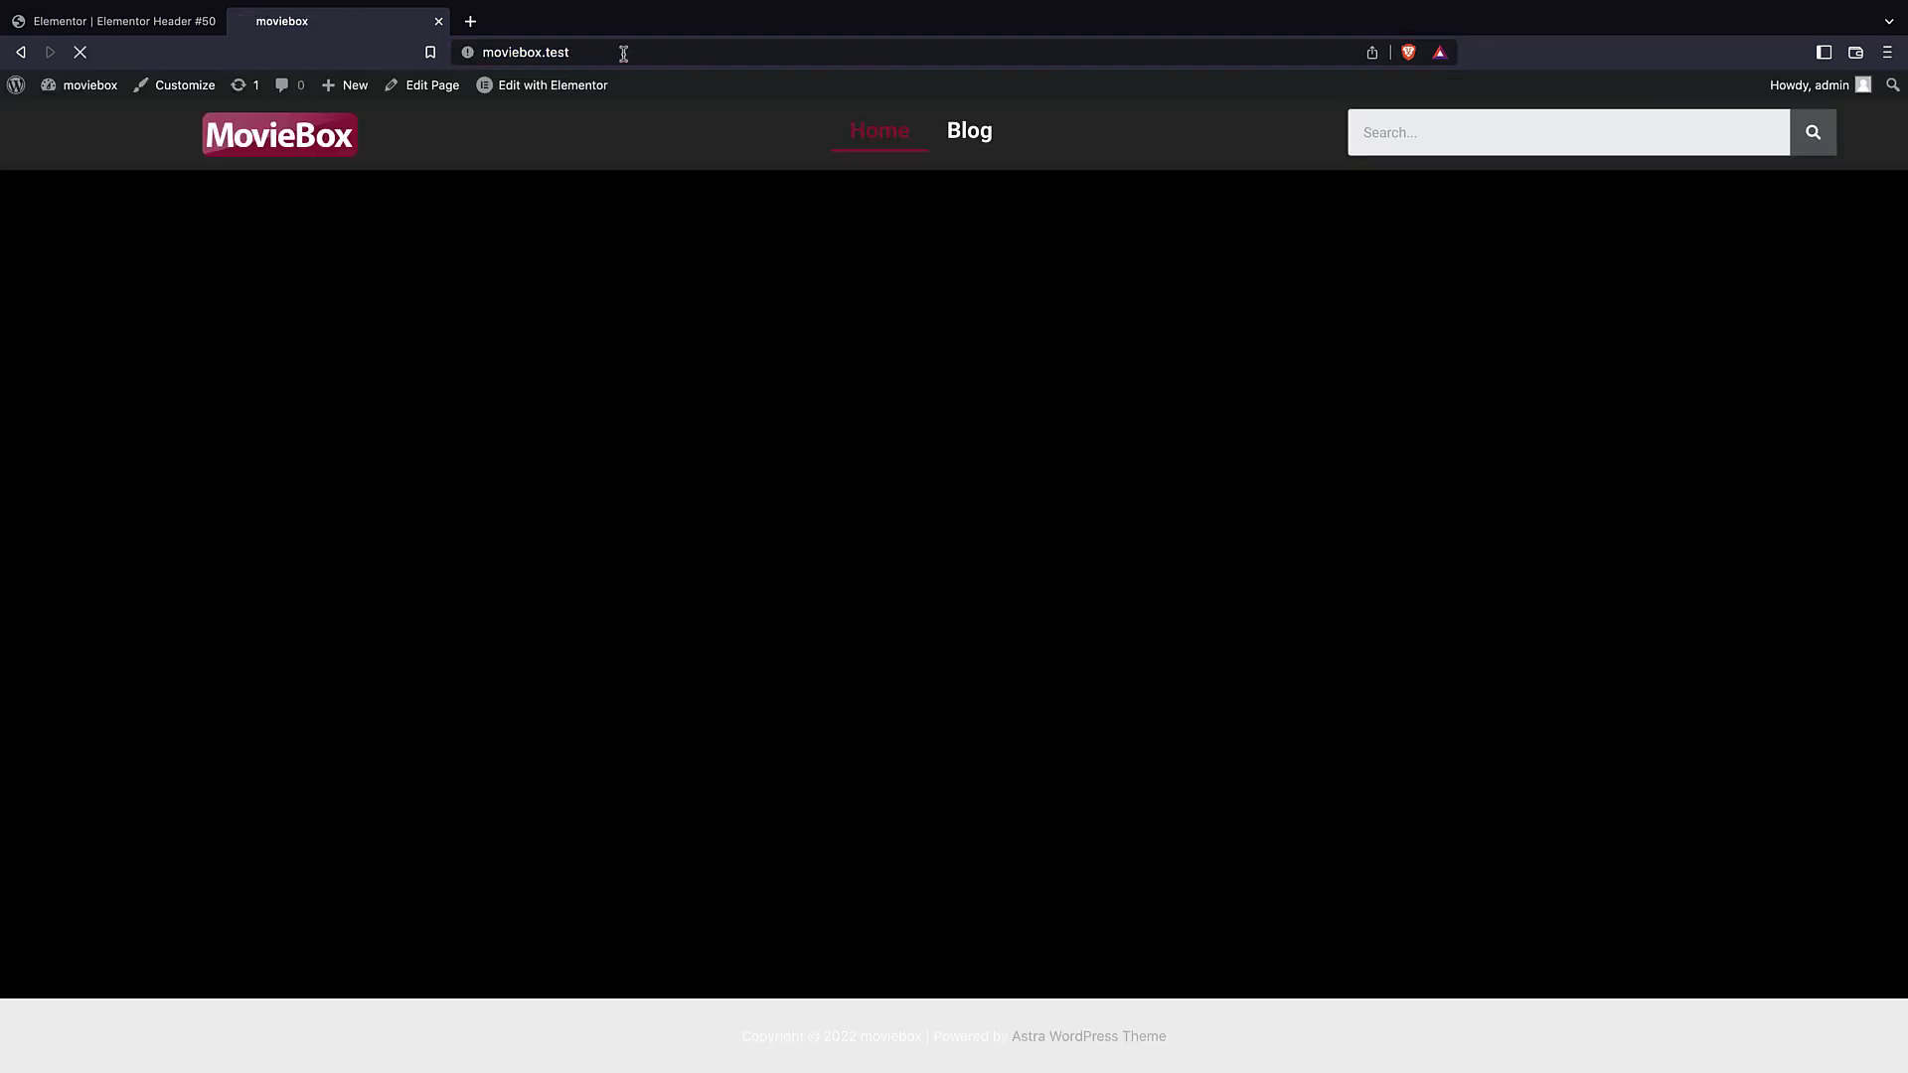
pyautogui.click(969, 139)
pyautogui.click(740, 147)
pyautogui.click(963, 136)
pyautogui.click(864, 149)
pyautogui.click(964, 151)
pyautogui.click(881, 139)
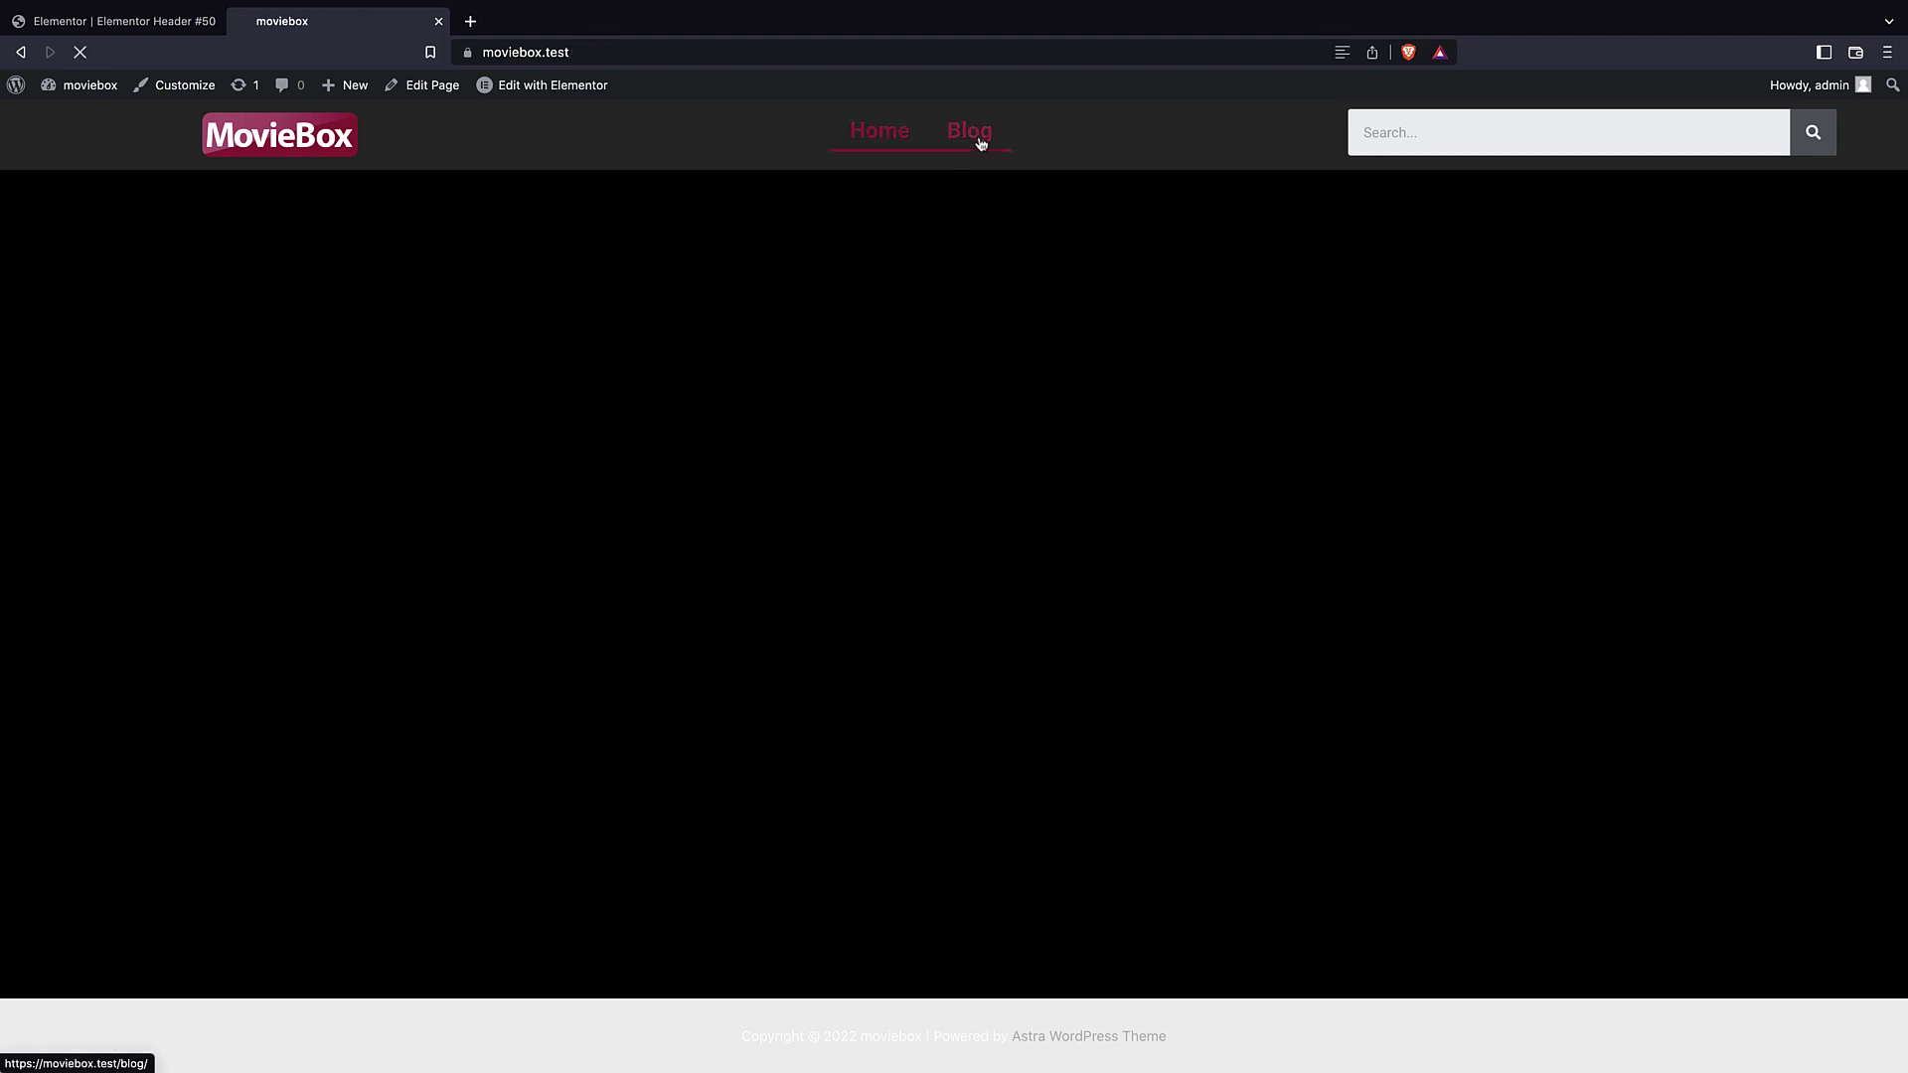
pyautogui.click(338, 155)
pyautogui.click(1405, 129)
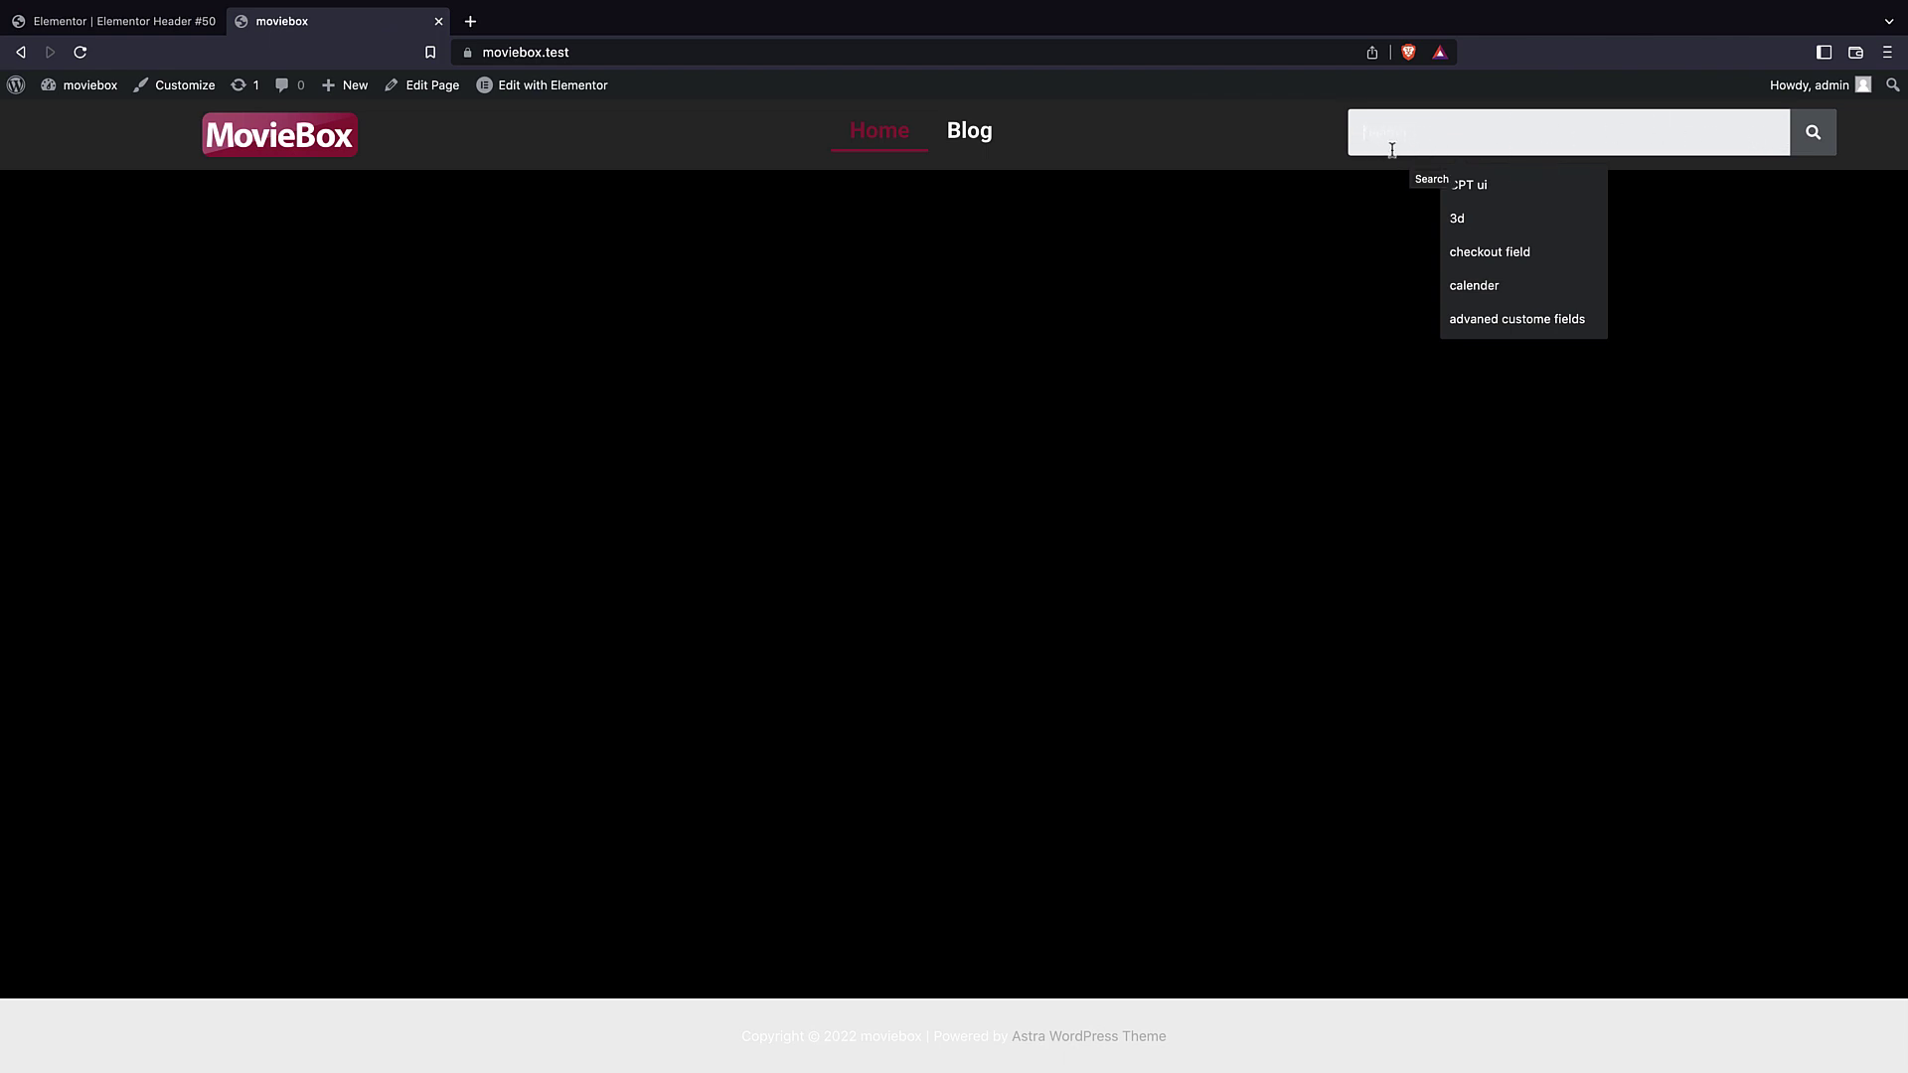
# - Return to the header template, narrow the search form's column and set the search form's size to 39
pyautogui.click(124, 21)
pyautogui.click(1440, 102)
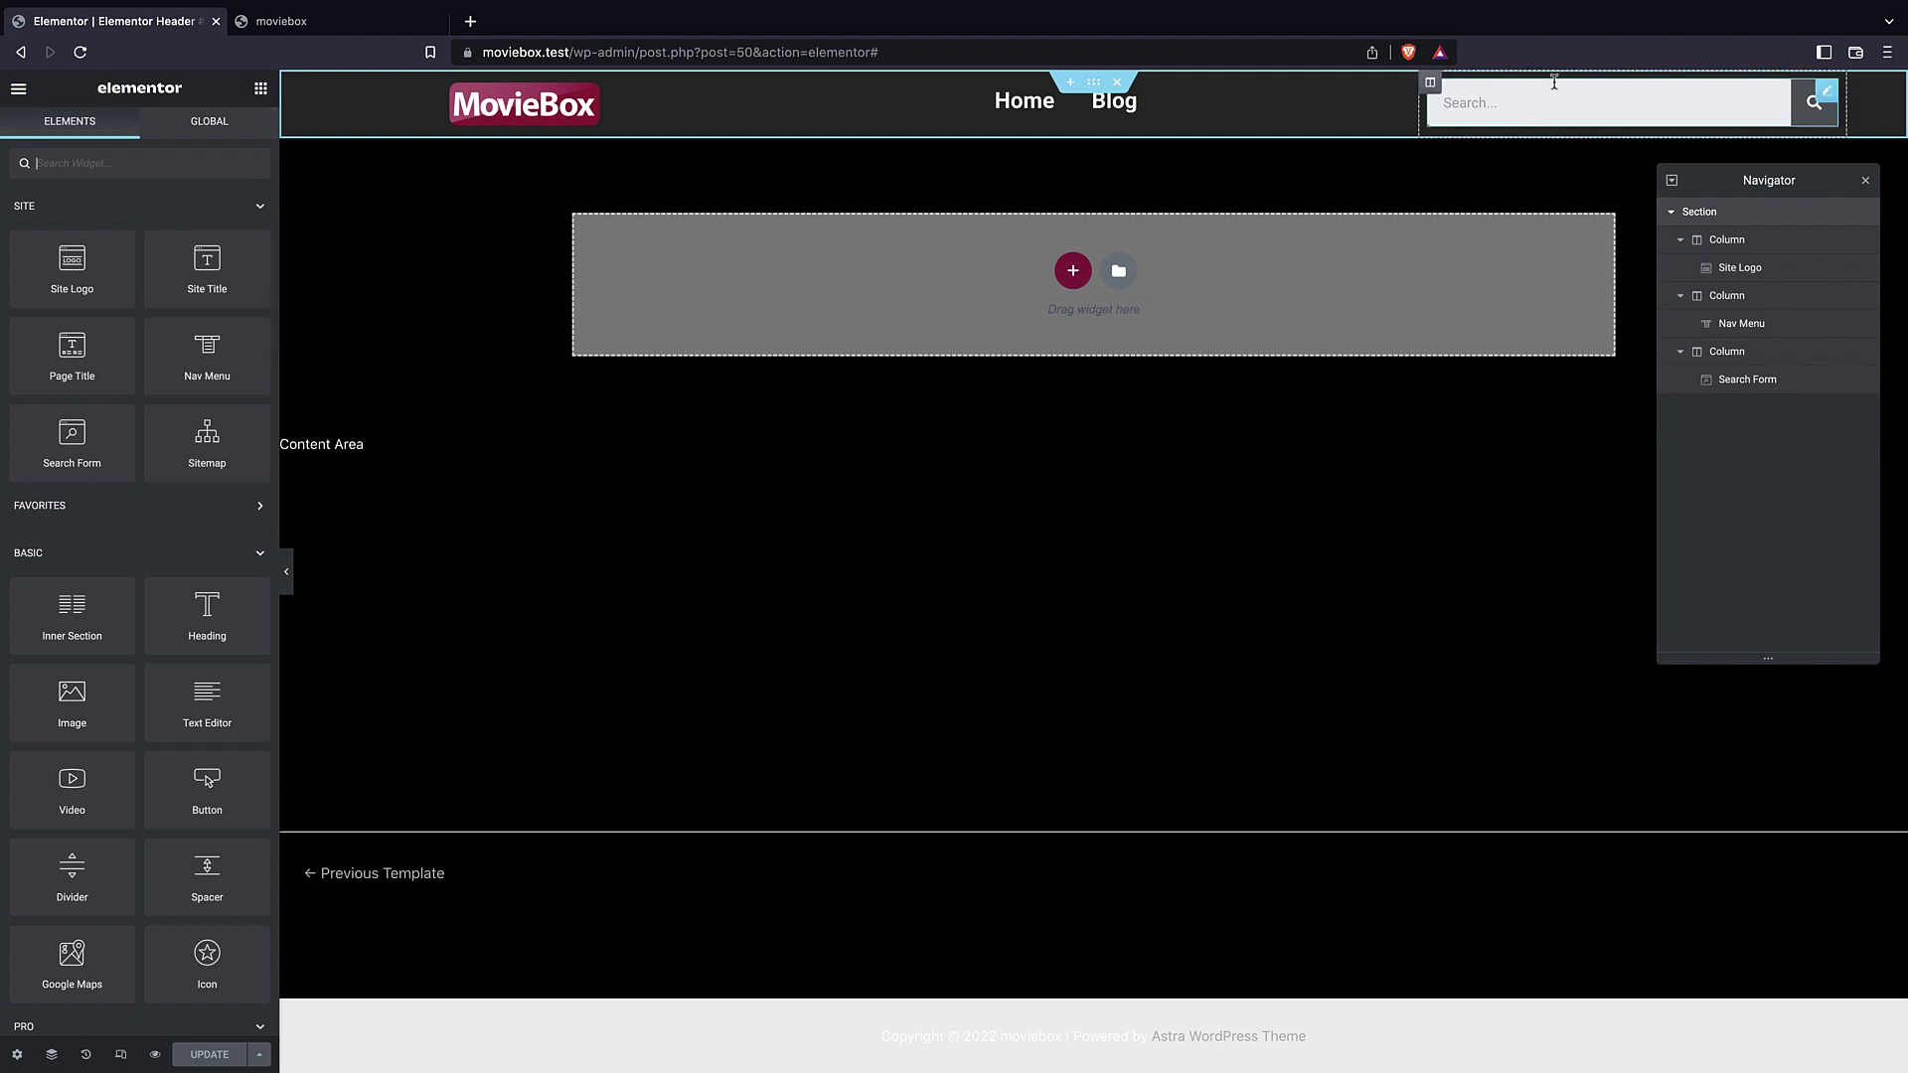
pyautogui.moveTo(1400, 99); pyautogui.dragTo(1571, 123)
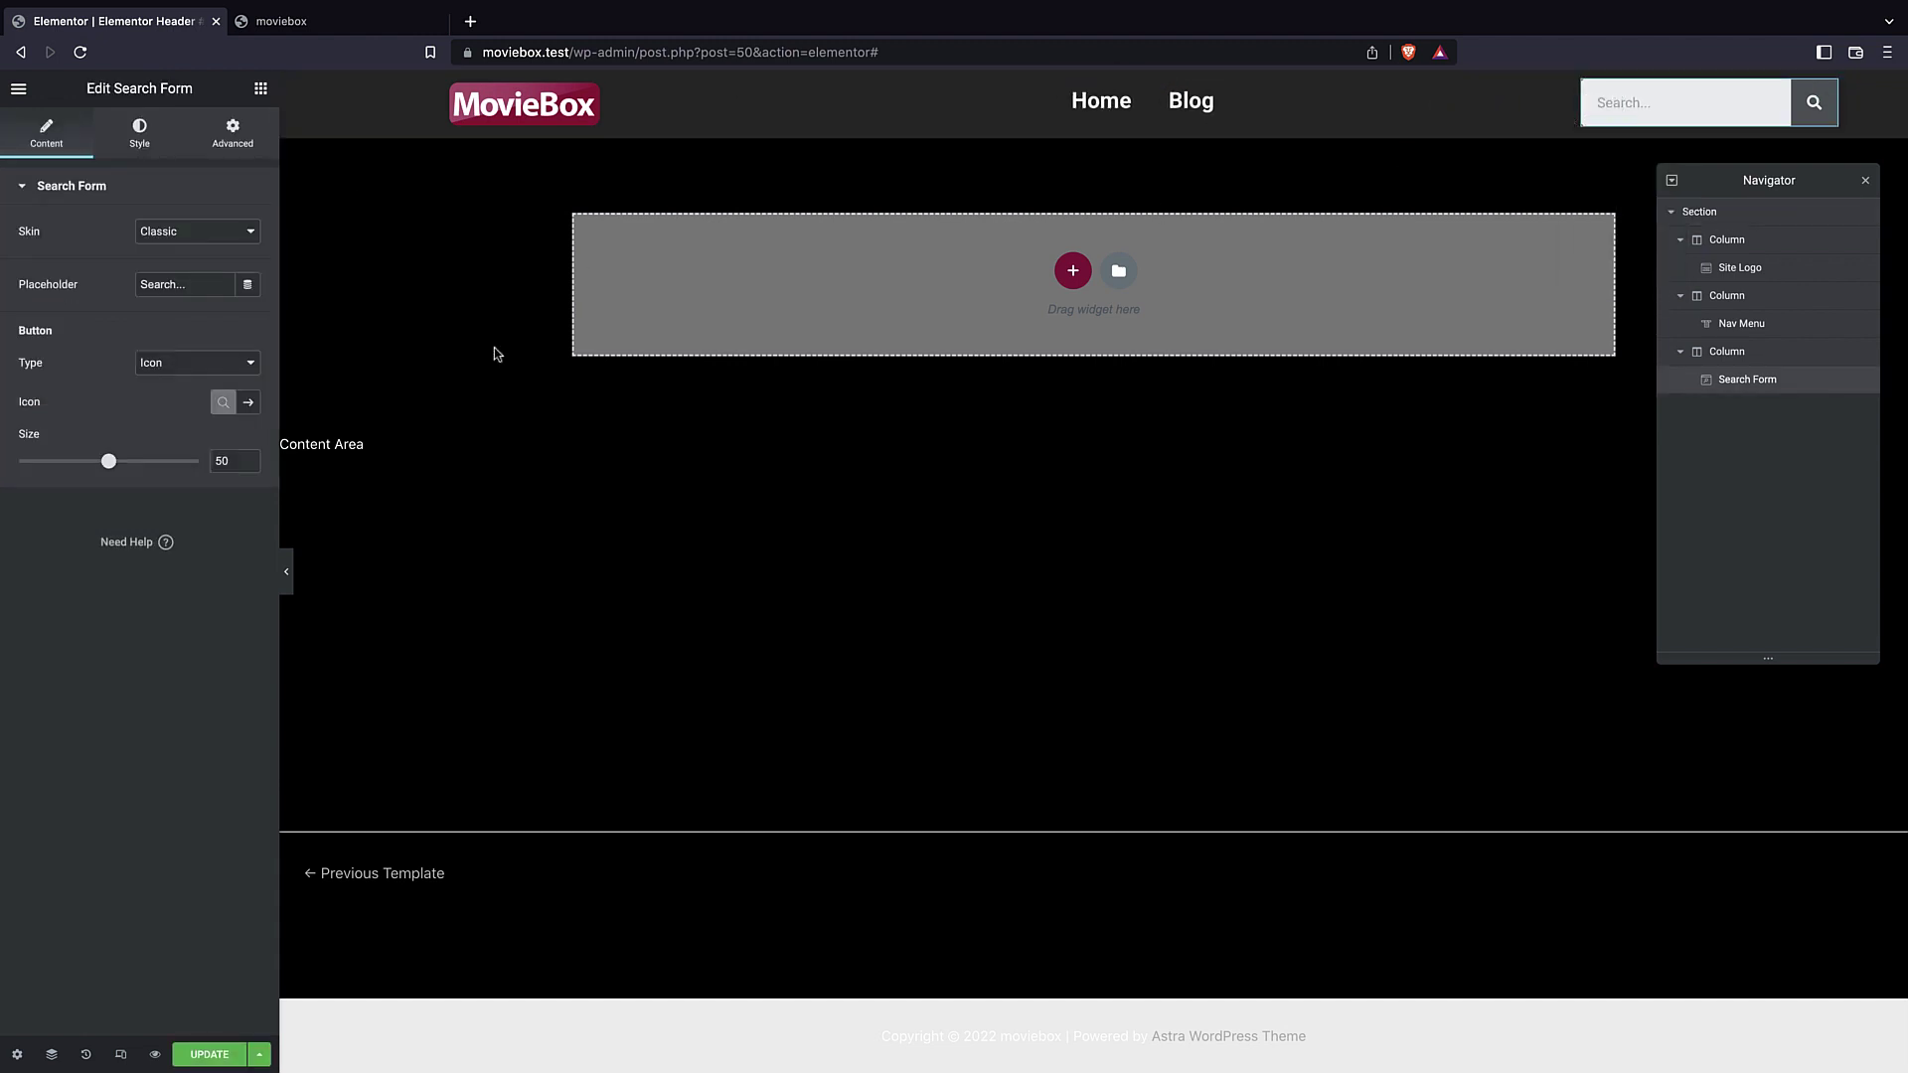
pyautogui.moveTo(108, 462); pyautogui.dragTo(89, 462)
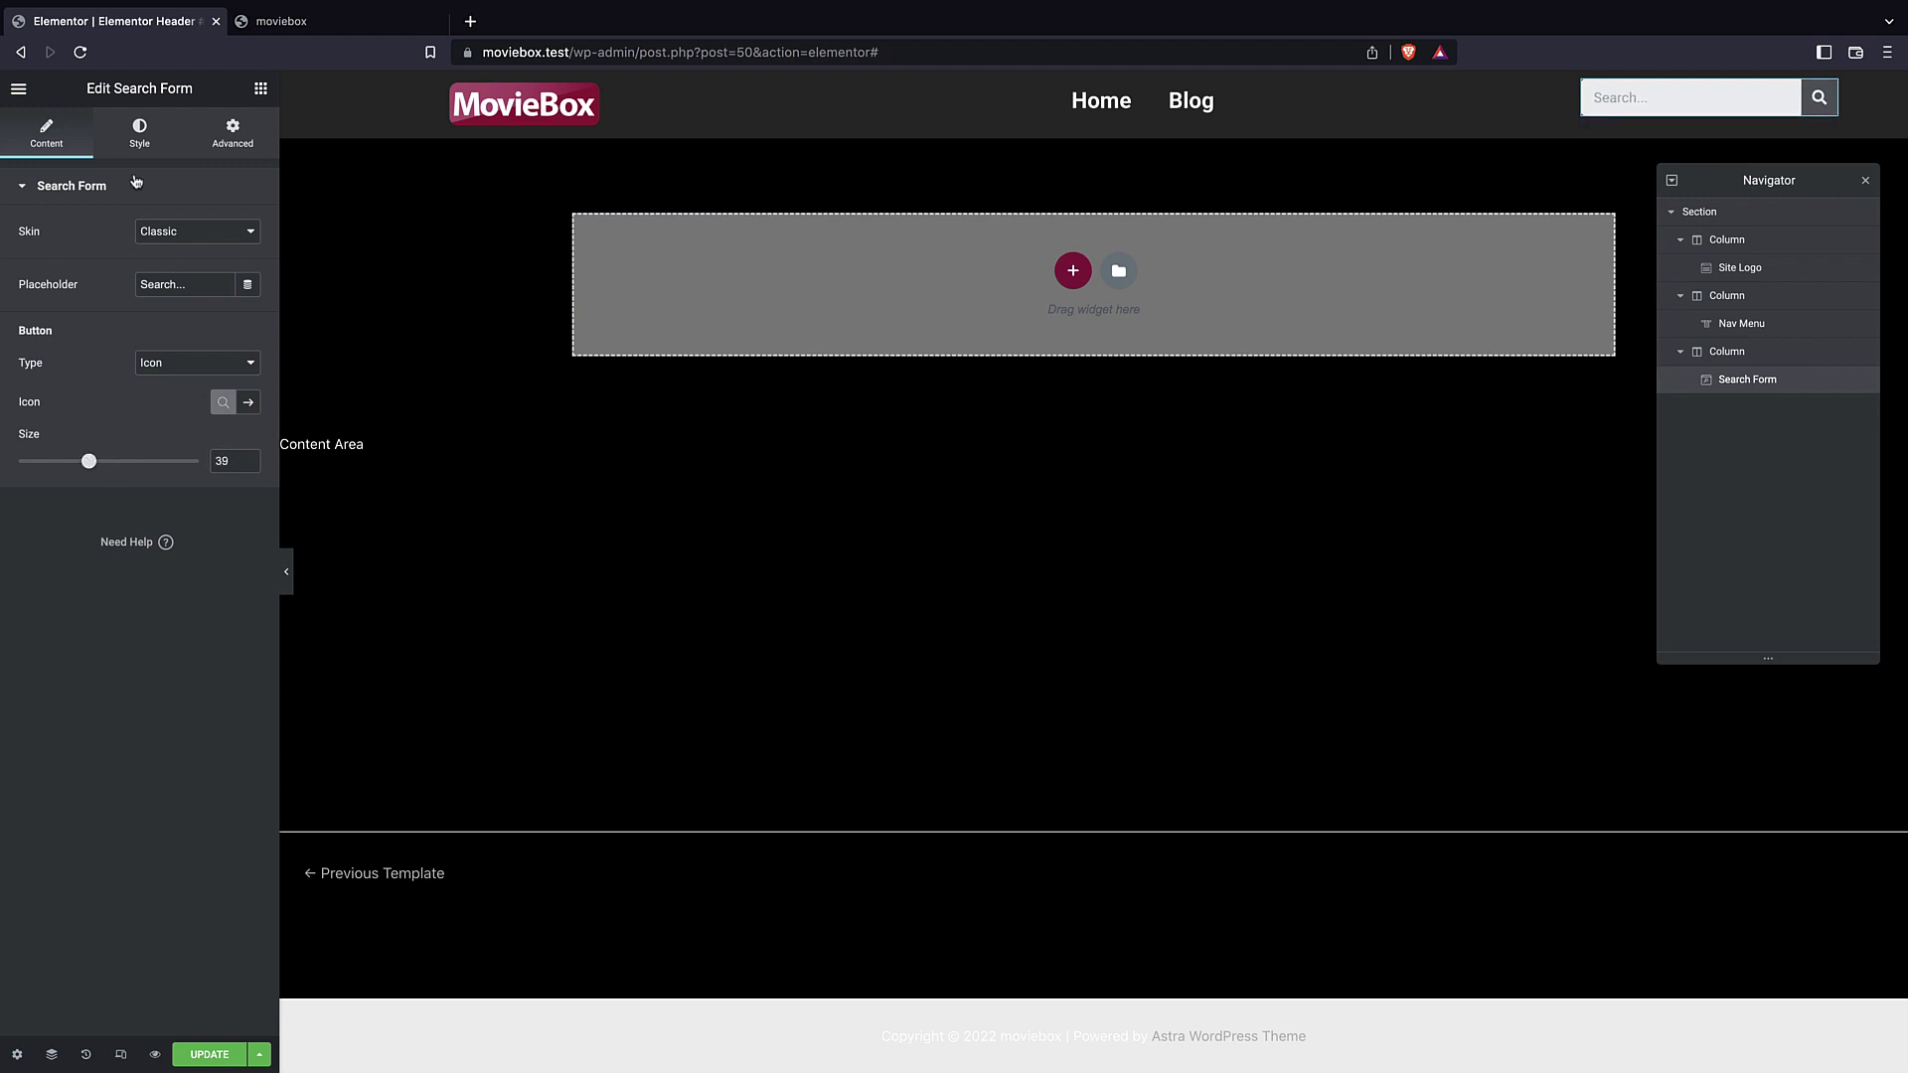
# - Set the search form's margin to 0.5 em on all four sides
pyautogui.click(249, 137)
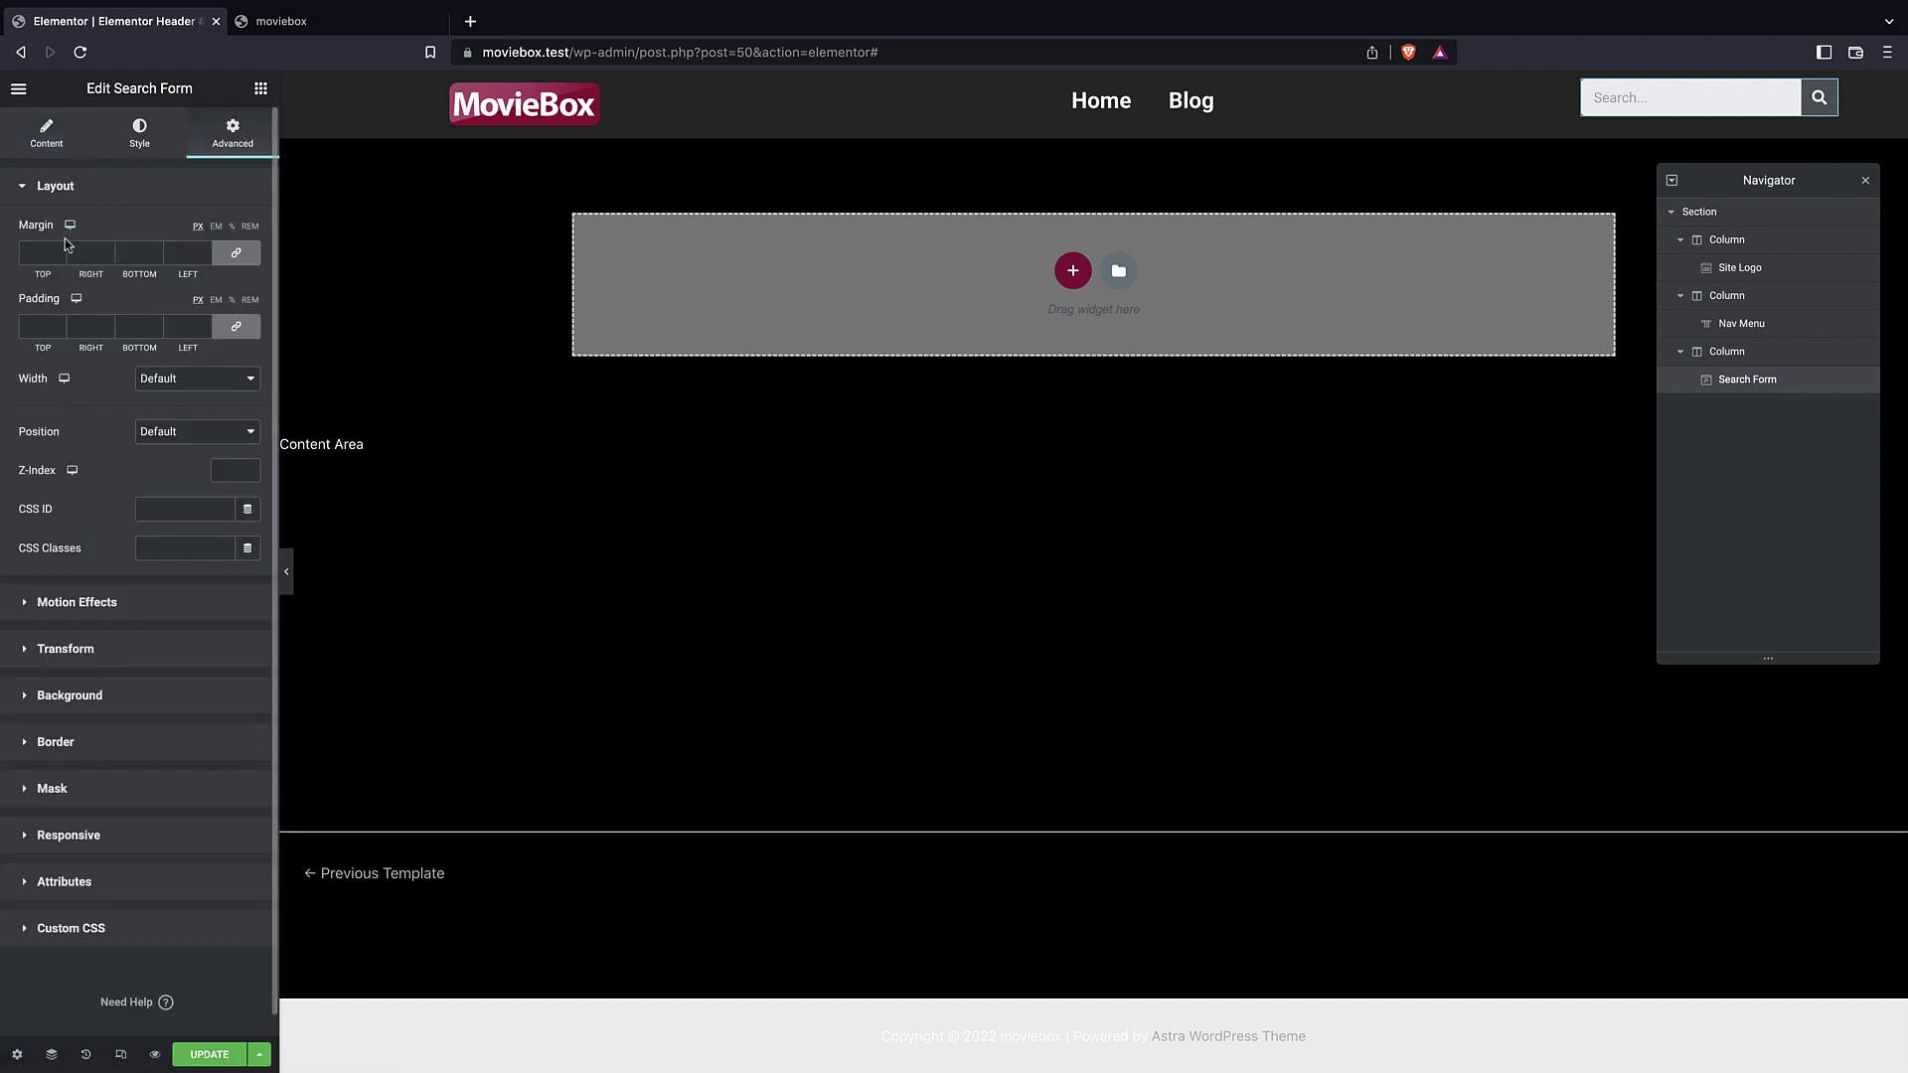
pyautogui.click(215, 227)
pyautogui.click(61, 250)
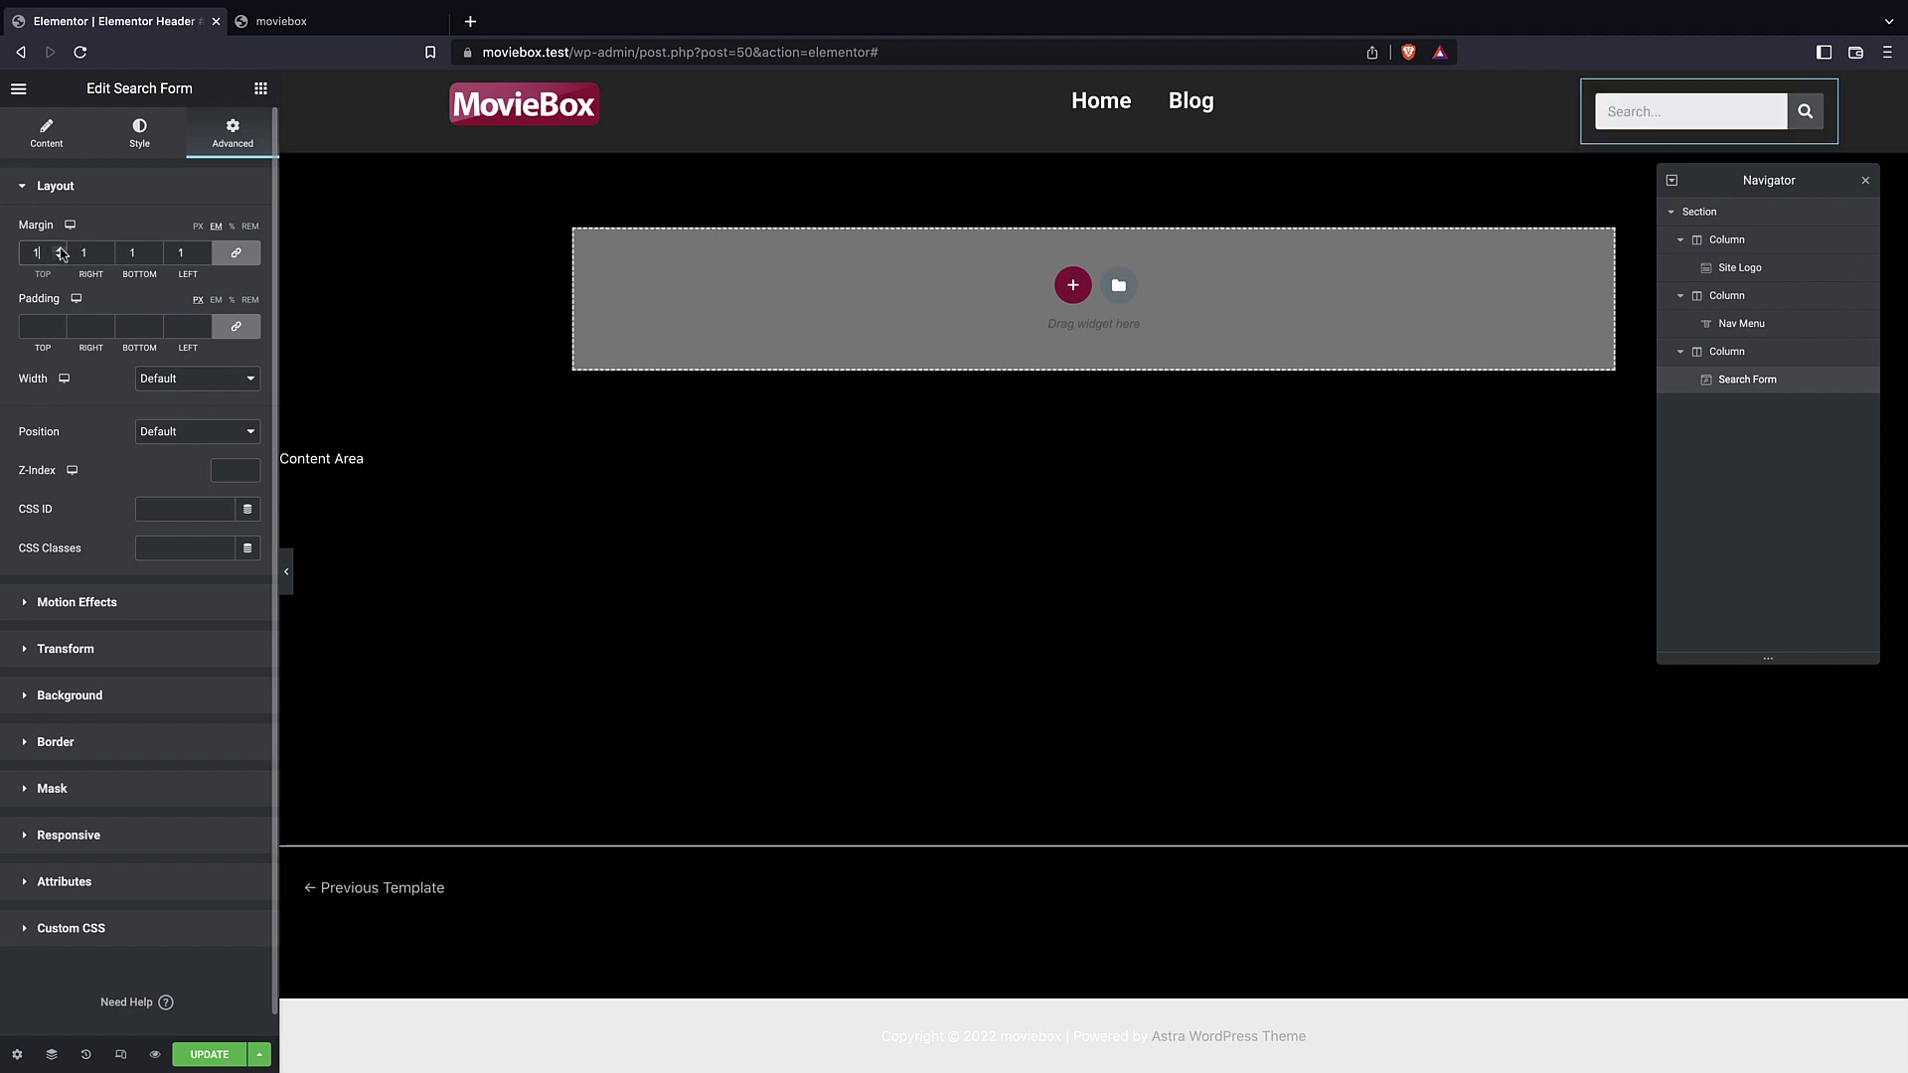
pyautogui.doubleClick(33, 254)
pyautogui.write('0')
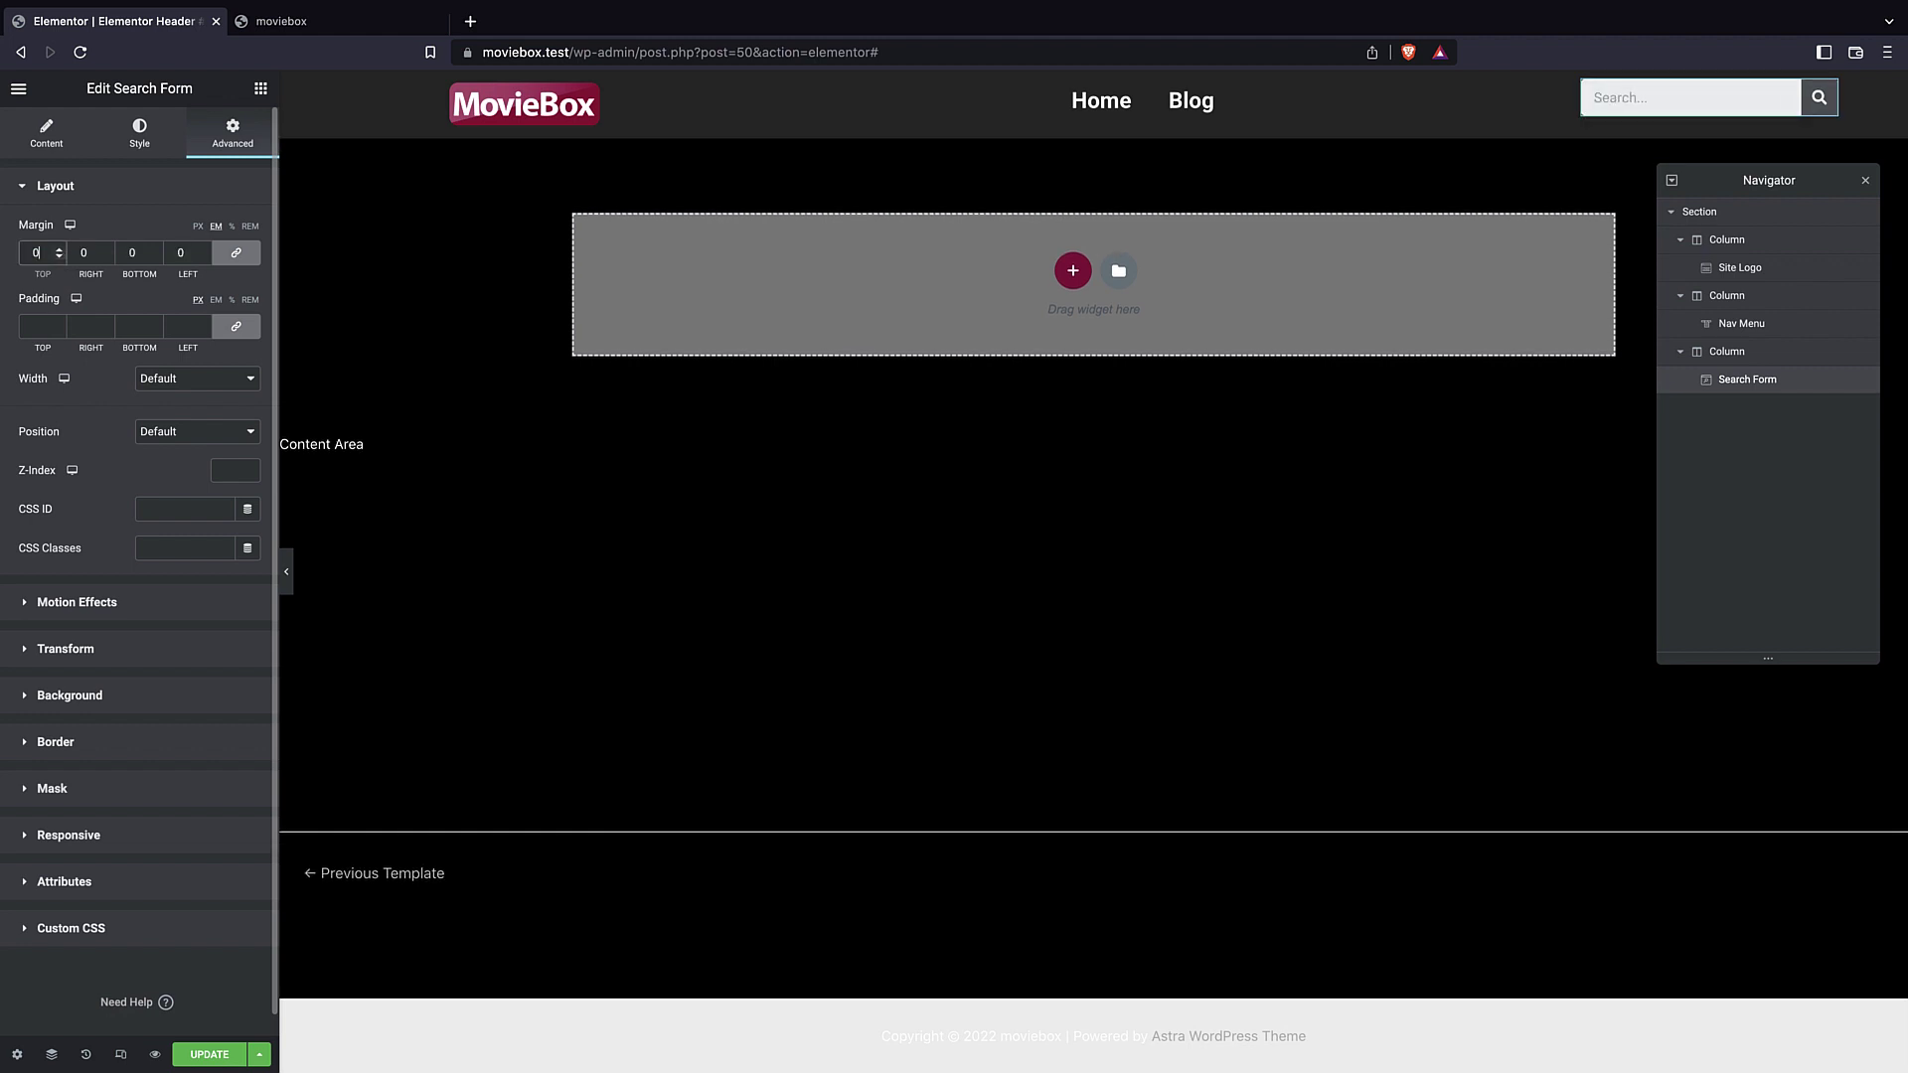
pyautogui.write('5')
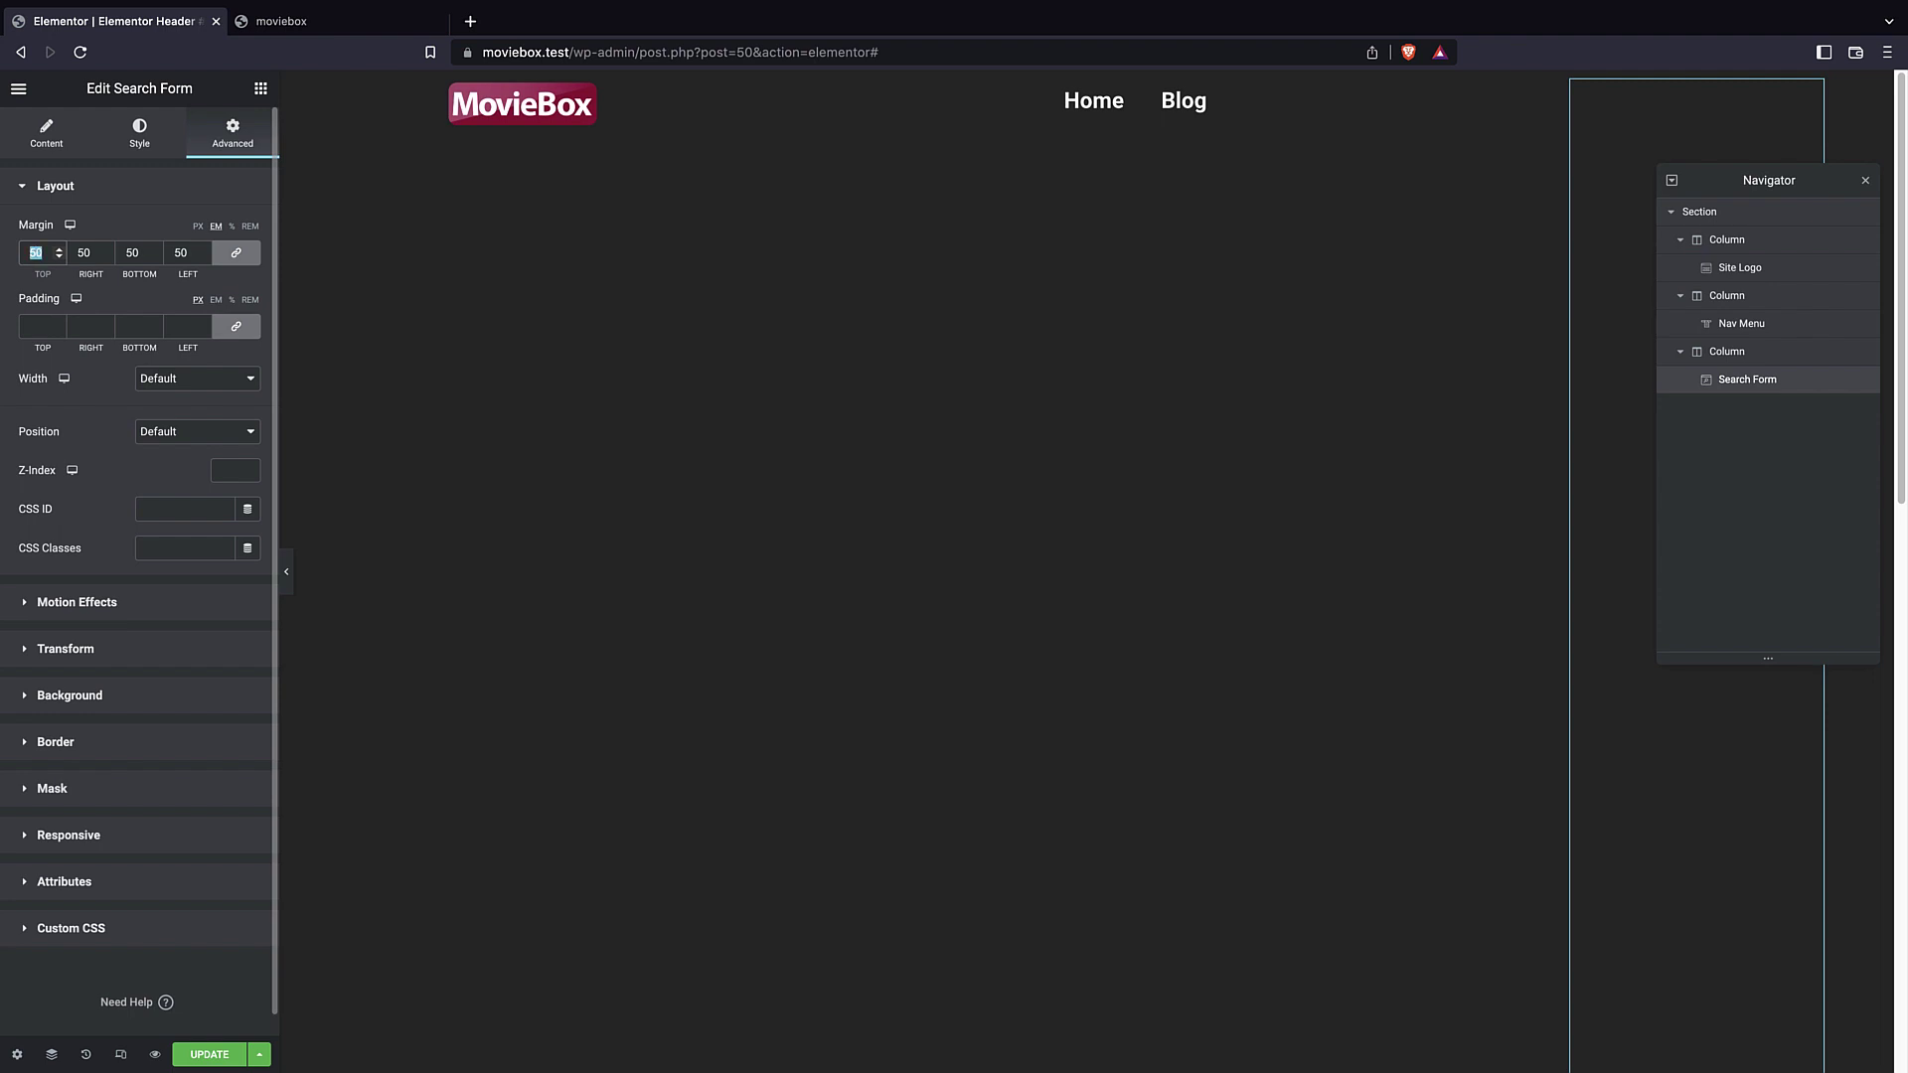
pyautogui.press('BackSpace')
pyautogui.write('50')
pyautogui.click(30, 253)
pyautogui.write('0.')
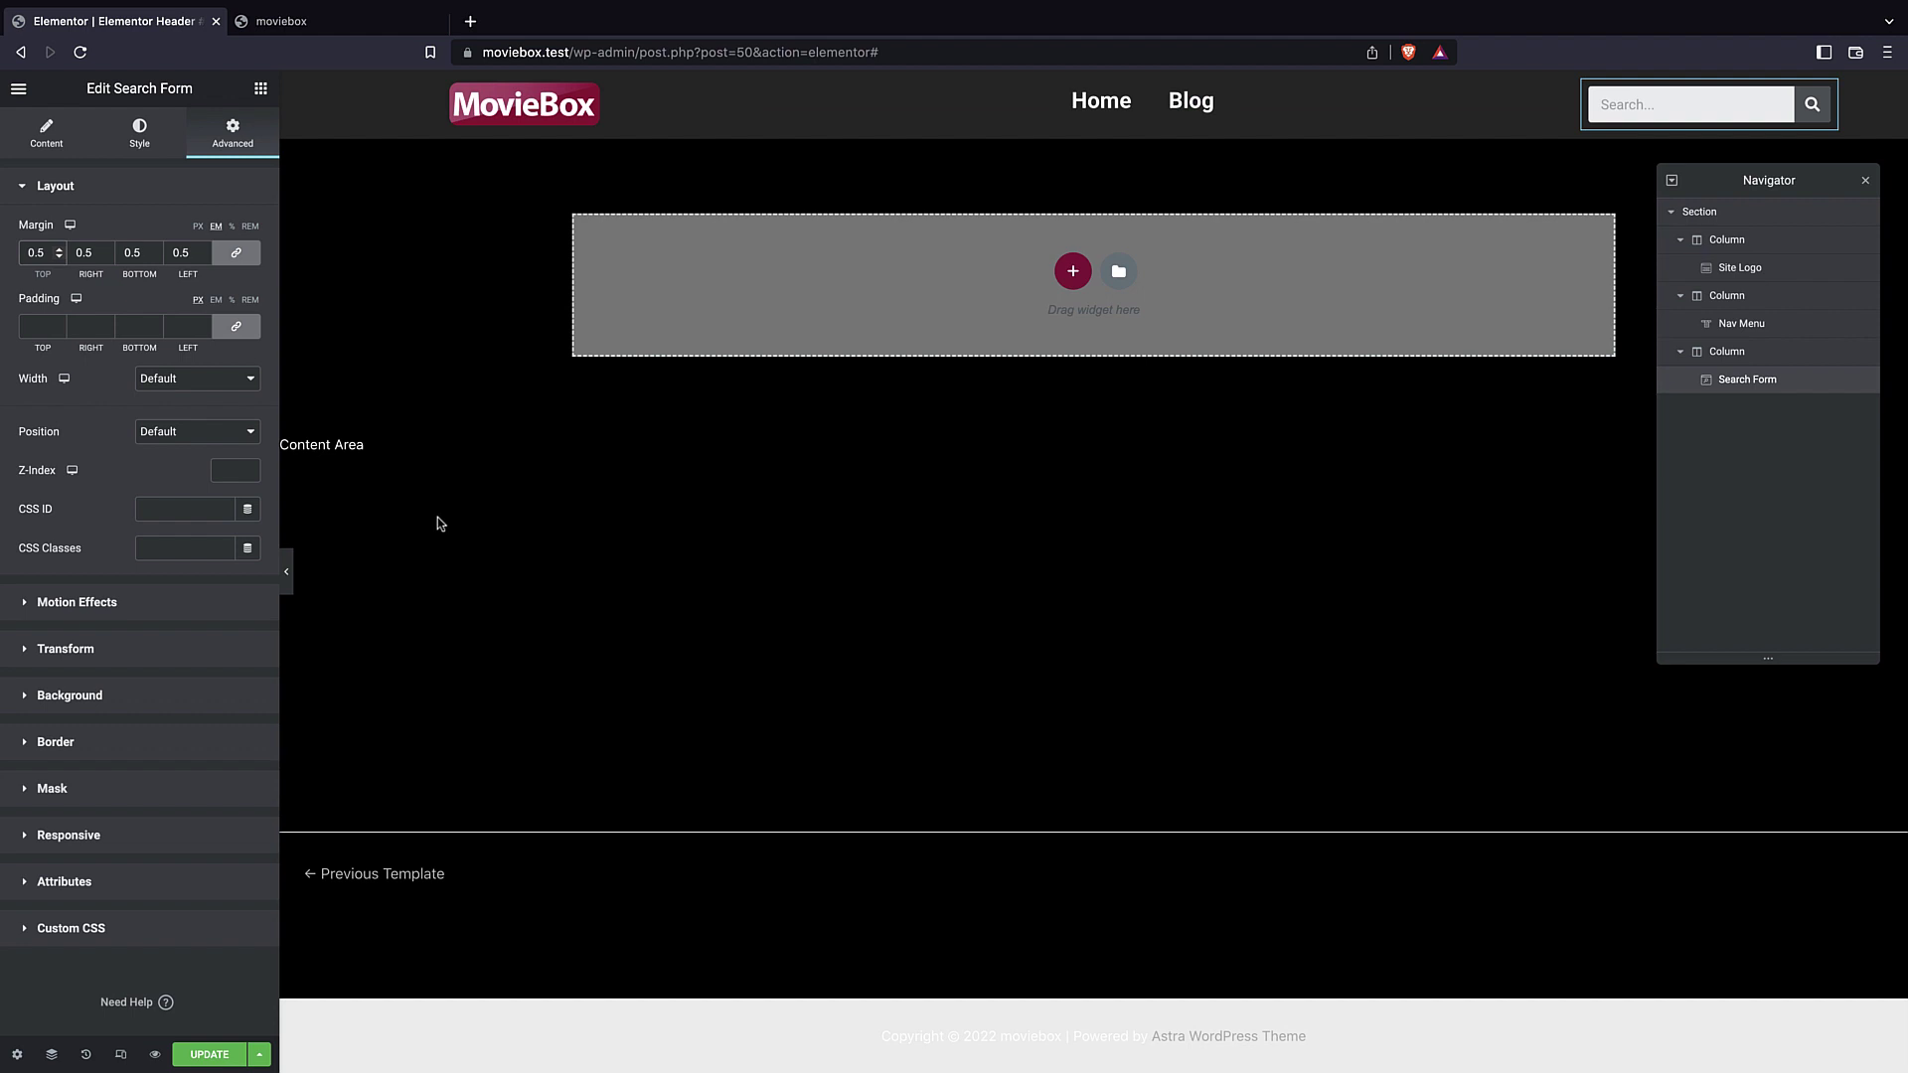
# - Set the search form input's normal text color to black, #000000
pyautogui.click(1684, 107)
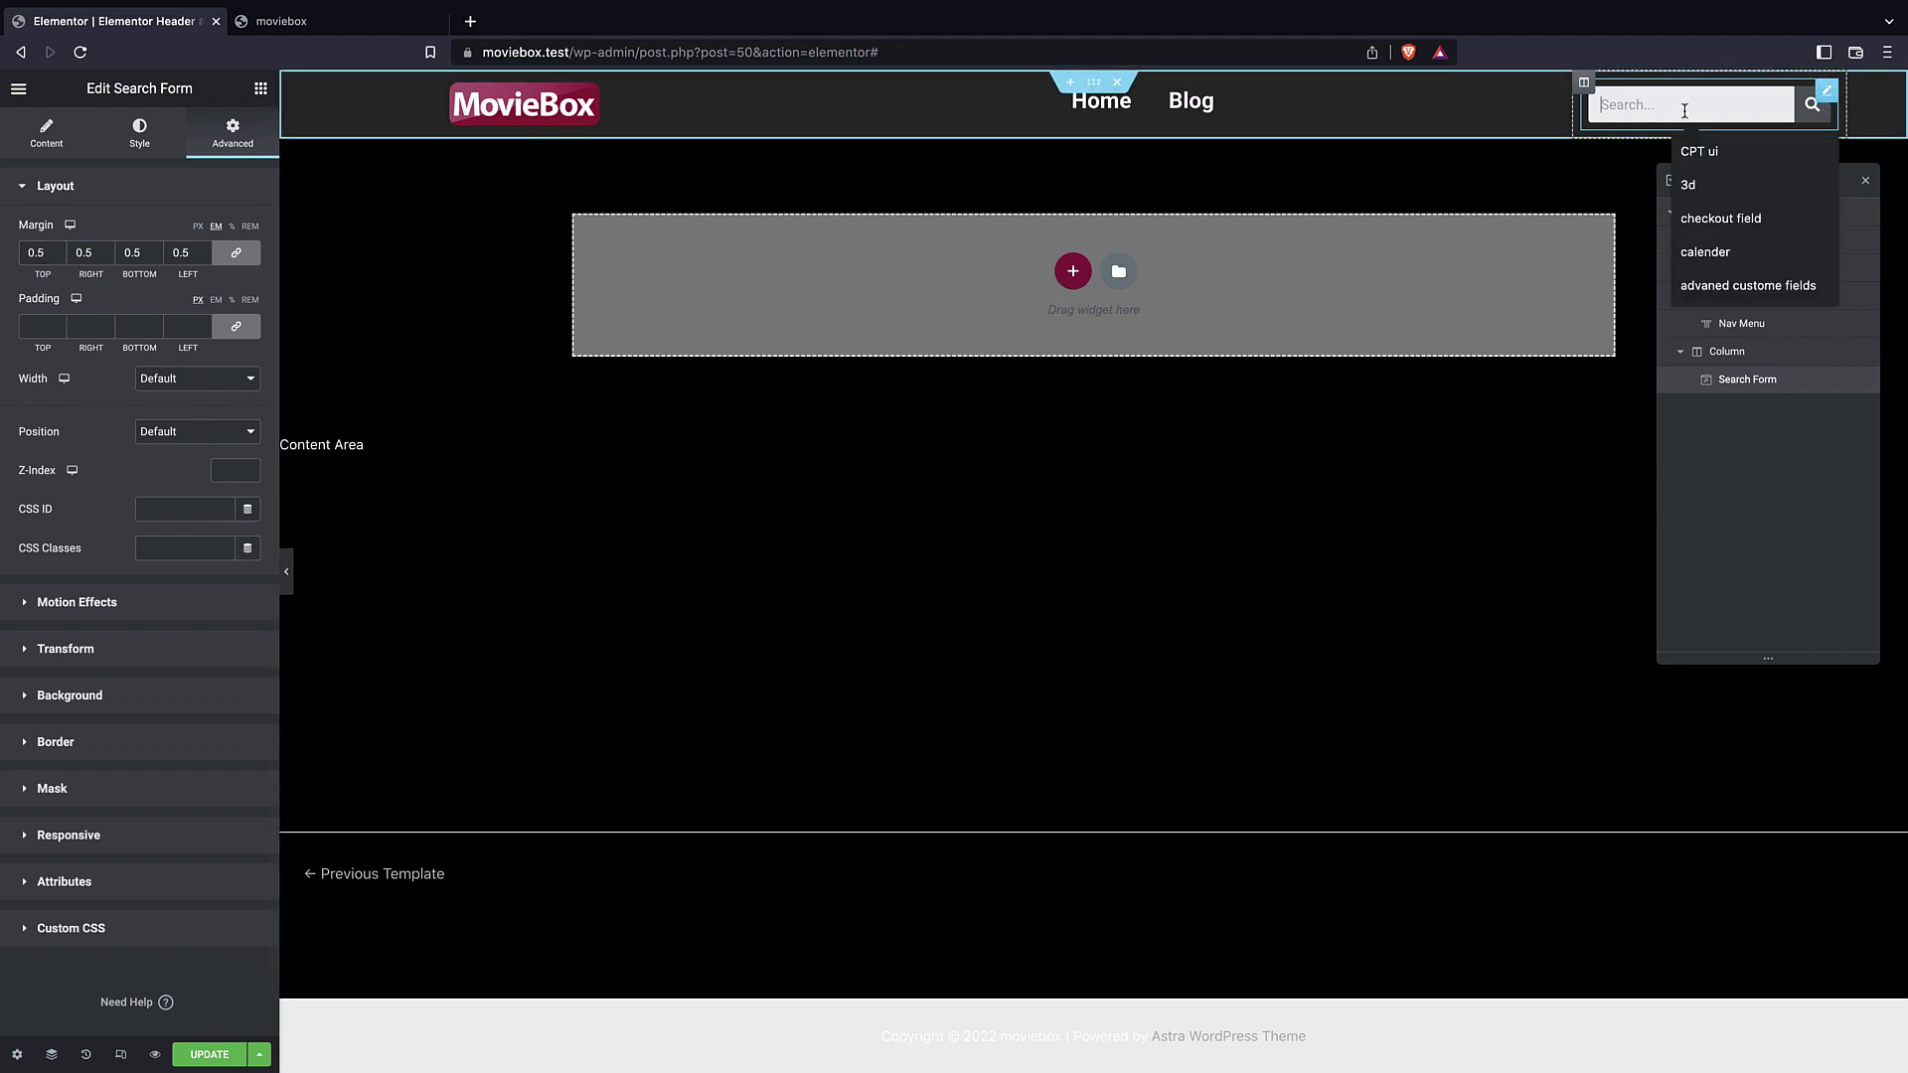
pyautogui.click(139, 132)
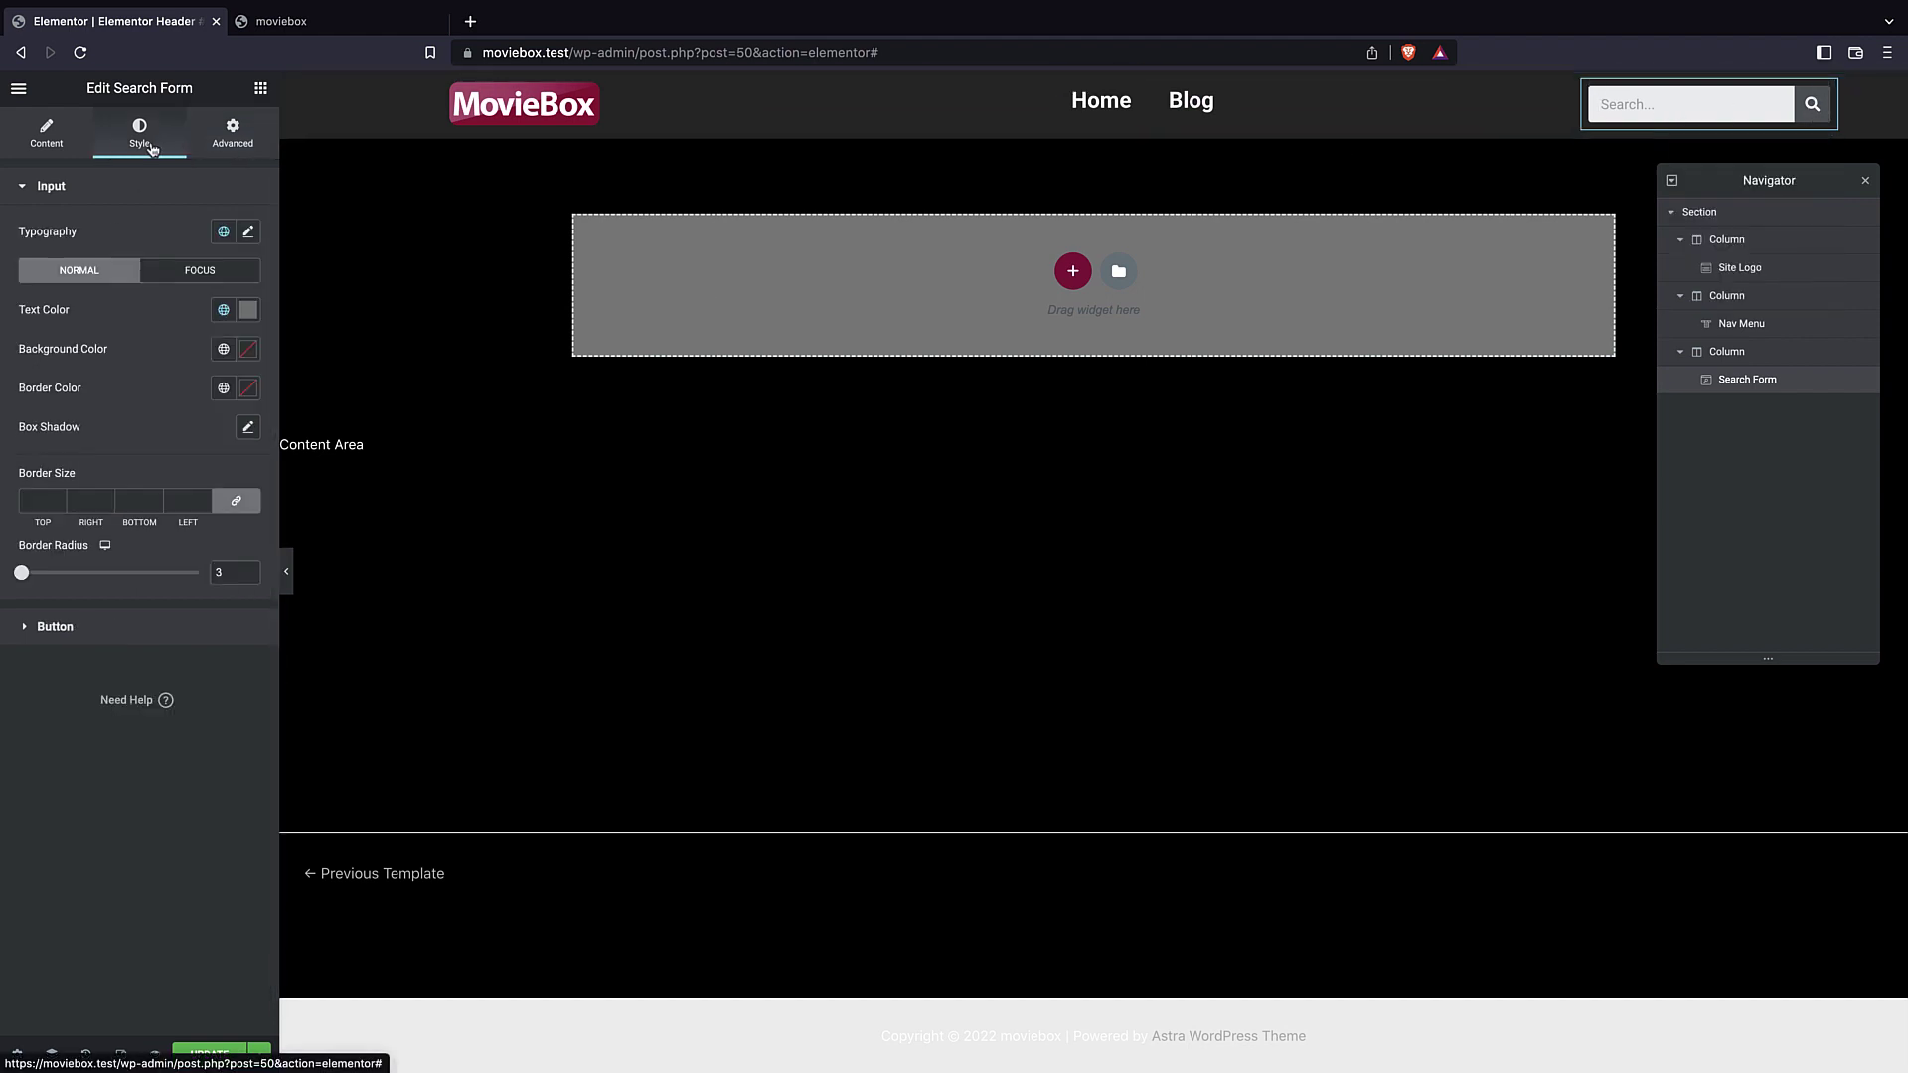
pyautogui.click(240, 316)
pyautogui.click(36, 532)
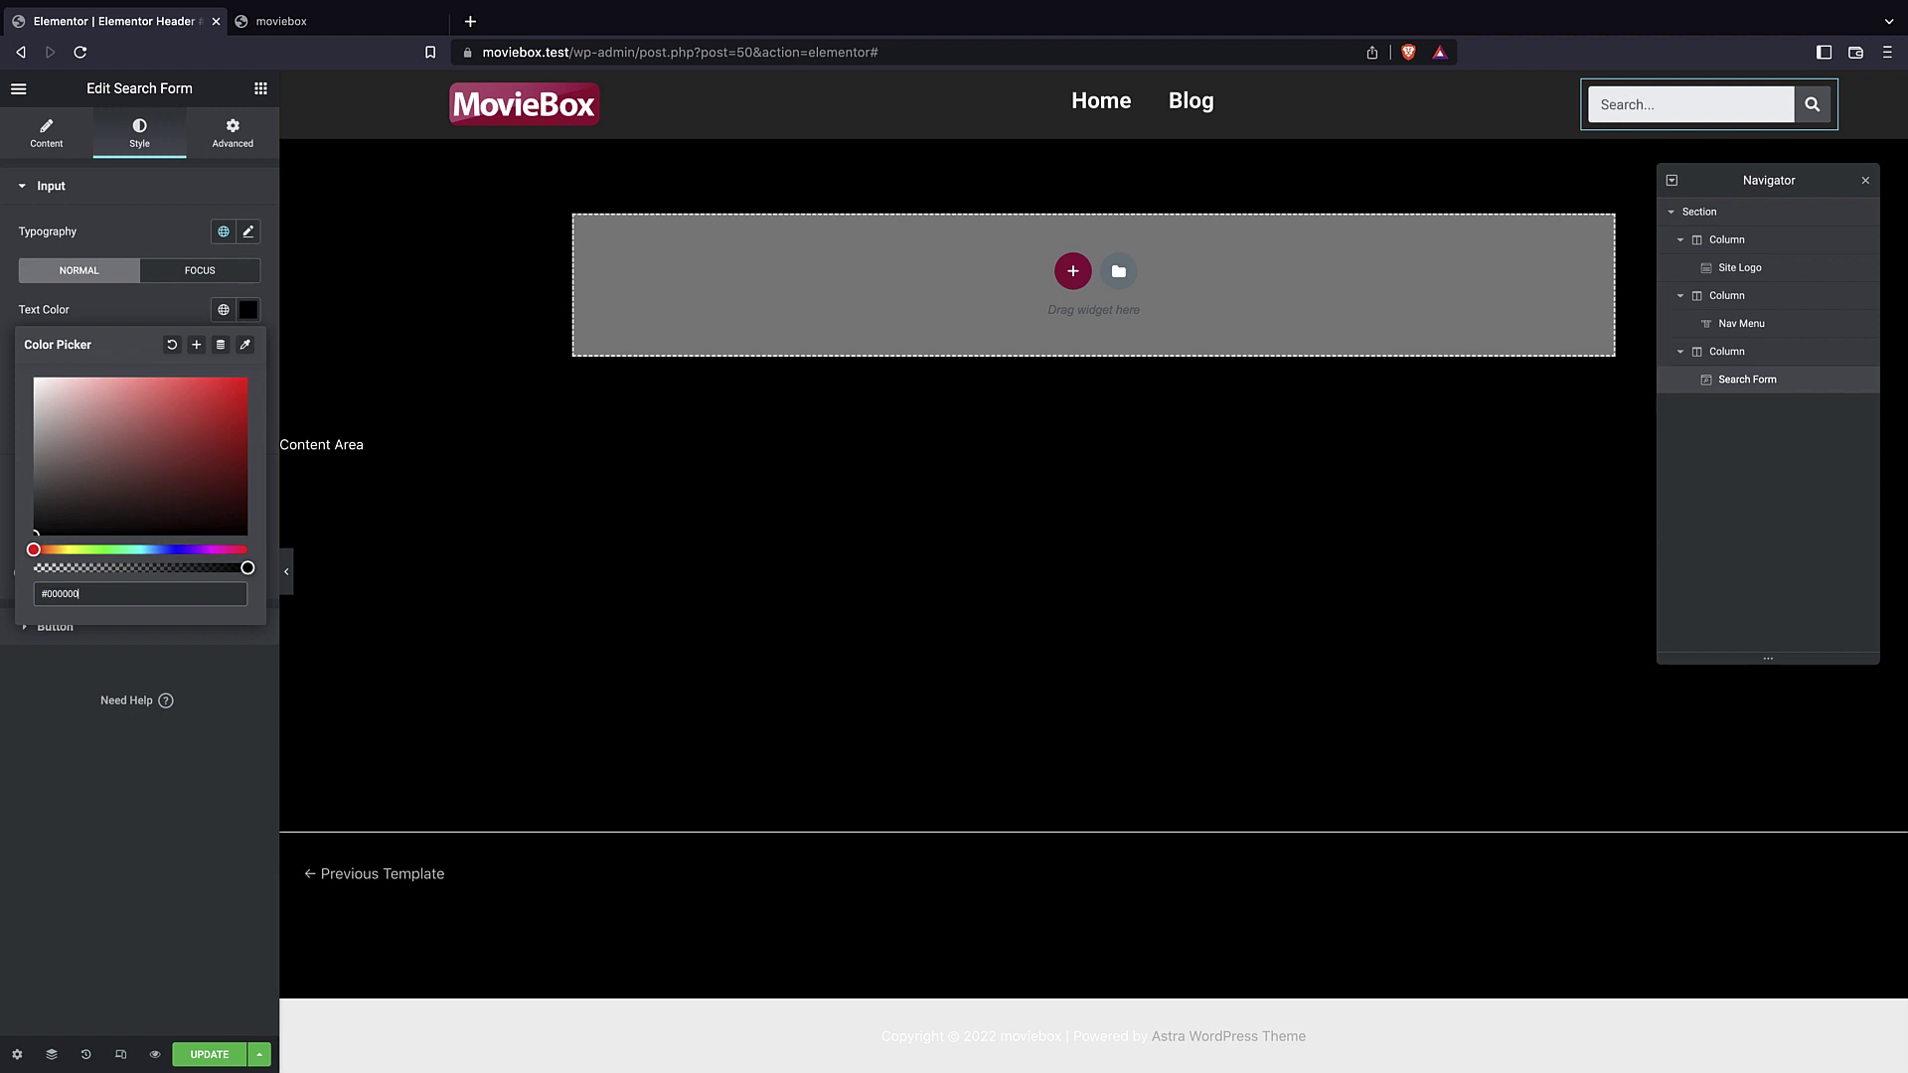
pyautogui.click(651, 455)
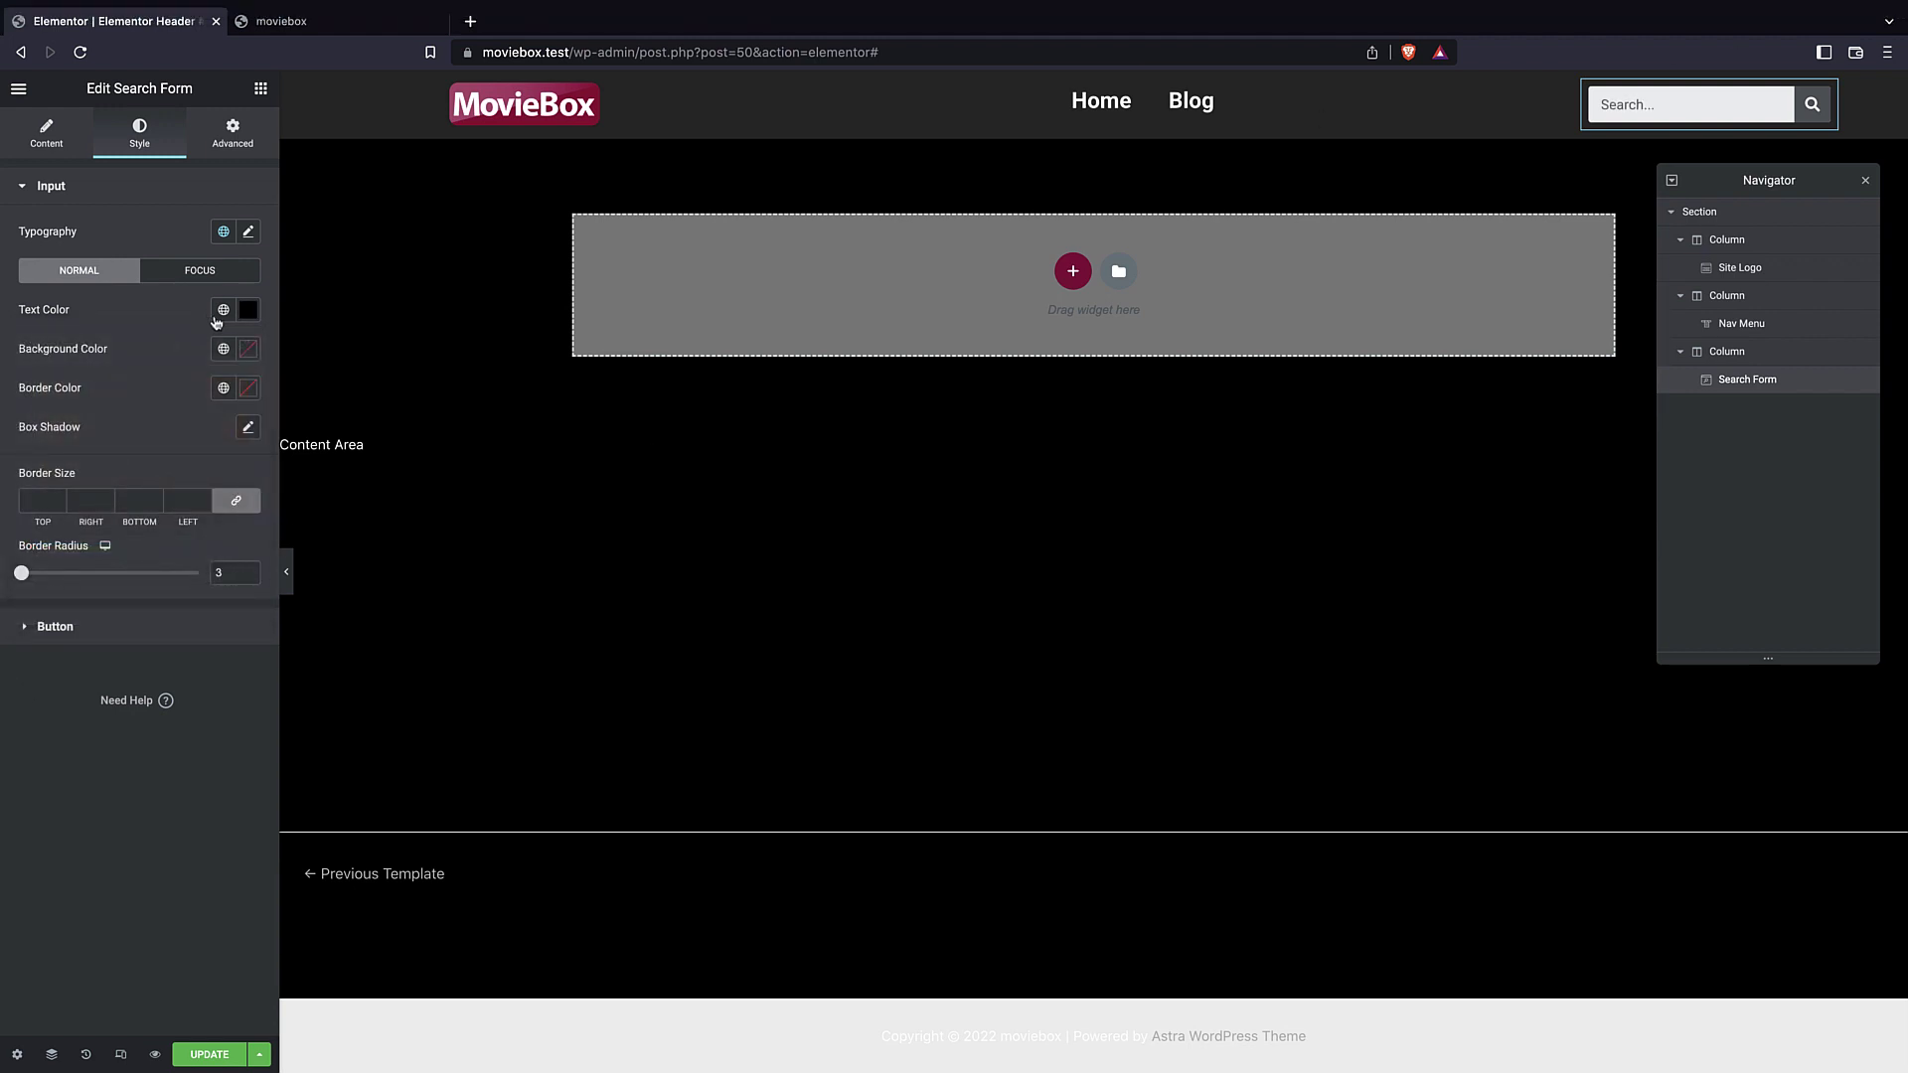
# - Set the search form button's normal background color to #9C0535
pyautogui.click(149, 622)
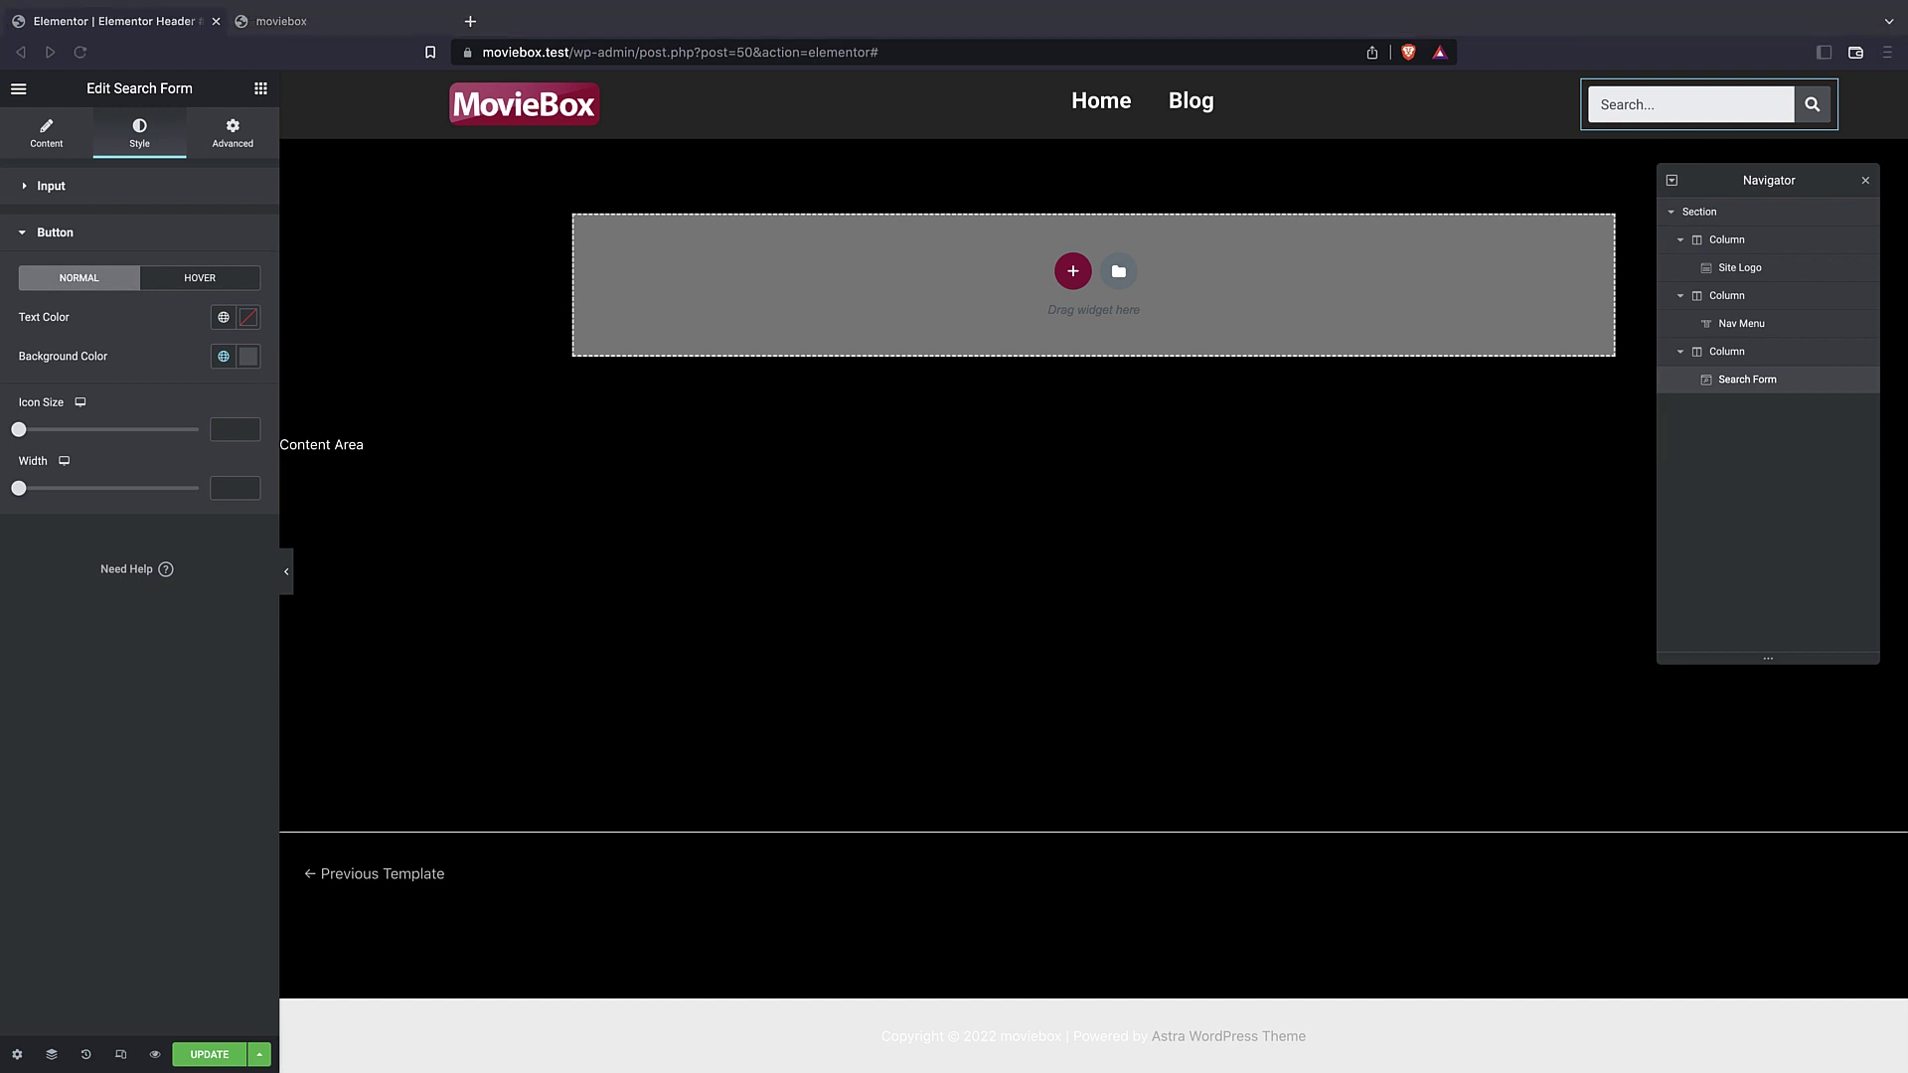
pyautogui.click(247, 359)
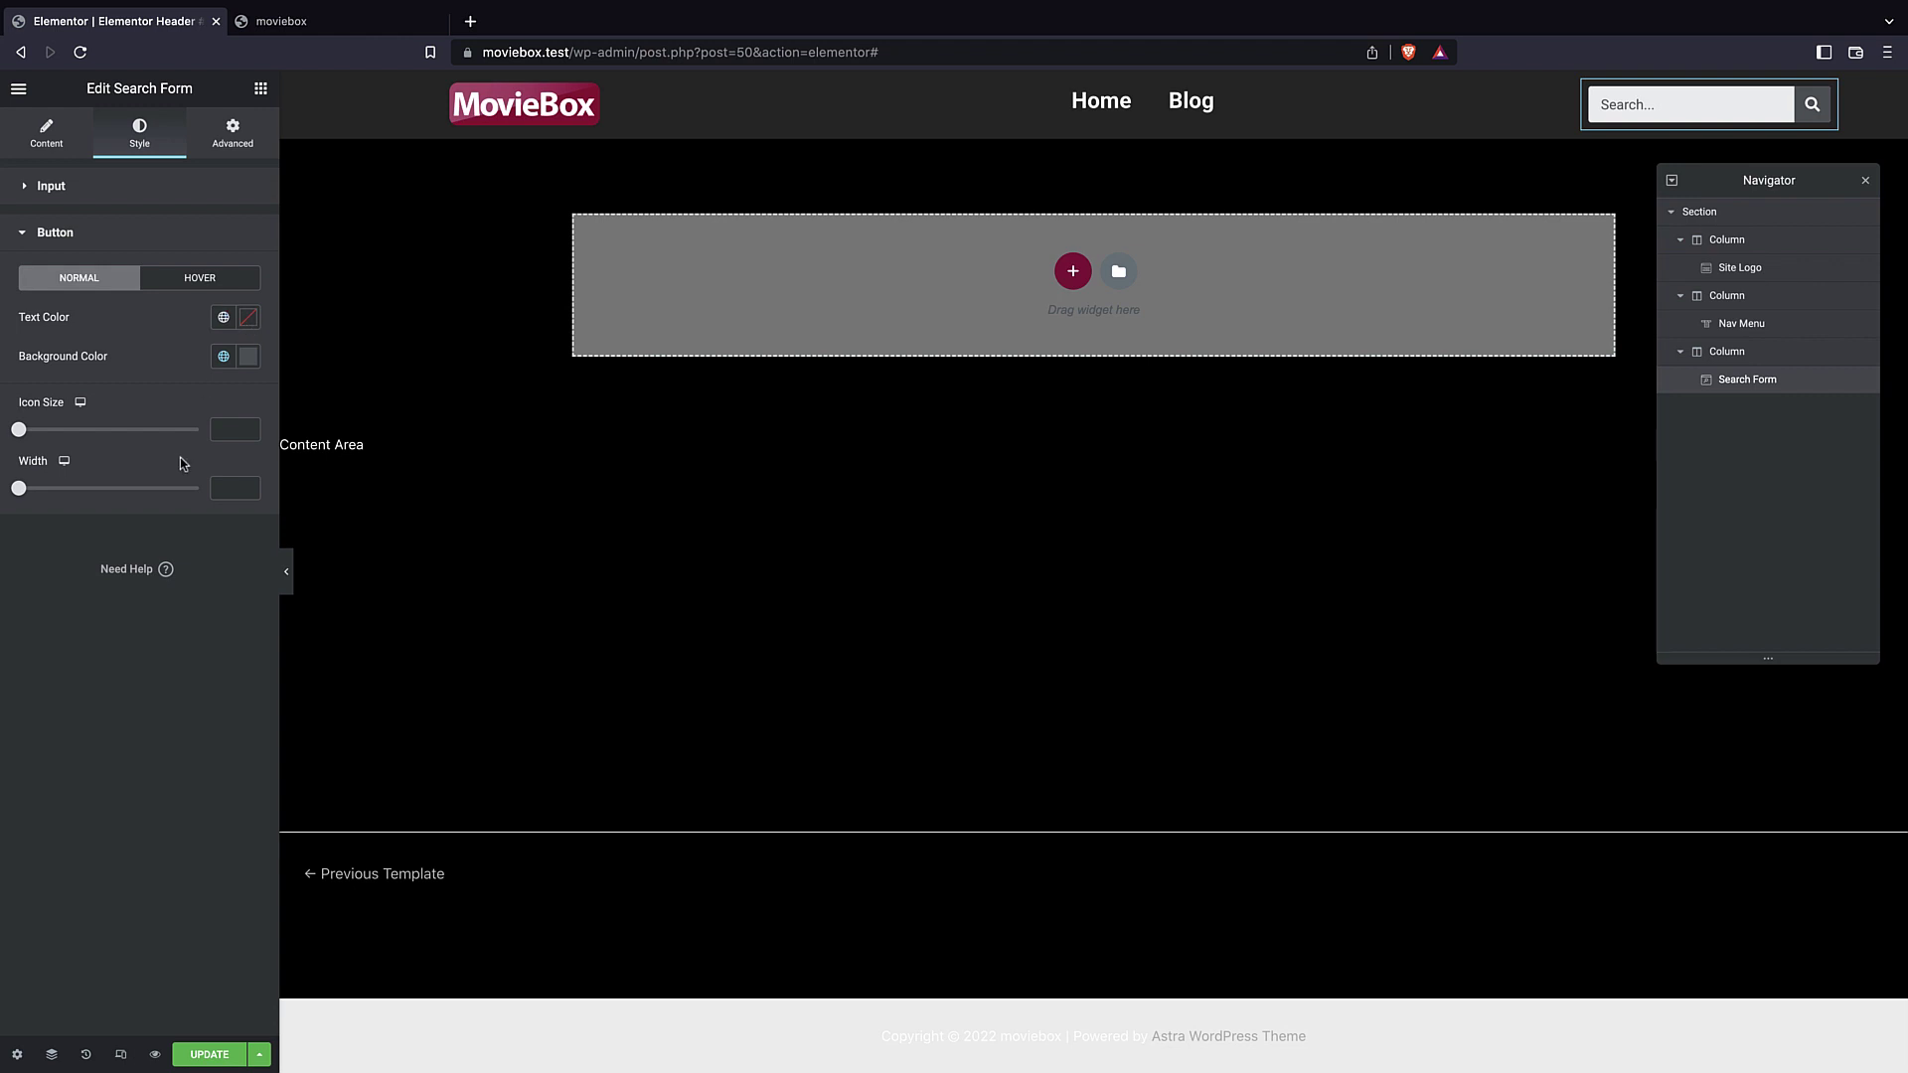
pyautogui.click(240, 355)
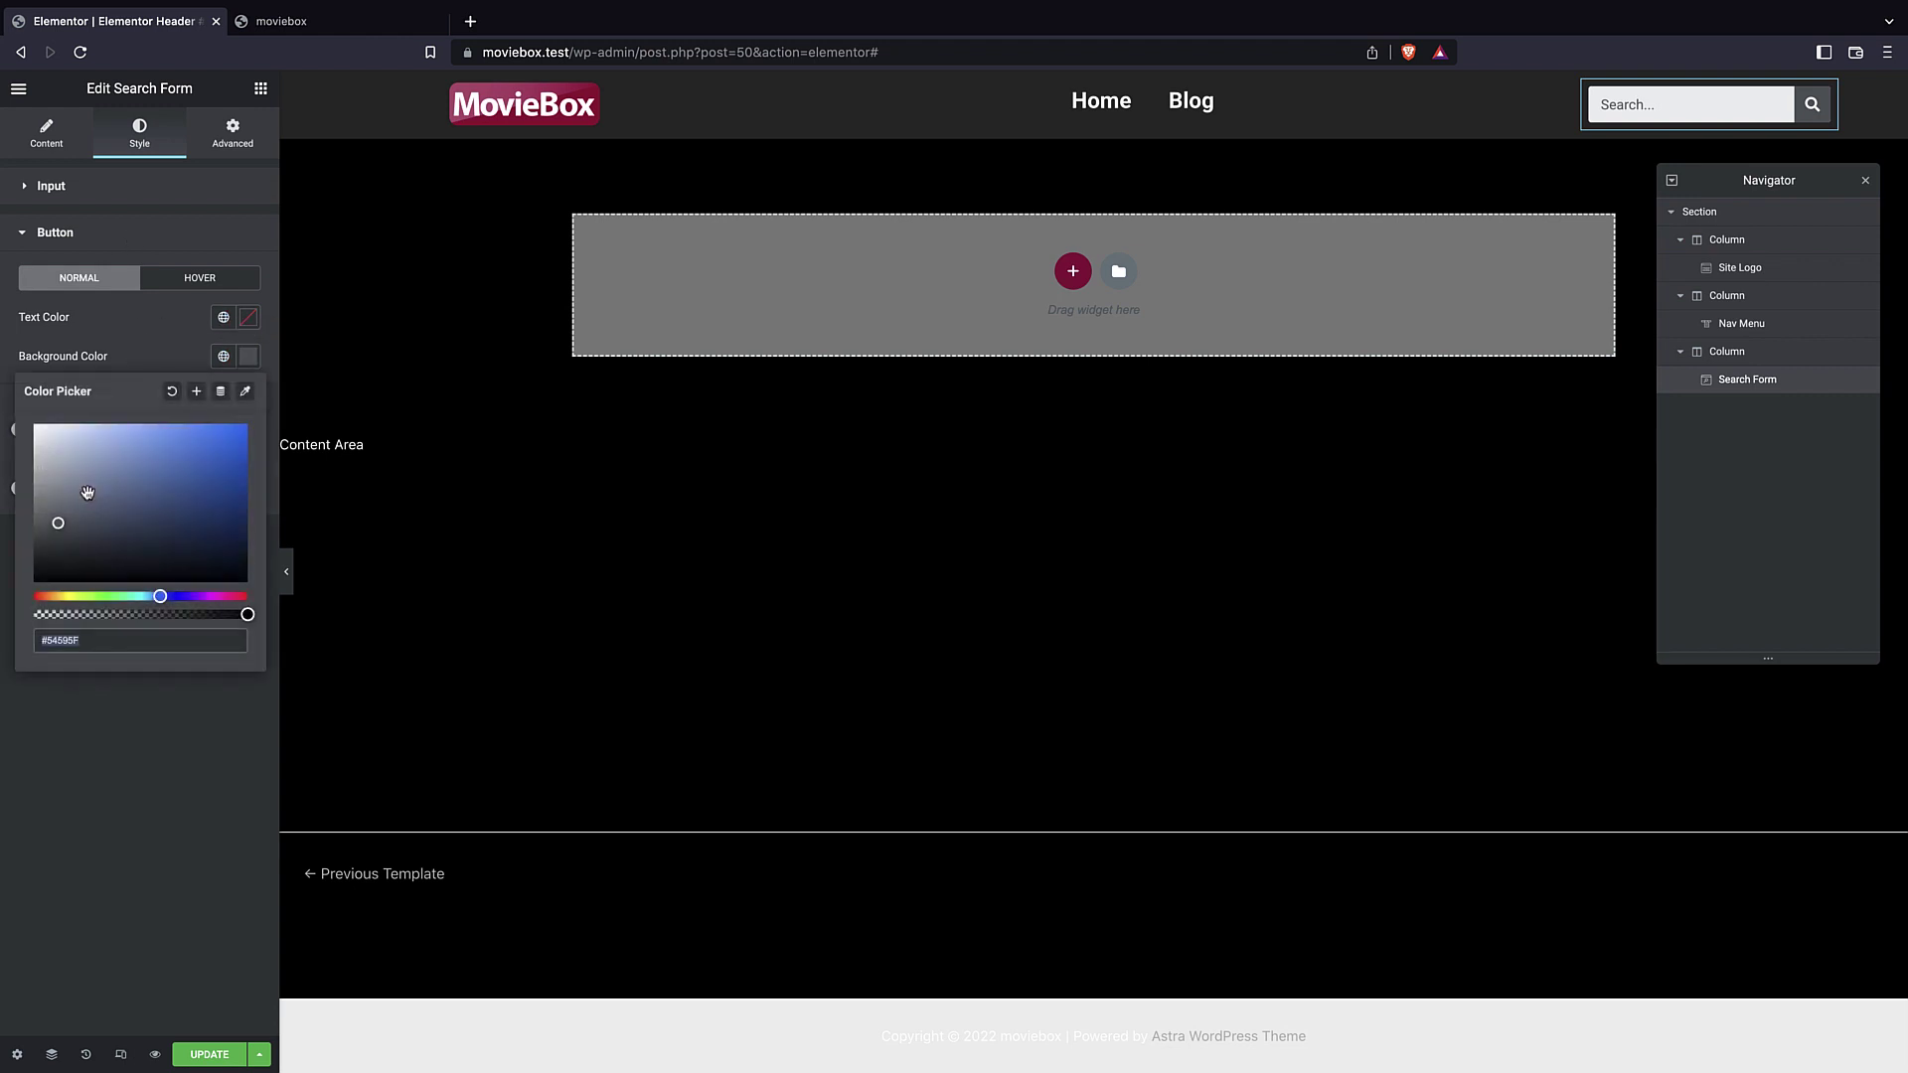
pyautogui.click(124, 639)
pyautogui.write('#9C0535')
pyautogui.click(129, 683)
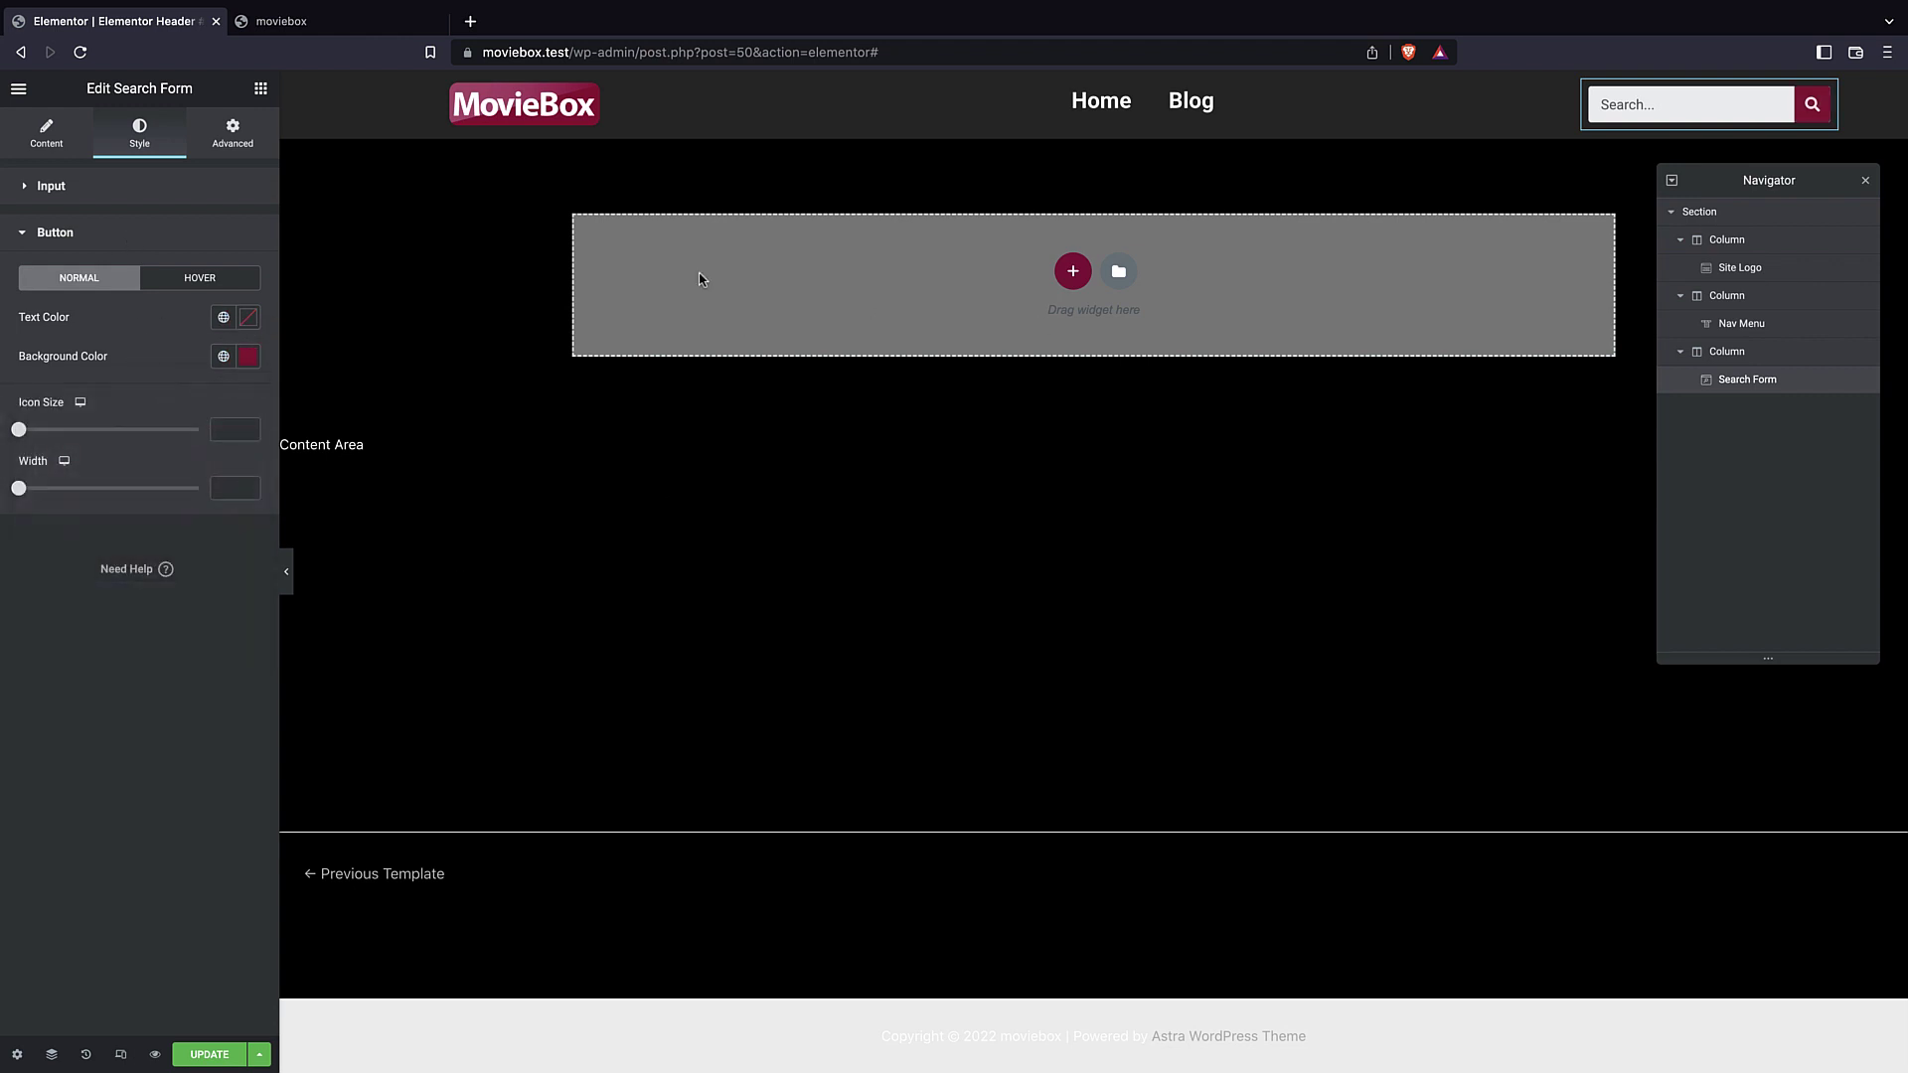
pyautogui.click(1667, 101)
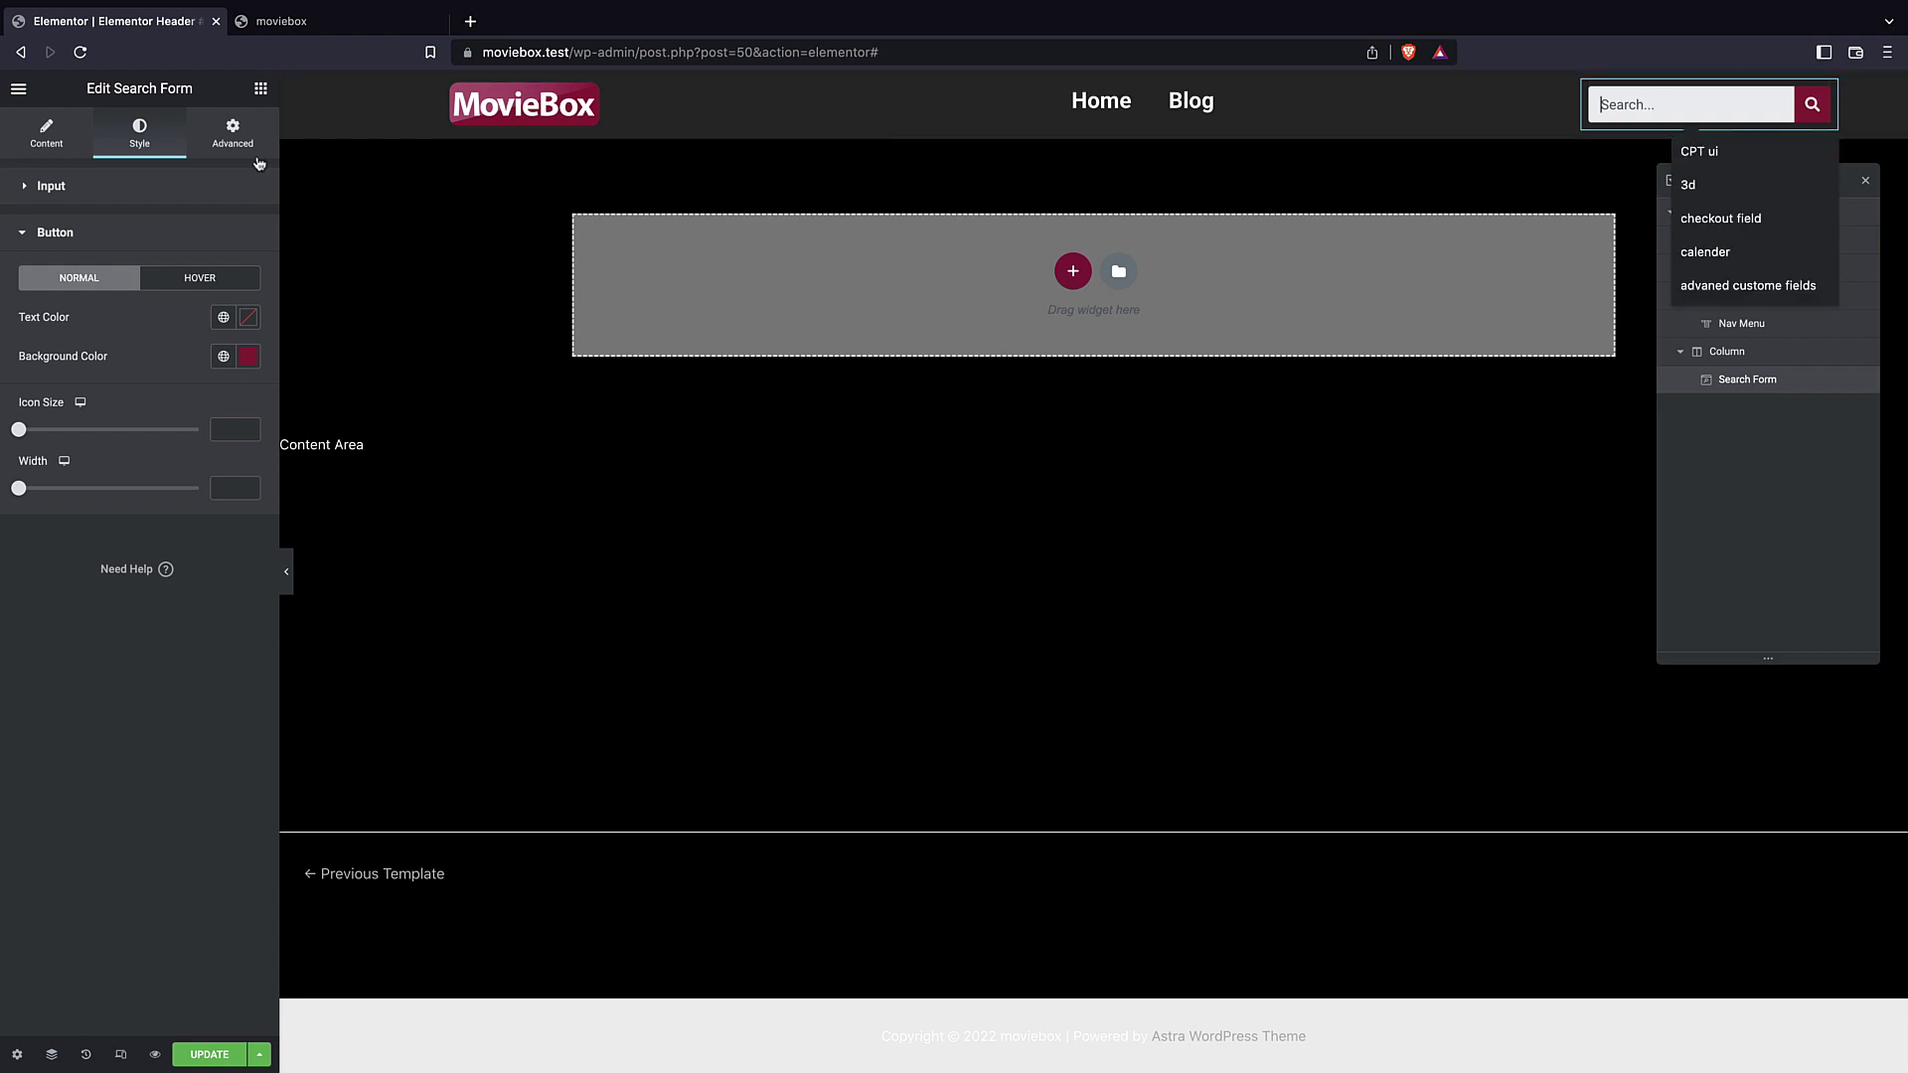
# - Update the template and reload the moviebox.test page to check the restyled search form and menu
pyautogui.click(203, 1059)
pyautogui.click(281, 21)
pyautogui.press('super+r')
pyautogui.click(1556, 147)
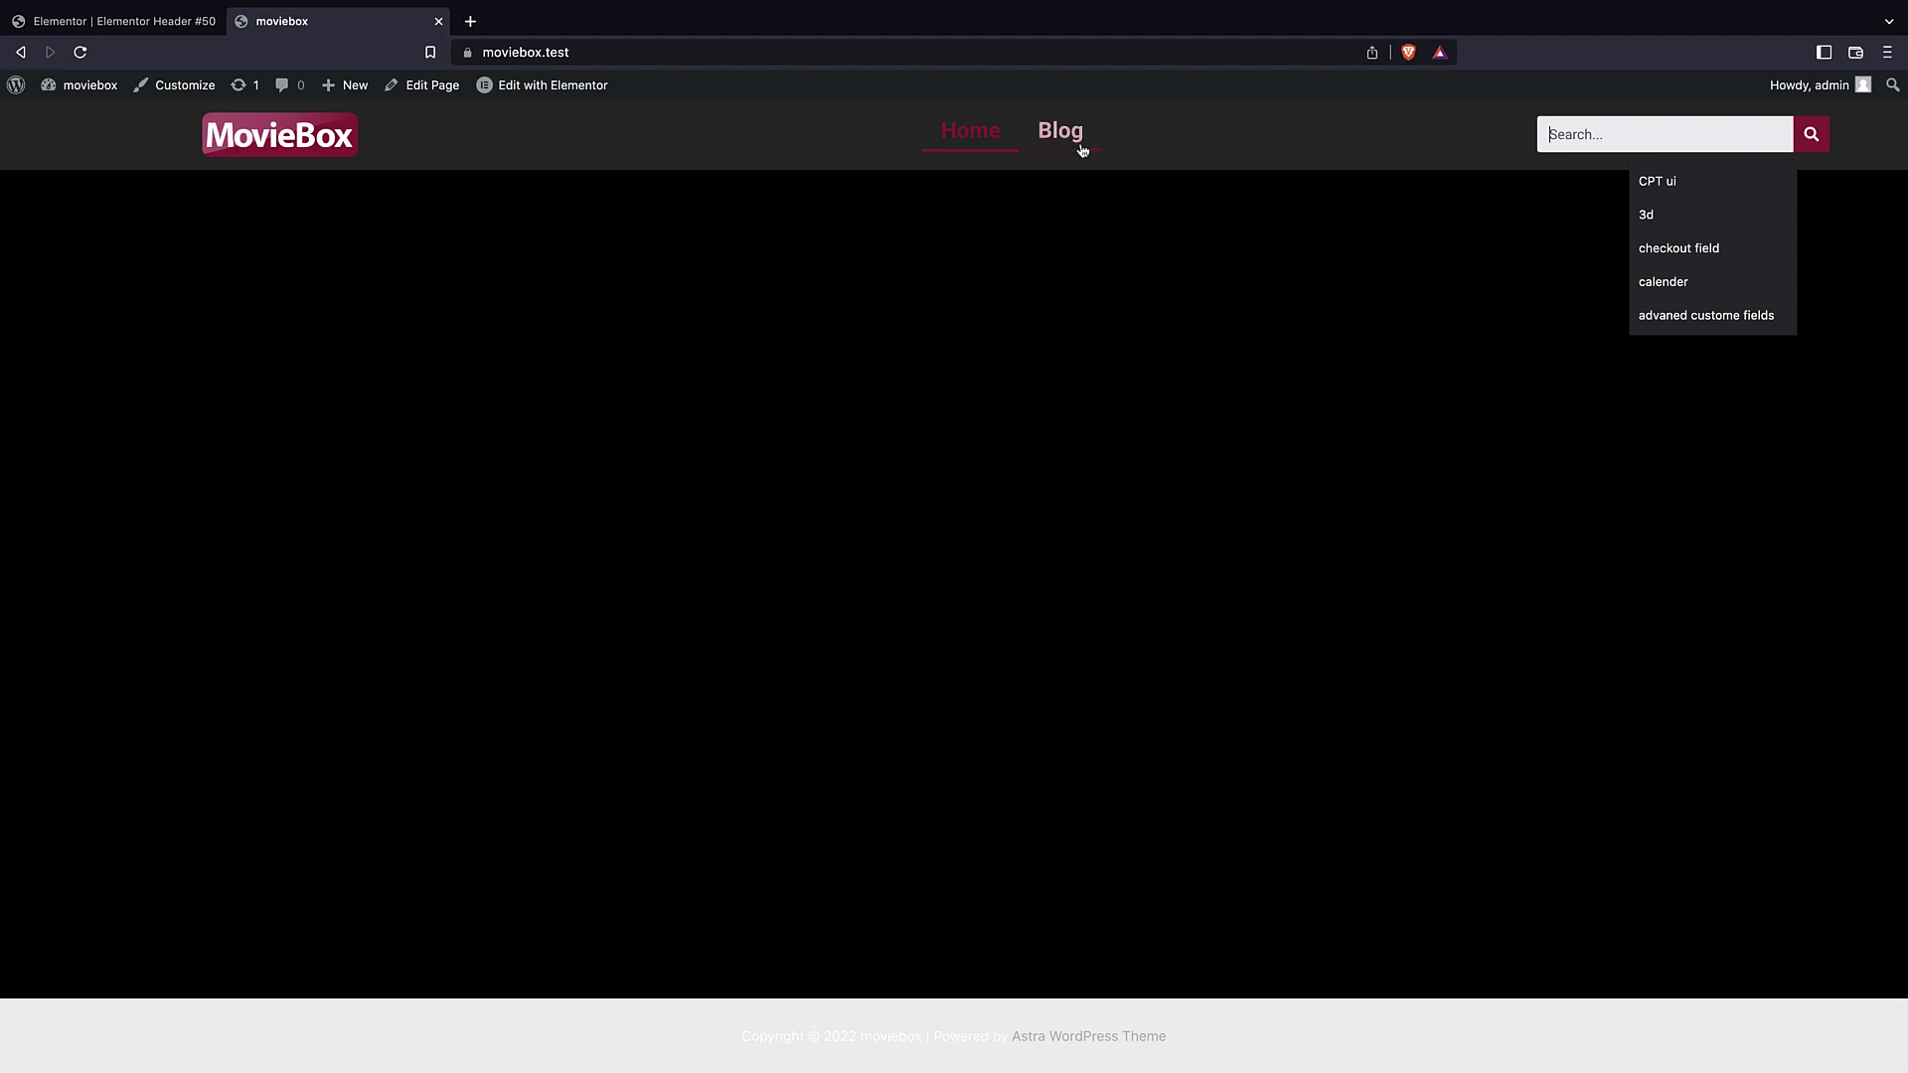
# - Open the site's Blog and Home pages to check the header menu, and return to the header template editor
pyautogui.click(1060, 130)
pyautogui.click(969, 134)
pyautogui.click(53, 18)
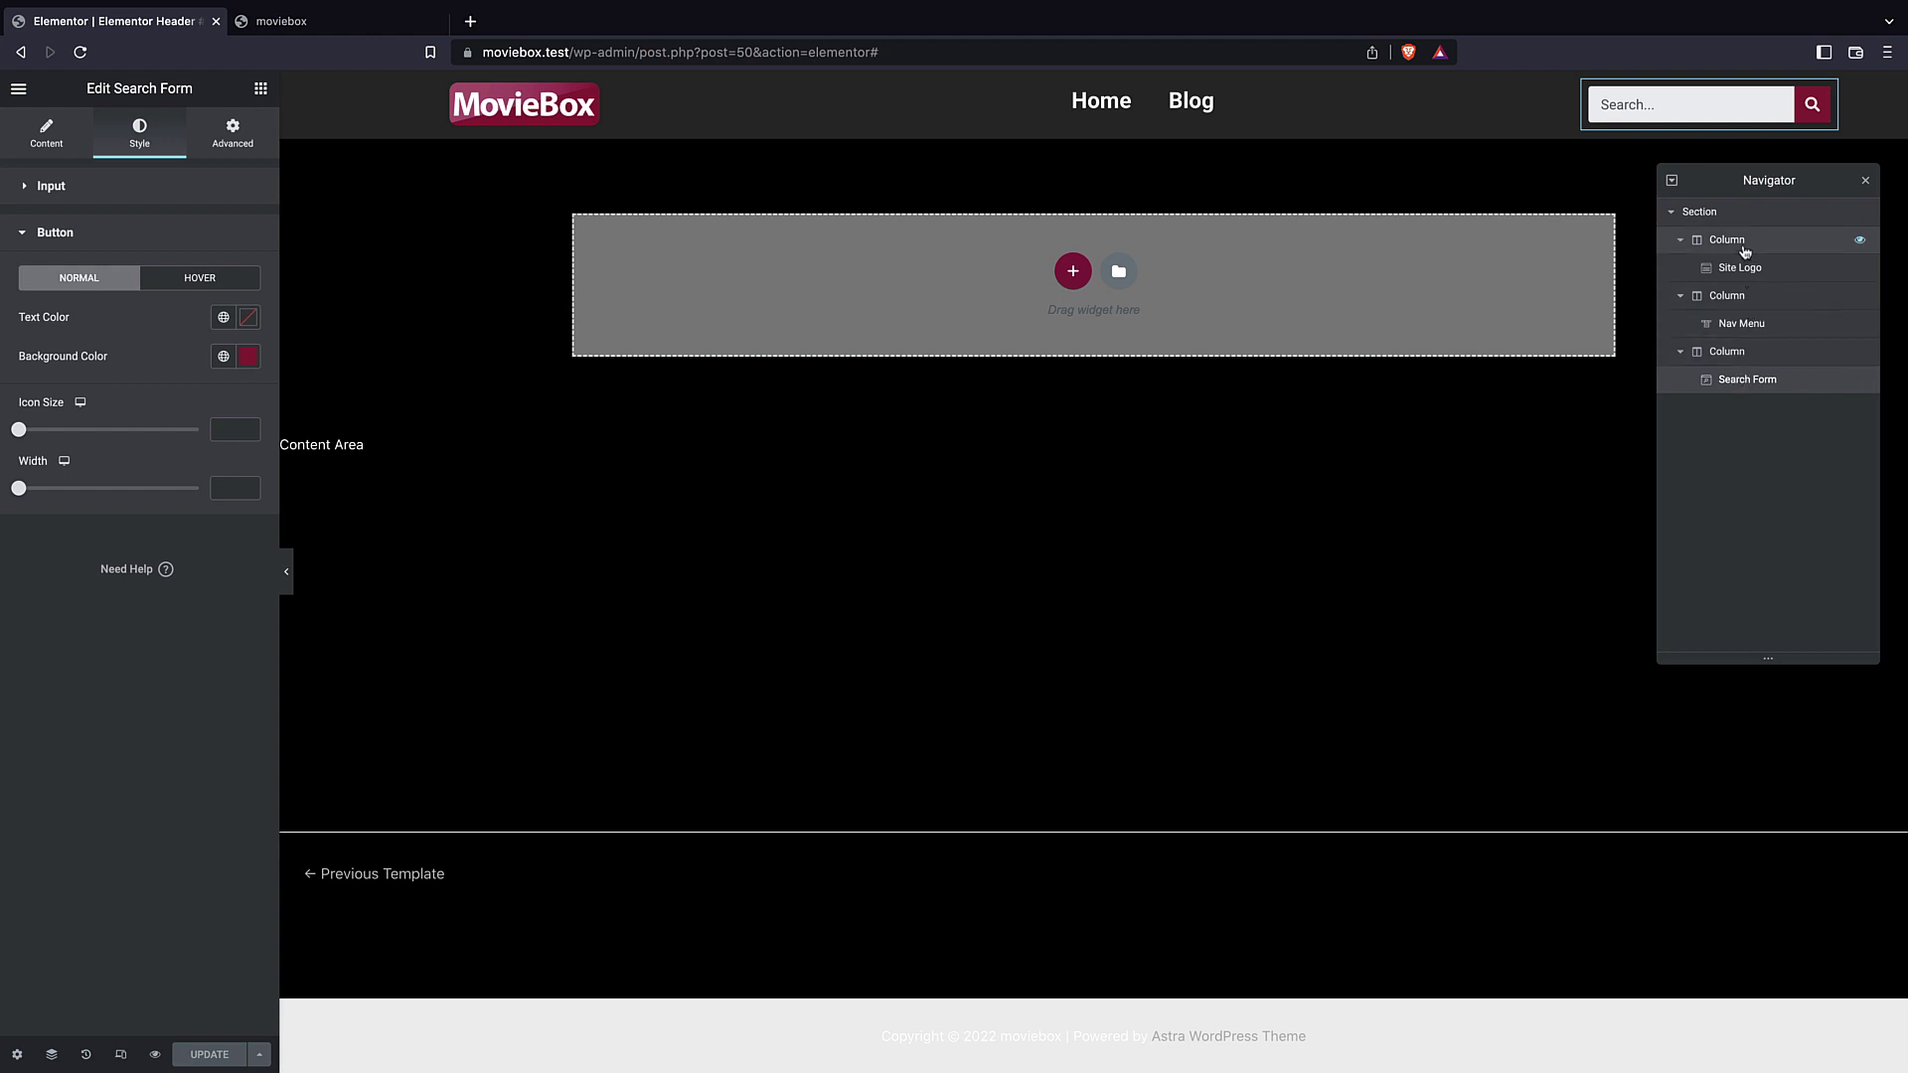
# - Set the nav menu's typography size to 1.1 em, update the template and check the live site
pyautogui.click(1741, 322)
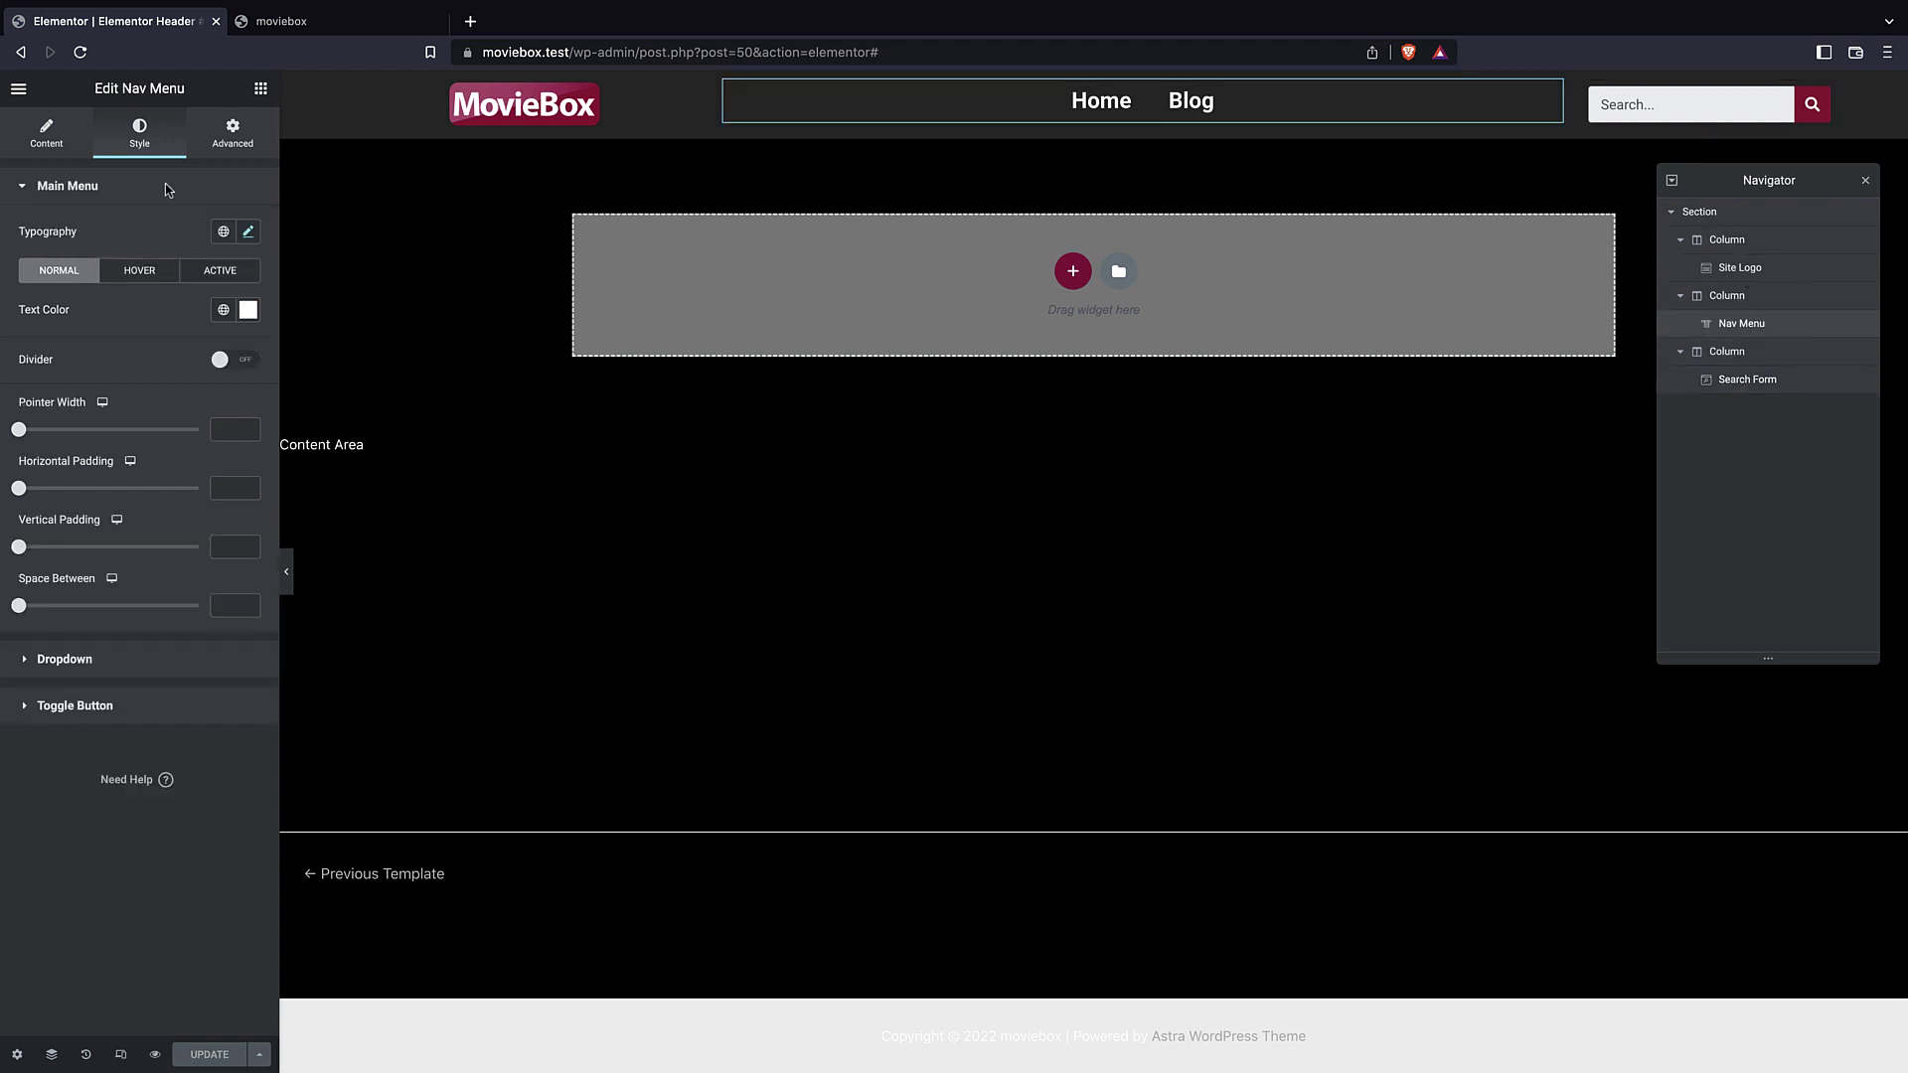
pyautogui.click(248, 230)
pyautogui.moveTo(36, 384); pyautogui.dragTo(47, 378)
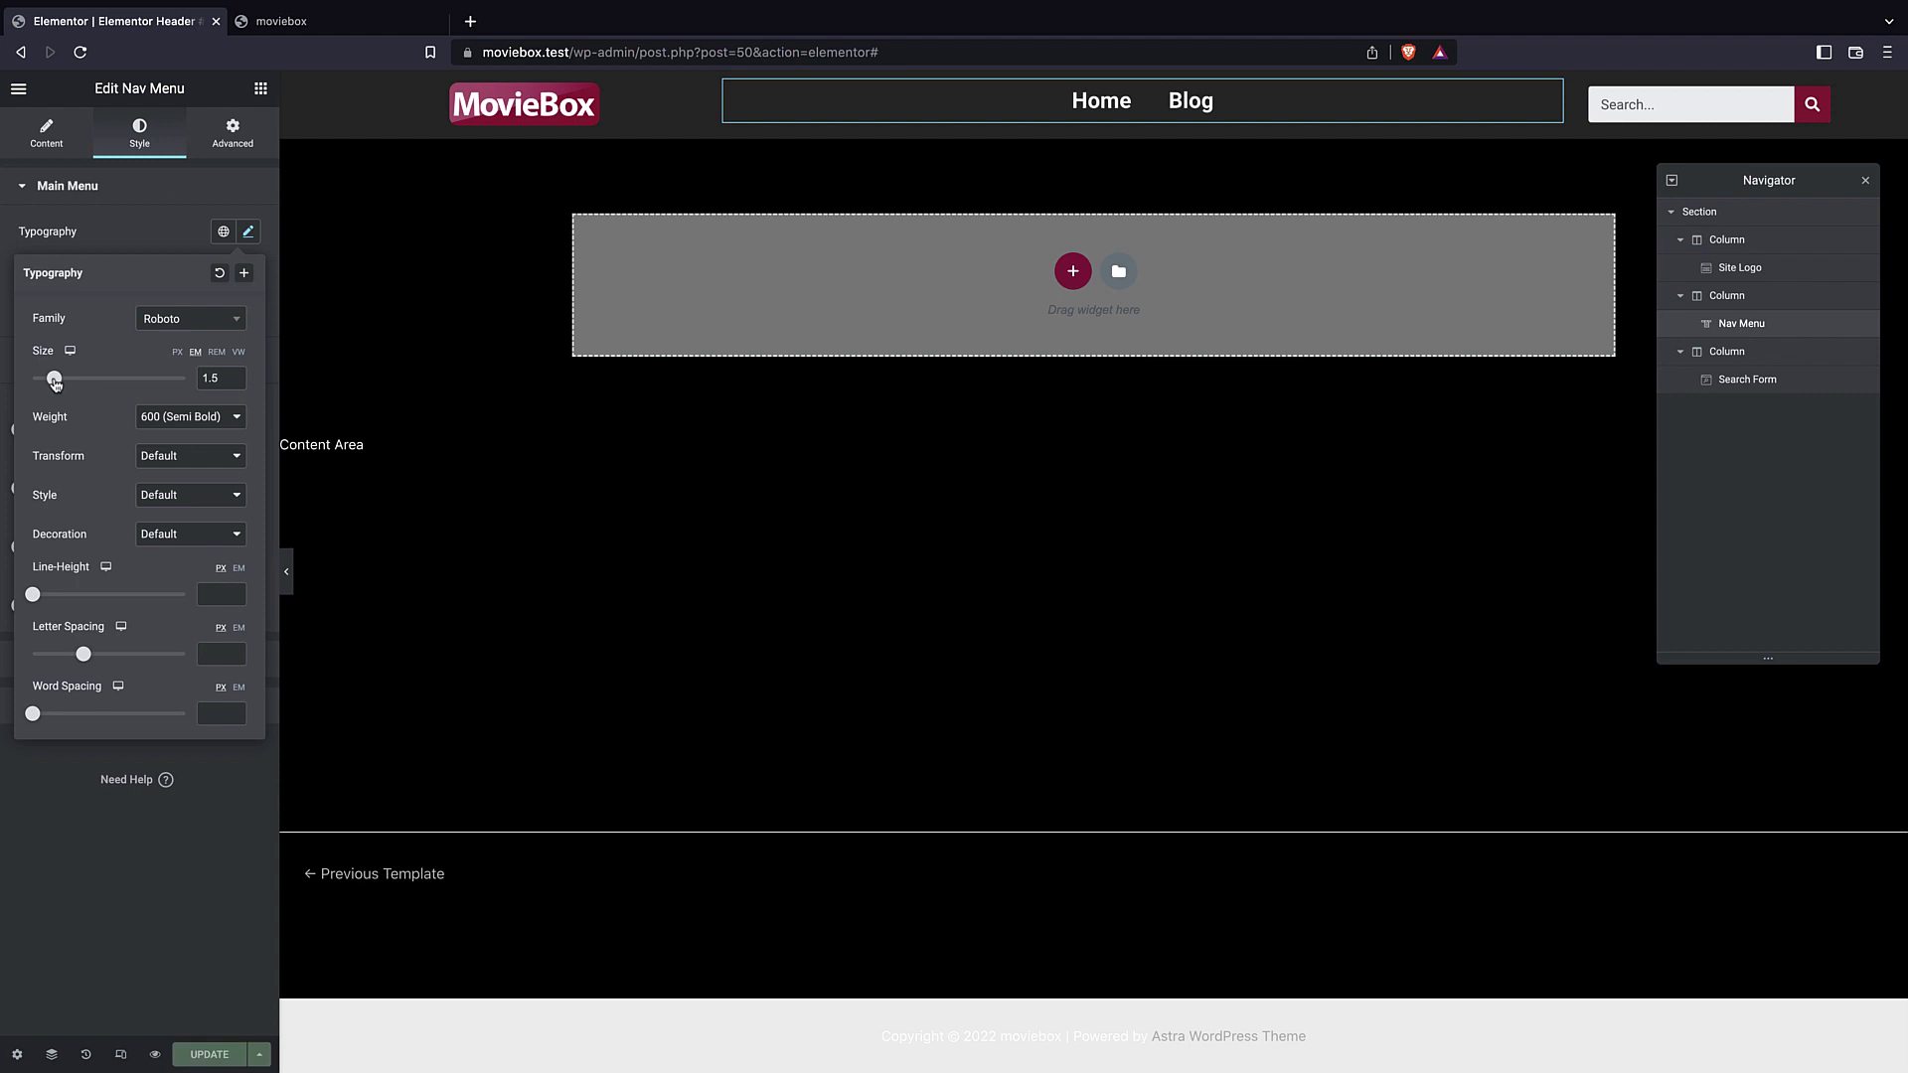
pyautogui.click(209, 1054)
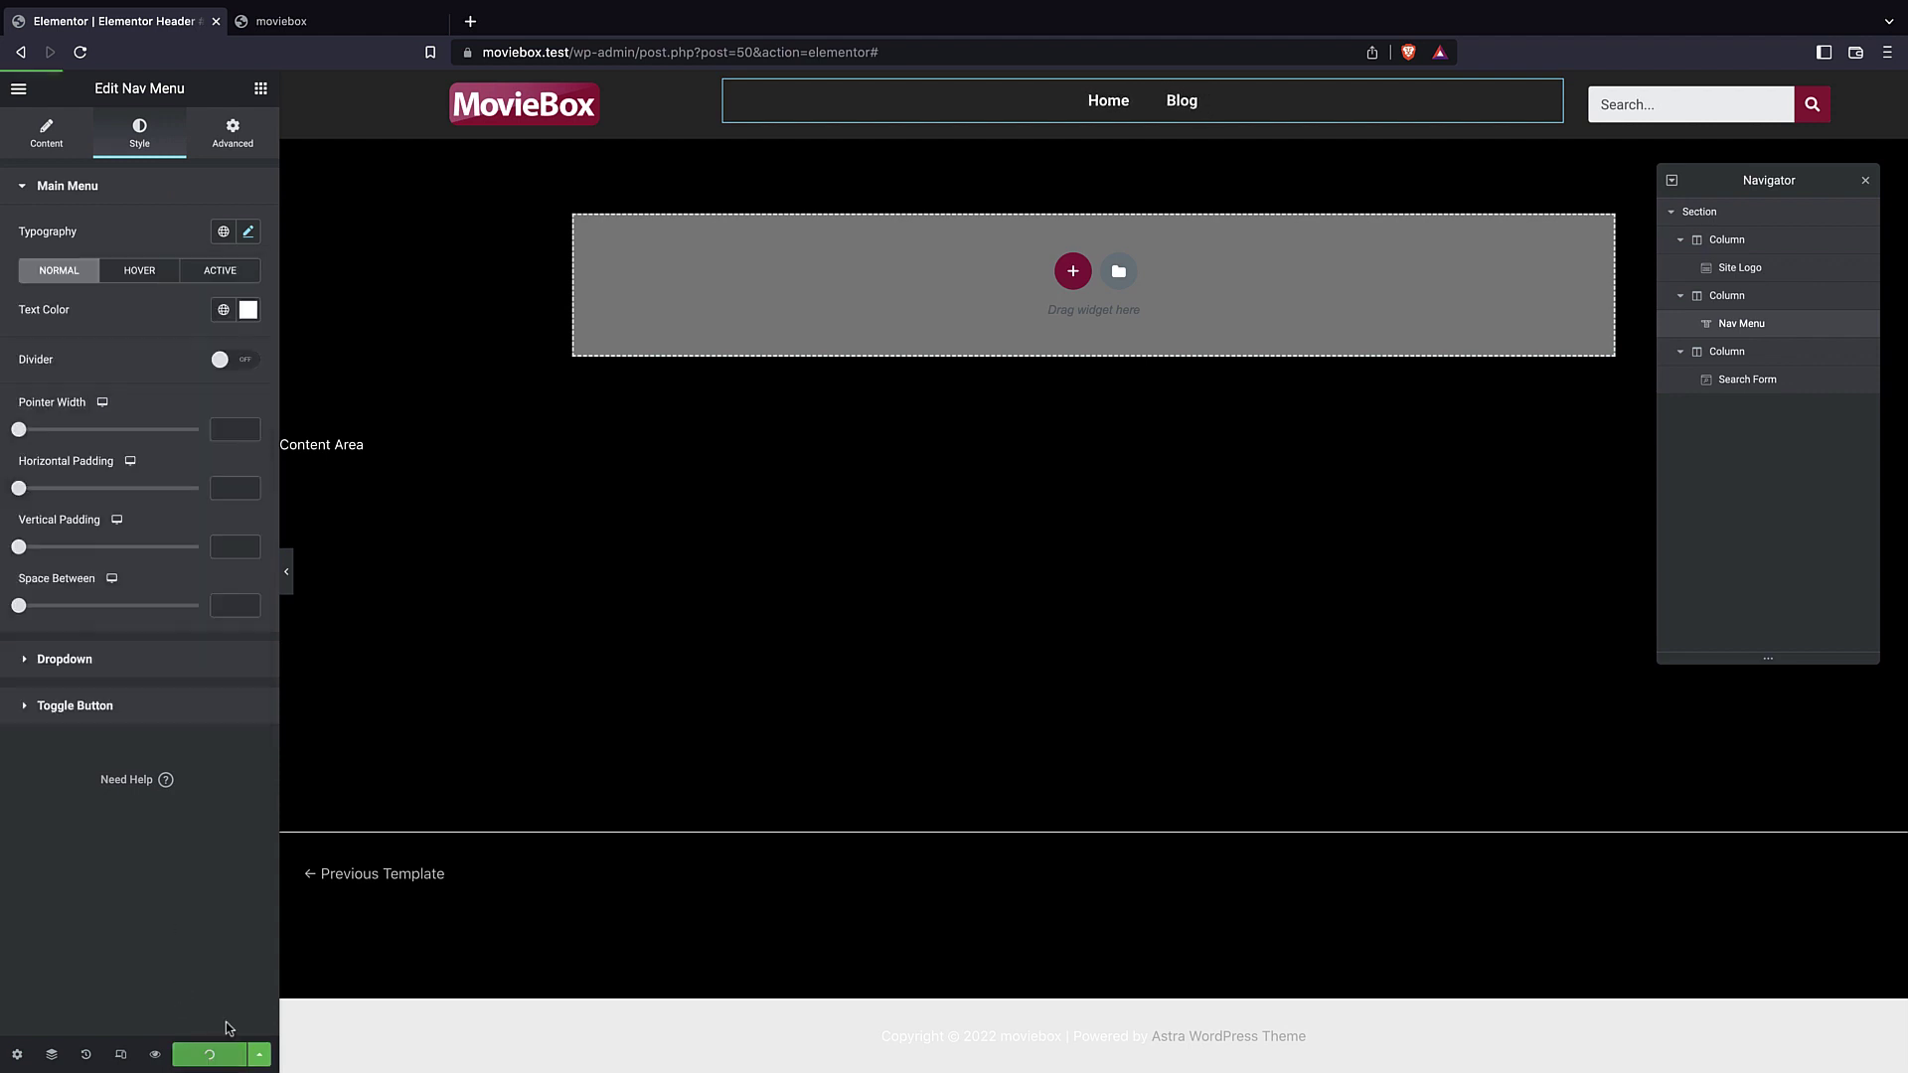
pyautogui.click(281, 21)
pyautogui.click(139, 21)
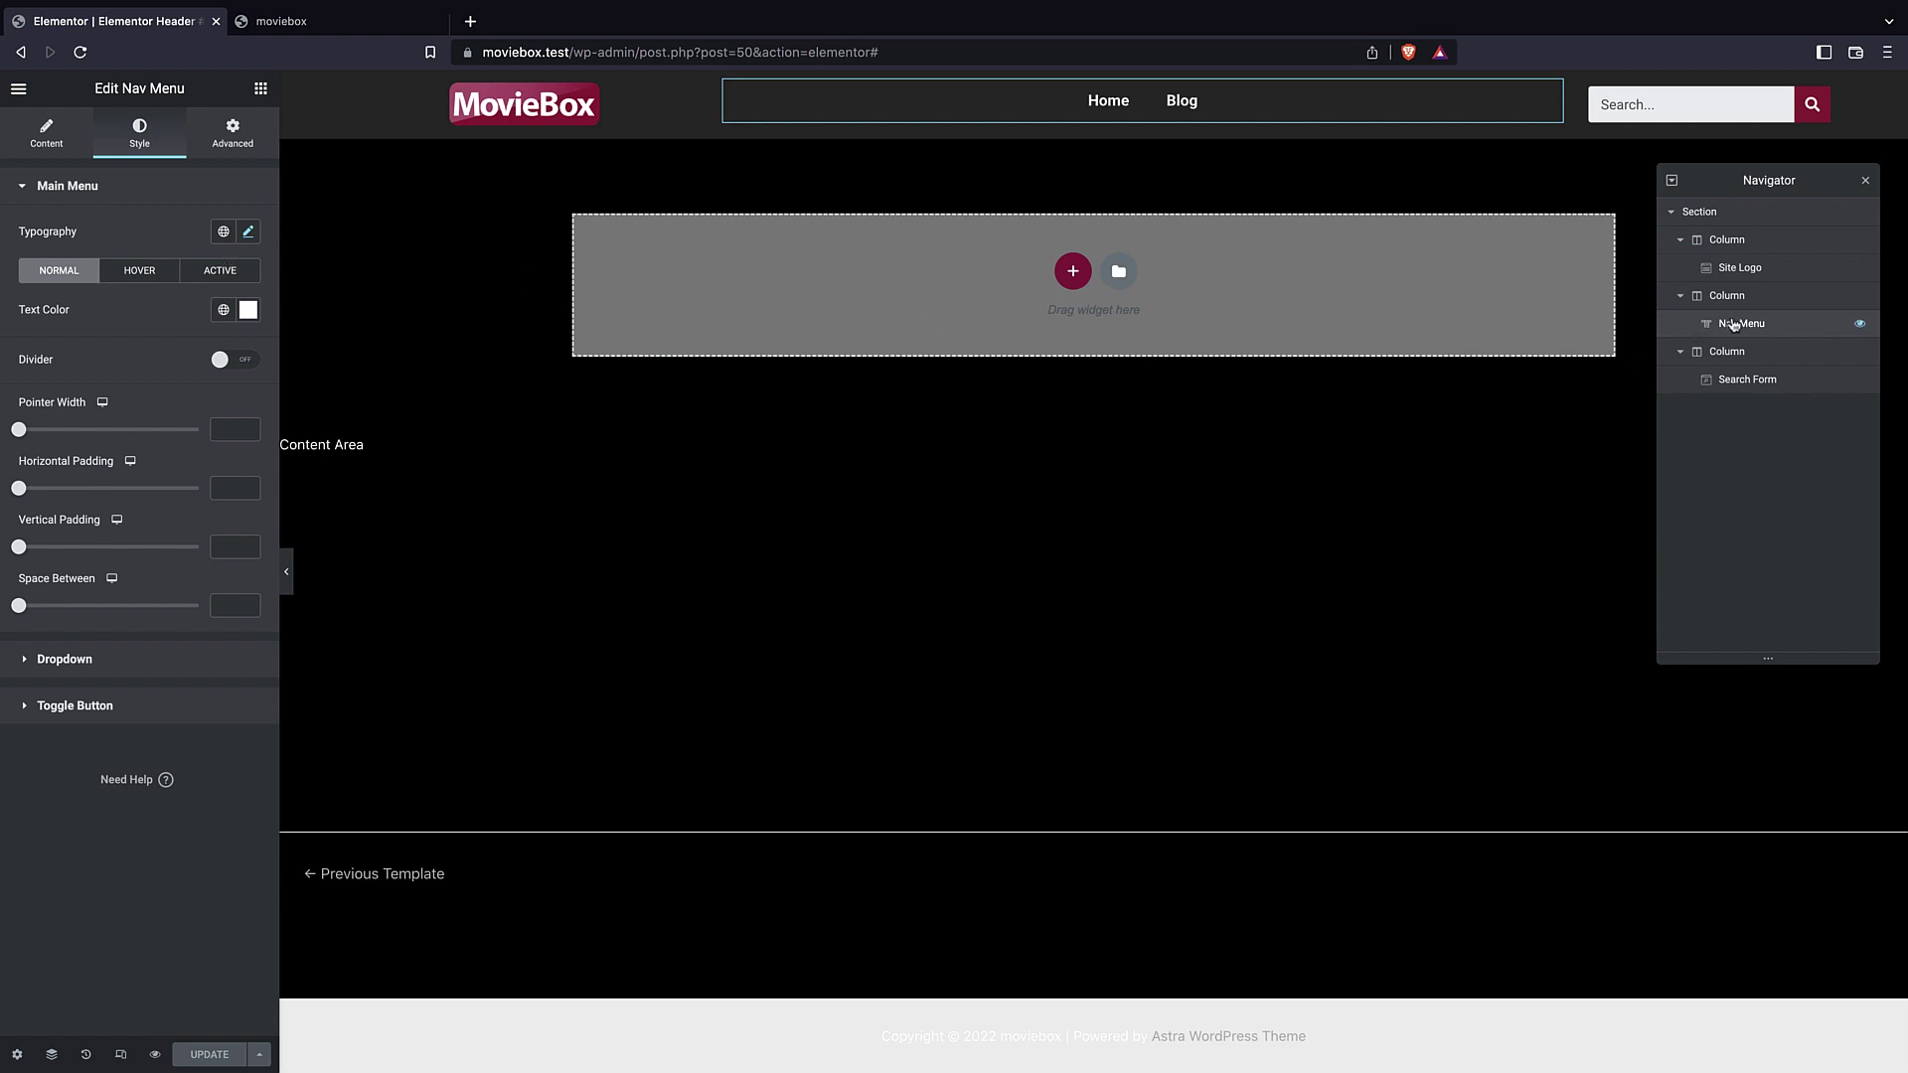
# - Set the nav menu's typography size to 1.4 em and save the template
pyautogui.click(248, 230)
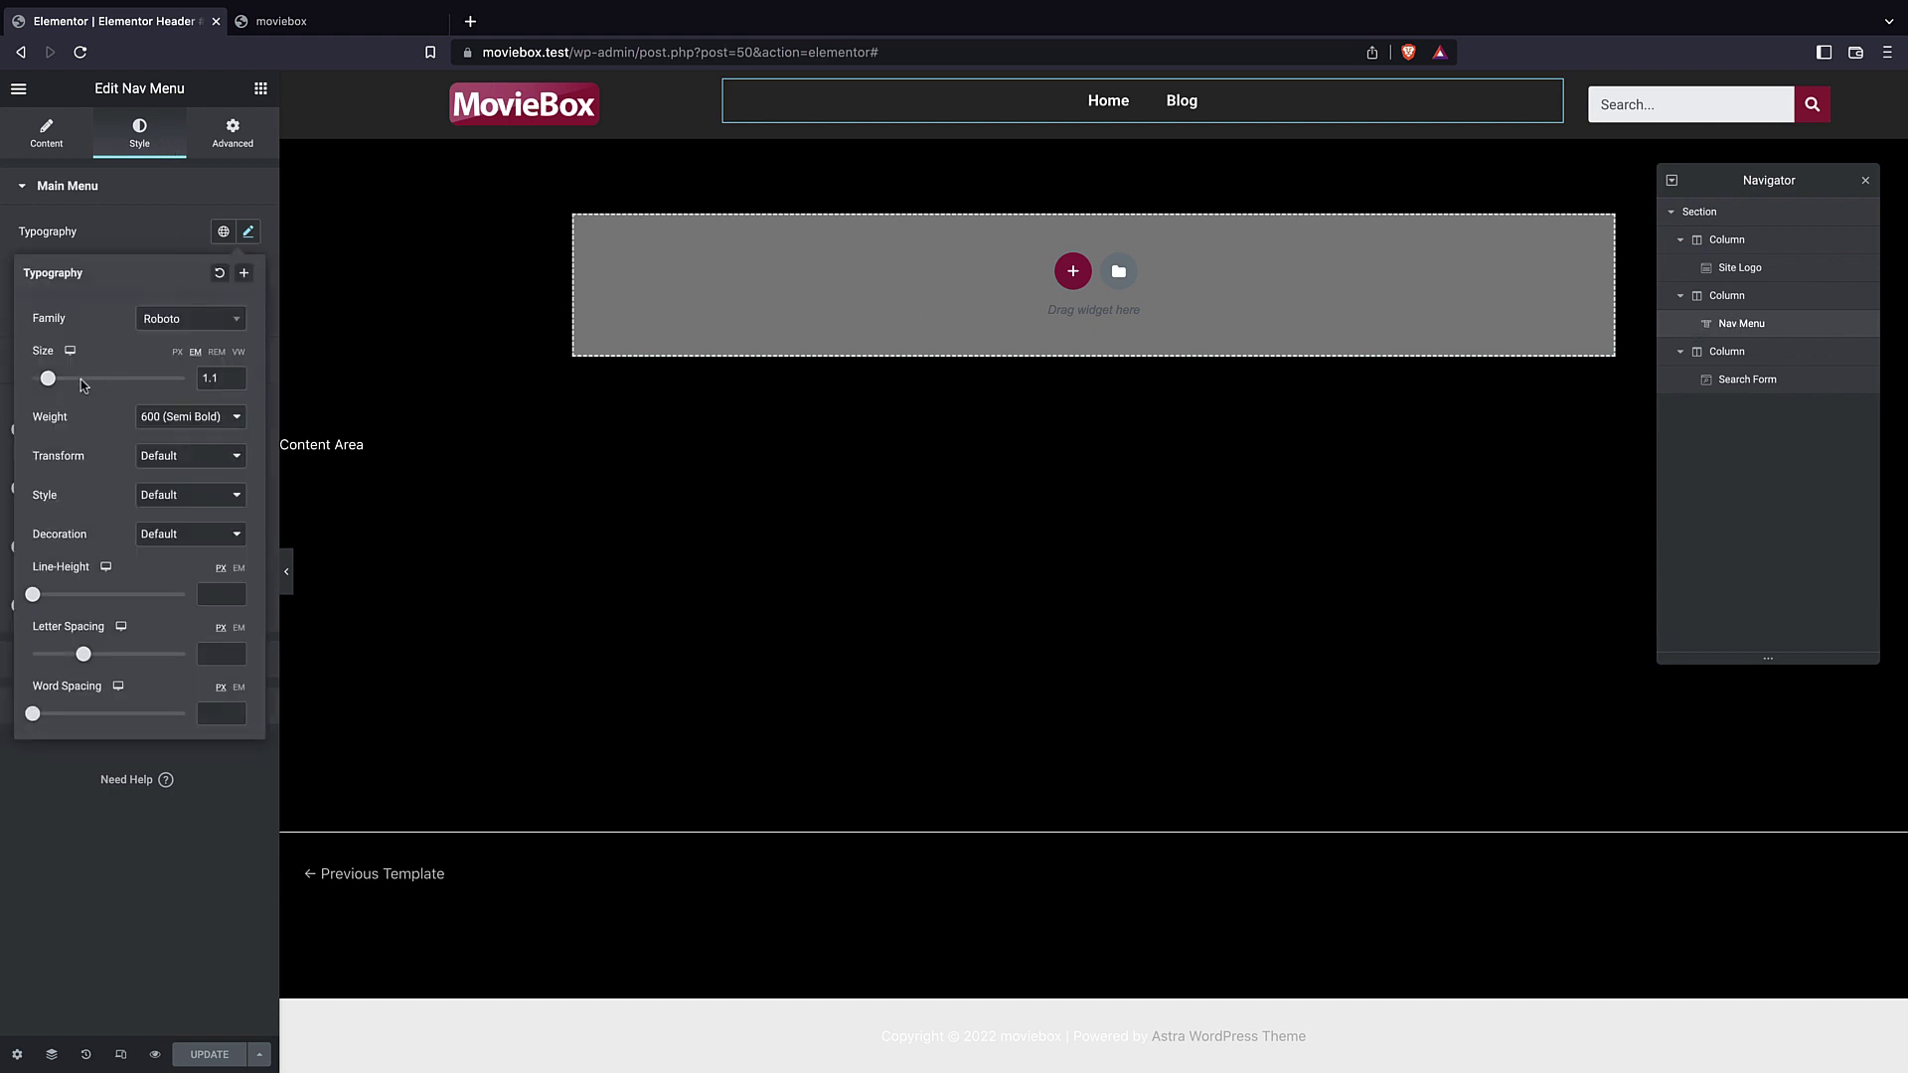
pyautogui.moveTo(48, 379); pyautogui.dragTo(52, 381)
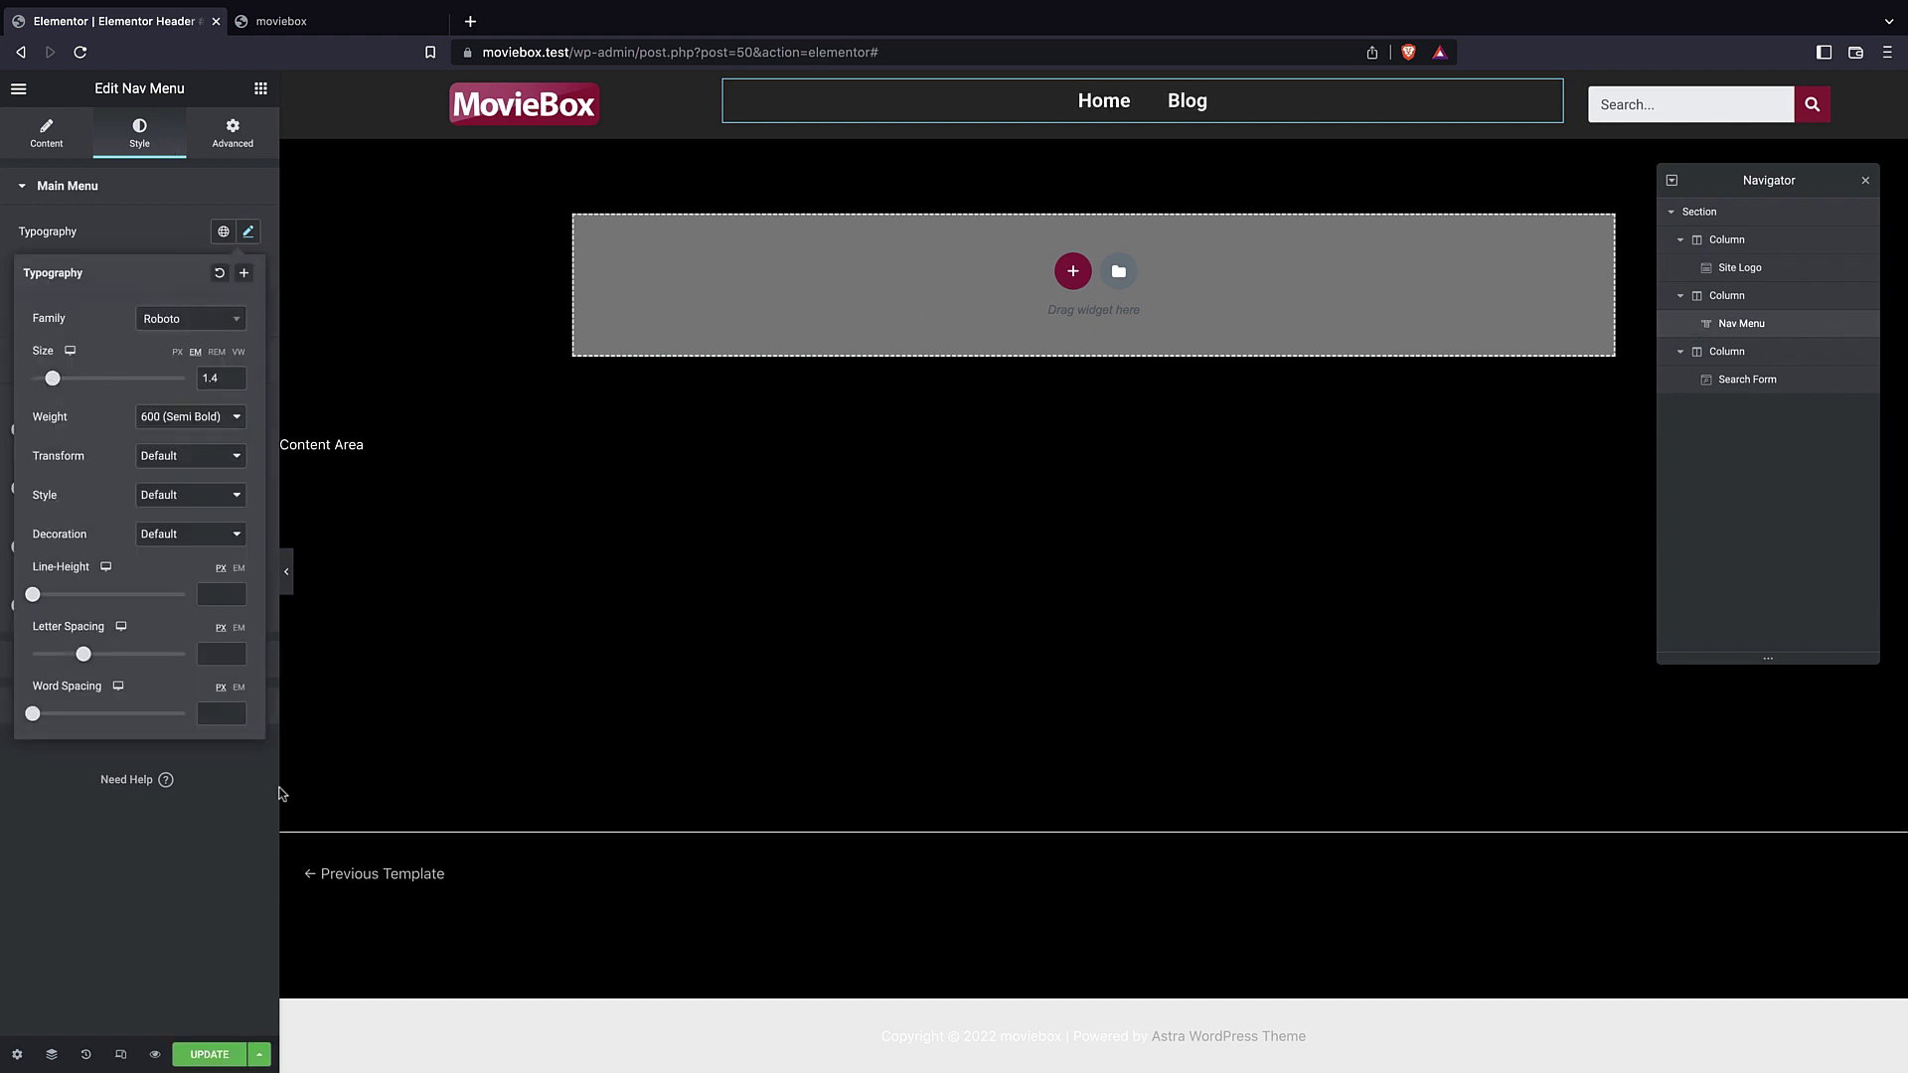
pyautogui.hotkey('ctrl', 's')
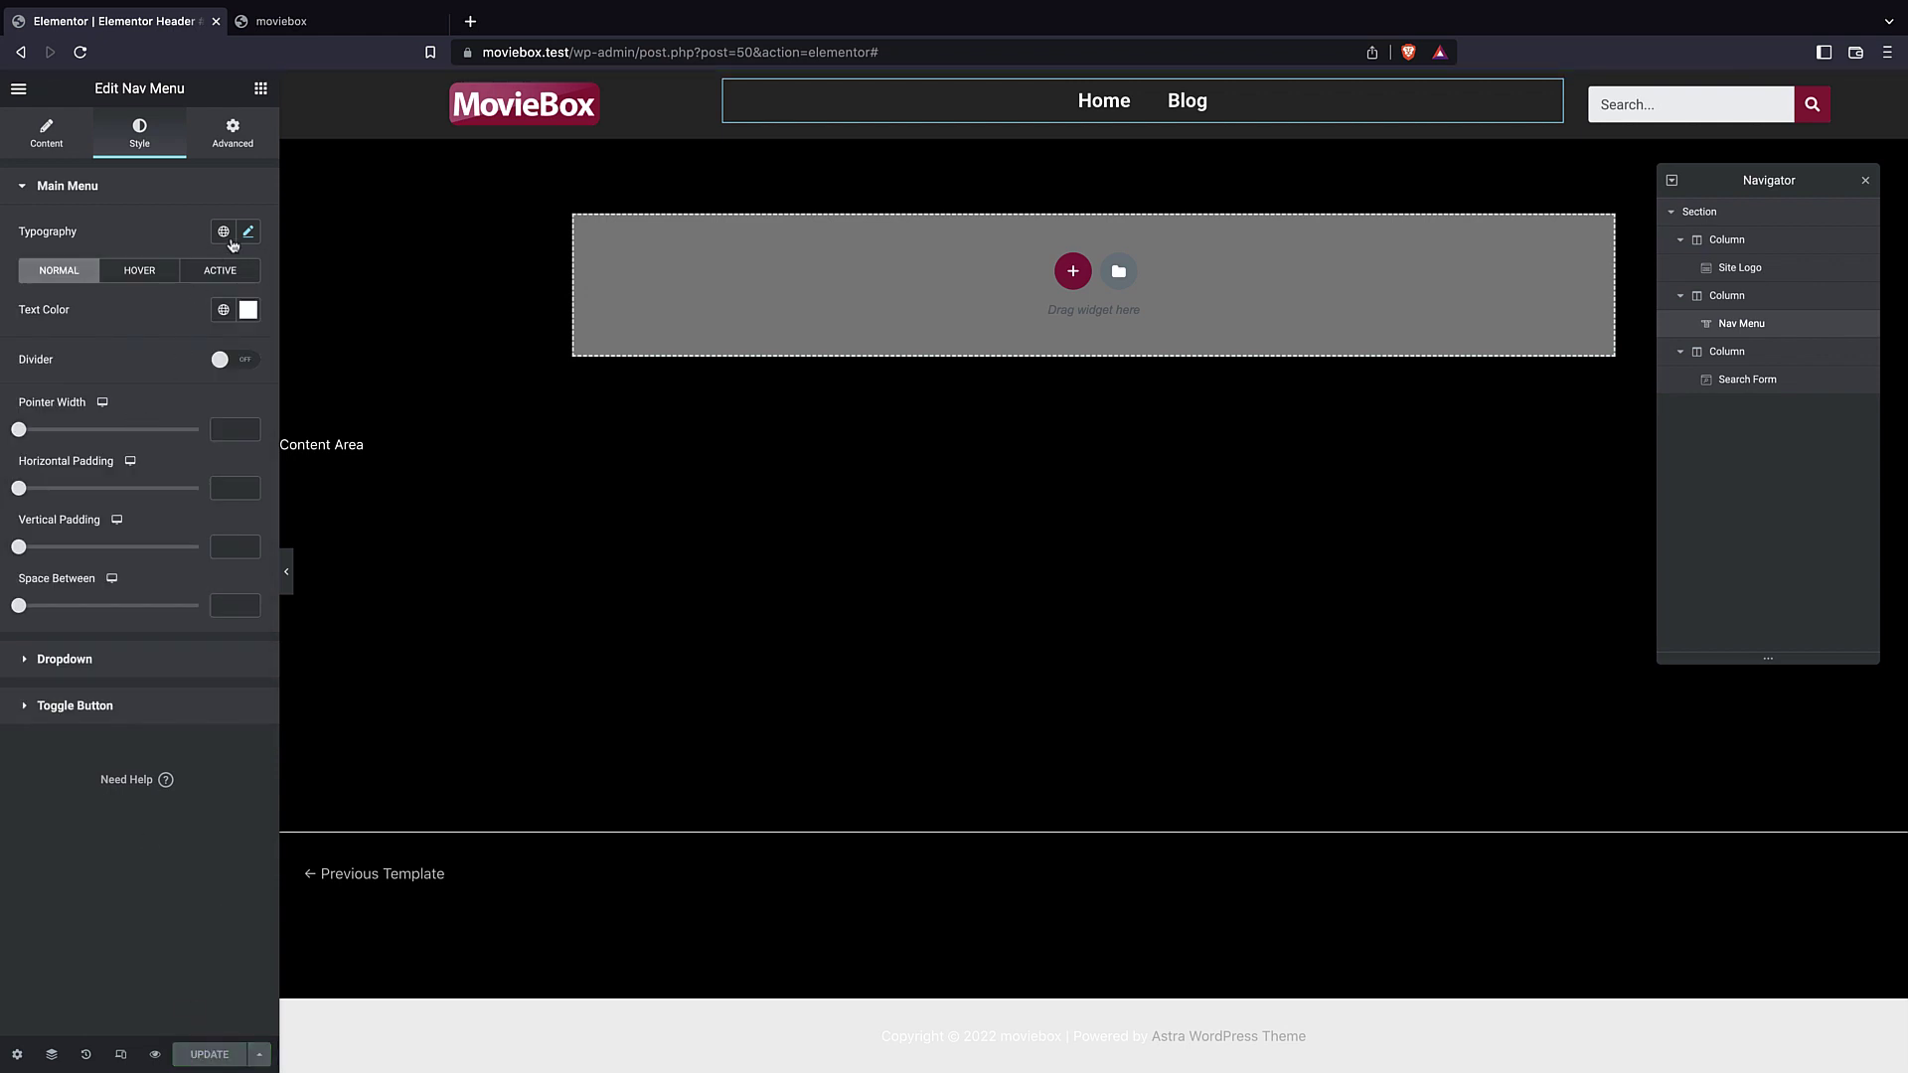
# - Set the nav menu's typography size to 1.2 em and save the template
pyautogui.click(248, 231)
pyautogui.moveTo(53, 378); pyautogui.dragTo(50, 378)
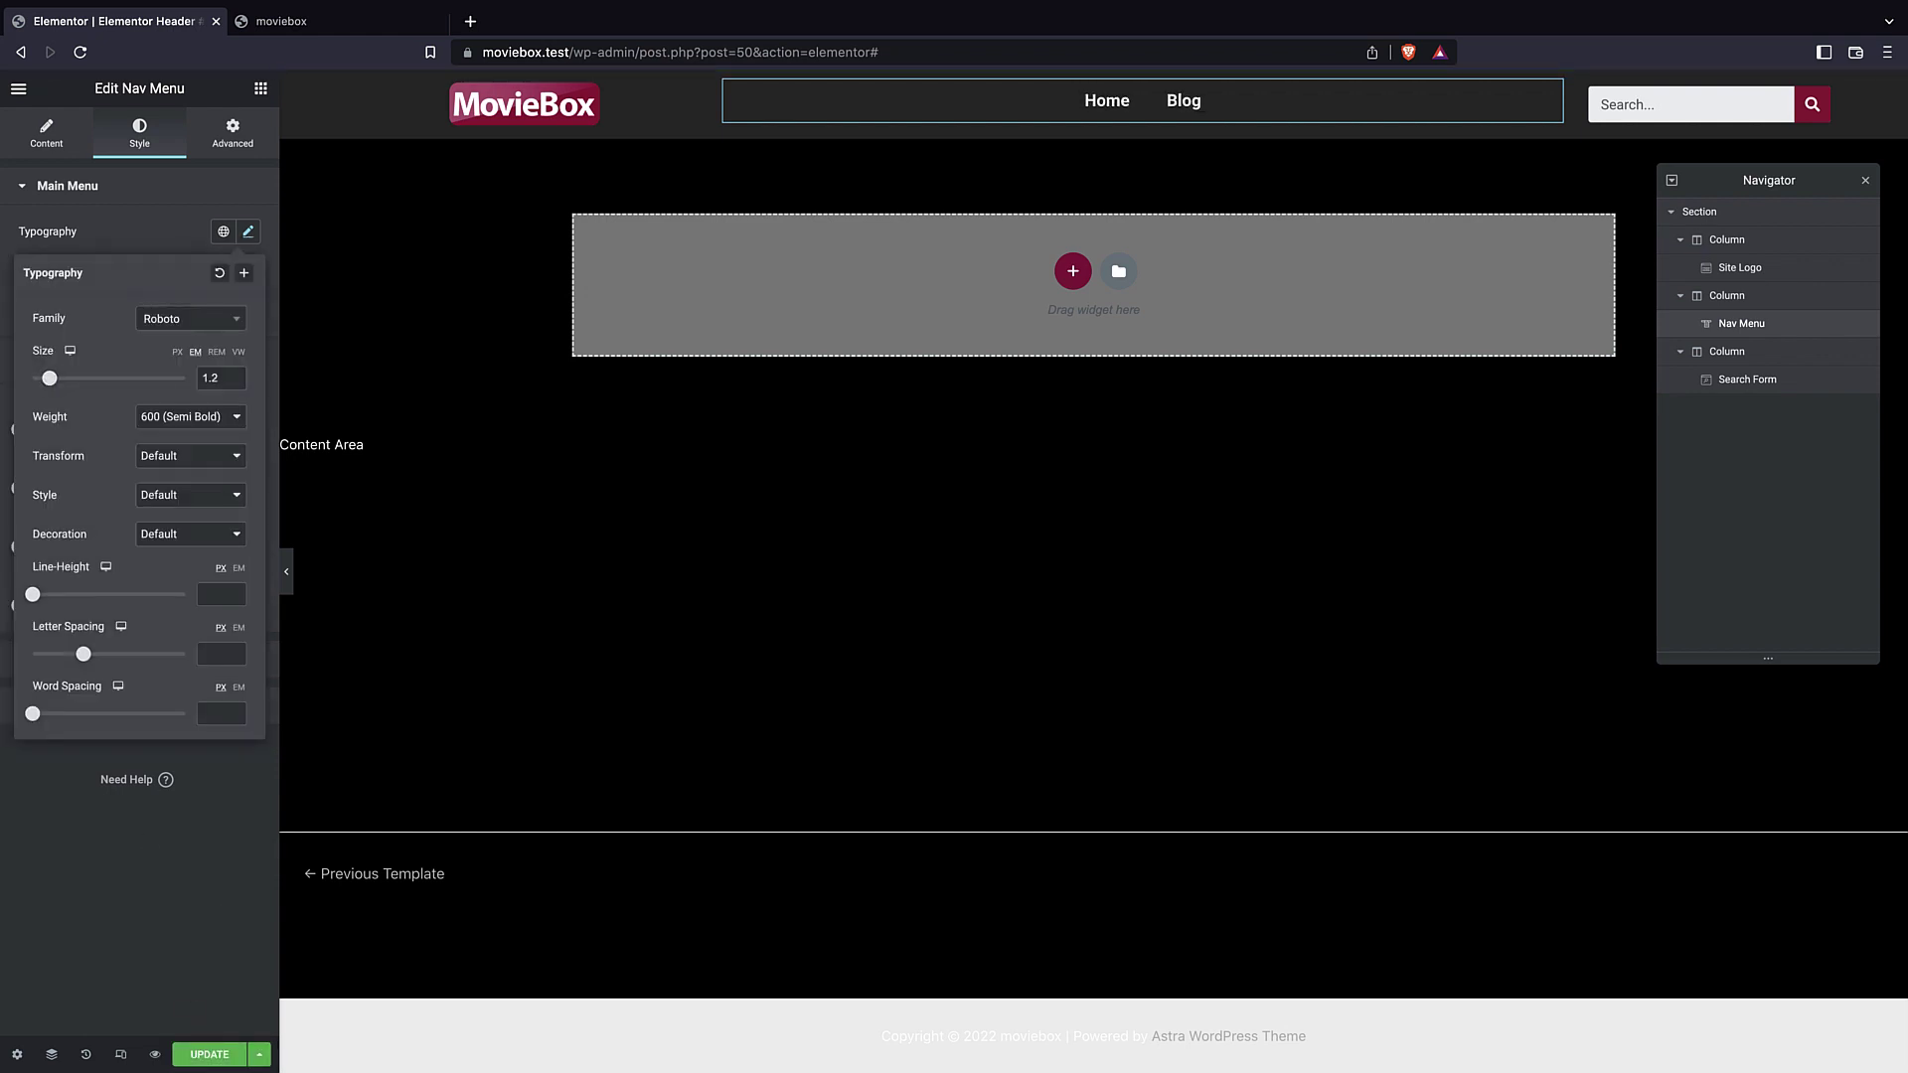
pyautogui.hotkey('ctrl', 's')
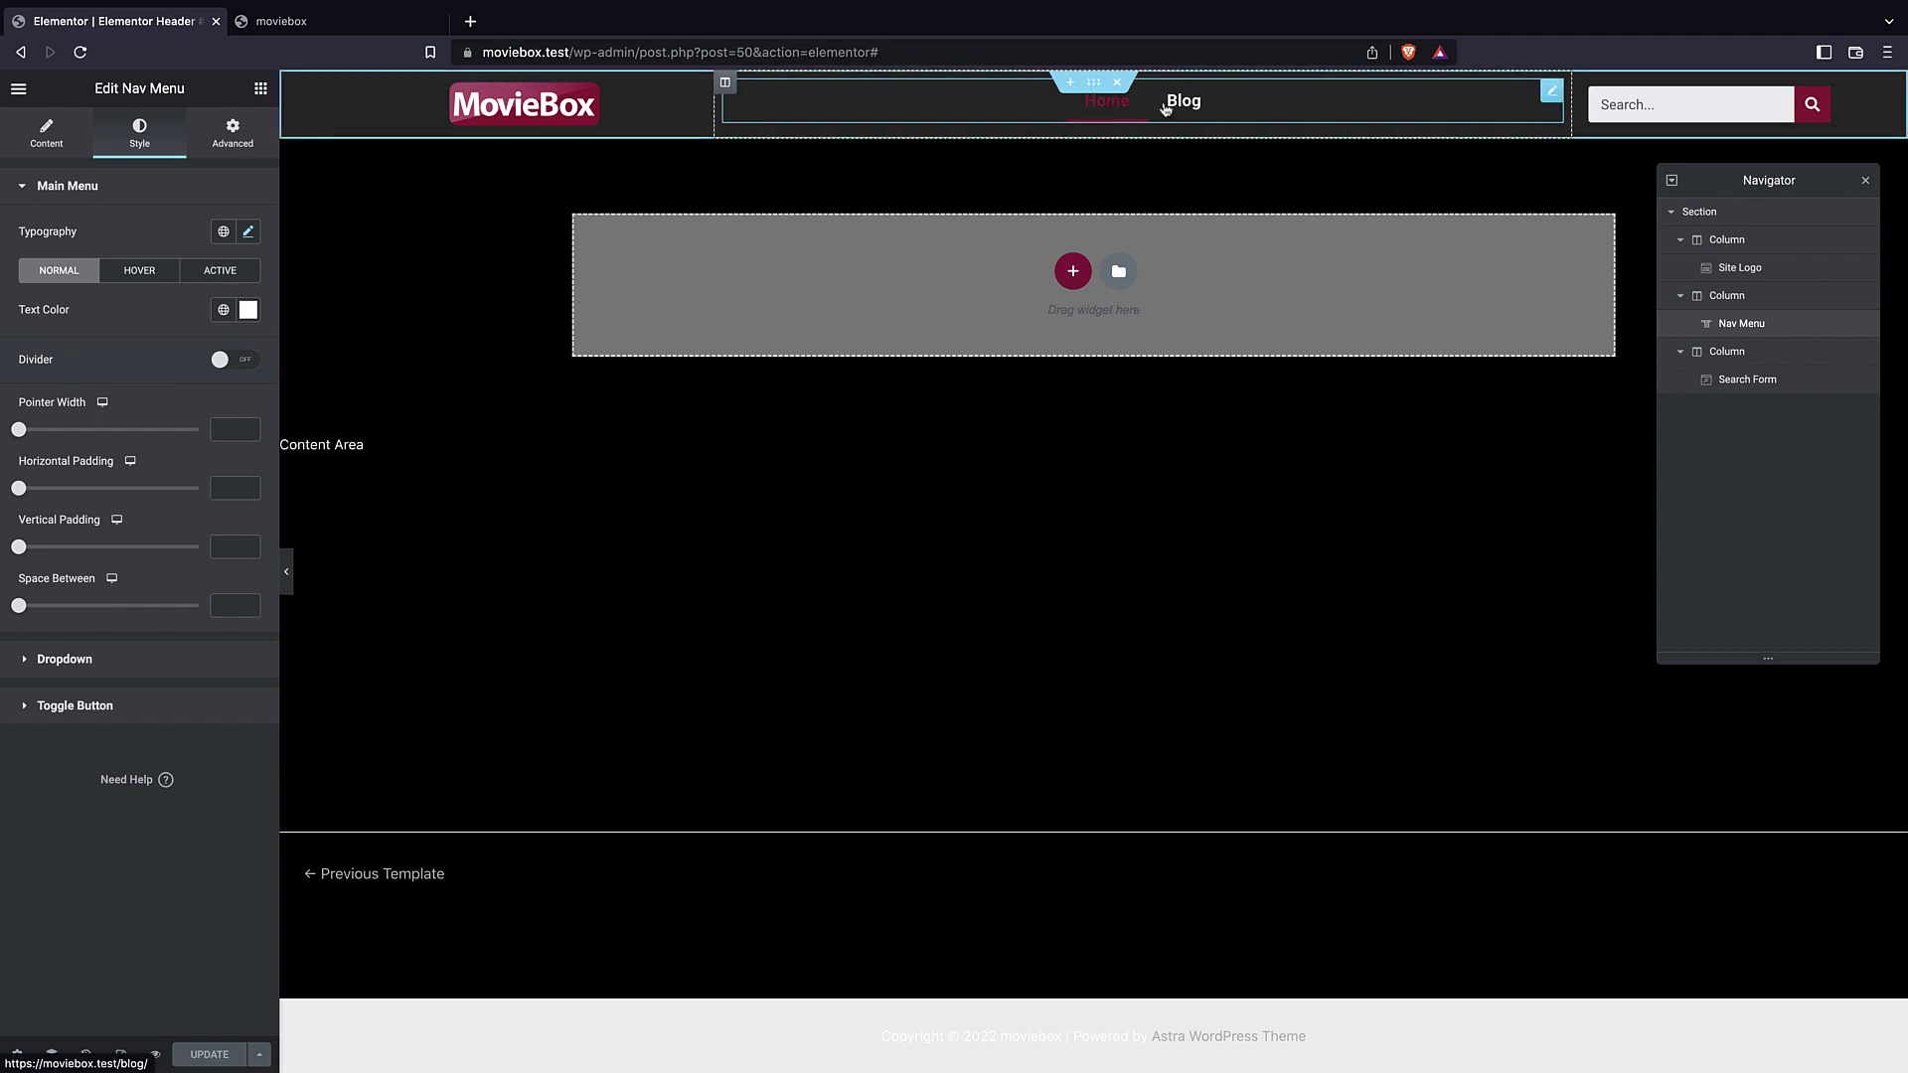
# - Switch between the Blog and Home pages on the live site to check the resized menu and its active item
pyautogui.click(288, 21)
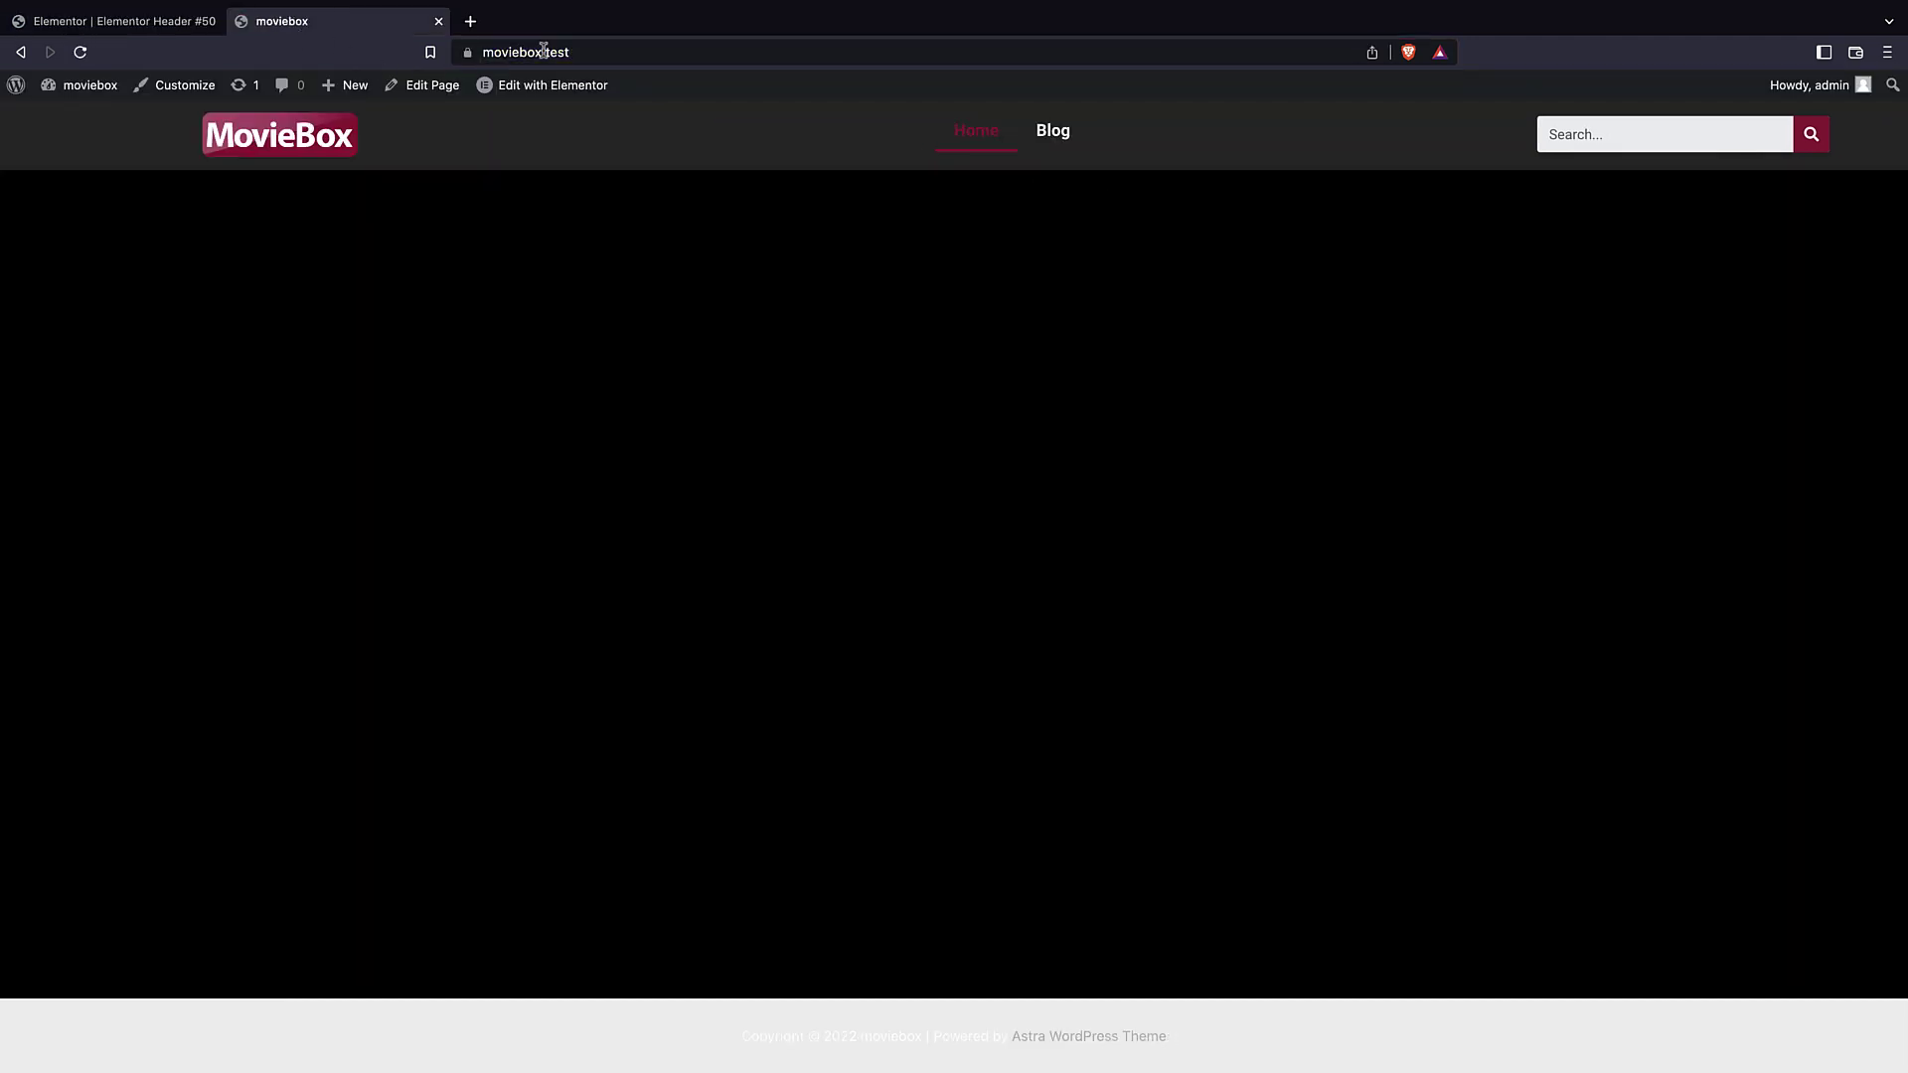
pyautogui.click(1044, 141)
pyautogui.click(985, 146)
pyautogui.click(1030, 145)
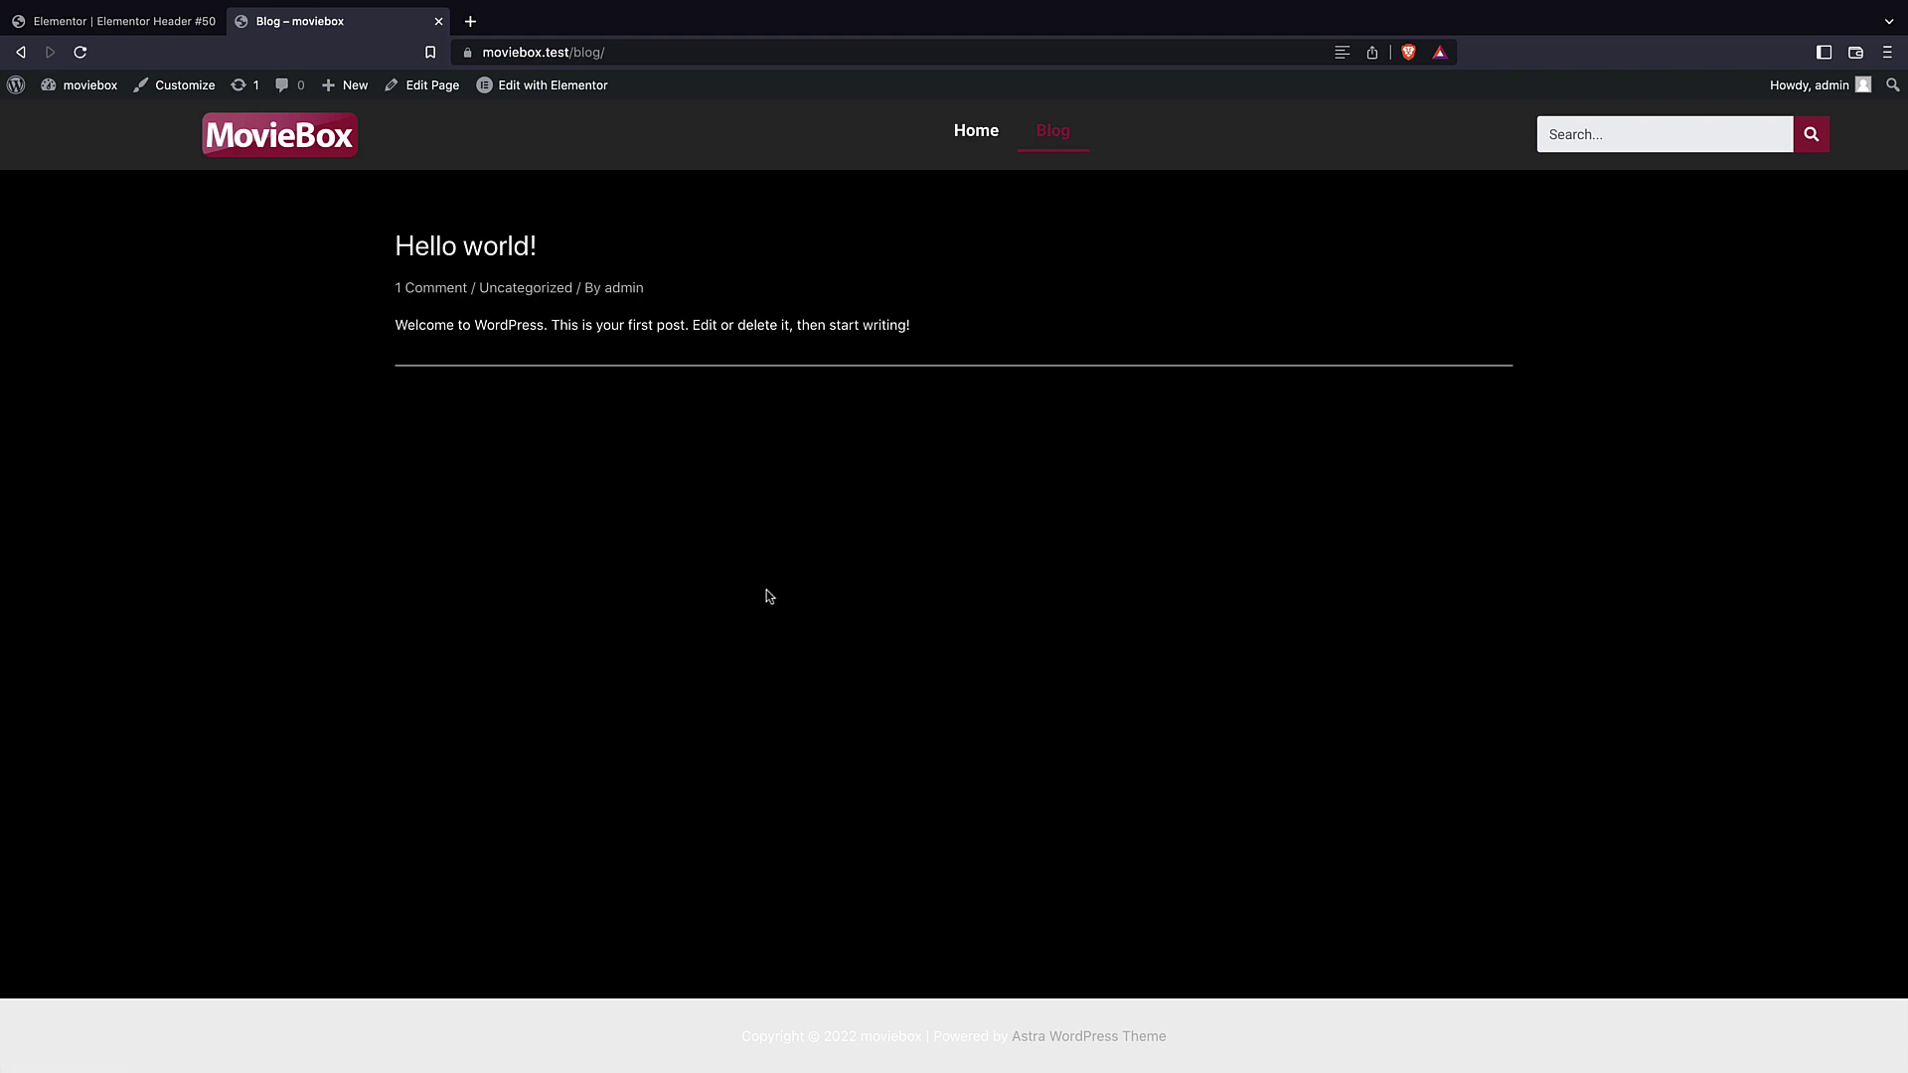
pyautogui.click(116, 16)
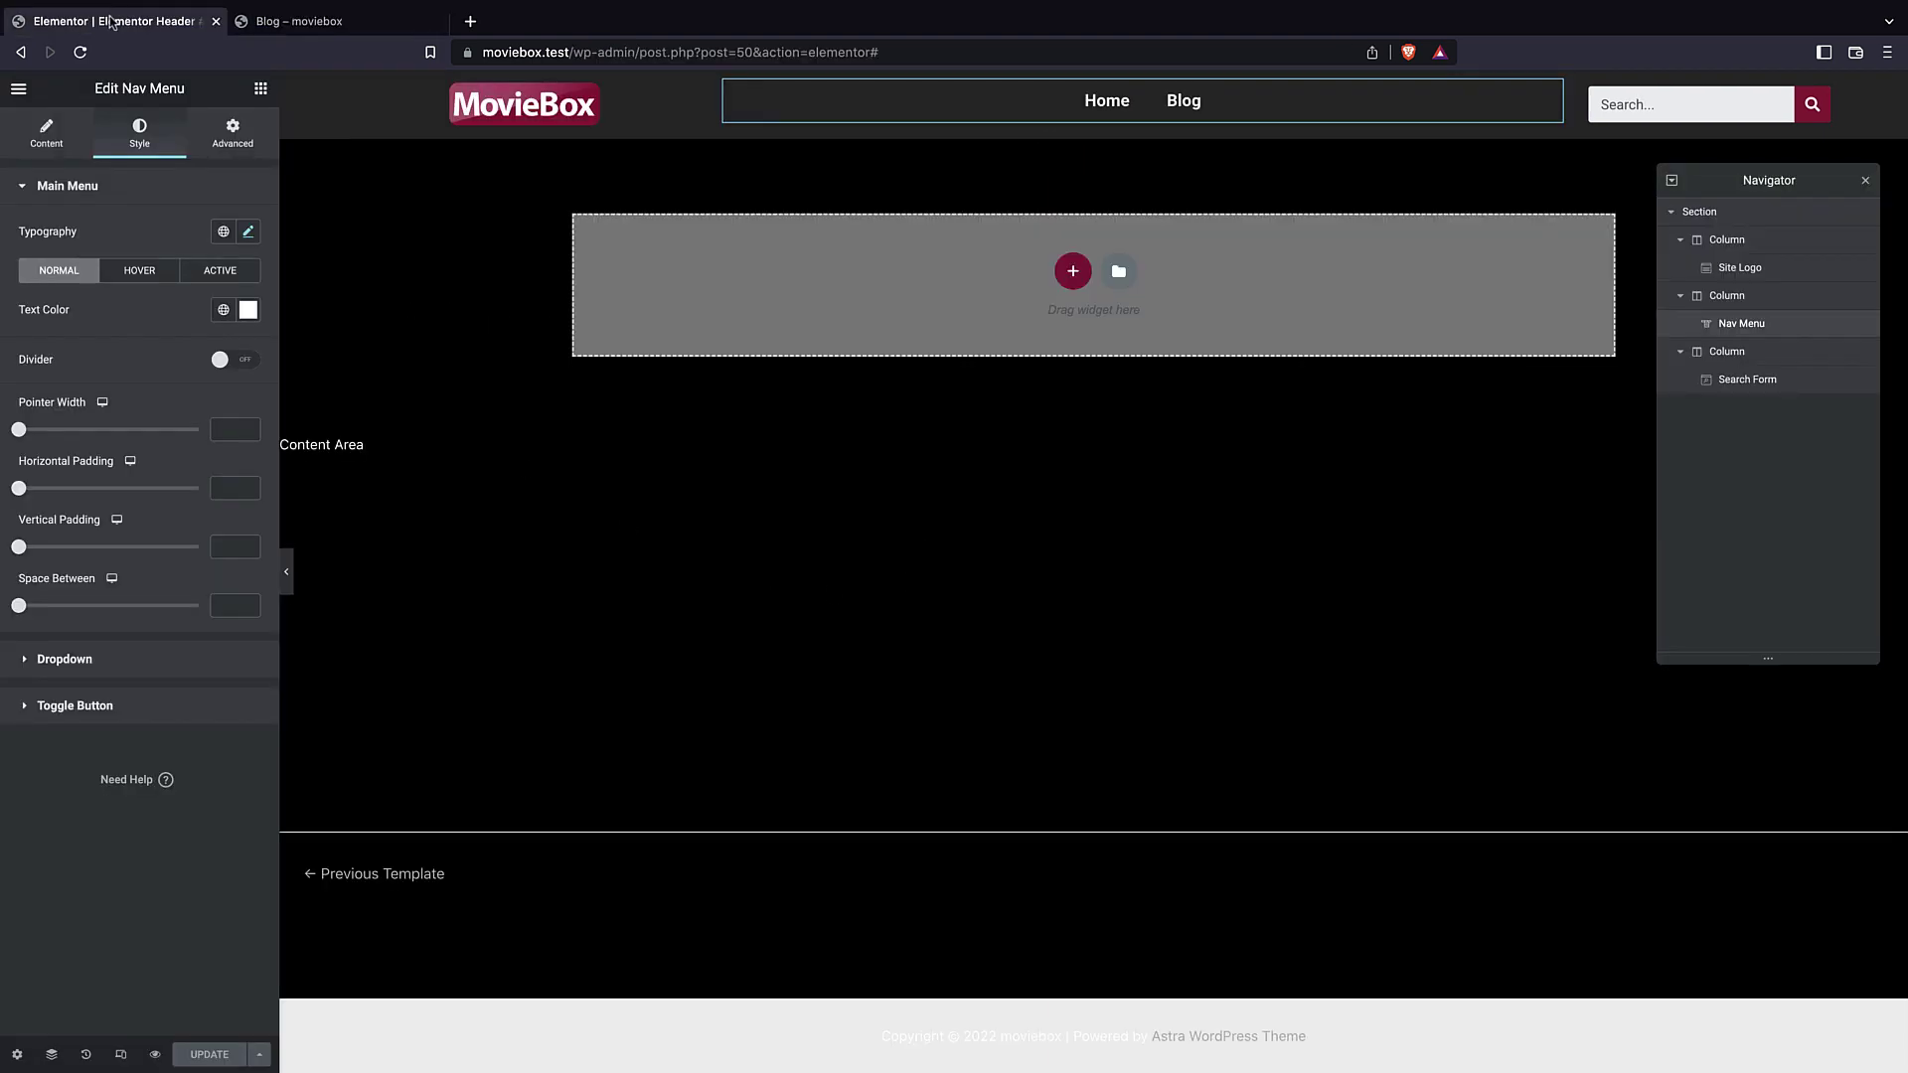
pyautogui.click(299, 20)
pyautogui.click(965, 149)
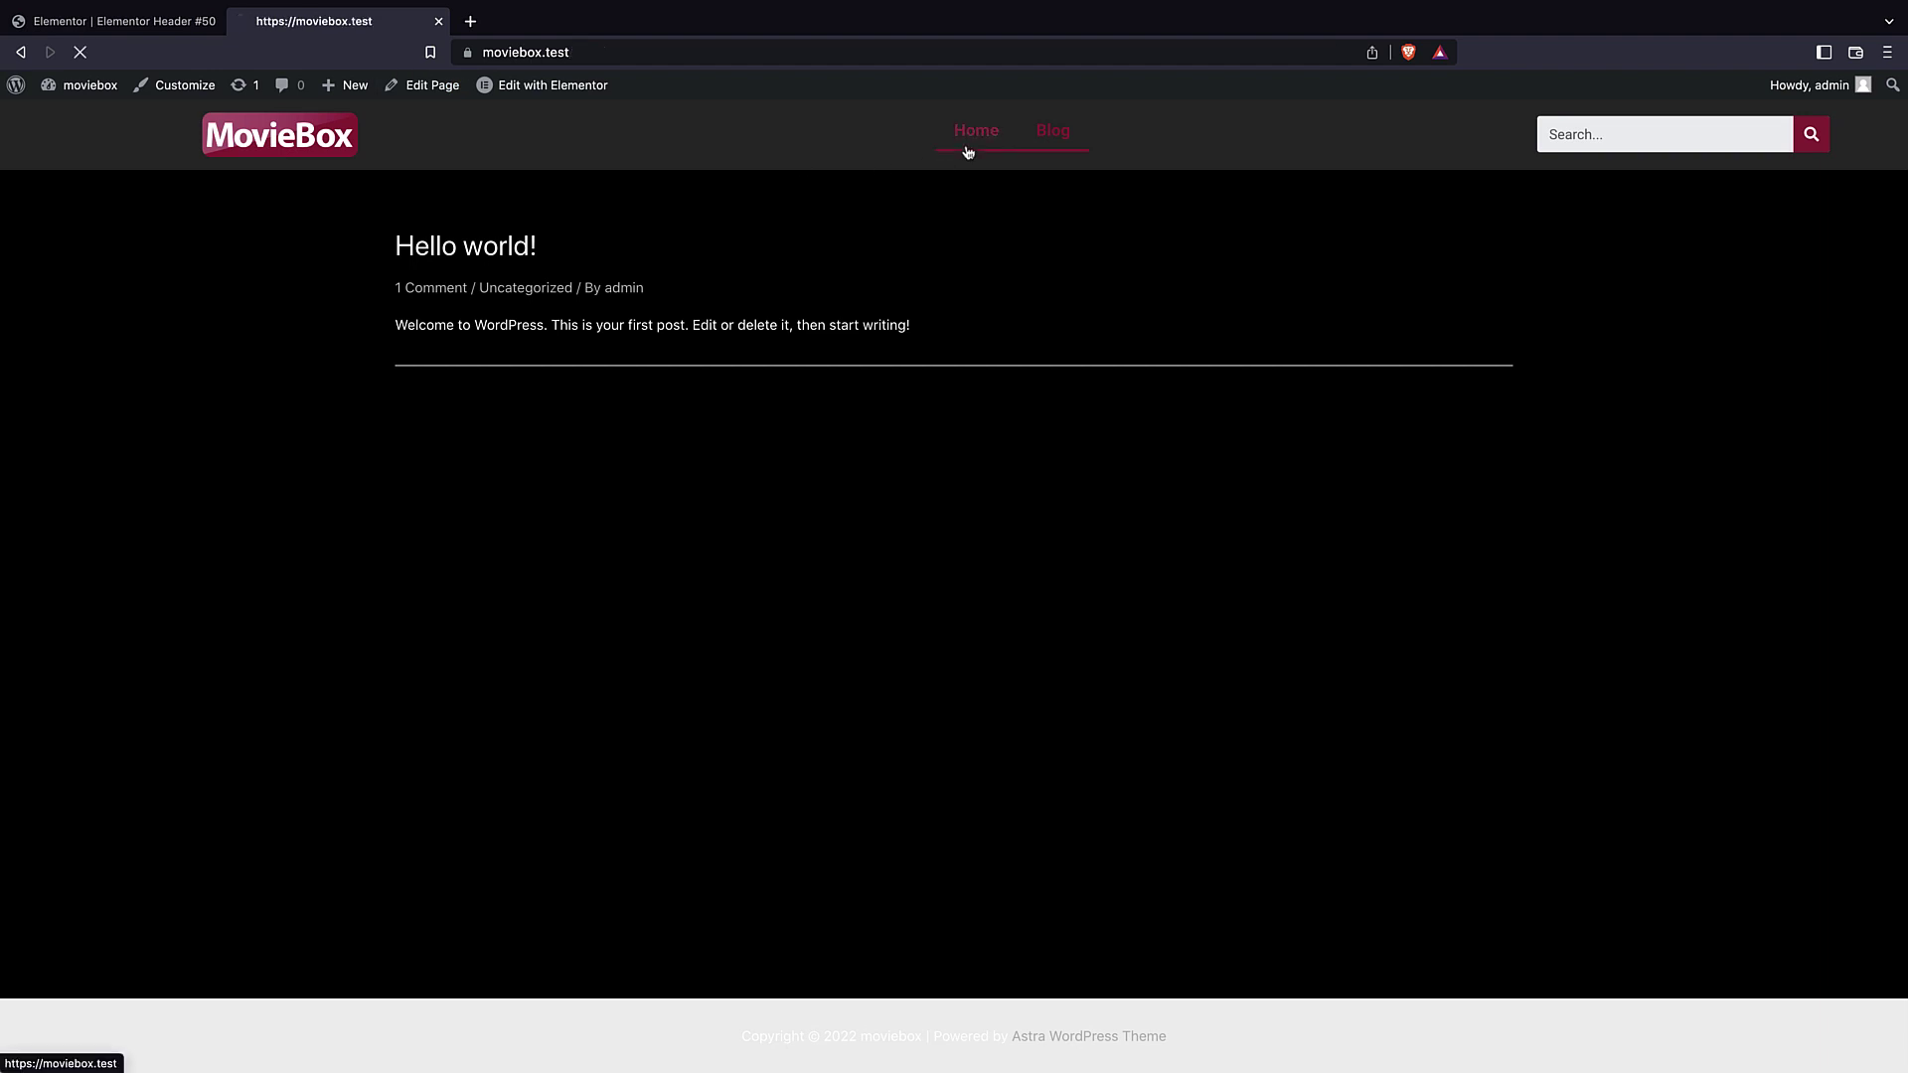
pyautogui.click(1061, 147)
# - Examine the nav menu's typography and its normal, hover and active style settings, and recheck the site's Home page
pyautogui.click(134, 18)
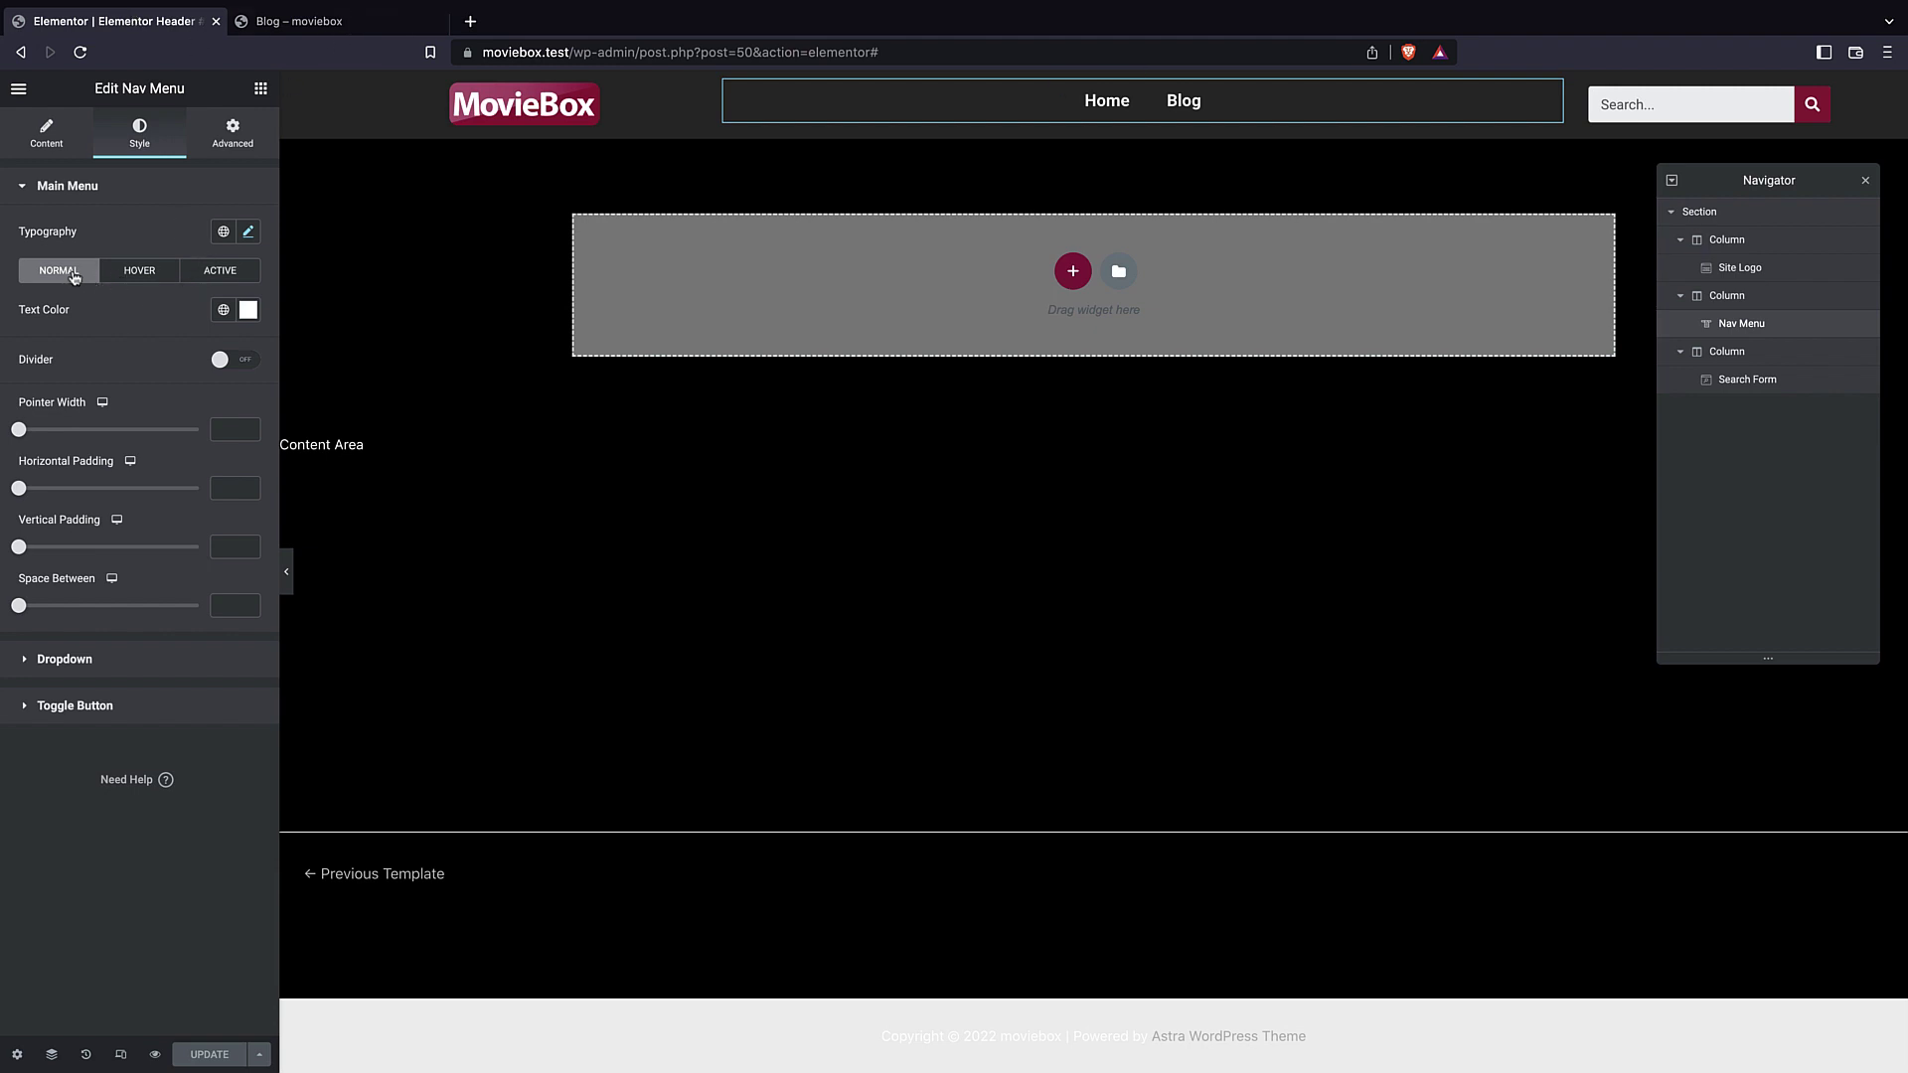
pyautogui.click(248, 232)
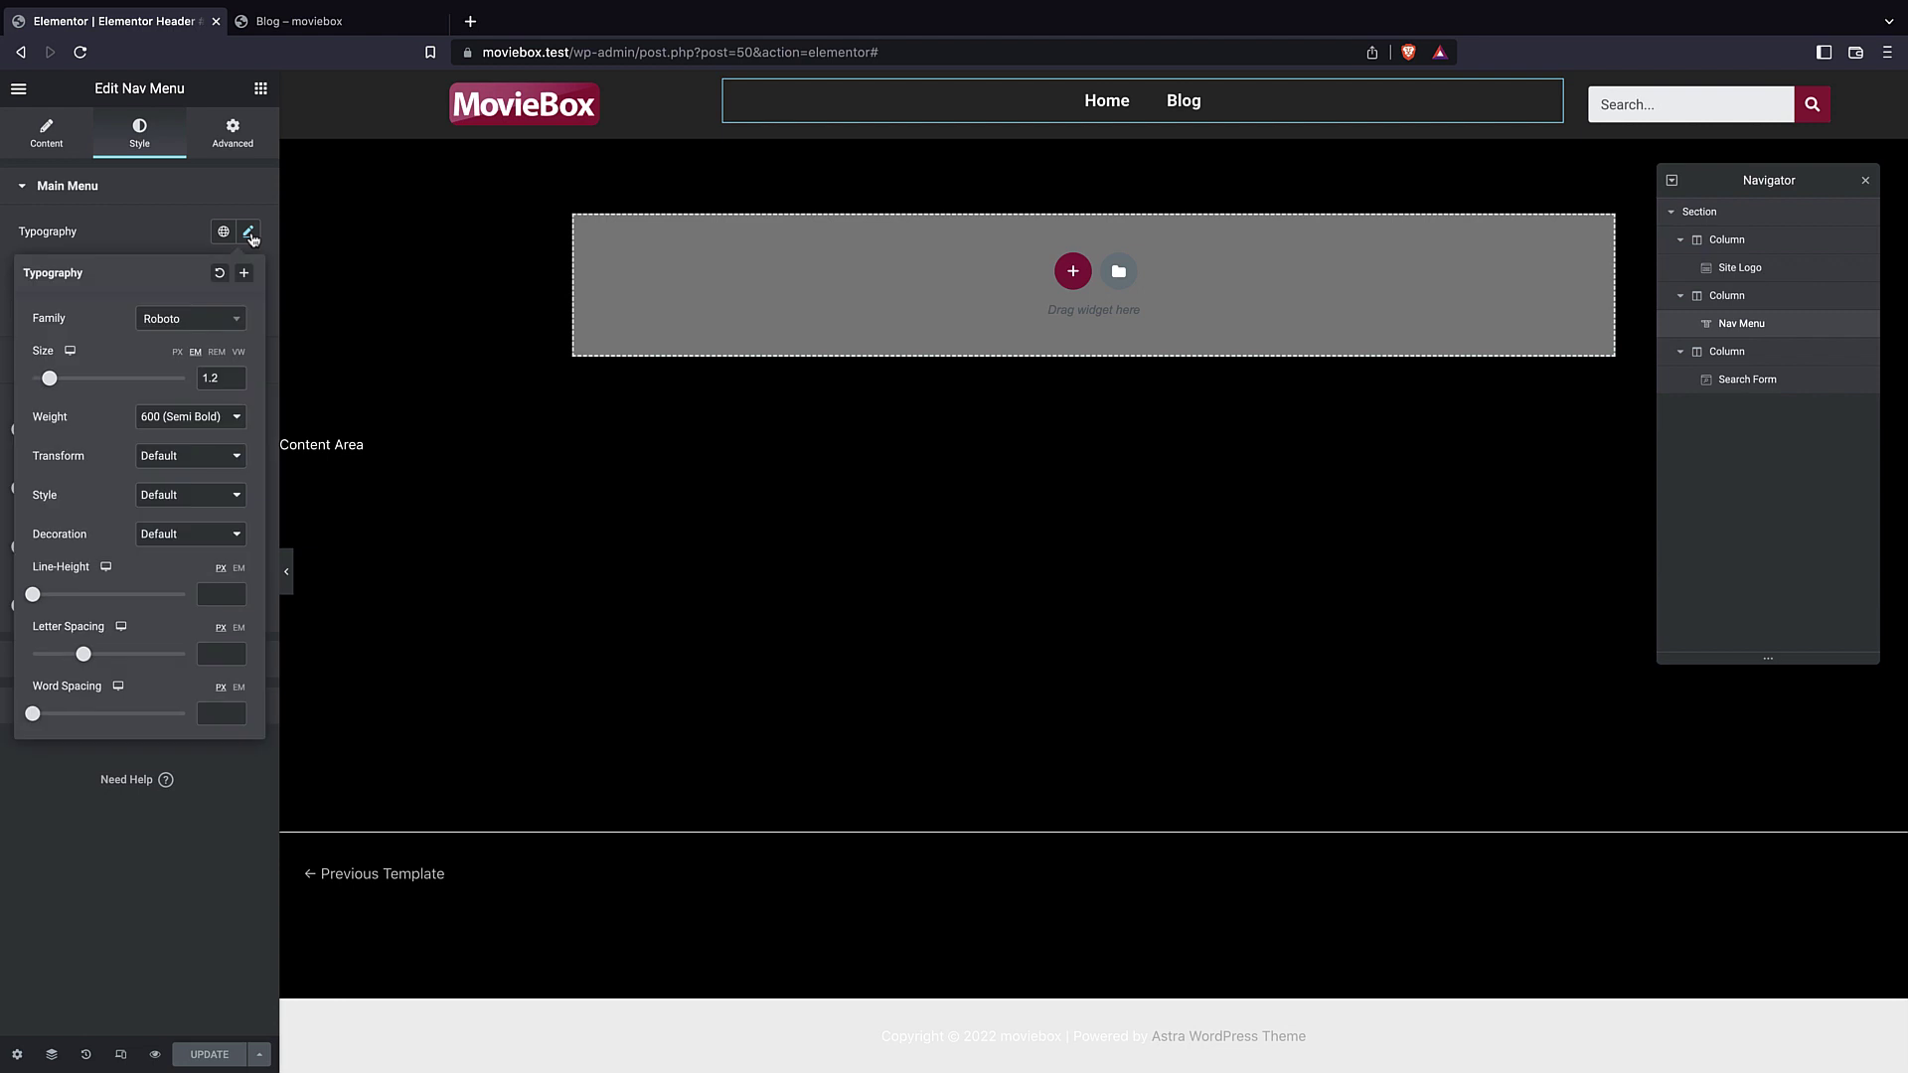
pyautogui.click(144, 234)
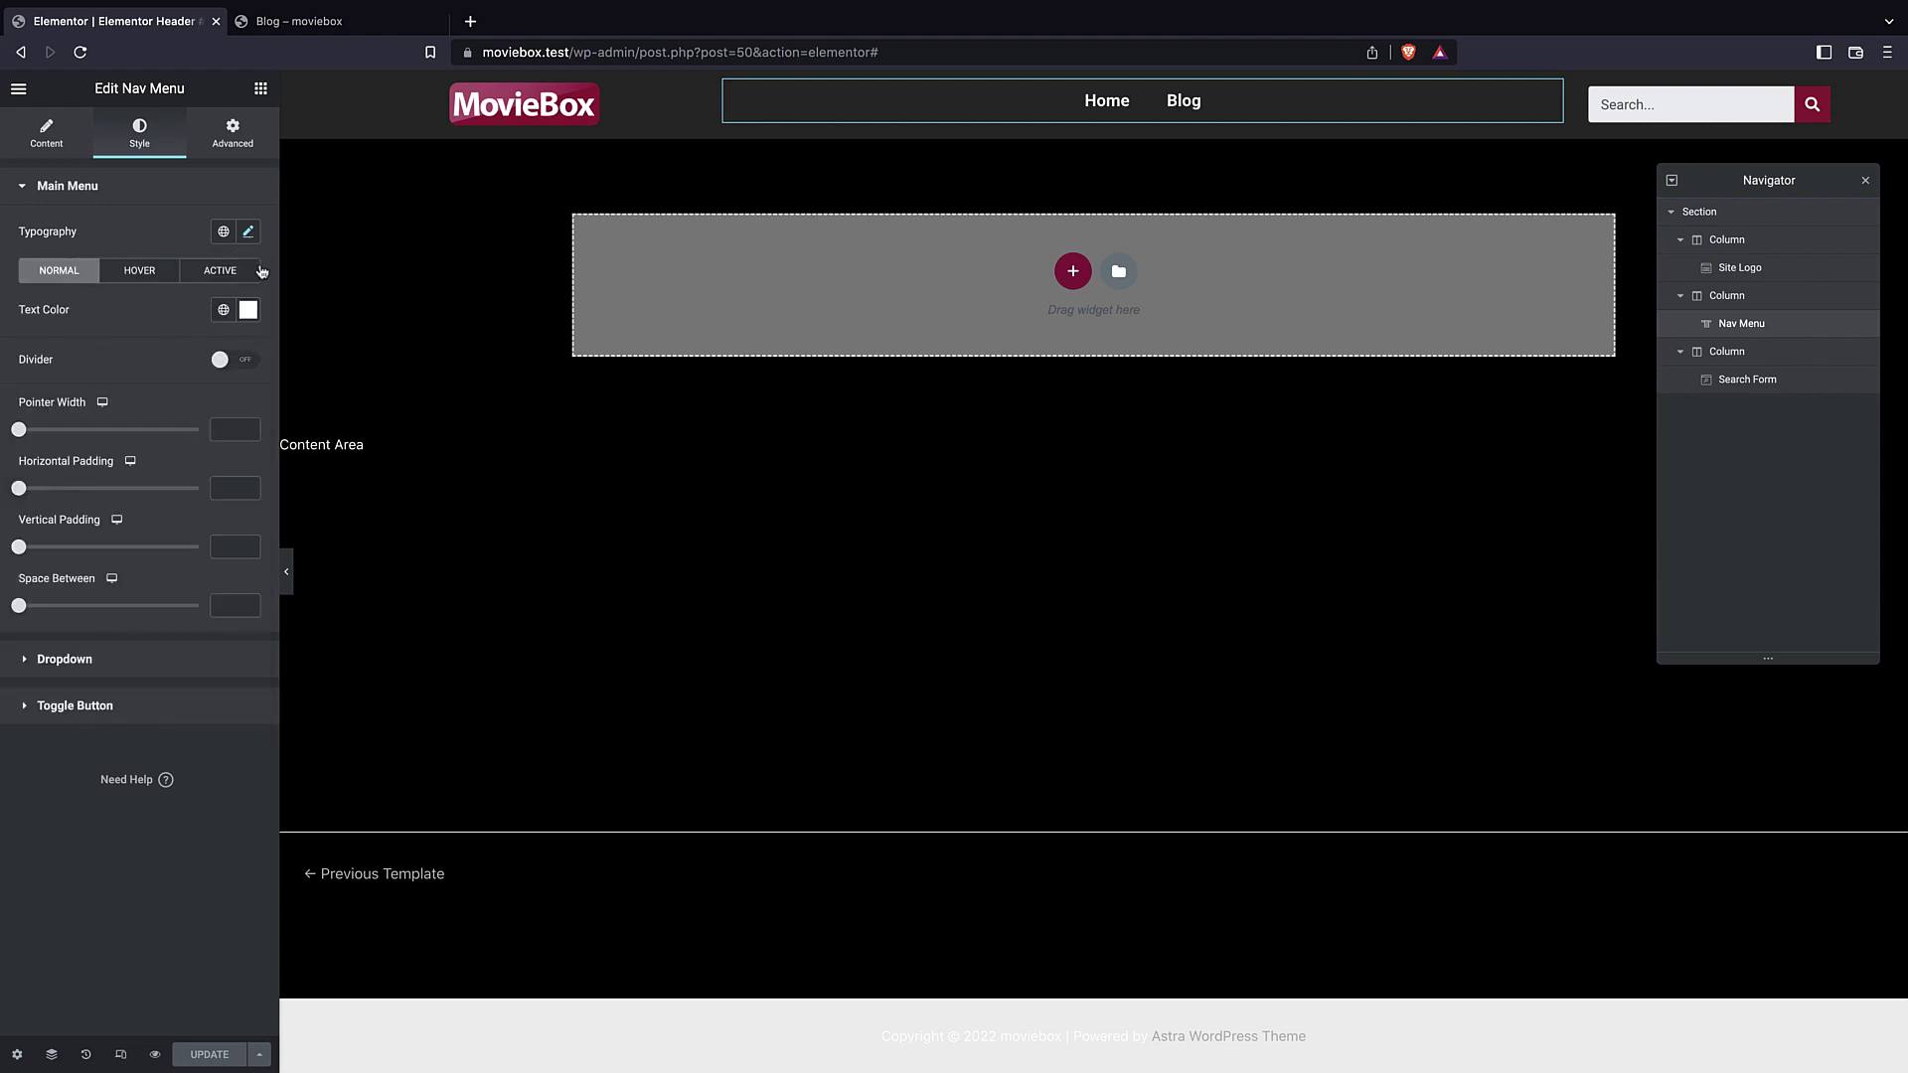
pyautogui.click(255, 269)
pyautogui.click(244, 312)
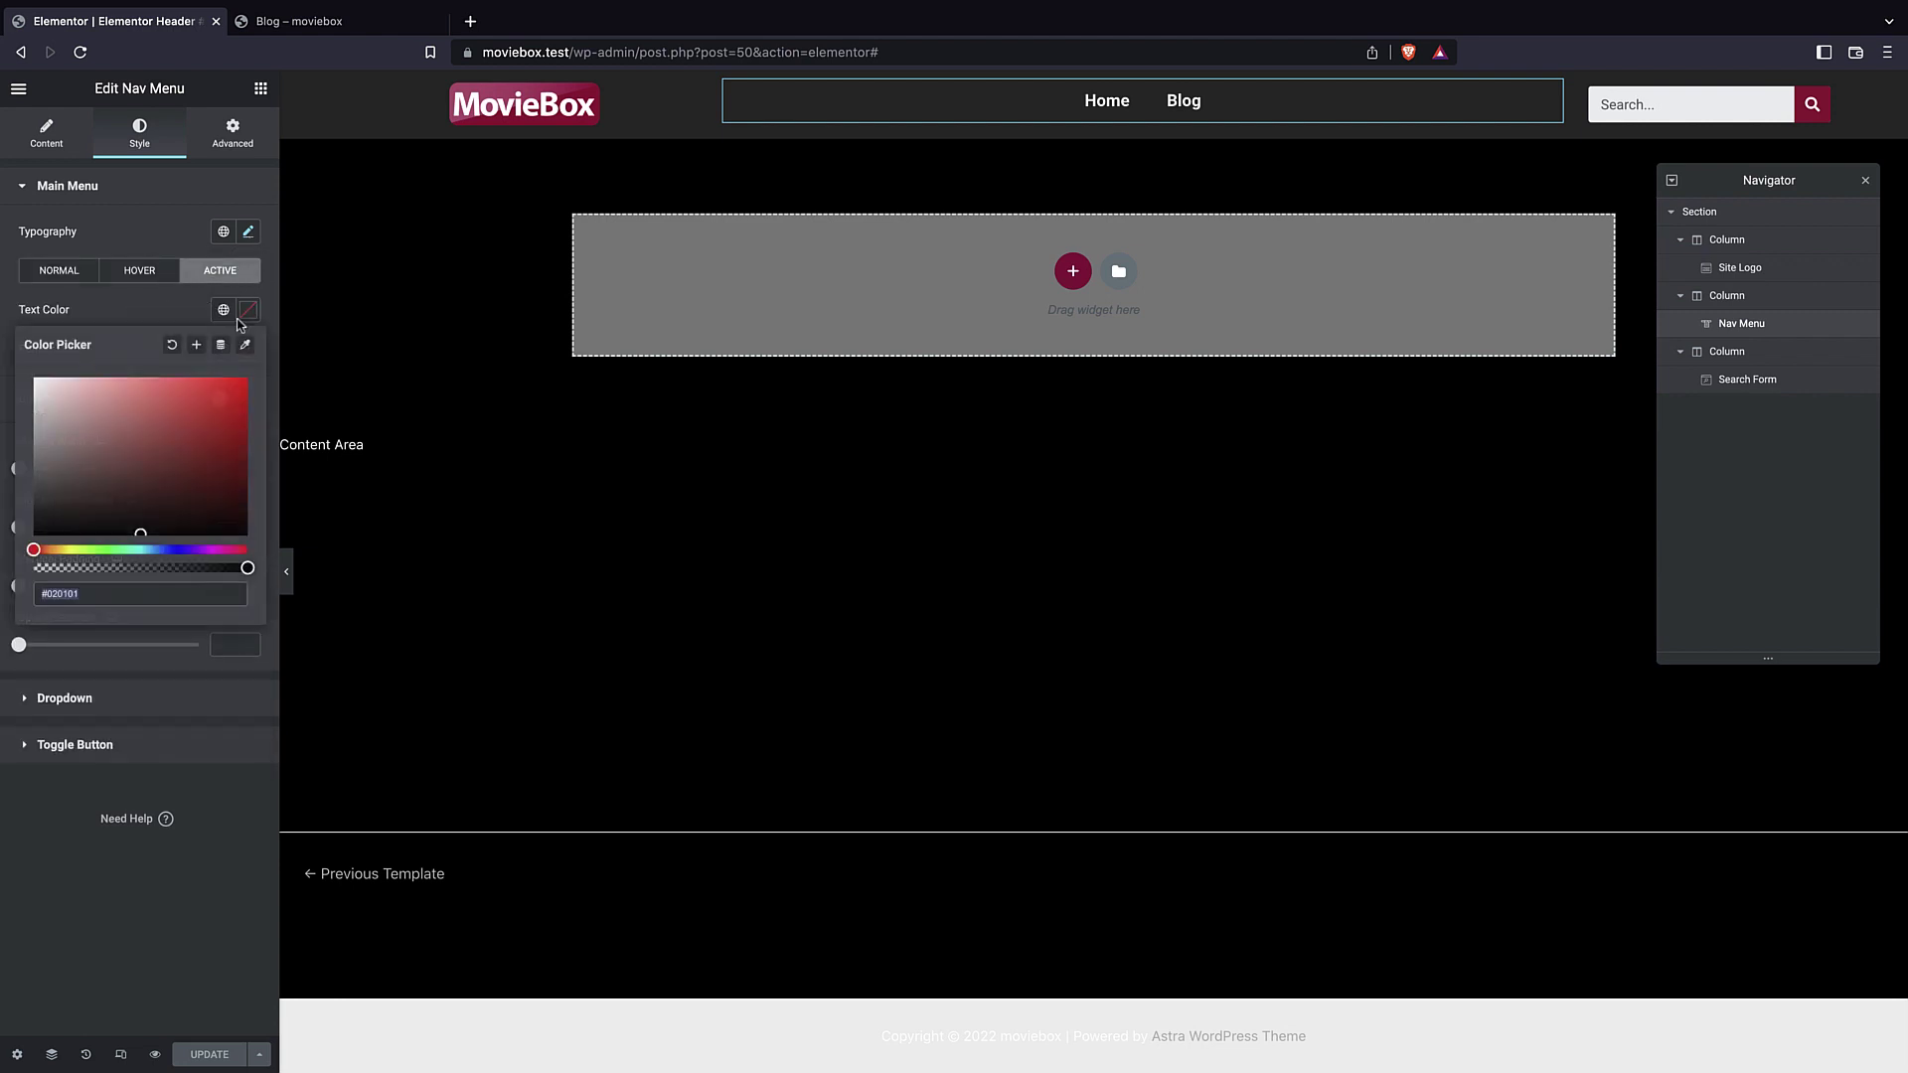
pyautogui.click(290, 212)
pyautogui.click(250, 232)
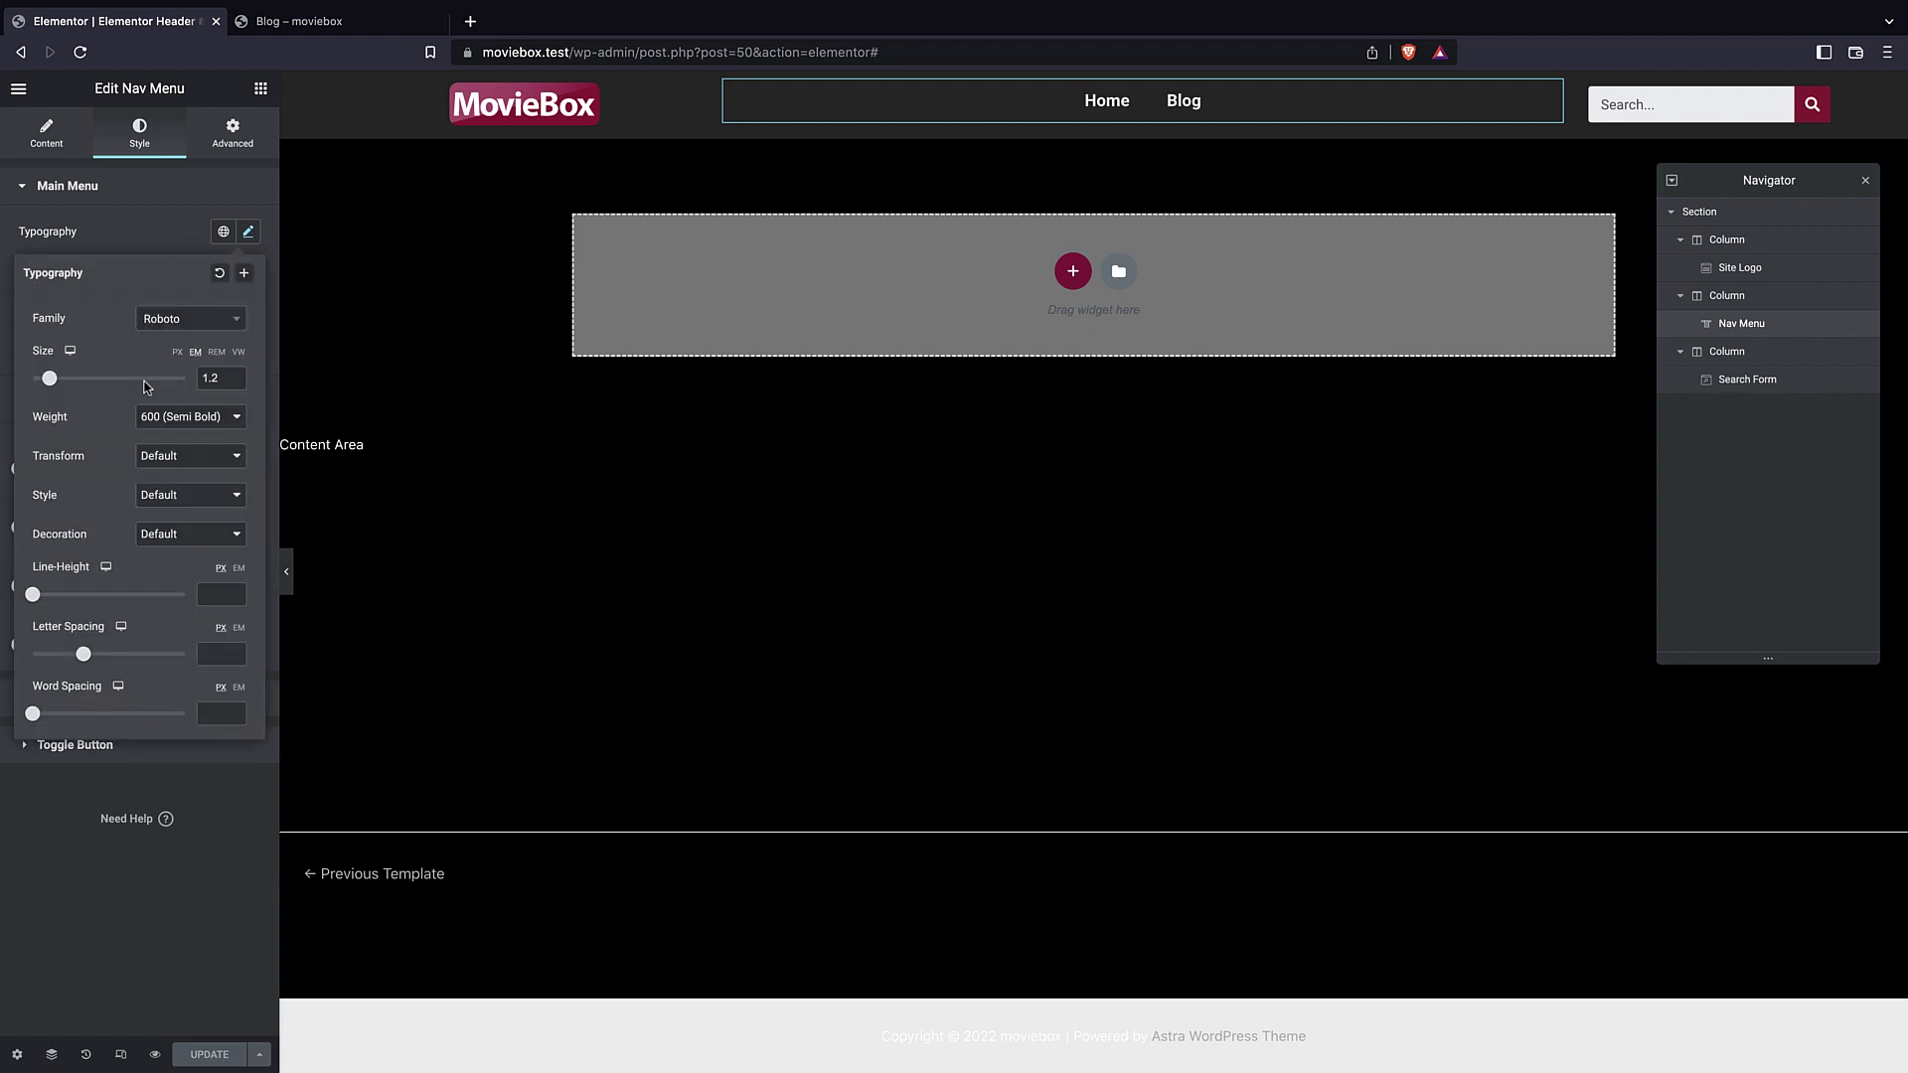
pyautogui.click(76, 233)
pyautogui.click(111, 272)
pyautogui.click(206, 276)
pyautogui.click(248, 232)
pyautogui.click(119, 188)
pyautogui.click(91, 197)
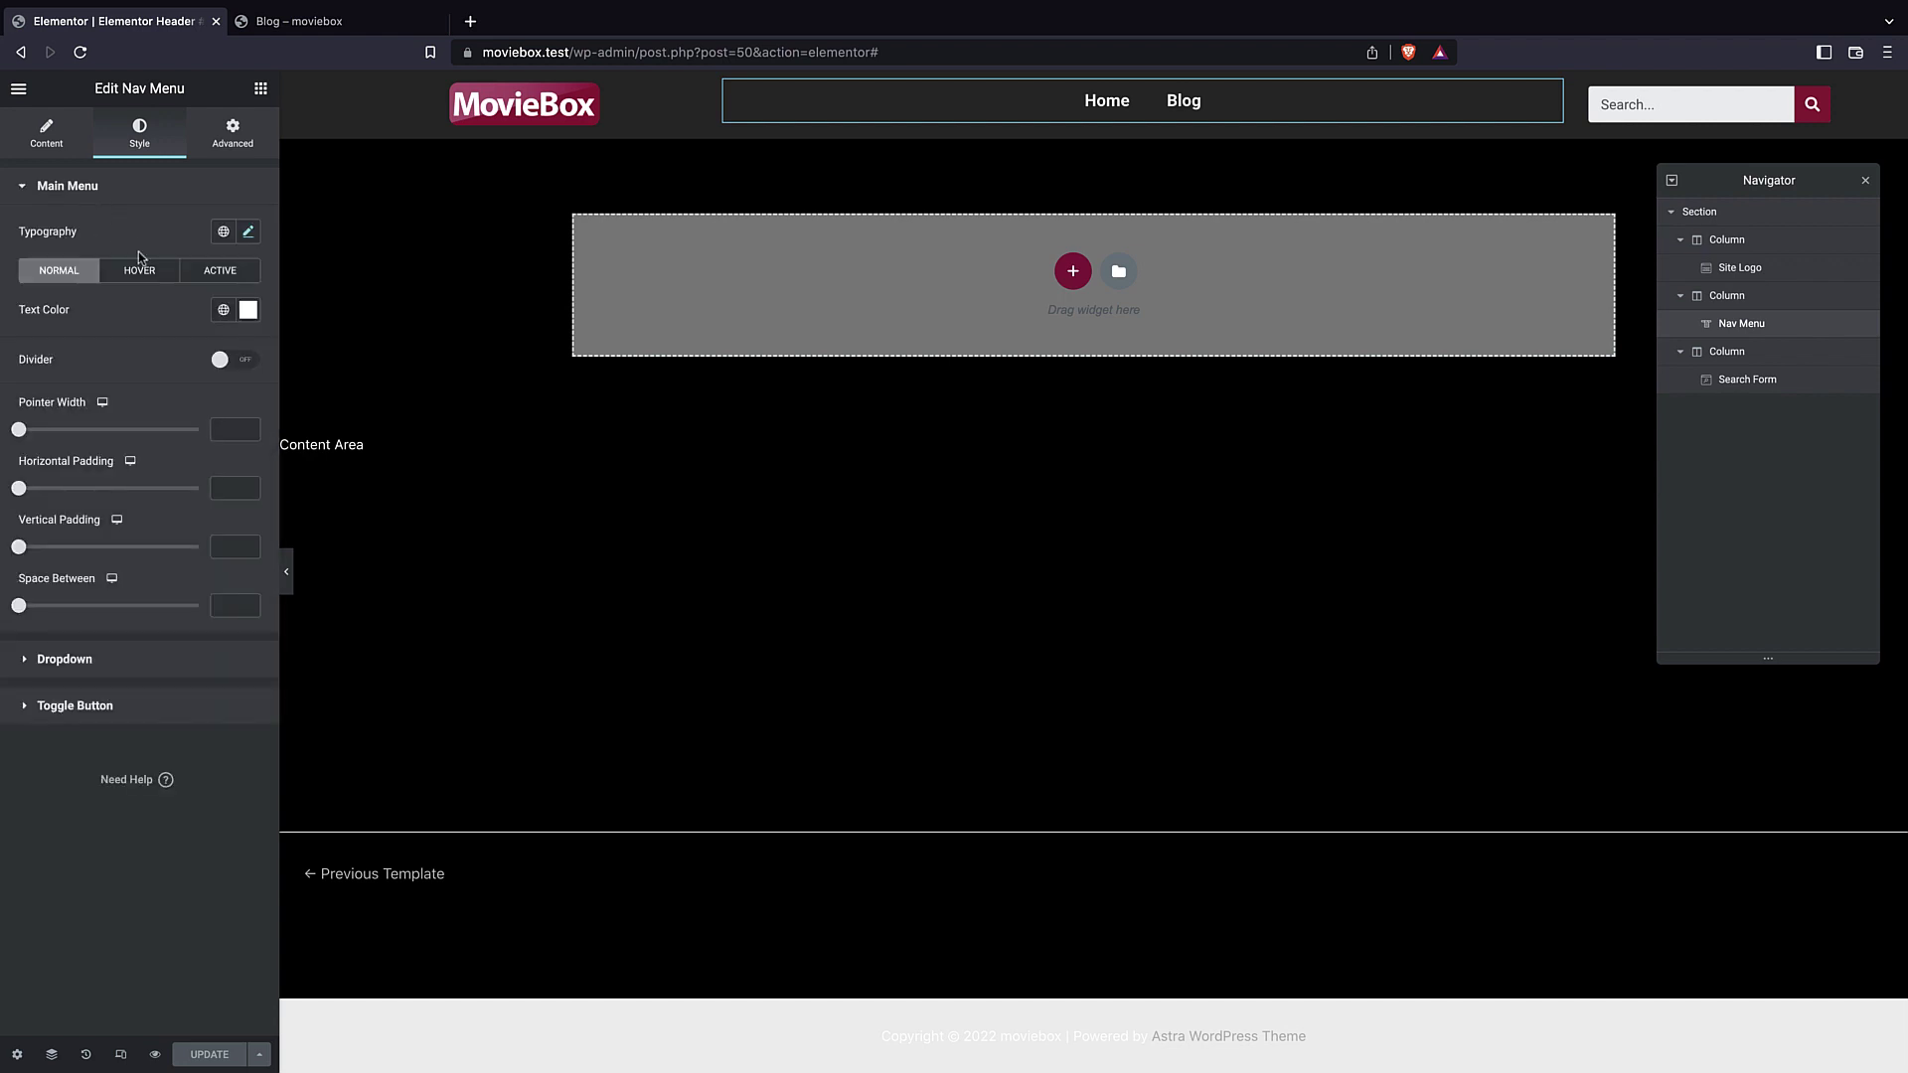
pyautogui.click(139, 268)
pyautogui.click(248, 233)
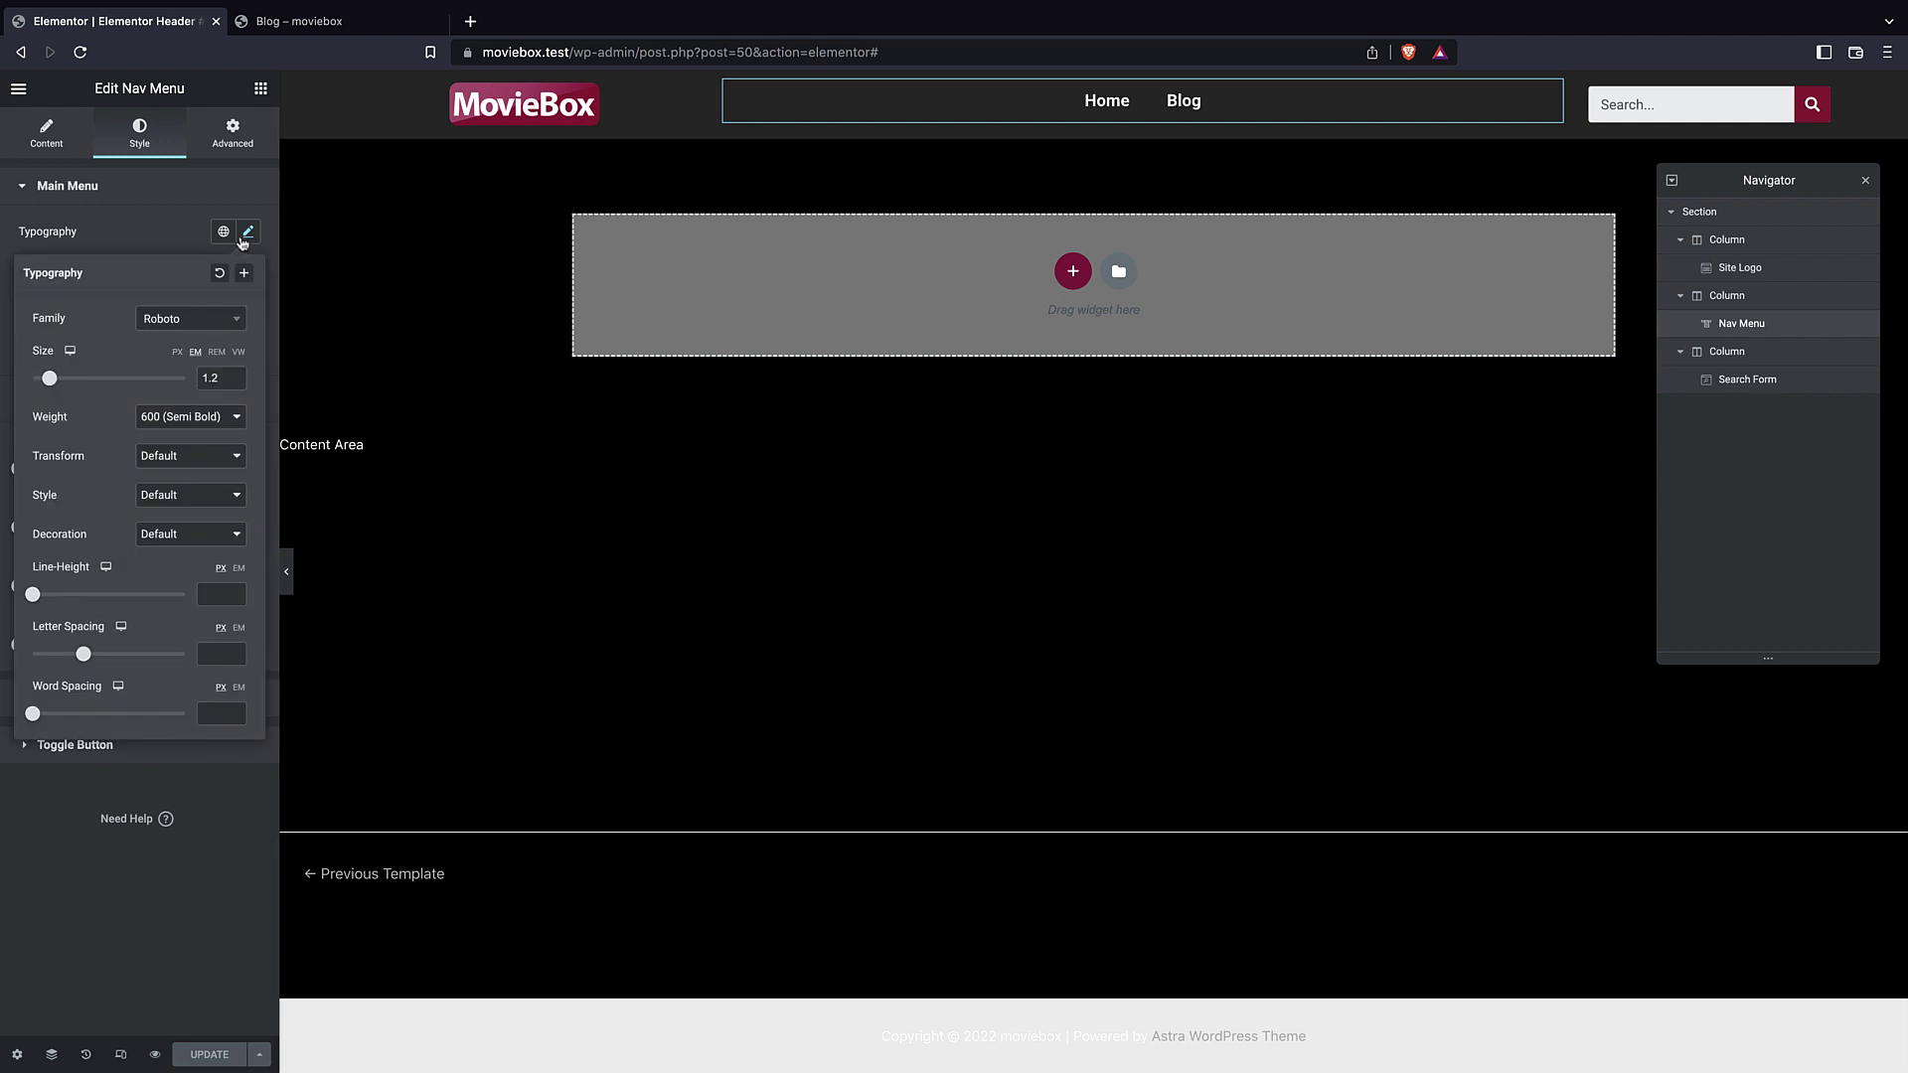
pyautogui.click(243, 239)
pyautogui.click(50, 274)
pyautogui.click(298, 21)
pyautogui.click(976, 130)
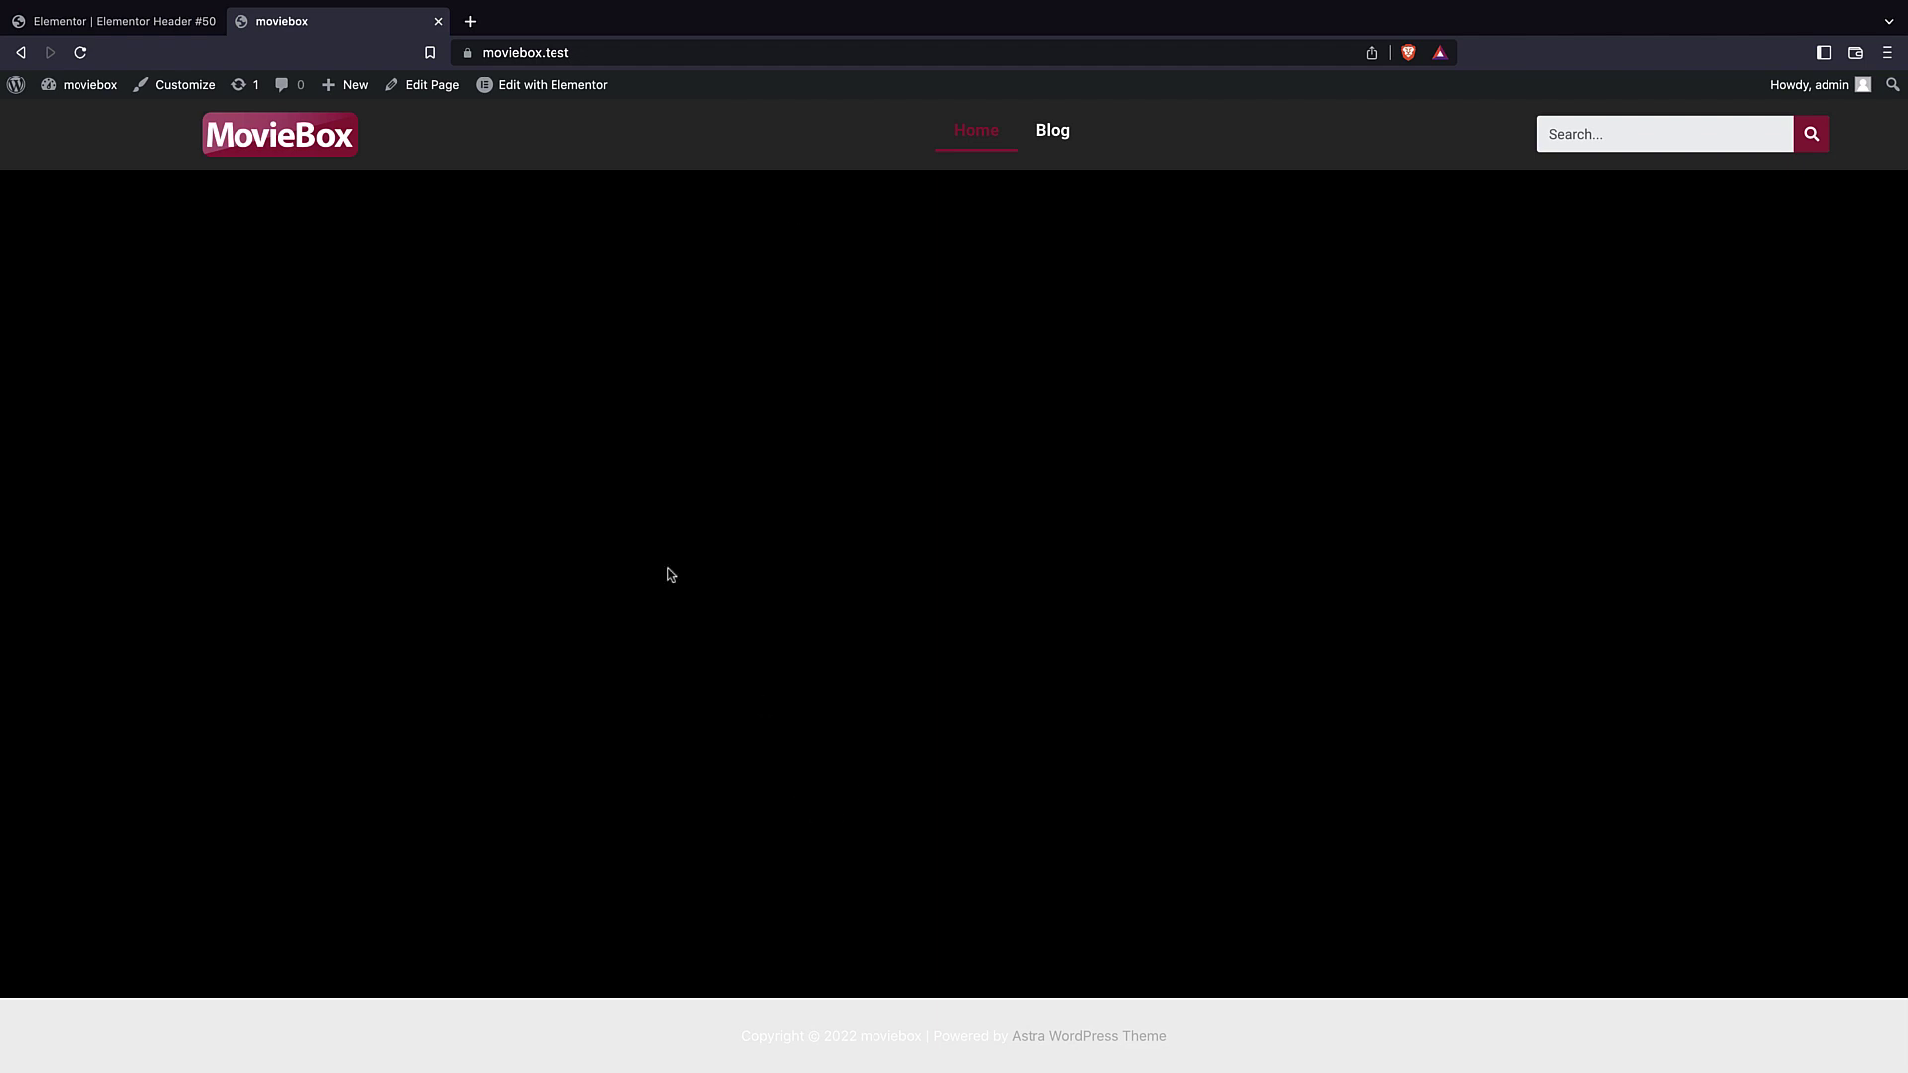
# - Leave the header editor for the moviebox.test/wp-admin dashboard and open Elementor's Theme Builder
pyautogui.click(127, 22)
pyautogui.moveTo(881, 53); pyautogui.dragTo(641, 55)
pyautogui.press('BackSpace')
pyautogui.press('Return')
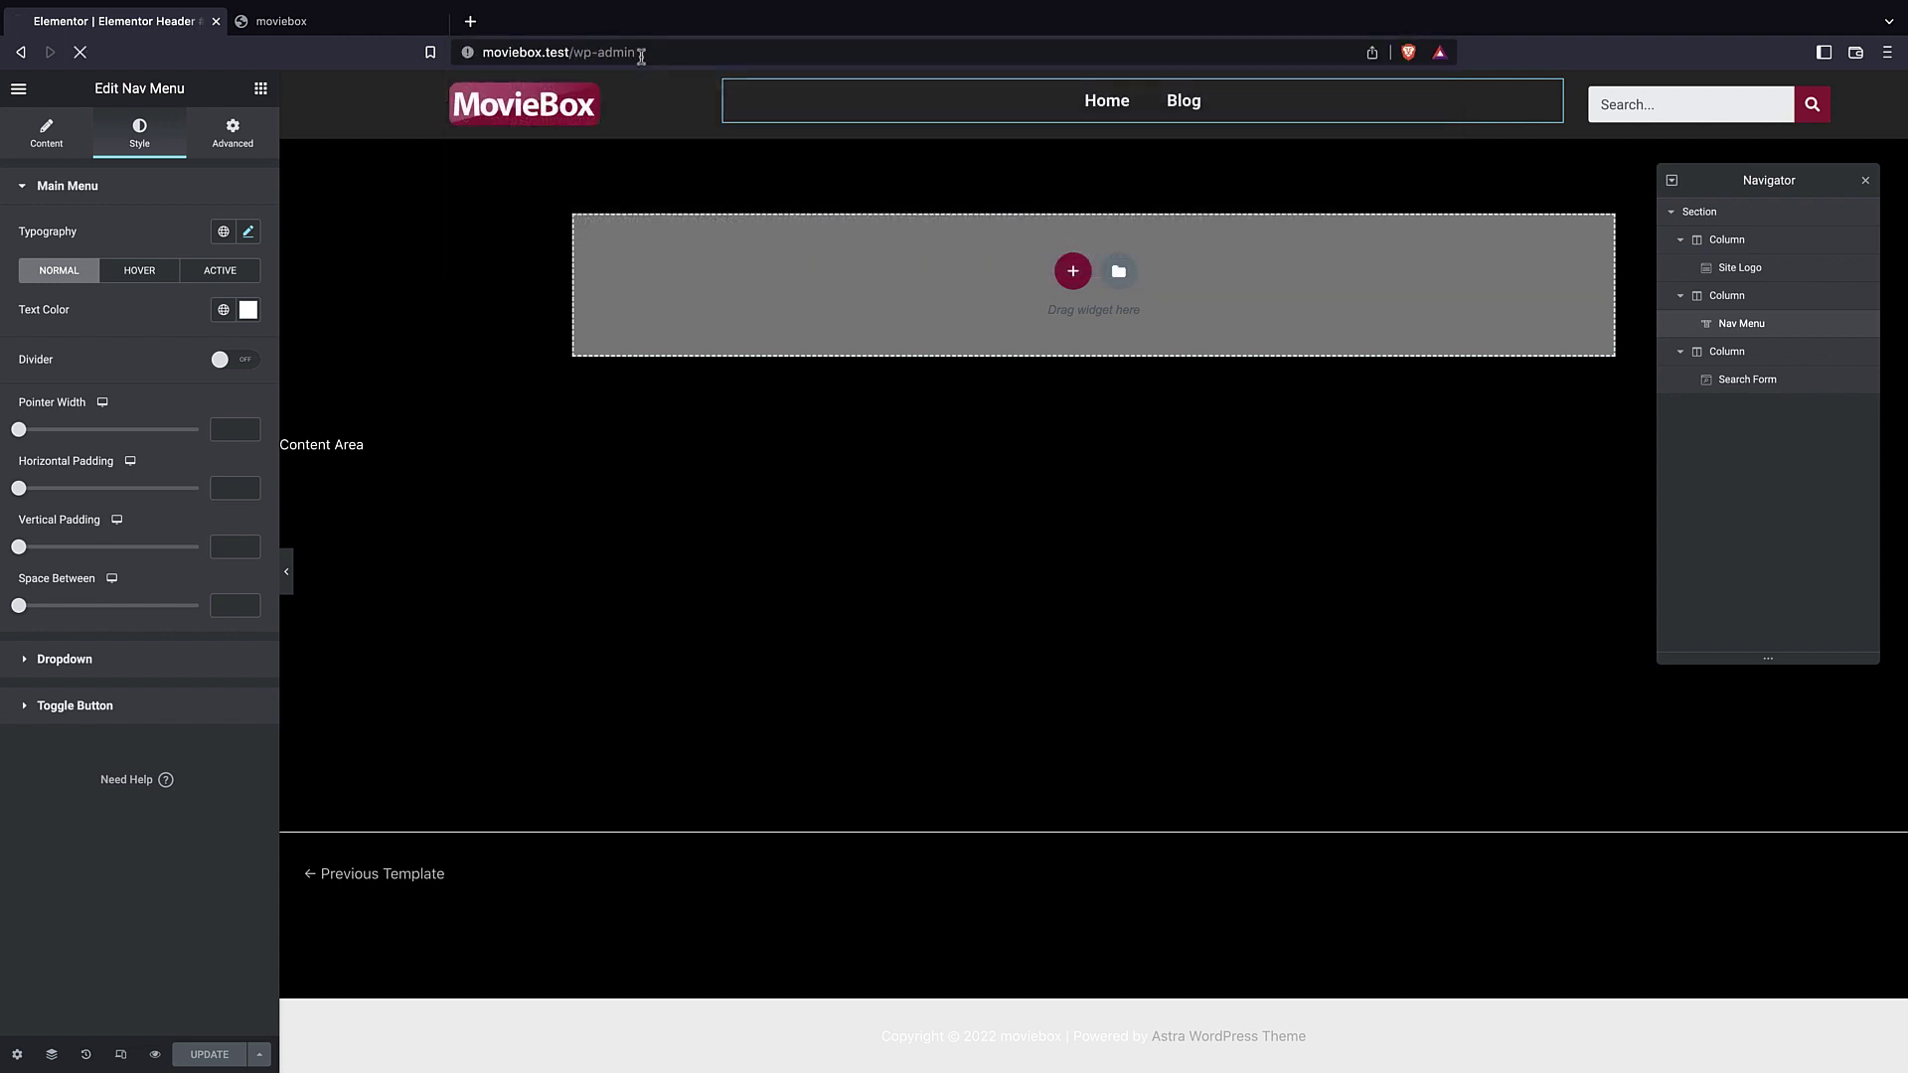
pyautogui.moveTo(85, 407)
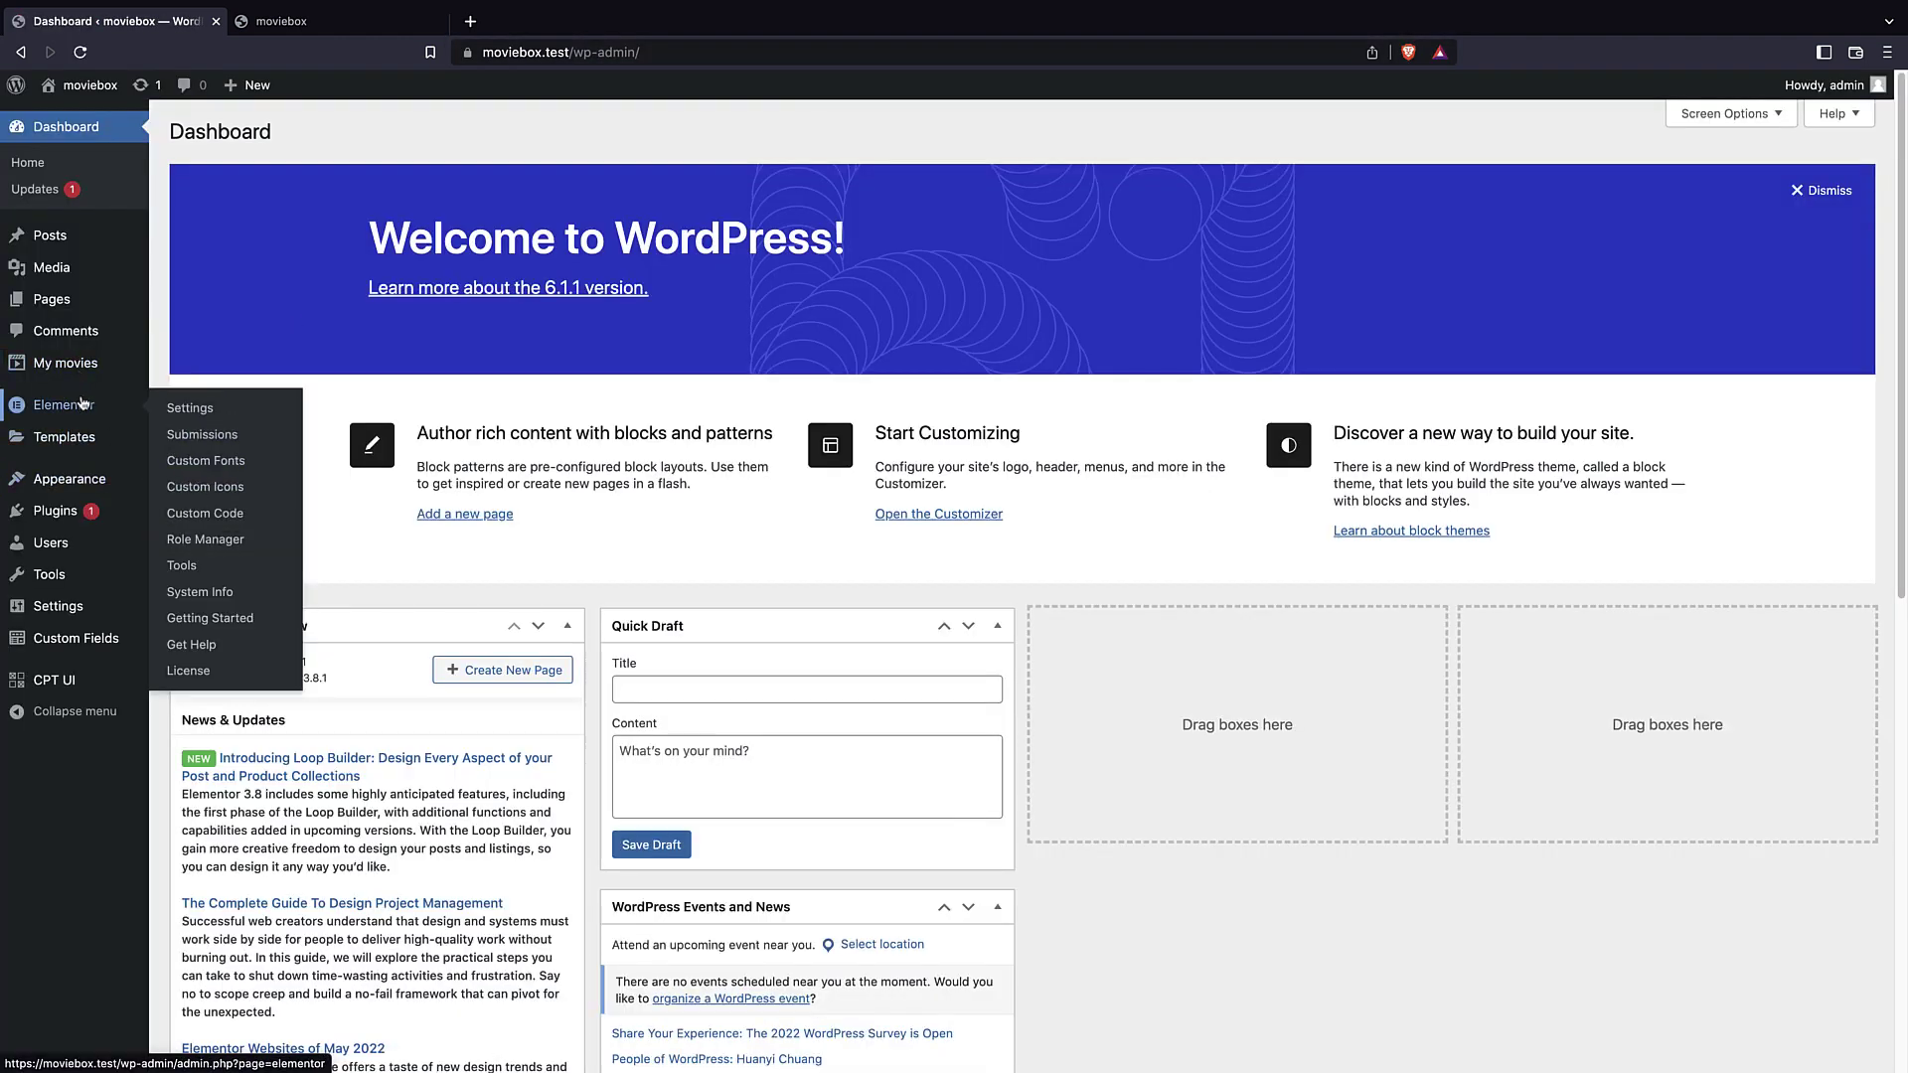
pyautogui.moveTo(119, 437)
pyautogui.click(248, 493)
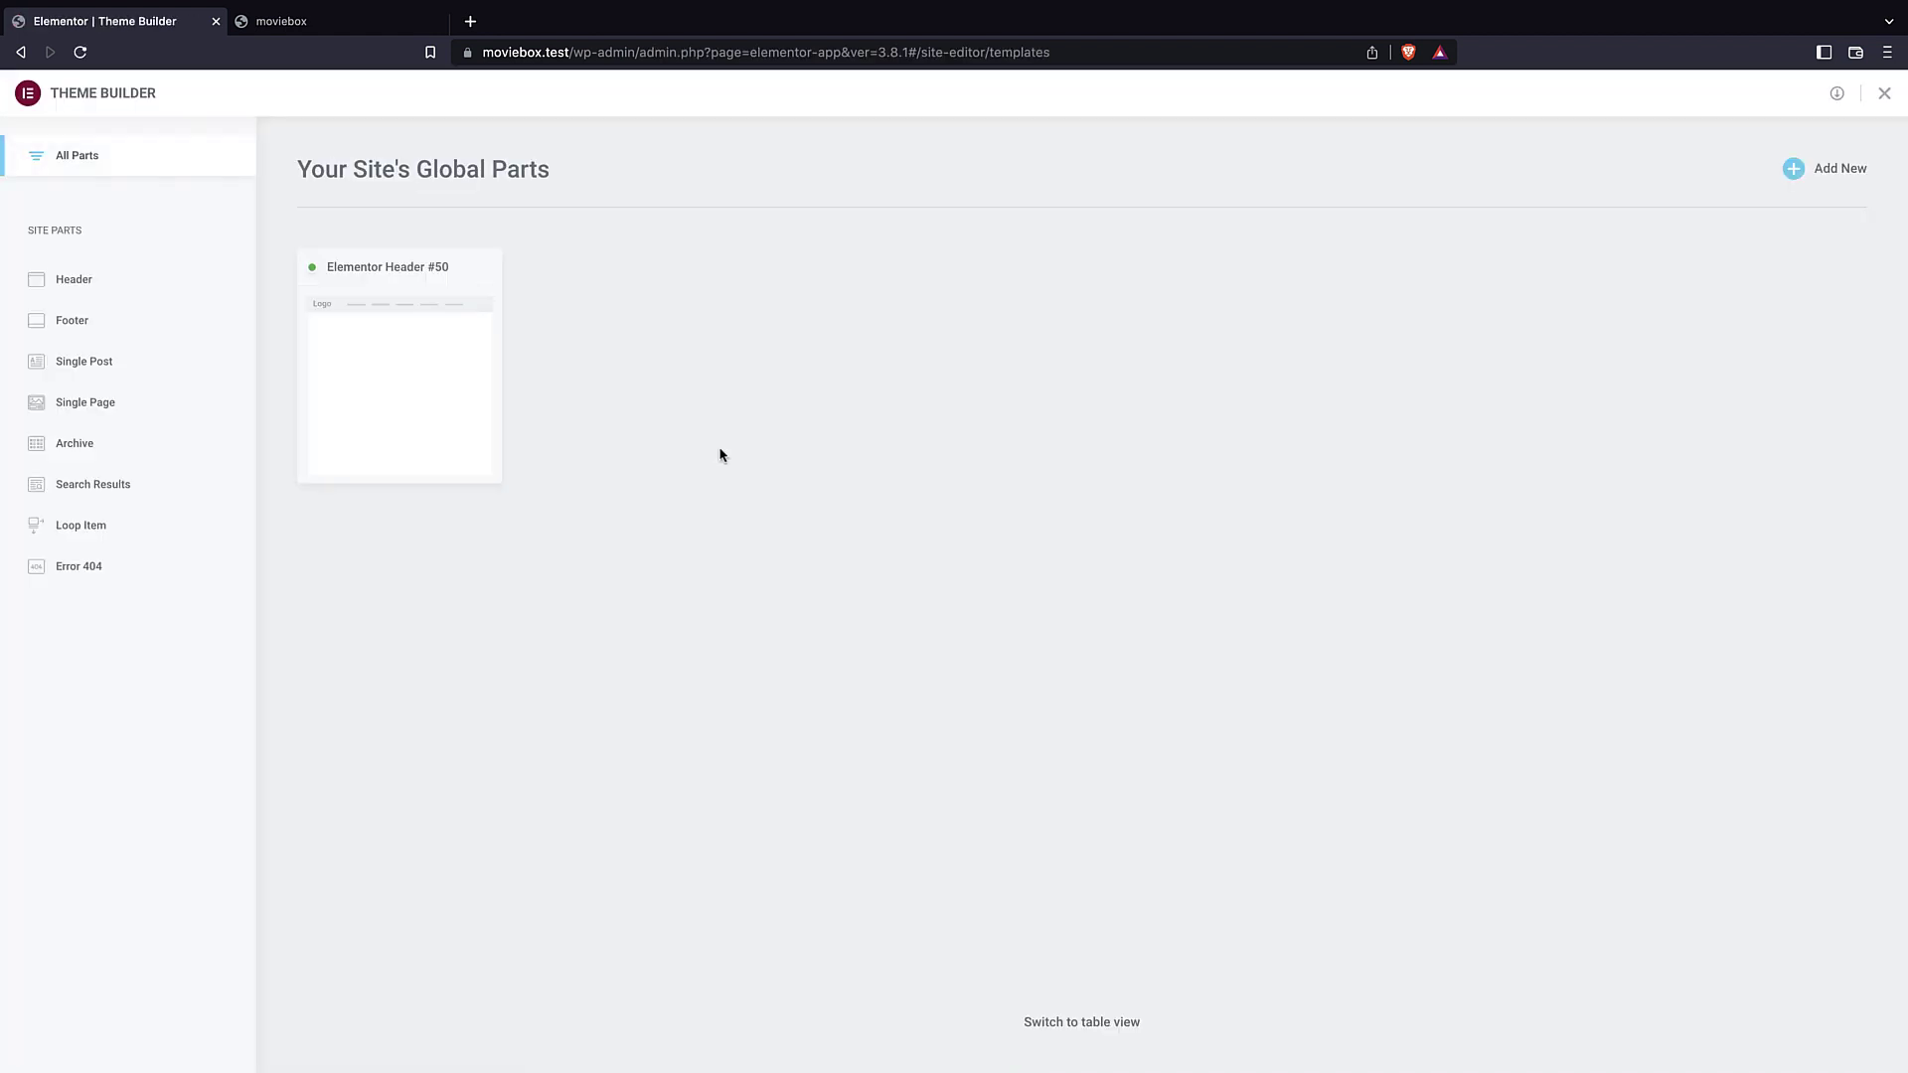
# - Create a new Footer template in the Theme Builder and dismiss the block library to start from blank
pyautogui.click(84, 320)
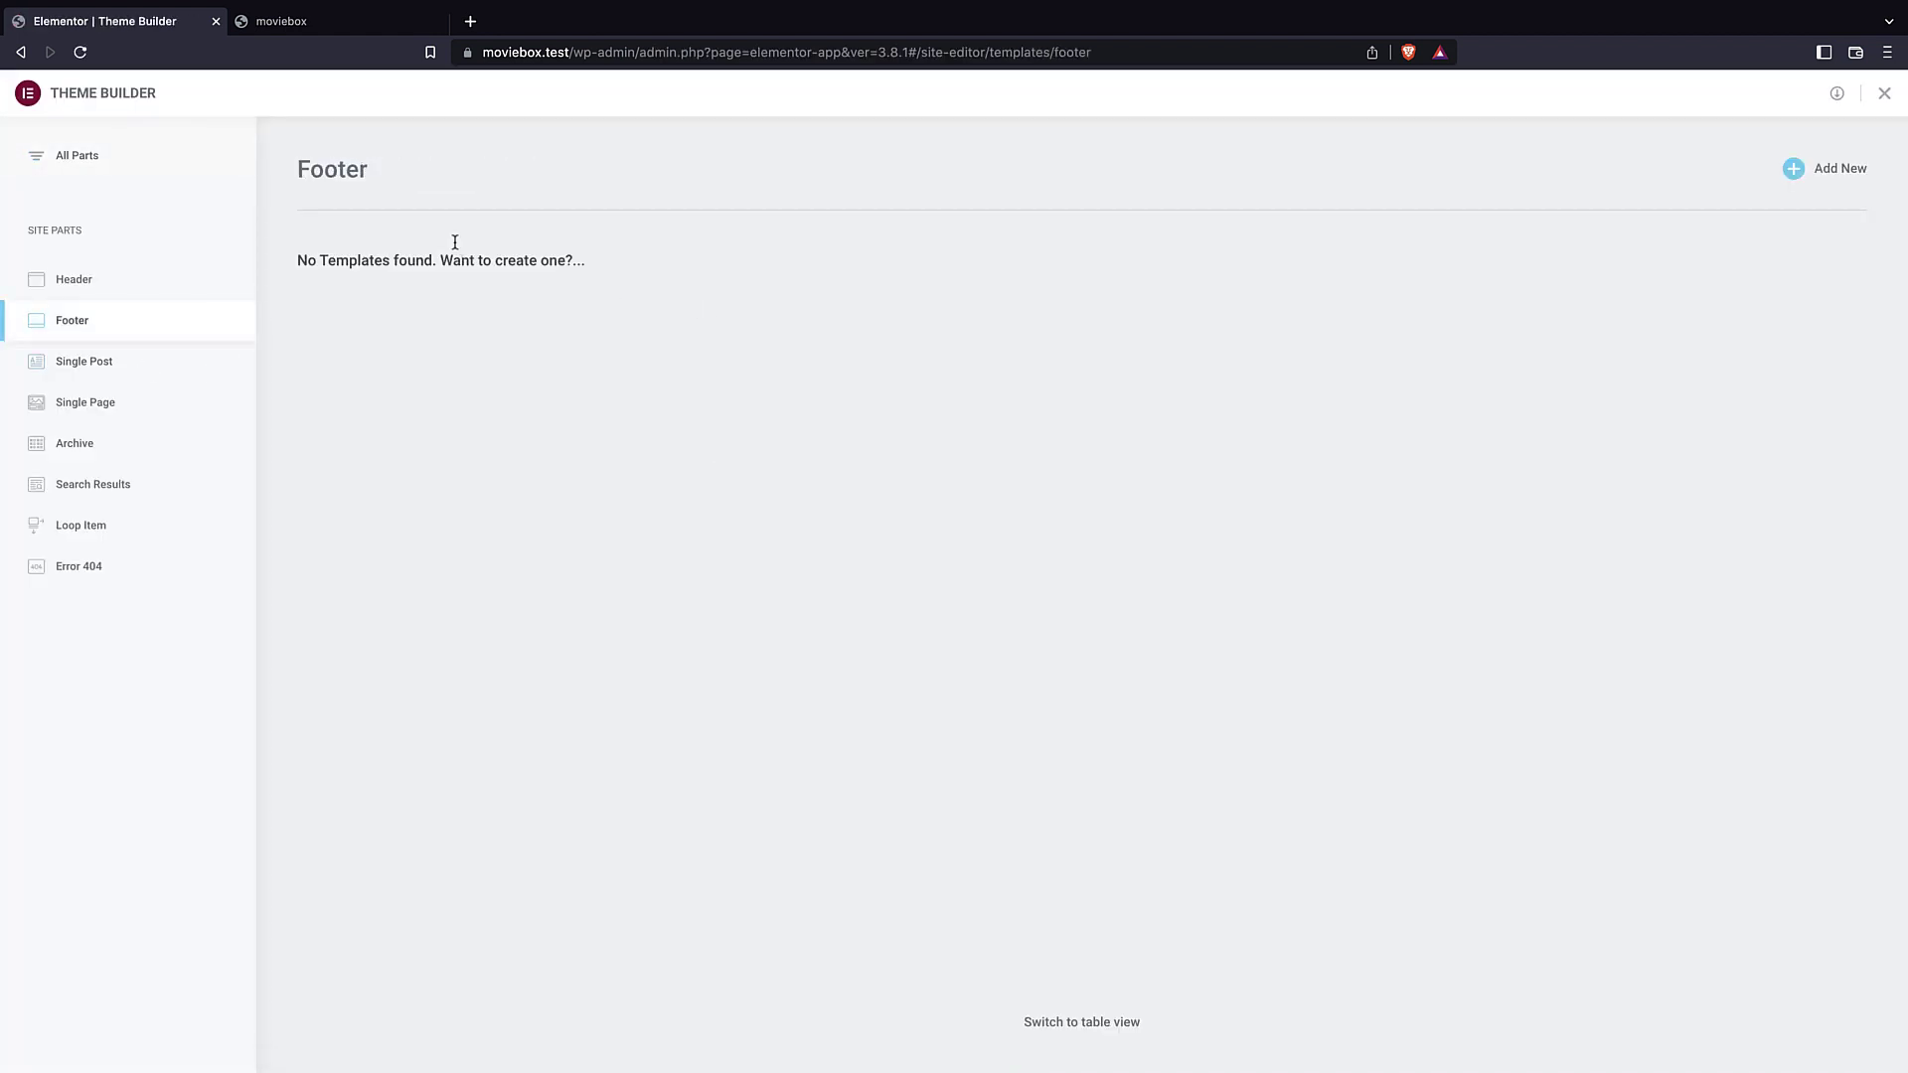
pyautogui.click(216, 320)
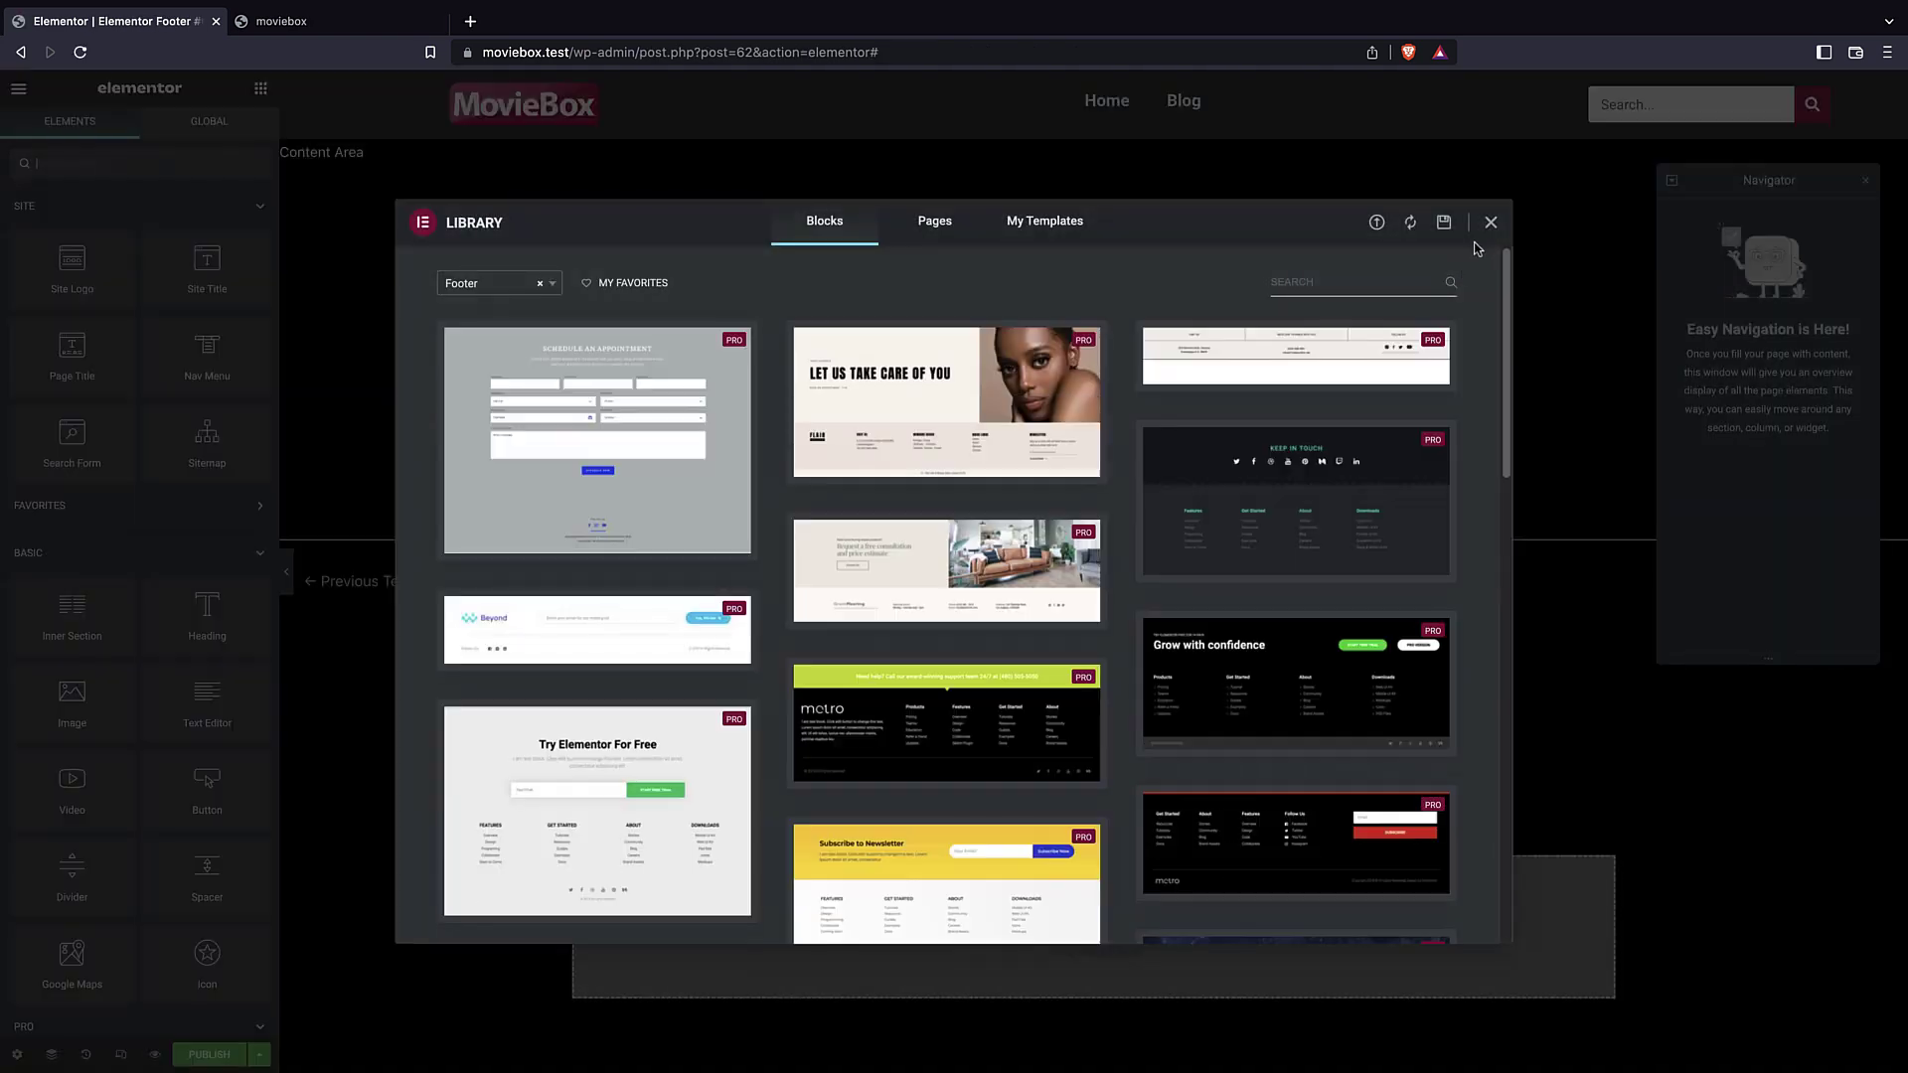
pyautogui.click(1491, 218)
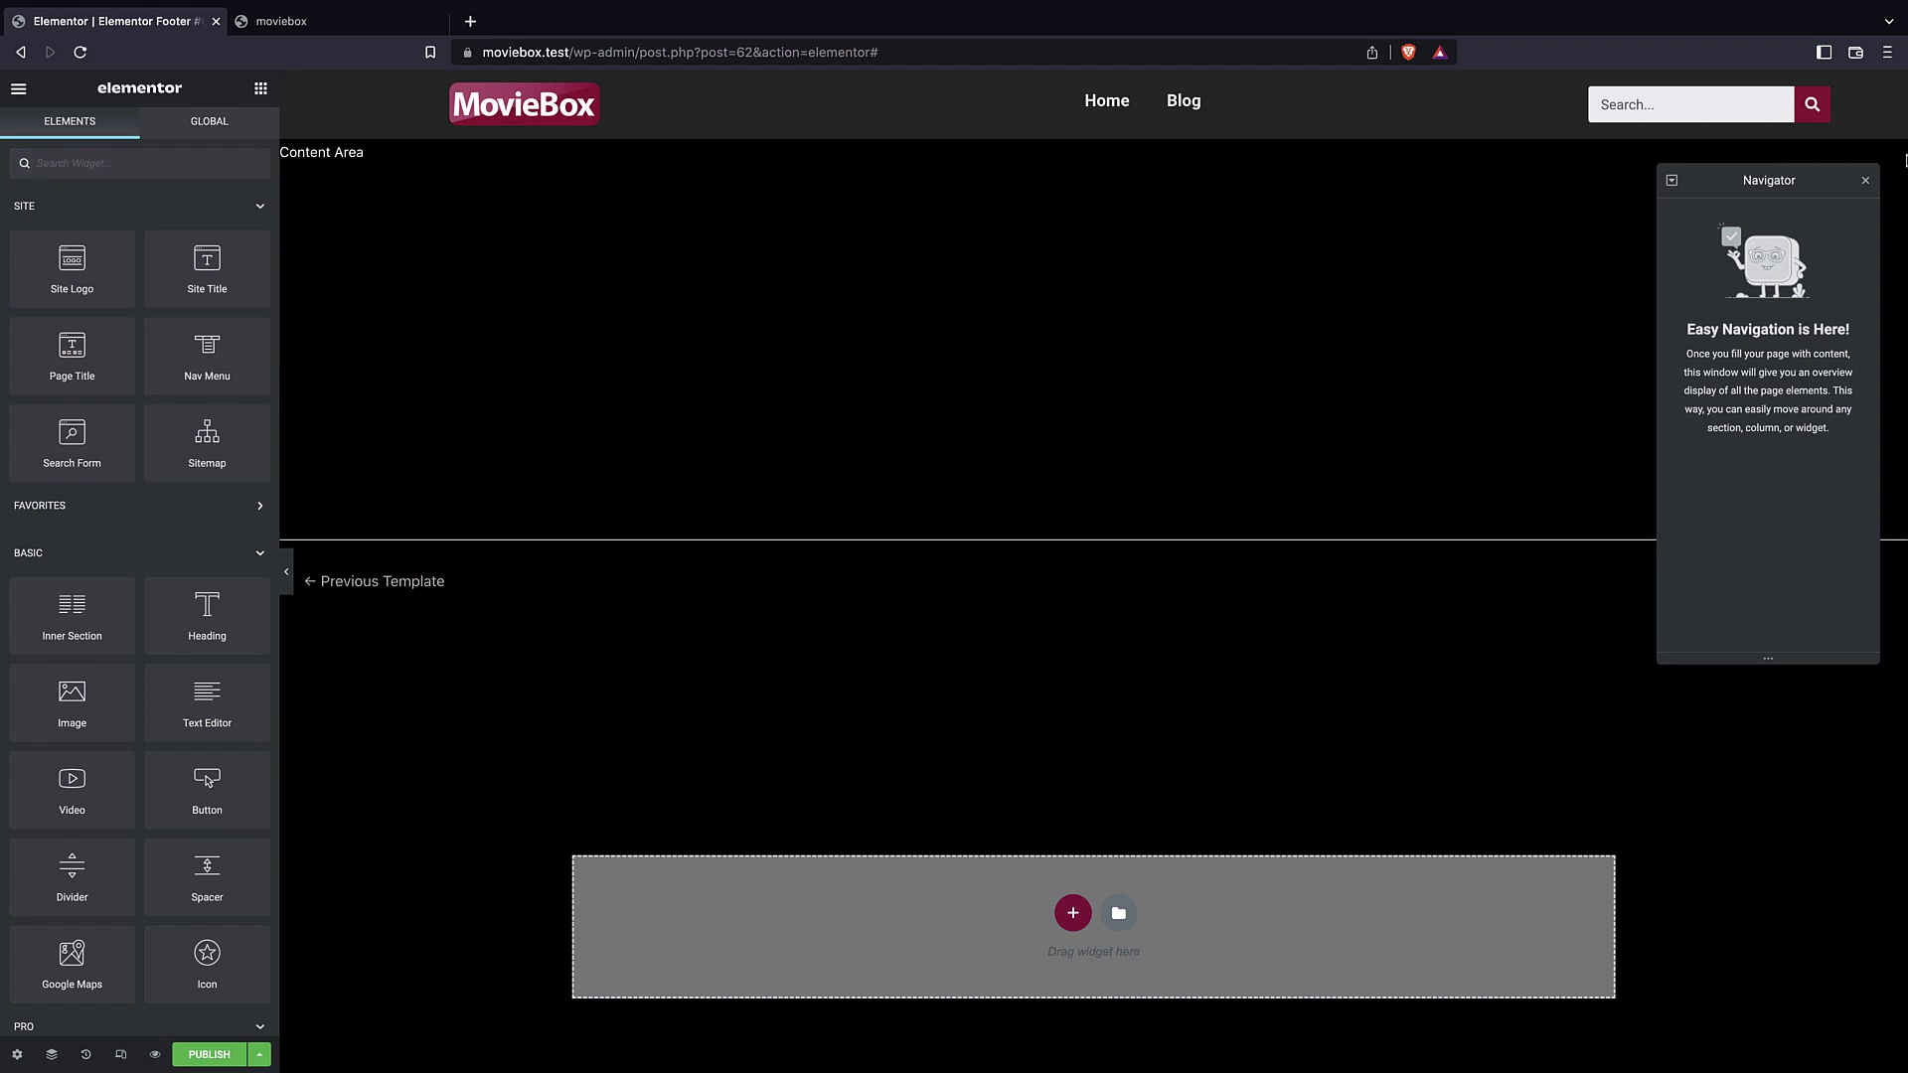
# - Add a single-column section to the footer template
pyautogui.click(1073, 912)
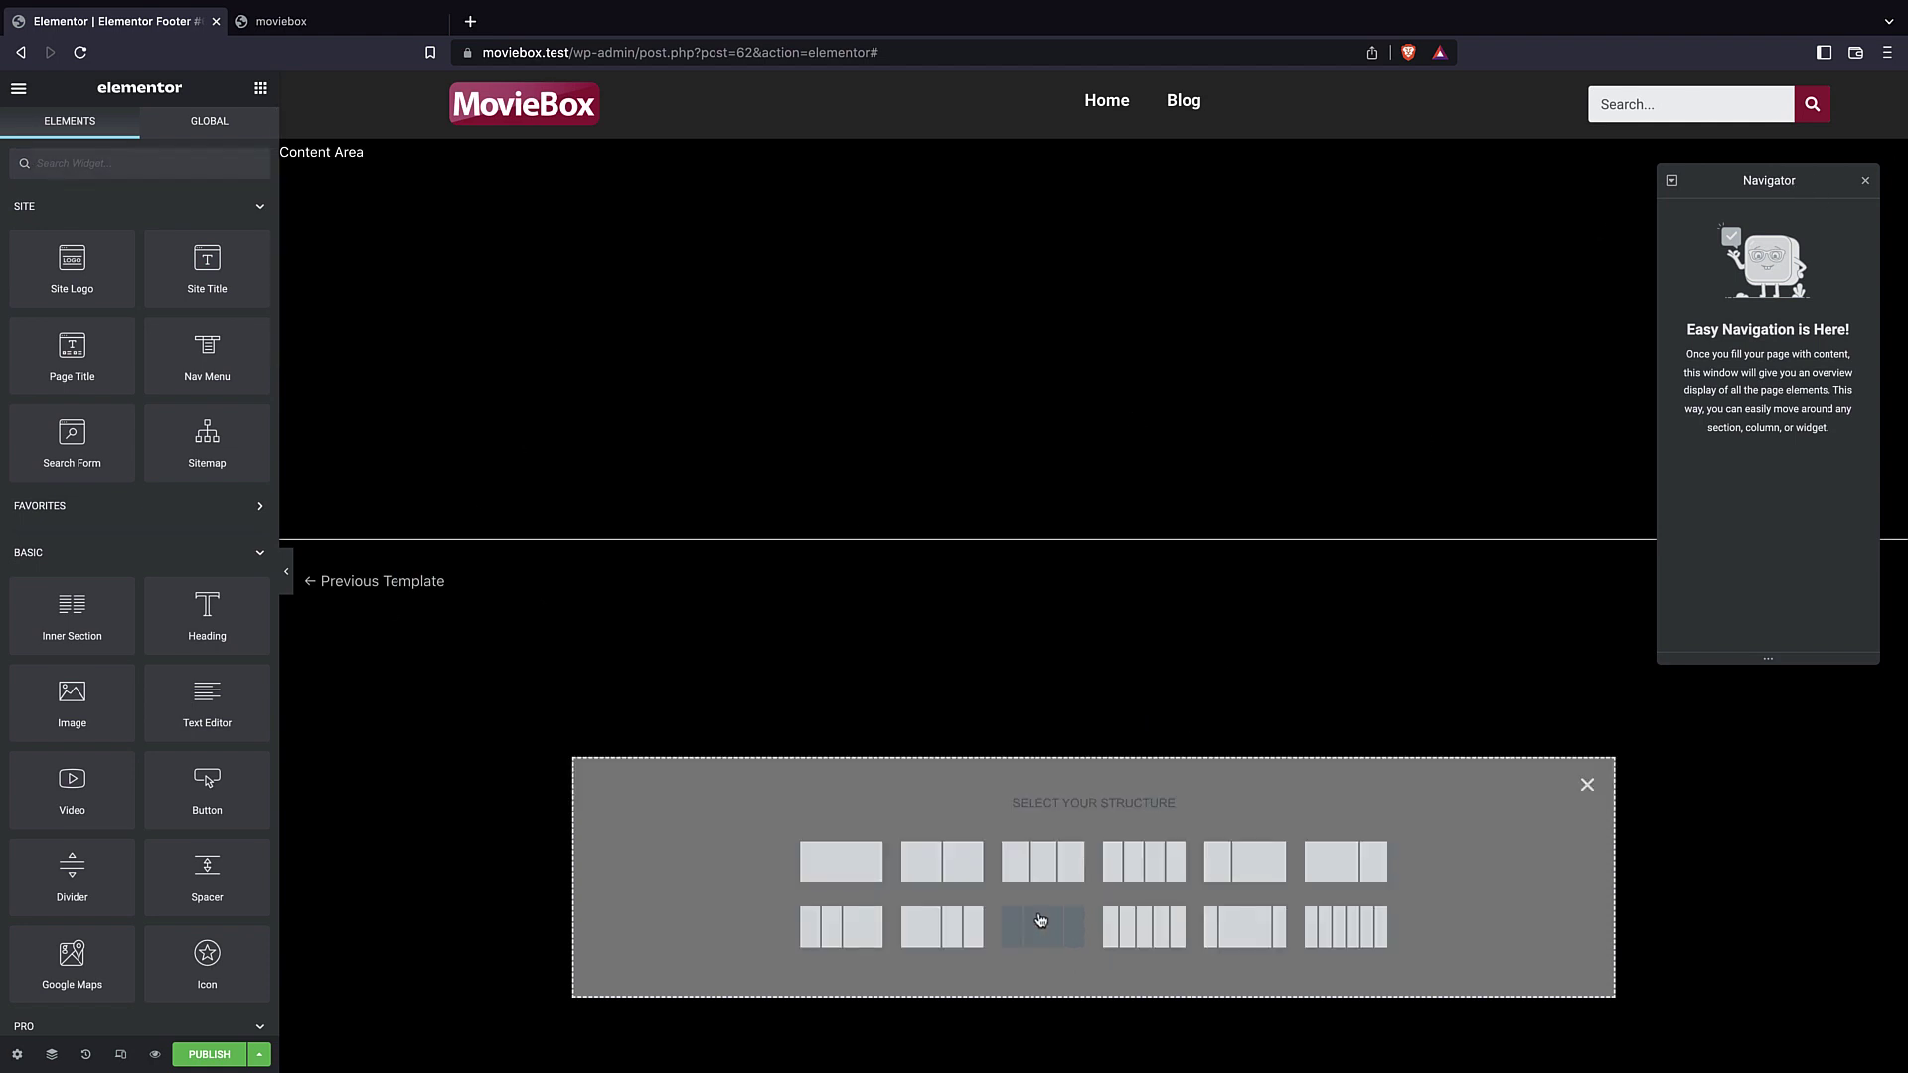
pyautogui.click(825, 859)
pyautogui.click(139, 134)
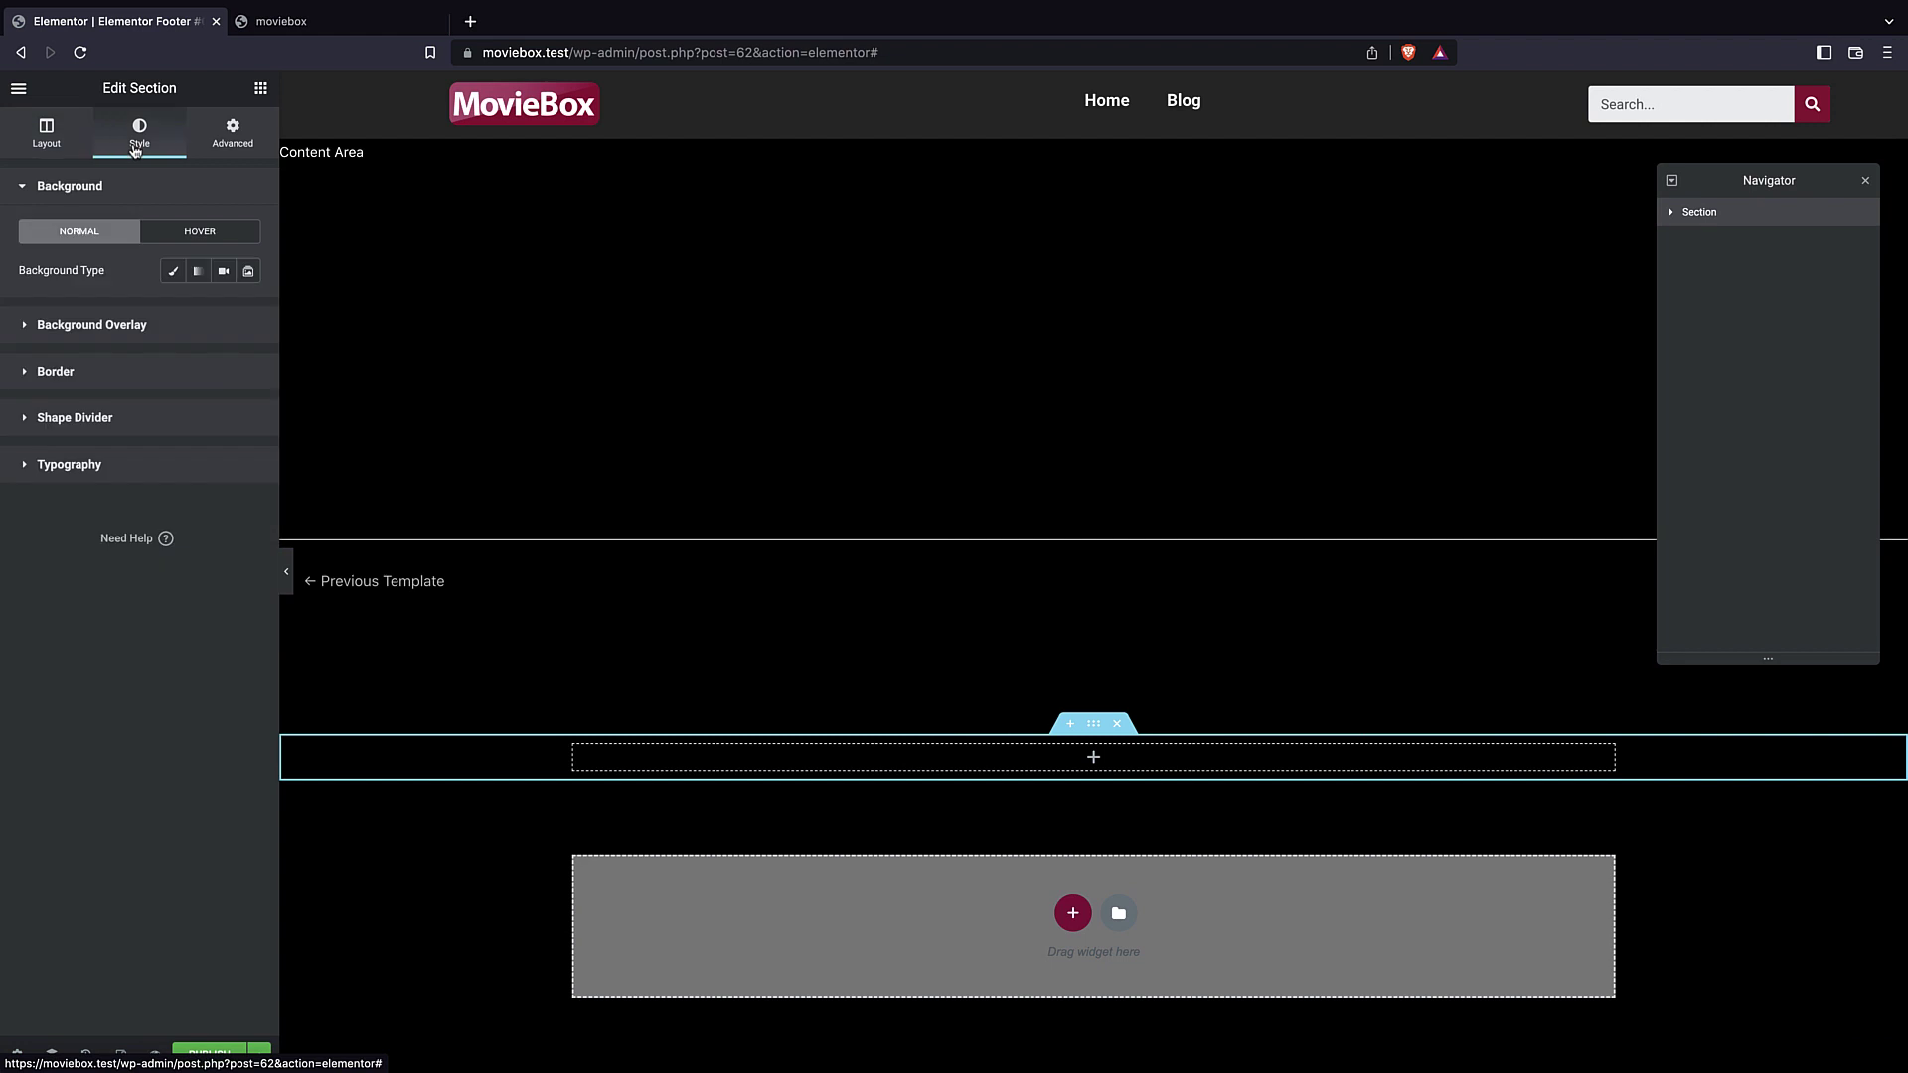
pyautogui.click(230, 141)
pyautogui.click(179, 139)
# - Duplicate the footer section's column to make a two-column layout
pyautogui.click(1670, 215)
pyautogui.click(1727, 241)
pyautogui.rightClick(1718, 241)
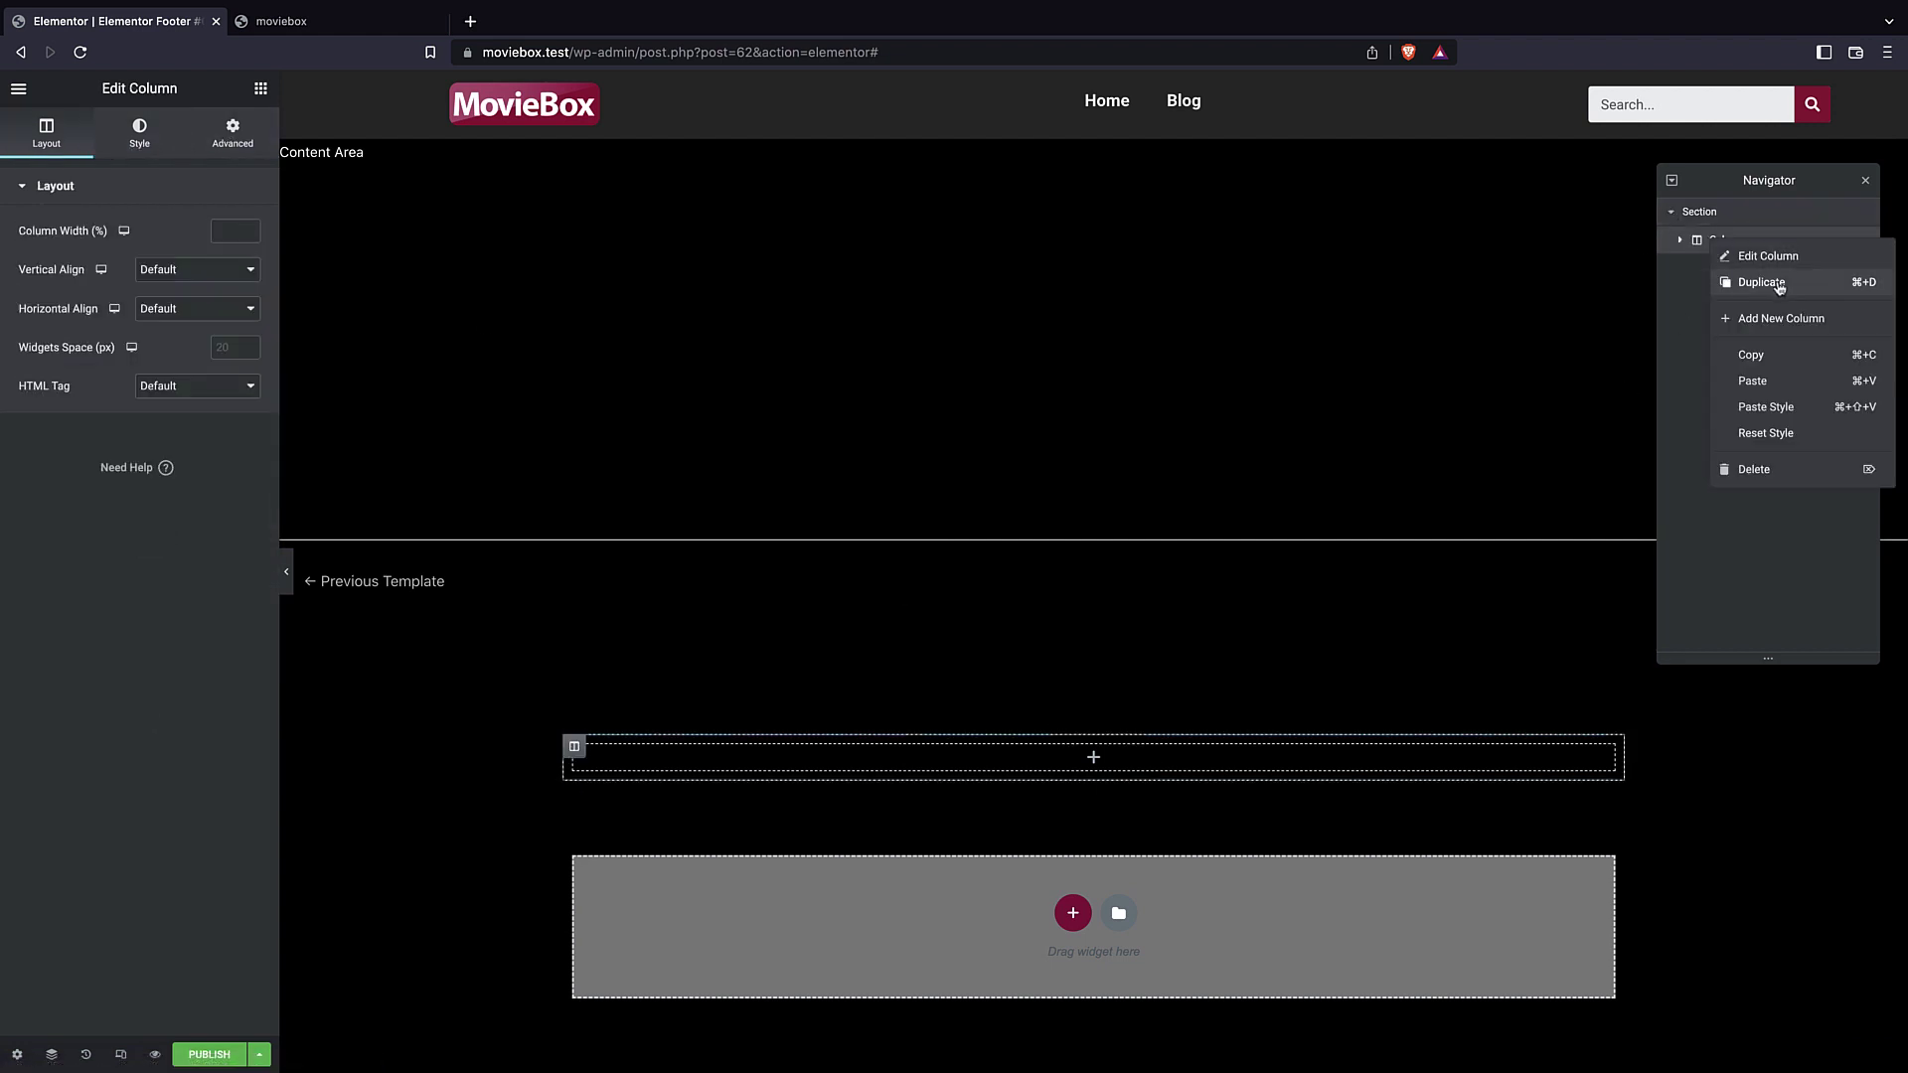
pyautogui.click(1740, 281)
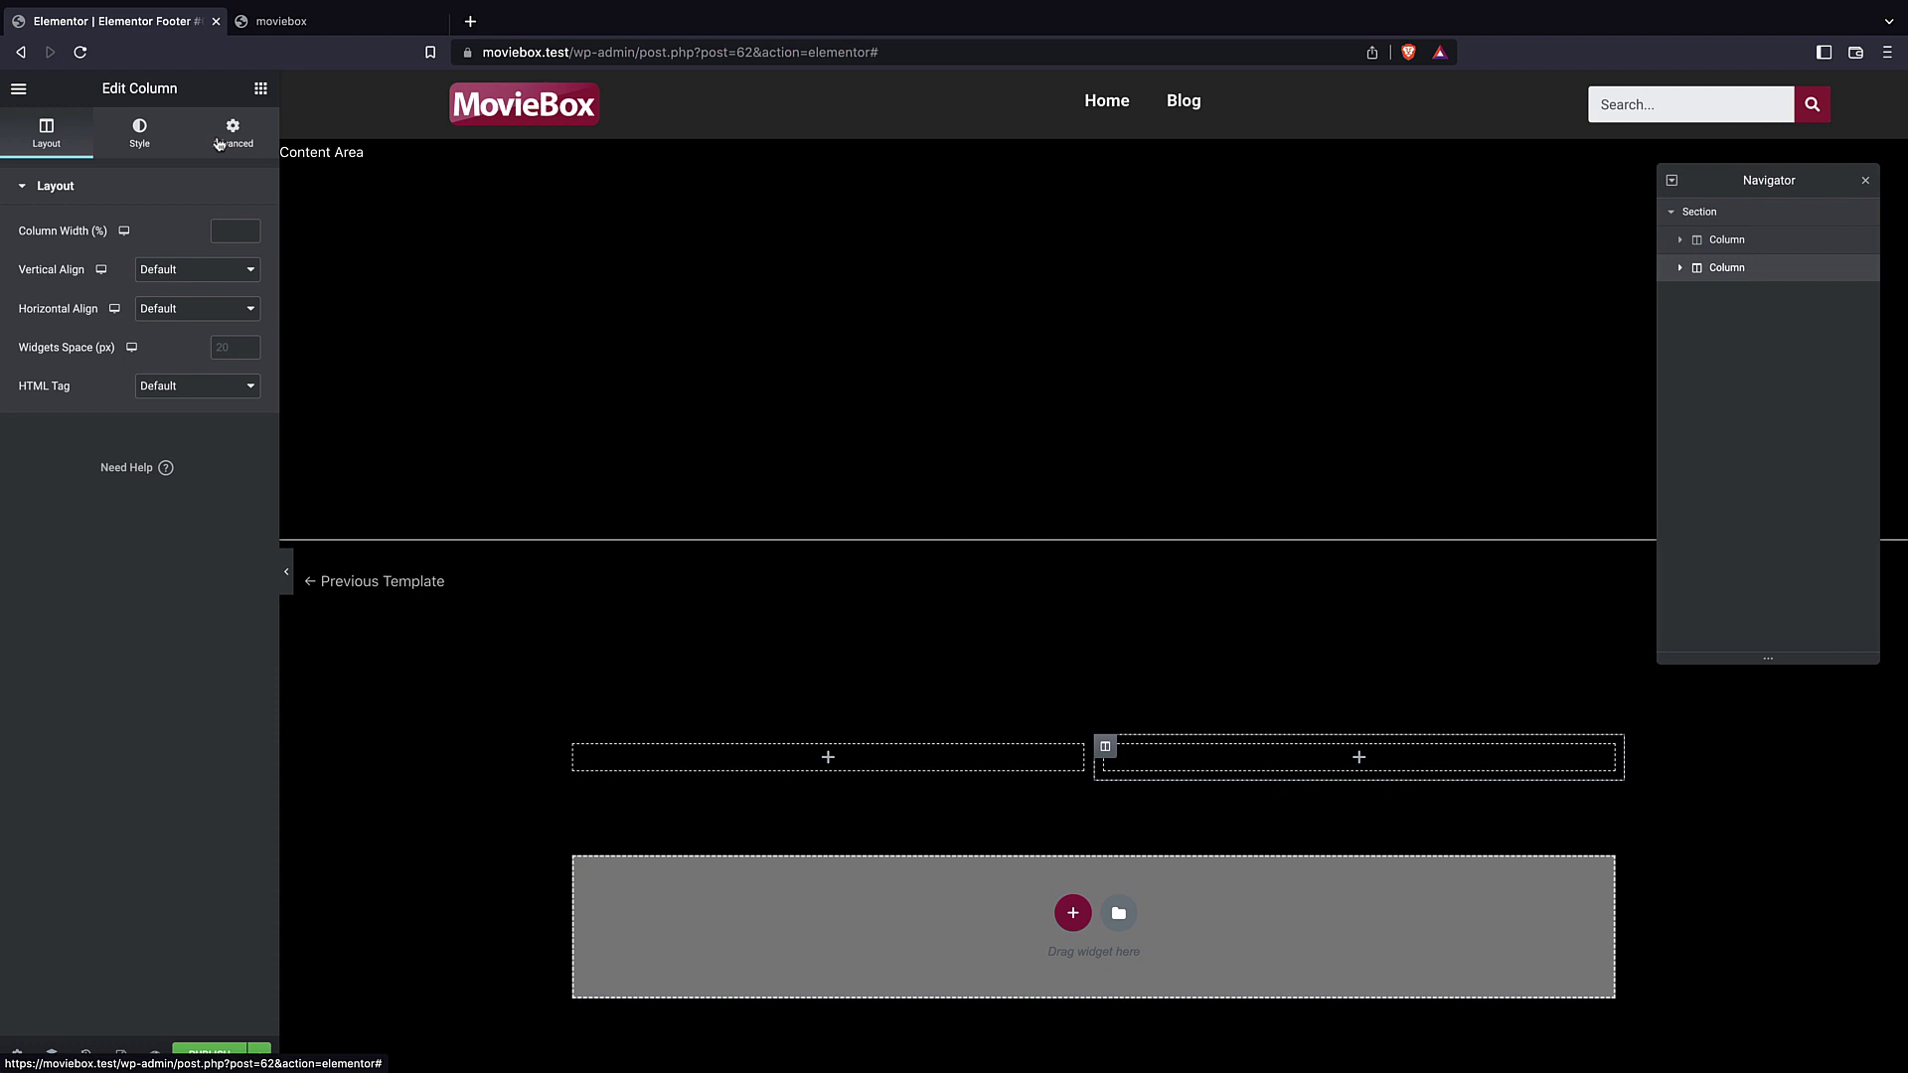
# - Add a Site Title widget to the first footer column and center-align it
pyautogui.click(261, 88)
pyautogui.moveTo(183, 276); pyautogui.dragTo(845, 765)
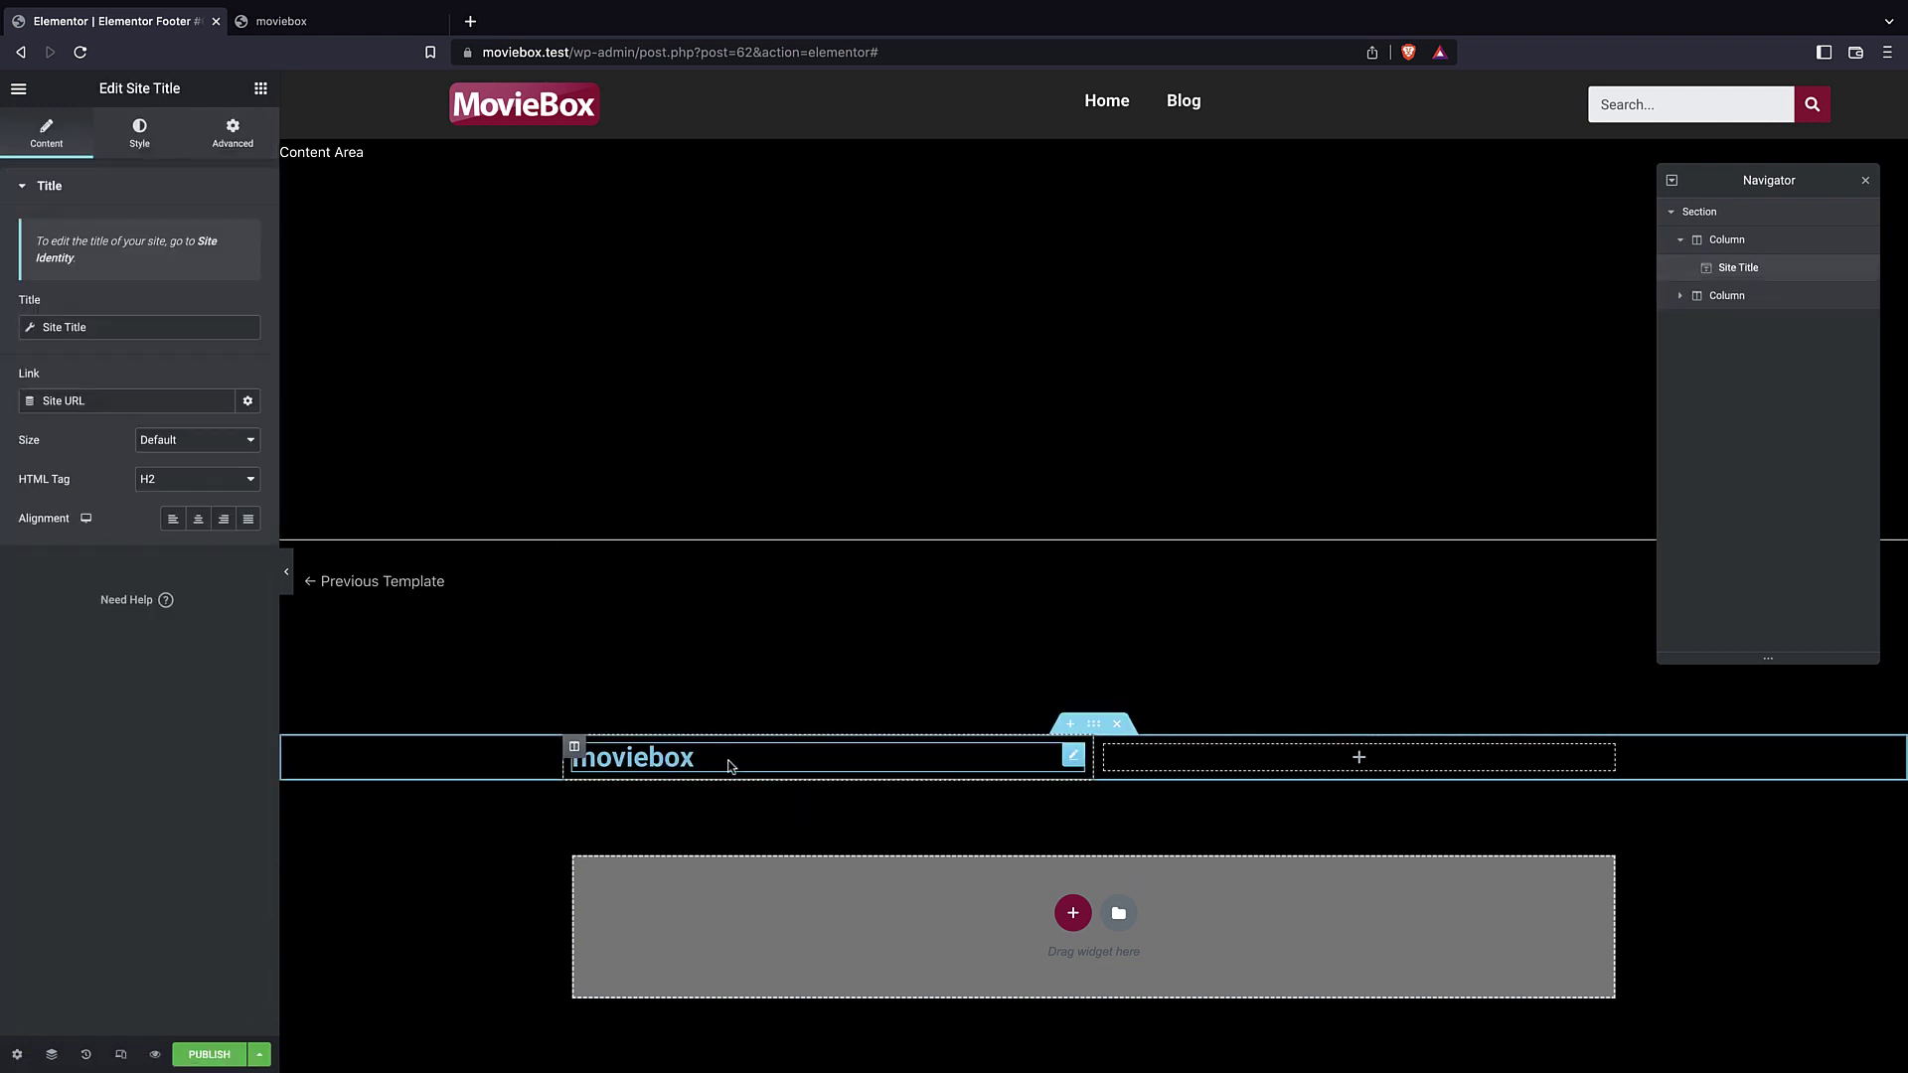
pyautogui.click(198, 519)
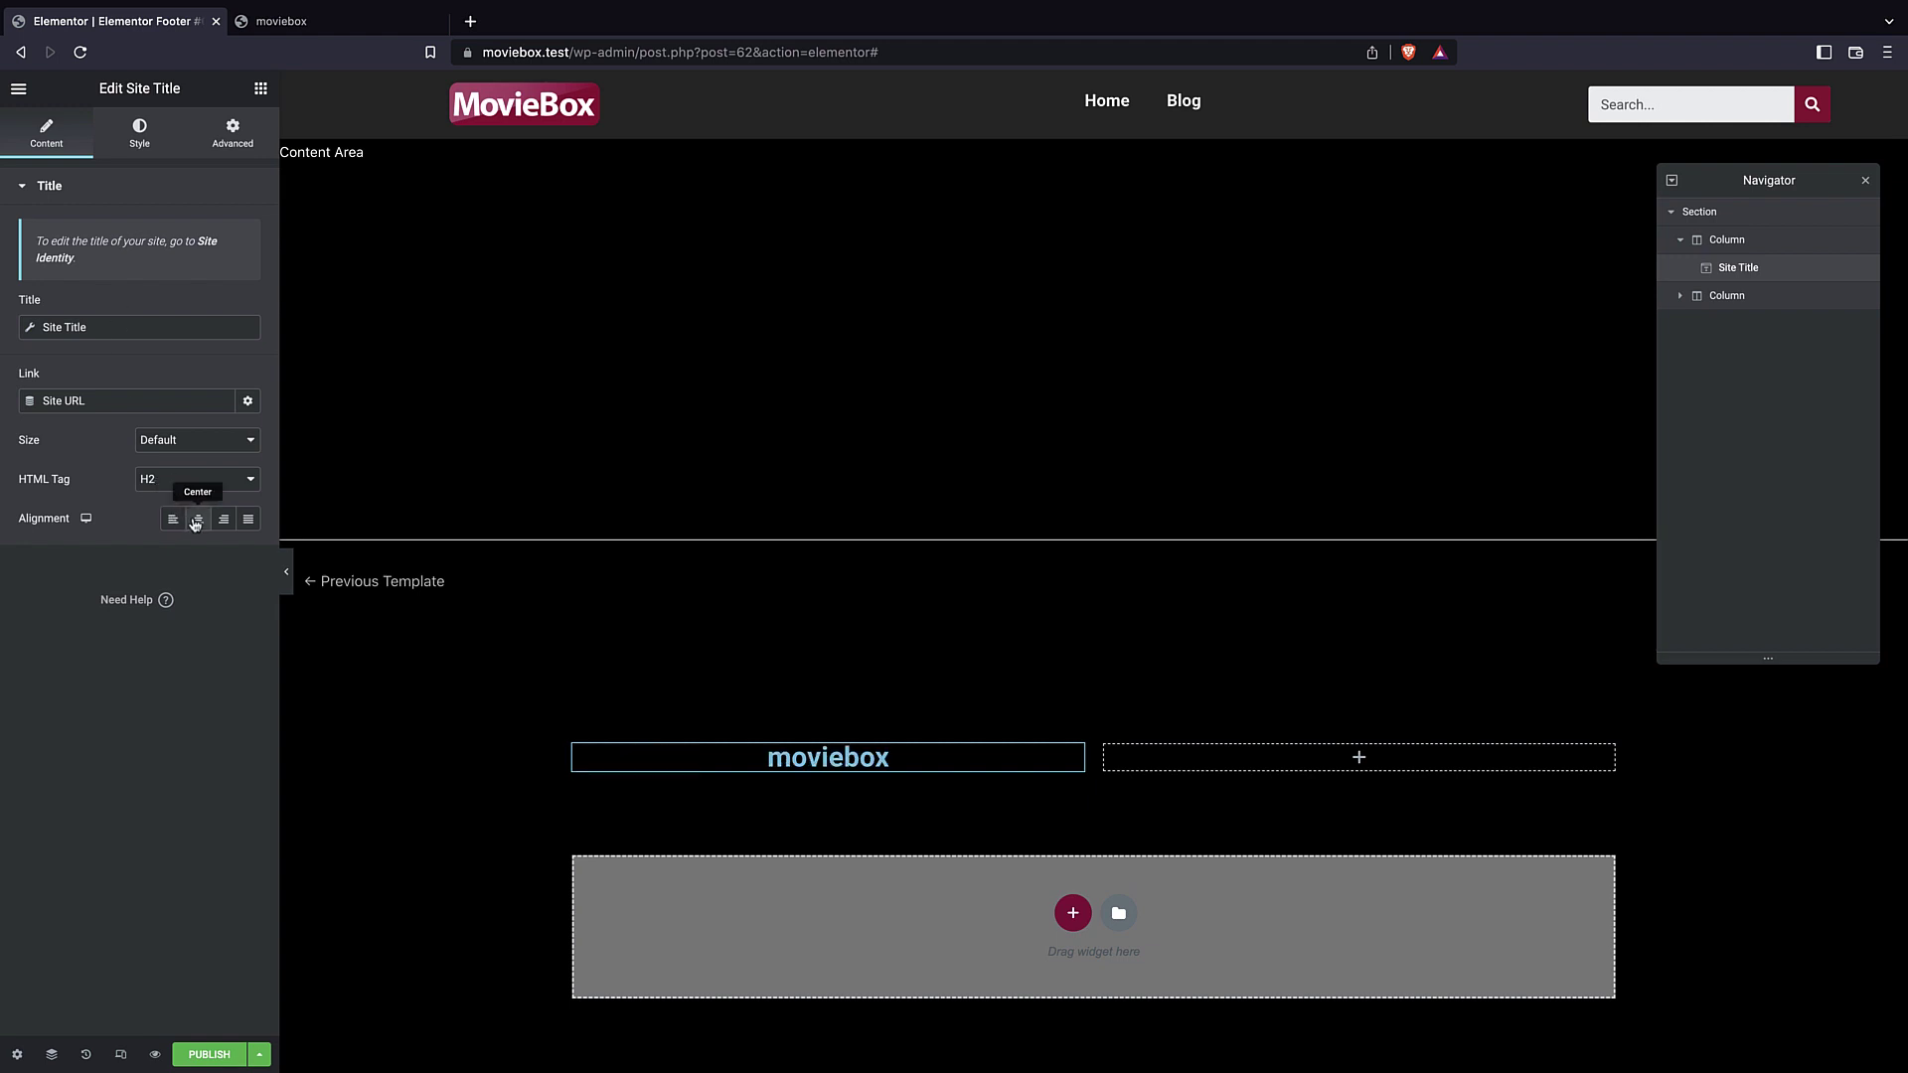
pyautogui.click(235, 132)
pyautogui.click(144, 132)
pyautogui.click(259, 90)
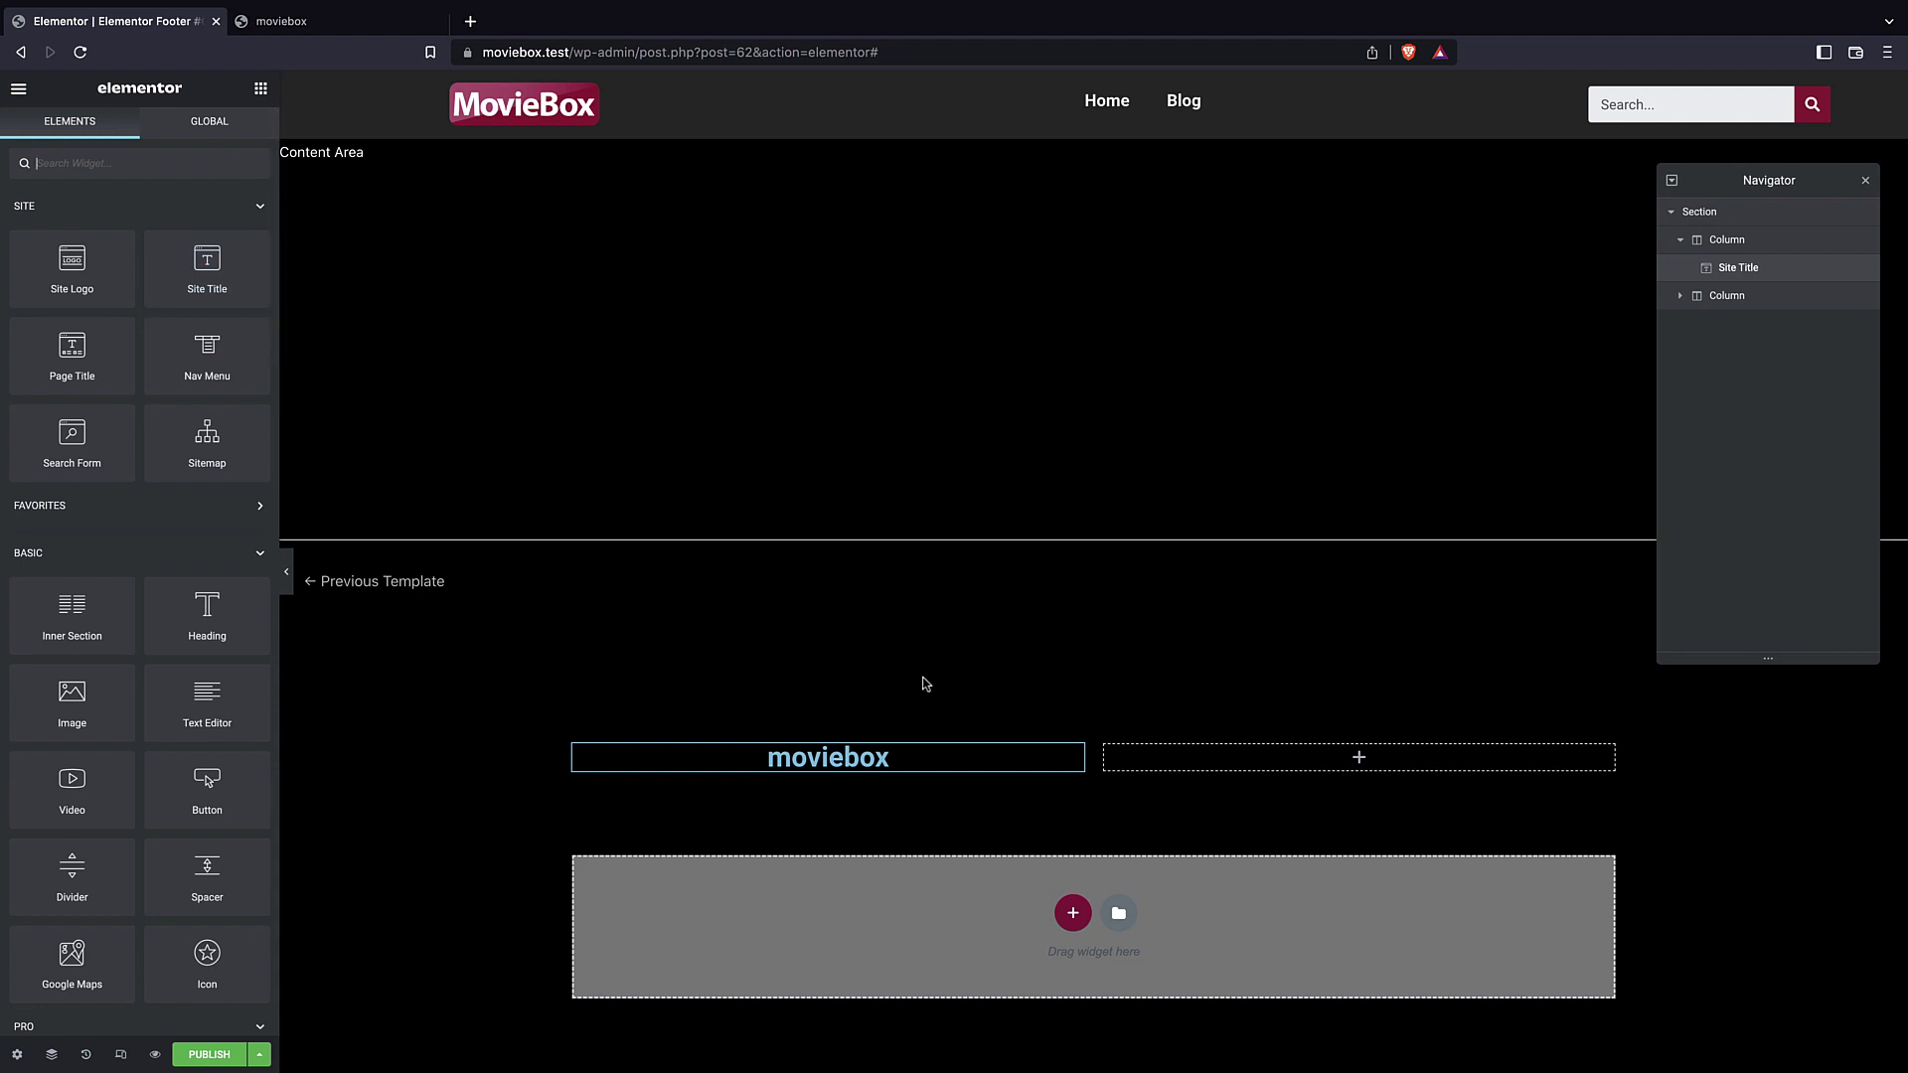
# - Set the footer site title's text color to white
pyautogui.click(828, 757)
pyautogui.click(248, 232)
pyautogui.click(37, 302)
pyautogui.click(127, 754)
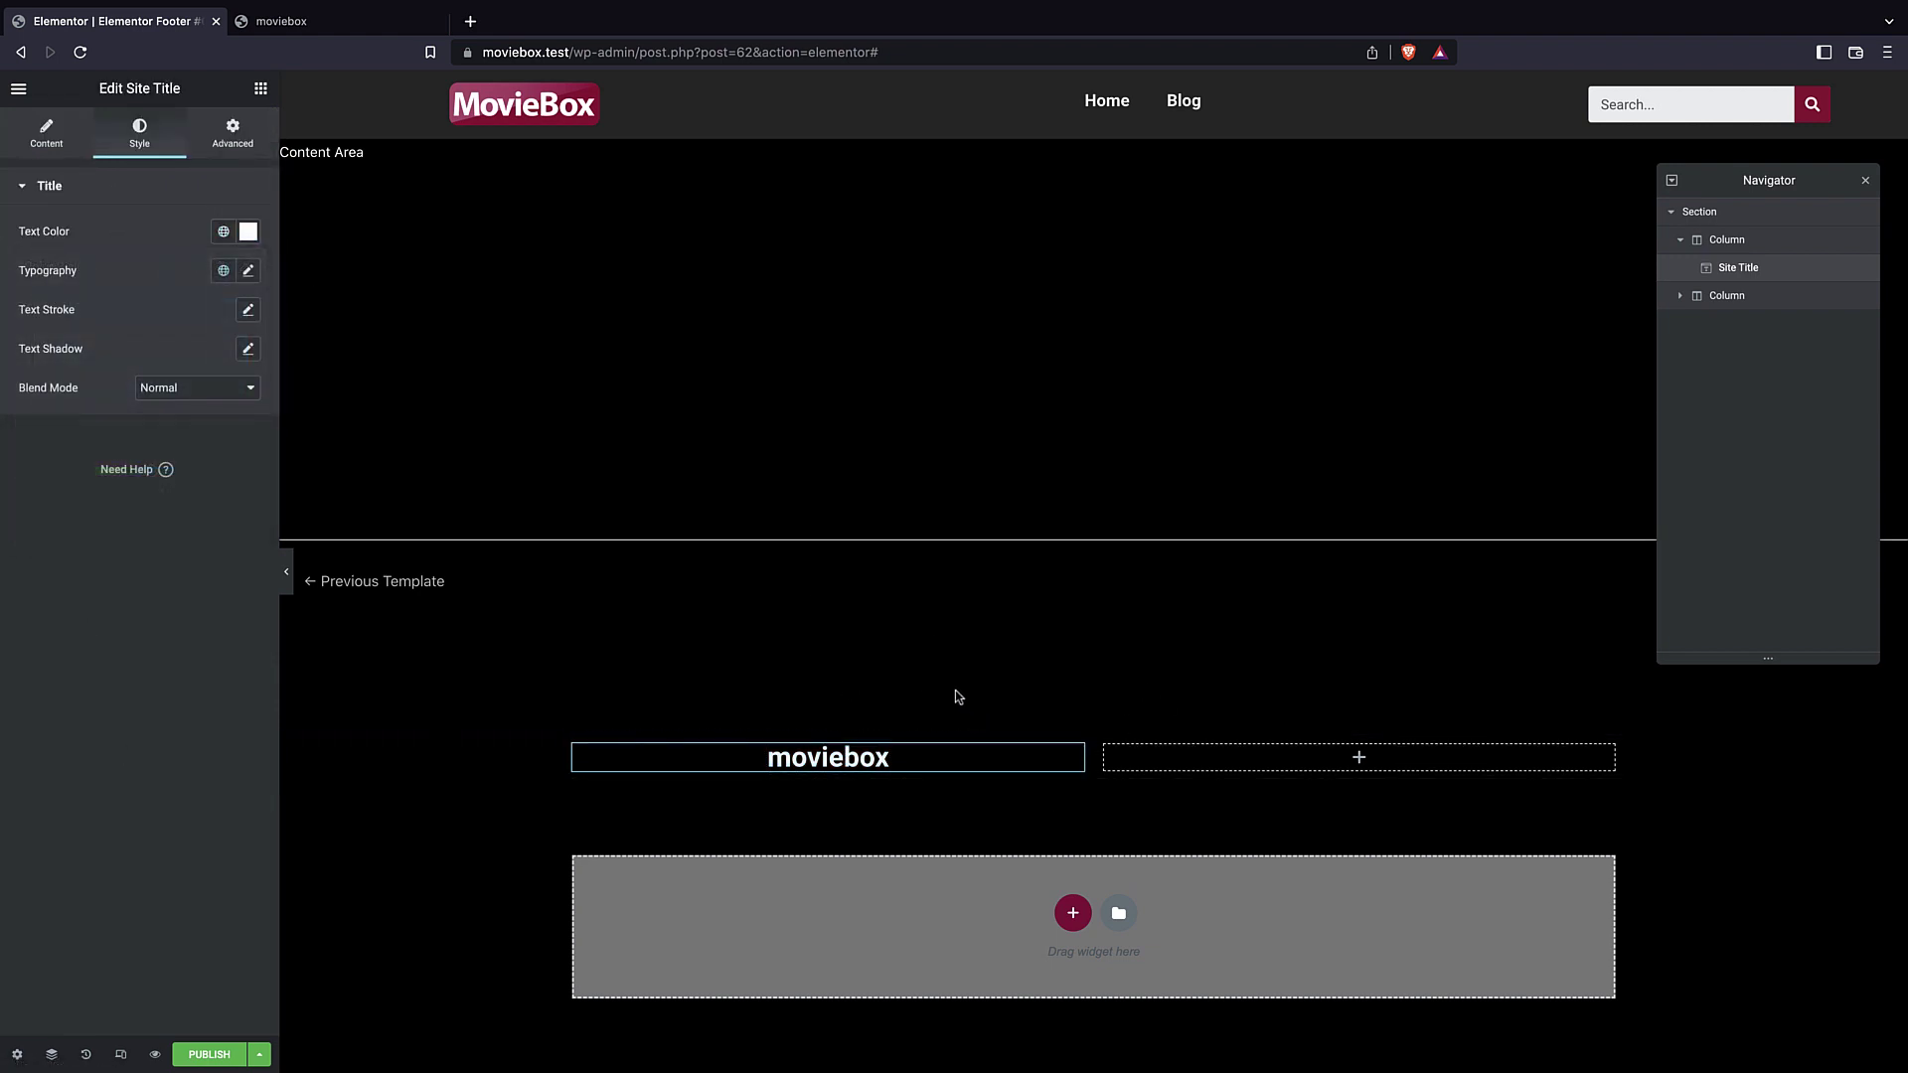
# - Select the footer section and set its background type to Classic
pyautogui.click(1723, 219)
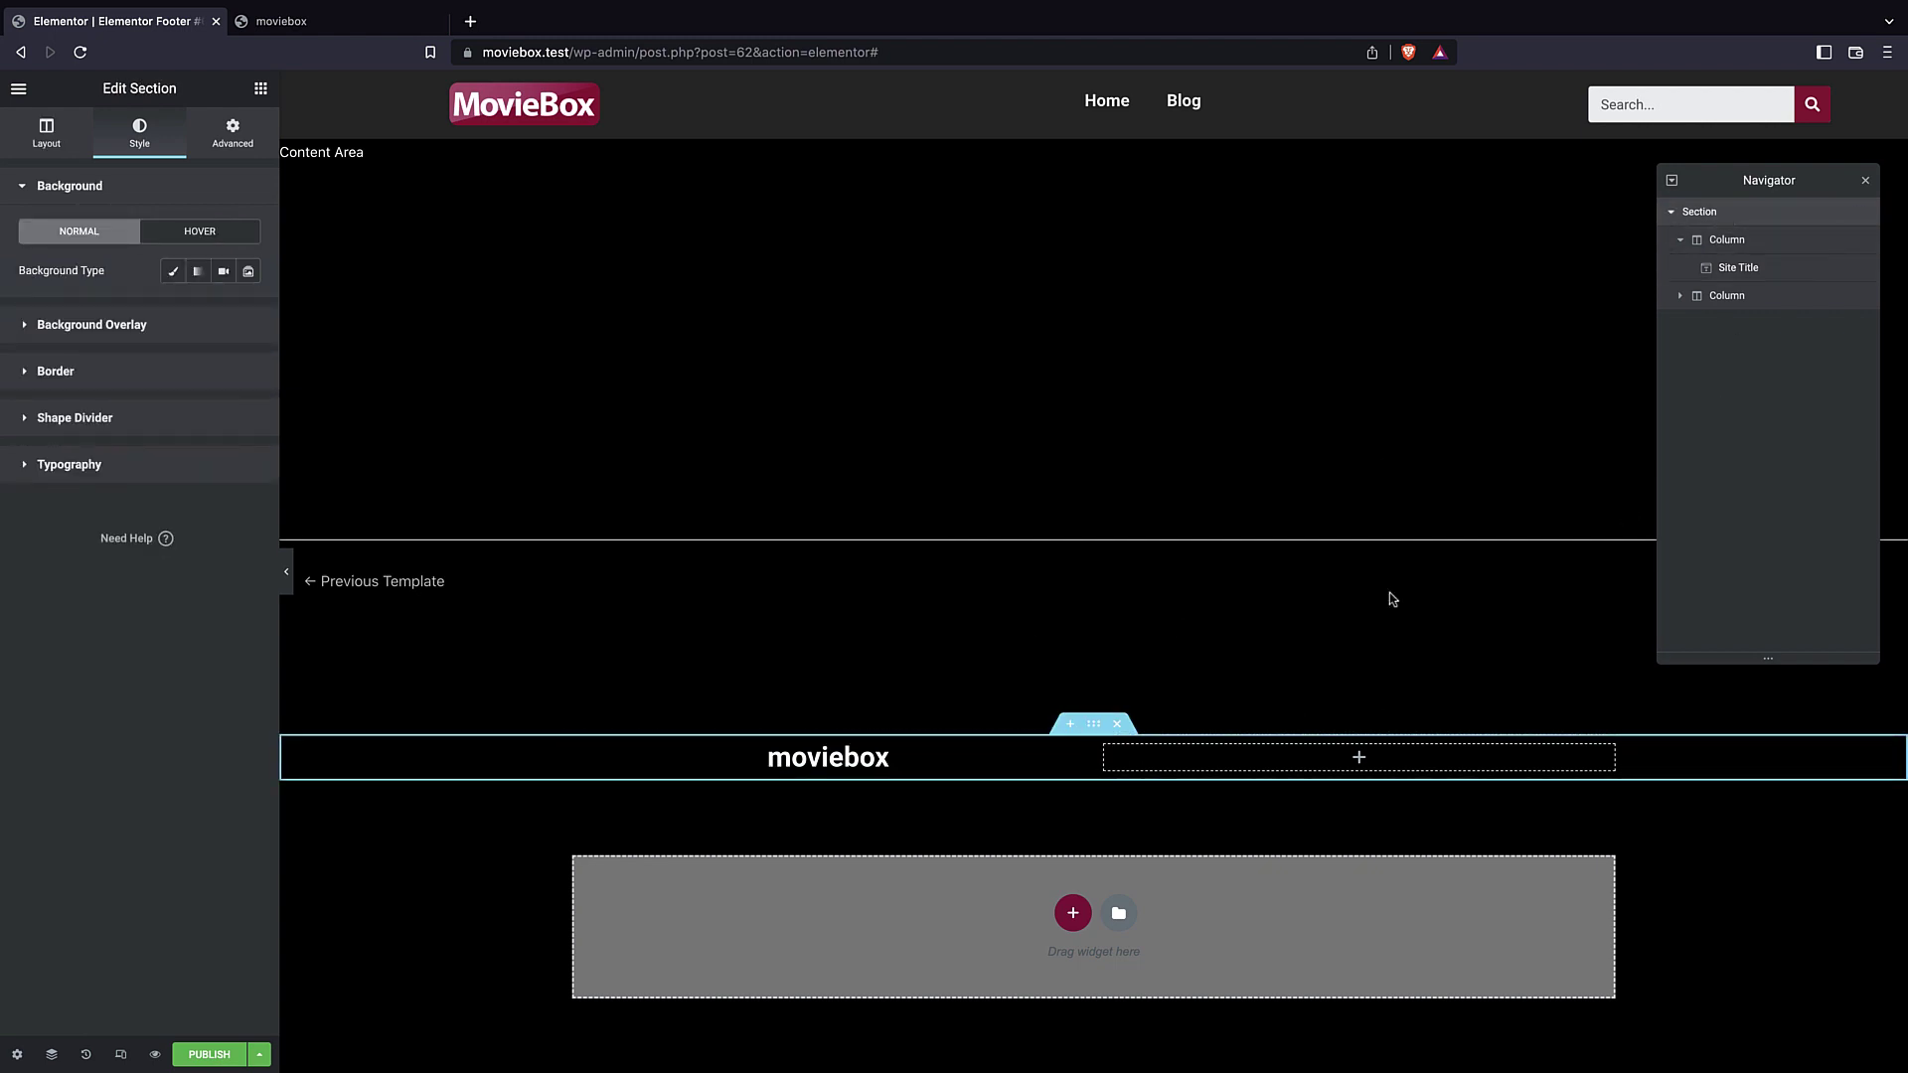
pyautogui.click(171, 274)
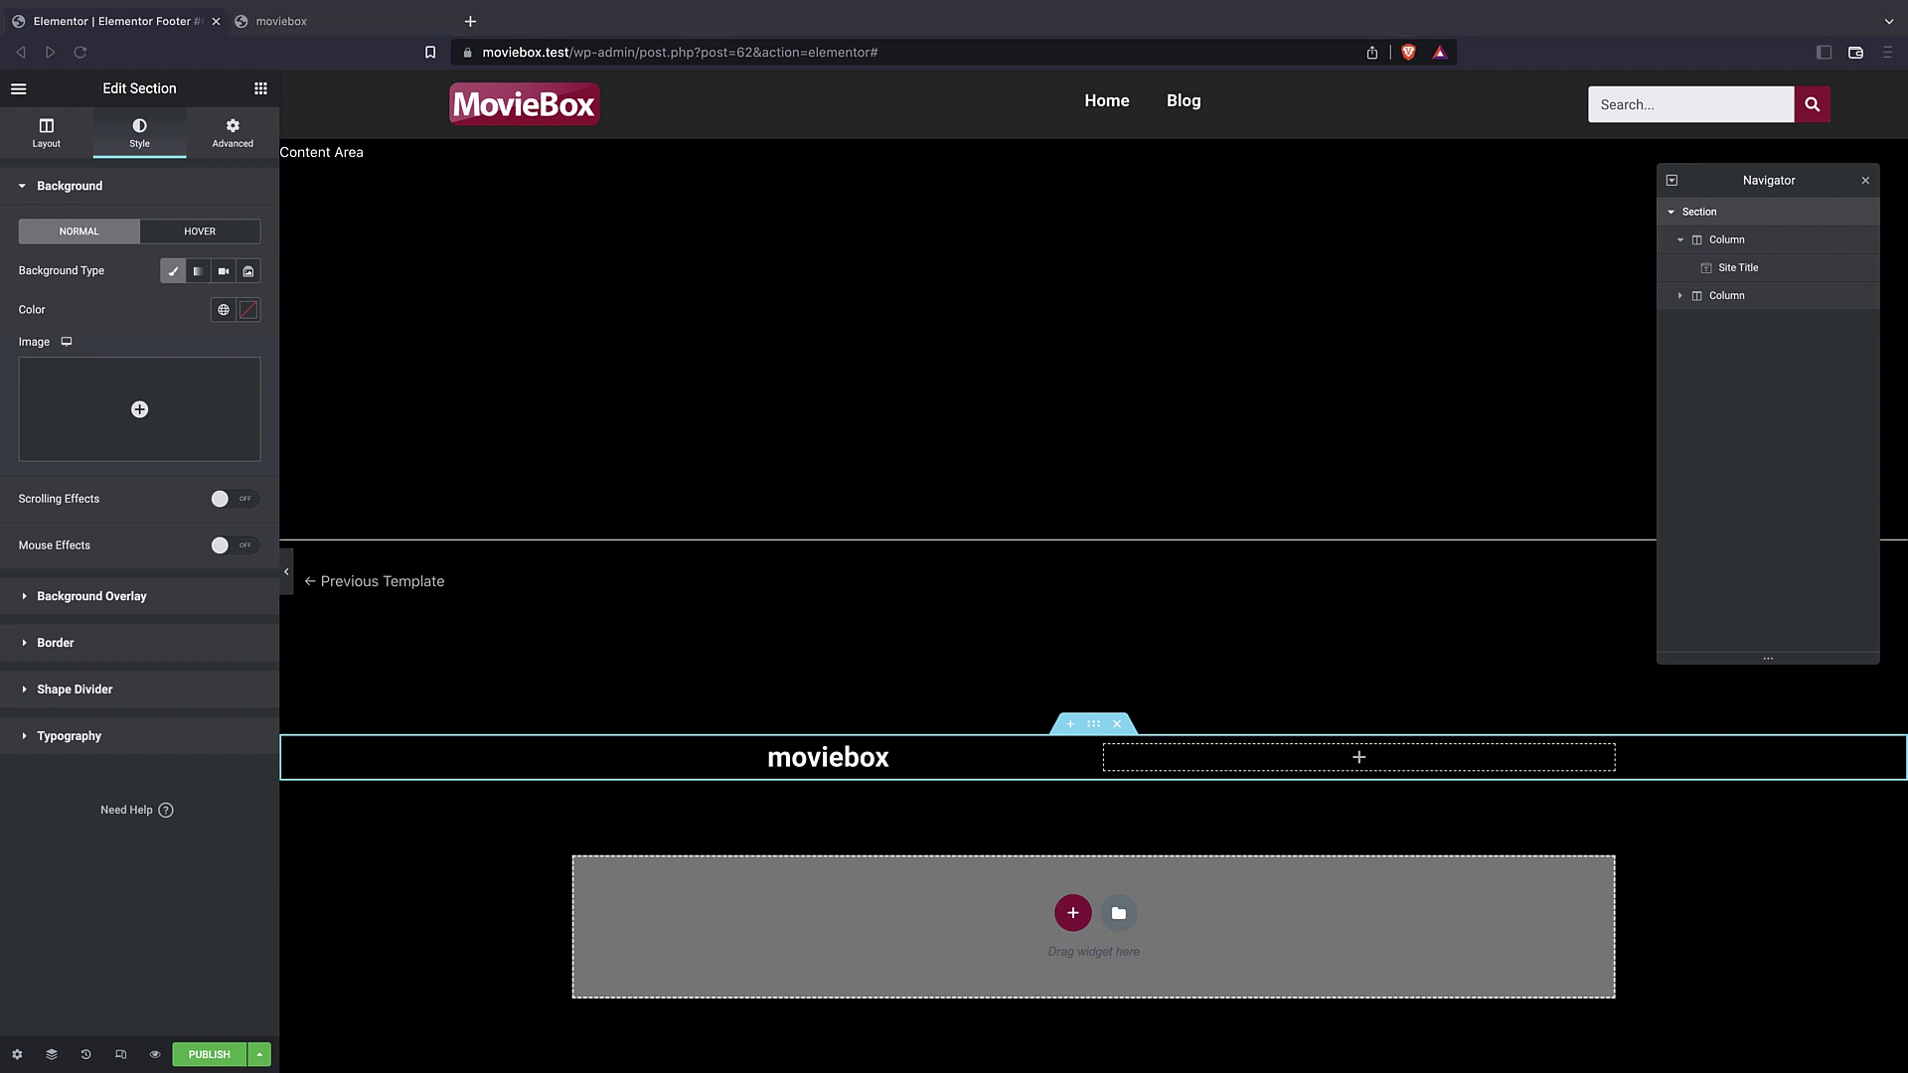
pyautogui.click(241, 365)
# - Try to color the footer section's background with the hex code #28282, along with freehand red and grey picks
pyautogui.click(249, 310)
pyautogui.click(180, 596)
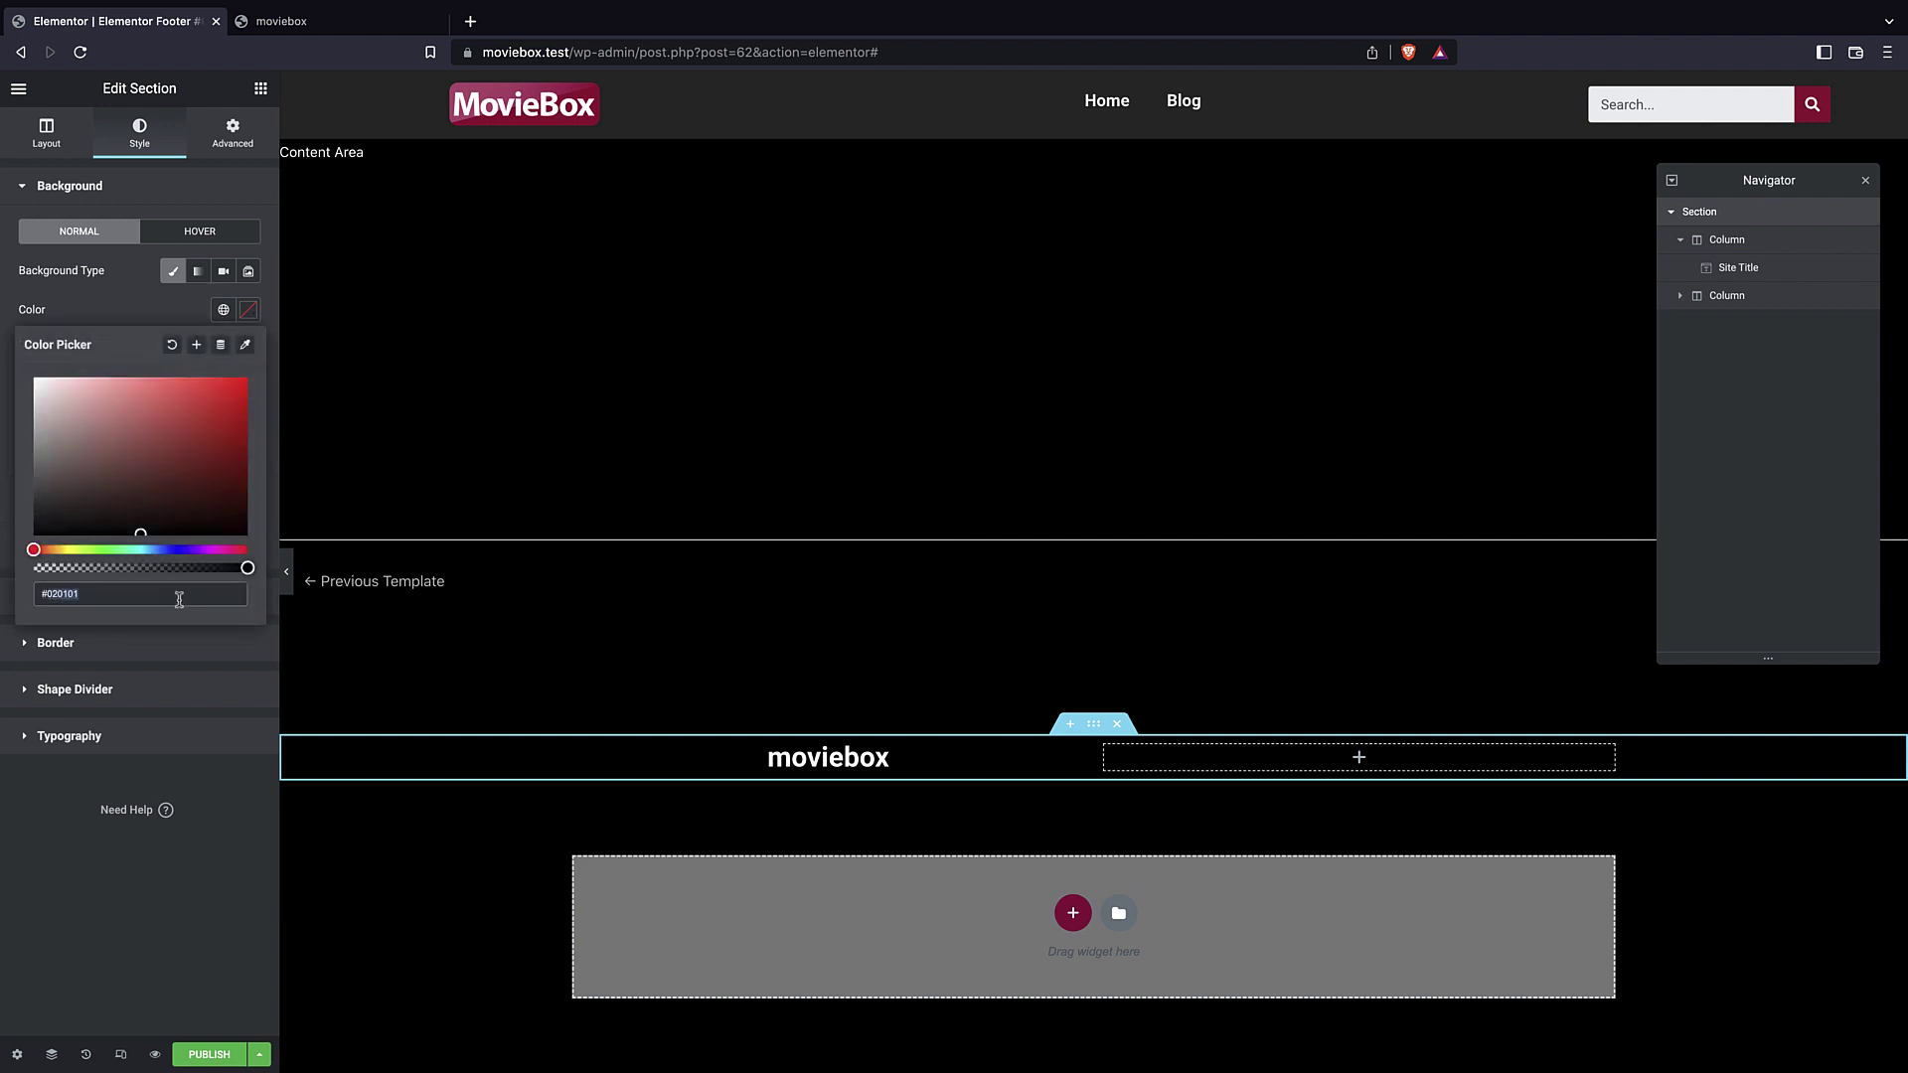
pyautogui.write('#28282')
pyautogui.click(125, 313)
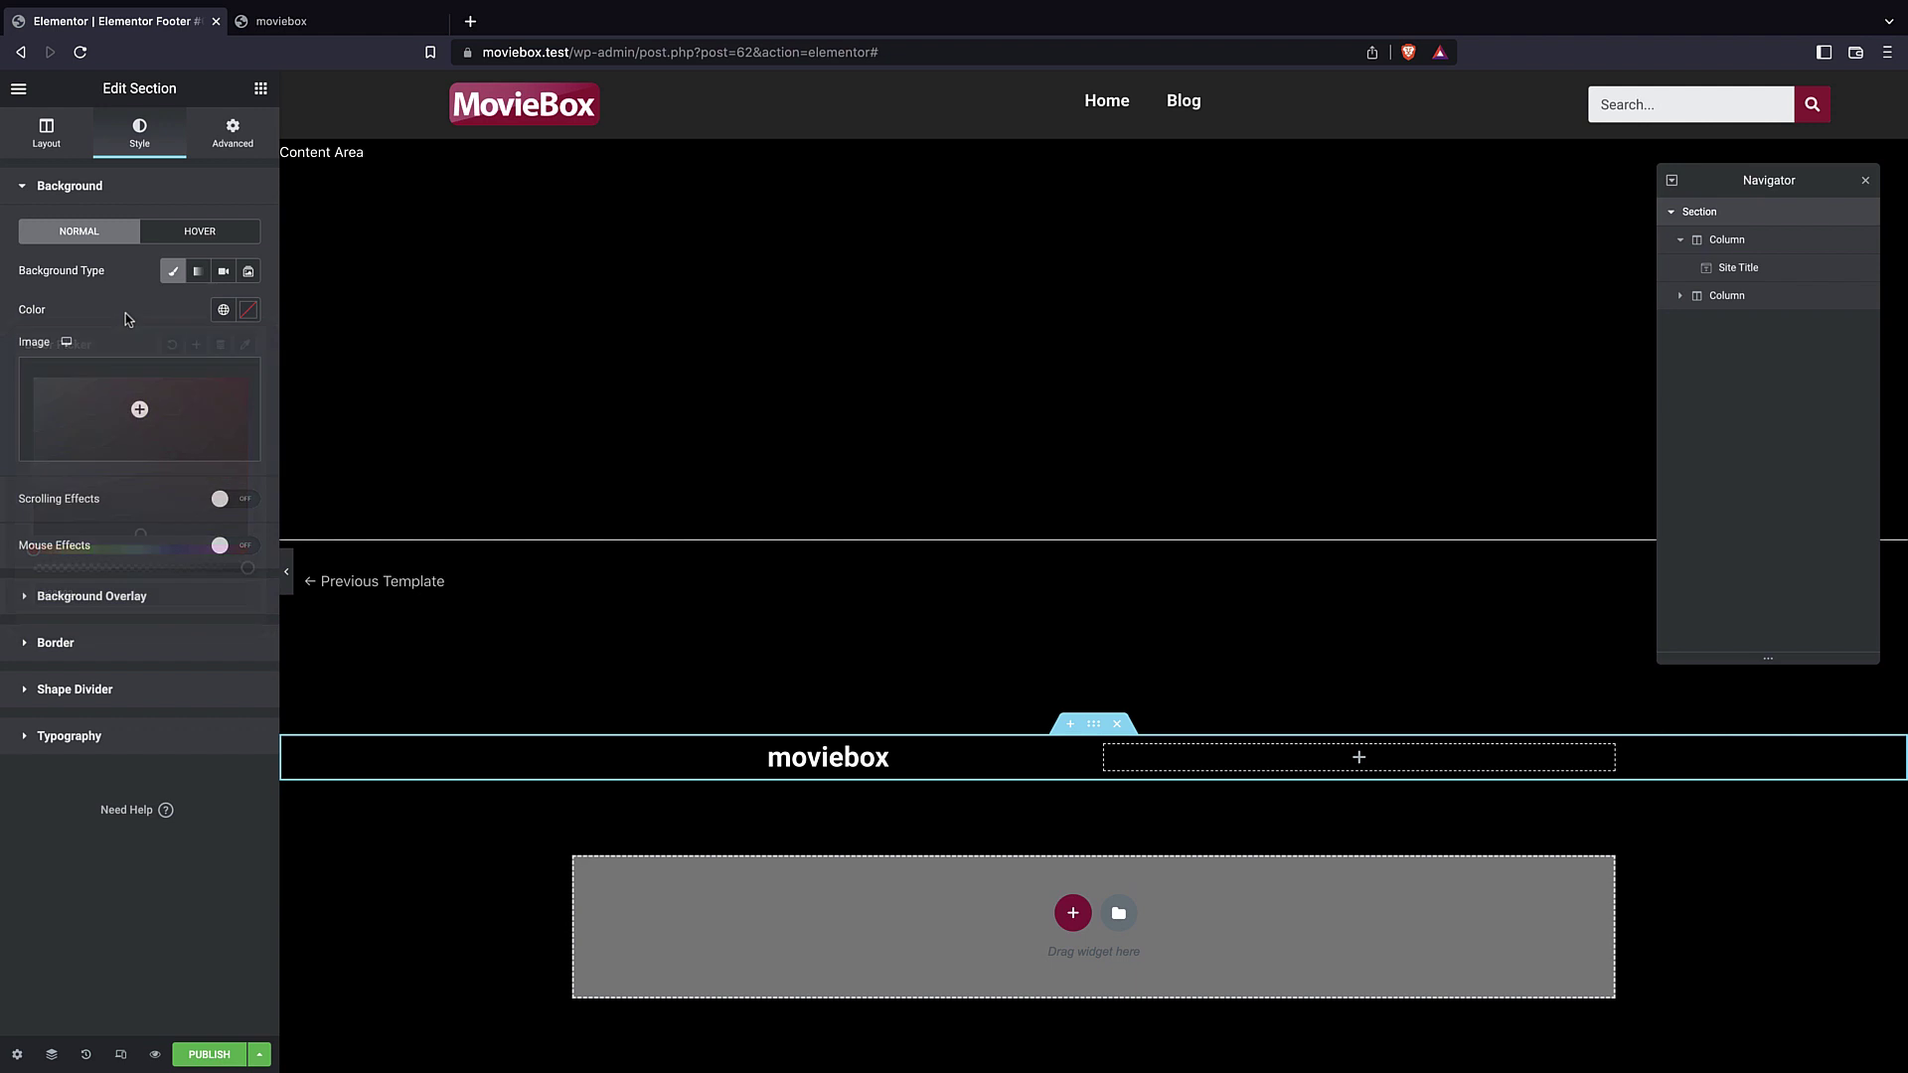
pyautogui.click(249, 311)
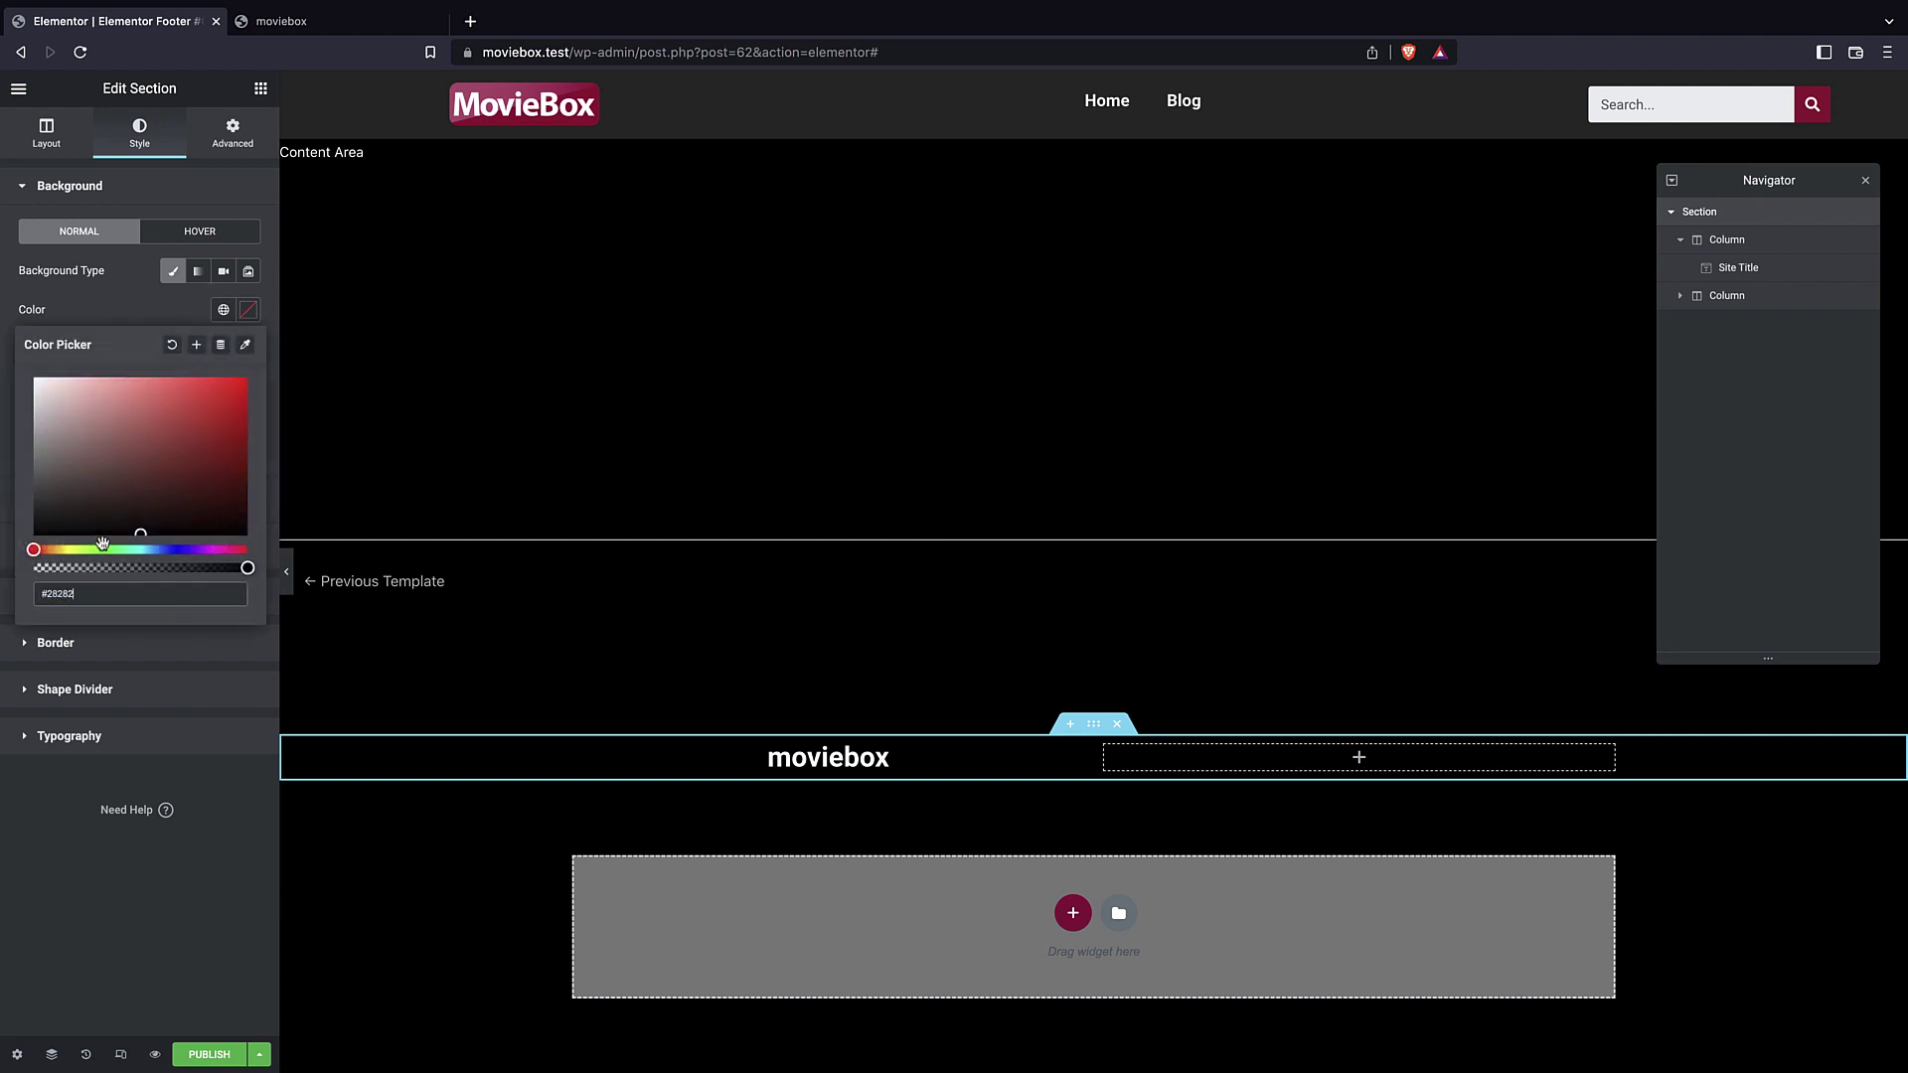
pyautogui.click(159, 454)
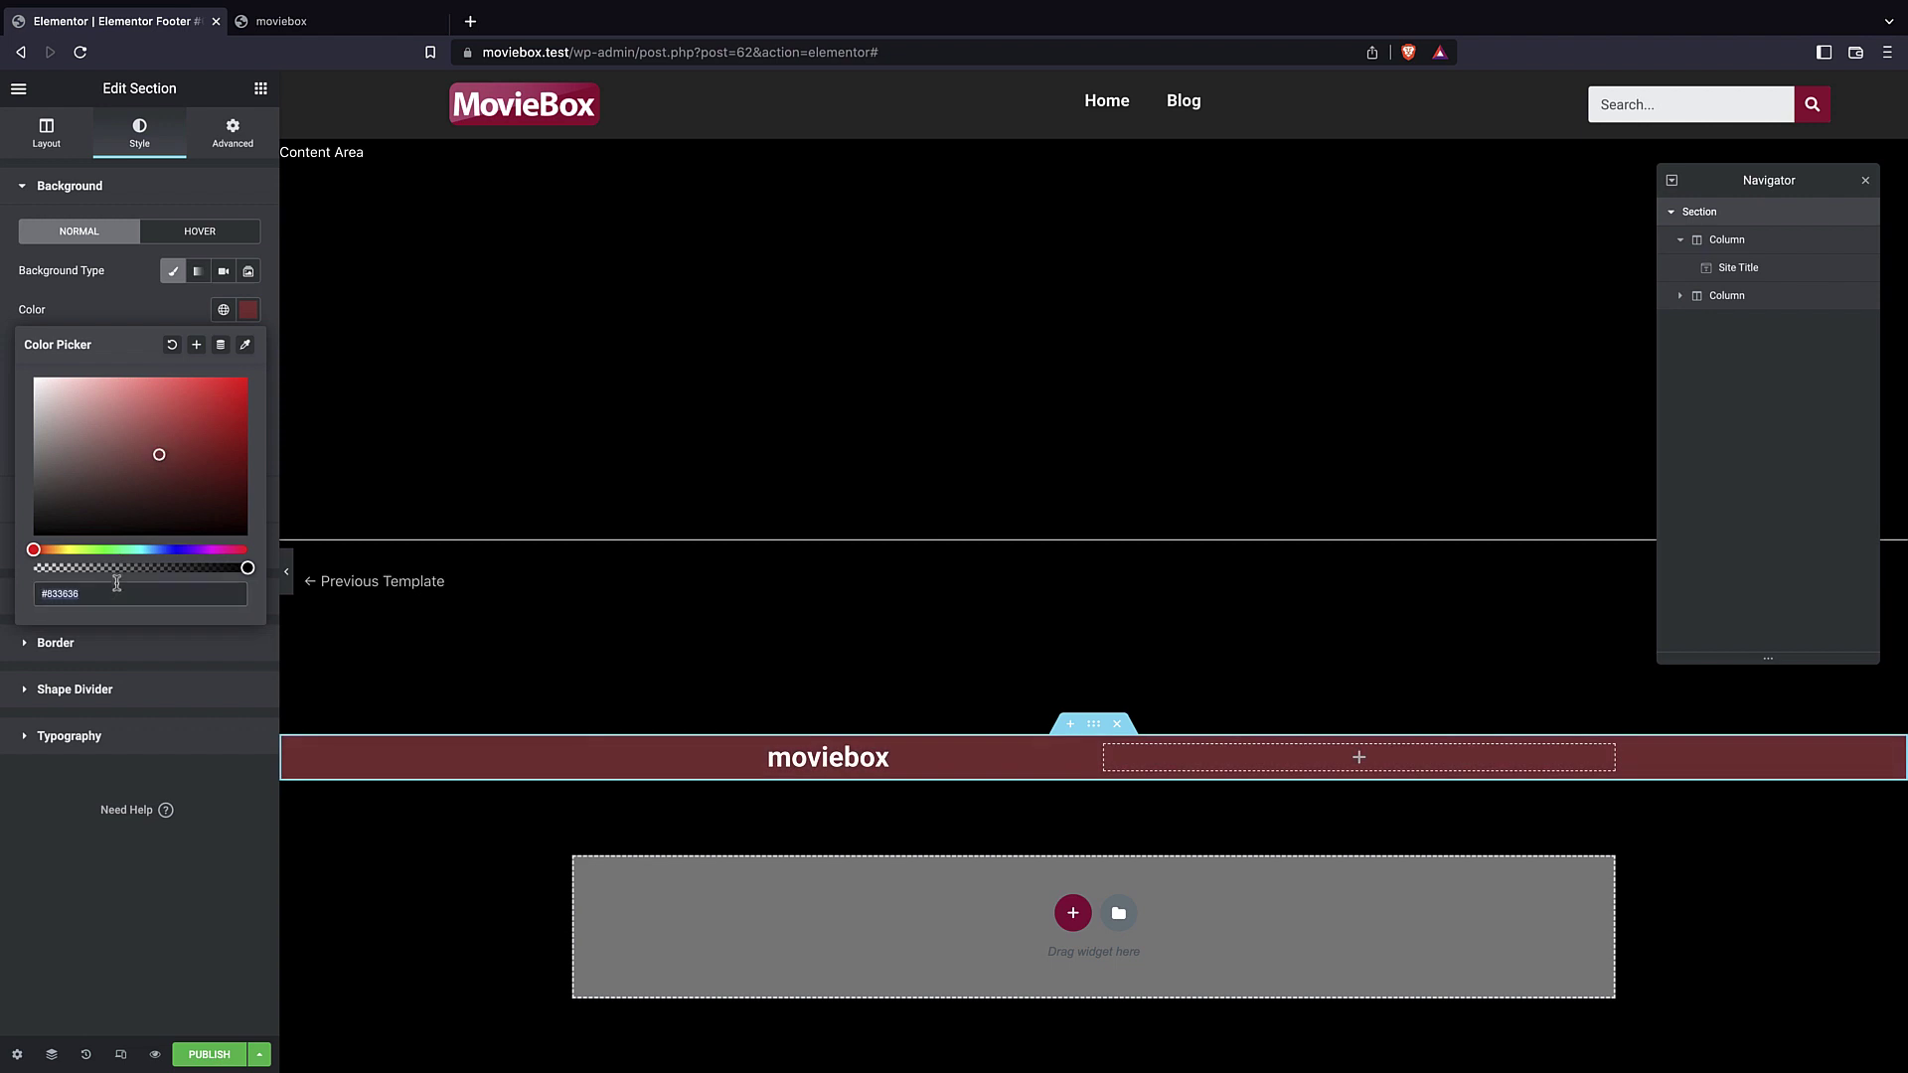
pyautogui.write('#28282')
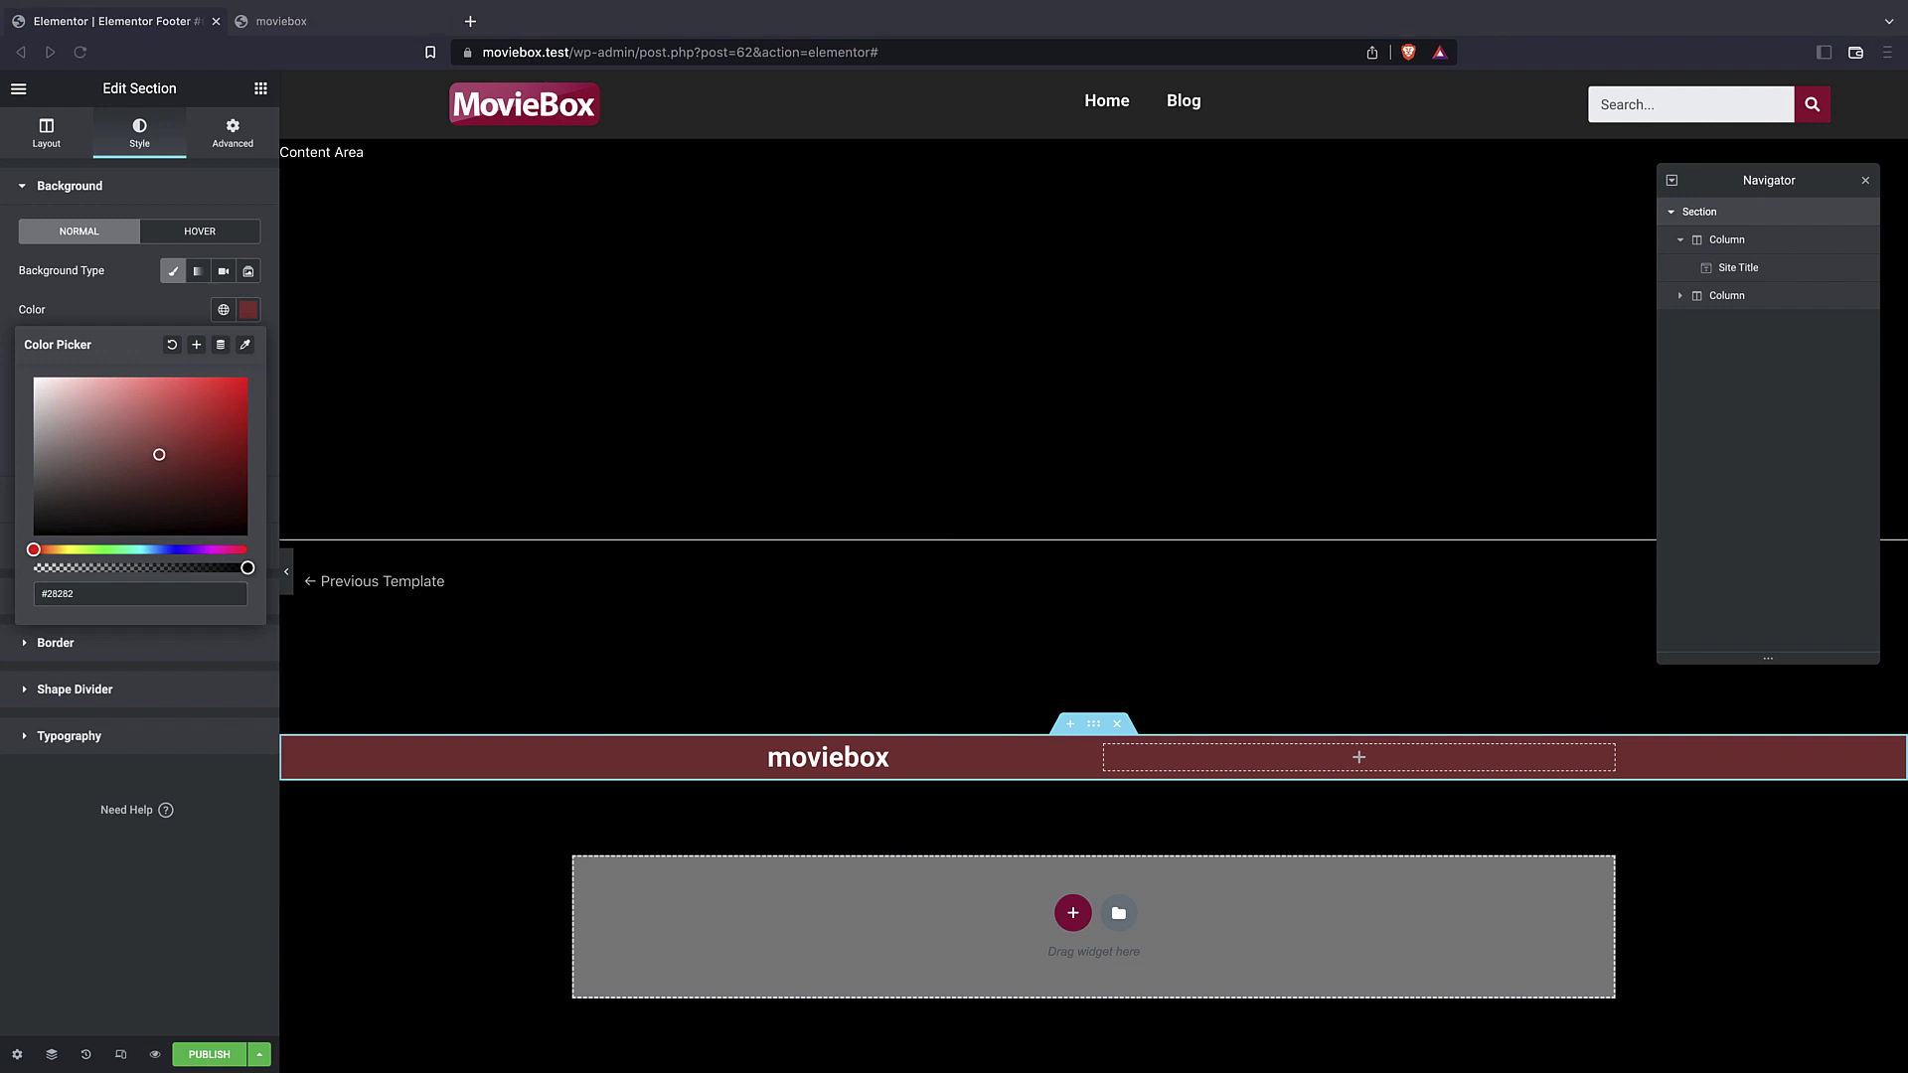
pyautogui.tripleClick(92, 592)
pyautogui.hotkey('ctrl', 'c')
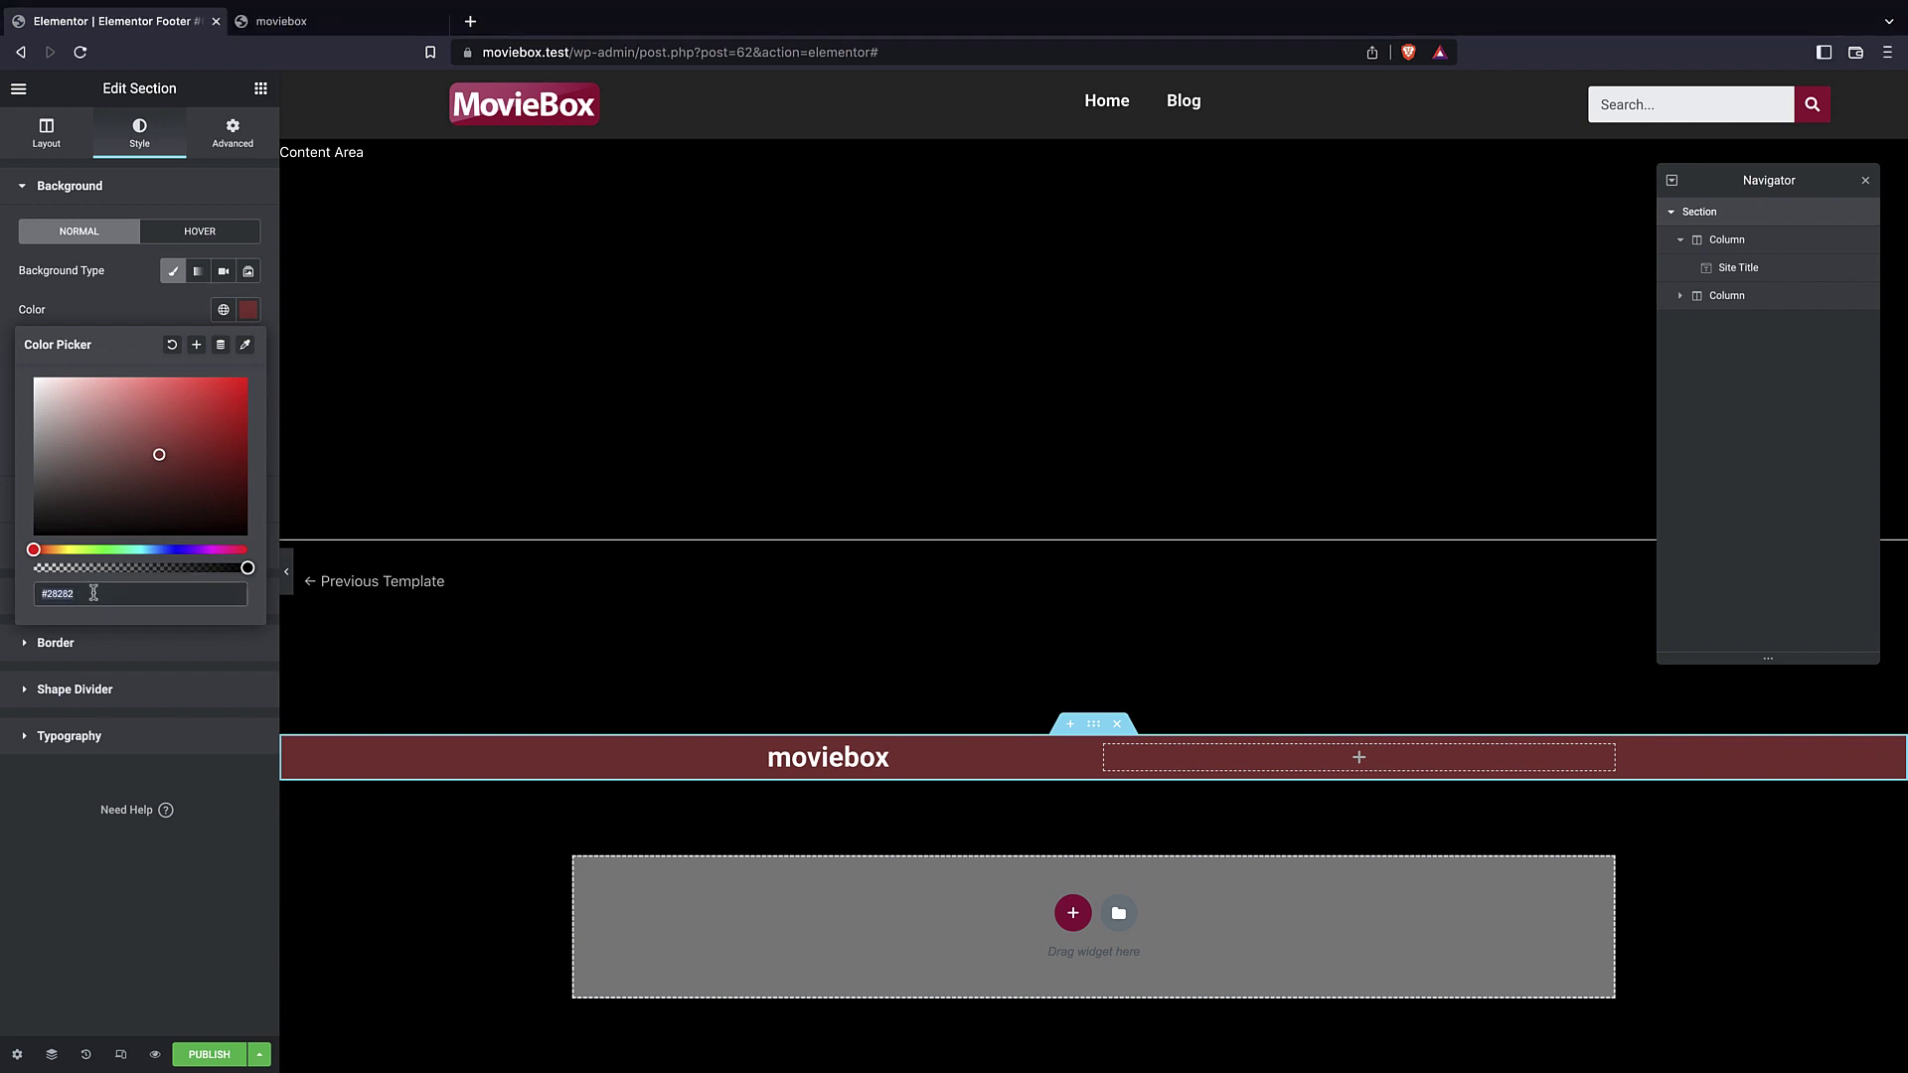
pyautogui.moveTo(159, 454); pyautogui.dragTo(43, 490)
pyautogui.tripleClick(92, 594)
pyautogui.hotkey('ctrl', 'v')
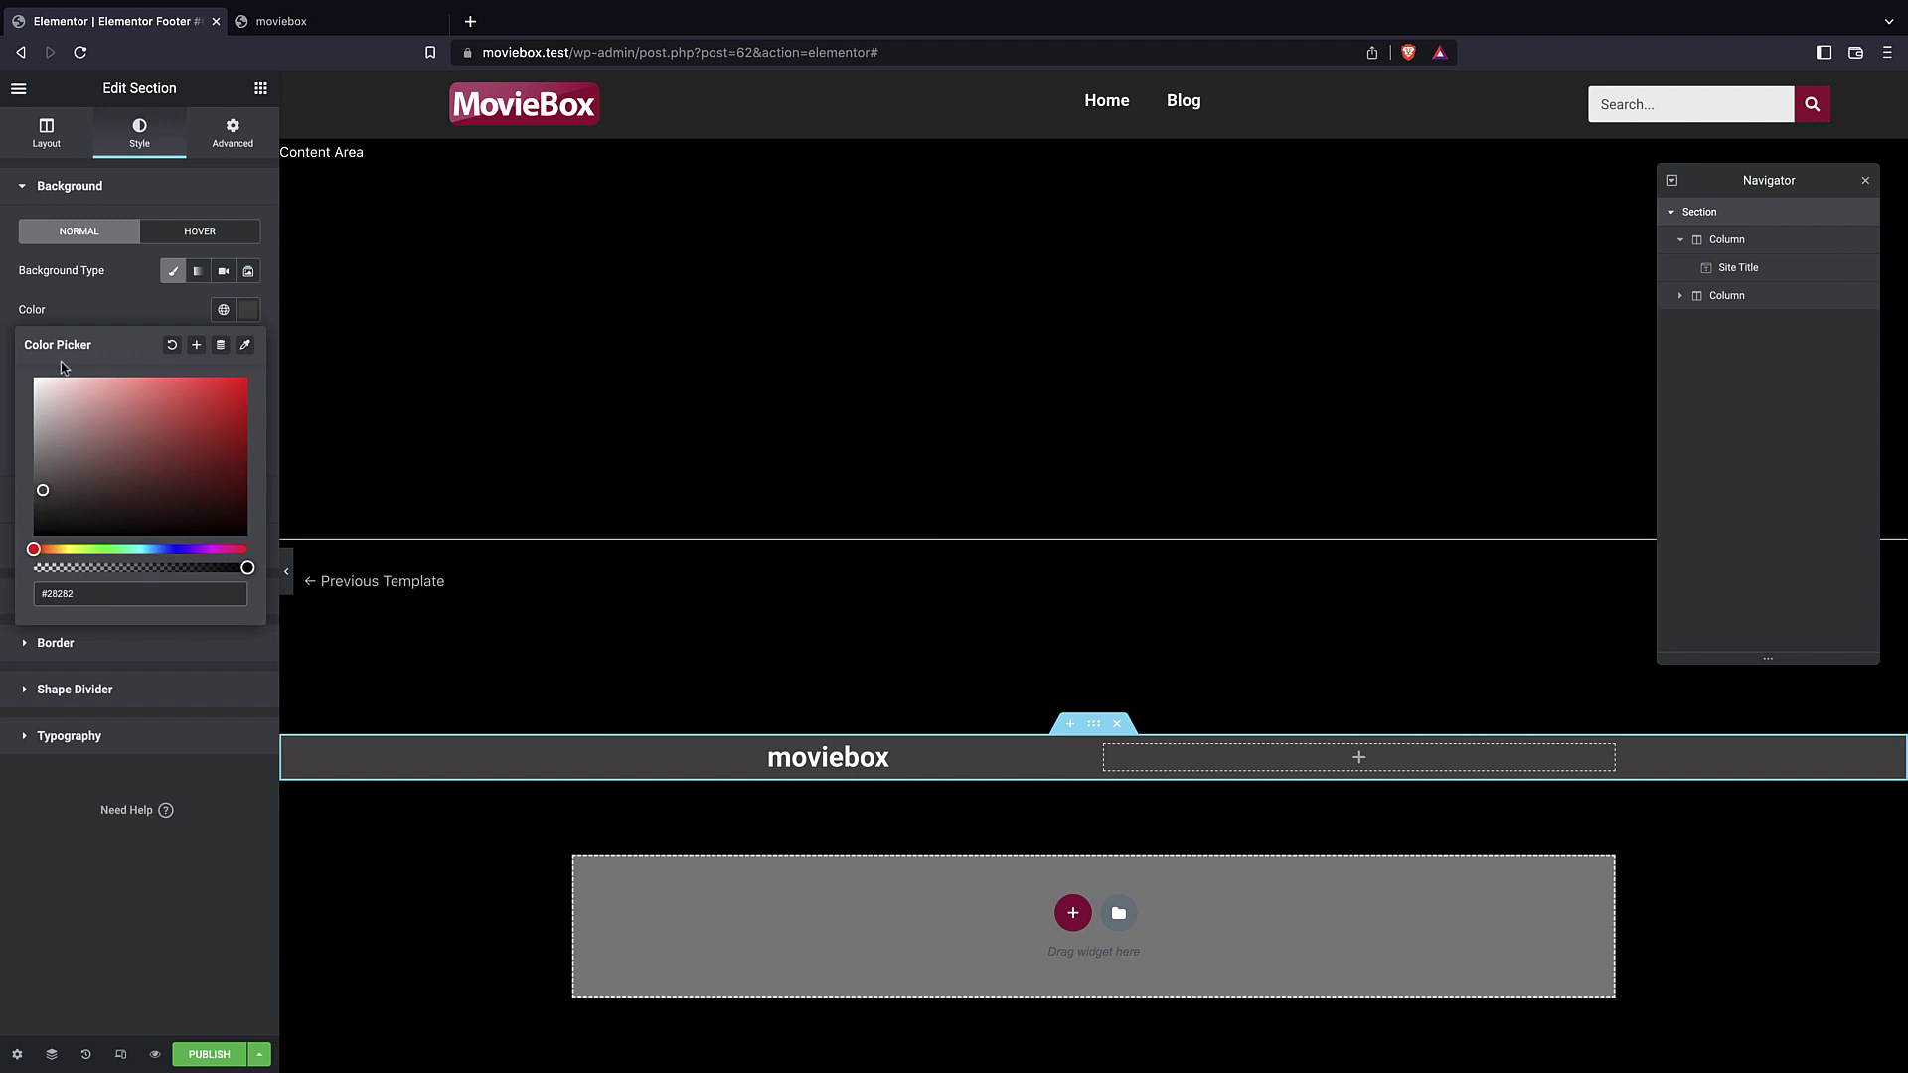
pyautogui.click(93, 312)
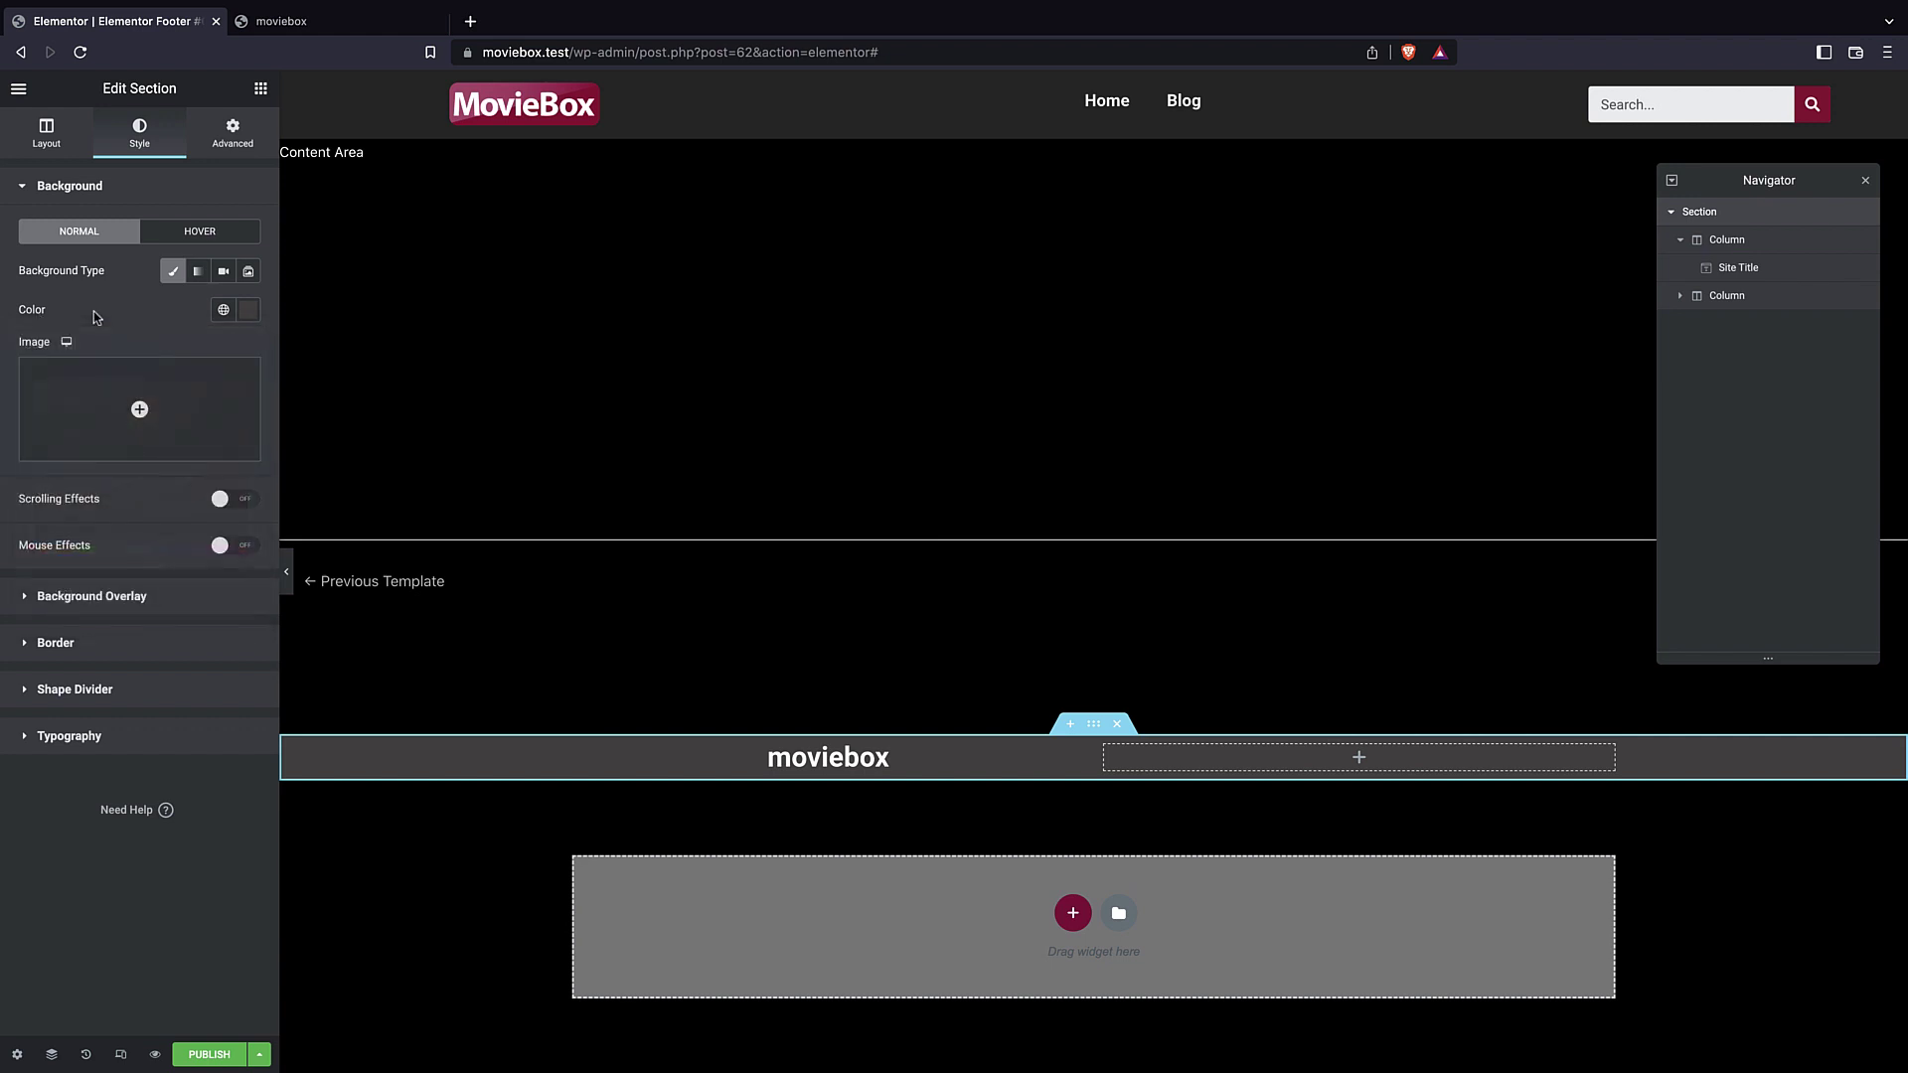
# - Set the footer section's background color to #282828
pyautogui.click(251, 318)
pyautogui.tripleClick(137, 588)
pyautogui.press('BackSpace')
pyautogui.click(245, 344)
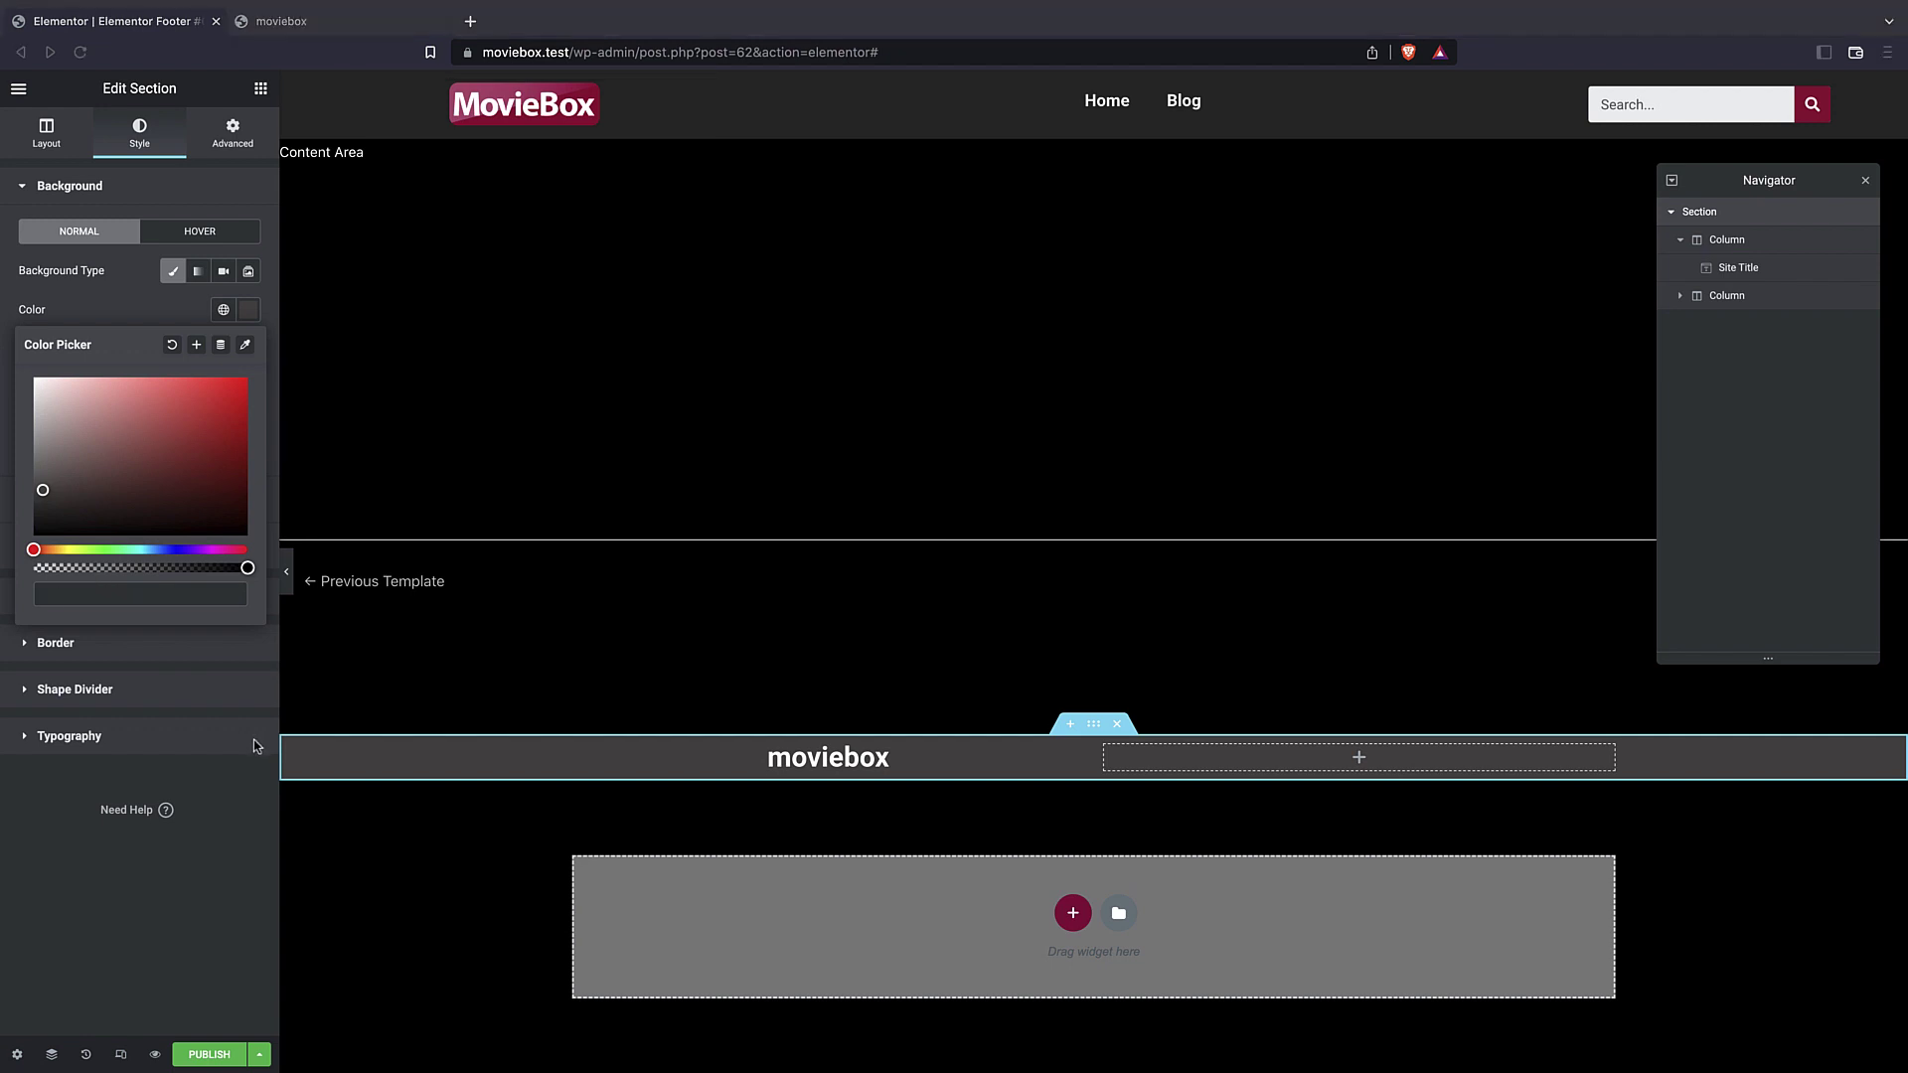
pyautogui.click(99, 602)
pyautogui.write('#282828')
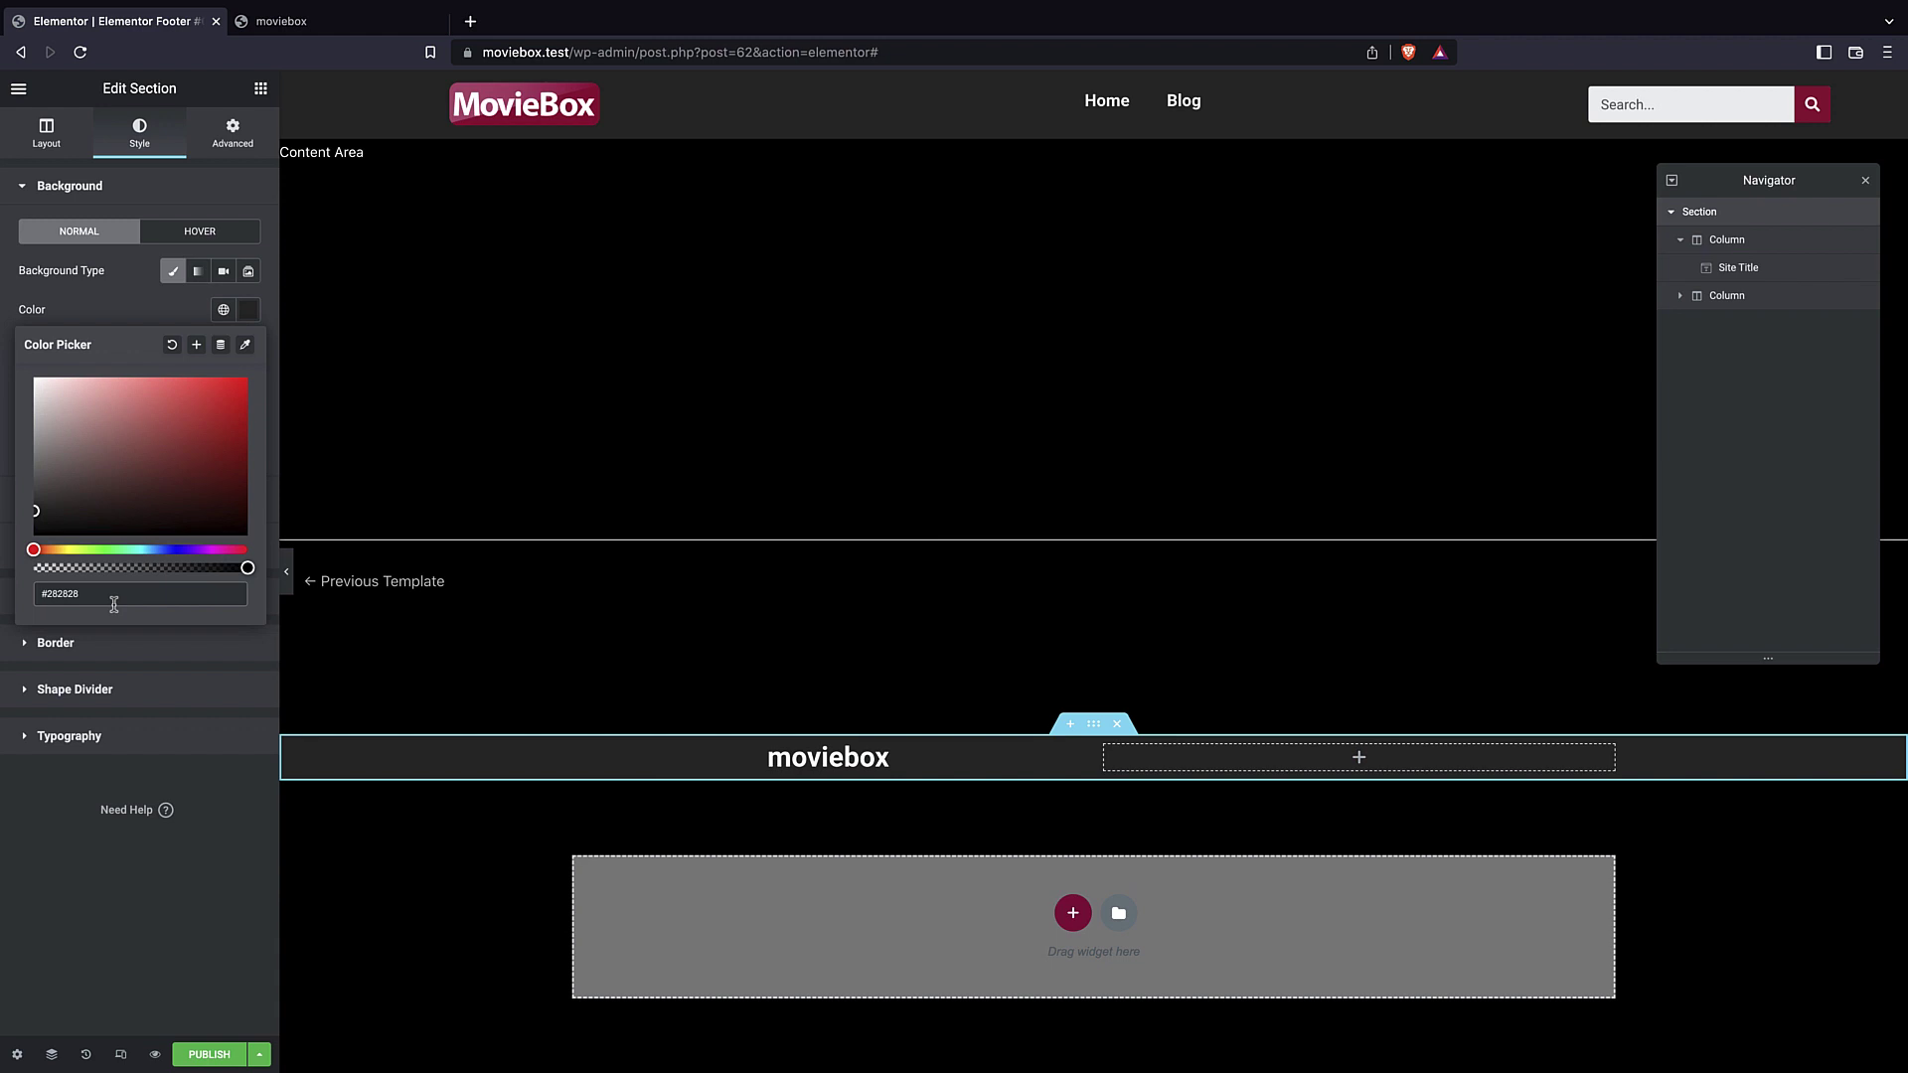
pyautogui.click(108, 310)
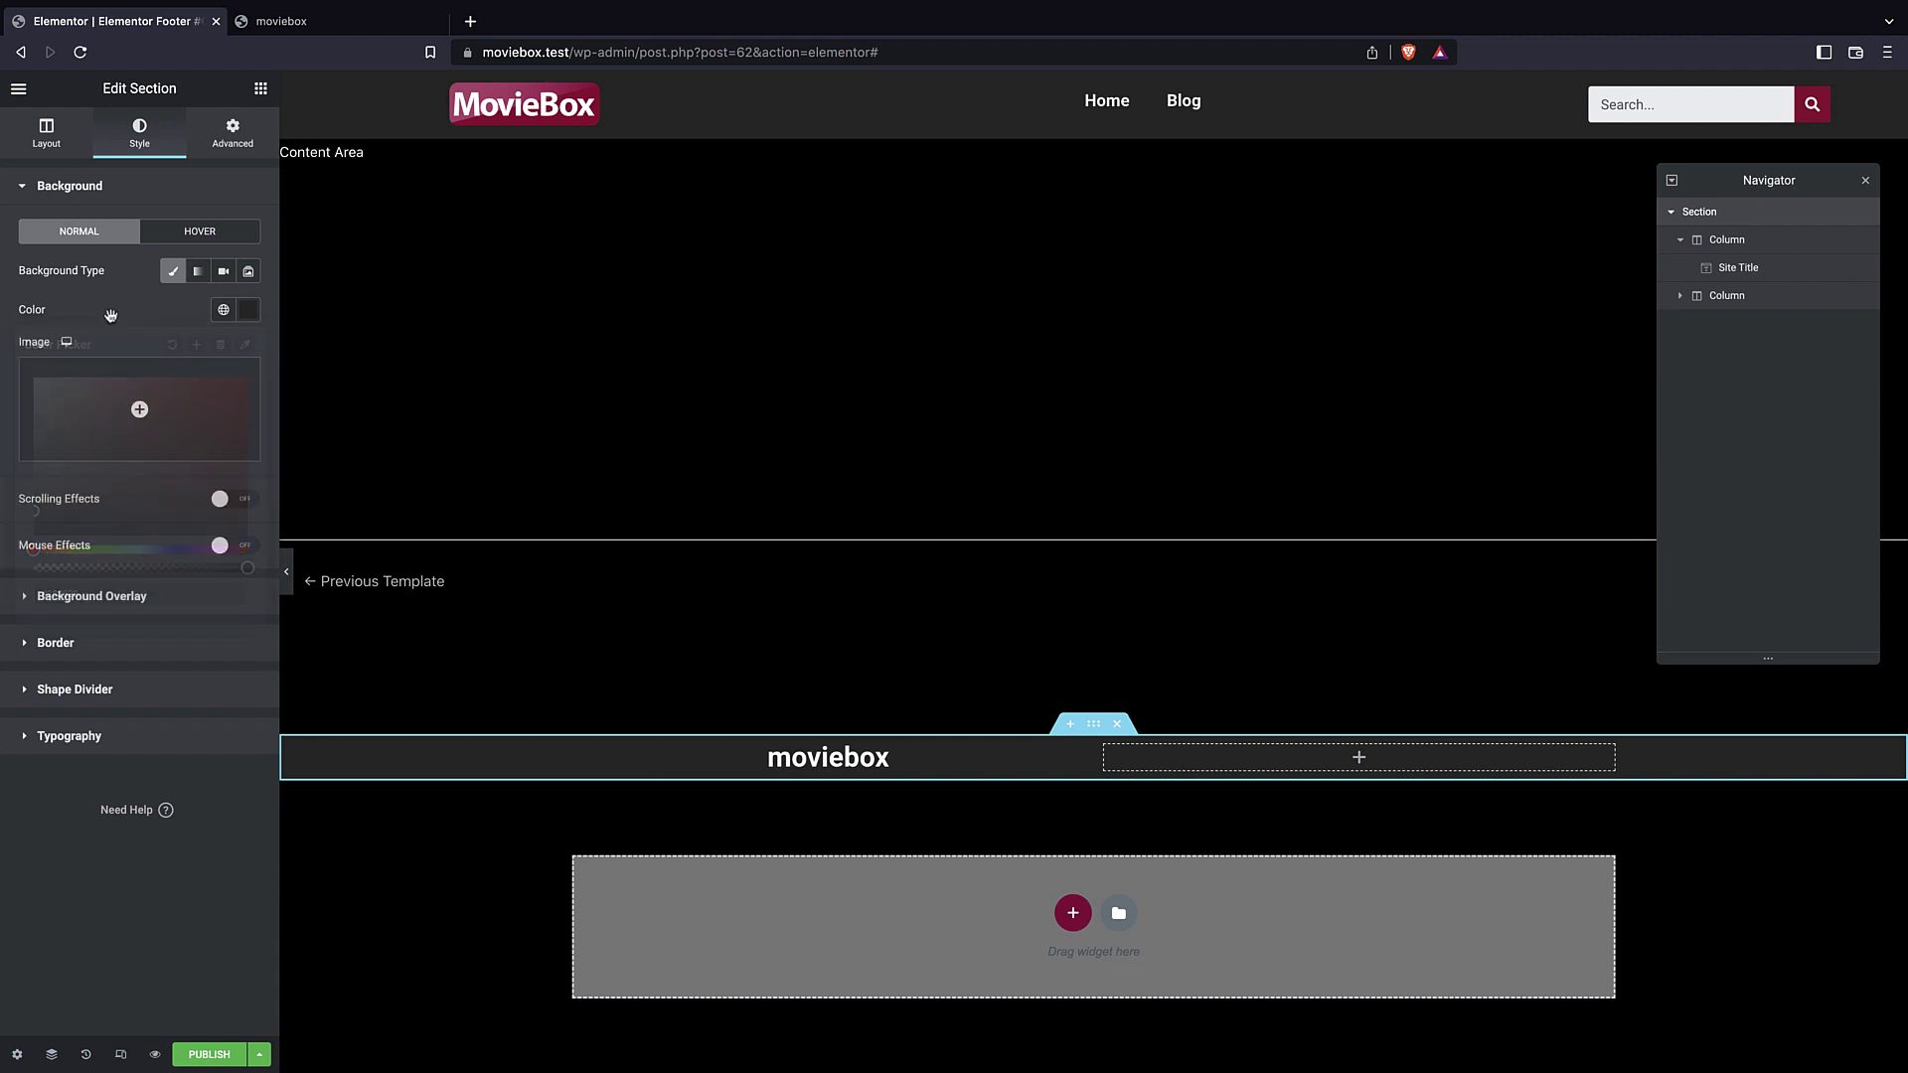
# - Publish the footer template with a display condition that includes the Entire Site
pyautogui.click(209, 1054)
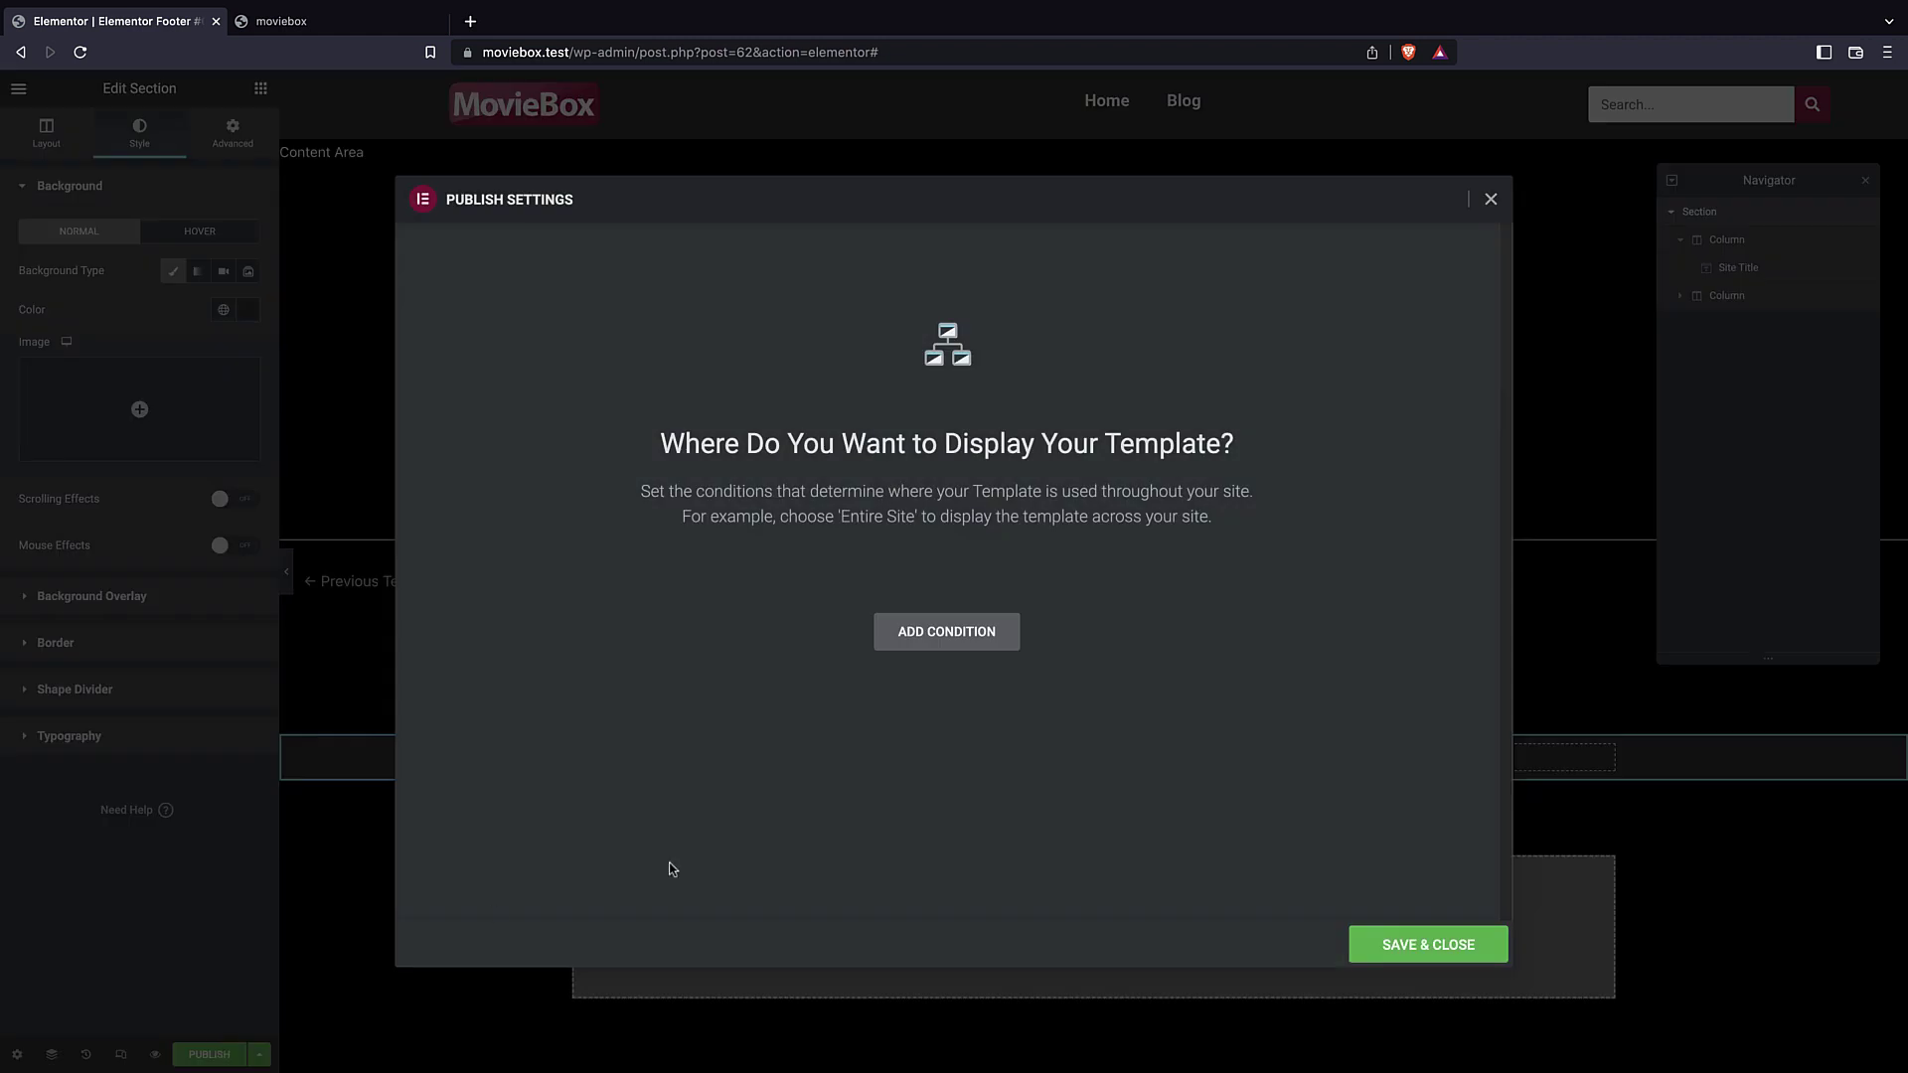
pyautogui.click(921, 633)
pyautogui.click(884, 606)
pyautogui.click(713, 695)
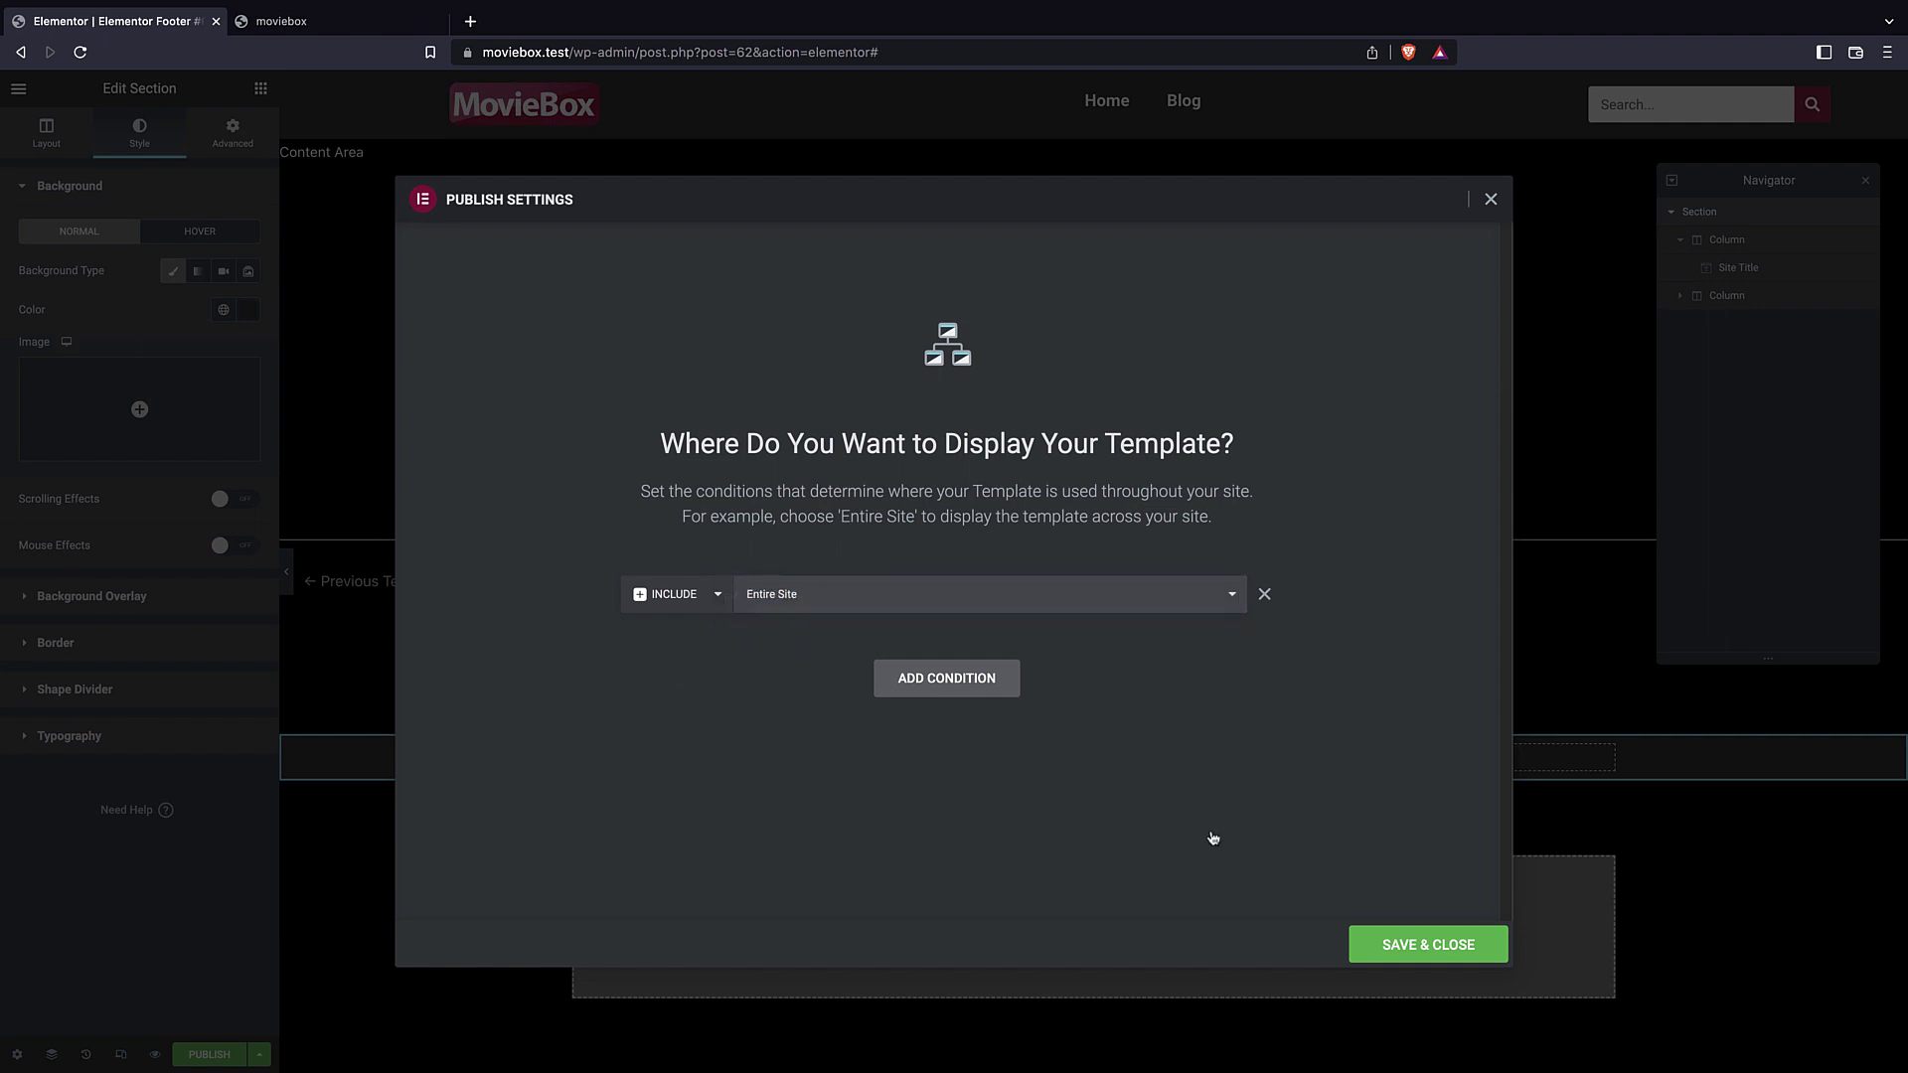
pyautogui.click(1428, 943)
# - Load the moviebox.test home page to check the published header and footer
pyautogui.moveTo(879, 51); pyautogui.dragTo(563, 58)
pyautogui.press('BackSpace')
pyautogui.press('Return')
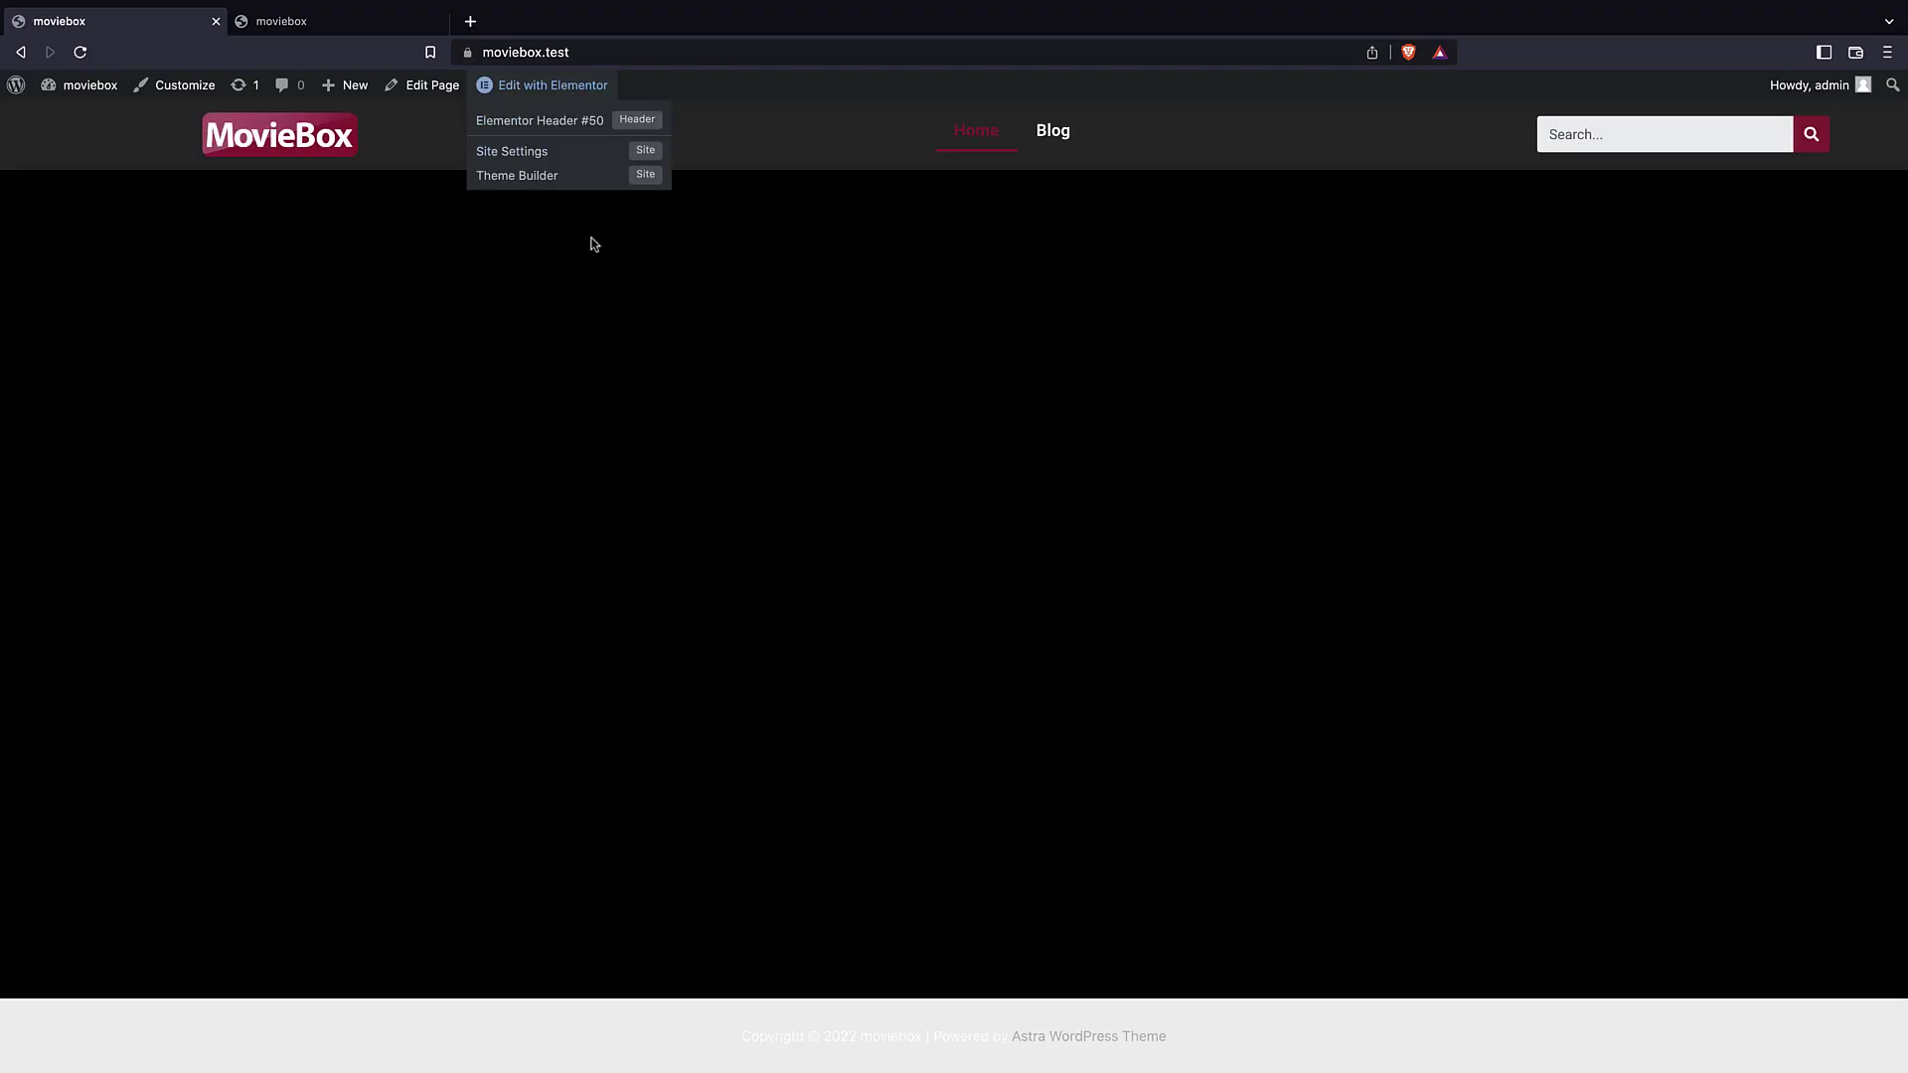
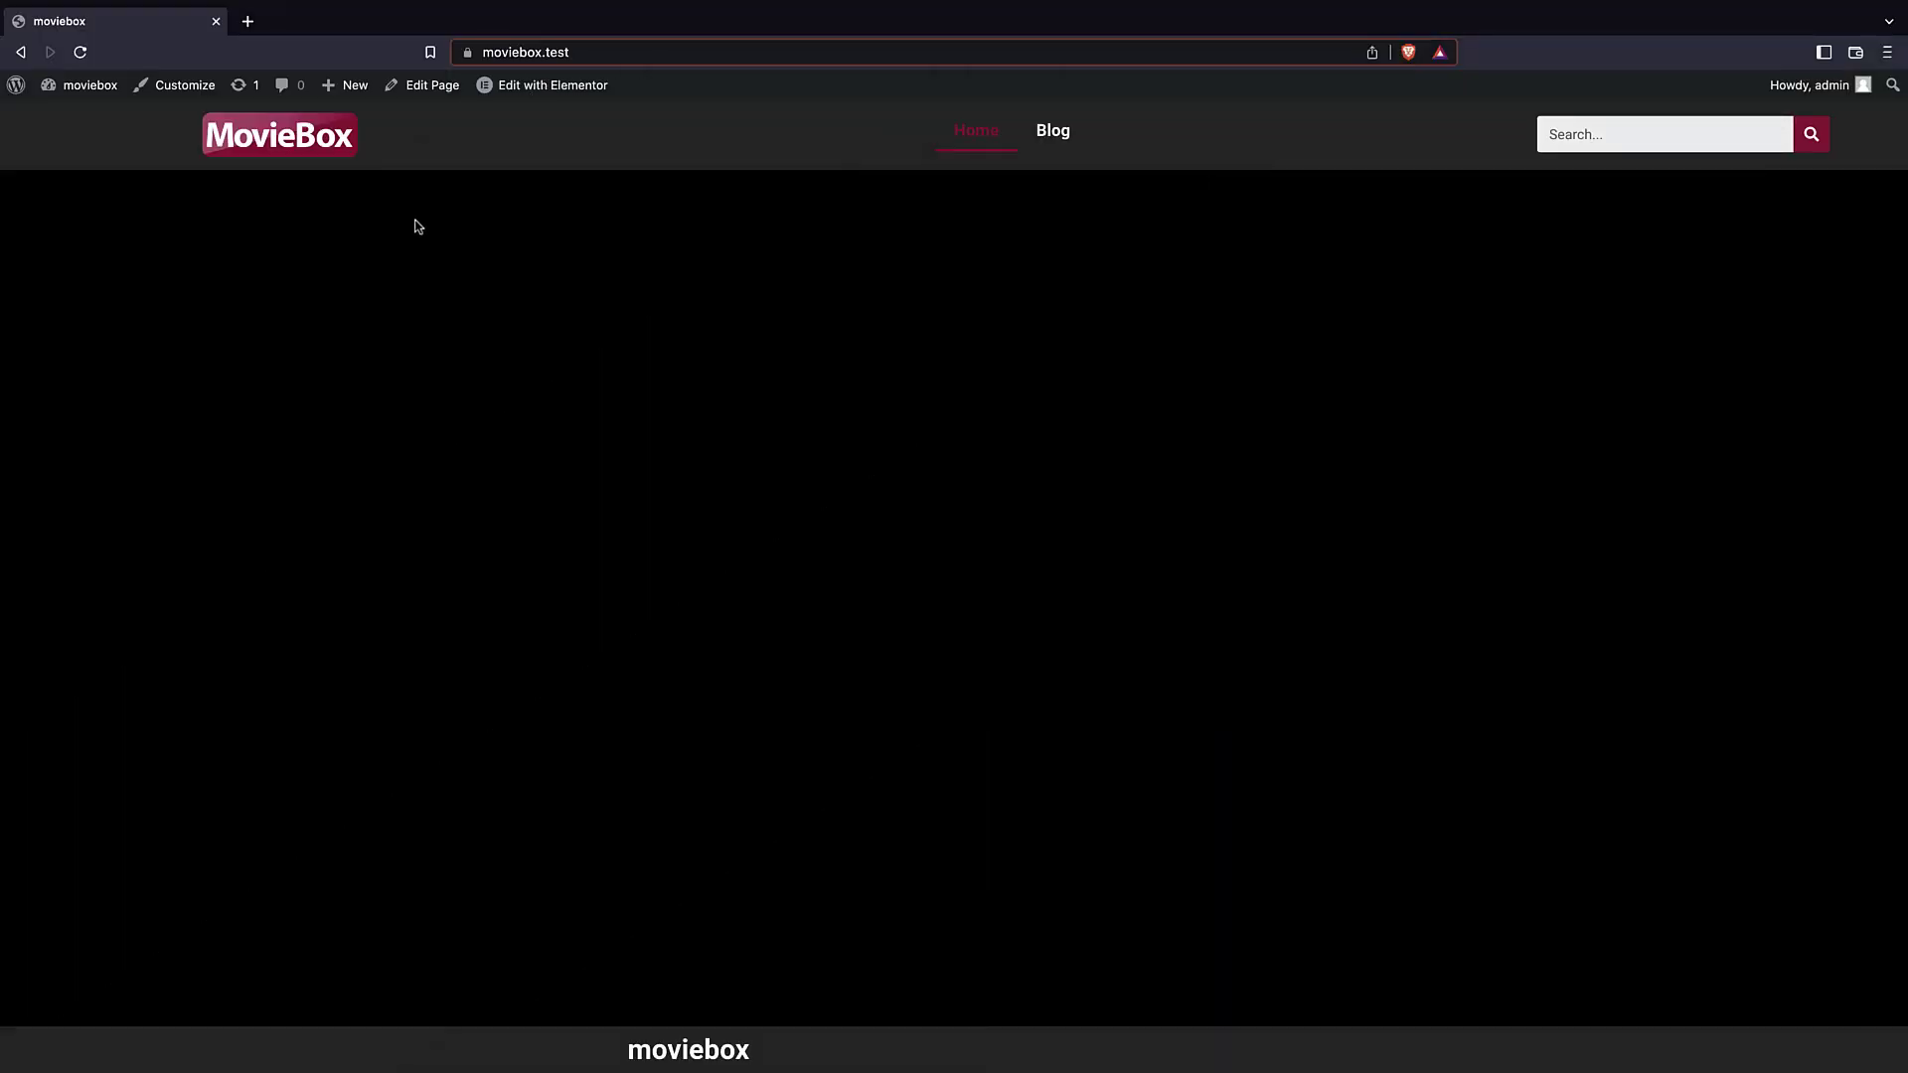
# - Open the Warriors of Future entry from the My movies list in the WordPress admin
pyautogui.click(12, 86)
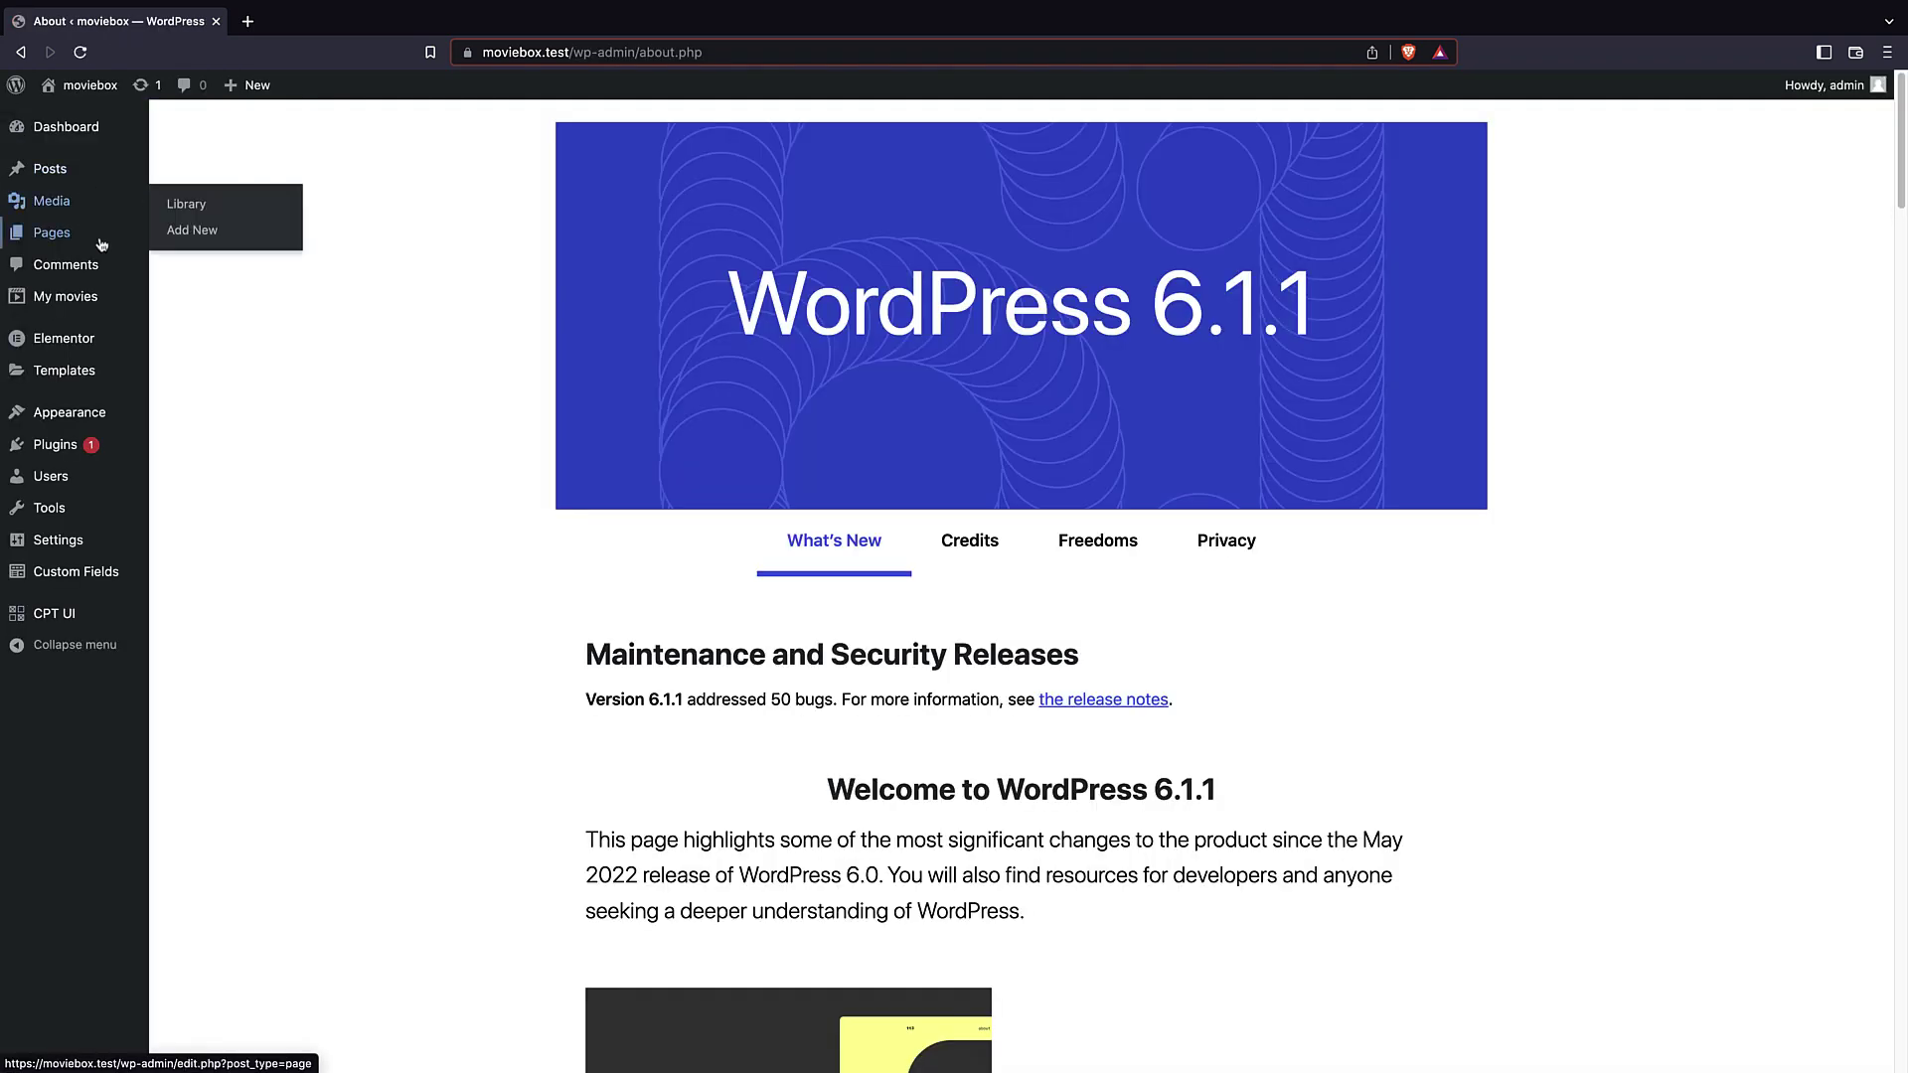
pyautogui.click(87, 298)
pyautogui.click(282, 277)
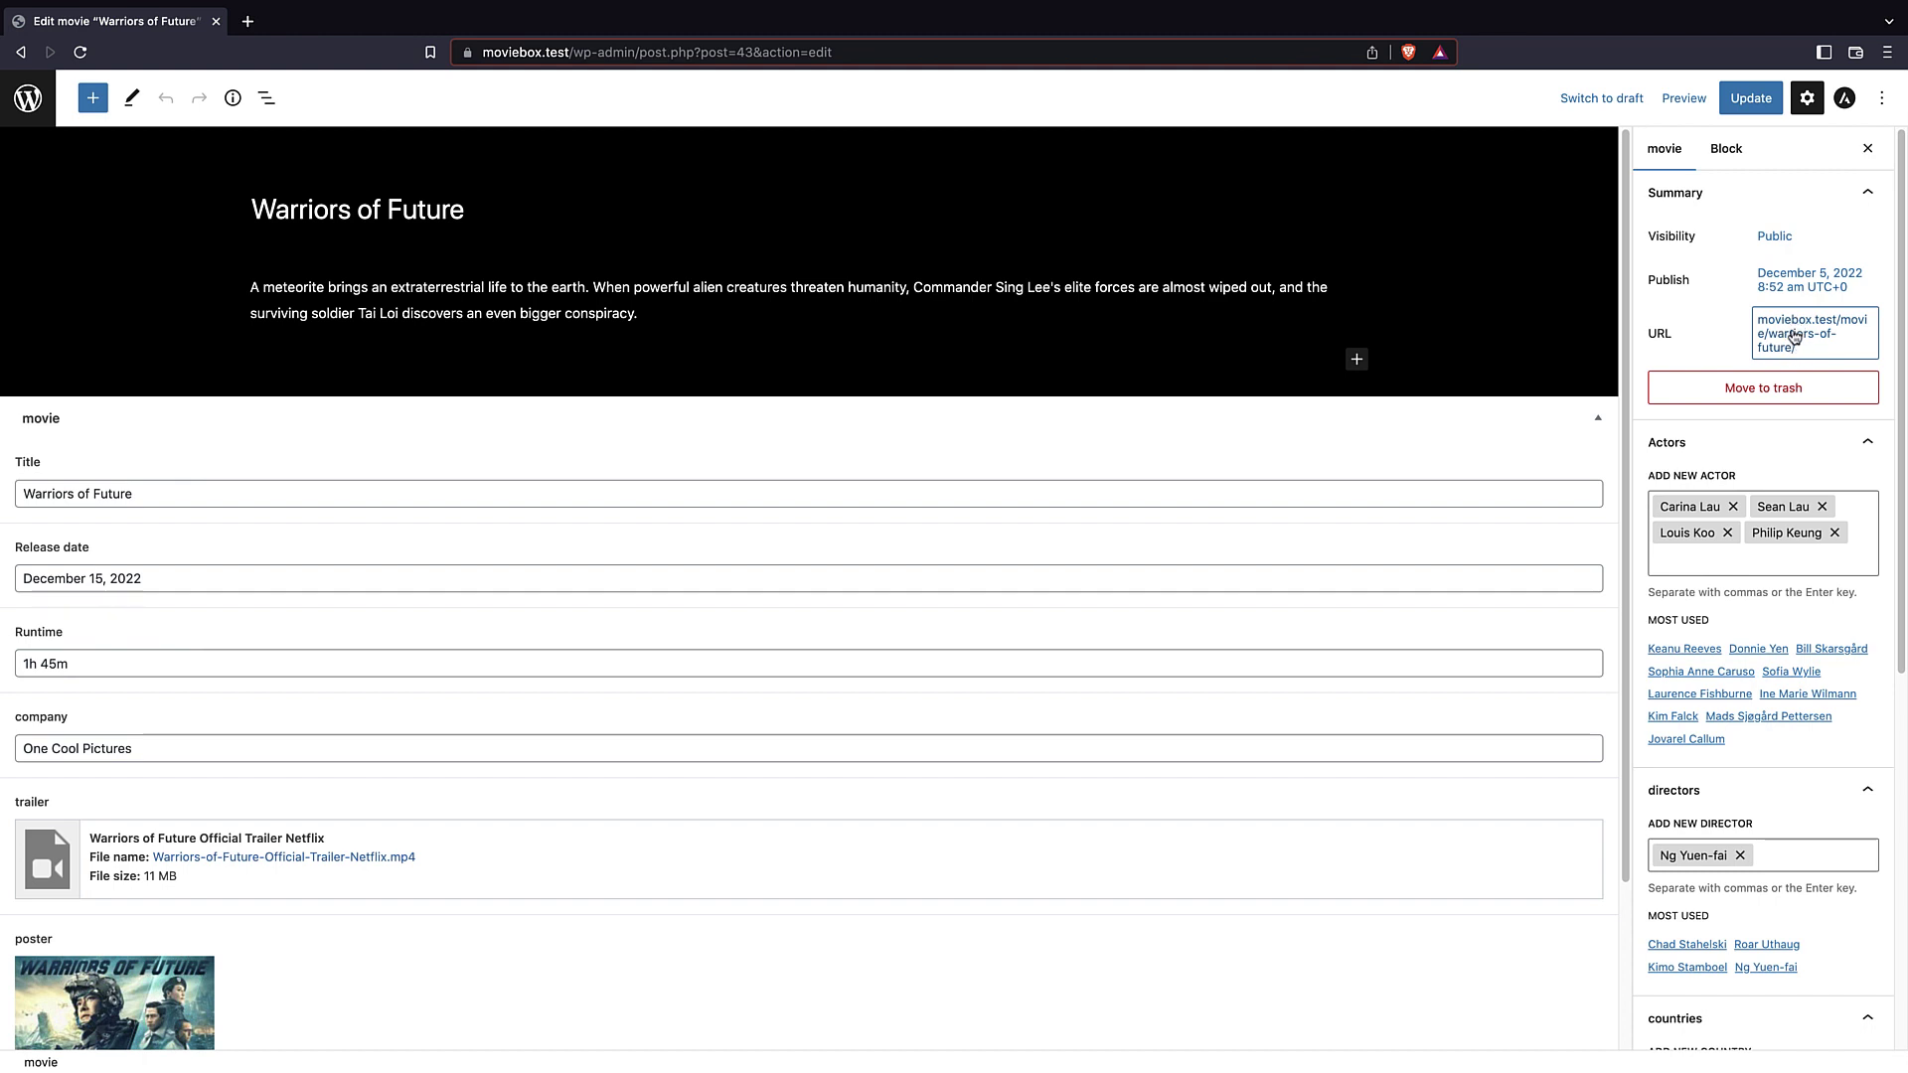
# - Open the Warriors of Future movie's permalink in a new browser tab
pyautogui.click(1793, 338)
pyautogui.click(1783, 341)
pyautogui.click(1778, 339)
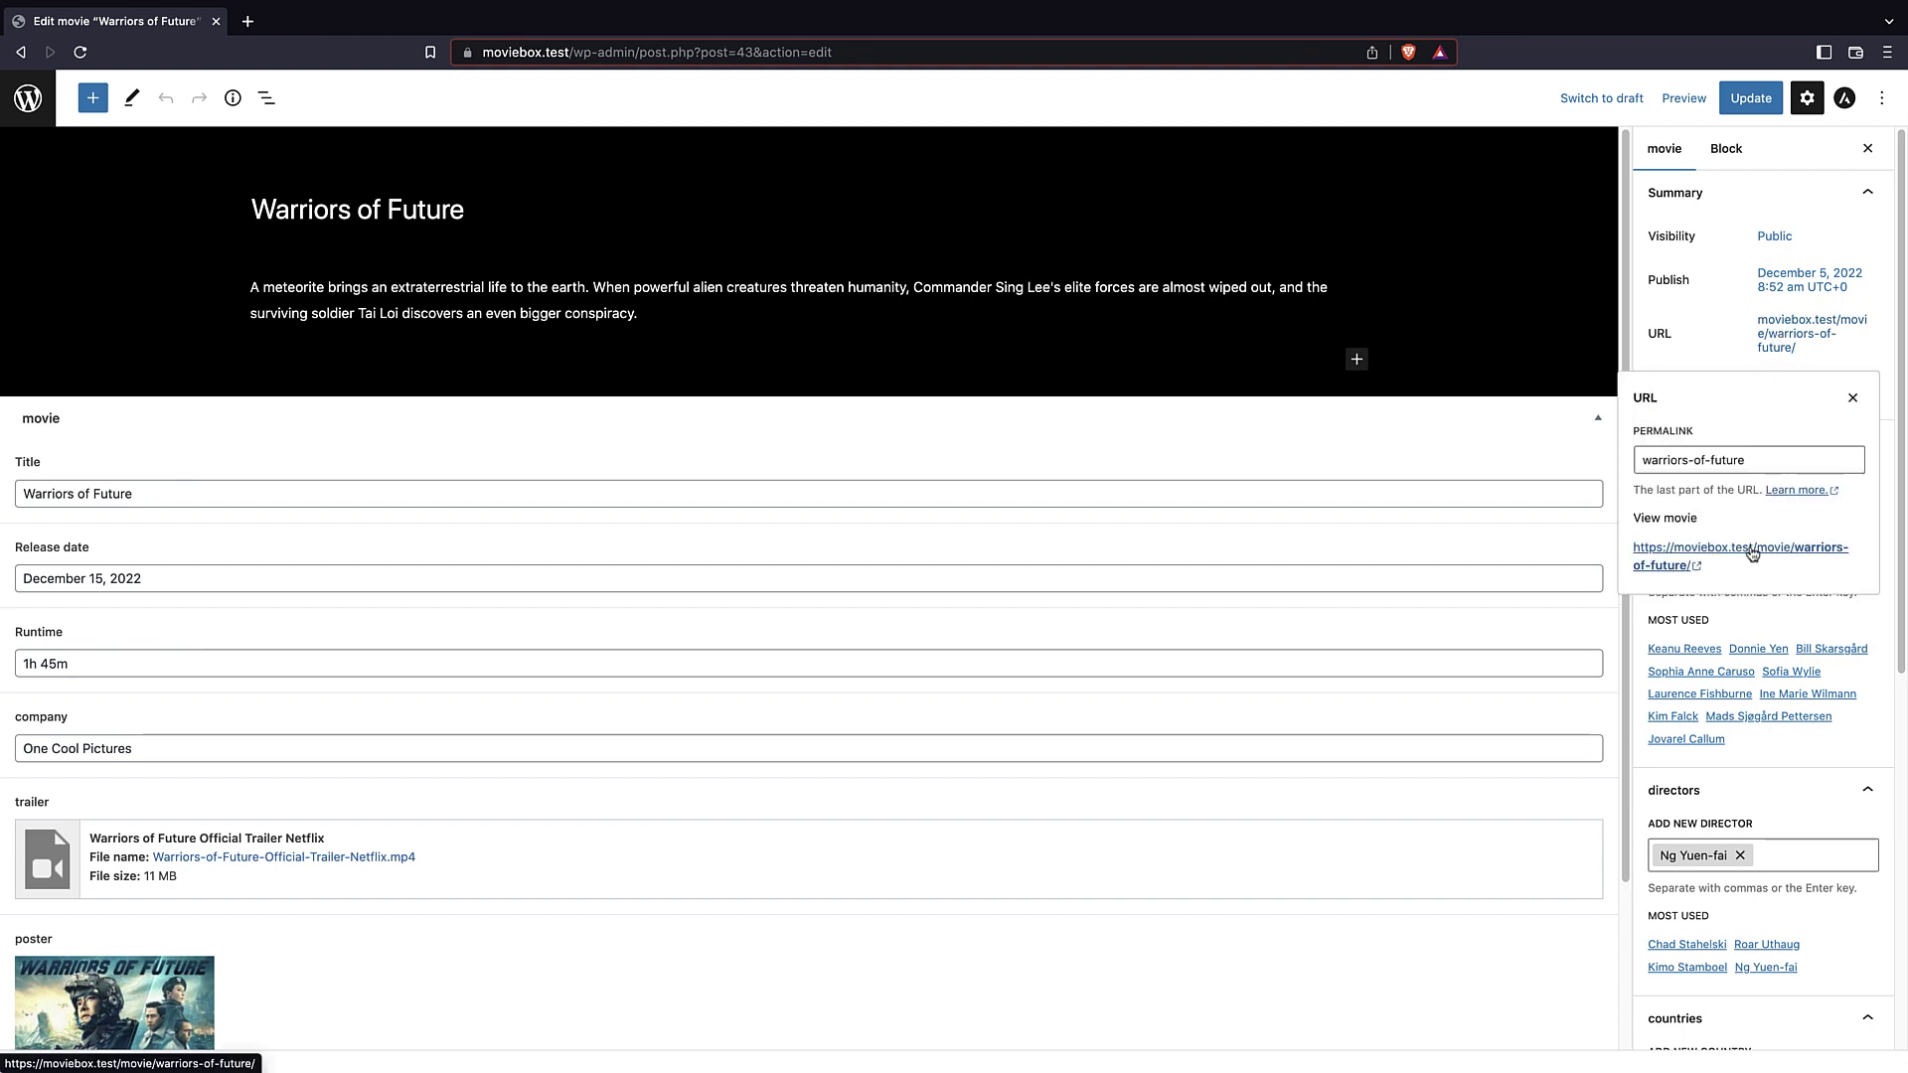
pyautogui.rightClick(1754, 546)
pyautogui.click(518, 109)
pyautogui.press('Return')
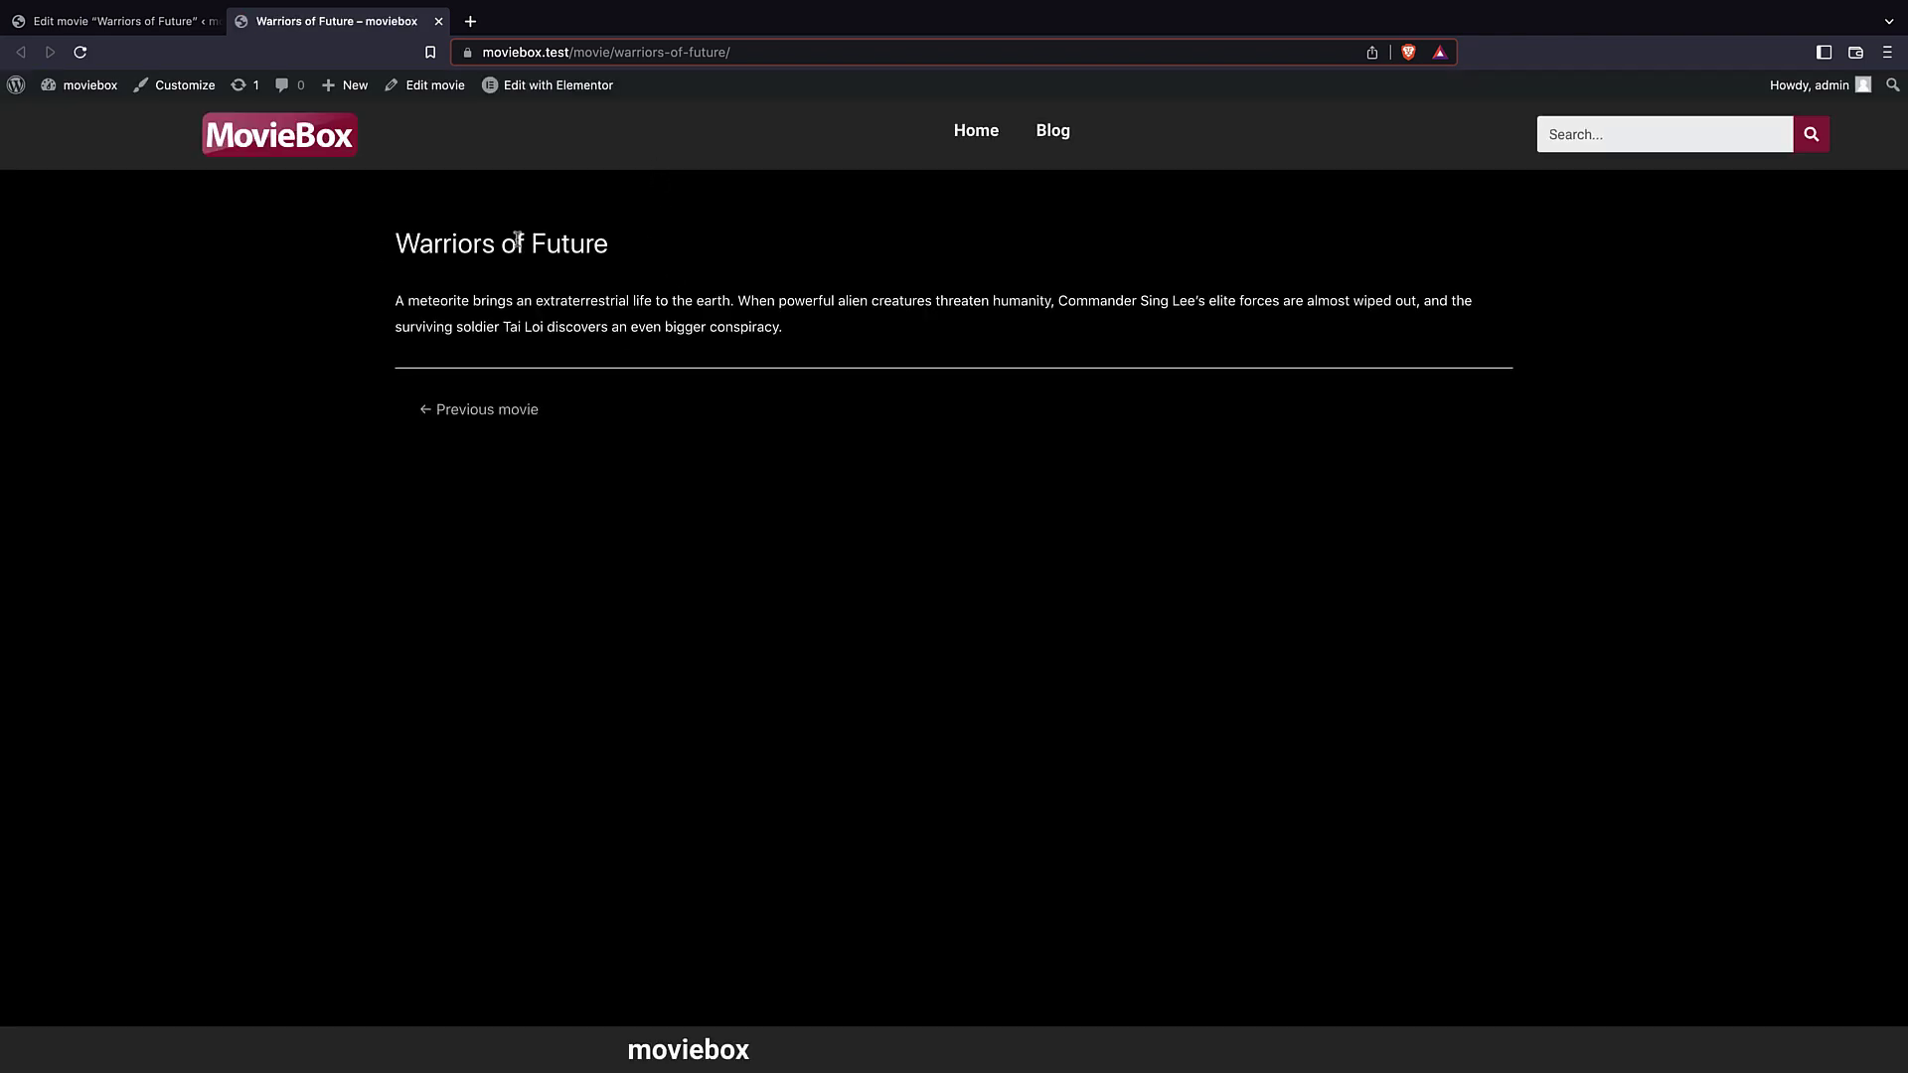
# - Examine the single movie page's description and try its previous and next movie navigation
pyautogui.moveTo(397, 298); pyautogui.dragTo(788, 335)
pyautogui.click(747, 362)
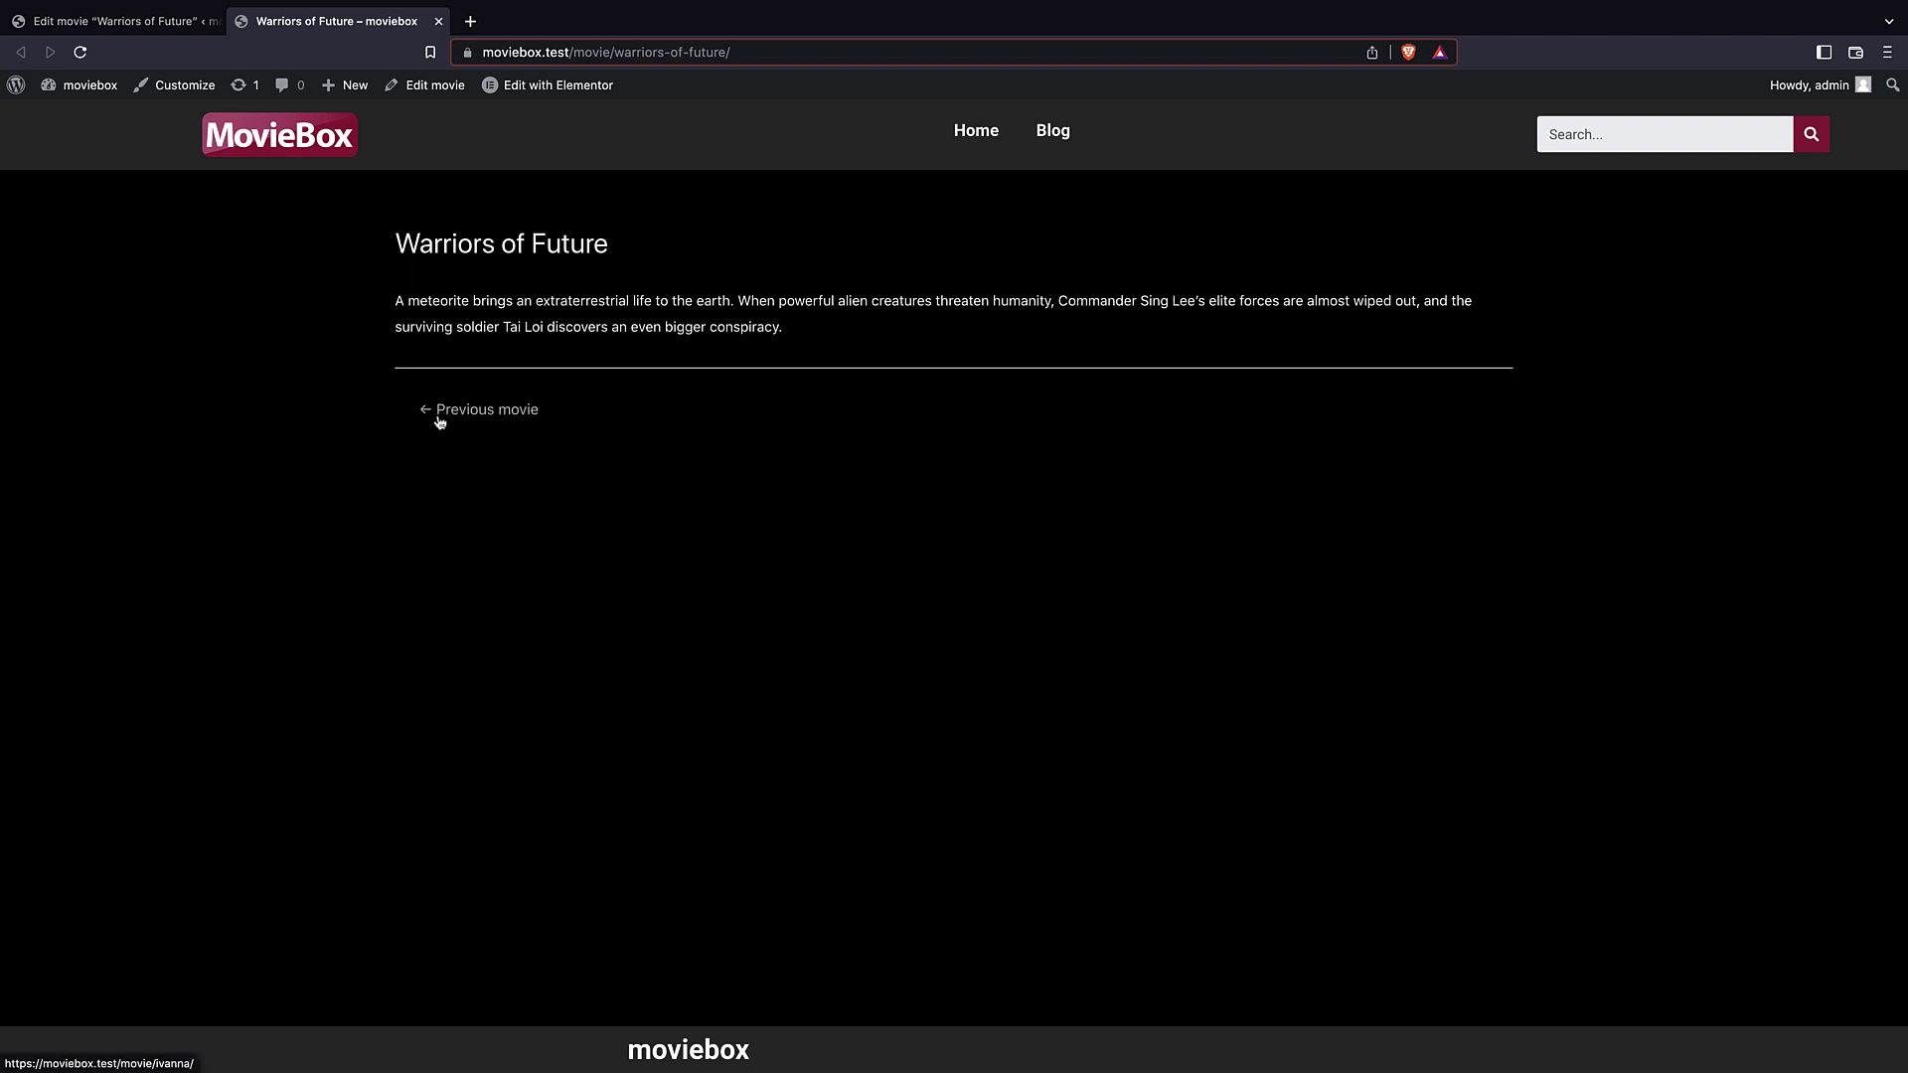
pyautogui.click(489, 422)
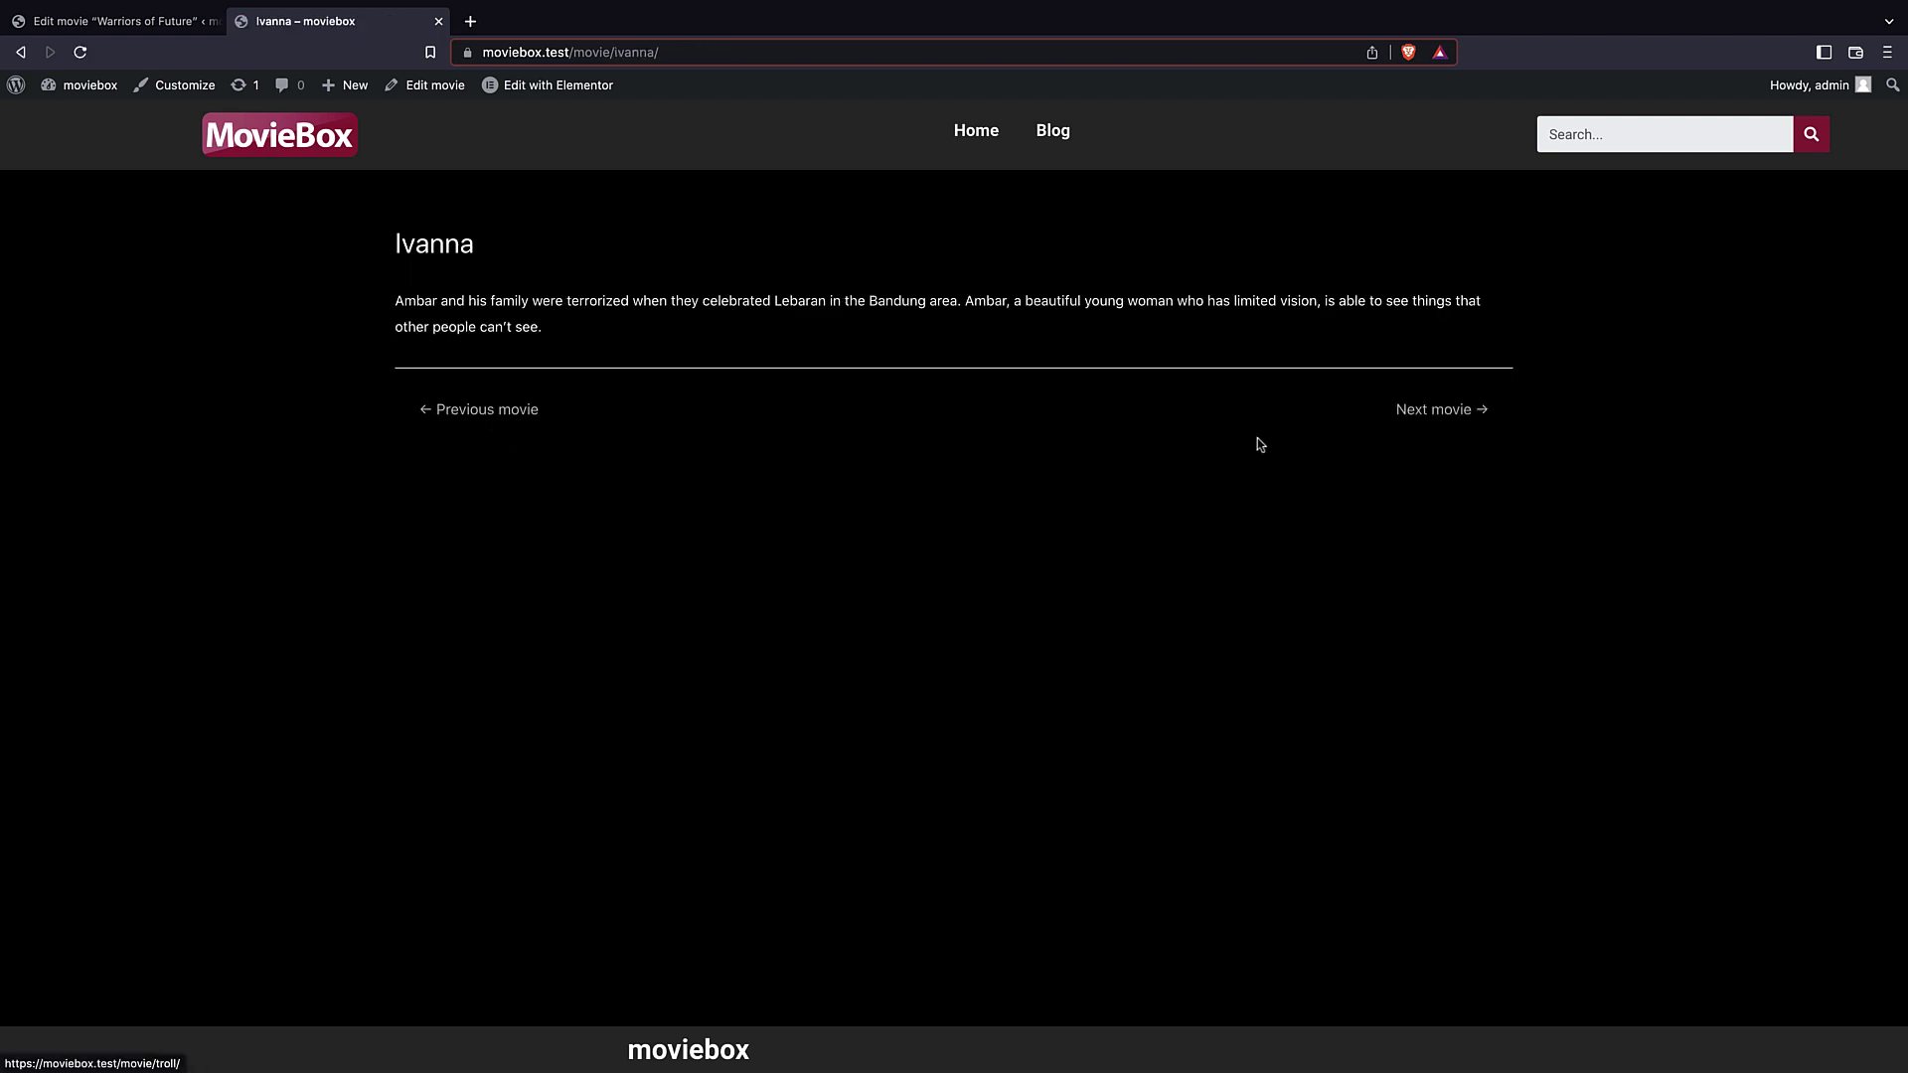
pyautogui.click(1439, 422)
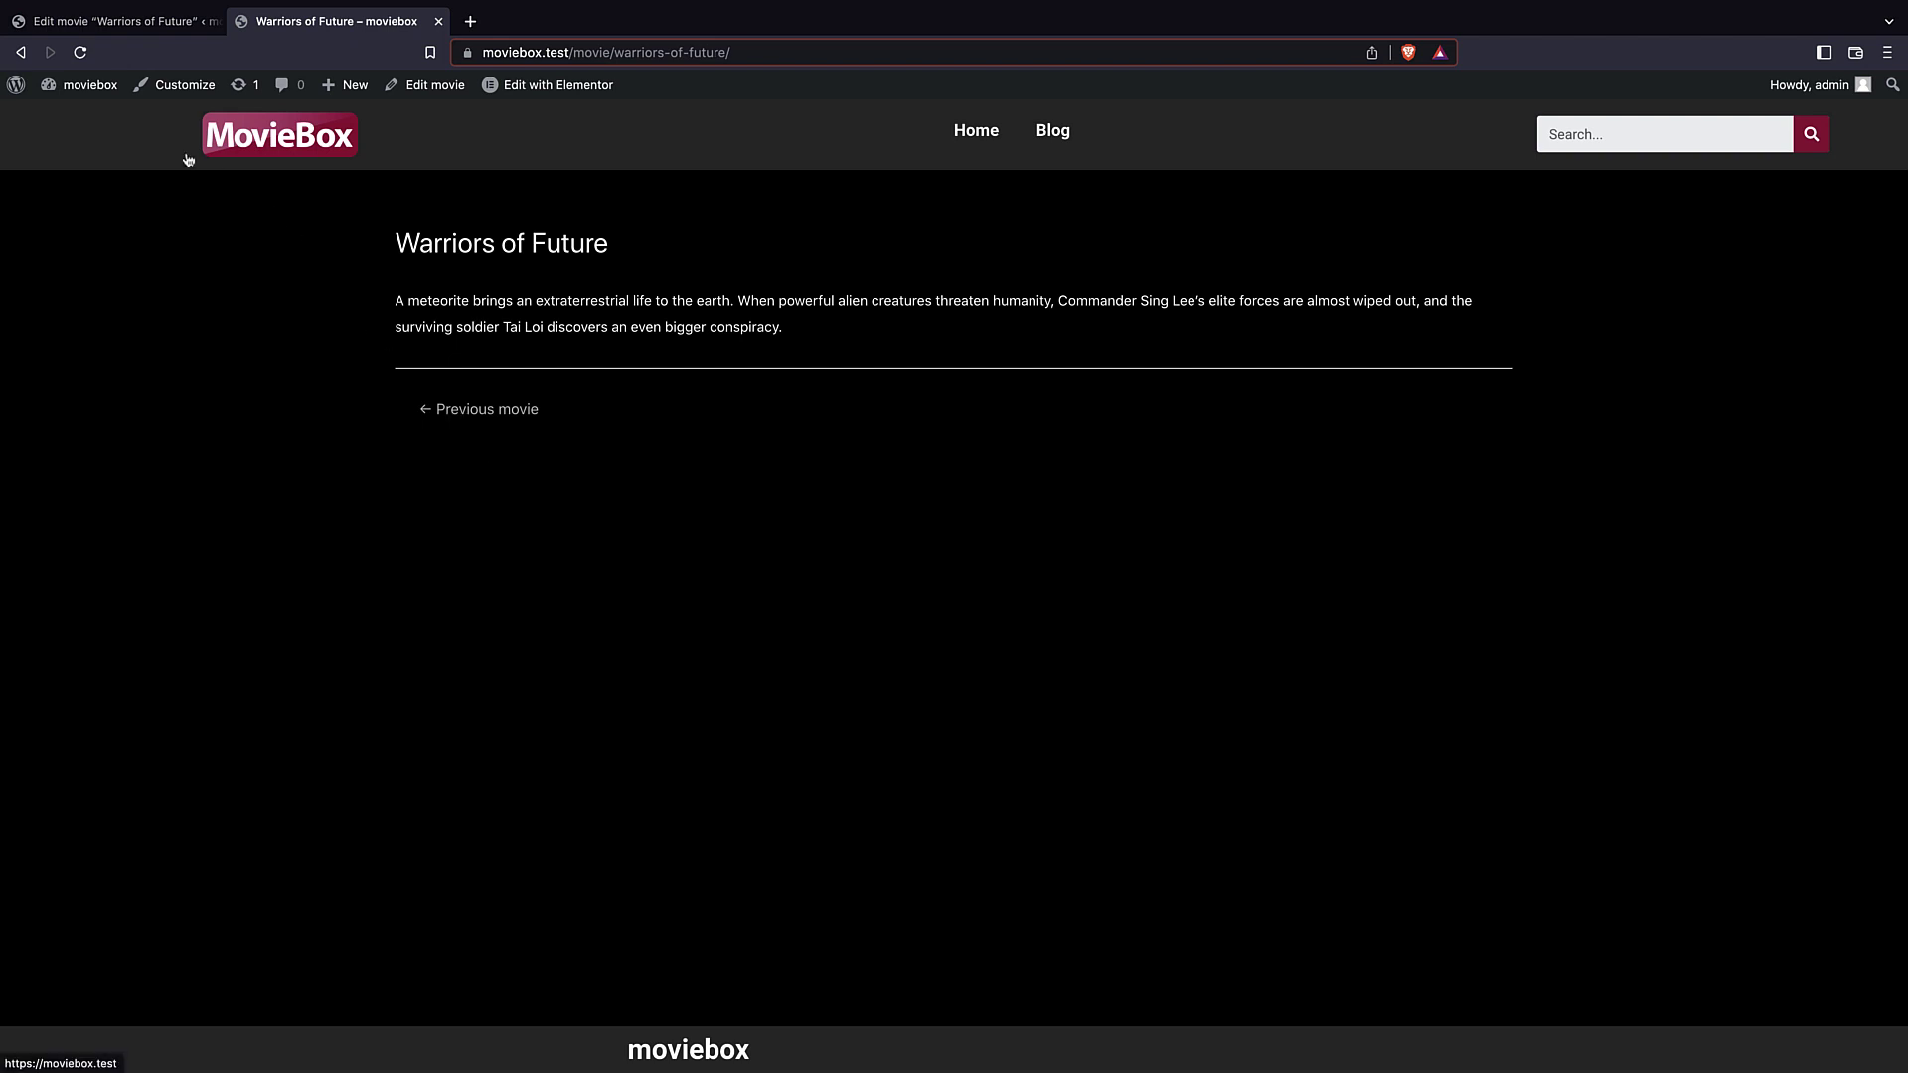
# - Create a new Single Post template in the Theme Builder and dismiss the block library to start from blank
pyautogui.click(55, 24)
pyautogui.click(22, 53)
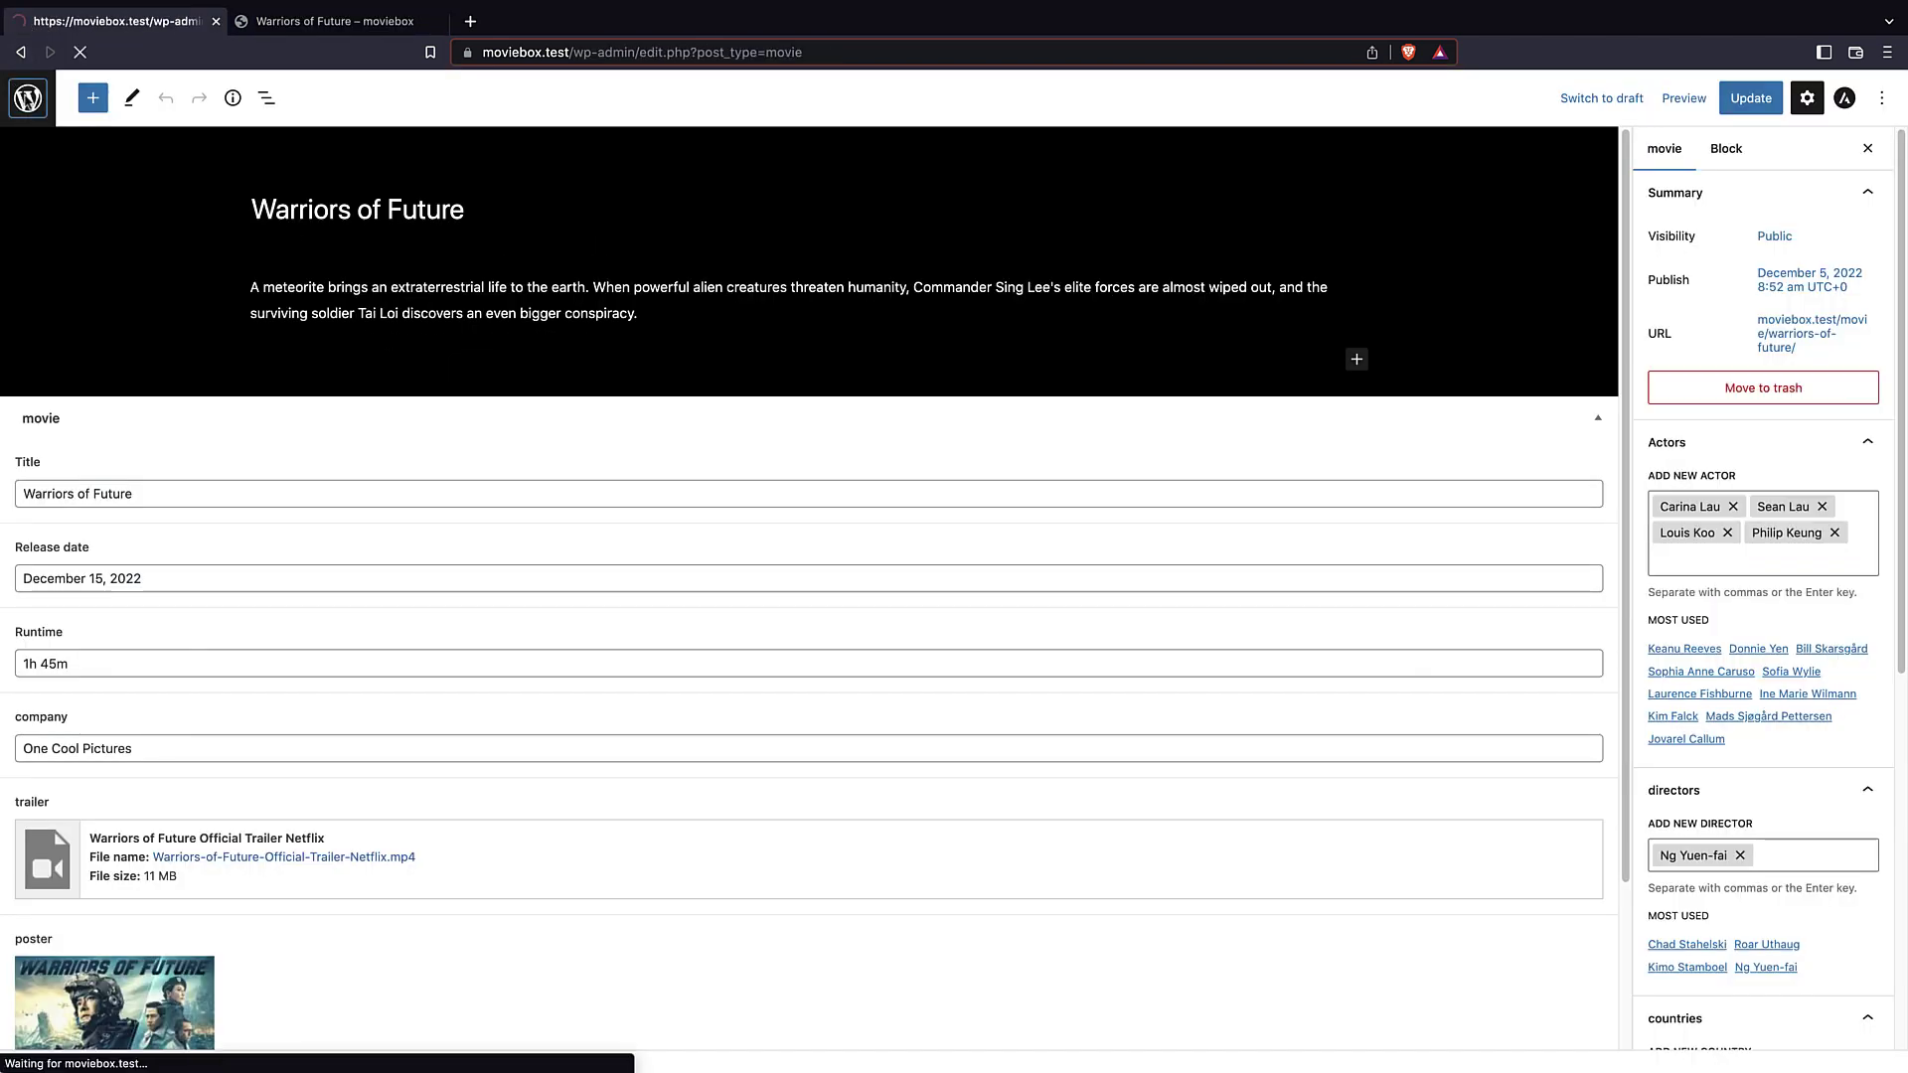
pyautogui.moveTo(64, 541)
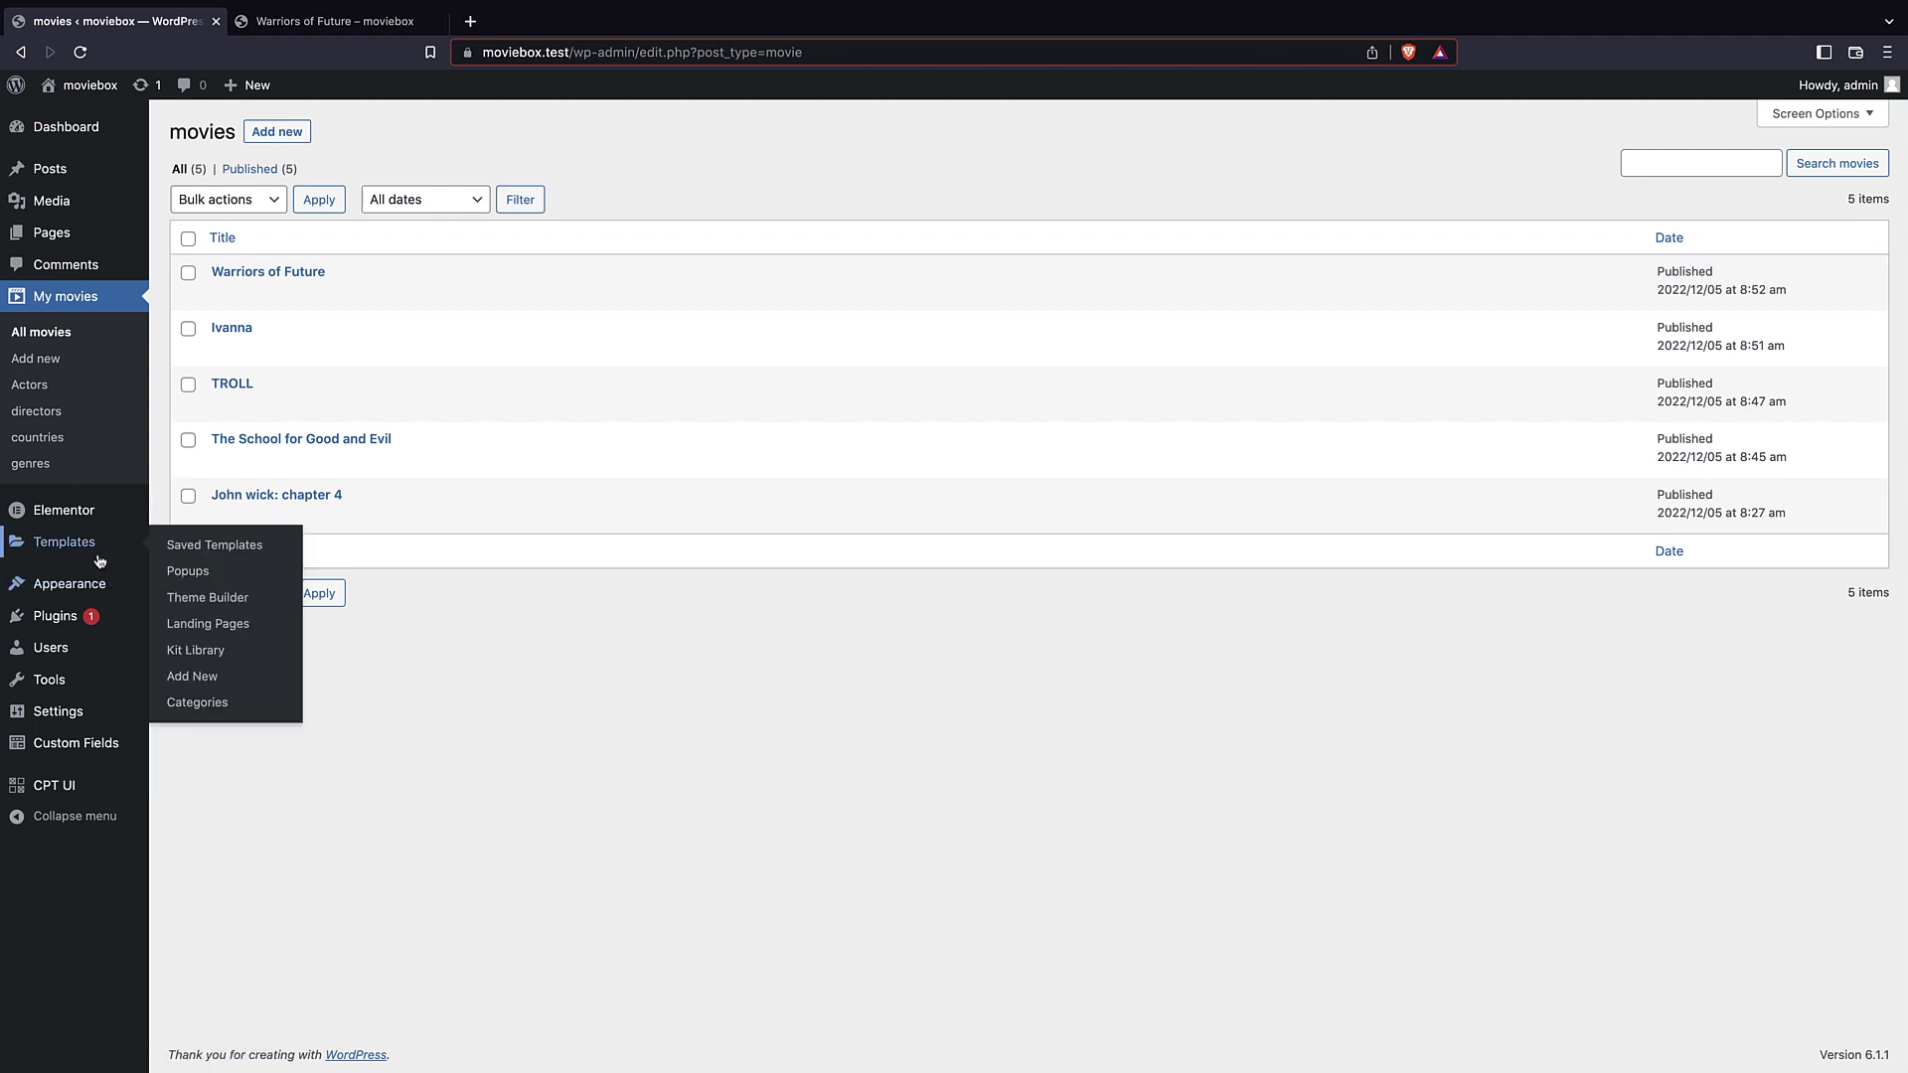
pyautogui.click(224, 596)
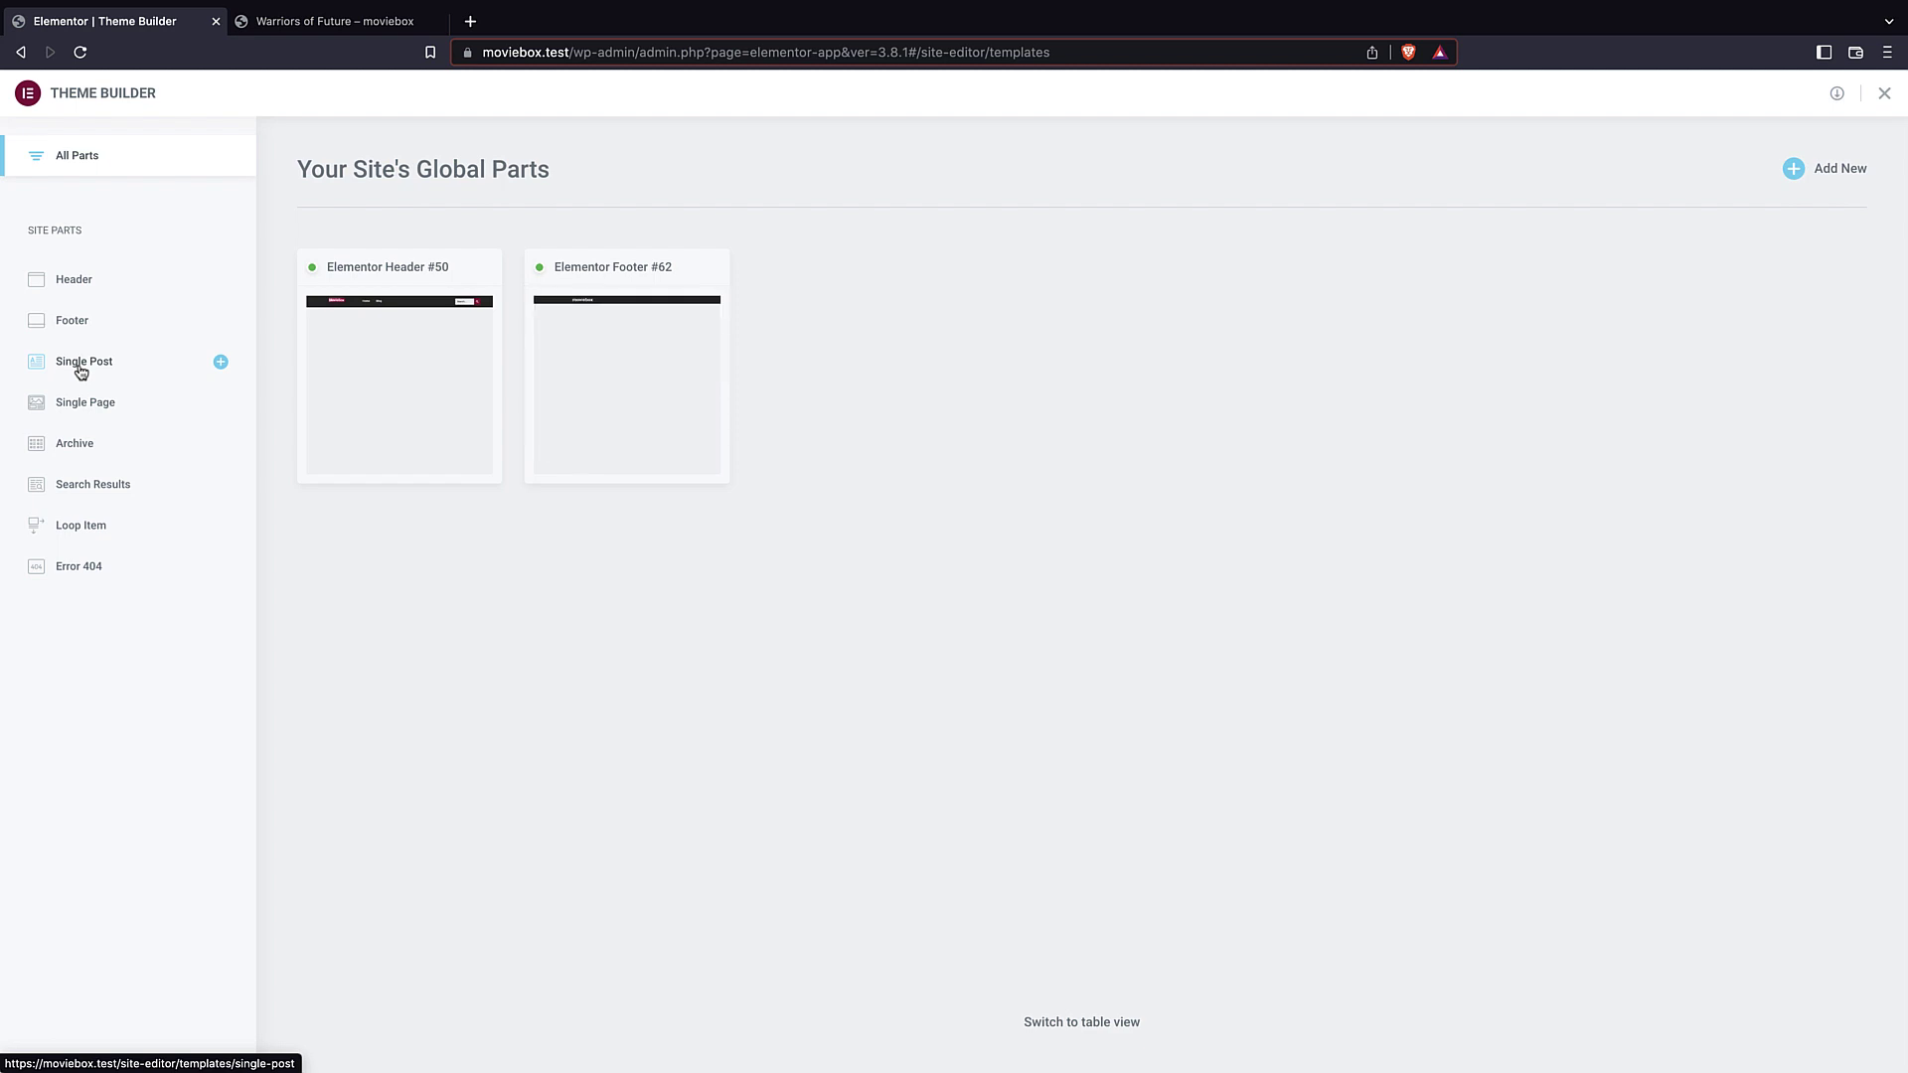
pyautogui.click(221, 364)
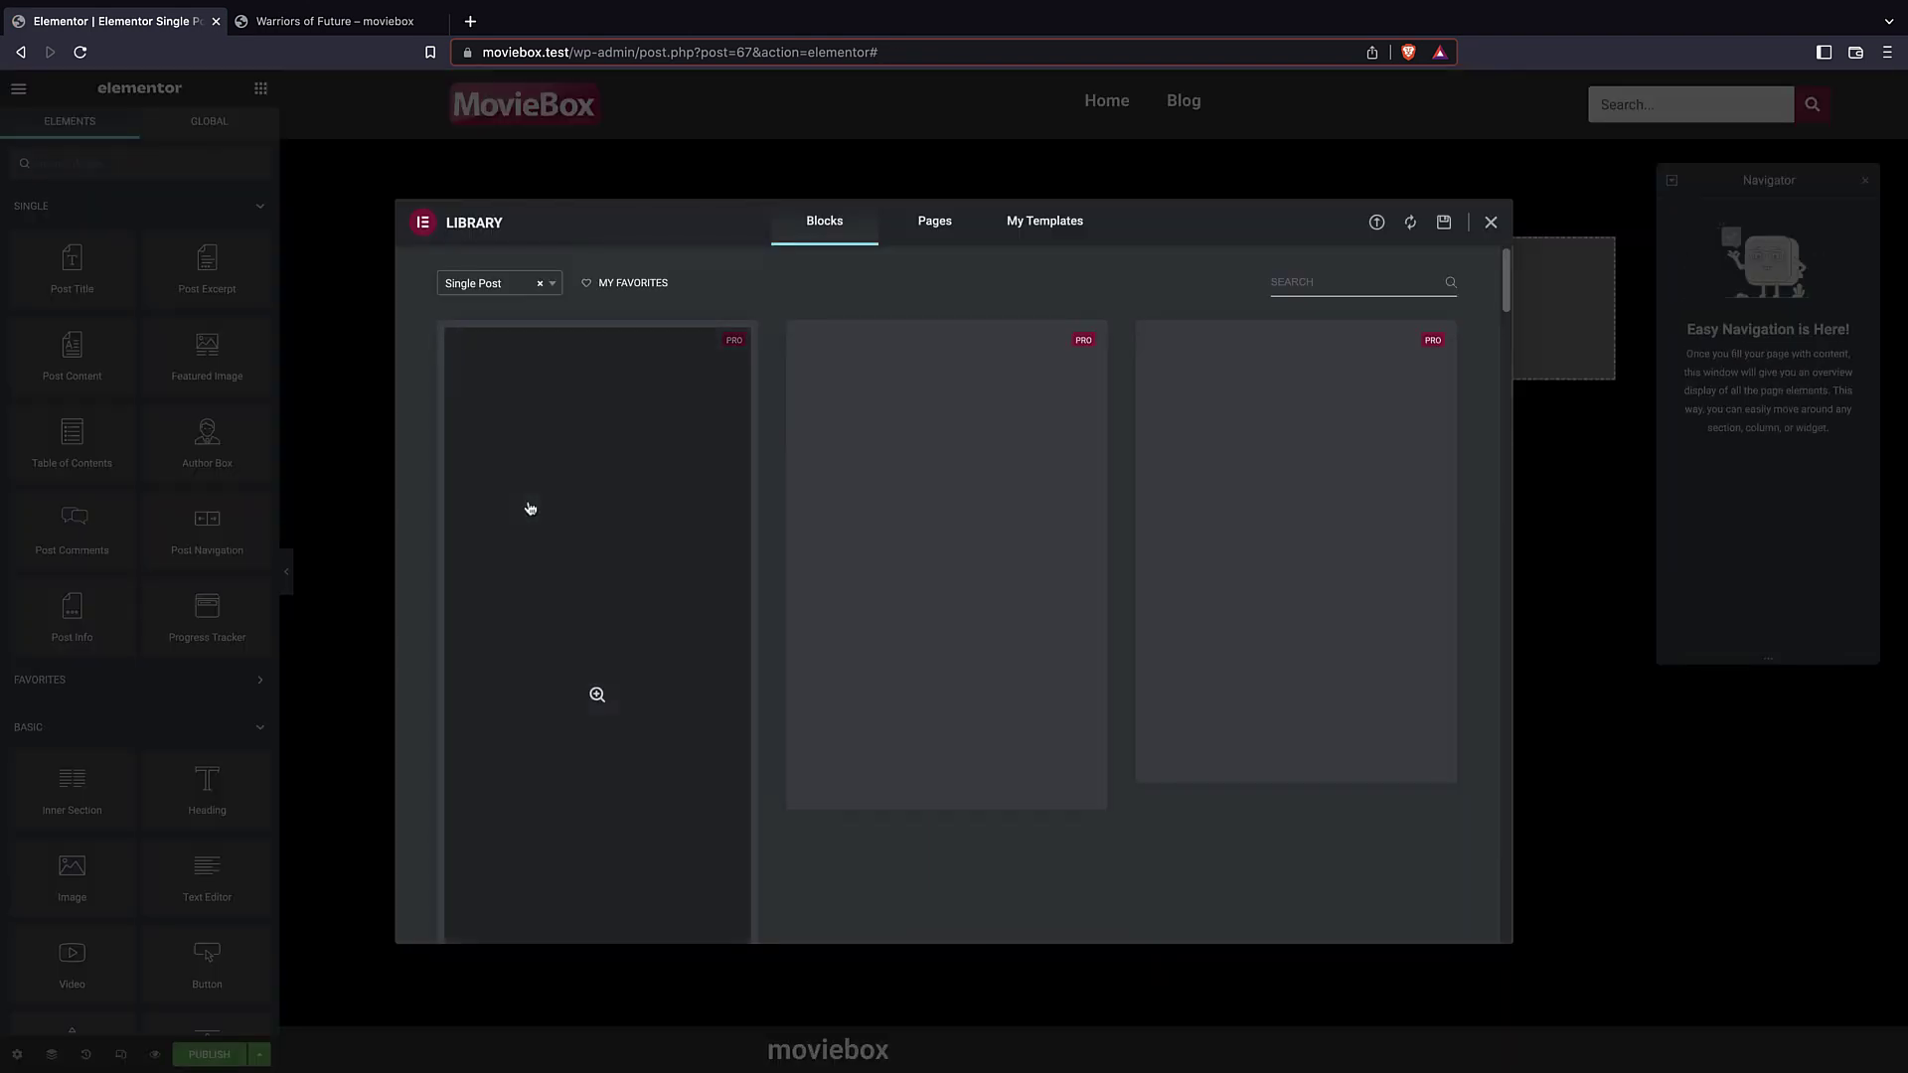
pyautogui.click(1489, 225)
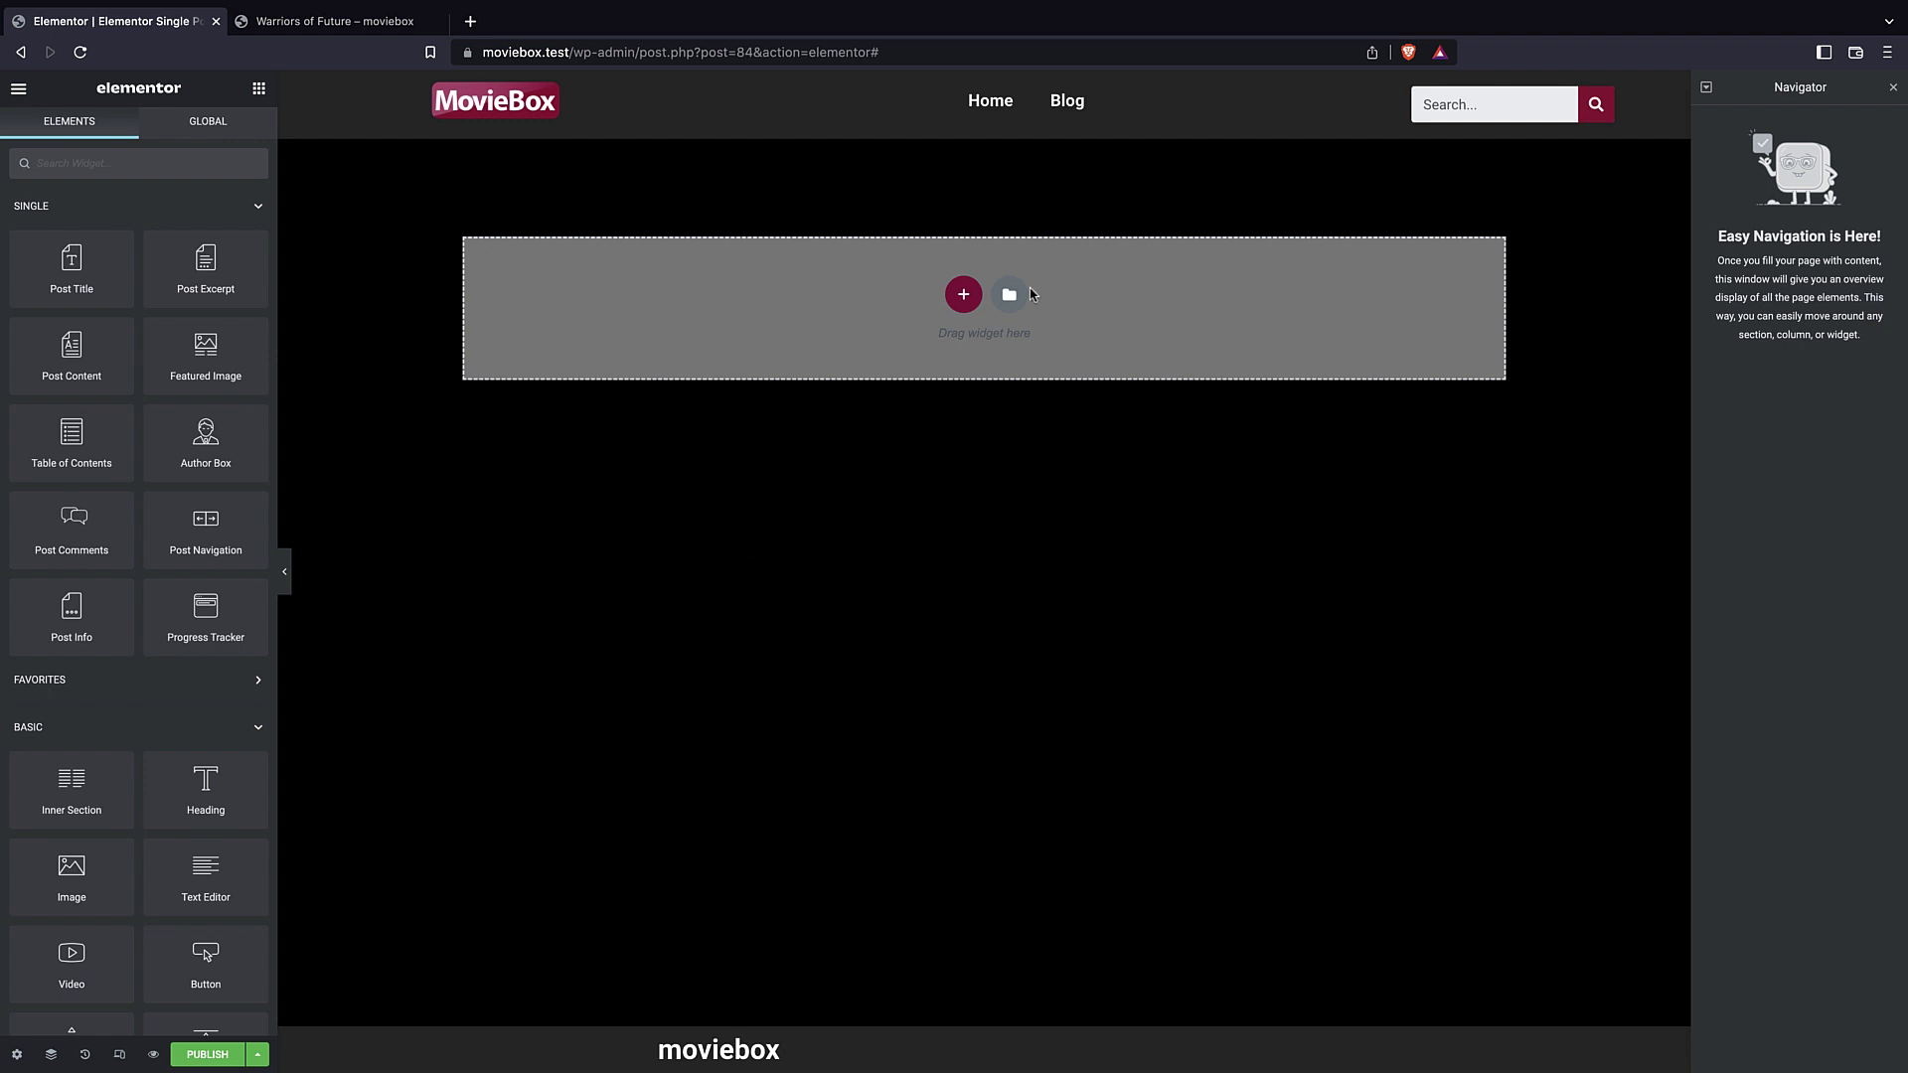
# - Add a single-column section to the Single Post template and set its content width to Full Width
pyautogui.click(963, 295)
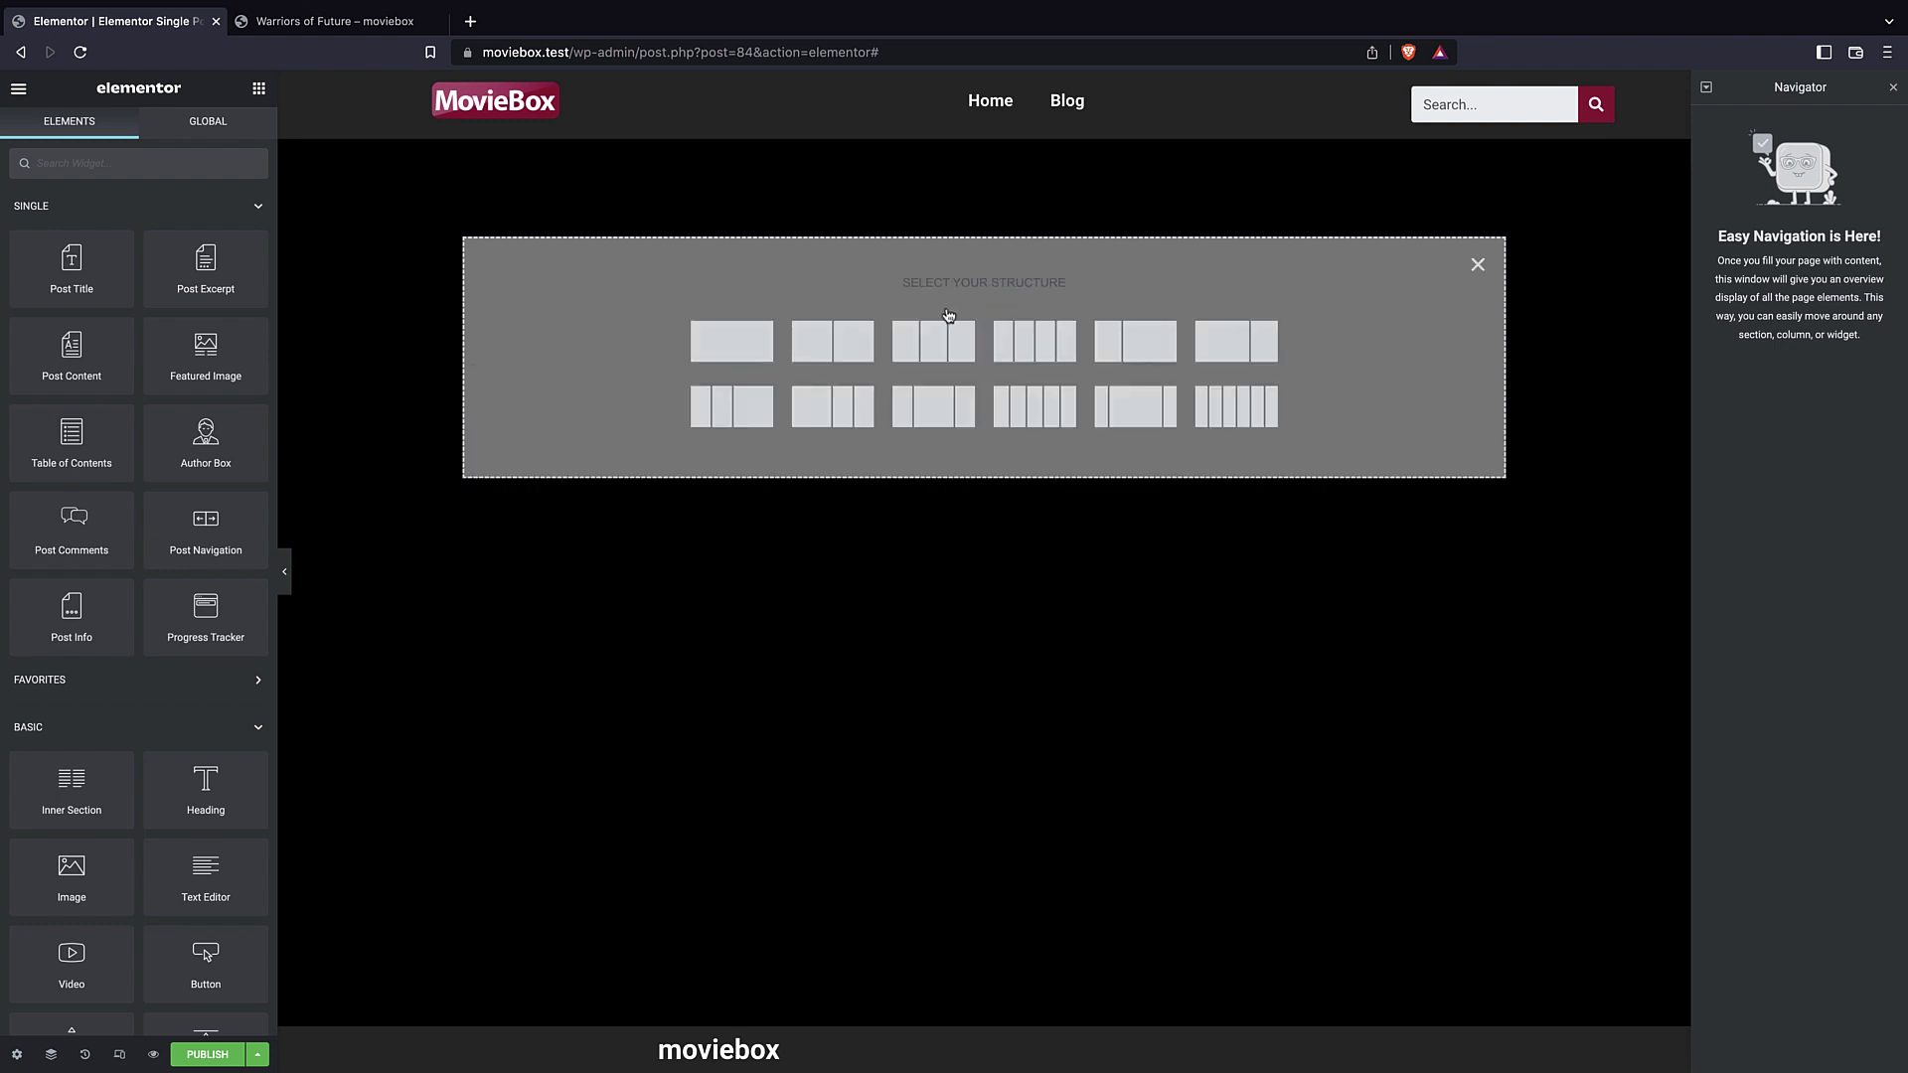
pyautogui.click(740, 347)
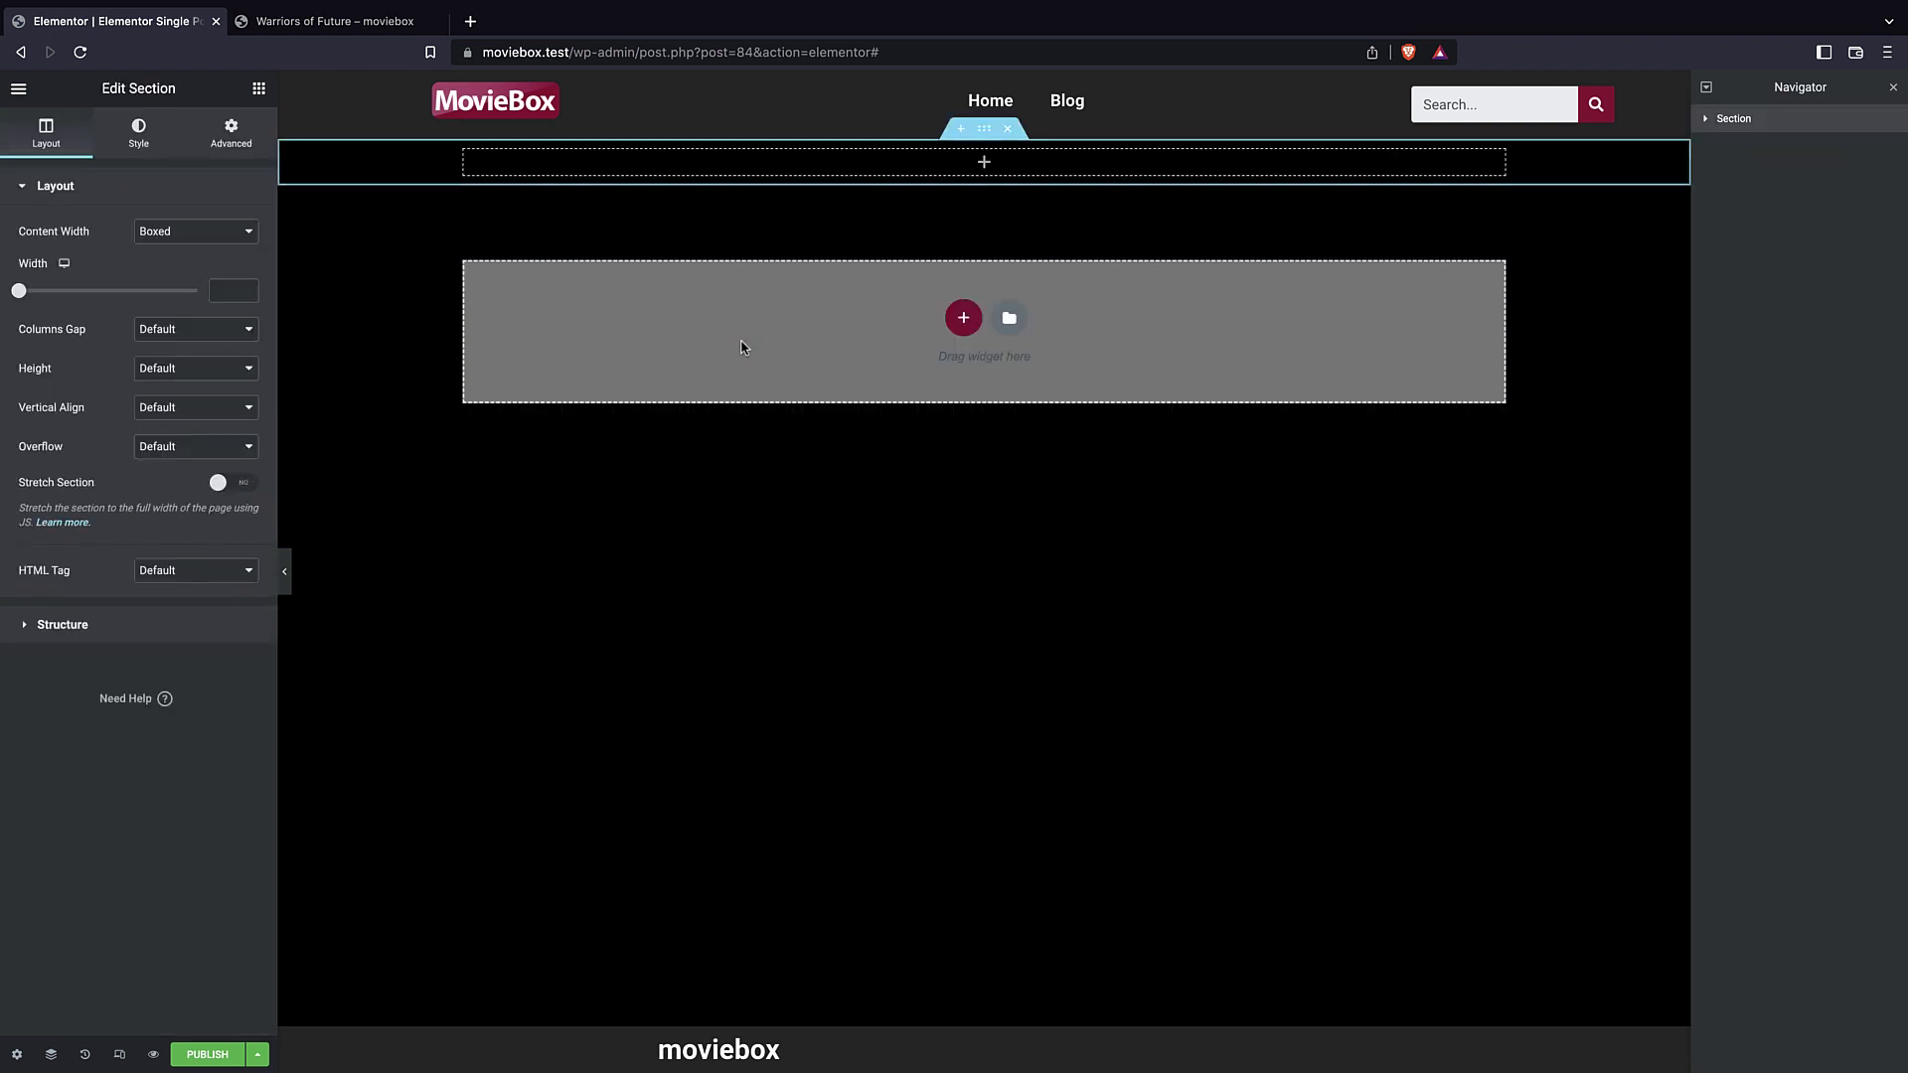
pyautogui.click(211, 234)
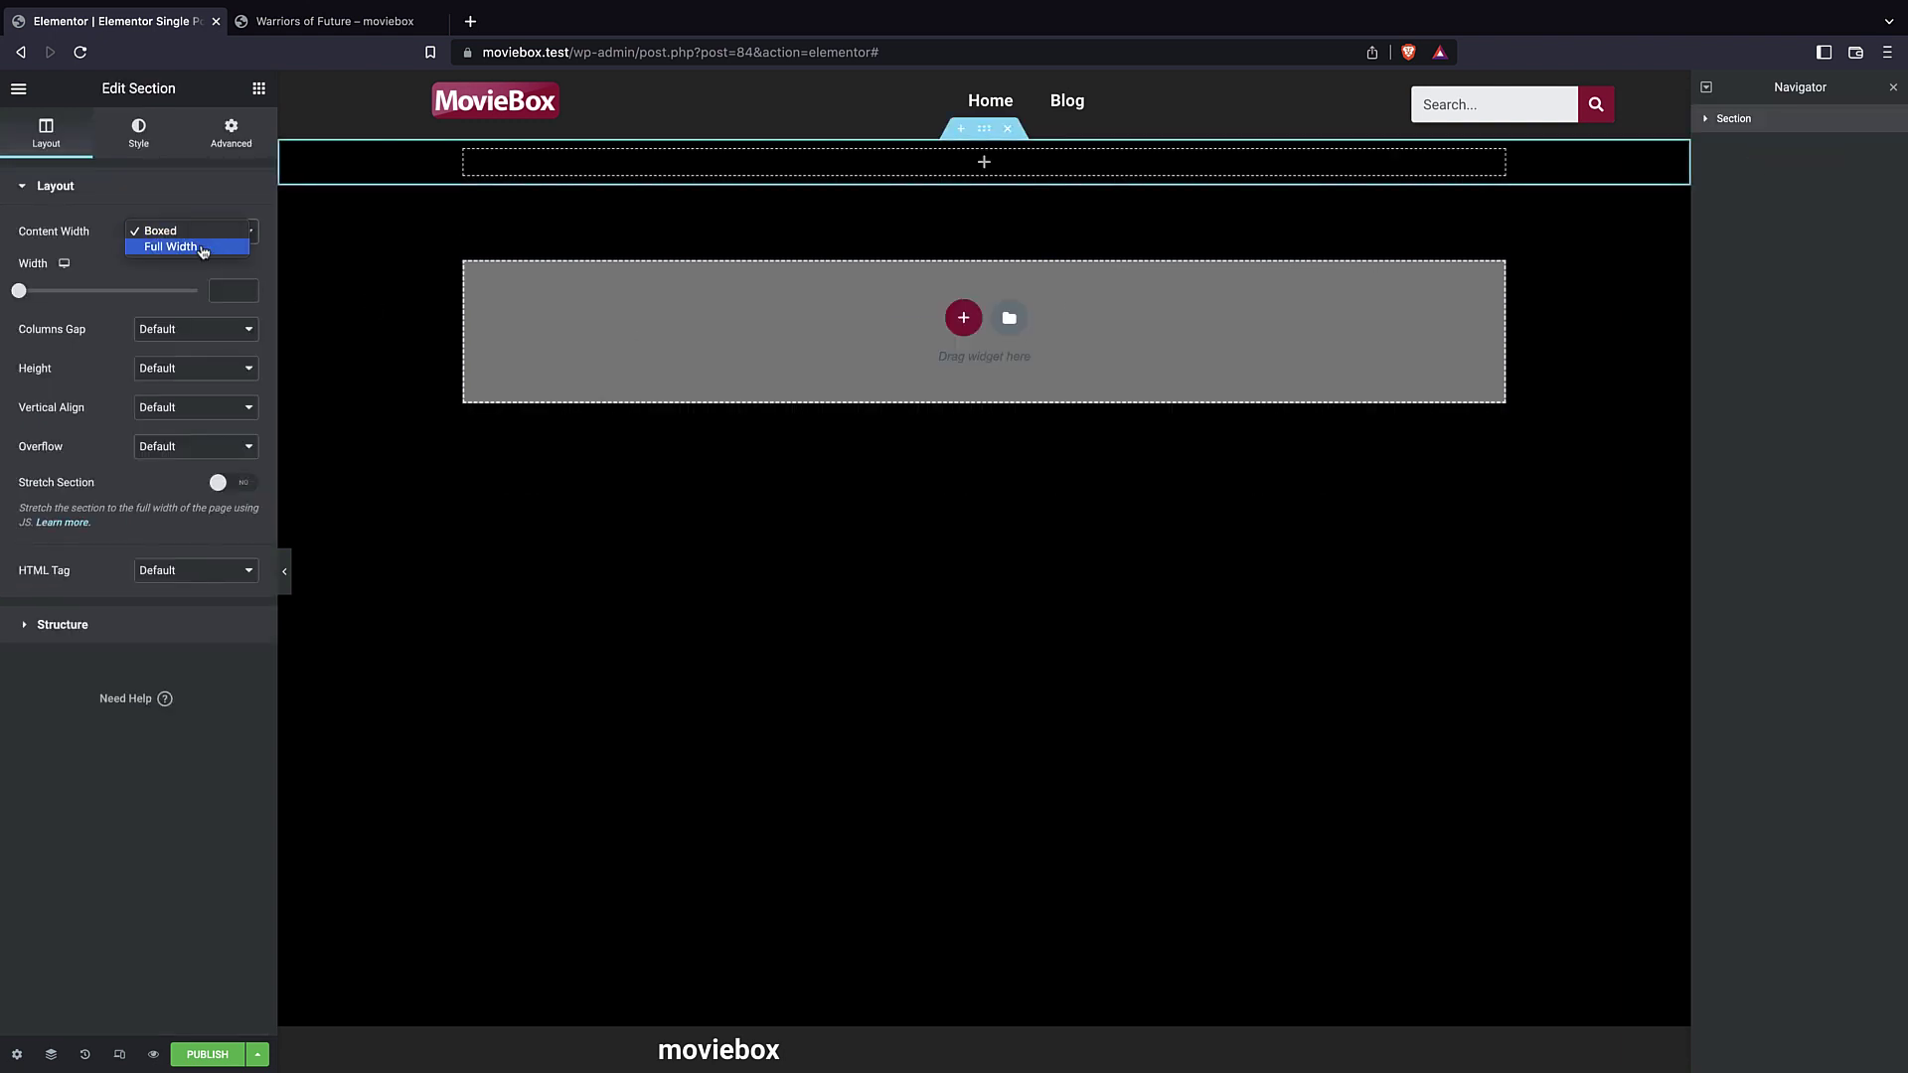
pyautogui.click(203, 248)
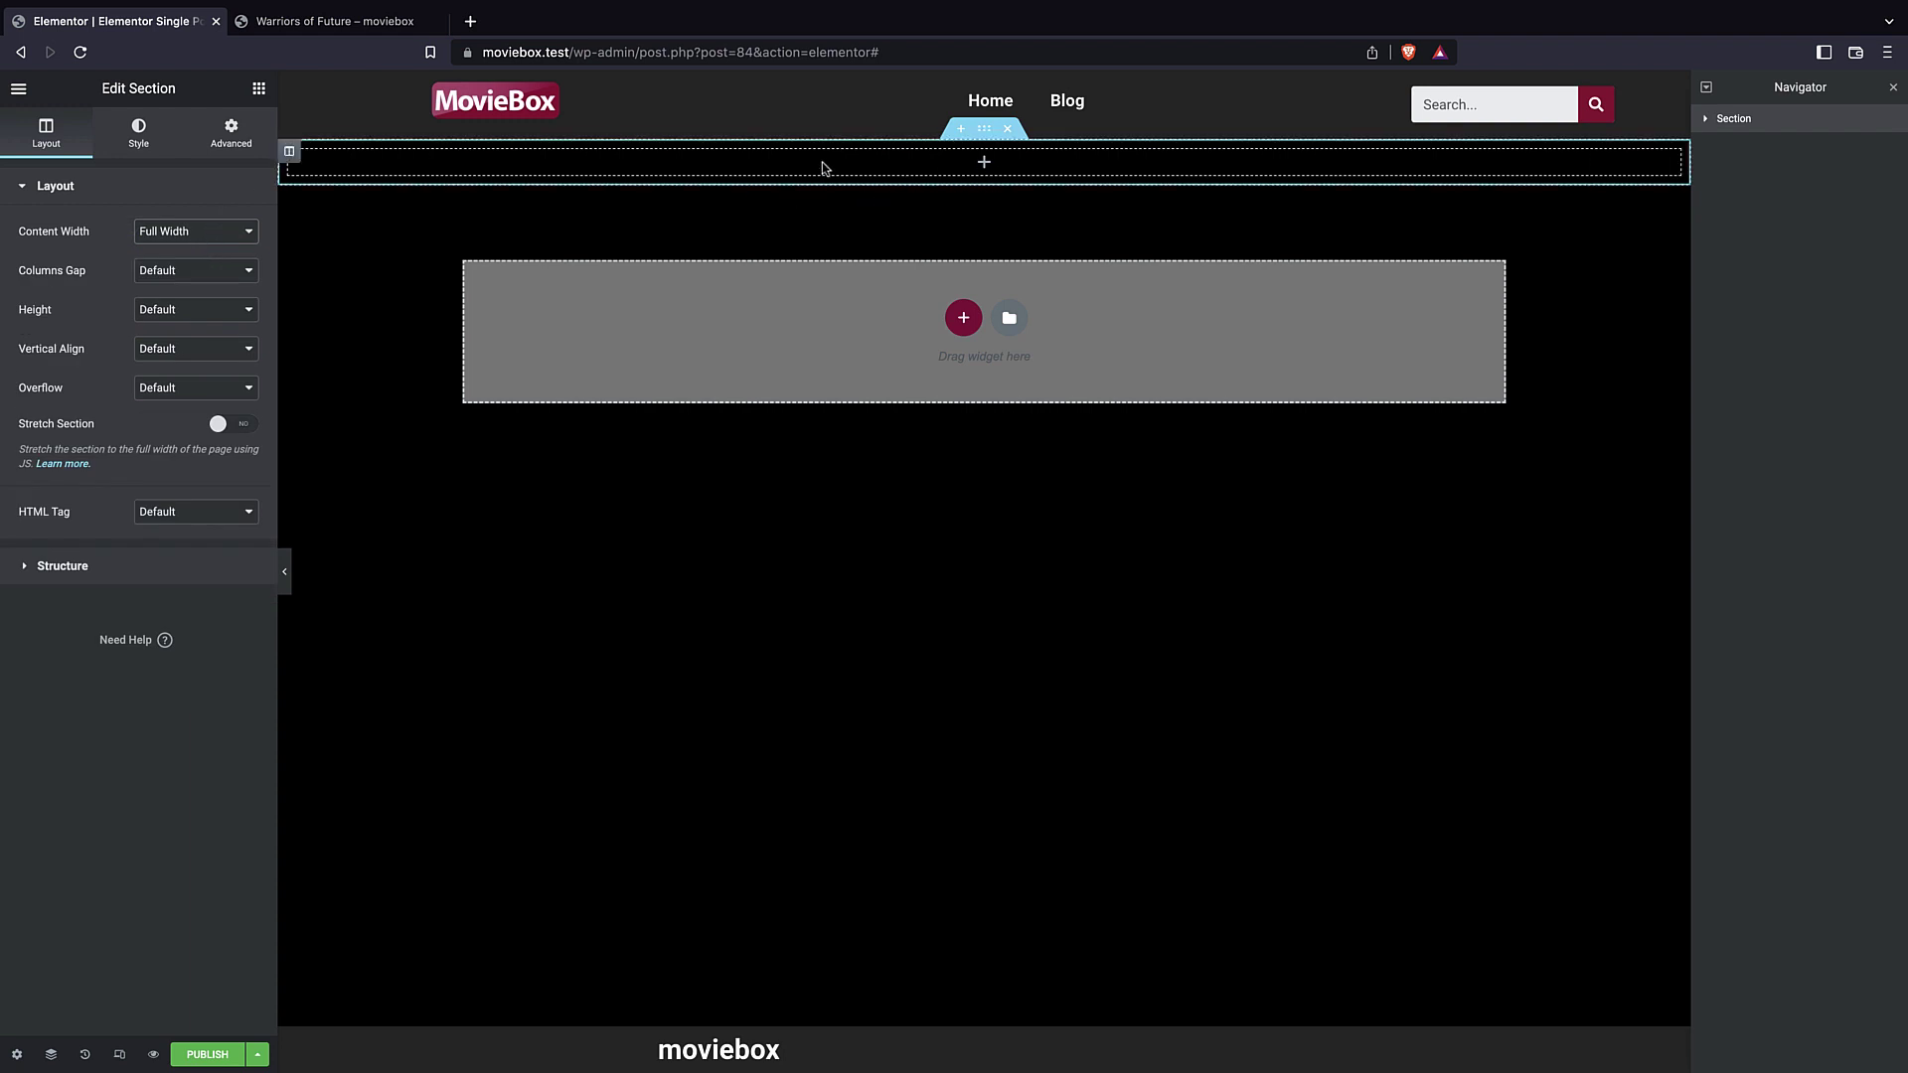
pyautogui.click(260, 90)
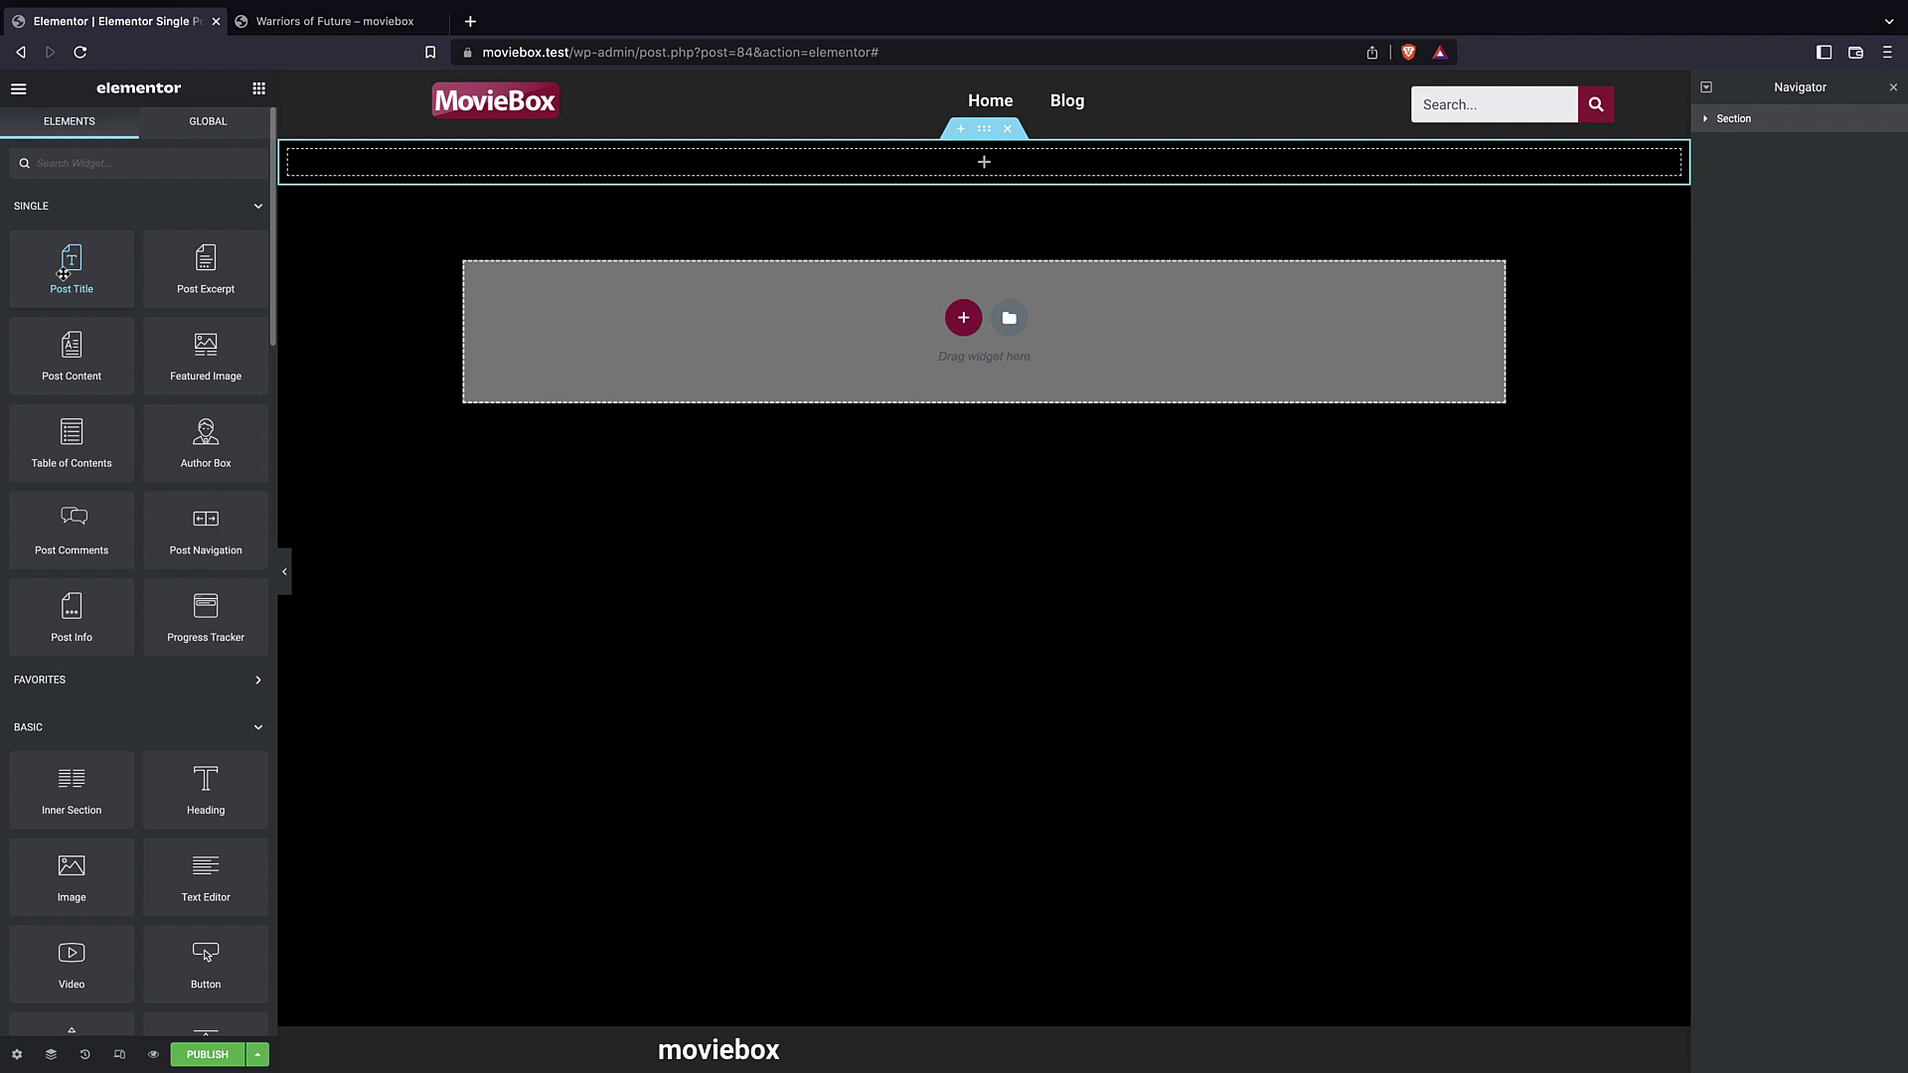
# - Add a Heading widget to the section and link its title to the ACF Field with the Title key
pyautogui.moveTo(206, 787); pyautogui.dragTo(971, 171)
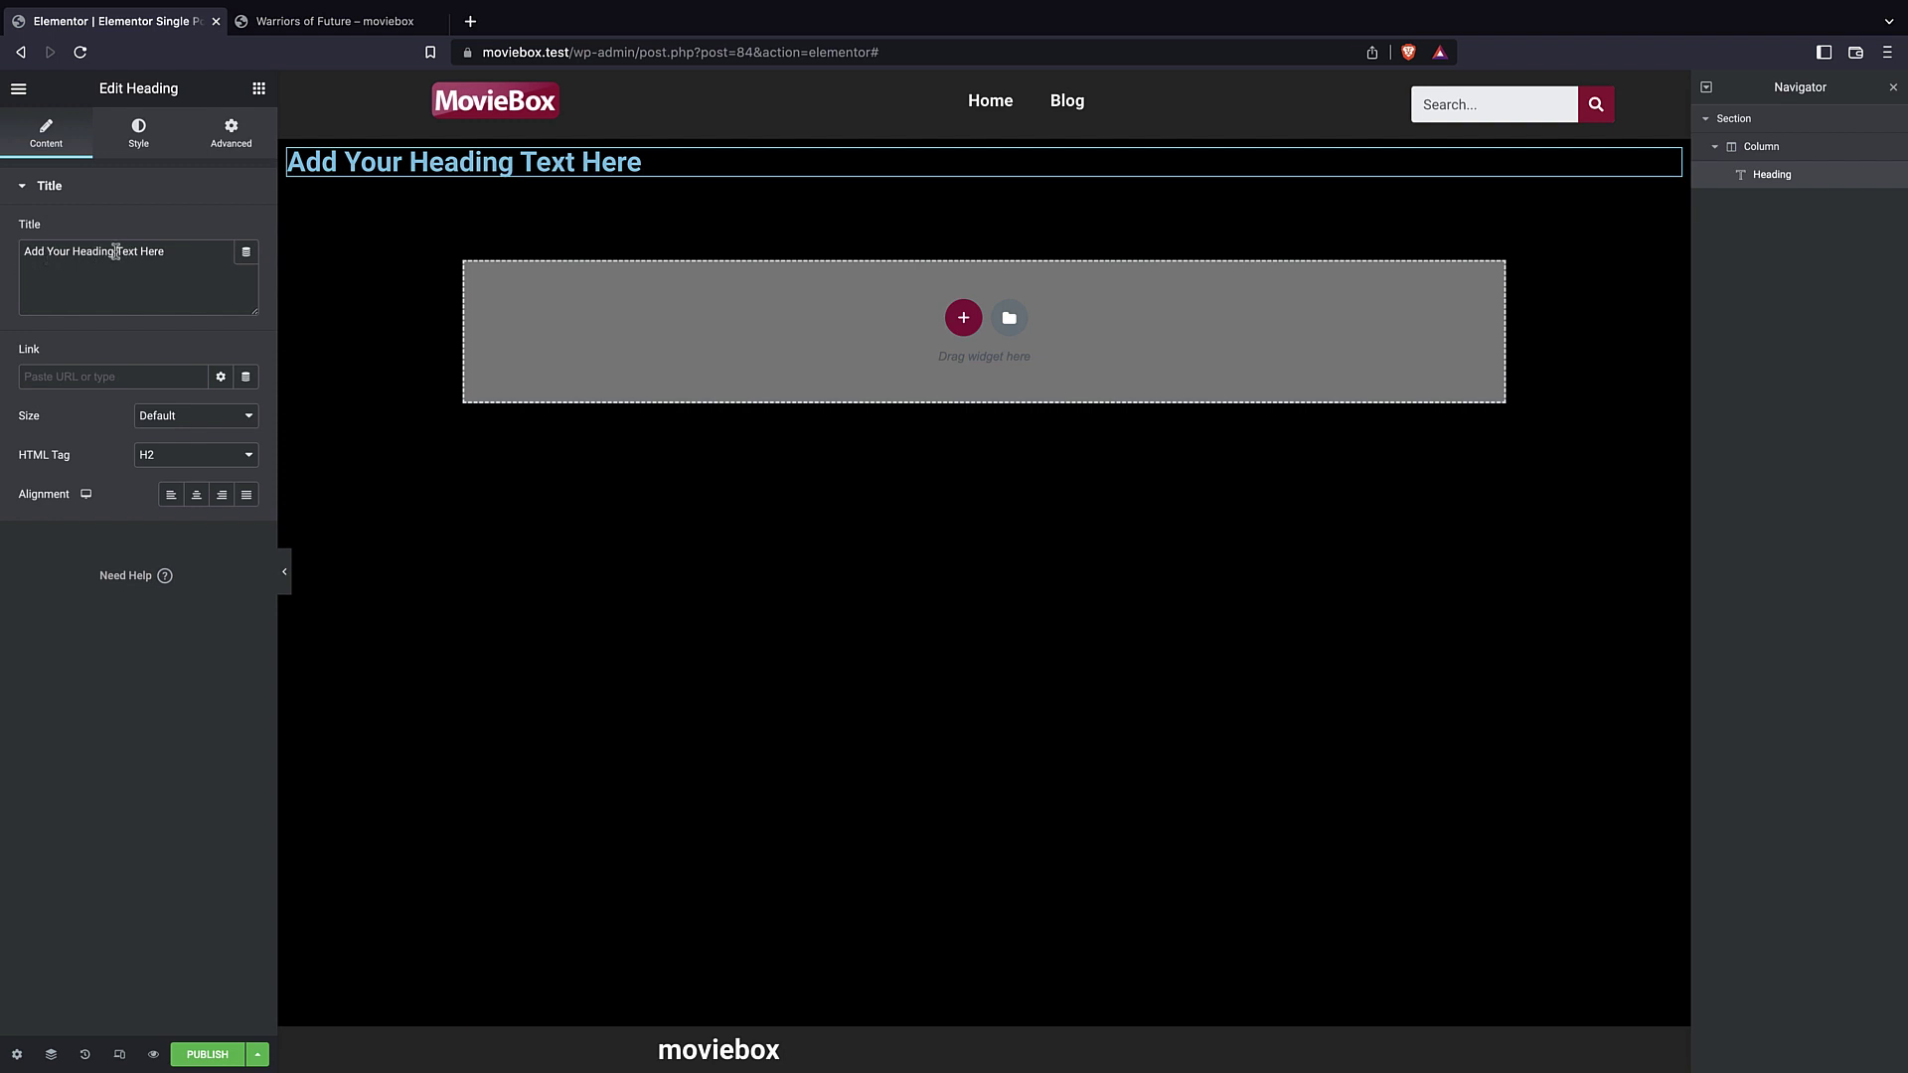
pyautogui.click(246, 255)
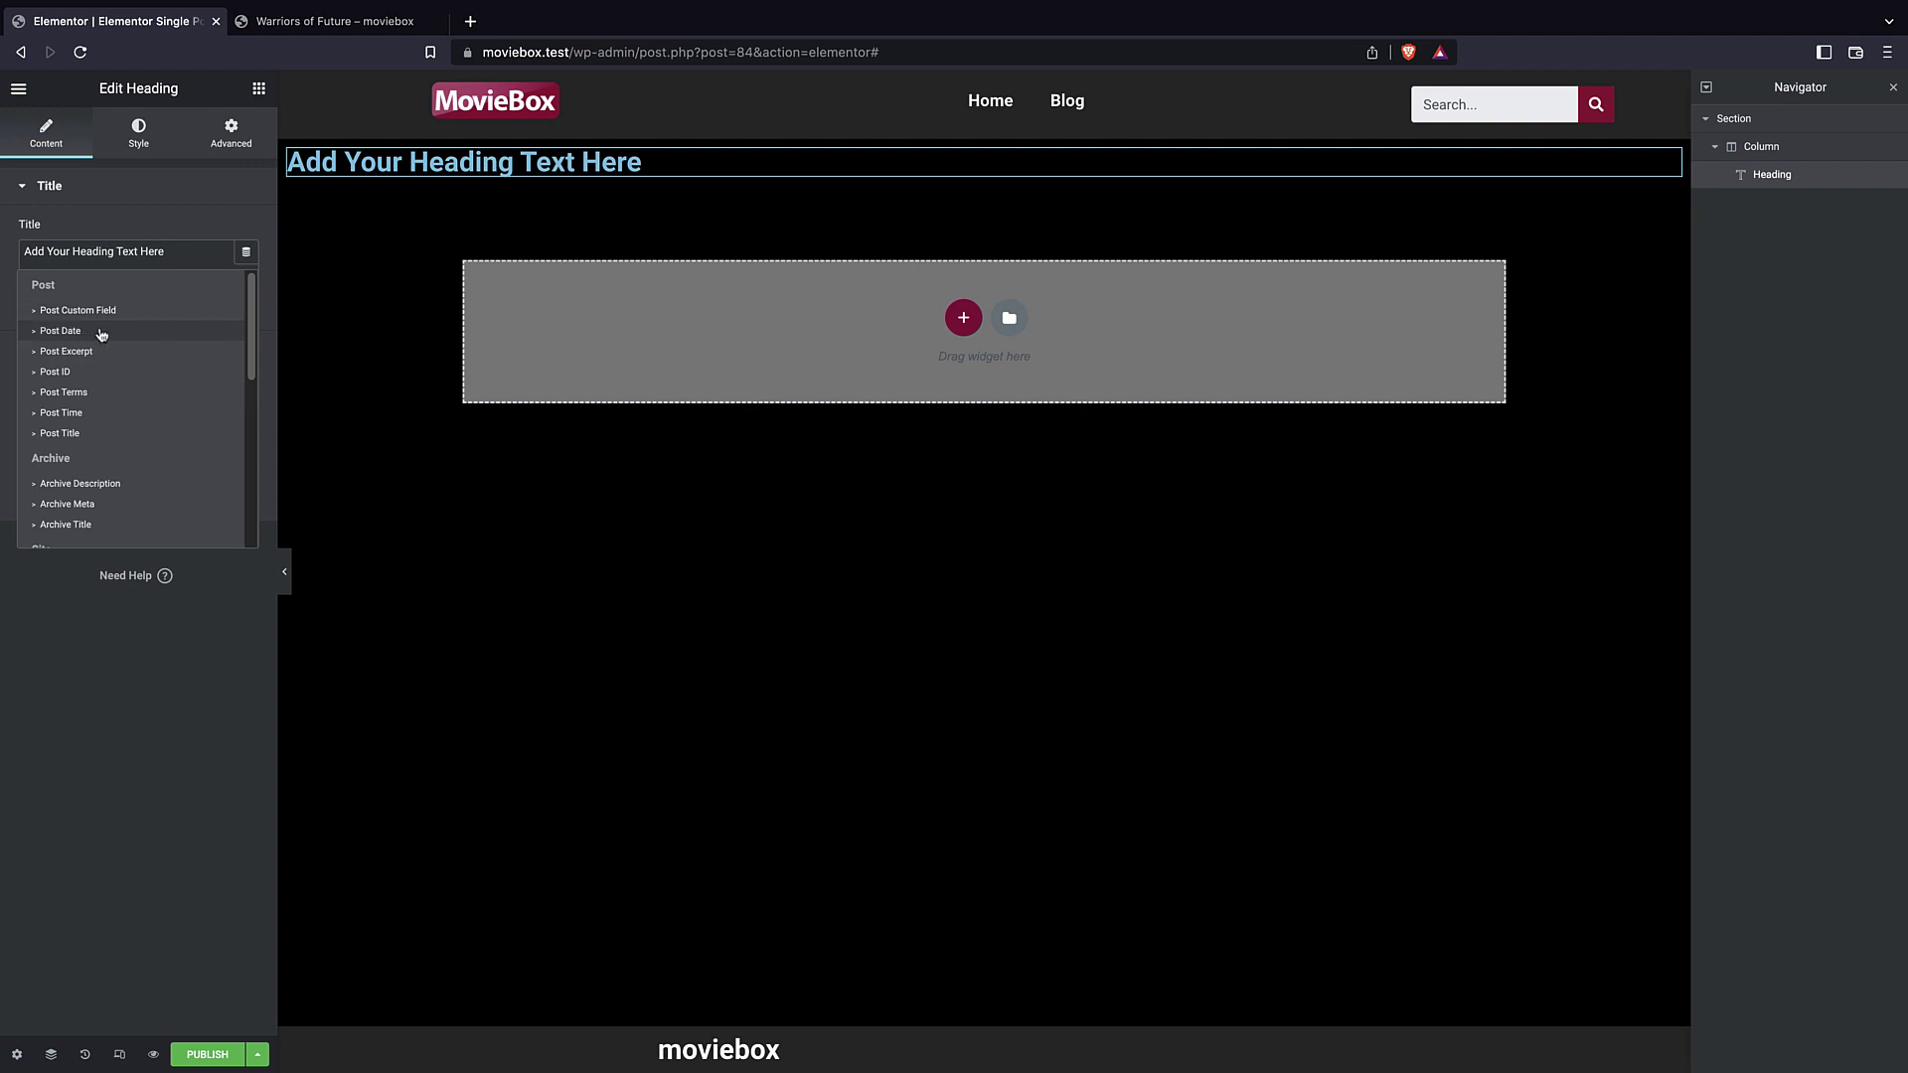
pyautogui.scroll(-1, 80, 383)
pyautogui.scroll(-8, 68, 376)
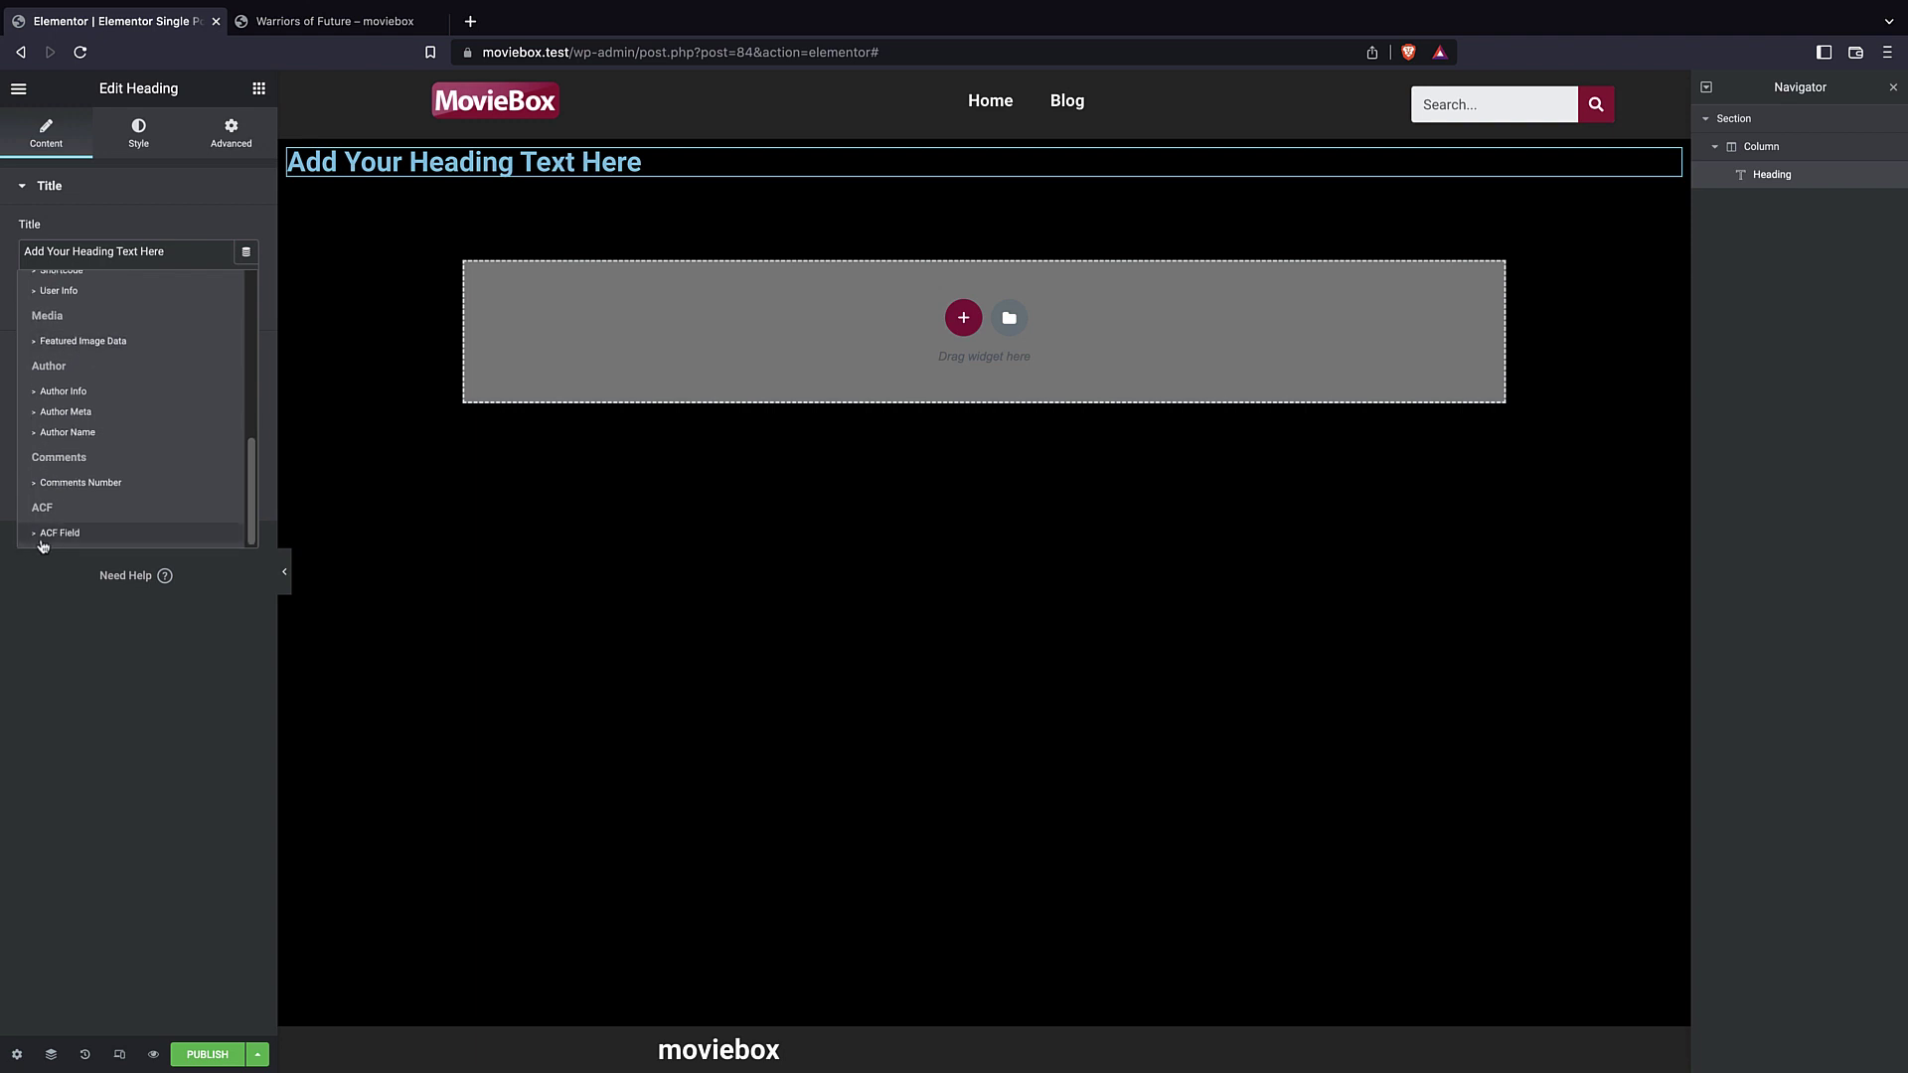
pyautogui.click(51, 536)
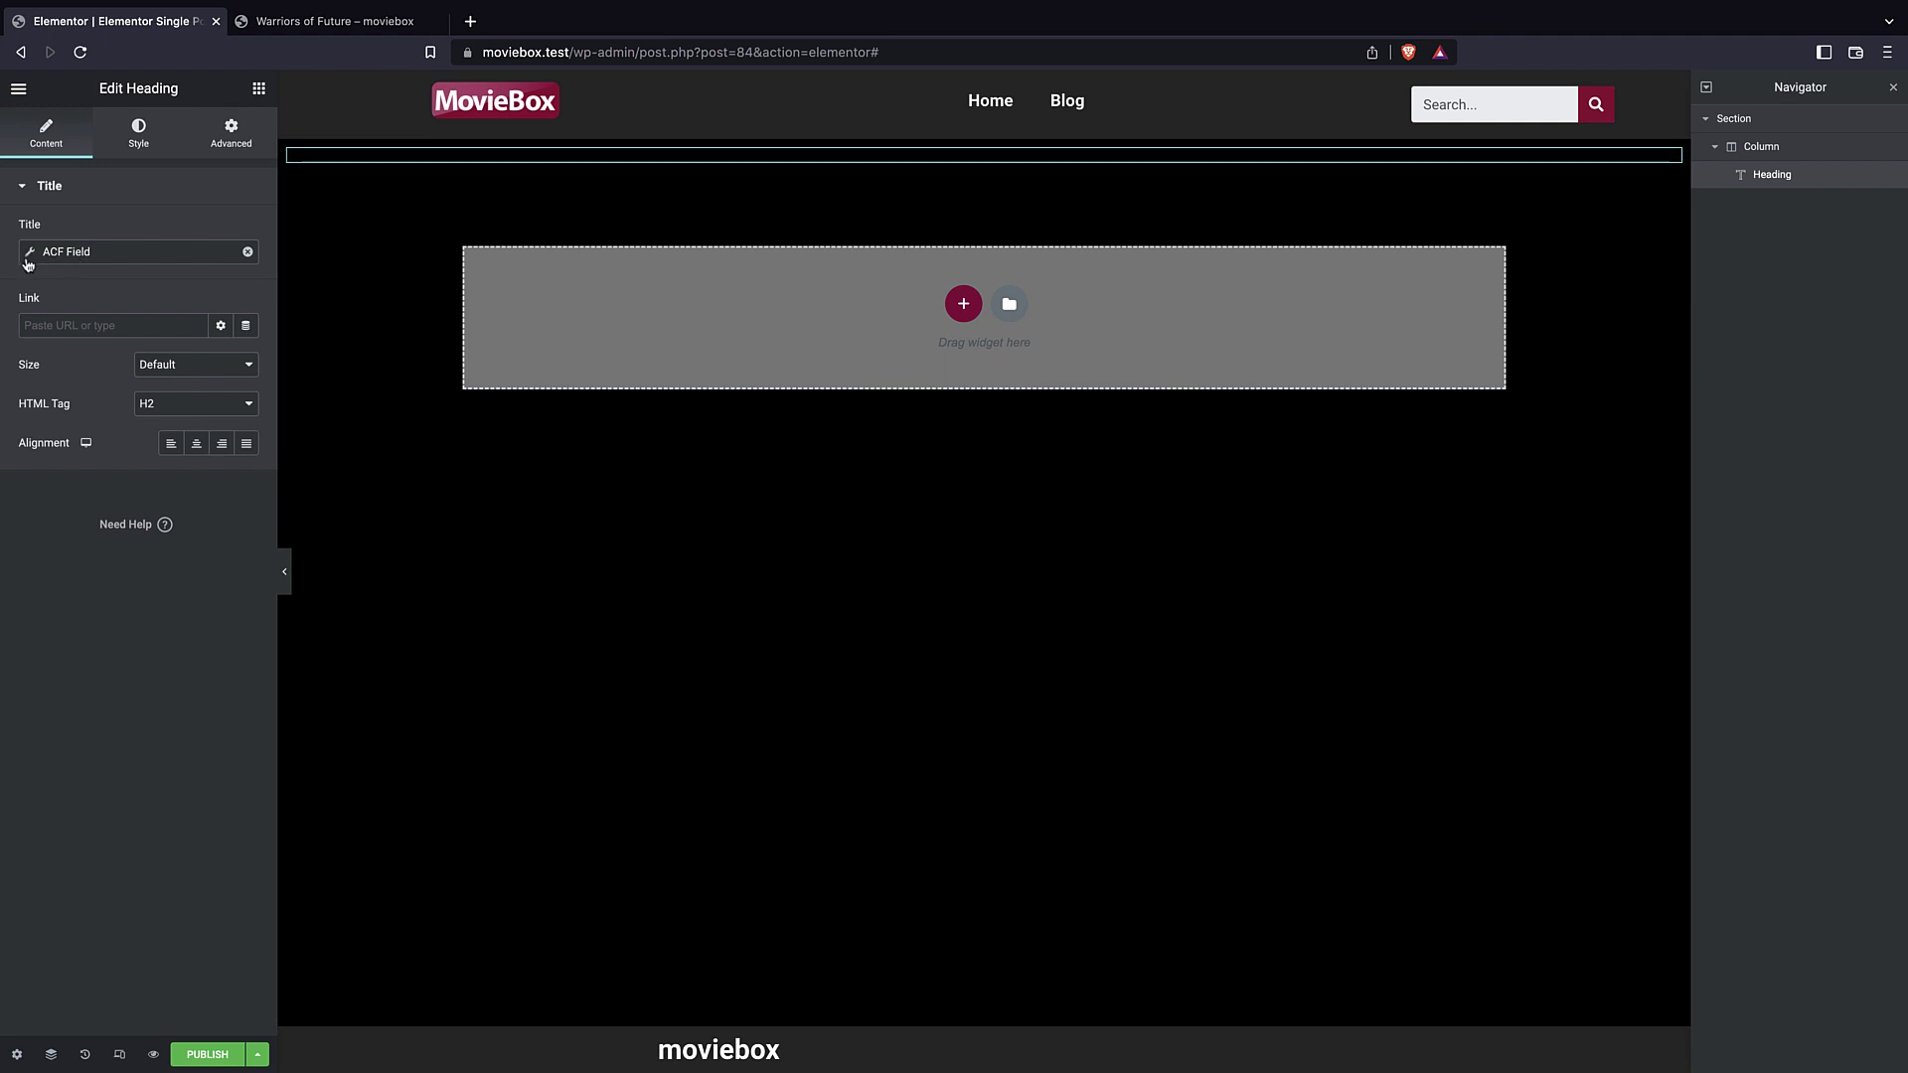
pyautogui.click(29, 252)
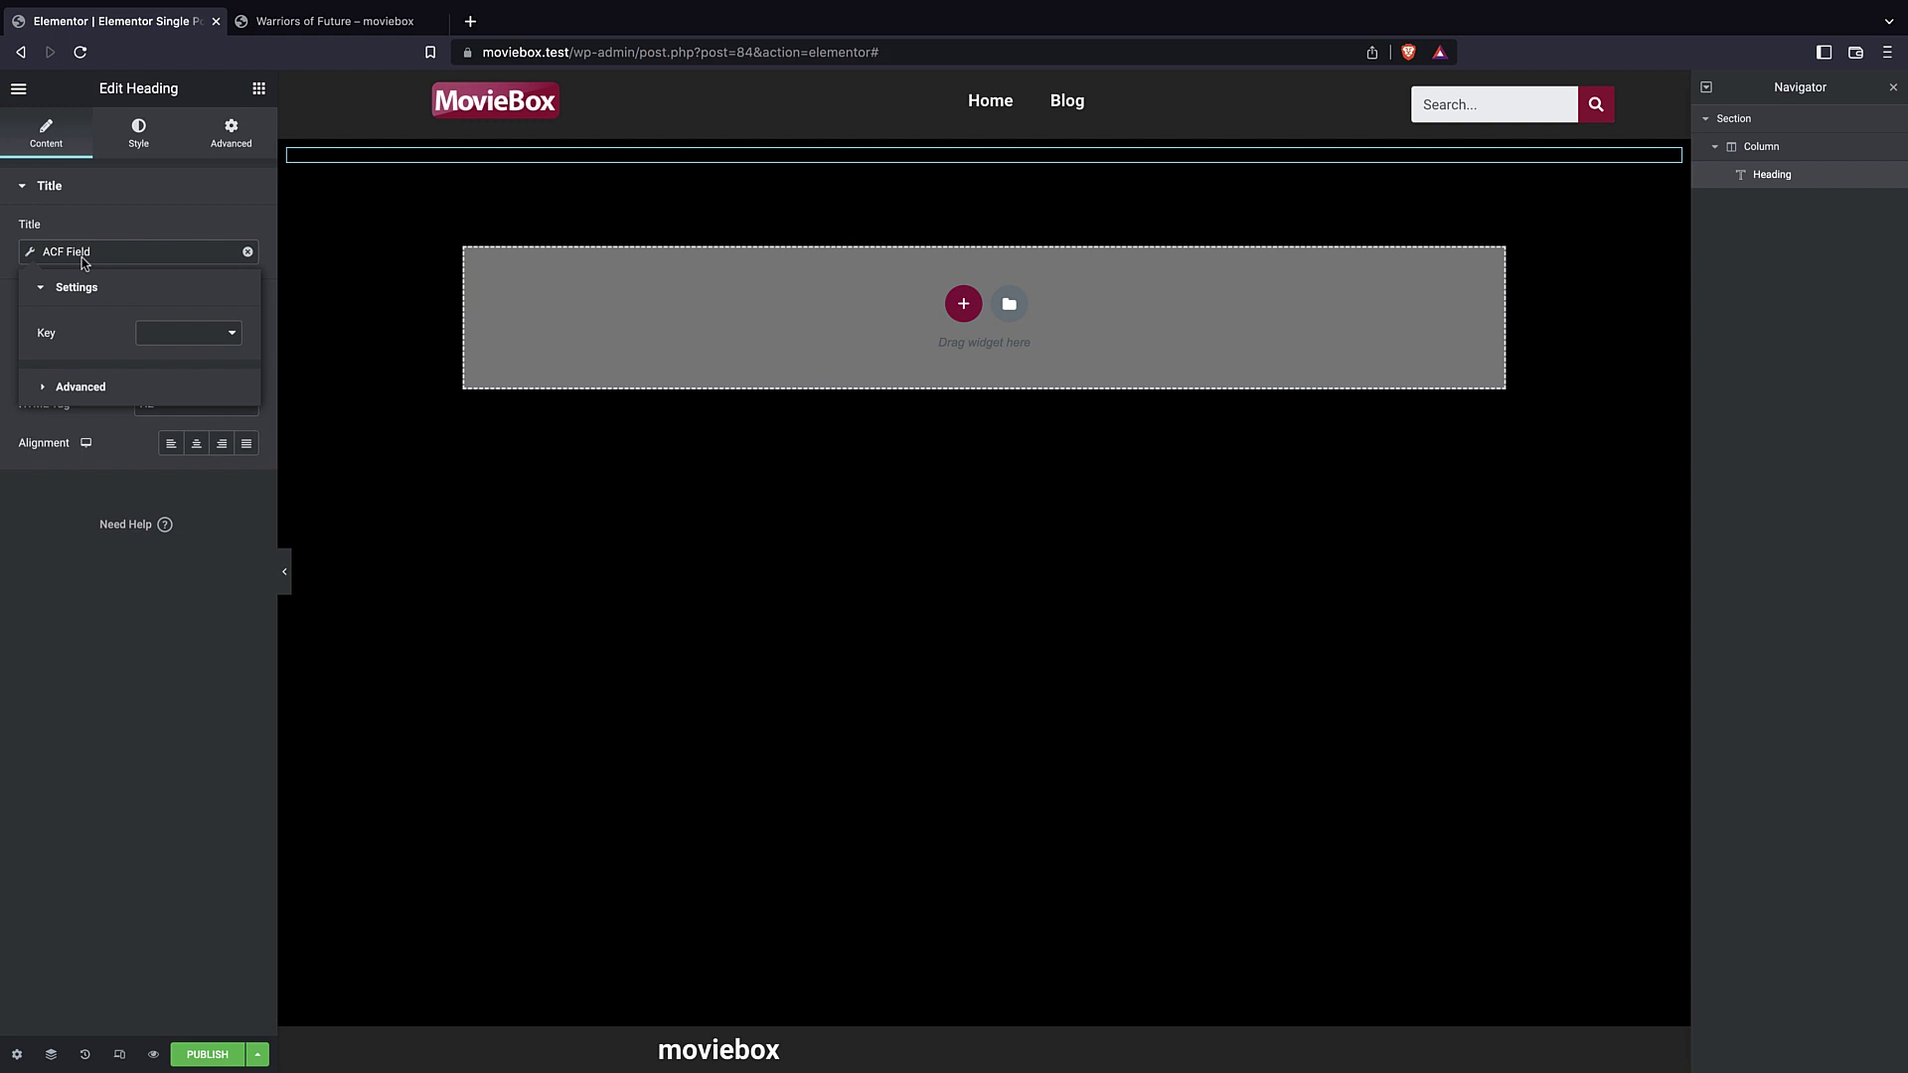
pyautogui.click(169, 337)
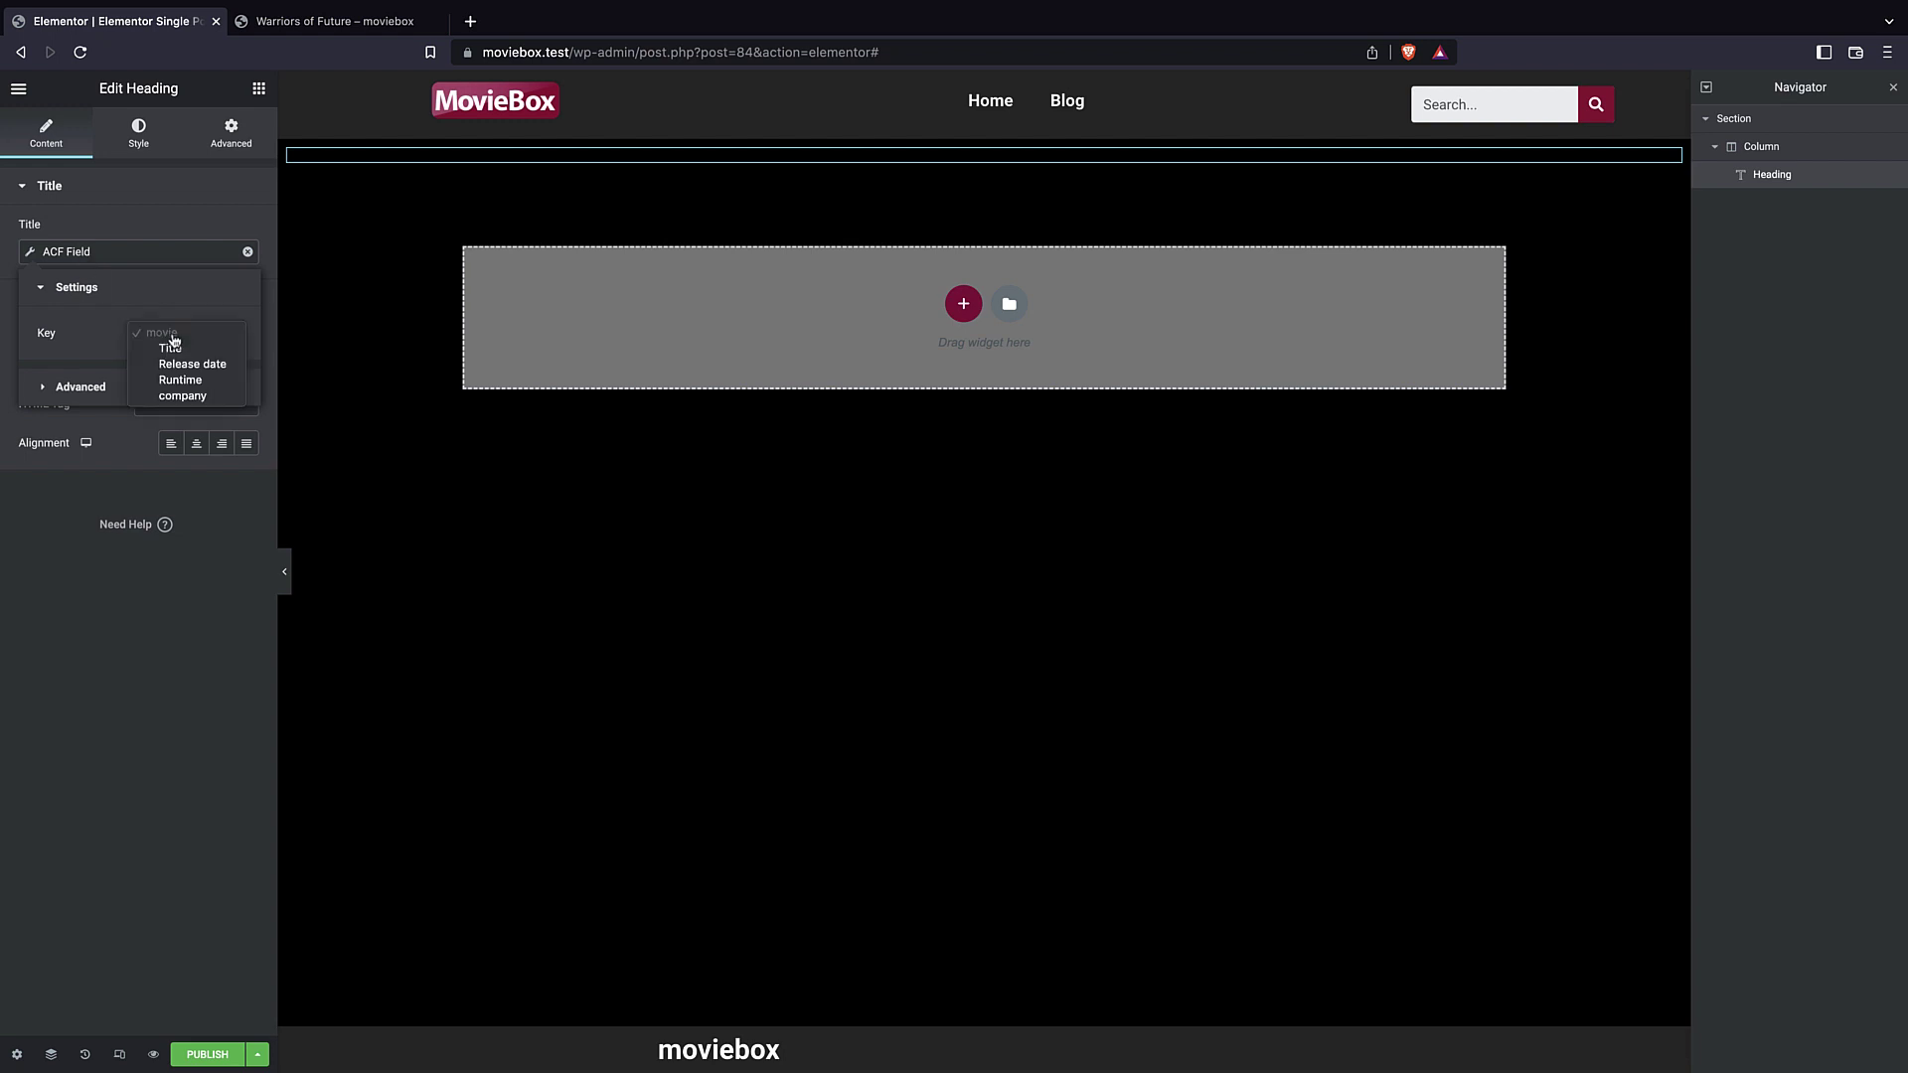
pyautogui.click(185, 350)
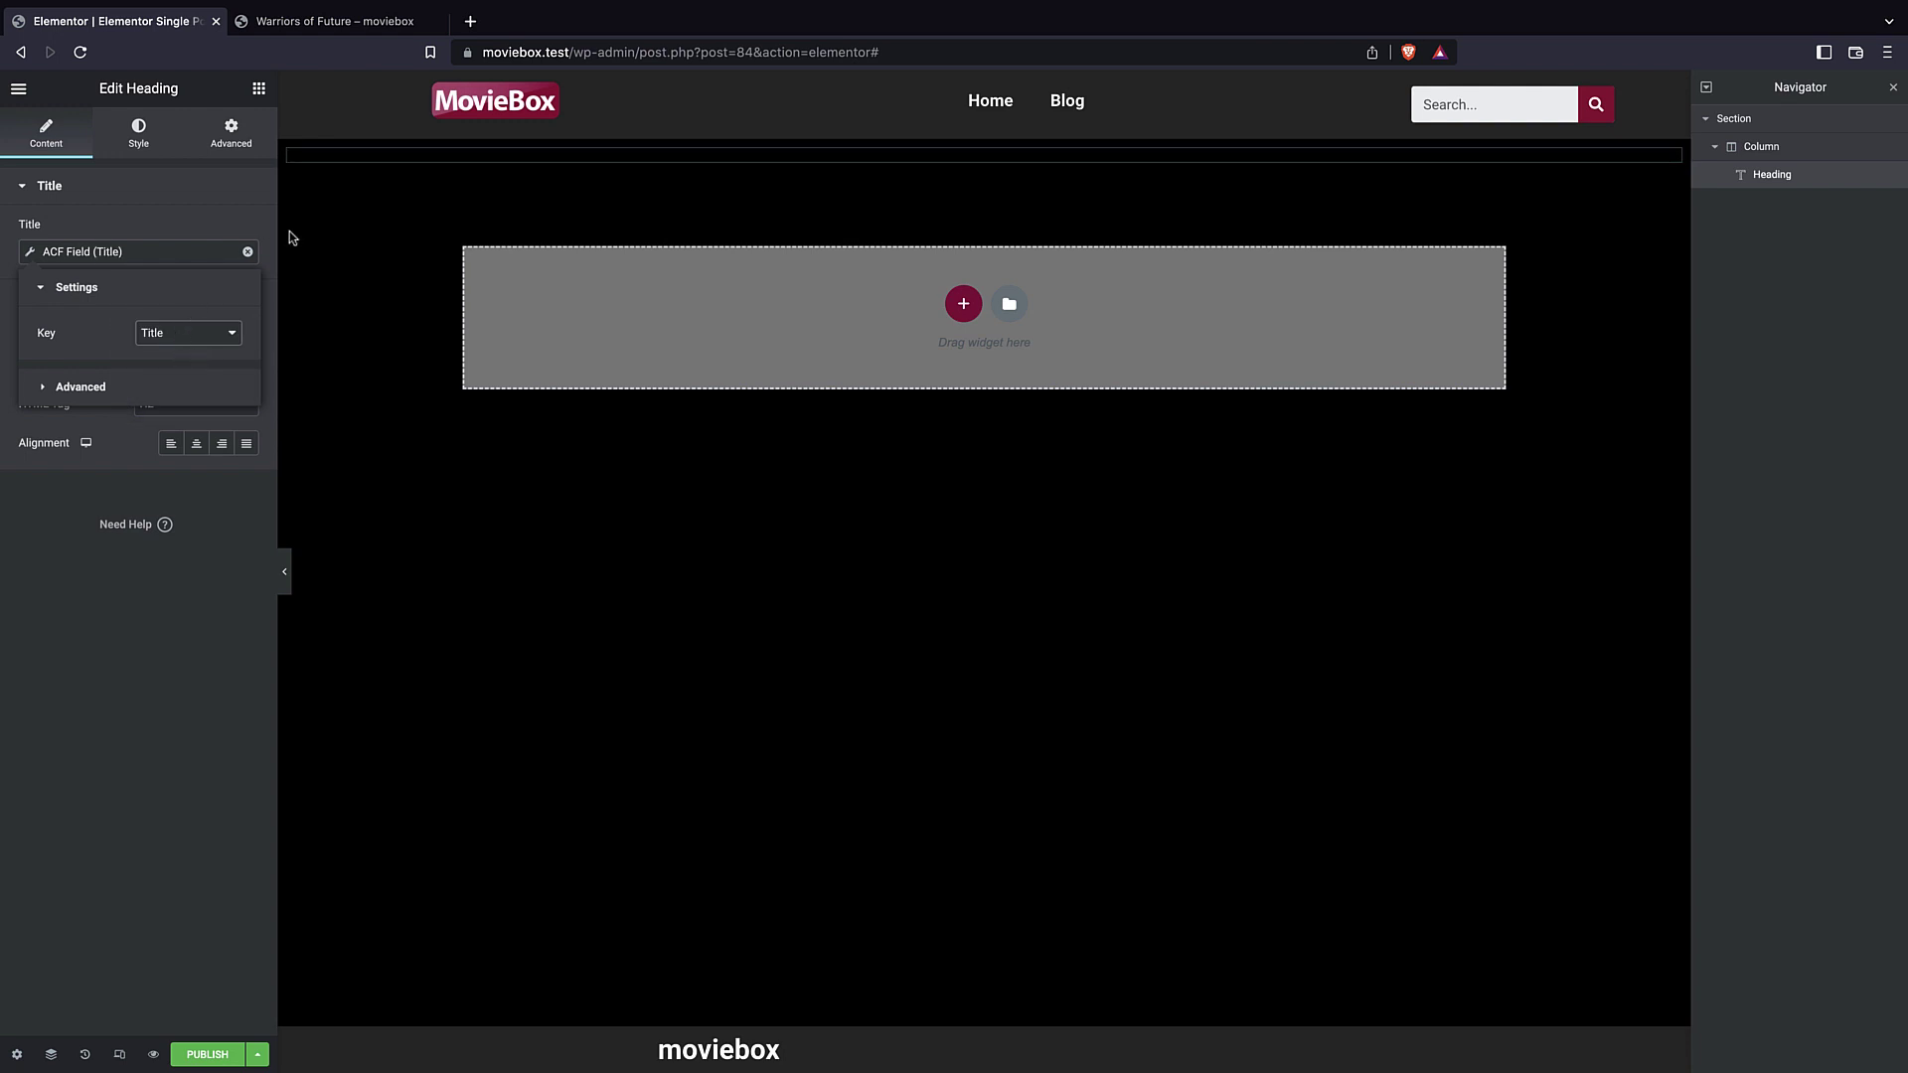
pyautogui.click(211, 195)
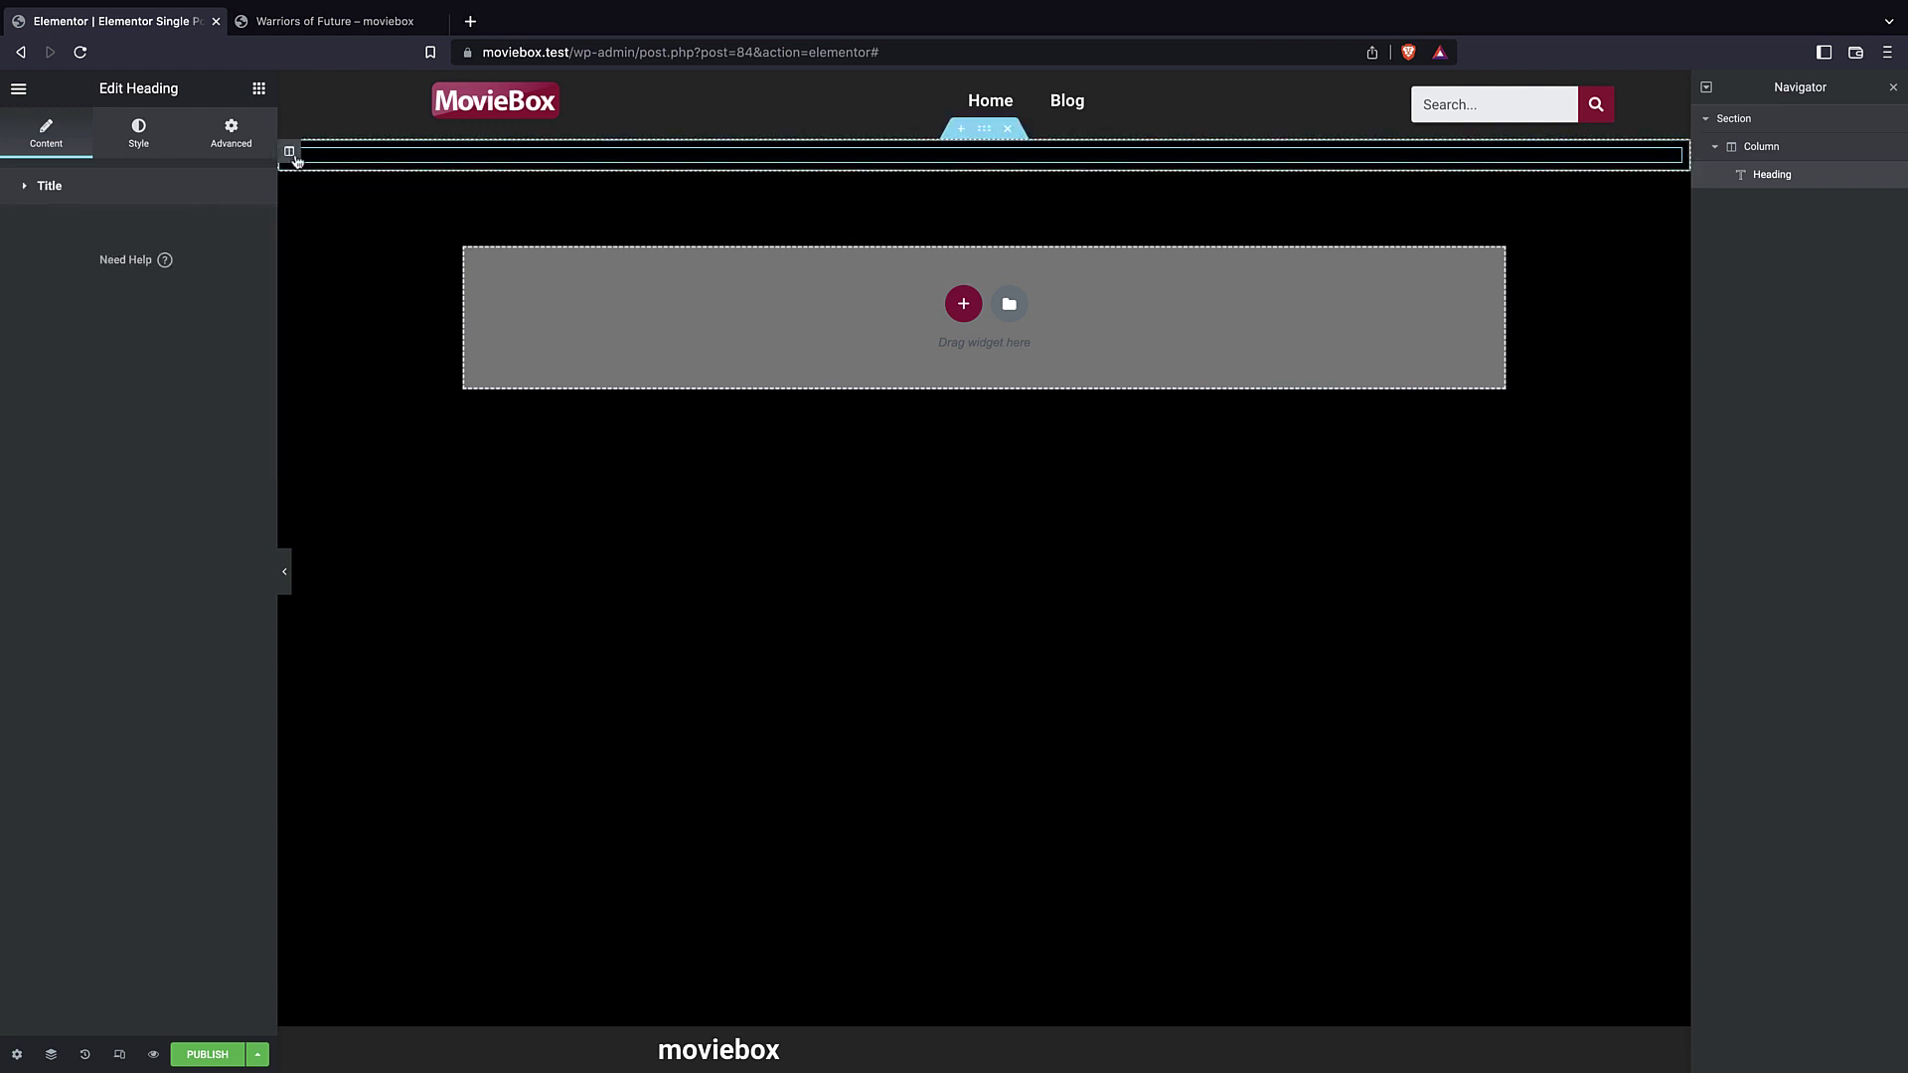
# - Add a Post Title widget below the heading in the section
pyautogui.click(163, 147)
pyautogui.click(233, 154)
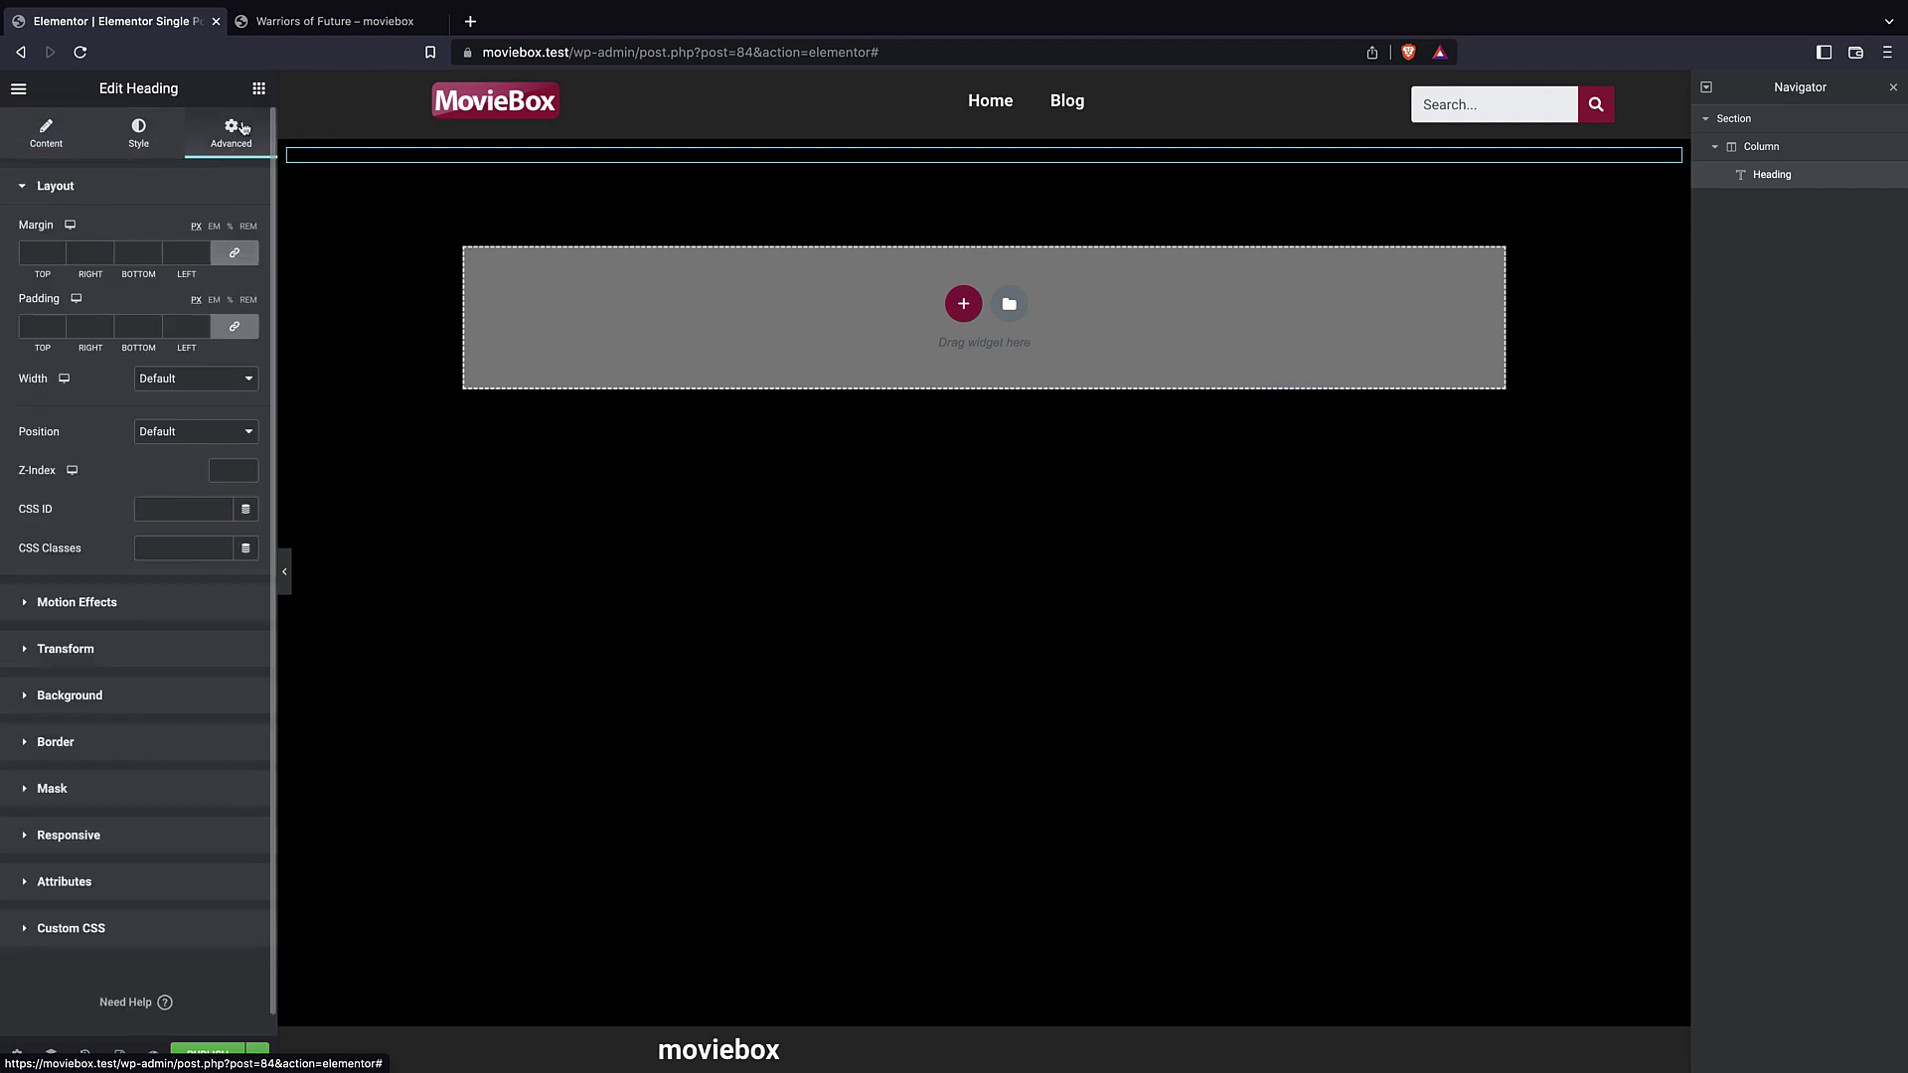
pyautogui.click(257, 91)
pyautogui.moveTo(72, 266); pyautogui.dragTo(907, 158)
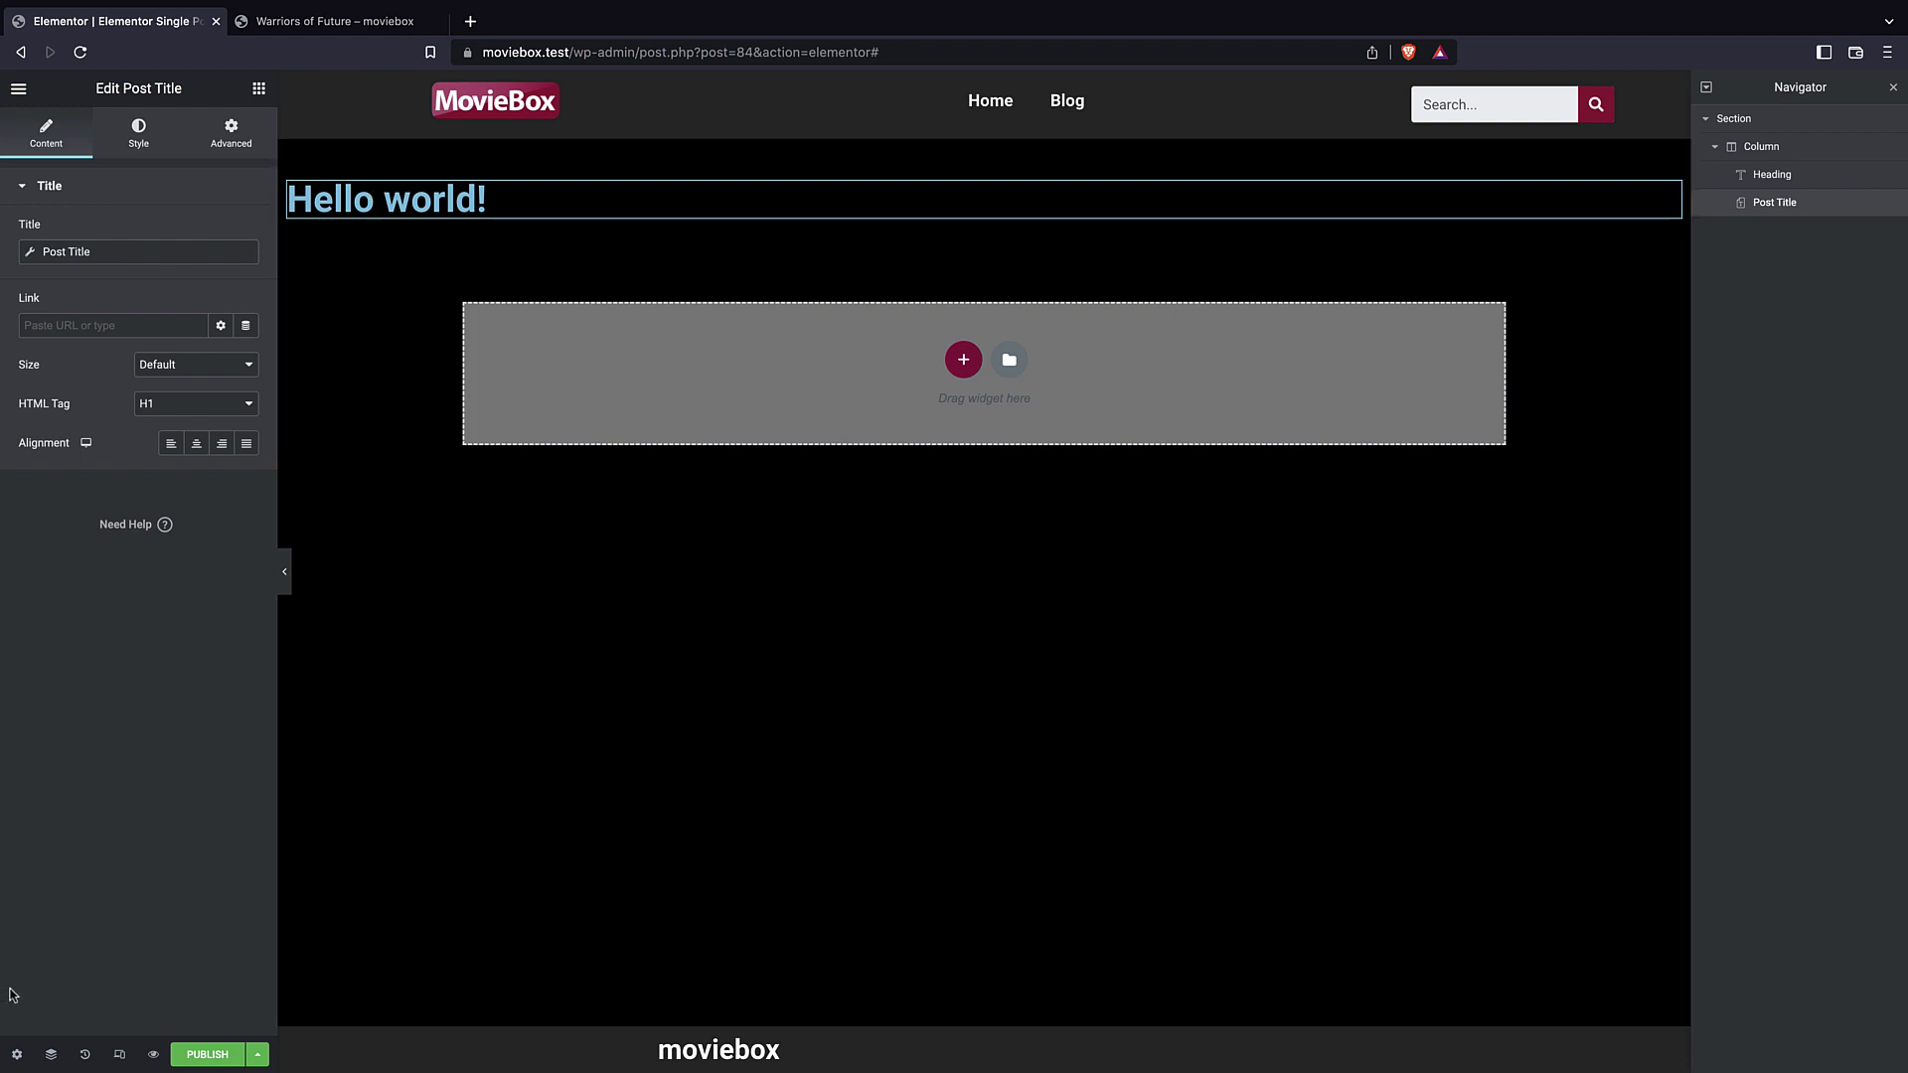
# - Set the template to preview dynamic content as the movie "John wick: chapter 4" and apply the preview
pyautogui.click(19, 1057)
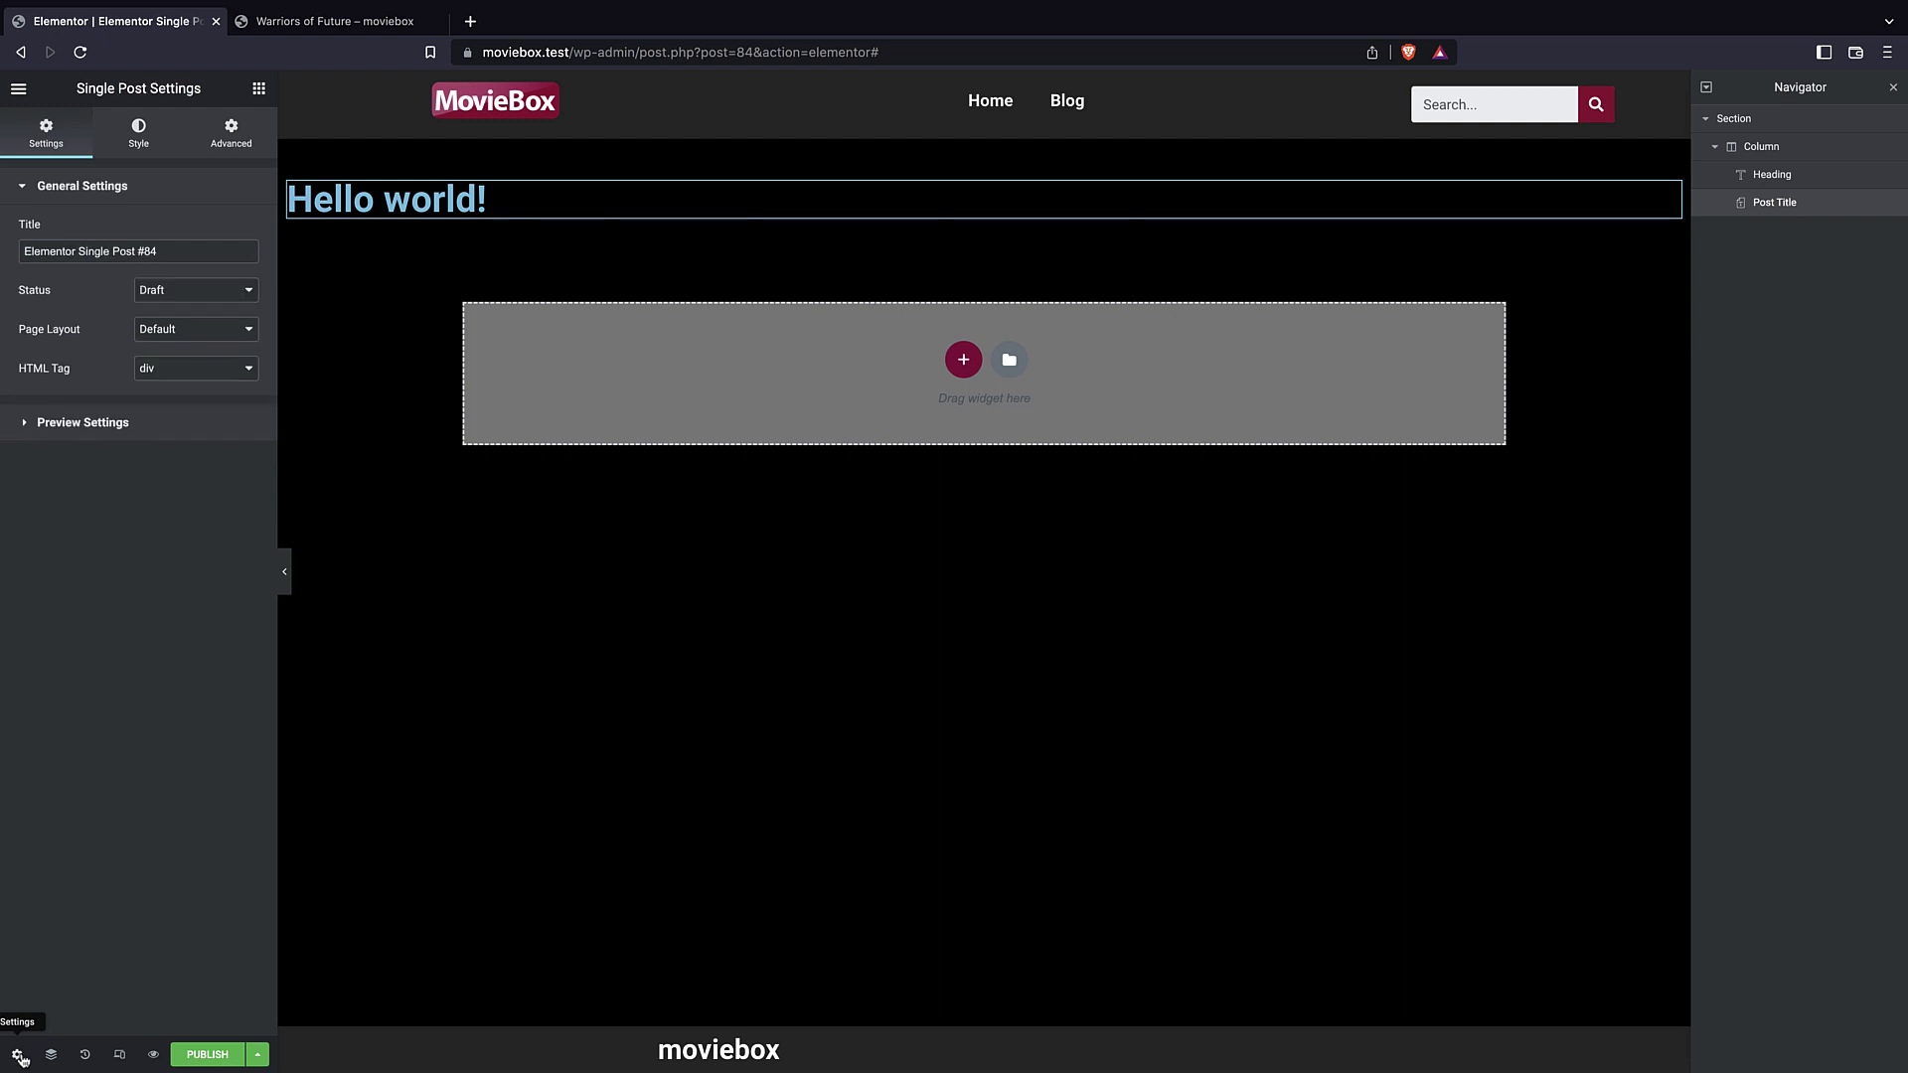
pyautogui.click(90, 428)
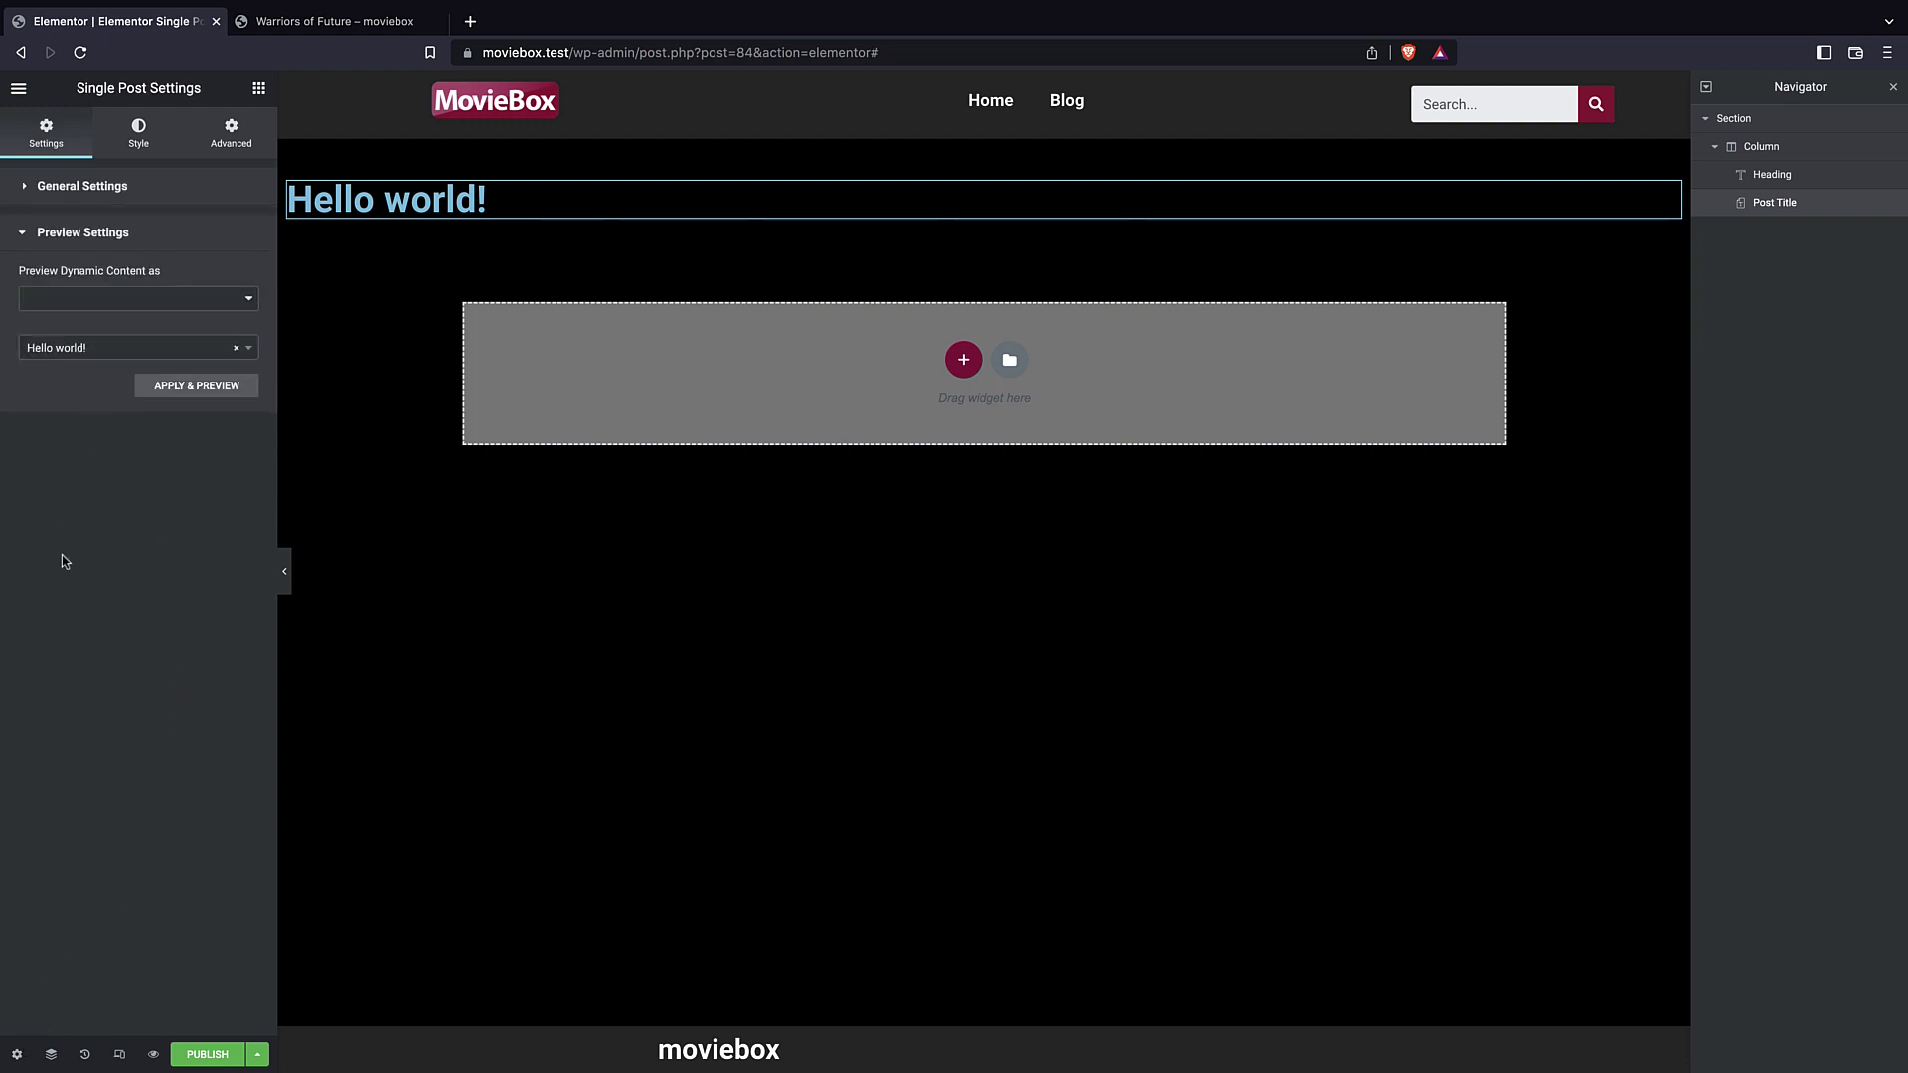
pyautogui.click(69, 301)
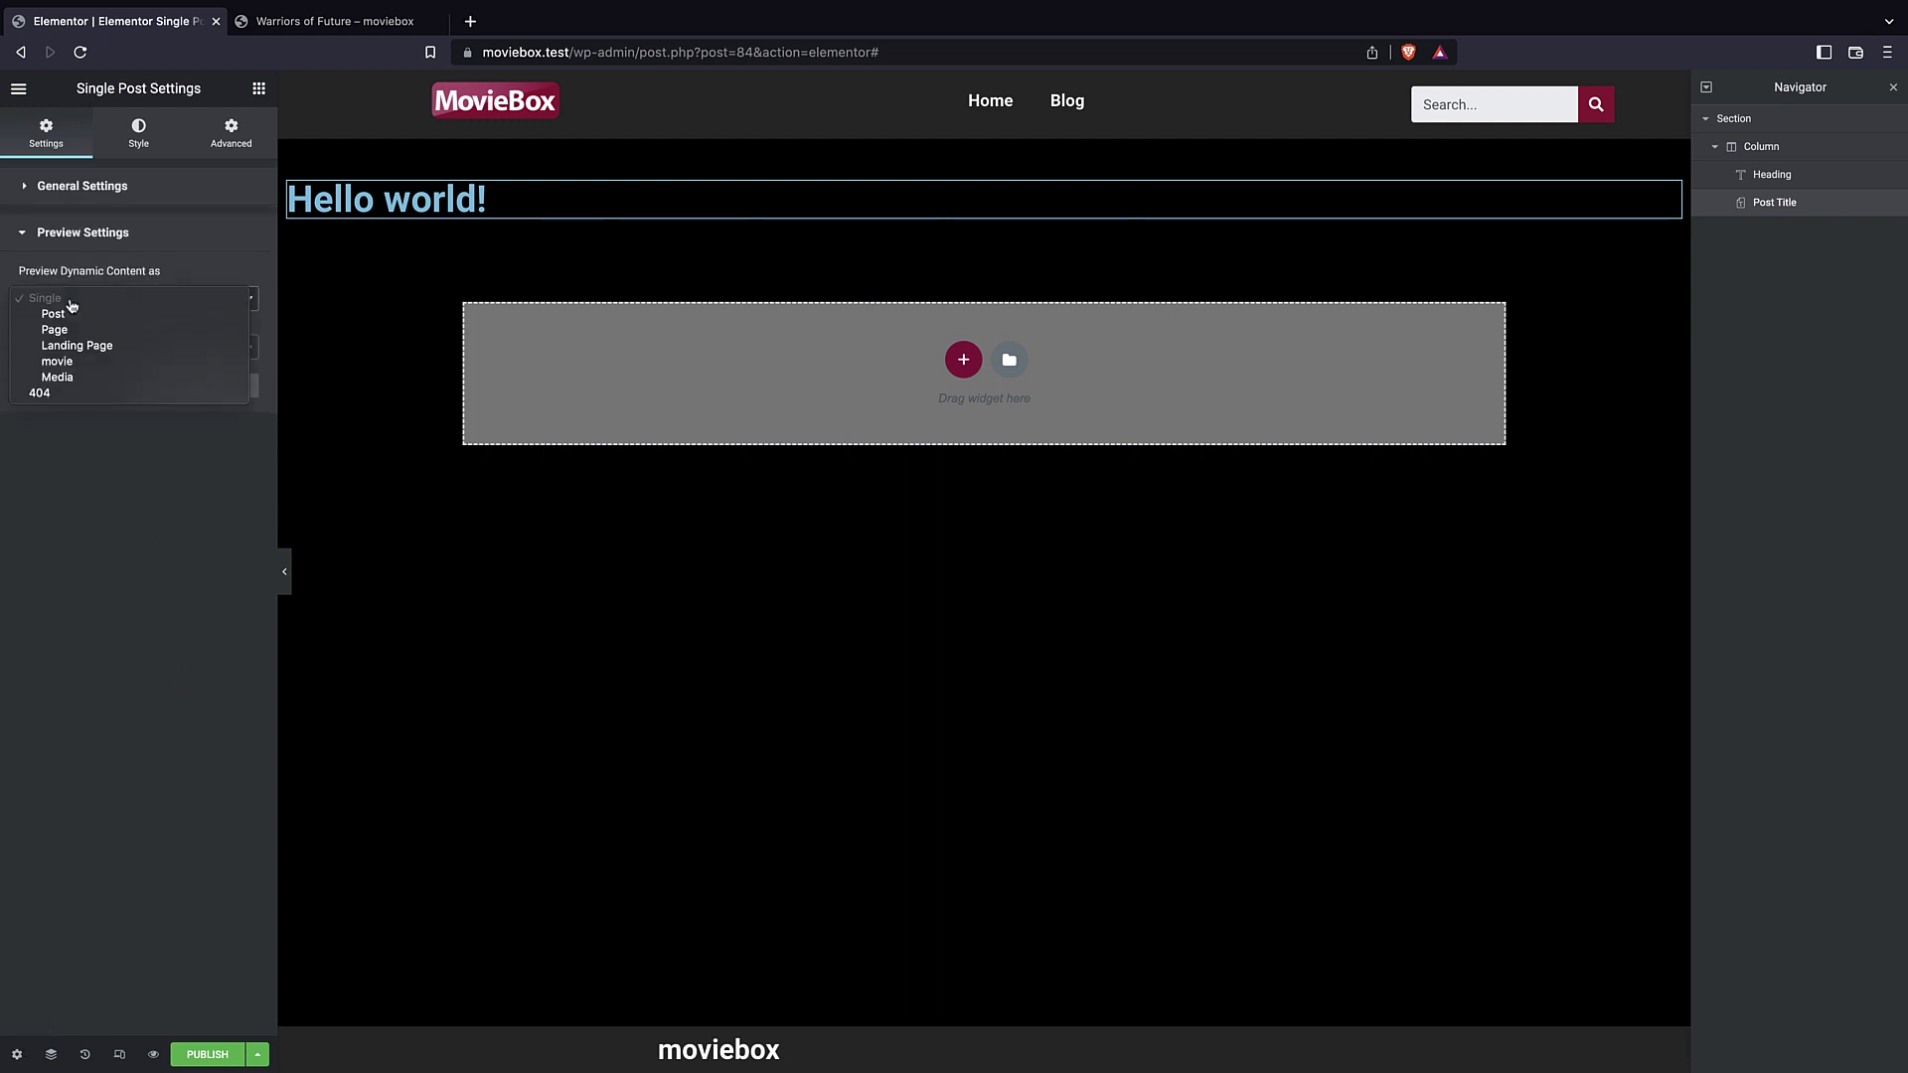
pyautogui.click(60, 363)
pyautogui.click(60, 350)
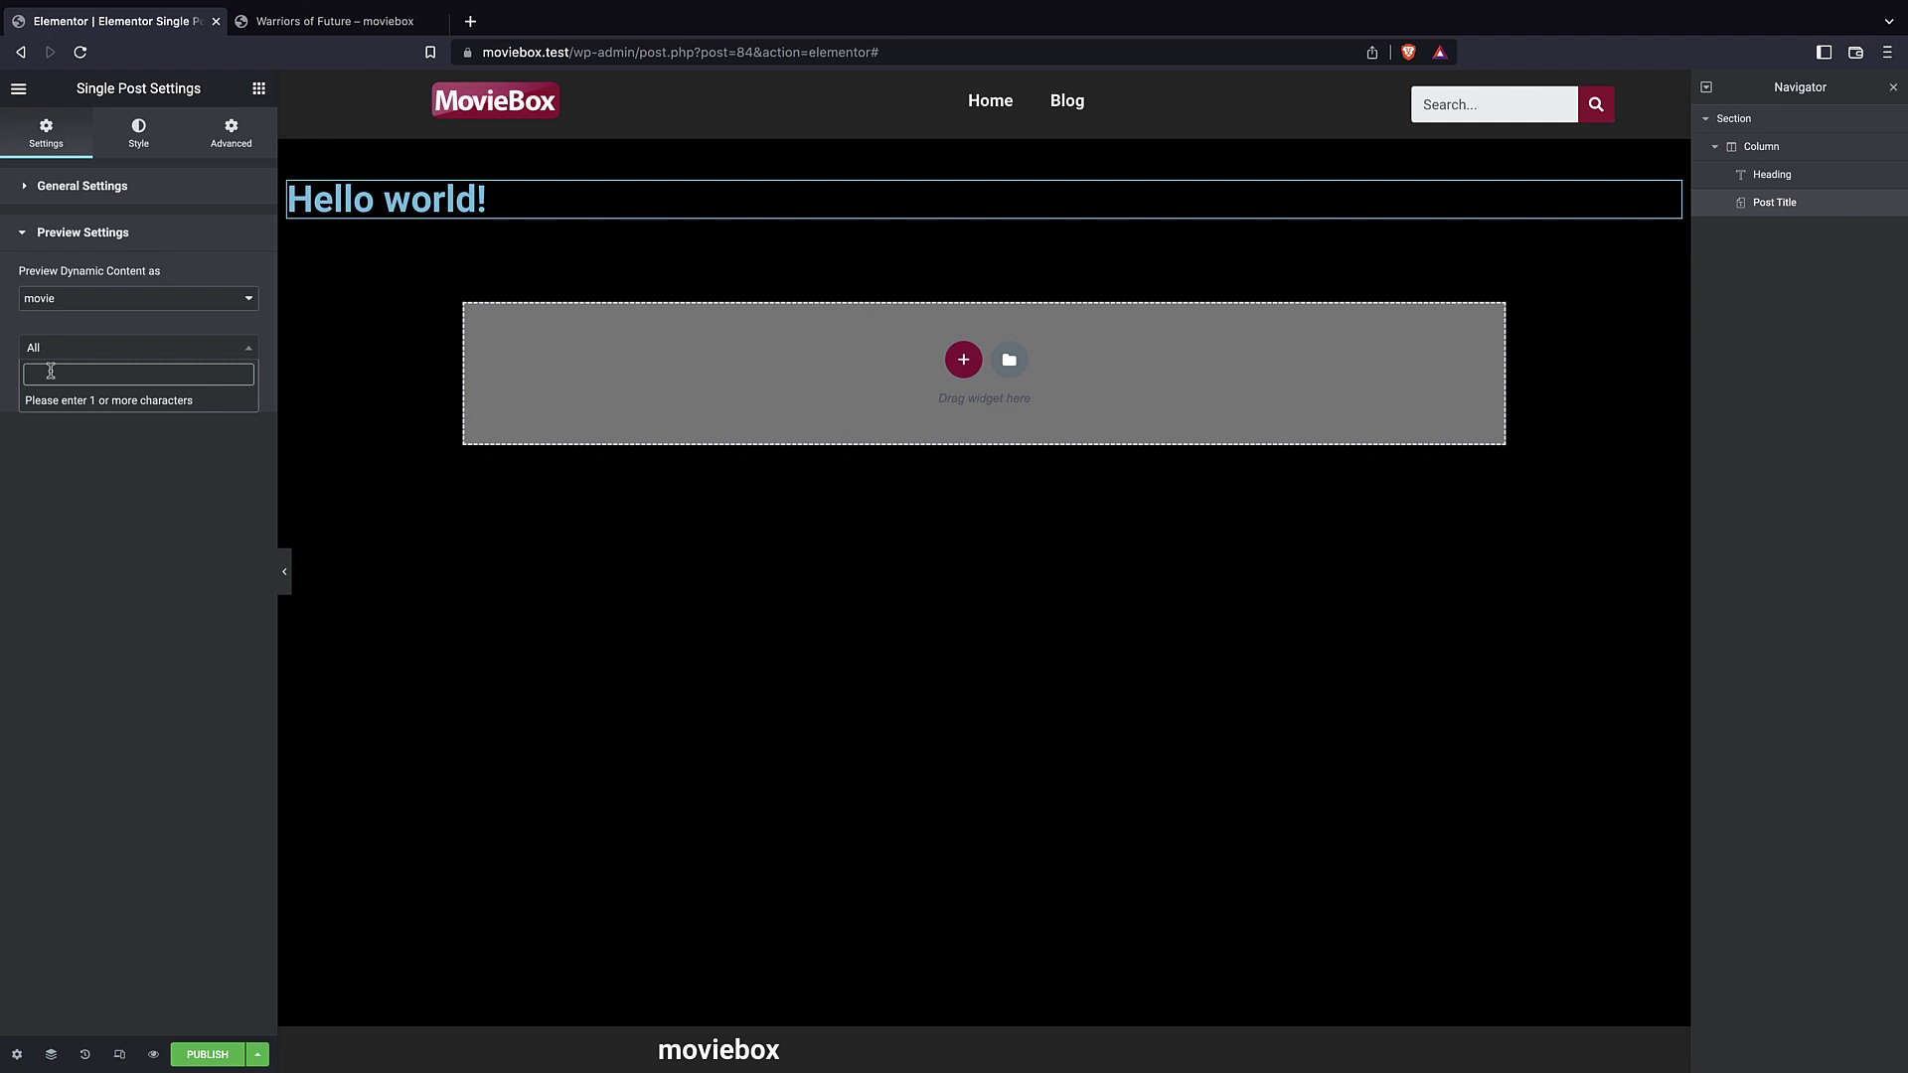
pyautogui.write('john')
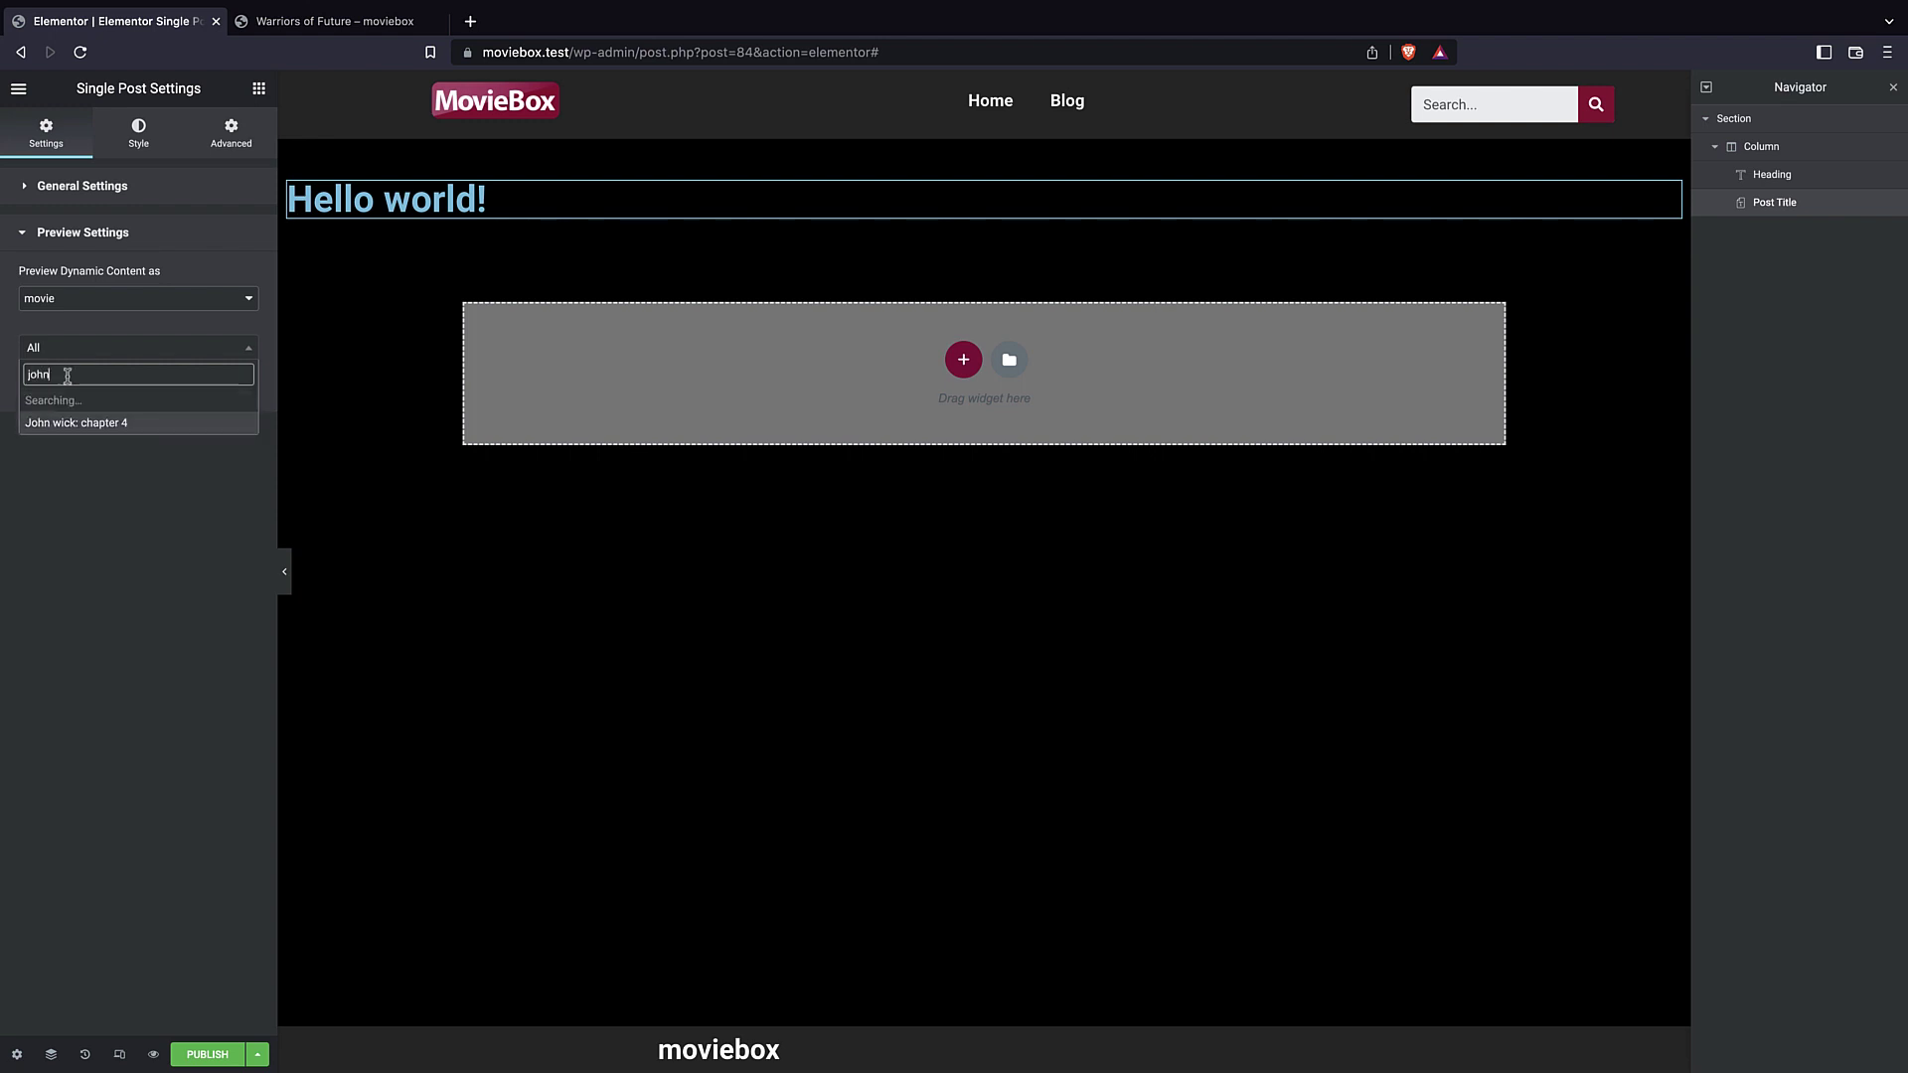
pyautogui.click(82, 401)
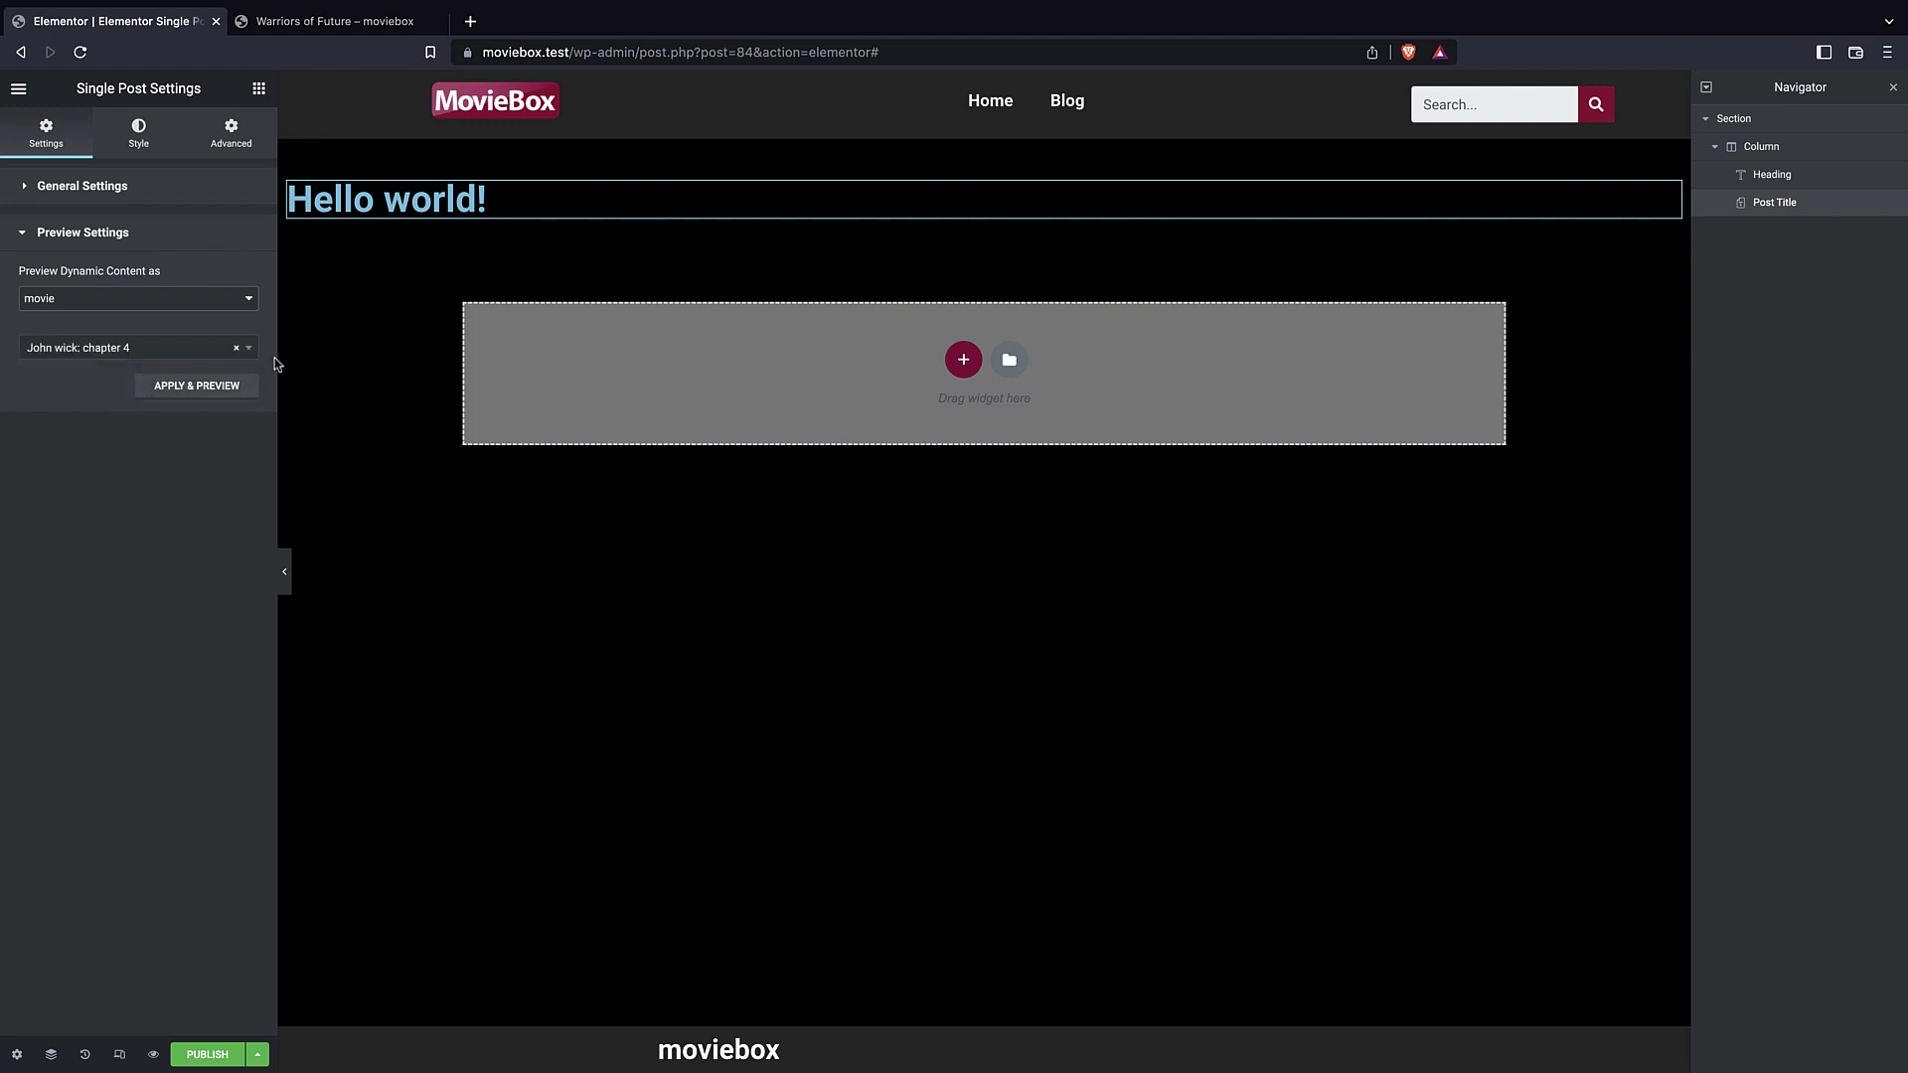
pyautogui.click(200, 387)
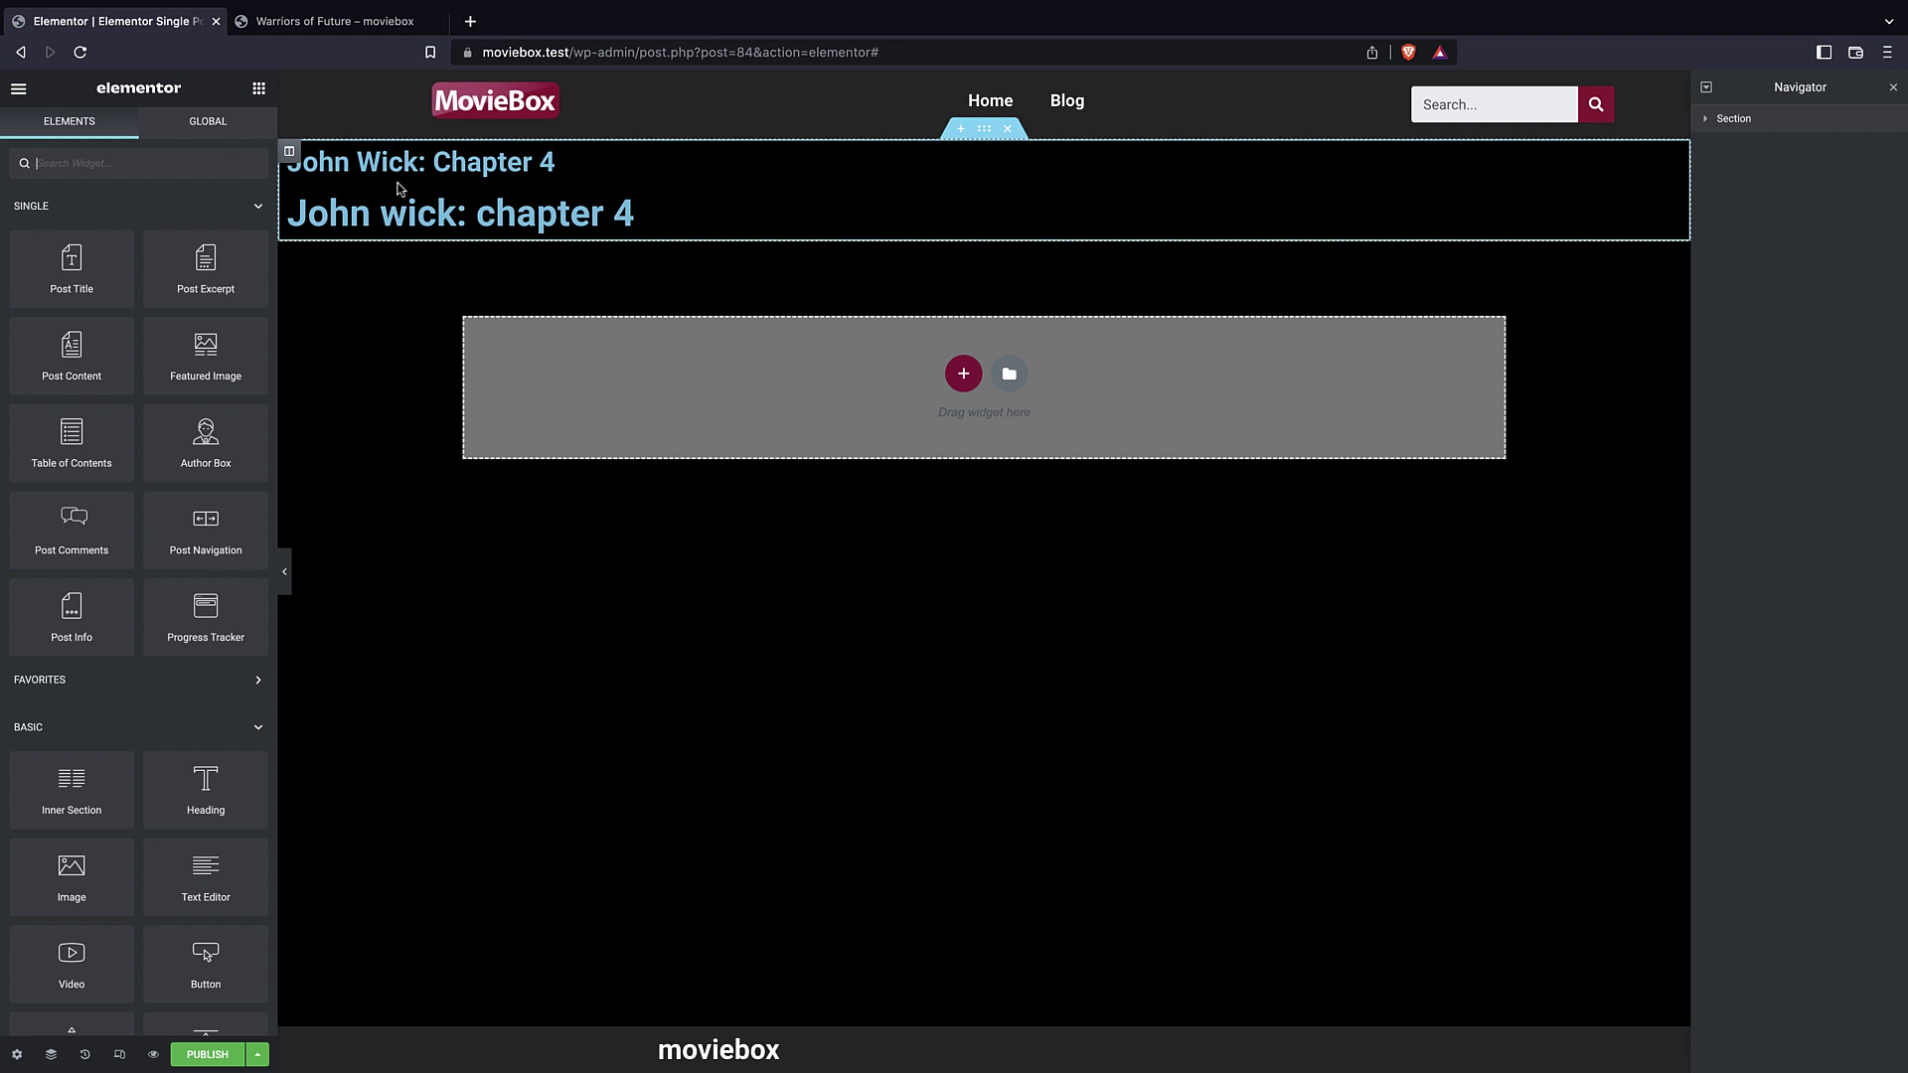
# - Delete the Post Title widget below the heading
pyautogui.click(473, 212)
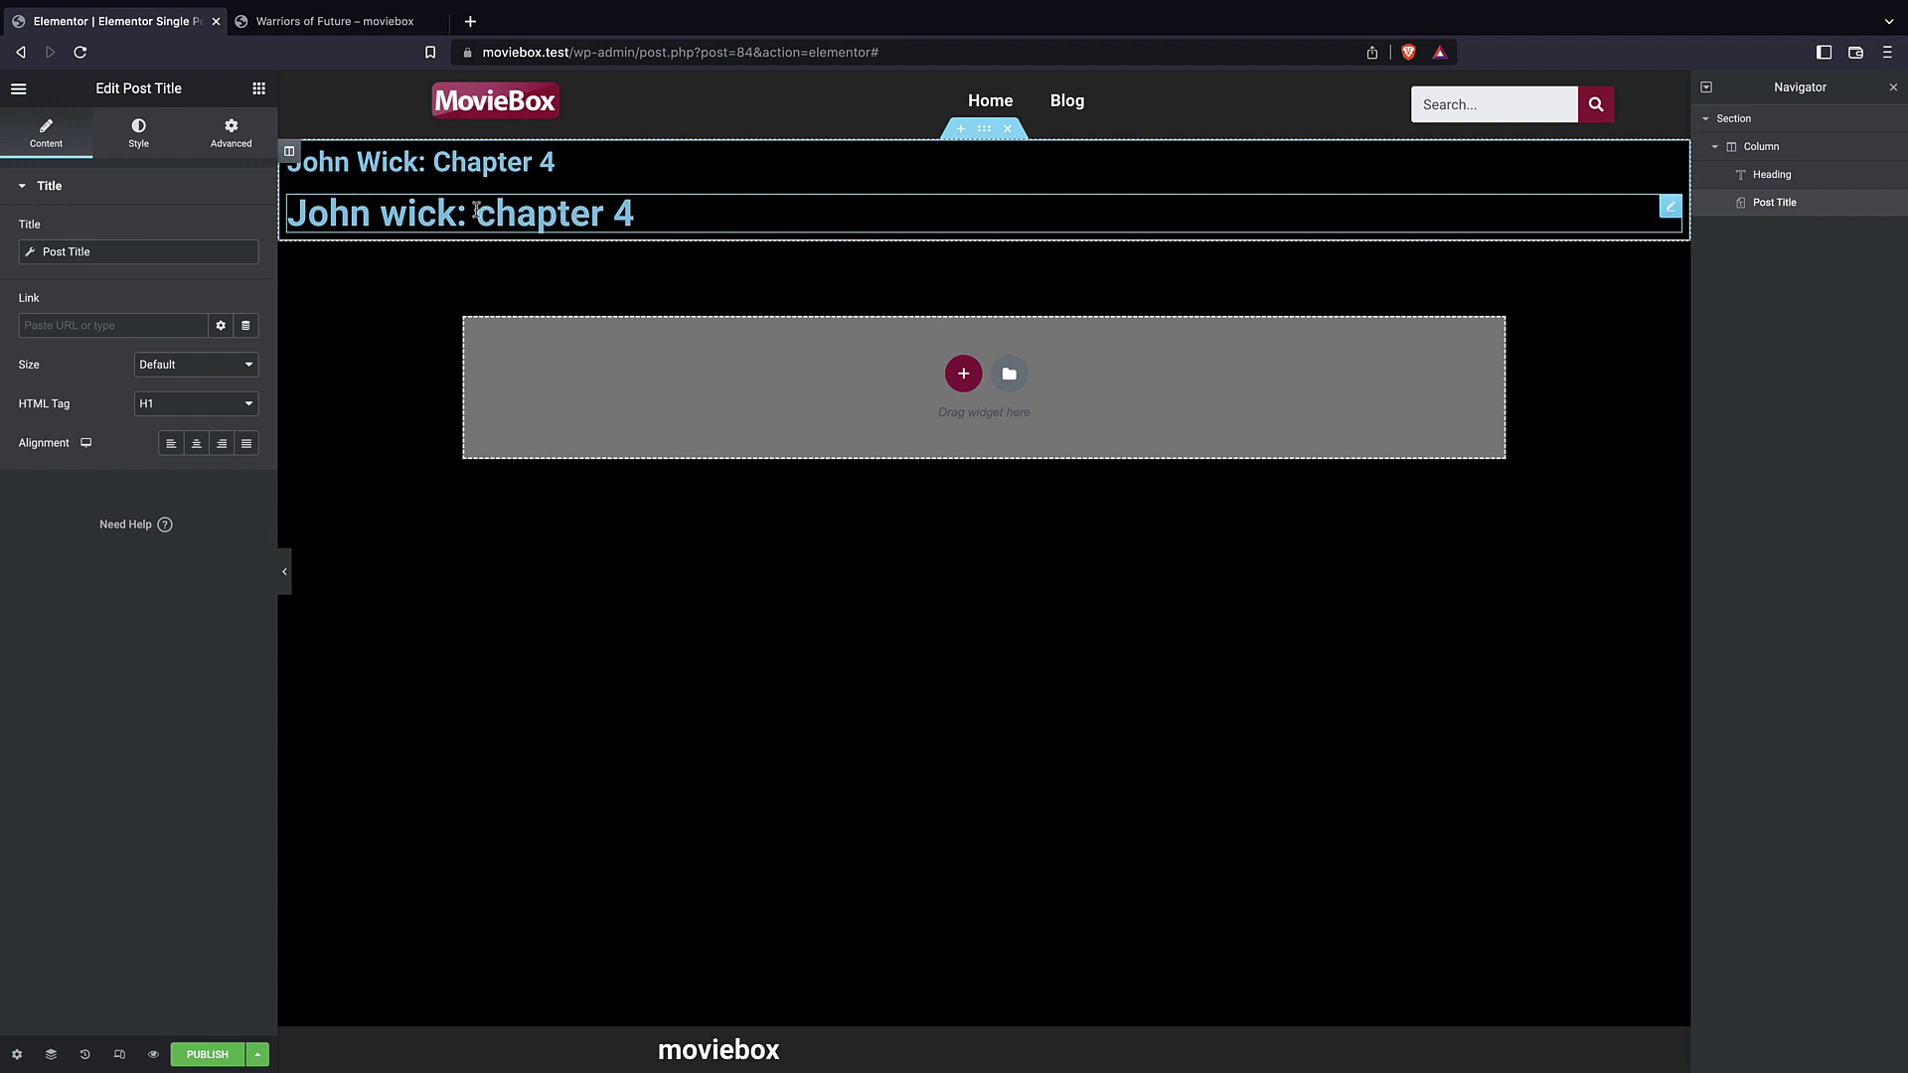
pyautogui.press('Delete')
# - Set the movie title heading's text color to white and center its alignment
pyautogui.click(1721, 185)
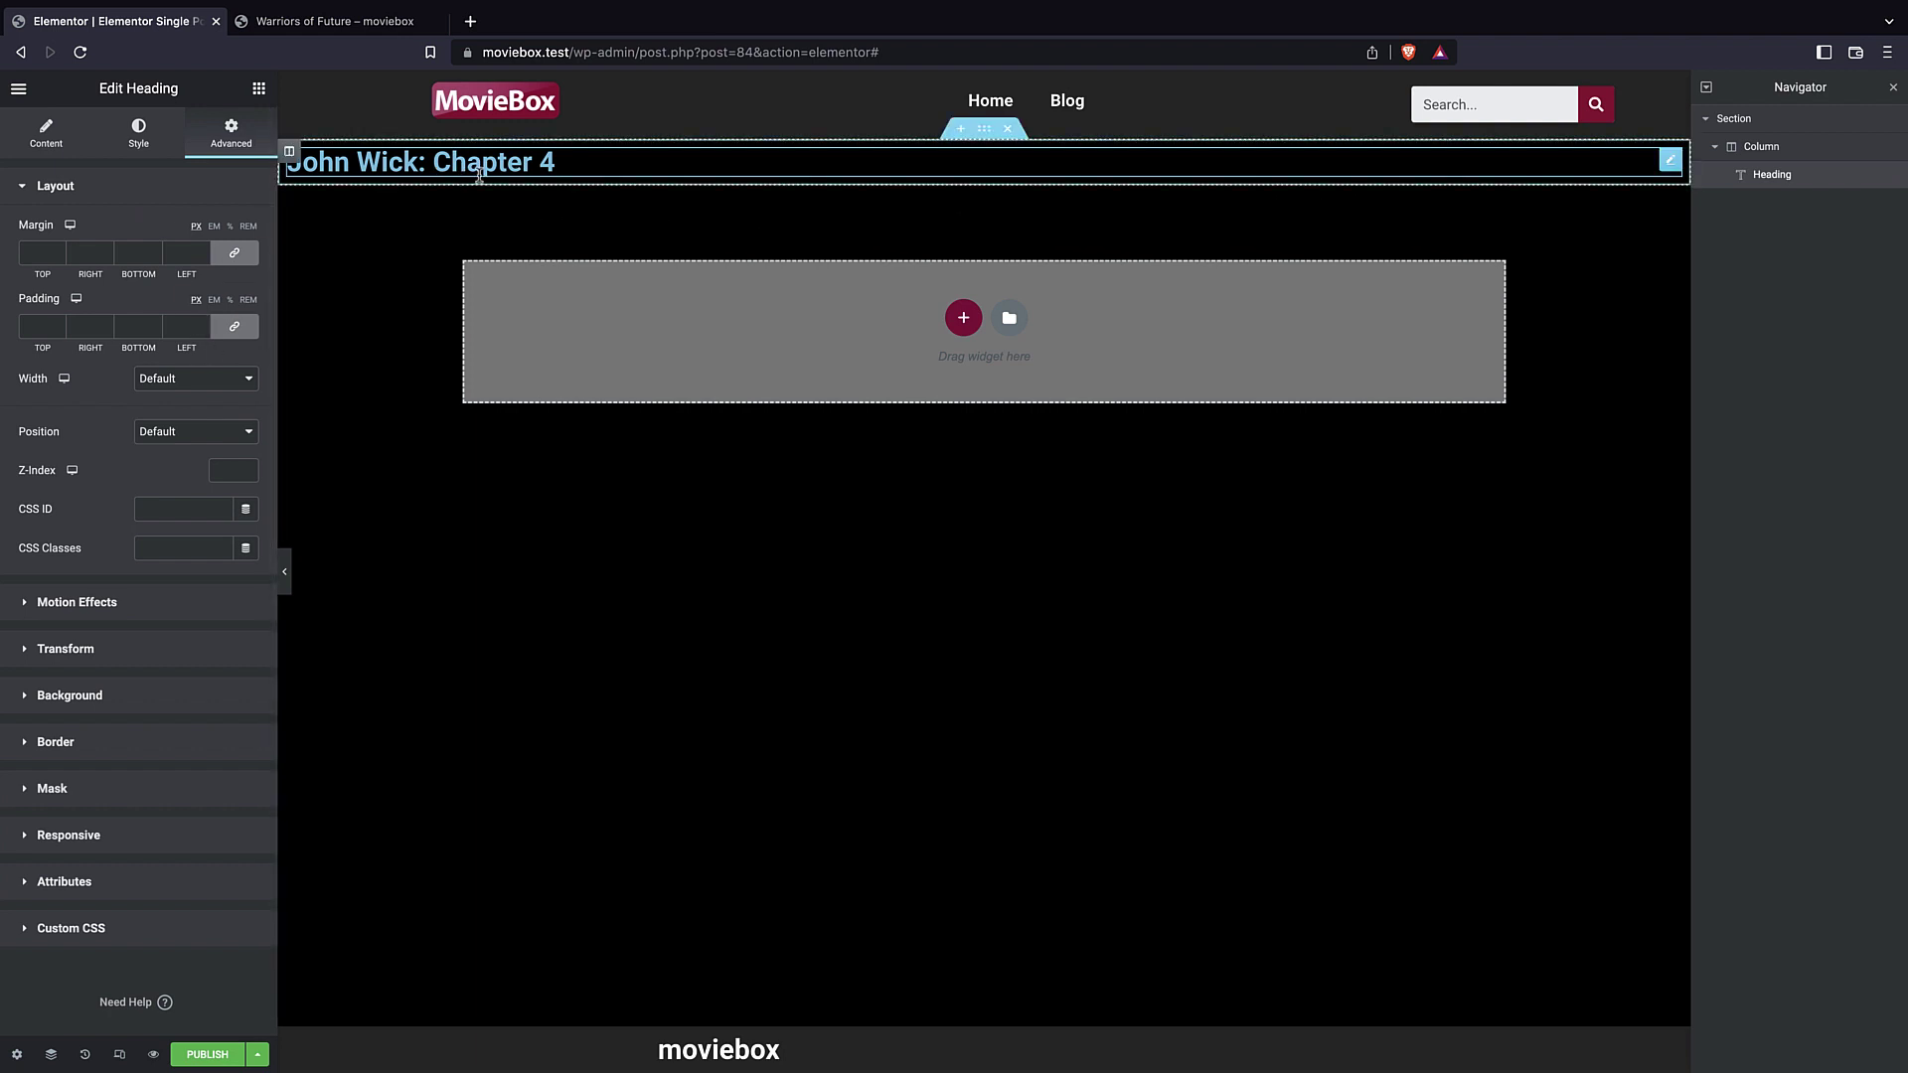
pyautogui.click(138, 131)
pyautogui.click(241, 231)
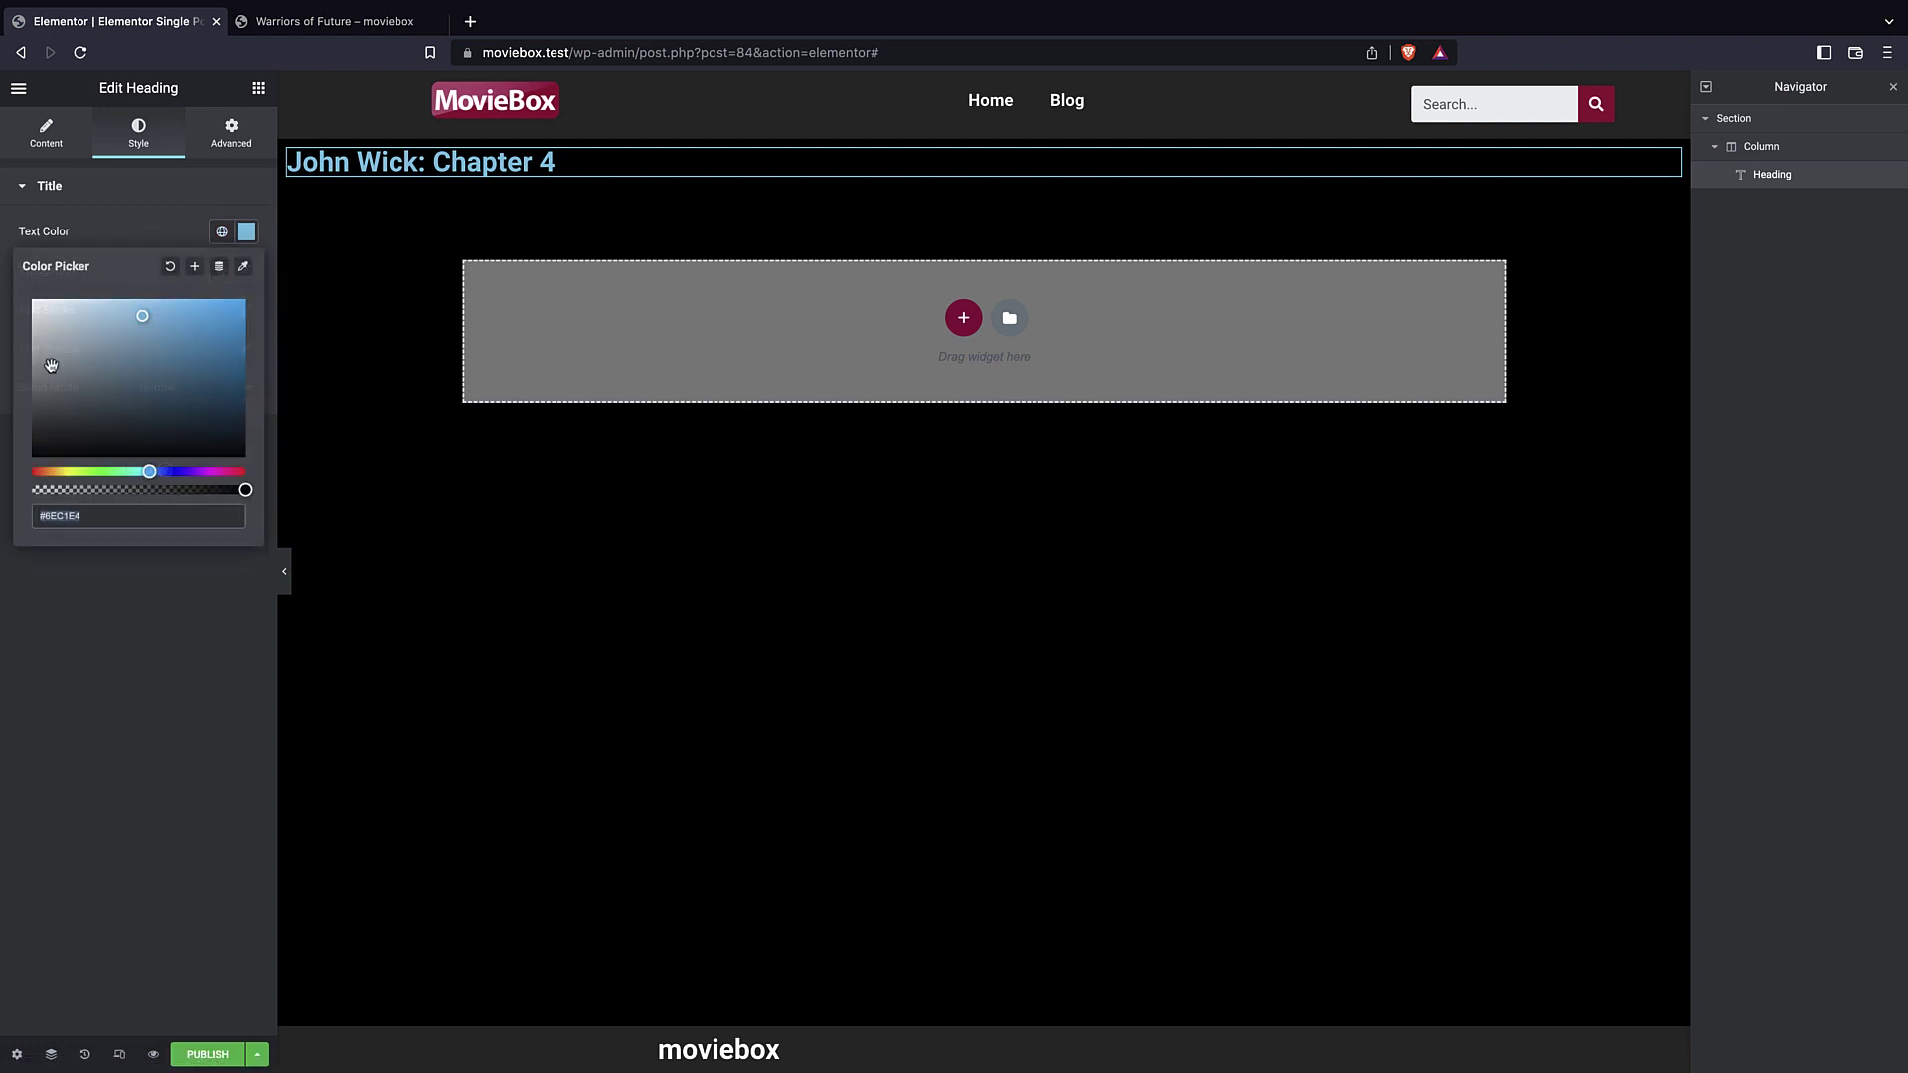
pyautogui.moveTo(51, 364); pyautogui.dragTo(31, 298)
pyautogui.click(120, 234)
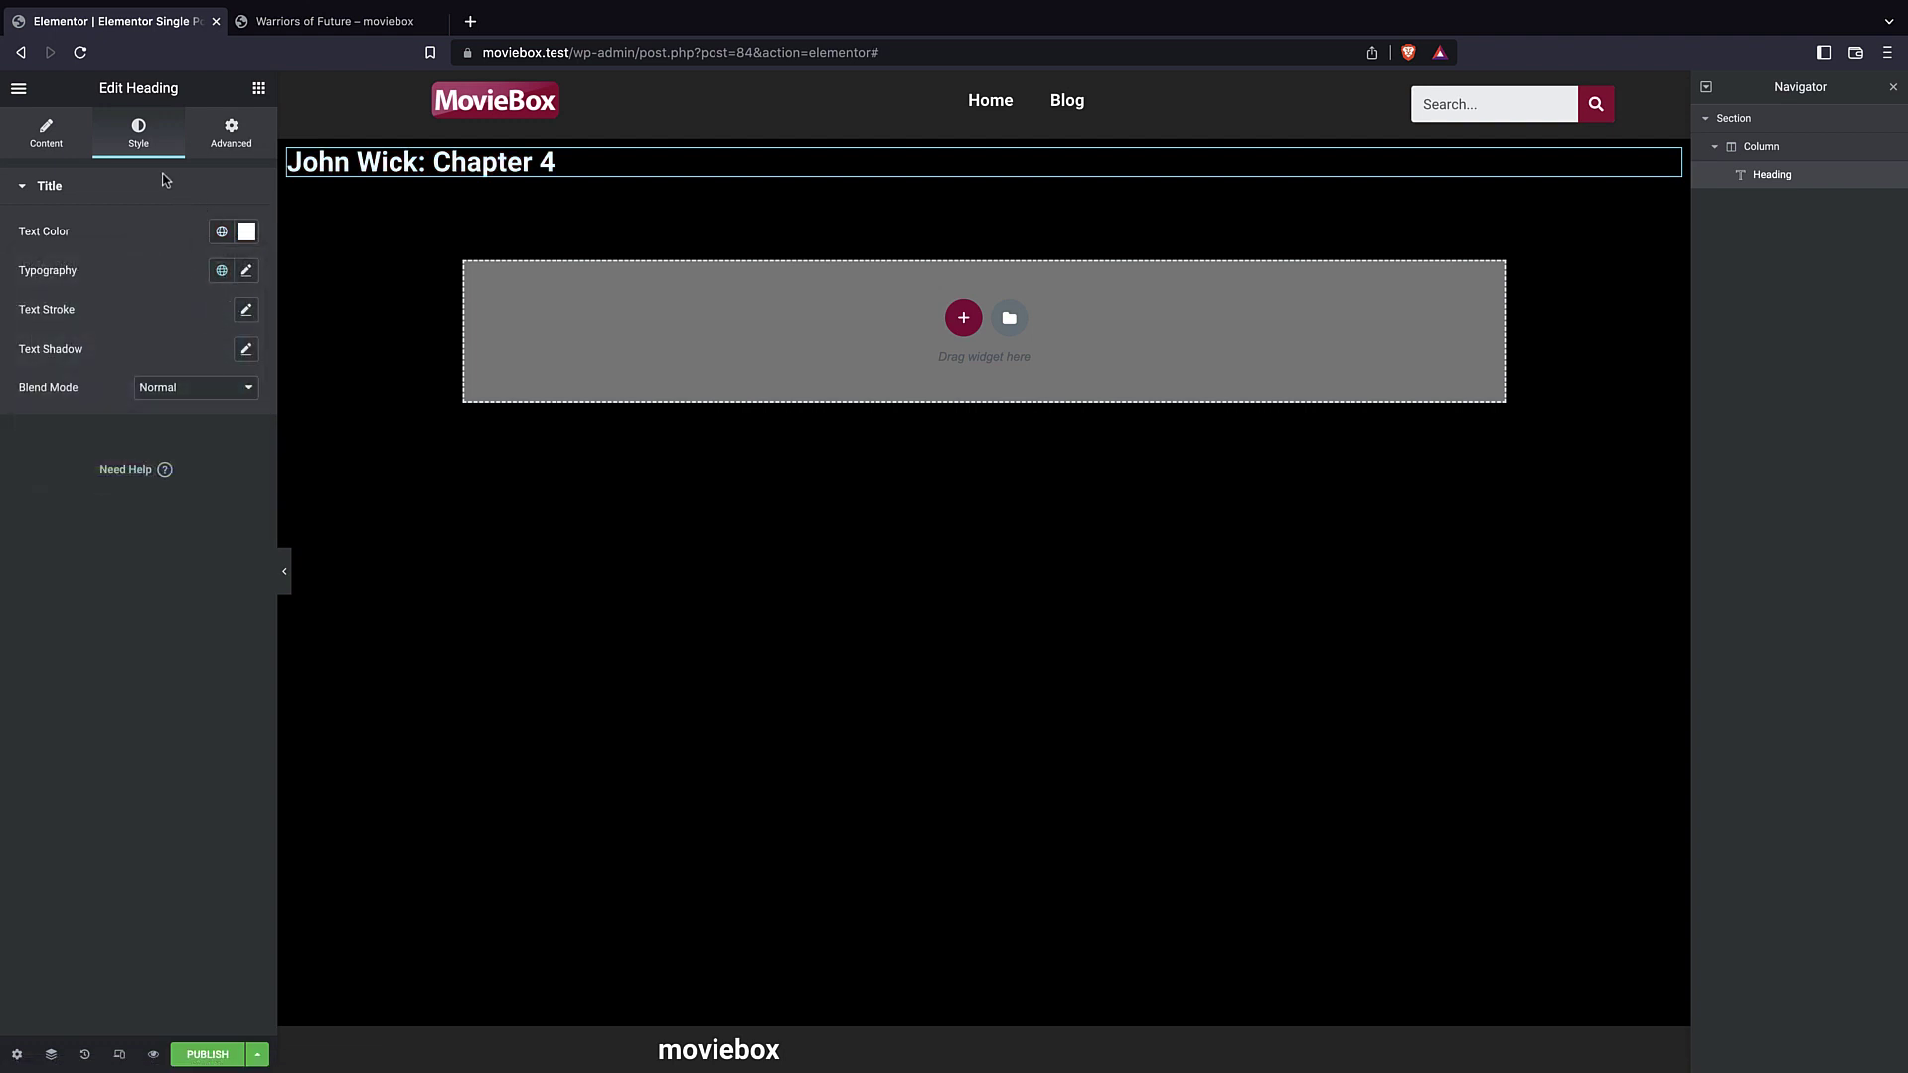
pyautogui.click(46, 132)
pyautogui.click(196, 443)
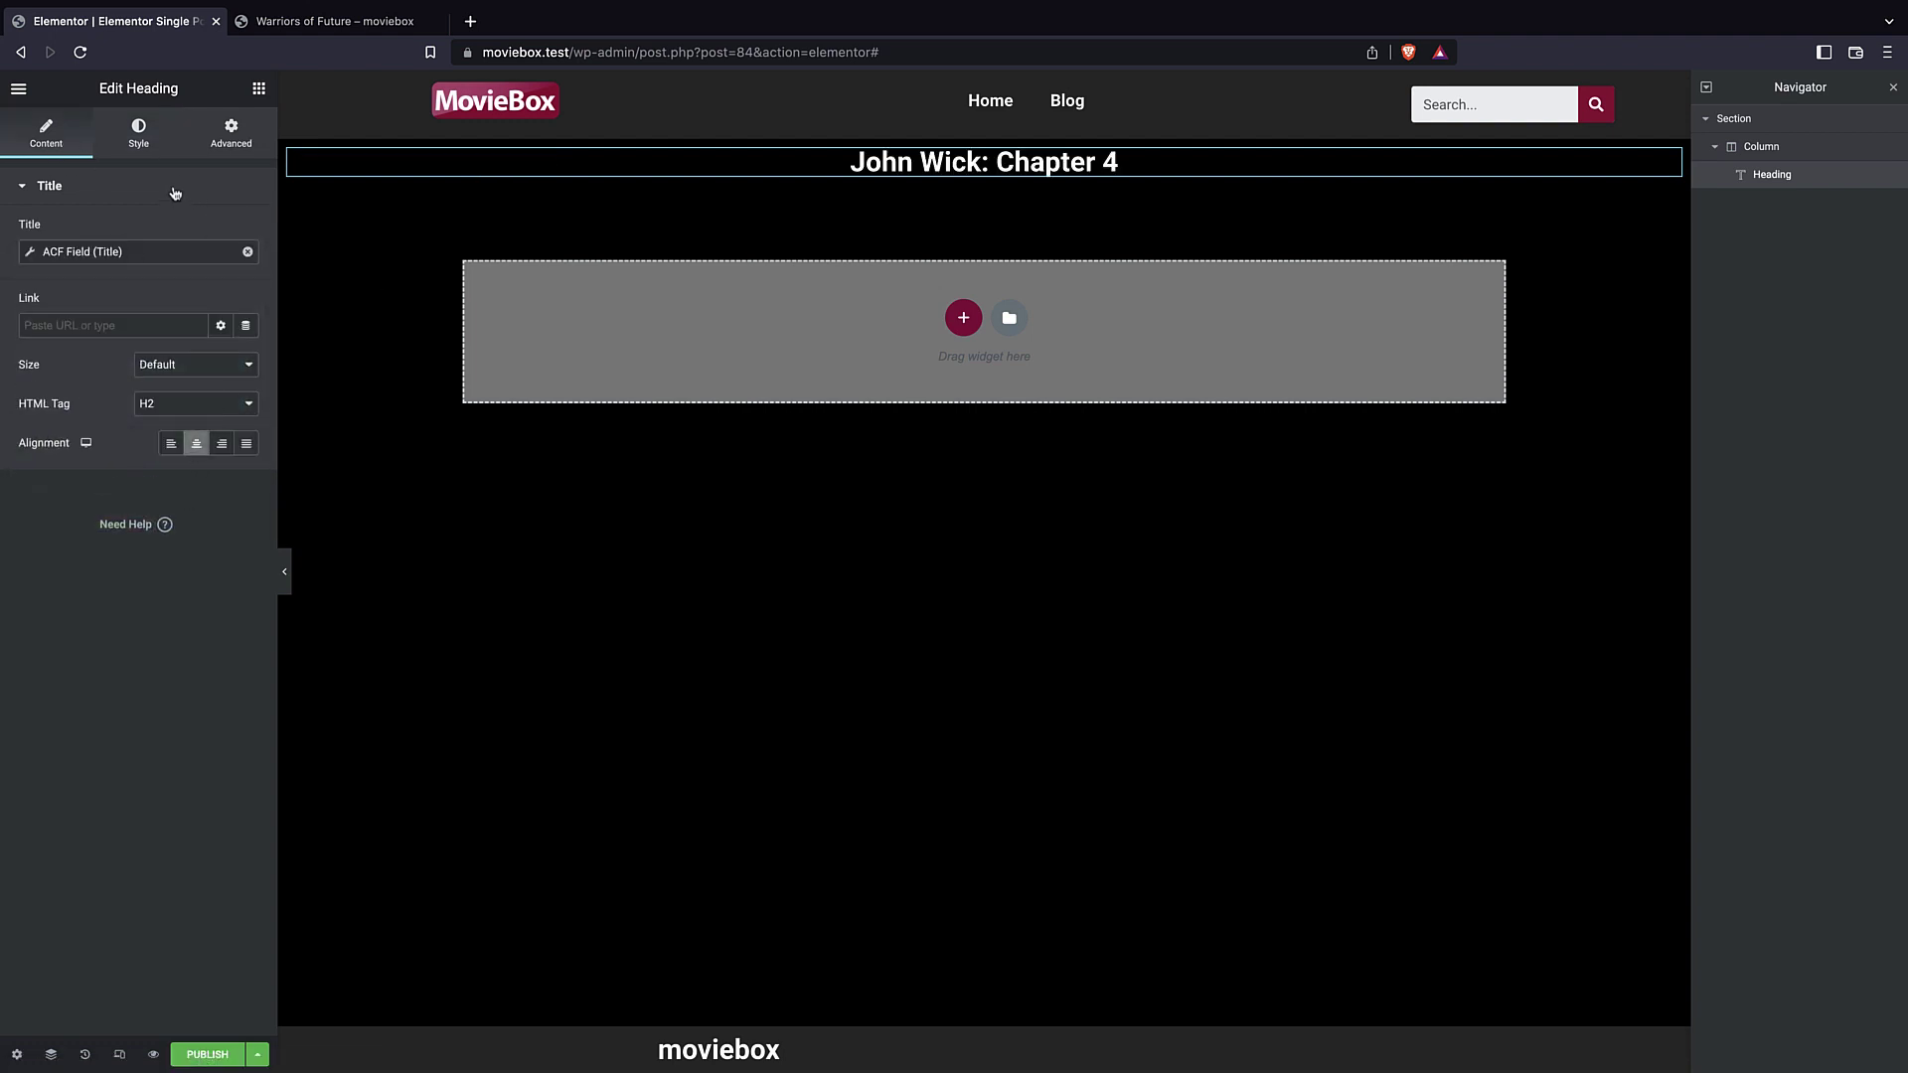
# - Set the movie title heading's typography size to 3.4 em
pyautogui.click(145, 147)
pyautogui.click(57, 147)
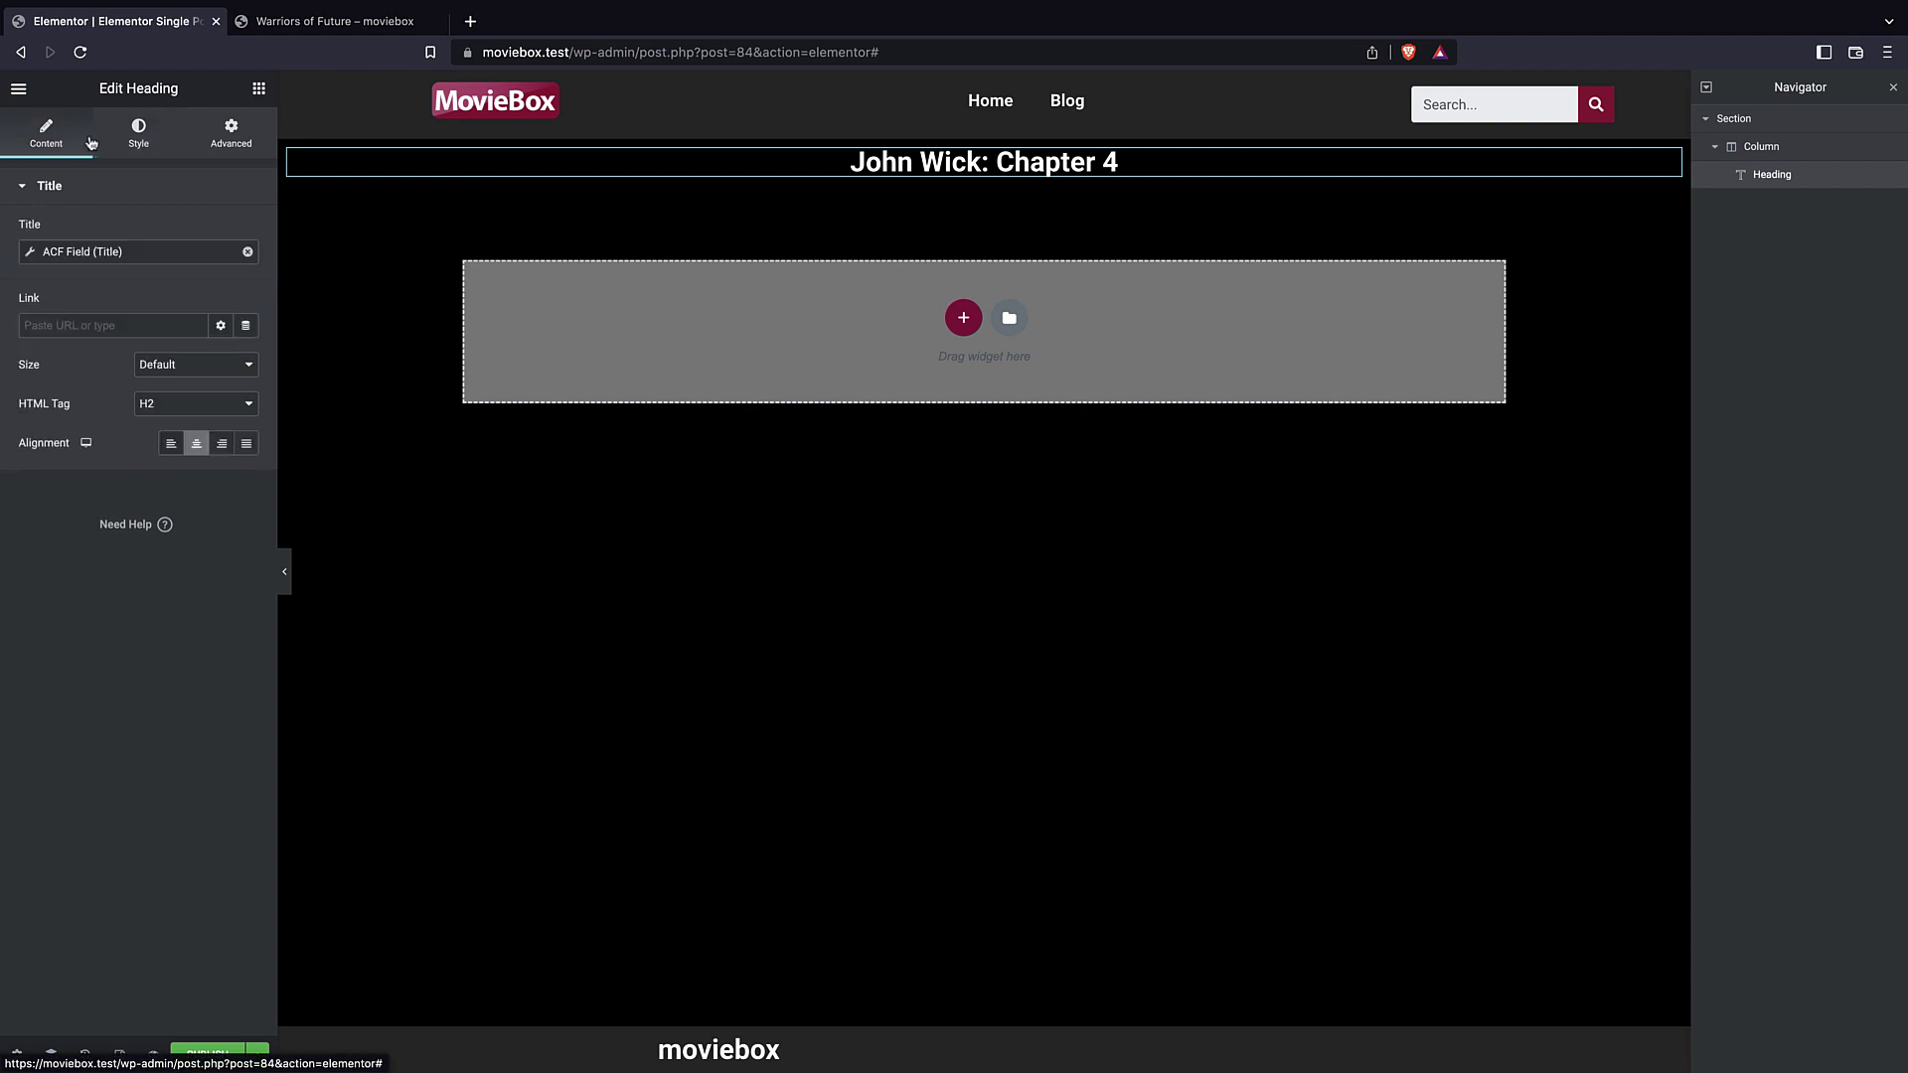
pyautogui.click(138, 132)
pyautogui.click(246, 270)
pyautogui.click(194, 390)
pyautogui.moveTo(32, 418); pyautogui.dragTo(82, 417)
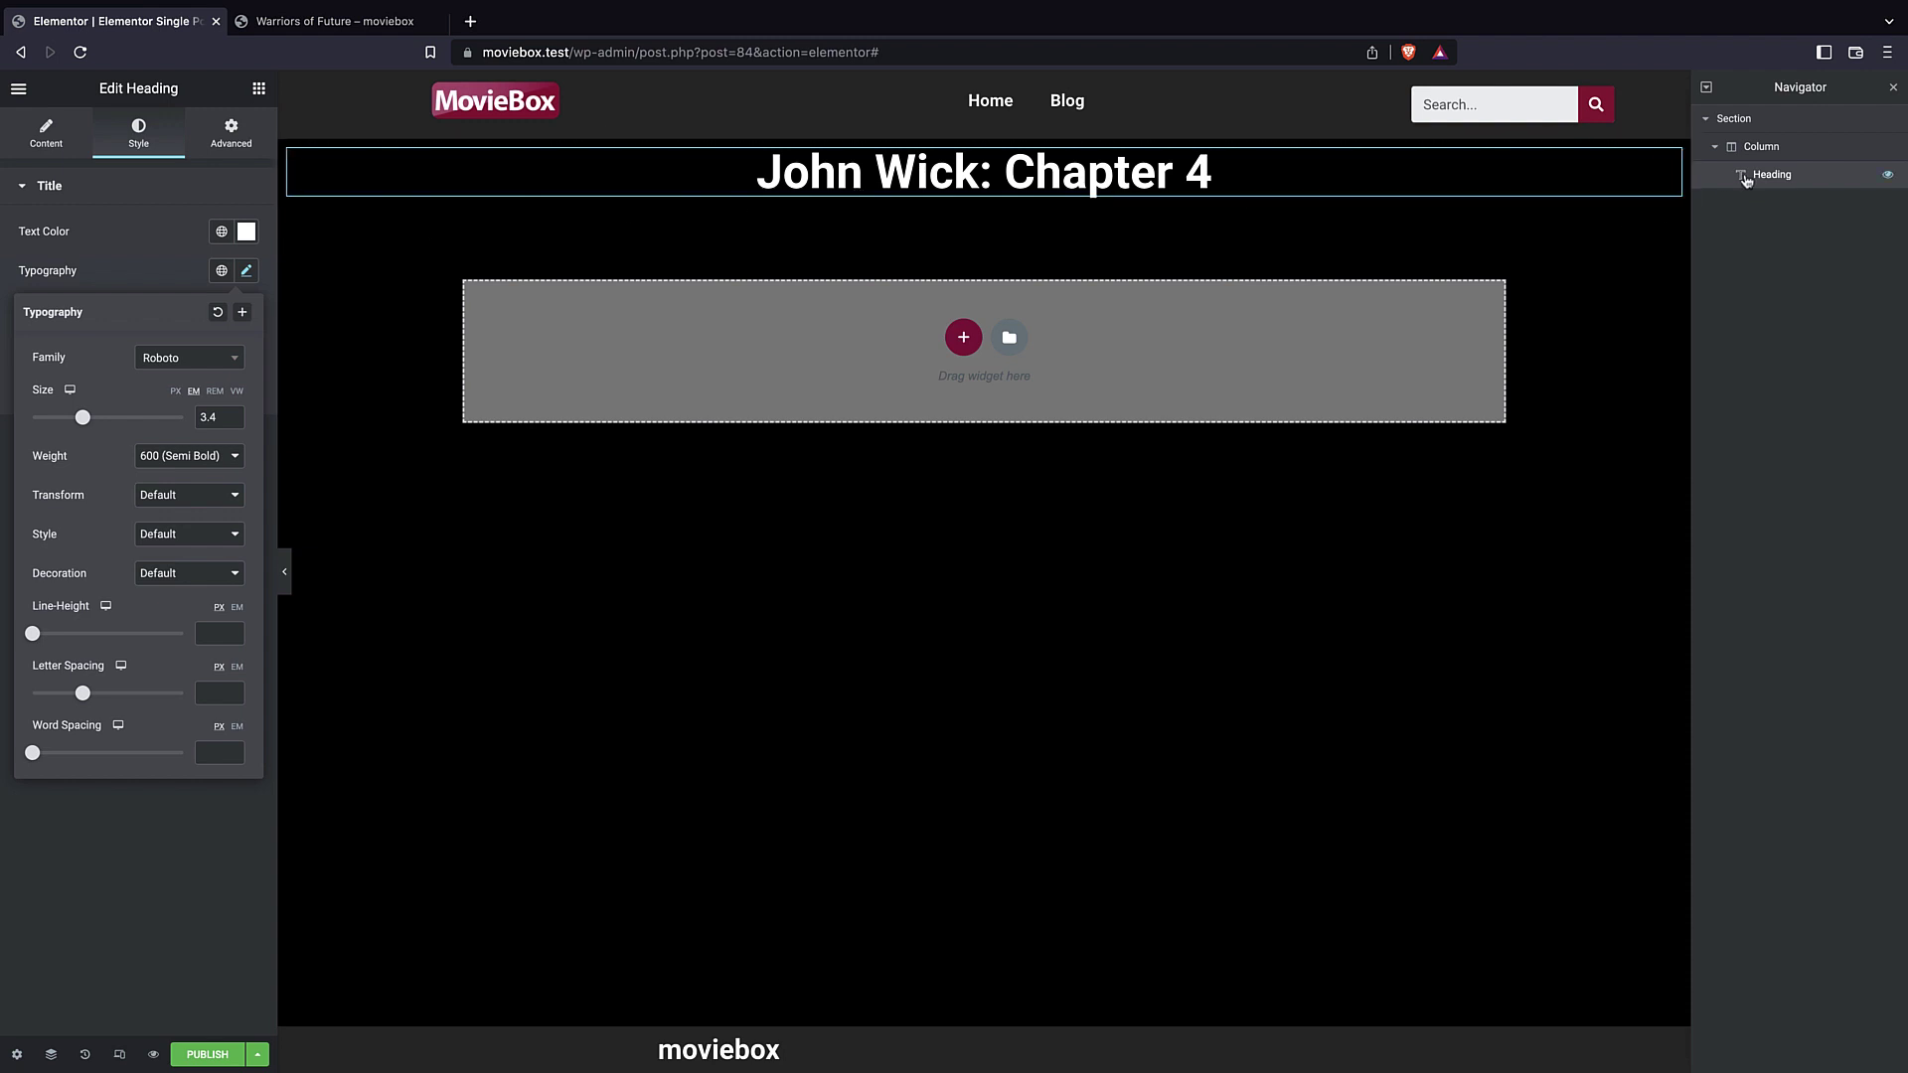
# - Give the section a classic background whose image comes from the ACF Image Field with the poster key
pyautogui.click(1741, 118)
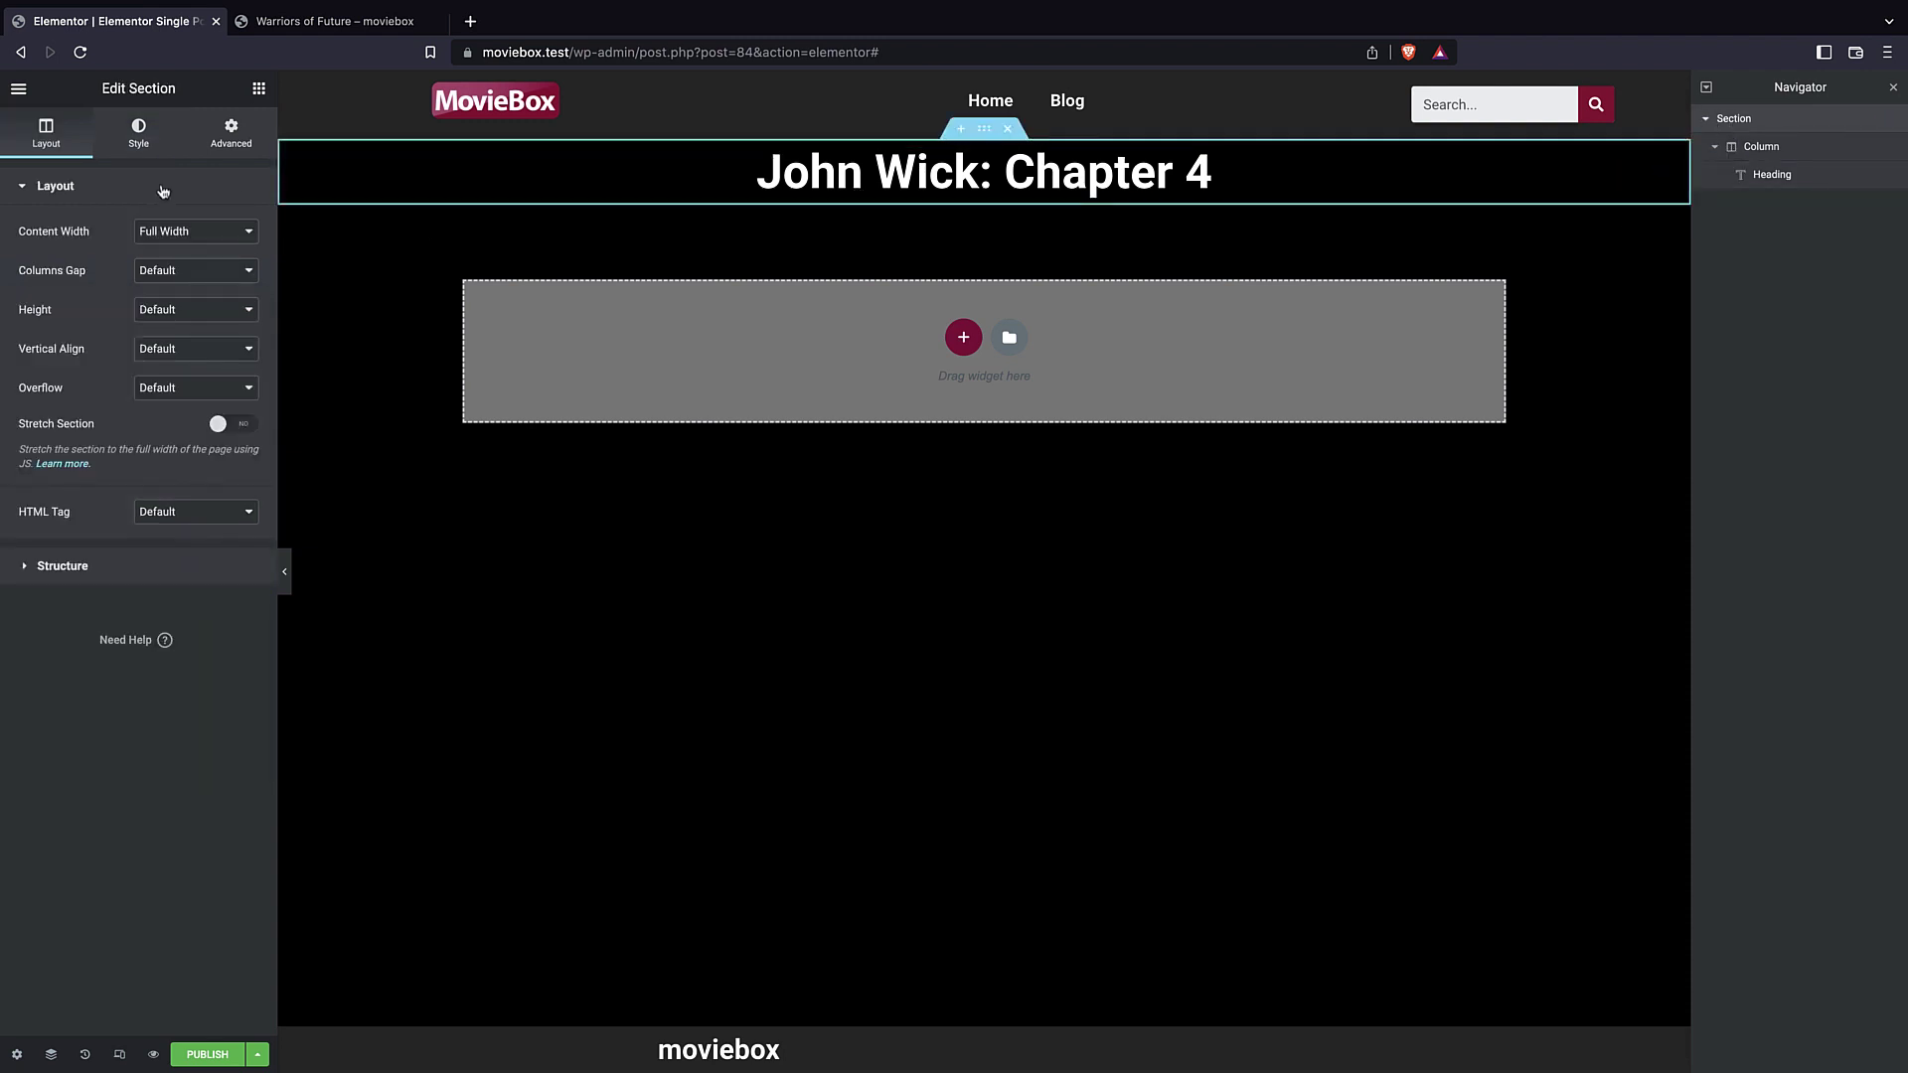
pyautogui.click(152, 144)
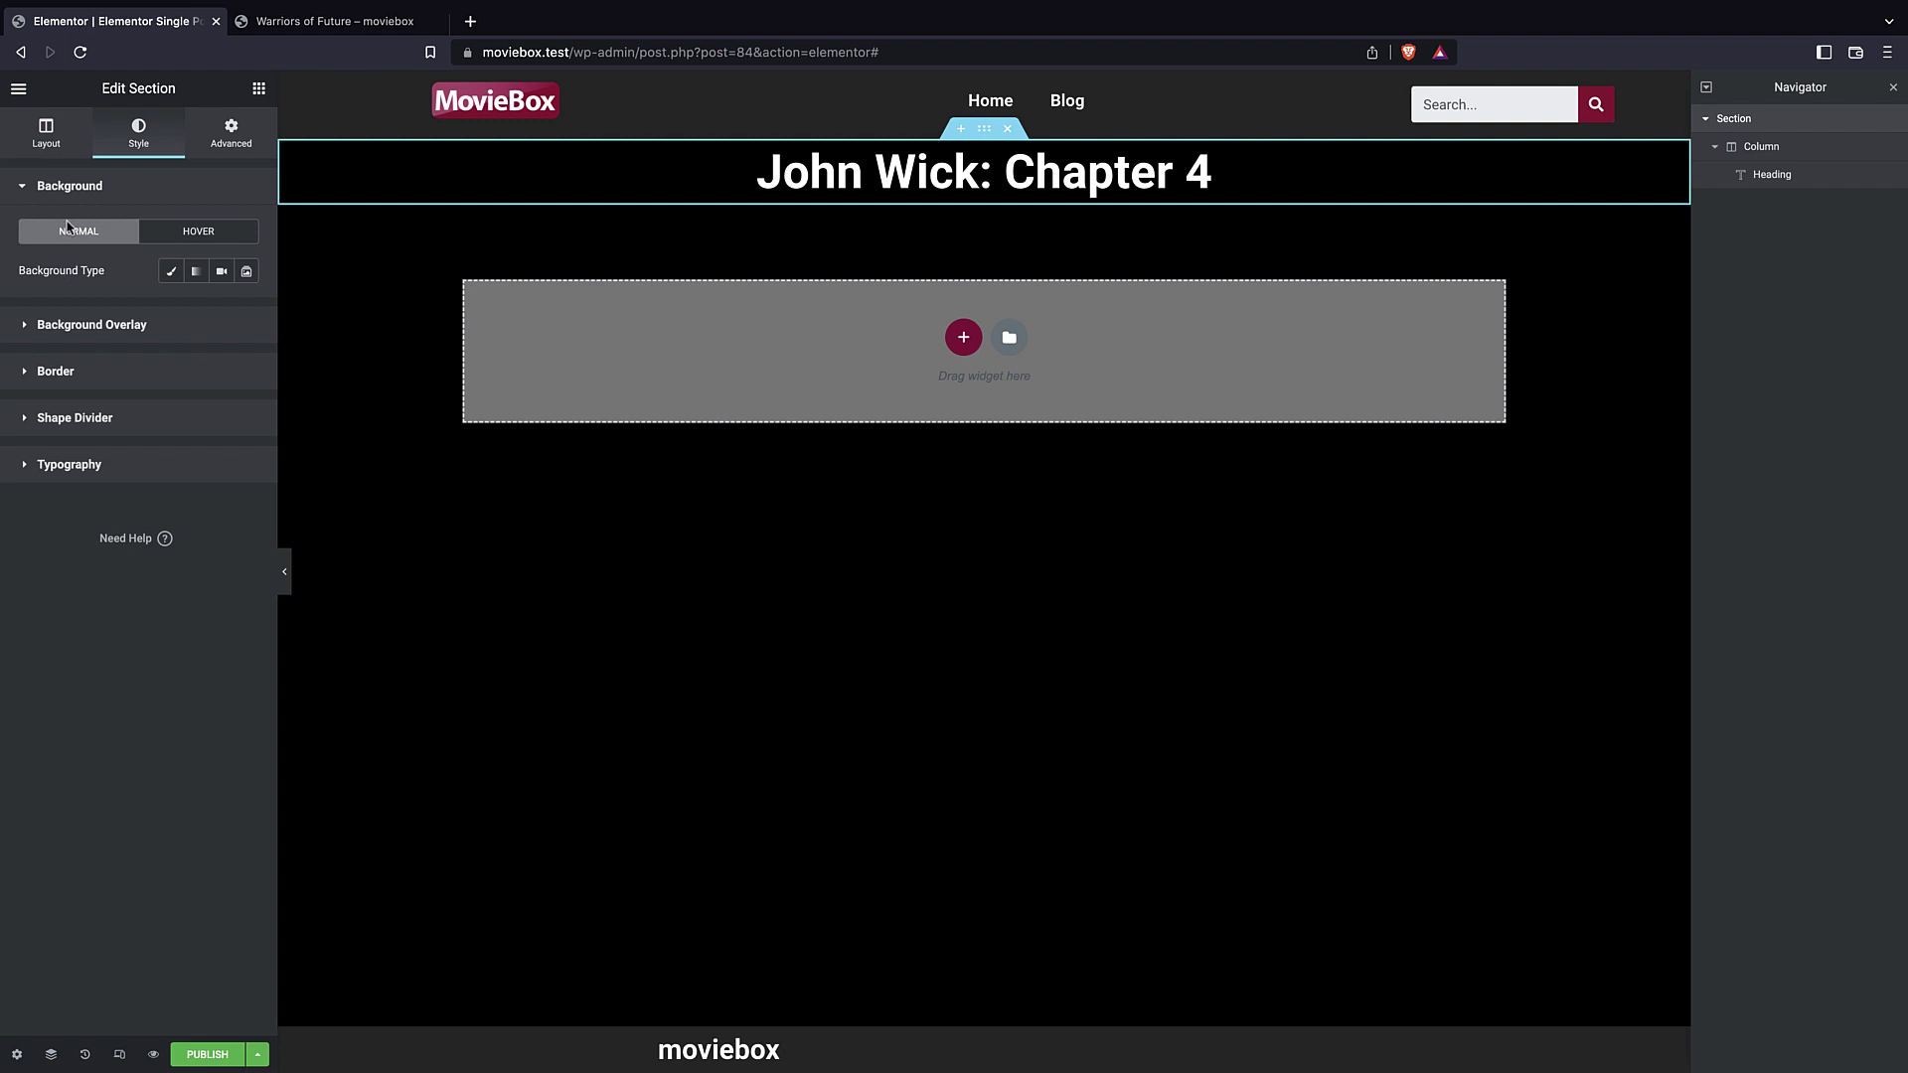
pyautogui.click(169, 280)
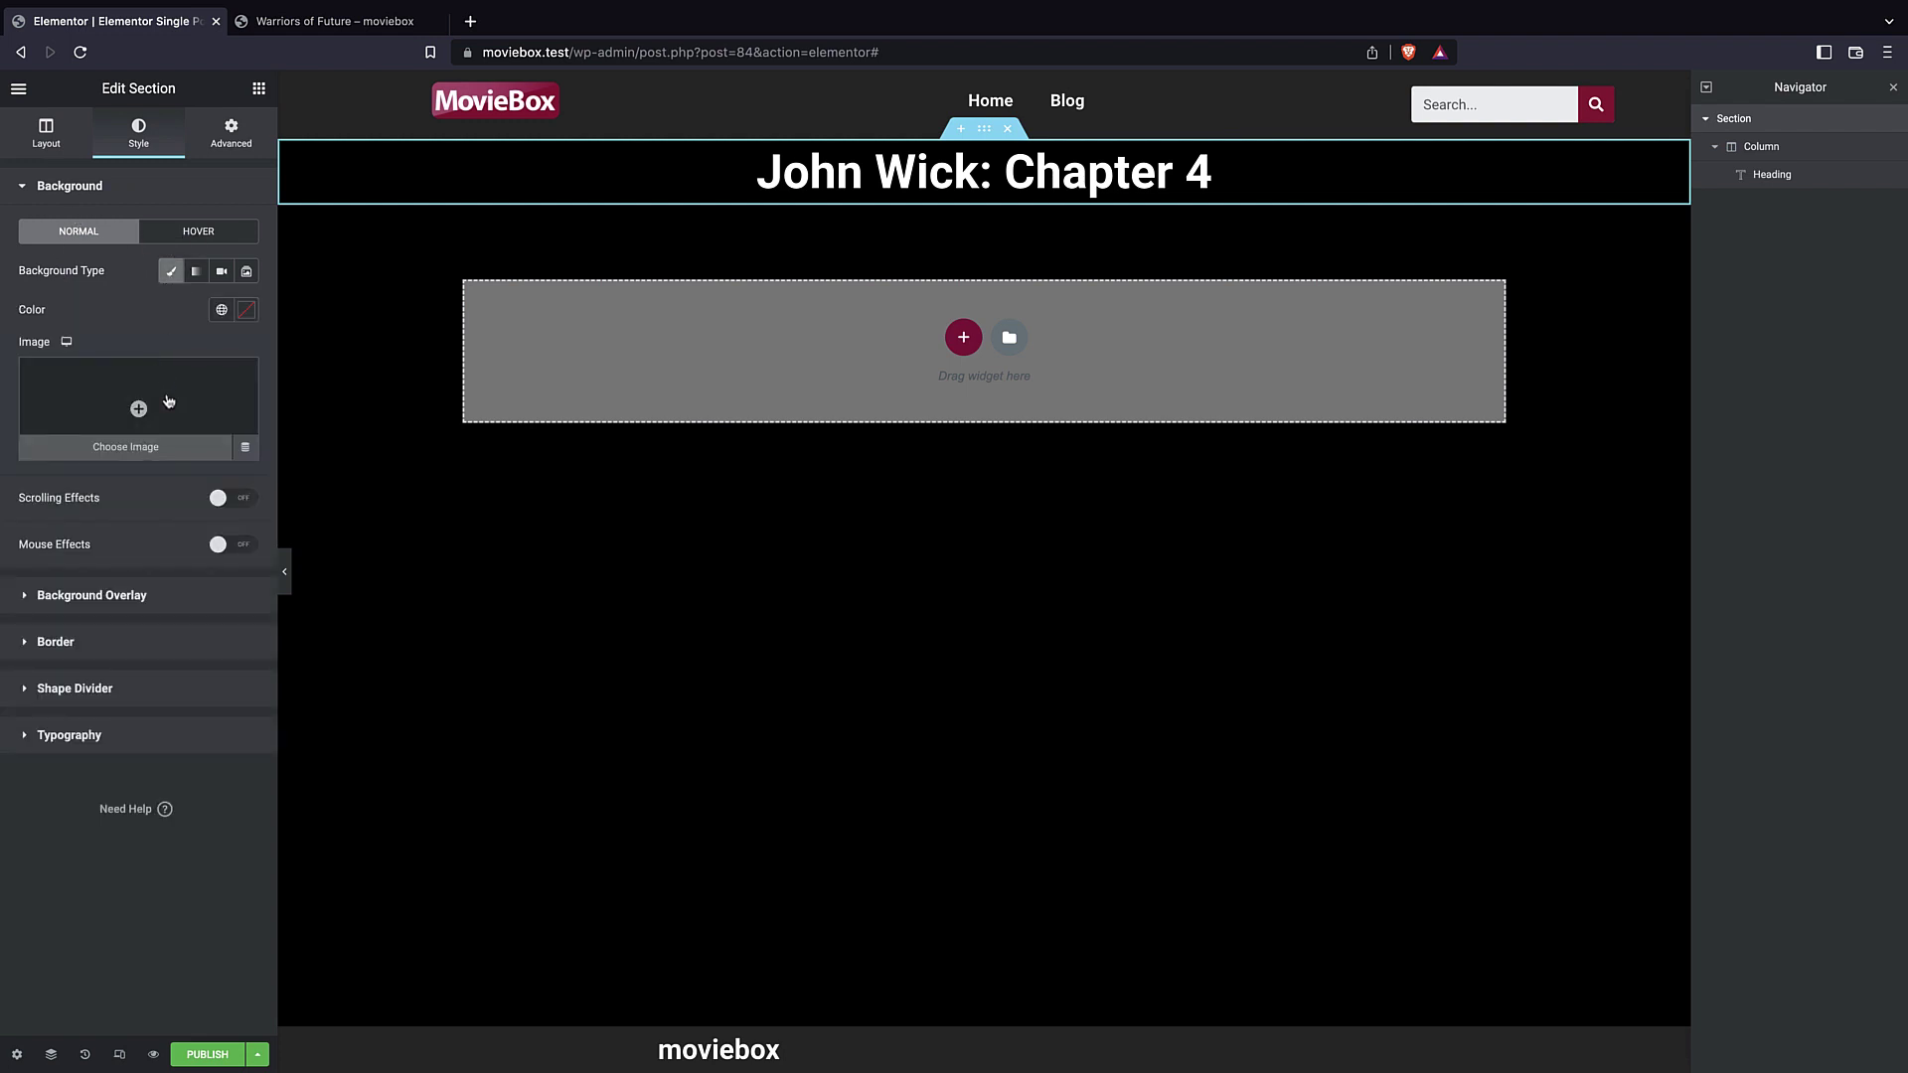
pyautogui.click(247, 452)
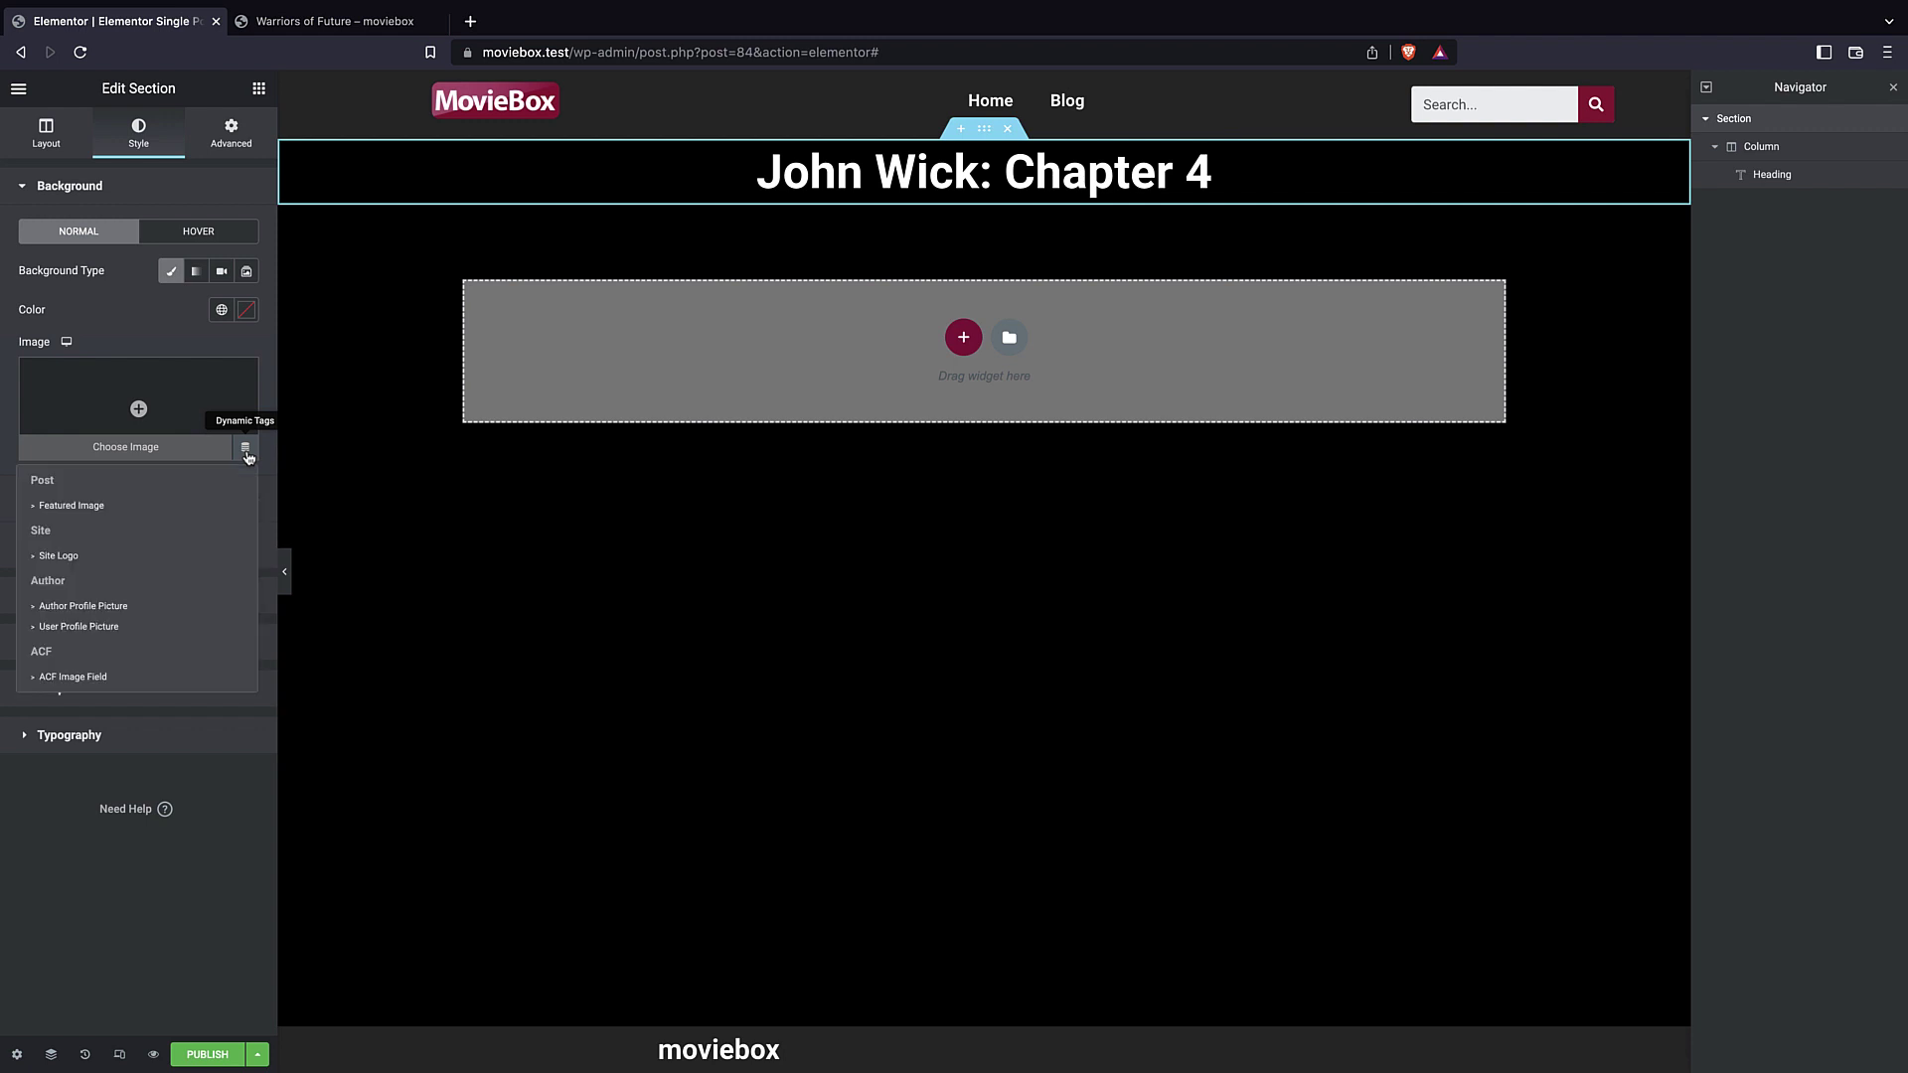
pyautogui.click(77, 679)
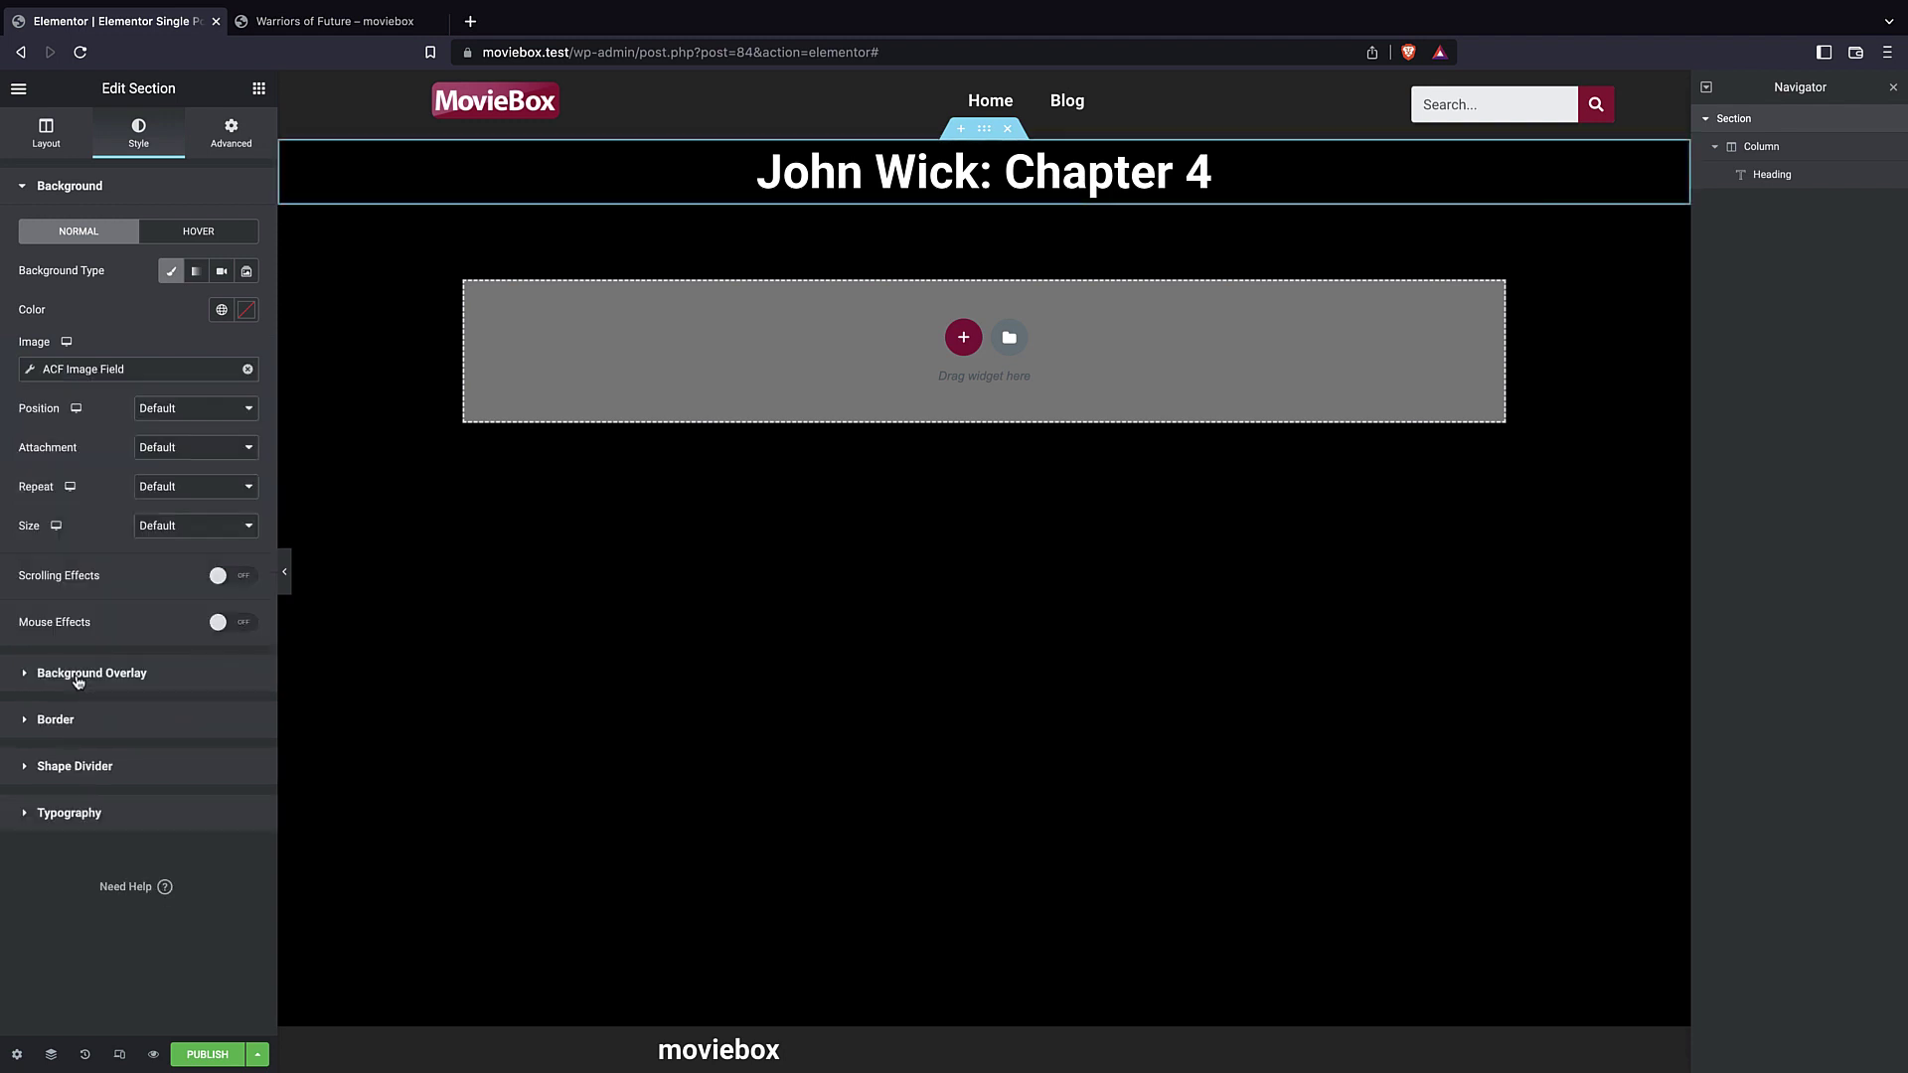
pyautogui.click(30, 372)
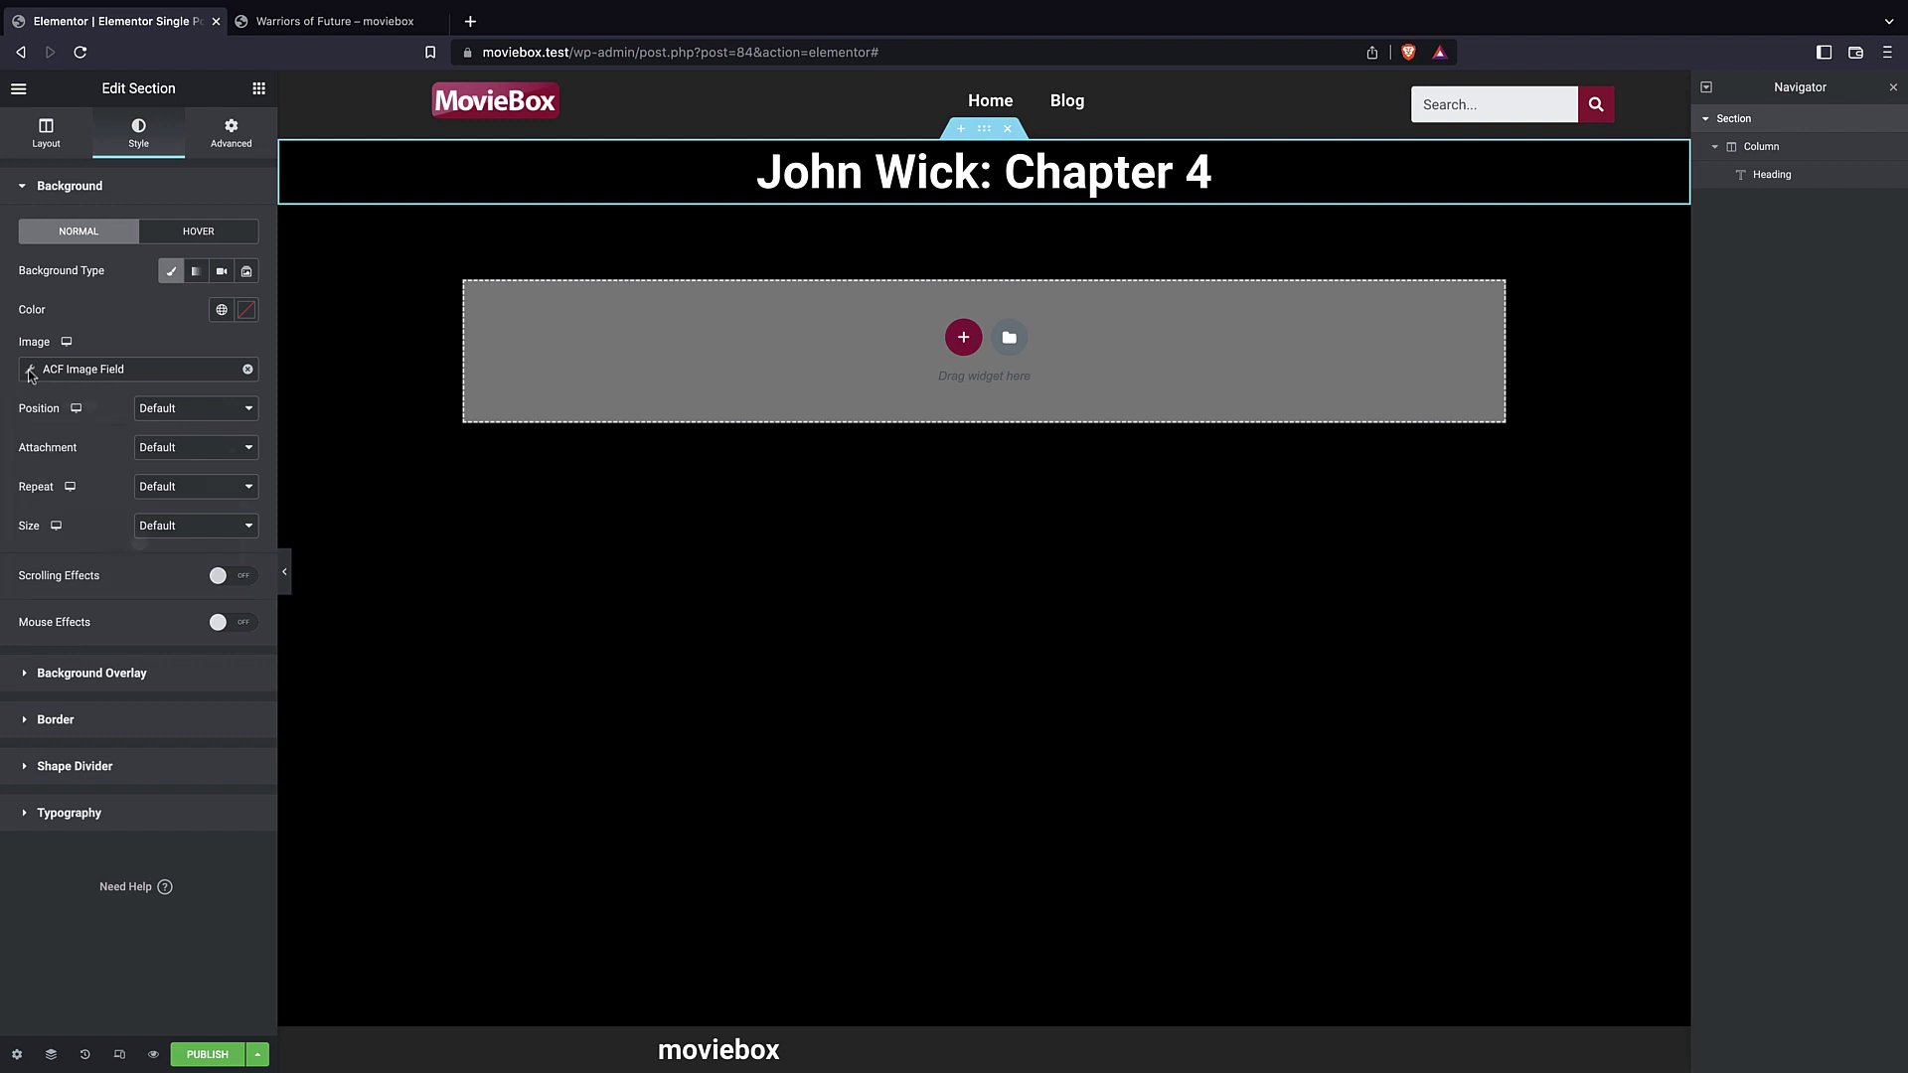
pyautogui.click(184, 450)
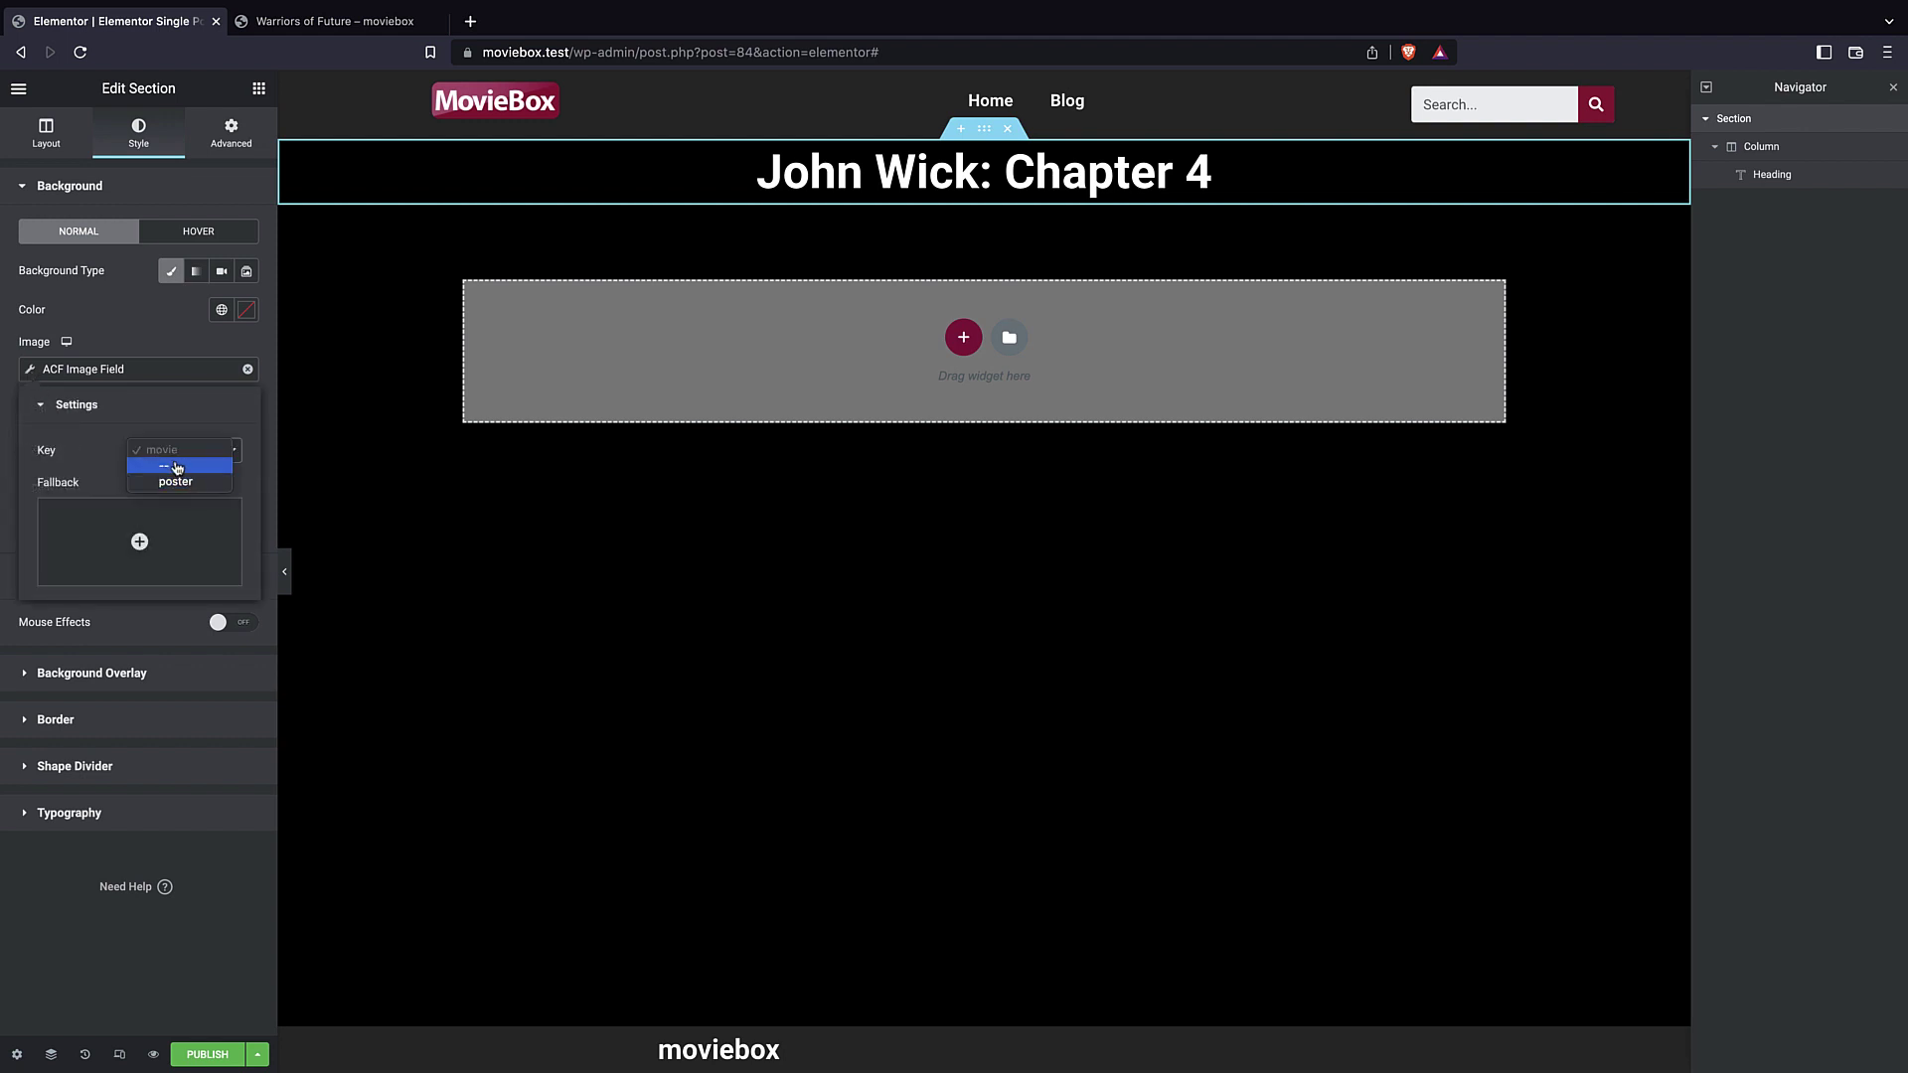
pyautogui.click(185, 485)
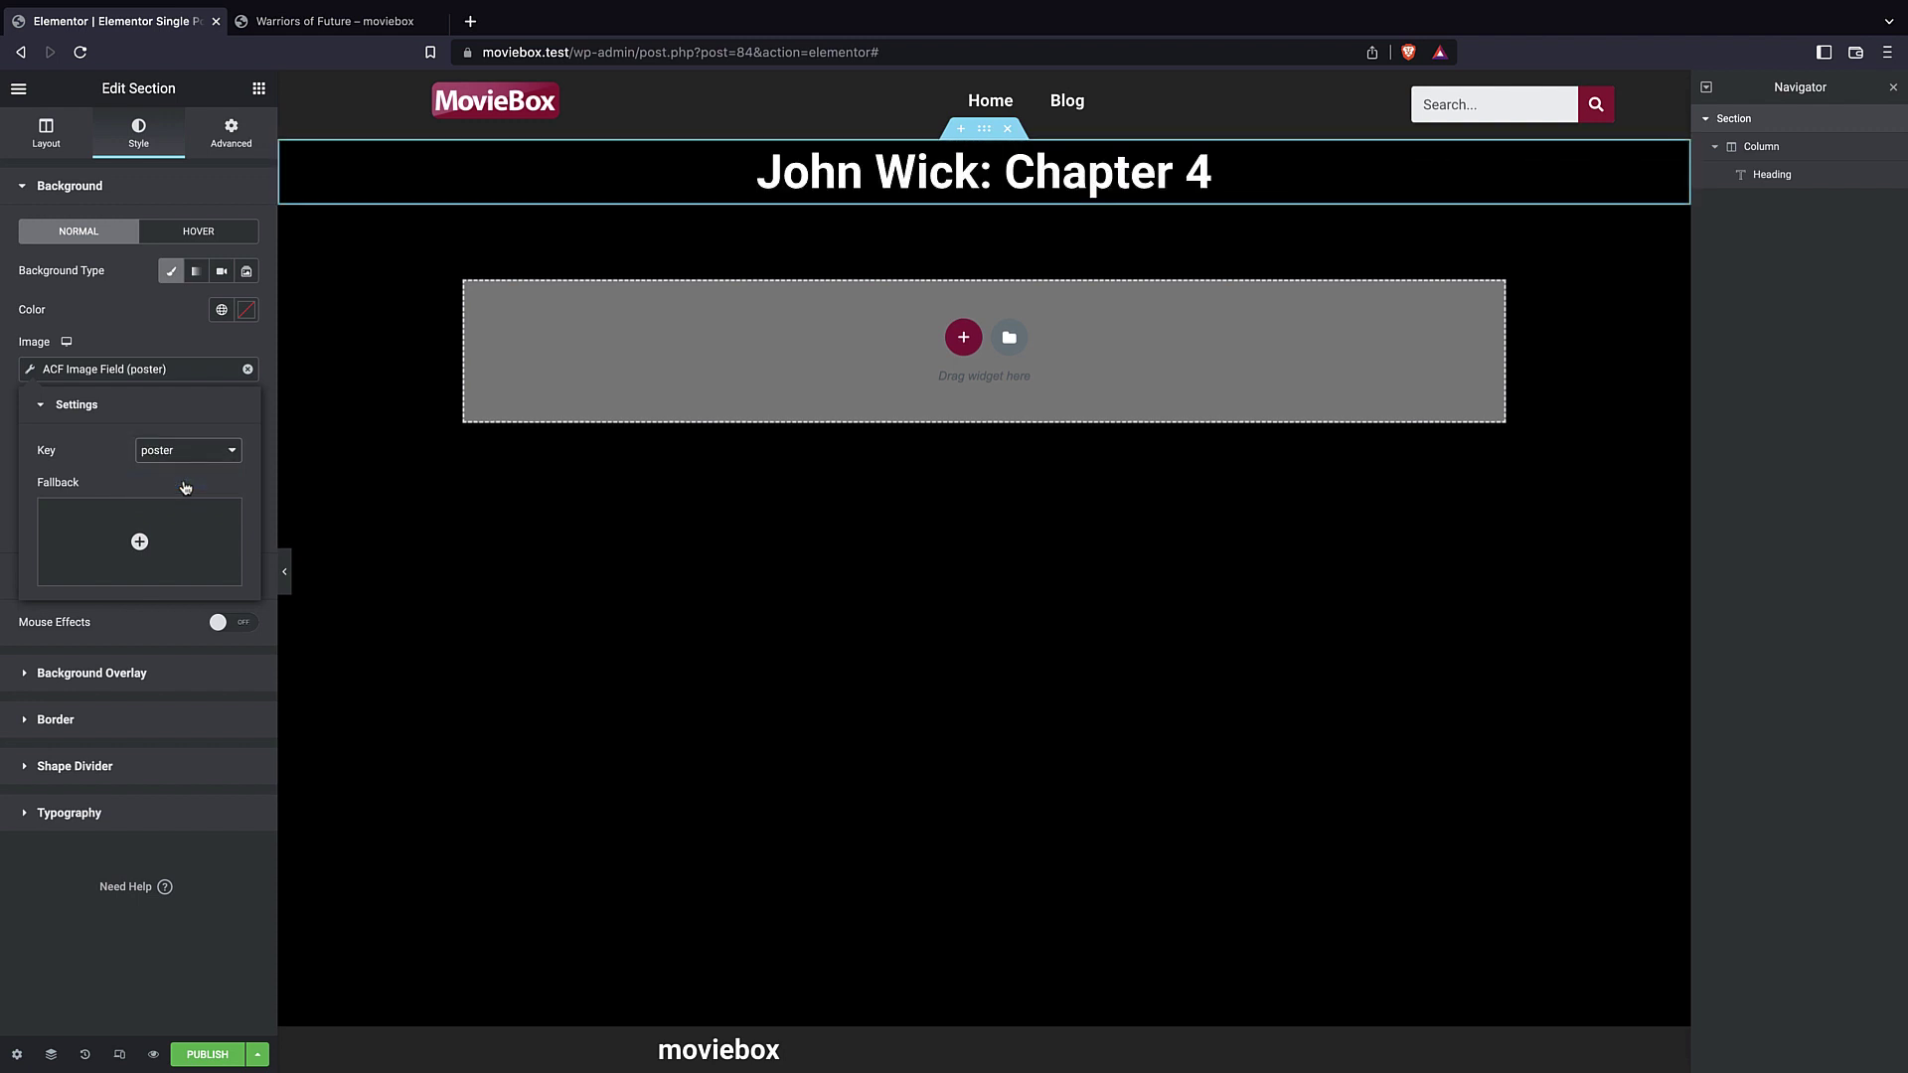
# - Give the hero section a minimum height of 35 VH
pyautogui.click(51, 137)
pyautogui.click(188, 314)
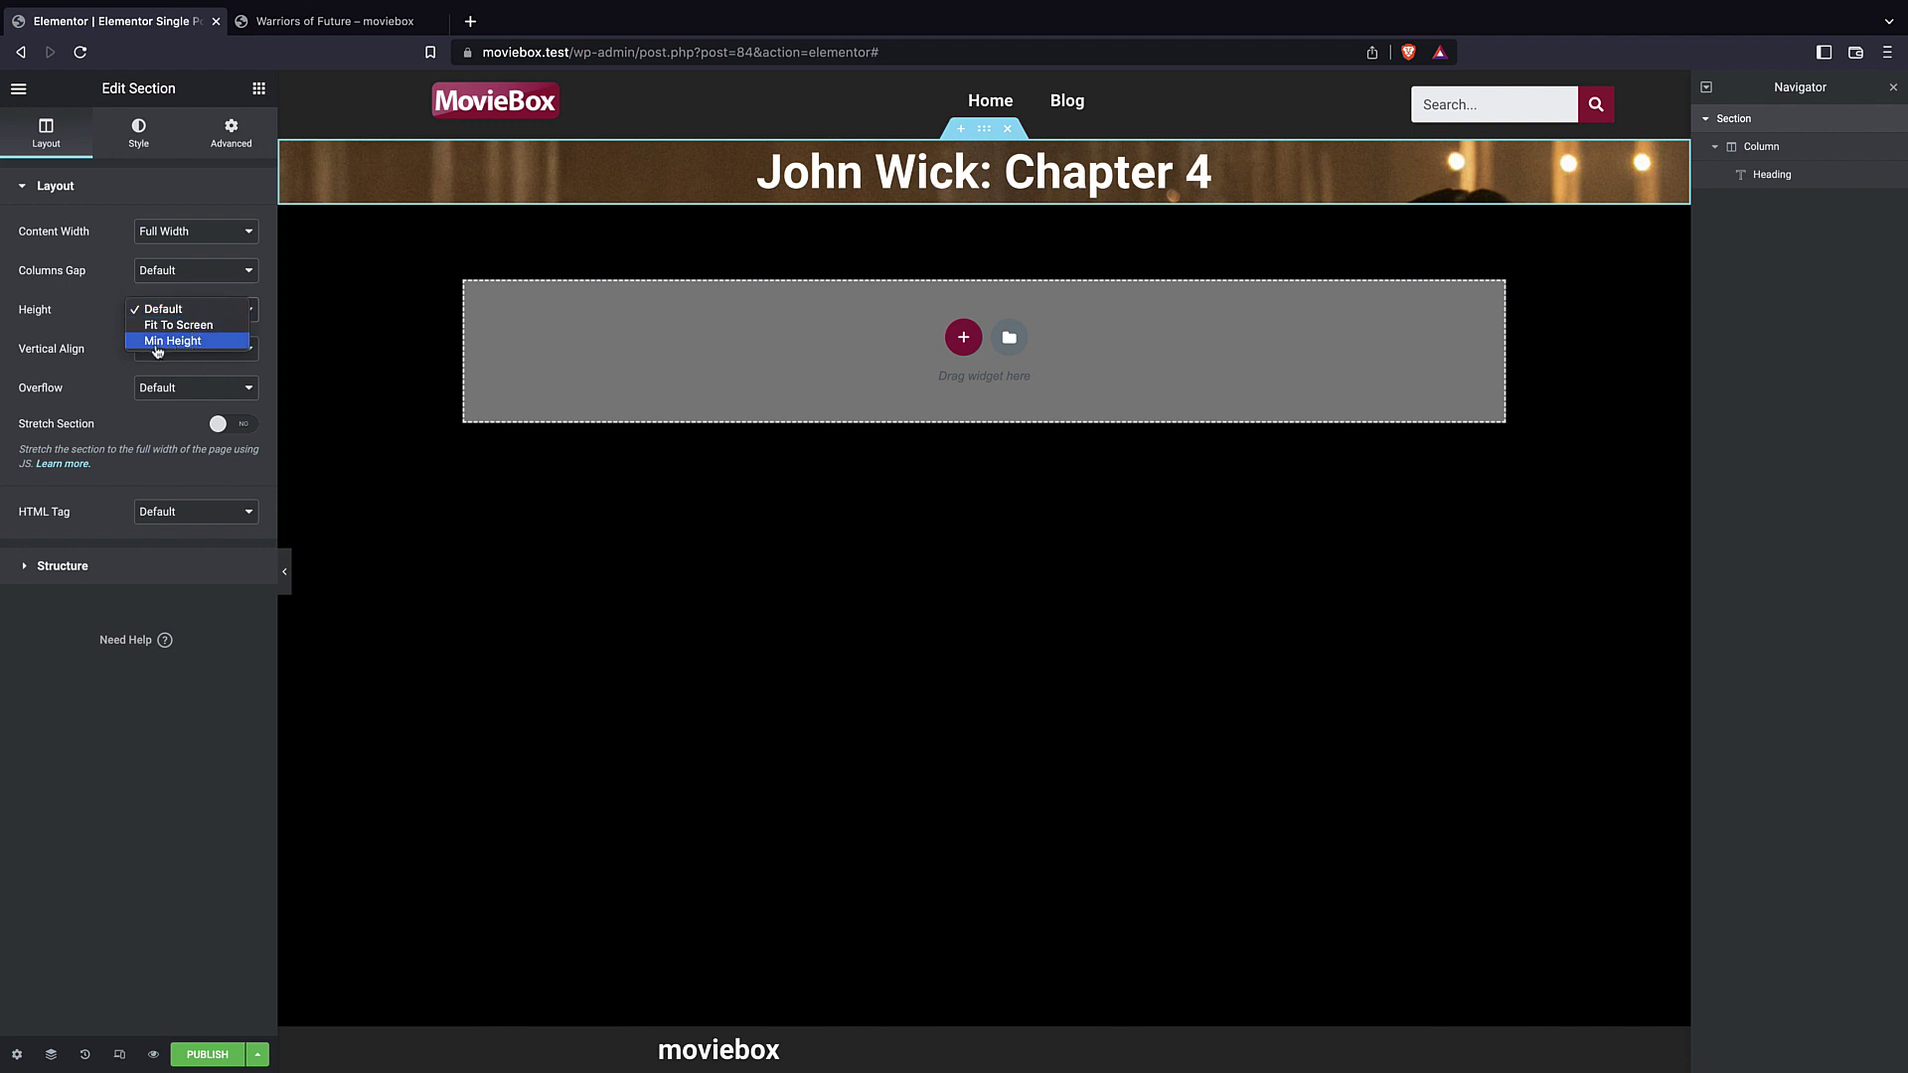
pyautogui.click(159, 344)
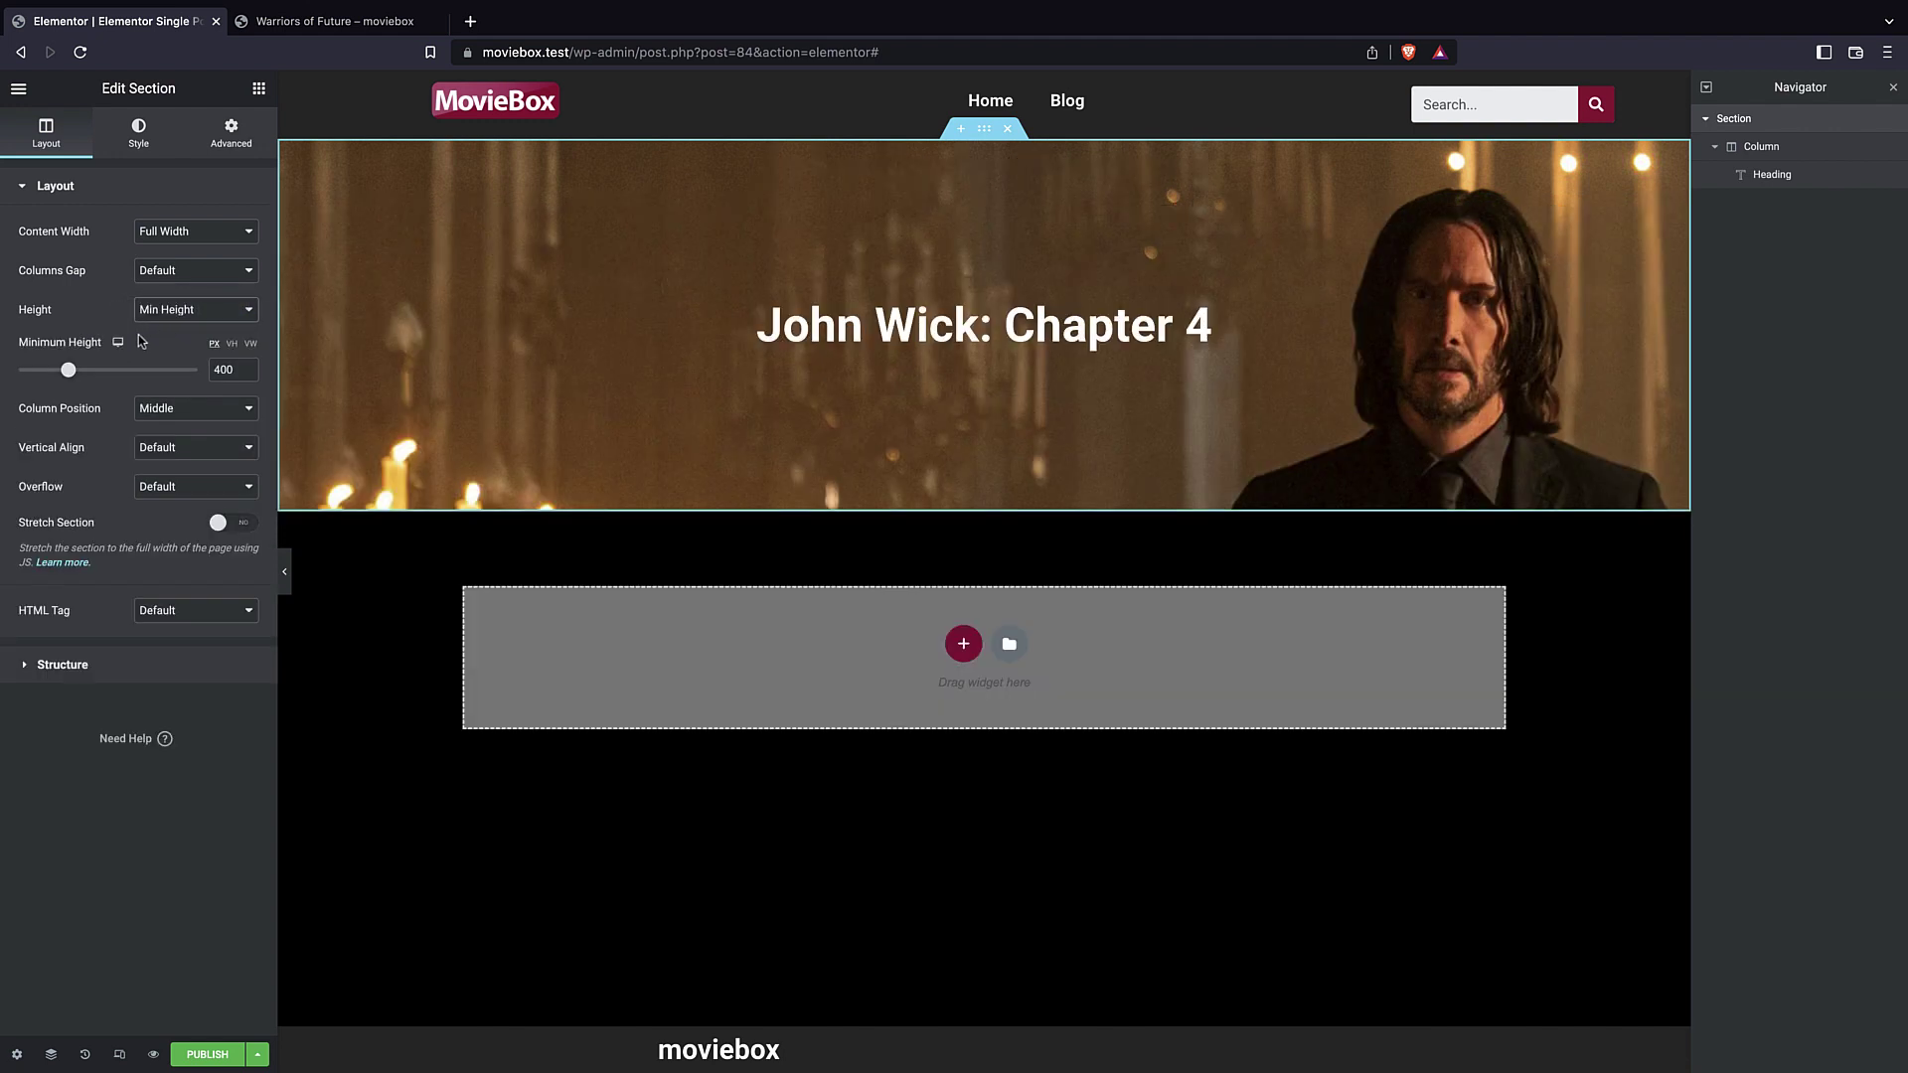
pyautogui.click(230, 343)
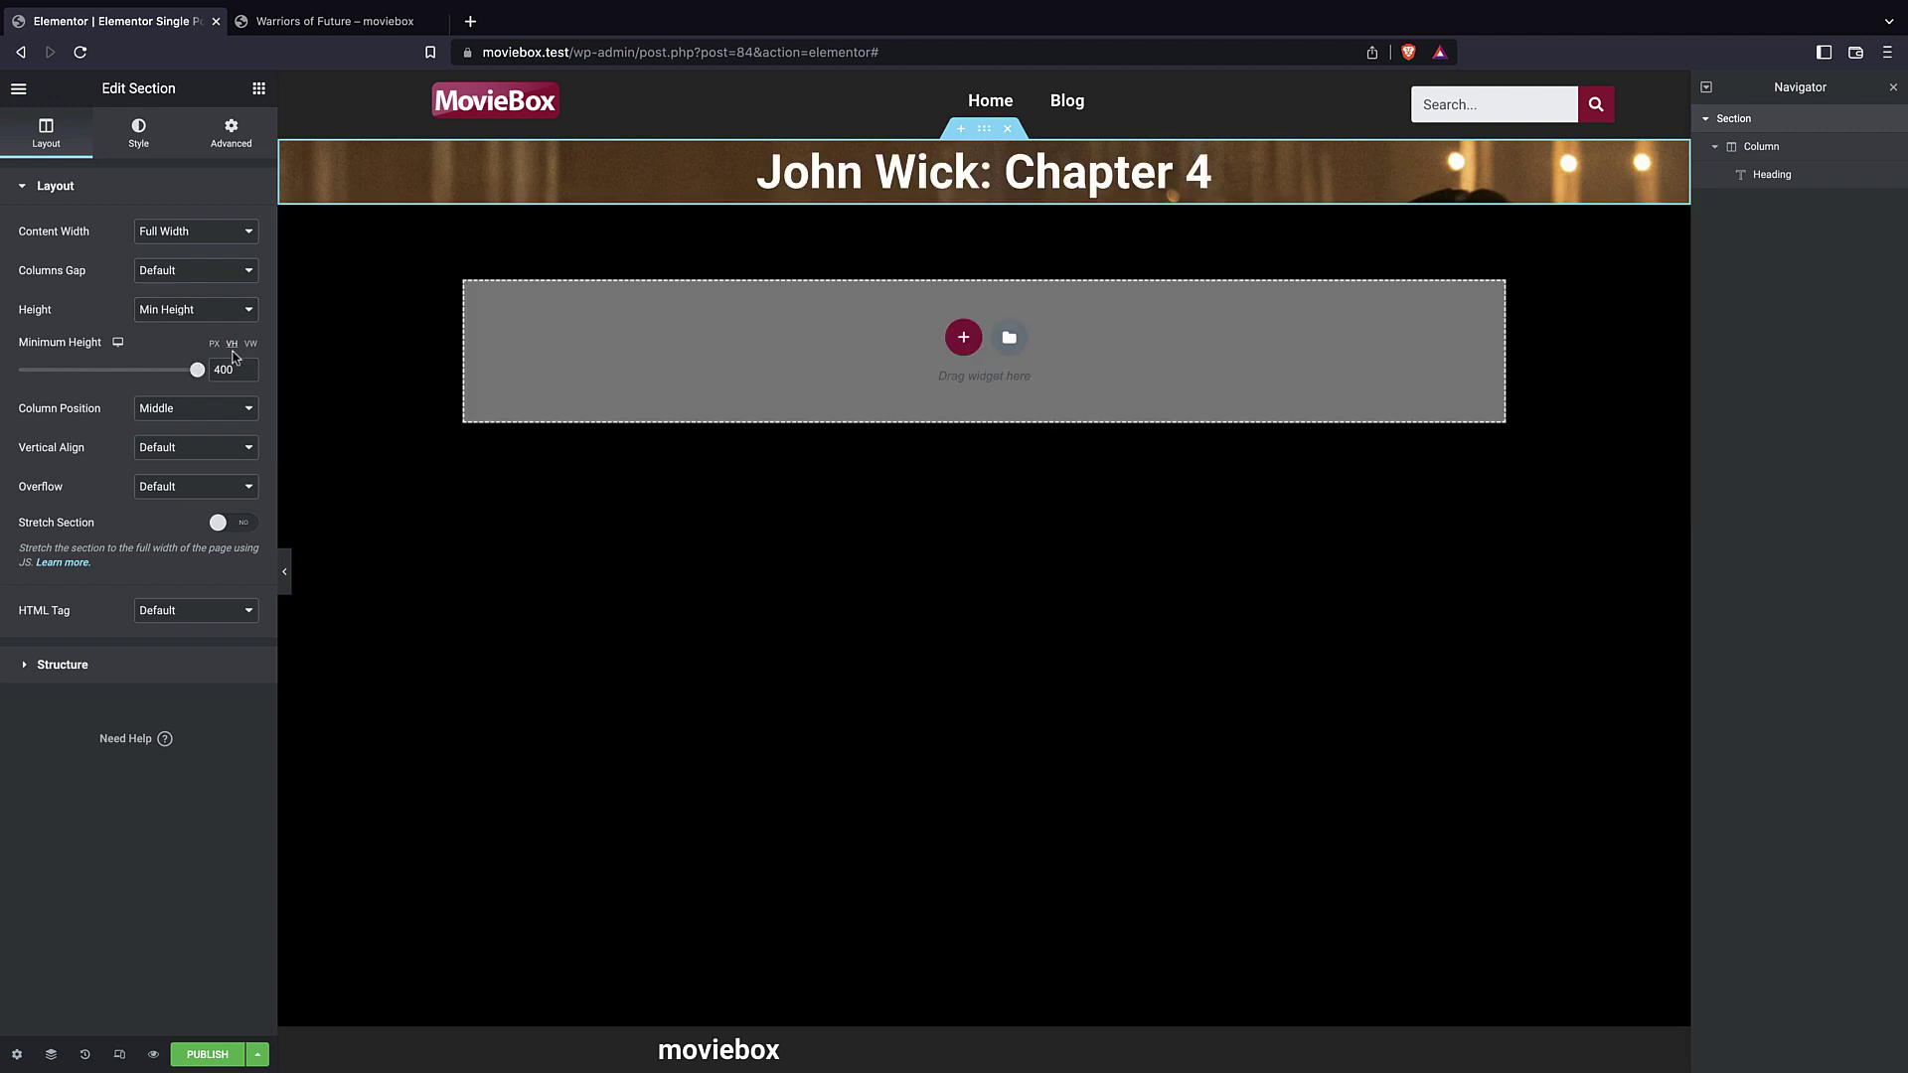
pyautogui.moveTo(197, 370); pyautogui.dragTo(82, 370)
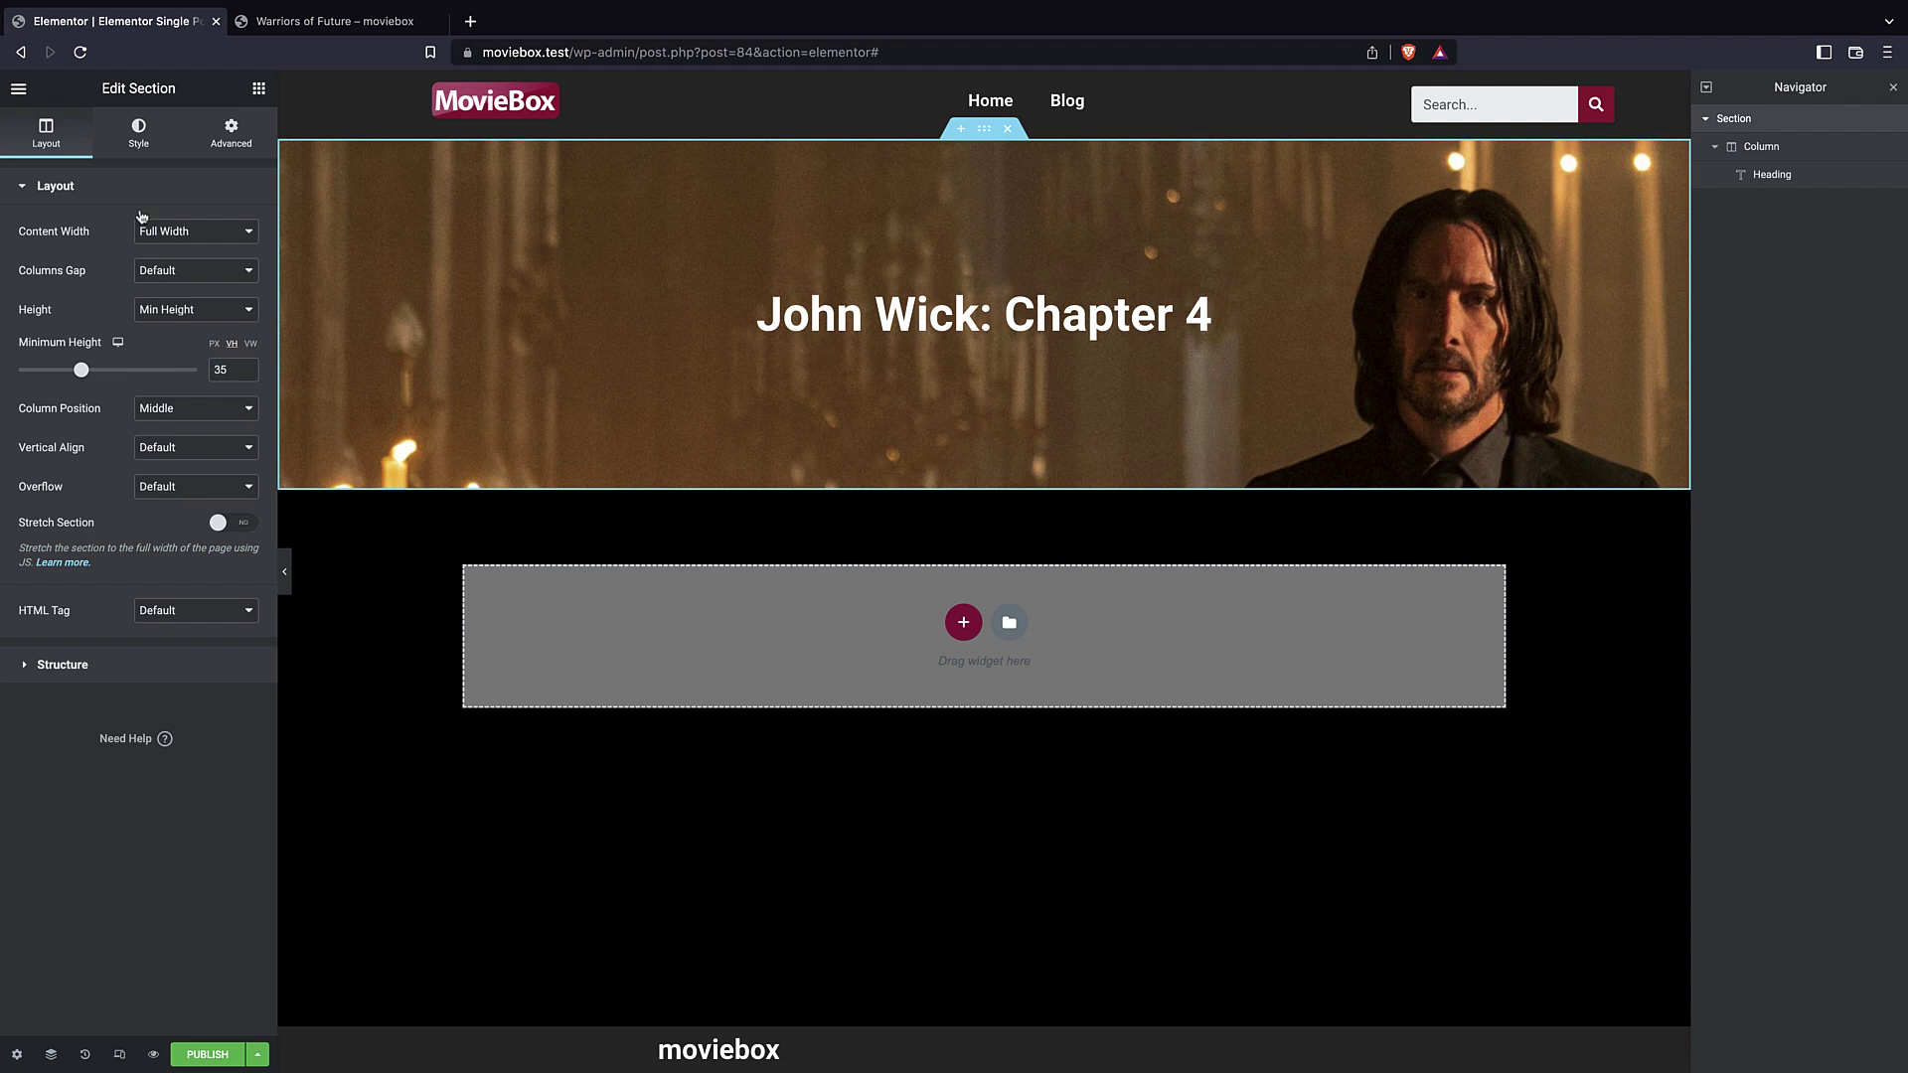
# - Set the hero background image's position to Center Center and its size to Cover
pyautogui.click(139, 149)
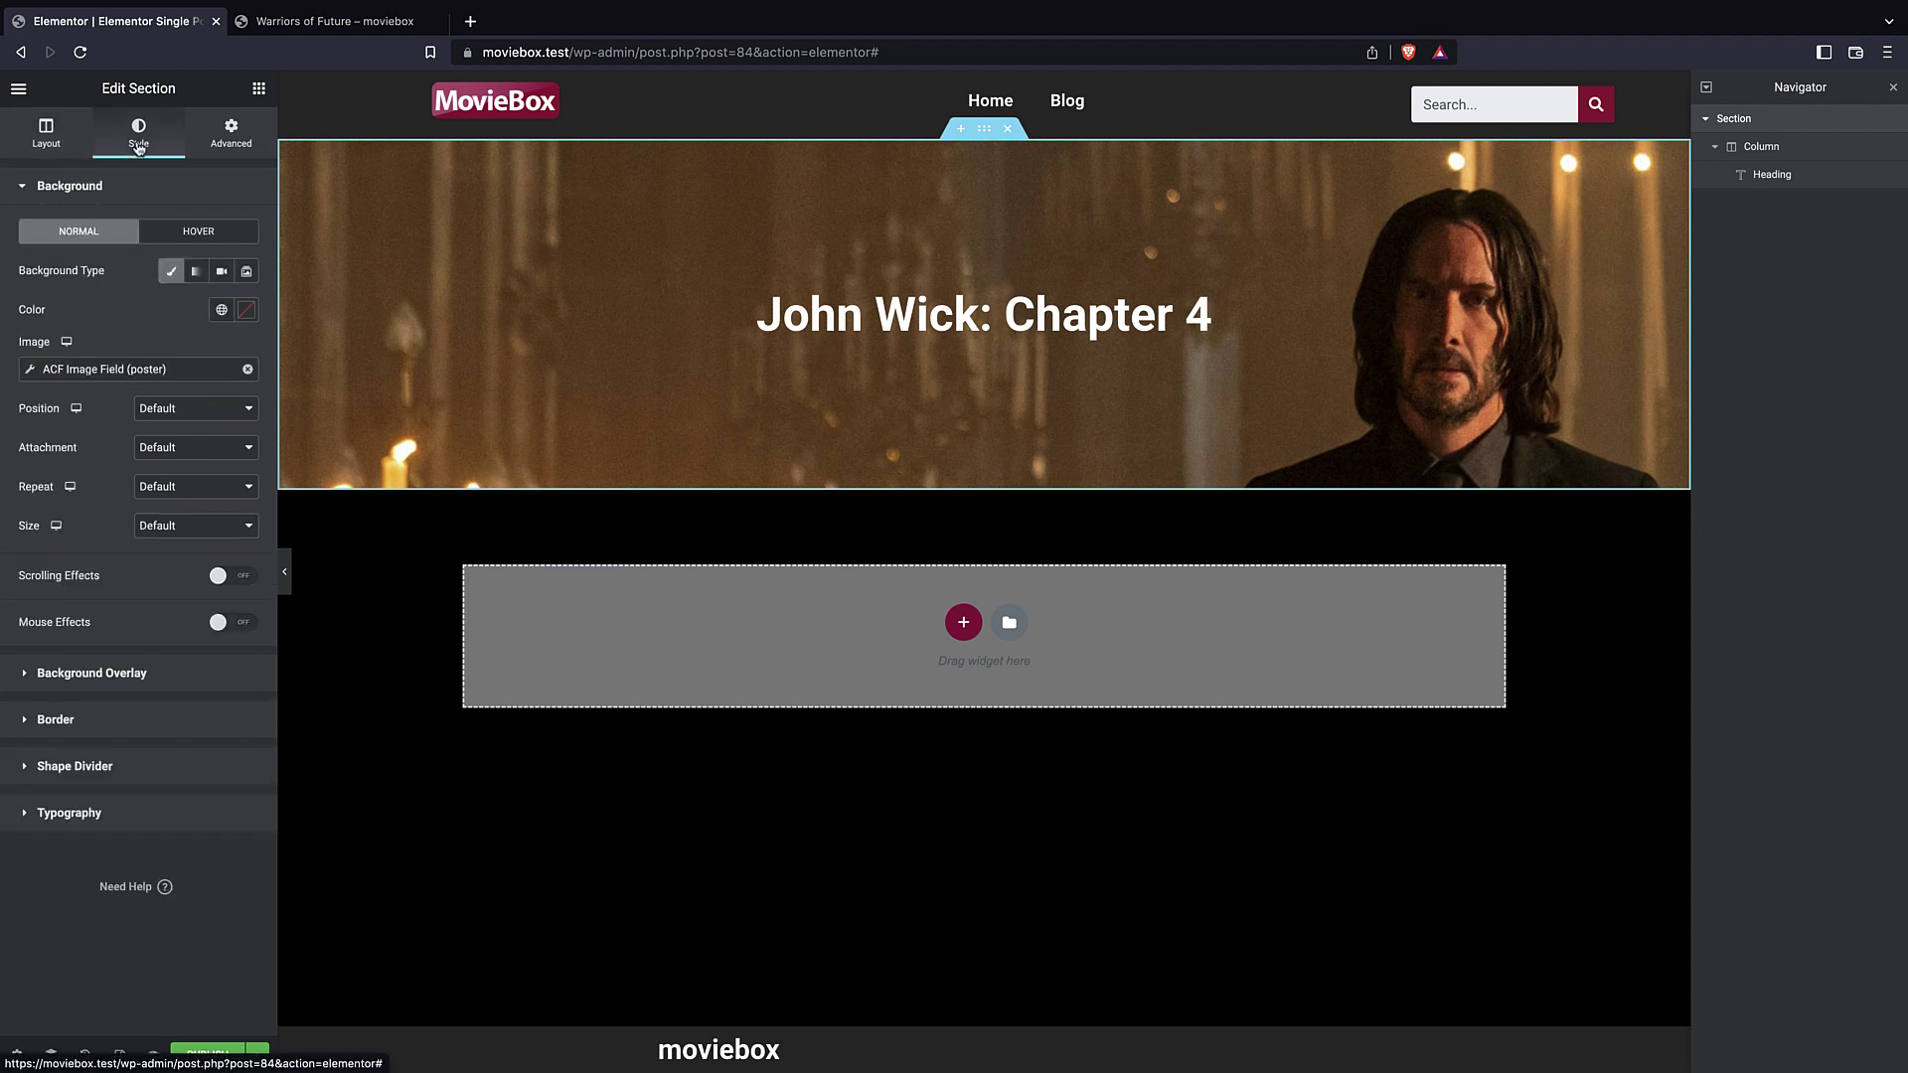
pyautogui.click(218, 154)
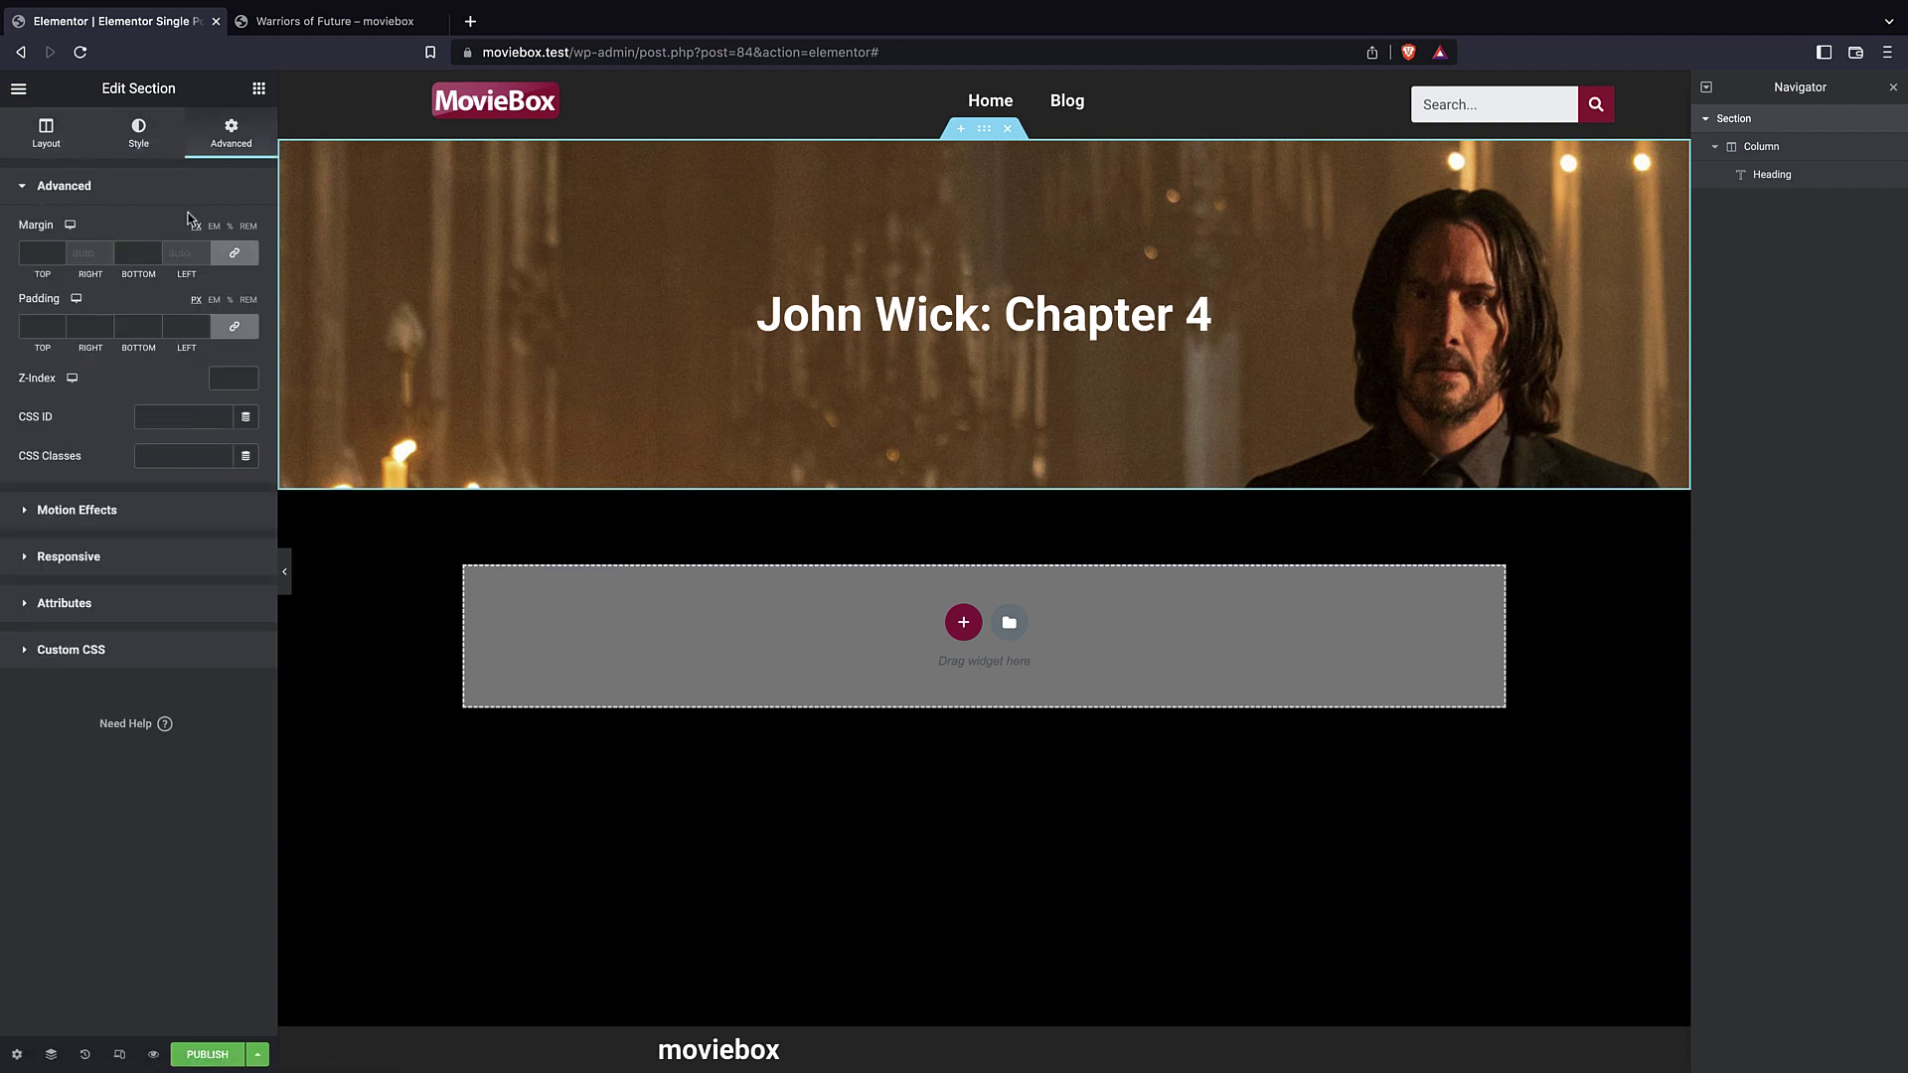
pyautogui.click(153, 140)
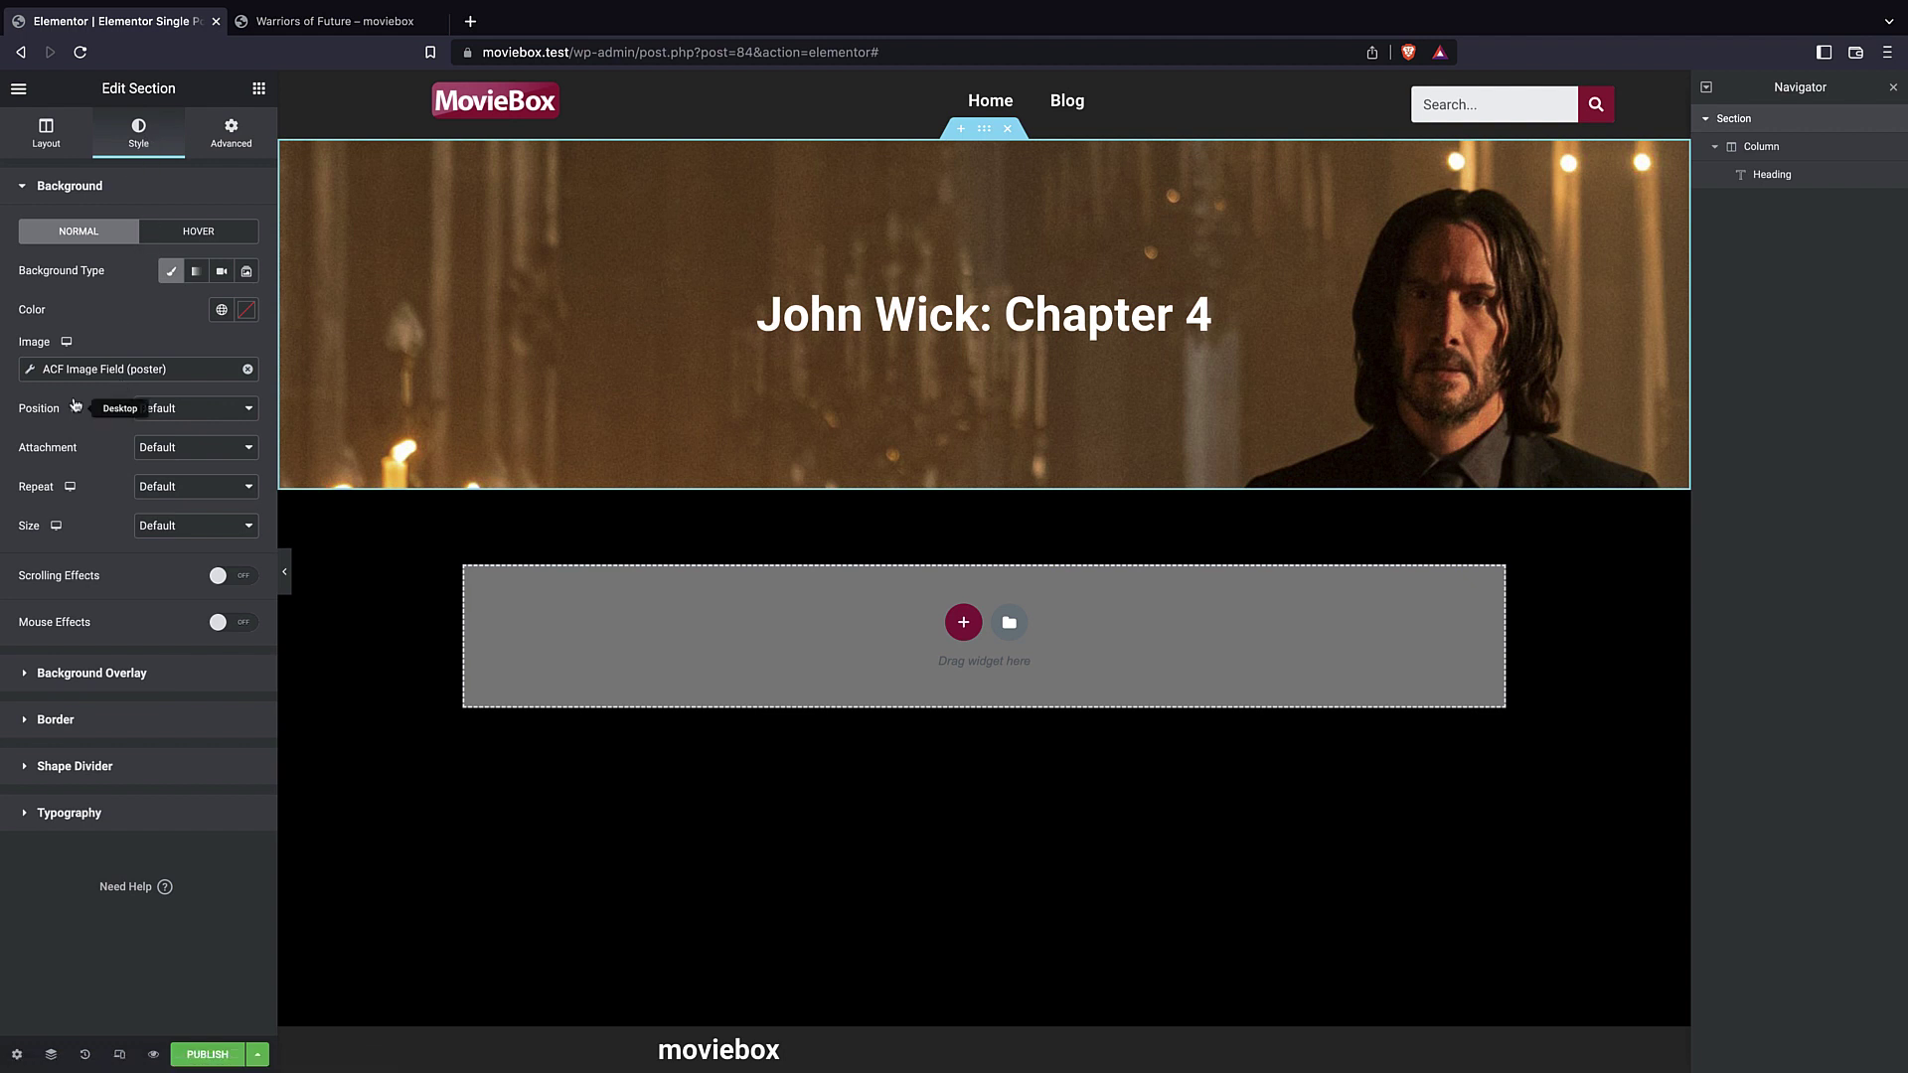
pyautogui.click(159, 409)
pyautogui.click(191, 428)
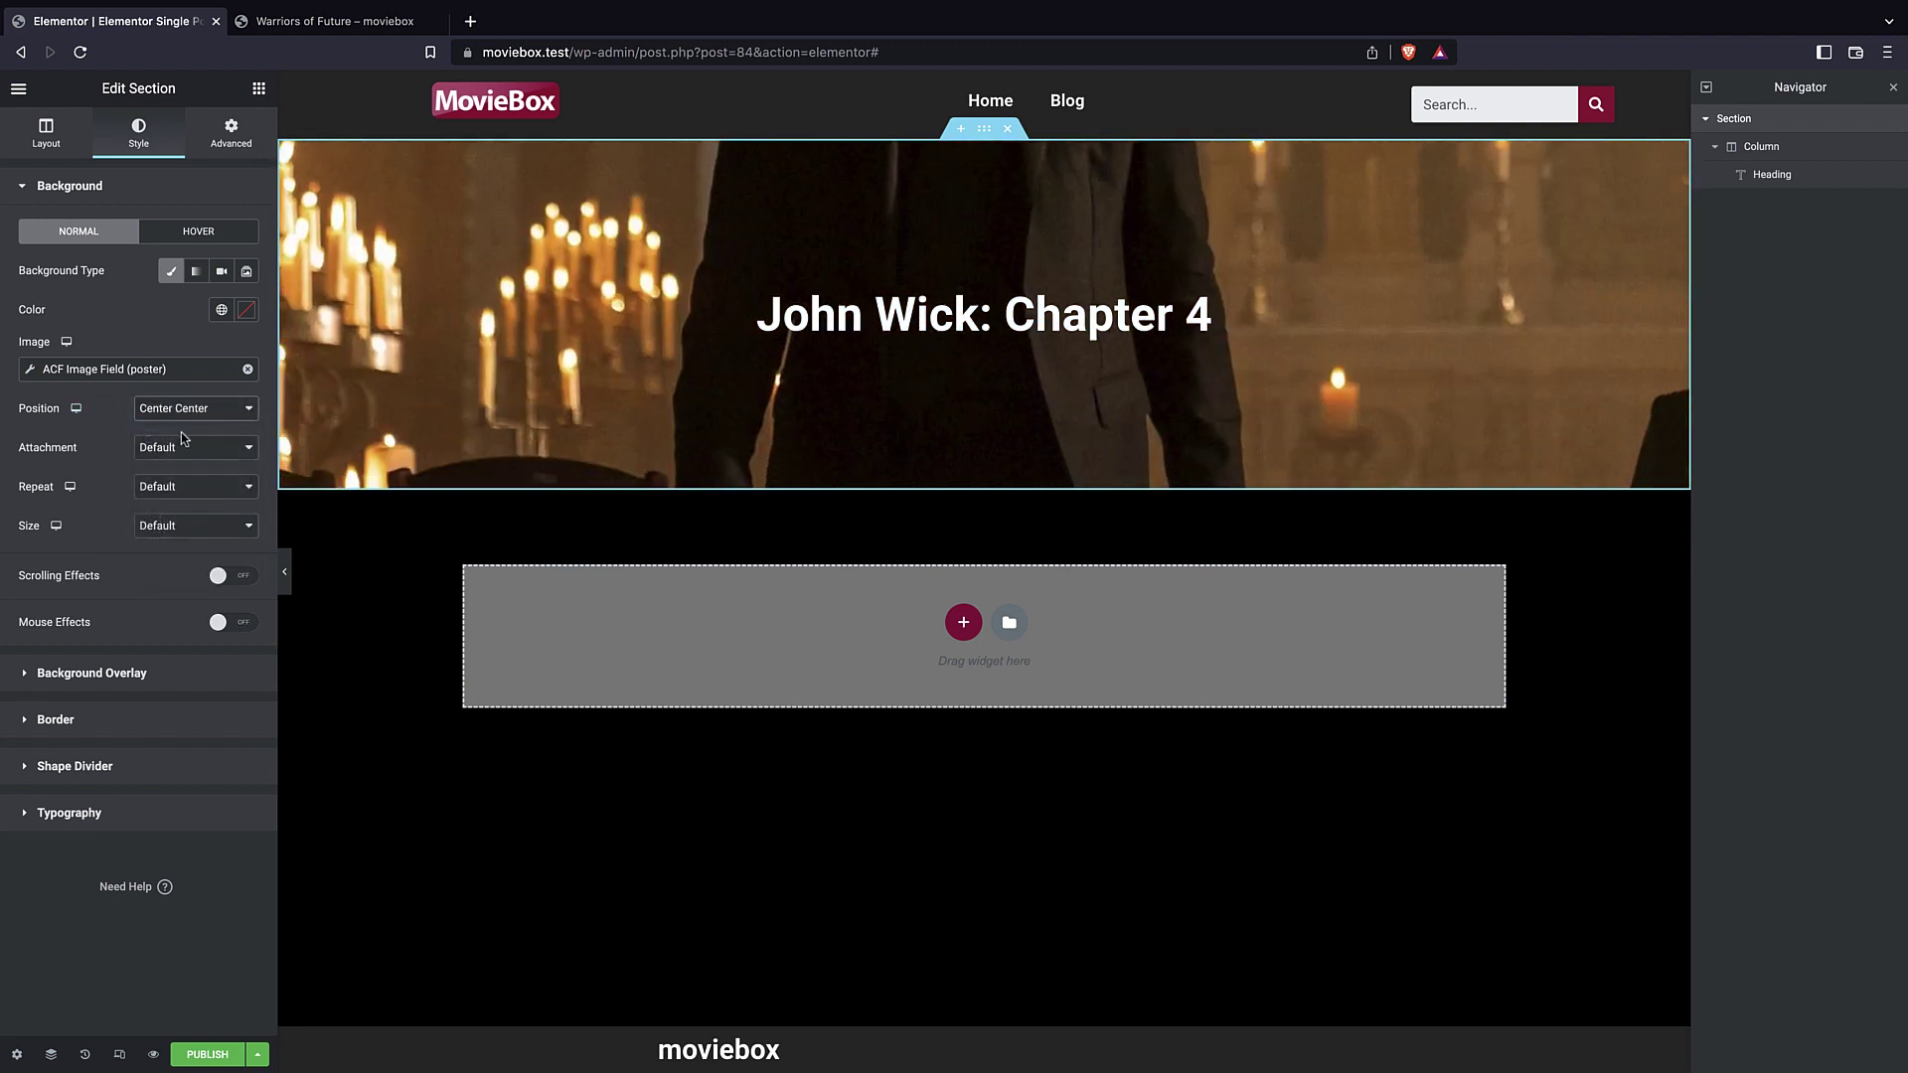
pyautogui.click(179, 523)
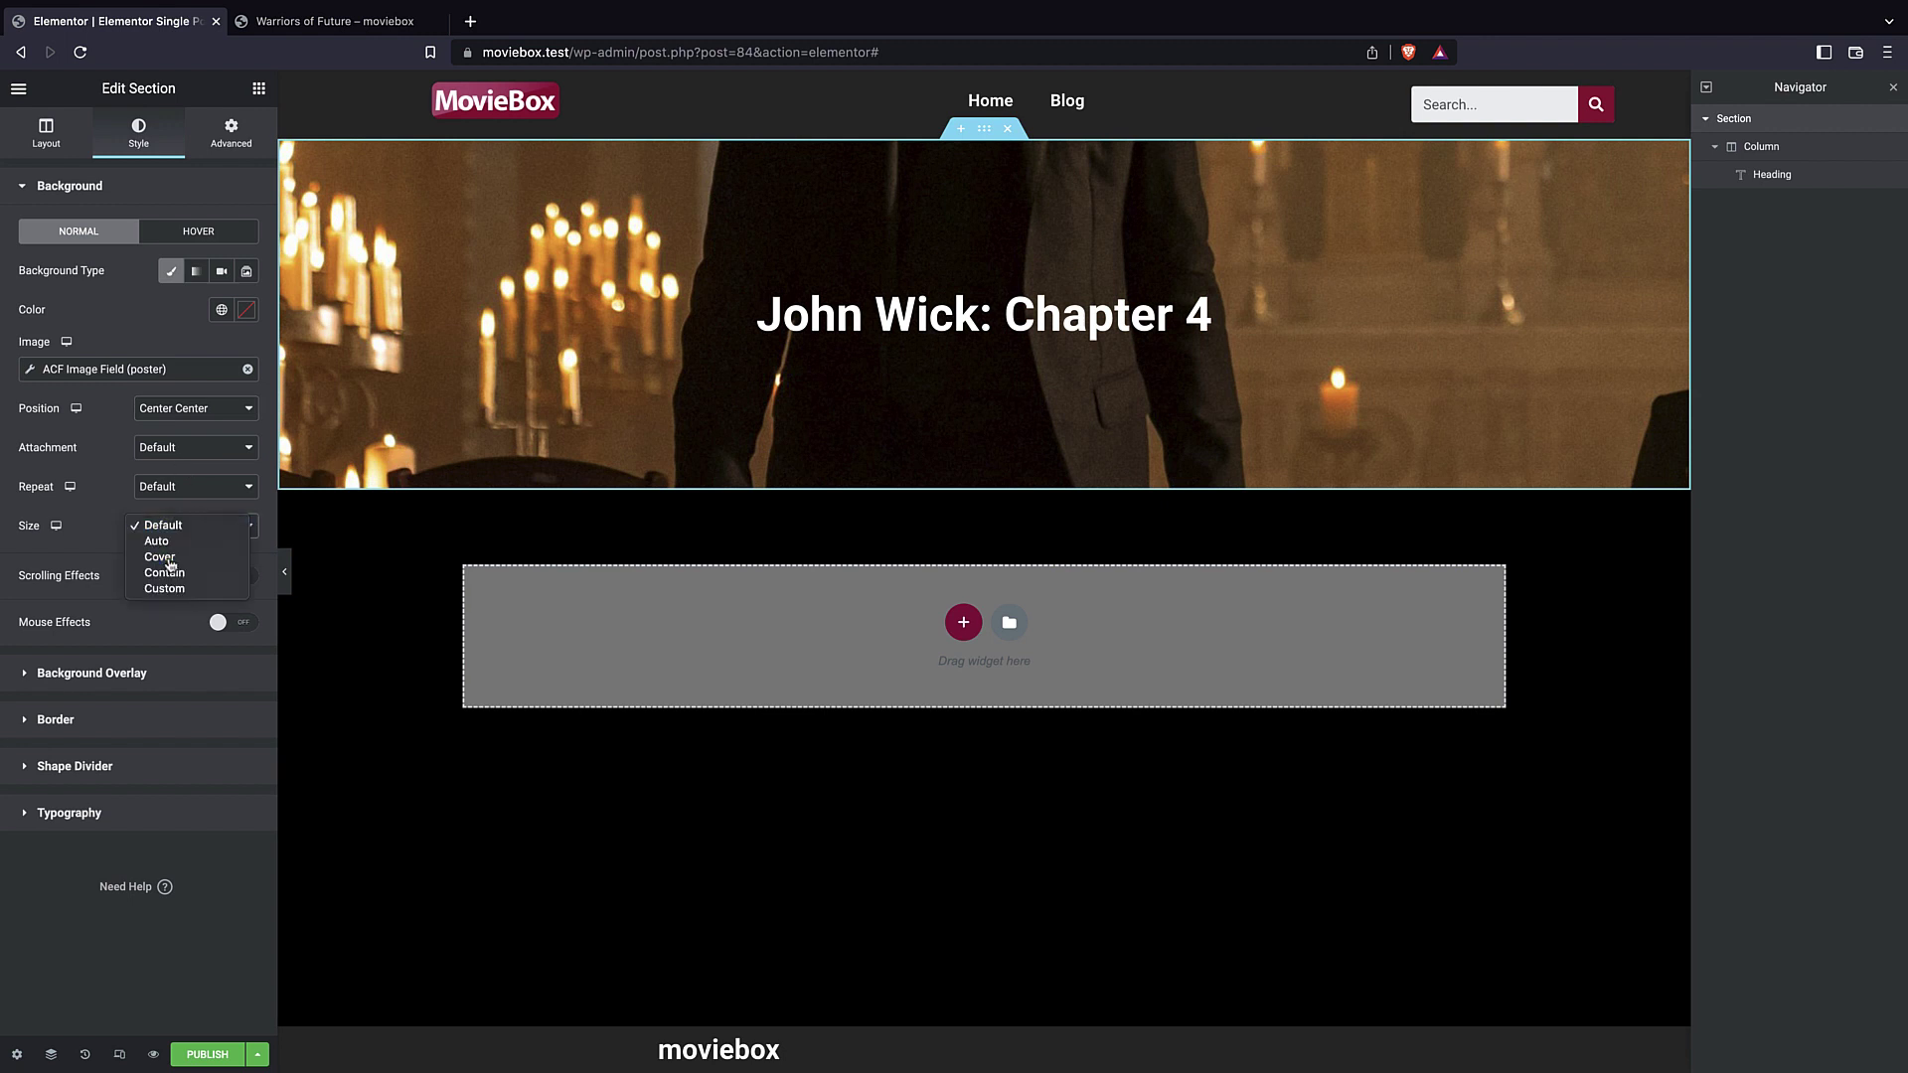
pyautogui.click(169, 560)
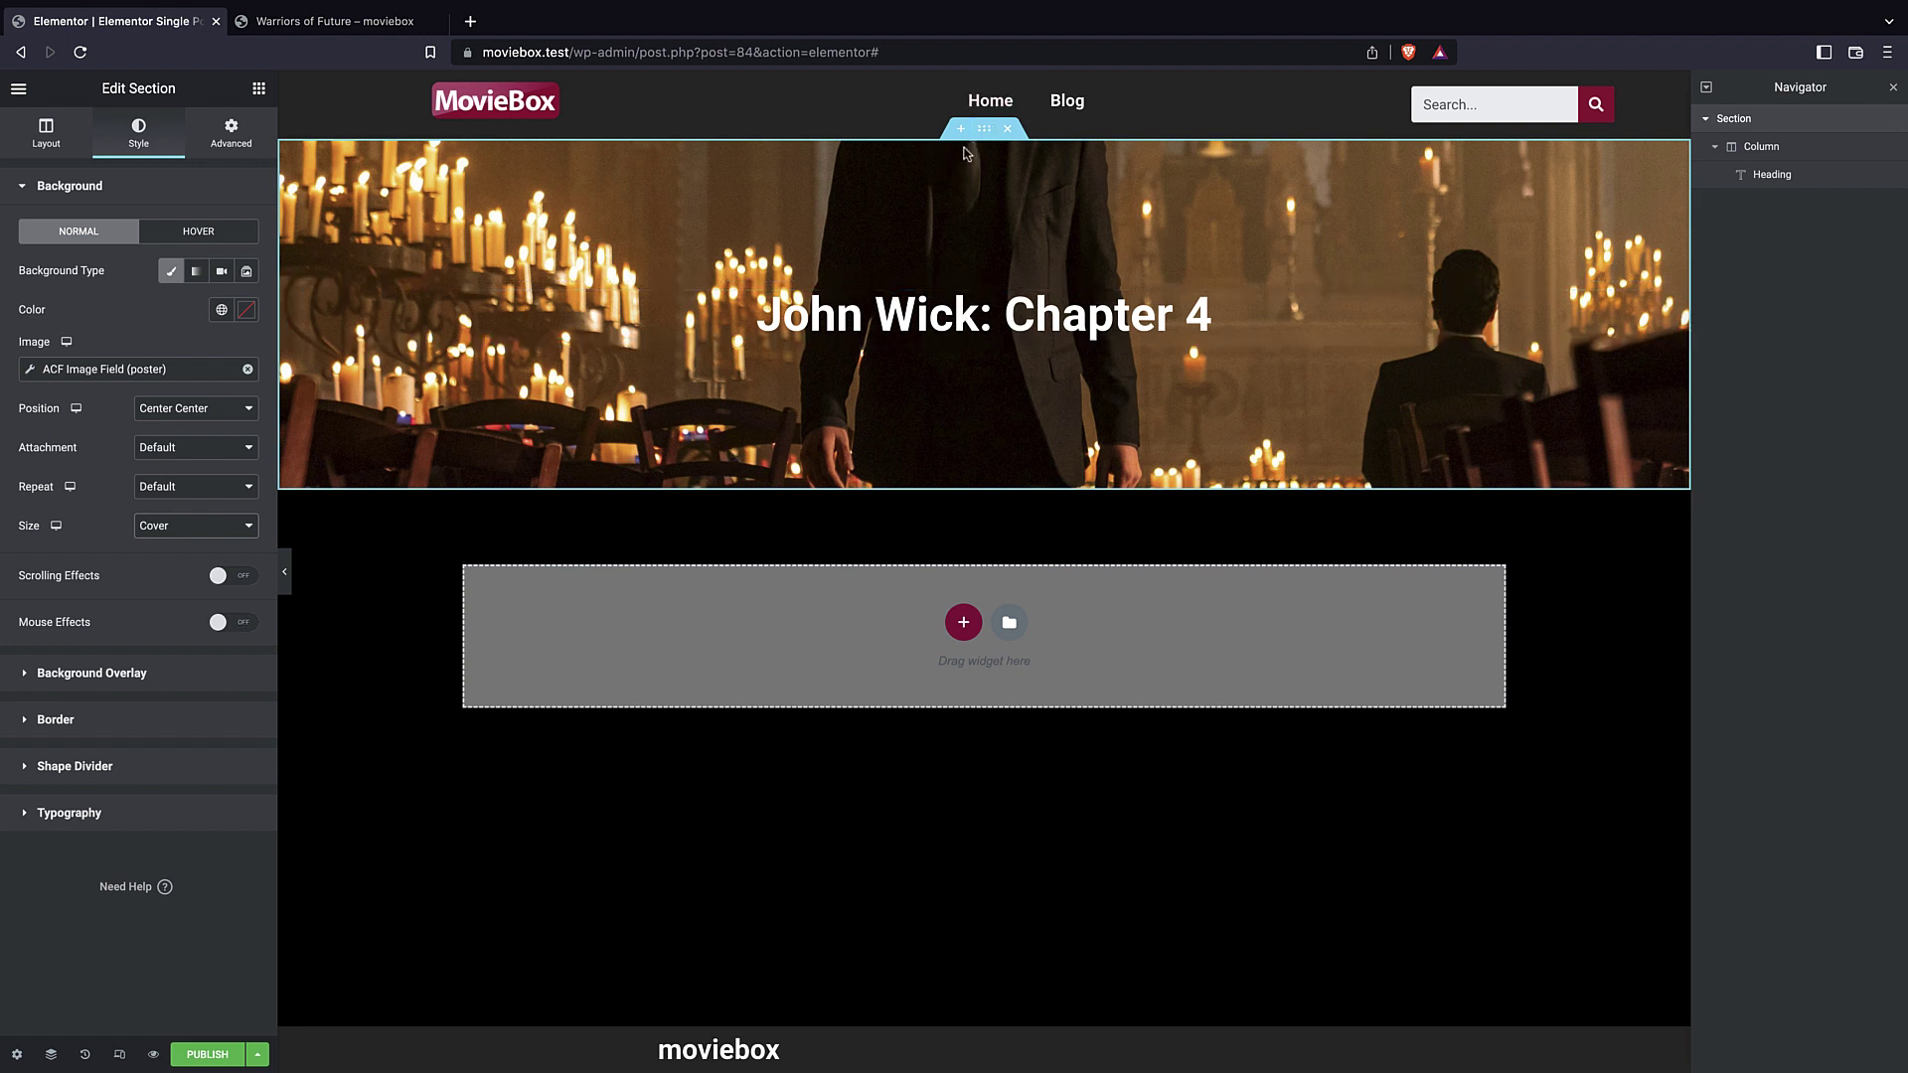
# - Try the Bottom Right position and the Contain size on the hero background, restoring Center Center and Cover
pyautogui.click(180, 411)
pyautogui.click(212, 536)
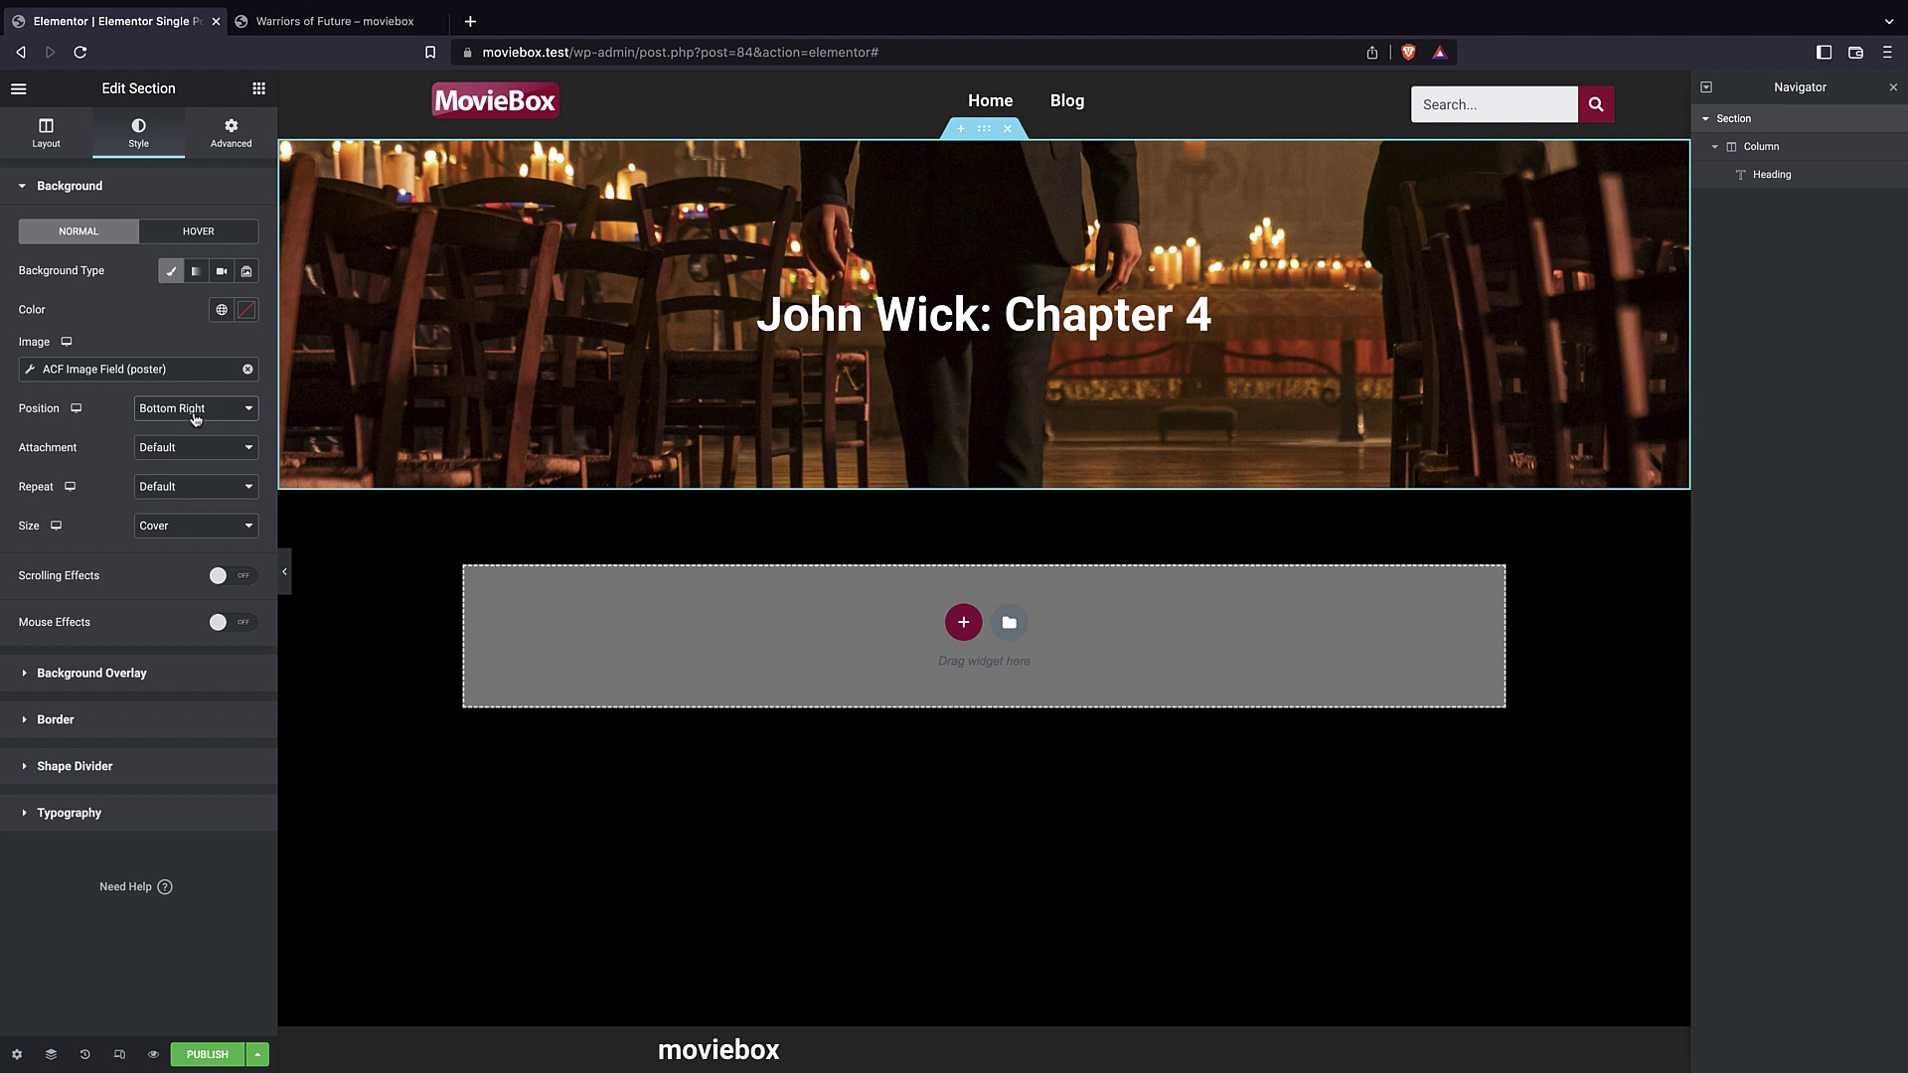
pyautogui.click(196, 415)
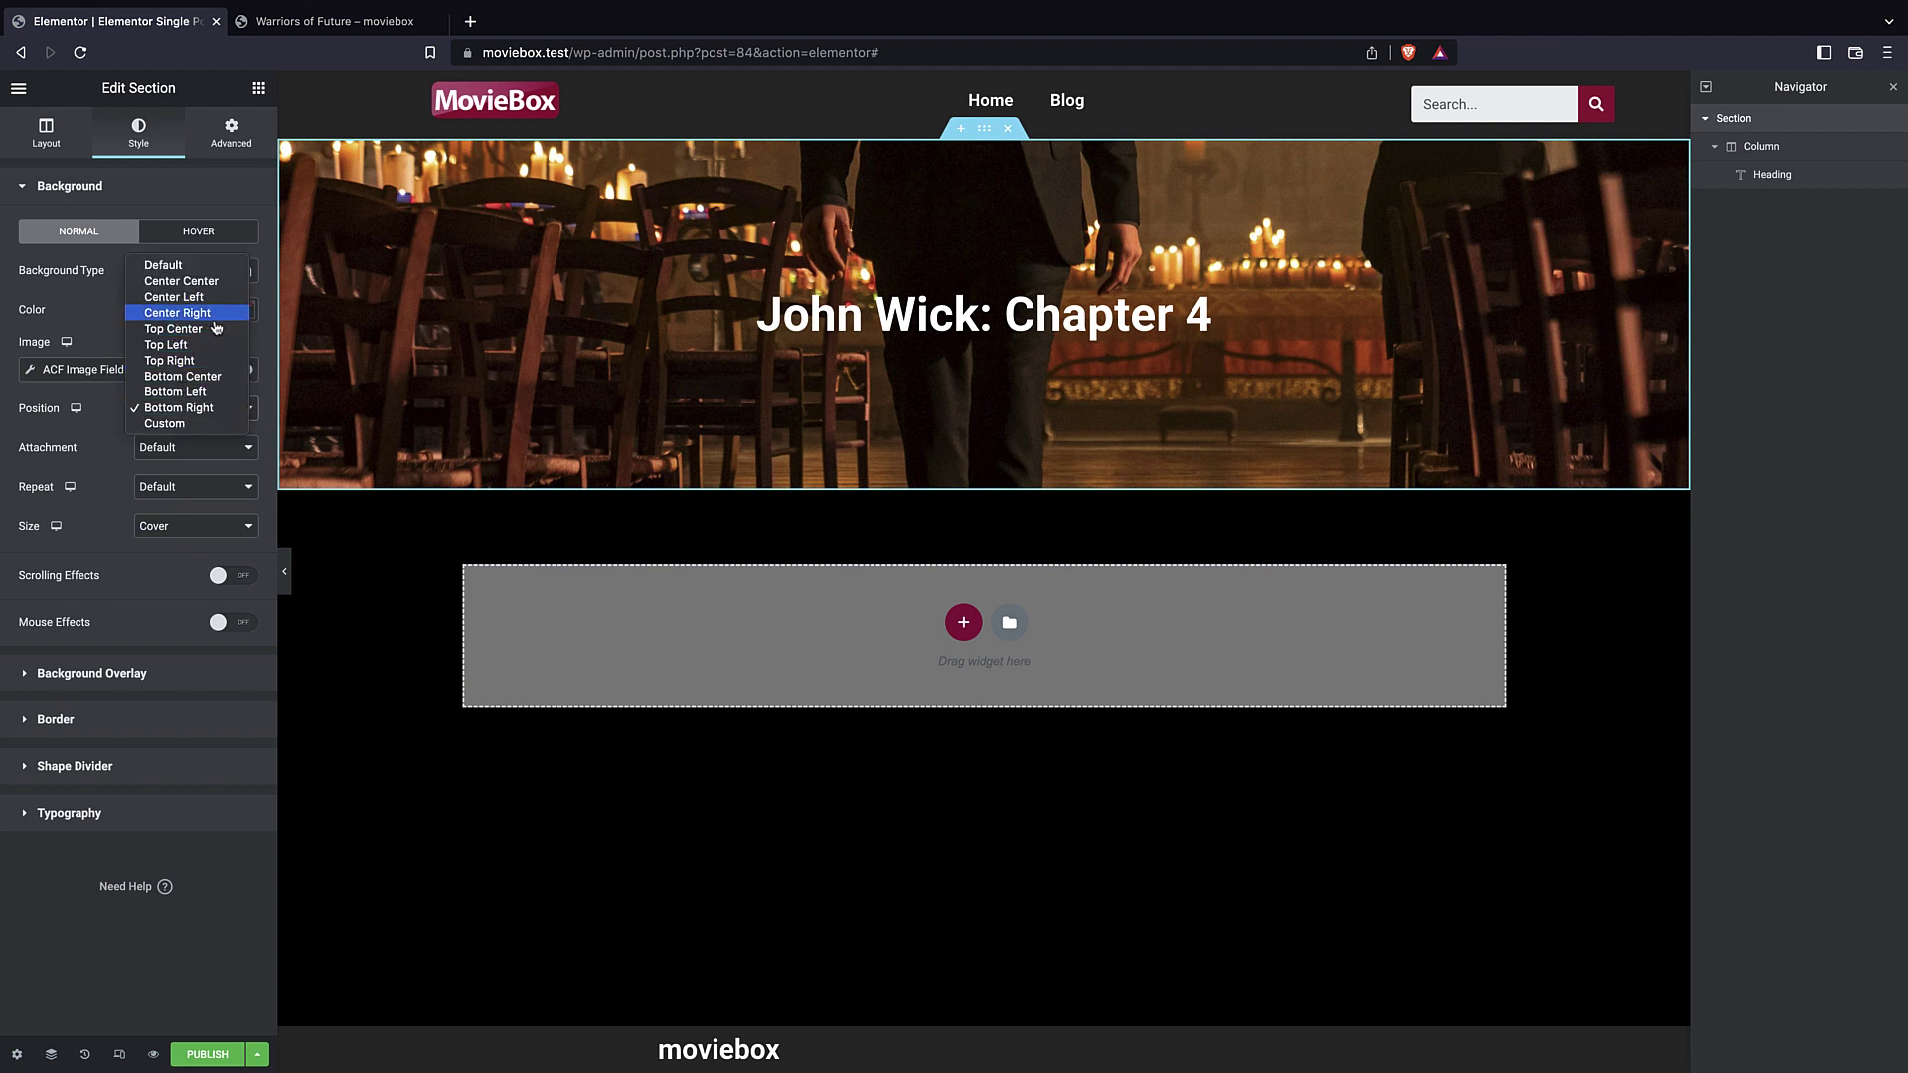
pyautogui.click(184, 281)
pyautogui.click(243, 523)
pyautogui.click(209, 546)
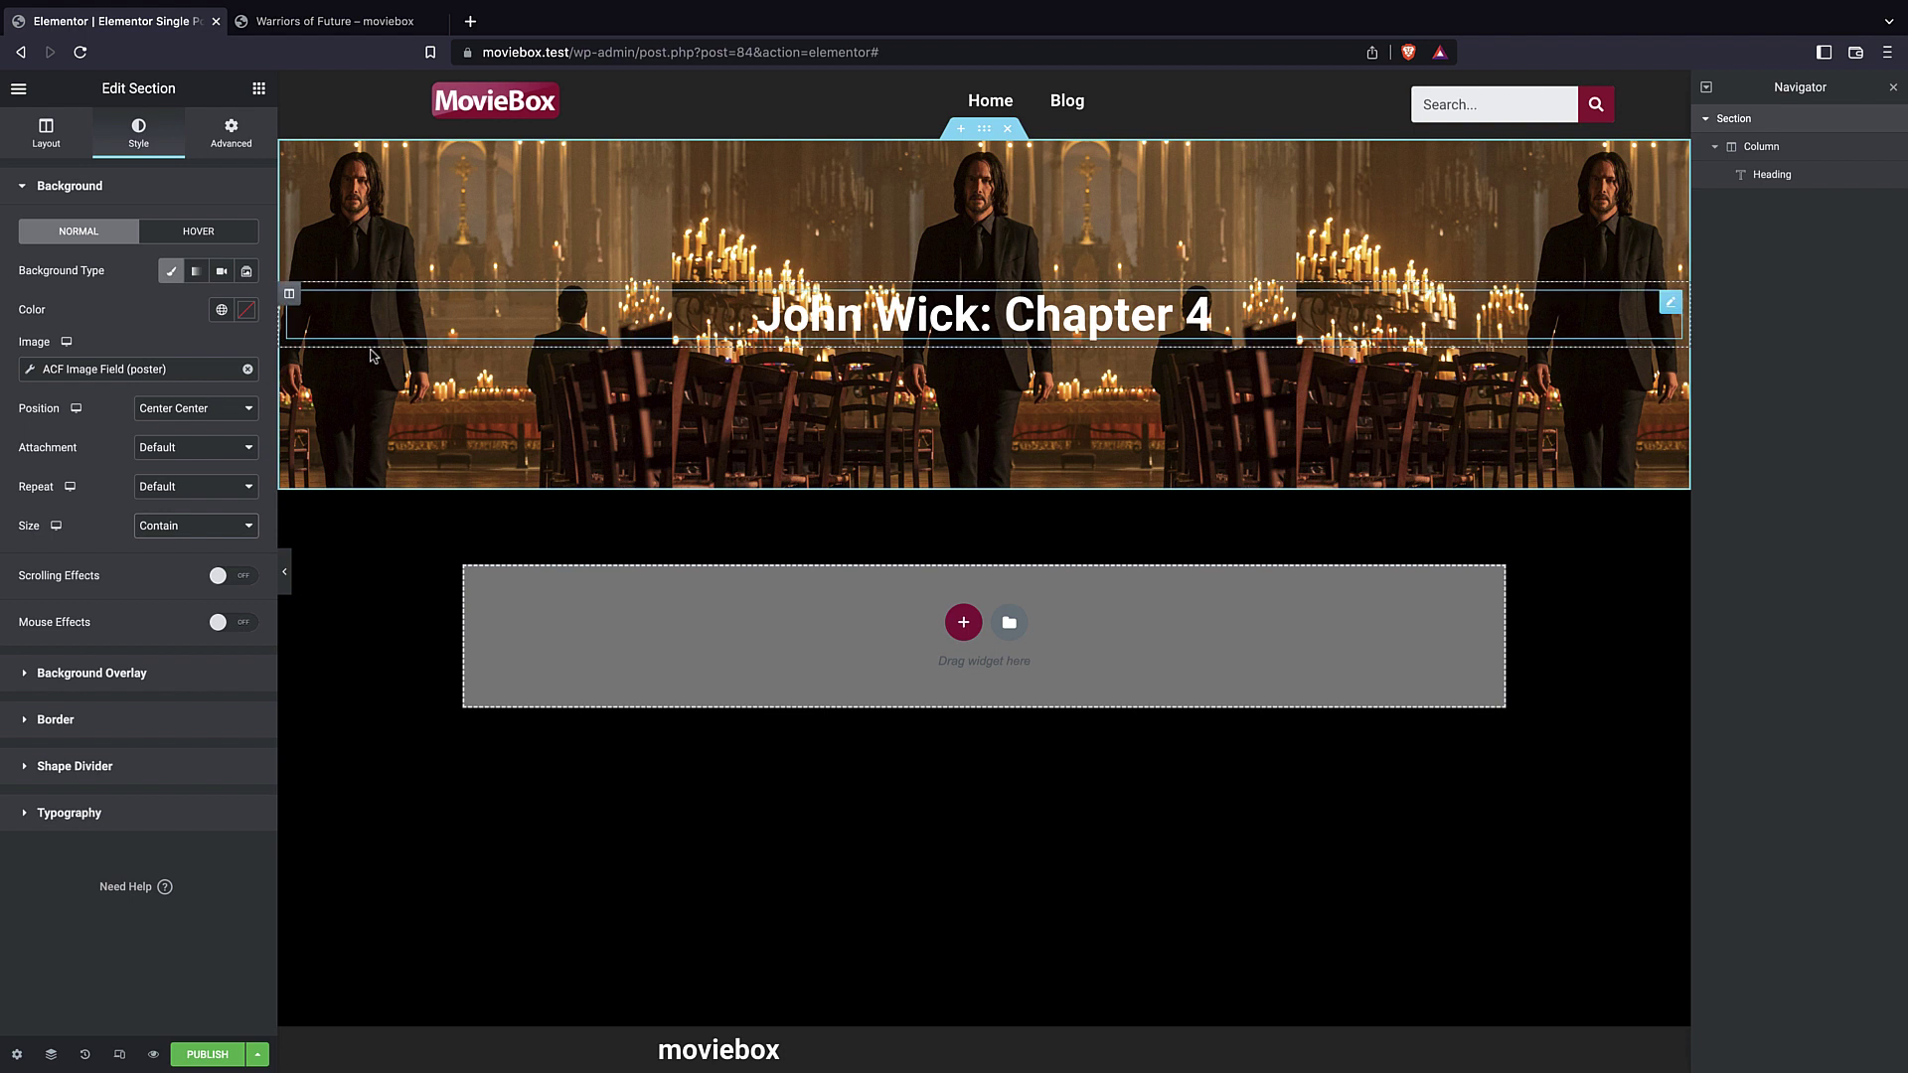
pyautogui.click(213, 527)
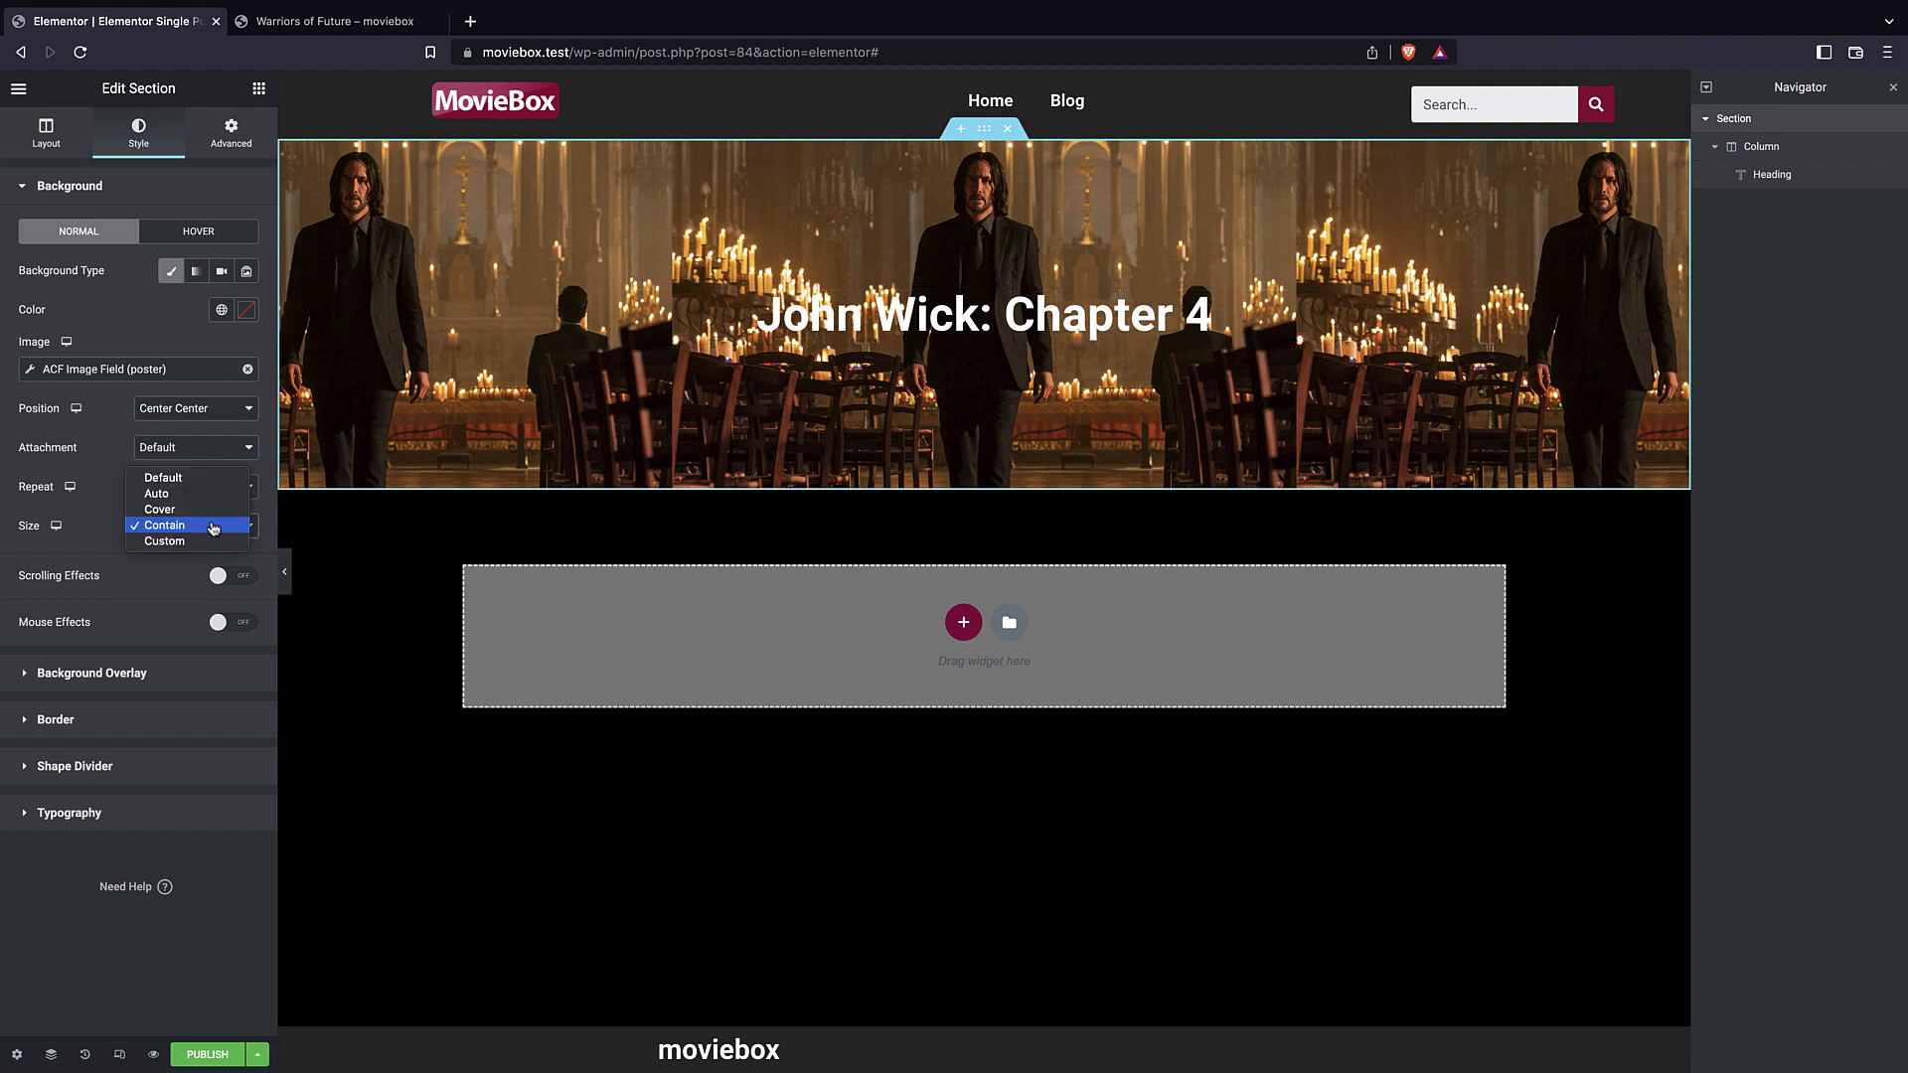
pyautogui.click(161, 510)
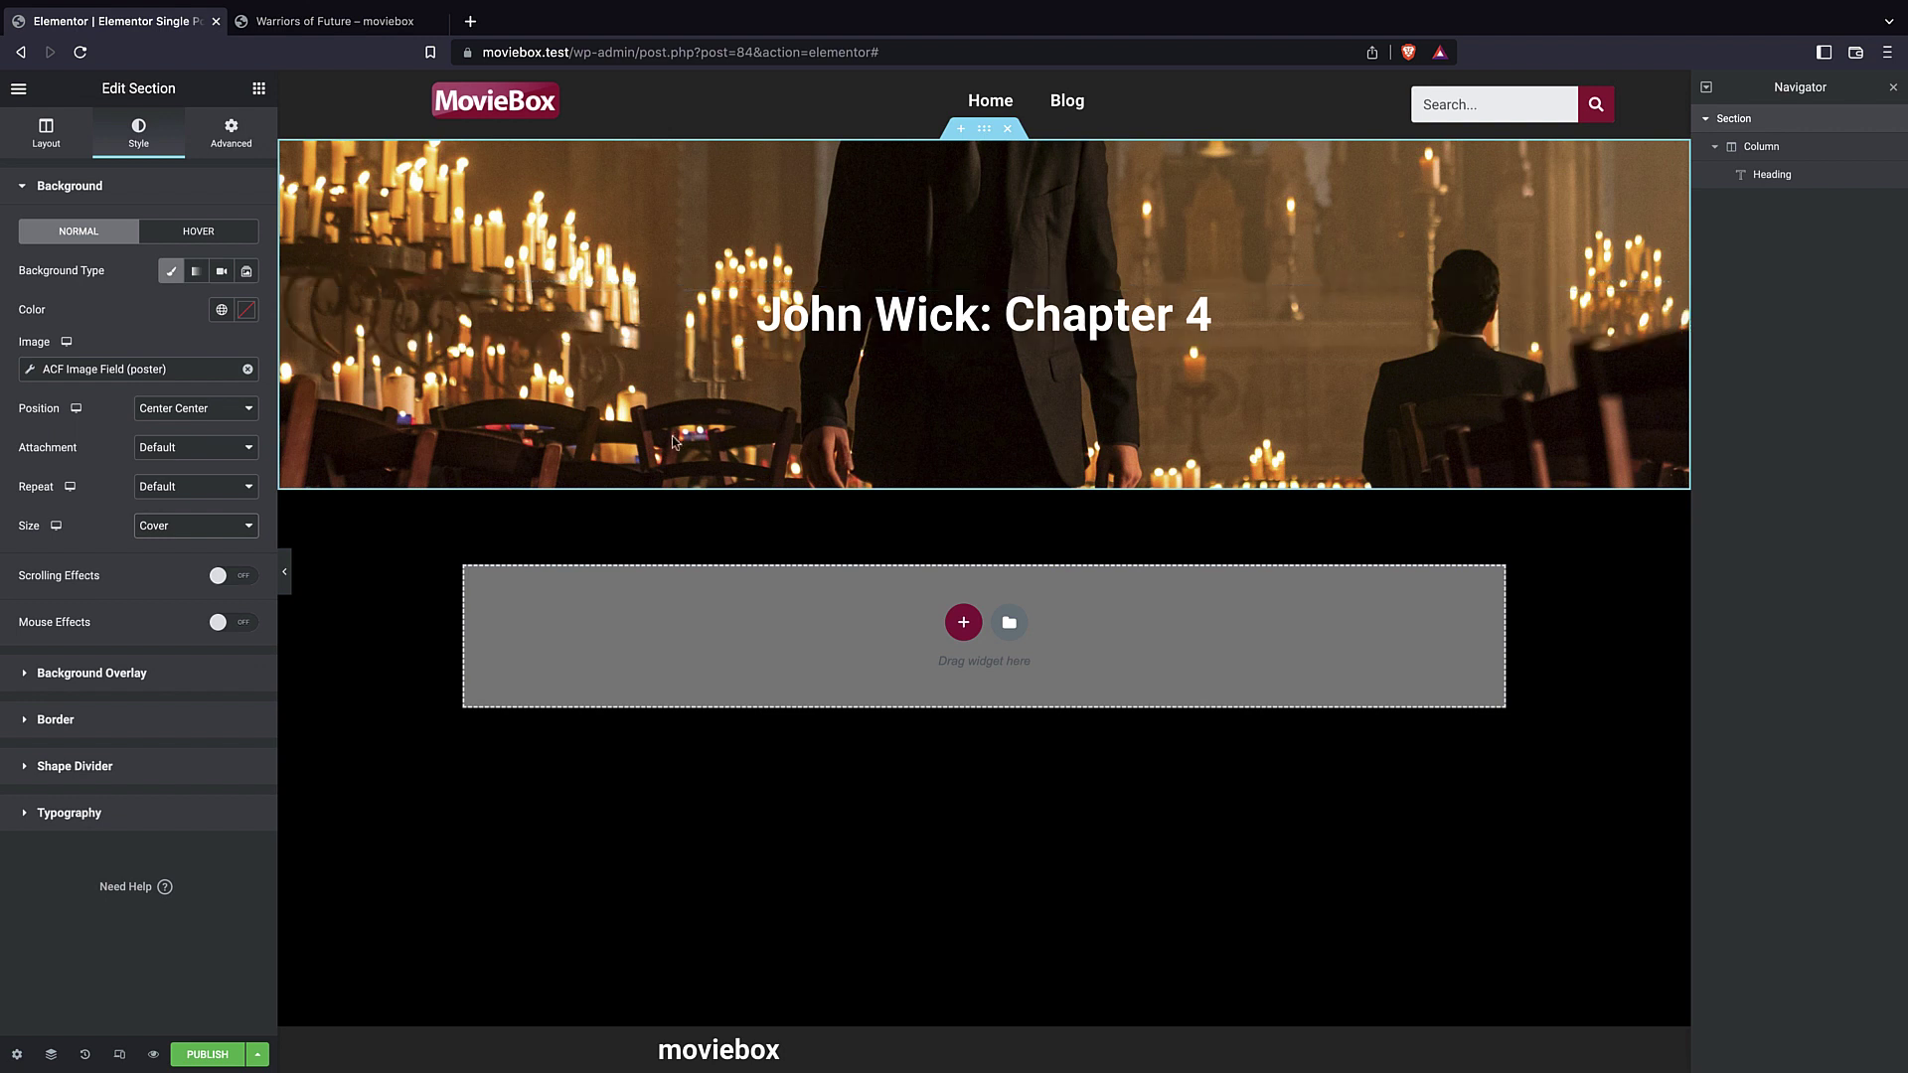
# - Add a two-column section below the hero and set its content width to Full Width
pyautogui.click(962, 622)
pyautogui.click(801, 669)
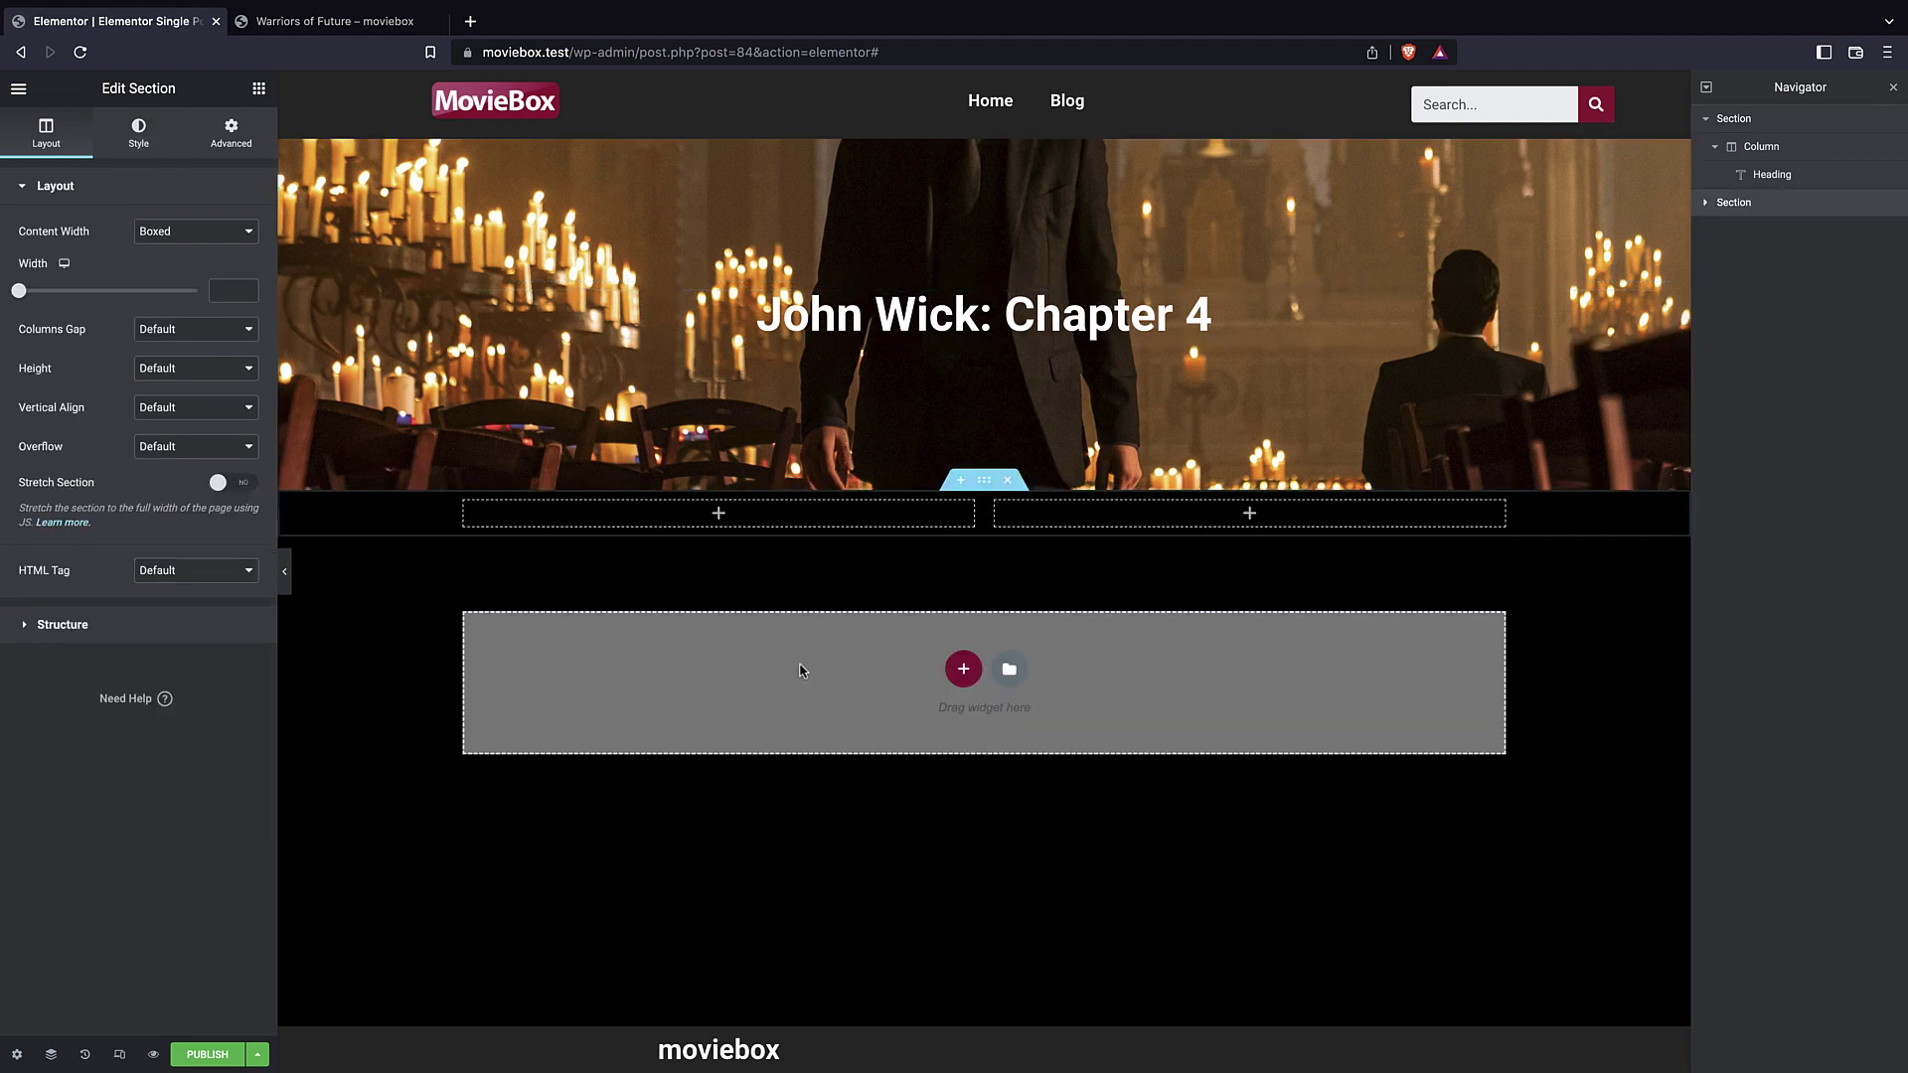
pyautogui.click(179, 231)
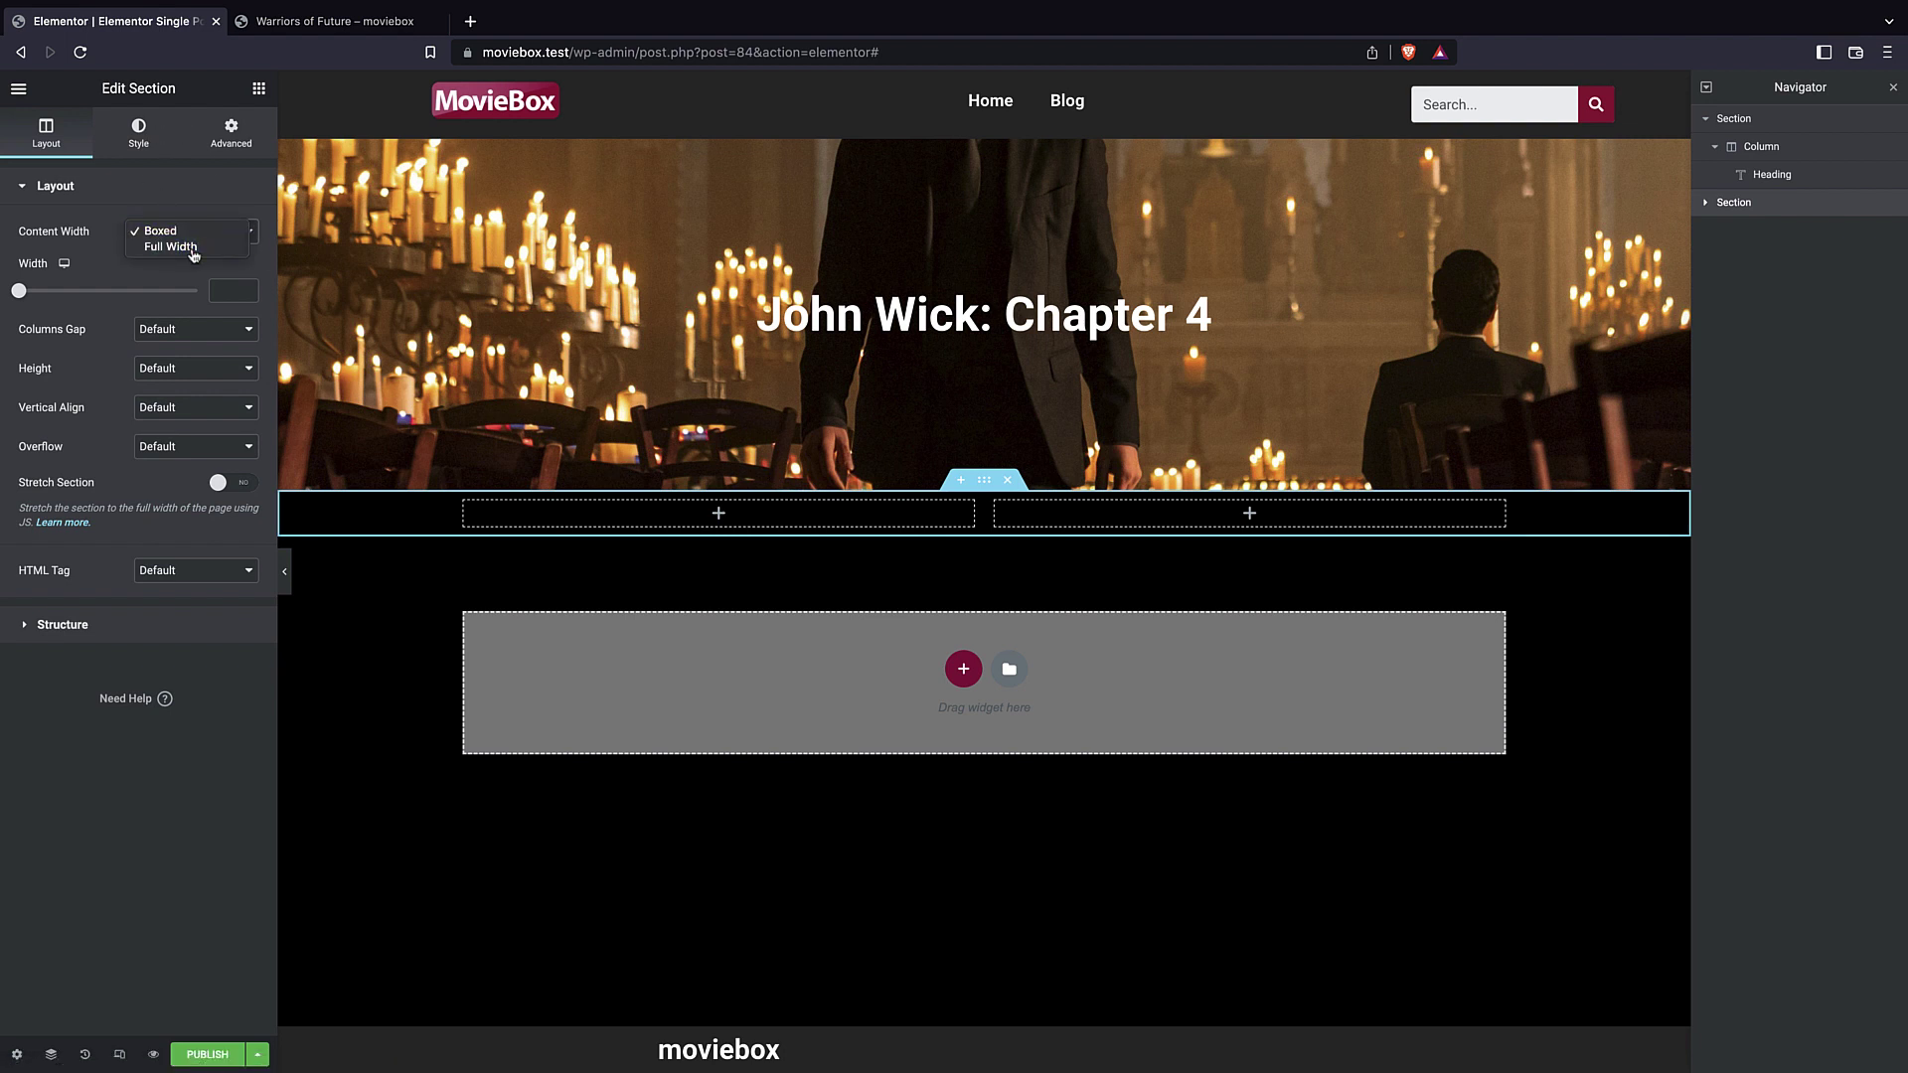
pyautogui.click(189, 248)
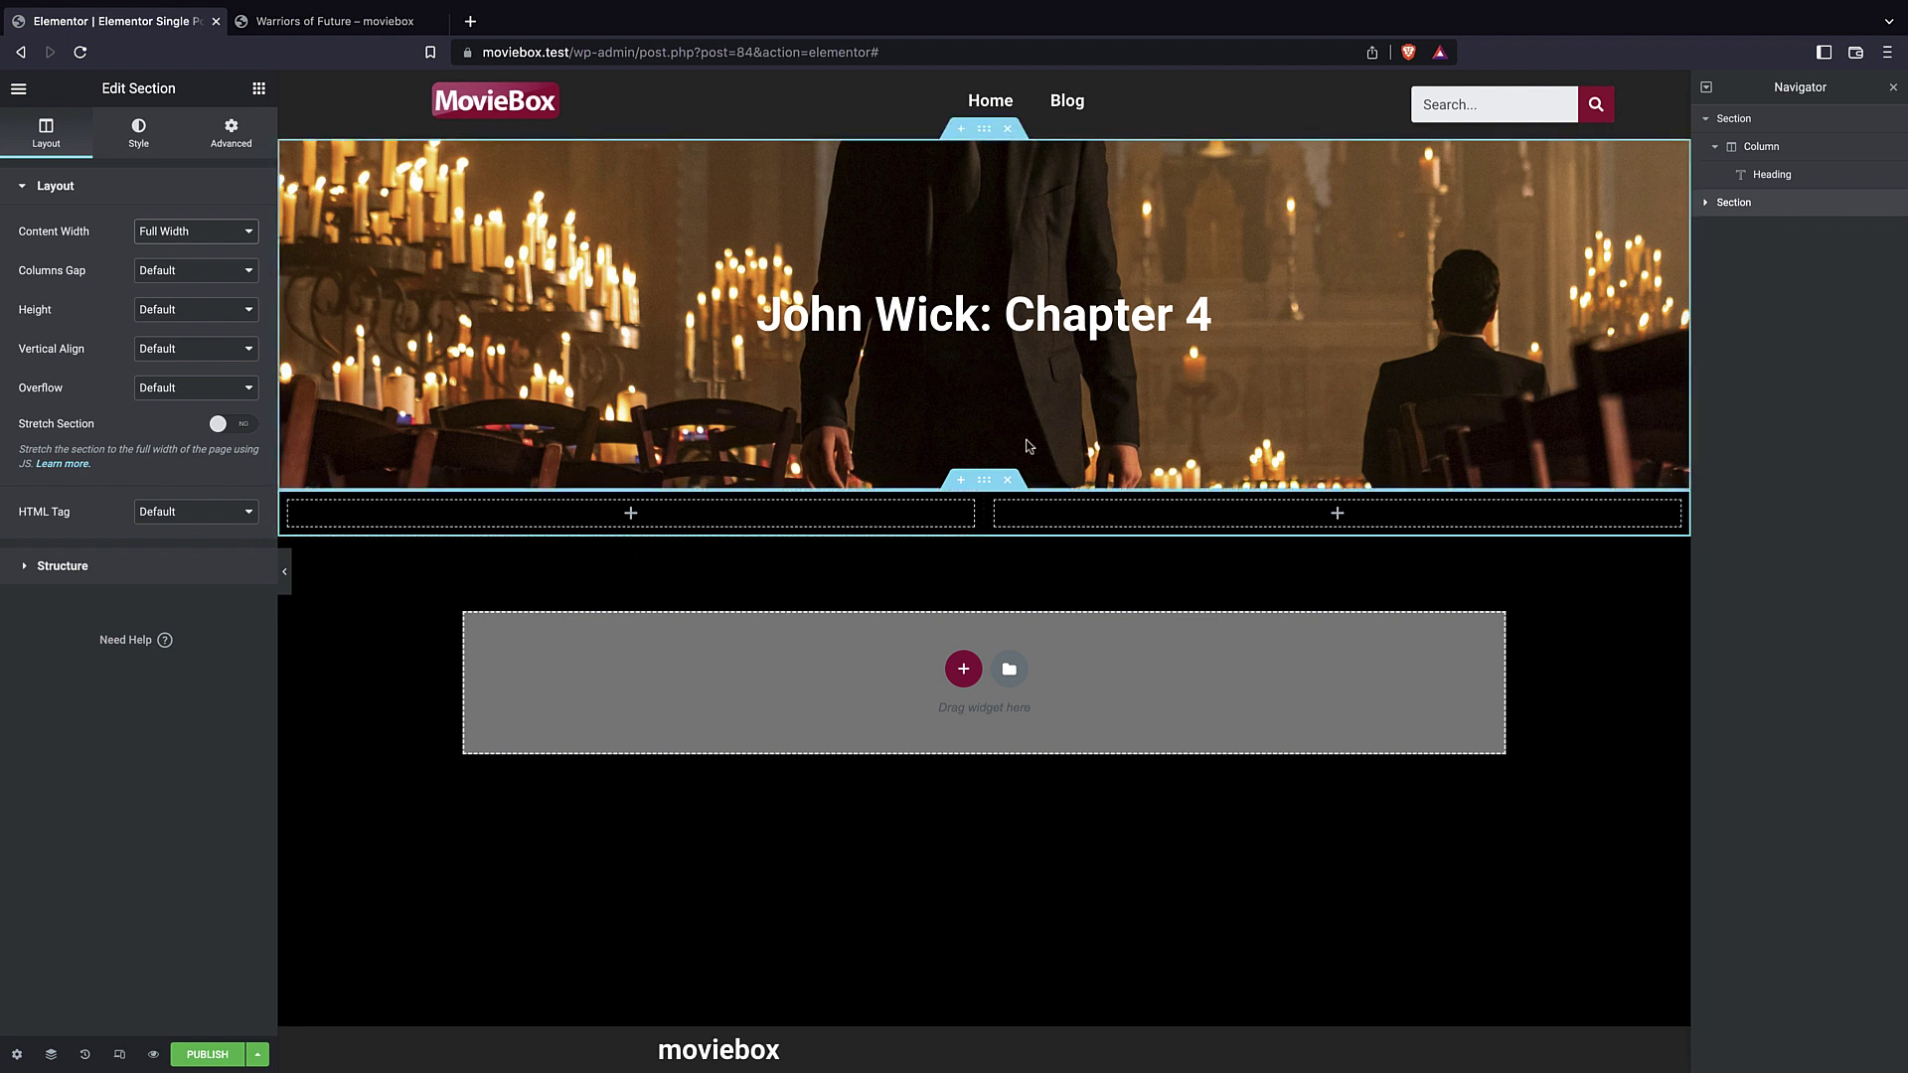
# - Find the Video widget and place it in the second column of the new section
pyautogui.click(259, 88)
pyautogui.click(118, 162)
pyautogui.write('v')
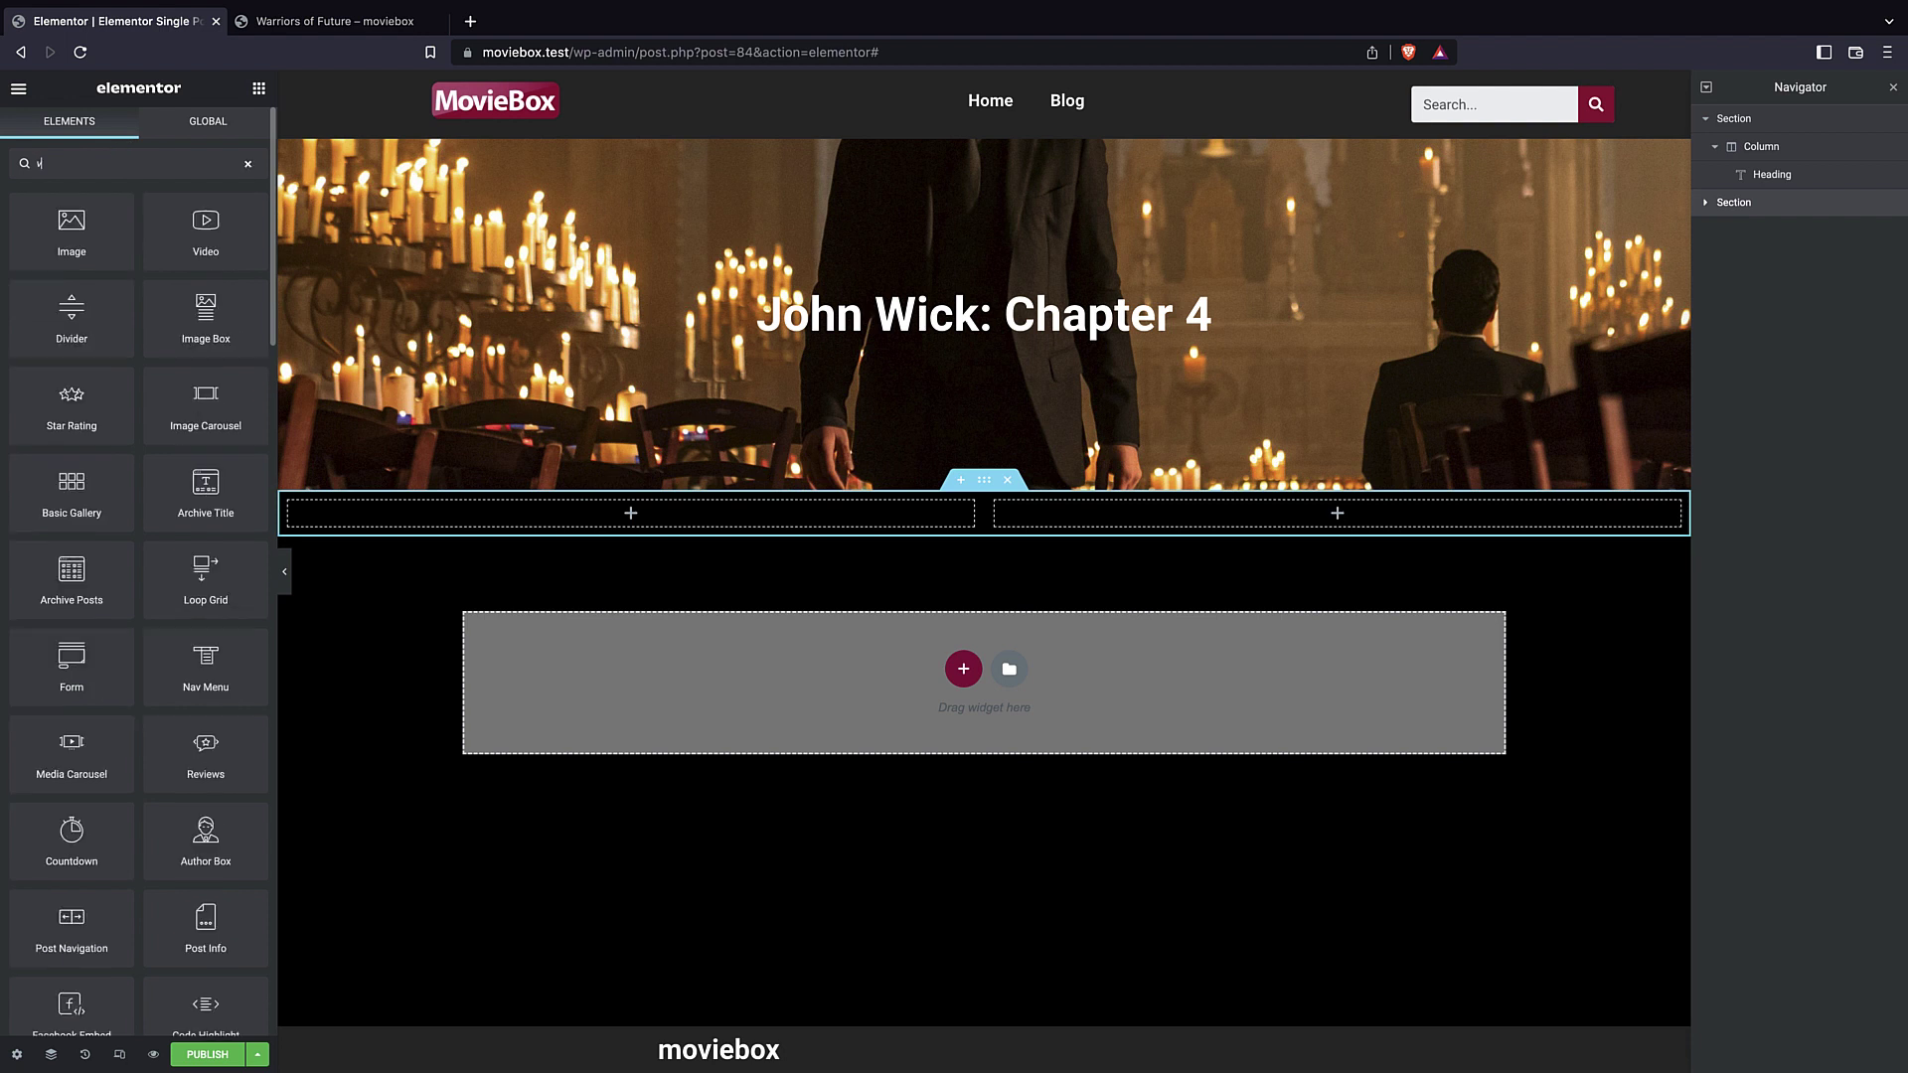
pyautogui.write('ideo')
pyautogui.moveTo(70, 221); pyautogui.dragTo(1212, 511)
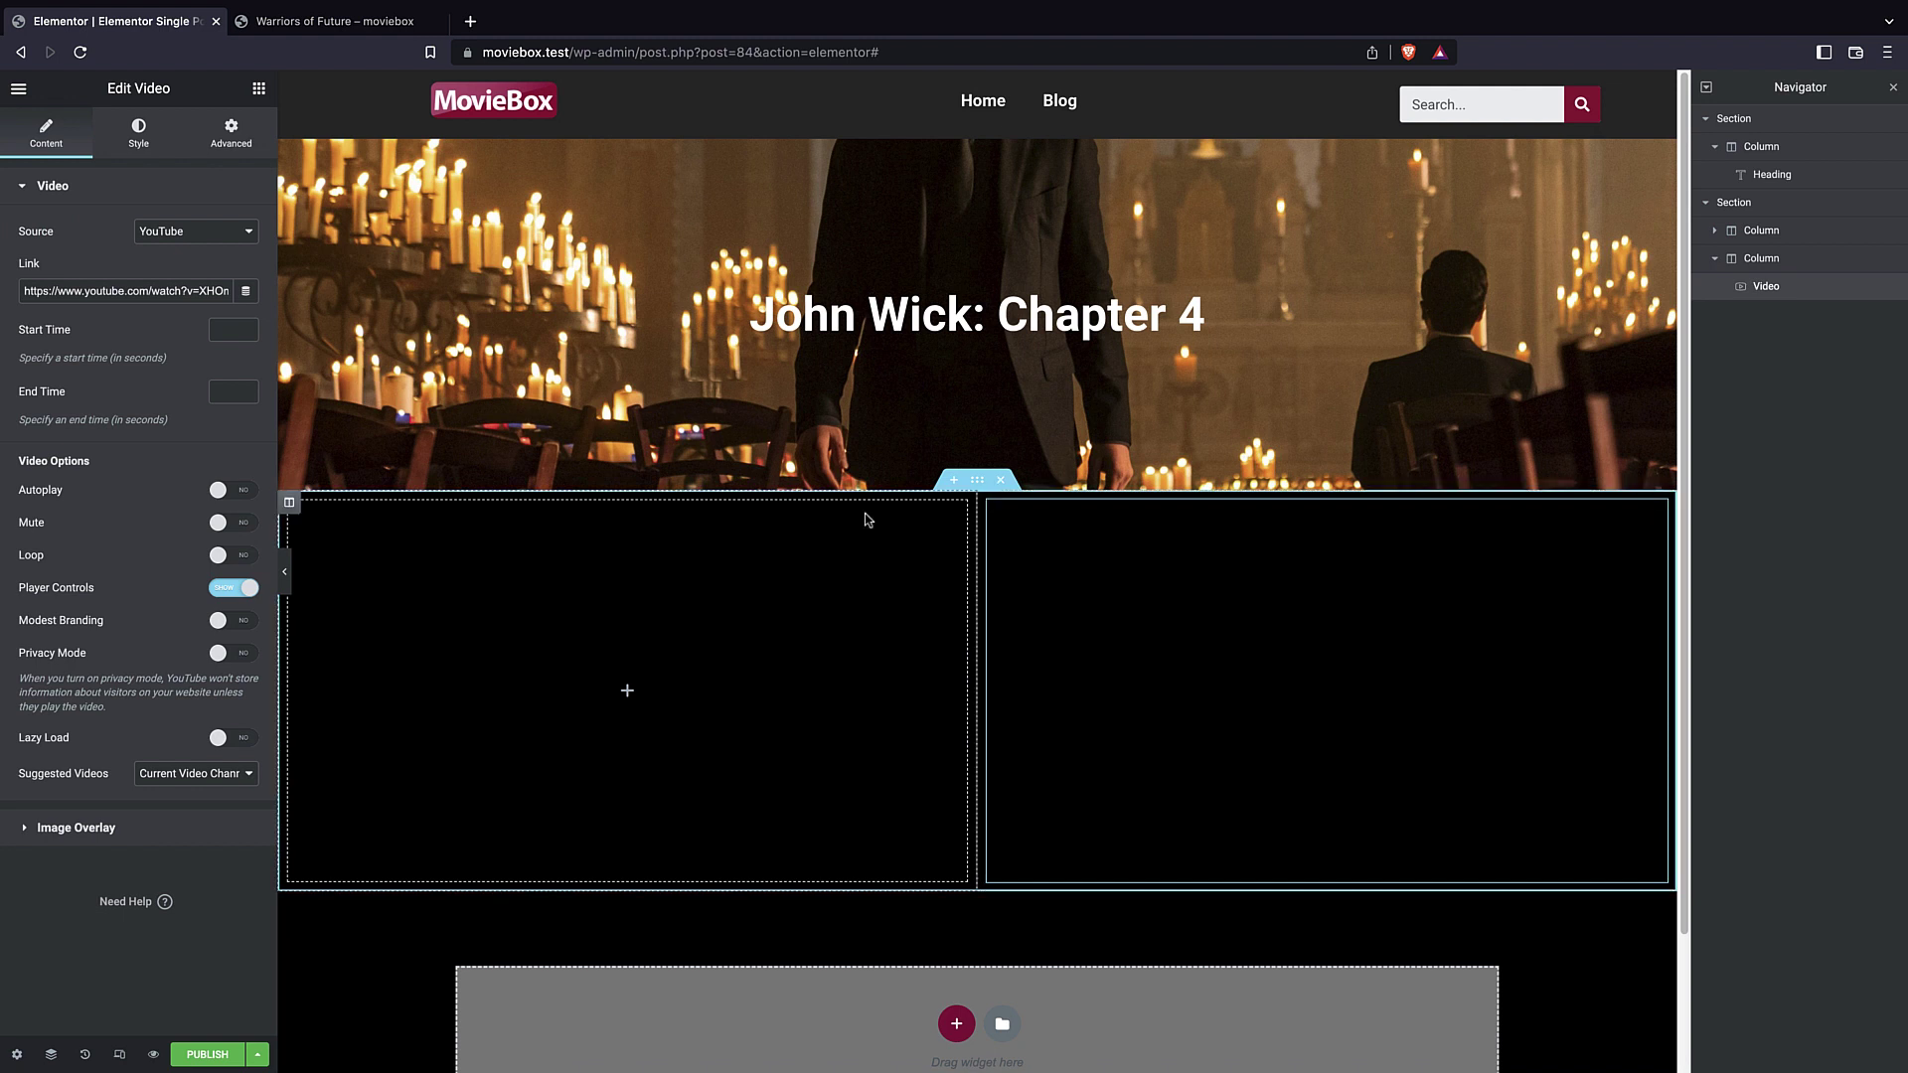
# - Link the video to the ACF URL Field with the trailer key
pyautogui.click(247, 291)
pyautogui.scroll(-5, 126, 428)
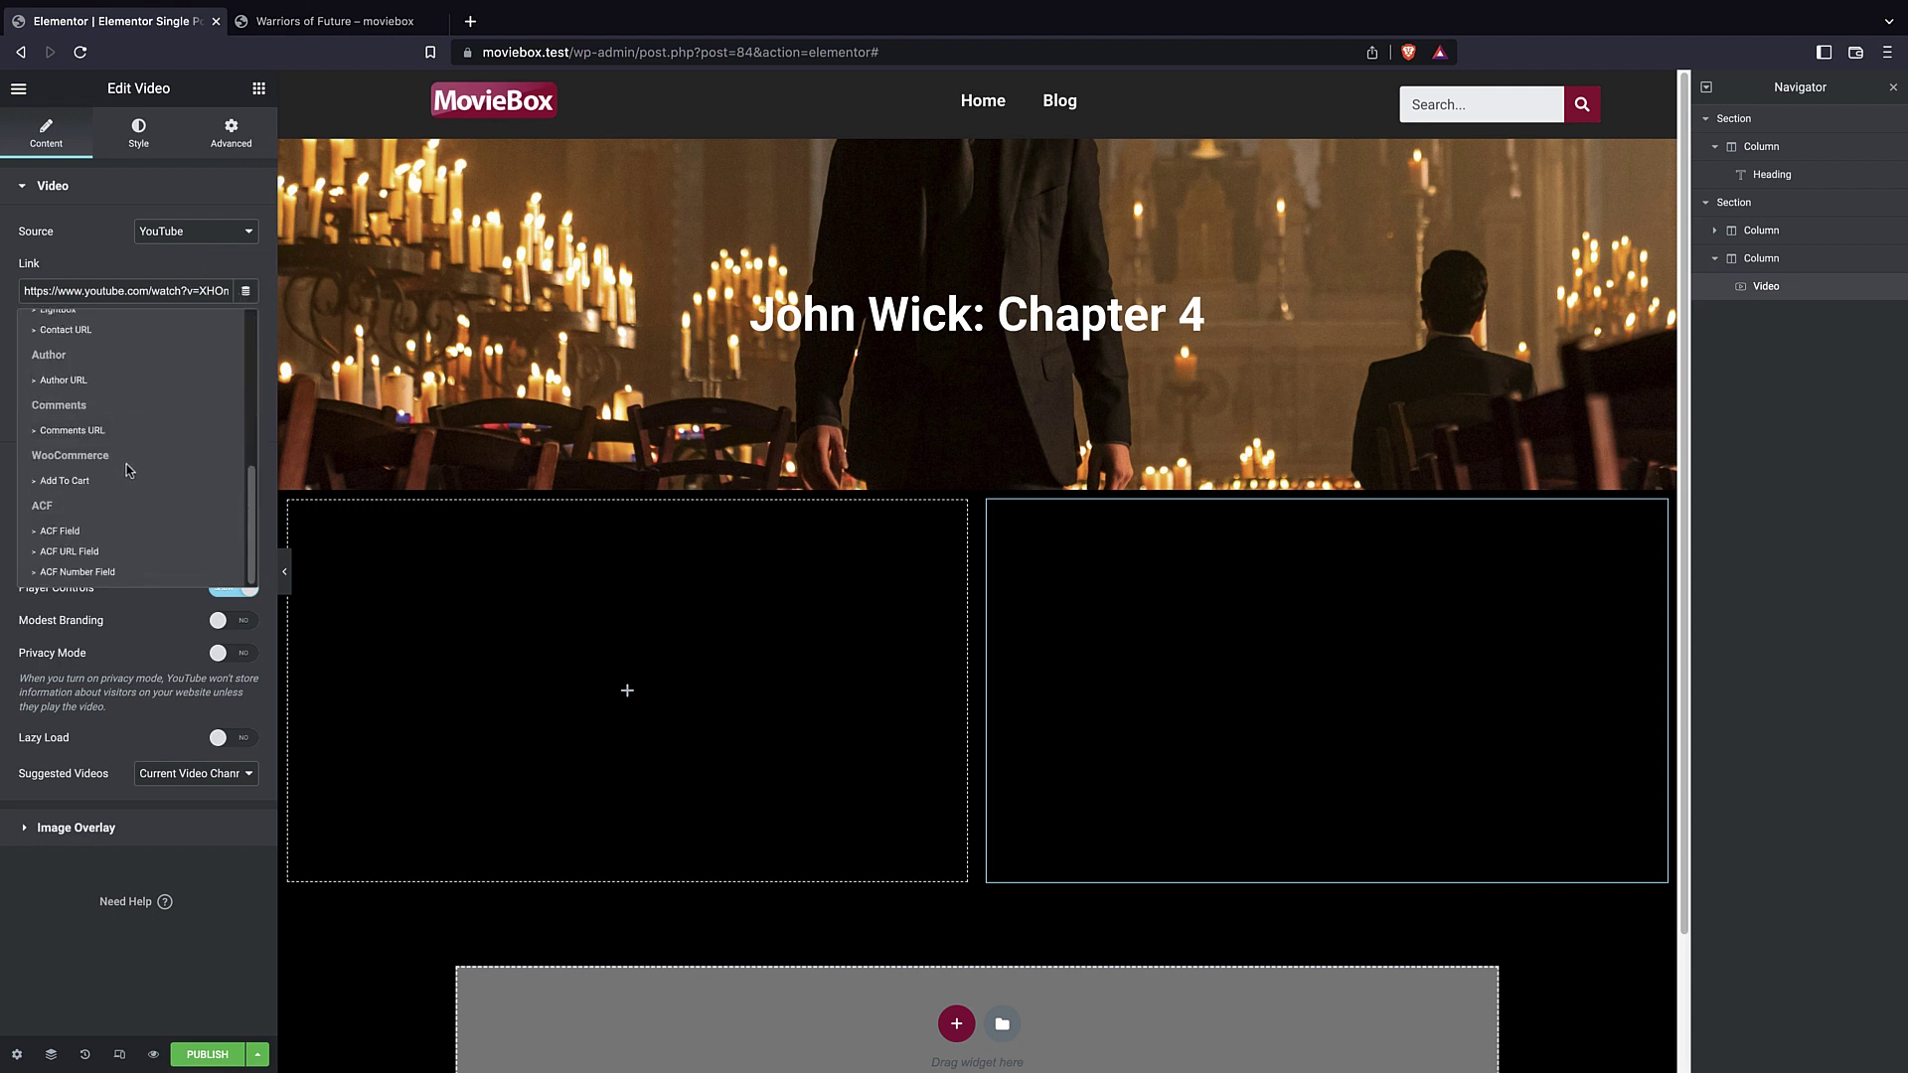
pyautogui.click(68, 552)
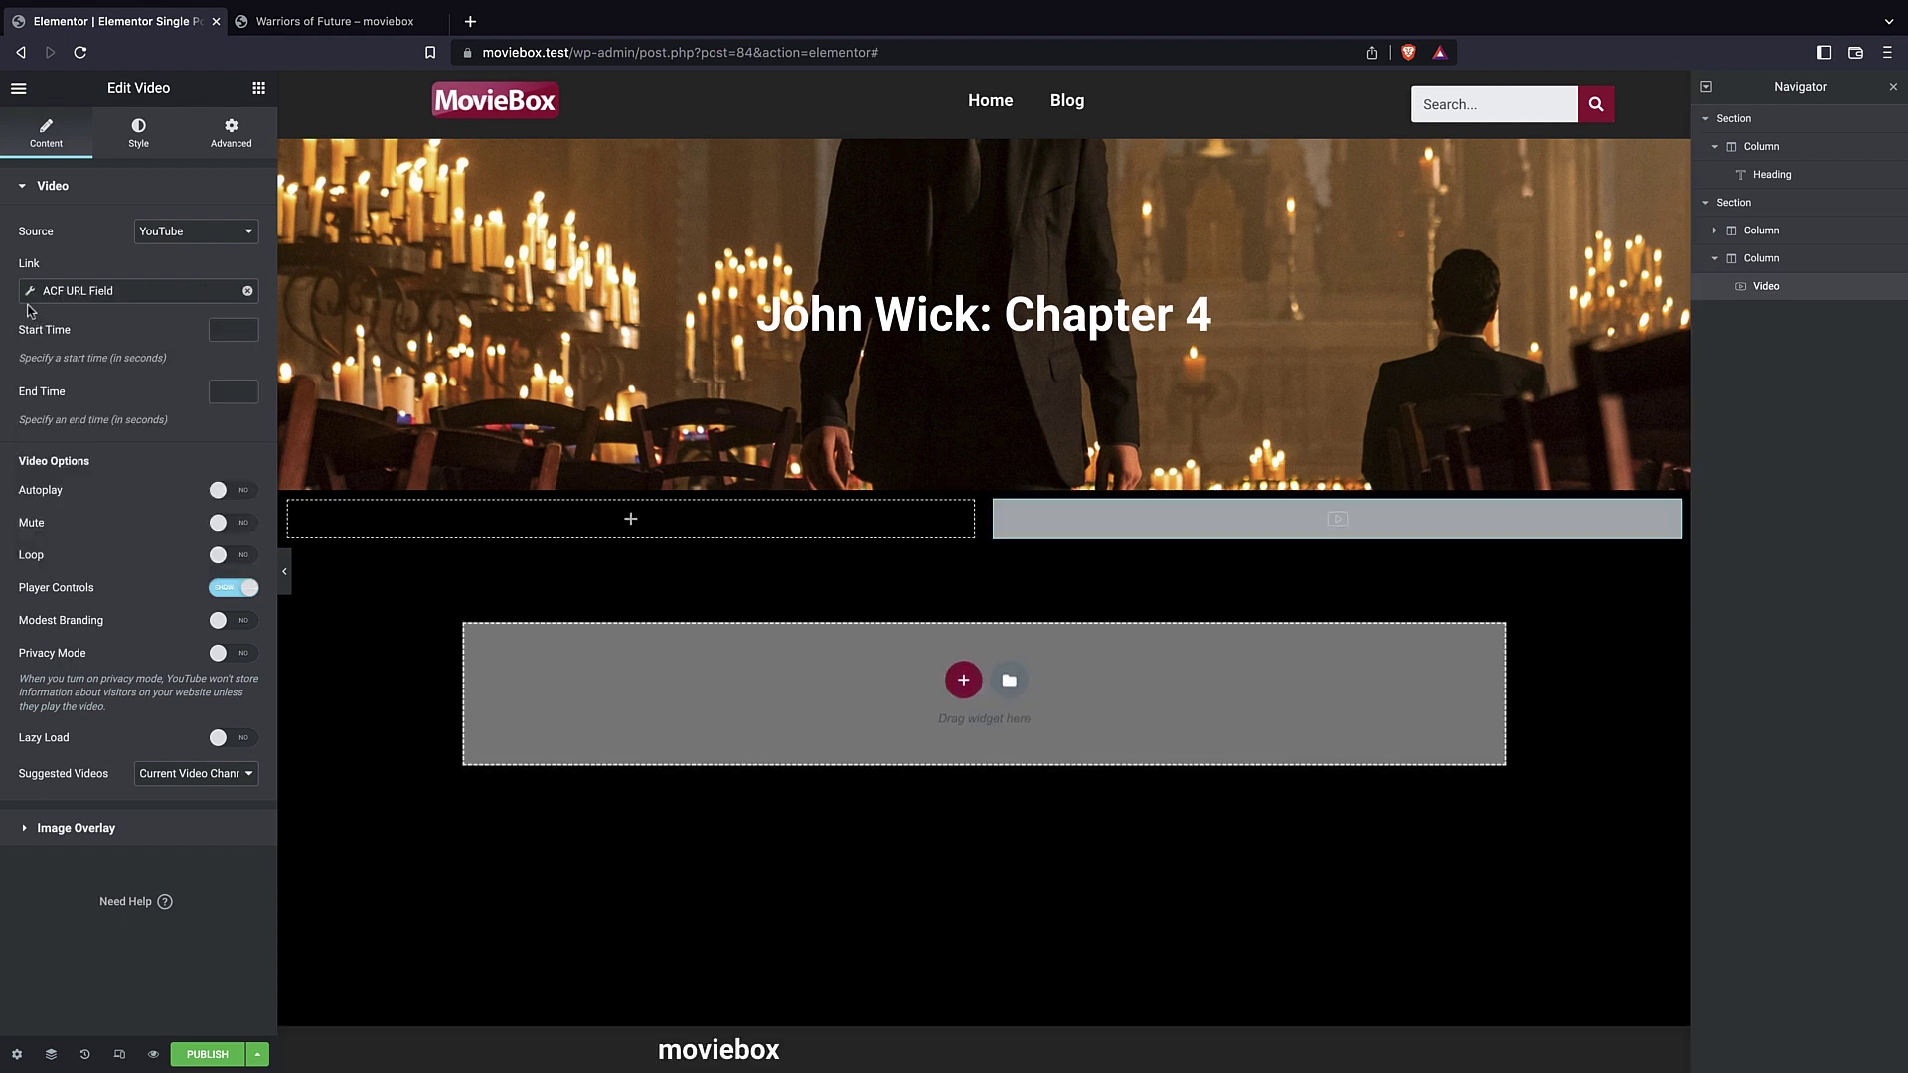
pyautogui.click(32, 292)
pyautogui.click(228, 371)
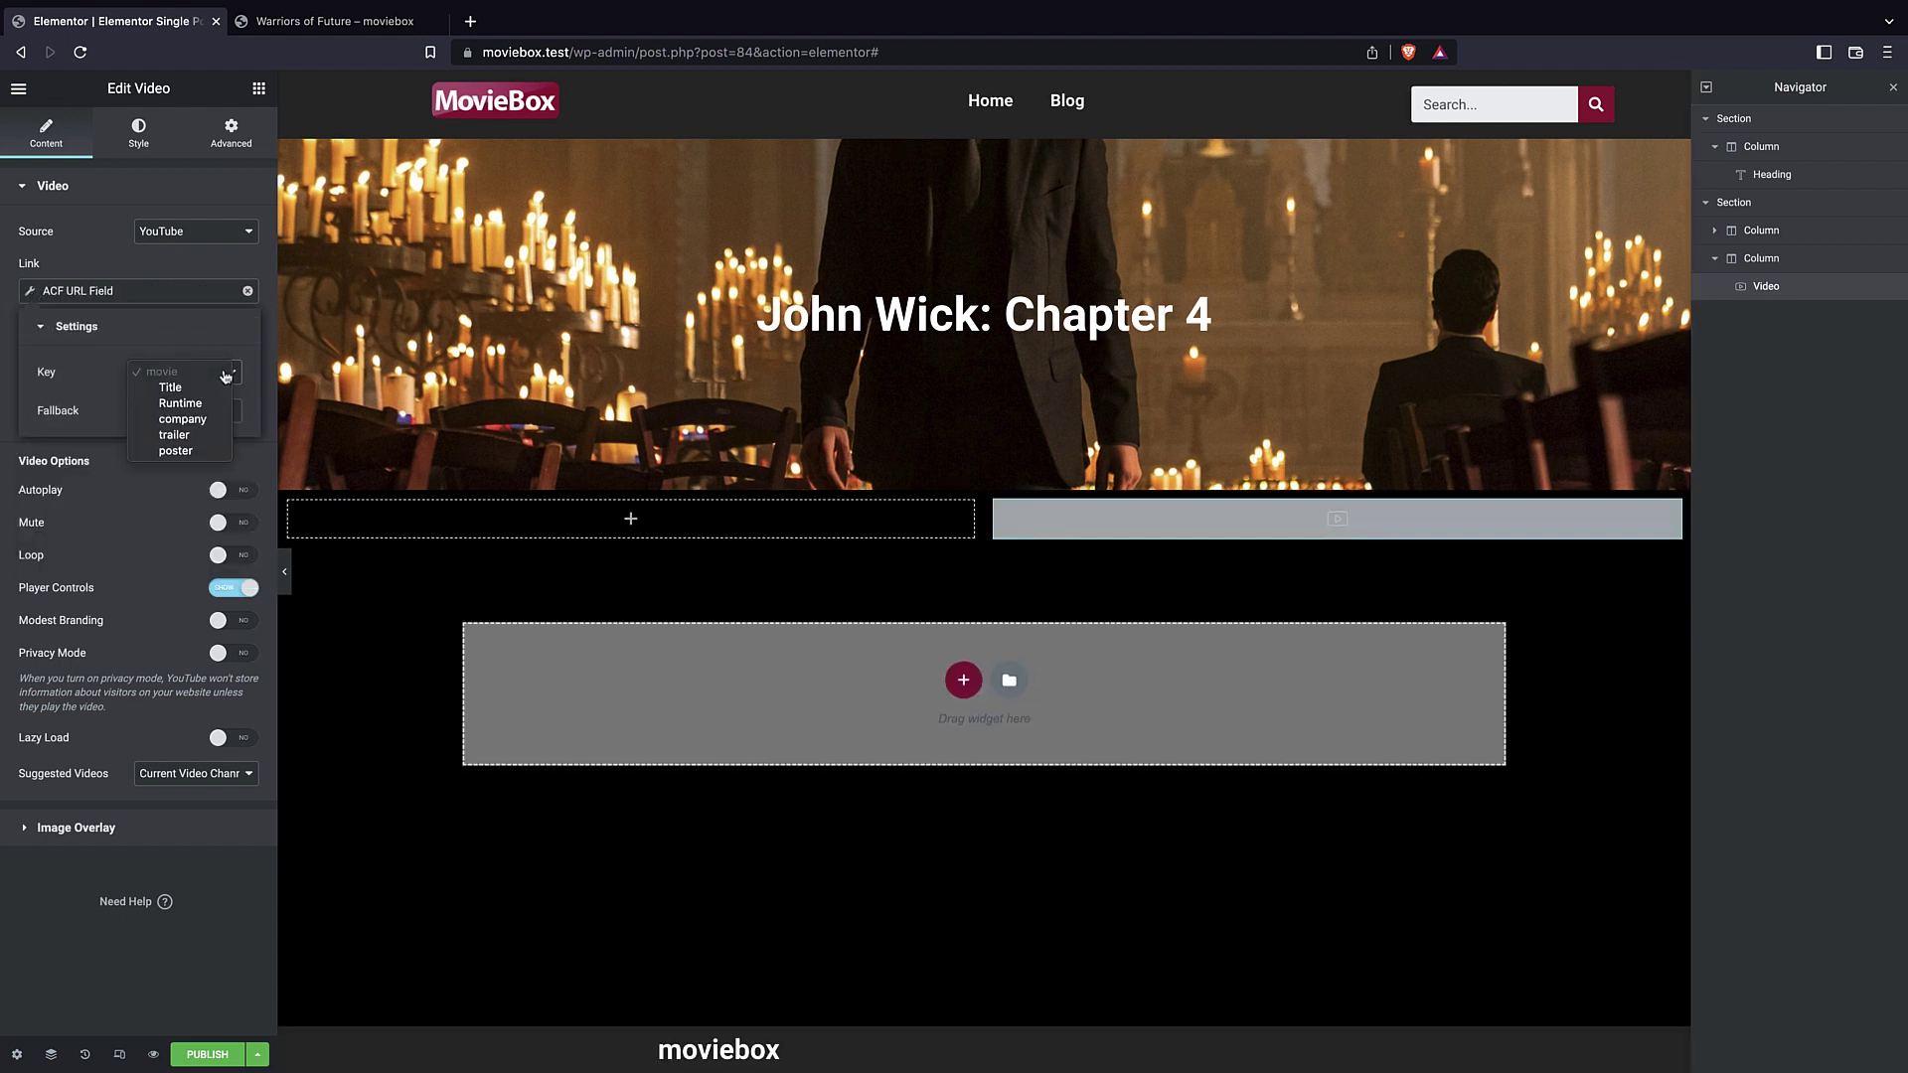
pyautogui.click(176, 436)
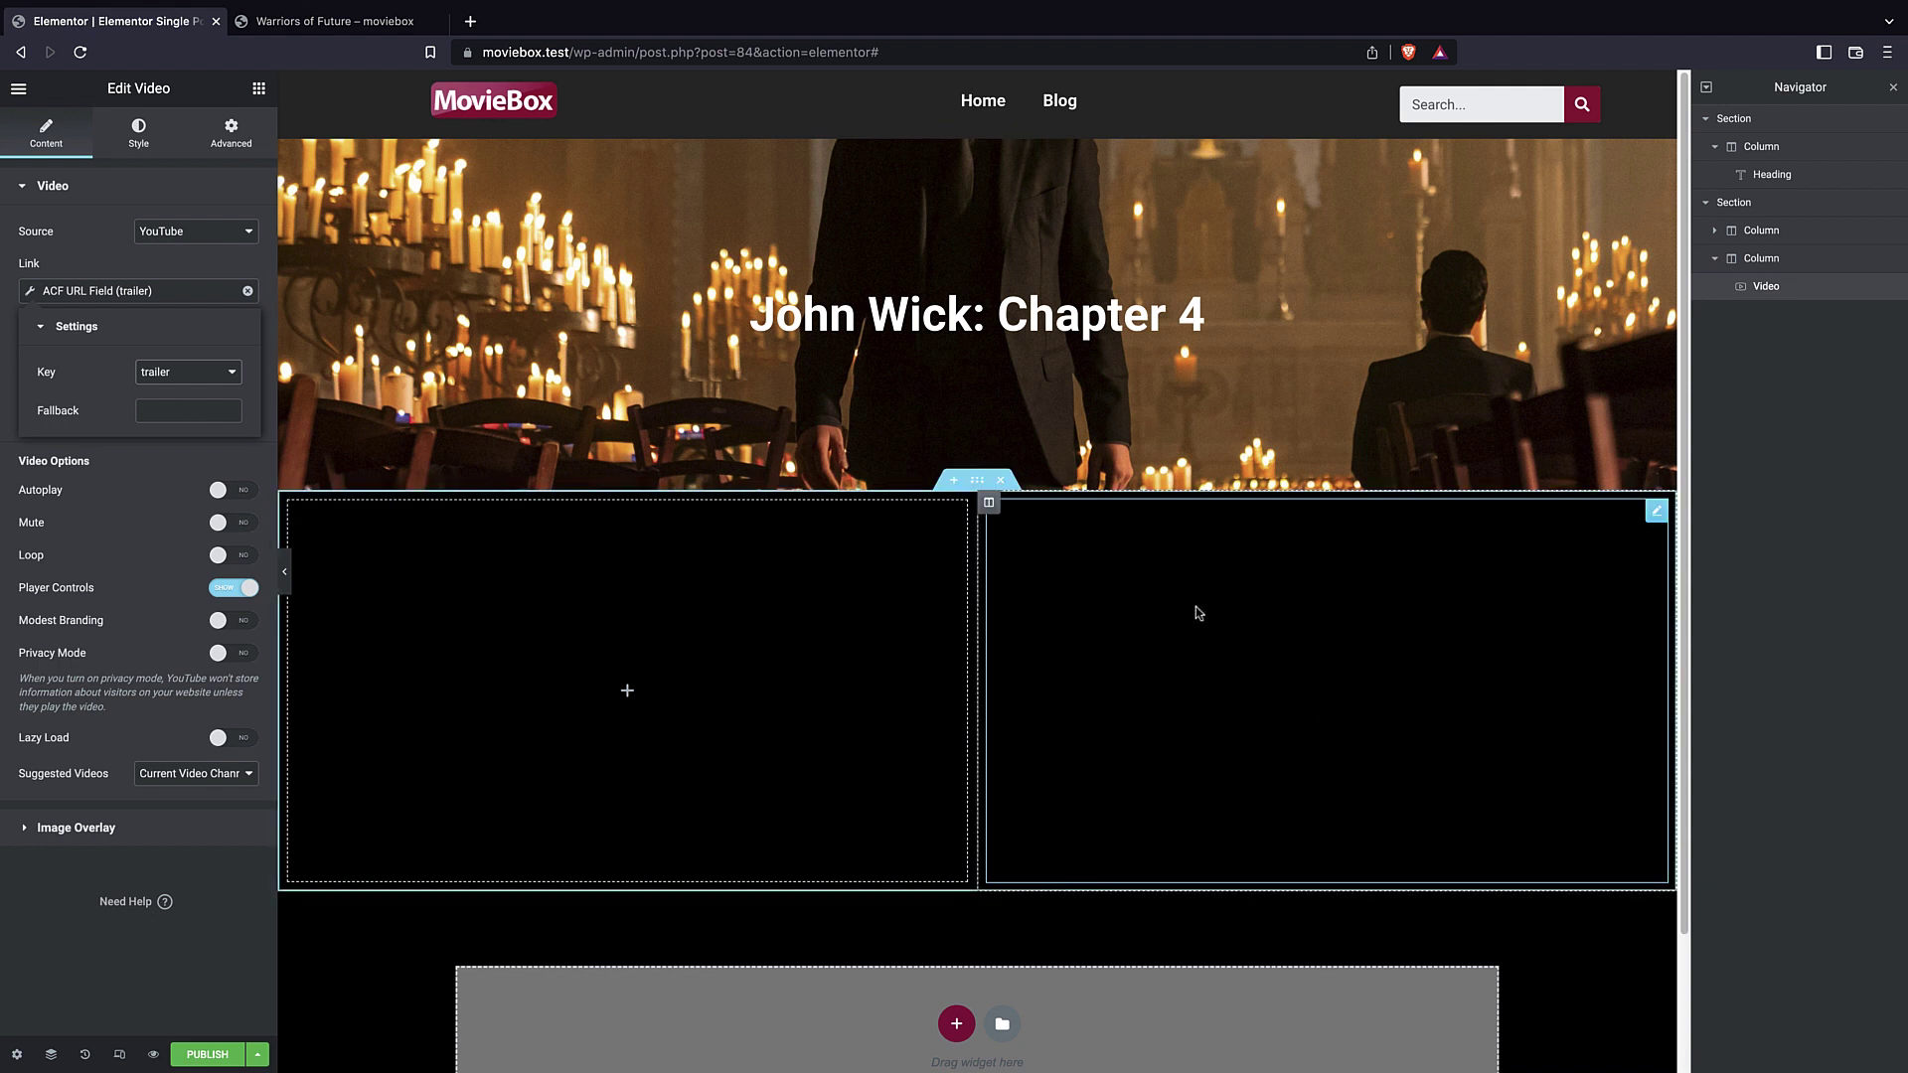
pyautogui.click(197, 259)
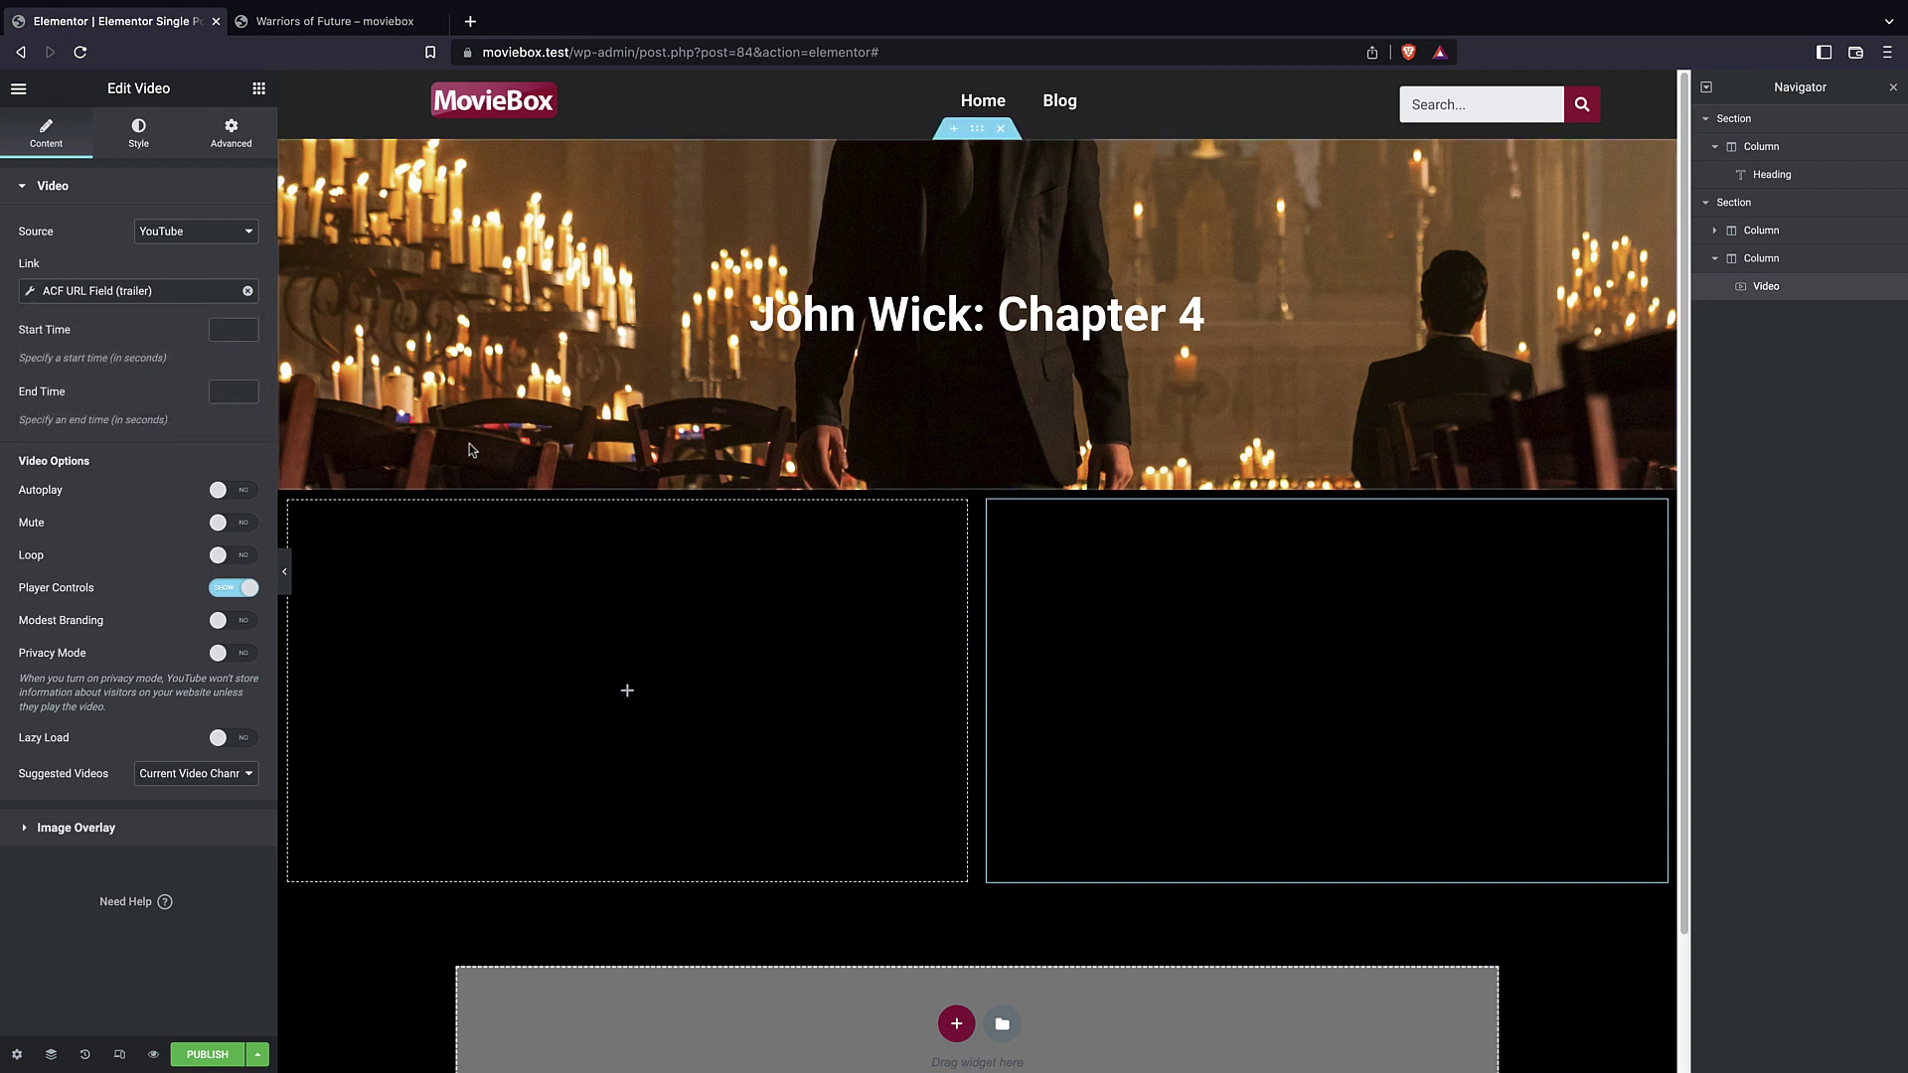
# - Duplicate the hero's movie title heading and move the copy into the first column of the two-column section
pyautogui.click(229, 147)
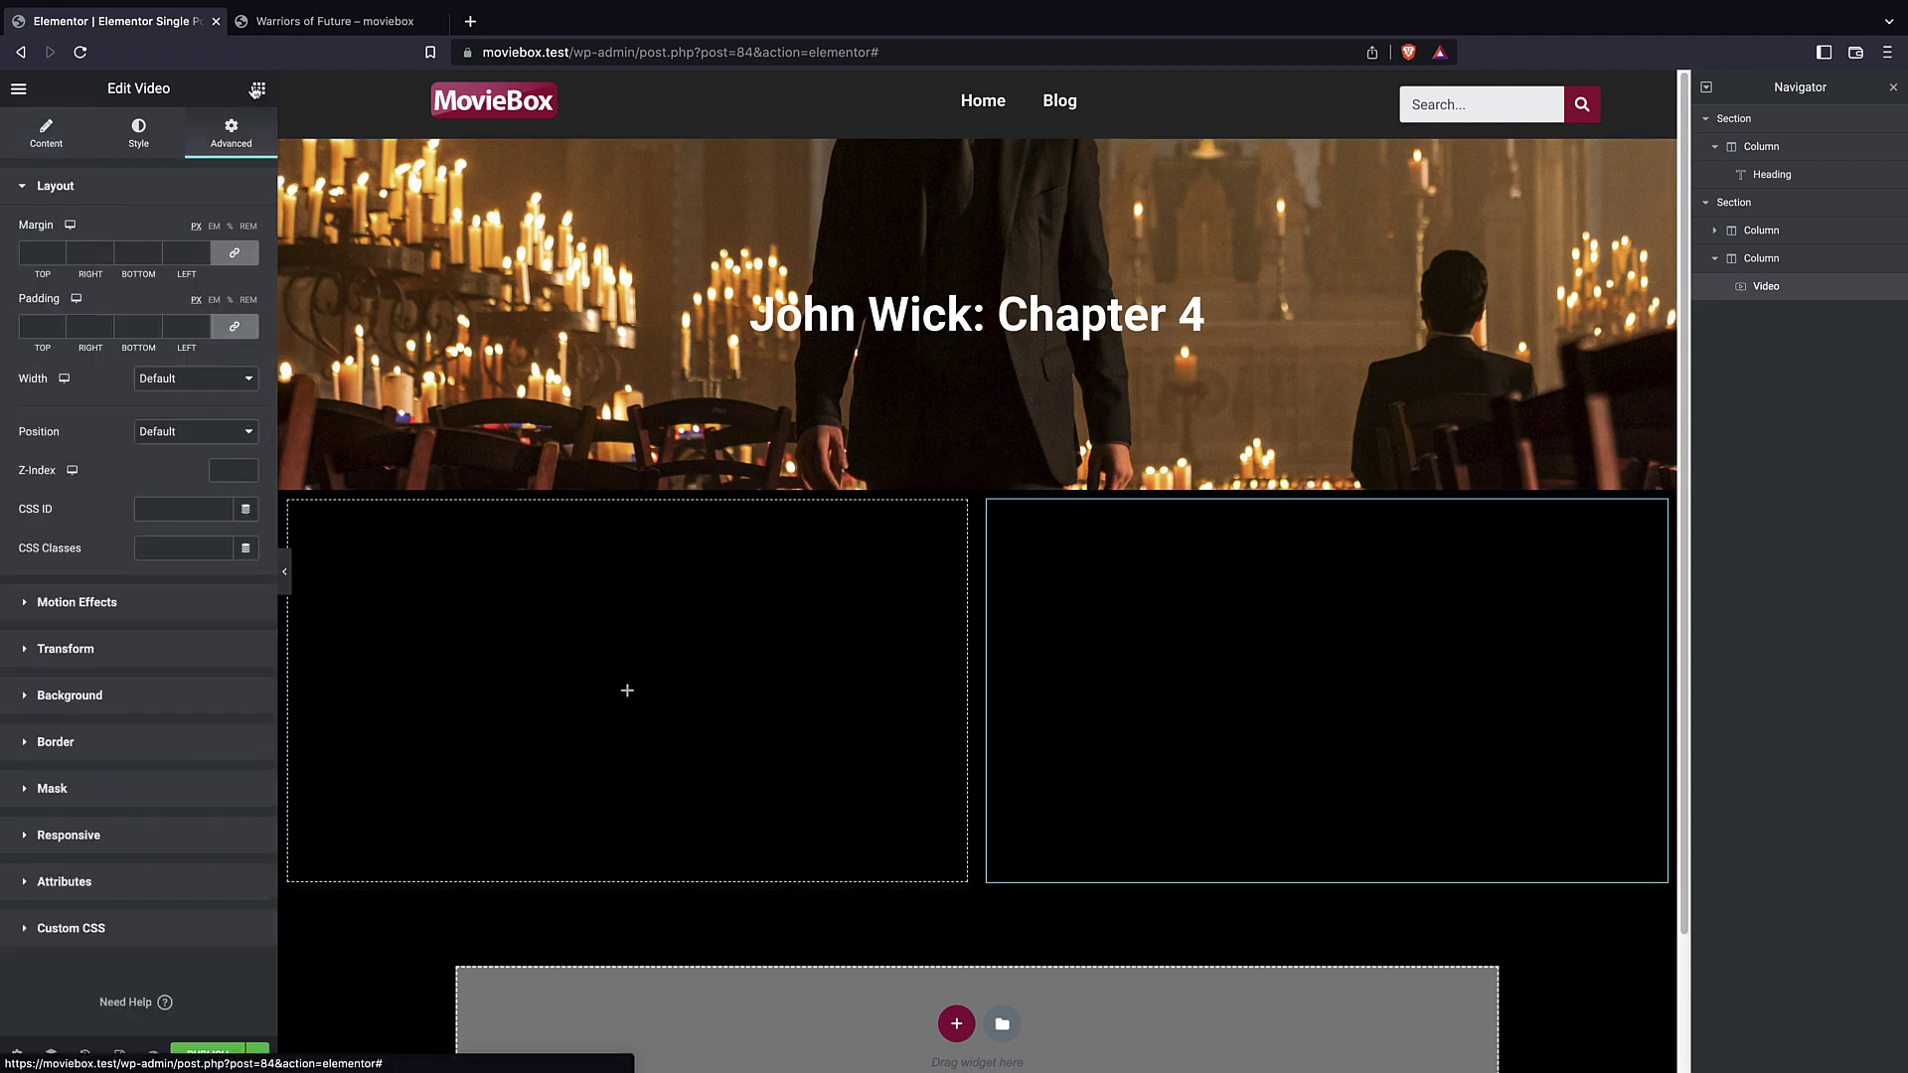
pyautogui.click(258, 89)
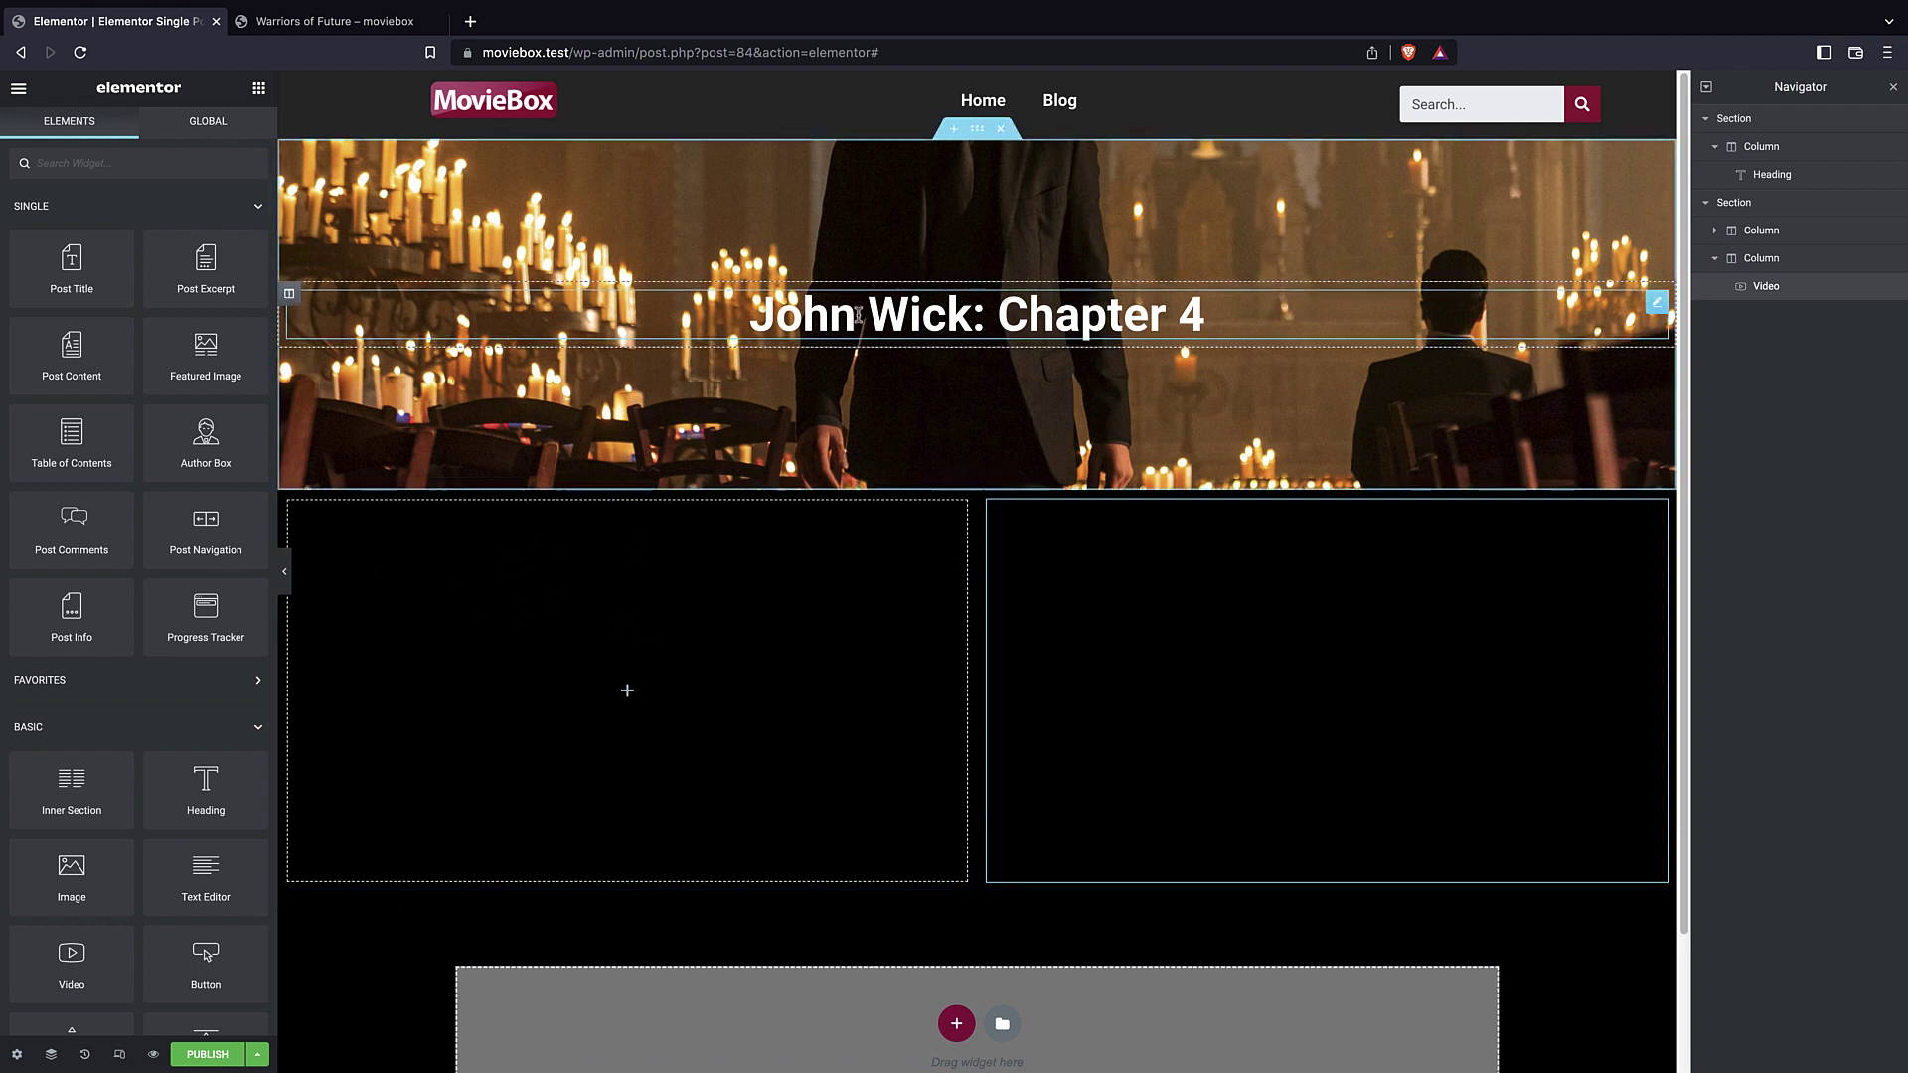
pyautogui.click(892, 316)
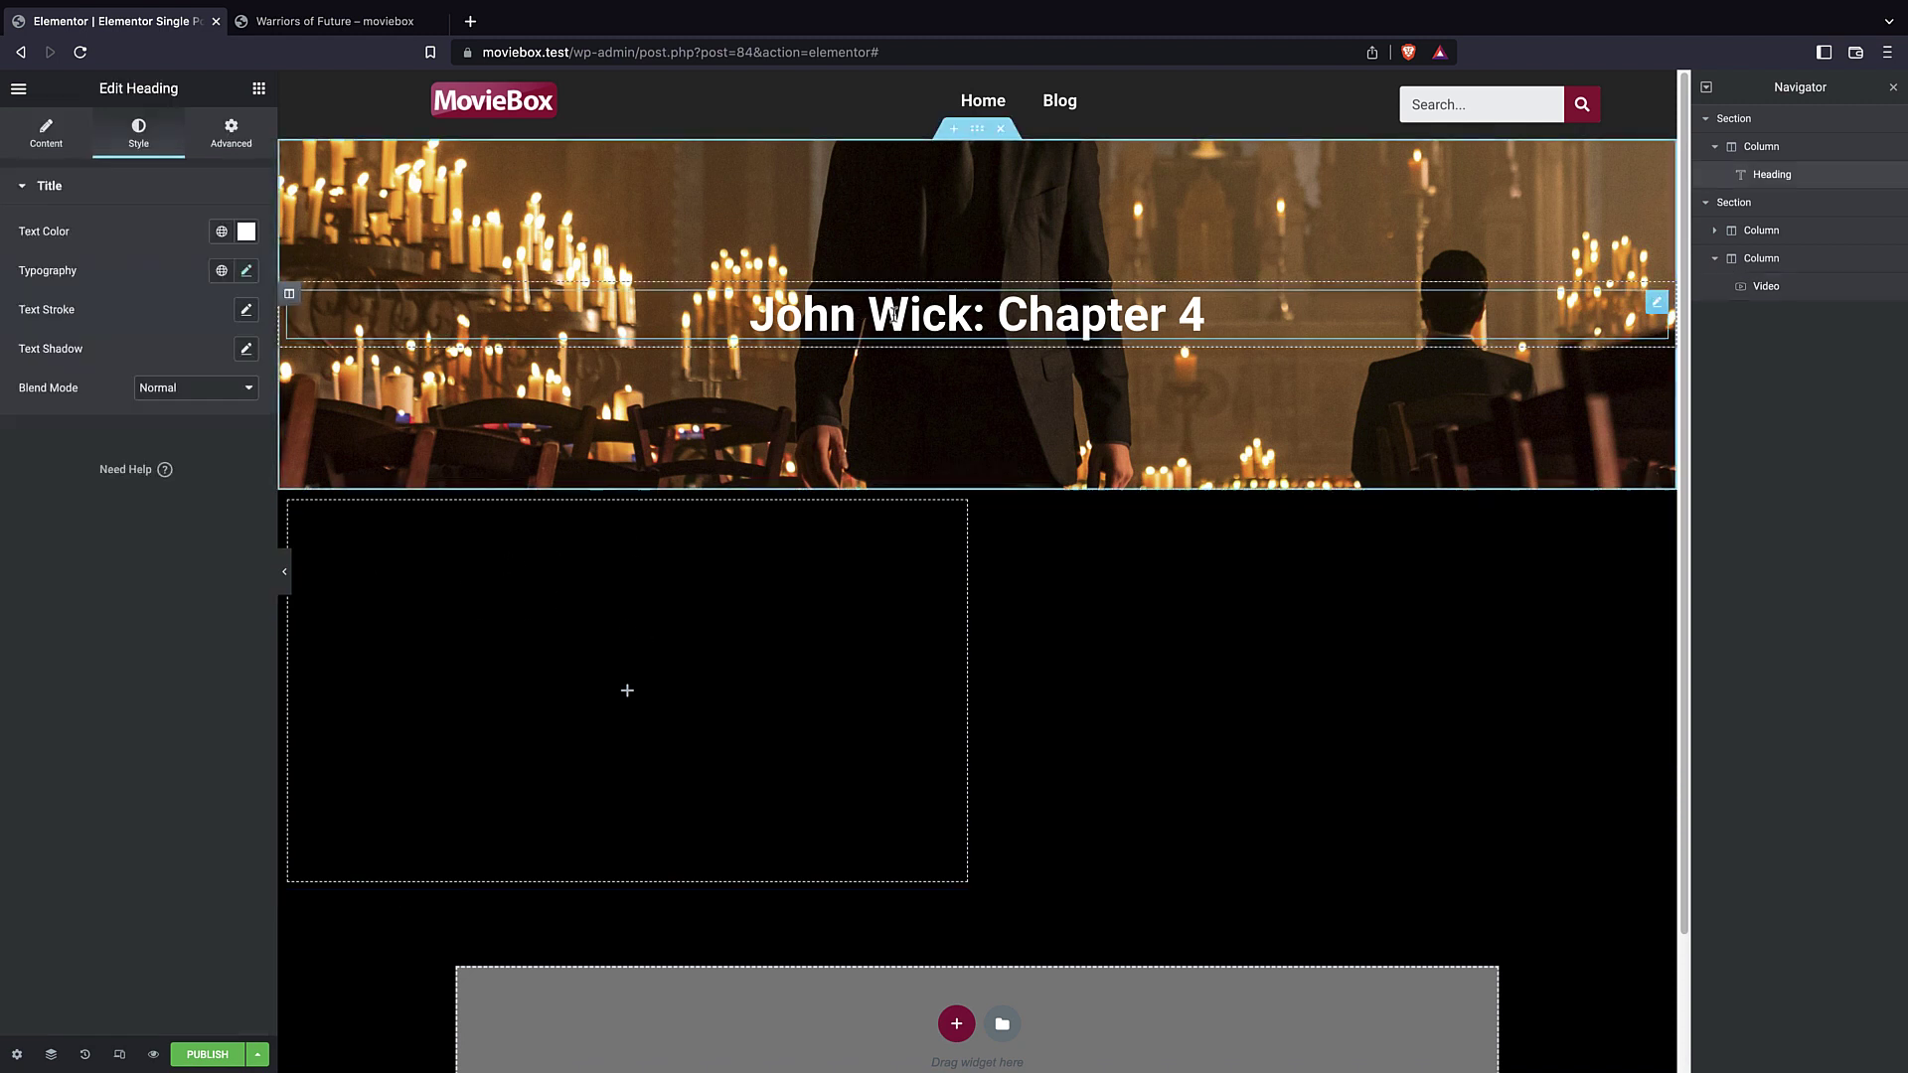
pyautogui.rightClick(1770, 177)
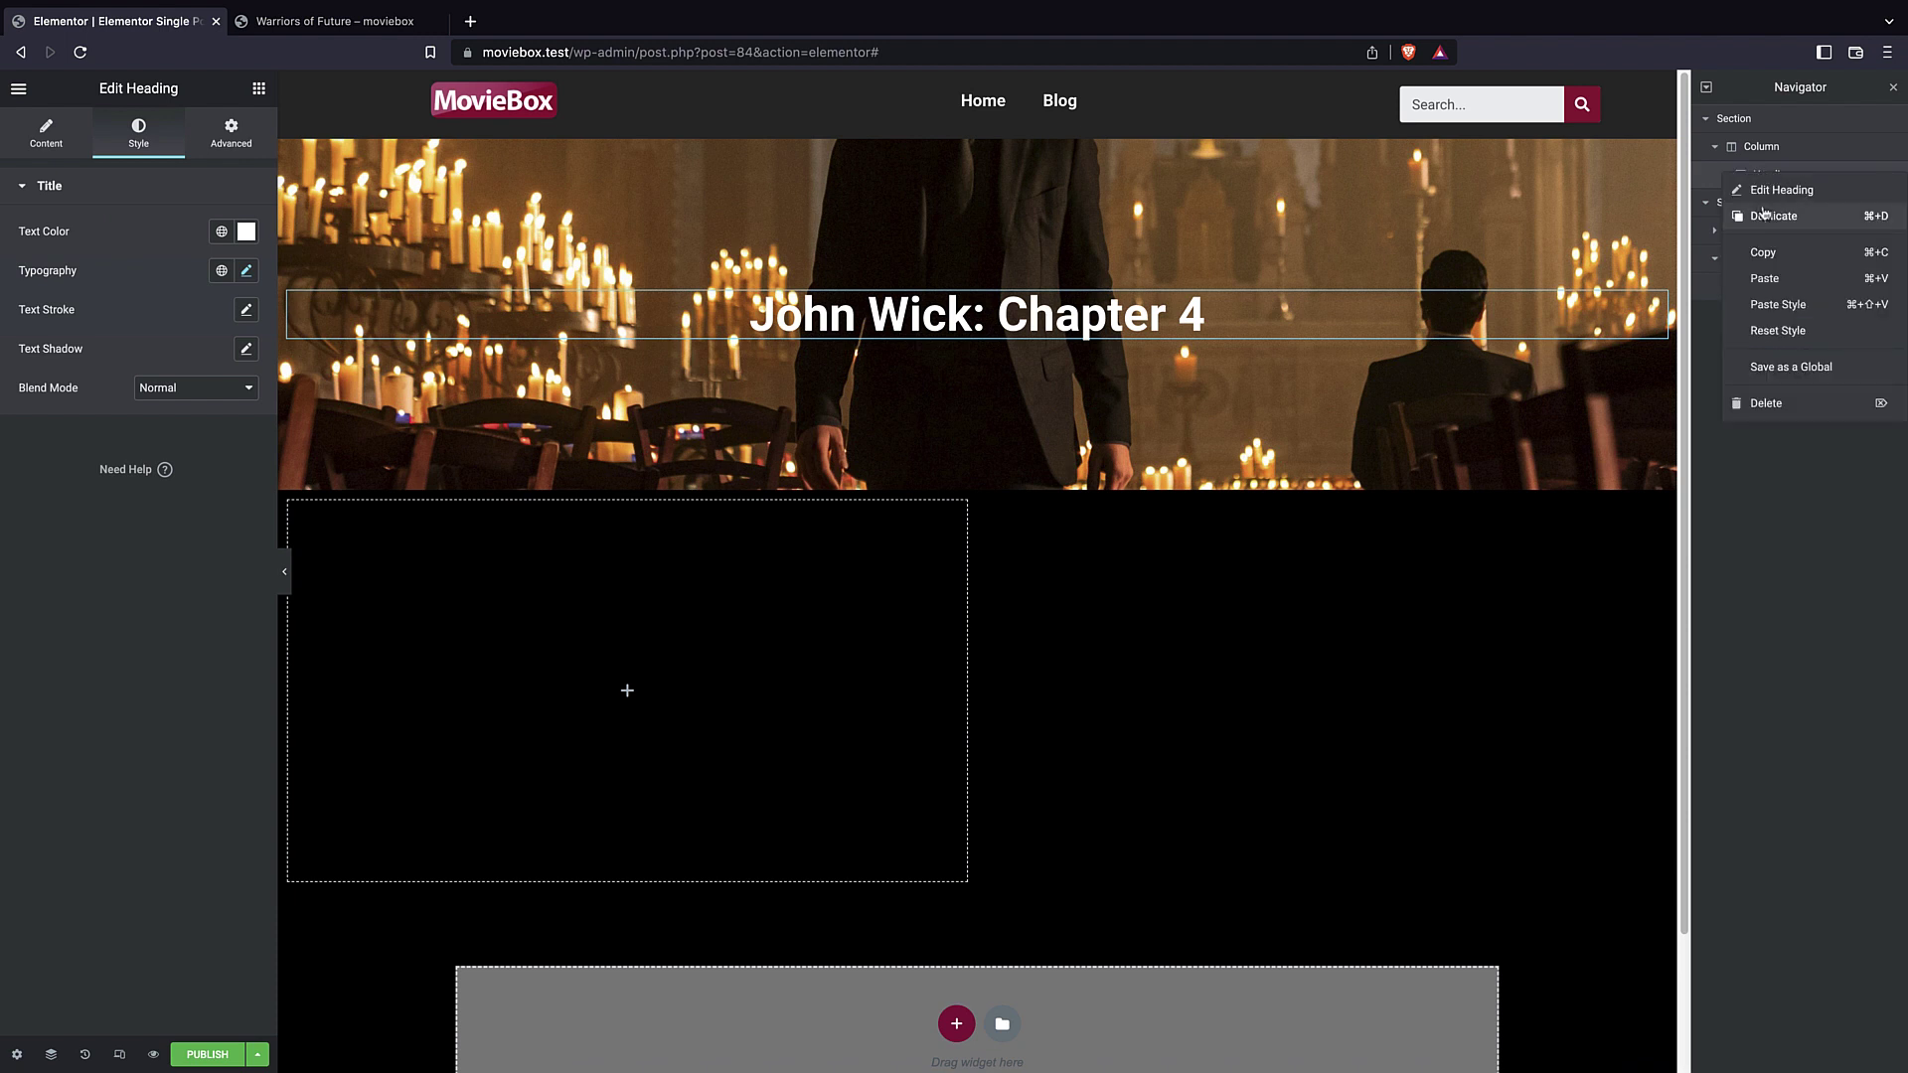
pyautogui.click(1769, 215)
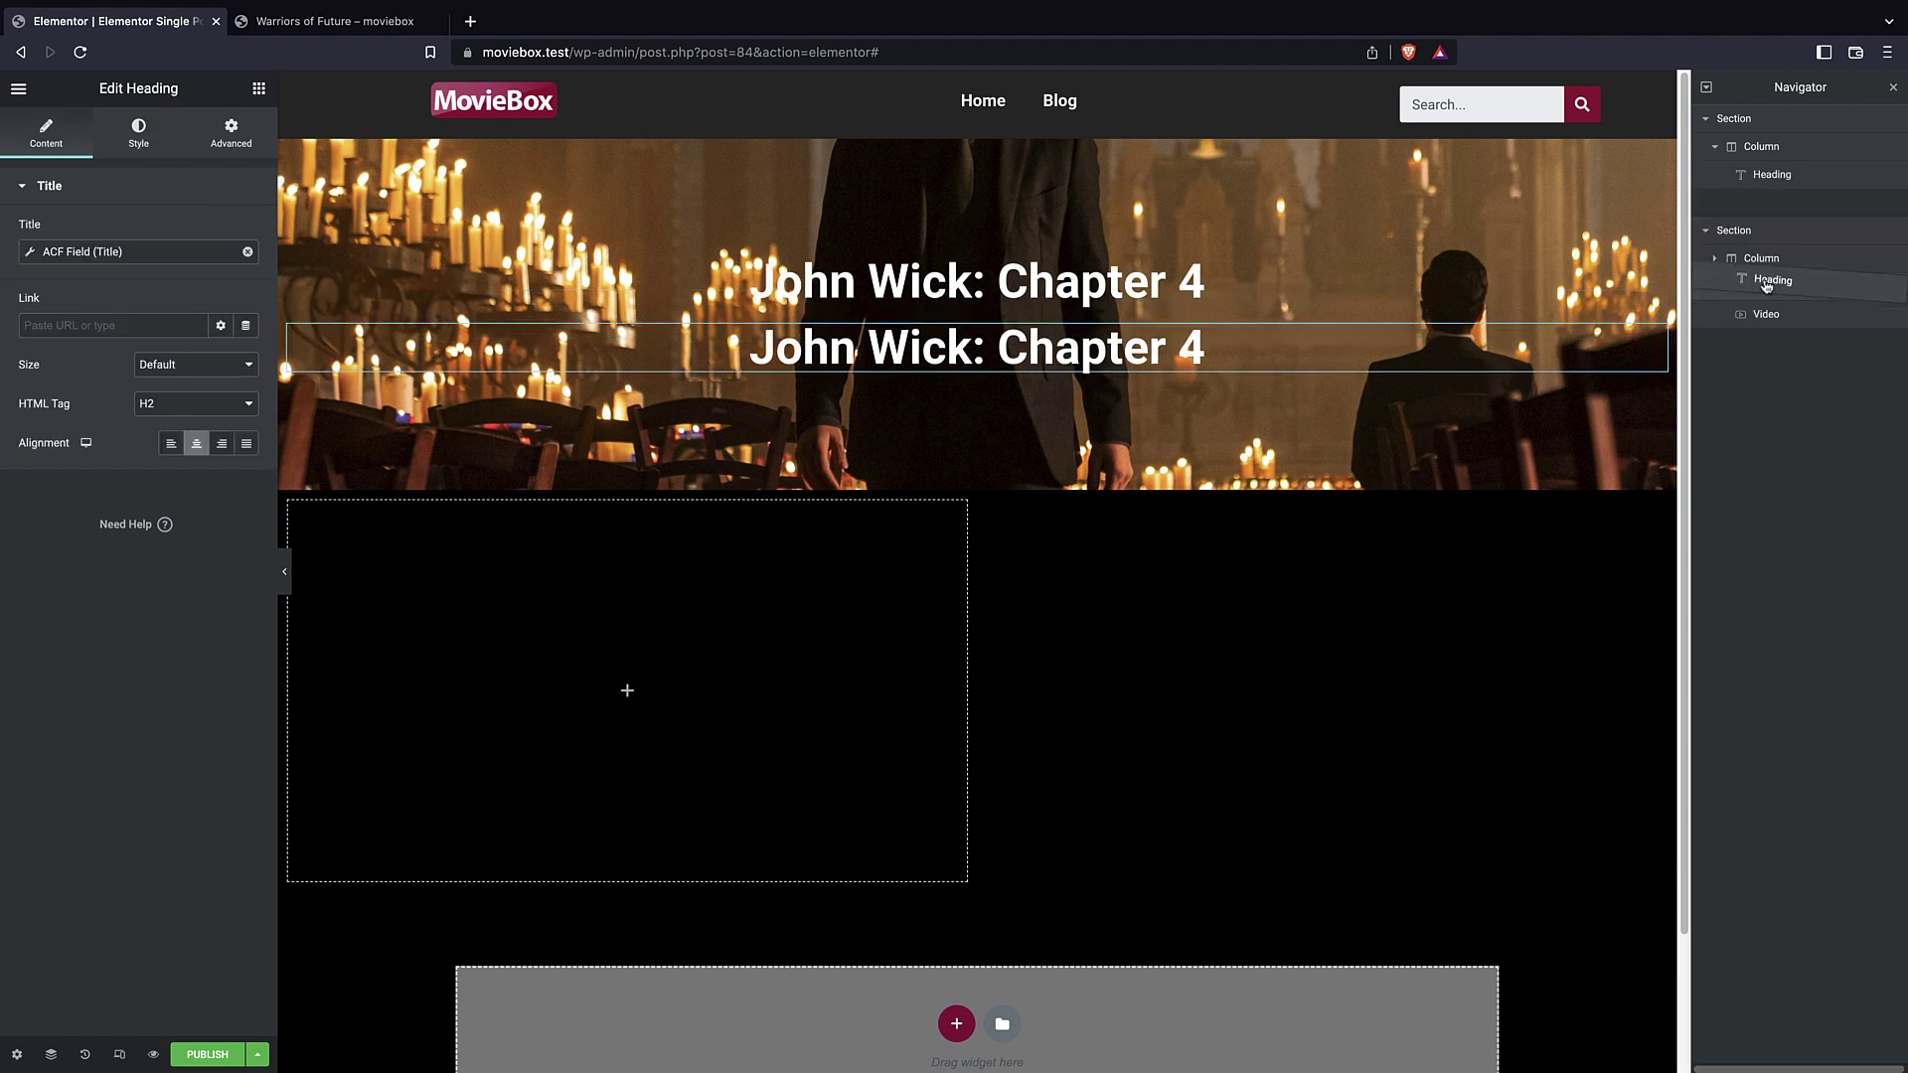
pyautogui.click(1714, 258)
pyautogui.moveTo(1772, 201); pyautogui.dragTo(1772, 253)
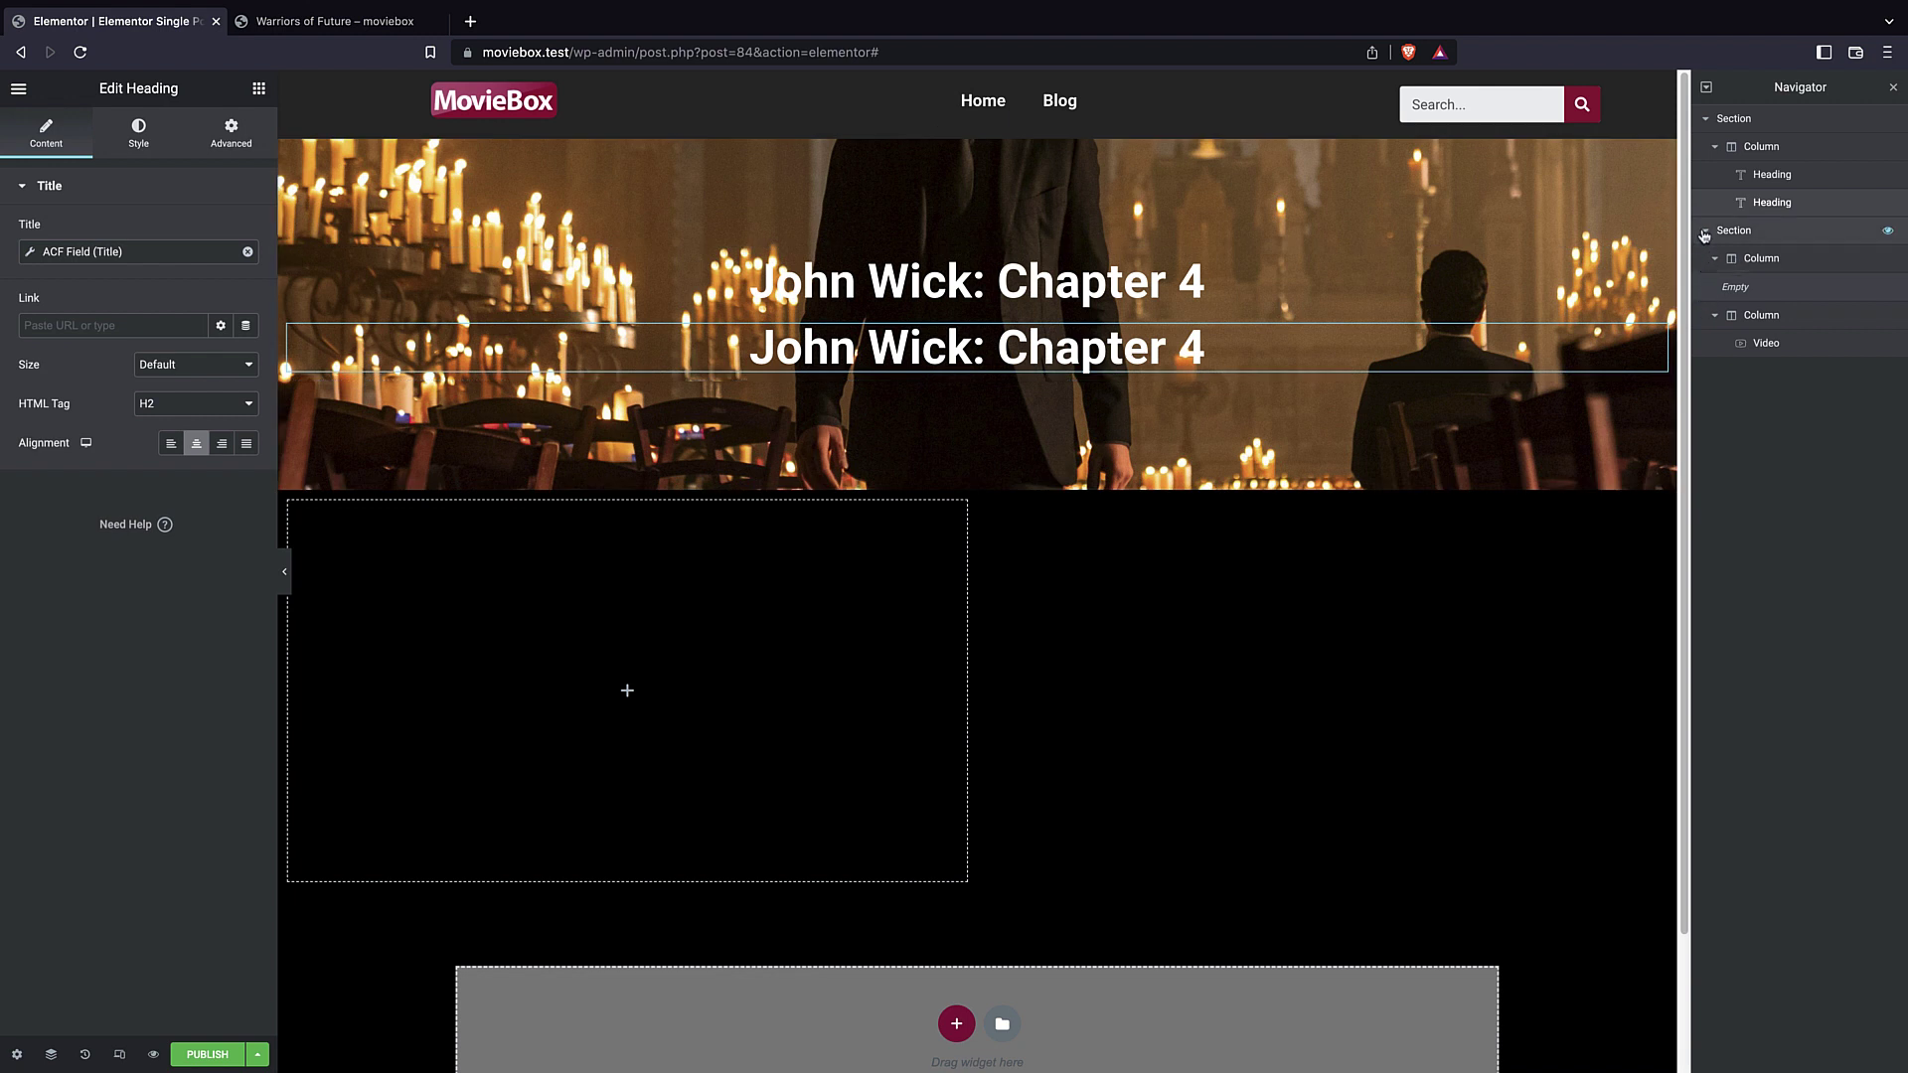
pyautogui.click(1761, 257)
pyautogui.click(1800, 205)
pyautogui.moveTo(1800, 209); pyautogui.dragTo(1805, 270)
# - Reduce the typography size of the heading in the first column to roughly half
pyautogui.tripleClick(732, 523)
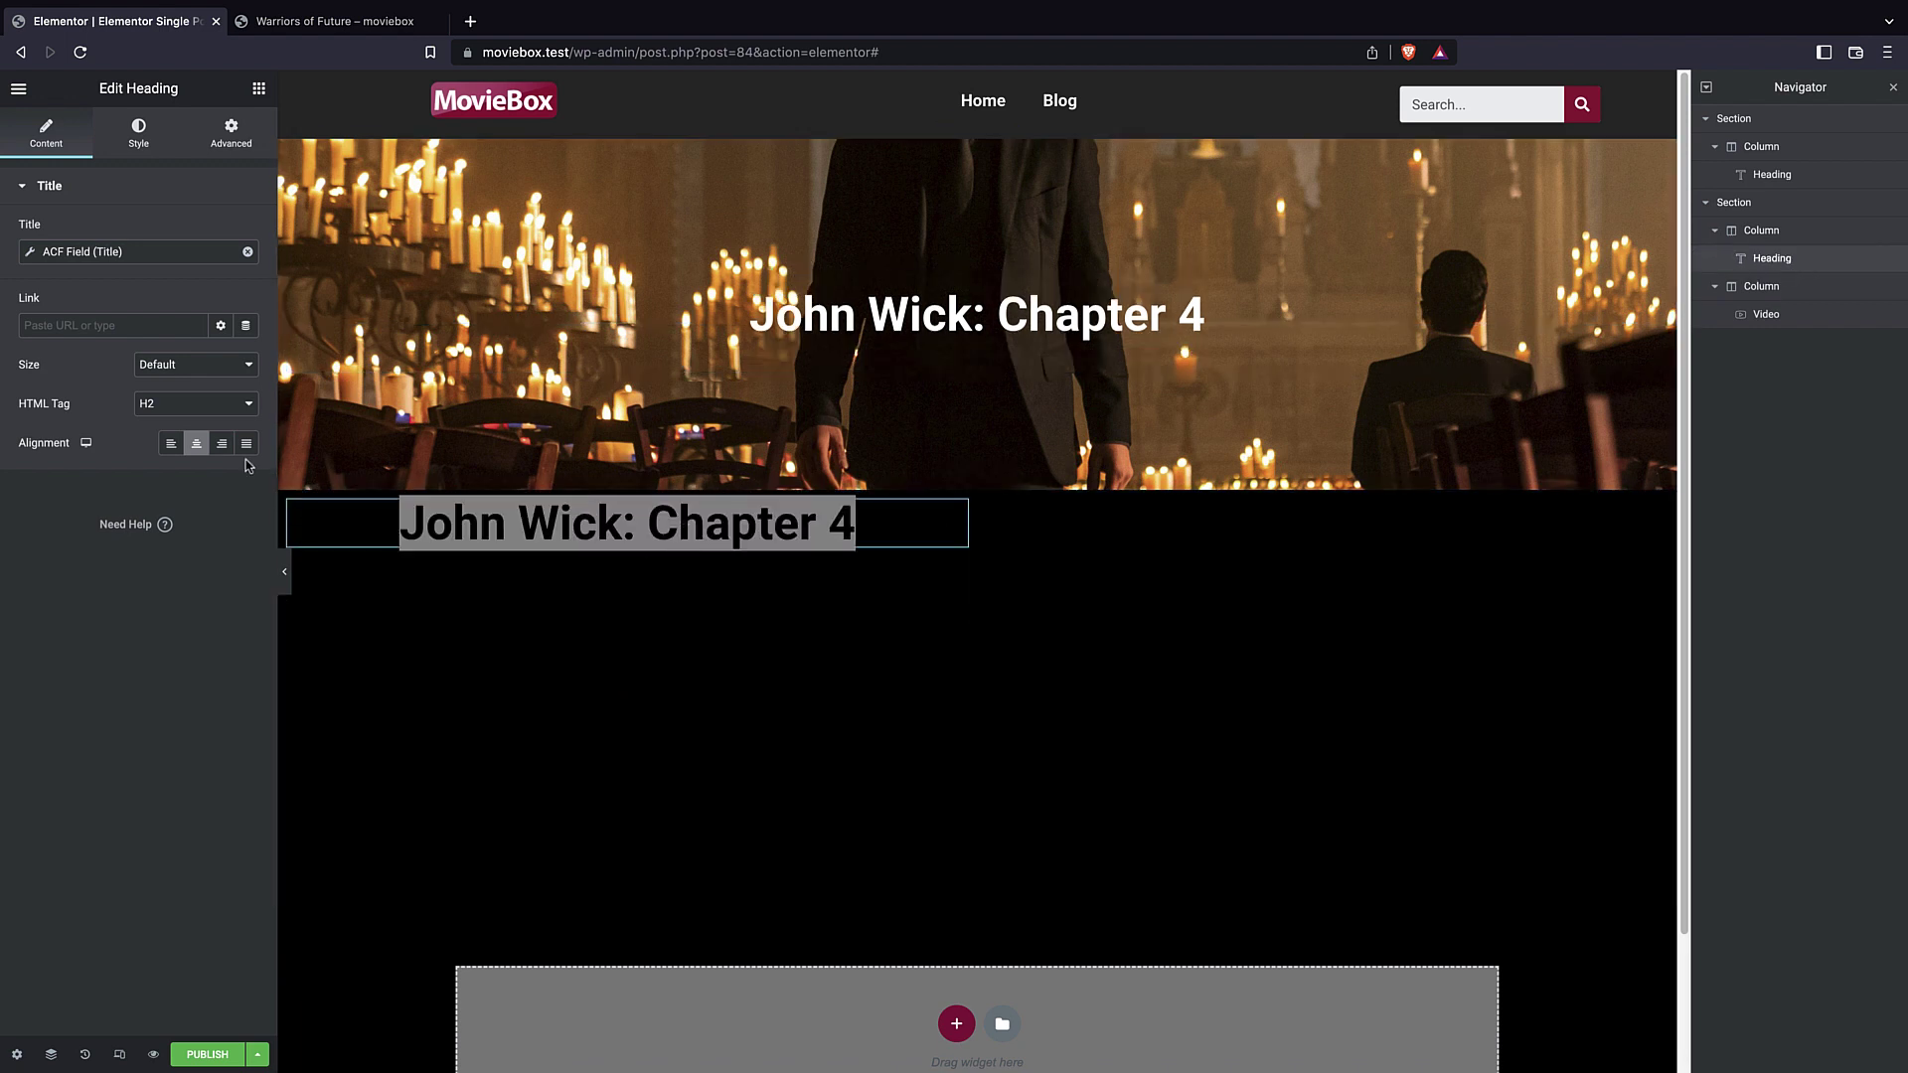
pyautogui.click(138, 132)
pyautogui.click(240, 233)
pyautogui.click(232, 237)
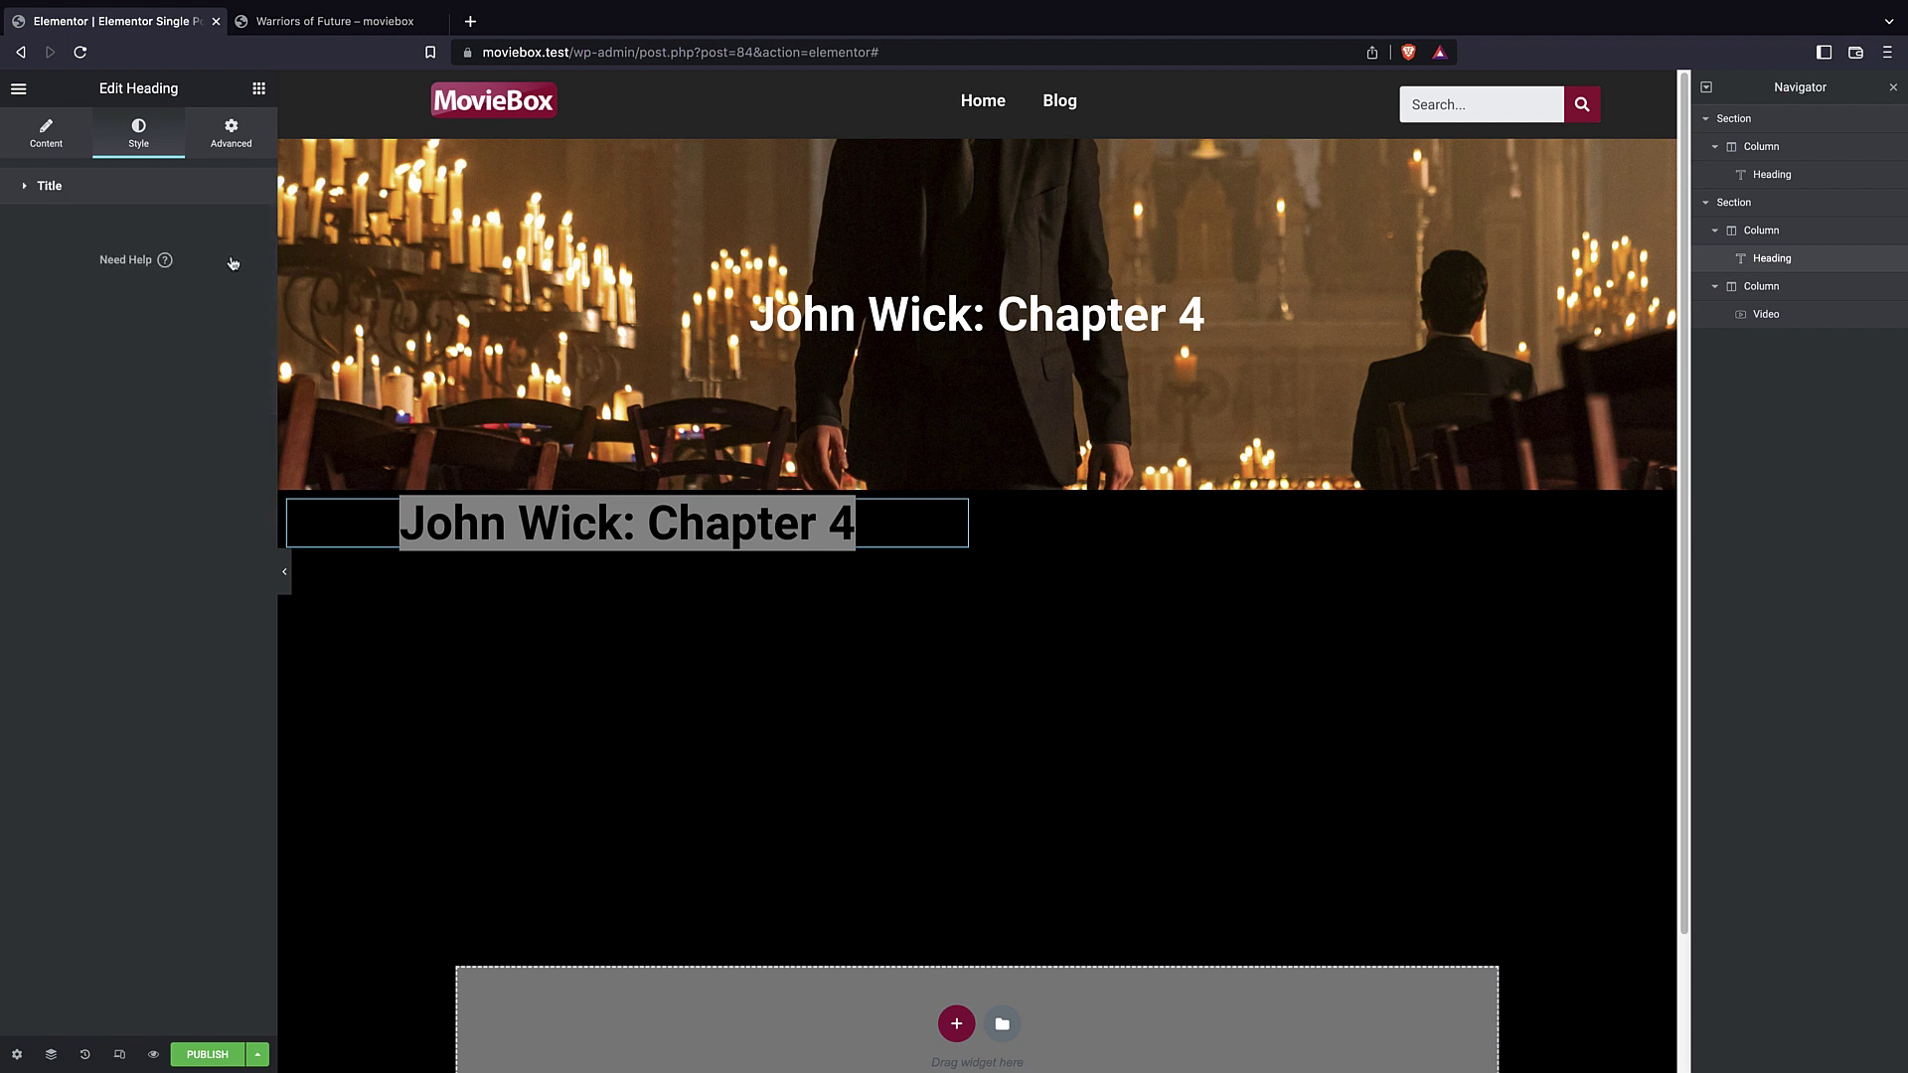
pyautogui.click(47, 139)
pyautogui.click(136, 137)
pyautogui.click(249, 272)
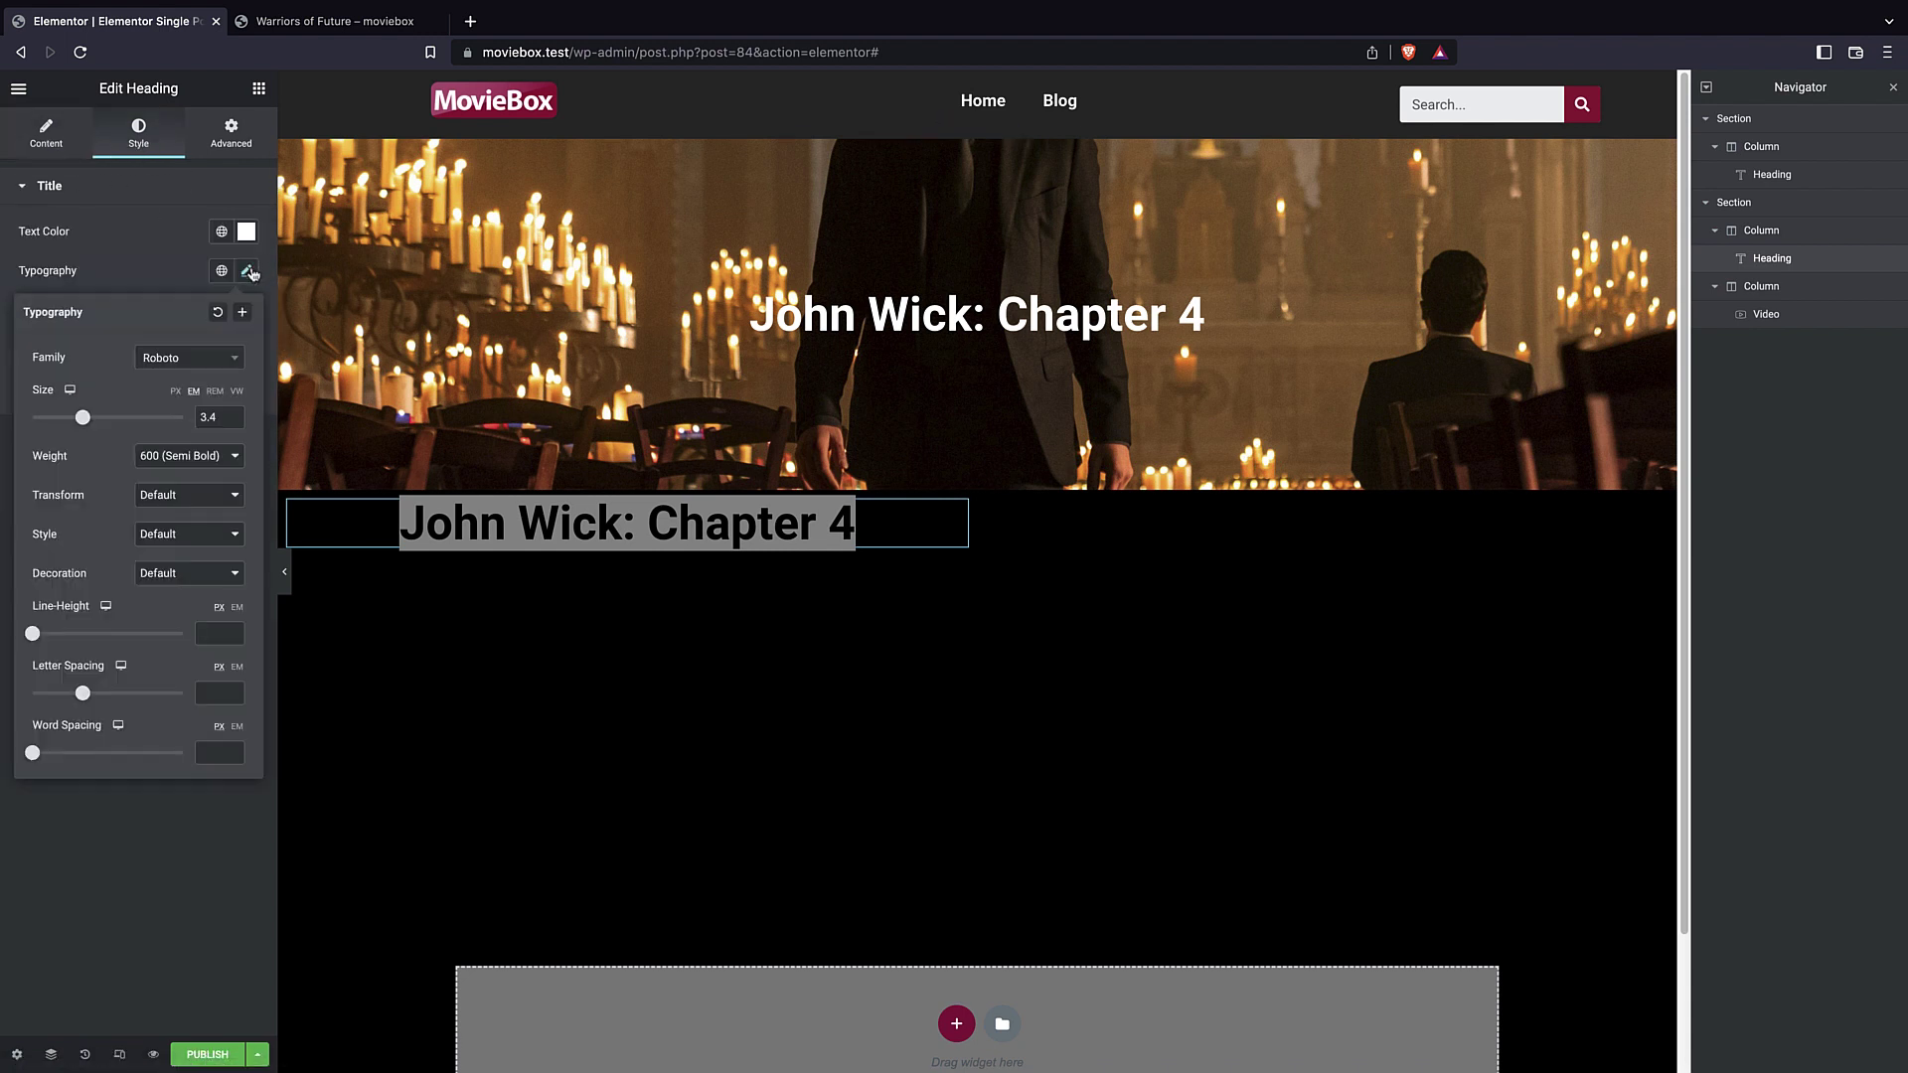
pyautogui.moveTo(83, 417); pyautogui.dragTo(59, 422)
pyautogui.click(480, 514)
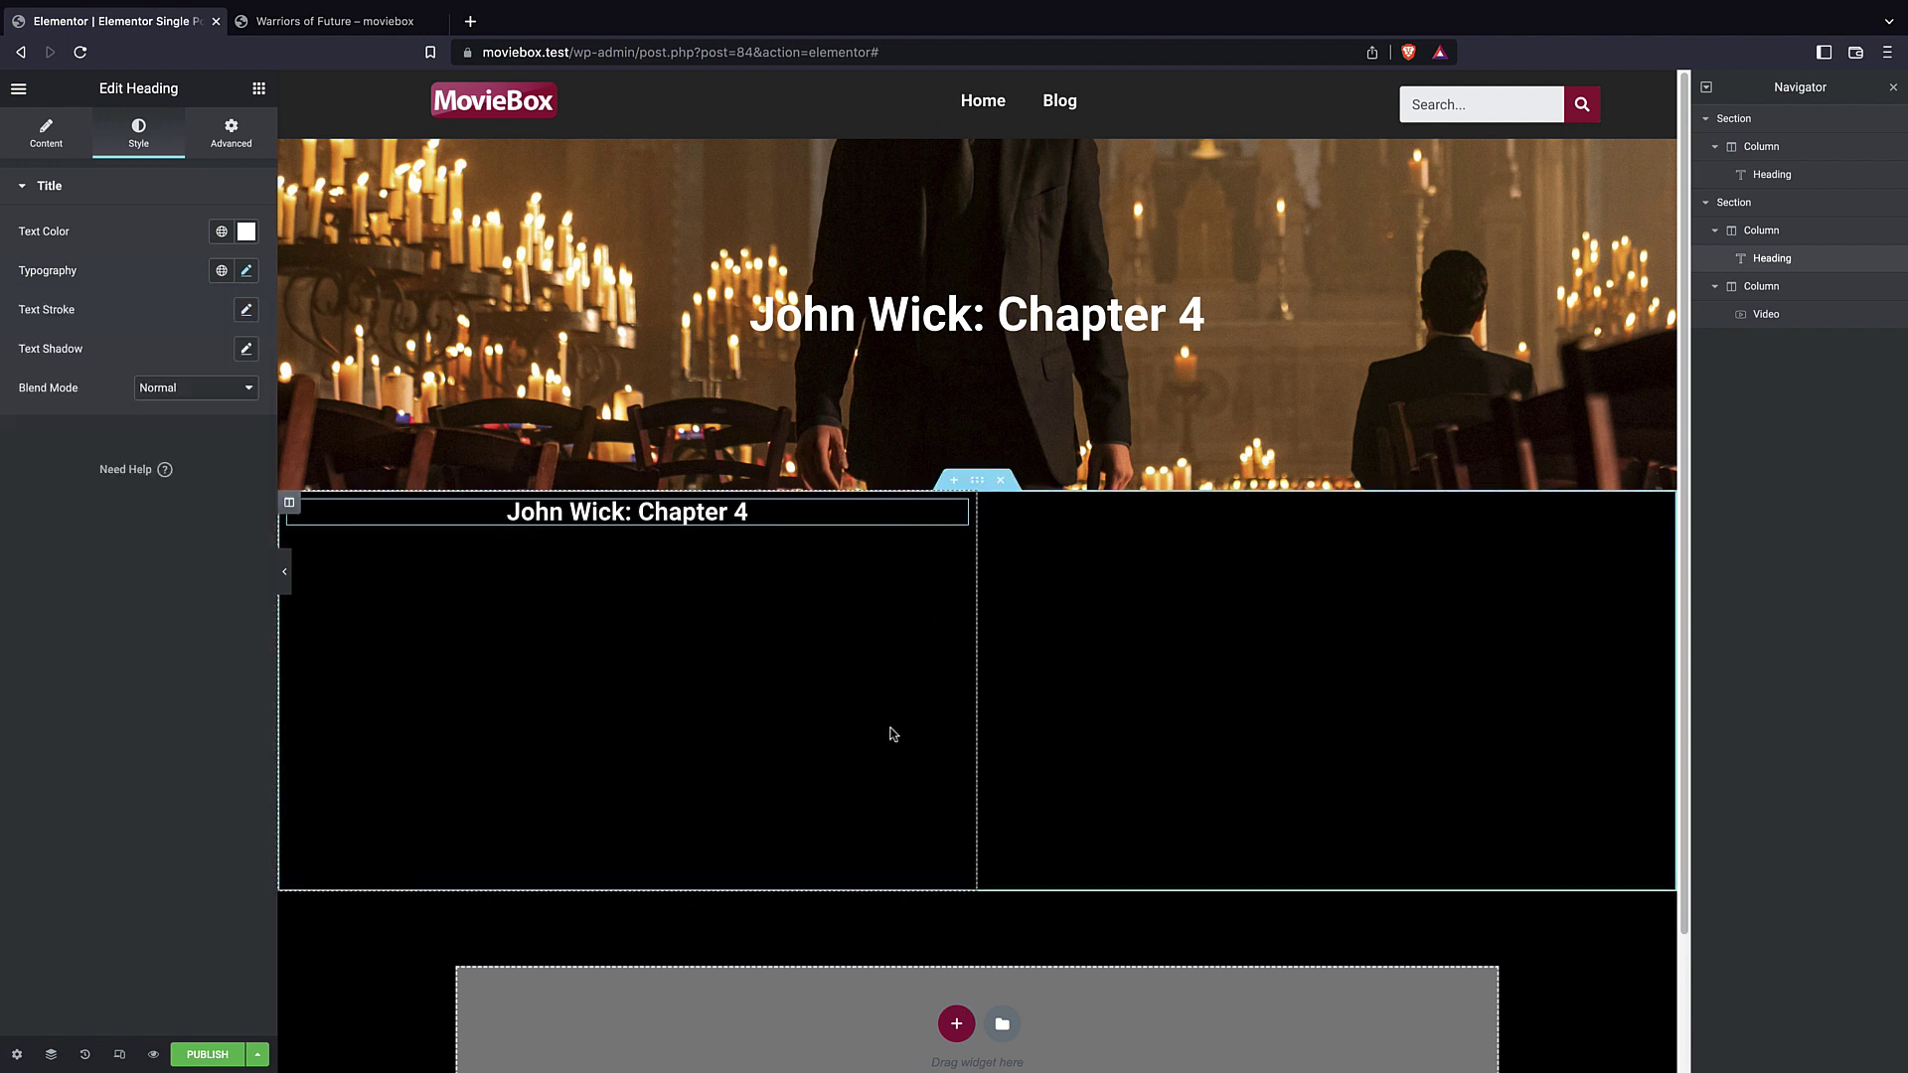
# - Give the first column of the two-column section a classic background in dark grey #0F0F0F
pyautogui.click(1764, 231)
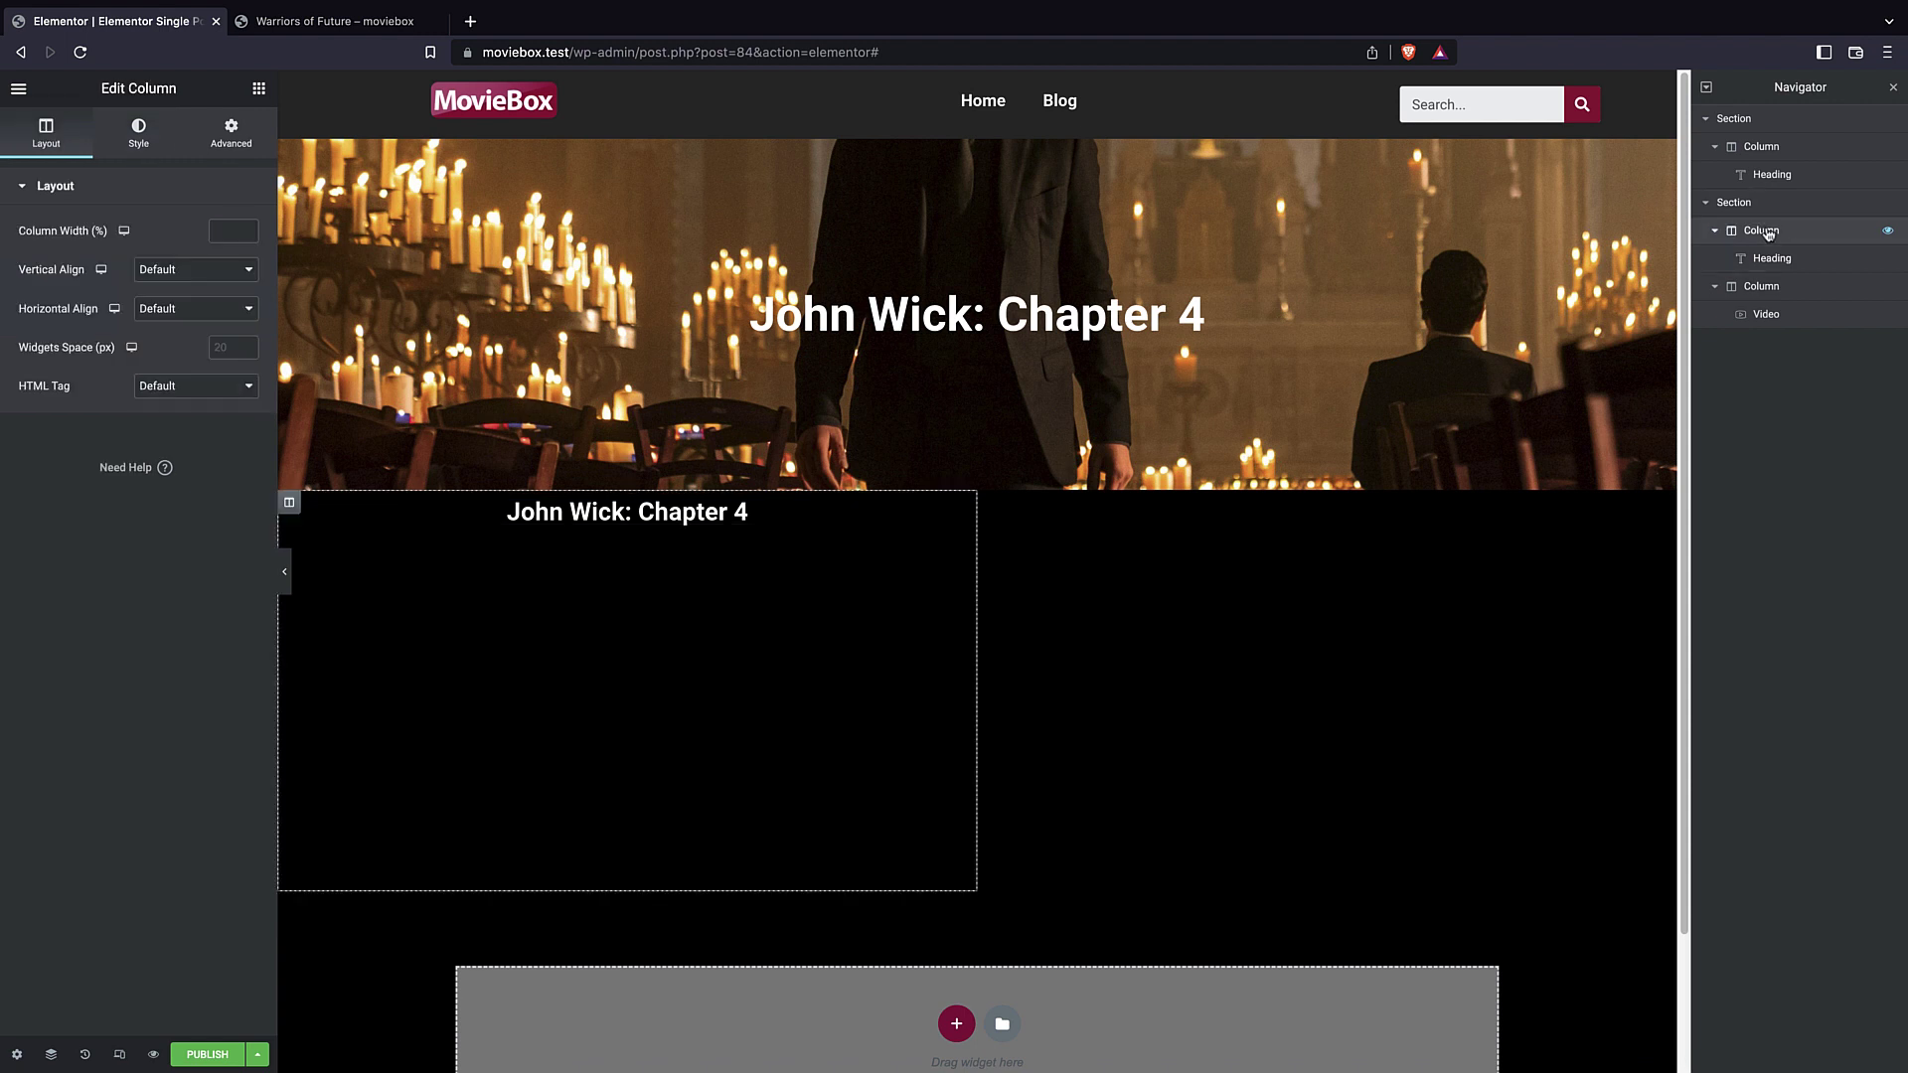
pyautogui.click(147, 135)
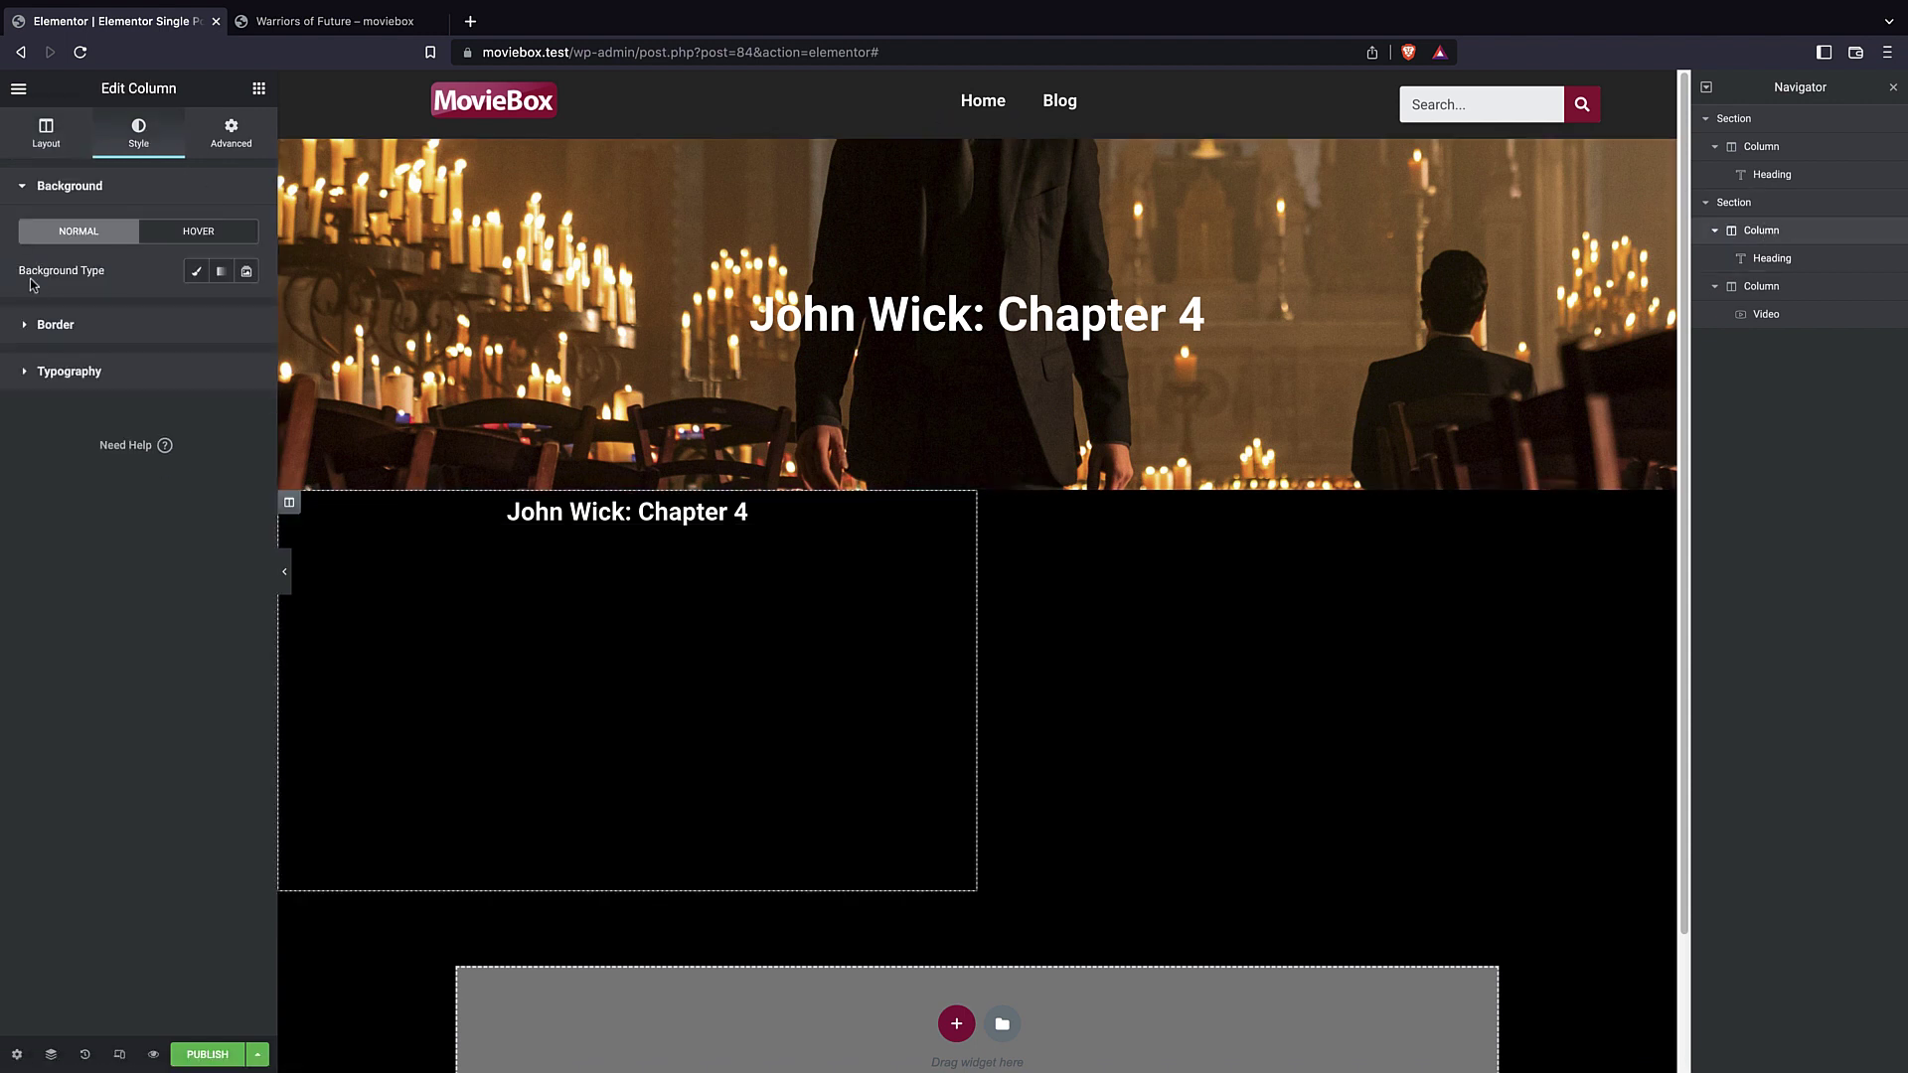
pyautogui.click(197, 275)
pyautogui.click(246, 310)
pyautogui.moveTo(52, 509)
pyautogui.mouseDown()
pyautogui.moveTo(2, 556)
pyautogui.moveTo(31, 525)
pyautogui.mouseUp()
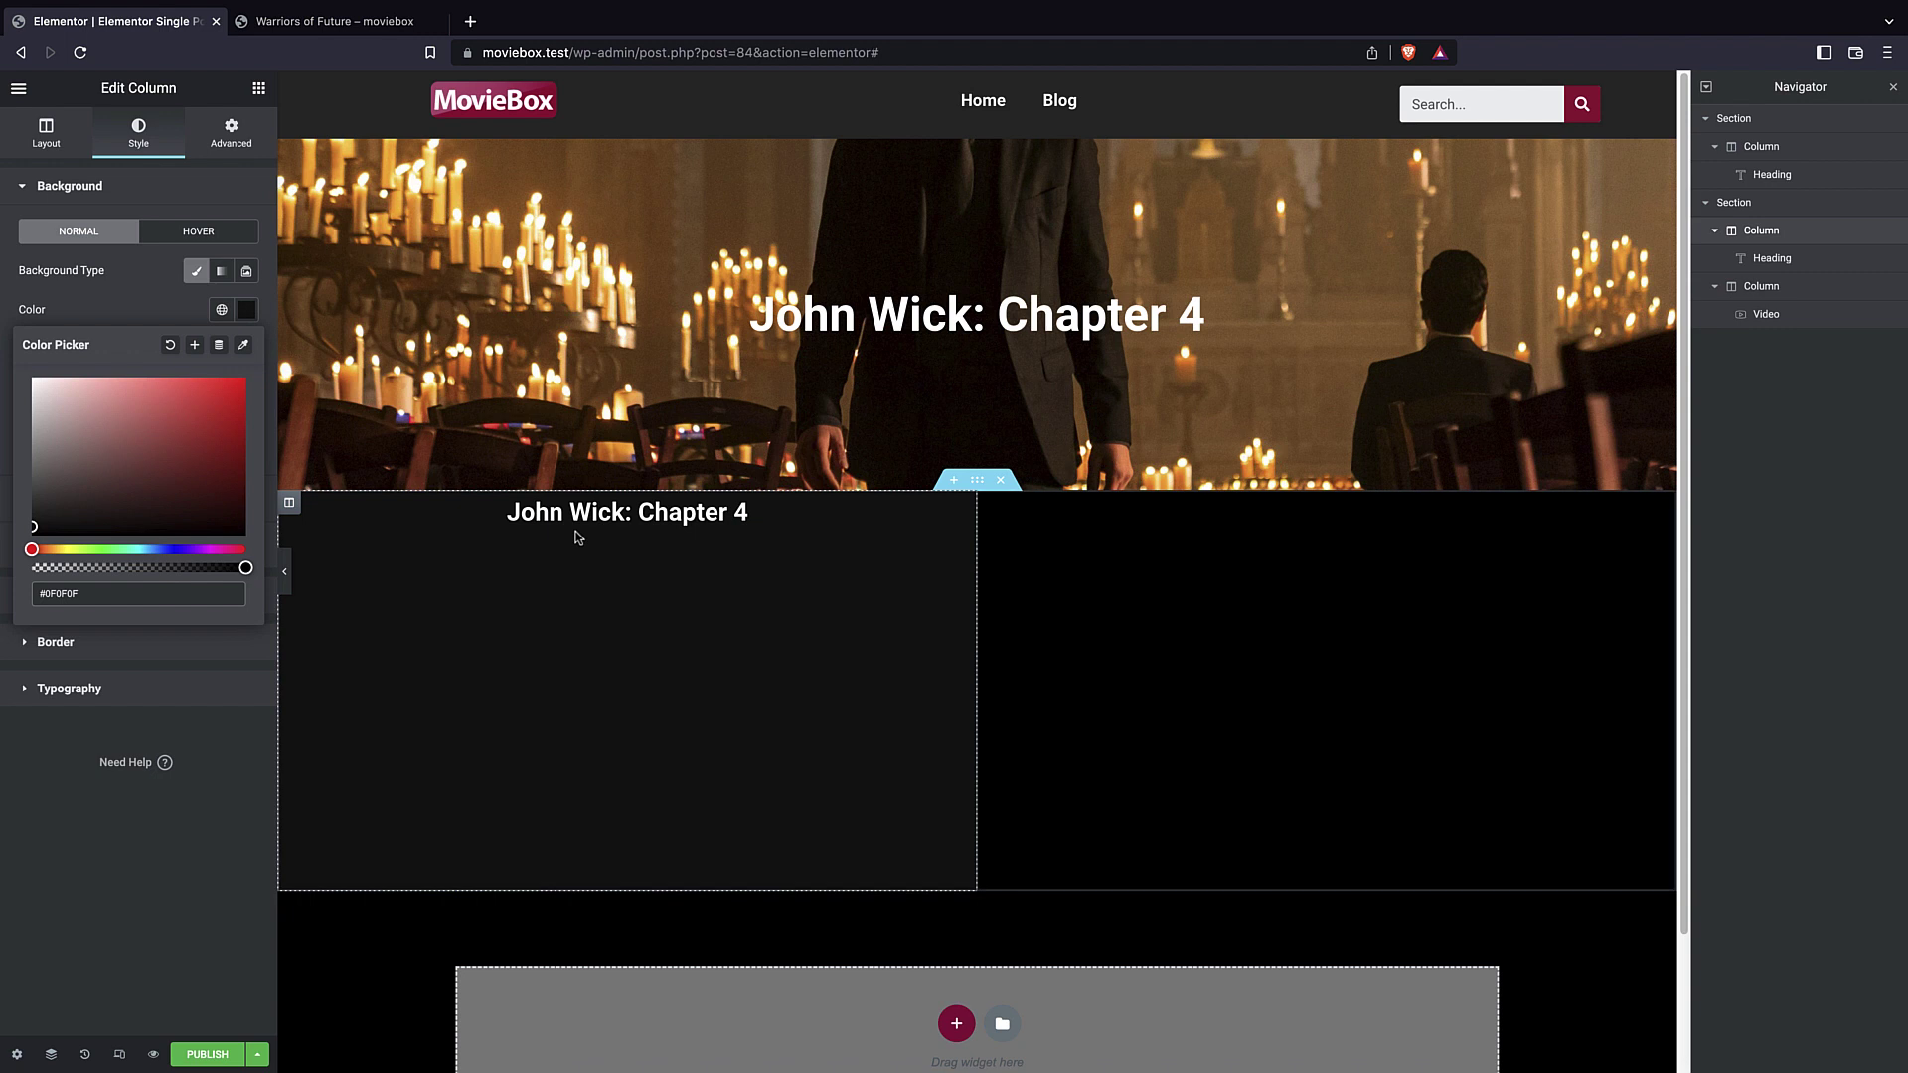
pyautogui.click(119, 289)
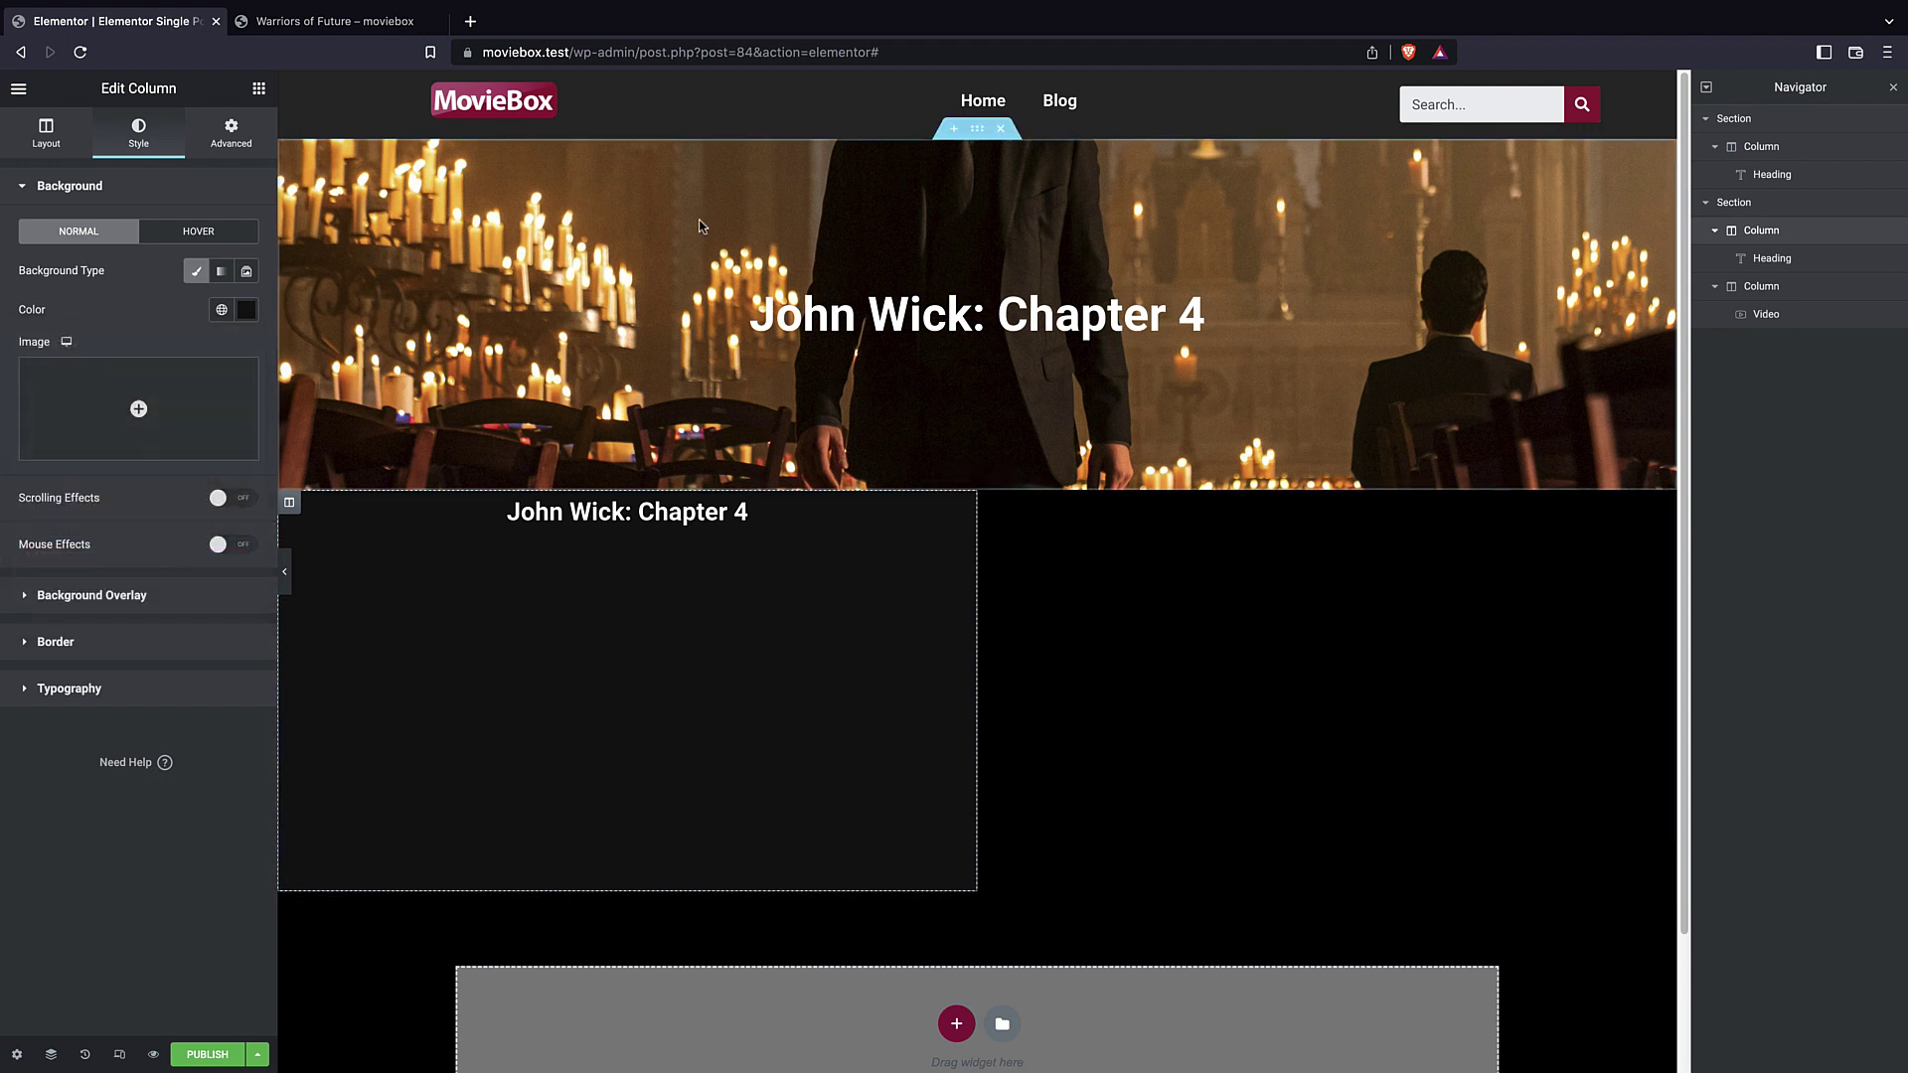
# - Set the first column's padding to 1 em on all sides
pyautogui.click(220, 144)
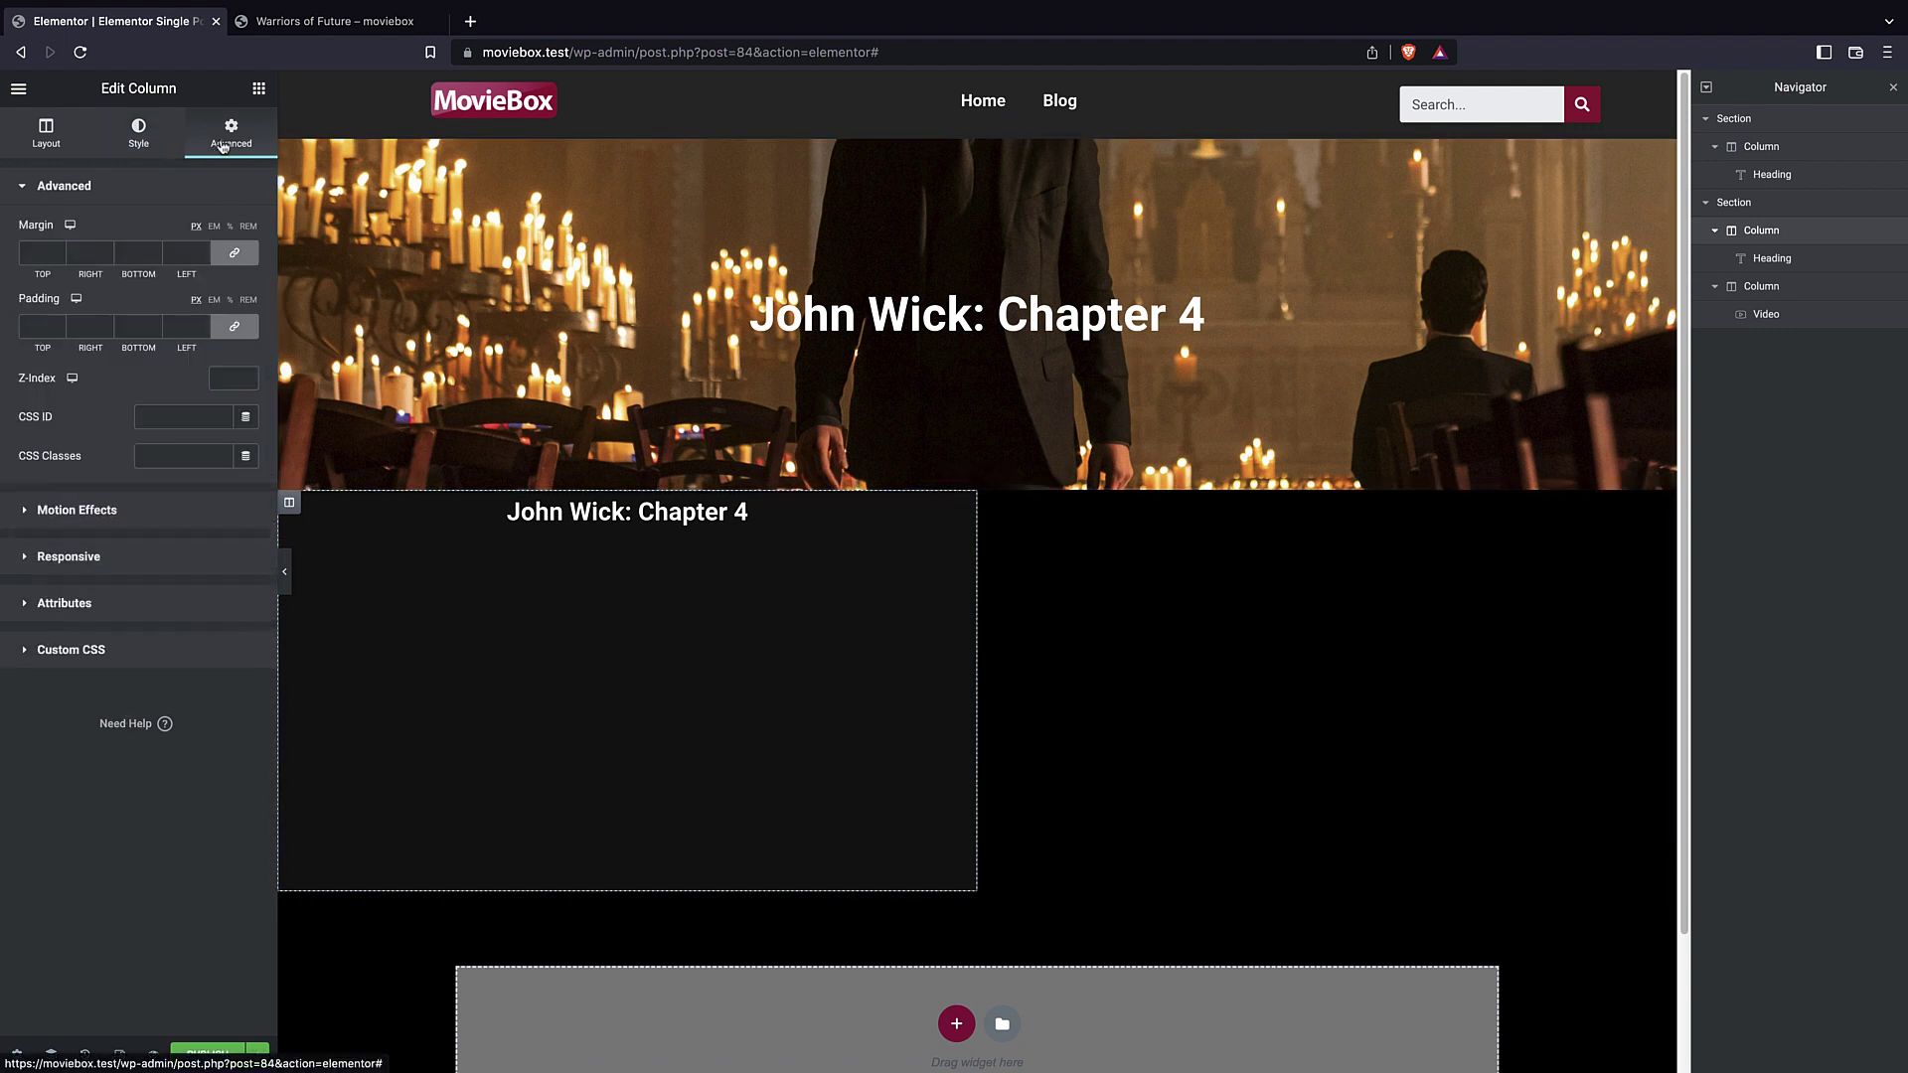
pyautogui.click(214, 301)
pyautogui.click(56, 326)
pyautogui.write('2')
pyautogui.click(58, 330)
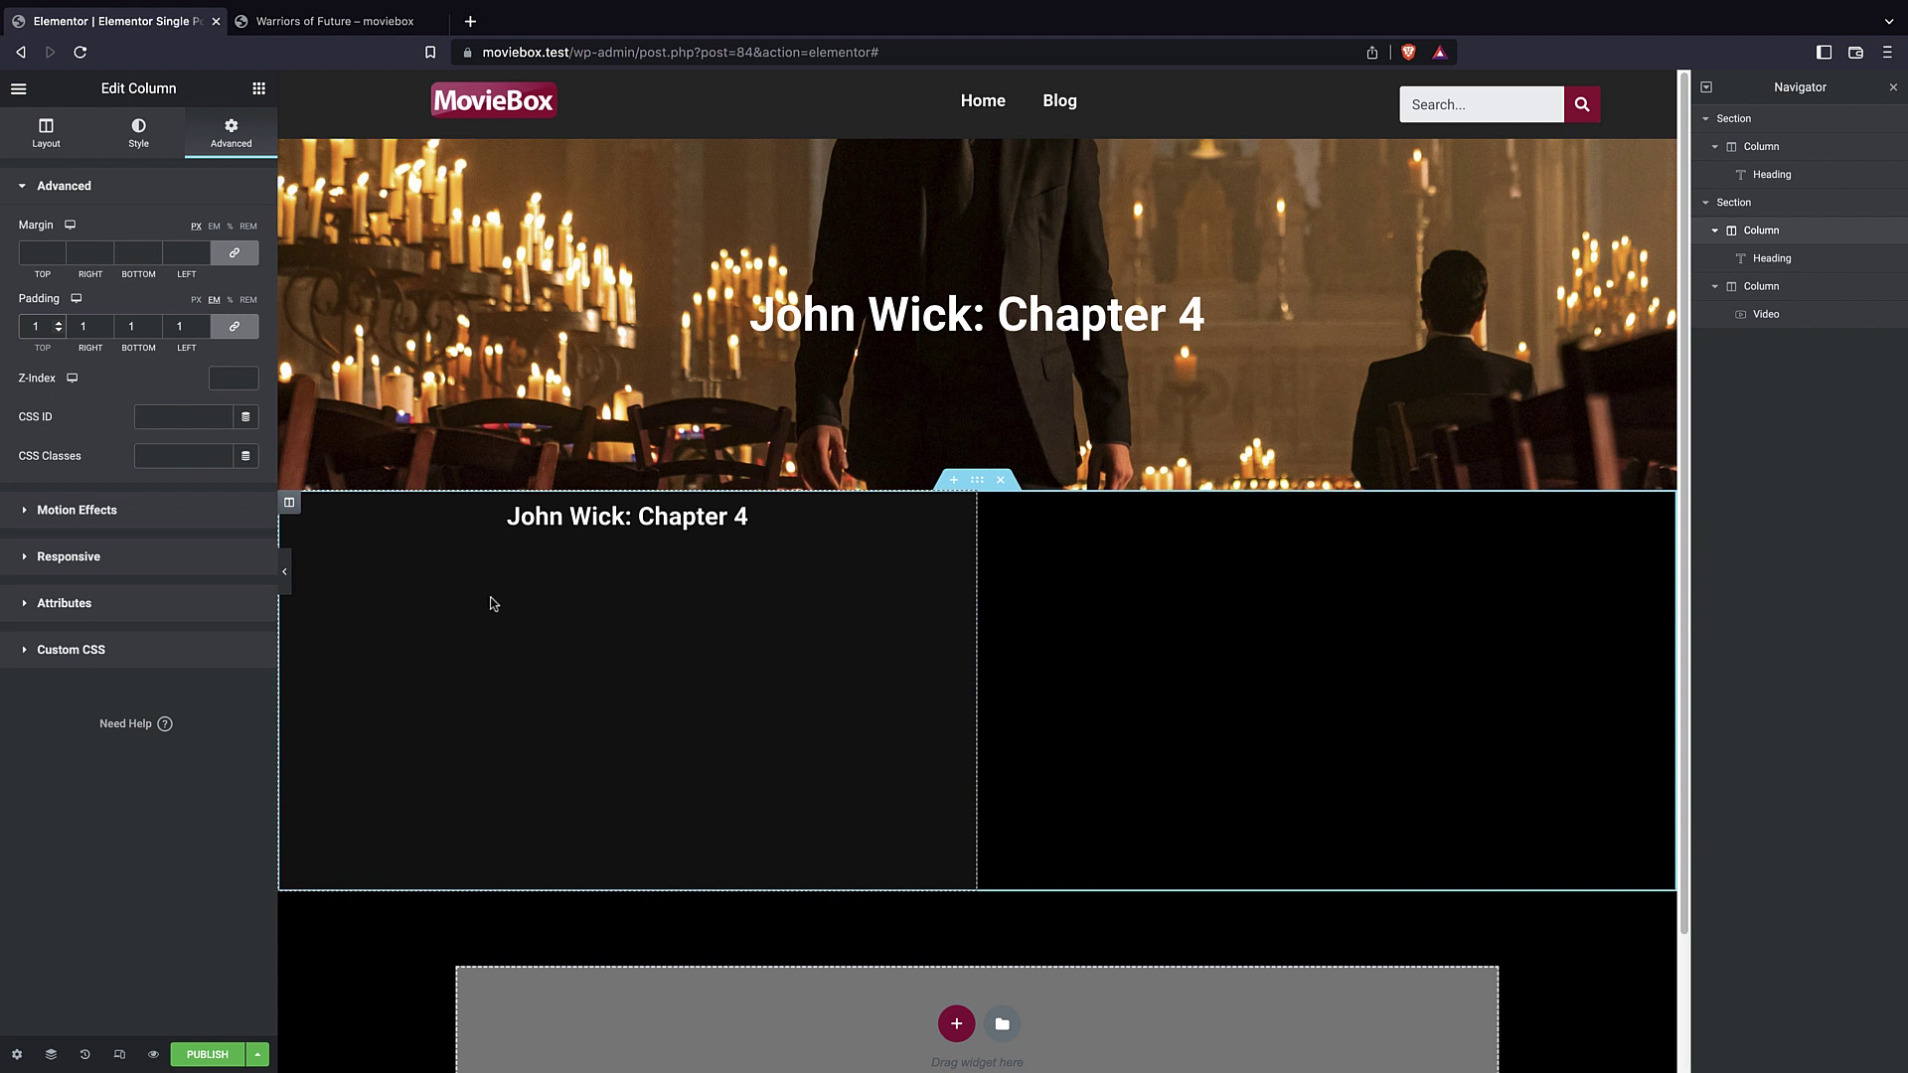
# - Duplicate the movie title heading within the first column
pyautogui.click(258, 88)
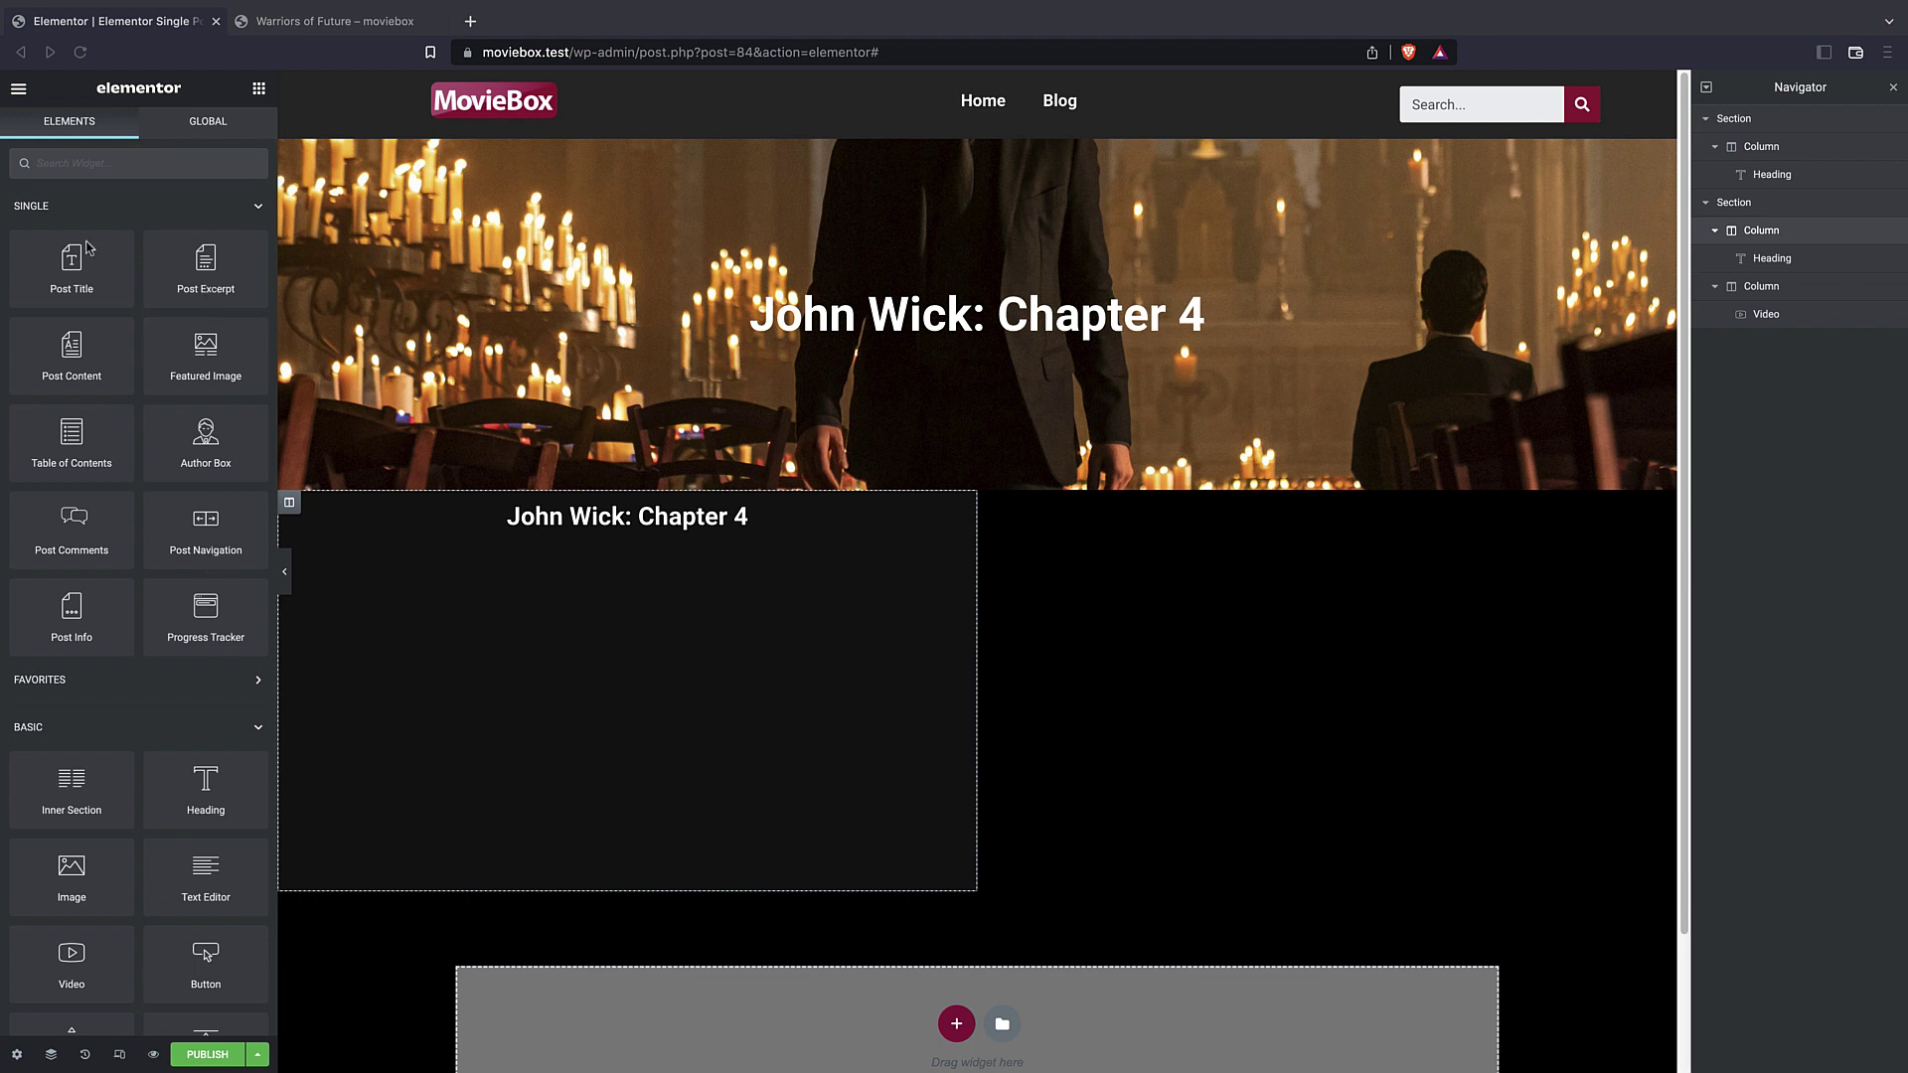
pyautogui.click(603, 524)
pyautogui.rightClick(1821, 264)
pyautogui.click(1774, 310)
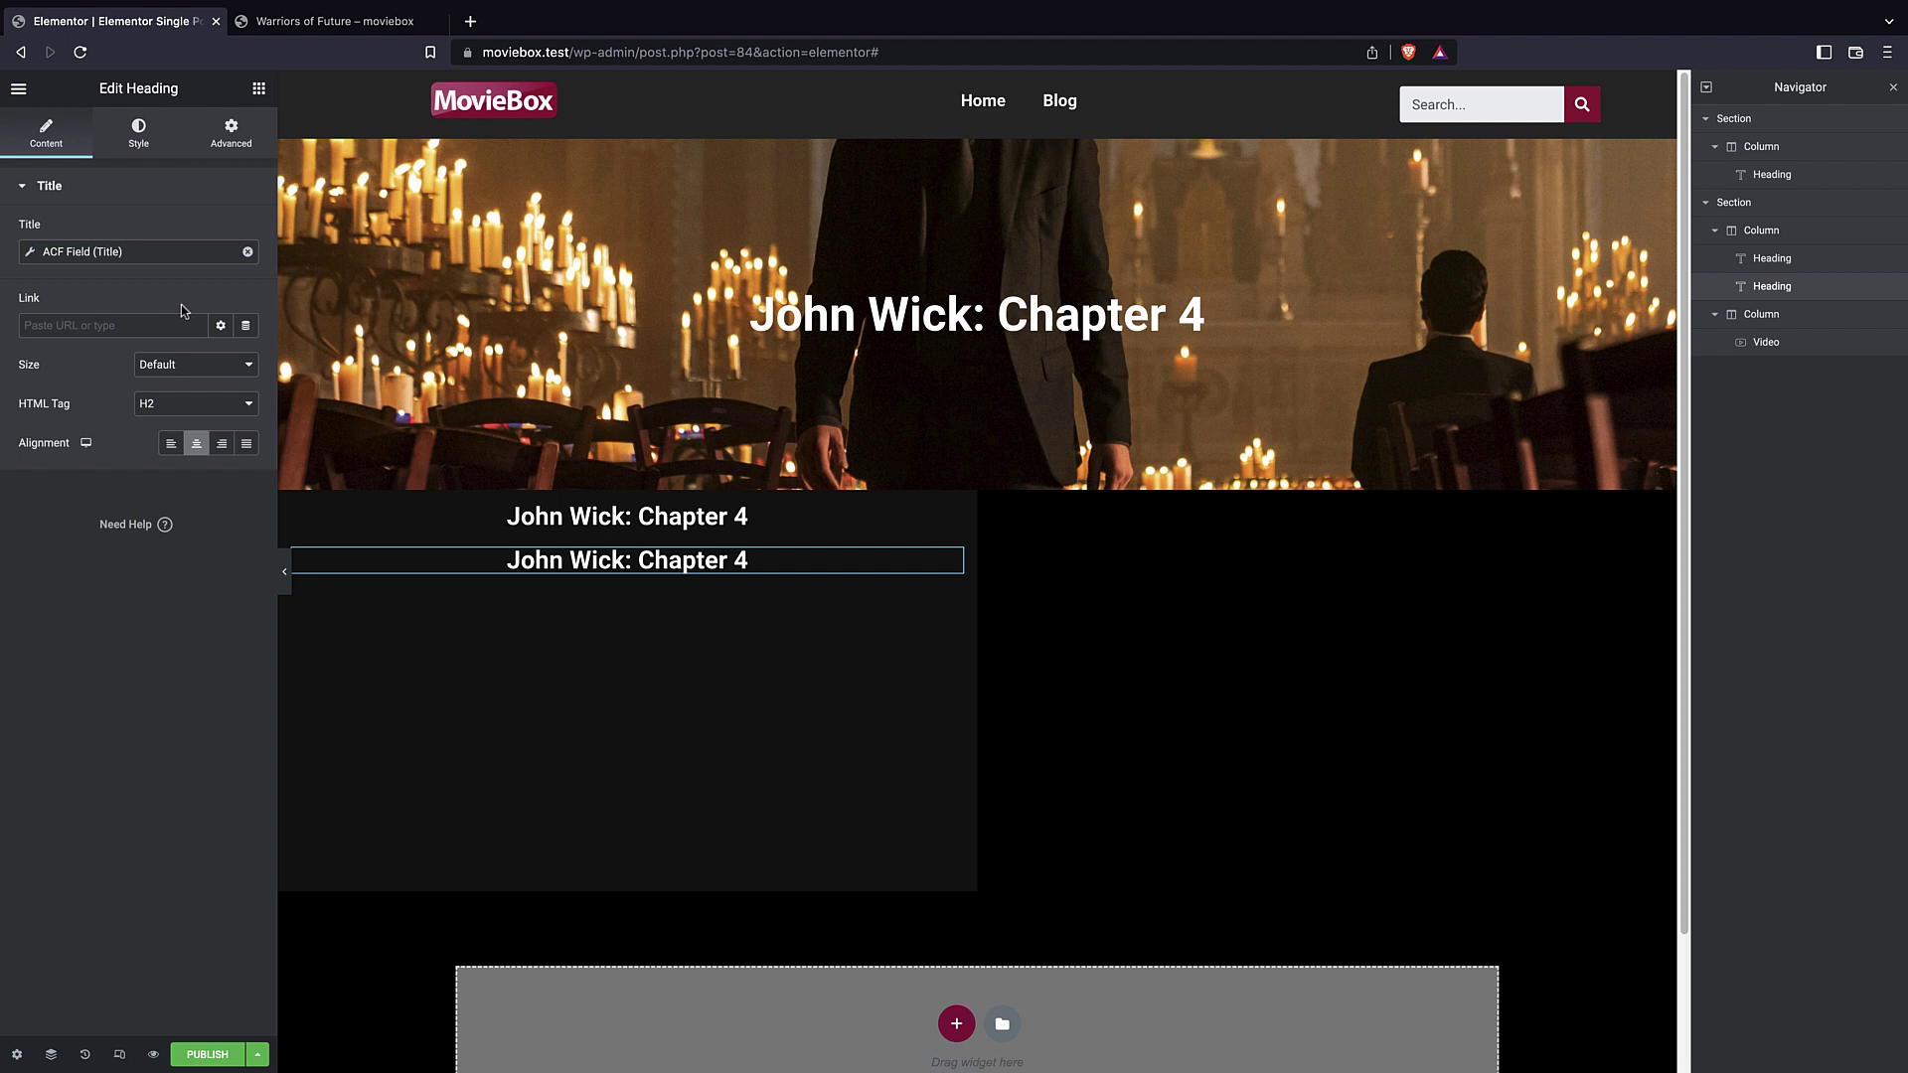
# - Try the Release date and company fields as the duplicate heading's ACF key, and switch it back to Title
pyautogui.click(33, 256)
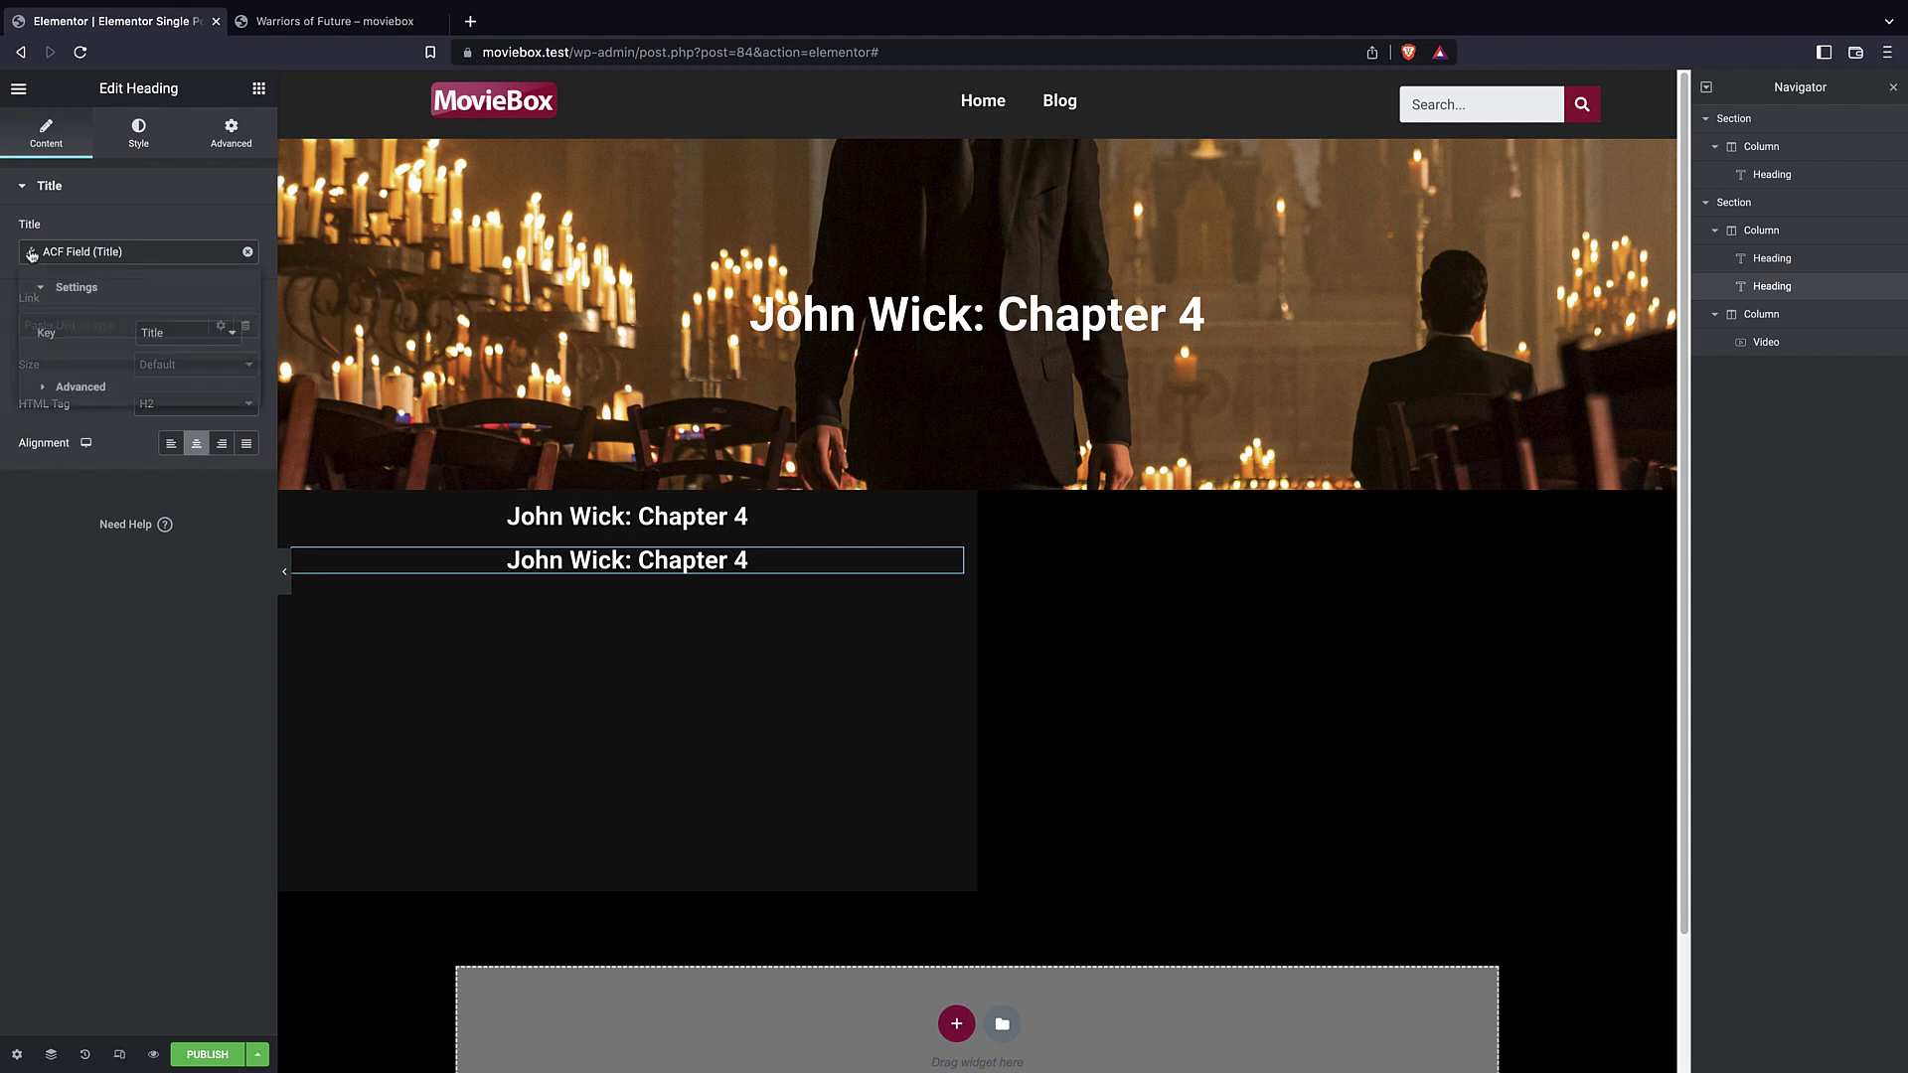
pyautogui.click(219, 335)
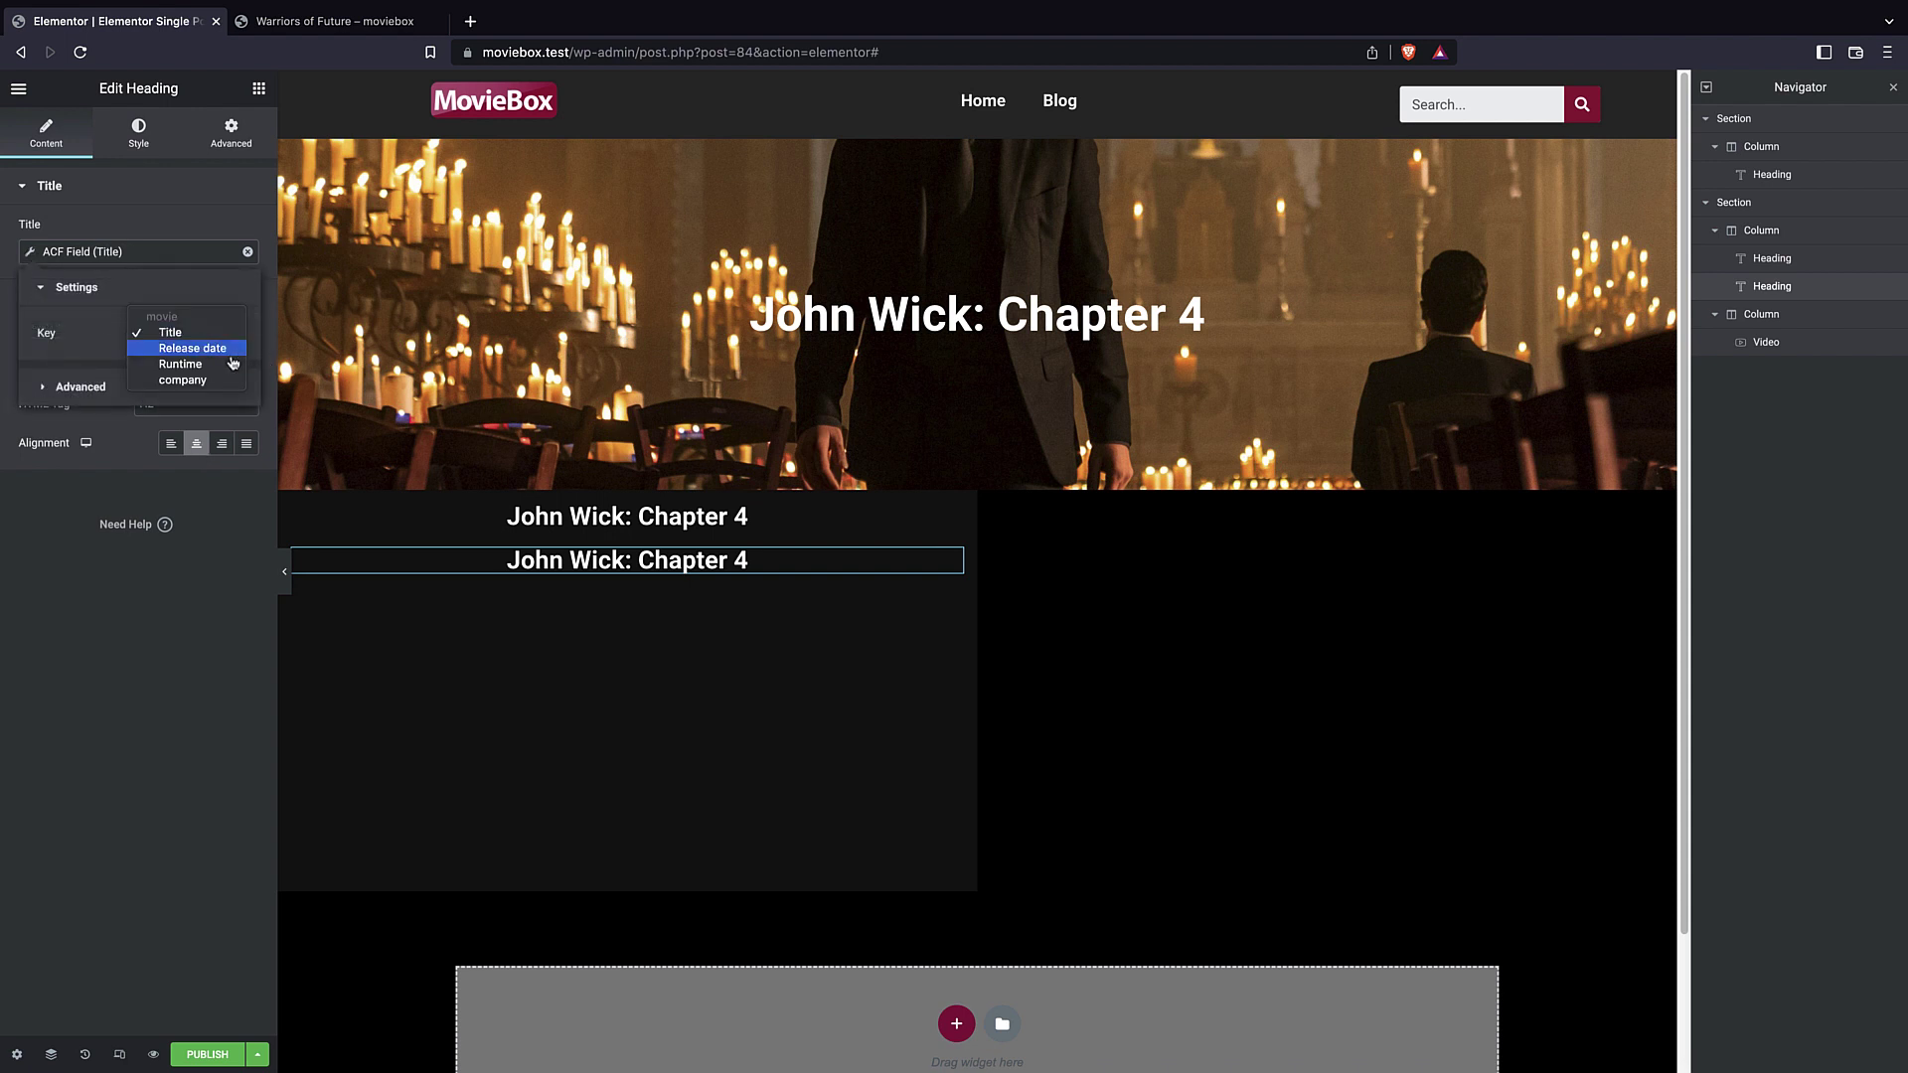
pyautogui.click(228, 349)
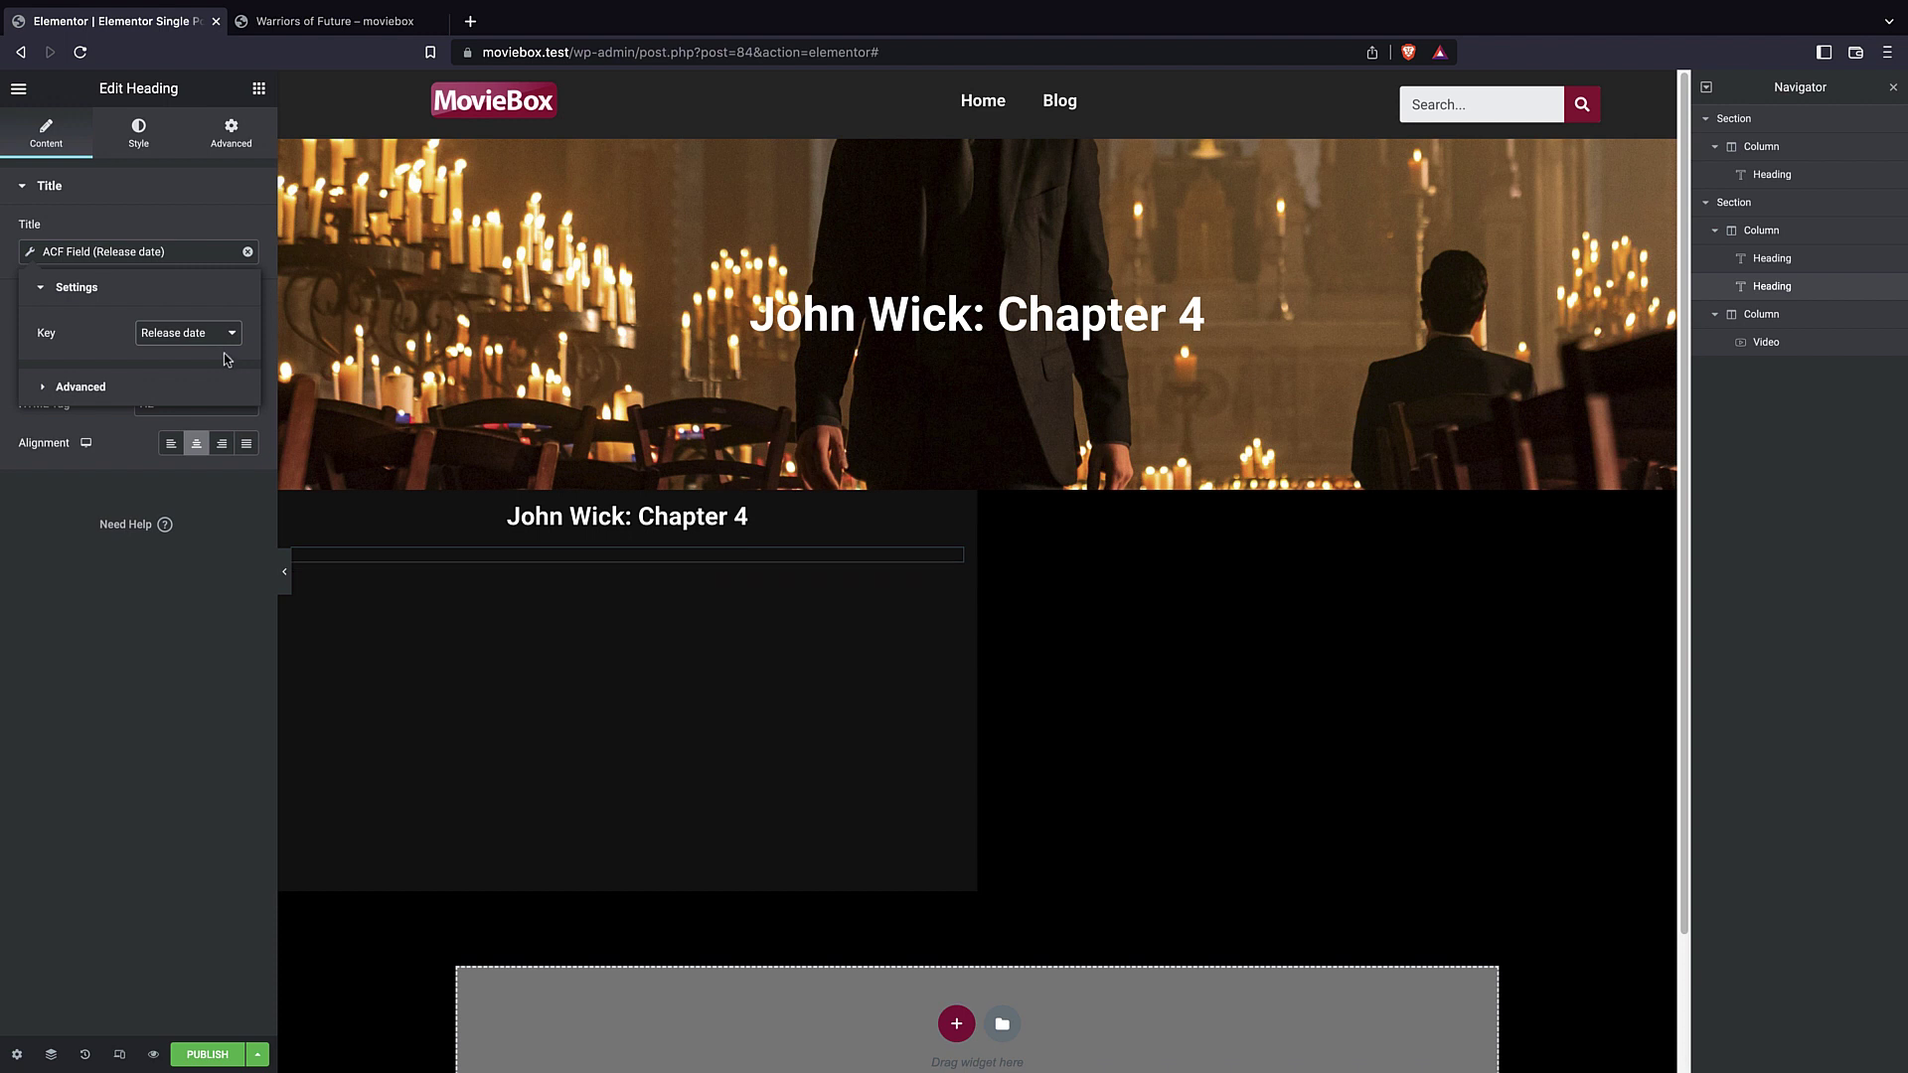
pyautogui.click(177, 324)
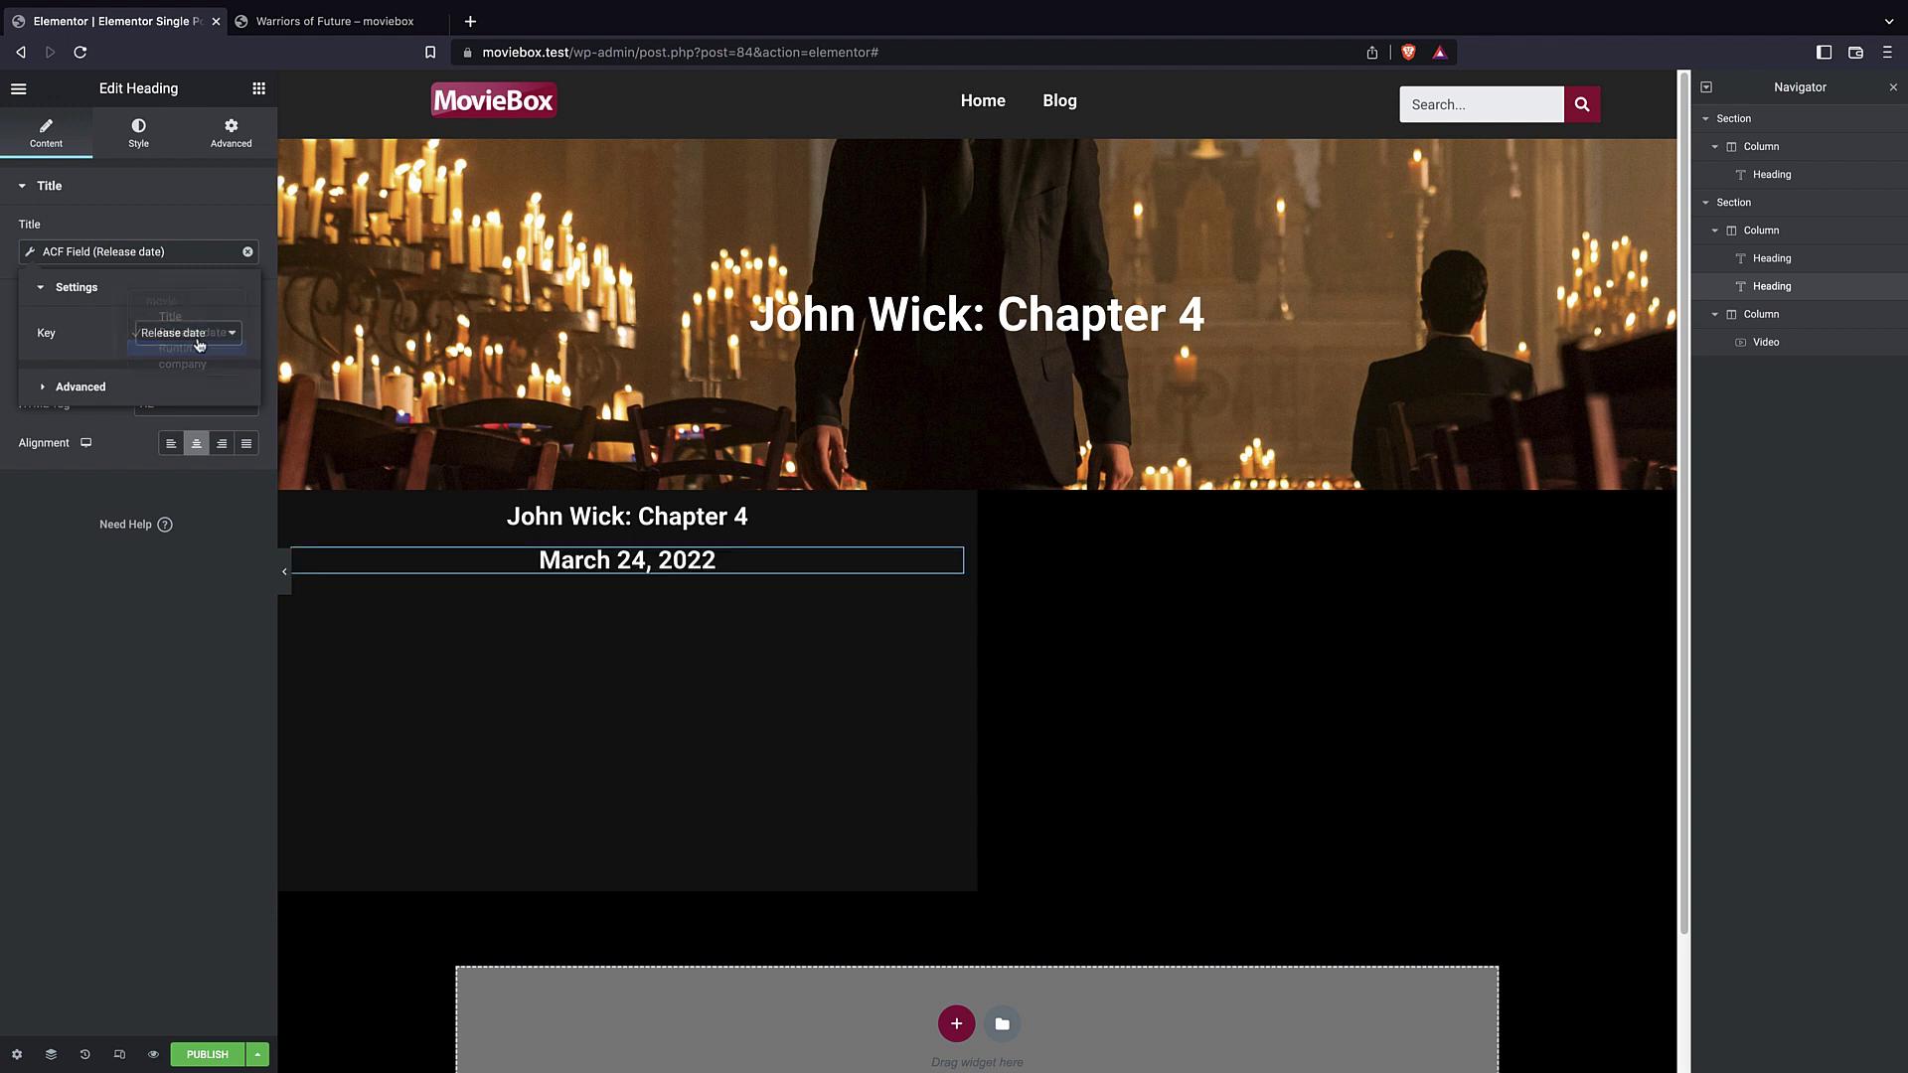
pyautogui.click(198, 336)
pyautogui.click(198, 333)
pyautogui.click(202, 349)
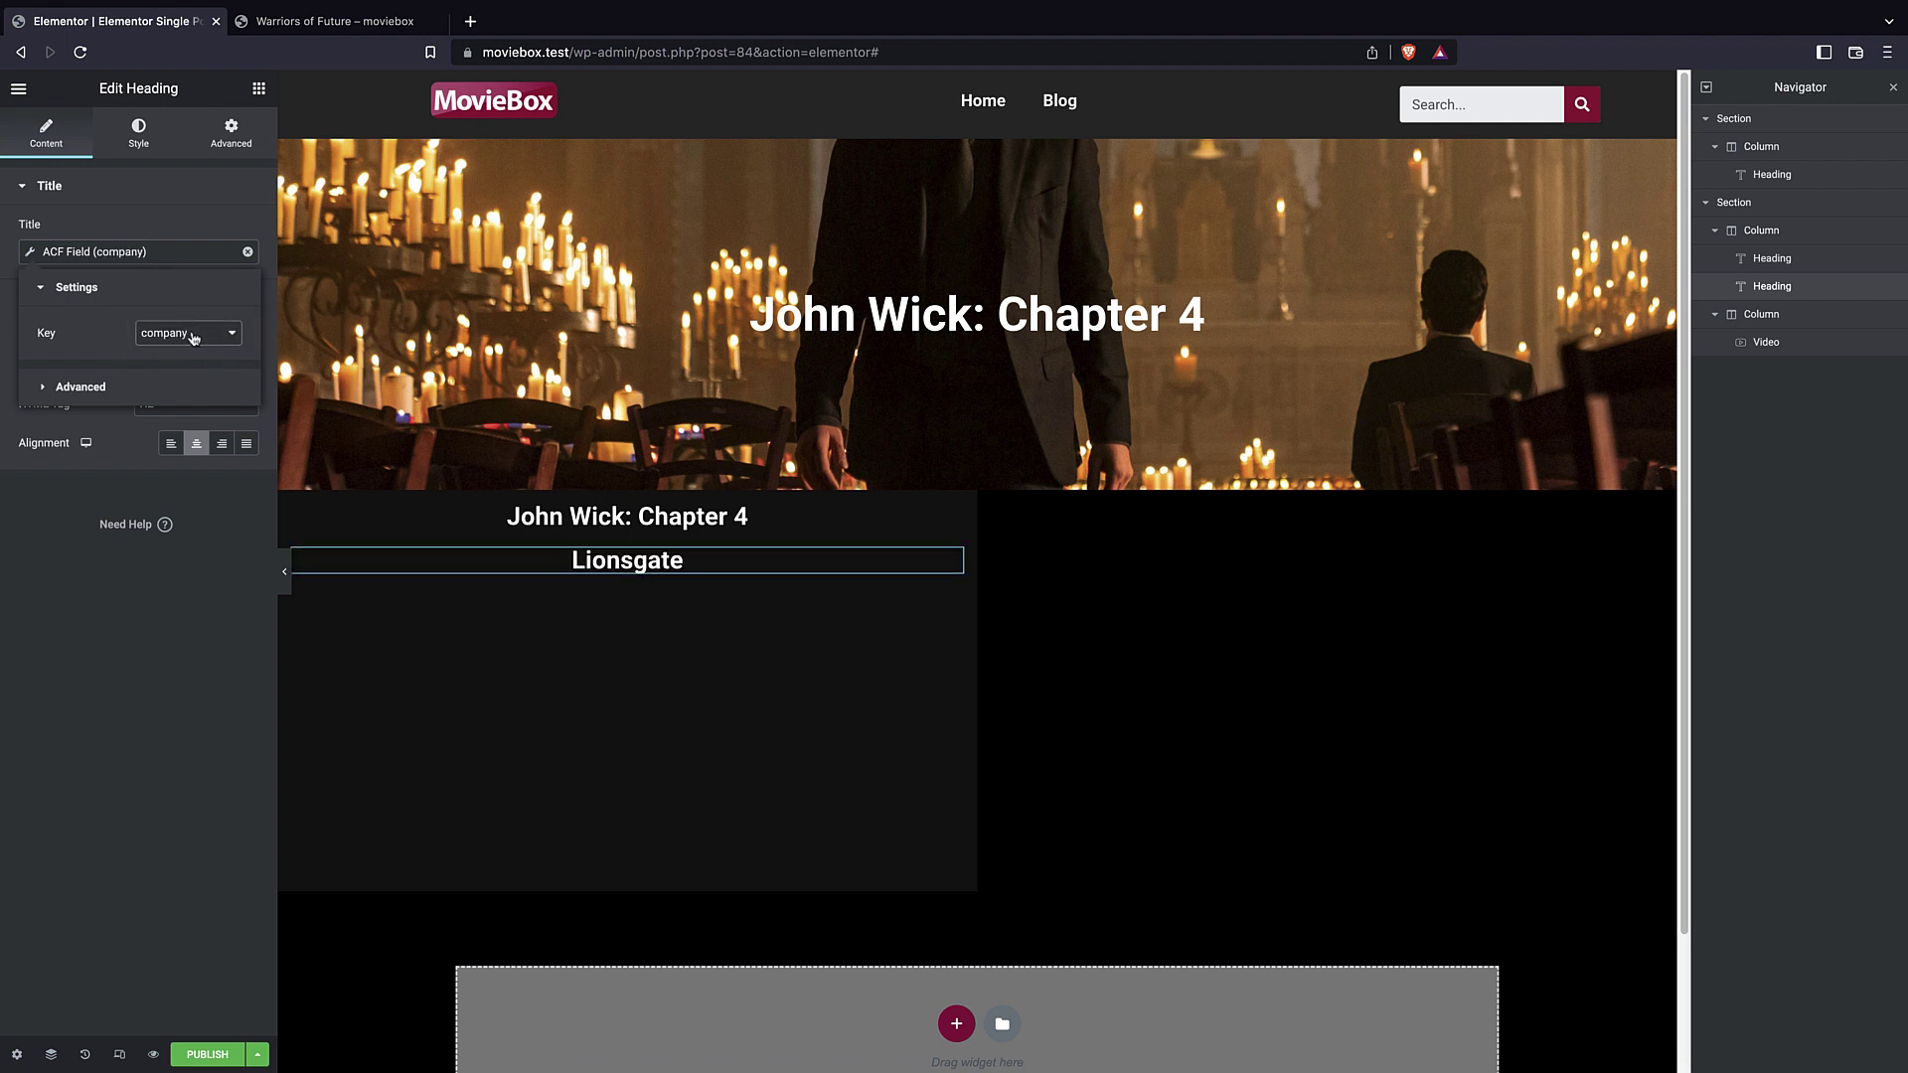
pyautogui.click(196, 338)
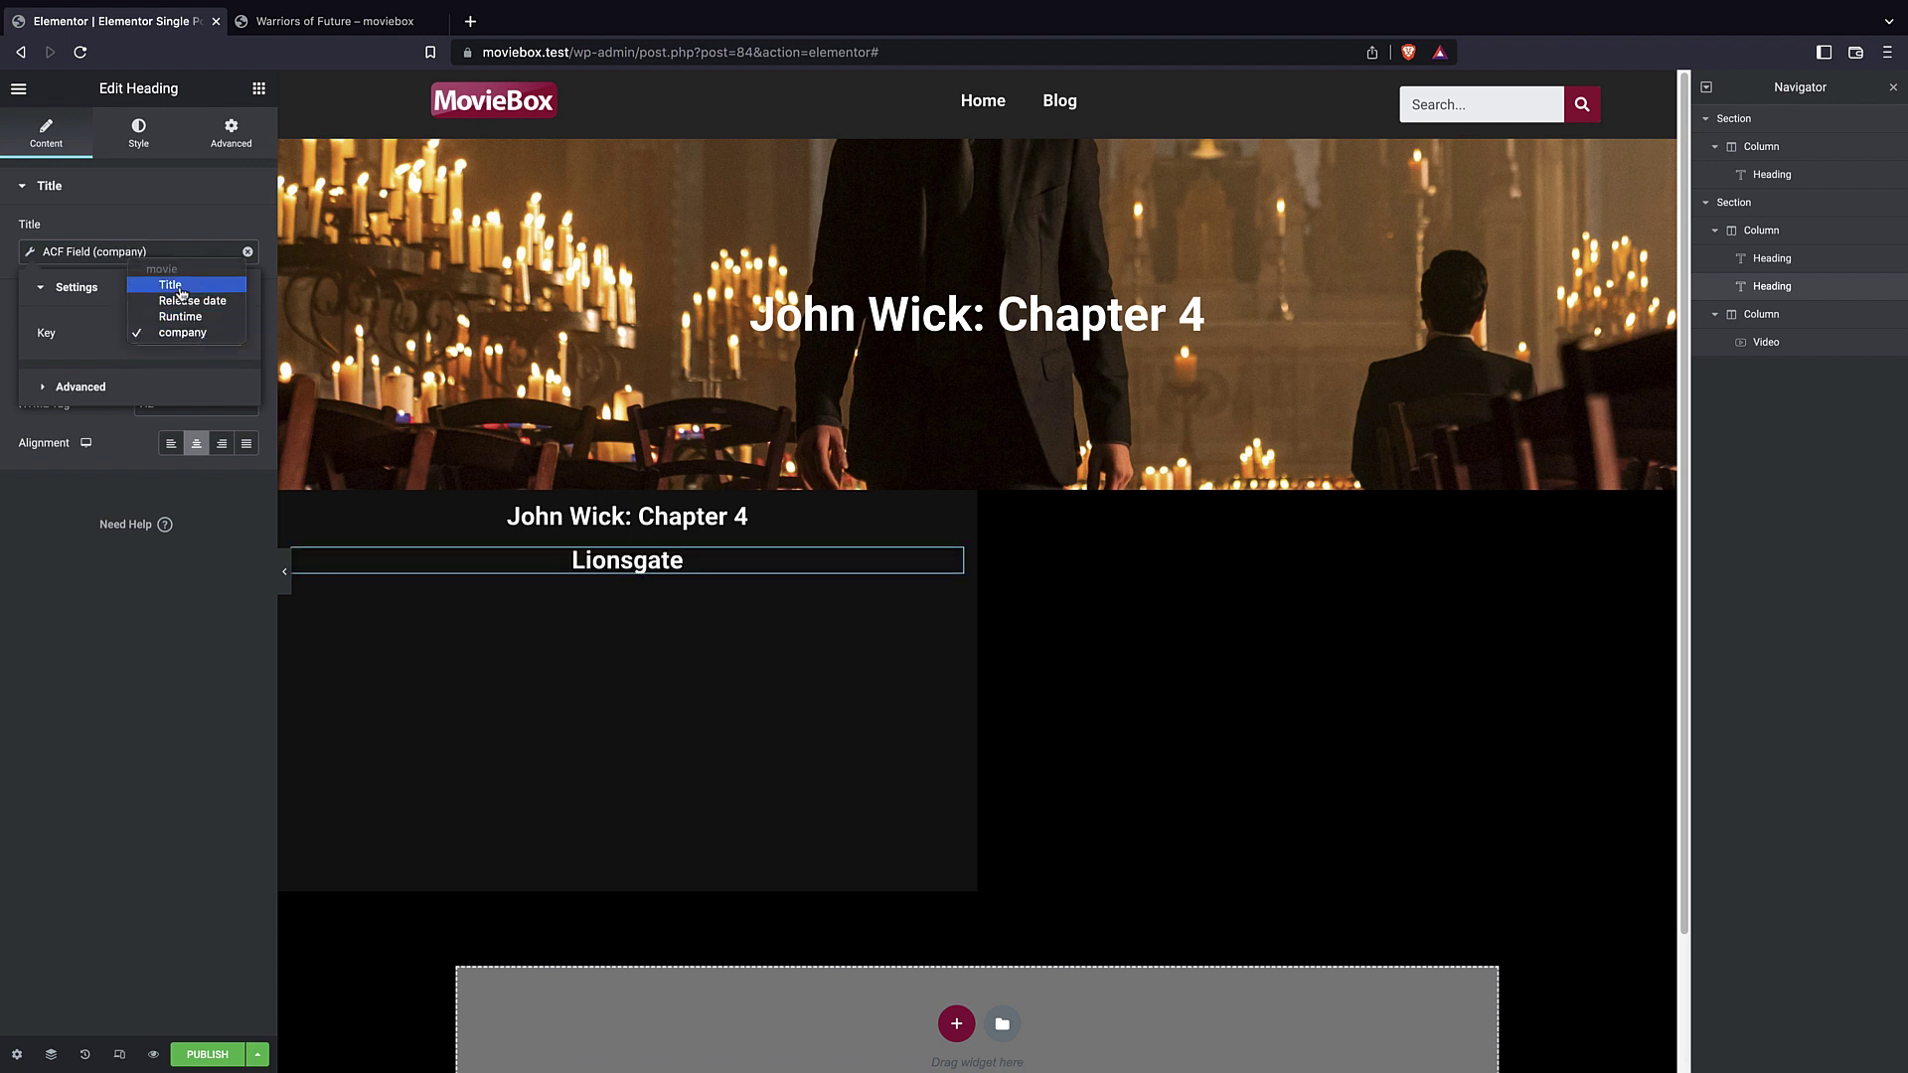
pyautogui.click(181, 291)
# - Check the ACF tag's advanced options and key choices, and remove the tag from the duplicate heading's title
pyautogui.click(94, 385)
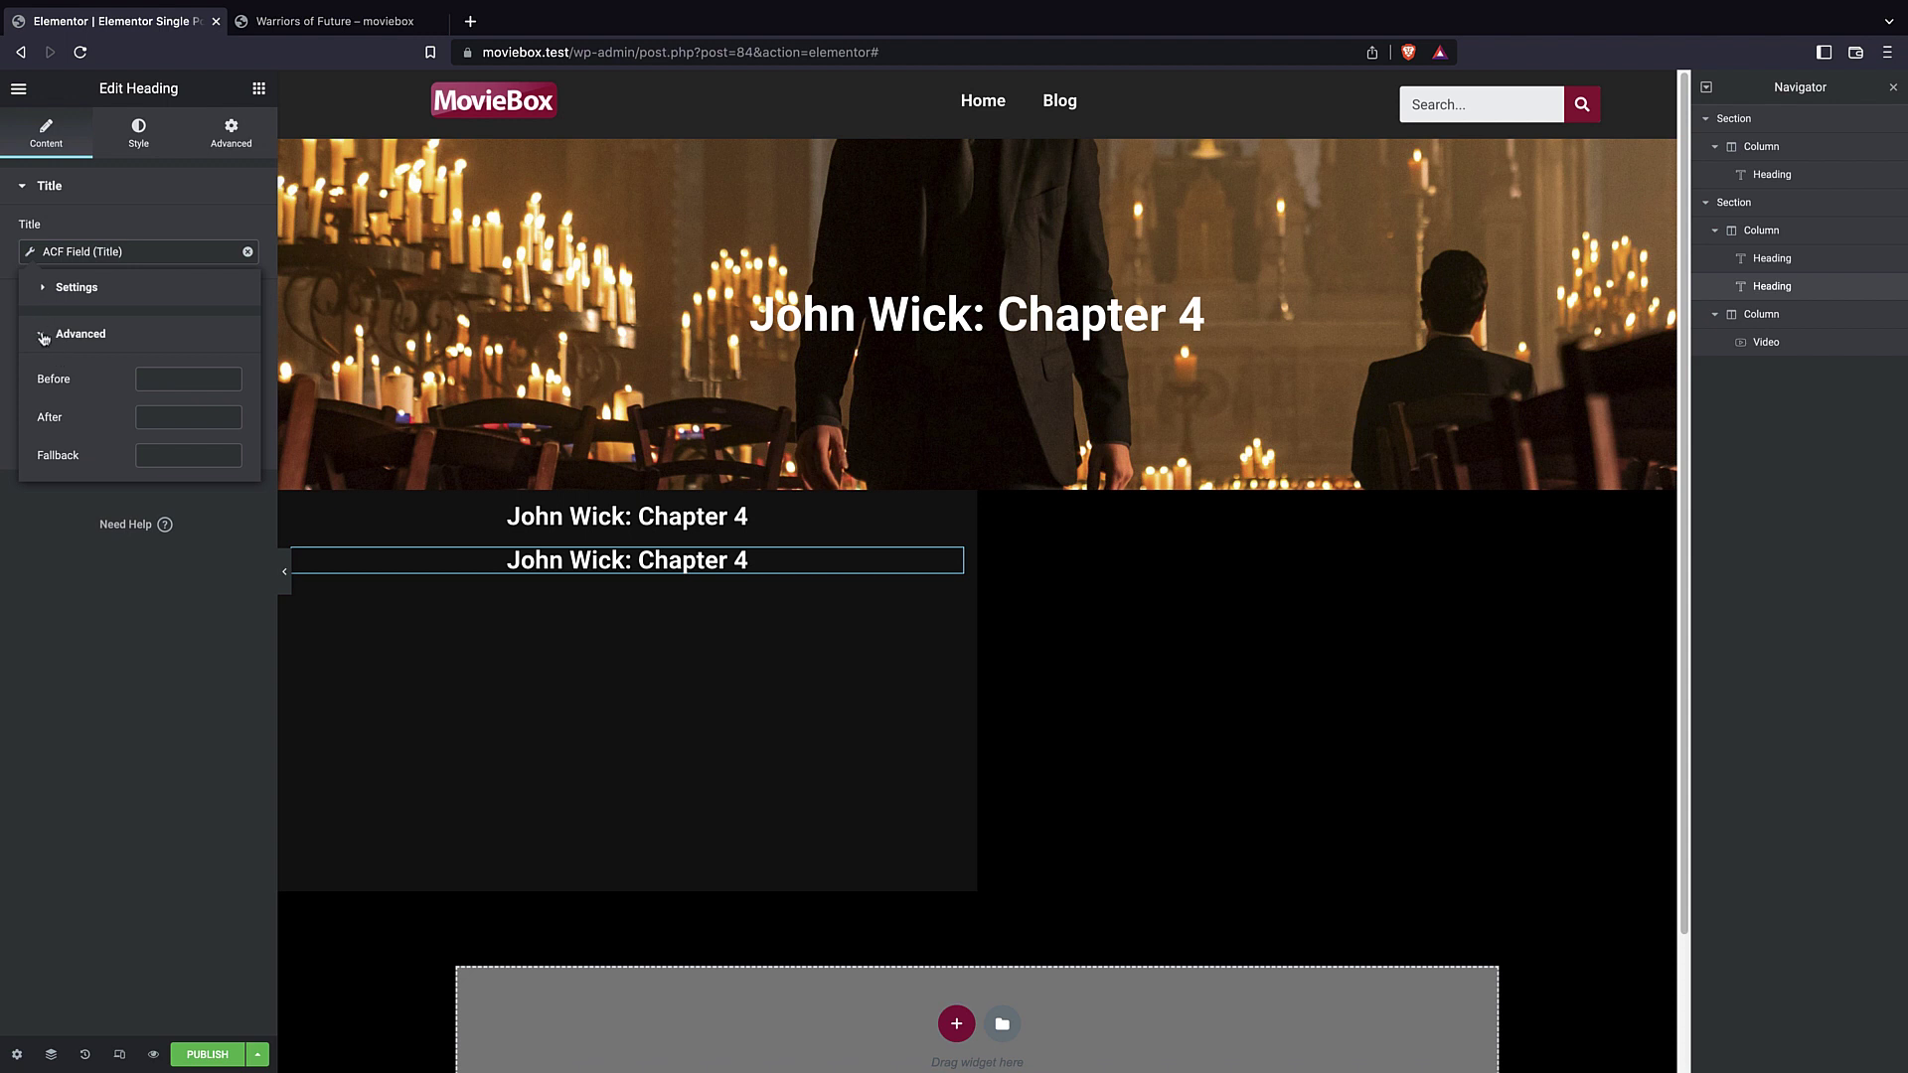
pyautogui.click(40, 290)
pyautogui.click(177, 336)
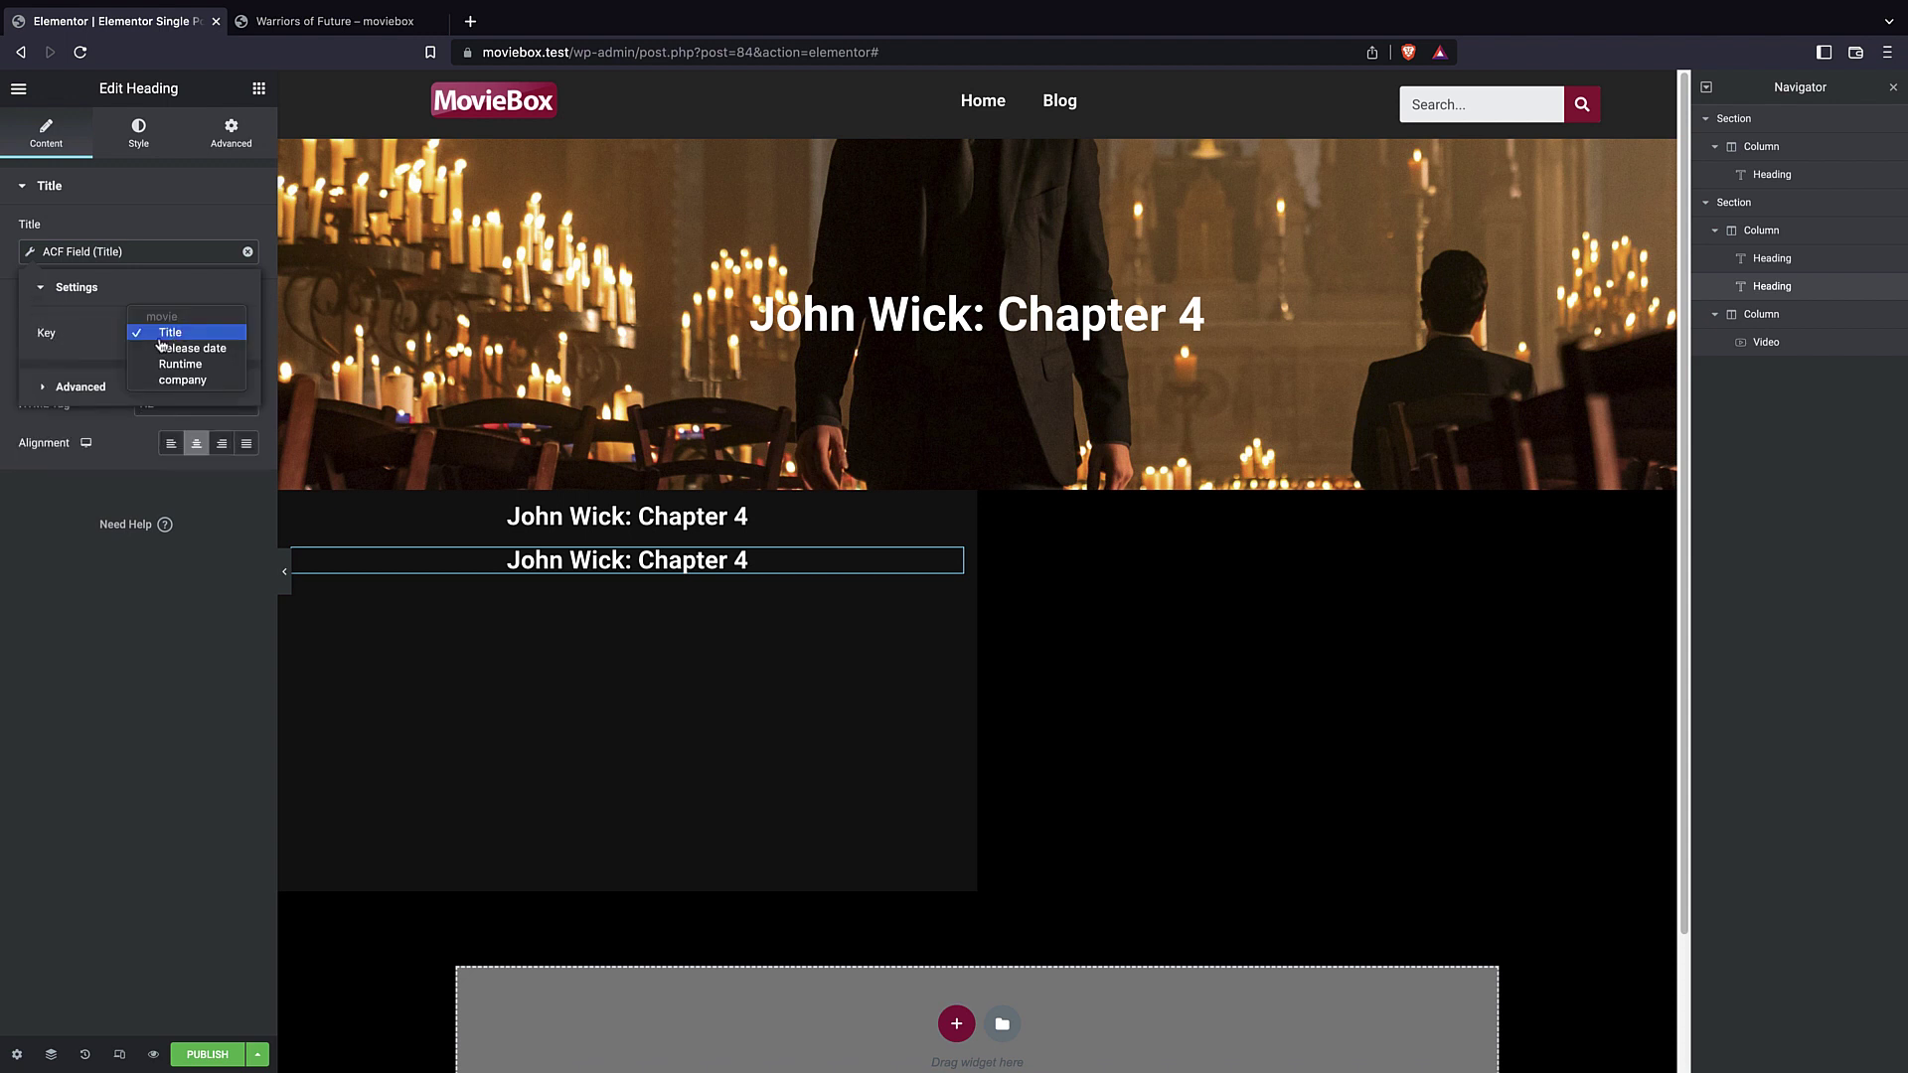
pyautogui.click(32, 255)
pyautogui.click(31, 255)
pyautogui.click(30, 255)
pyautogui.click(247, 251)
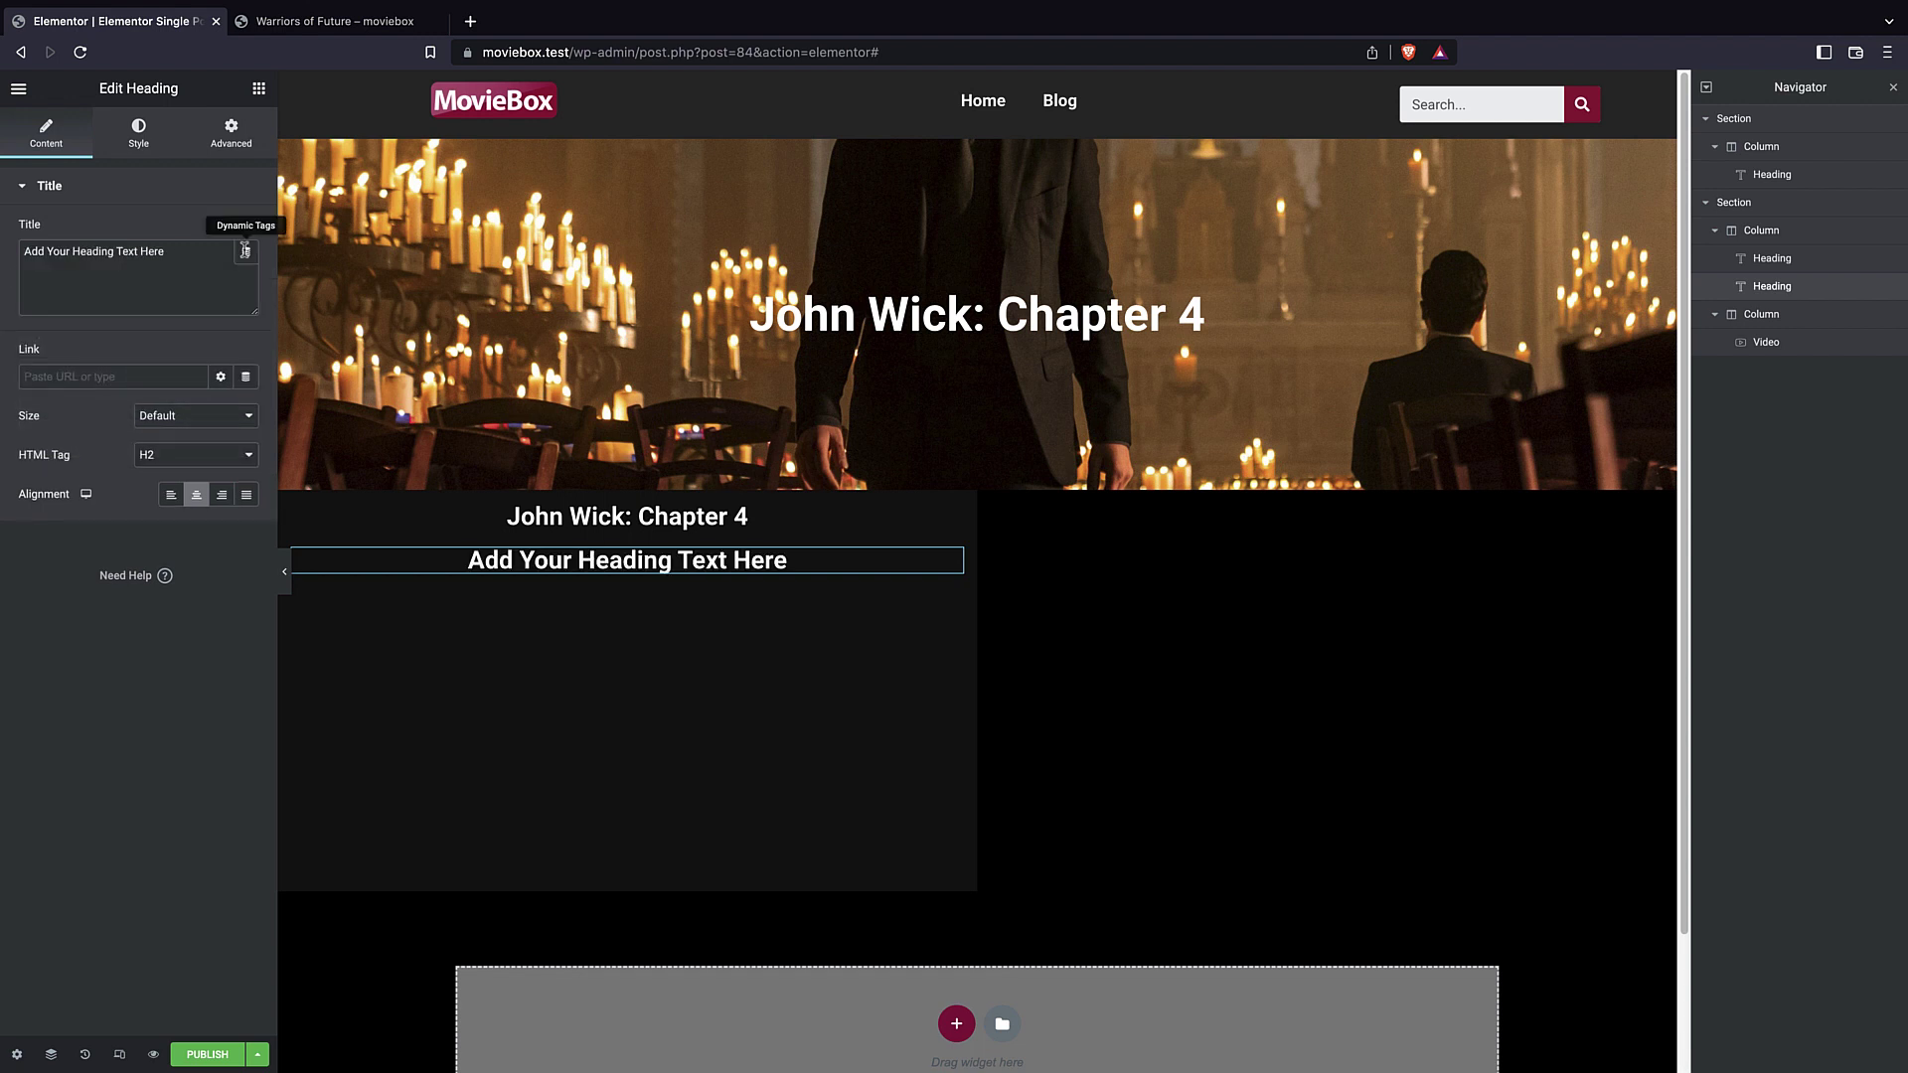
# - Look through the dynamic tags available for the duplicate heading's title, from the Post group to the ACF group
pyautogui.click(248, 257)
pyautogui.scroll(-5, 154, 447)
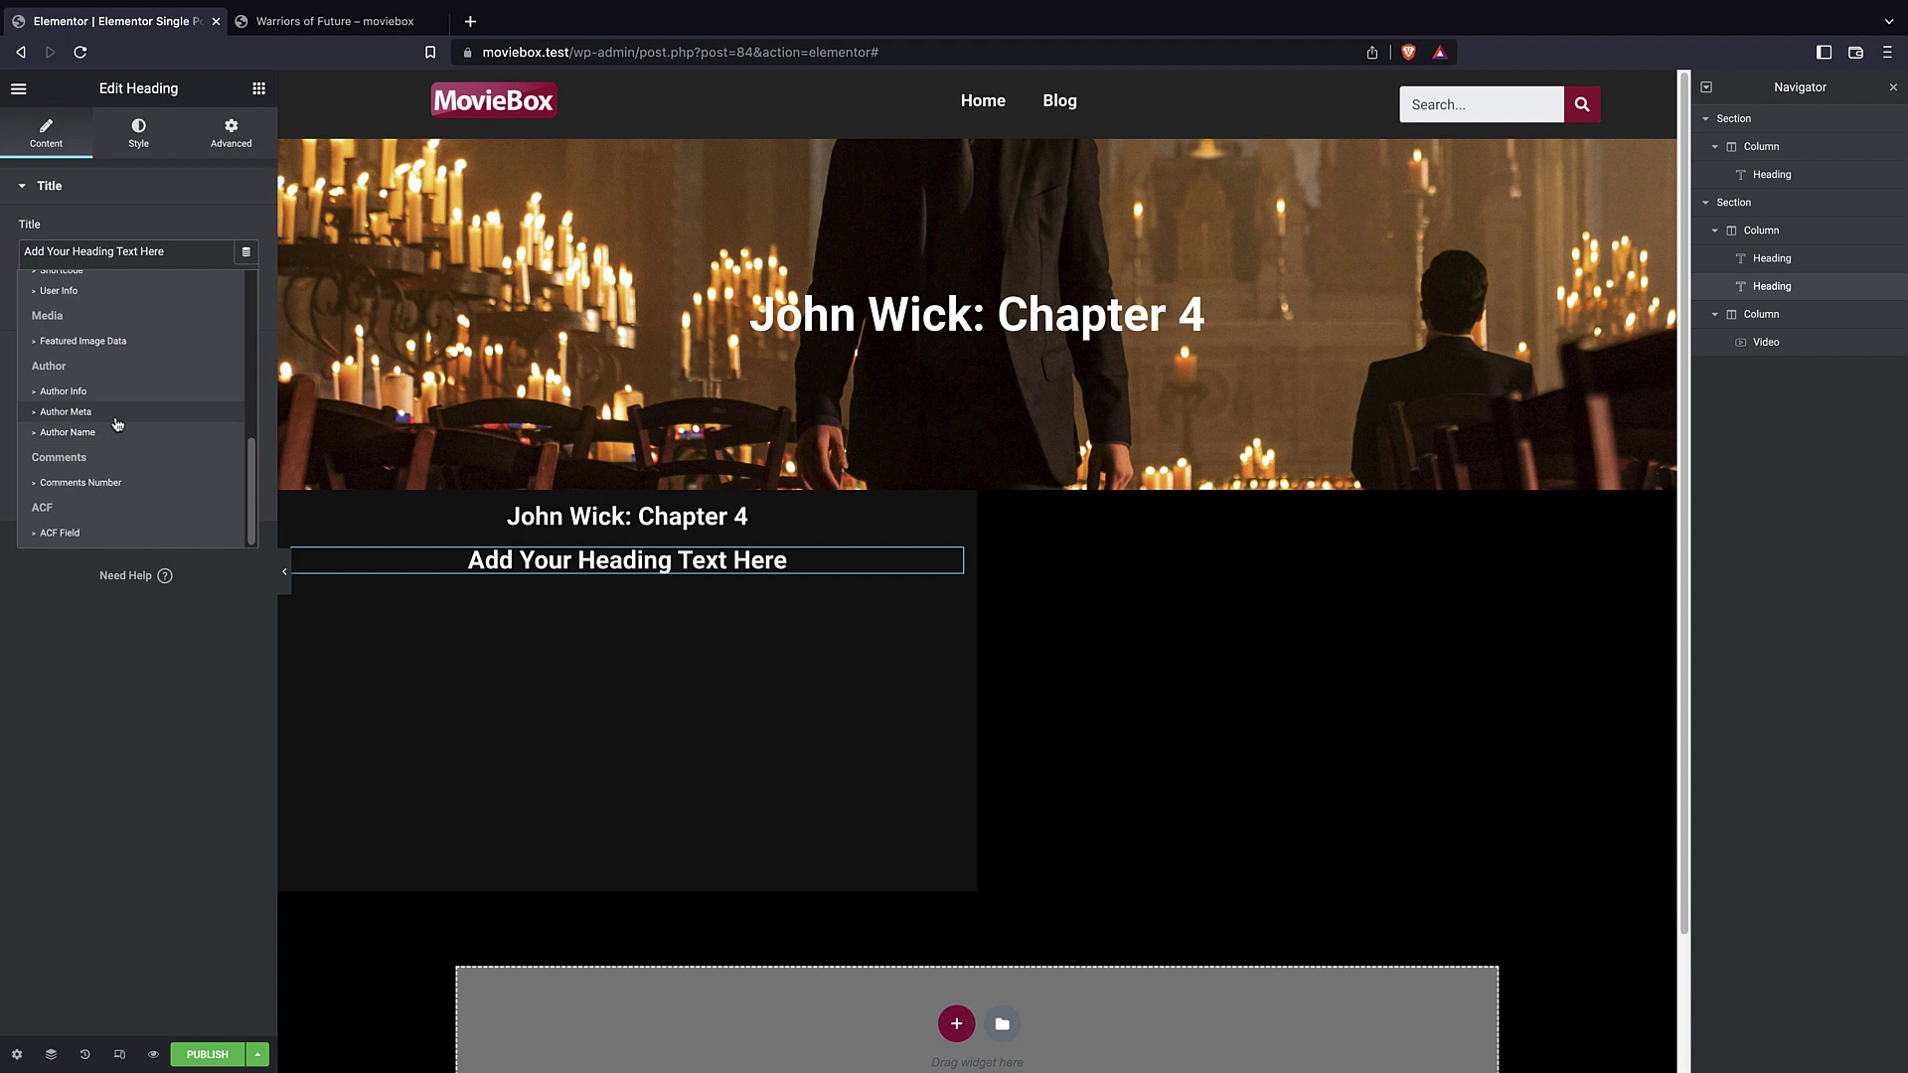
pyautogui.scroll(2, 117, 457)
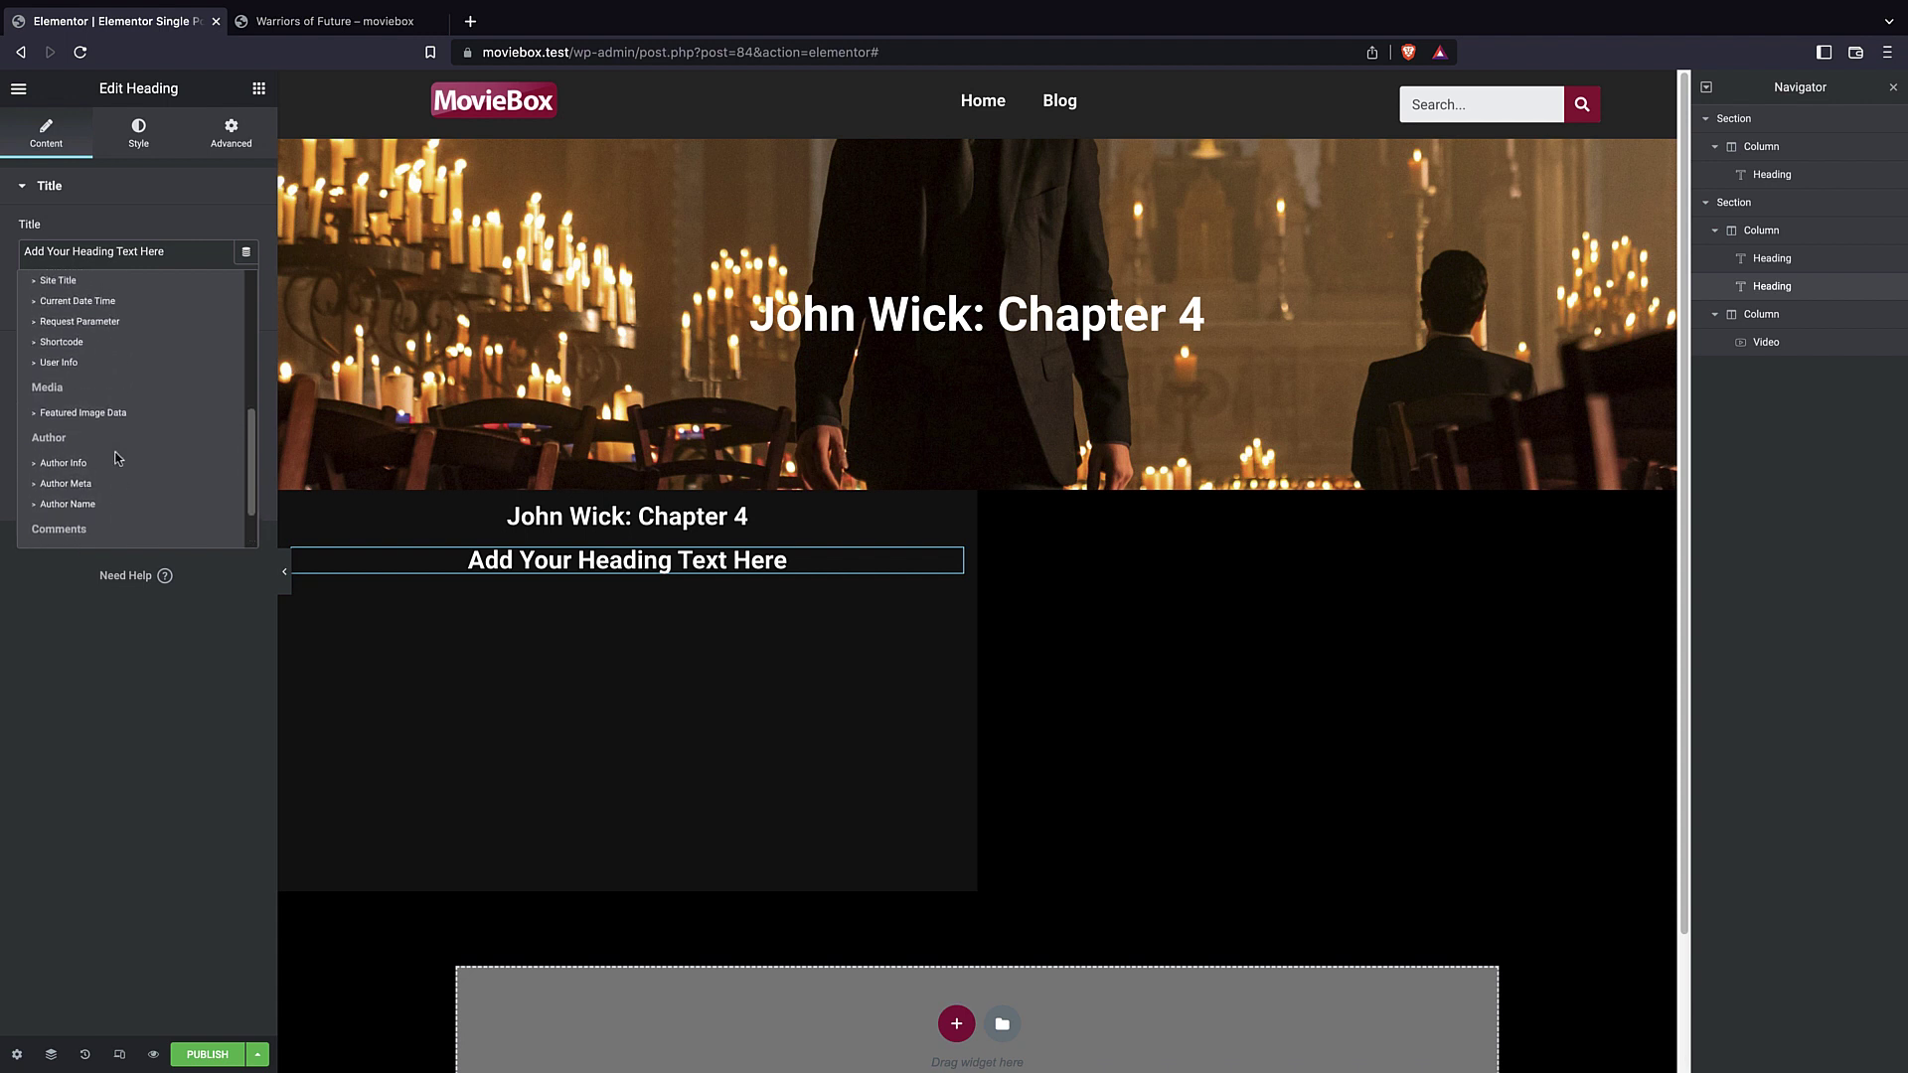
pyautogui.scroll(4, 117, 457)
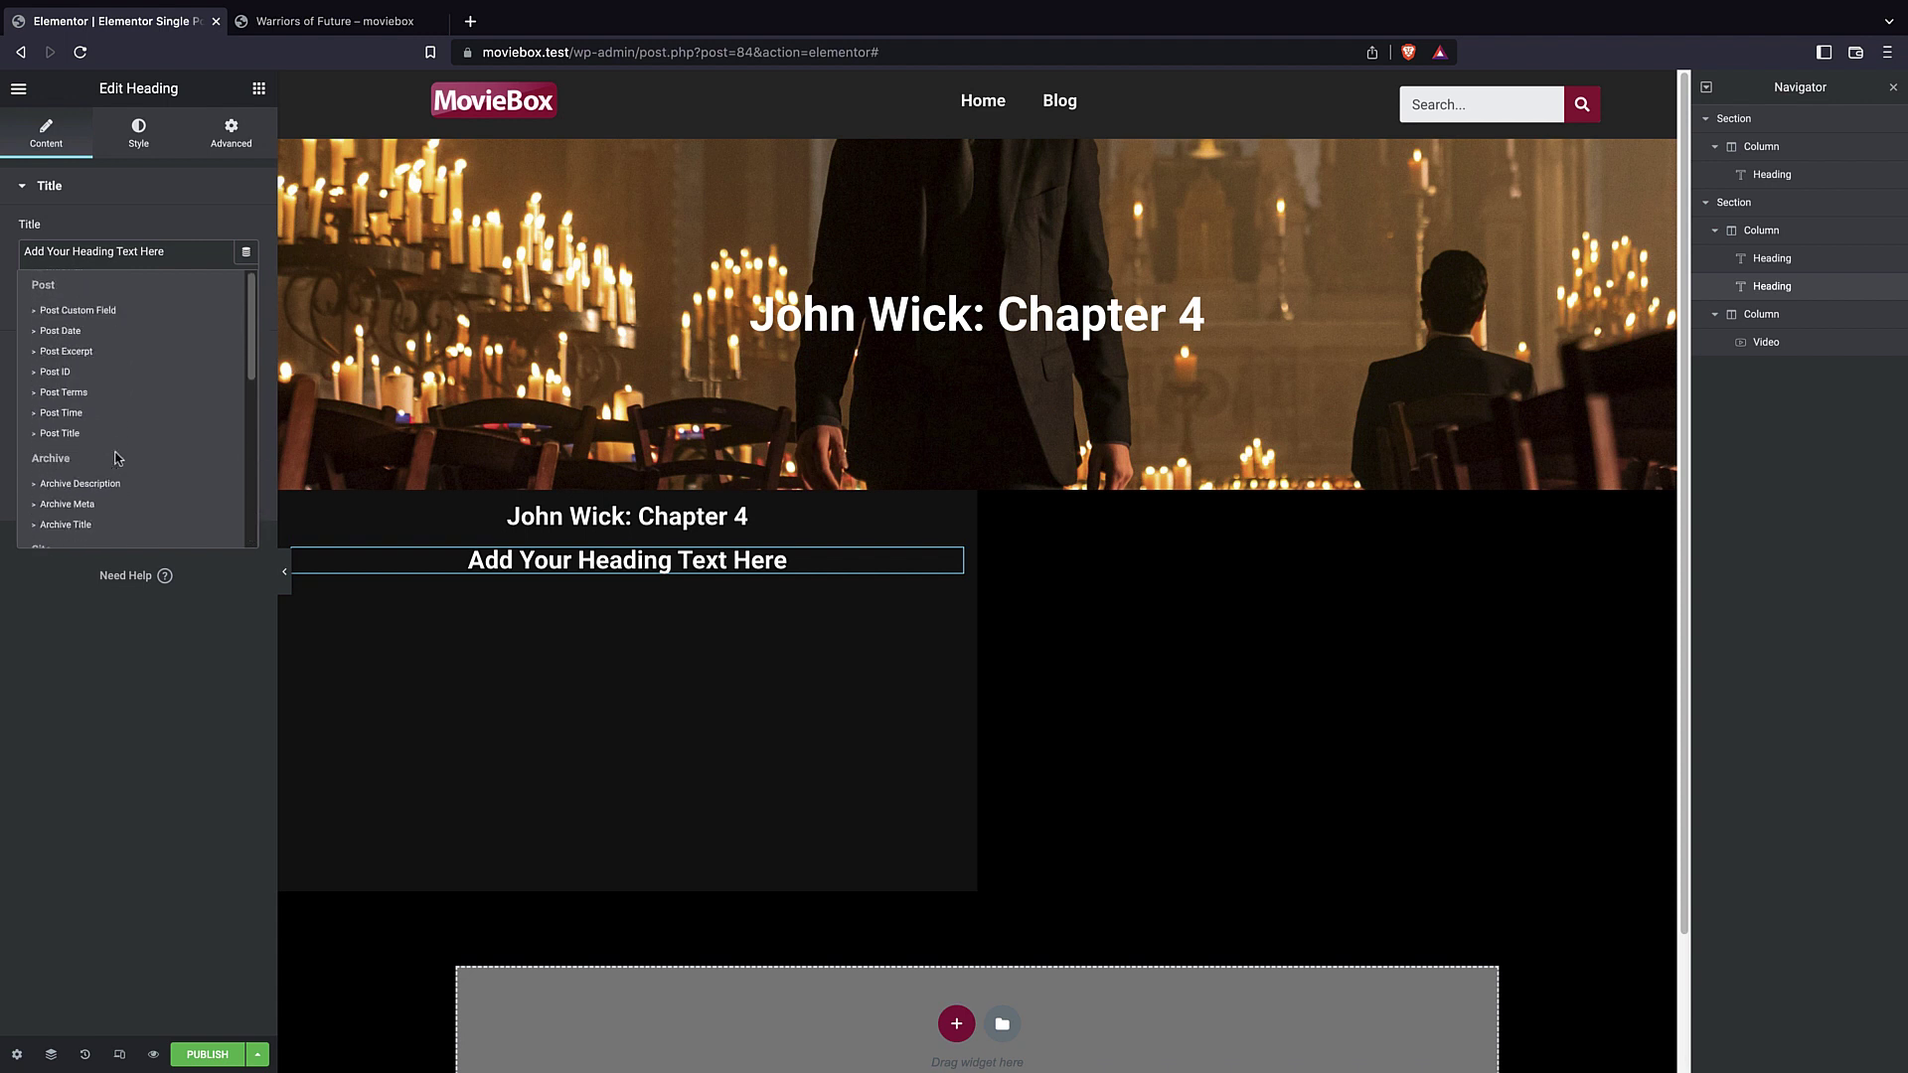
pyautogui.scroll(-2, 89, 418)
pyautogui.scroll(-4, 87, 405)
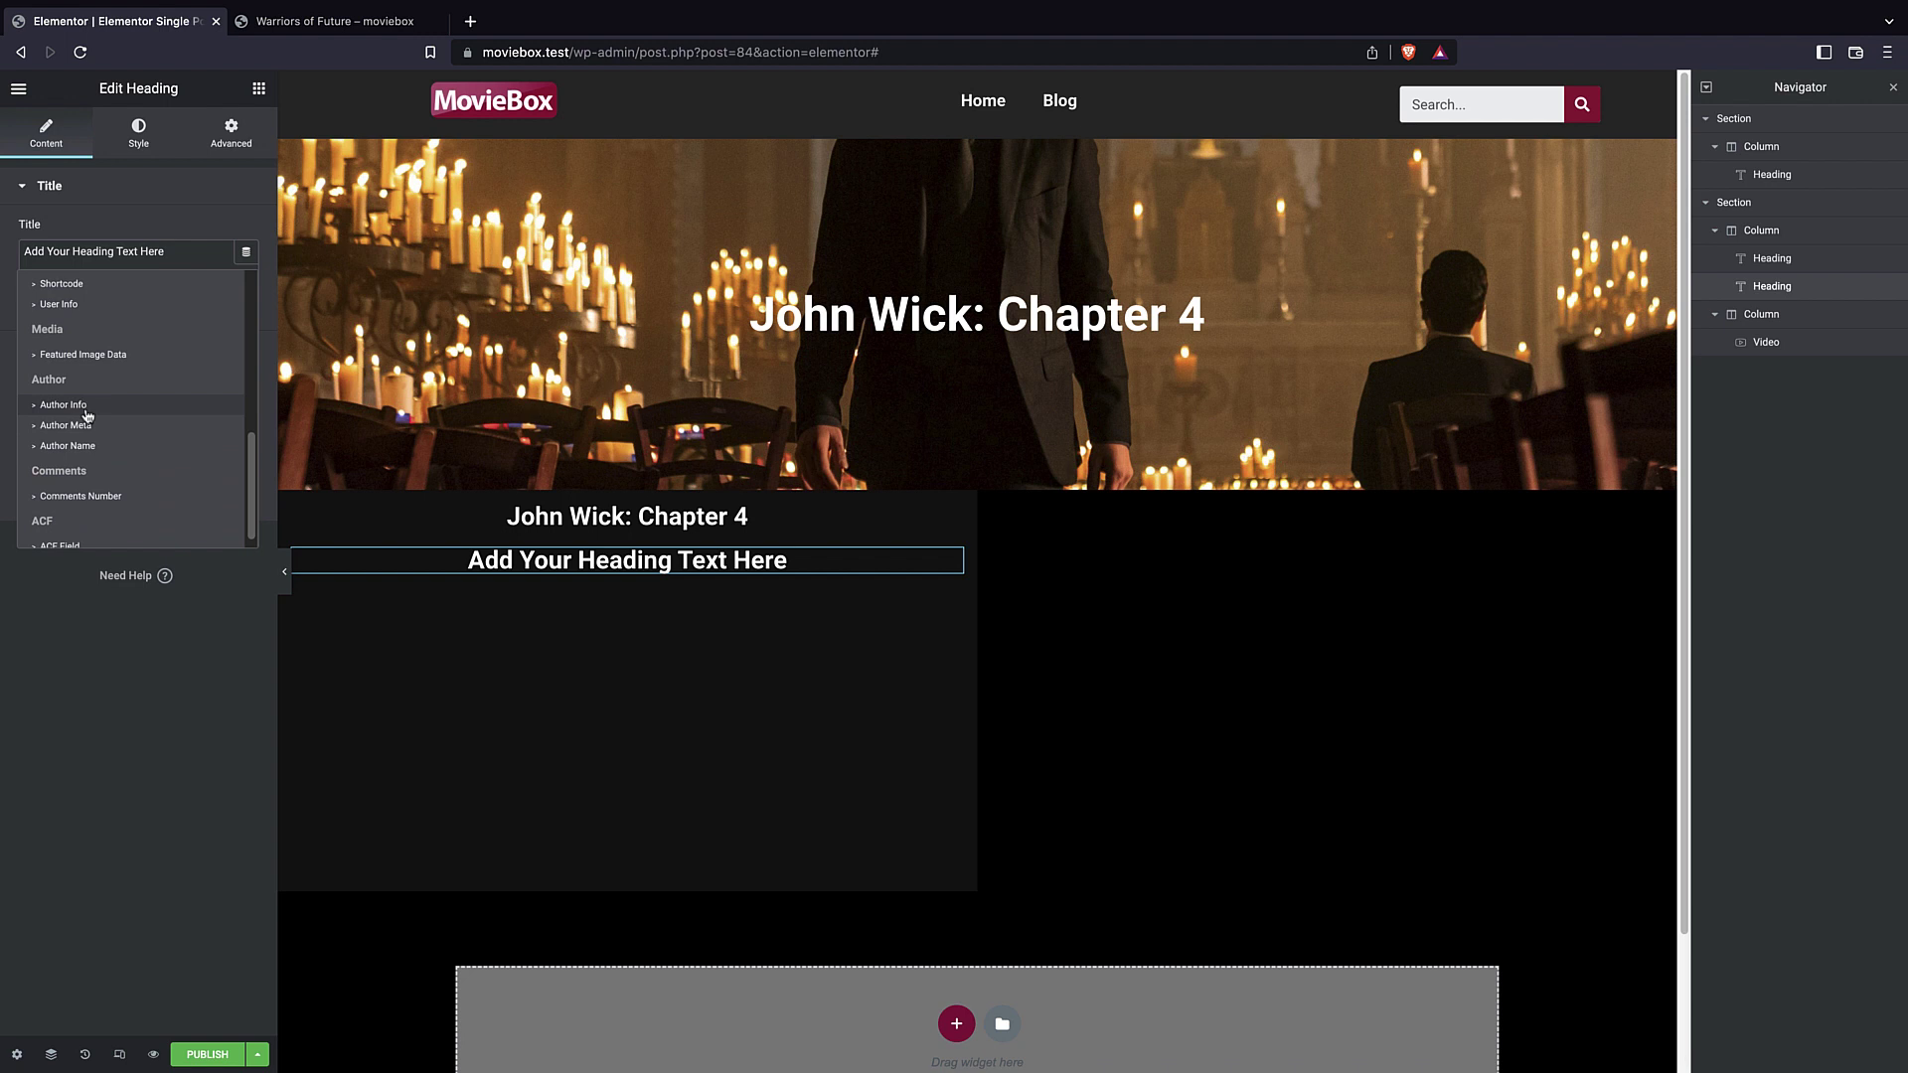
pyautogui.scroll(-3, 94, 409)
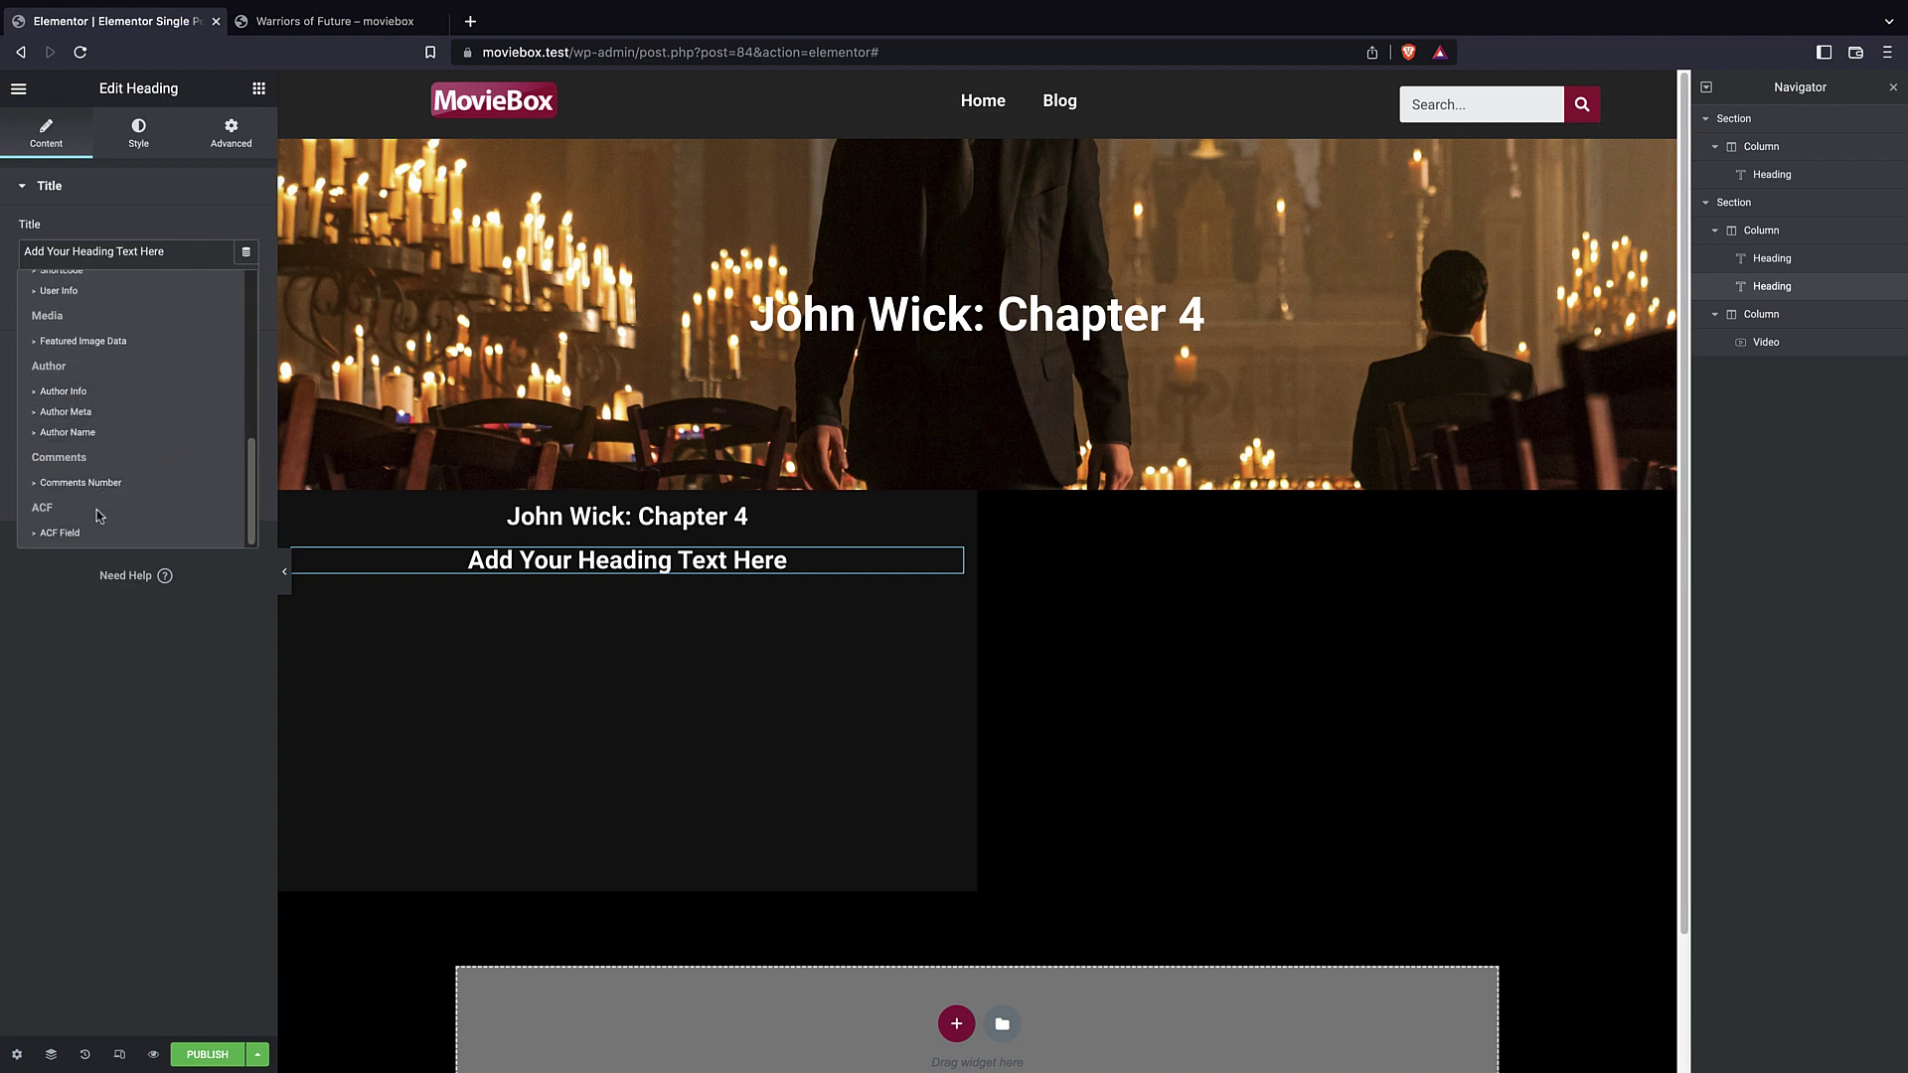
pyautogui.click(137, 626)
# - Place a Post Info widget below the headings in the first column and remove all its meta data items except Author
pyautogui.click(258, 88)
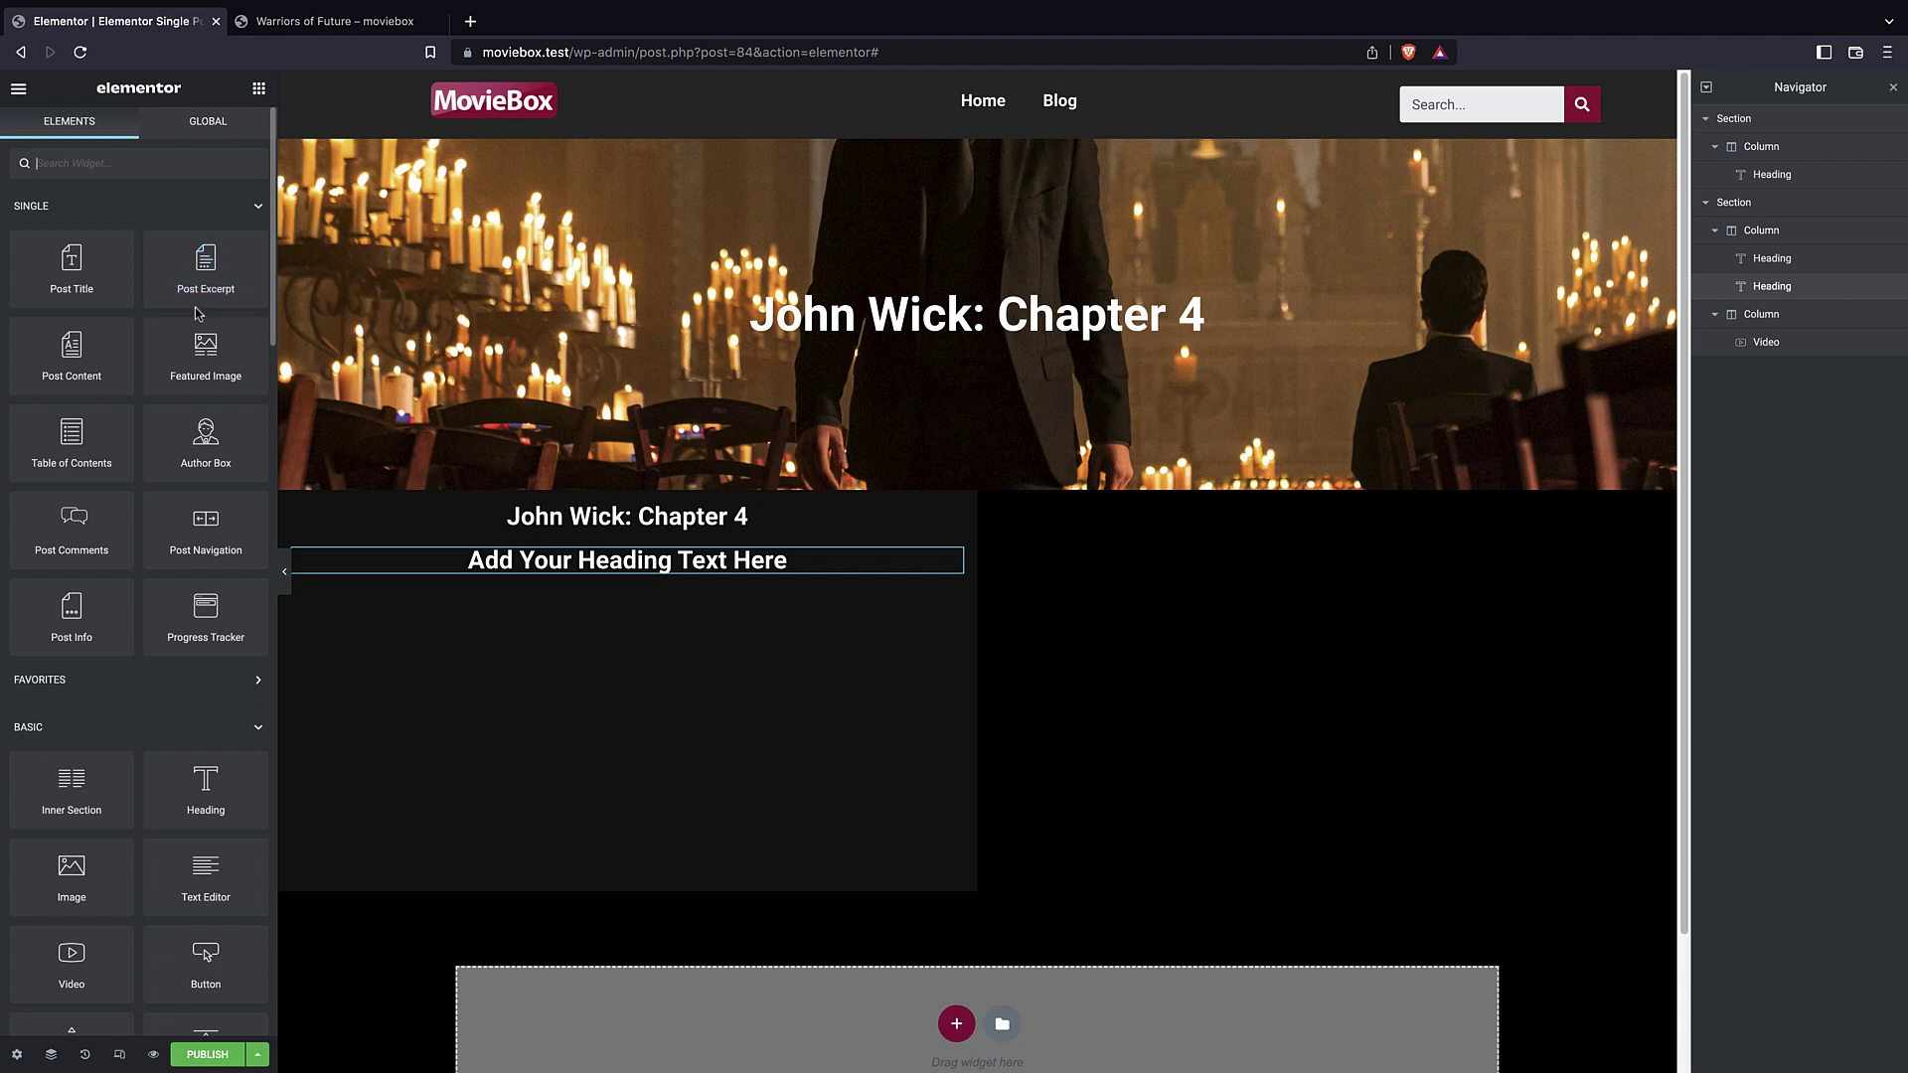
pyautogui.moveTo(72, 606); pyautogui.dragTo(724, 576)
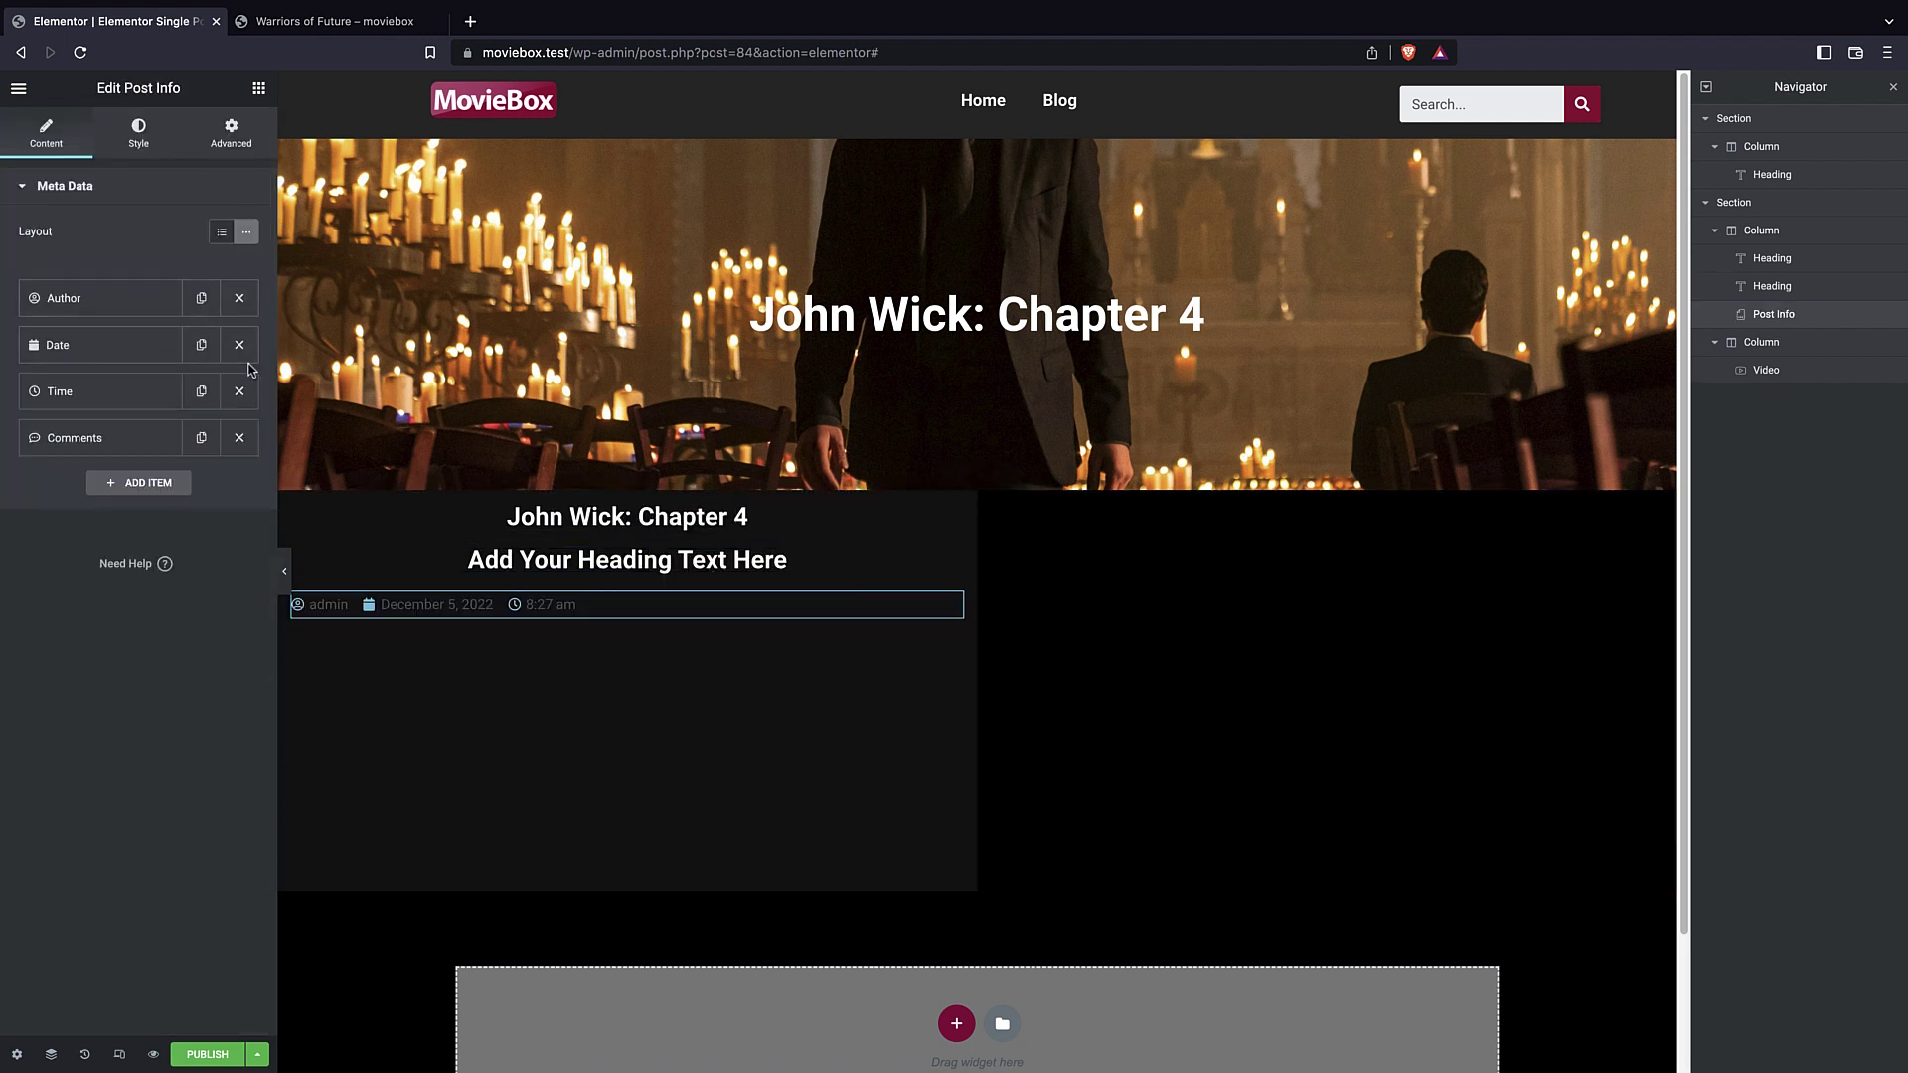
pyautogui.click(239, 437)
pyautogui.click(239, 391)
pyautogui.click(238, 344)
pyautogui.click(119, 343)
pyautogui.click(239, 344)
pyautogui.click(240, 301)
pyautogui.click(240, 301)
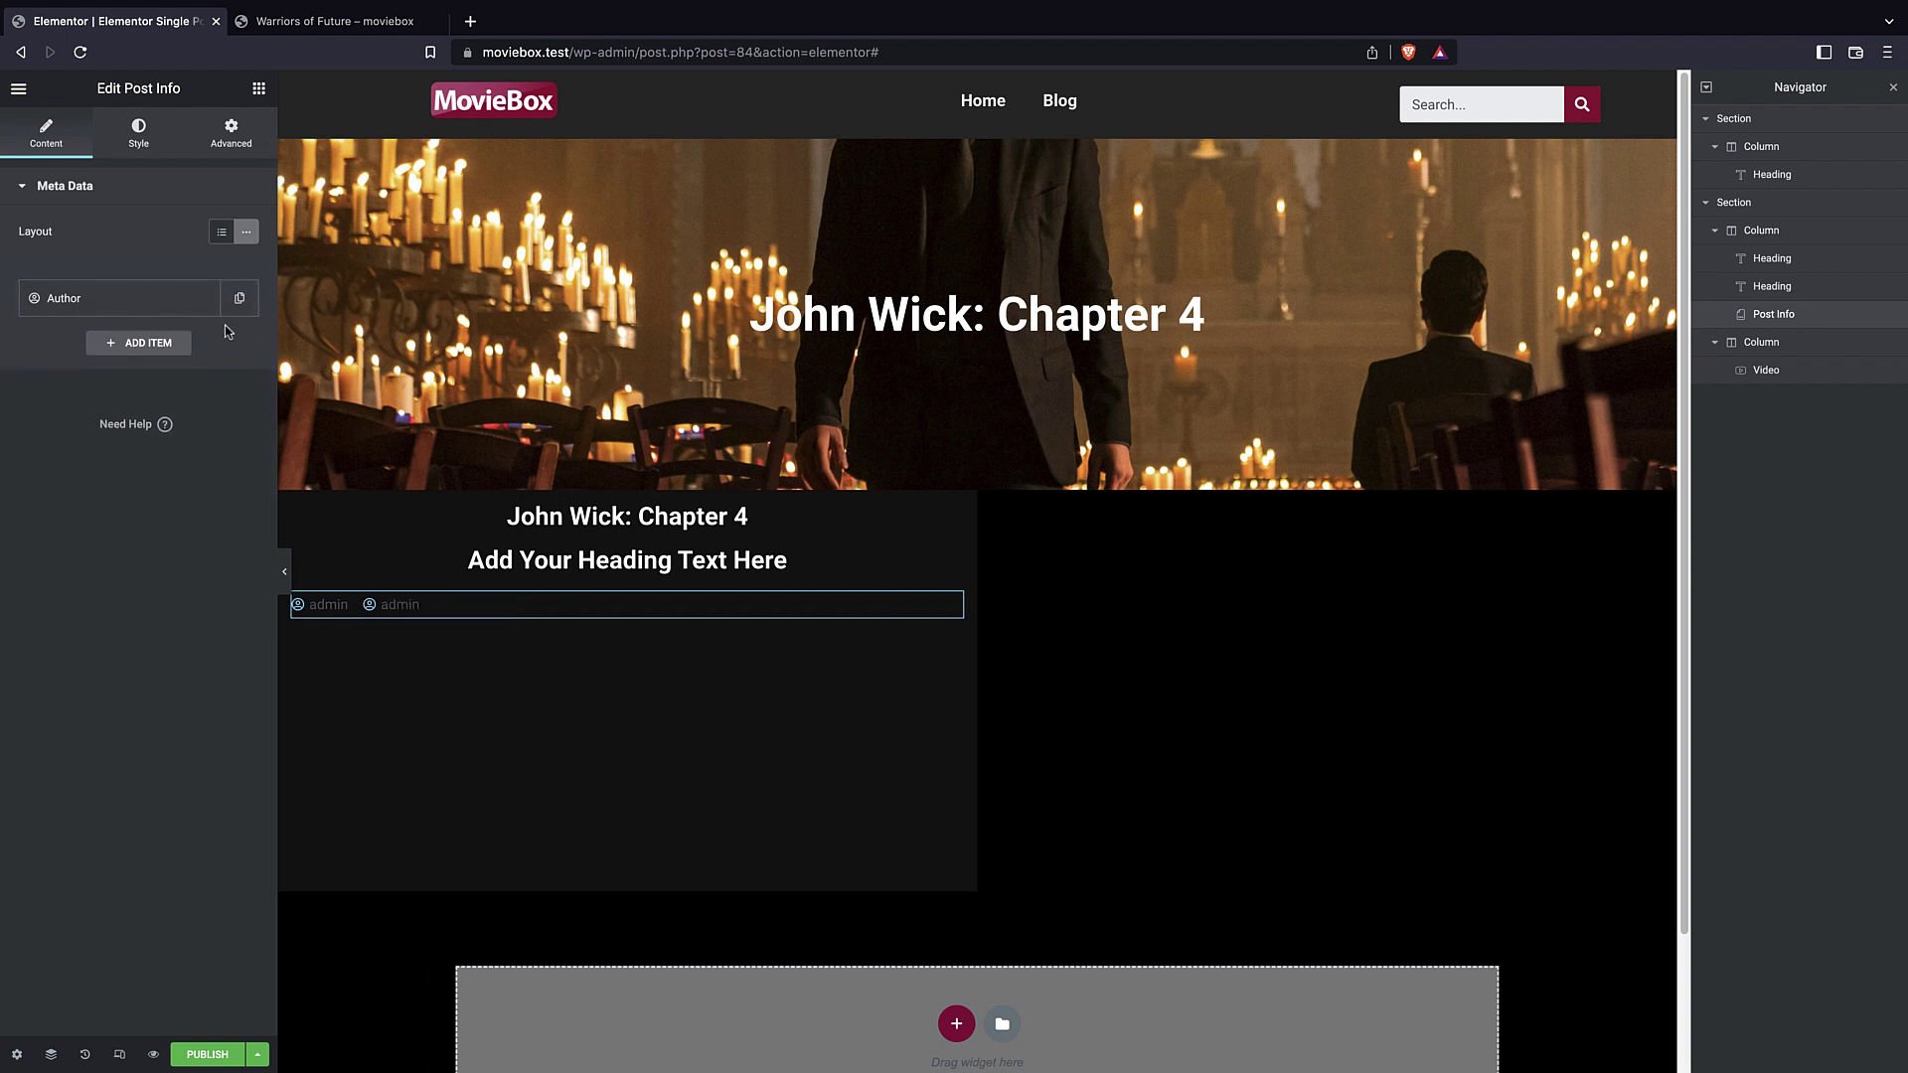
# - Add a Terms item using the Actors taxonomy to the Post Info widget and delete its Author item
pyautogui.click(169, 345)
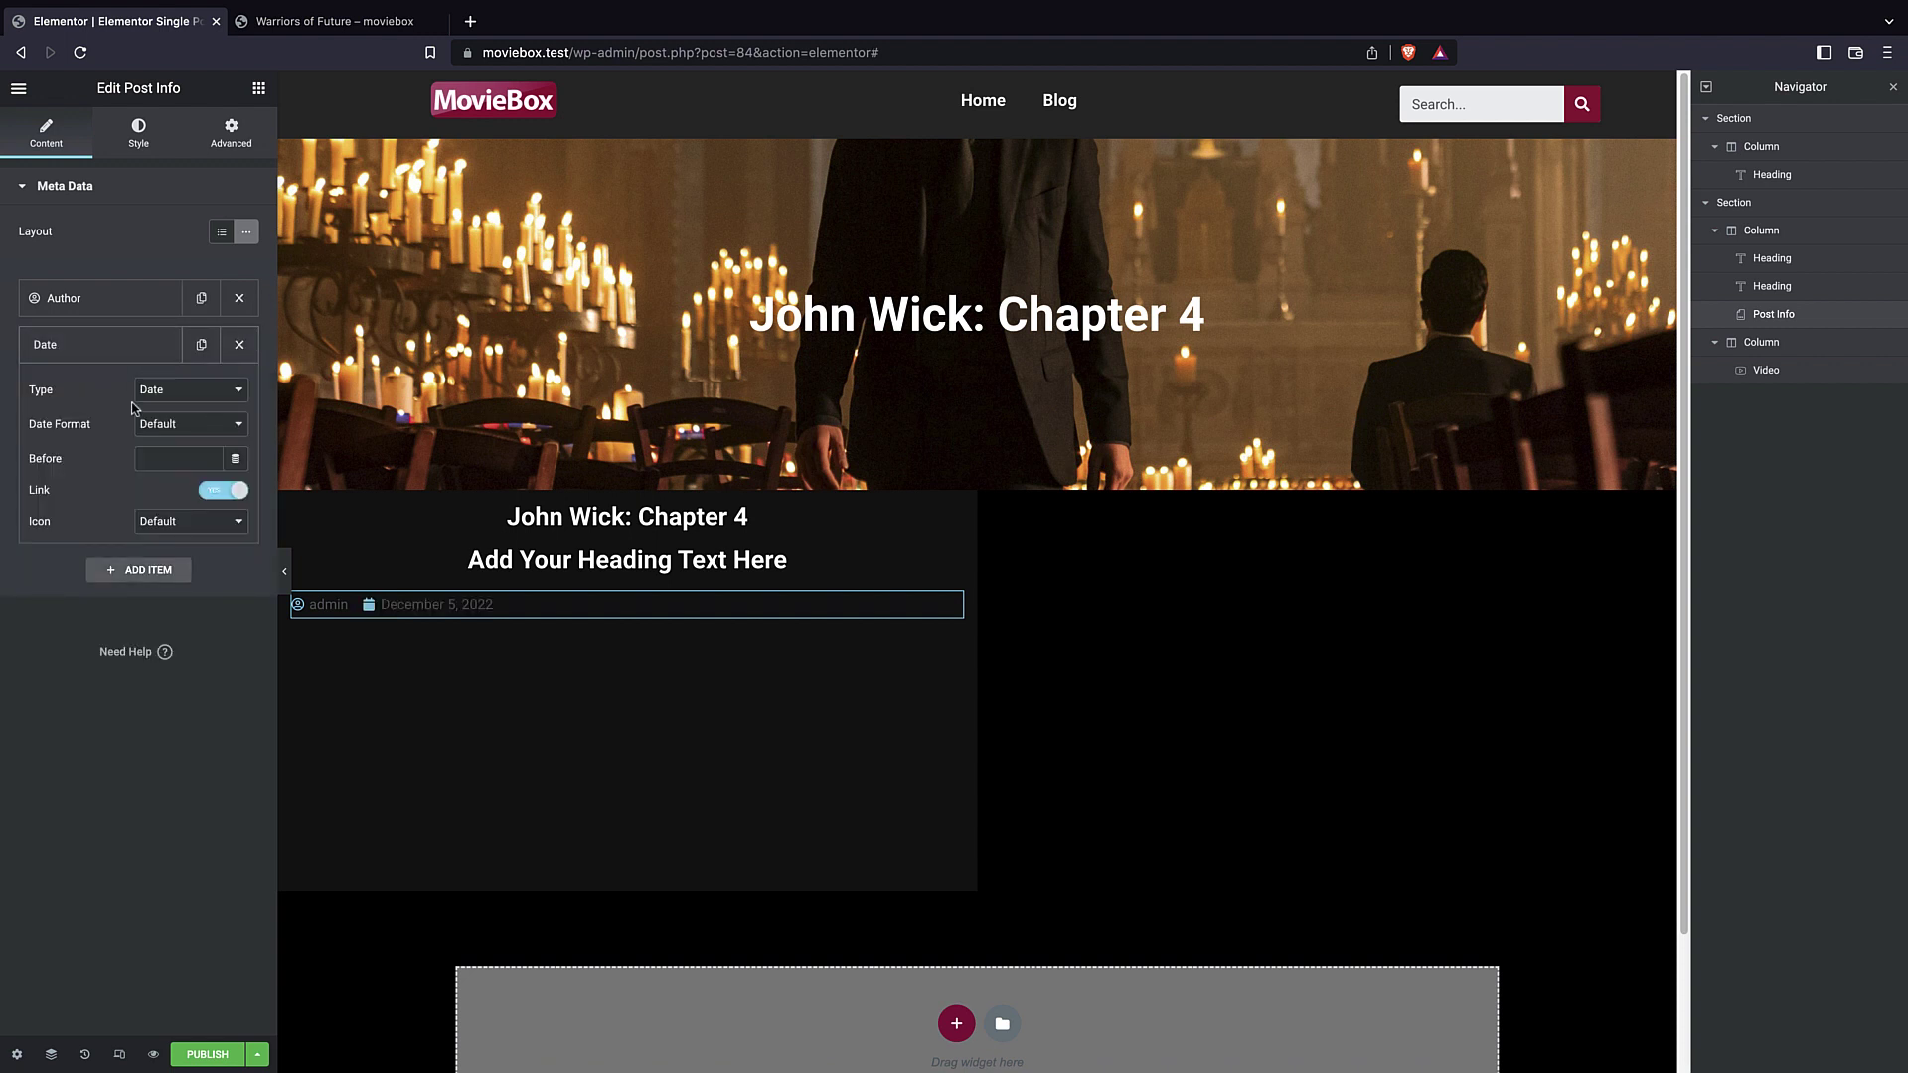
pyautogui.click(184, 394)
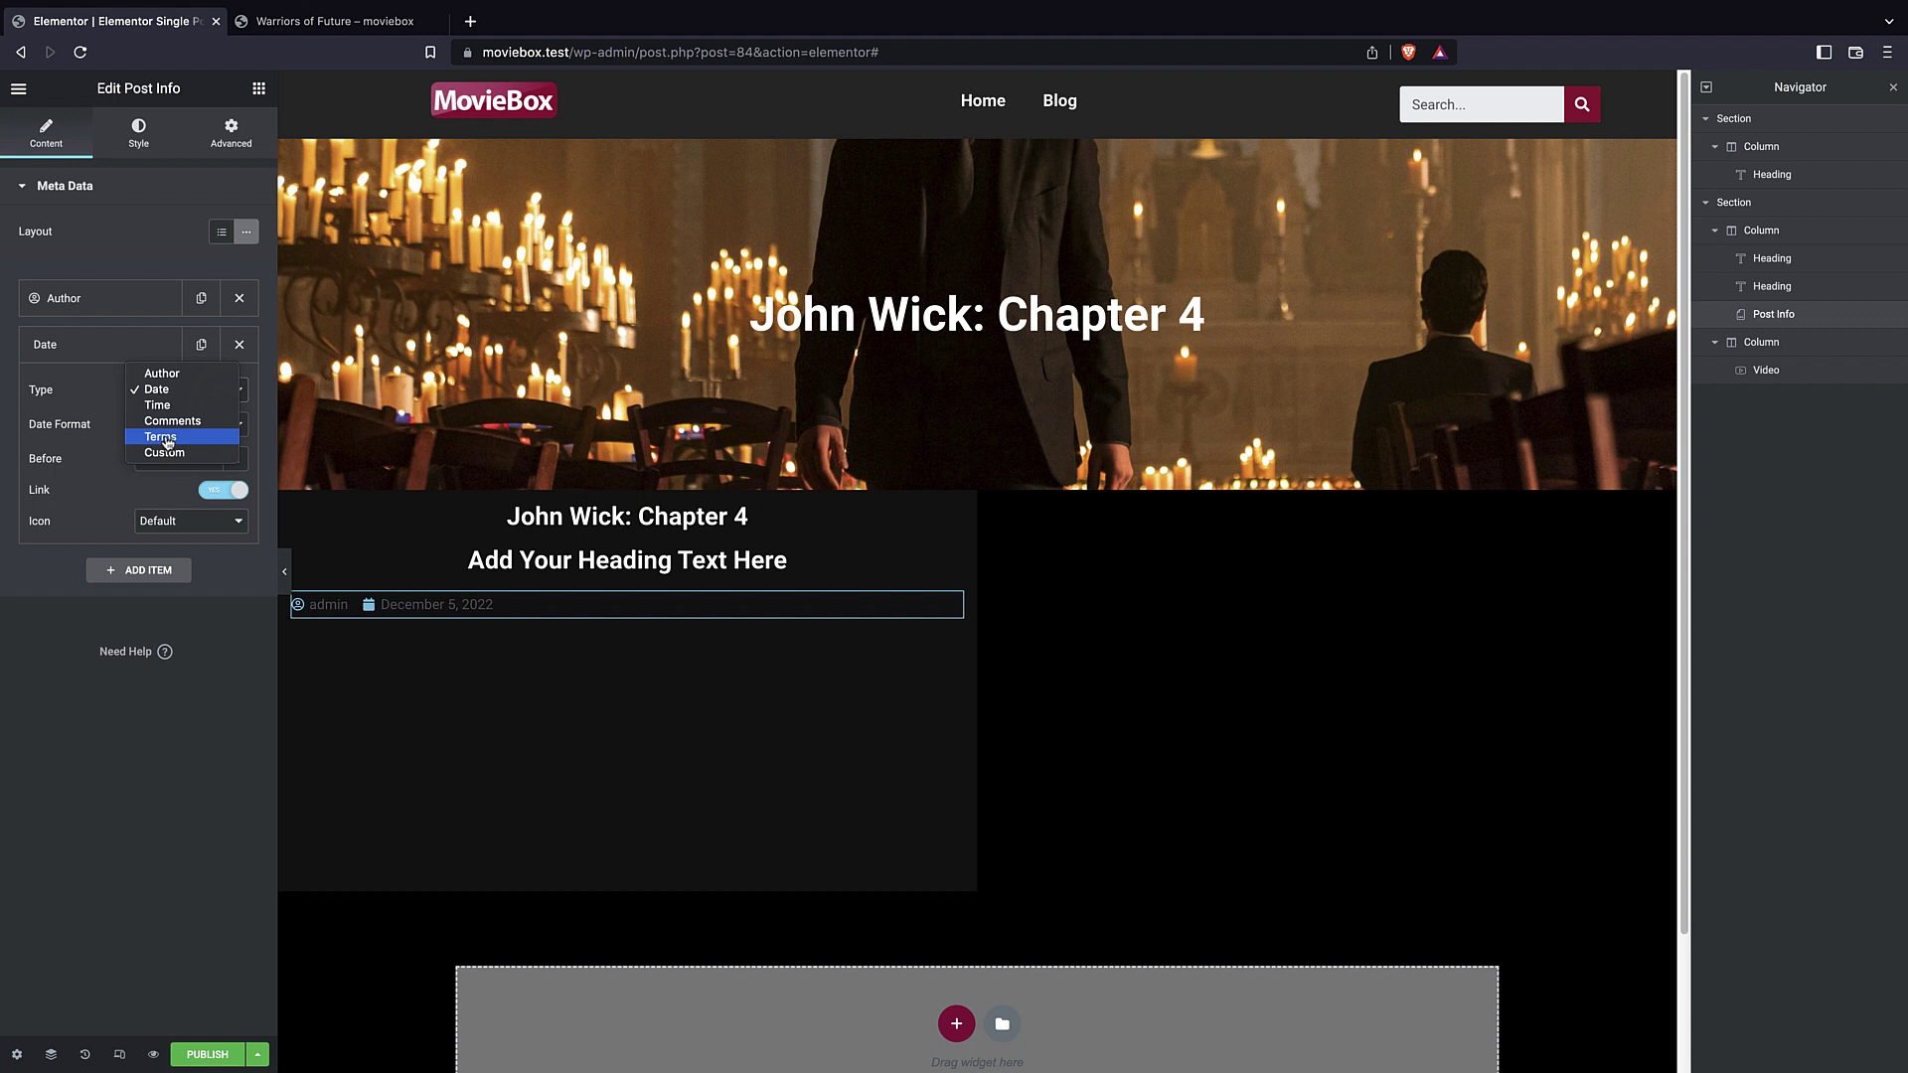
pyautogui.click(167, 439)
pyautogui.click(91, 449)
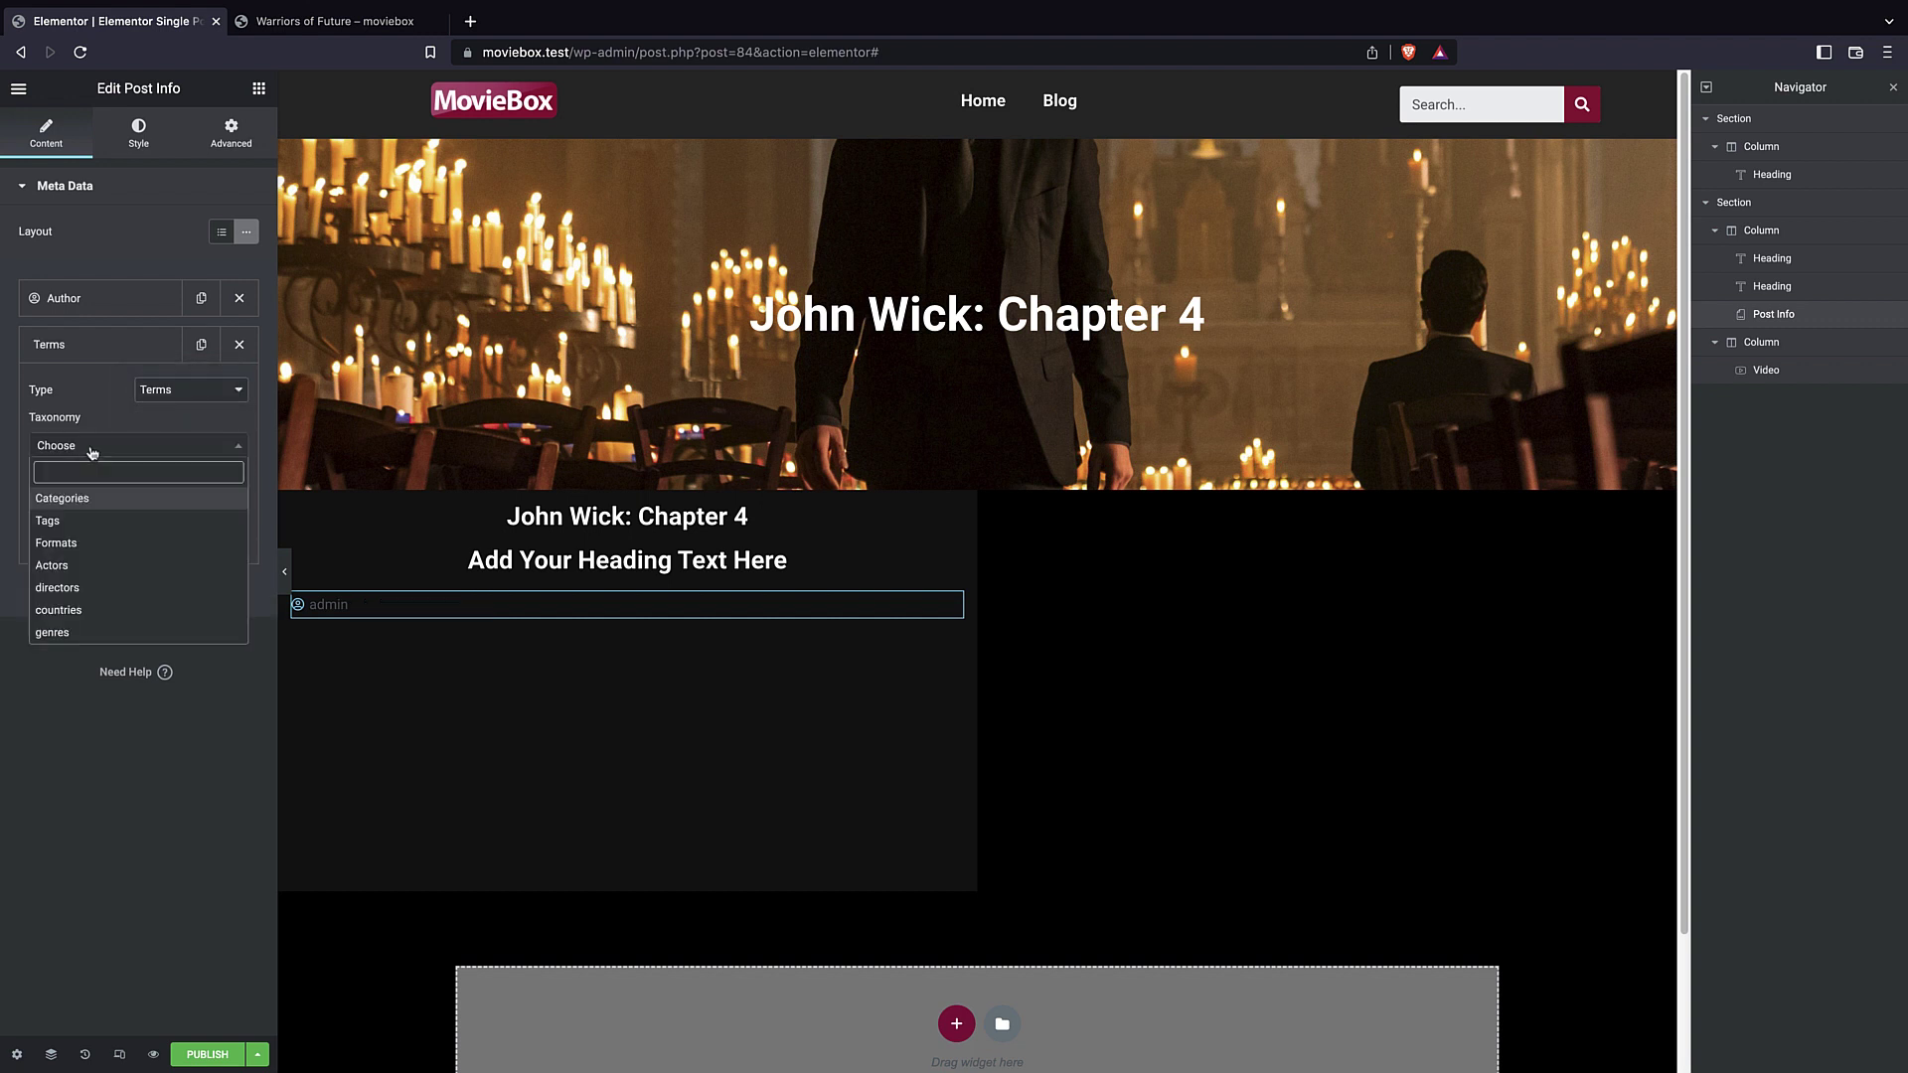
pyautogui.click(79, 564)
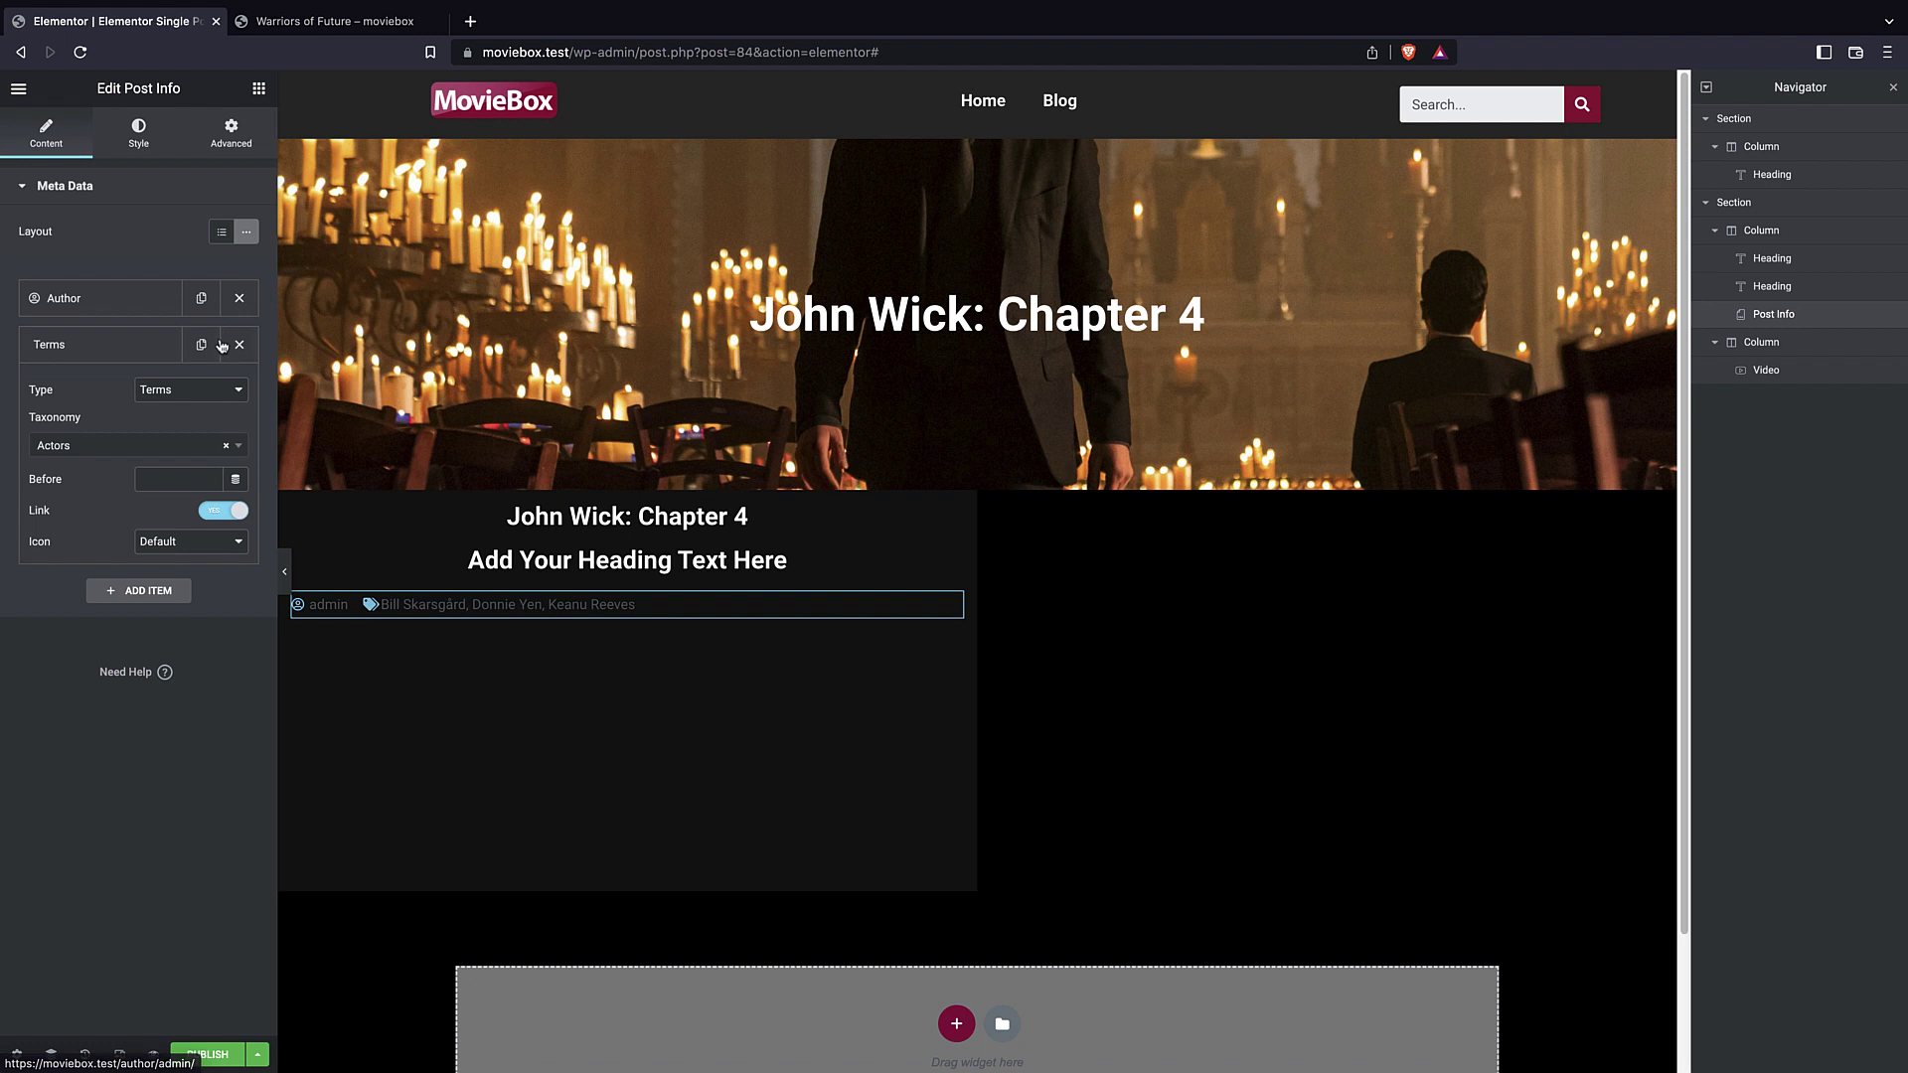
pyautogui.click(240, 298)
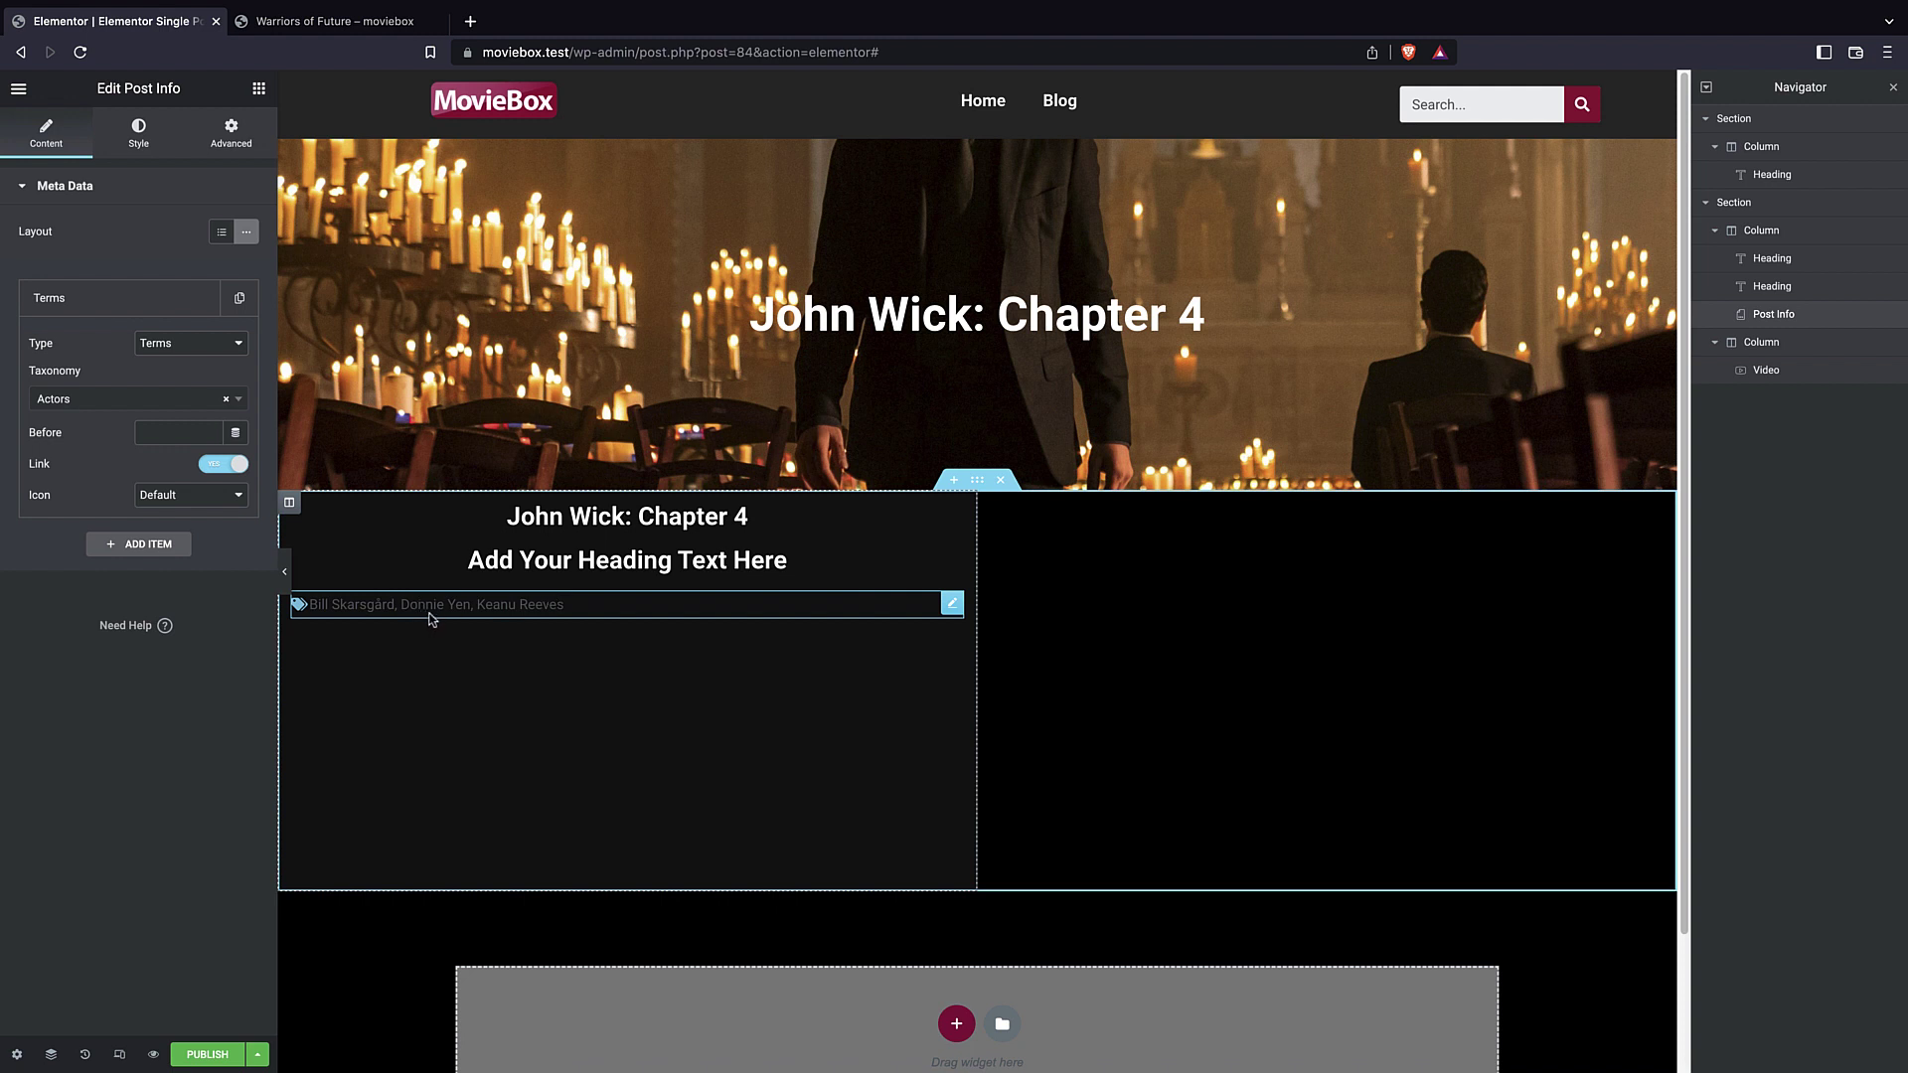
# - Link the first column's second heading title to the ACF Field with the Release date key
pyautogui.click(571, 562)
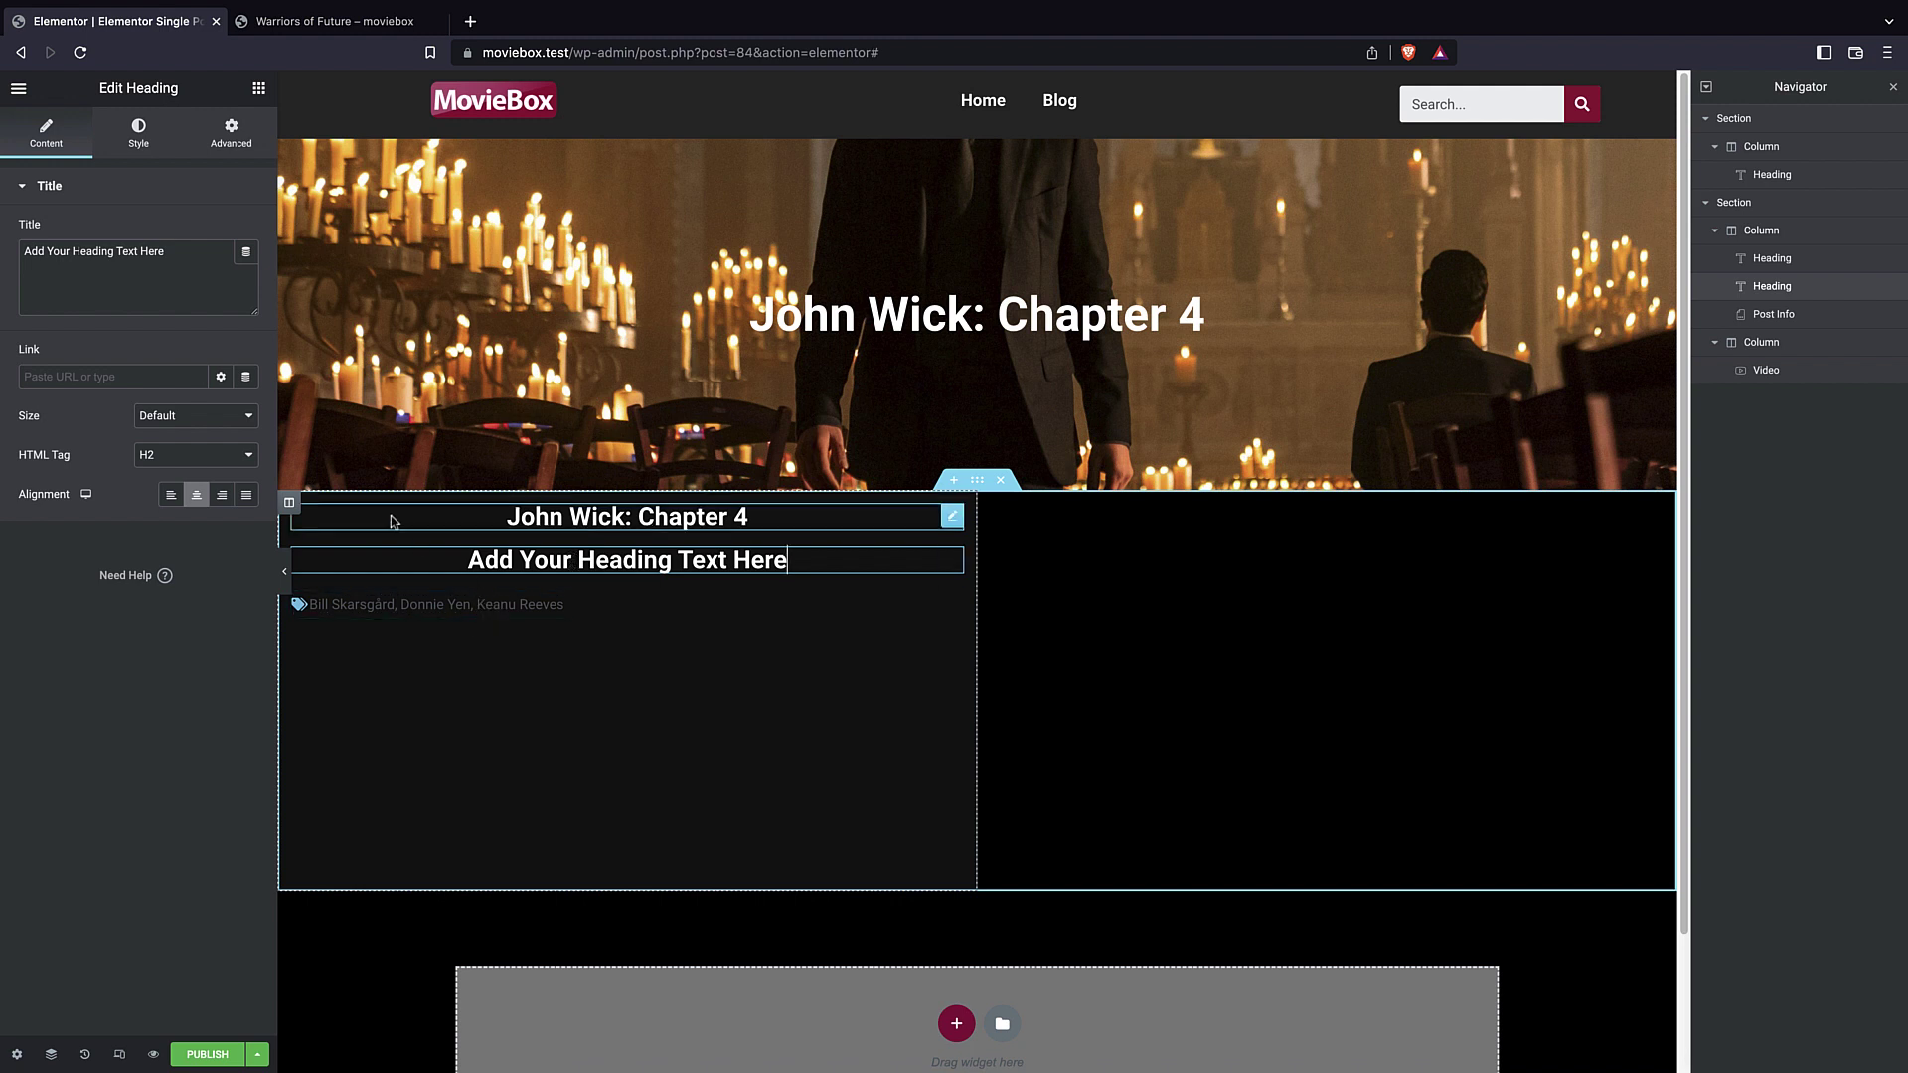
pyautogui.click(243, 255)
pyautogui.scroll(-5, 115, 387)
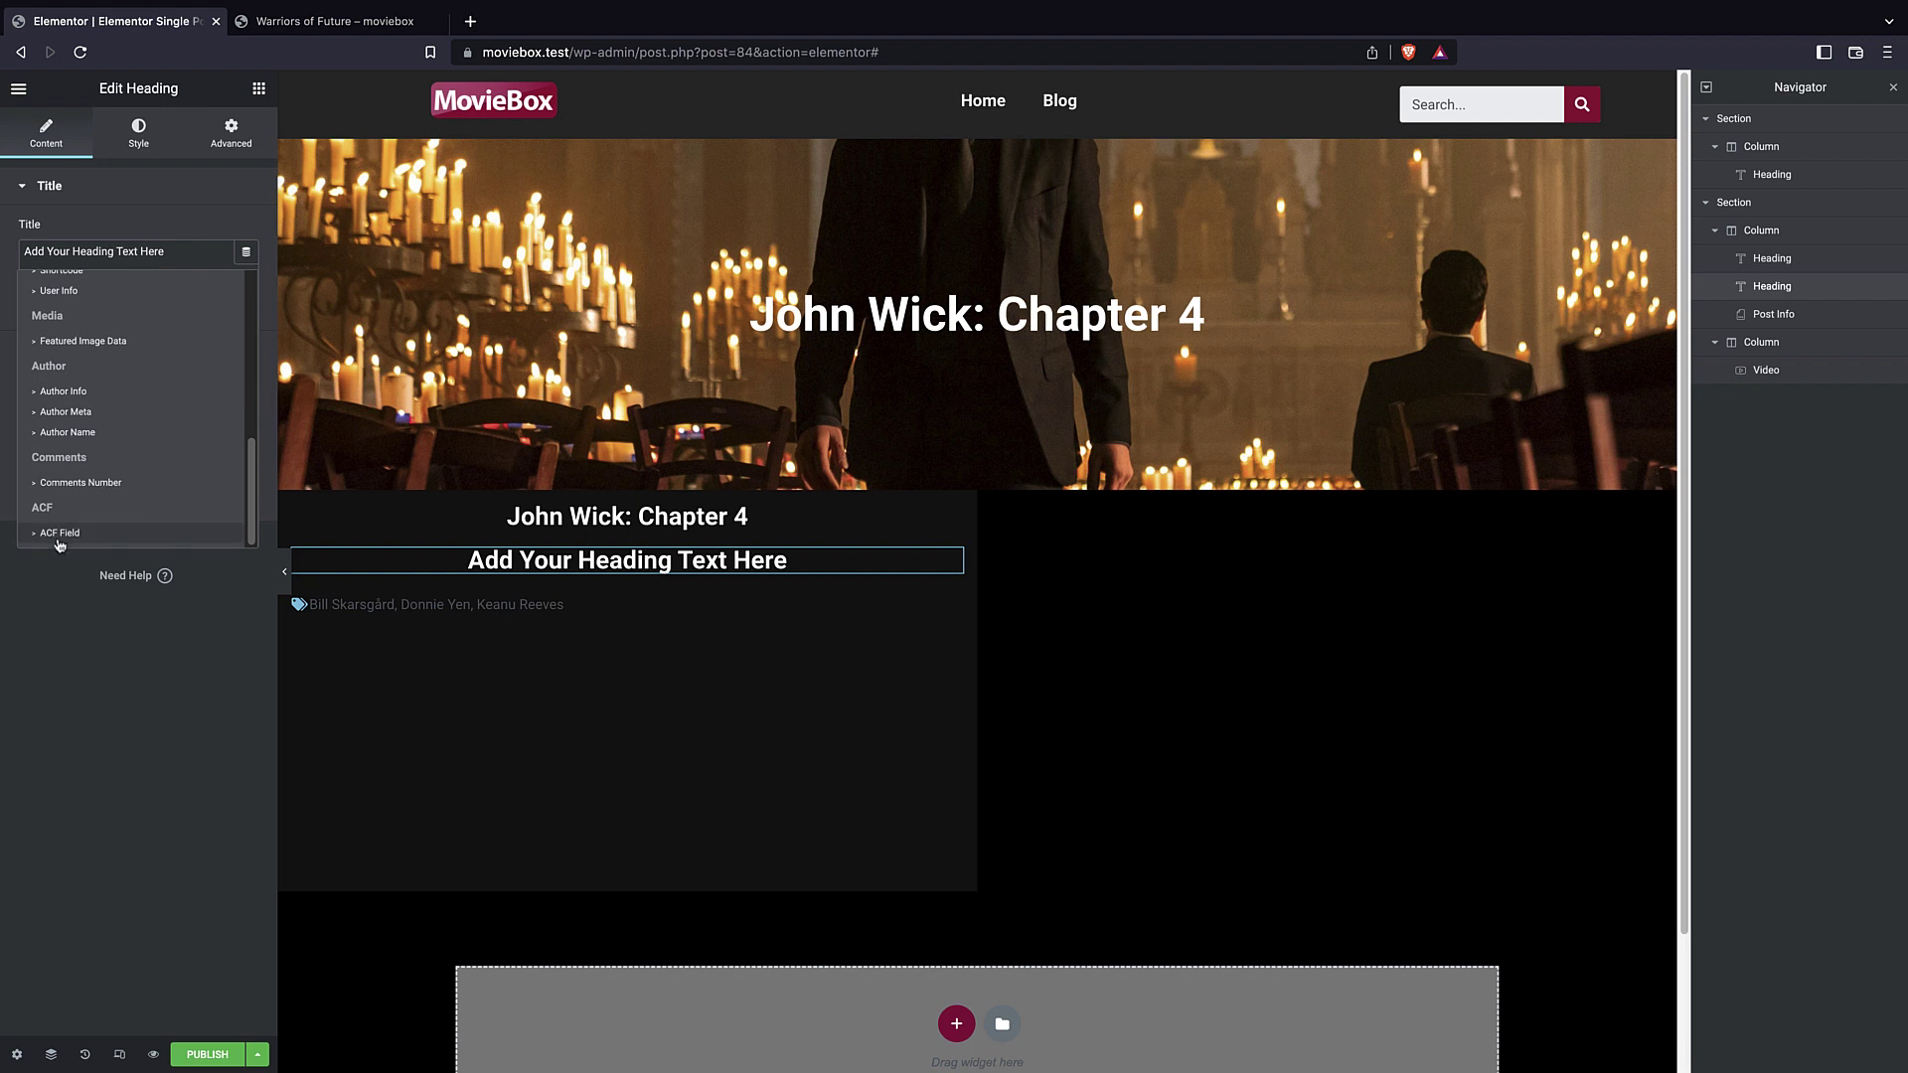
pyautogui.click(67, 536)
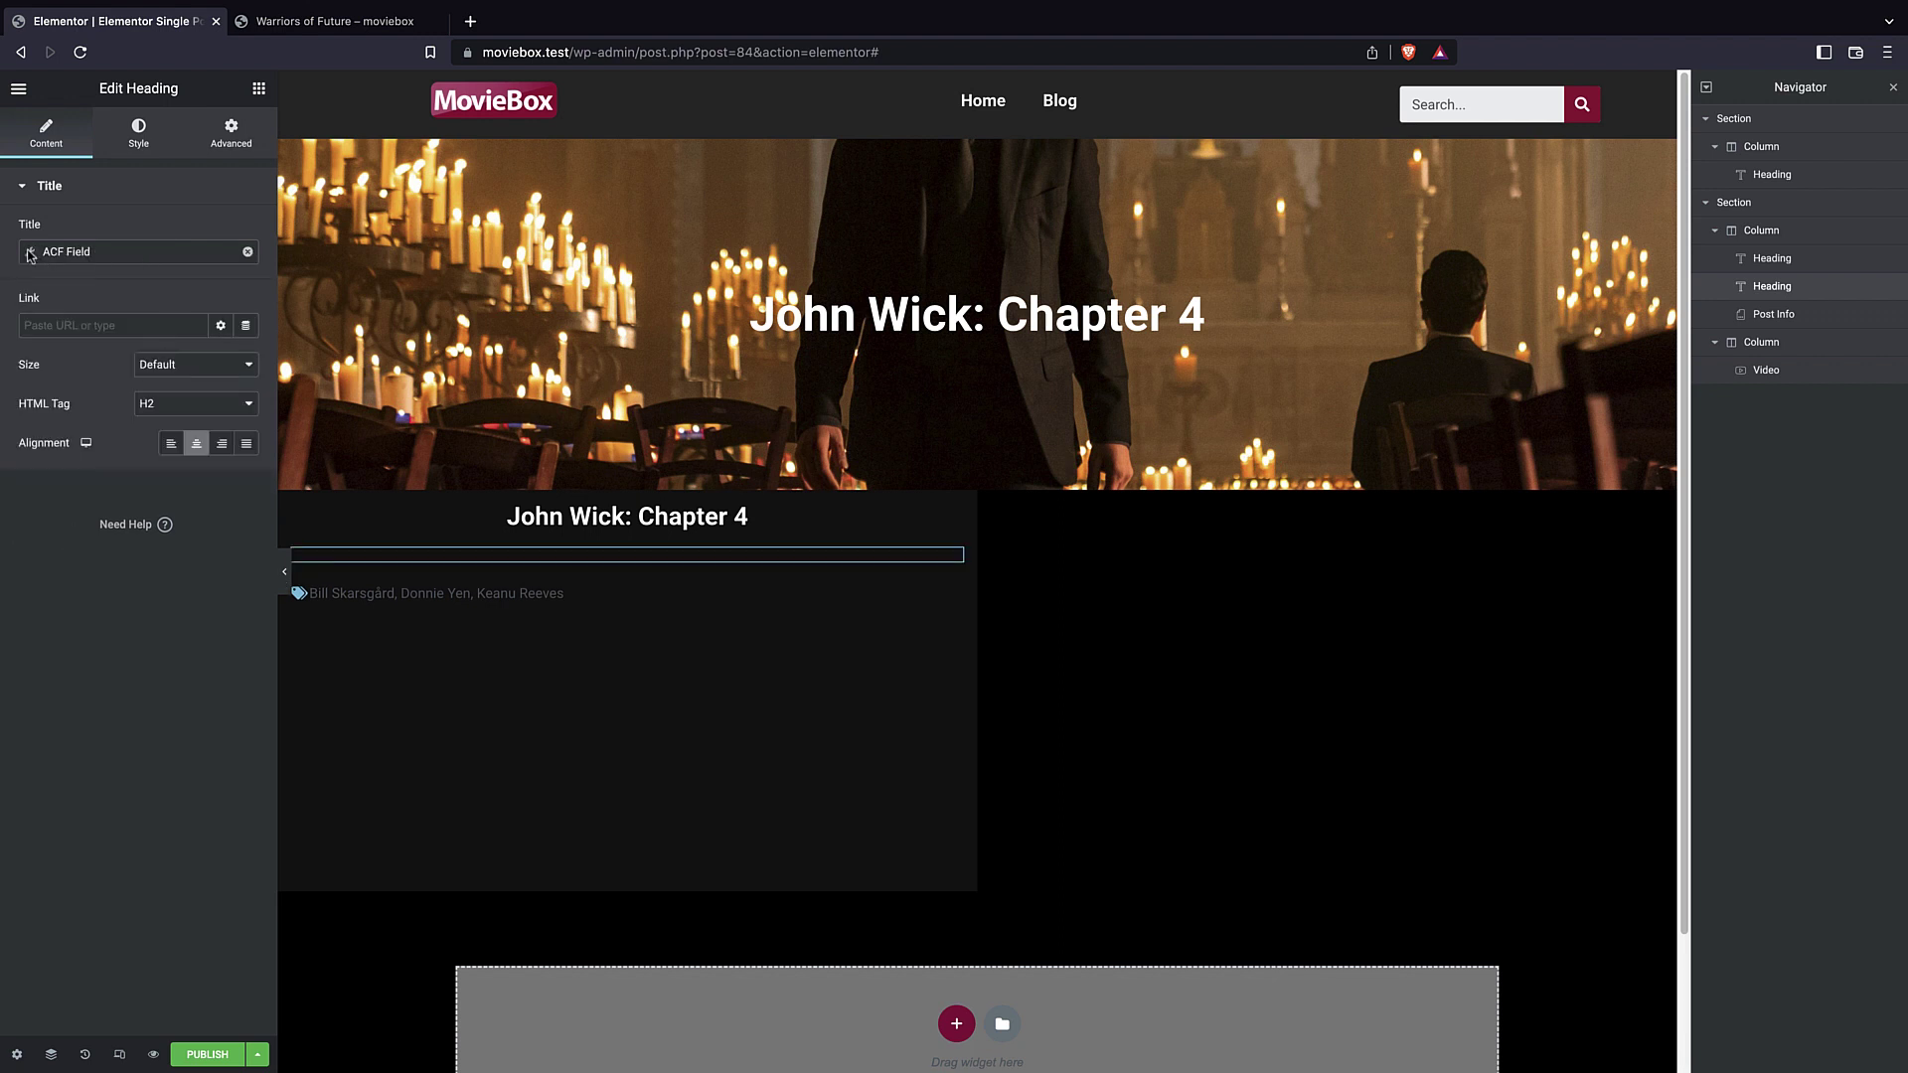
pyautogui.click(191, 338)
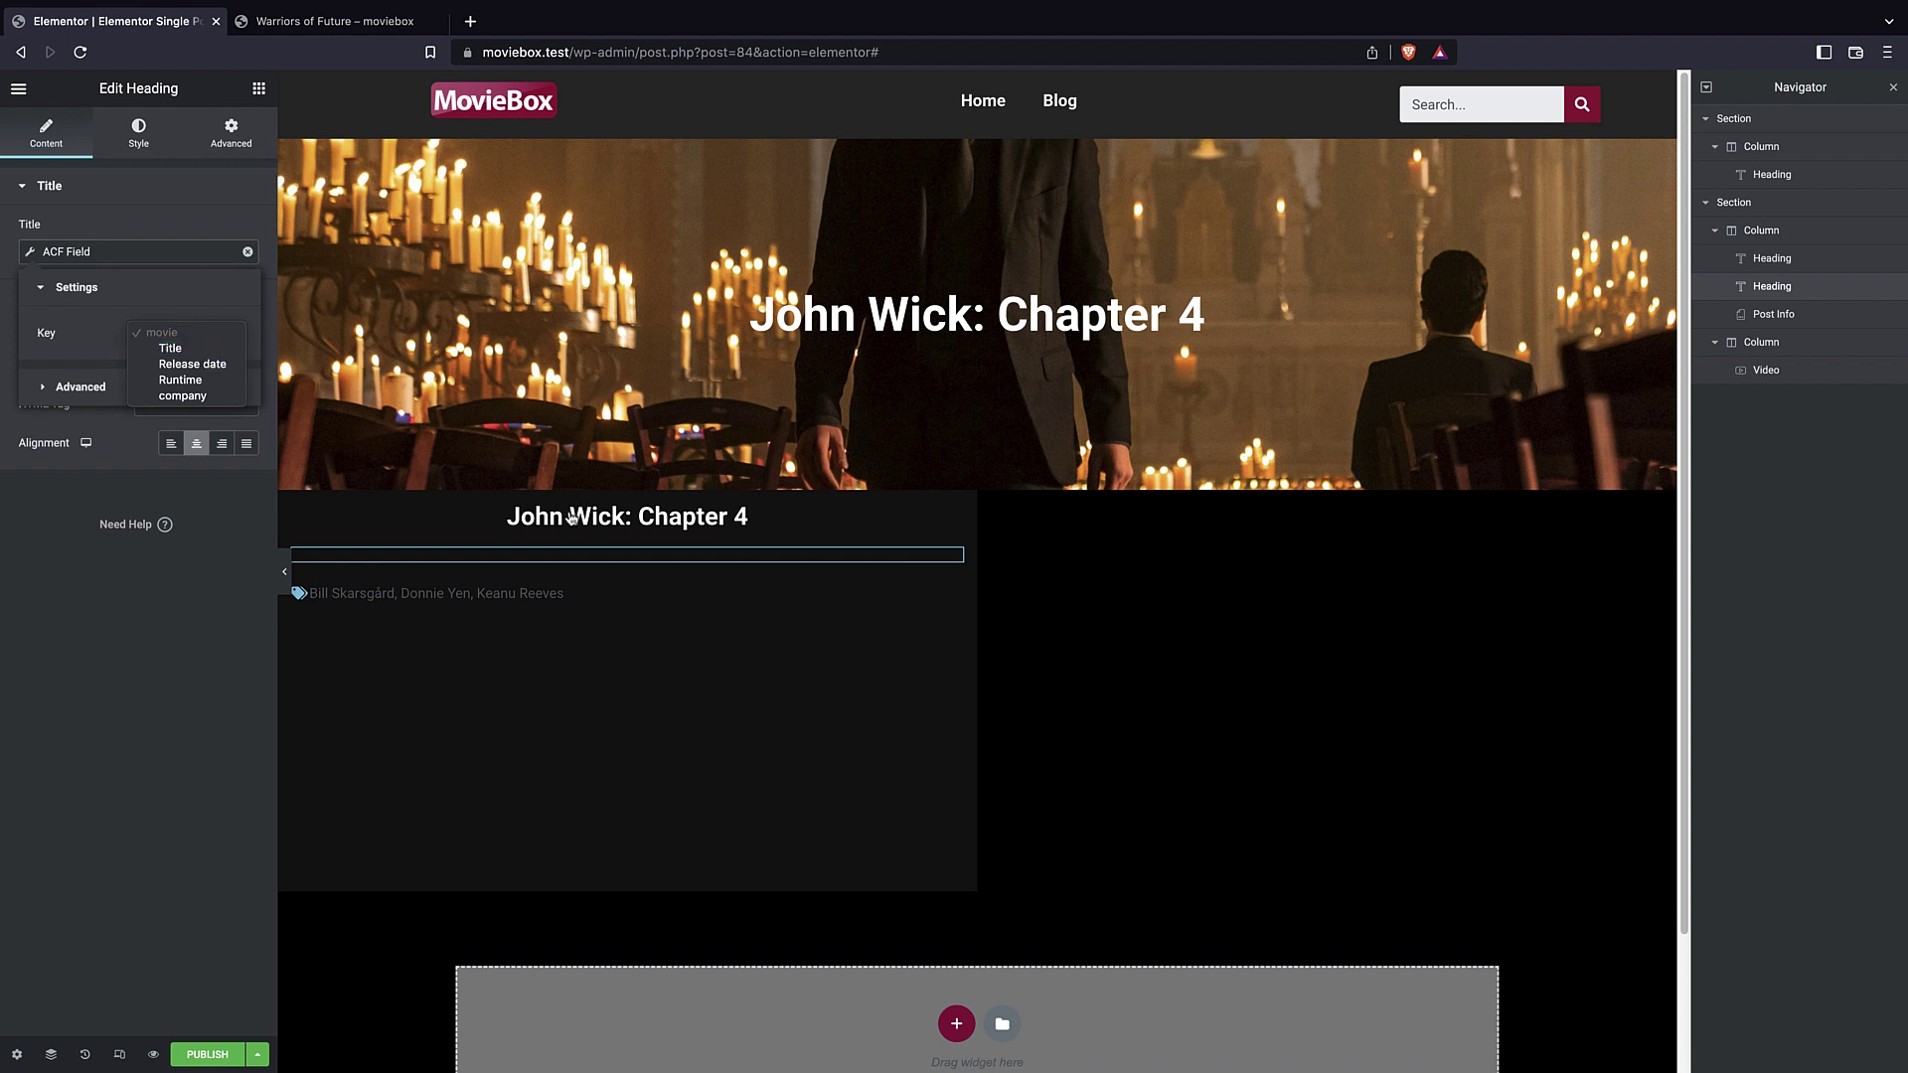
pyautogui.click(179, 366)
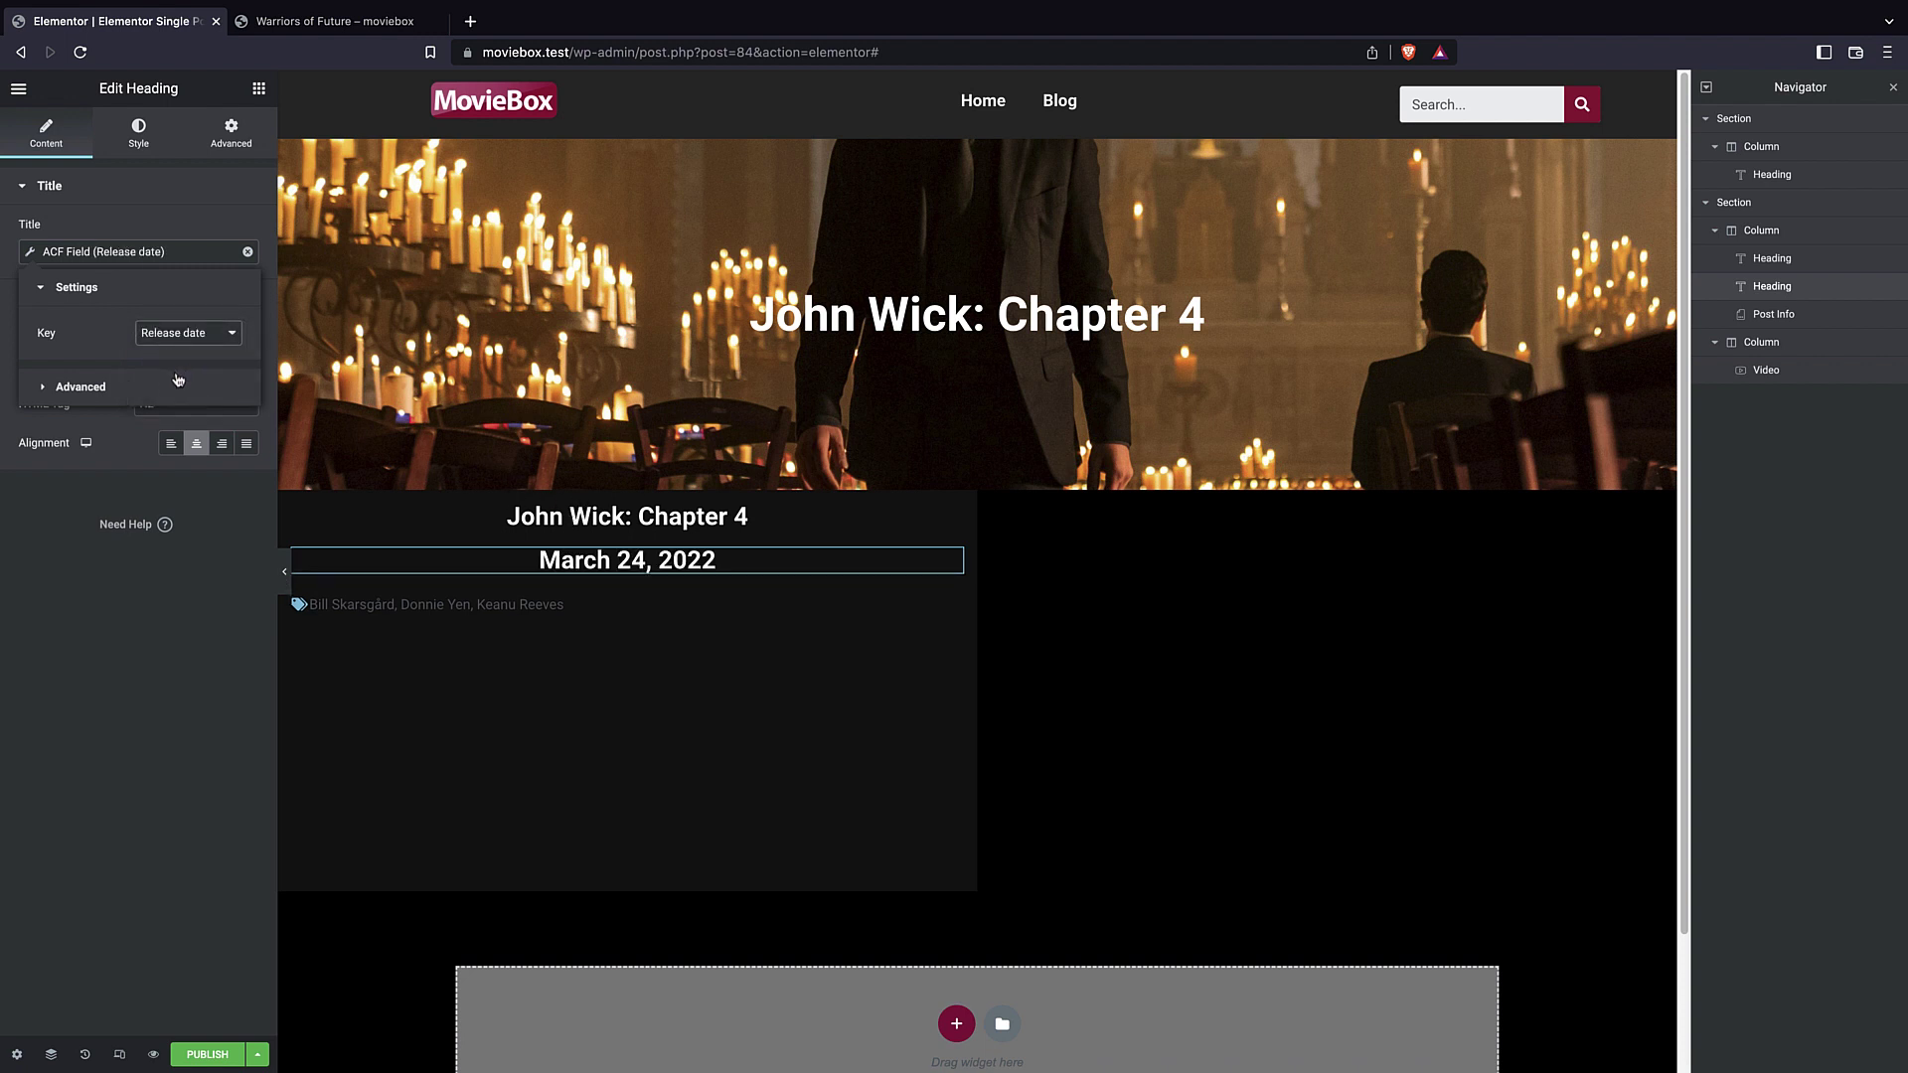
# - Duplicate the release date heading in the first column and set the copy's ACF Field key to Runtime
pyautogui.rightClick(1783, 288)
pyautogui.click(1783, 336)
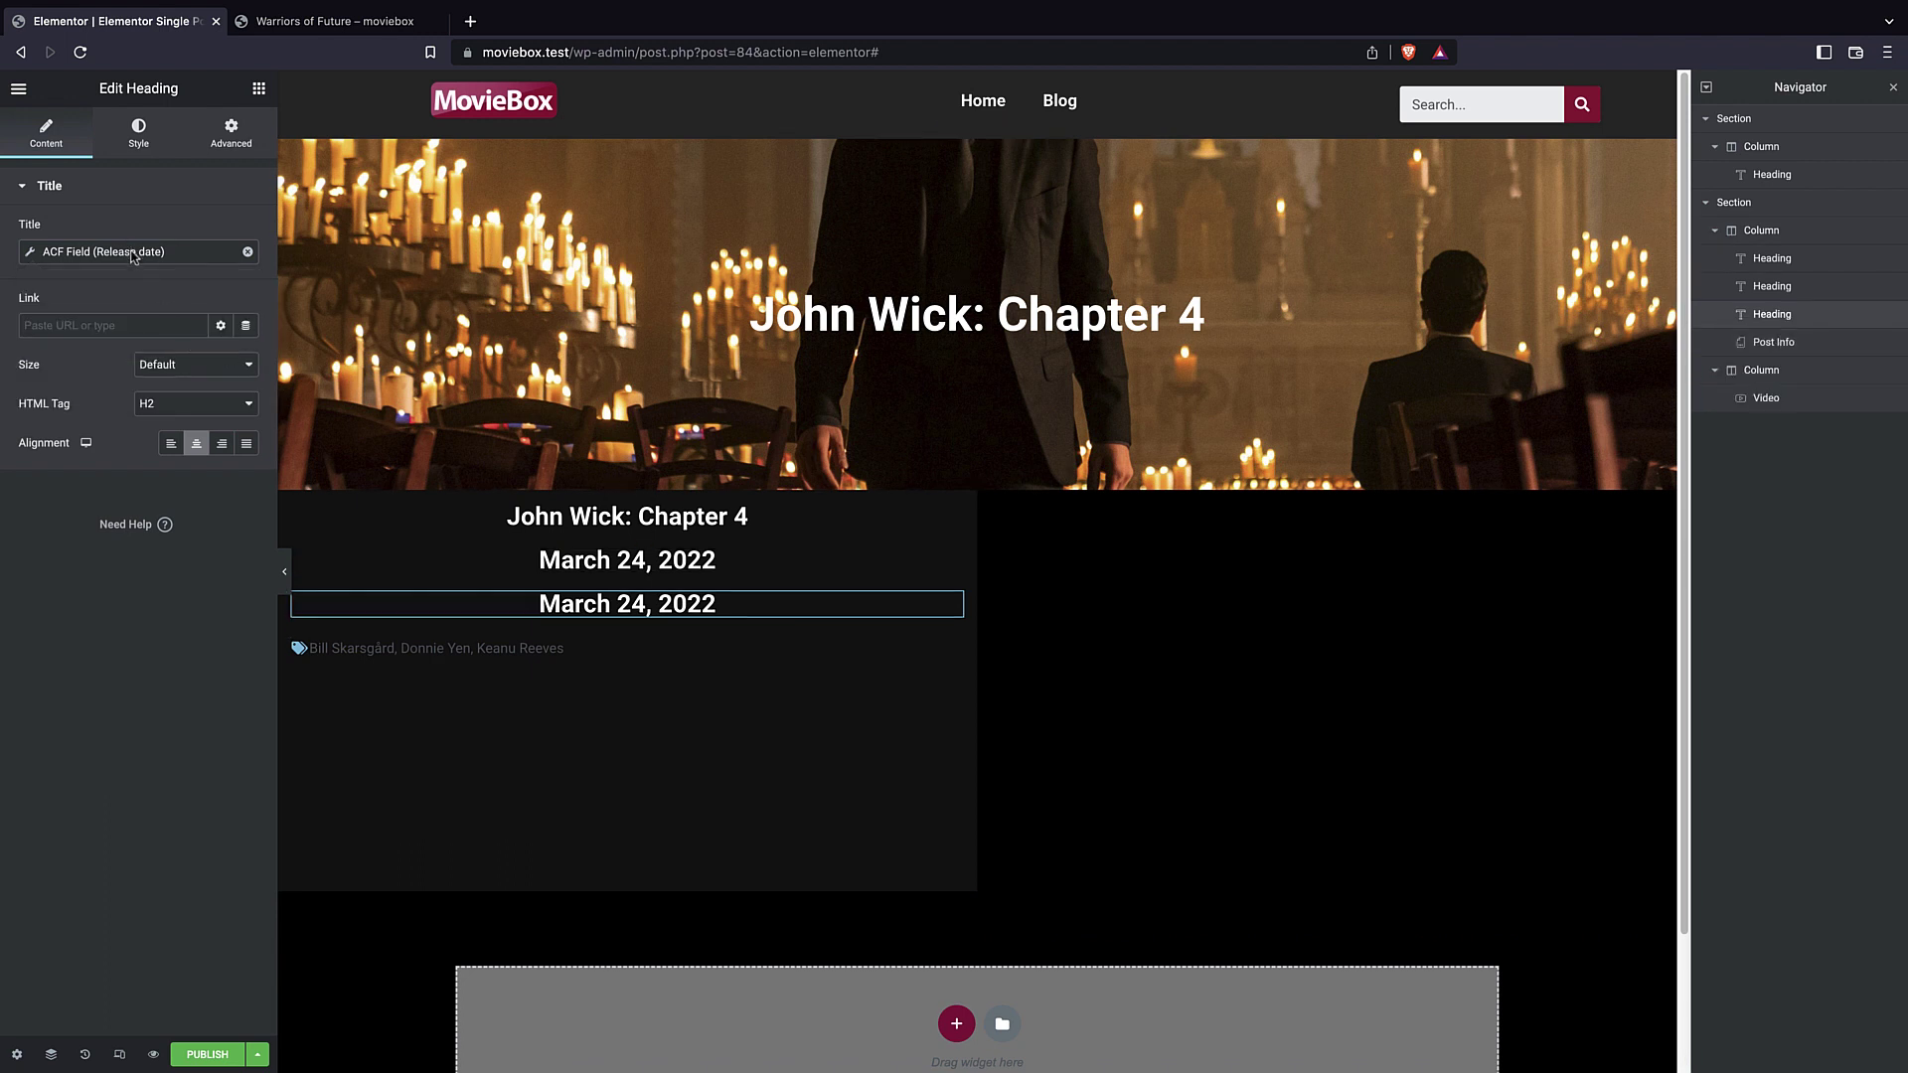
pyautogui.click(246, 325)
pyautogui.scroll(-5, 123, 447)
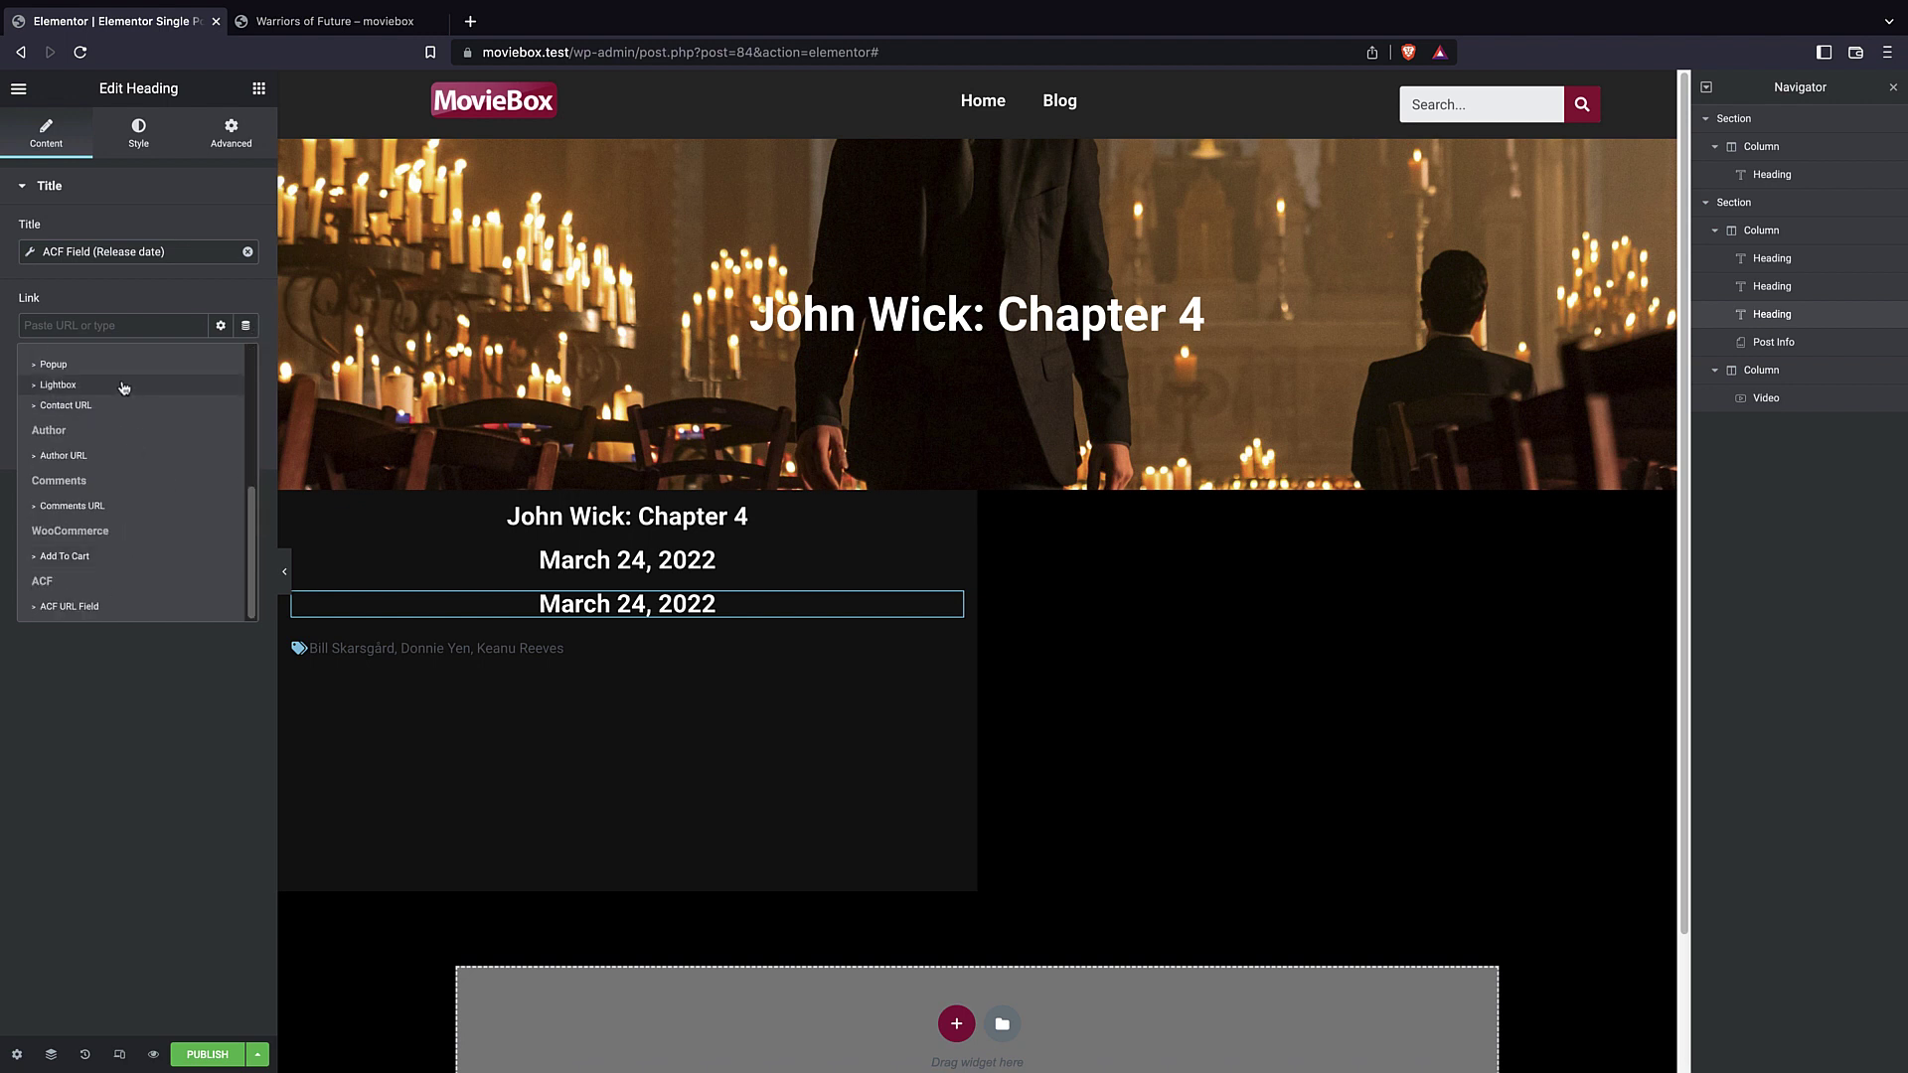
pyautogui.click(129, 316)
pyautogui.click(51, 254)
pyautogui.click(188, 334)
pyautogui.click(199, 351)
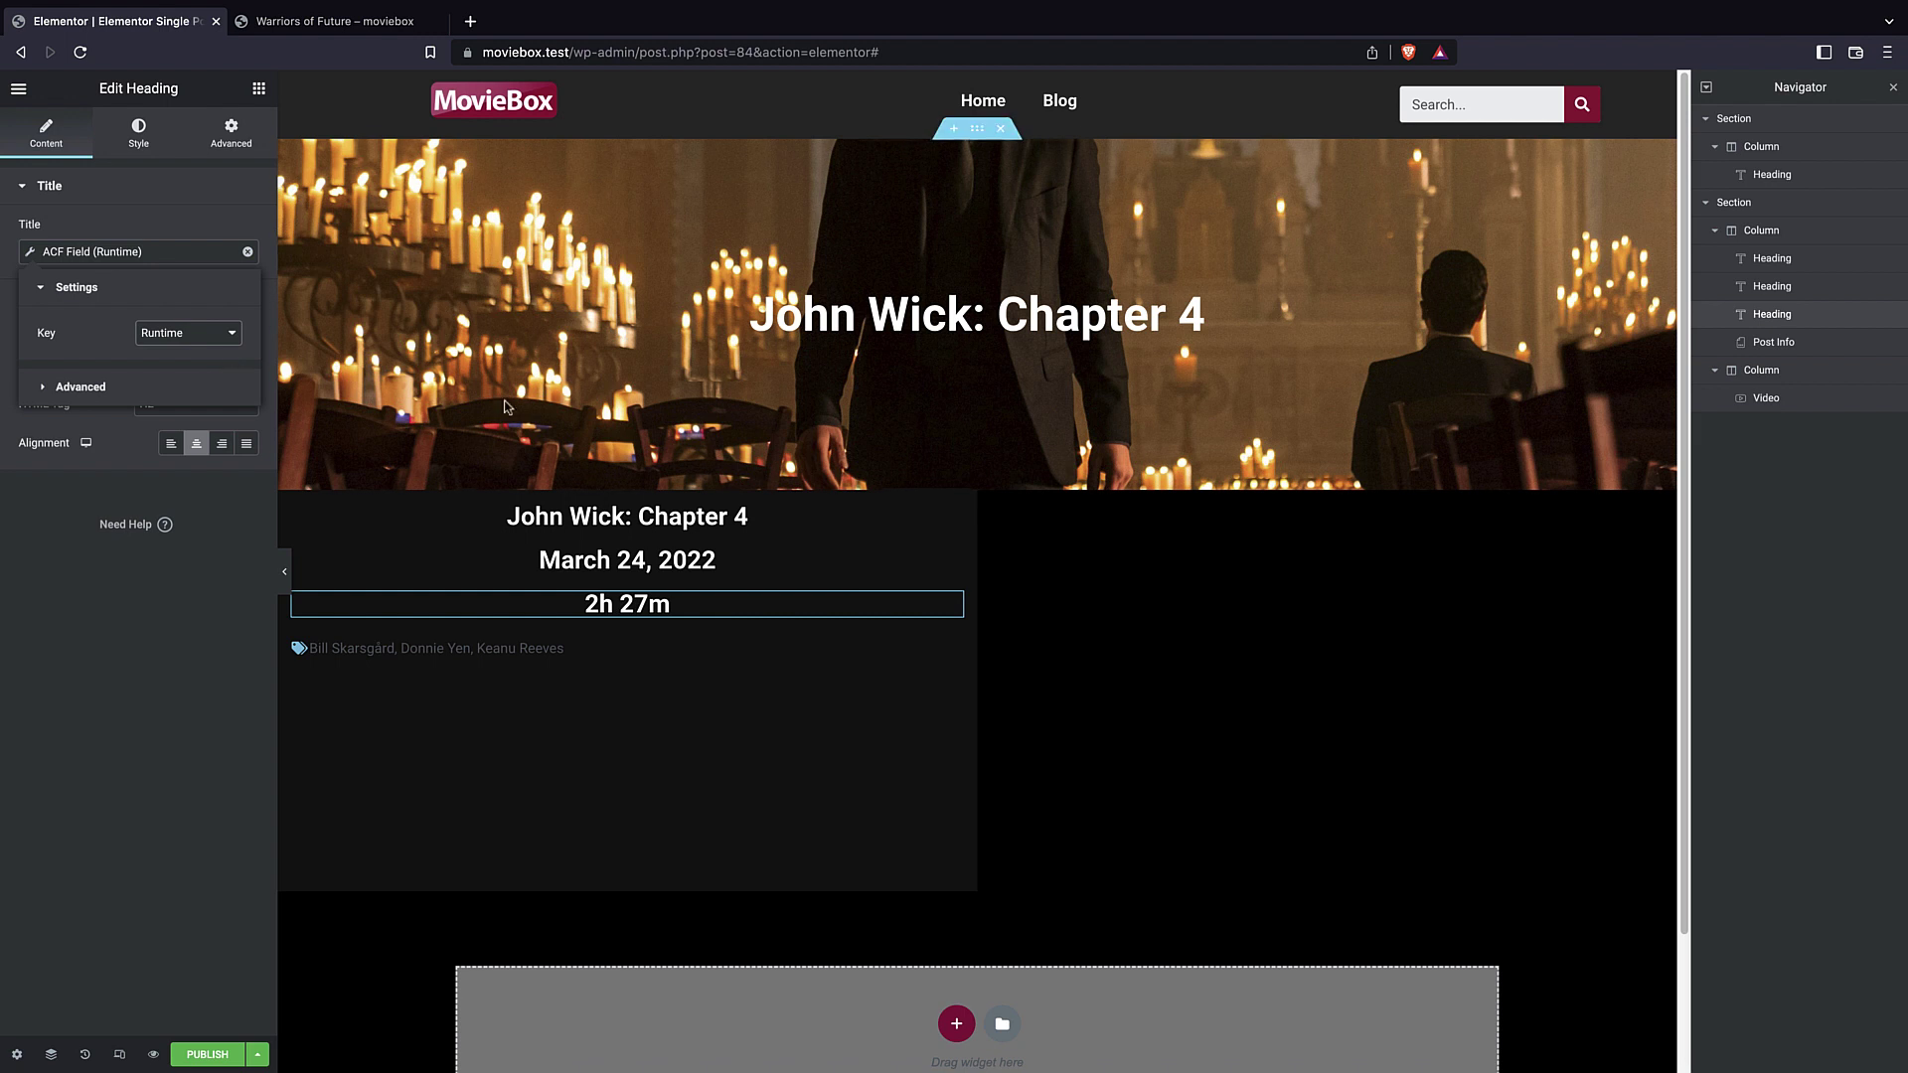
# - Duplicate the runtime heading and set the copy's ACF Field key to company
pyautogui.rightClick(1759, 314)
pyautogui.click(1763, 360)
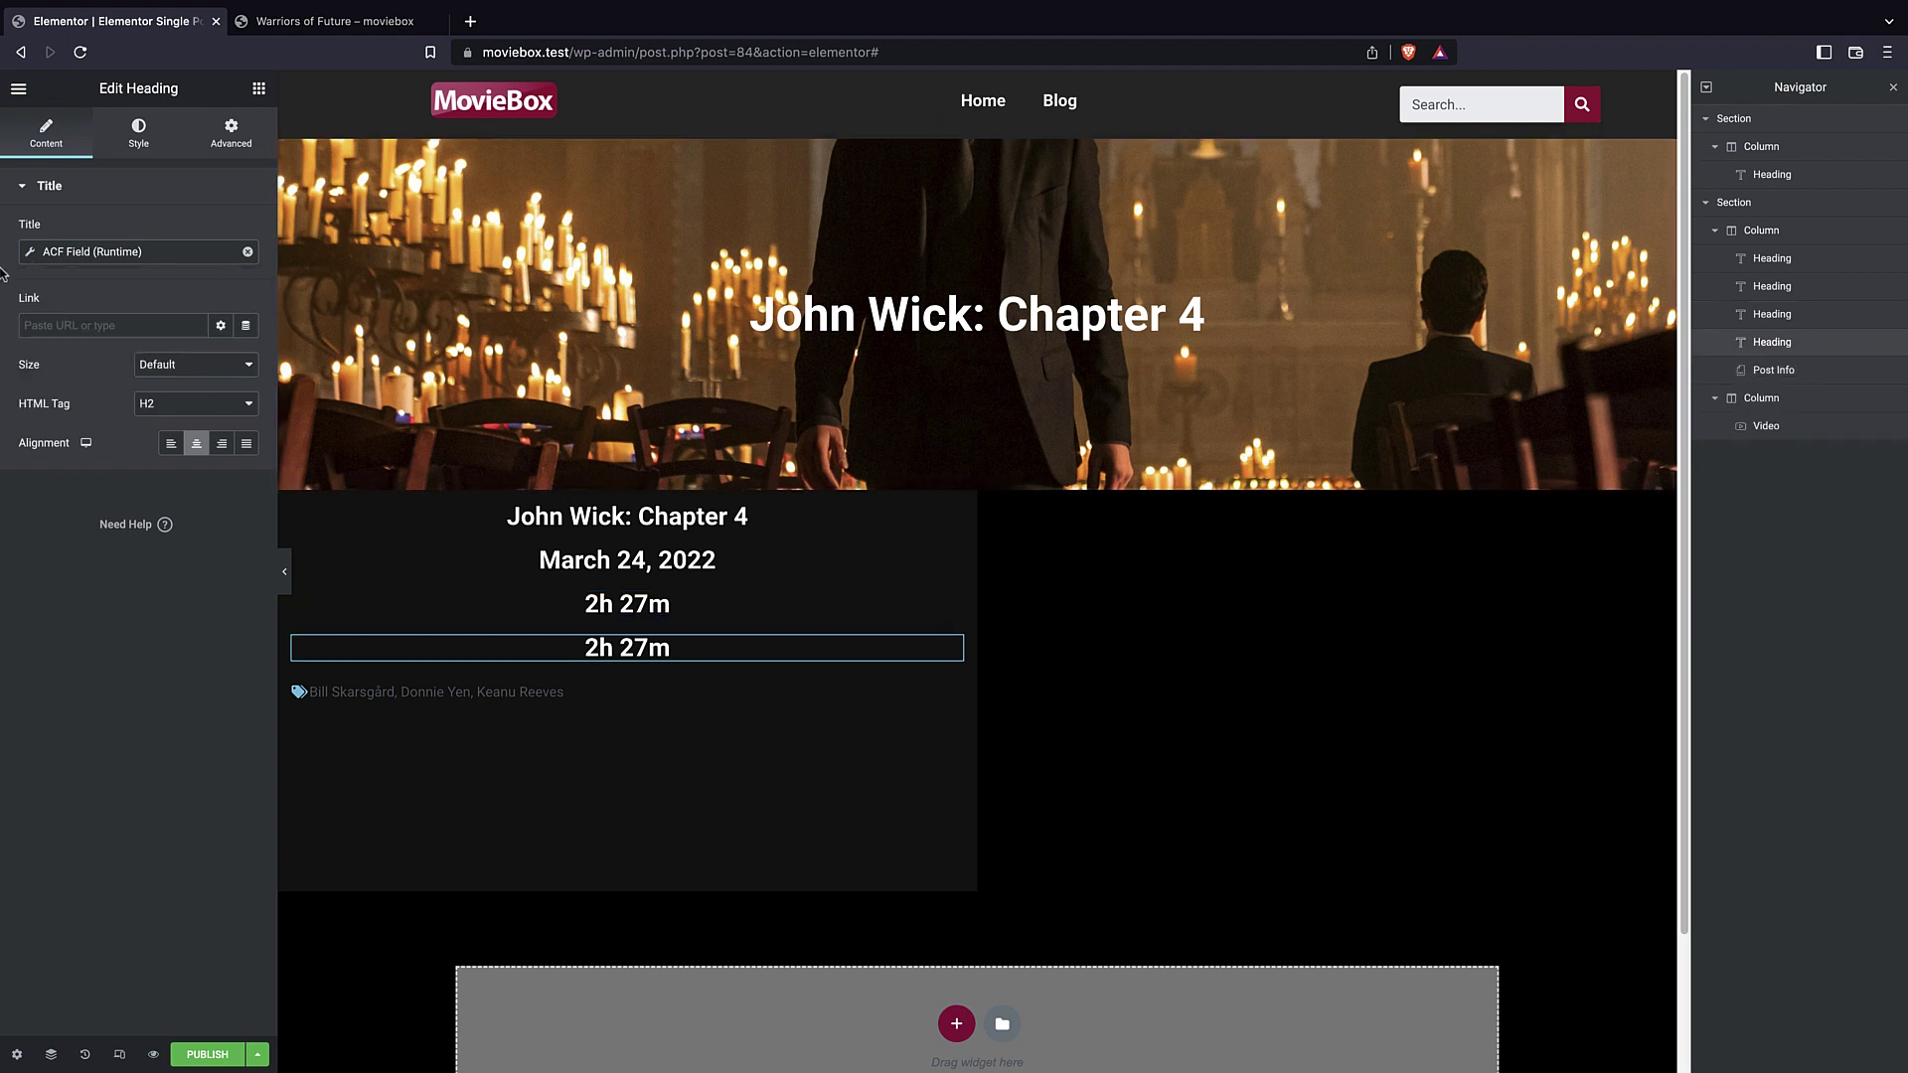
pyautogui.click(29, 254)
pyautogui.click(189, 333)
pyautogui.click(201, 352)
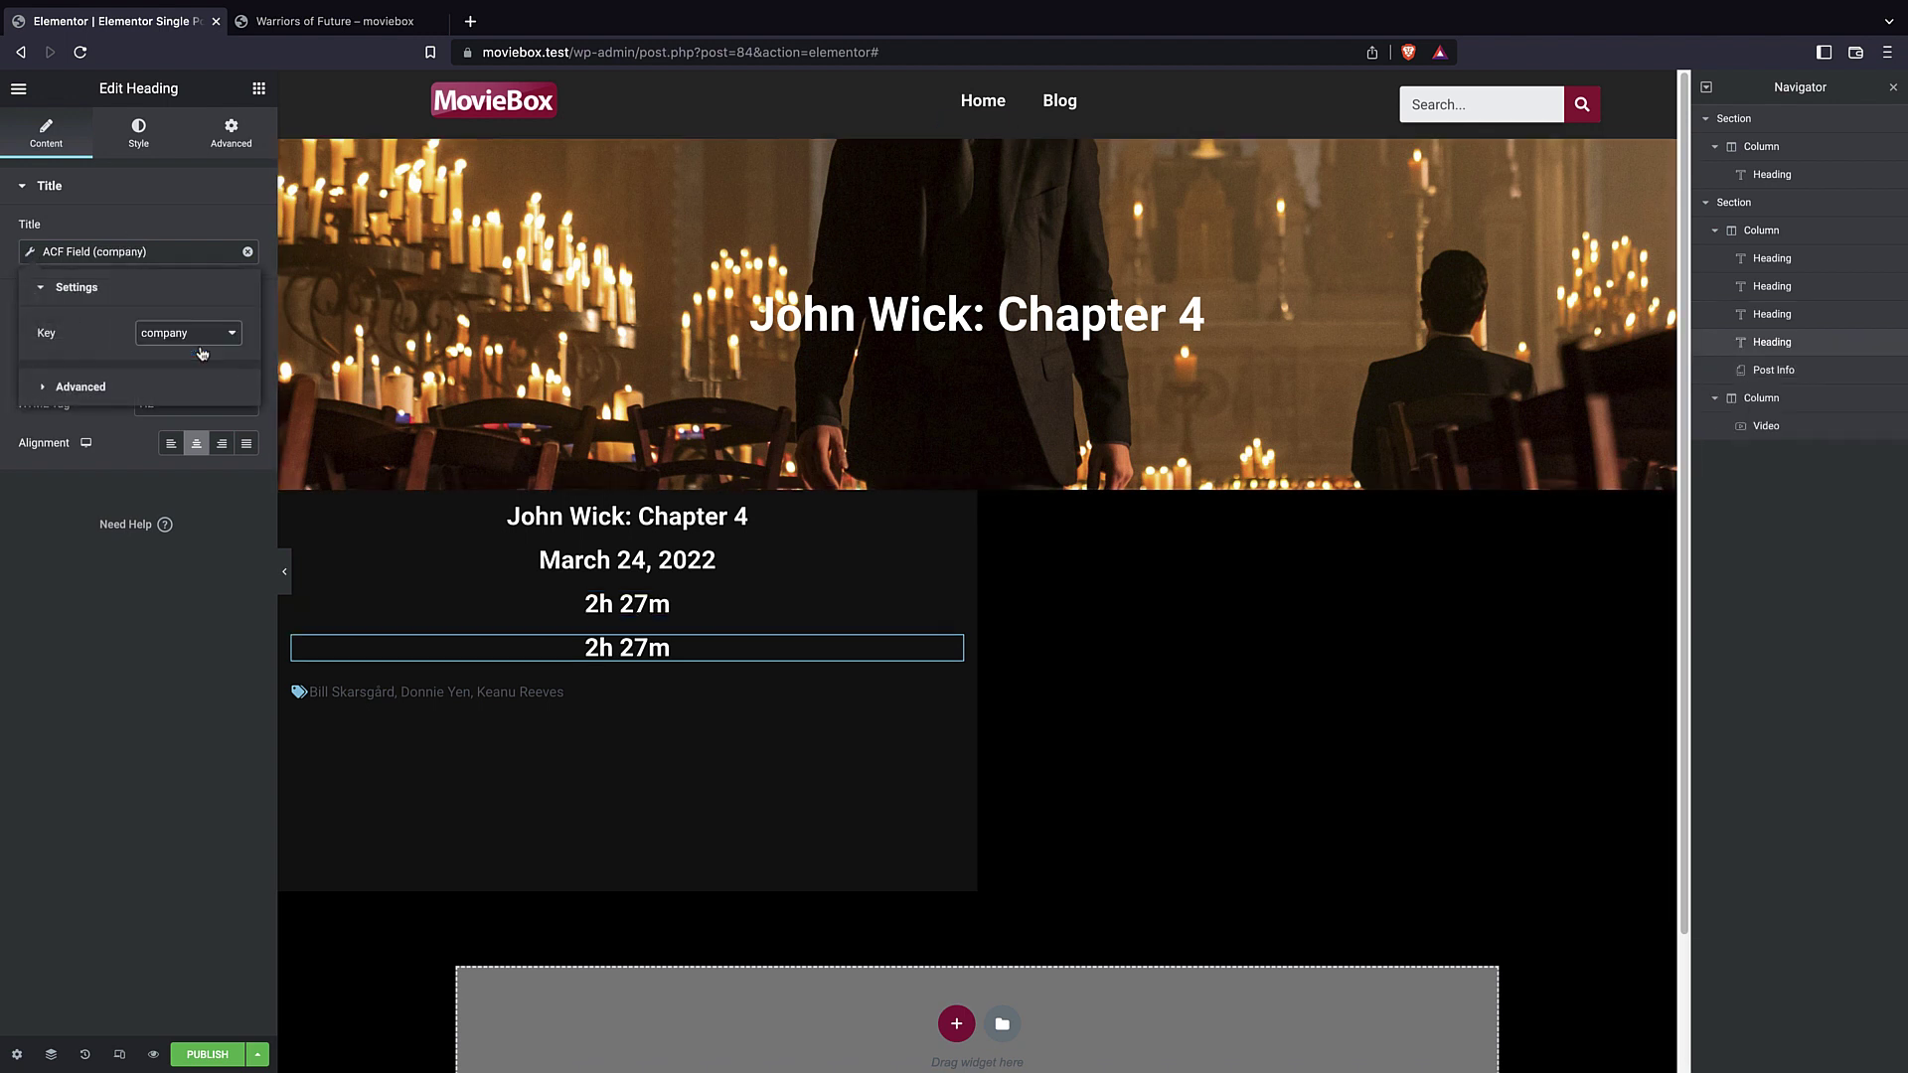
# - Add "Release date: " as the text before the ACF field value in the release date heading
pyautogui.click(546, 559)
pyautogui.click(1777, 264)
pyautogui.click(1778, 278)
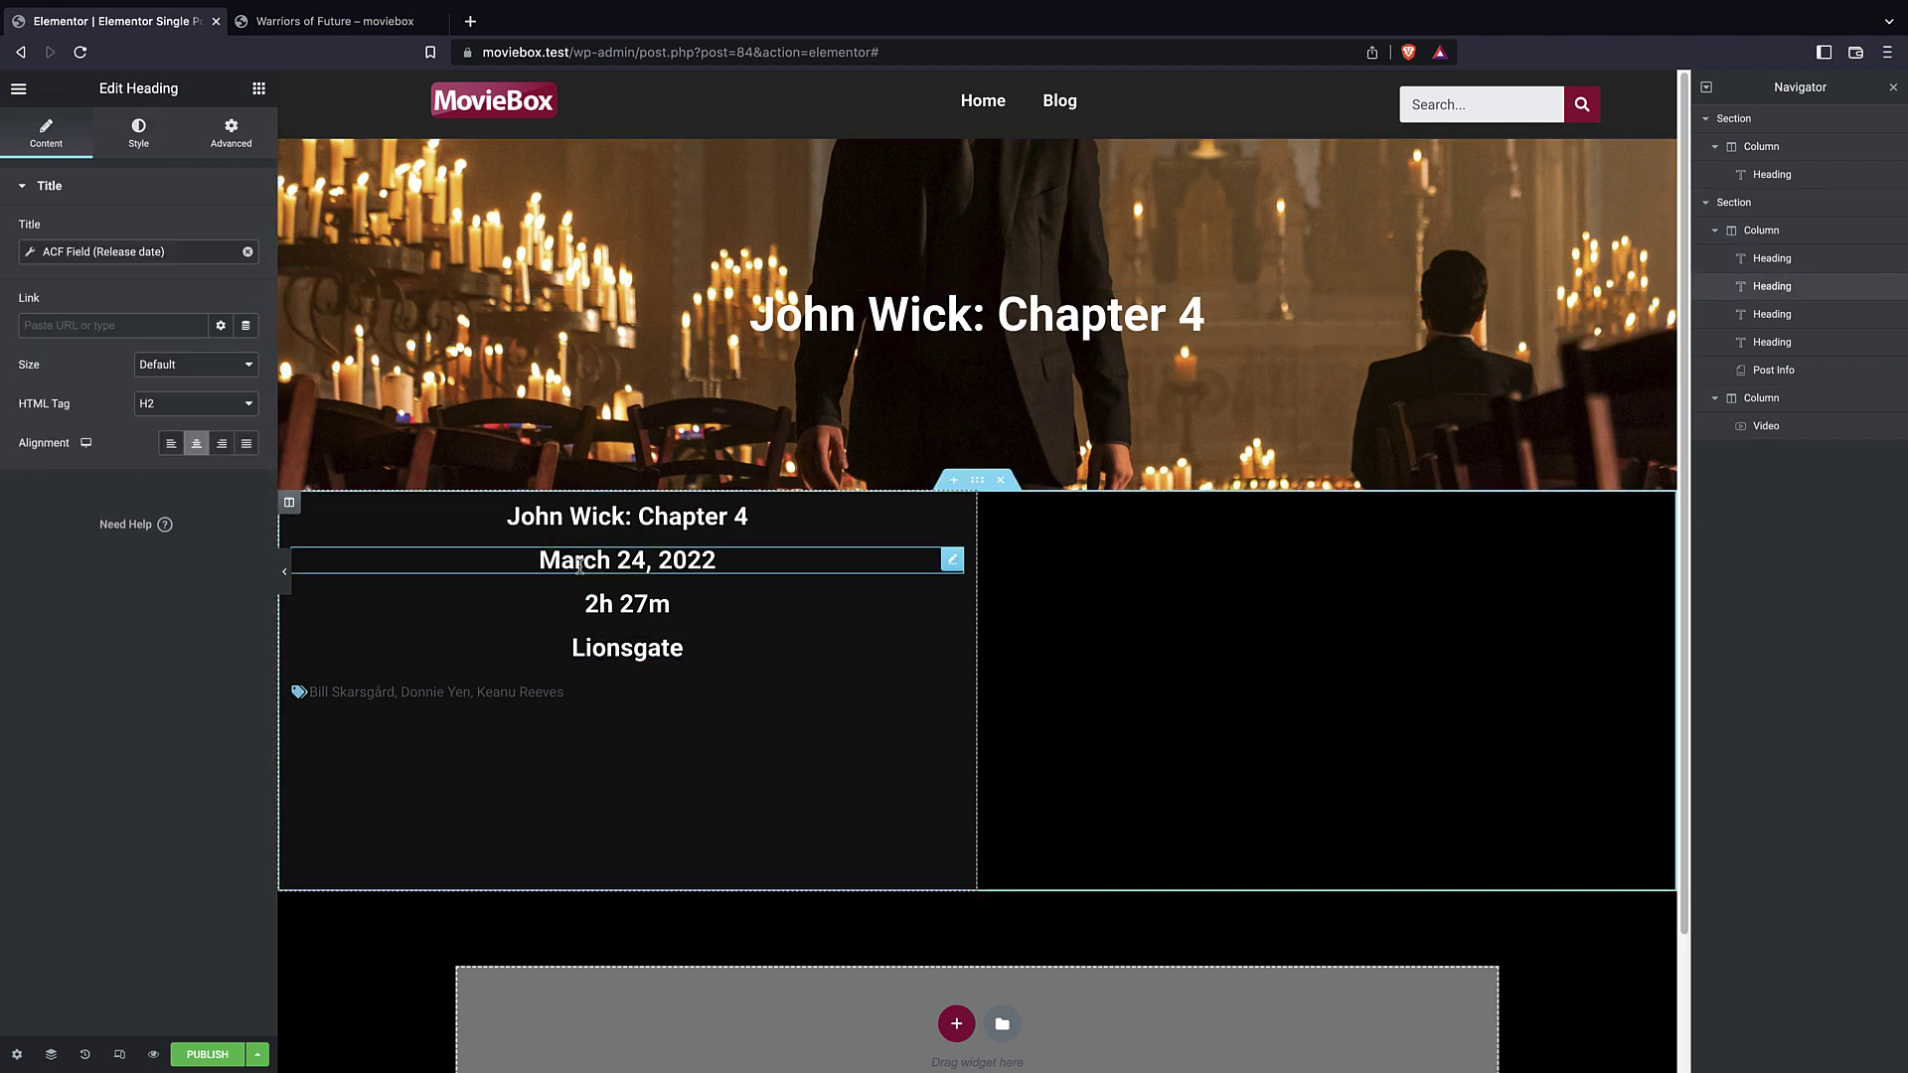
pyautogui.scroll(-1, 576, 552)
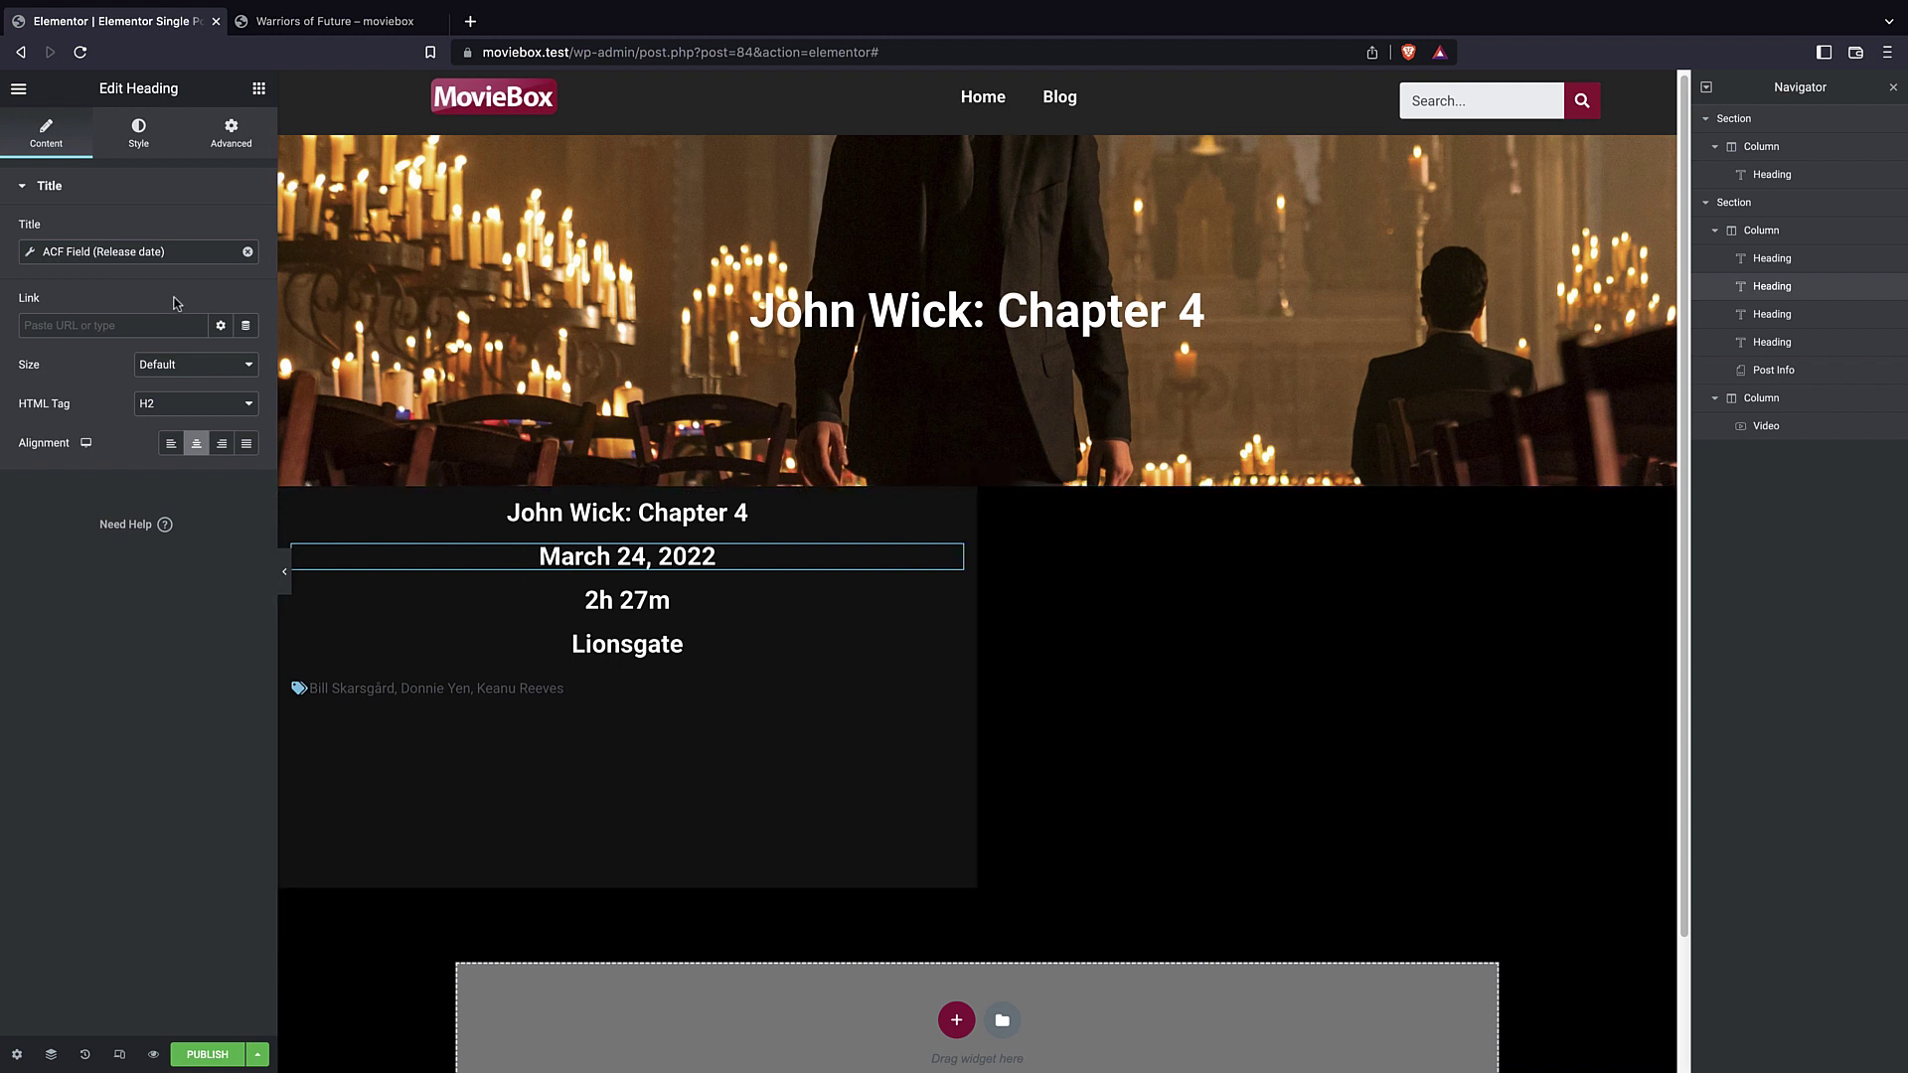
pyautogui.click(129, 149)
pyautogui.click(77, 144)
pyautogui.click(31, 252)
pyautogui.click(58, 382)
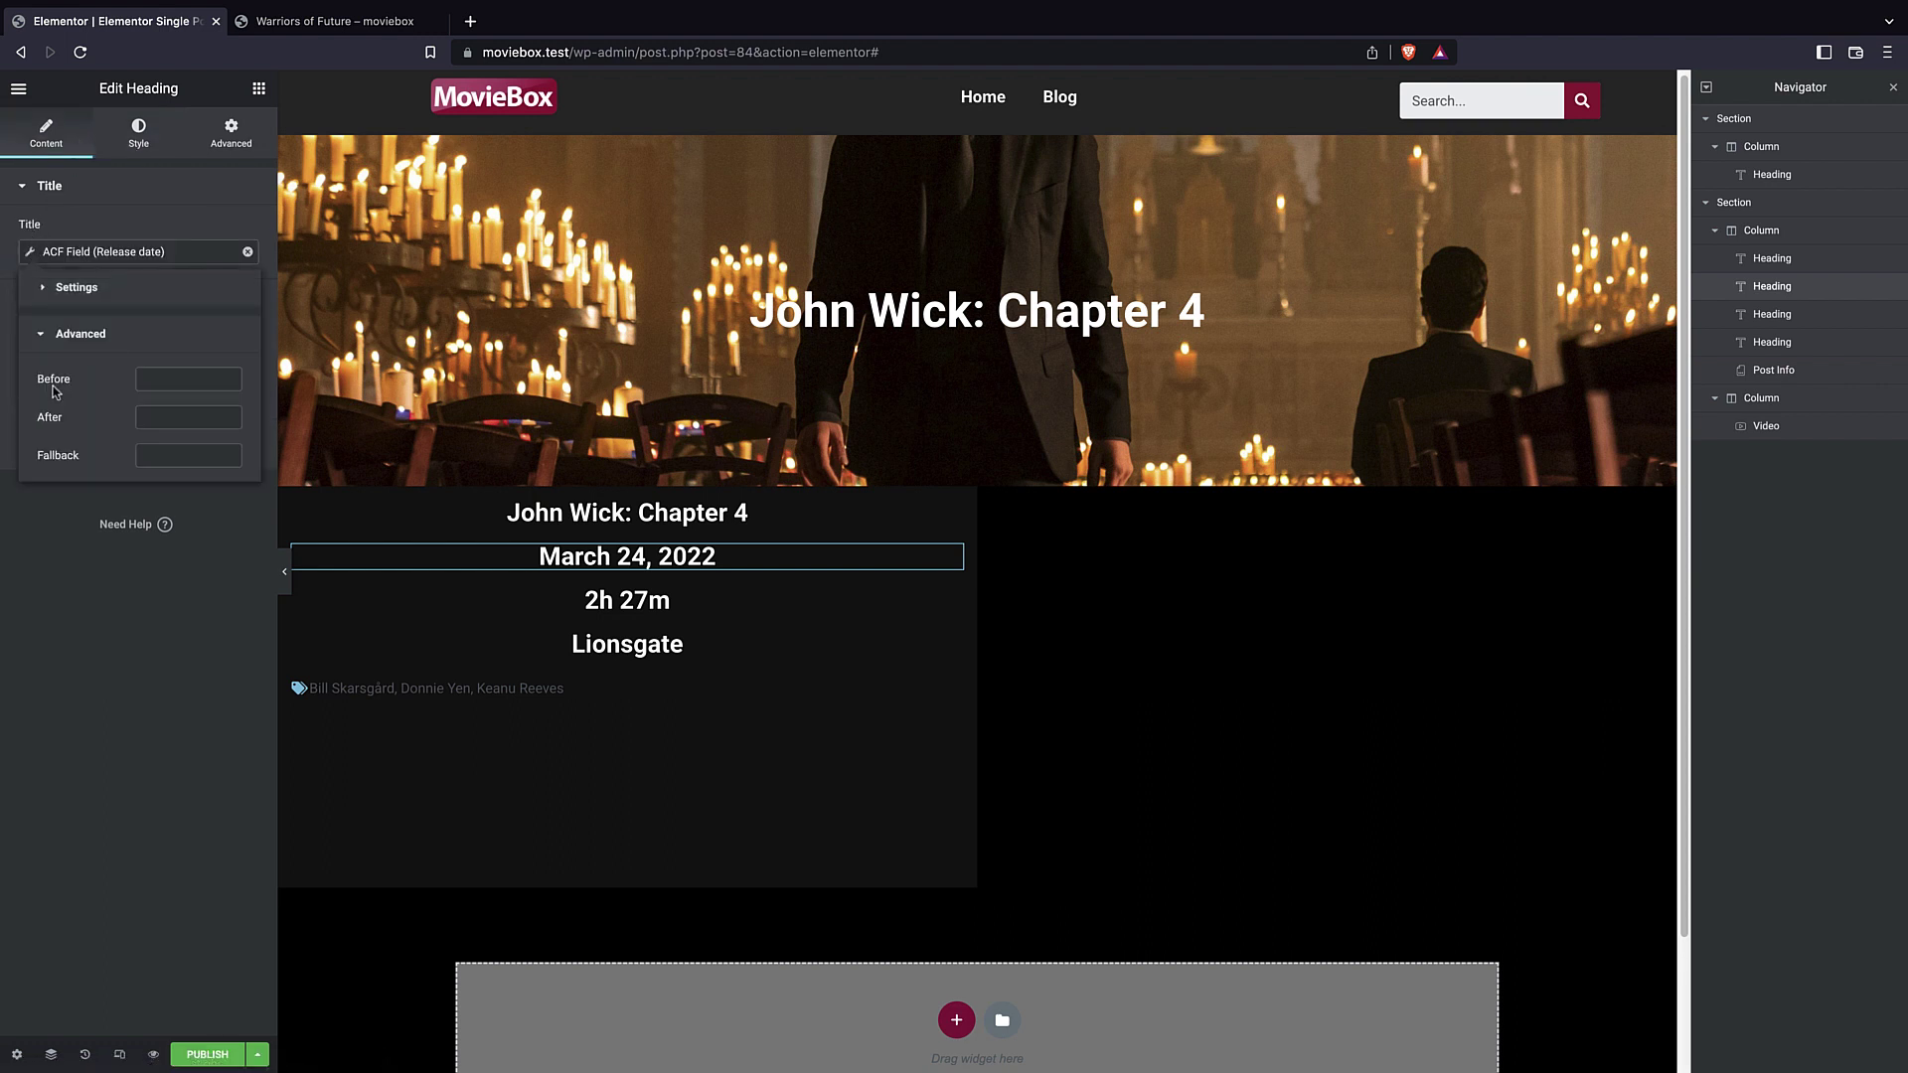
pyautogui.click(41, 336)
pyautogui.click(31, 251)
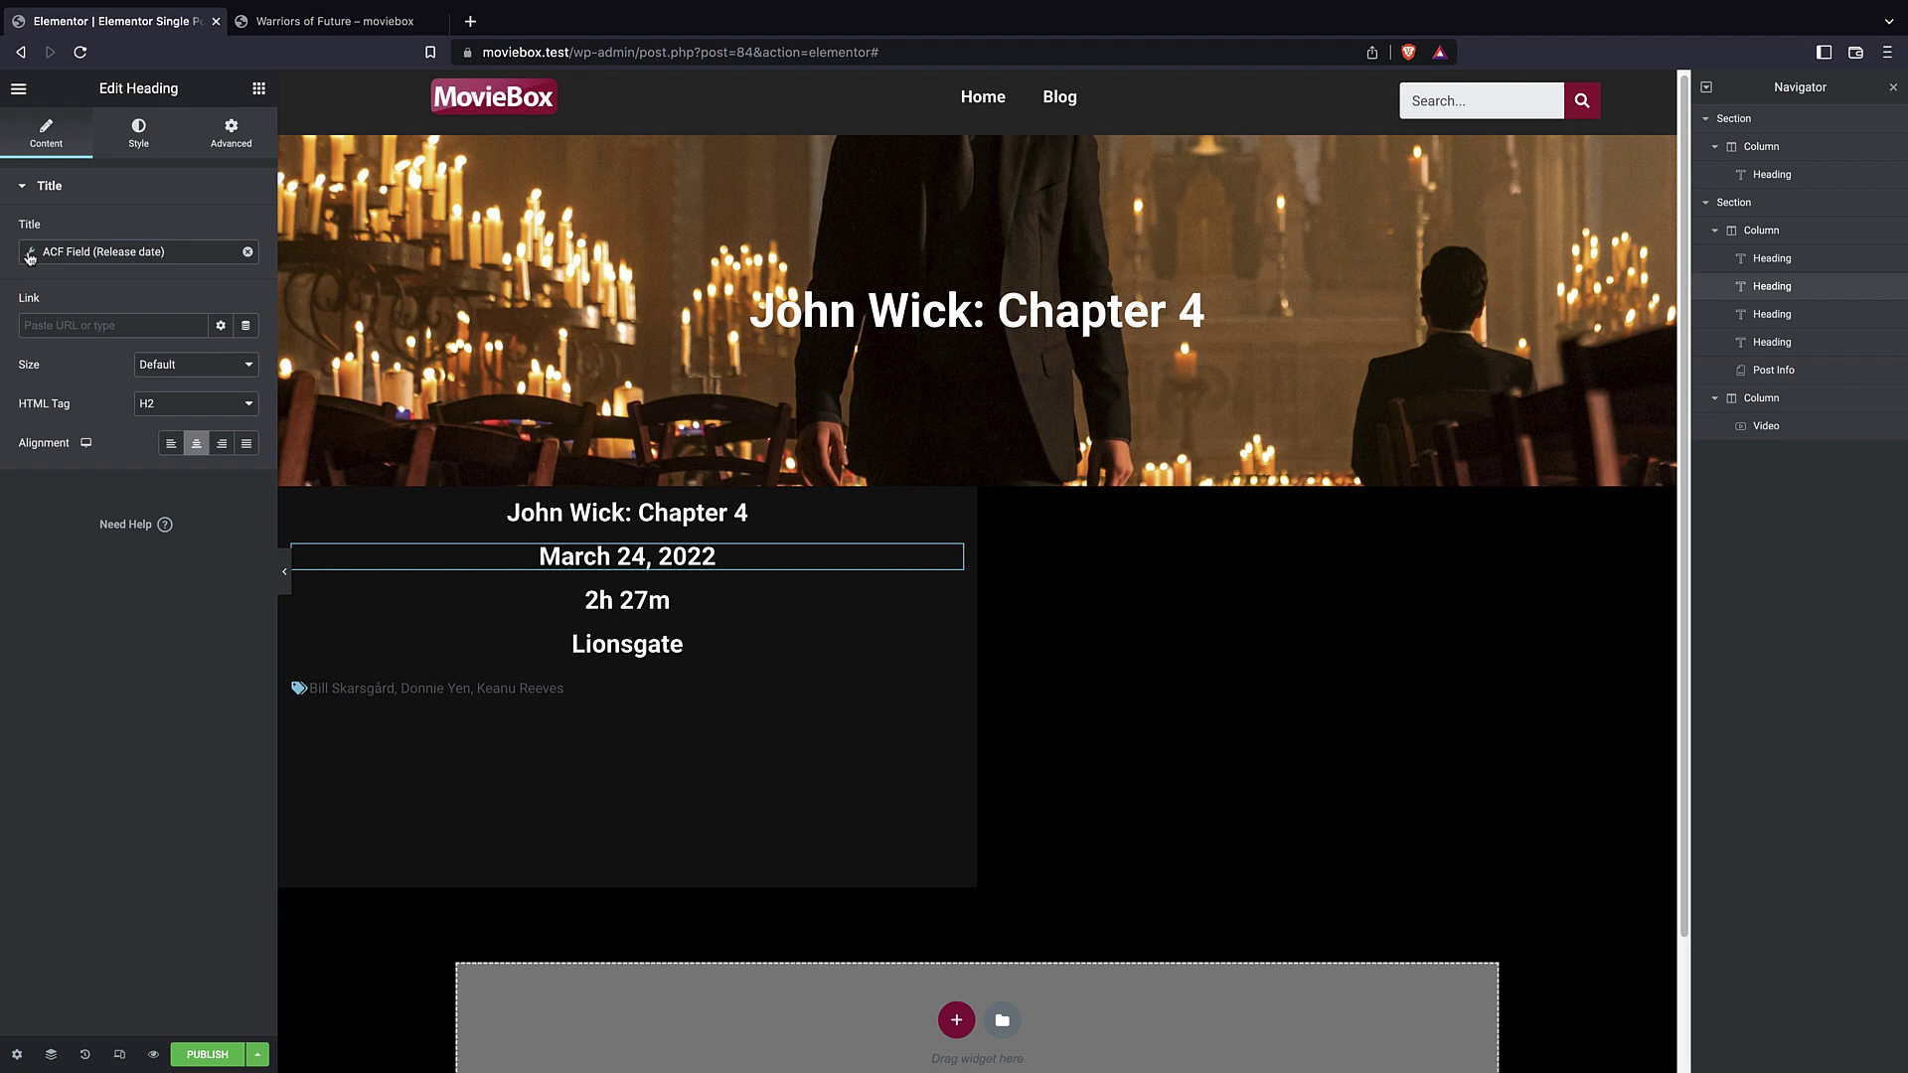
pyautogui.click(30, 253)
pyautogui.click(107, 339)
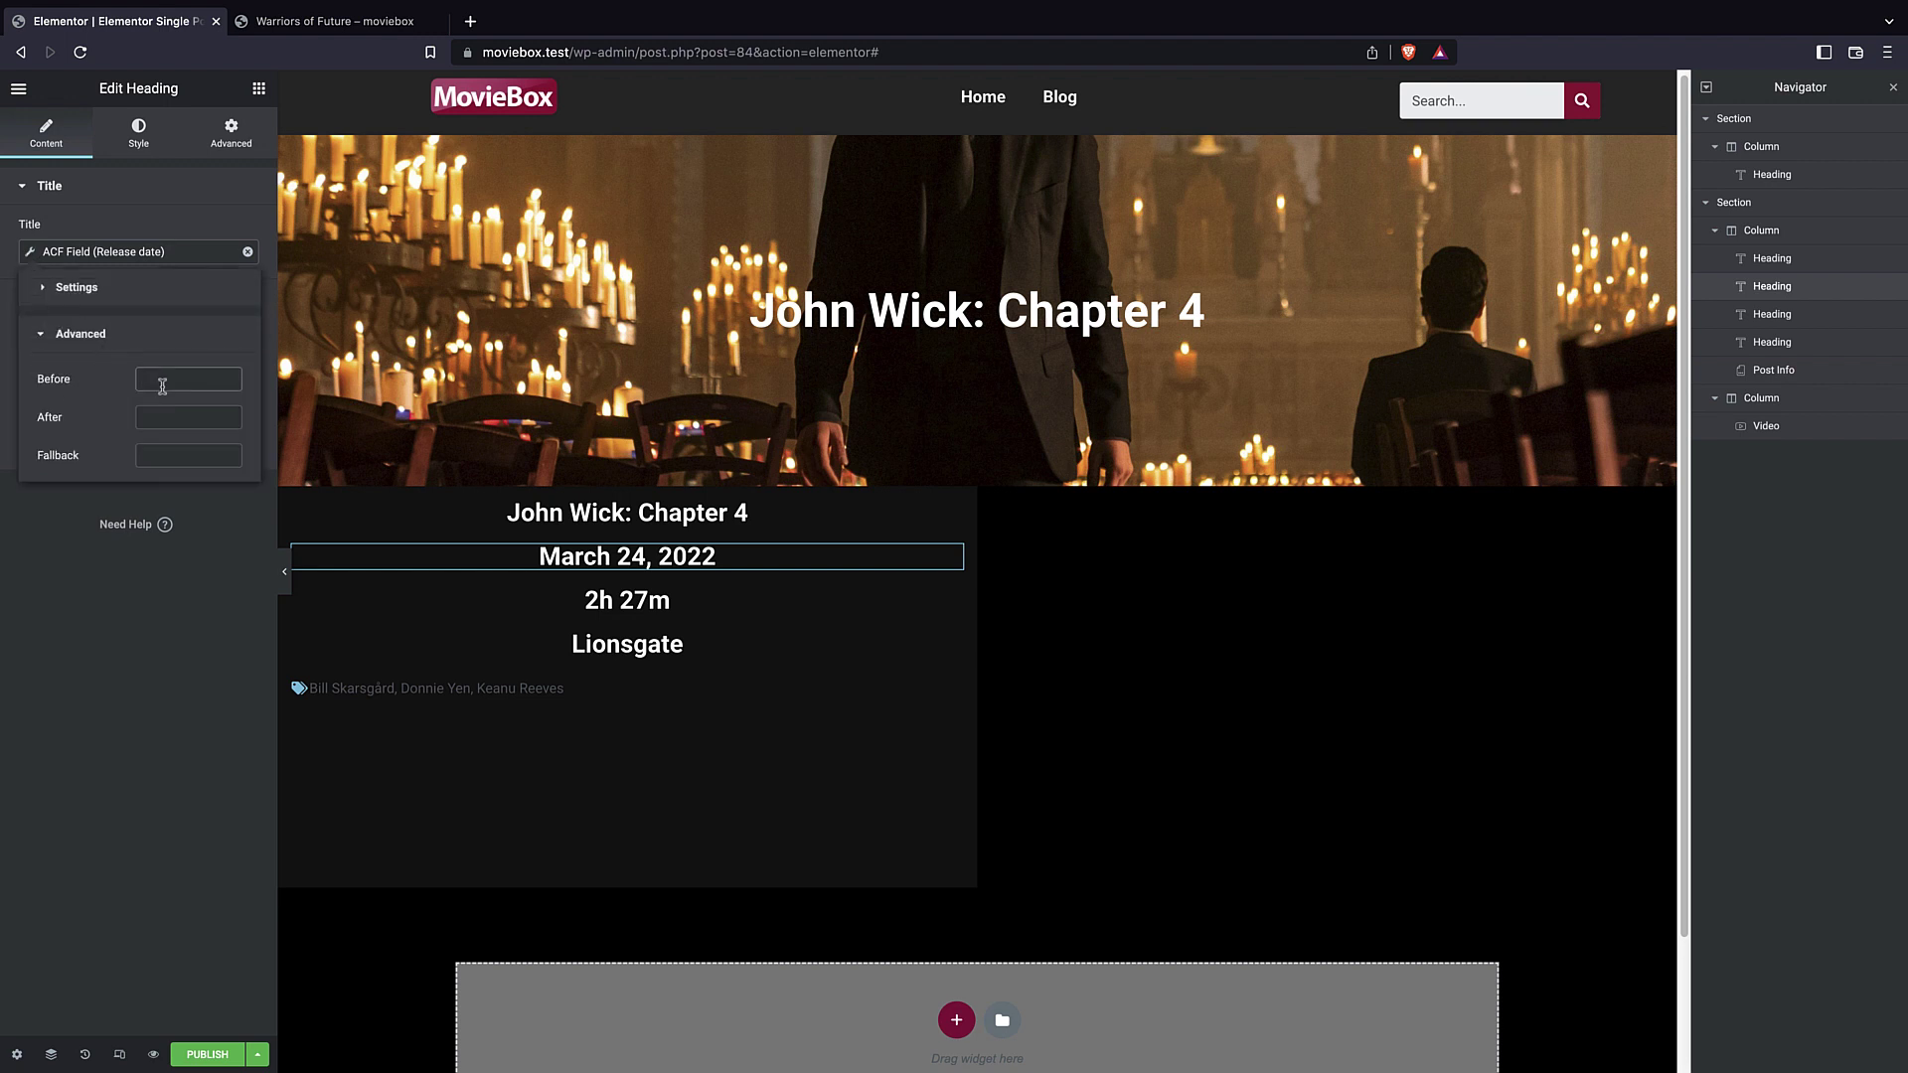
pyautogui.write('release da')
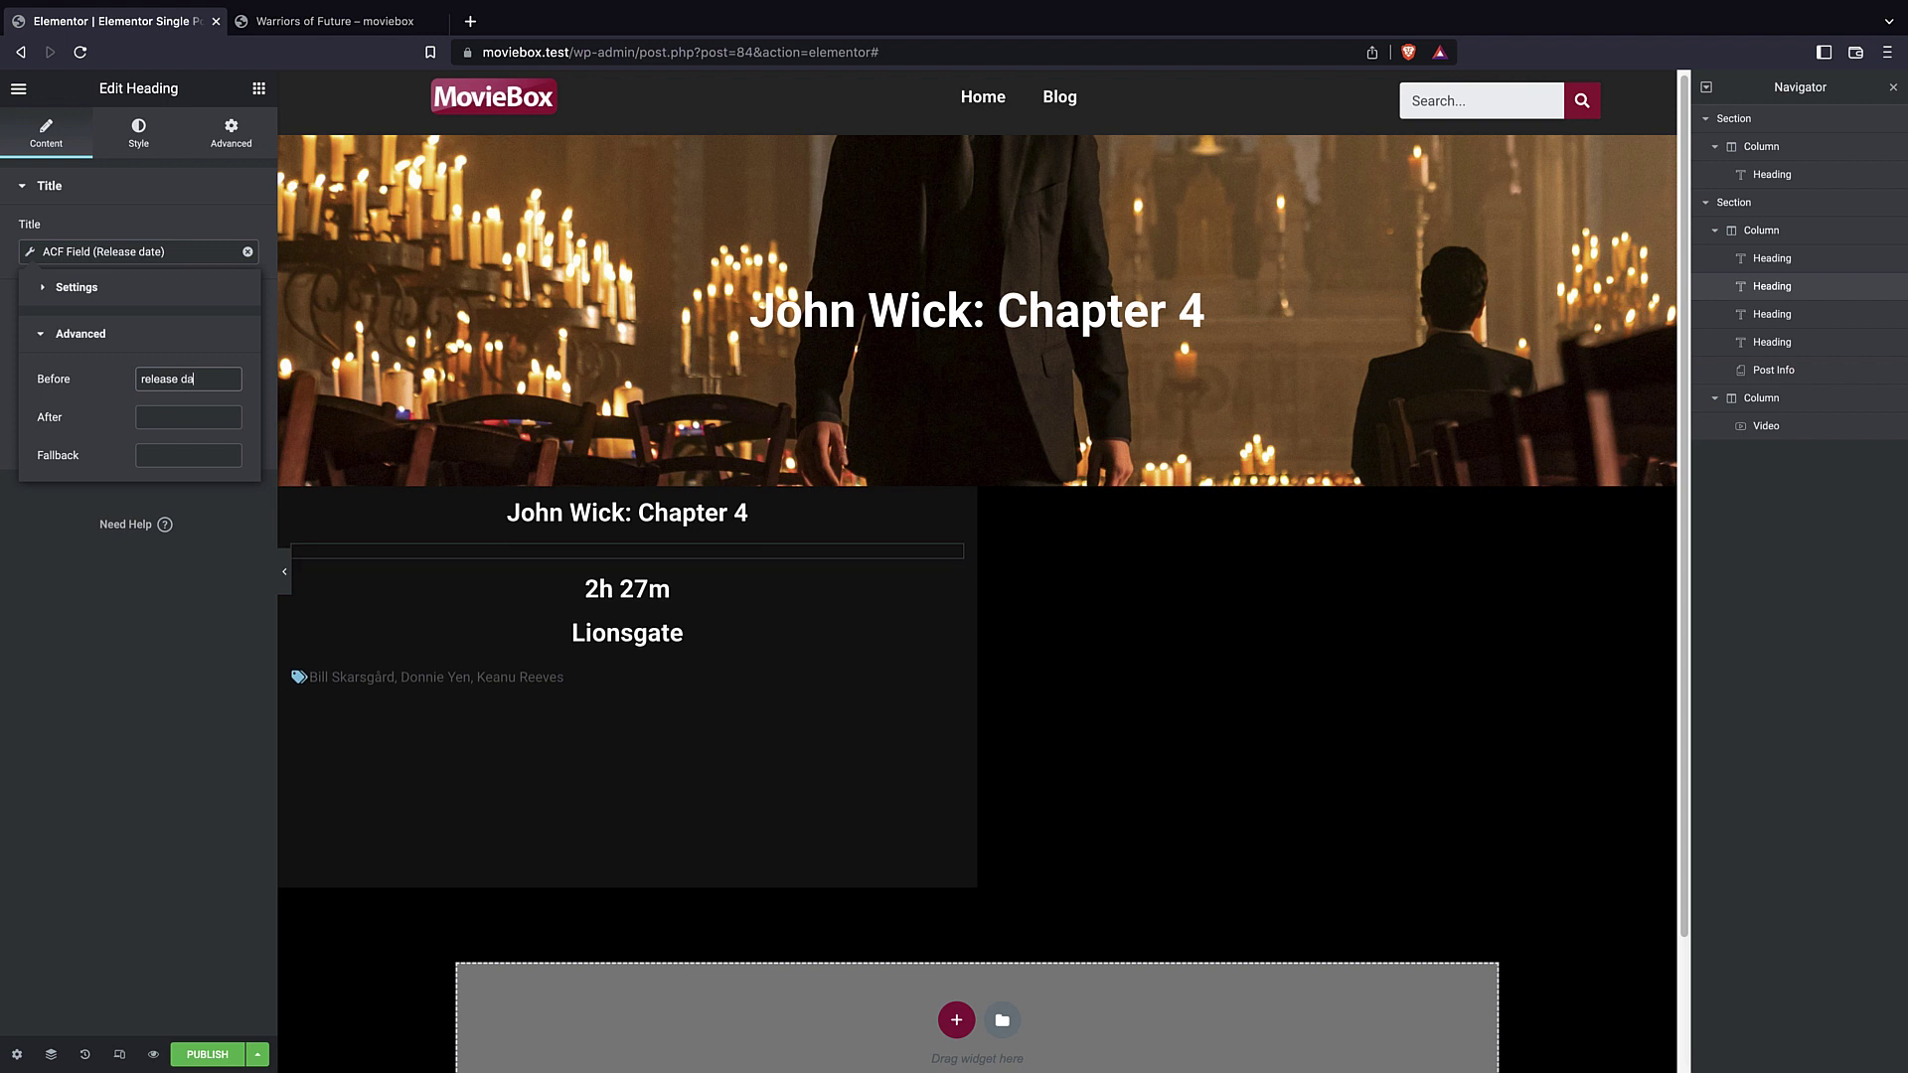
pyautogui.write('te:')
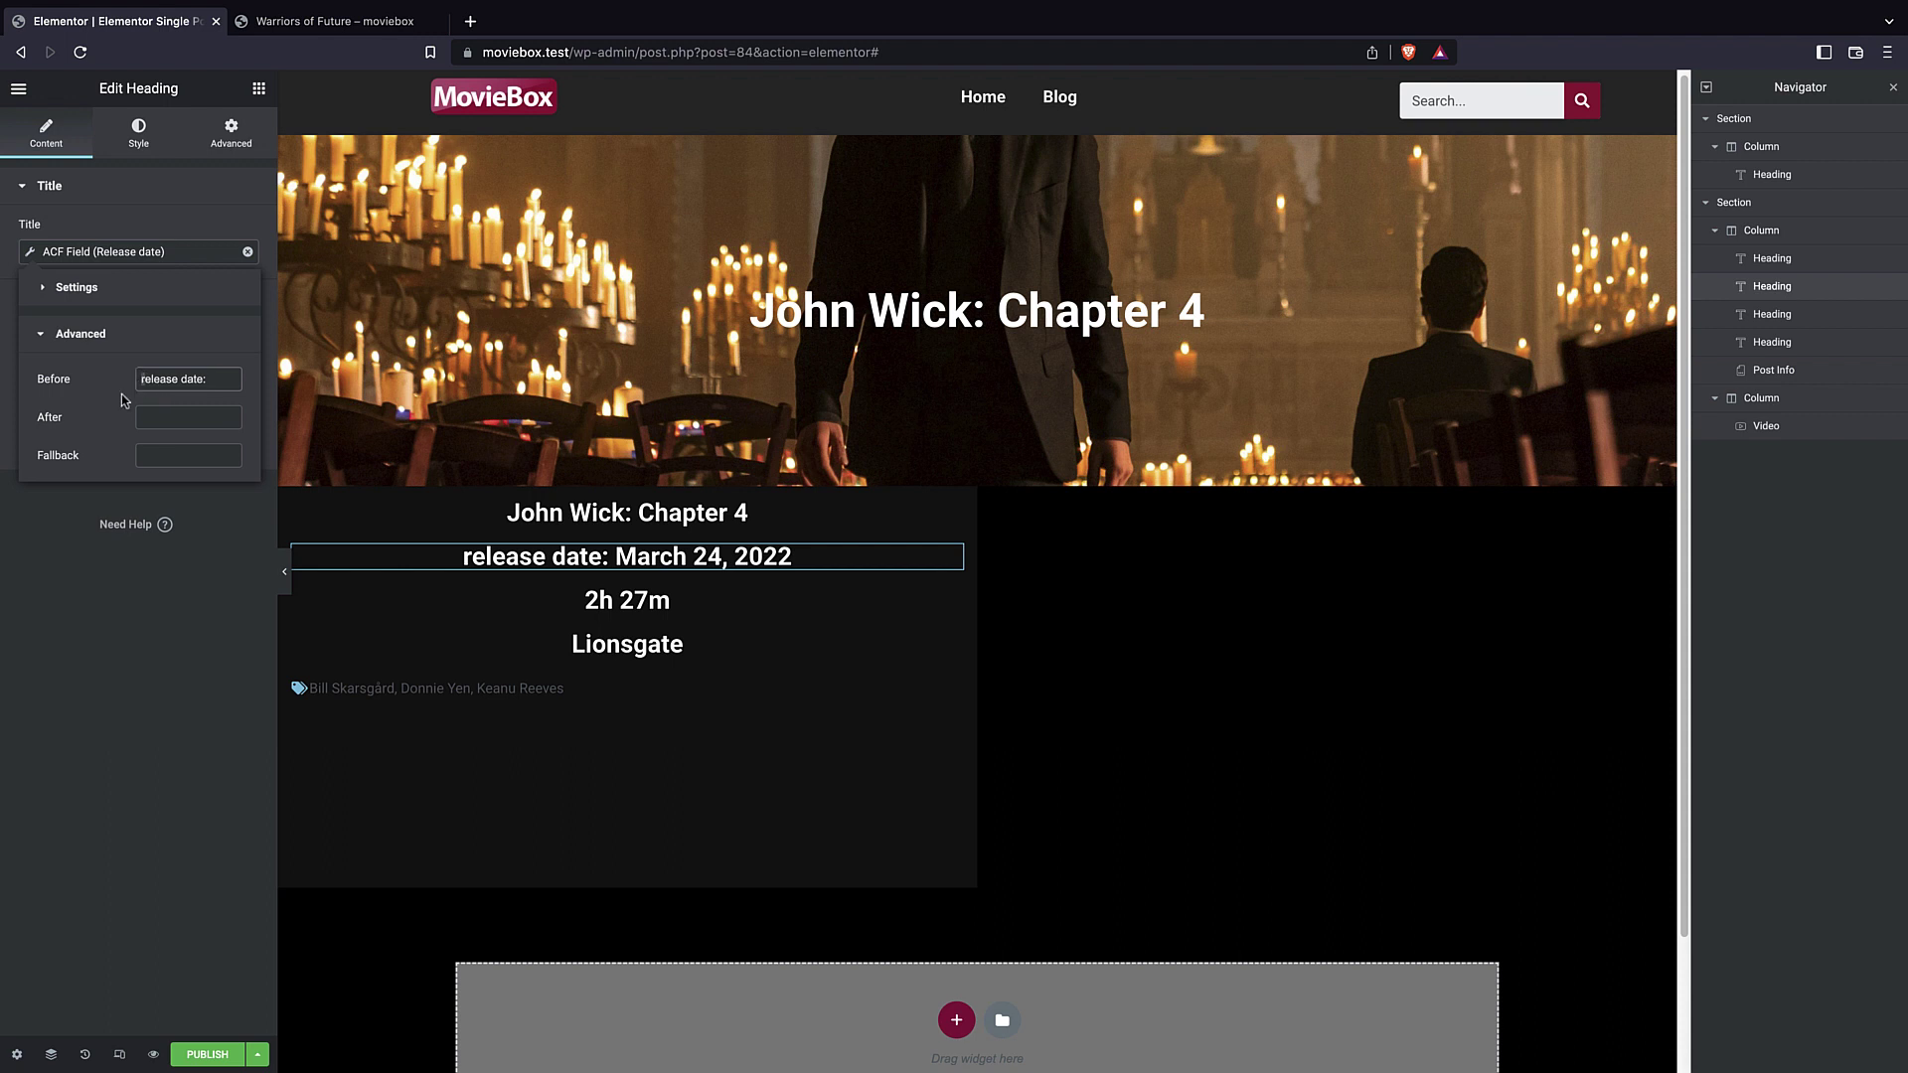
pyautogui.press('Delete')
pyautogui.write('R')
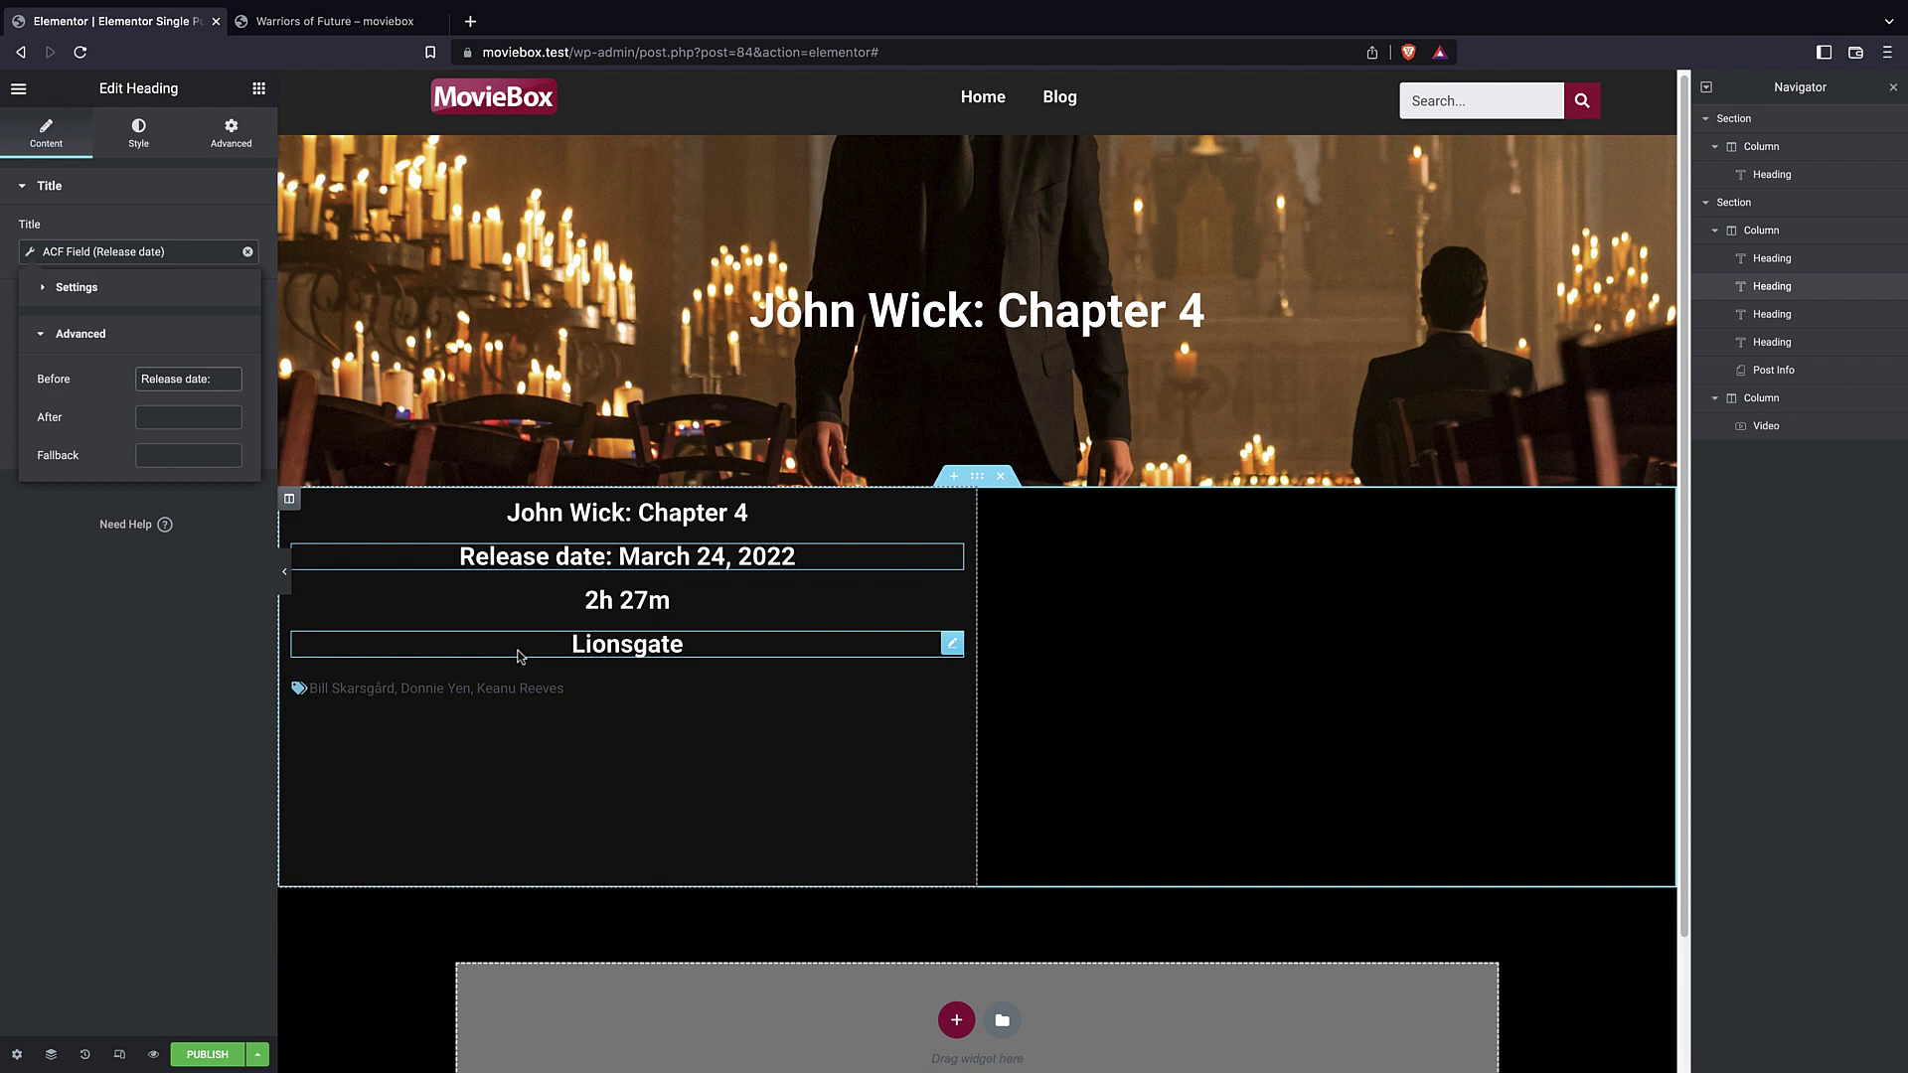
# - Add "Runtime: " as the text before the ACF field value in the runtime heading
pyautogui.click(596, 602)
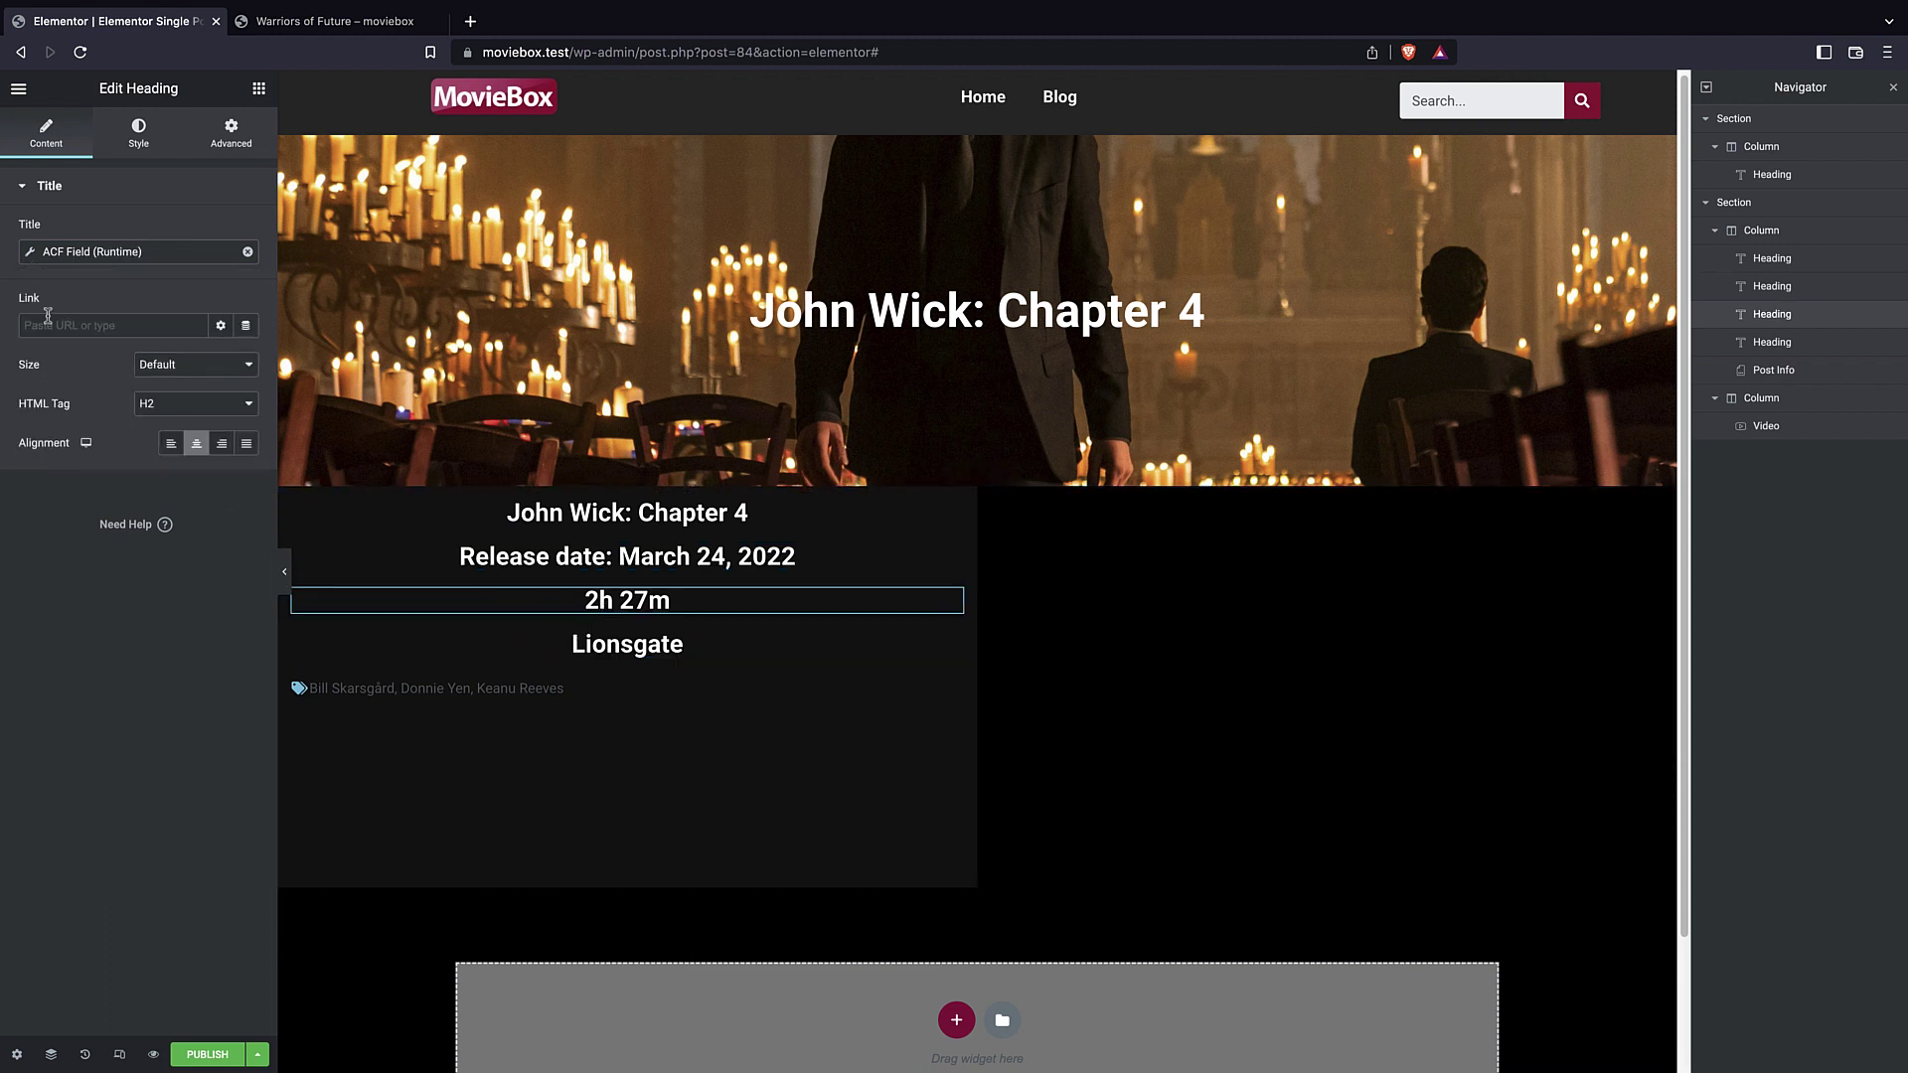
pyautogui.click(36, 254)
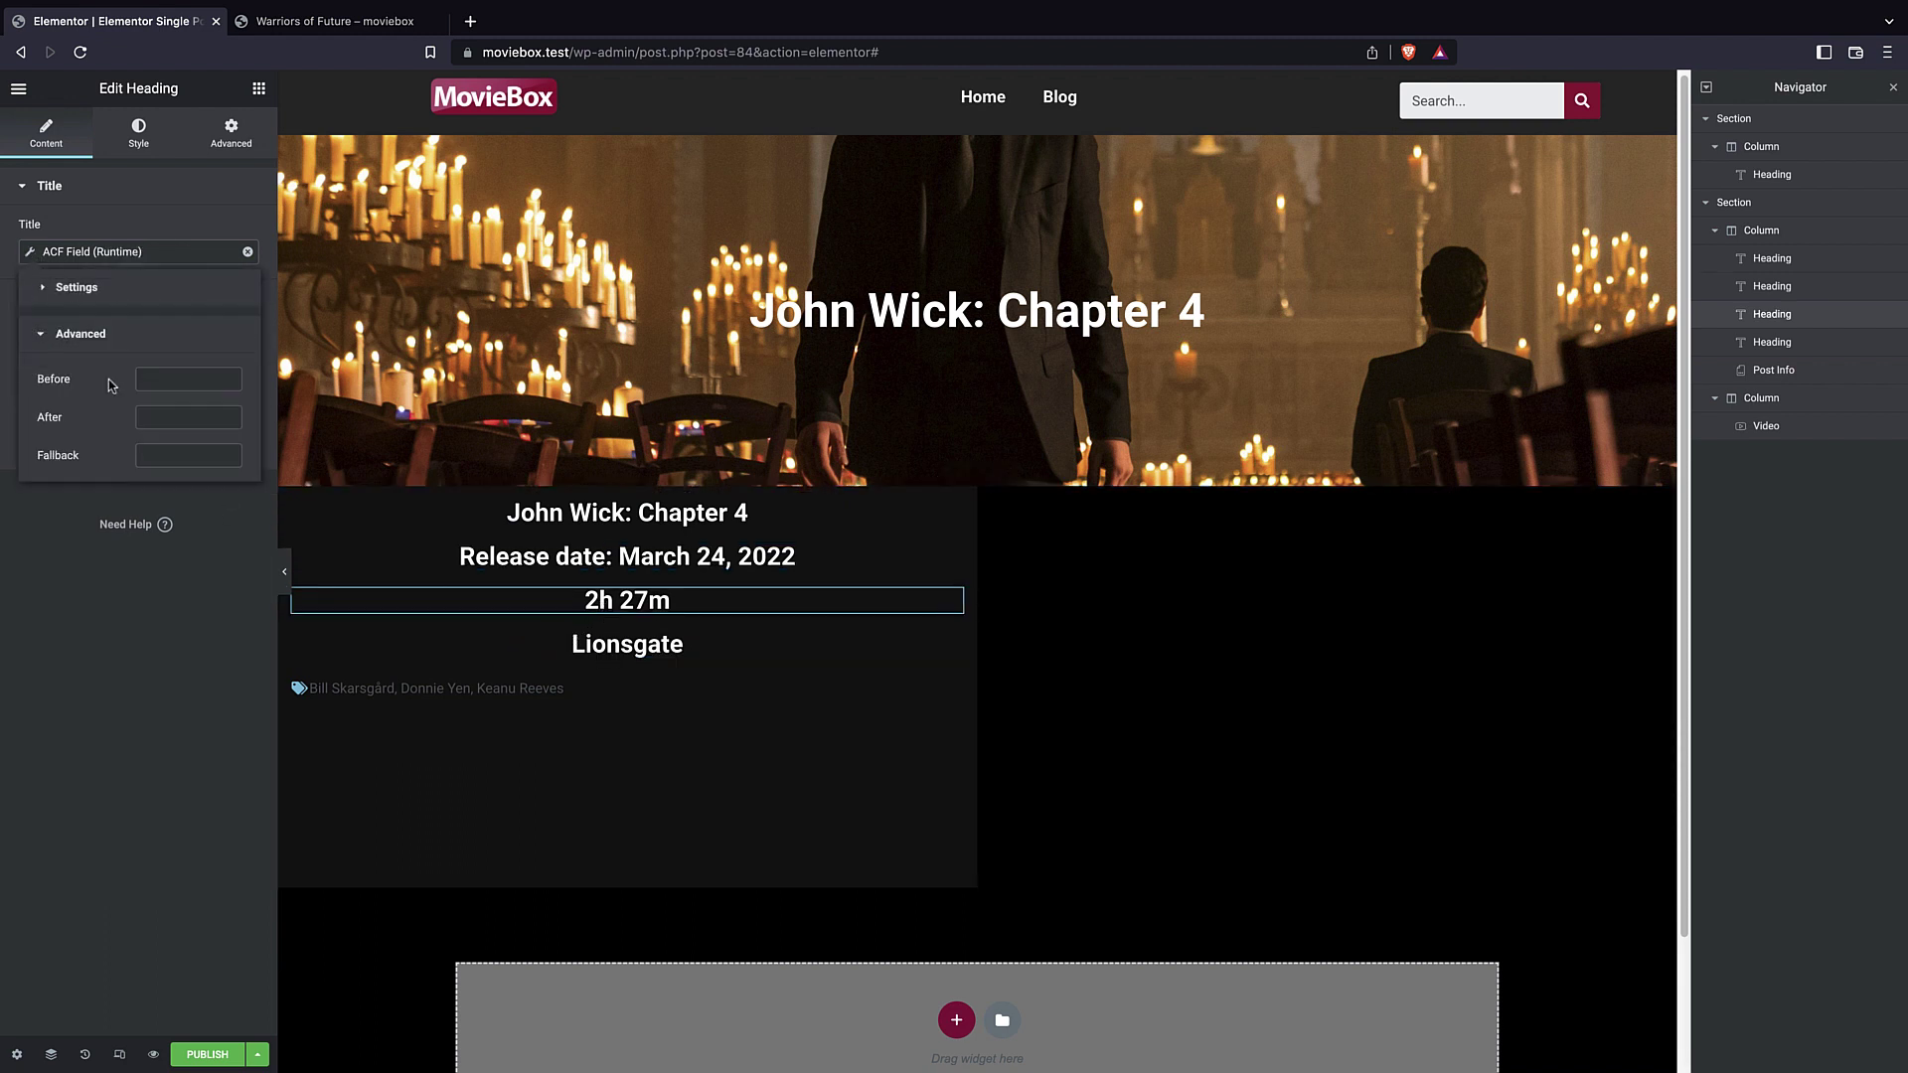
pyautogui.write('R')
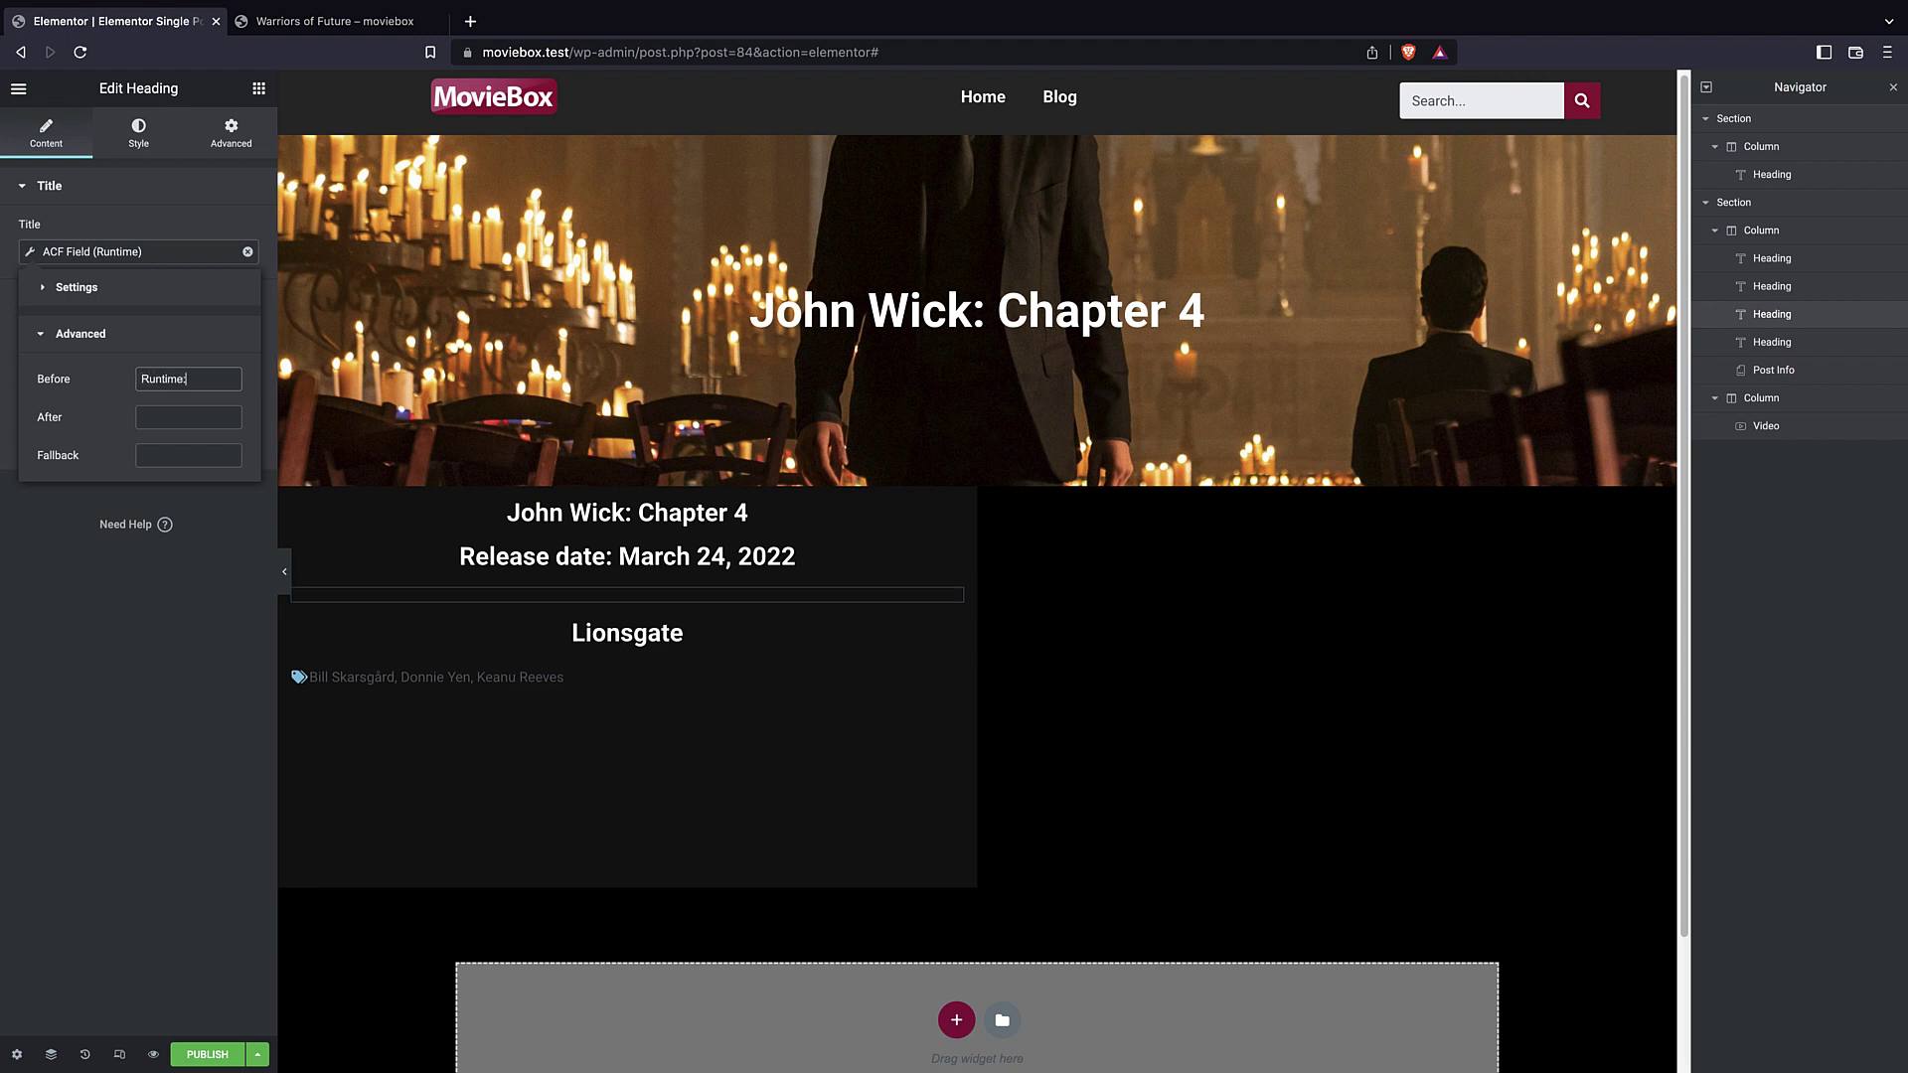
pyautogui.write('untime:')
# - Add "distributed by:" as the text before the ACF field value in the company heading
pyautogui.click(554, 645)
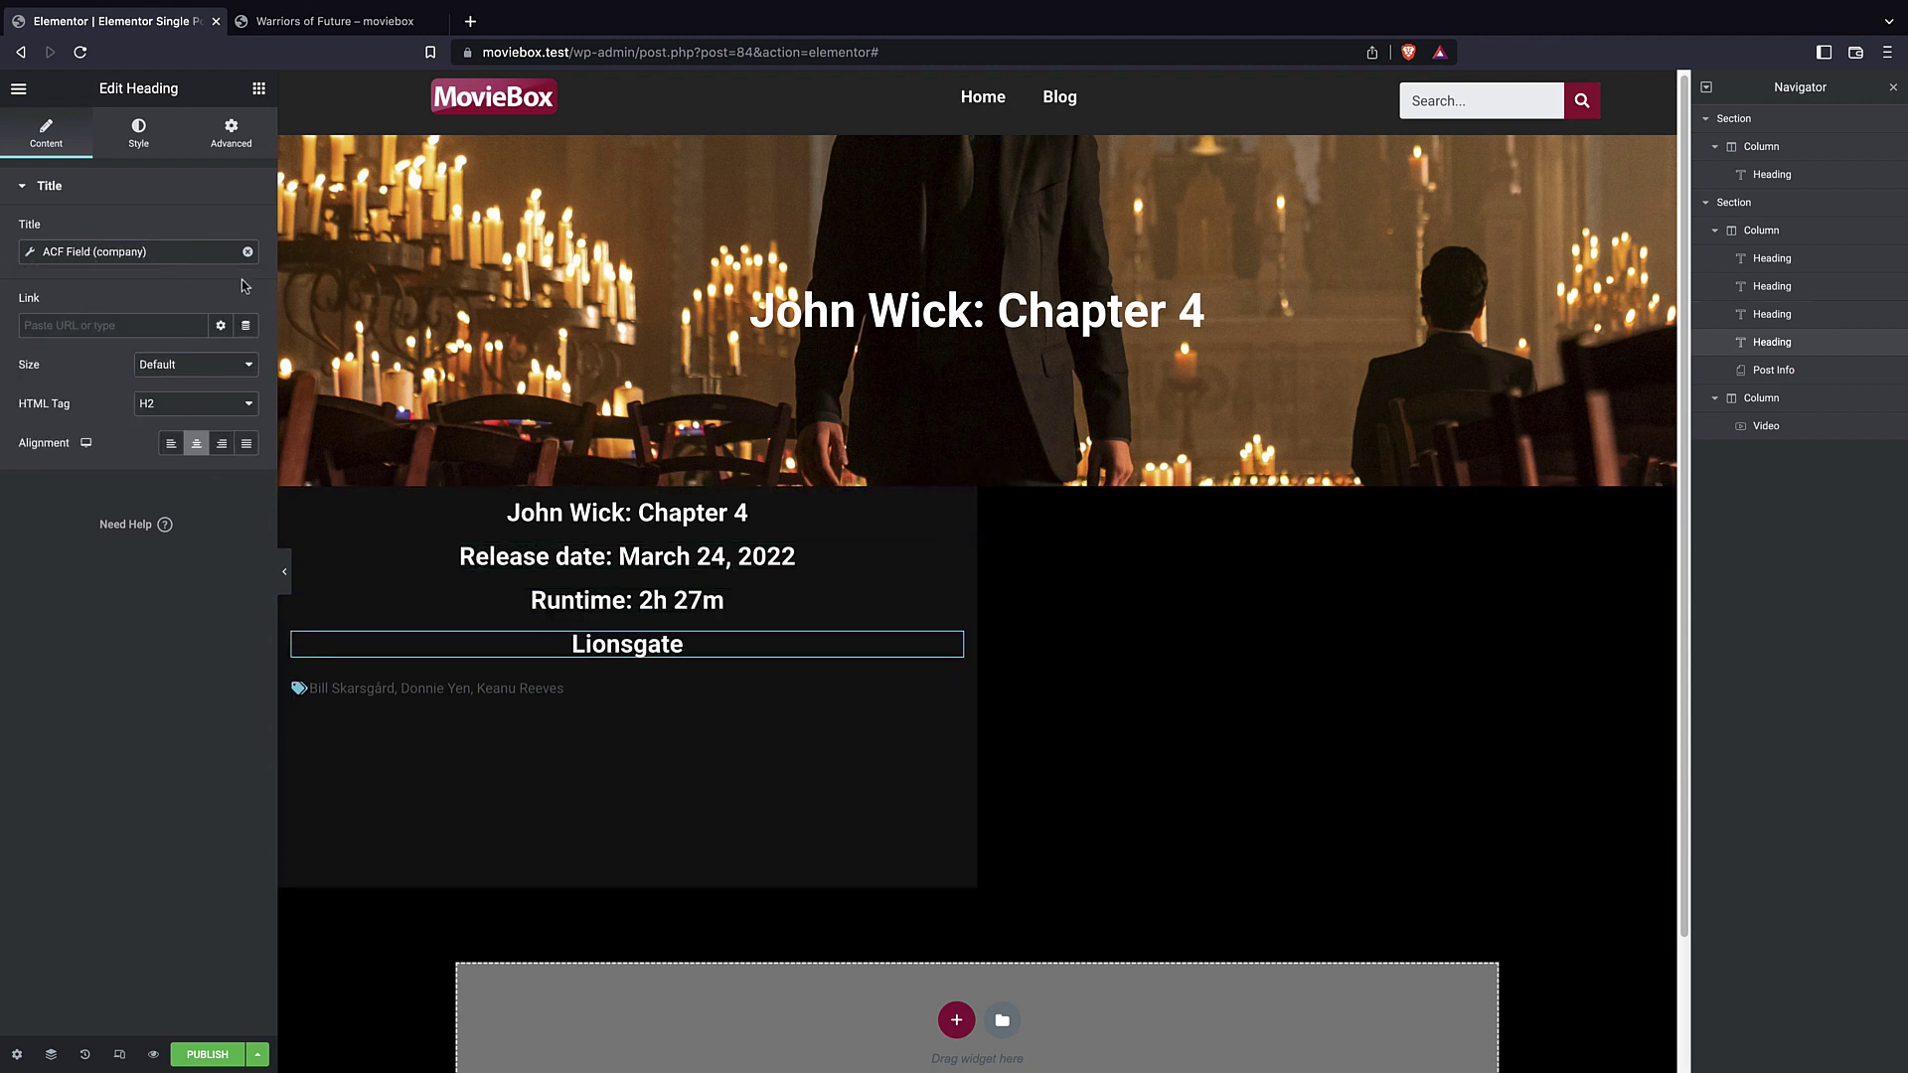
pyautogui.click(30, 254)
pyautogui.click(140, 389)
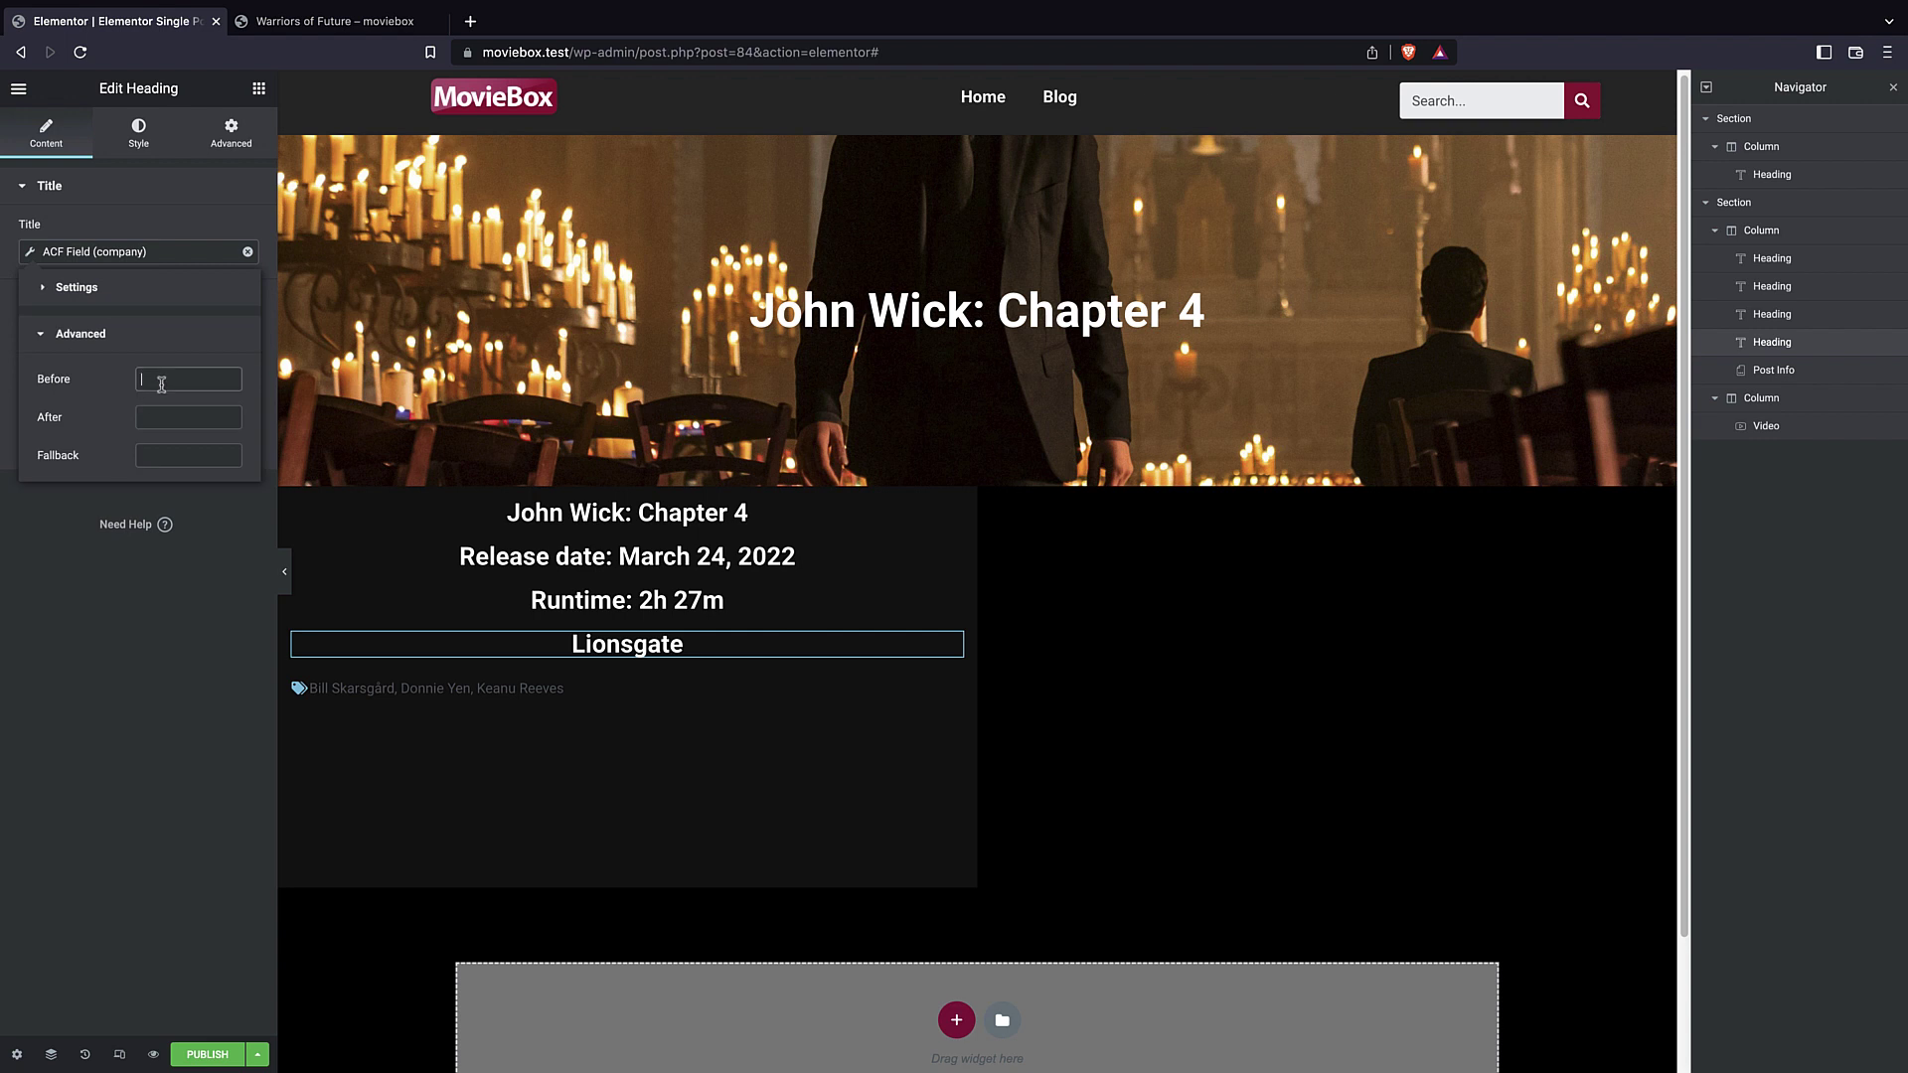
pyautogui.write('distr')
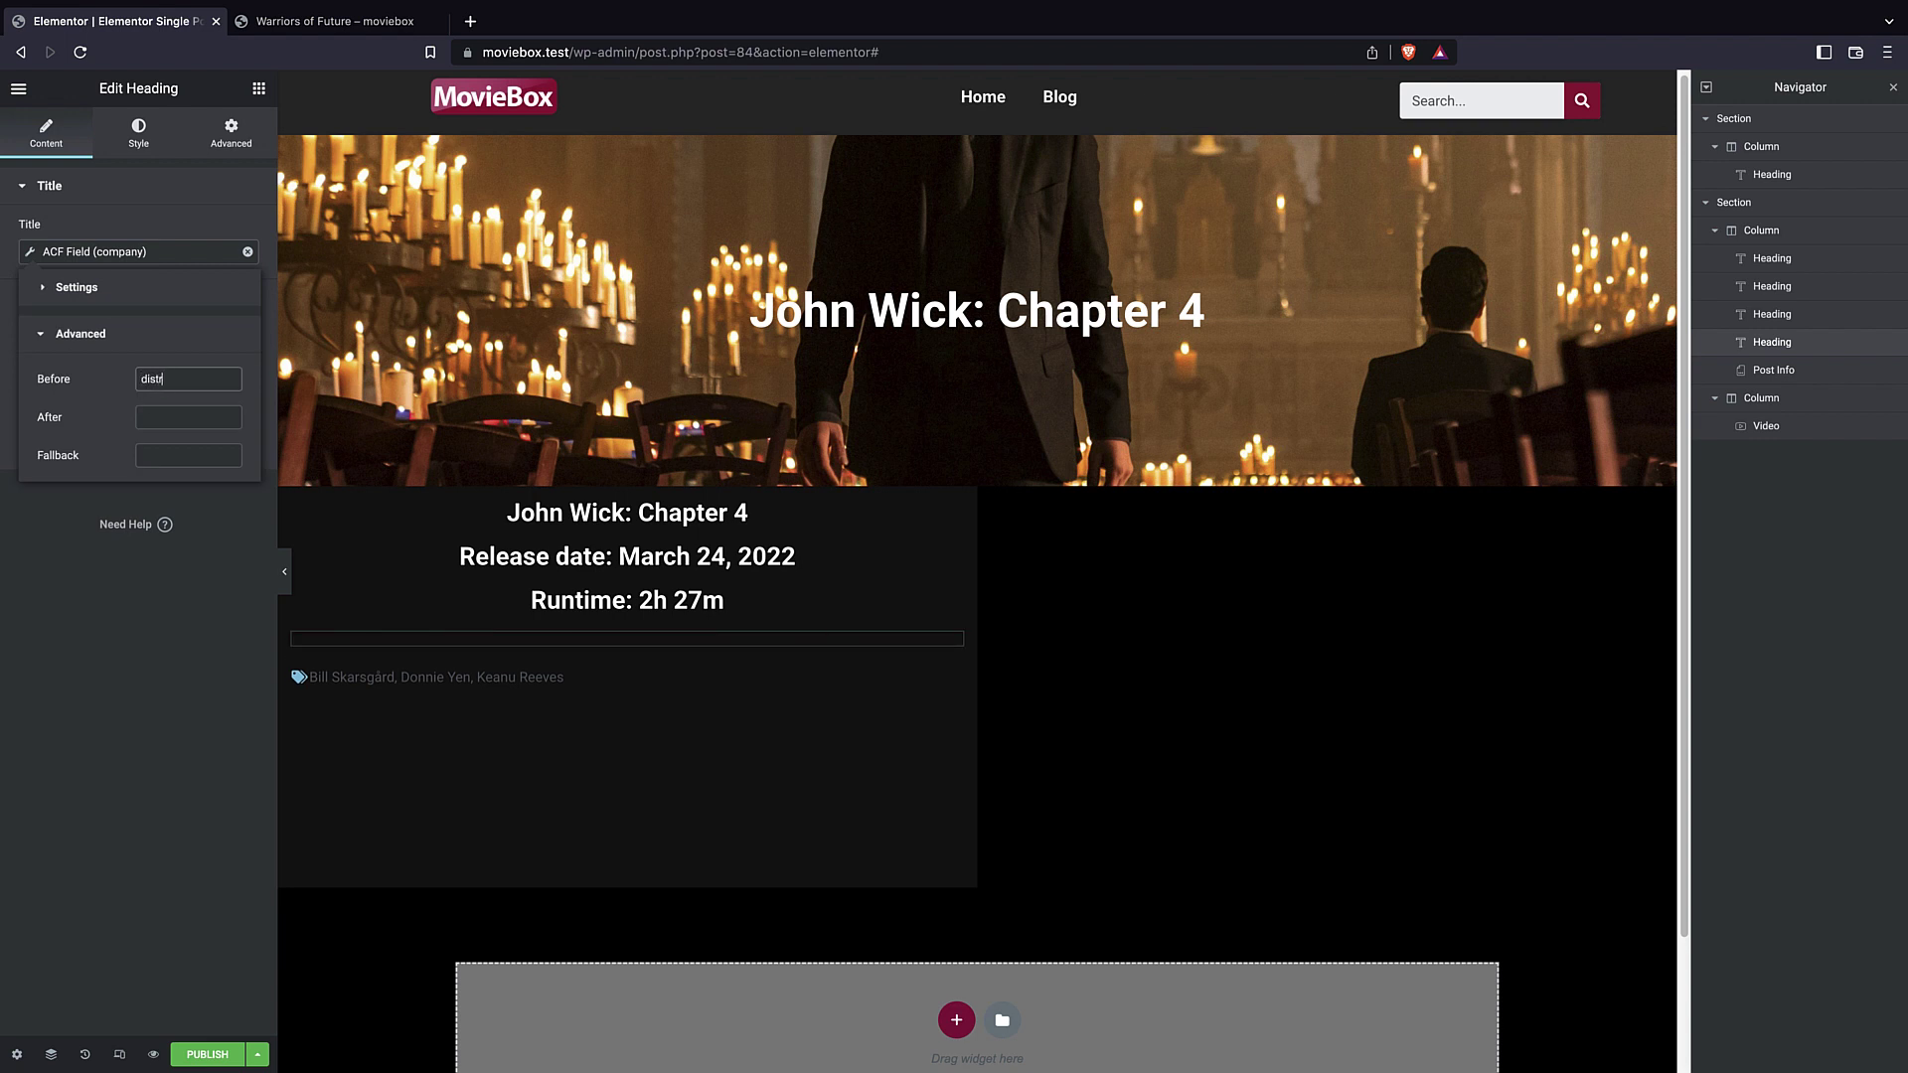
pyautogui.write('ibuted by:')
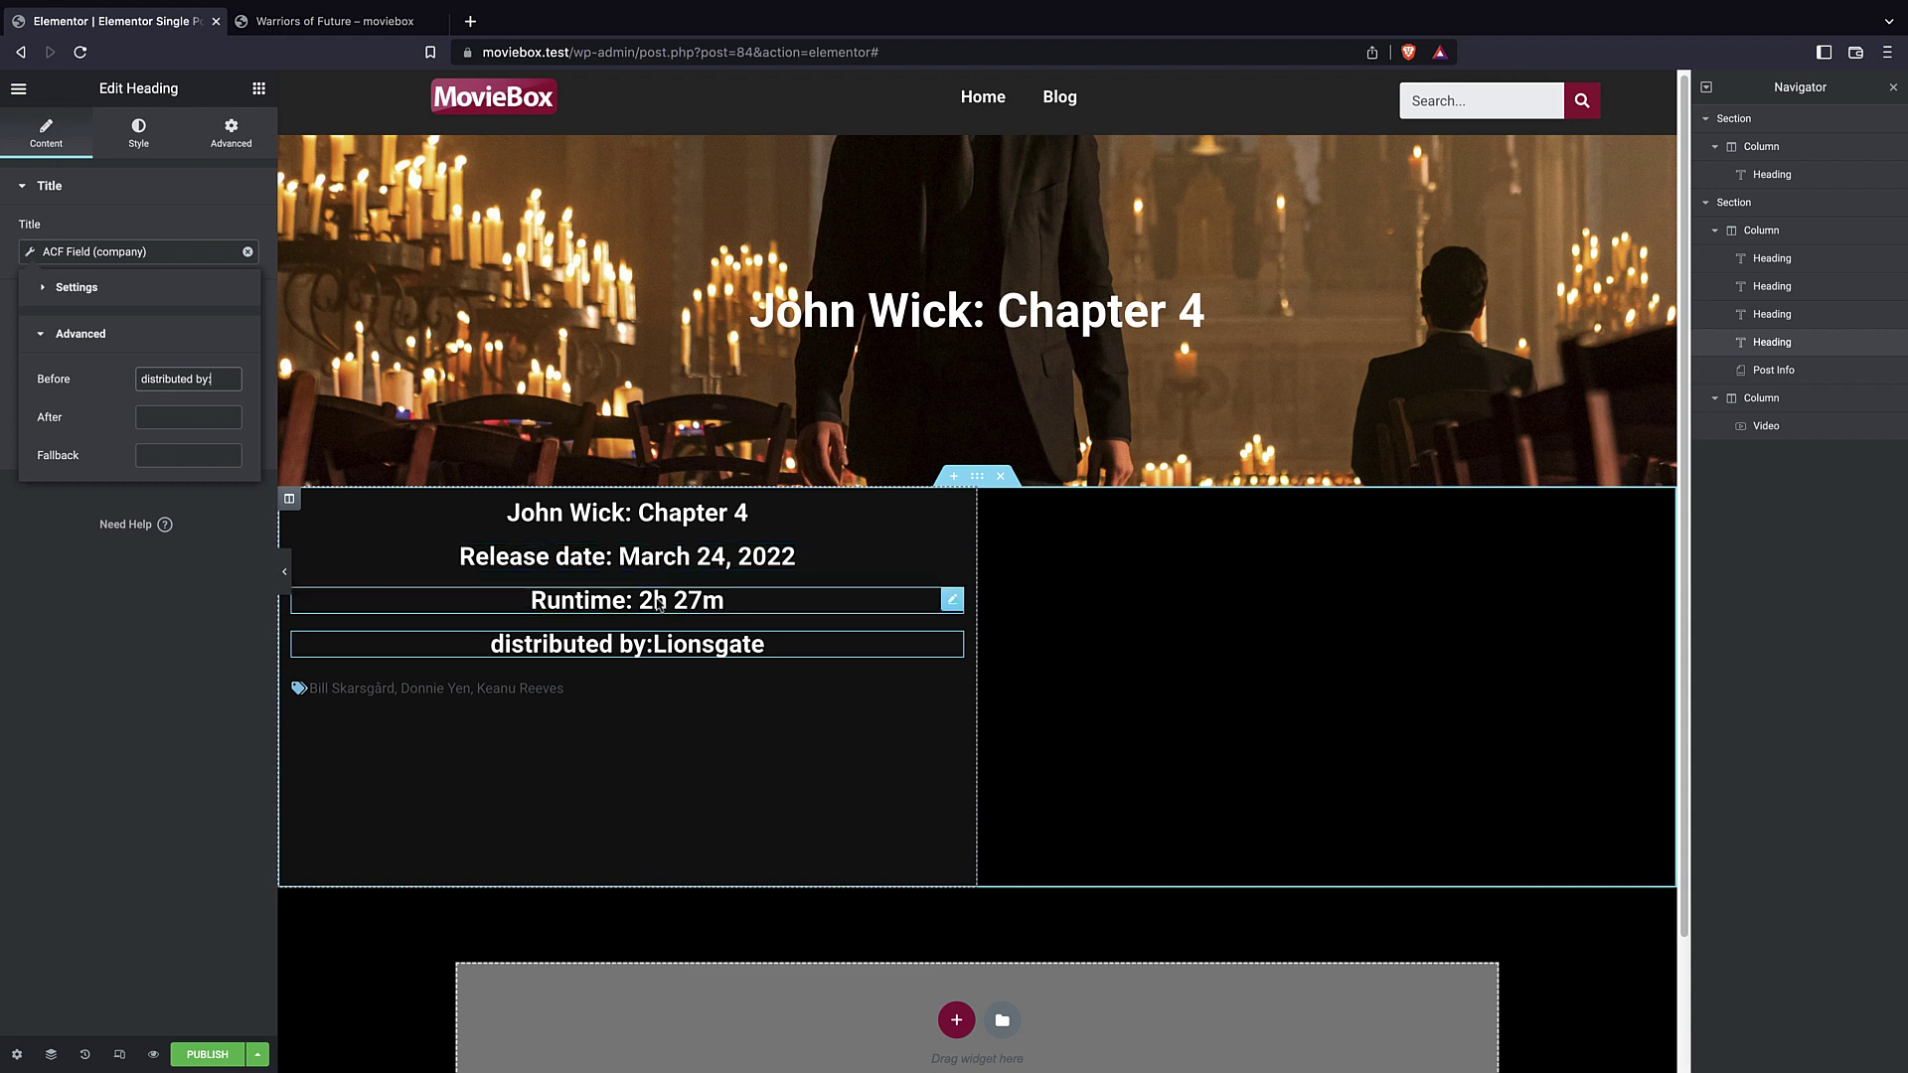
# - Set the text color of the Post Info widget listing the actors to white
pyautogui.click(338, 687)
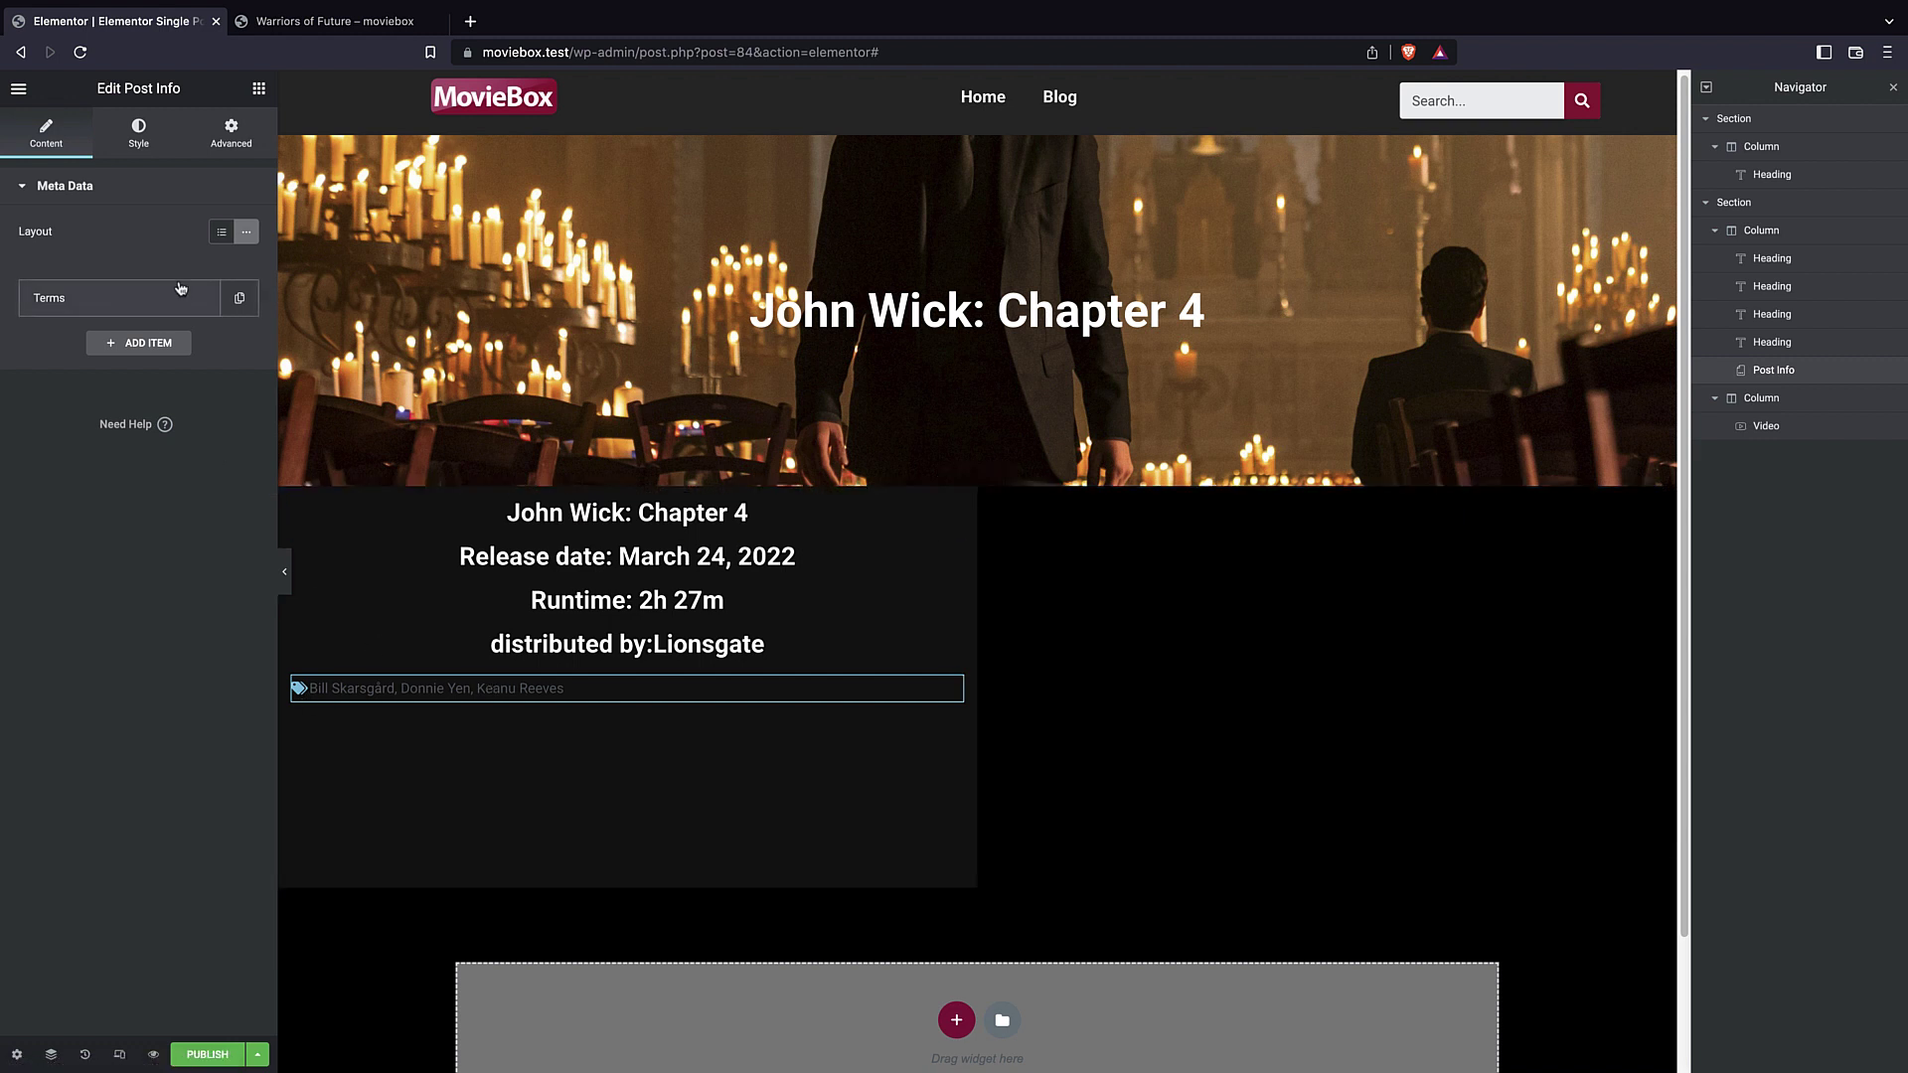
pyautogui.click(138, 139)
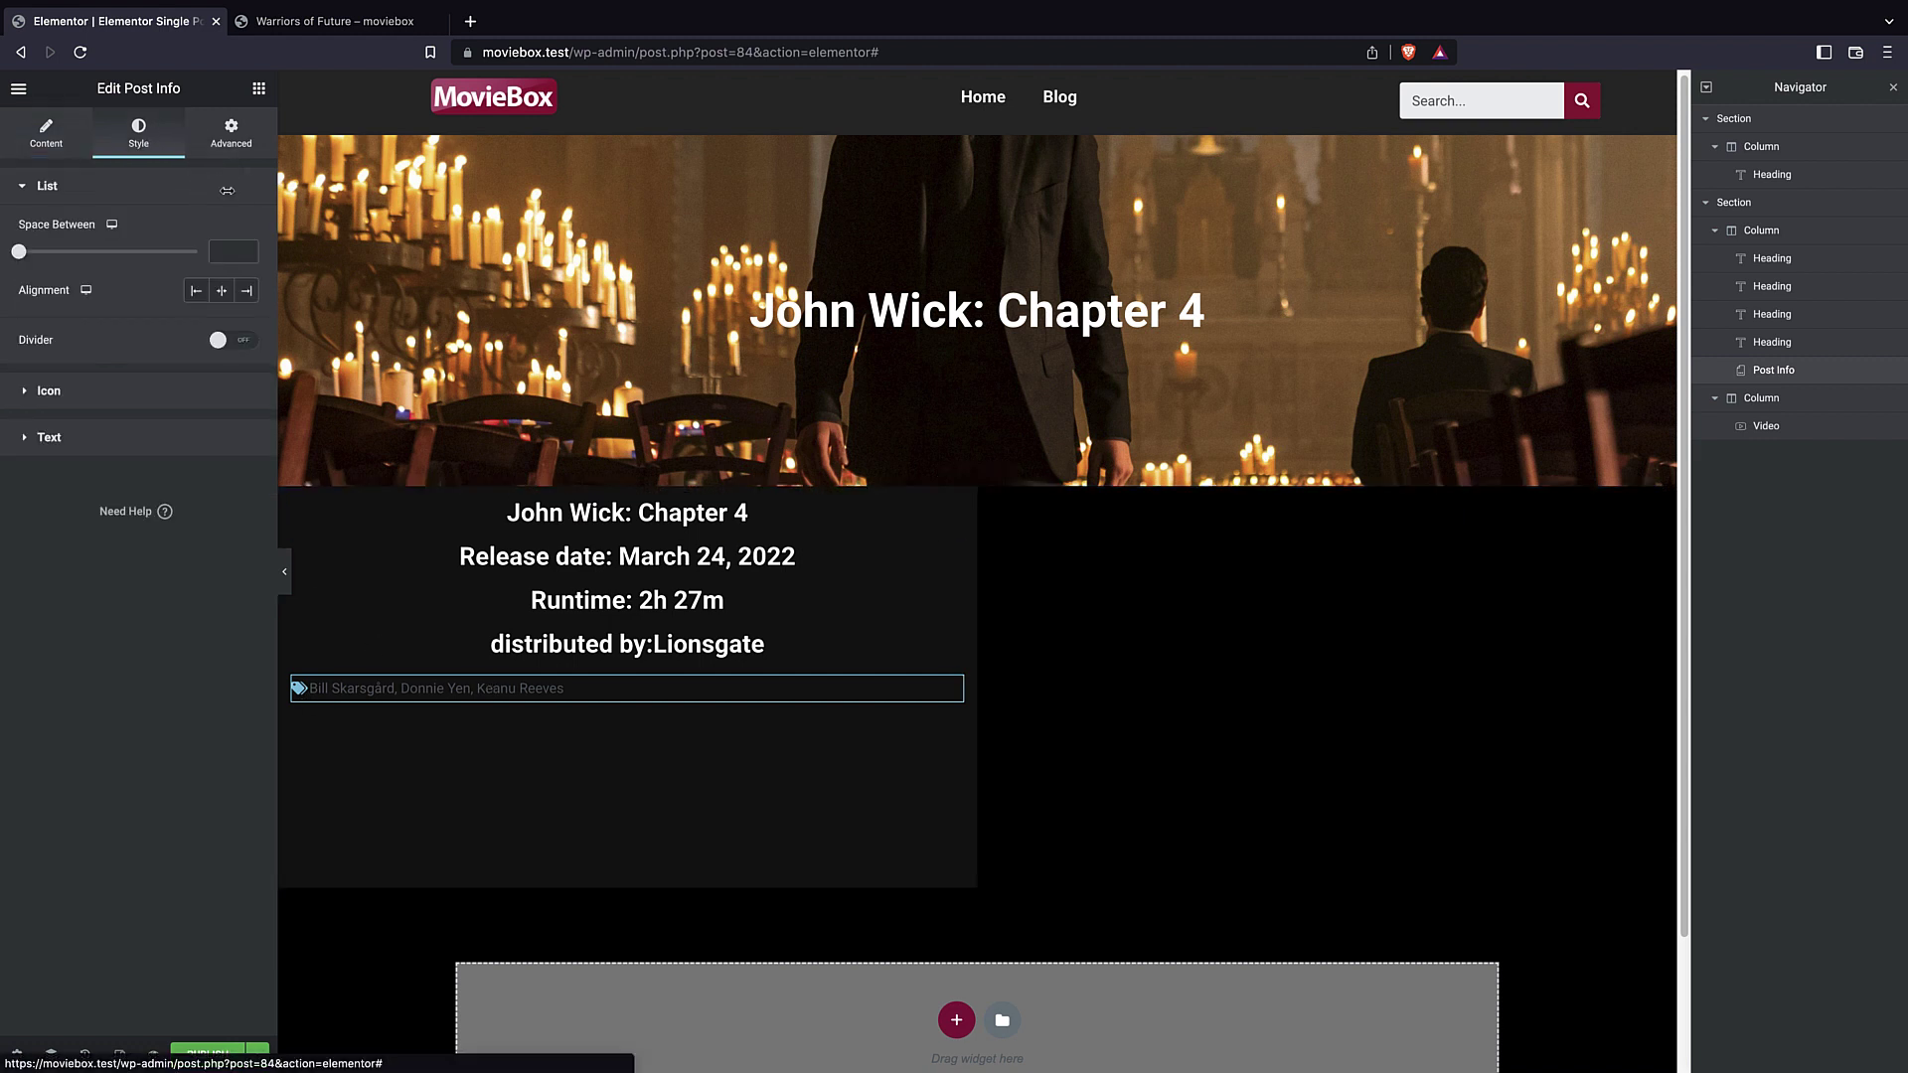
pyautogui.click(134, 437)
pyautogui.click(246, 383)
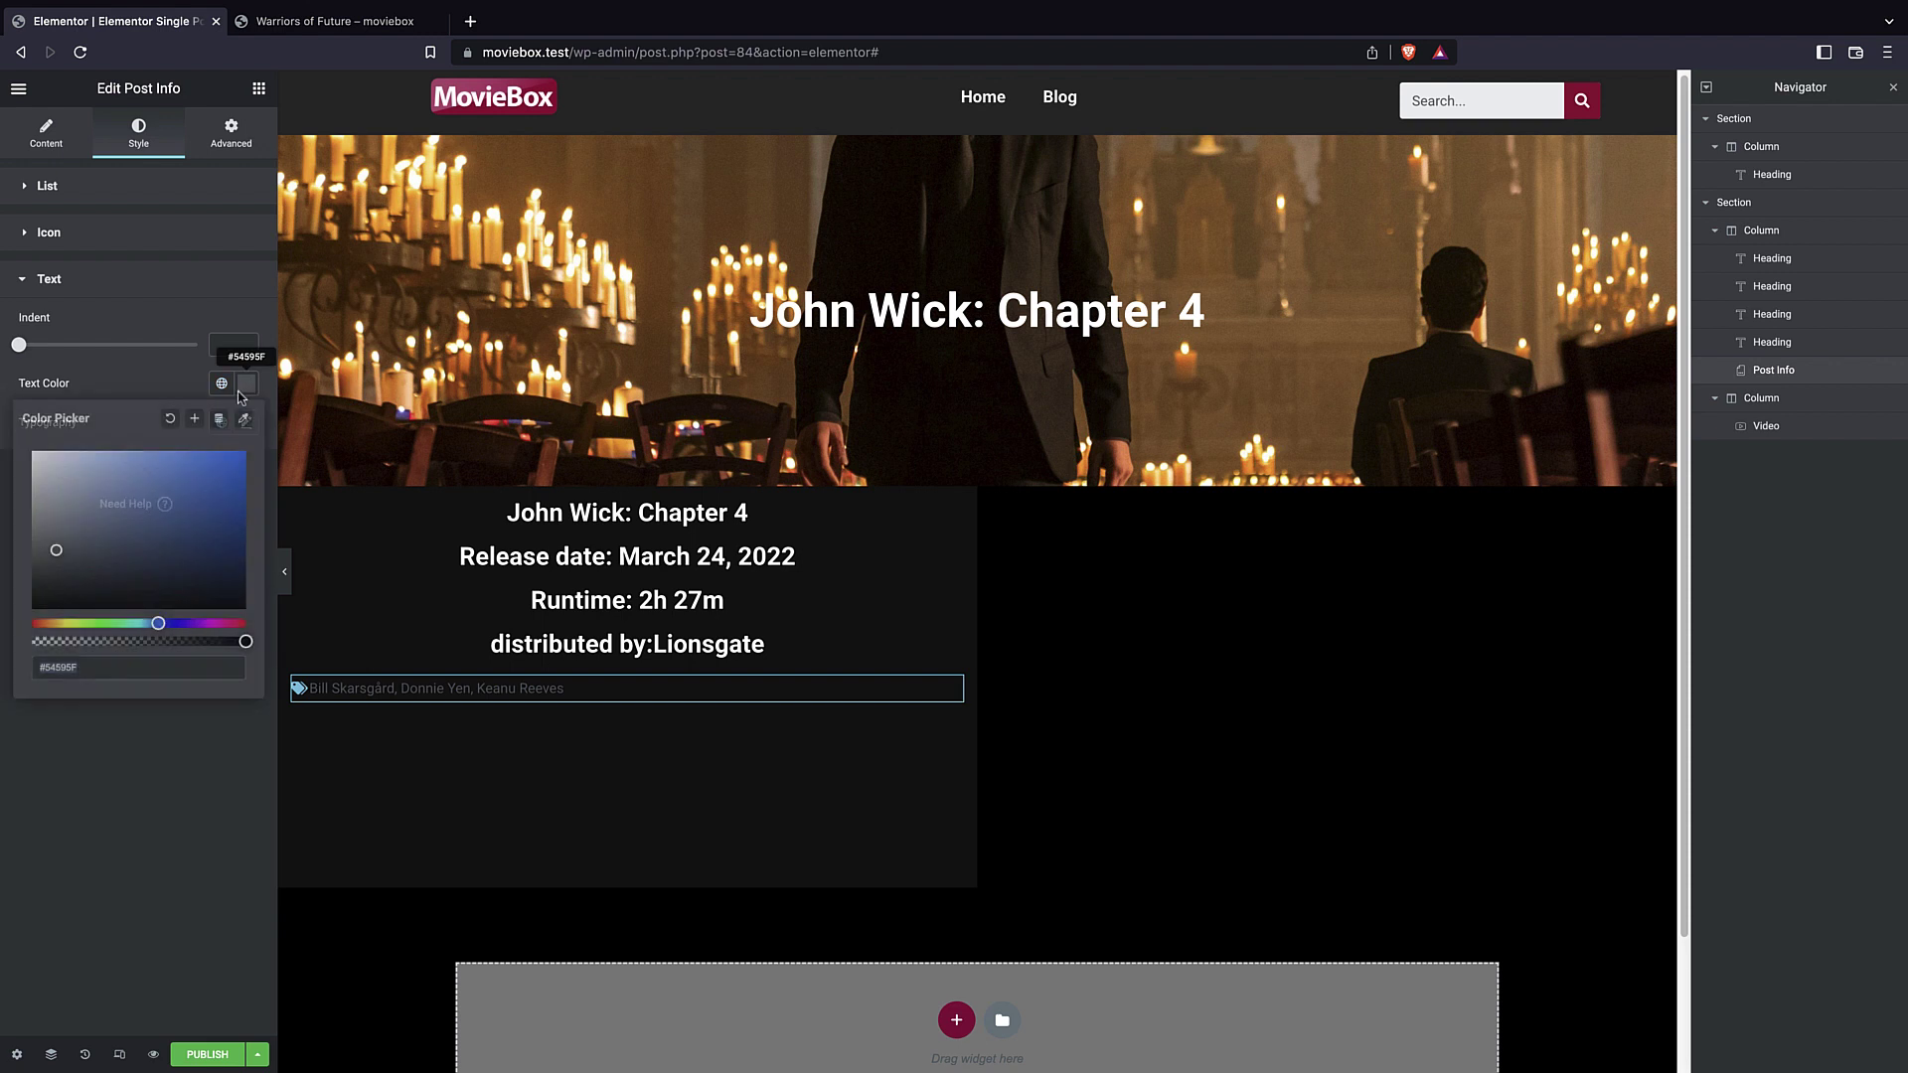
pyautogui.click(123, 338)
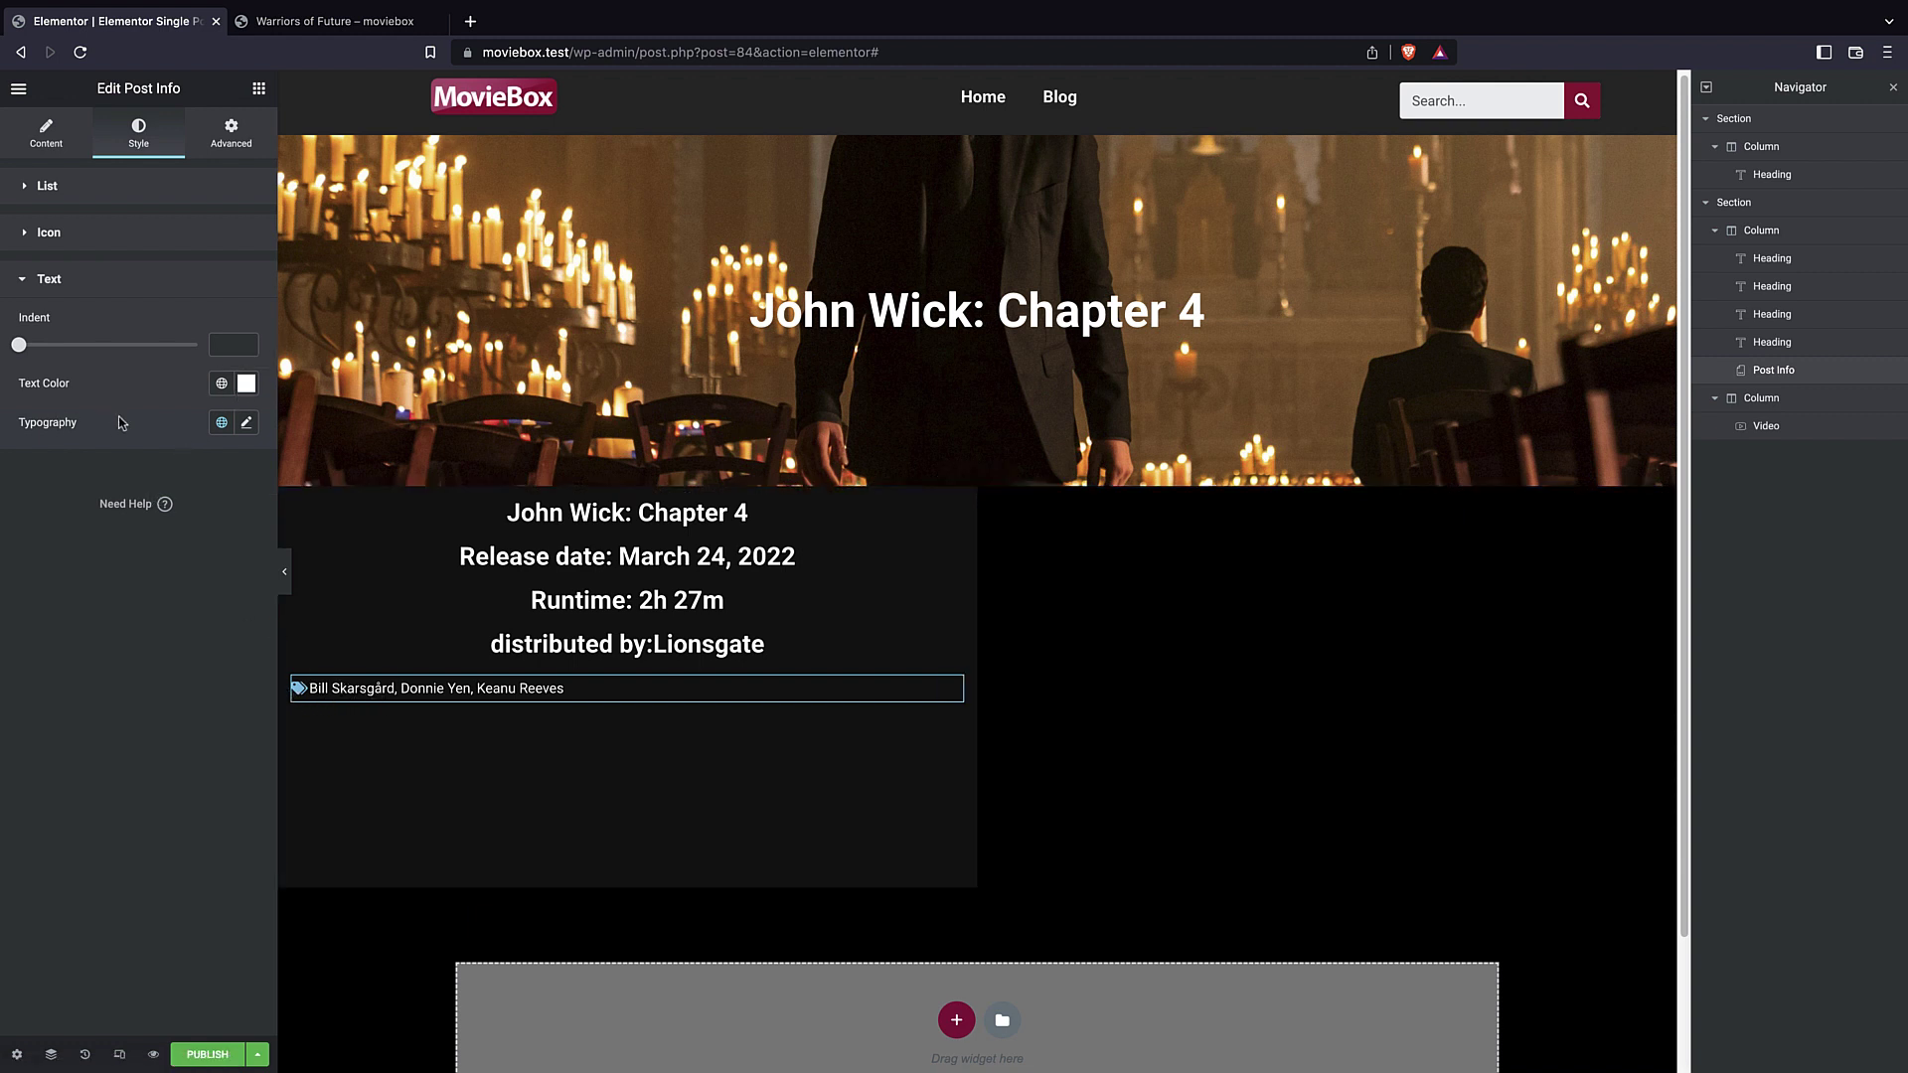
# - Hide the tag icon of the Post Info widget by setting its icon size to 0
pyautogui.click(39, 246)
pyautogui.moveTo(34, 338); pyautogui.dragTo(36, 339)
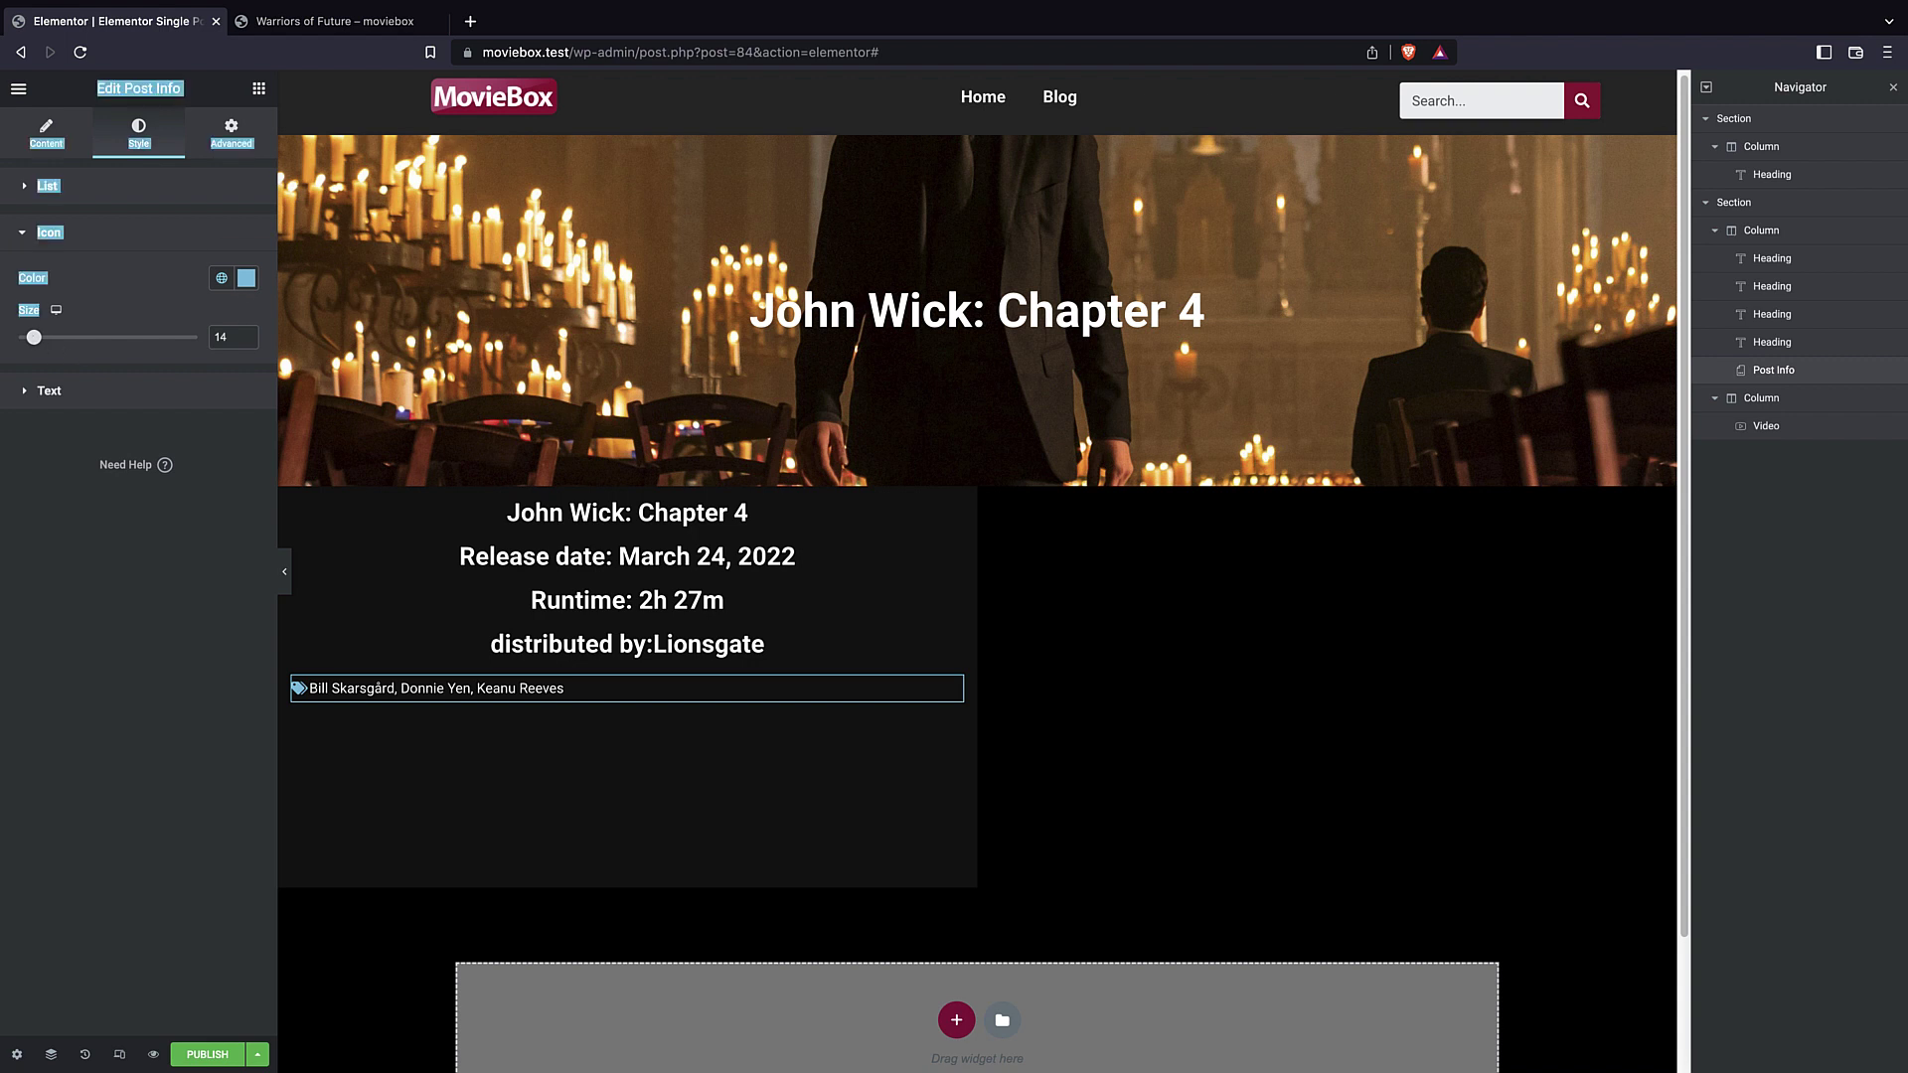
pyautogui.click(56, 340)
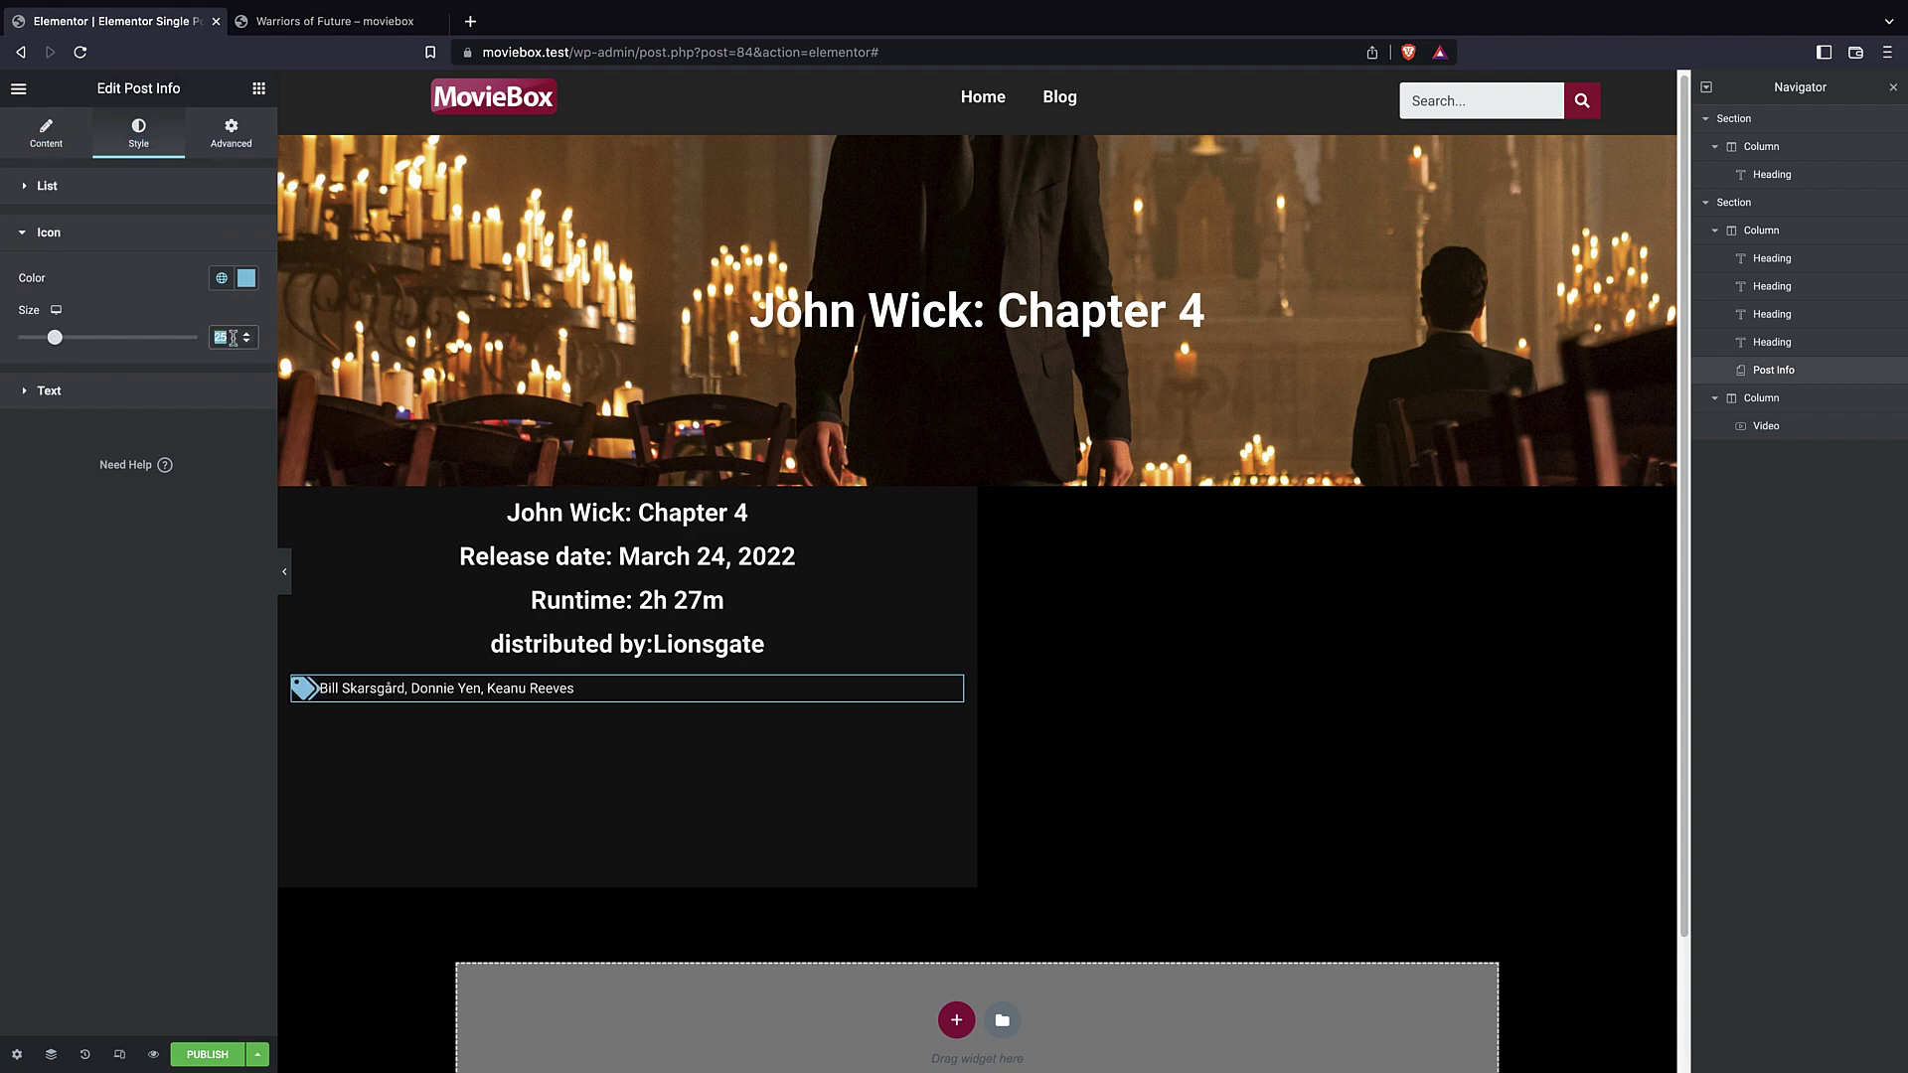
pyautogui.write('0')
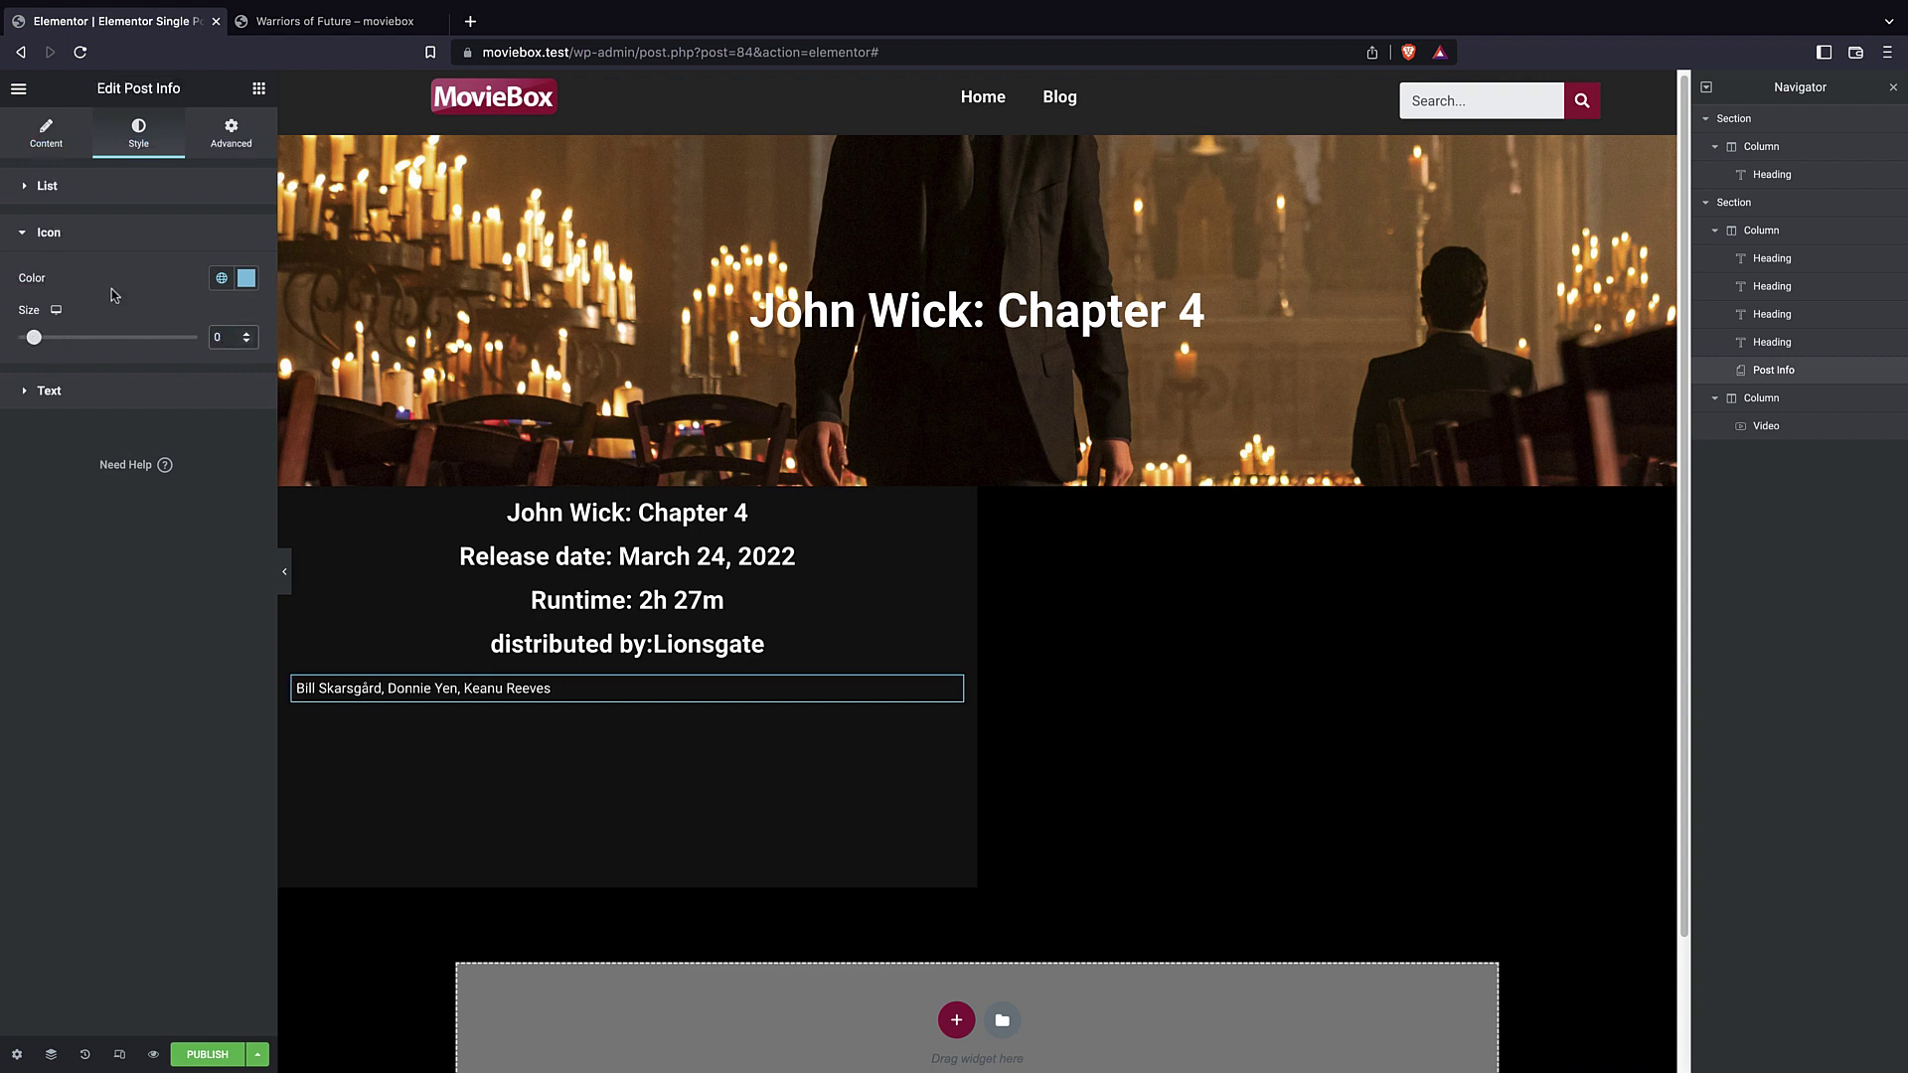
pyautogui.click(470, 698)
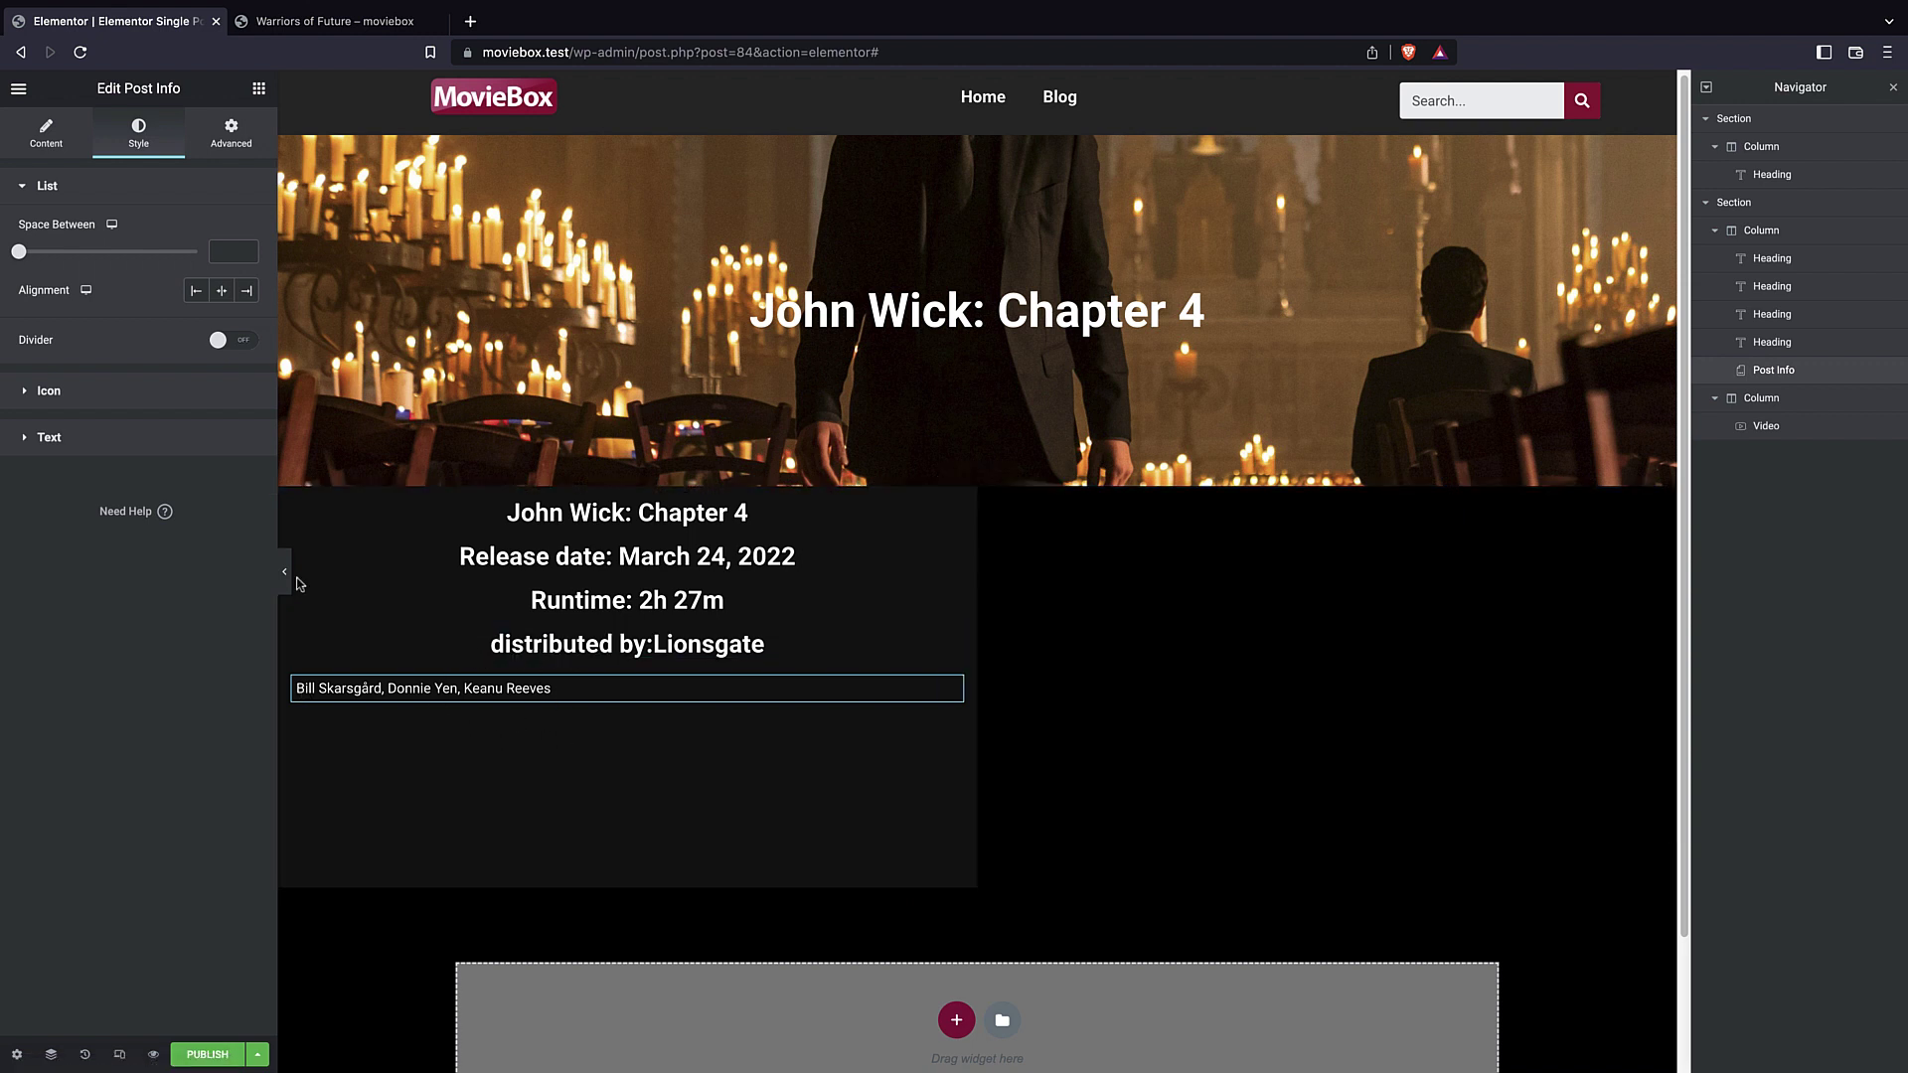
pyautogui.click(43, 159)
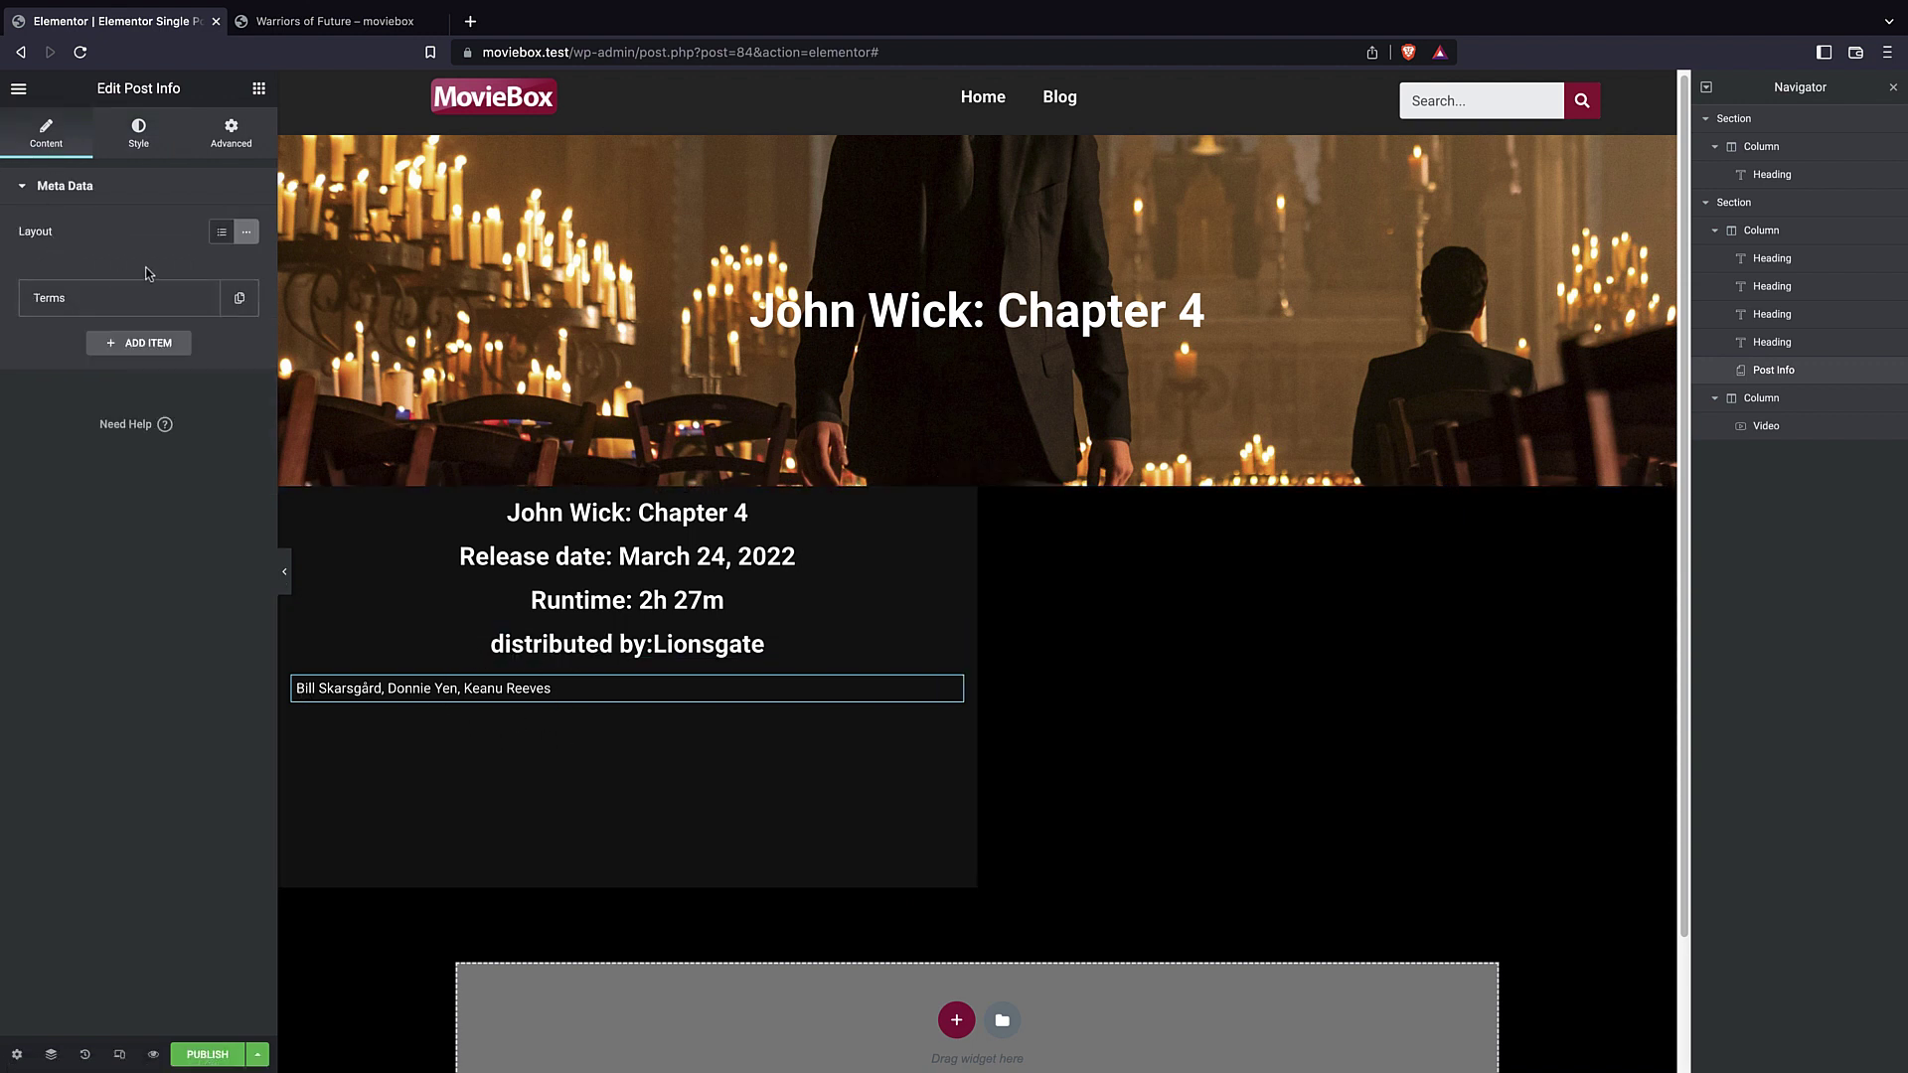
pyautogui.click(220, 240)
pyautogui.click(245, 241)
# - Add a Custom item with the text "stars:" to the Post Info widget and move it above the Terms item
pyautogui.click(149, 343)
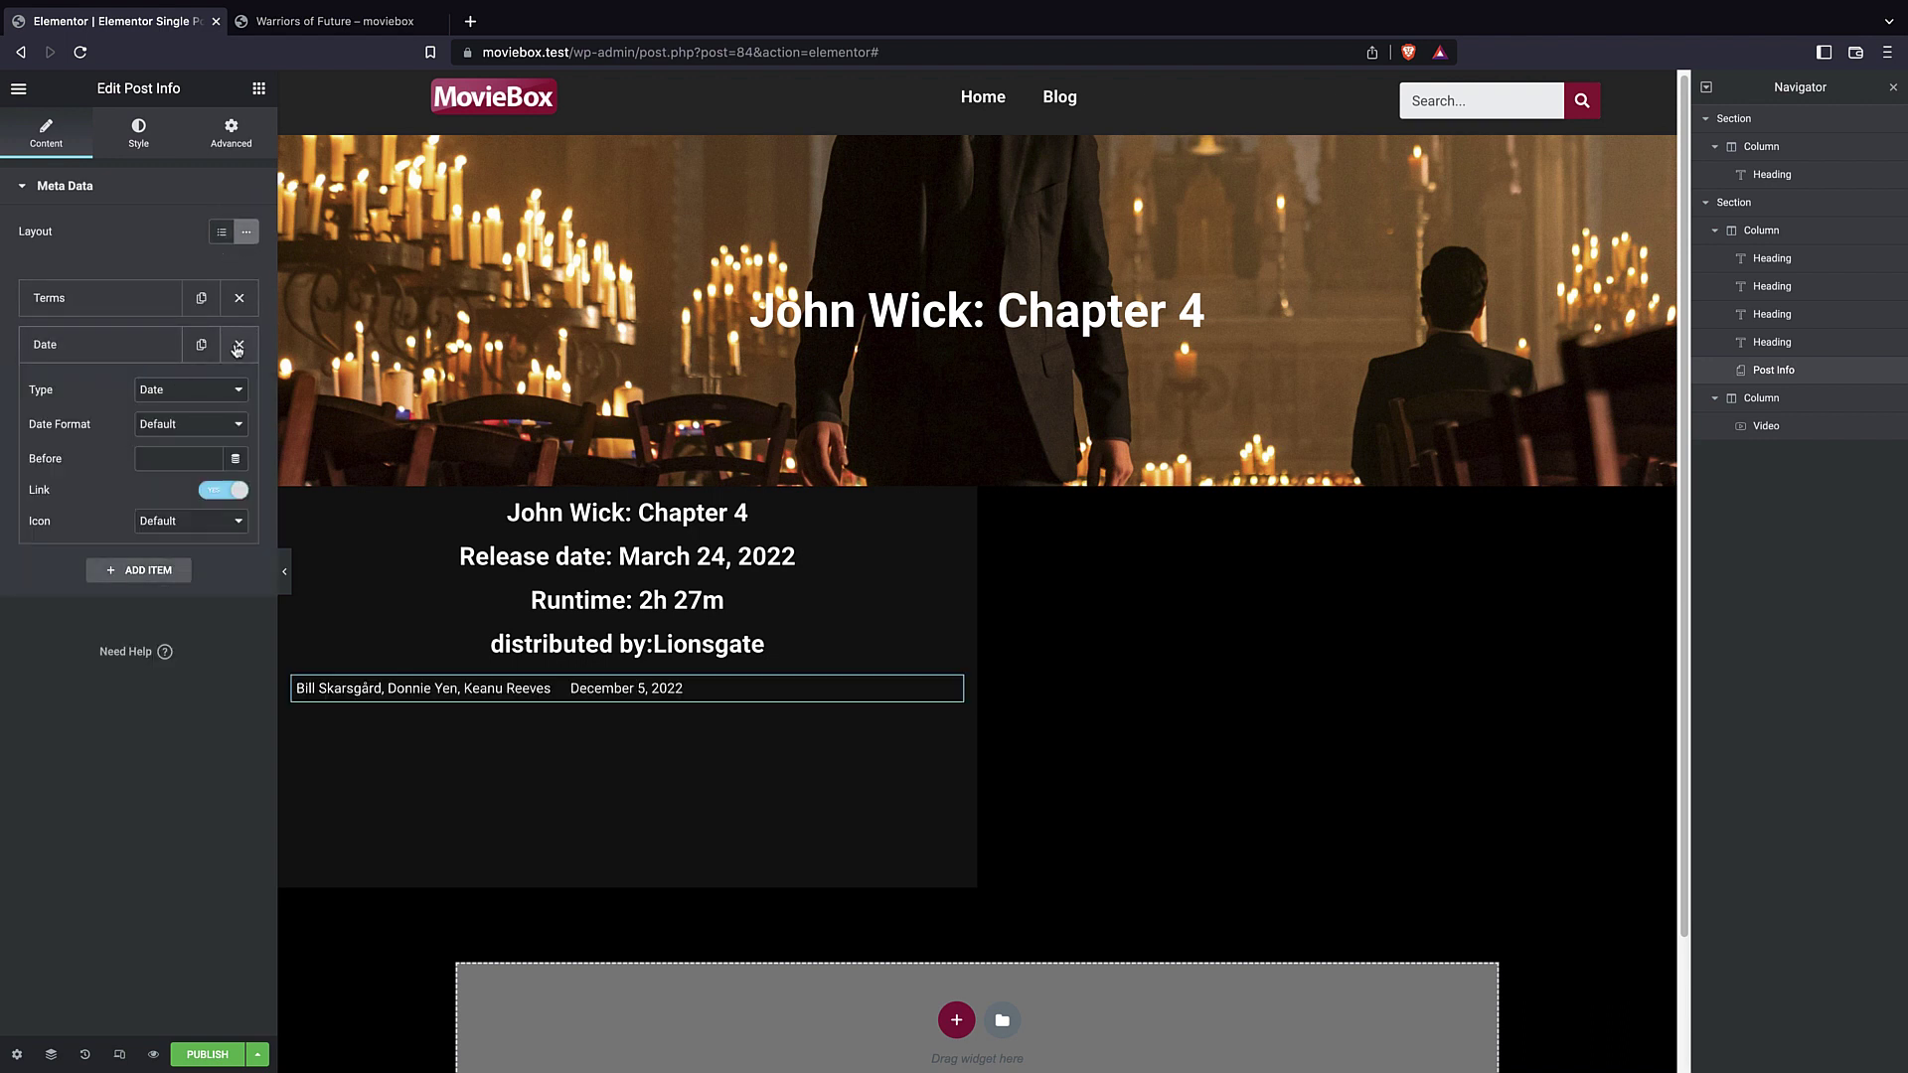
pyautogui.click(128, 356)
pyautogui.click(128, 356)
pyautogui.click(239, 345)
pyautogui.hotkey('ctrl', 'z')
pyautogui.click(143, 570)
pyautogui.click(240, 390)
pyautogui.click(119, 345)
pyautogui.click(161, 389)
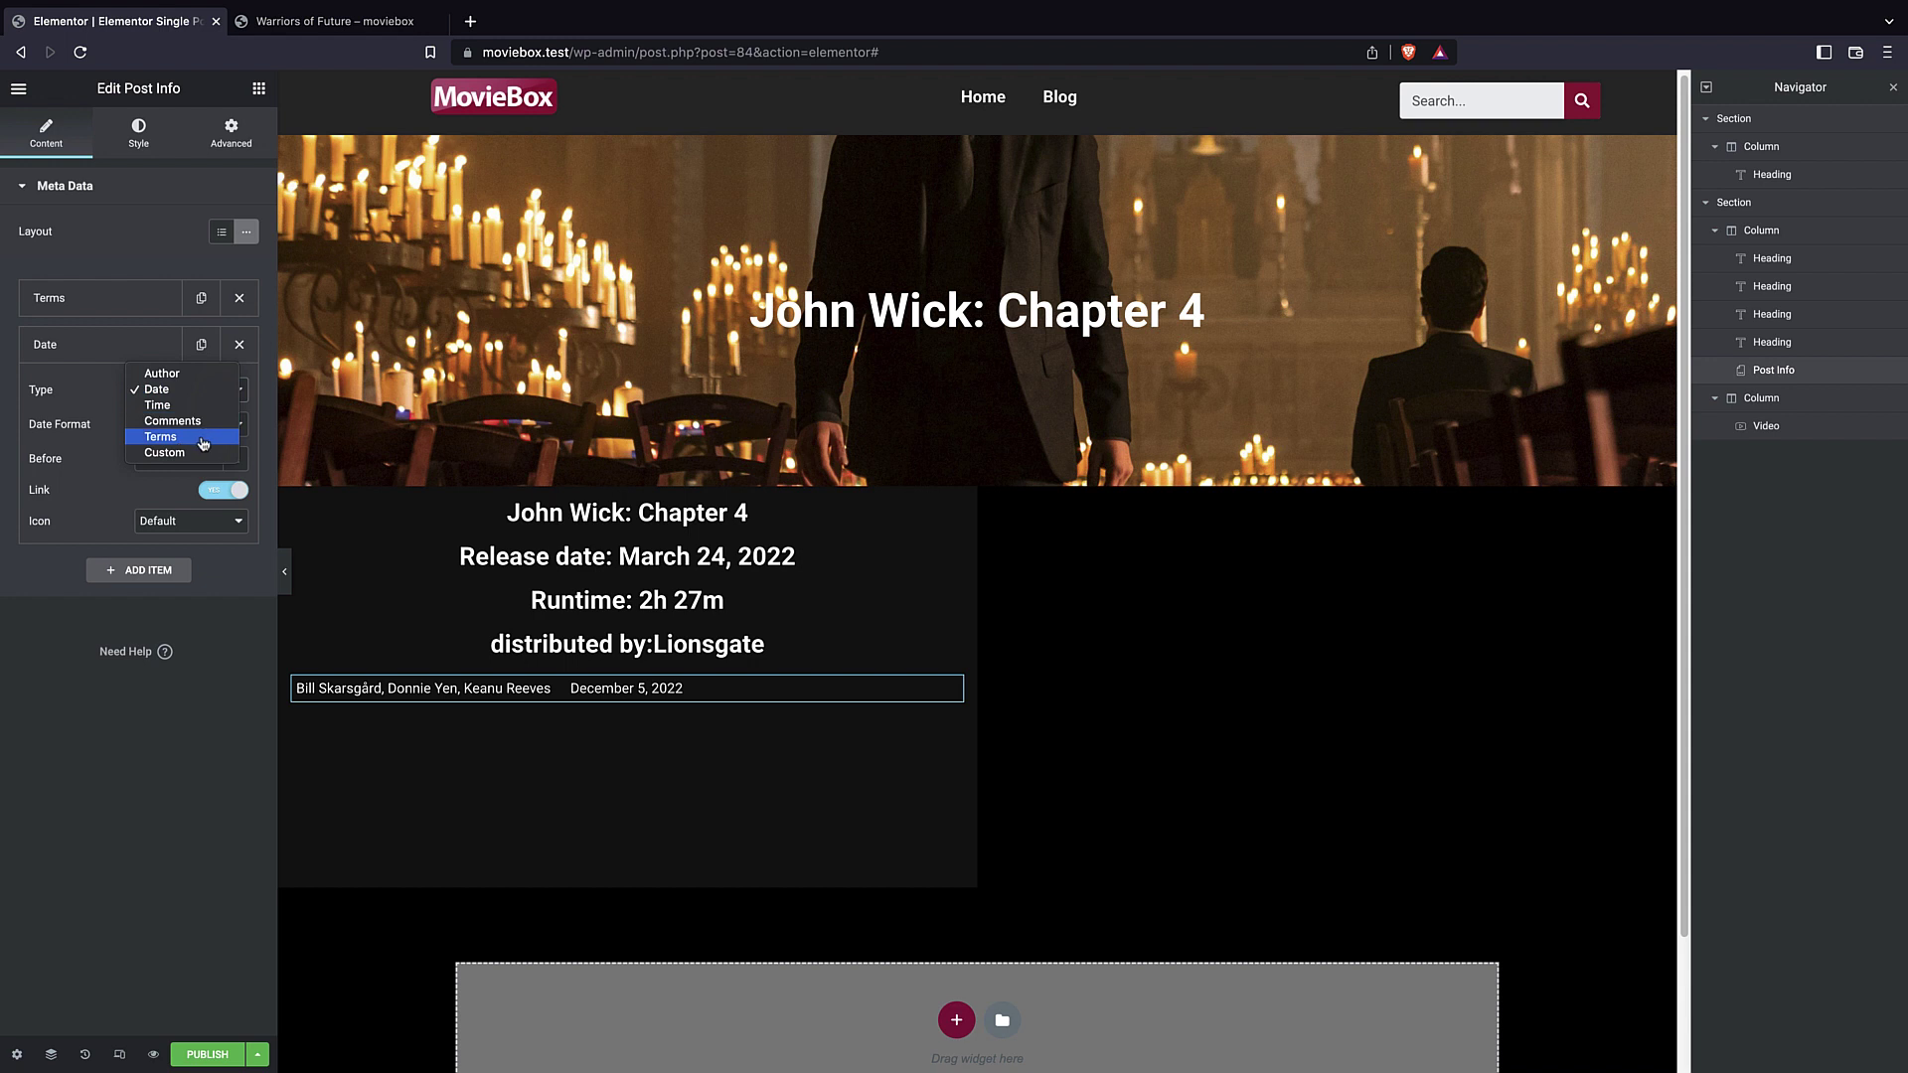
pyautogui.click(197, 449)
pyautogui.click(147, 447)
pyautogui.write('stars:')
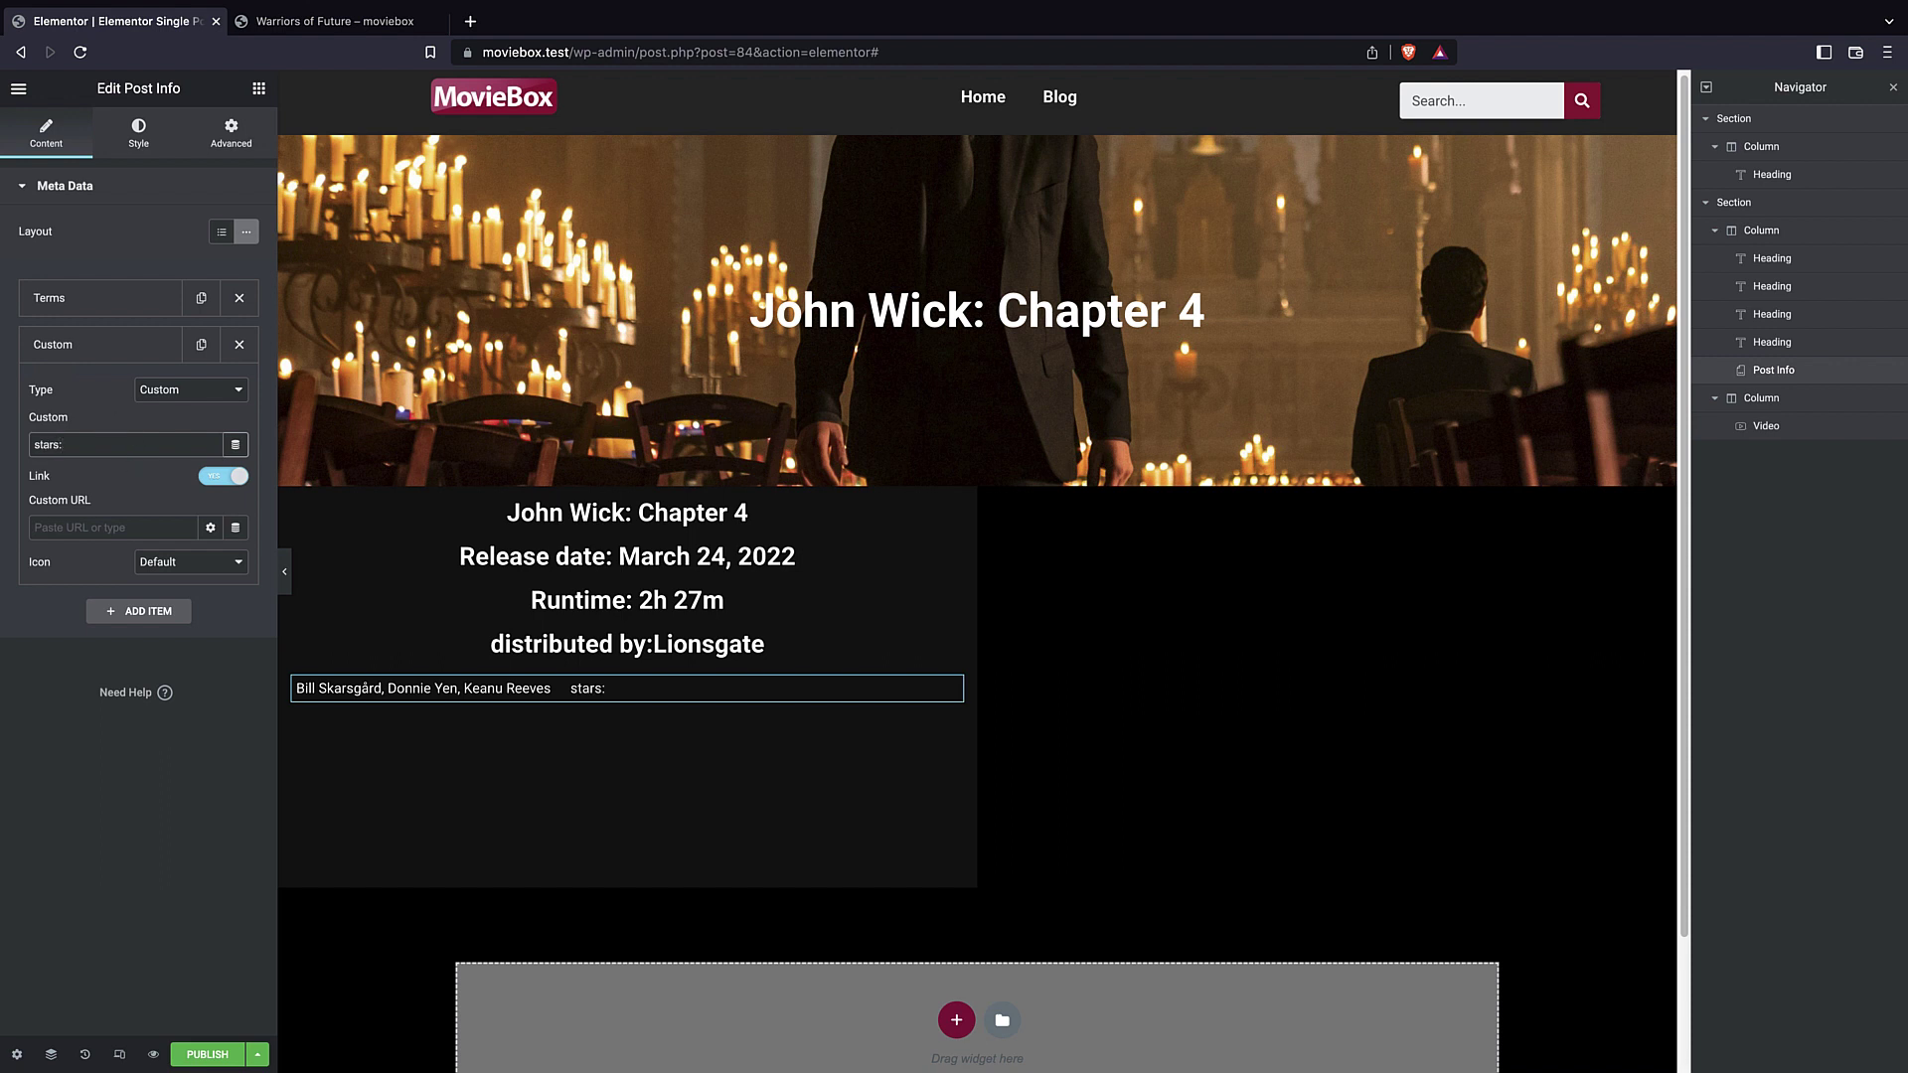
pyautogui.moveTo(60, 344); pyautogui.dragTo(60, 288)
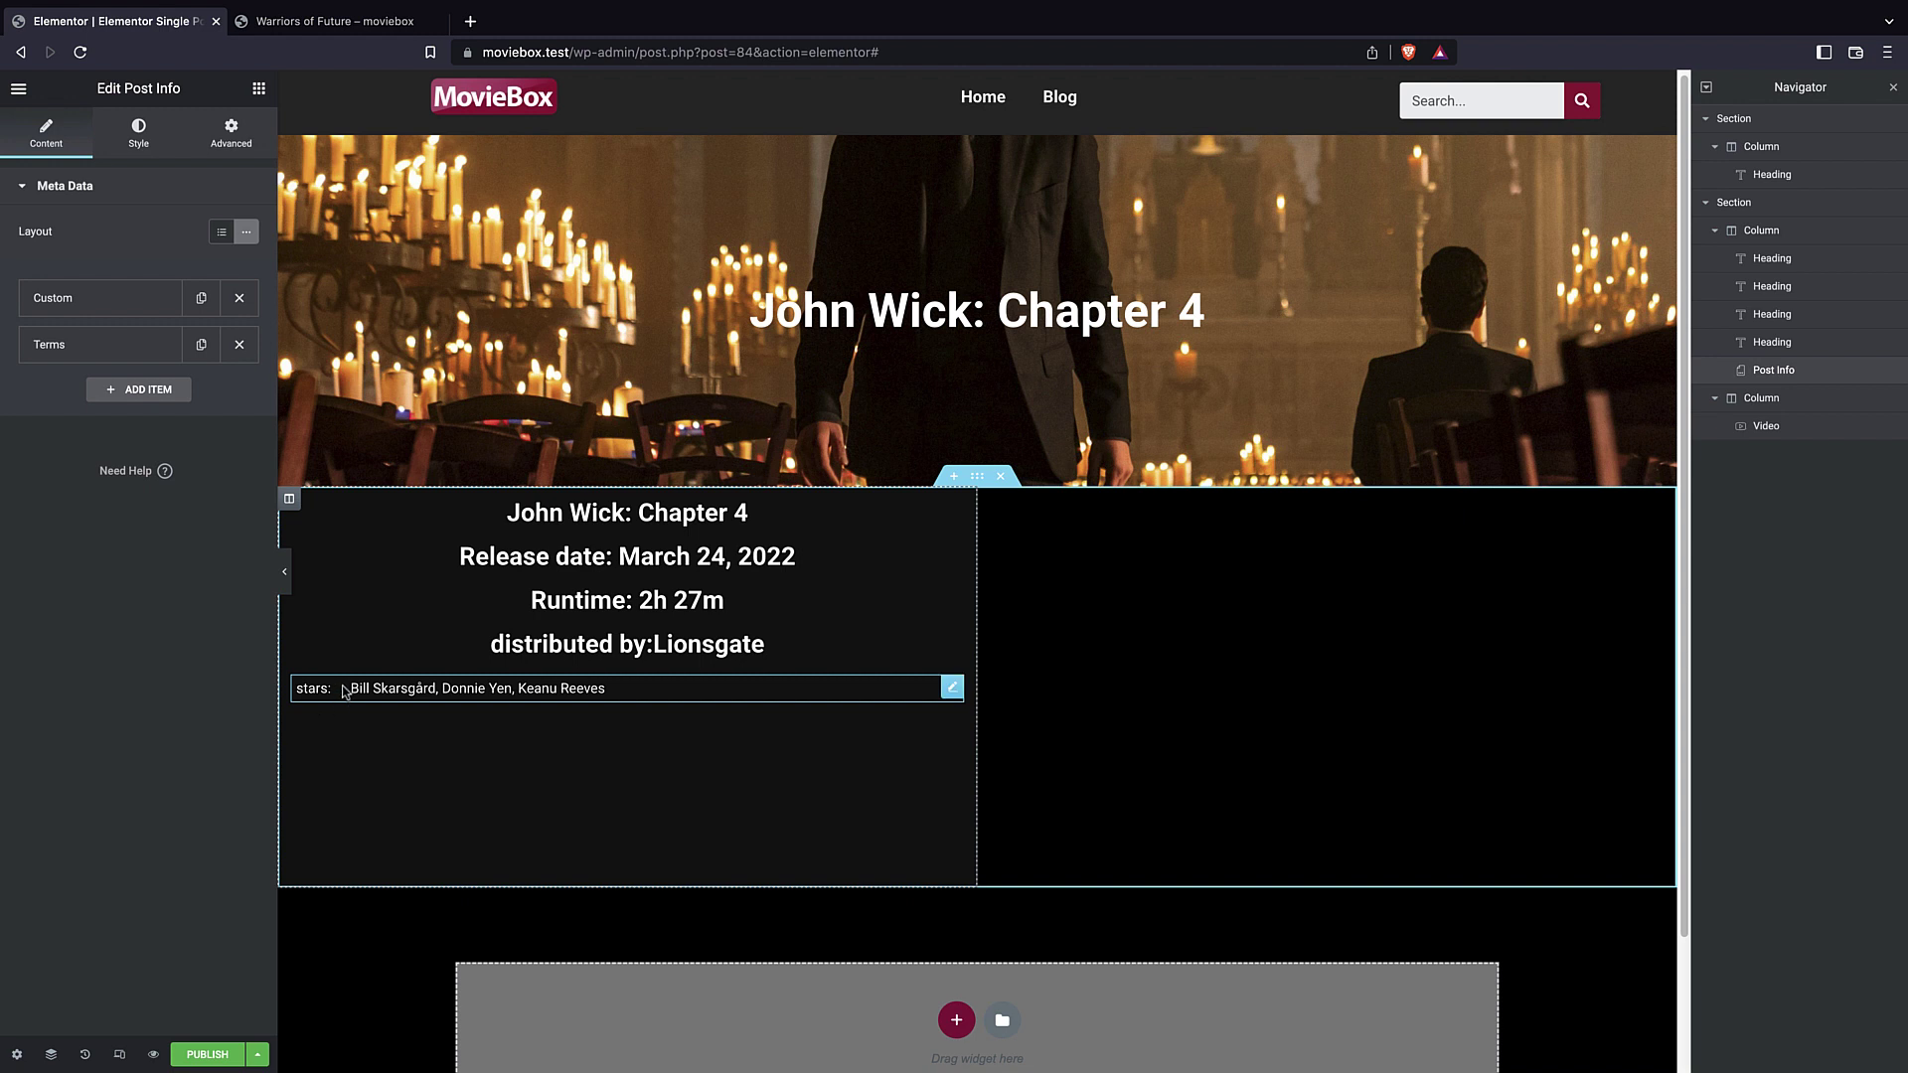
# - Set the Post Info widget's layout to a vertical list so its items stack
pyautogui.click(224, 231)
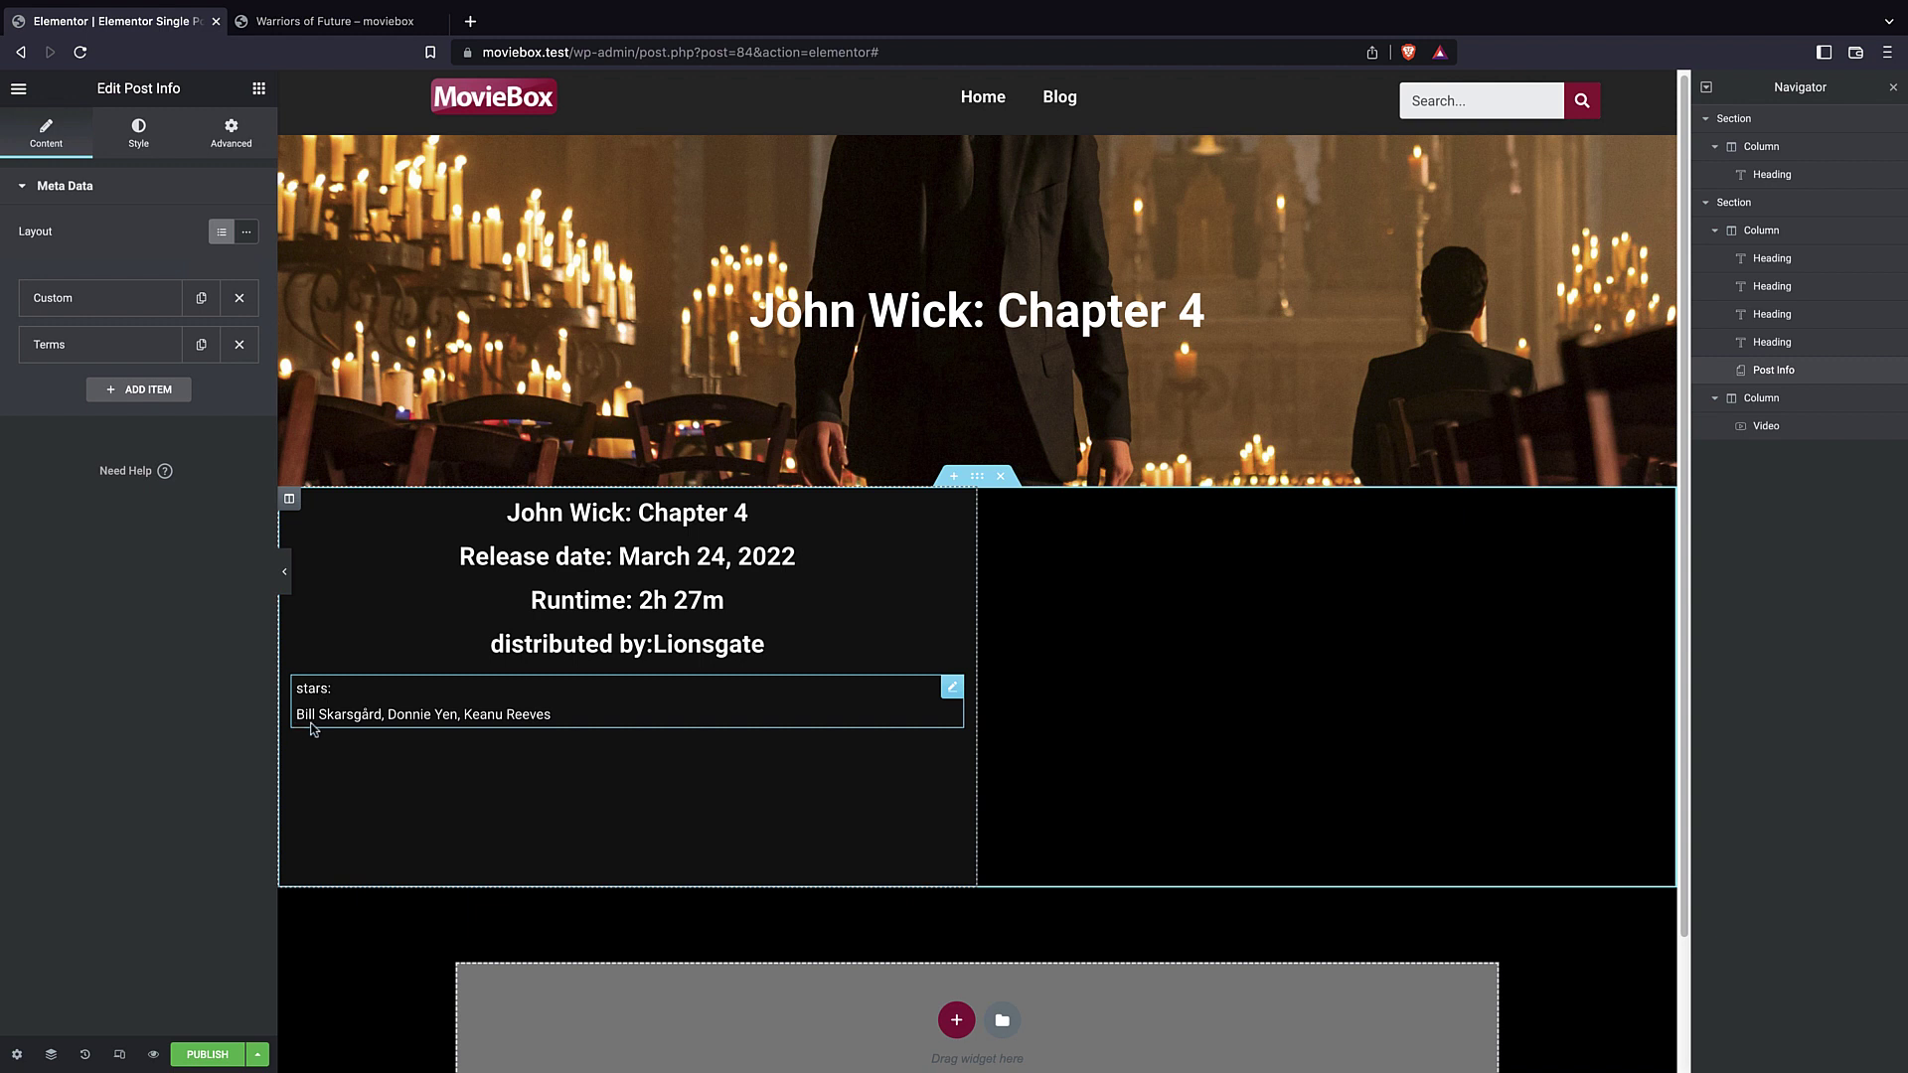
pyautogui.click(97, 296)
pyautogui.click(94, 294)
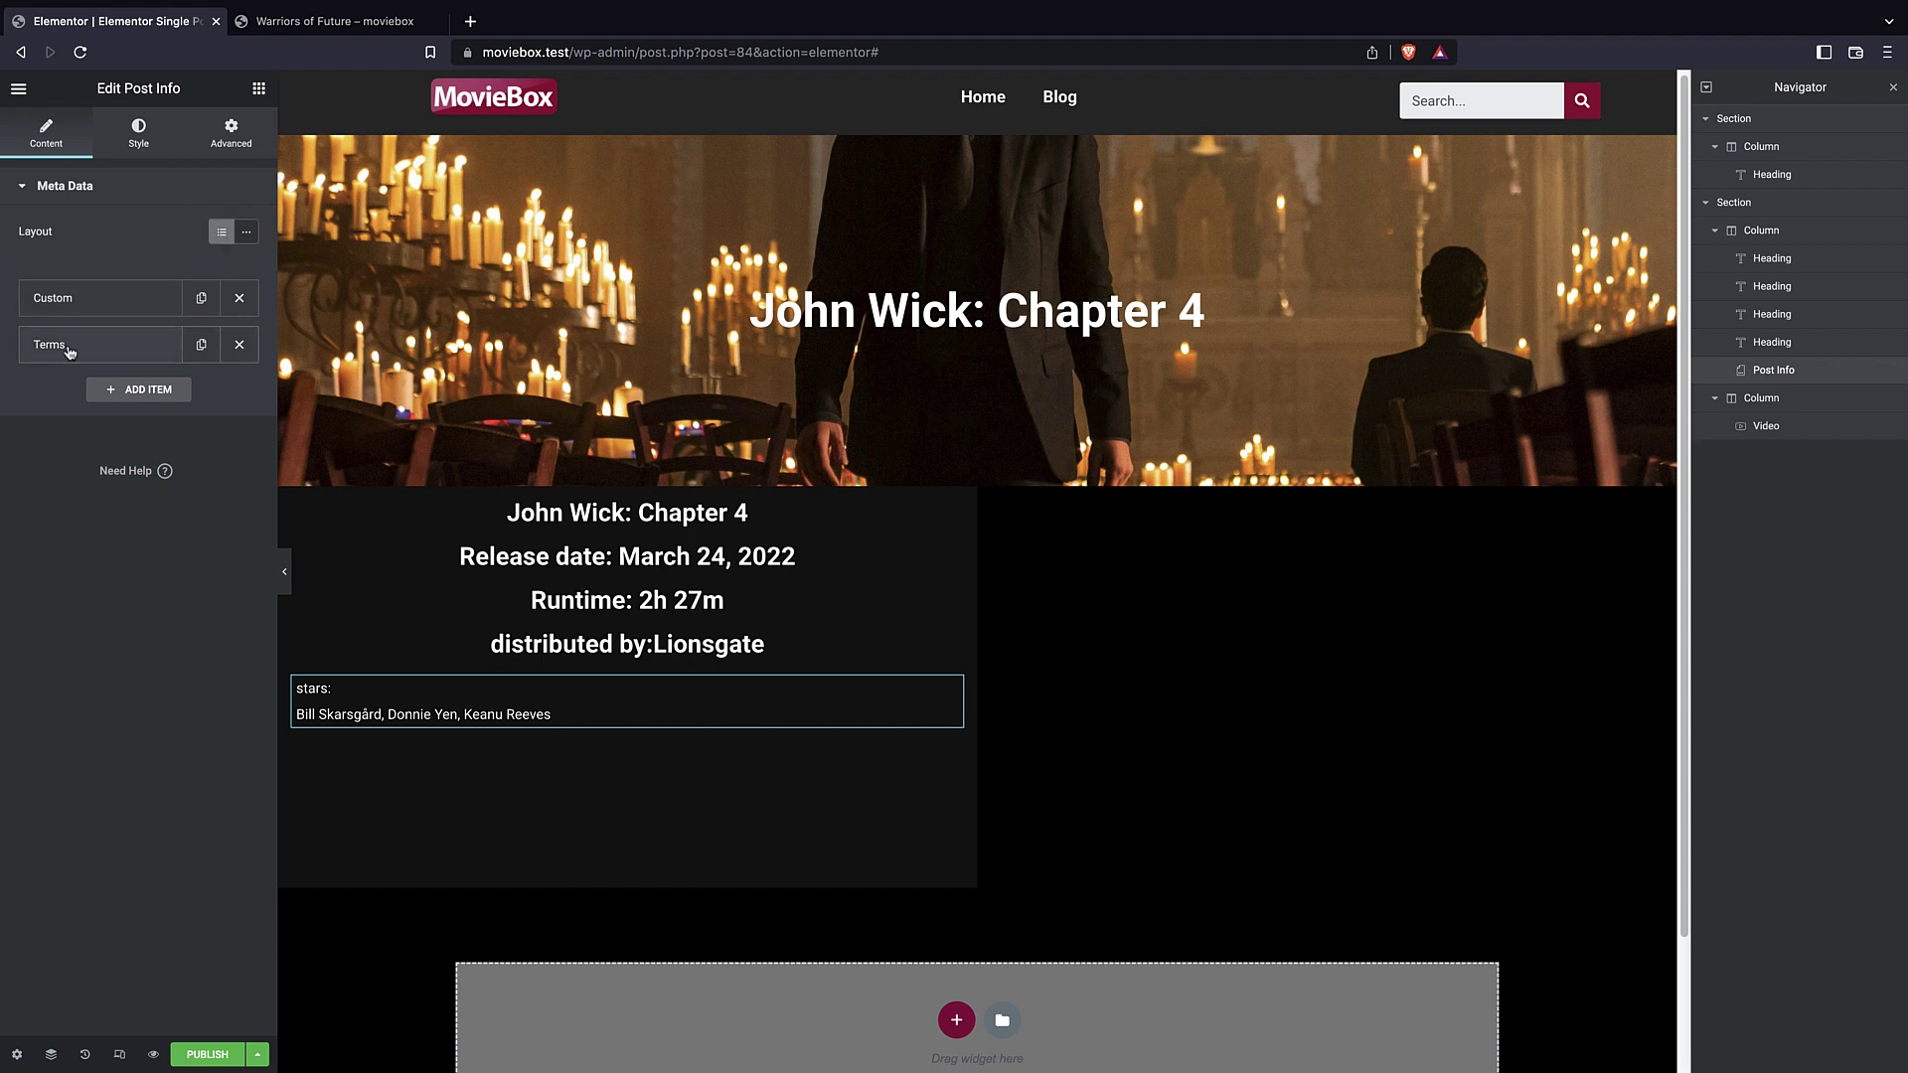
# - Change the Post Info widget's Custom item text to "Stars:" and set that item's icon option to Custom
pyautogui.click(67, 310)
pyautogui.click(35, 398)
pyautogui.write('Stars:')
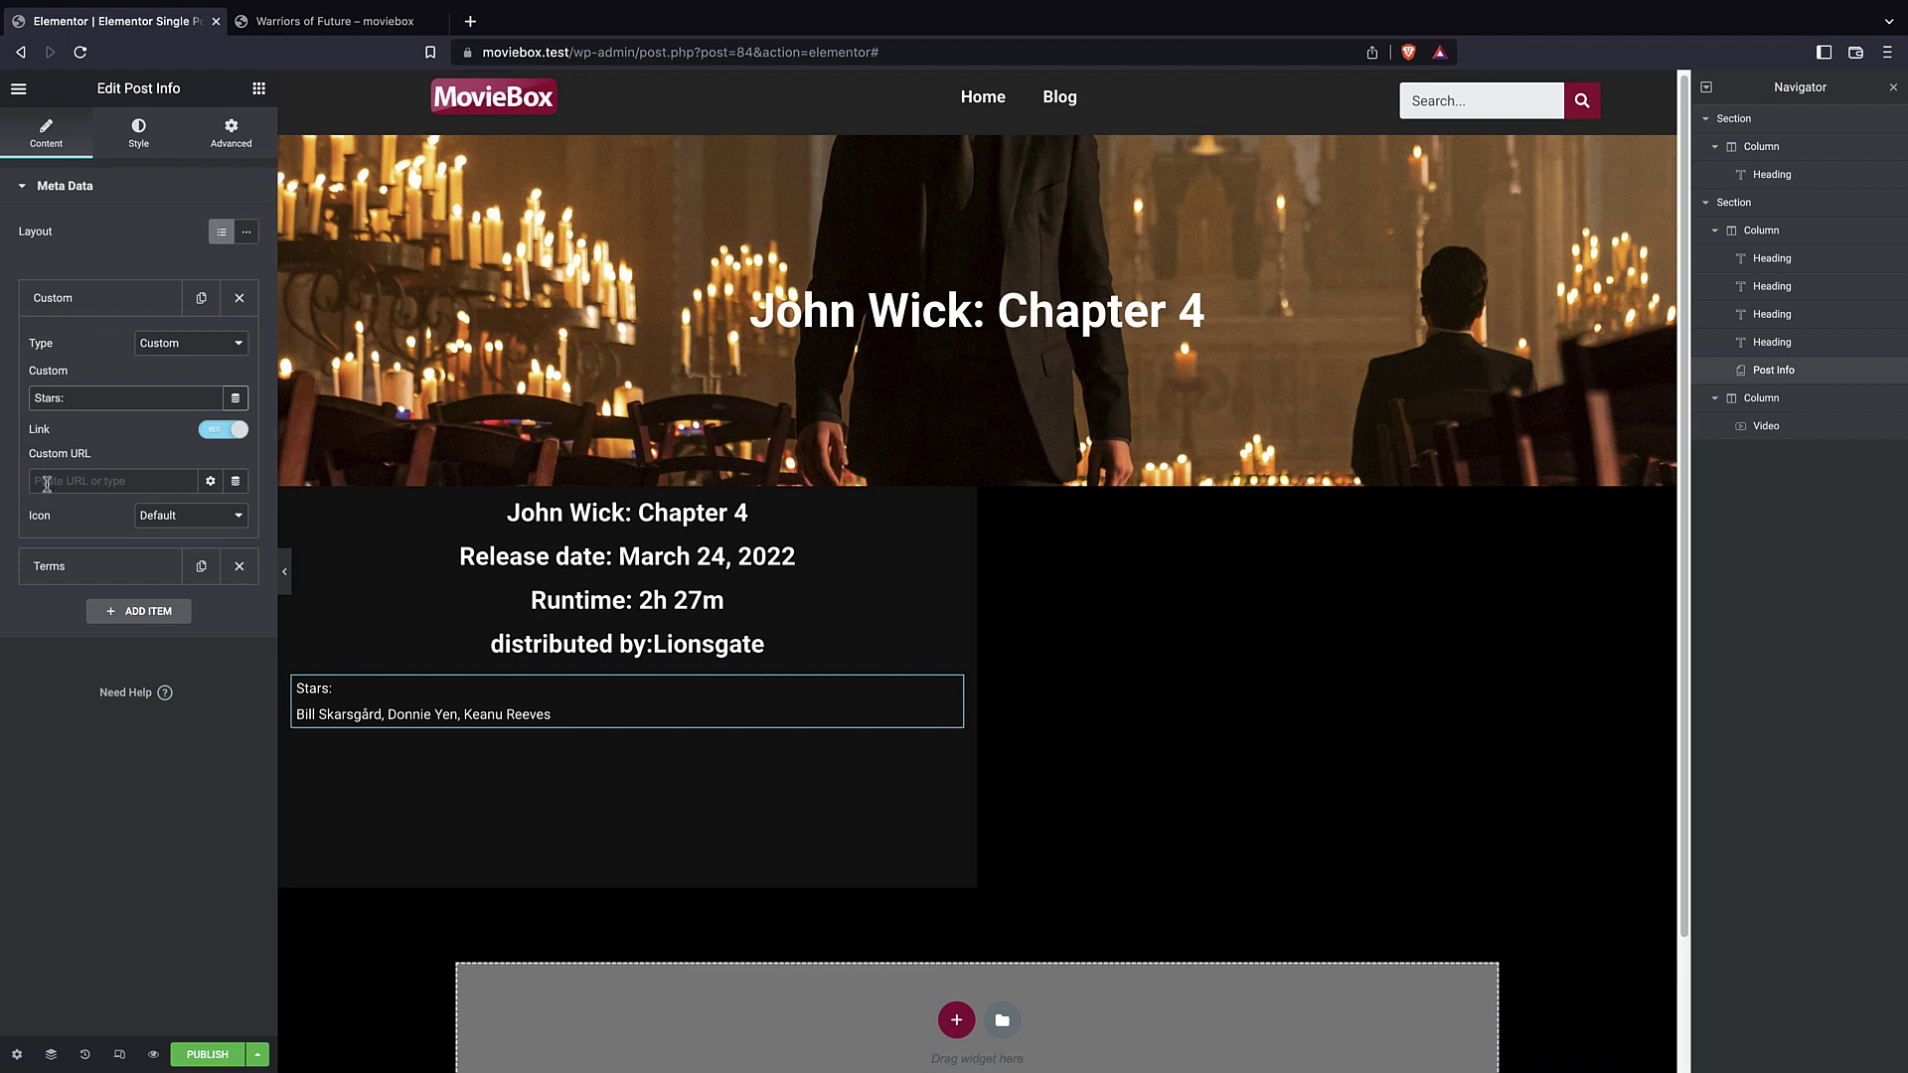
pyautogui.click(174, 516)
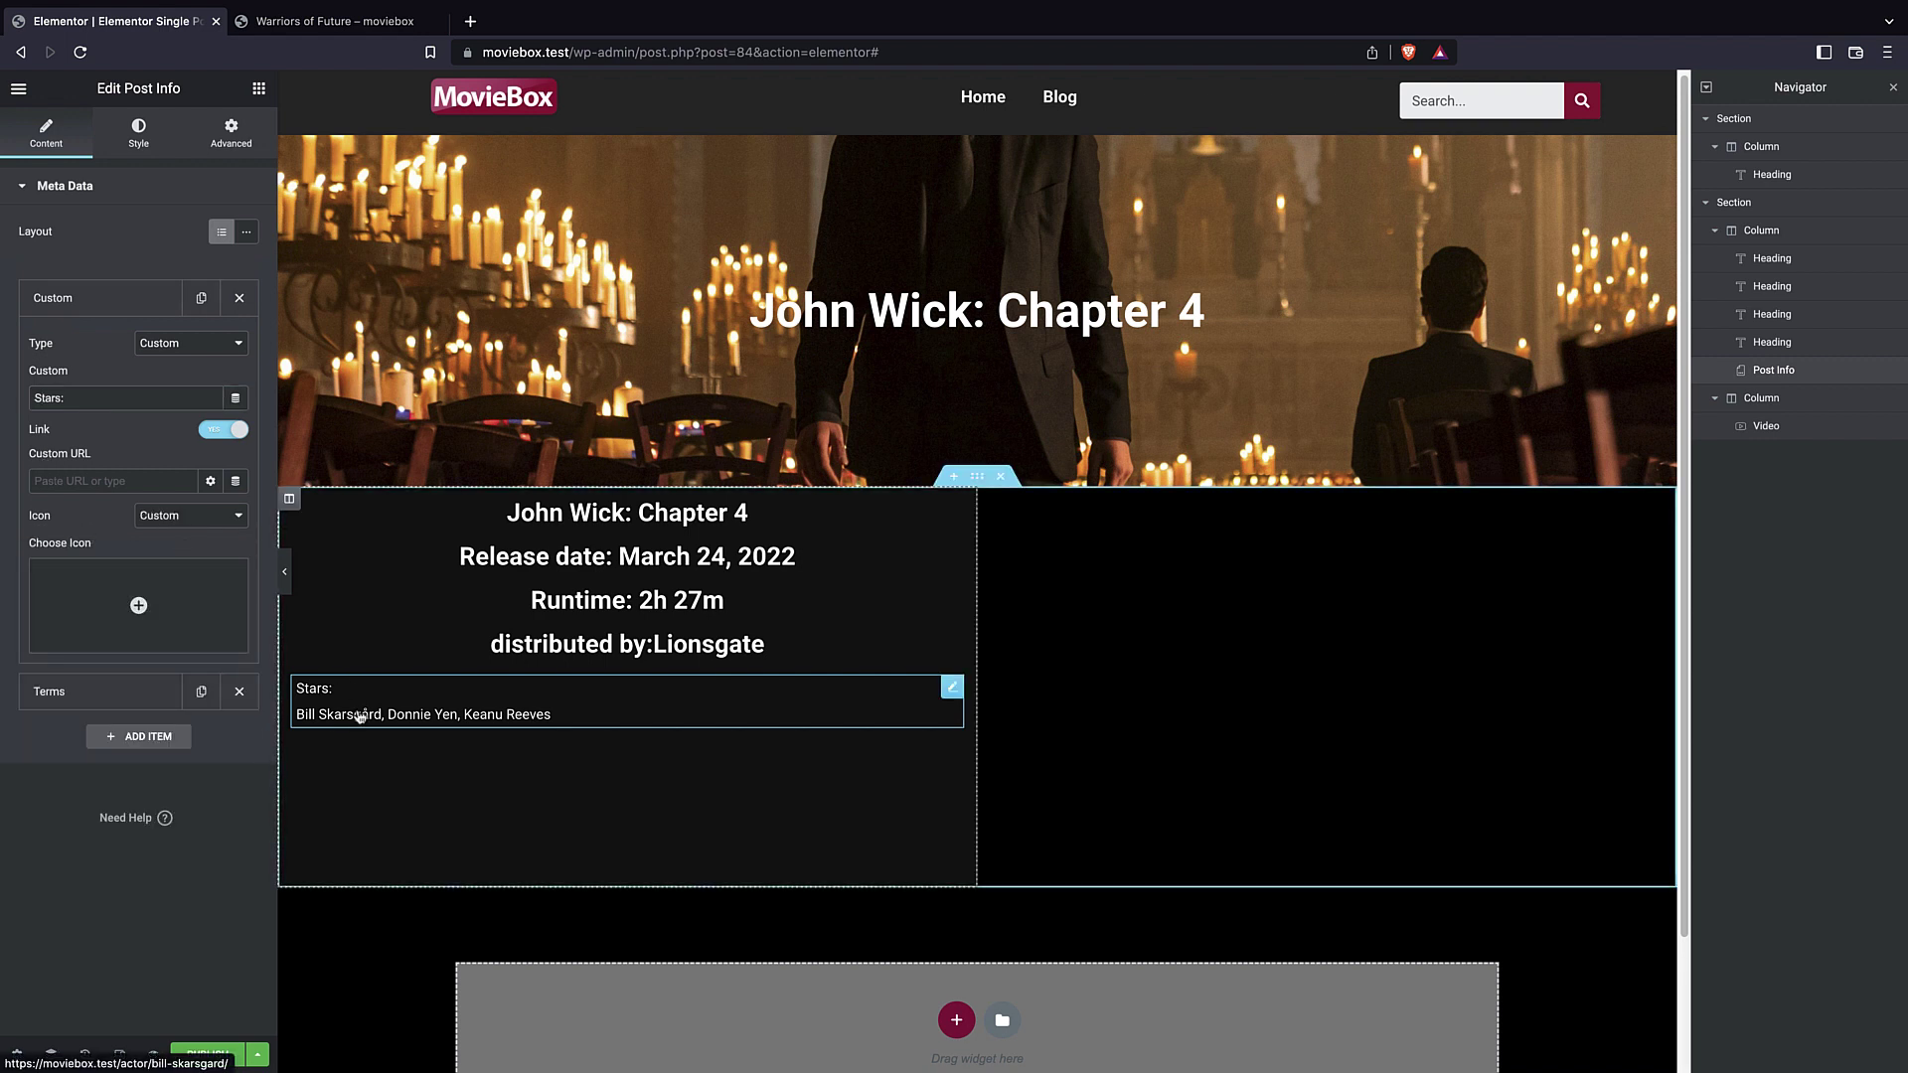
# - Duplicate the Stars Post Info widget and set the copy's Terms item to the directors taxonomy
pyautogui.rightClick(672, 711)
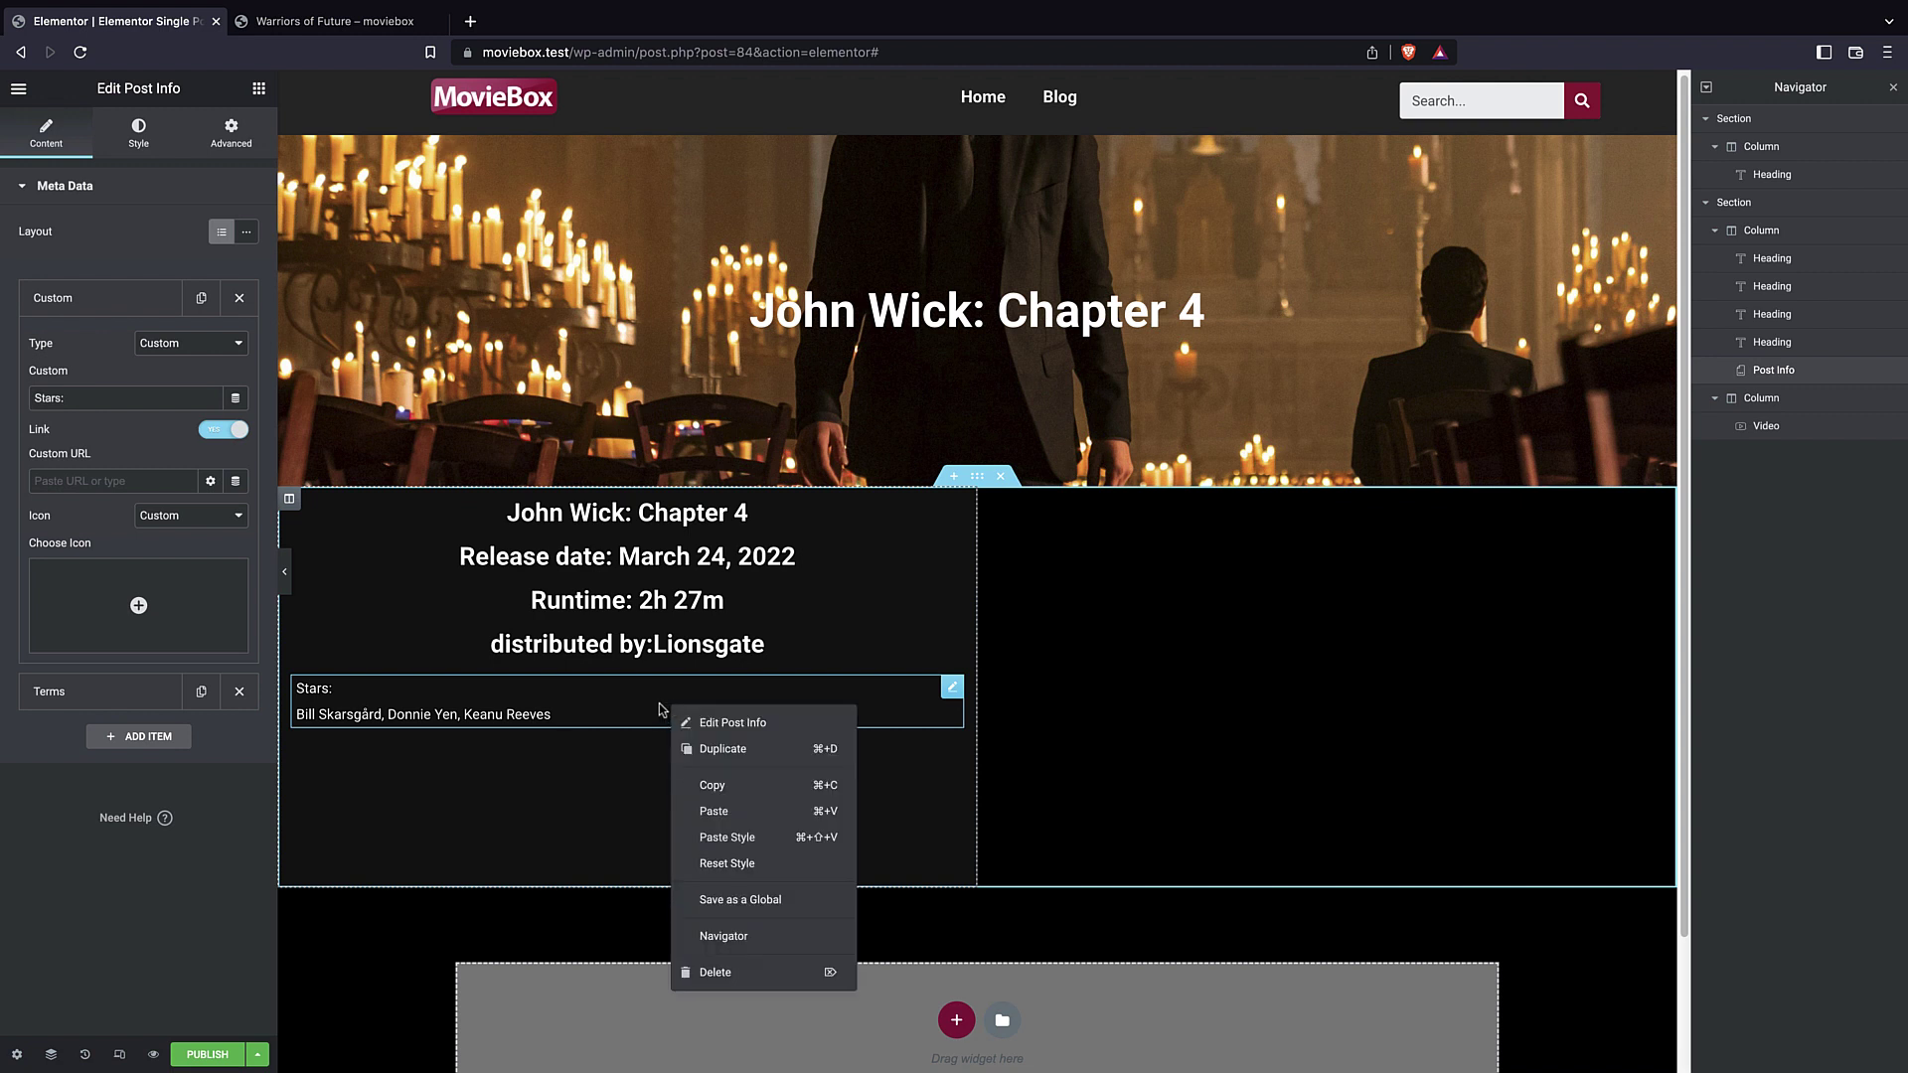
pyautogui.click(712, 753)
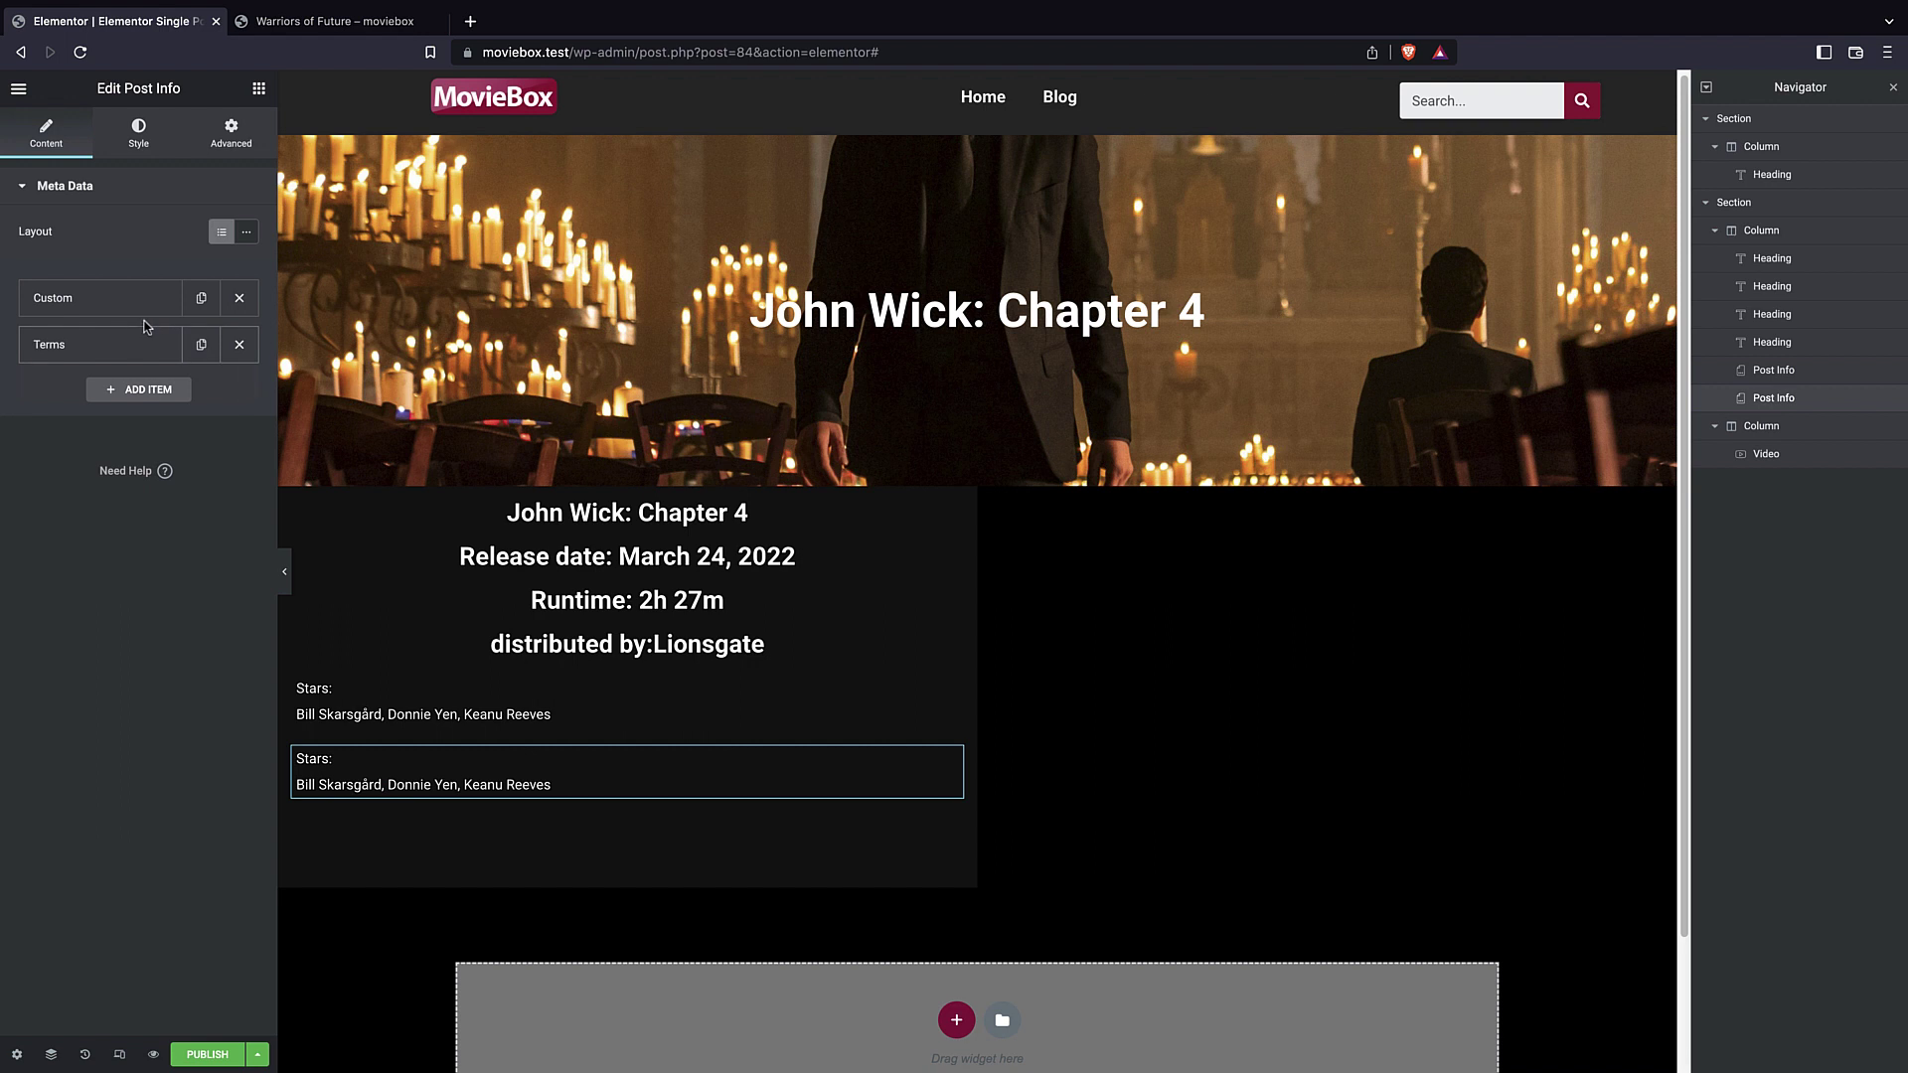
pyautogui.click(132, 348)
pyautogui.click(140, 446)
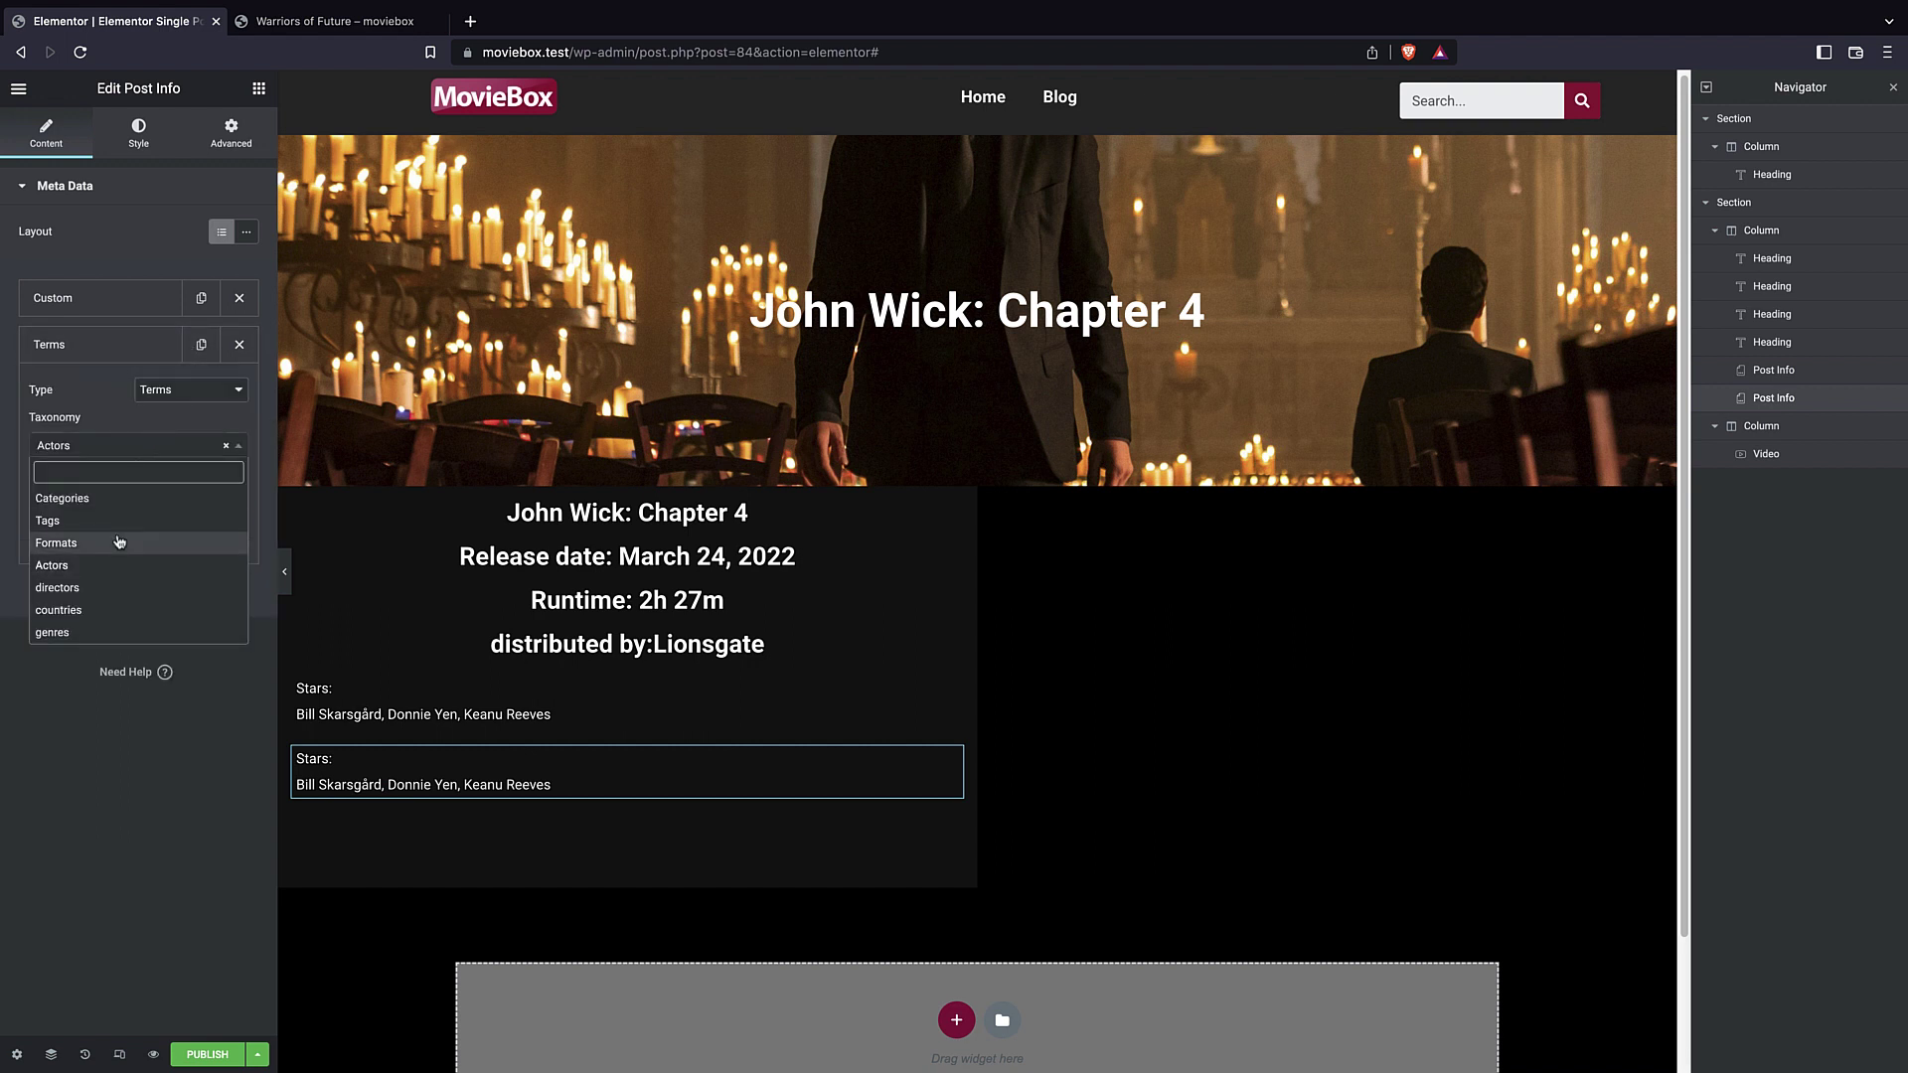
pyautogui.click(112, 584)
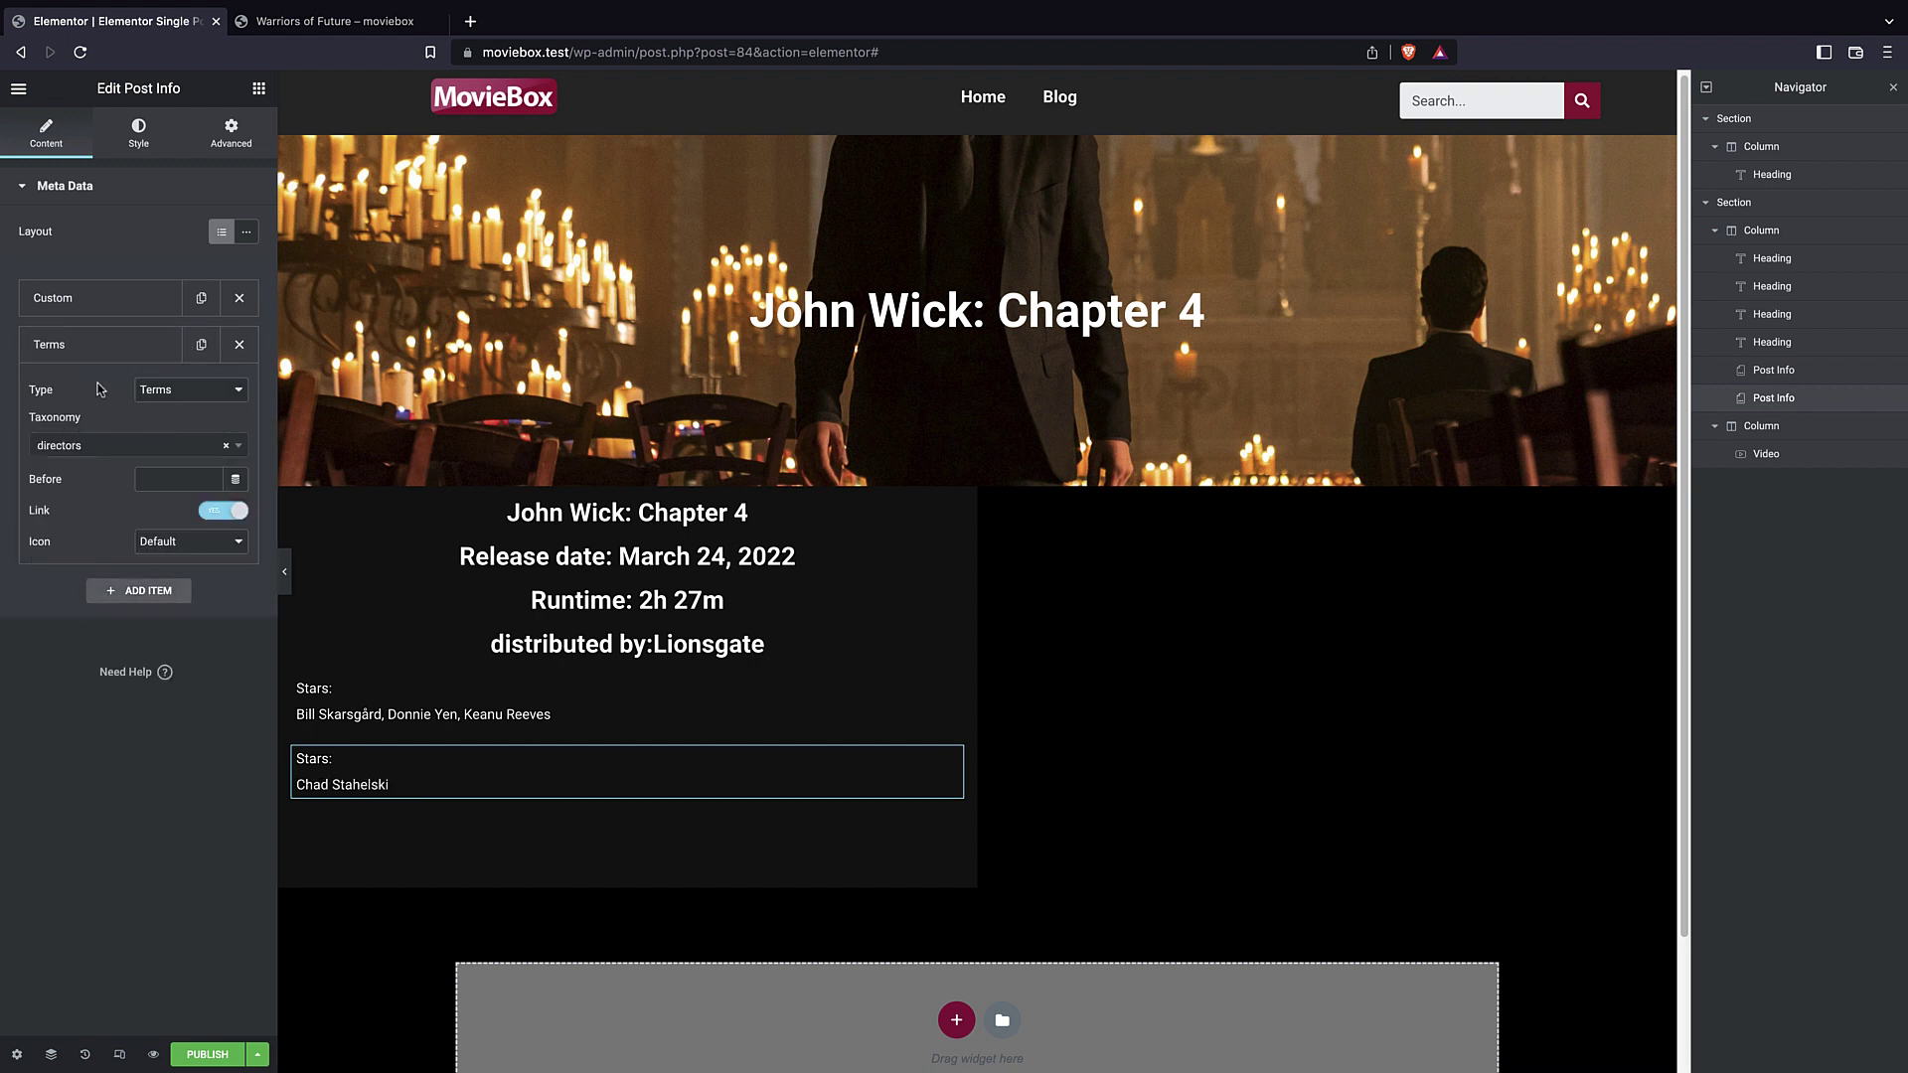
# - Change the Custom item text of the directors Post Info widget to "director:"
pyautogui.click(78, 308)
pyautogui.doubleClick(48, 398)
pyautogui.write('dire')
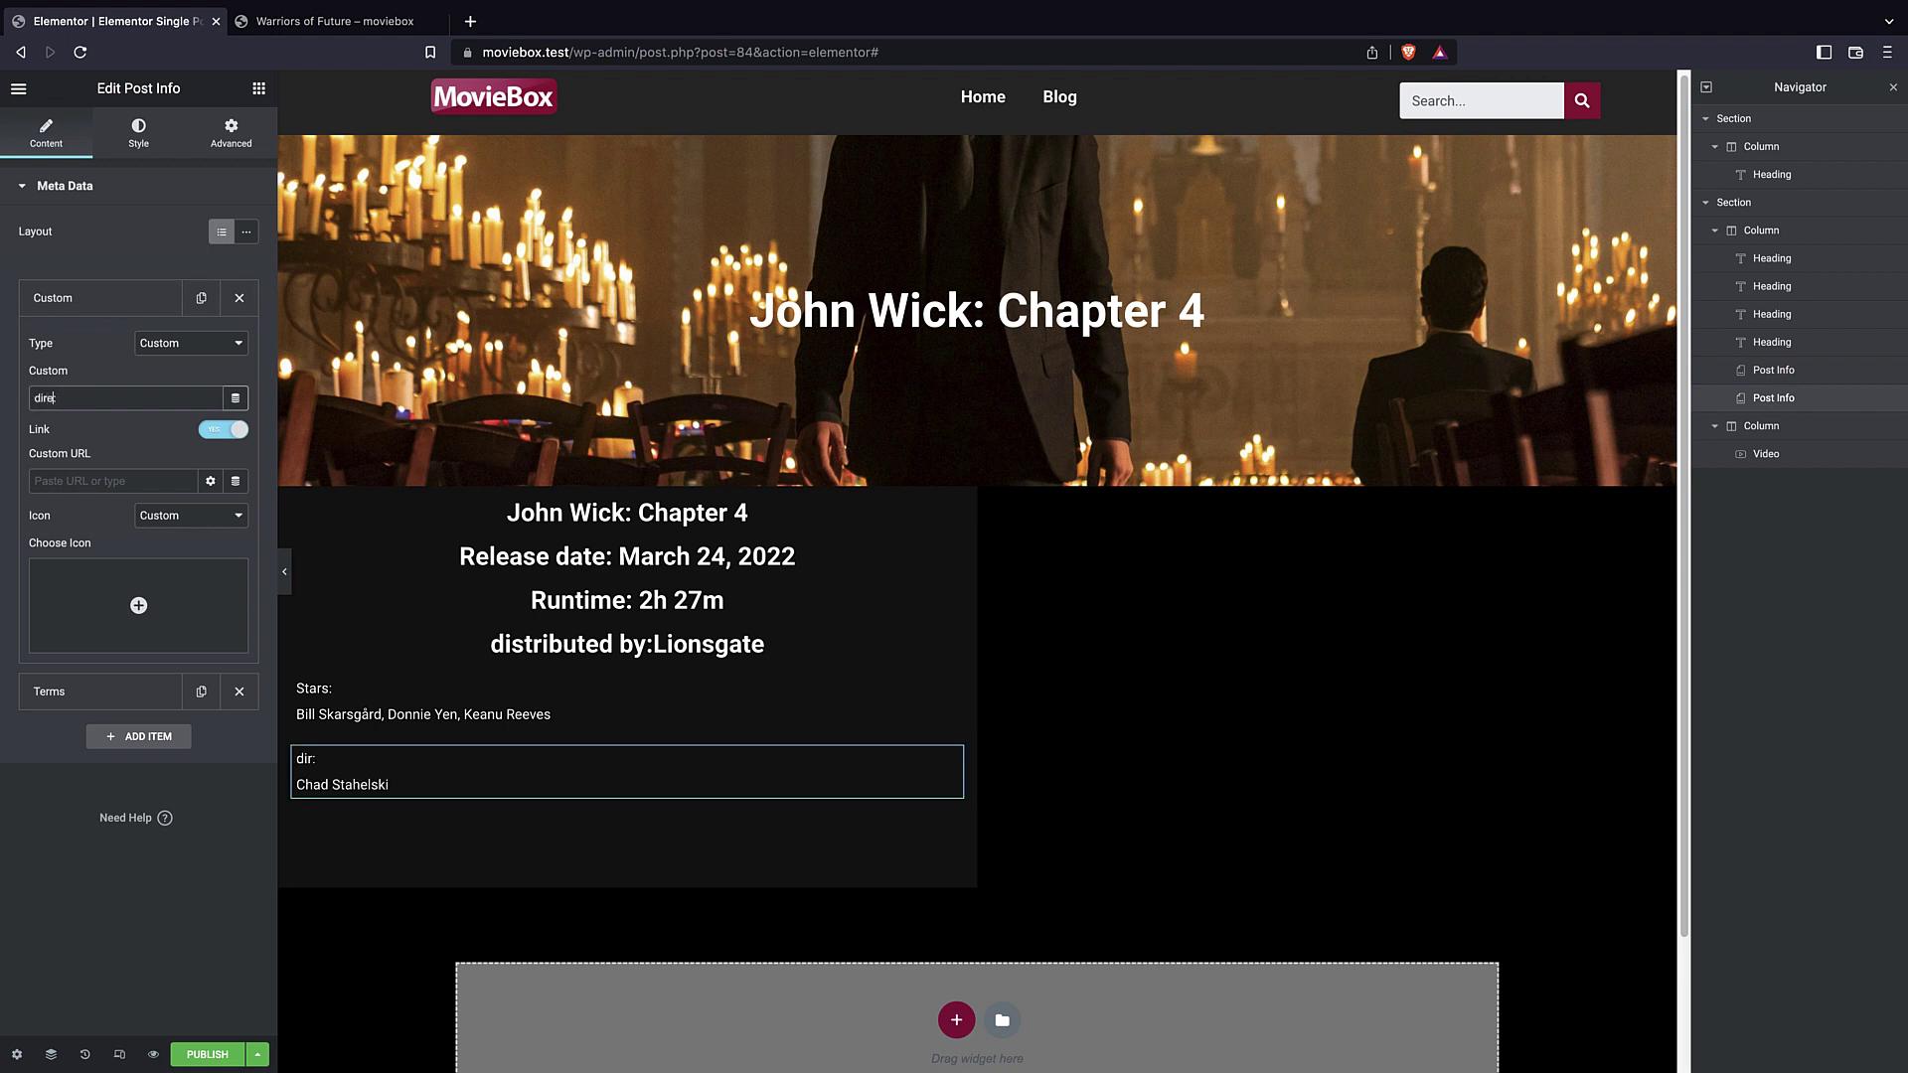
pyautogui.write('ctop')
pyautogui.press('BackSpace')
pyautogui.write('r')
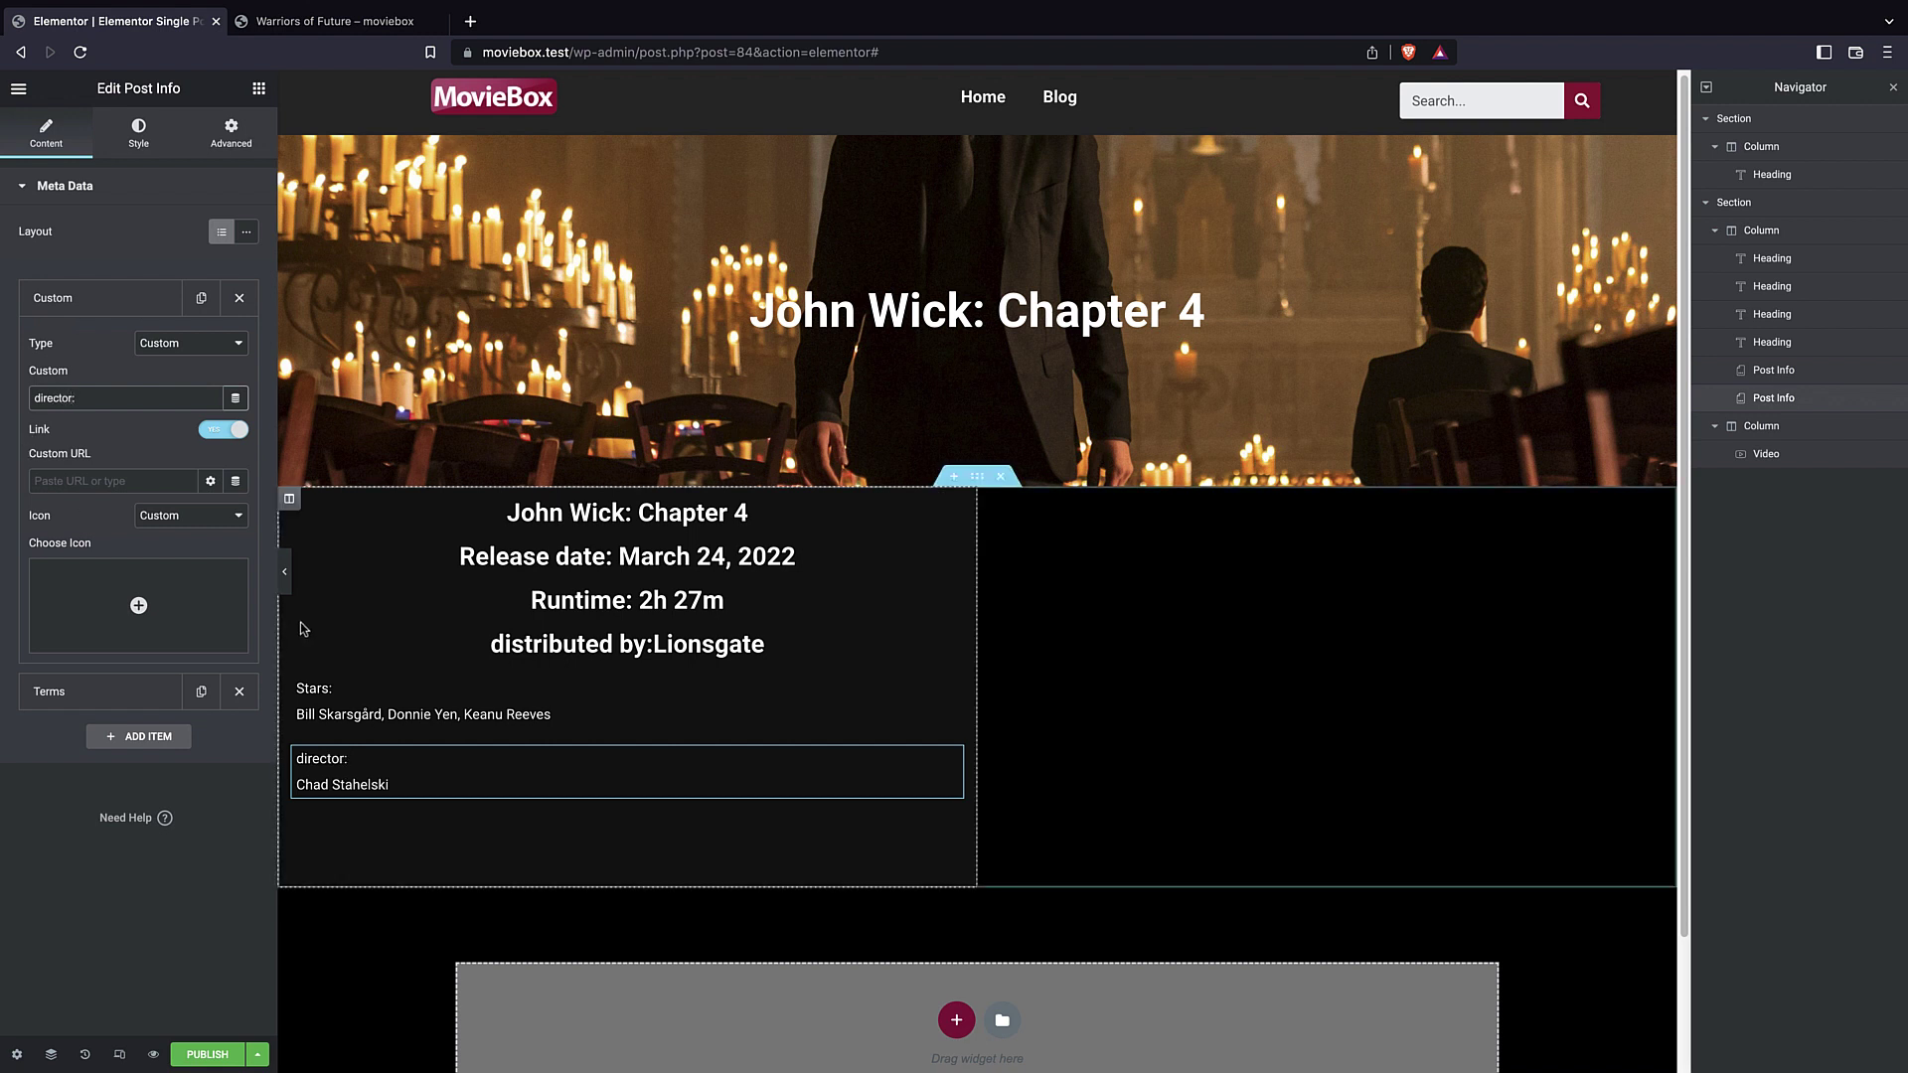
# - Duplicate the director Post Info widget and set the copy's Terms item to the countries taxonomy
pyautogui.rightClick(412, 787)
pyautogui.click(477, 830)
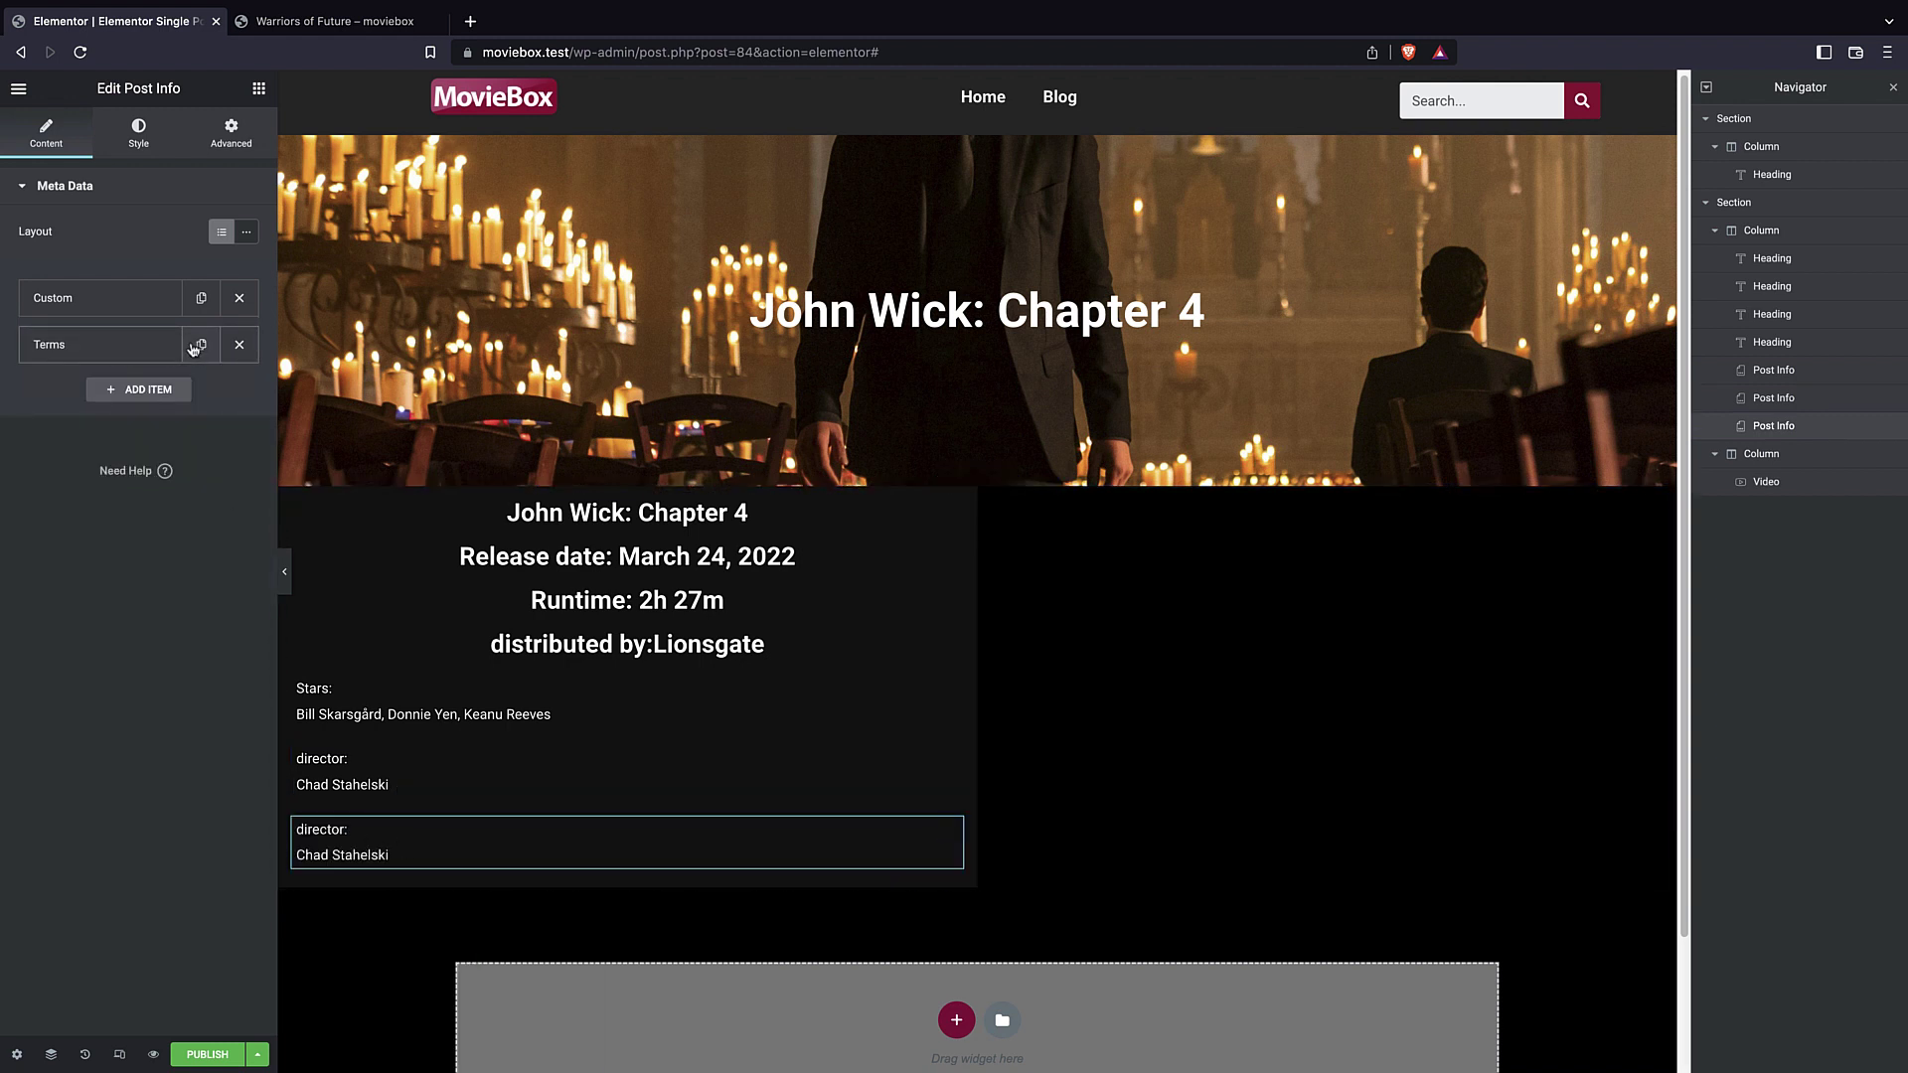
pyautogui.click(154, 345)
pyautogui.click(156, 387)
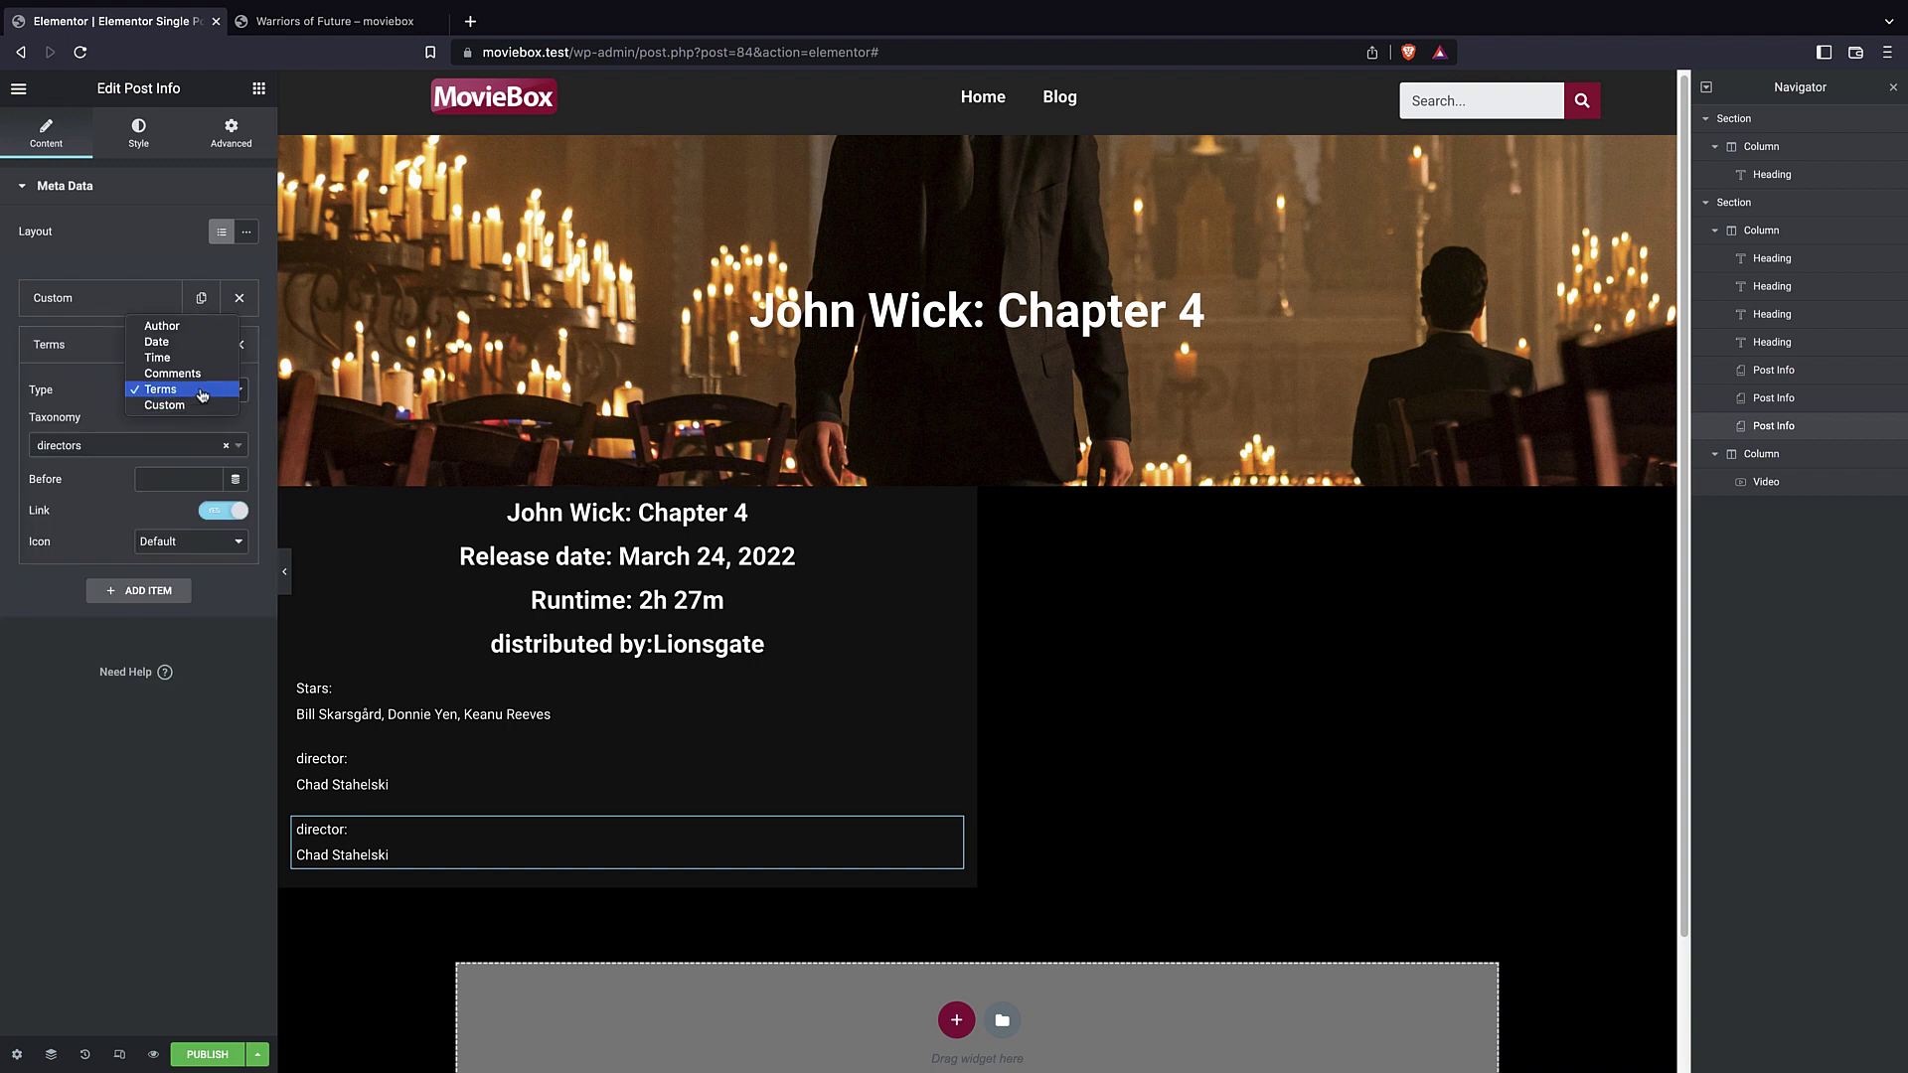
pyautogui.click(200, 394)
pyautogui.click(154, 444)
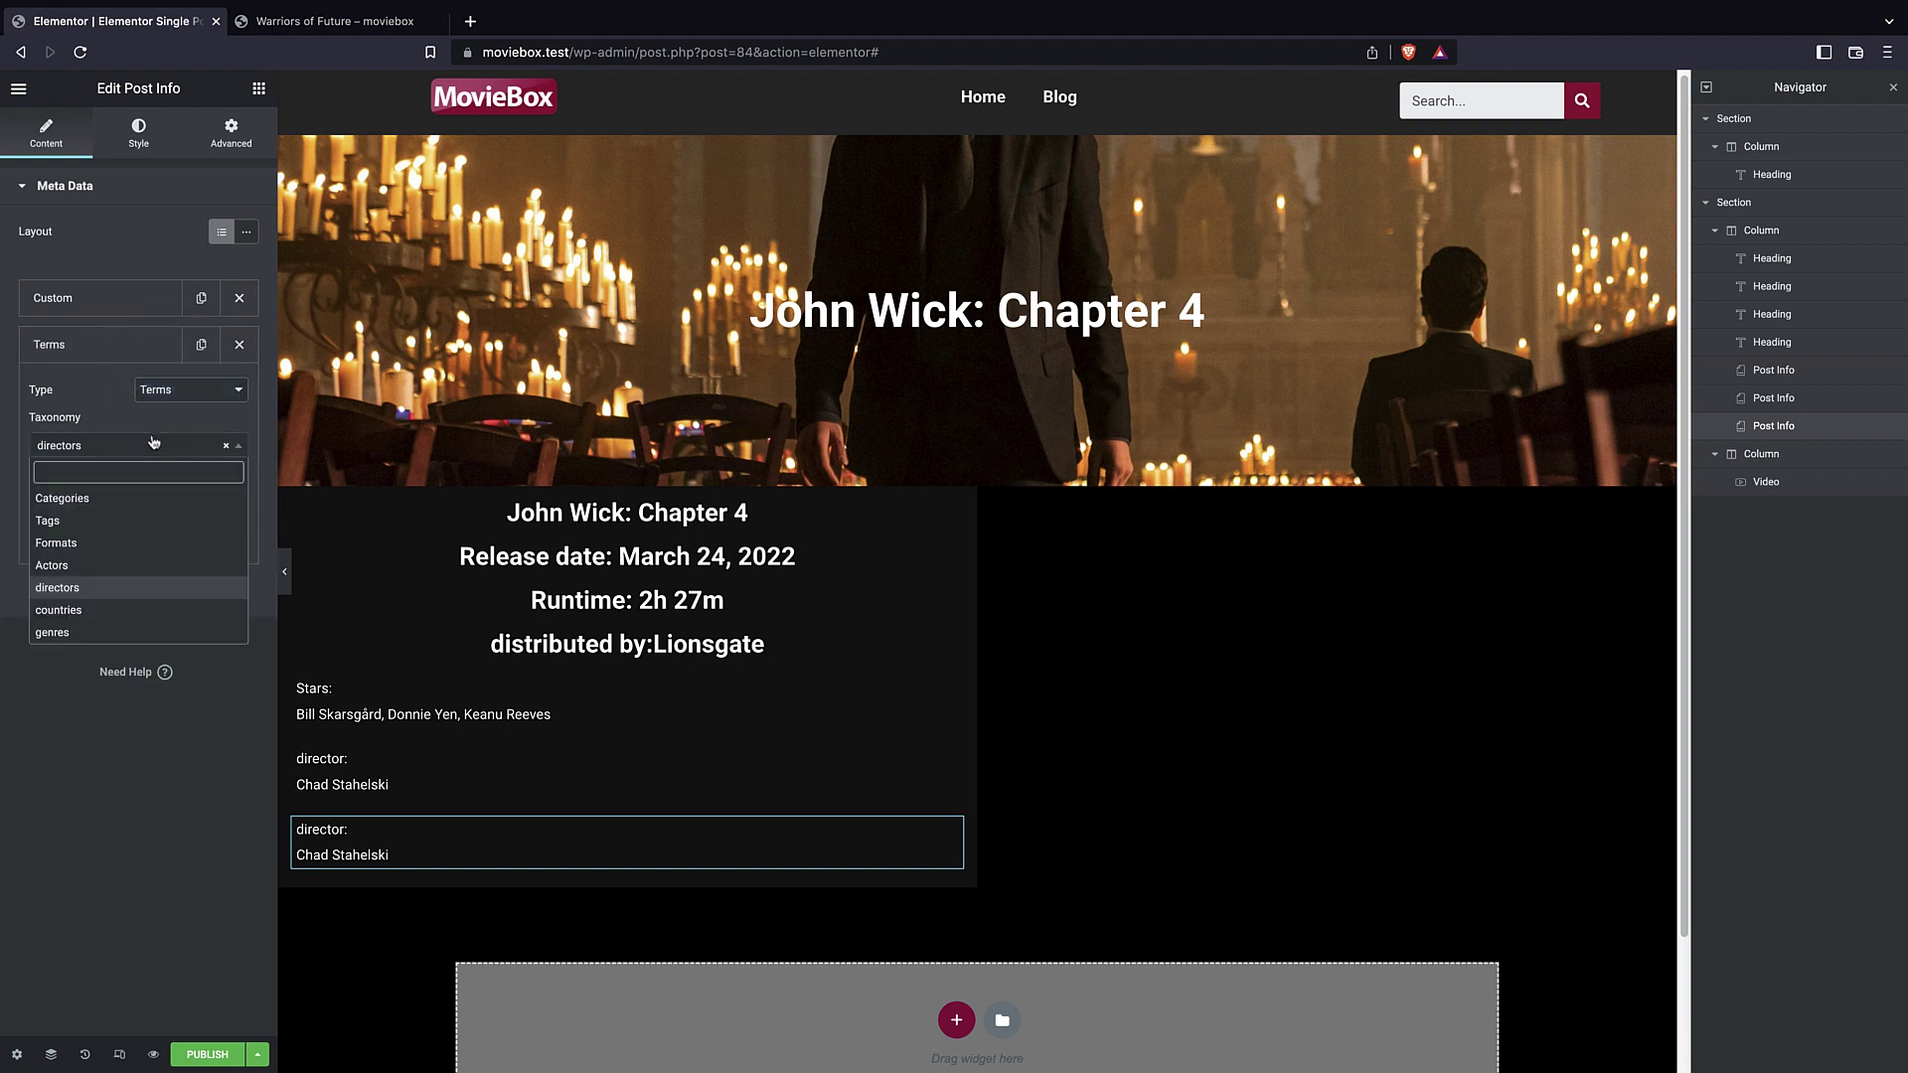
pyautogui.click(97, 610)
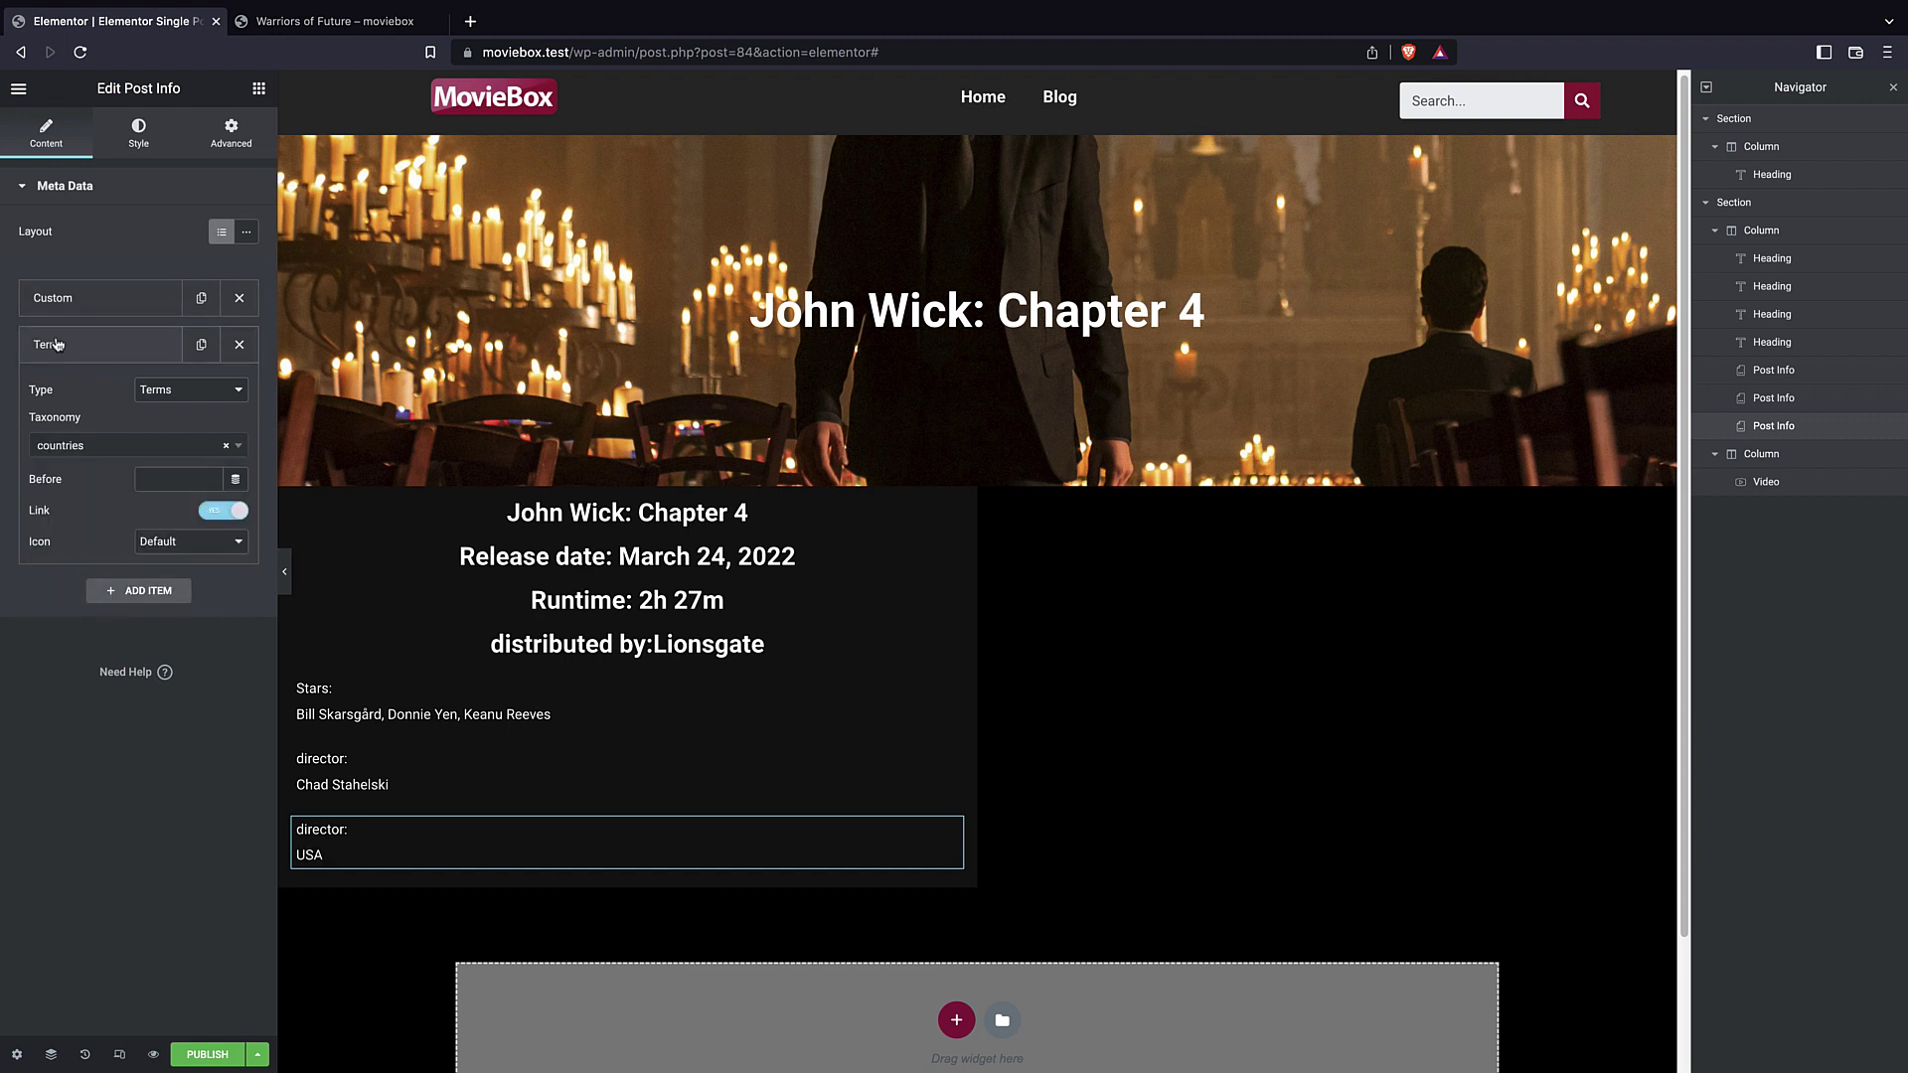
# - Change the Custom item text of the countries Post Info widget to "Country:"
pyautogui.click(59, 298)
pyautogui.doubleClick(39, 398)
pyautogui.write('country:')
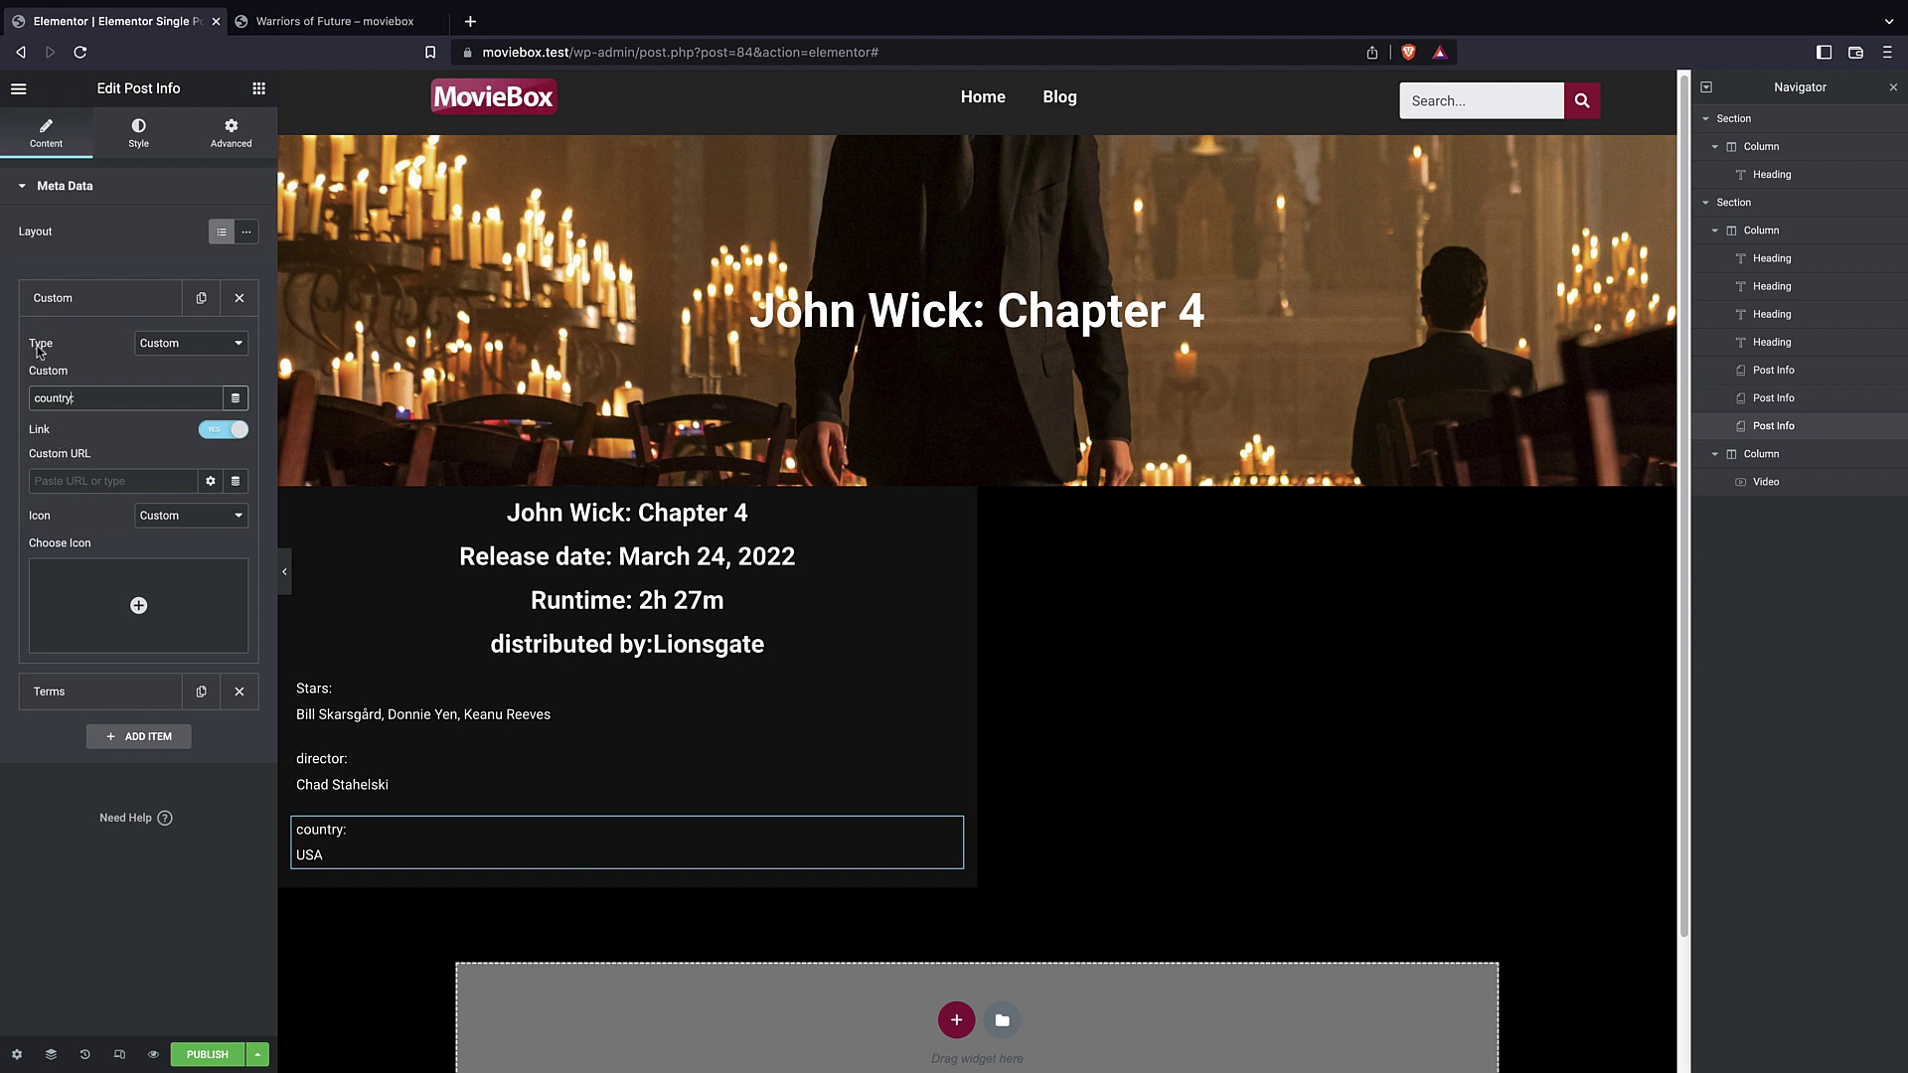
pyautogui.write('C')
# - Duplicate the Country Post Info widget and set the copy's Terms item to the genres taxonomy
pyautogui.rightClick(415, 855)
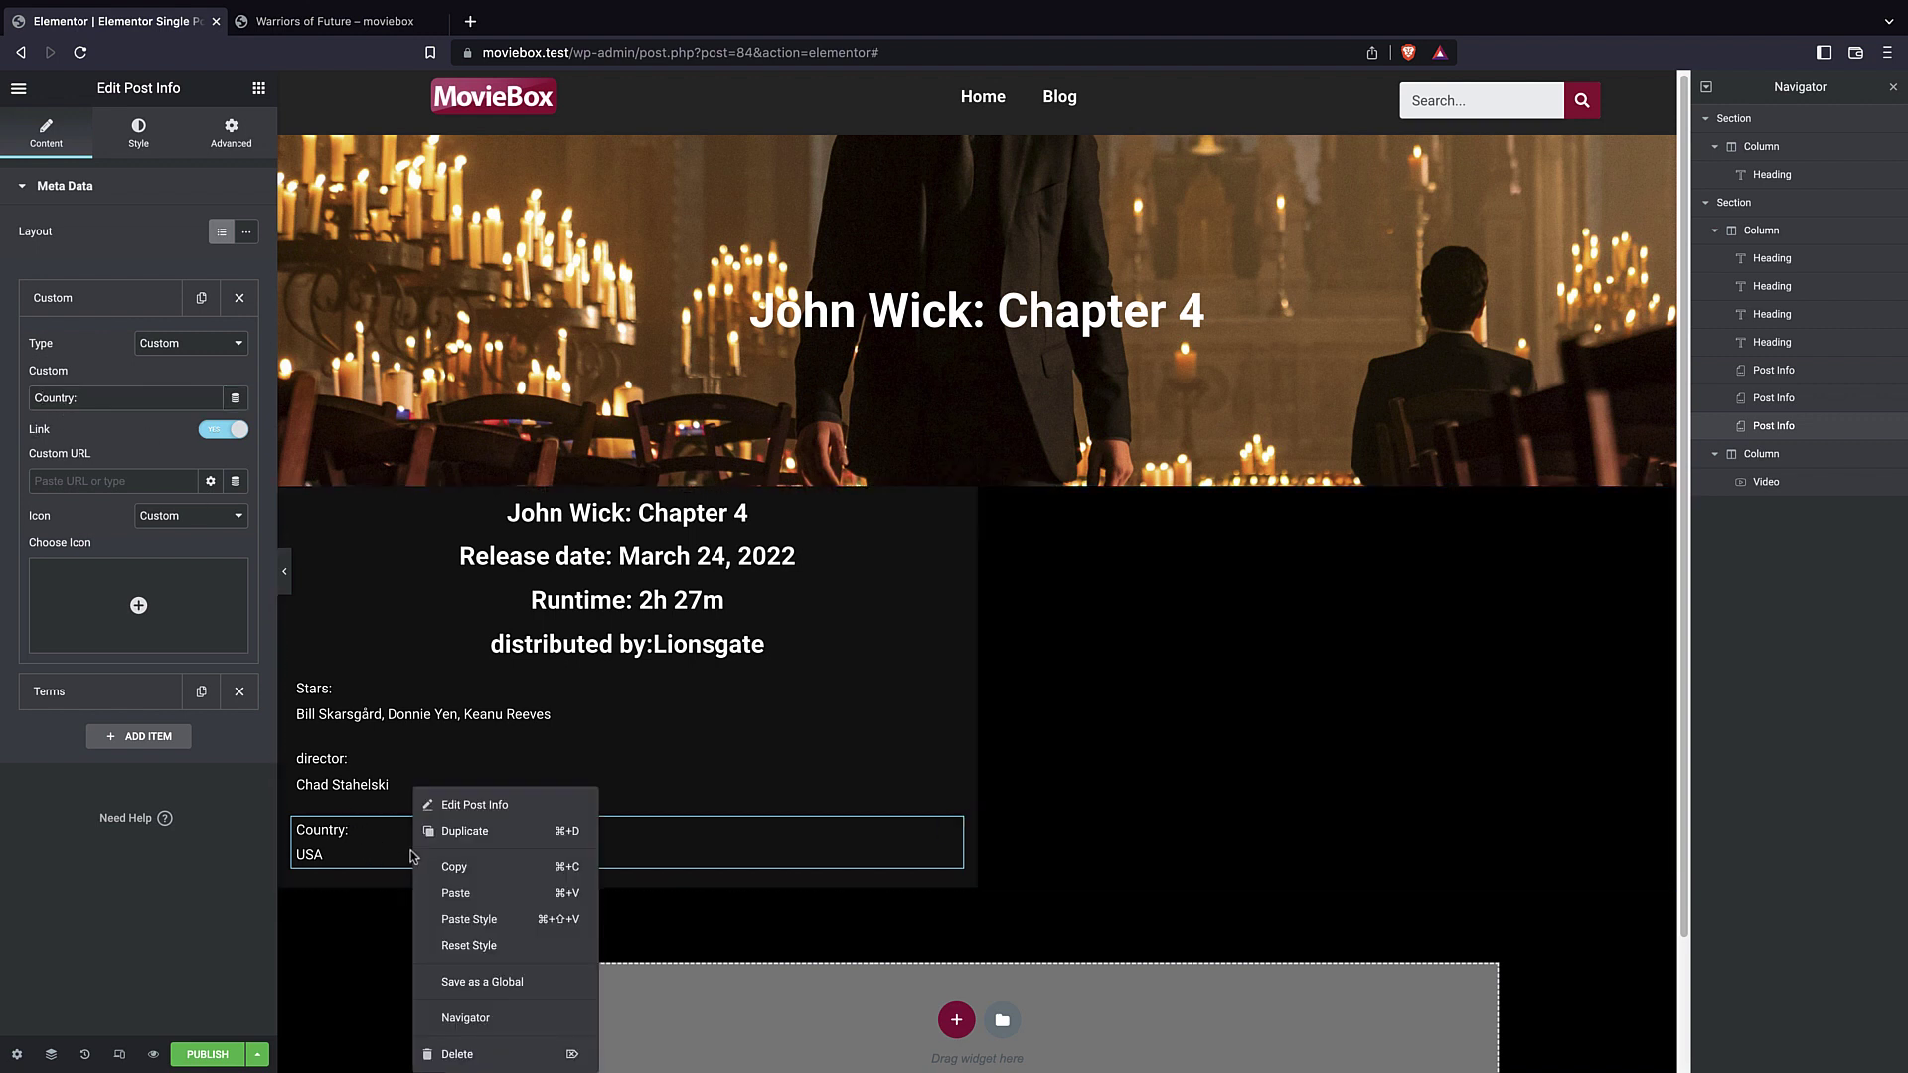
pyautogui.click(492, 854)
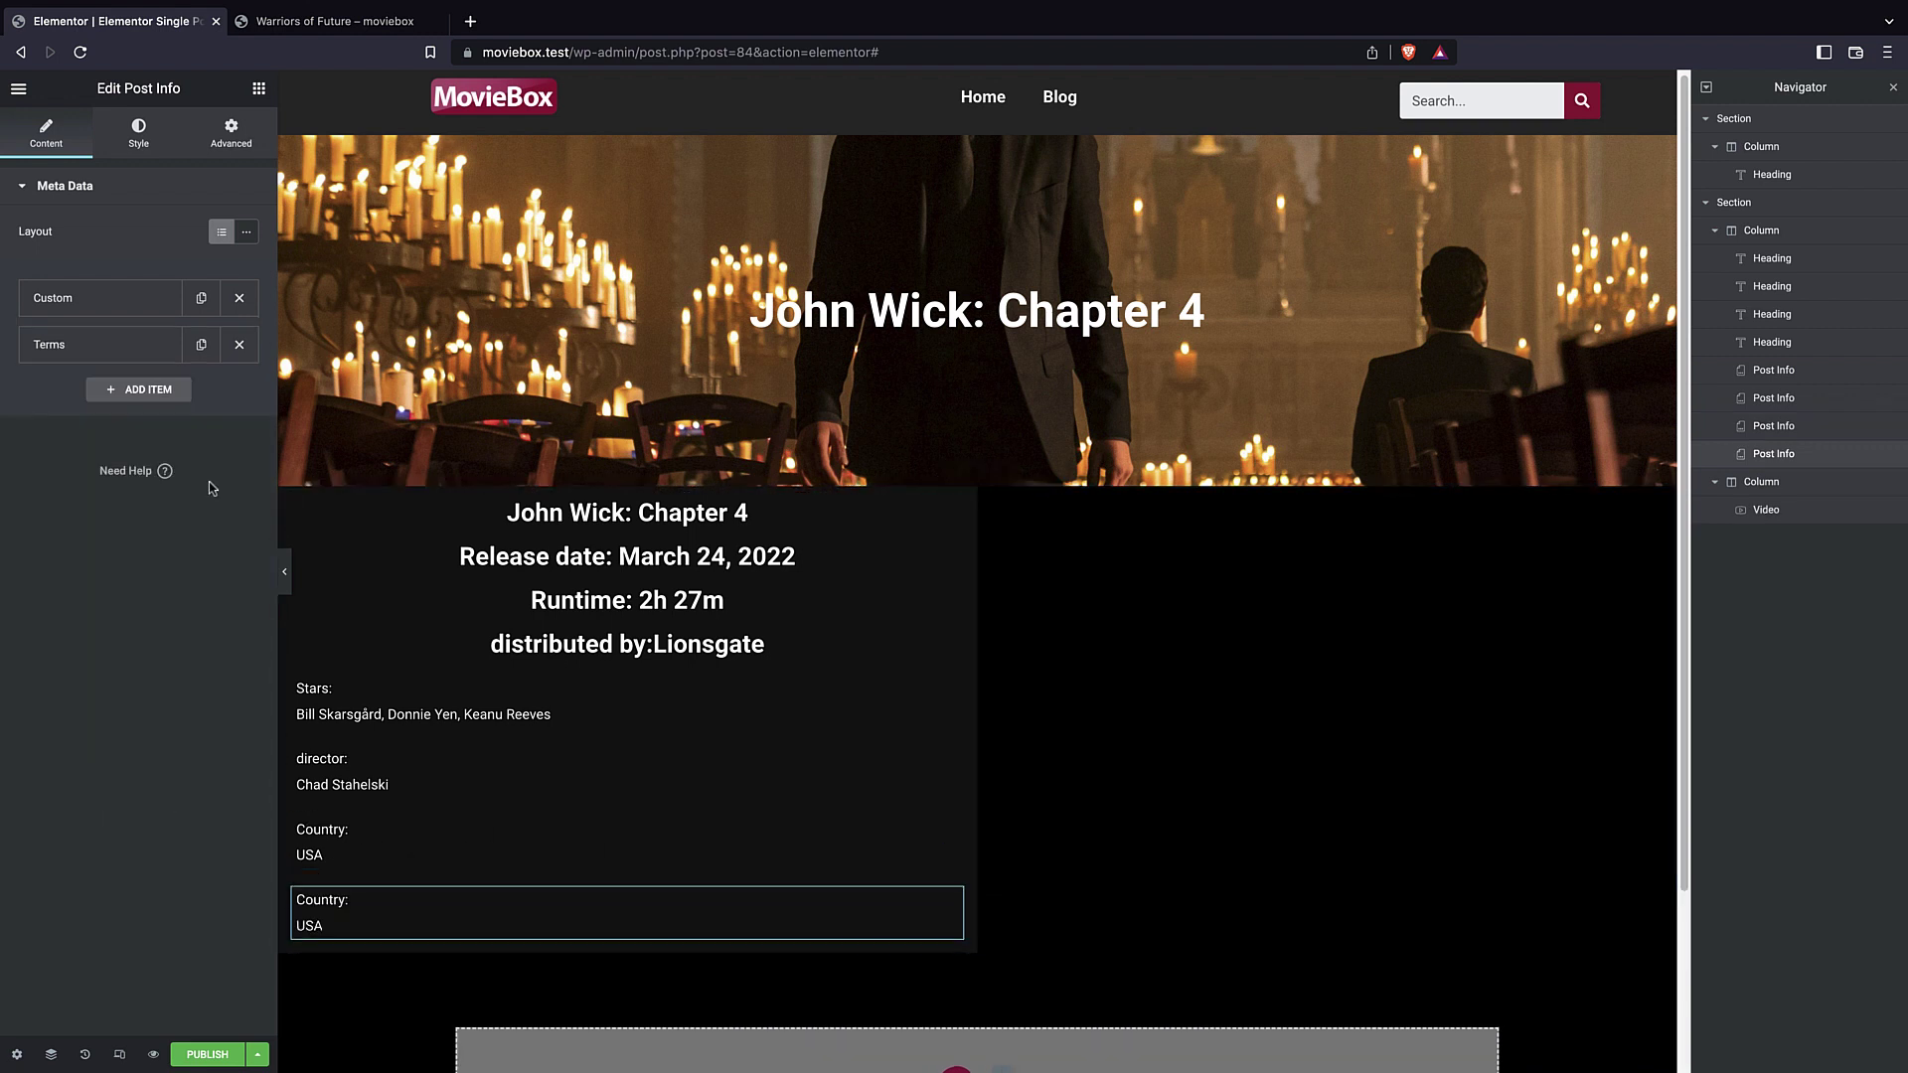
pyautogui.click(90, 343)
pyautogui.click(189, 390)
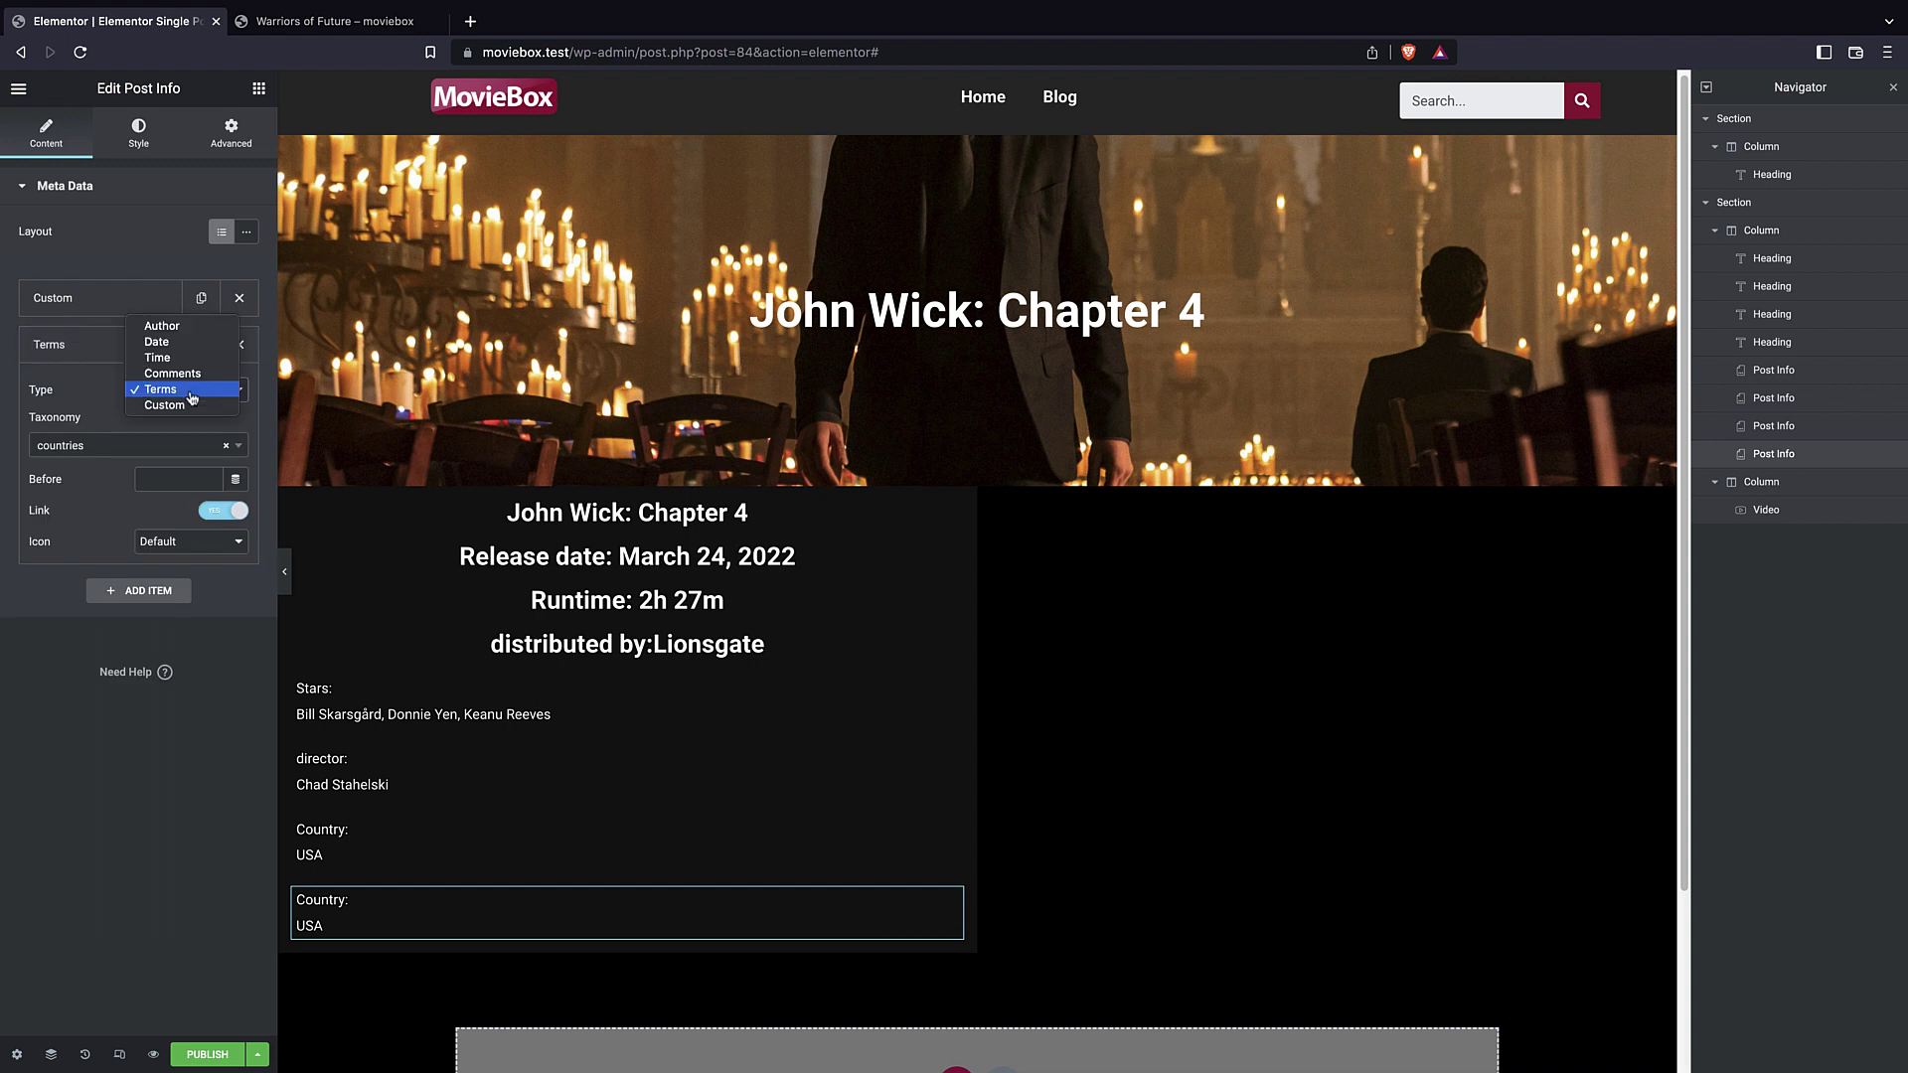
pyautogui.click(71, 437)
pyautogui.click(76, 447)
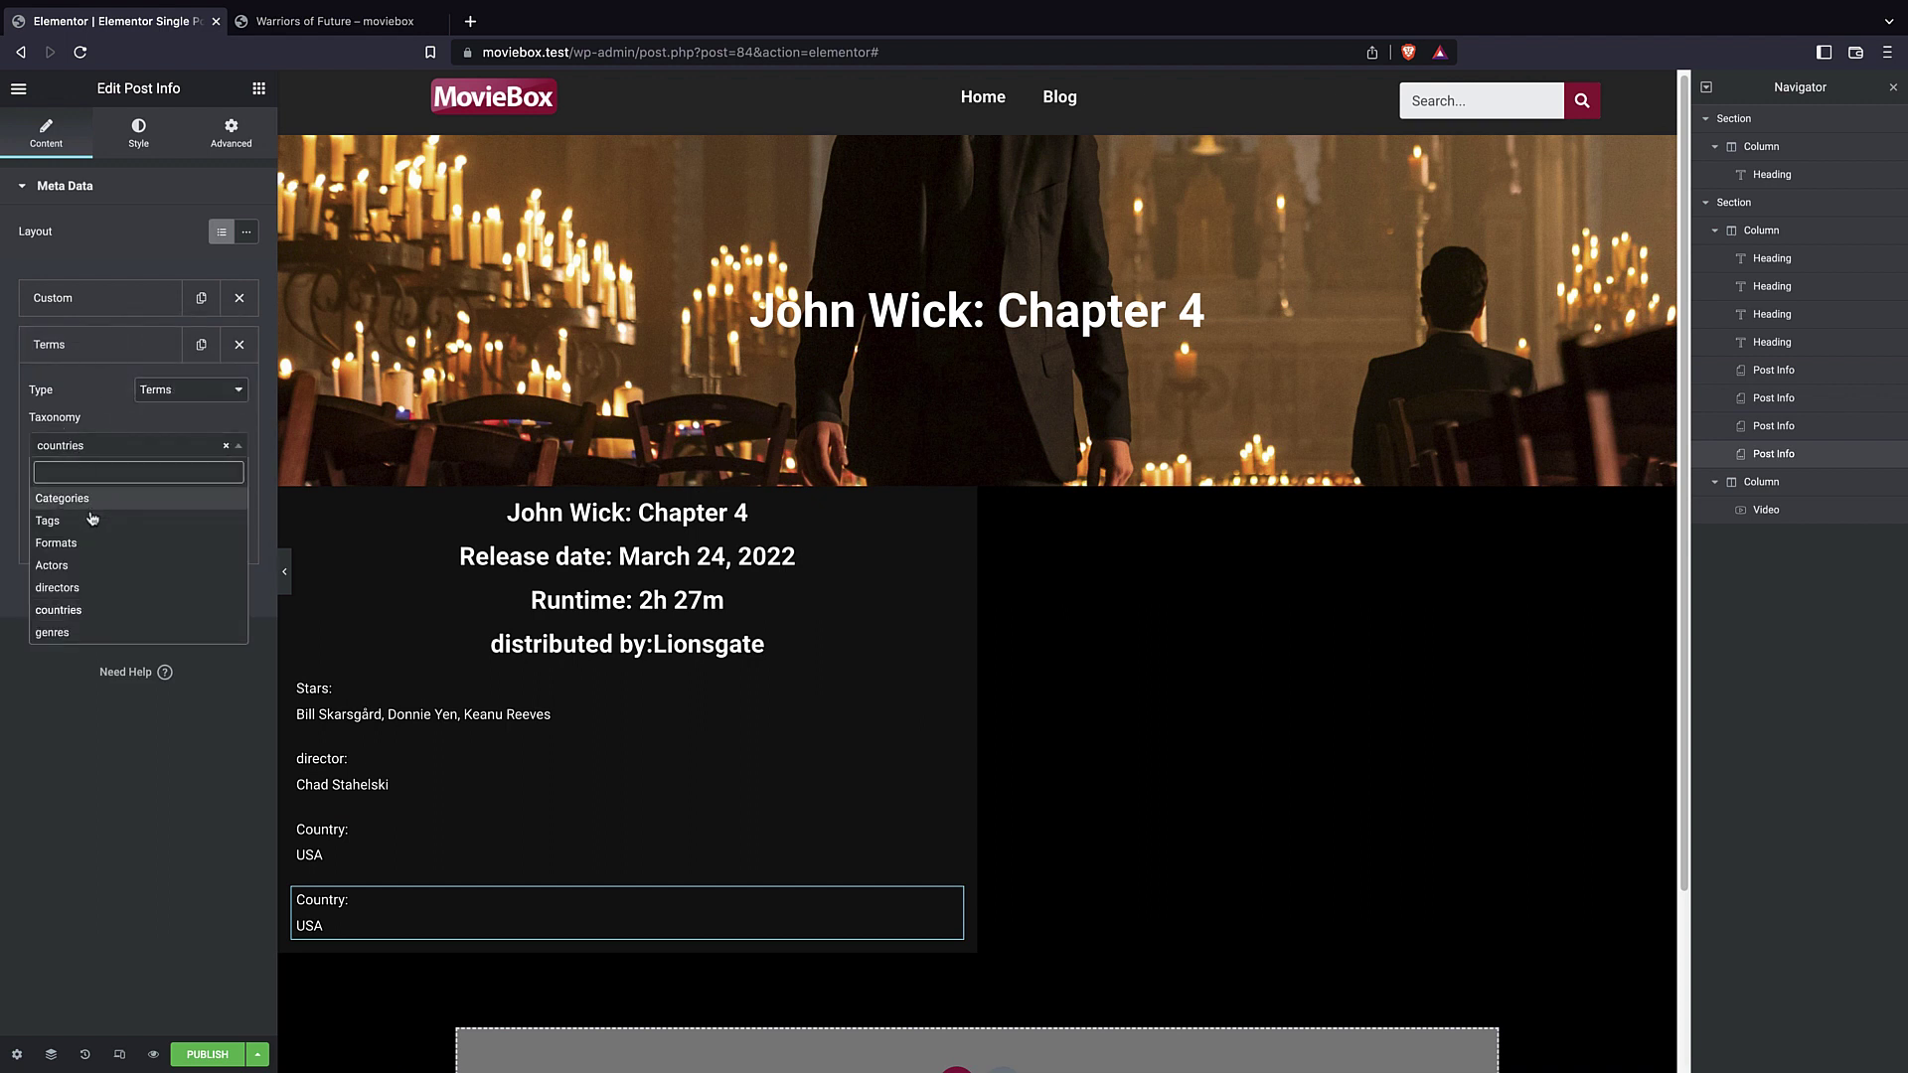
pyautogui.click(75, 633)
pyautogui.click(62, 446)
pyautogui.click(62, 446)
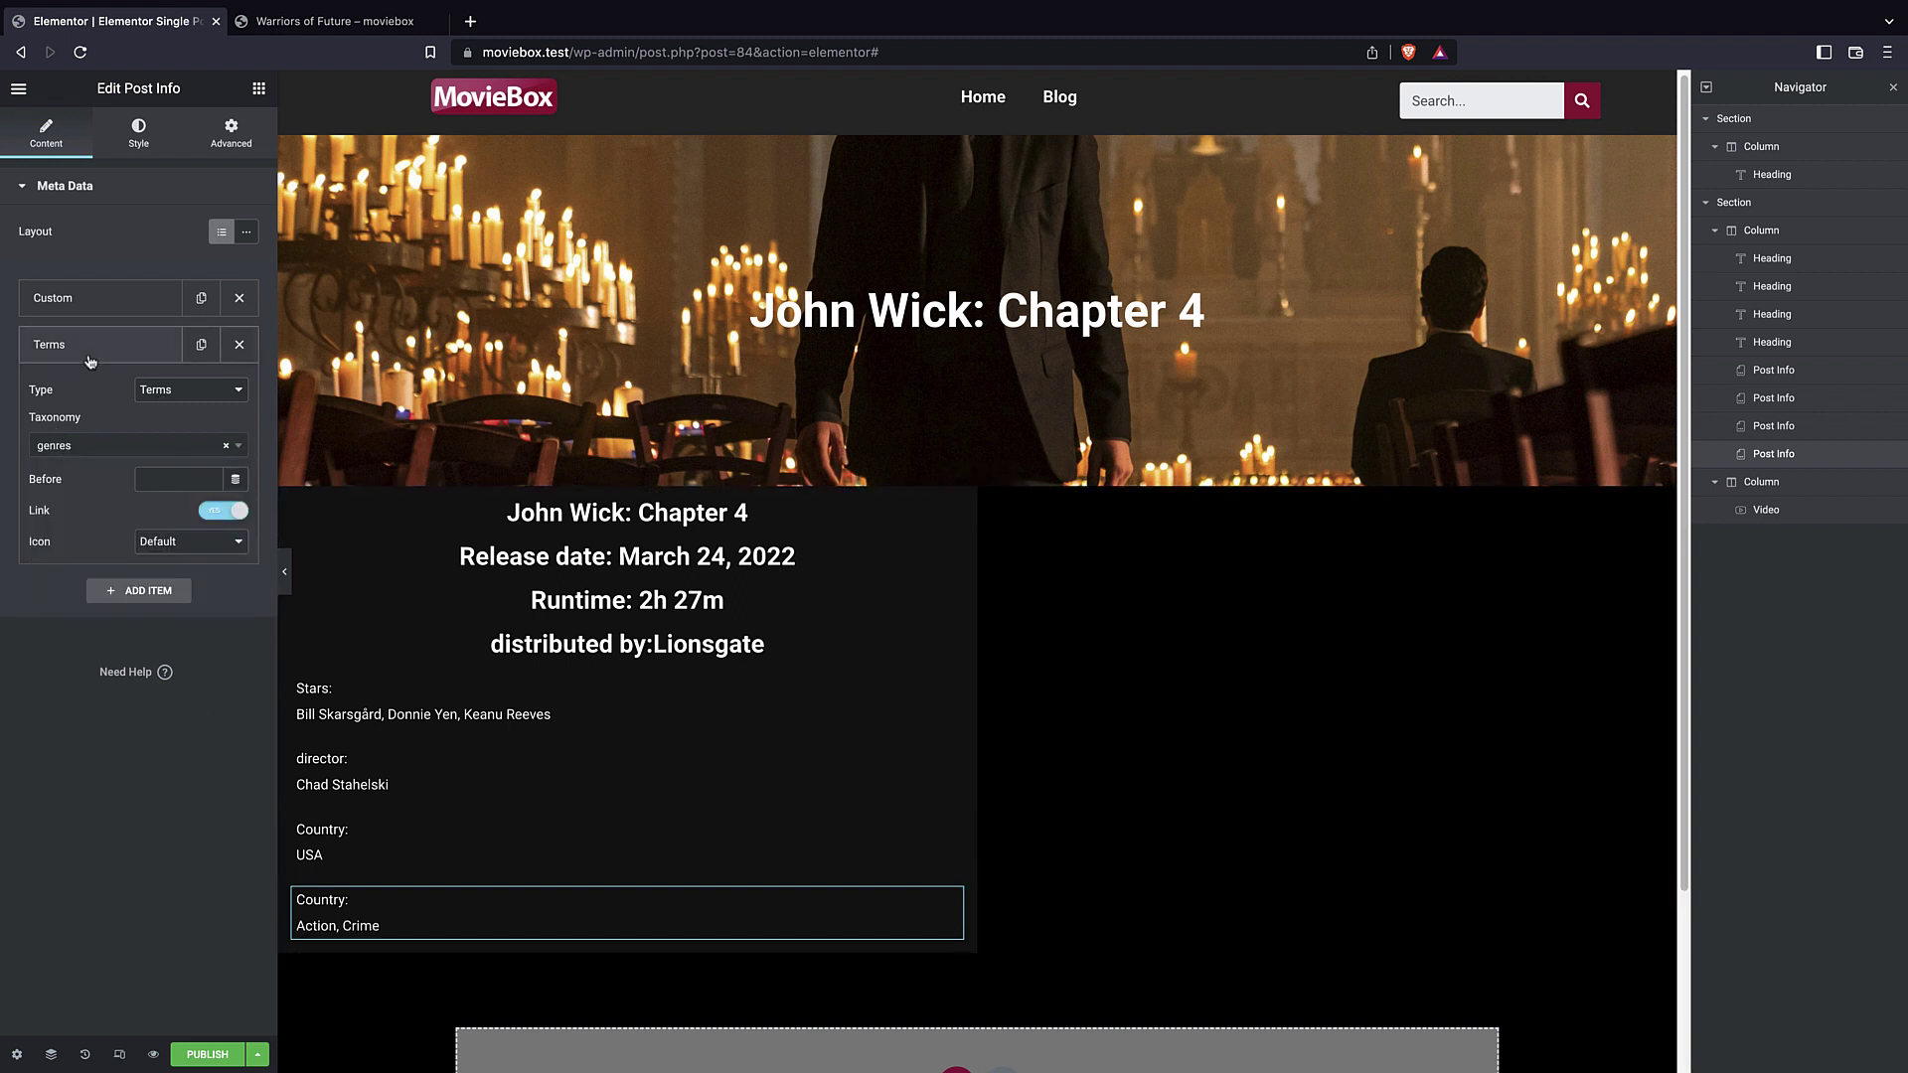
# - Change the Custom item text of the genres Post Info widget to "Genres:"
pyautogui.click(59, 298)
pyautogui.doubleClick(49, 398)
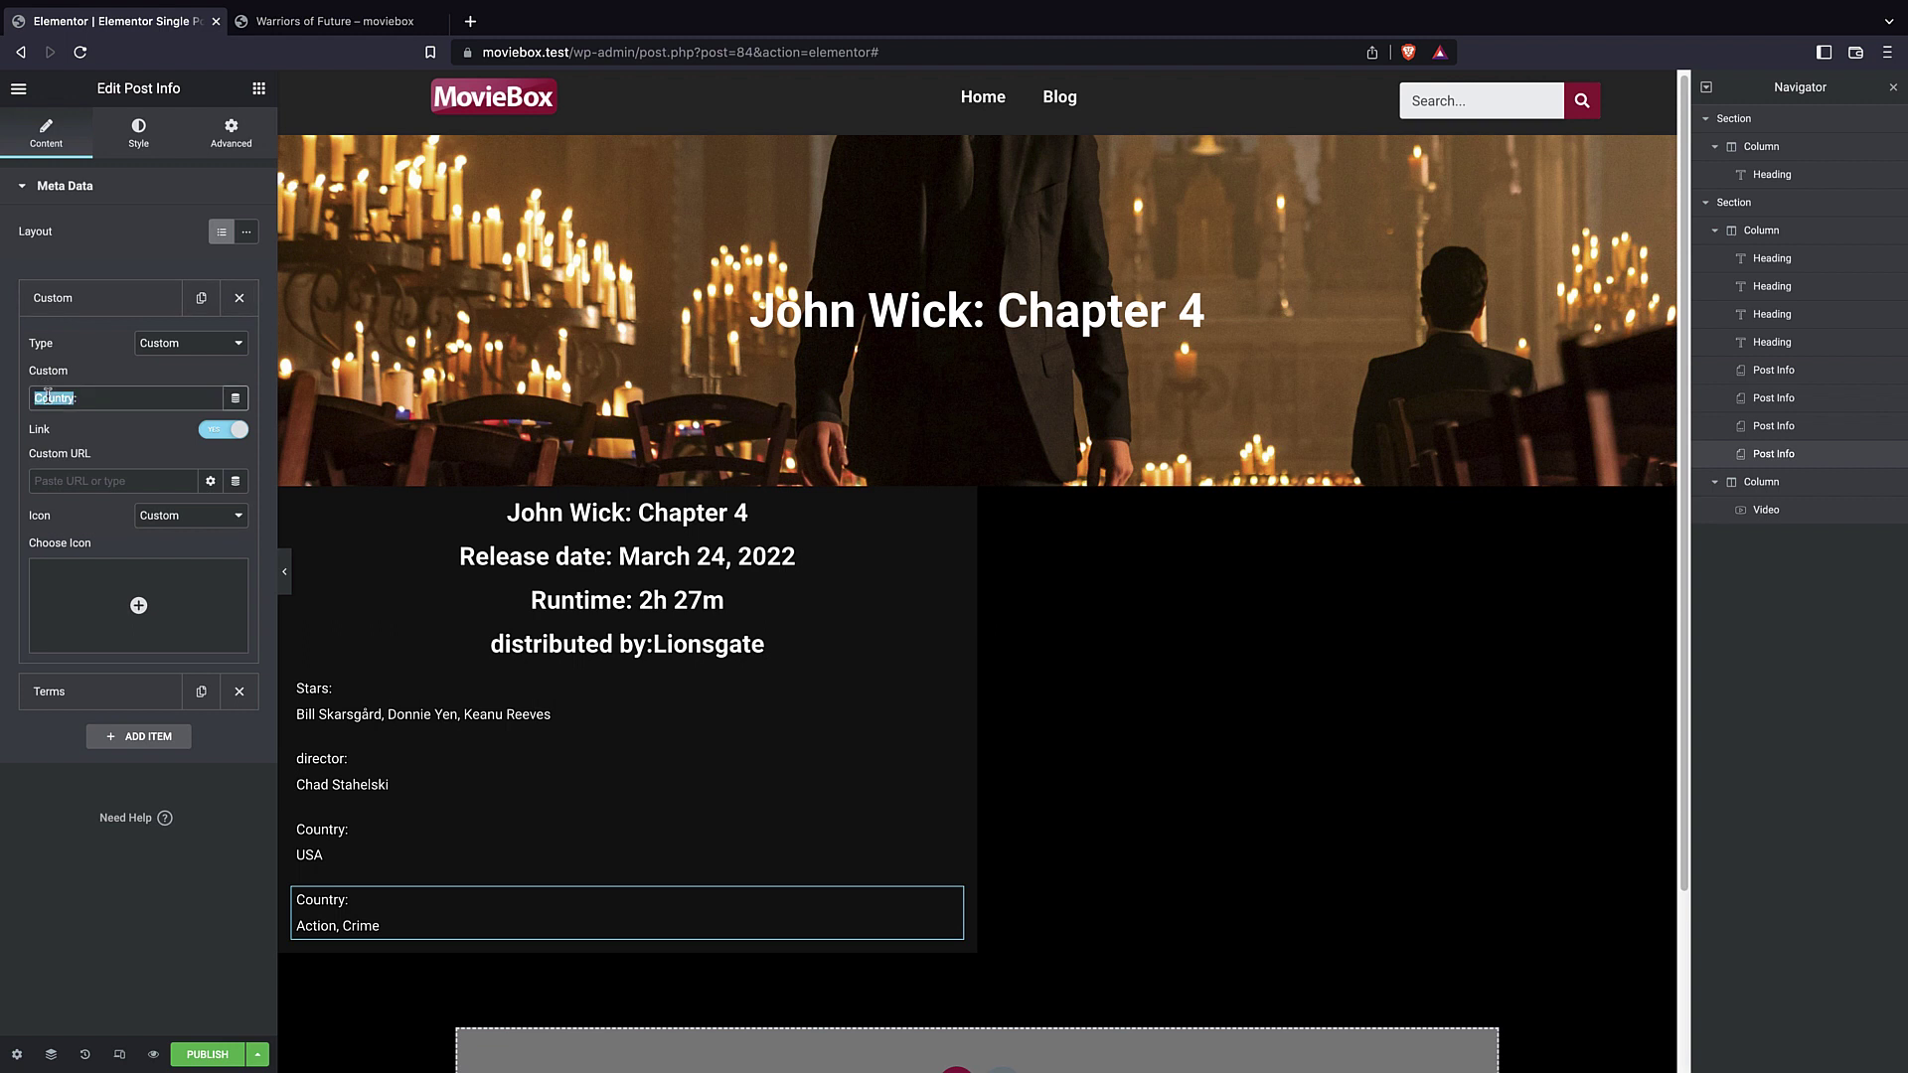
pyautogui.write('Genres:')
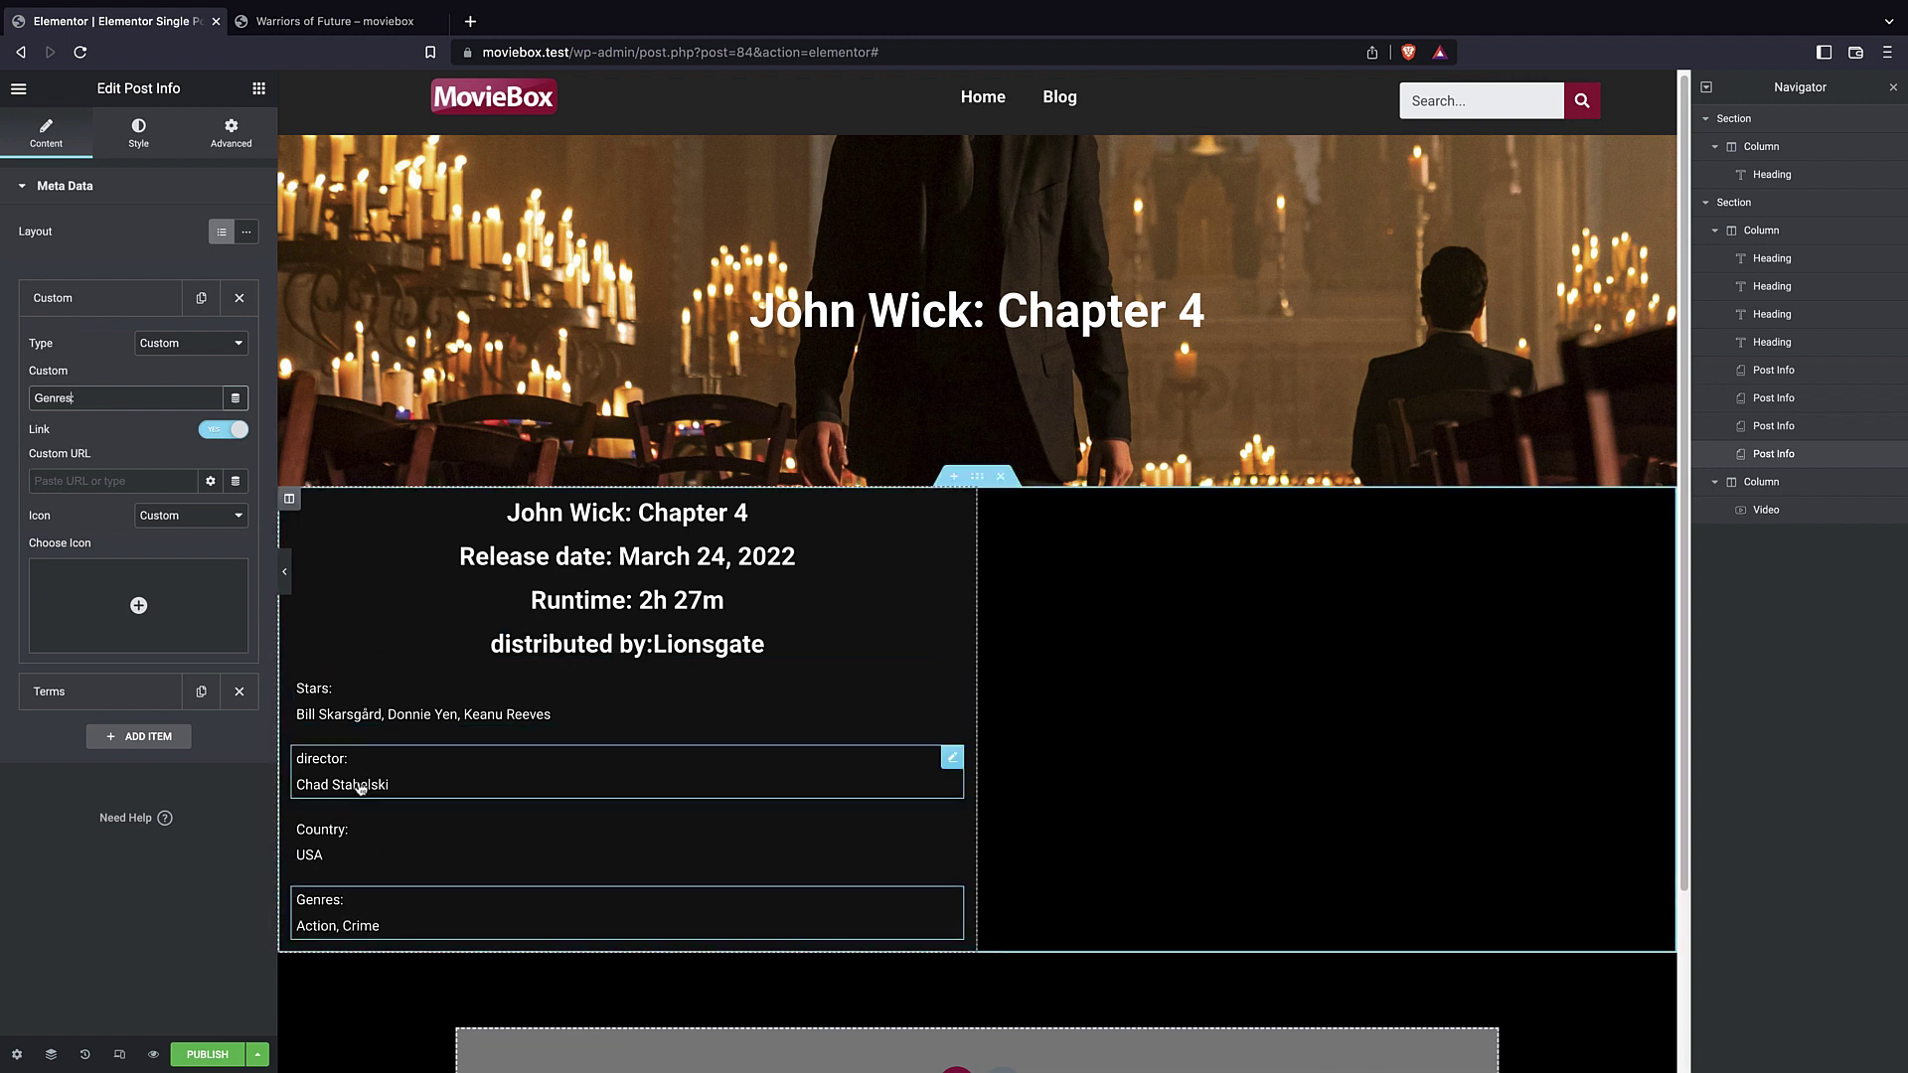
# - Capitalize the label of the directors Post Info widget so it reads "Director:"
pyautogui.click(326, 752)
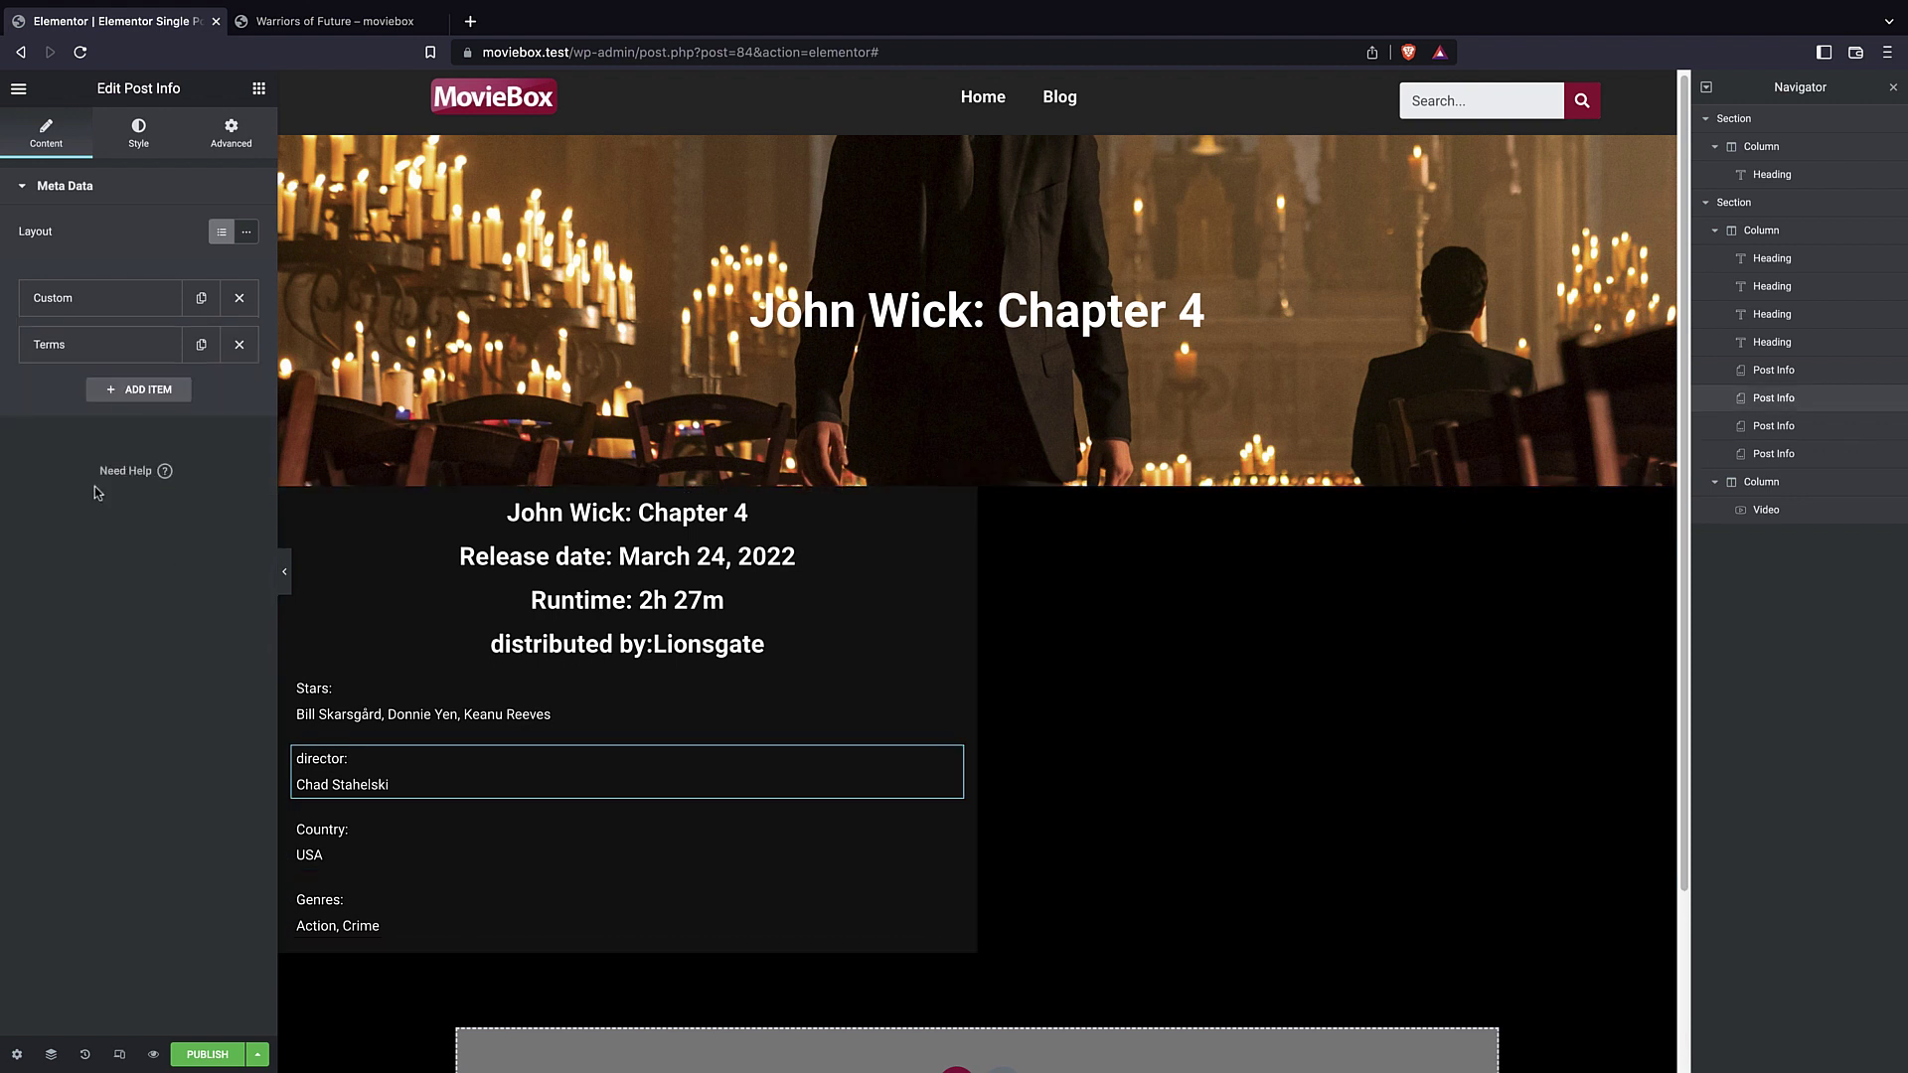
pyautogui.press('Delete')
pyautogui.write('Director:')
# - Move the Genres Post Info widget above the Stars widget, directly below the "distributed by" heading
pyautogui.click(397, 906)
pyautogui.moveTo(1773, 453); pyautogui.dragTo(1758, 369)
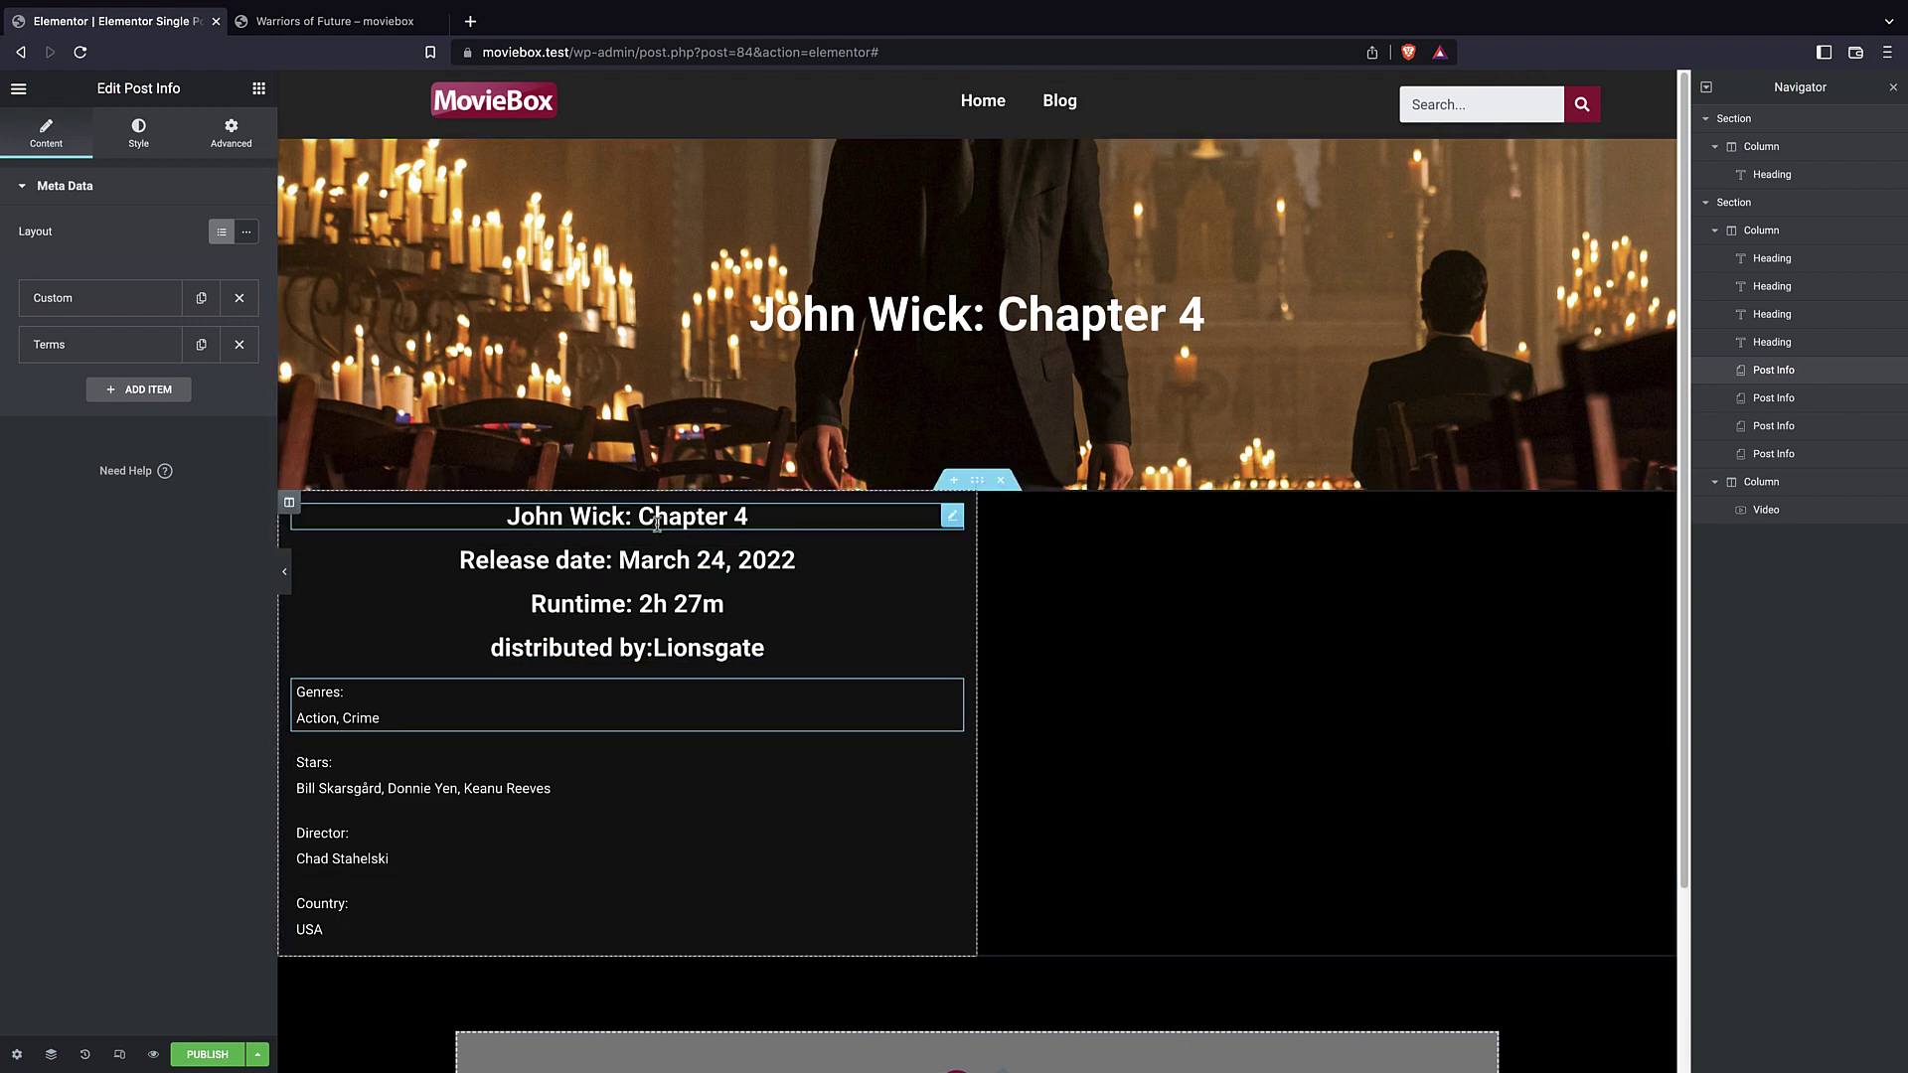
# - Reduce the typography size of the "distributed by" heading so it is smaller than the headings above it
pyautogui.click(626, 647)
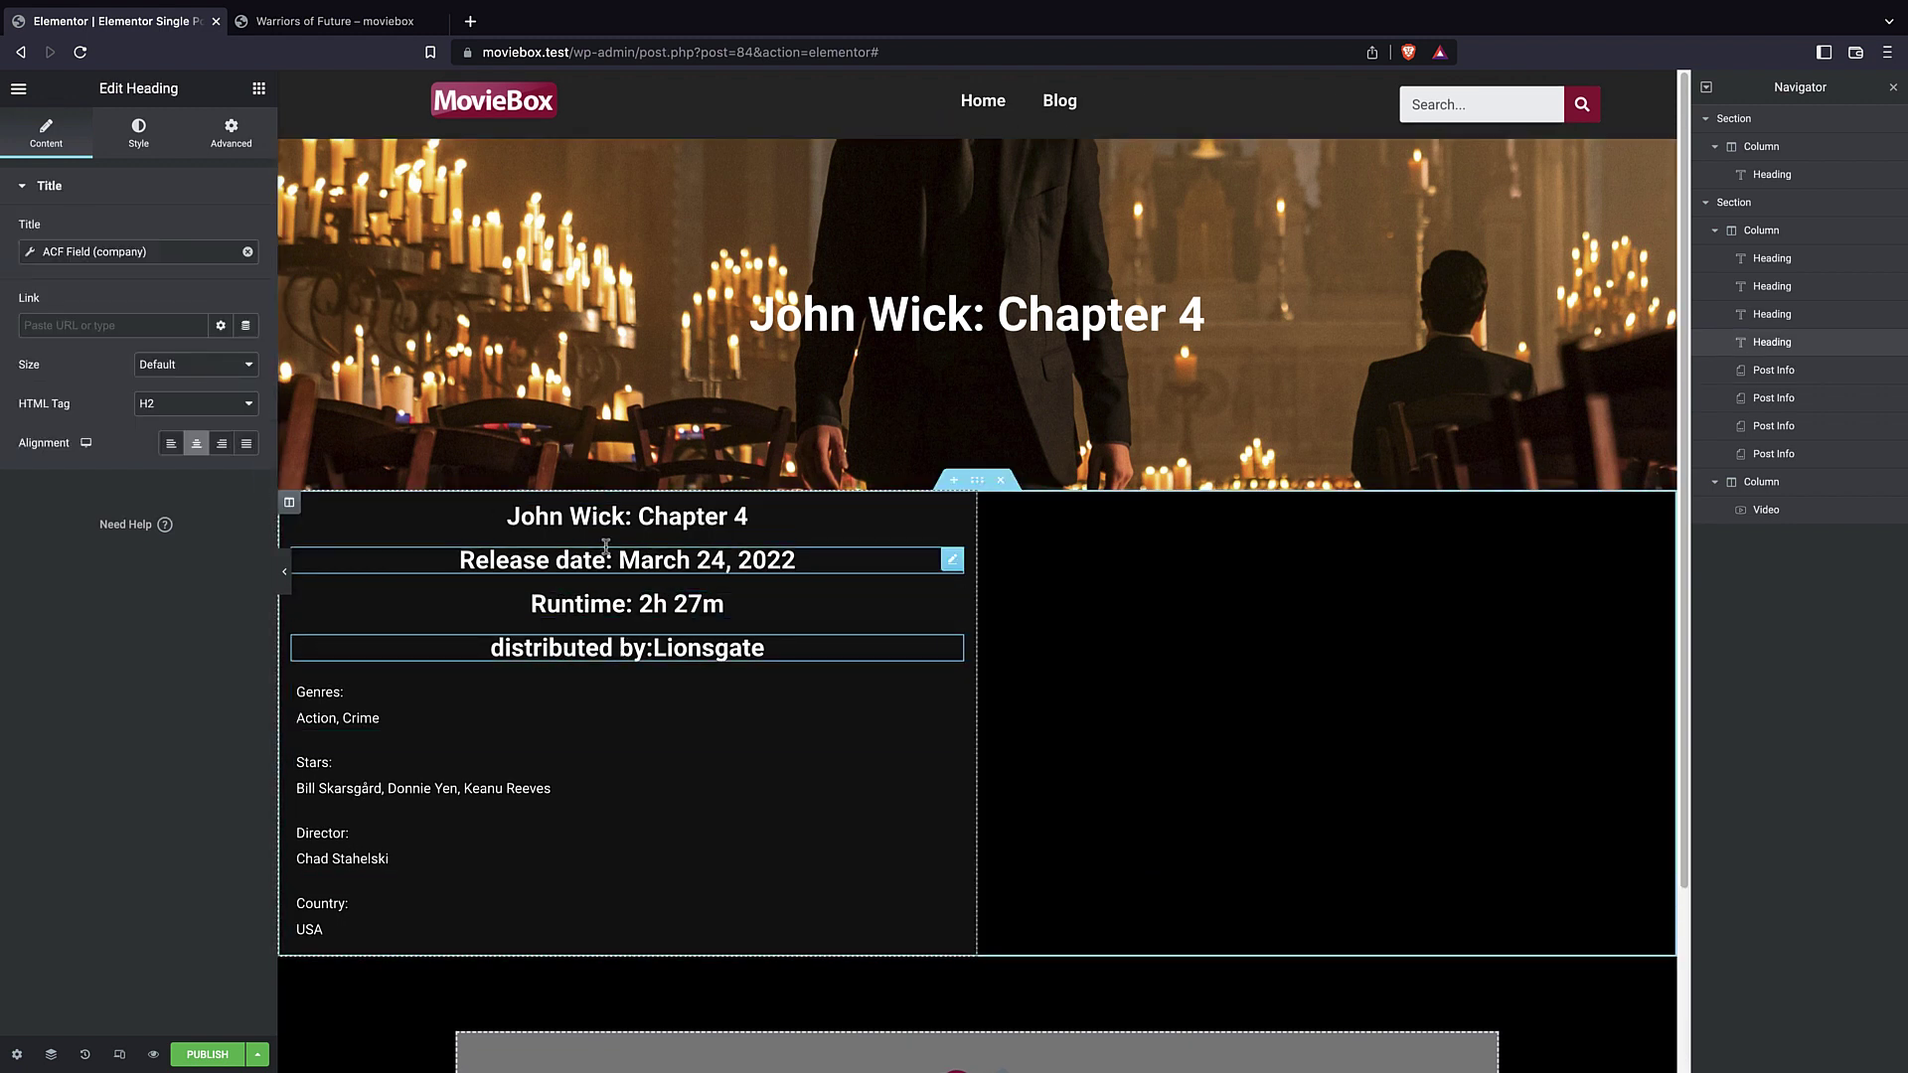
pyautogui.click(120, 140)
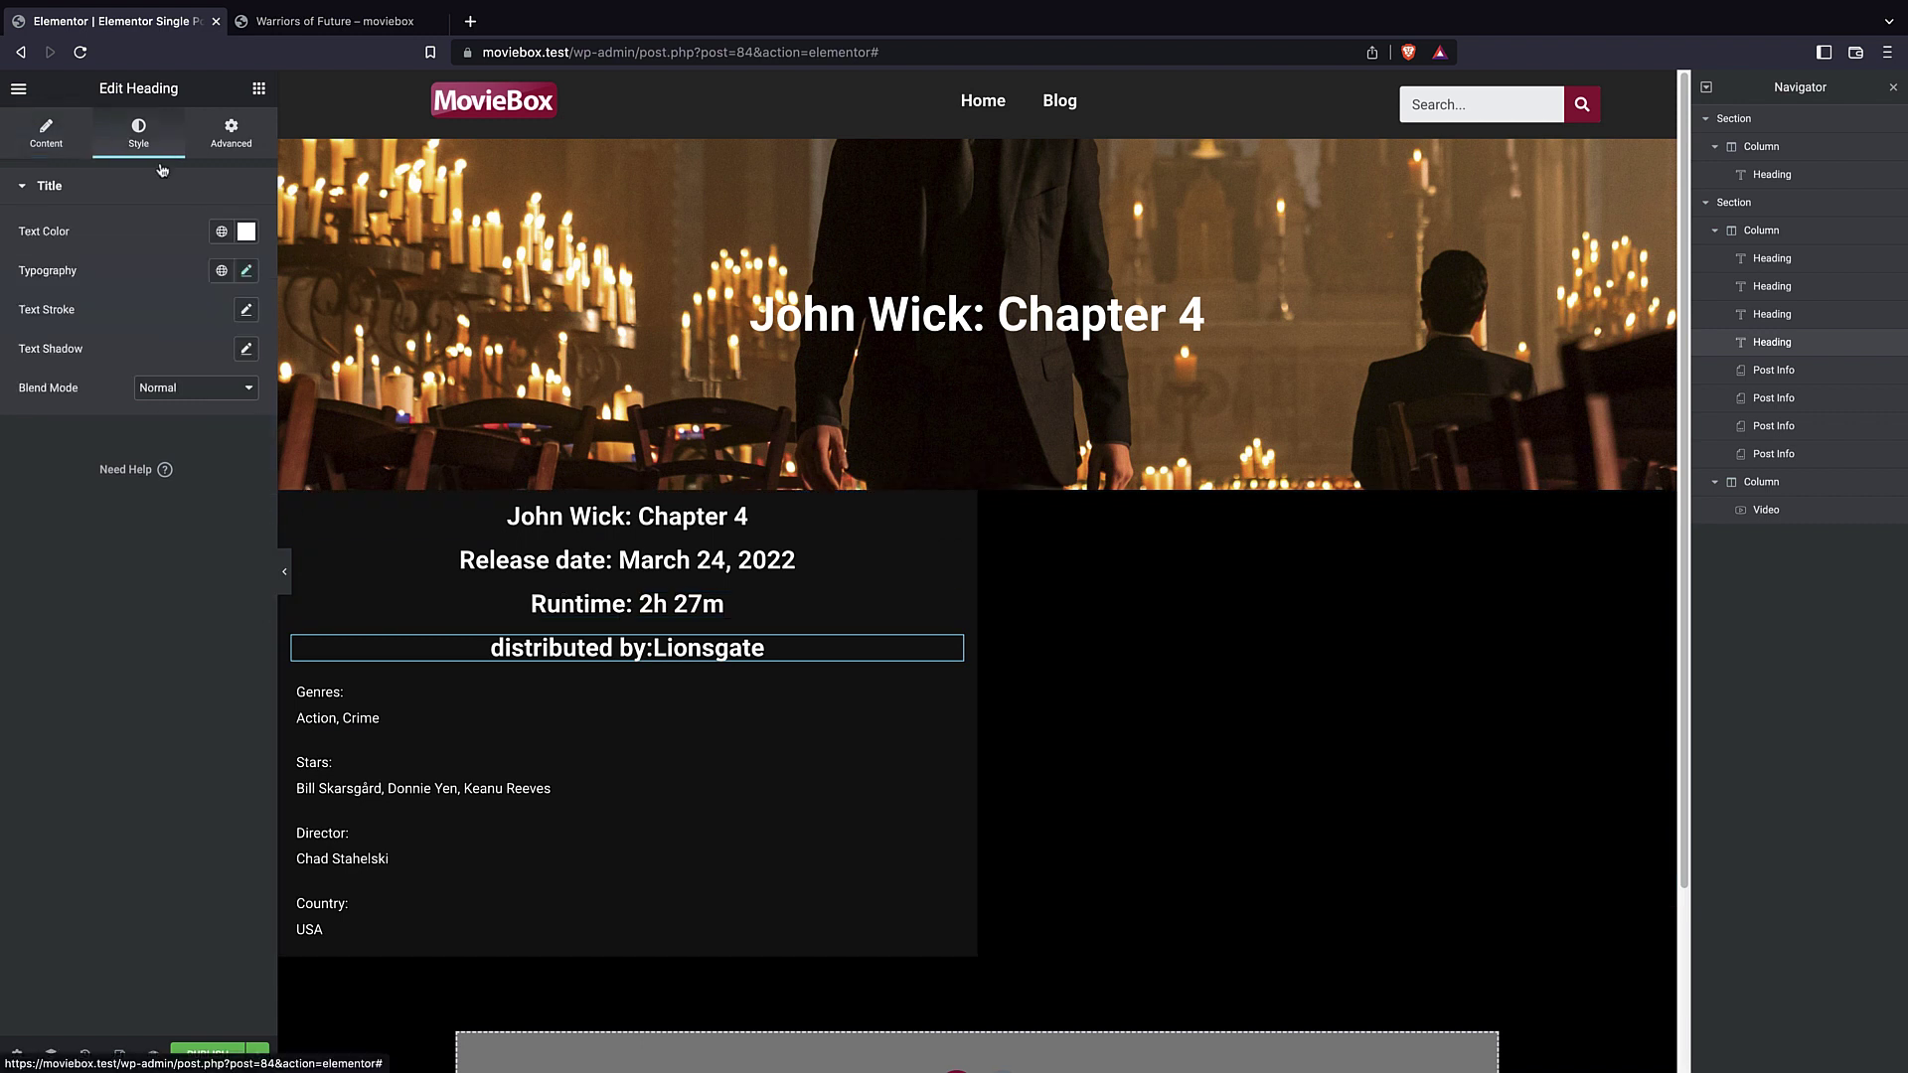
pyautogui.click(248, 270)
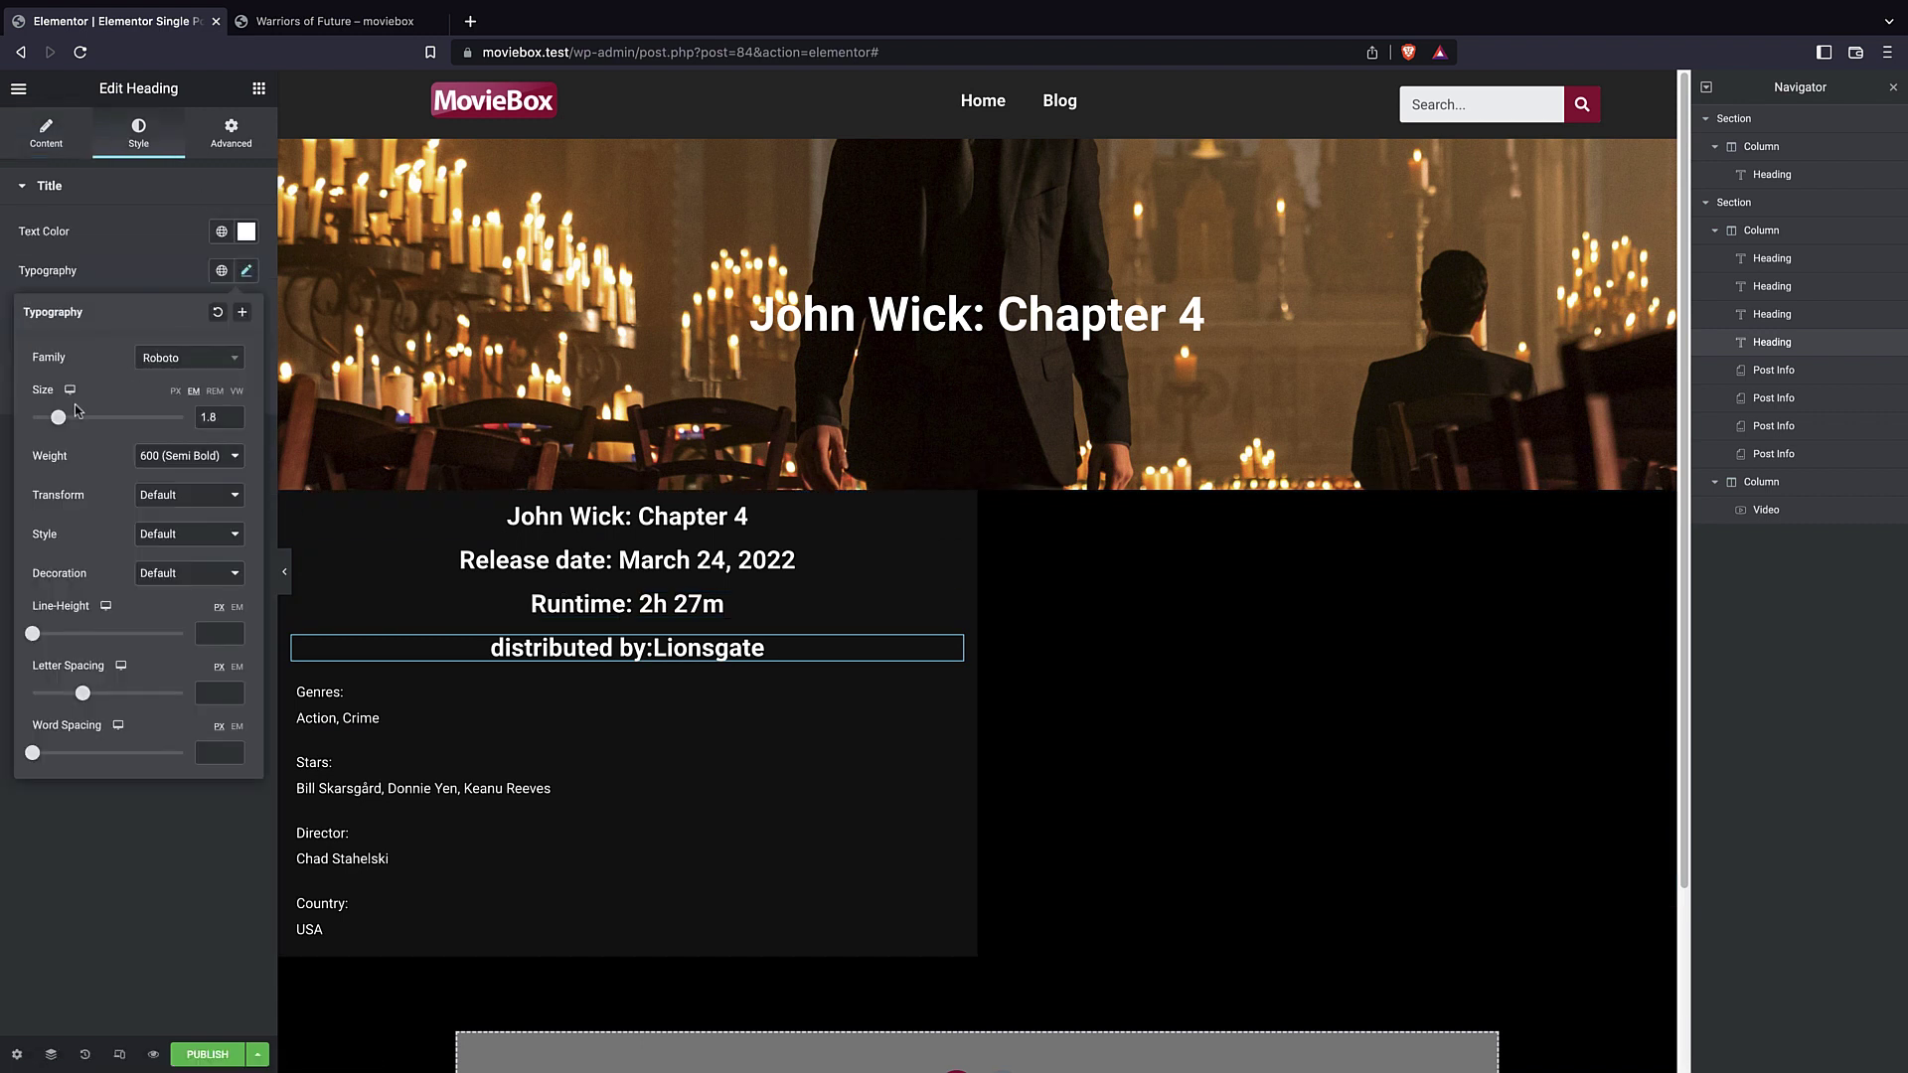
pyautogui.moveTo(57, 417); pyautogui.dragTo(48, 419)
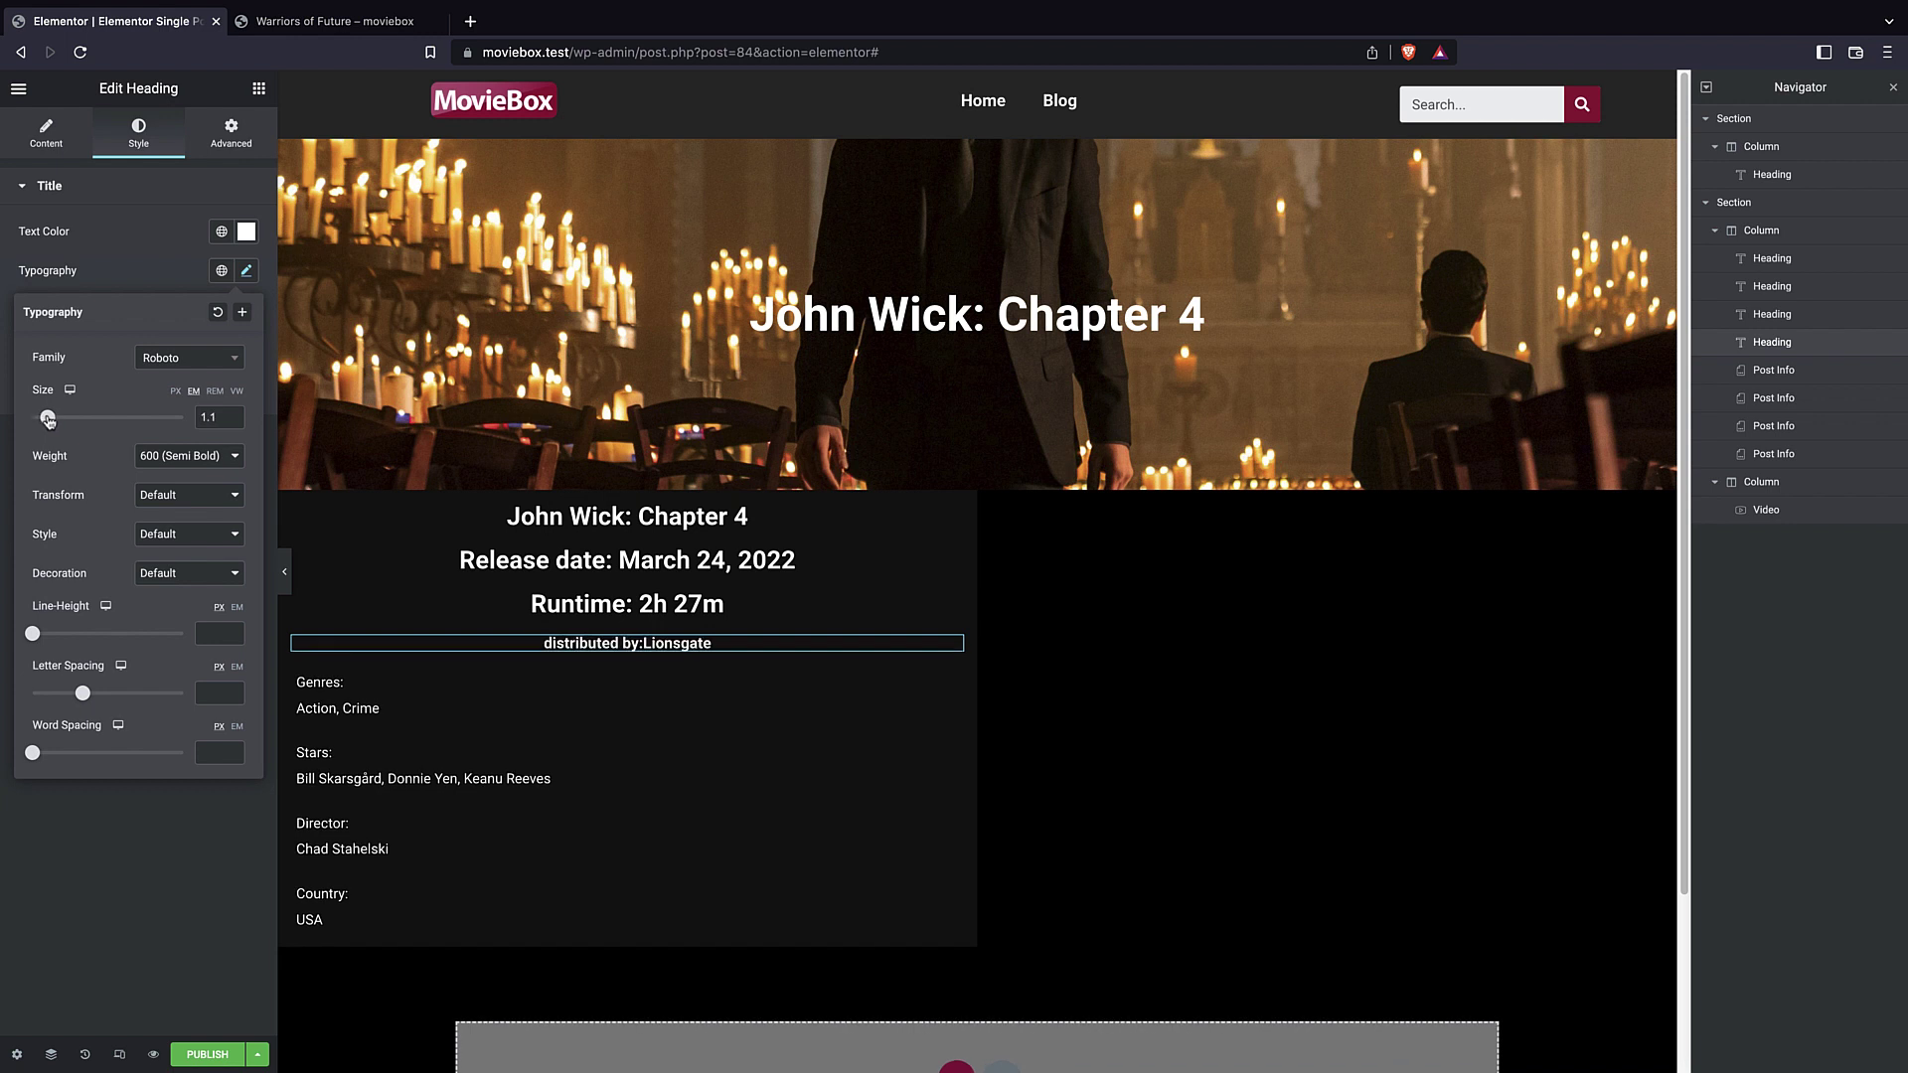
pyautogui.moveTo(47, 419); pyautogui.dragTo(55, 419)
pyautogui.click(135, 247)
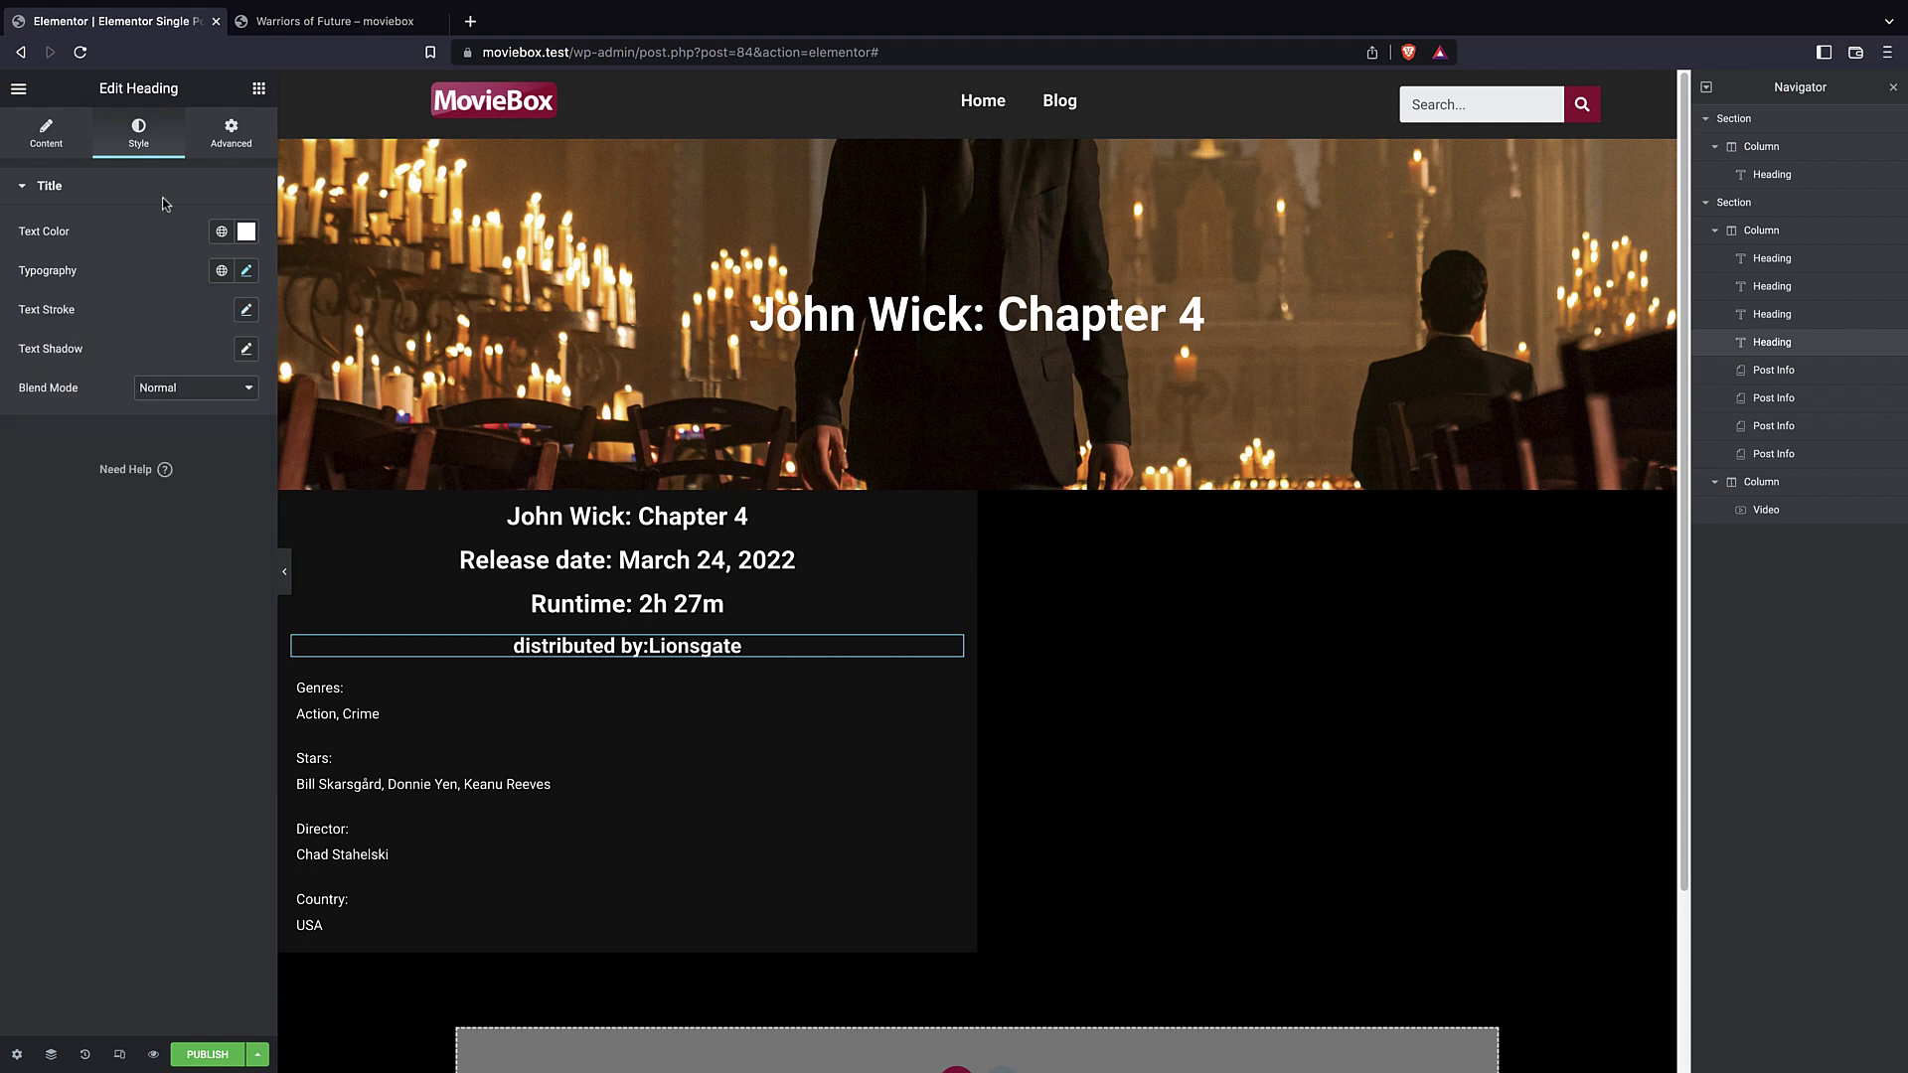
# - Set the HTML tag of the "distributed by" heading to span
pyautogui.click(44, 136)
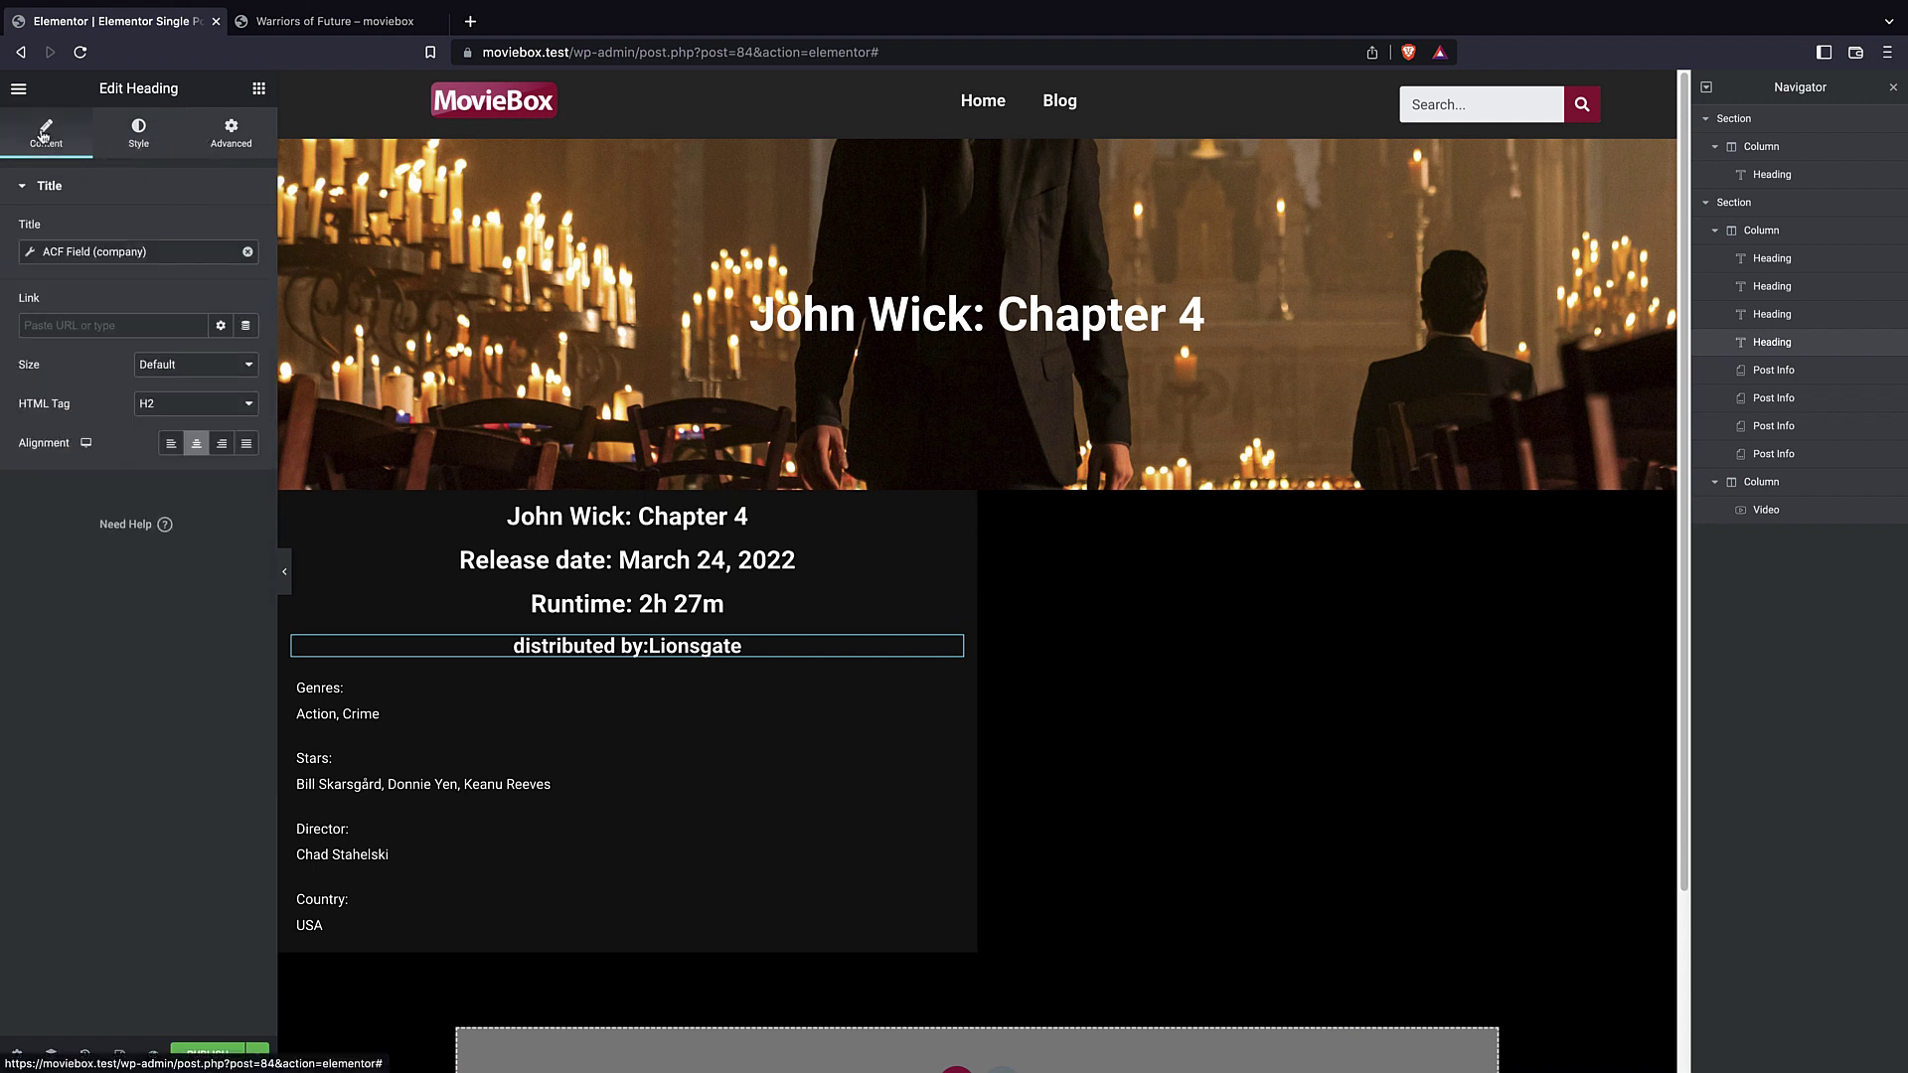
pyautogui.click(174, 407)
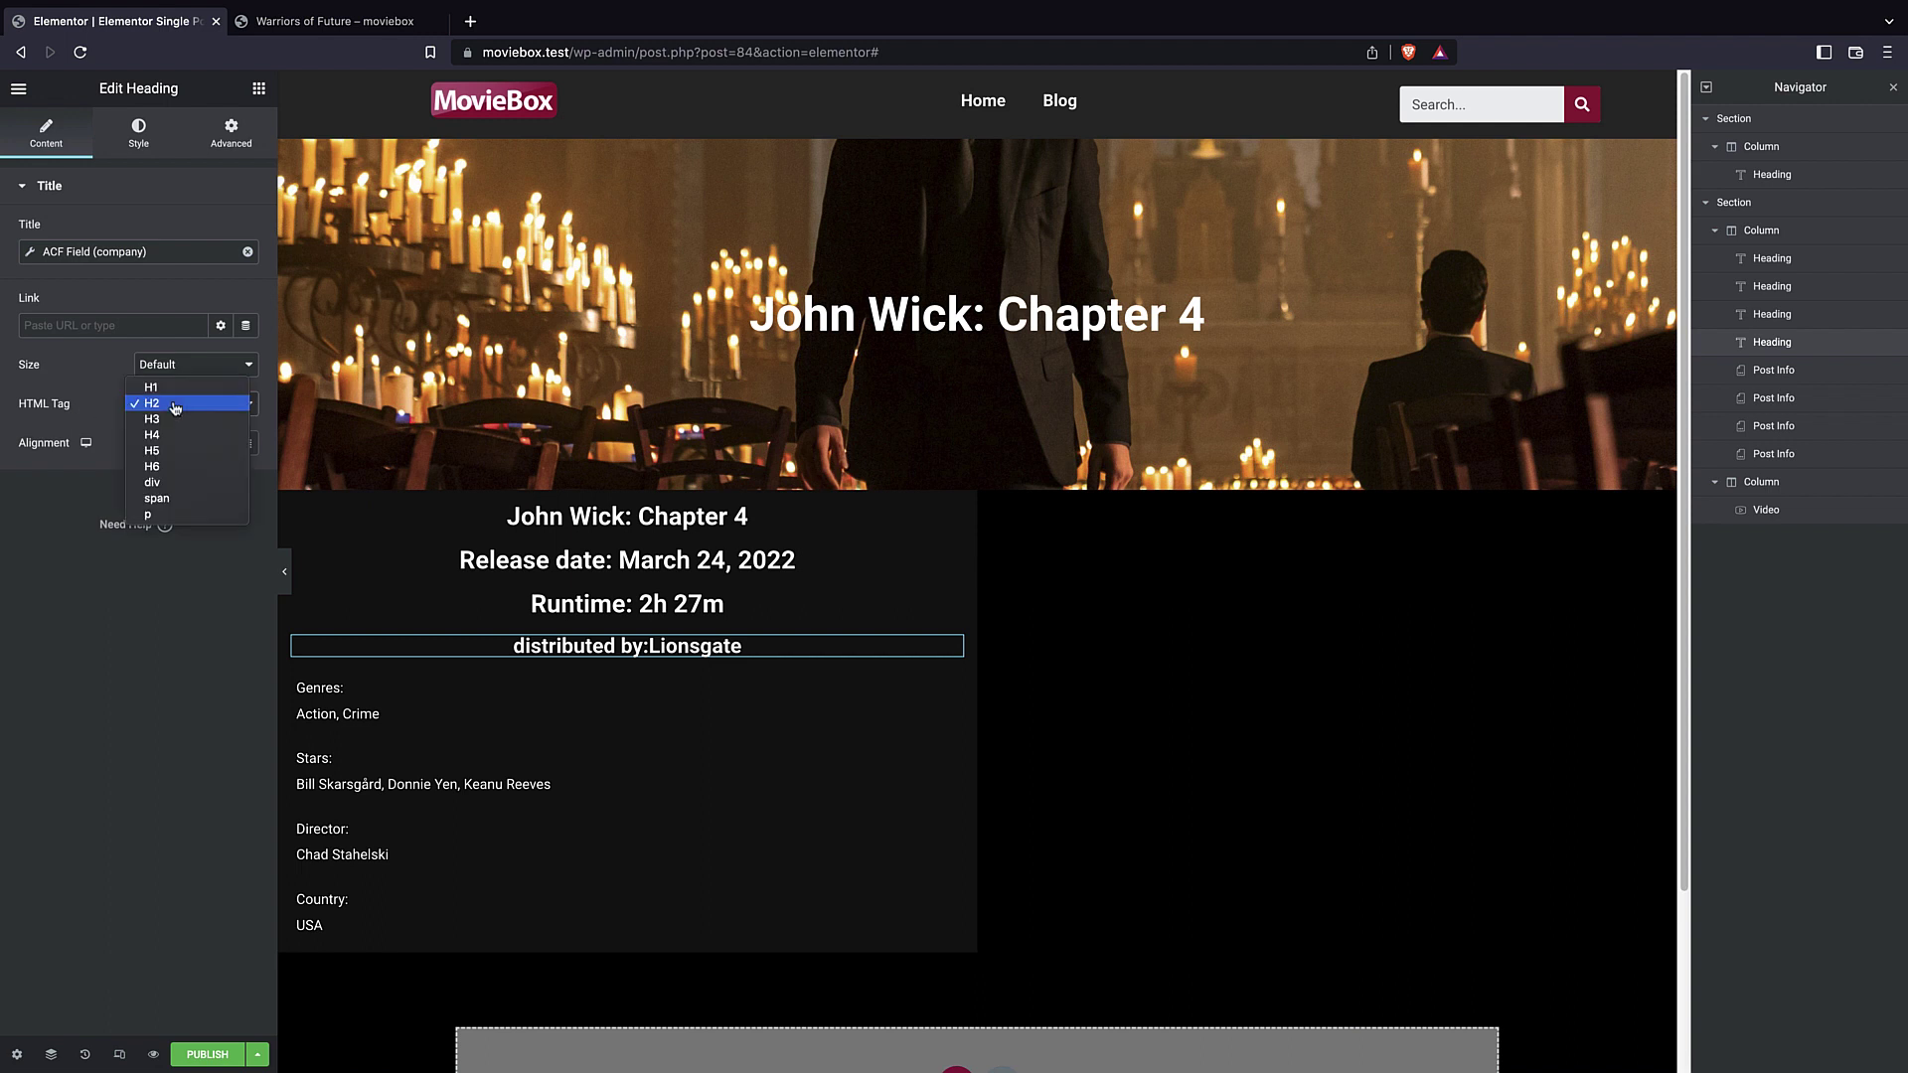
pyautogui.click(157, 498)
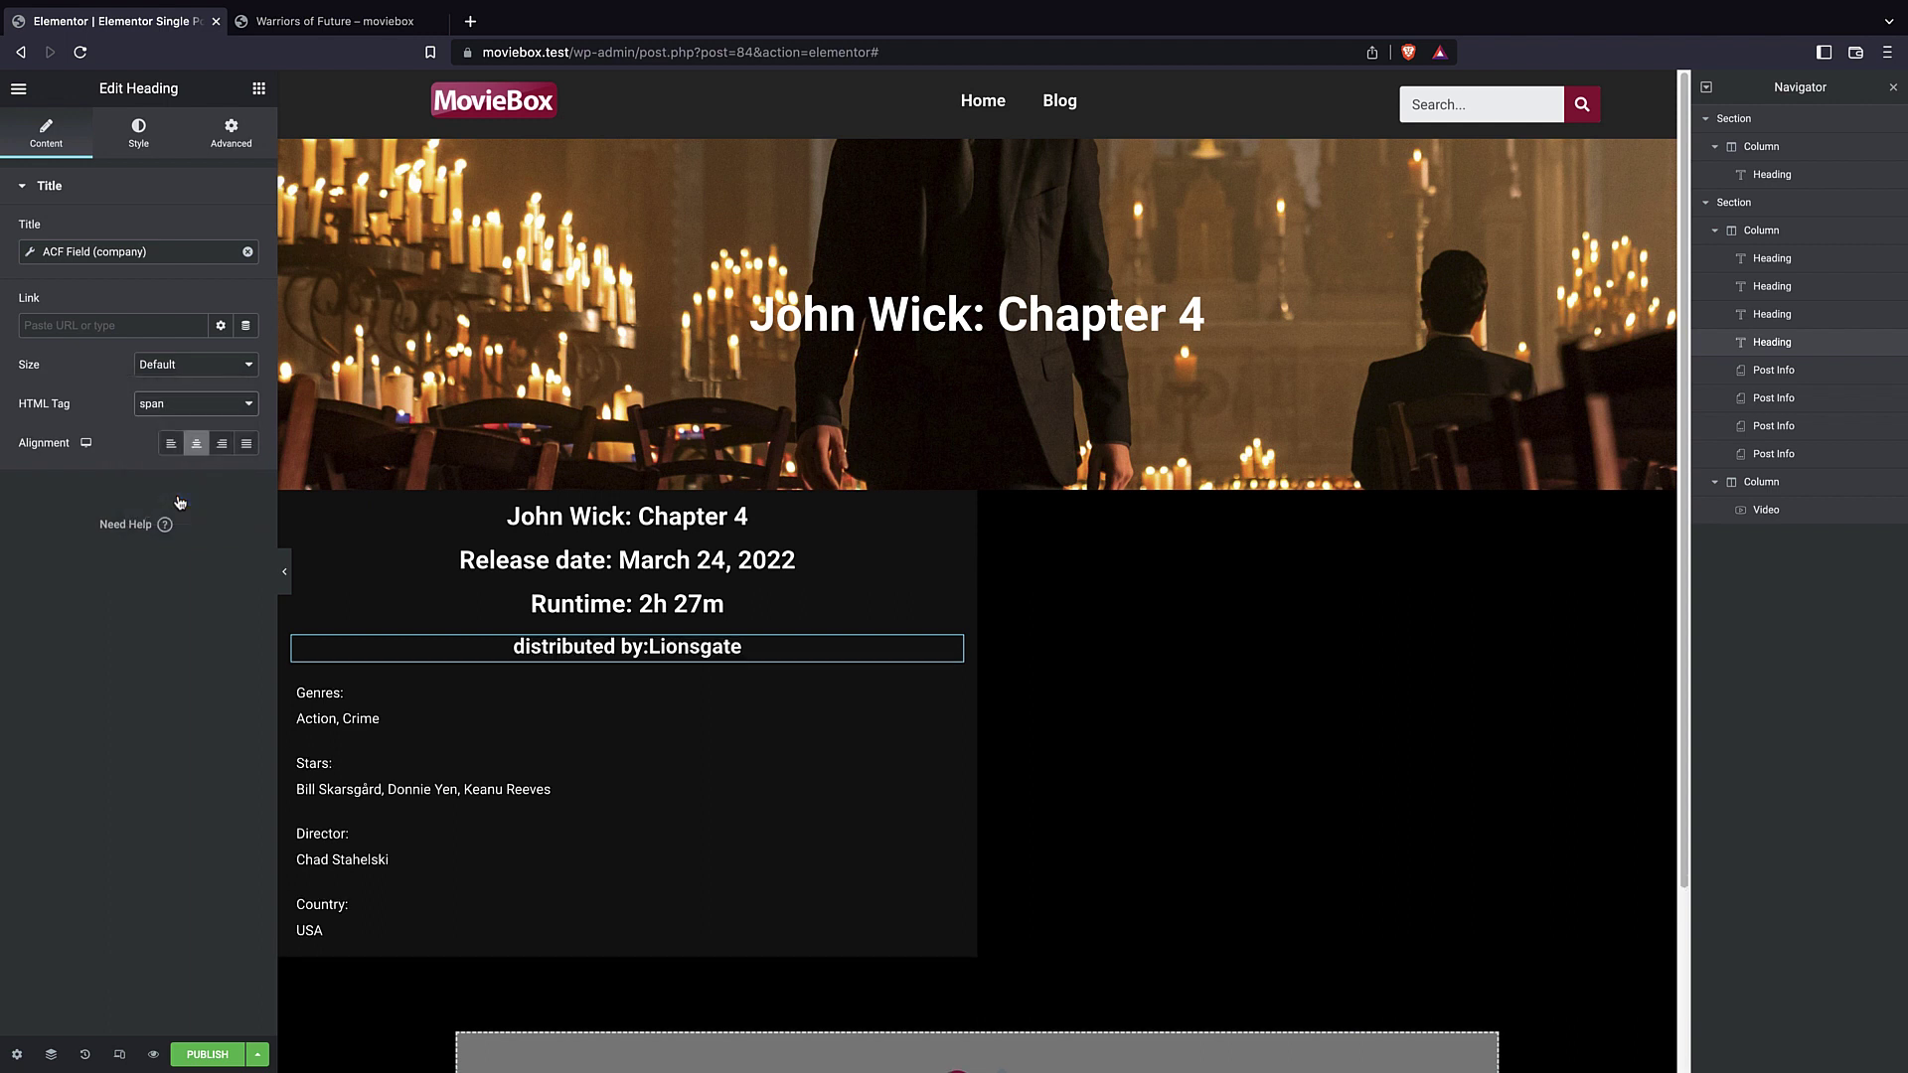
# - Set the HTML tag of the Runtime and Release date headings to span
pyautogui.click(659, 603)
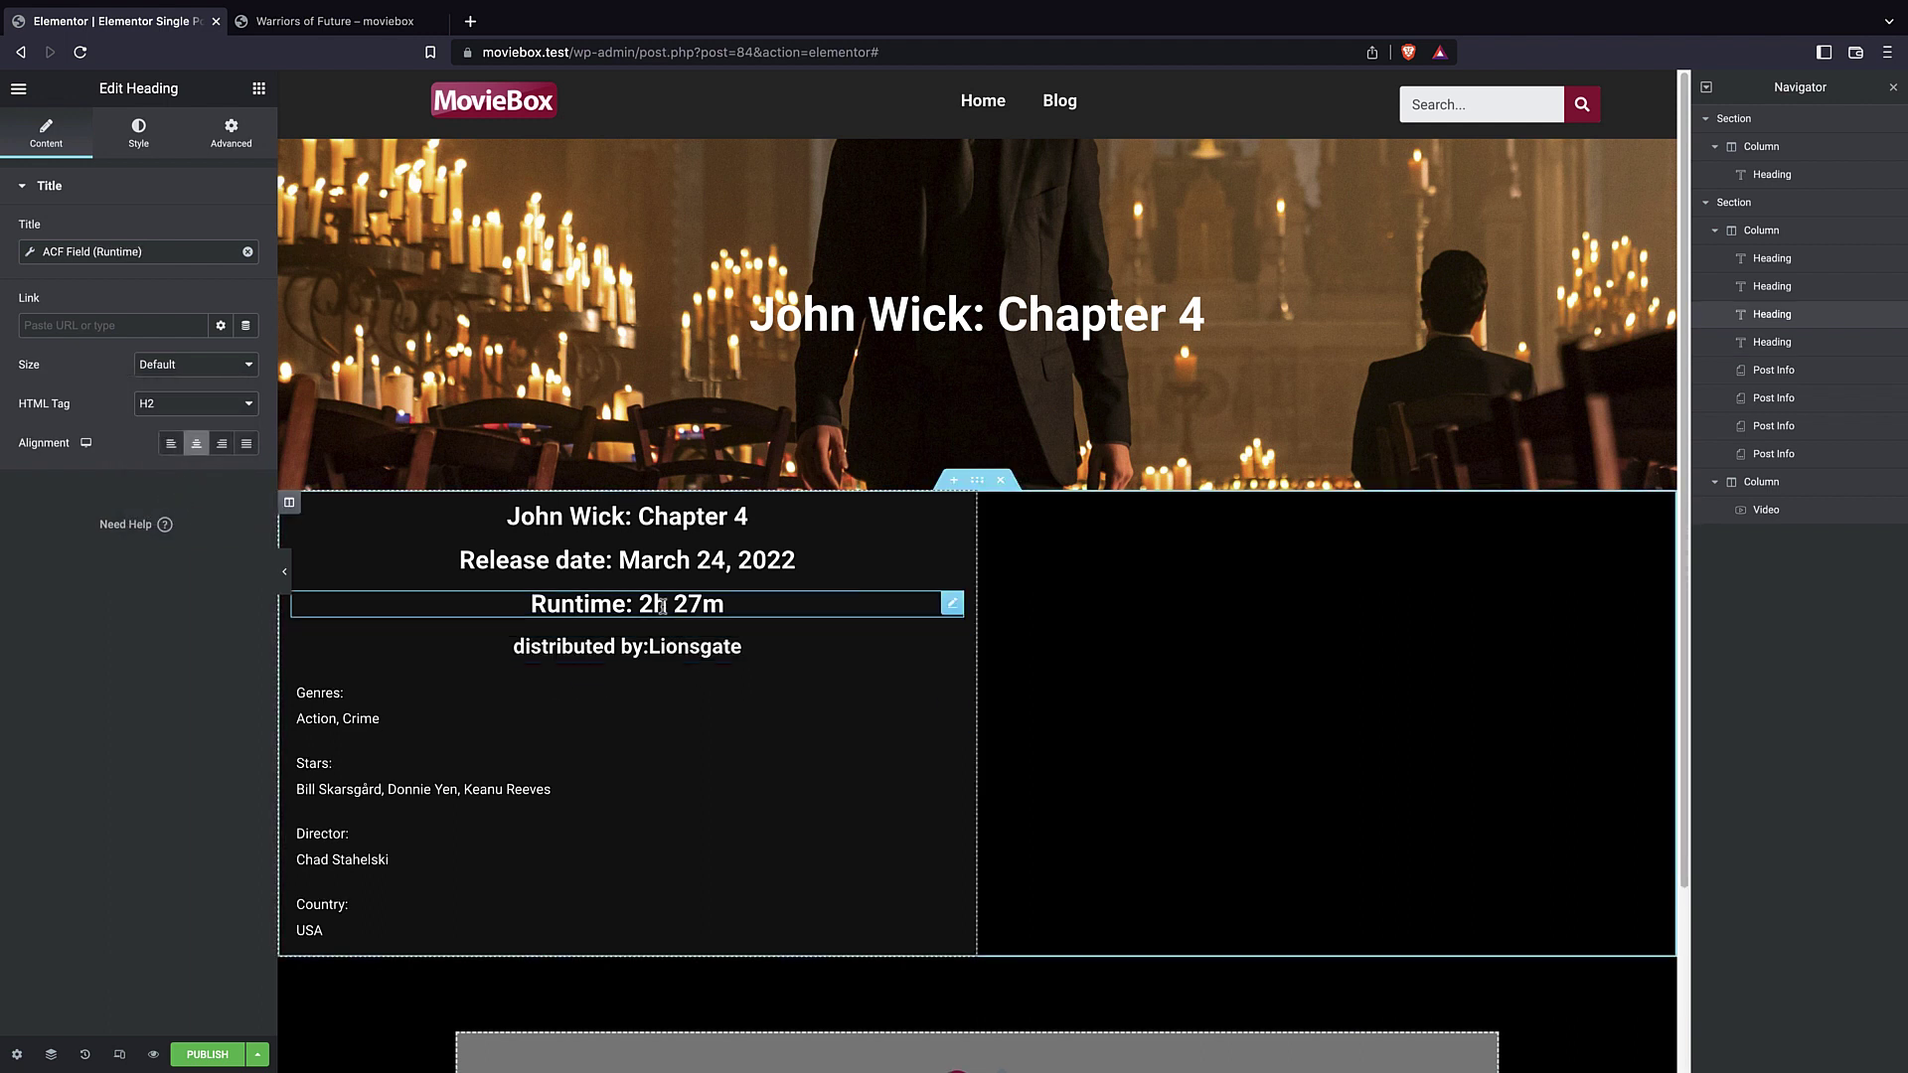
pyautogui.click(220, 402)
pyautogui.click(194, 494)
pyautogui.click(552, 555)
pyautogui.click(211, 404)
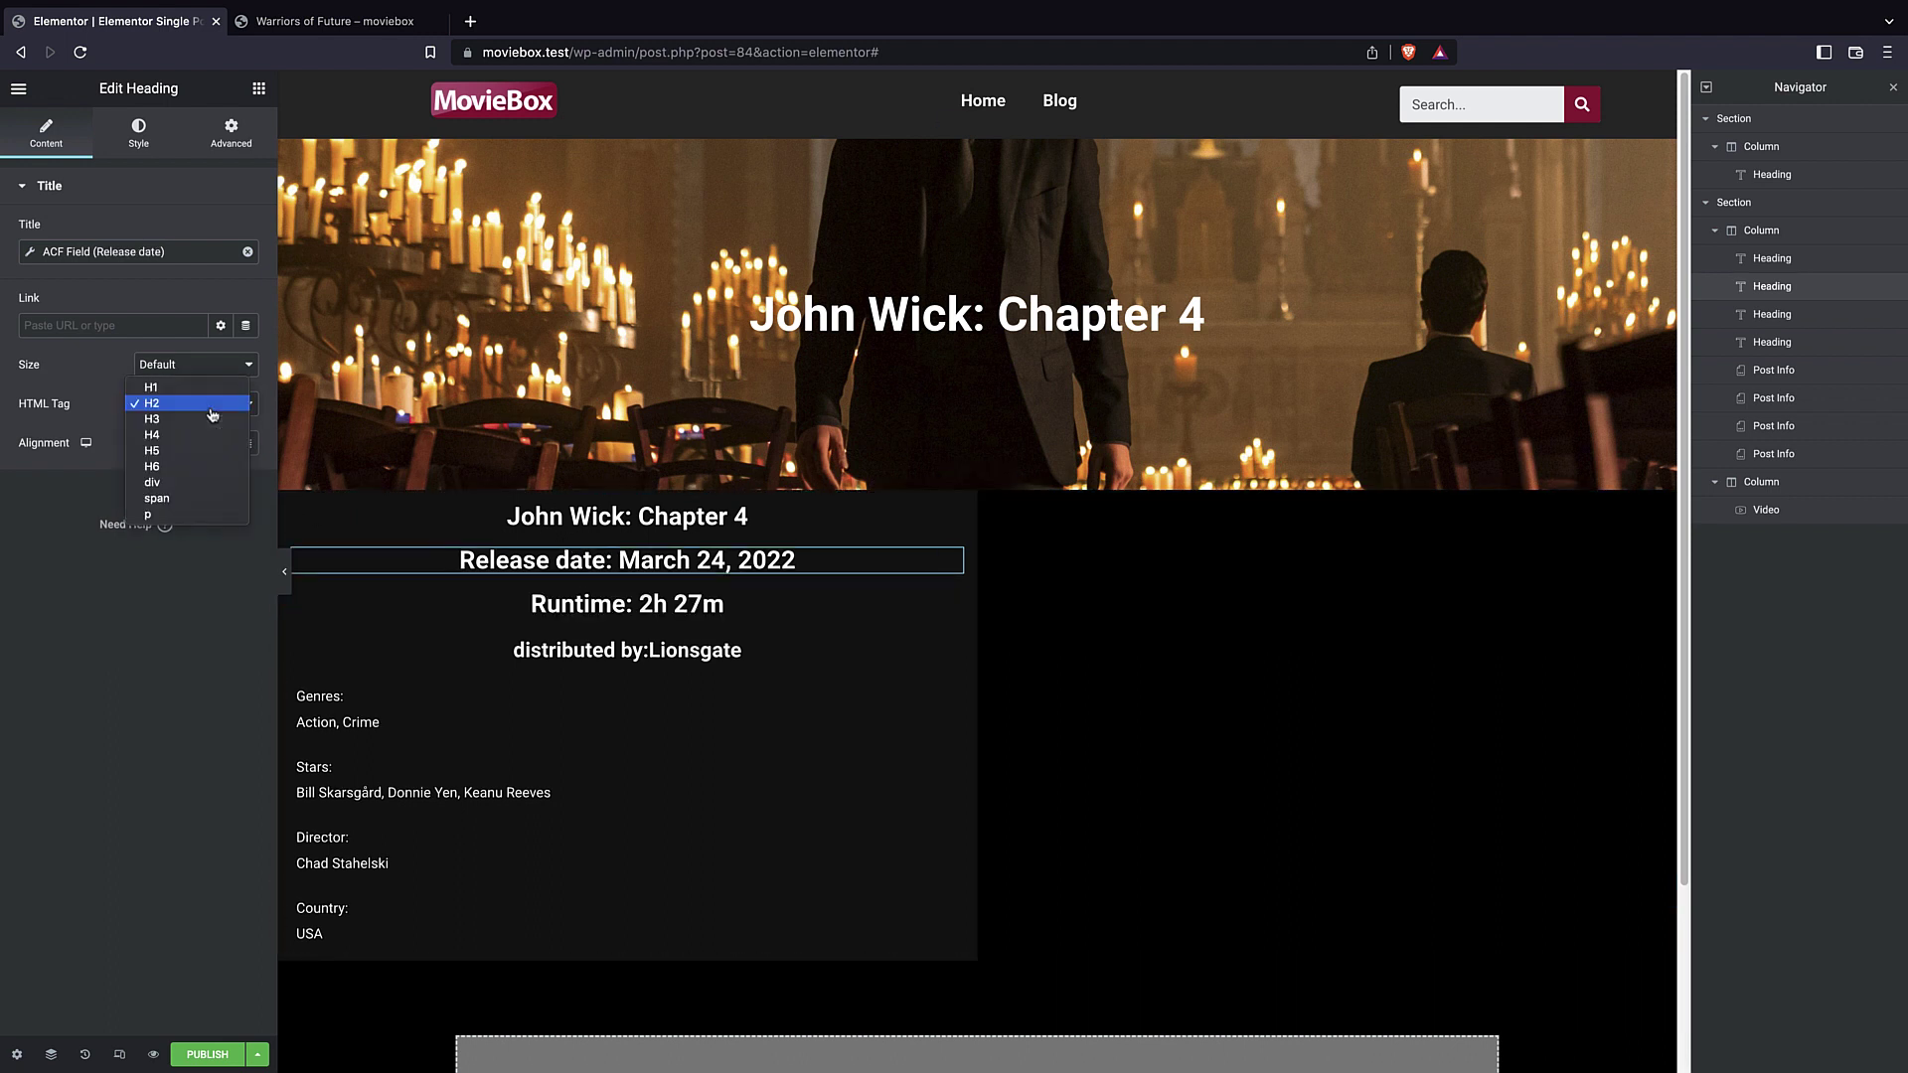
pyautogui.click(173, 497)
# - Set the HTML tag of the movie title heading in the details column to span
pyautogui.click(545, 521)
pyautogui.click(138, 132)
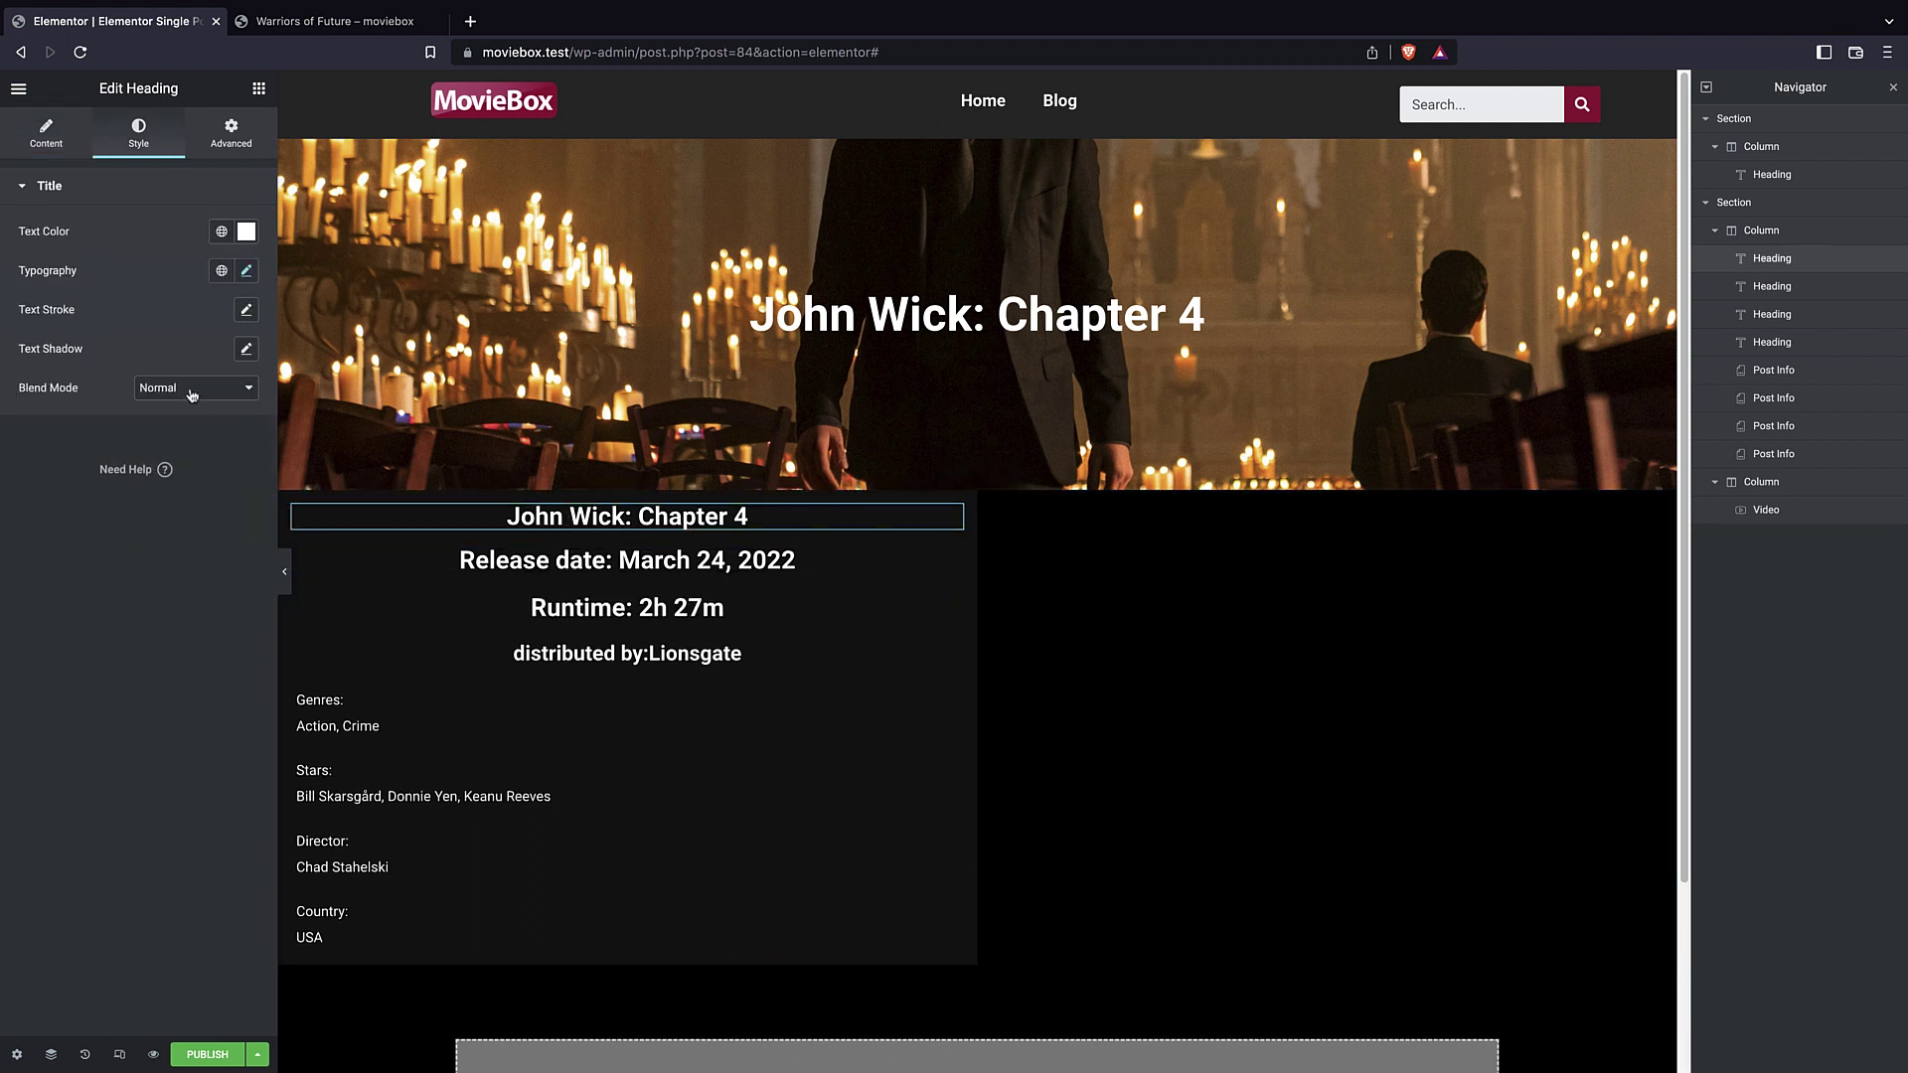
pyautogui.click(46, 132)
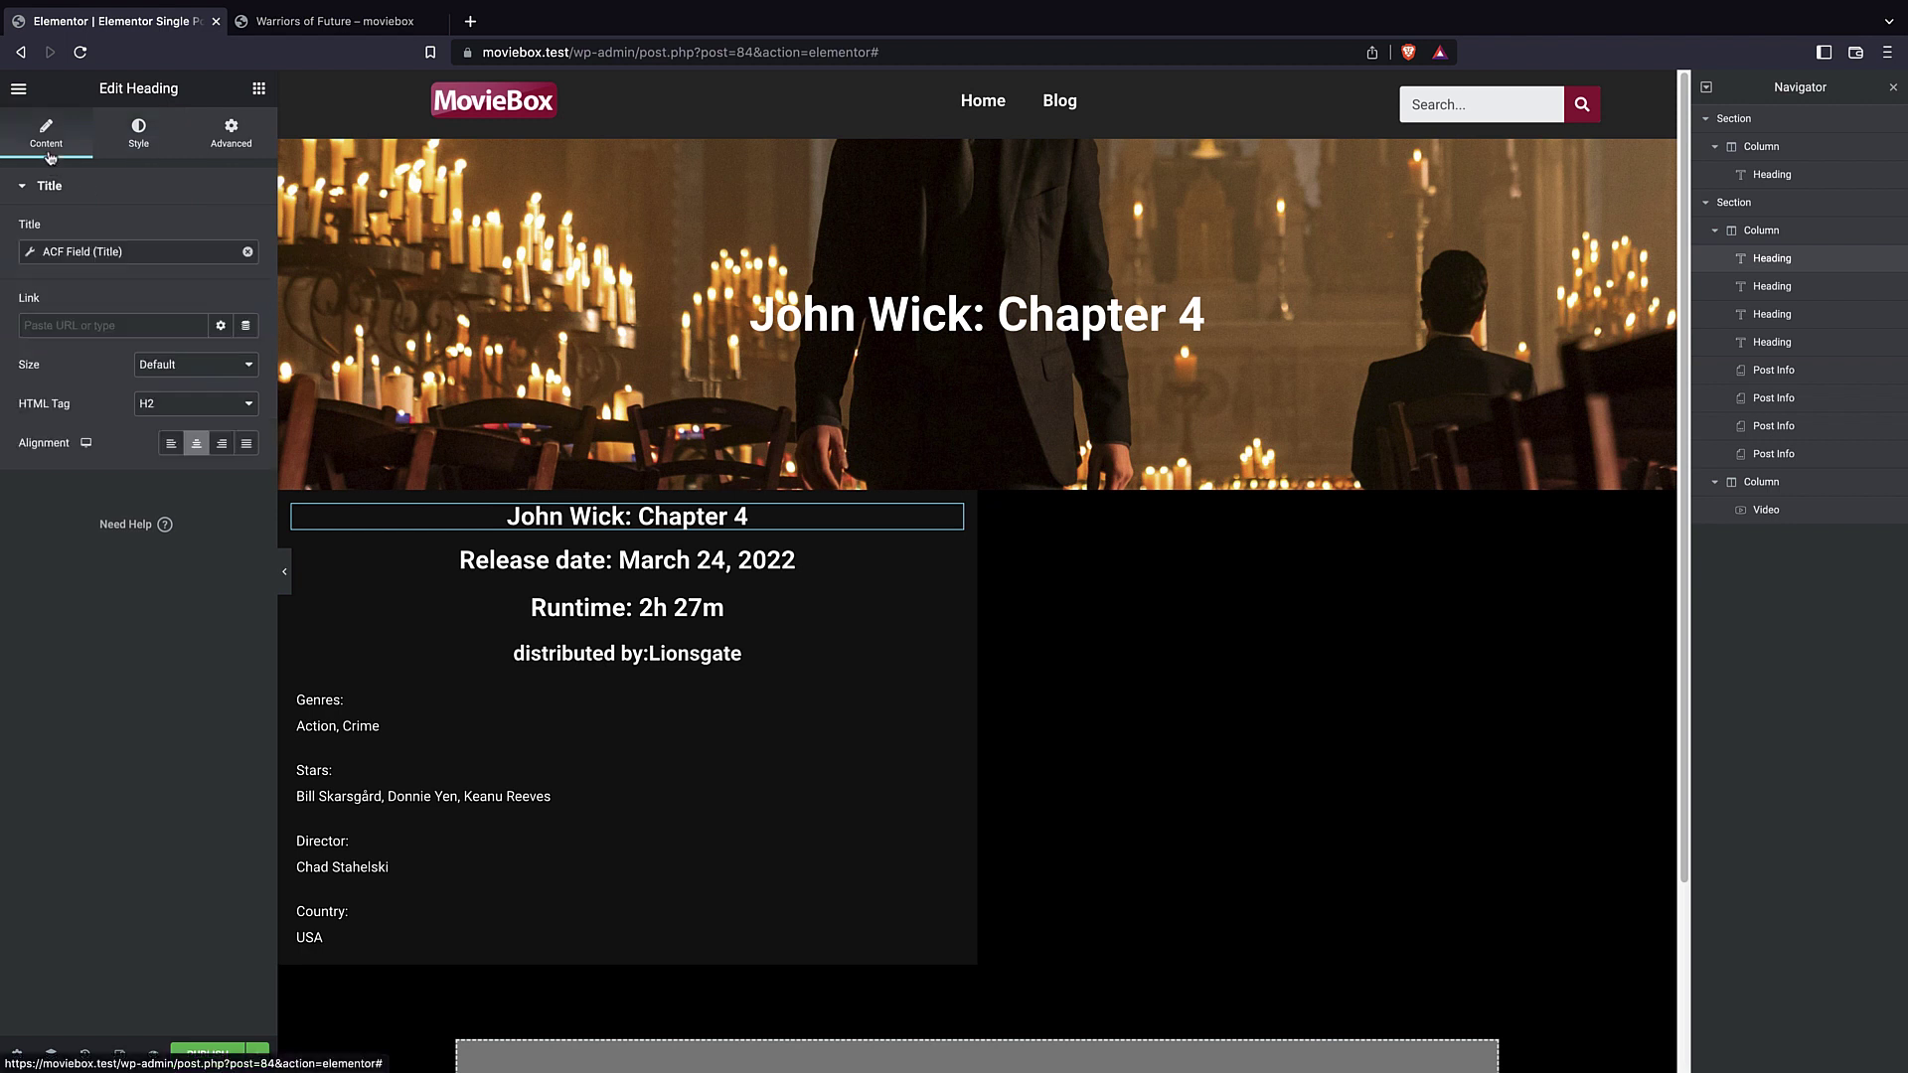
pyautogui.click(195, 409)
pyautogui.click(181, 498)
# - Set the "distributed by" heading's typography to size 1 em and weight 400 (Normal)
pyautogui.click(678, 656)
pyautogui.click(138, 132)
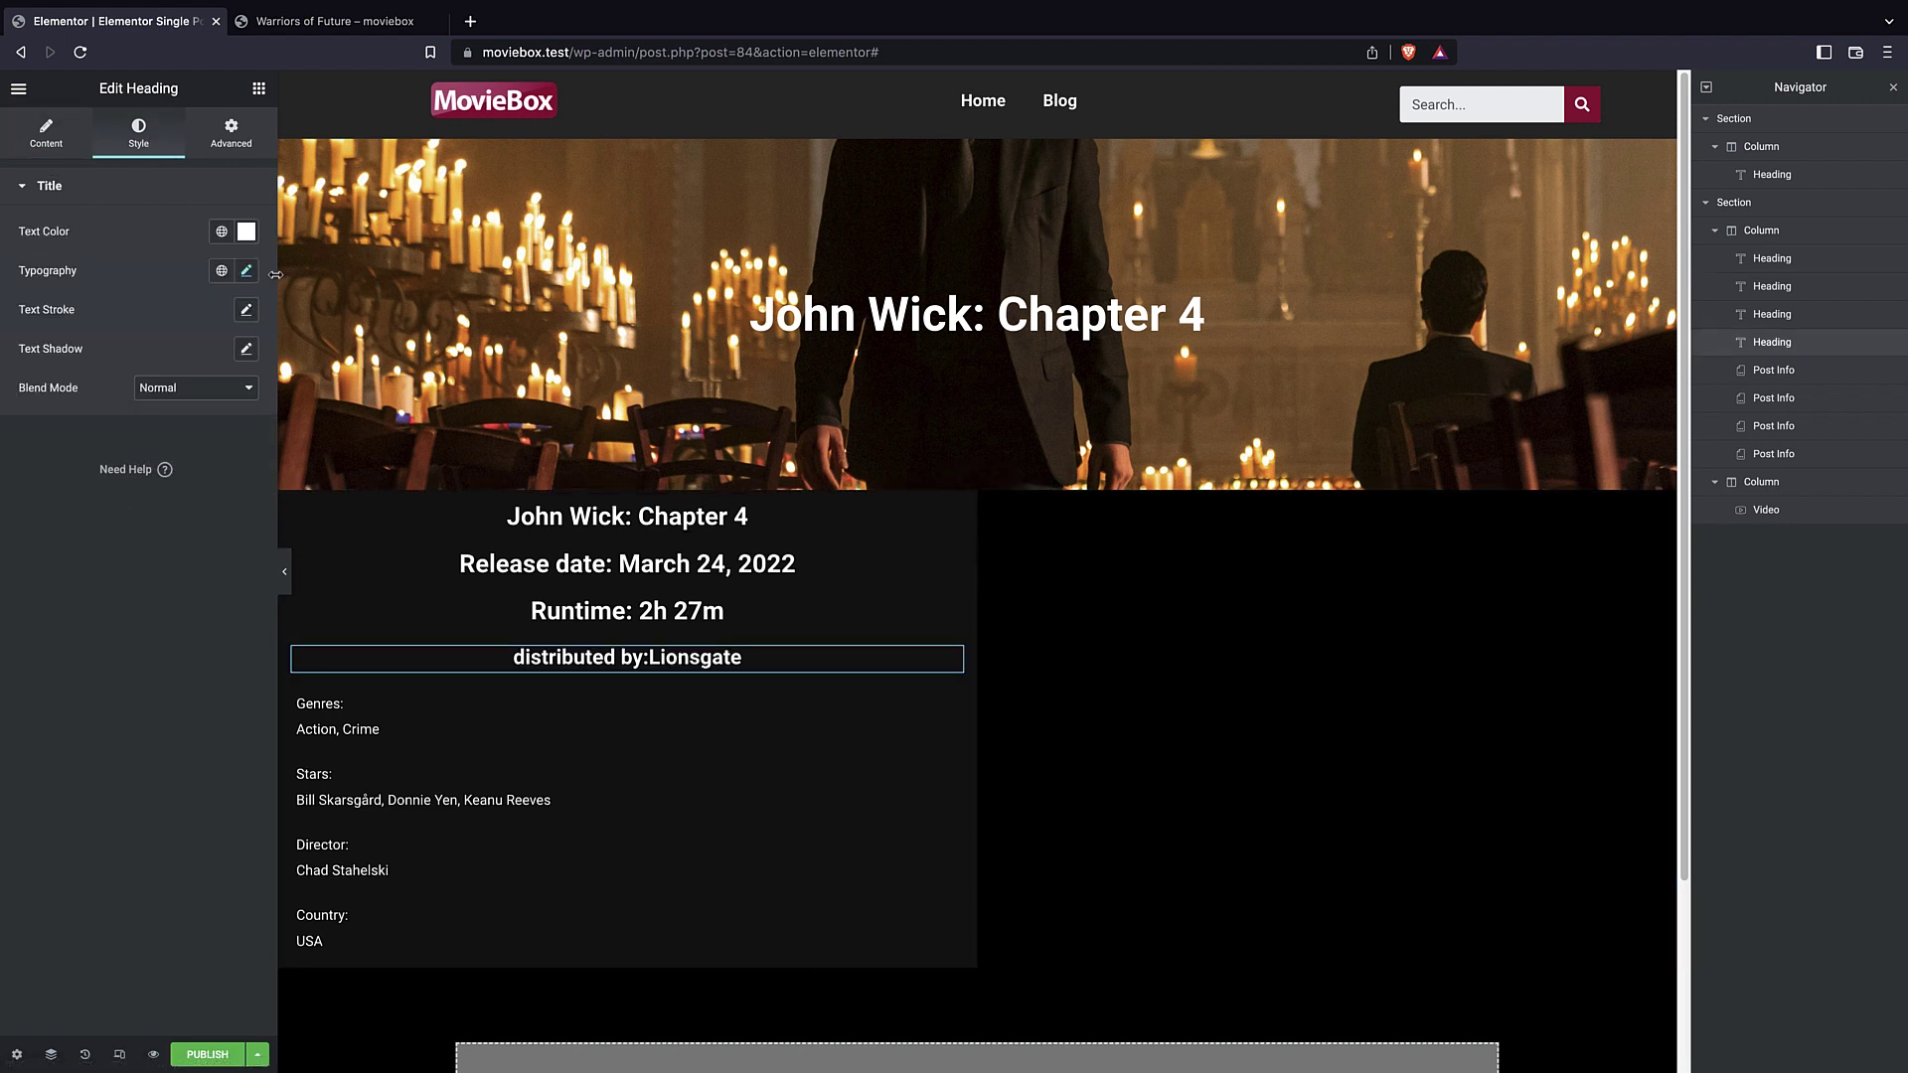
pyautogui.click(246, 272)
pyautogui.moveTo(57, 421); pyautogui.dragTo(54, 420)
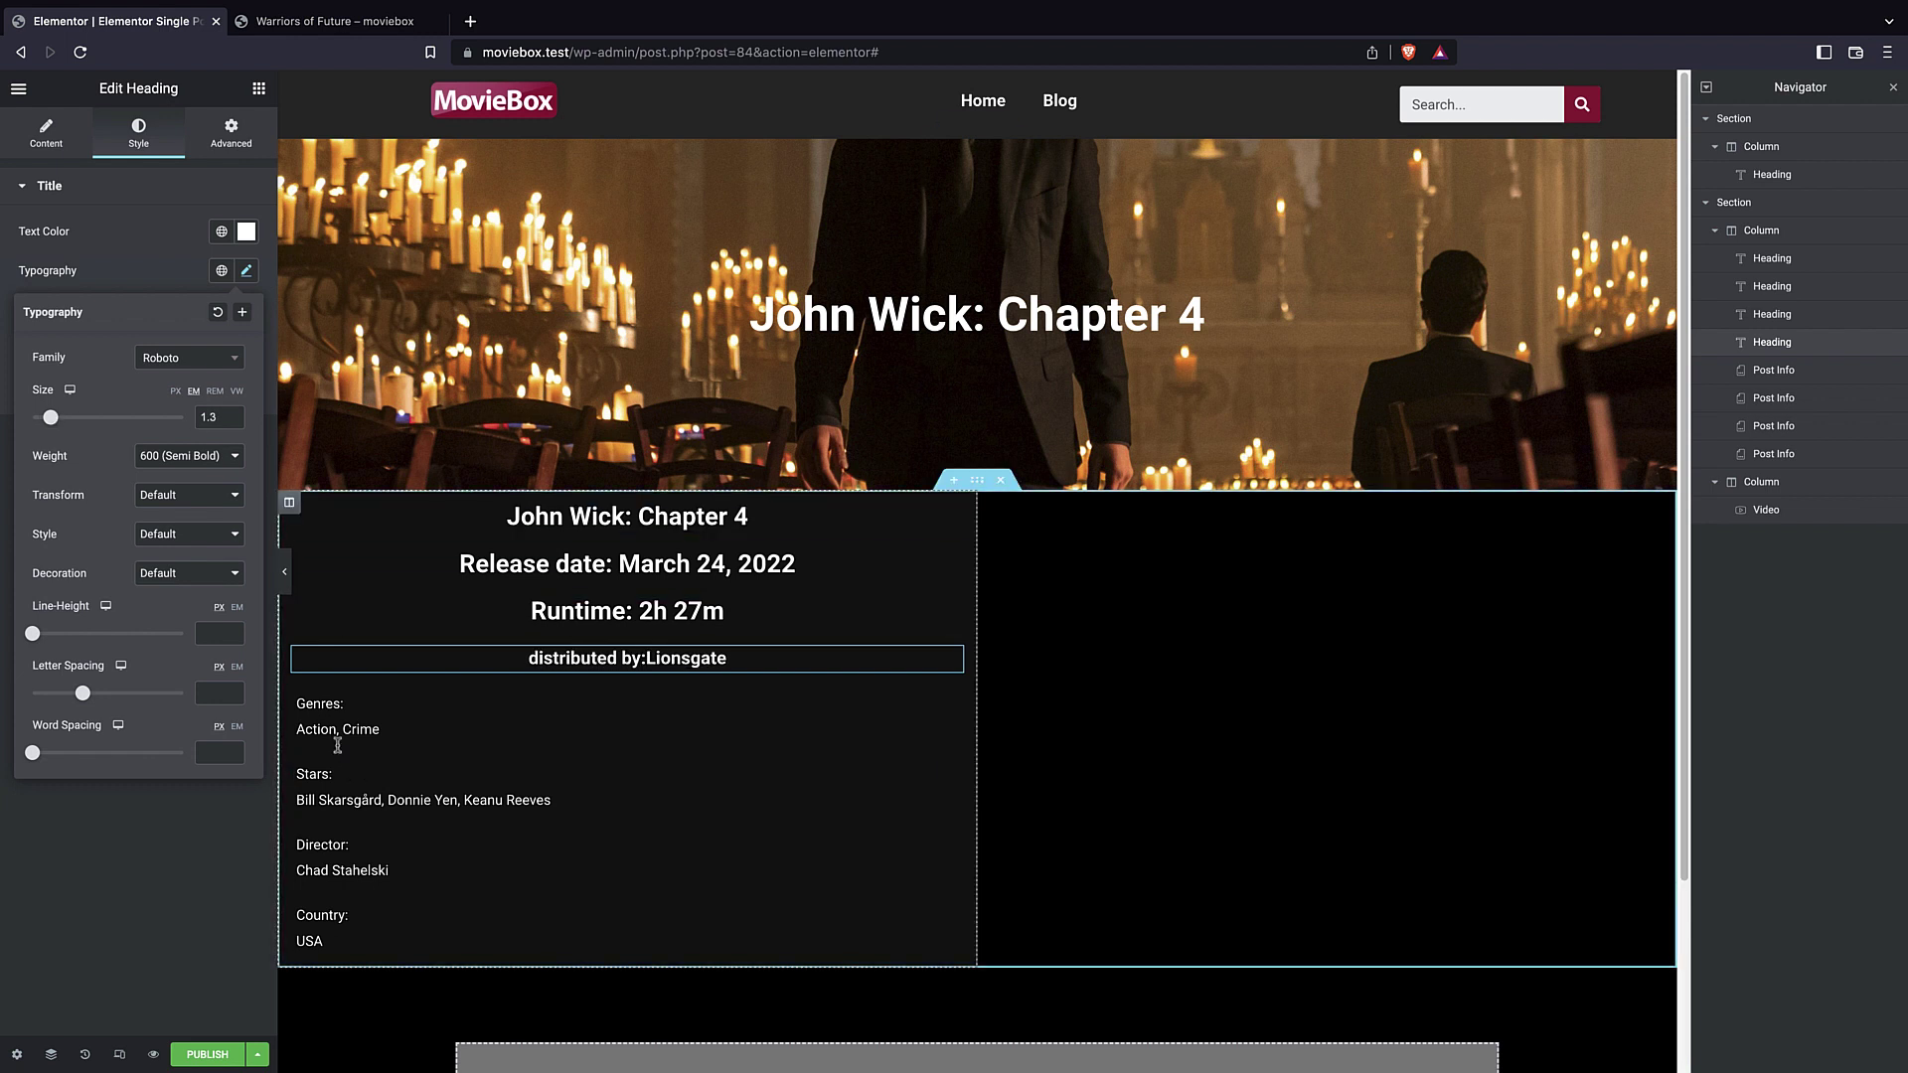
pyautogui.click(192, 461)
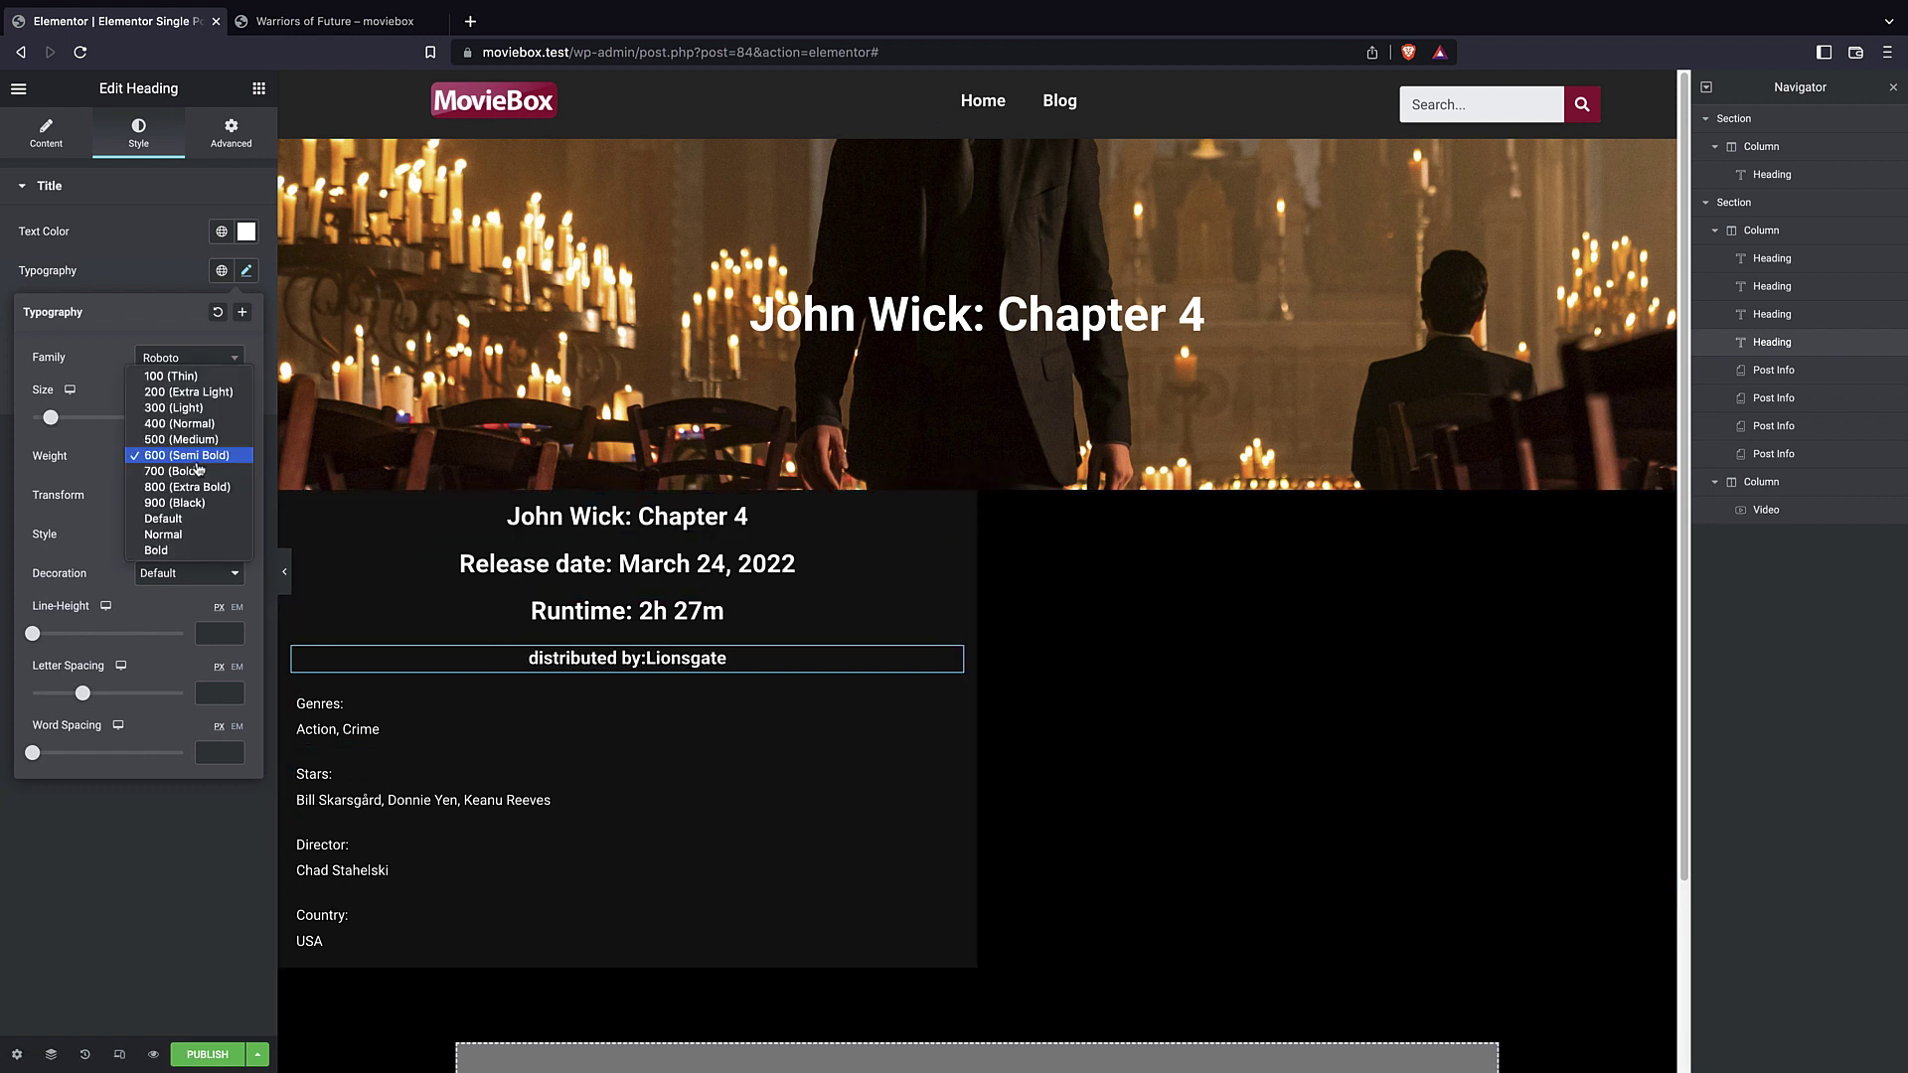
pyautogui.click(176, 425)
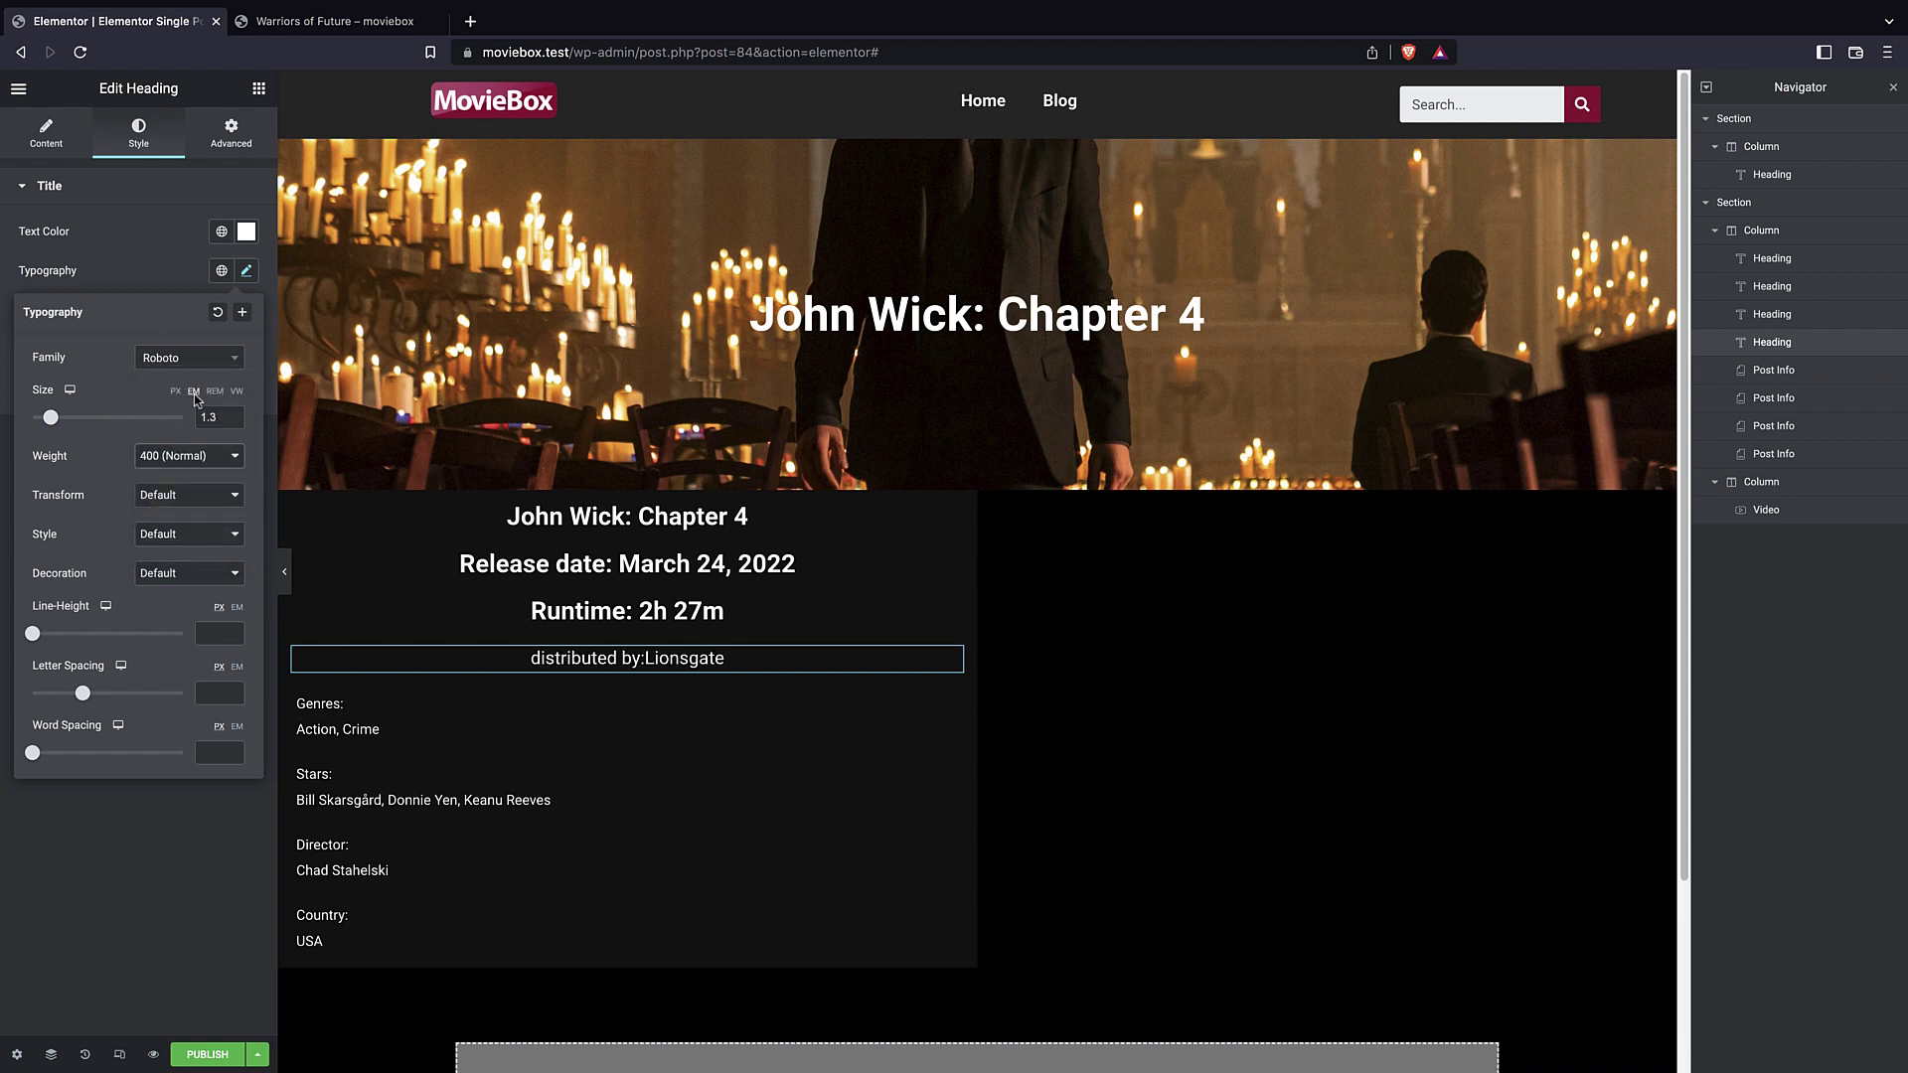
pyautogui.moveTo(64, 414); pyautogui.dragTo(44, 422)
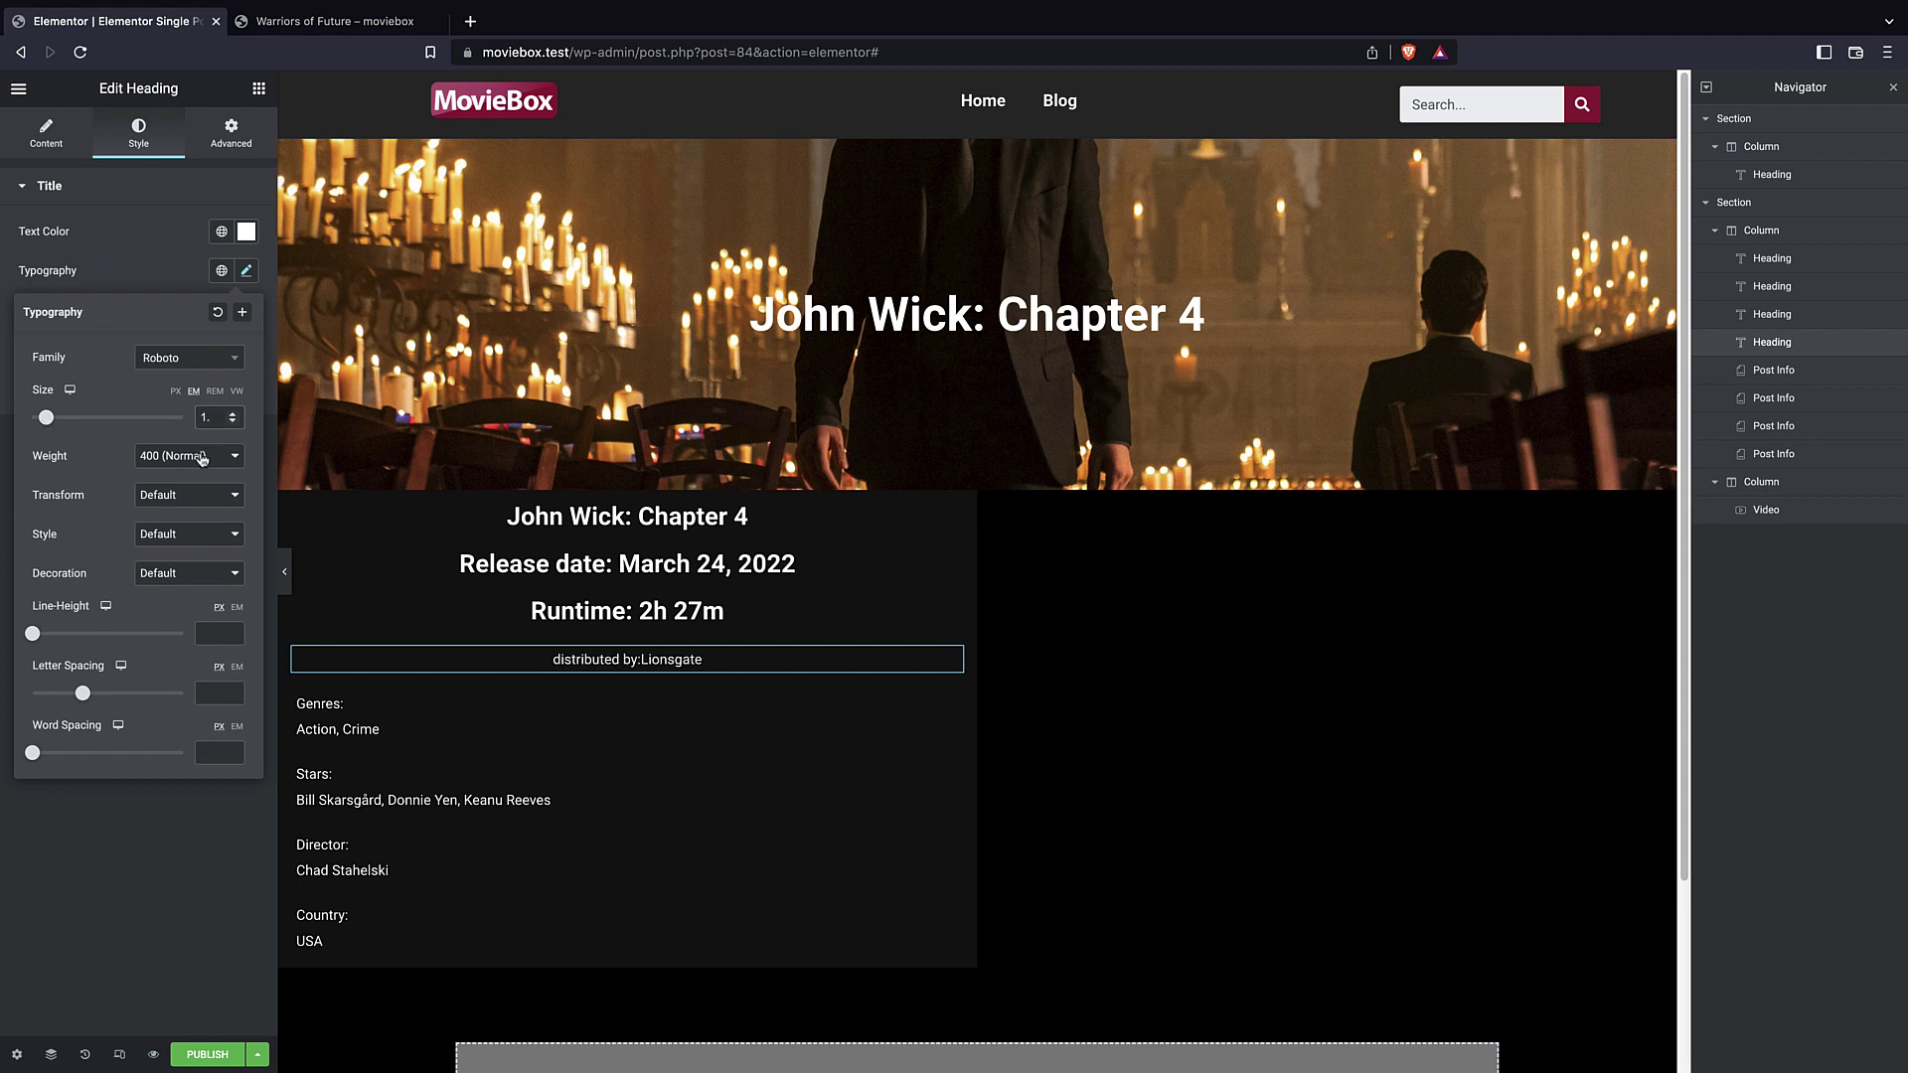
# - Set the Runtime heading's typography to size 1 em and weight 400 (Normal)
pyautogui.click(894, 612)
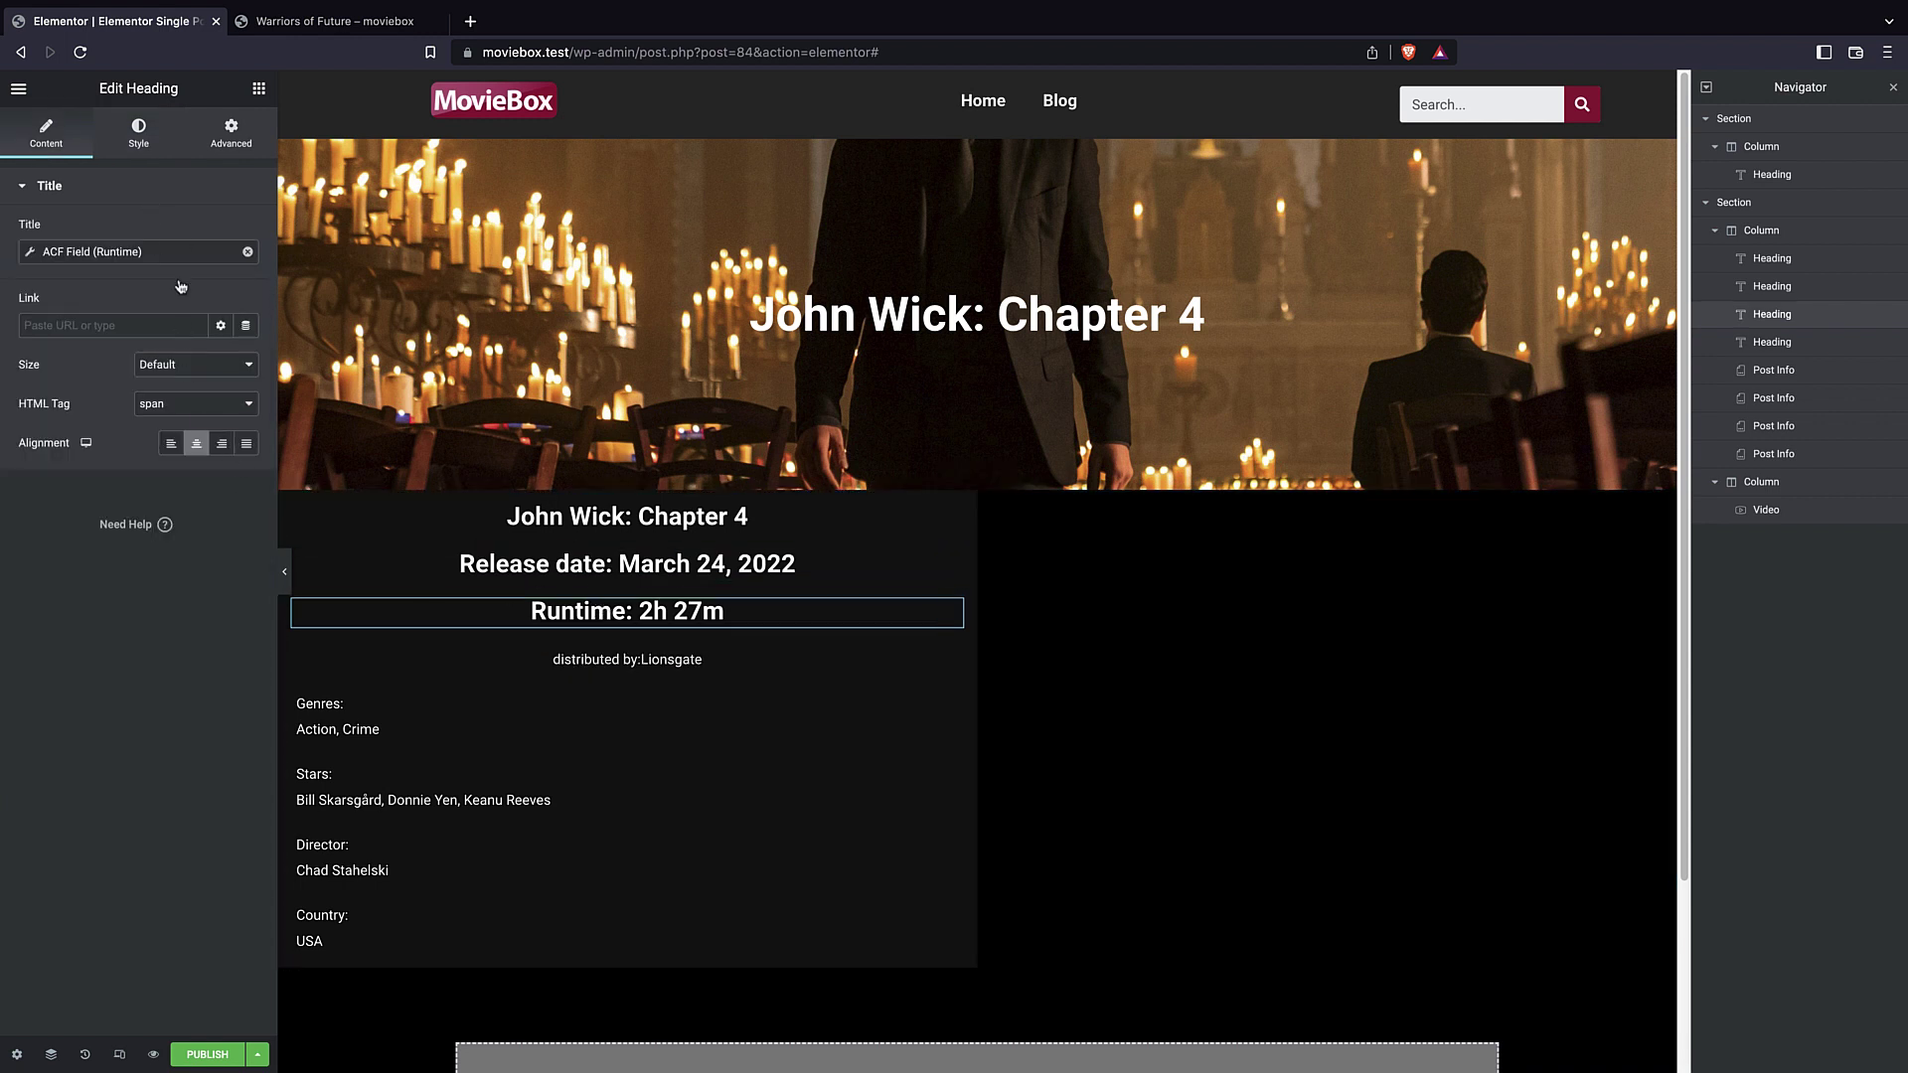
pyautogui.click(138, 131)
pyautogui.click(245, 271)
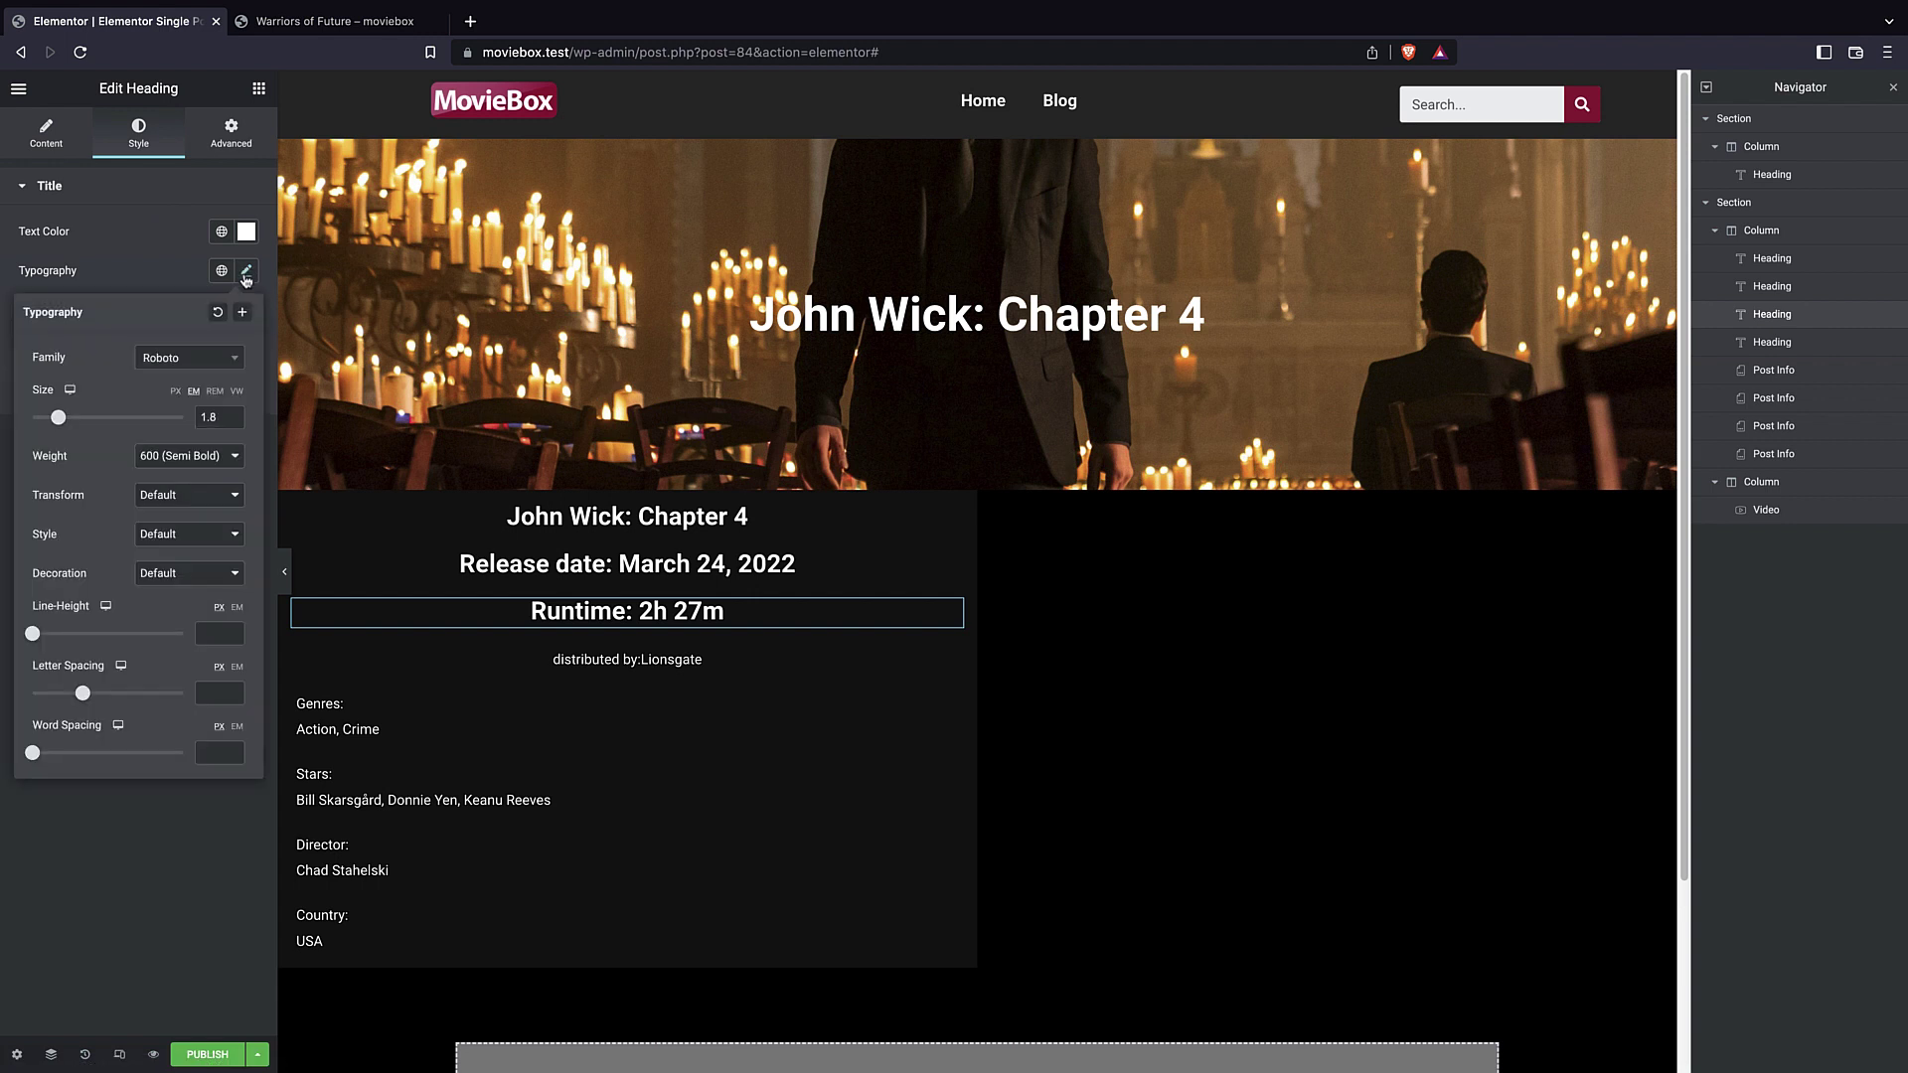
pyautogui.write('1')
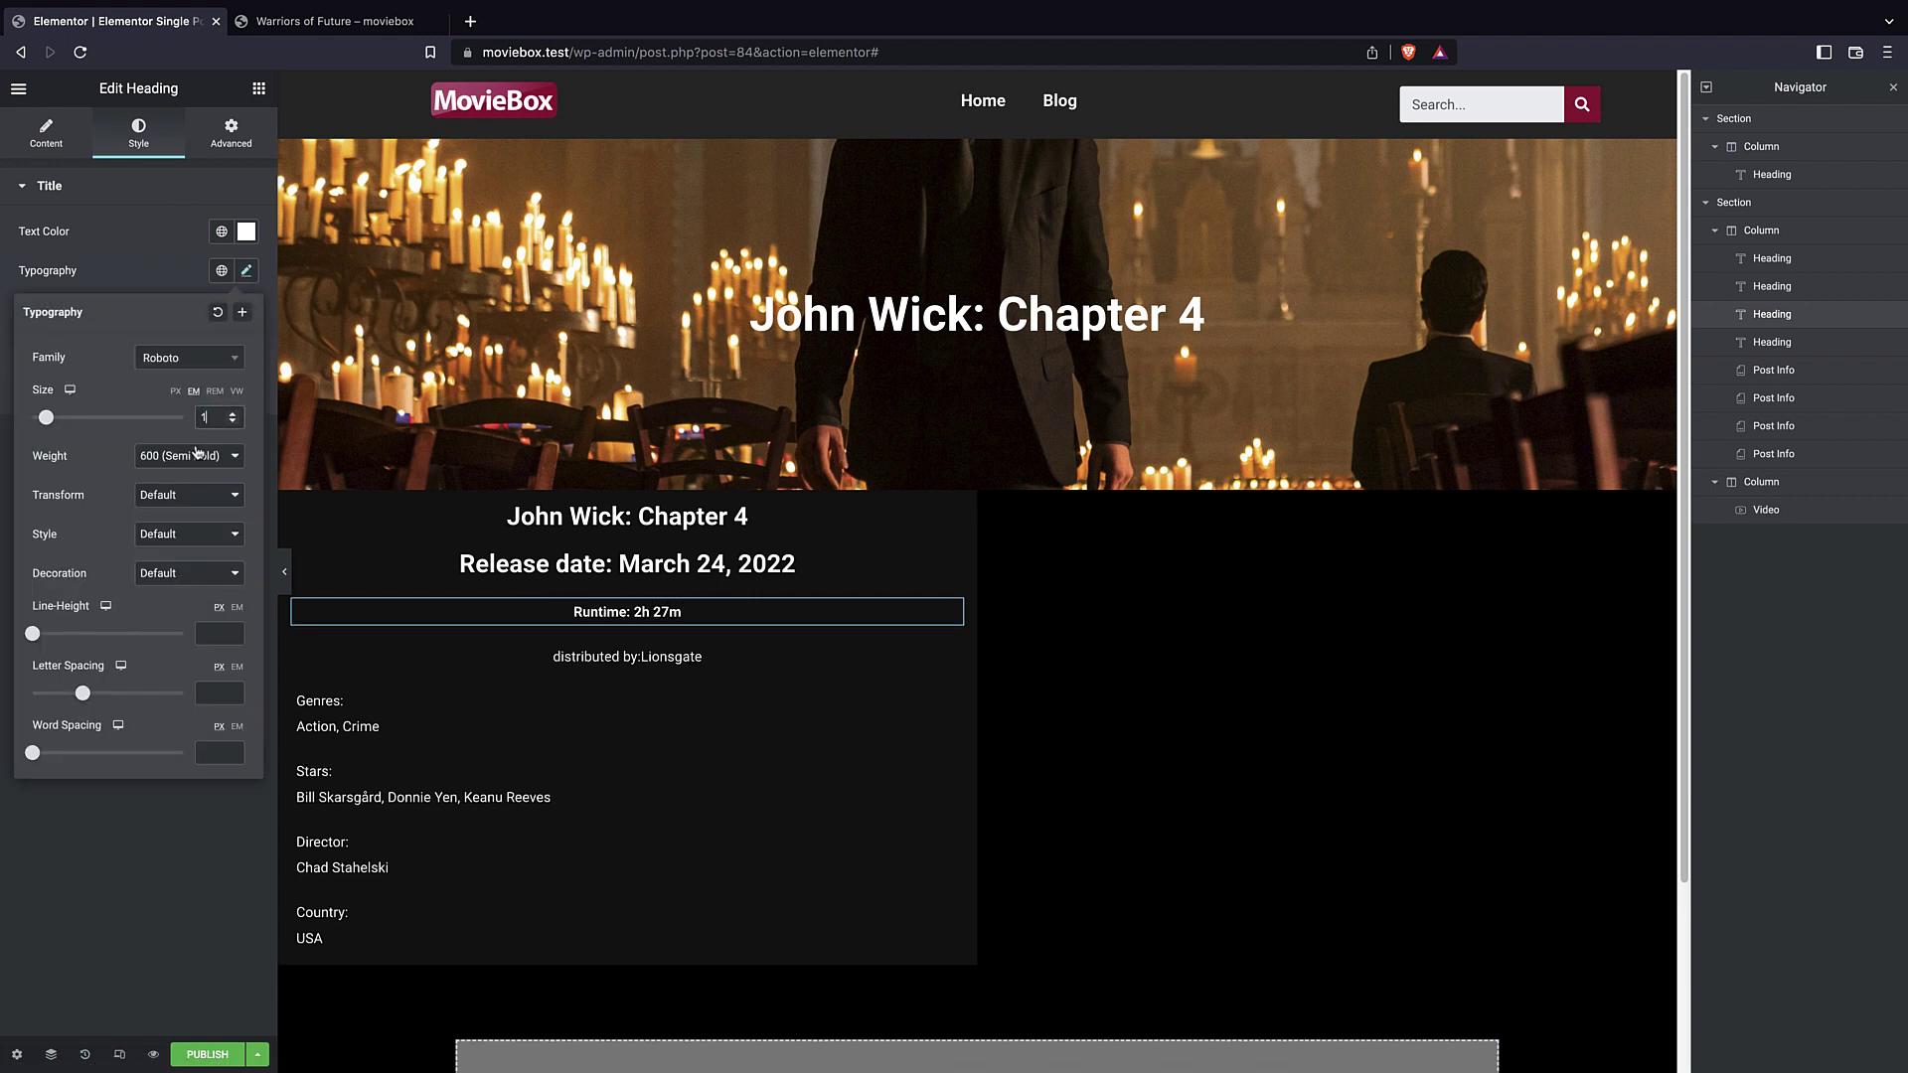
pyautogui.click(204, 454)
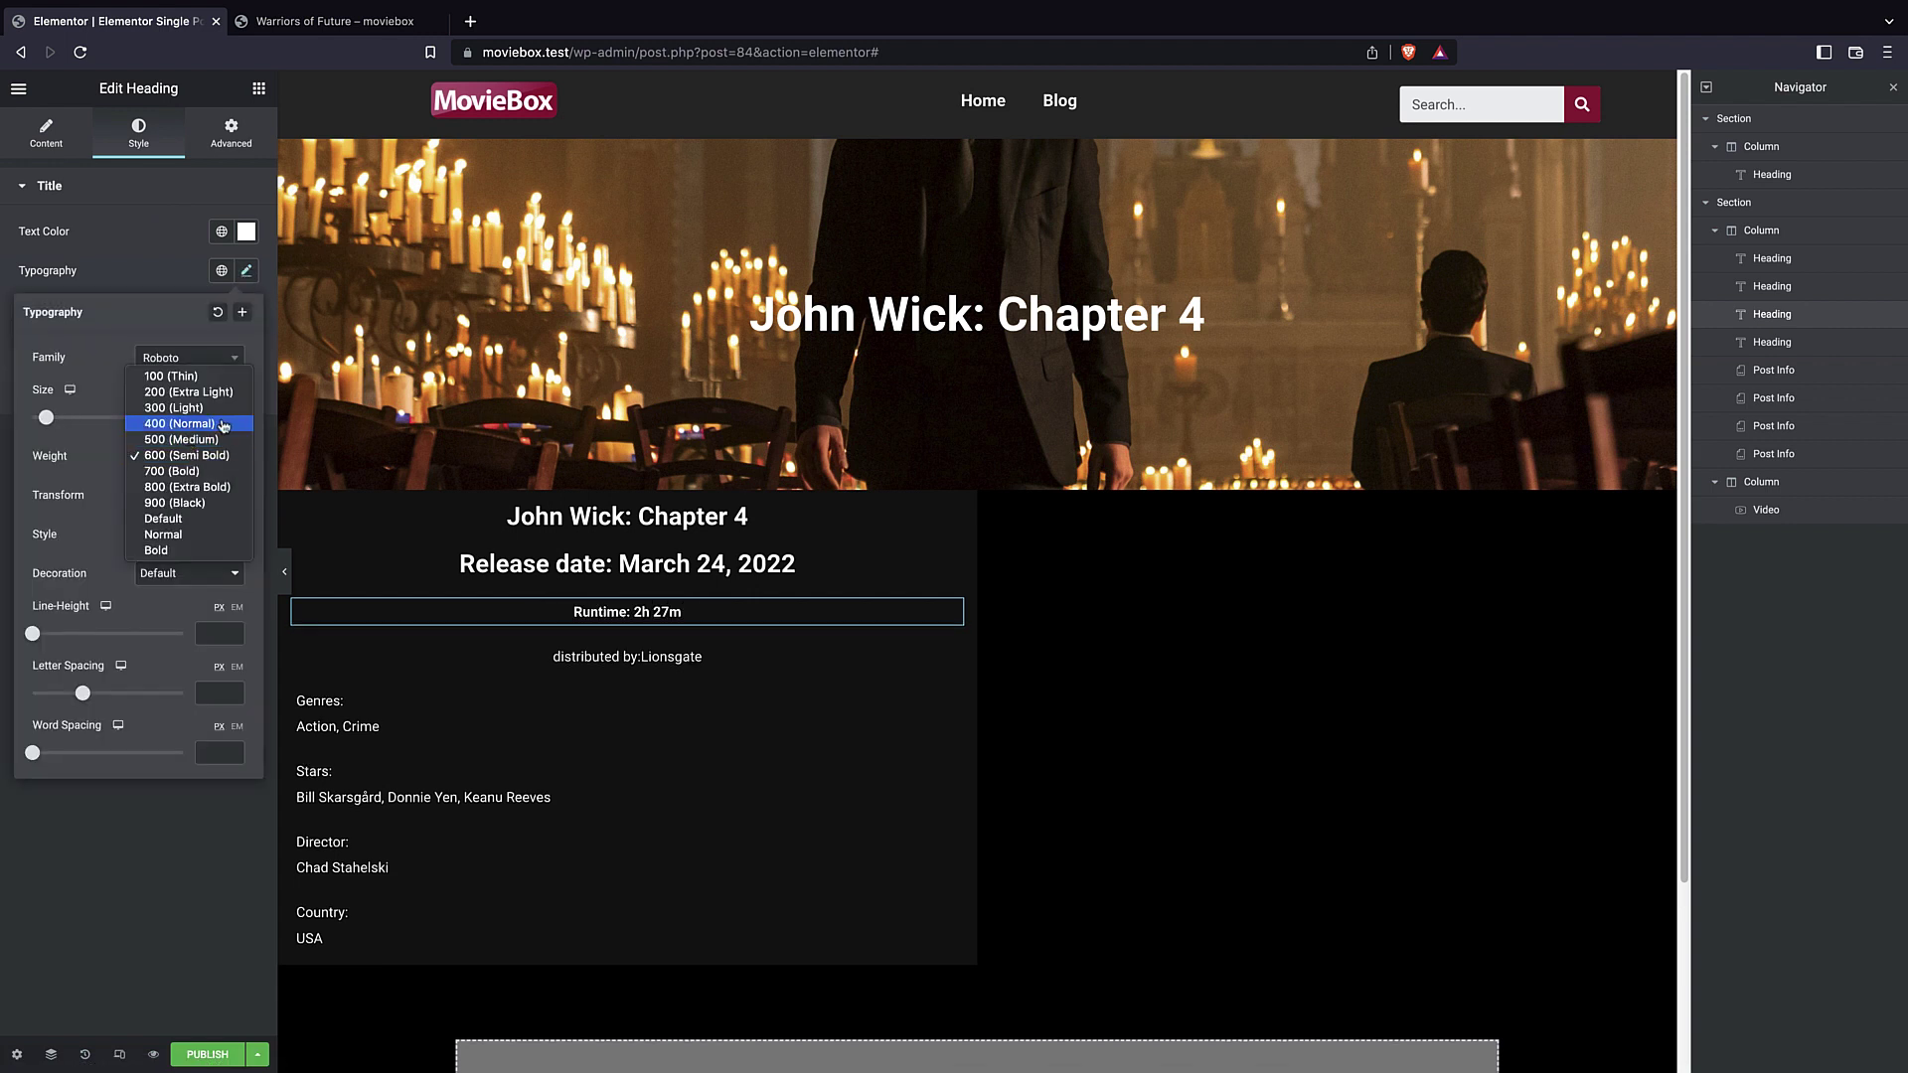
pyautogui.click(221, 426)
# - Set the Release date heading's typography to size 1 em and weight 400 (Normal)
pyautogui.click(627, 564)
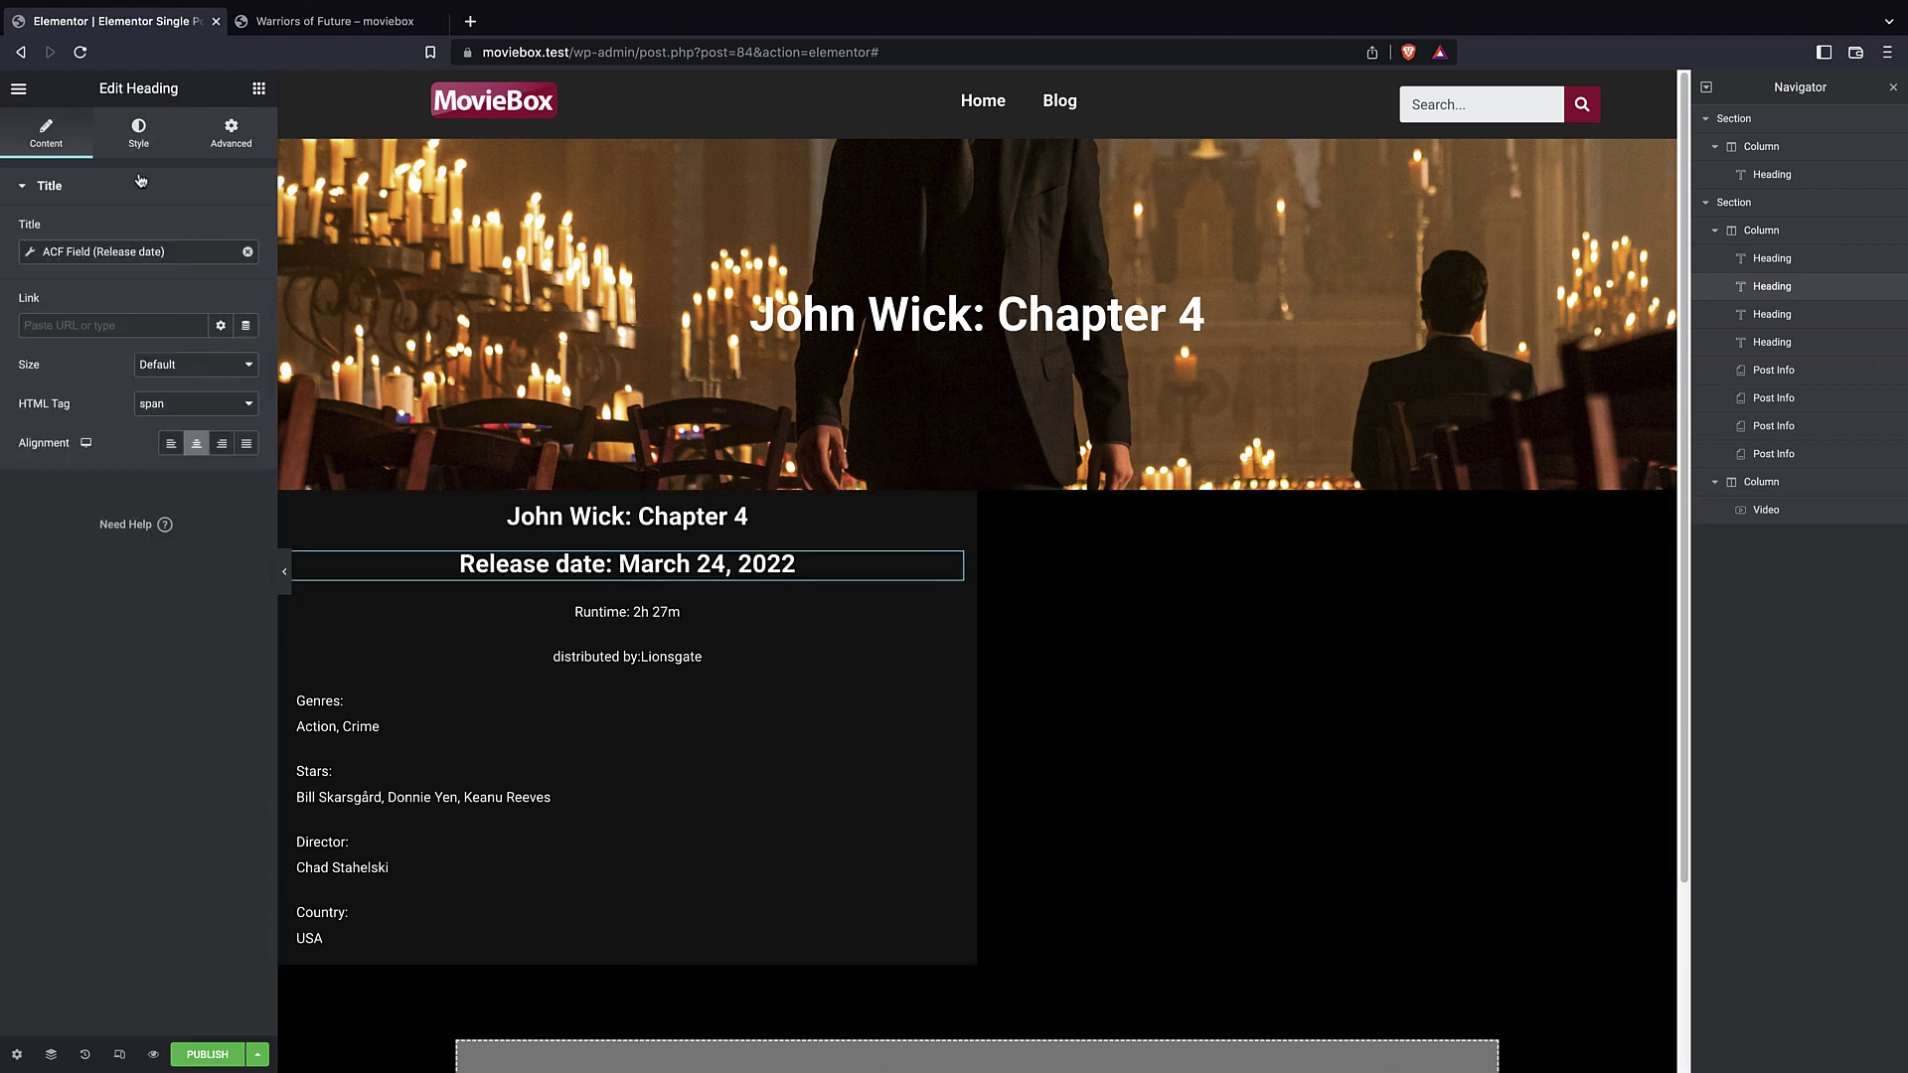
pyautogui.click(138, 133)
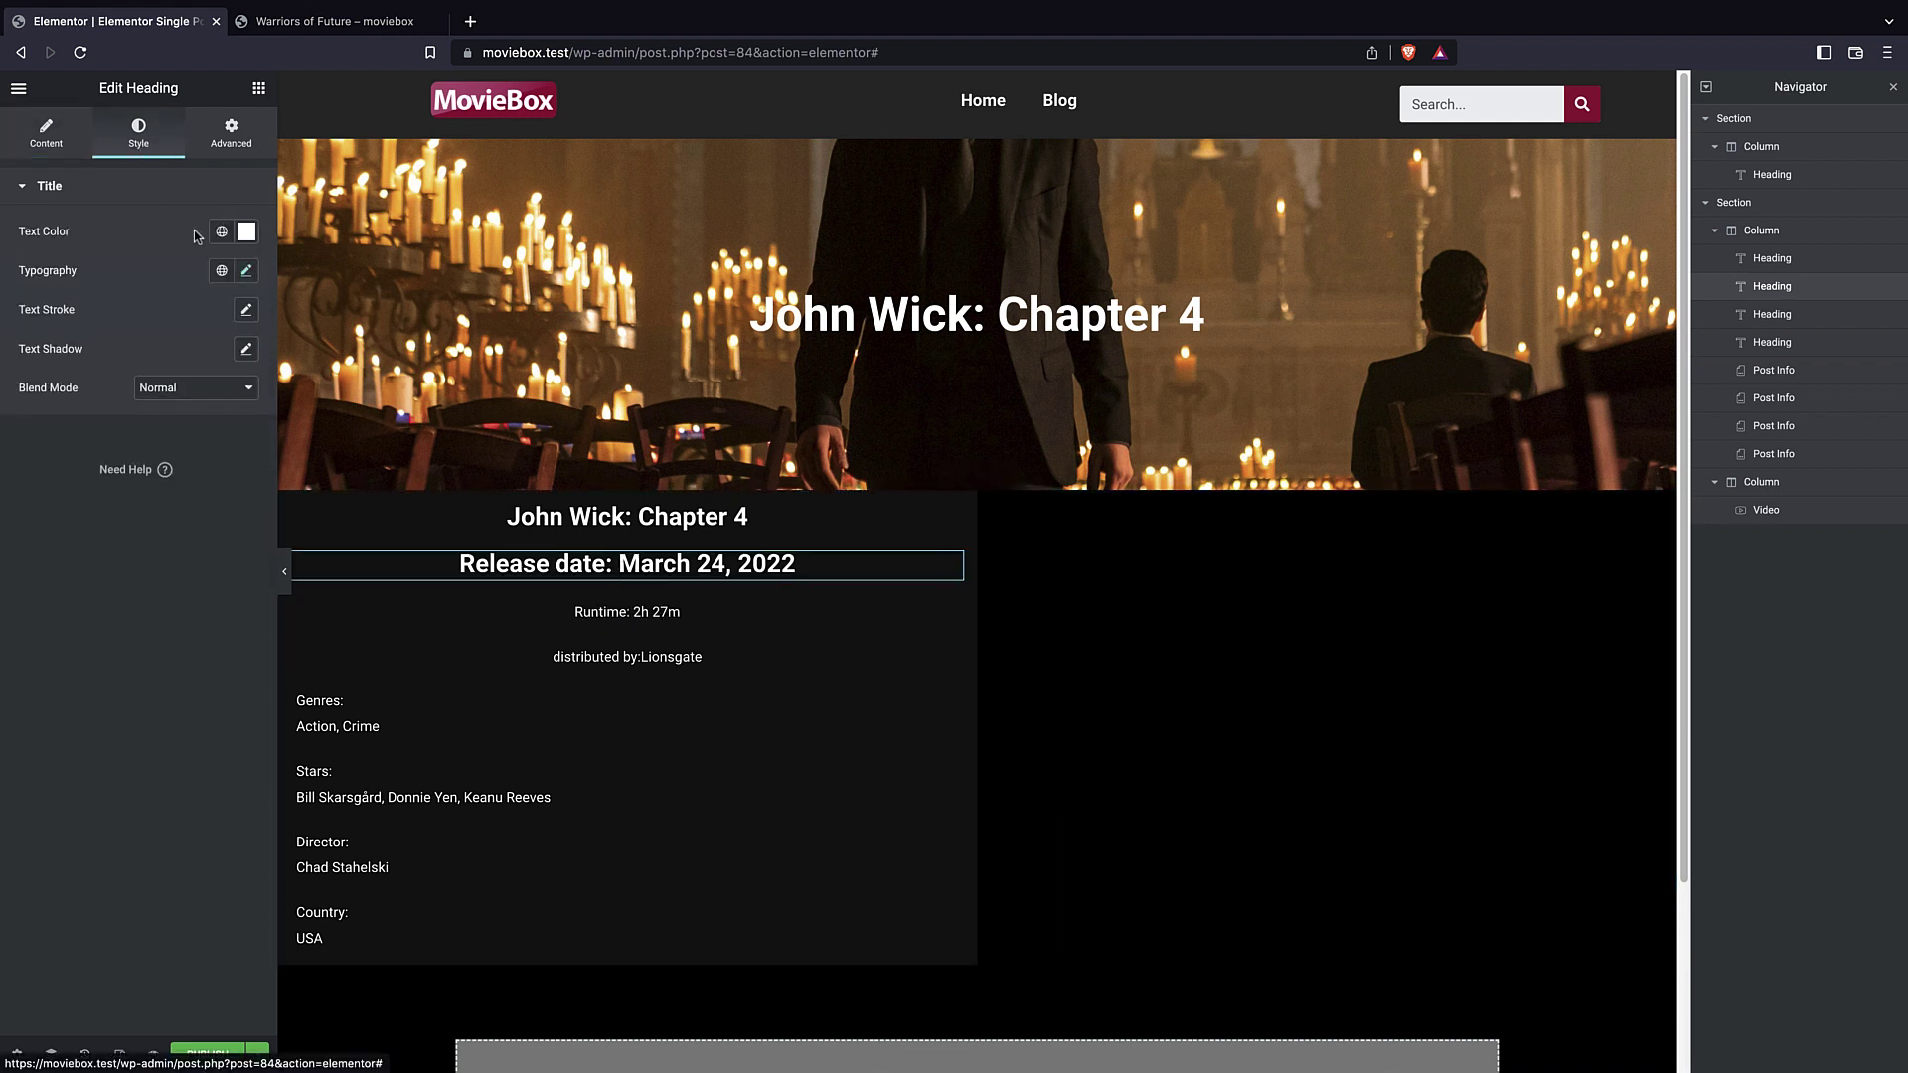
pyautogui.click(244, 246)
pyautogui.click(132, 164)
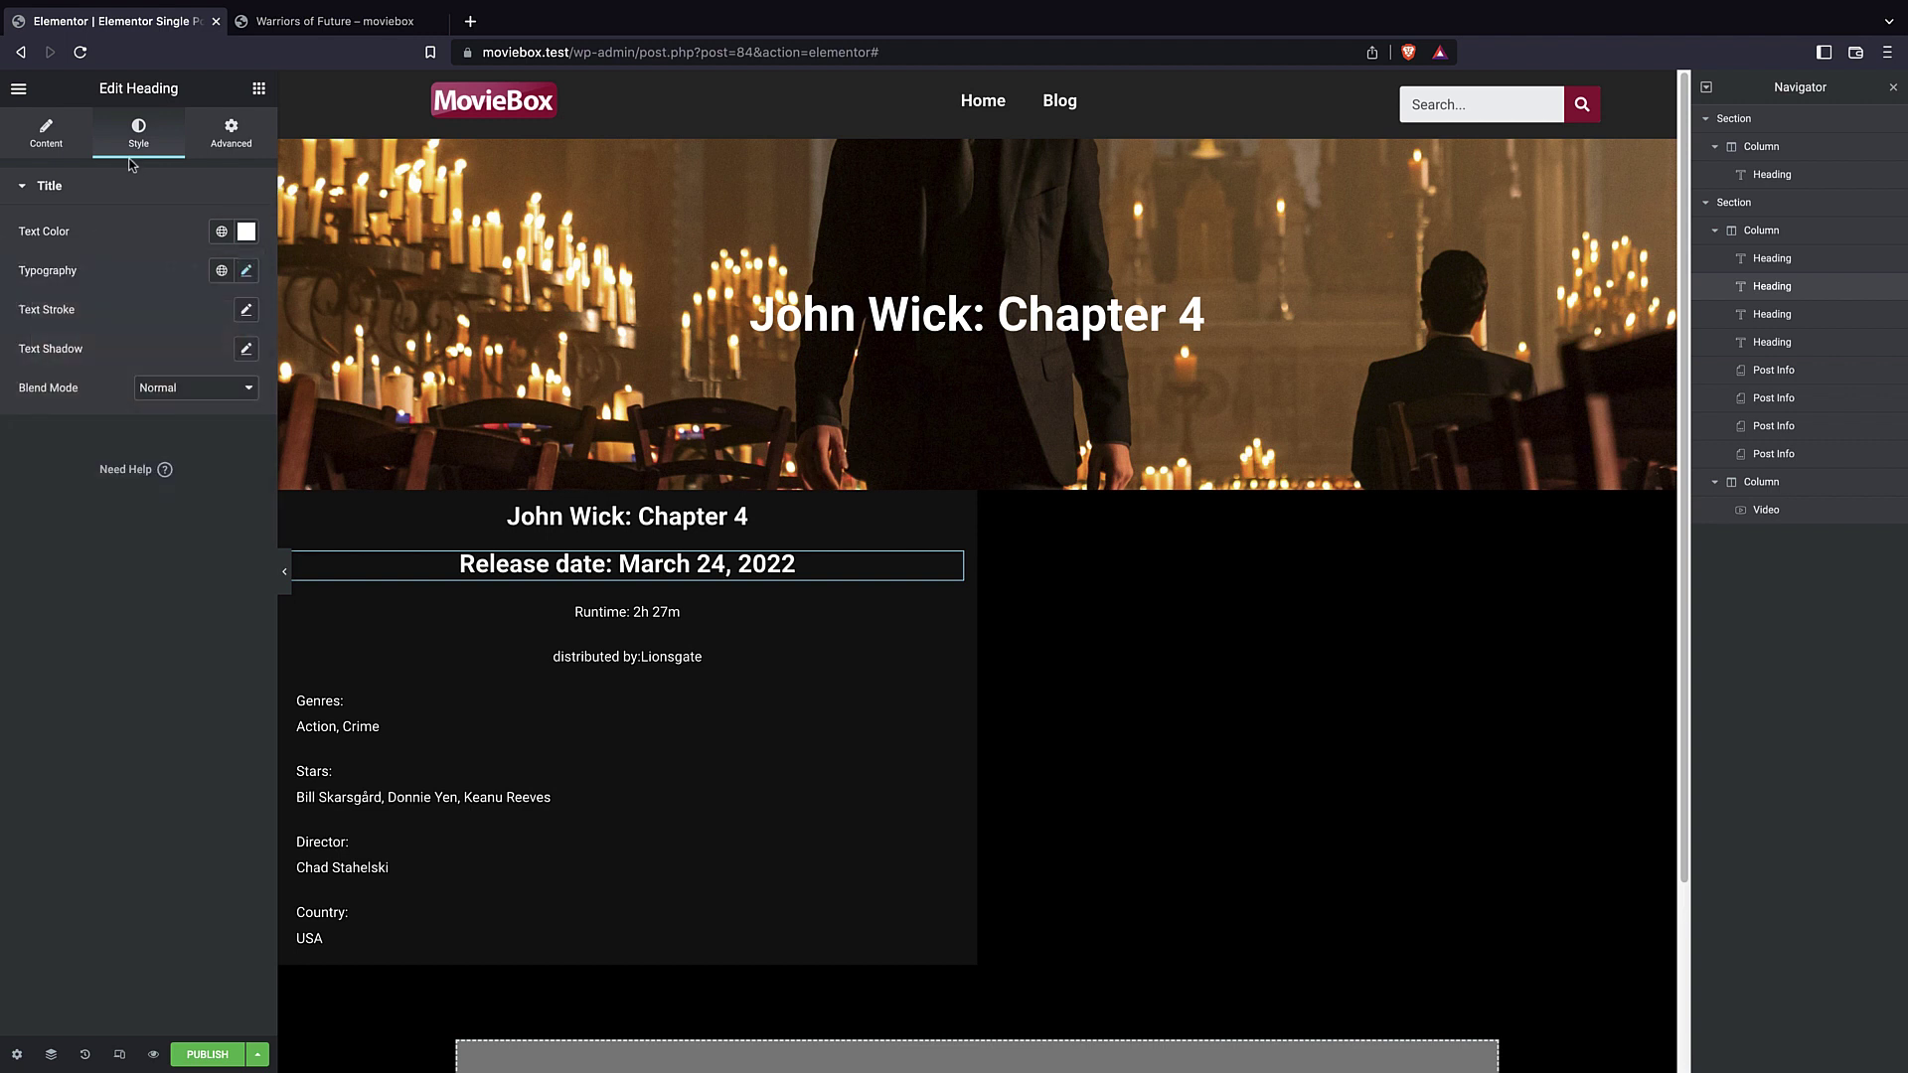
pyautogui.click(42, 146)
pyautogui.click(115, 146)
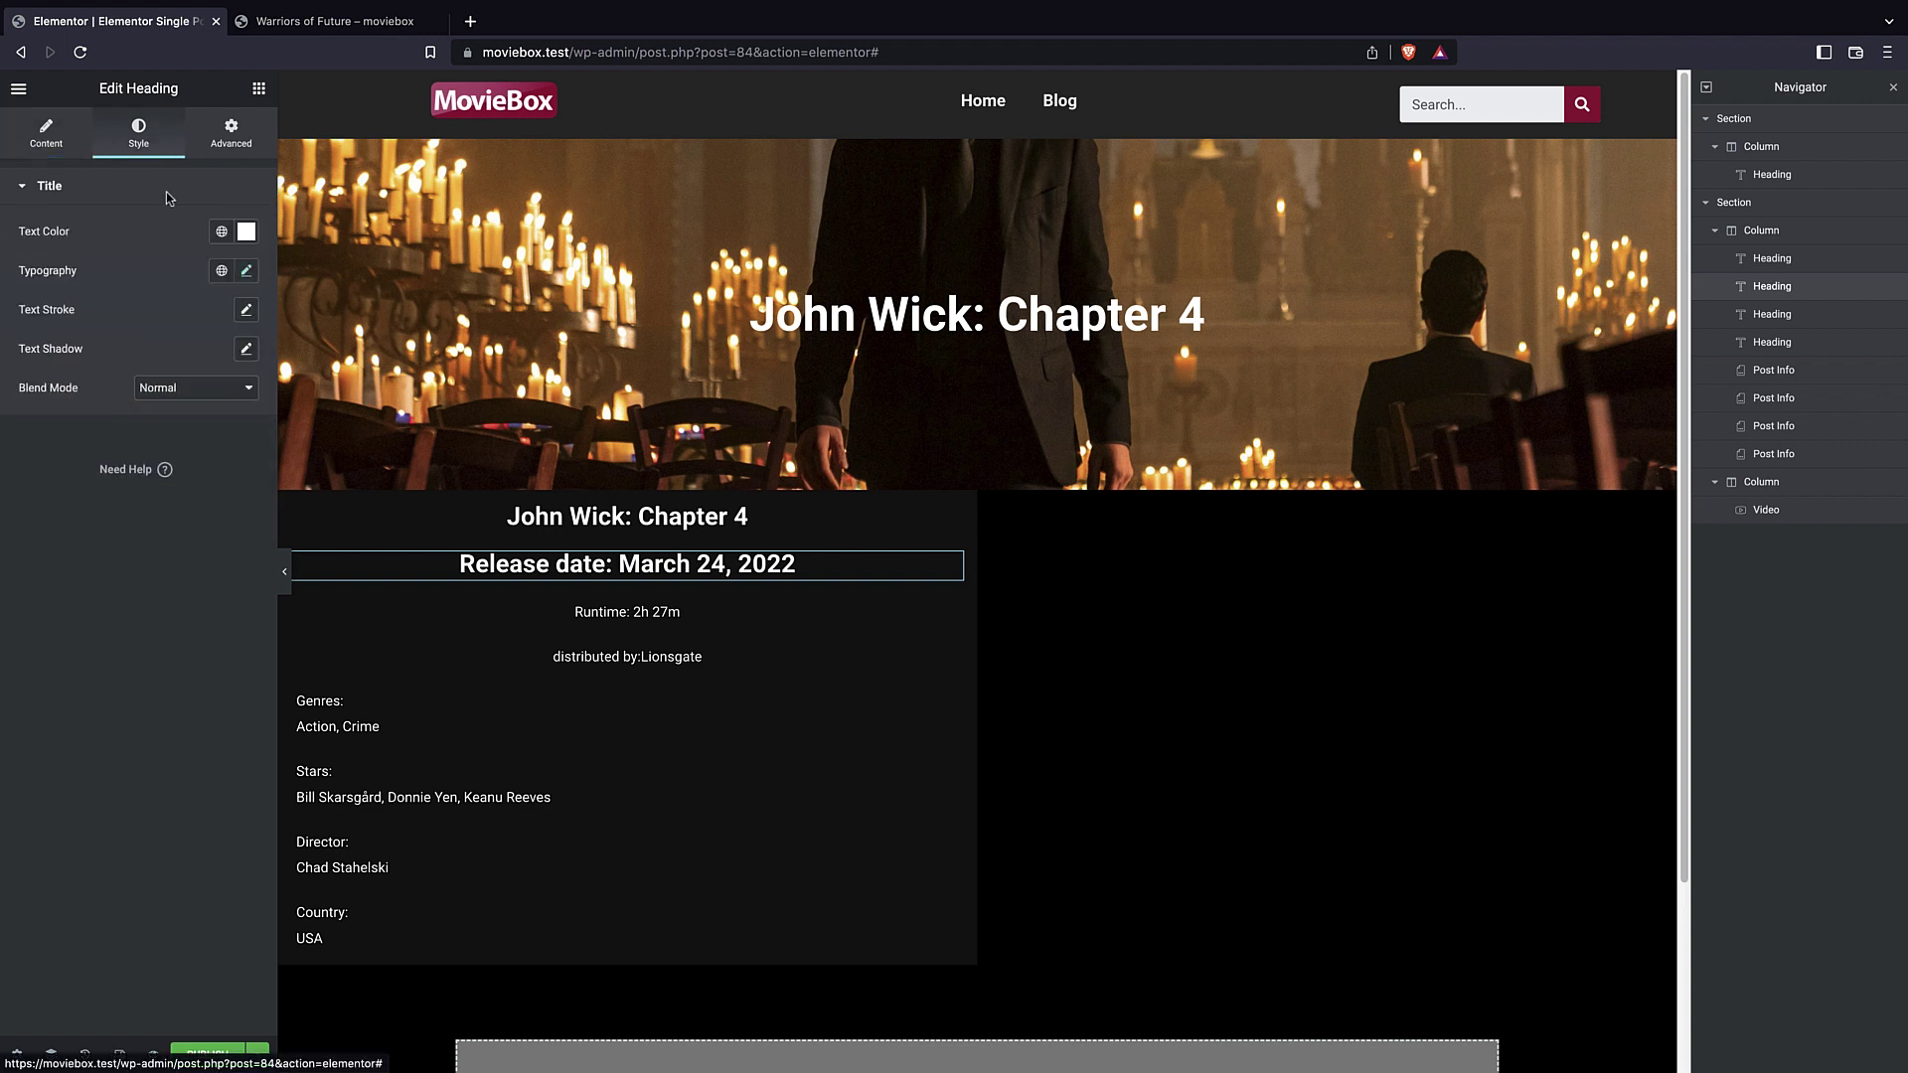
pyautogui.click(248, 271)
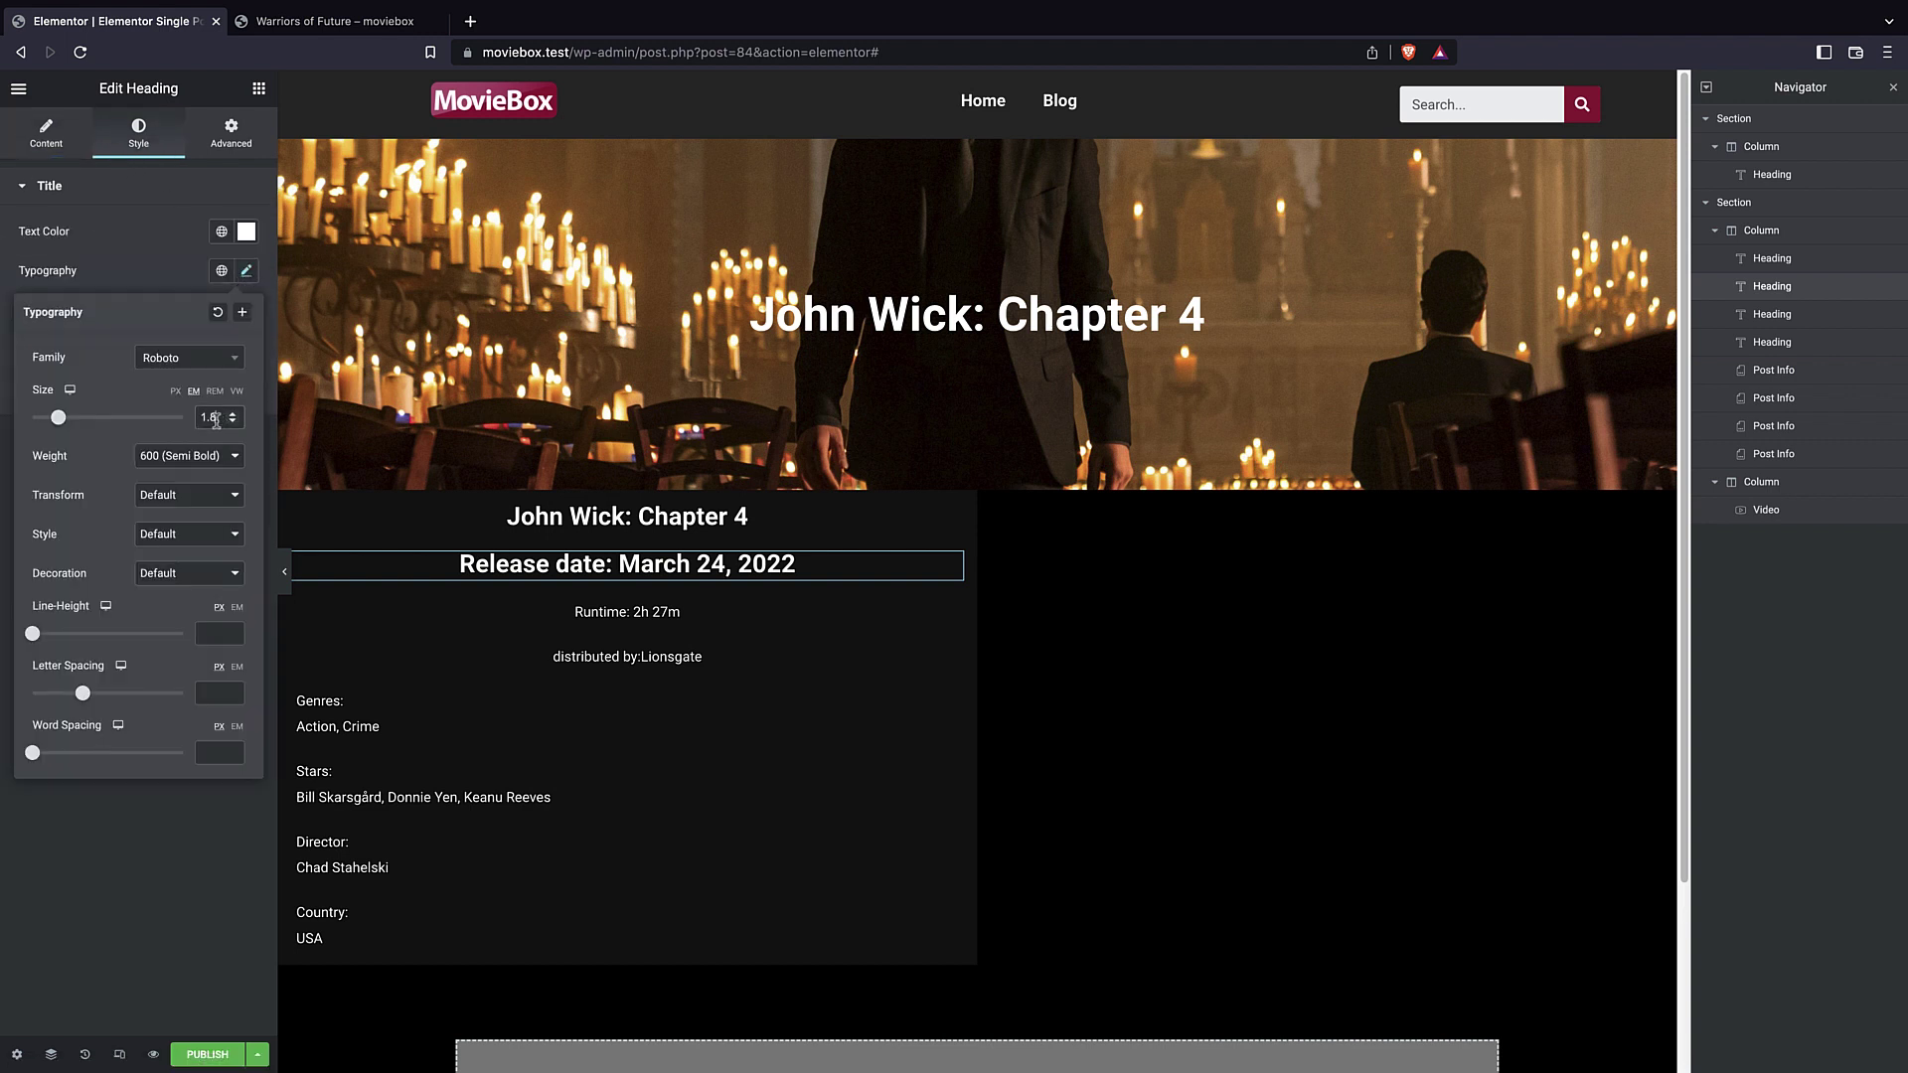
pyautogui.doubleClick(212, 417)
pyautogui.write('1')
pyautogui.click(196, 456)
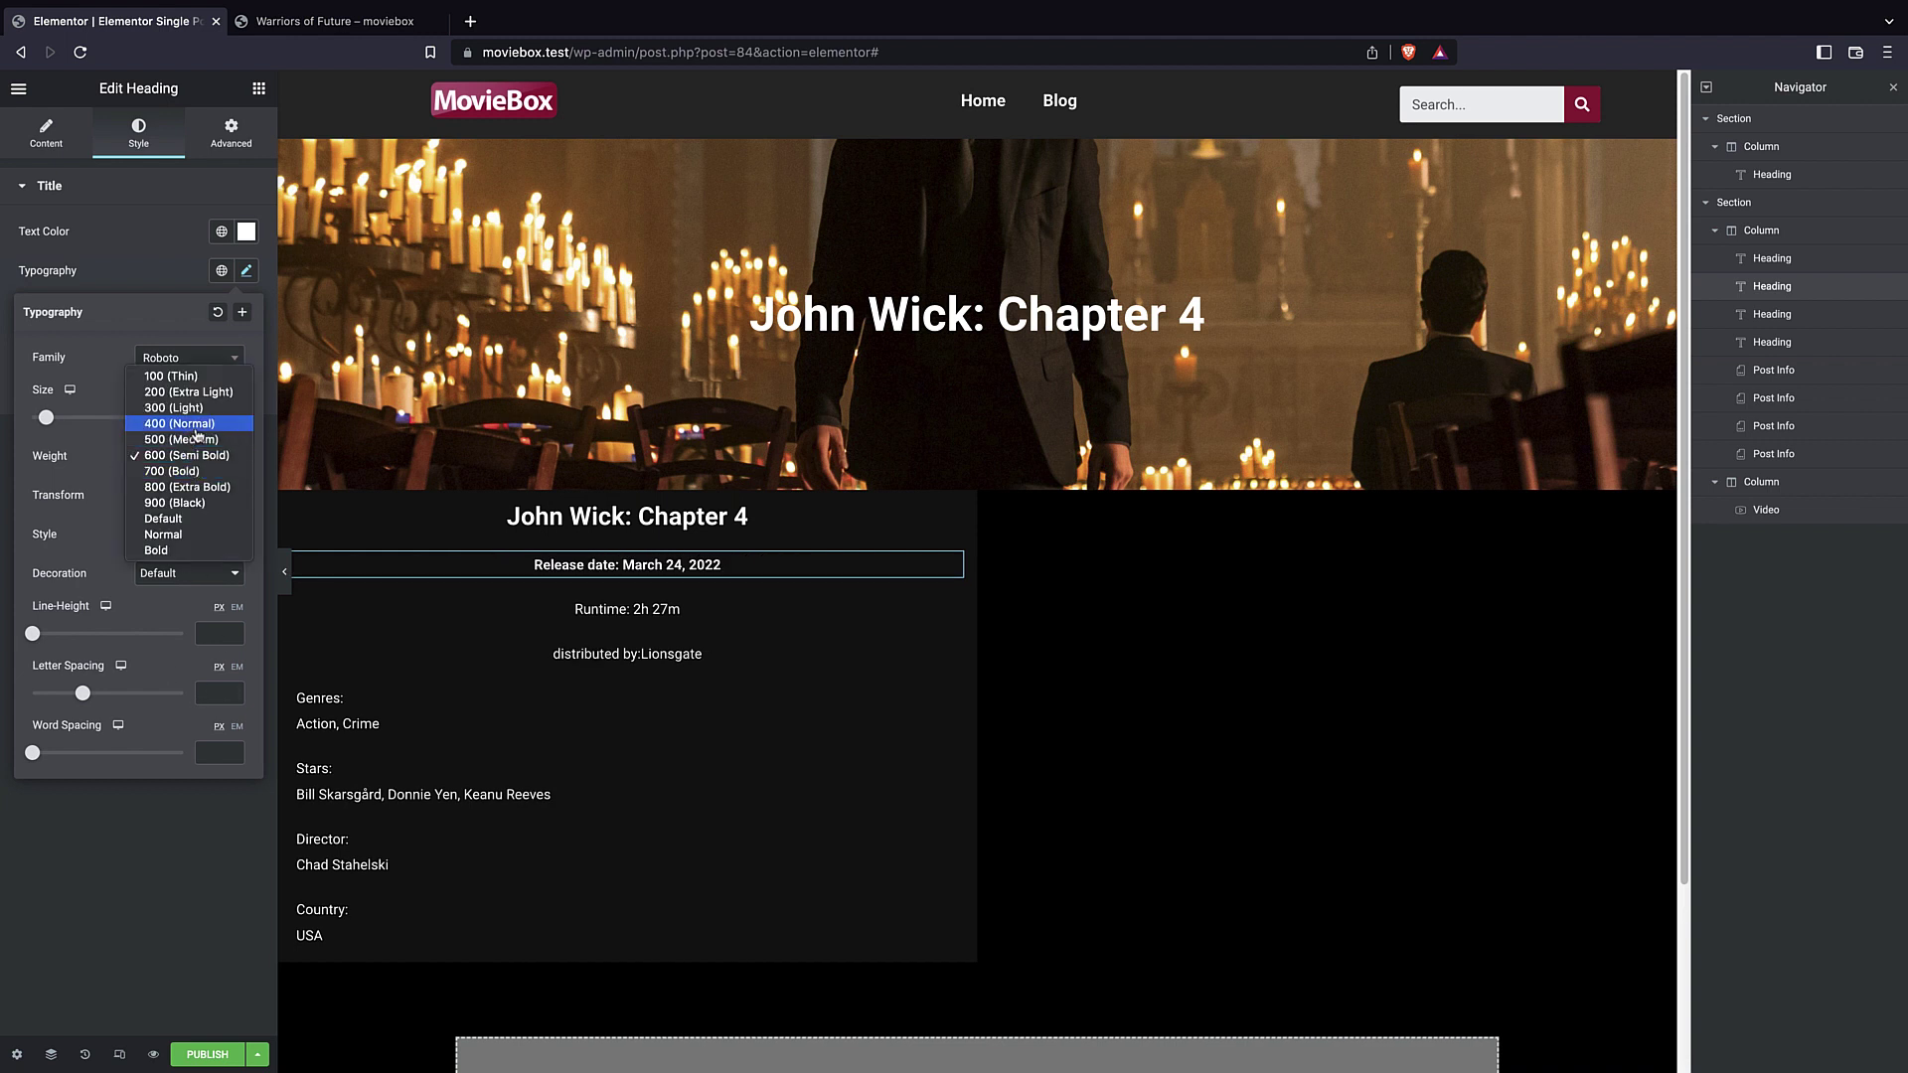
pyautogui.click(197, 440)
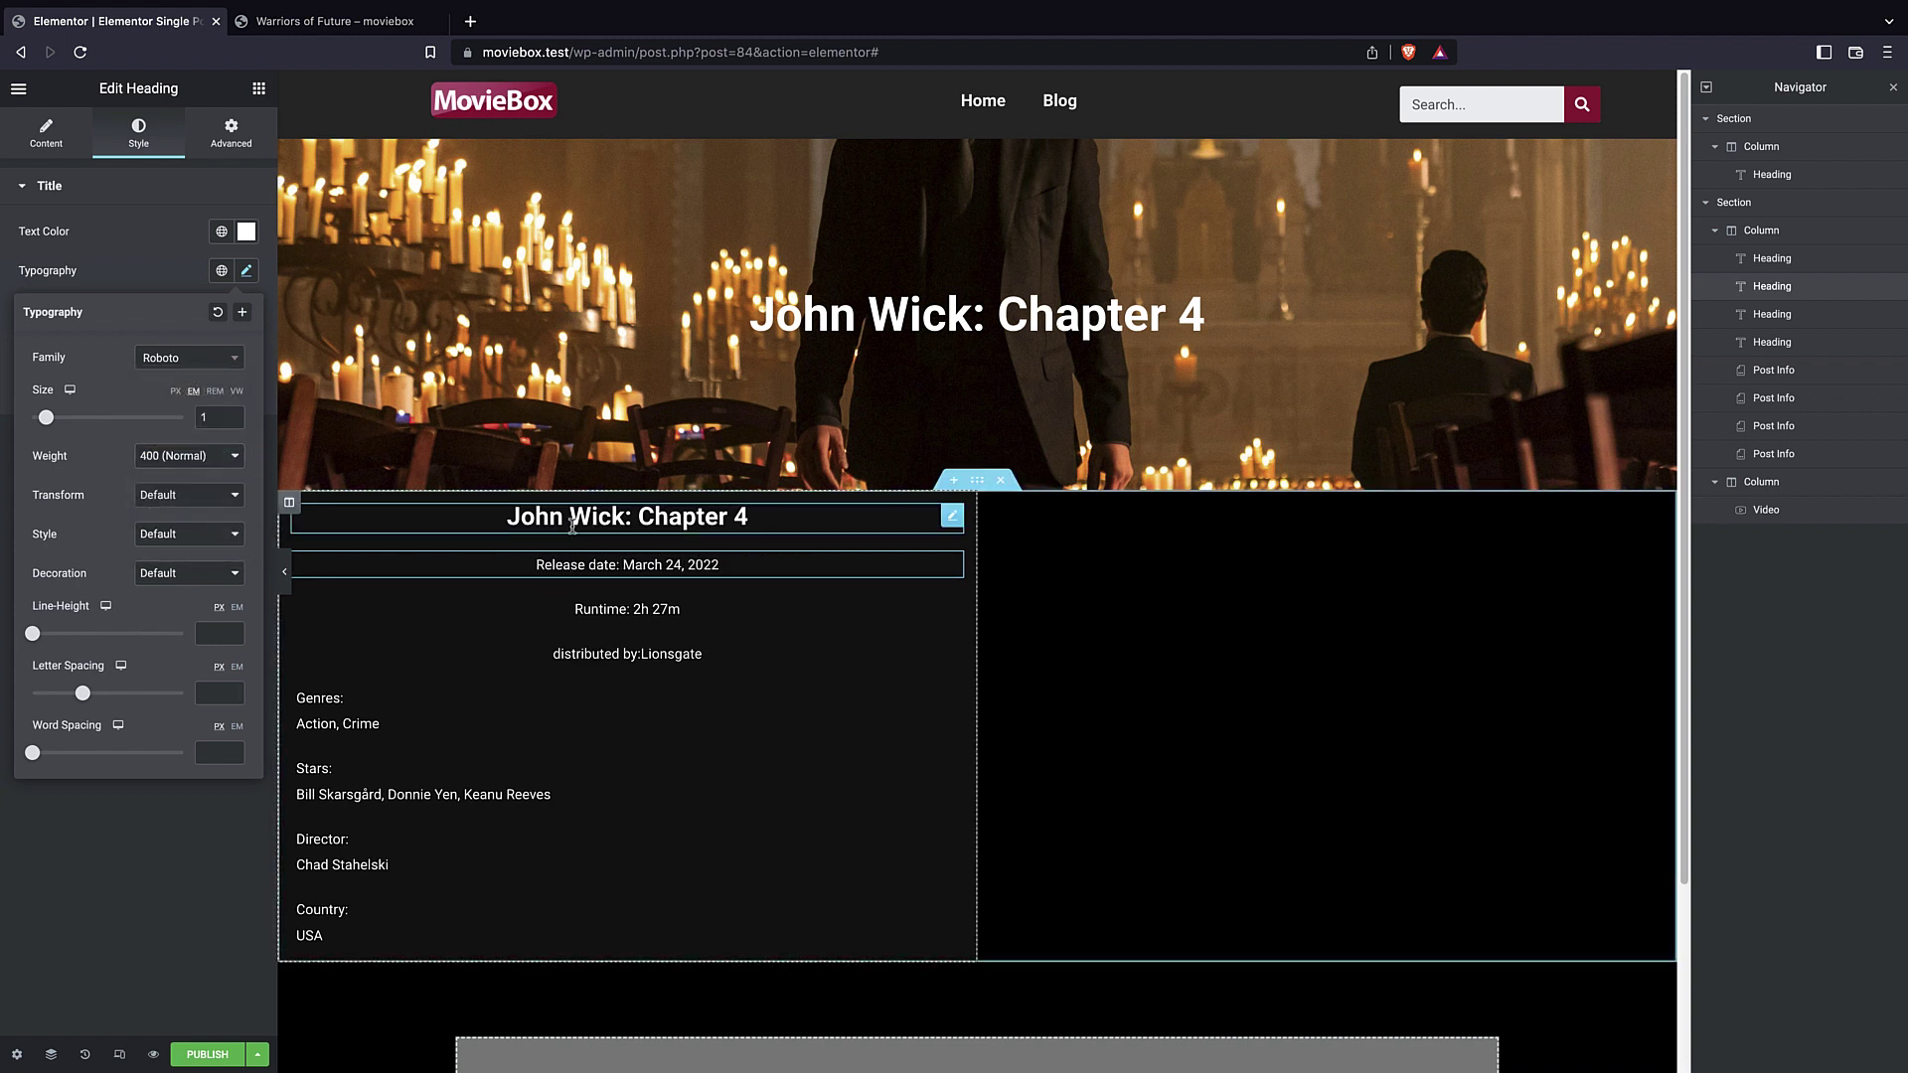
# - Set the typography of the movie title heading in the details column to size 1 em and weight Normal
pyautogui.click(626, 517)
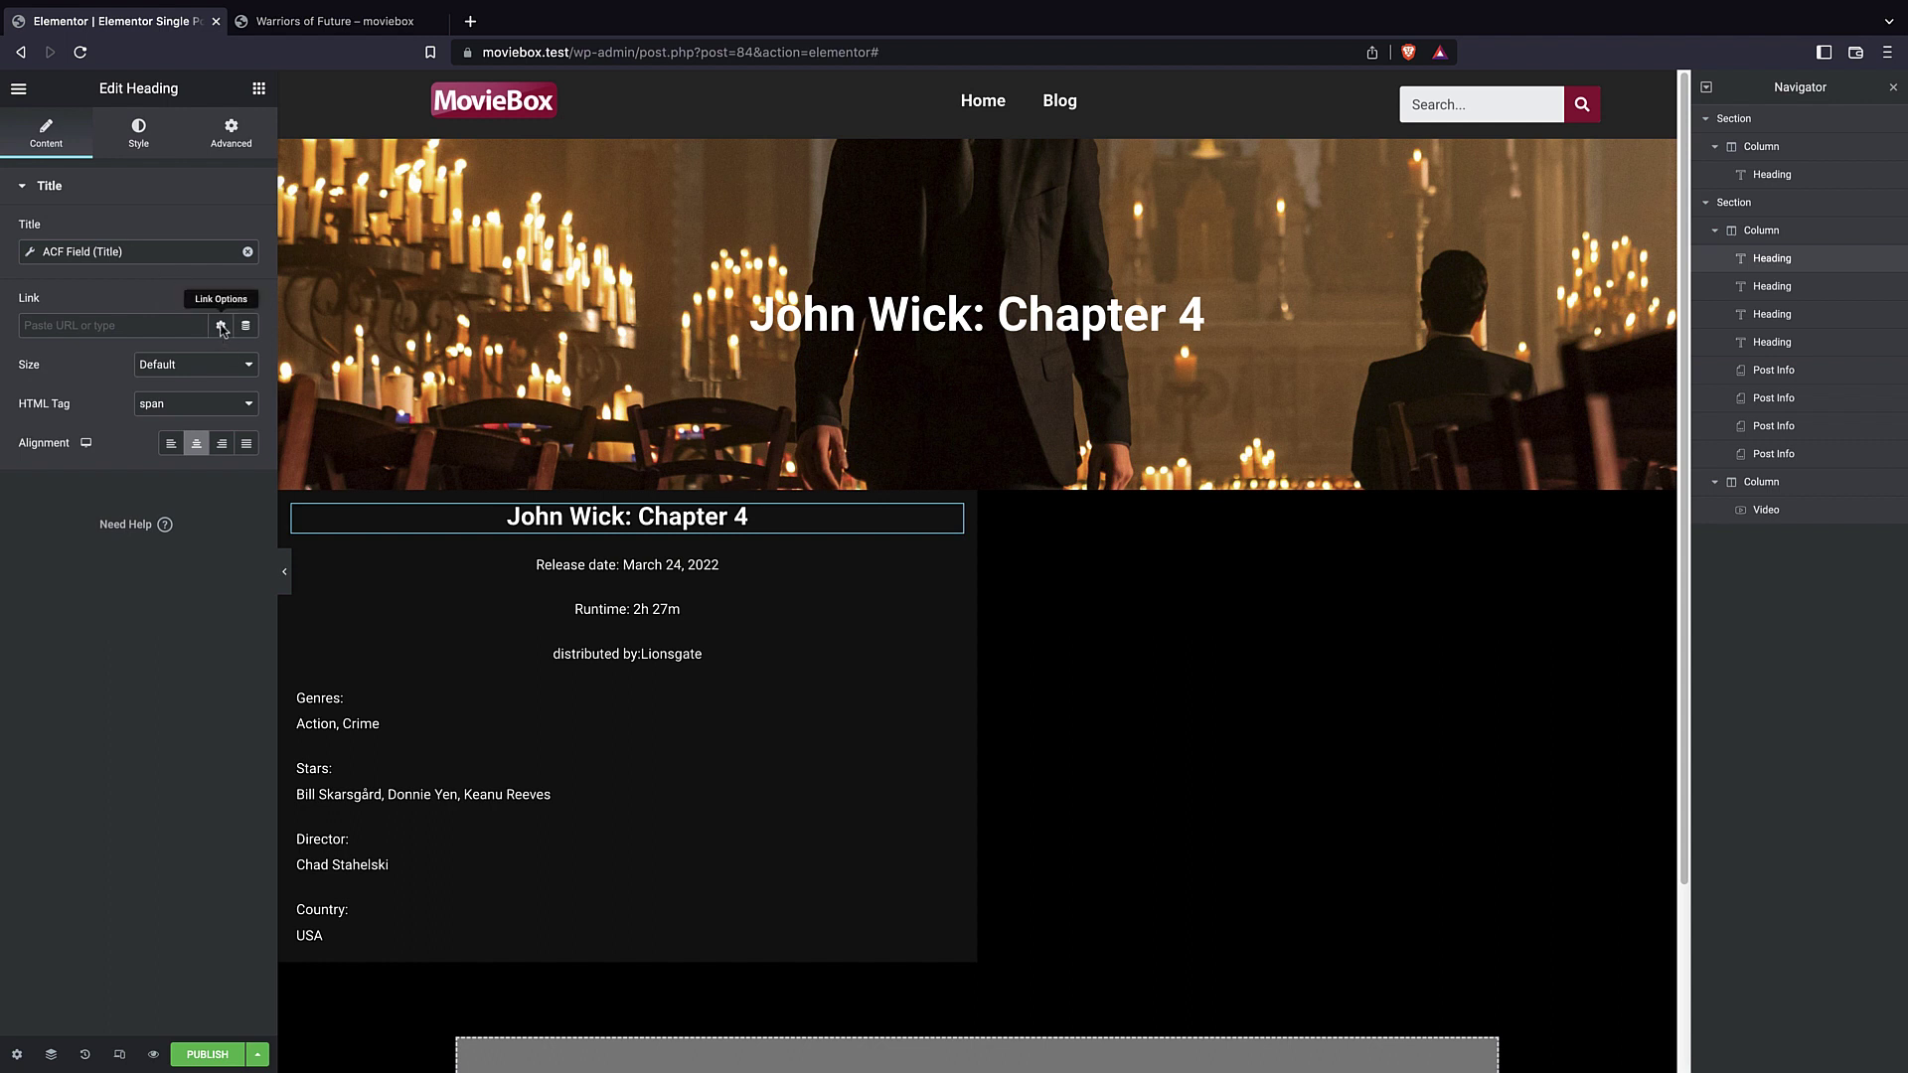
pyautogui.click(157, 145)
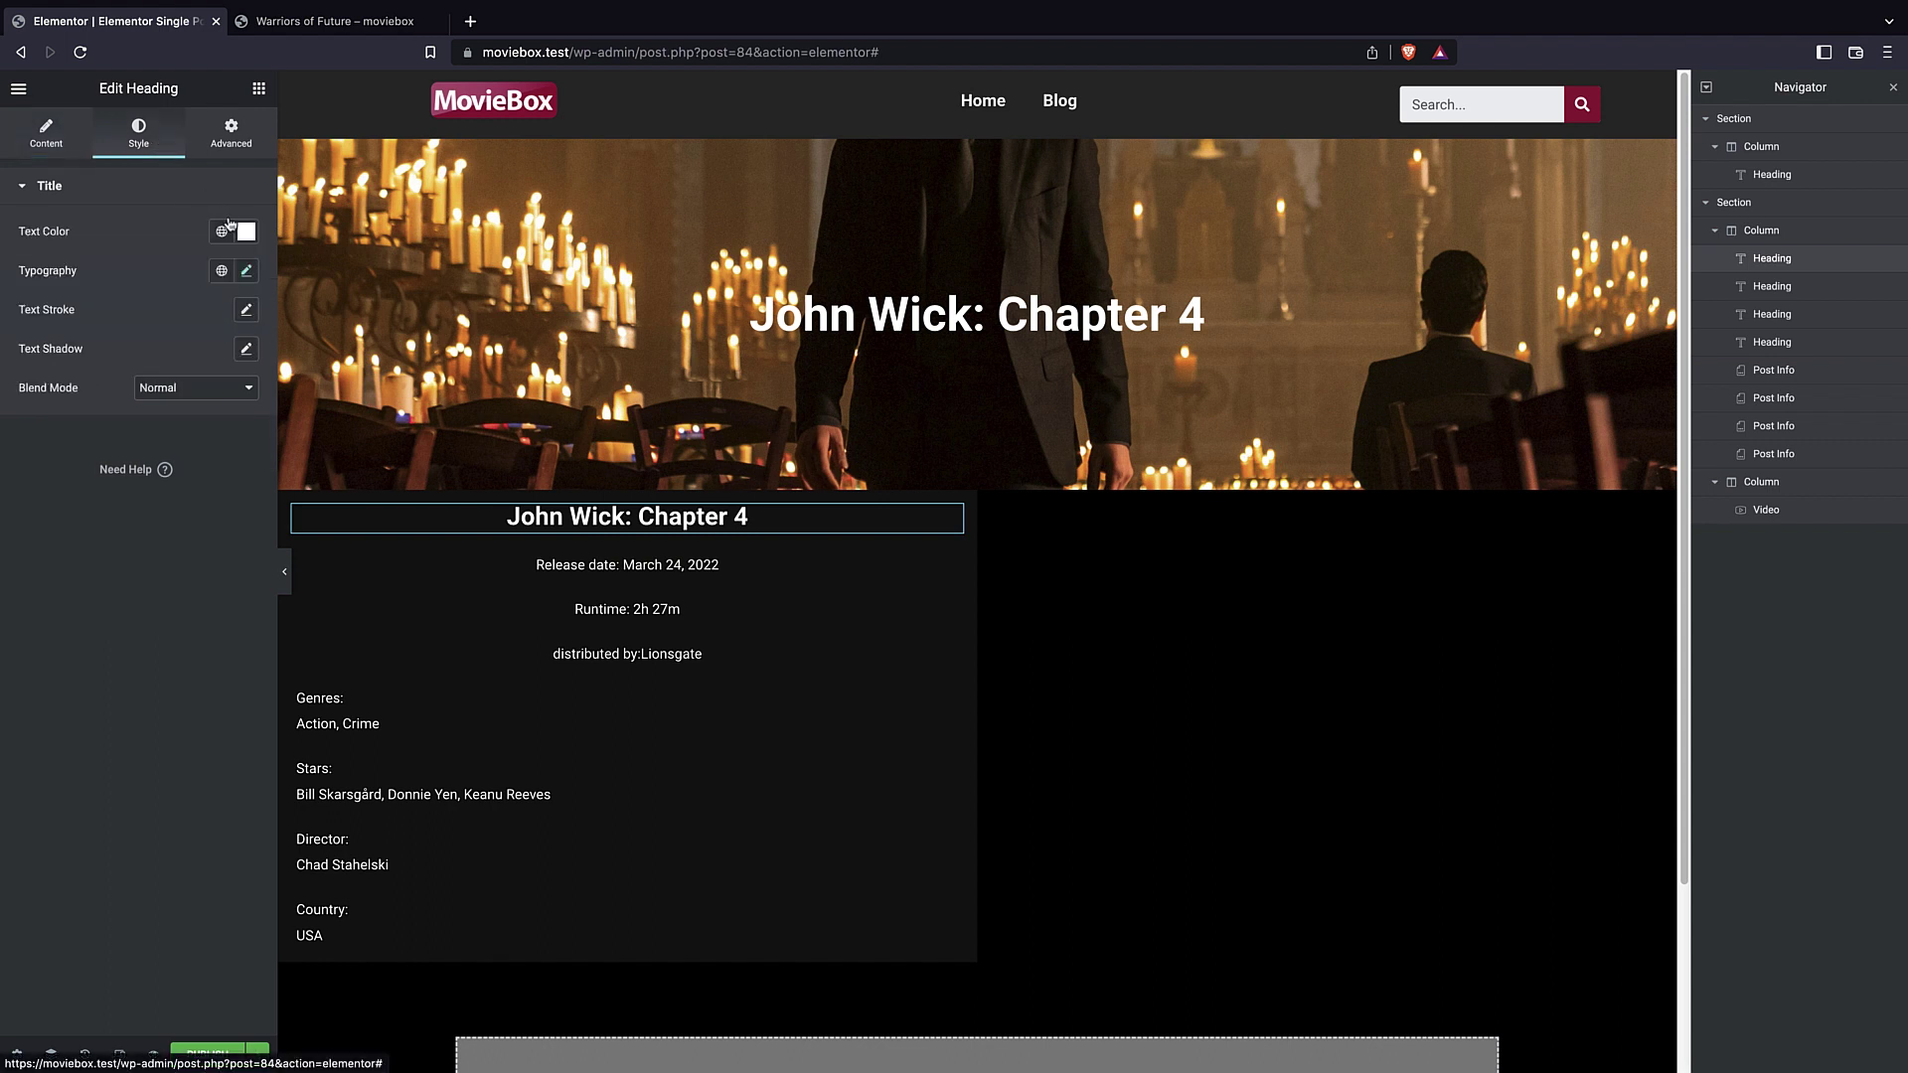
pyautogui.click(246, 273)
pyautogui.doubleClick(205, 414)
pyautogui.write('1')
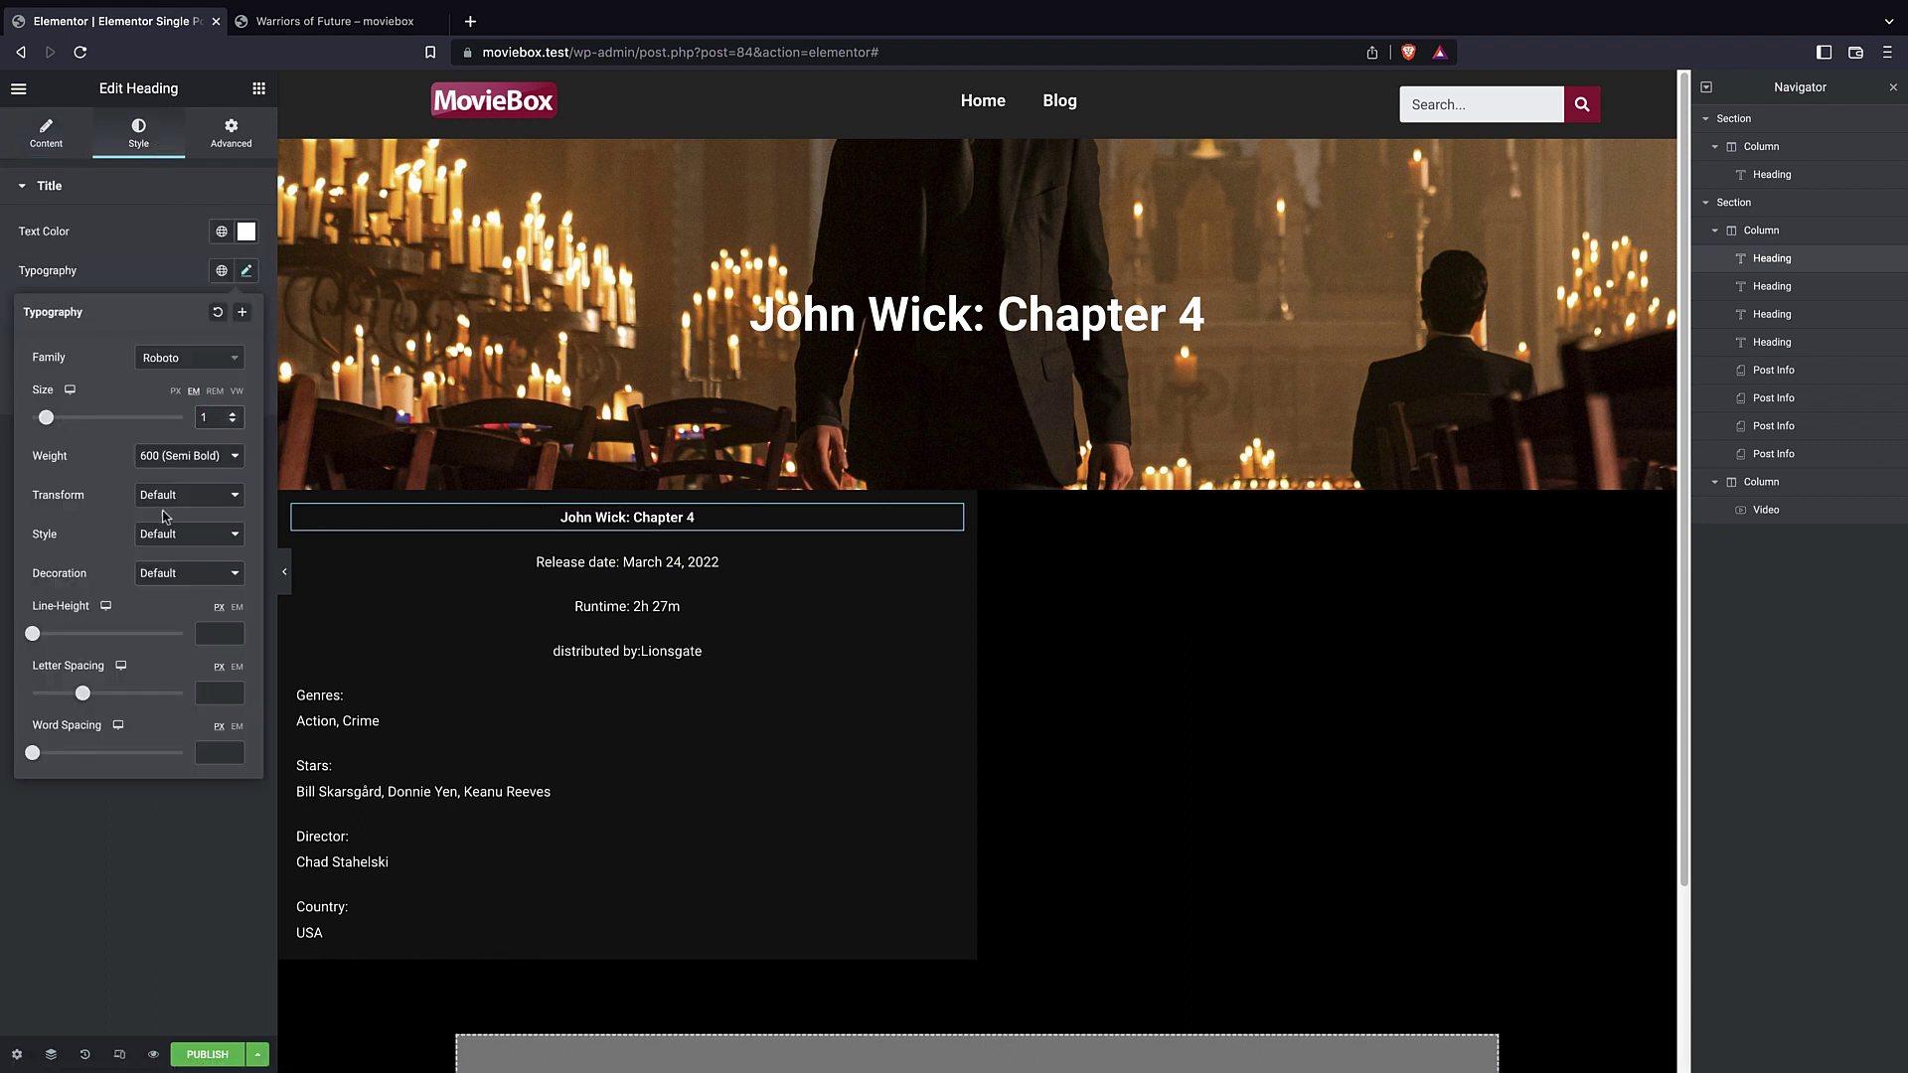
pyautogui.click(175, 459)
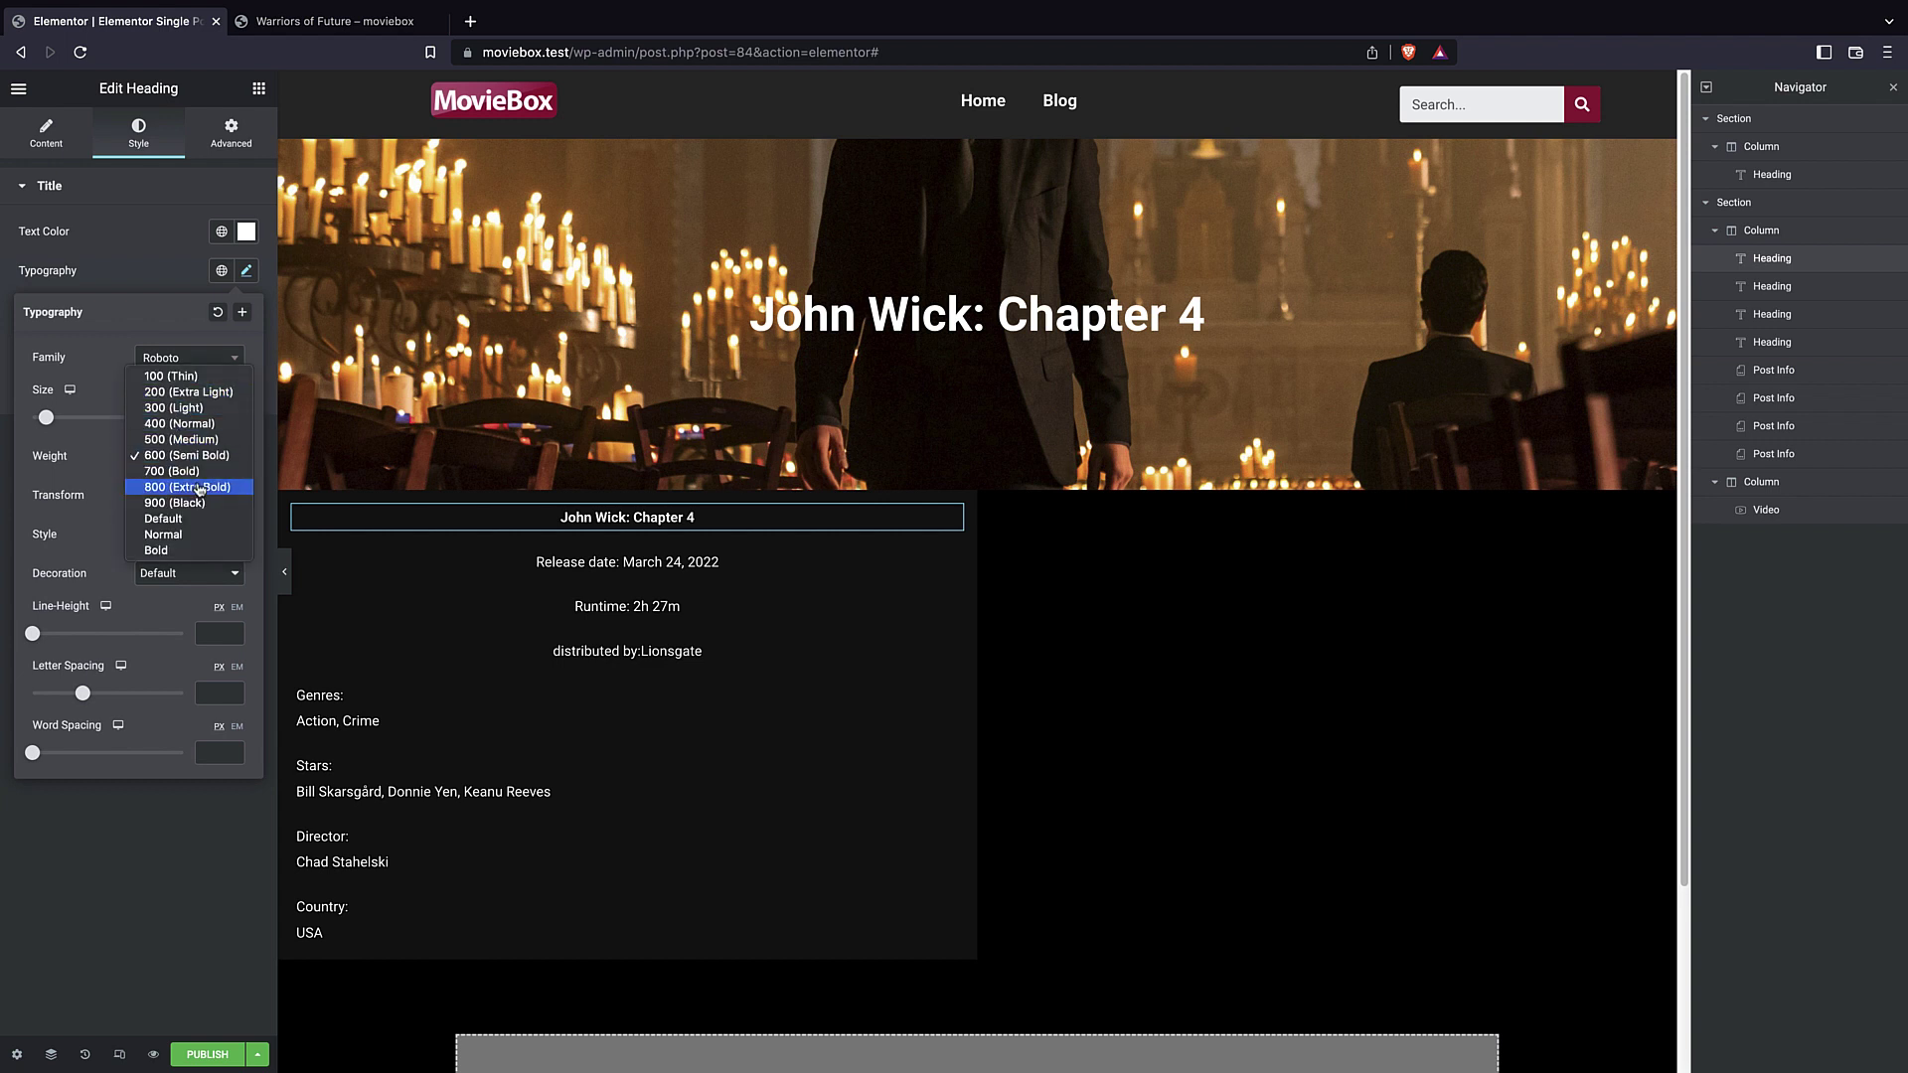
pyautogui.click(186, 536)
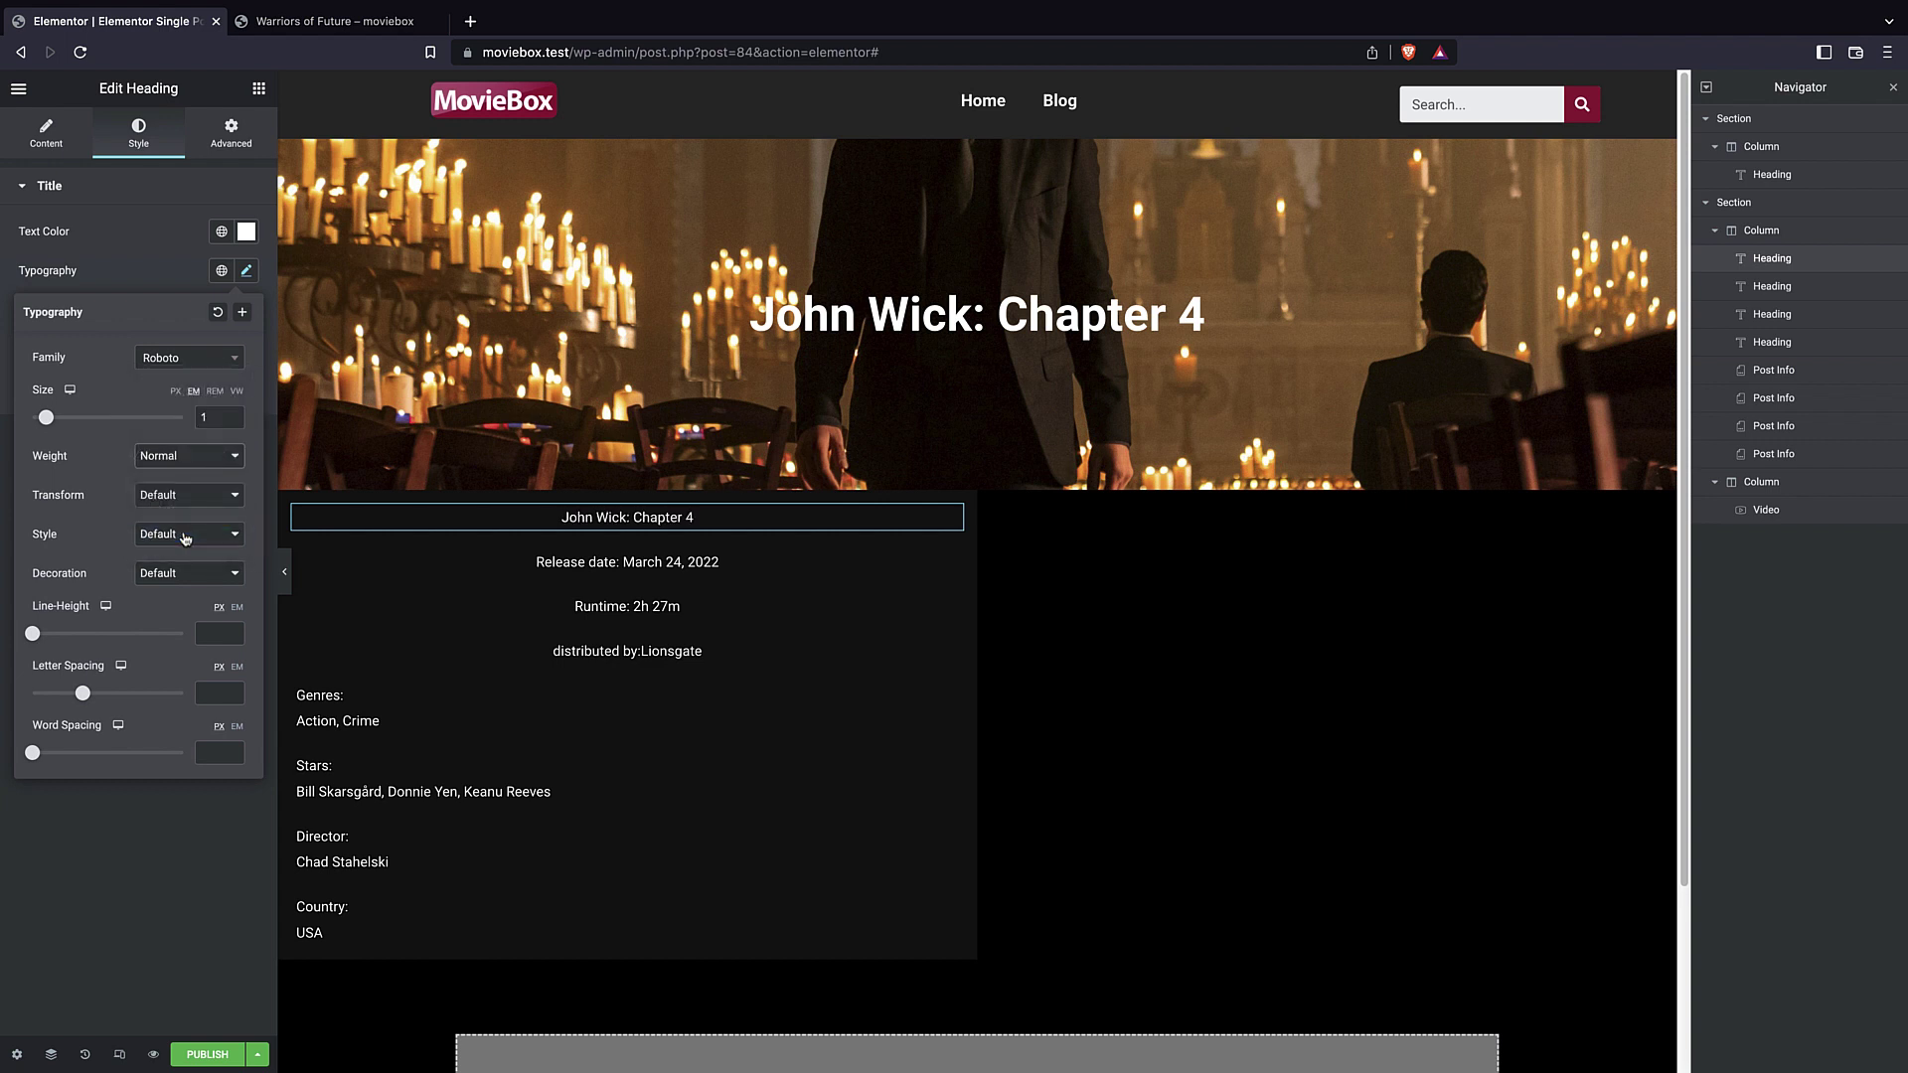
pyautogui.click(638, 648)
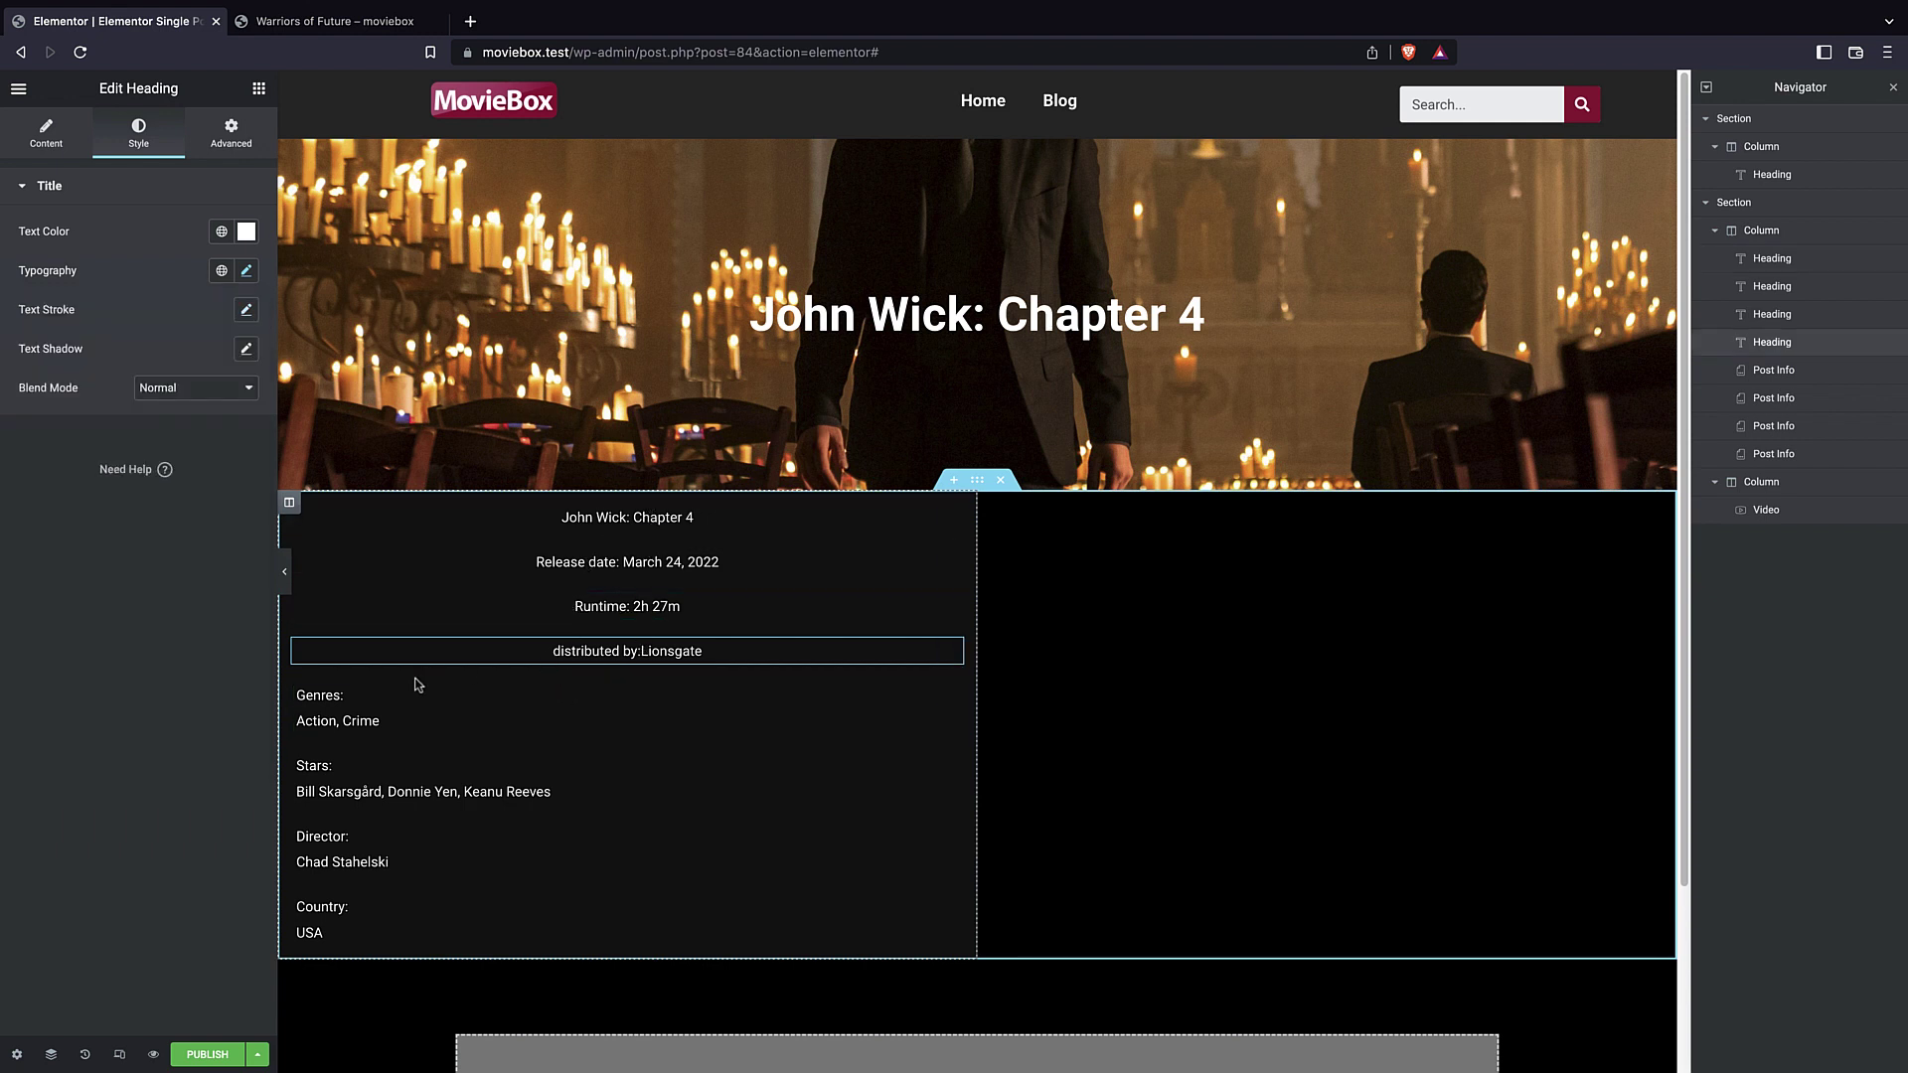
pyautogui.click(367, 702)
pyautogui.click(133, 149)
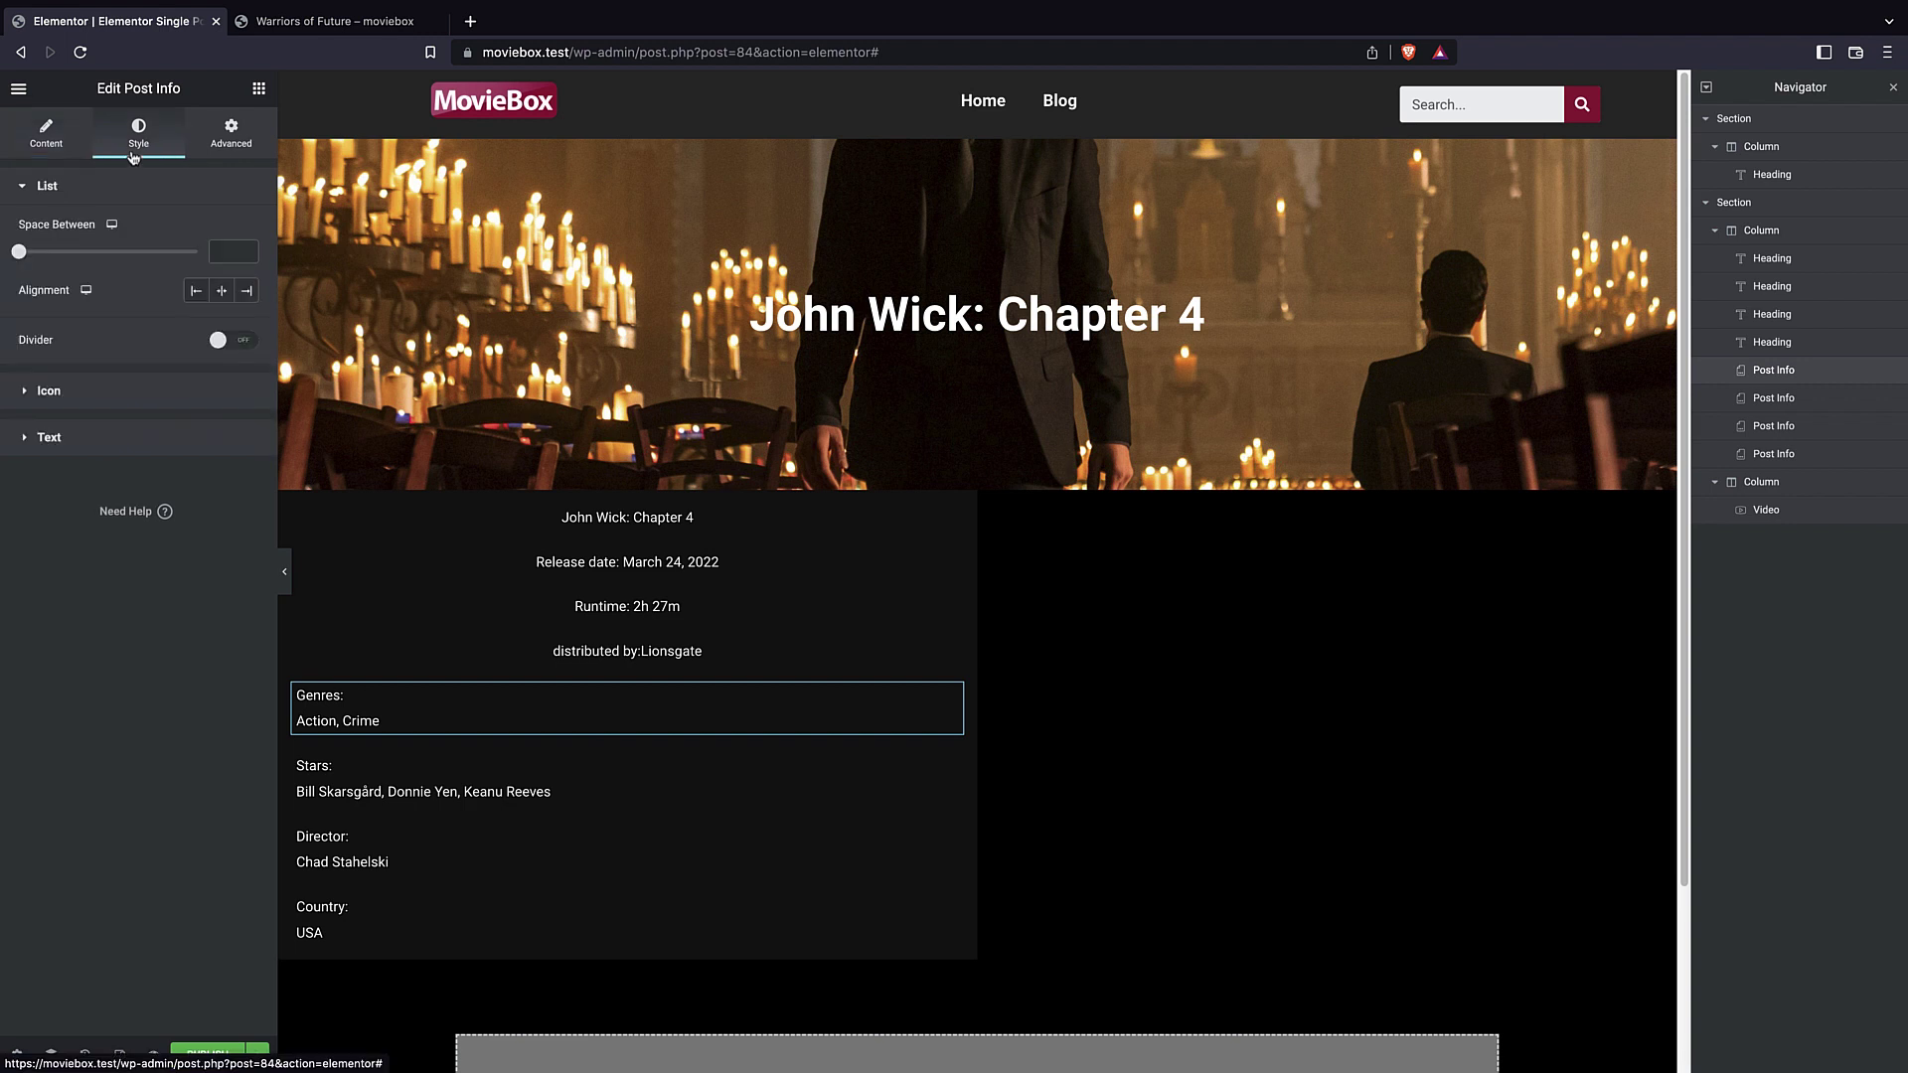
pyautogui.click(230, 131)
pyautogui.click(47, 139)
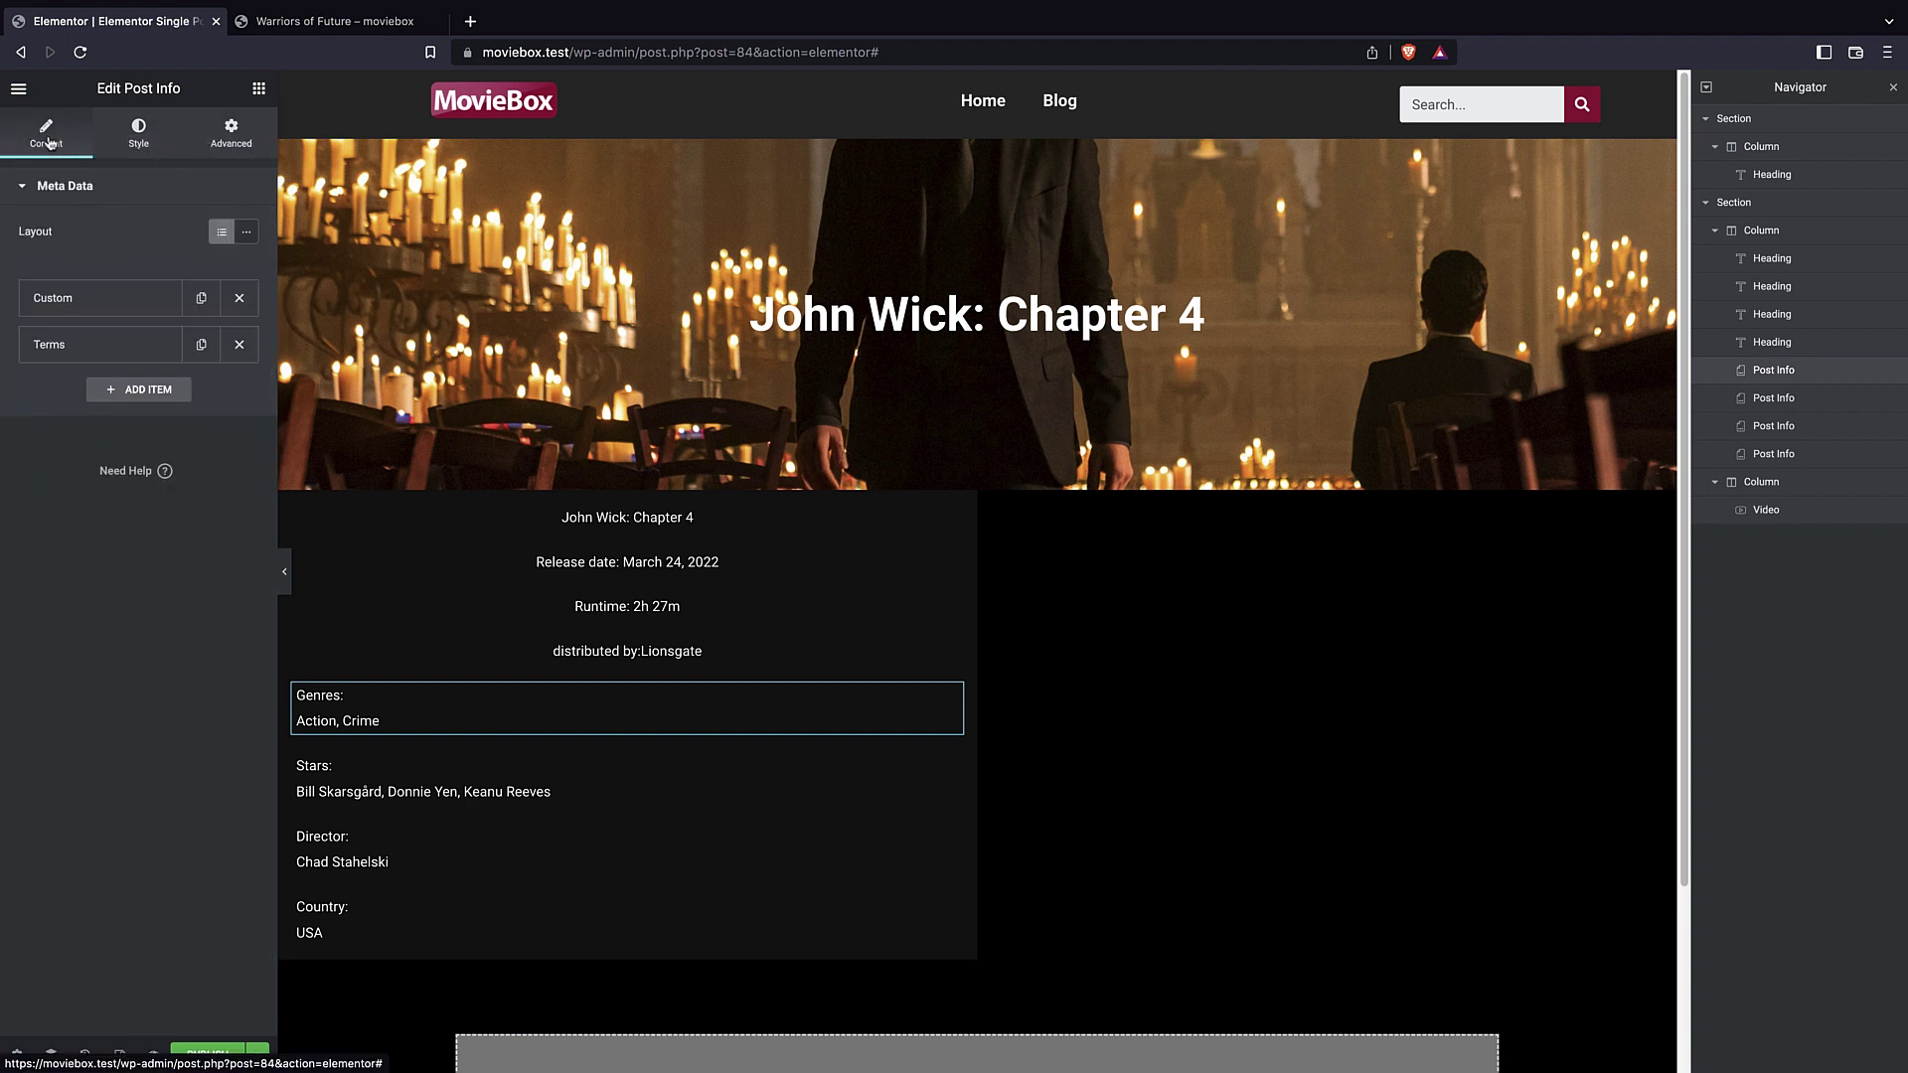
# - Left-align the "distributed by" and Runtime headings in the details column
pyautogui.click(951, 648)
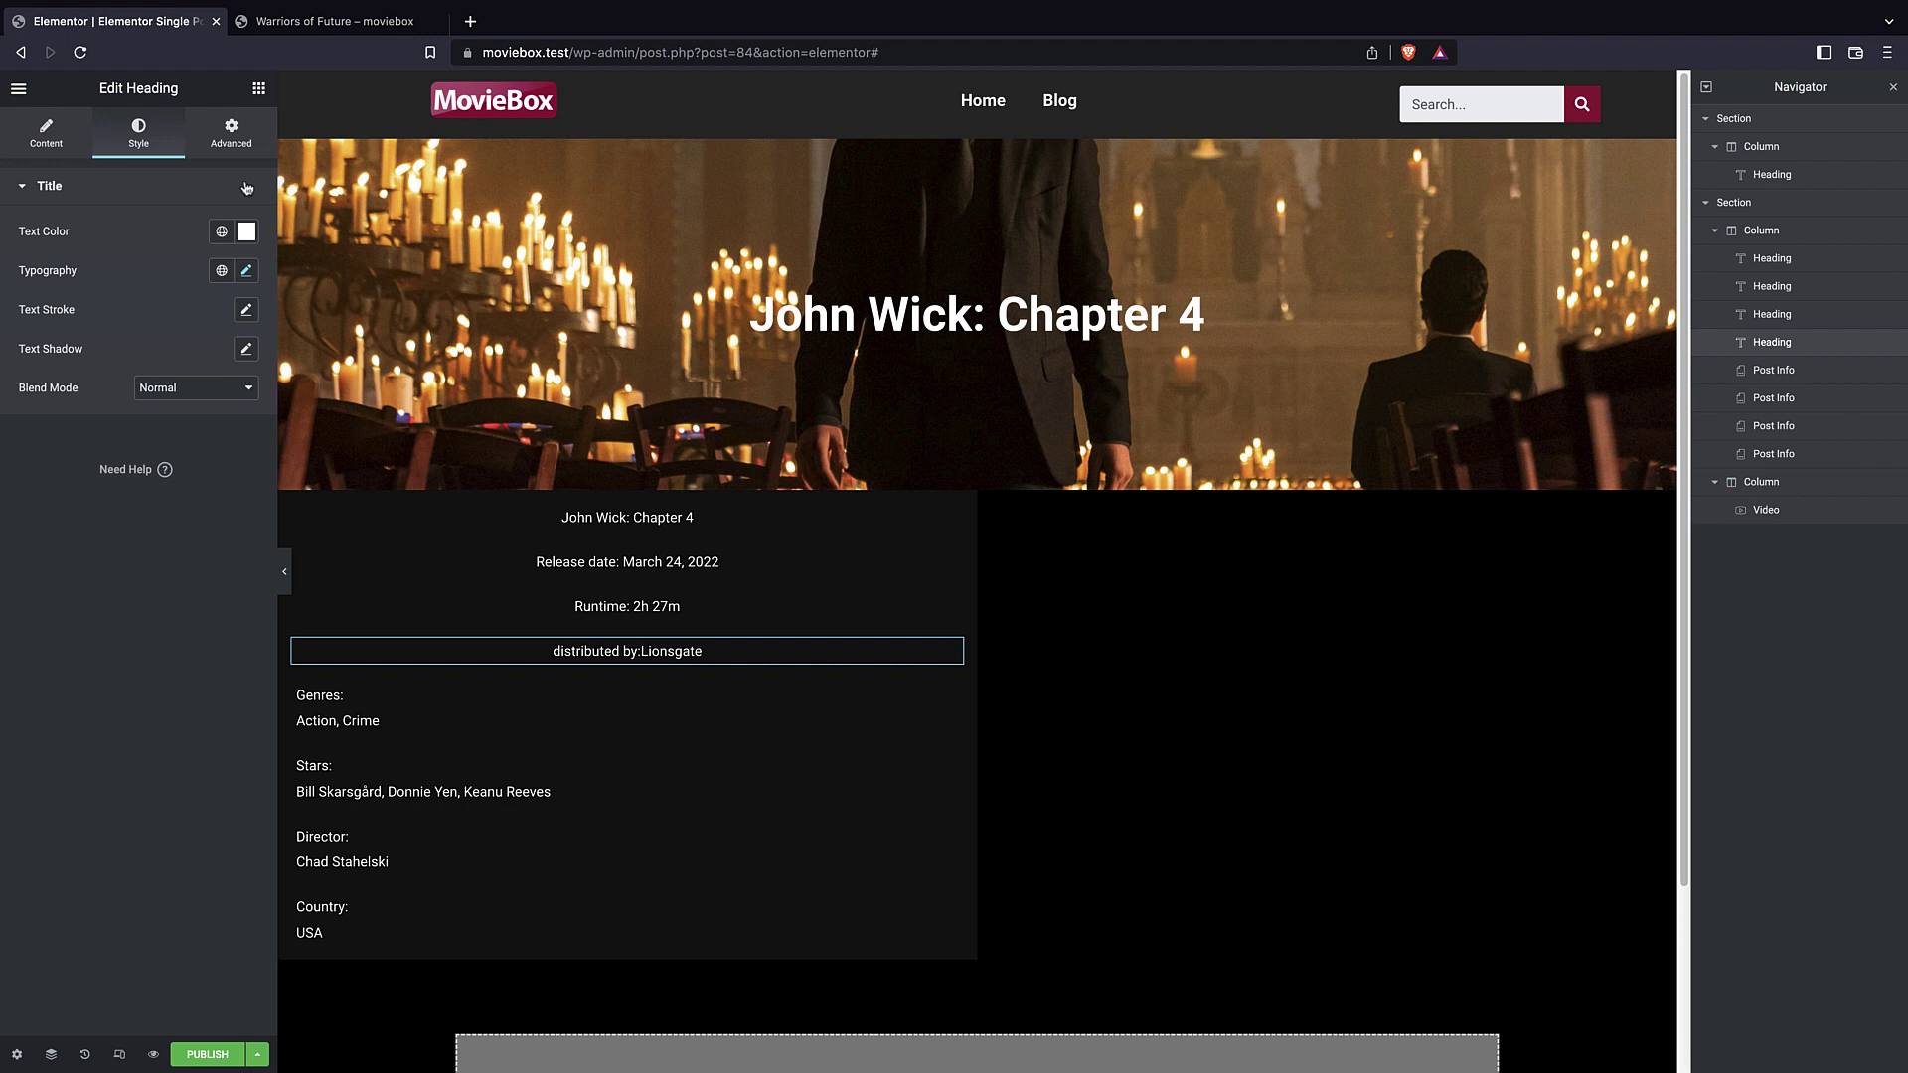
pyautogui.click(204, 147)
pyautogui.click(149, 144)
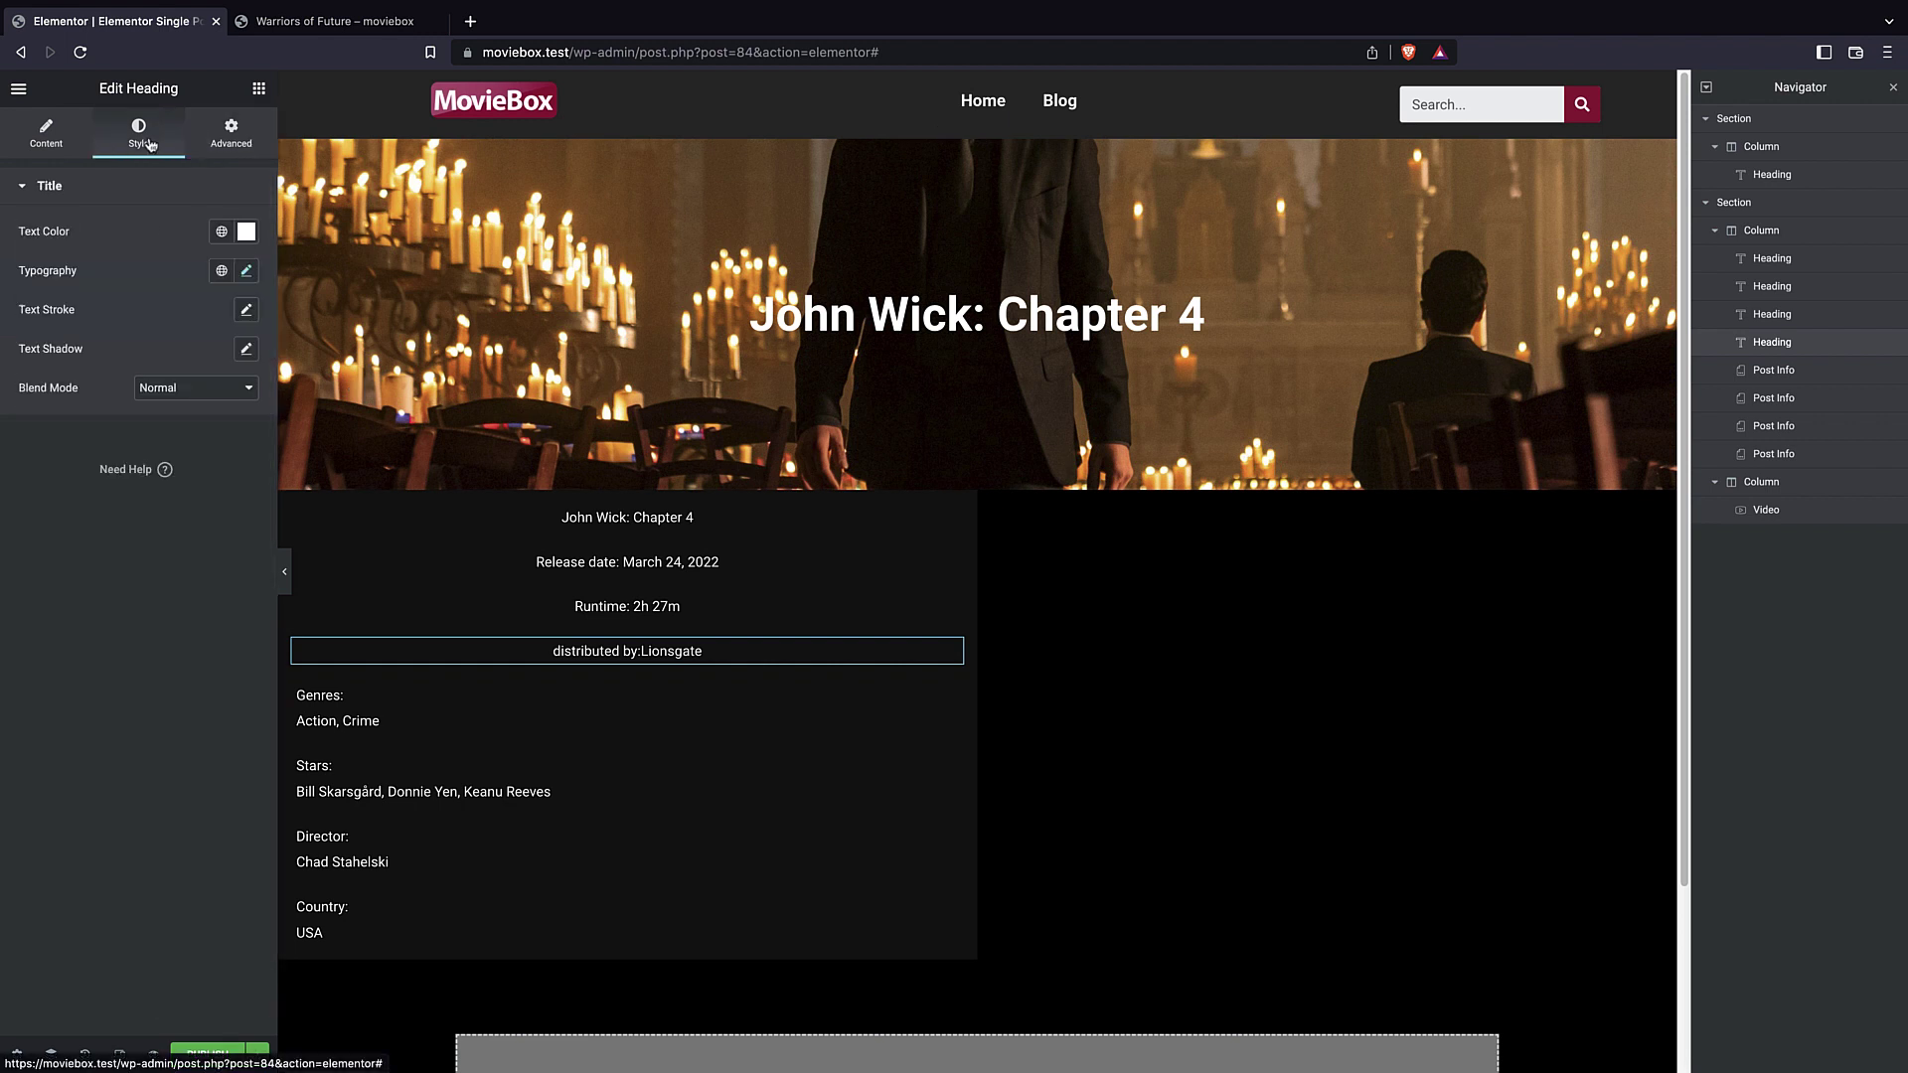
pyautogui.click(65, 139)
pyautogui.click(163, 442)
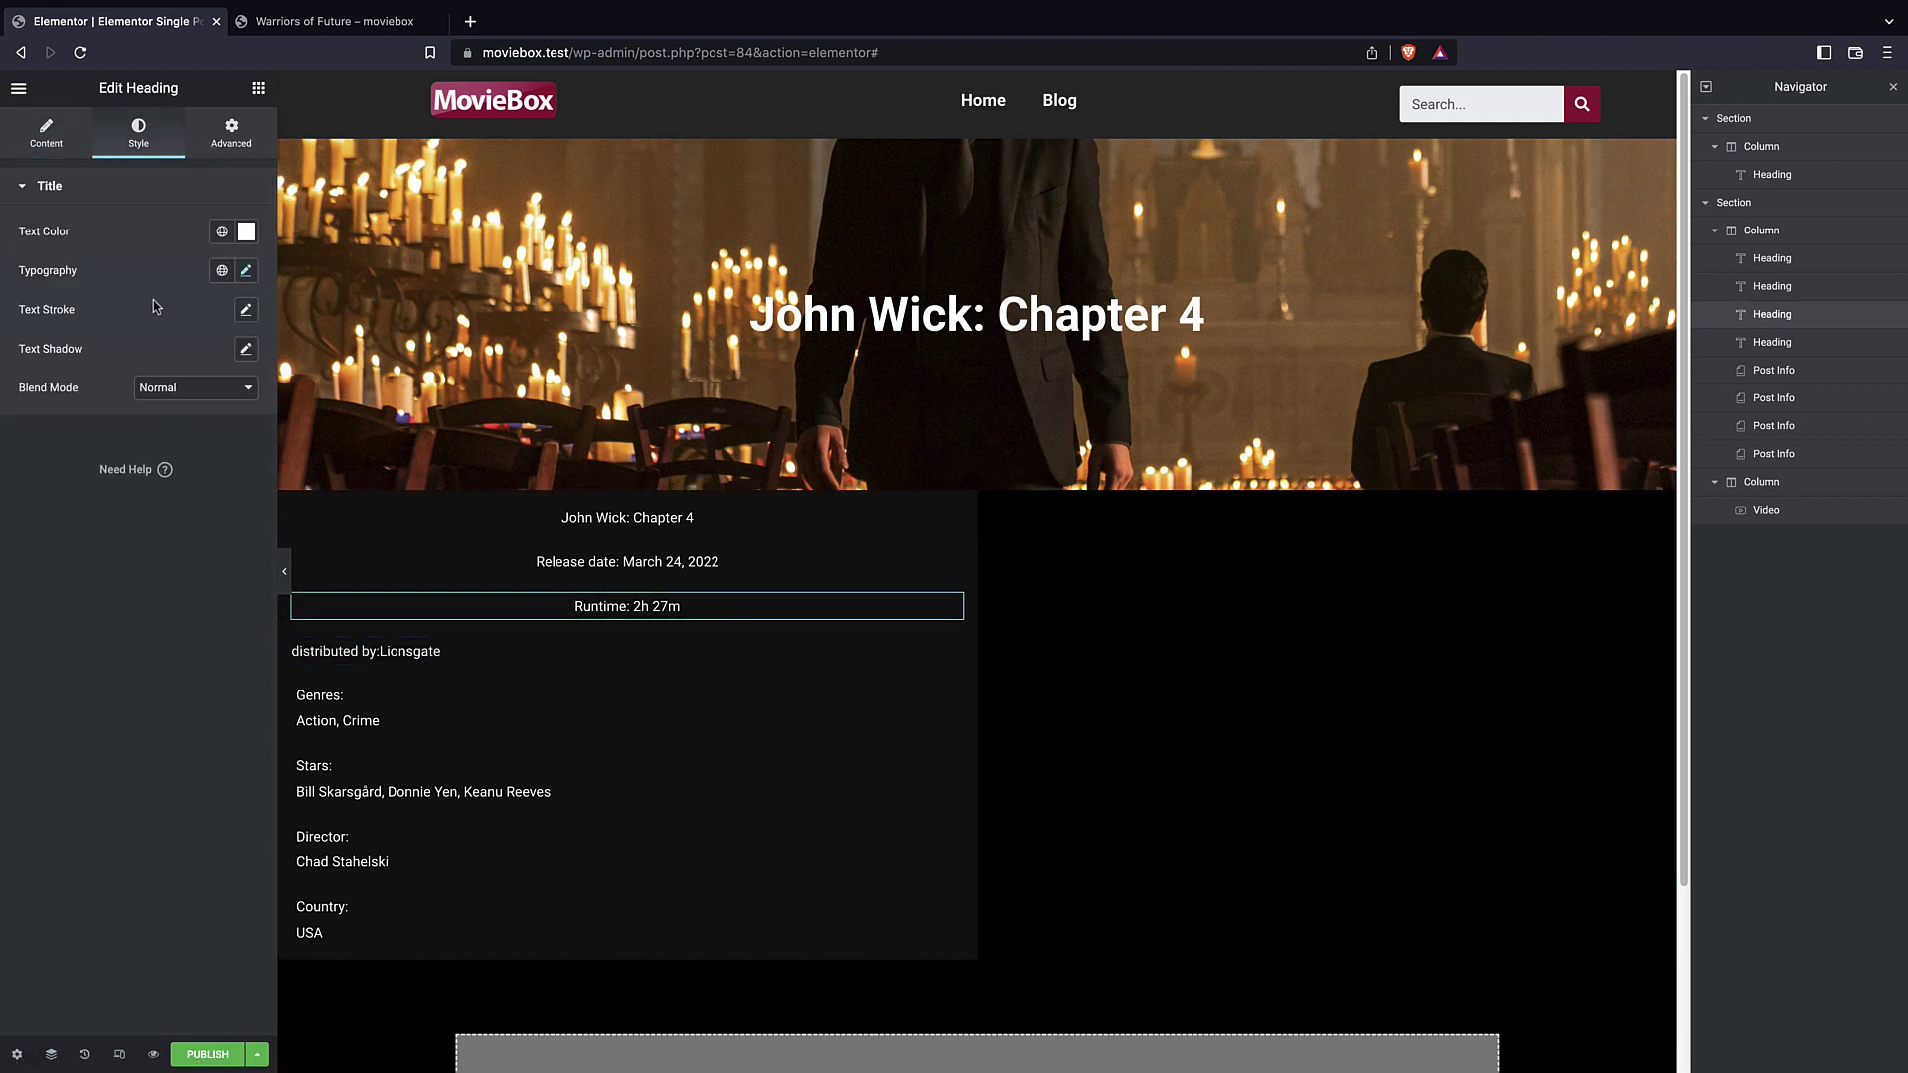
pyautogui.click(30, 139)
pyautogui.click(164, 442)
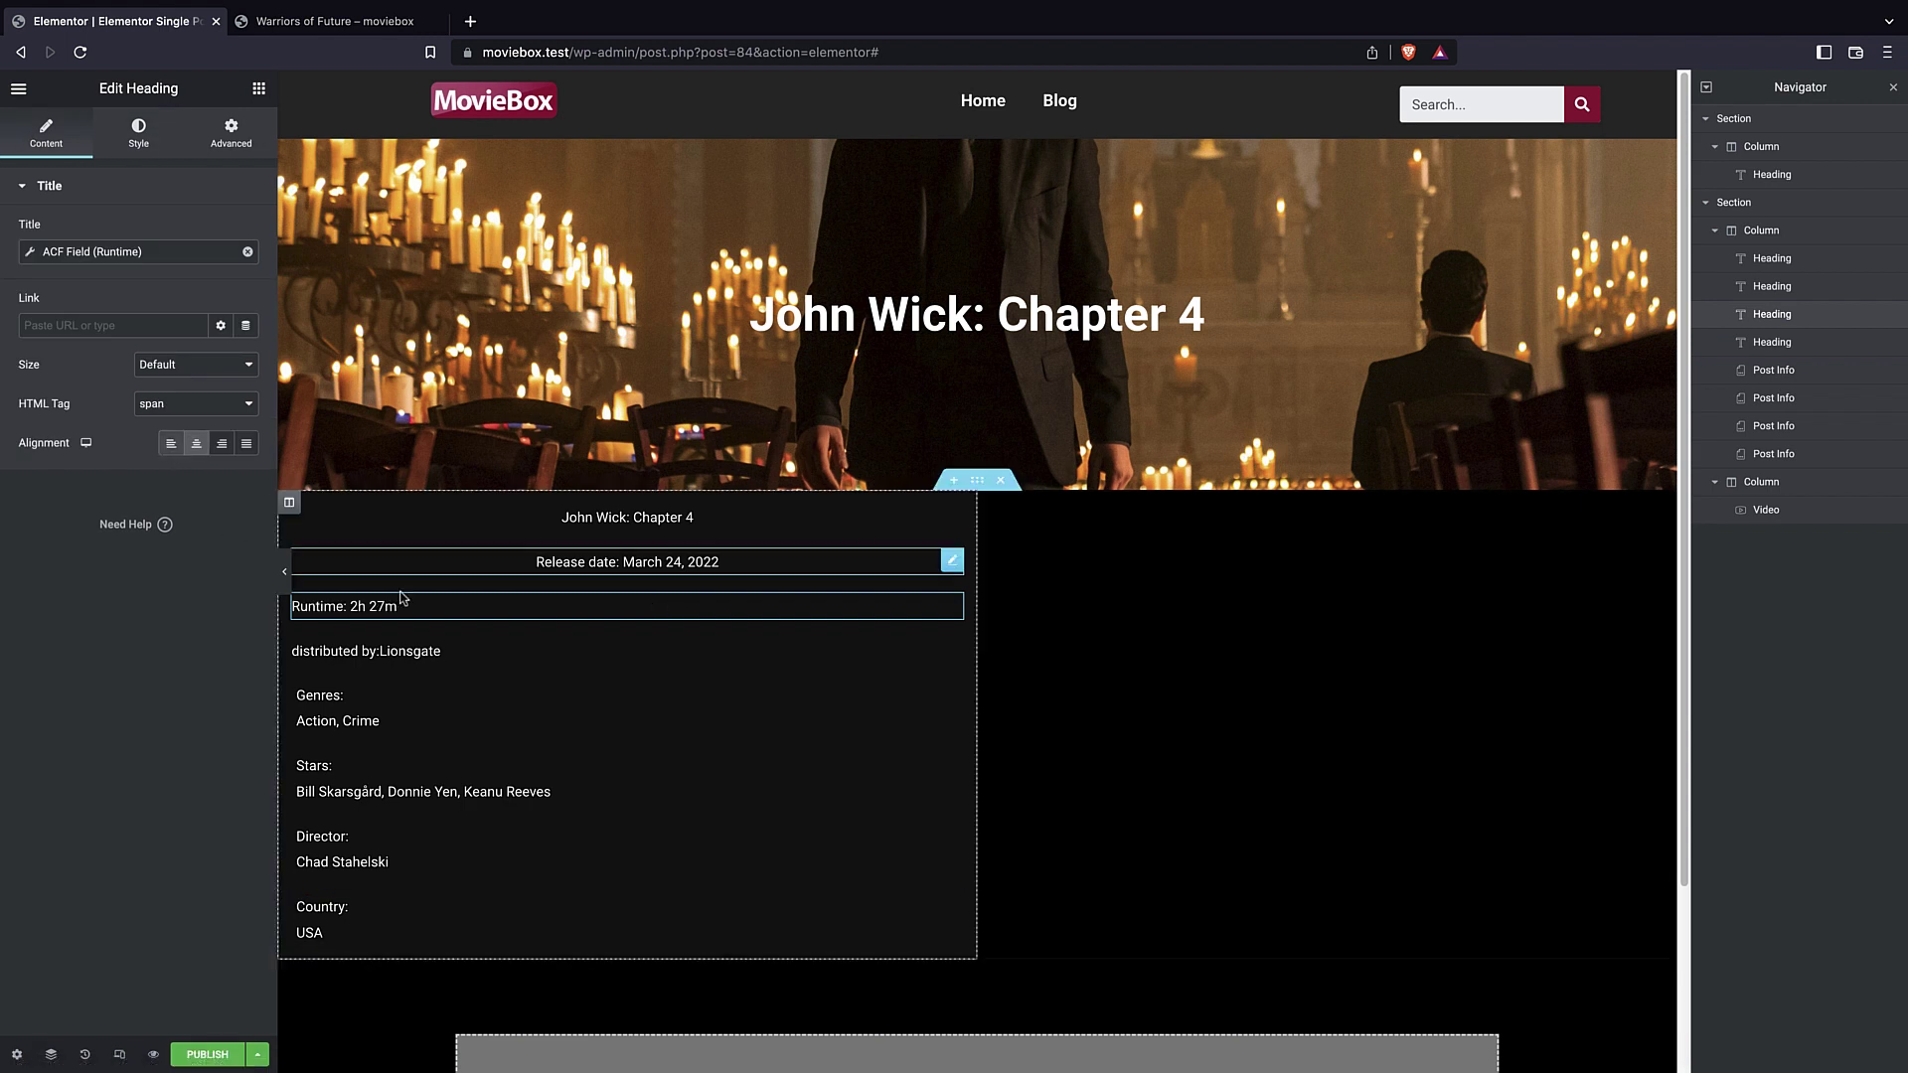
# - Left-align the Release date heading and the movie title heading in the details column
pyautogui.click(626, 562)
pyautogui.click(228, 125)
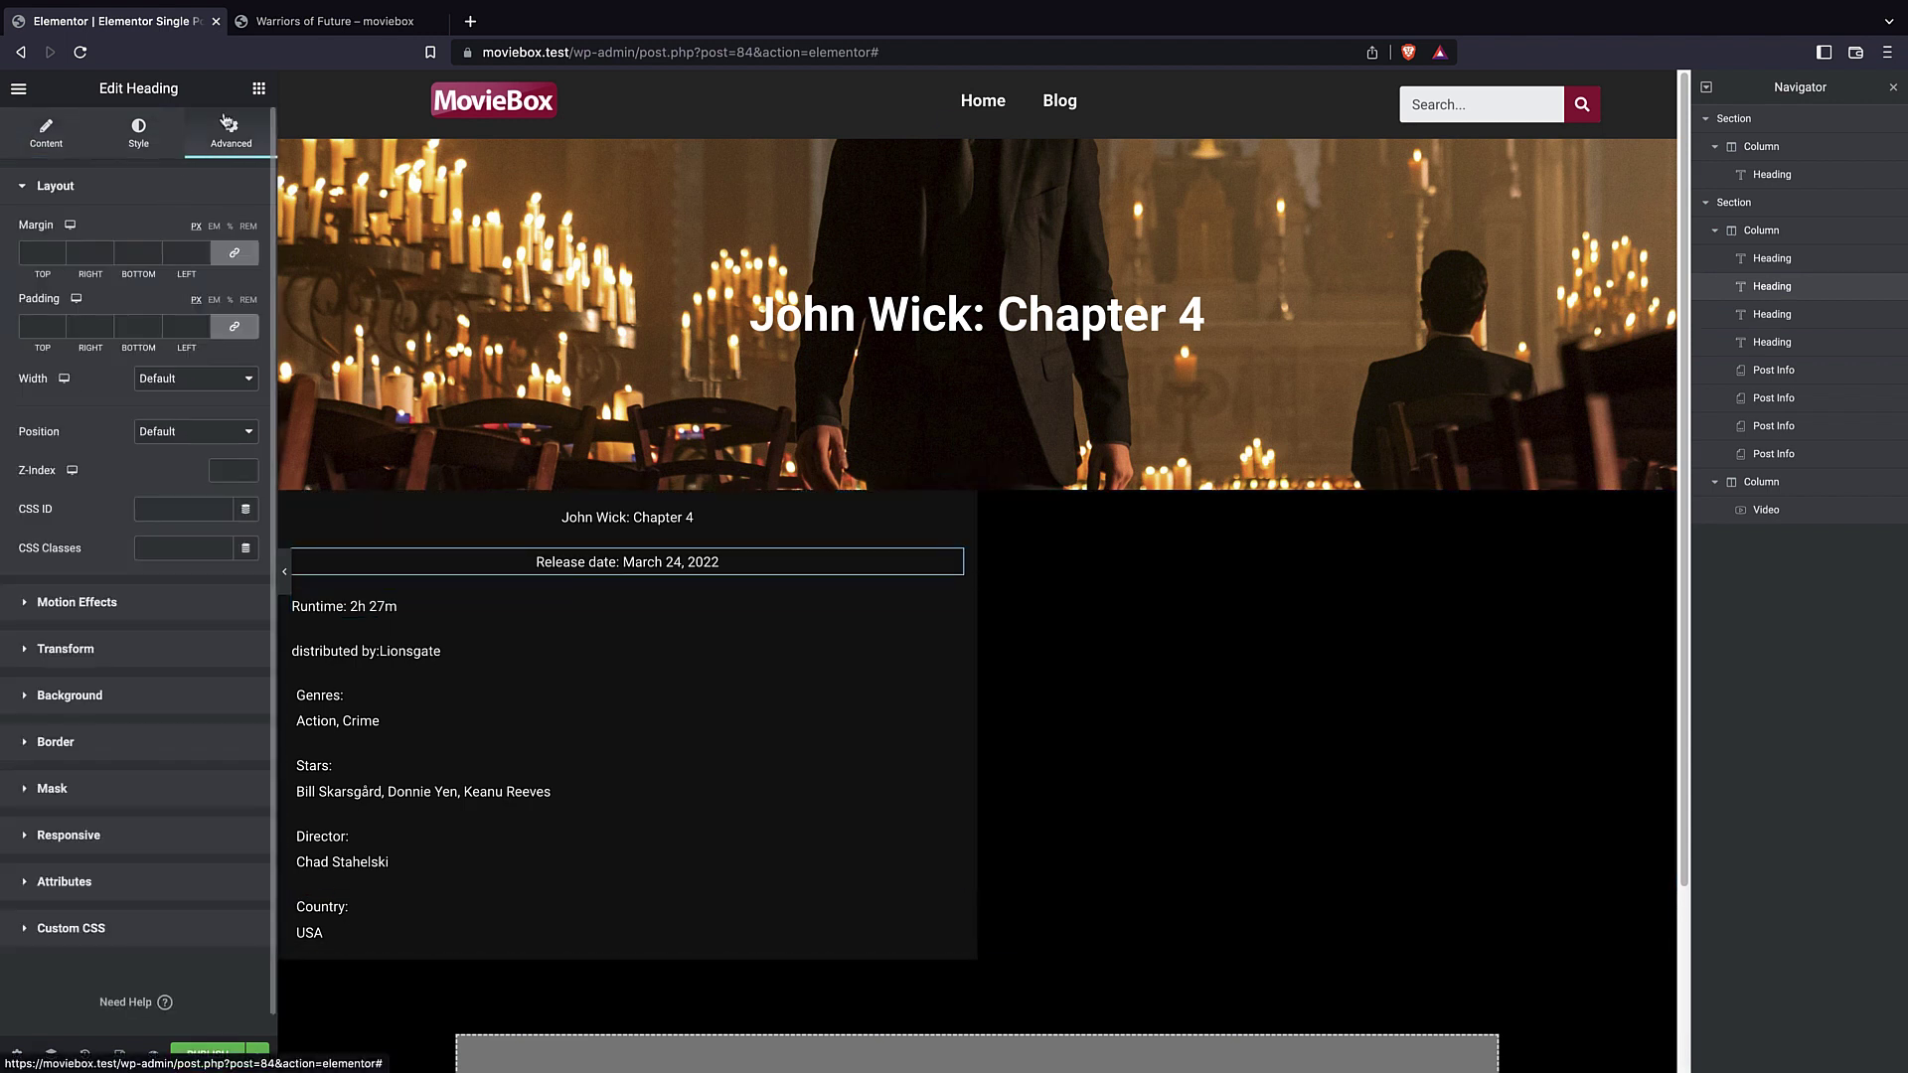
pyautogui.click(140, 137)
pyautogui.click(46, 132)
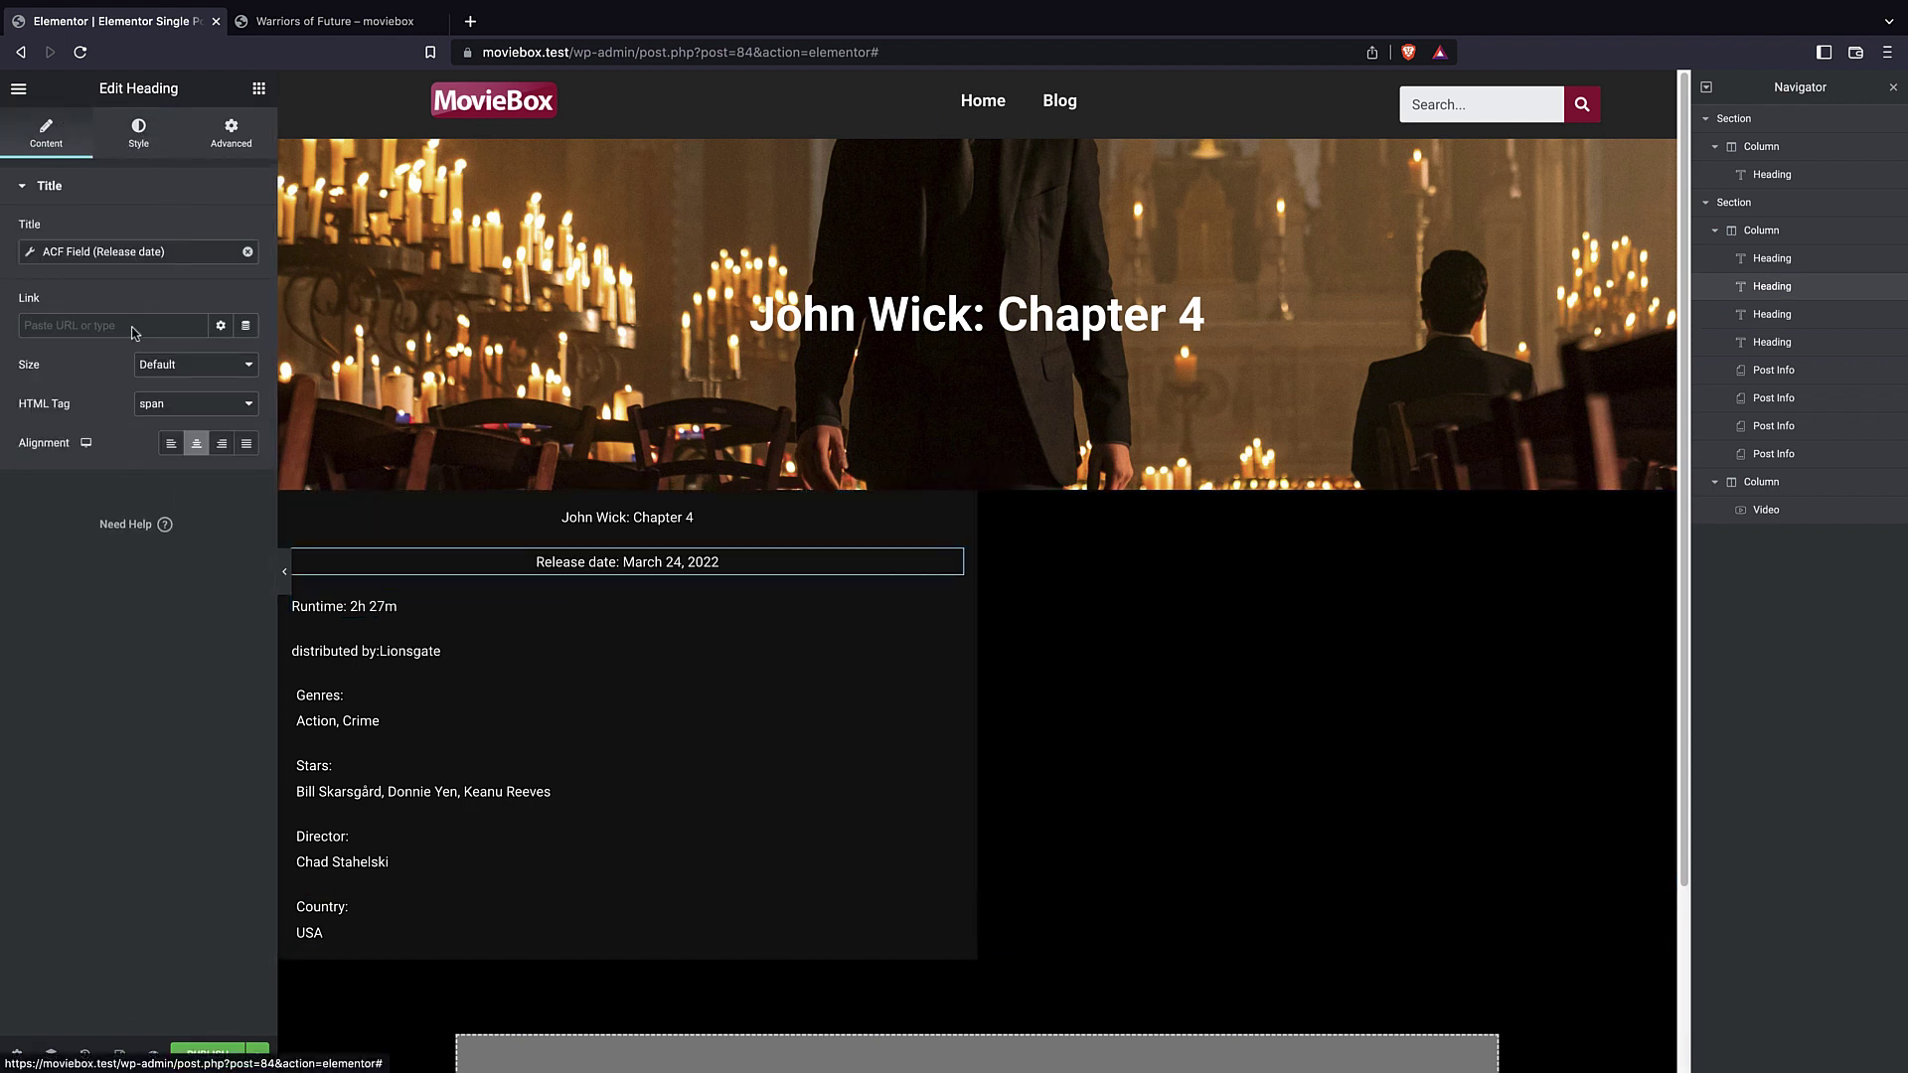
pyautogui.click(164, 442)
pyautogui.click(611, 517)
pyautogui.click(46, 133)
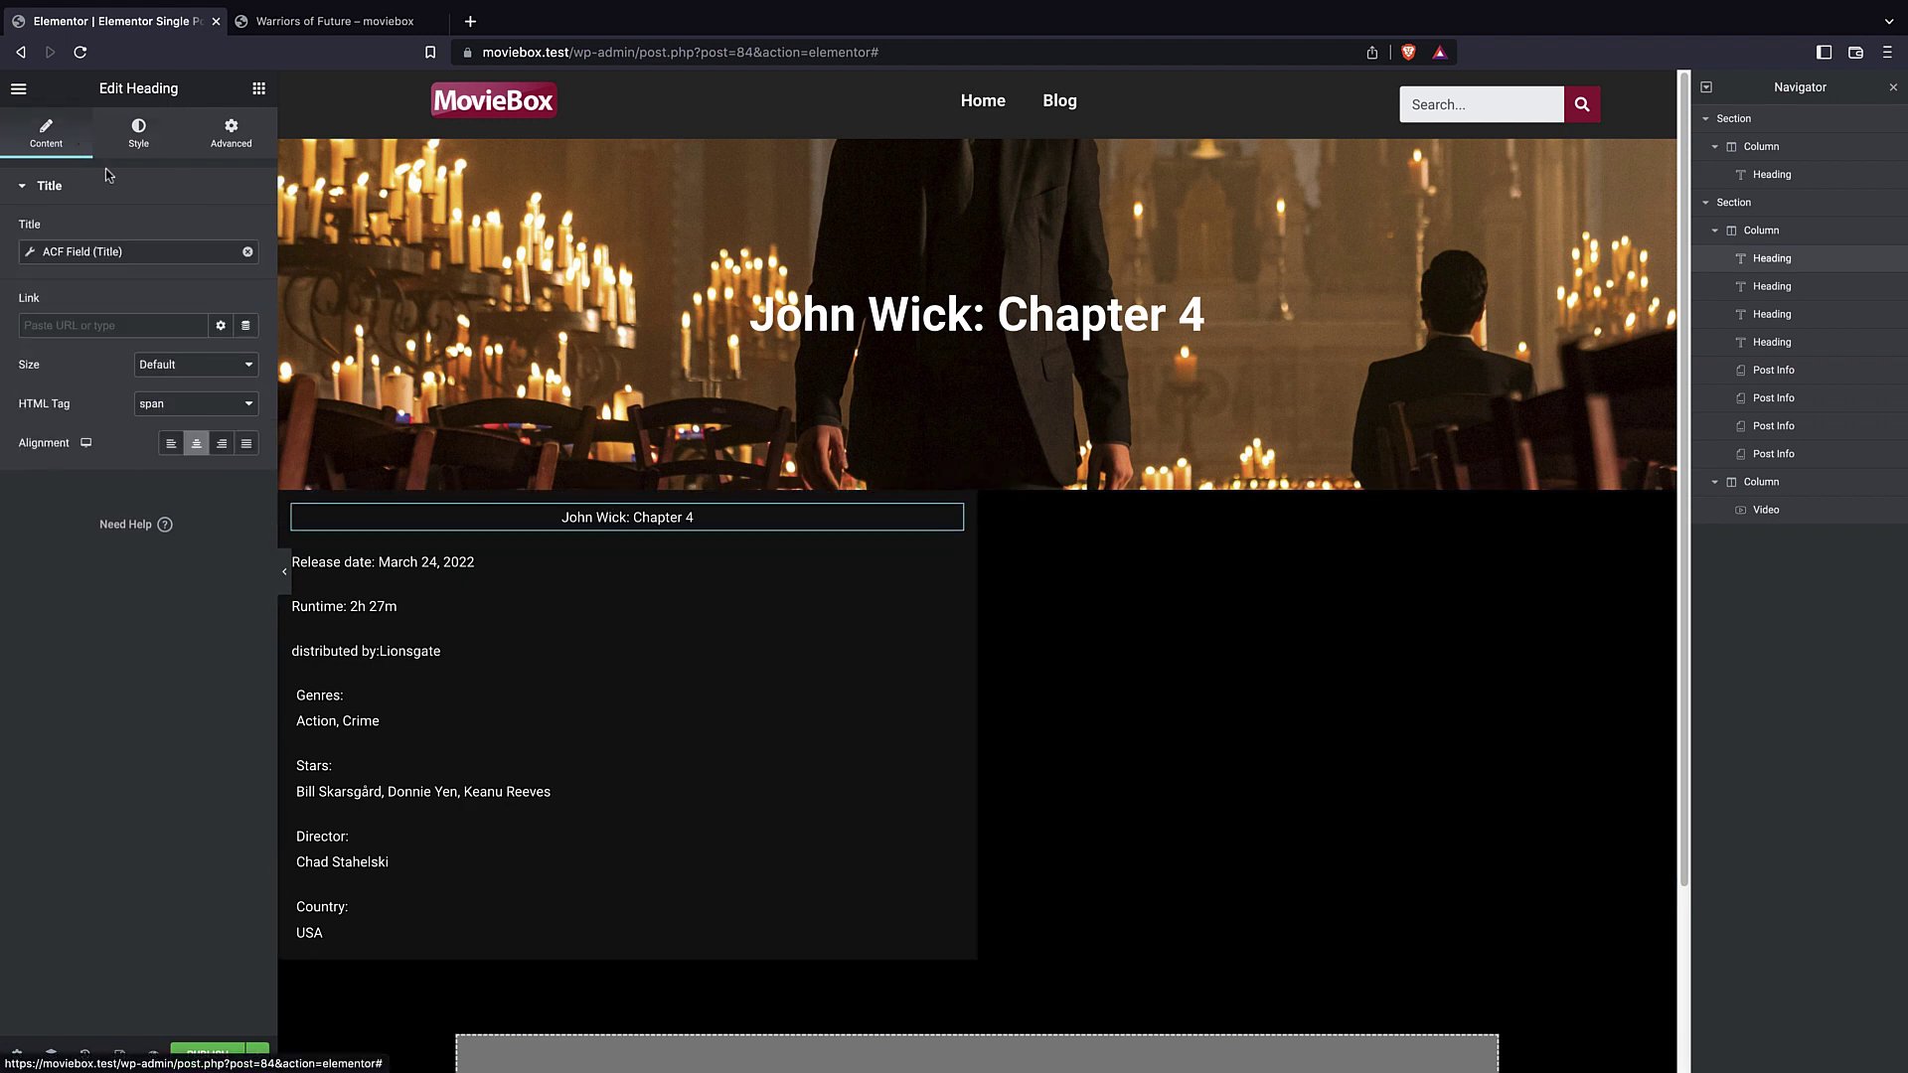
pyautogui.click(171, 443)
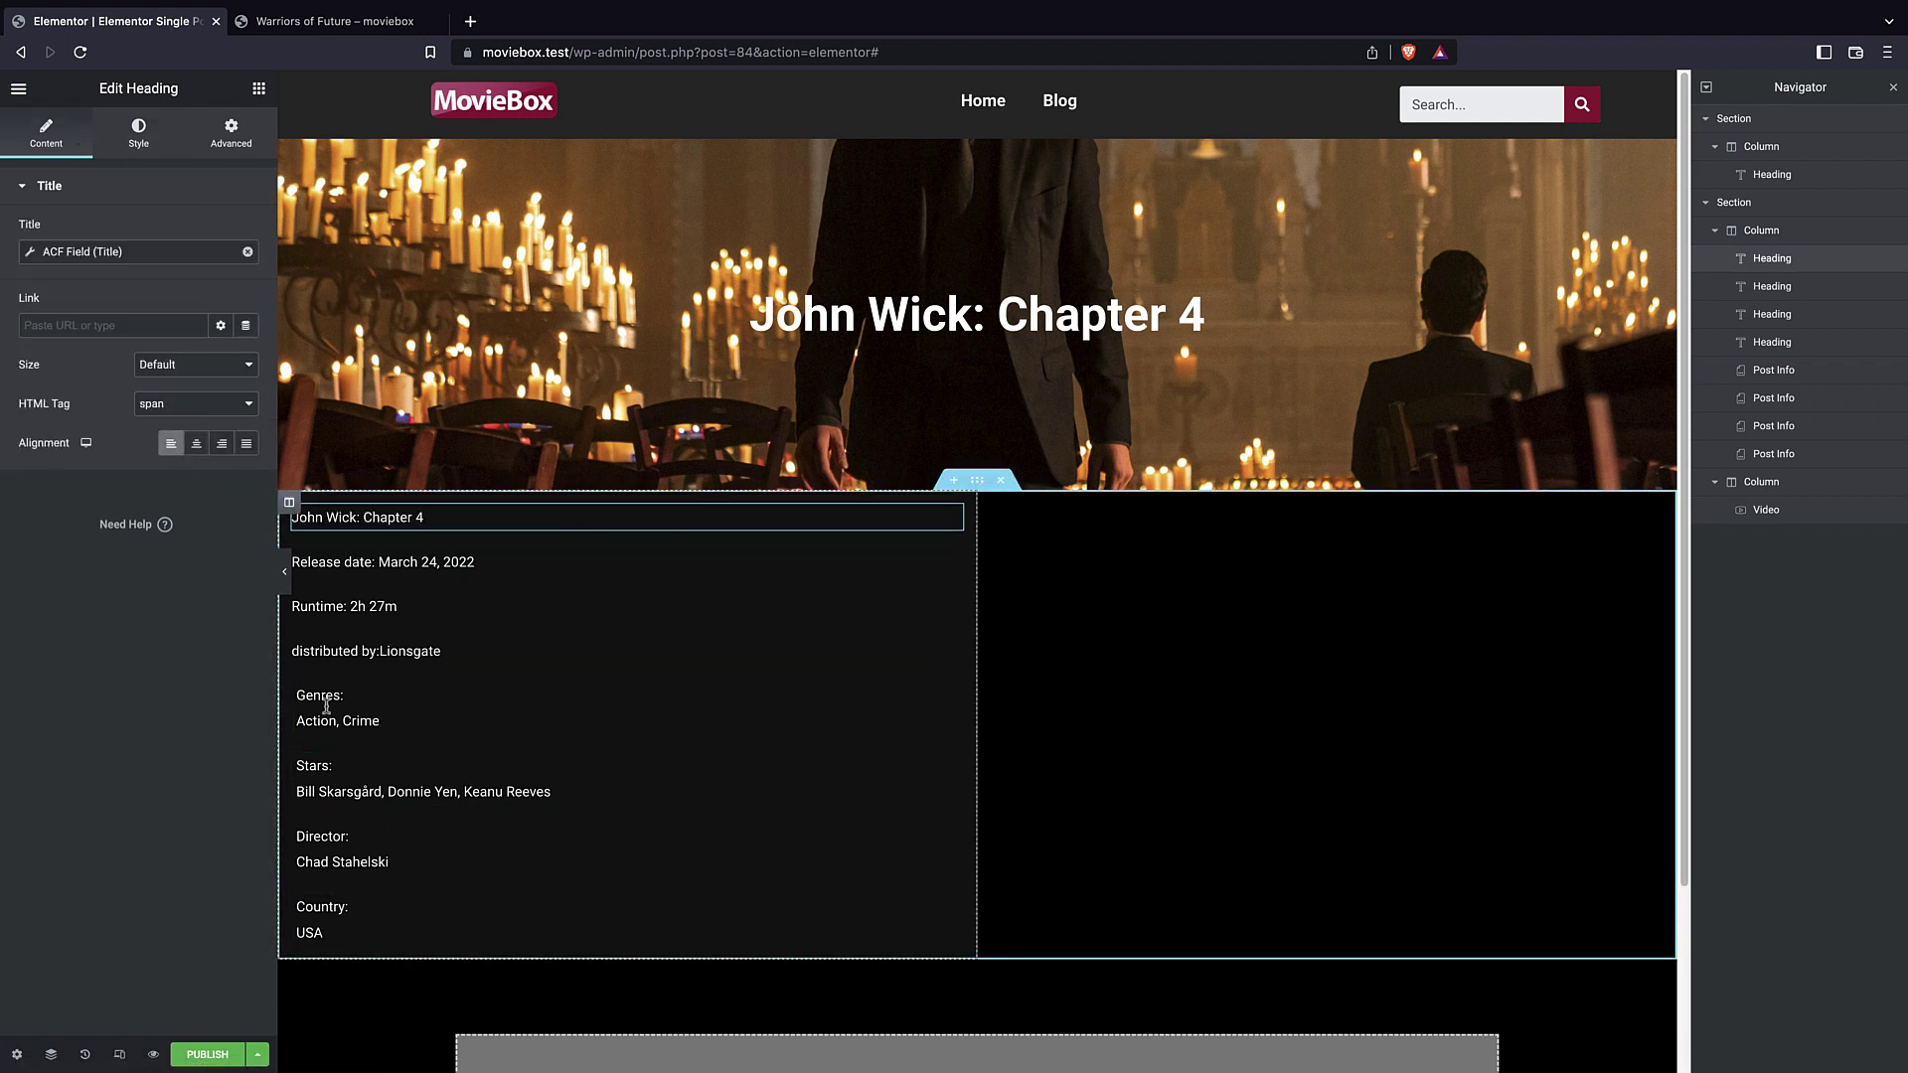
# - Set the details column's padding to 2 em on all sides and narrow the column to just over a quarter of the section width
pyautogui.click(1739, 231)
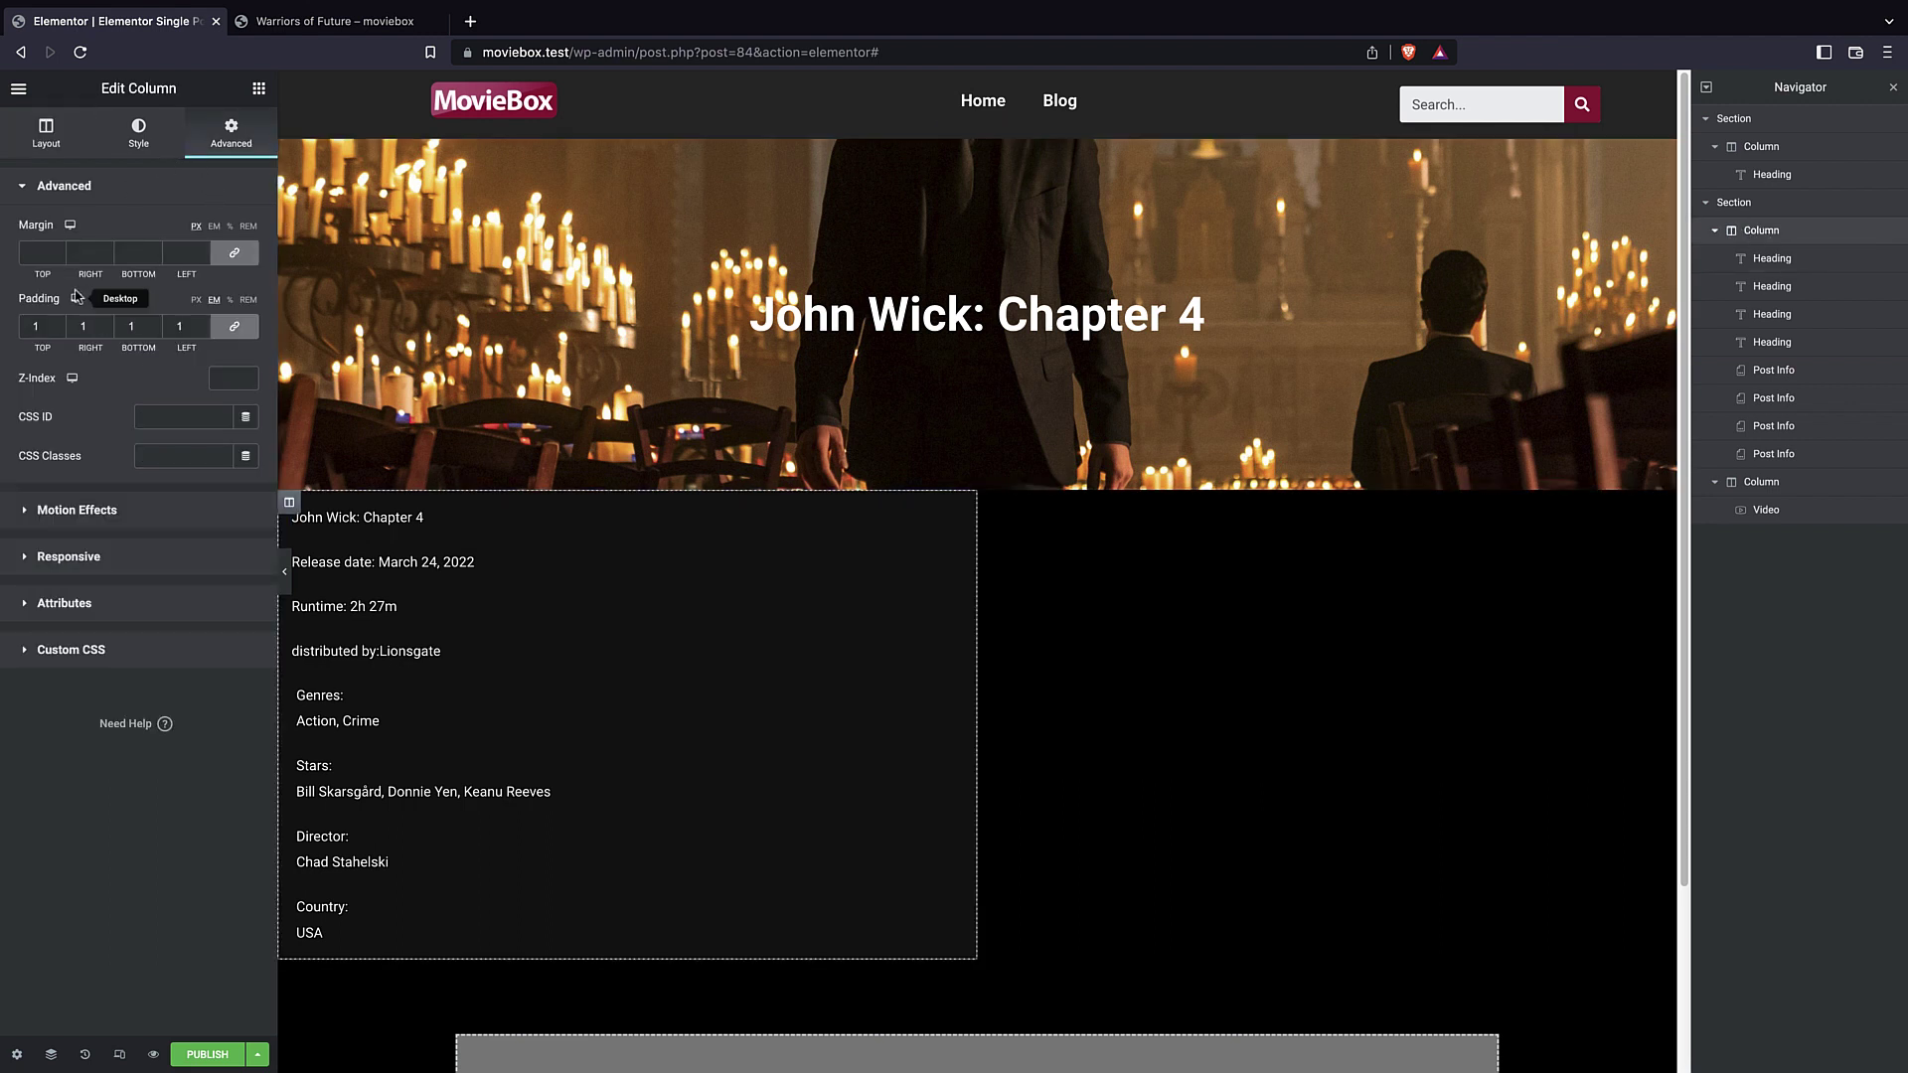
pyautogui.click(58, 324)
pyautogui.click(57, 324)
pyautogui.click(57, 333)
pyautogui.moveTo(979, 669); pyautogui.dragTo(674, 663)
# - Try a 15 px margin on all sides of the details column
pyautogui.click(57, 248)
pyautogui.click(57, 249)
pyautogui.click(57, 249)
pyautogui.click(57, 249)
pyautogui.click(56, 249)
pyautogui.click(57, 249)
pyautogui.click(57, 248)
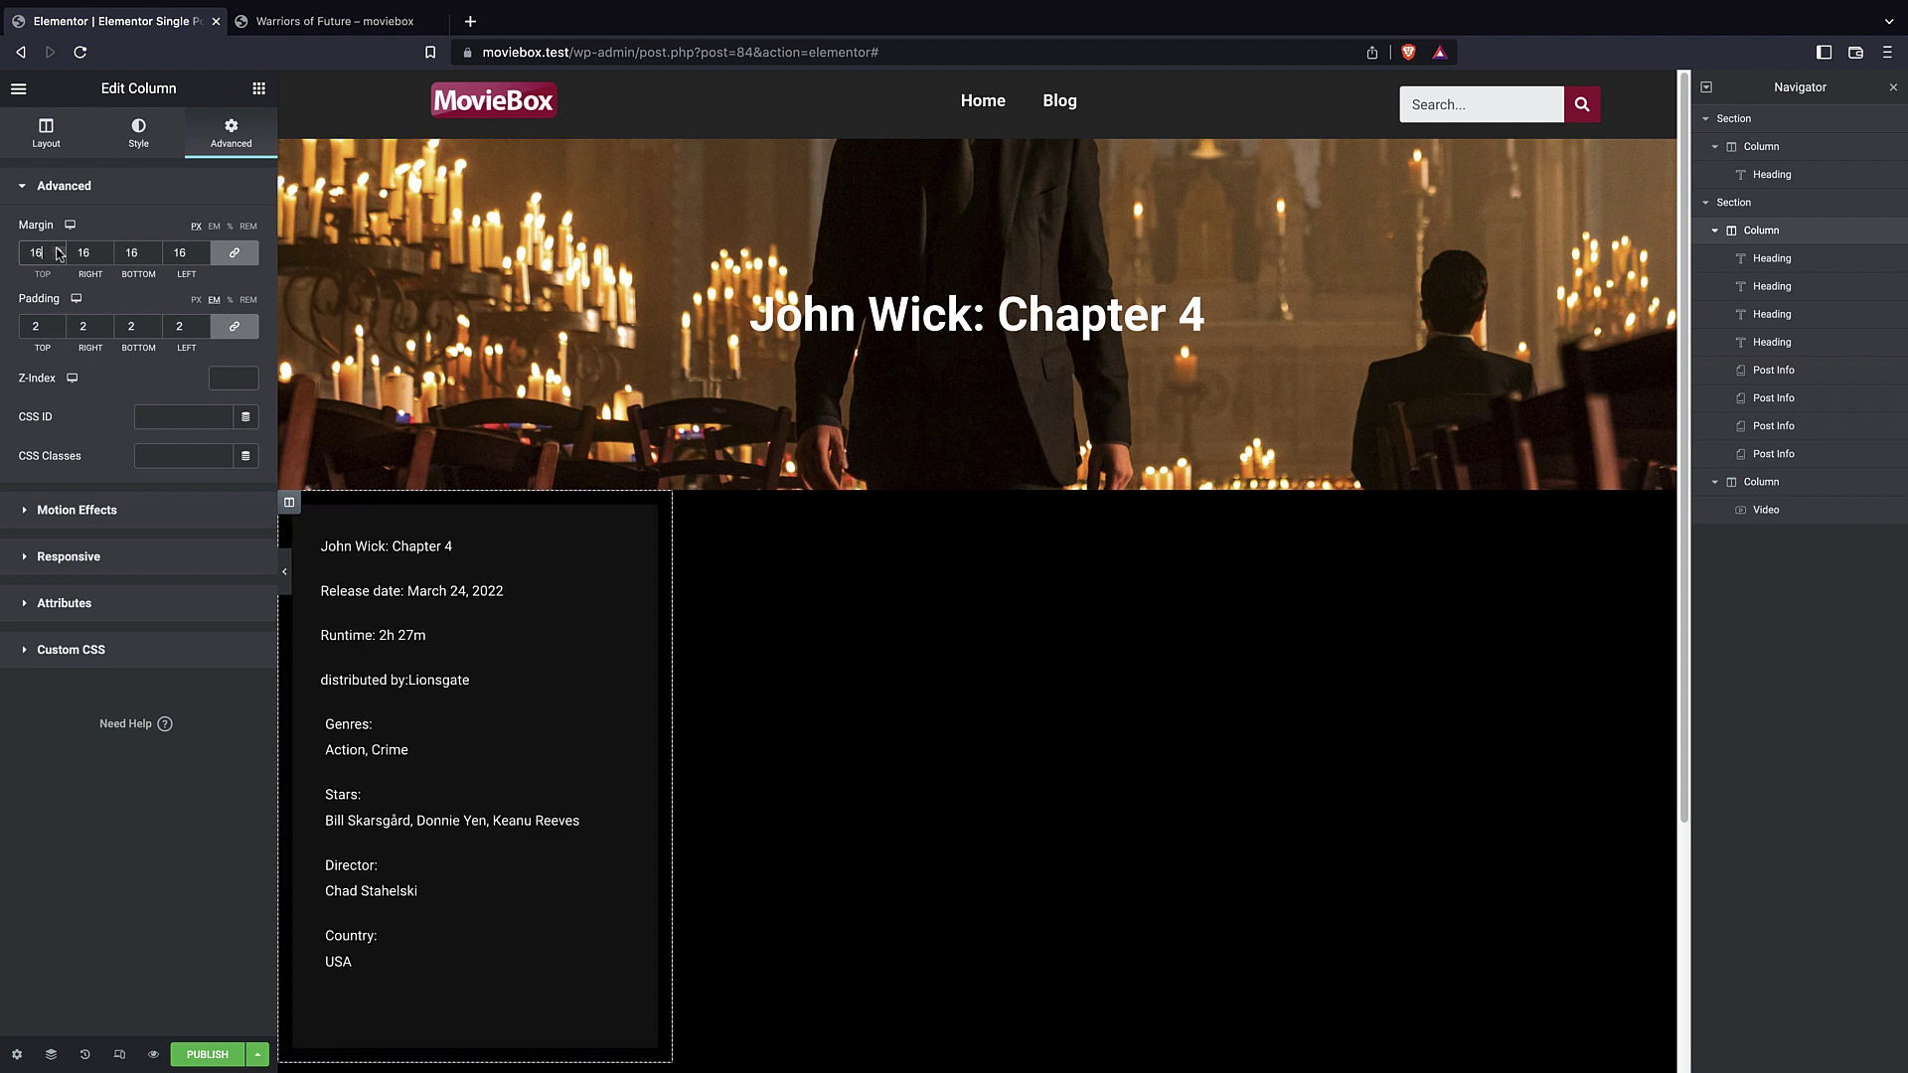
pyautogui.click(57, 257)
# - Set the details column's margin to 1 em on all sides
pyautogui.click(213, 228)
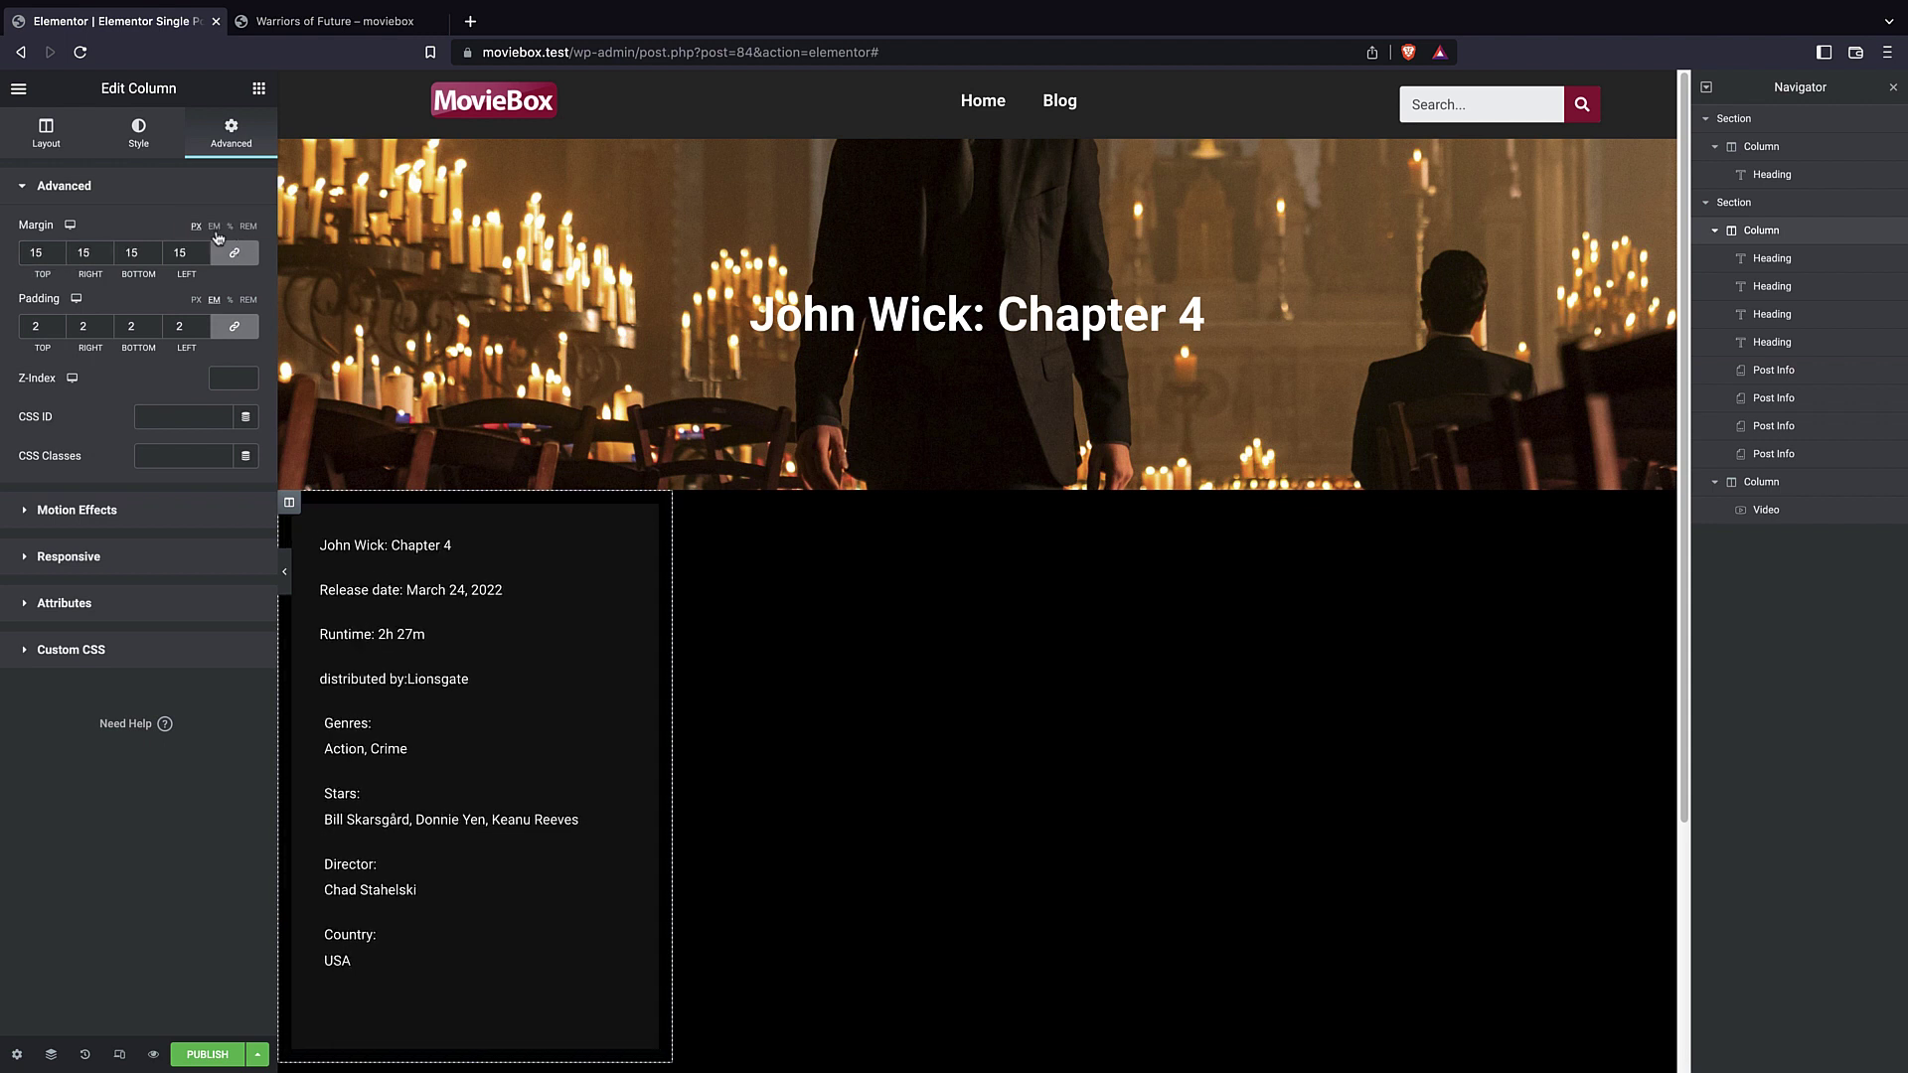
pyautogui.click(58, 249)
pyautogui.click(58, 249)
pyautogui.click(58, 250)
pyautogui.click(58, 258)
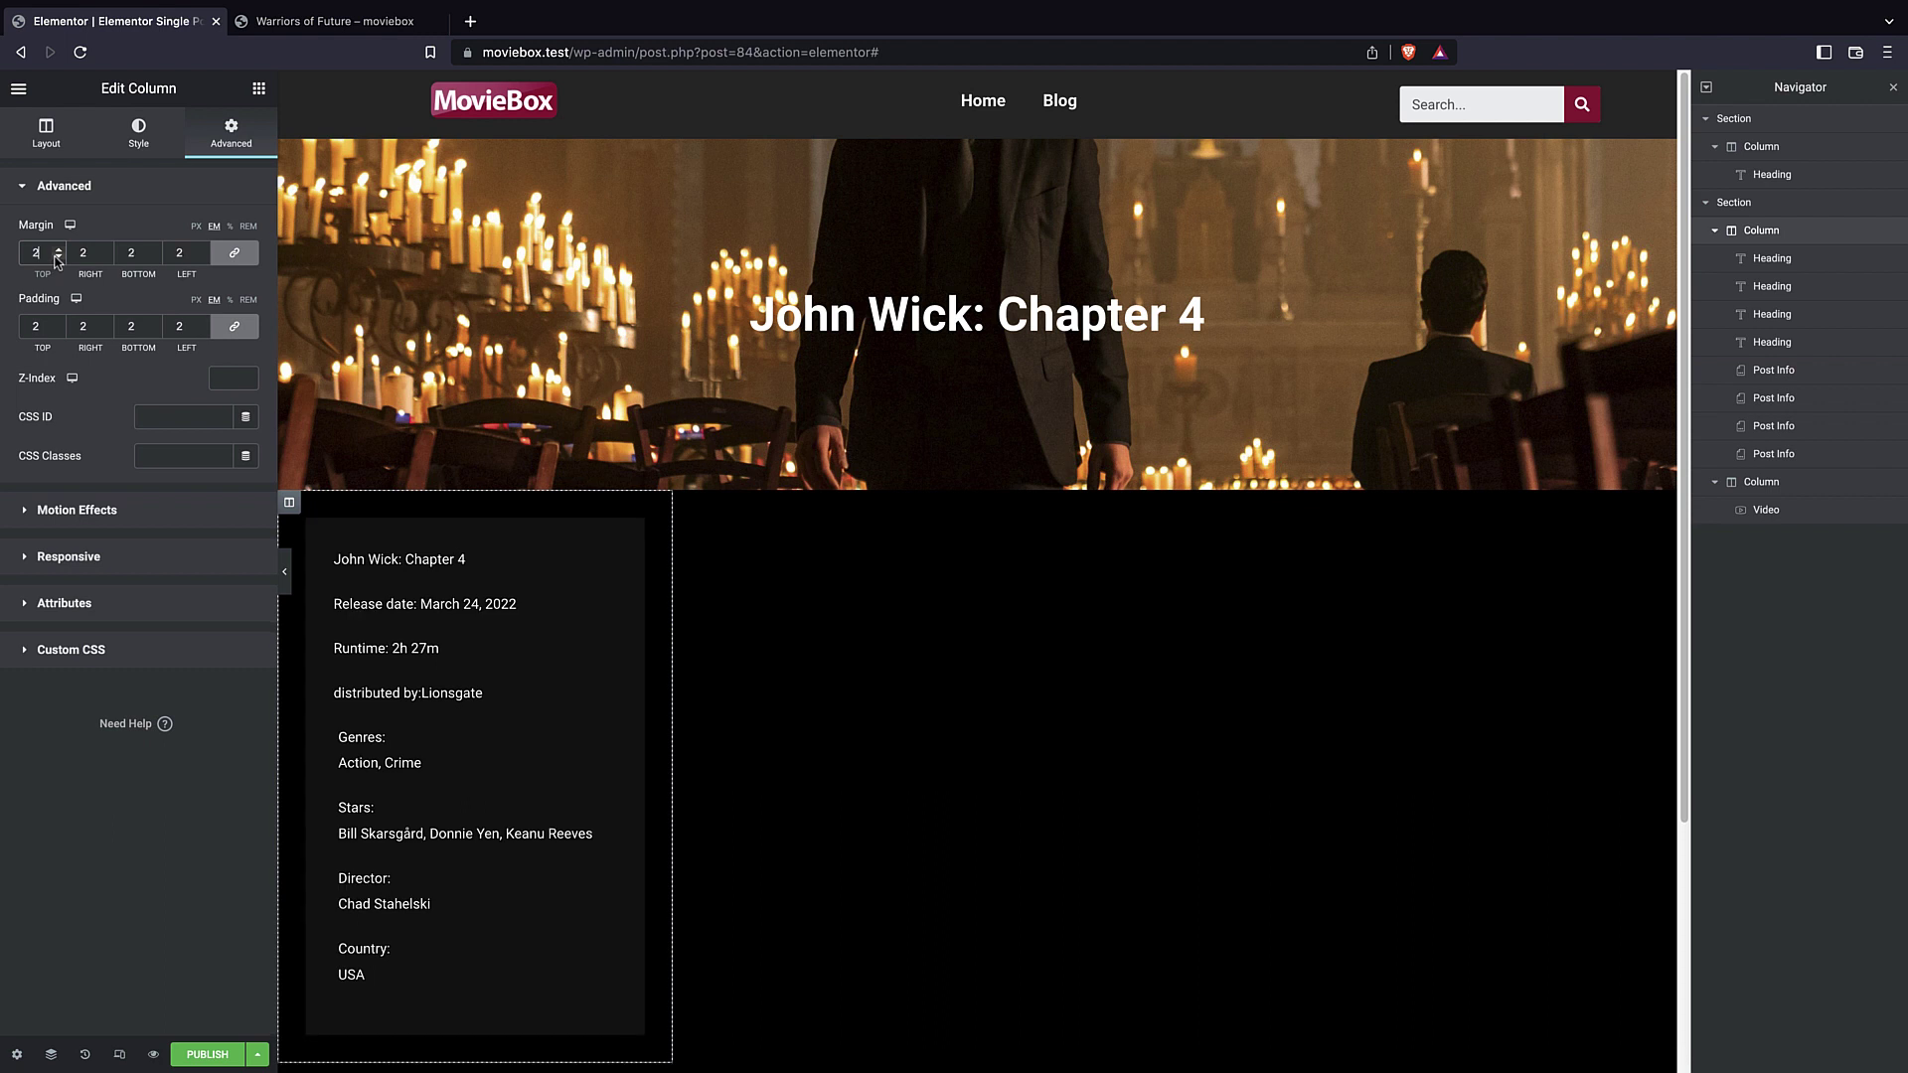
pyautogui.click(58, 257)
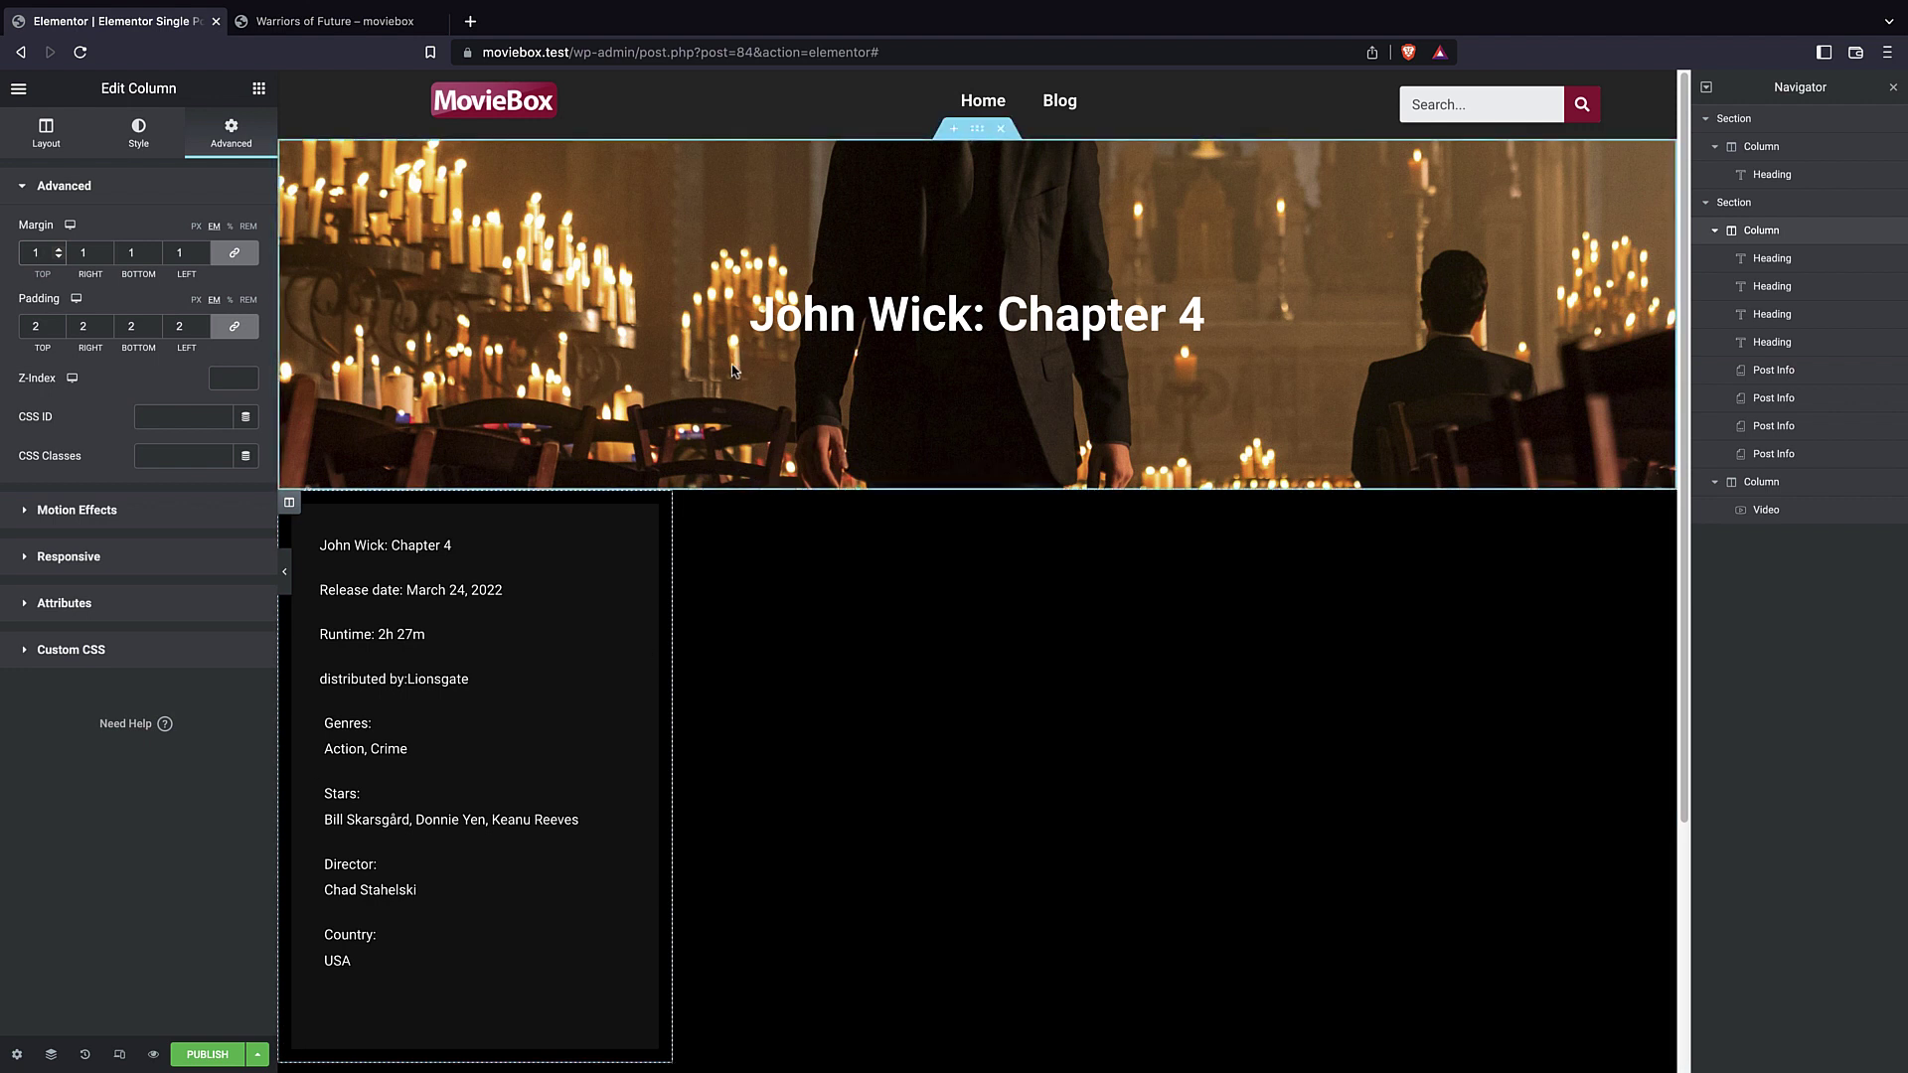
# - Round the details column's corners with a border radius of 1 em on all corners
pyautogui.click(138, 130)
pyautogui.click(135, 641)
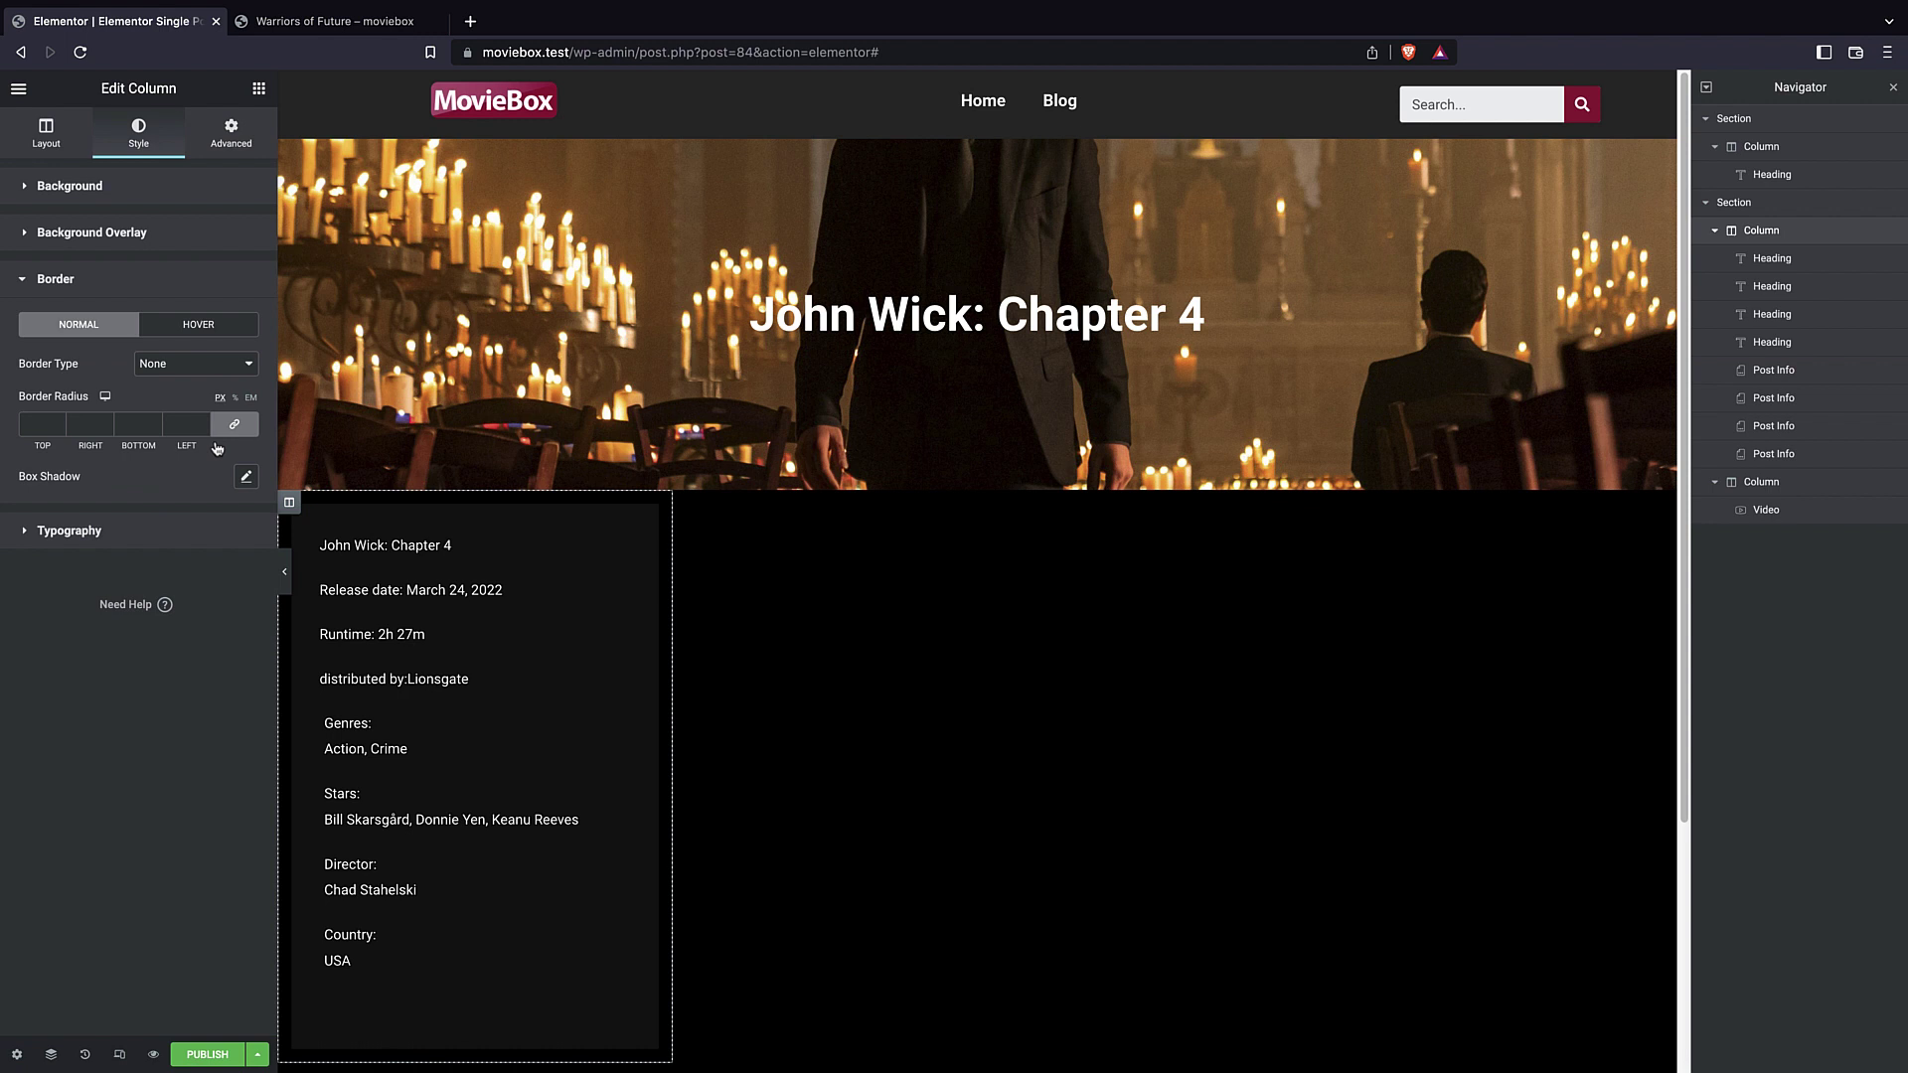
pyautogui.click(252, 398)
pyautogui.scroll(-3, 795, 546)
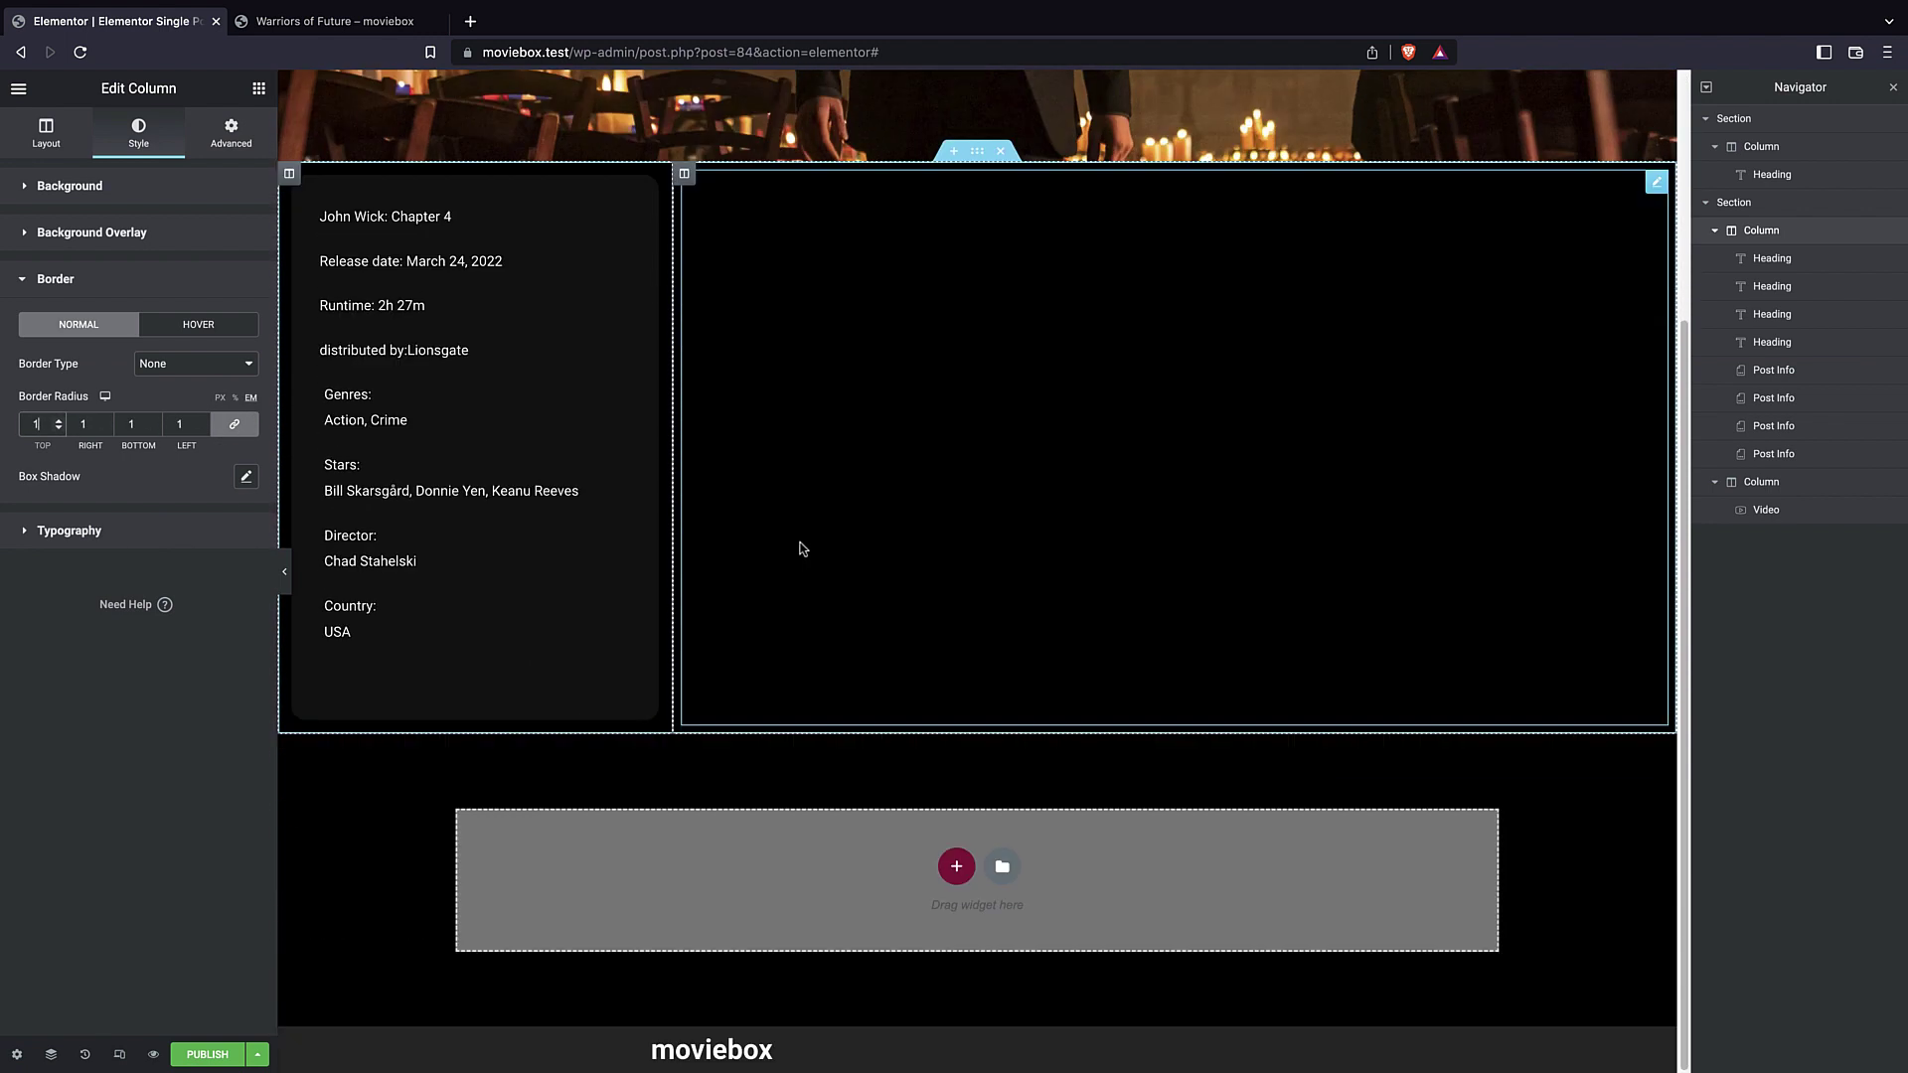
pyautogui.scroll(3, 573, 380)
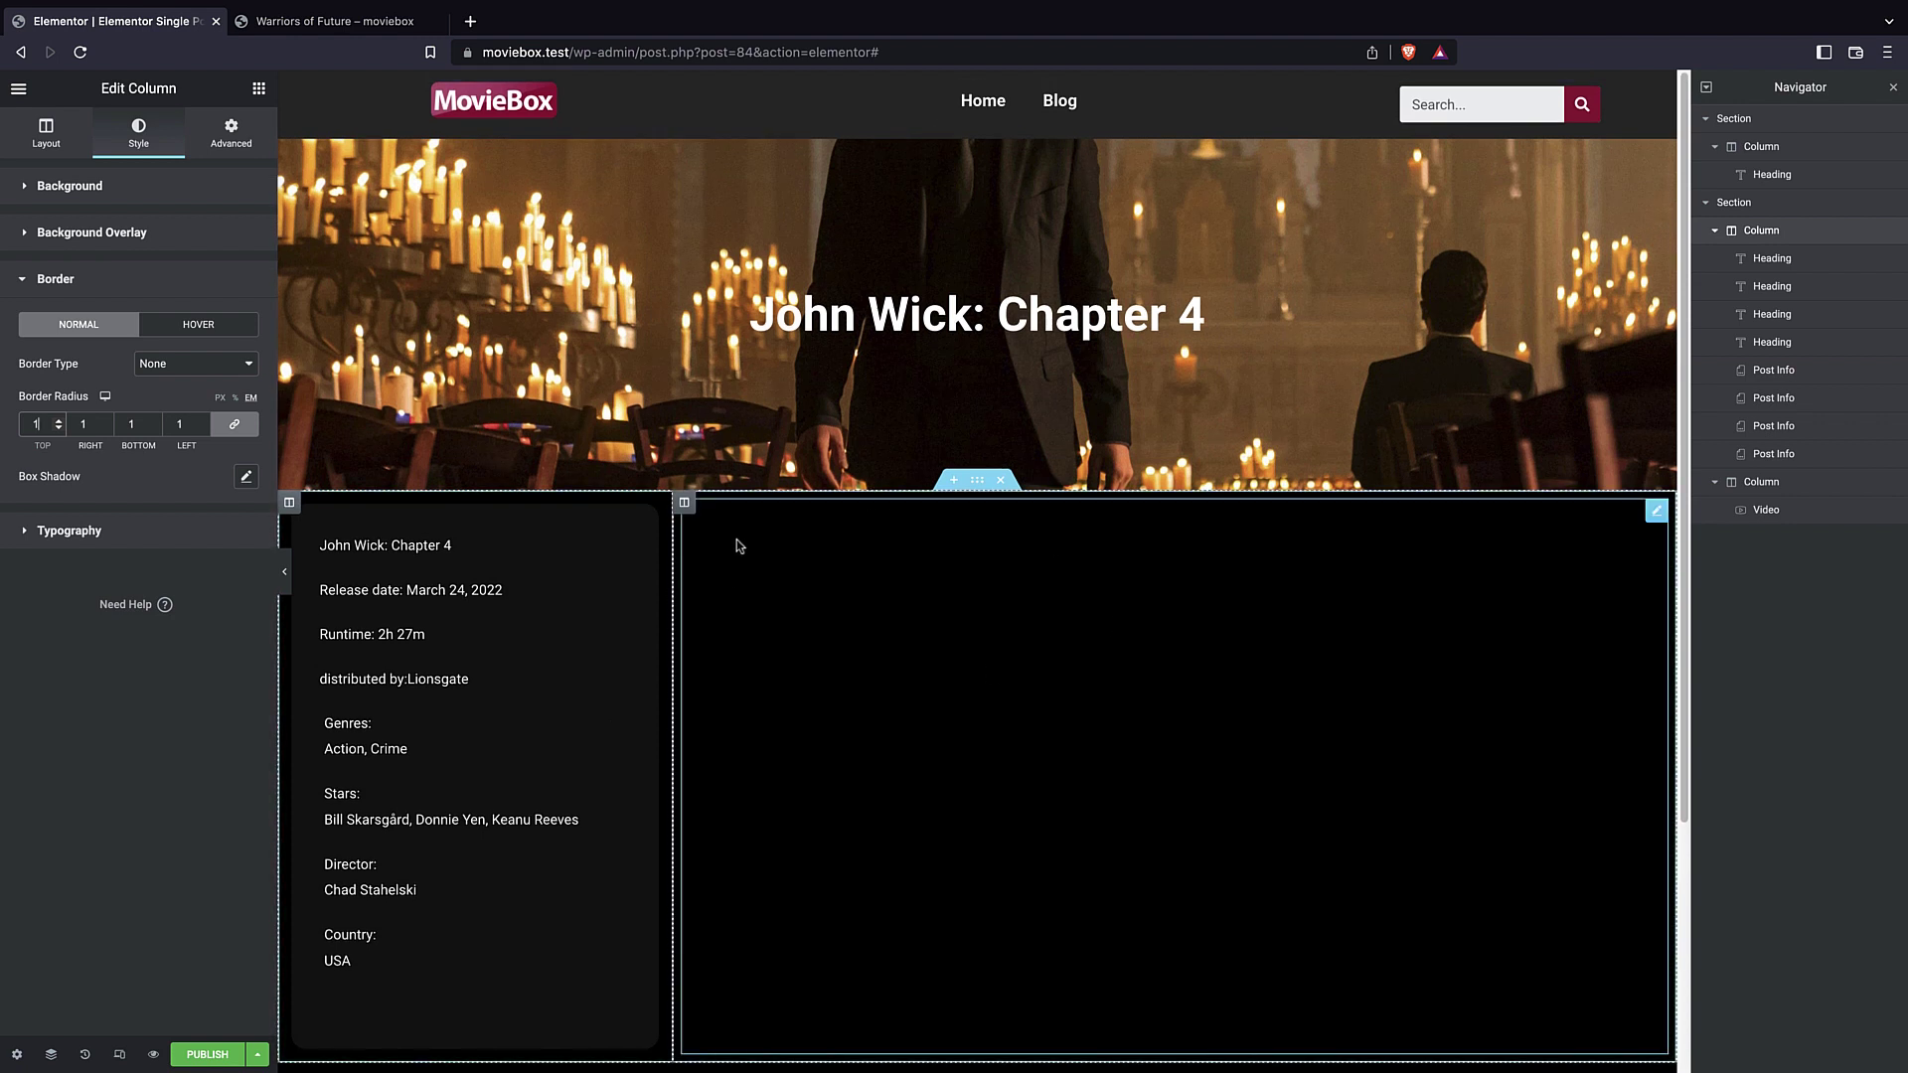
# - Publish the template with a display condition that includes all movies
pyautogui.click(194, 1059)
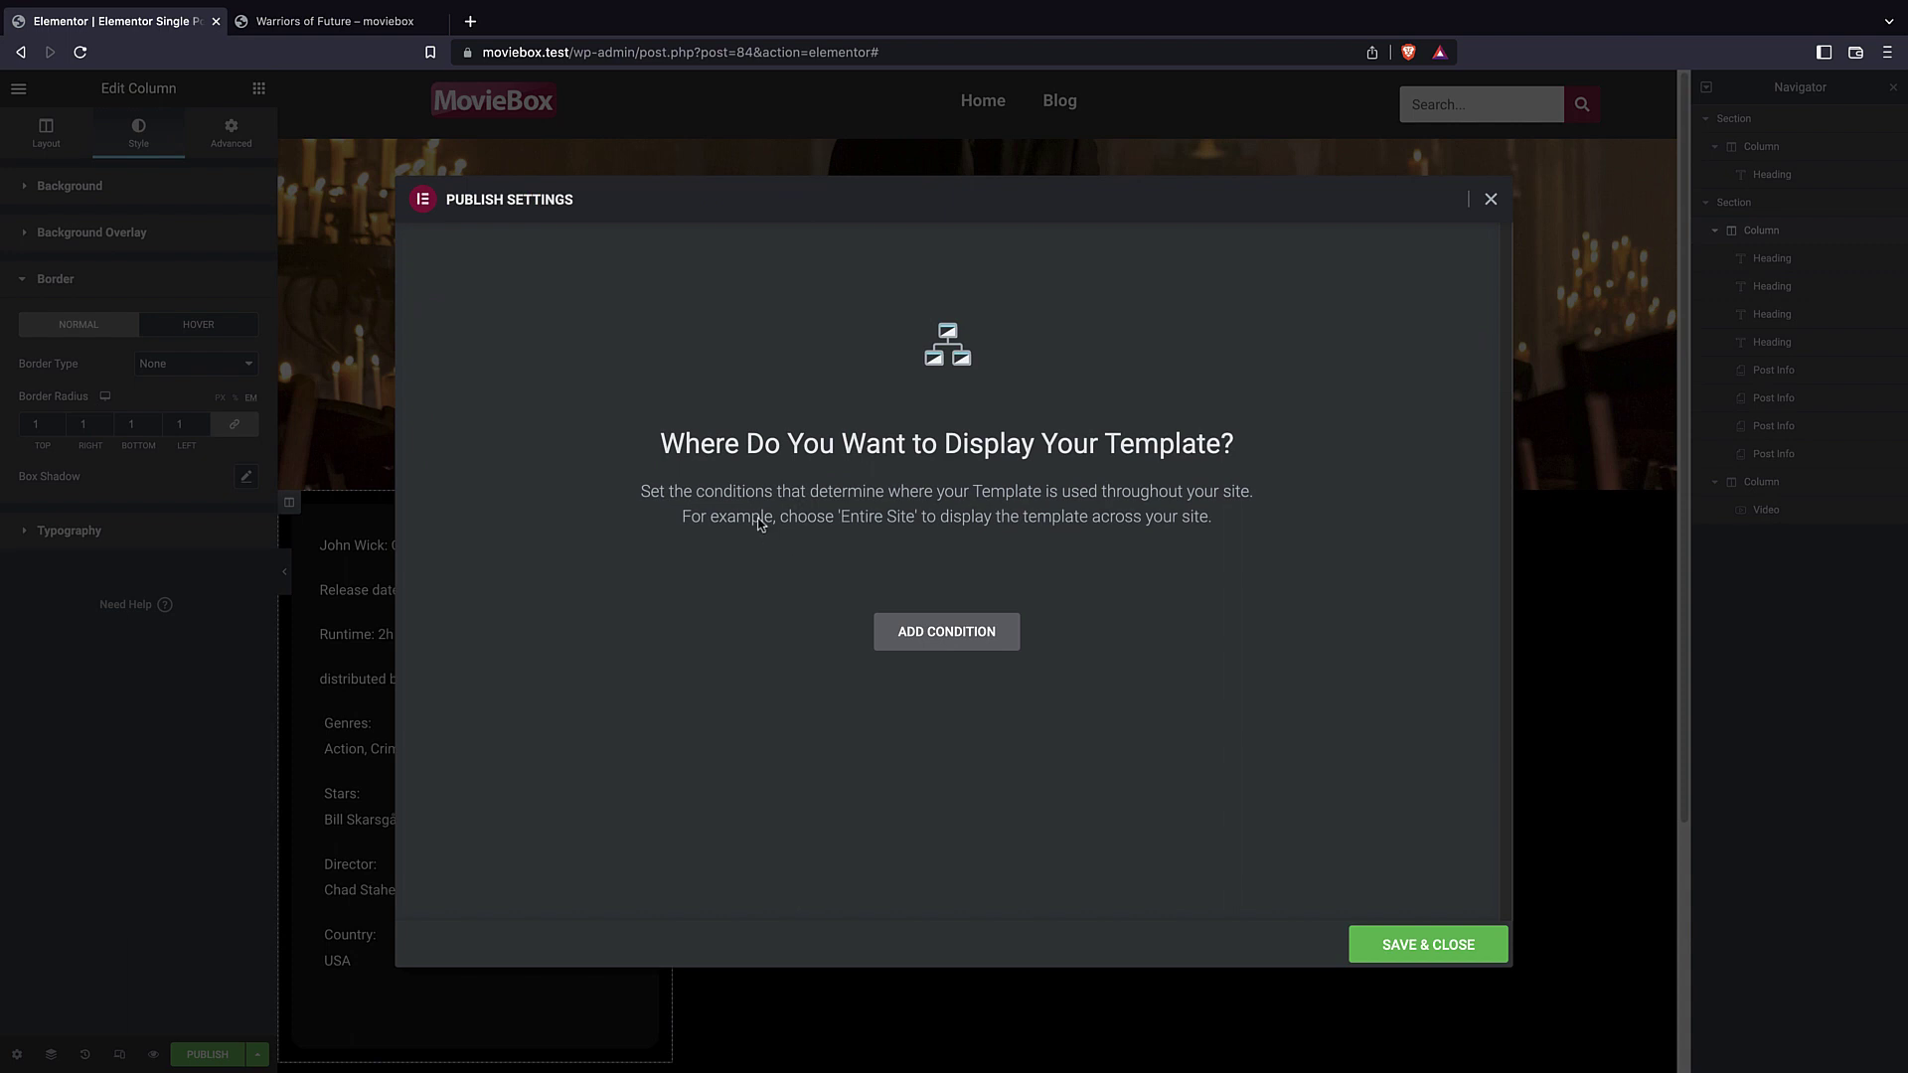
pyautogui.click(887, 632)
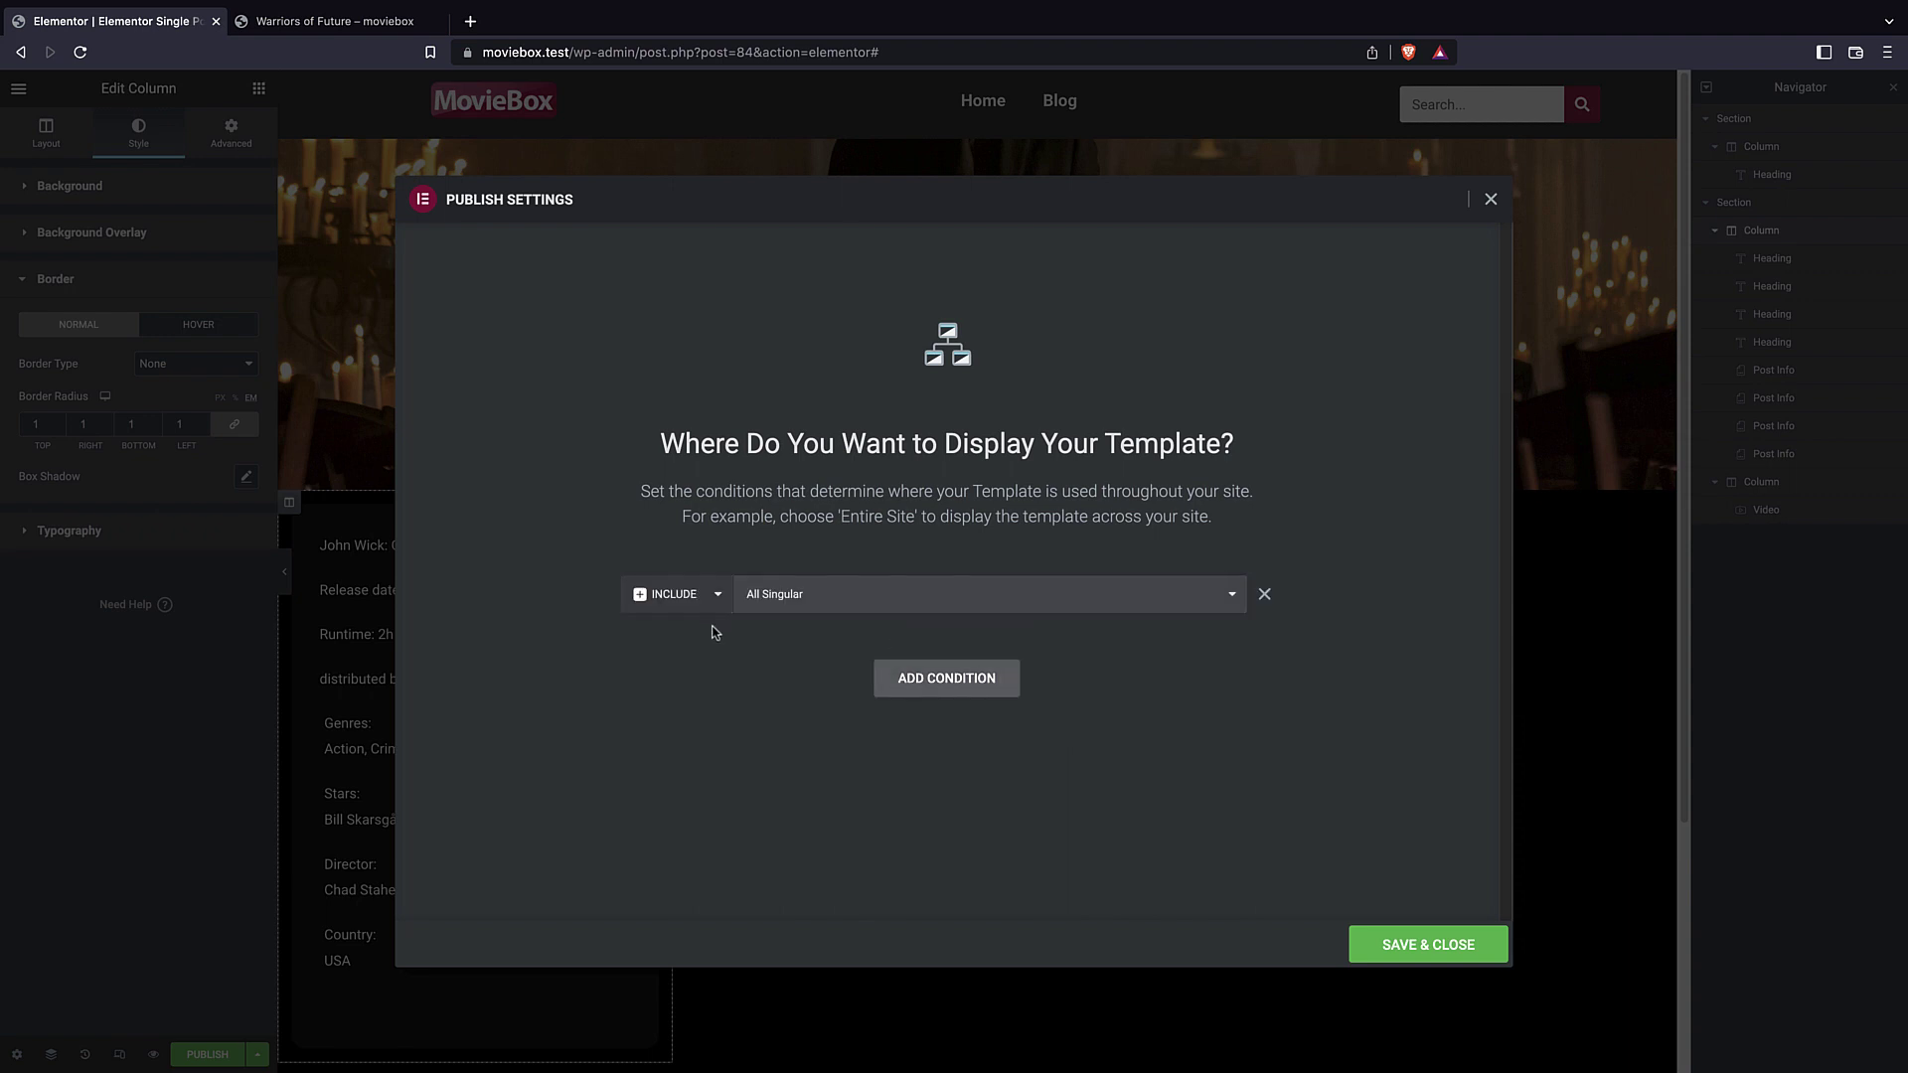
pyautogui.click(799, 606)
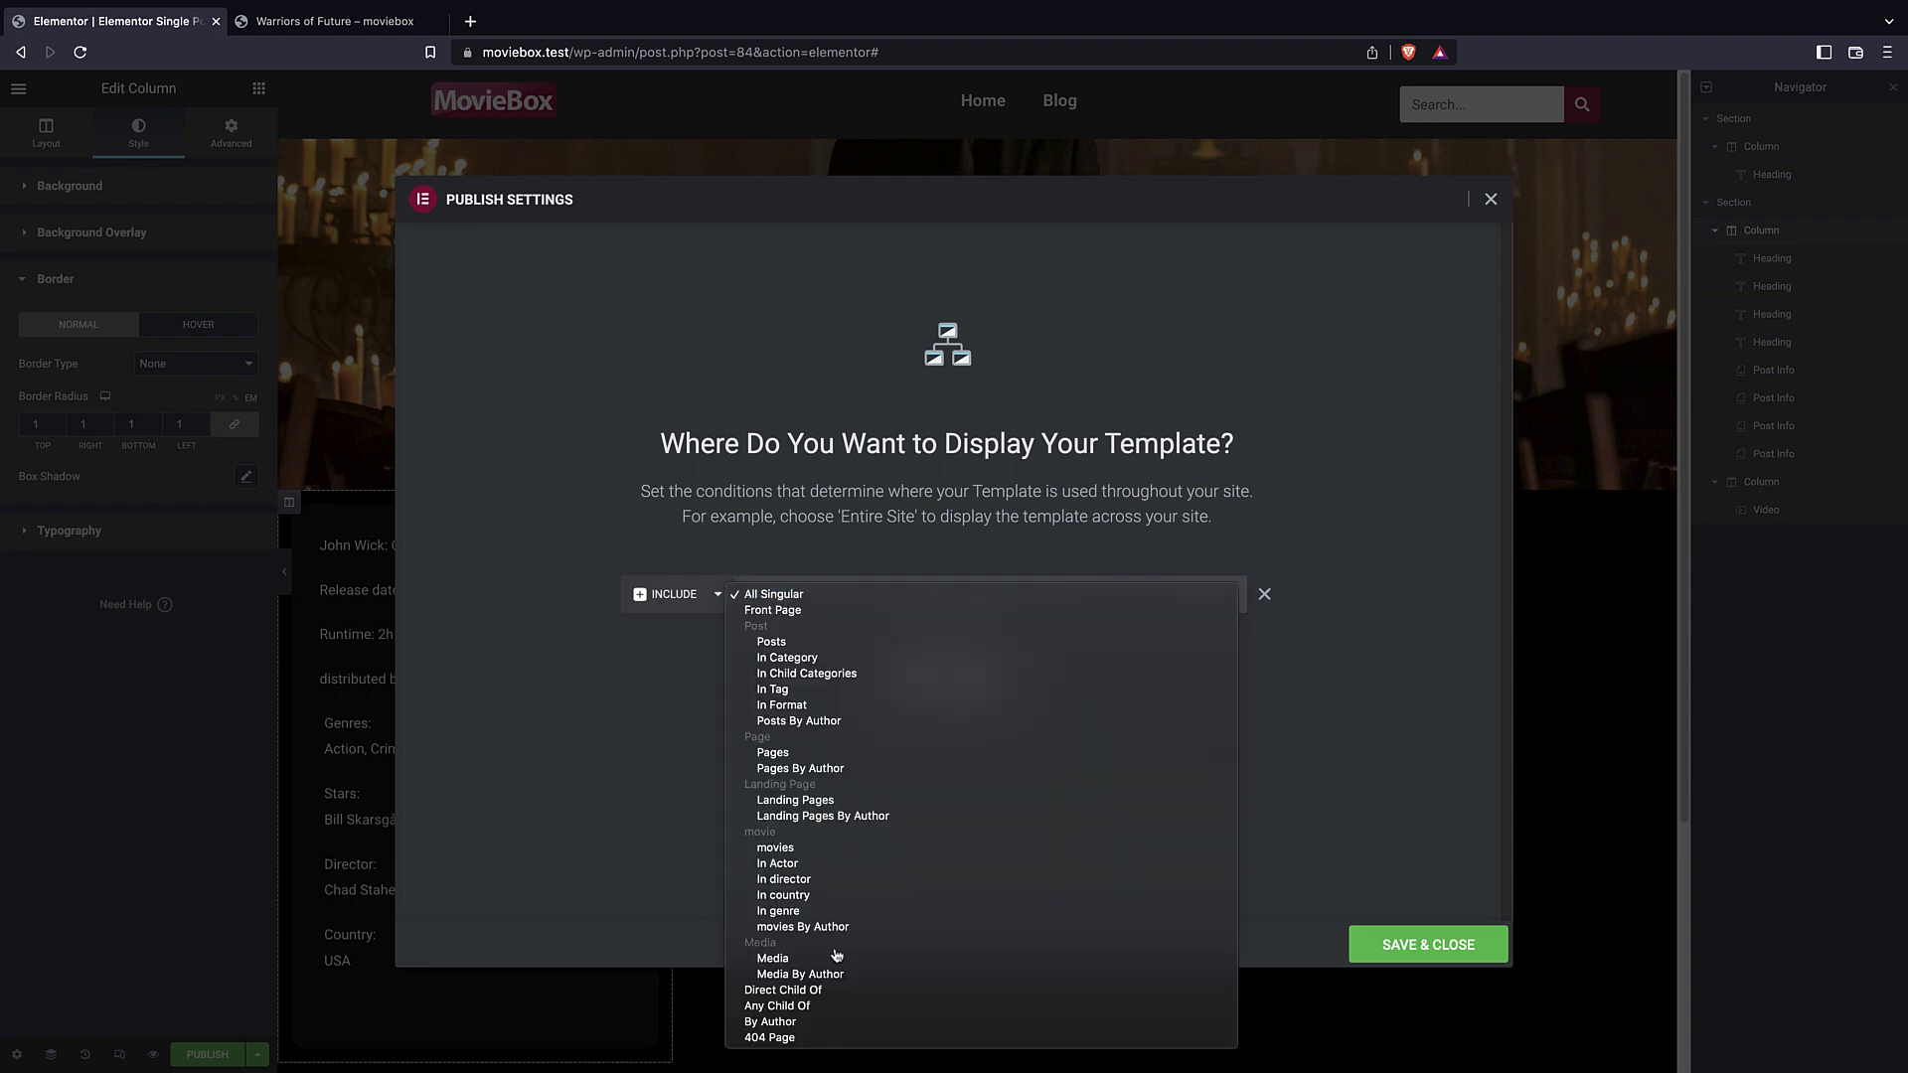
pyautogui.click(780, 847)
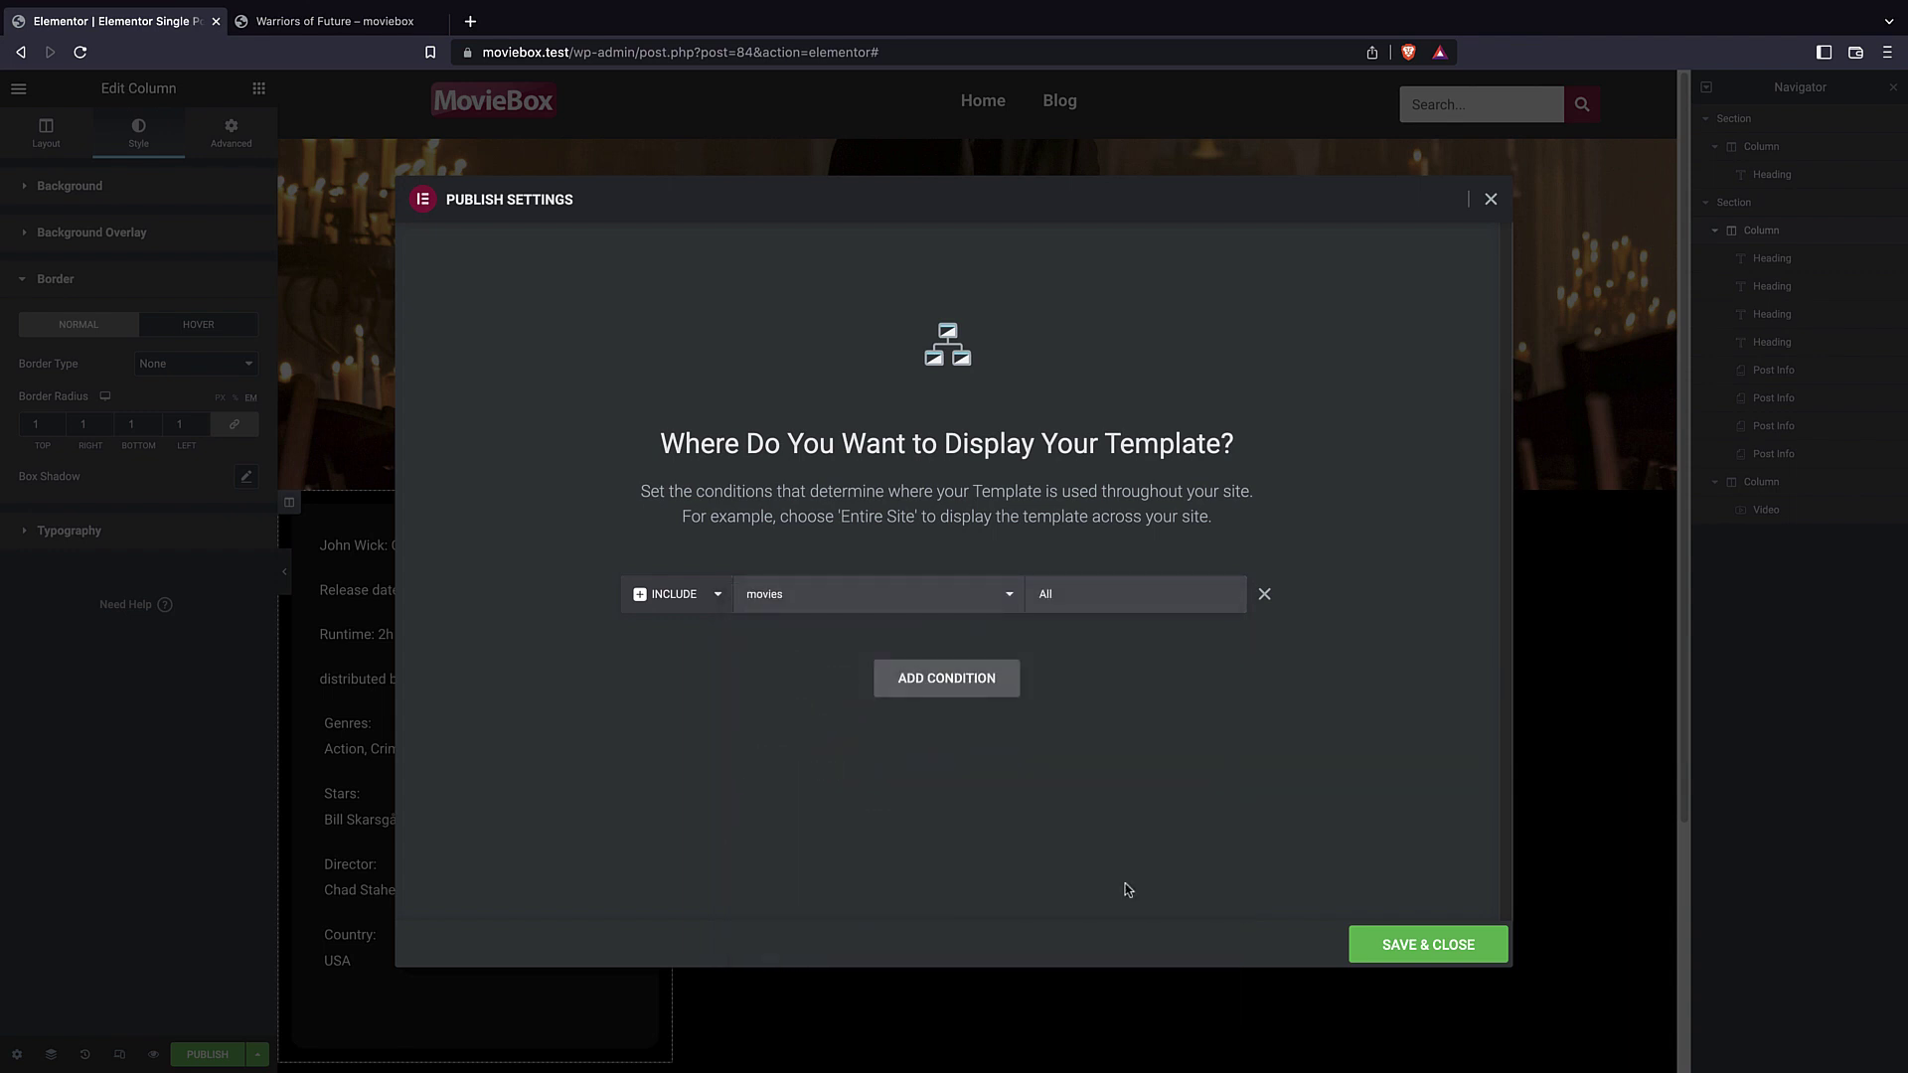
pyautogui.click(1395, 945)
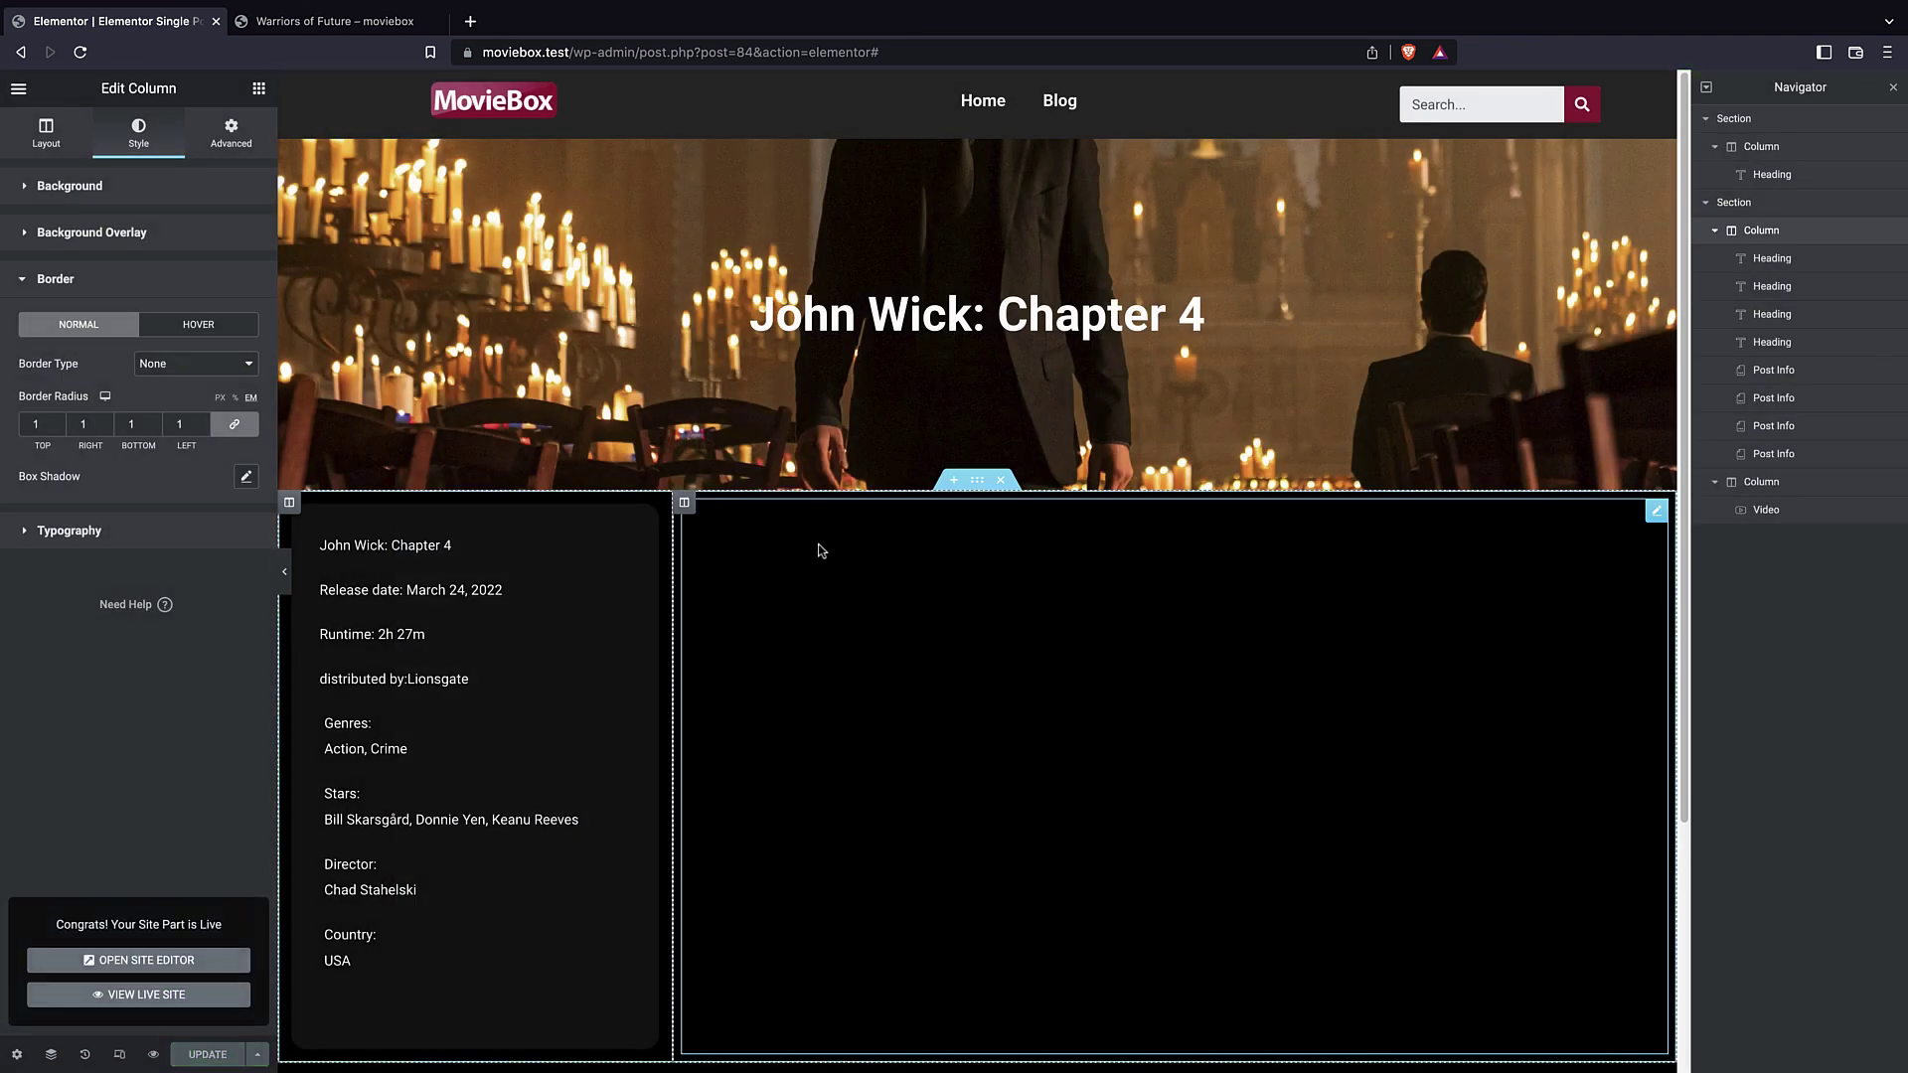
# - Reload the live Warriors of Future movie page and examine how the published template displays its hero and details
pyautogui.click(343, 26)
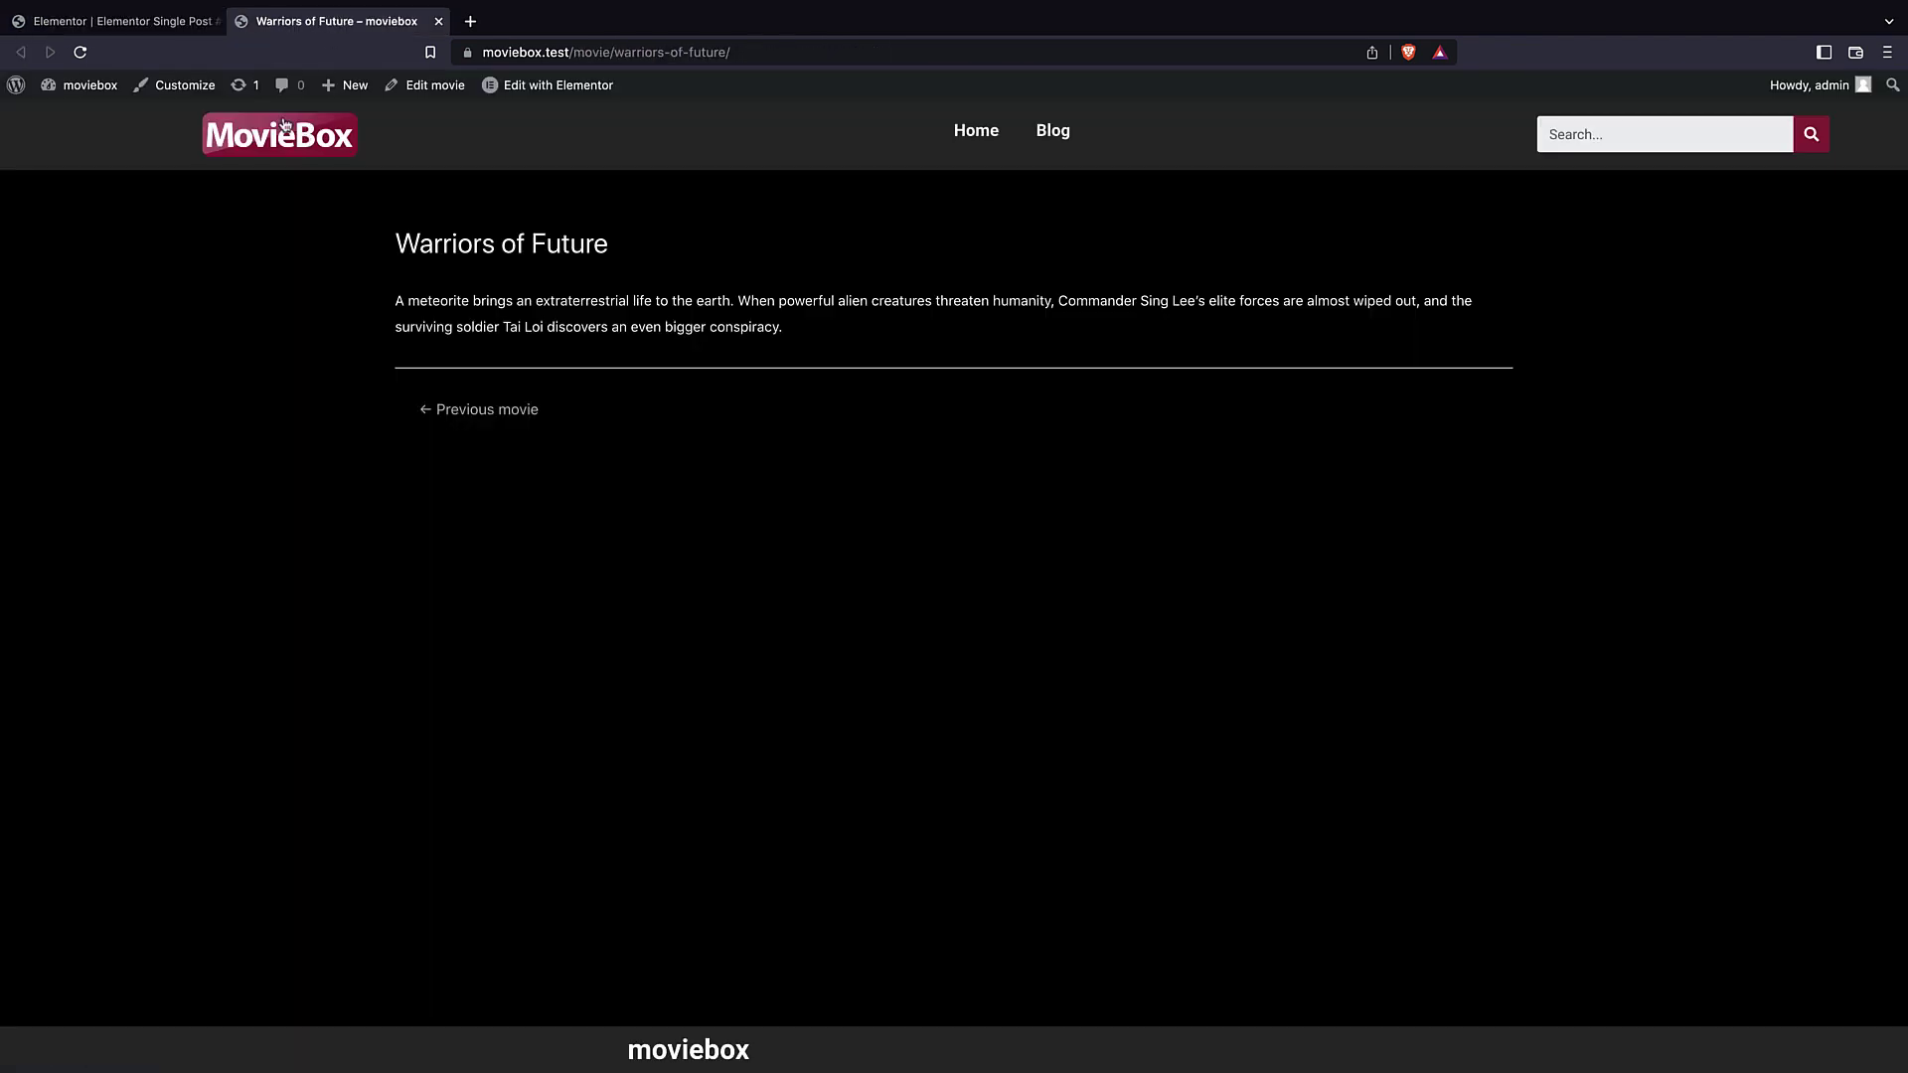
pyautogui.click(80, 52)
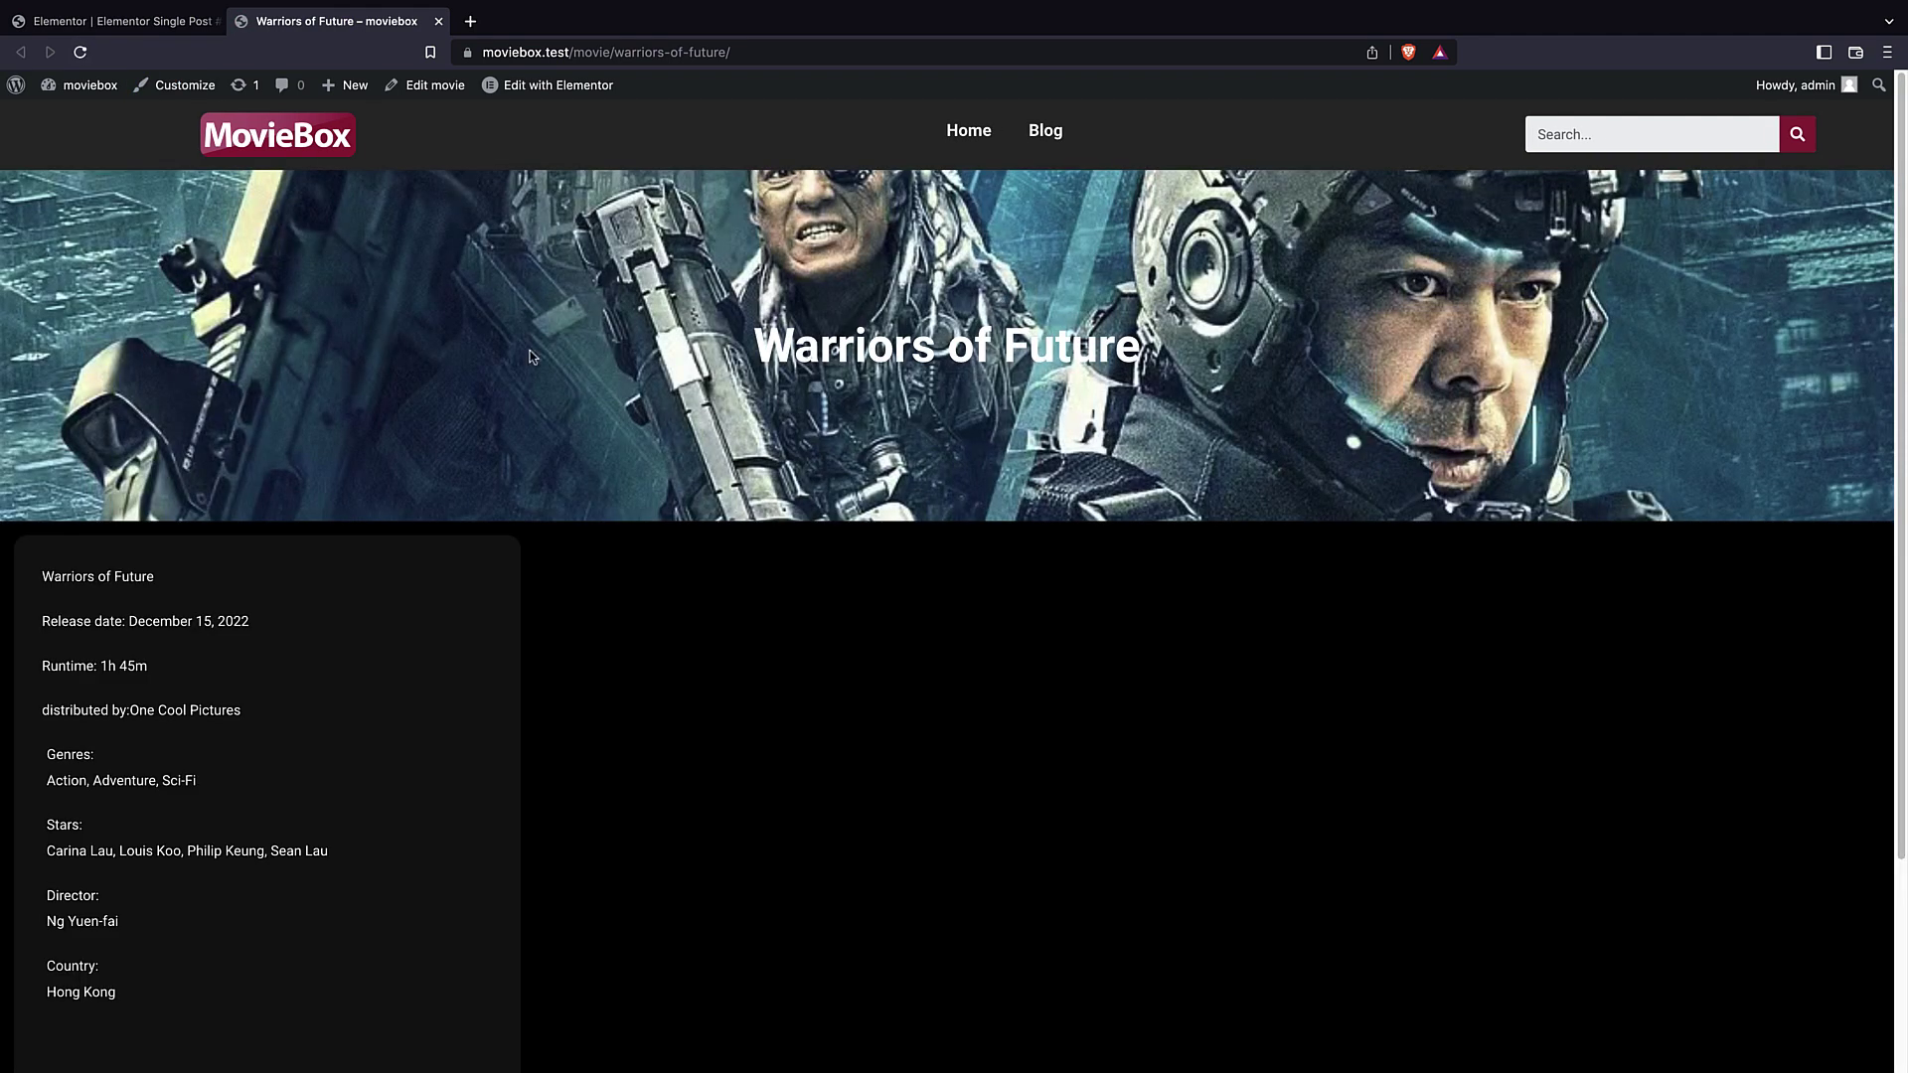
pyautogui.scroll(-3, 604, 414)
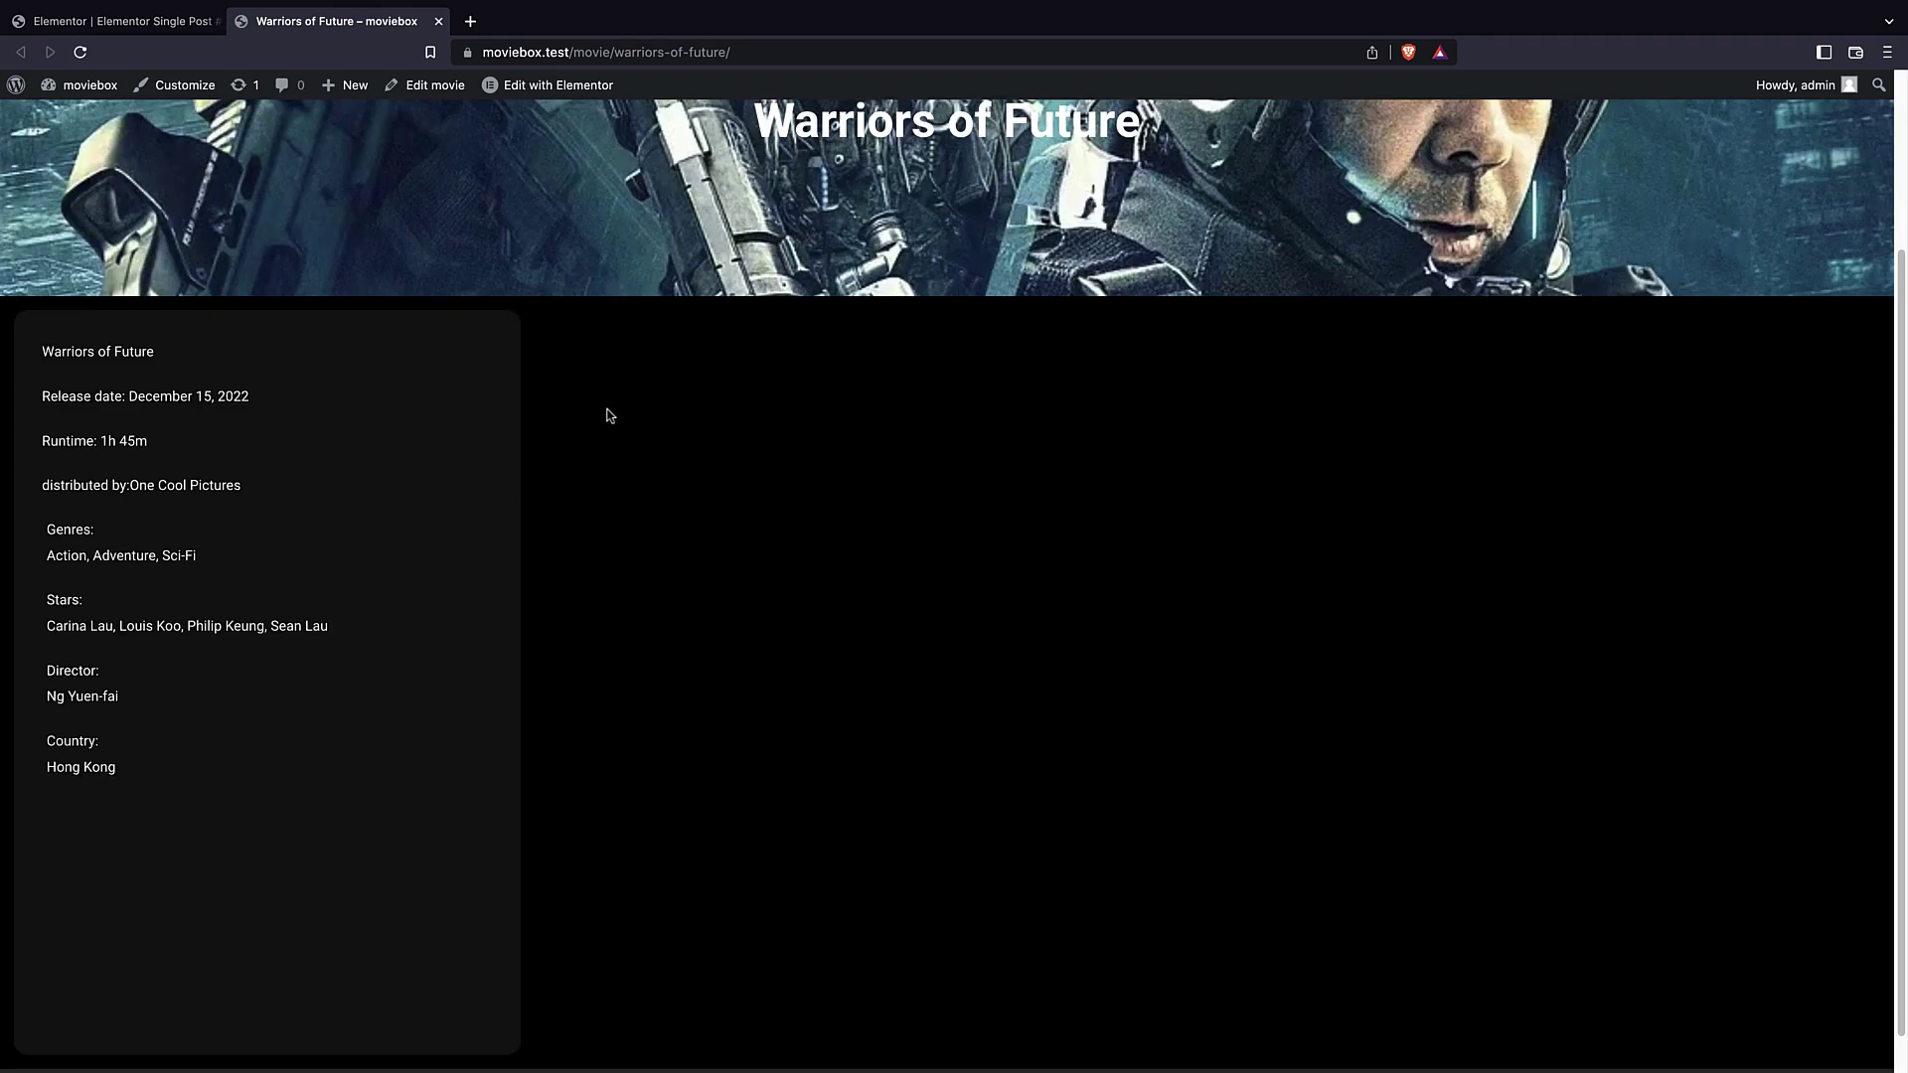
pyautogui.scroll(3, 404, 518)
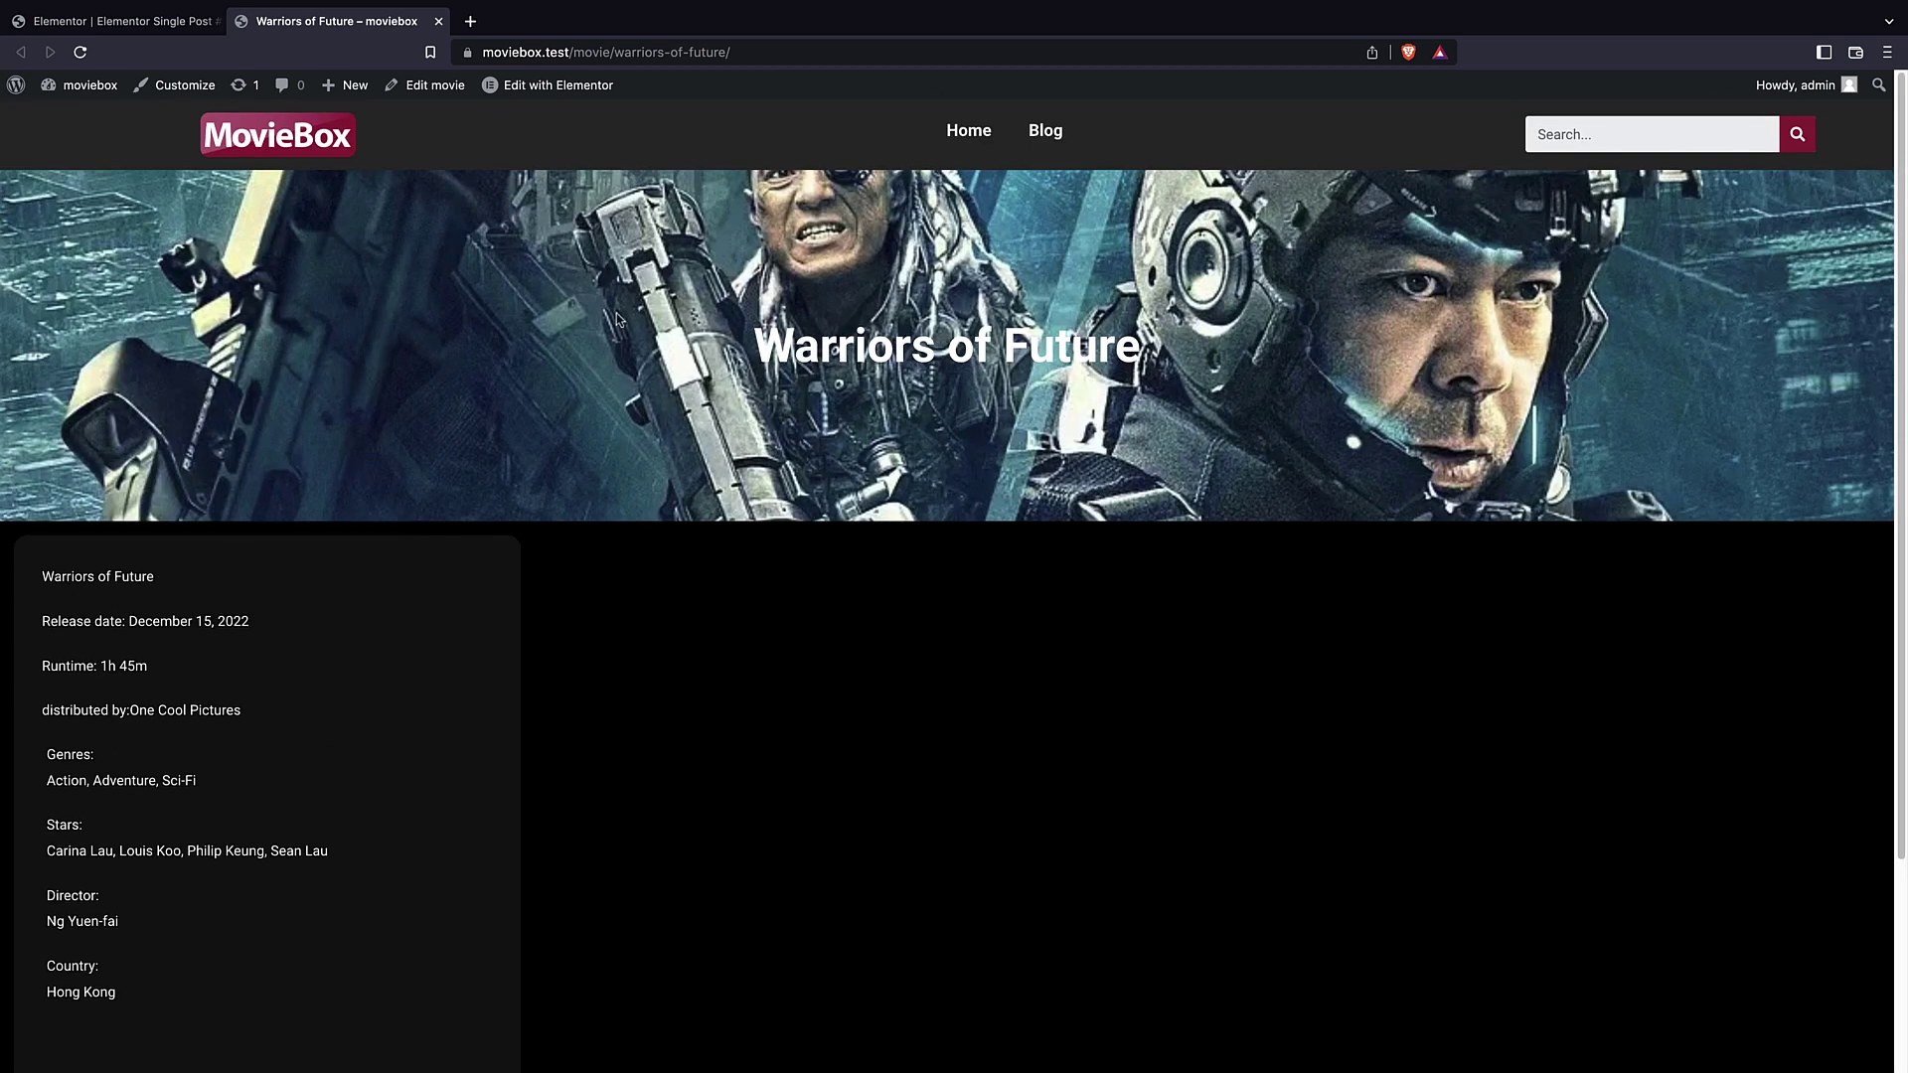
pyautogui.scroll(-3, 693, 320)
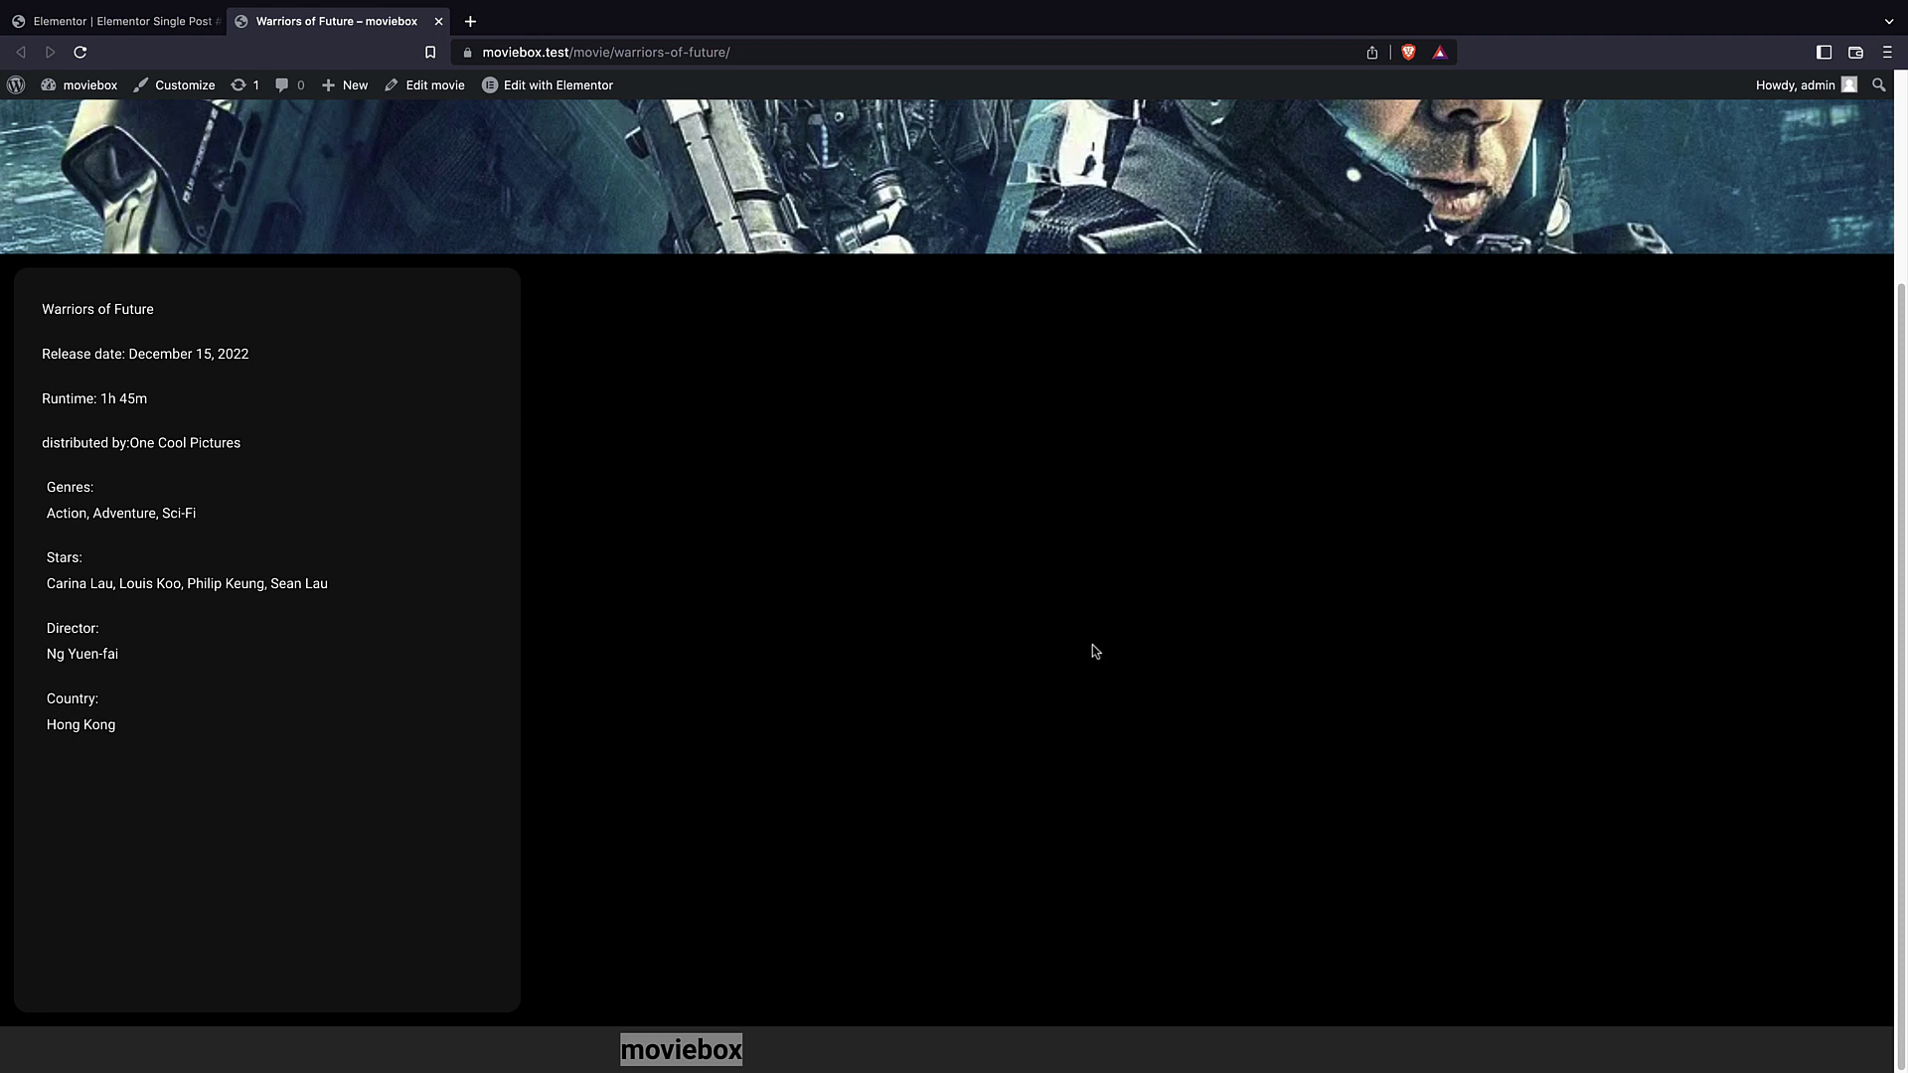
pyautogui.scroll(3, 467, 444)
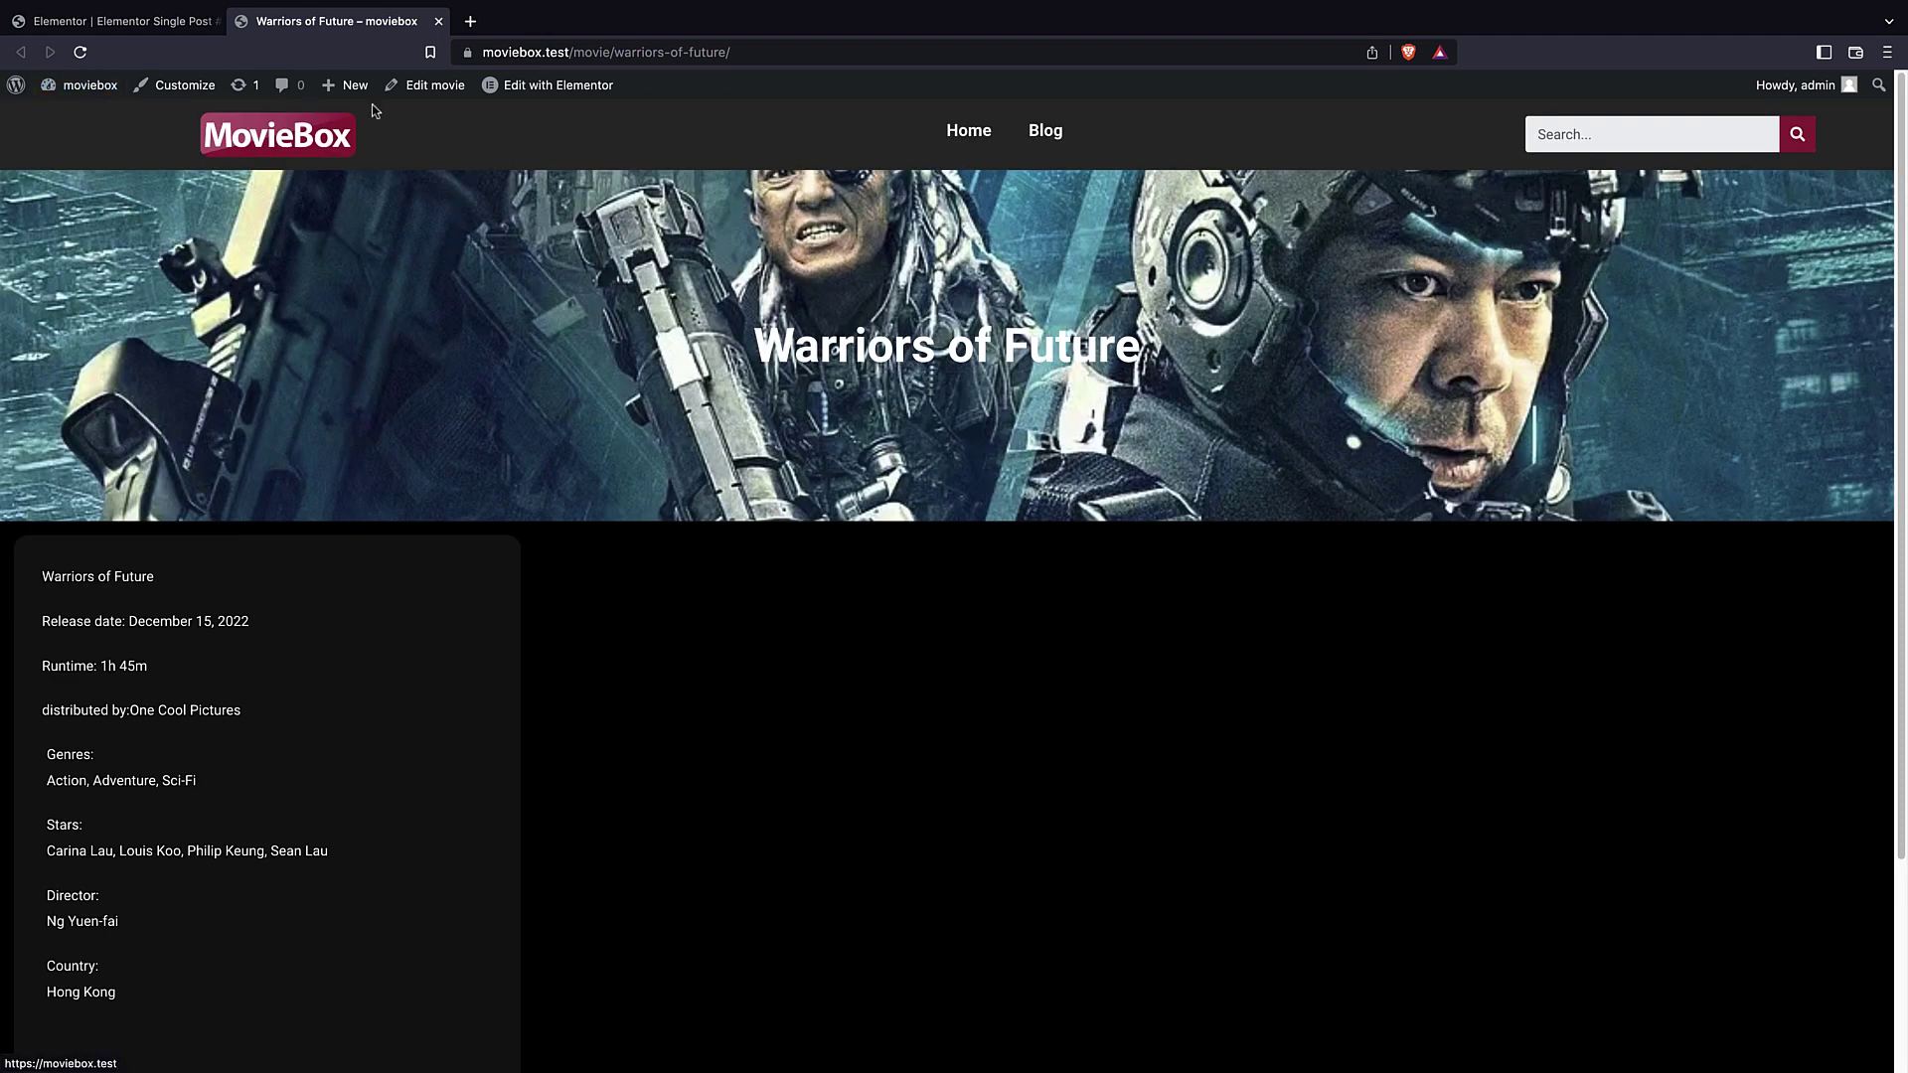
# - Go to the site's home address and open the John wick: chapter 4 movie for editing from the dashboard's movie list
pyautogui.moveTo(732, 52); pyautogui.dragTo(570, 50)
pyautogui.press('BackSpace')
pyautogui.press('Return')
pyautogui.click(16, 85)
pyautogui.moveTo(95, 298)
pyautogui.click(172, 311)
pyautogui.click(257, 498)
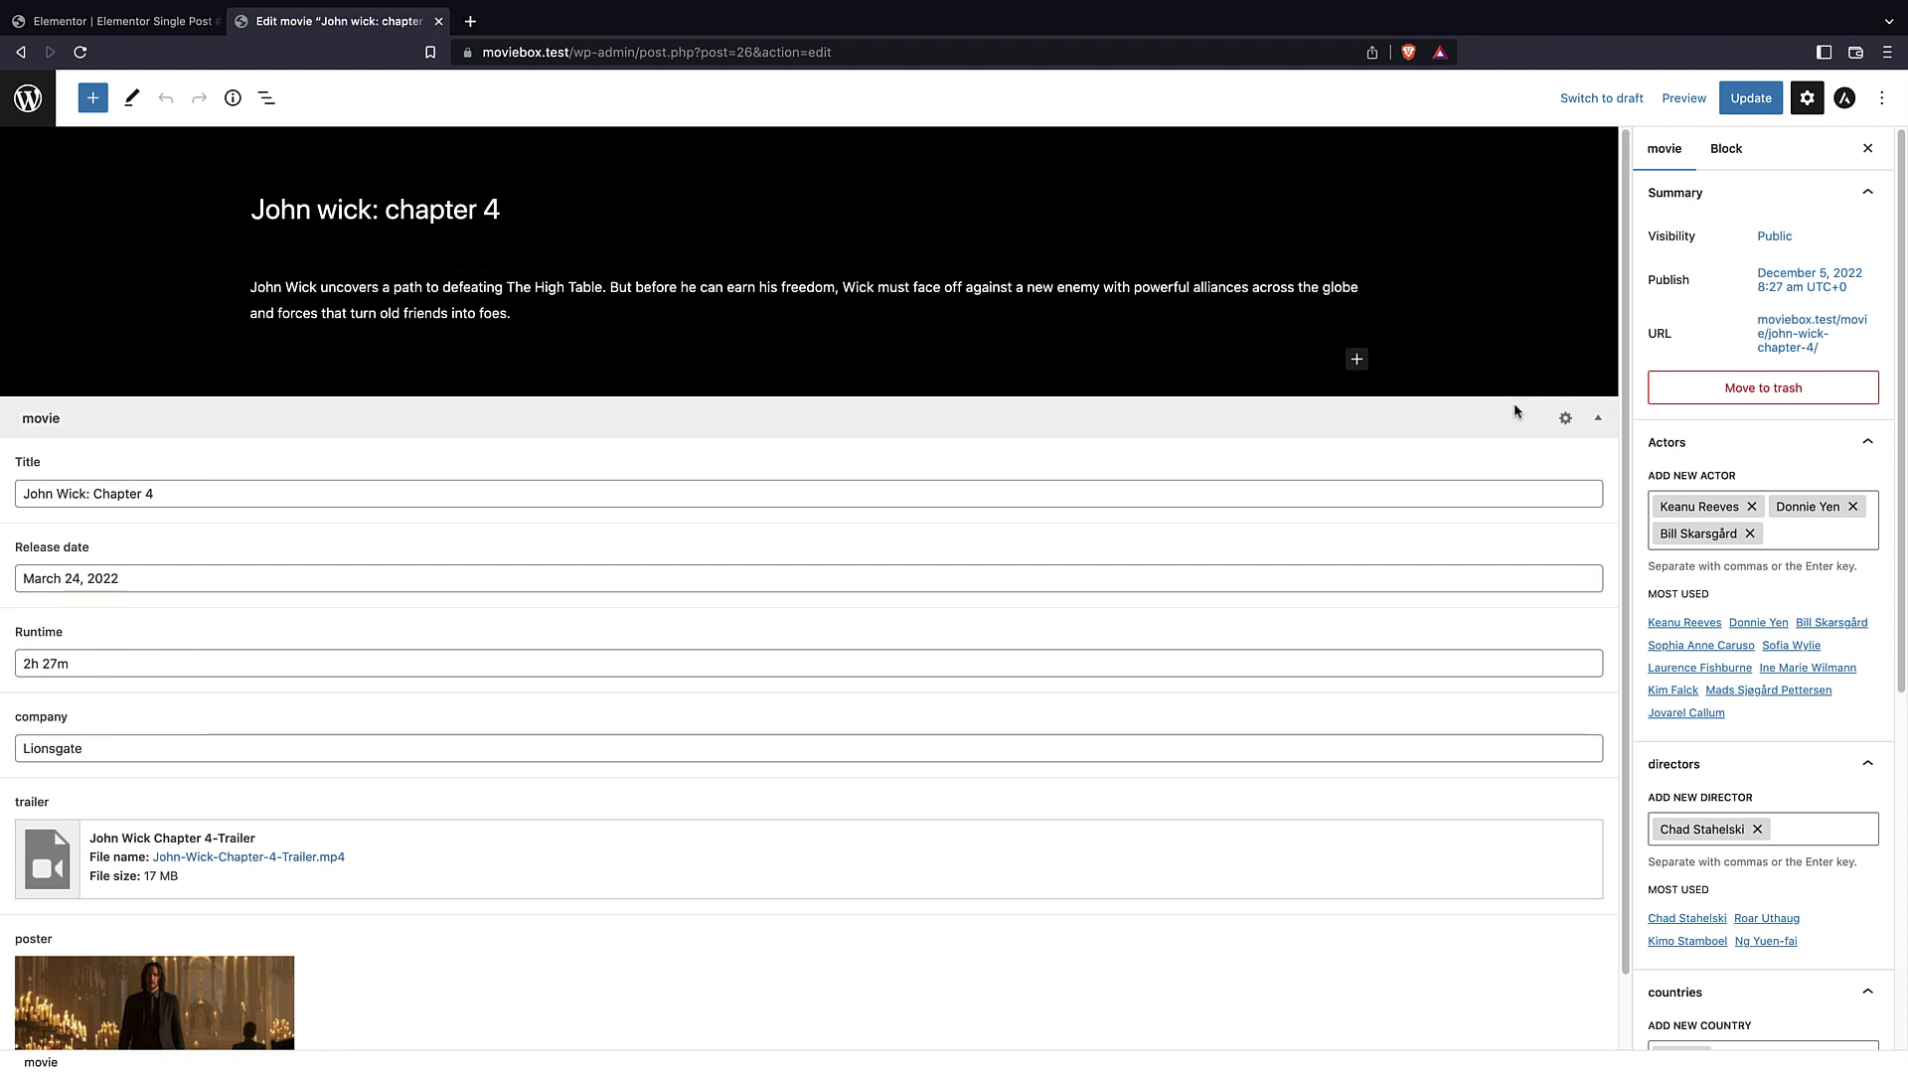
# - Open the John wick: chapter 4 movie's live page from its permalink and check the template's layout
pyautogui.click(1794, 335)
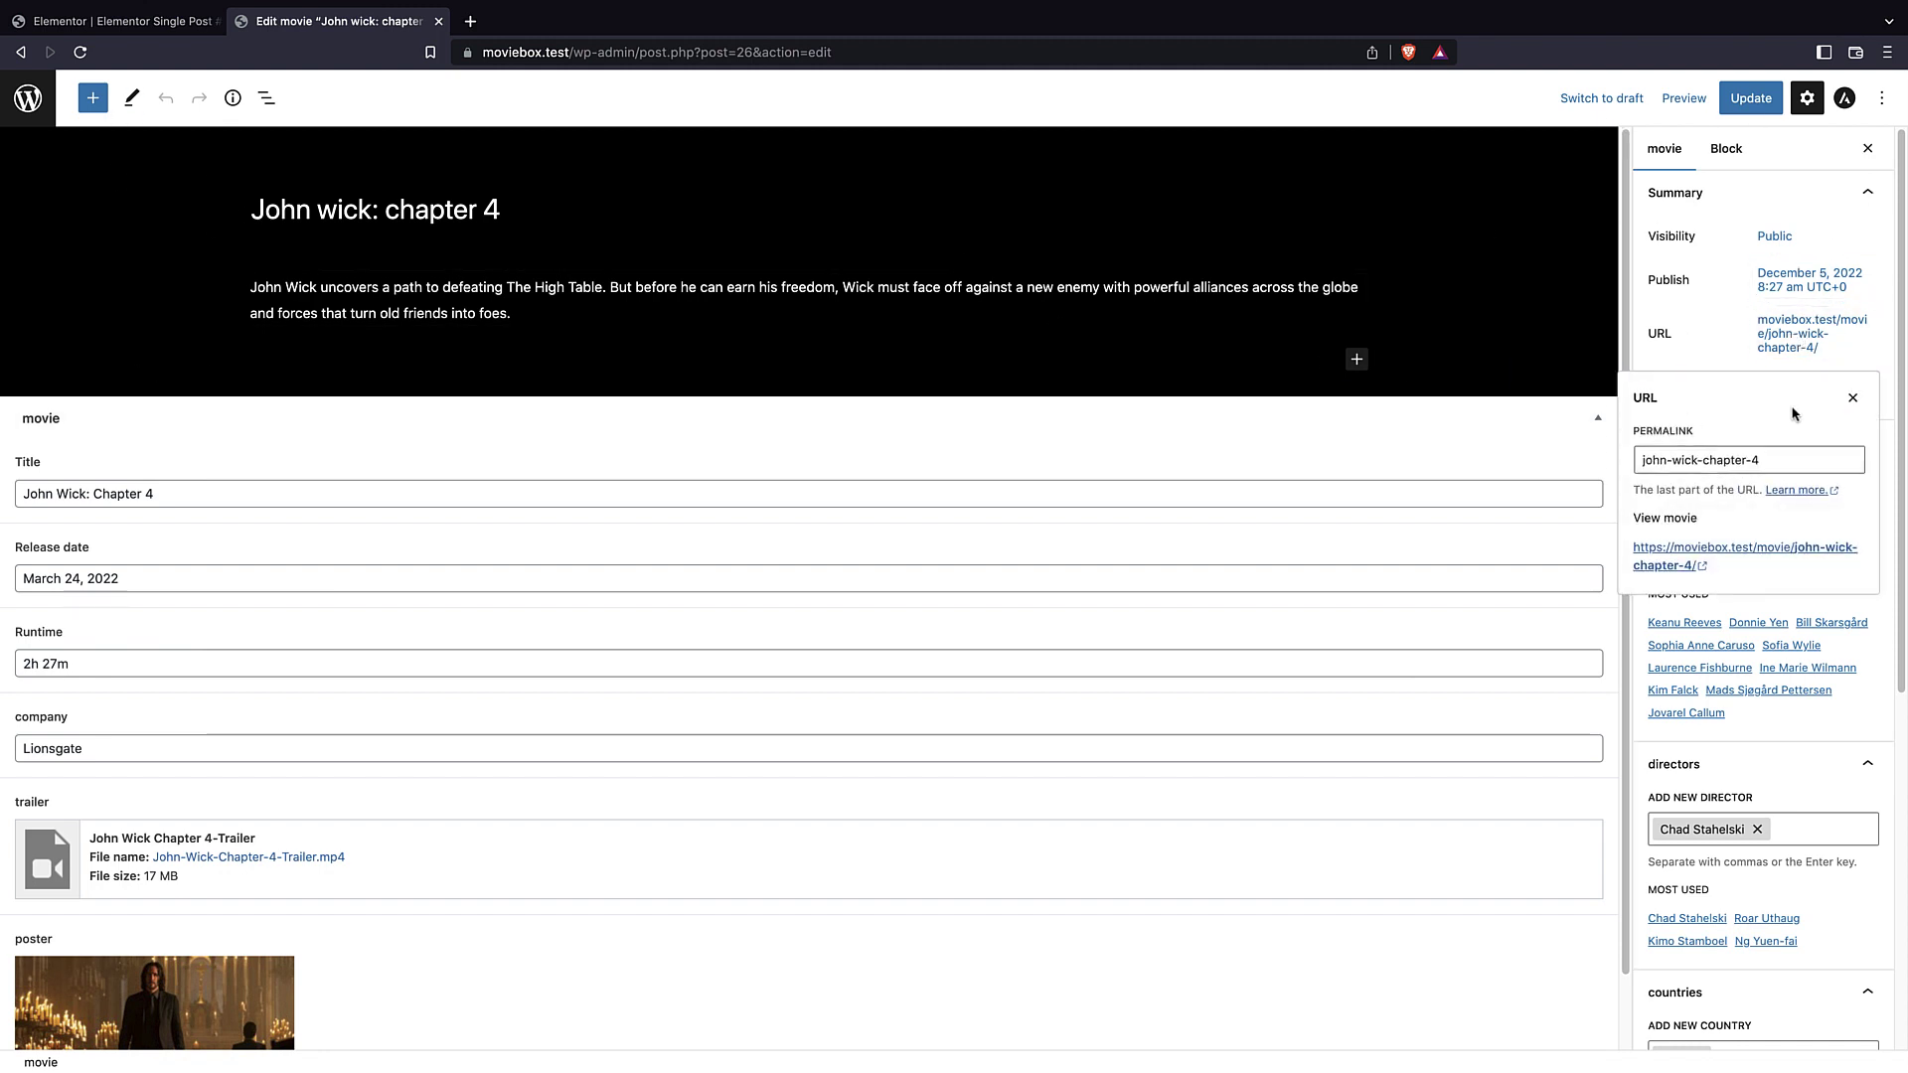
pyautogui.click(1728, 551)
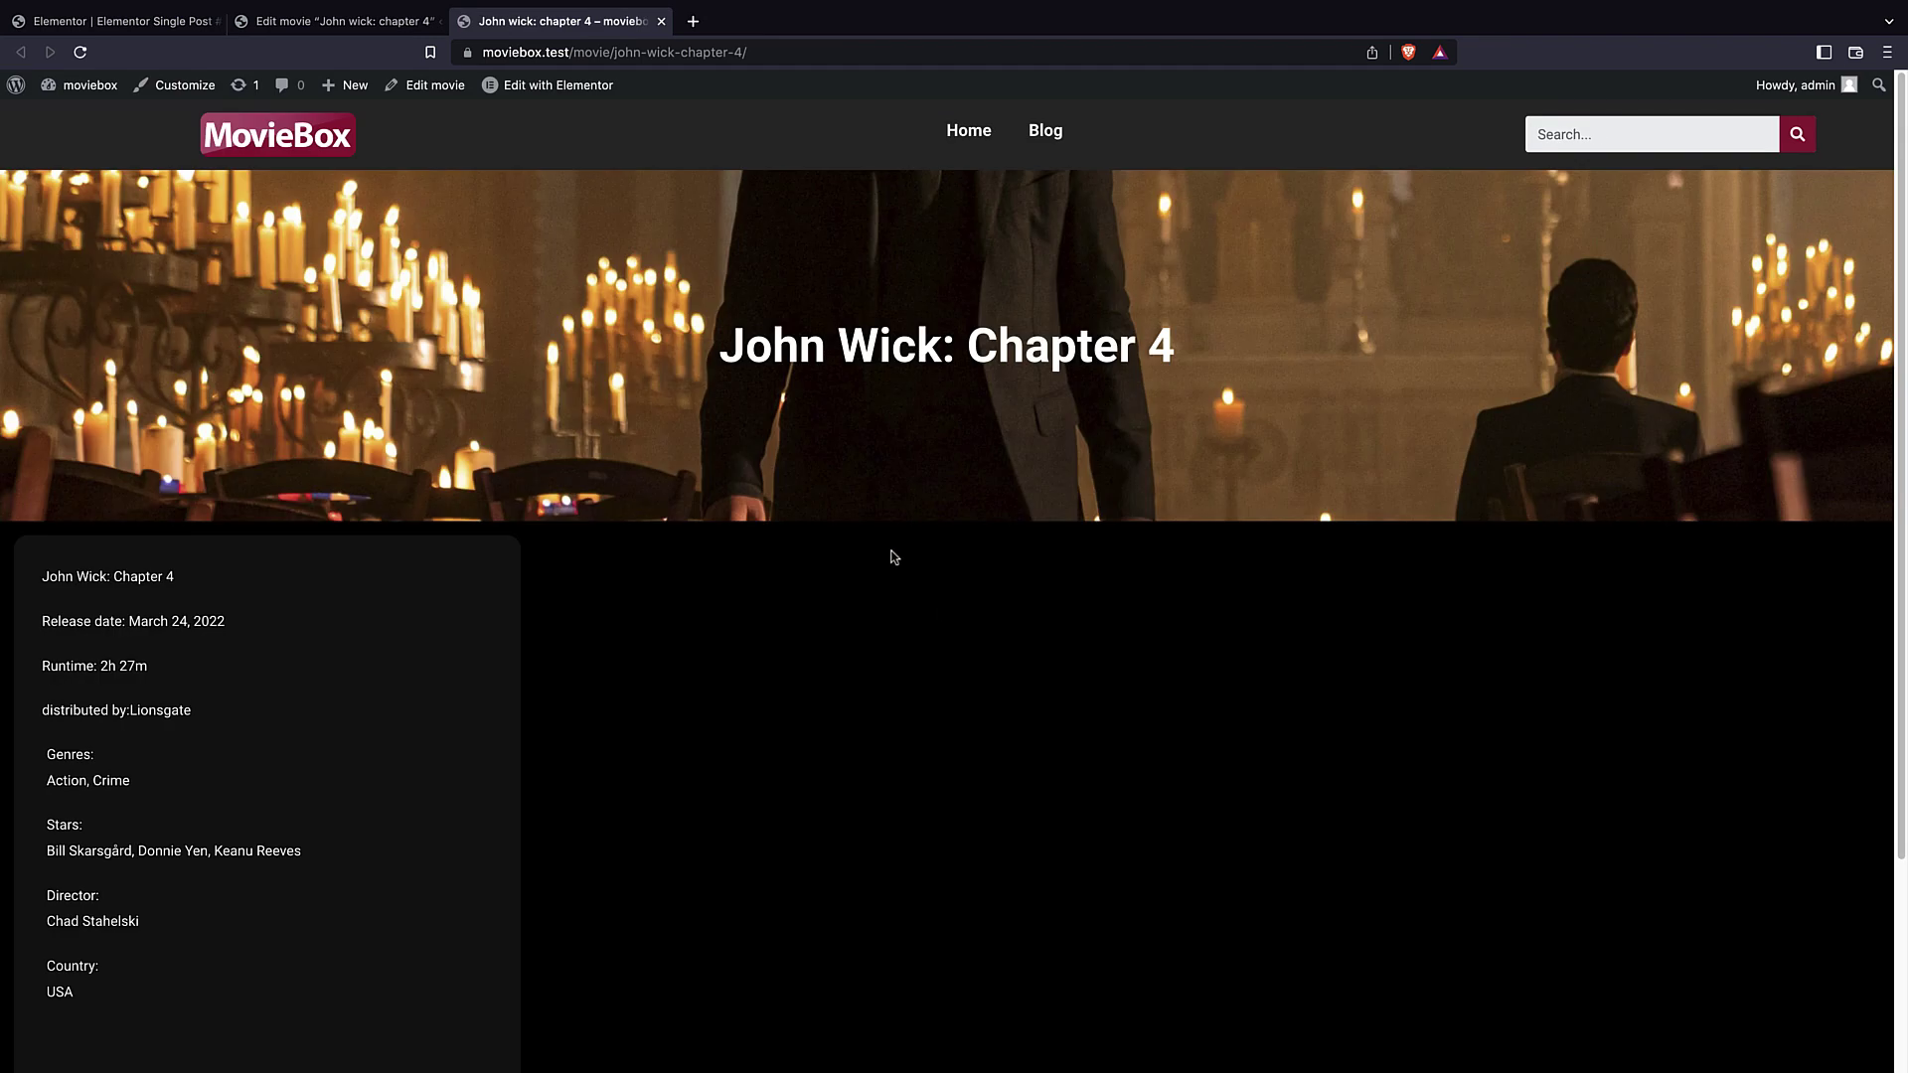
pyautogui.scroll(-3, 1155, 603)
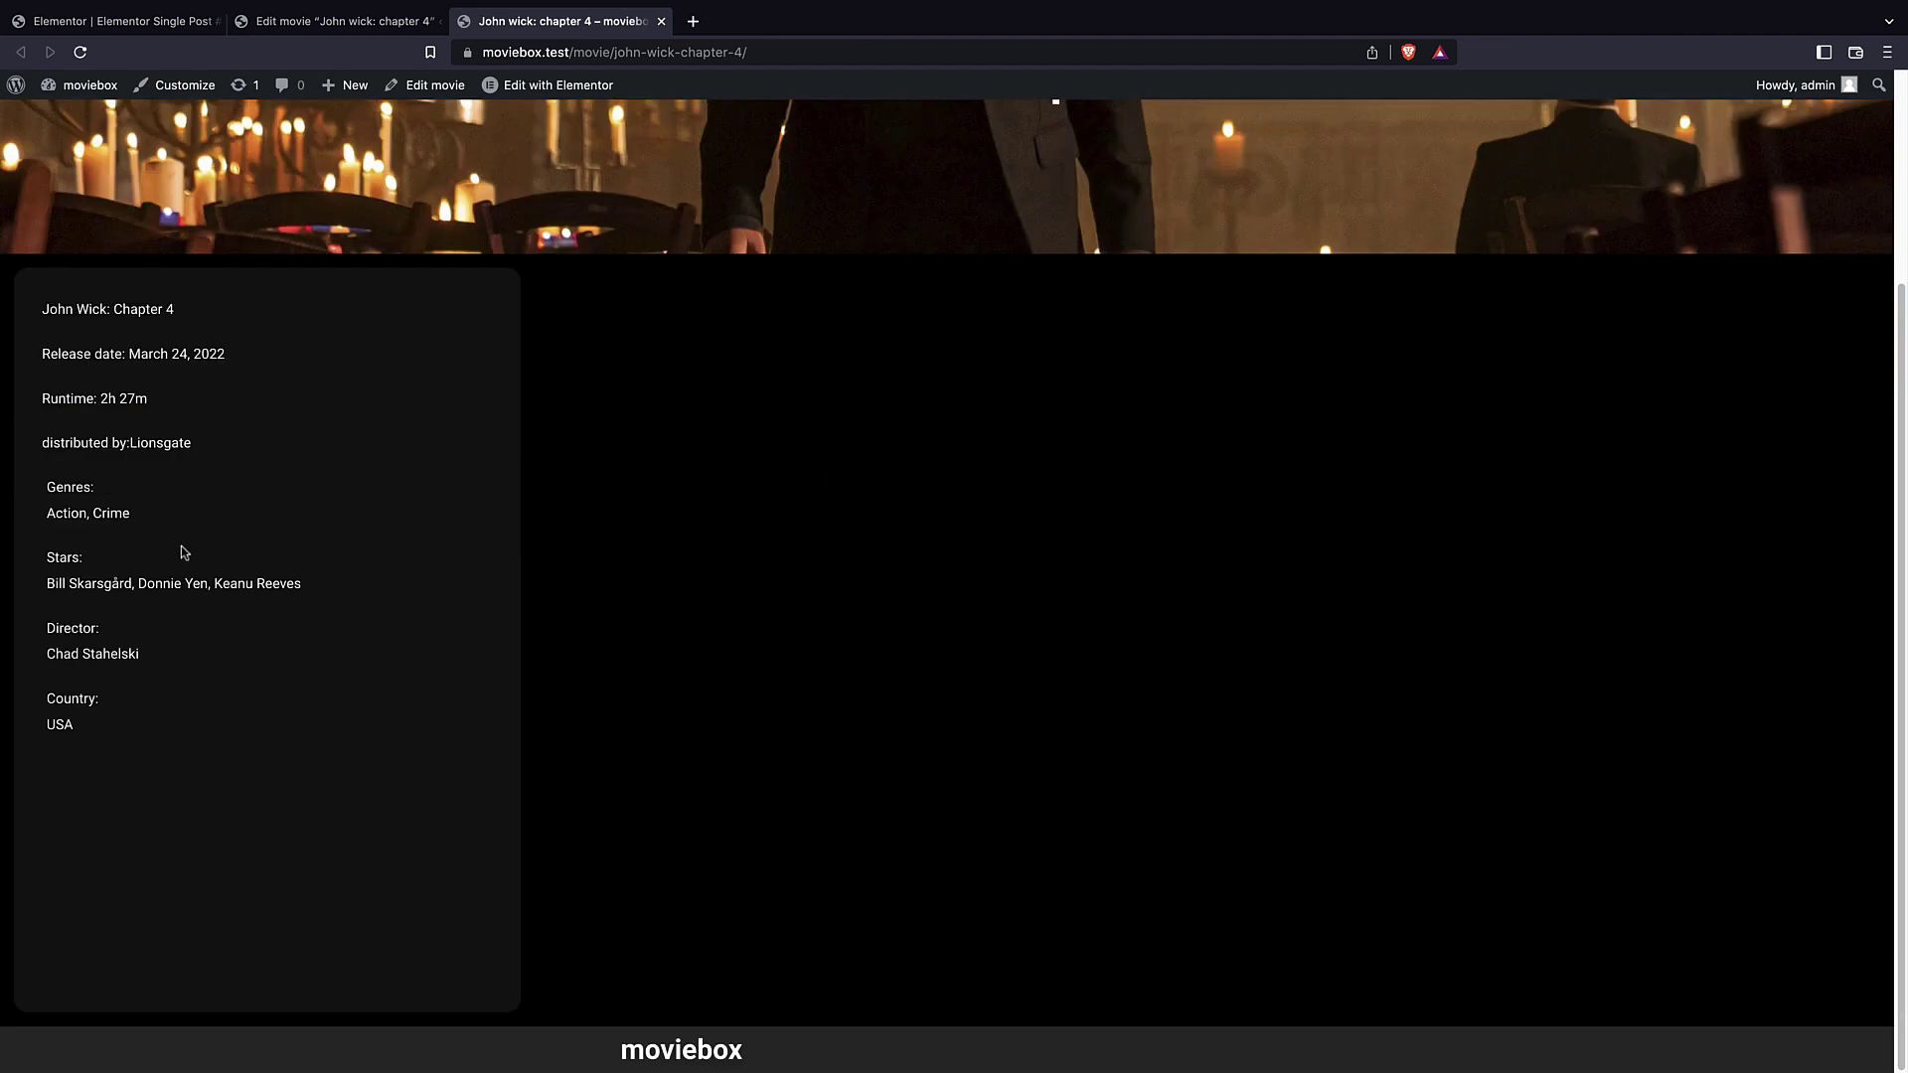
# - Follow the Bill Skarsgård link under Stars to check the actor archive page, and return to the movie page
pyautogui.click(119, 594)
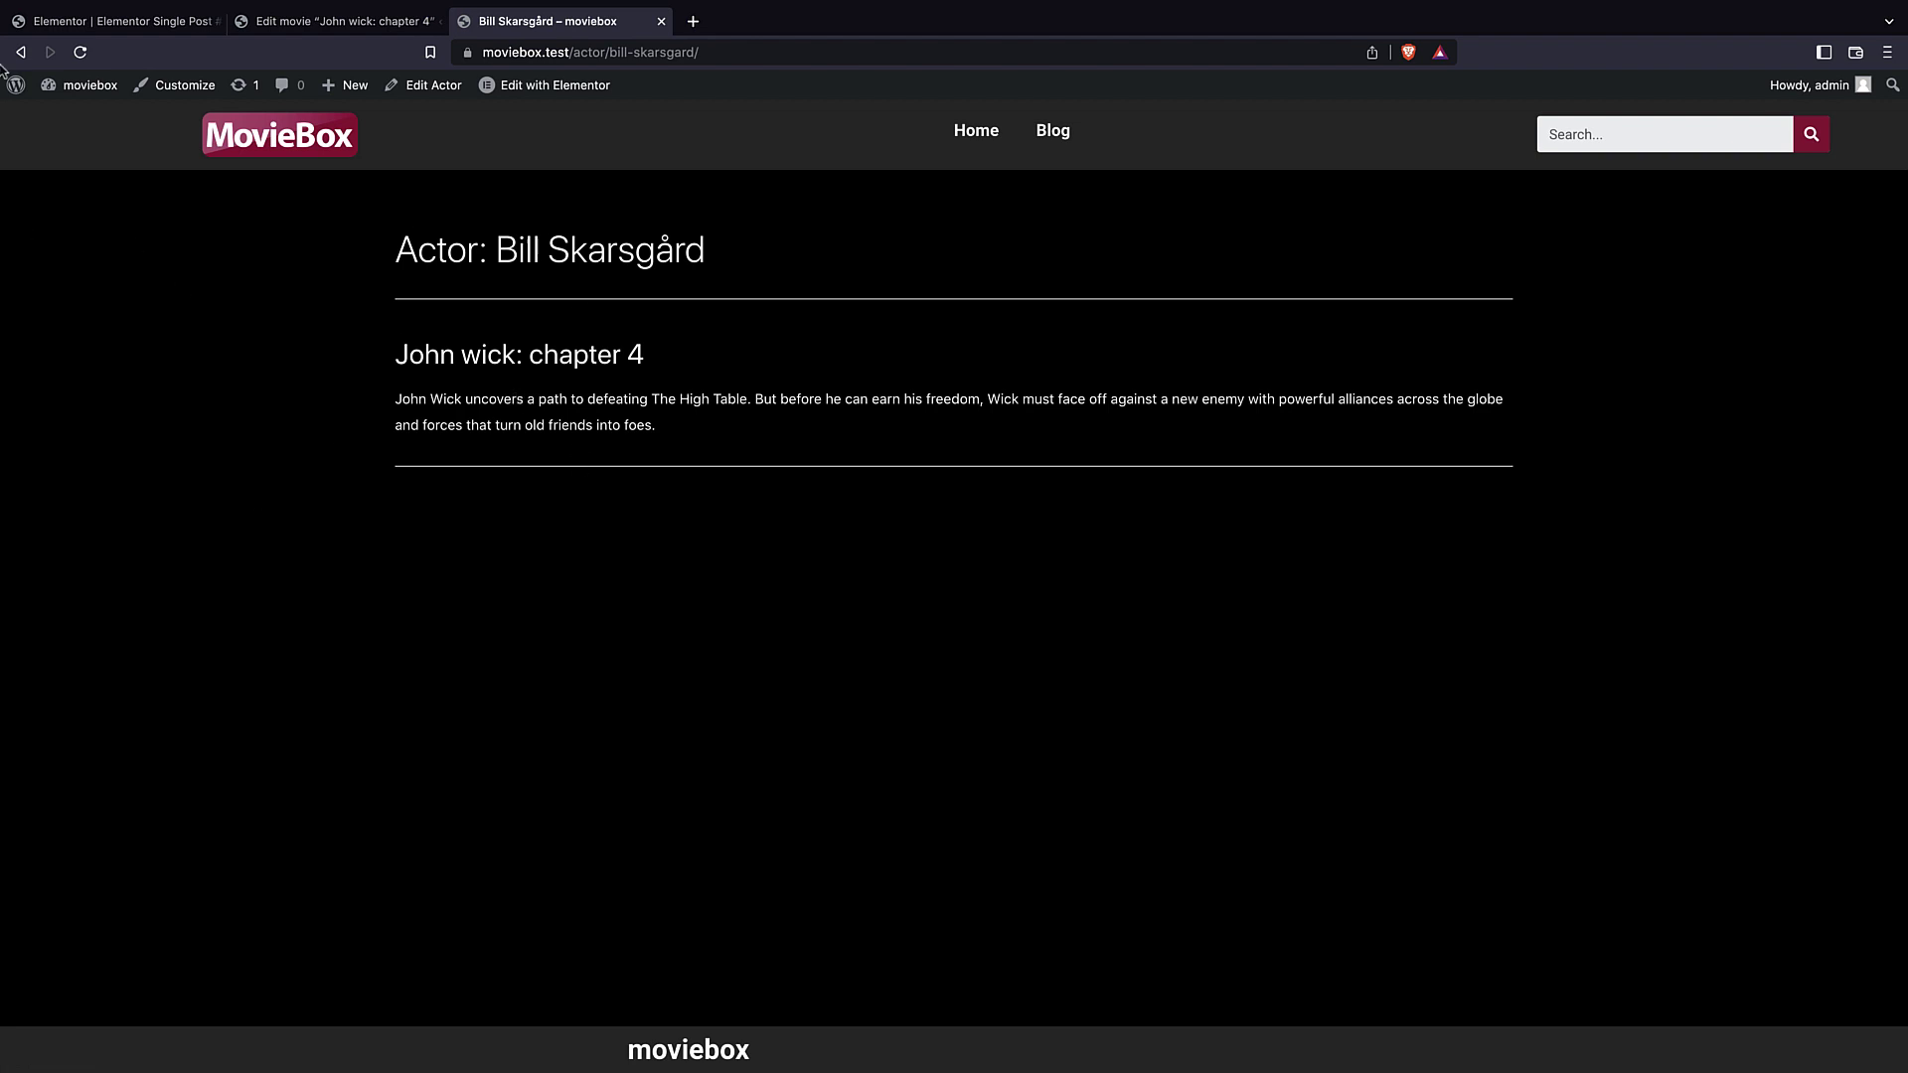
pyautogui.moveTo(397, 253); pyautogui.dragTo(648, 252)
pyautogui.click(647, 252)
pyautogui.click(18, 53)
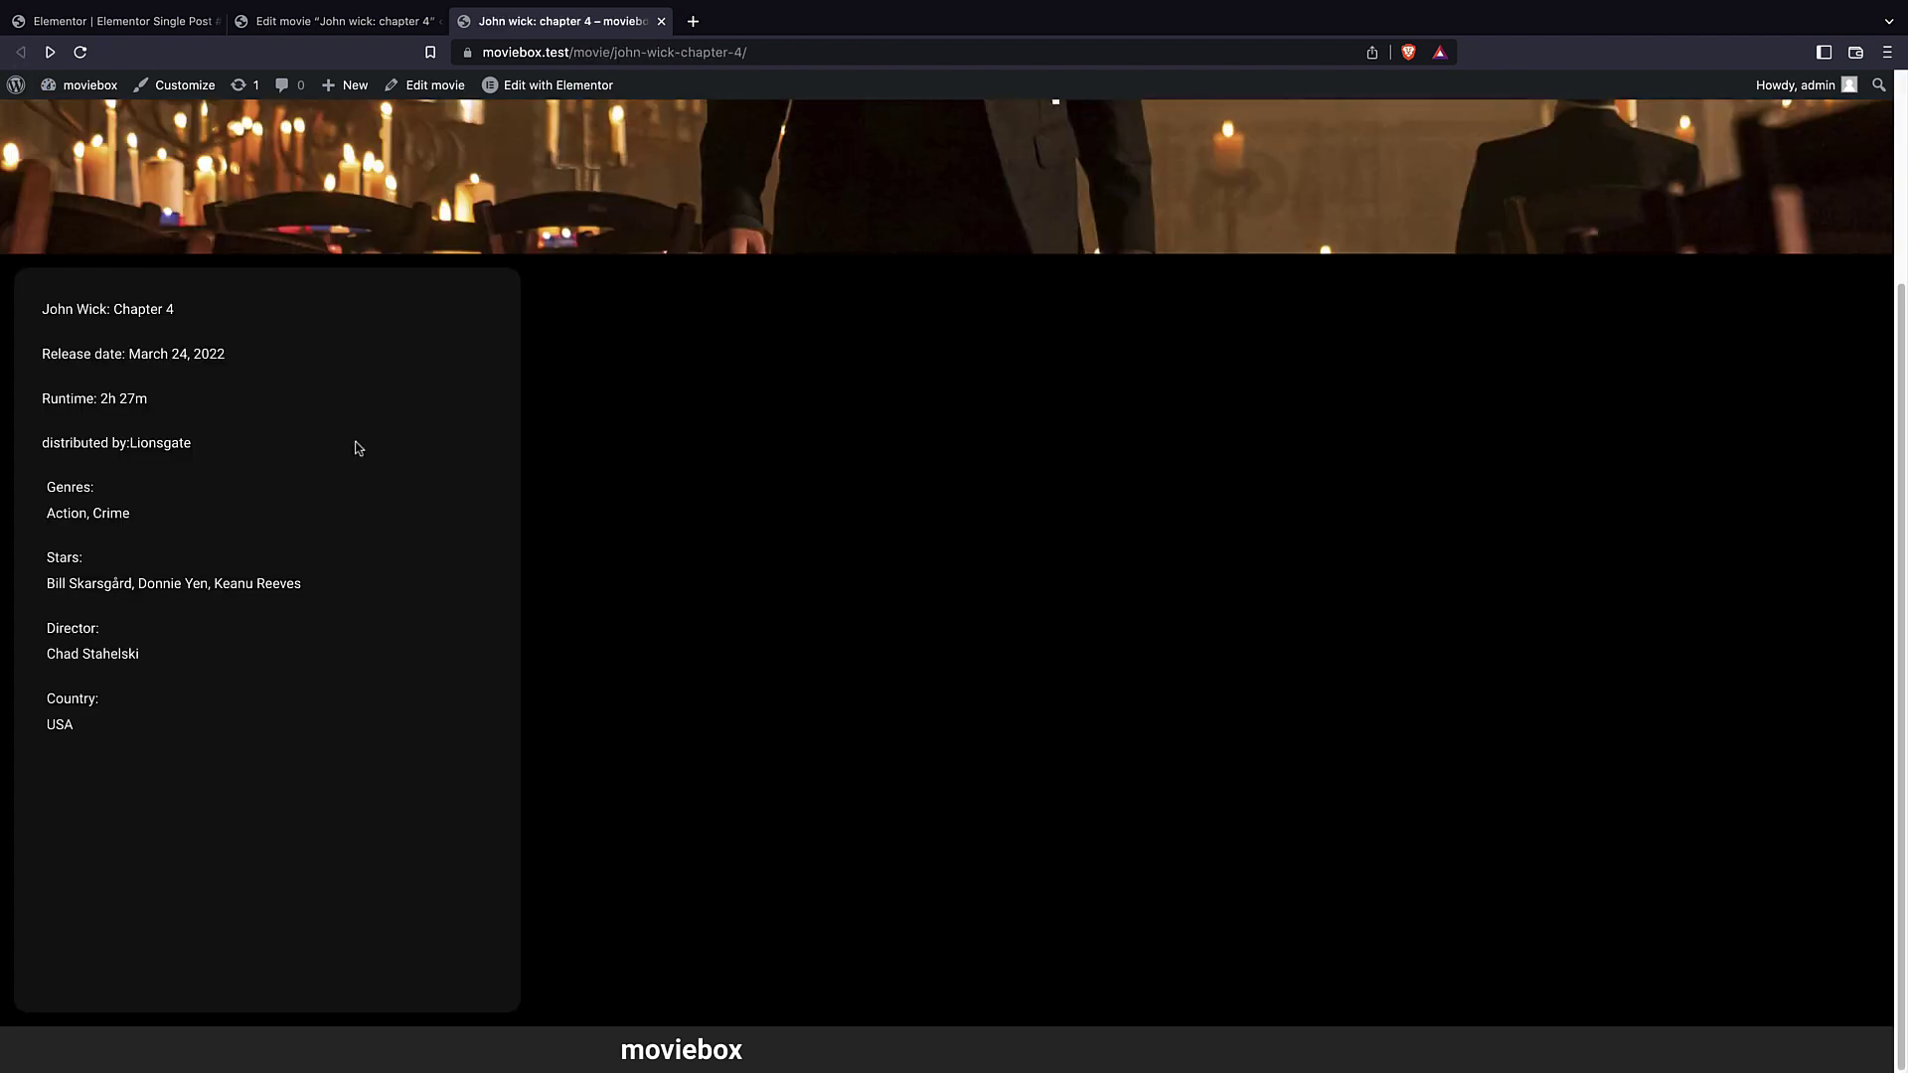
pyautogui.scroll(3, 346, 472)
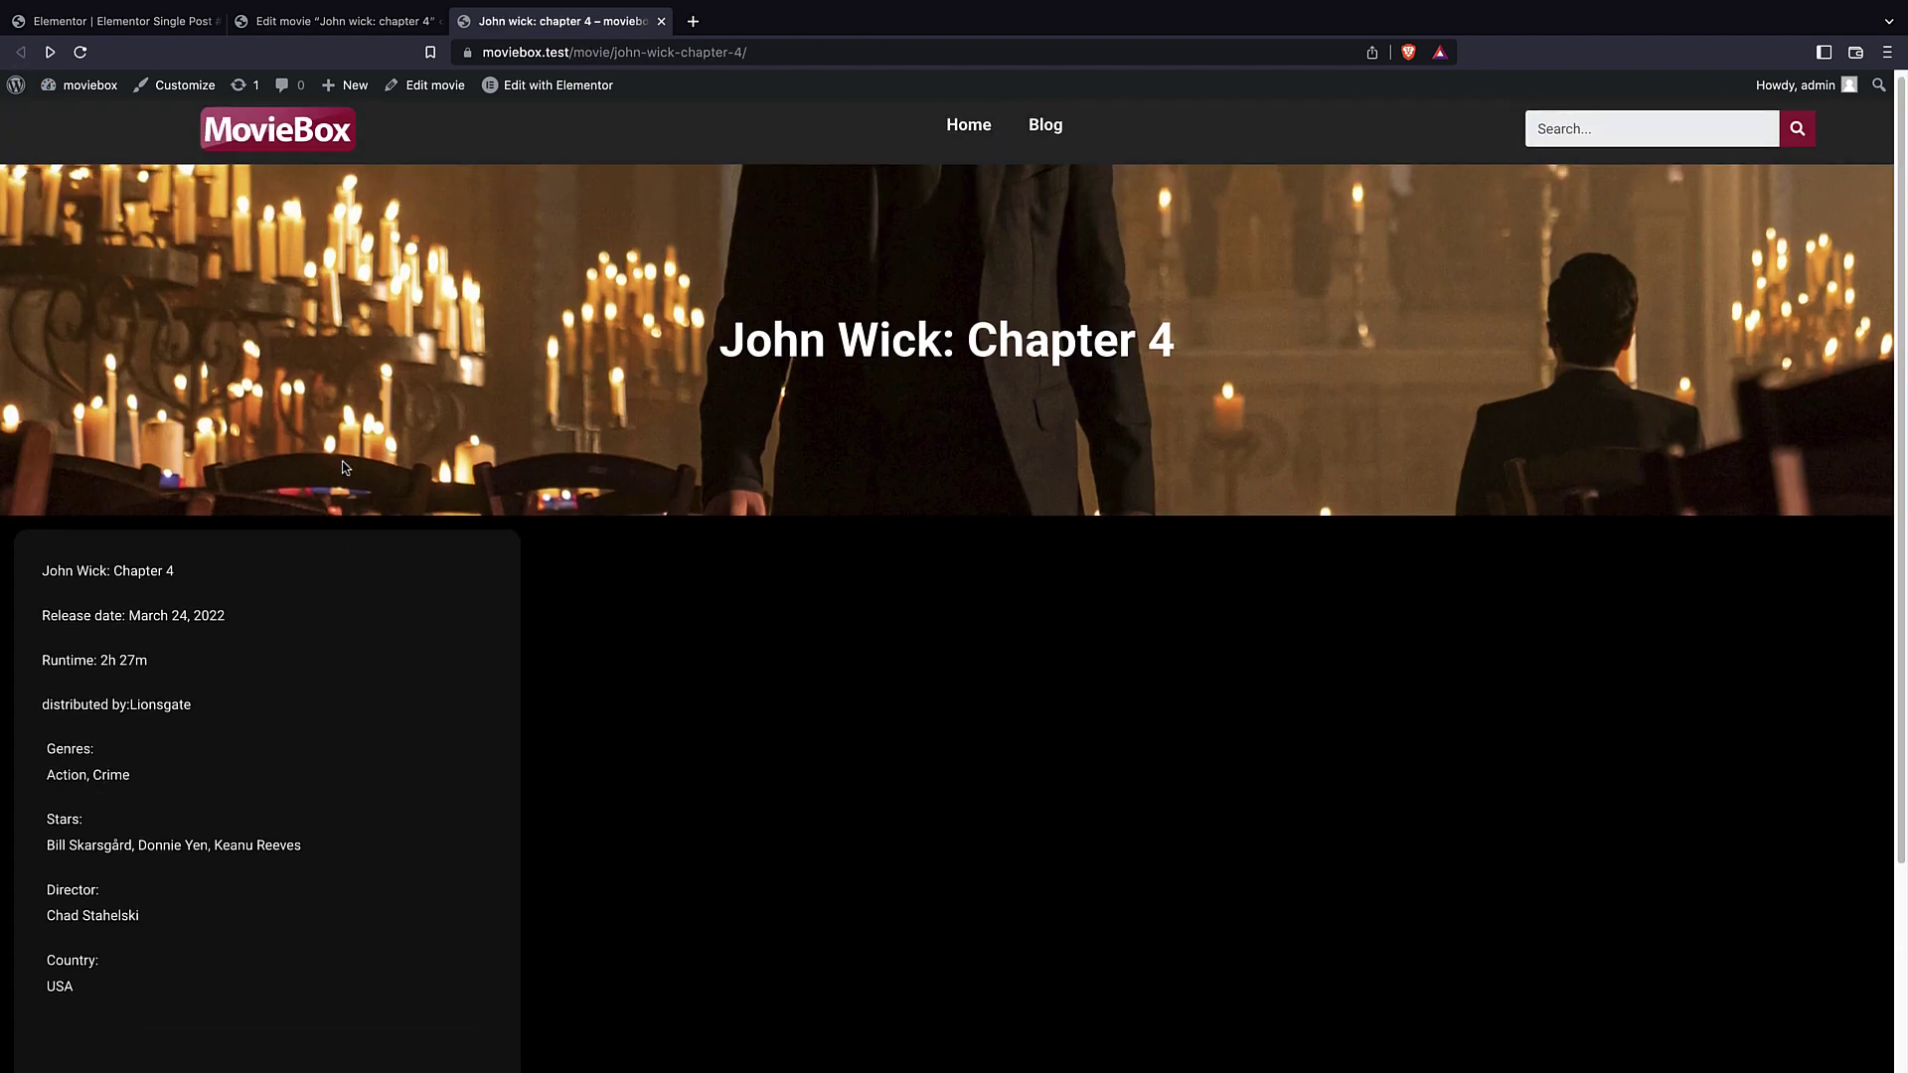
# - Return to the Elementor template and change the video widget's source to Self Hosted
pyautogui.click(99, 26)
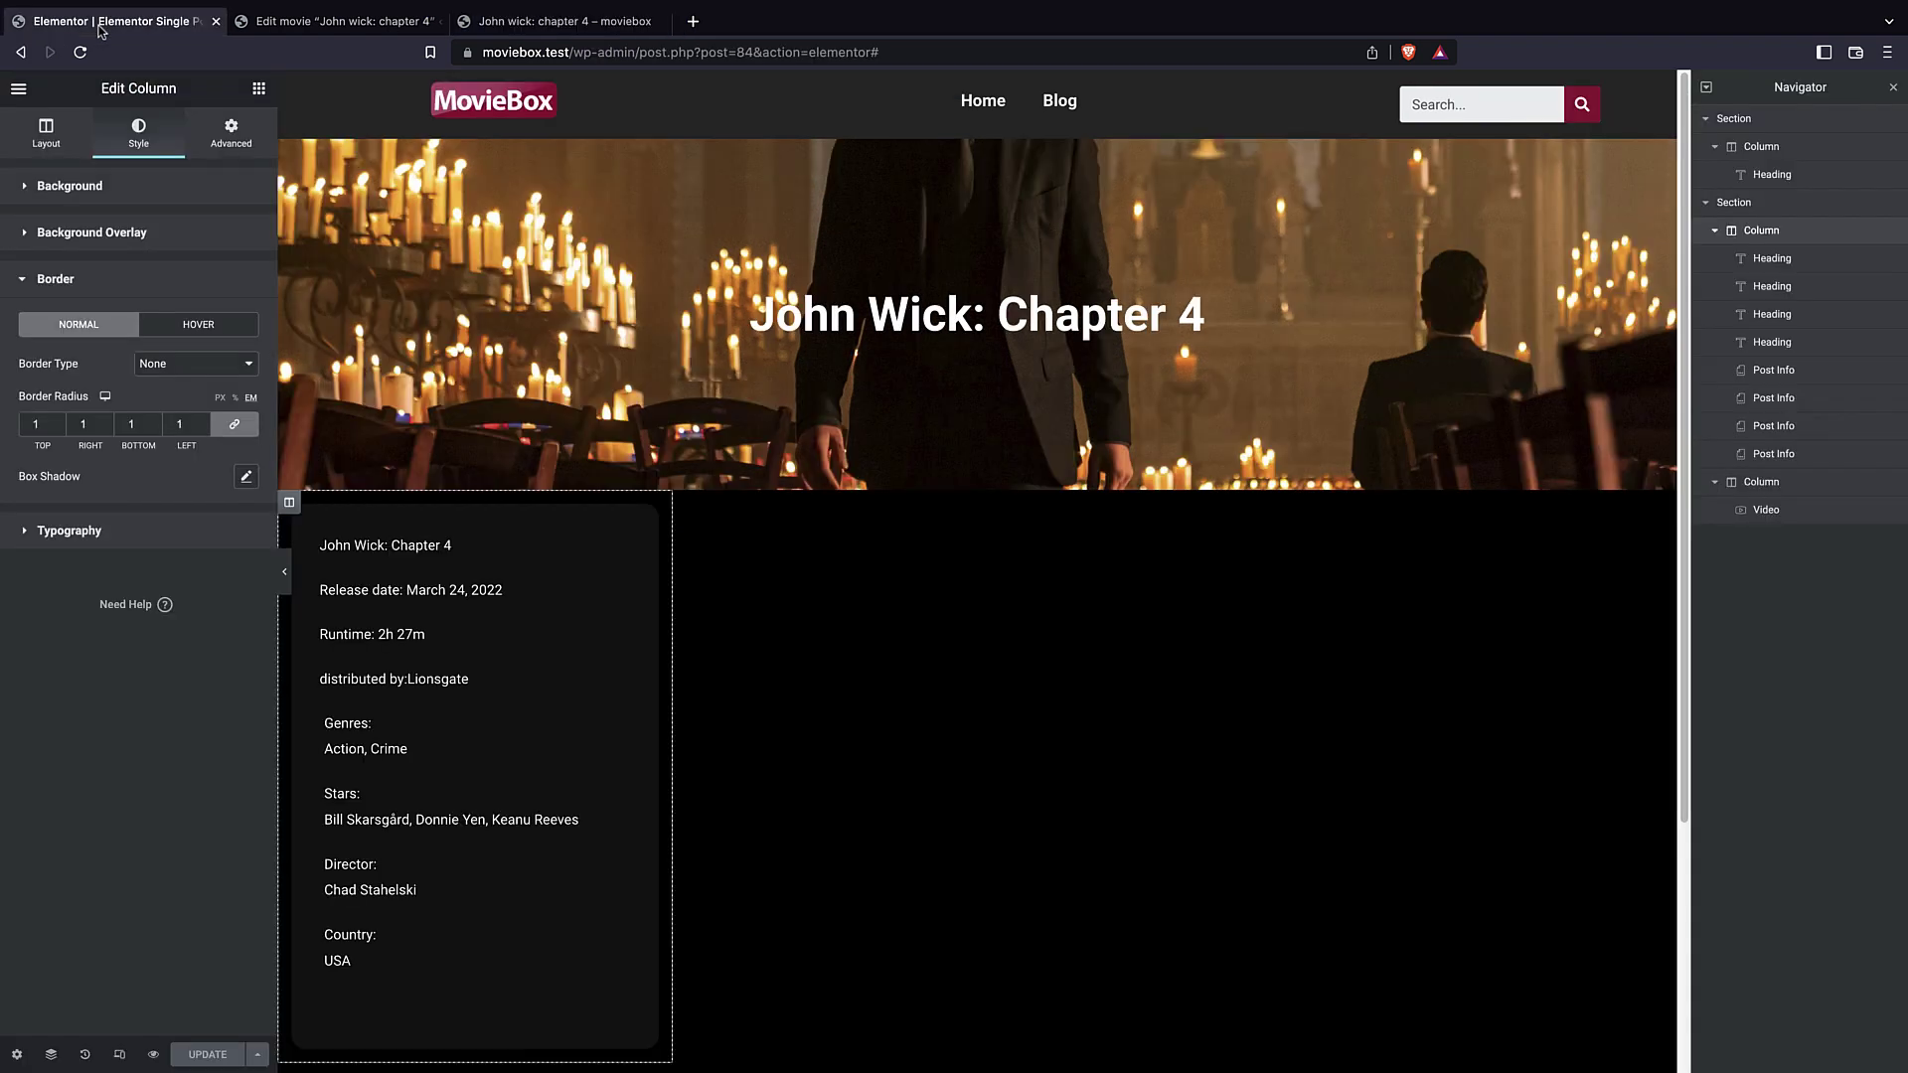
pyautogui.click(1081, 697)
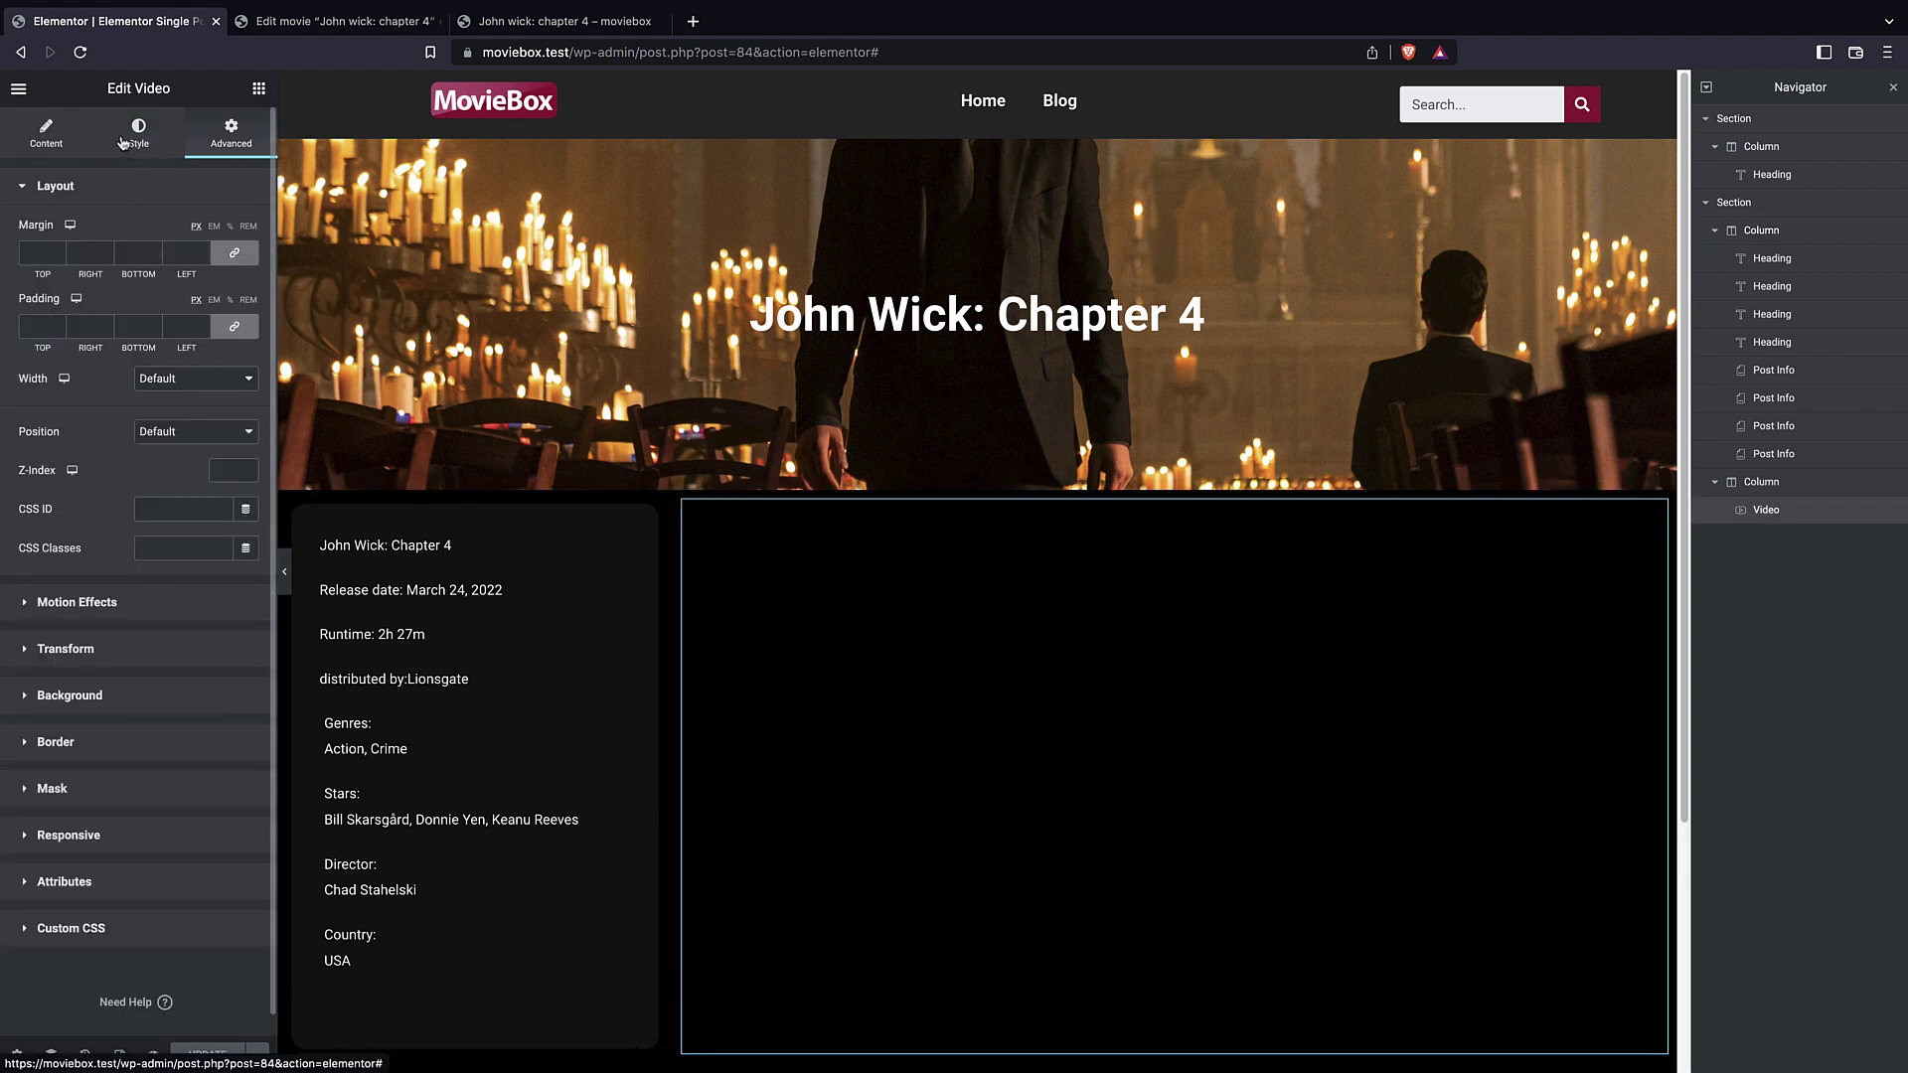
pyautogui.click(57, 131)
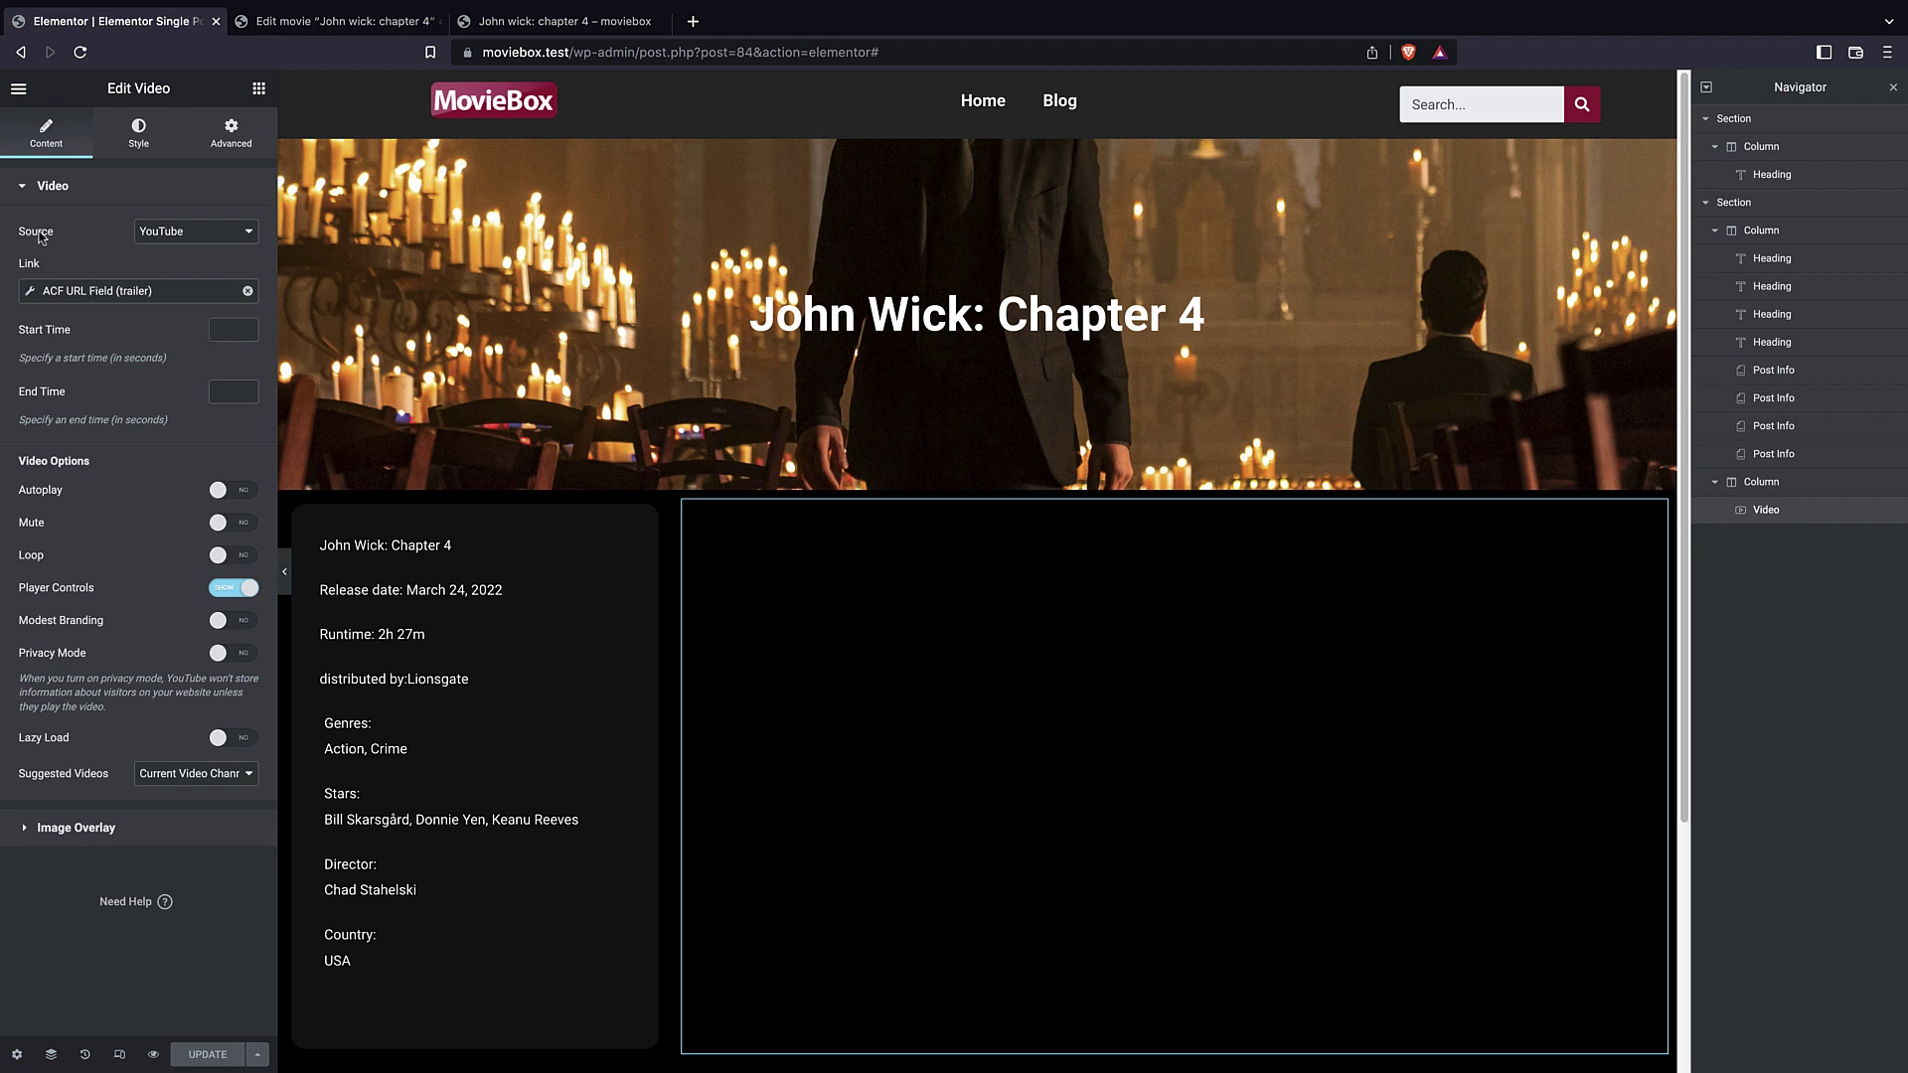
pyautogui.click(208, 236)
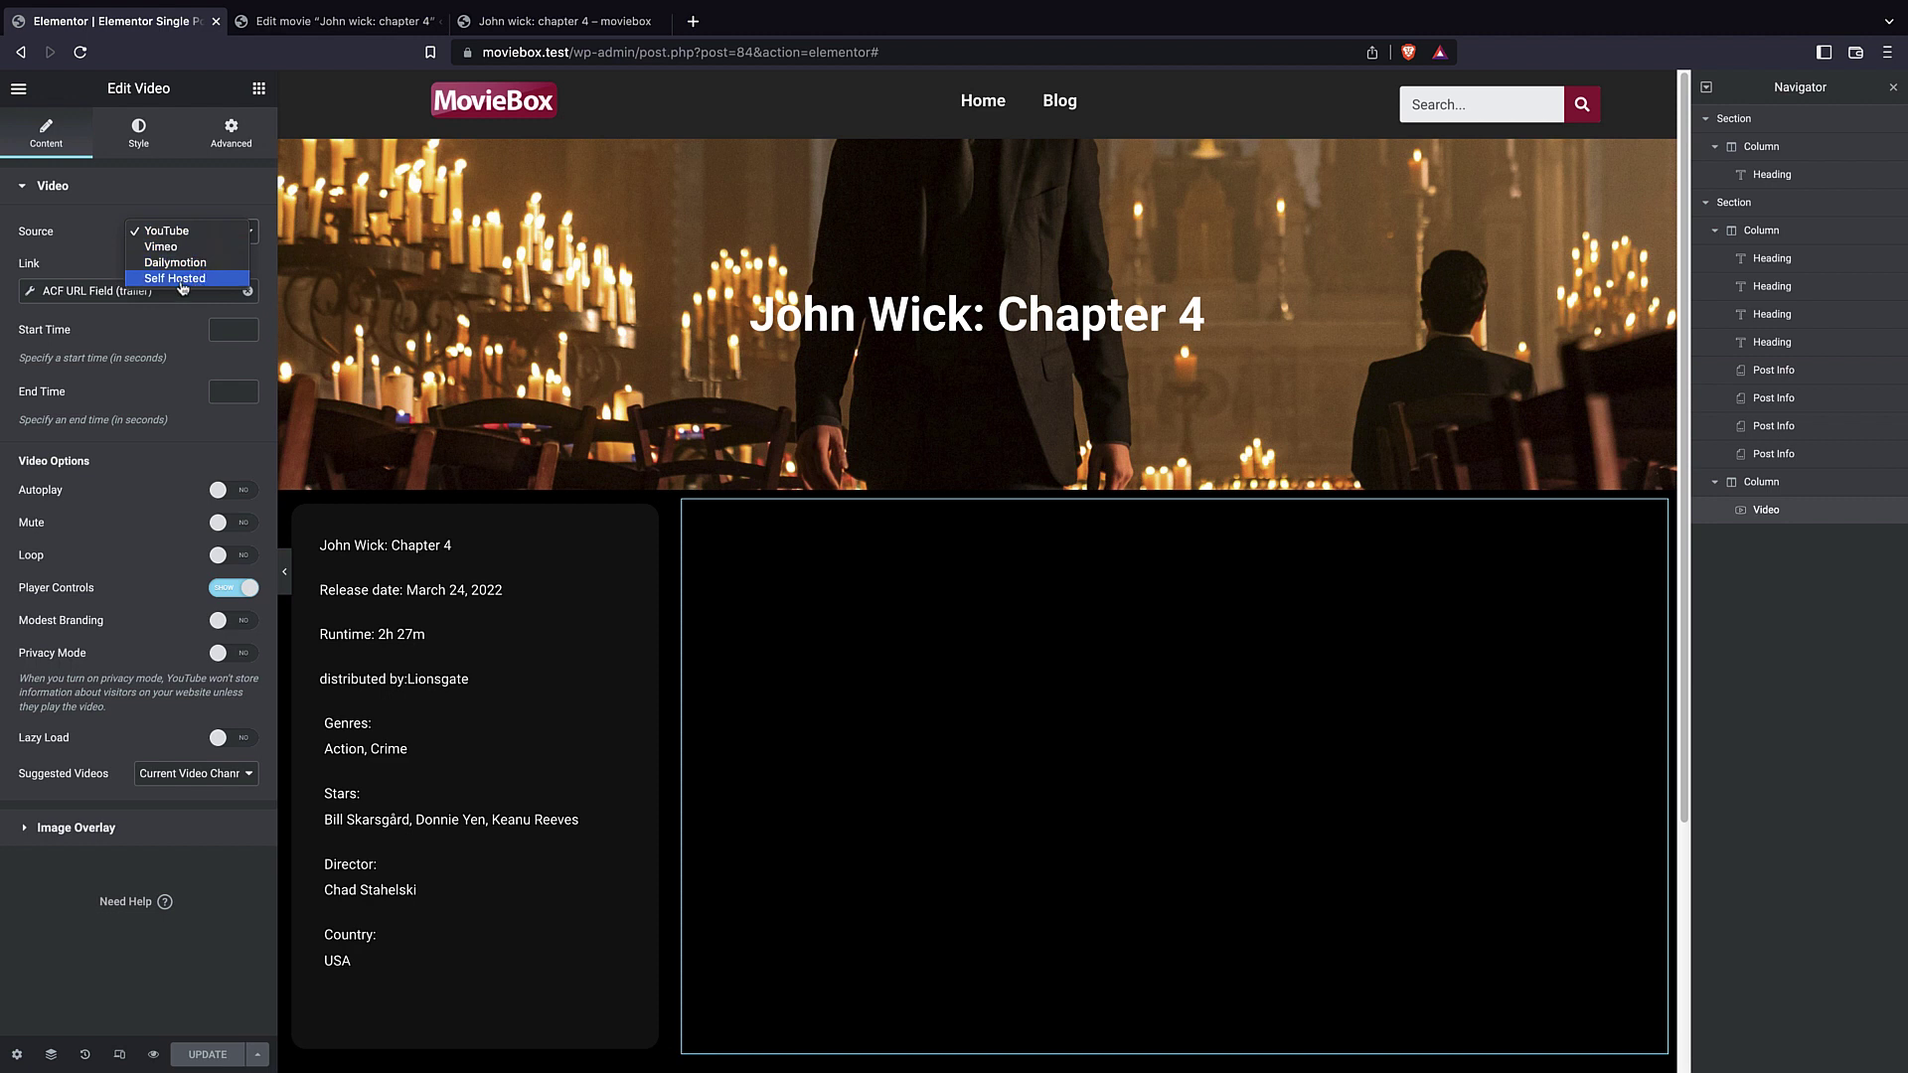
pyautogui.click(175, 278)
# - Link the video widget's file dynamically to the ACF File Field with the key trailer
pyautogui.click(227, 411)
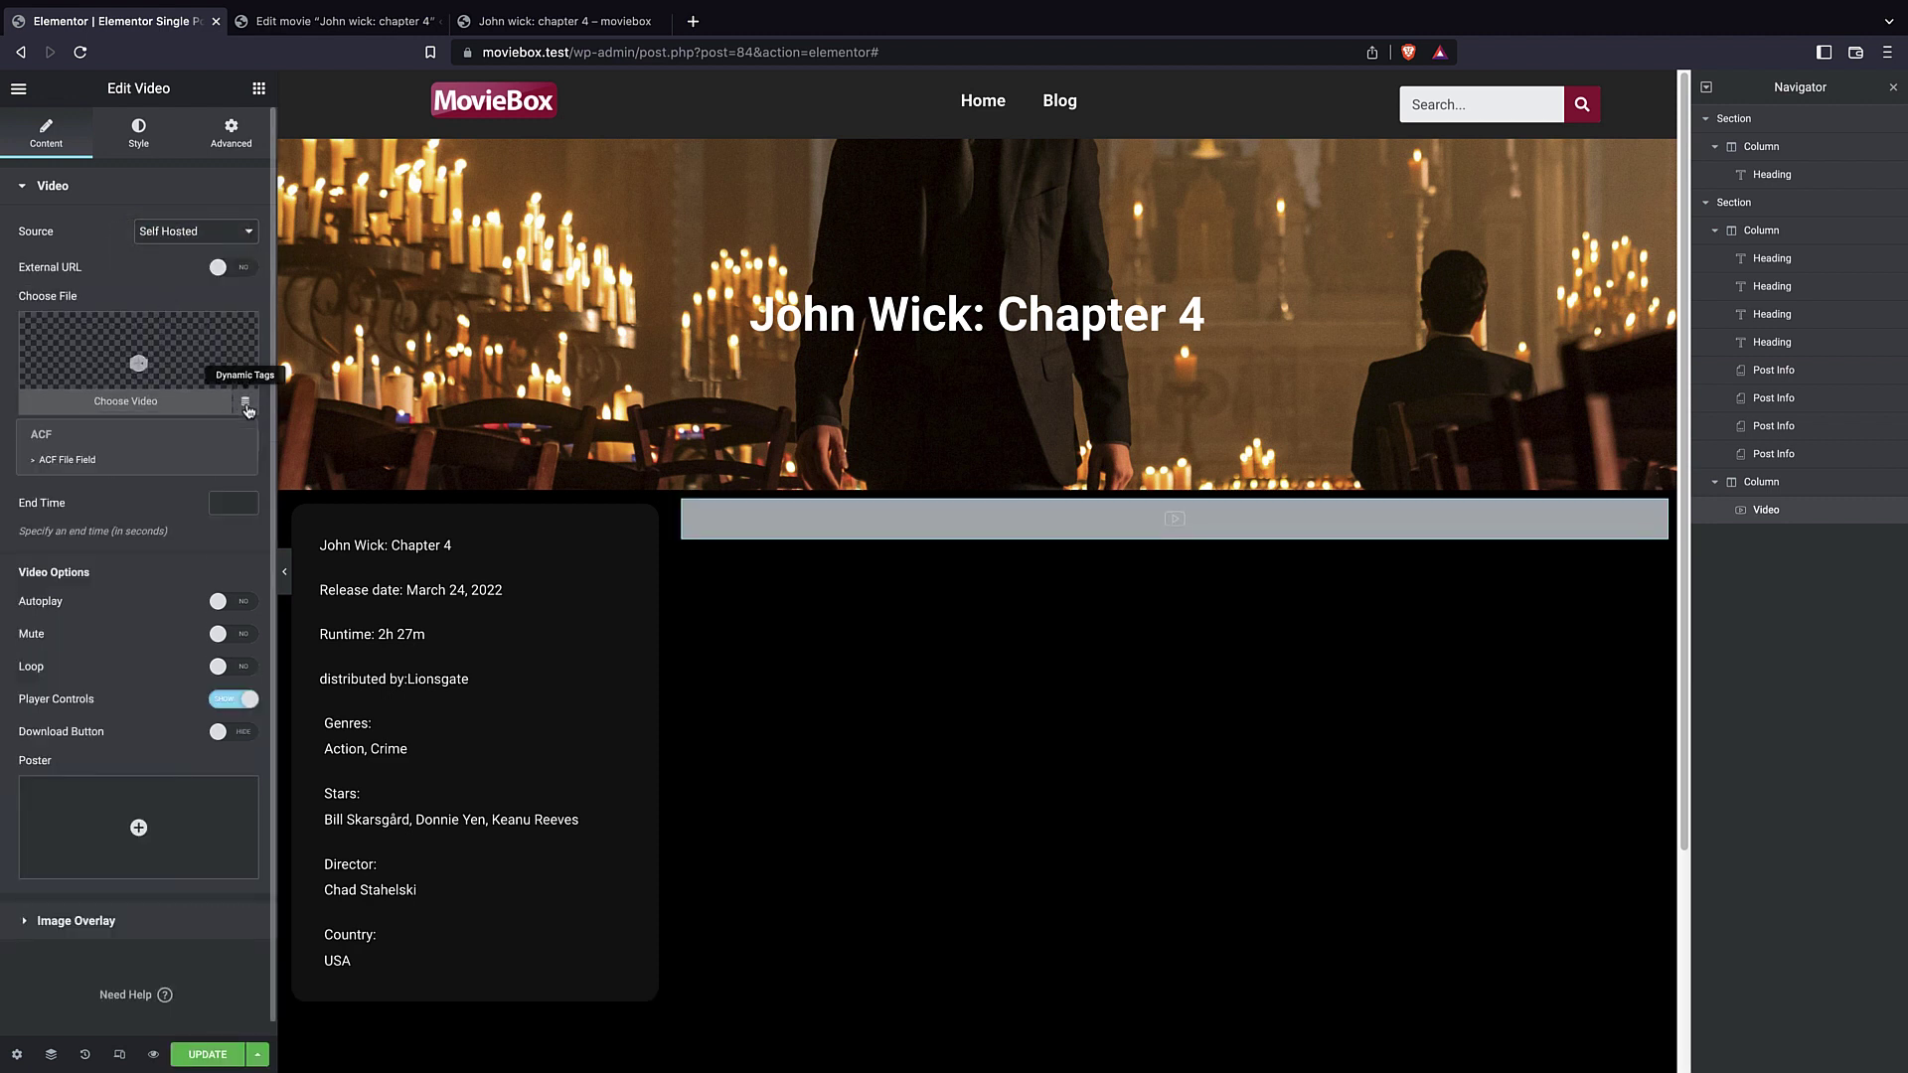
pyautogui.click(69, 460)
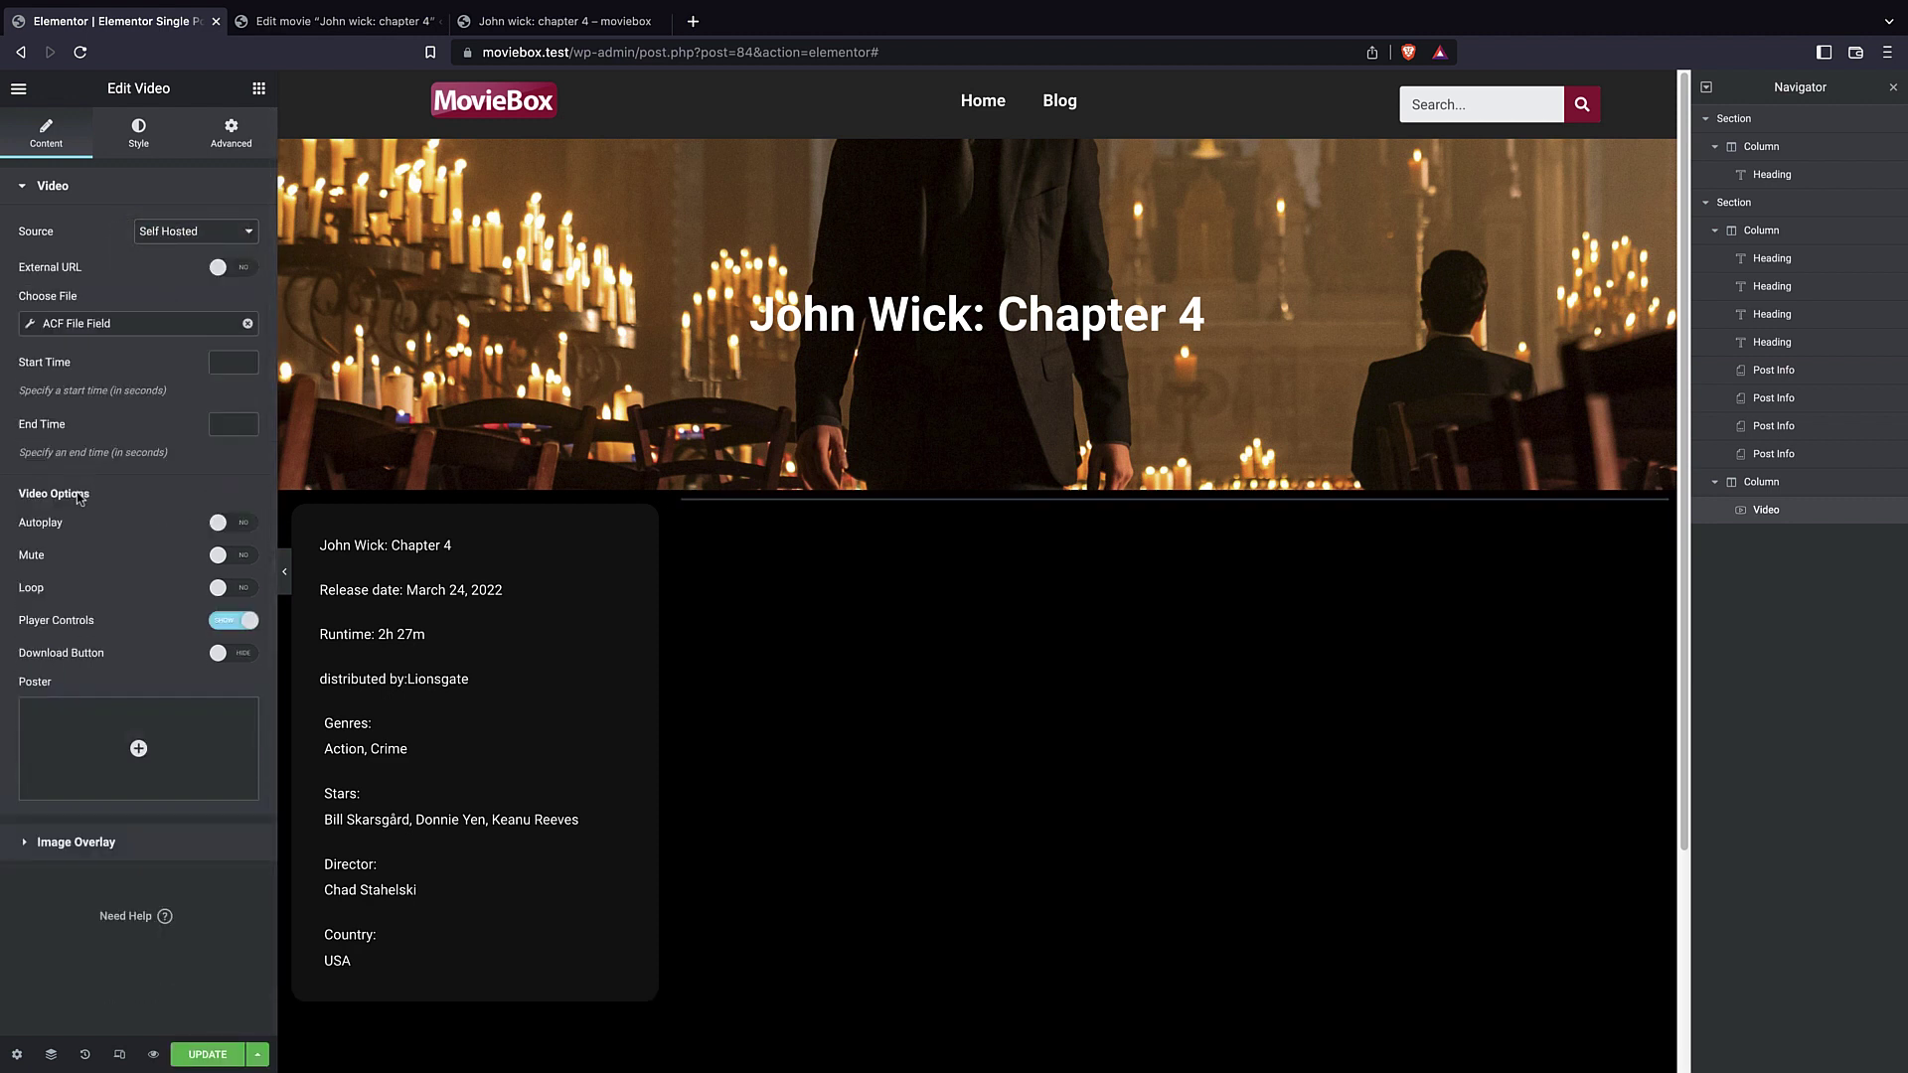
pyautogui.click(31, 325)
pyautogui.click(235, 406)
pyautogui.click(223, 438)
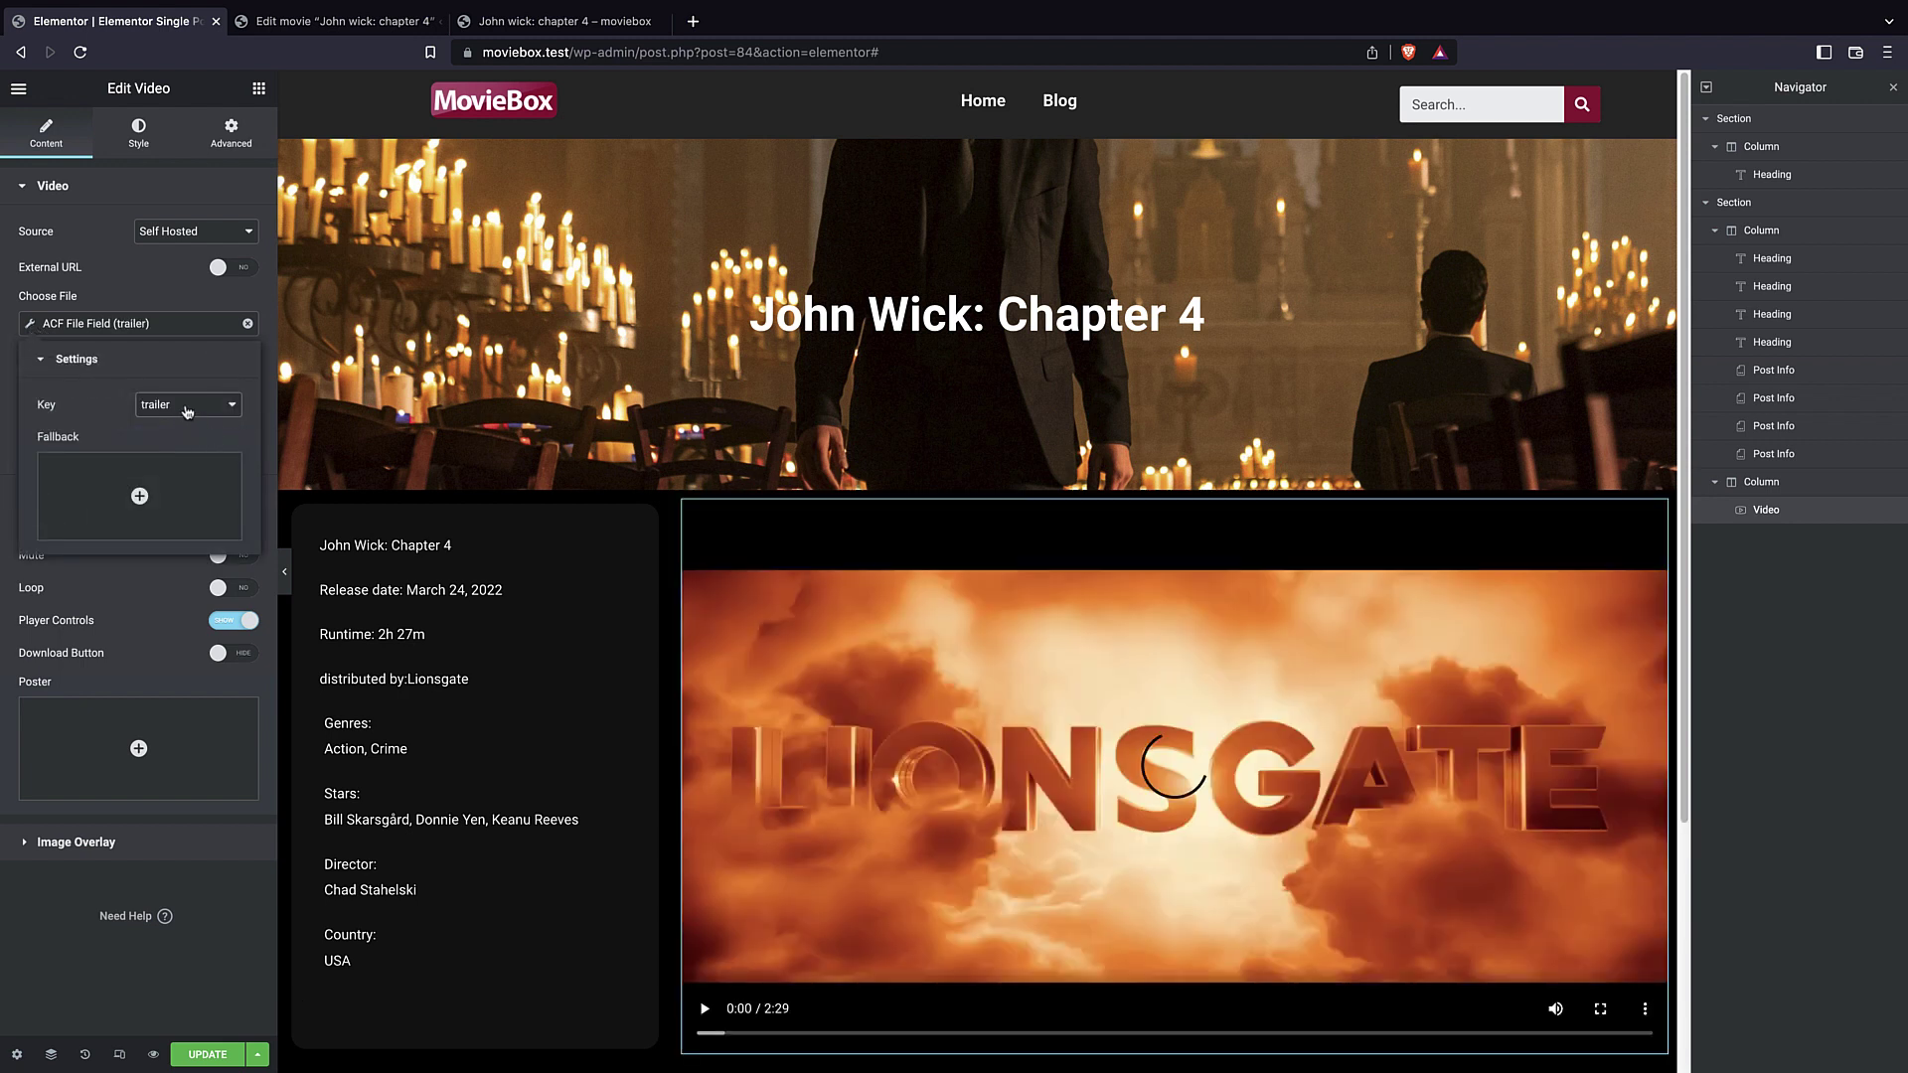
# - Save the template with its trailer video and reload the live page for John Wick: Chapter 4
pyautogui.click(206, 1055)
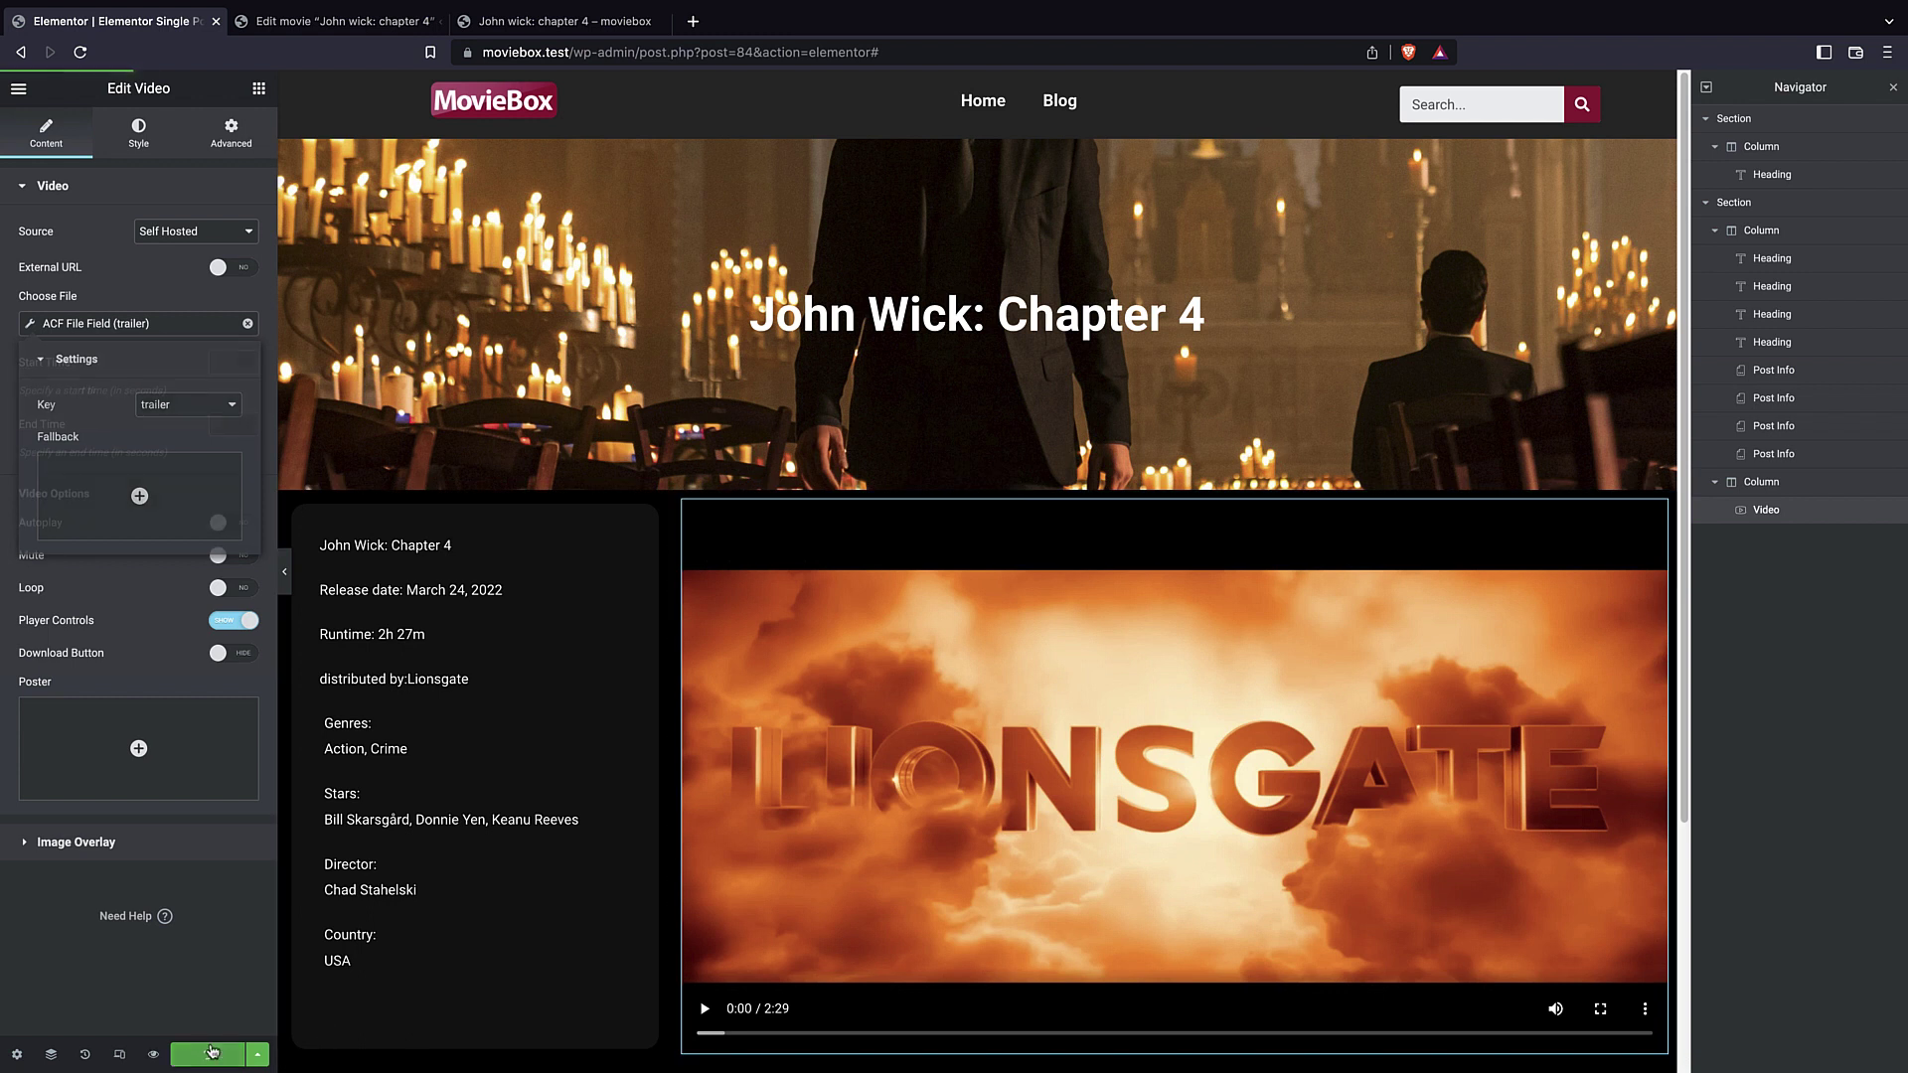
pyautogui.click(505, 33)
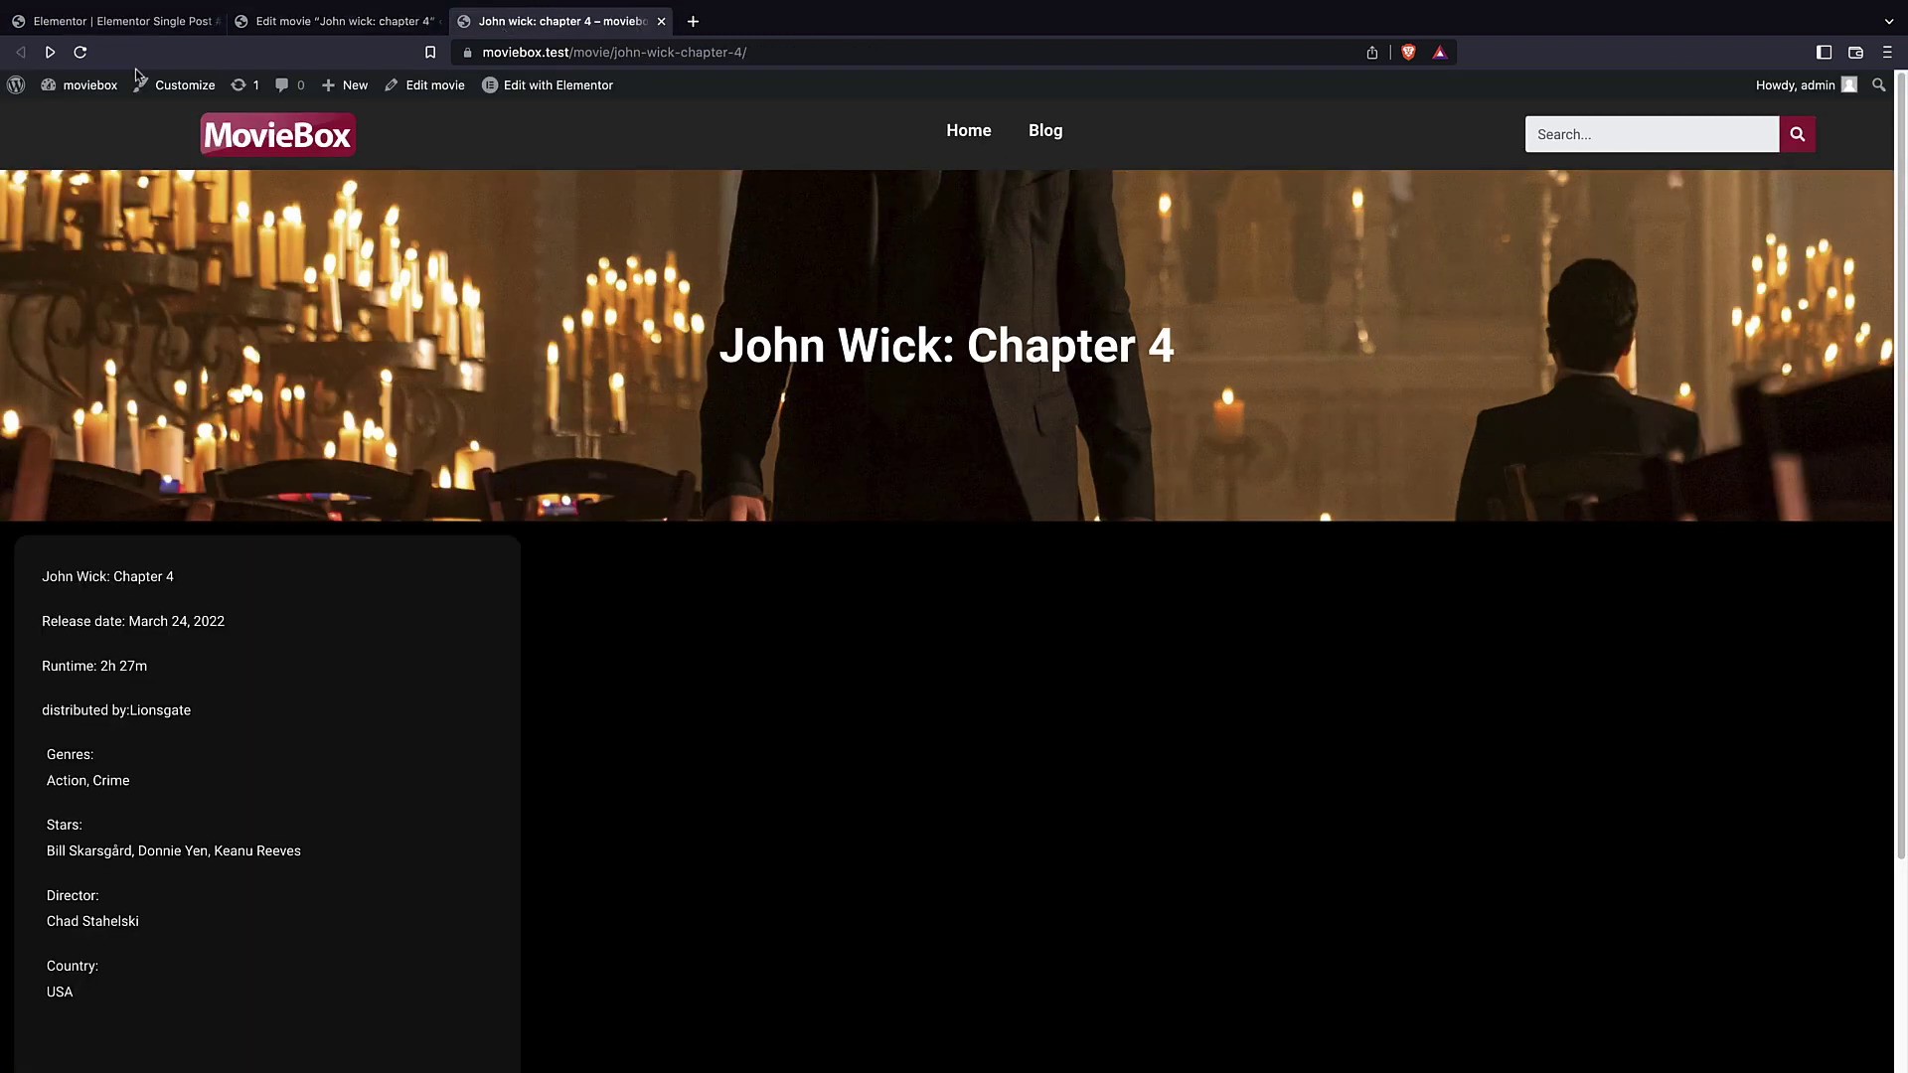
pyautogui.scroll(-3, 705, 350)
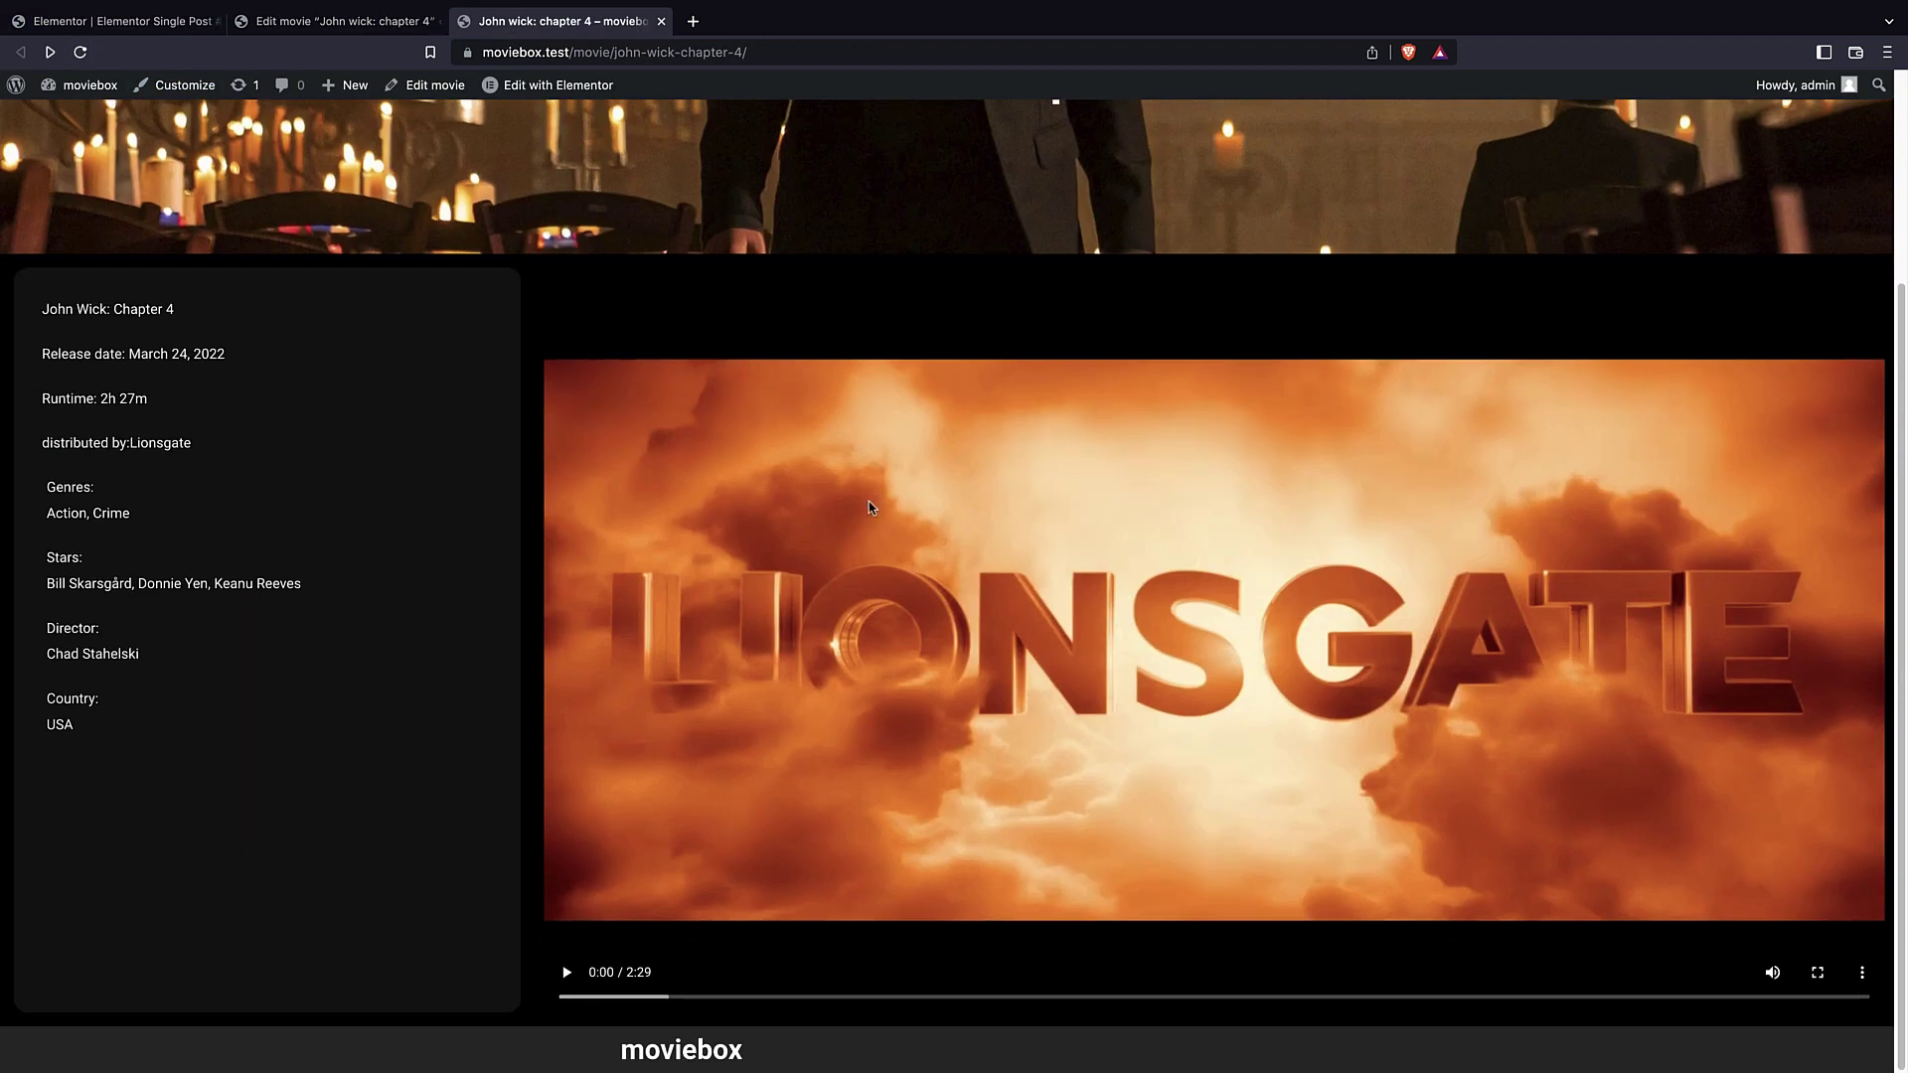
# - Examine the live movie page, comparing the height and layout of the details box with the trailer
pyautogui.scroll(3, 867, 500)
pyautogui.scroll(-3, 868, 500)
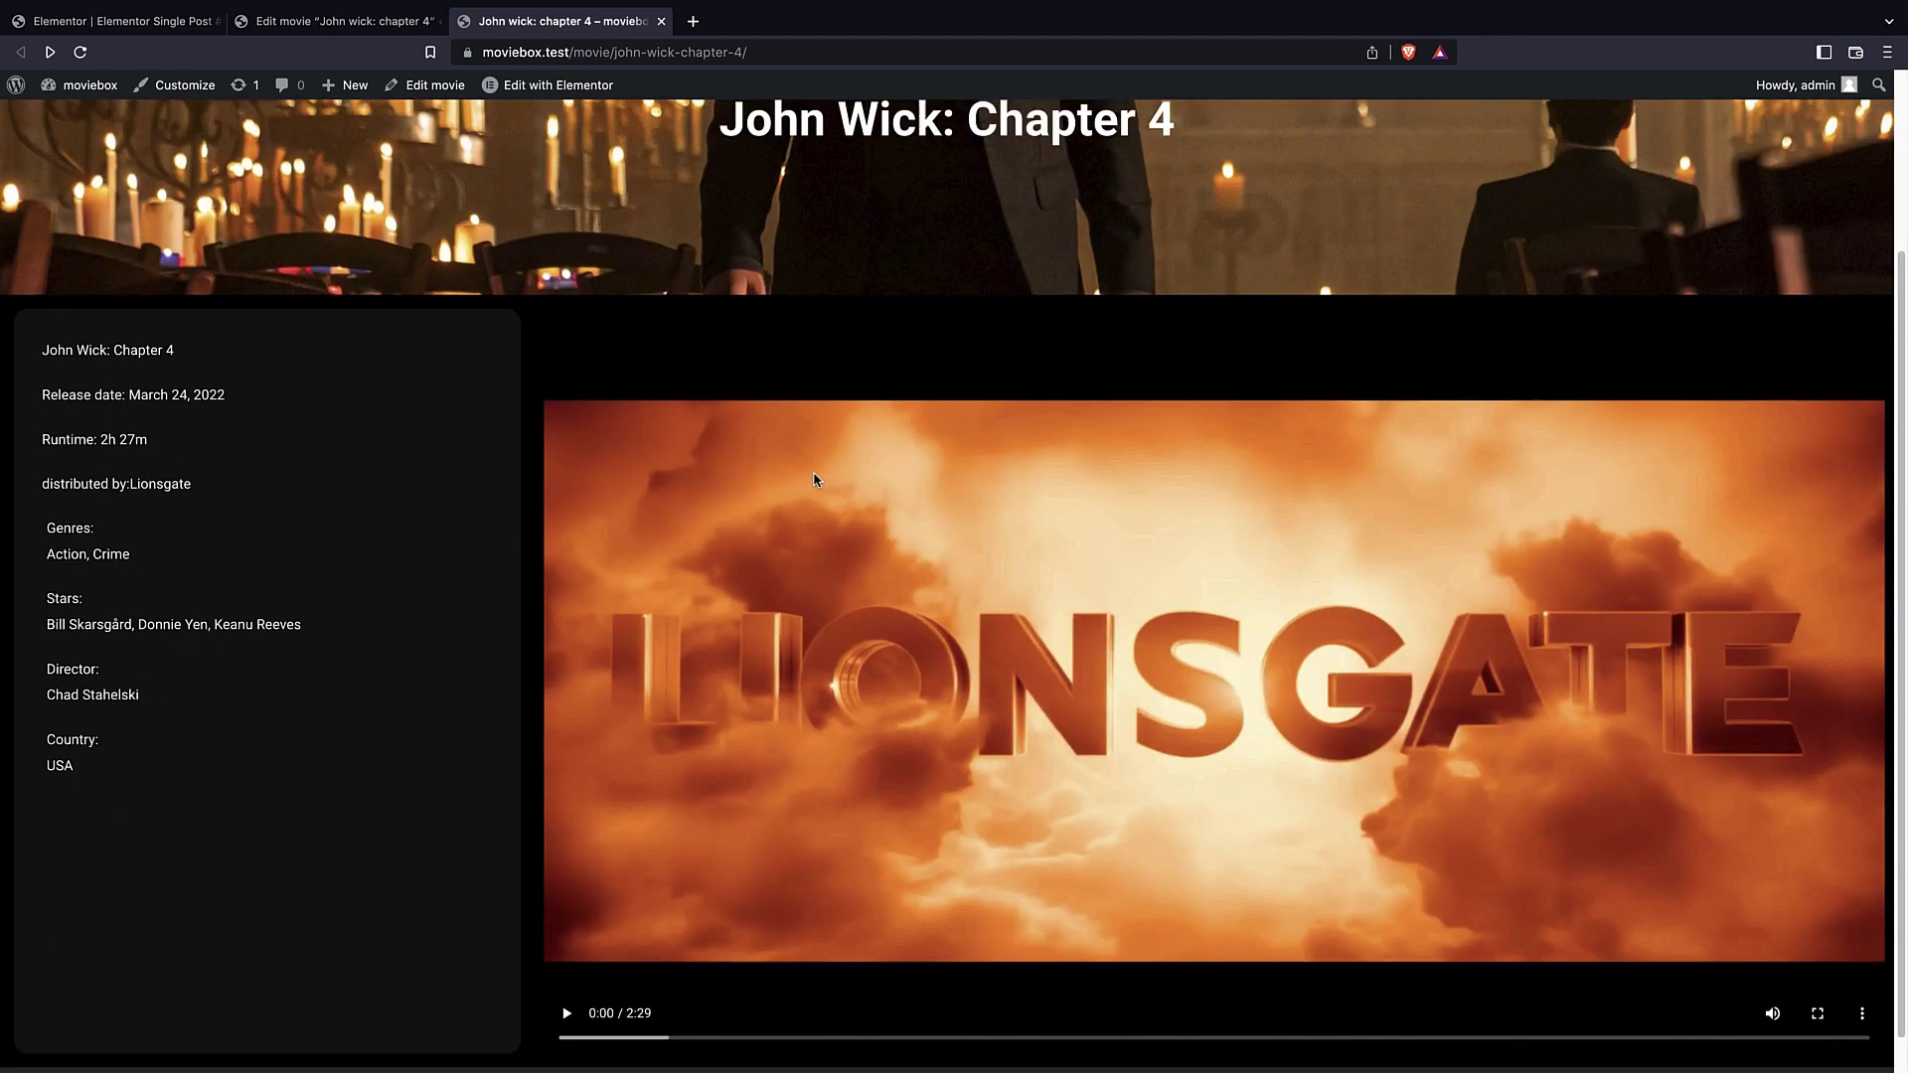
pyautogui.scroll(3, 815, 481)
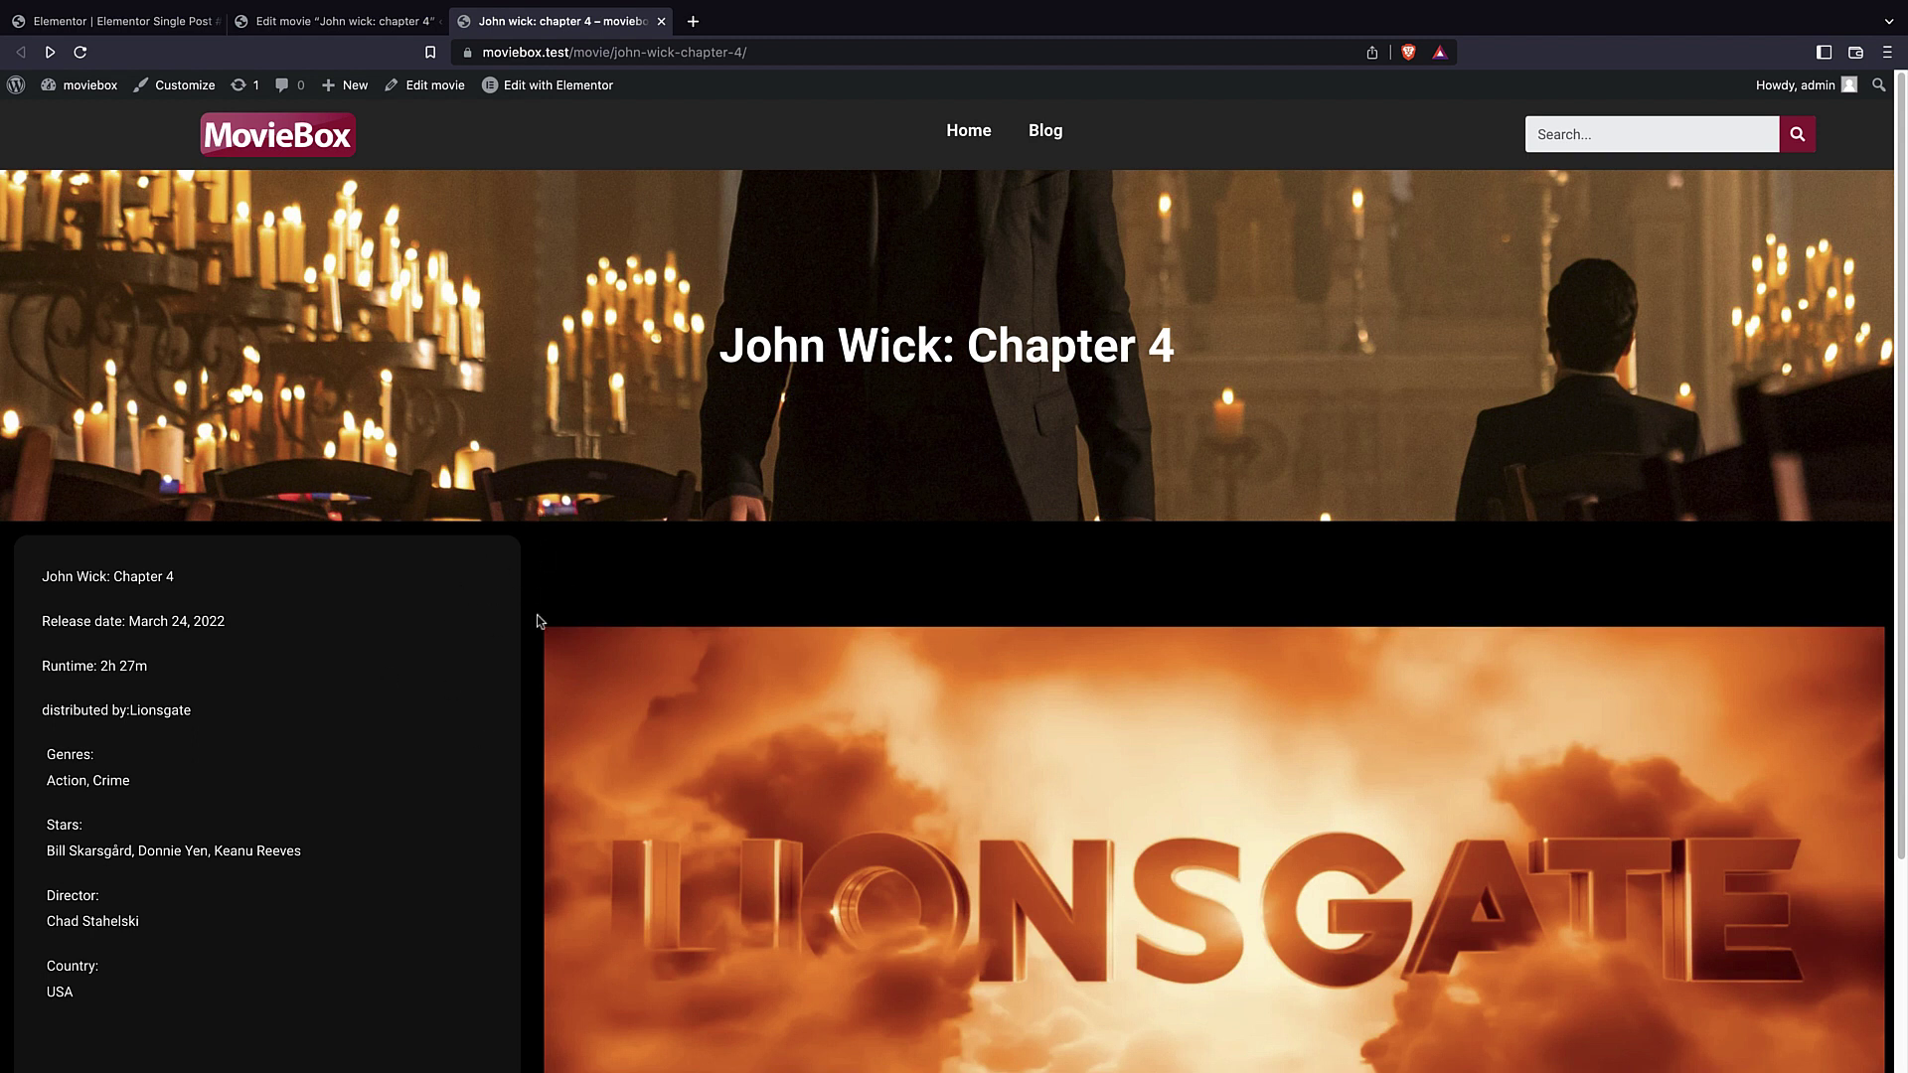
pyautogui.scroll(-3, 512, 541)
pyautogui.scroll(3, 659, 436)
pyautogui.scroll(-3, 656, 449)
pyautogui.scroll(1, 298, 418)
pyautogui.scroll(-1, 250, 434)
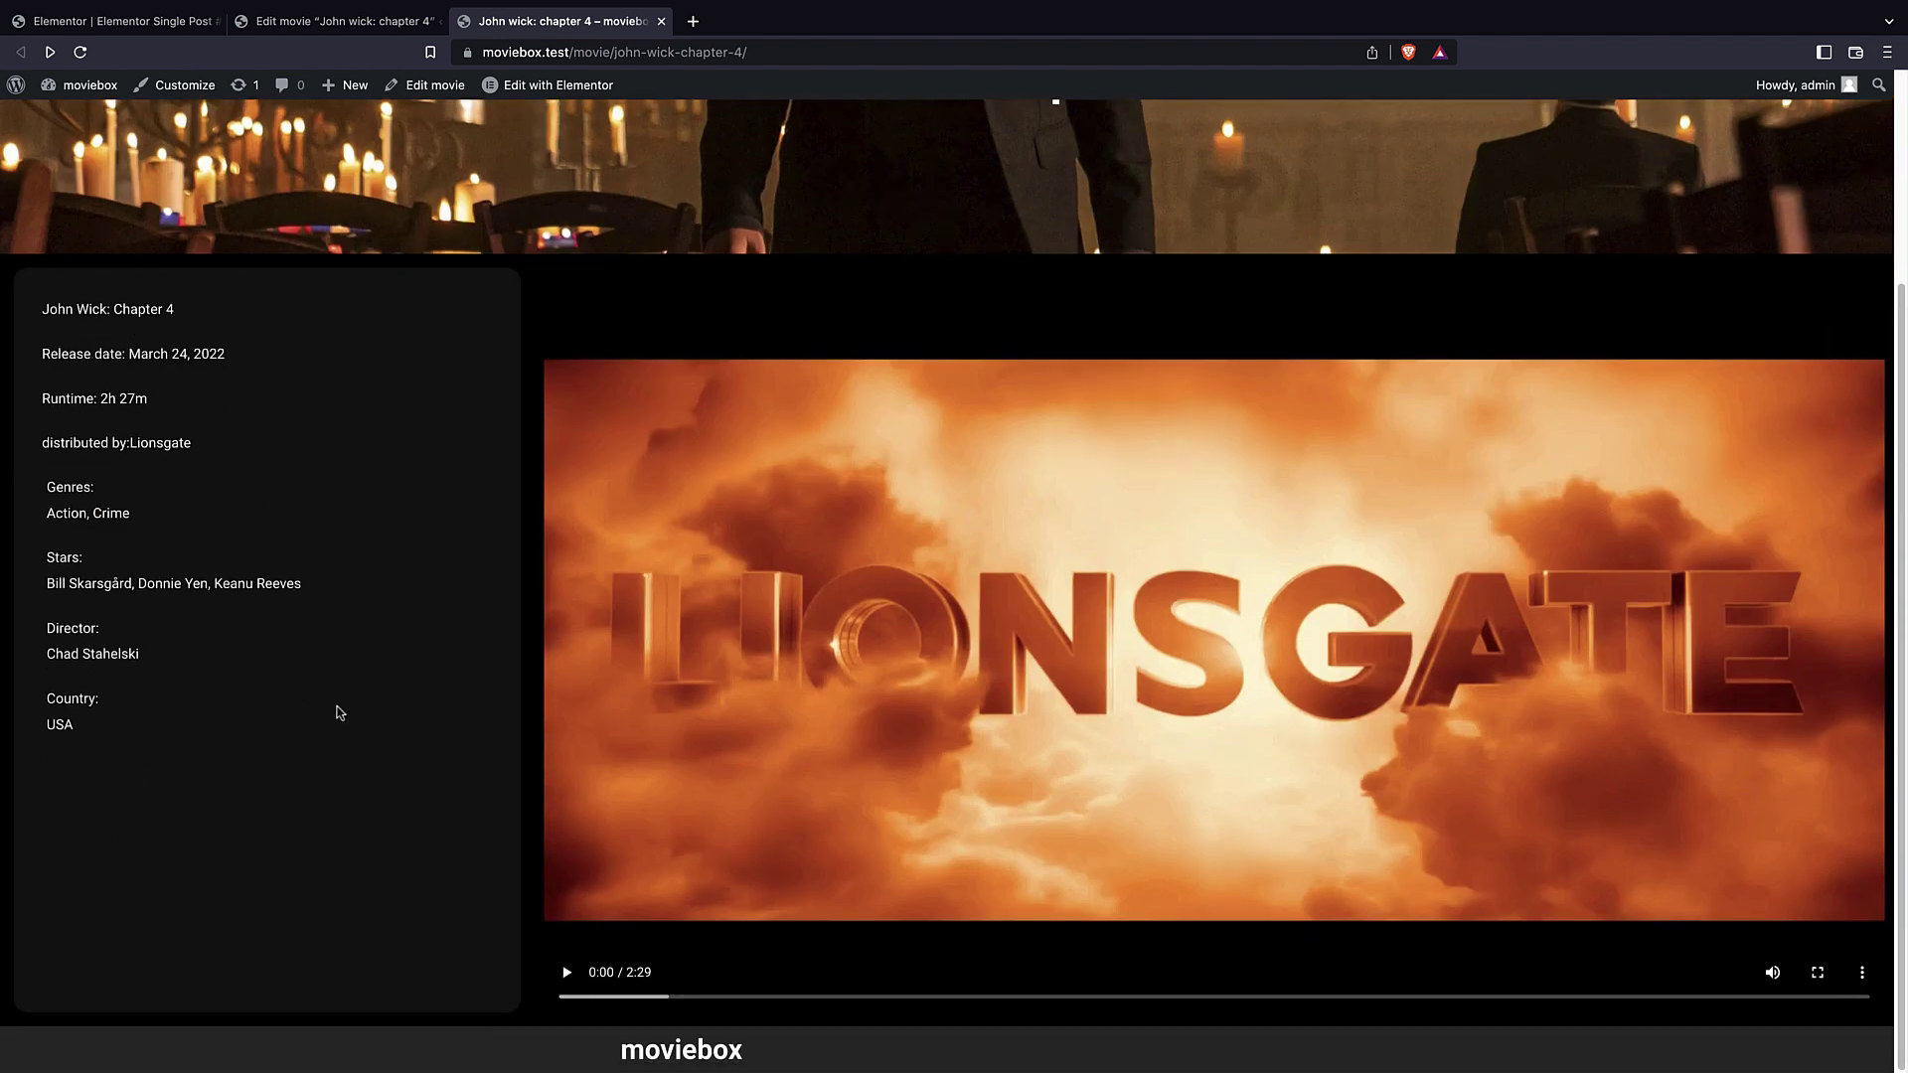
pyautogui.scroll(3, 343, 686)
pyautogui.scroll(-3, 294, 387)
pyautogui.scroll(3, 296, 417)
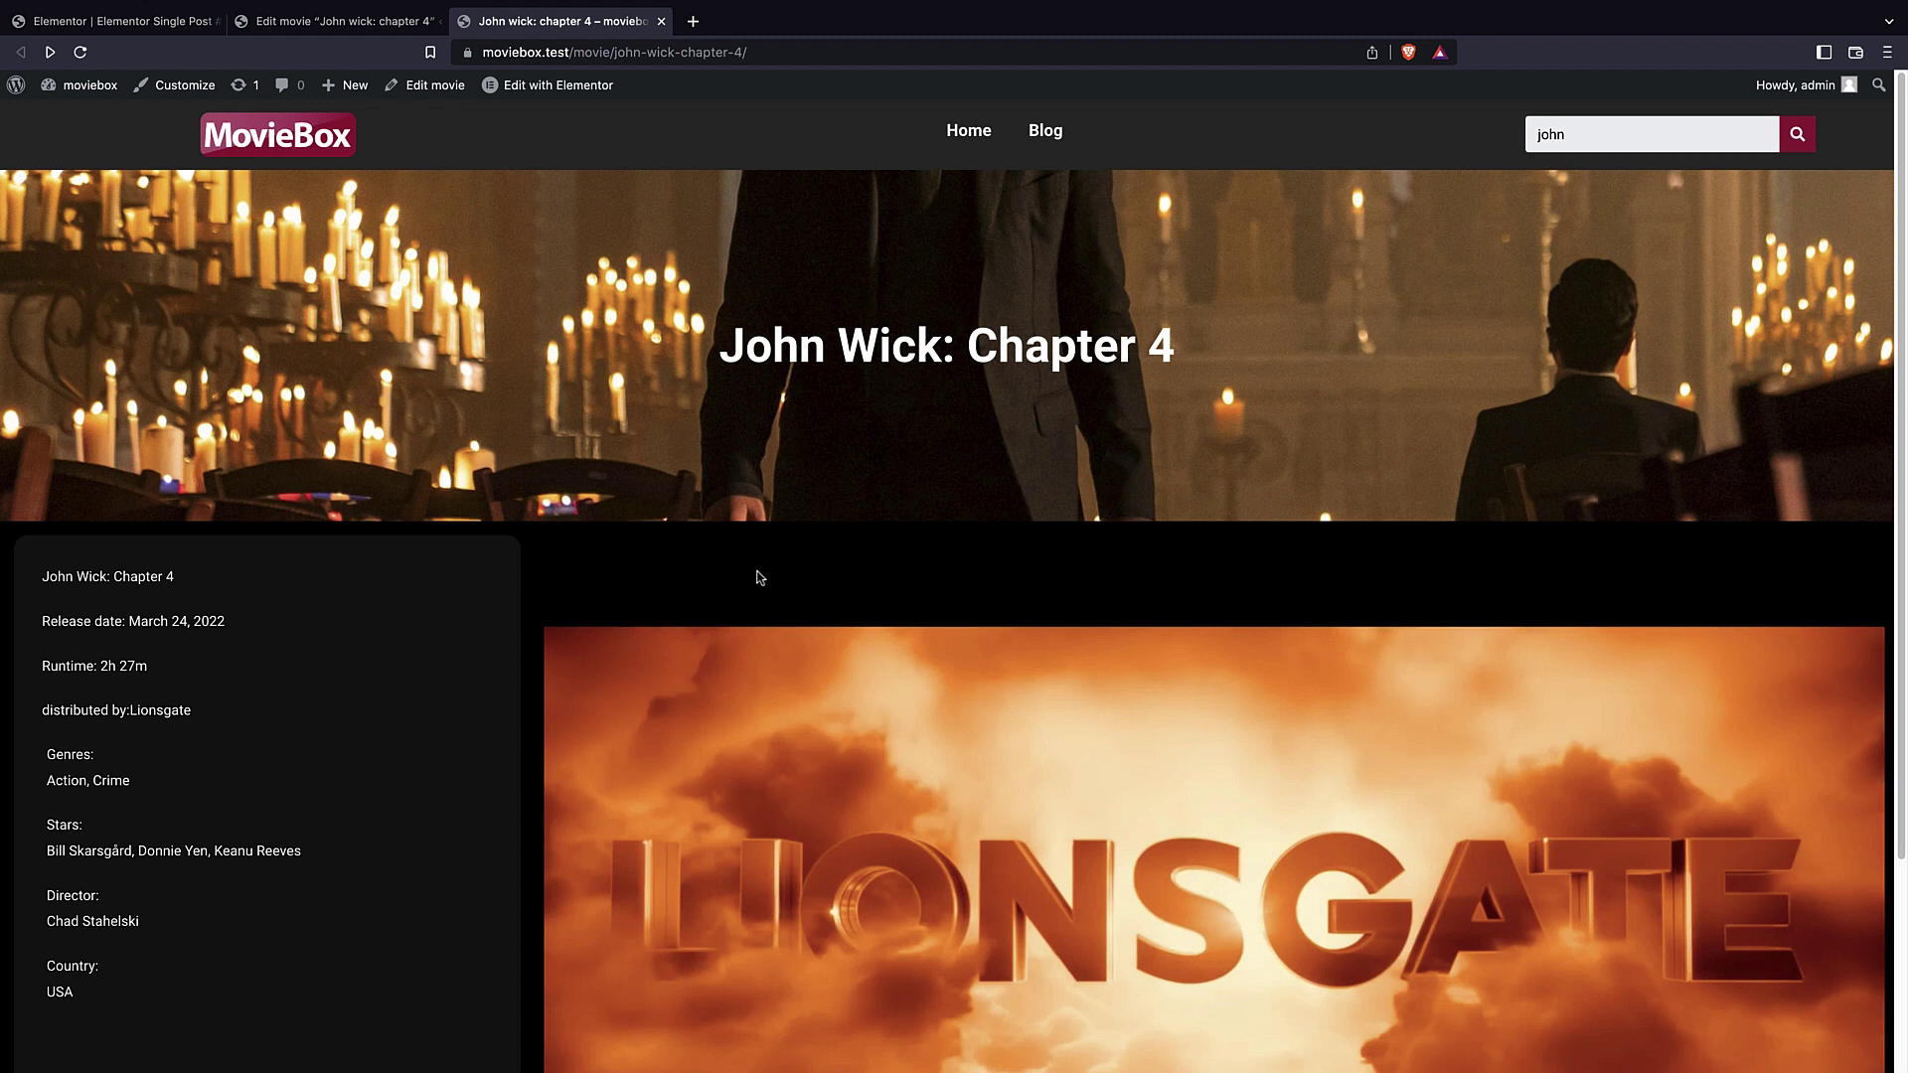
pyautogui.scroll(-3, 760, 577)
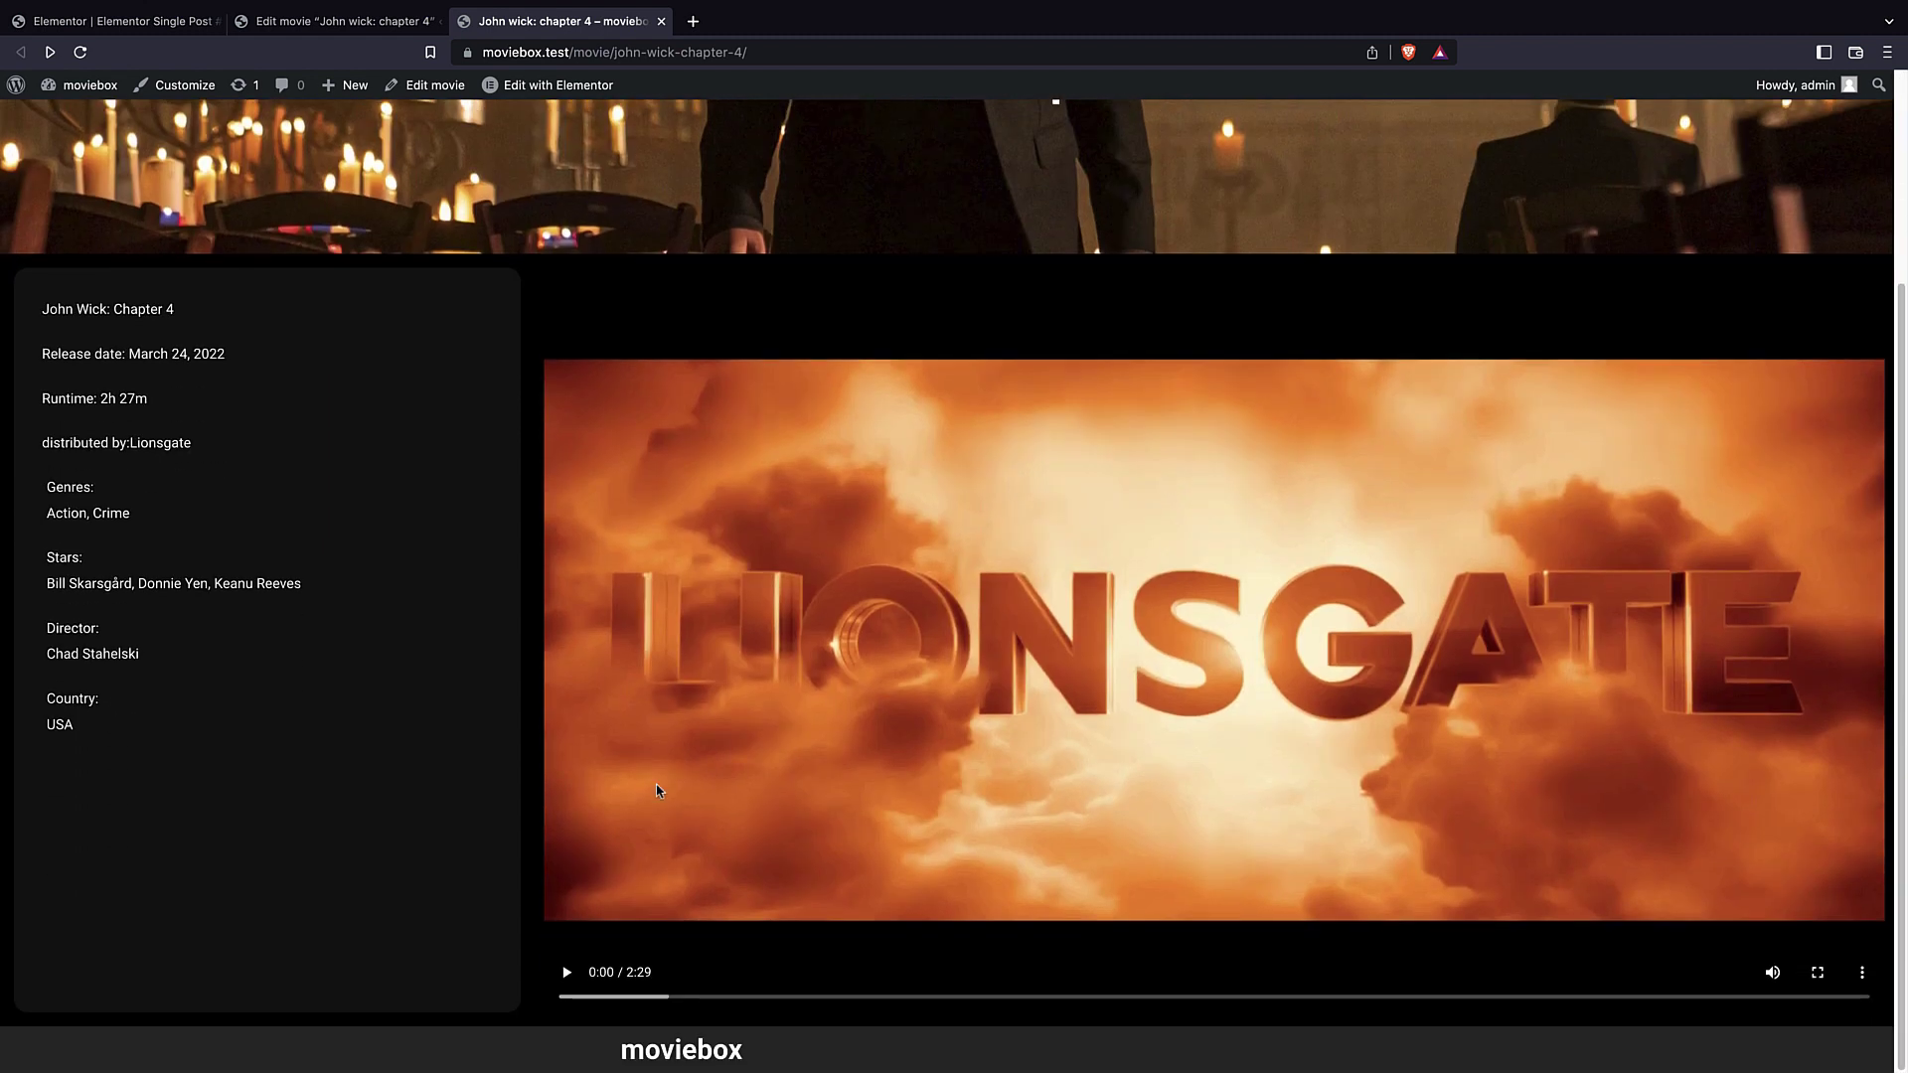
pyautogui.scroll(3, 696, 524)
pyautogui.scroll(-3, 692, 523)
# - Skip the trailer to about 0:15 and review the details box beside it
pyautogui.click(693, 997)
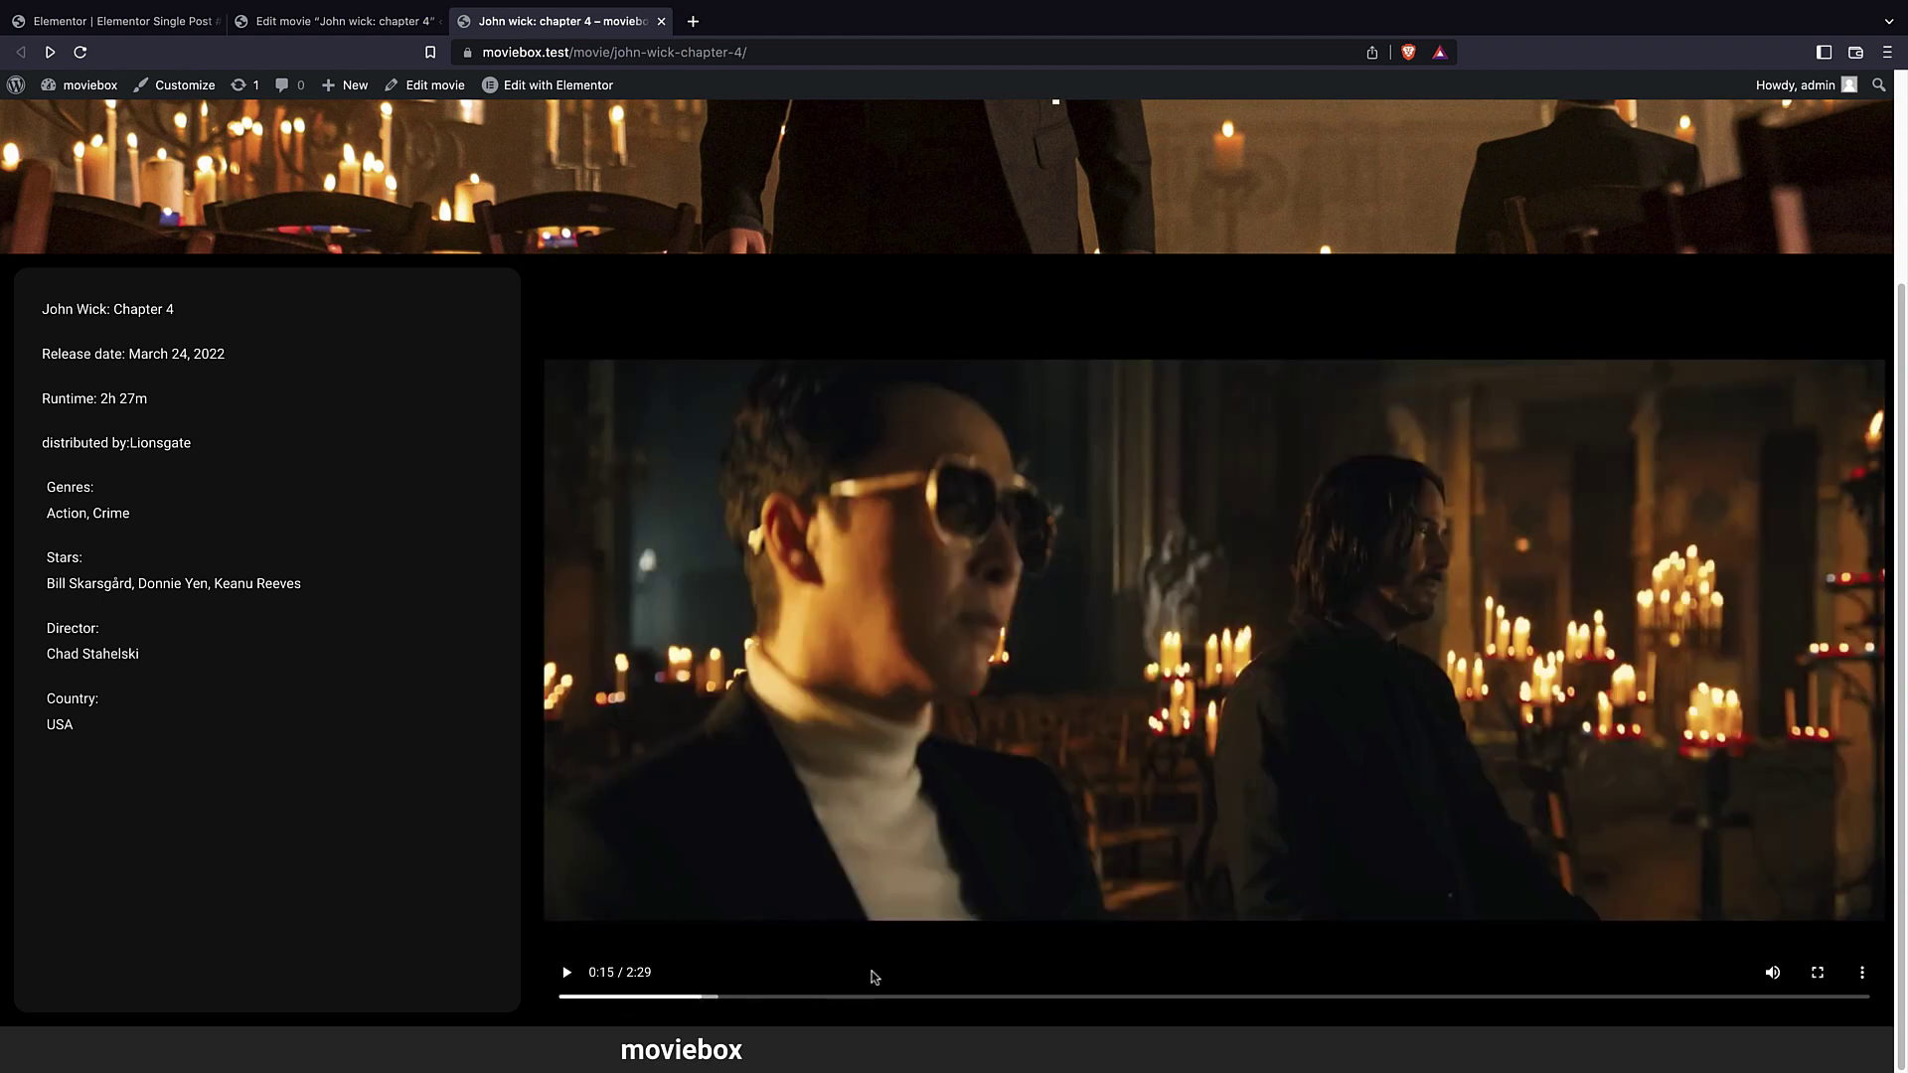
pyautogui.scroll(3, 613, 655)
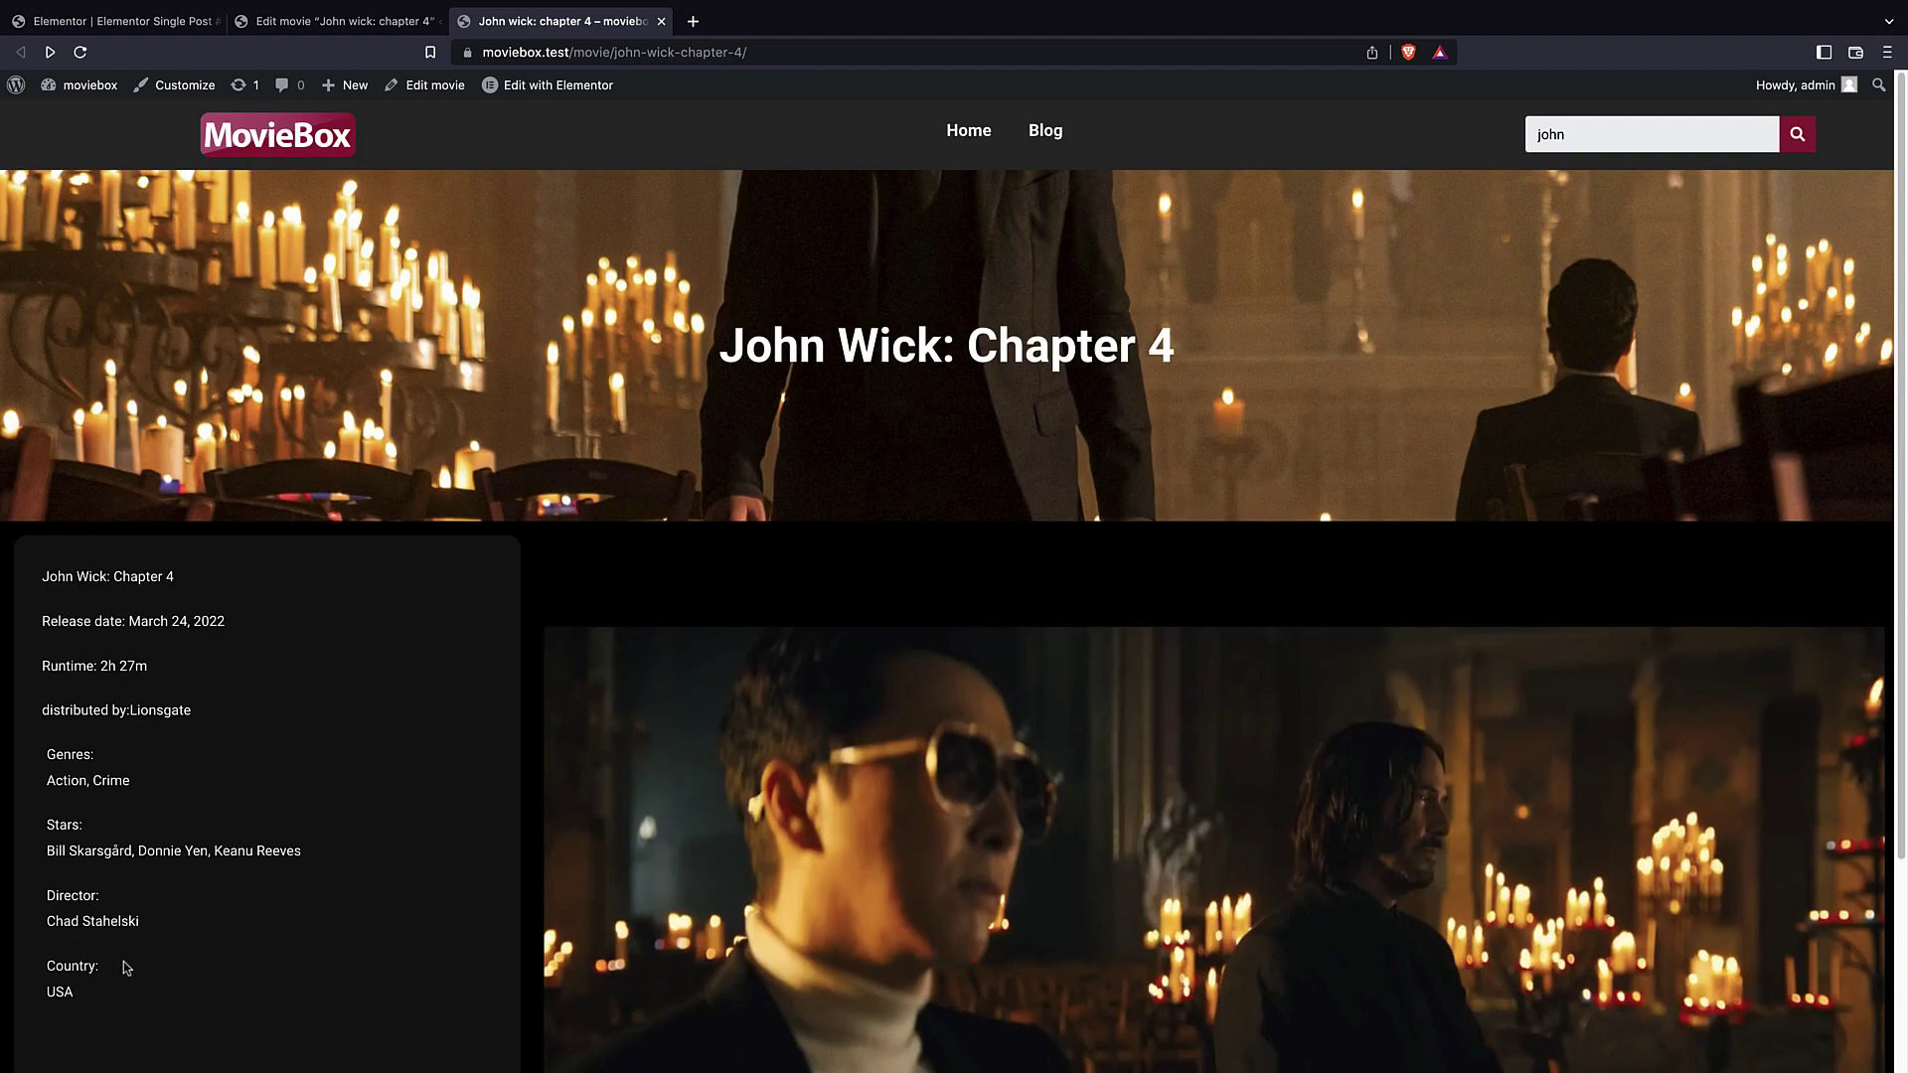
pyautogui.scroll(-3, 398, 596)
pyautogui.scroll(3, 408, 555)
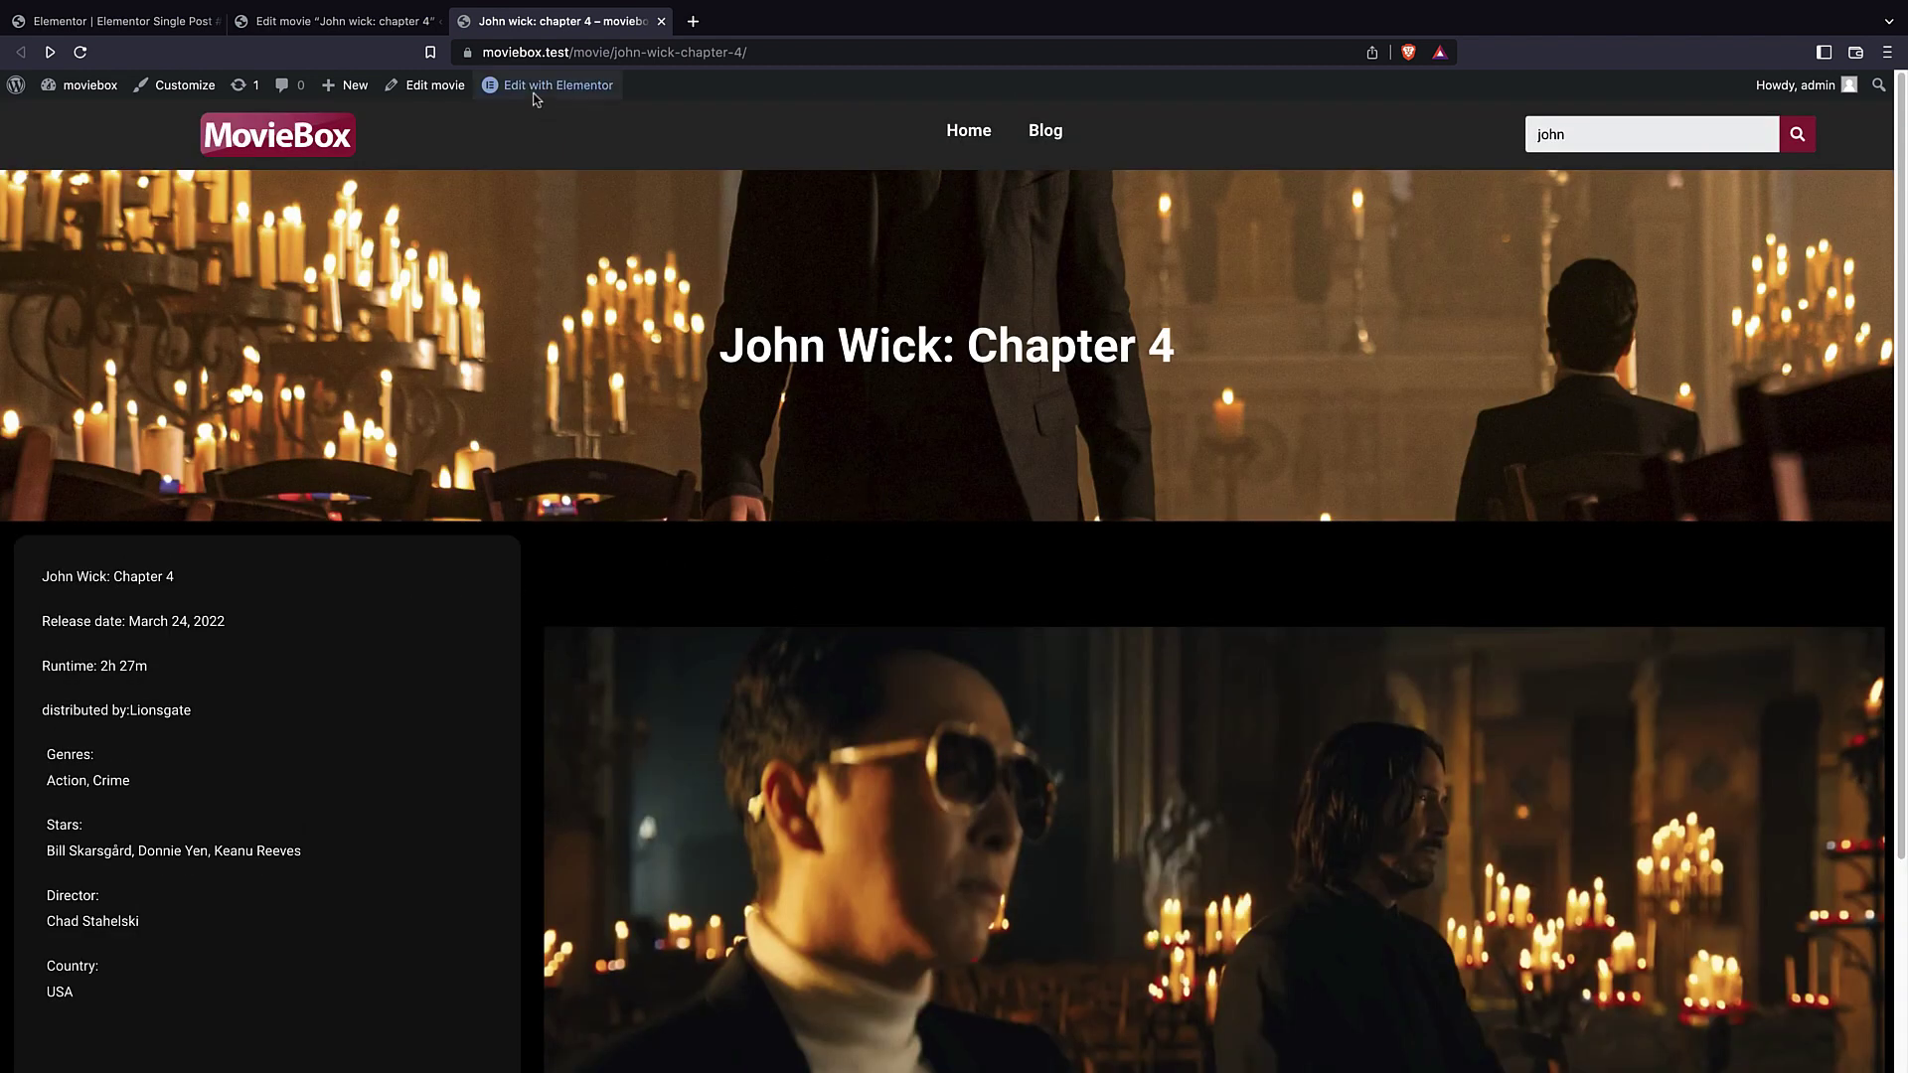
# - Open the movie's Single Post template in Elementor and show the motion effects of the title section's column
pyautogui.moveTo(535, 96)
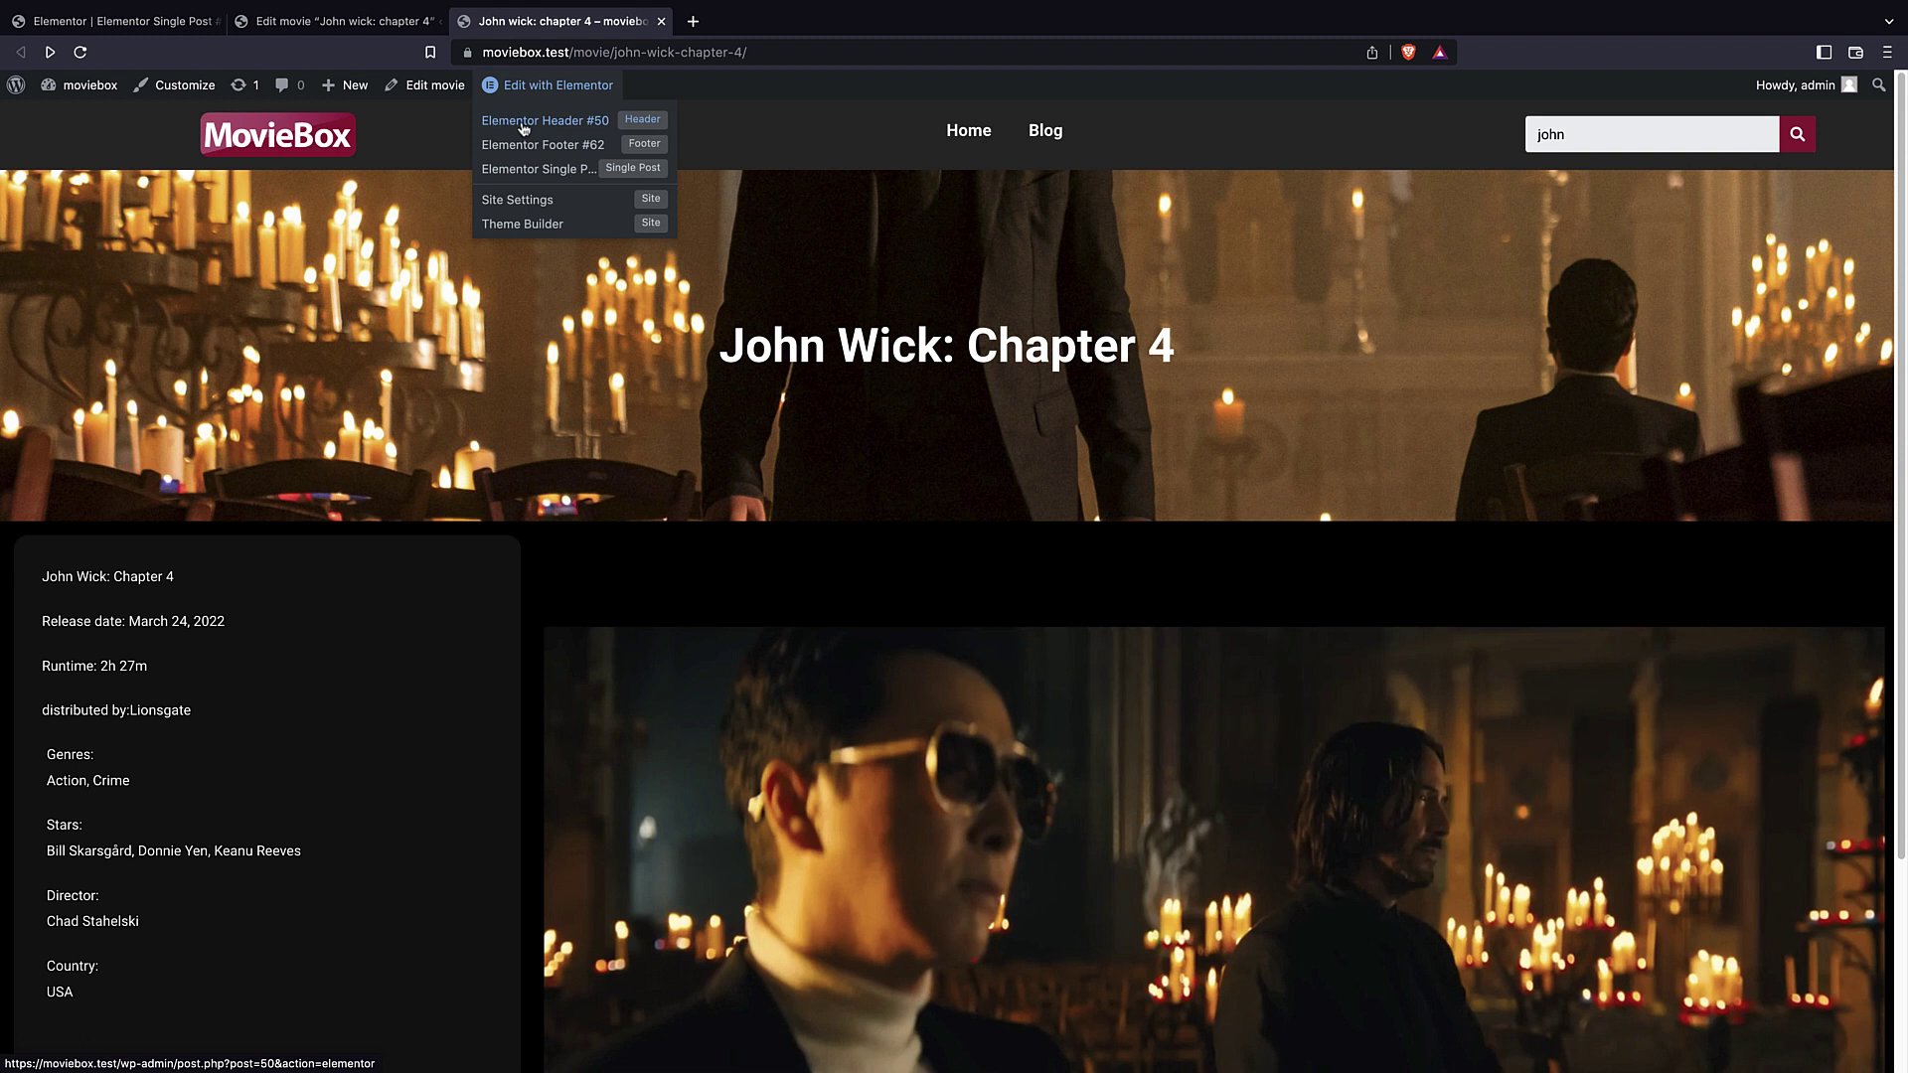
pyautogui.click(569, 170)
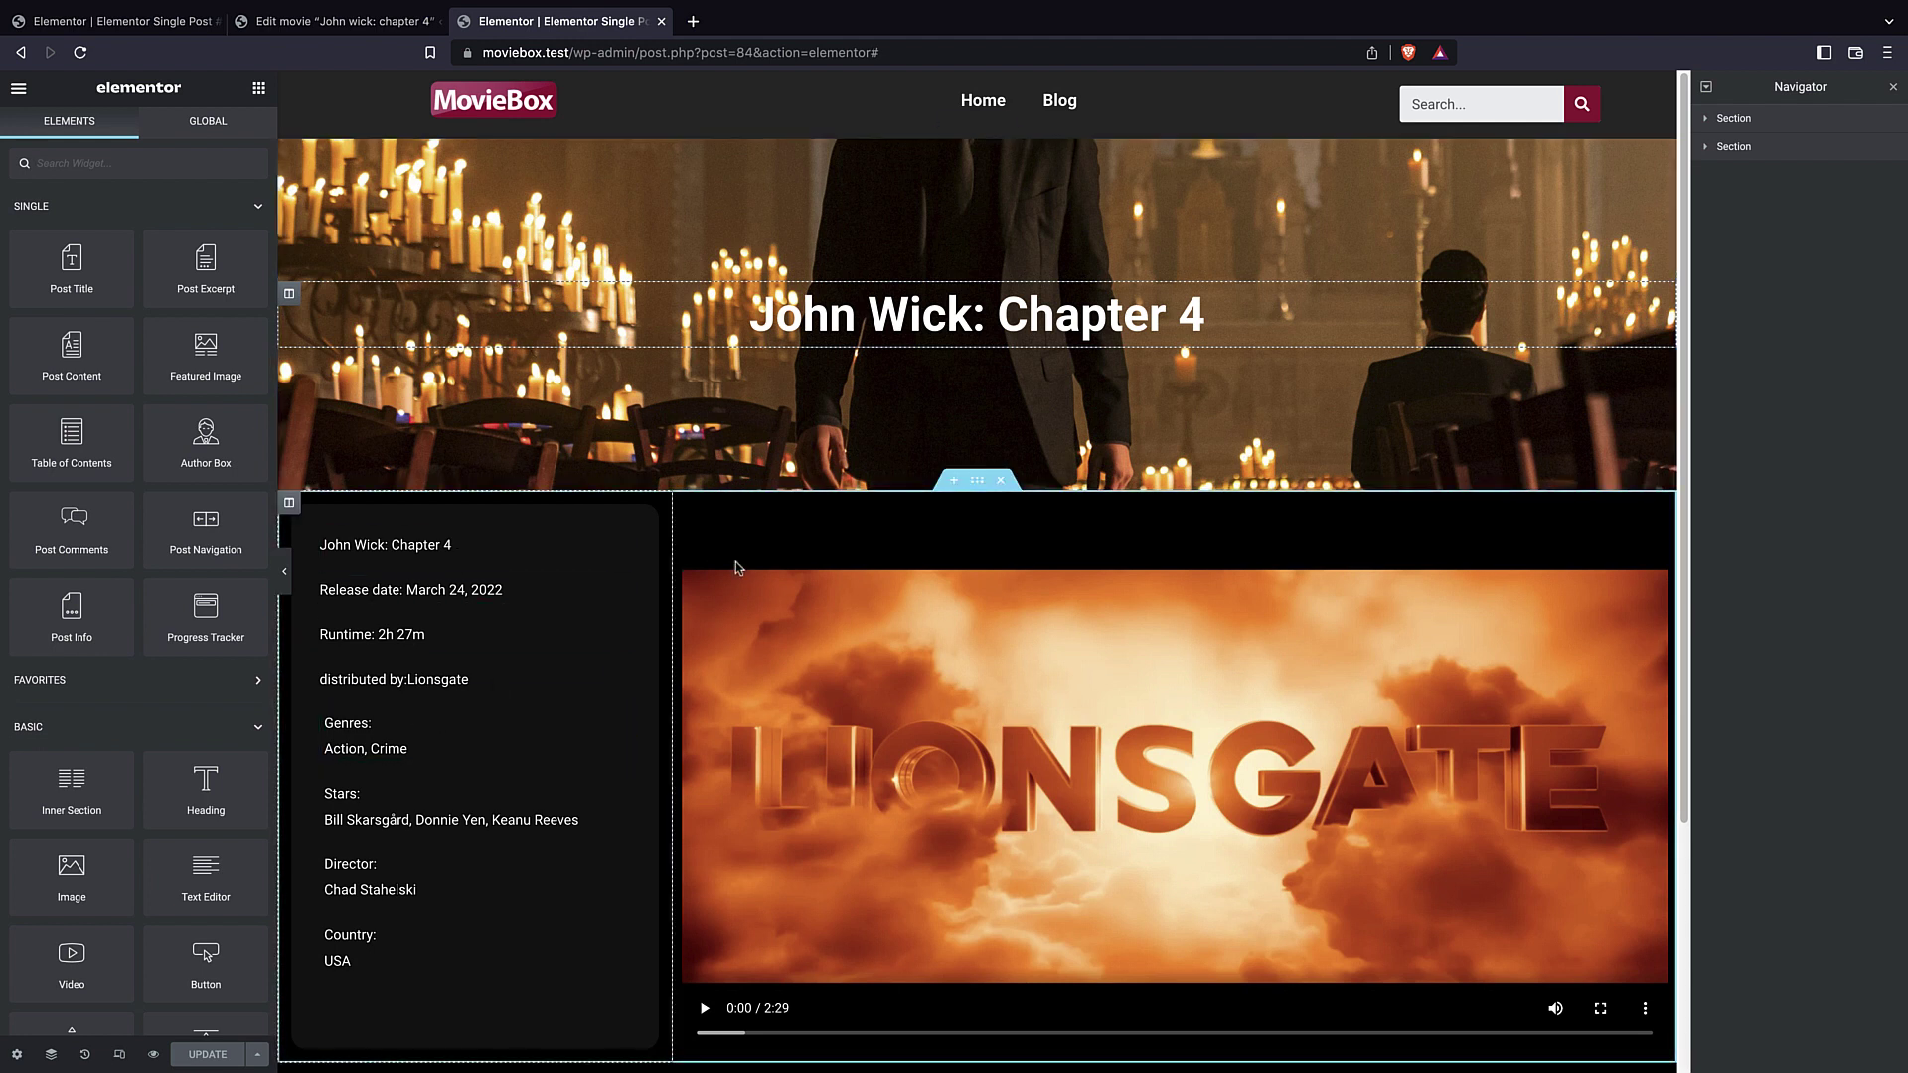
pyautogui.click(1705, 119)
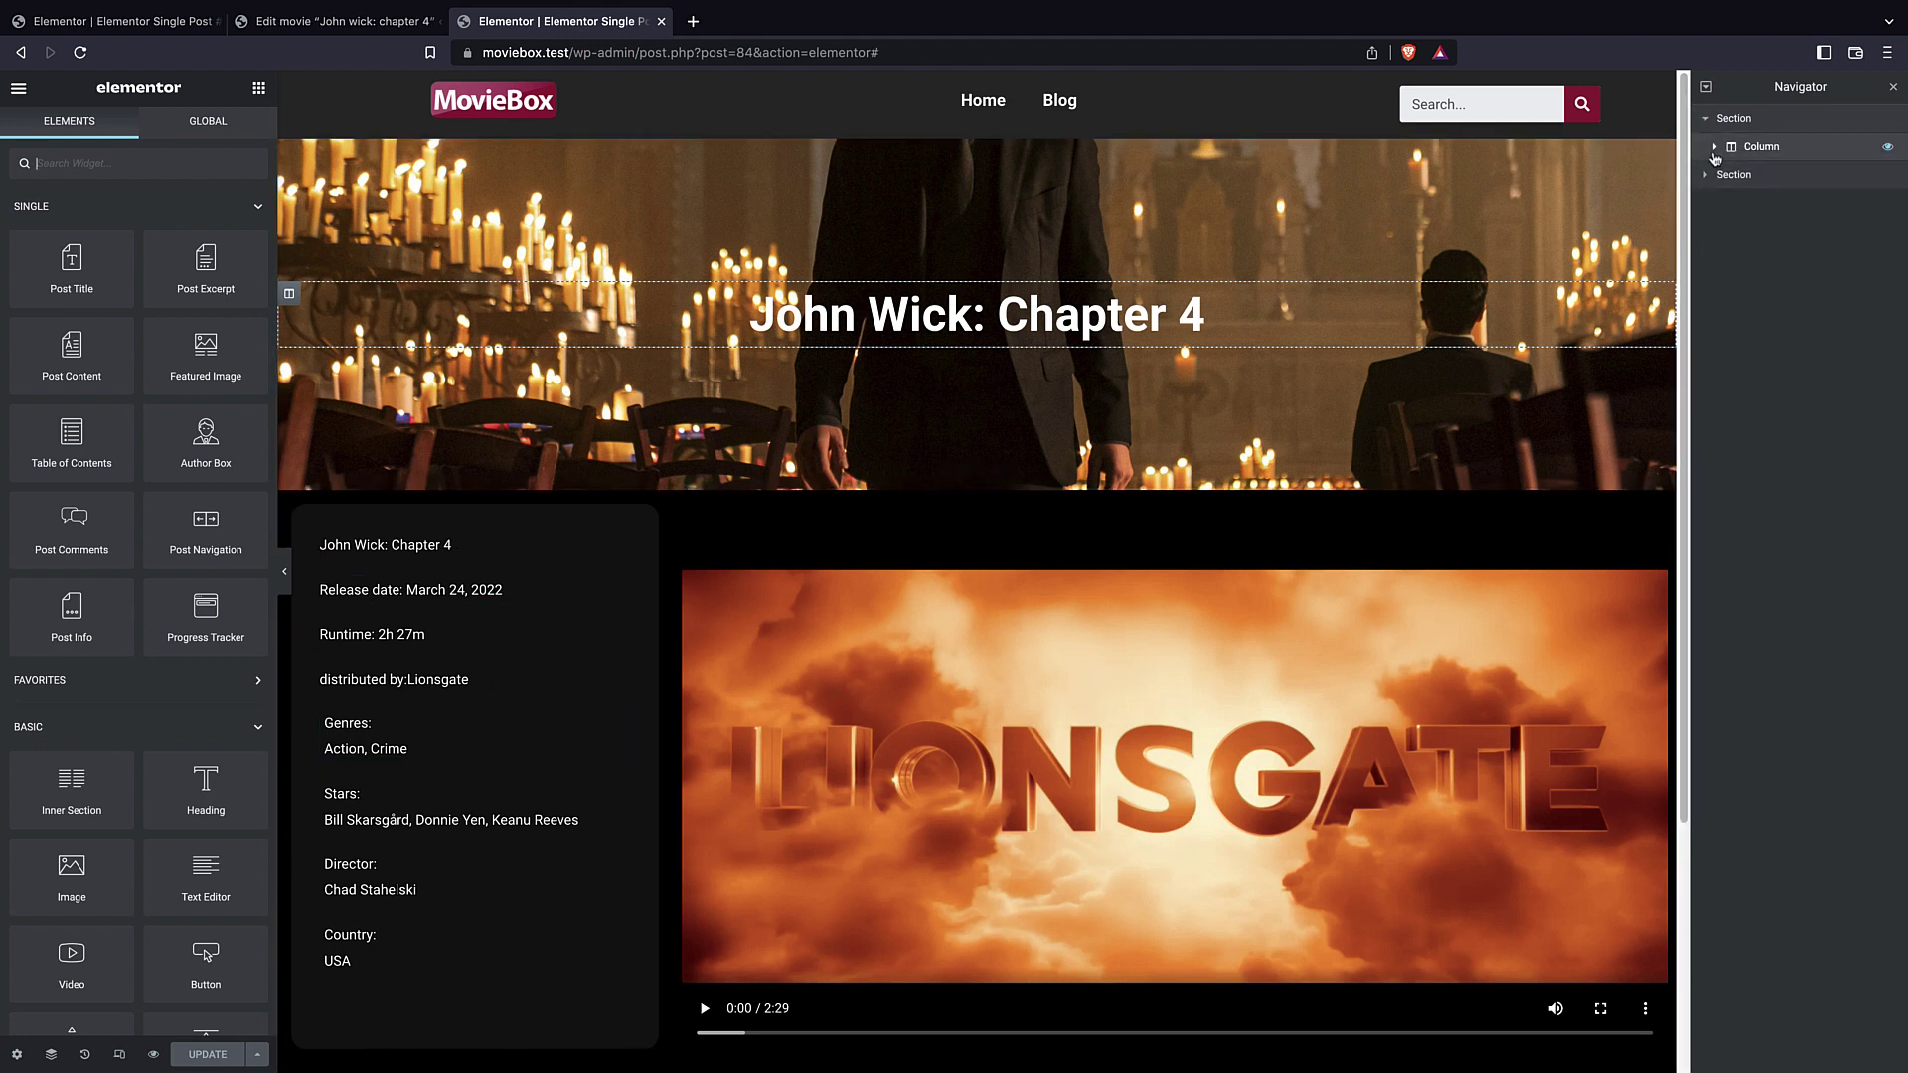
pyautogui.click(1749, 149)
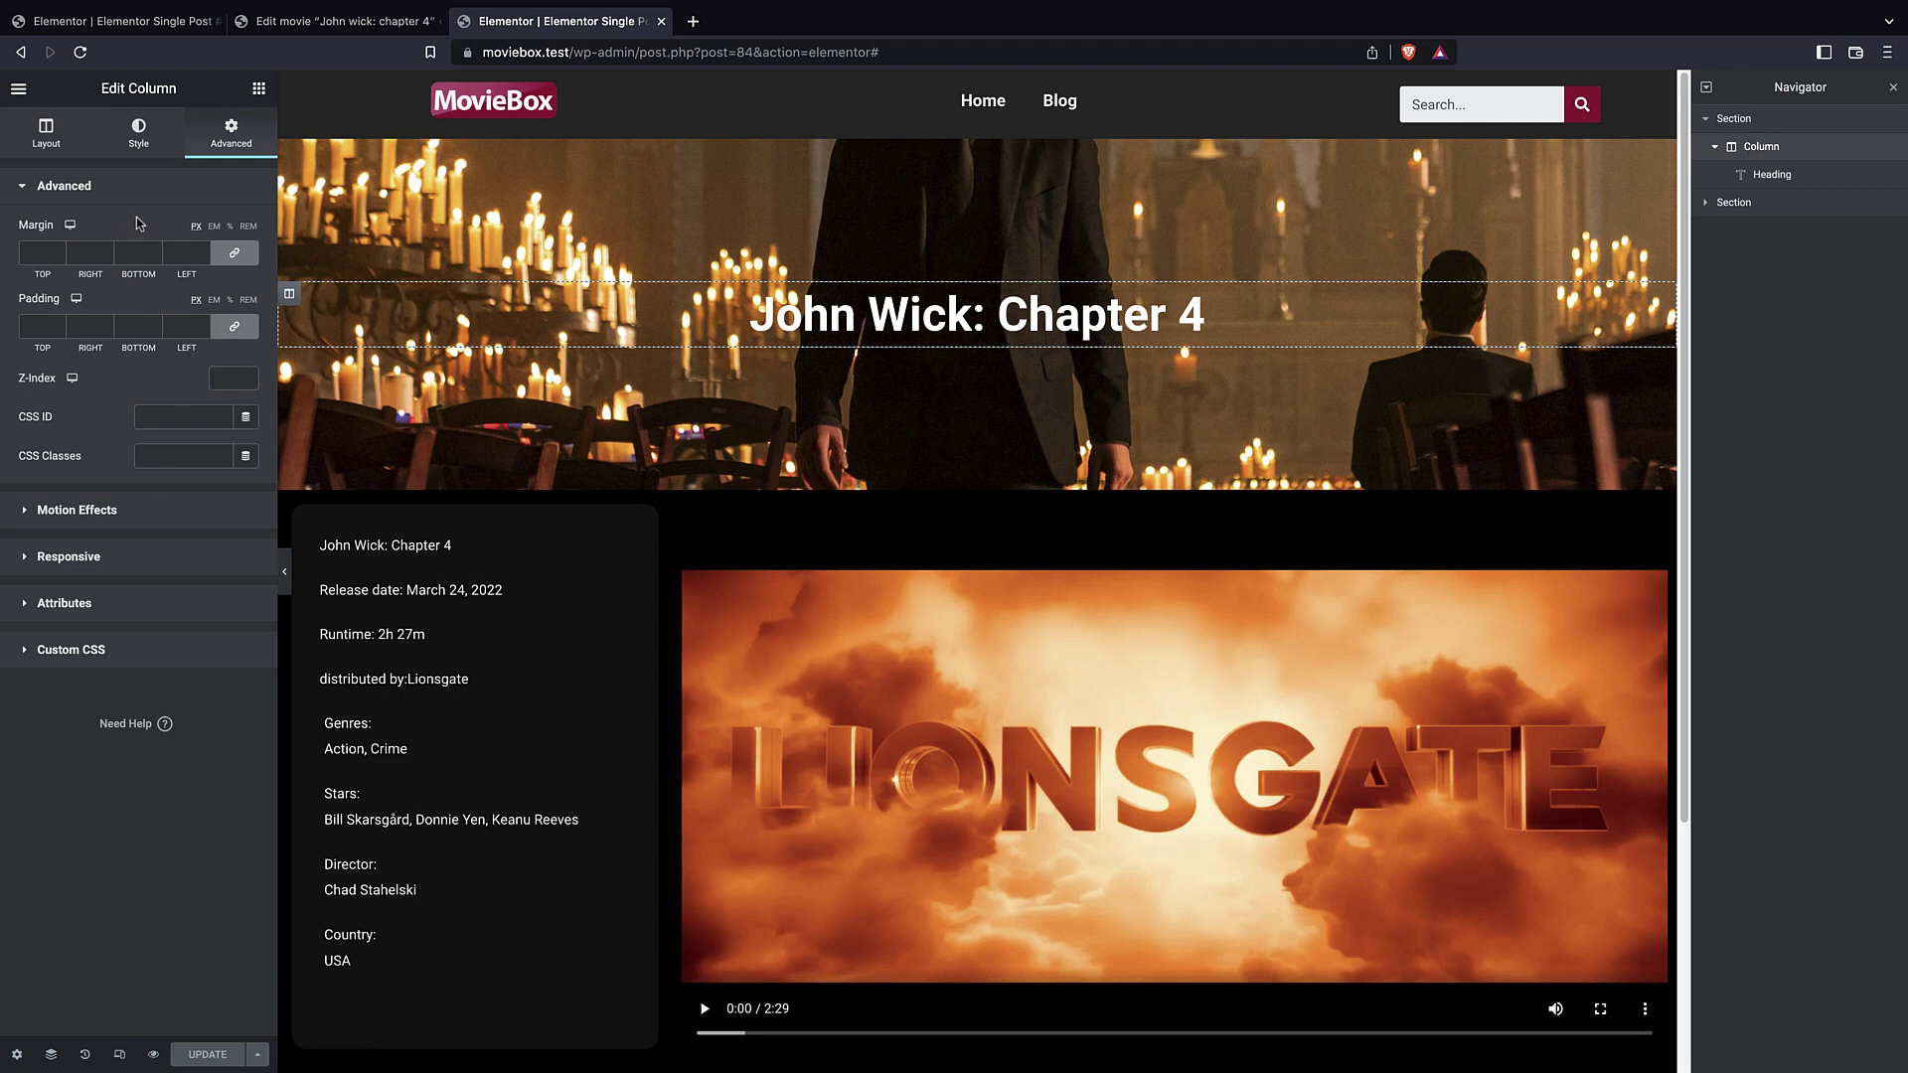
pyautogui.click(107, 509)
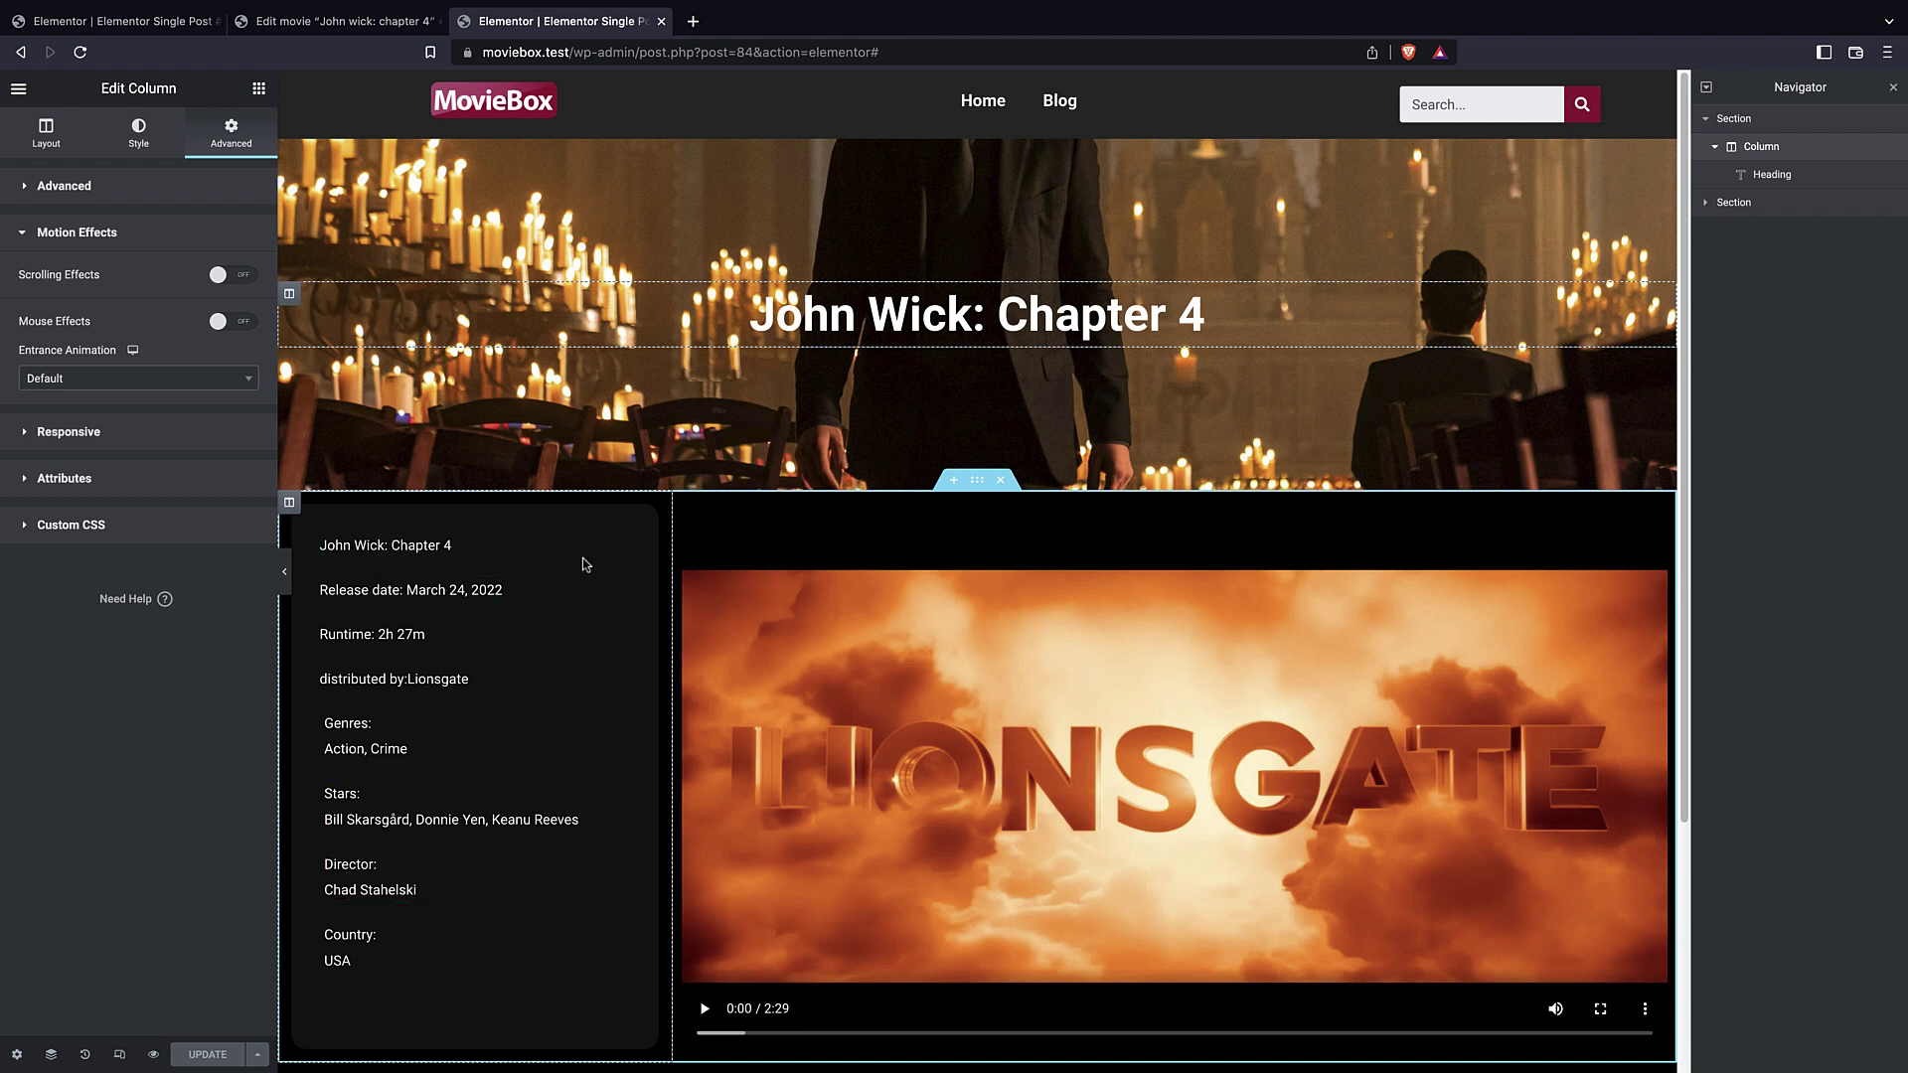
# - Insert an Inner Section above the movie title heading in the details column
pyautogui.click(260, 89)
pyautogui.click(162, 154)
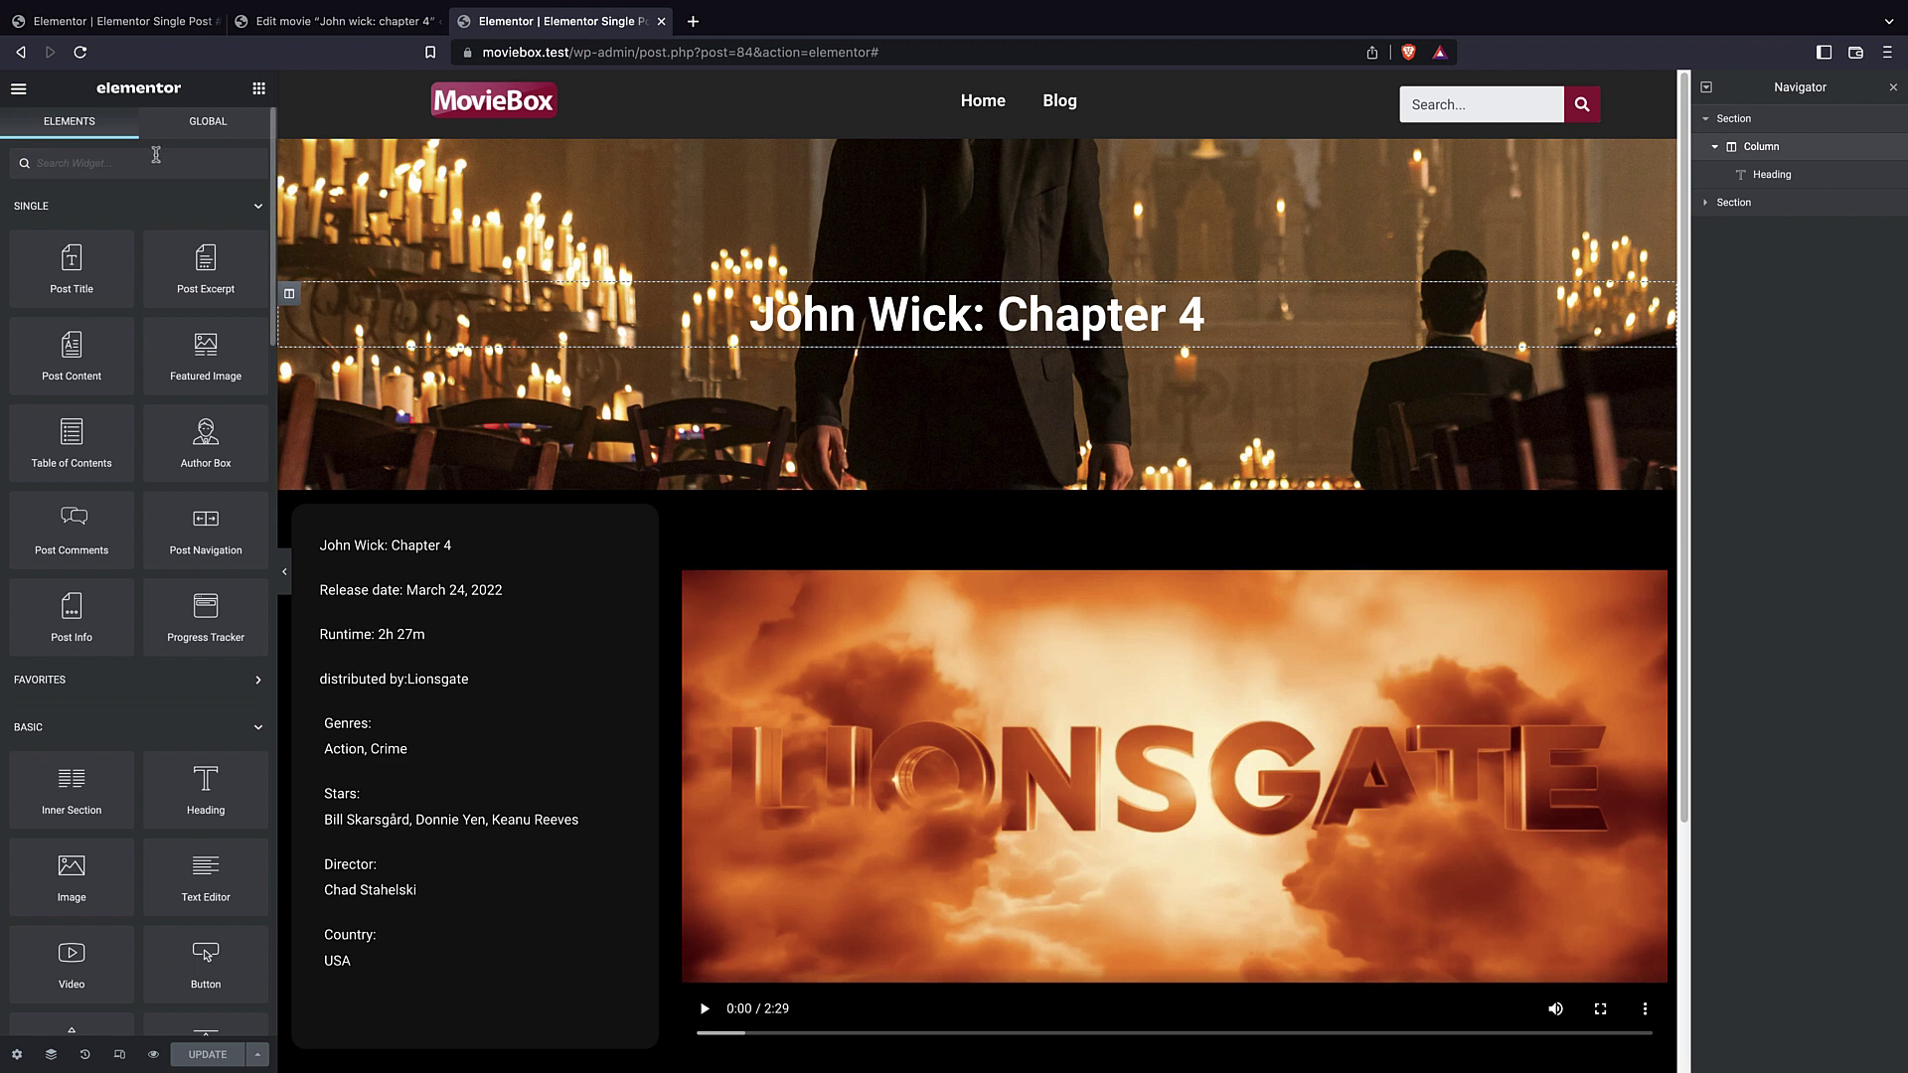
pyautogui.moveTo(94, 790); pyautogui.dragTo(976, 515)
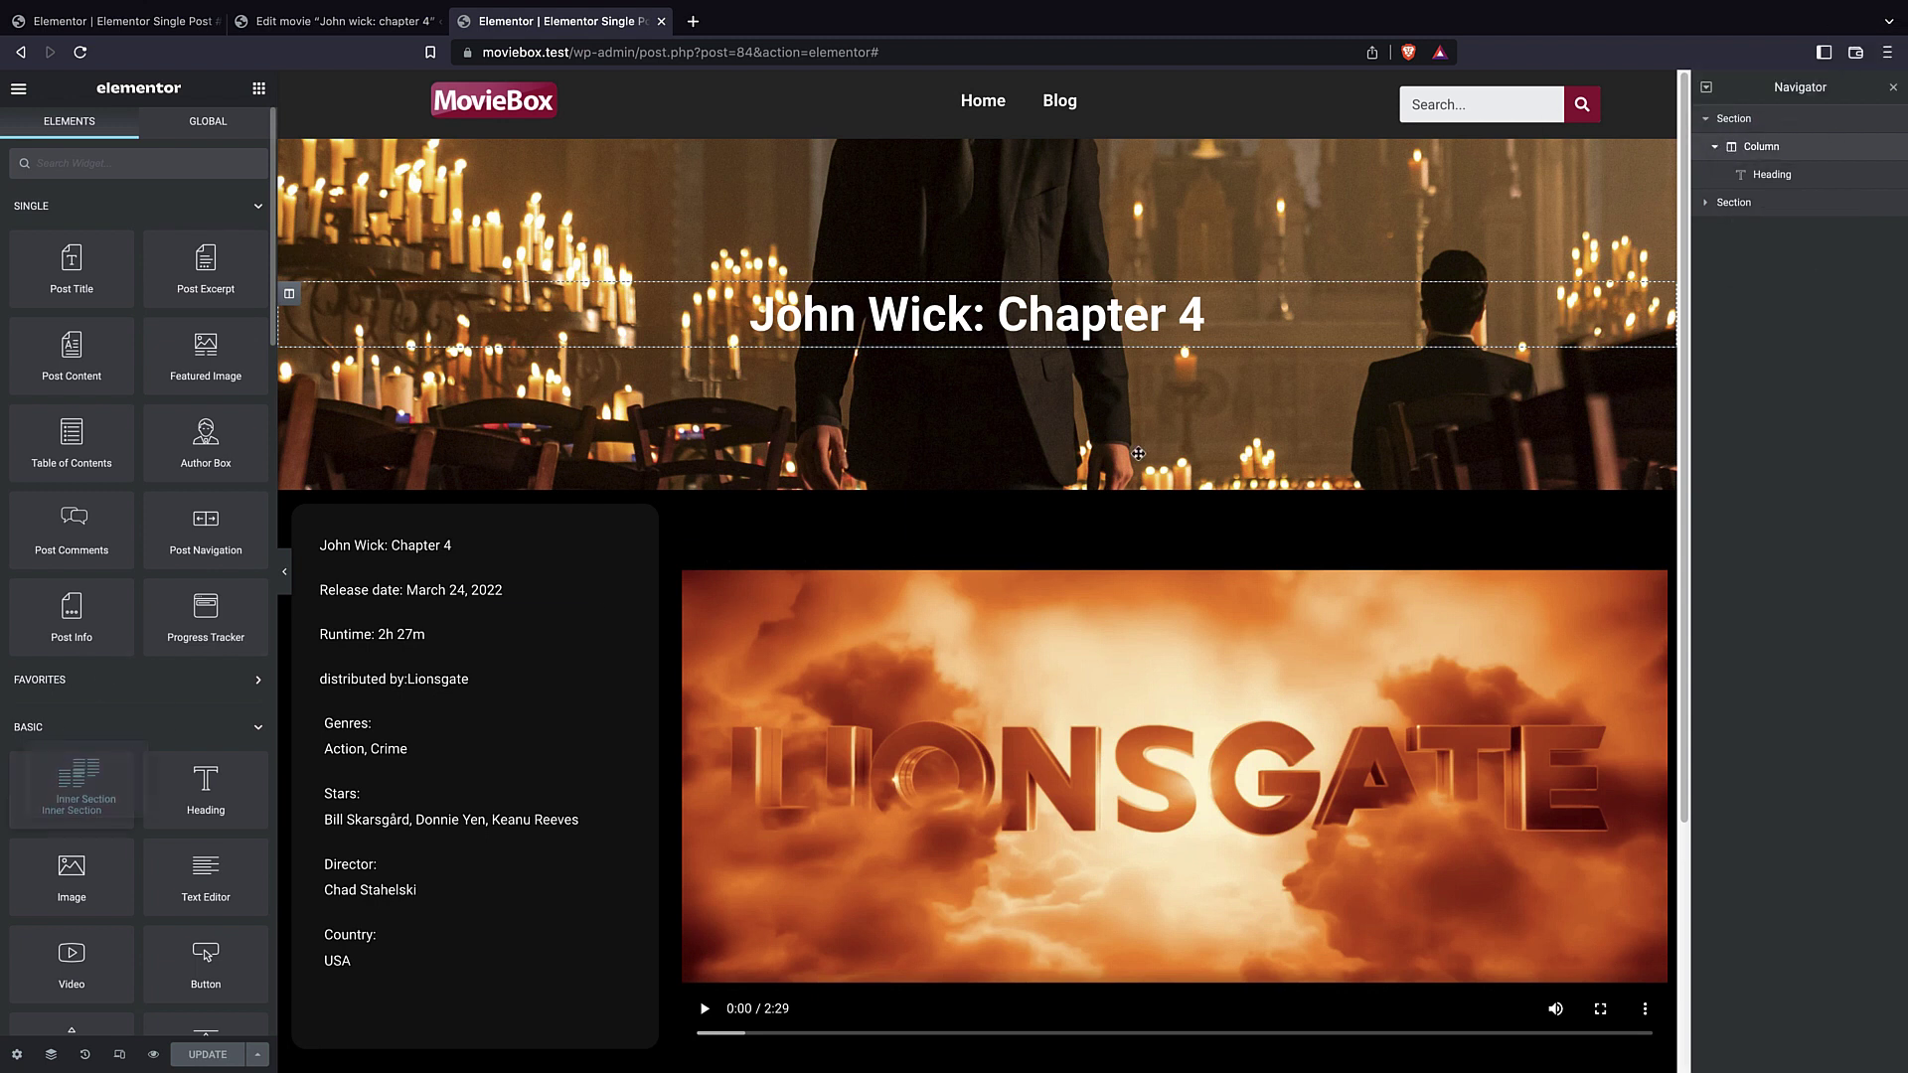
pyautogui.moveTo(83, 787); pyautogui.dragTo(511, 551)
# - Delete the second column of the new inner section
pyautogui.click(1726, 260)
pyautogui.rightClick(1786, 314)
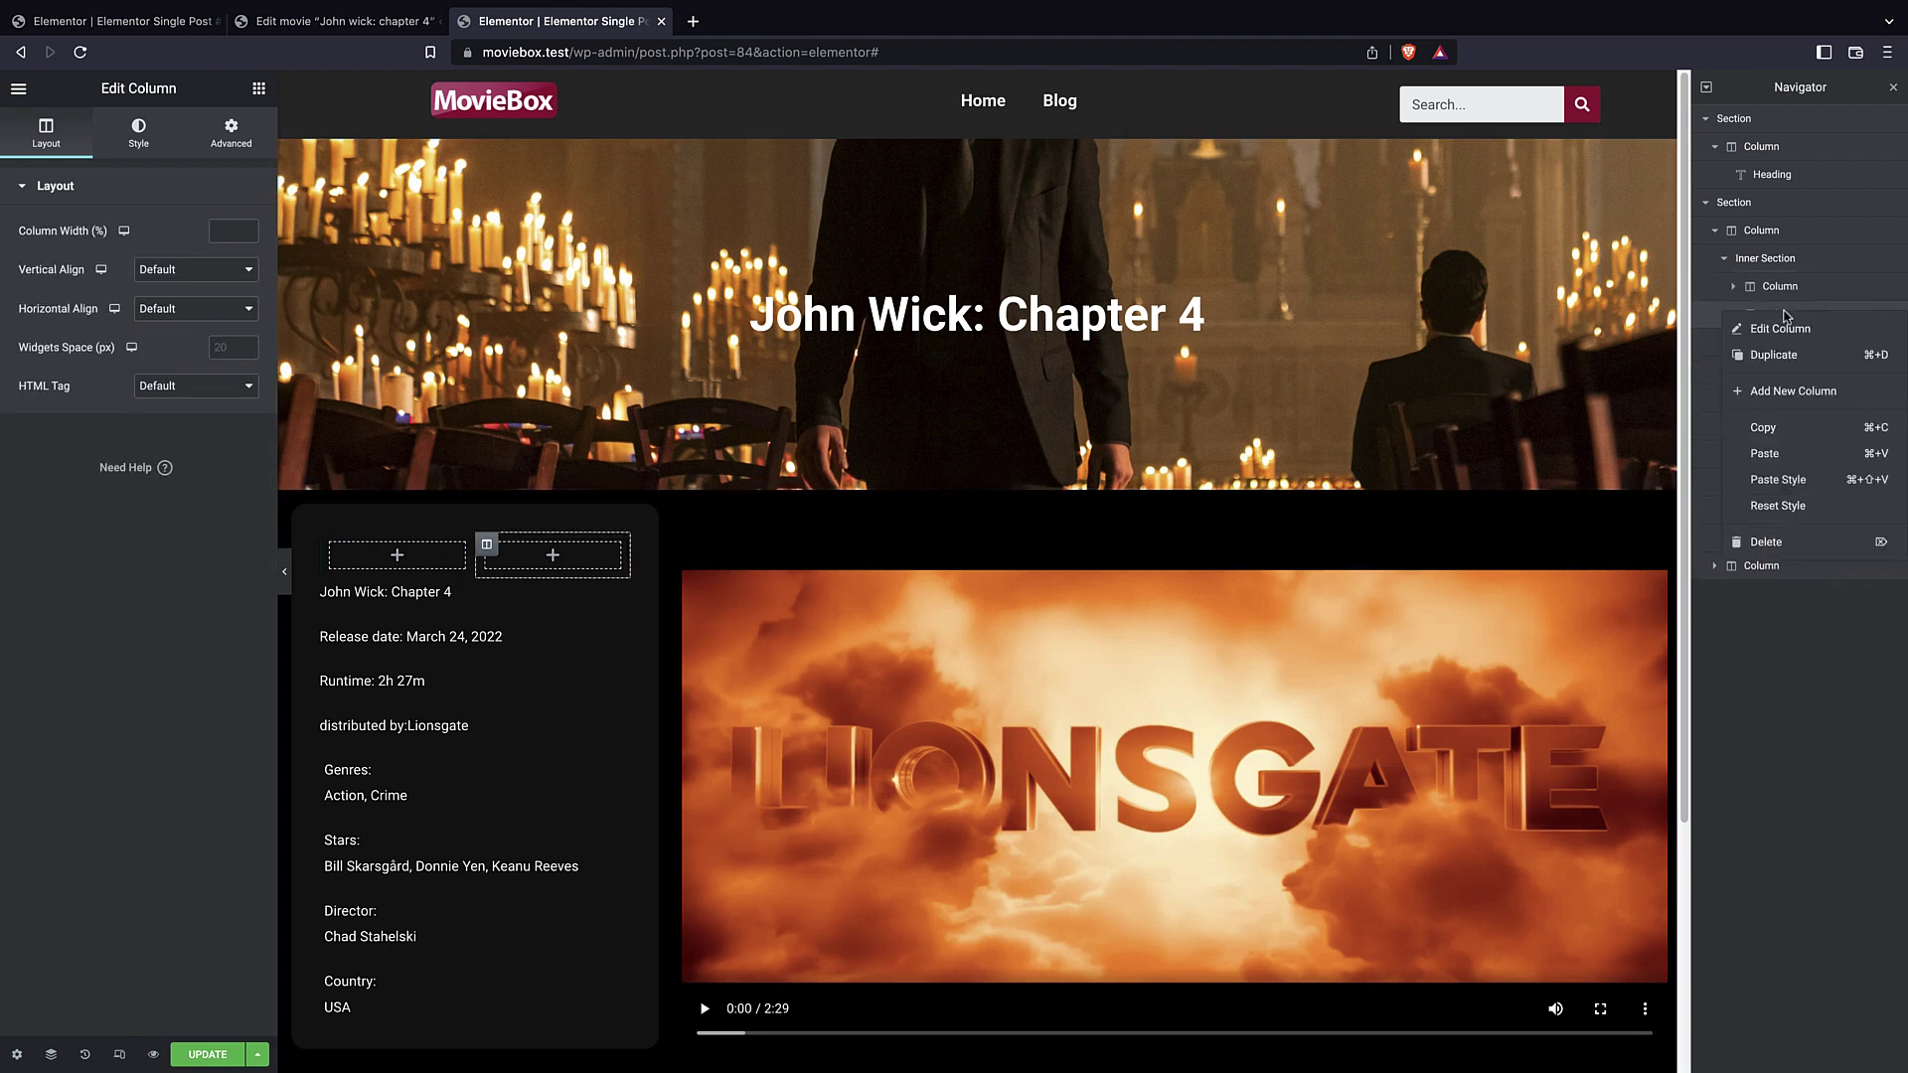
pyautogui.click(1802, 543)
# - Move the four Heading and four Post Info widgets of the details column into the inner section's column
pyautogui.click(1733, 286)
pyautogui.click(1722, 342)
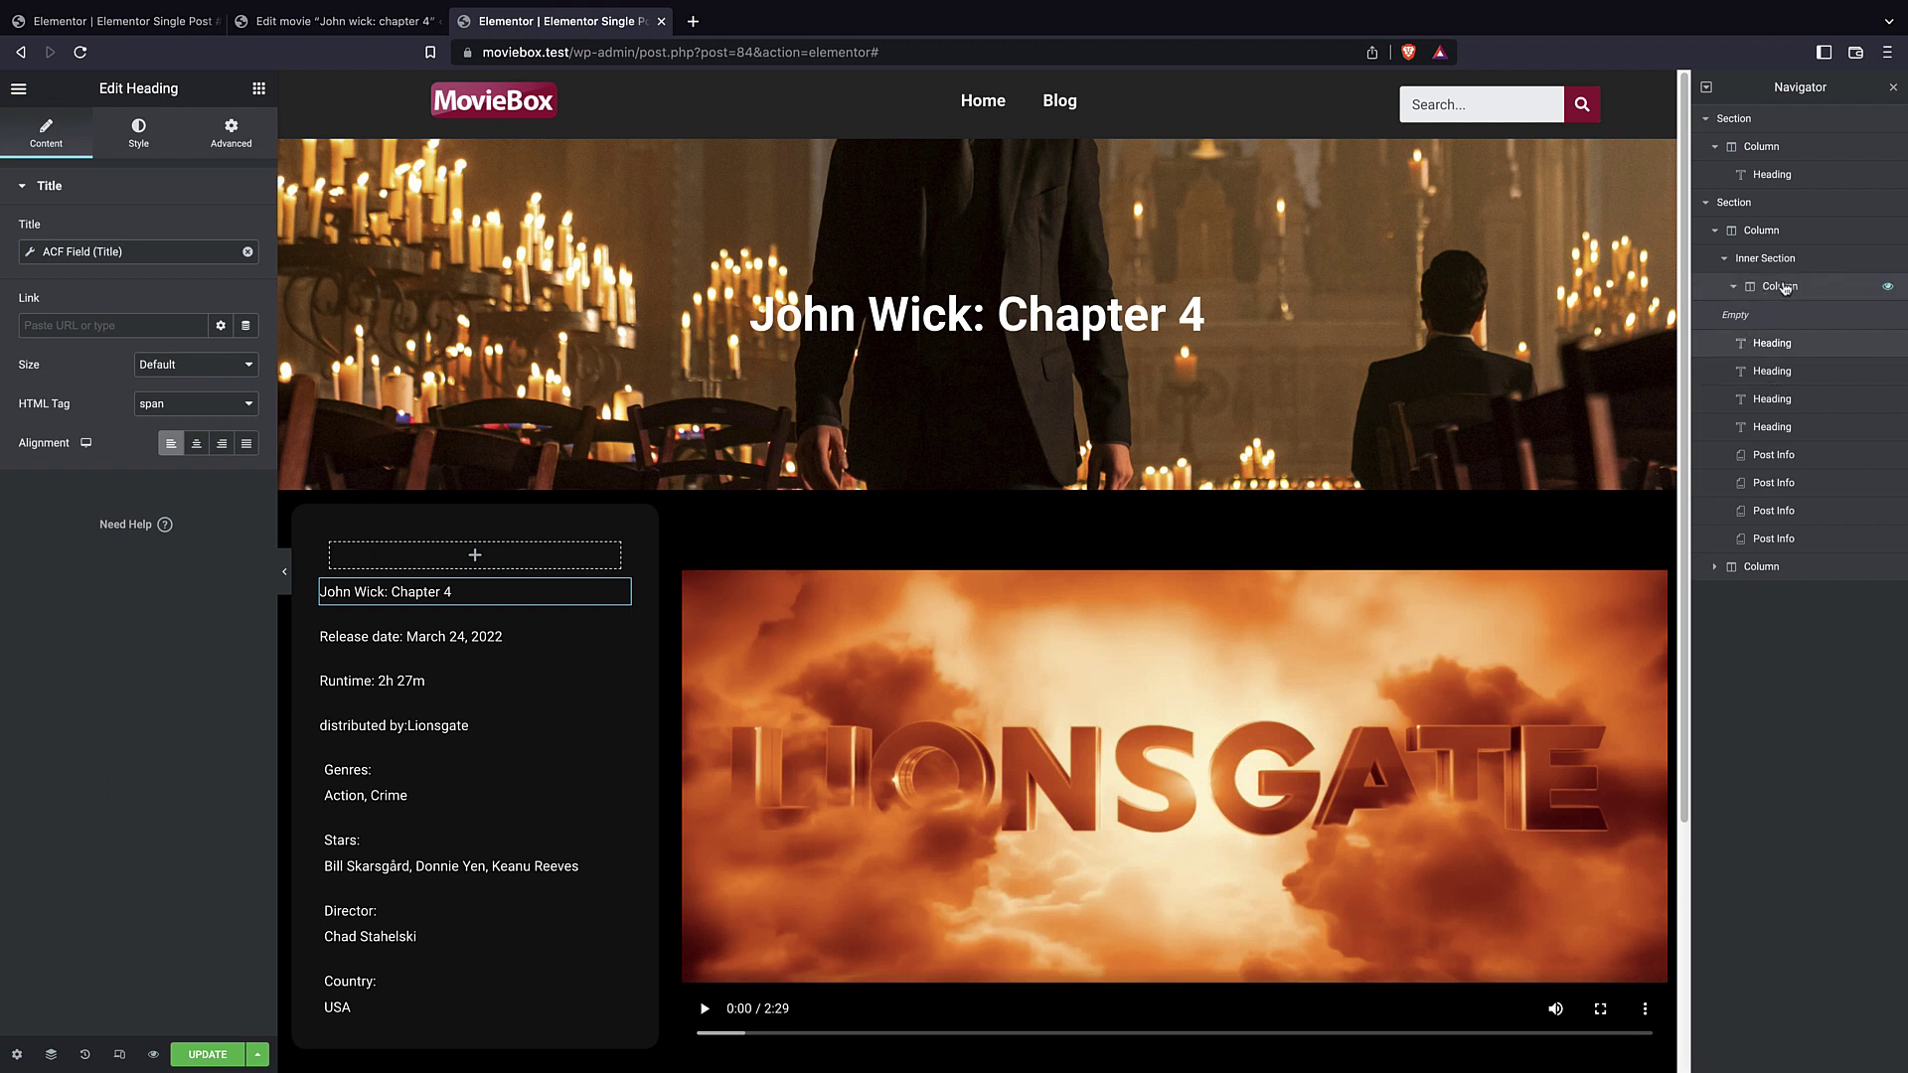
pyautogui.moveTo(1772, 351)
pyautogui.mouseDown()
pyautogui.moveTo(1773, 318)
pyautogui.moveTo(1803, 359)
pyautogui.mouseUp()
pyautogui.moveTo(1804, 360); pyautogui.dragTo(1795, 502)
pyautogui.click(1733, 286)
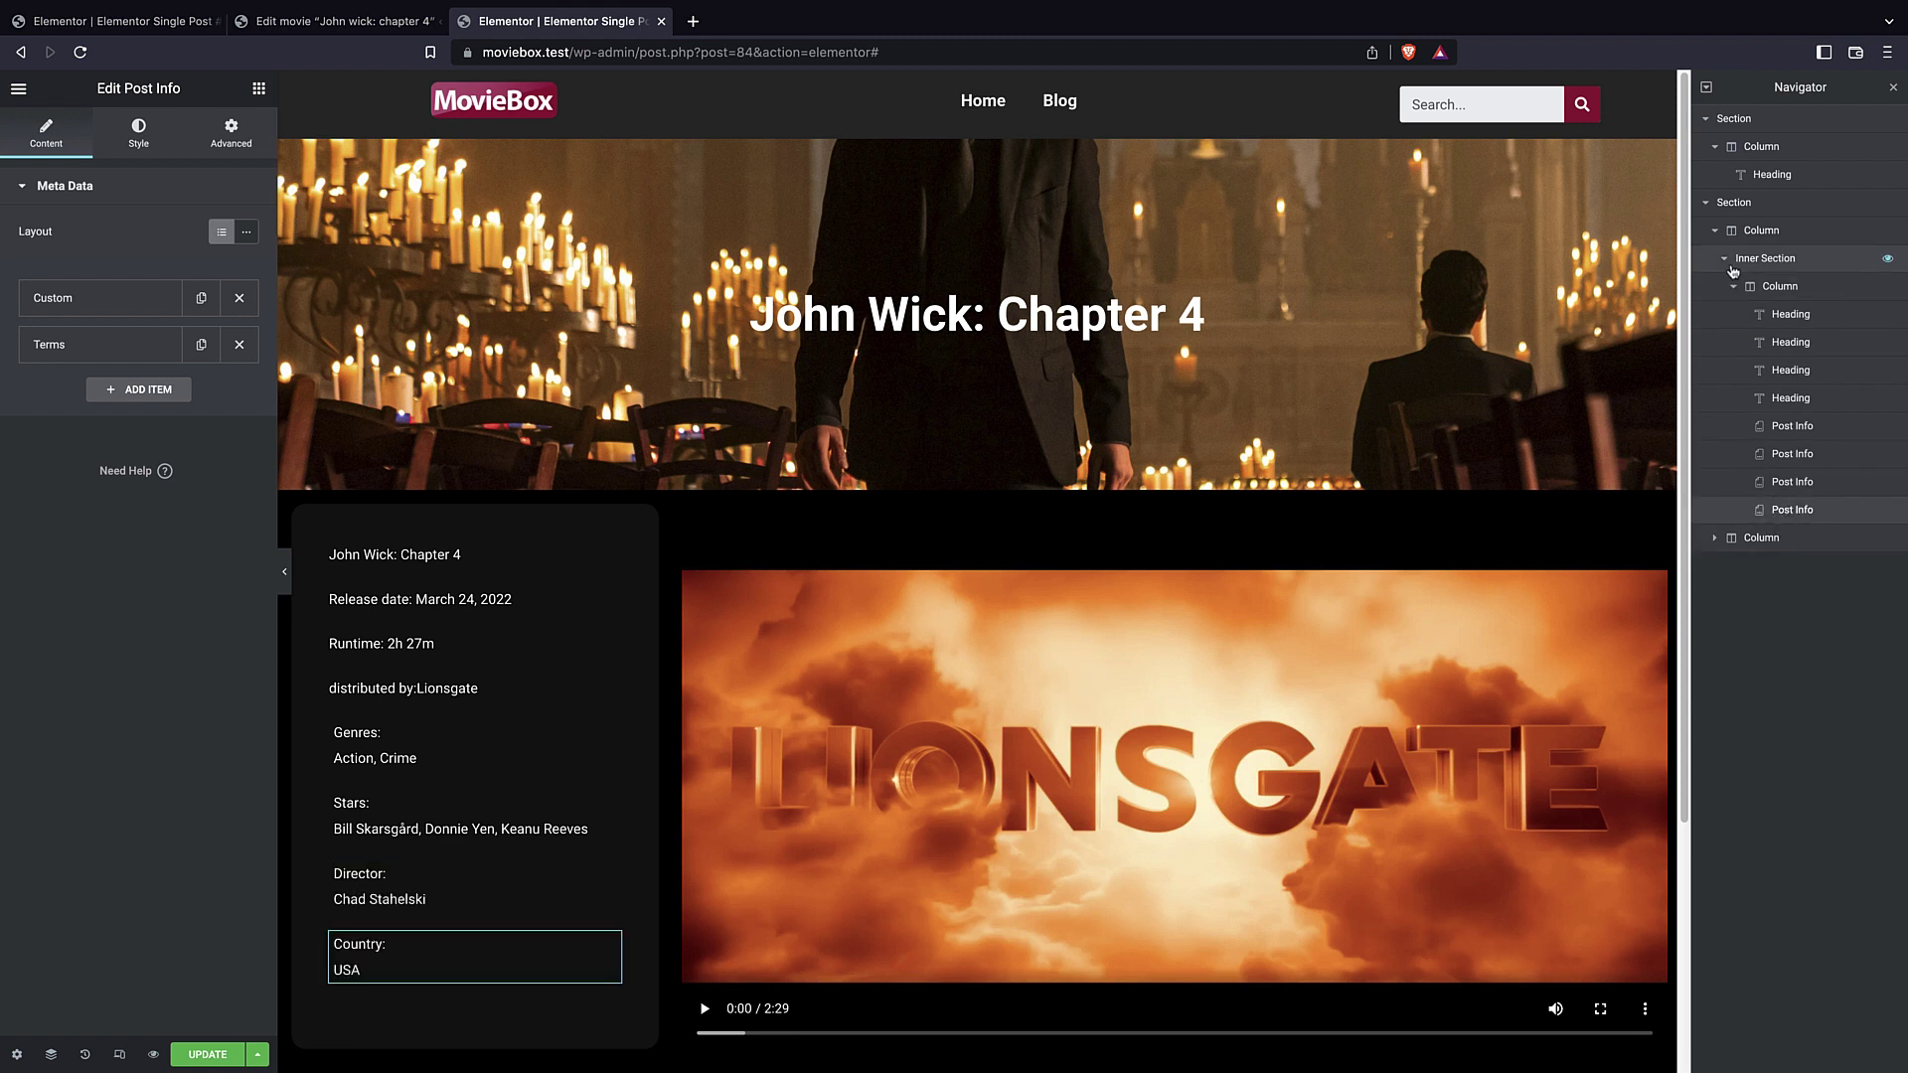
# - Reset the style of the outer details column and narrow it so the trailer column takes most of the section's width
pyautogui.click(1724, 258)
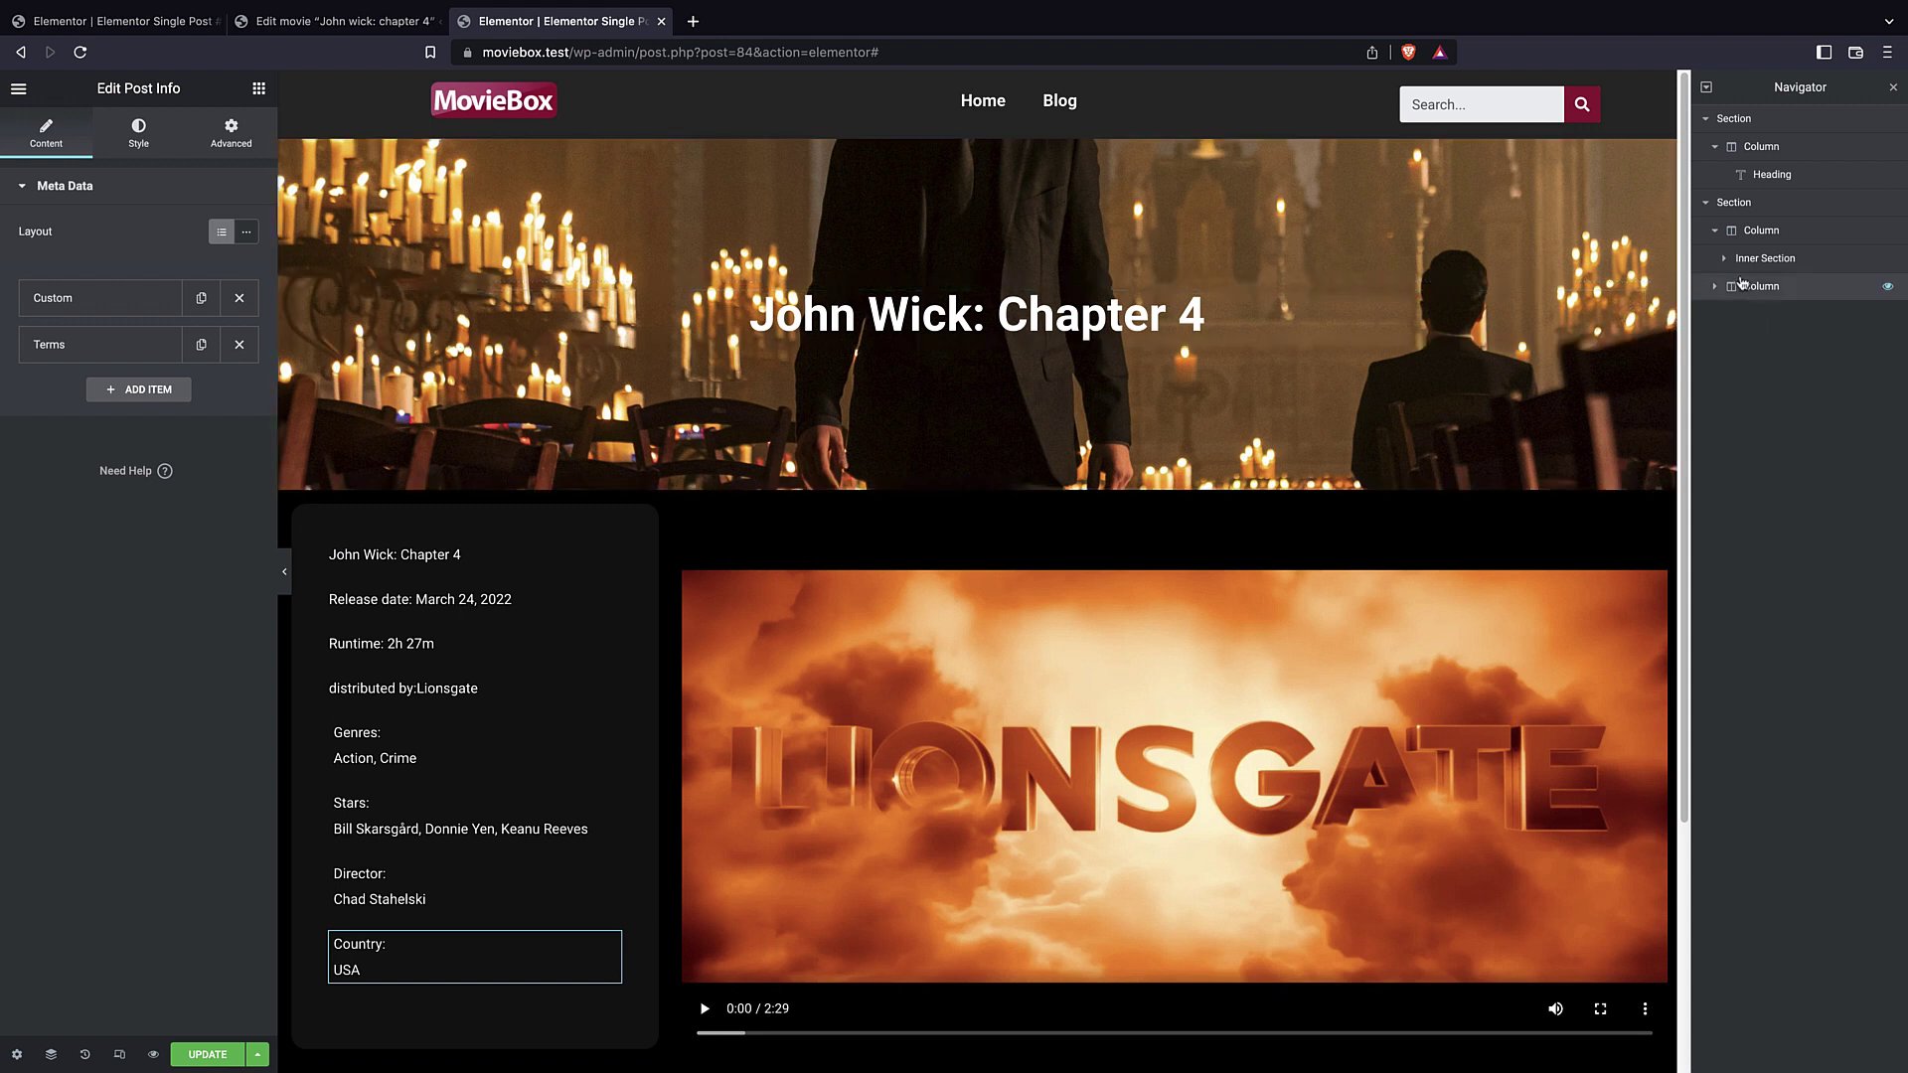
pyautogui.click(1741, 235)
pyautogui.rightClick(1751, 234)
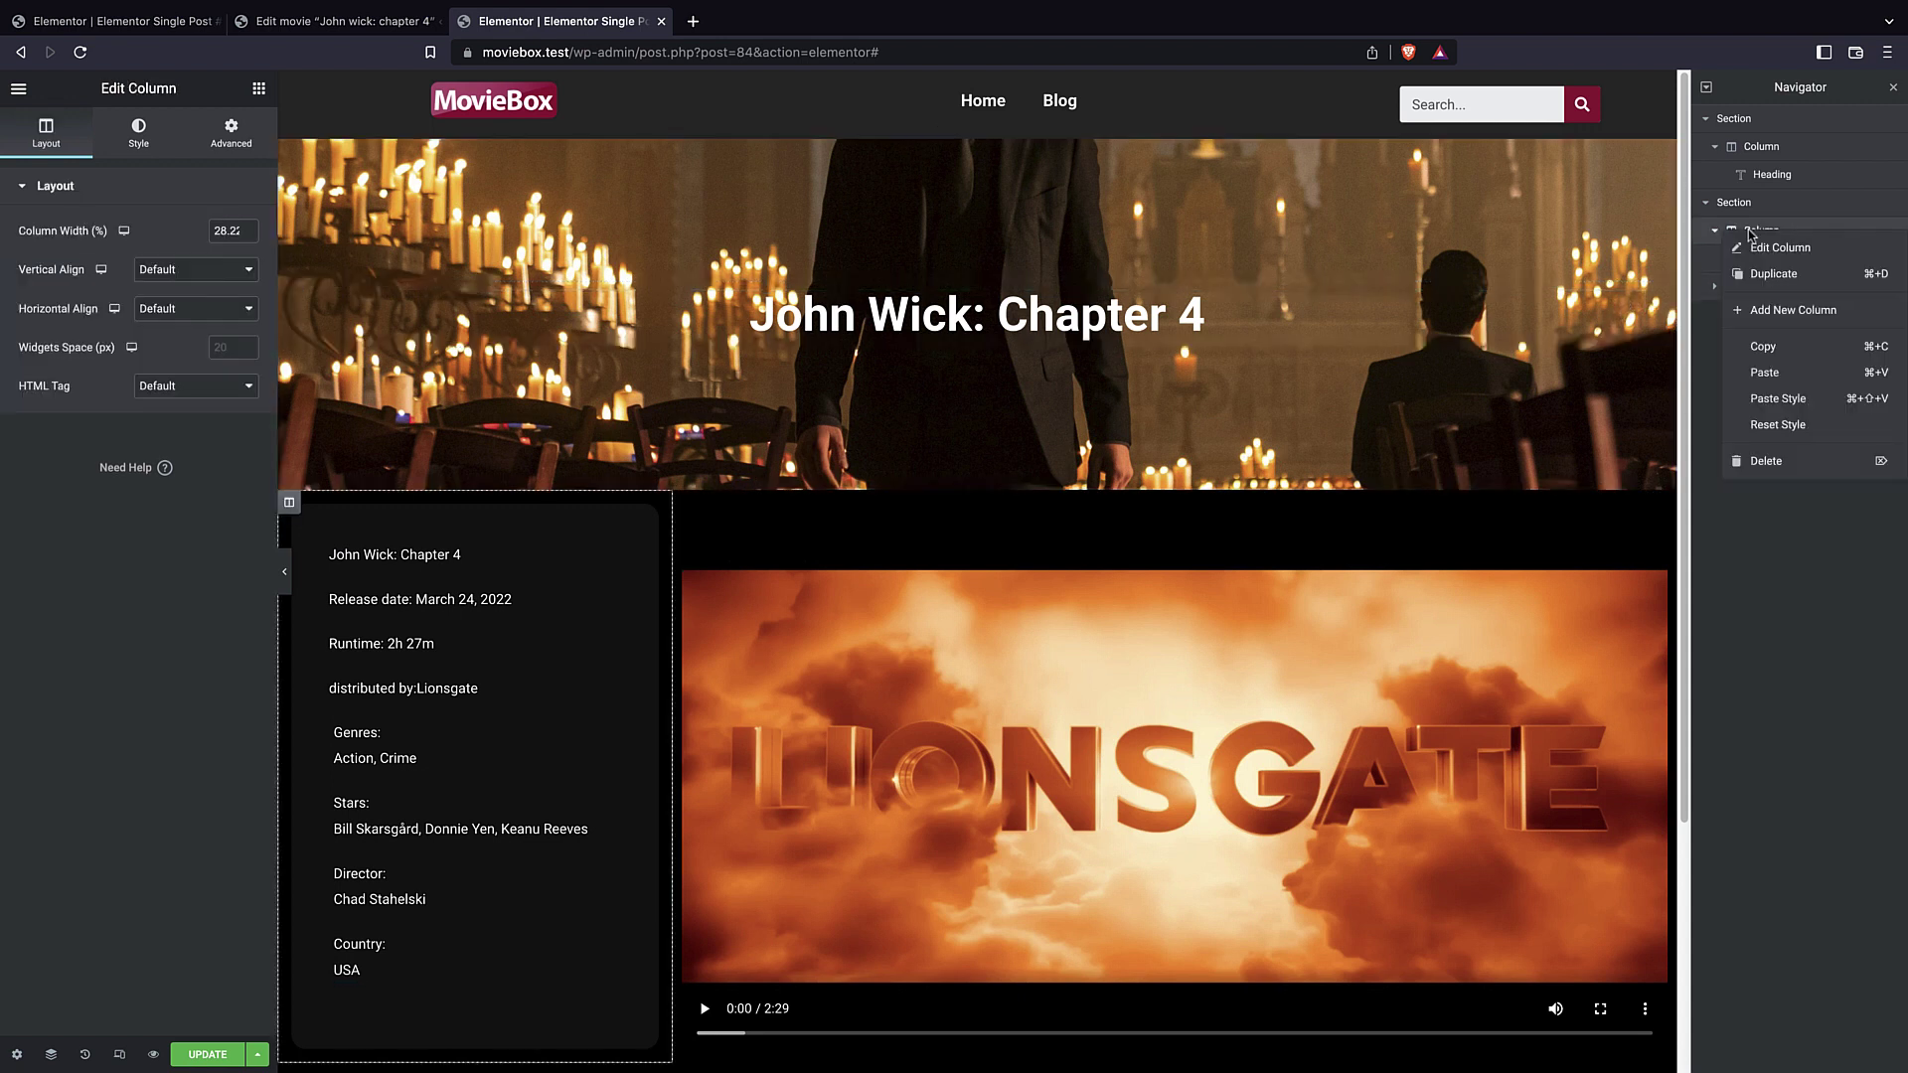
pyautogui.click(1801, 427)
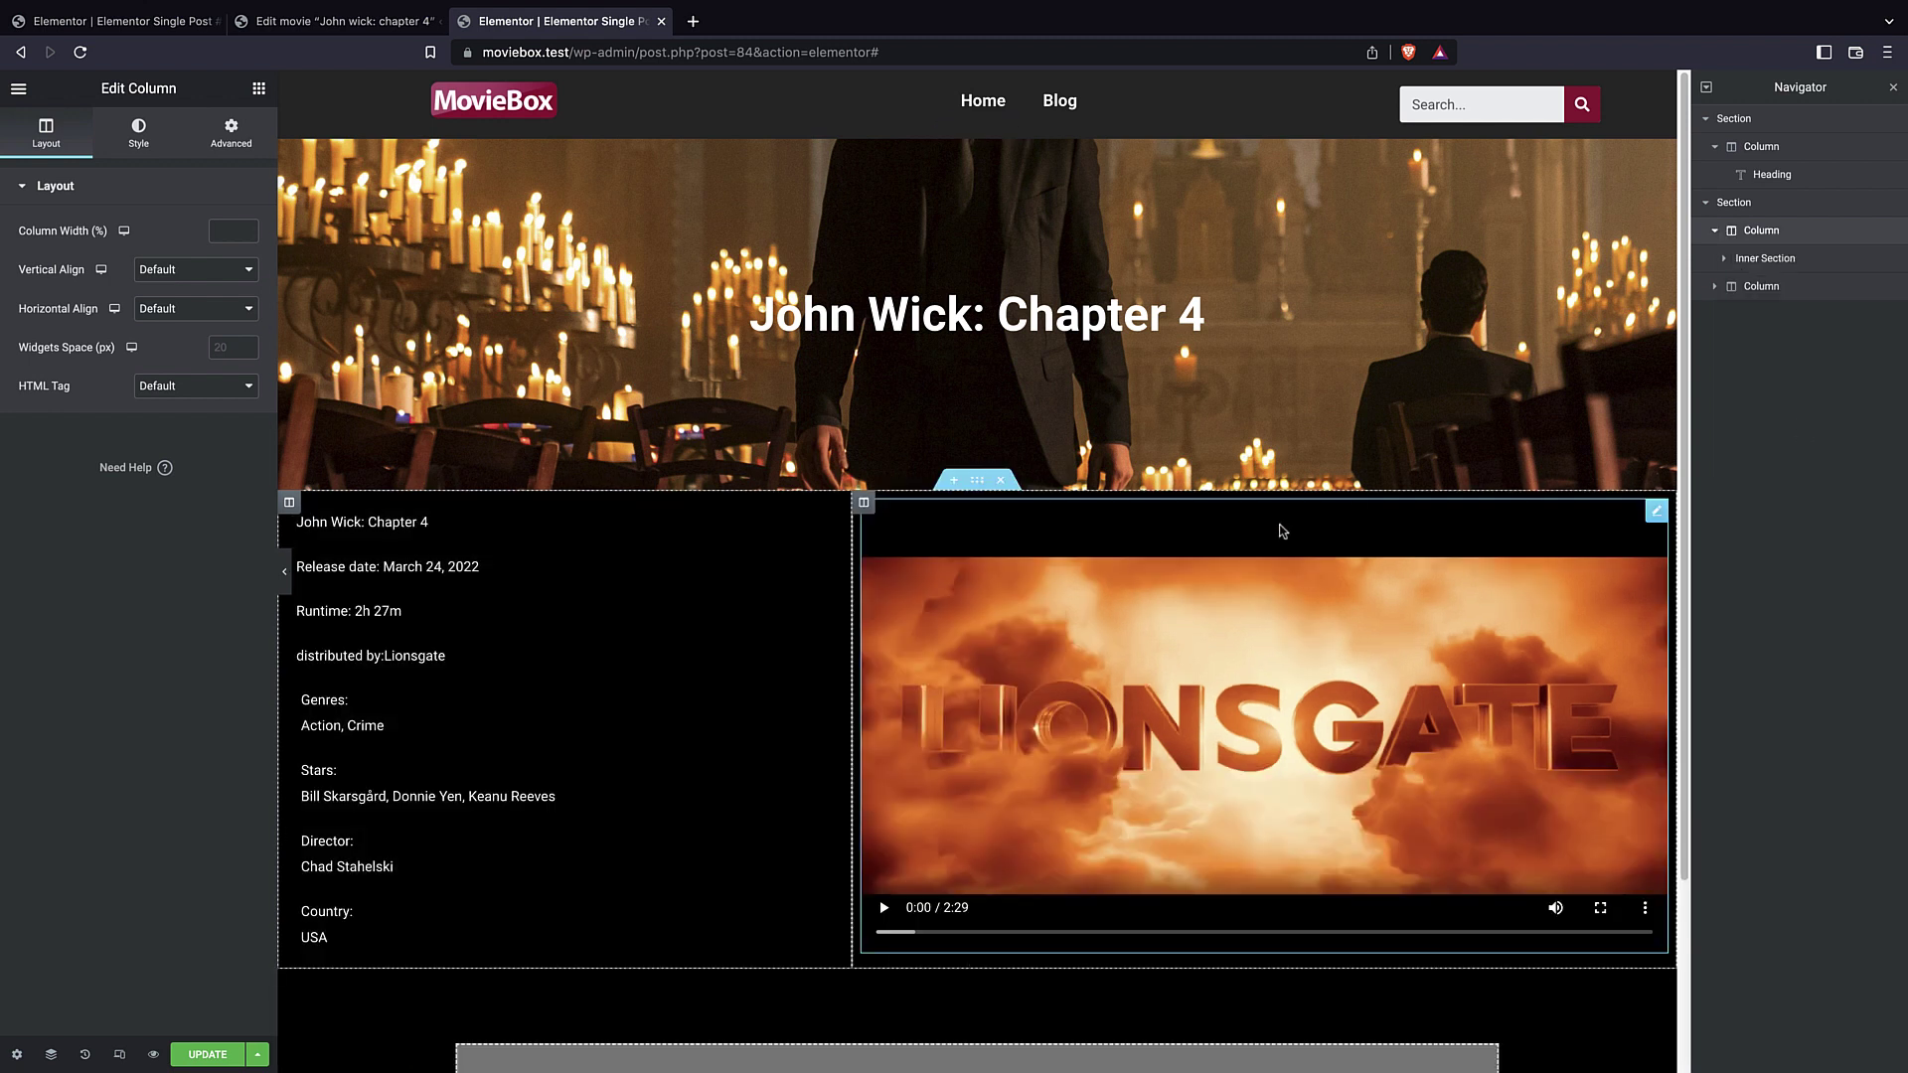
pyautogui.moveTo(849, 631); pyautogui.dragTo(704, 664)
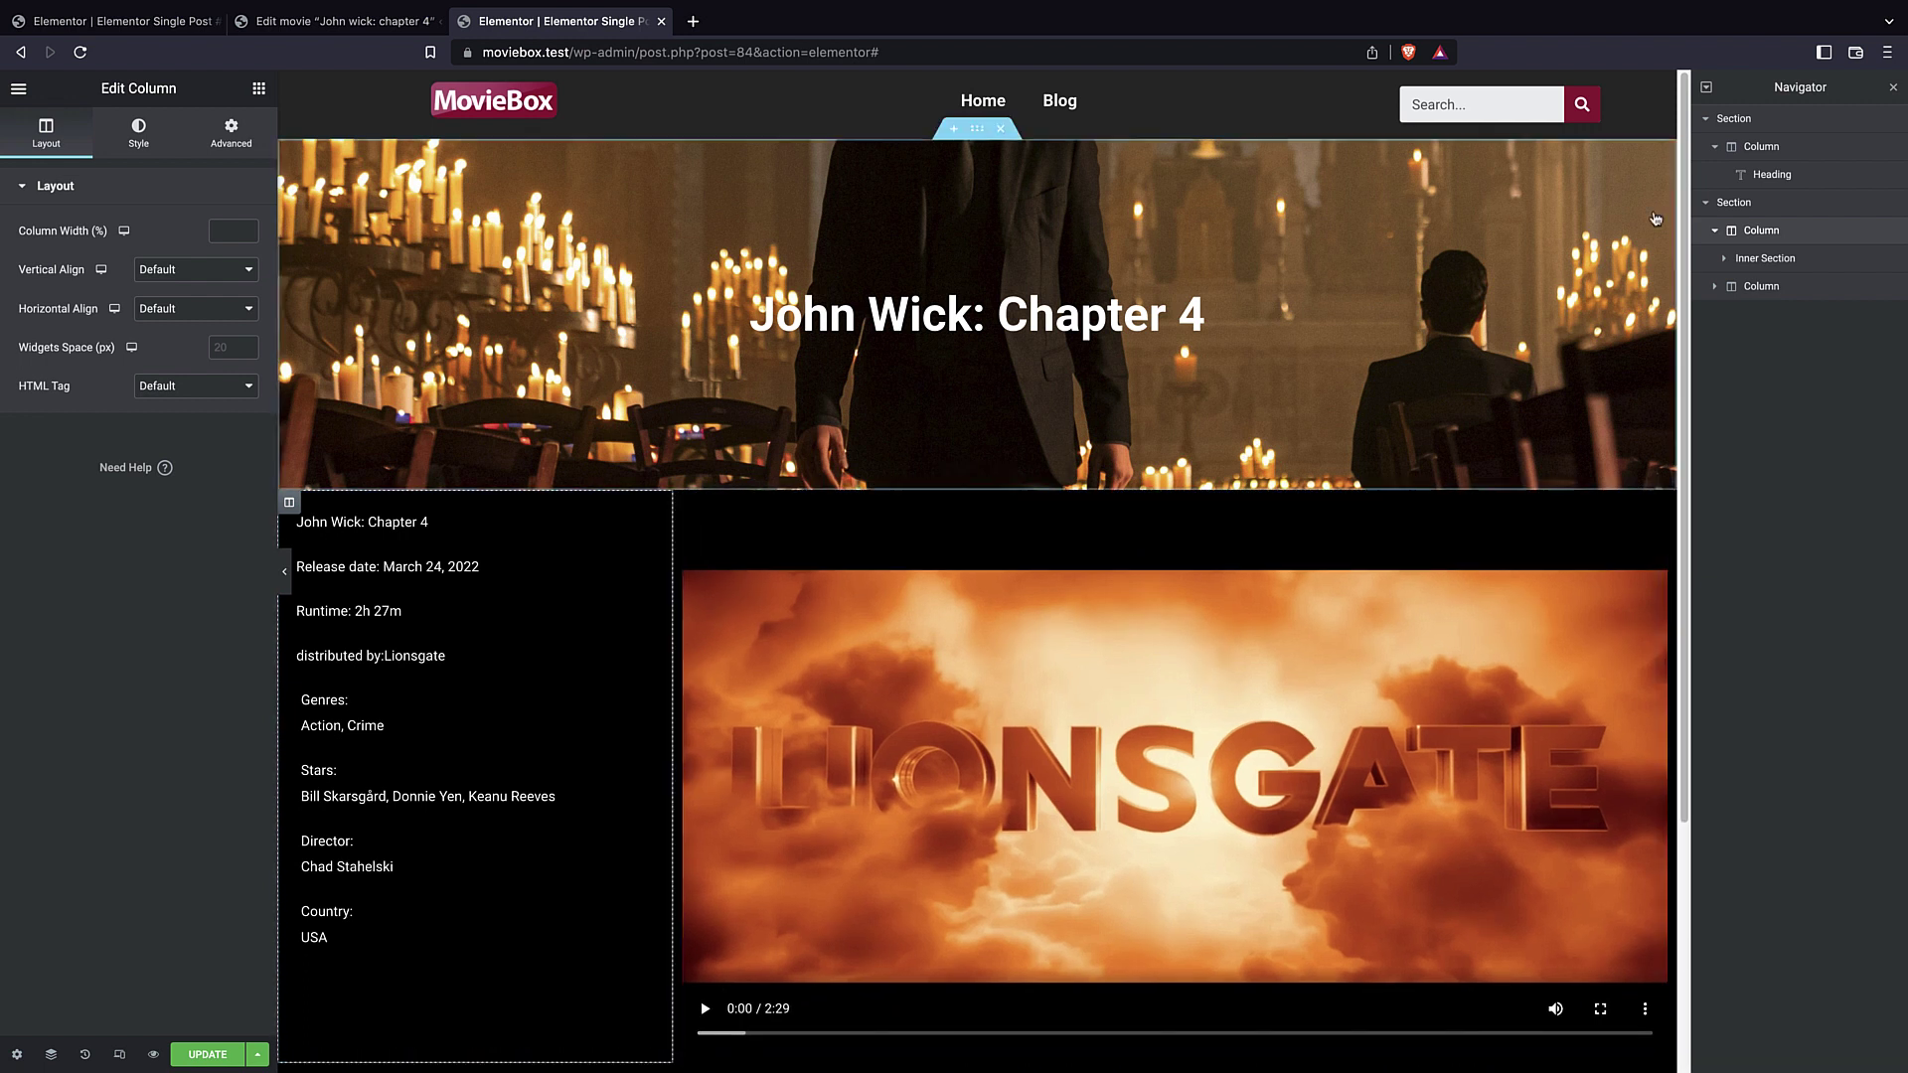
# - Set the inner section's padding to 2 em on all sides
pyautogui.click(1765, 258)
pyautogui.click(211, 142)
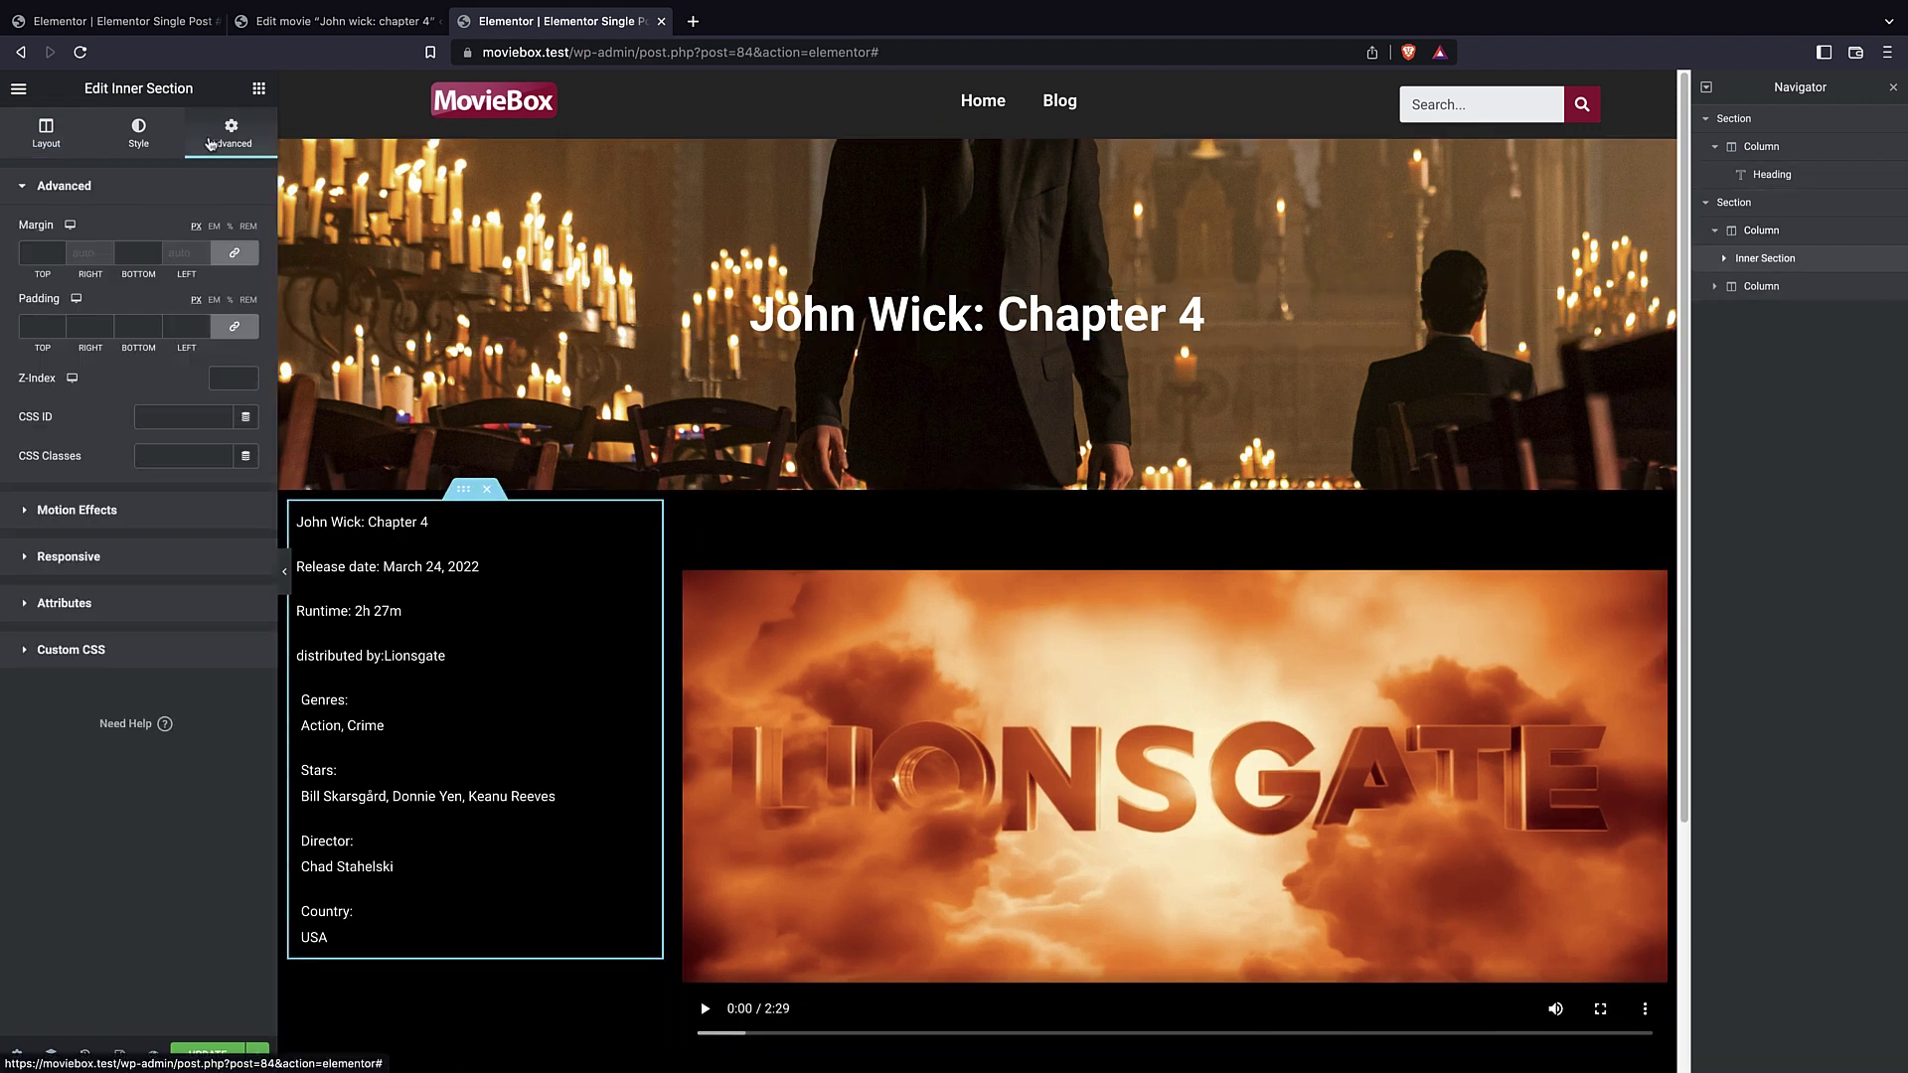
pyautogui.click(151, 142)
pyautogui.click(231, 144)
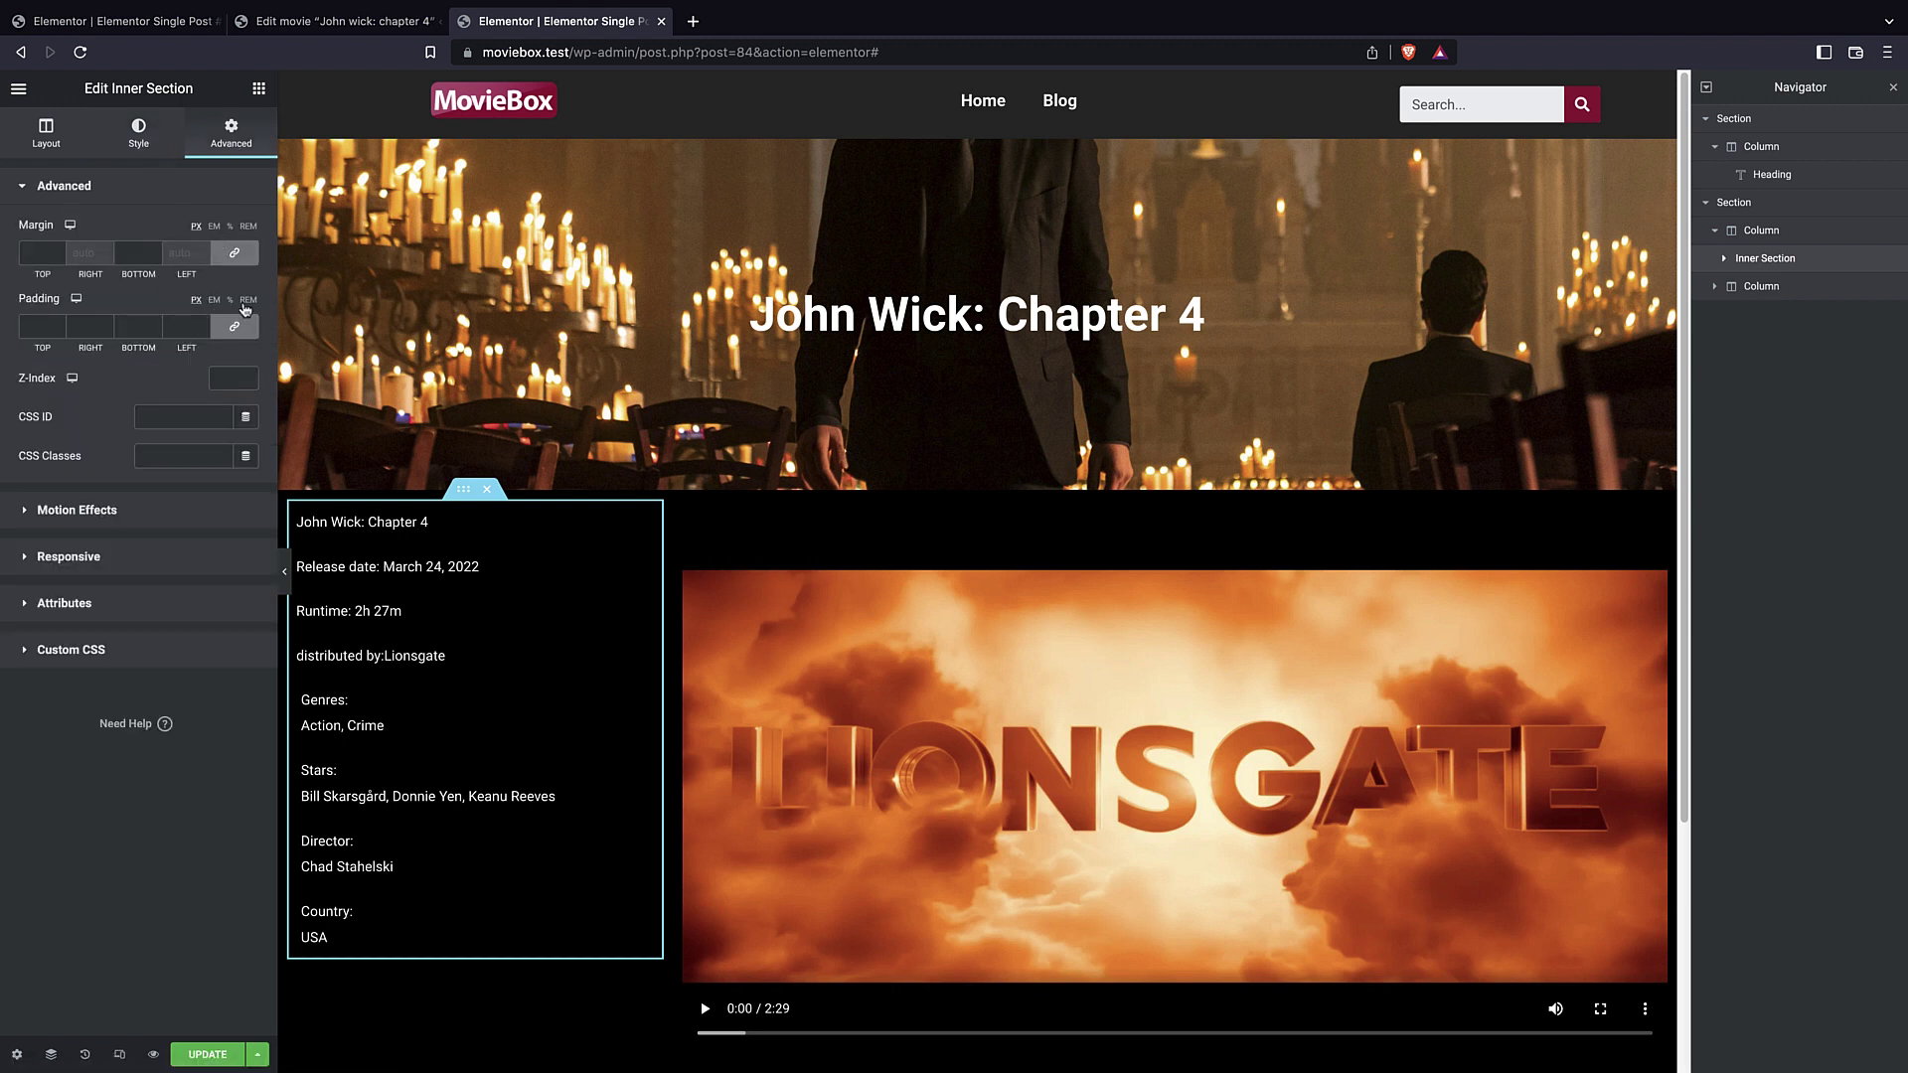
pyautogui.click(214, 299)
pyautogui.click(62, 323)
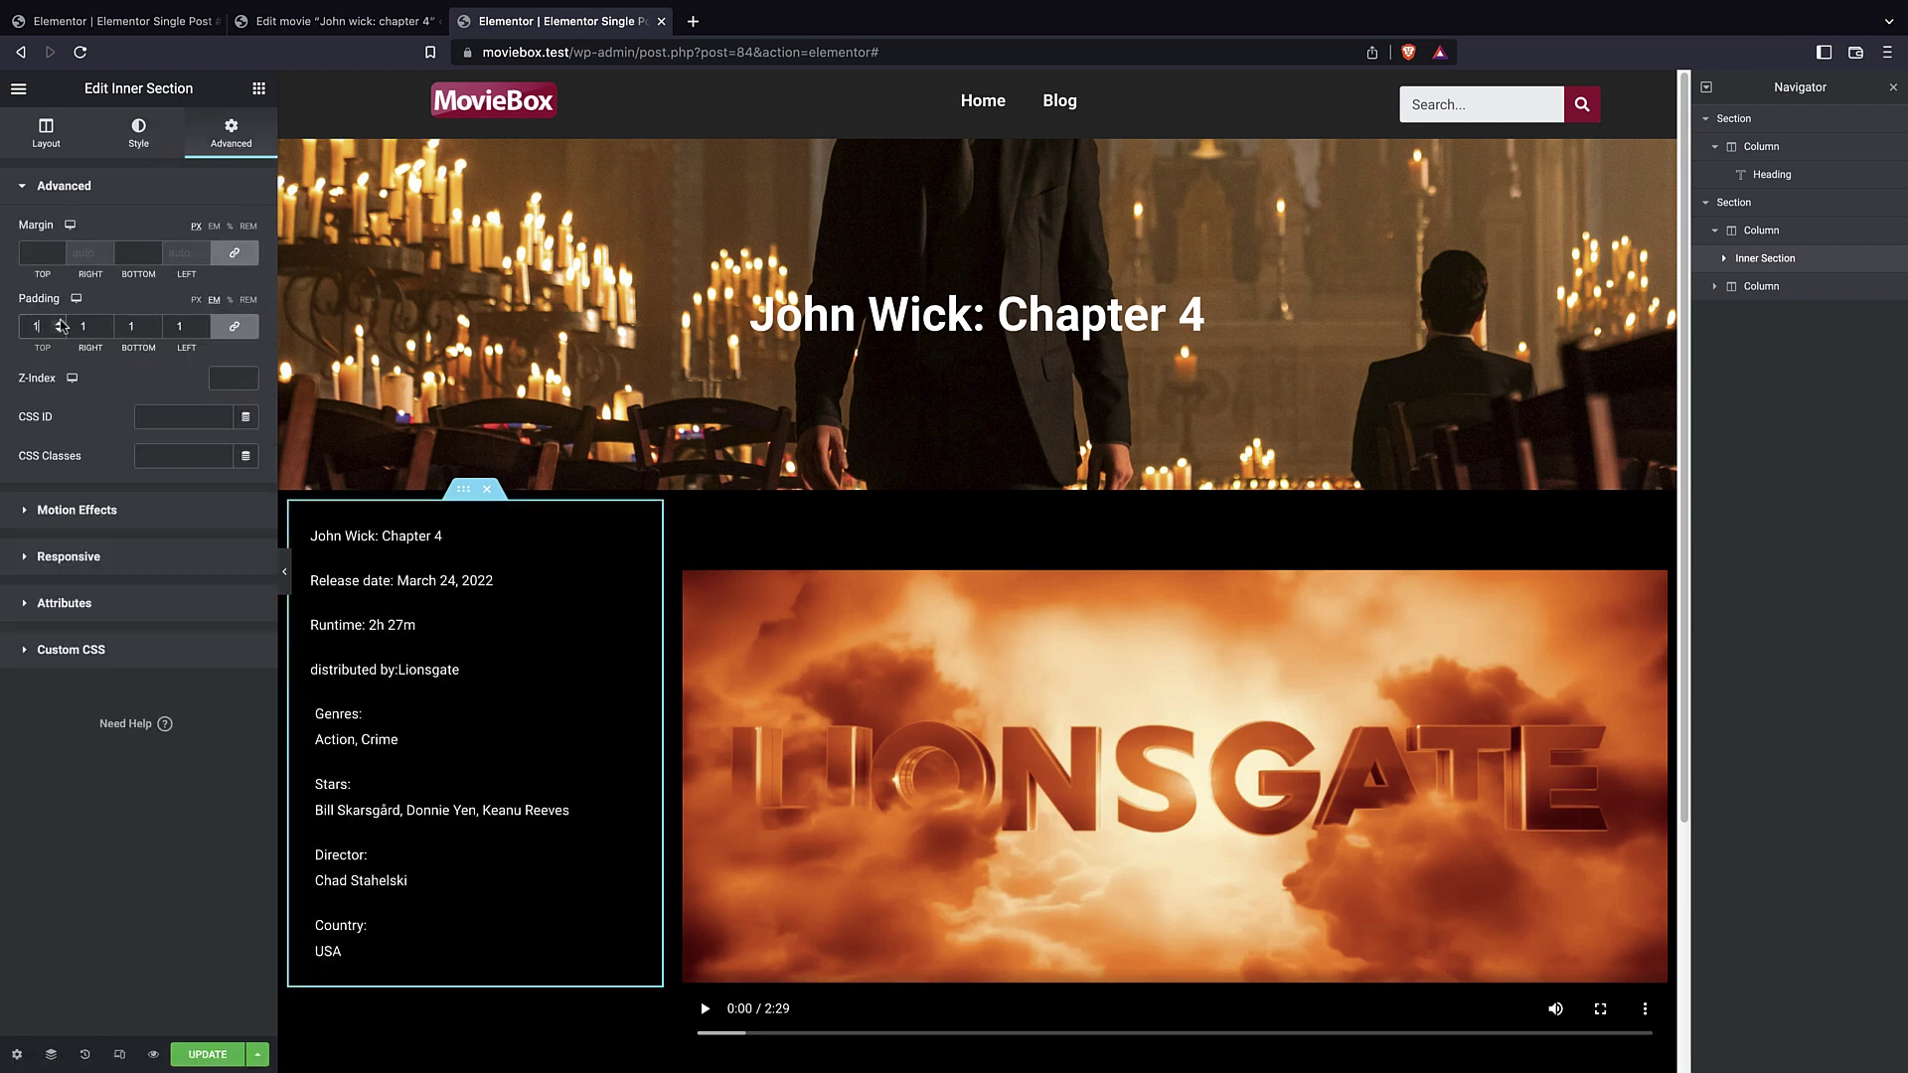
pyautogui.click(61, 323)
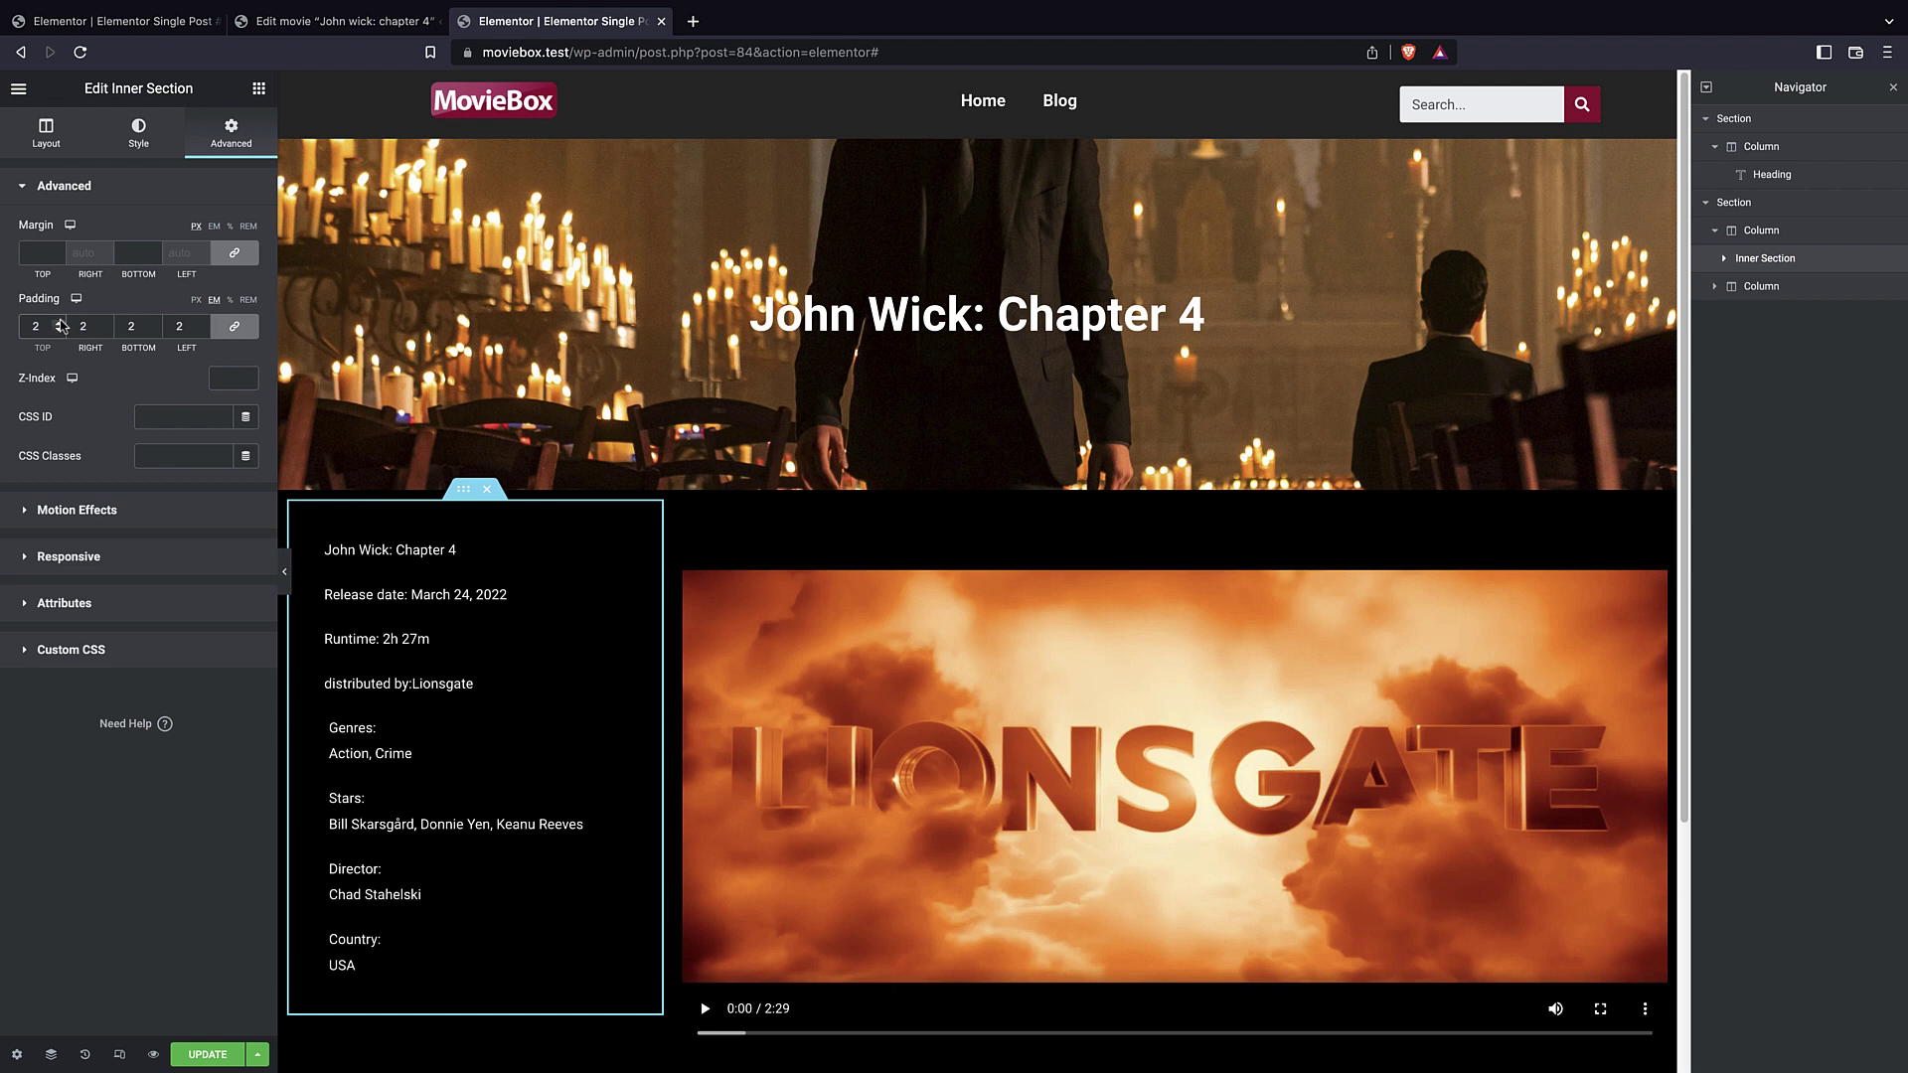
# - Give the inner section a classic background in a very dark grey
pyautogui.click(140, 146)
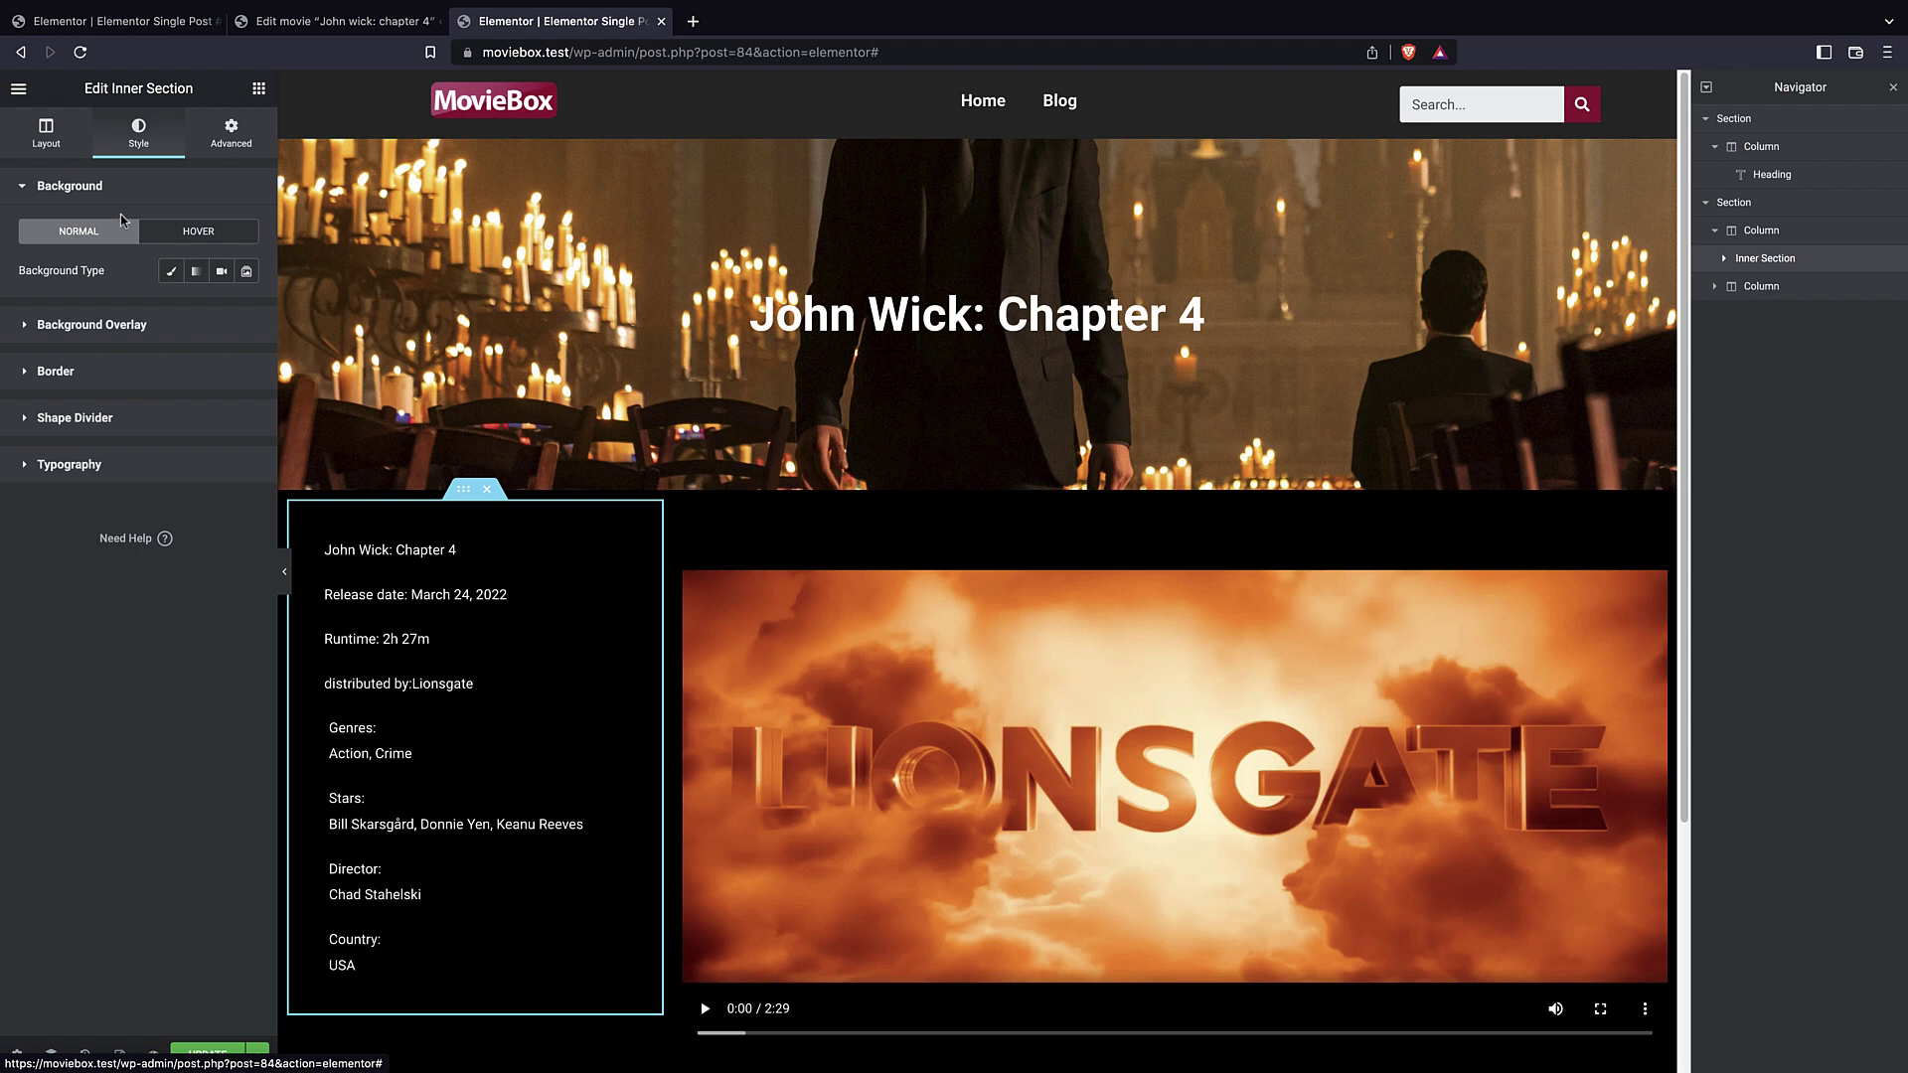
pyautogui.click(171, 273)
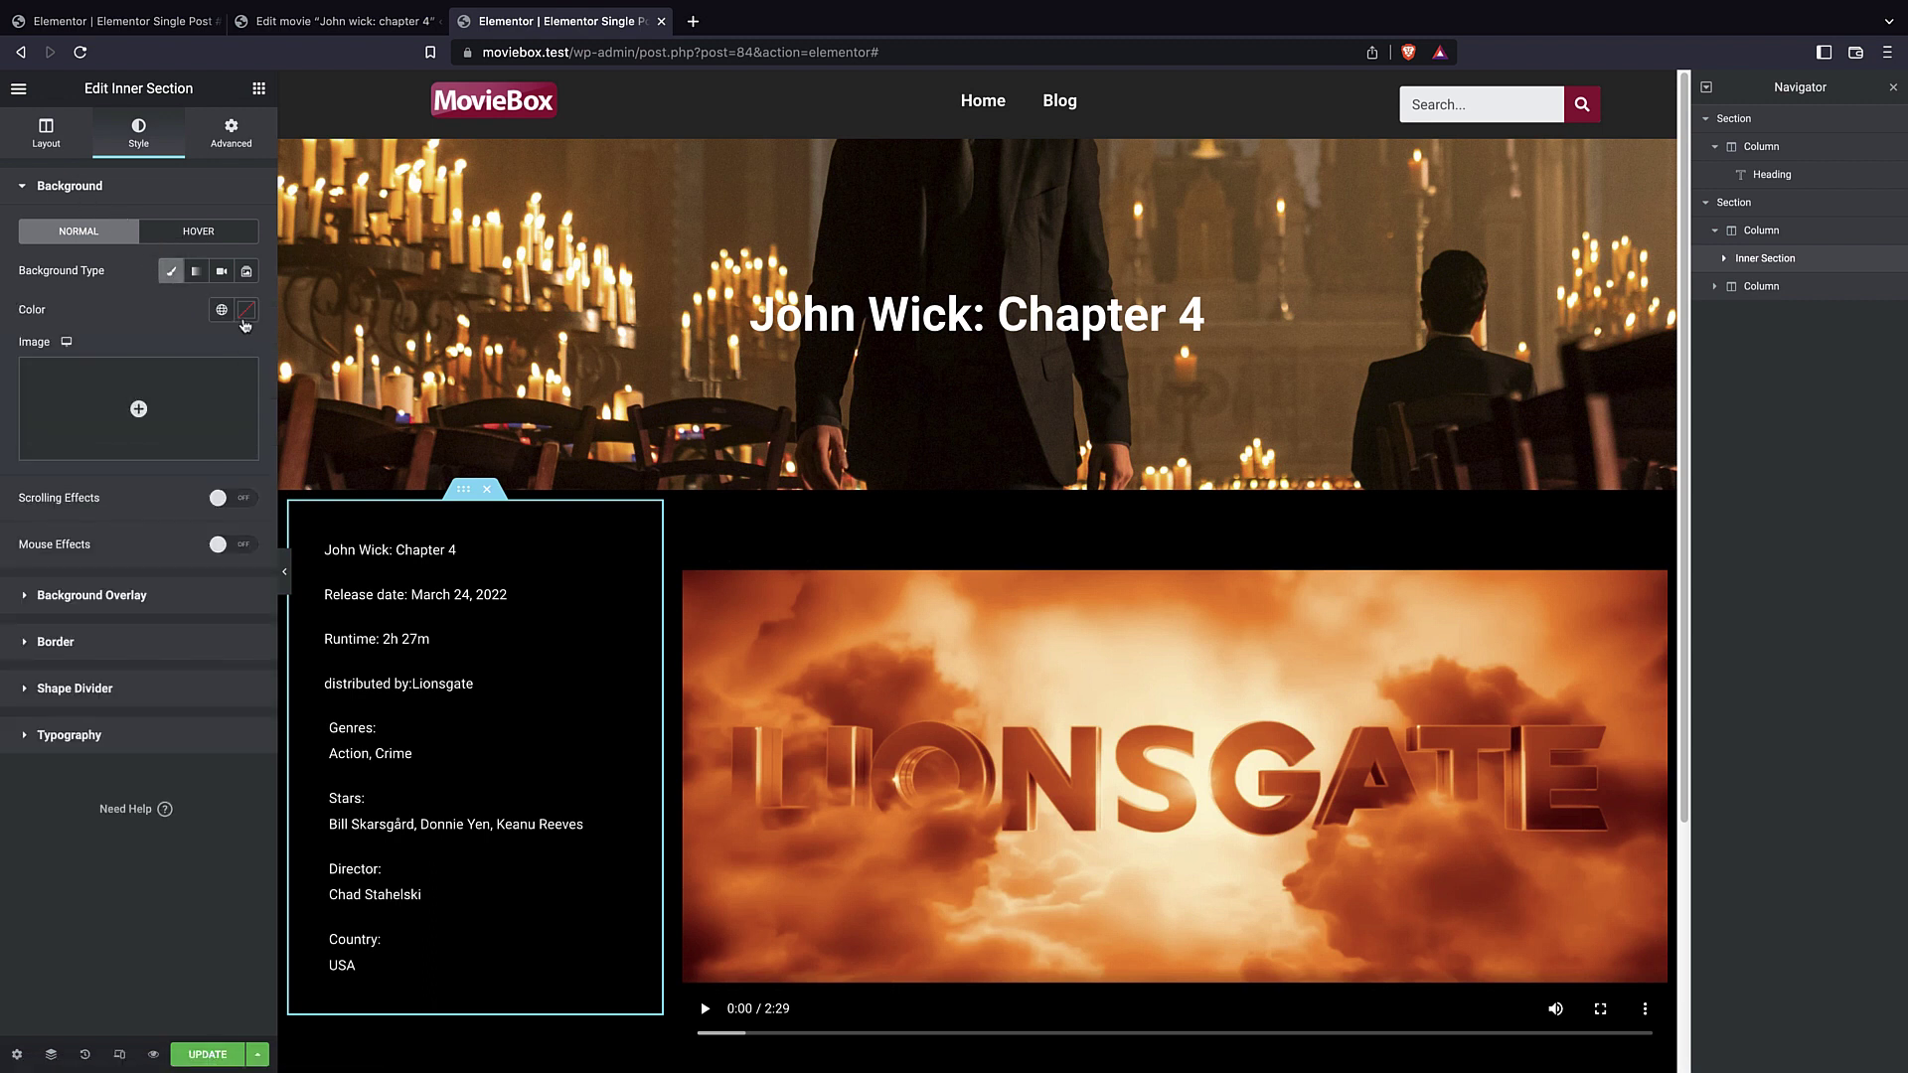
pyautogui.click(246, 310)
pyautogui.moveTo(47, 498); pyautogui.dragTo(5, 523)
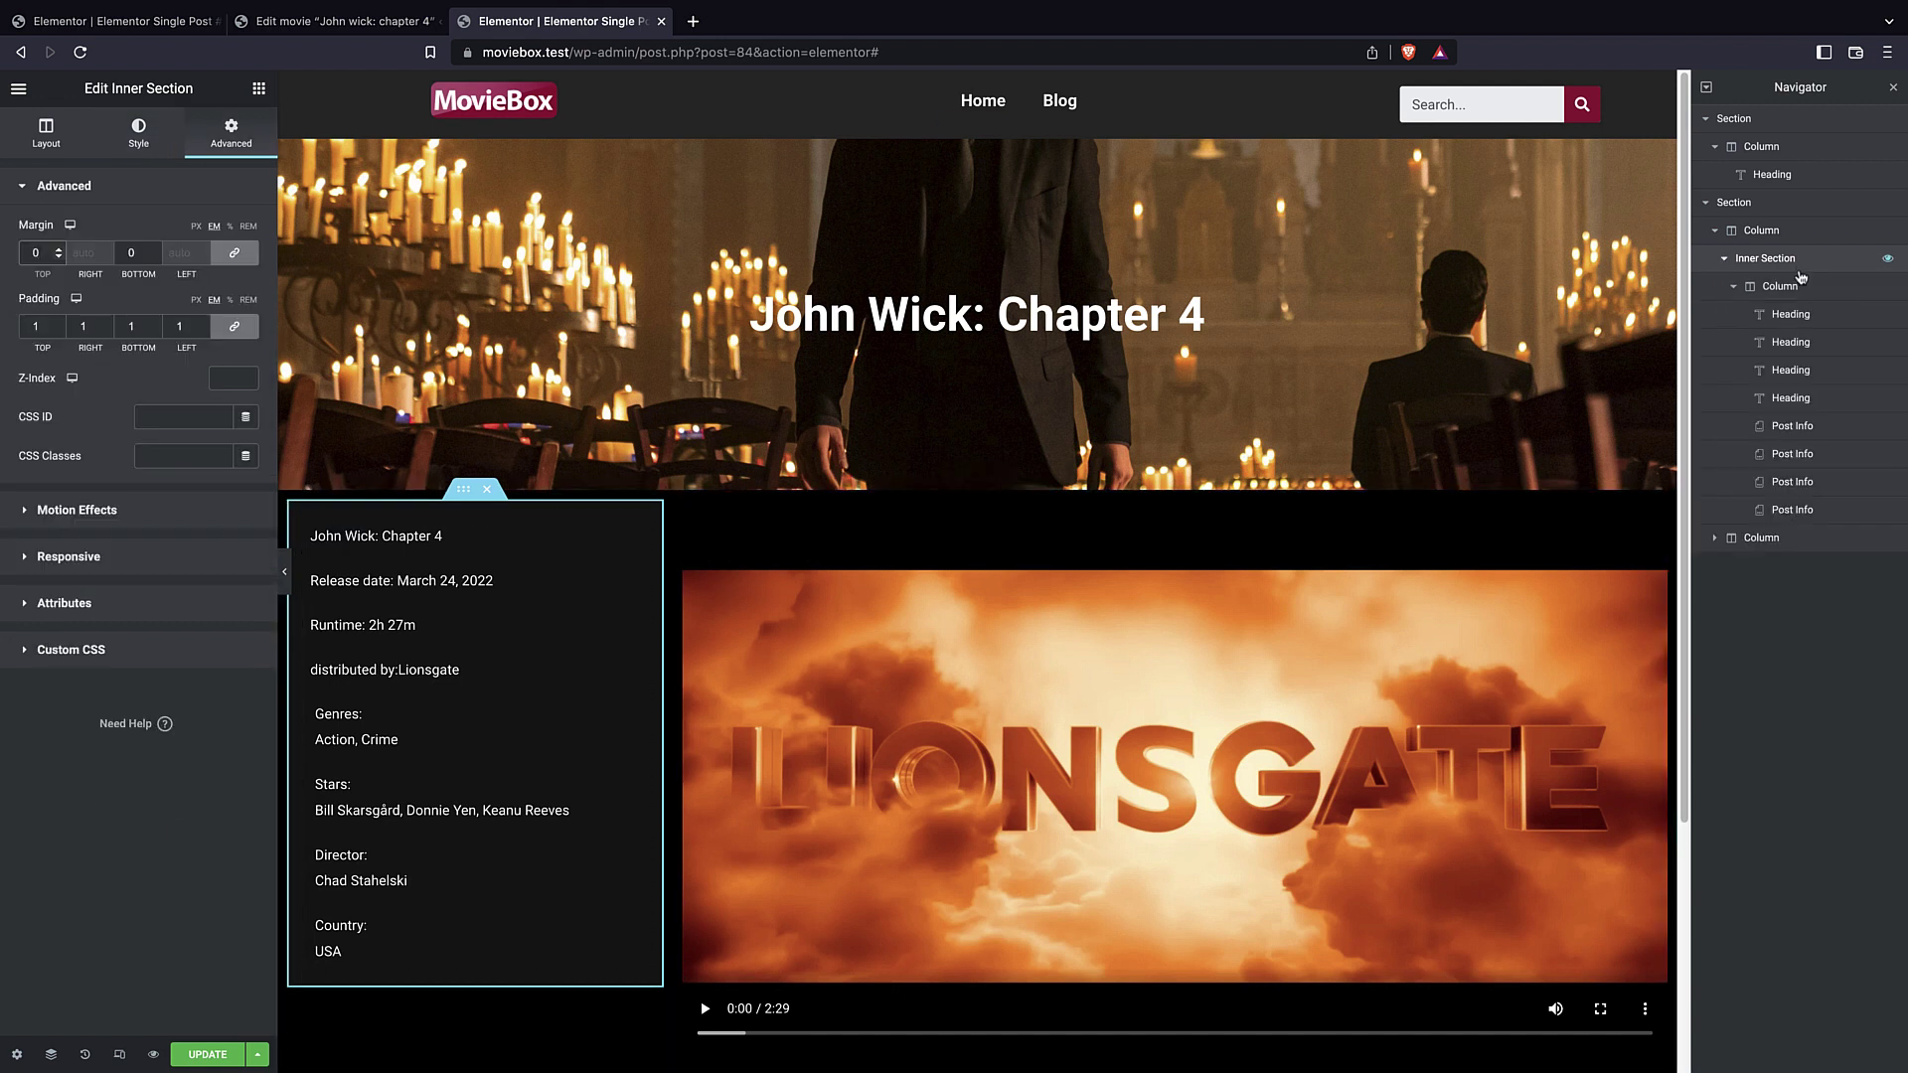
# - Set the margin of the outer details column to 2 em on all sides
pyautogui.click(1775, 236)
pyautogui.click(138, 131)
pyautogui.click(230, 139)
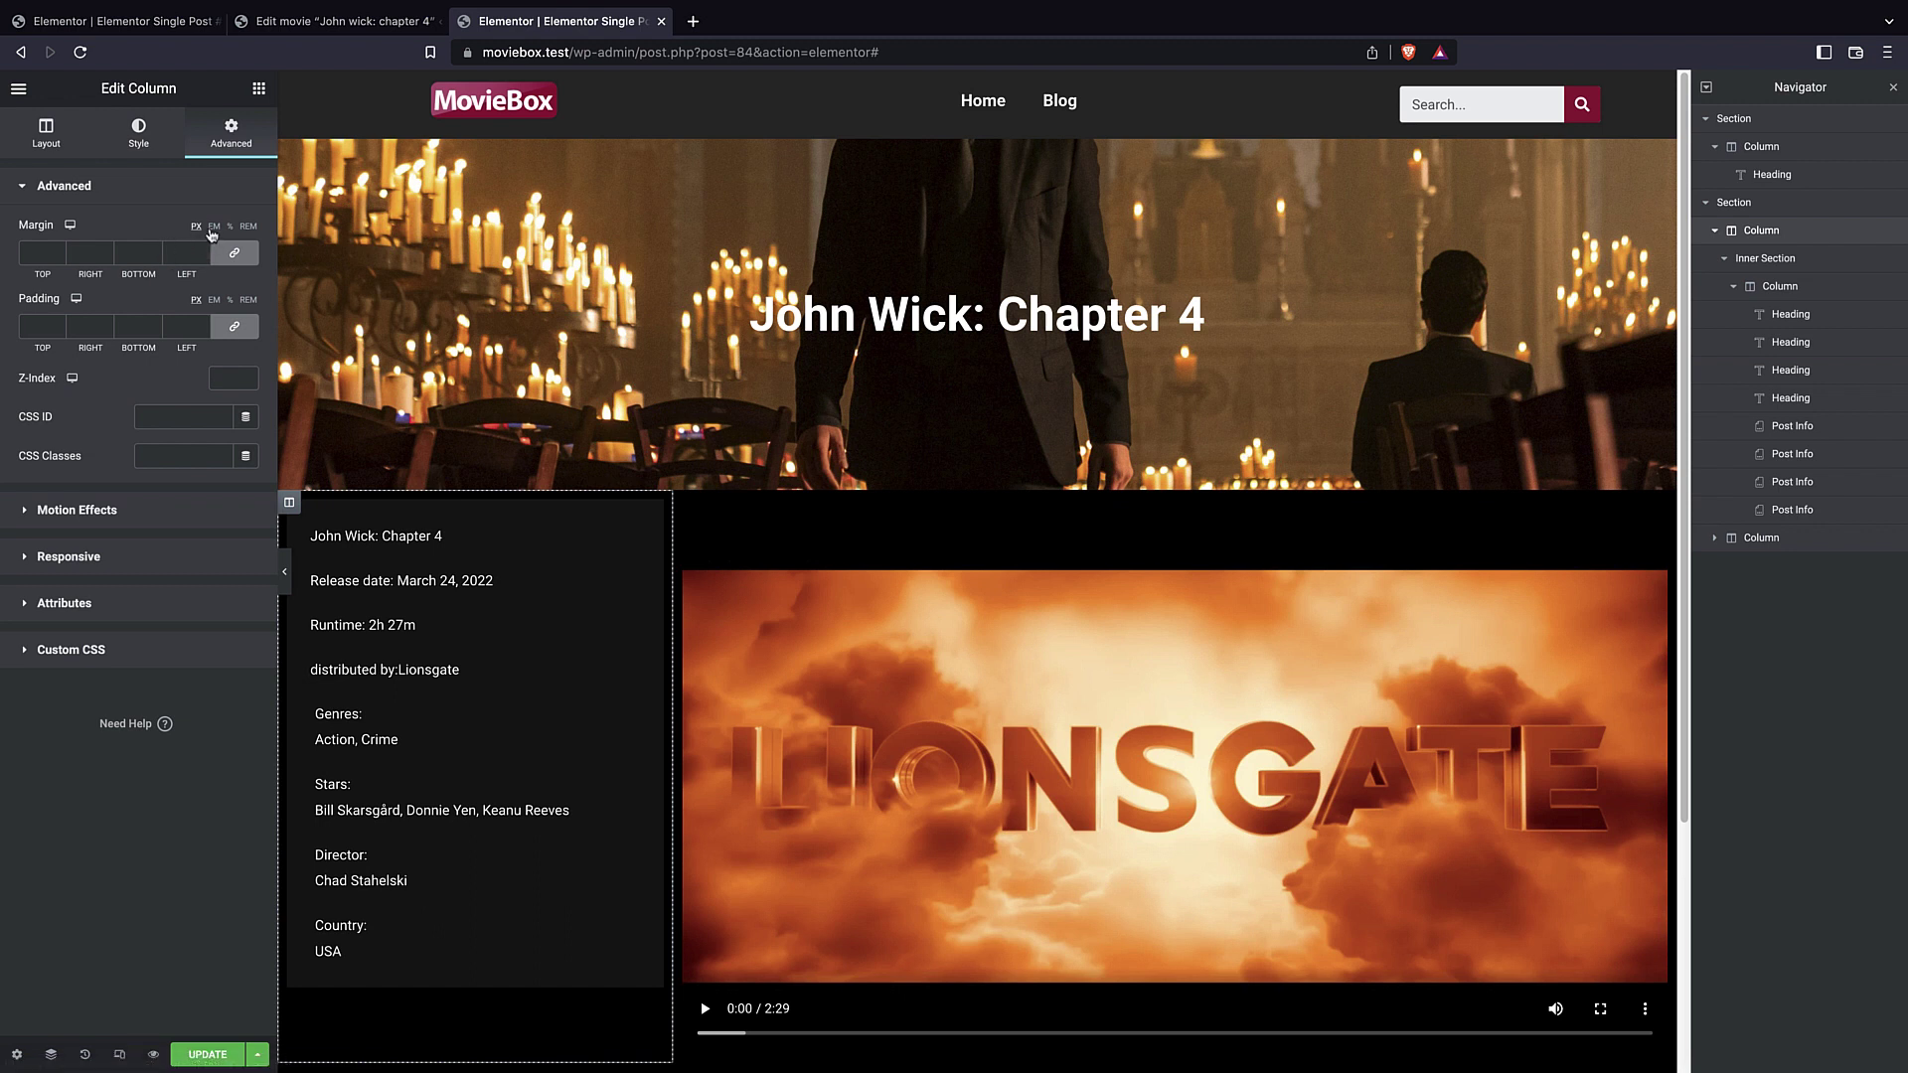
pyautogui.click(59, 251)
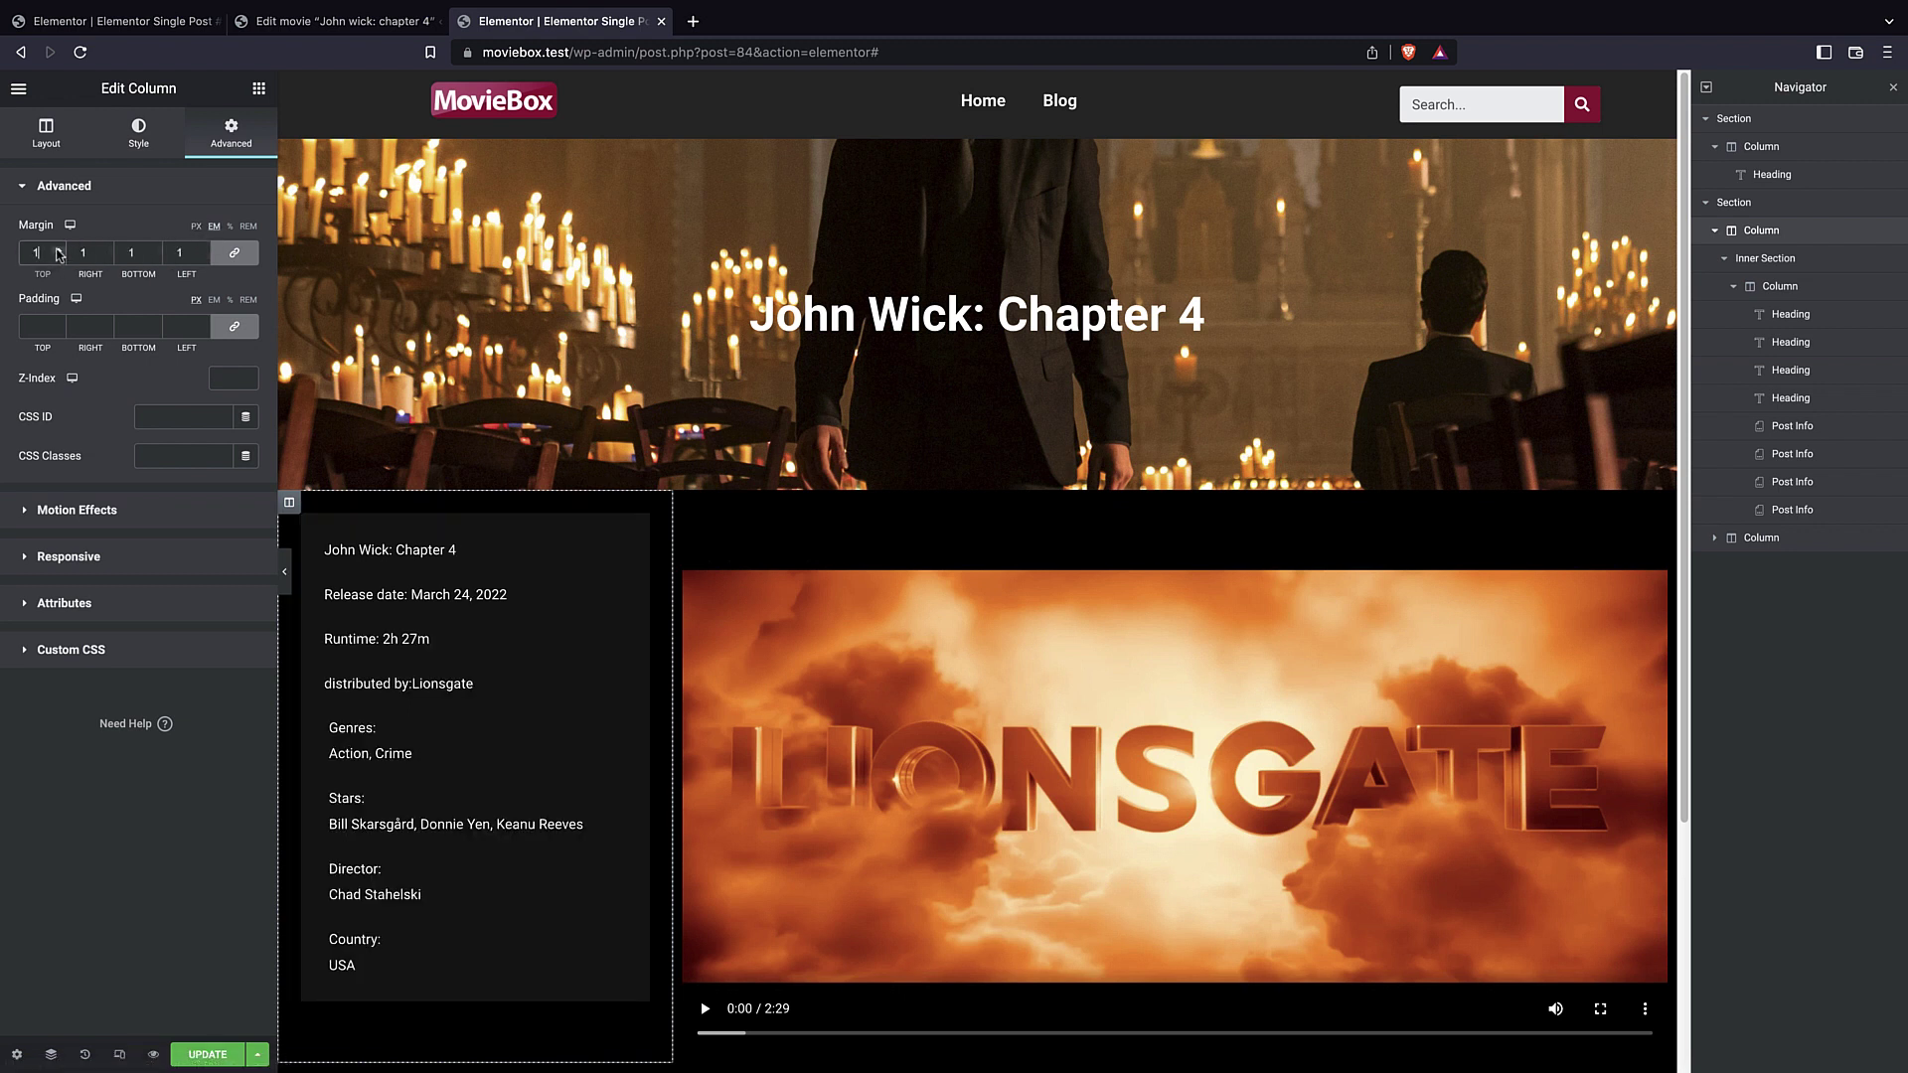
pyautogui.click(58, 251)
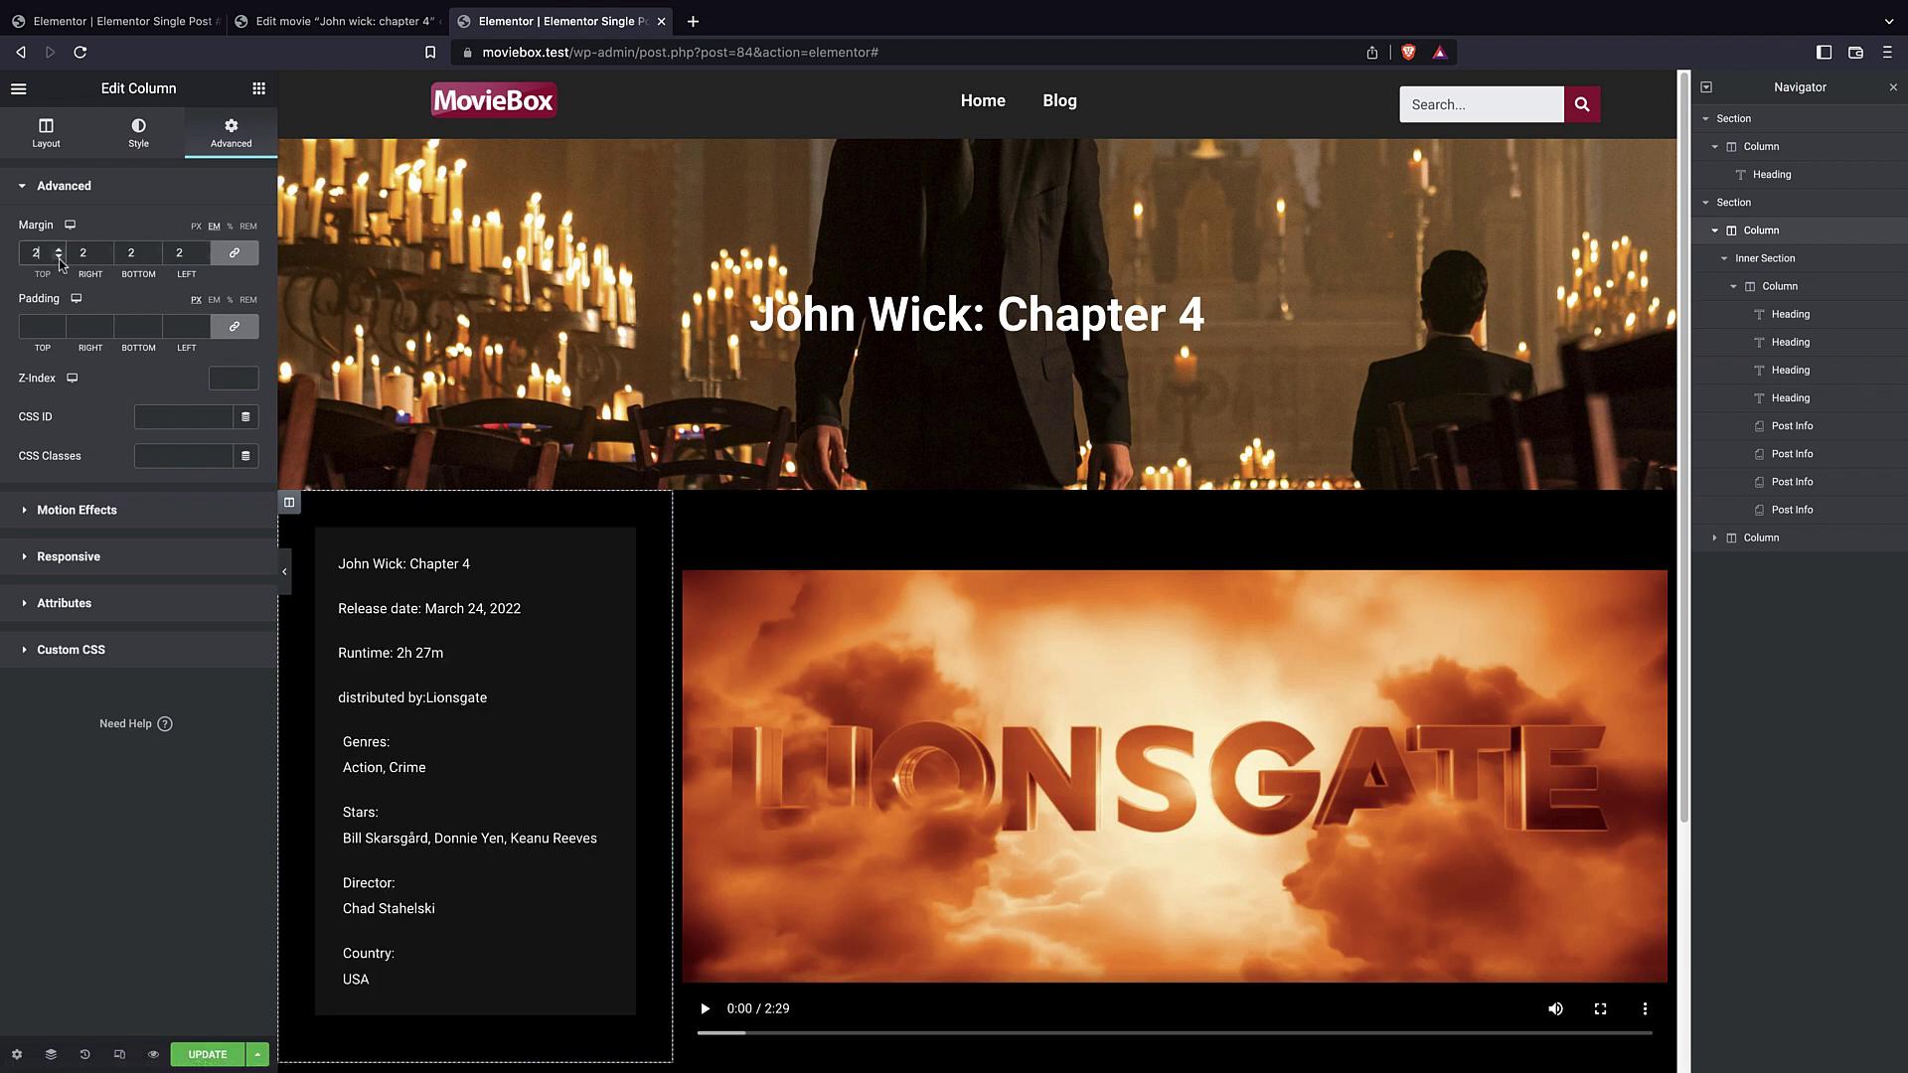
# - Set the inner section's border radius to 2 em on all corners
pyautogui.click(1778, 261)
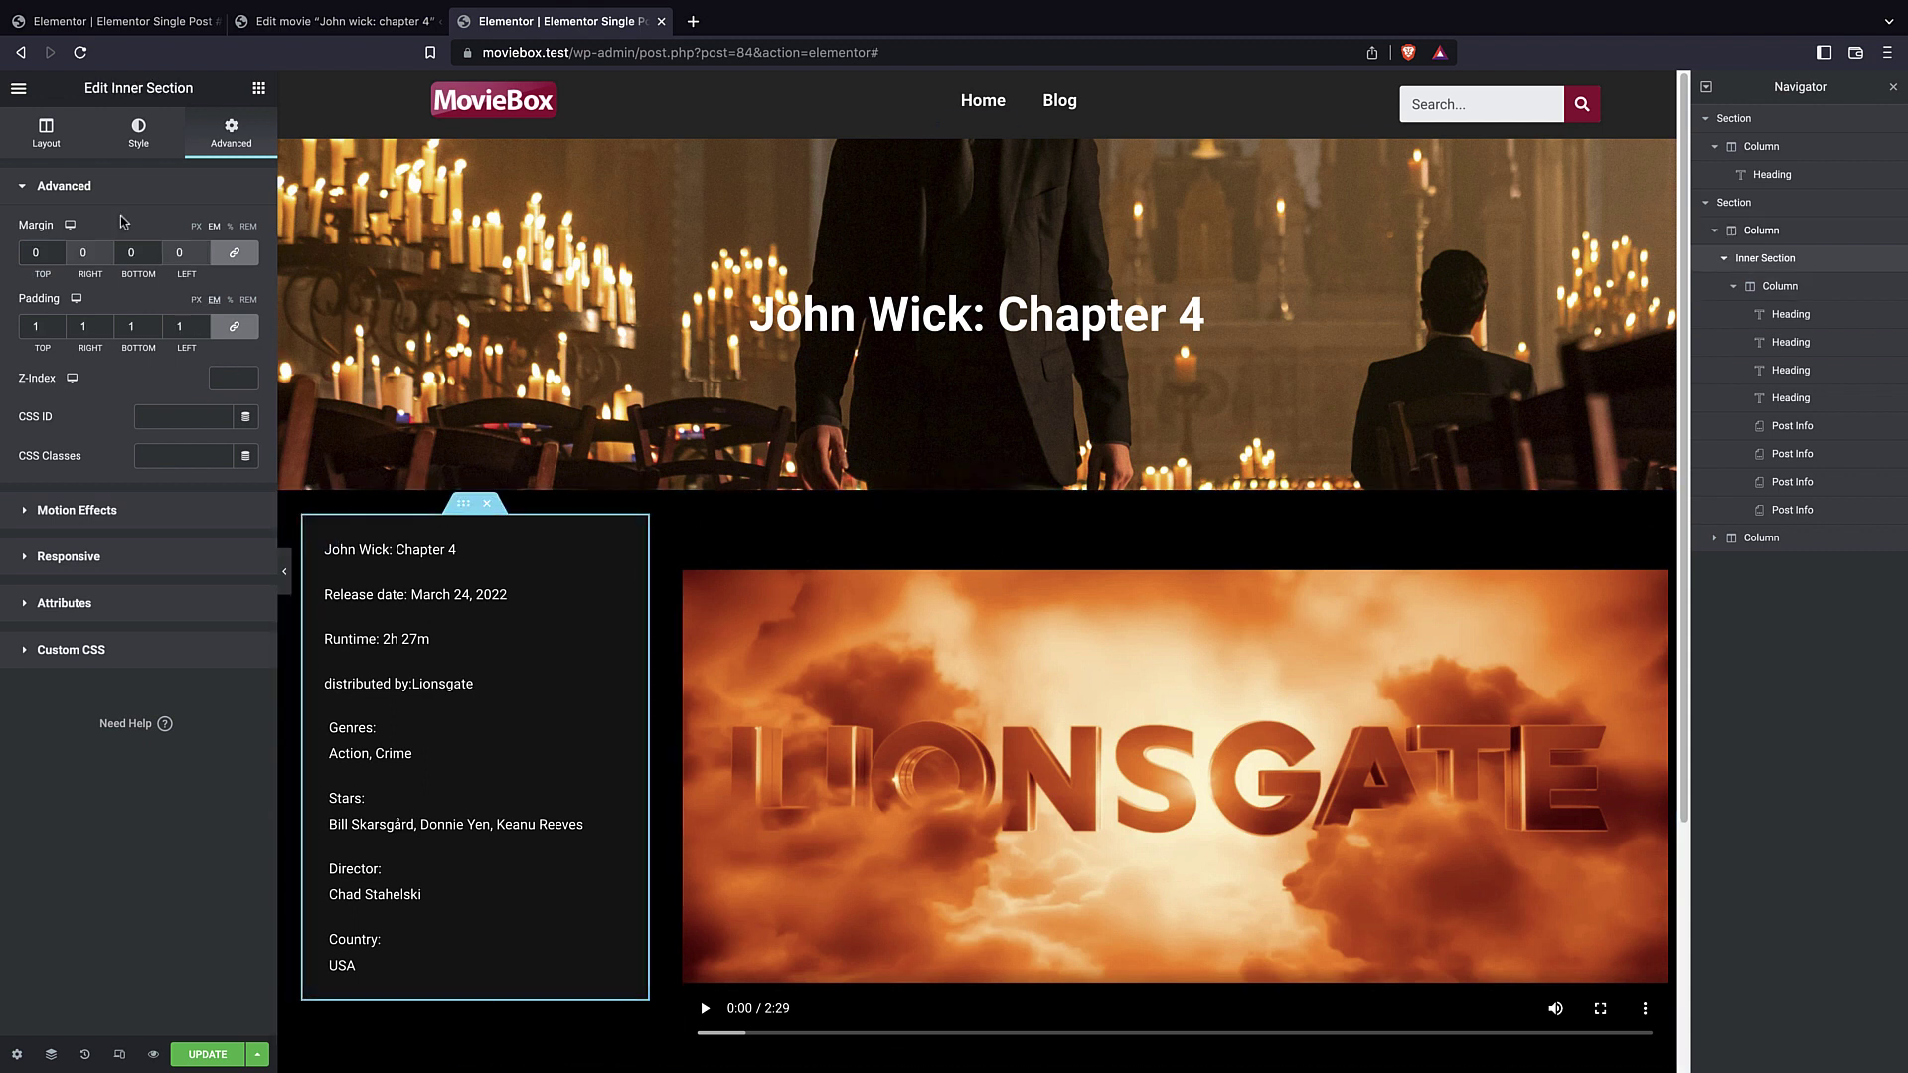
pyautogui.click(136, 139)
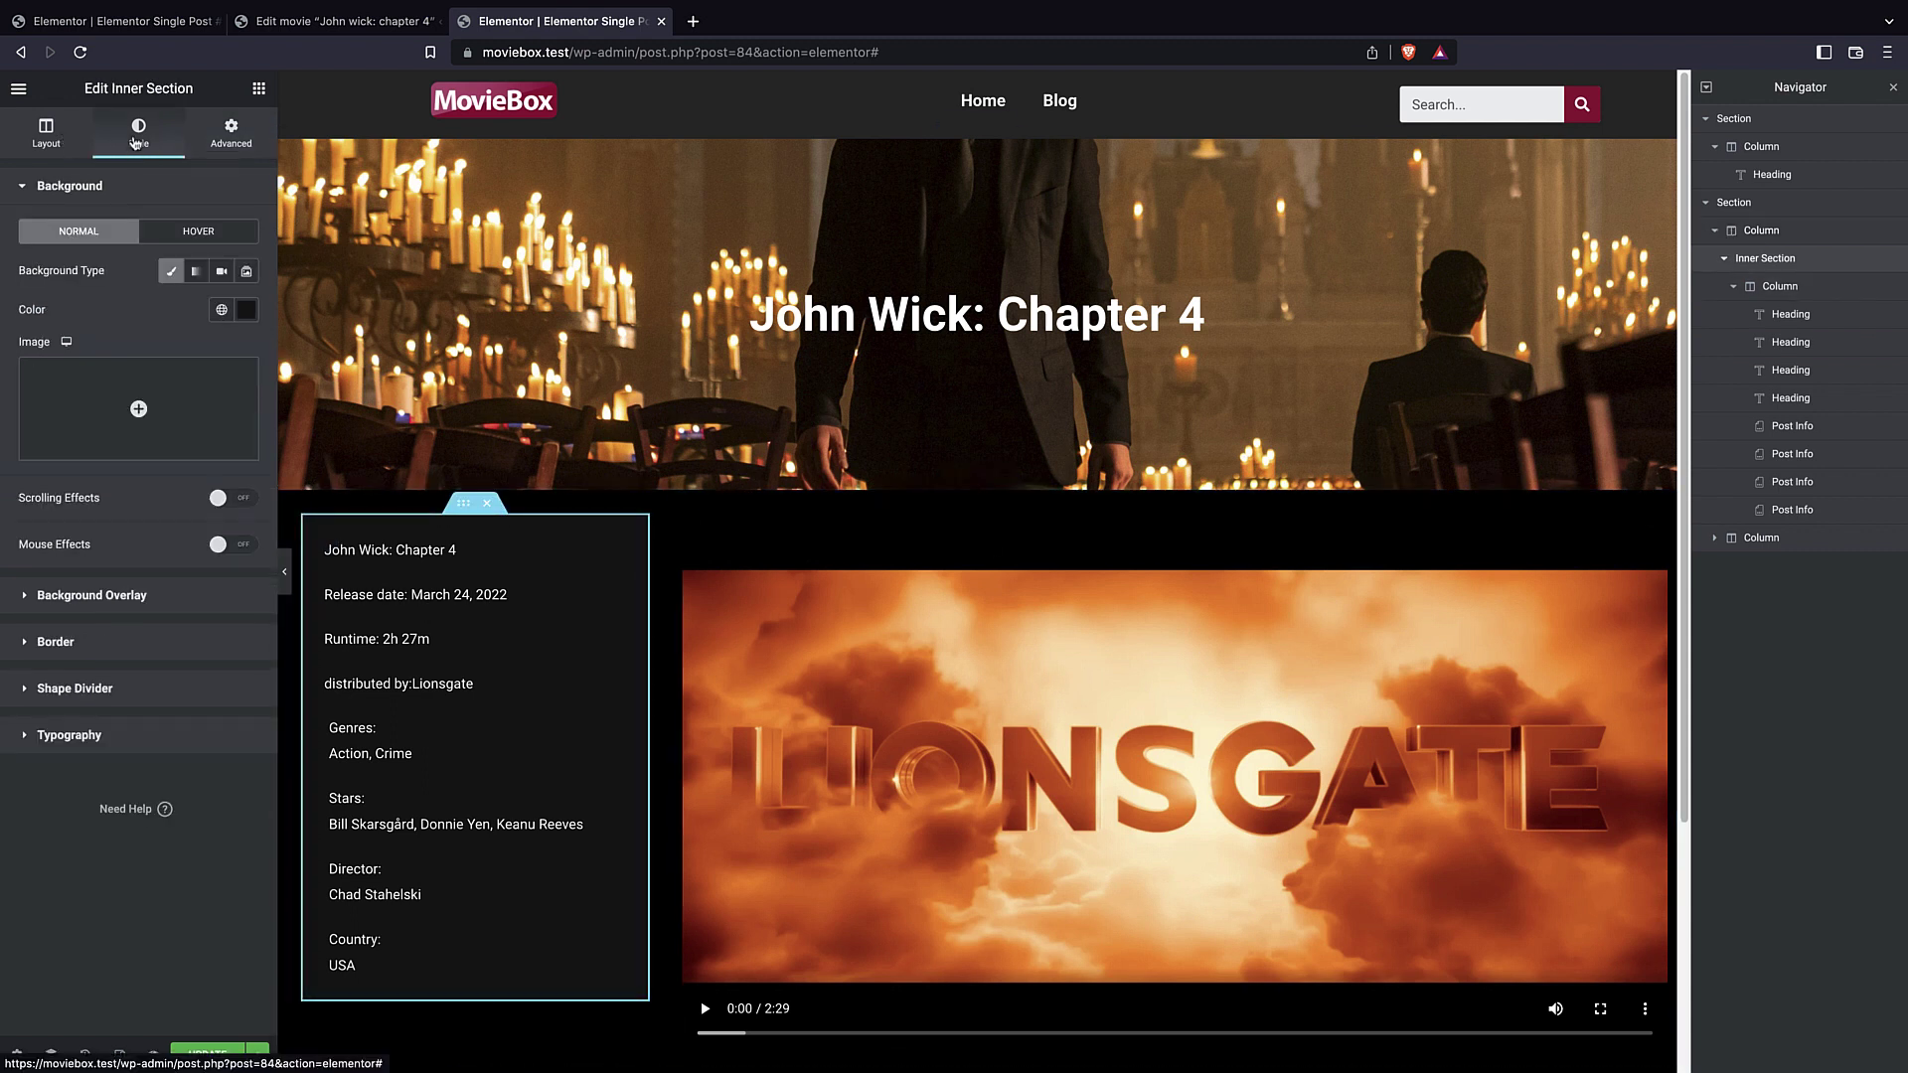
pyautogui.click(117, 643)
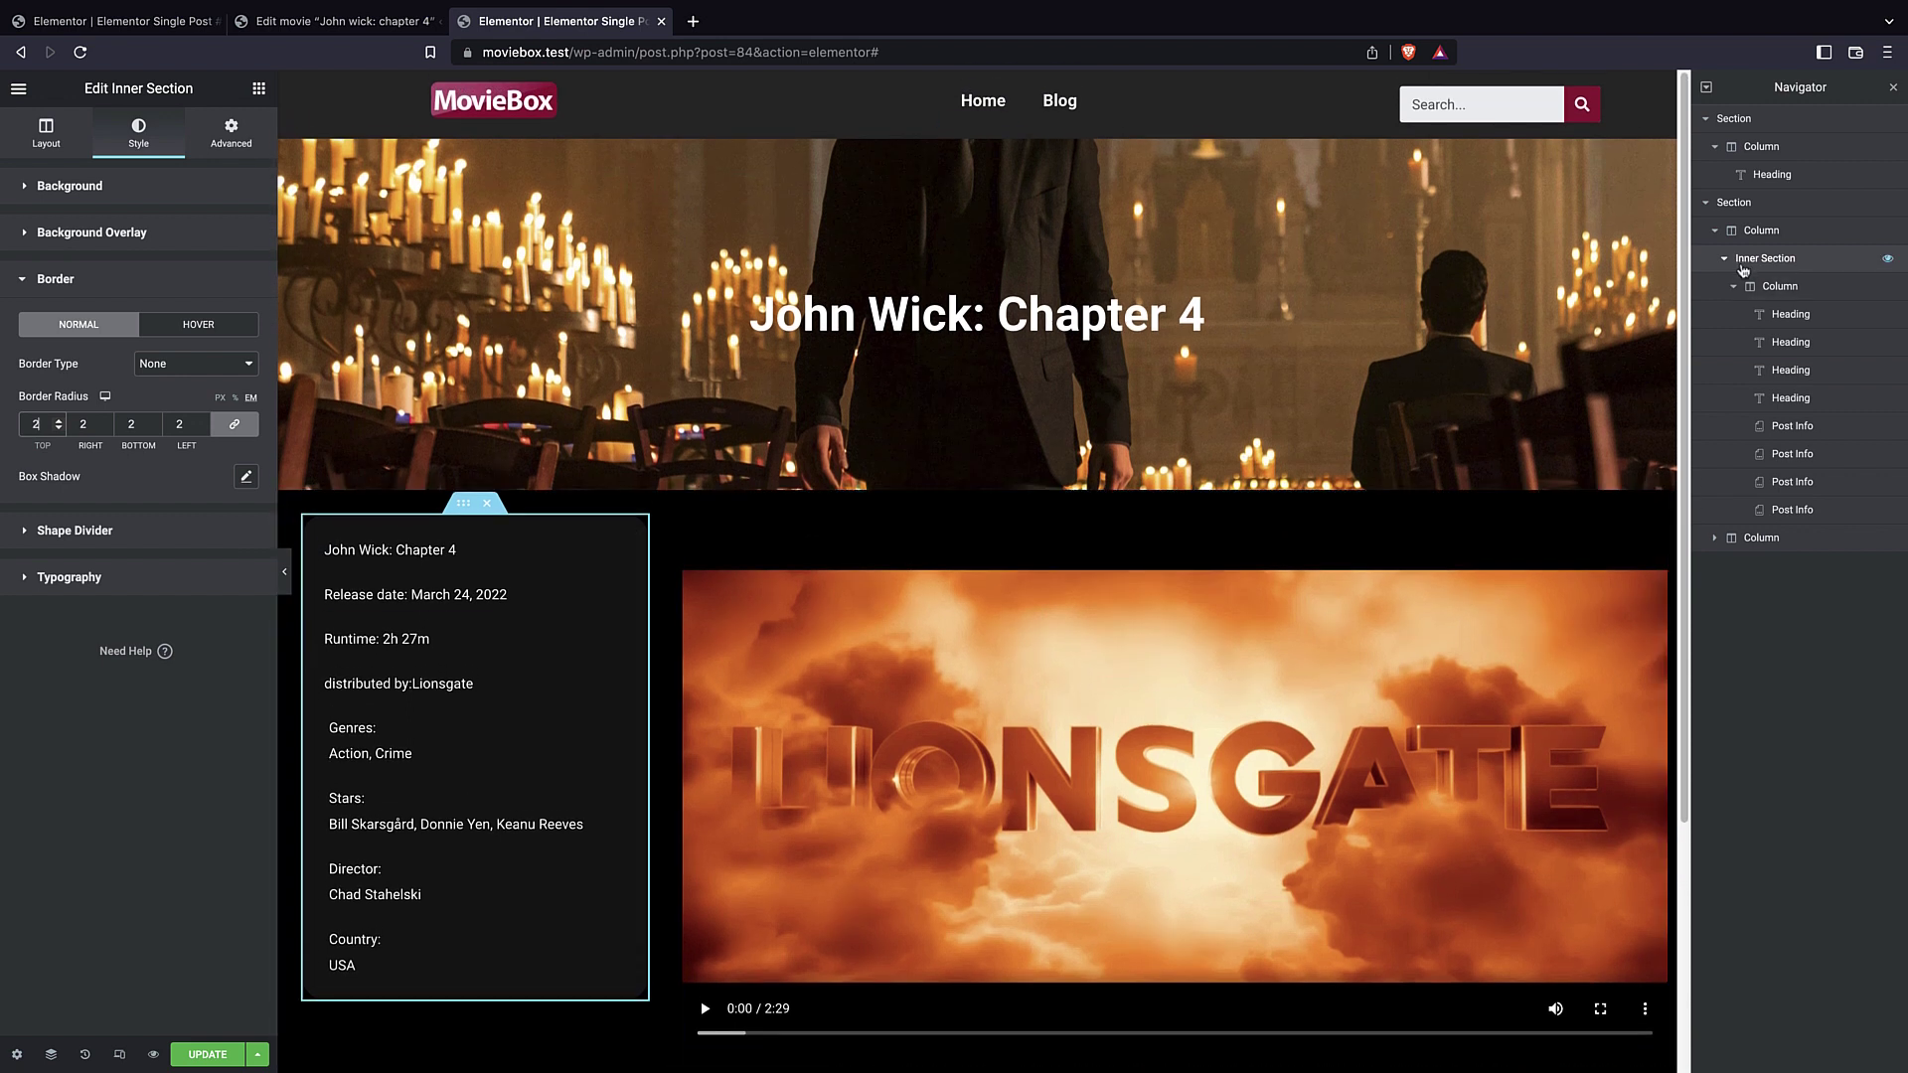
# - Make the inner section sticky to the top through its motion effects and check it on the page
pyautogui.click(231, 139)
pyautogui.click(146, 523)
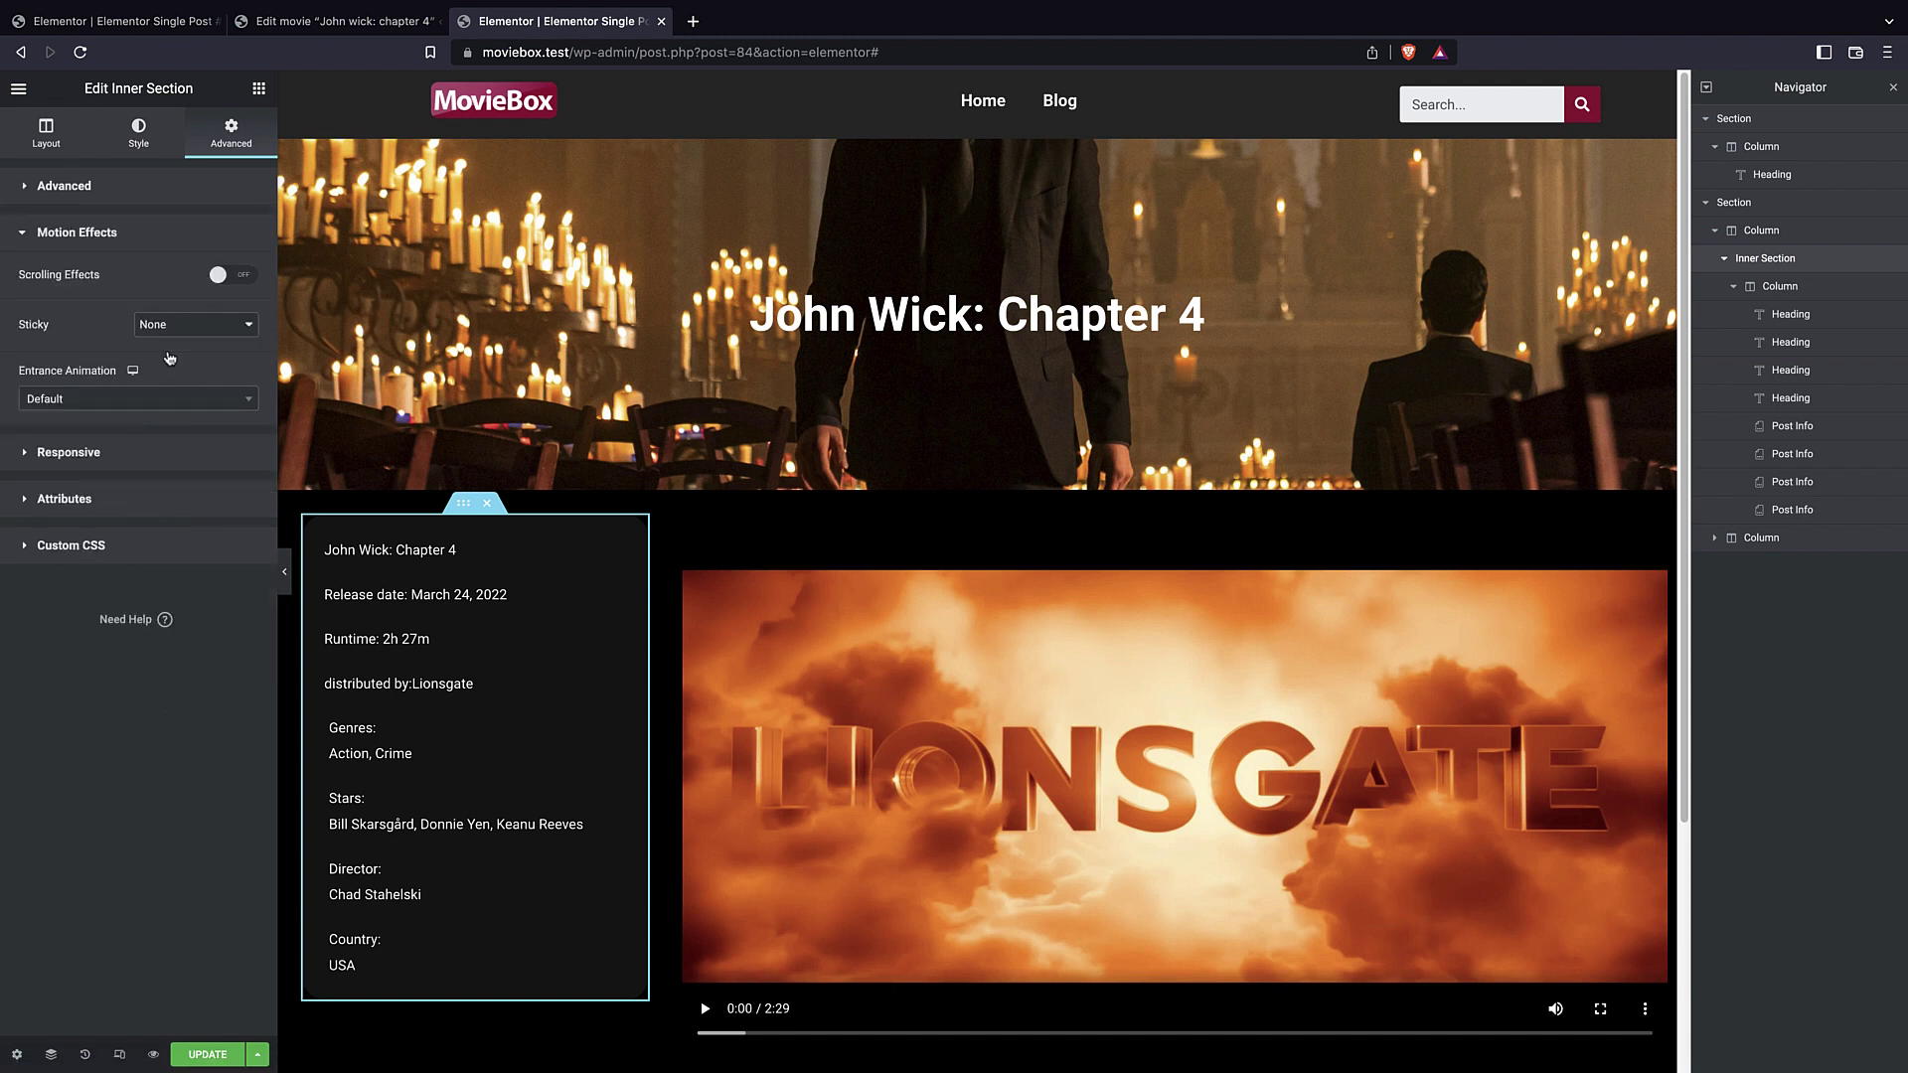
pyautogui.click(194, 324)
pyautogui.click(192, 340)
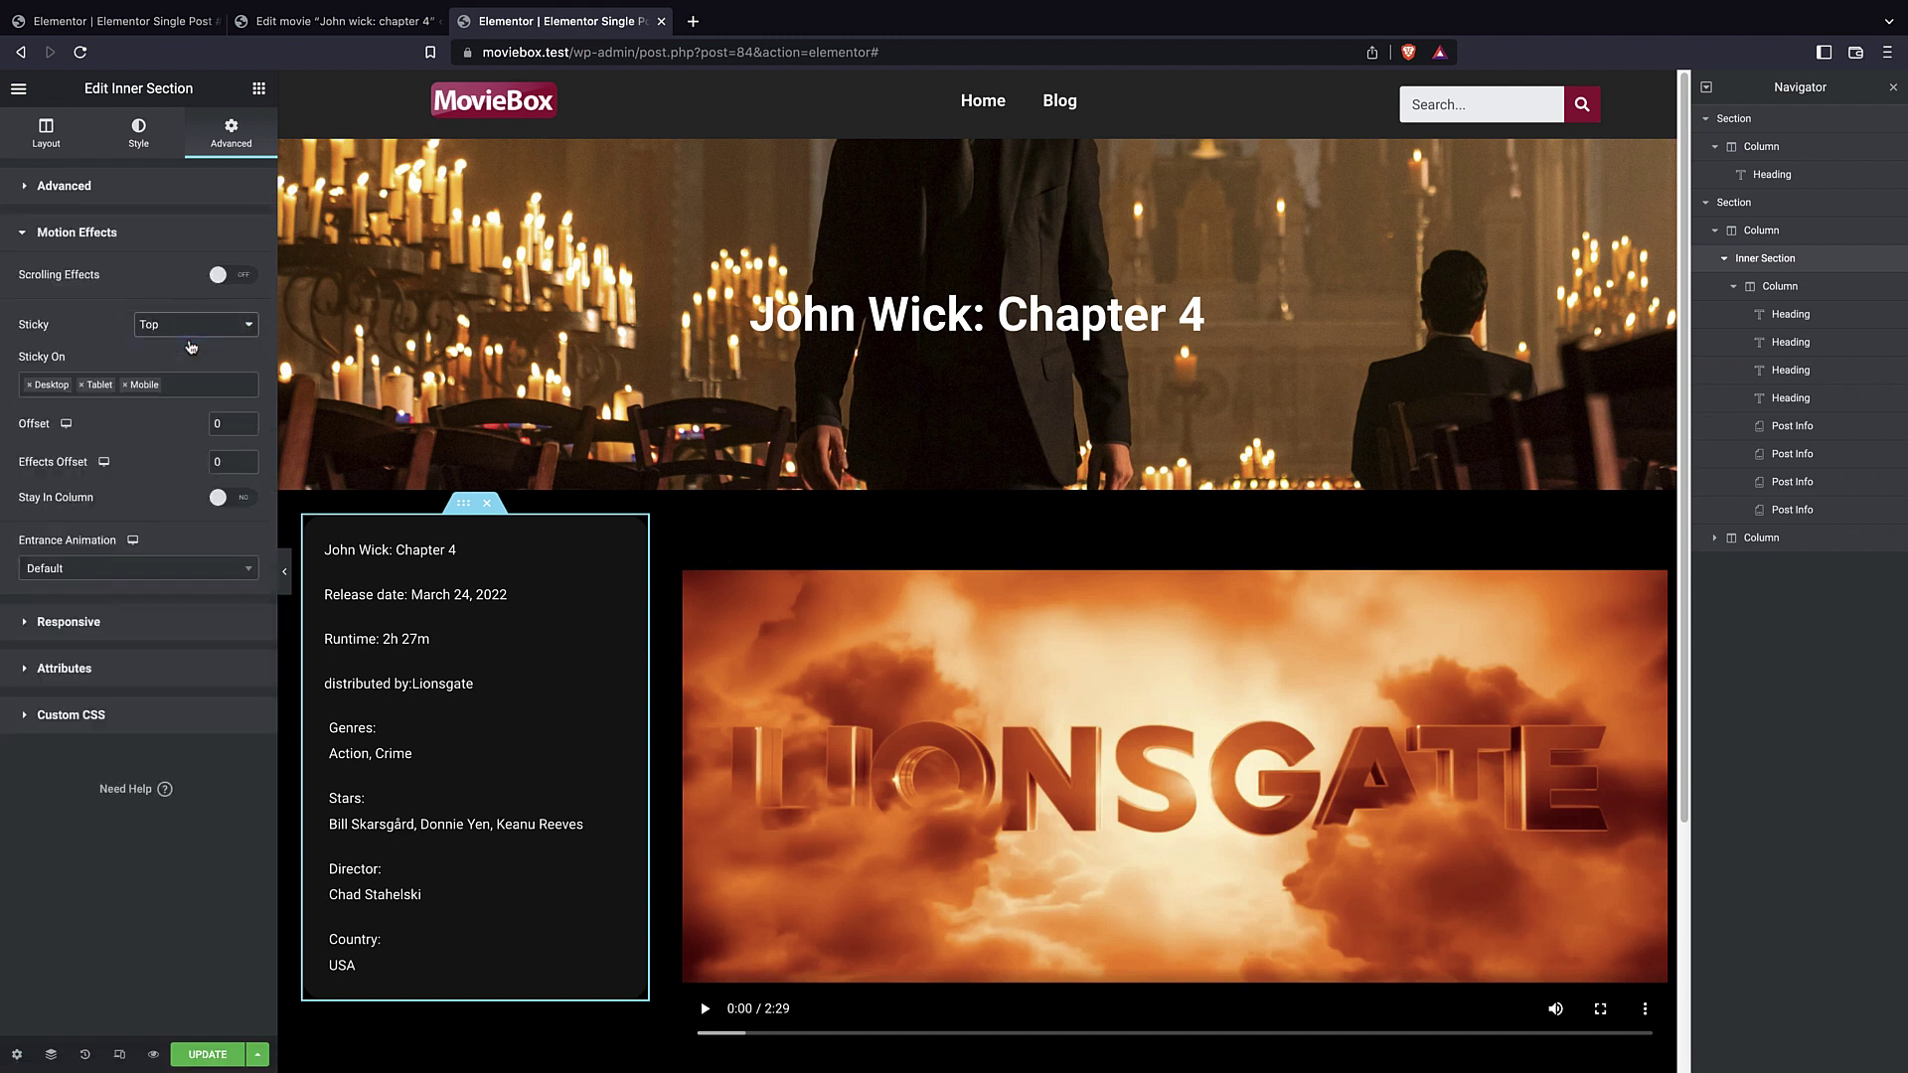
pyautogui.scroll(-3, 934, 459)
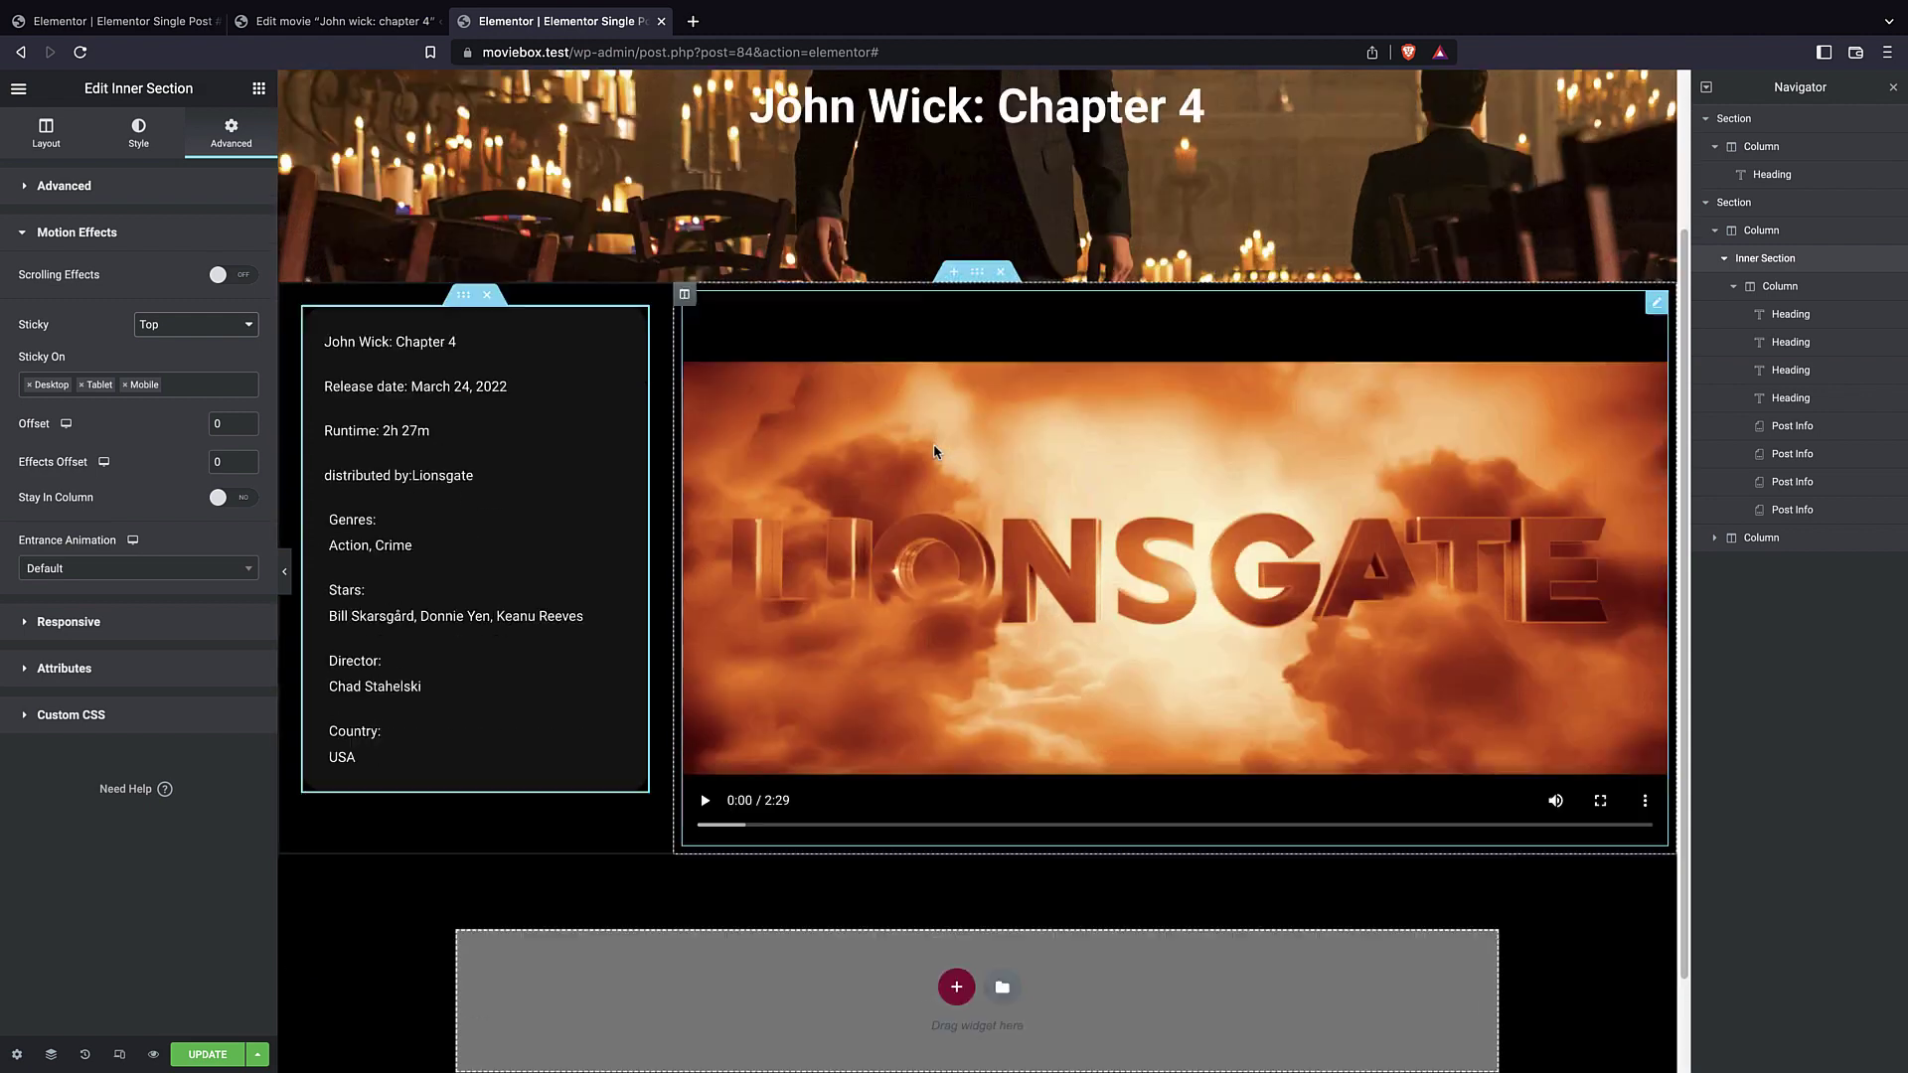
pyautogui.scroll(2, 934, 459)
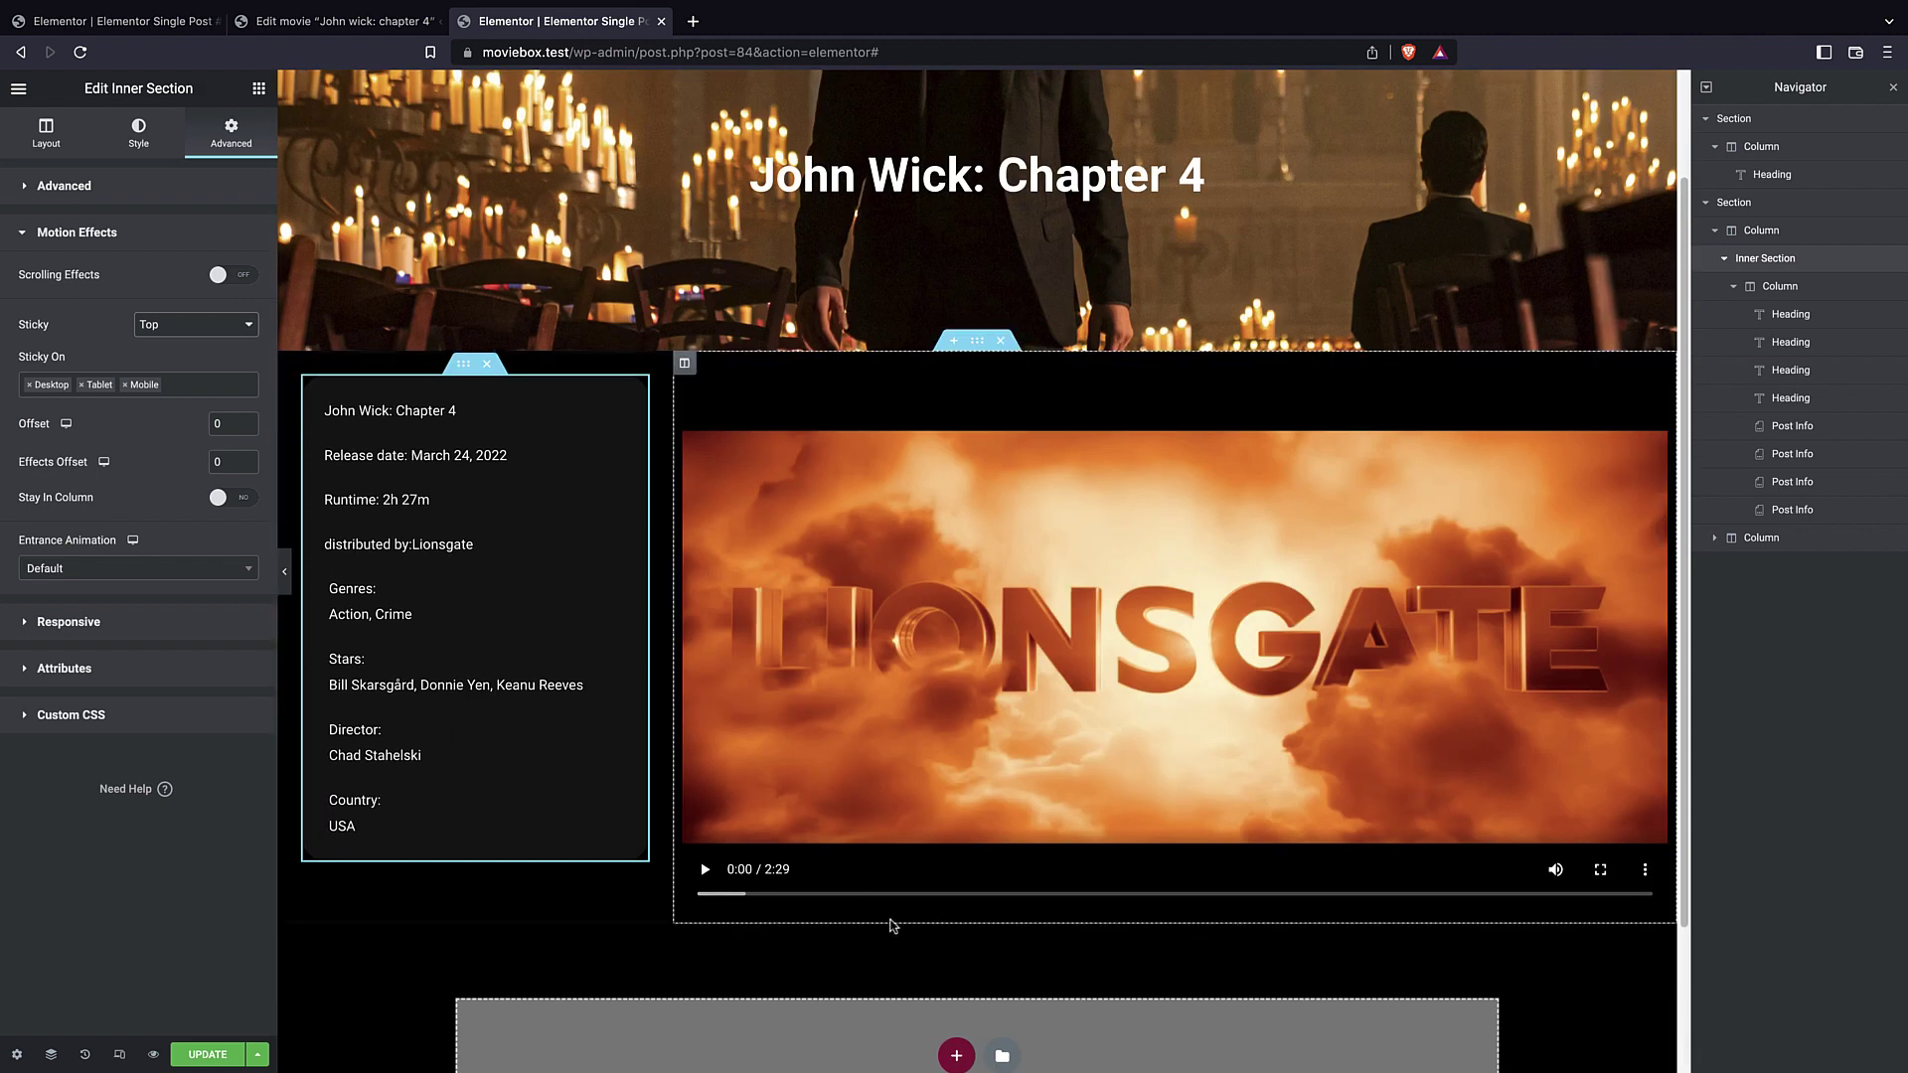
pyautogui.scroll(2, 949, 807)
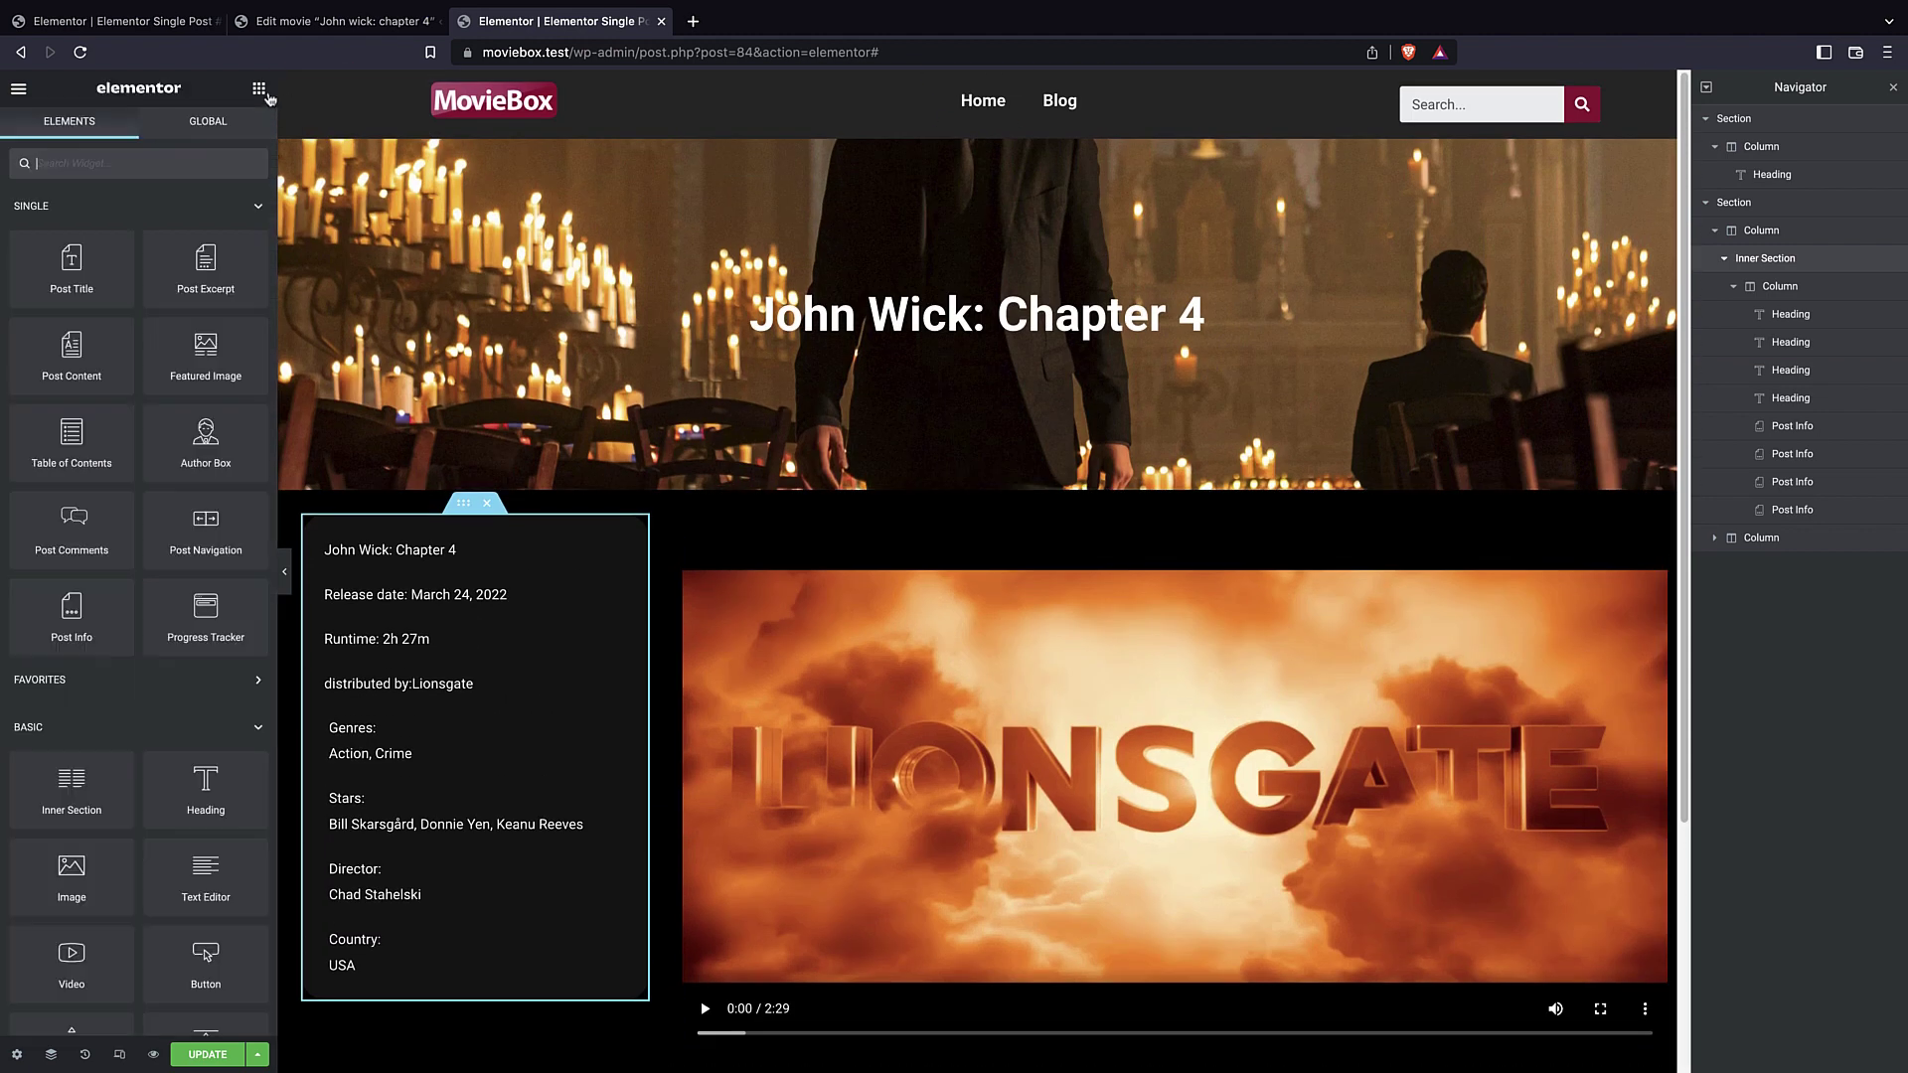
# - Add a Post Content widget below the trailer video and set its text color to white, #FFFFFF
pyautogui.scroll(-3, 1090, 802)
pyautogui.scroll(-1, 1090, 803)
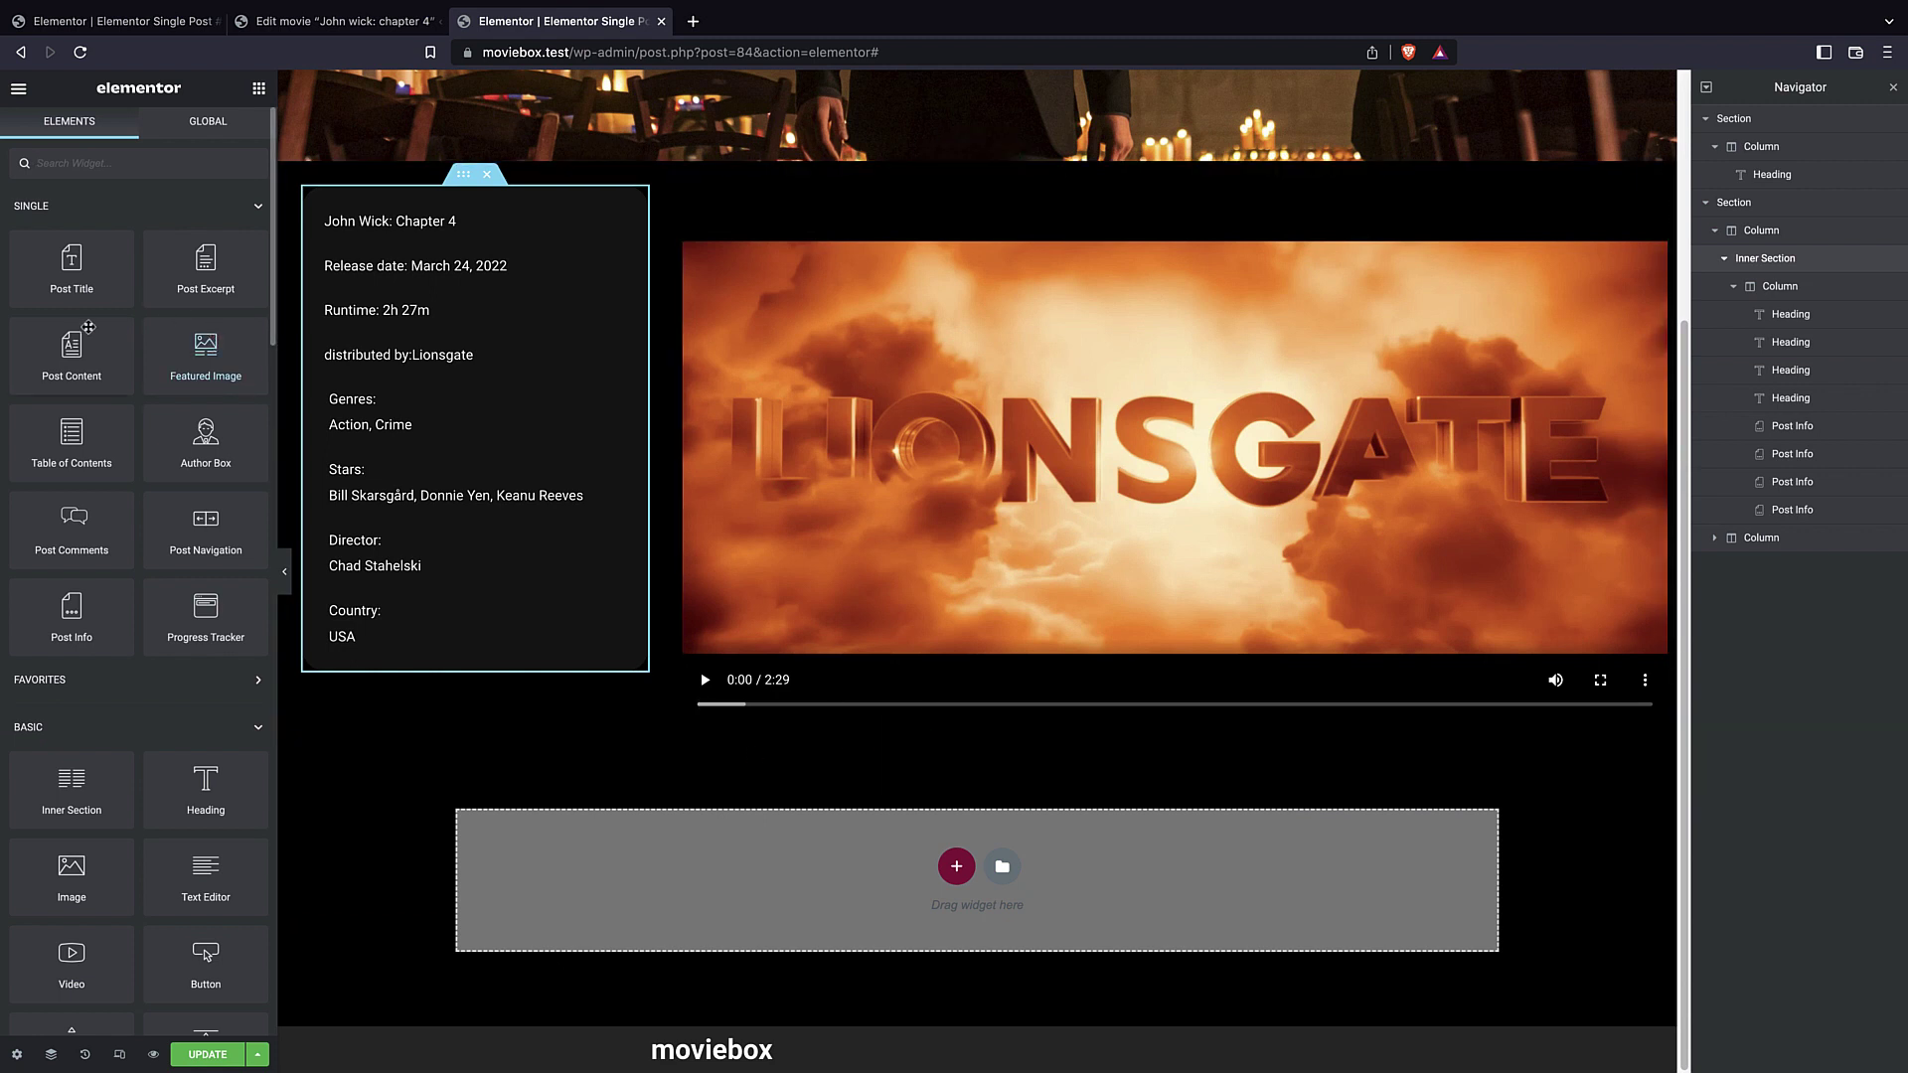
pyautogui.moveTo(65, 342); pyautogui.dragTo(898, 735)
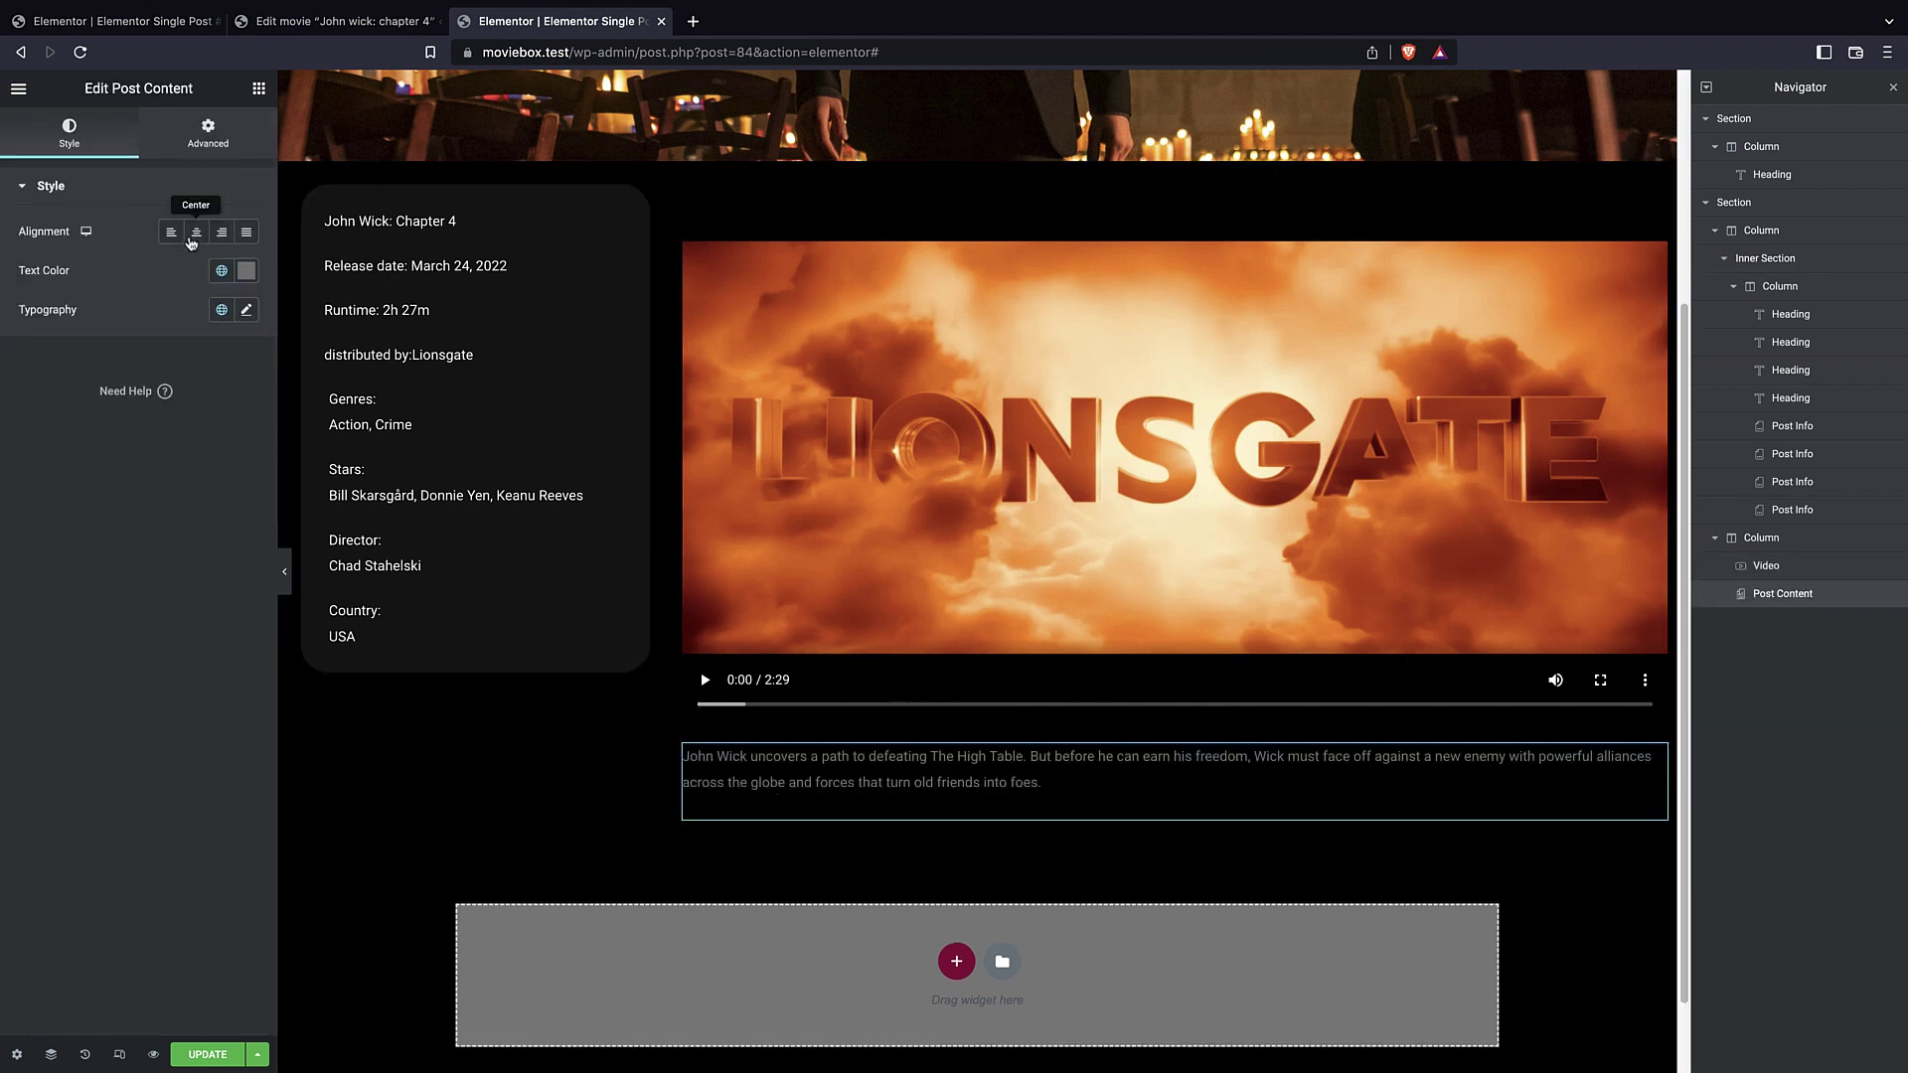
pyautogui.click(245, 278)
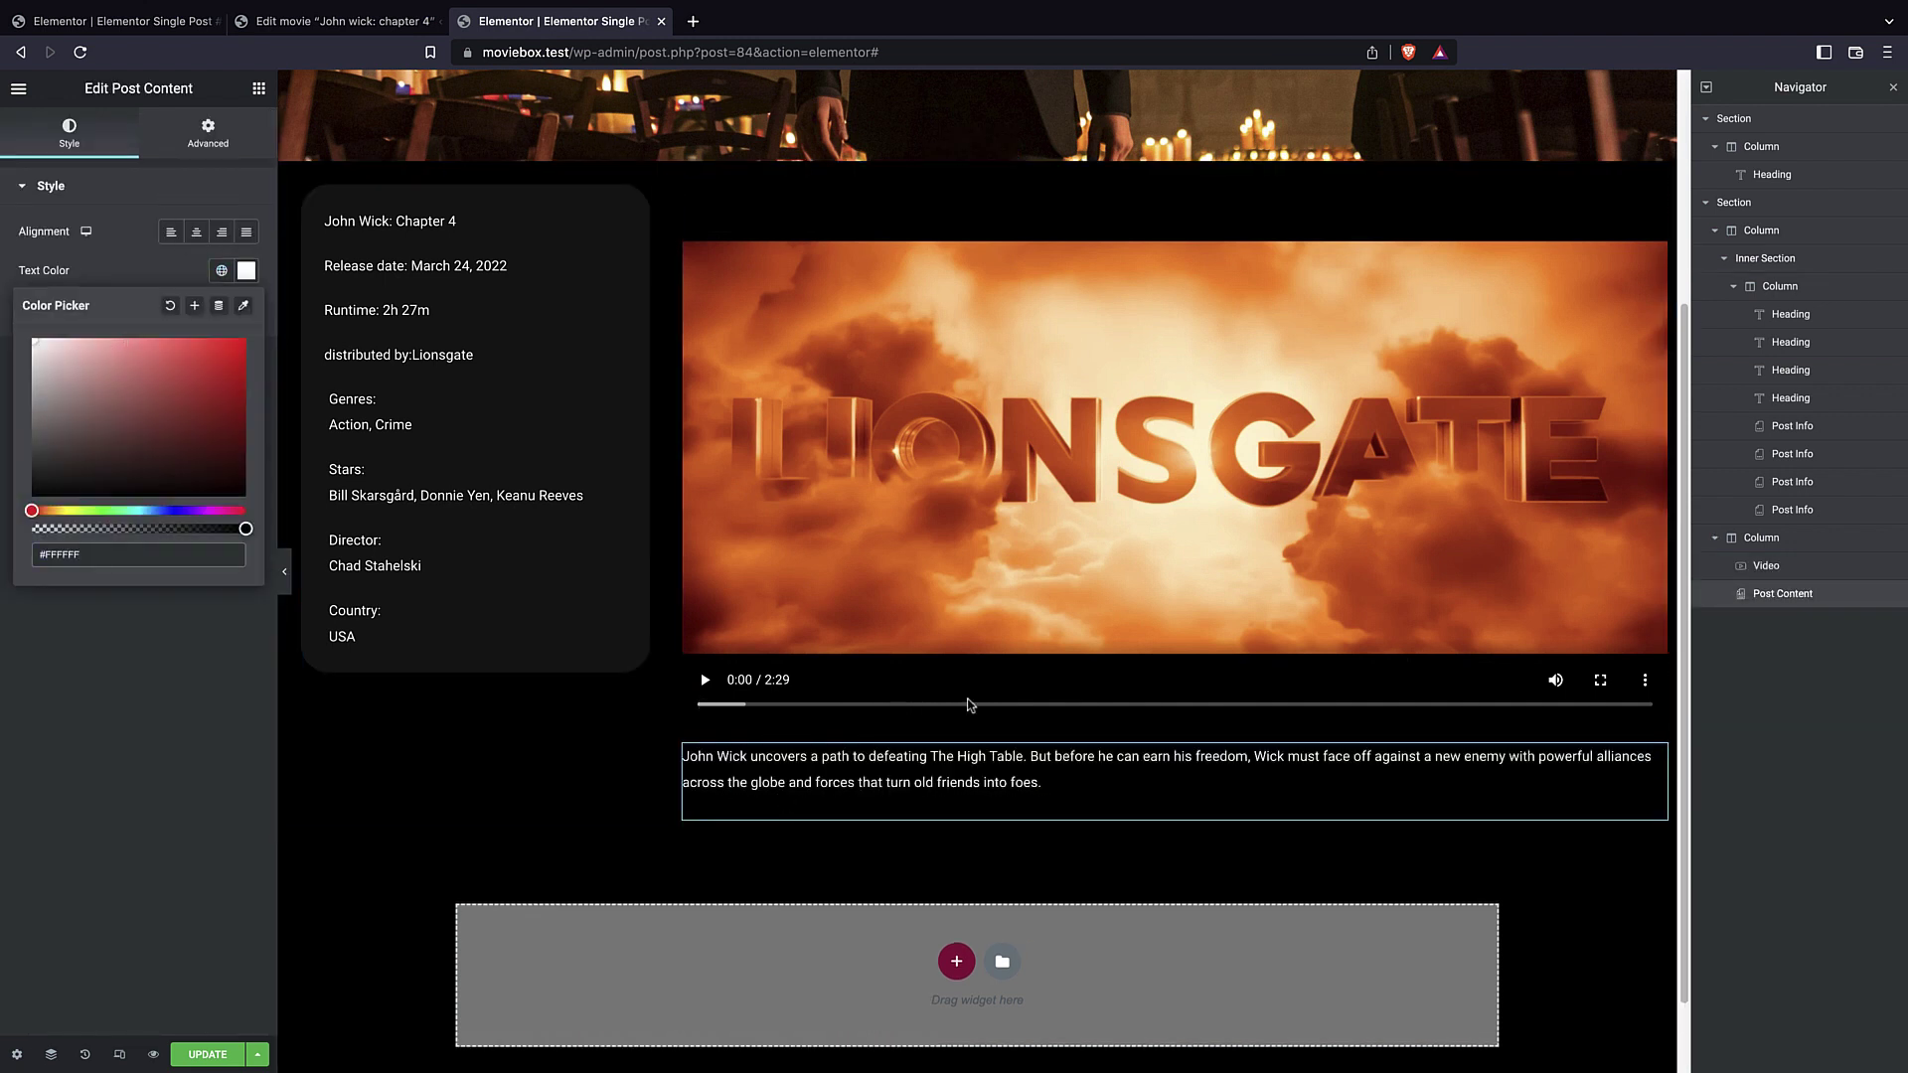
pyautogui.scroll(-1, 969, 704)
pyautogui.scroll(4, 957, 703)
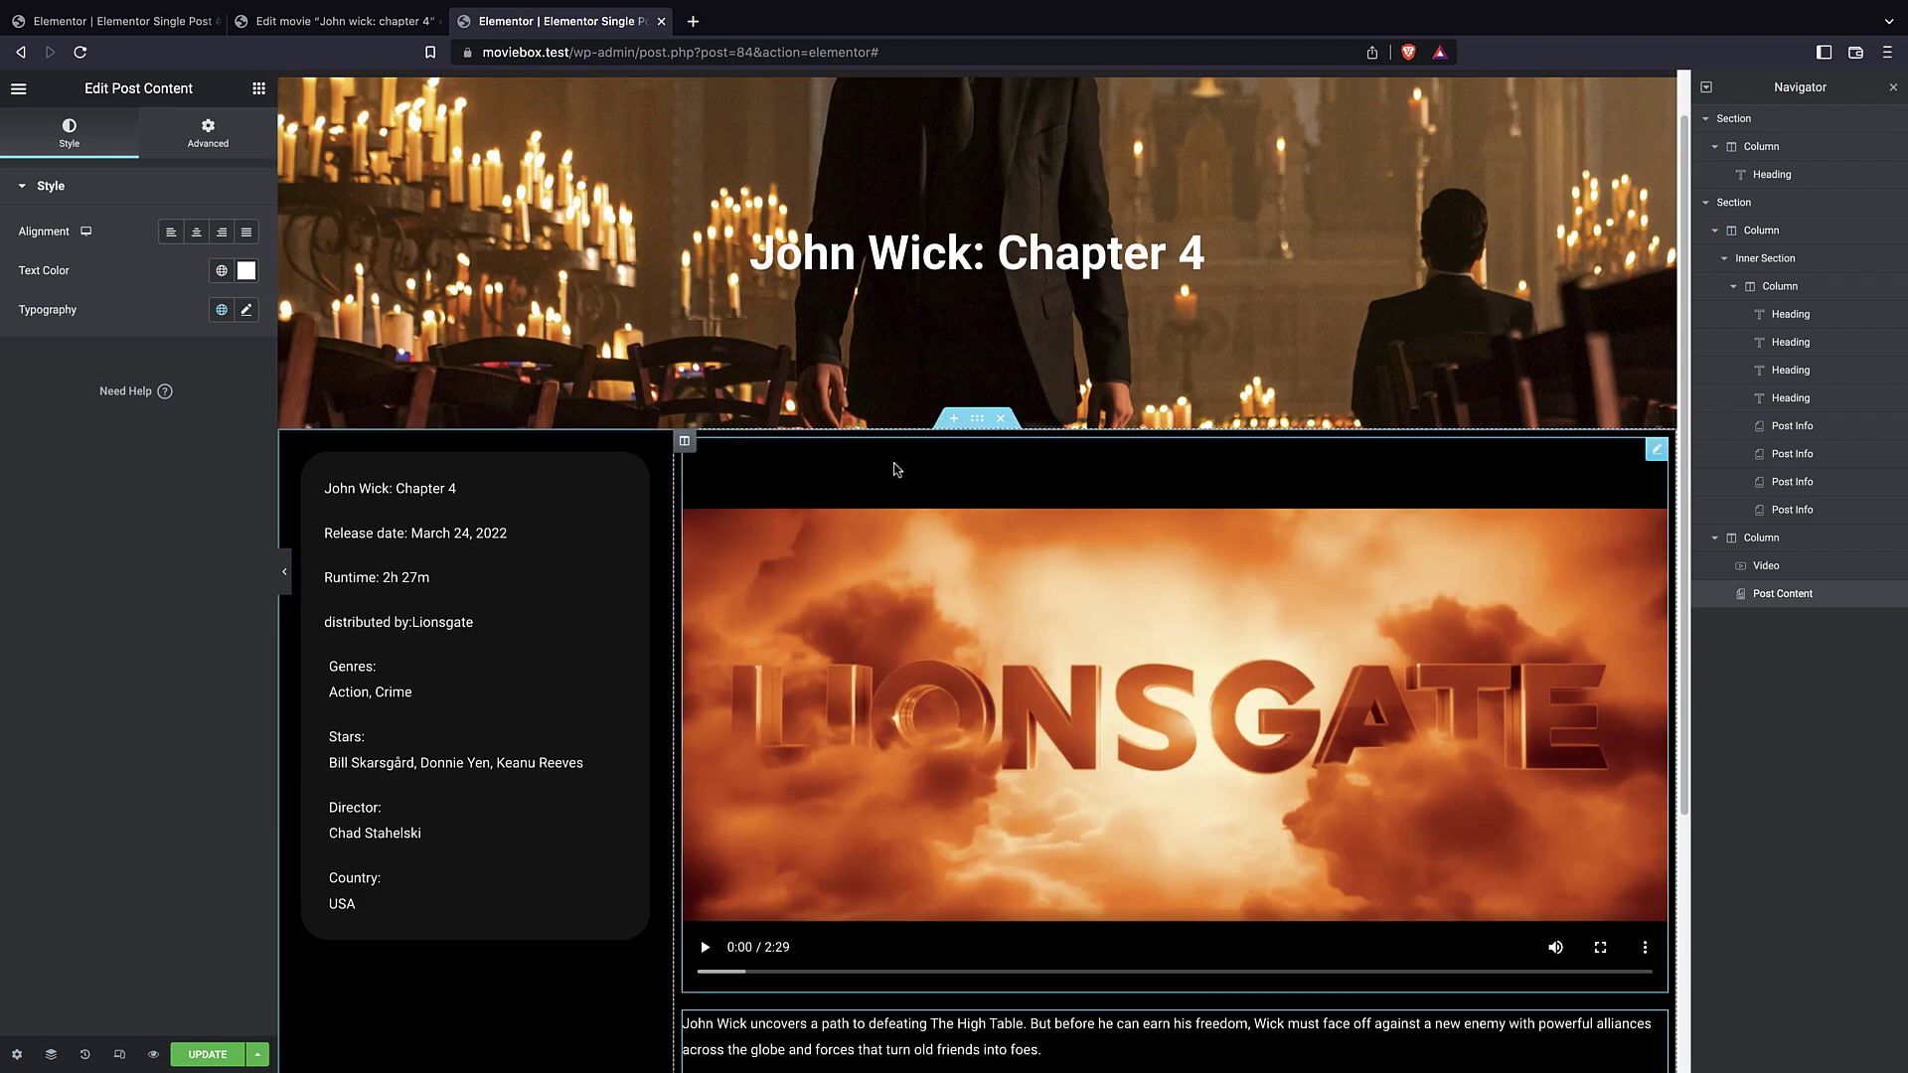
pyautogui.click(890, 457)
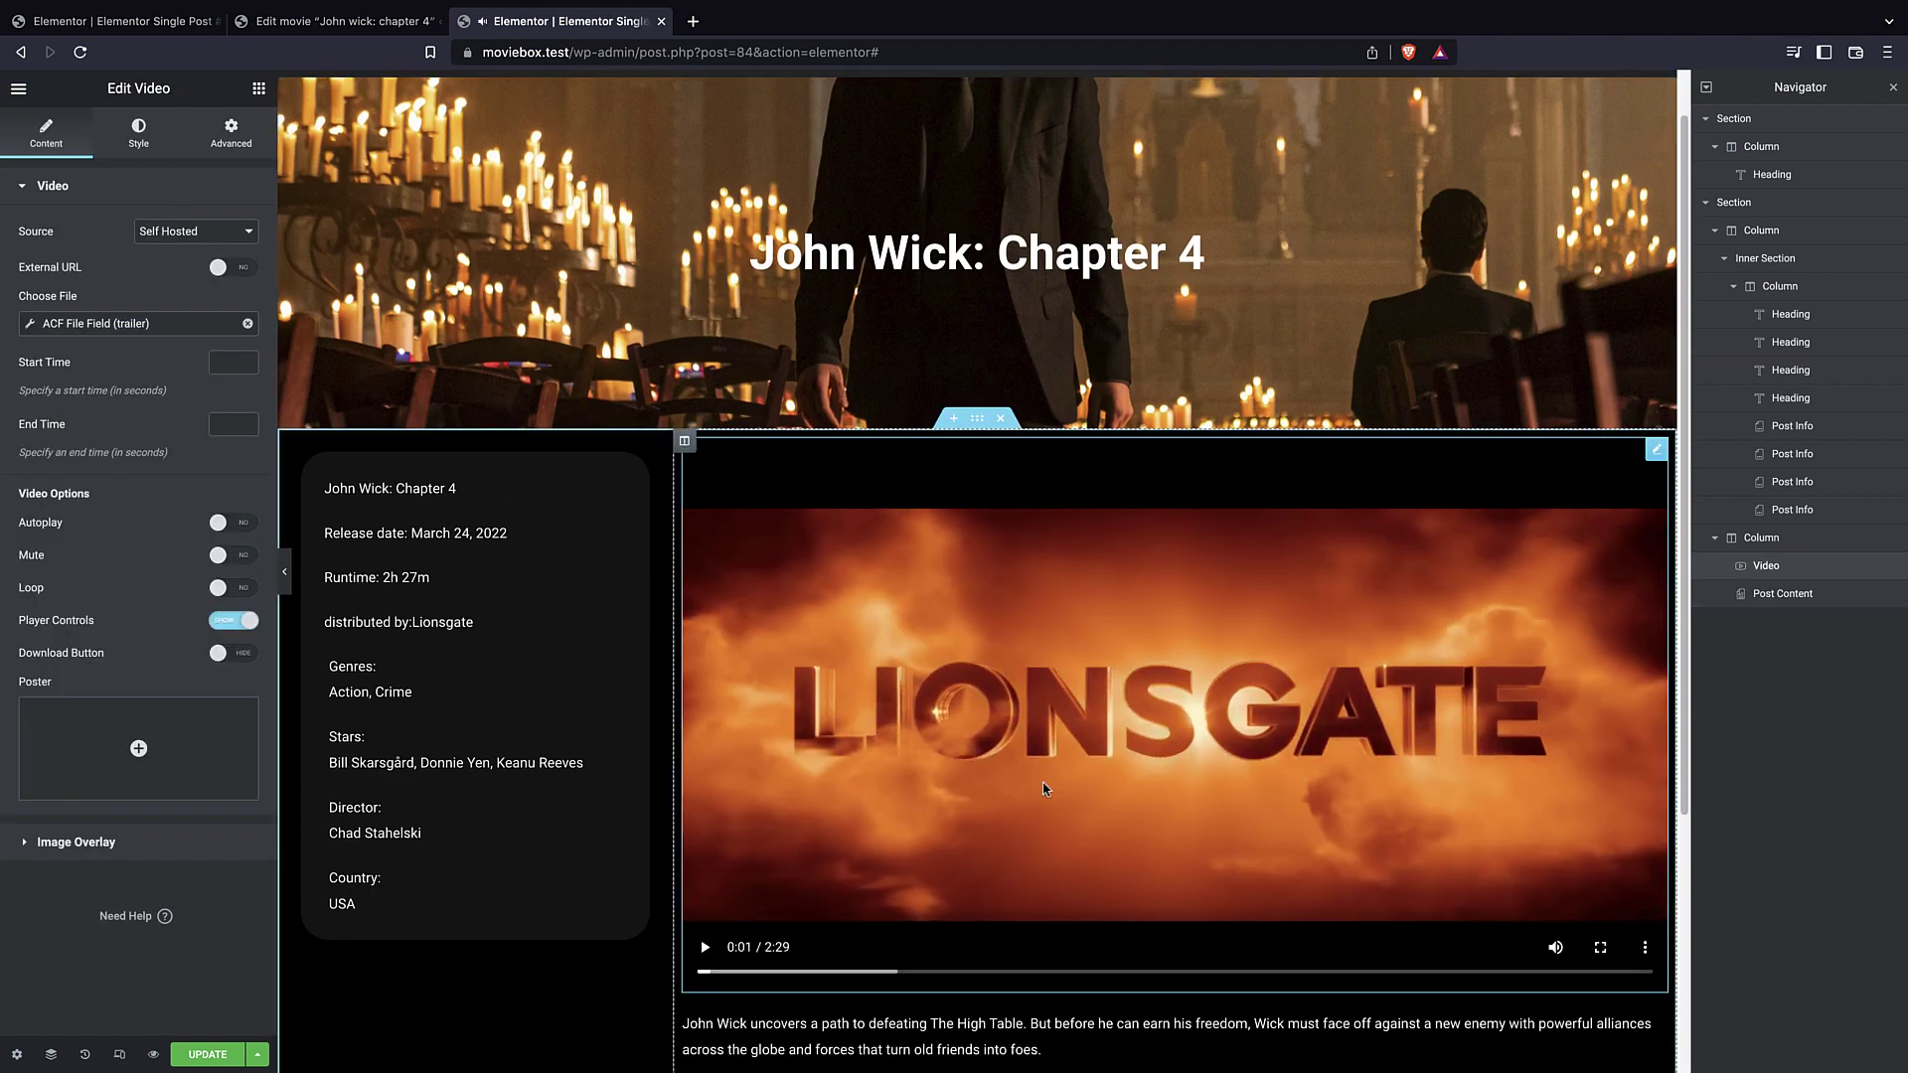
pyautogui.scroll(-4, 924, 787)
pyautogui.click(869, 715)
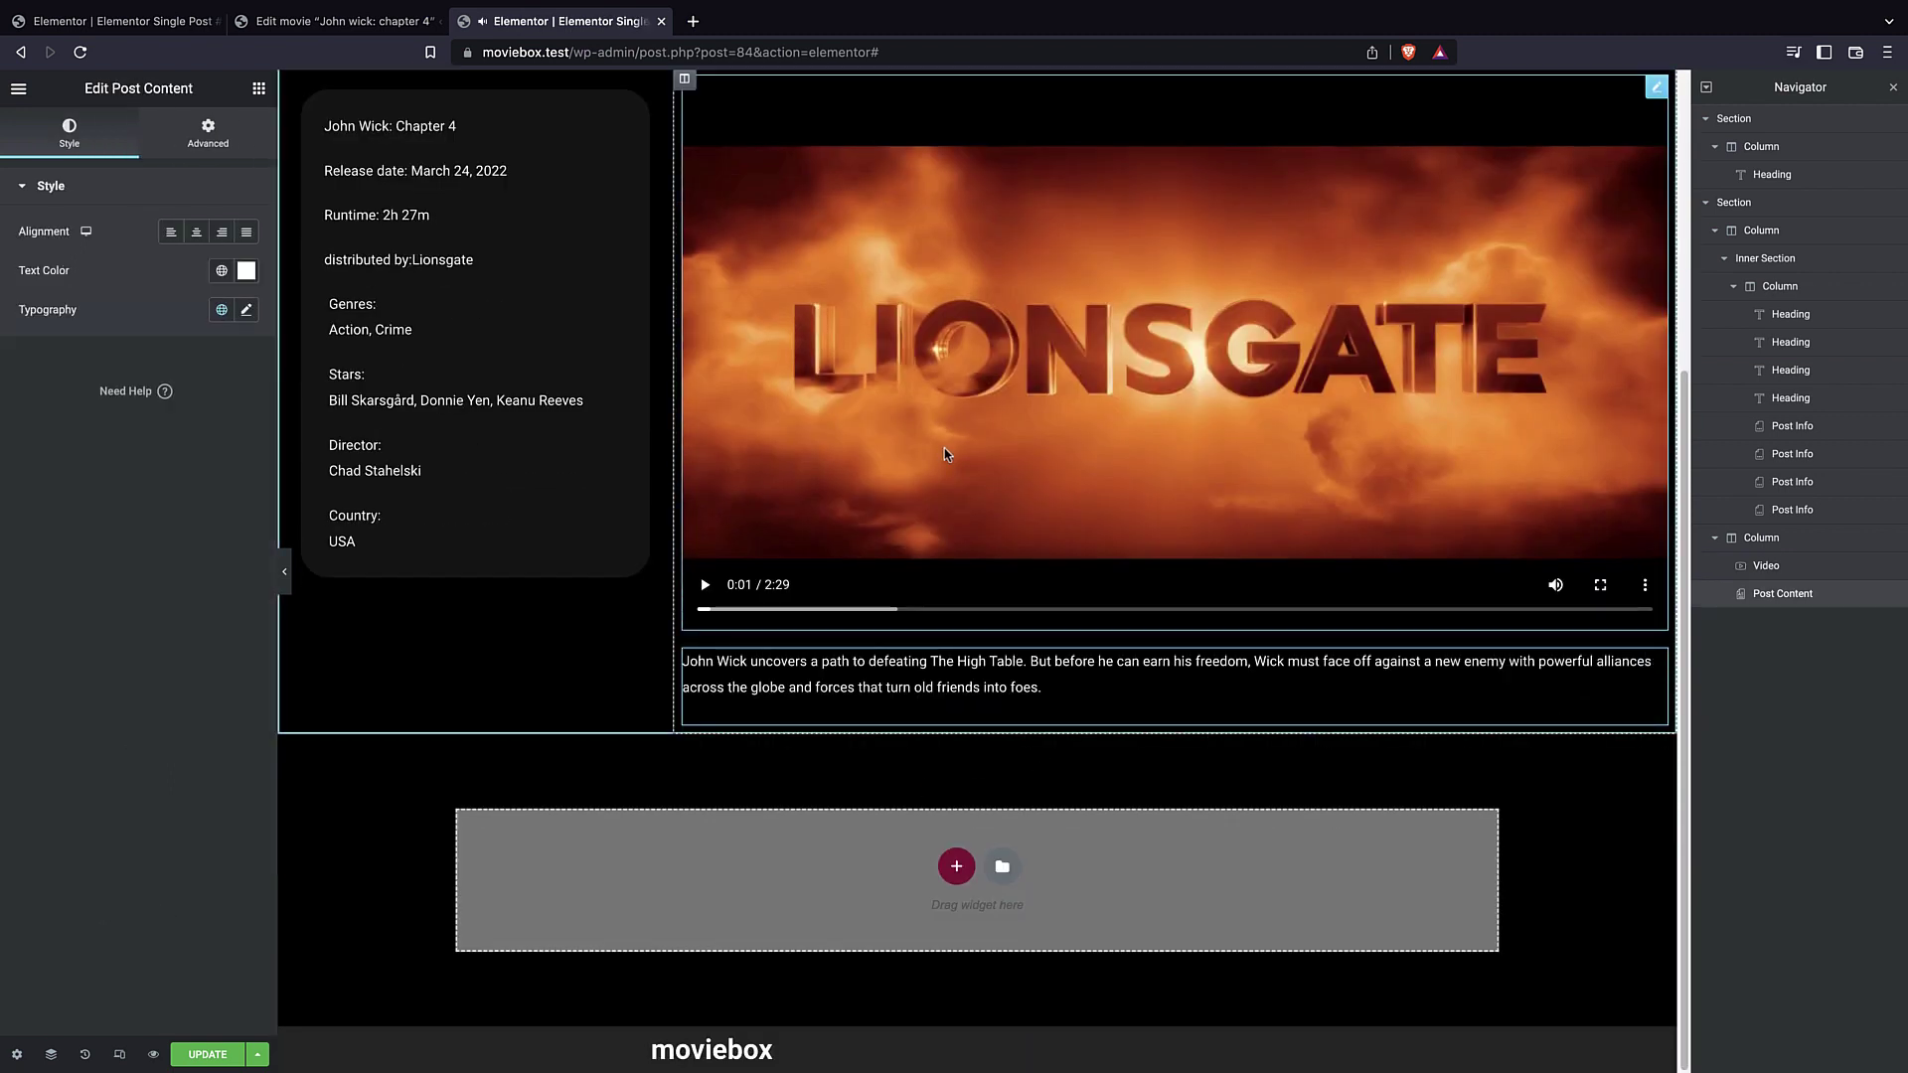
pyautogui.scroll(2, 885, 623)
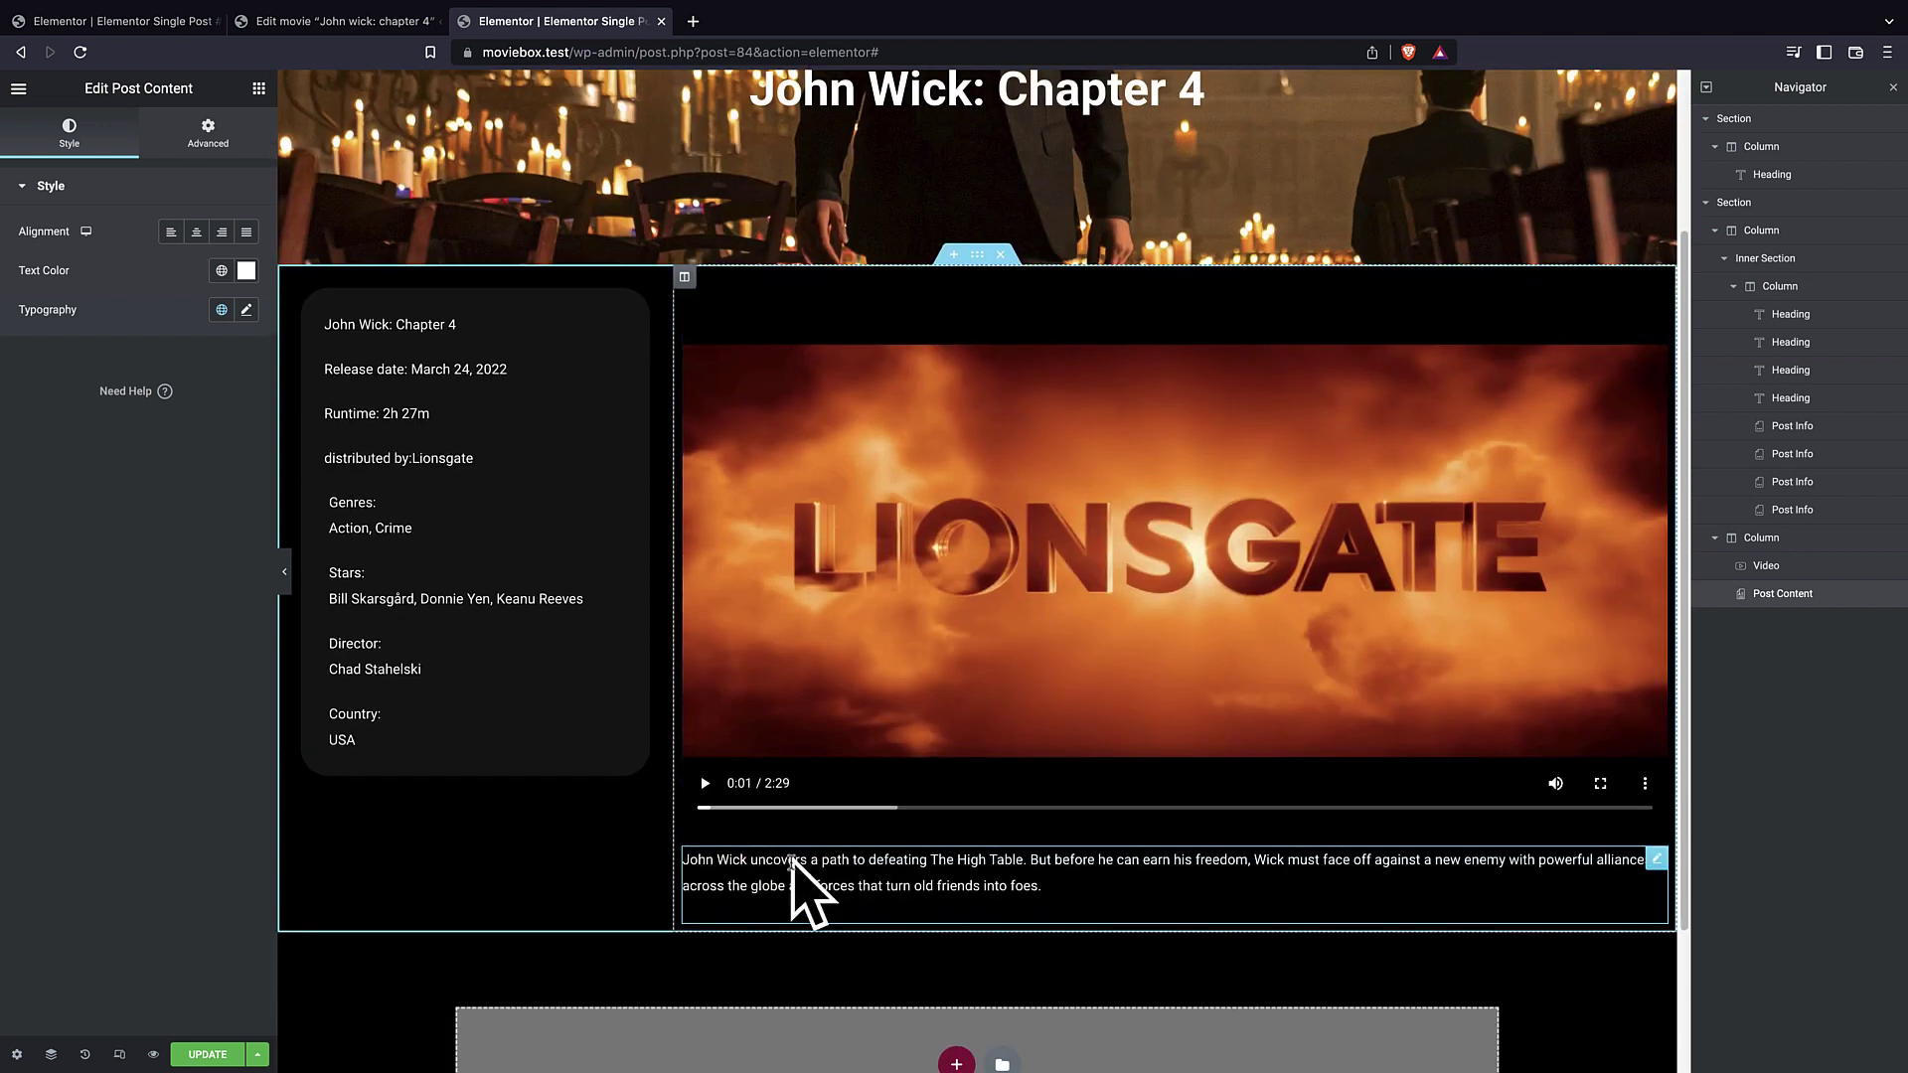
pyautogui.click(215, 149)
pyautogui.click(104, 126)
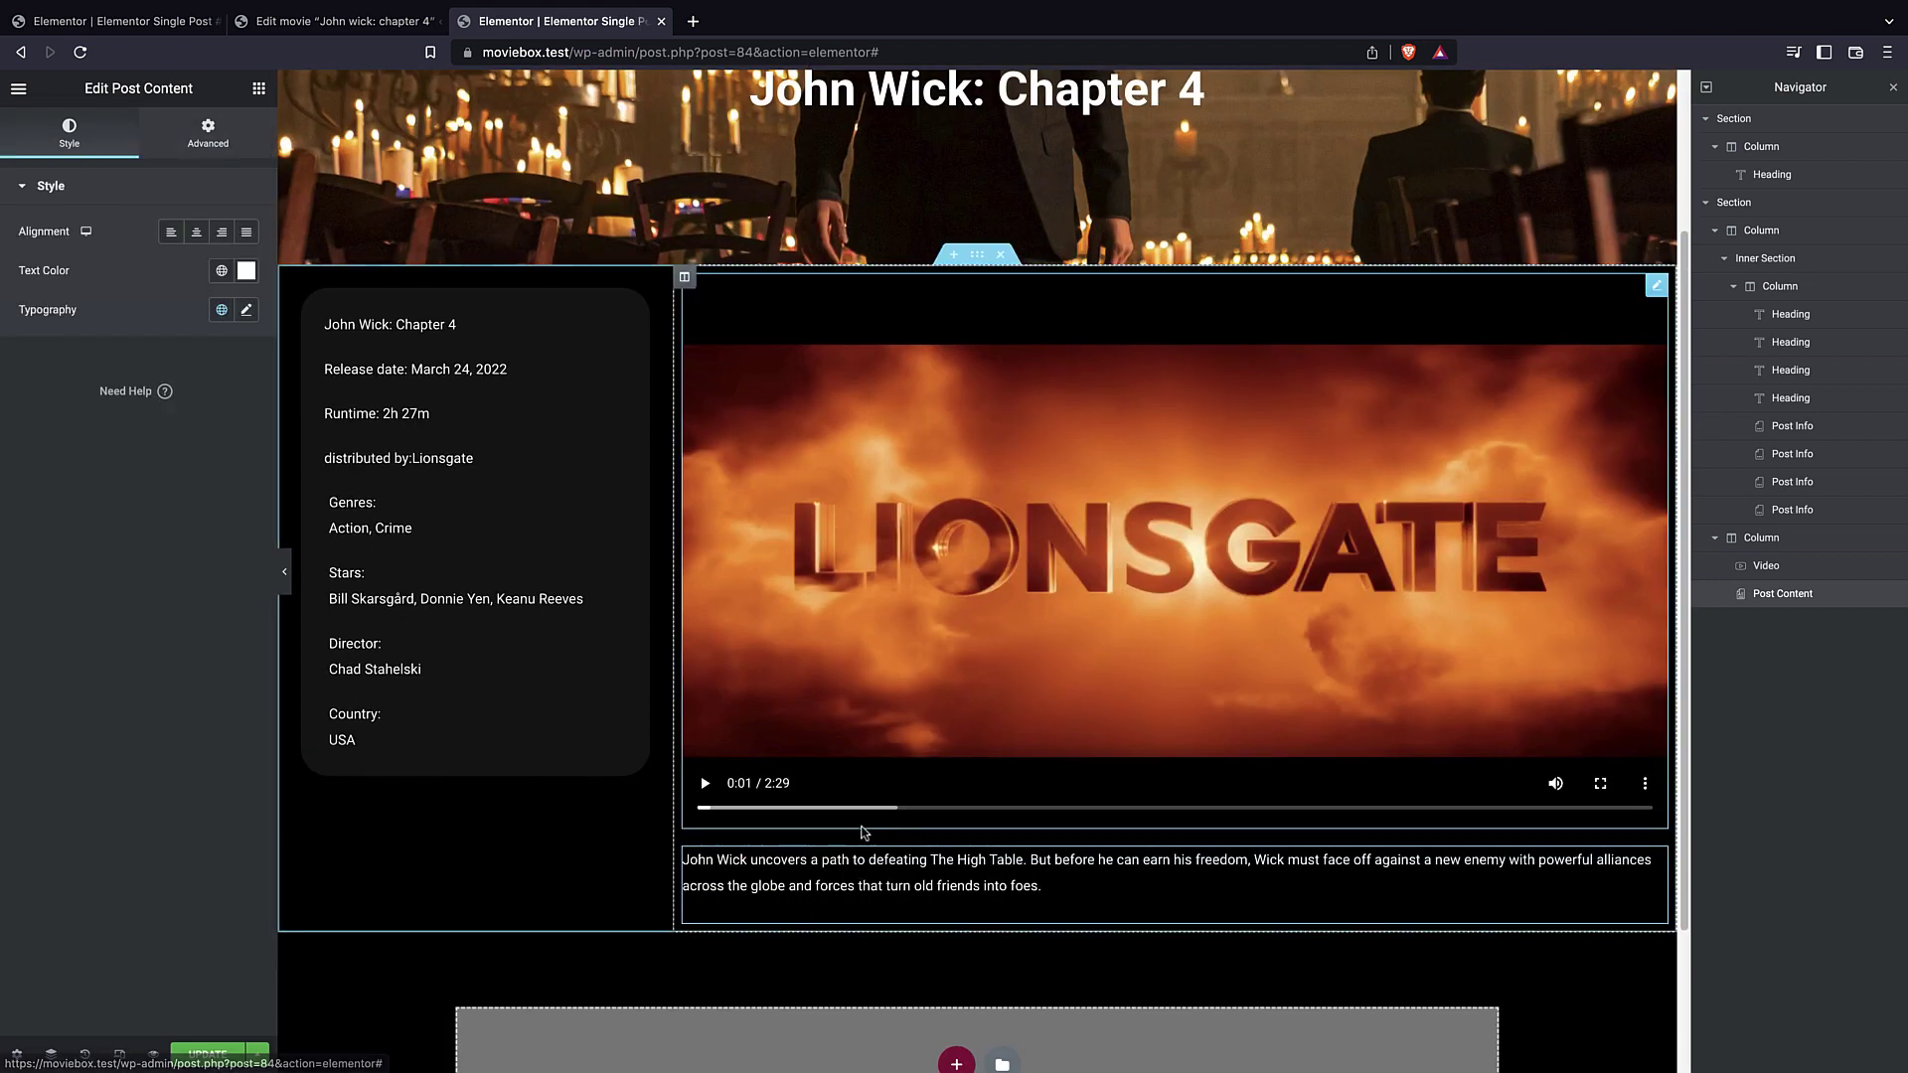
pyautogui.click(236, 149)
pyautogui.click(85, 126)
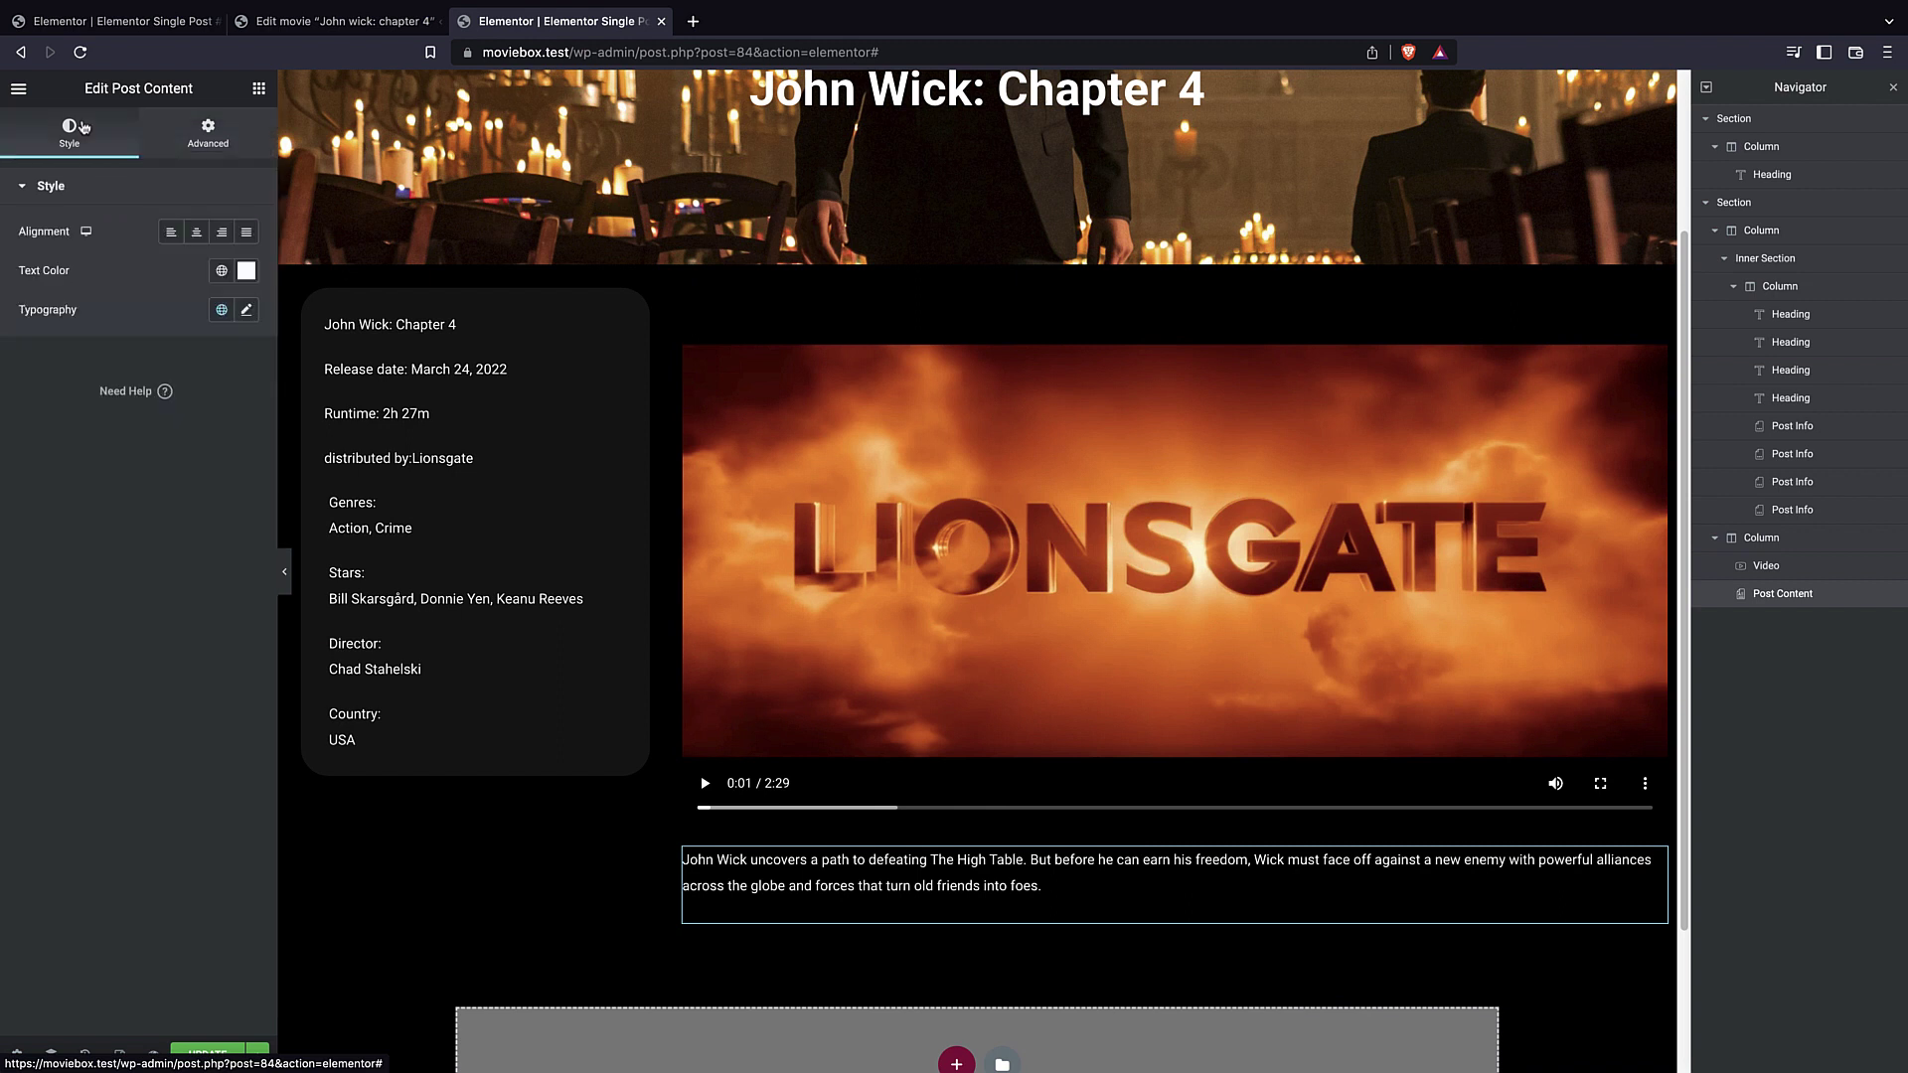
# - Unlink the Post Content widget's padding values and set the top to 82 em with the other sides at 0
pyautogui.click(211, 130)
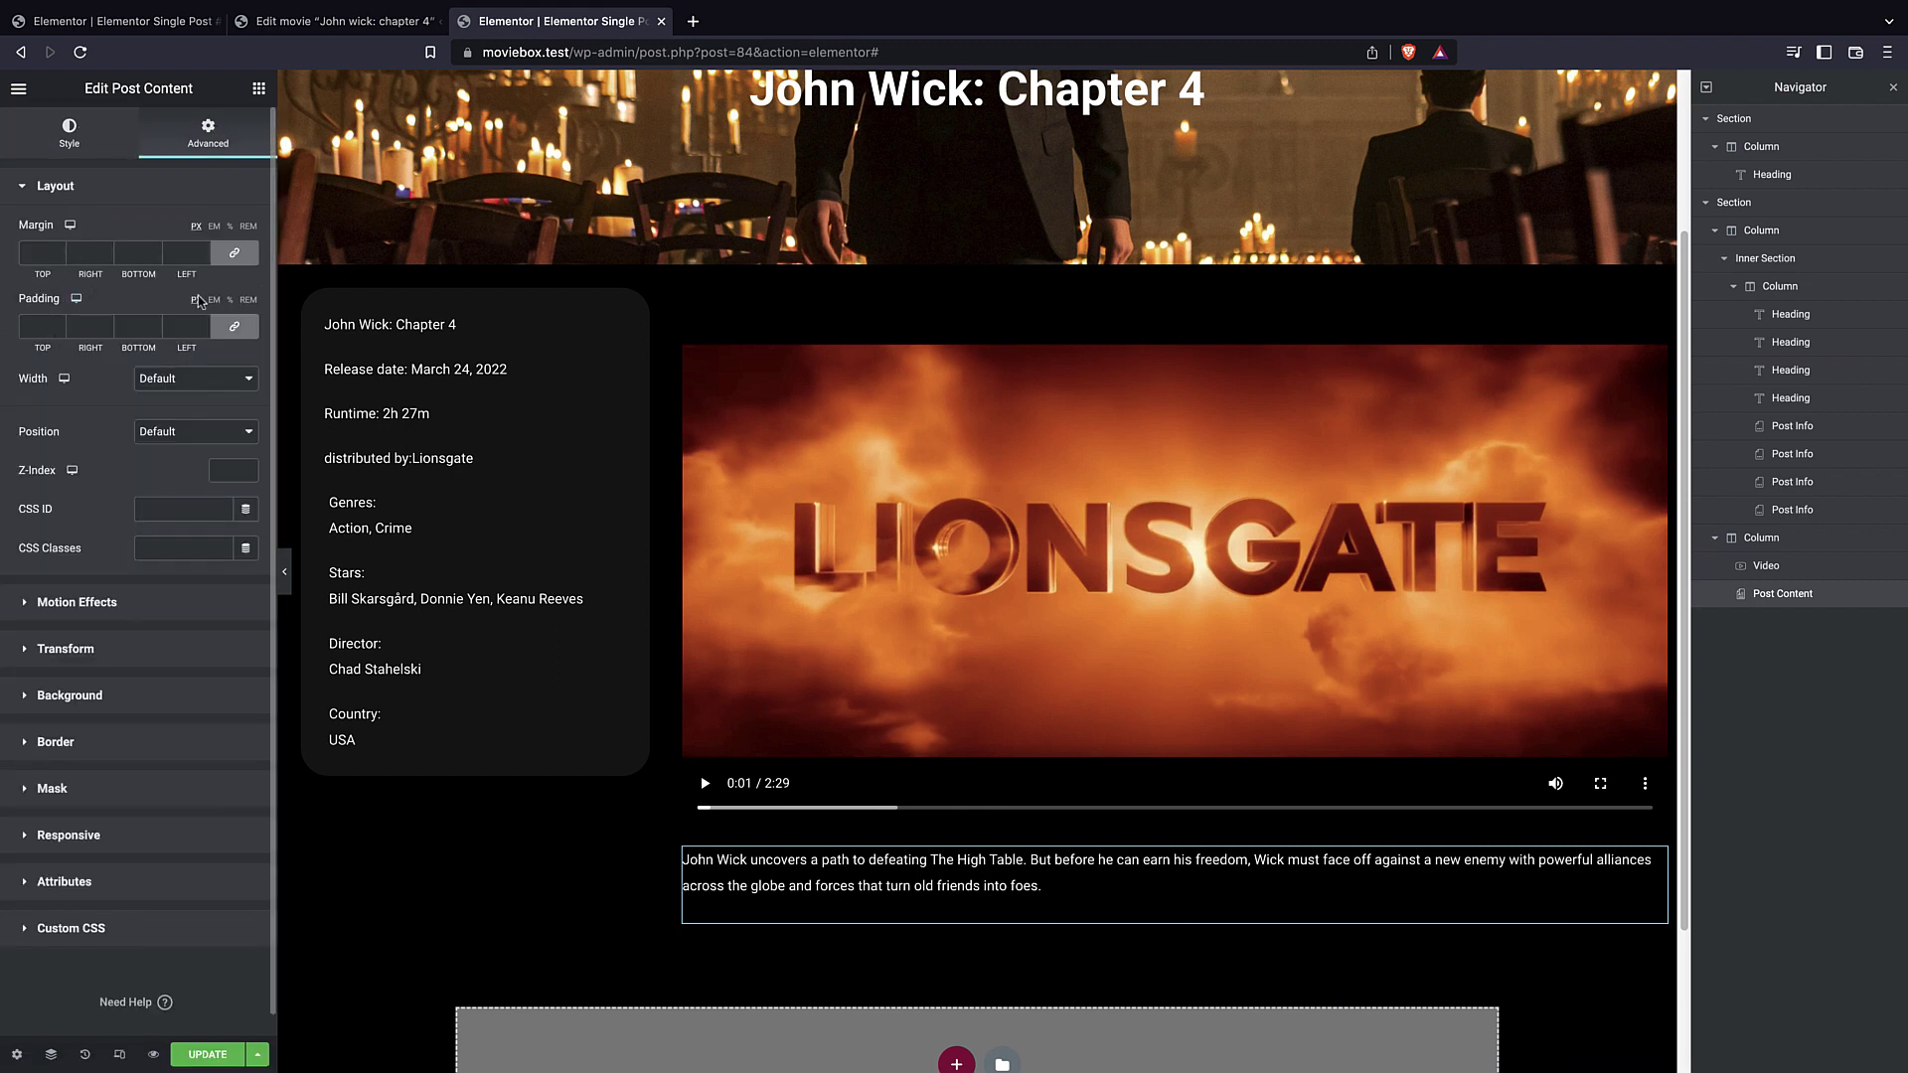
pyautogui.click(56, 326)
pyautogui.write('0')
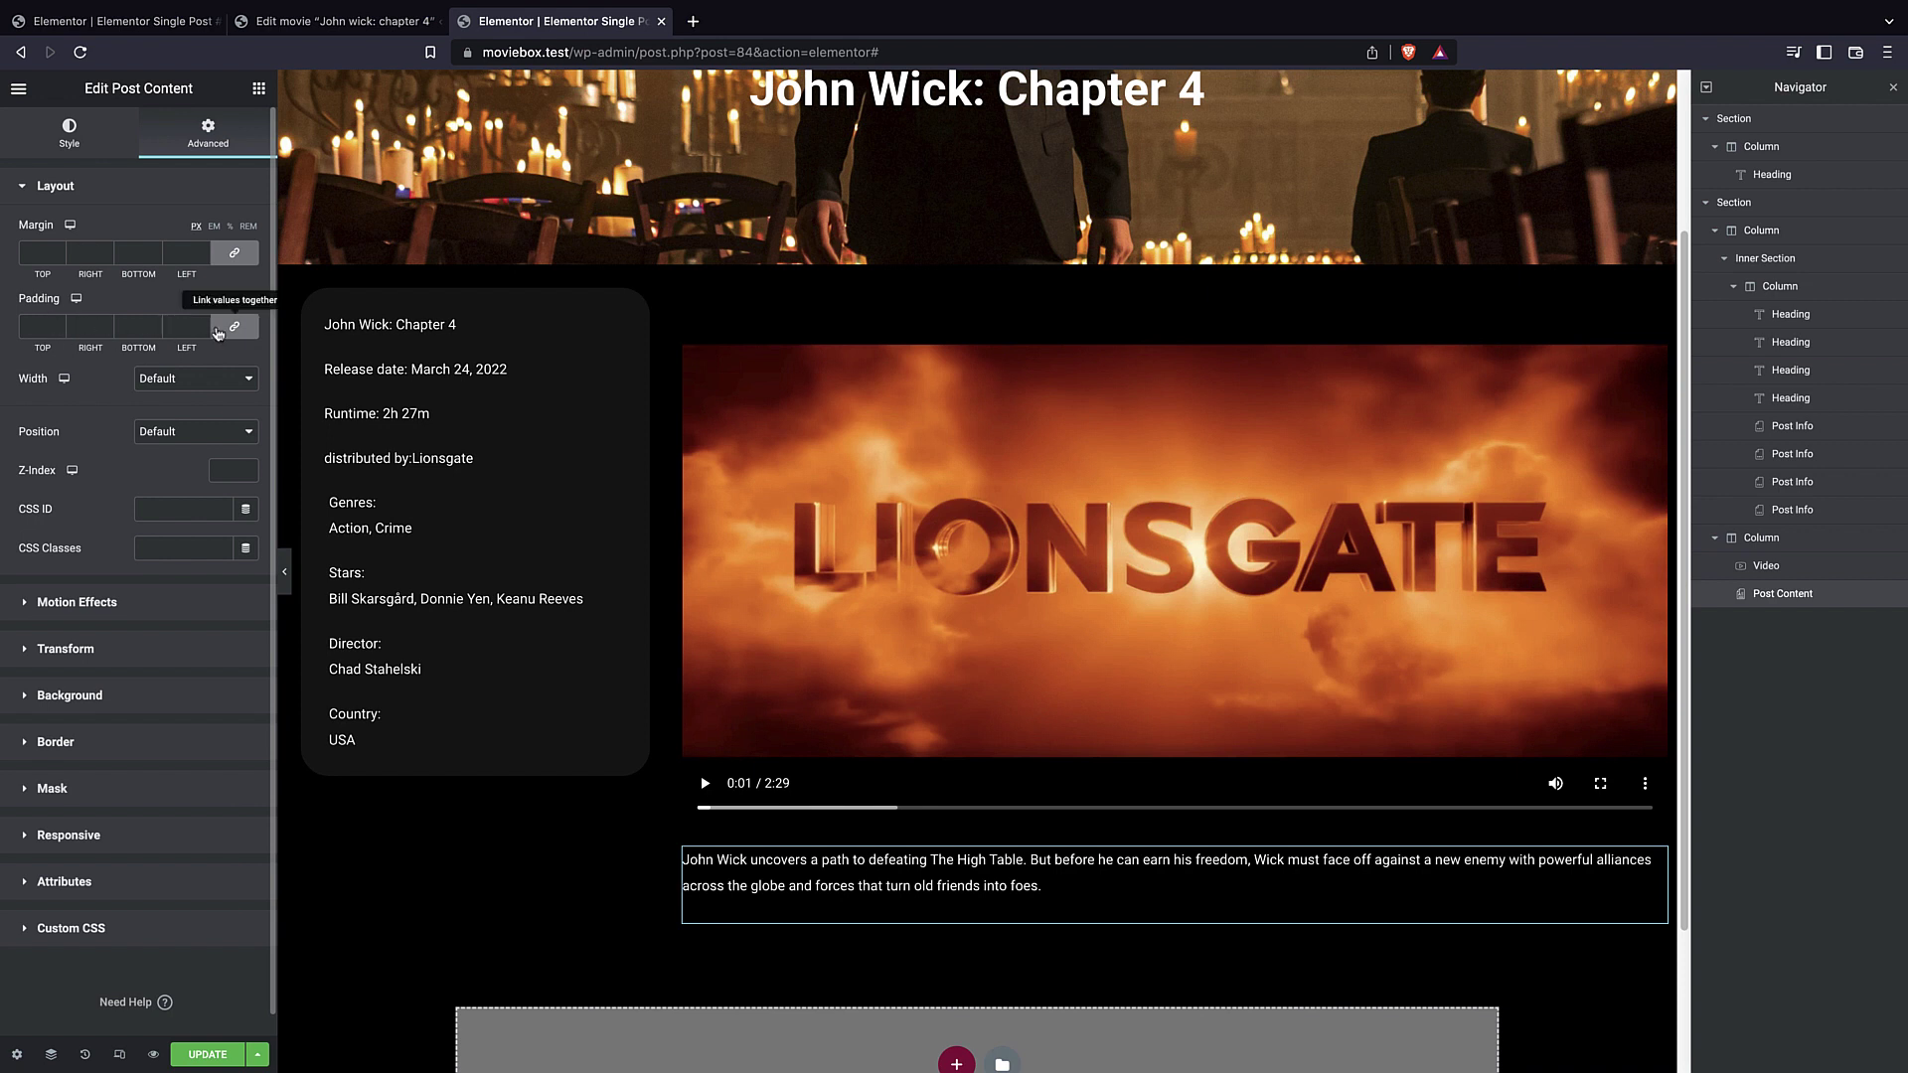
pyautogui.click(59, 323)
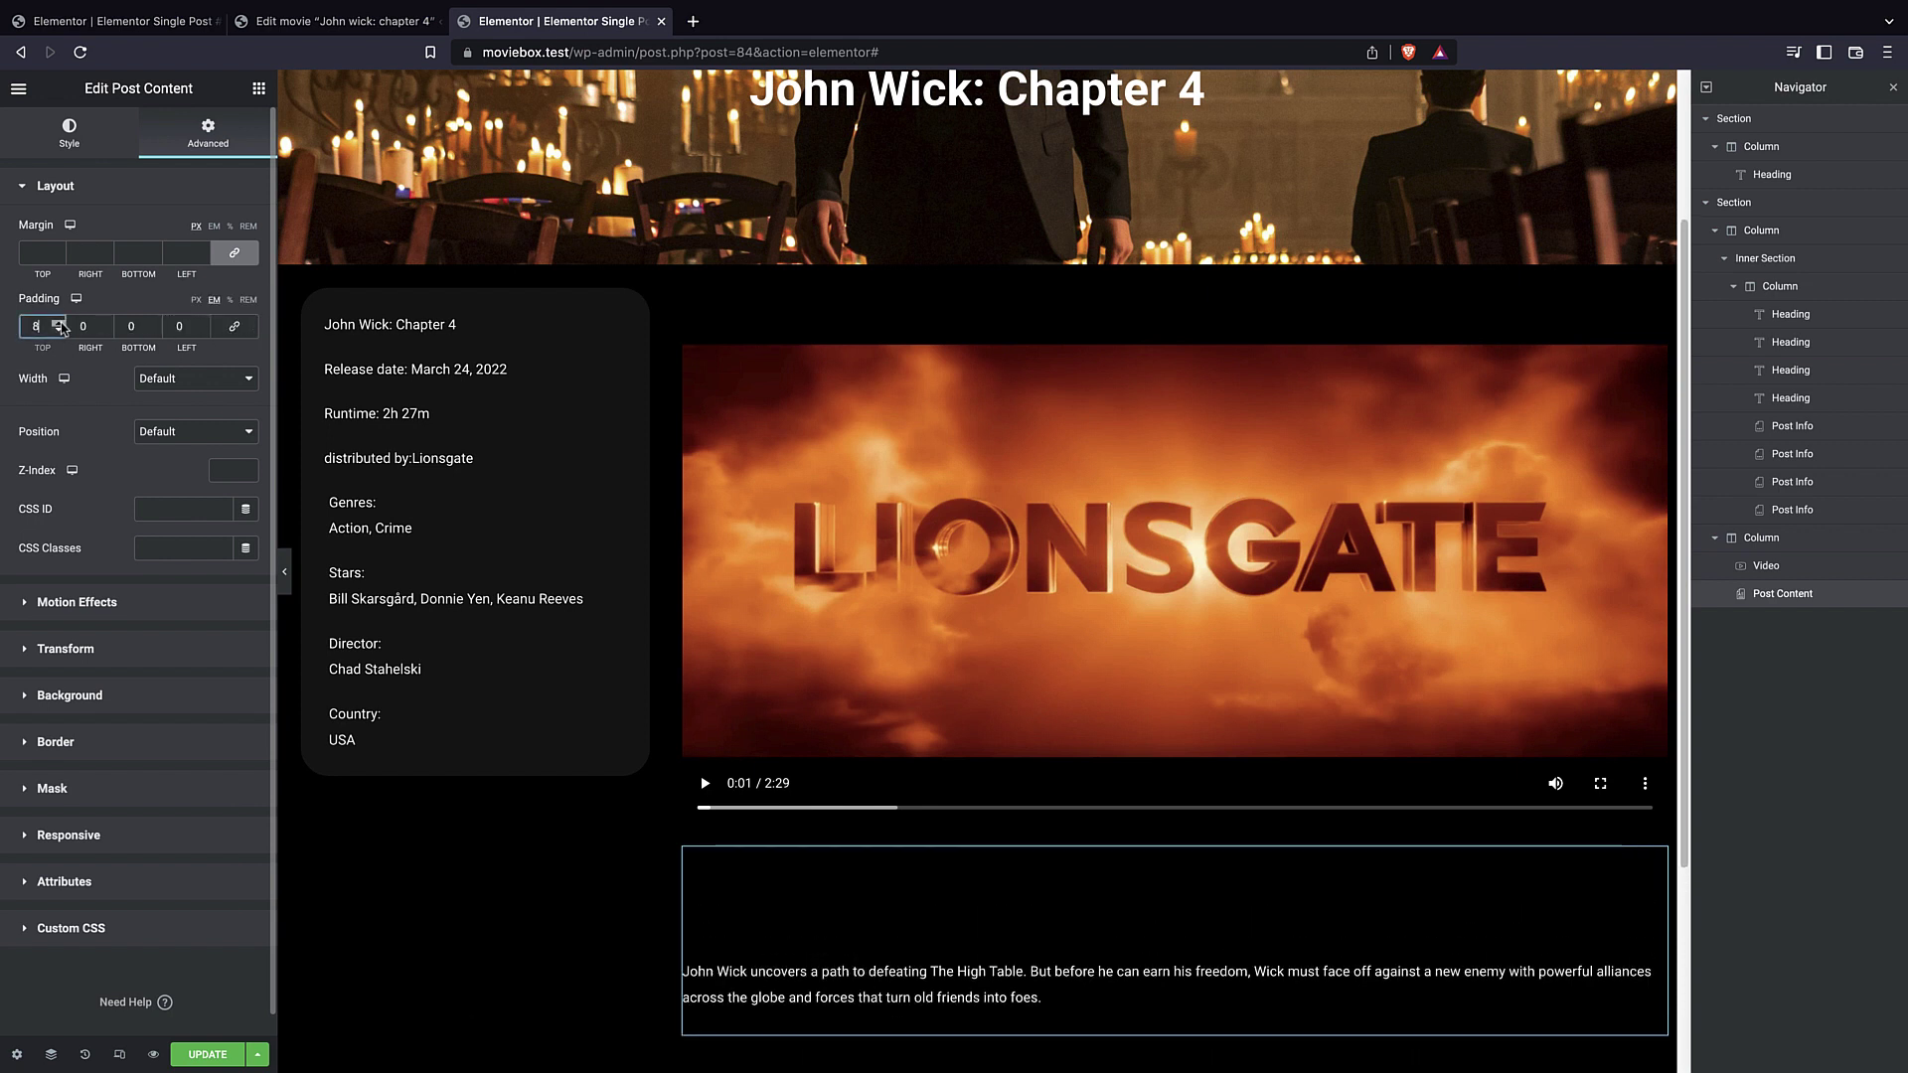
pyautogui.click(59, 323)
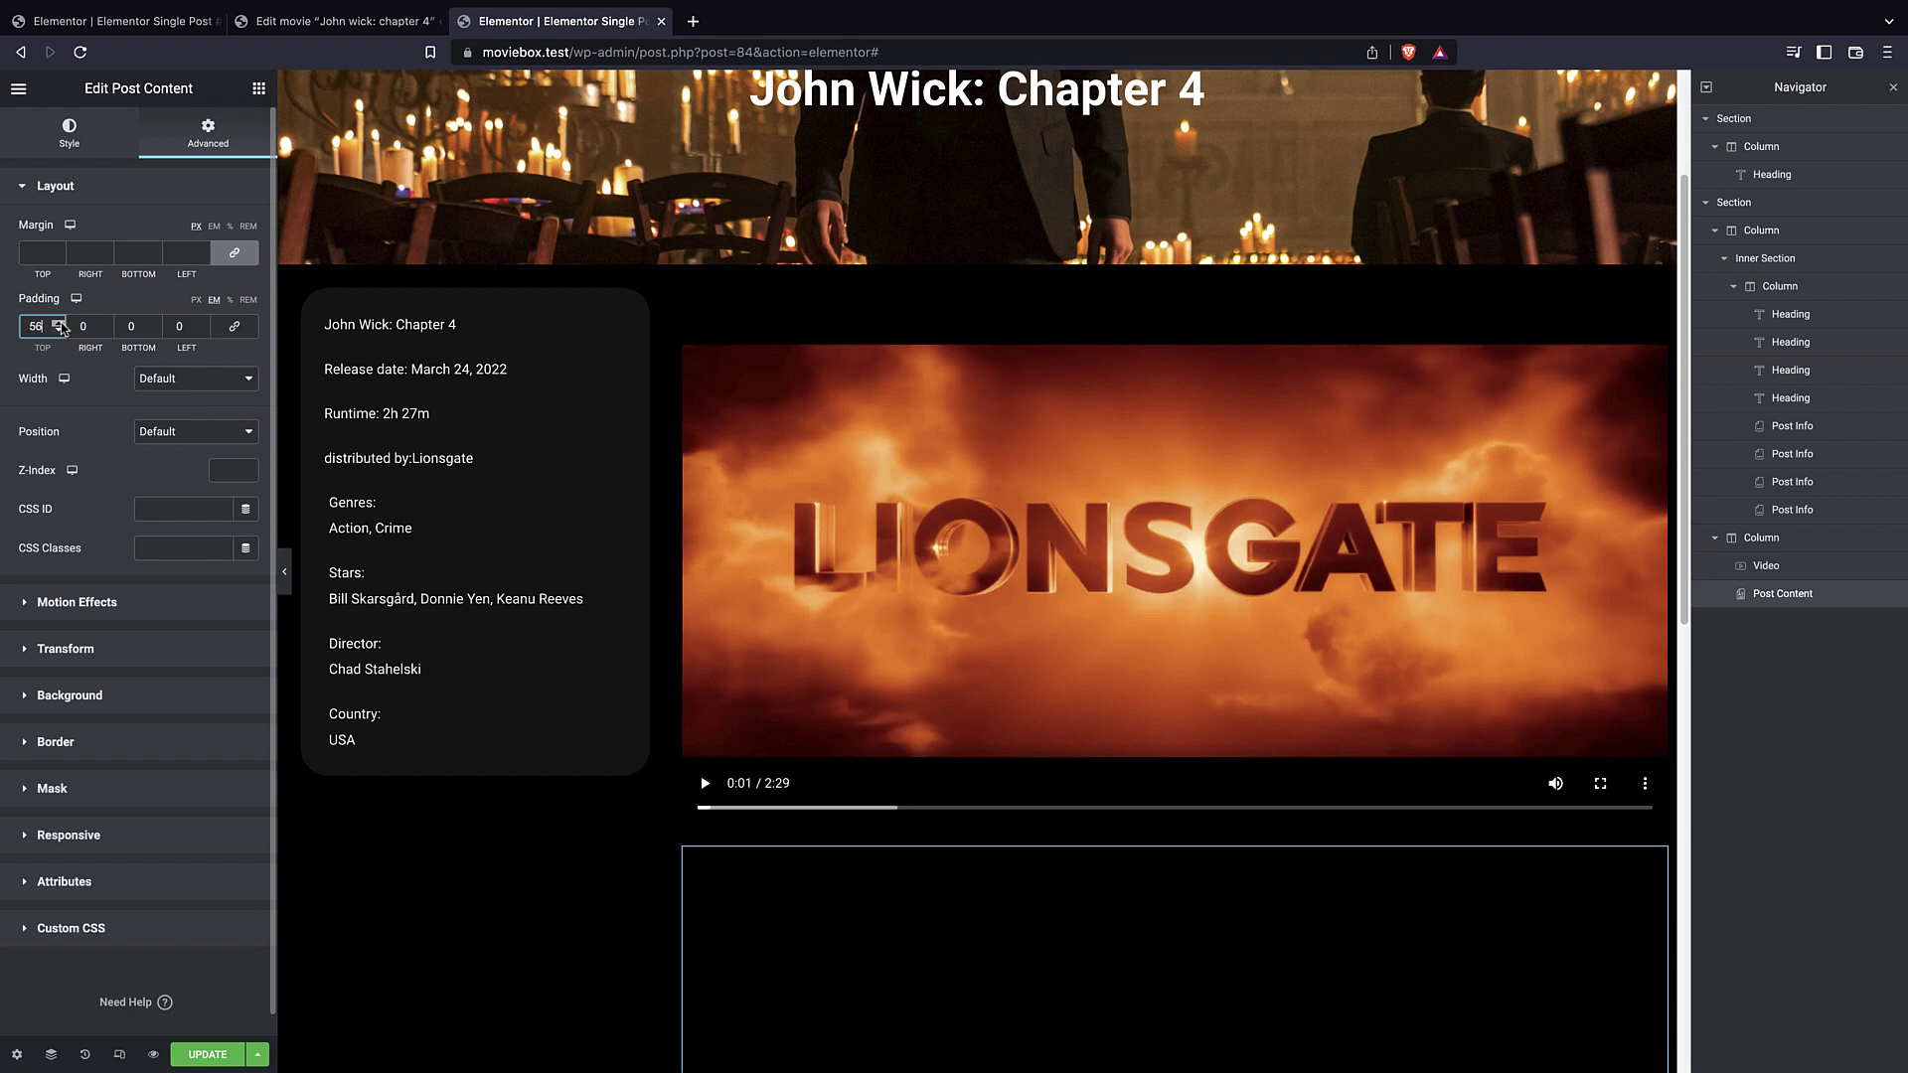
pyautogui.click(59, 322)
# - Examine how the sticky details box behaves along the full height of the section while the page scrolls
pyautogui.scroll(-2, 724, 550)
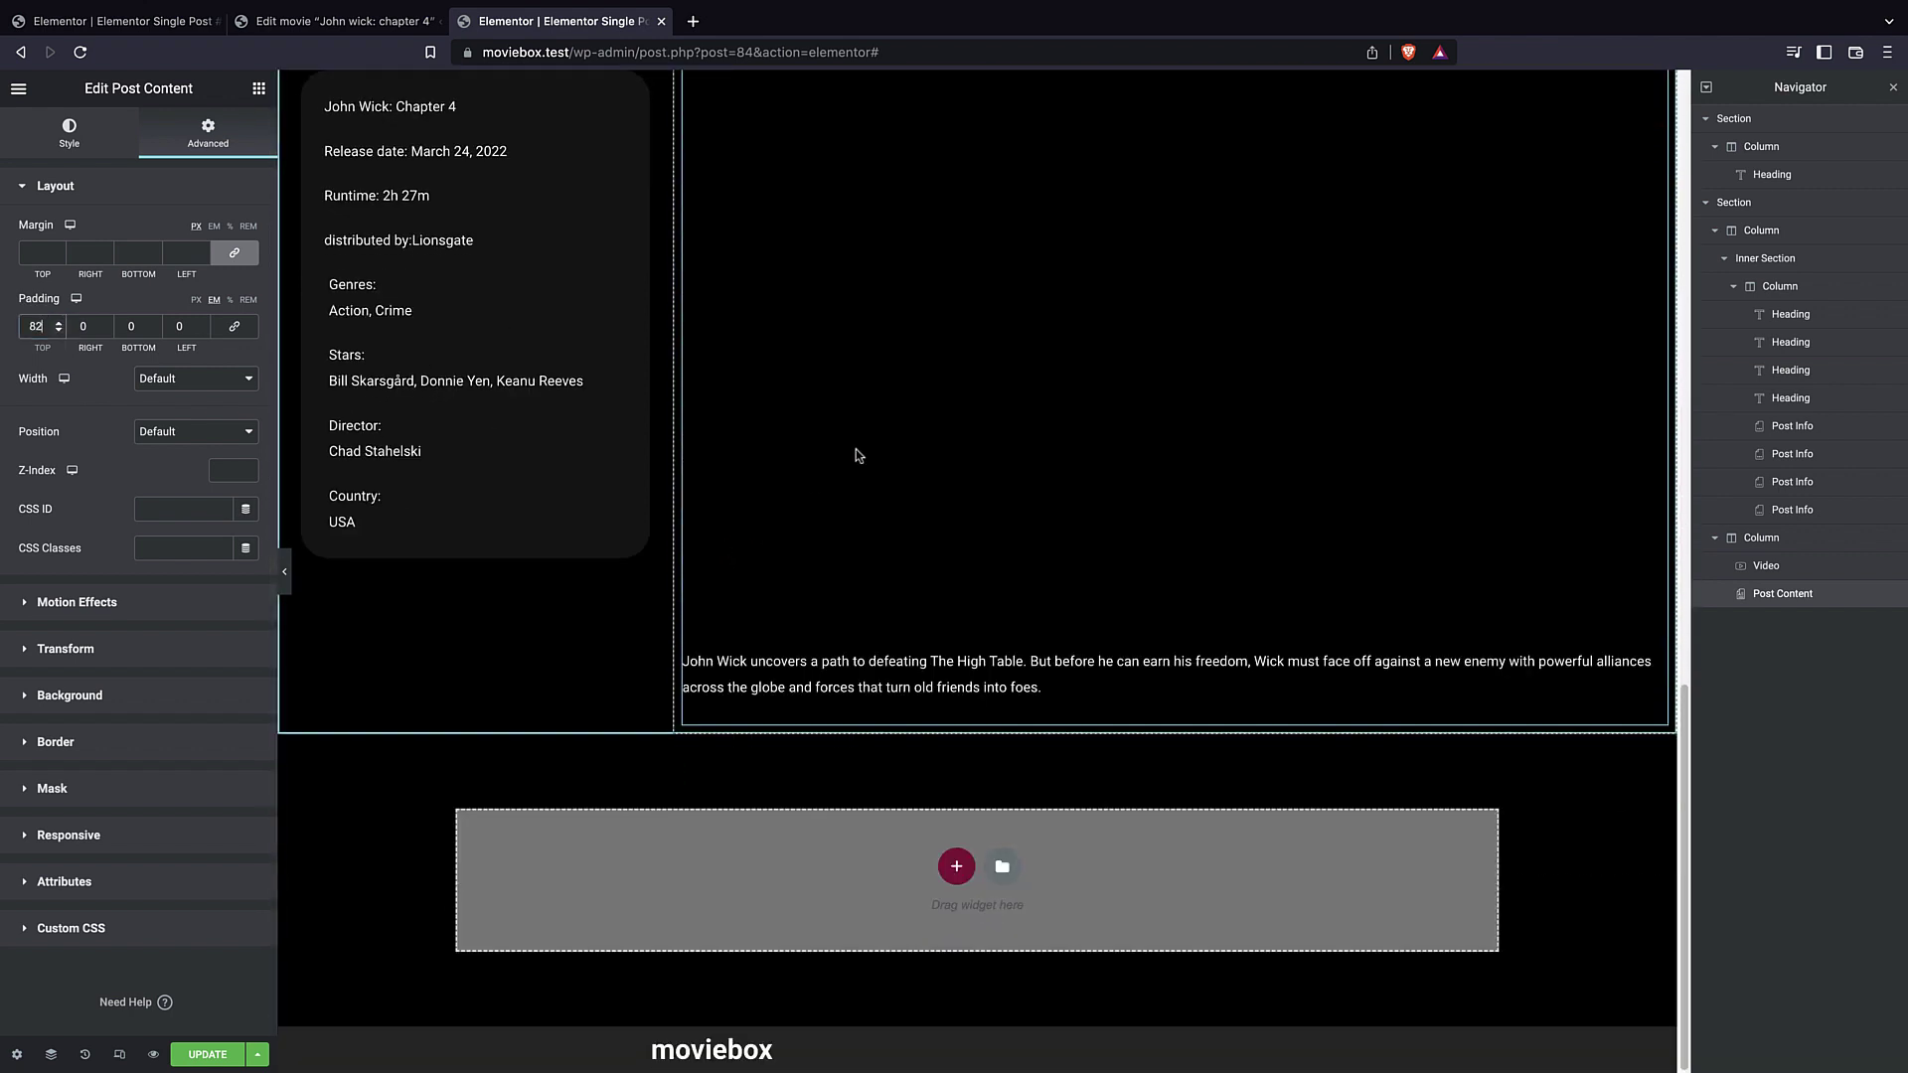
pyautogui.scroll(15, 934, 556)
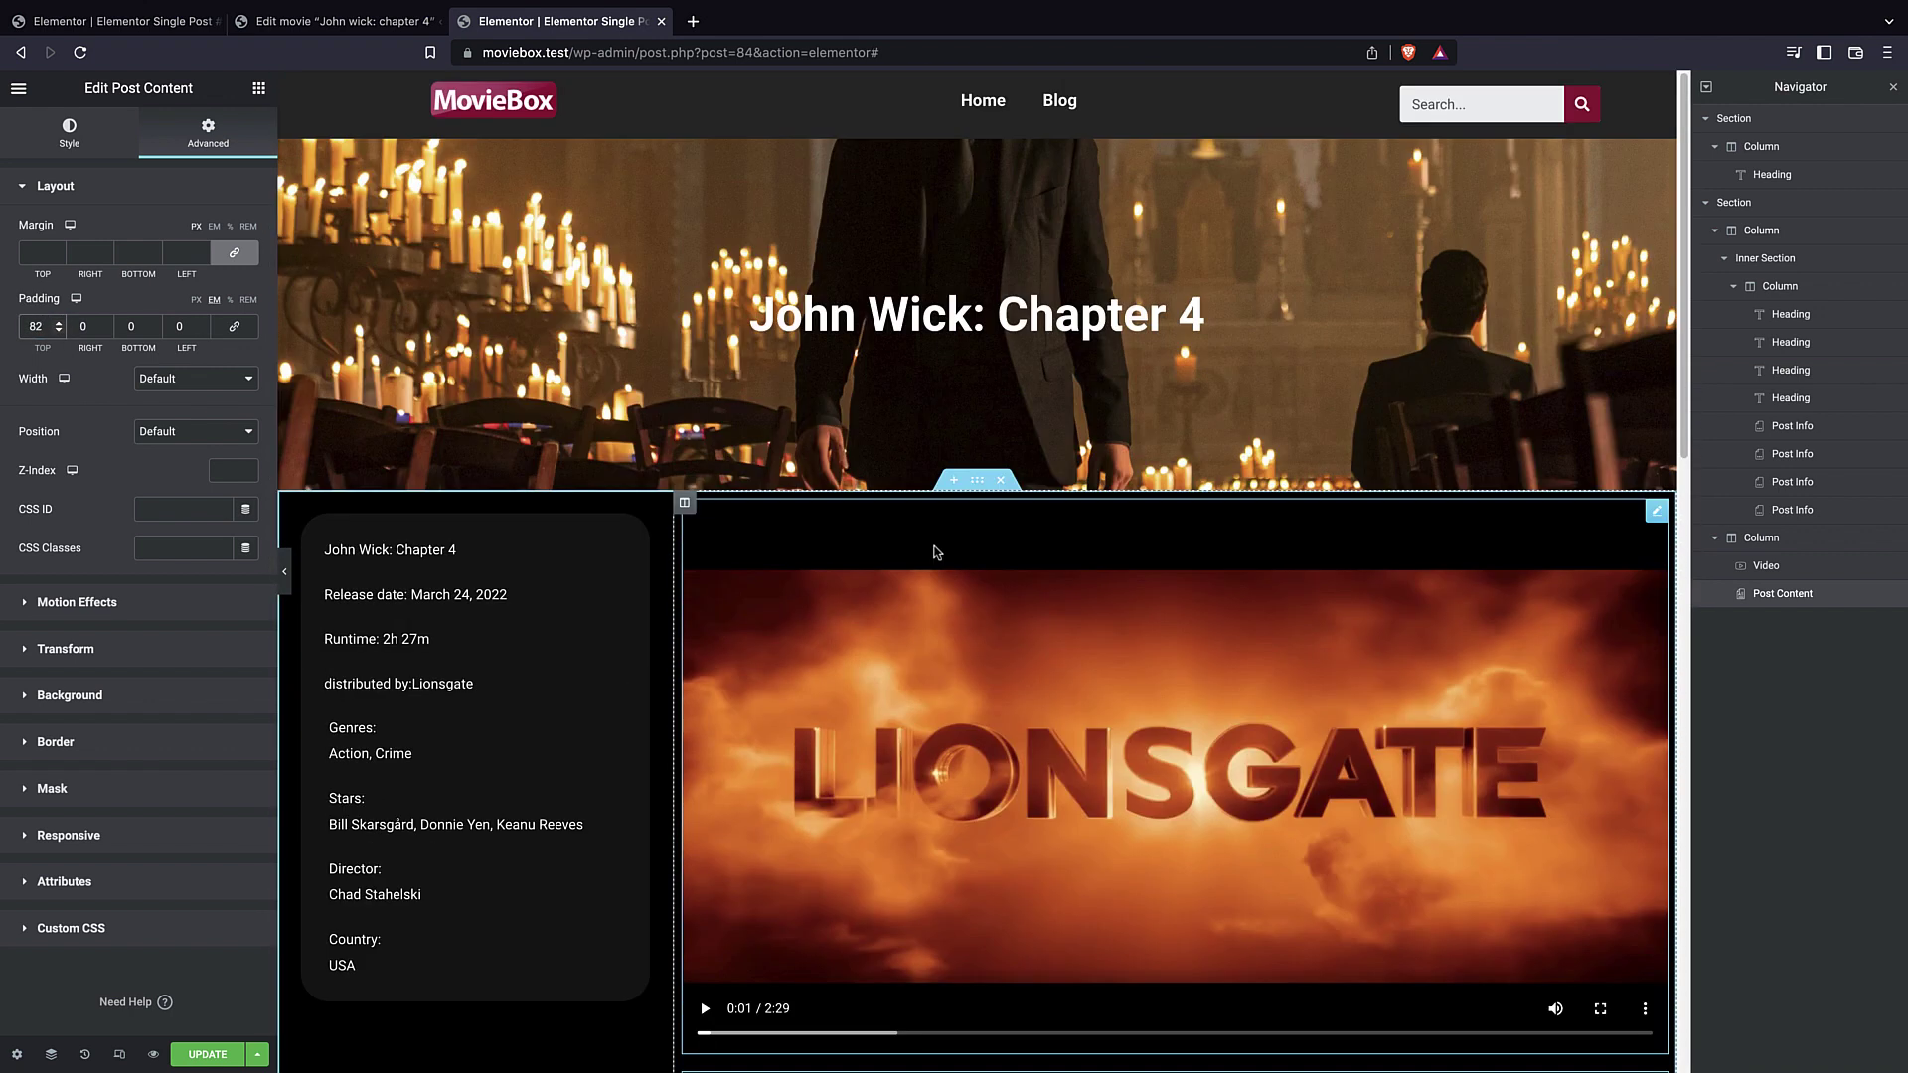
pyautogui.scroll(-10, 841, 659)
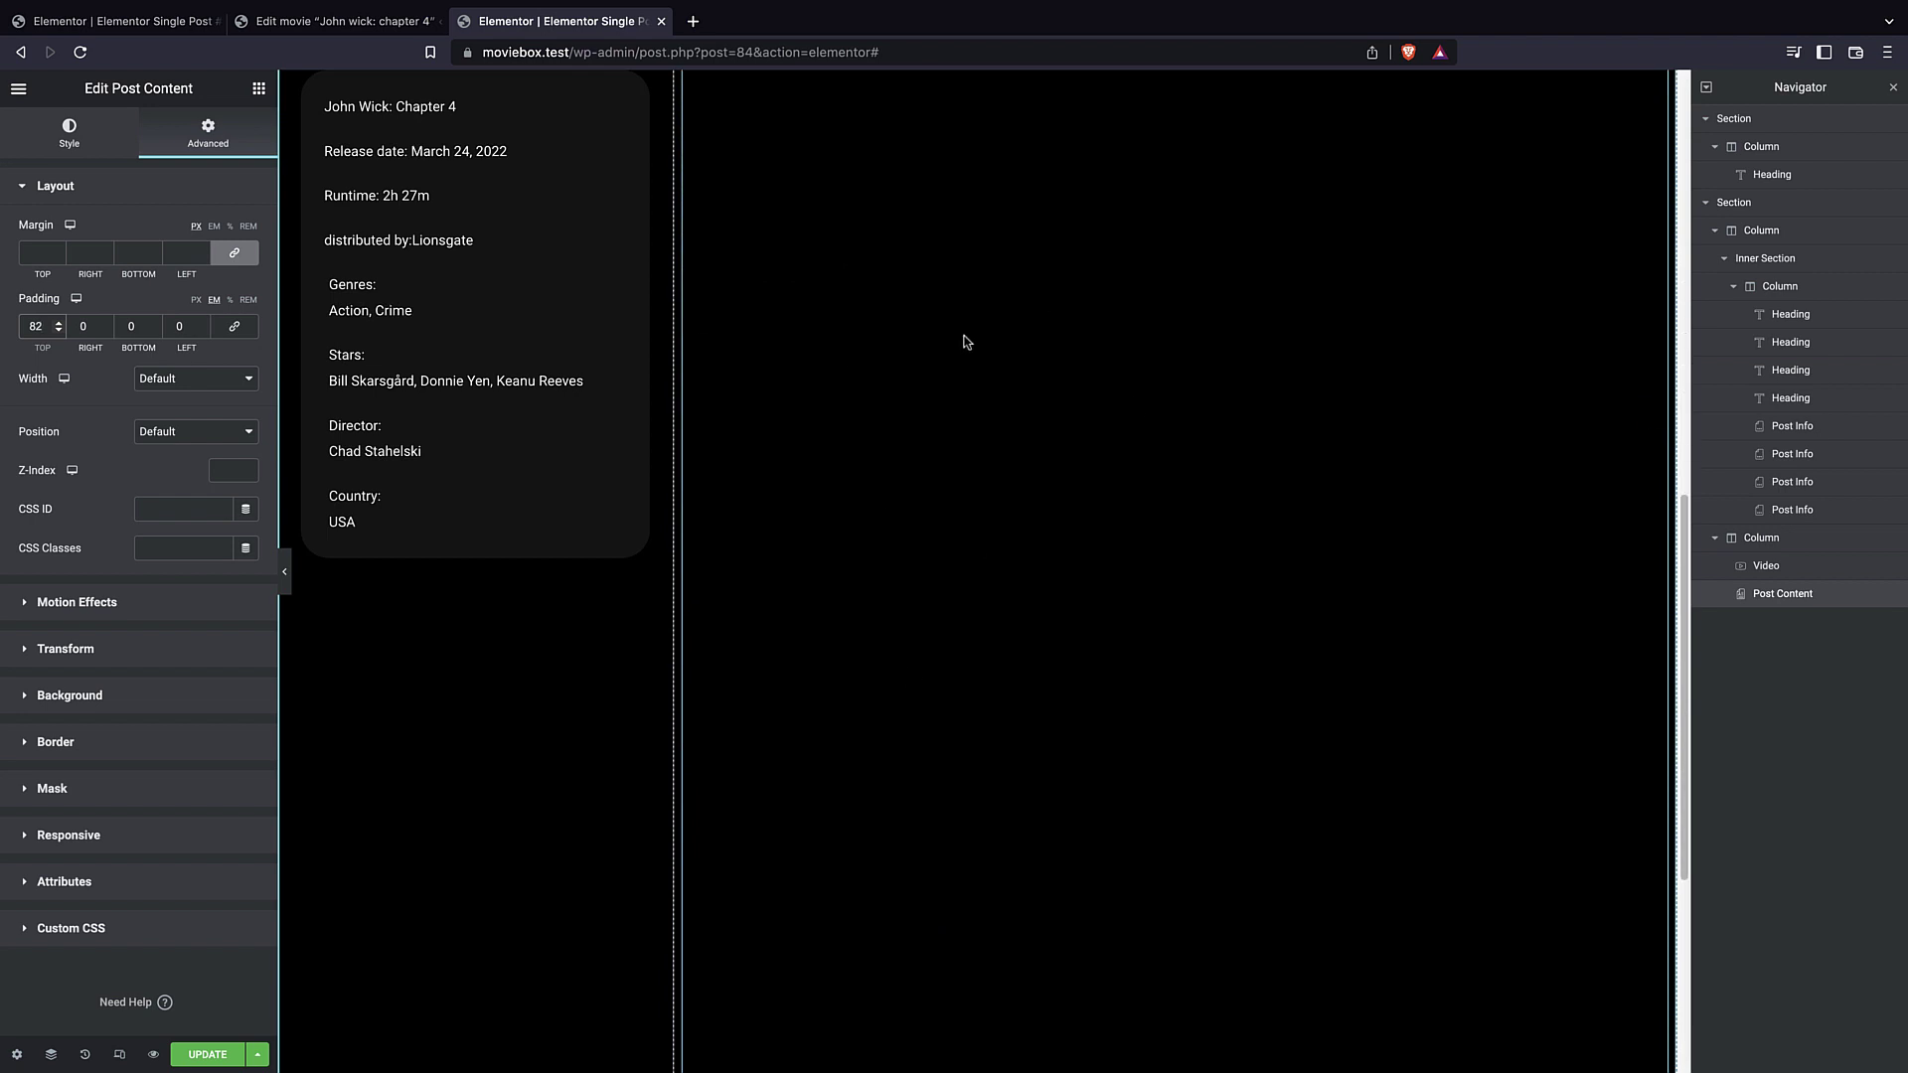
pyautogui.scroll(2, 929, 410)
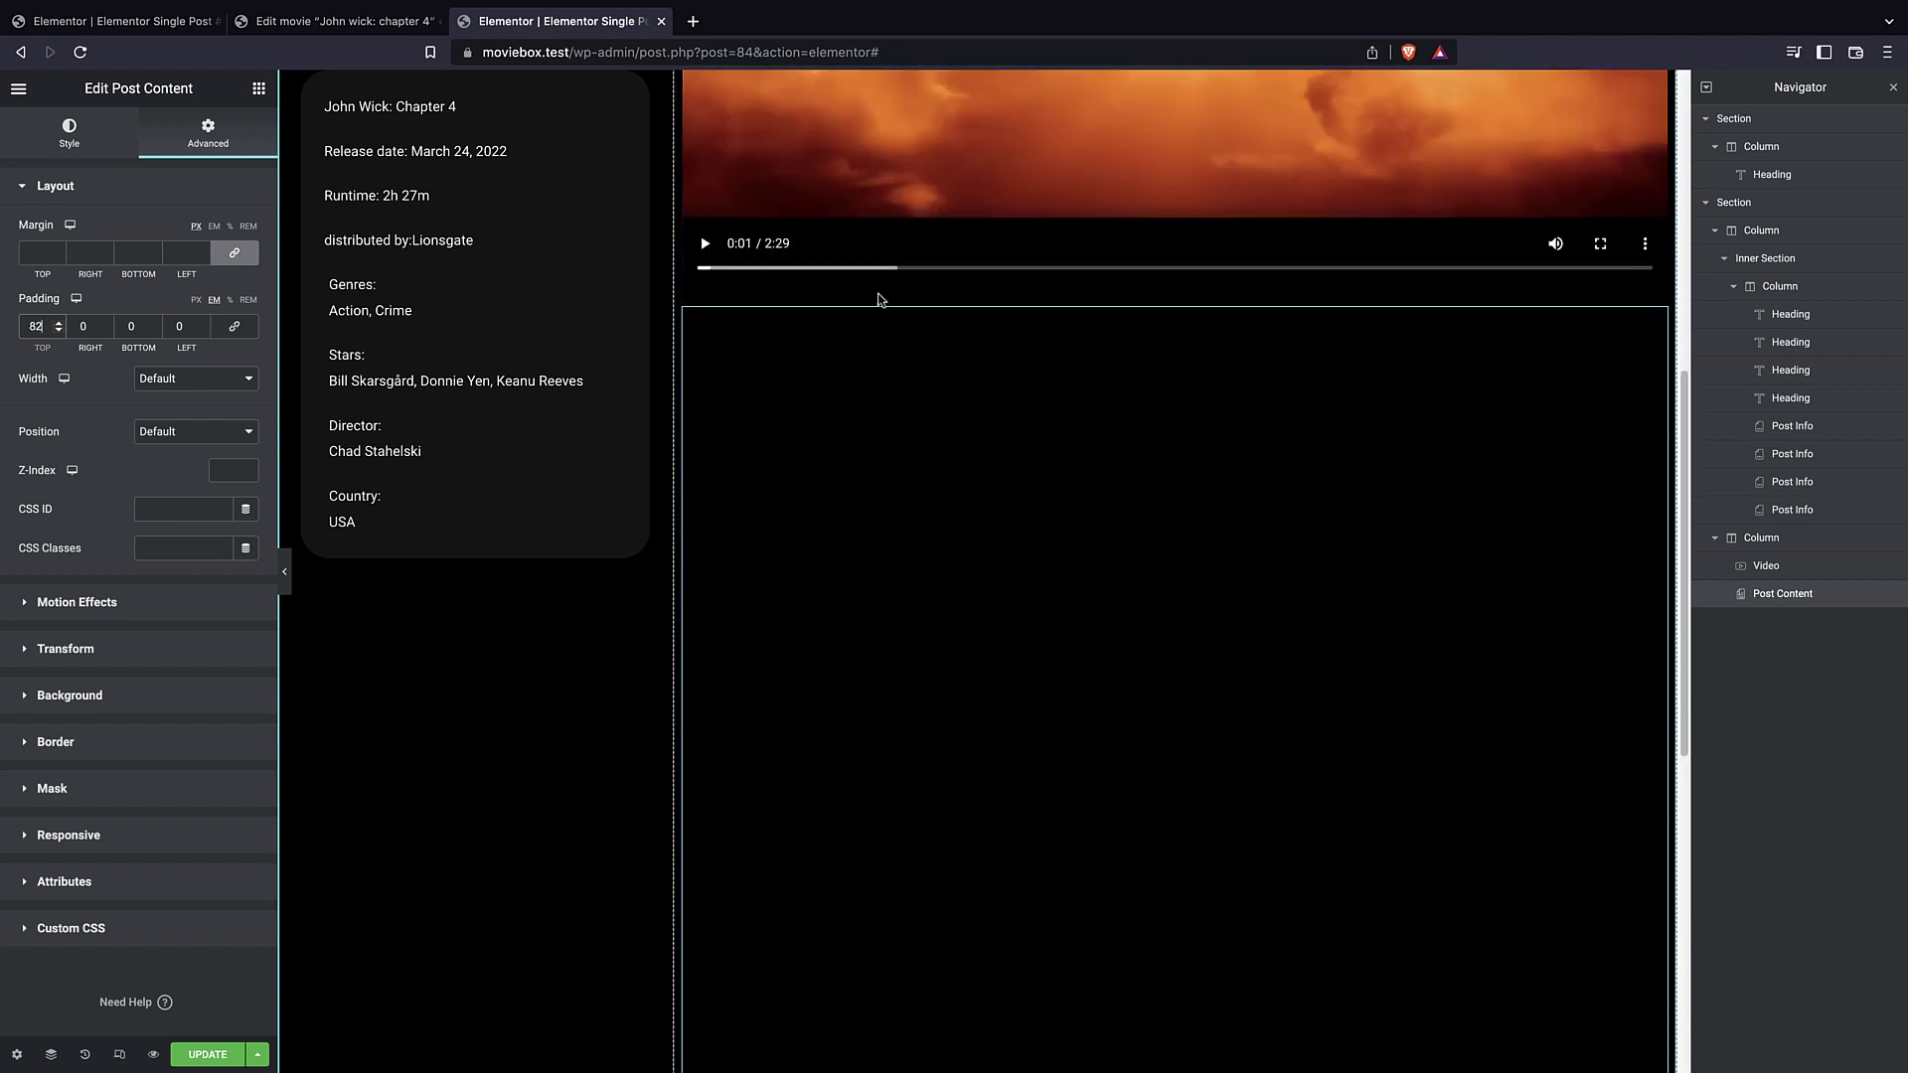
pyautogui.scroll(8, 879, 413)
pyautogui.scroll(-4, 919, 355)
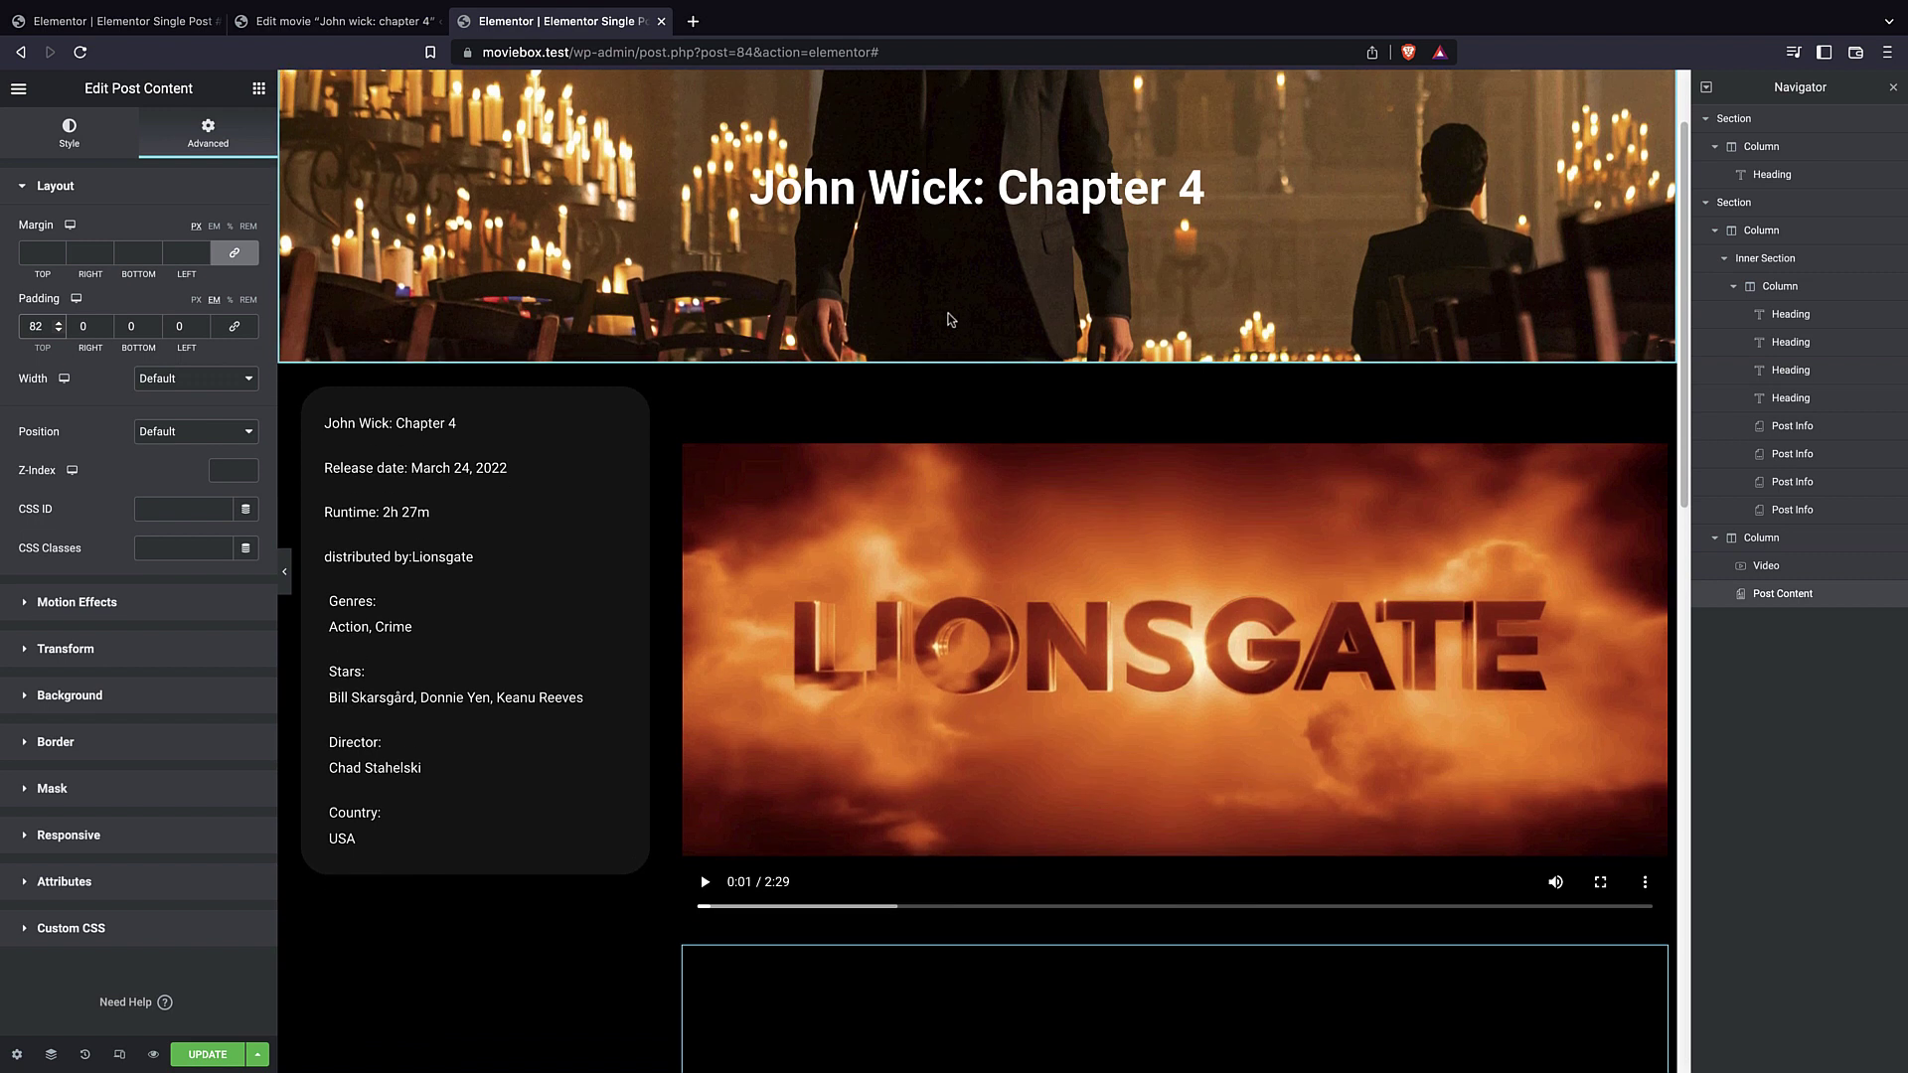
pyautogui.scroll(8, 894, 358)
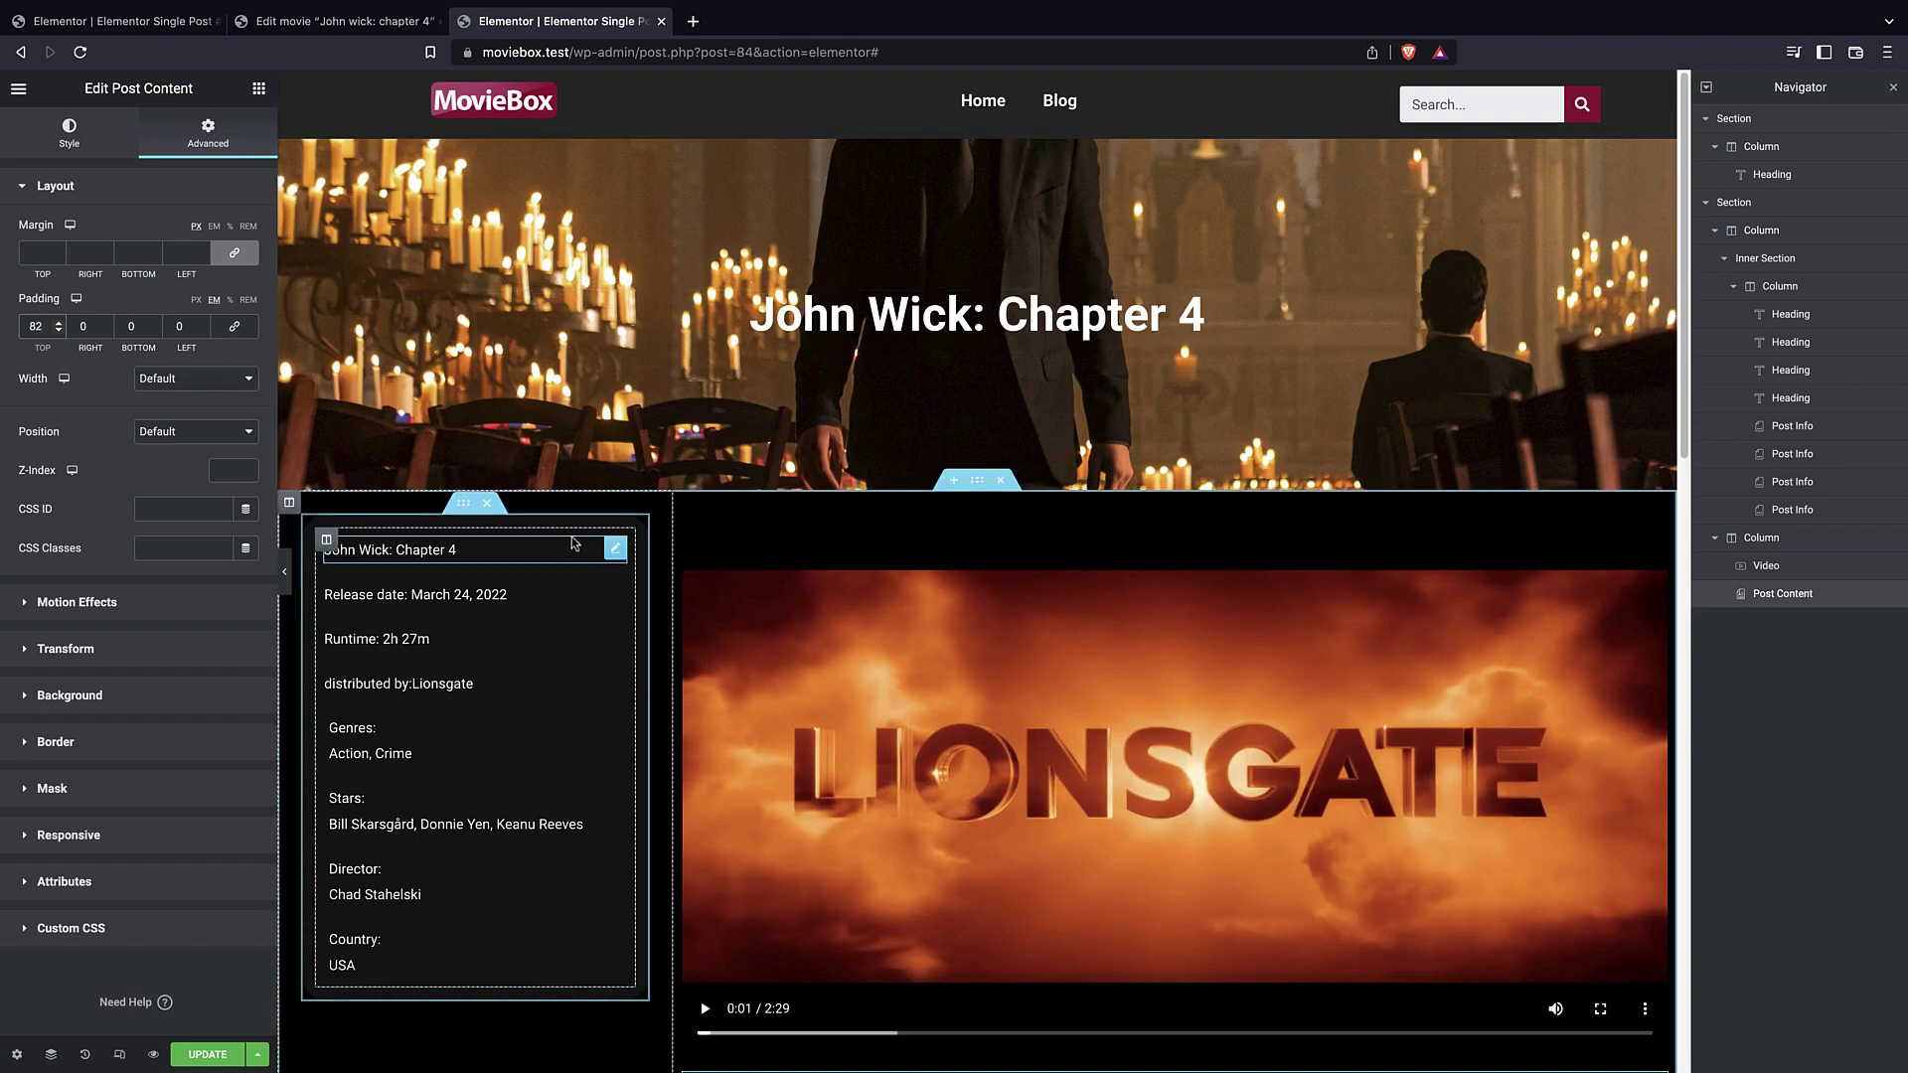
pyautogui.scroll(-4, 480, 509)
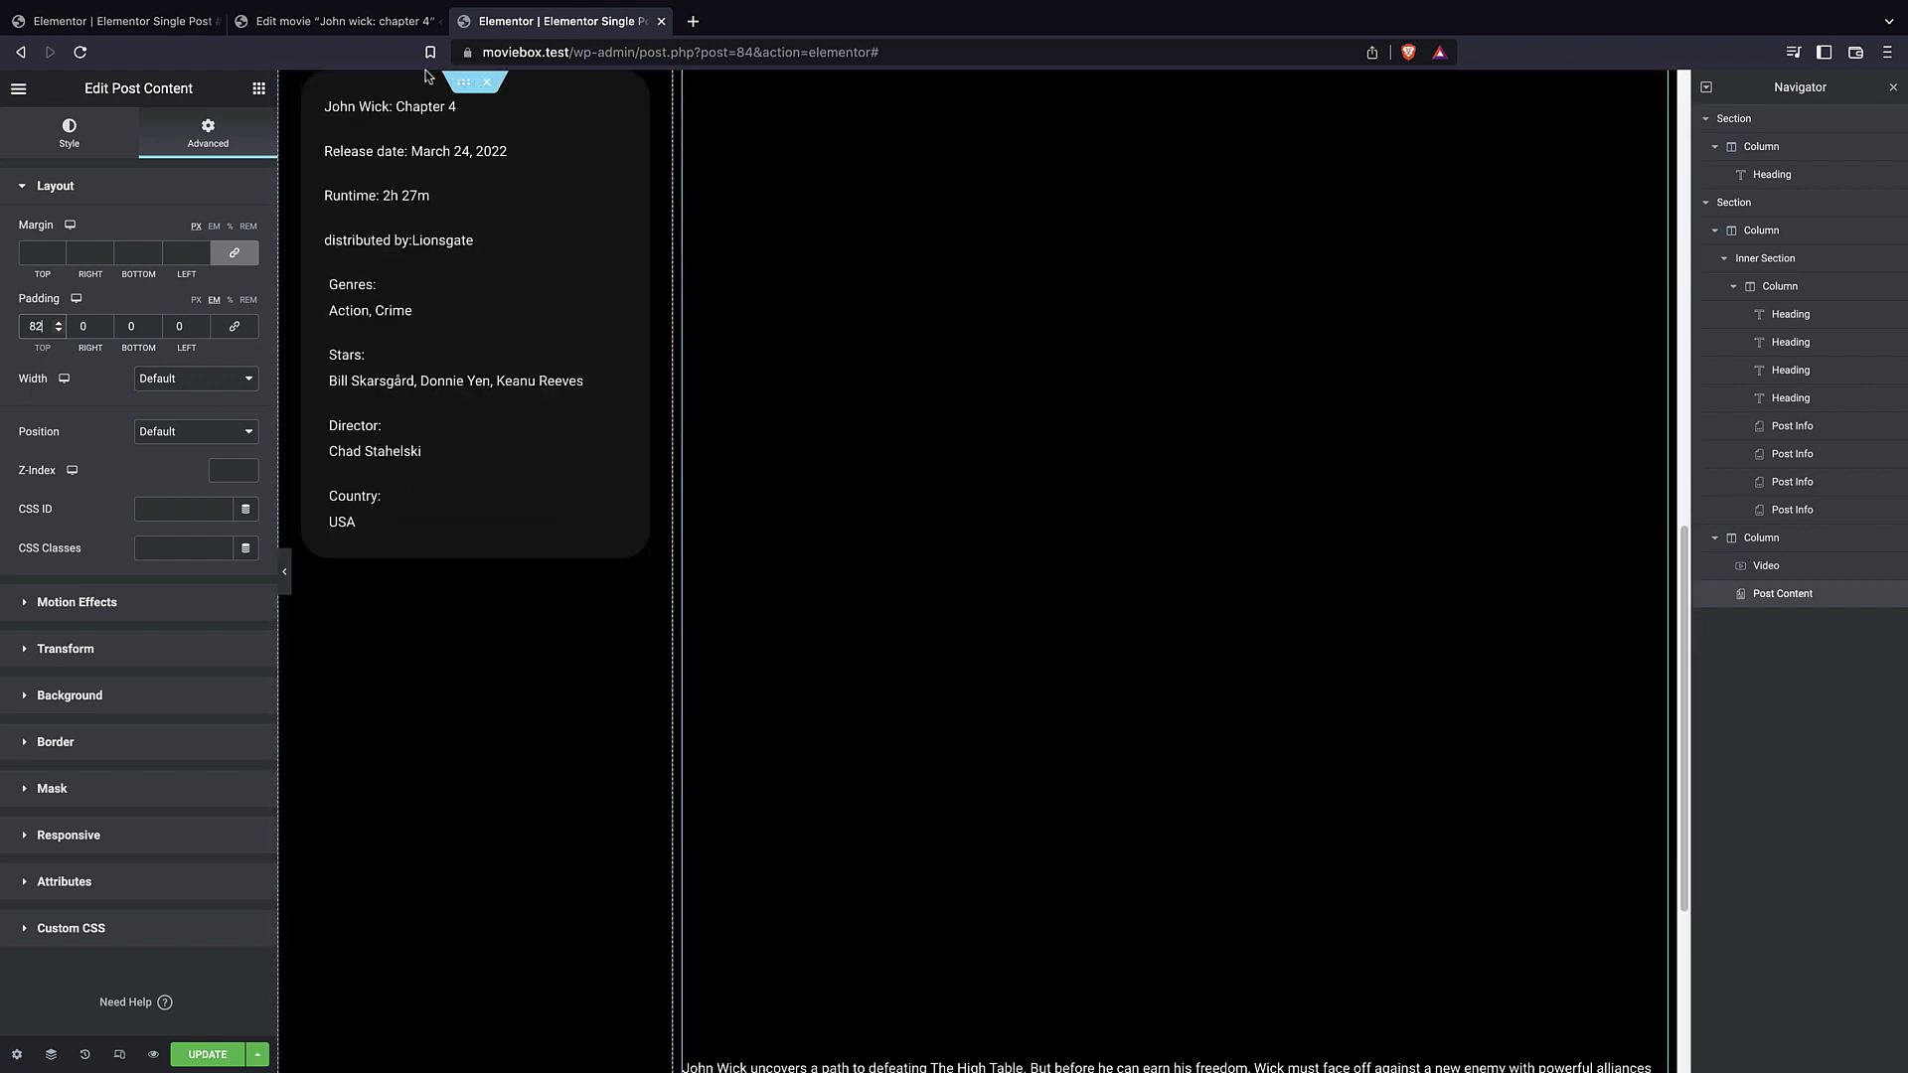
pyautogui.scroll(4, 958, 294)
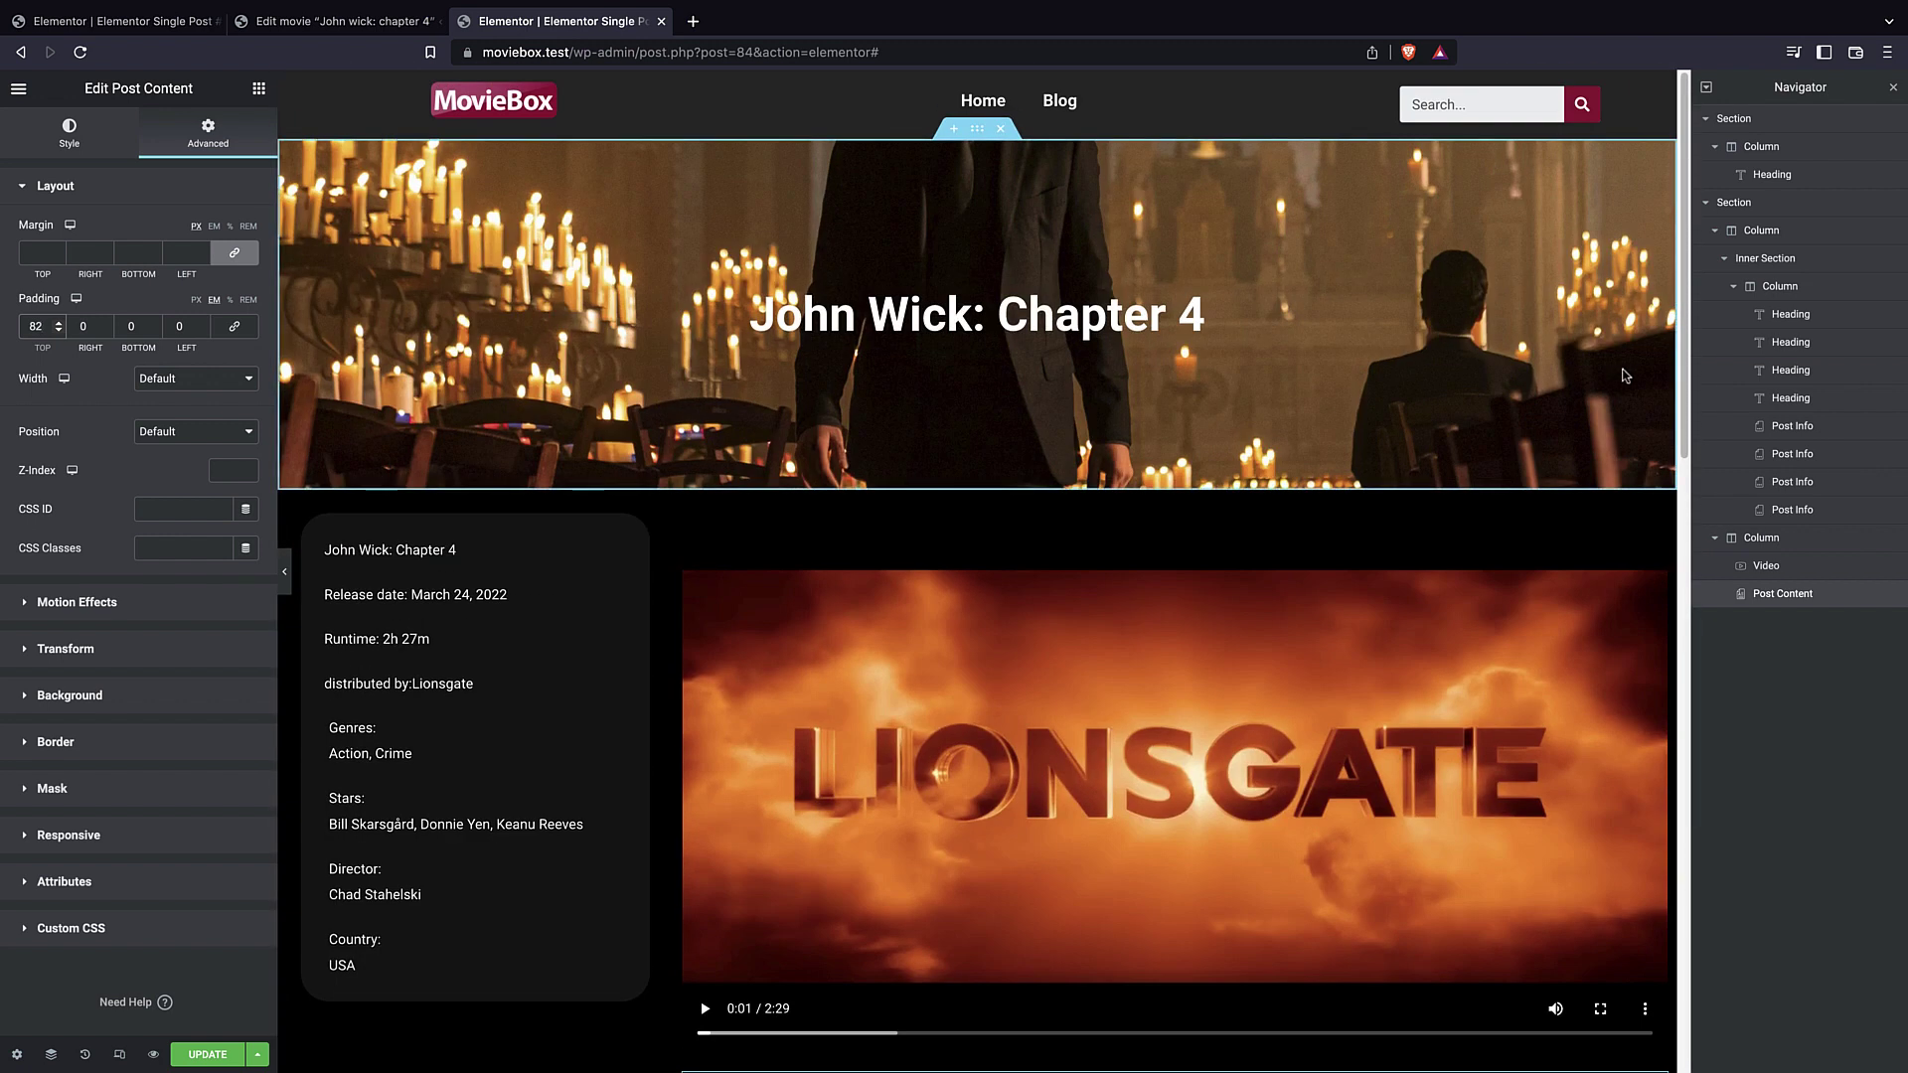
# - Set the inner section's sticky offset to 50 and check the details box's position along the page
pyautogui.click(1767, 261)
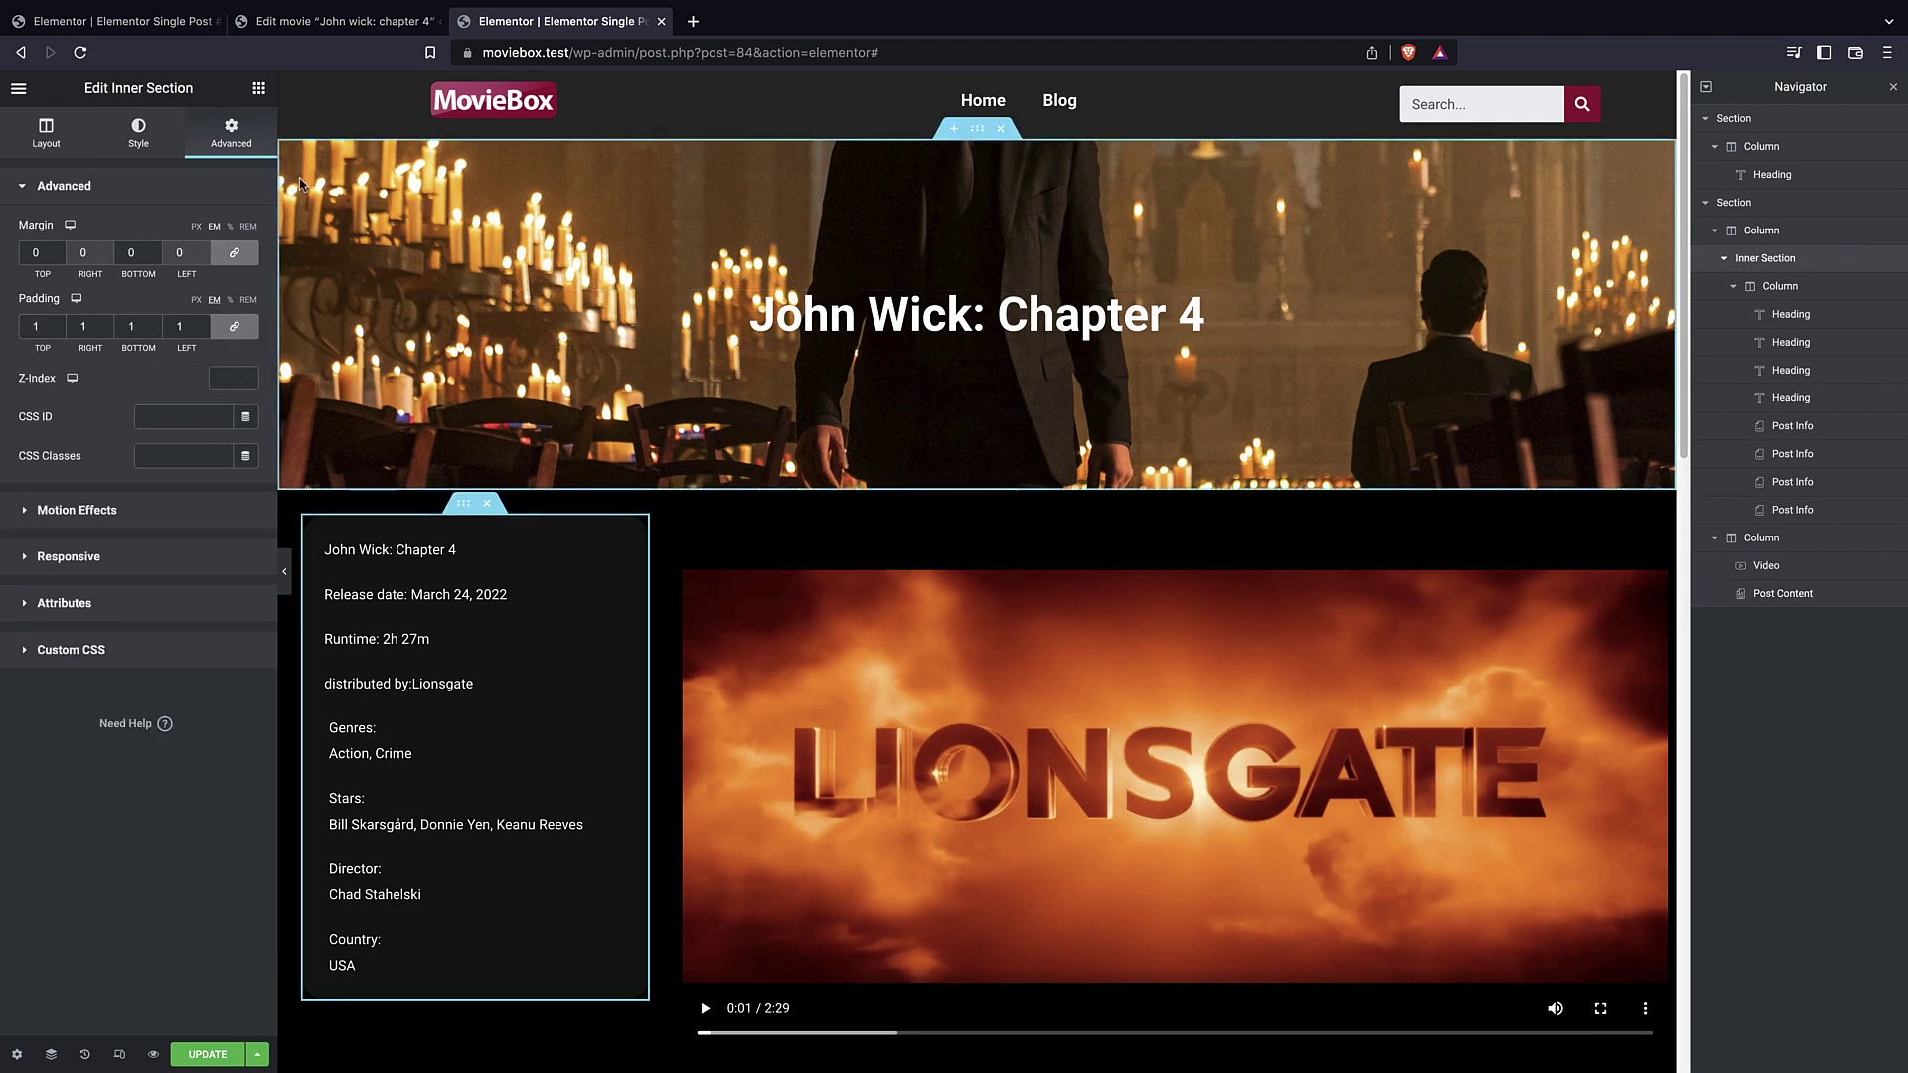
pyautogui.click(157, 512)
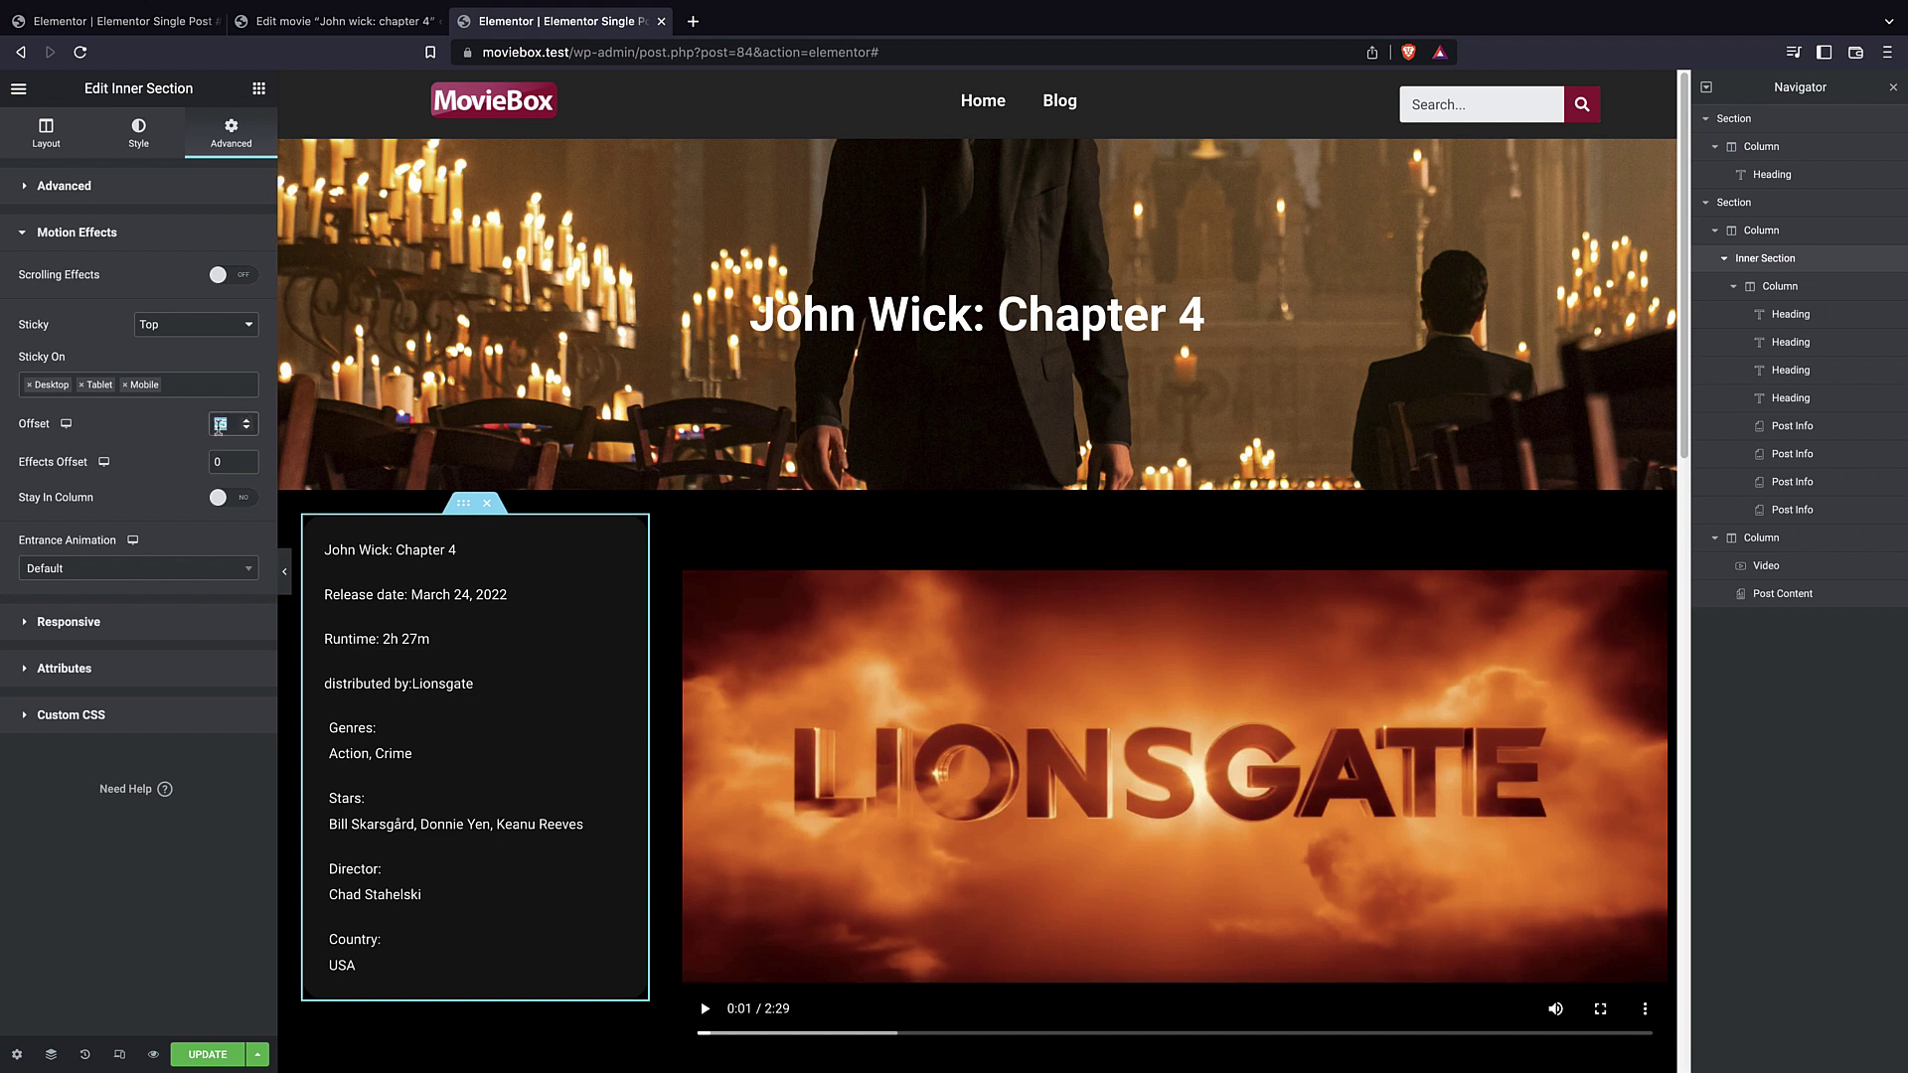
pyautogui.scroll(-5, 956, 395)
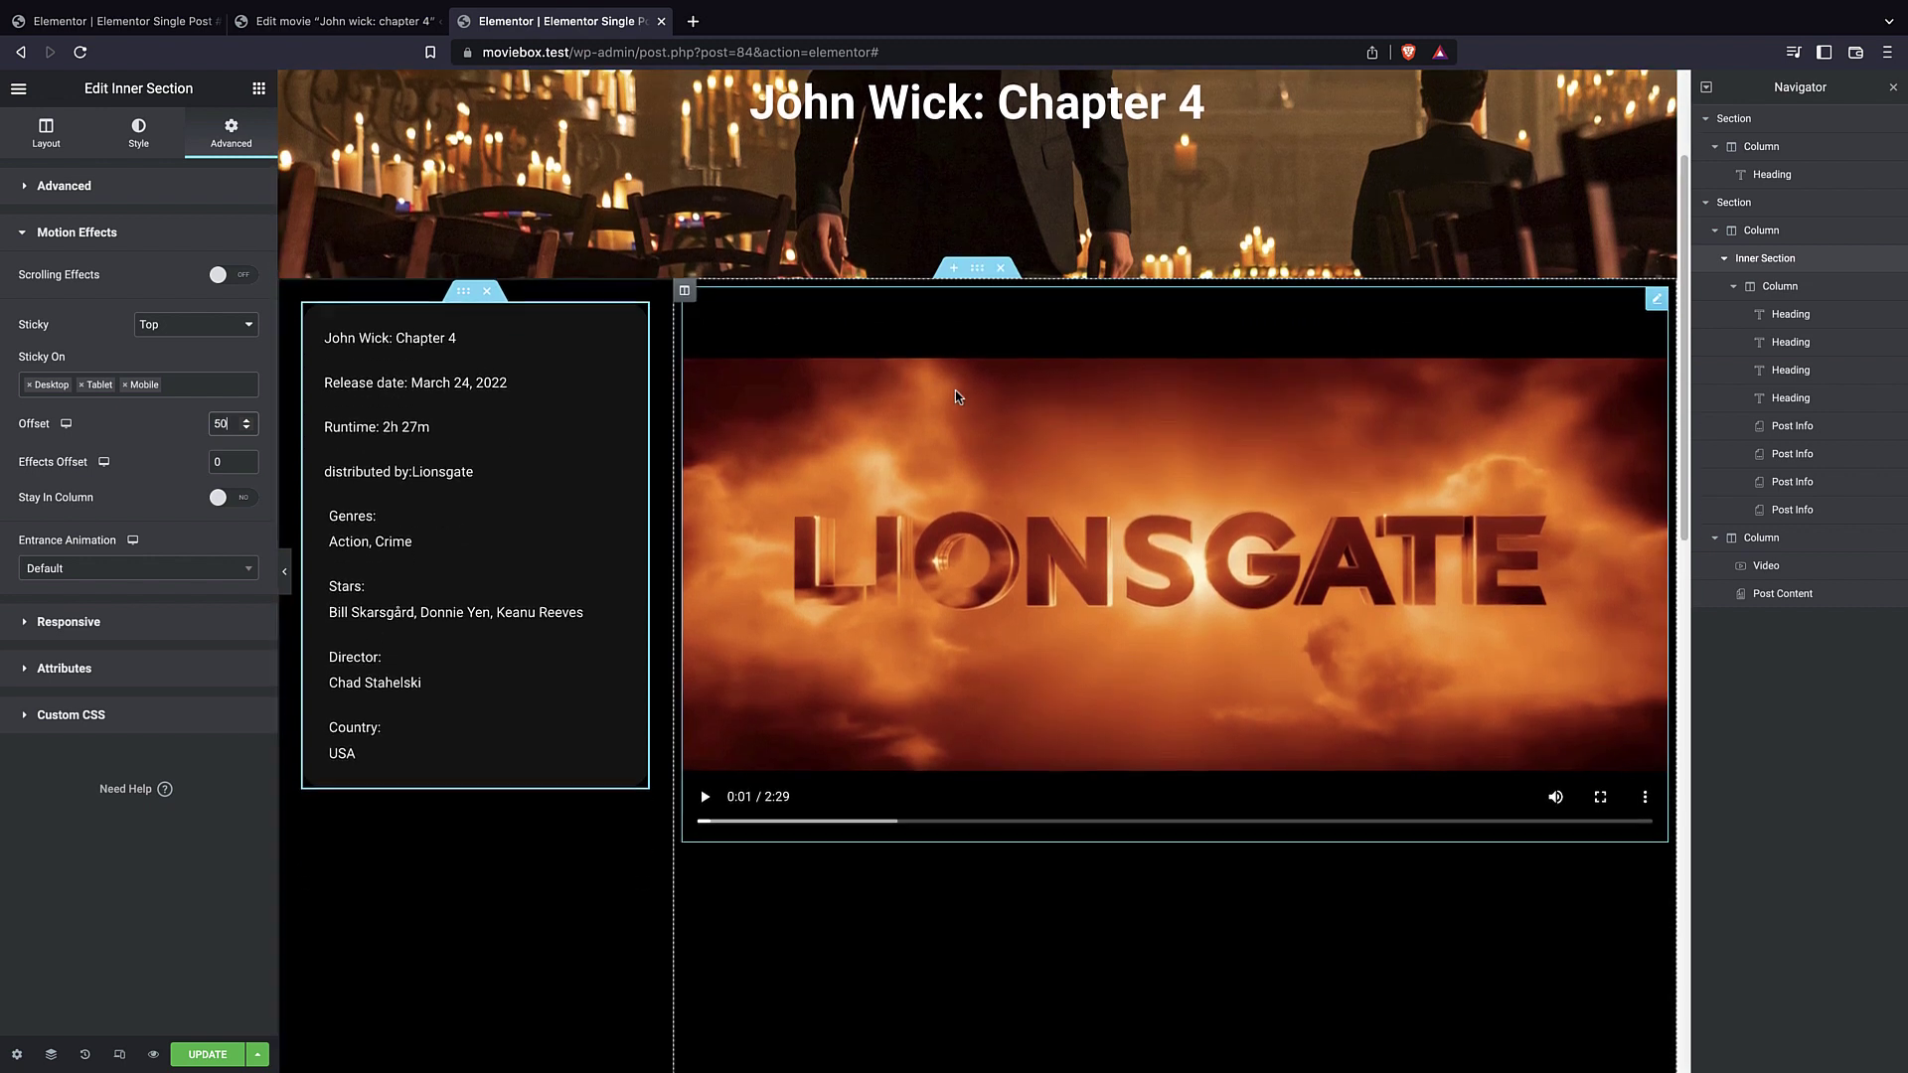
pyautogui.scroll(-8, 956, 396)
pyautogui.scroll(13, 956, 395)
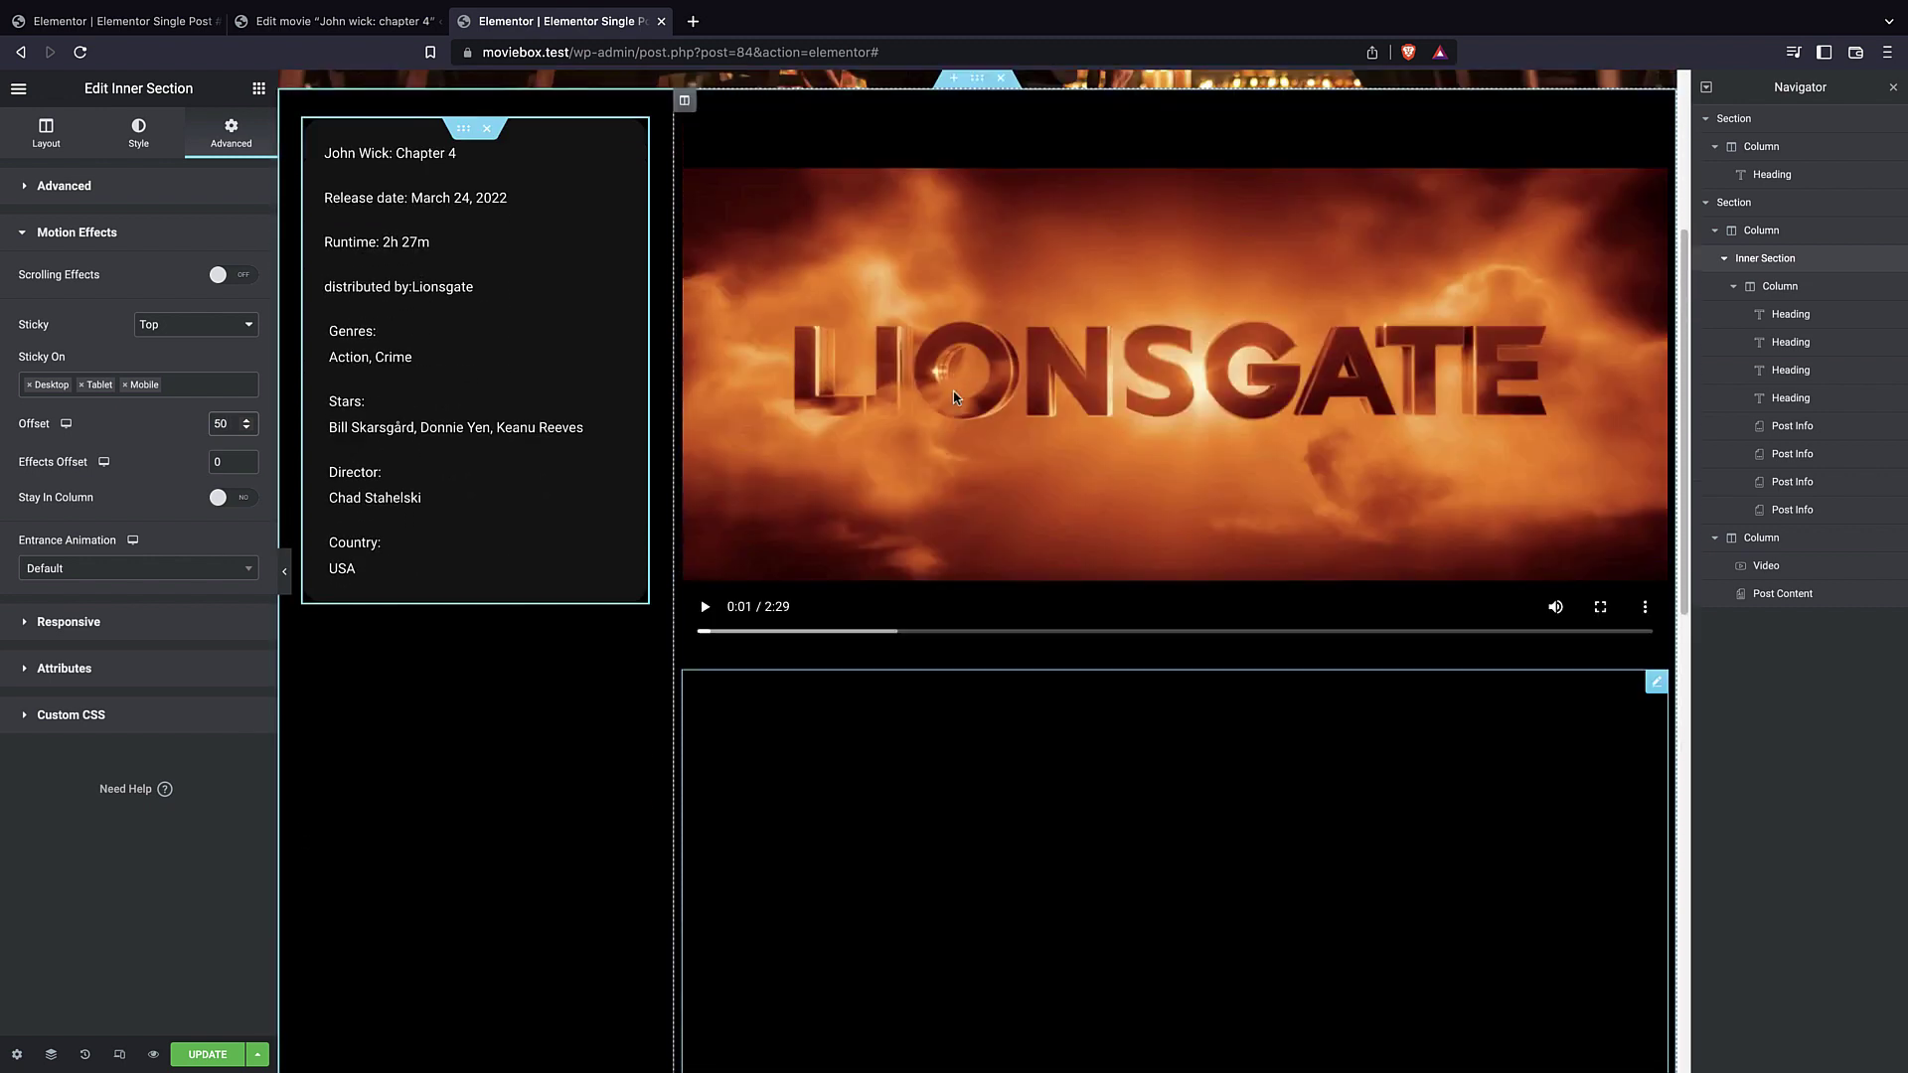
pyautogui.scroll(-10, 956, 396)
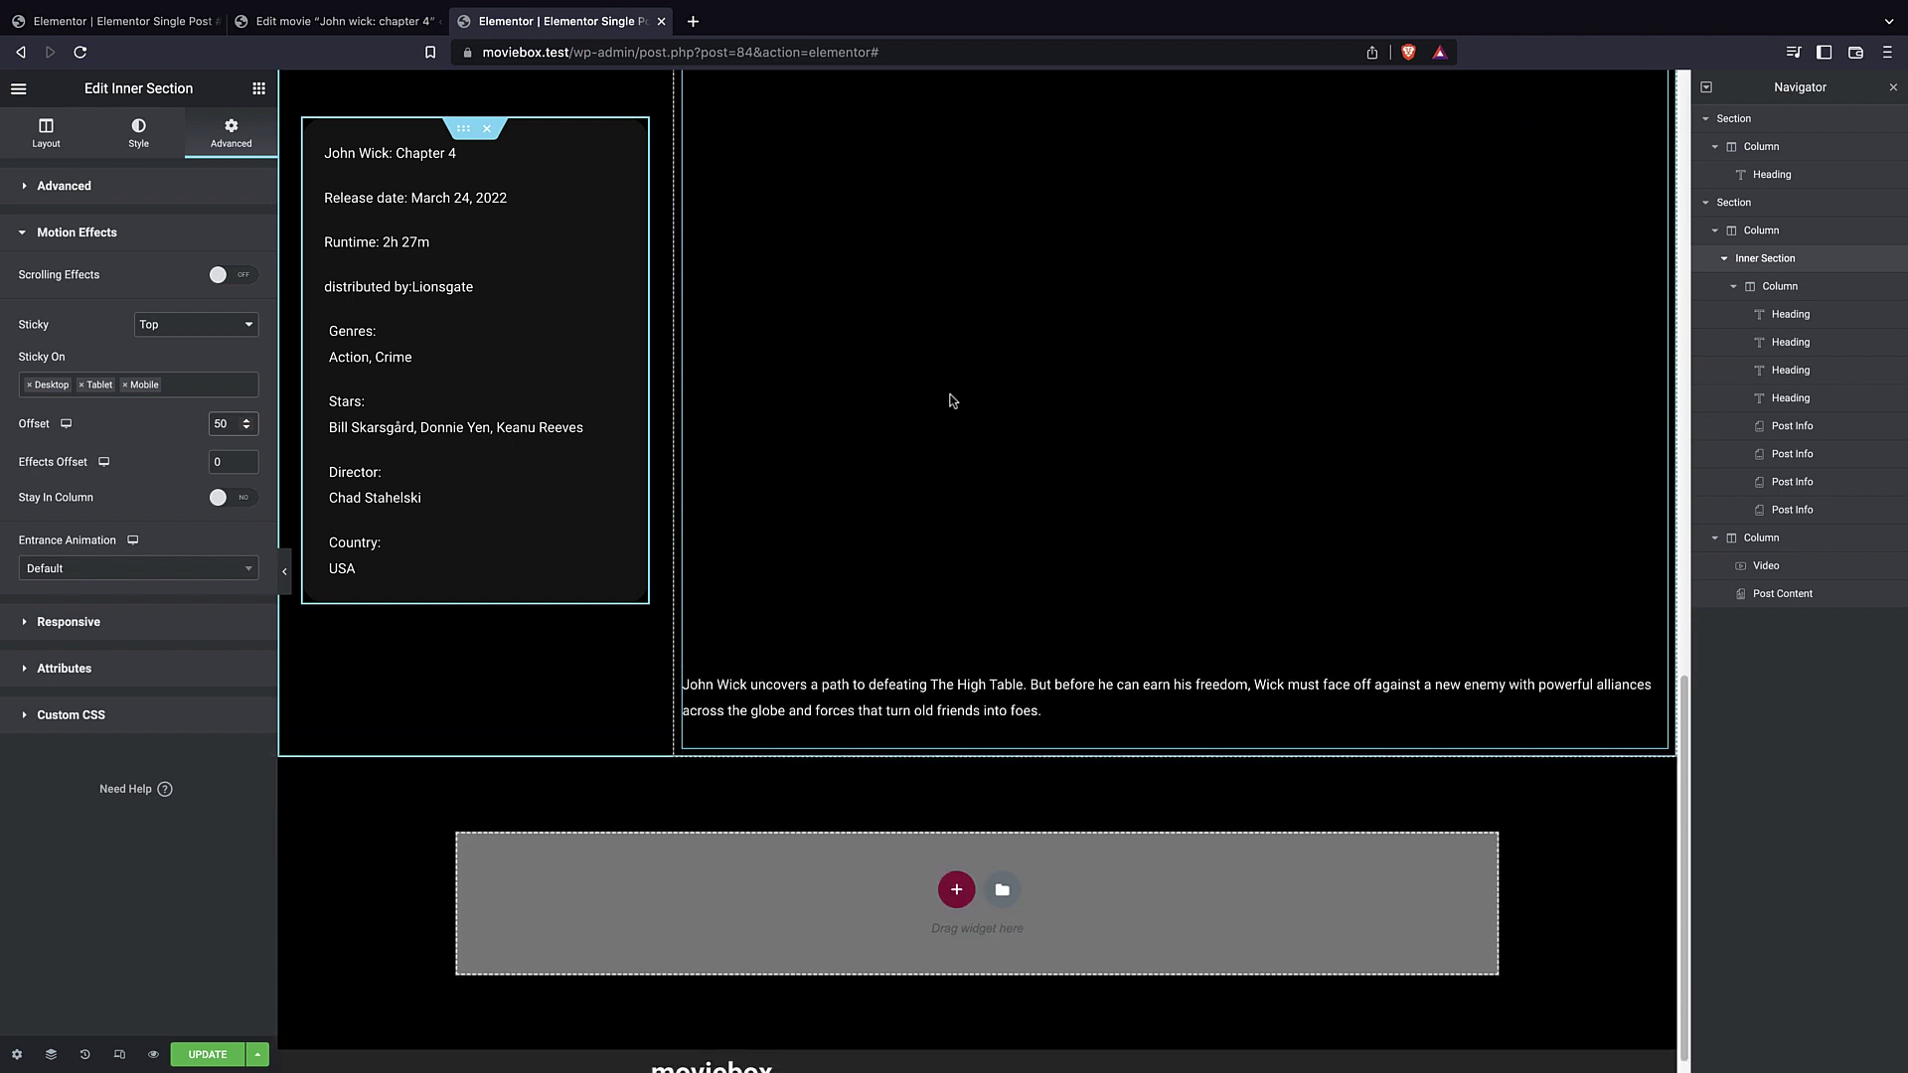
pyautogui.scroll(12, 951, 399)
pyautogui.scroll(-10, 952, 398)
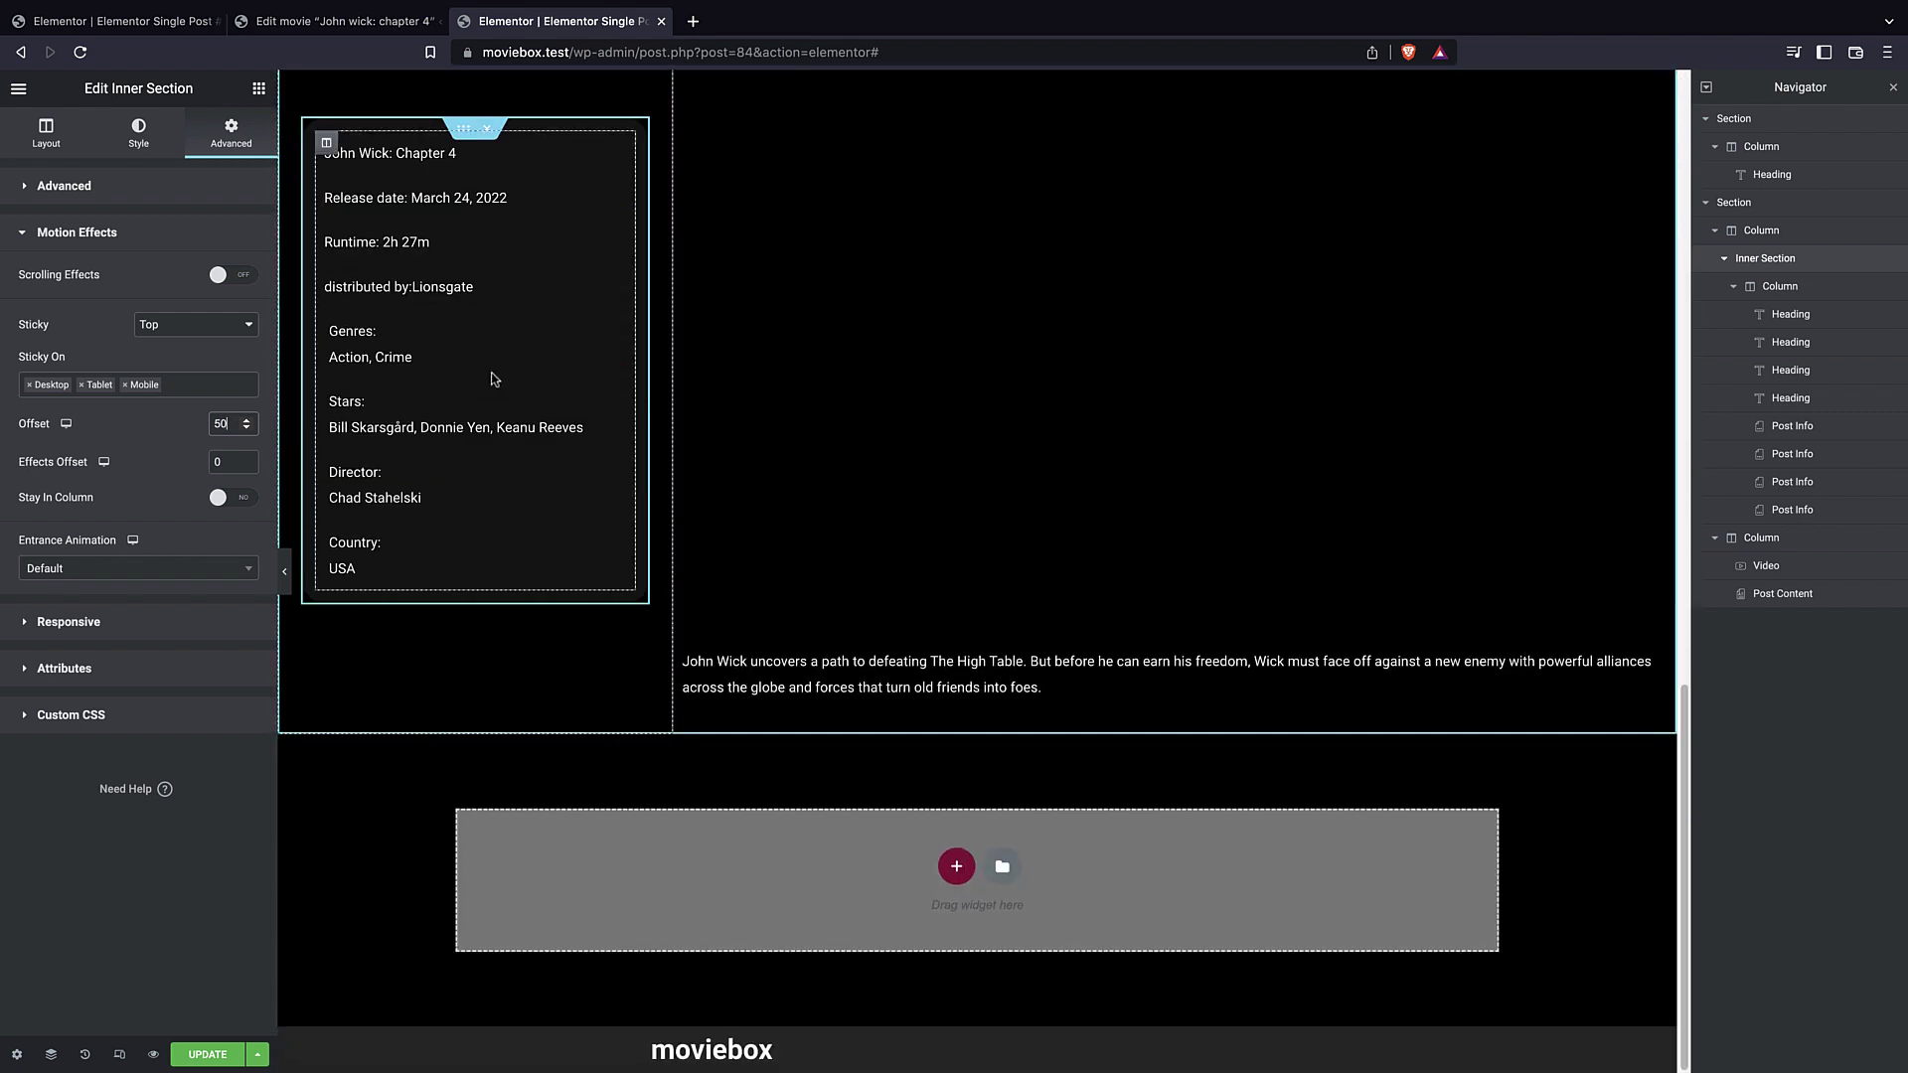
# - Reset the style of the Post Content widget below the trailer video
pyautogui.scroll(5, 790, 429)
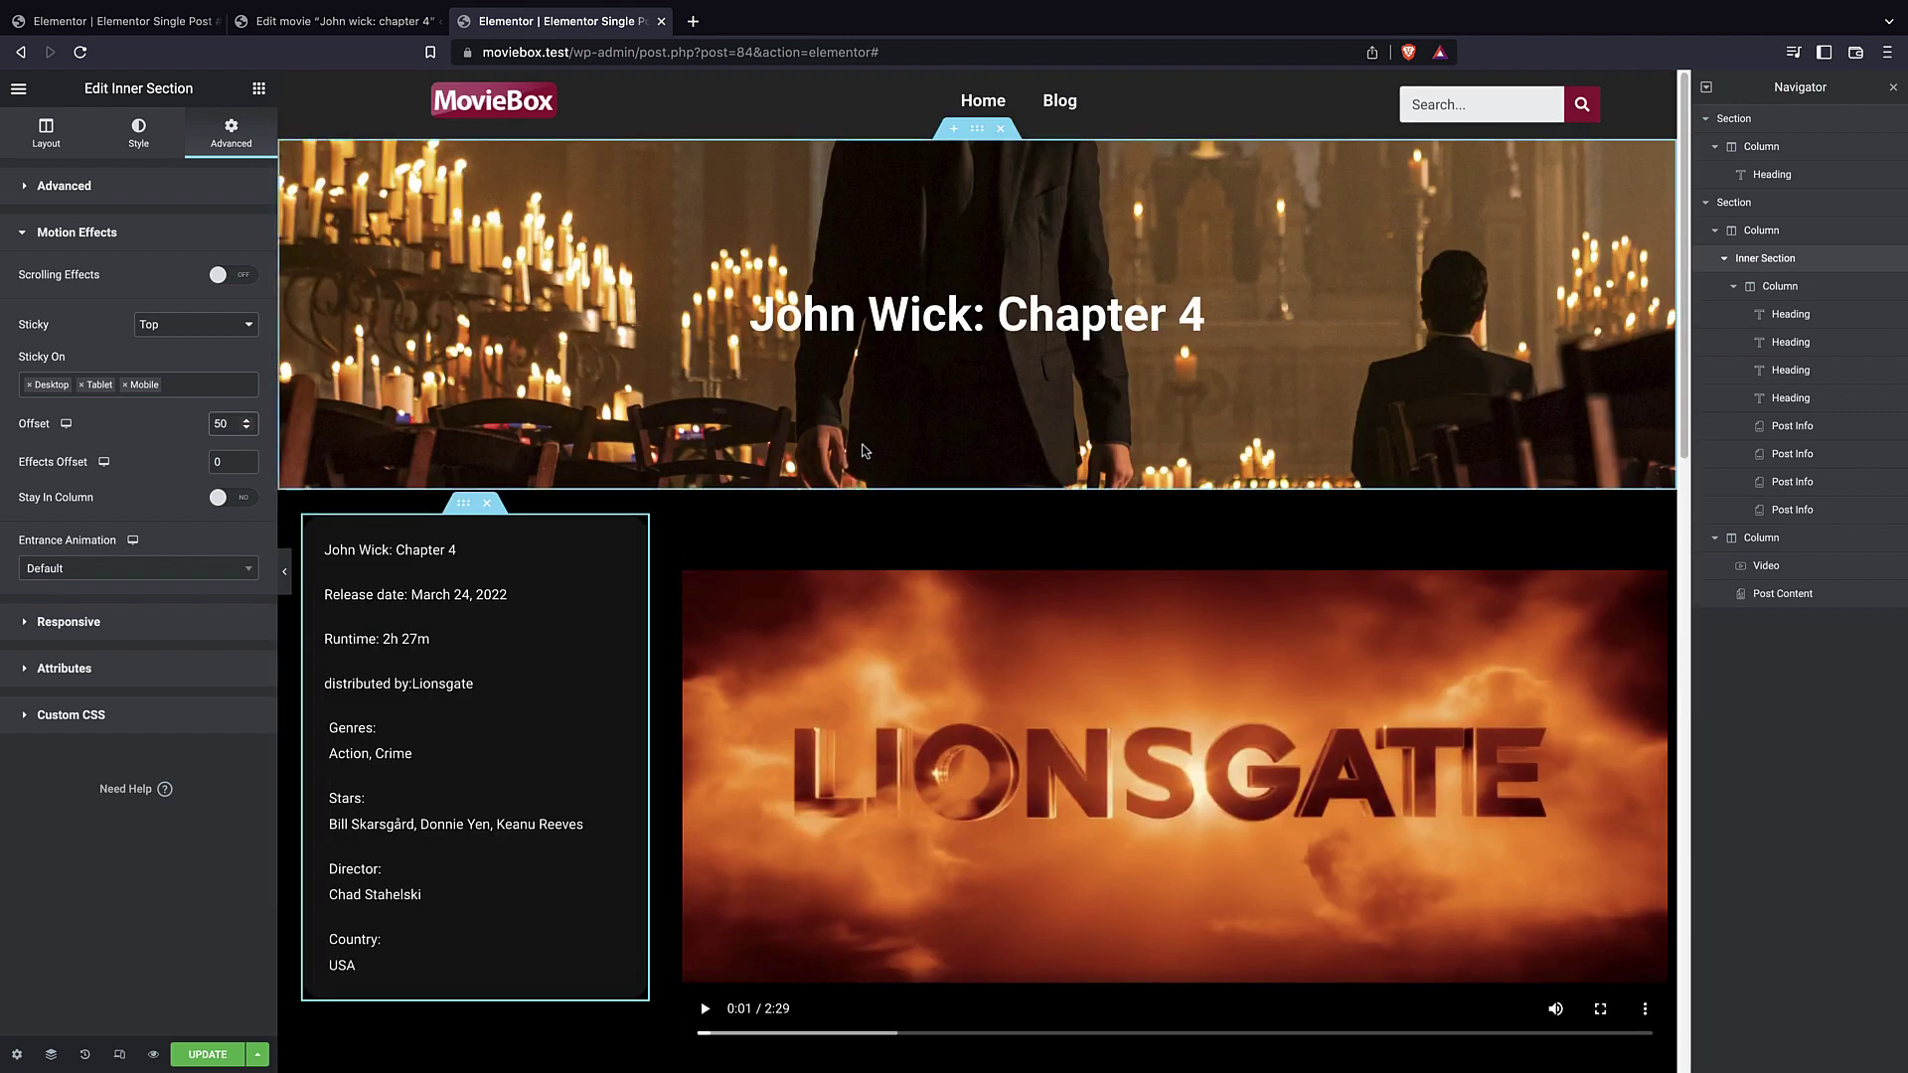
pyautogui.scroll(-5, 1030, 443)
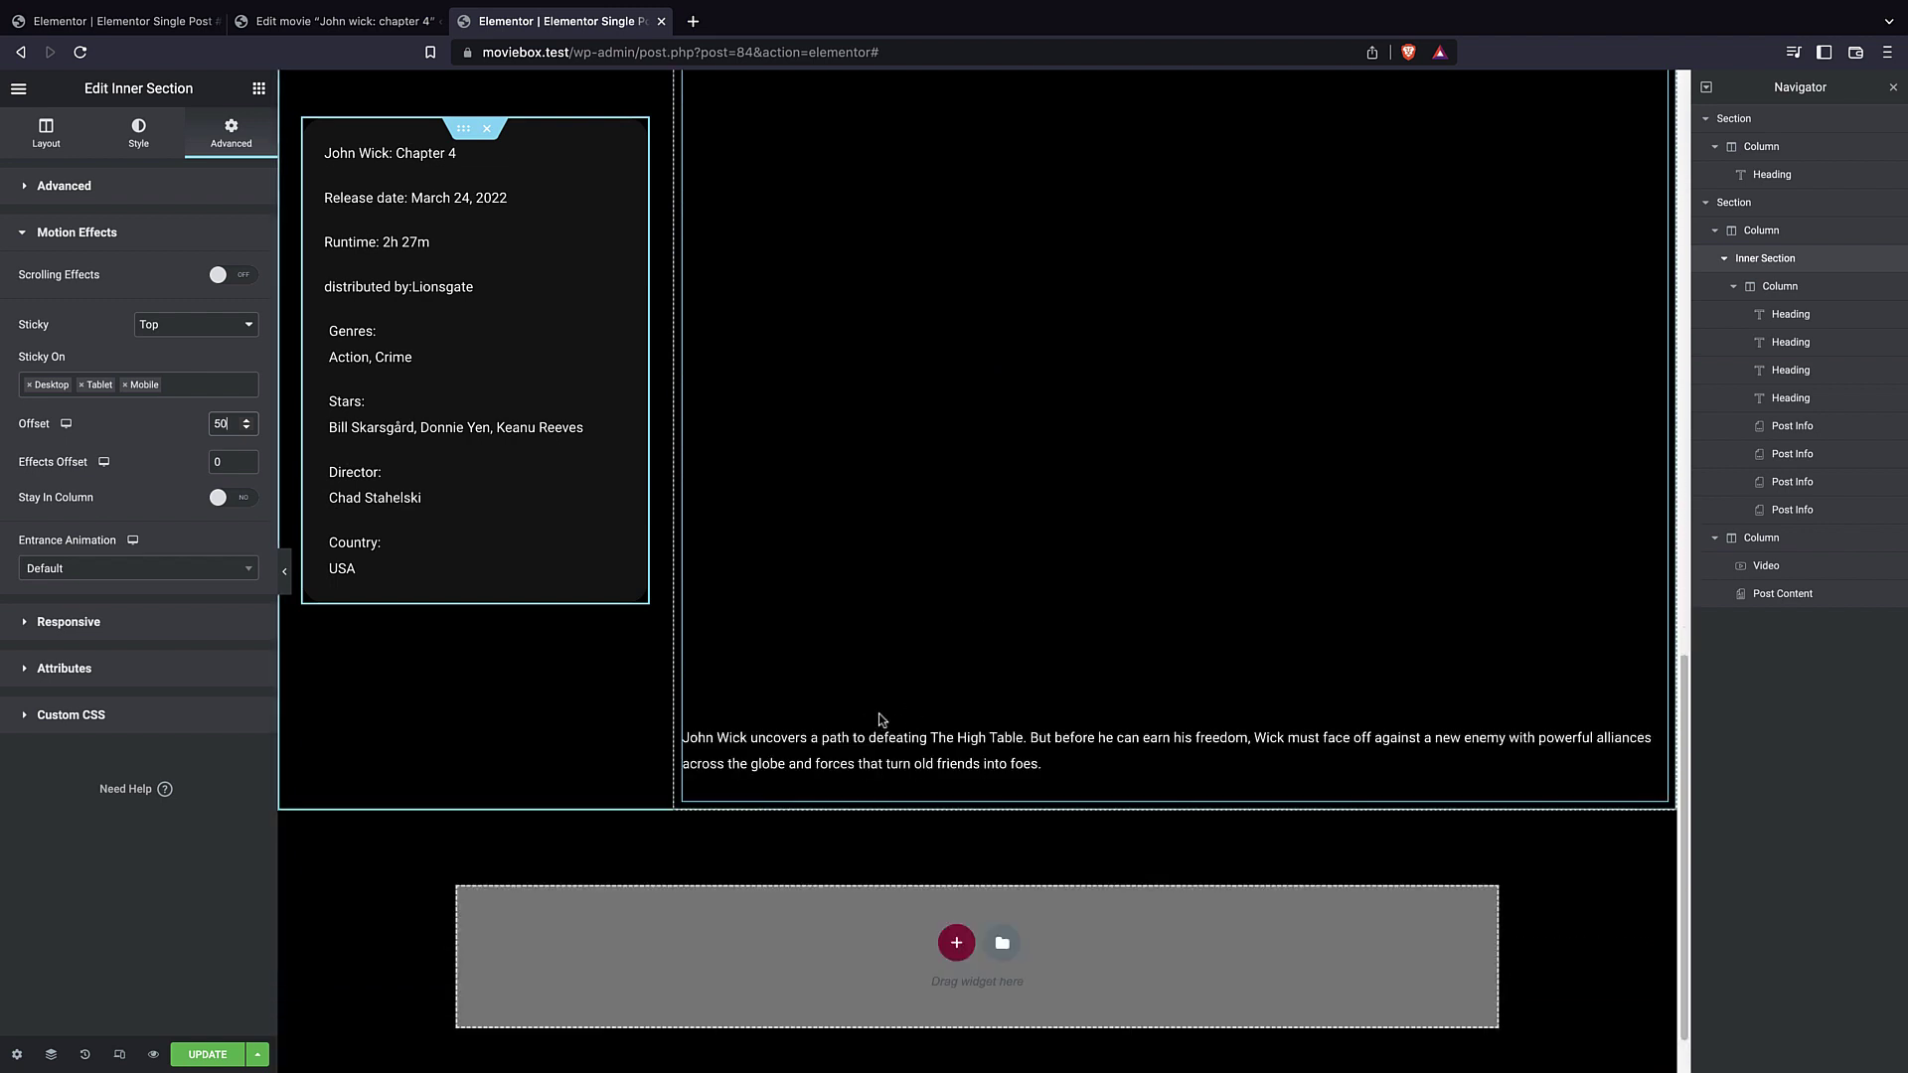
pyautogui.click(1037, 759)
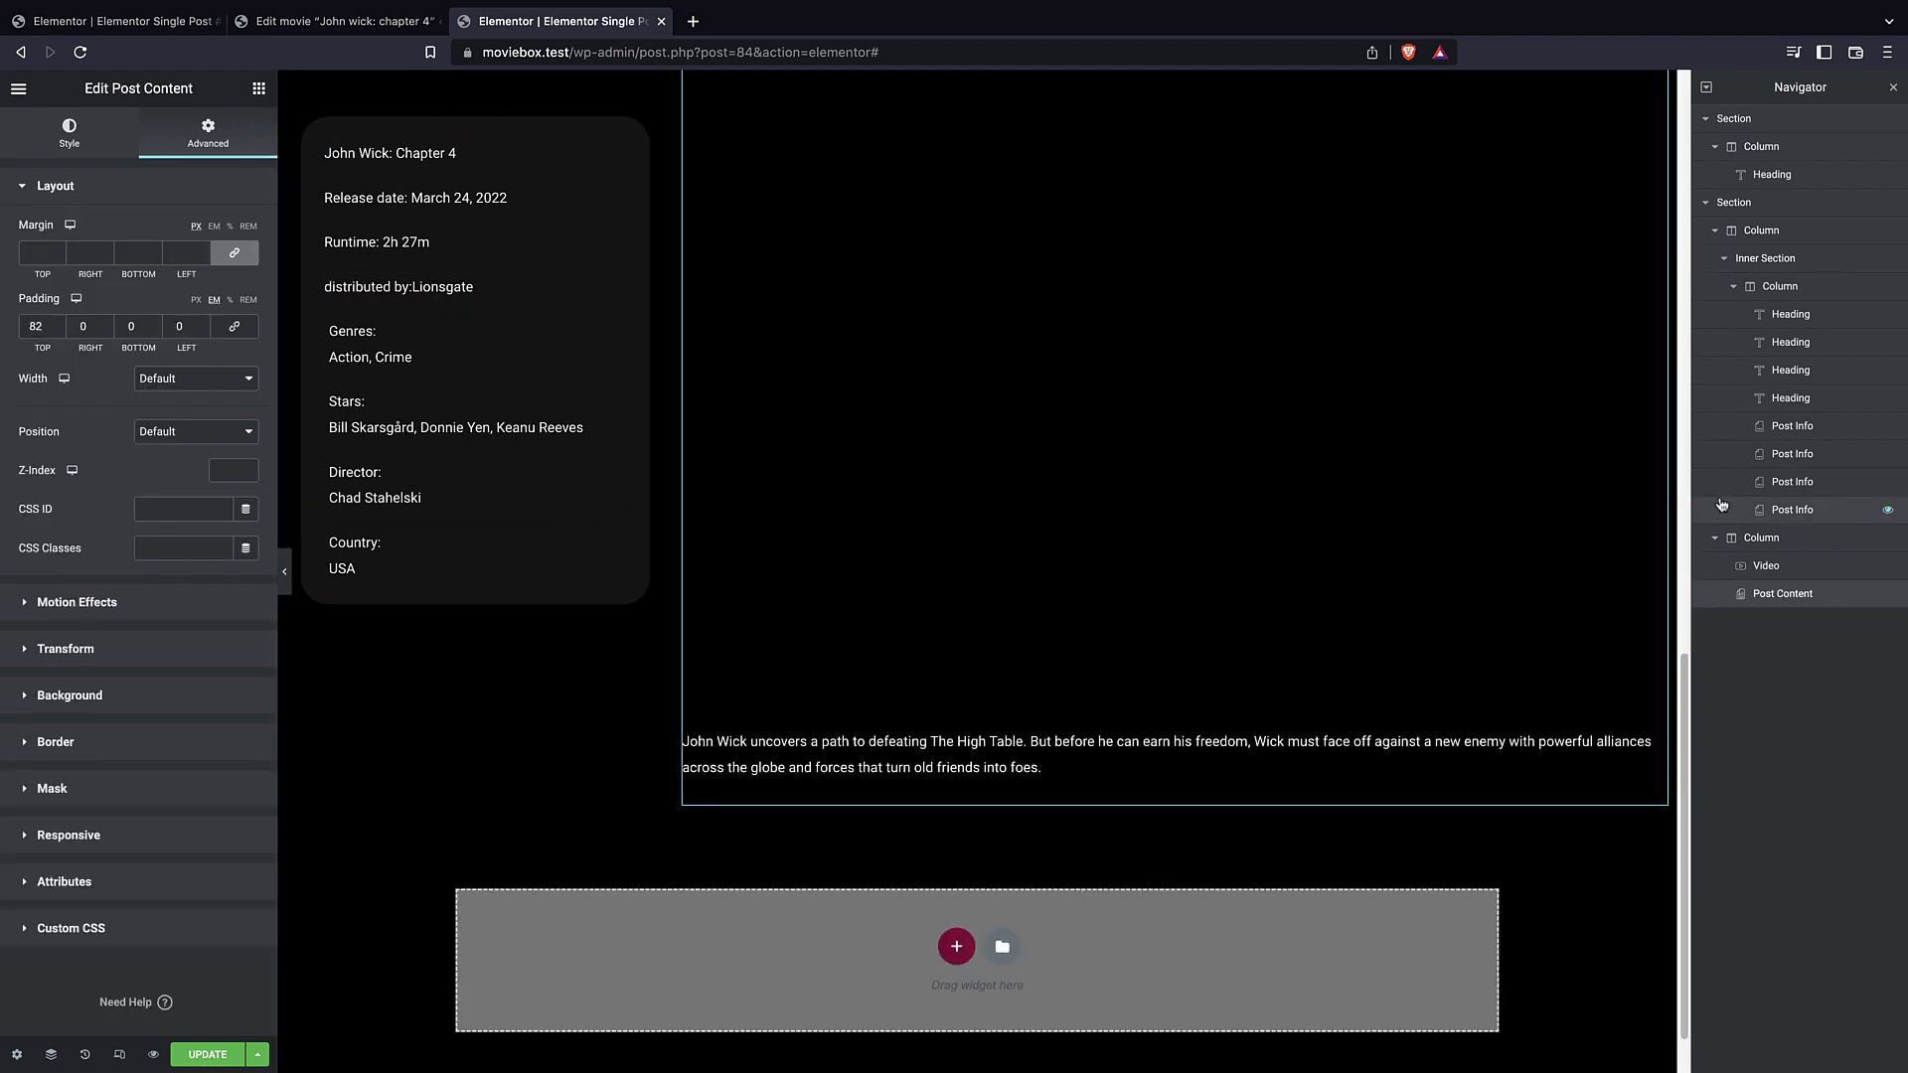
pyautogui.rightClick(1804, 596)
pyautogui.click(1802, 755)
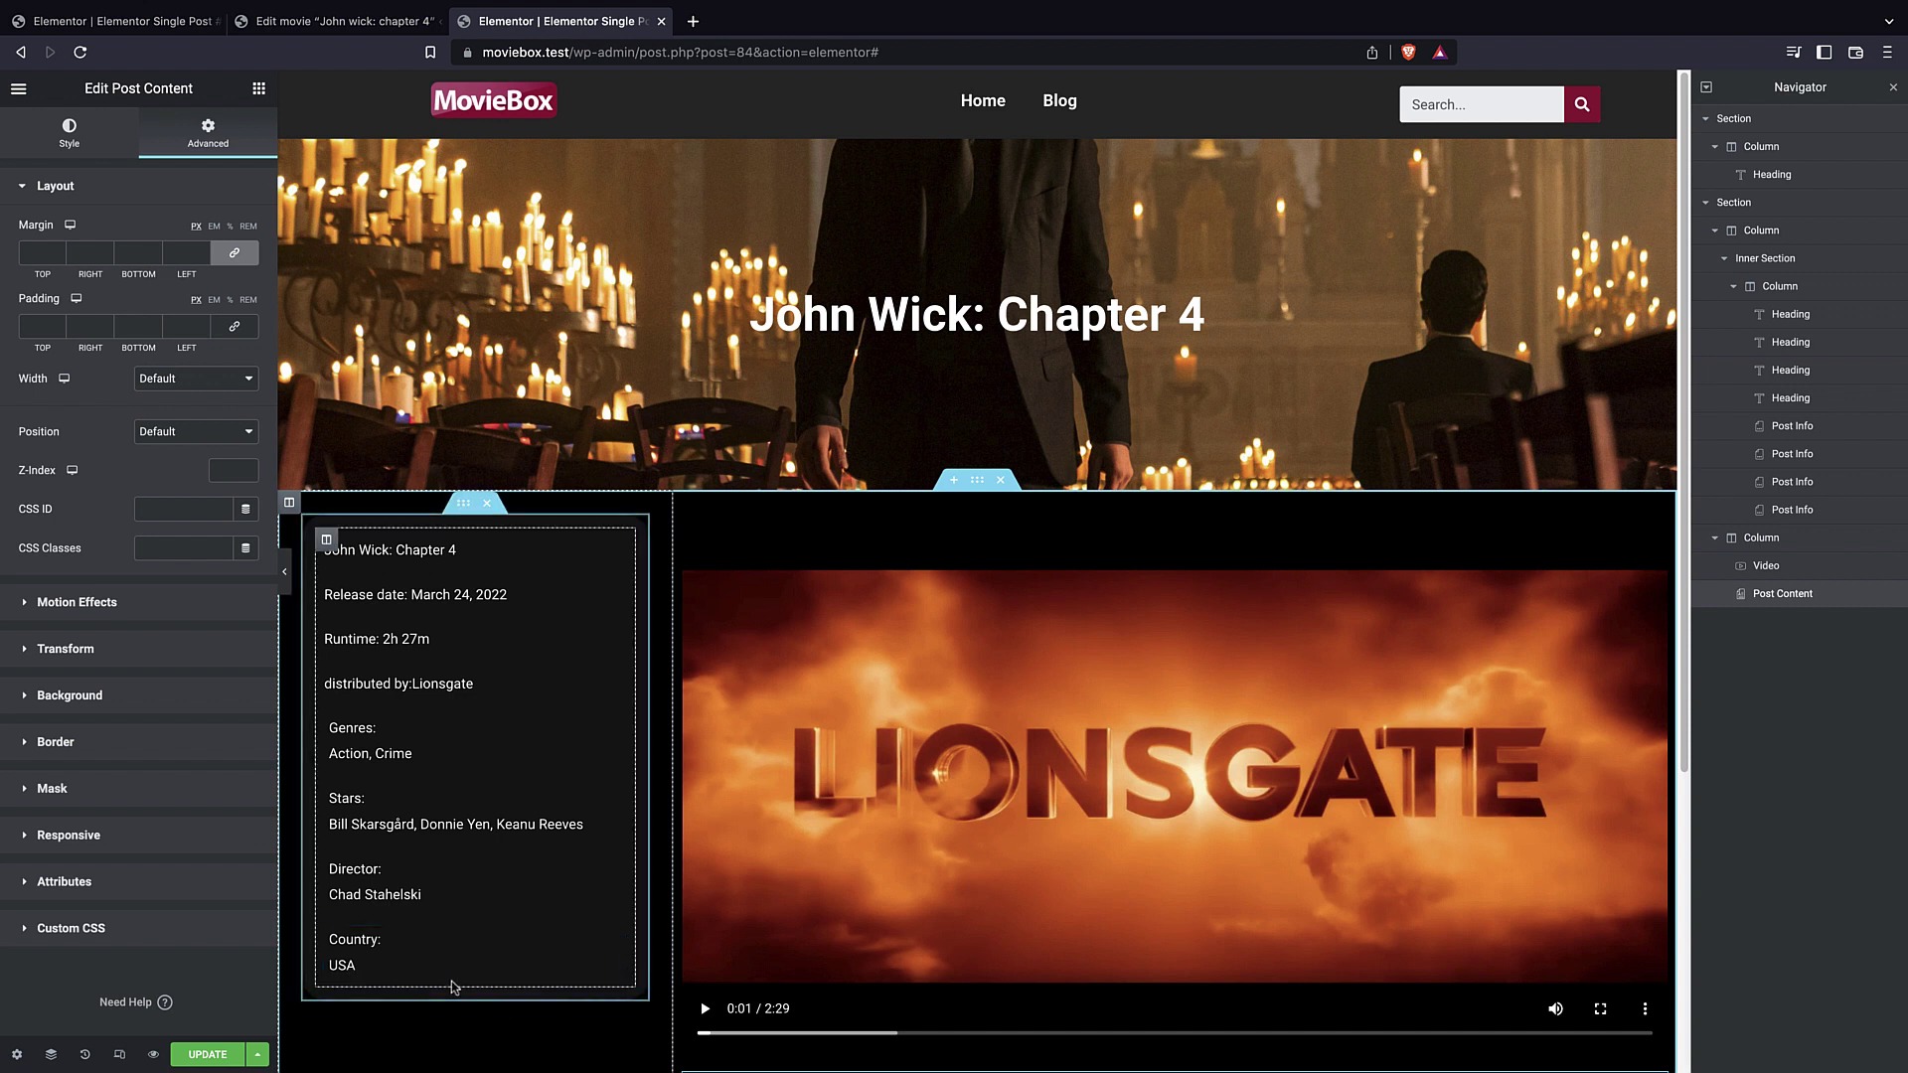
# - Add a Button widget directly below the inner section that holds the movie details
pyautogui.click(256, 89)
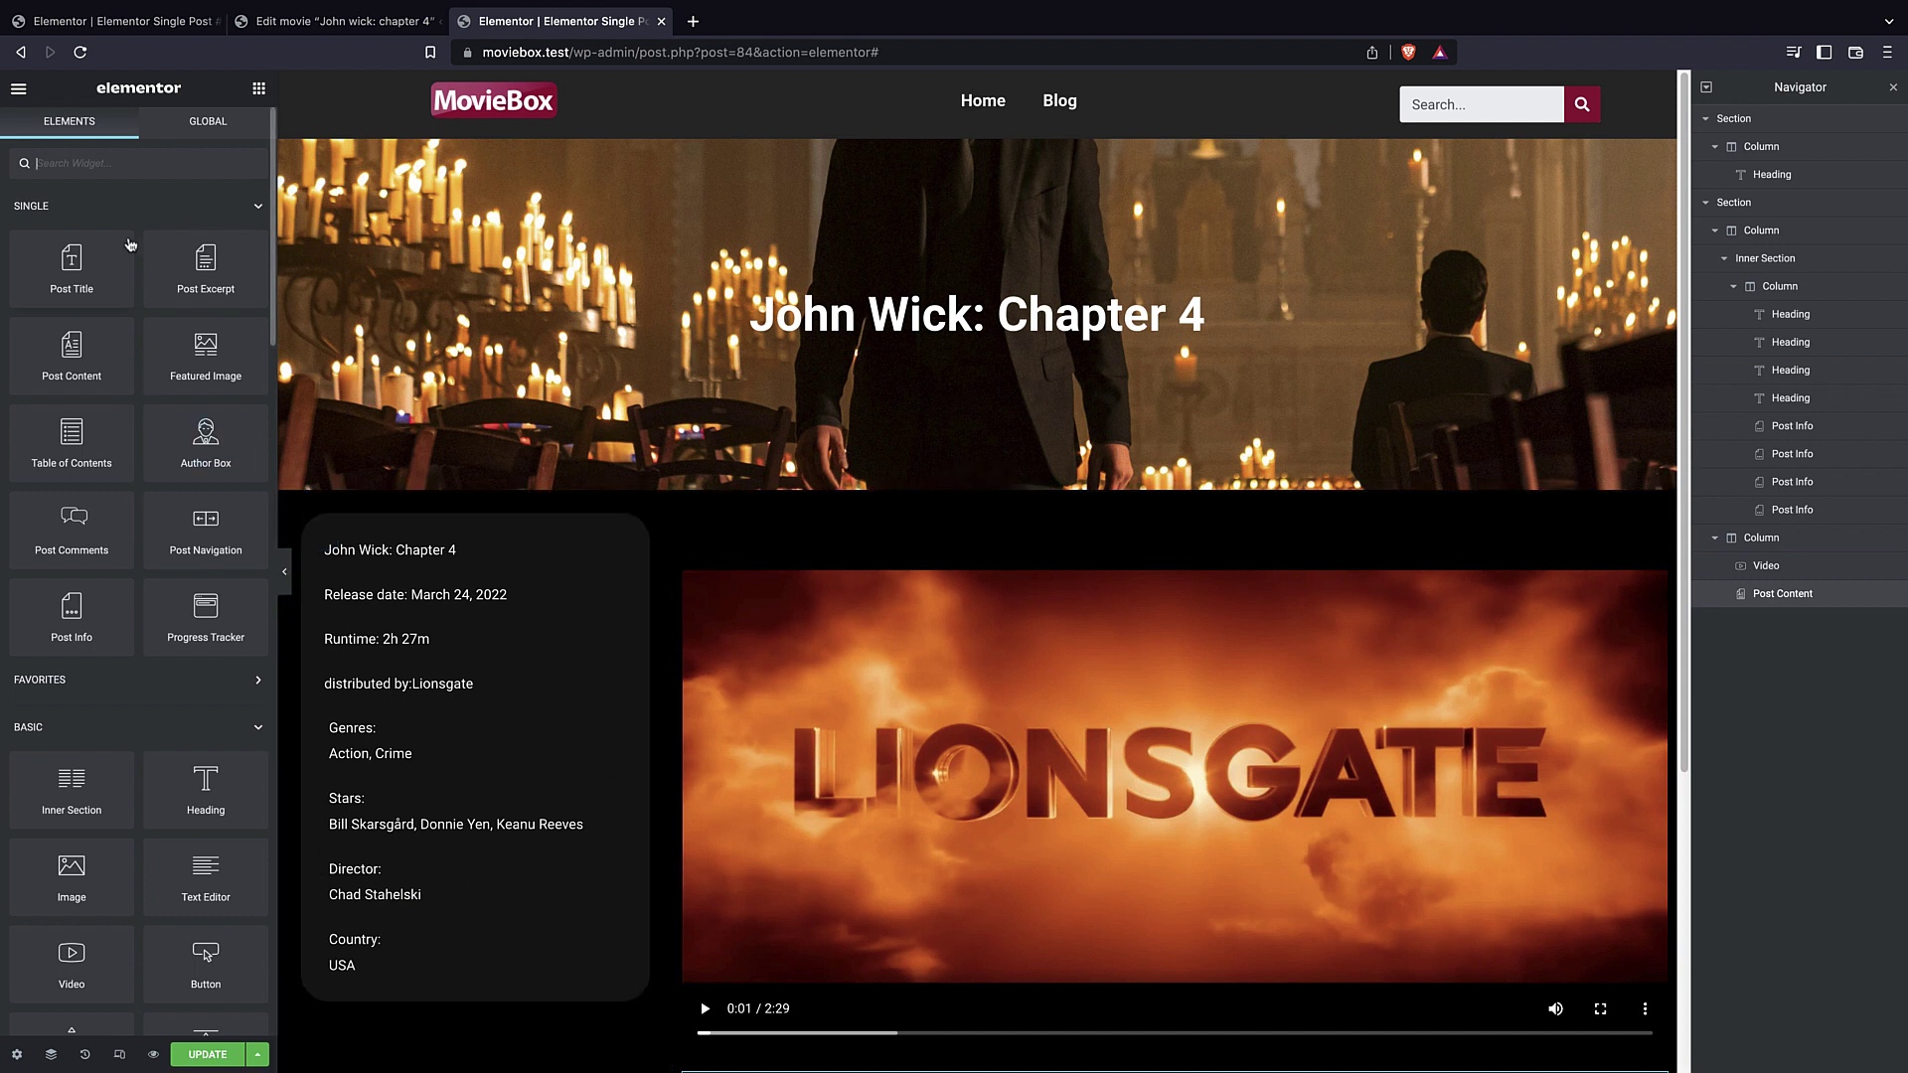
pyautogui.click(116, 164)
pyautogui.write('butt')
pyautogui.moveTo(51, 244); pyautogui.dragTo(445, 988)
pyautogui.scroll(-2, 379, 1031)
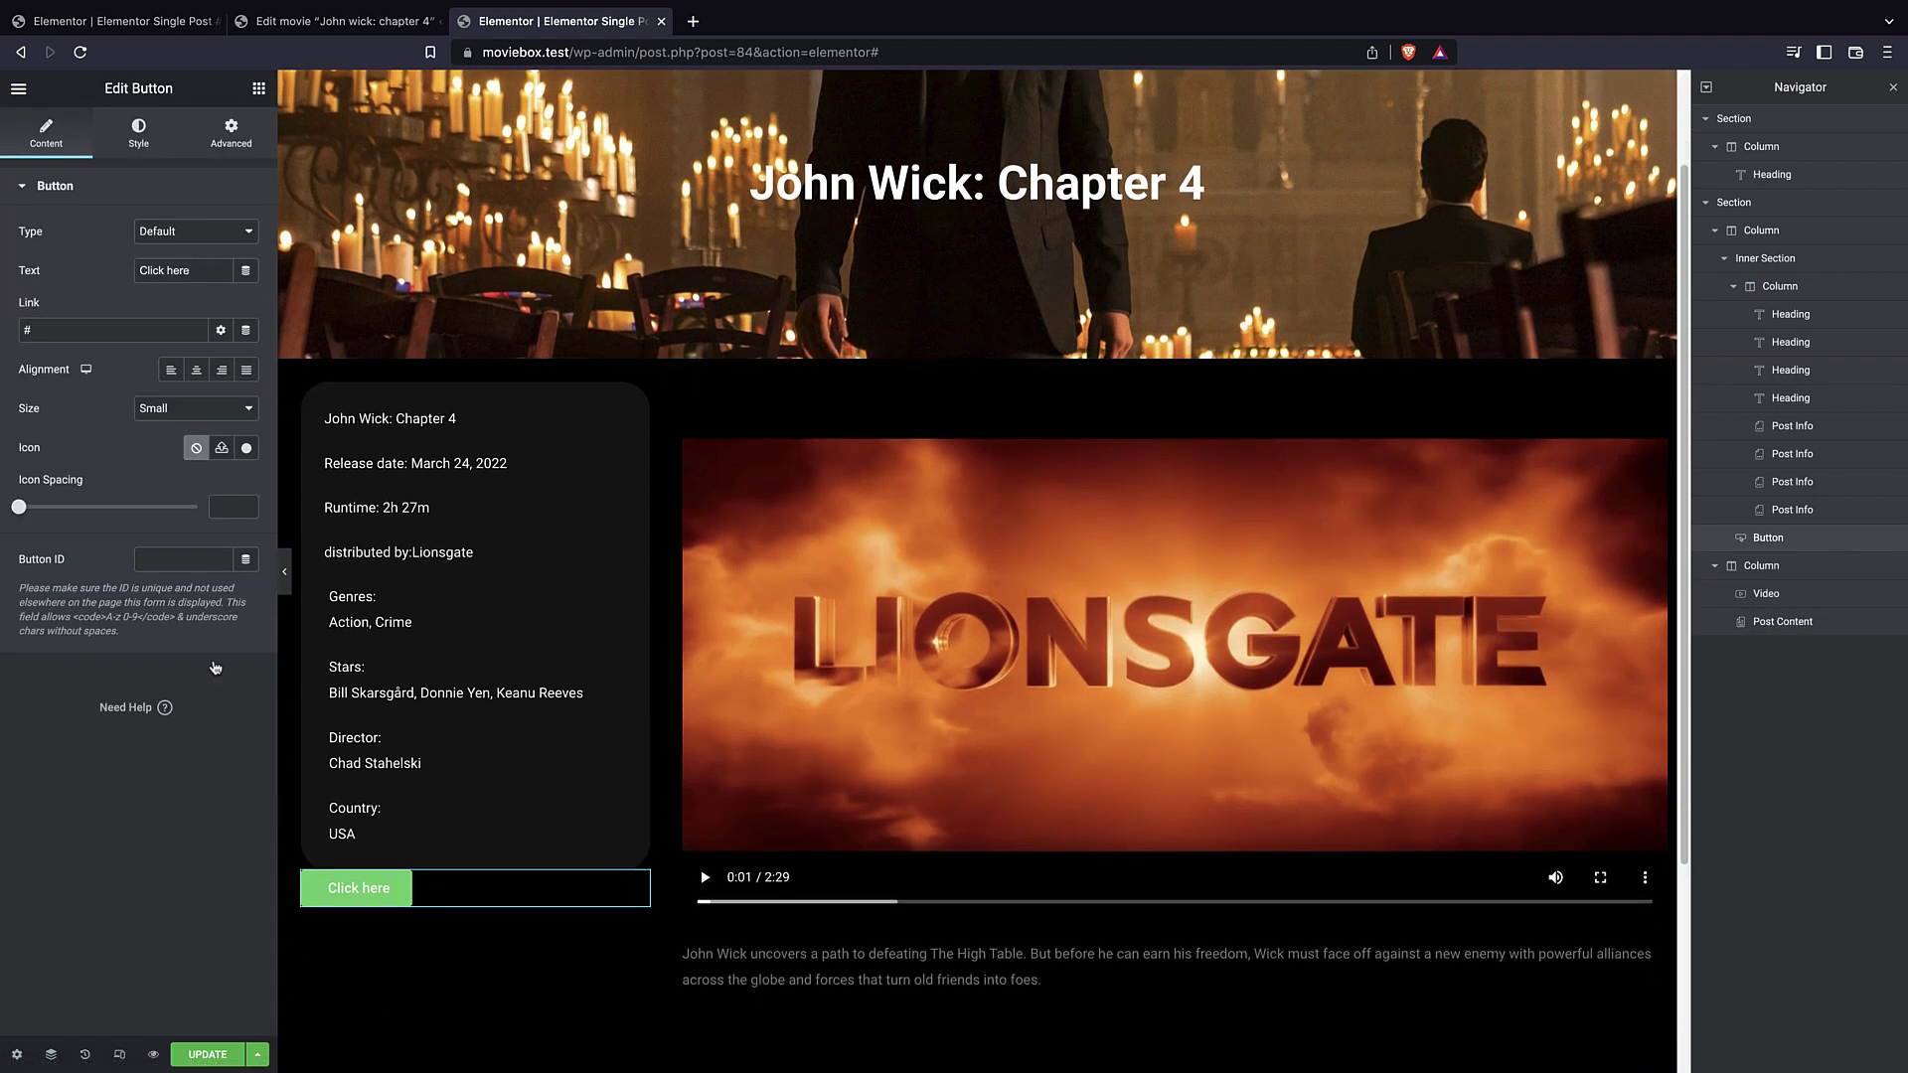
# - Set the new button's text to "Watch online"
pyautogui.click(138, 137)
pyautogui.click(84, 139)
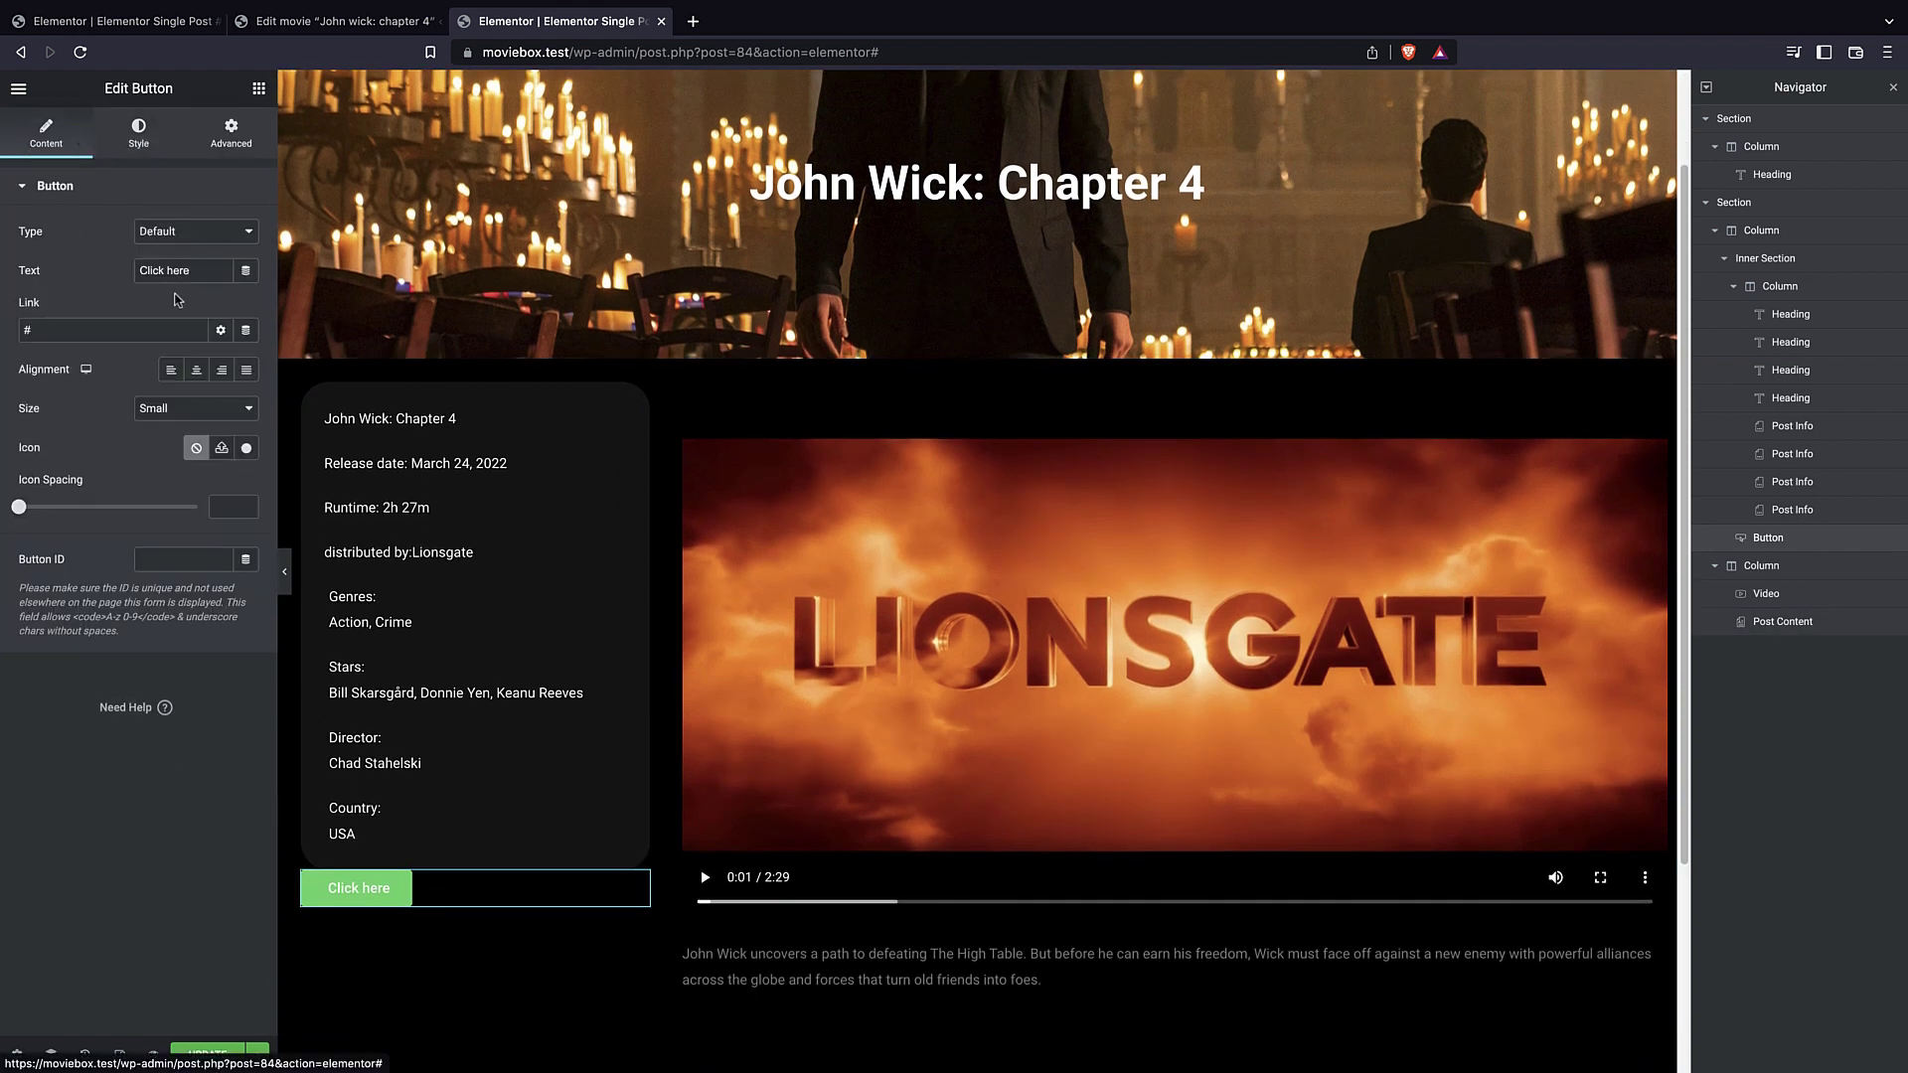
pyautogui.click(146, 134)
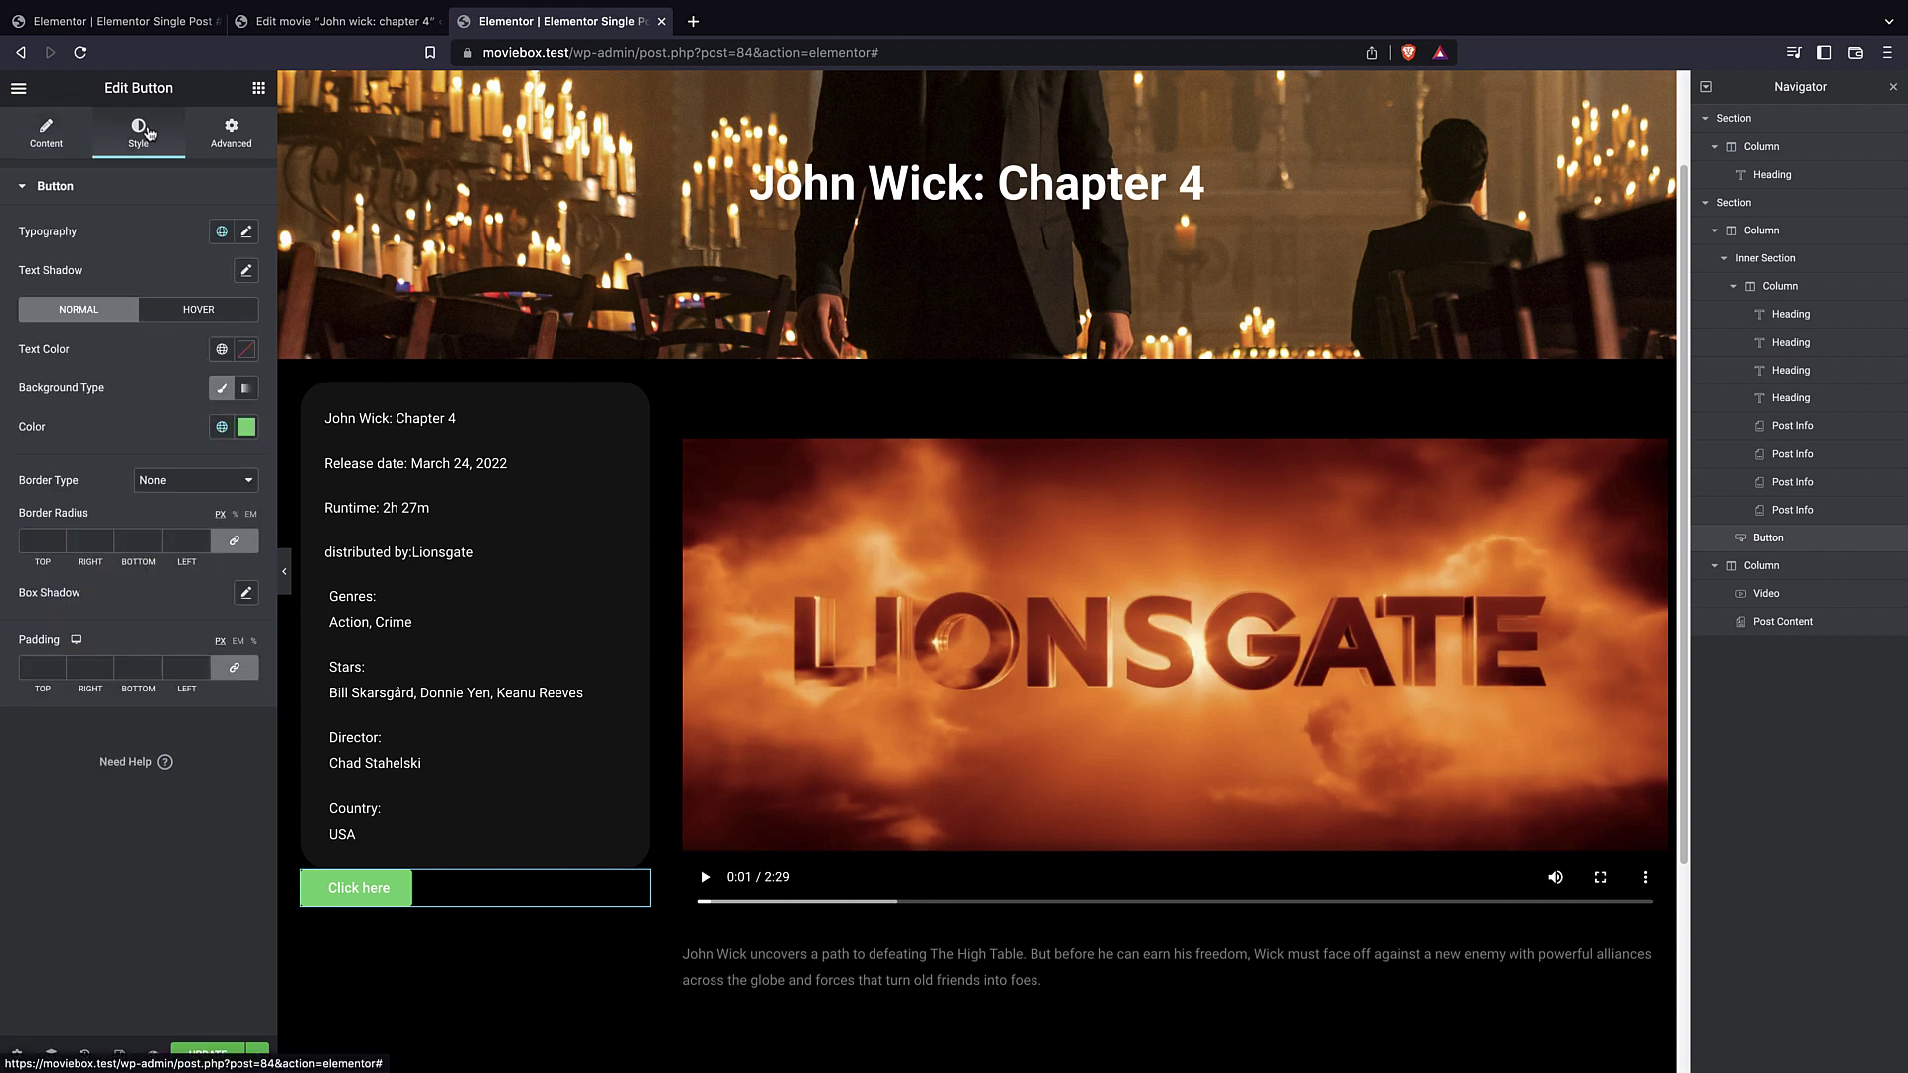
pyautogui.click(234, 139)
pyautogui.click(71, 136)
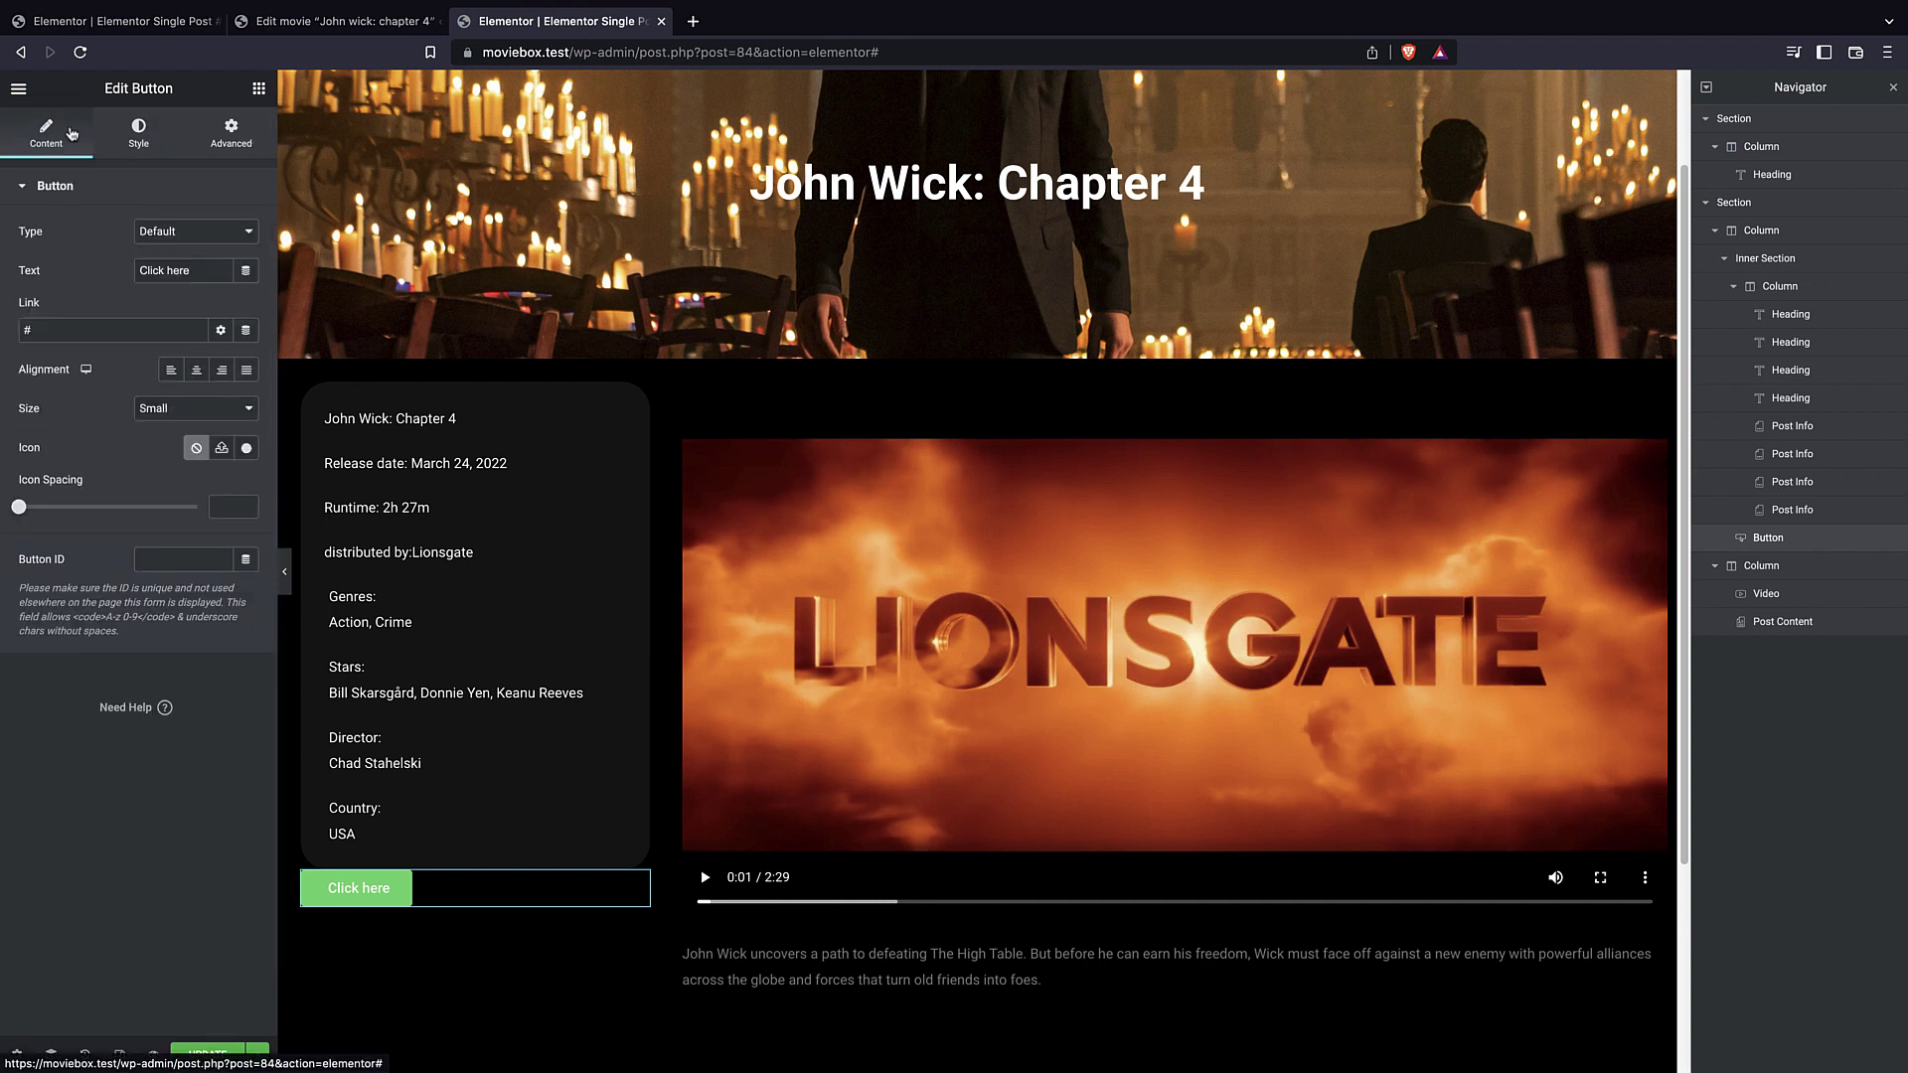
pyautogui.click(172, 230)
pyautogui.click(172, 230)
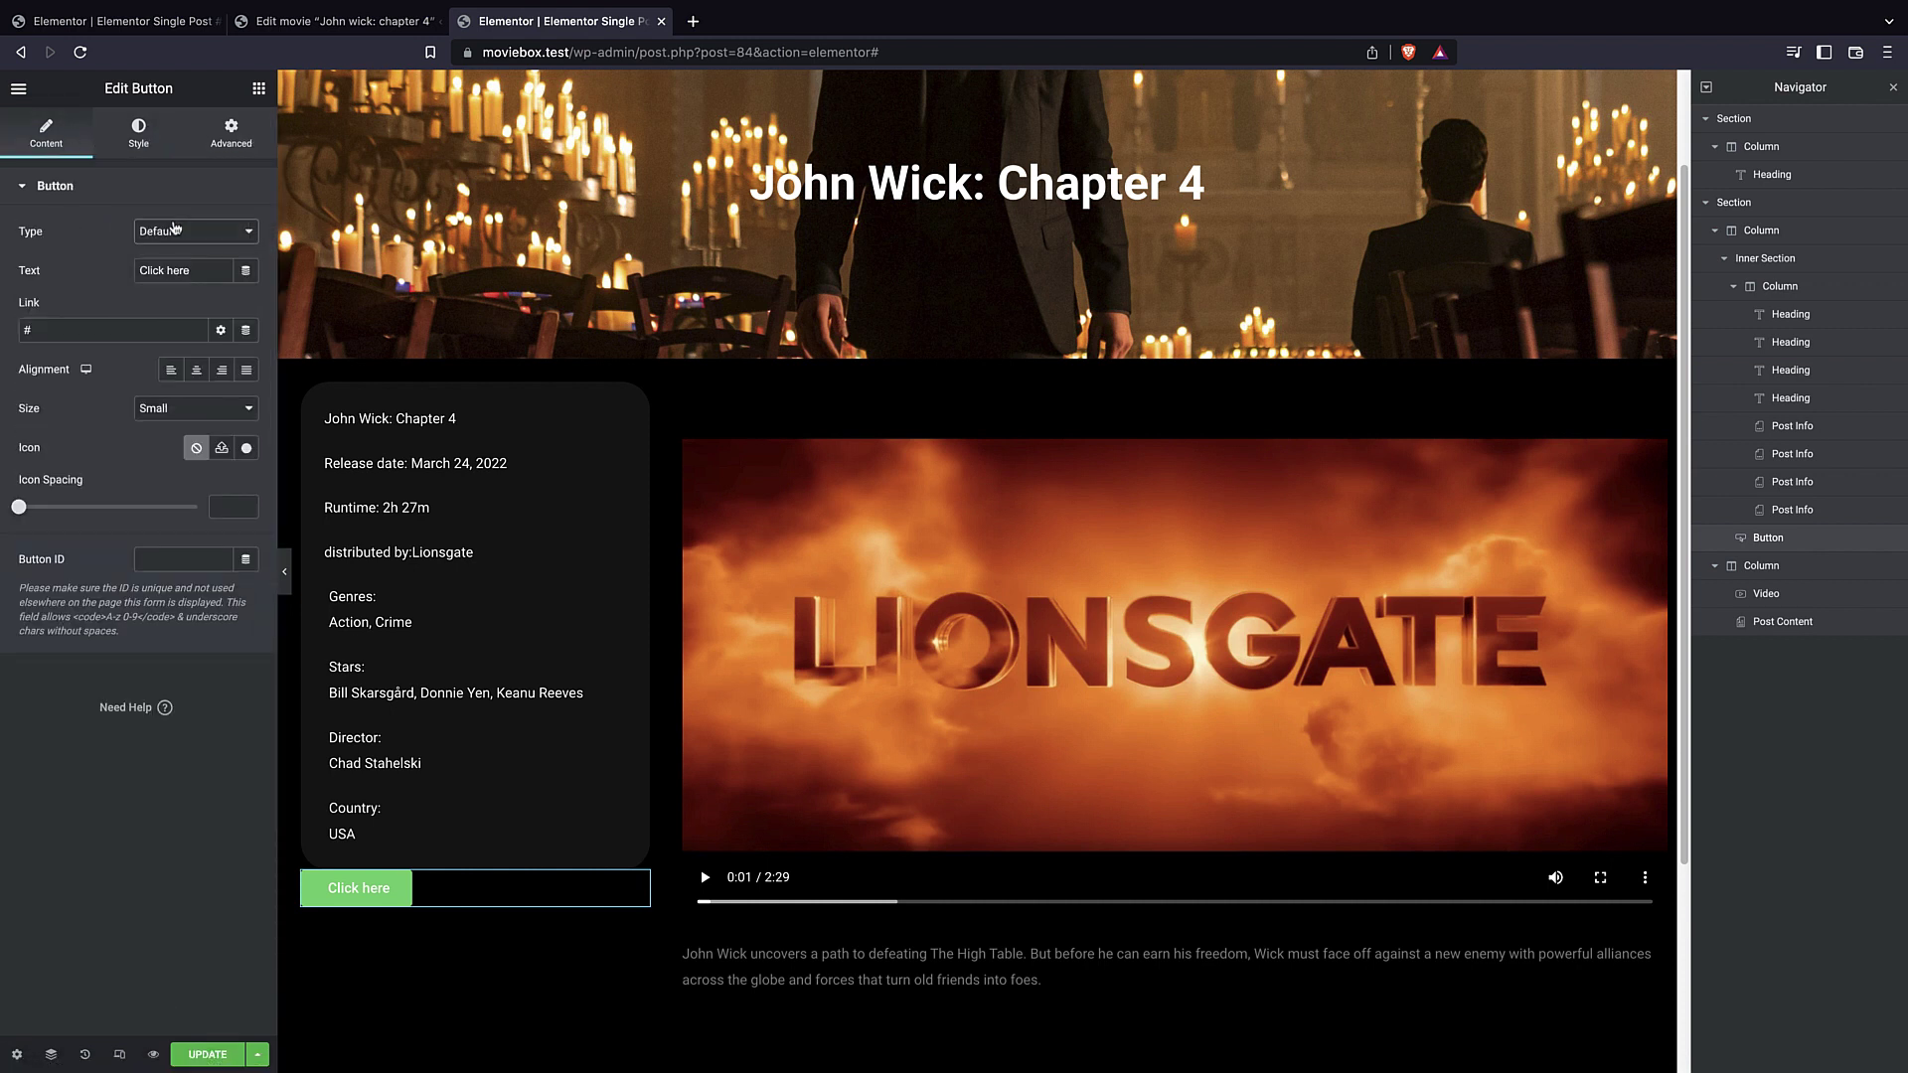
pyautogui.tripleClick(169, 270)
pyautogui.write('watch online')
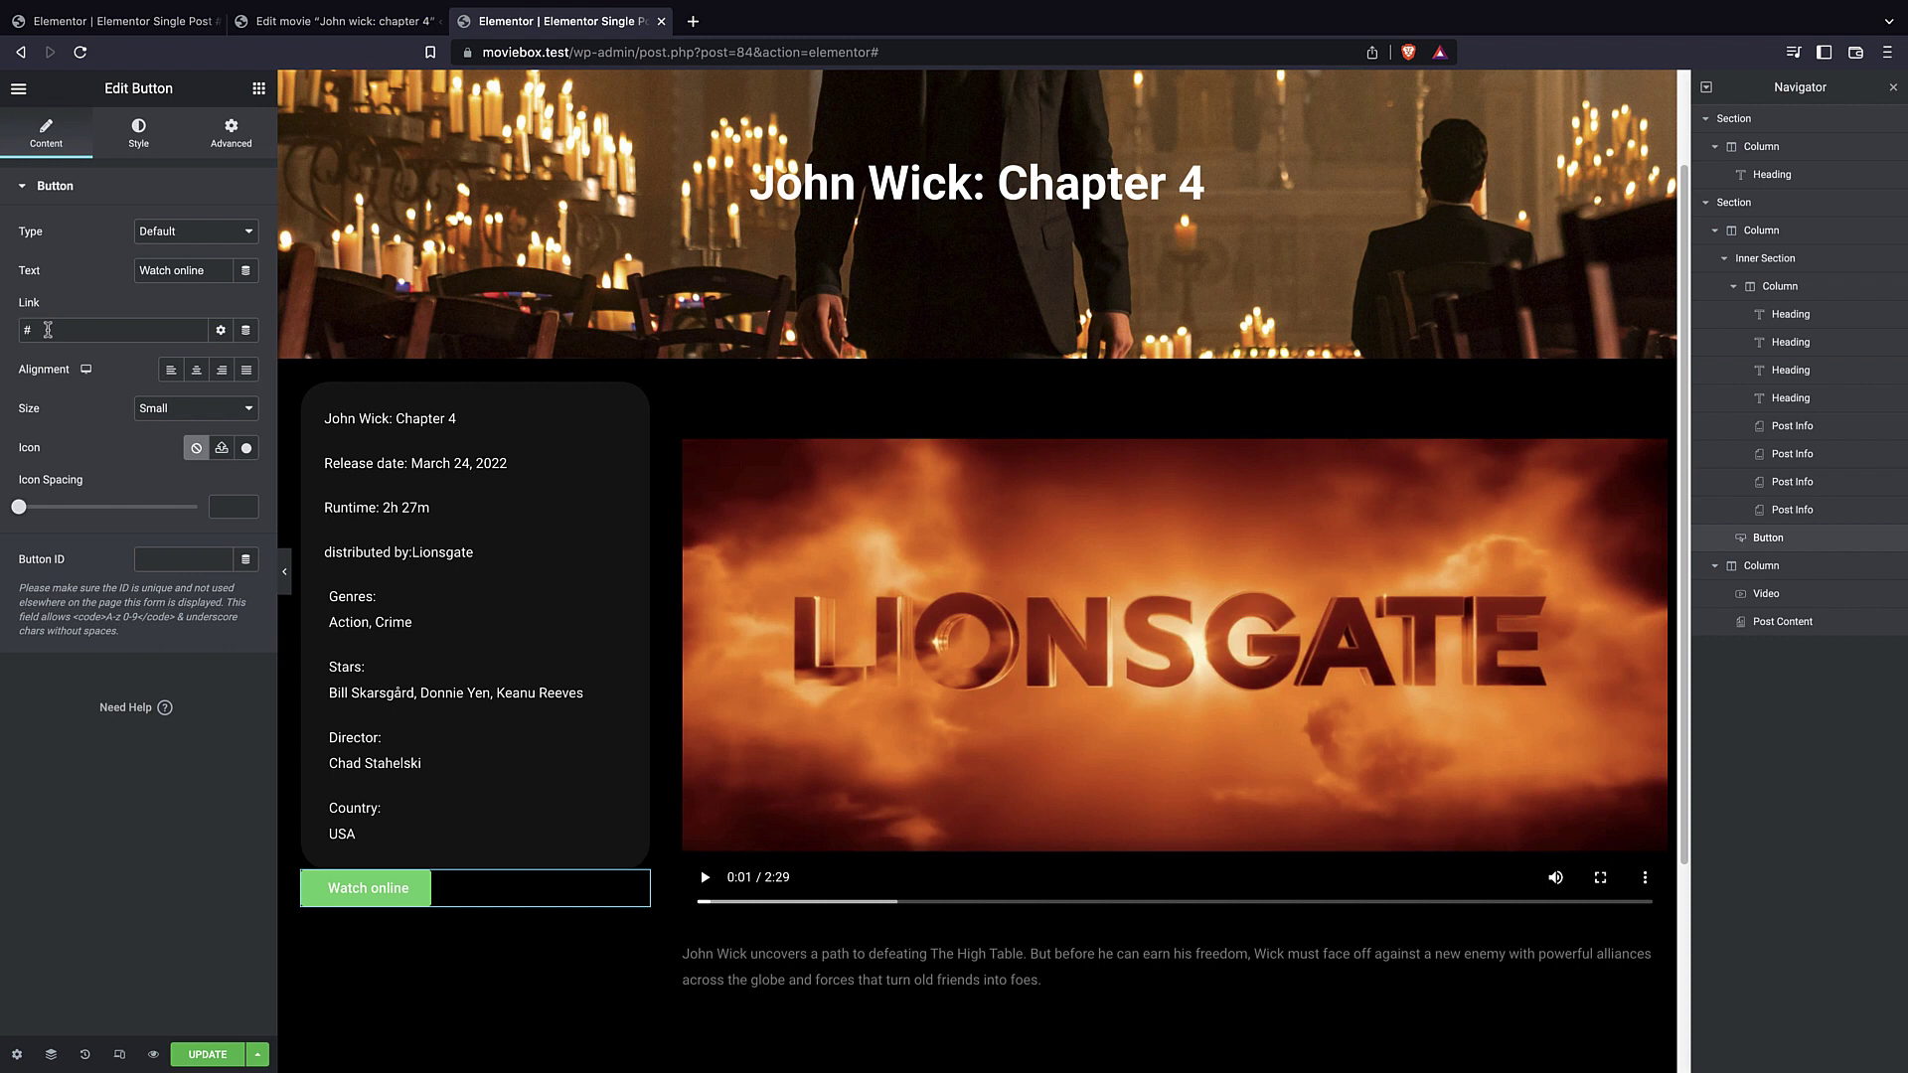
# - Center the Watch online button and move it into the details box's inner column, below the last Post Info widget
pyautogui.click(246, 334)
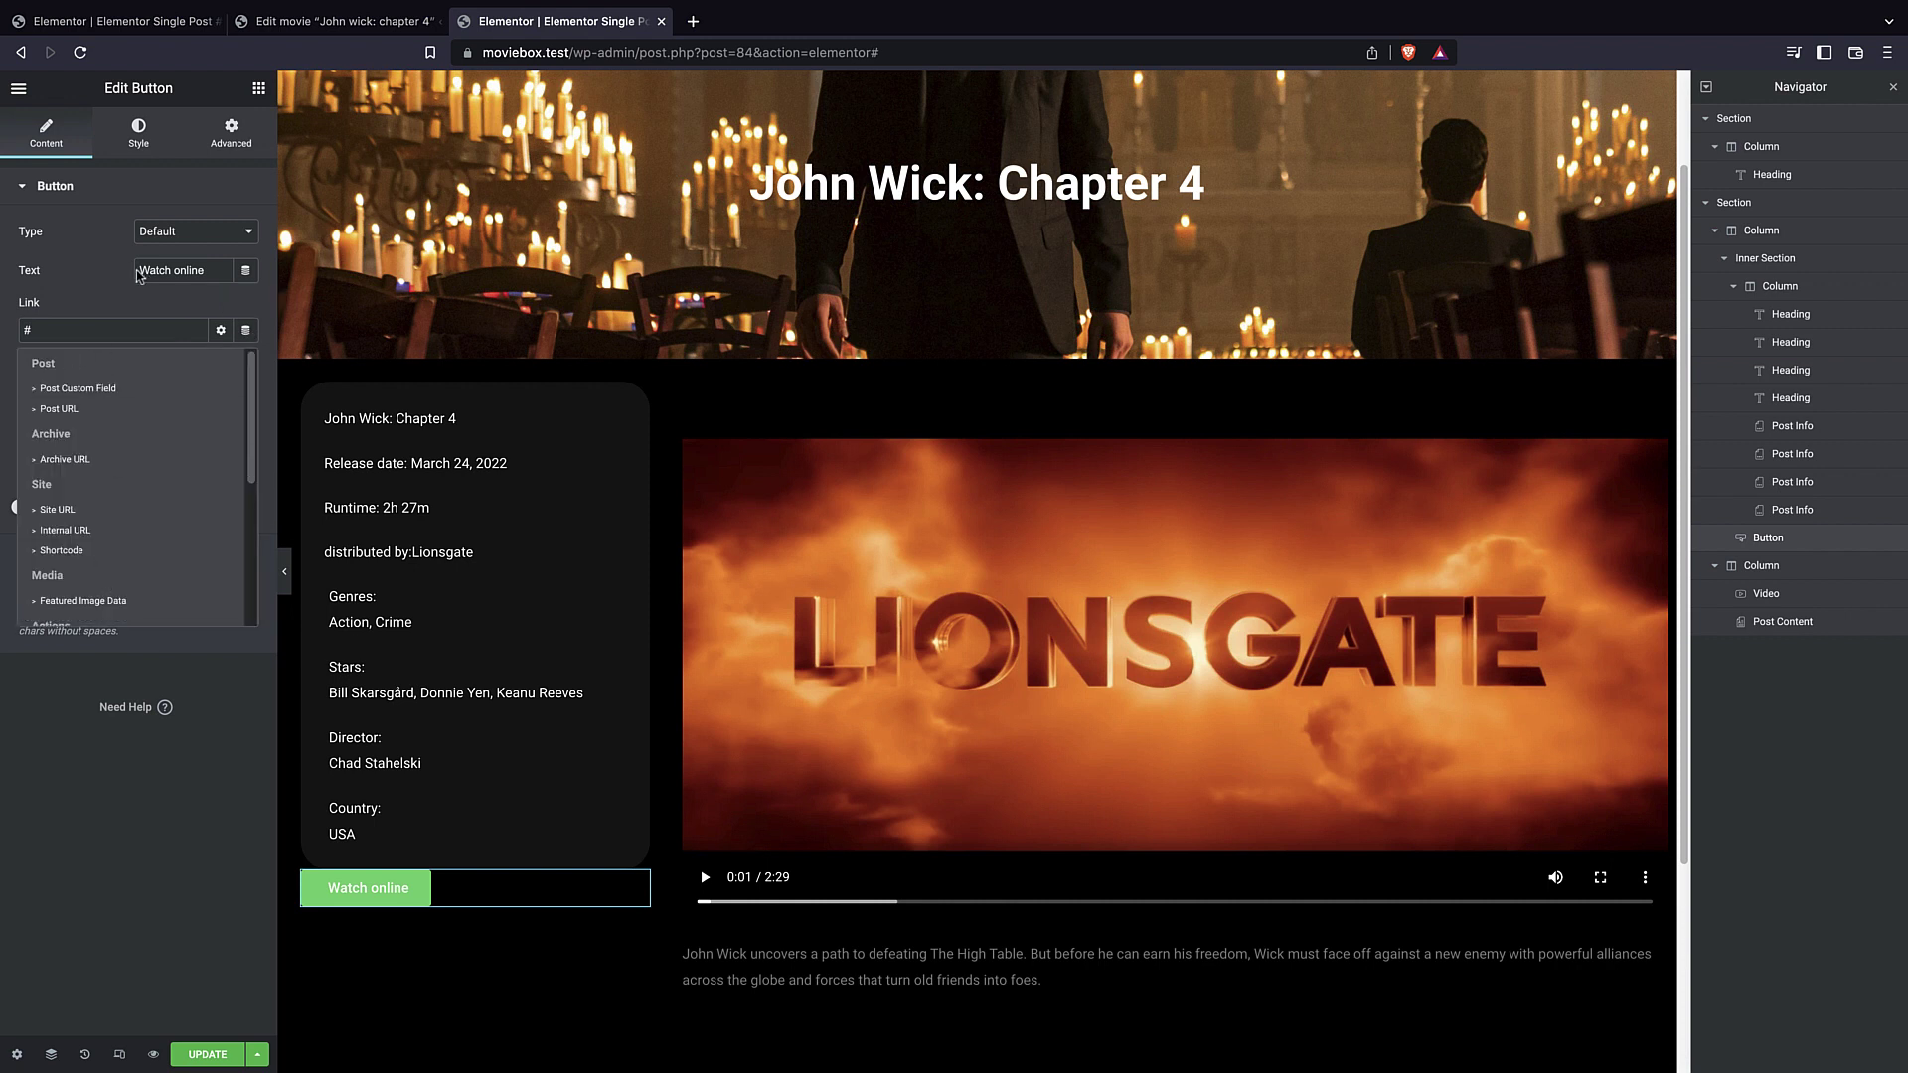
pyautogui.click(88, 325)
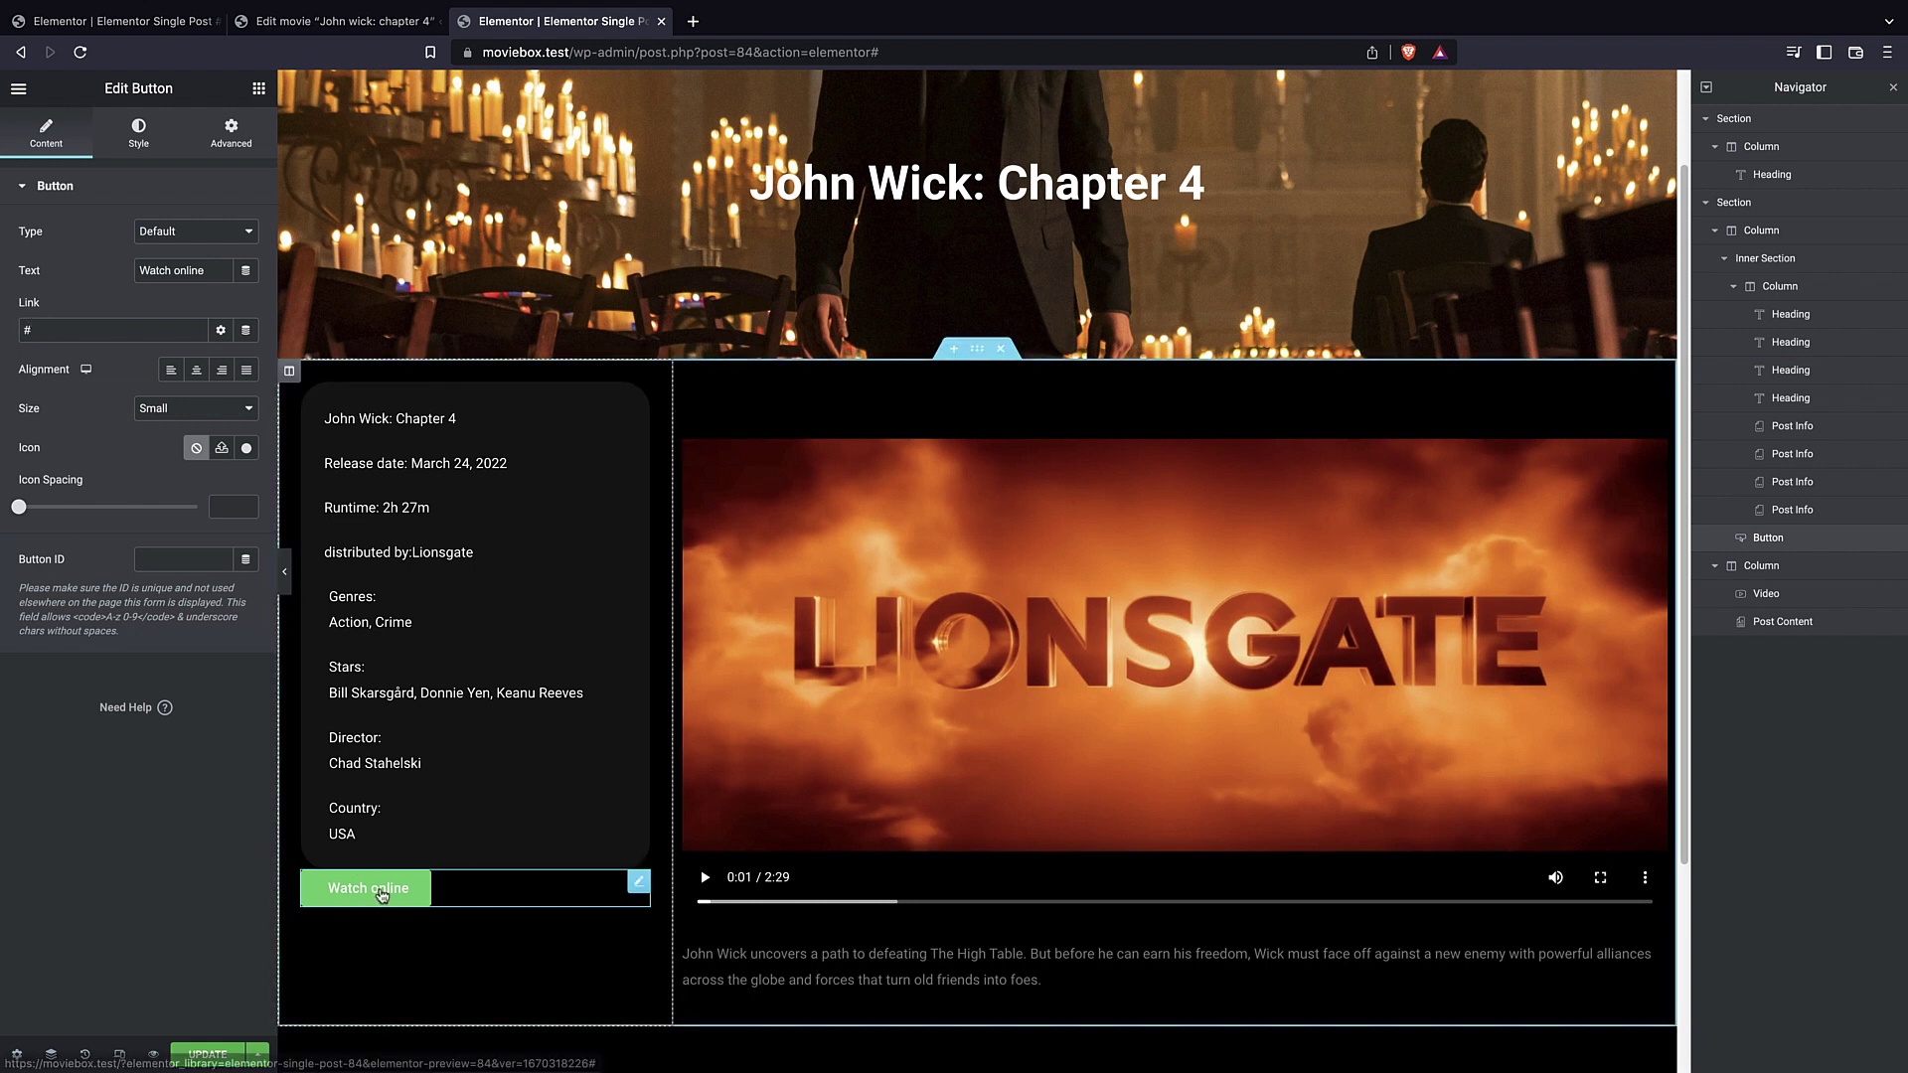
pyautogui.click(151, 129)
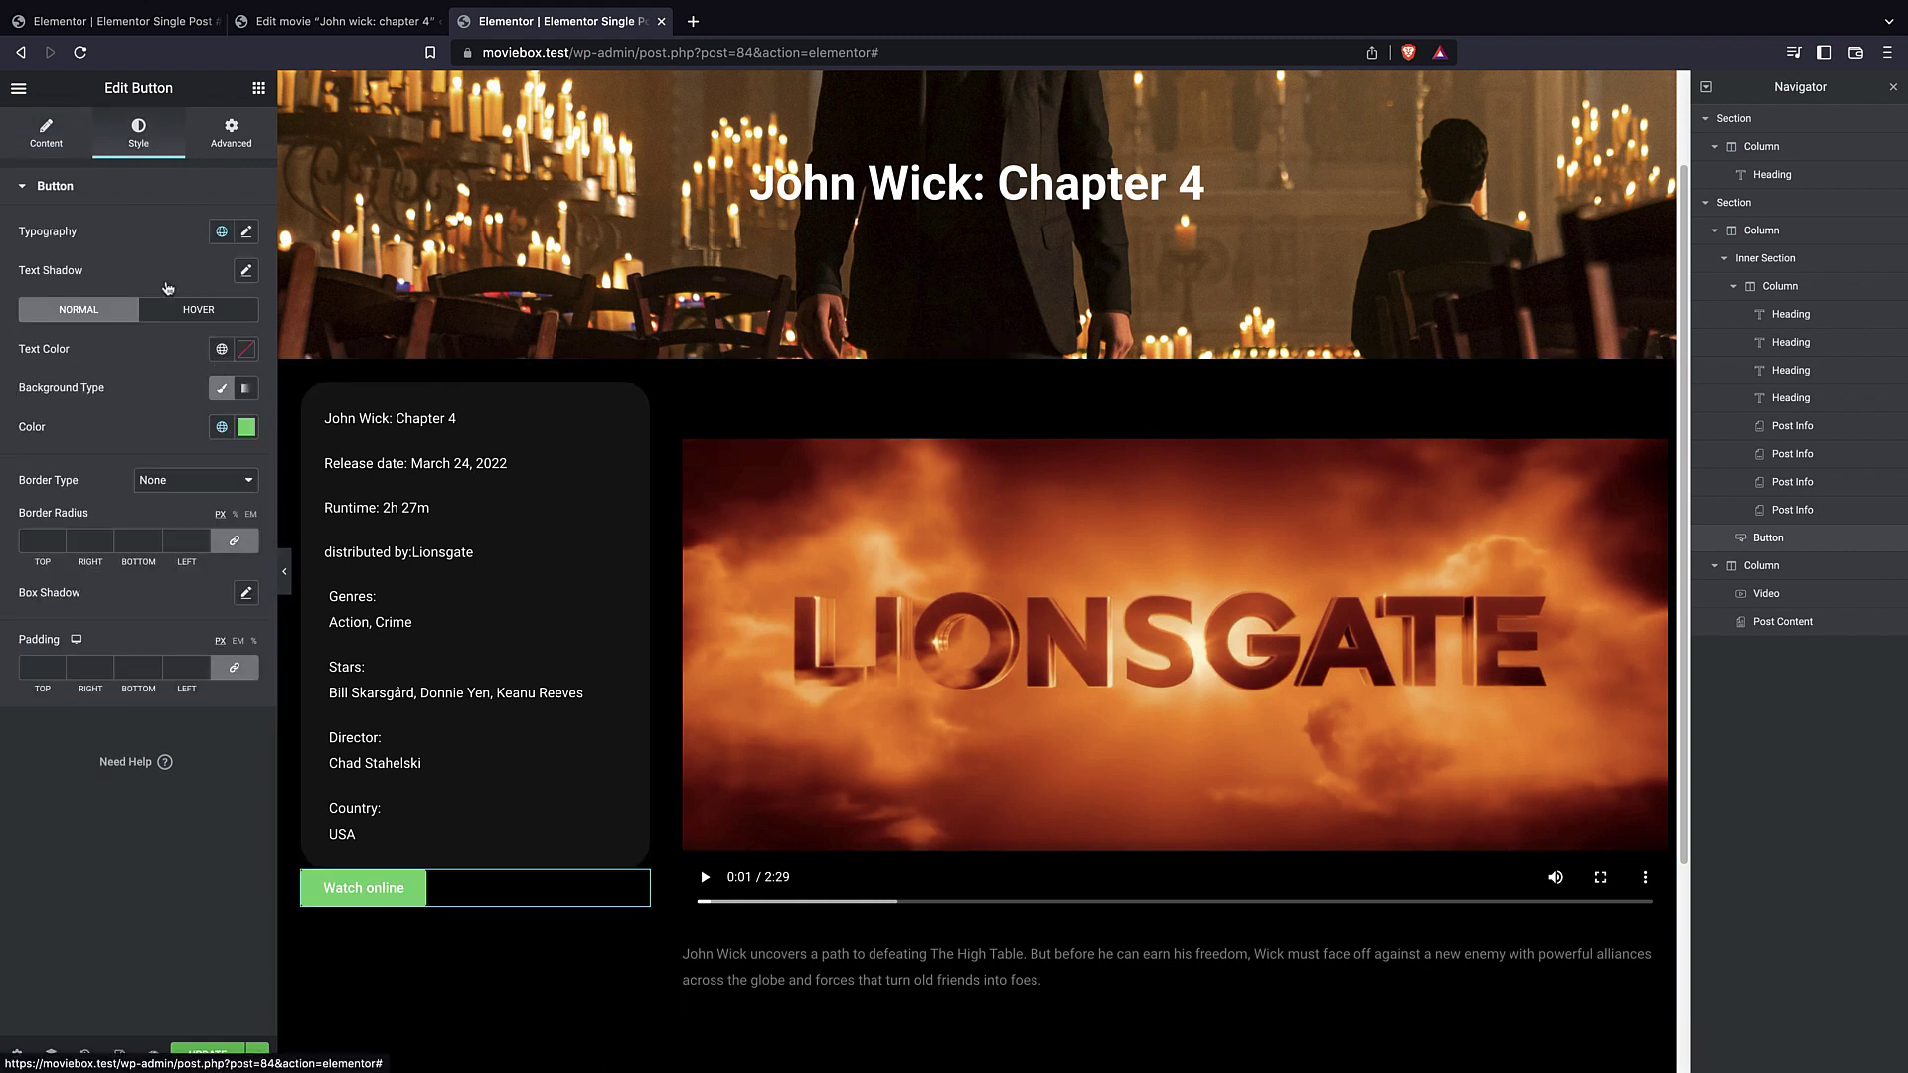
pyautogui.click(45, 131)
pyautogui.click(199, 373)
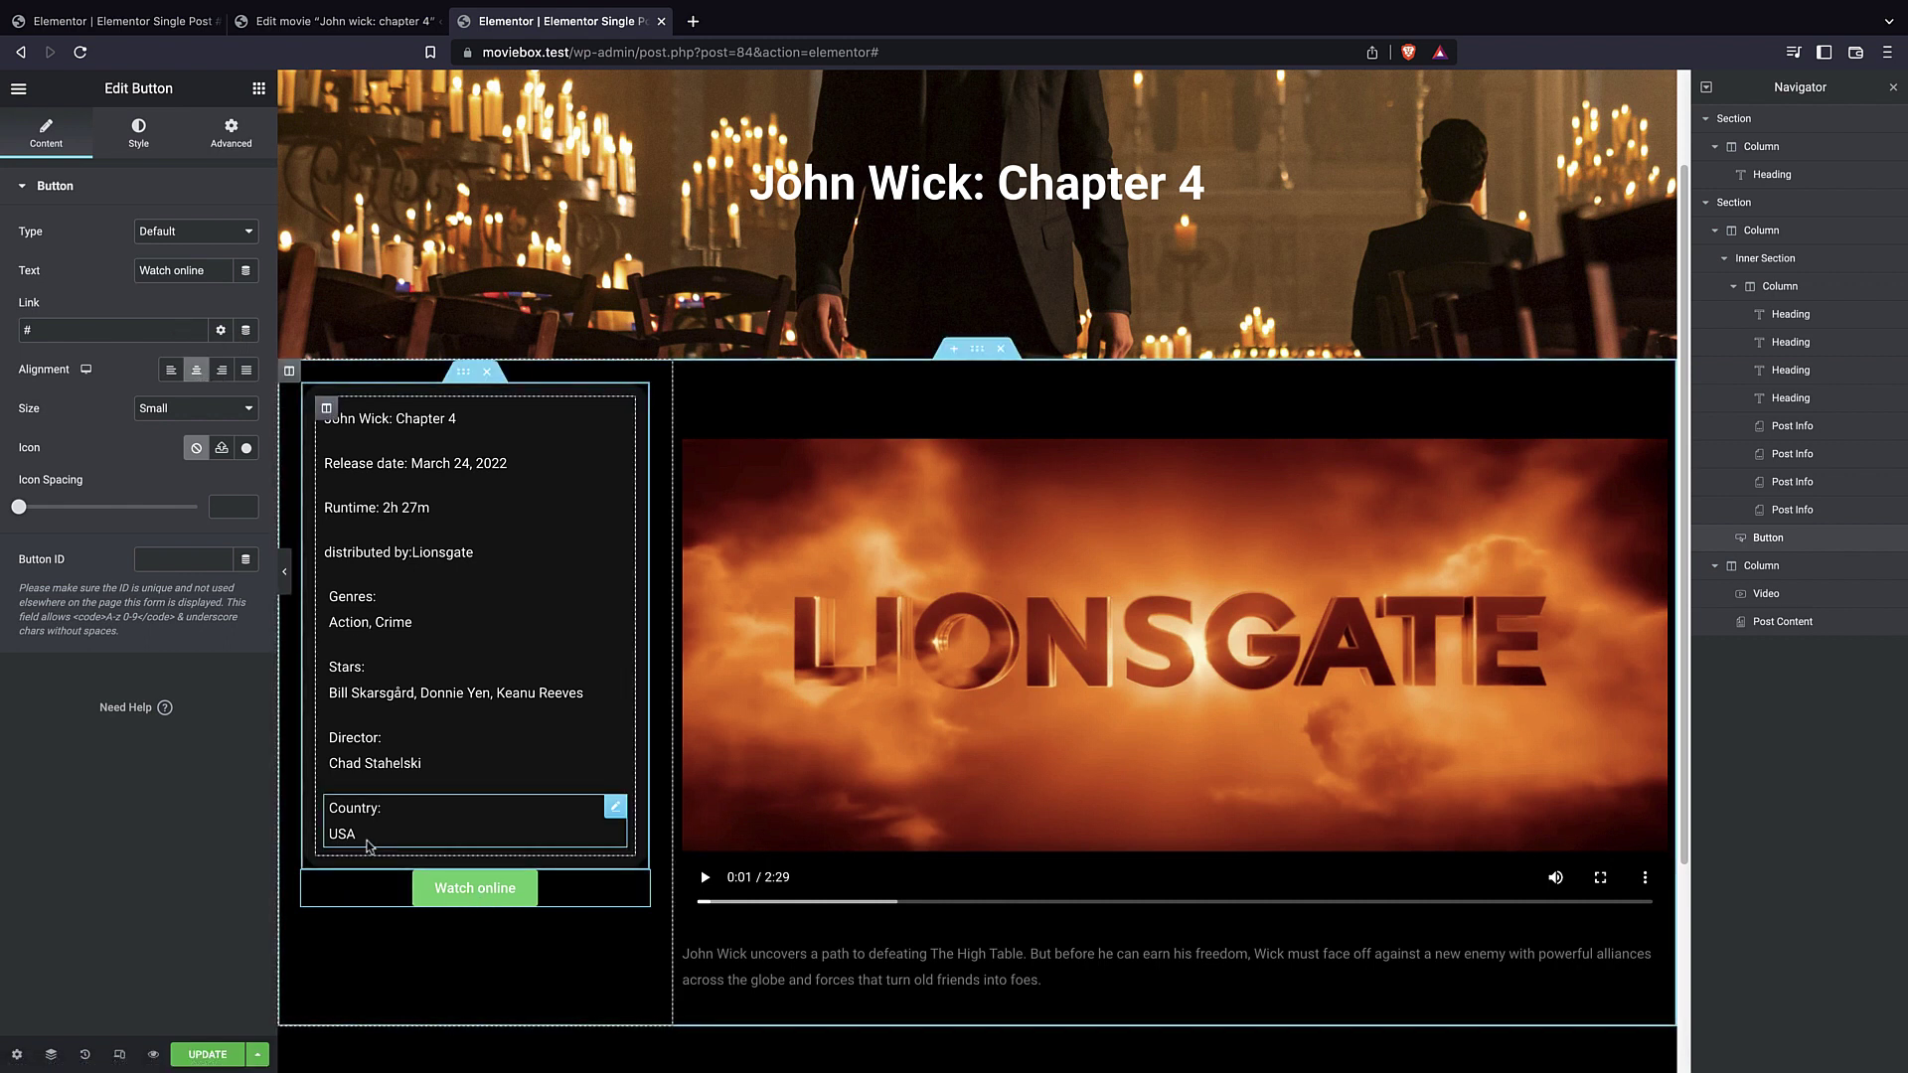
pyautogui.moveTo(1808, 537); pyautogui.dragTo(1789, 531)
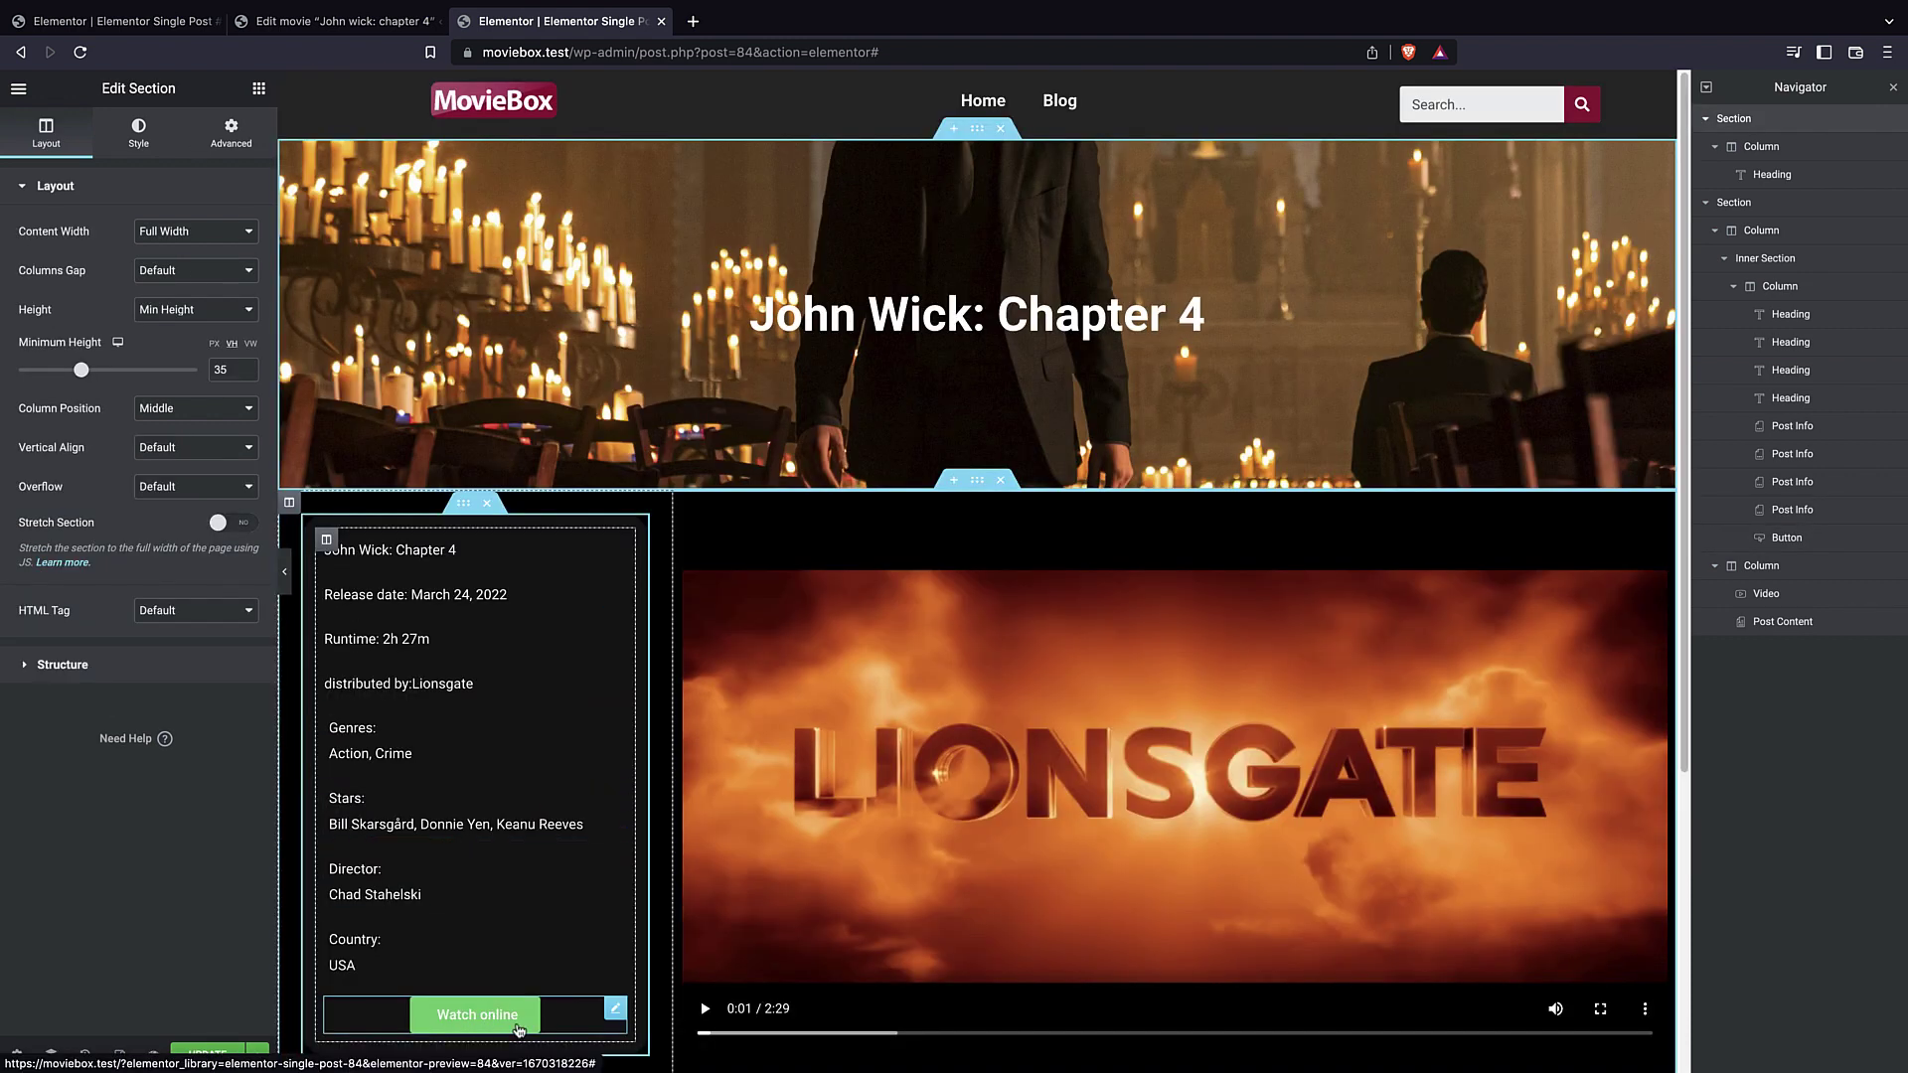
# - Set the Watch online button's normal background color to amber yellow, #FFBD0A
pyautogui.click(518, 1031)
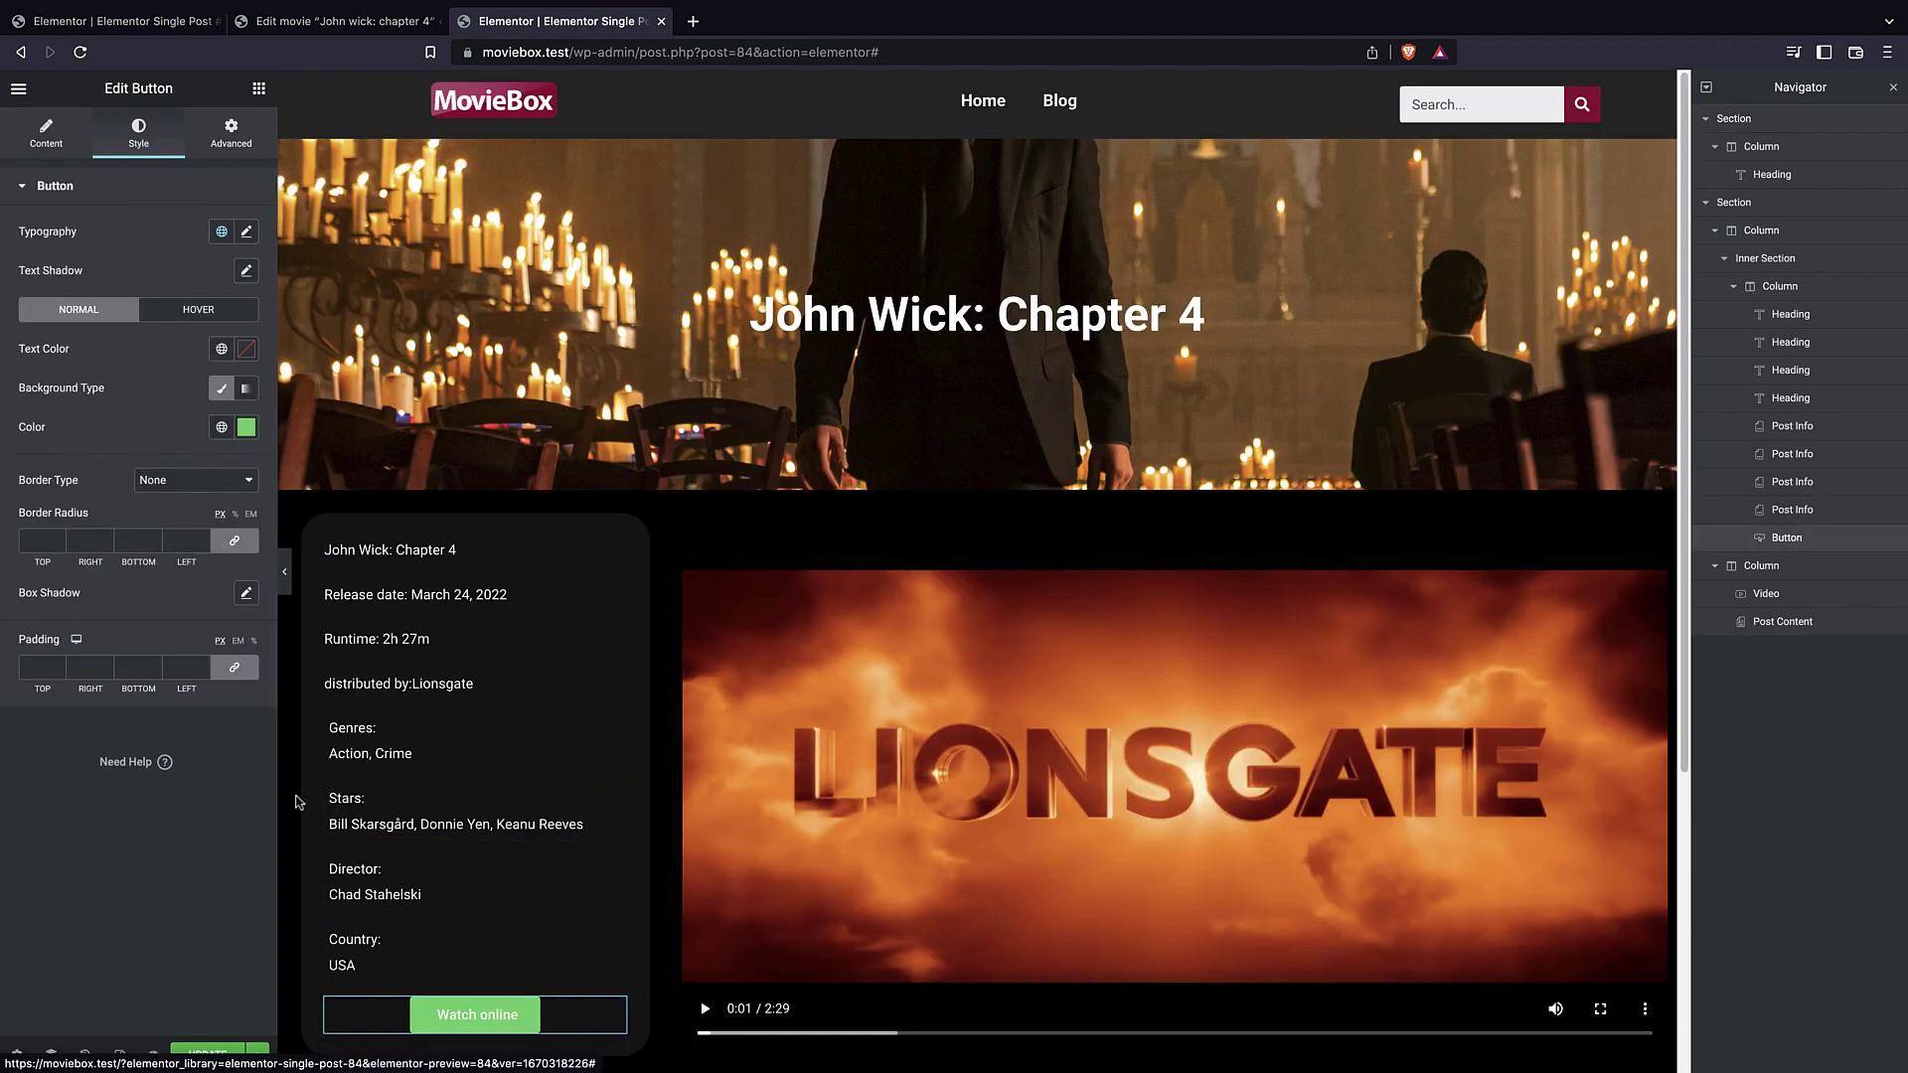
pyautogui.click(246, 427)
pyautogui.moveTo(113, 669); pyautogui.dragTo(61, 669)
pyautogui.moveTo(213, 507); pyautogui.dragTo(232, 492)
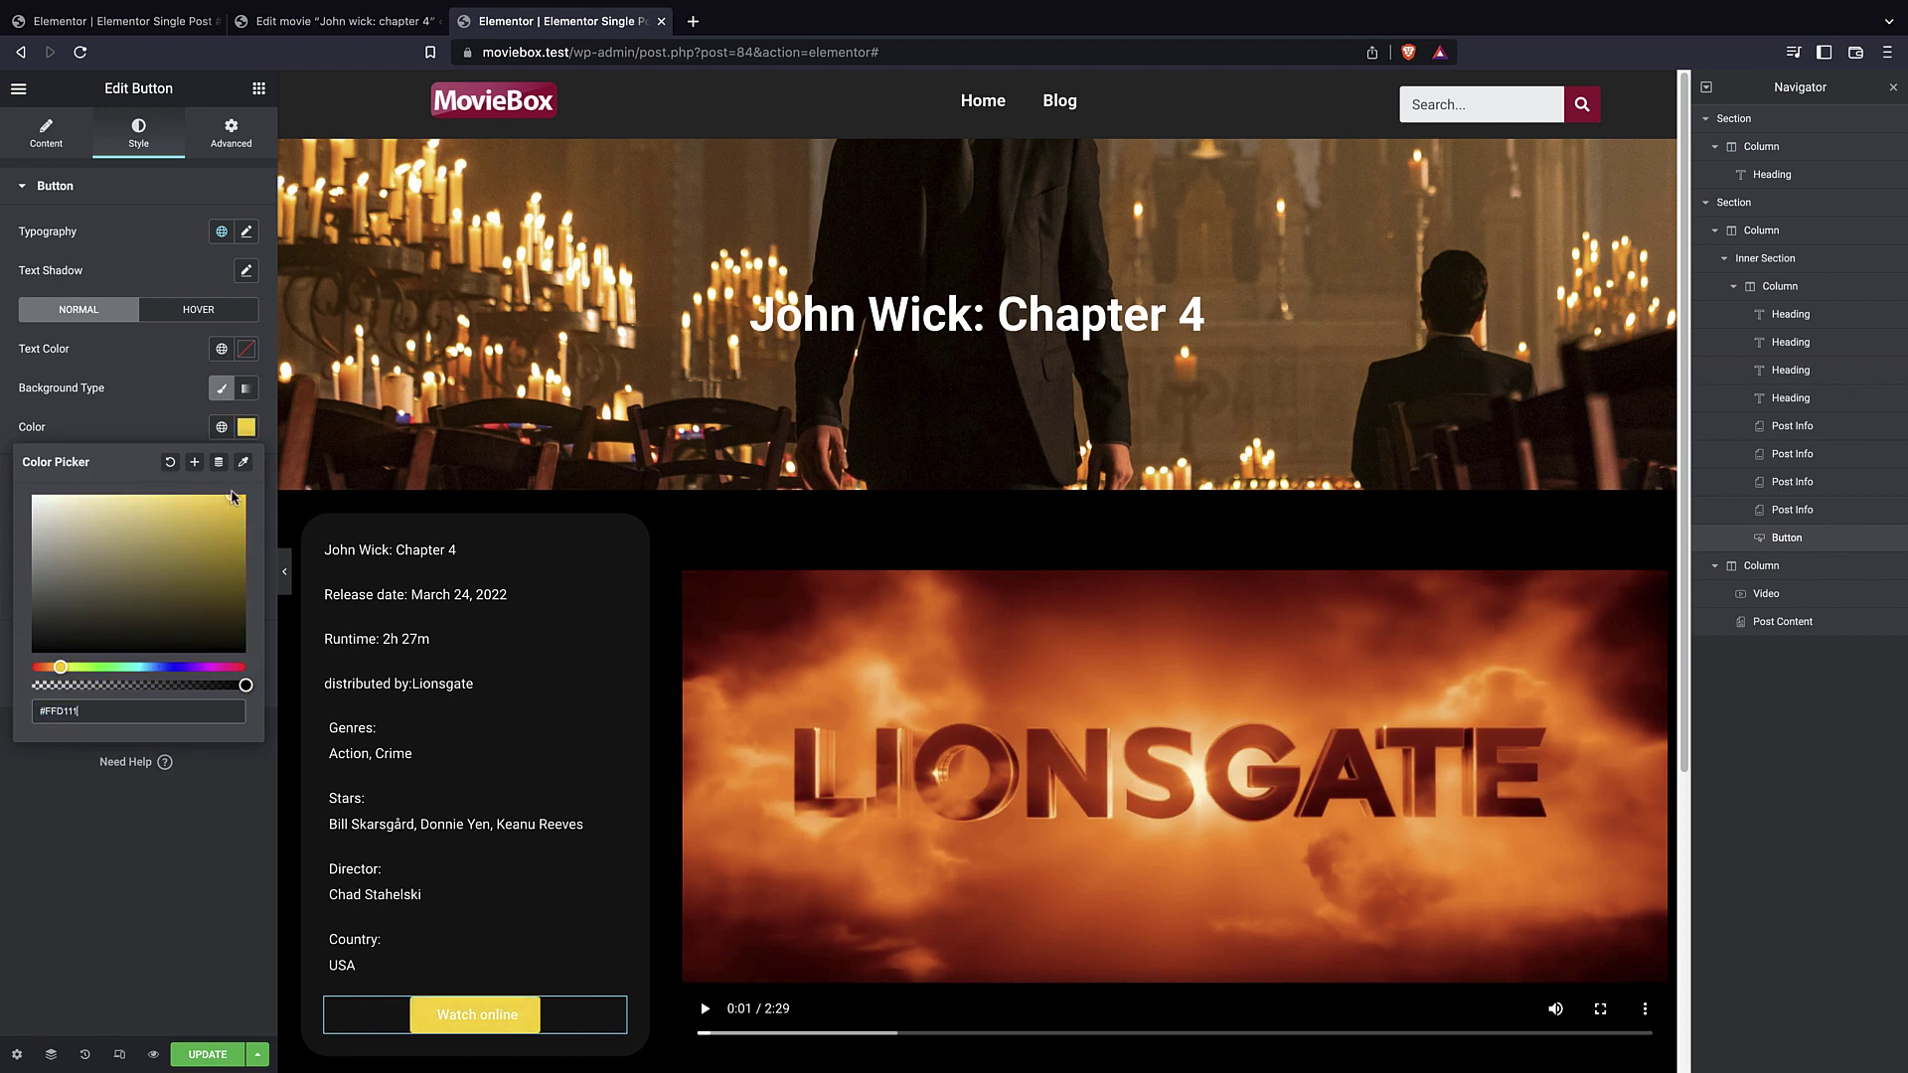
pyautogui.moveTo(60, 668); pyautogui.dragTo(57, 666)
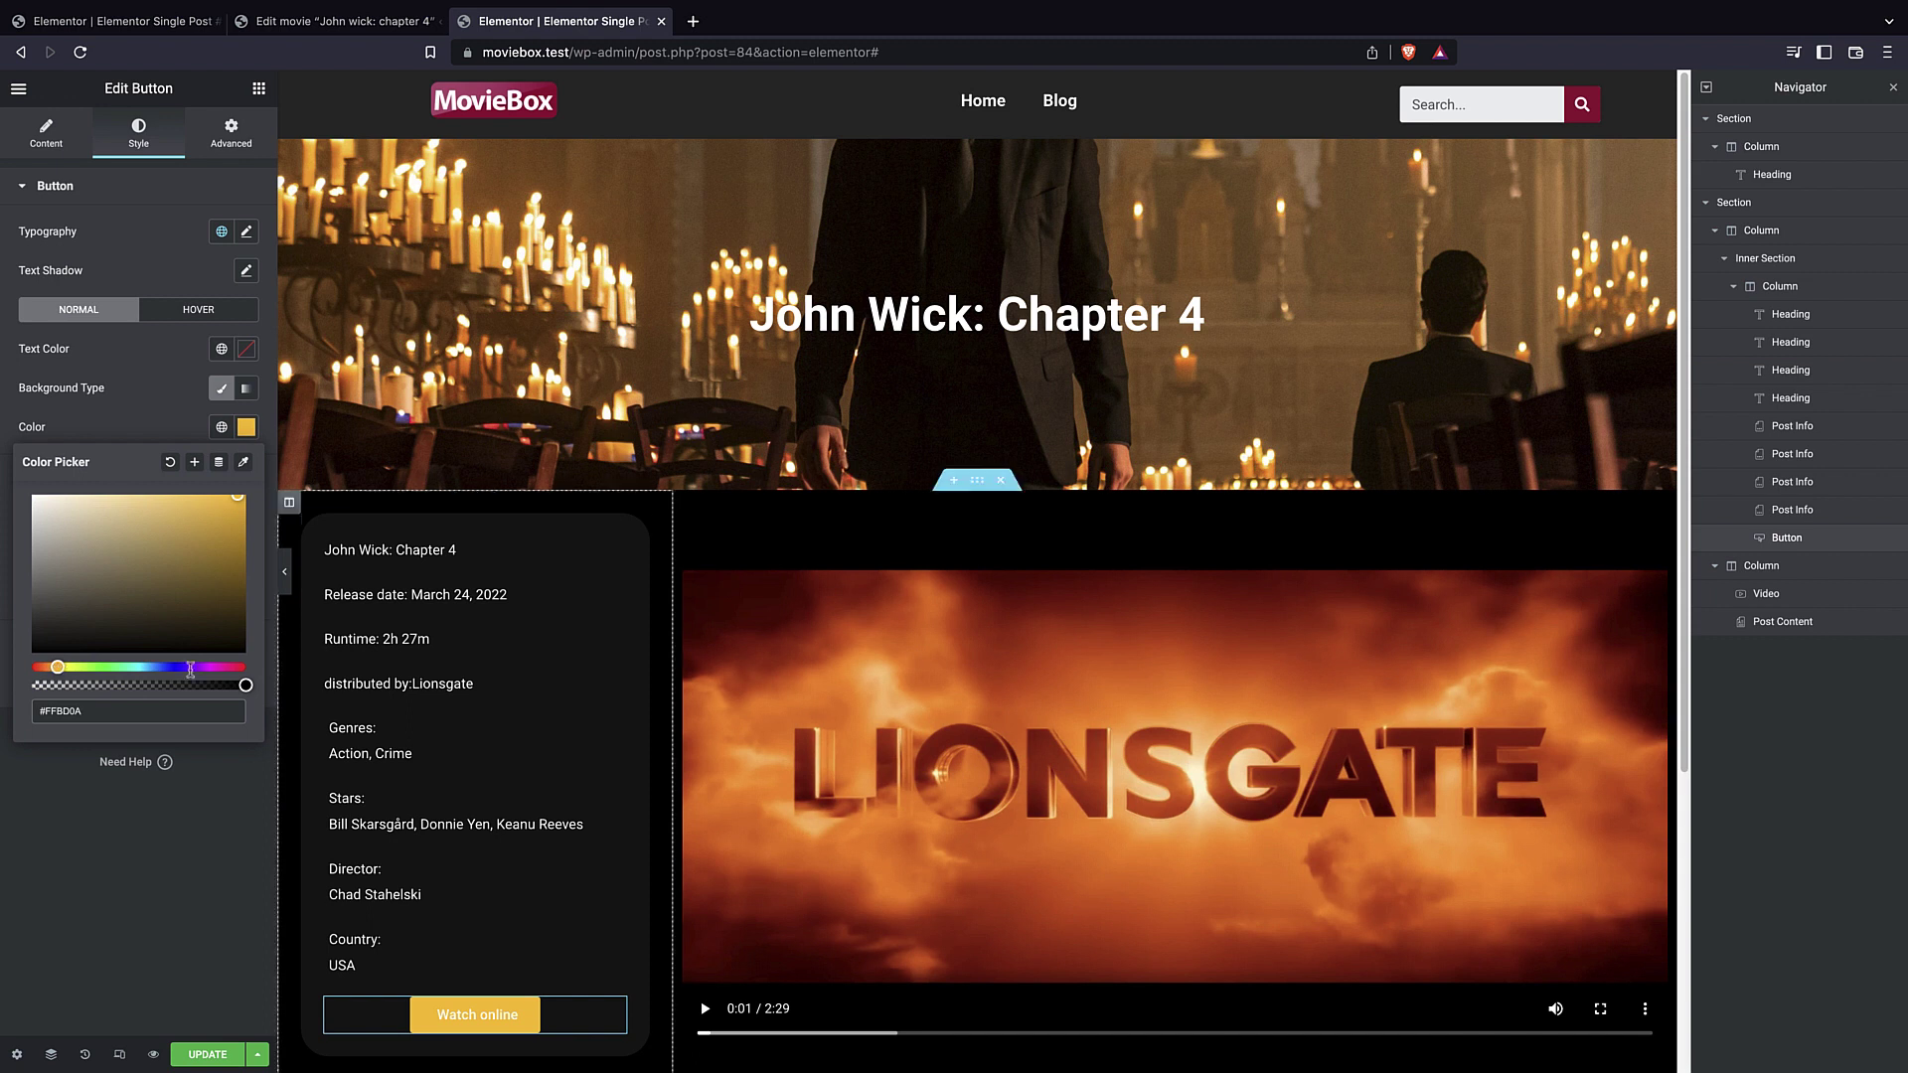
pyautogui.click(172, 414)
pyautogui.scroll(-4, 887, 457)
pyautogui.scroll(4, 885, 450)
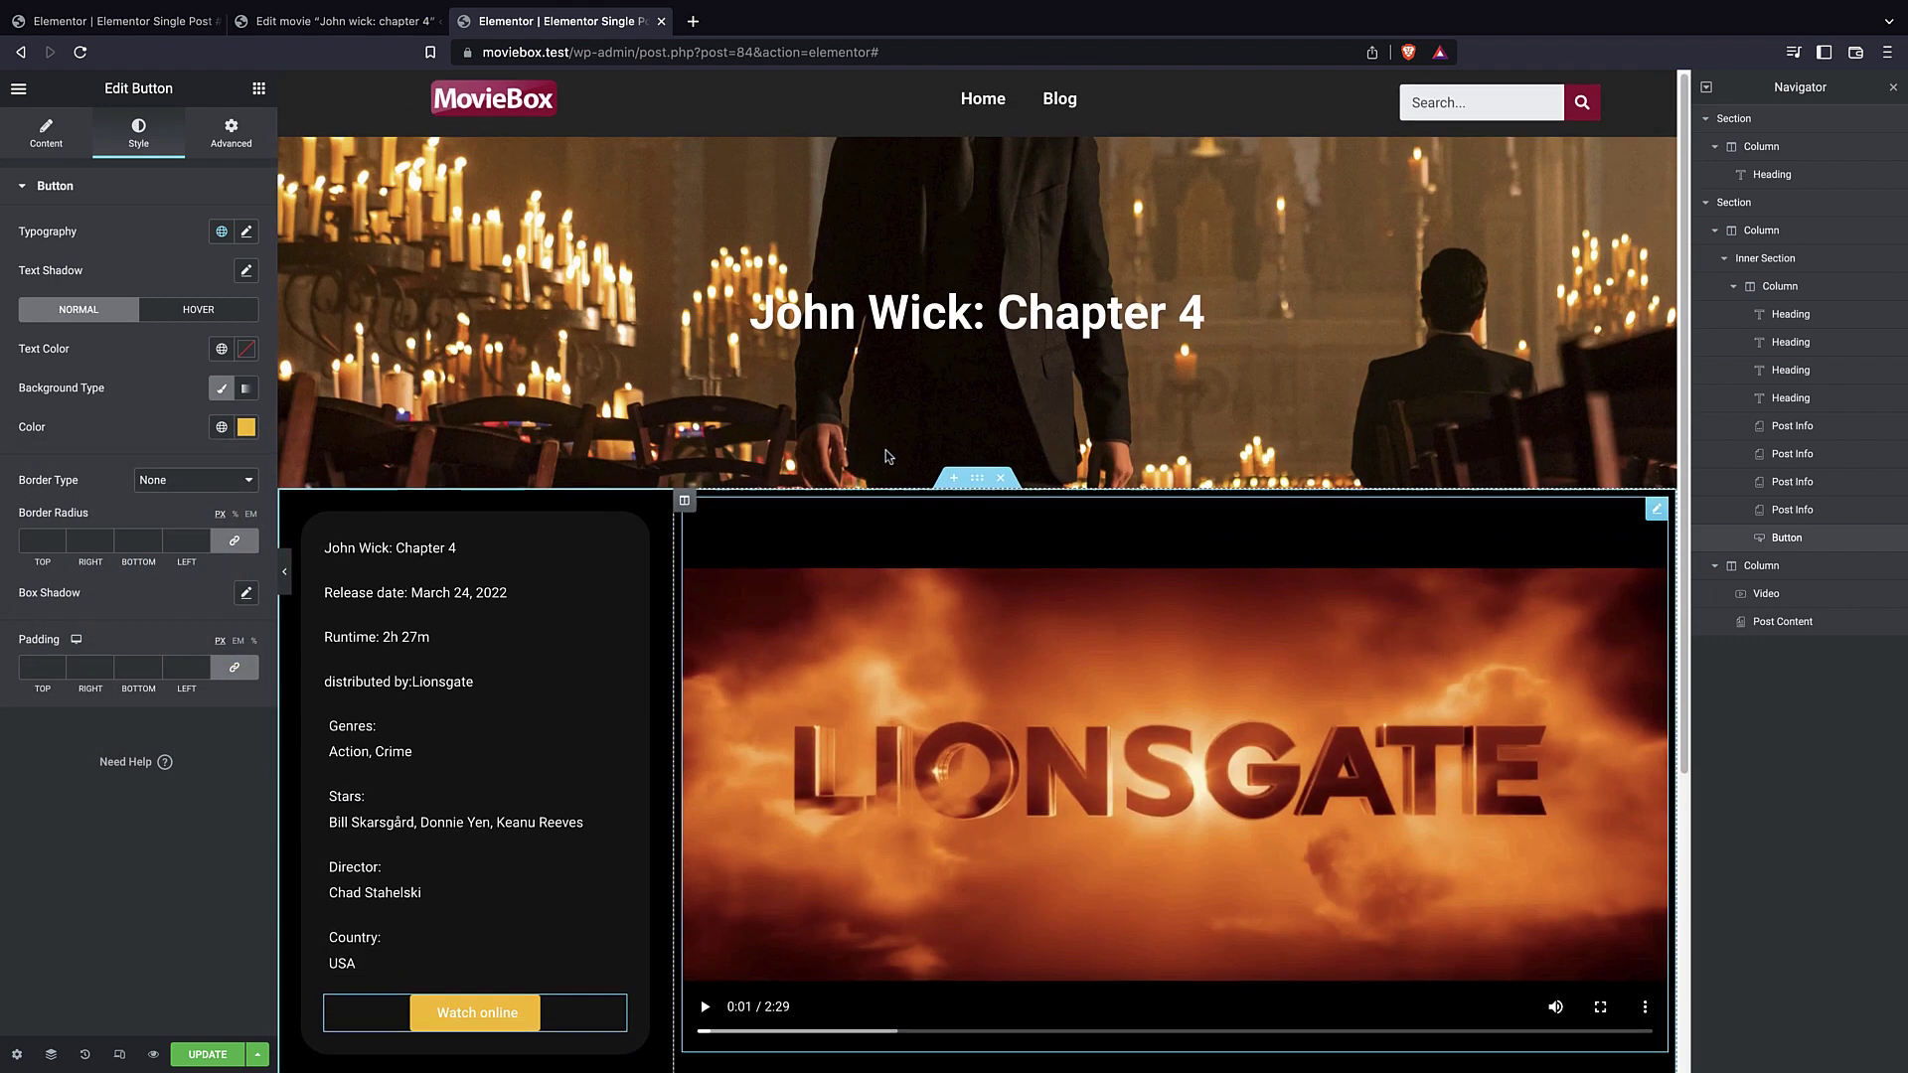
pyautogui.scroll(-4, 885, 450)
pyautogui.scroll(2, 520, 622)
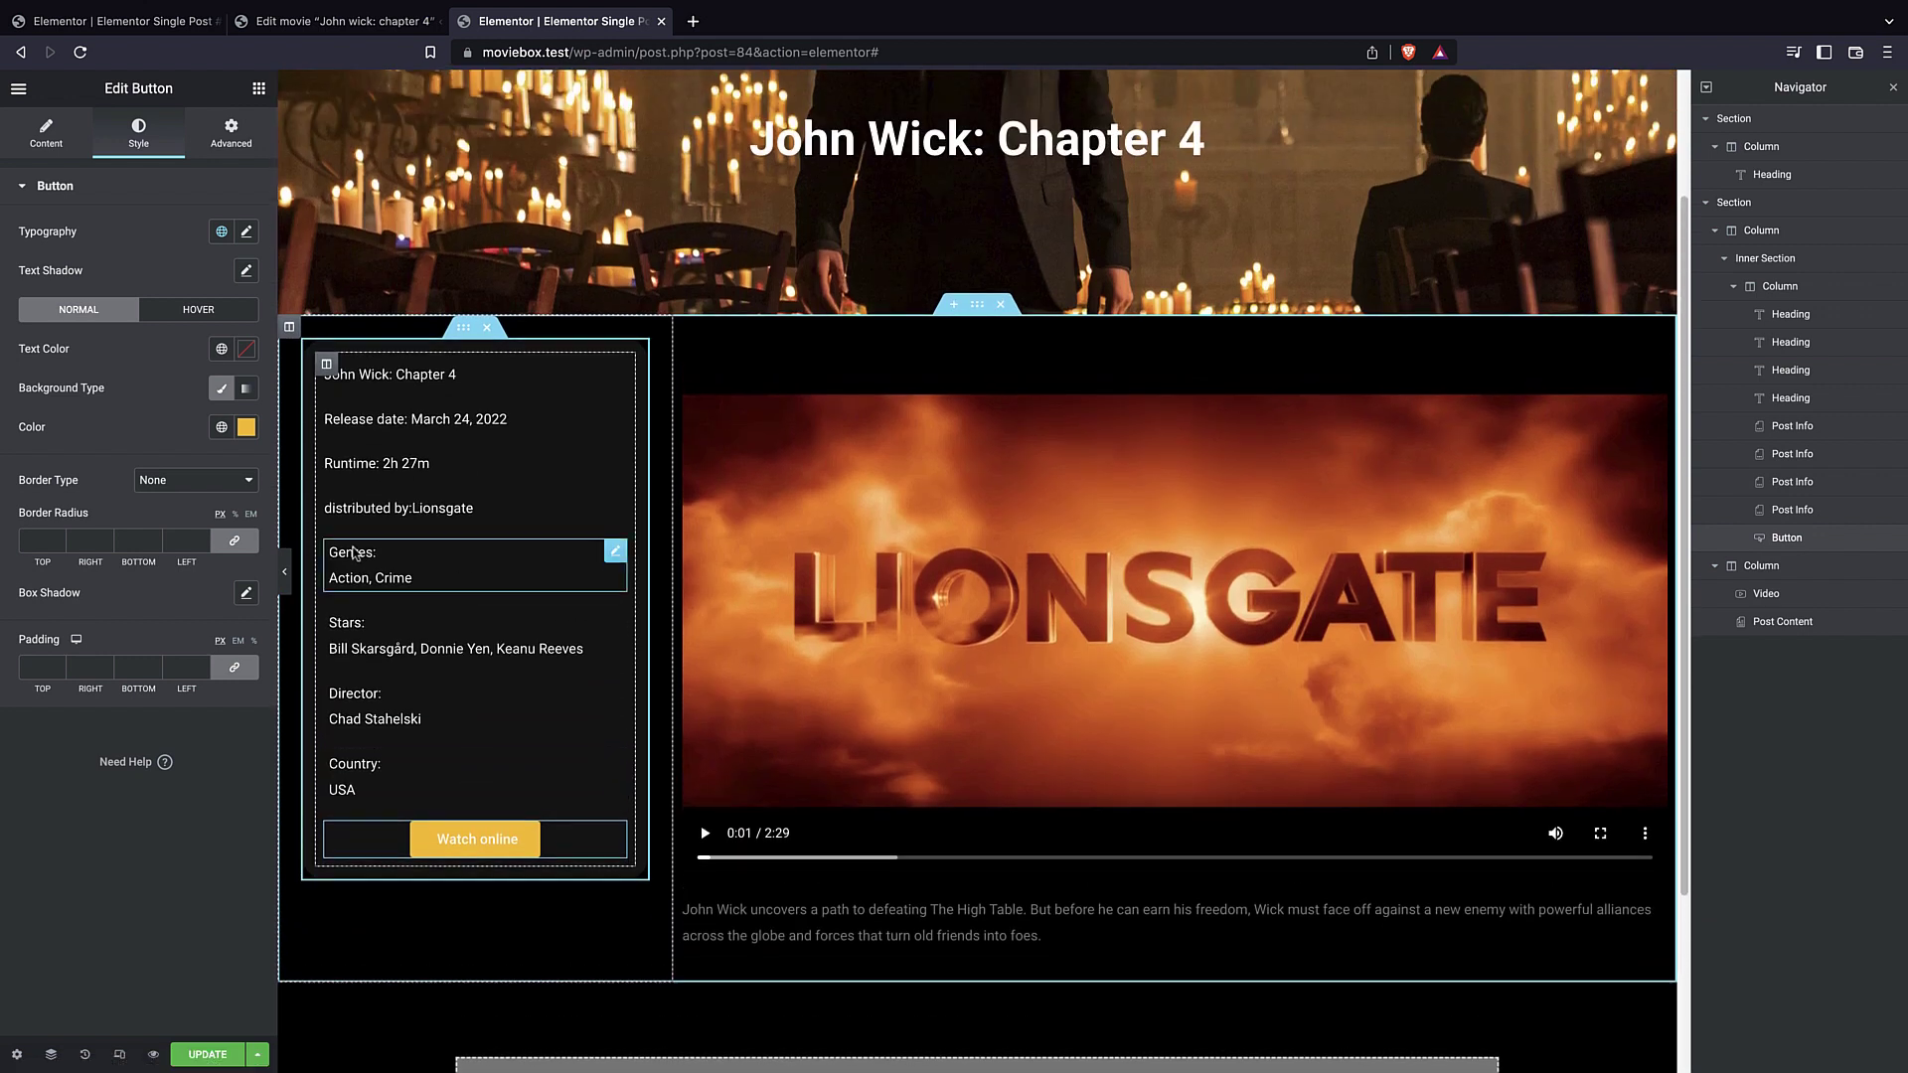
# - Set the Watch online button's hover background color to dark orange, #D58500
pyautogui.click(176, 310)
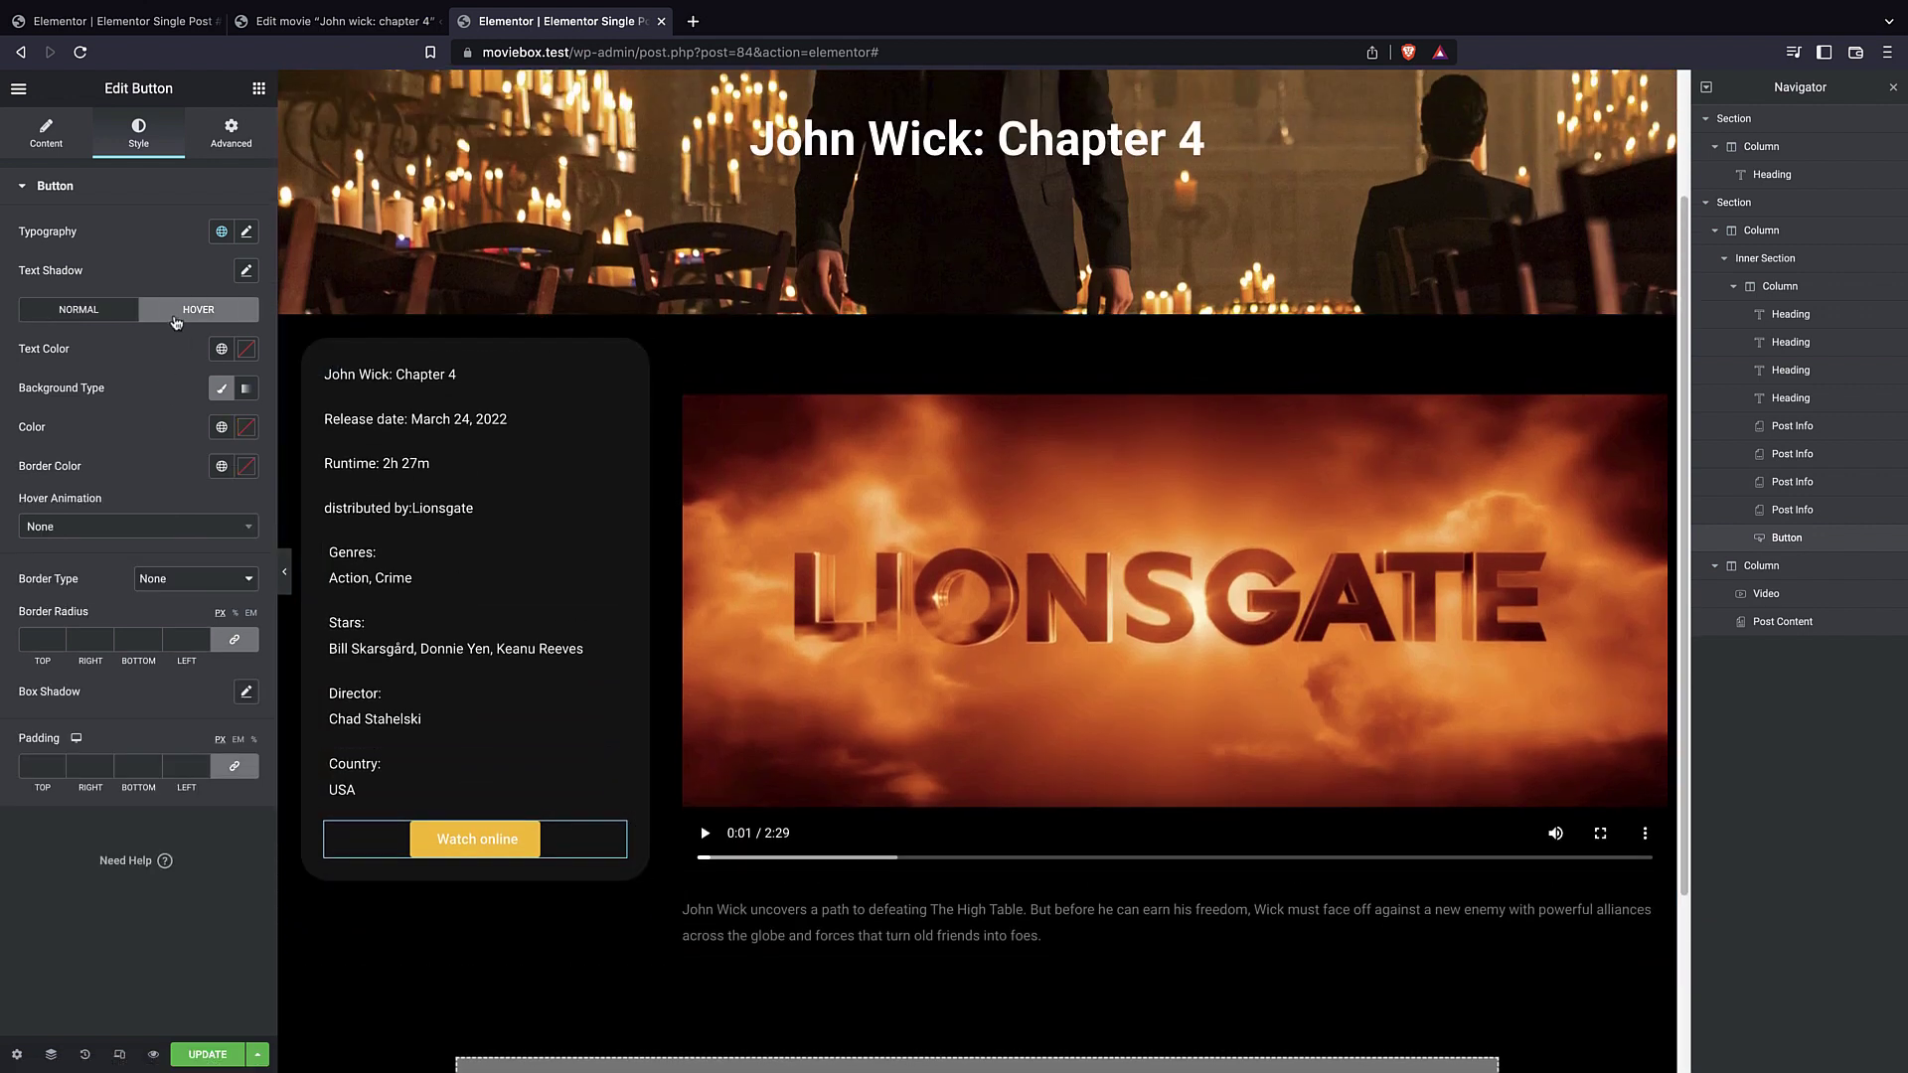
pyautogui.click(246, 429)
pyautogui.moveTo(79, 624); pyautogui.dragTo(17, 586)
pyautogui.moveTo(46, 663); pyautogui.dragTo(53, 666)
pyautogui.click(243, 521)
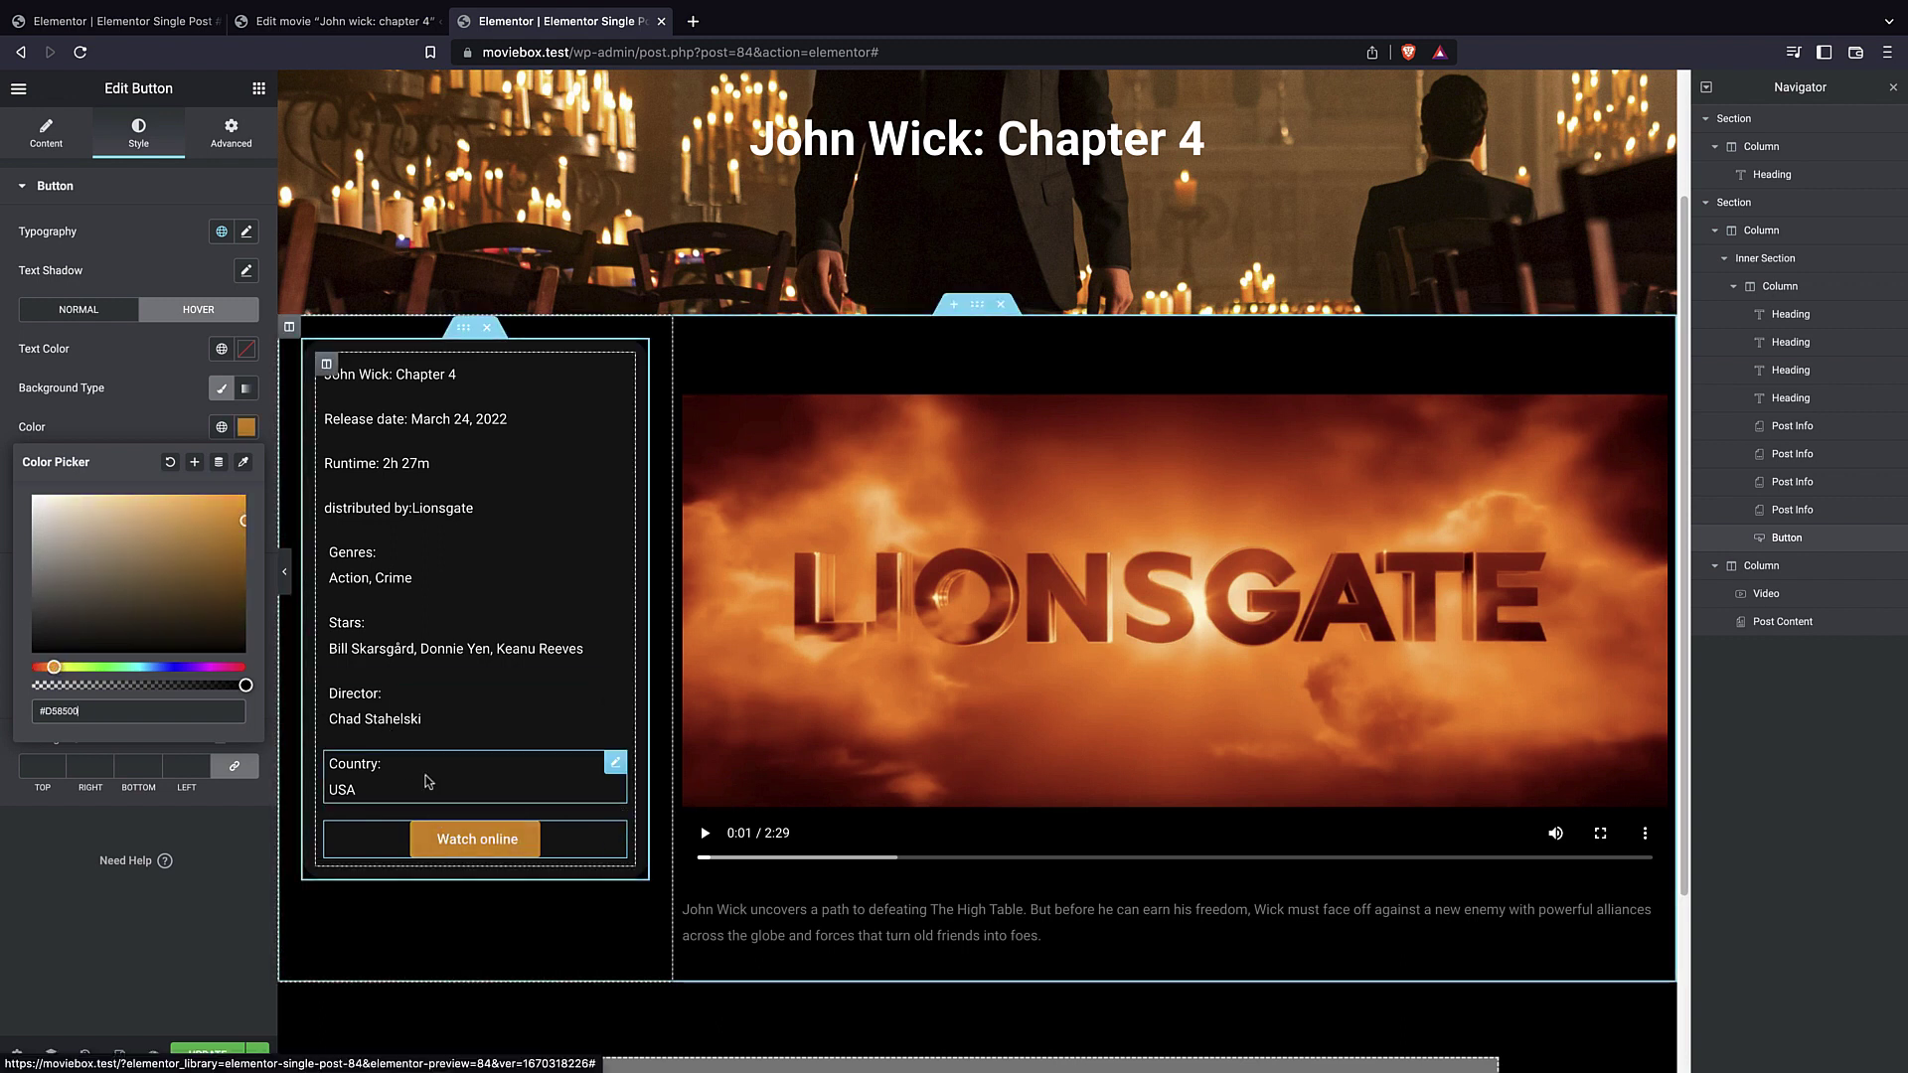
pyautogui.scroll(1, 982, 560)
pyautogui.scroll(1, 982, 560)
pyautogui.scroll(-2, 998, 536)
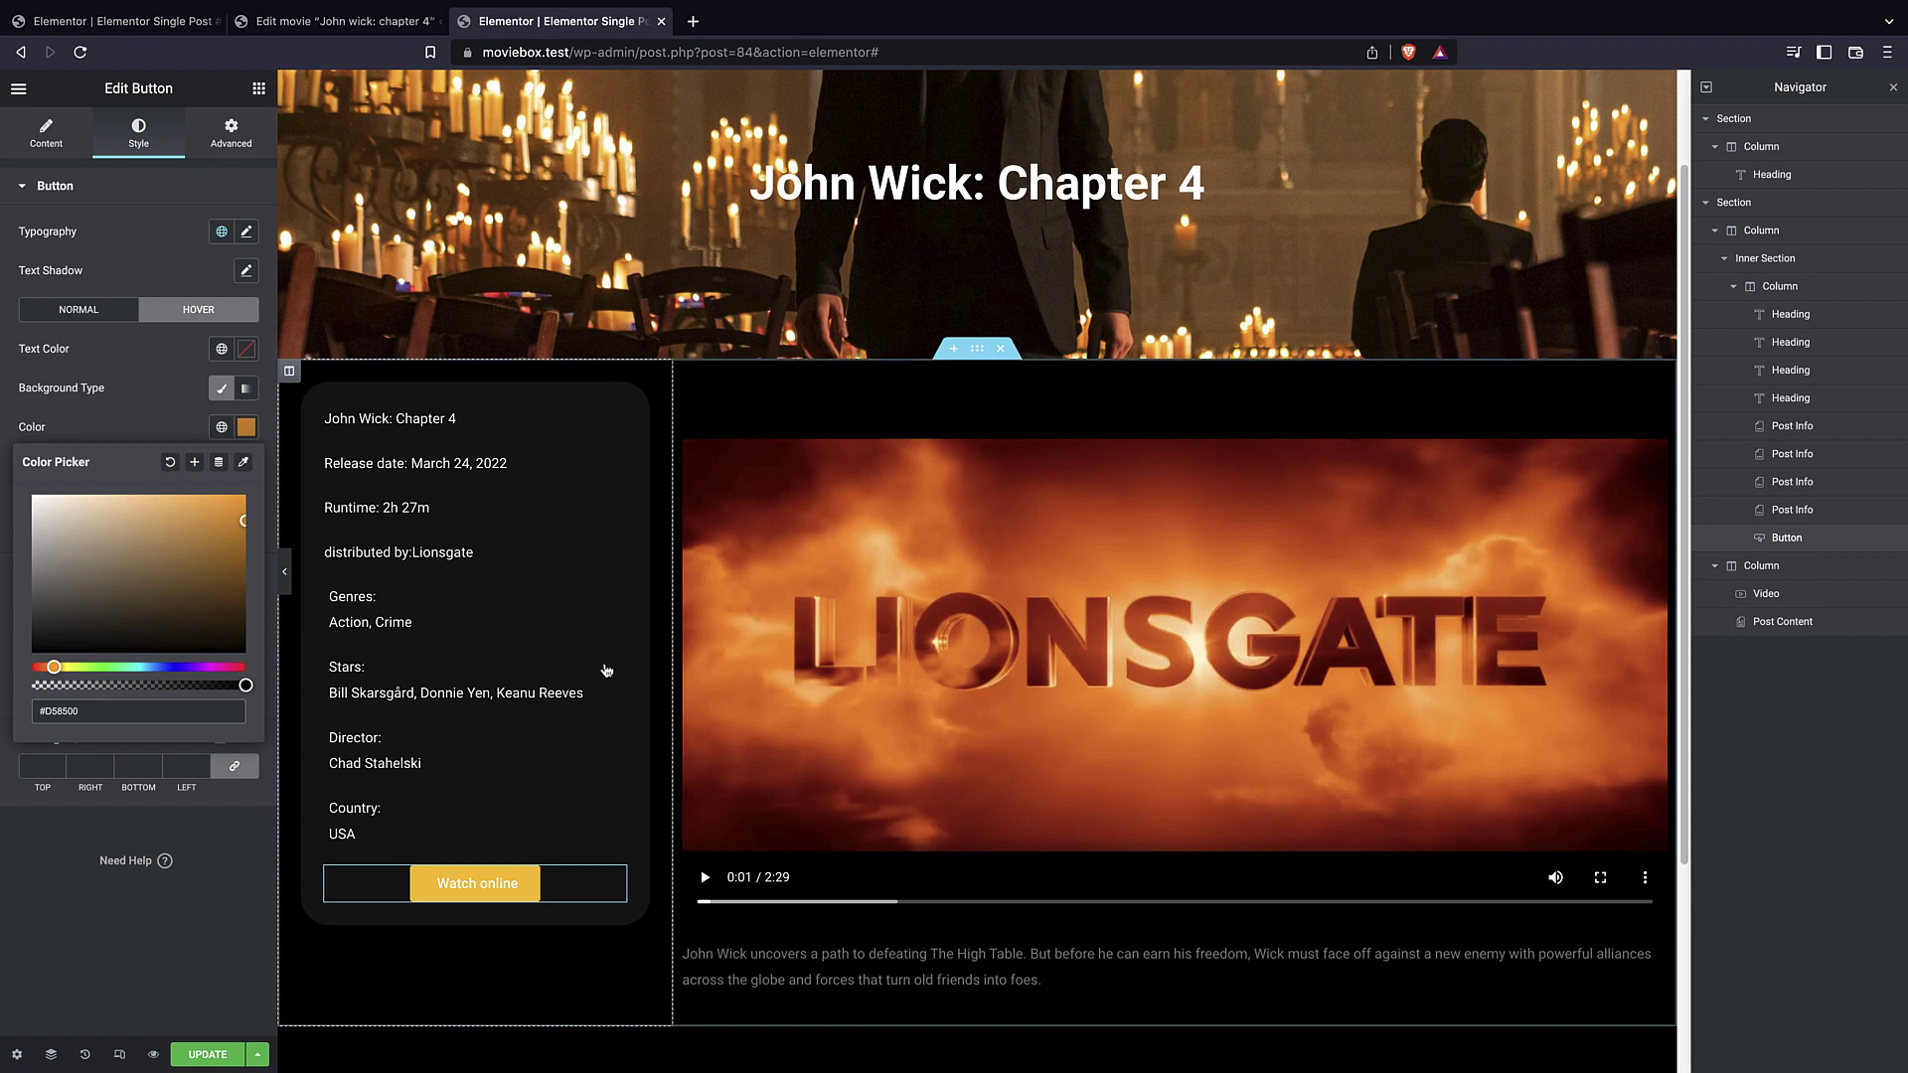
# - Set the text color of the movie description's Post Content widget to white and review the page layout
pyautogui.scroll(-3, 1126, 416)
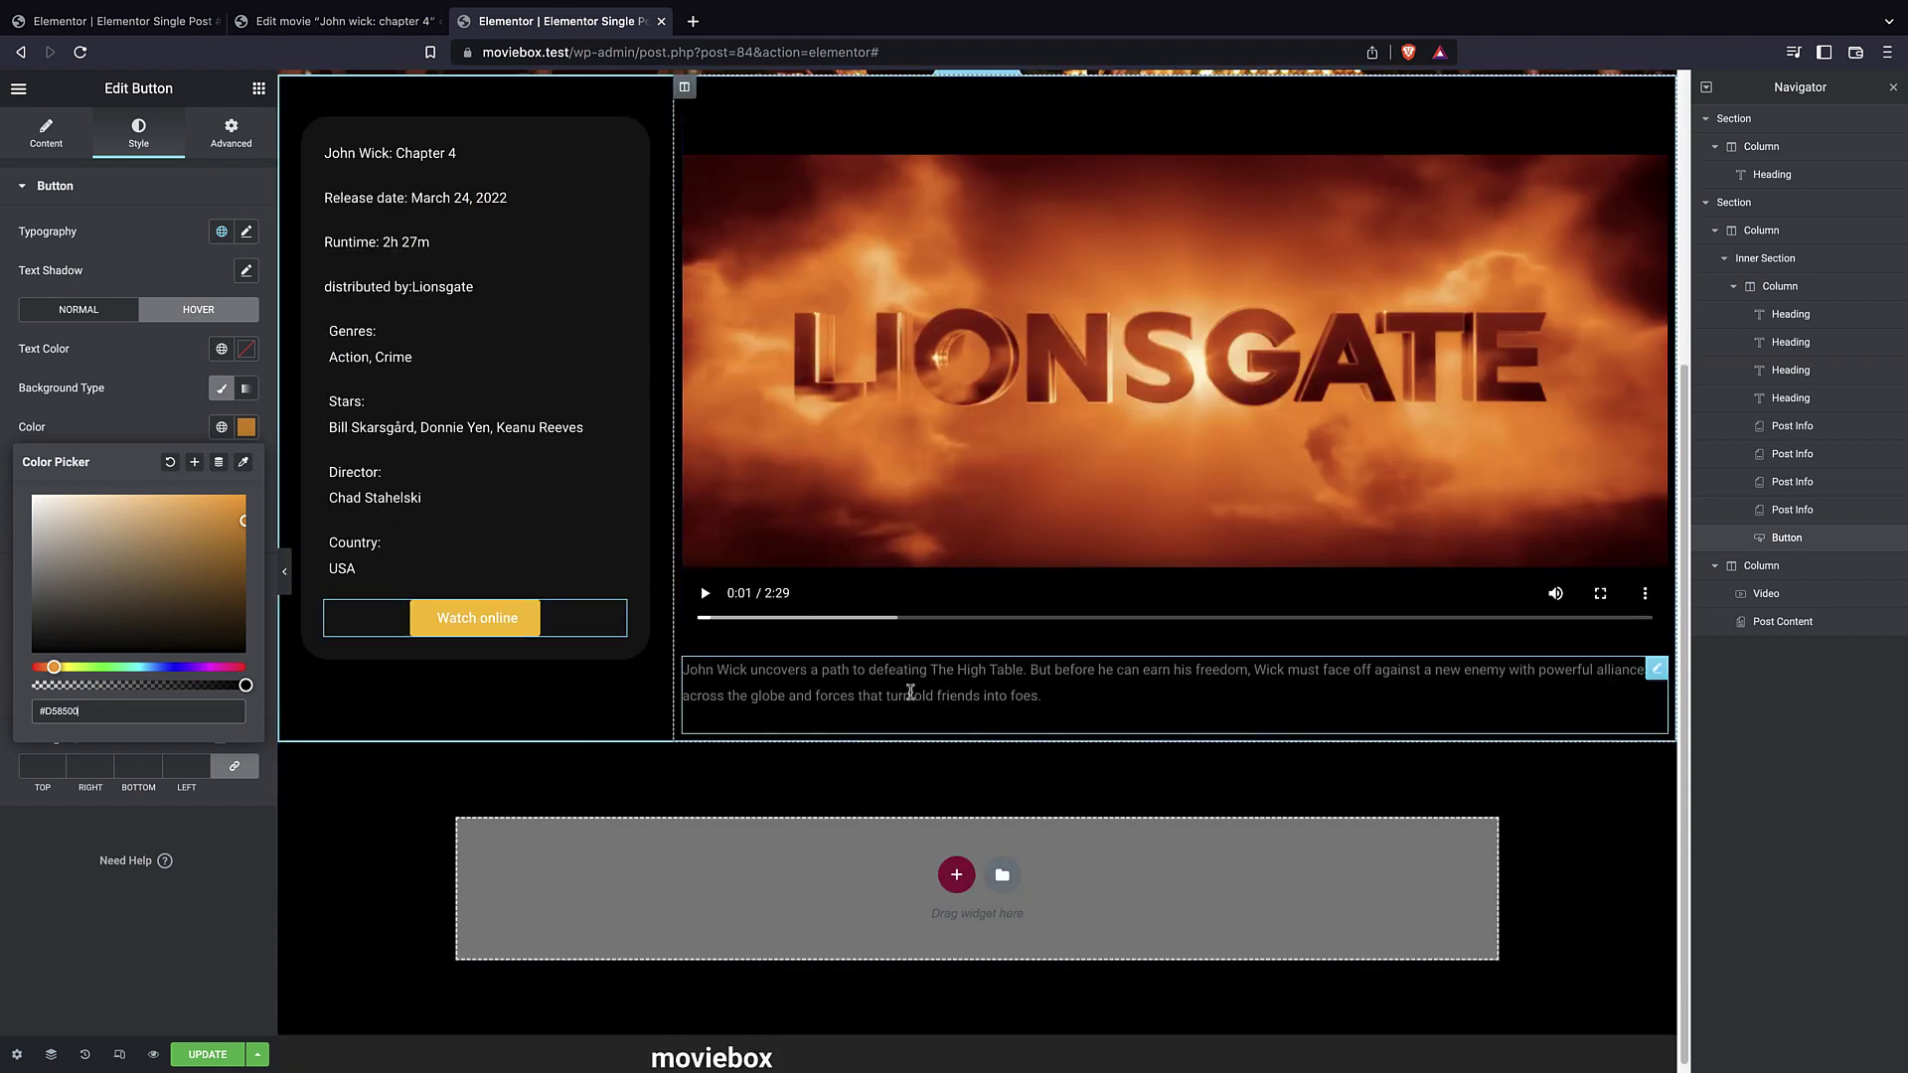
pyautogui.click(909, 686)
pyautogui.click(70, 131)
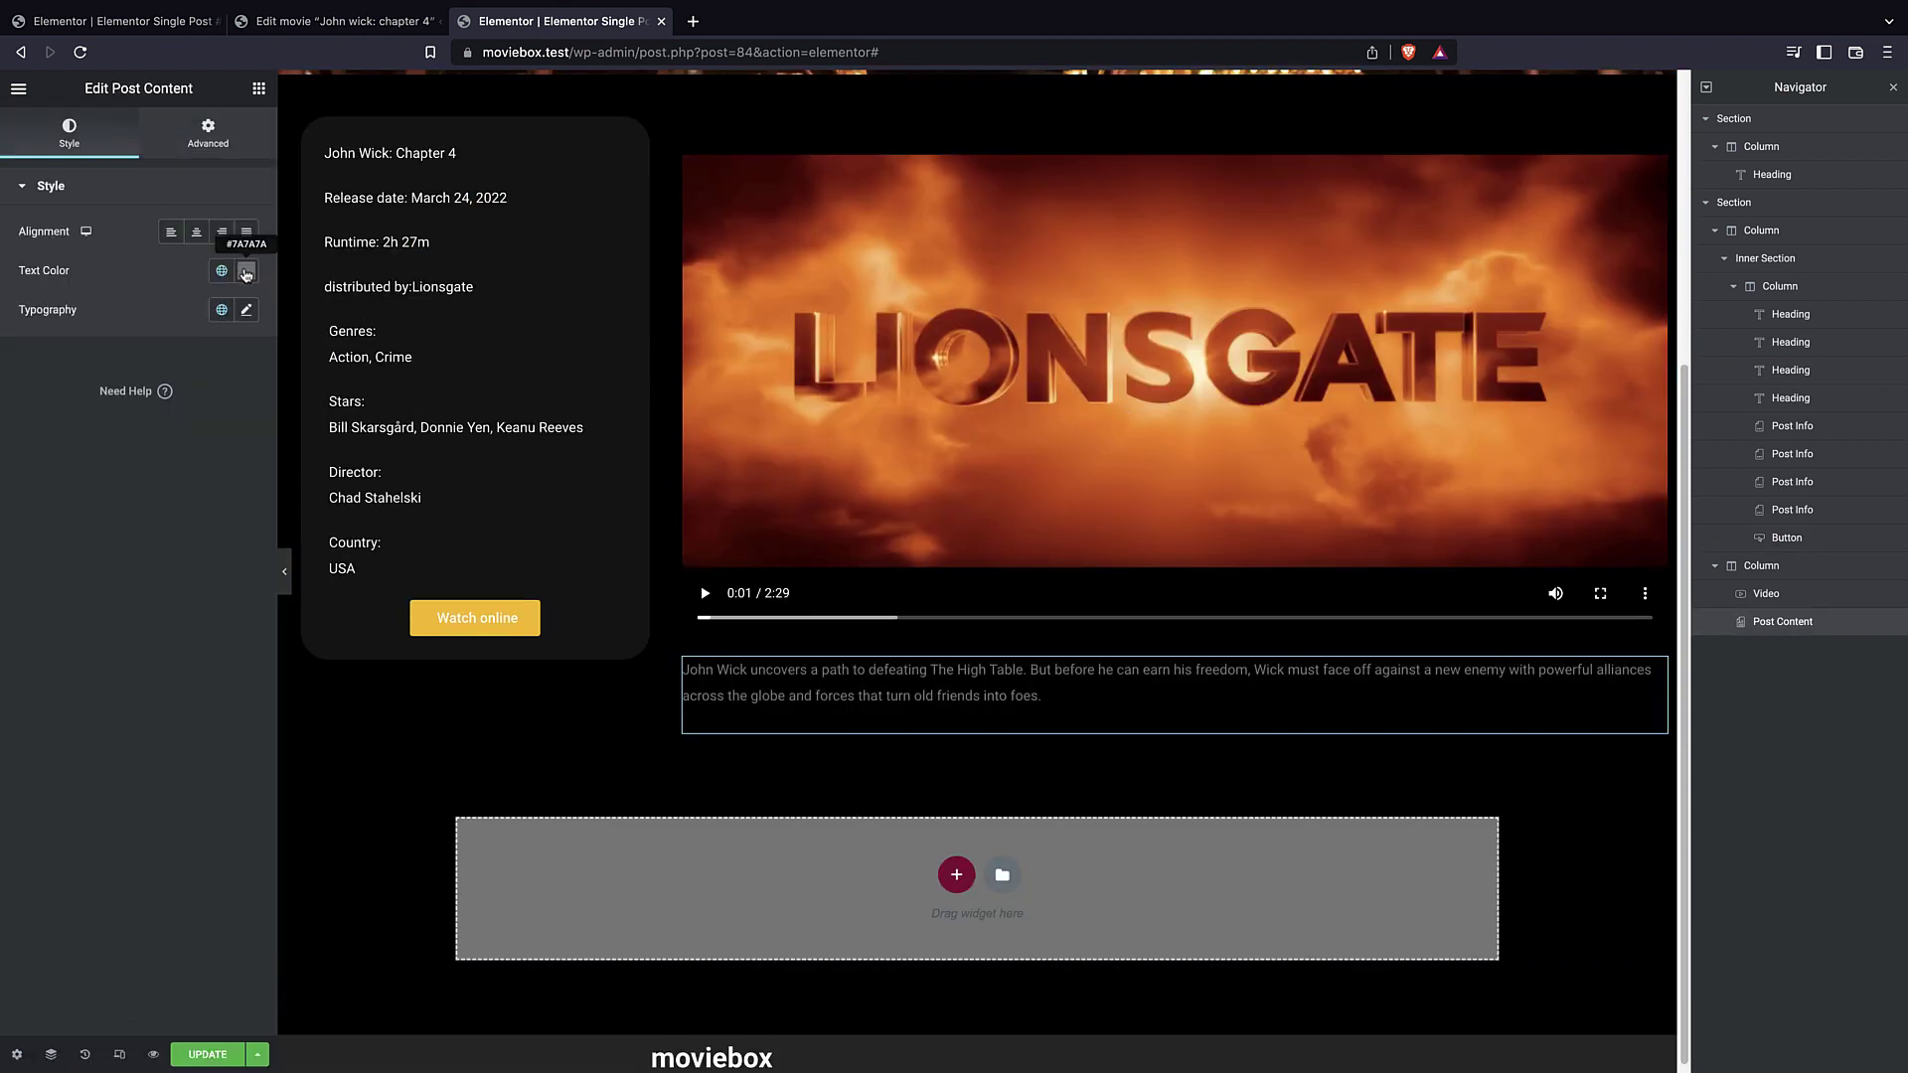
pyautogui.click(246, 270)
pyautogui.click(104, 667)
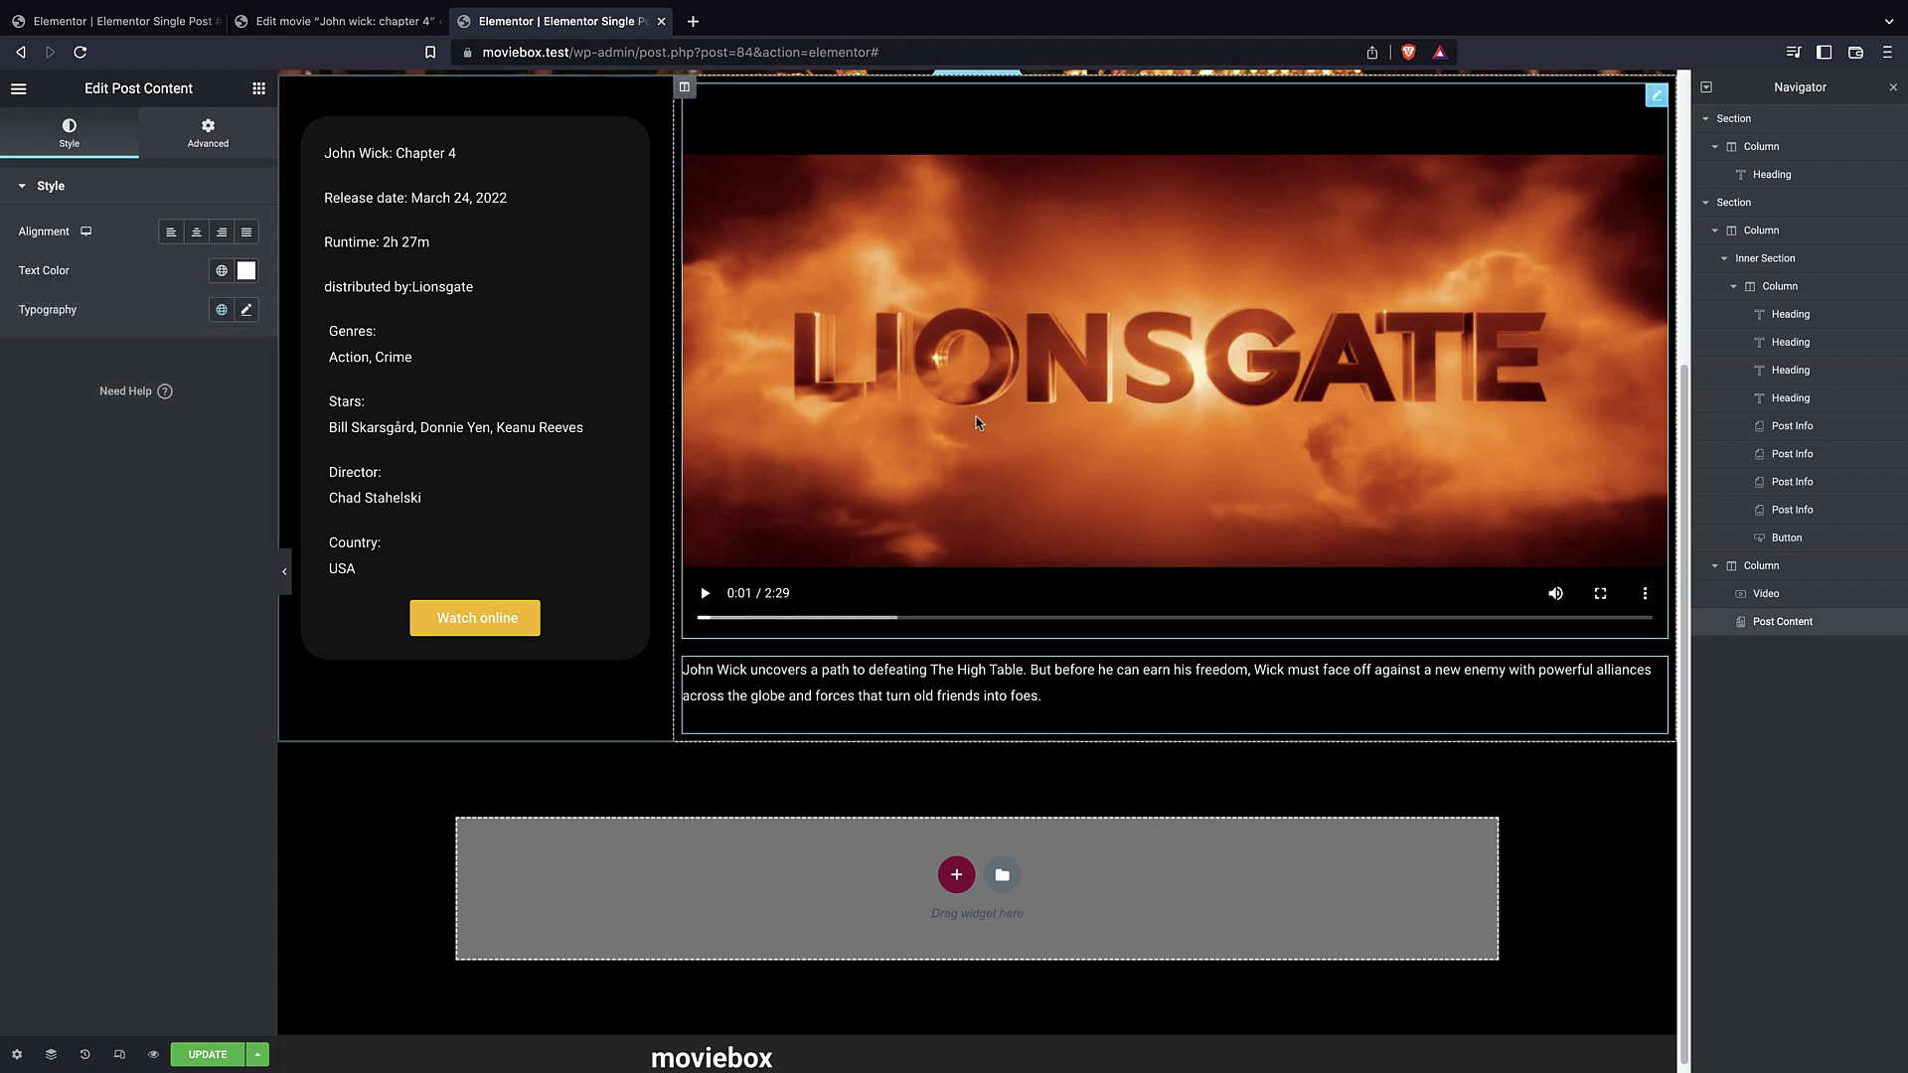
pyautogui.scroll(4, 1011, 340)
pyautogui.scroll(-1, 962, 429)
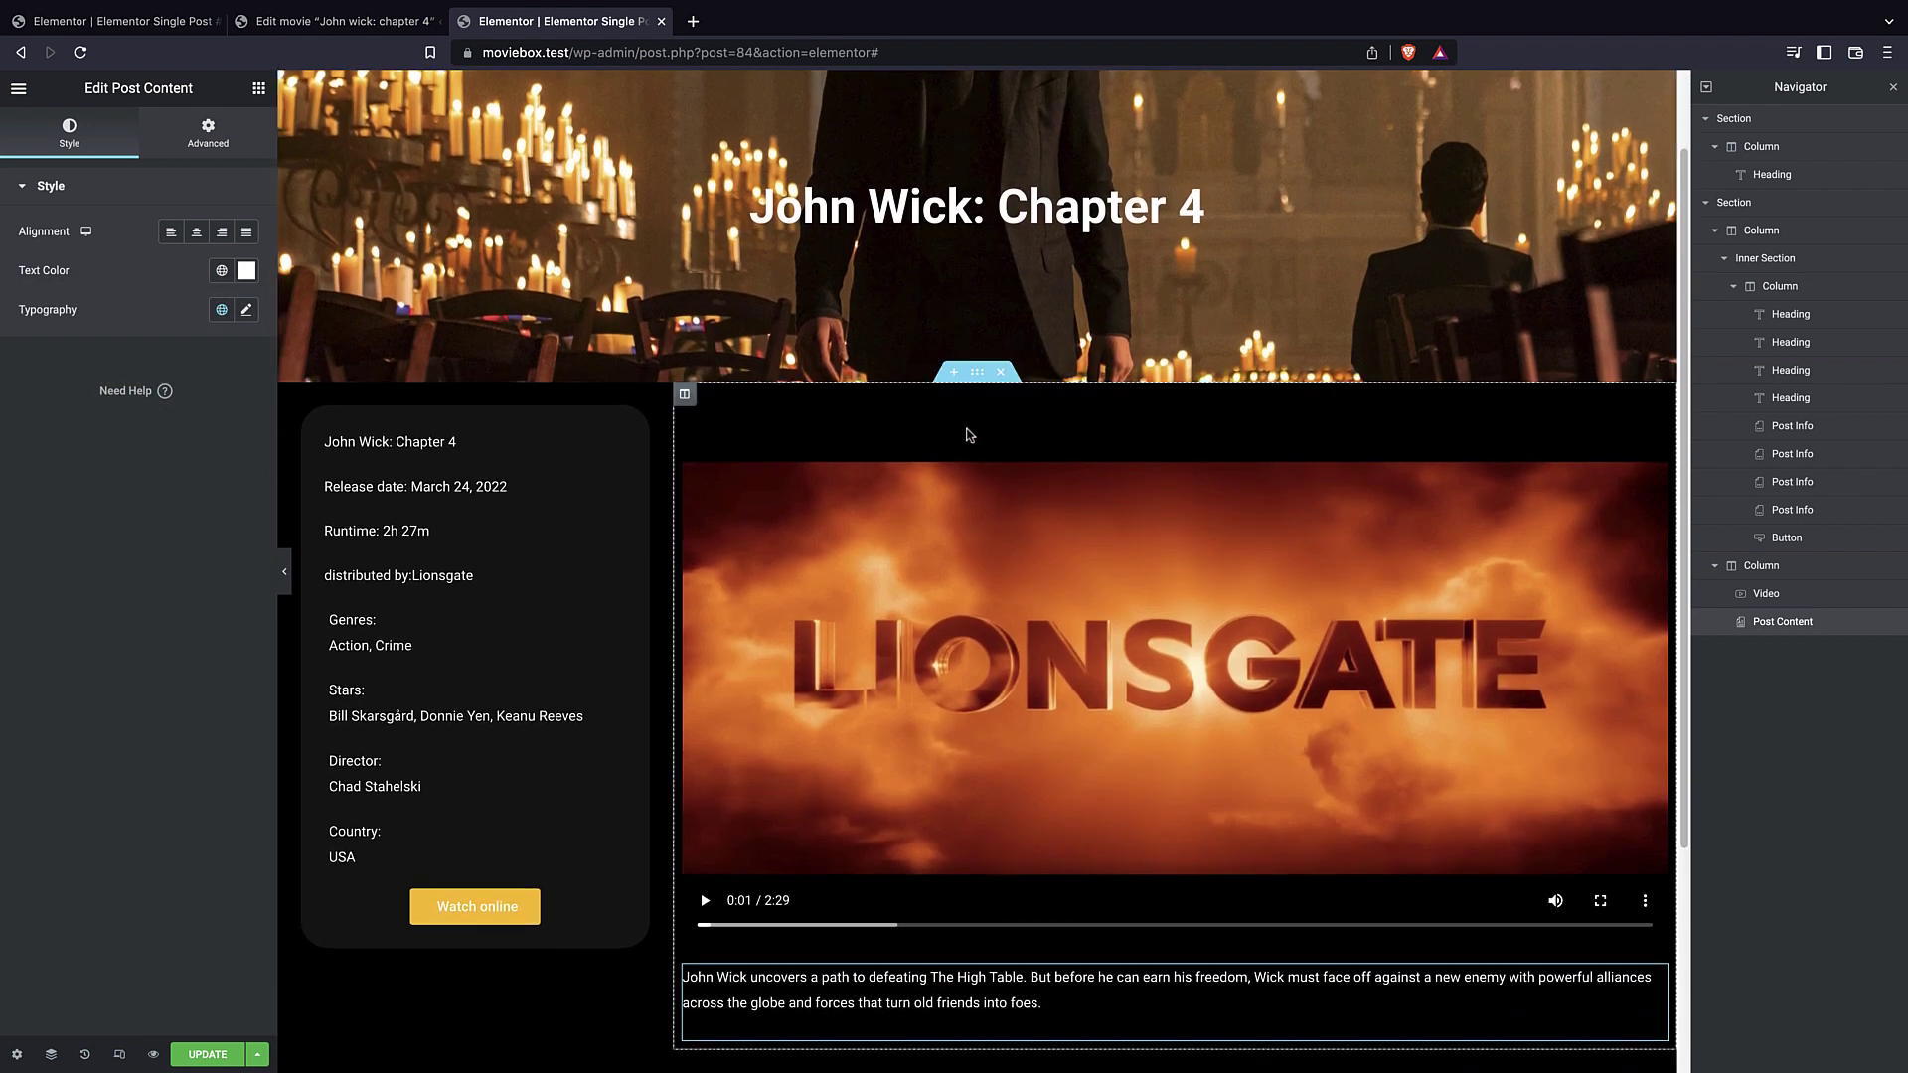
pyautogui.scroll(-3, 962, 429)
pyautogui.scroll(5, 899, 301)
pyautogui.scroll(-2, 1033, 340)
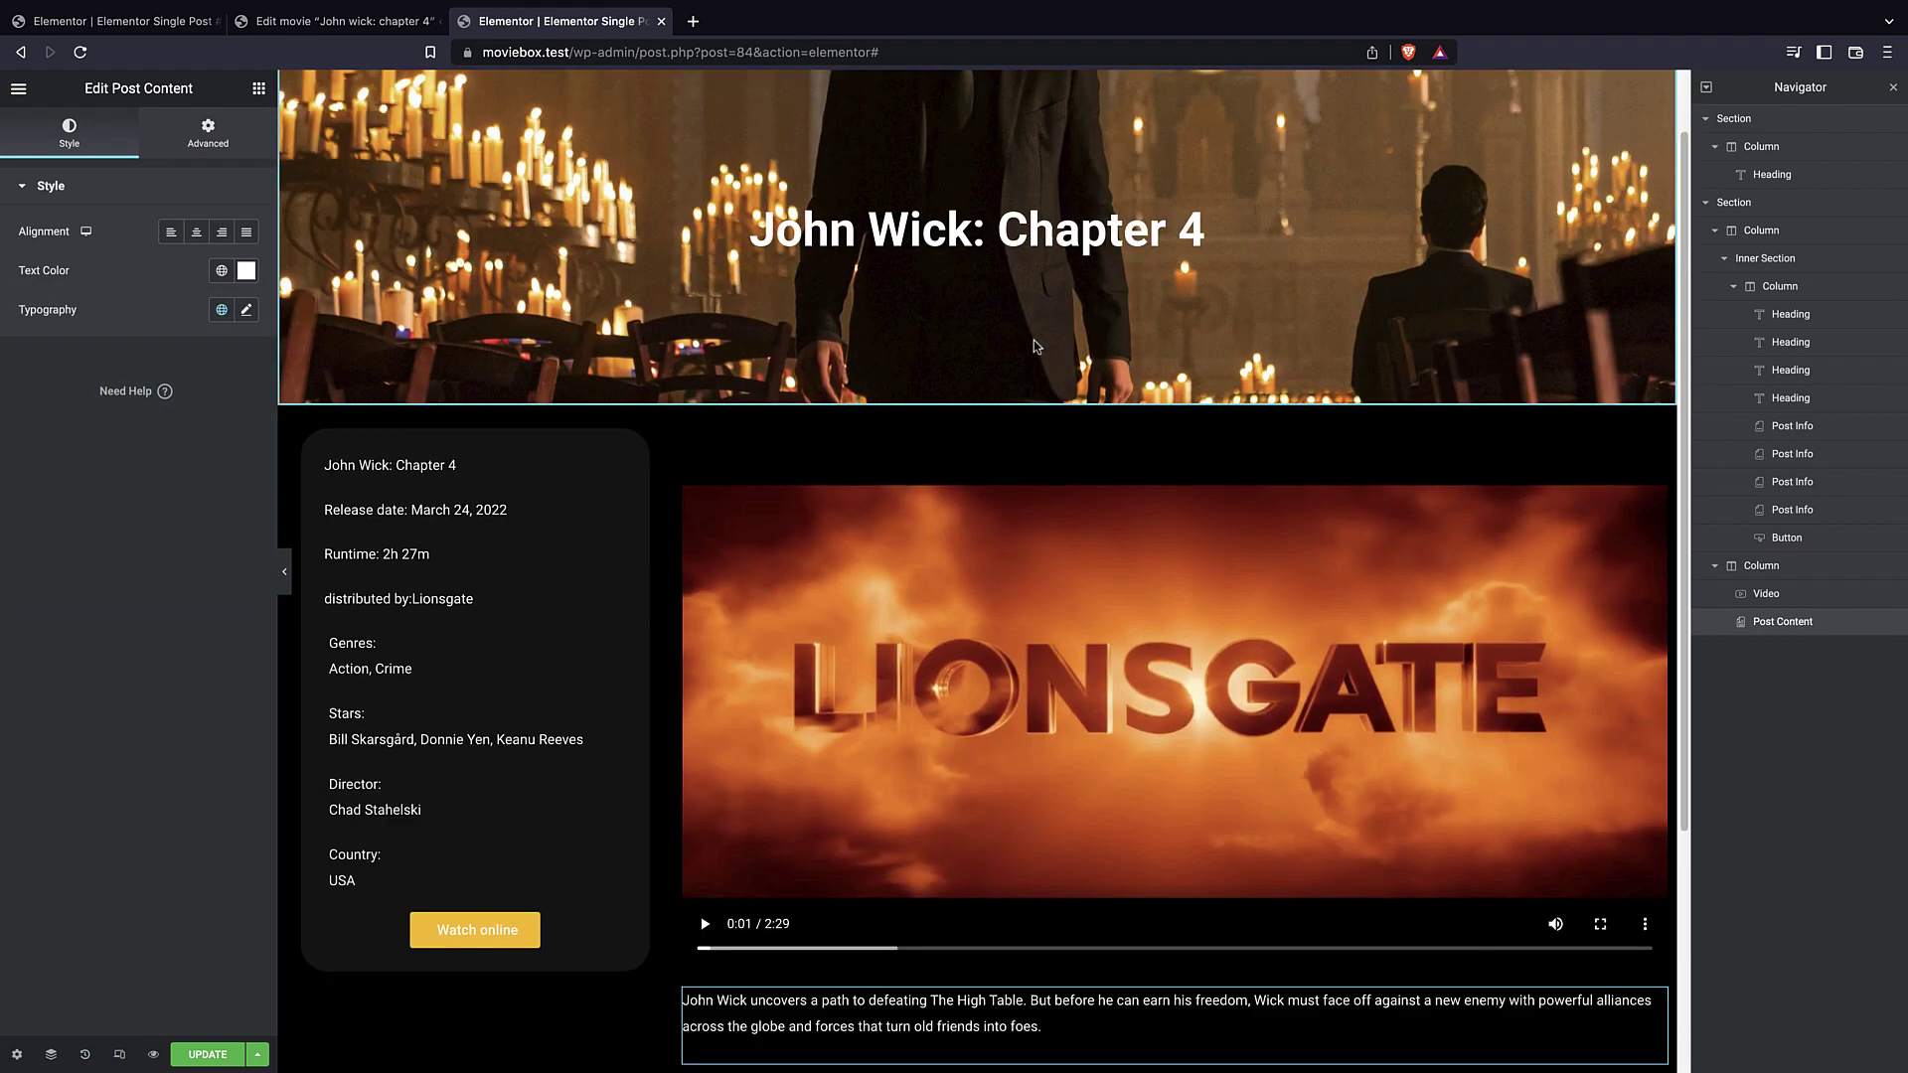
pyautogui.scroll(2, 1029, 352)
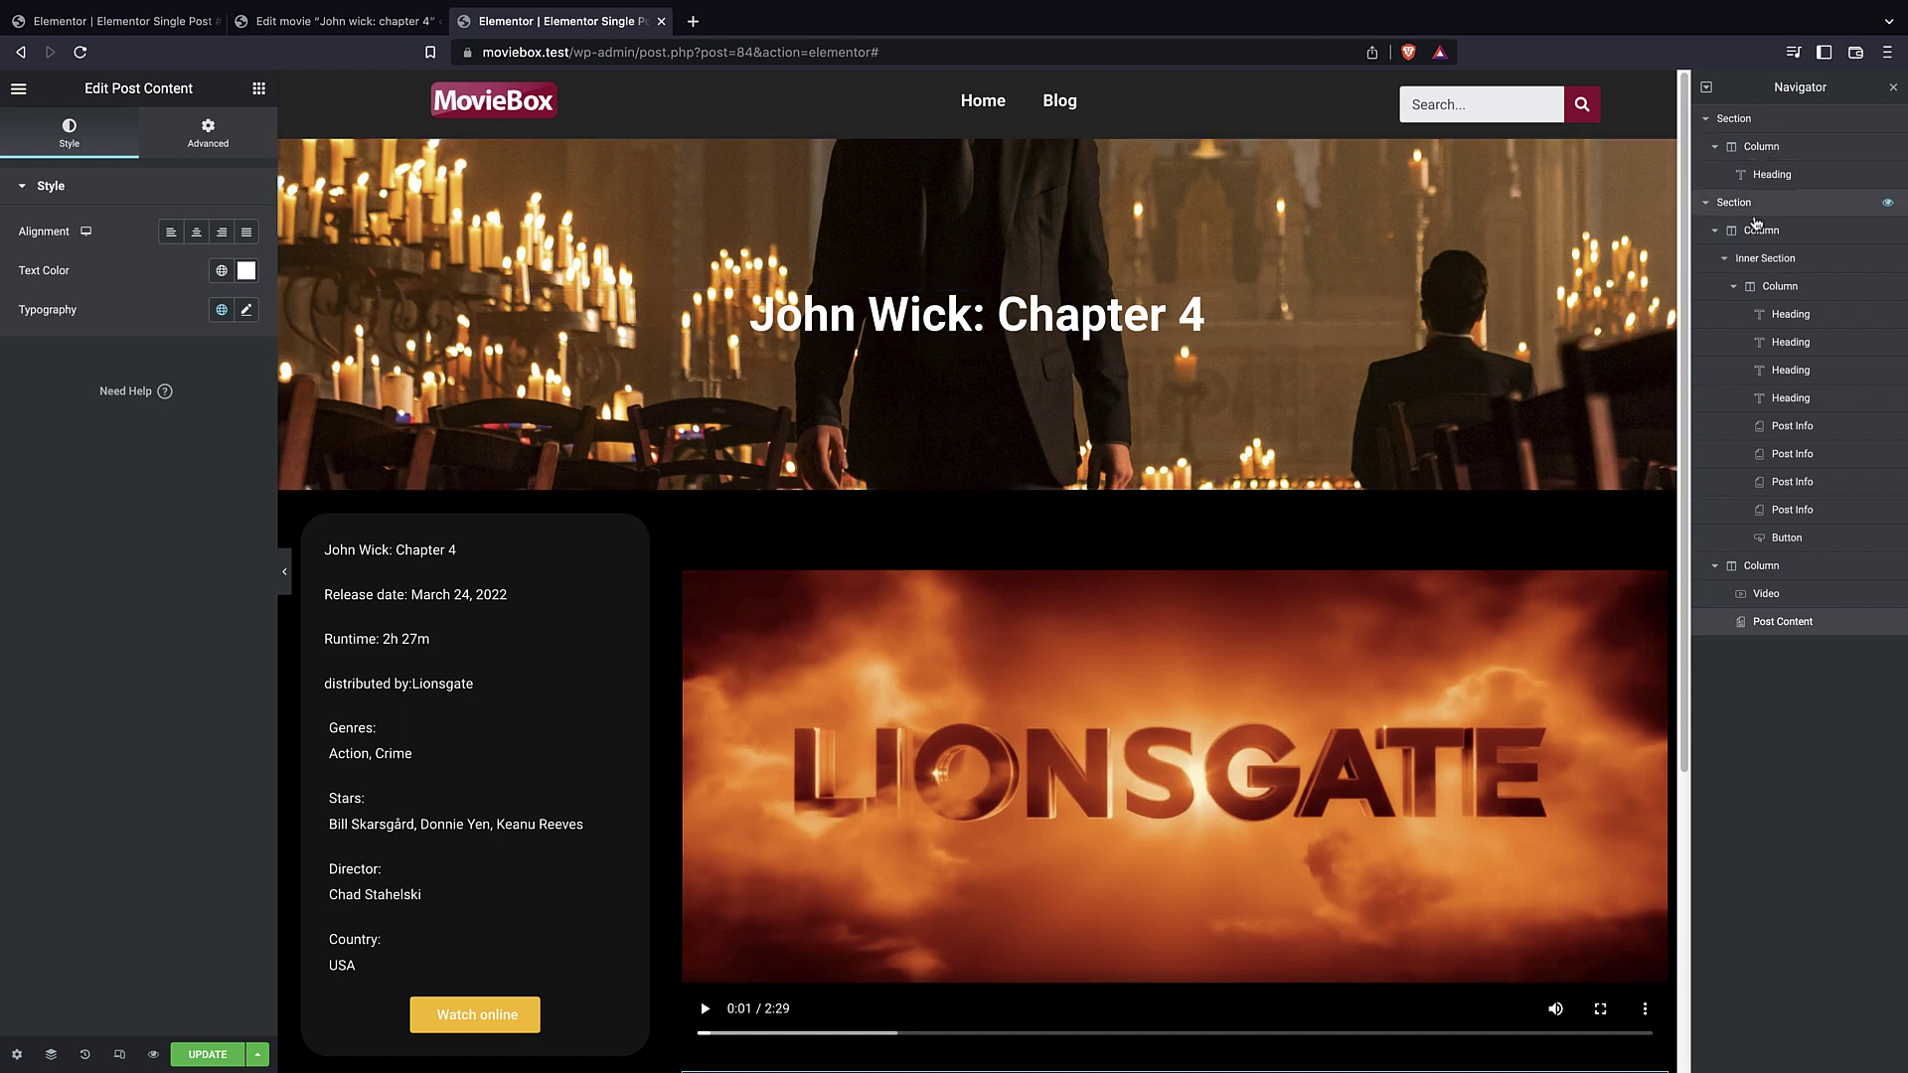
# - Give the poster title section a classic background overlay in black, #000000, with an opacity of about 0.52
pyautogui.click(1734, 118)
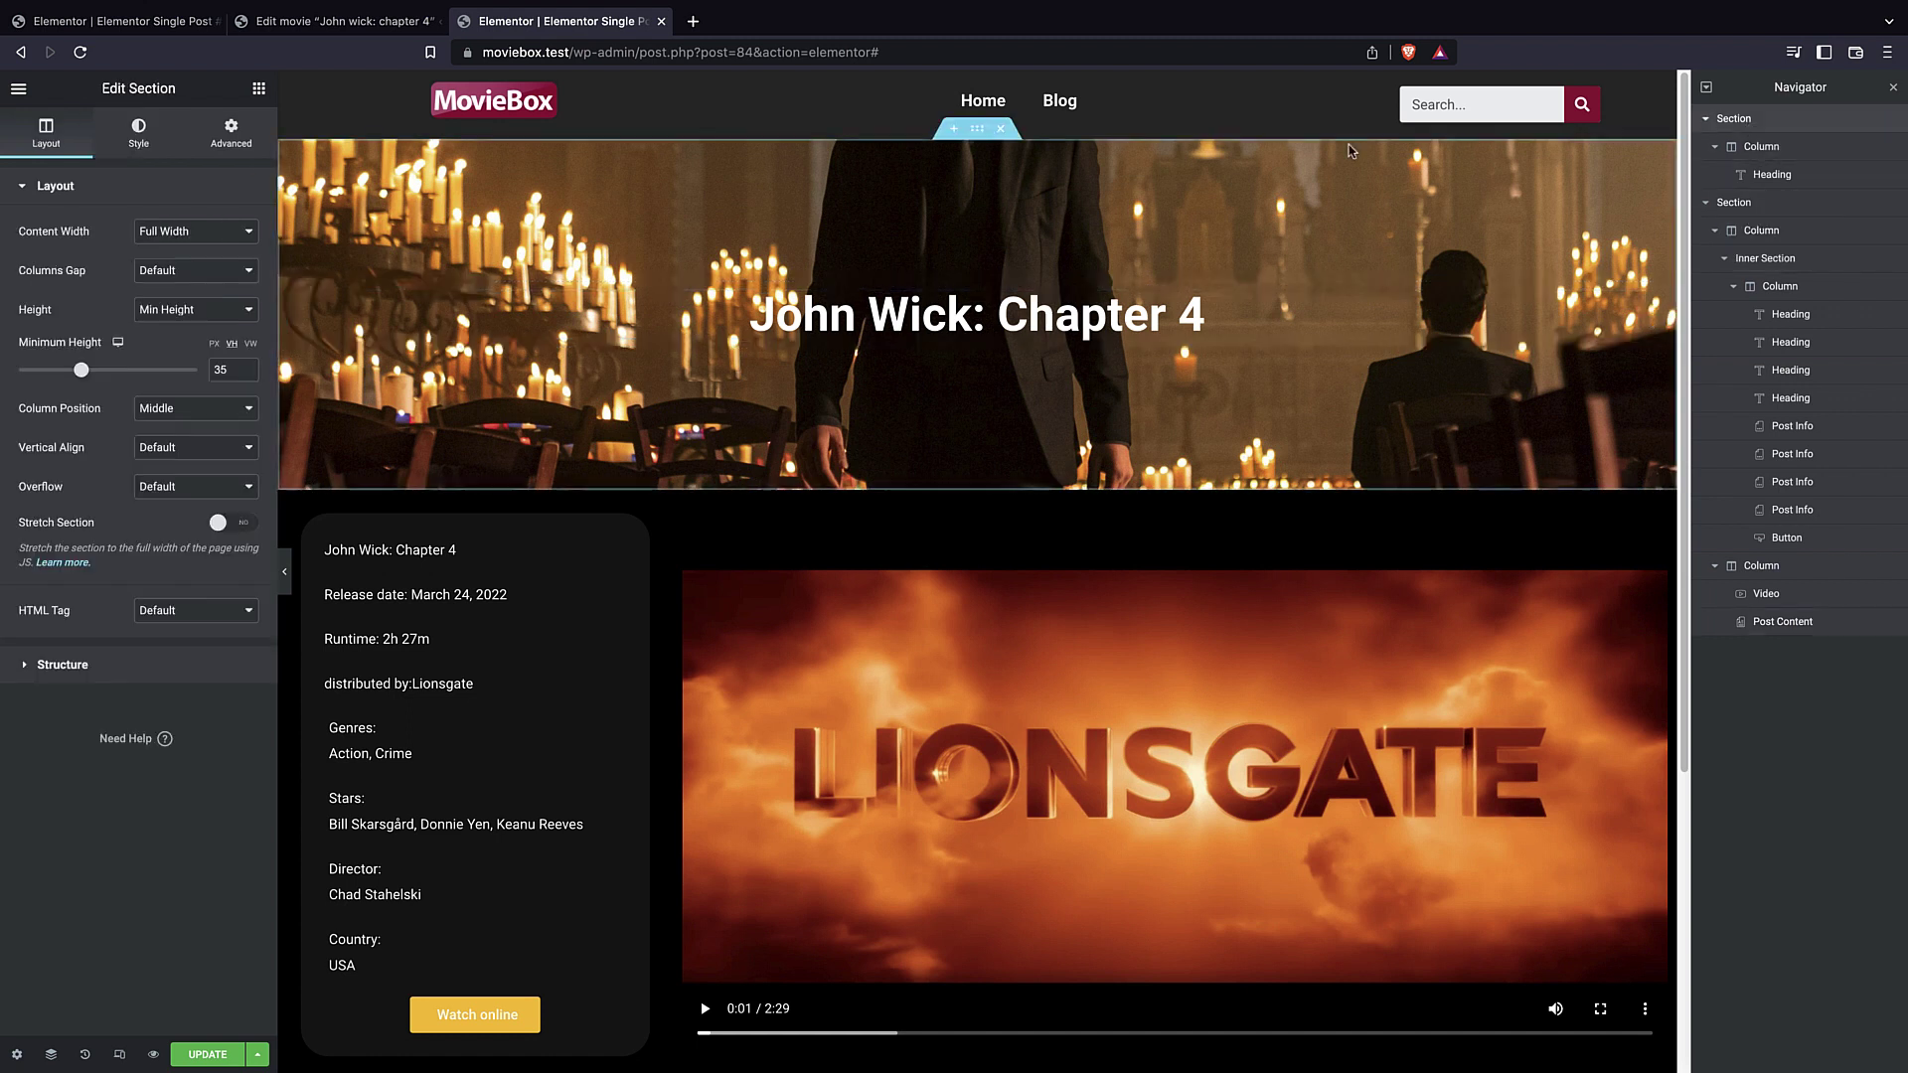
pyautogui.click(139, 130)
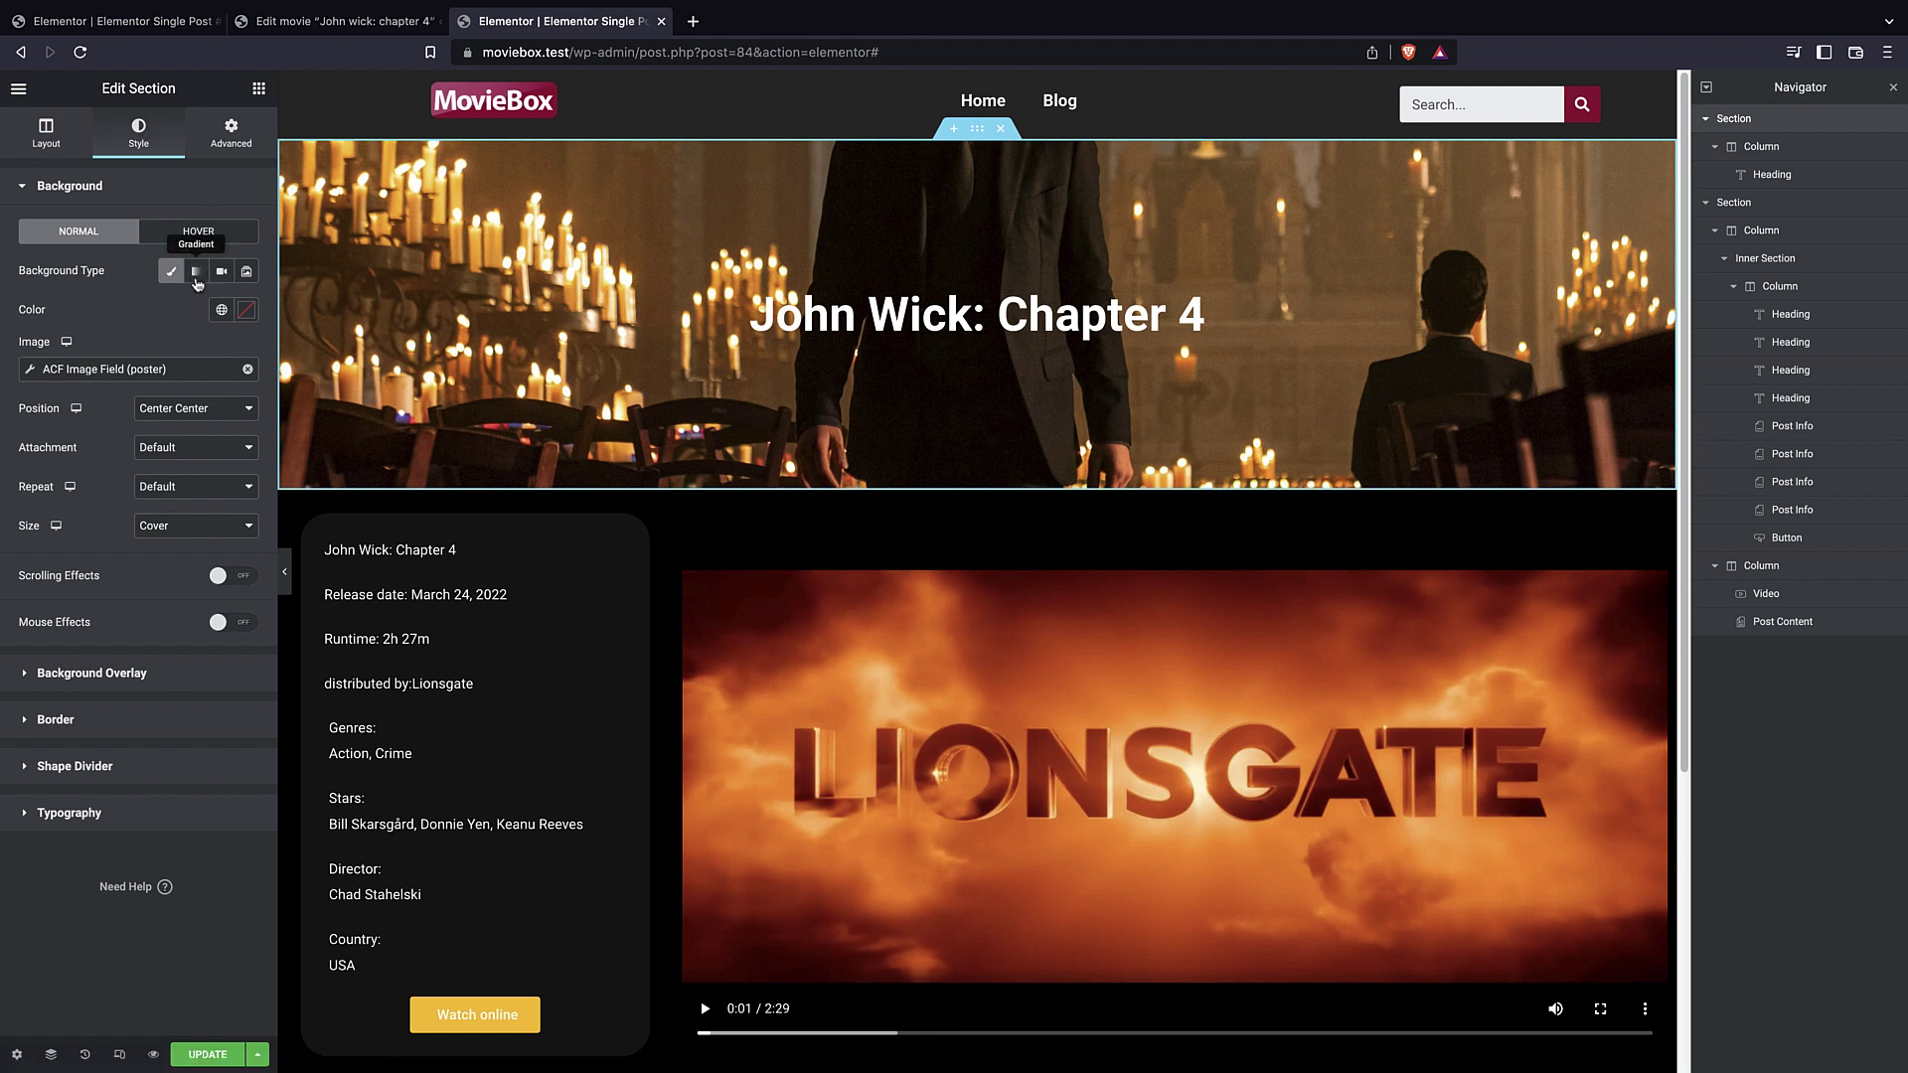
pyautogui.click(192, 682)
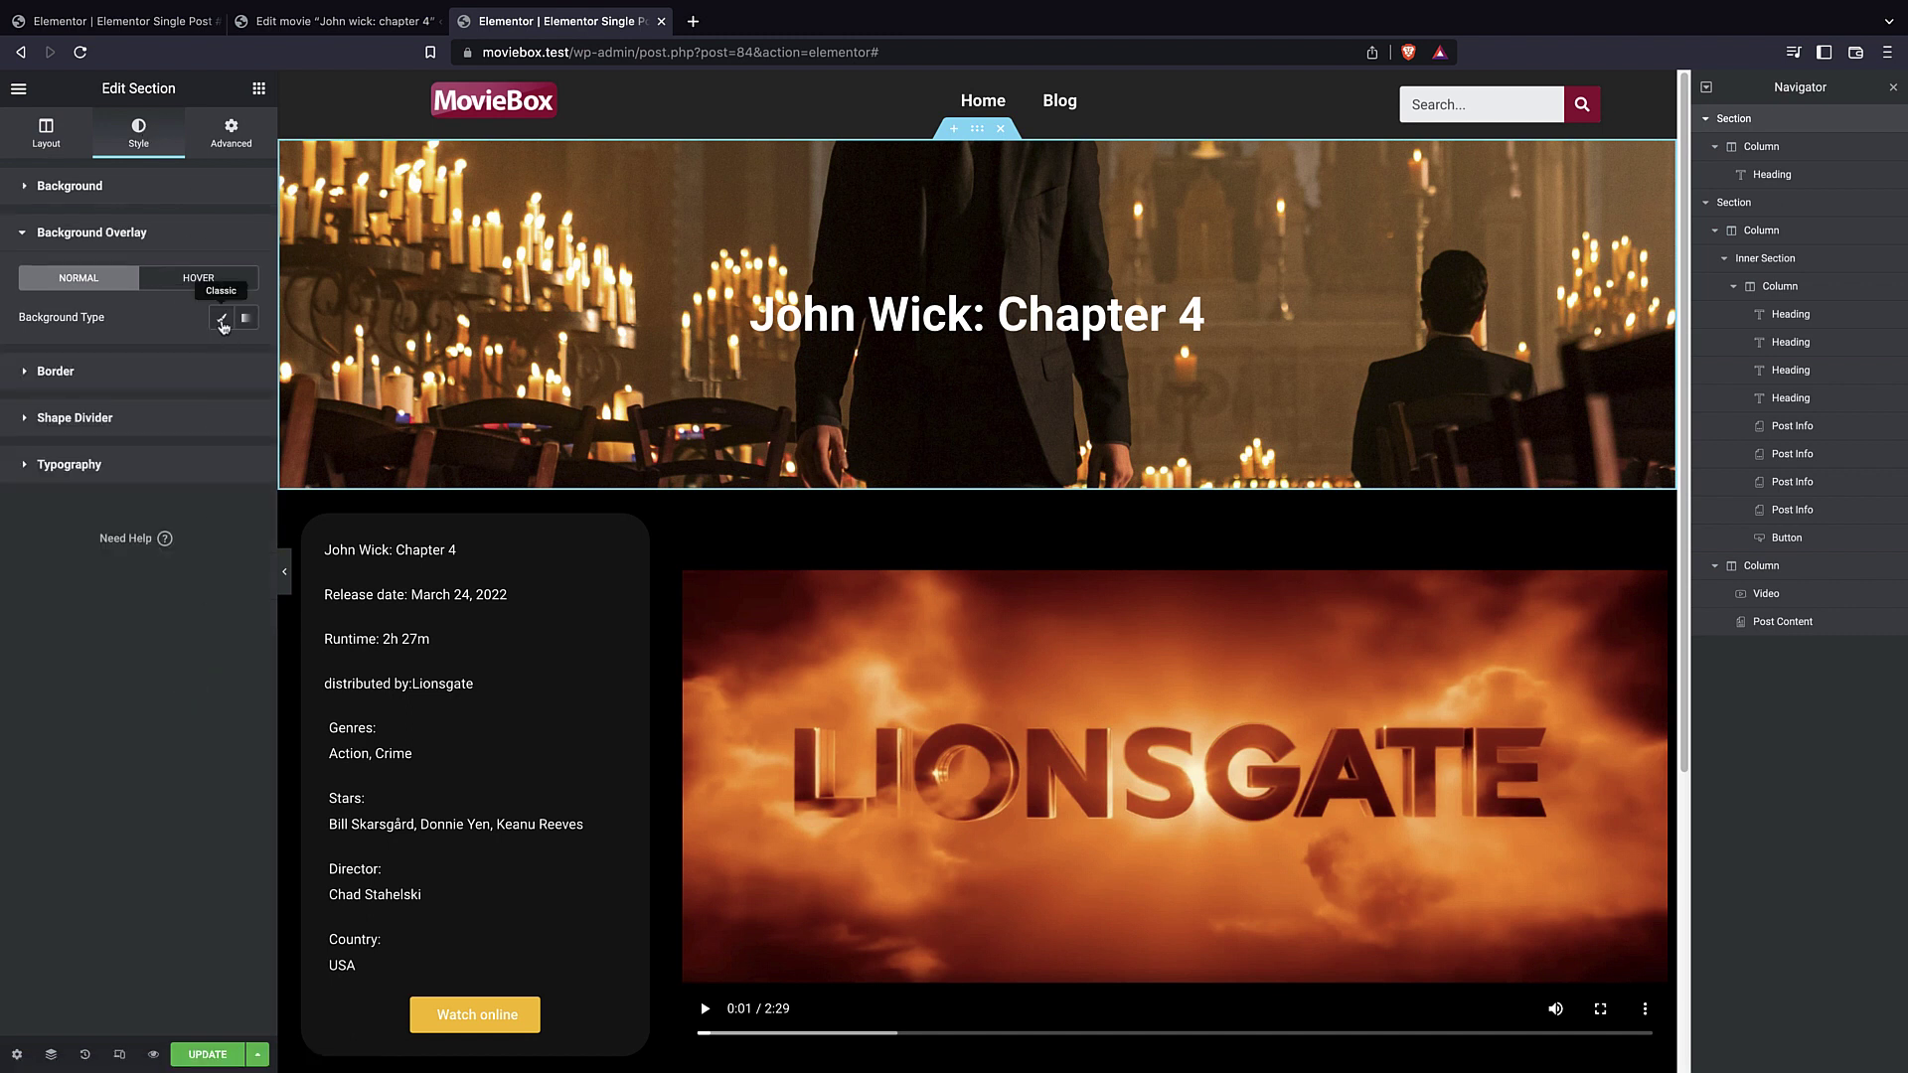
pyautogui.click(222, 319)
pyautogui.click(246, 356)
pyautogui.click(59, 527)
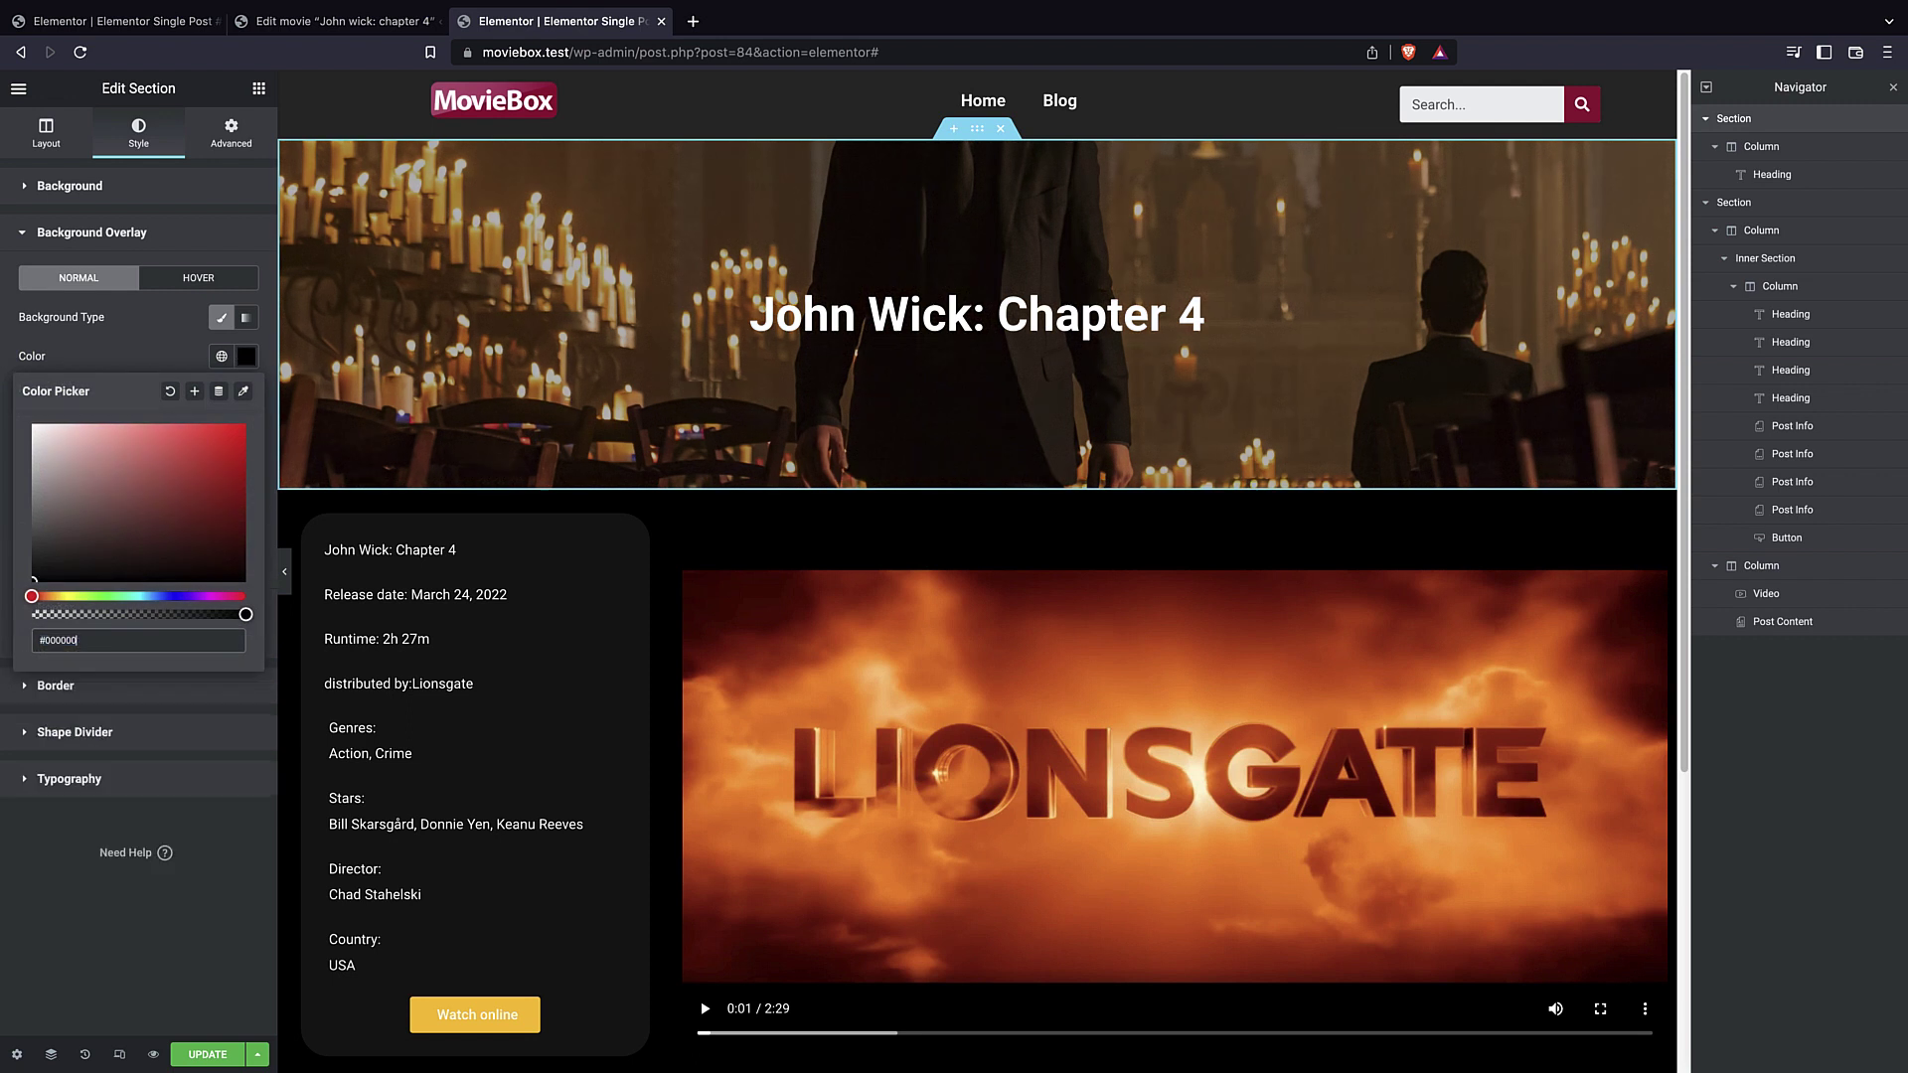
pyautogui.click(80, 359)
pyautogui.moveTo(110, 563); pyautogui.dragTo(118, 558)
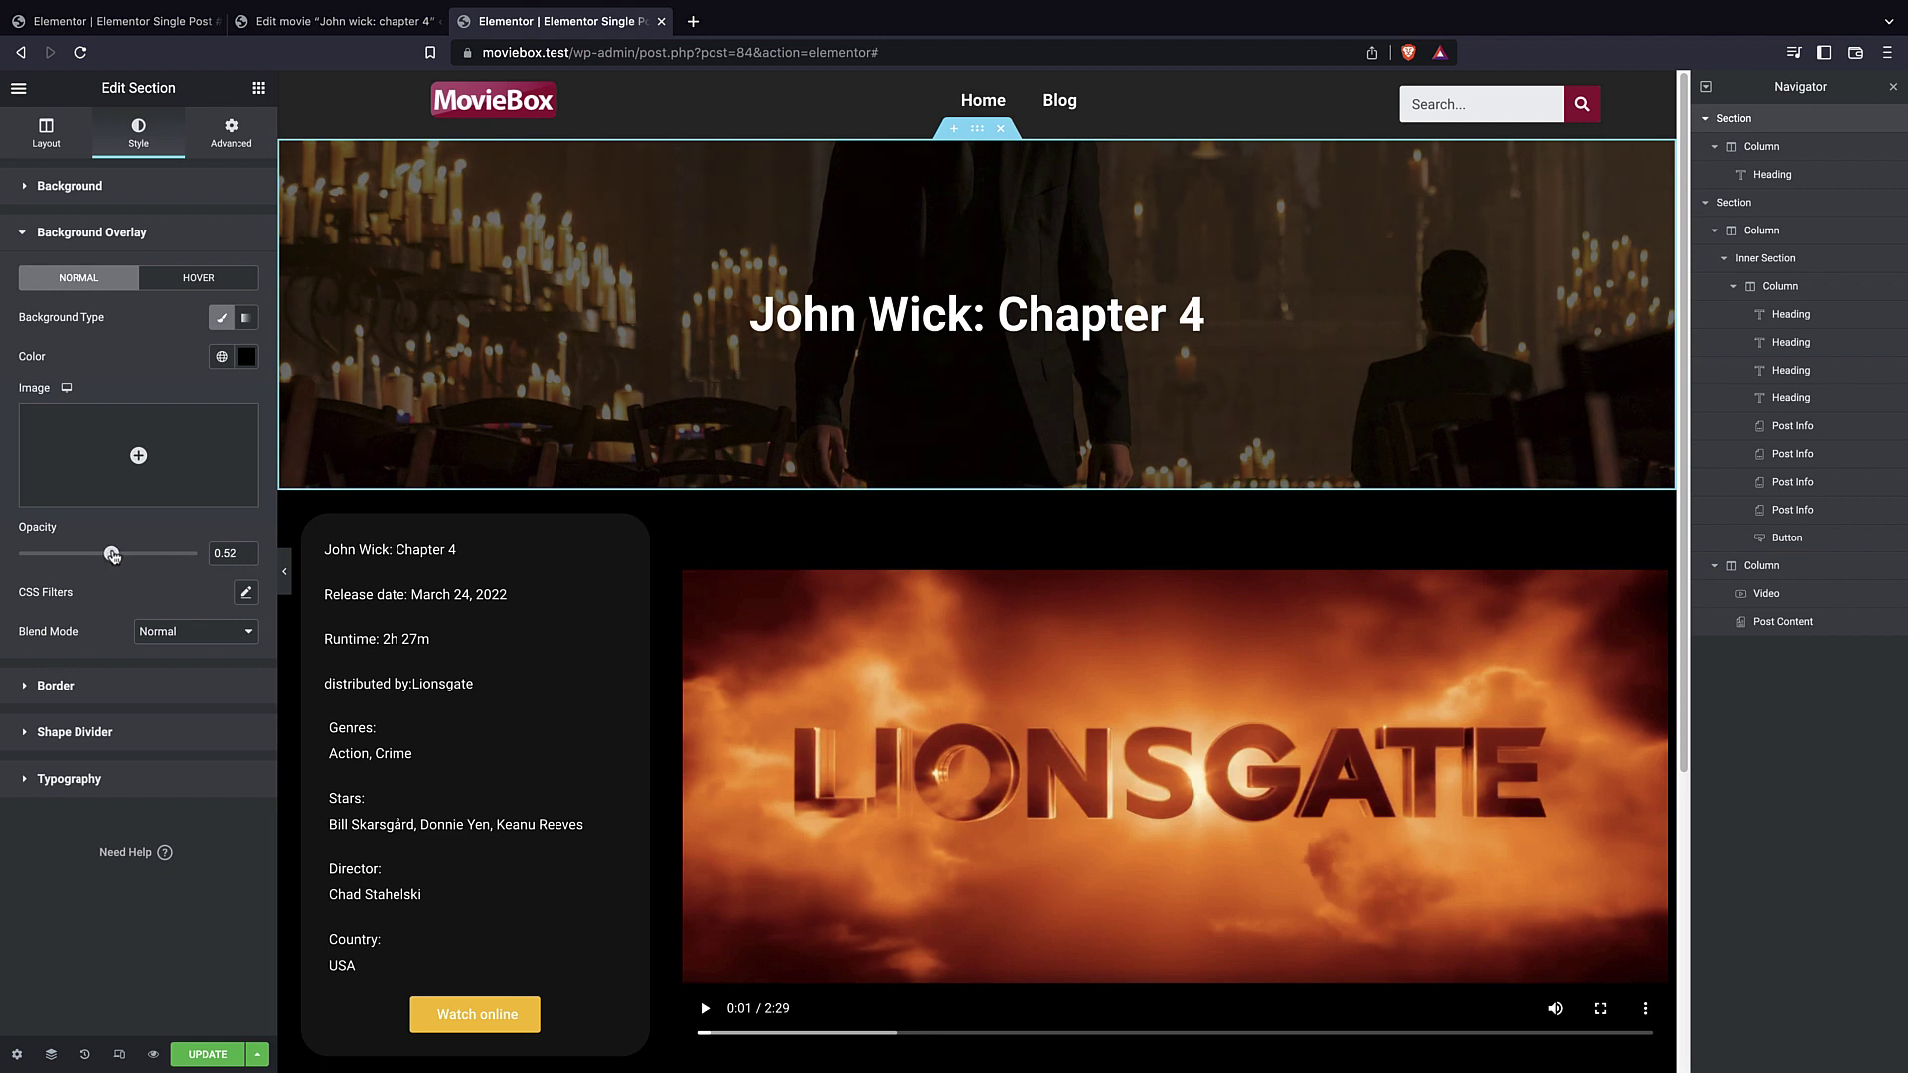
# - Switch the poster title section's background overlay to a radial gradient with white, #FFFFFF, as the second color
pyautogui.scroll(-4, 1114, 395)
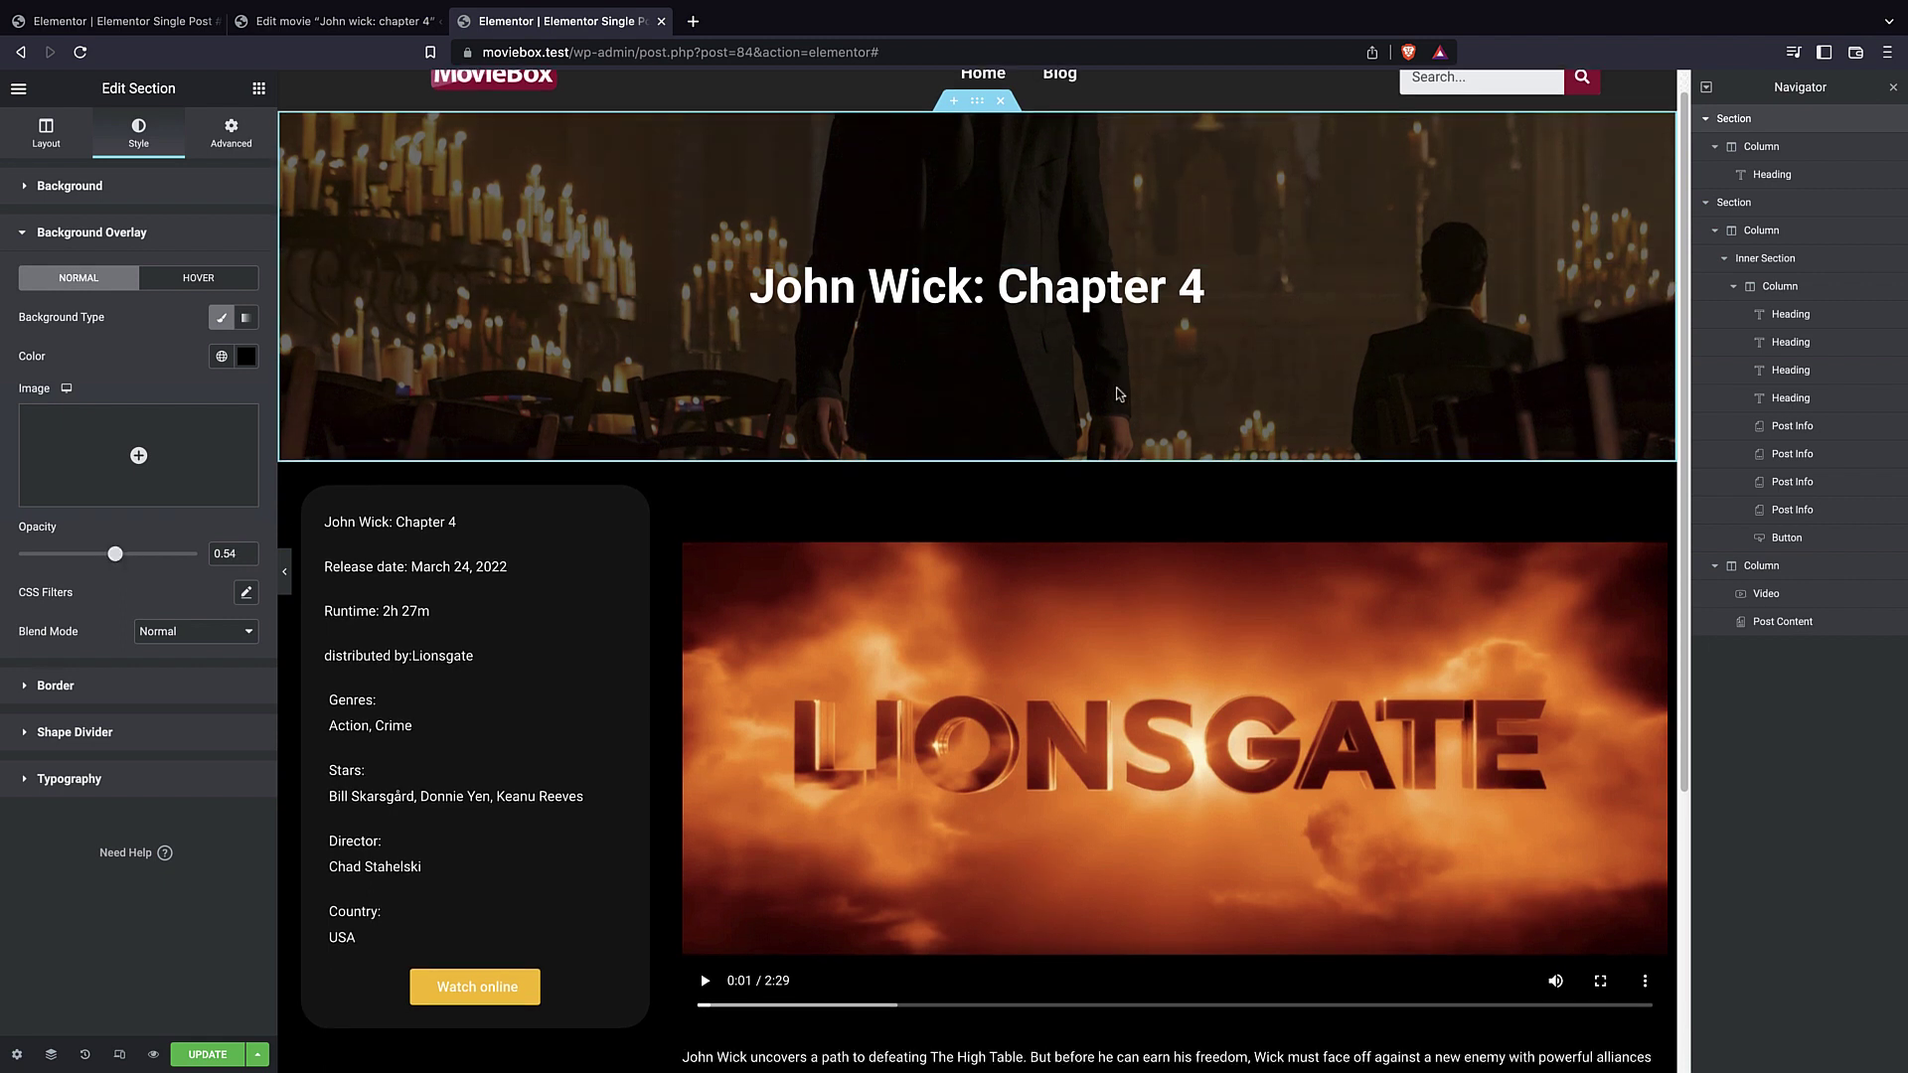
pyautogui.scroll(4, 1114, 394)
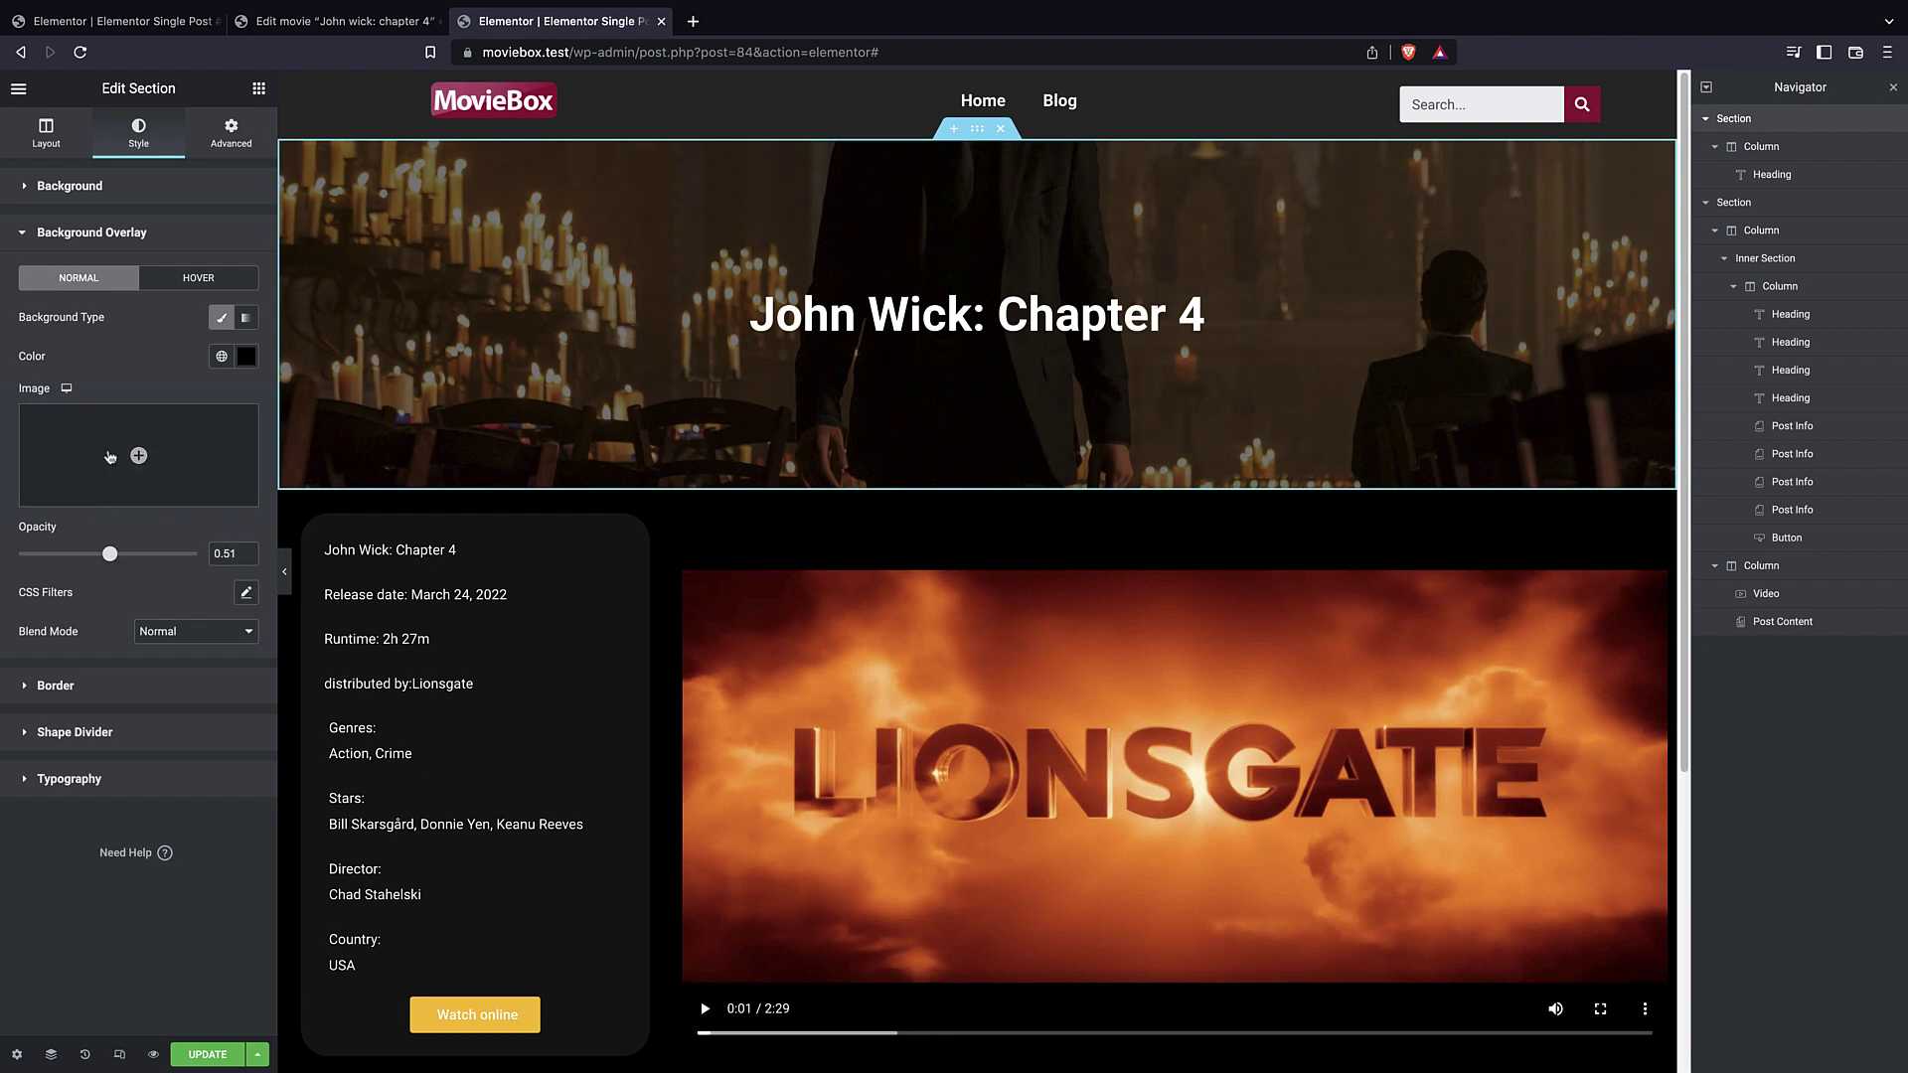
pyautogui.click(246, 317)
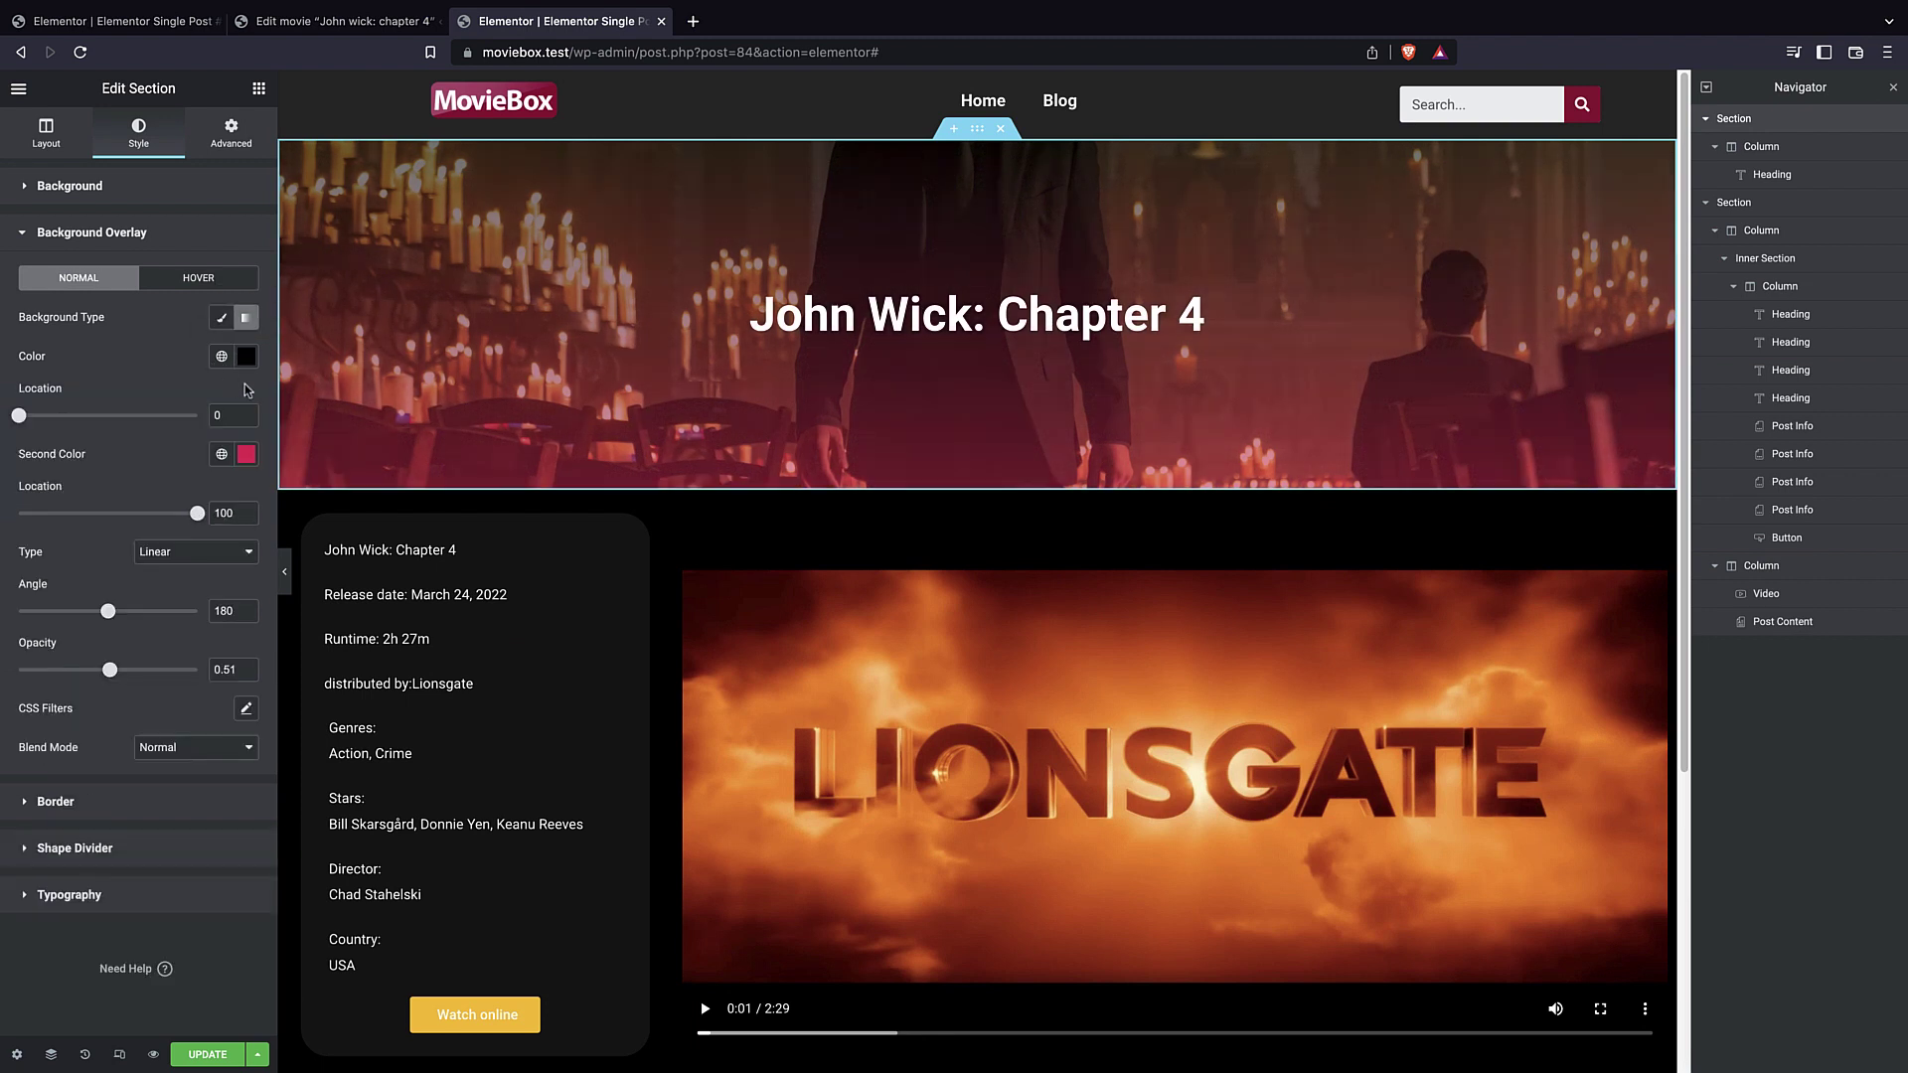
pyautogui.click(247, 454)
pyautogui.click(20, 512)
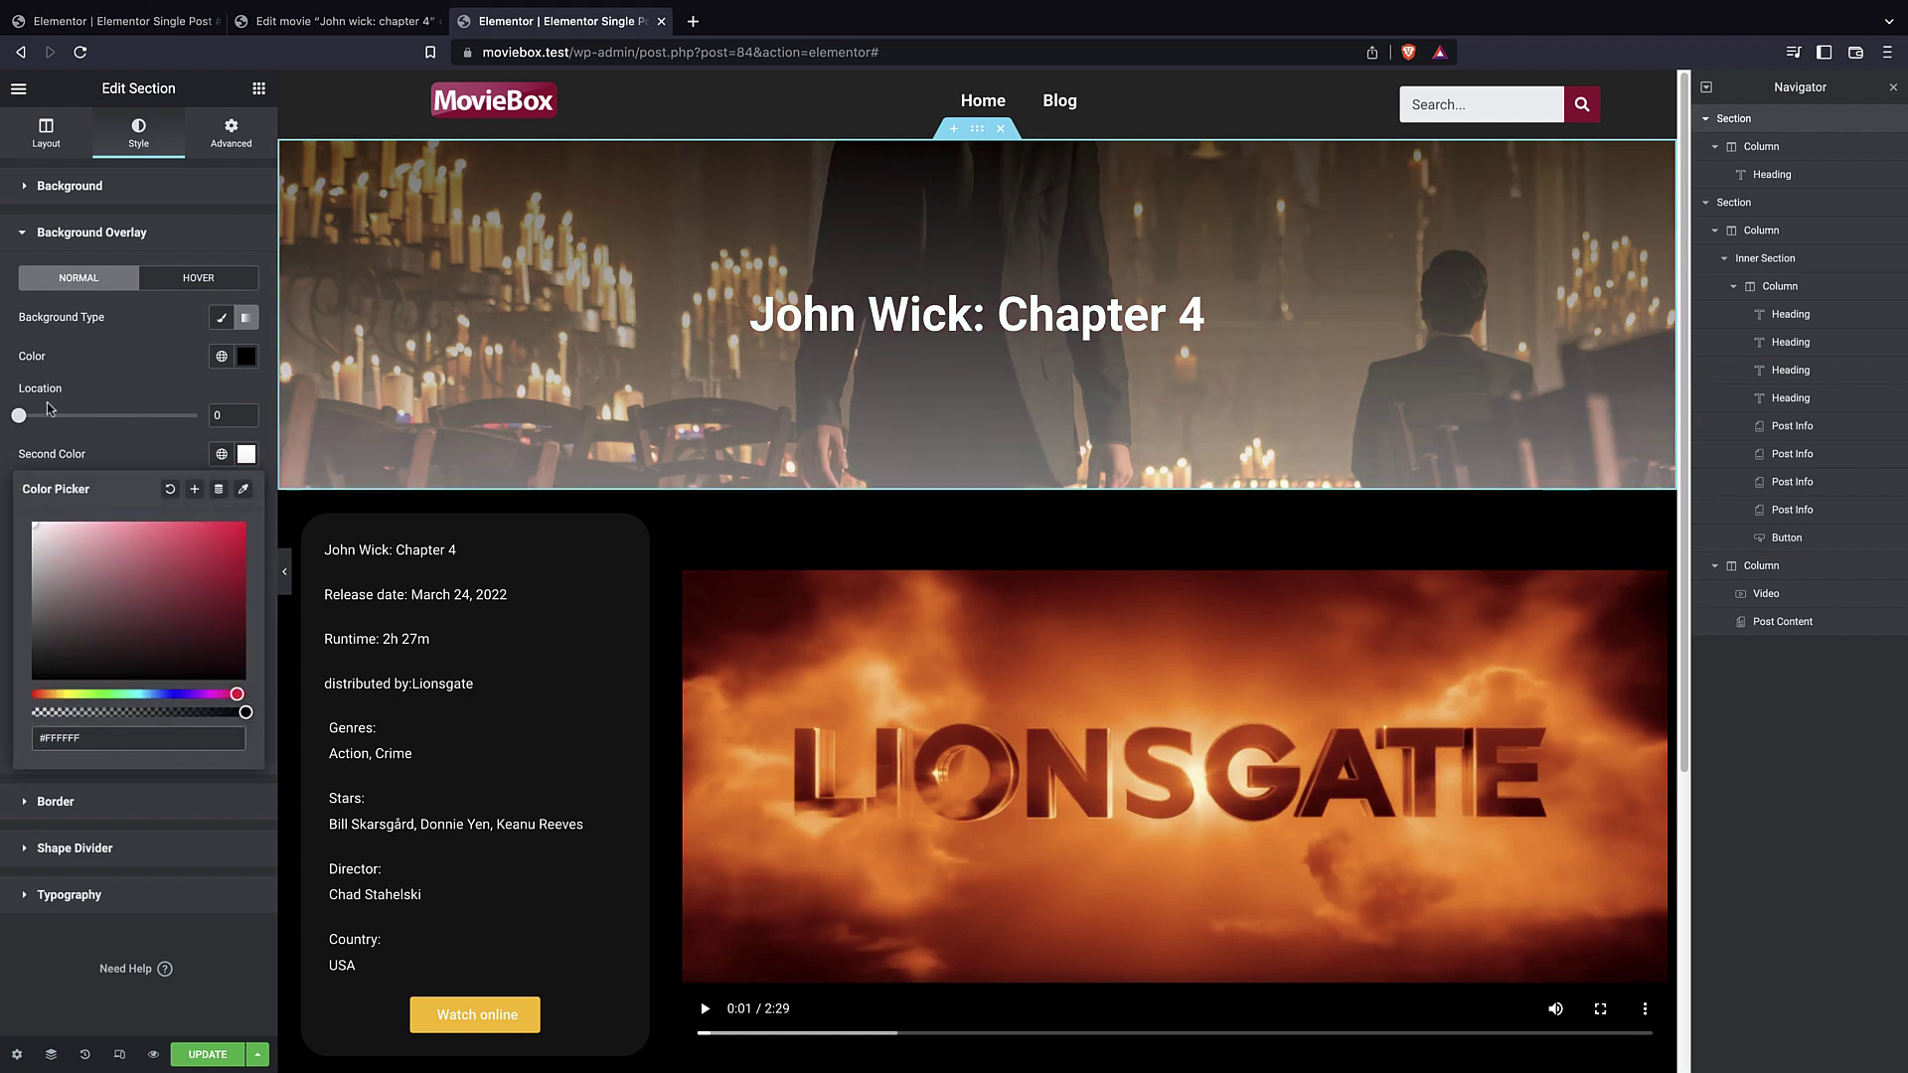
pyautogui.click(90, 380)
pyautogui.click(202, 555)
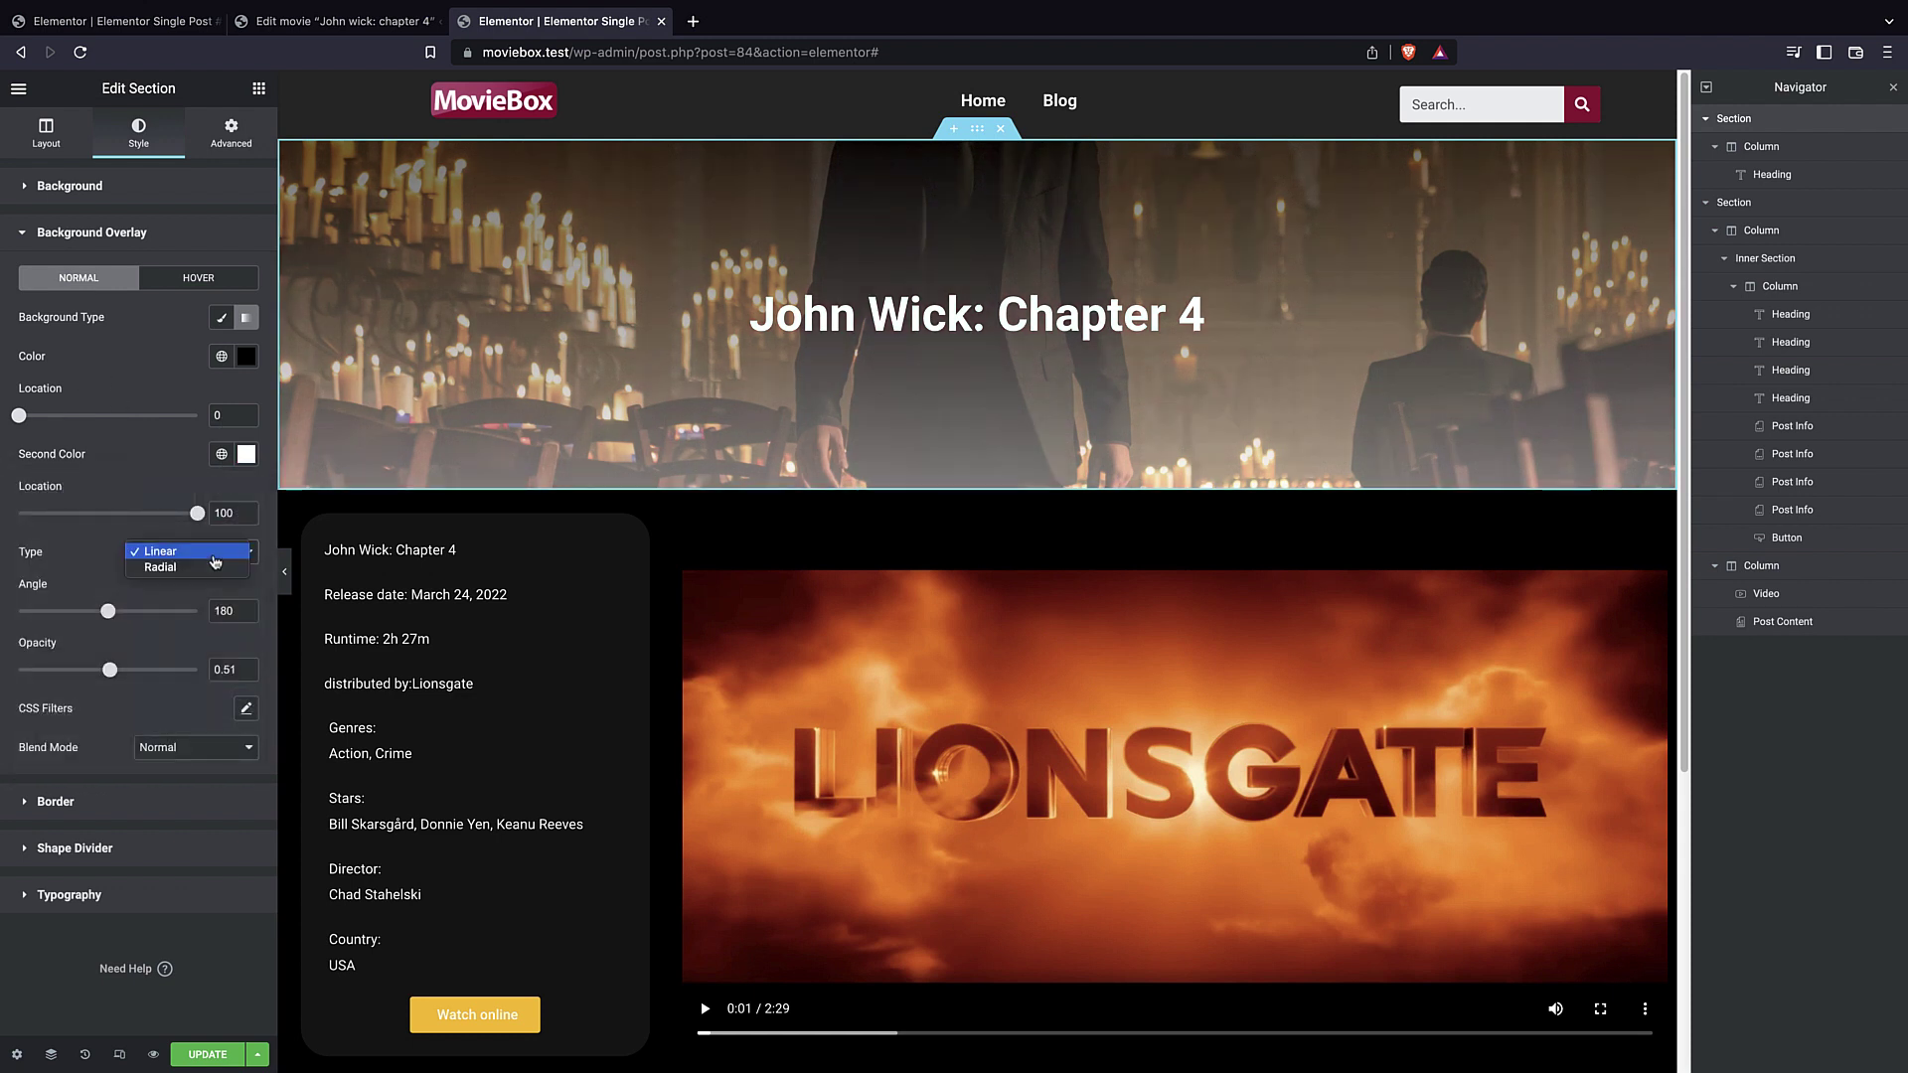
pyautogui.click(207, 570)
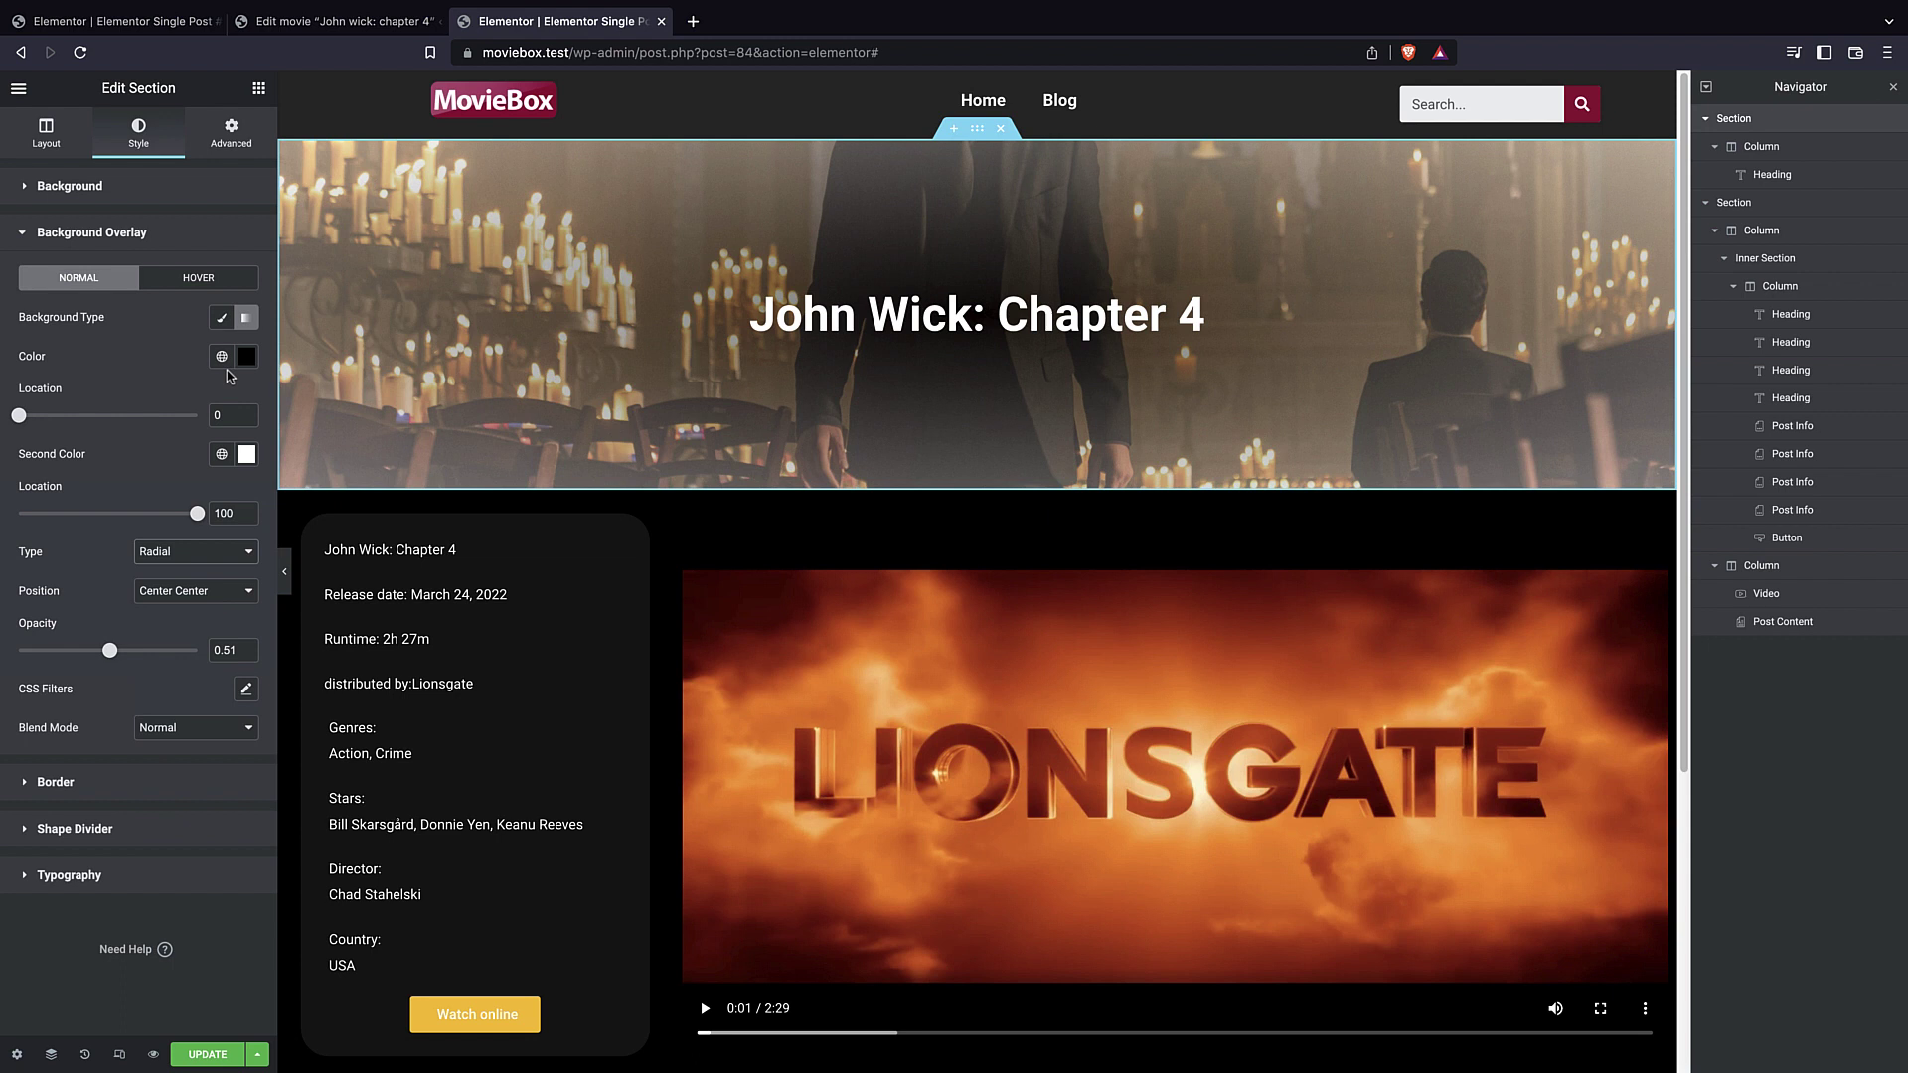
# - Swap the overlay gradient's colors, making the first white and the second black, and lower its opacity to 0.27
pyautogui.click(246, 355)
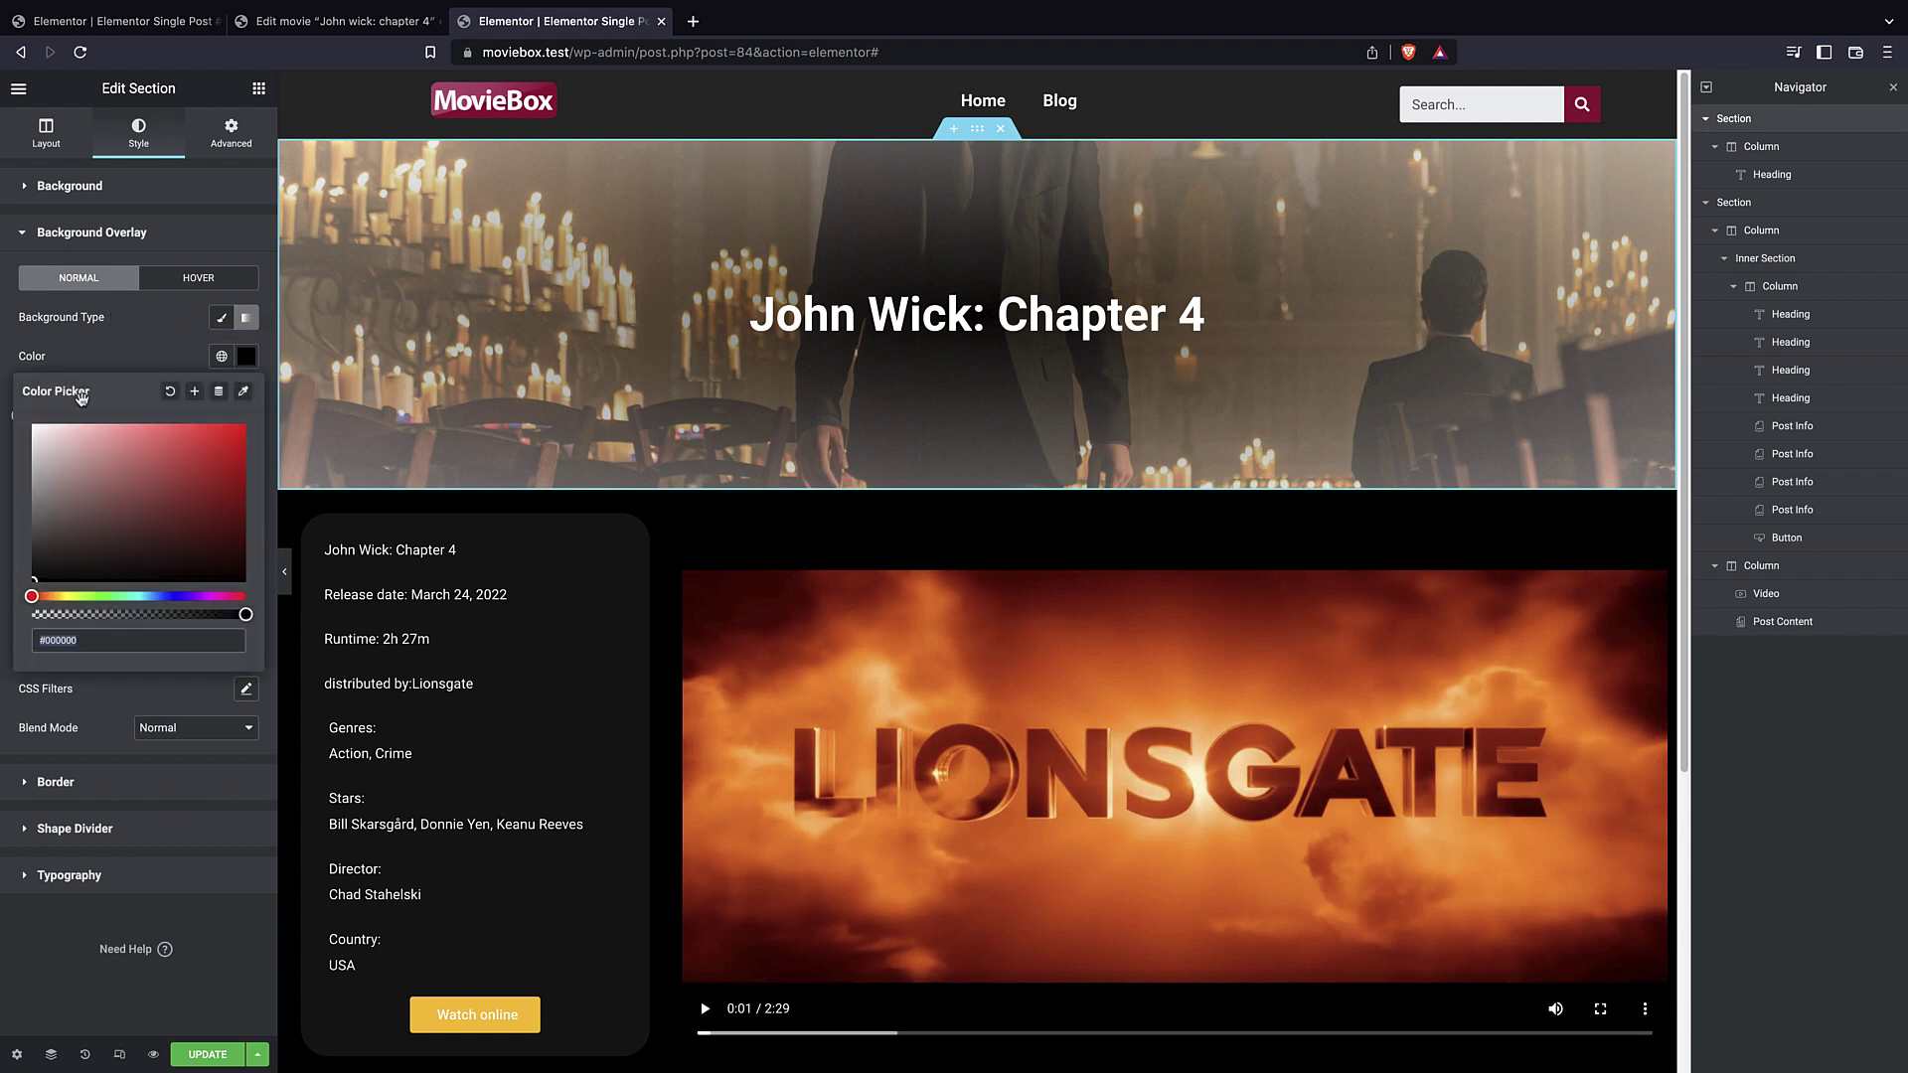
pyautogui.moveTo(57, 470); pyautogui.dragTo(32, 425)
pyautogui.click(247, 356)
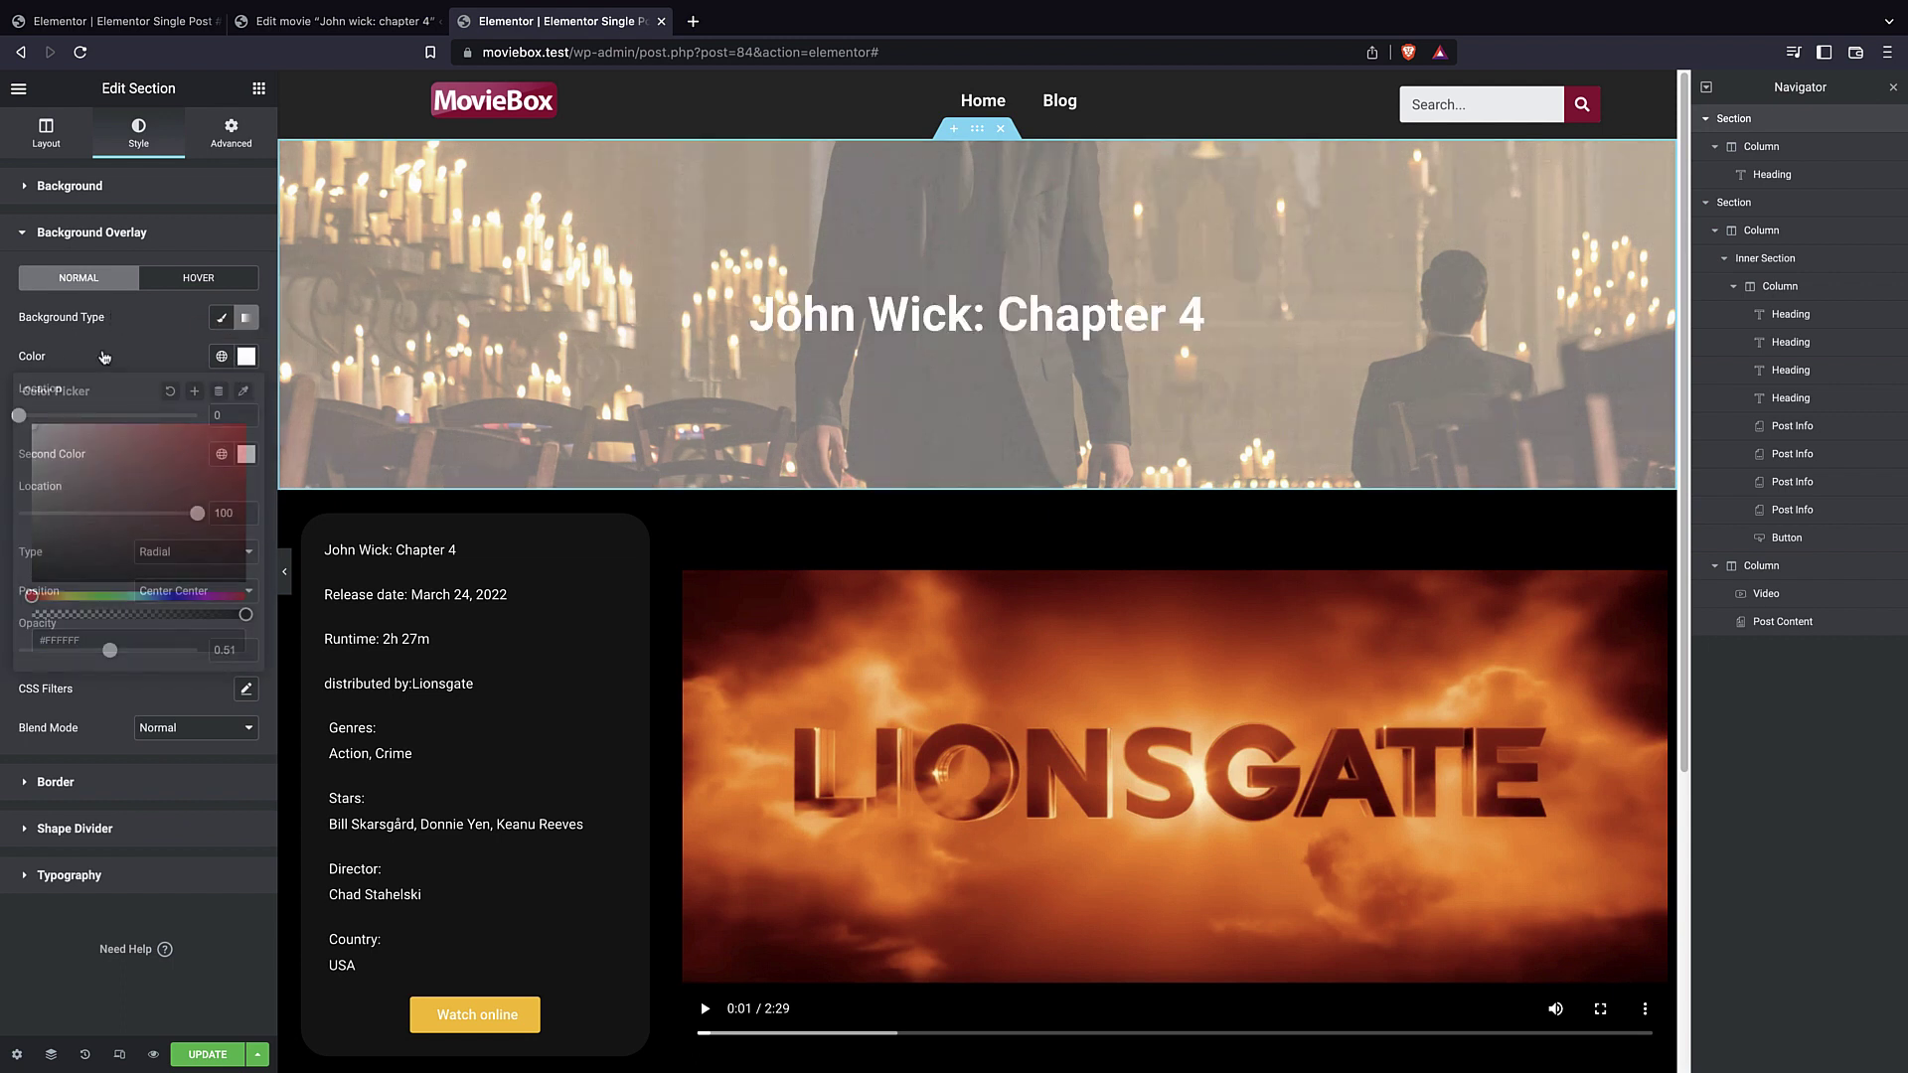
pyautogui.click(246, 454)
pyautogui.moveTo(65, 622); pyautogui.dragTo(67, 676)
pyautogui.click(123, 385)
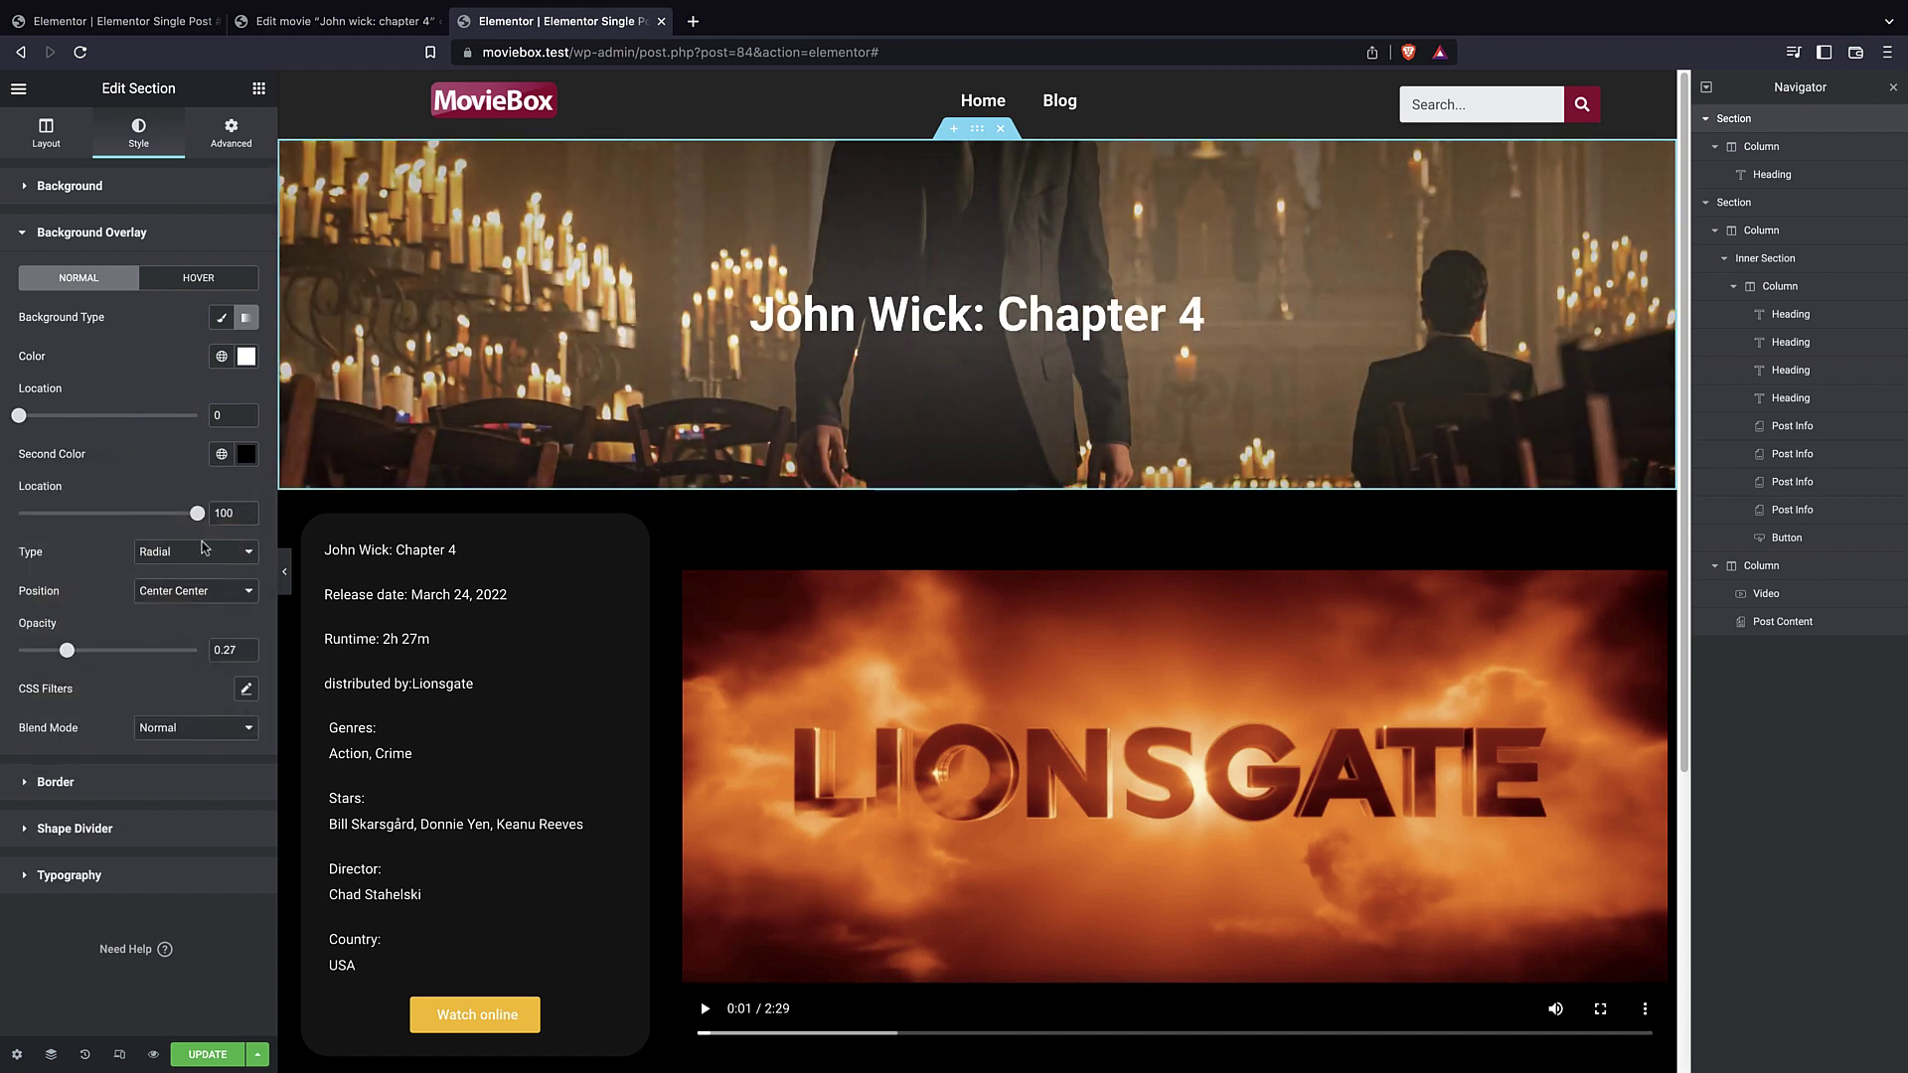
# - Set the first color of the poster overlay gradient to medium gray, #6A6A6A
pyautogui.click(246, 355)
pyautogui.click(32, 523)
pyautogui.moveTo(31, 531); pyautogui.dragTo(16, 522)
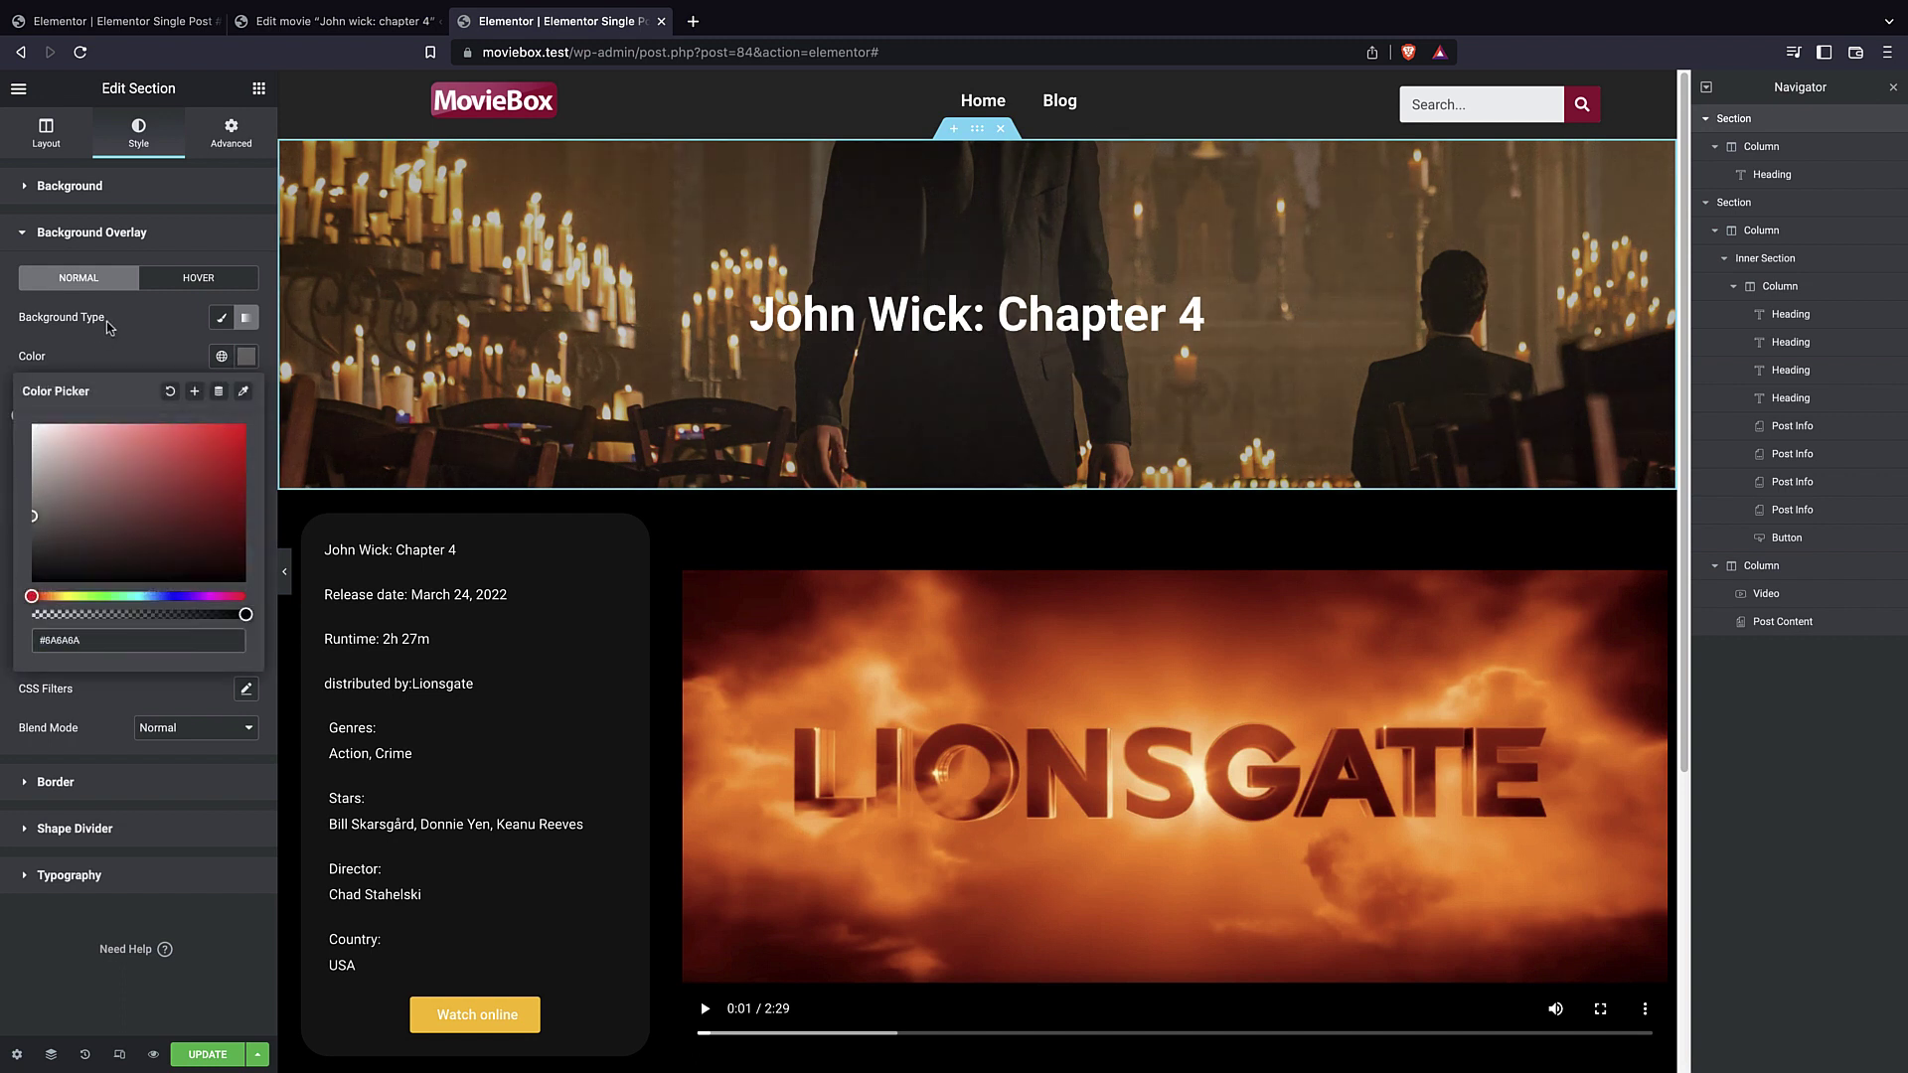
pyautogui.click(139, 350)
pyautogui.click(247, 455)
pyautogui.click(110, 406)
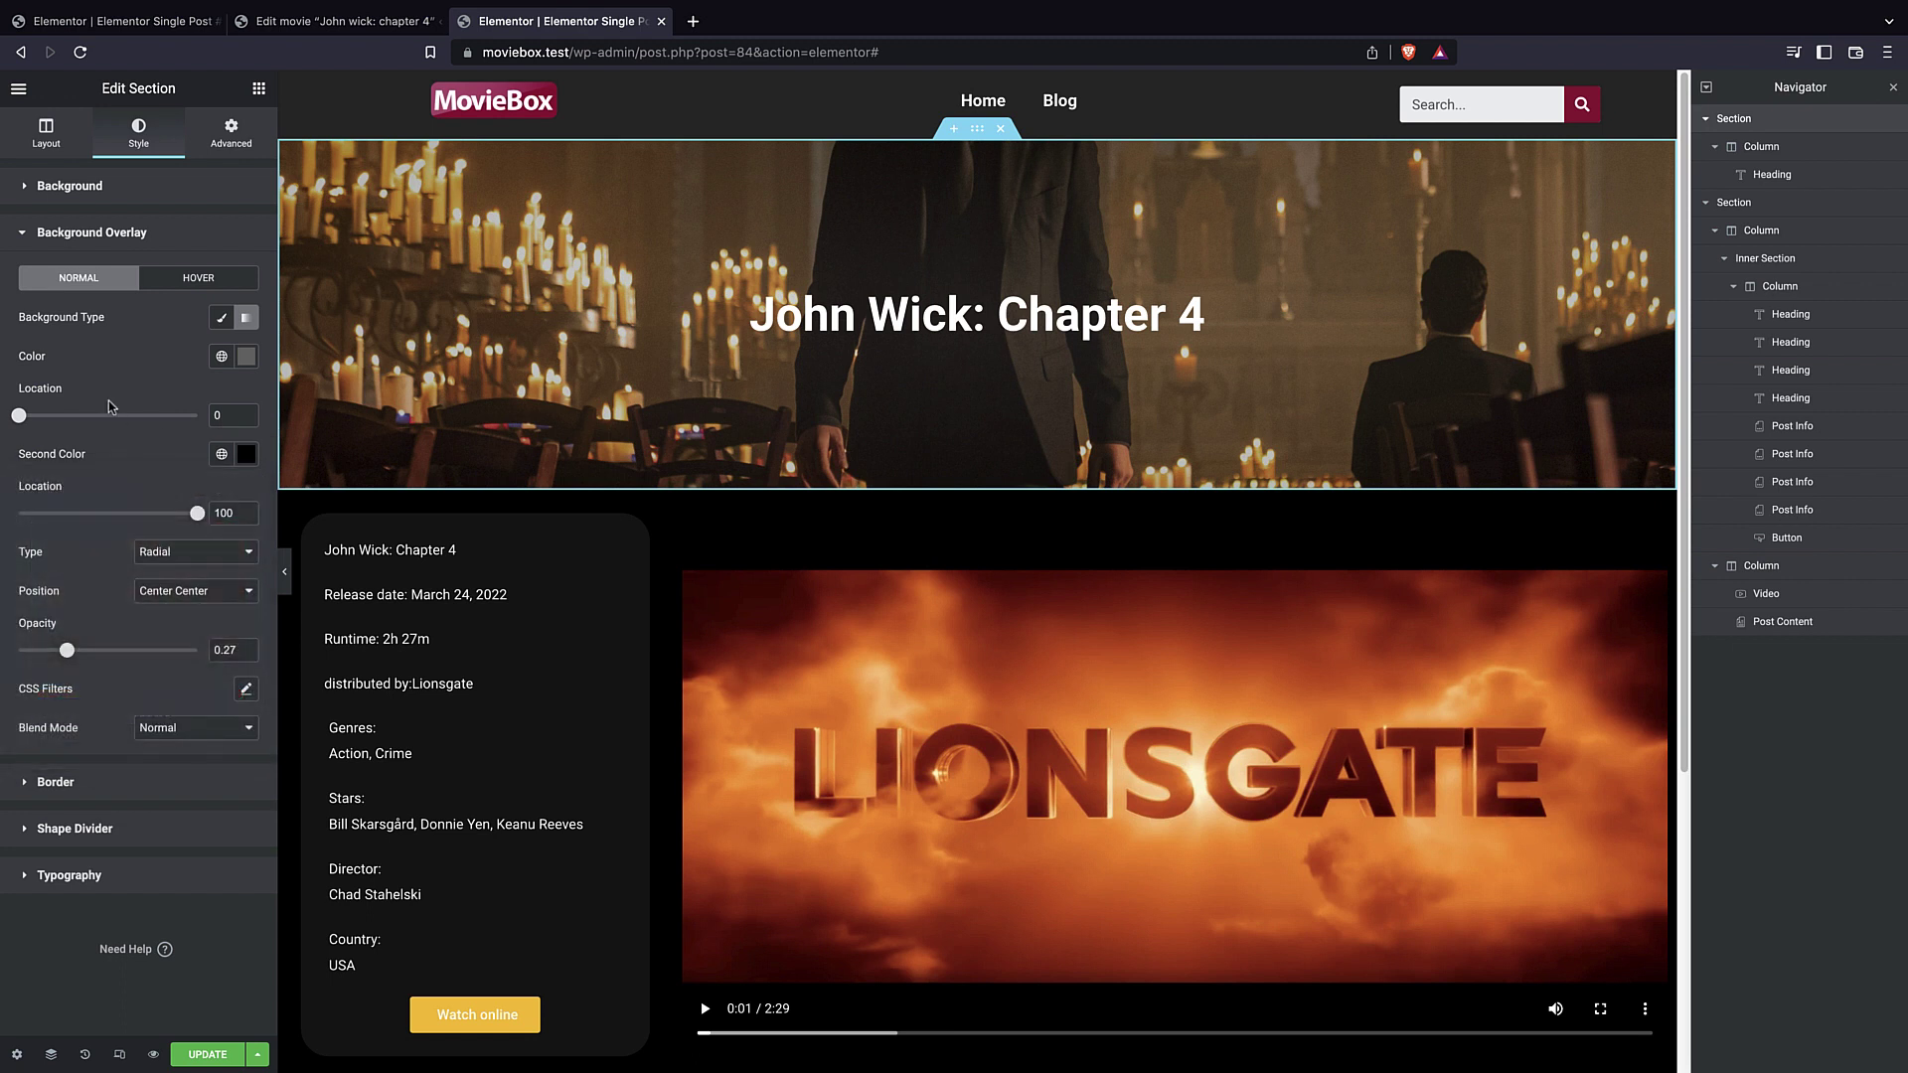
# - Adjust the poster overlay gradient to a second color location of 77, a dark gray first color, #383838, and an opacity of 0.8
pyautogui.moveTo(69, 646); pyautogui.dragTo(146, 655)
pyautogui.moveTo(197, 513); pyautogui.dragTo(156, 519)
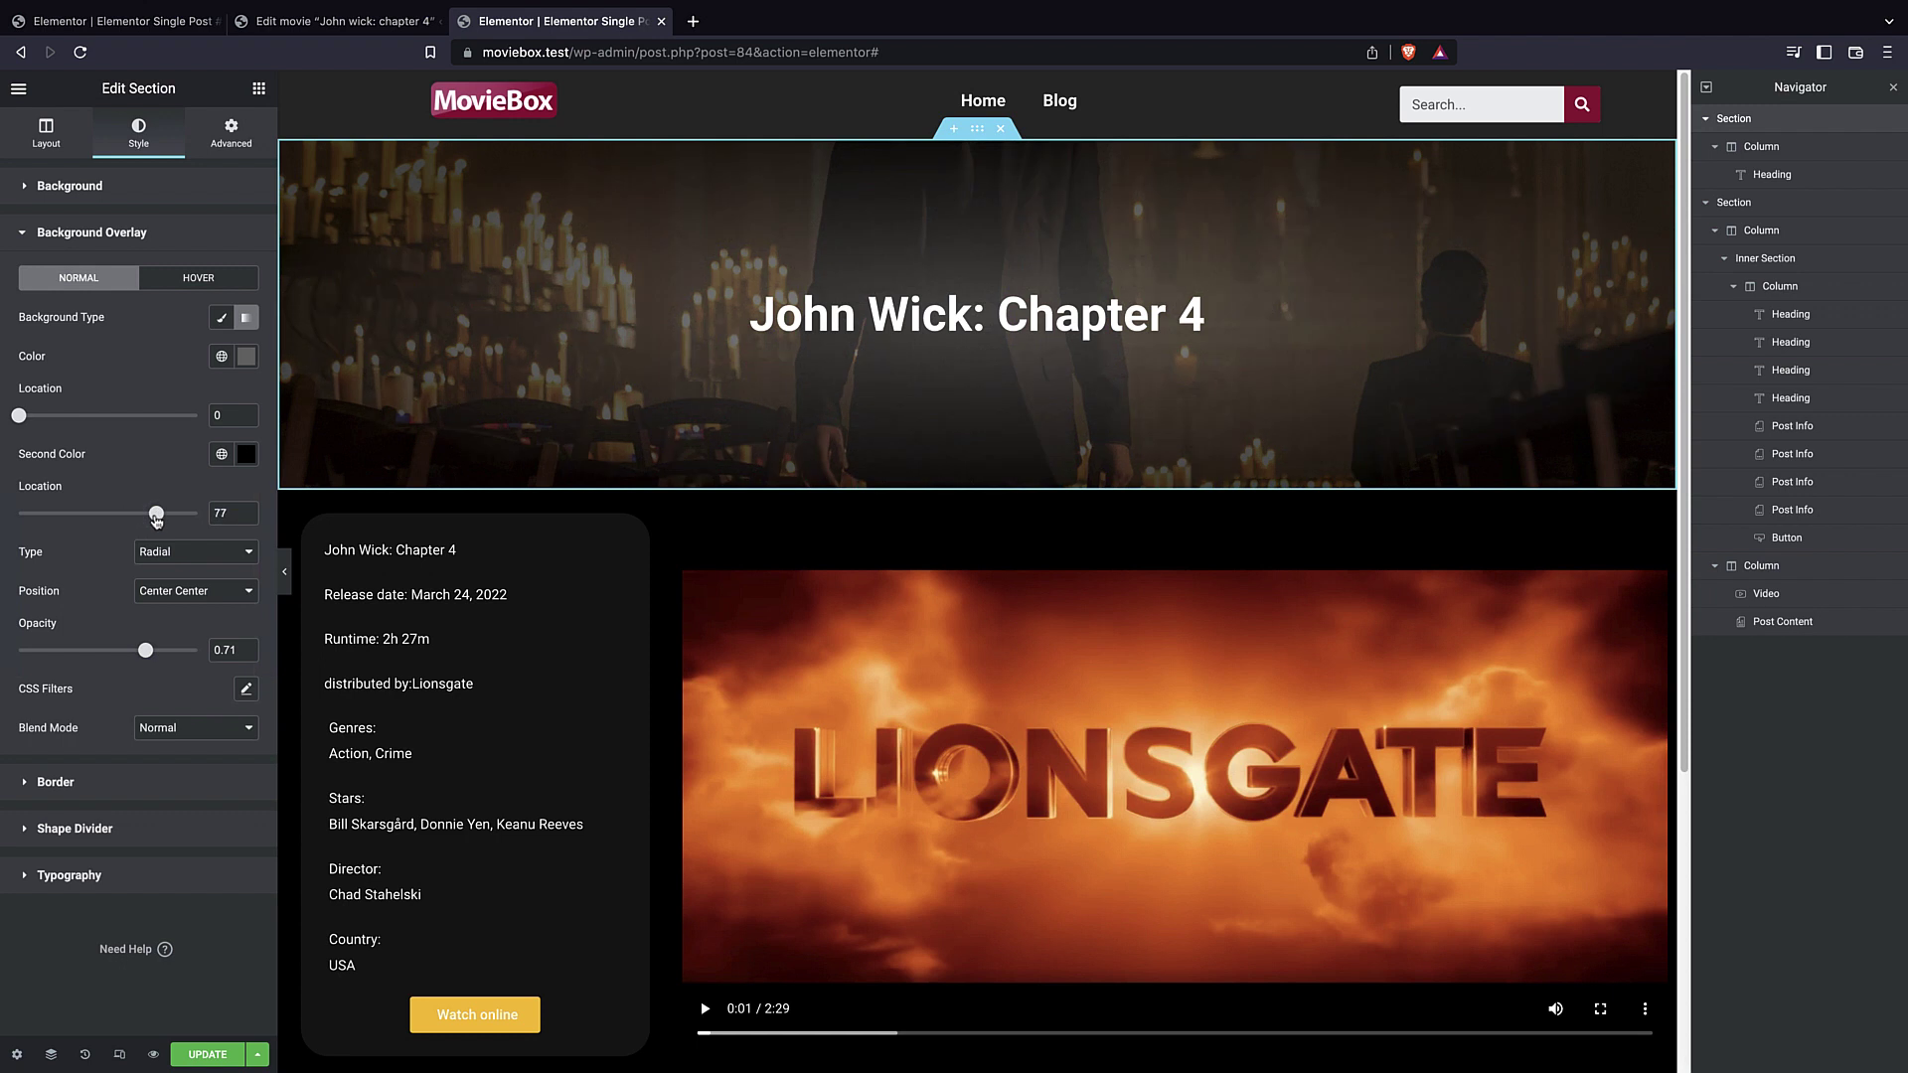
pyautogui.click(245, 356)
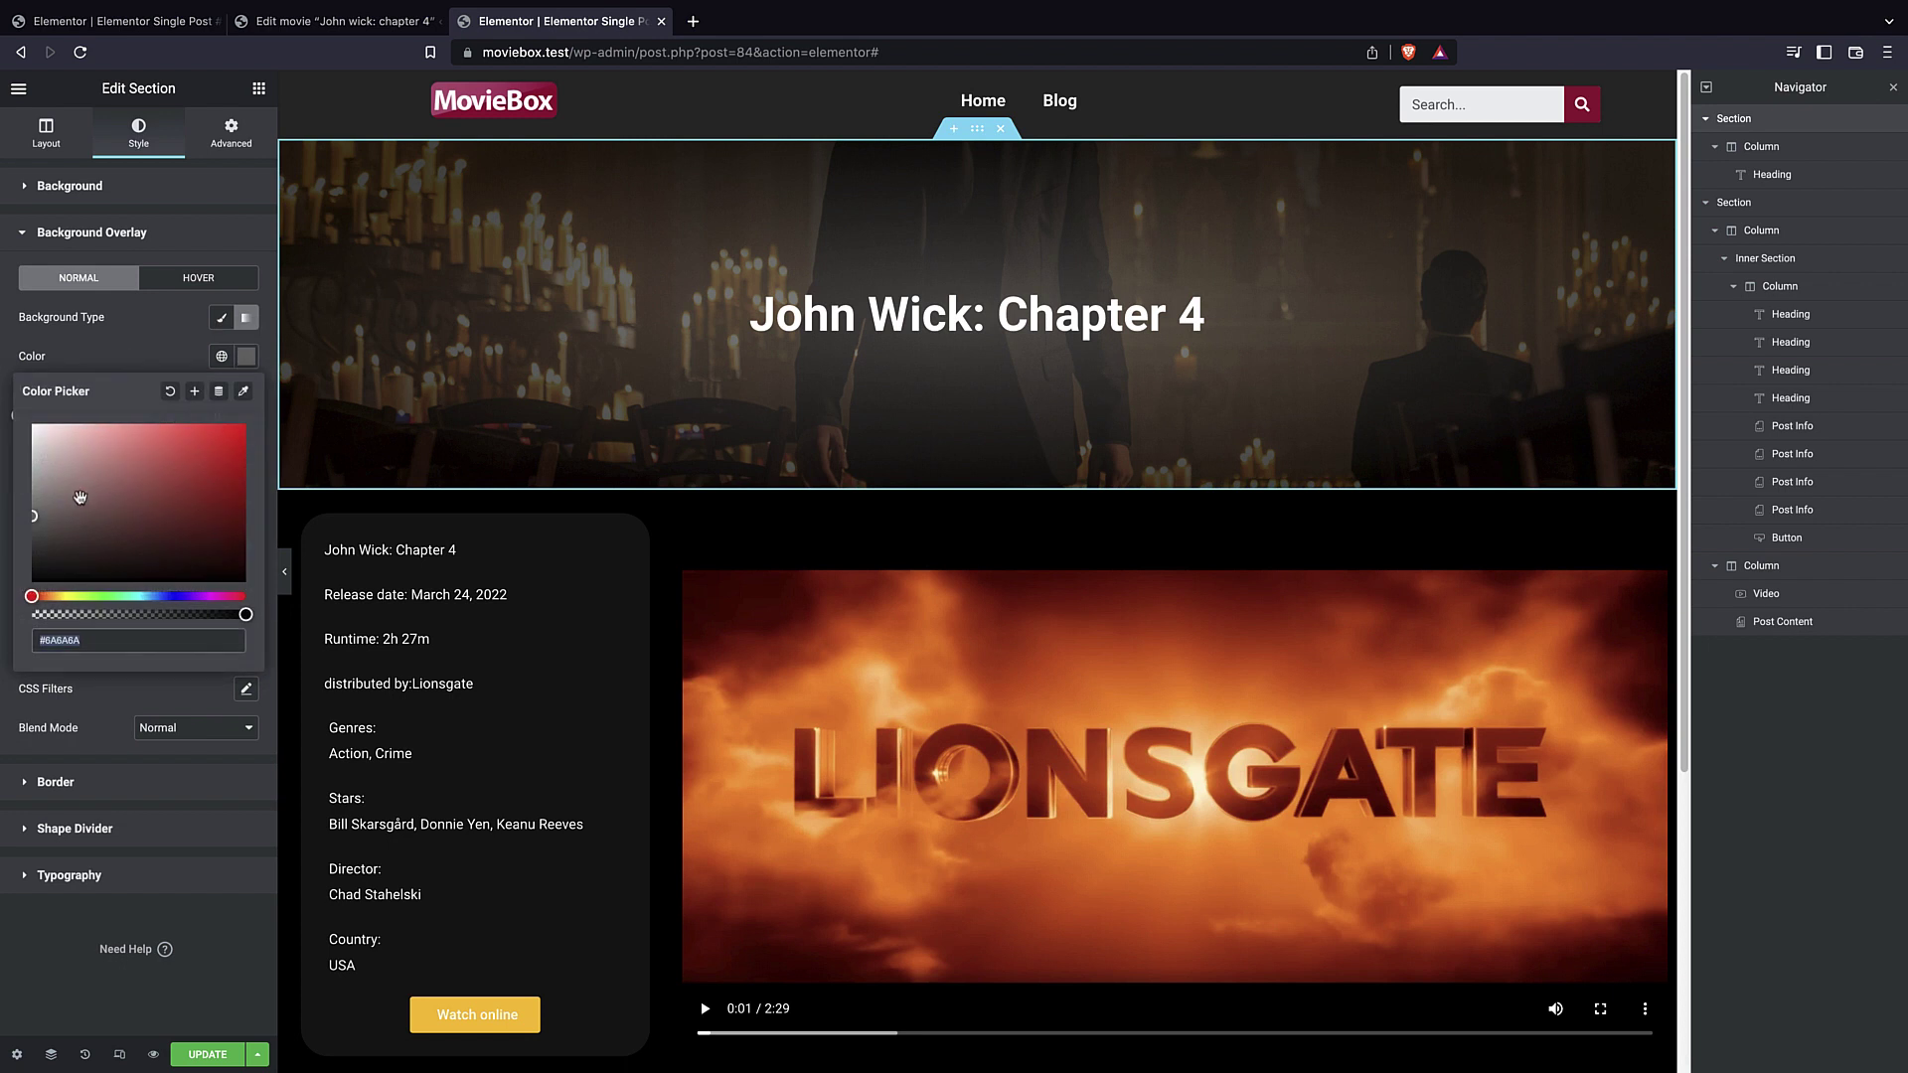
pyautogui.click(35, 537)
pyautogui.moveTo(36, 538); pyautogui.dragTo(32, 548)
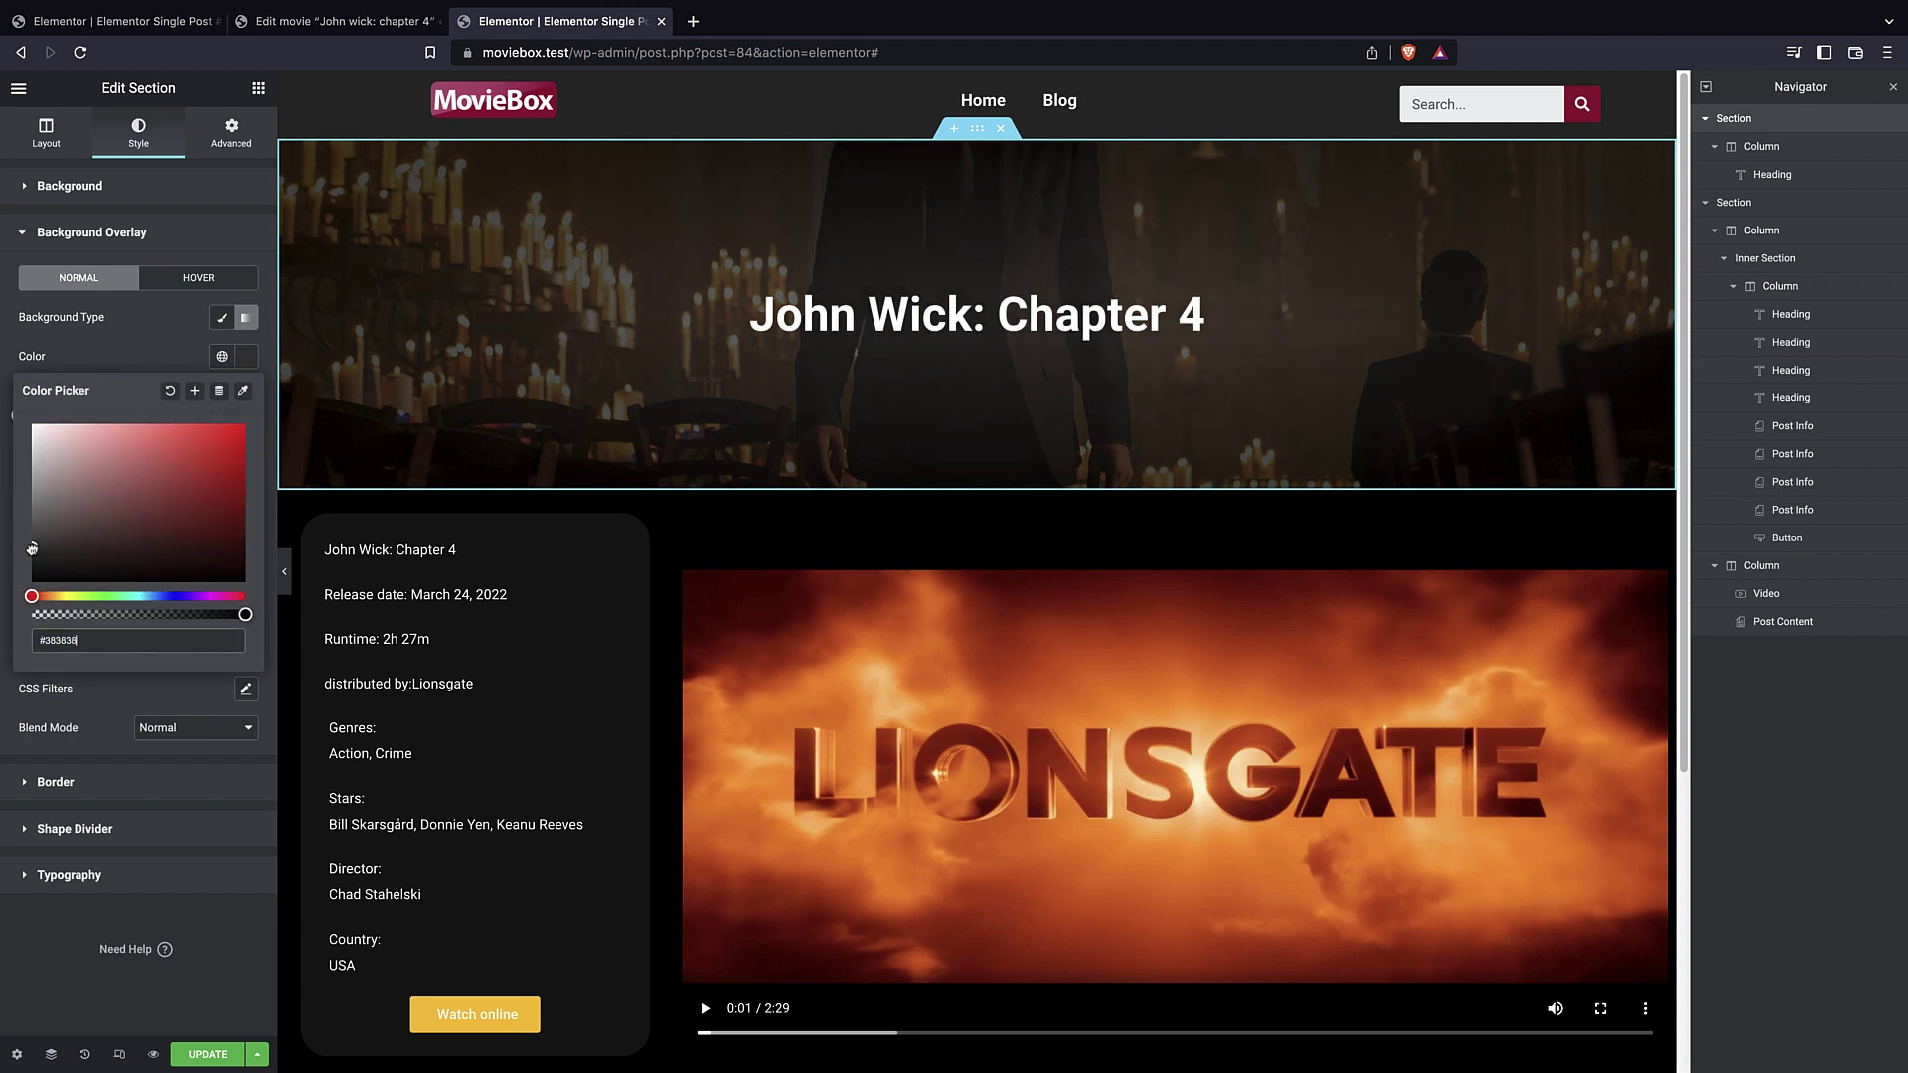
pyautogui.click(79, 376)
pyautogui.moveTo(144, 652)
pyautogui.mouseDown()
pyautogui.moveTo(180, 656)
pyautogui.moveTo(147, 663)
pyautogui.moveTo(163, 663)
pyautogui.mouseUp()
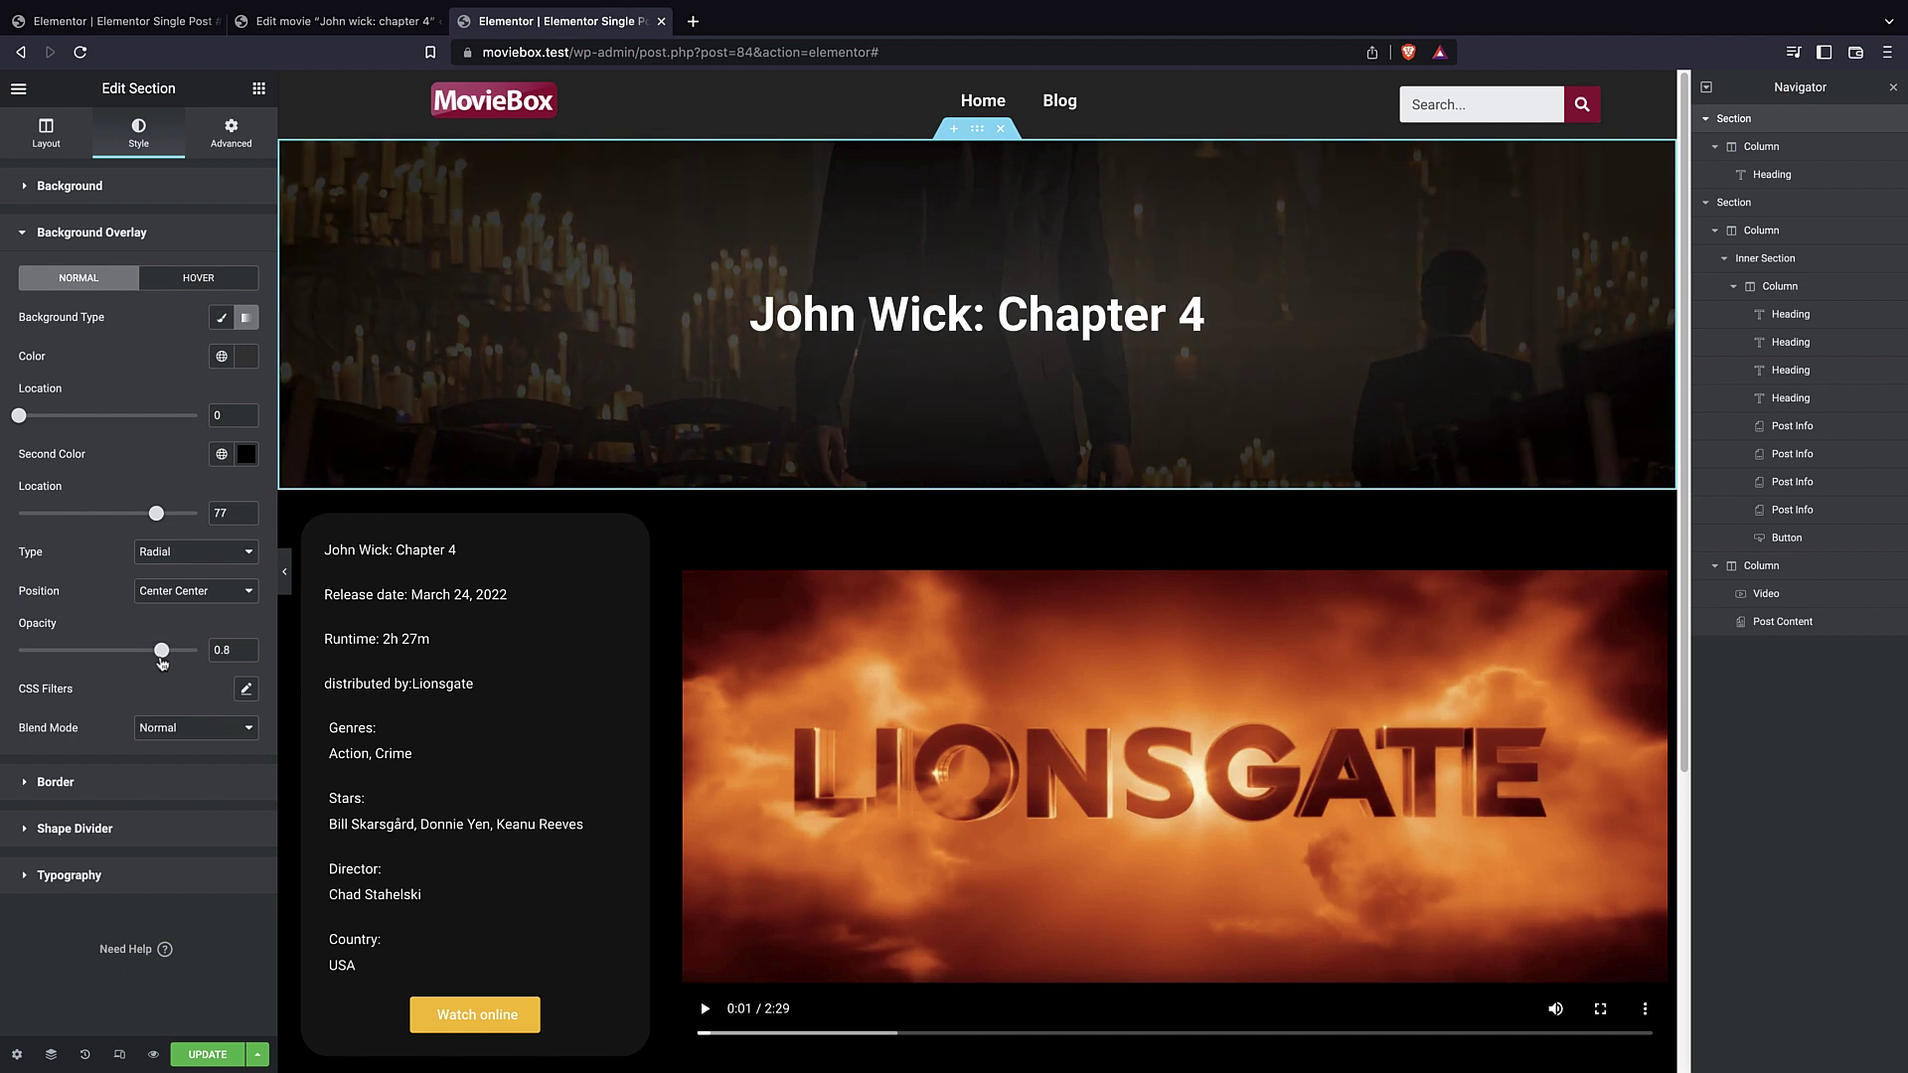
# - Copy the background color code #121212 from the movie details box's inner section
pyautogui.click(701, 543)
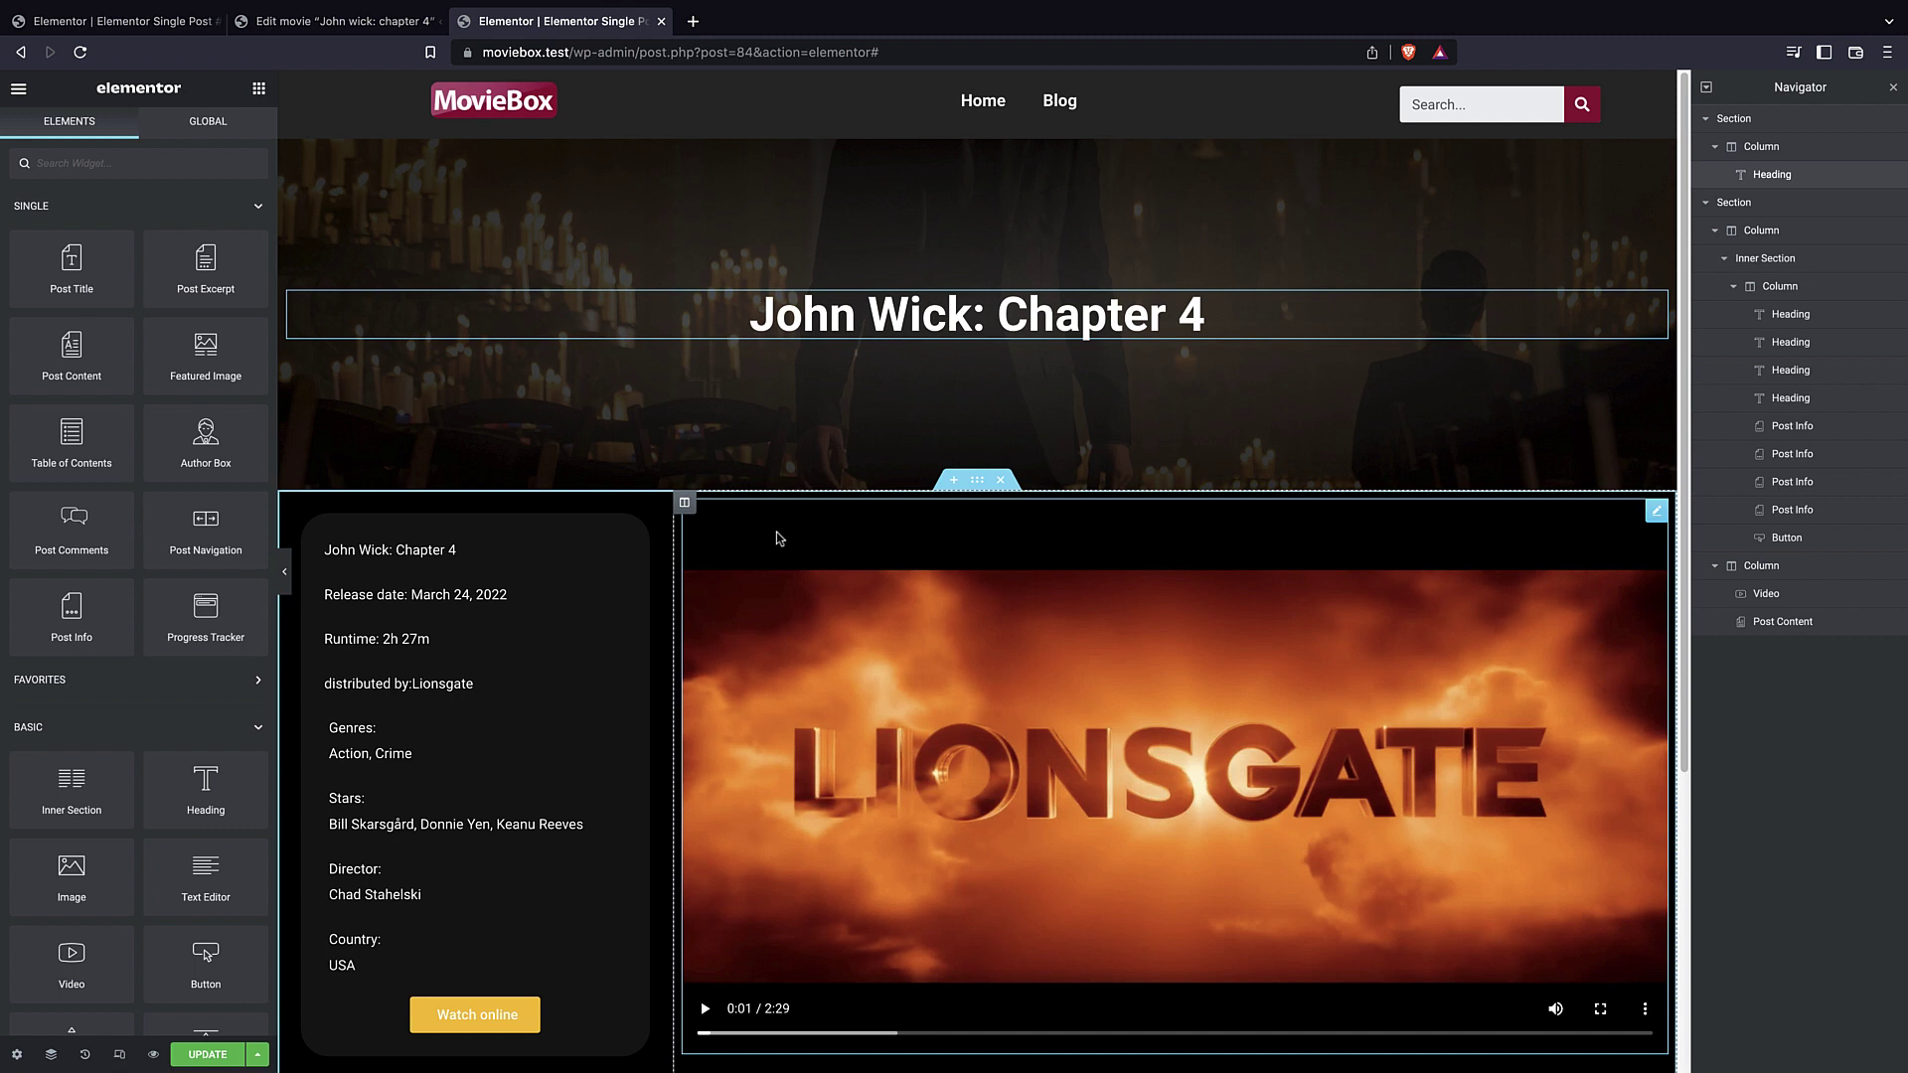
pyautogui.click(1761, 231)
pyautogui.click(1712, 232)
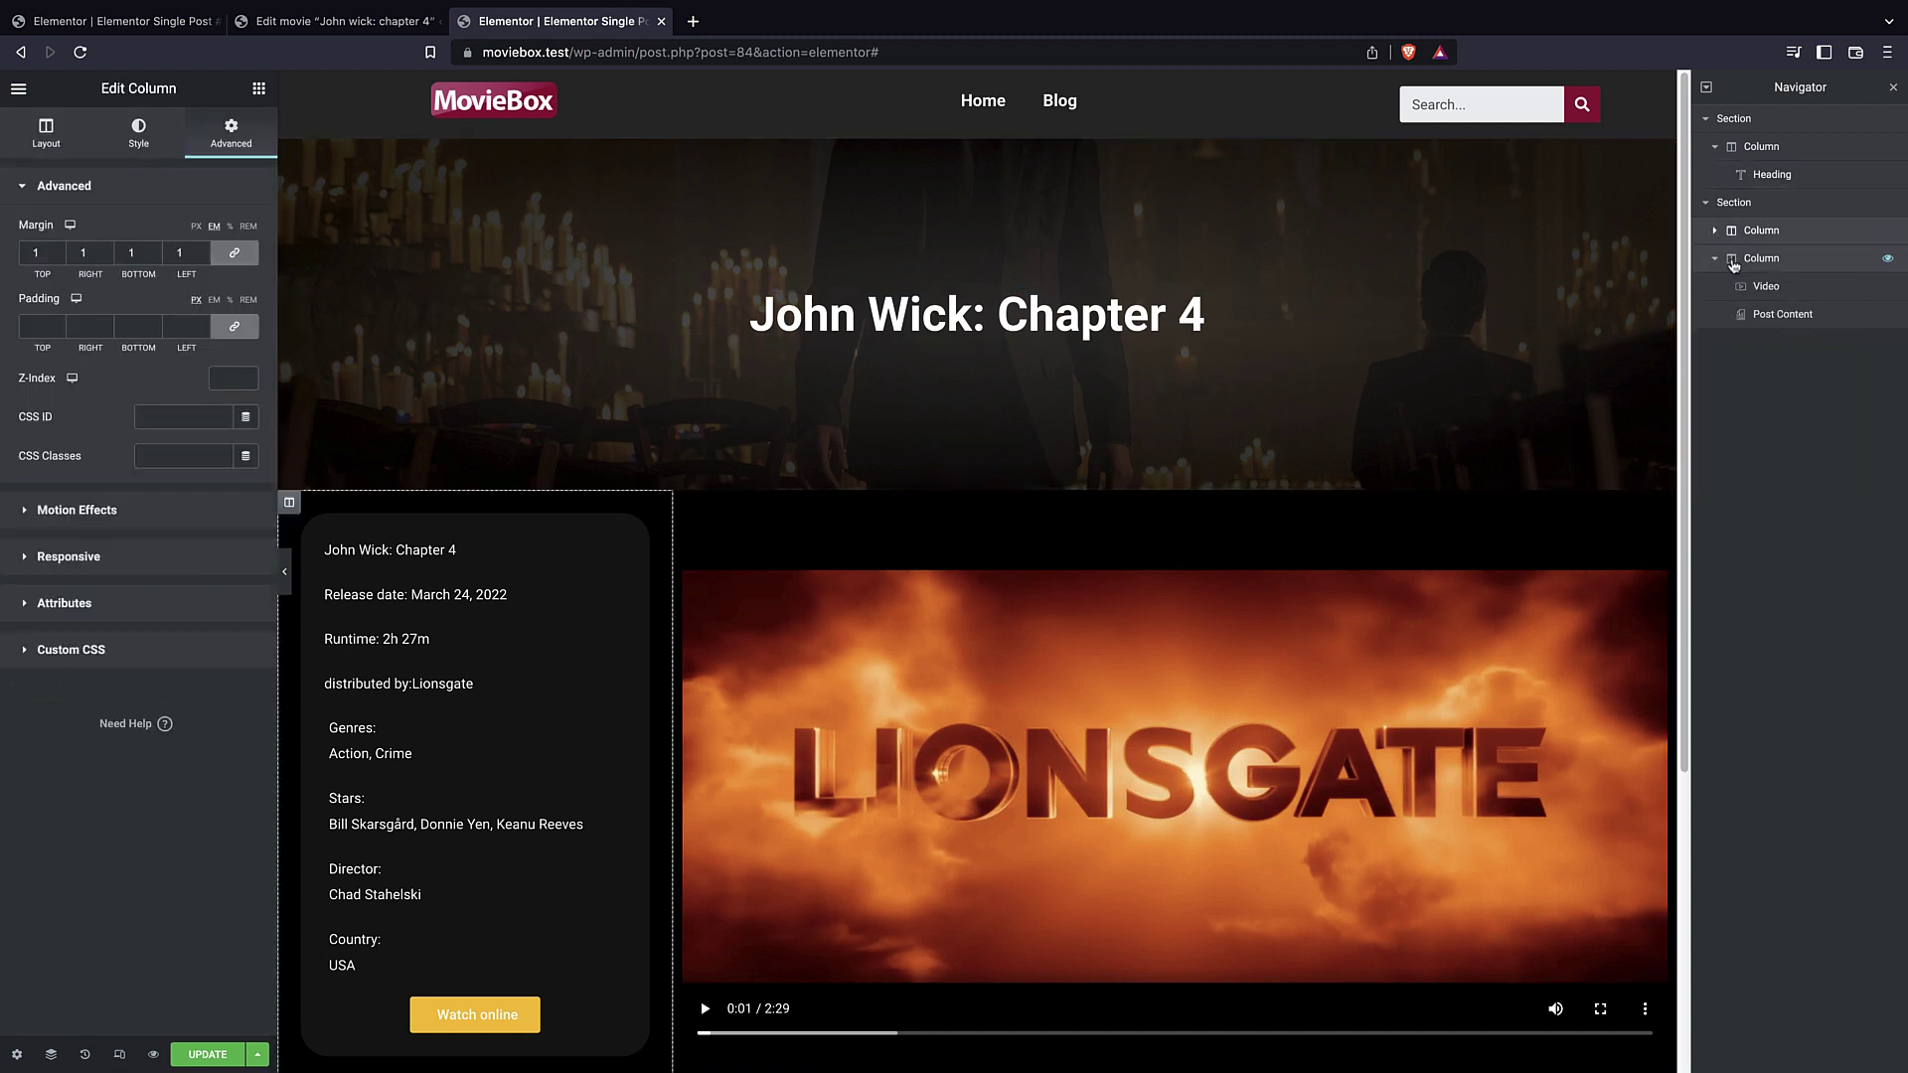
pyautogui.click(1738, 259)
pyautogui.click(138, 134)
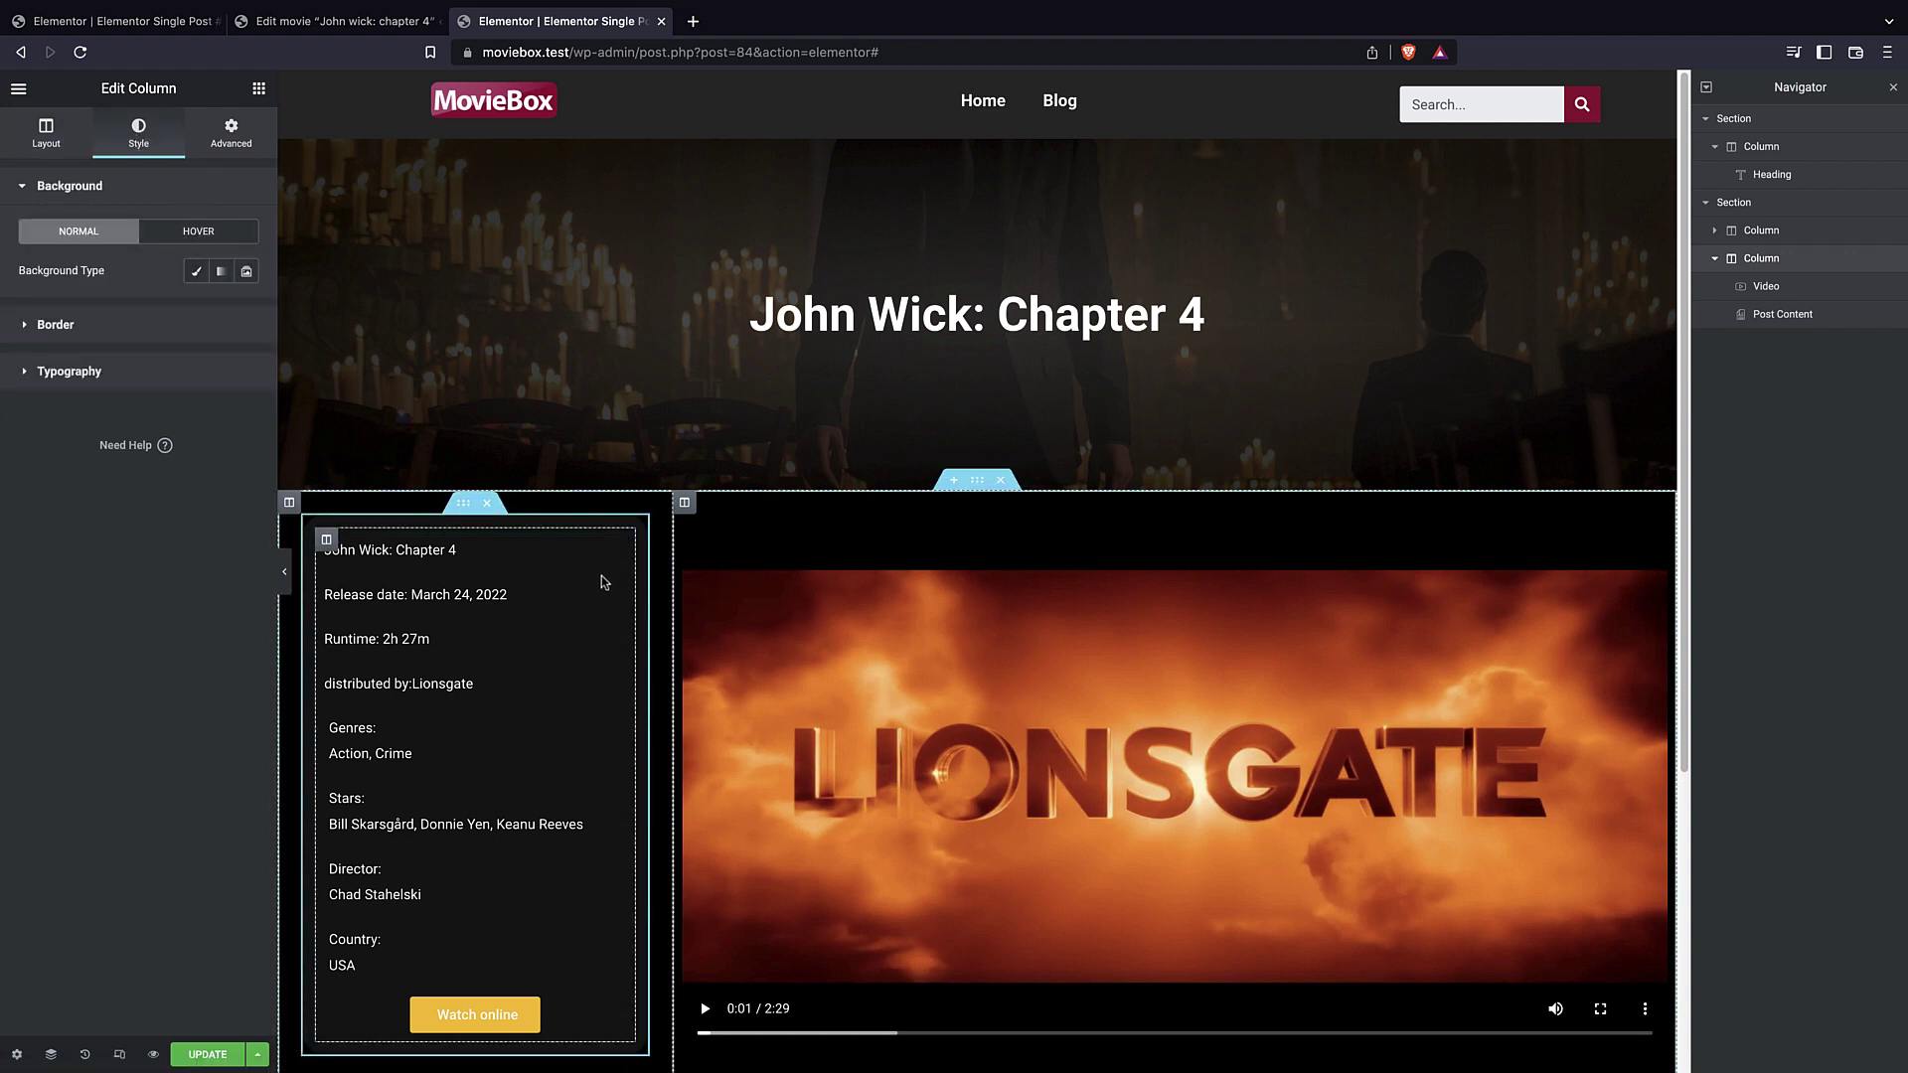
pyautogui.click(1752, 239)
pyautogui.click(1714, 230)
pyautogui.click(1772, 261)
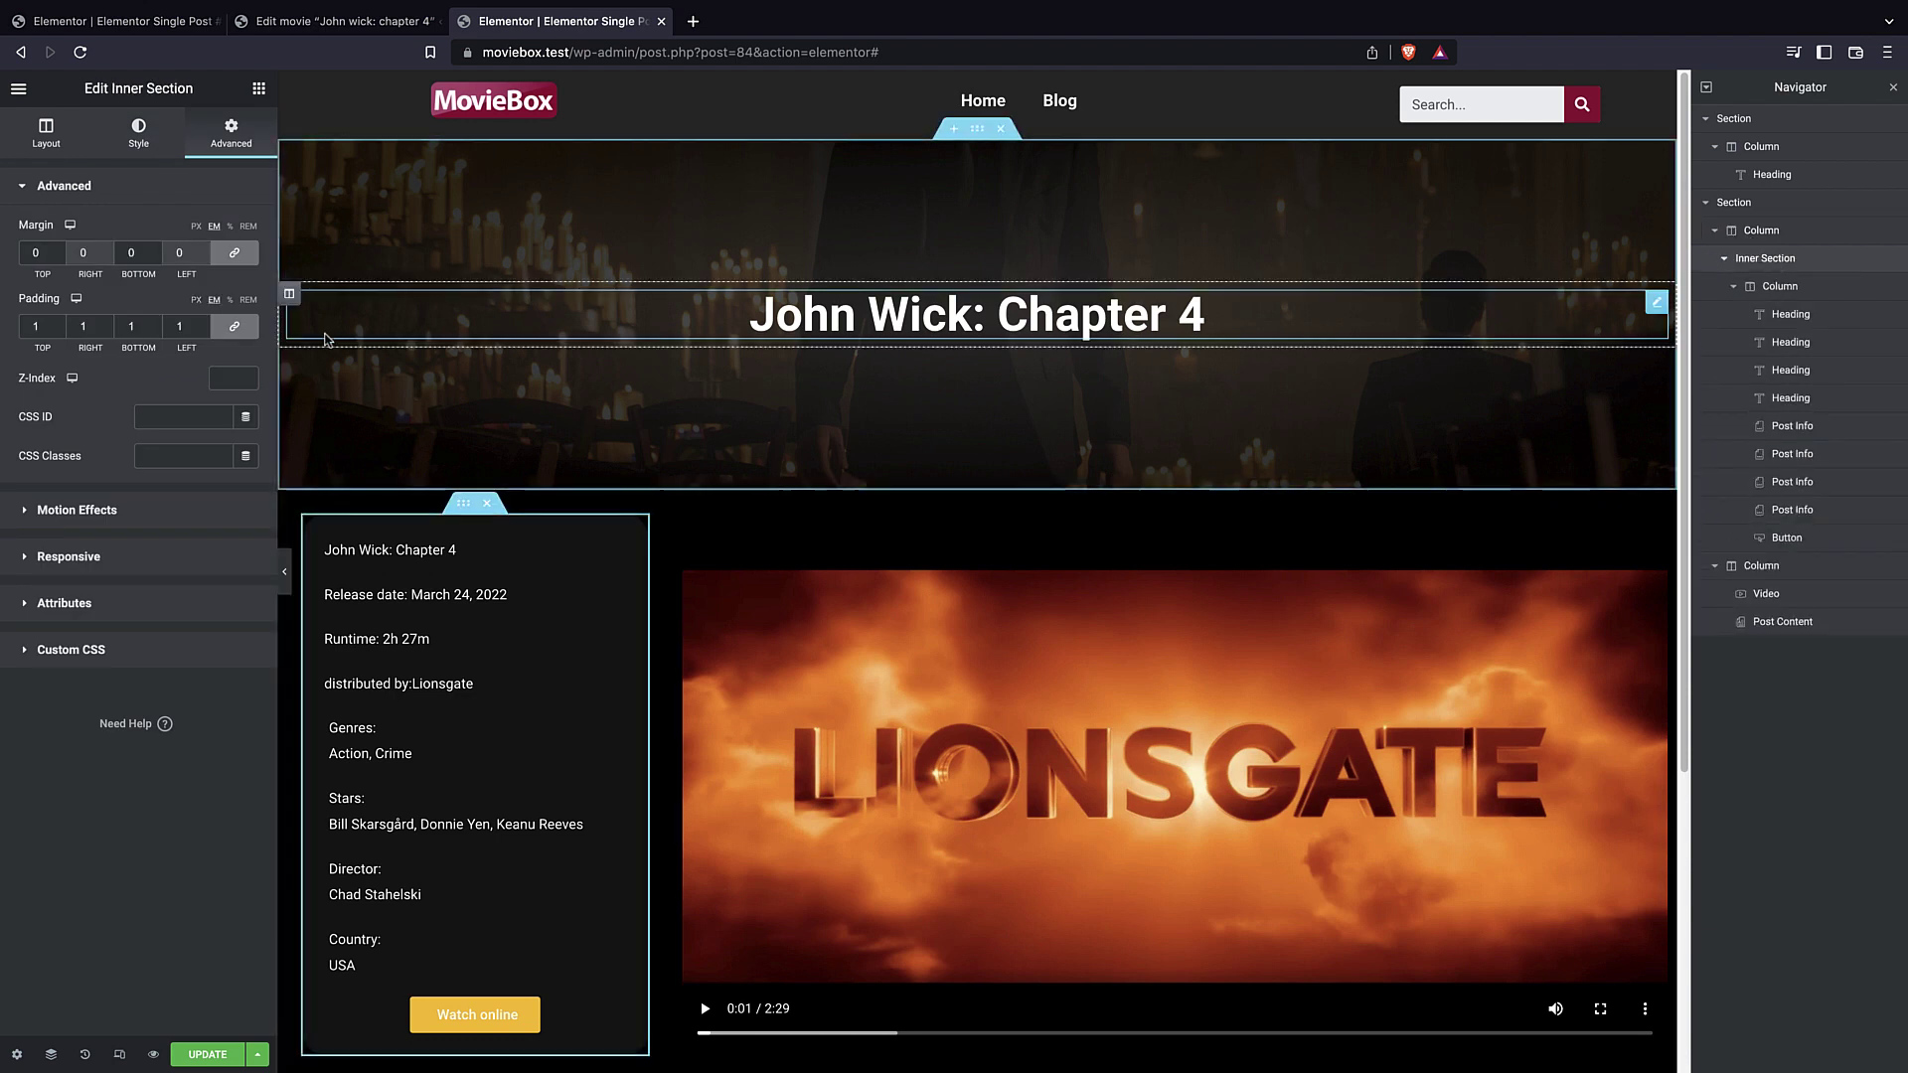
pyautogui.click(138, 131)
pyautogui.click(246, 309)
pyautogui.hotkey('ctrl', 'c')
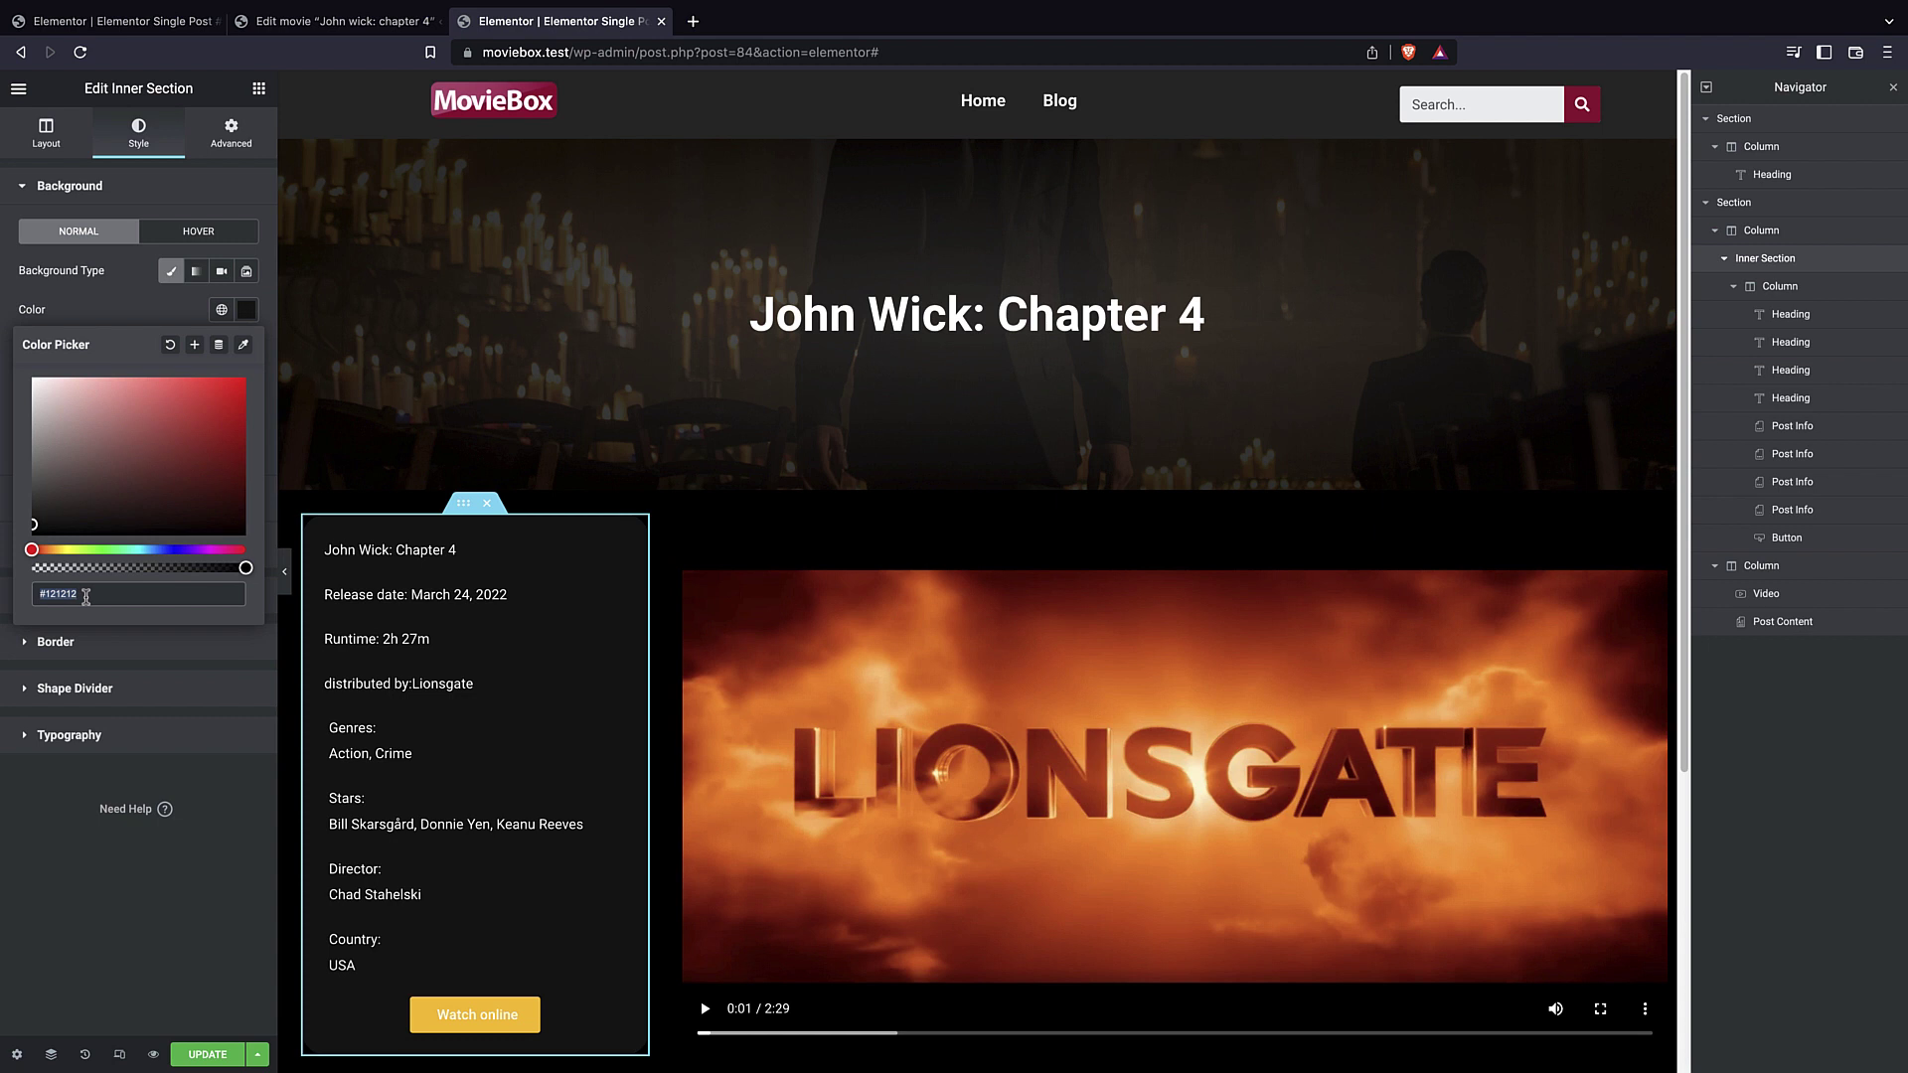
pyautogui.click(97, 302)
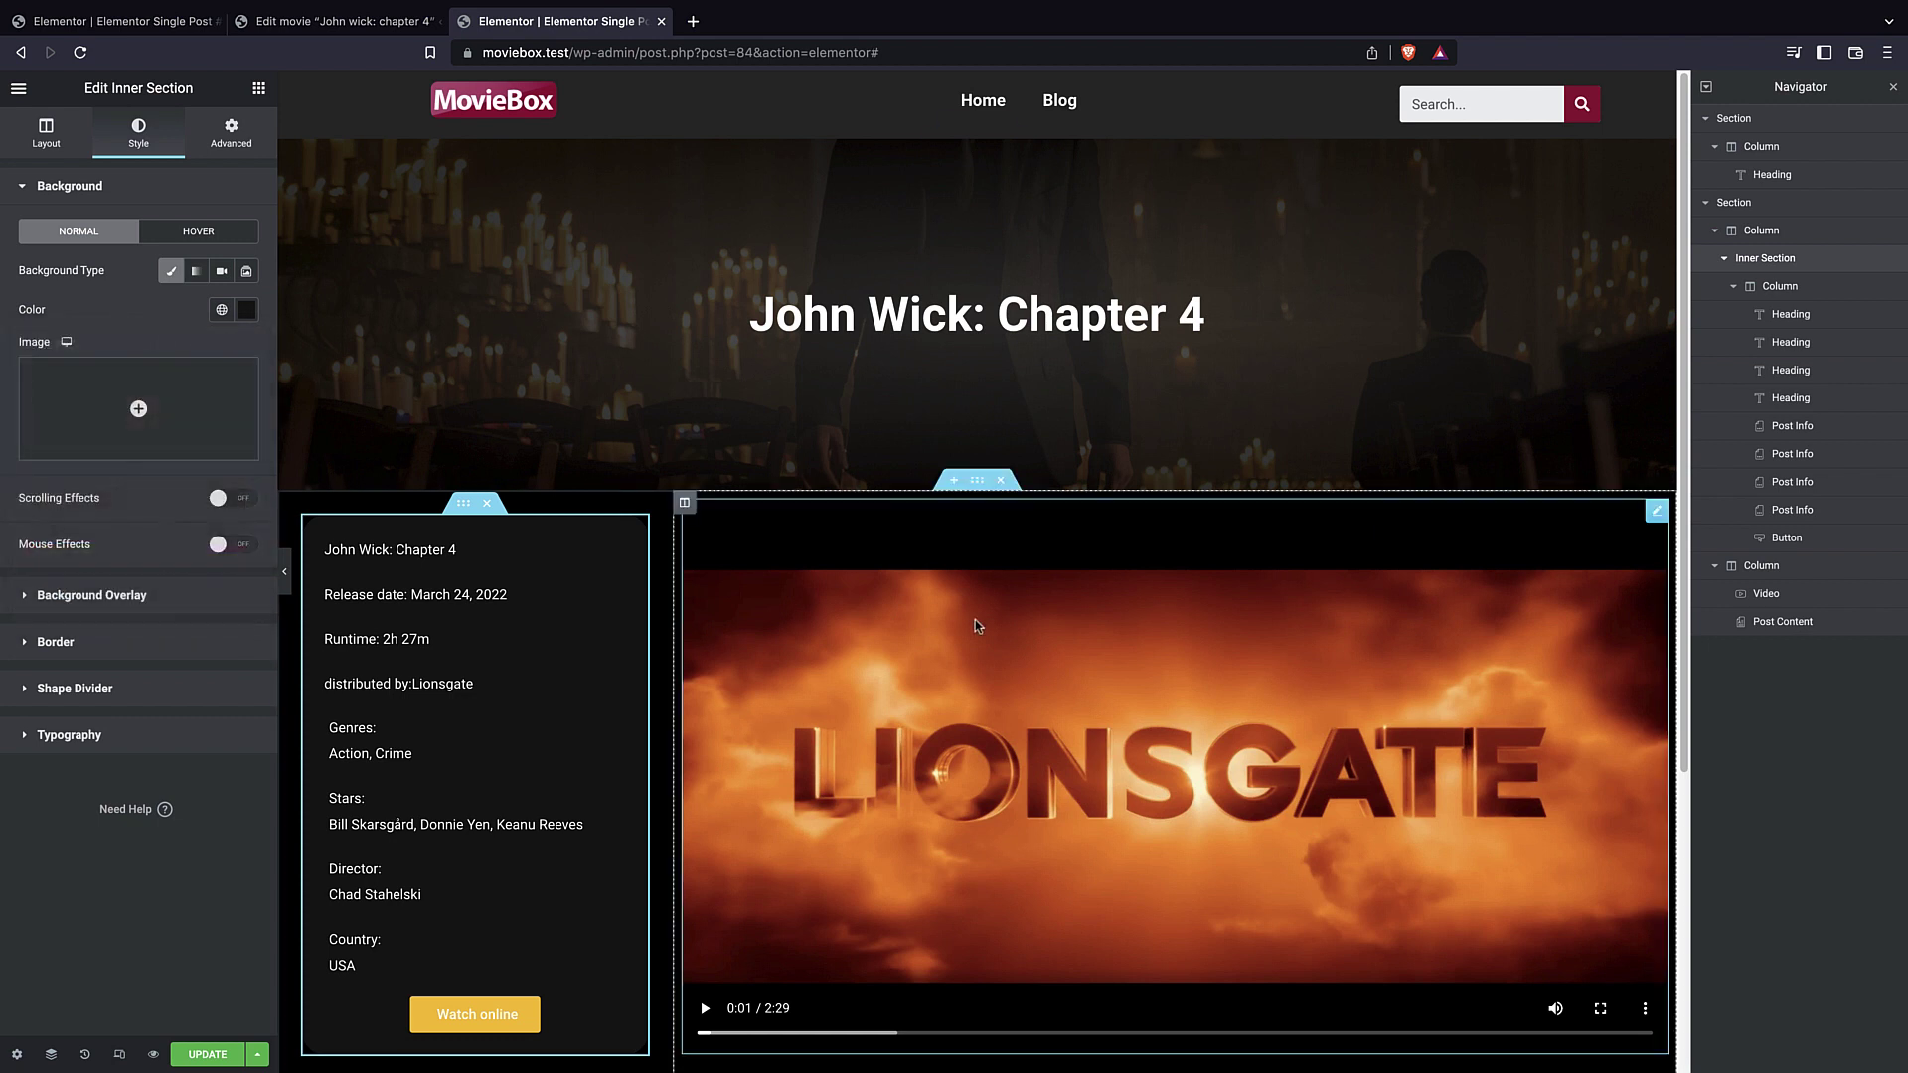
# - Give the column holding the trailer and description a classic background in the copied dark gray, #121212
pyautogui.click(924, 546)
pyautogui.click(1600, 581)
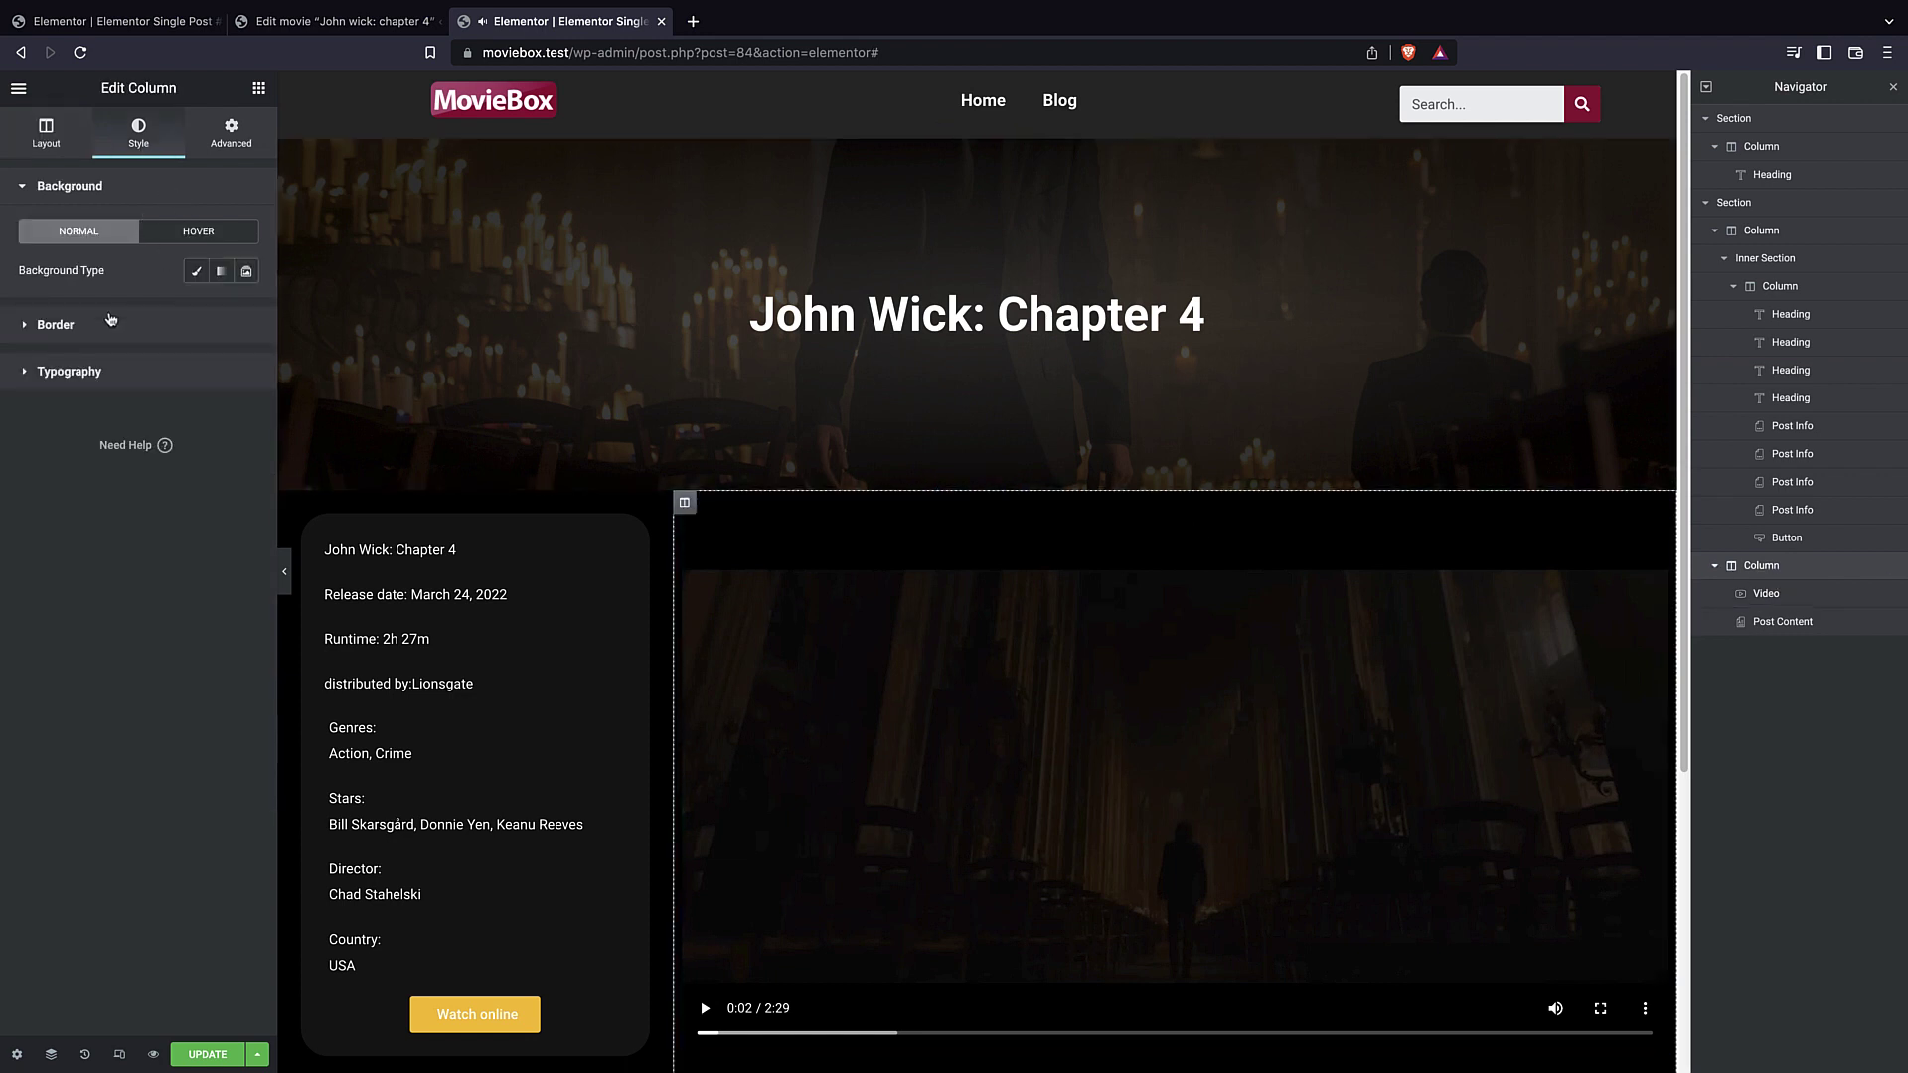
pyautogui.click(195, 272)
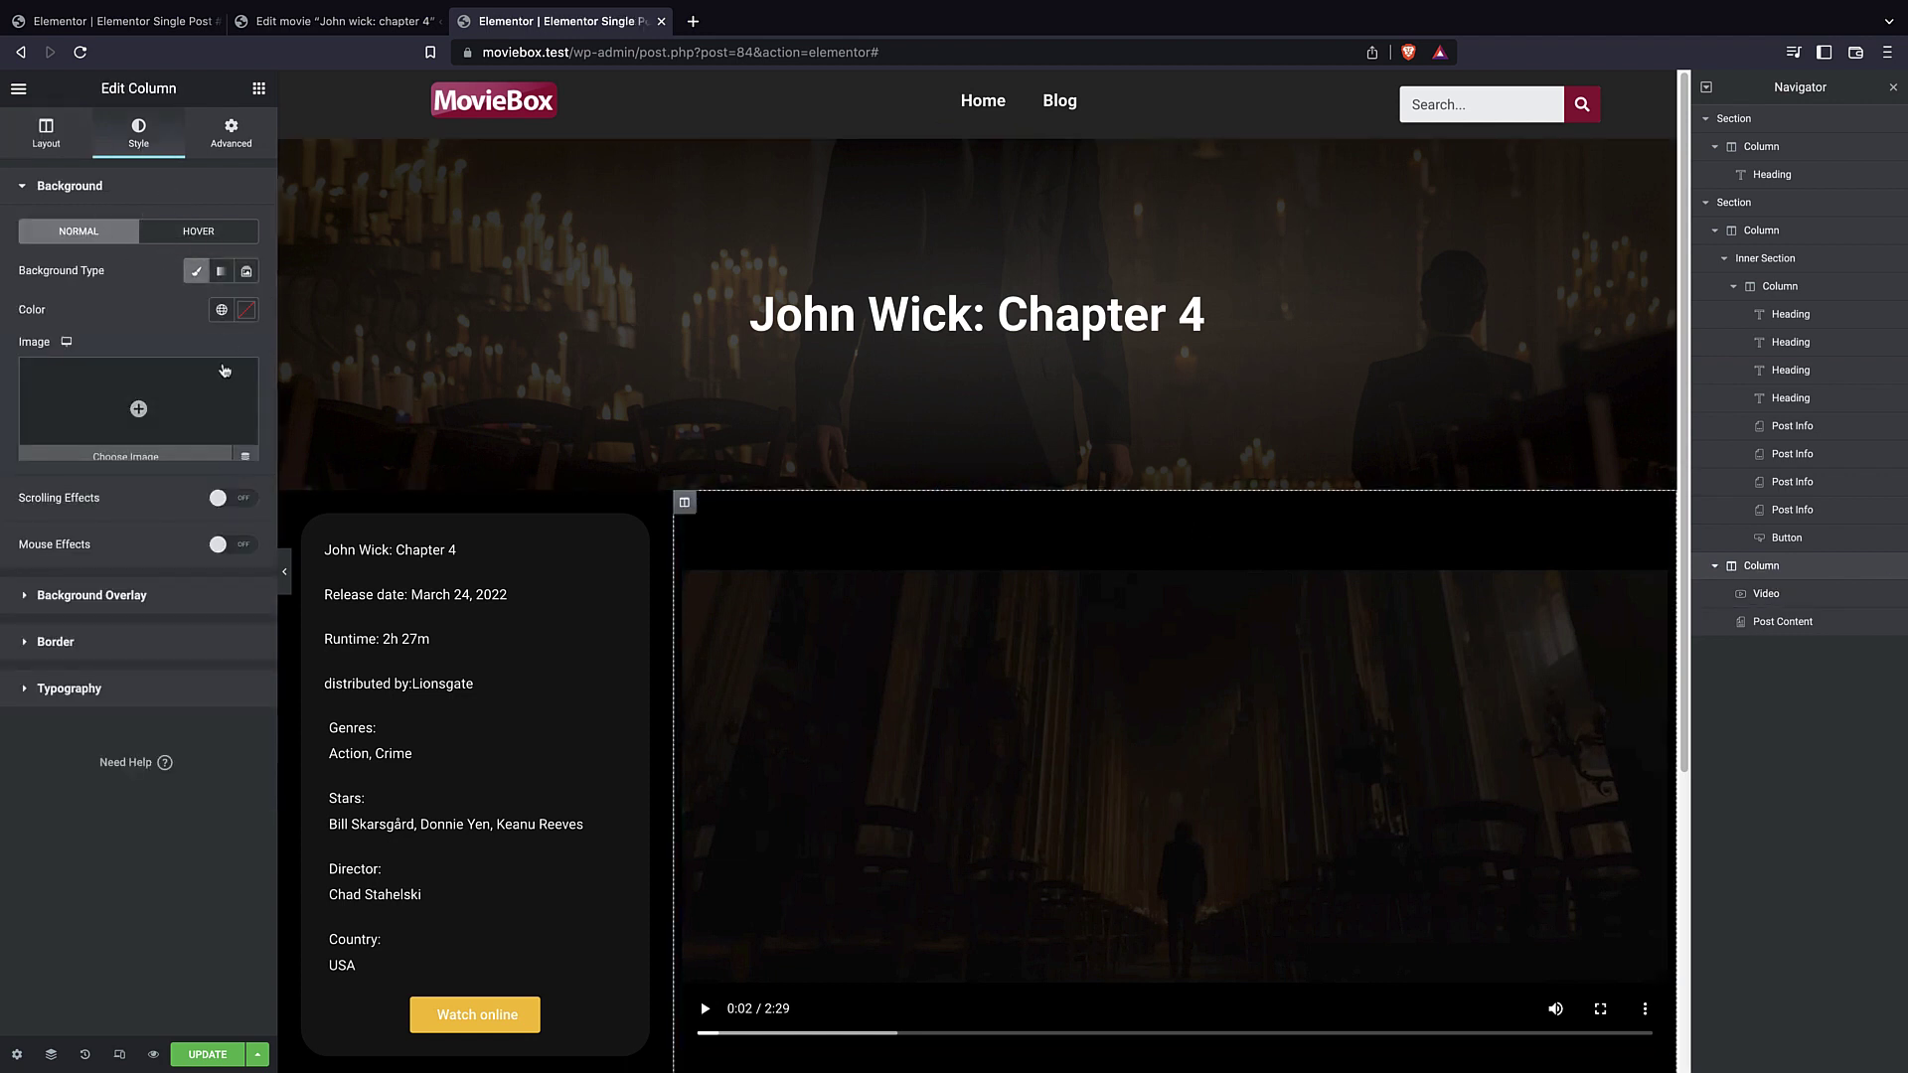
pyautogui.click(246, 310)
pyautogui.click(173, 592)
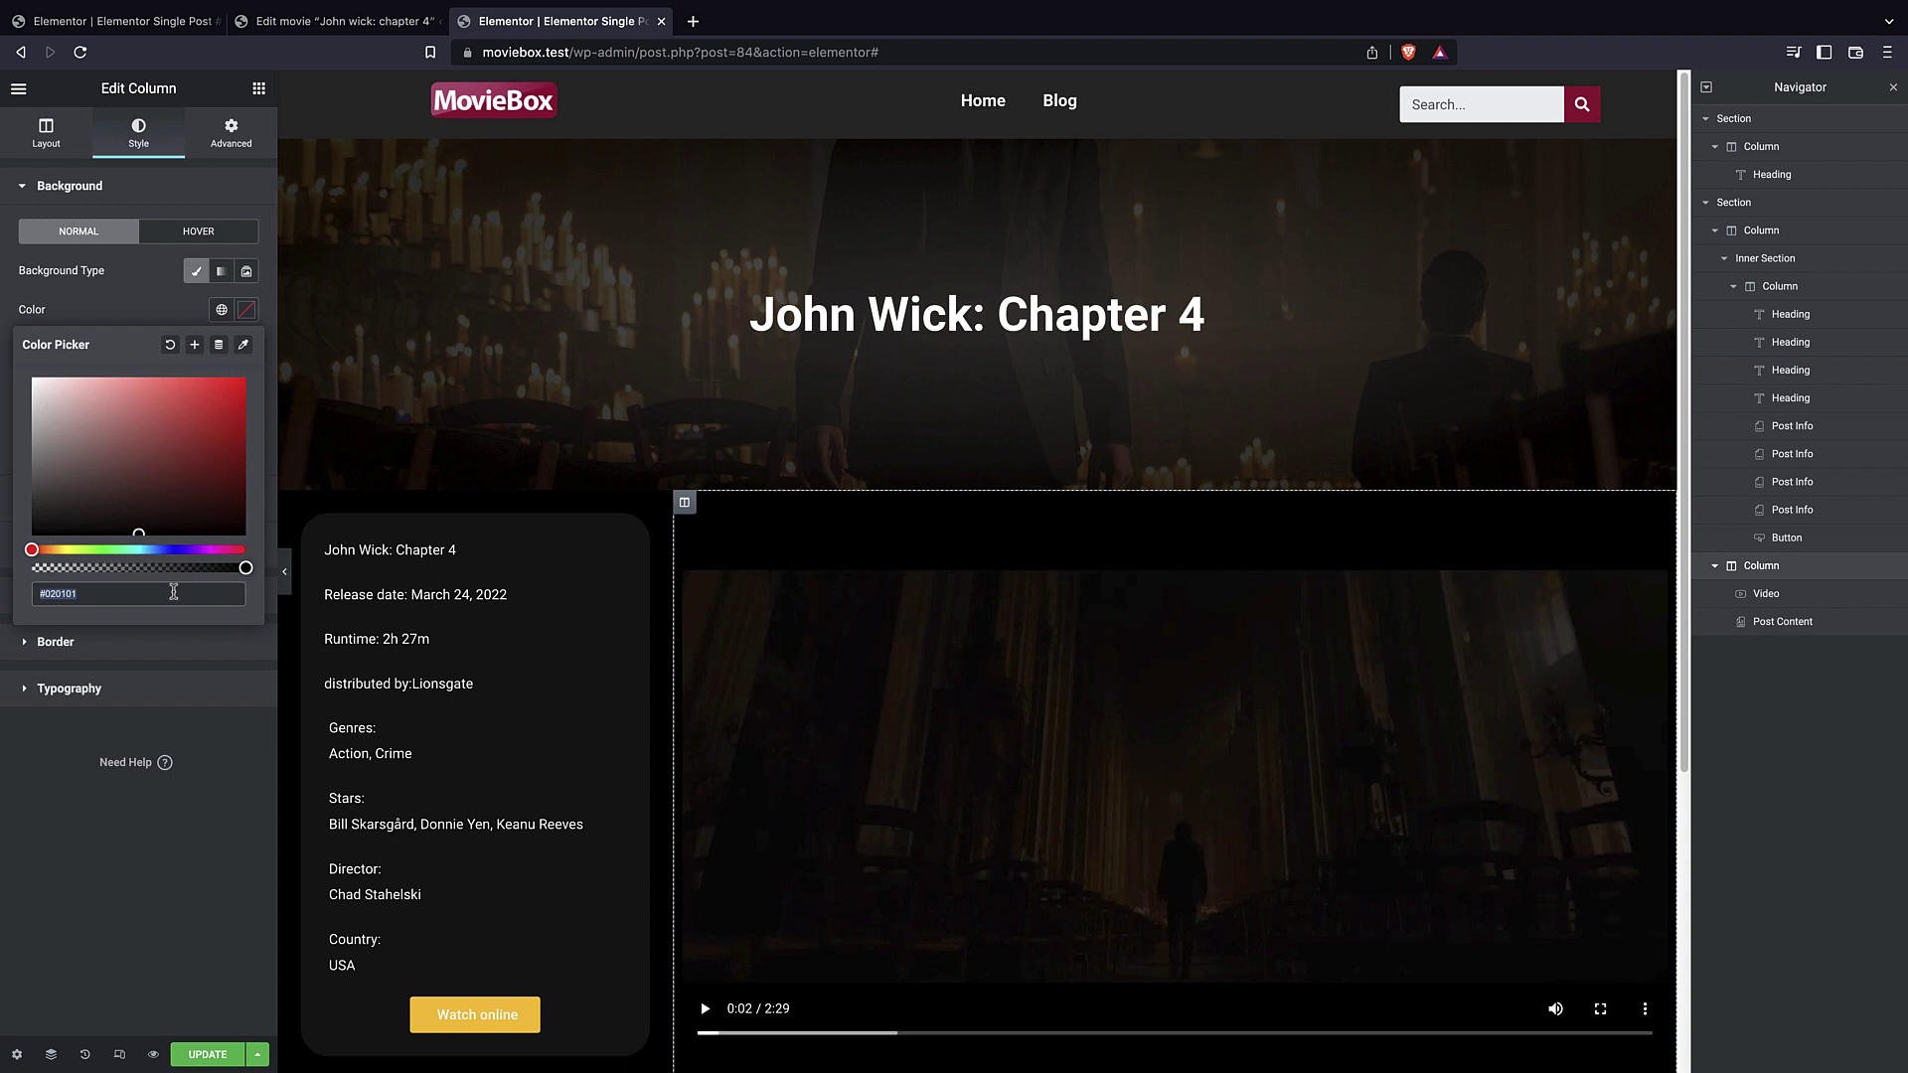
pyautogui.hotkey('ctrl', 'v')
pyautogui.scroll(-4, 926, 461)
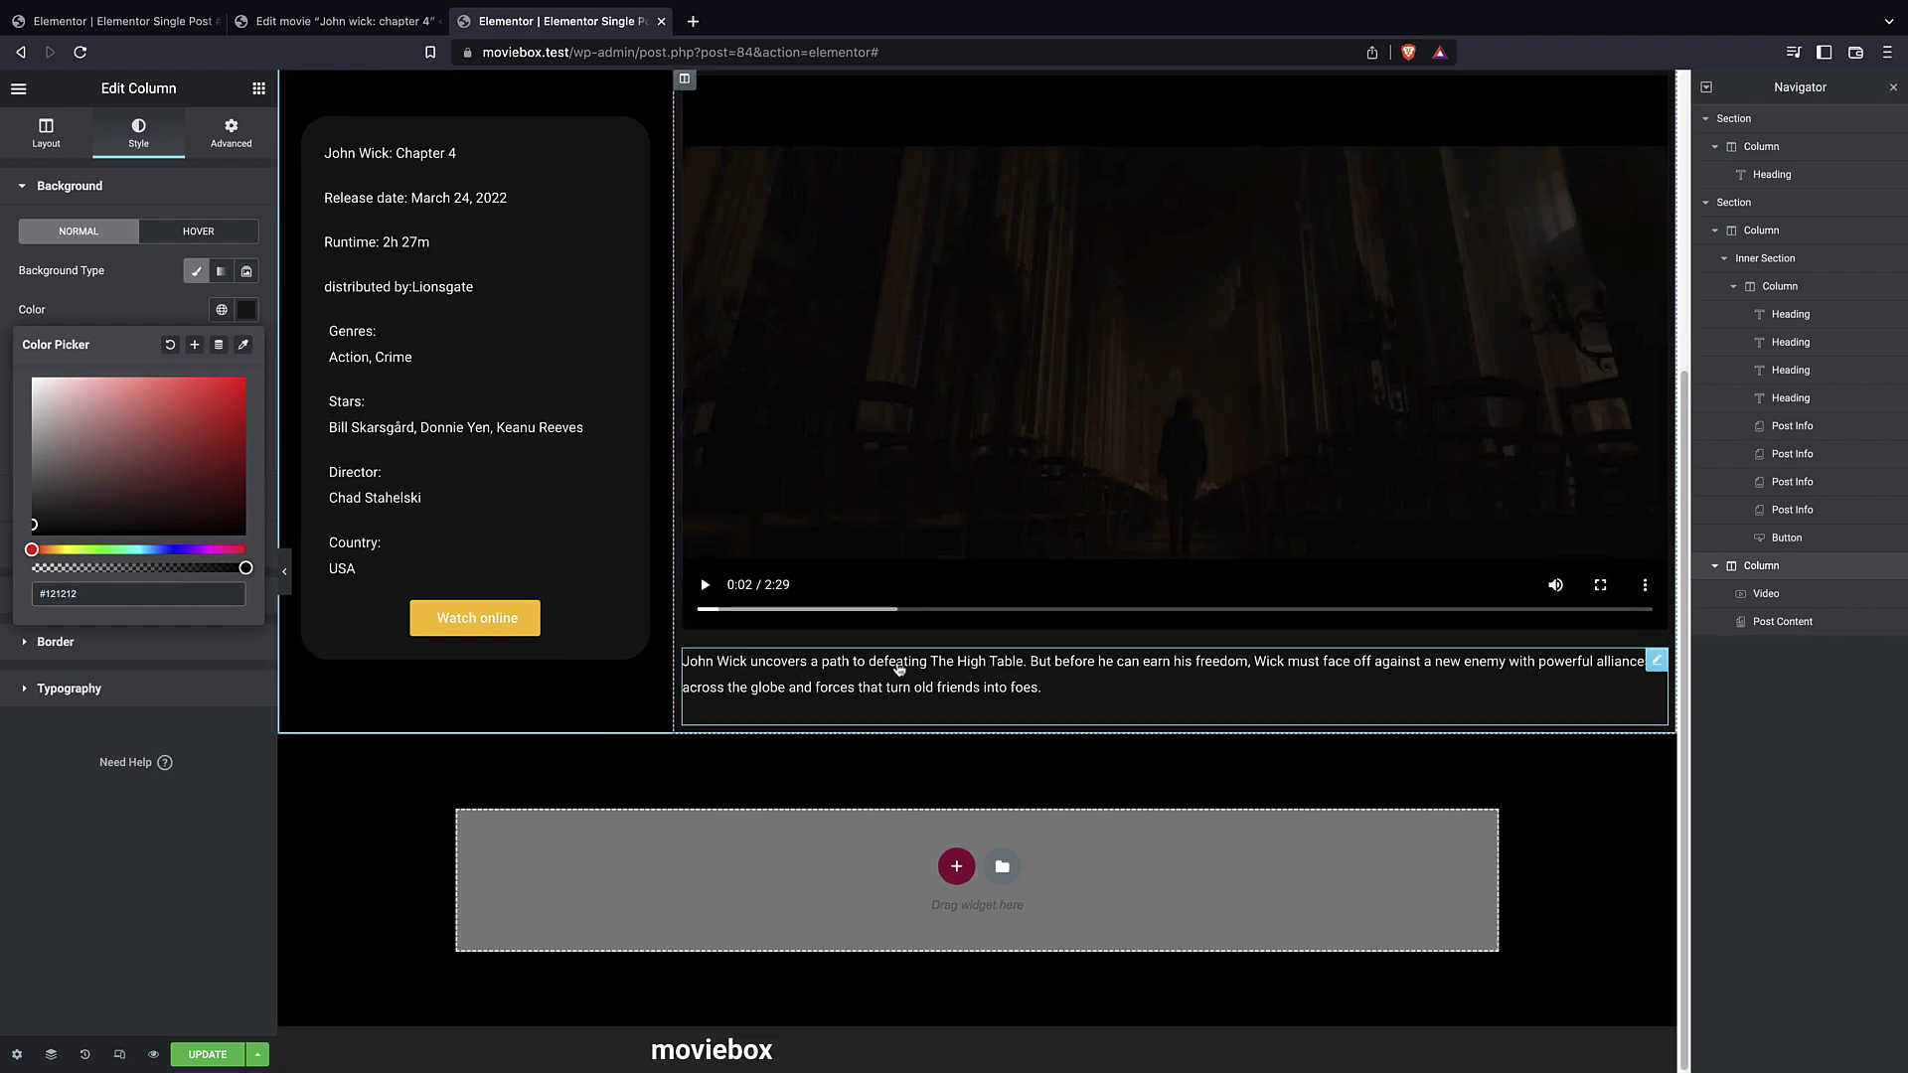
pyautogui.scroll(4, 818, 349)
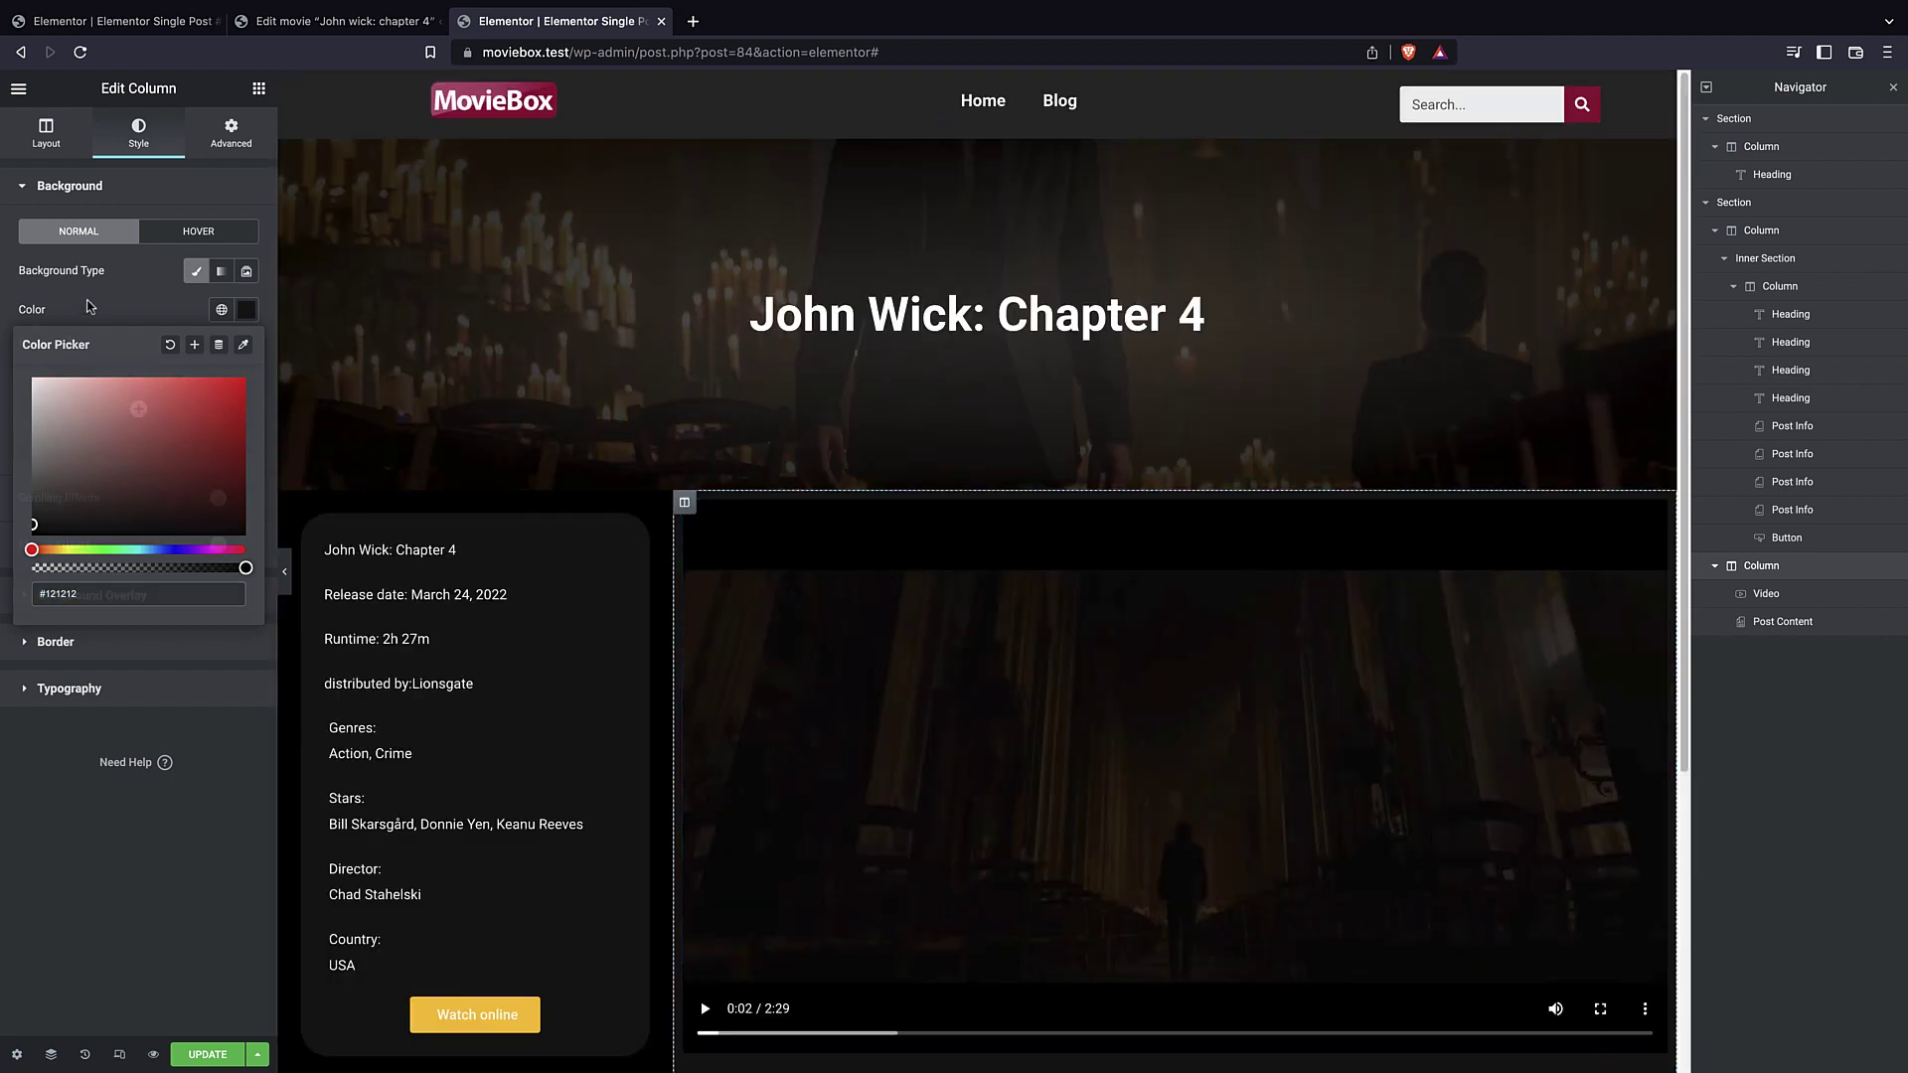
# - Round all corners of the trailer and description column with a border radius of 2 em
pyautogui.click(45, 132)
pyautogui.click(218, 157)
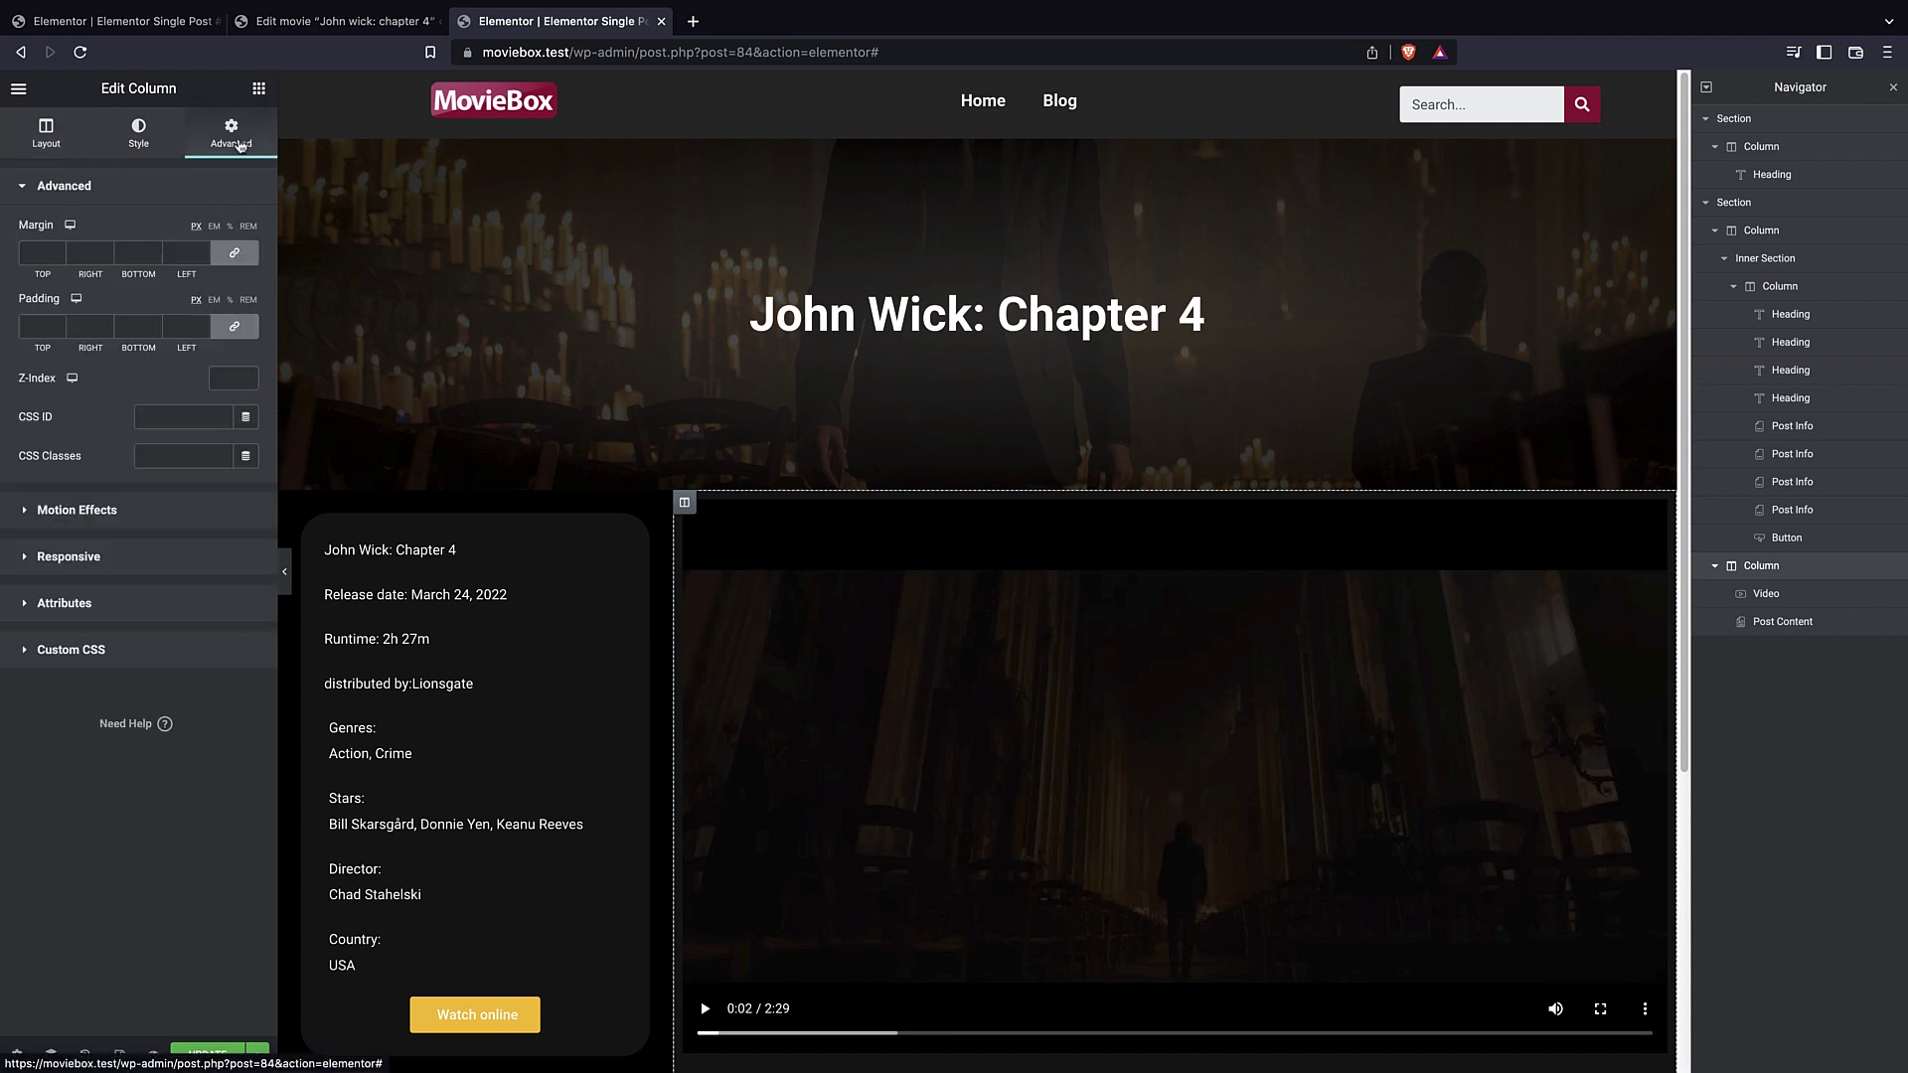
pyautogui.click(119, 149)
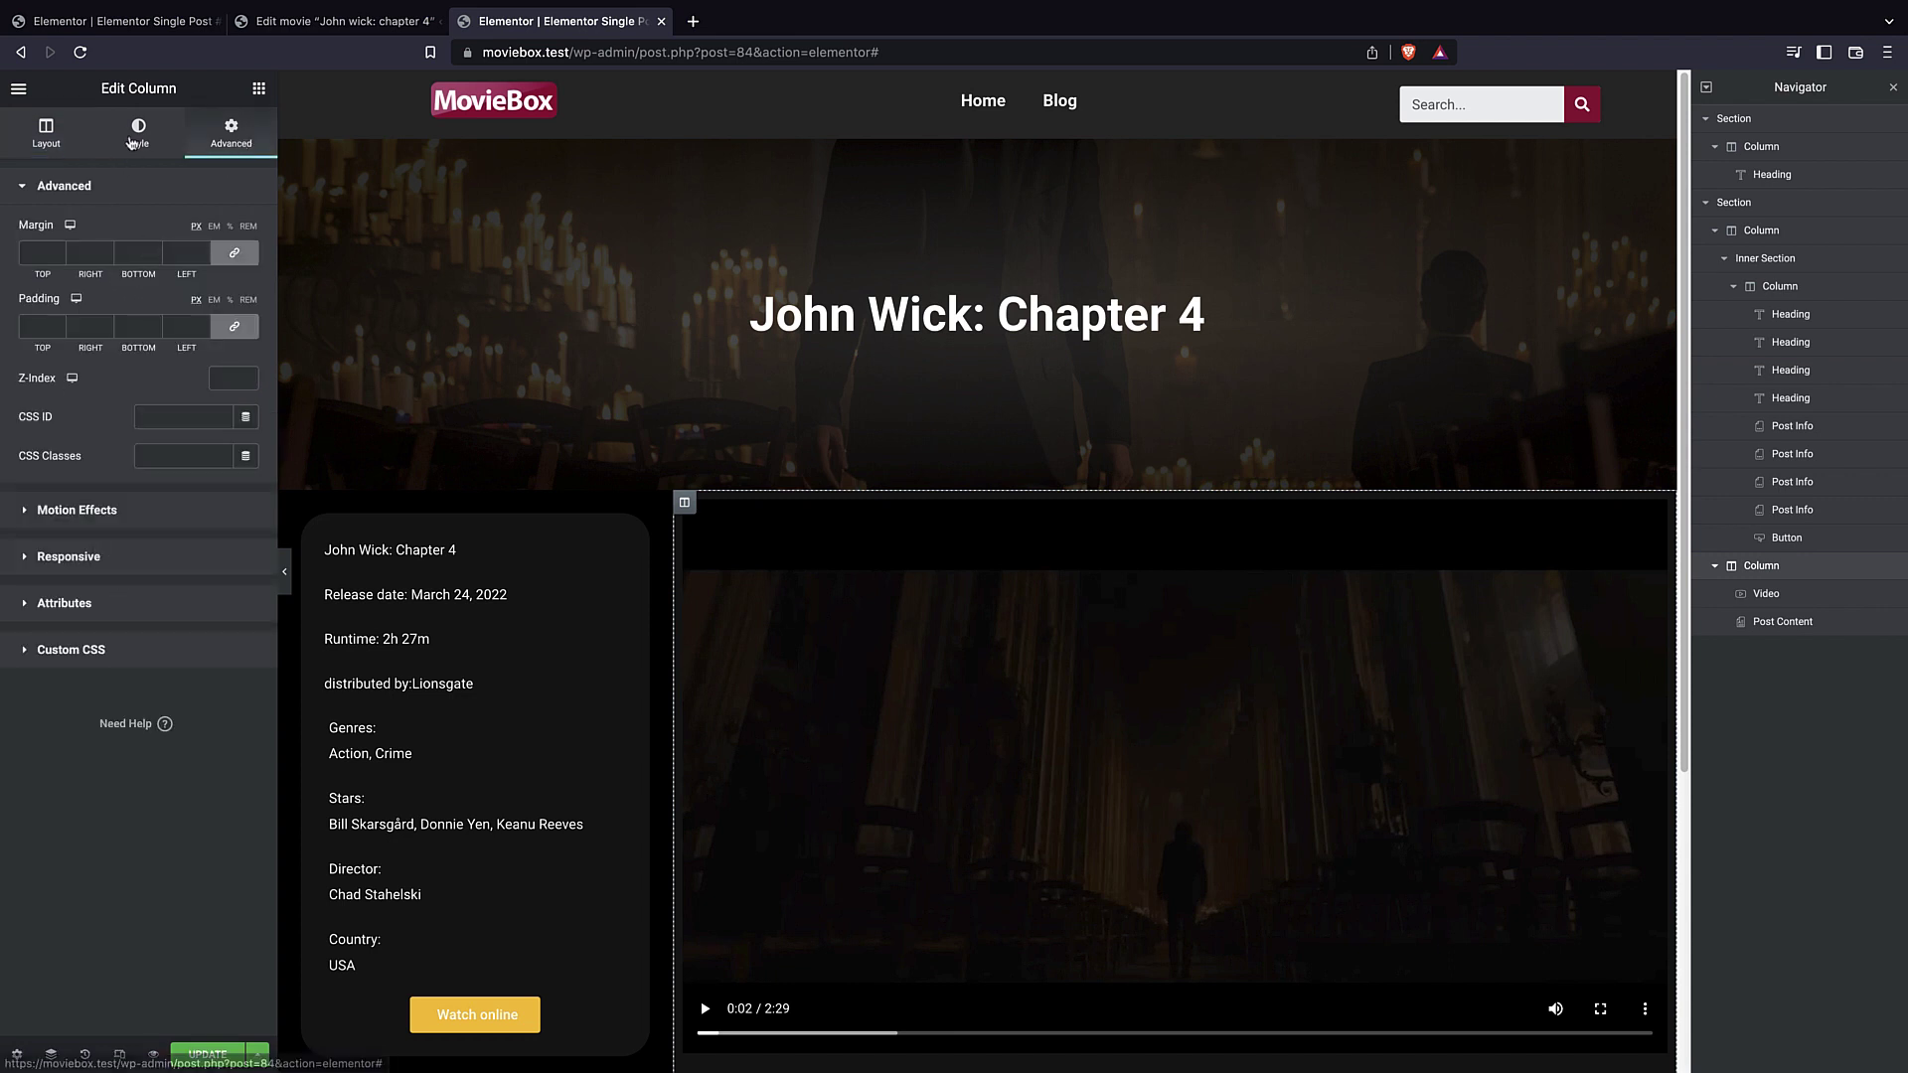
pyautogui.click(117, 640)
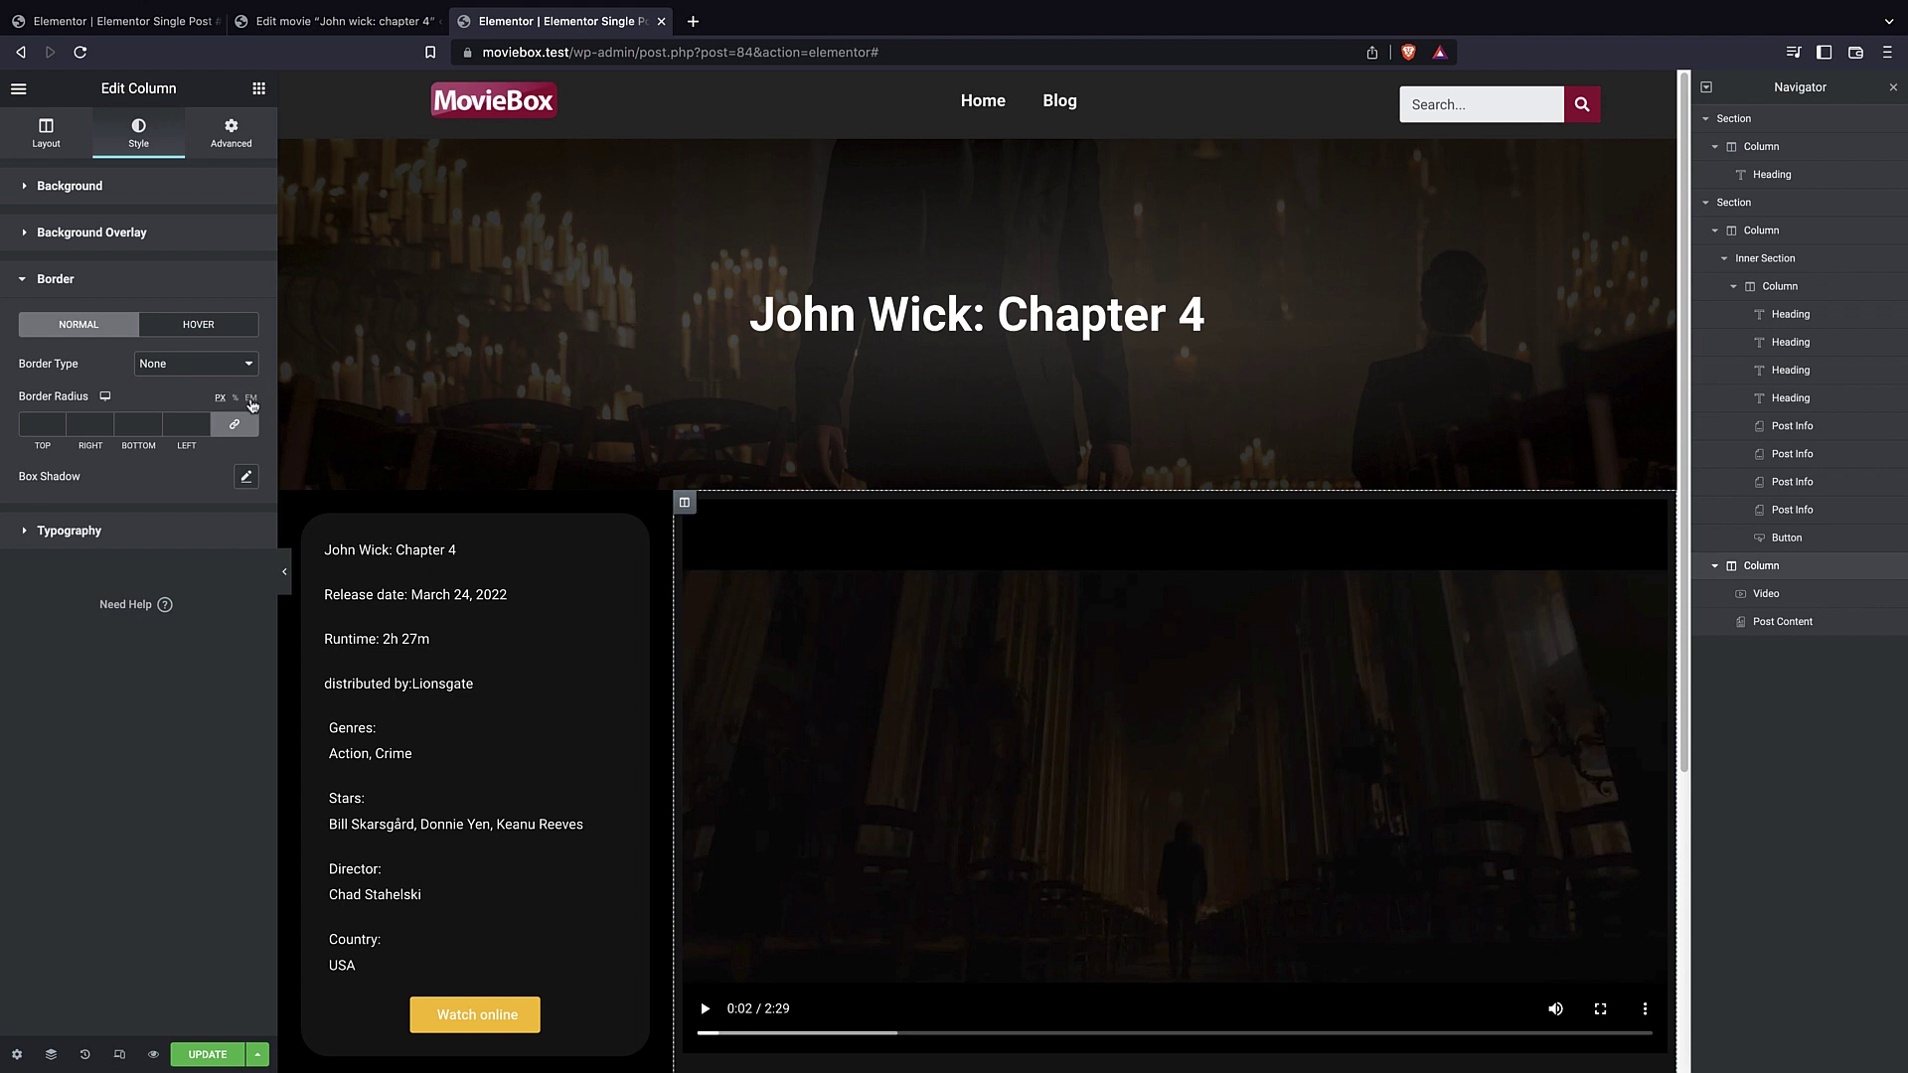
pyautogui.click(252, 398)
pyautogui.click(57, 425)
pyautogui.write('1')
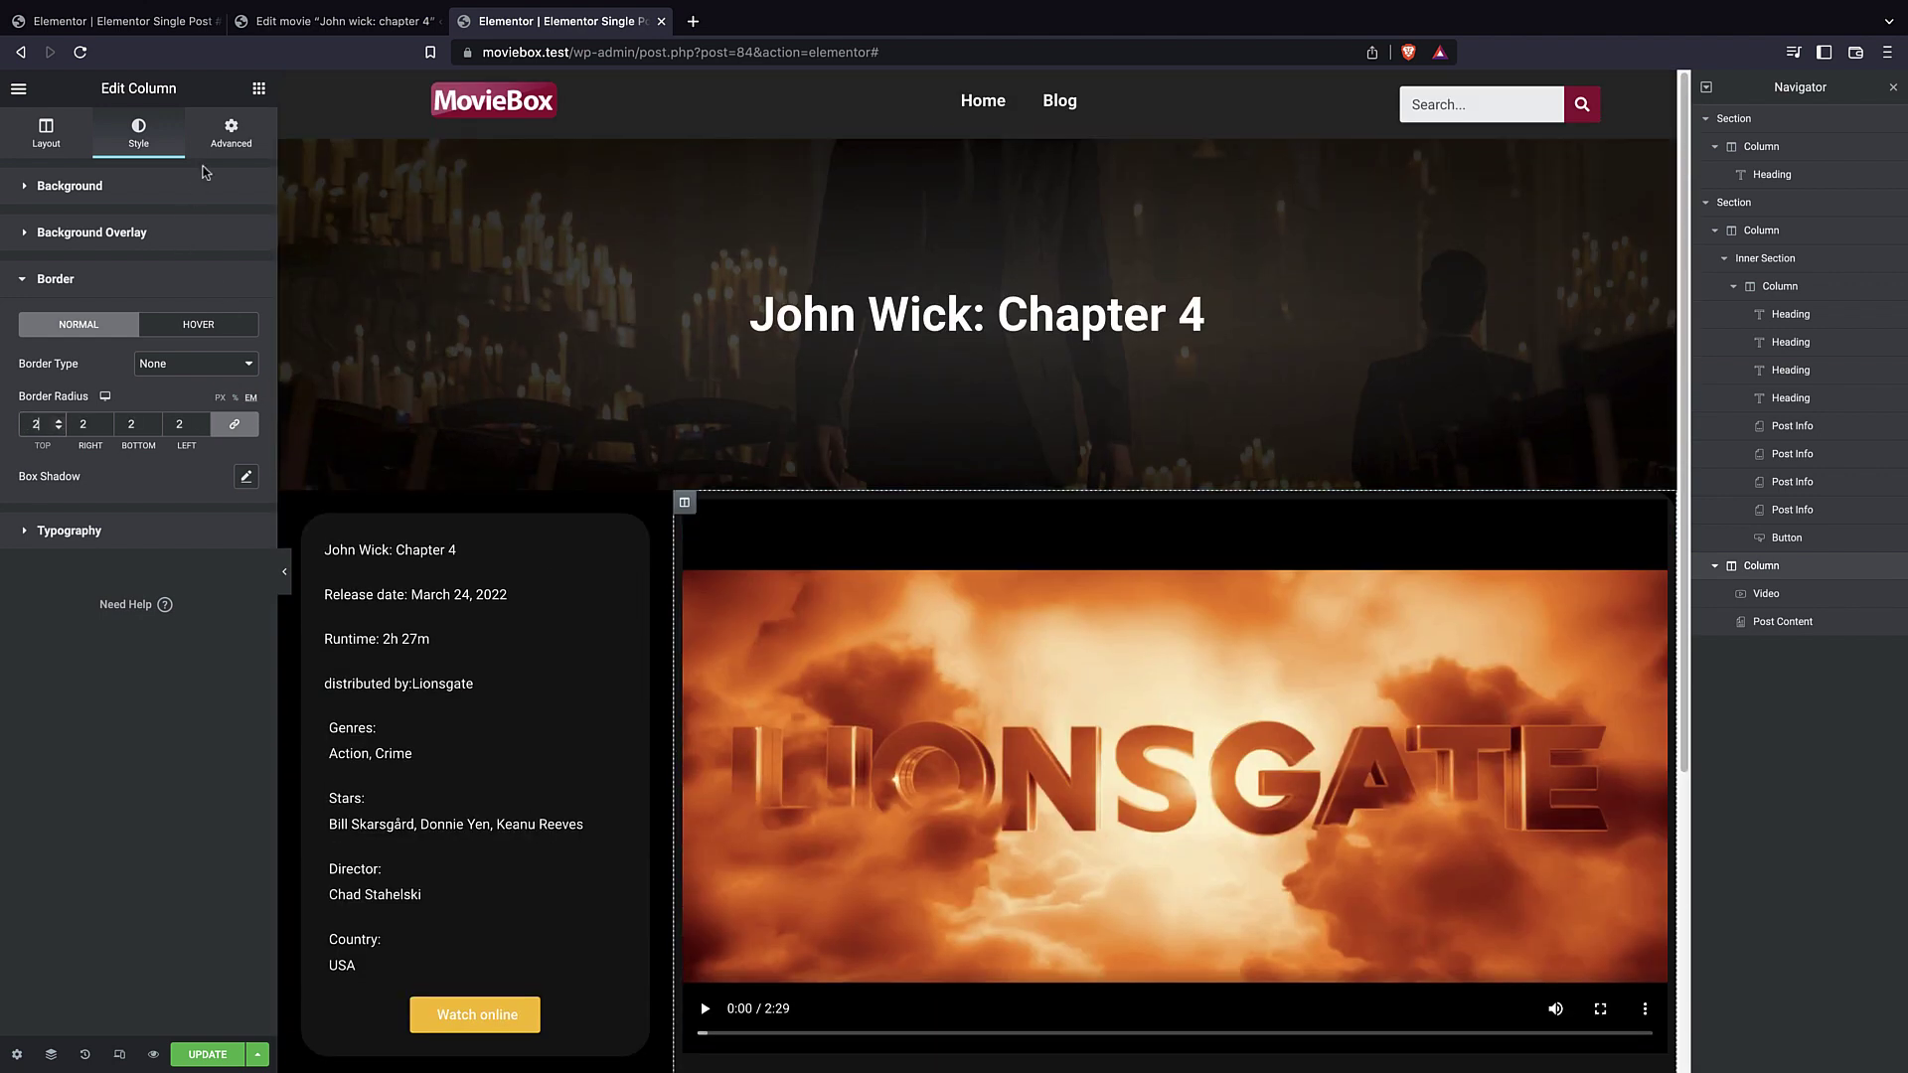
# - Try linked margins of 1, 2 and -1 em on the trailer and description column and return them to 0
pyautogui.click(225, 137)
pyautogui.click(213, 226)
pyautogui.click(58, 254)
pyautogui.write('1')
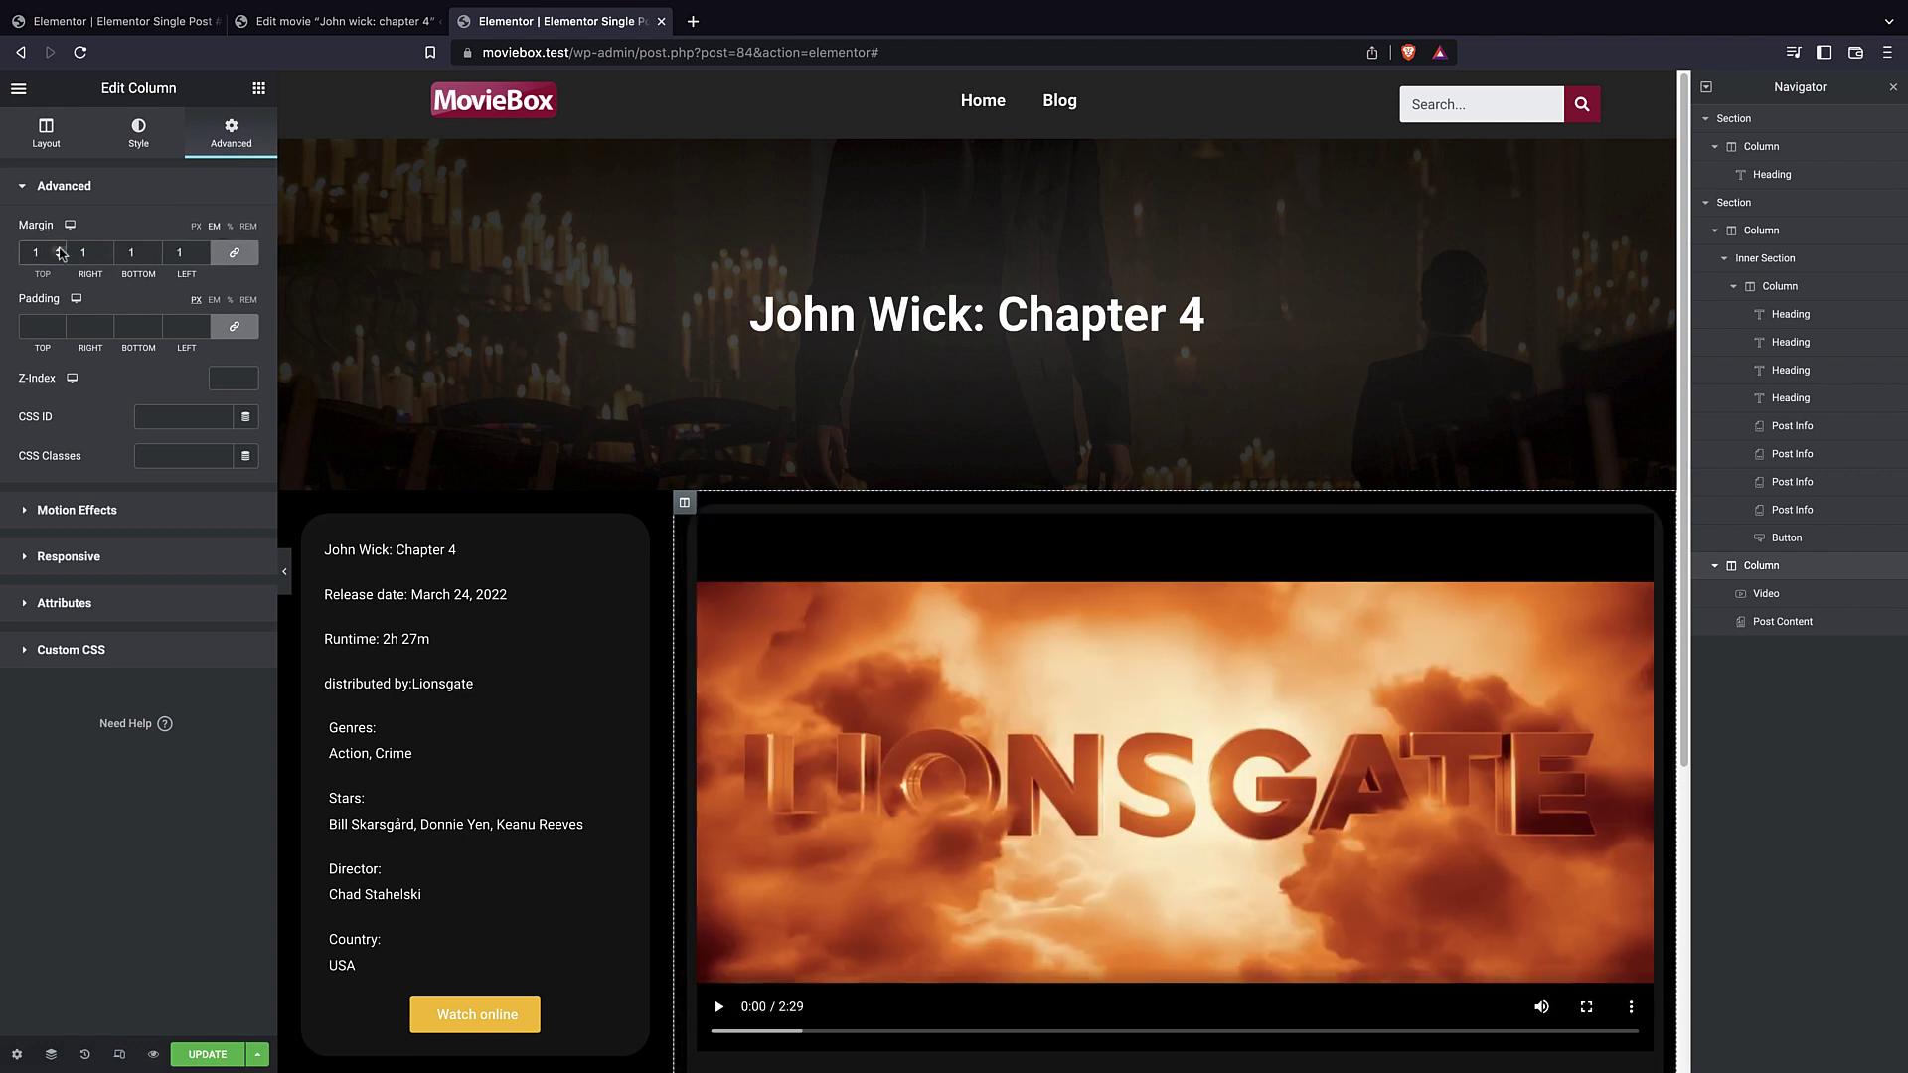
pyautogui.click(57, 257)
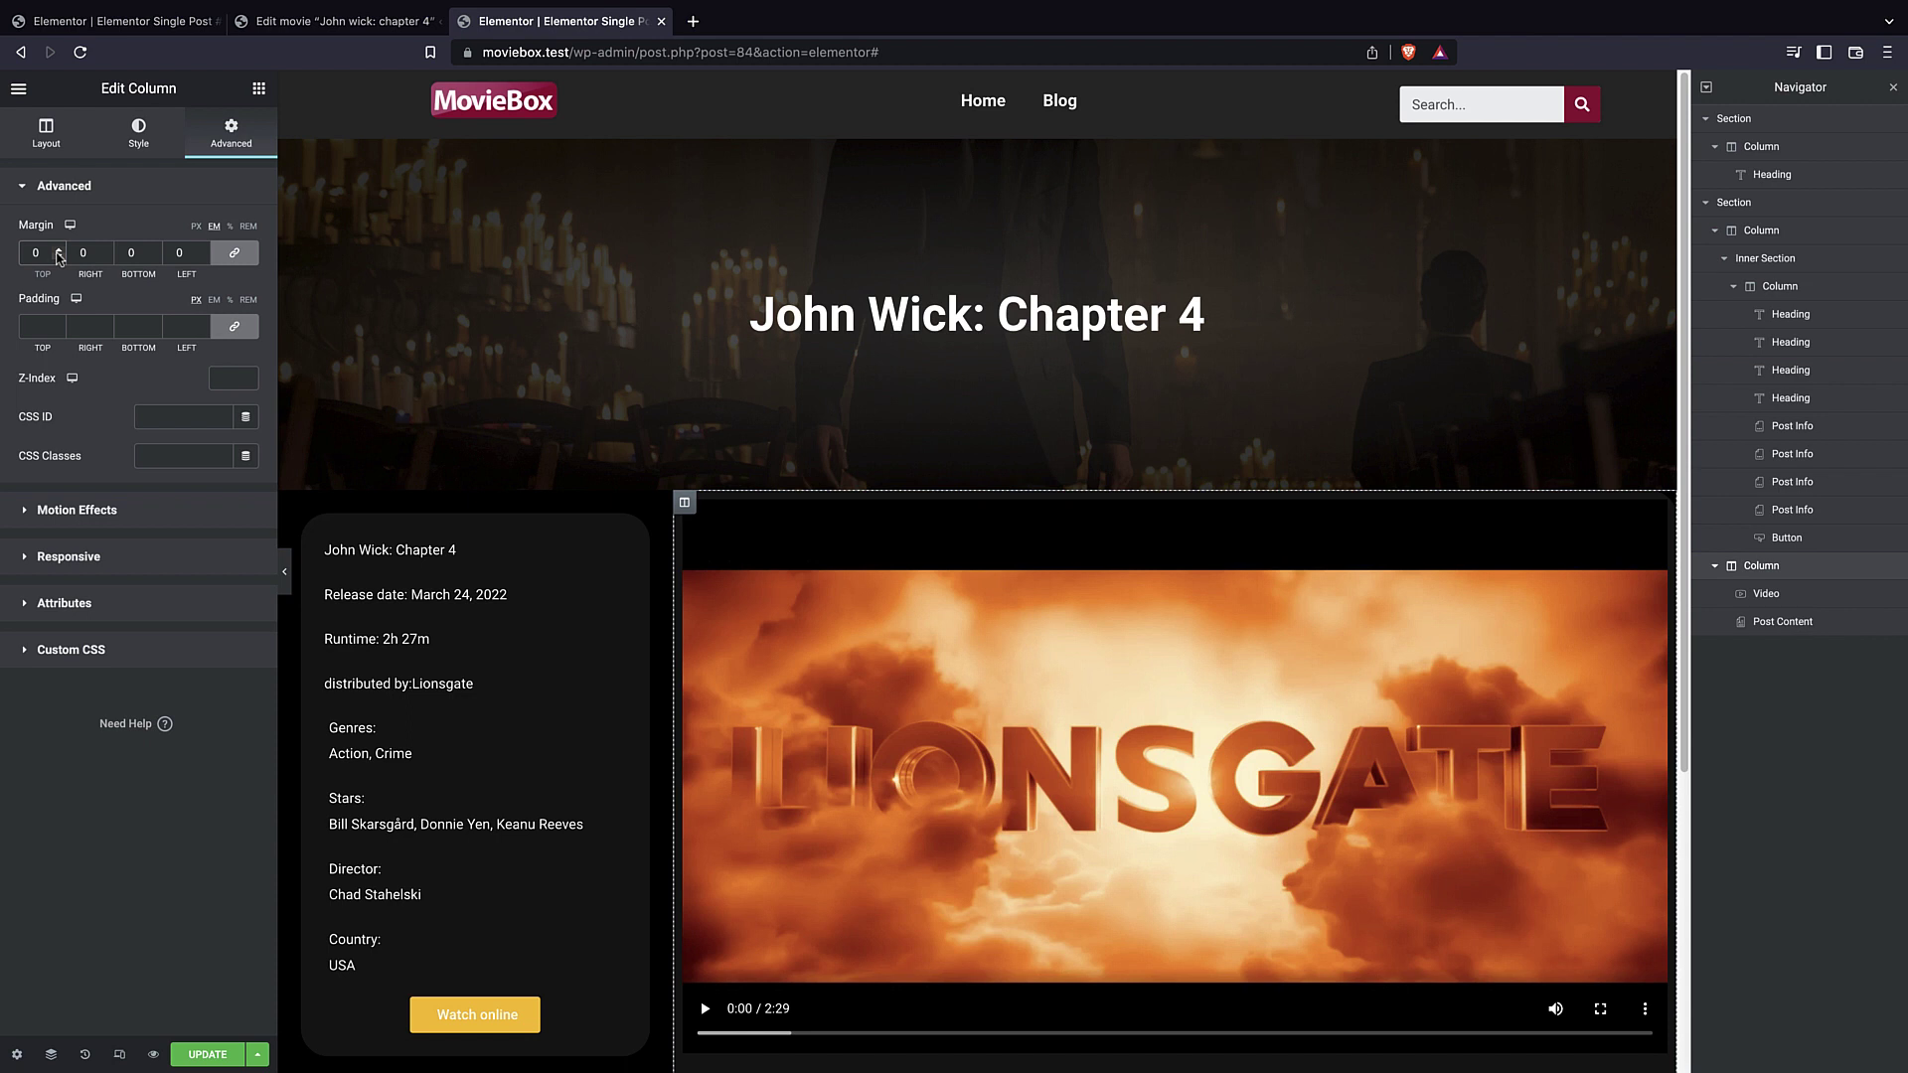
pyautogui.write('2')
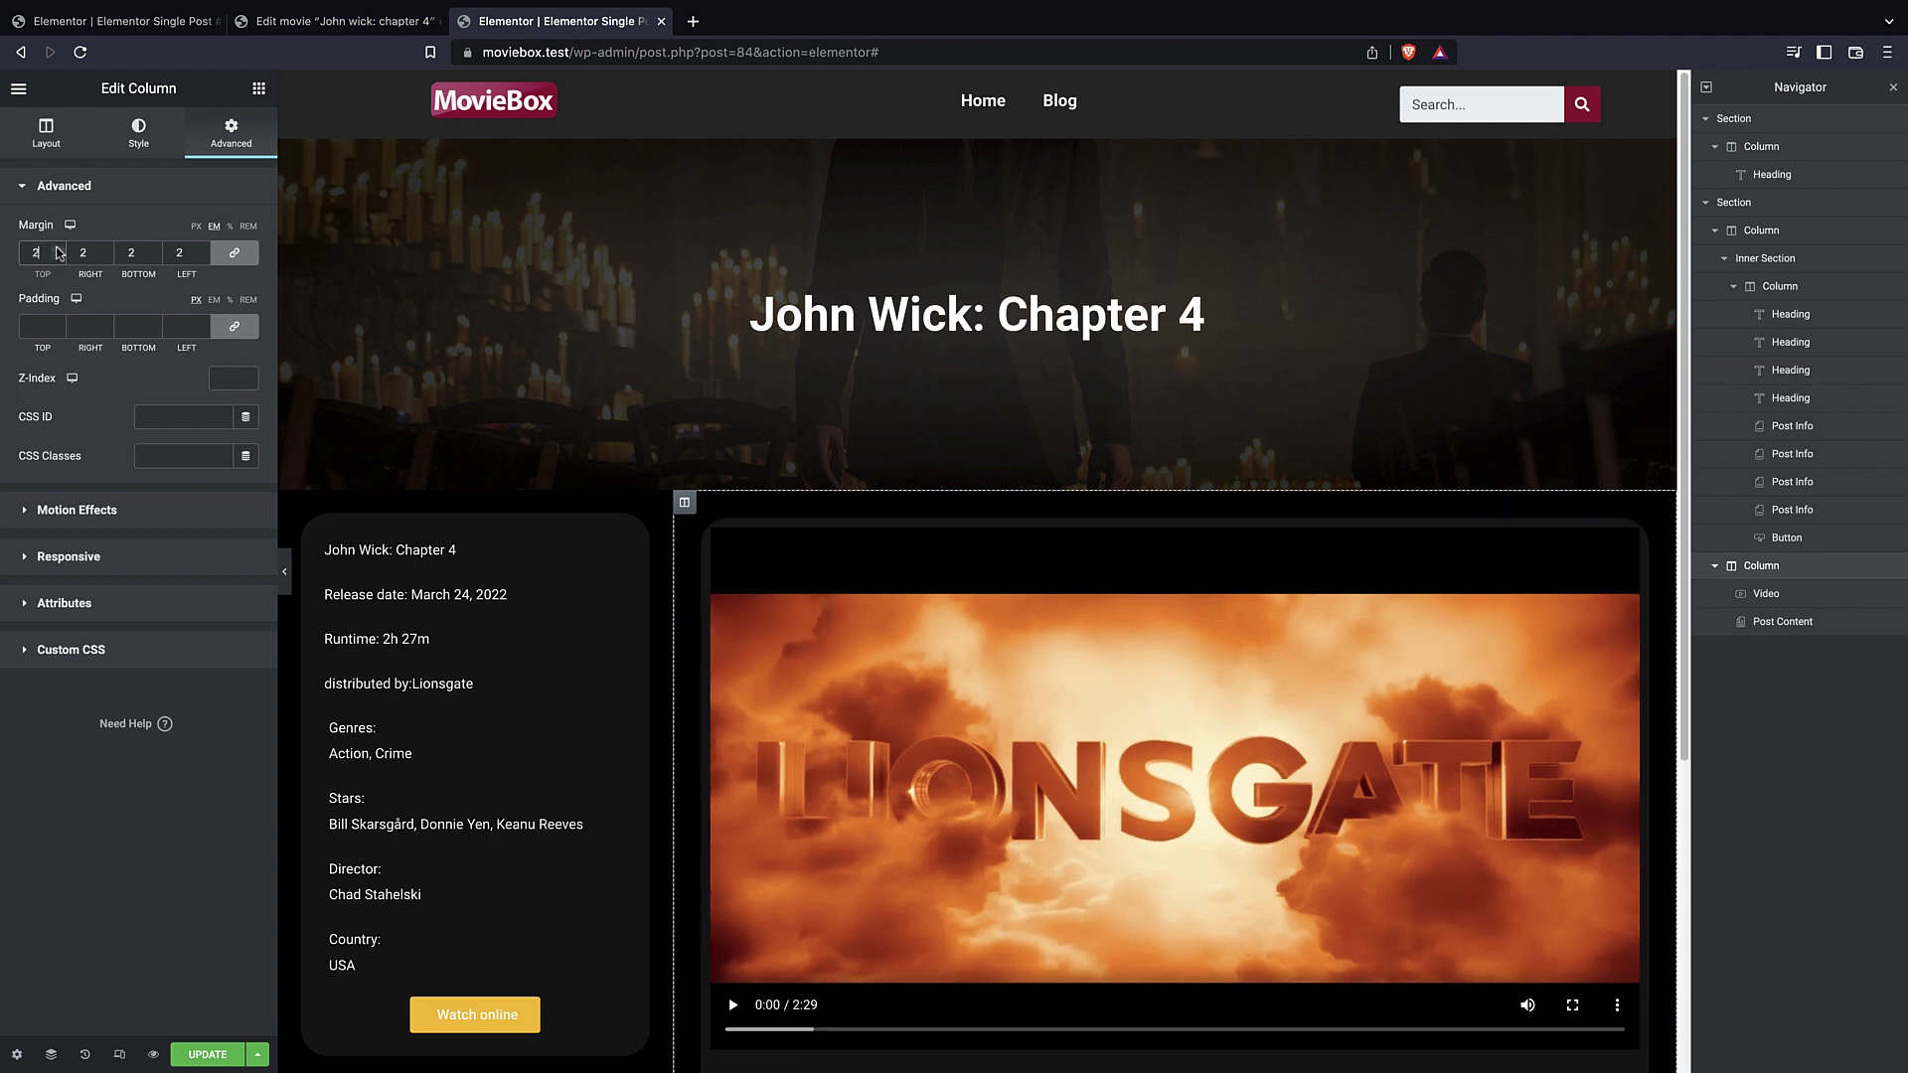
pyautogui.click(58, 256)
pyautogui.click(59, 256)
pyautogui.click(59, 257)
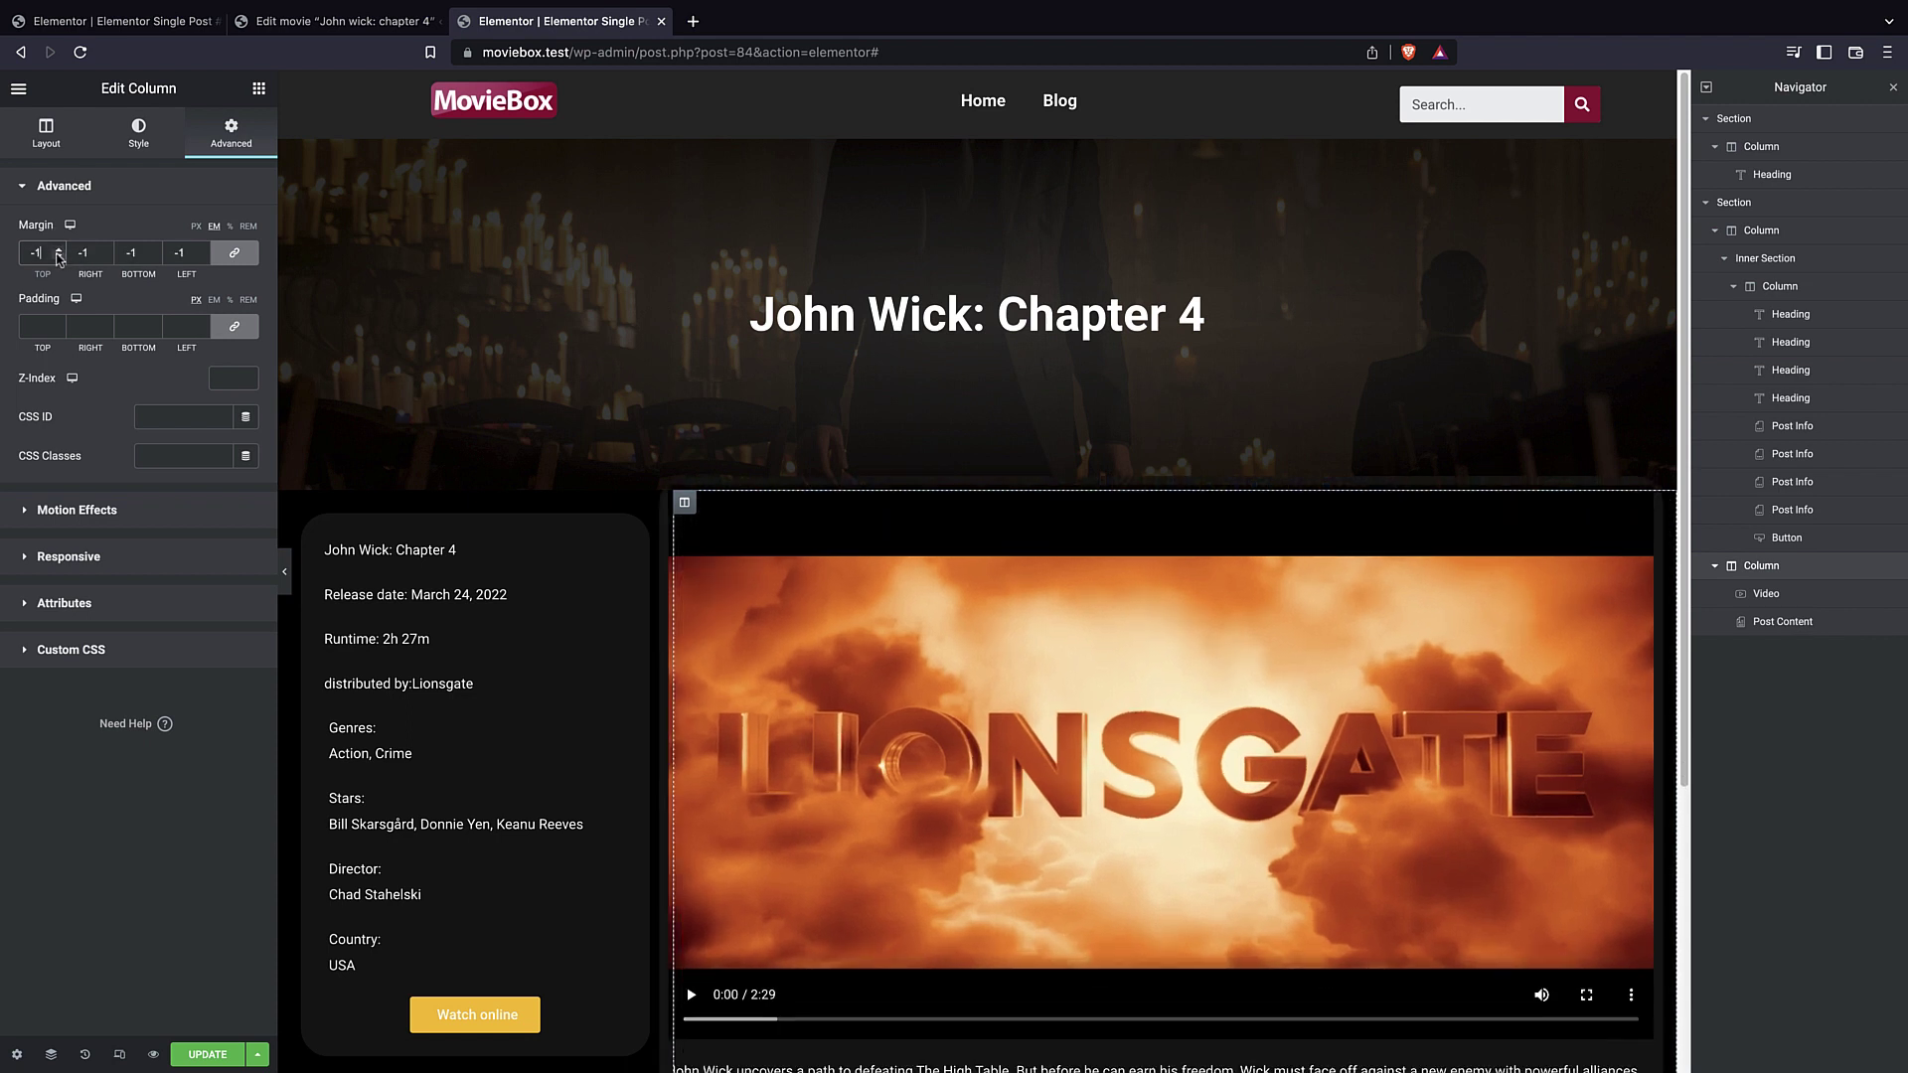
pyautogui.click(59, 250)
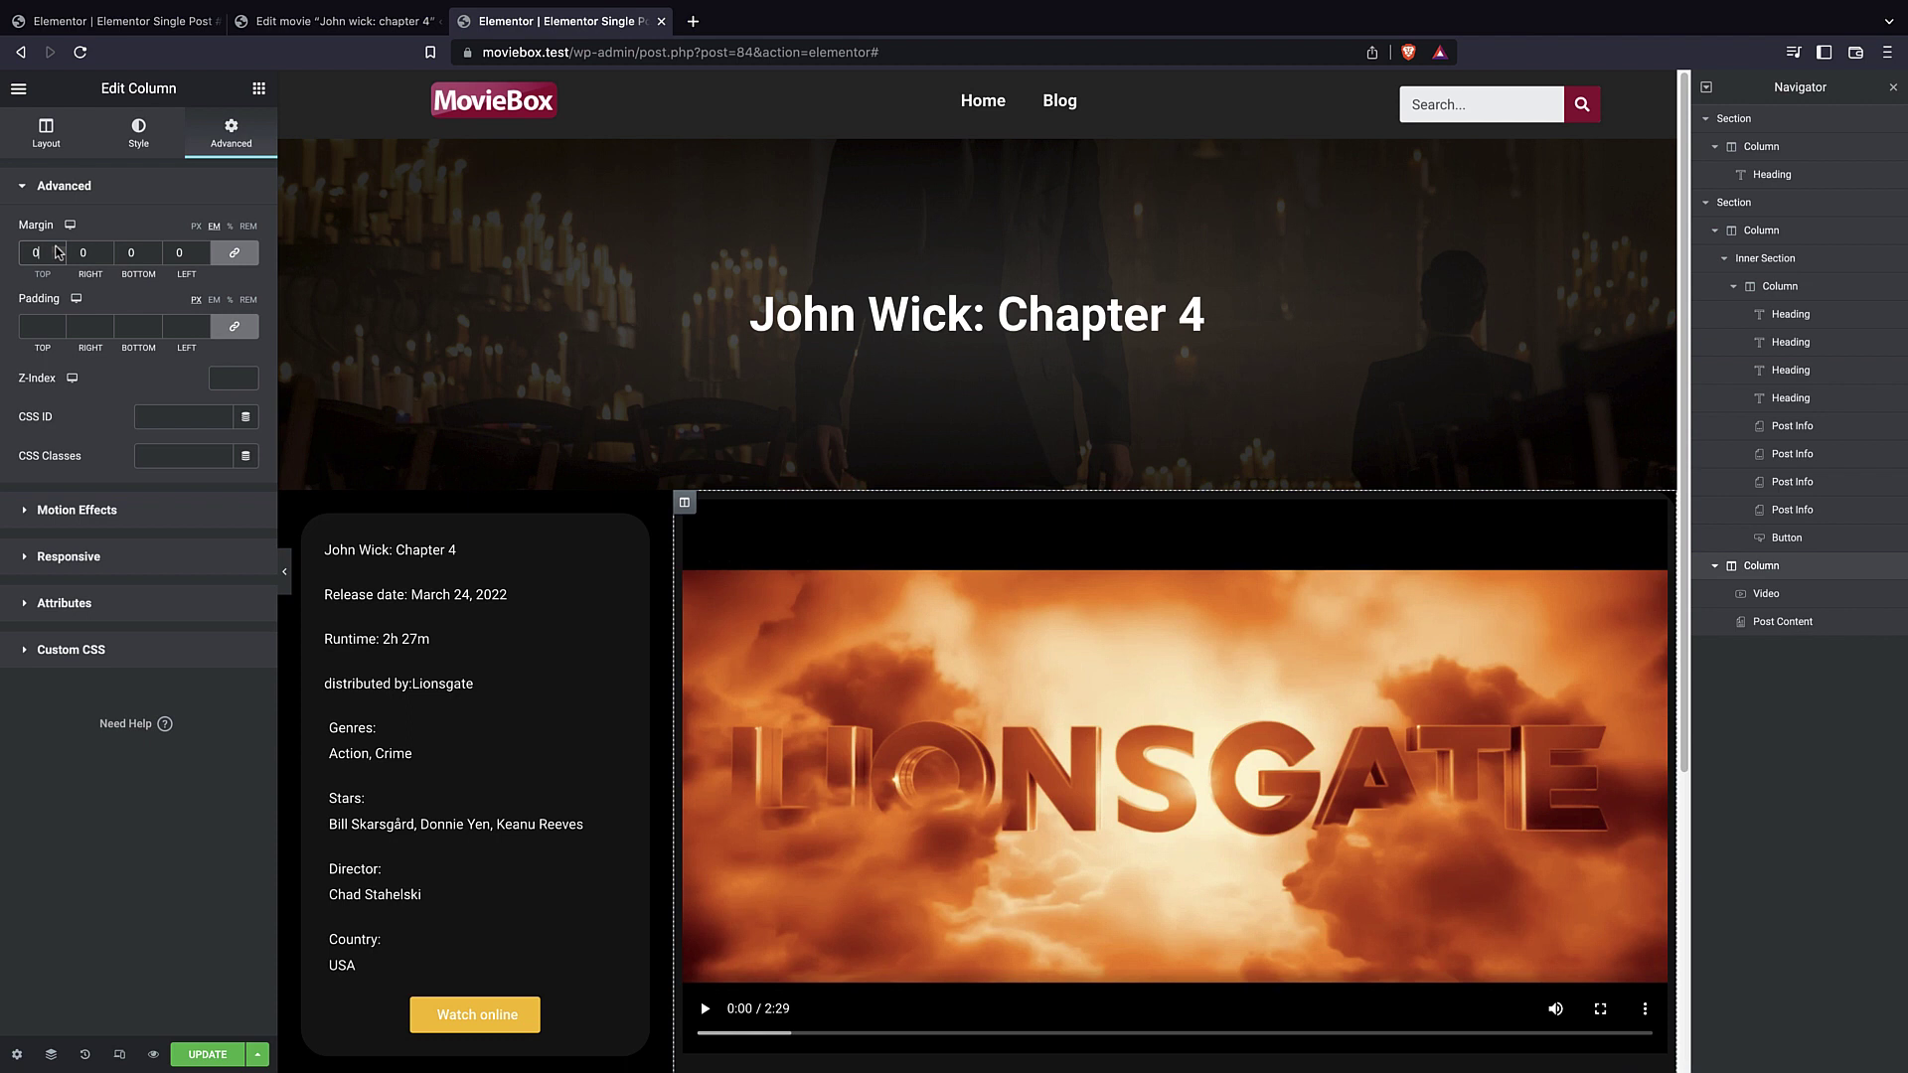
# - Set the trailer and description column's margin to 1 em and its padding to 2 em on all sides
pyautogui.click(58, 249)
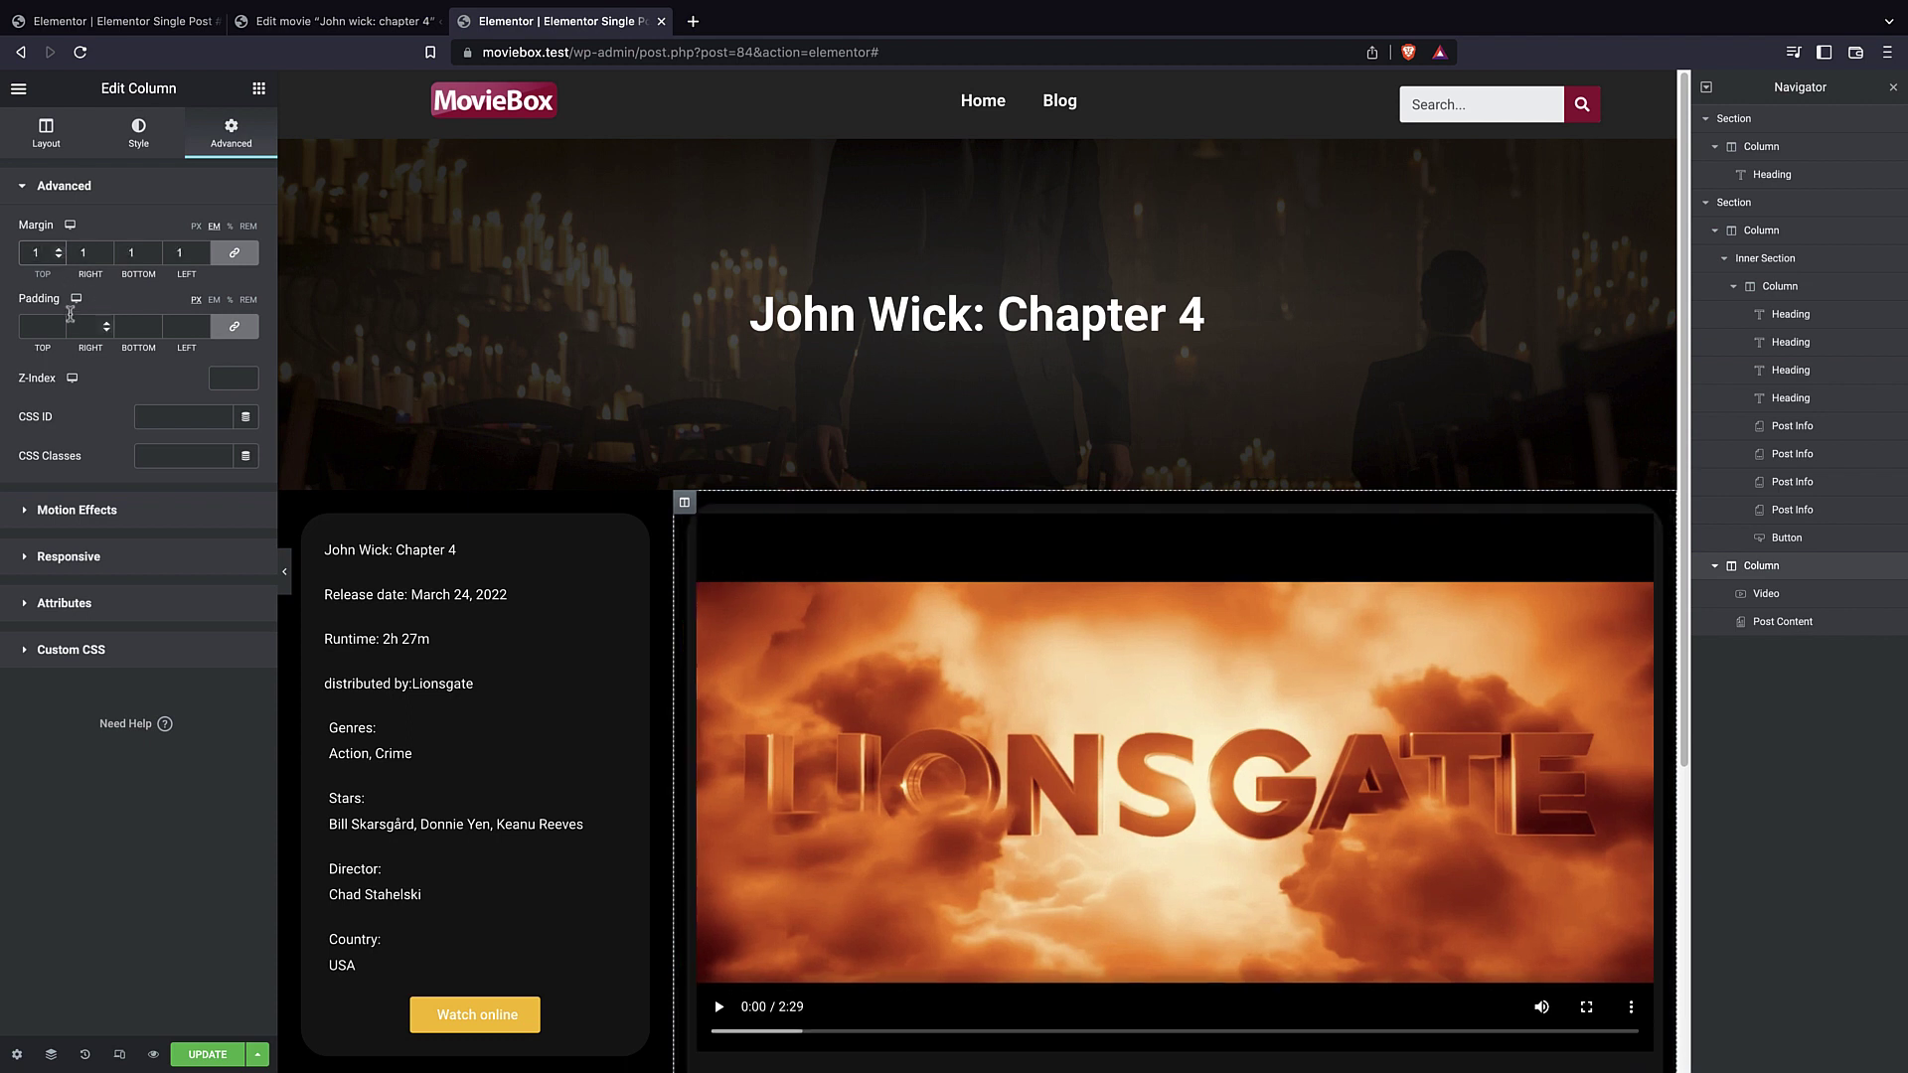
pyautogui.click(59, 322)
pyautogui.click(58, 322)
pyautogui.click(59, 322)
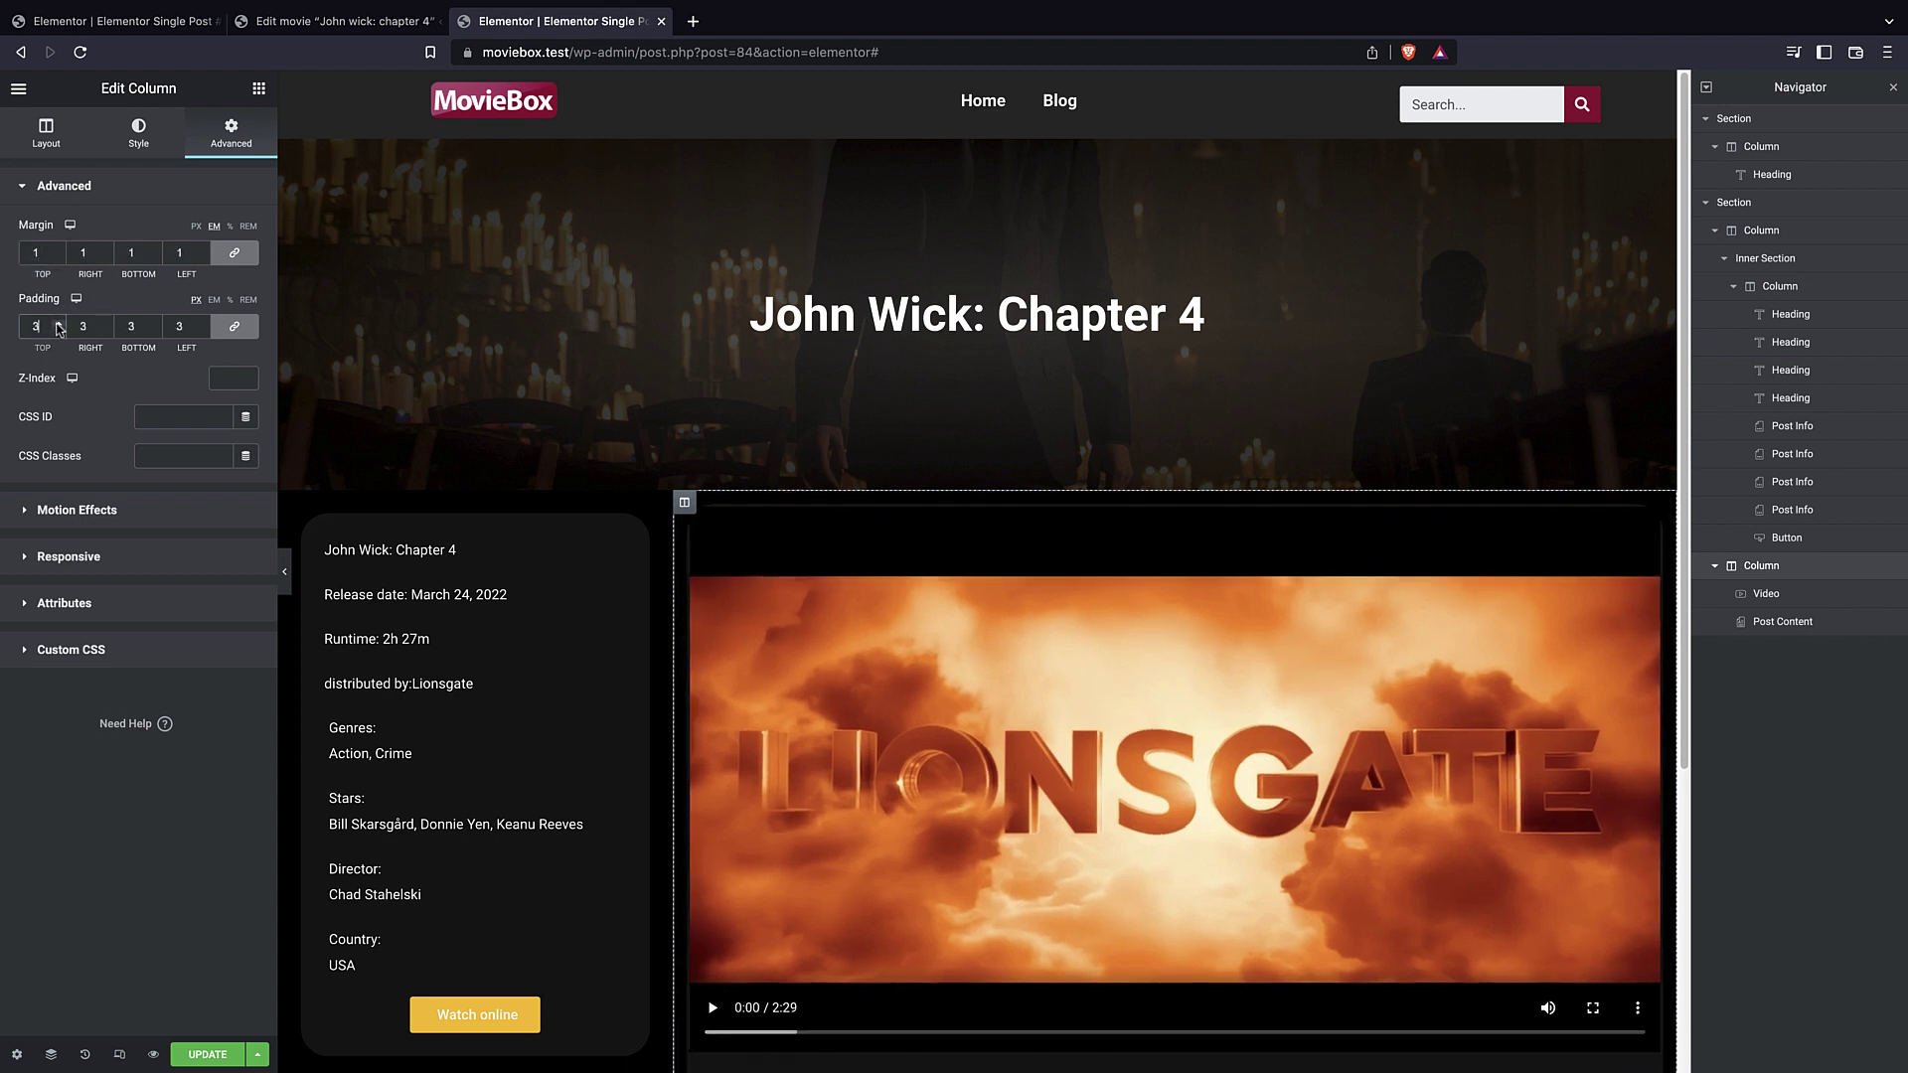
pyautogui.click(57, 329)
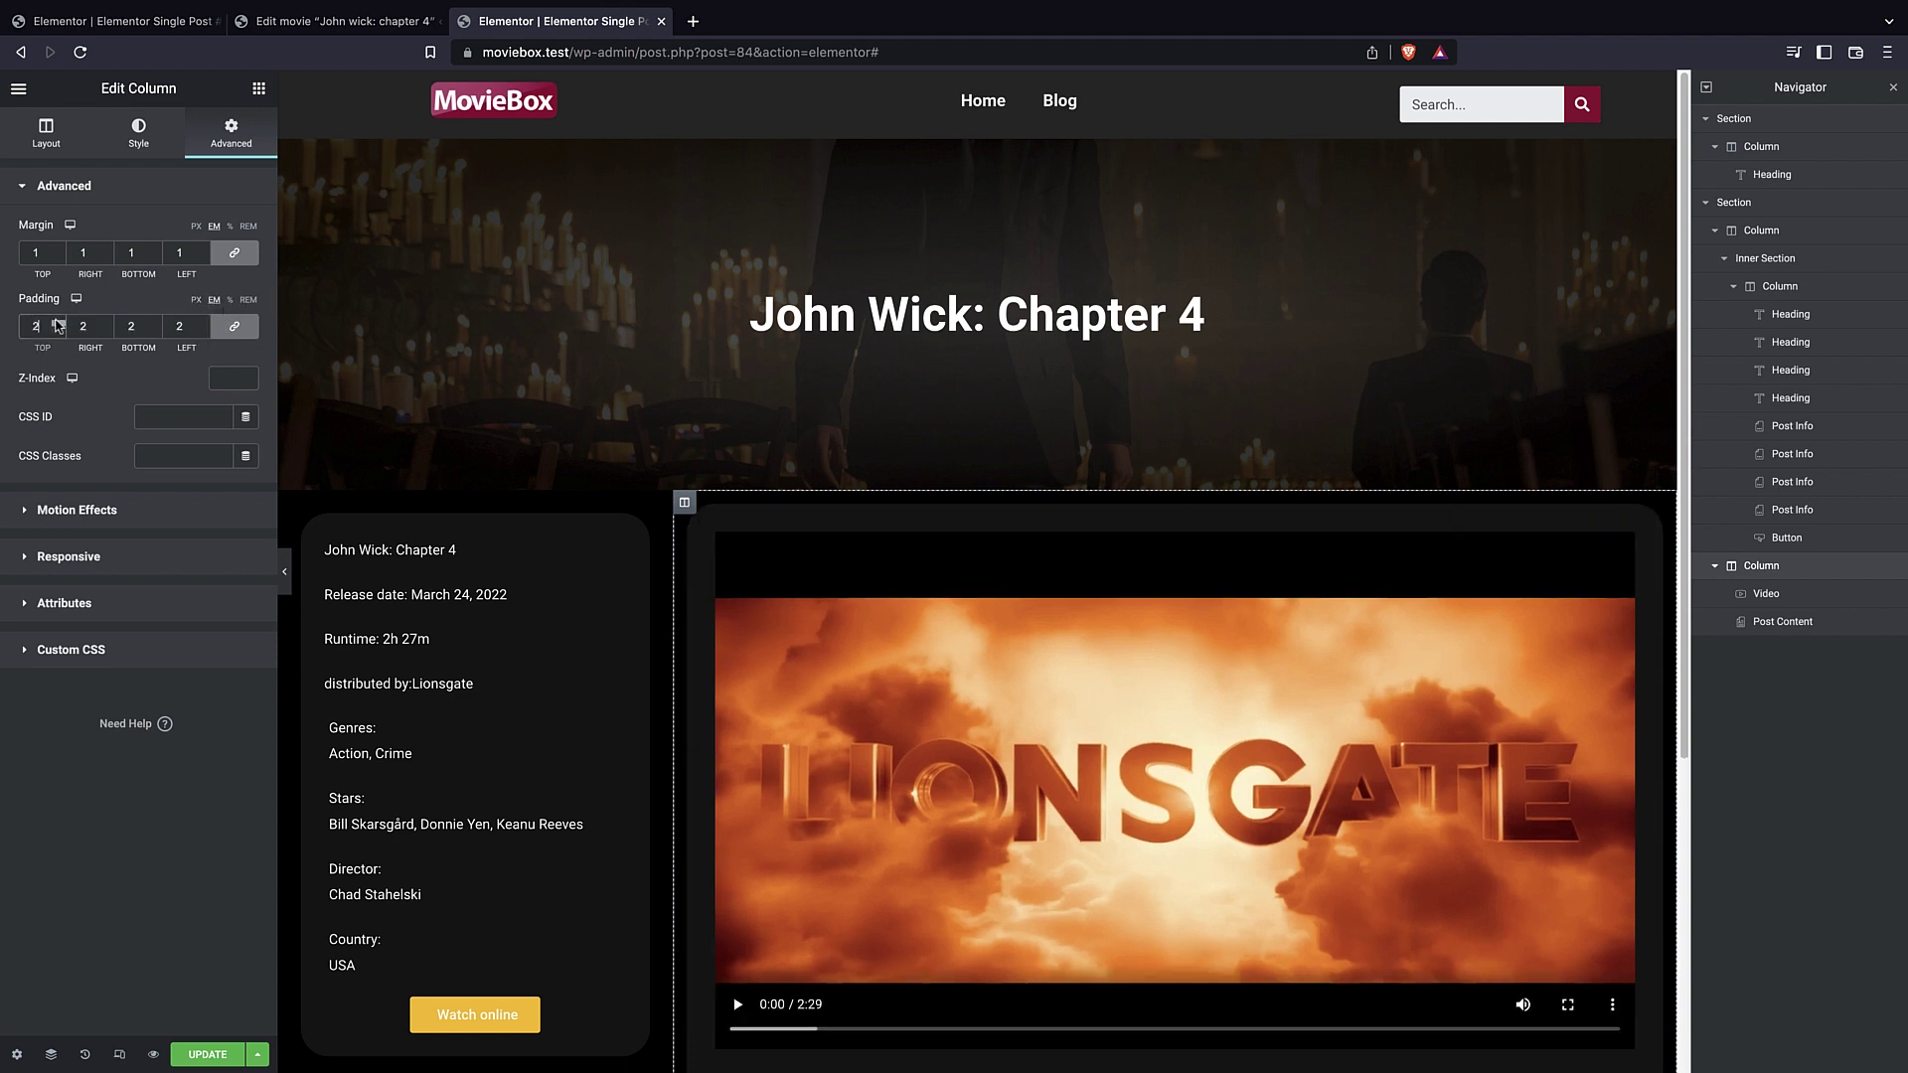
pyautogui.click(57, 328)
pyautogui.click(58, 330)
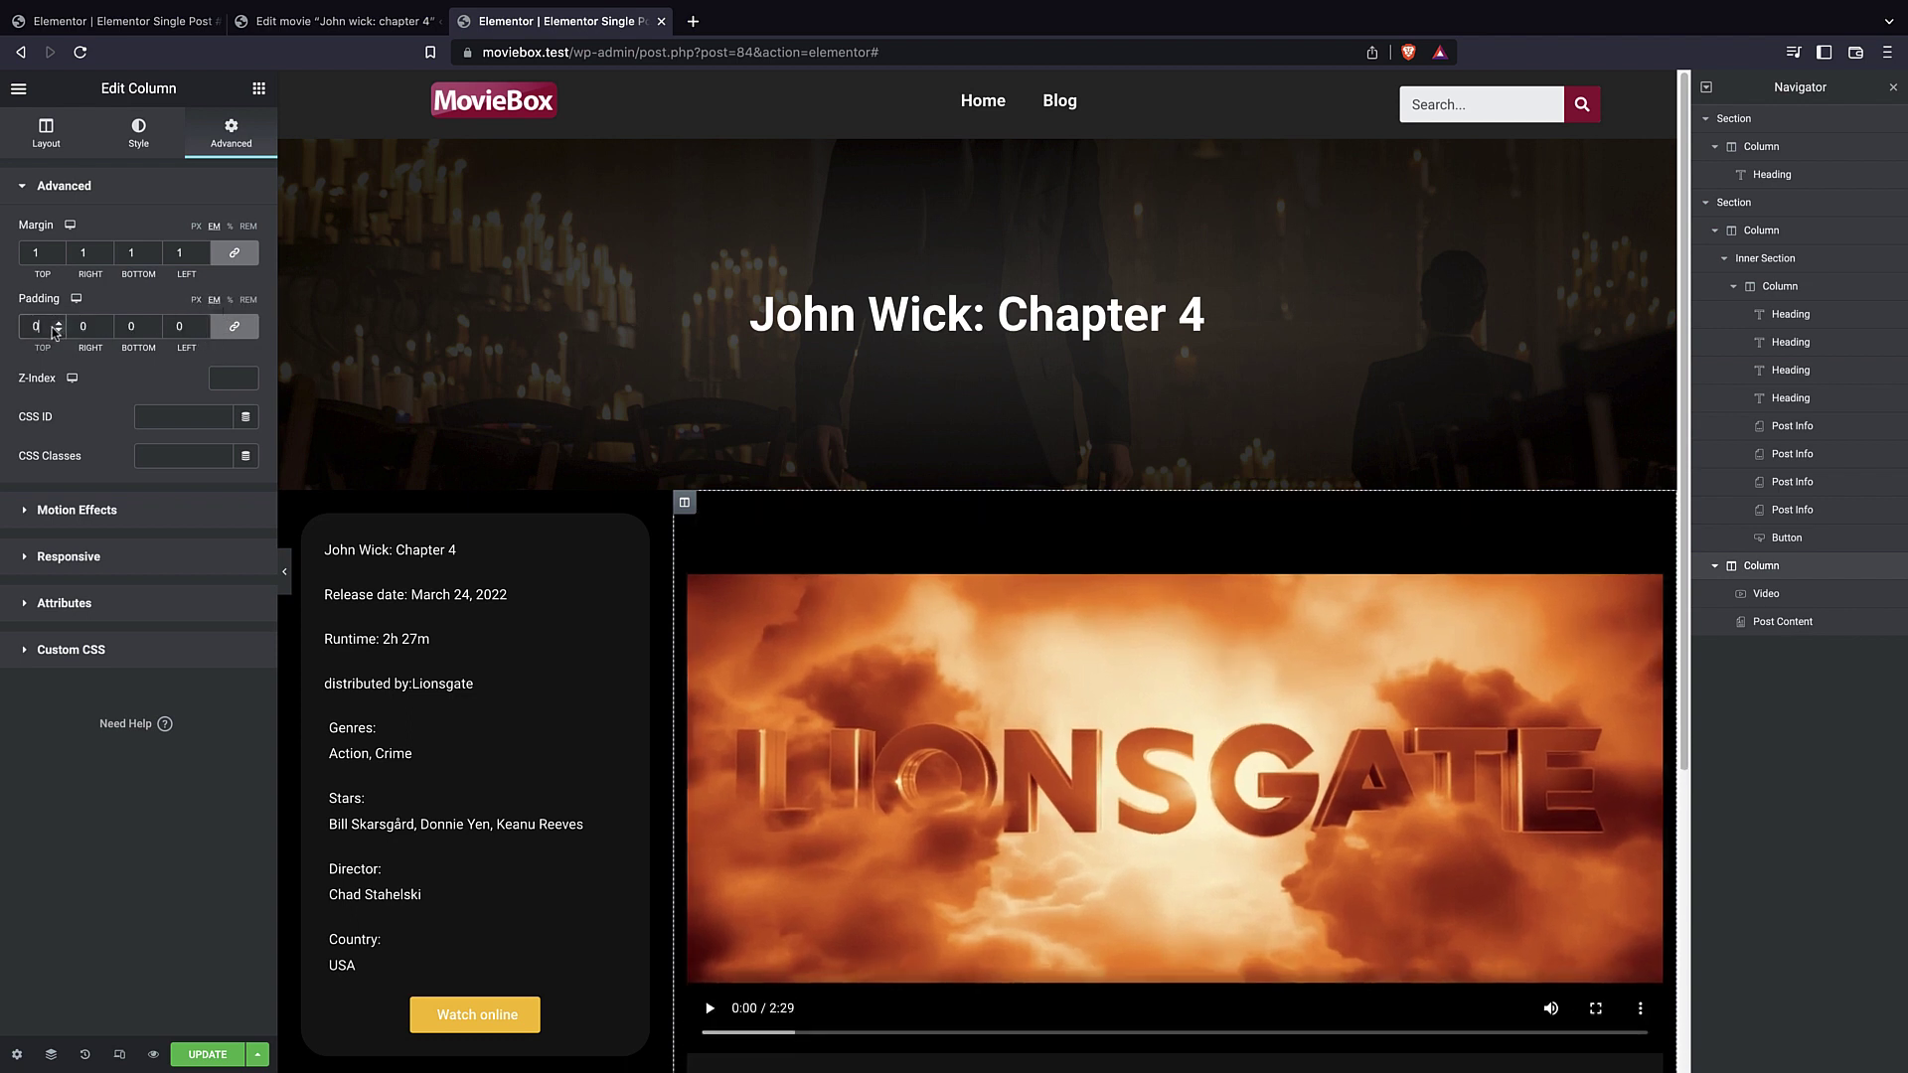
pyautogui.click(57, 322)
pyautogui.click(58, 322)
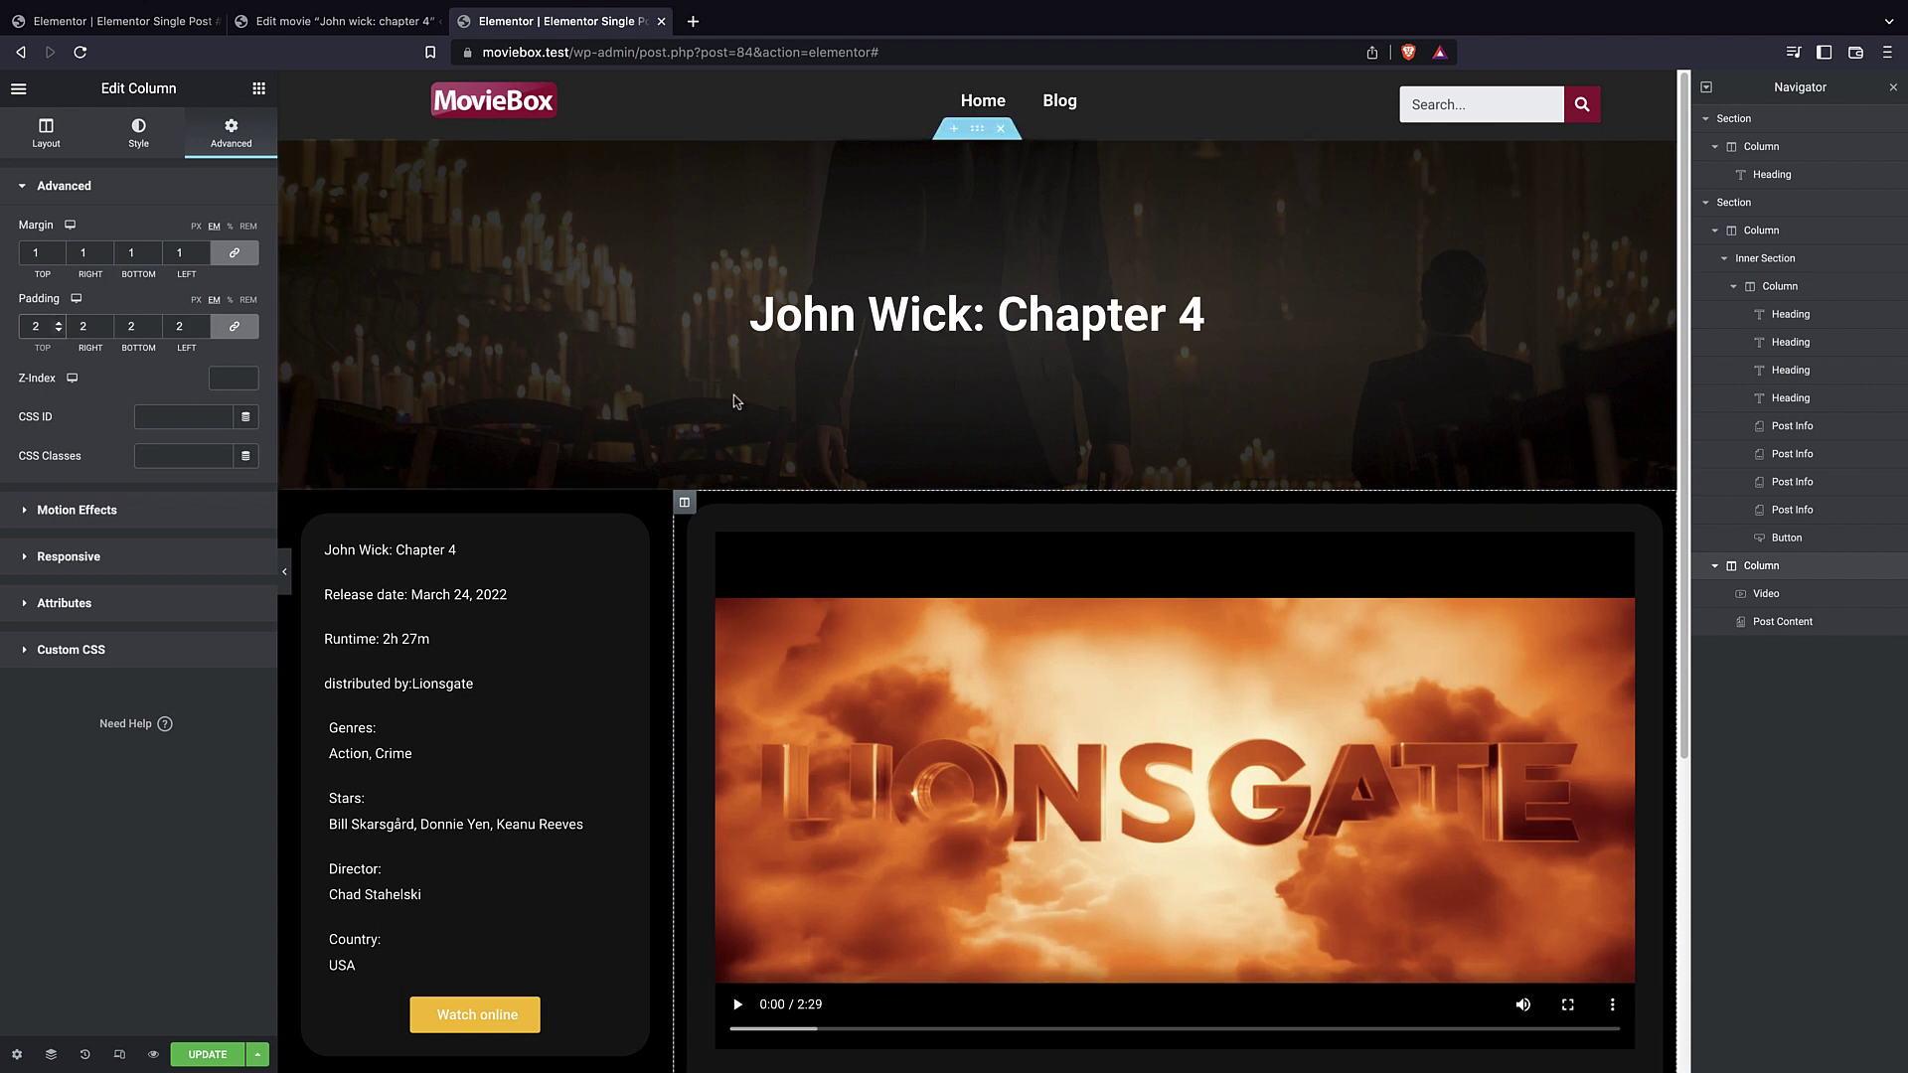
pyautogui.scroll(-4, 733, 395)
pyautogui.scroll(5, 719, 836)
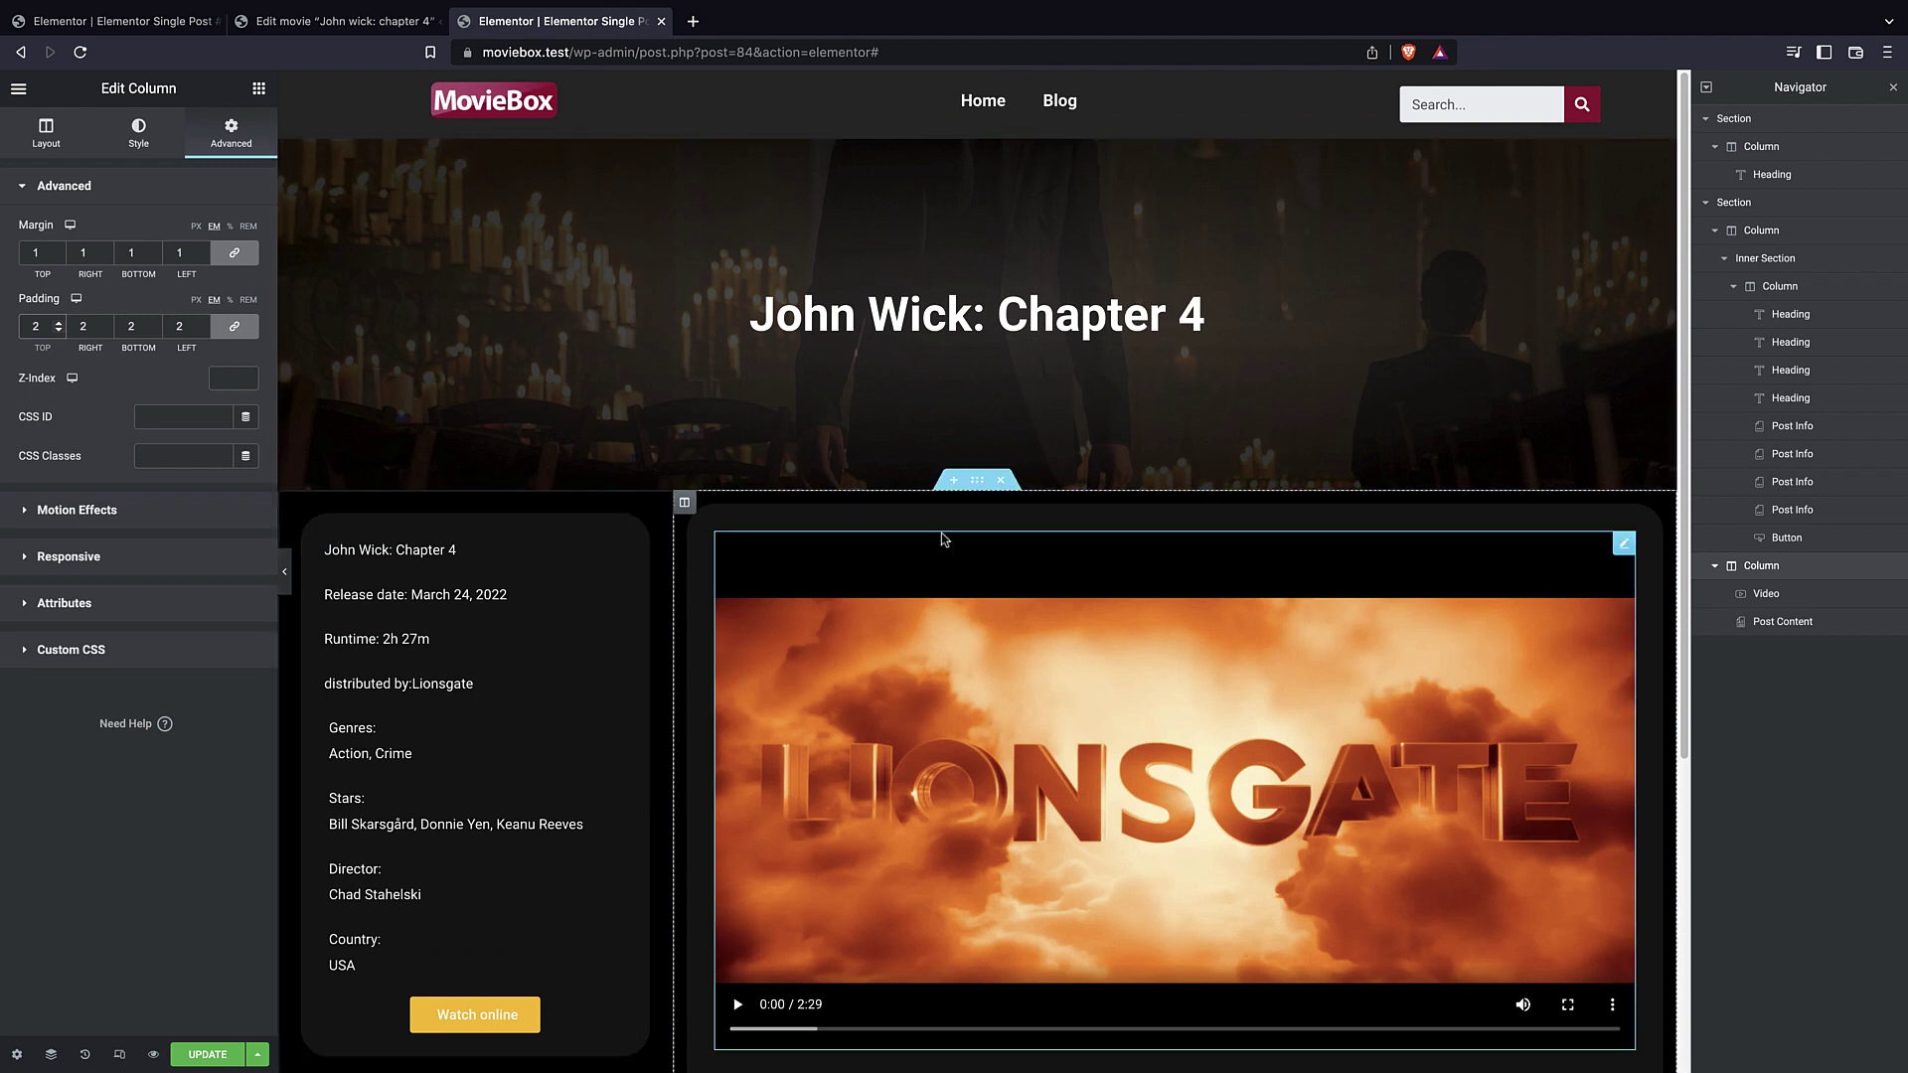
# - Unlink the padding values of the section holding both columns and set its right padding to 5 em
pyautogui.click(1734, 201)
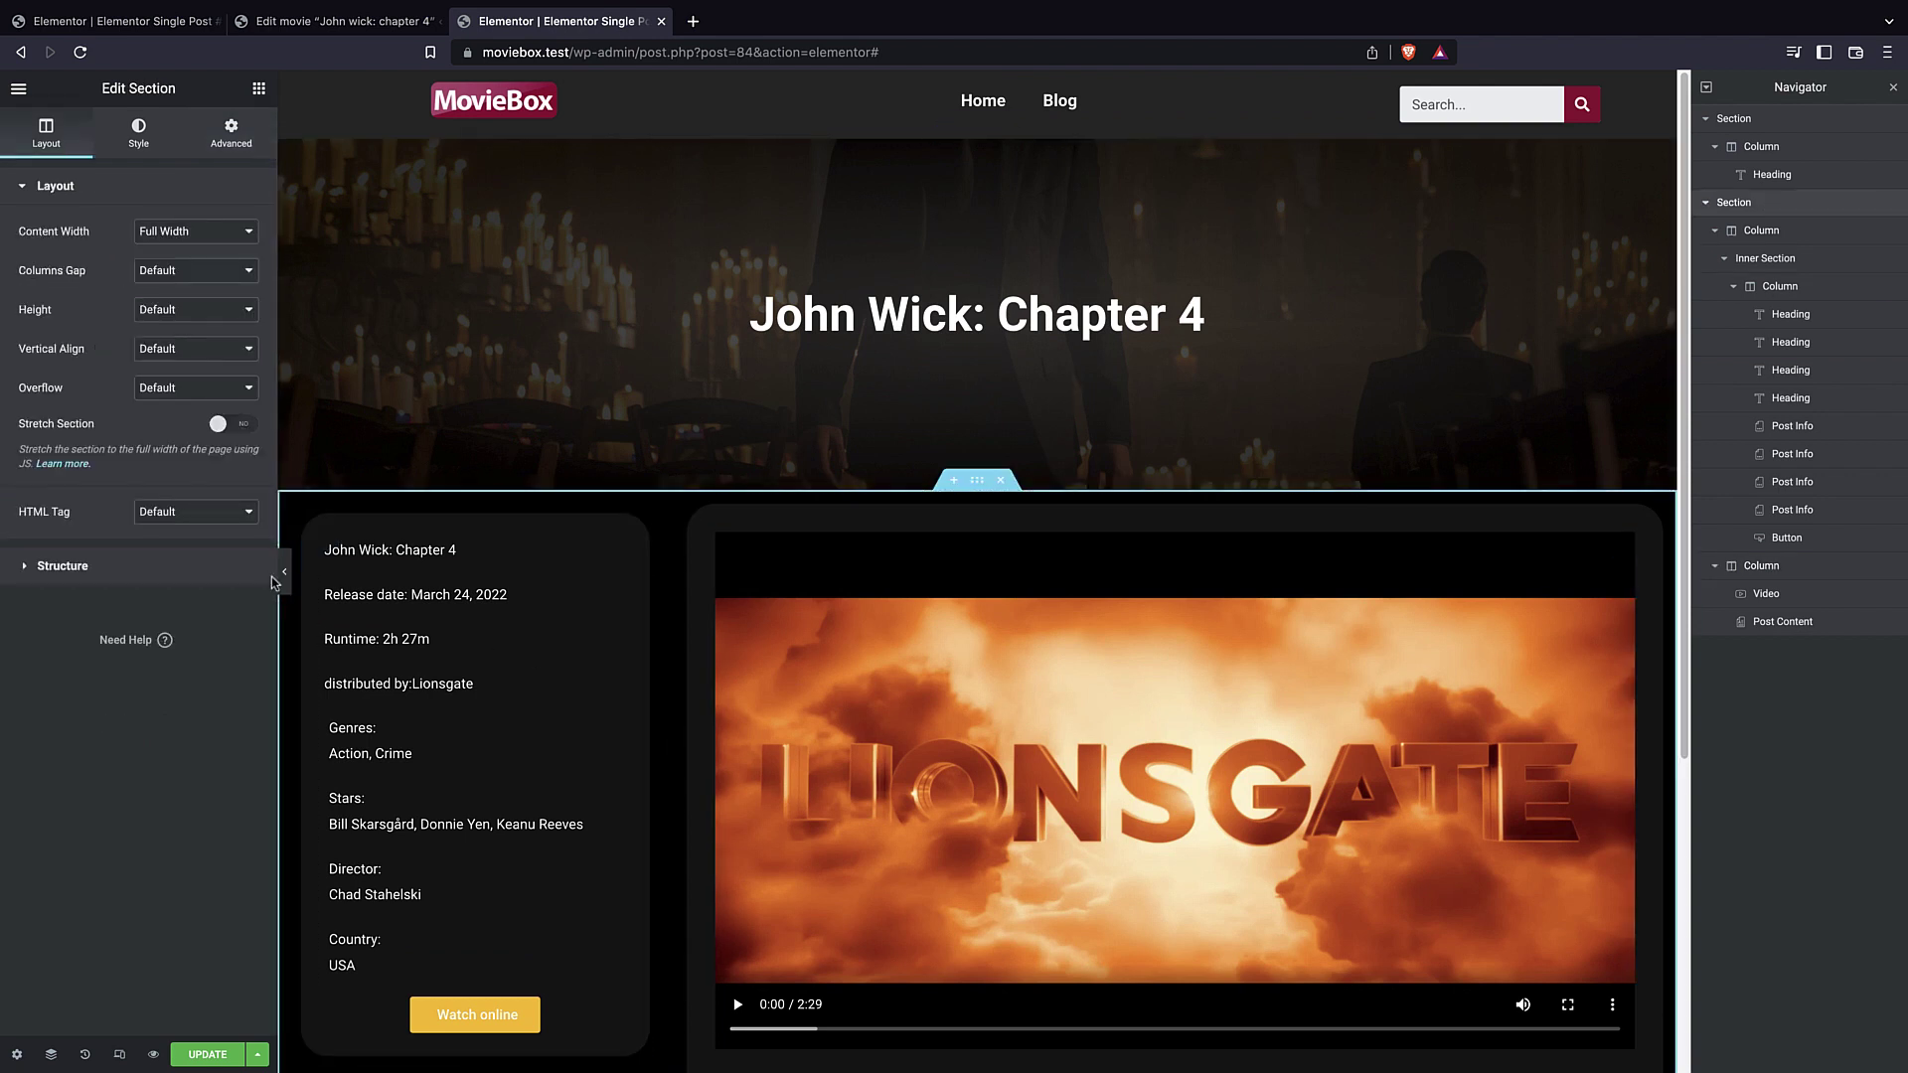
pyautogui.click(137, 136)
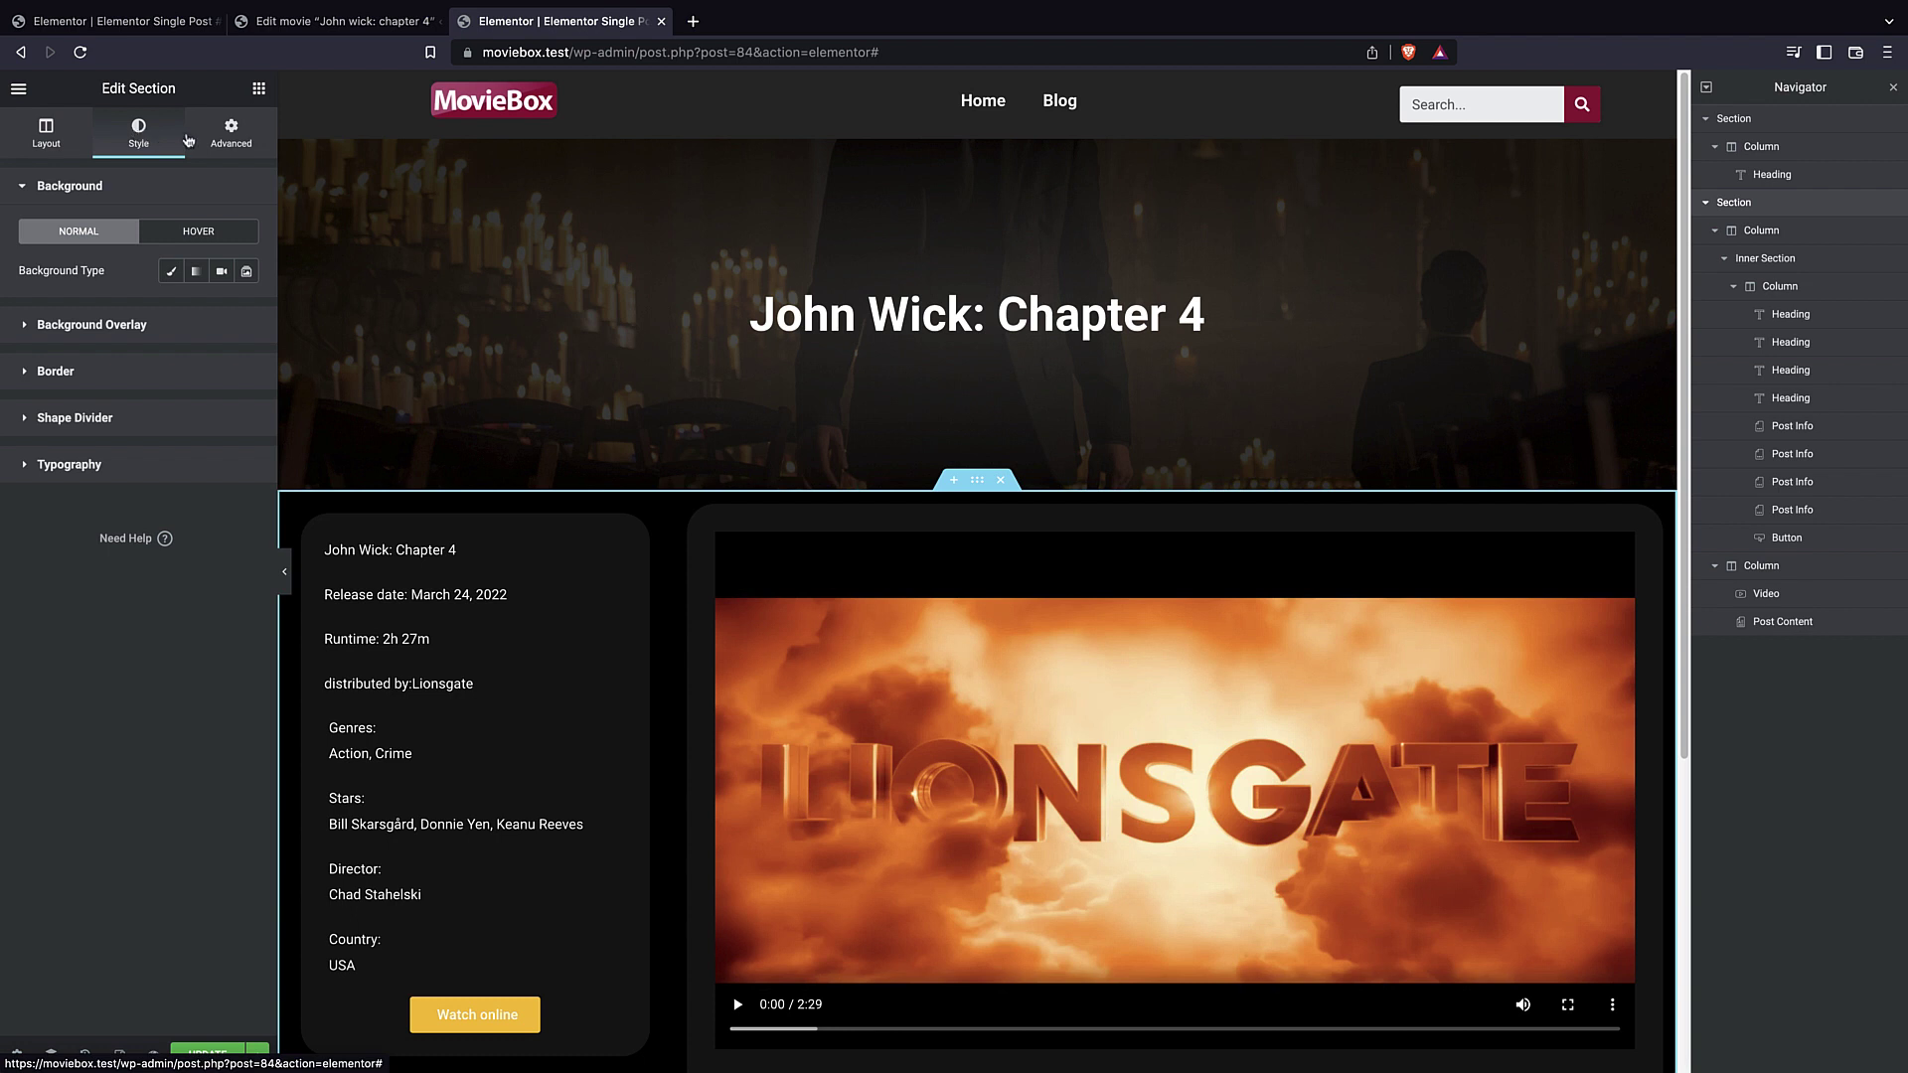
pyautogui.click(230, 134)
pyautogui.click(226, 327)
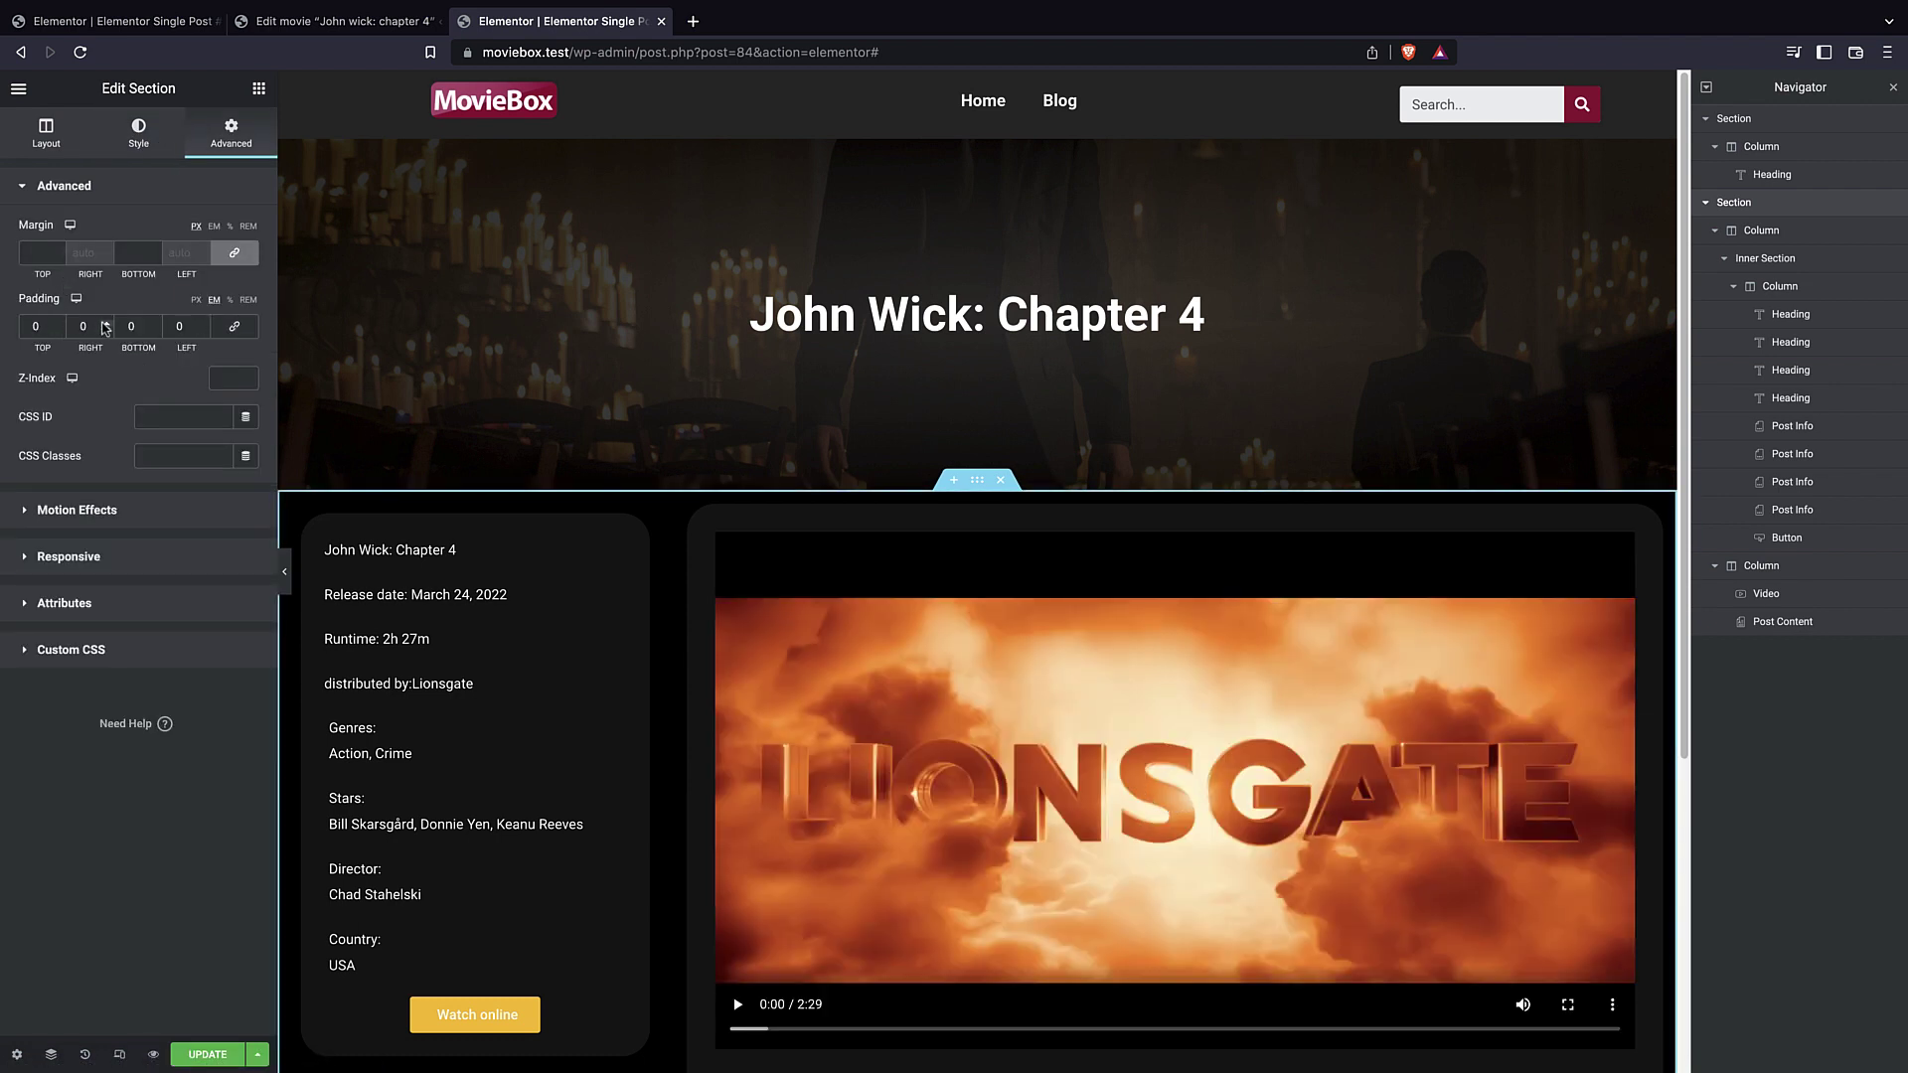
pyautogui.click(107, 328)
pyautogui.write('1')
pyautogui.click(105, 323)
pyautogui.click(105, 323)
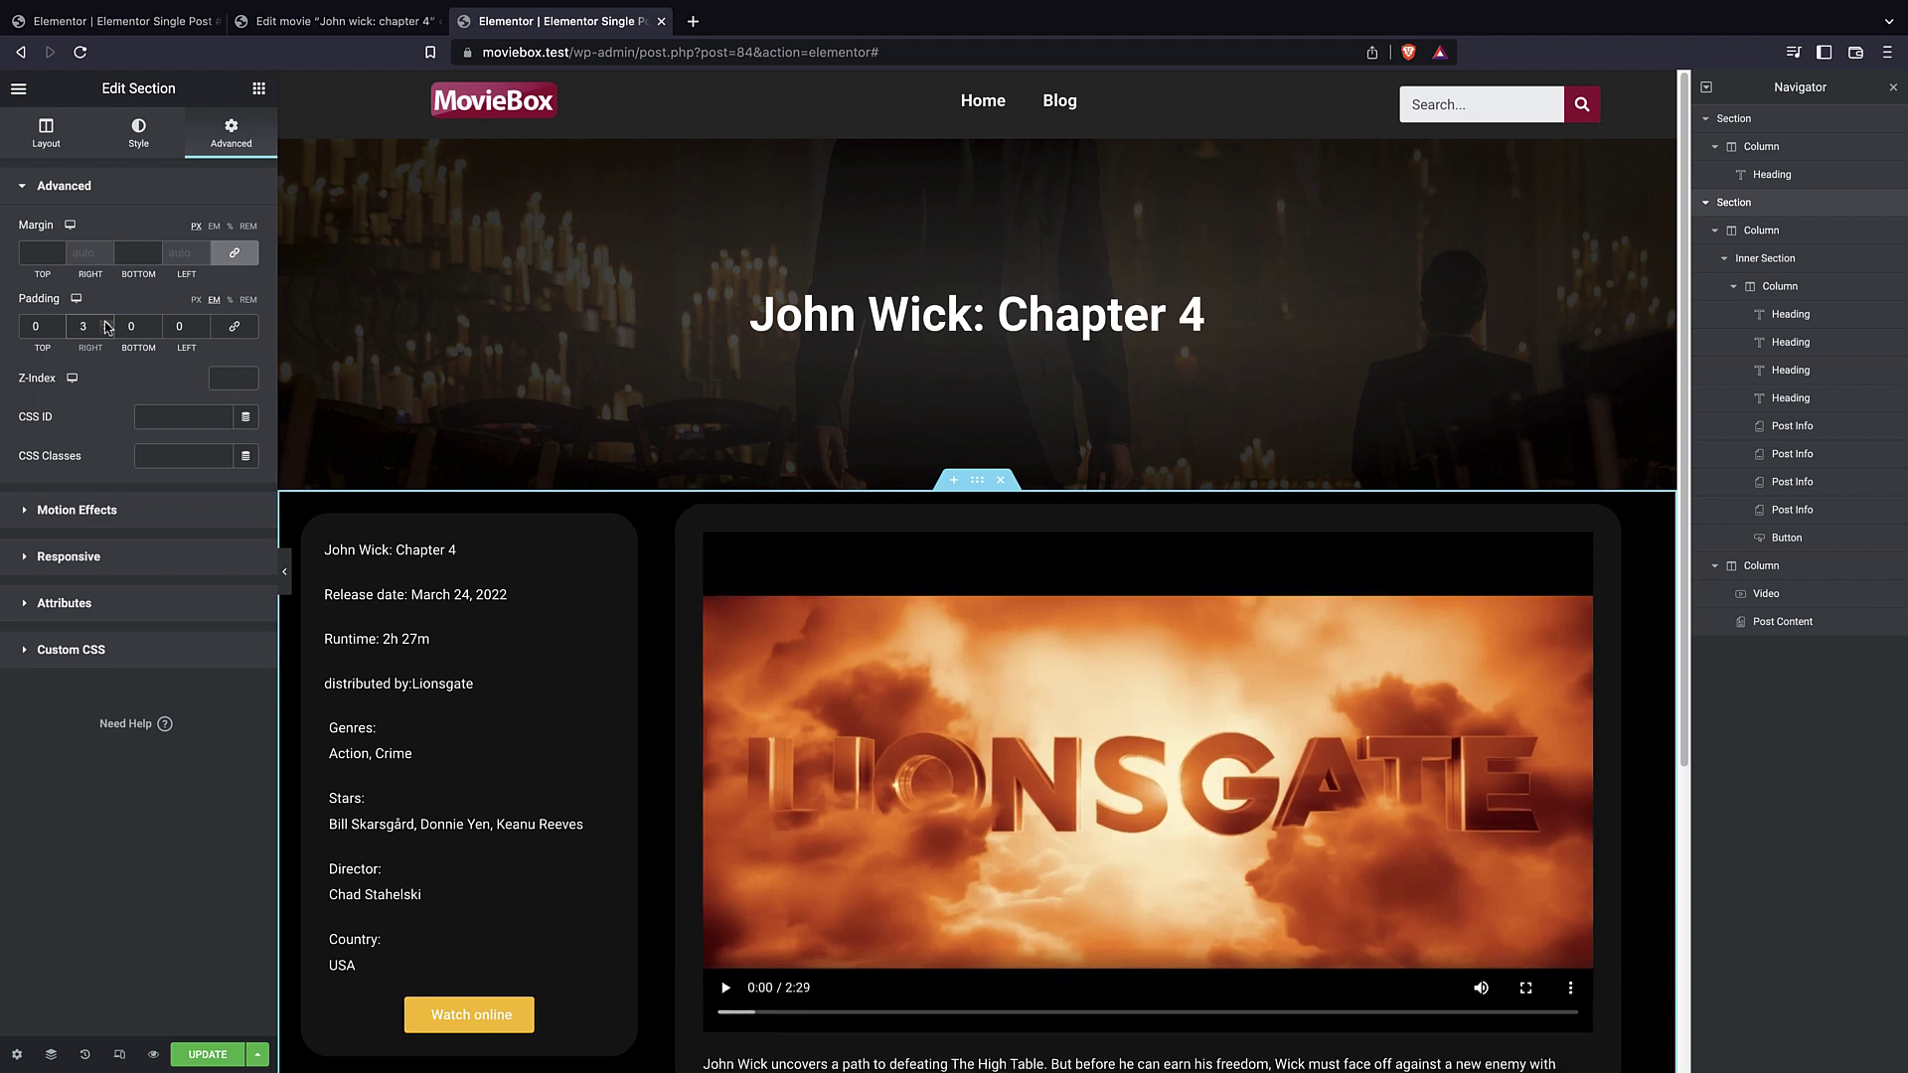
pyautogui.click(106, 323)
pyautogui.click(106, 323)
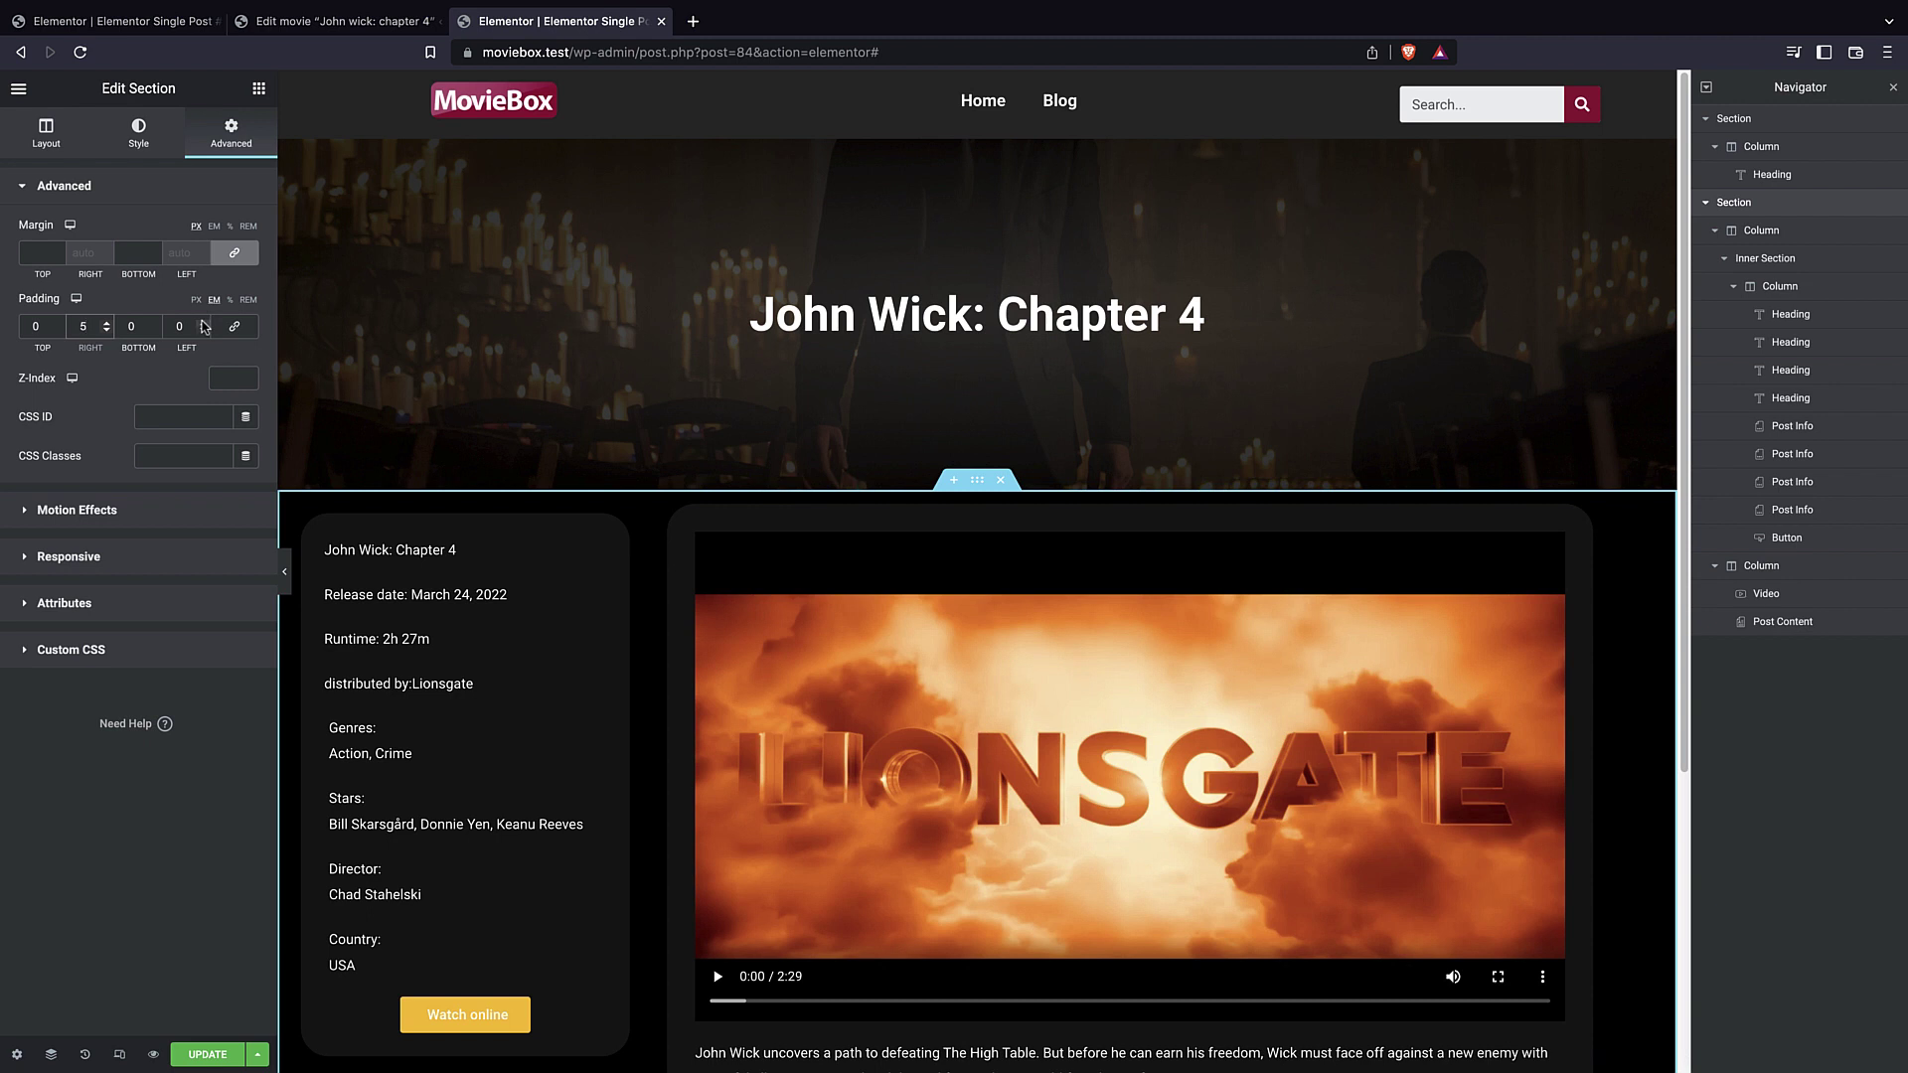
# - Set the left padding of the section holding both columns to 5 em
pyautogui.click(202, 323)
pyautogui.click(202, 323)
pyautogui.click(202, 323)
pyautogui.click(201, 322)
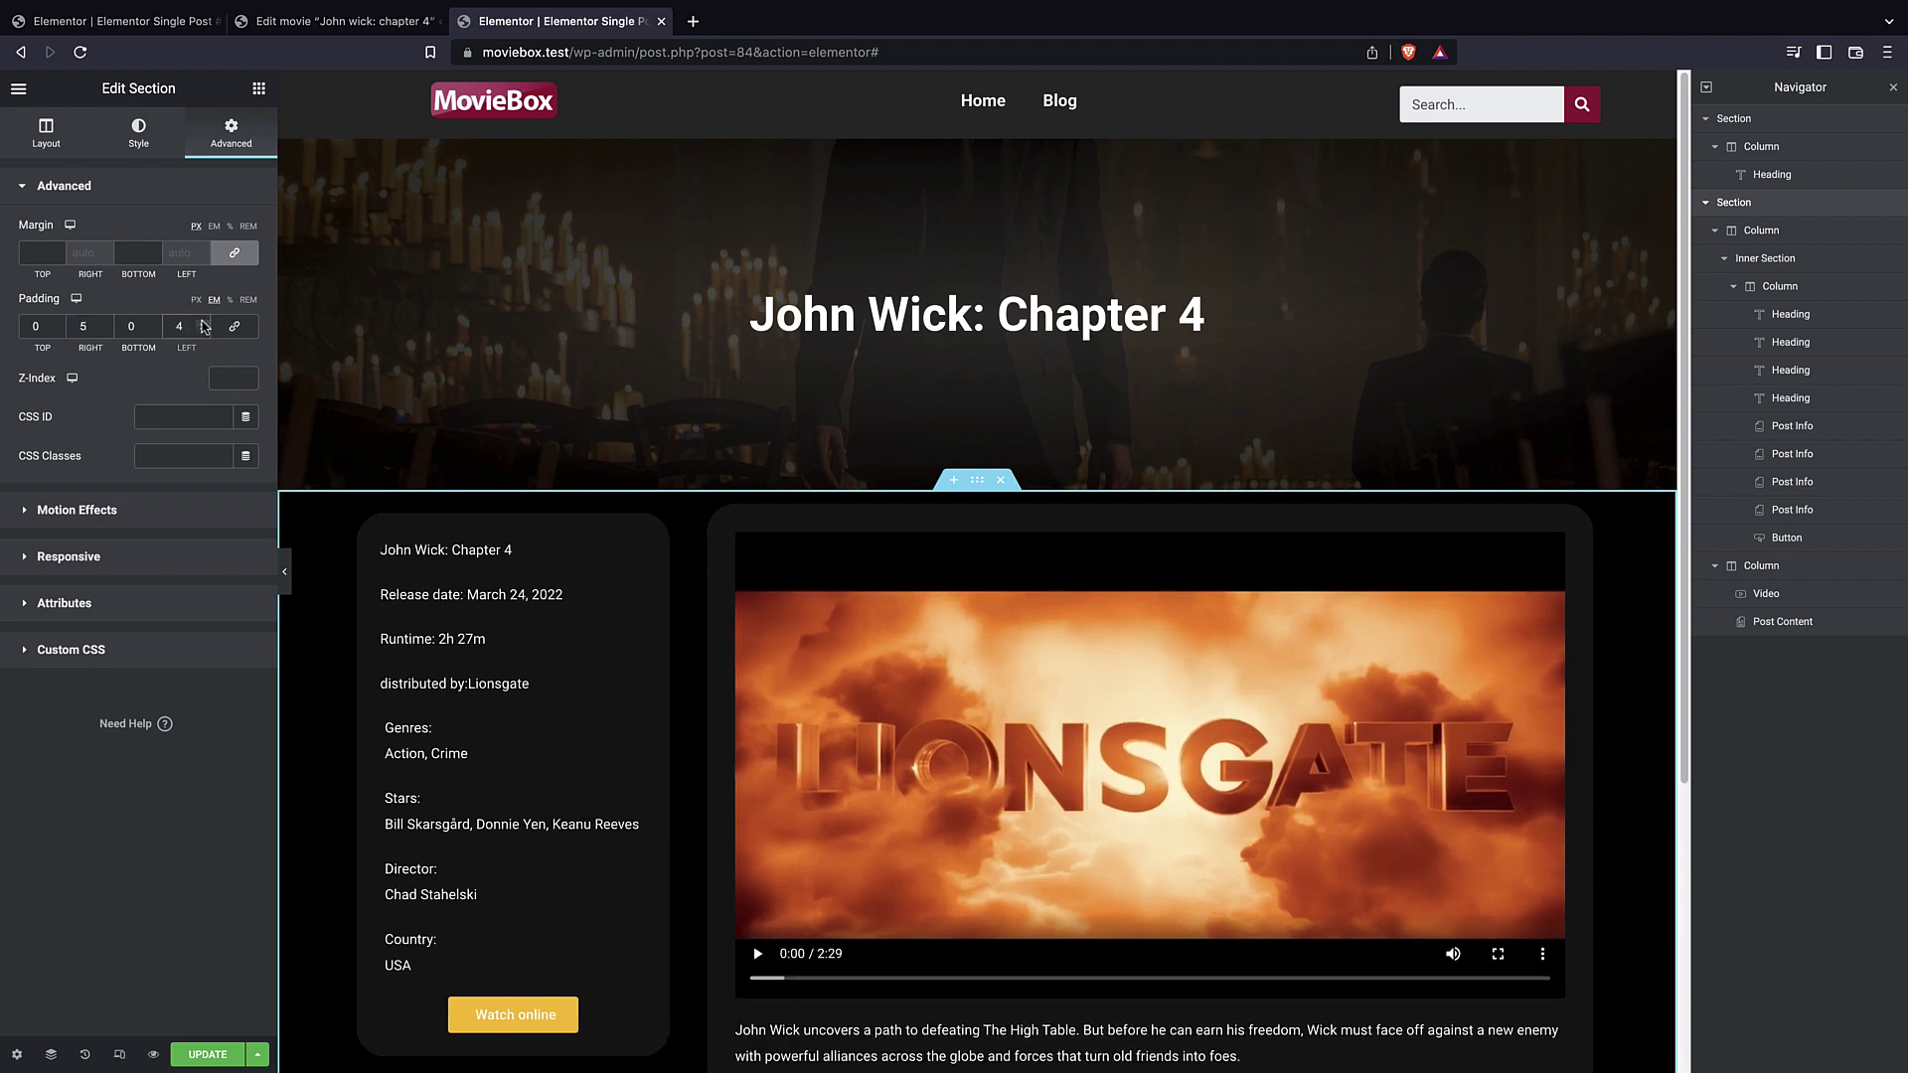
pyautogui.click(202, 323)
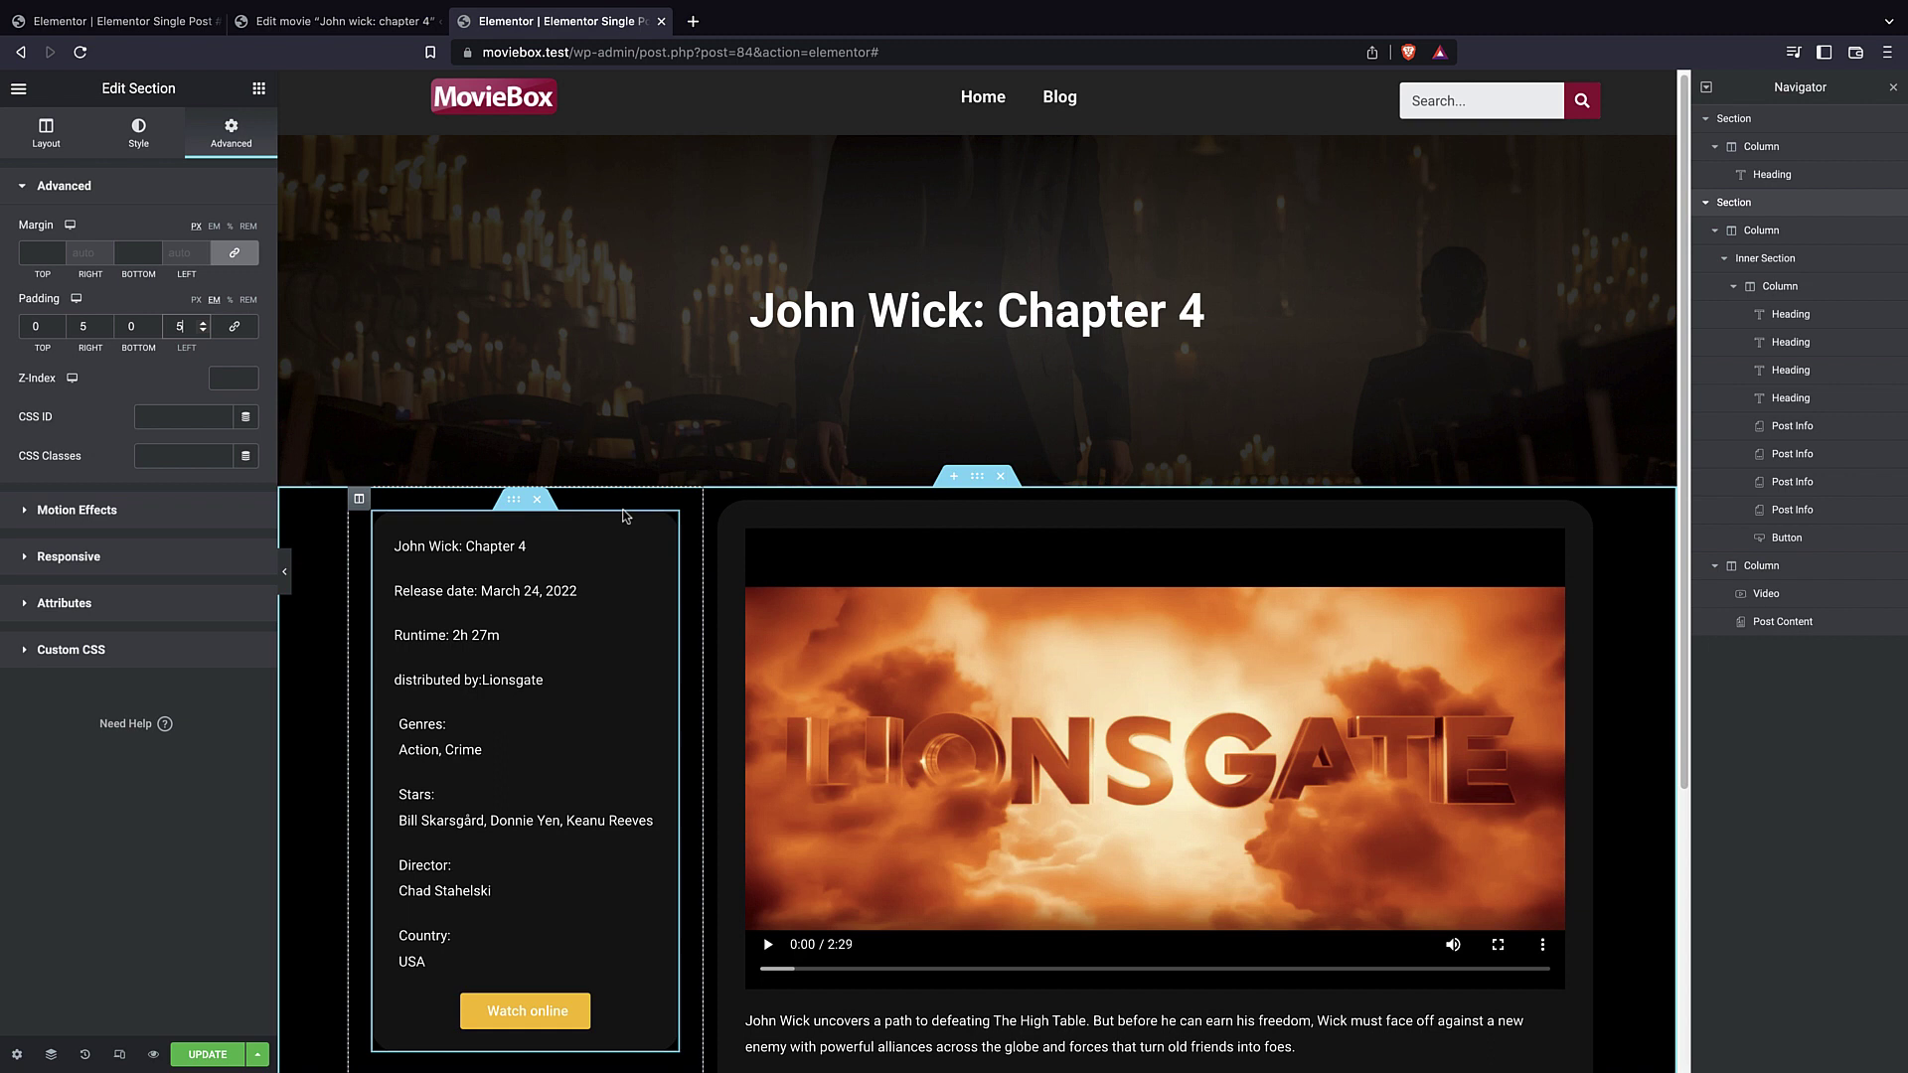
# - Check the spacing settings of the details box's inner section and save the updated single movie template
pyautogui.click(1765, 259)
pyautogui.click(235, 140)
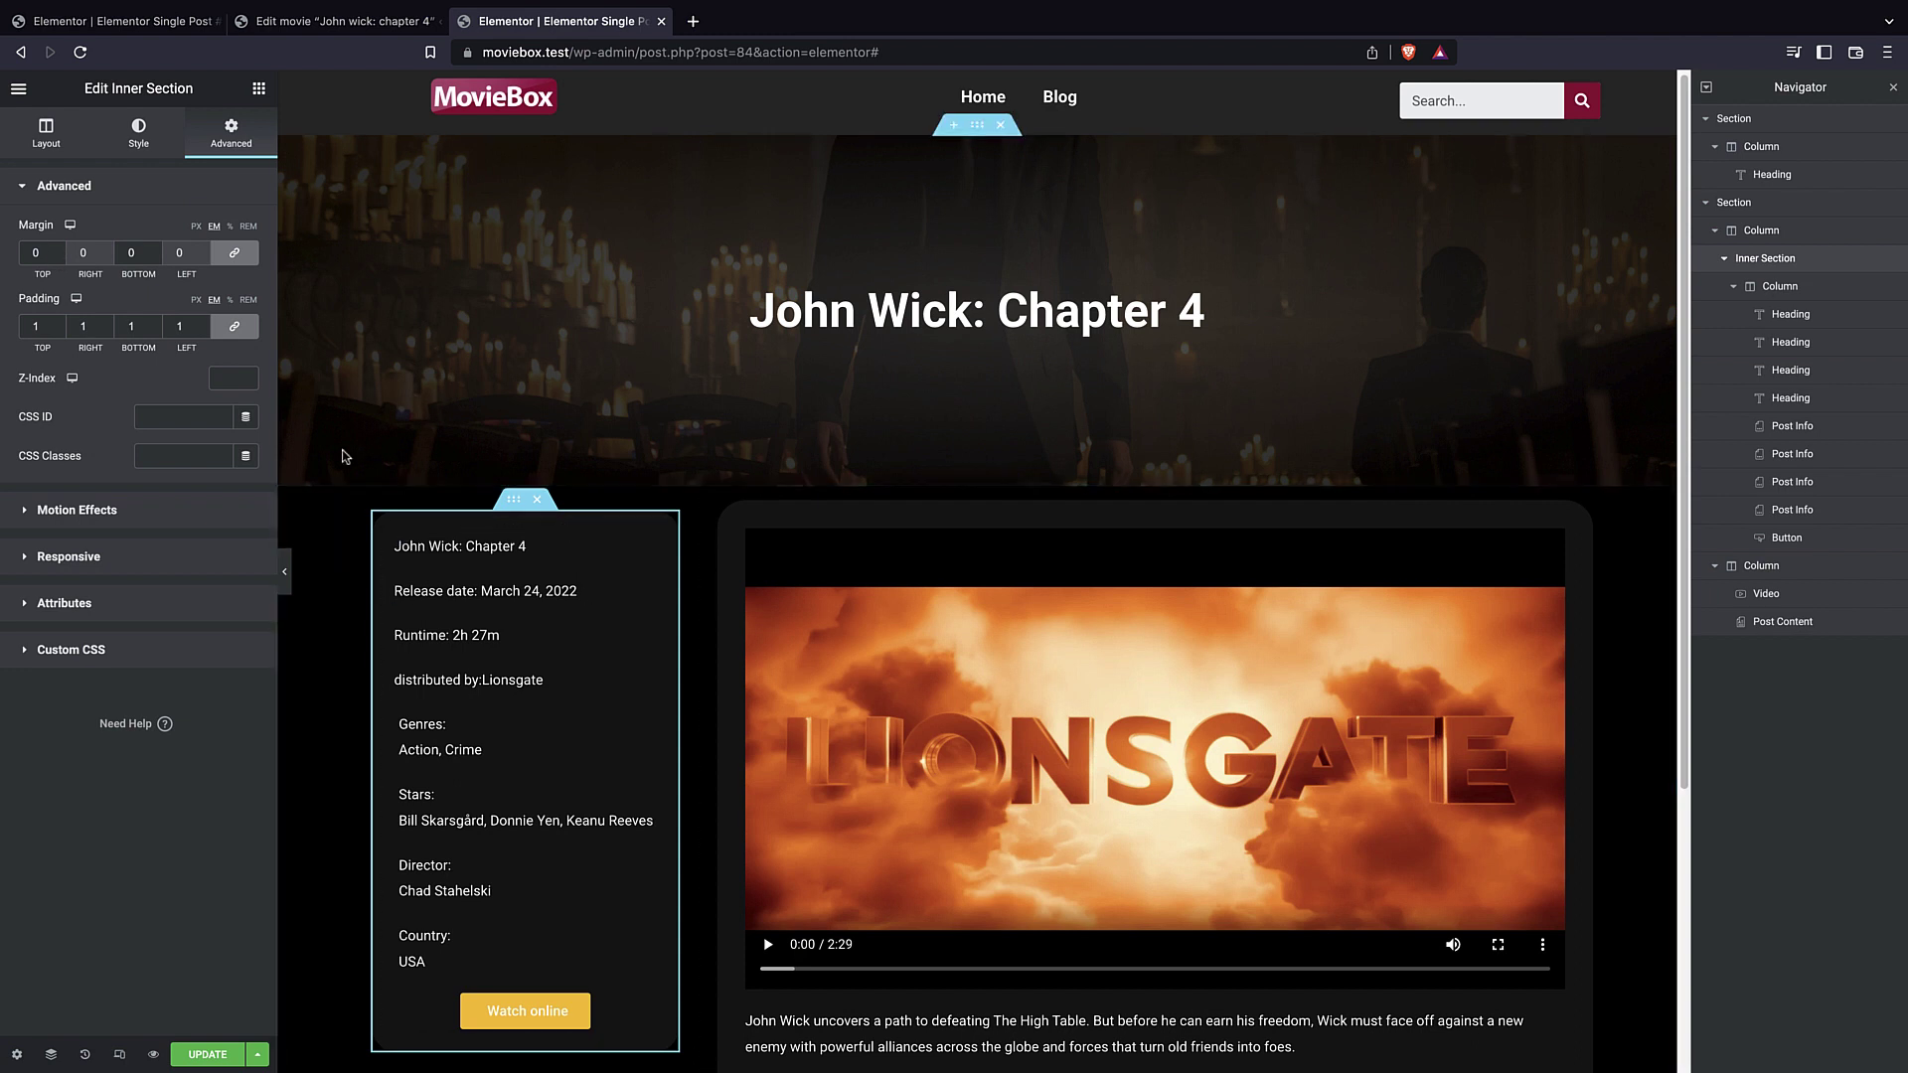
pyautogui.click(258, 88)
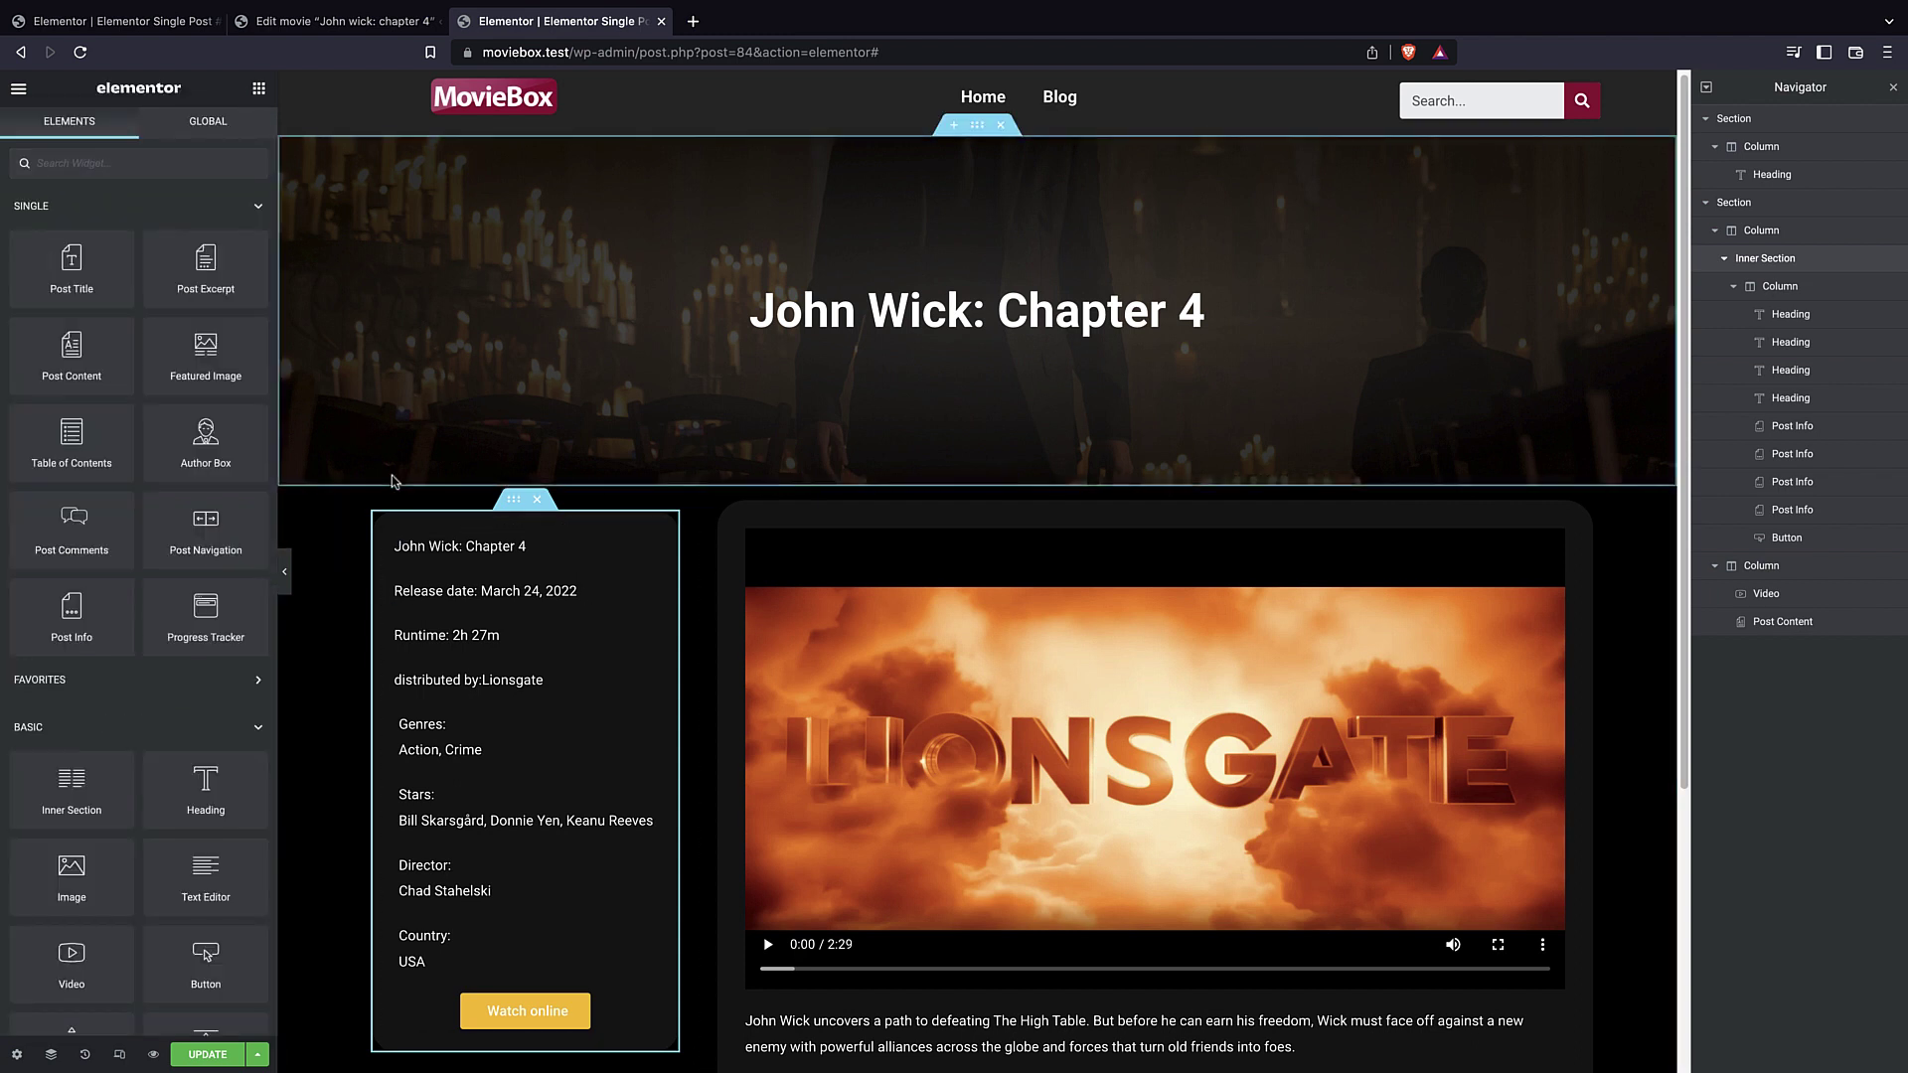
pyautogui.scroll(-4, 862, 449)
pyautogui.scroll(4, 862, 449)
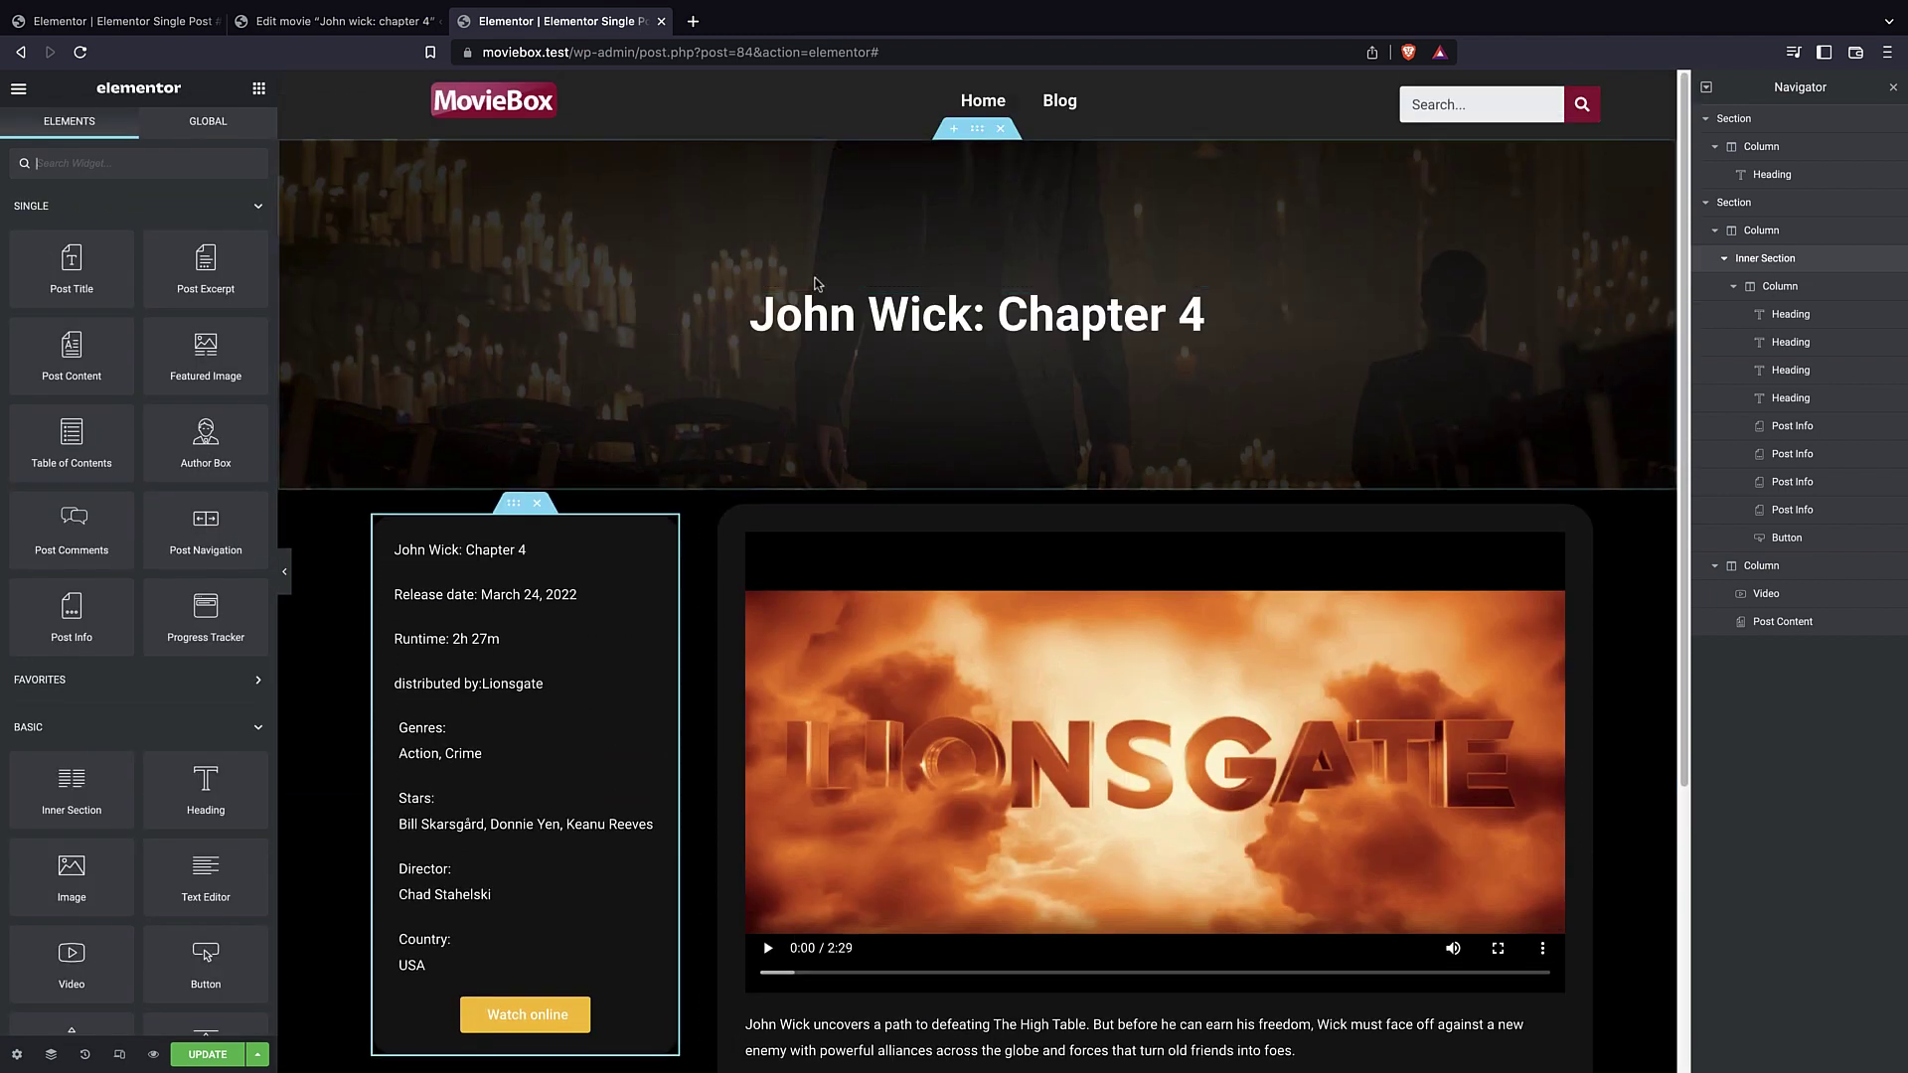
pyautogui.scroll(-1, 696, 496)
pyautogui.click(208, 1054)
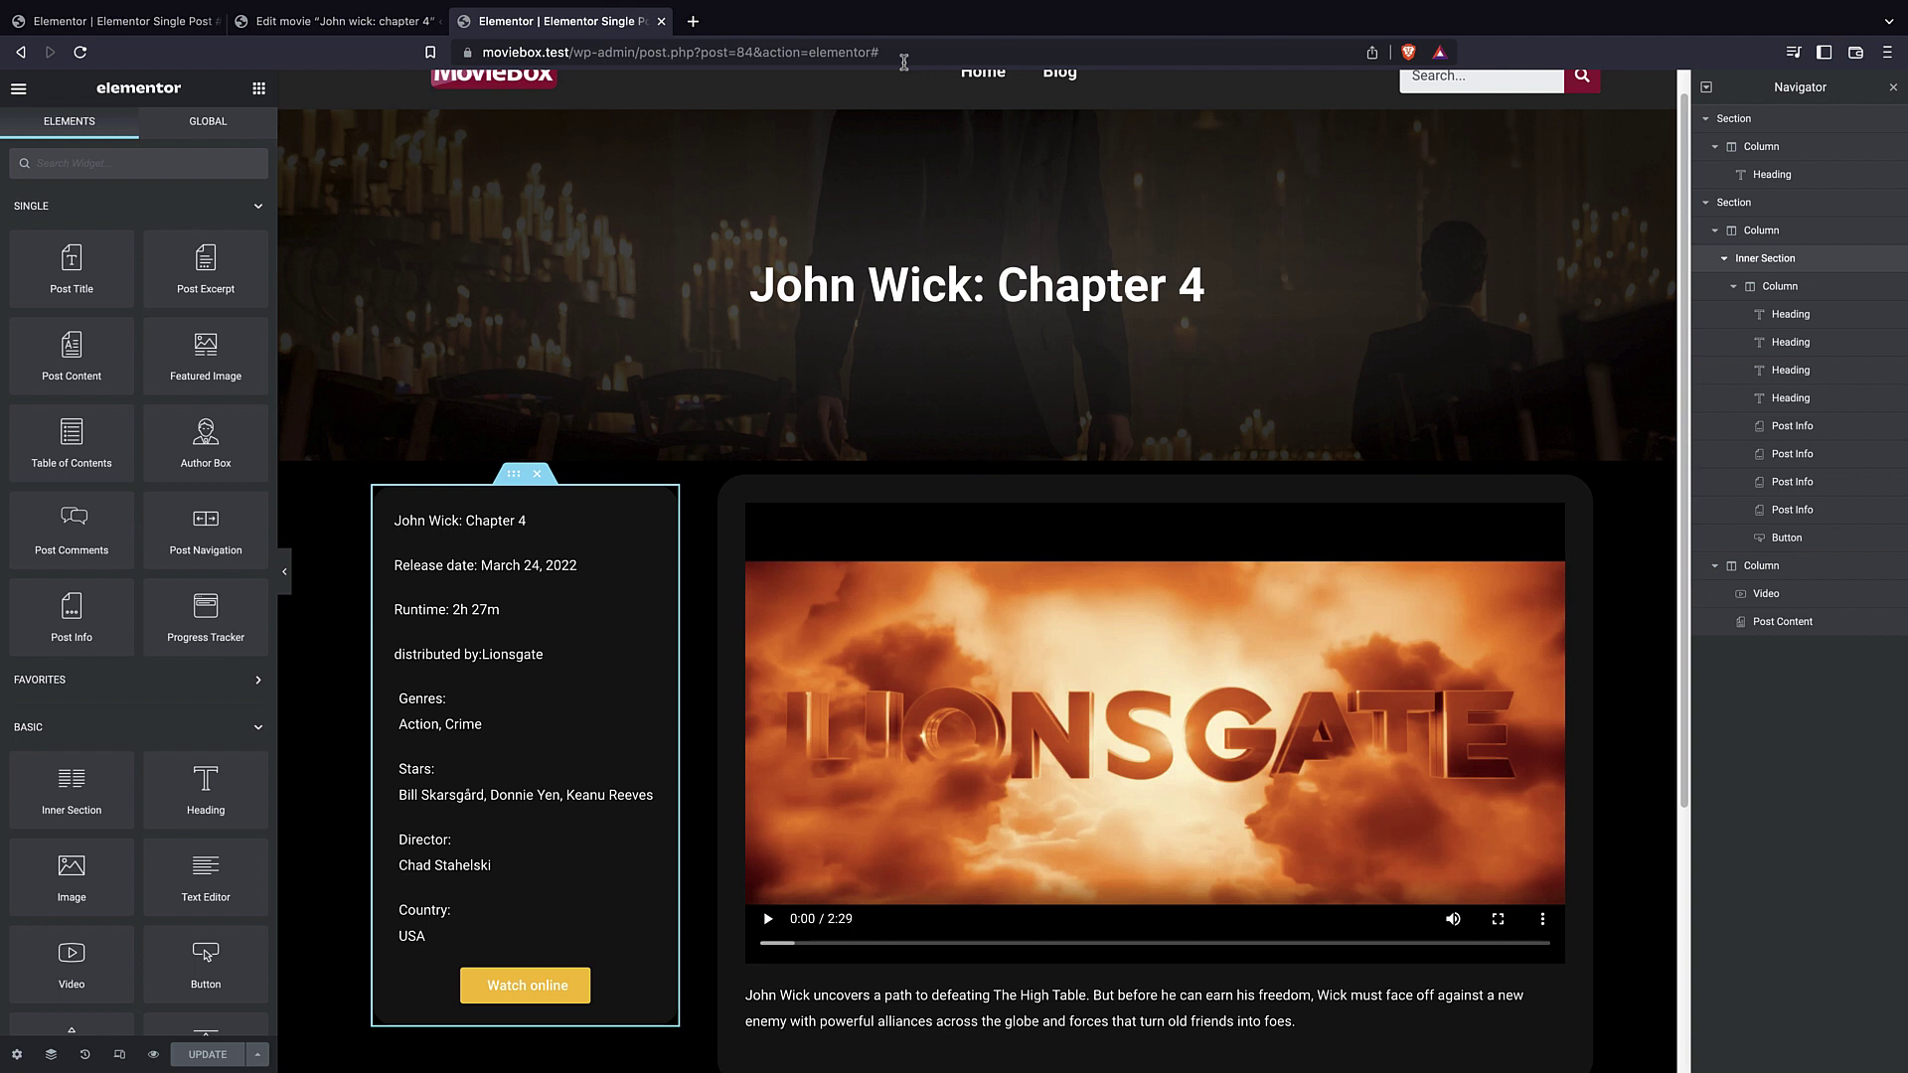
# - Go to the site root moviebox.test, enter the WordPress admin and open the list of all movies
pyautogui.click(905, 60)
pyautogui.keyDown('shift'); pyautogui.click(574, 51); pyautogui.keyUp('shift')
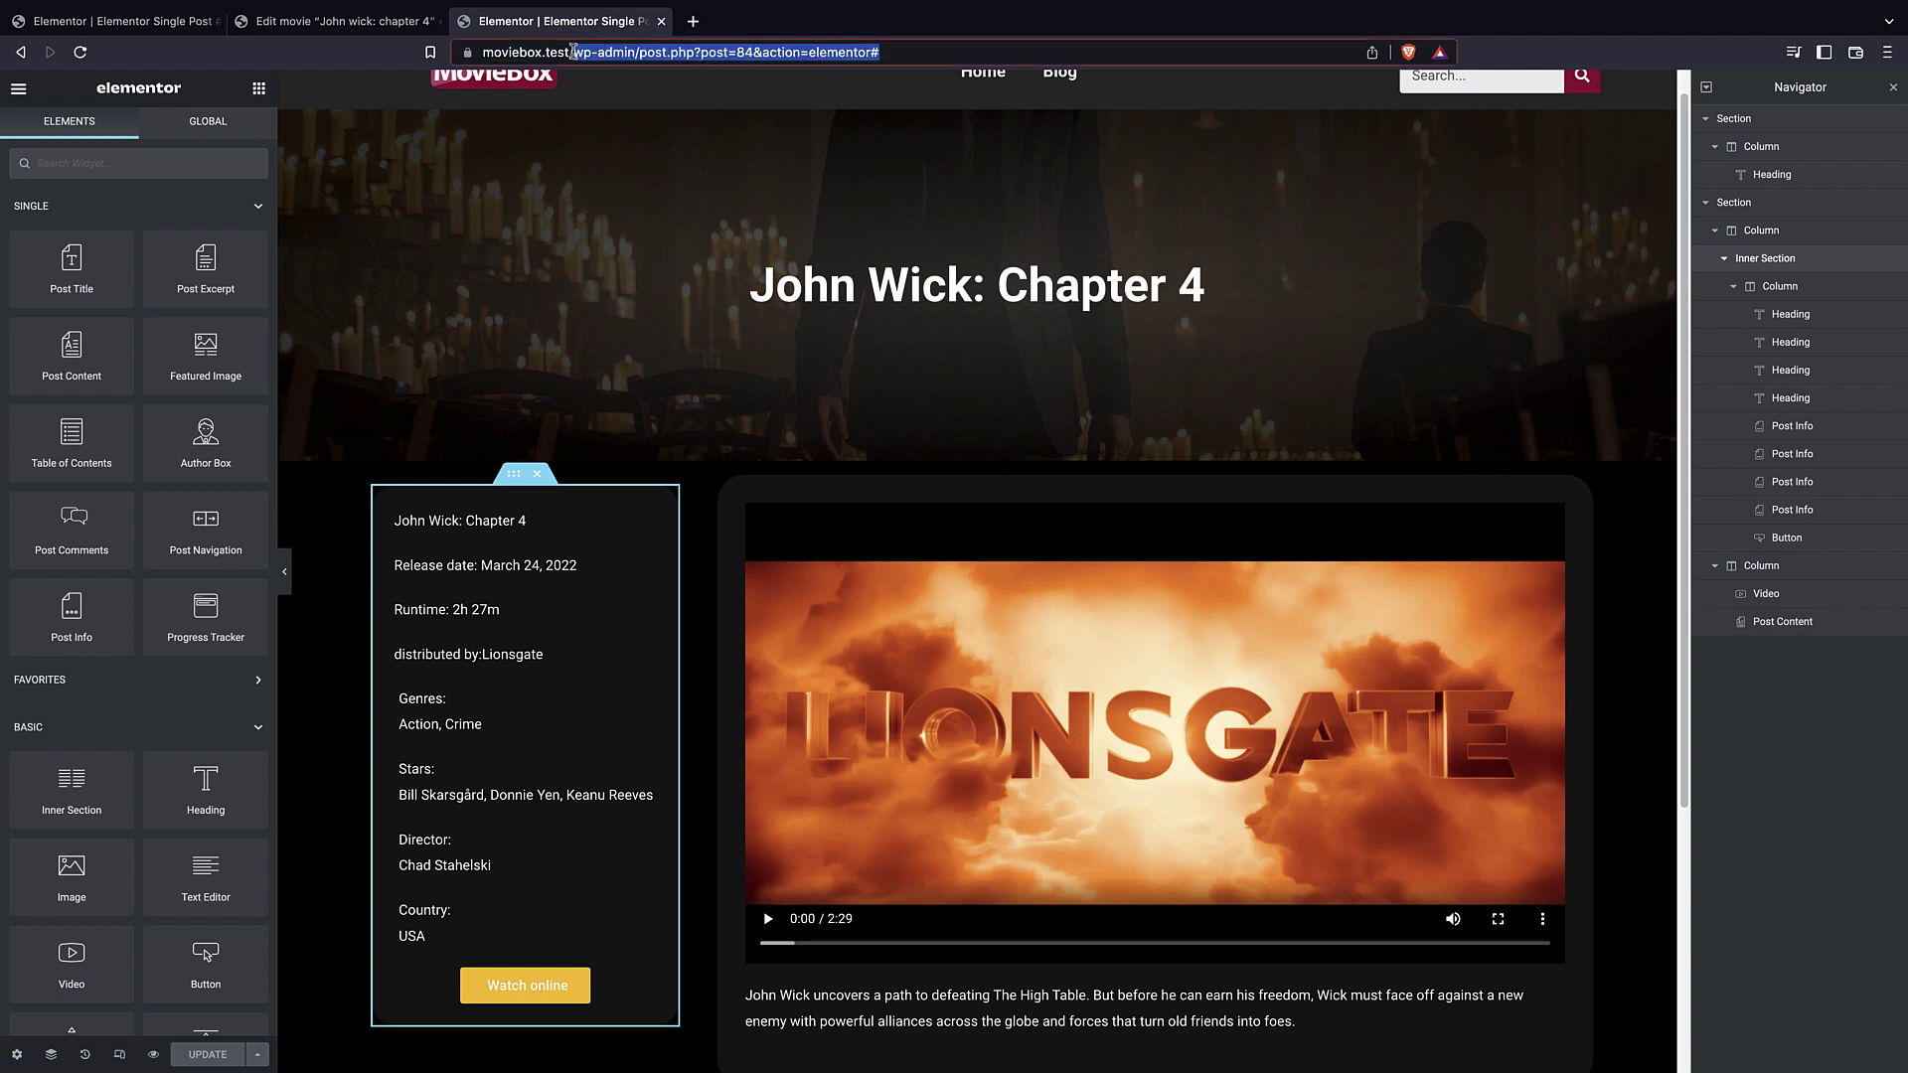
pyautogui.press('BackSpace')
pyautogui.press('Return')
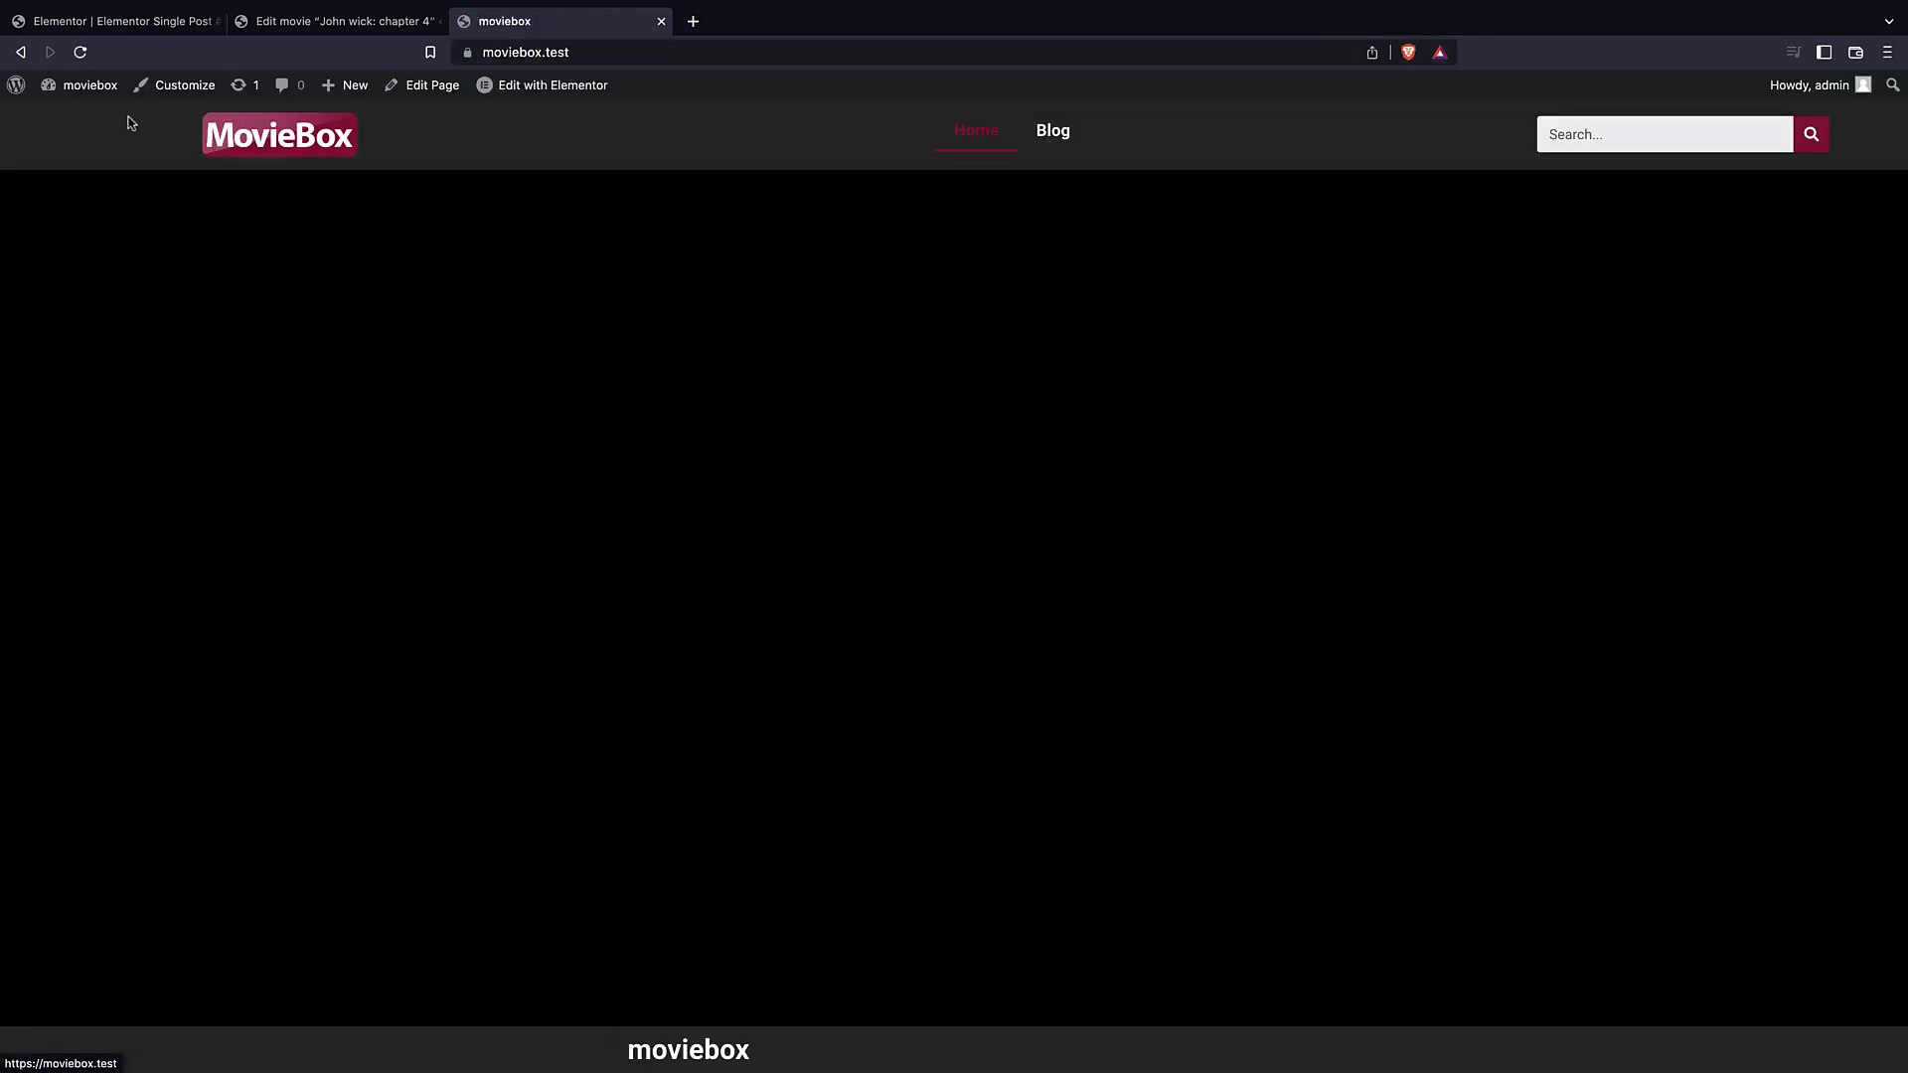
pyautogui.click(27, 84)
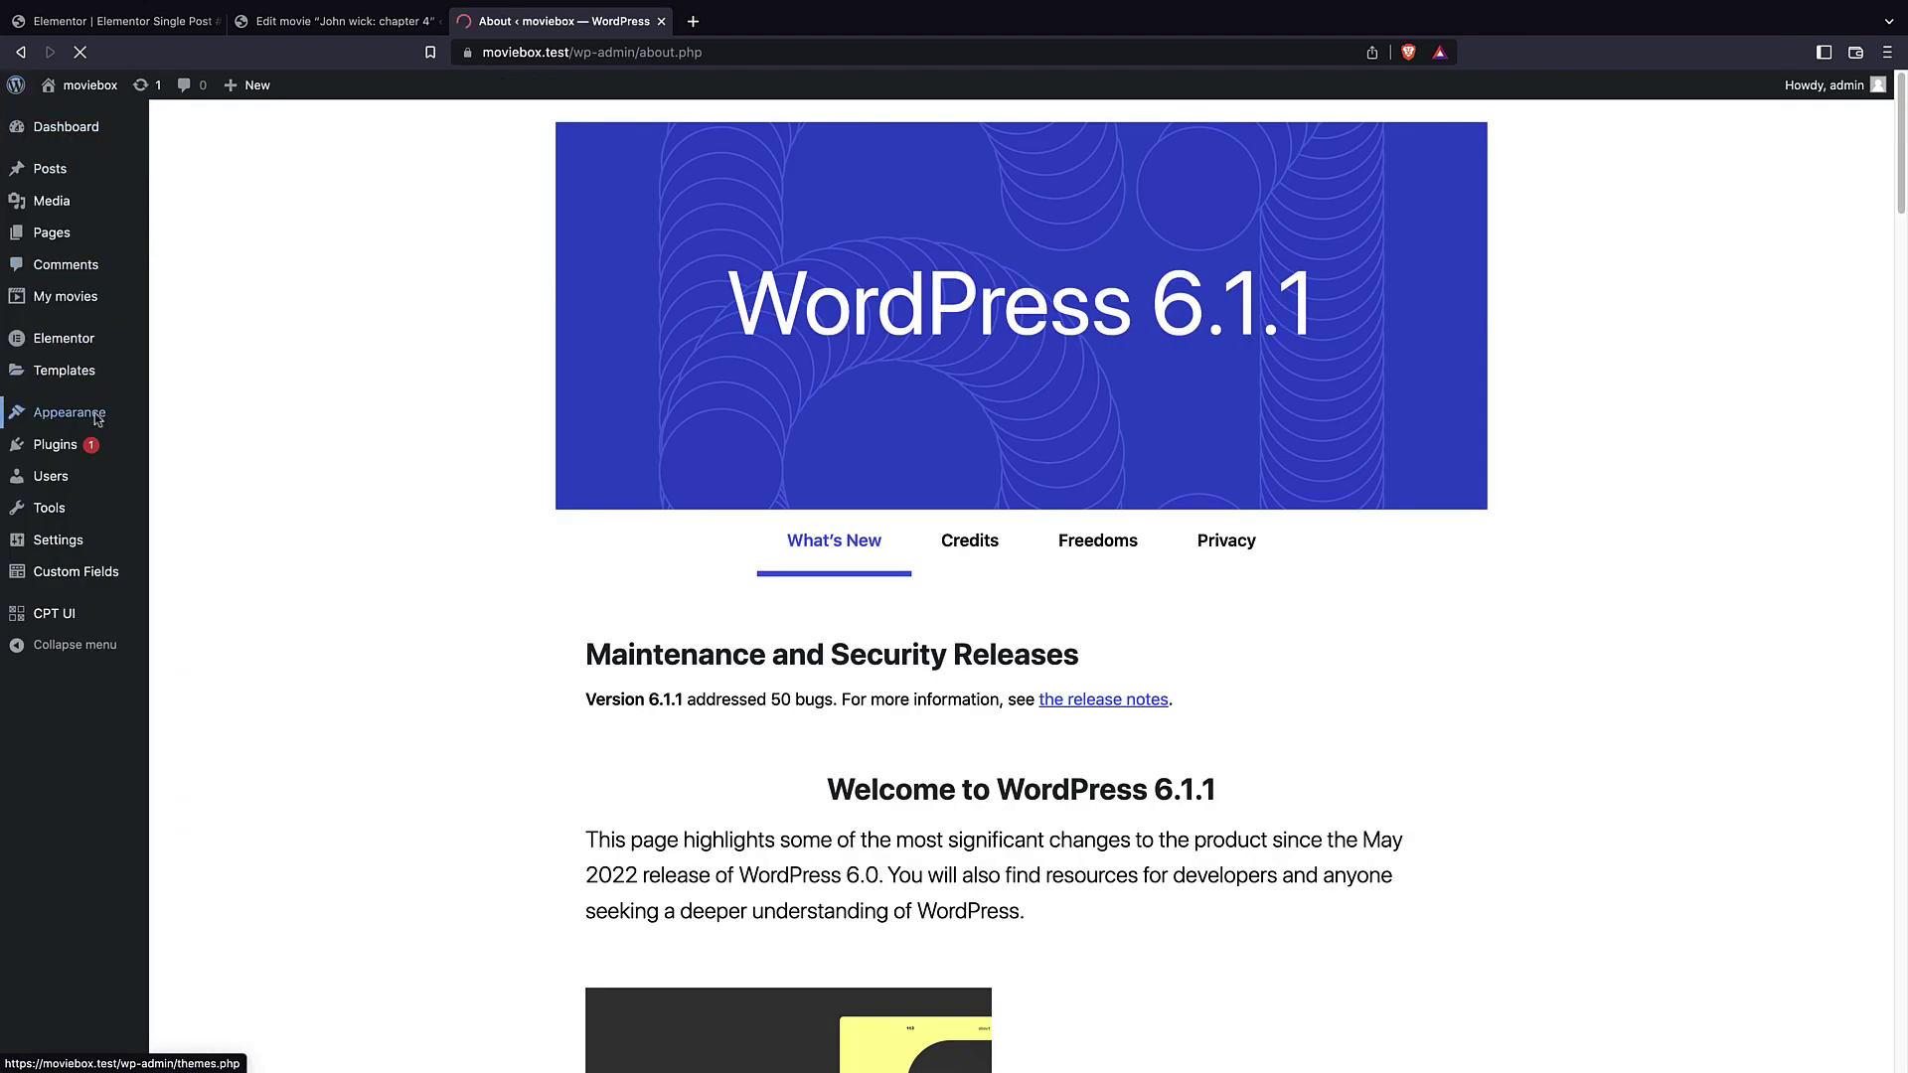
pyautogui.click(64, 296)
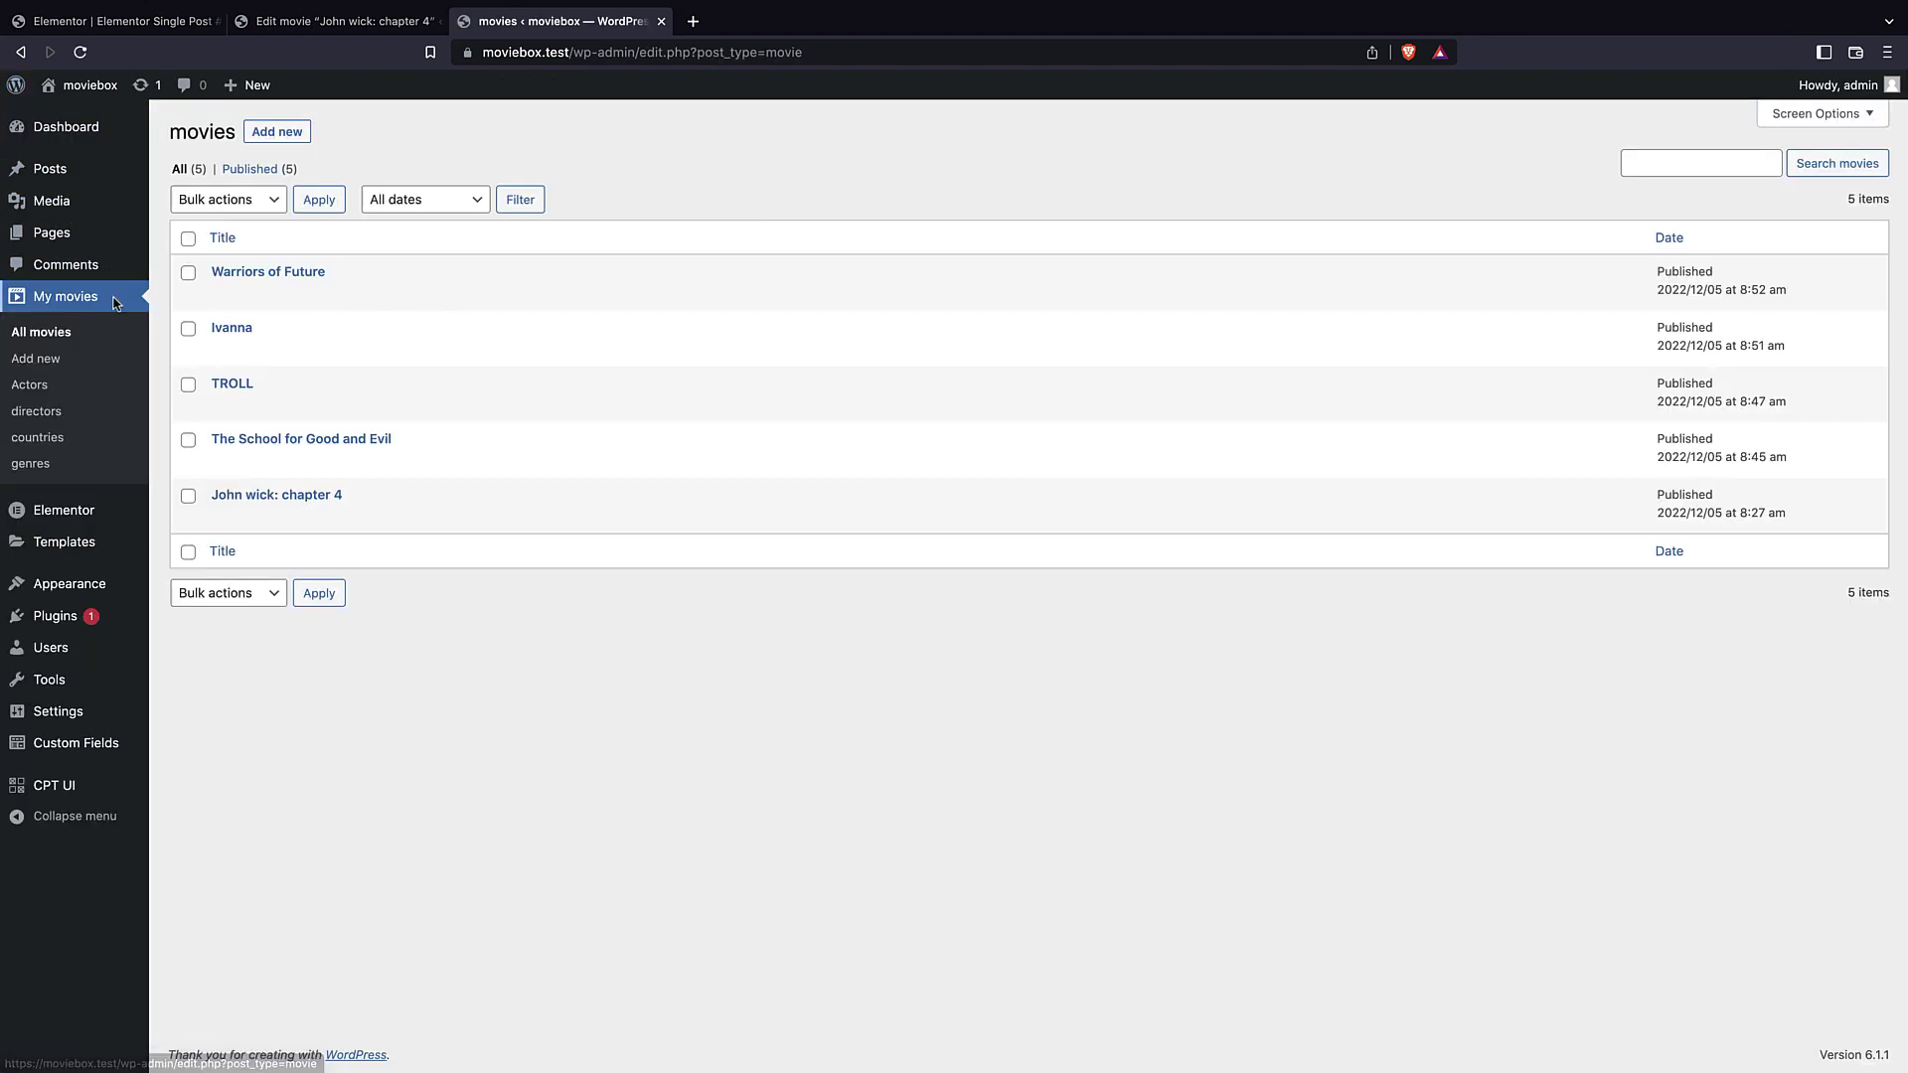
# - Open the movie "The School for Good and Evil" for editing in a new tab and view its published page
pyautogui.rightClick(312, 440)
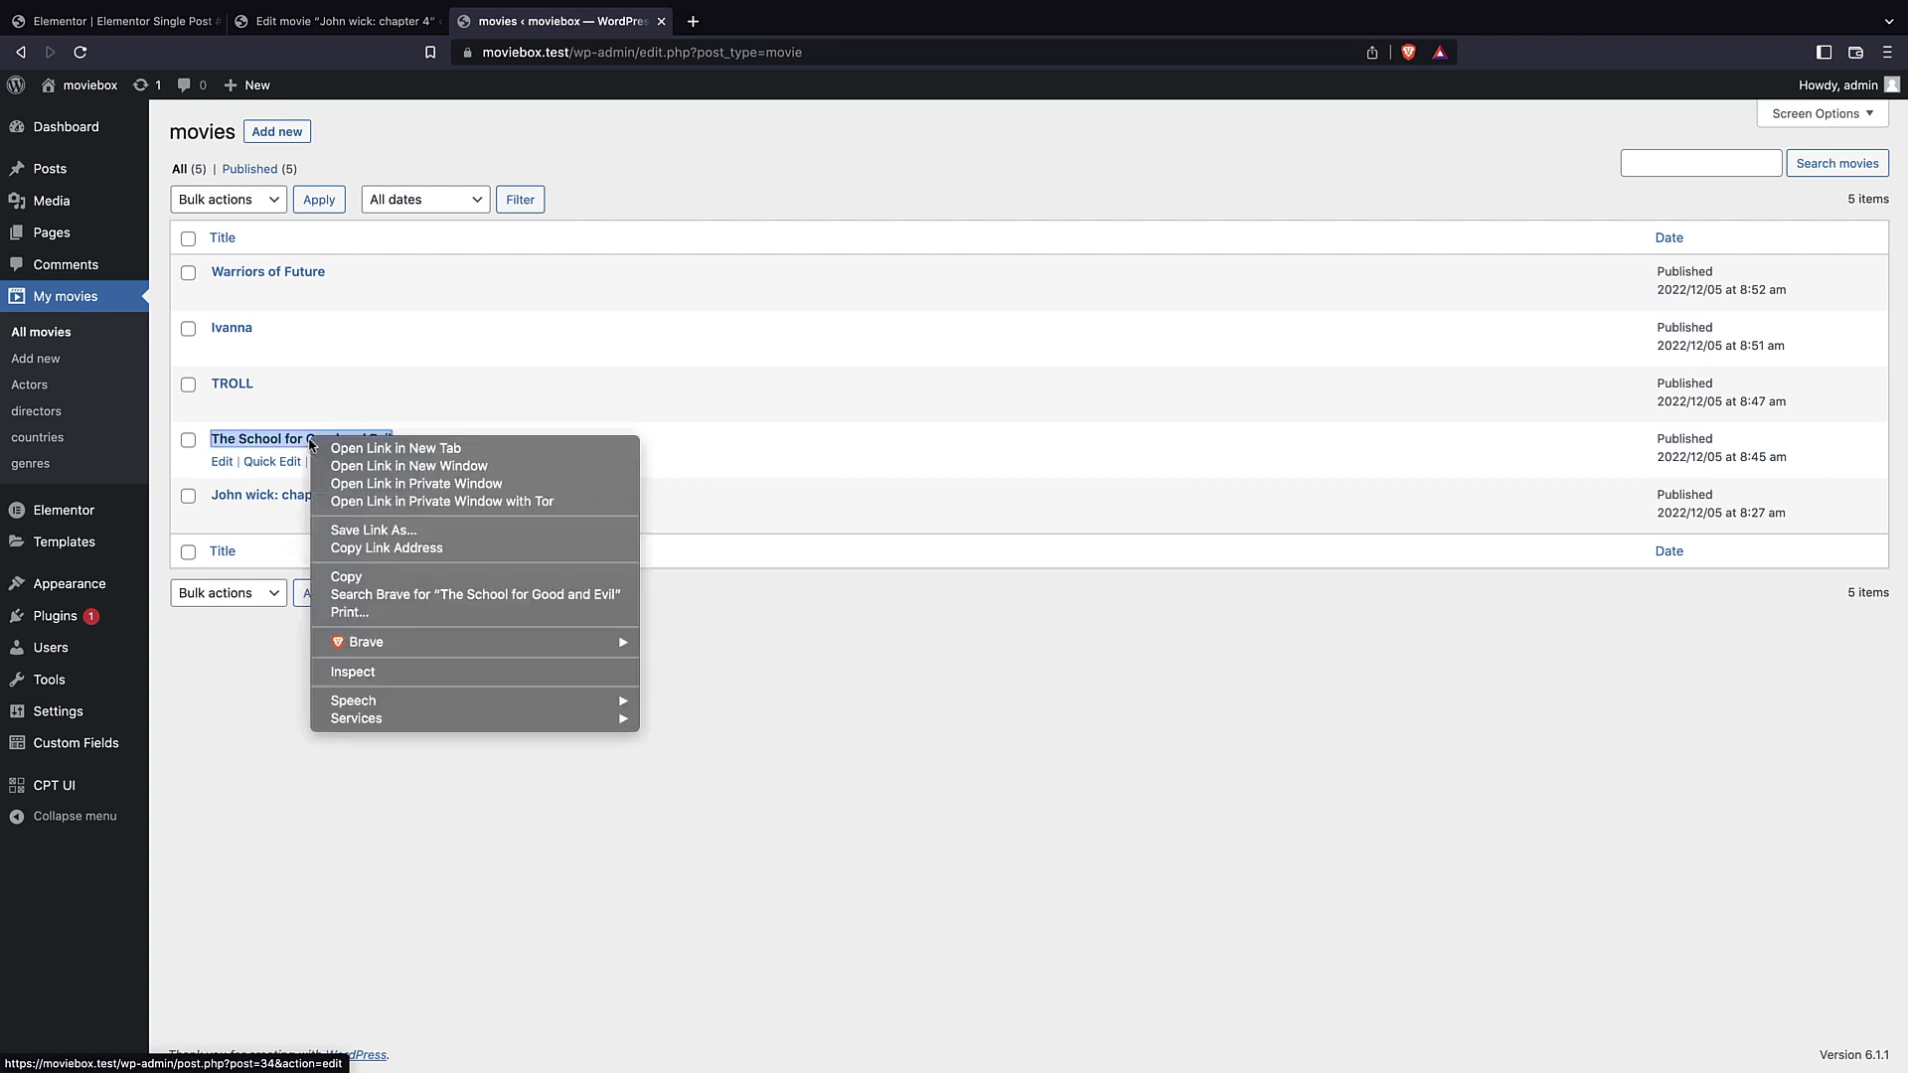
pyautogui.click(395, 448)
pyautogui.click(803, 20)
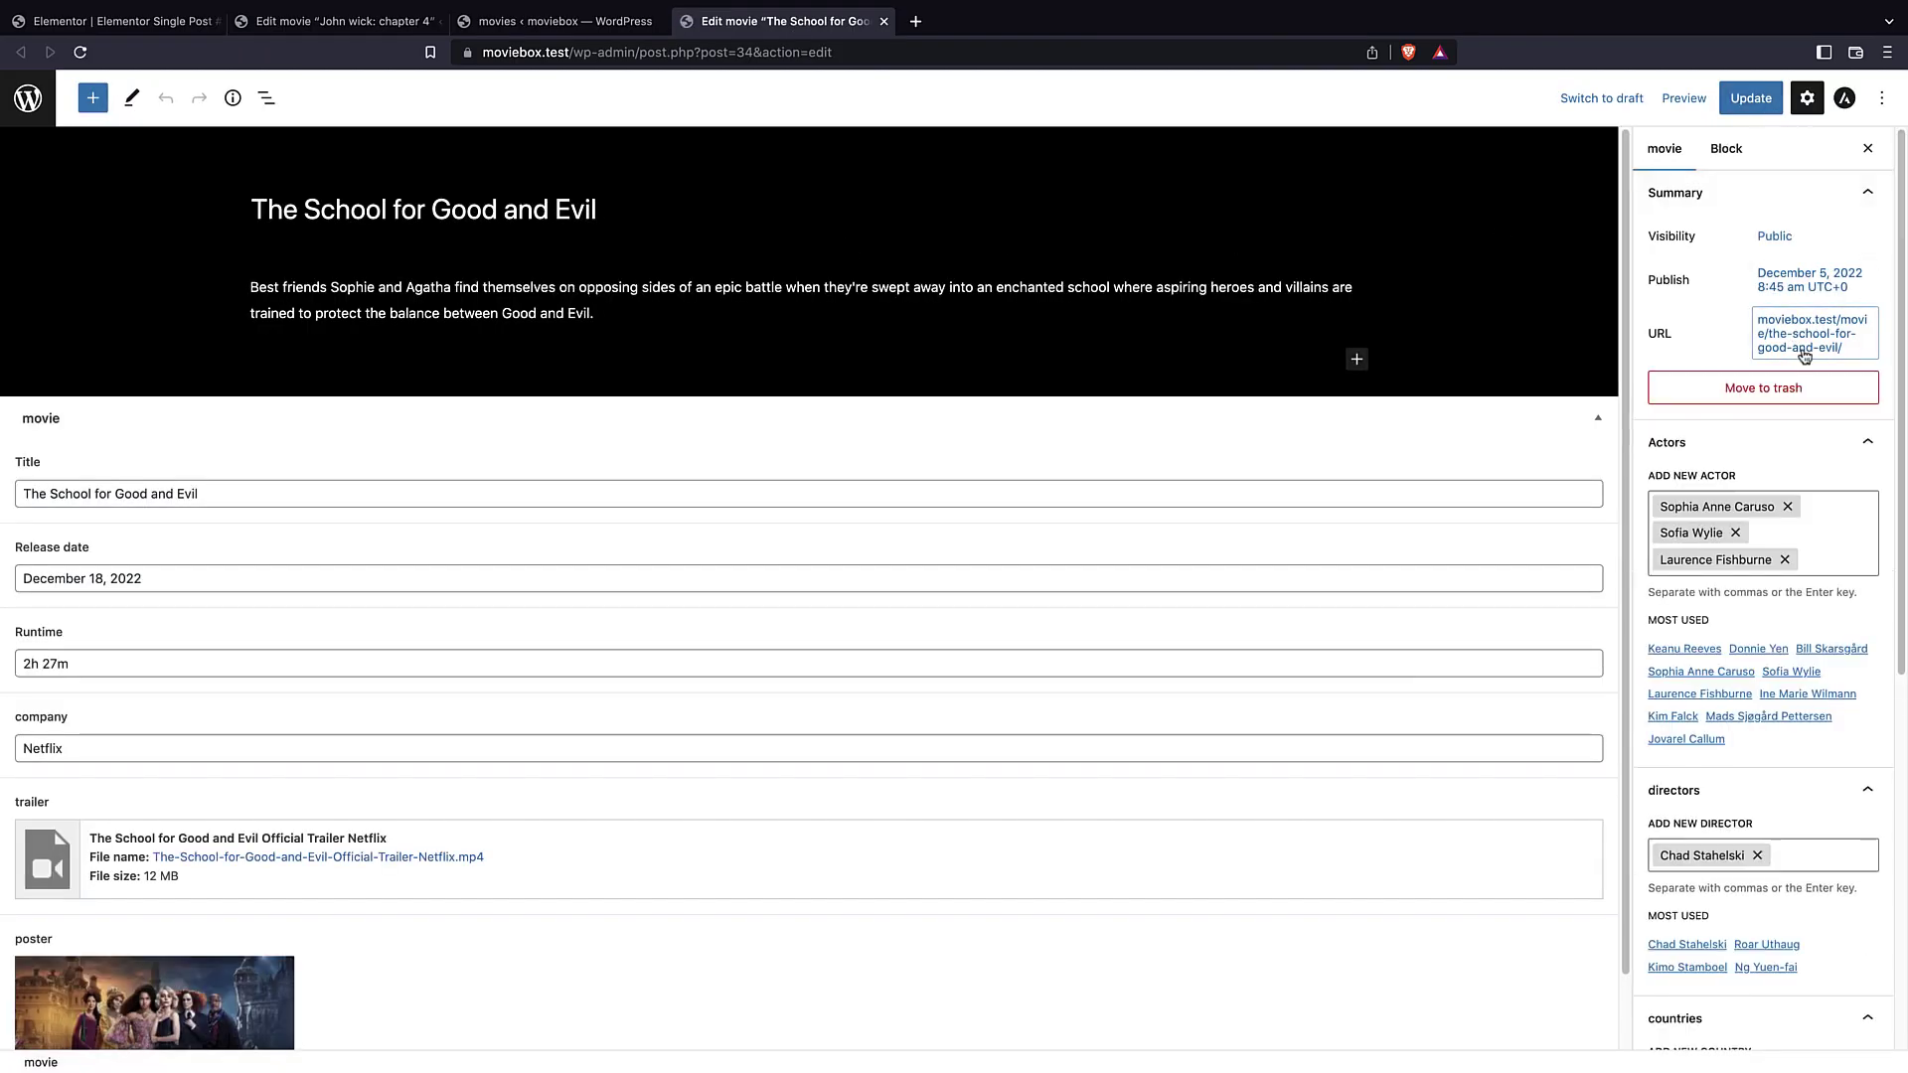
pyautogui.click(1764, 343)
pyautogui.click(1754, 547)
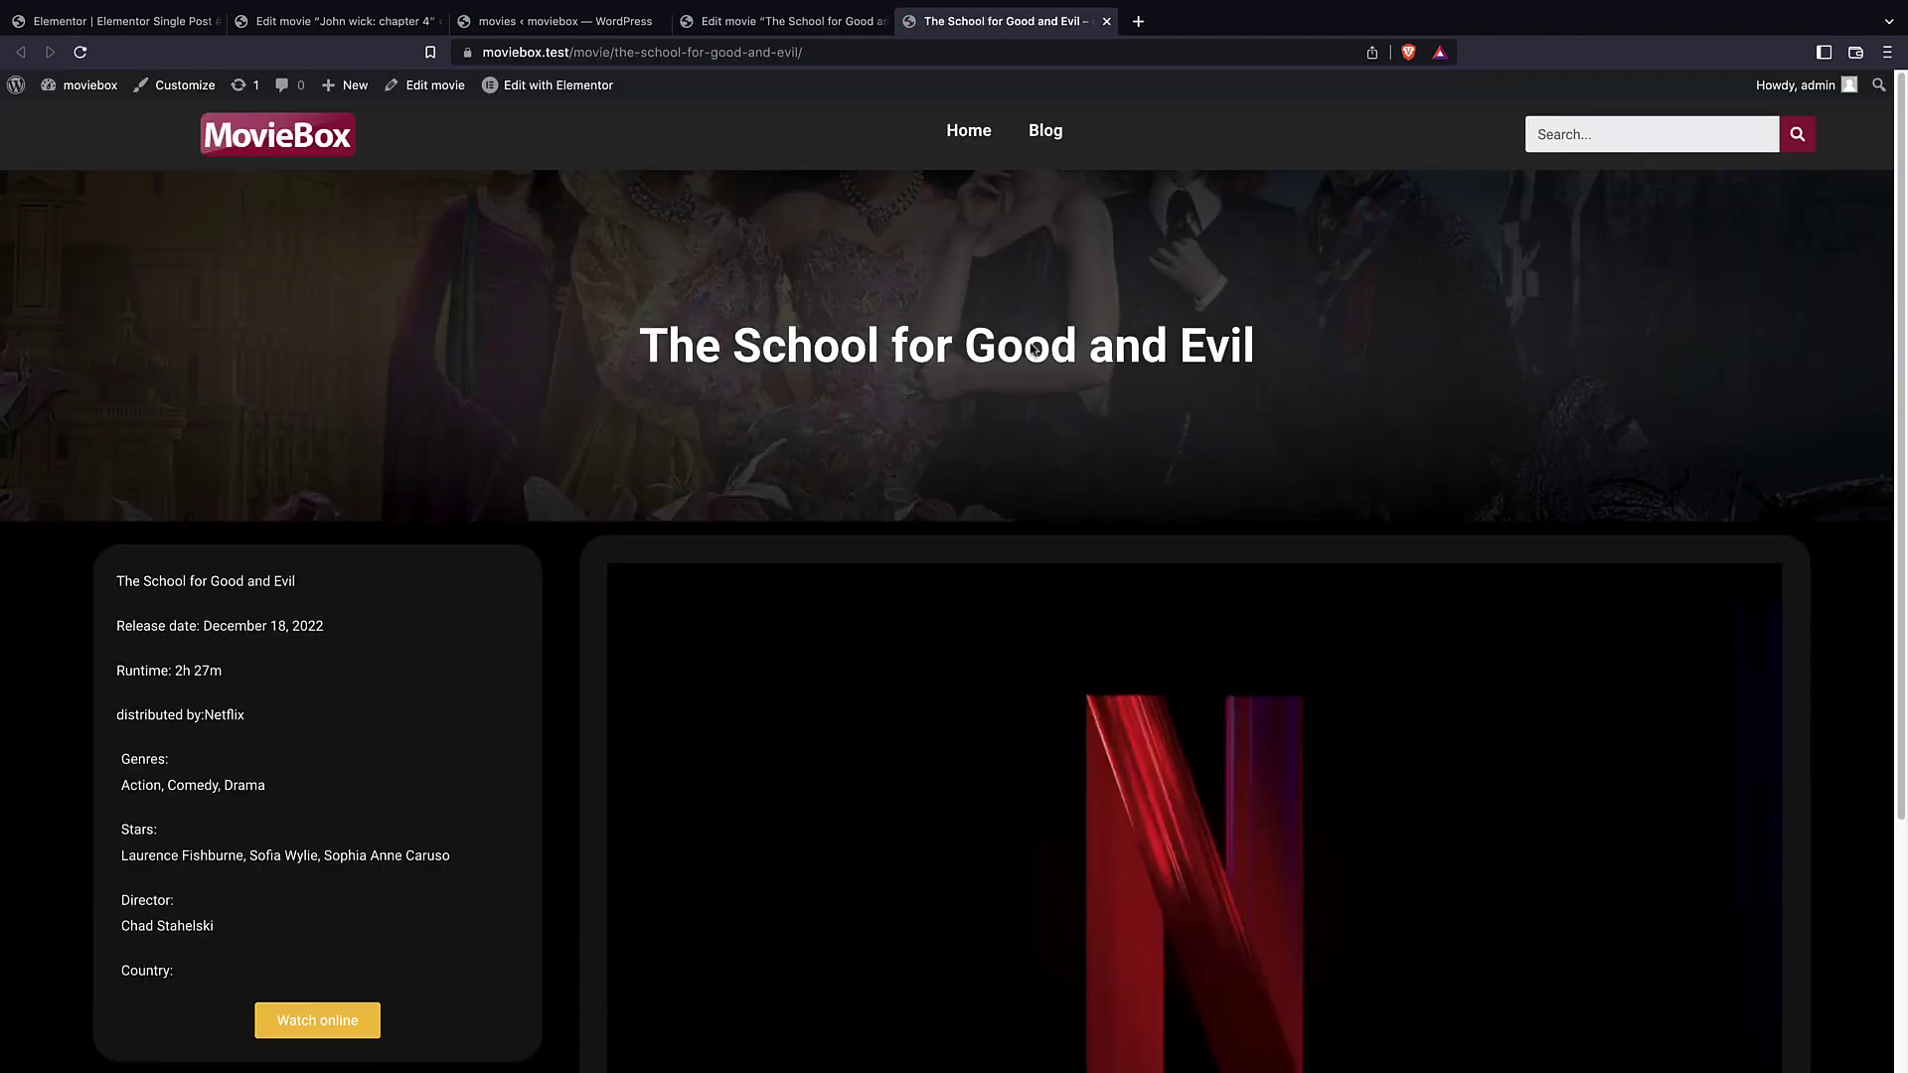
# - Examine the header, details box, trailer and description on the published page of "The School for Good and Evil"
pyautogui.scroll(-3, 1069, 621)
pyautogui.scroll(3, 1158, 697)
pyautogui.scroll(-3, 557, 604)
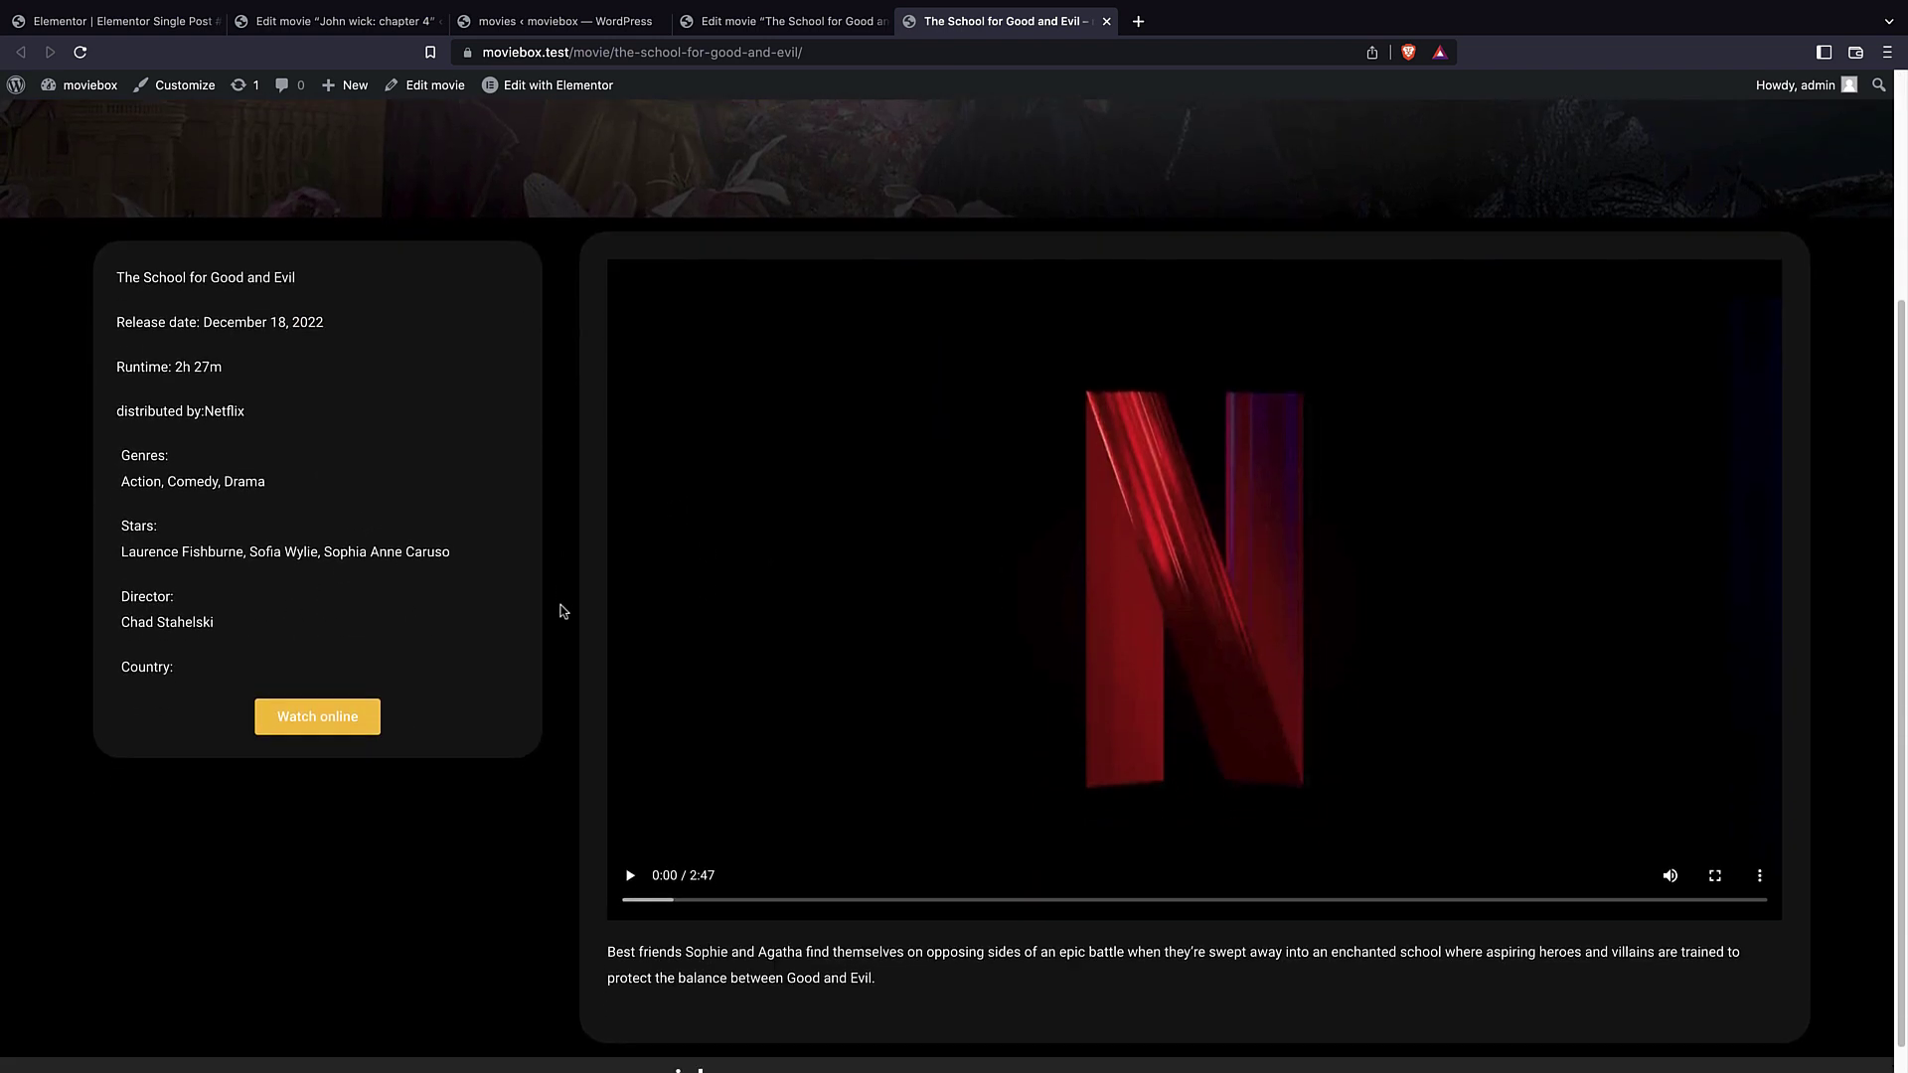
pyautogui.scroll(3, 1012, 590)
pyautogui.scroll(-3, 1011, 590)
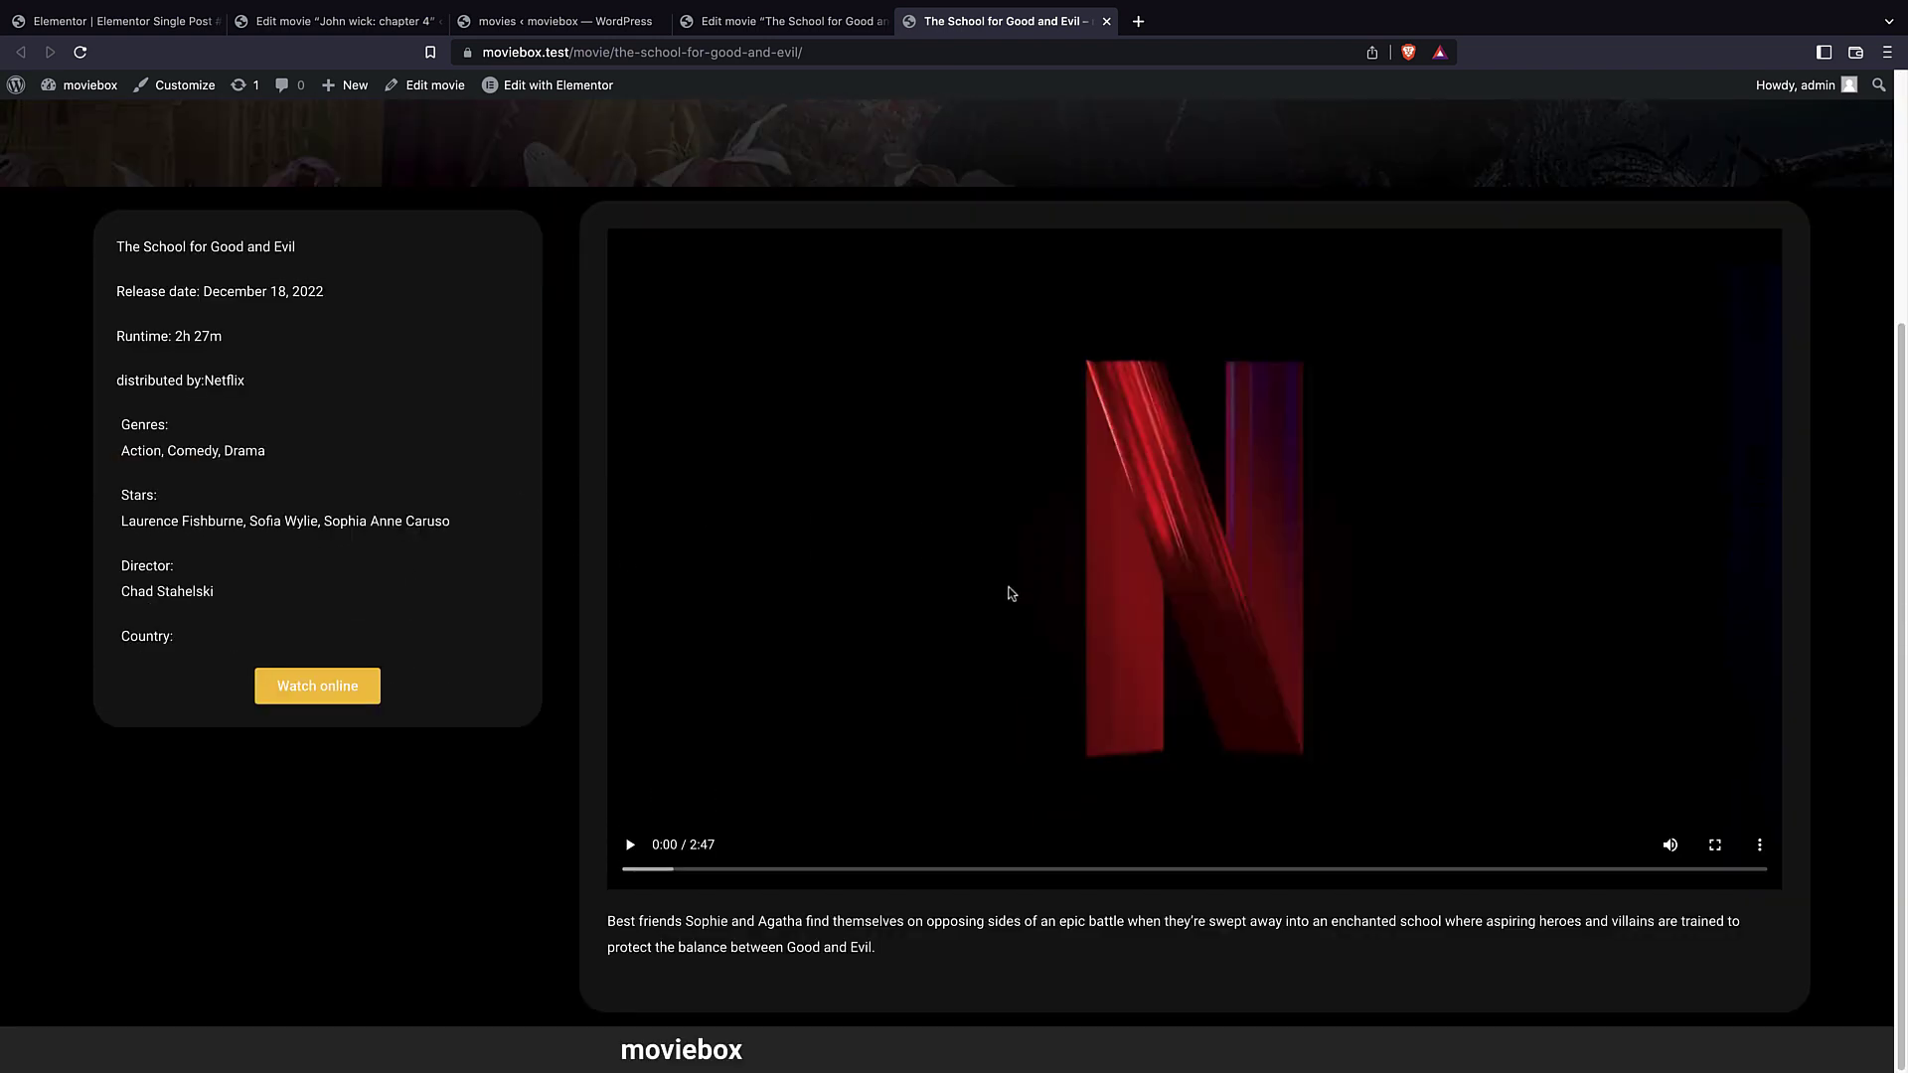
pyautogui.scroll(2, 1008, 595)
pyautogui.scroll(2, 1009, 595)
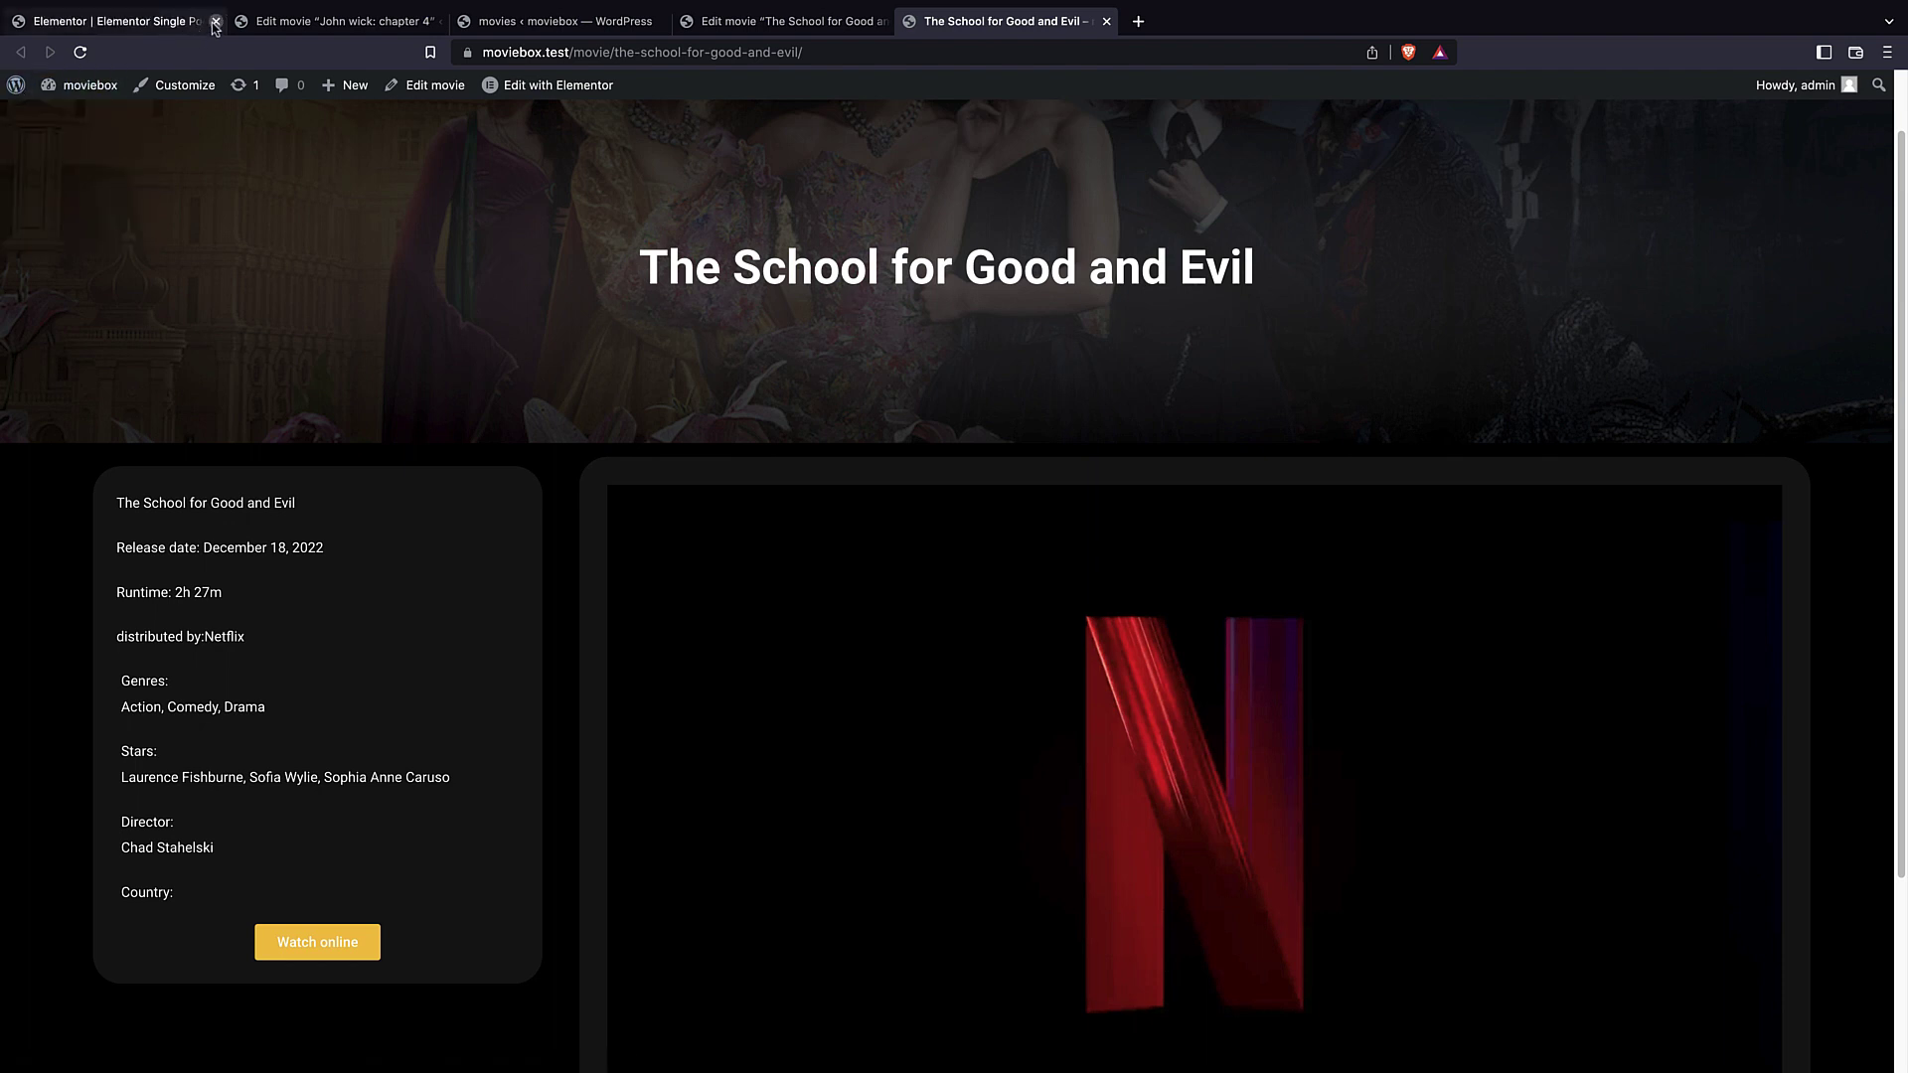
# - Close the four other browser tabs and go from the movie page to the WordPress dashboard
pyautogui.click(215, 22)
pyautogui.click(215, 22)
pyautogui.click(215, 22)
pyautogui.click(215, 22)
pyautogui.click(84, 84)
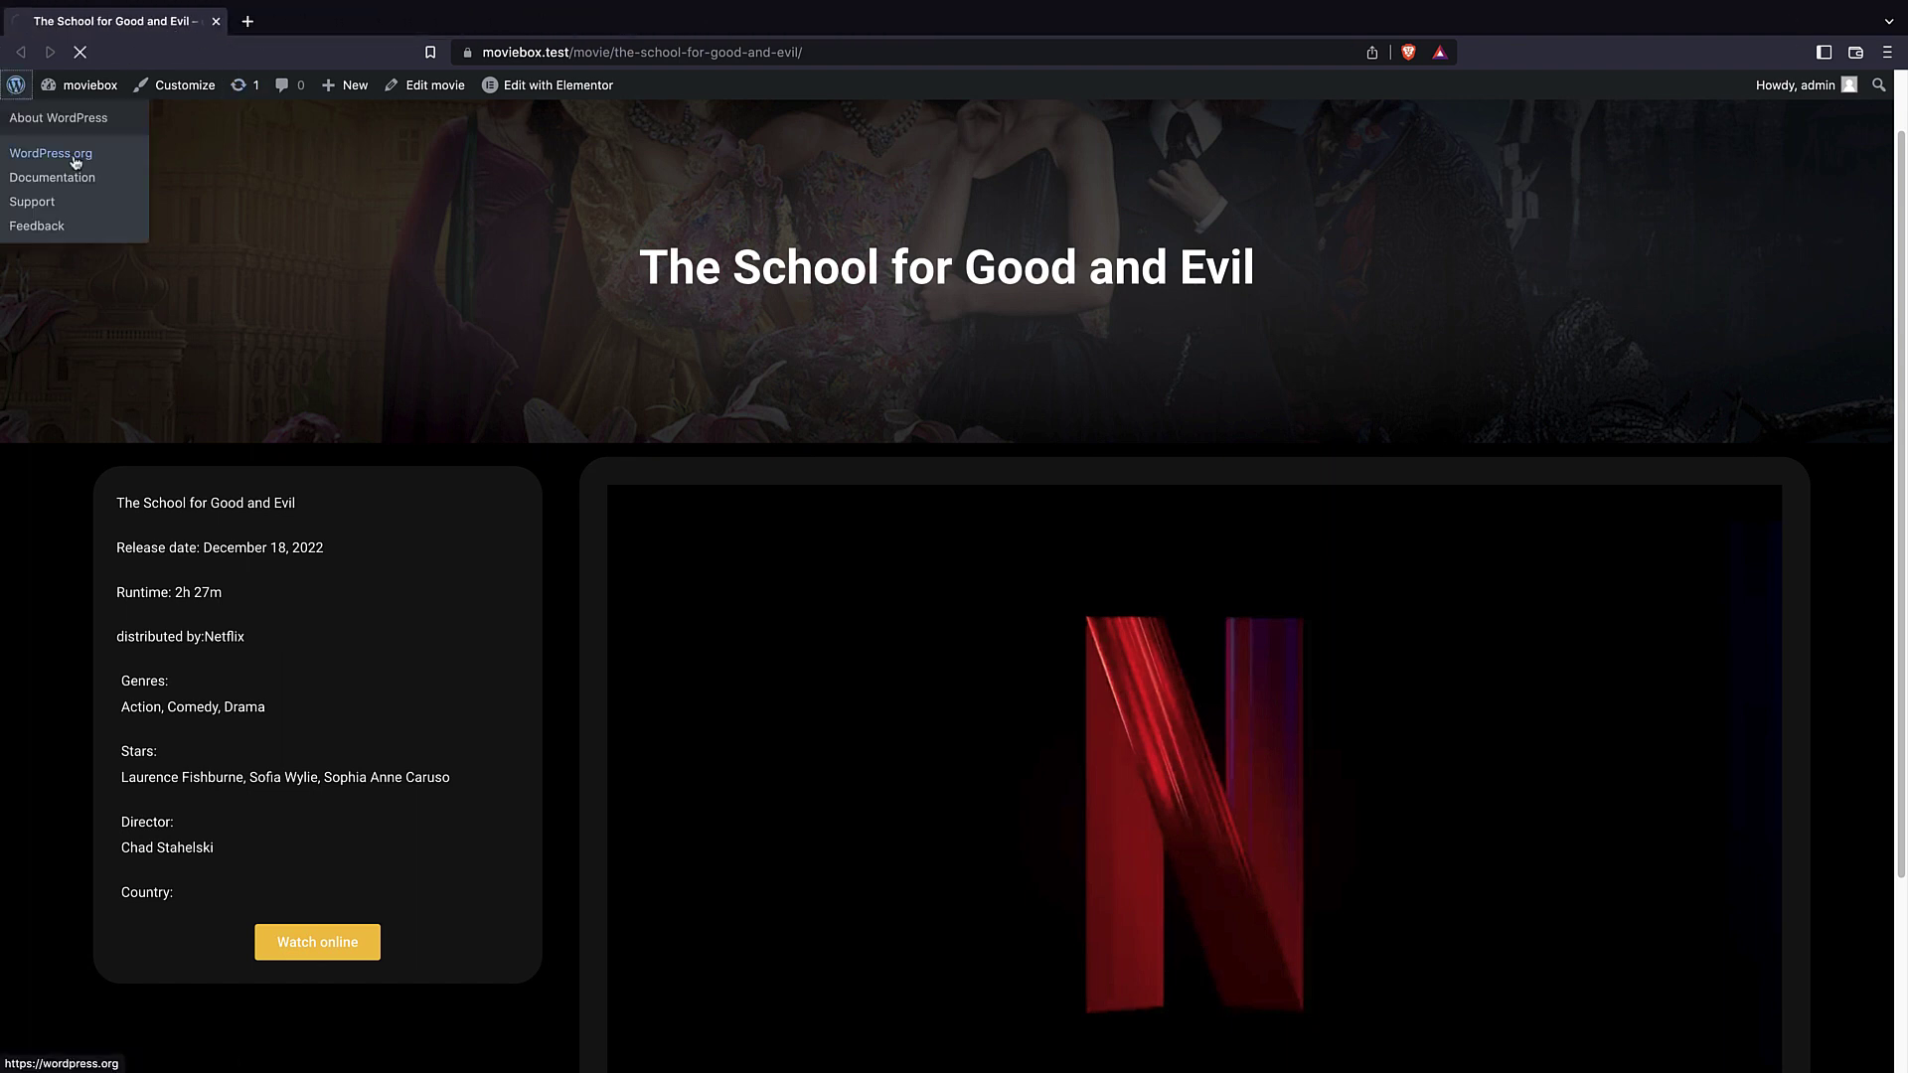
pyautogui.click(14, 86)
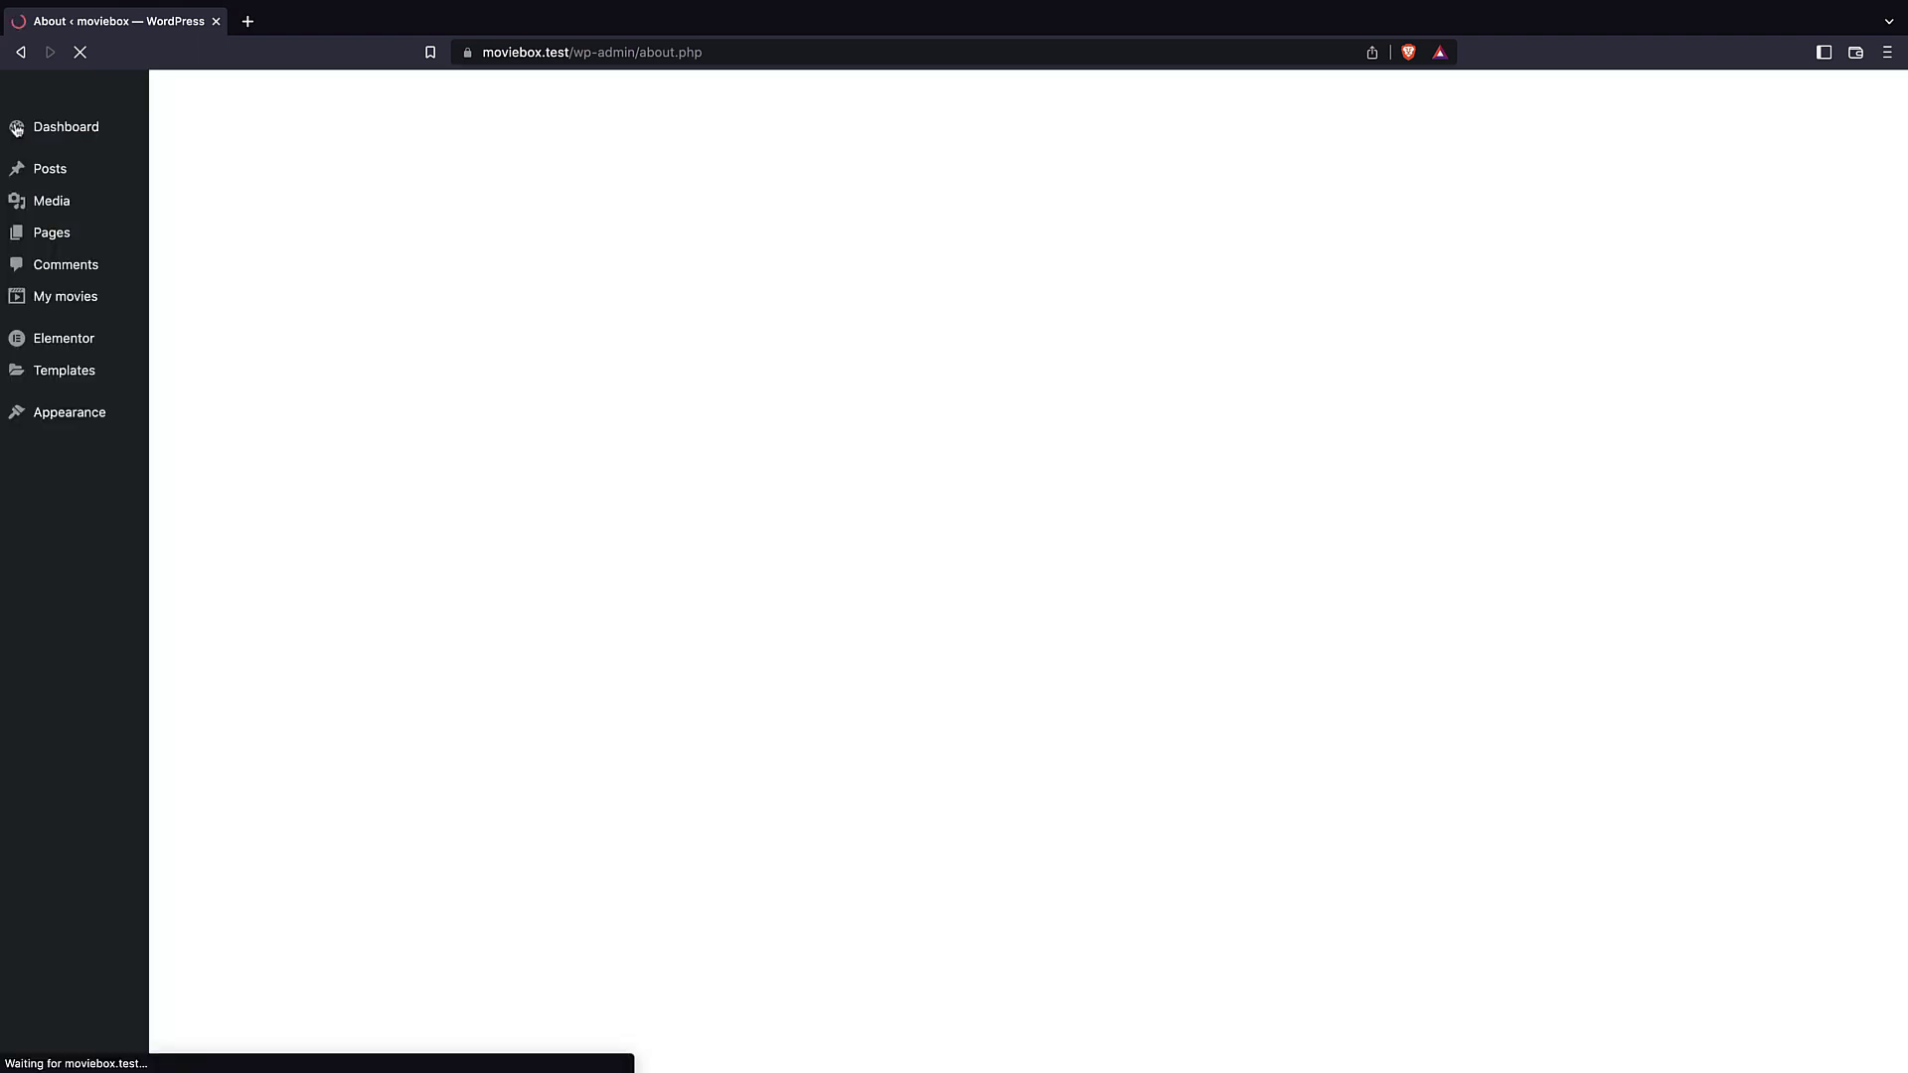
pyautogui.click(17, 126)
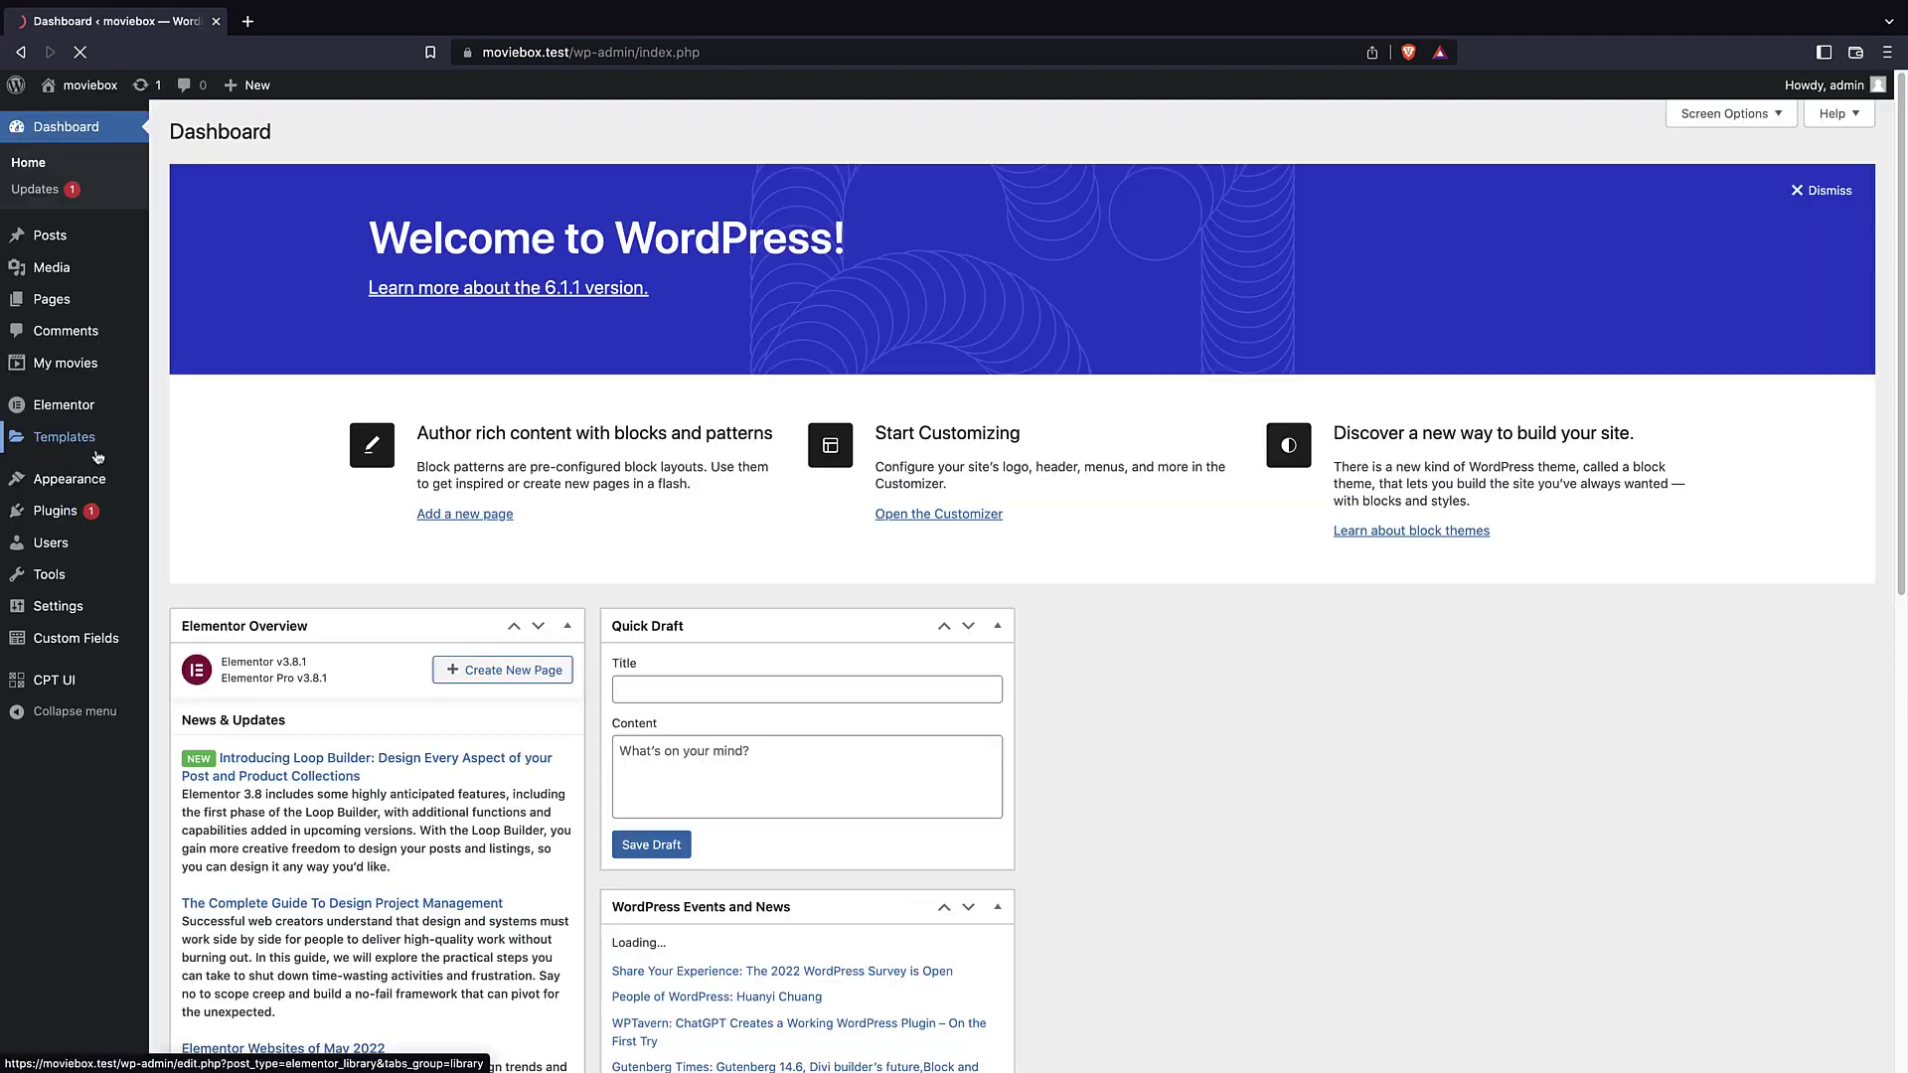
# - Create a blank Archive template in the Theme Builder and place an Archive Posts widget in its empty section
pyautogui.moveTo(97, 493)
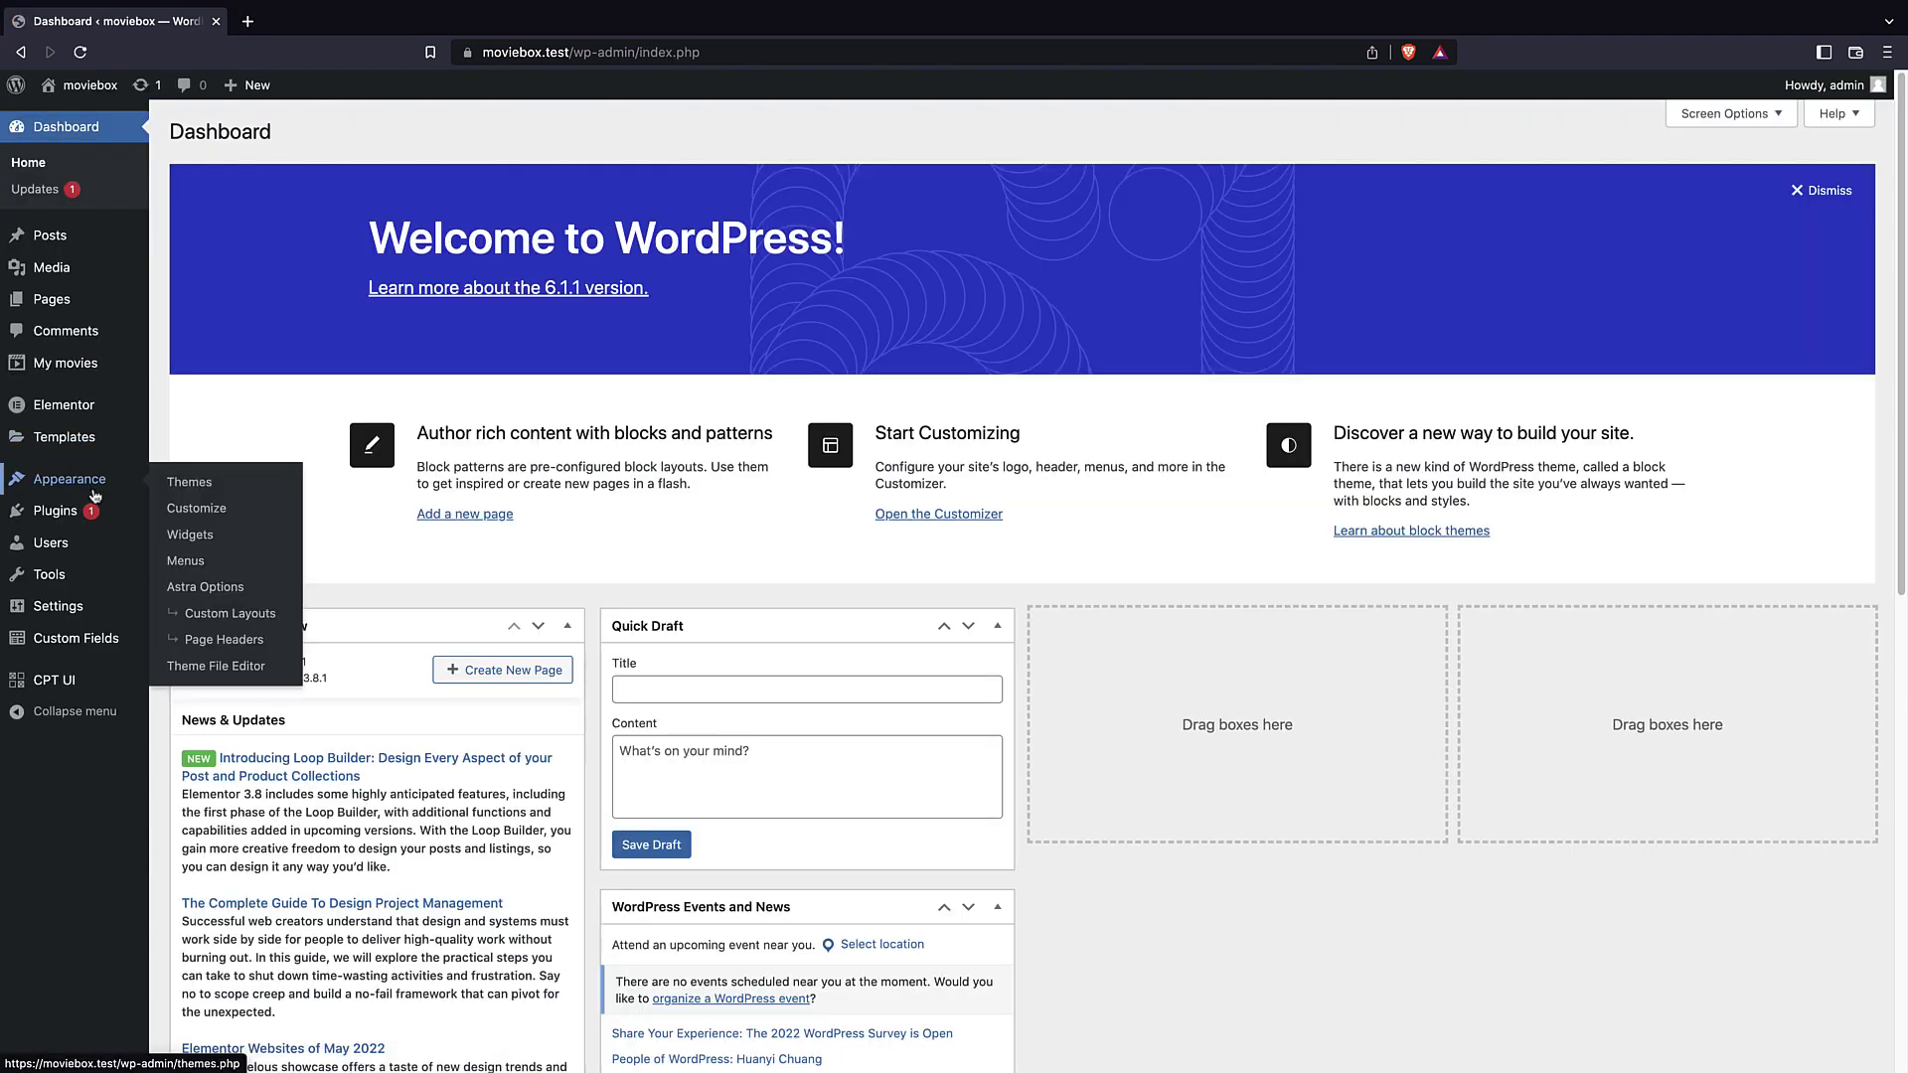
pyautogui.moveTo(88, 446)
pyautogui.click(234, 495)
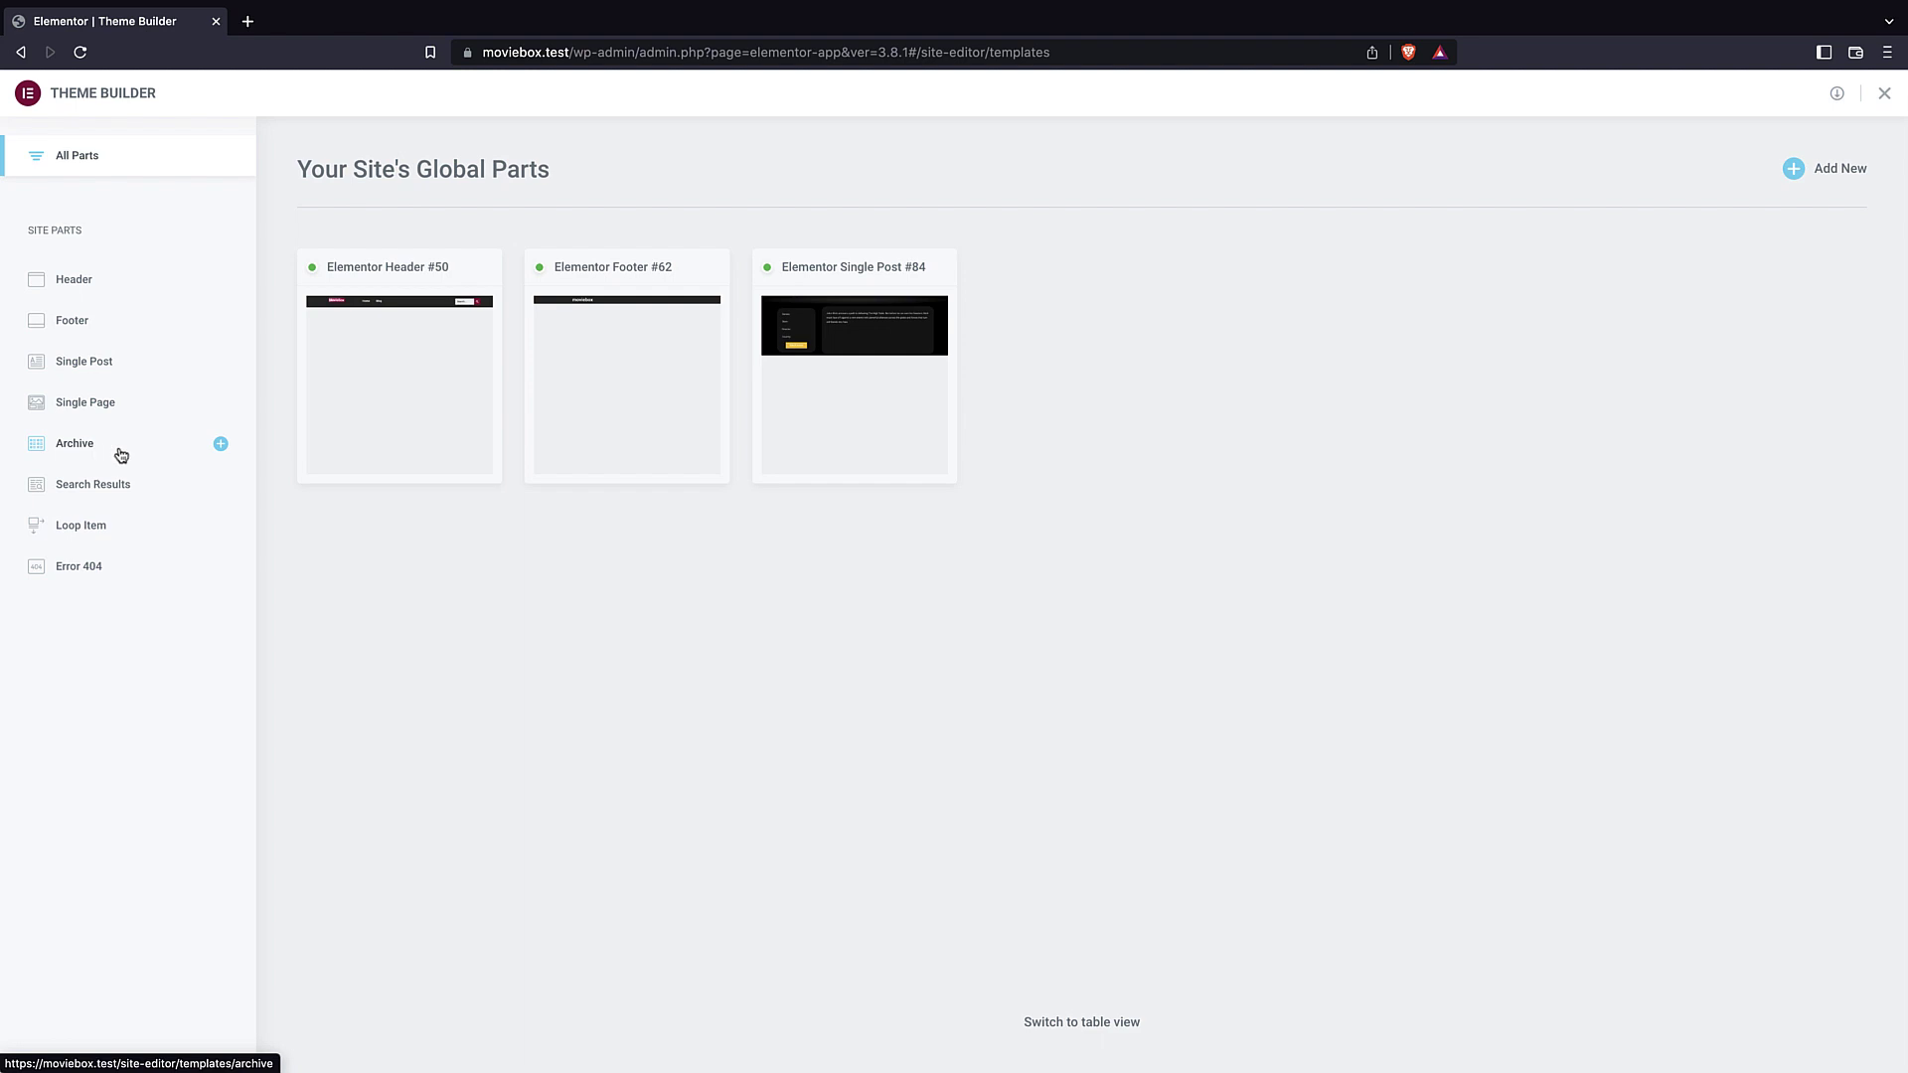
pyautogui.click(221, 446)
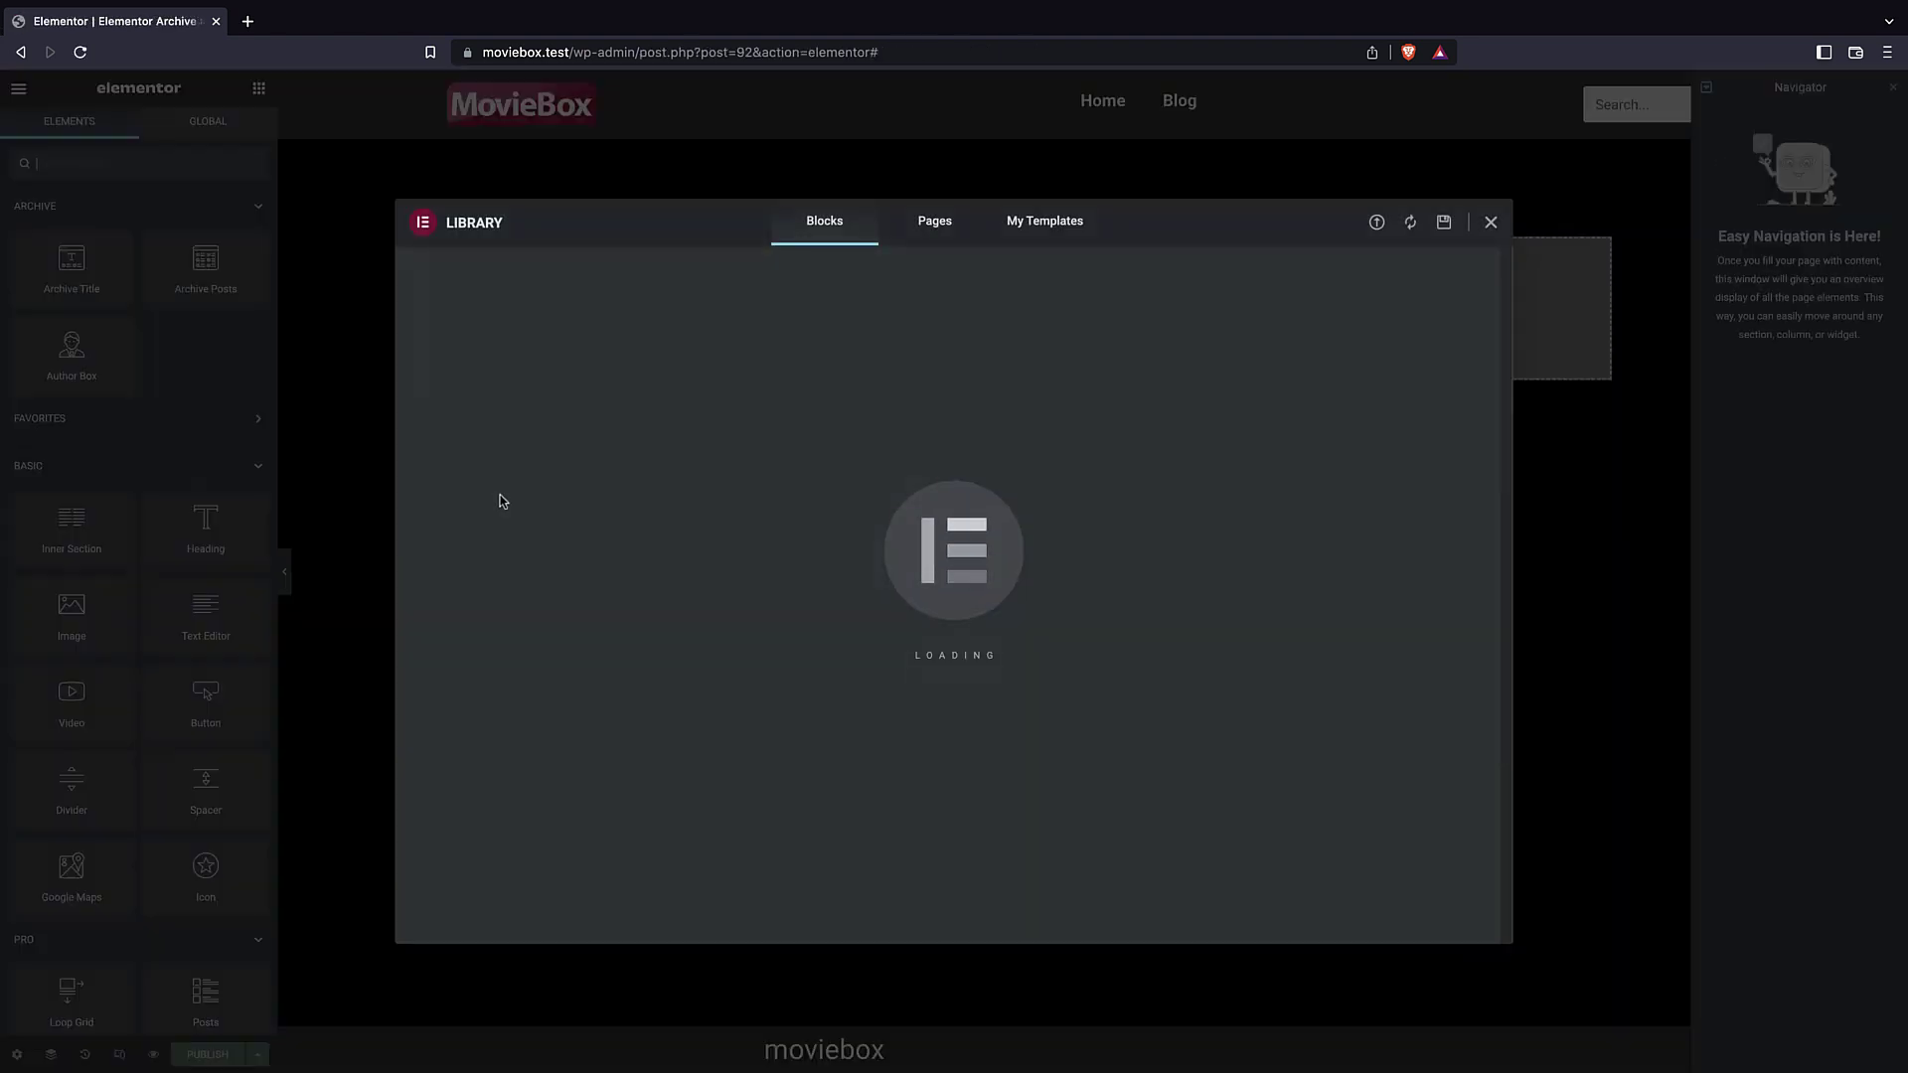
pyautogui.click(1487, 224)
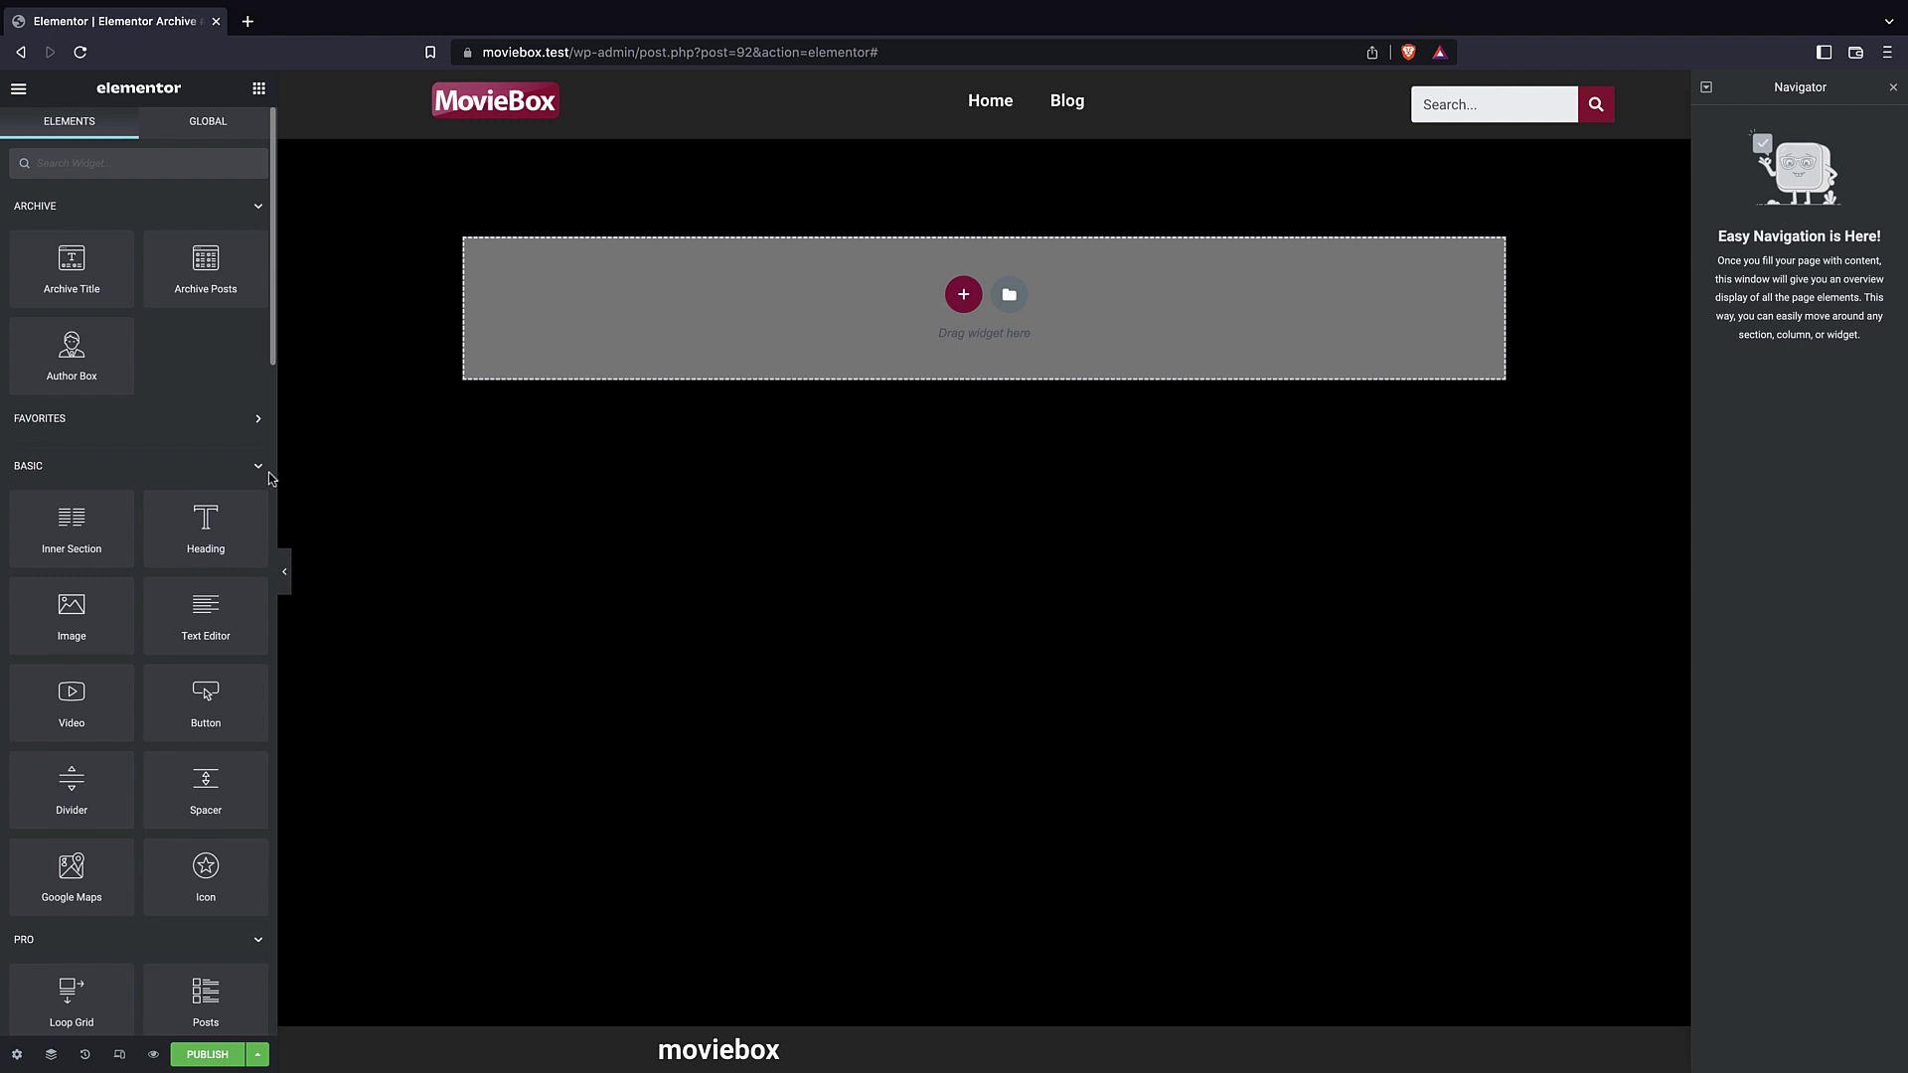
pyautogui.moveTo(196, 268); pyautogui.dragTo(902, 307)
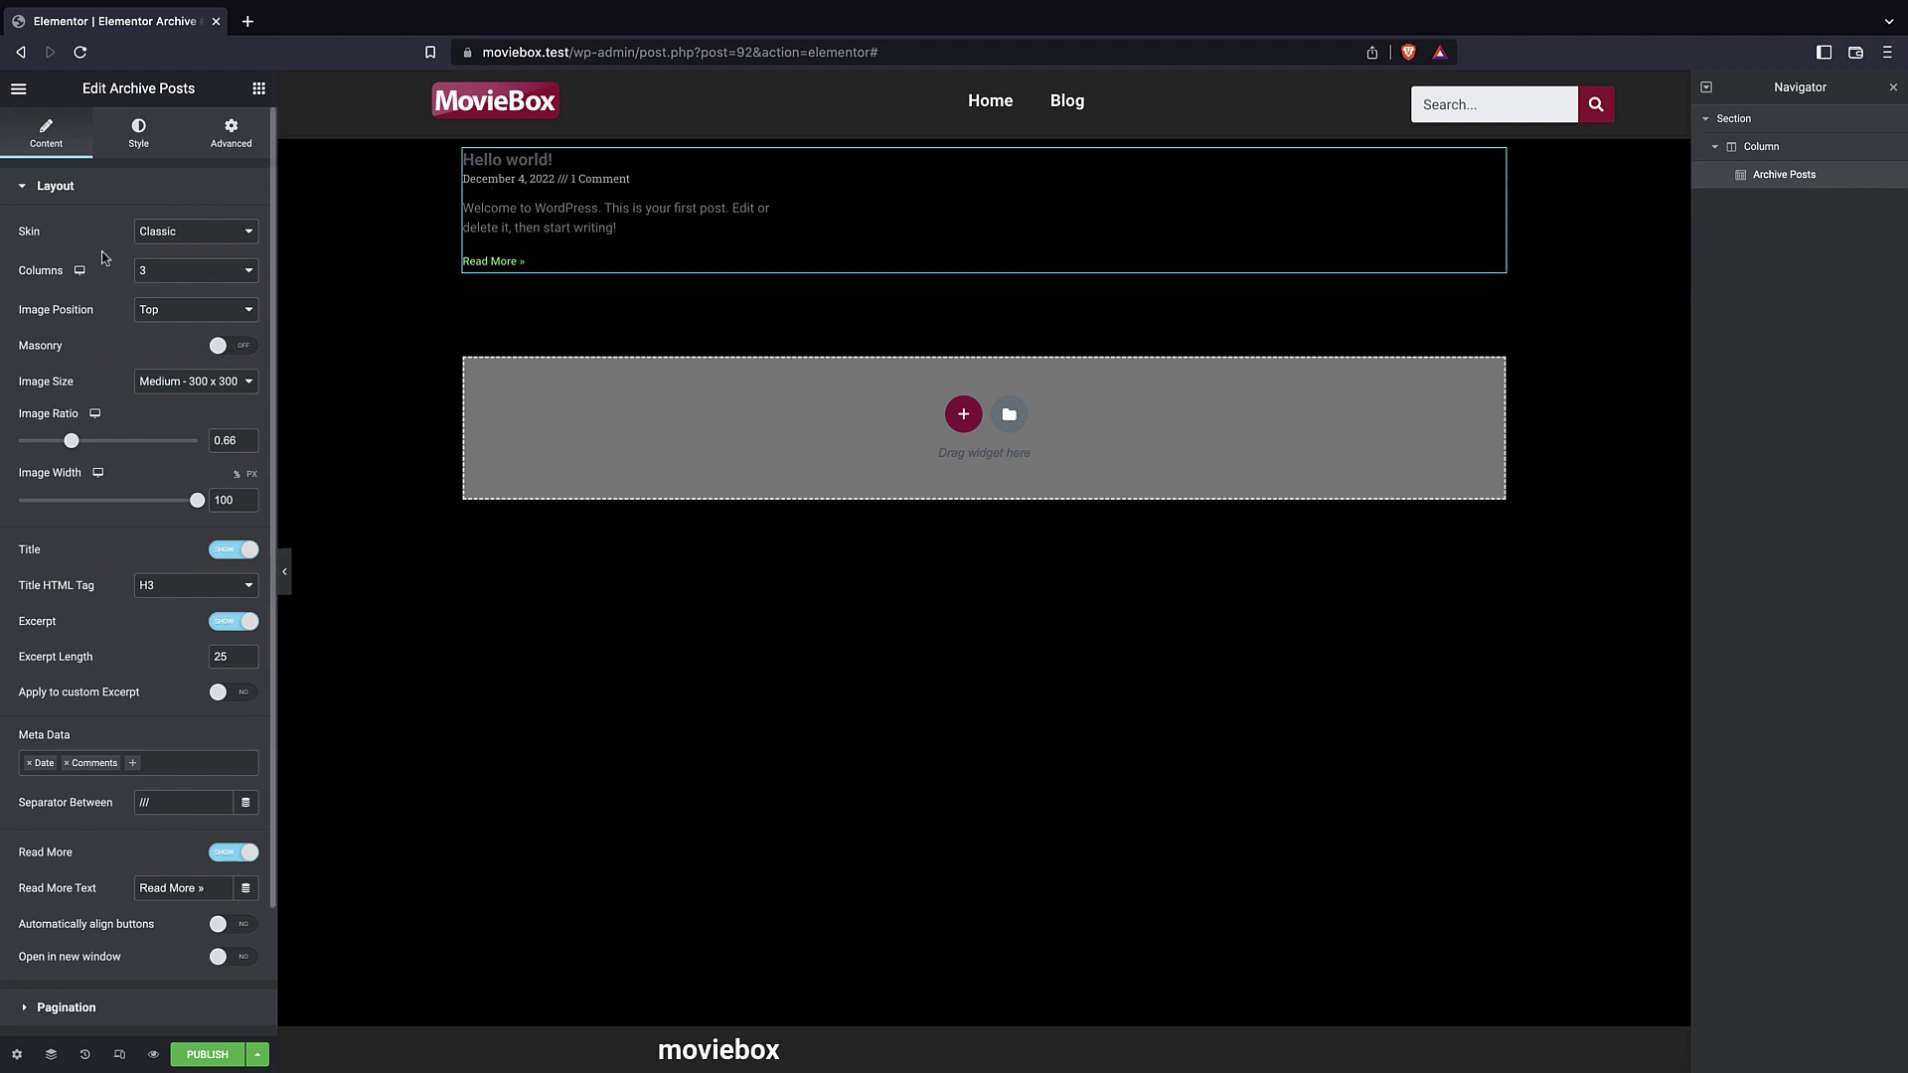
# - Set the skin of the Archive Posts widget to Cards
pyautogui.click(167, 235)
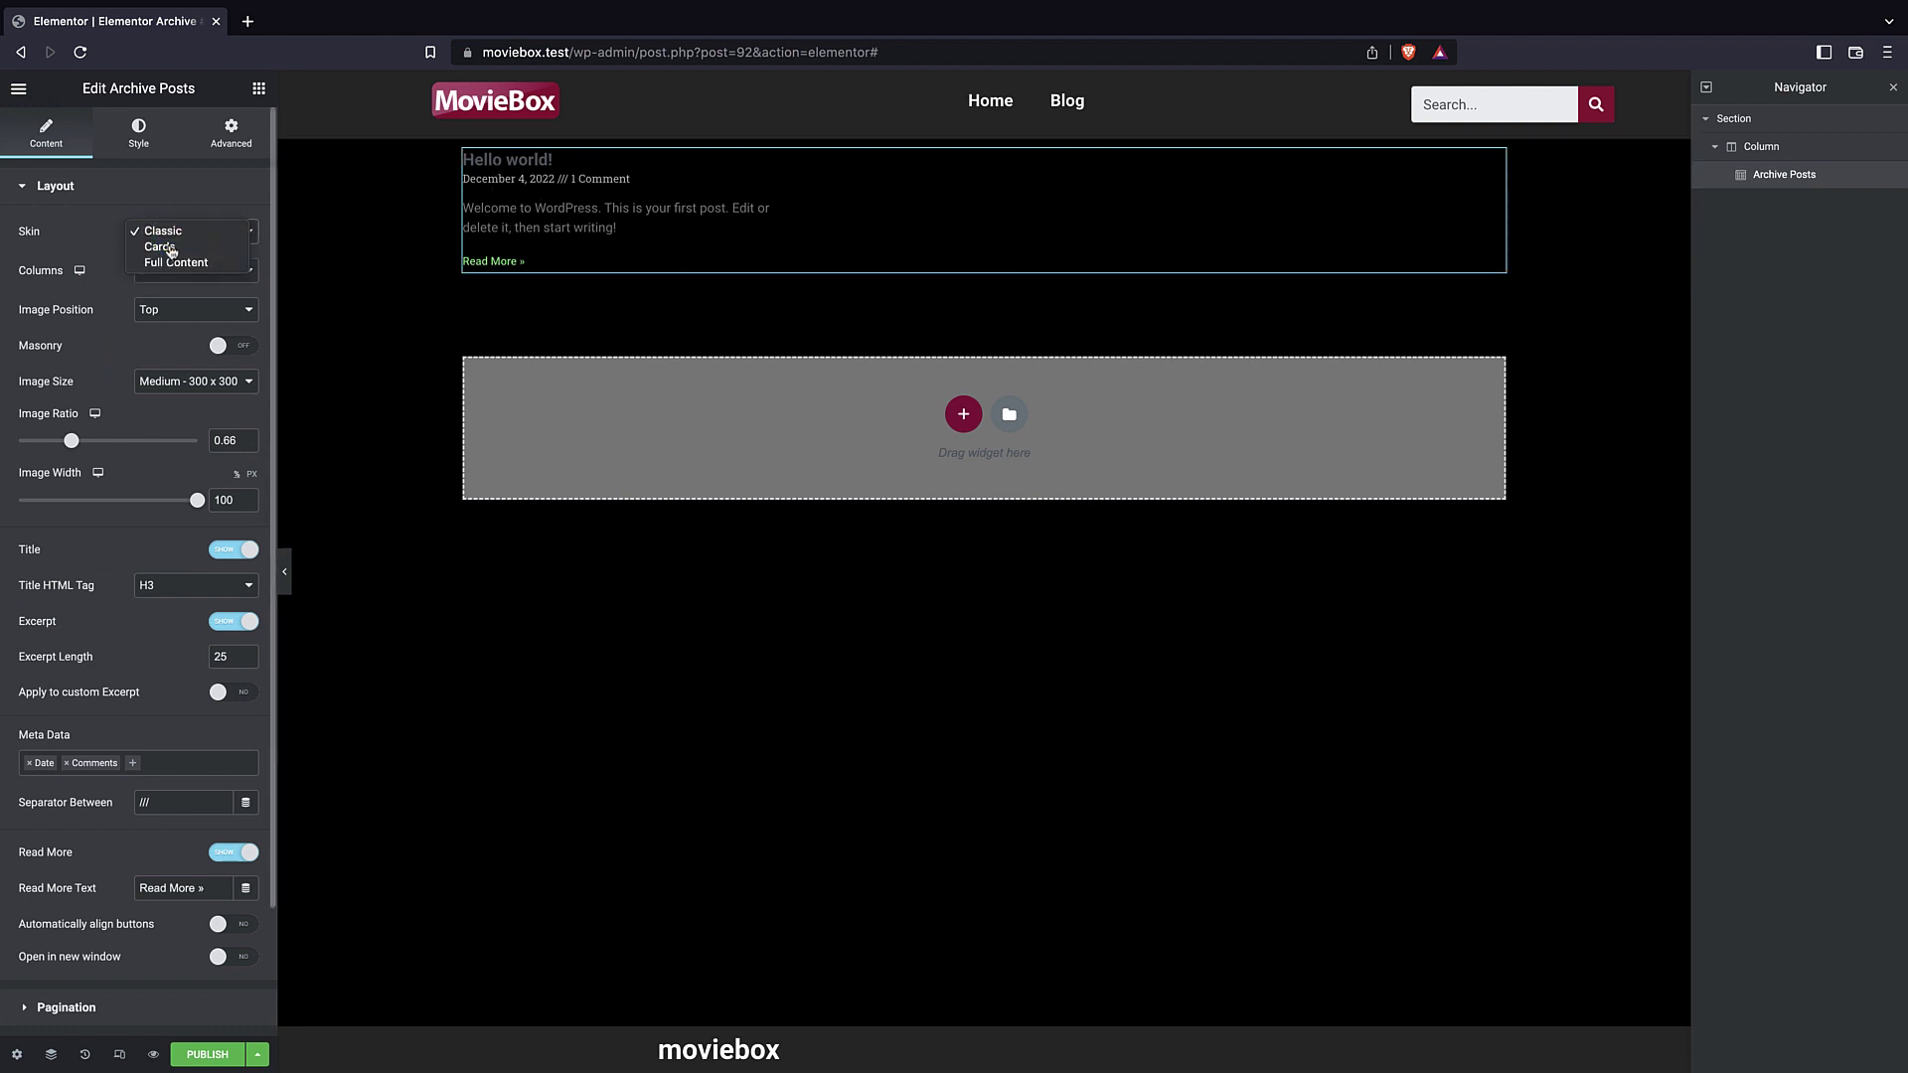
pyautogui.click(158, 247)
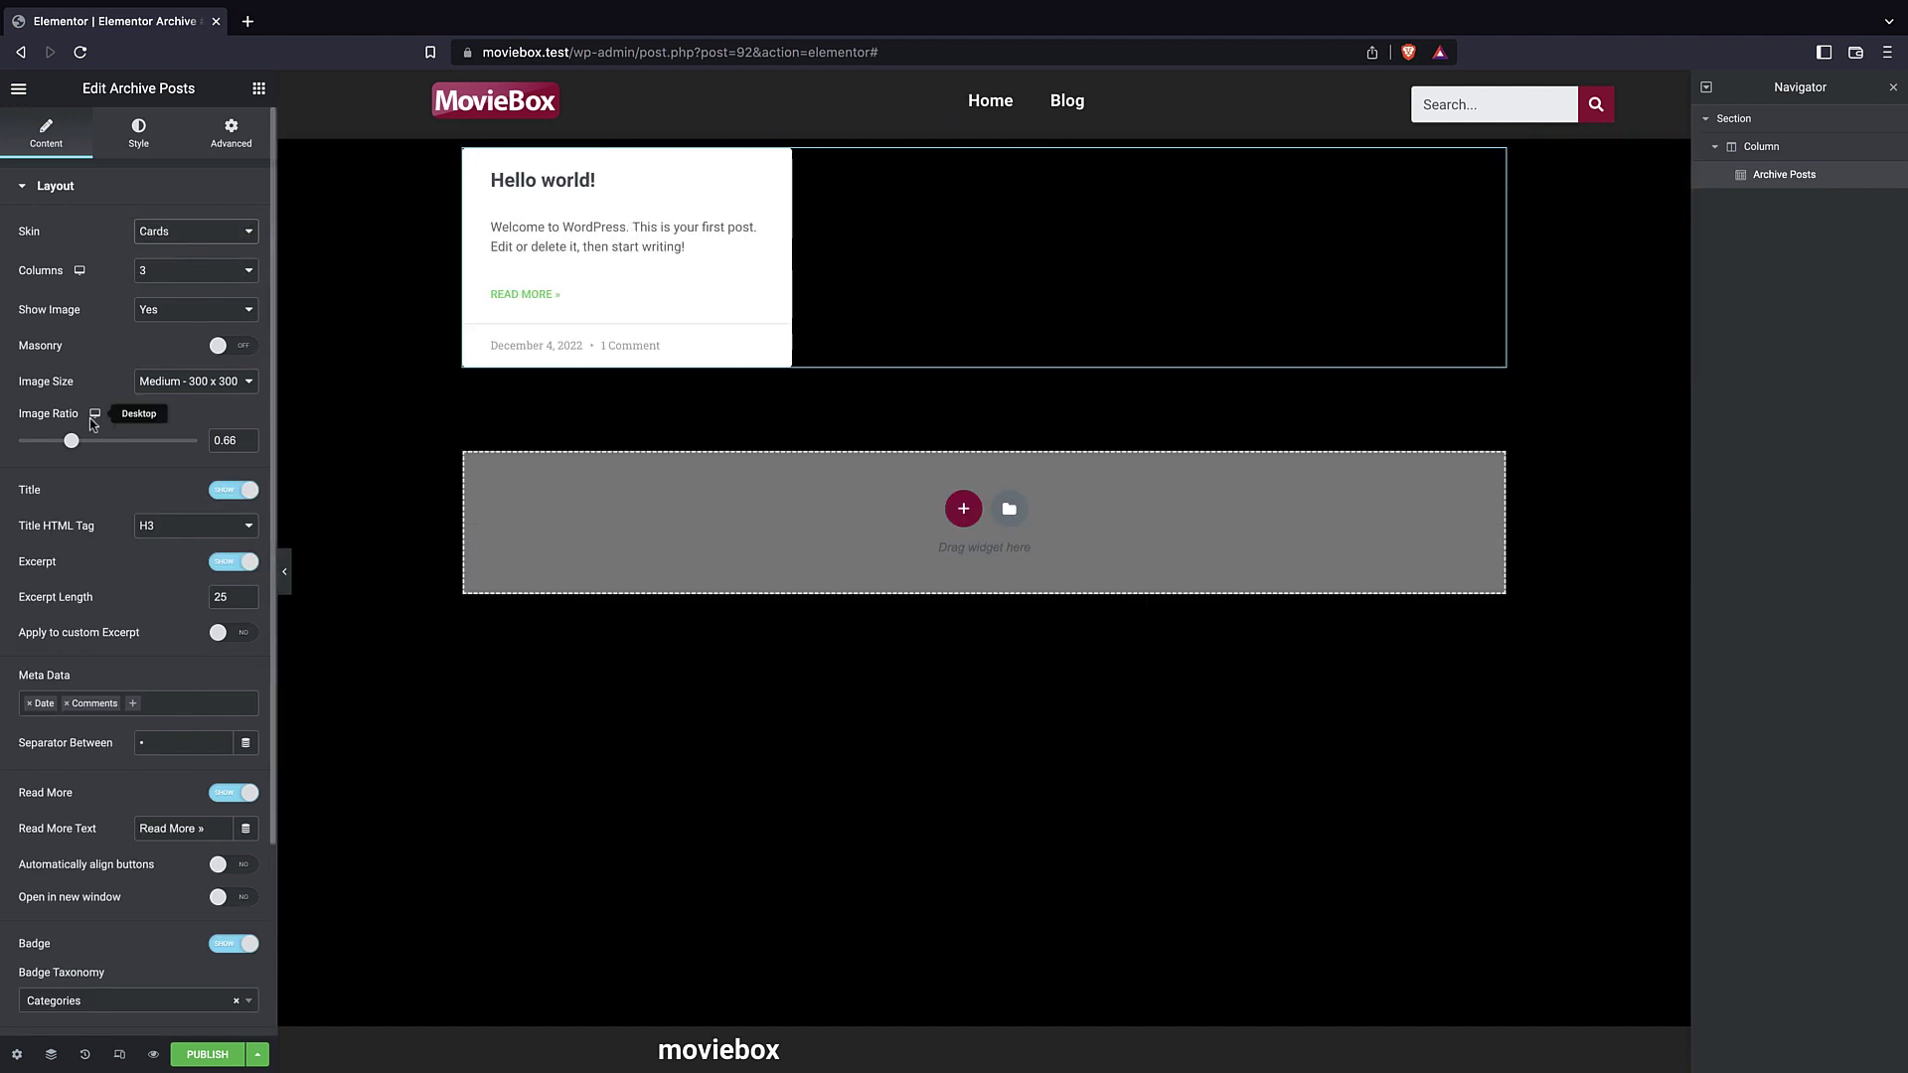
pyautogui.scroll(-3, 84, 457)
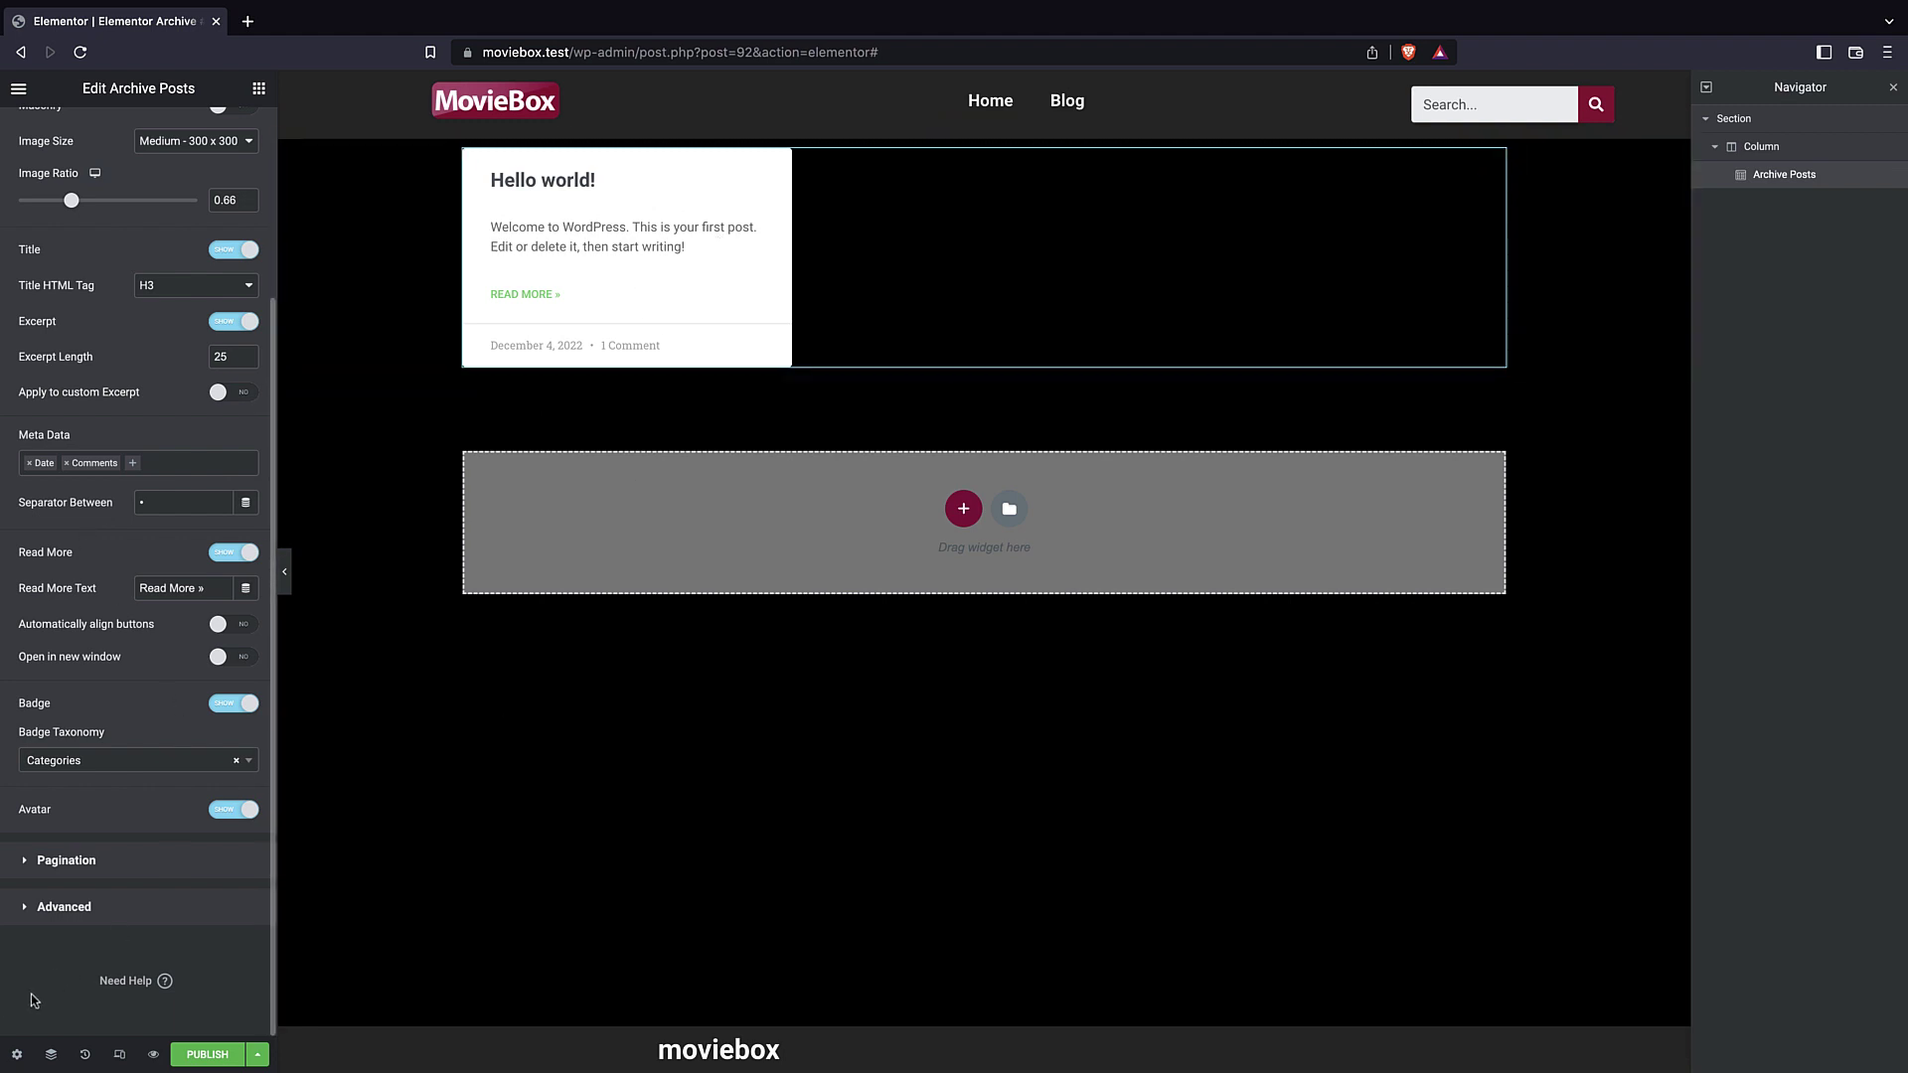
# - Check which archive types the template's dynamic preview offers and view the publish conditions dialog
pyautogui.click(17, 1054)
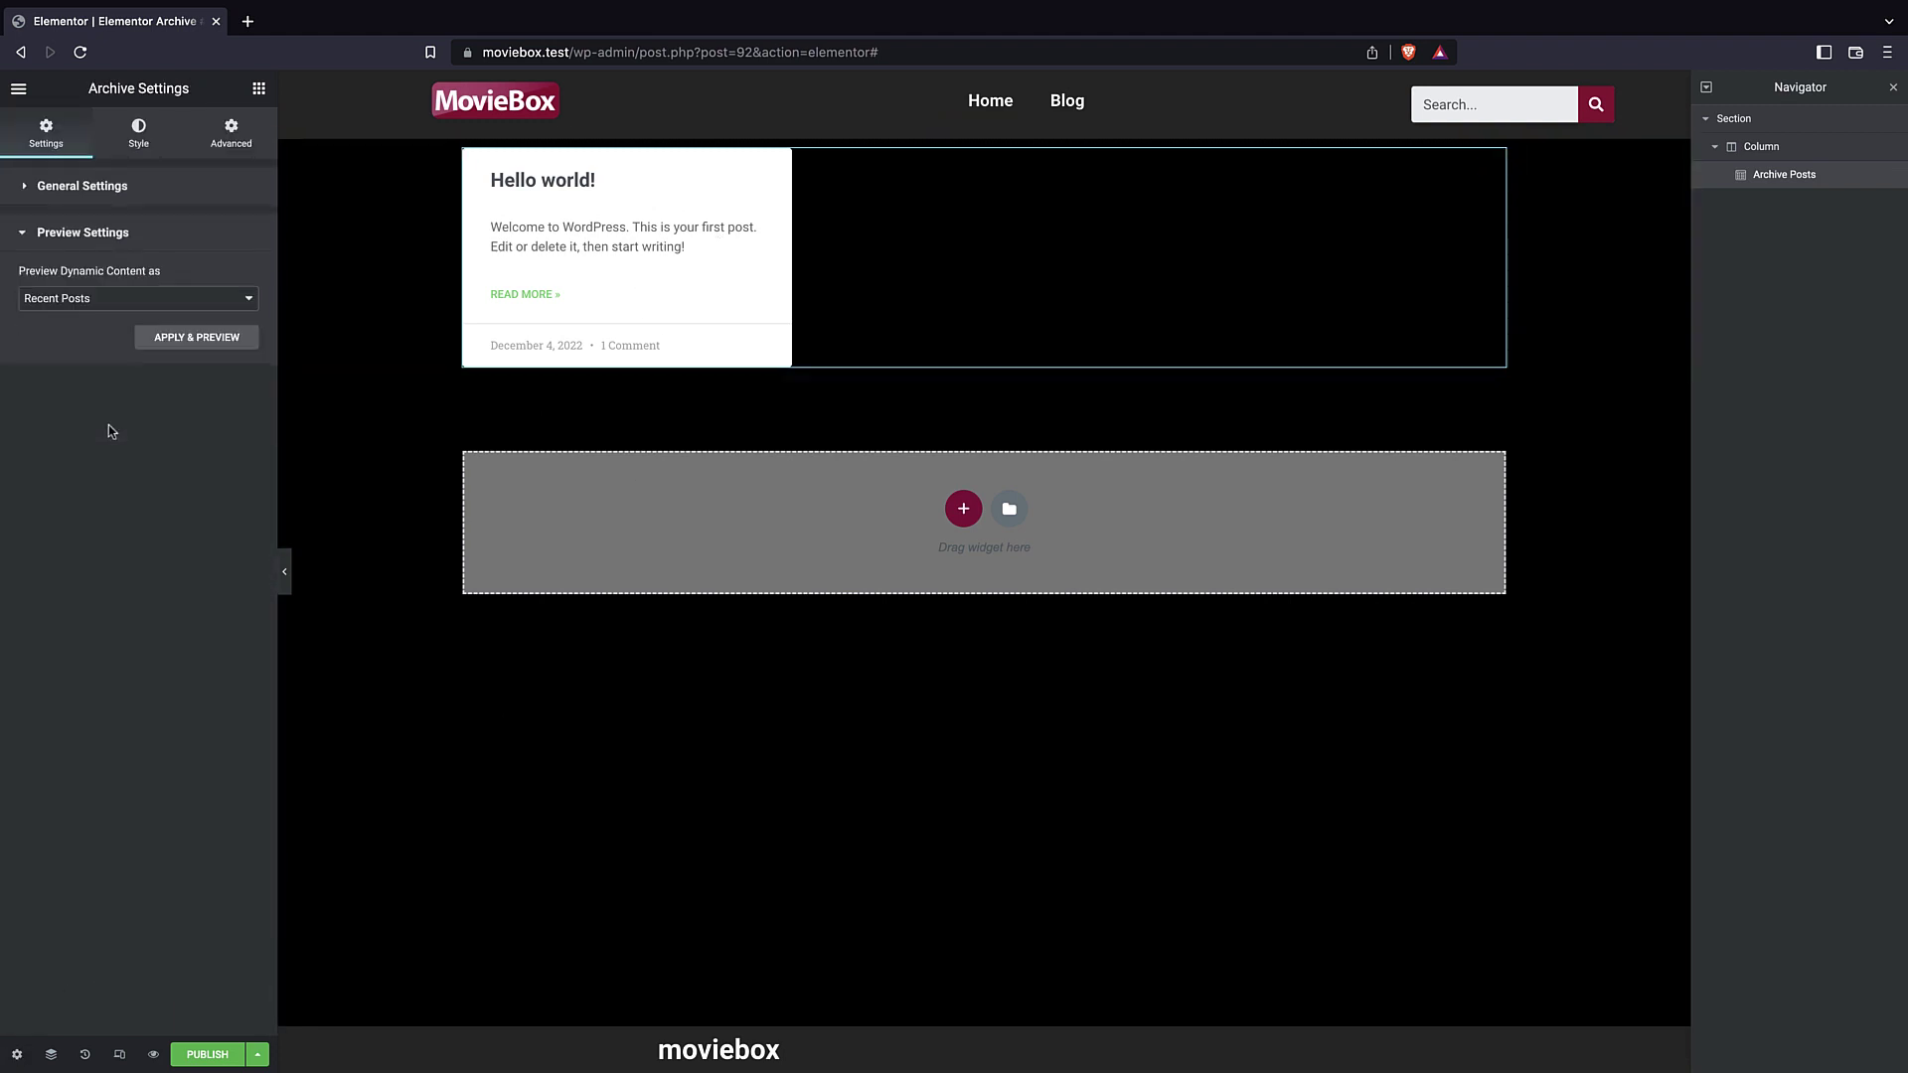
pyautogui.click(88, 298)
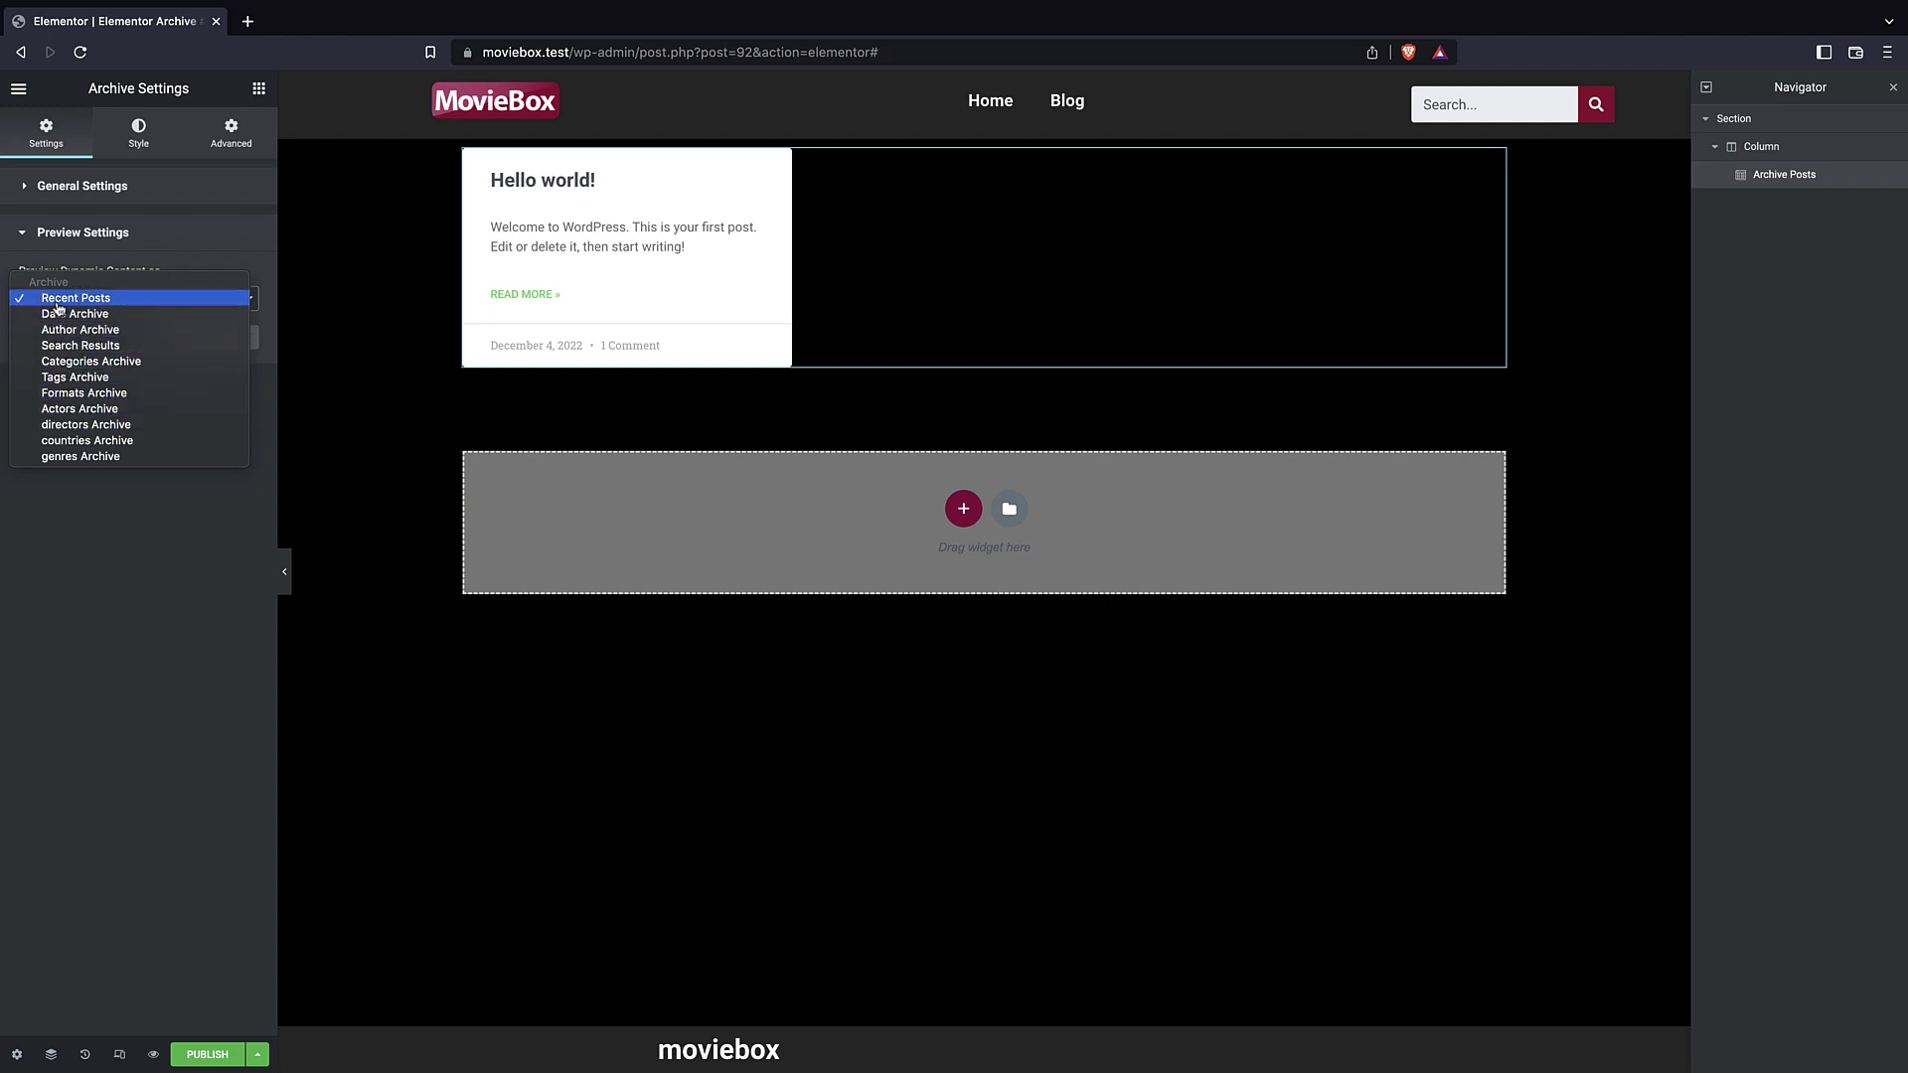
pyautogui.click(181, 920)
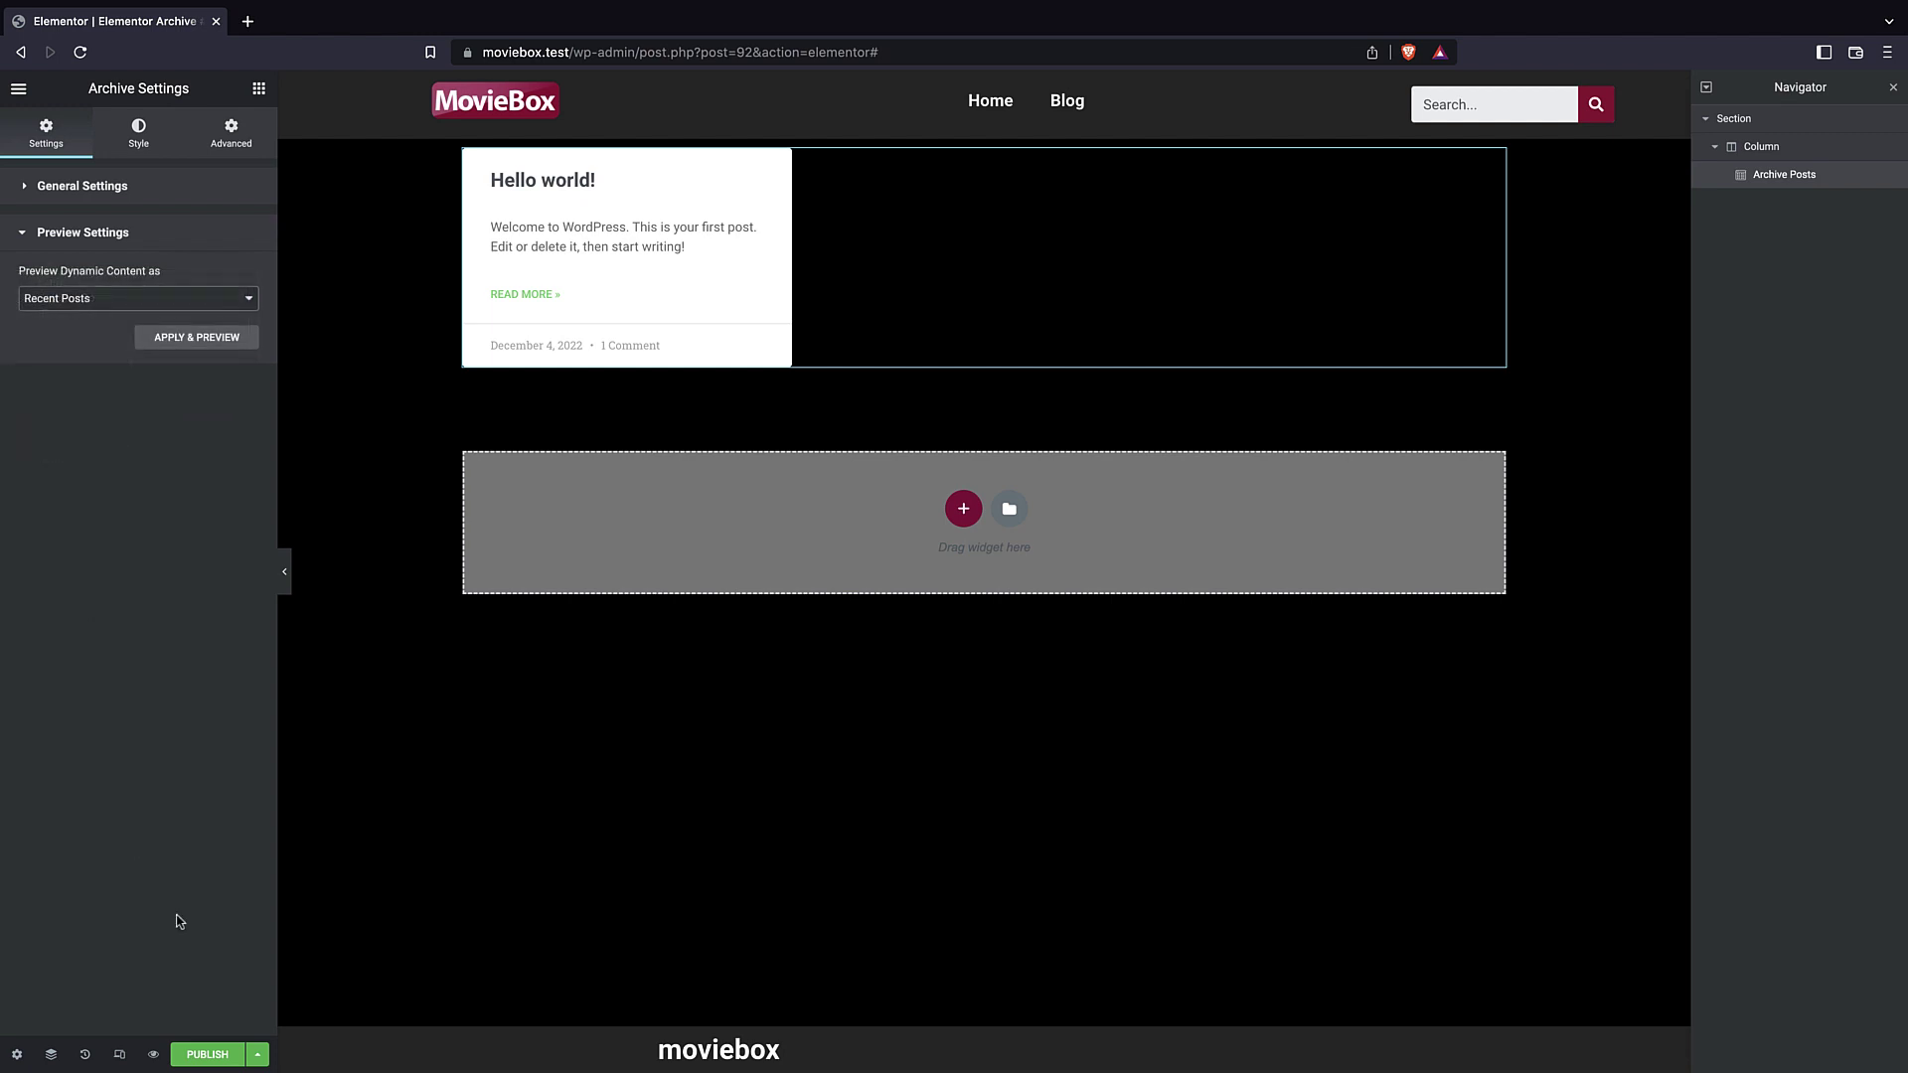
pyautogui.click(208, 1055)
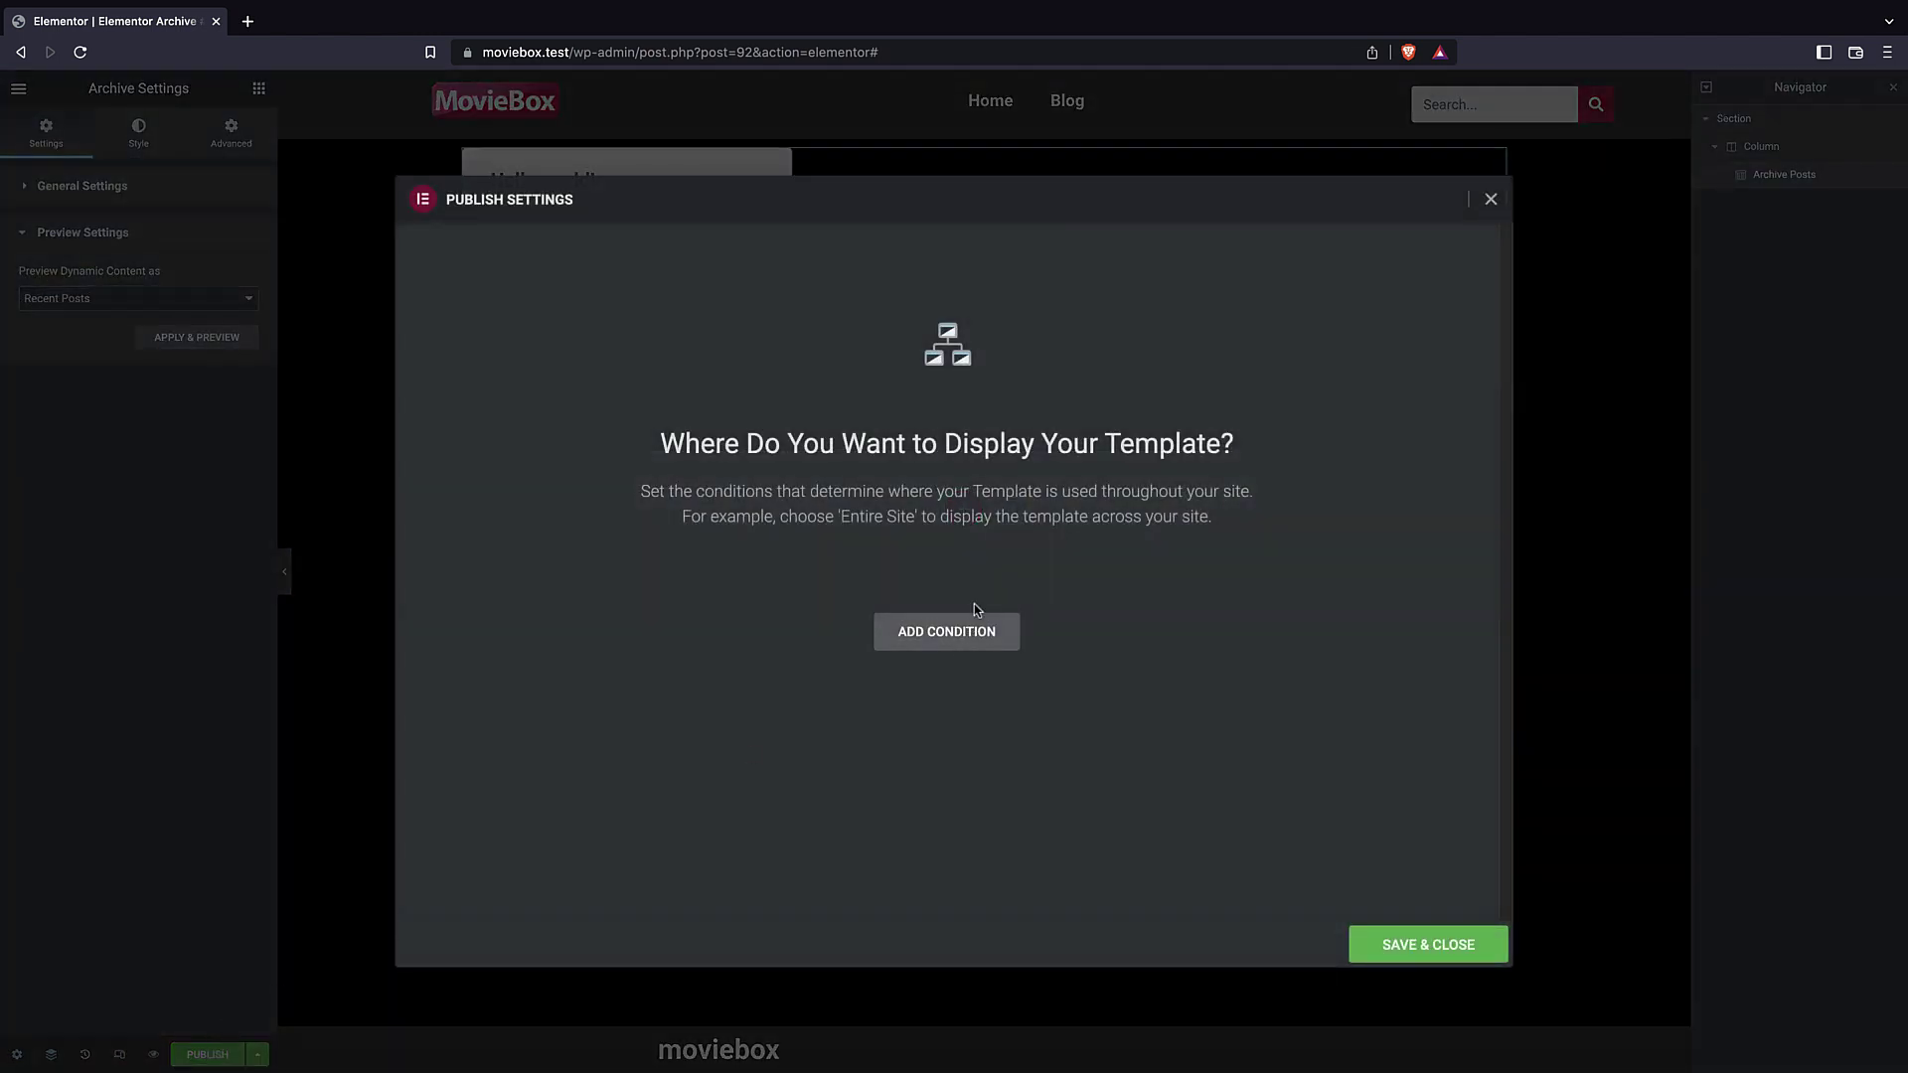
pyautogui.click(1490, 199)
# - Open the moviebox.test WordPress admin in a new browser tab
pyautogui.click(663, 53)
pyautogui.hotkey('ctrl', 'c')
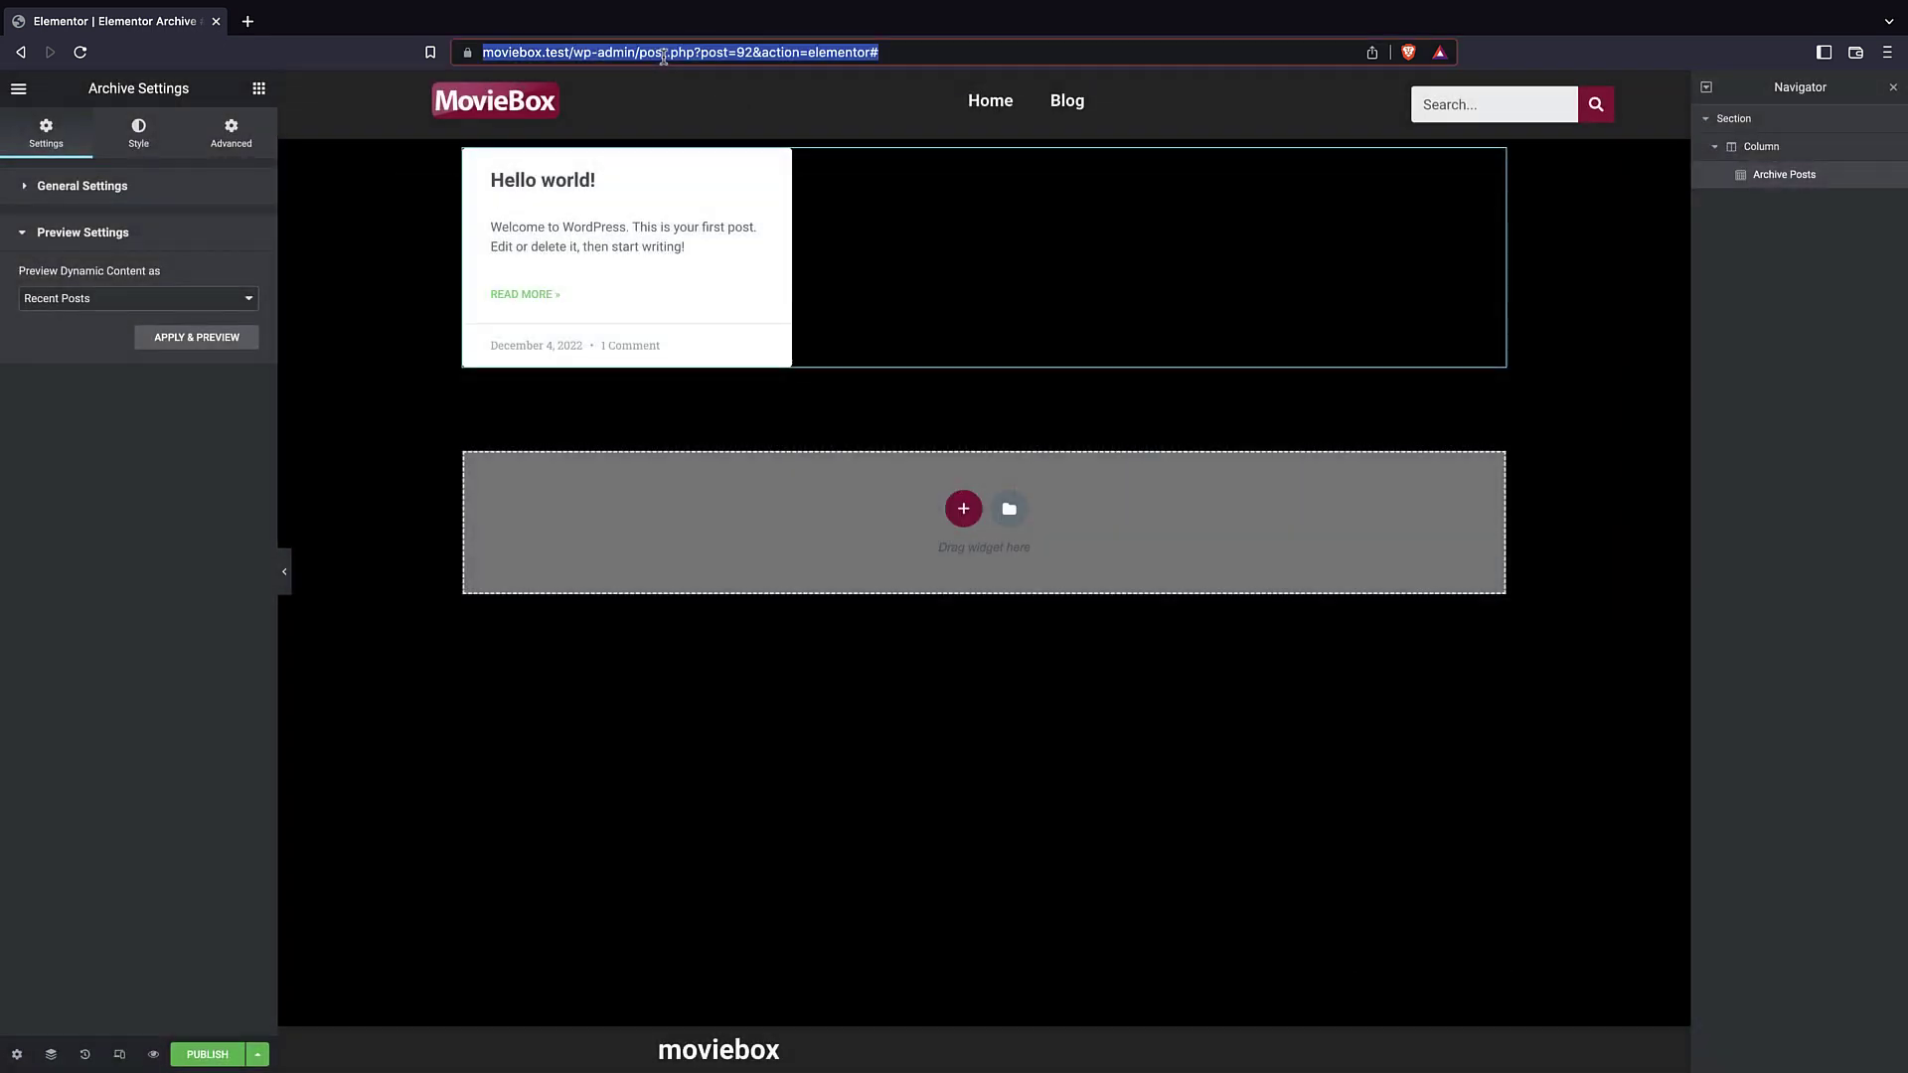
pyautogui.click(248, 21)
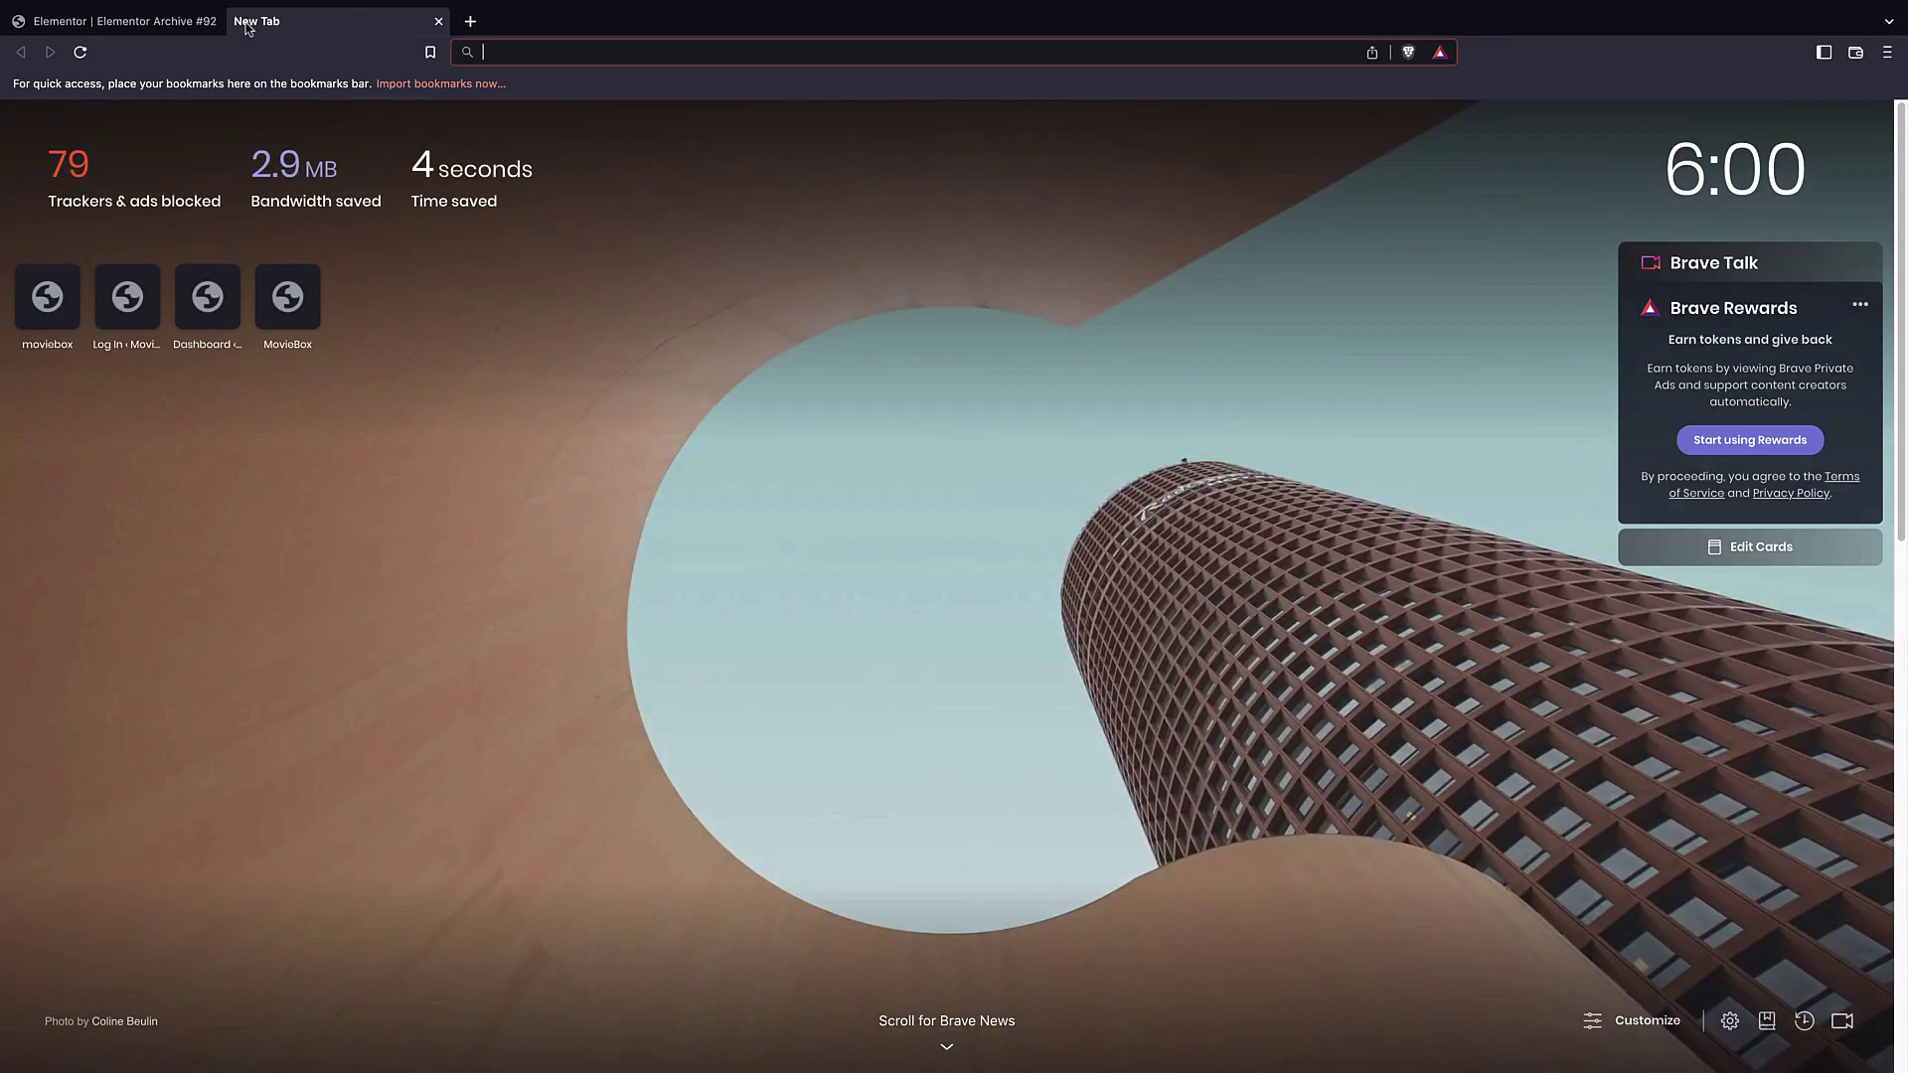
pyautogui.hotkey('ctrl', 'v')
pyautogui.moveTo(933, 51); pyautogui.dragTo(625, 52)
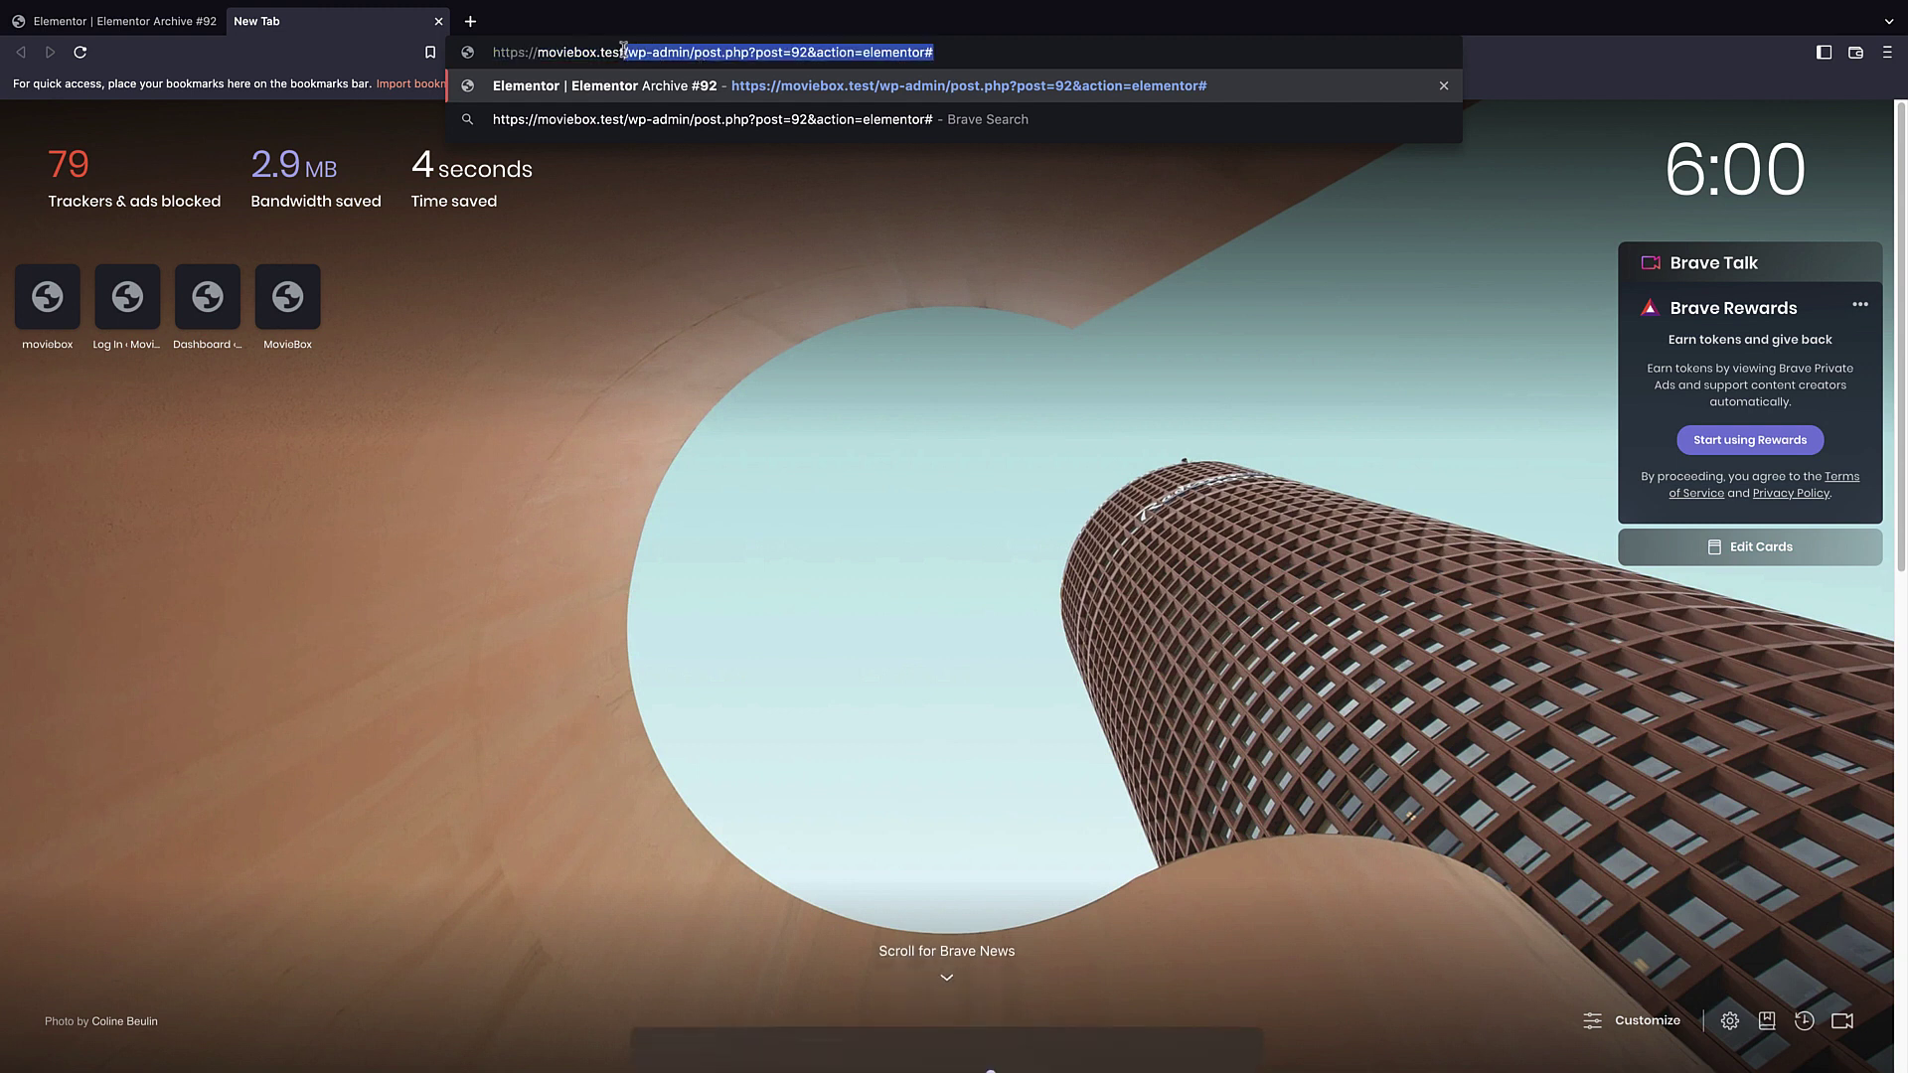
pyautogui.press('BackSpace')
pyautogui.press('Return')
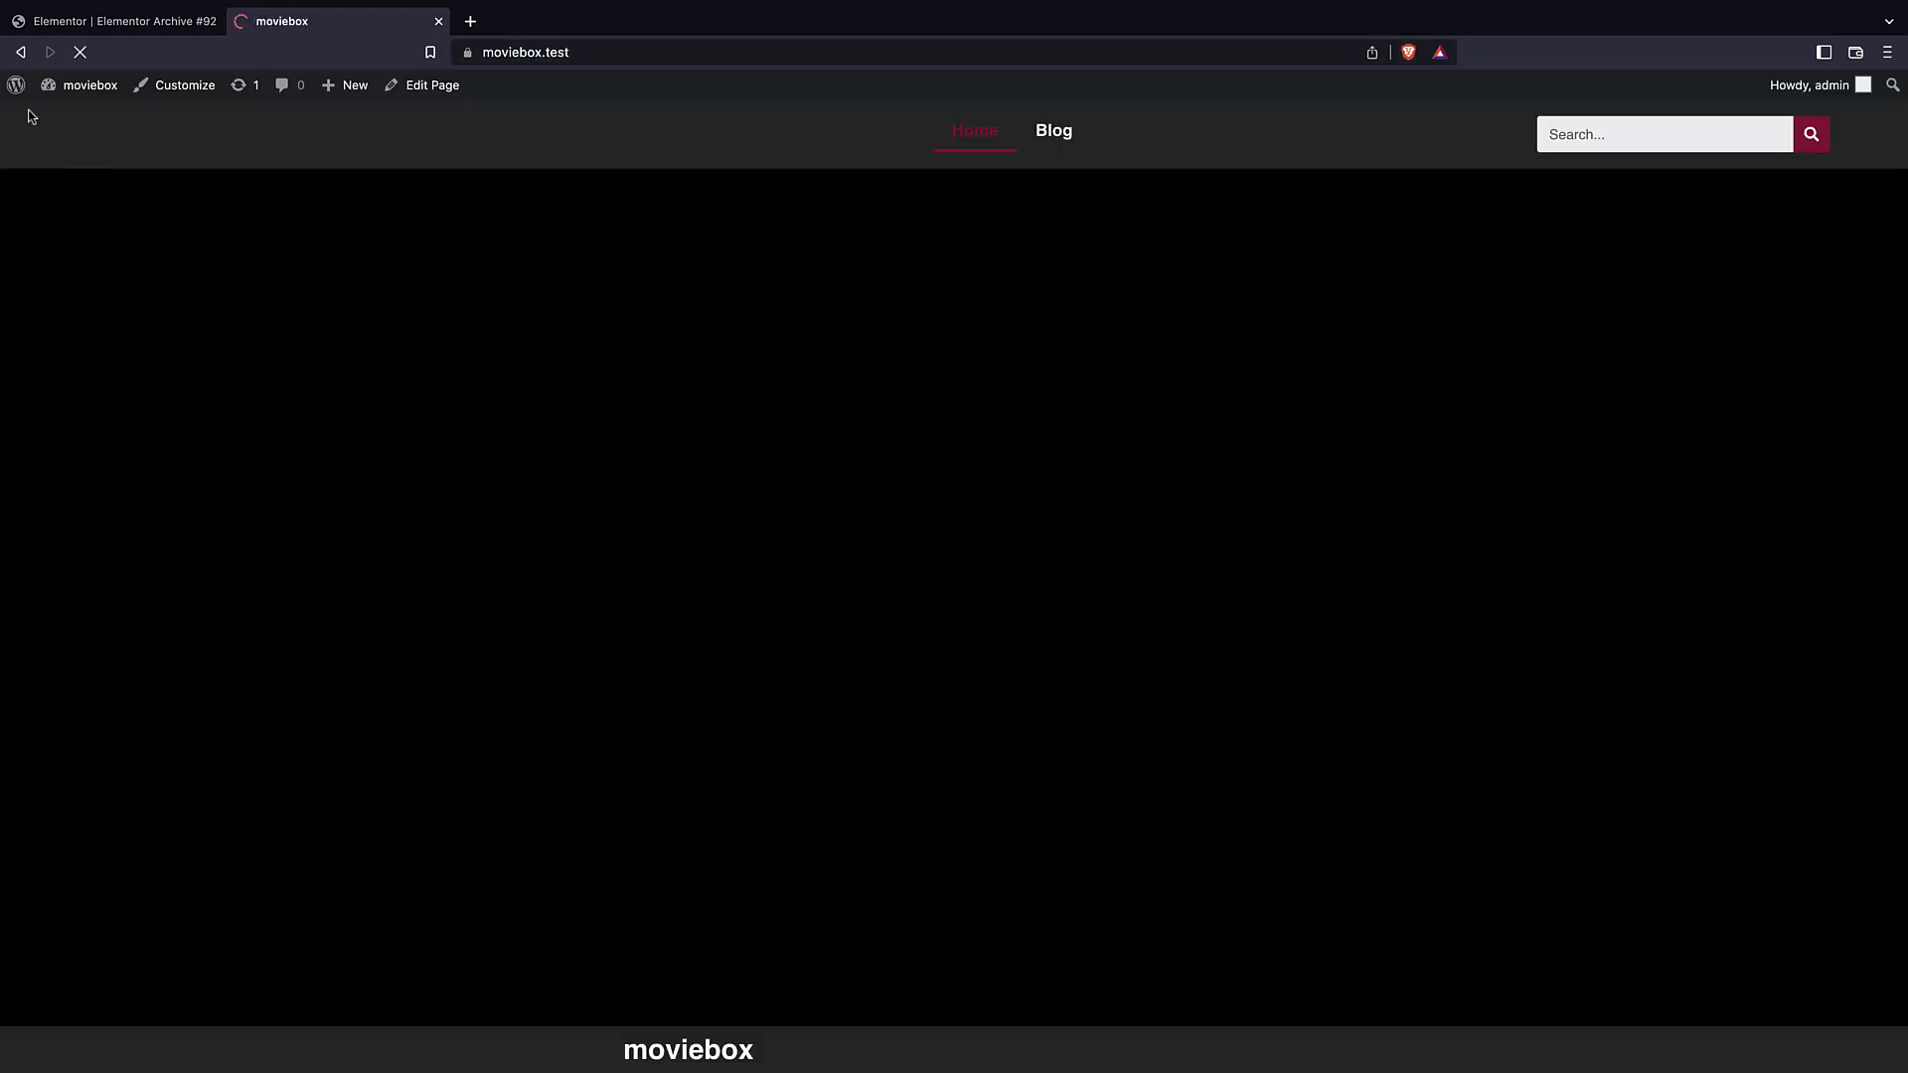
pyautogui.click(16, 83)
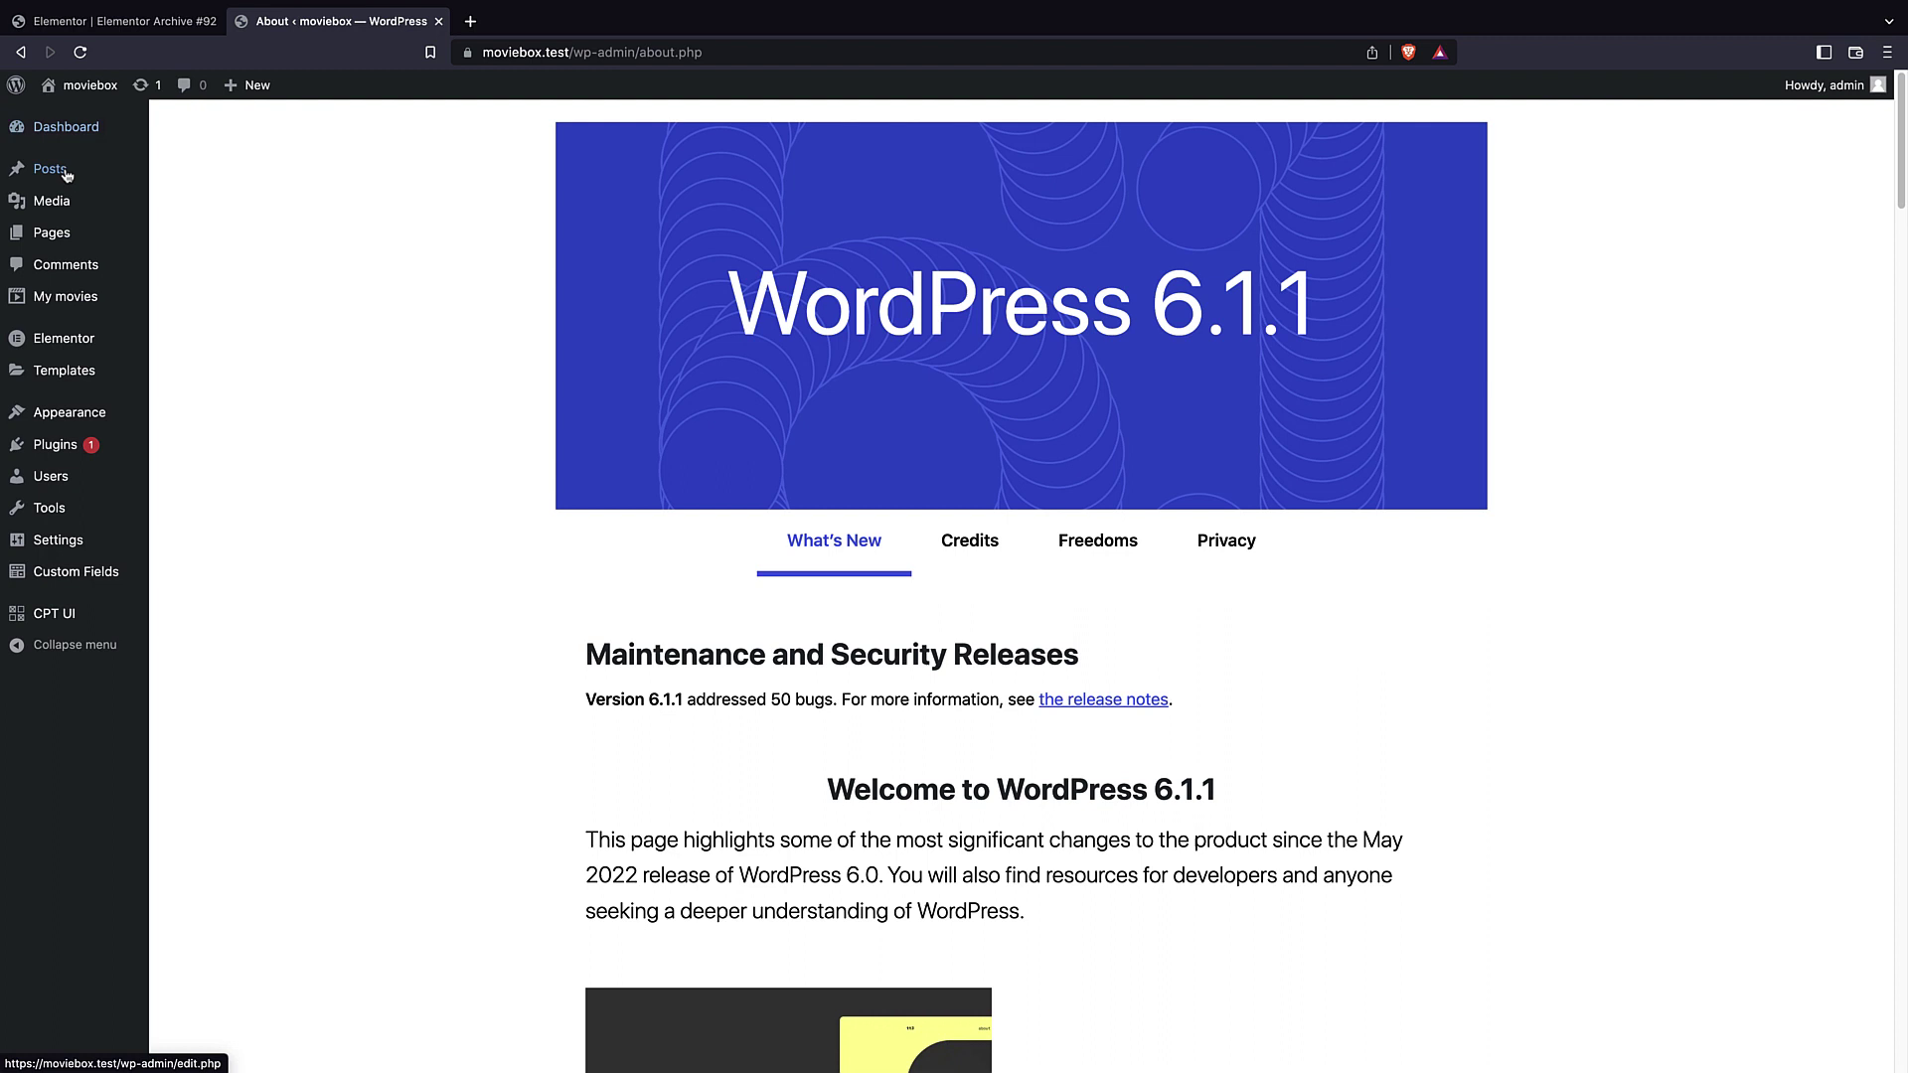
# - Open the existing movies post type for editing in CPT UI
pyautogui.moveTo(85, 616)
pyautogui.click(103, 616)
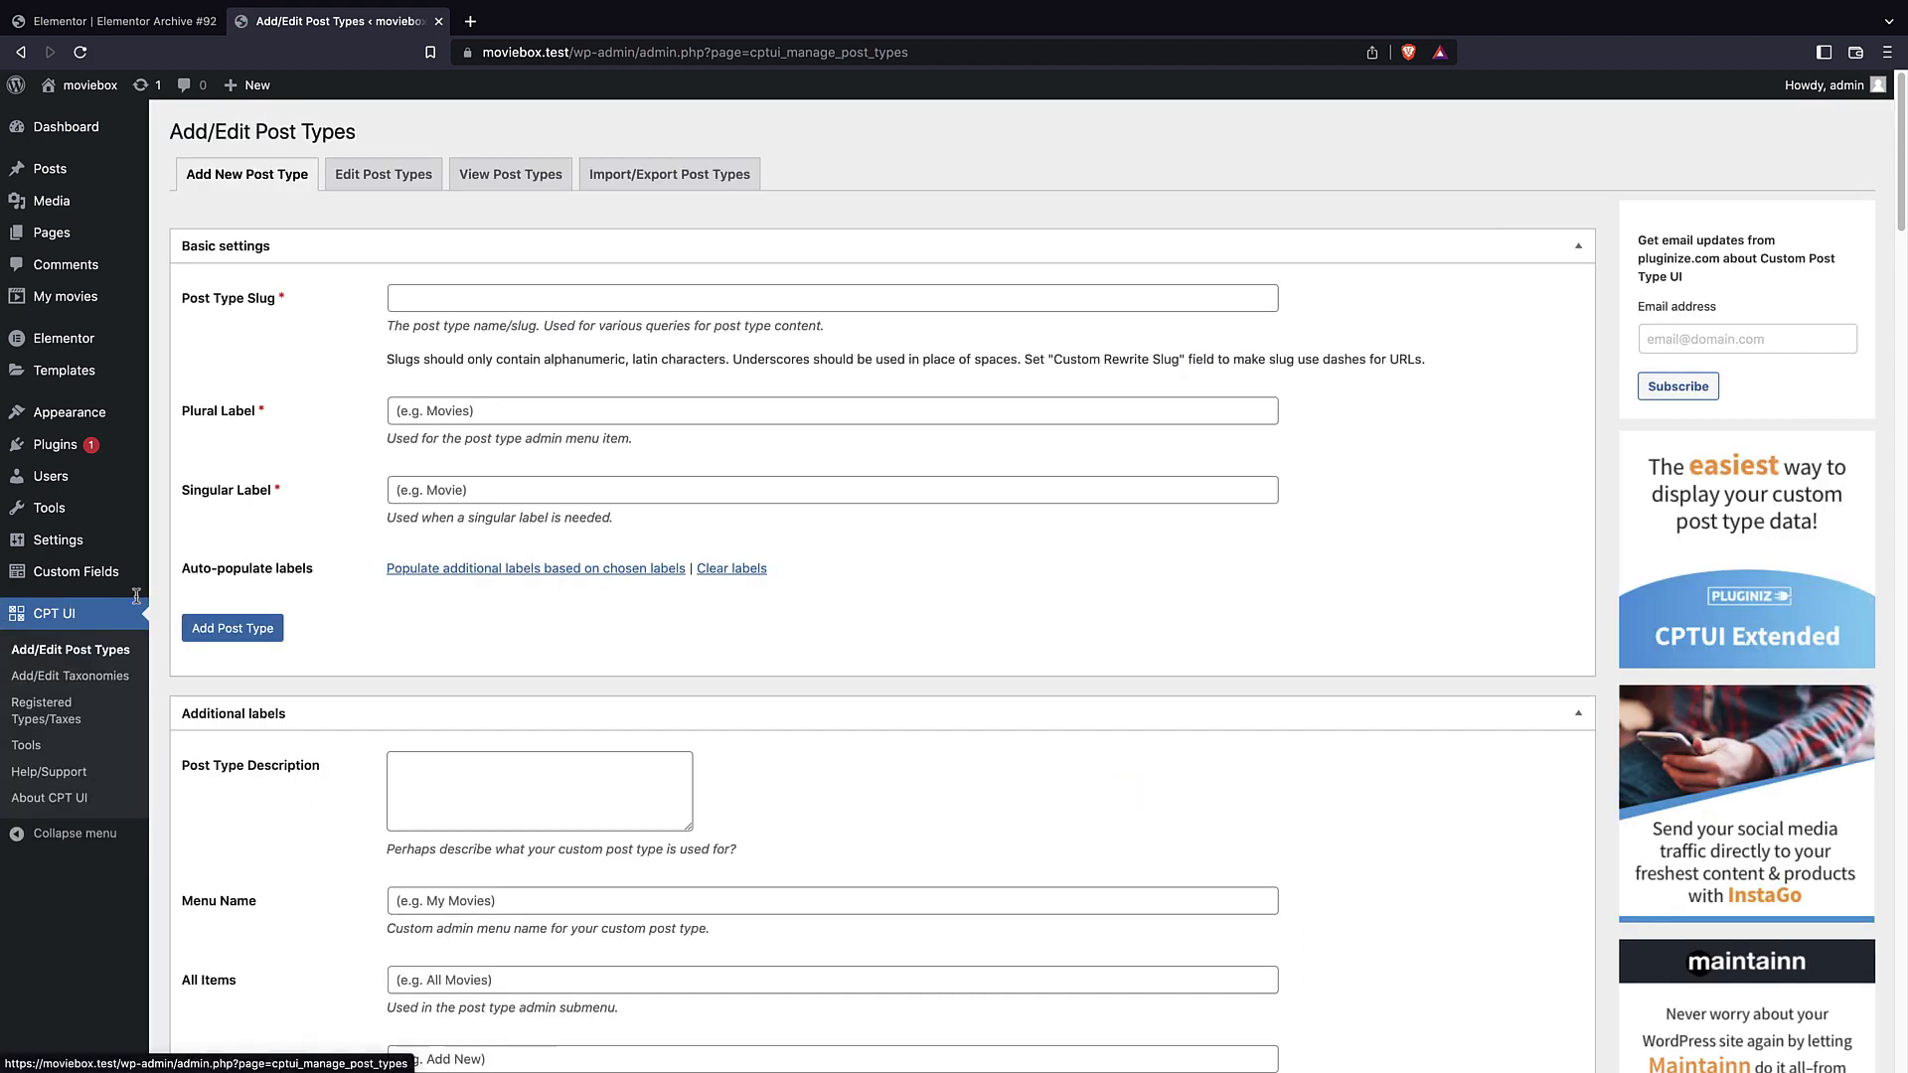
pyautogui.click(383, 174)
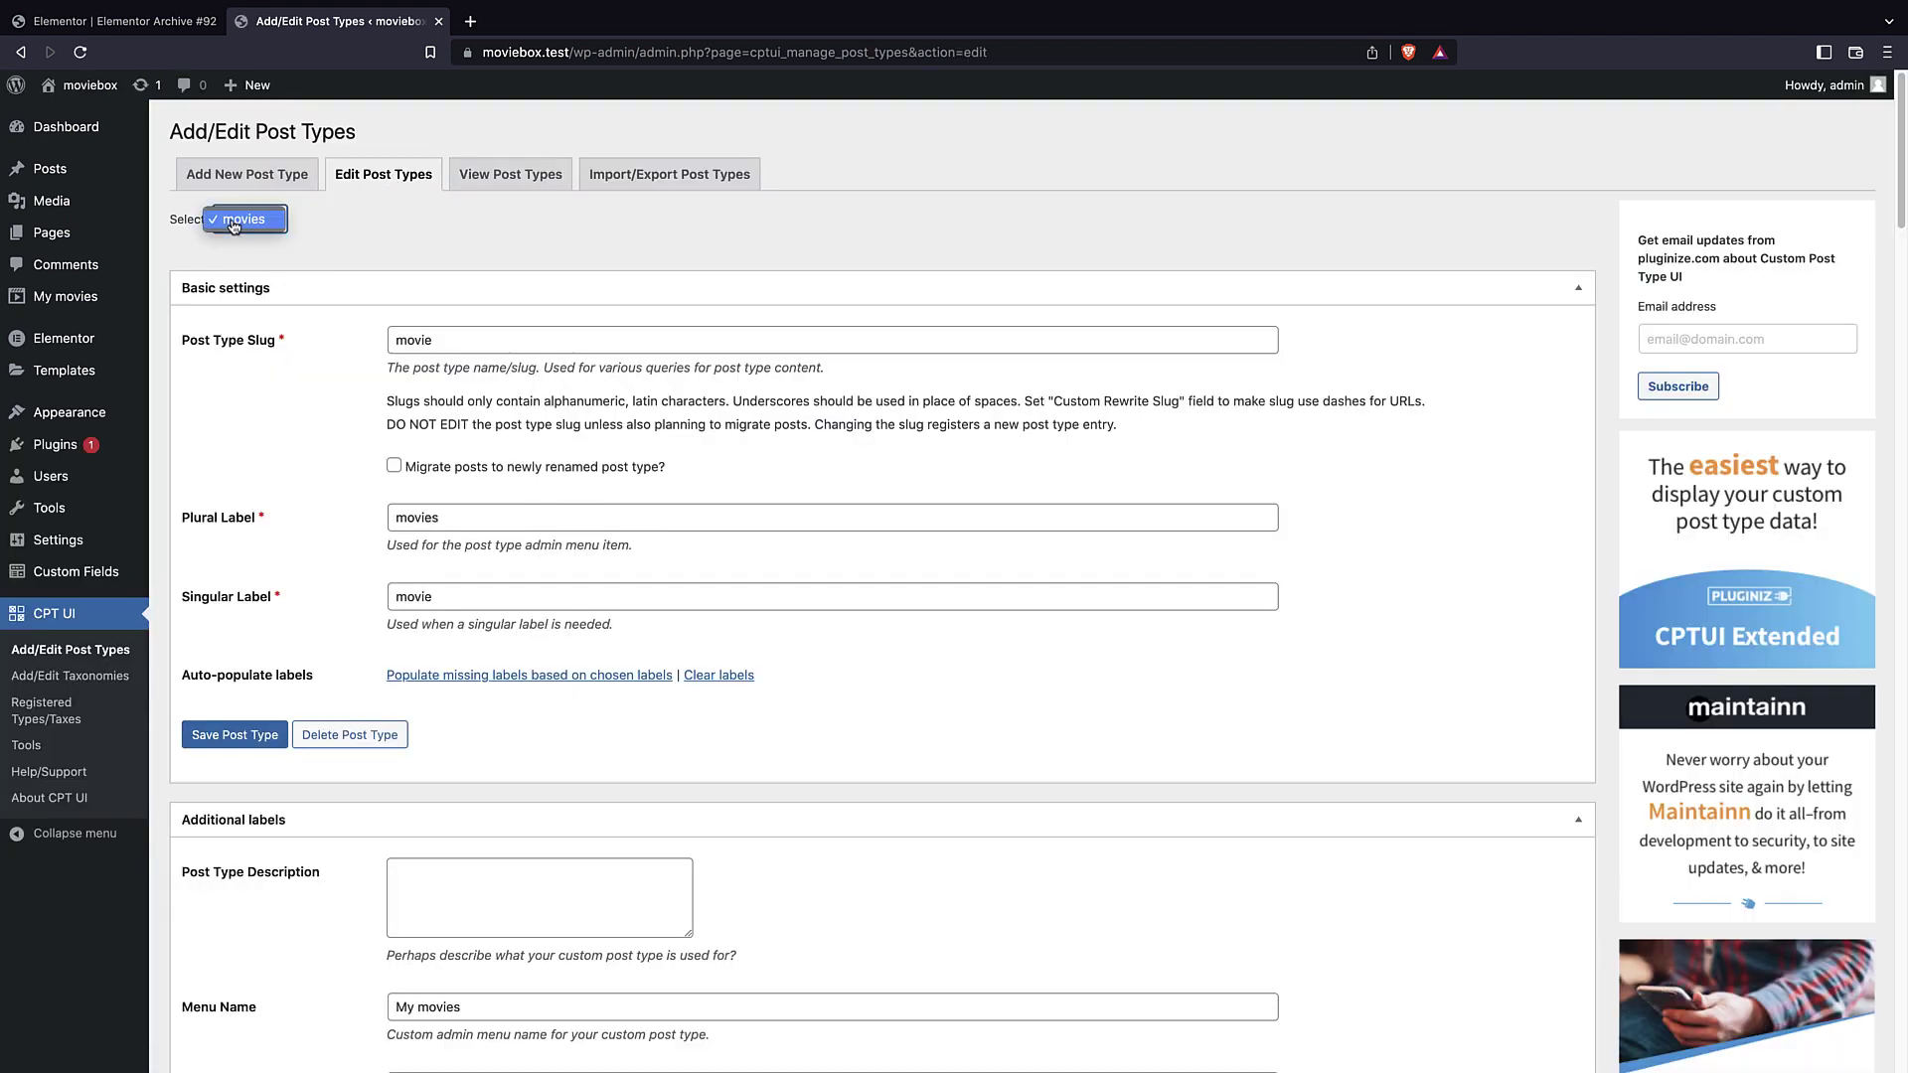
# - Set Has Archive to True for the movies post type and save the post type
pyautogui.scroll(-20, 417, 310)
pyautogui.scroll(-12, 417, 310)
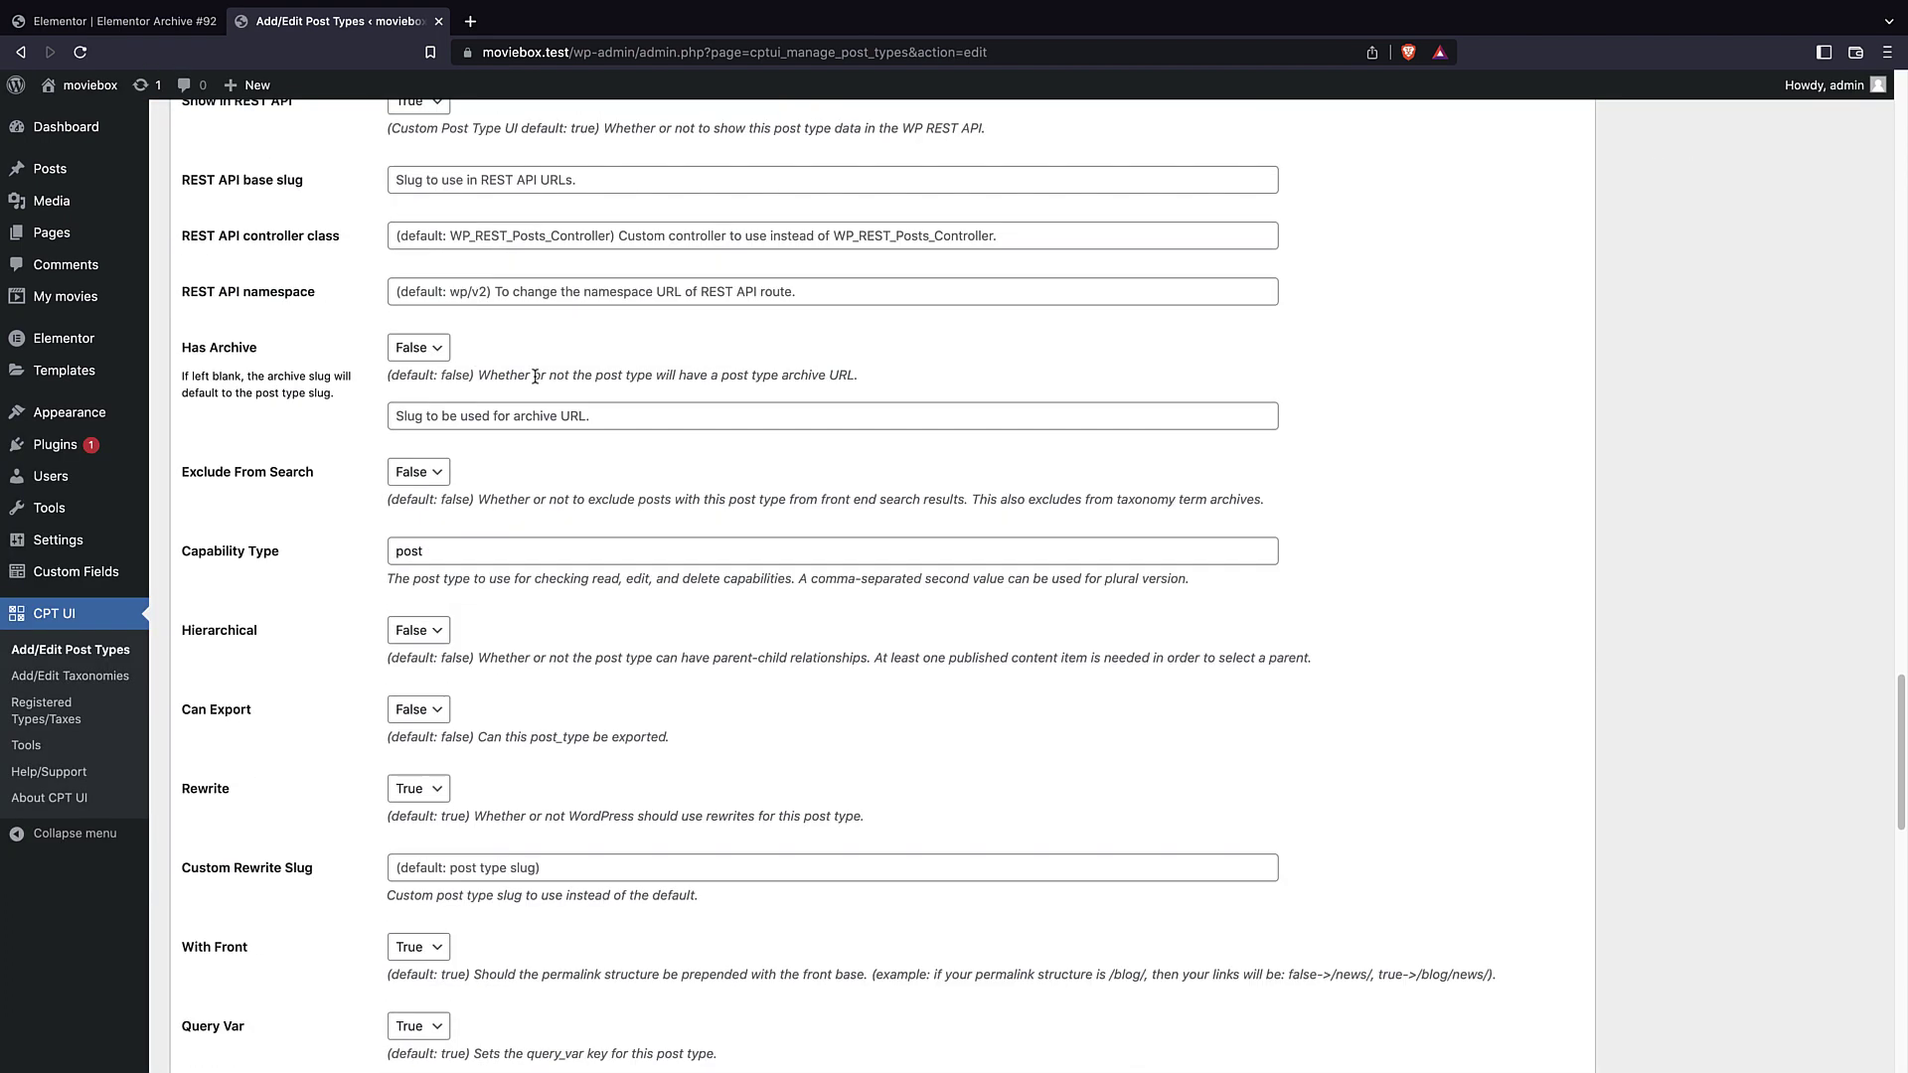
pyautogui.scroll(7, 534, 375)
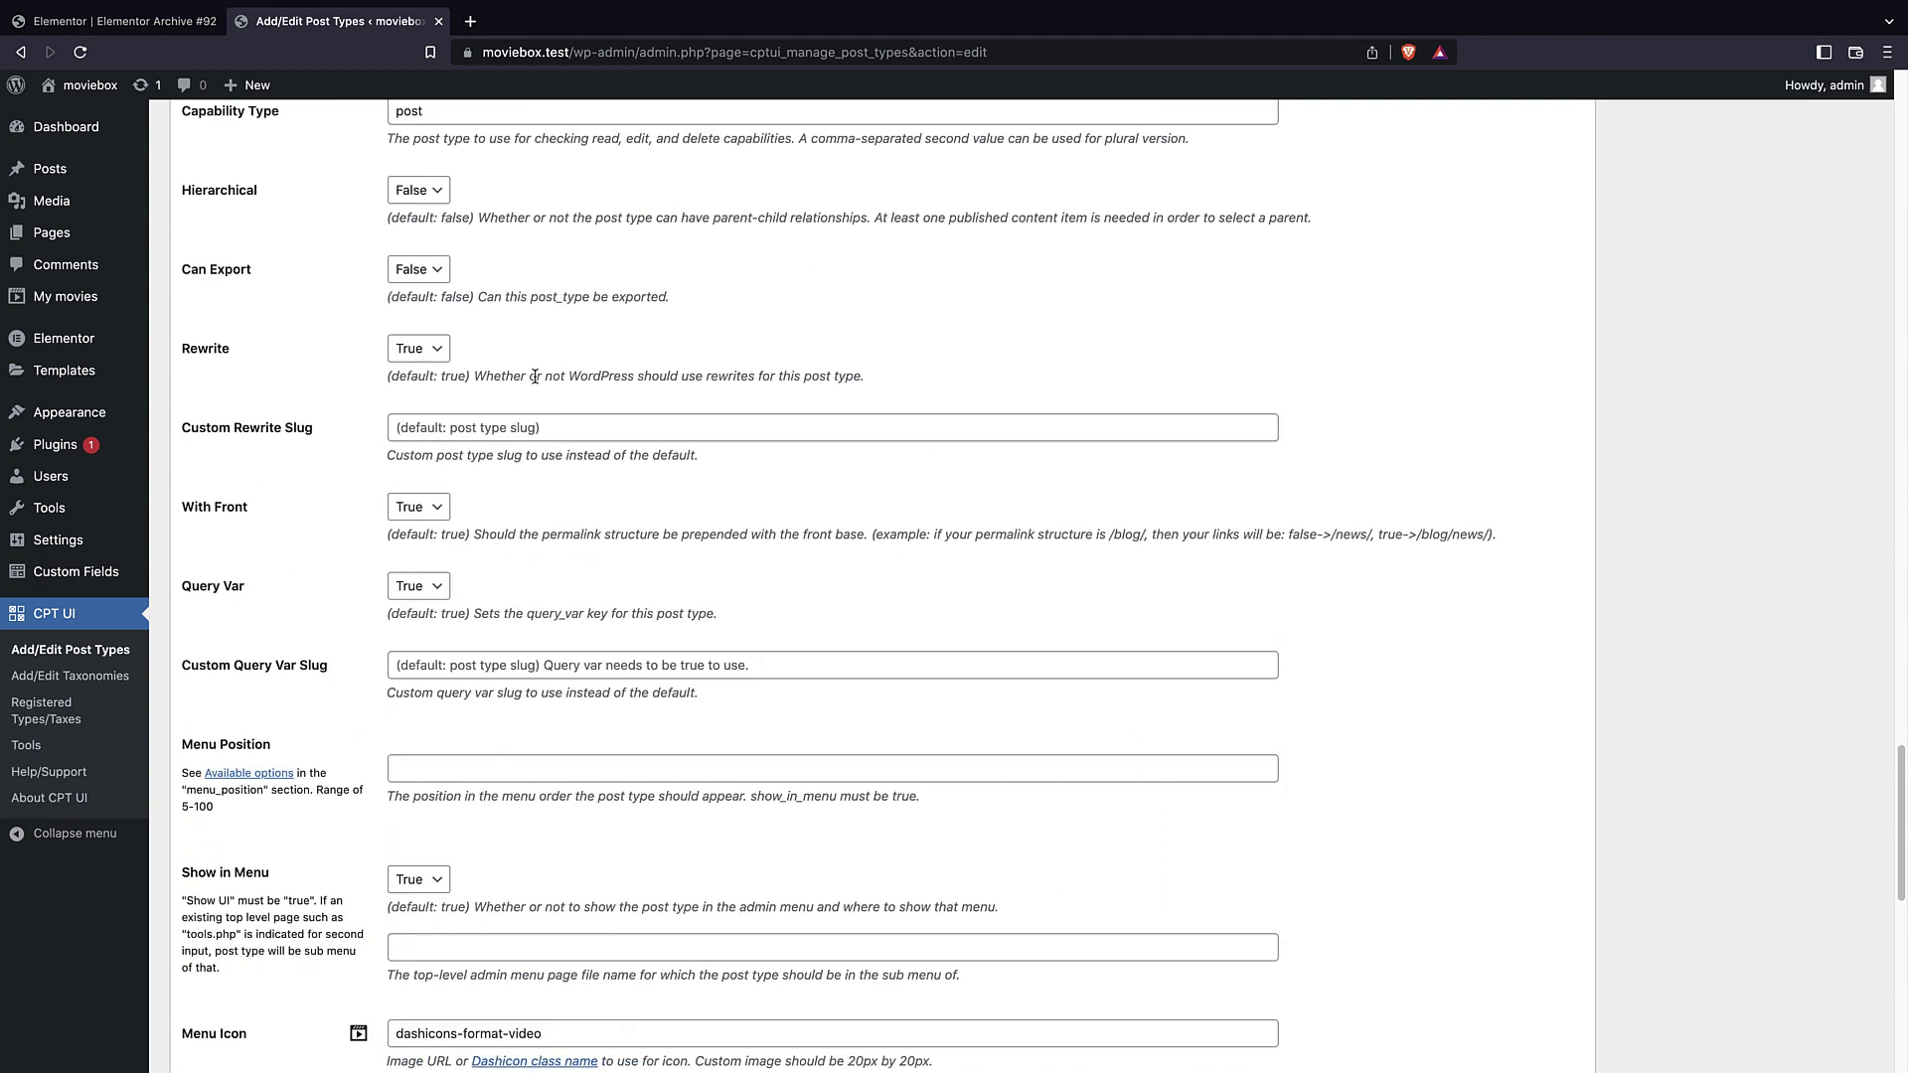
pyautogui.scroll(-10, 534, 376)
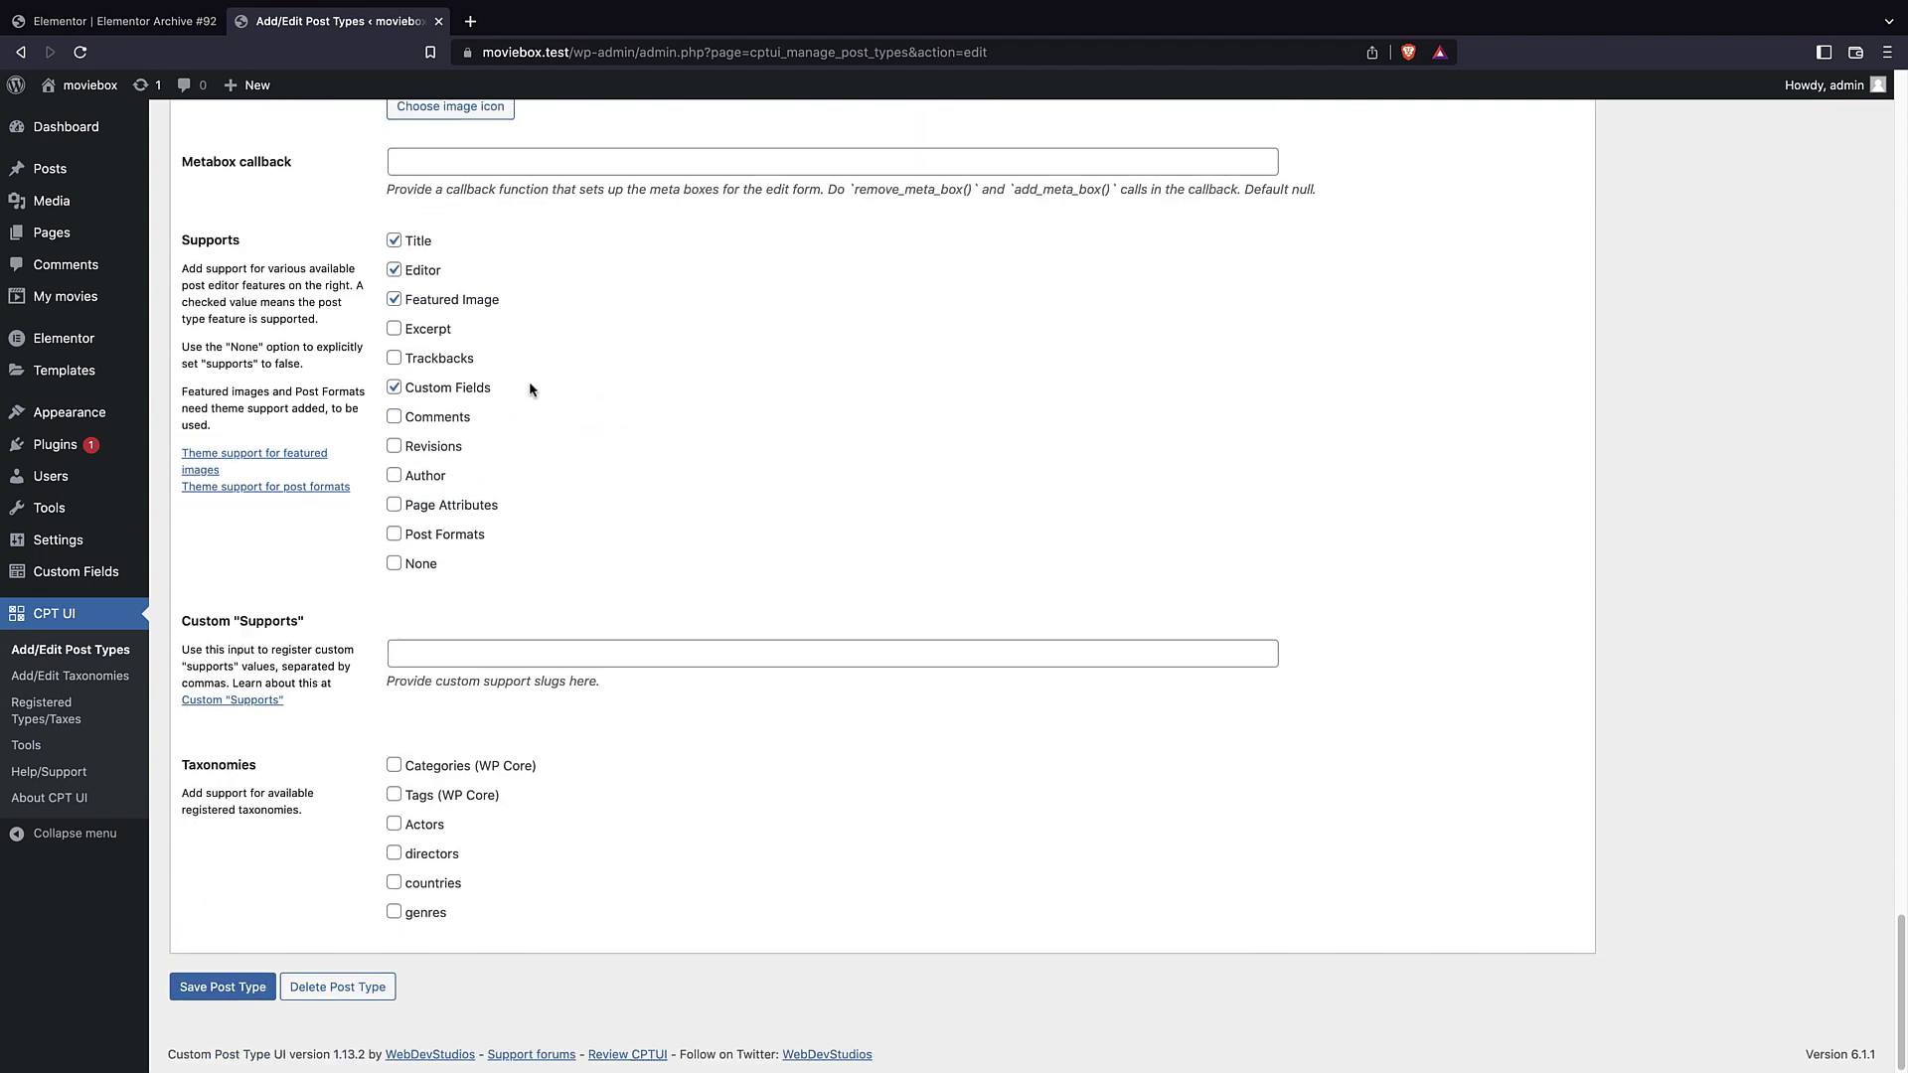
pyautogui.scroll(10, 528, 388)
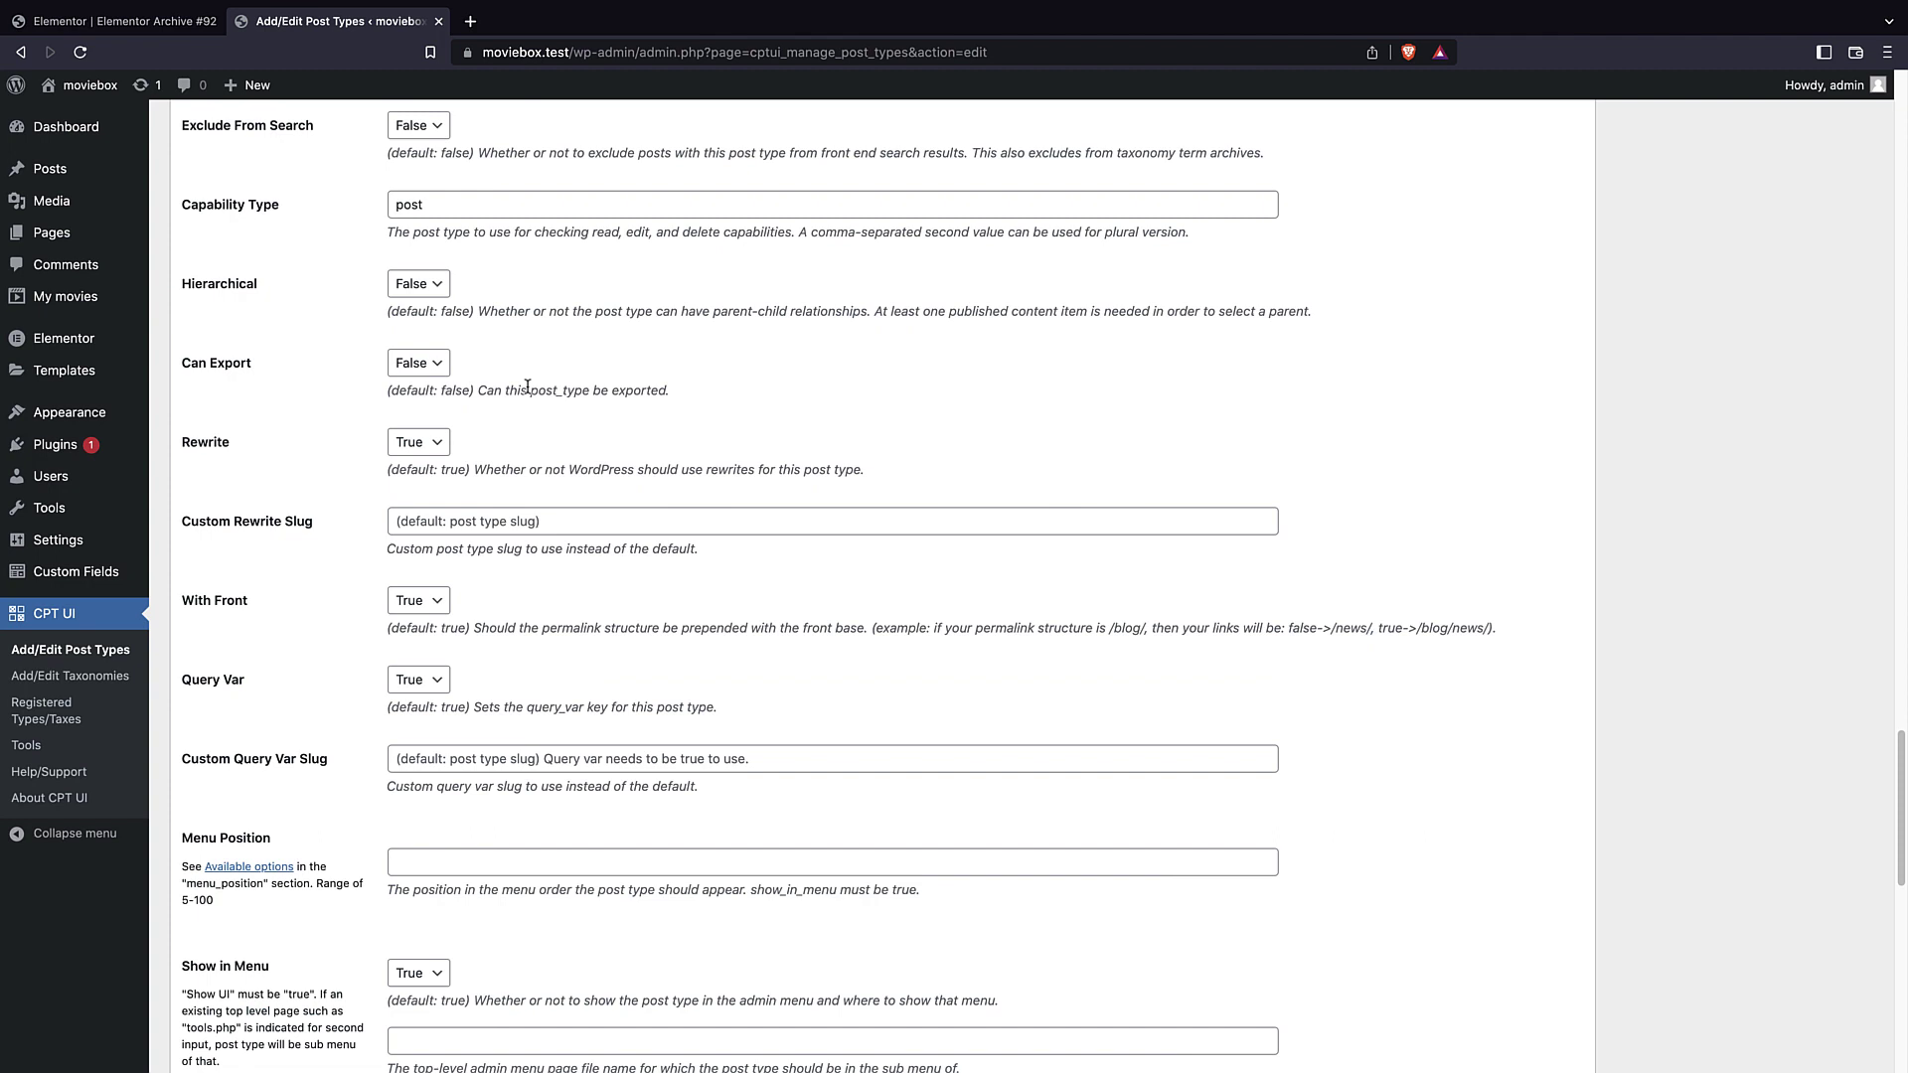
pyautogui.scroll(3, 527, 386)
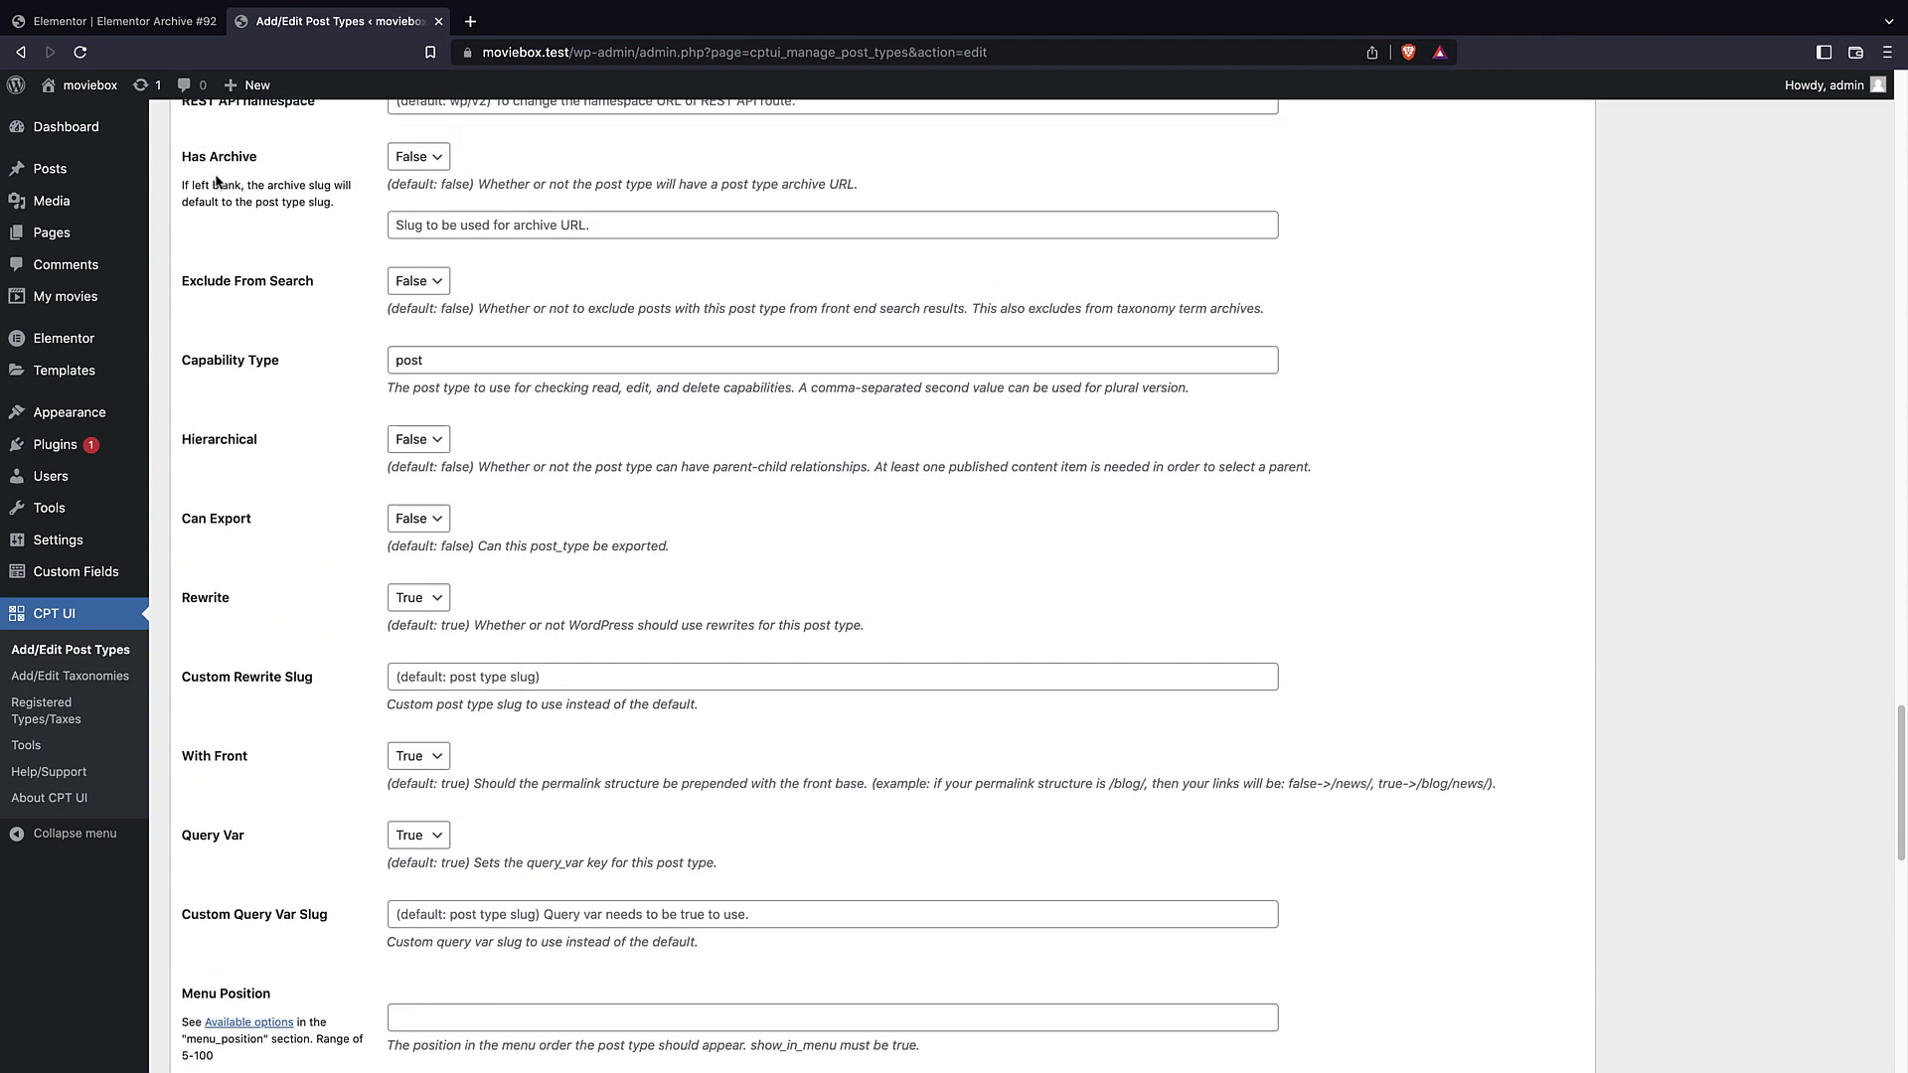
pyautogui.click(438, 171)
pyautogui.click(402, 176)
pyautogui.scroll(-15, 477, 596)
pyautogui.click(229, 989)
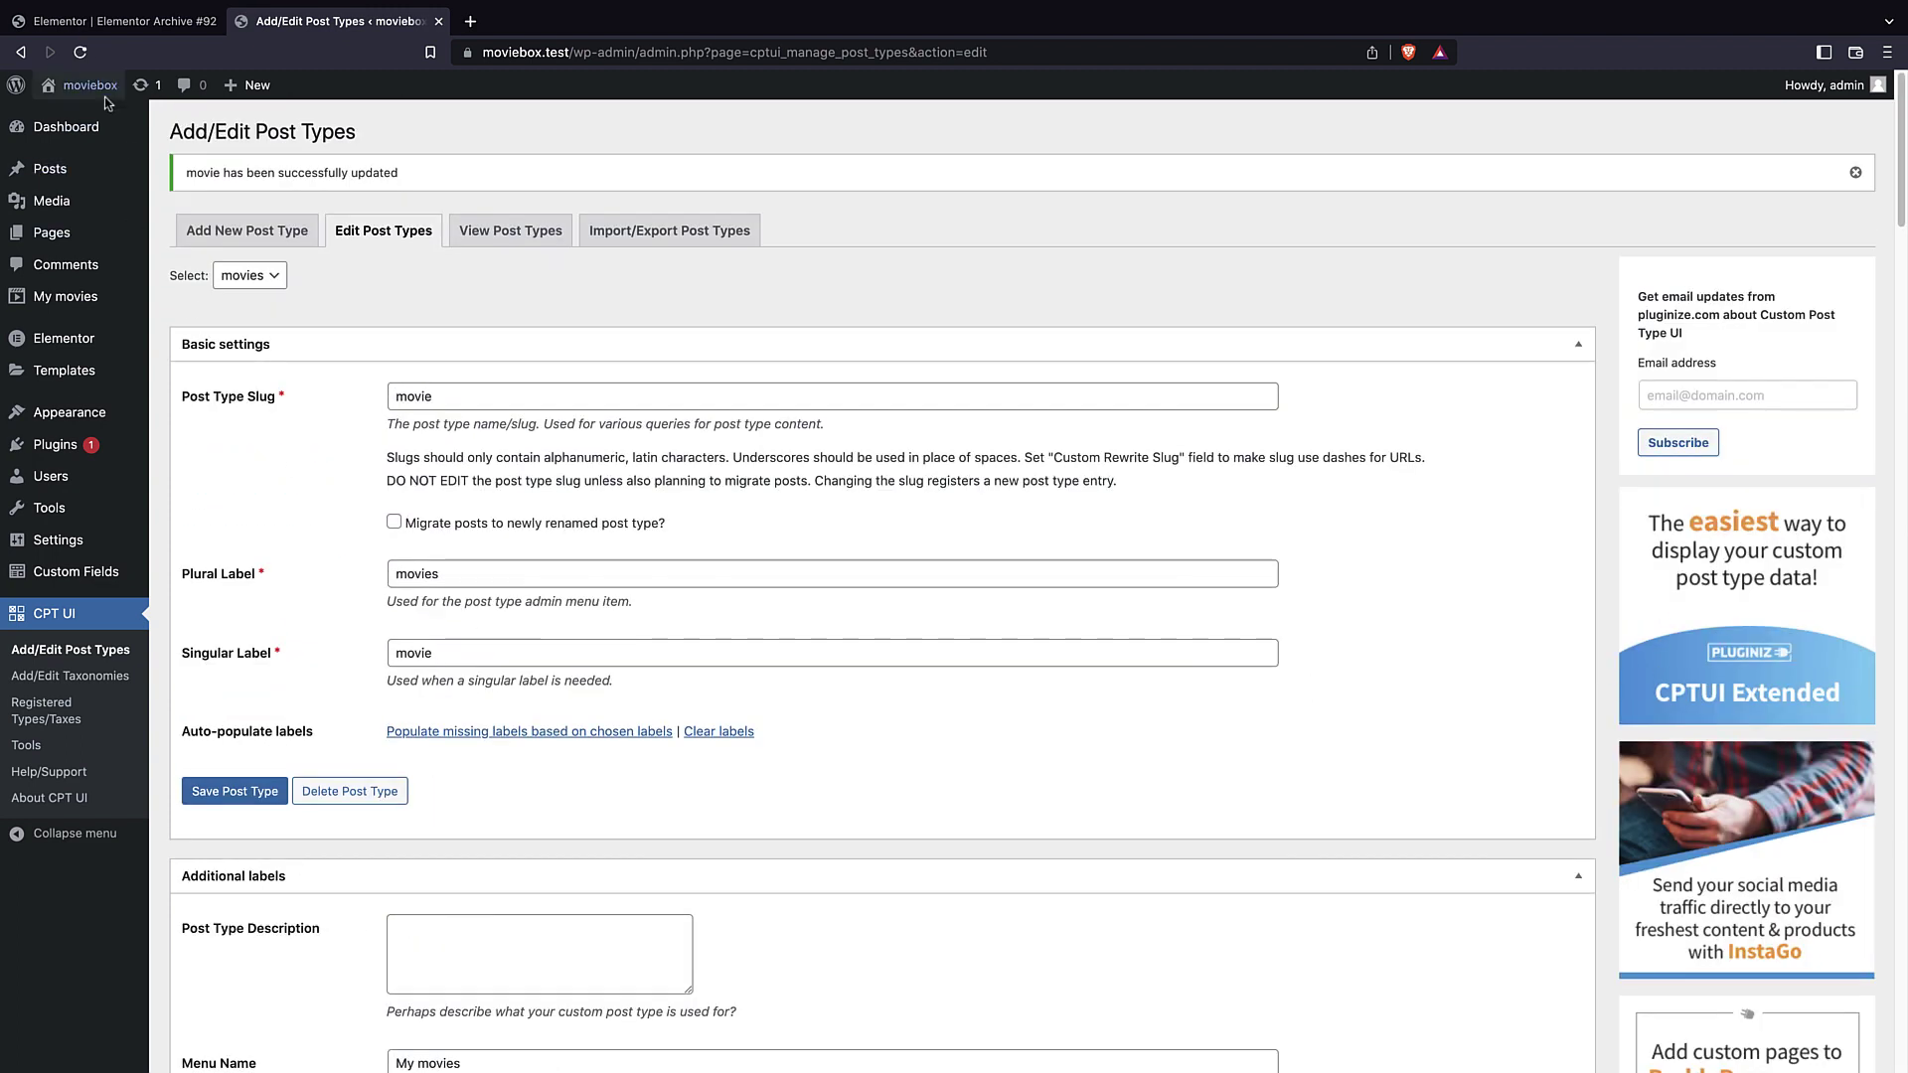
# - Return to the Elementor archive template's tab and reload the editor
pyautogui.click(85, 22)
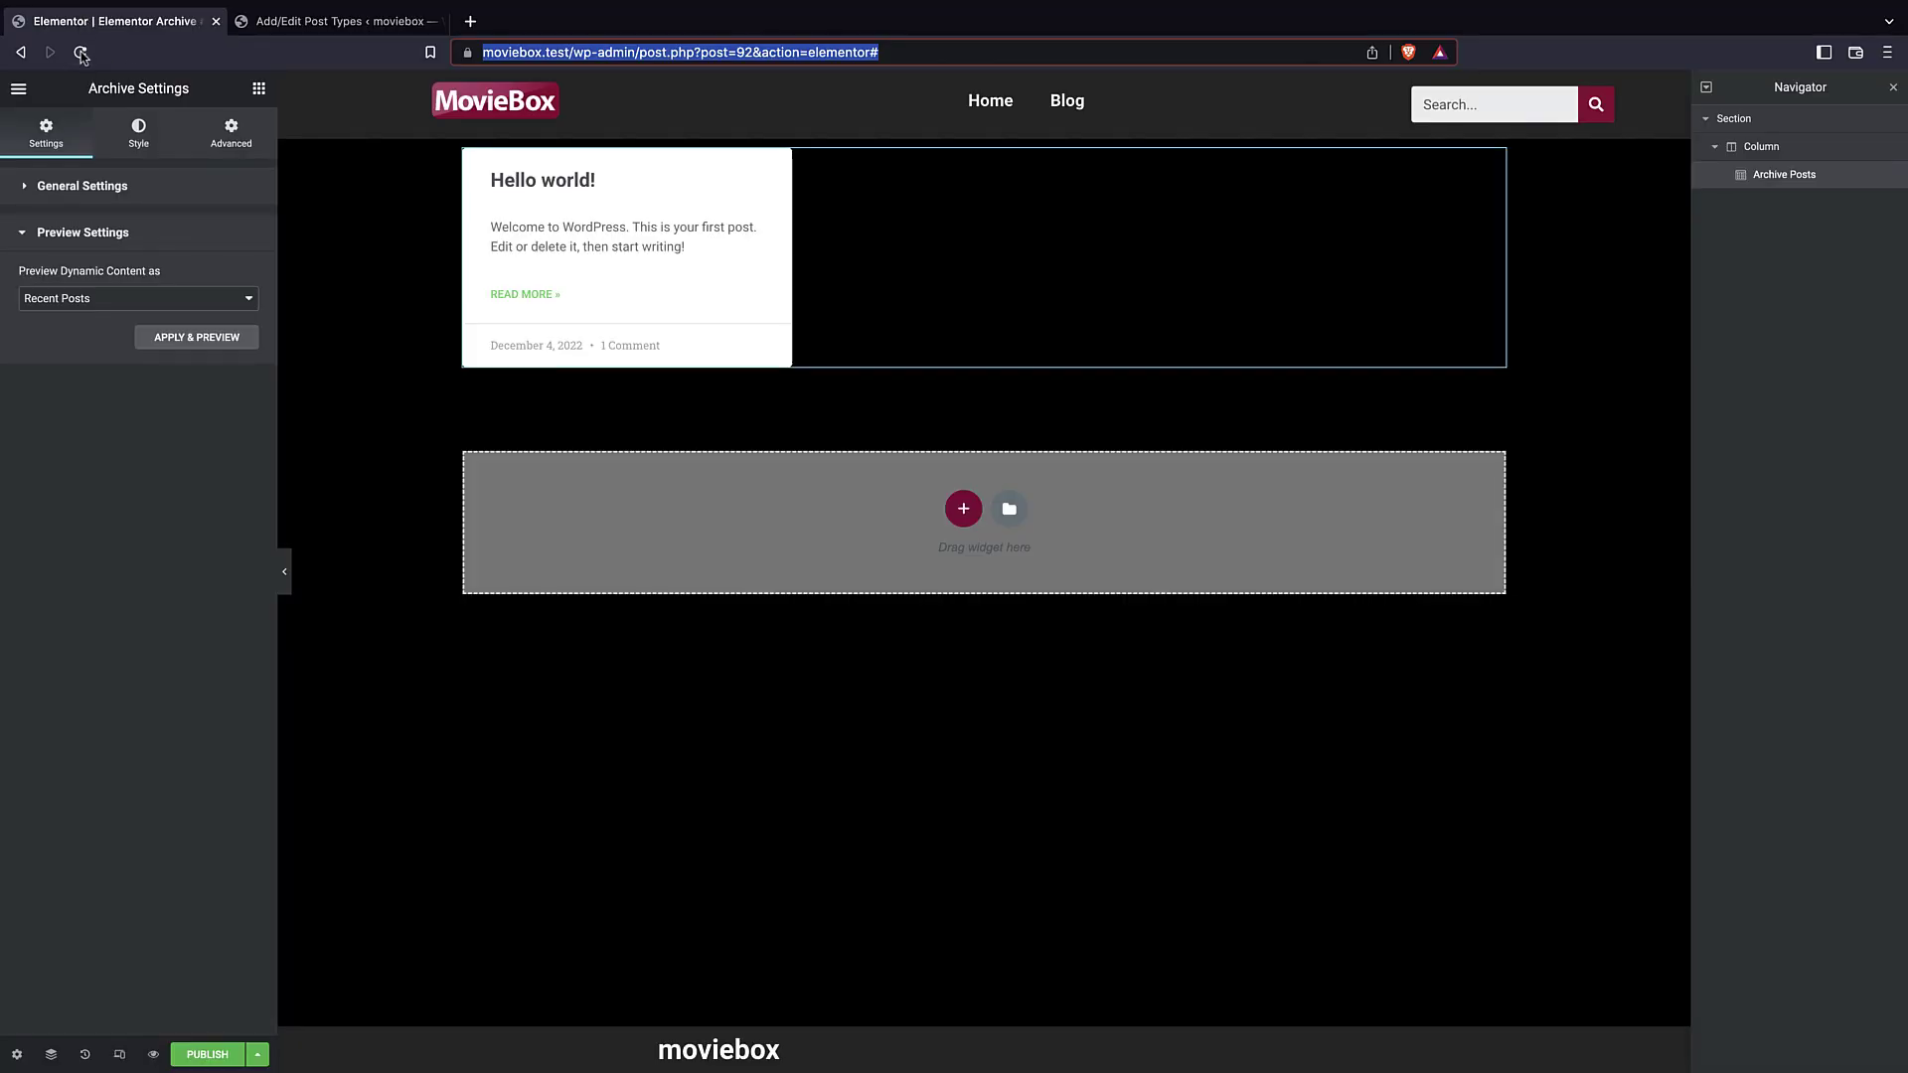
pyautogui.click(81, 52)
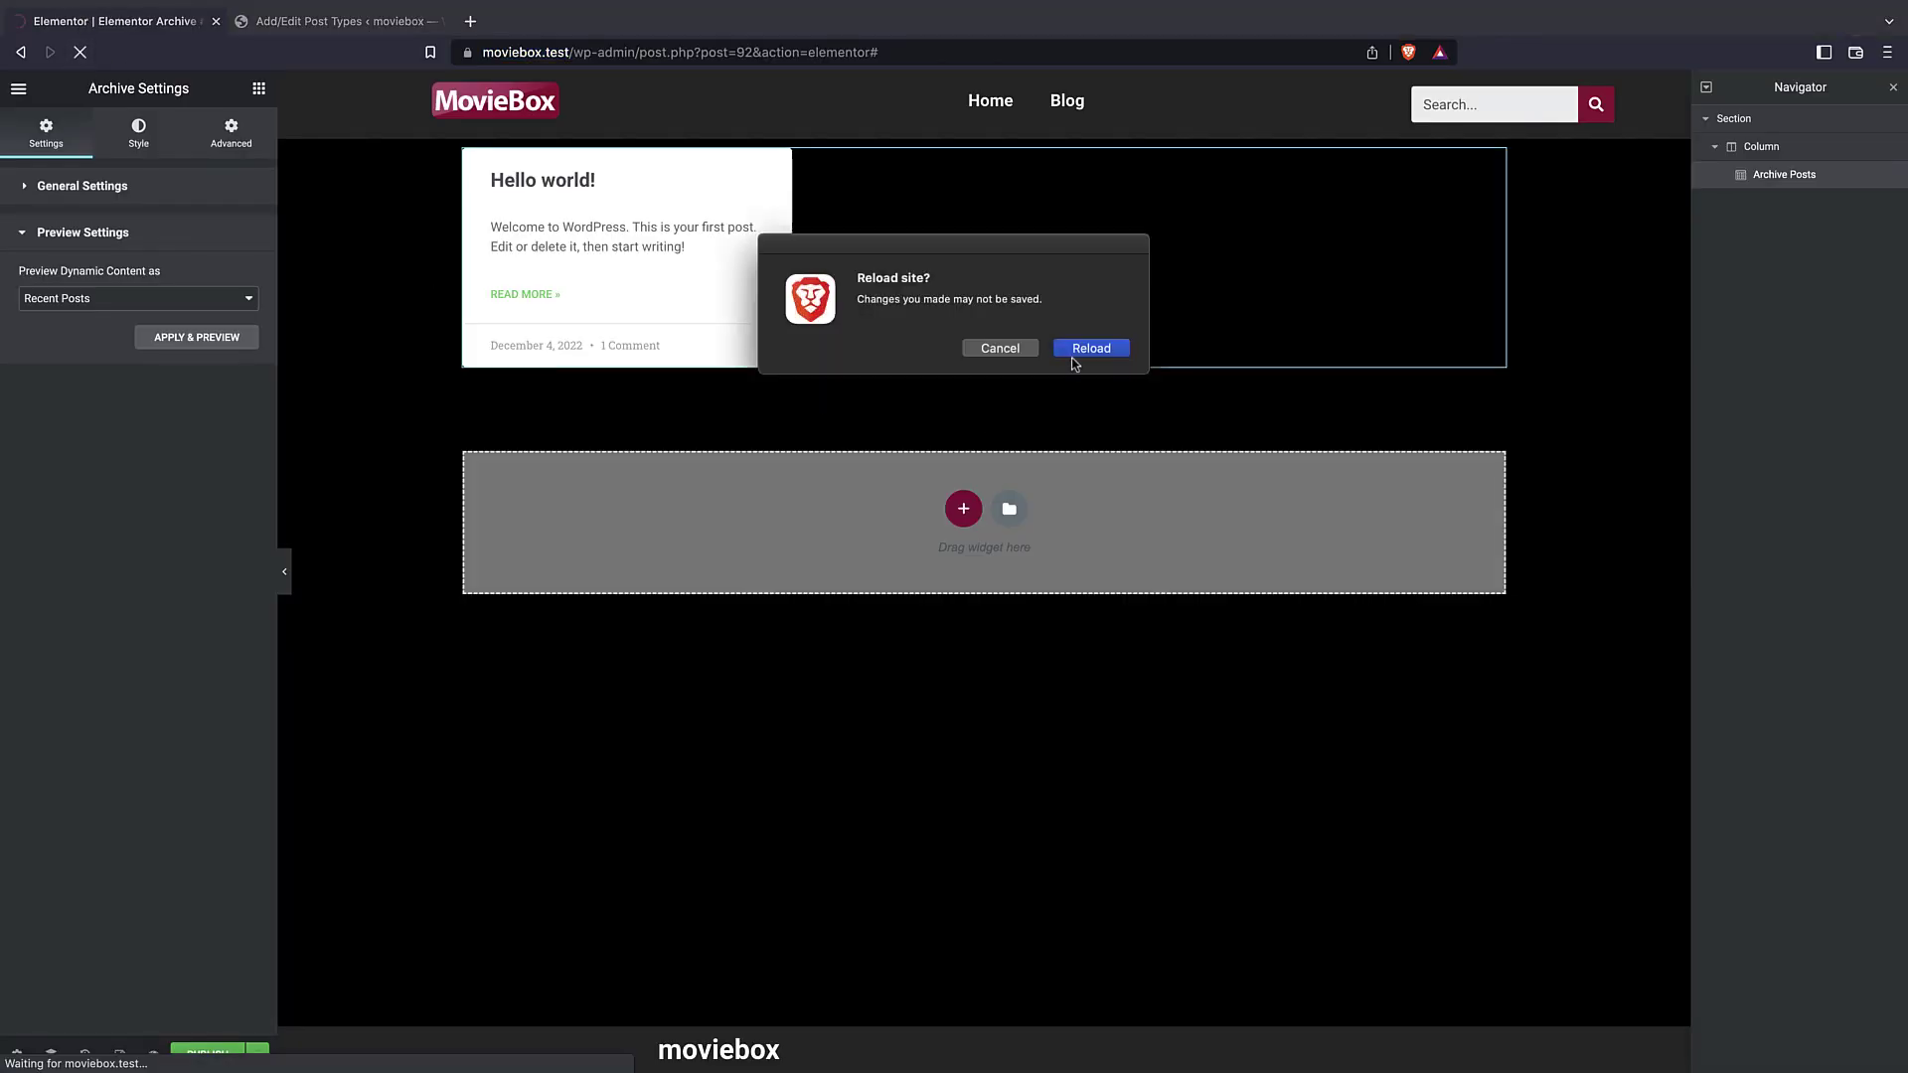
pyautogui.click(1072, 356)
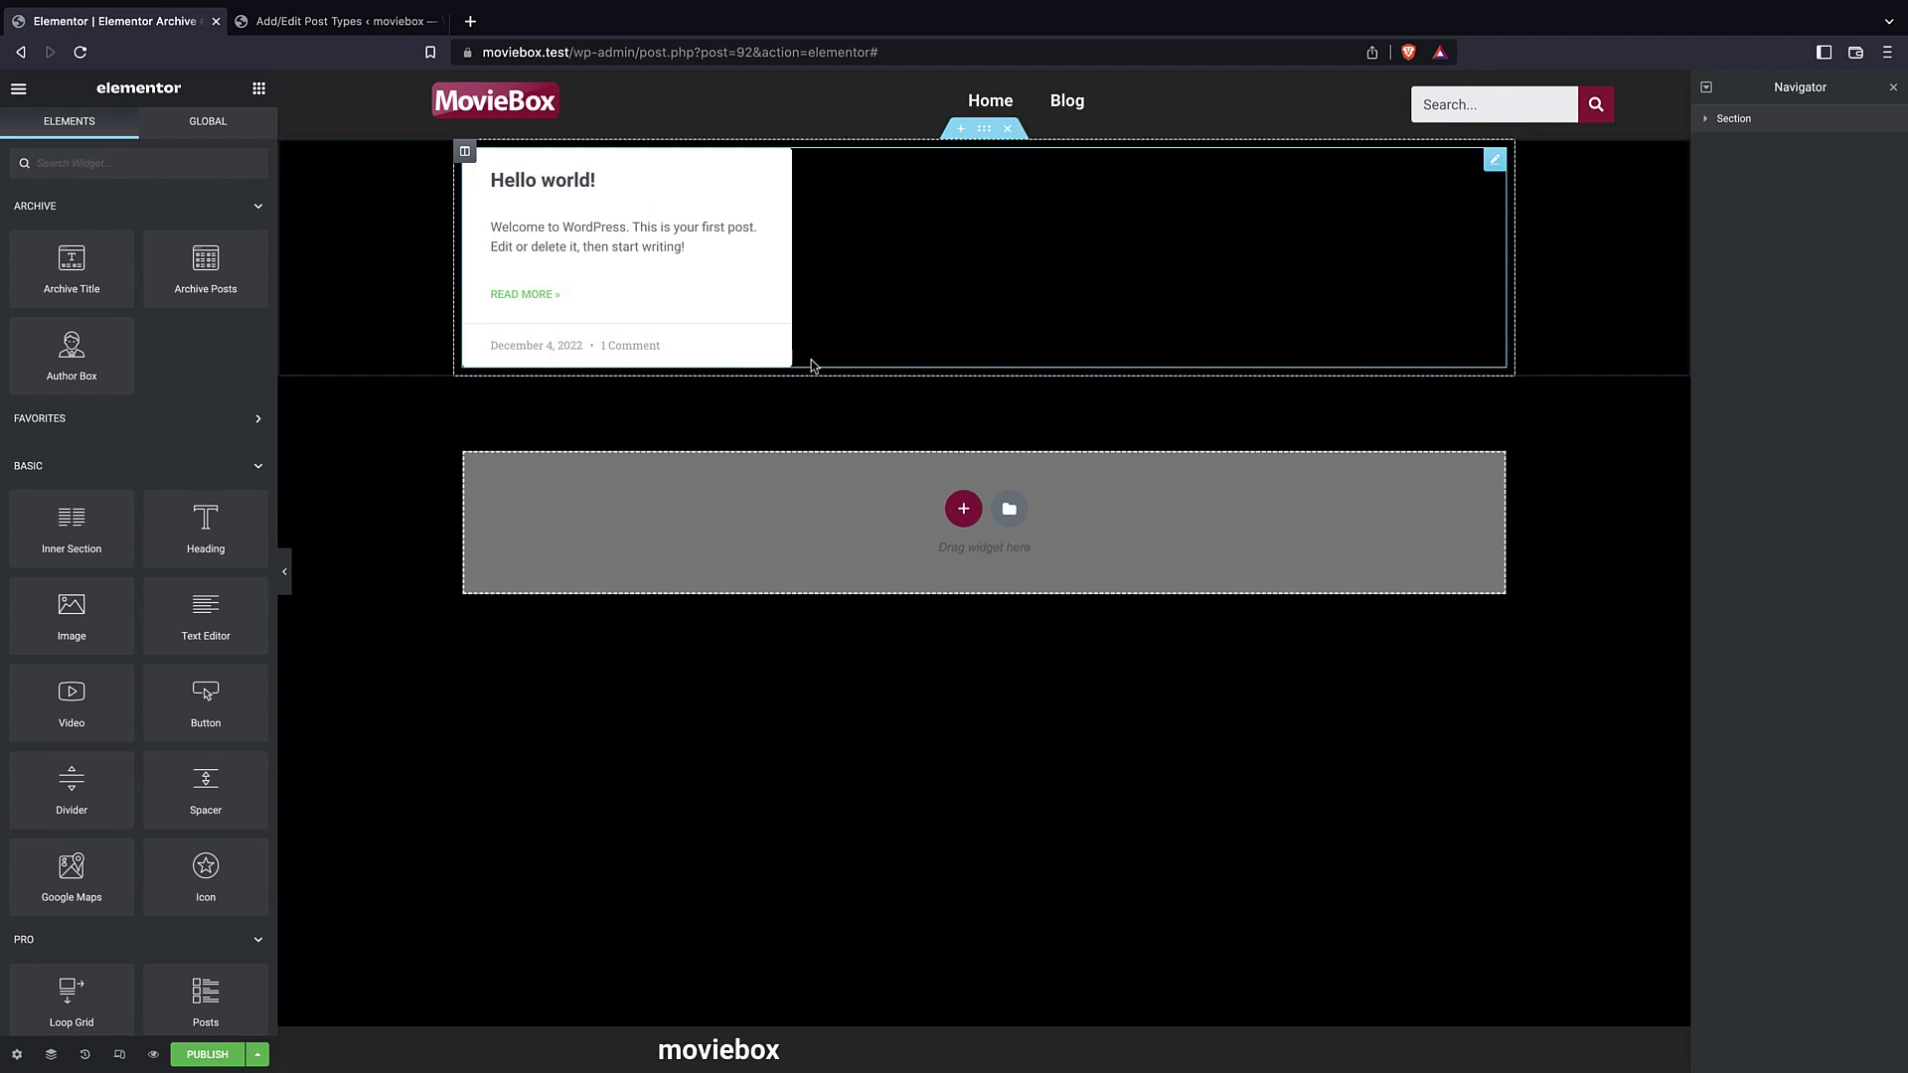
# - Set the template's dynamic content preview to movies Archive and apply it
pyautogui.click(20, 1054)
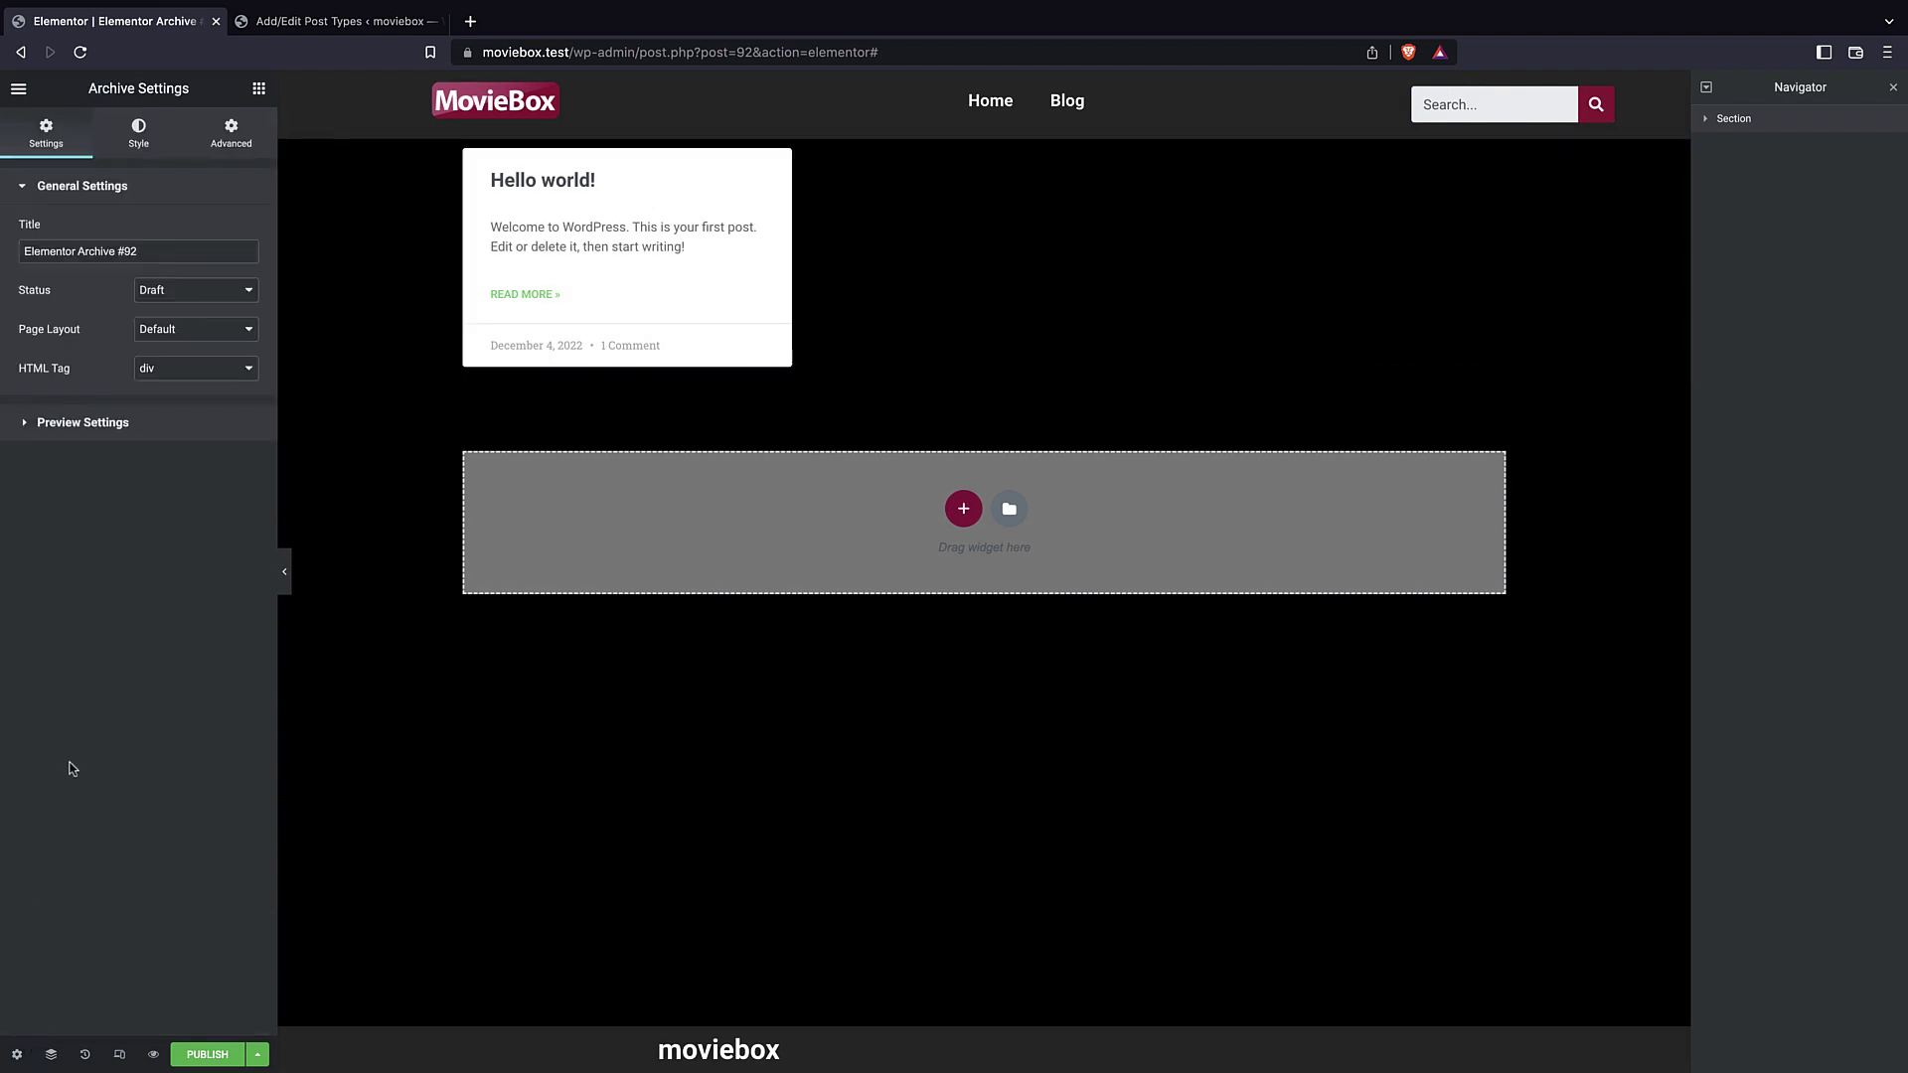
pyautogui.click(147, 423)
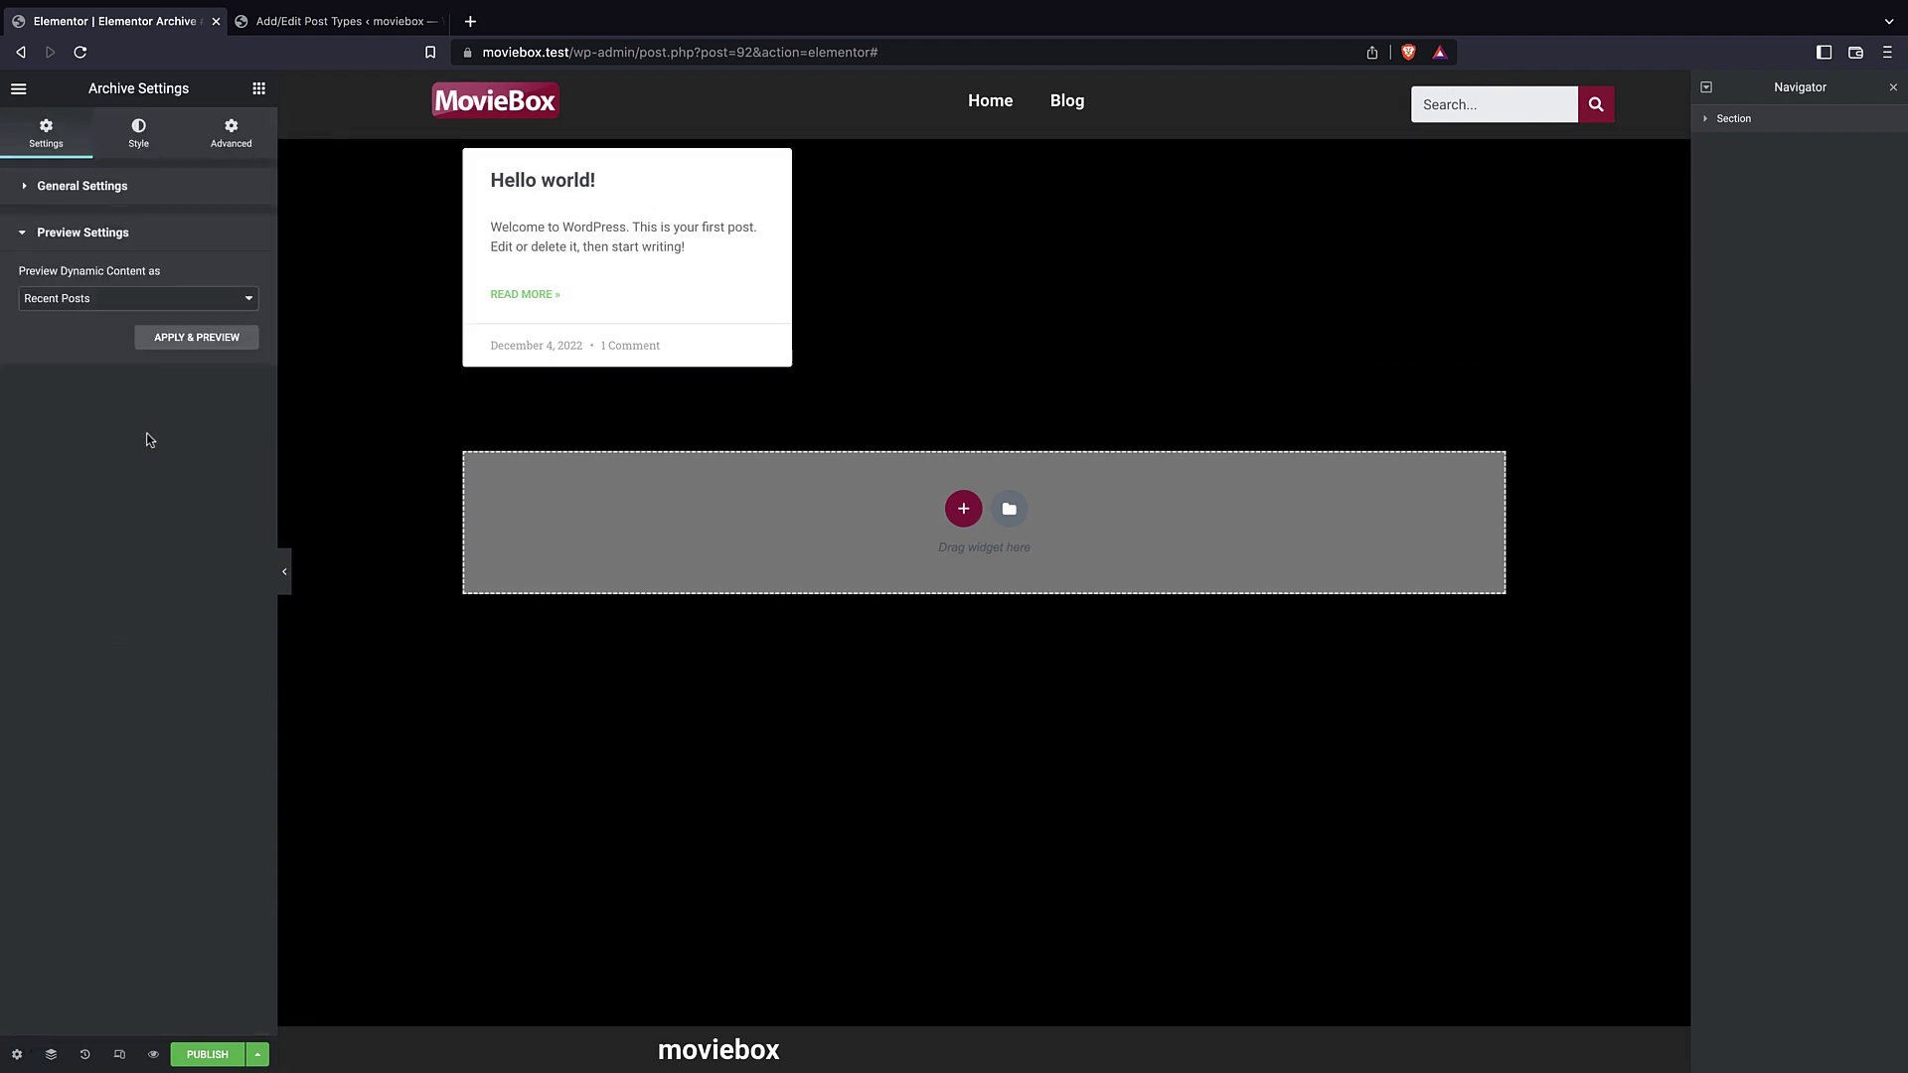
pyautogui.click(95, 298)
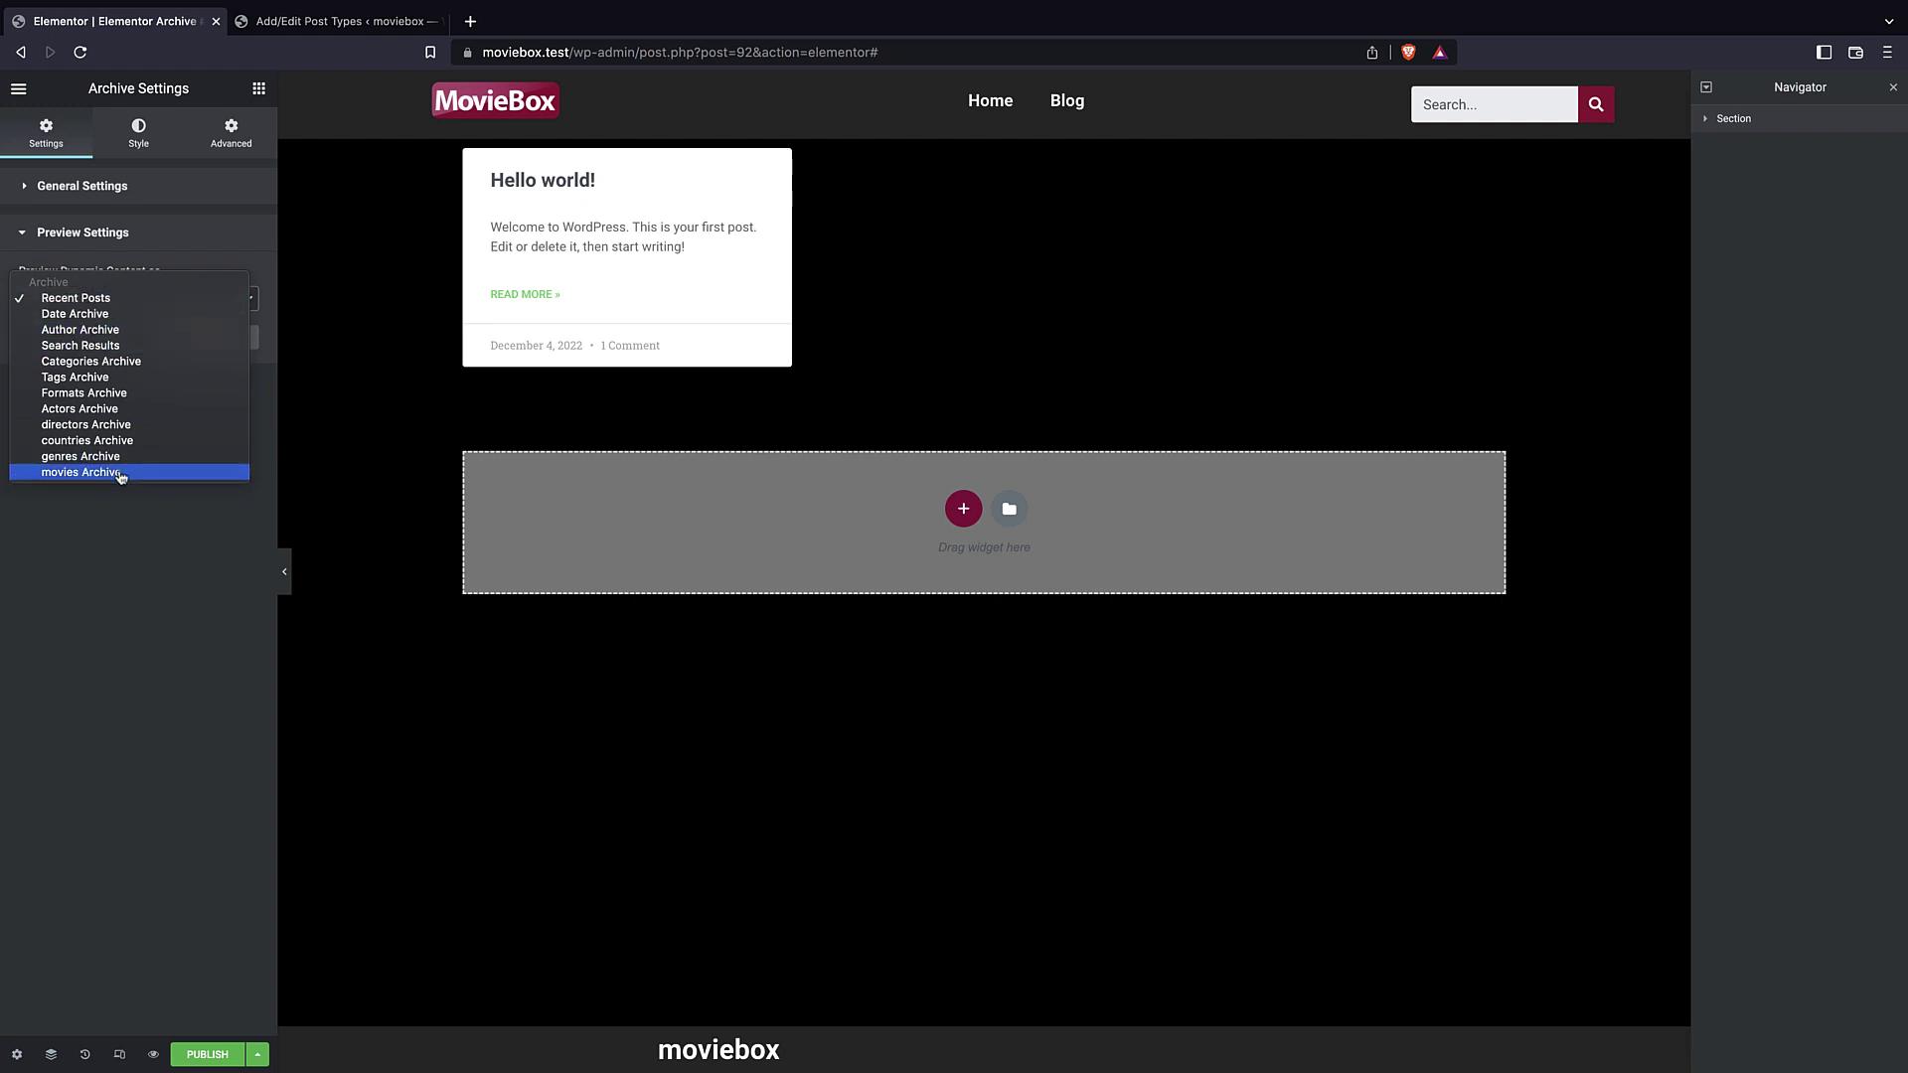
pyautogui.click(87, 475)
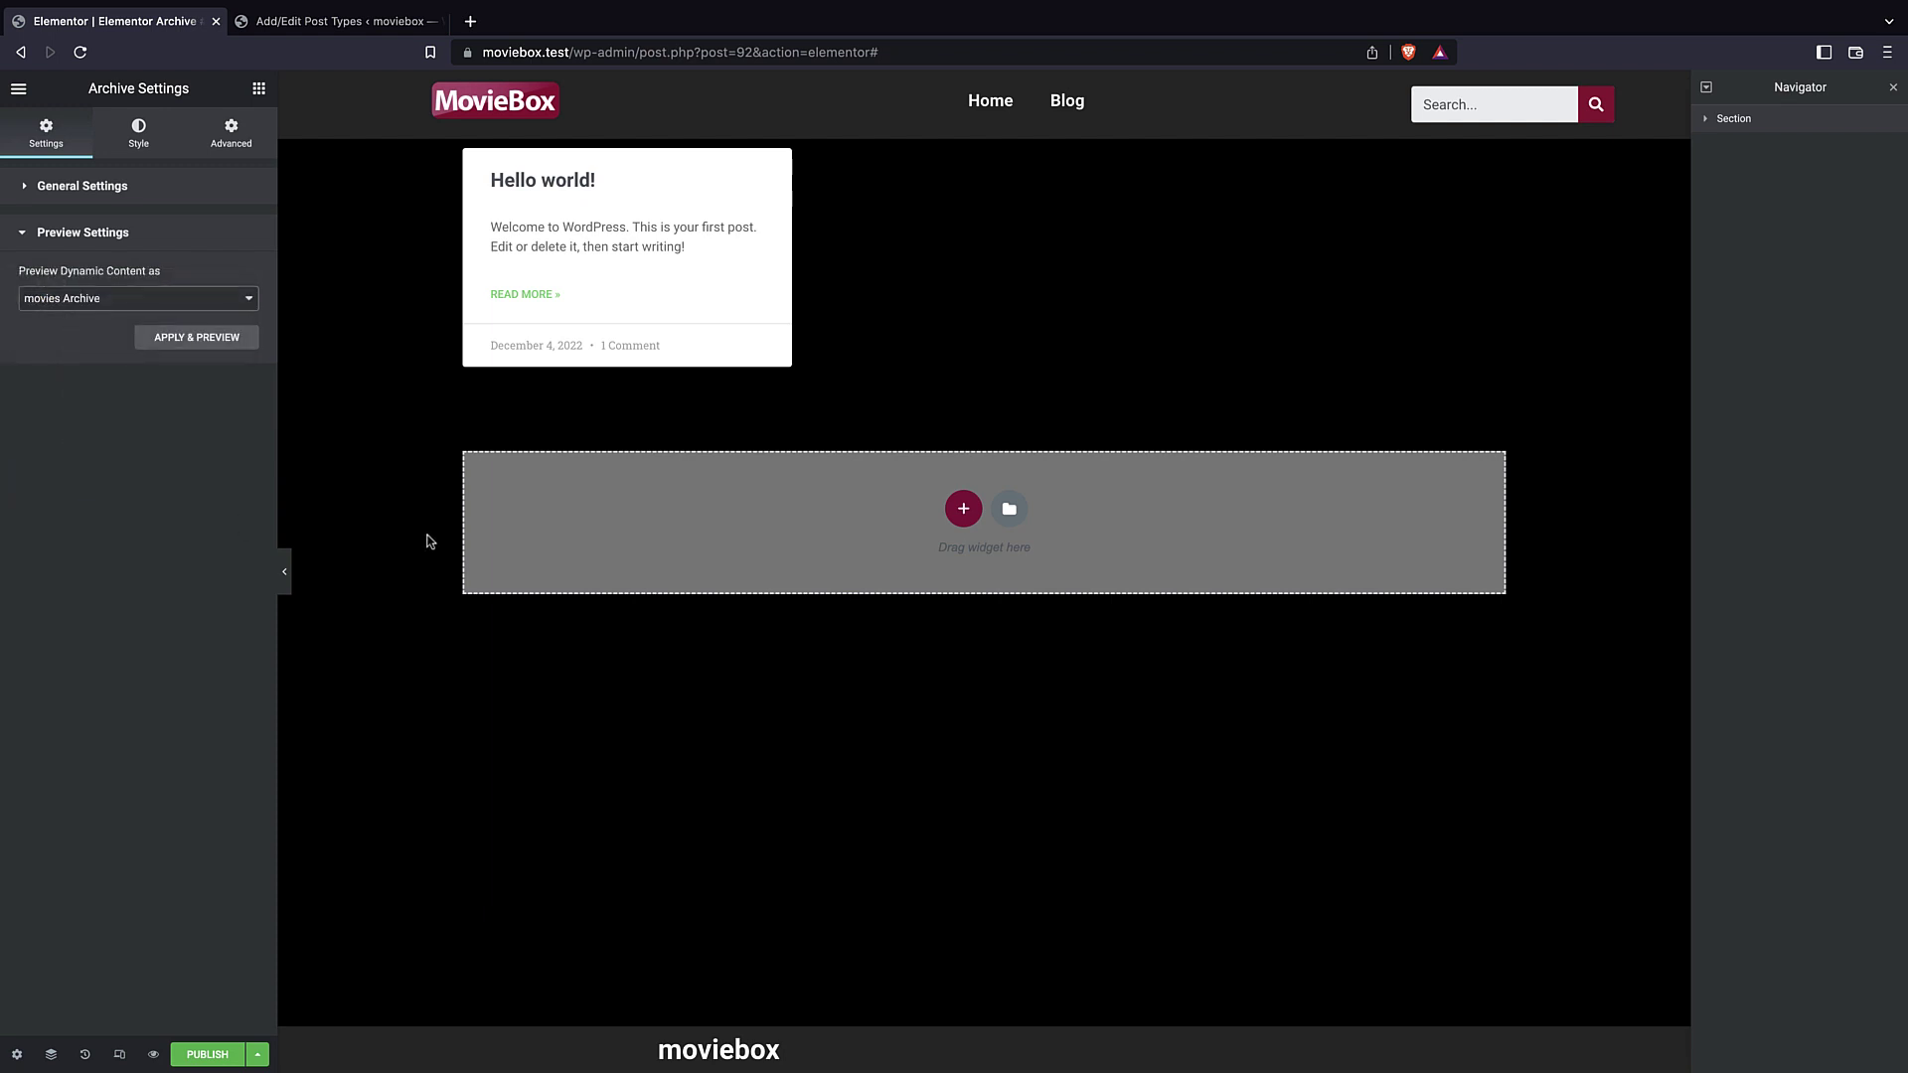
pyautogui.click(227, 346)
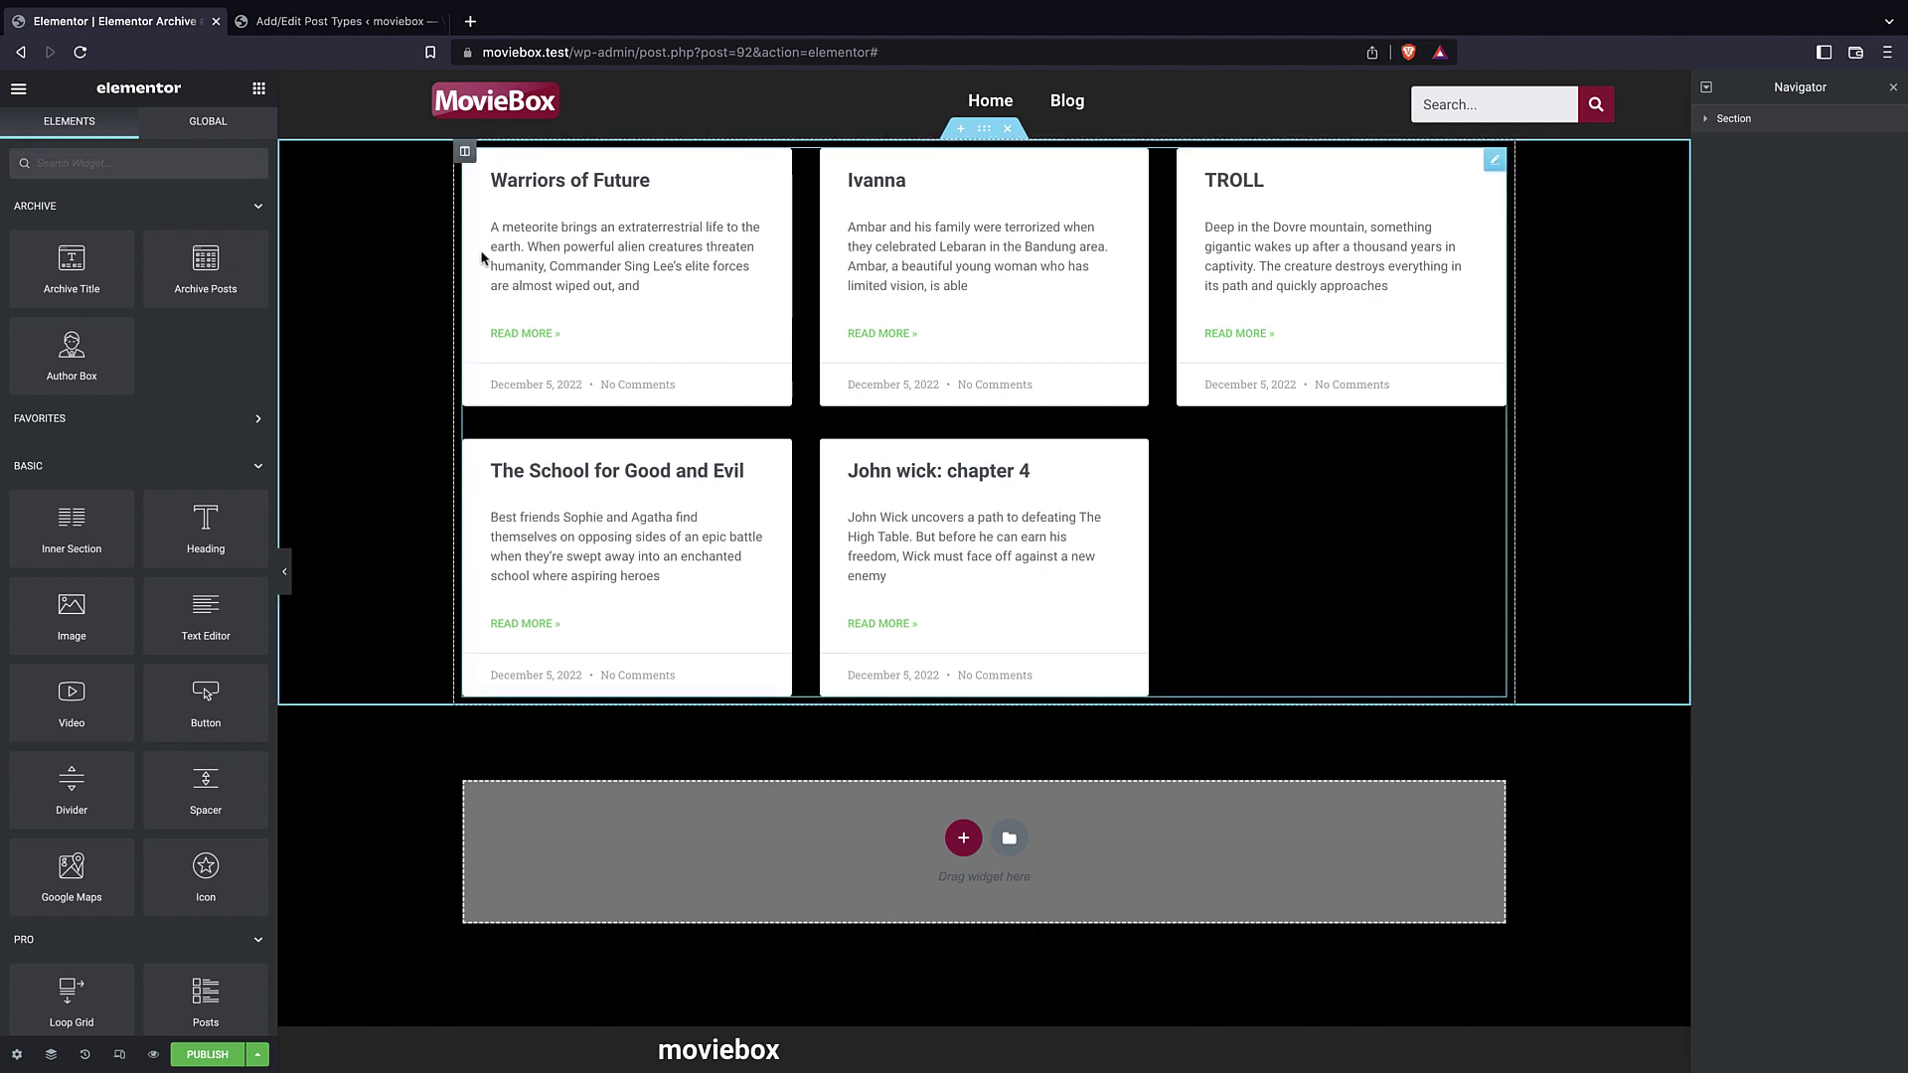
# - Select the Archive Posts widget, try the Full Content skin and switch back to Cards
pyautogui.click(1707, 120)
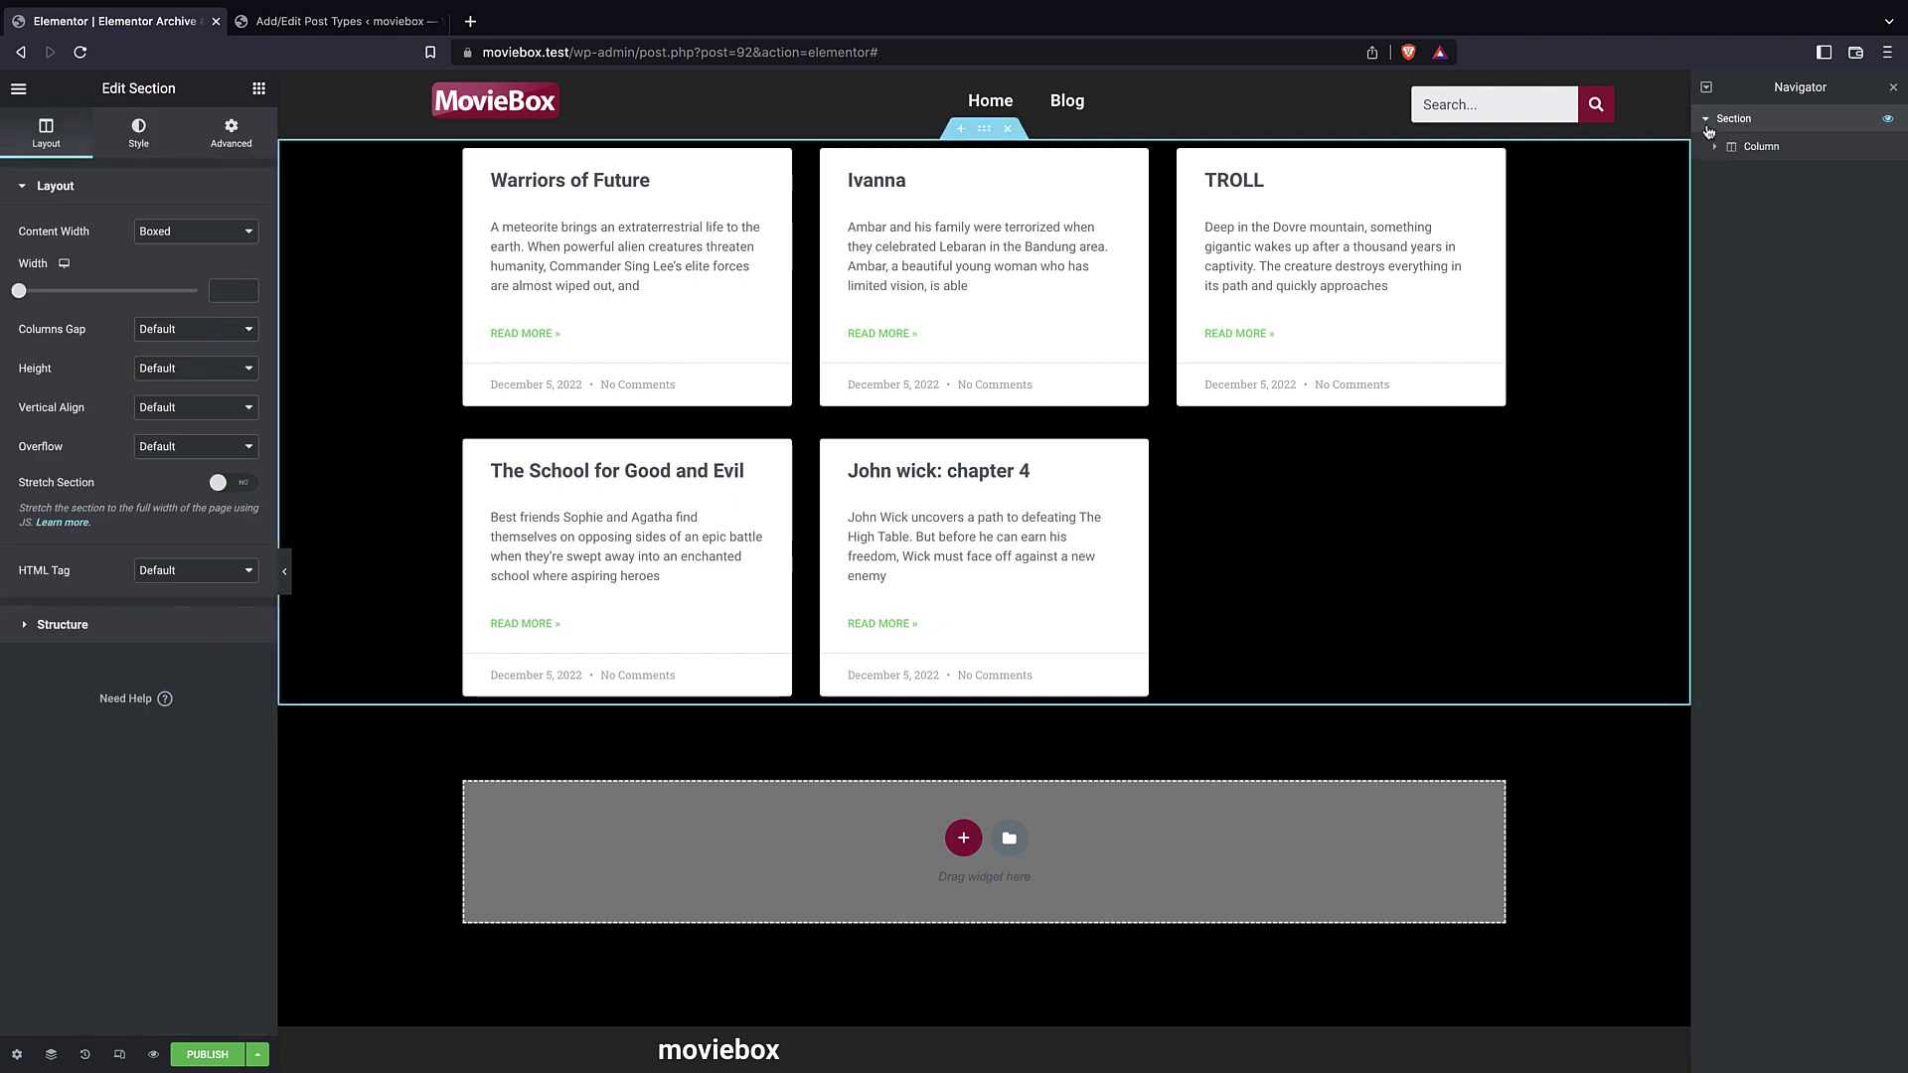
pyautogui.click(1760, 146)
pyautogui.click(1714, 146)
pyautogui.click(1784, 174)
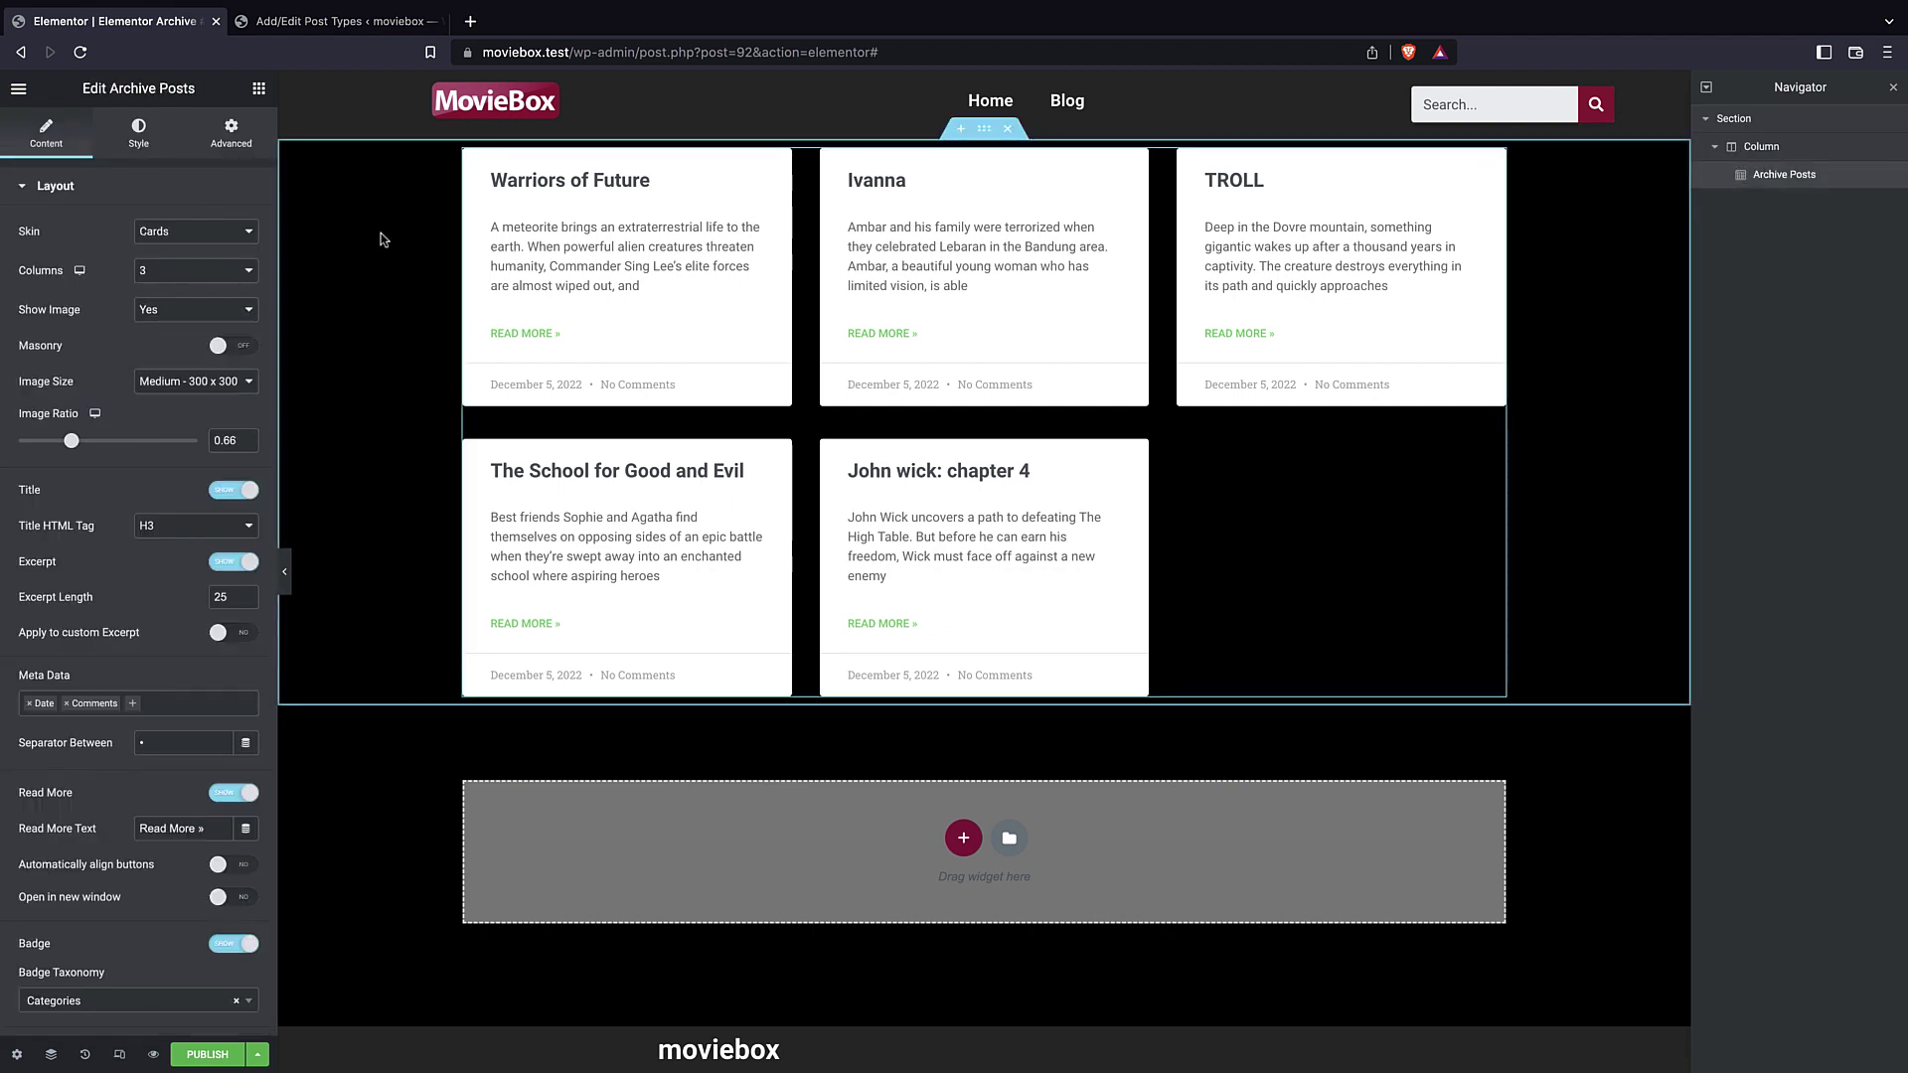
pyautogui.click(184, 234)
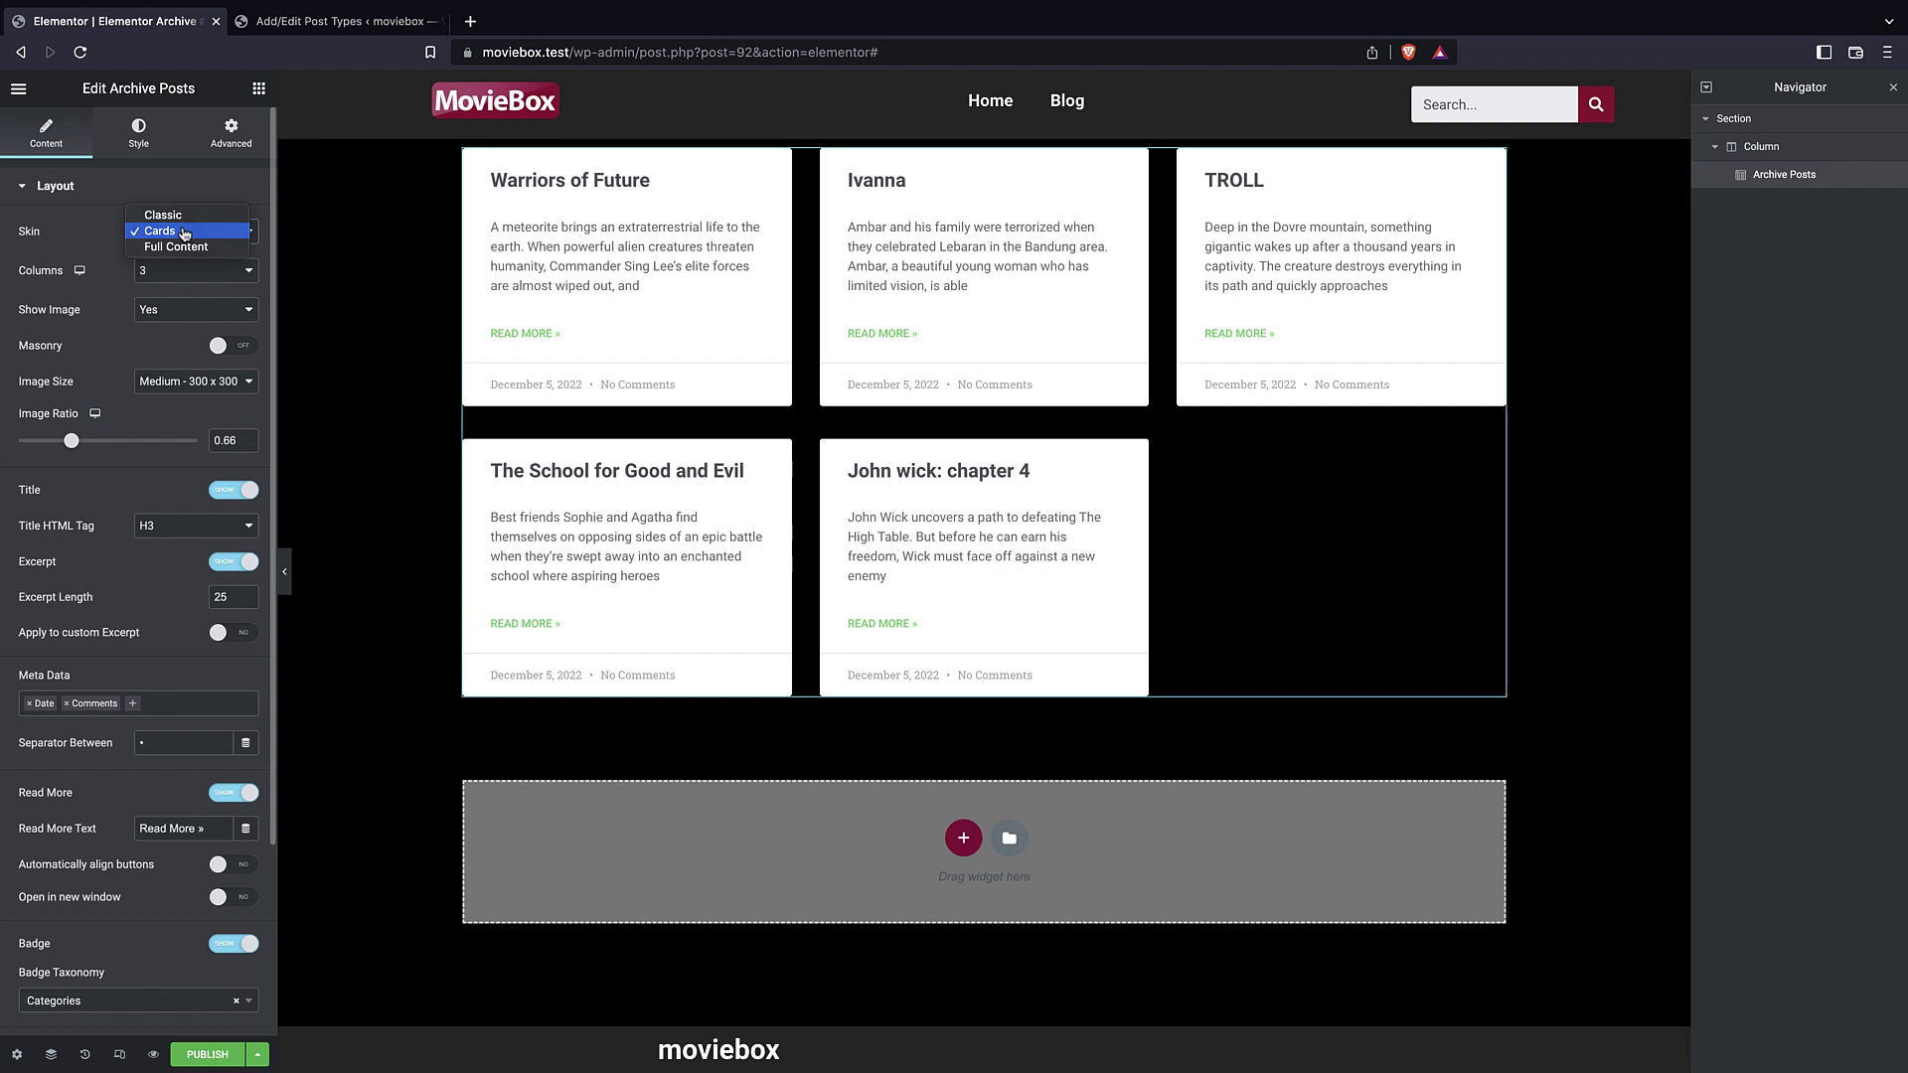
pyautogui.click(176, 246)
pyautogui.click(190, 238)
pyautogui.click(182, 213)
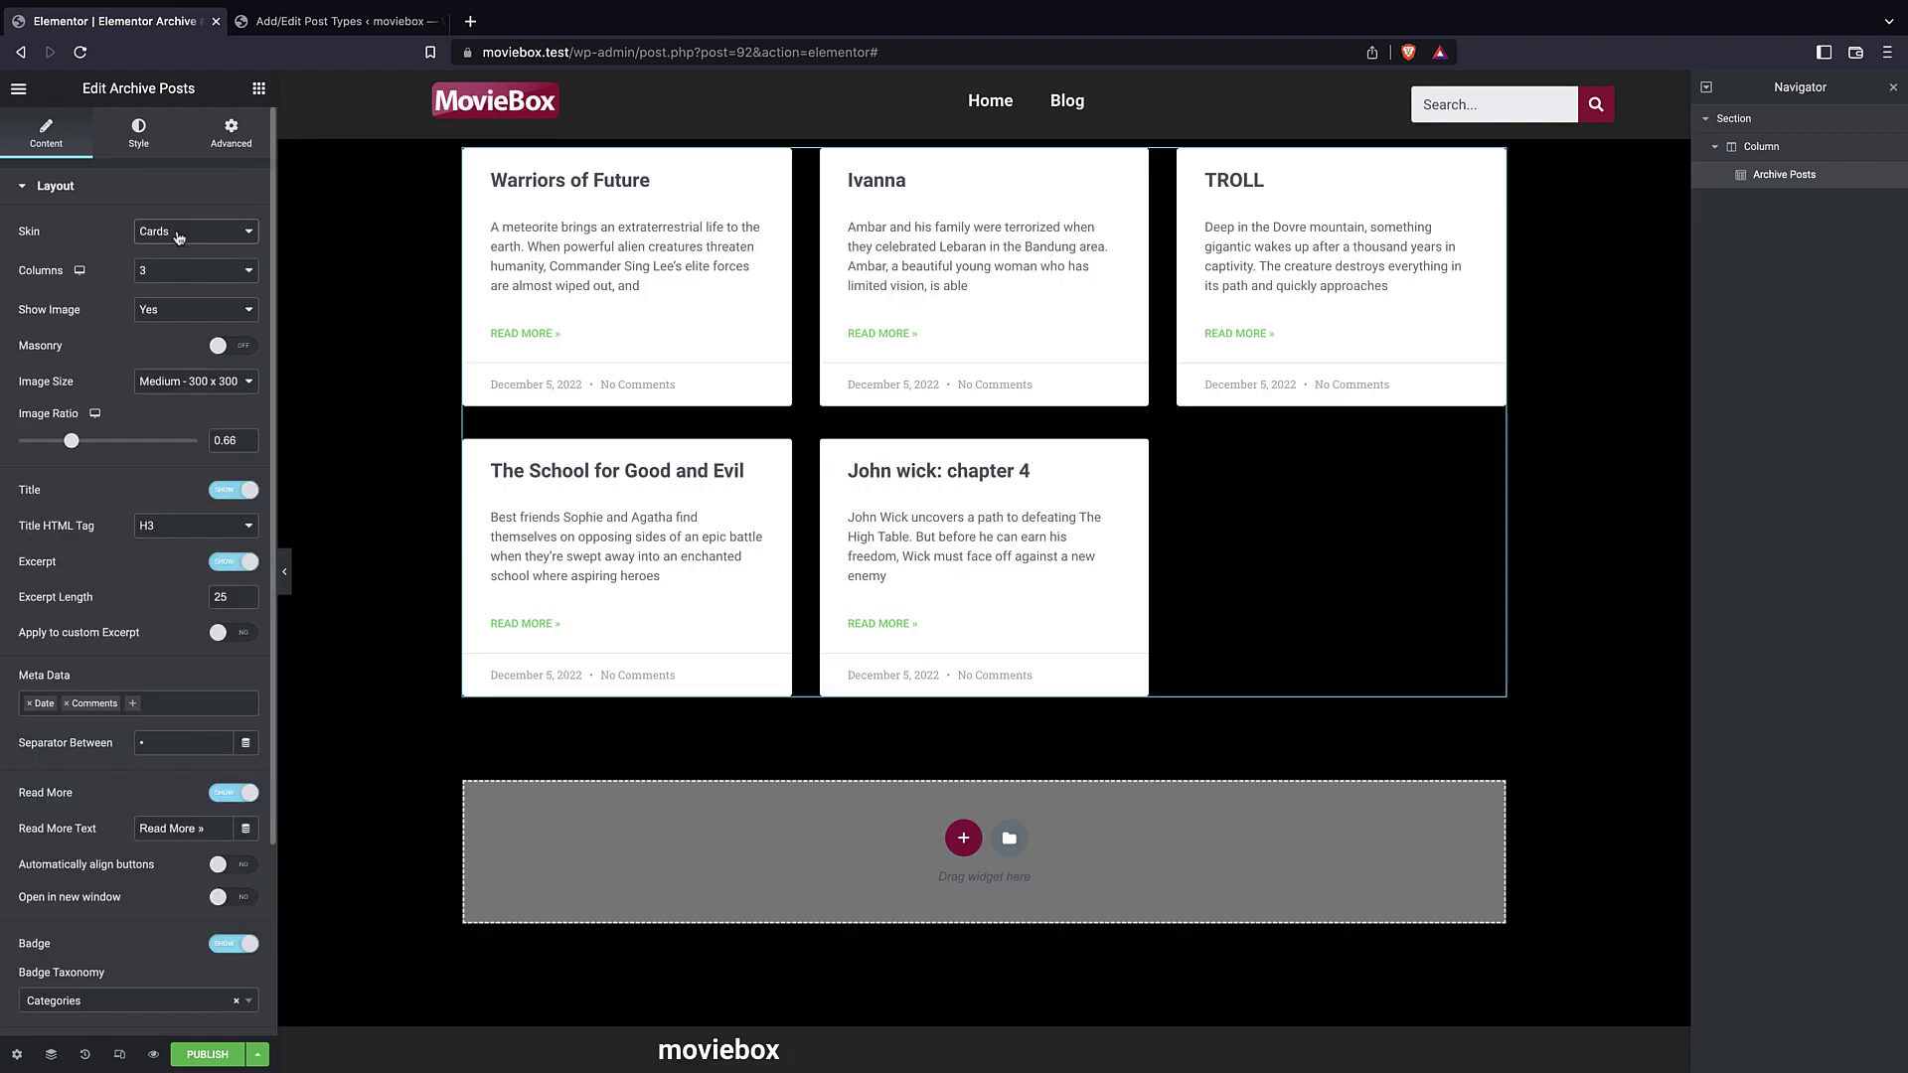
pyautogui.scroll(-3, 121, 470)
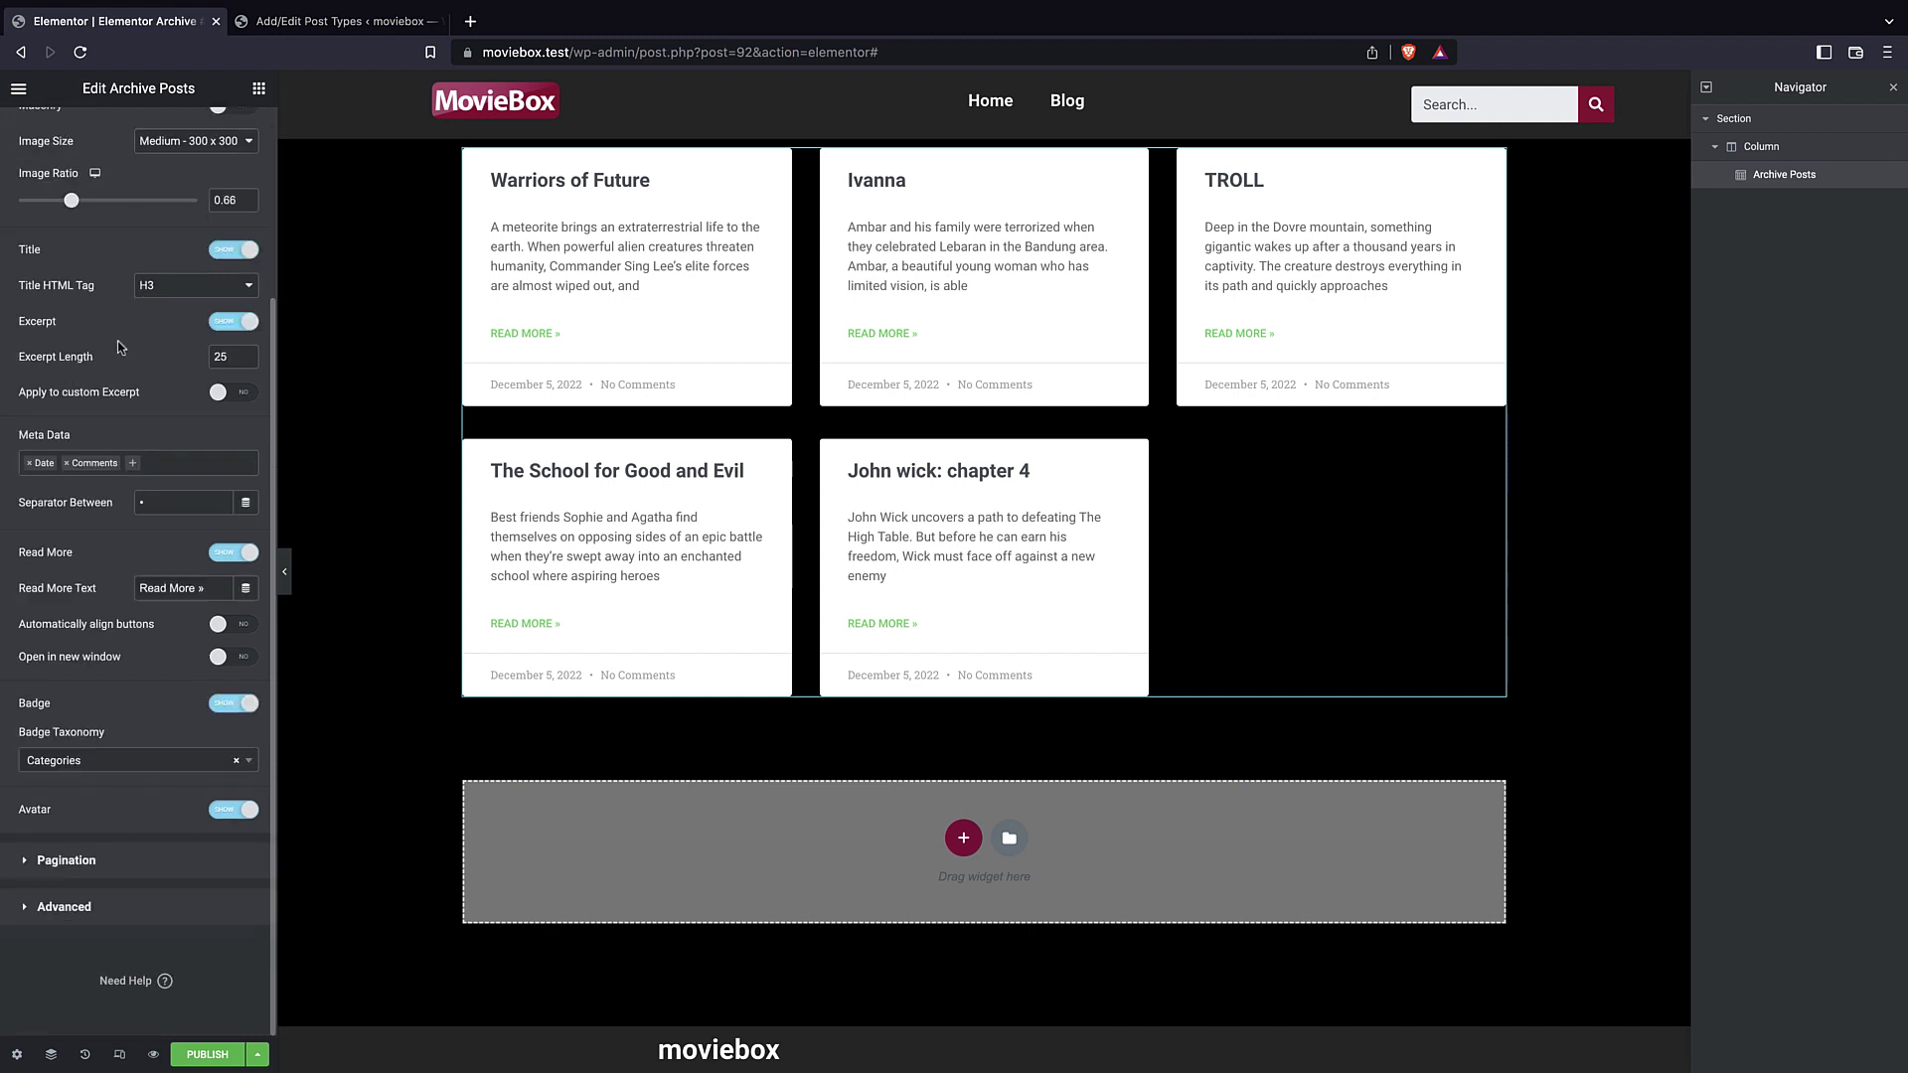
# - Publish the archive template with a display condition that includes movies Archive, then save and close the publish settings
pyautogui.click(199, 1055)
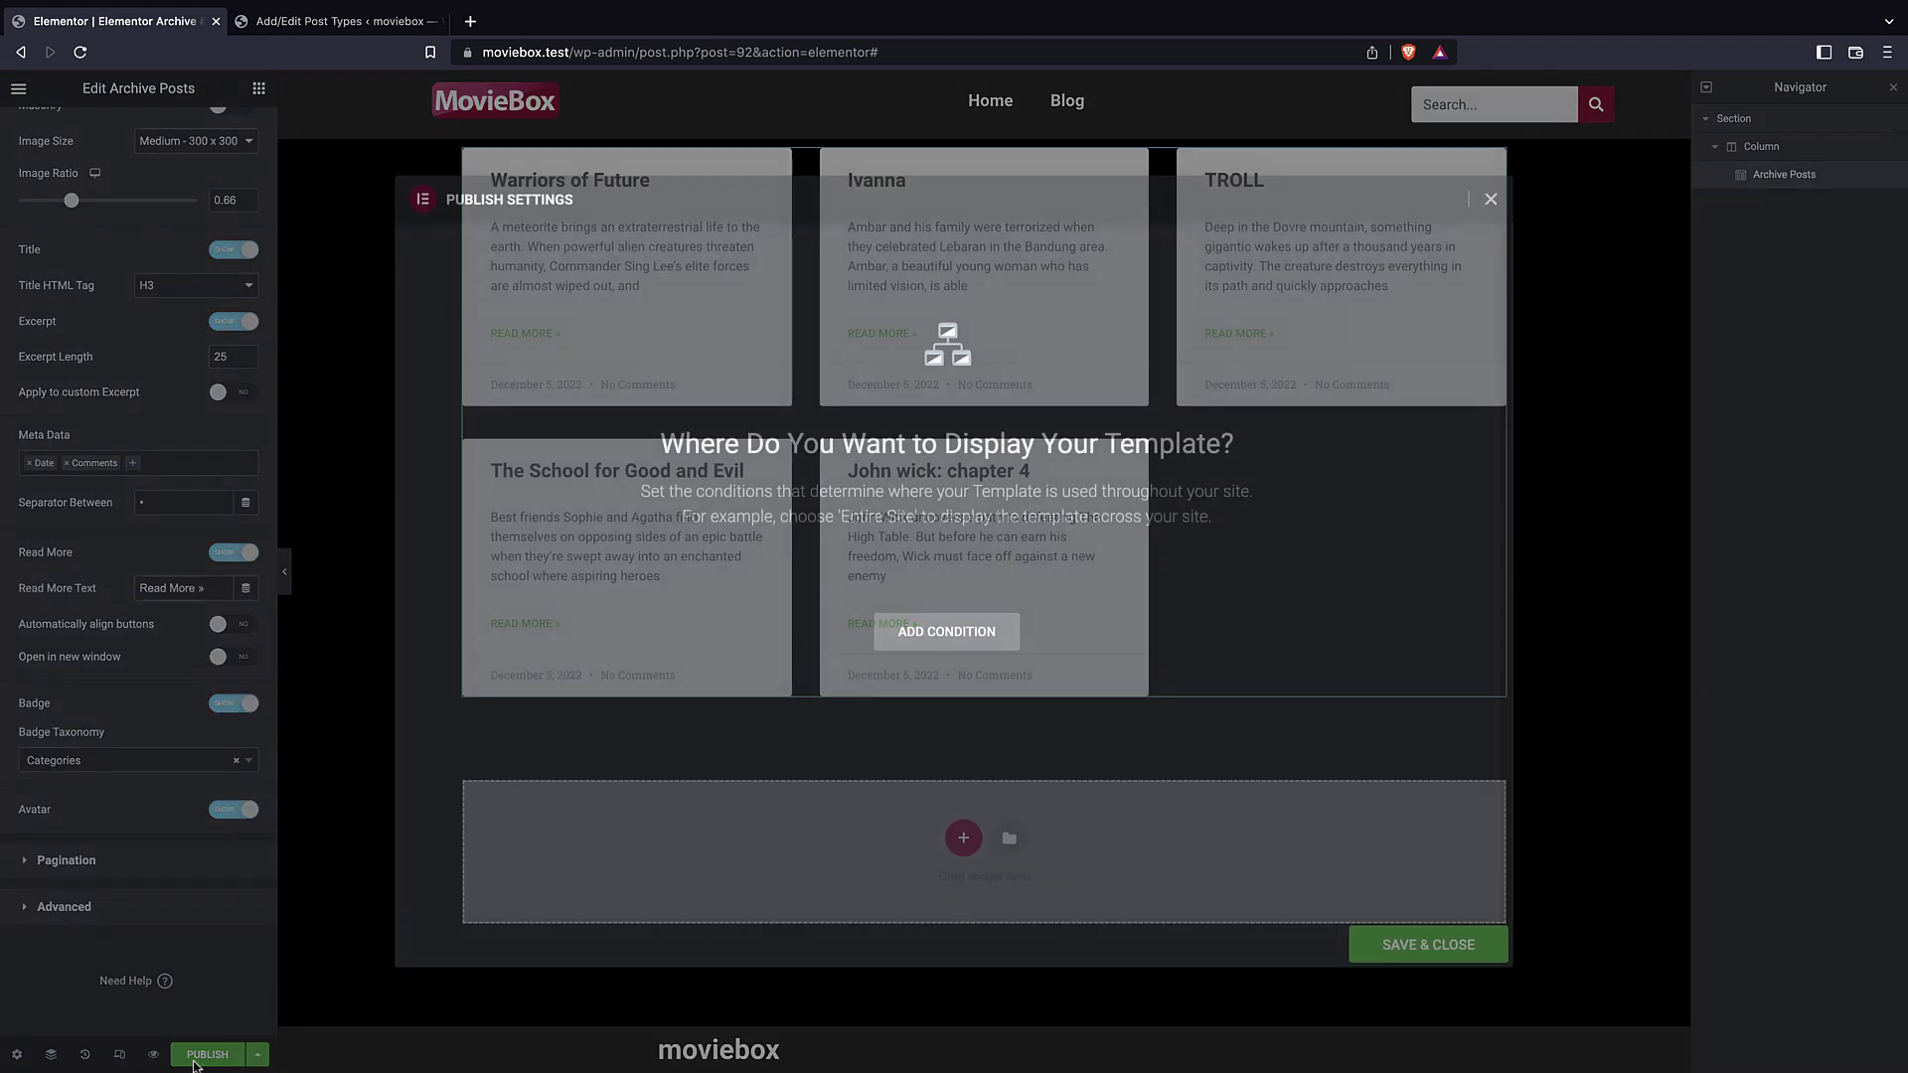
pyautogui.click(926, 634)
pyautogui.click(810, 608)
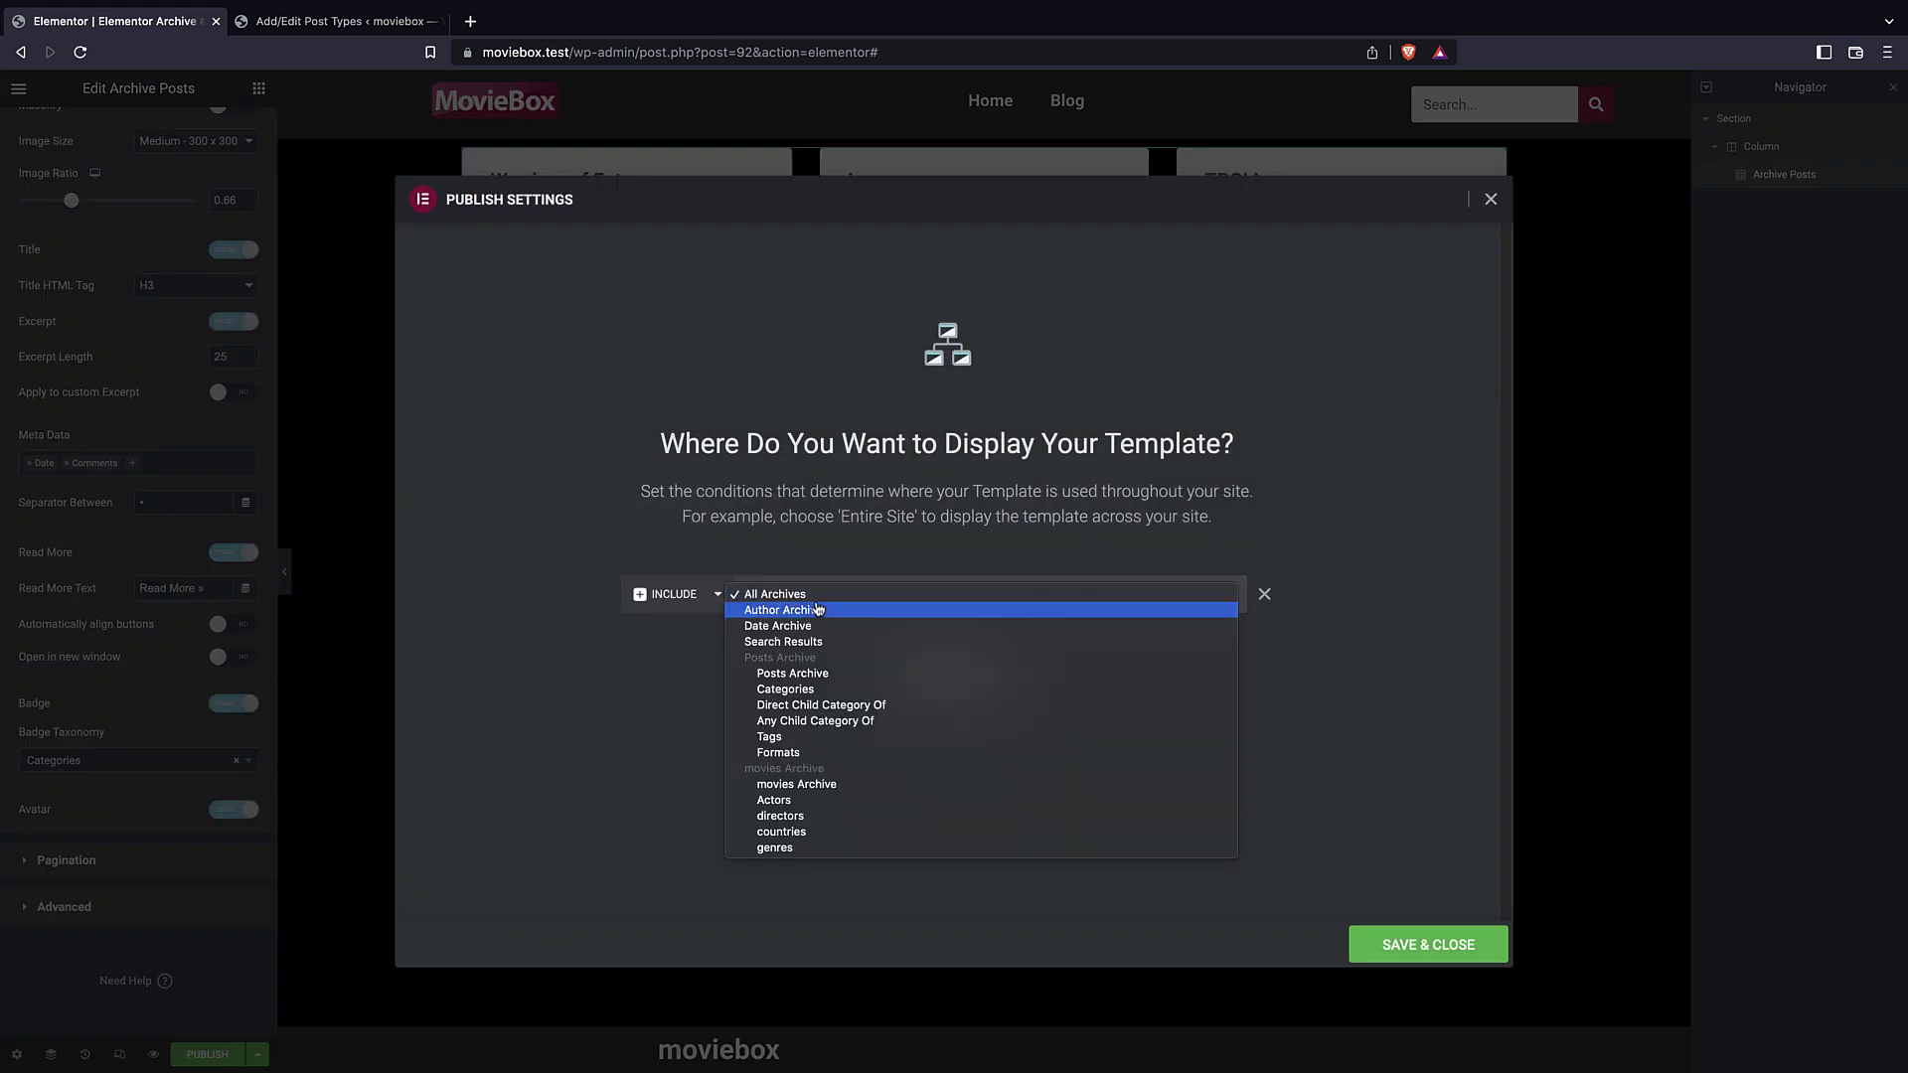
pyautogui.click(796, 785)
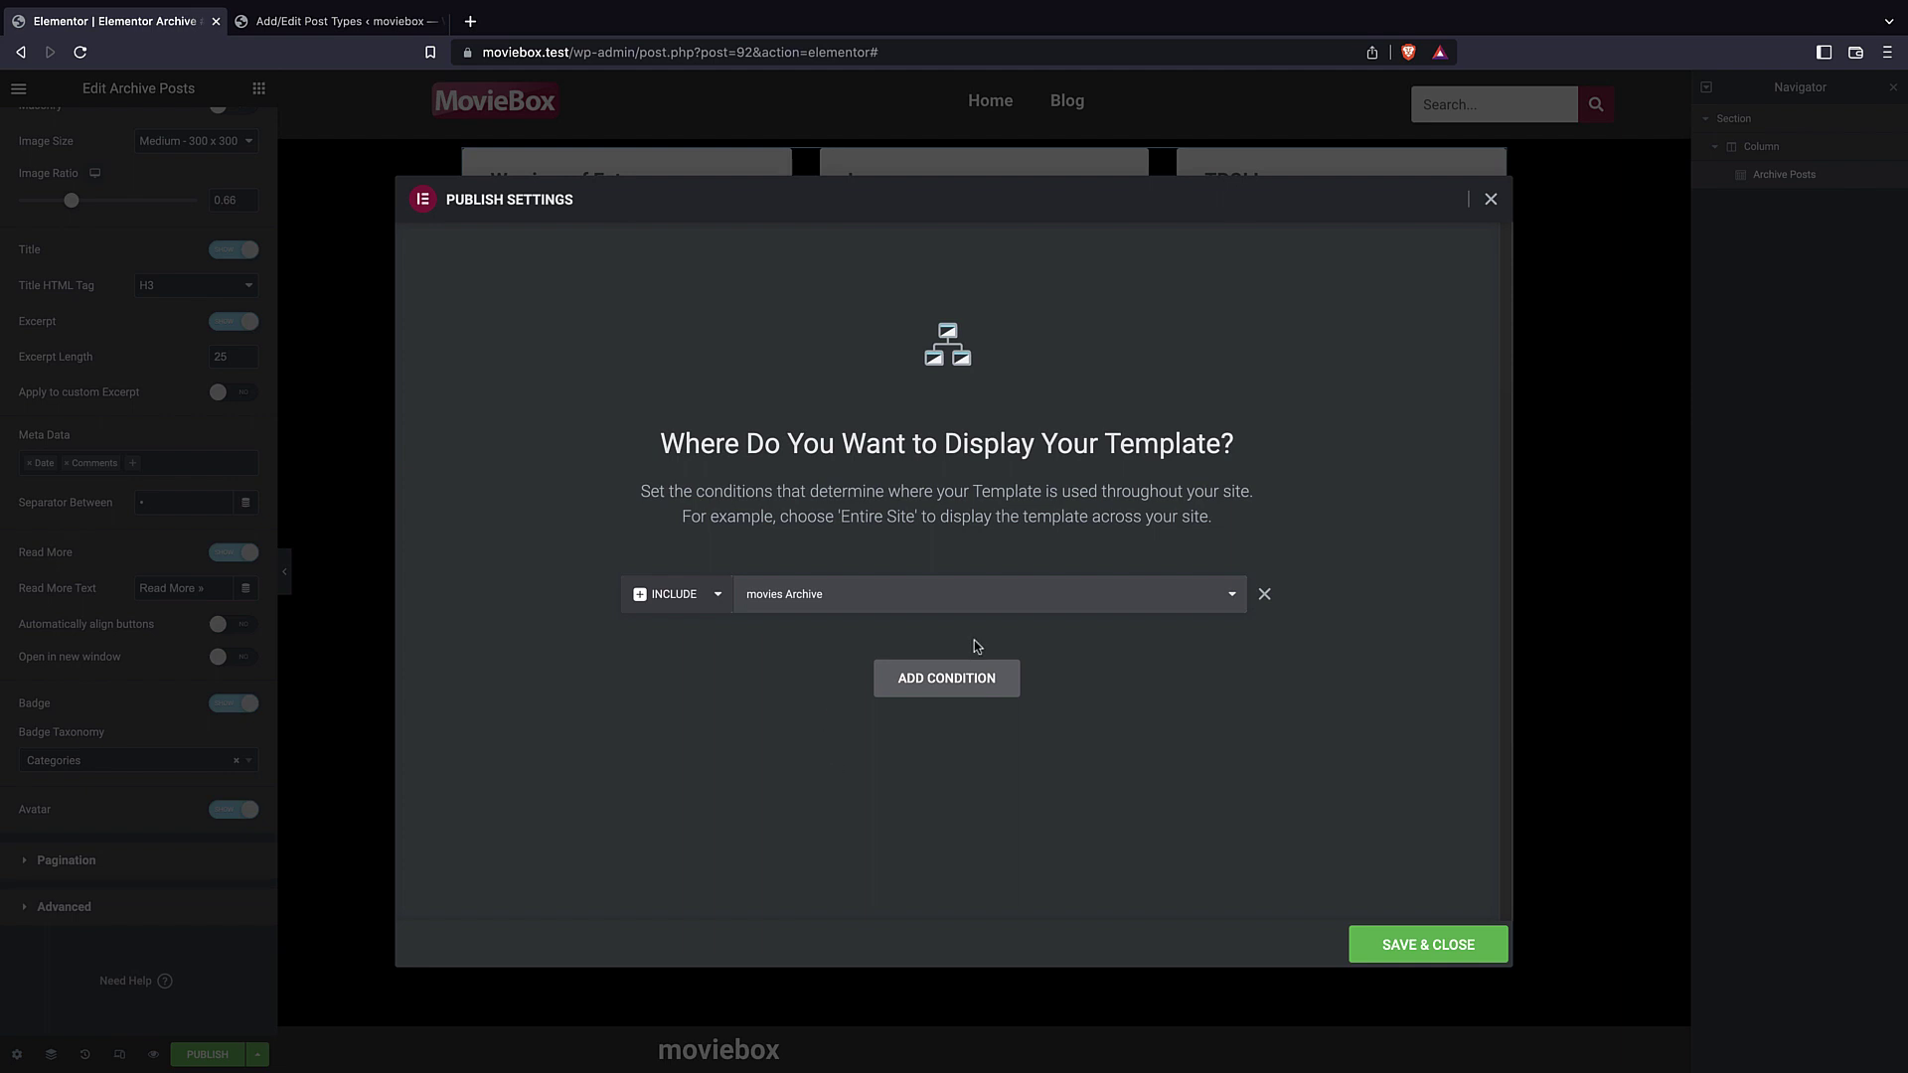
pyautogui.click(1416, 948)
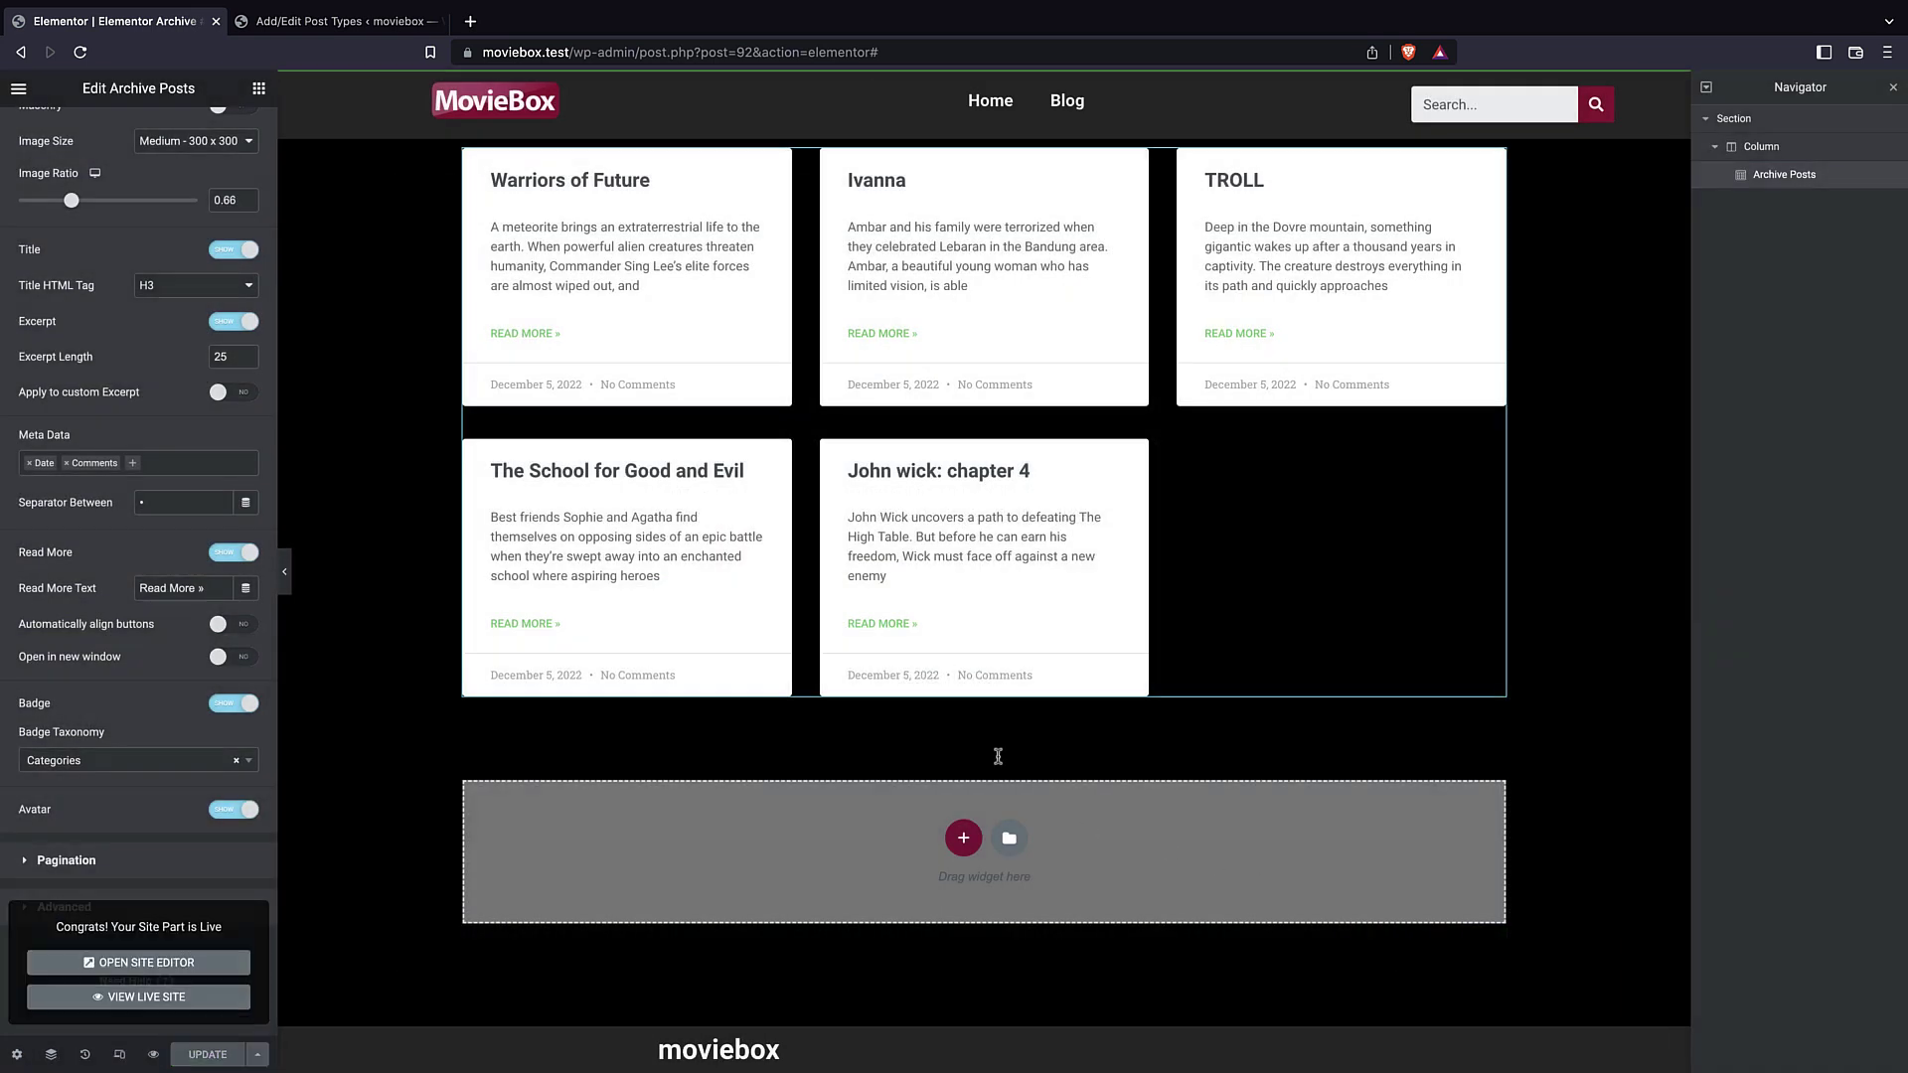
# - Switch to the post types browser tab, view the site's front page and return to the WordPress admin
pyautogui.click(342, 21)
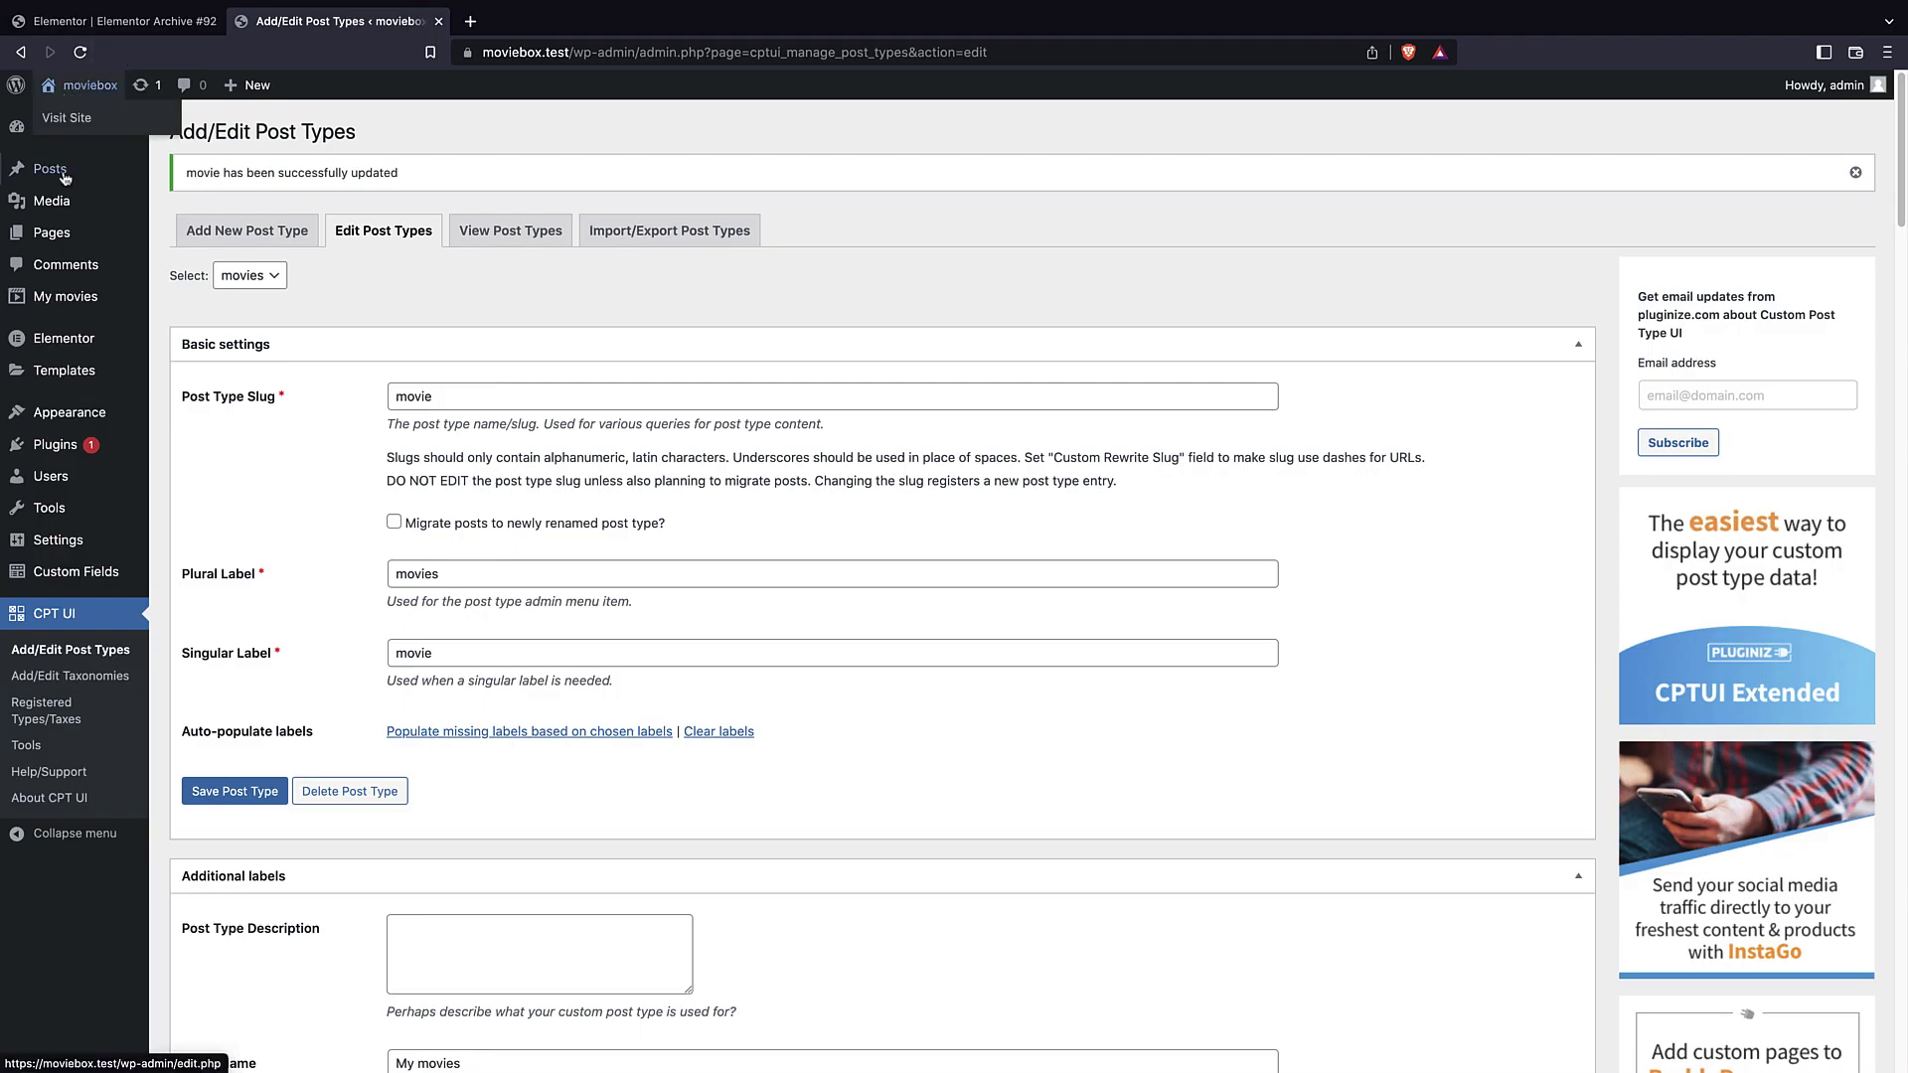
pyautogui.click(87, 84)
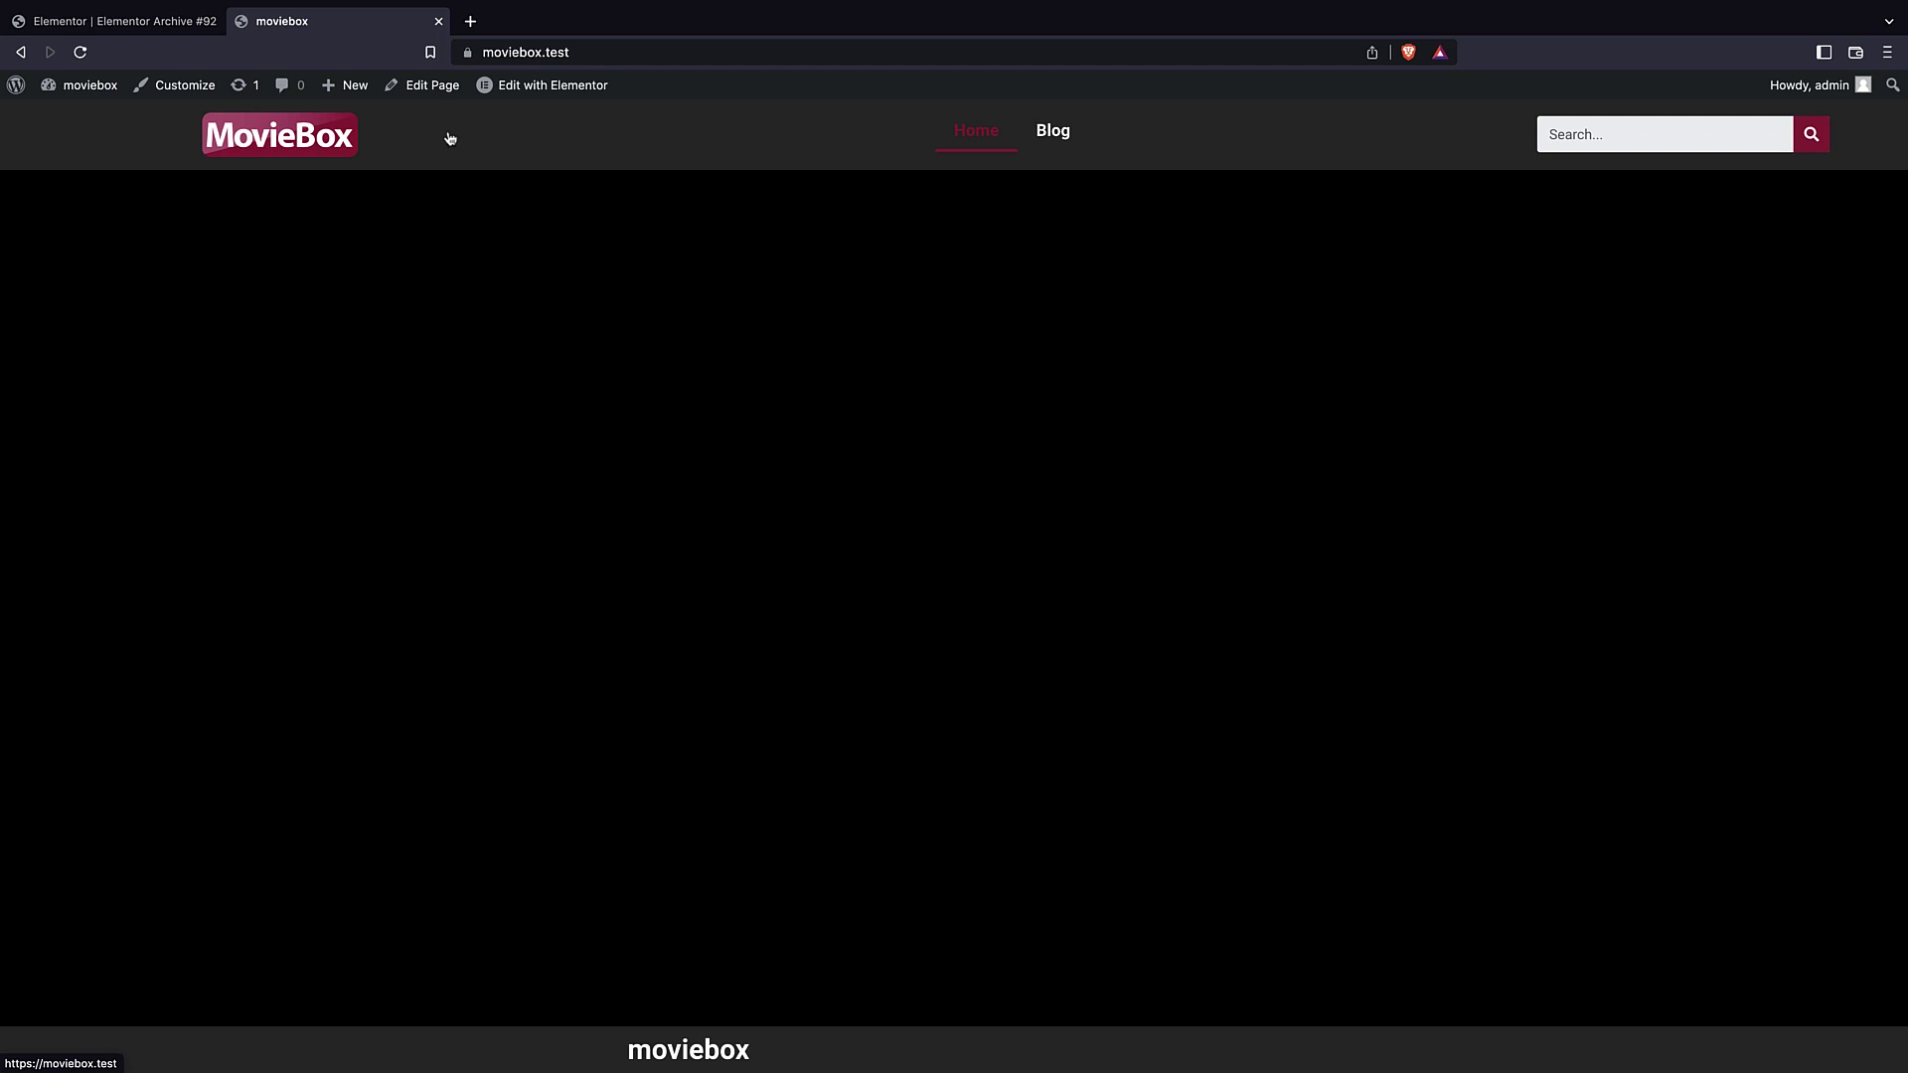
pyautogui.moveTo(16, 85)
pyautogui.click(60, 117)
# - Open the movies post type for editing in CPT UI
pyautogui.moveTo(128, 355)
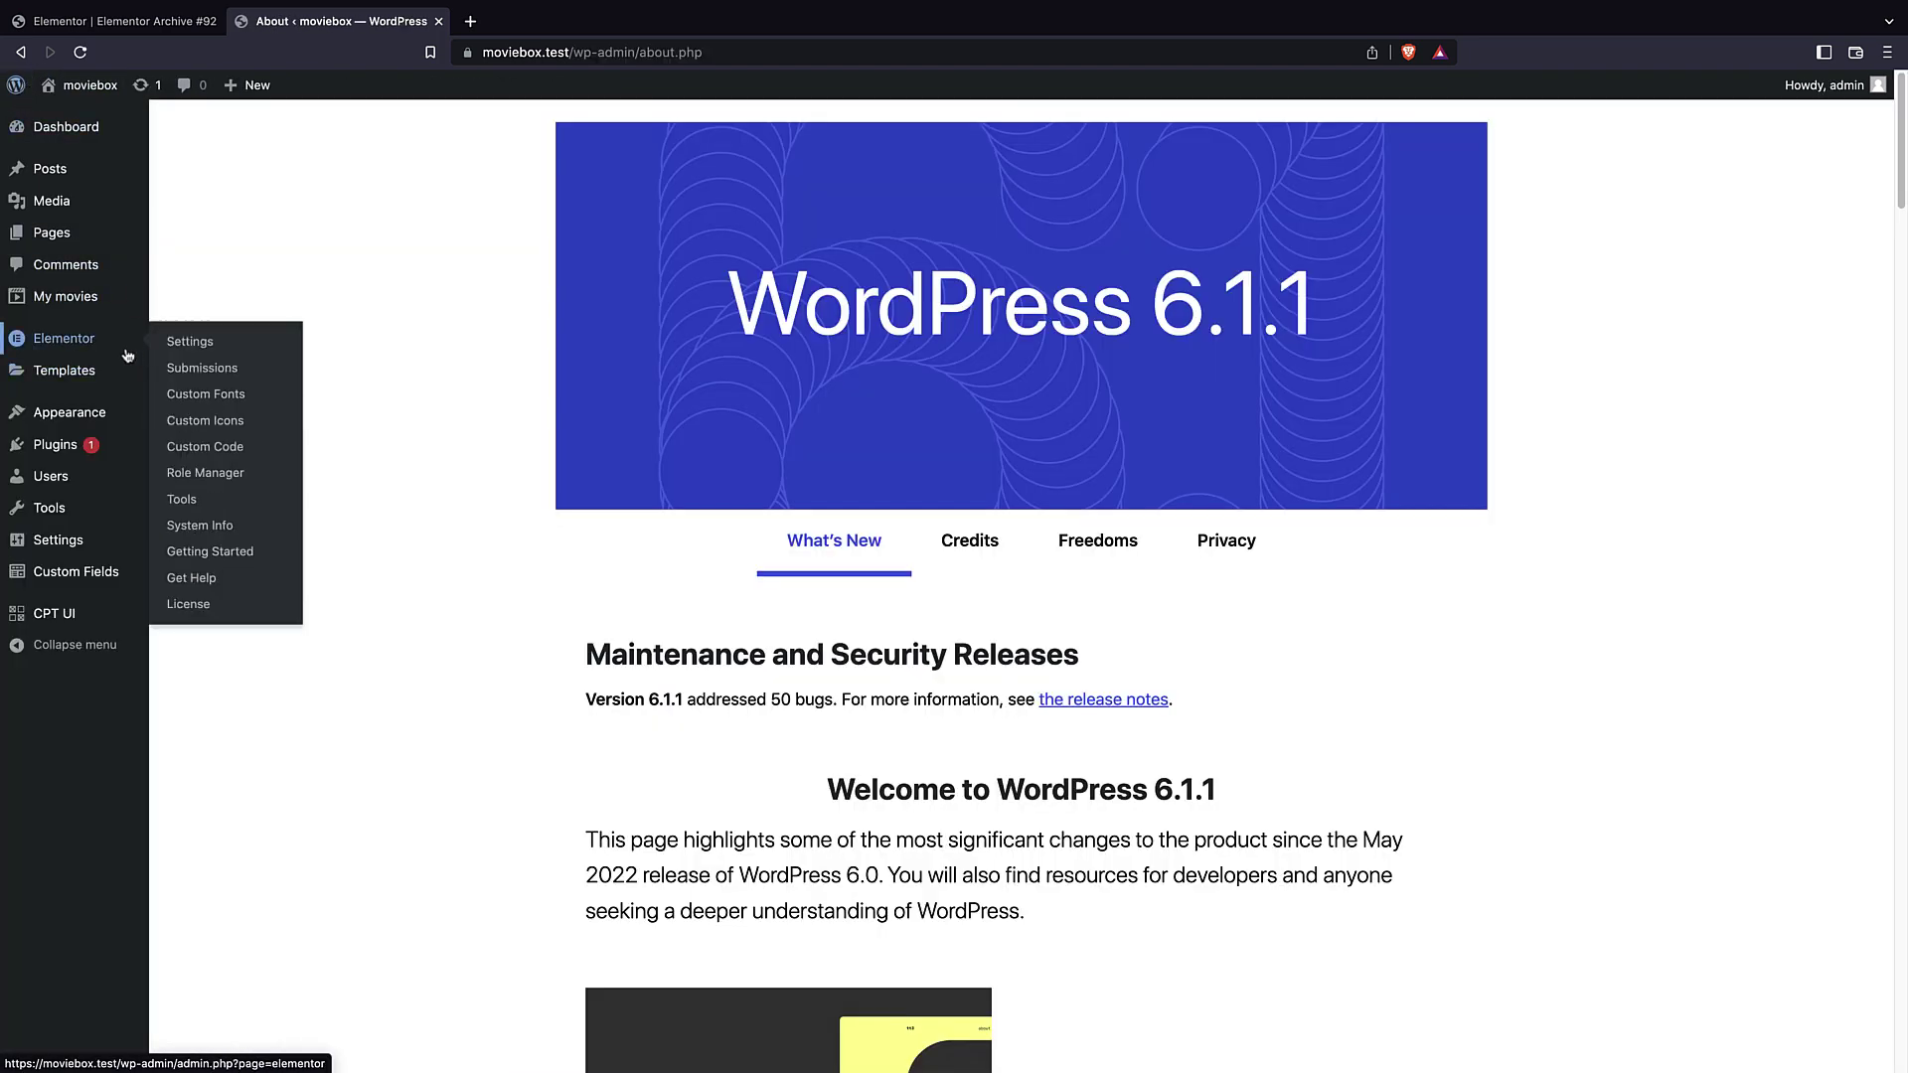
pyautogui.moveTo(136, 421)
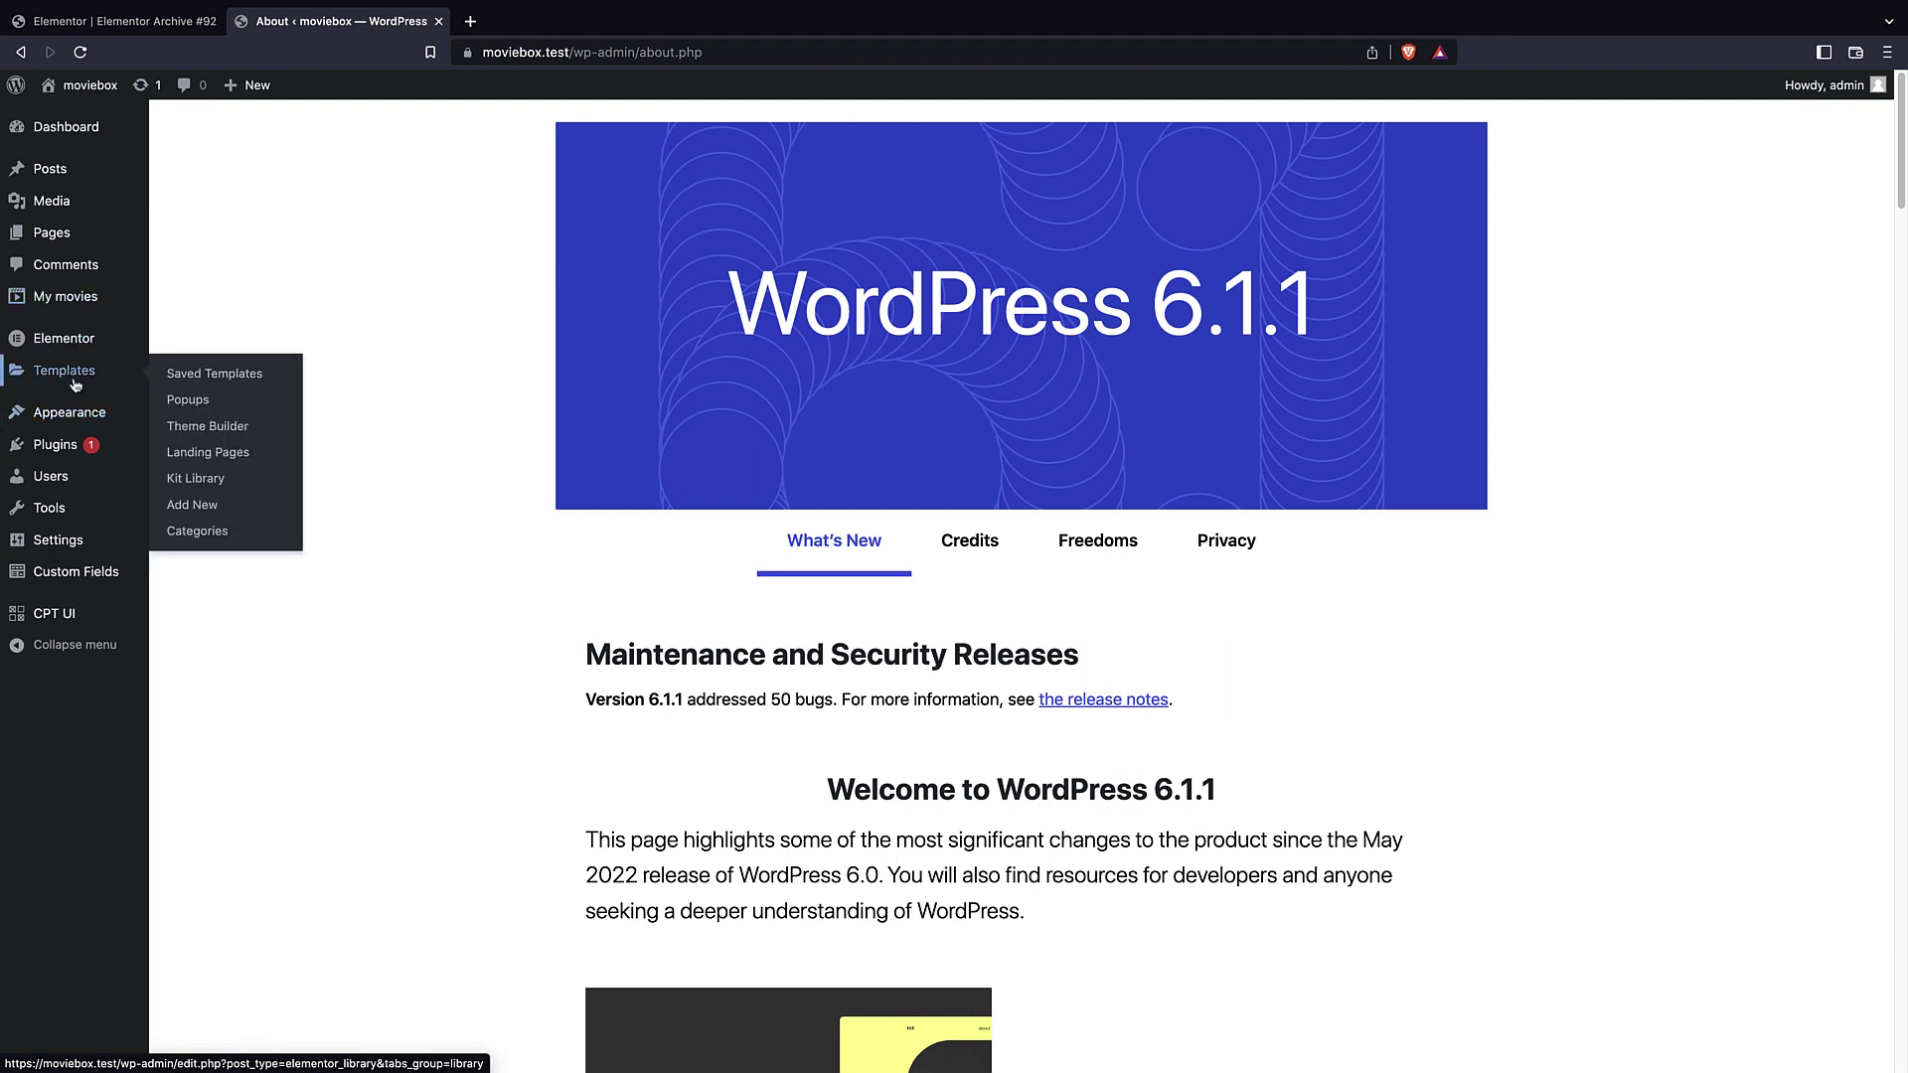
pyautogui.moveTo(109, 620)
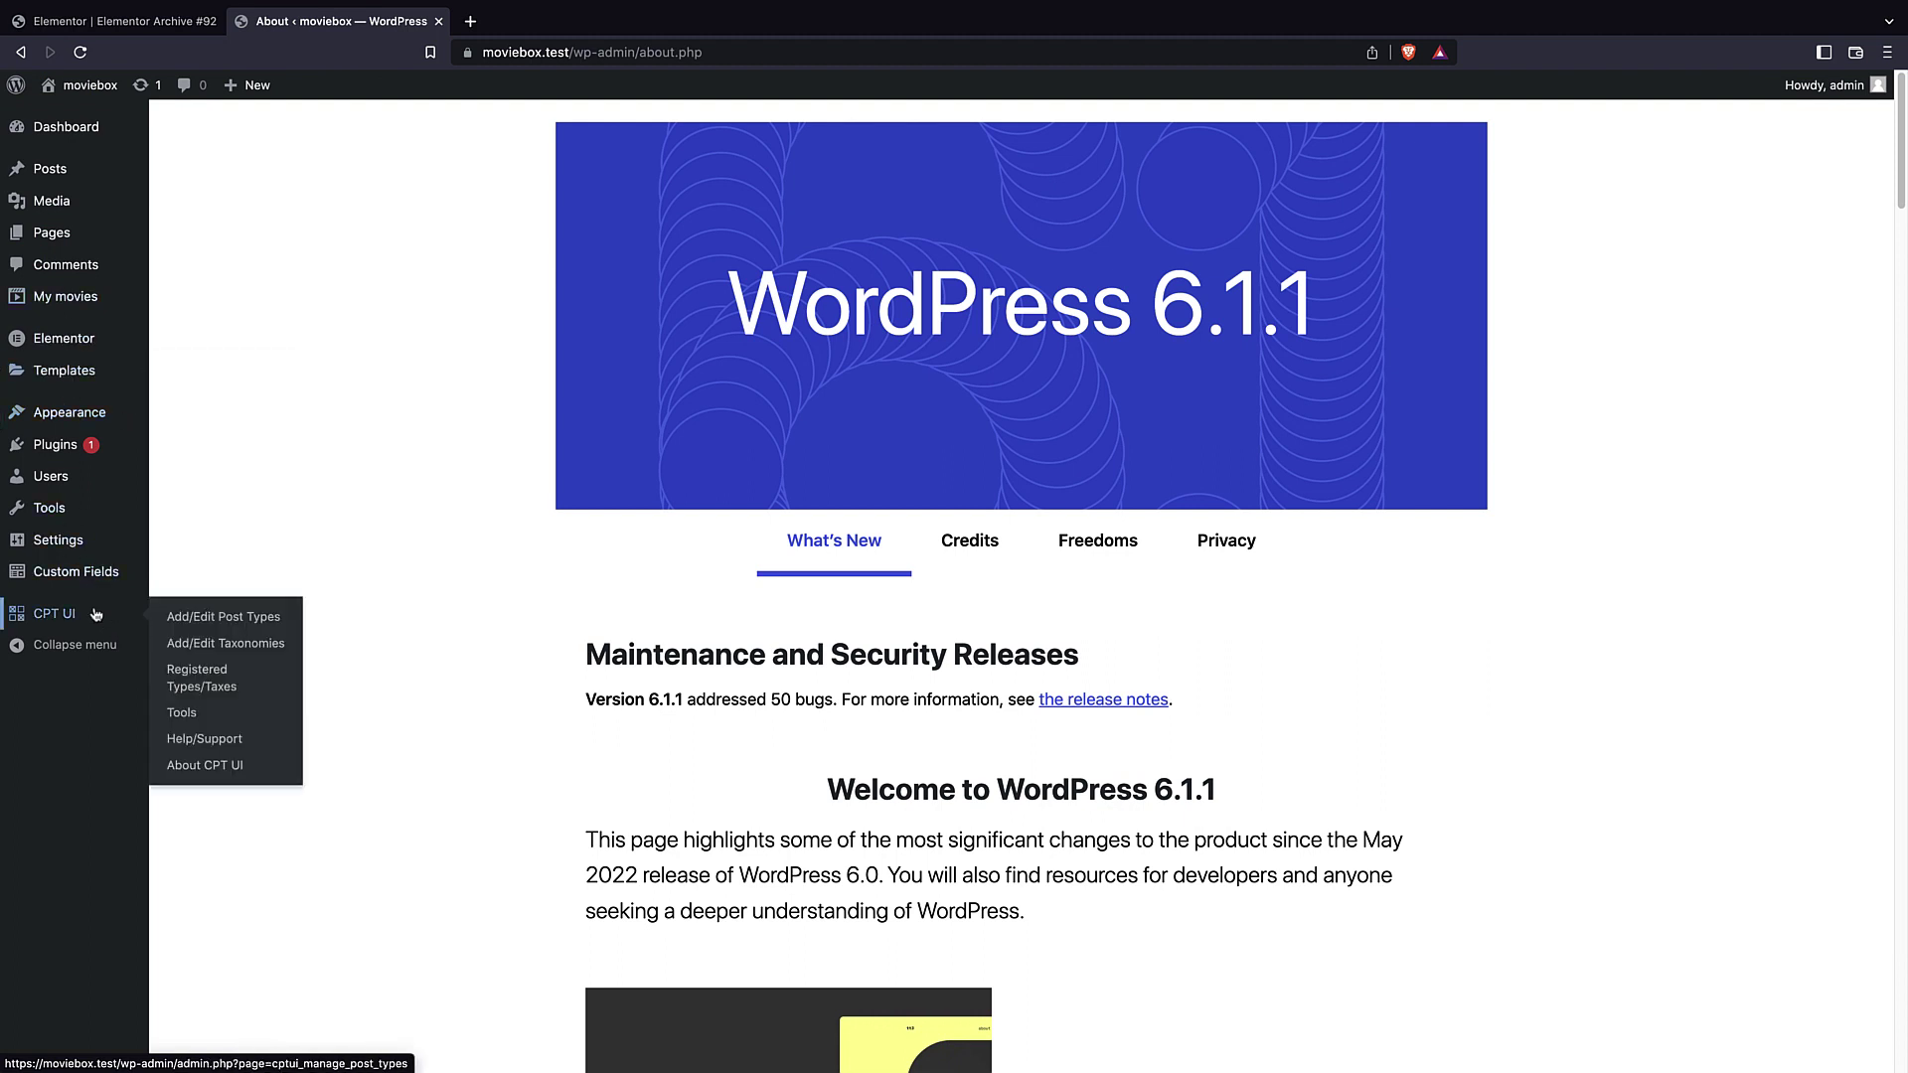
pyautogui.click(94, 613)
pyautogui.click(383, 175)
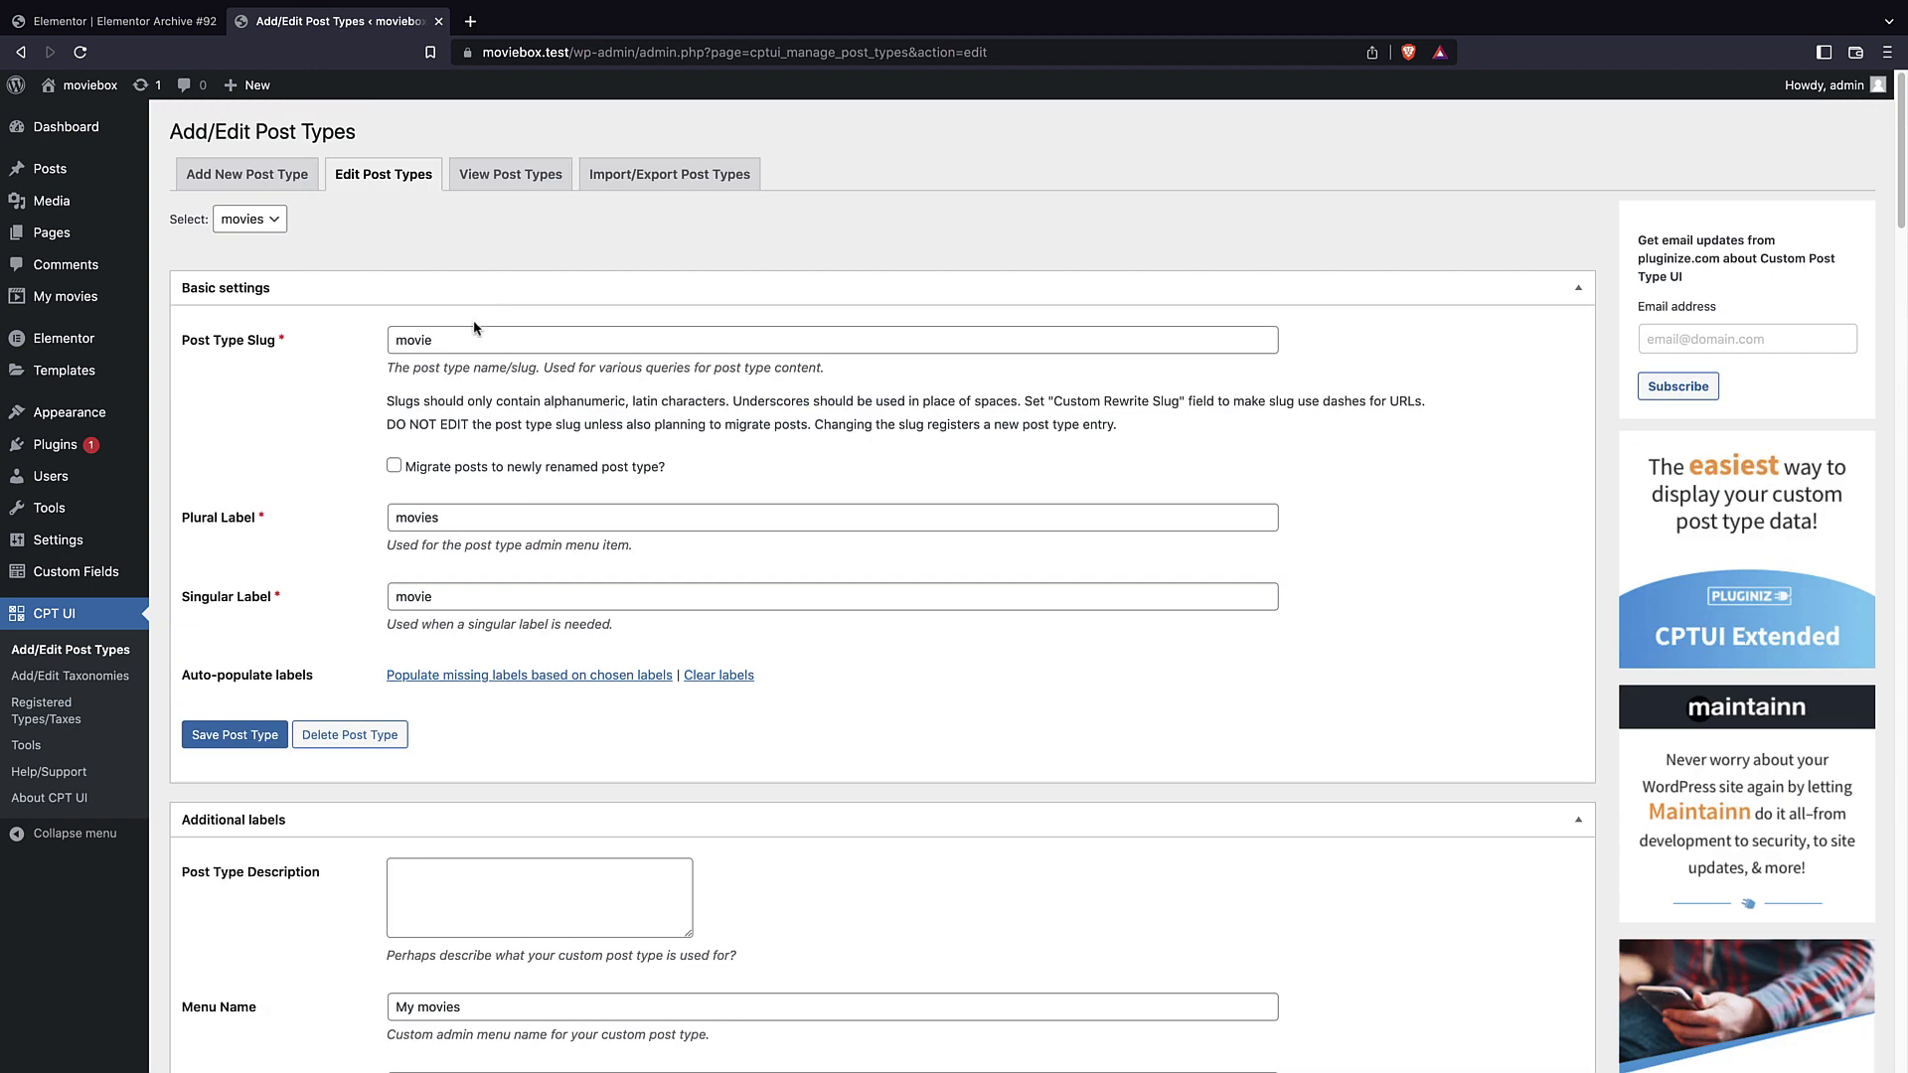
# - Set the archive URL slug under Has Archive to movies and save the post type
pyautogui.scroll(-20, 475, 337)
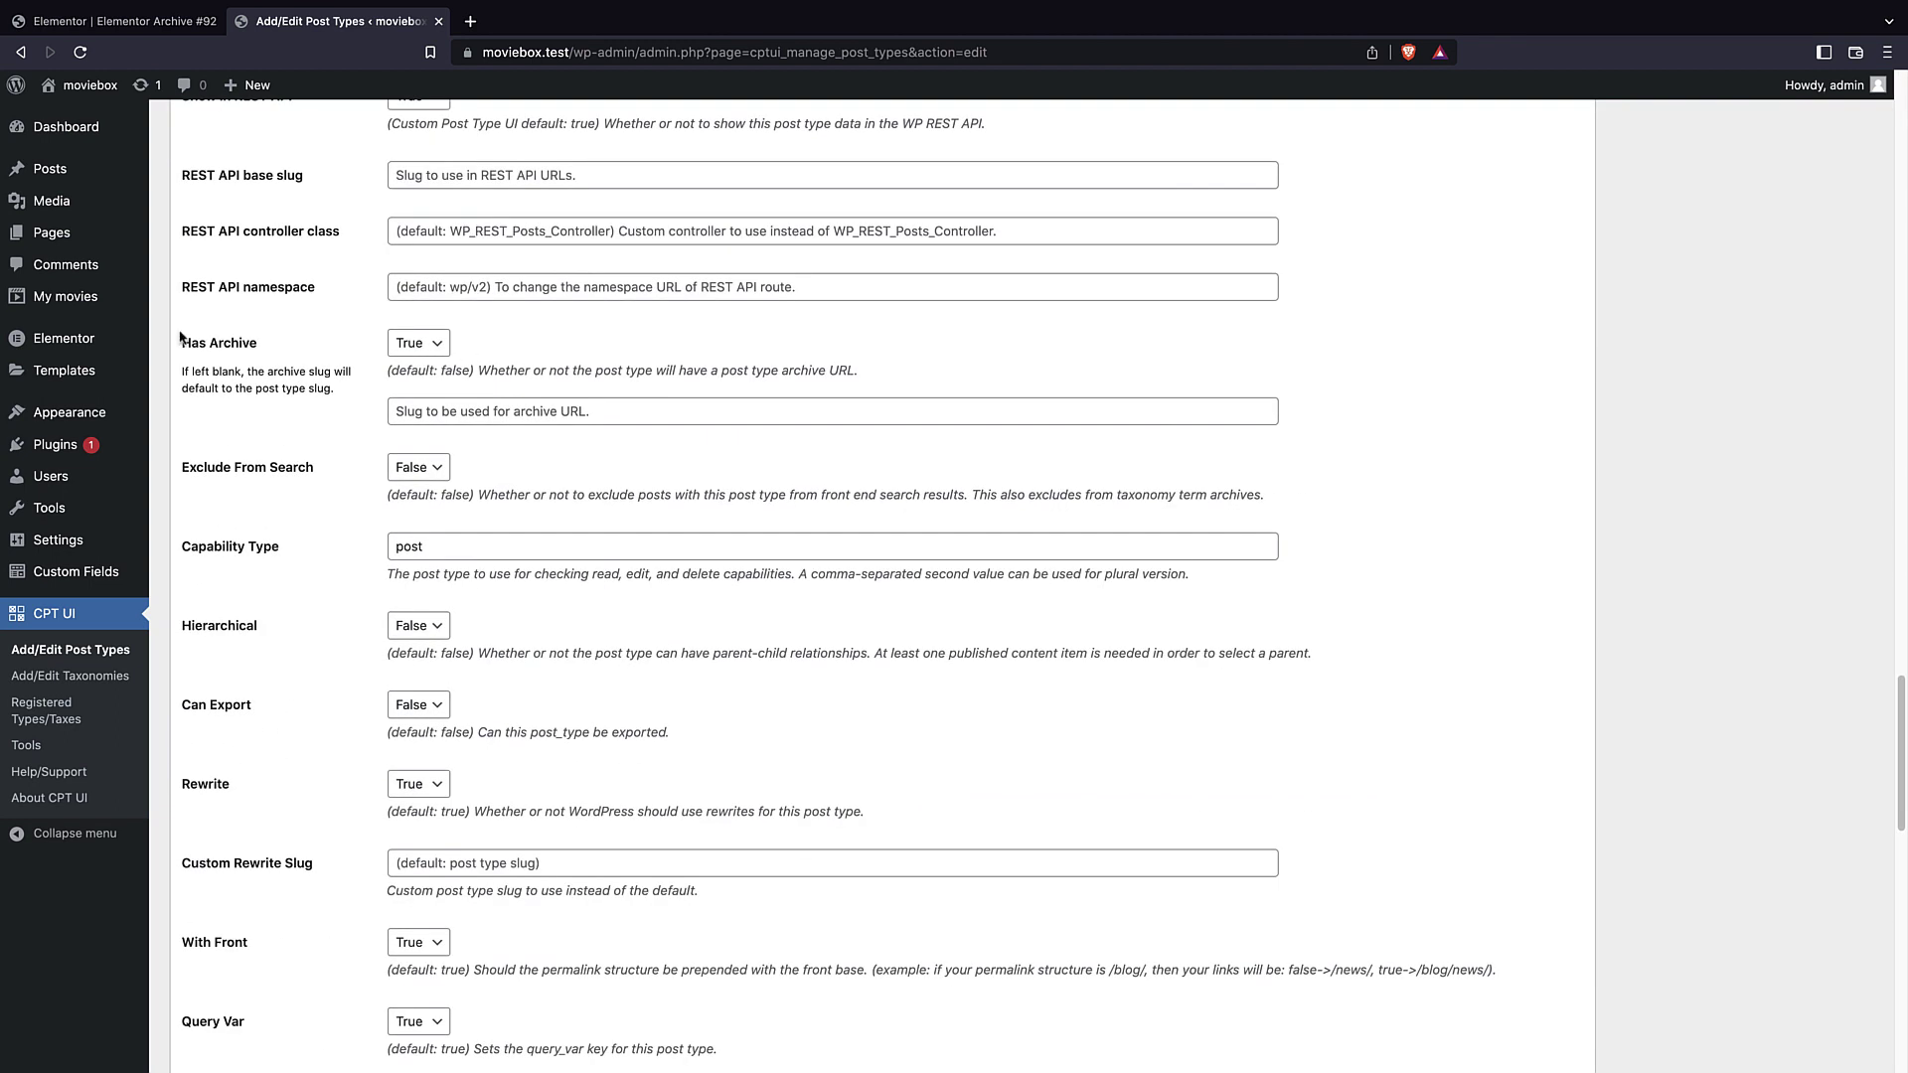
pyautogui.click(429, 416)
pyautogui.write('movies')
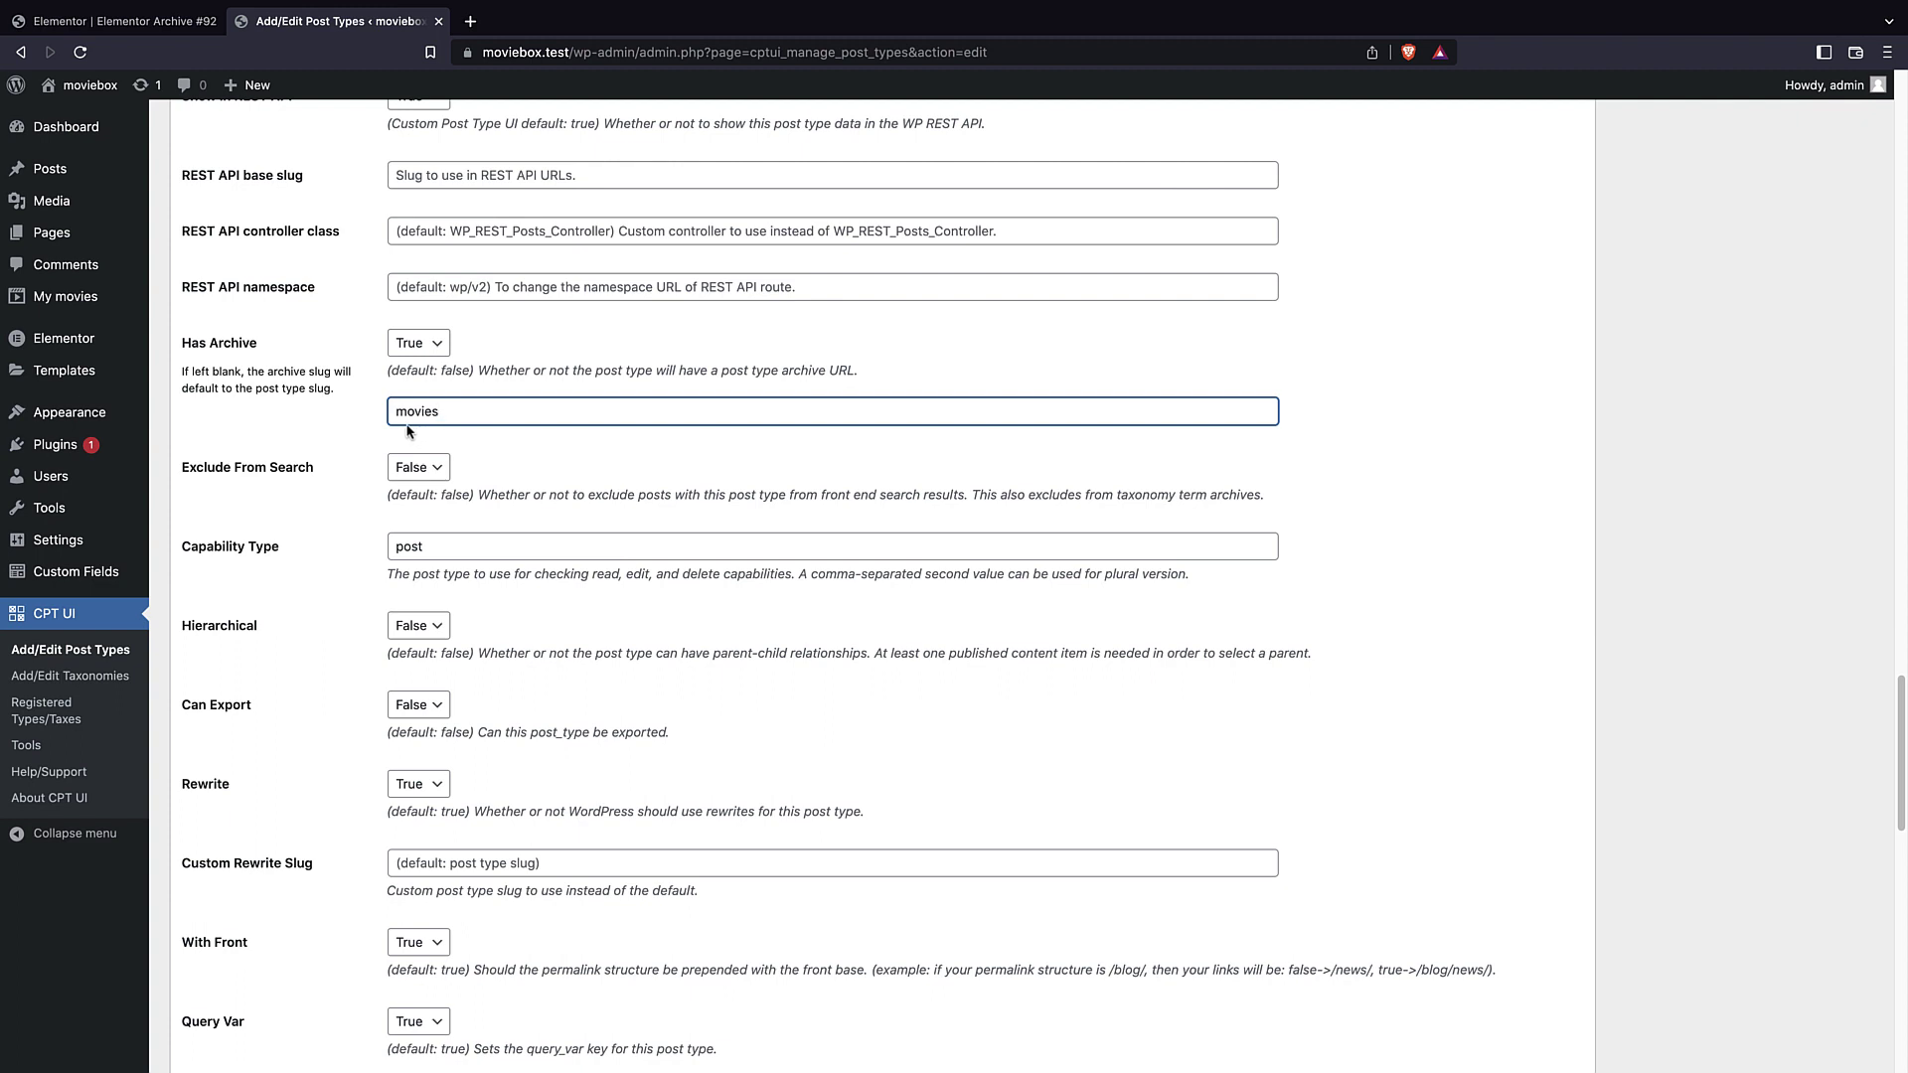
pyautogui.scroll(-10, 389, 434)
pyautogui.scroll(12, 415, 461)
pyautogui.scroll(-17, 440, 541)
pyautogui.click(222, 986)
# - Visit the live site, open moviebox.test/movies and compare the archive page with the template in the editor
pyautogui.click(116, 108)
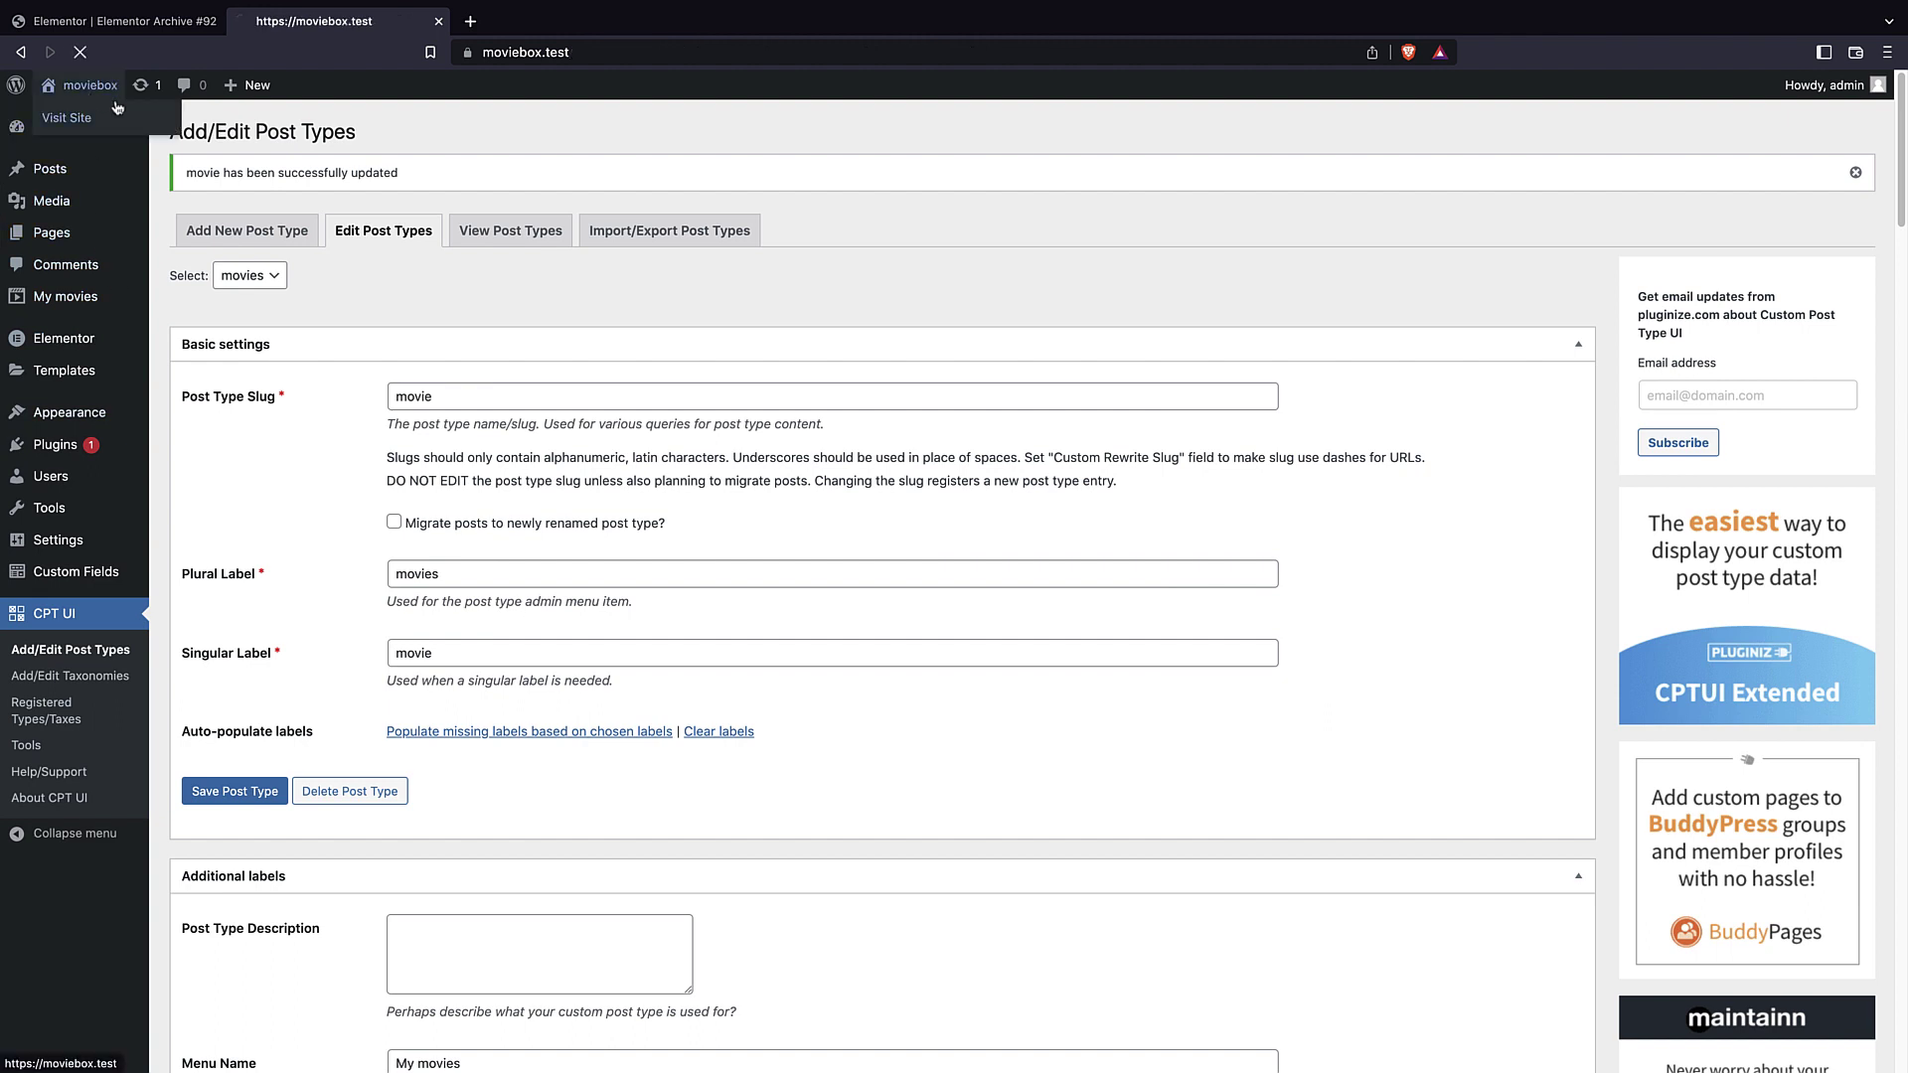
pyautogui.click(596, 55)
pyautogui.write('/movies')
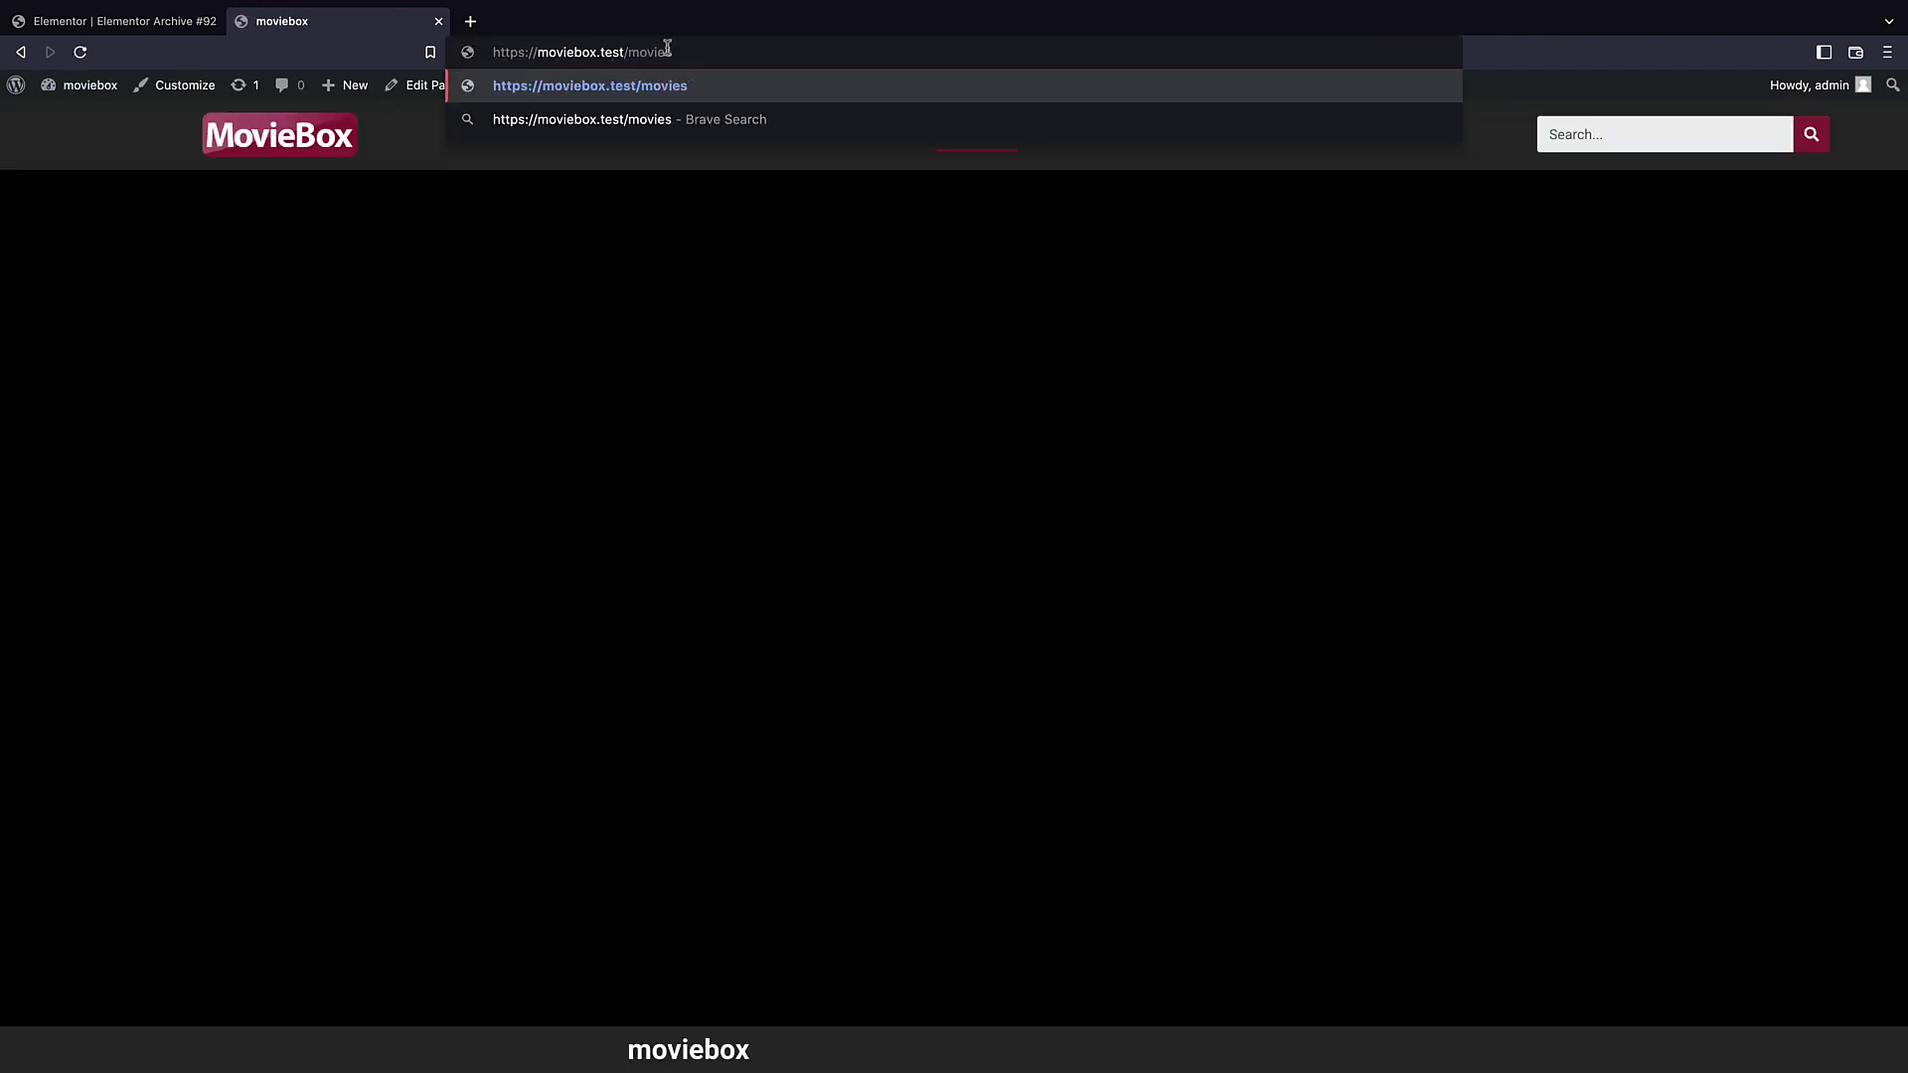
pyautogui.press('Return')
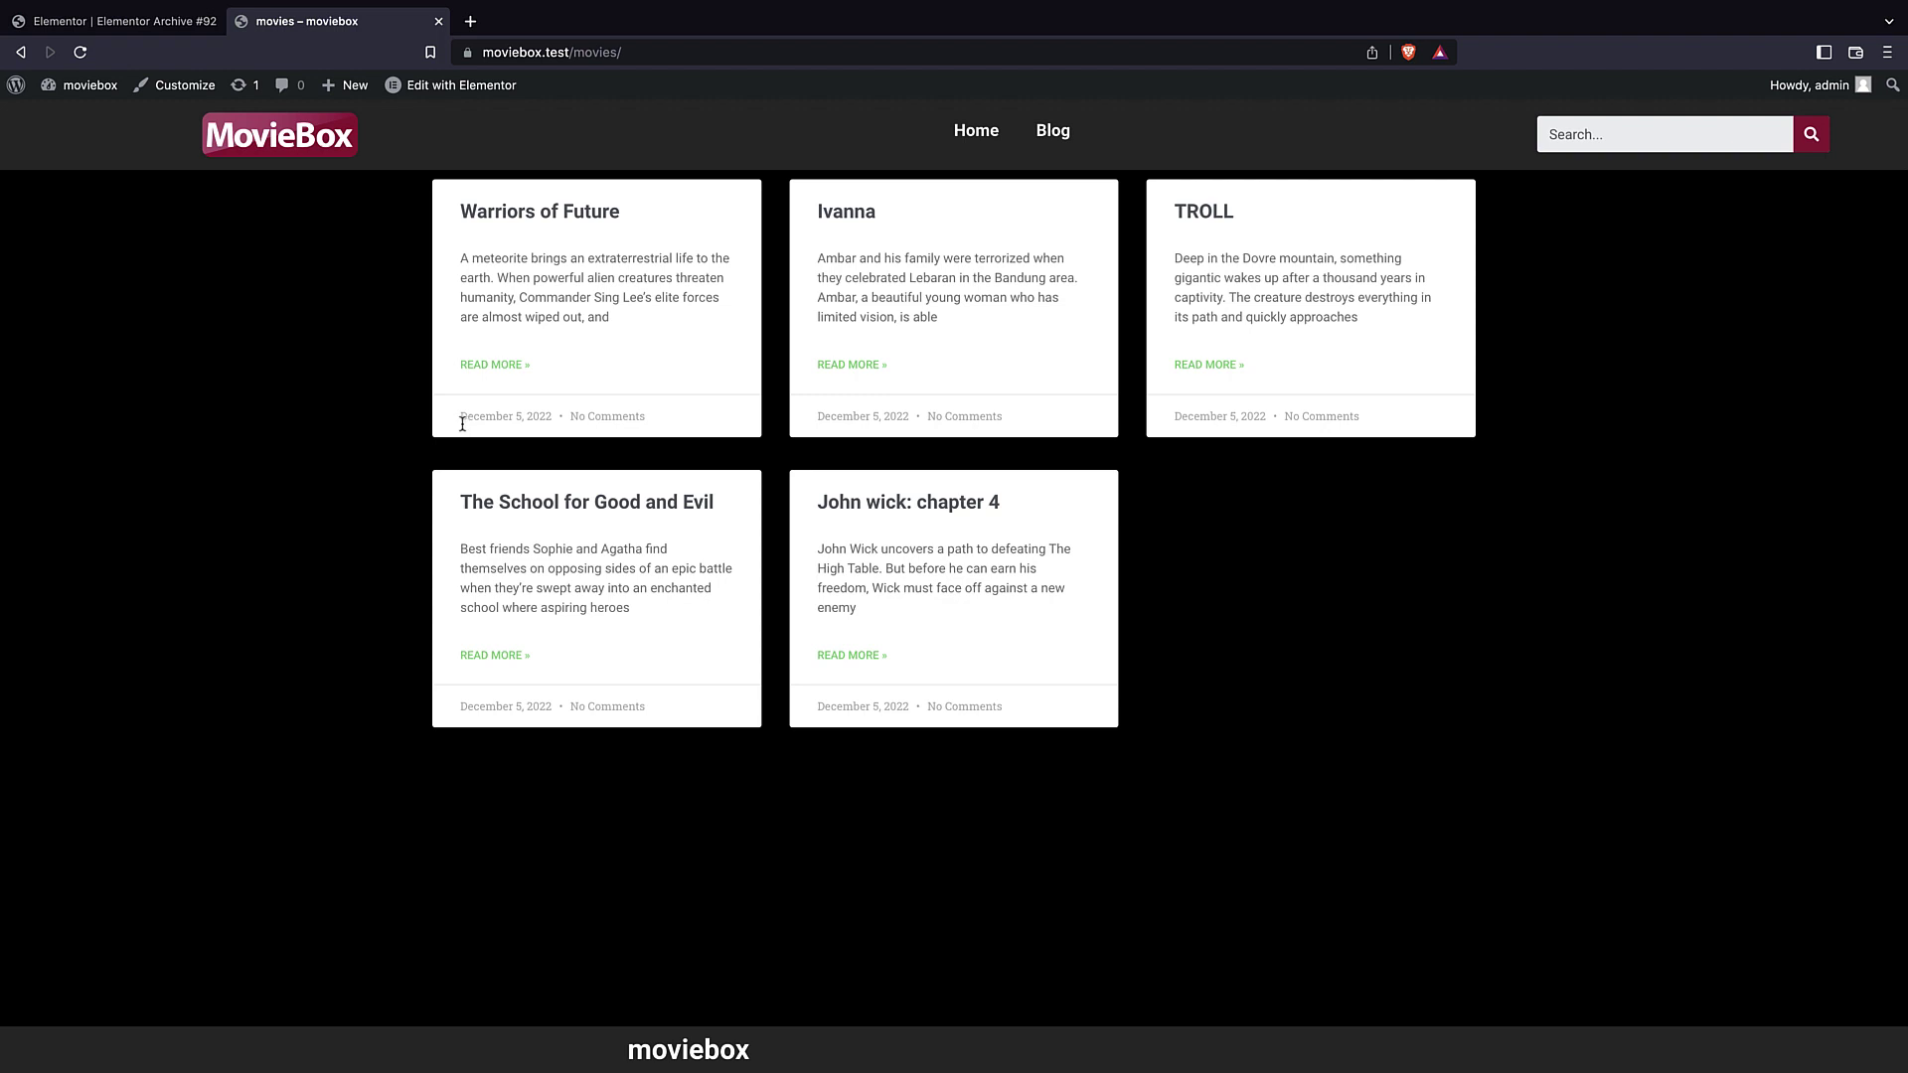
pyautogui.click(110, 21)
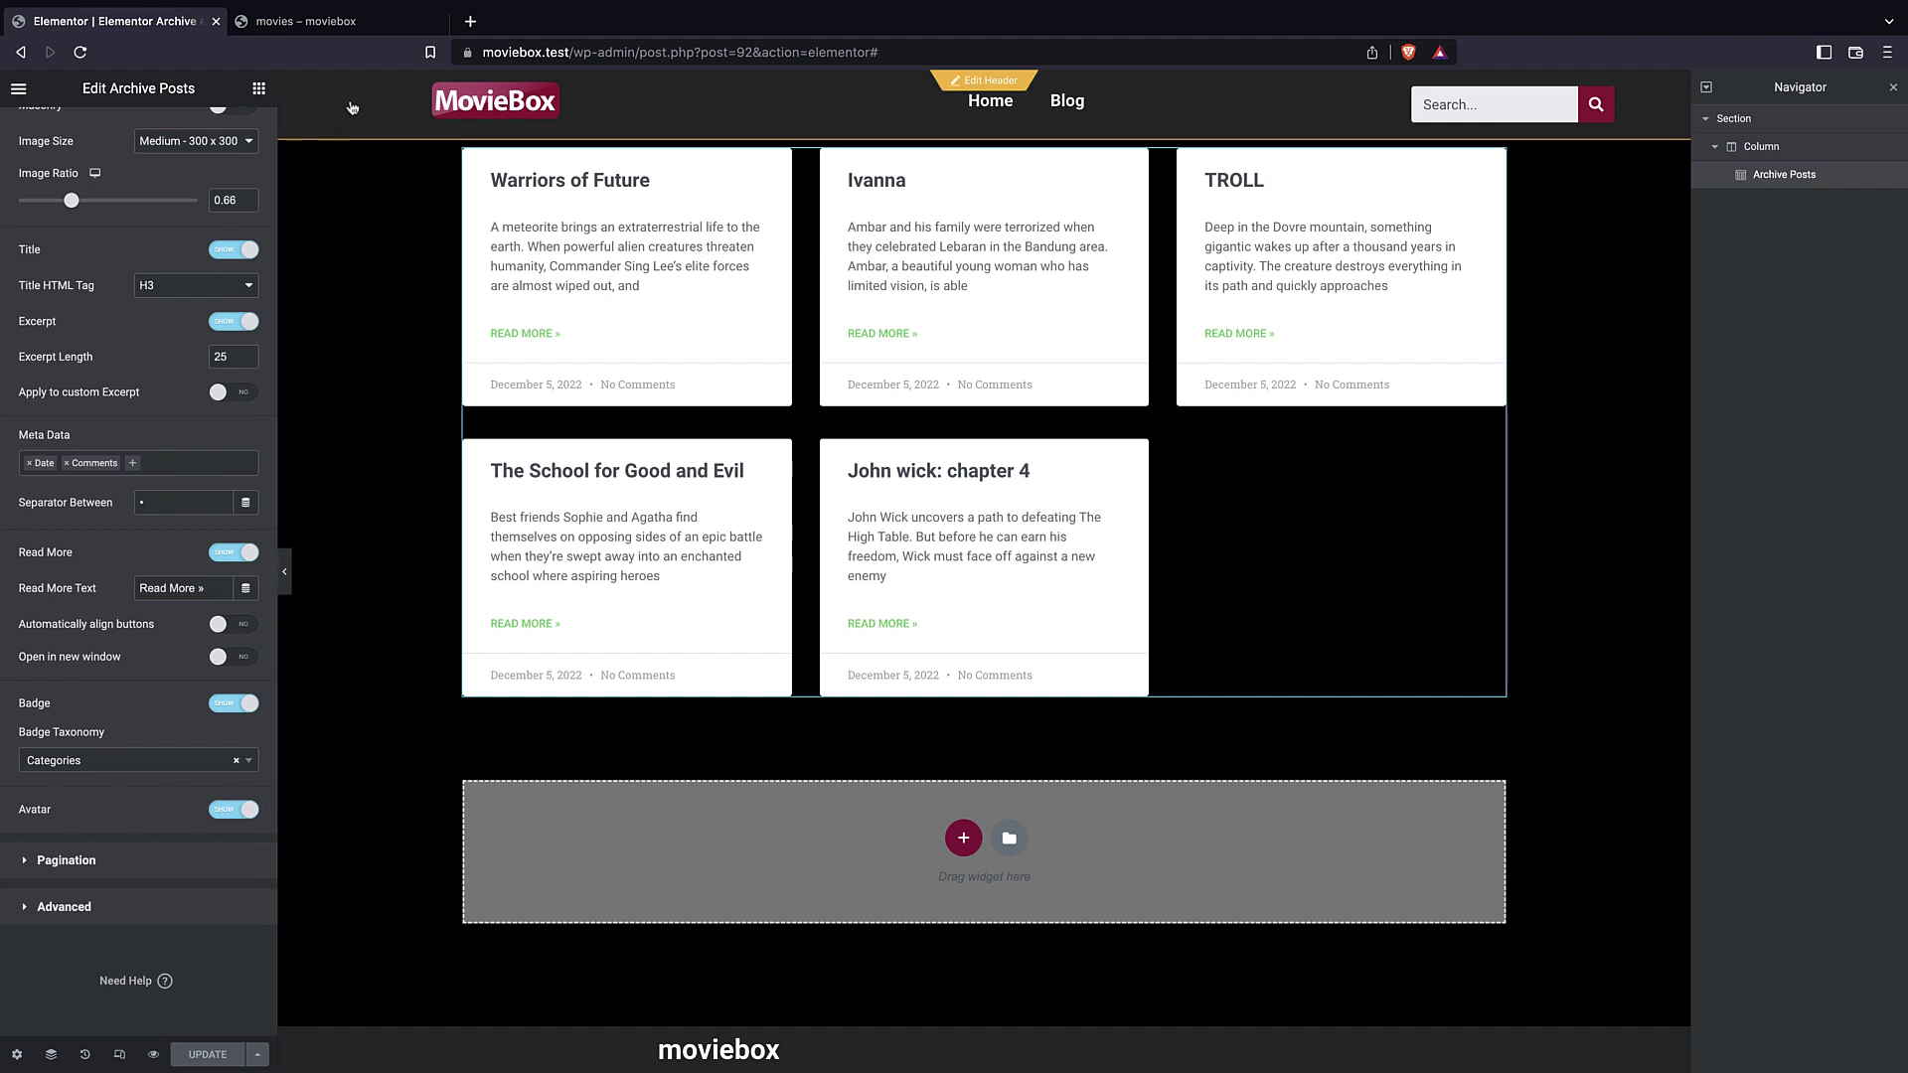
pyautogui.click(314, 34)
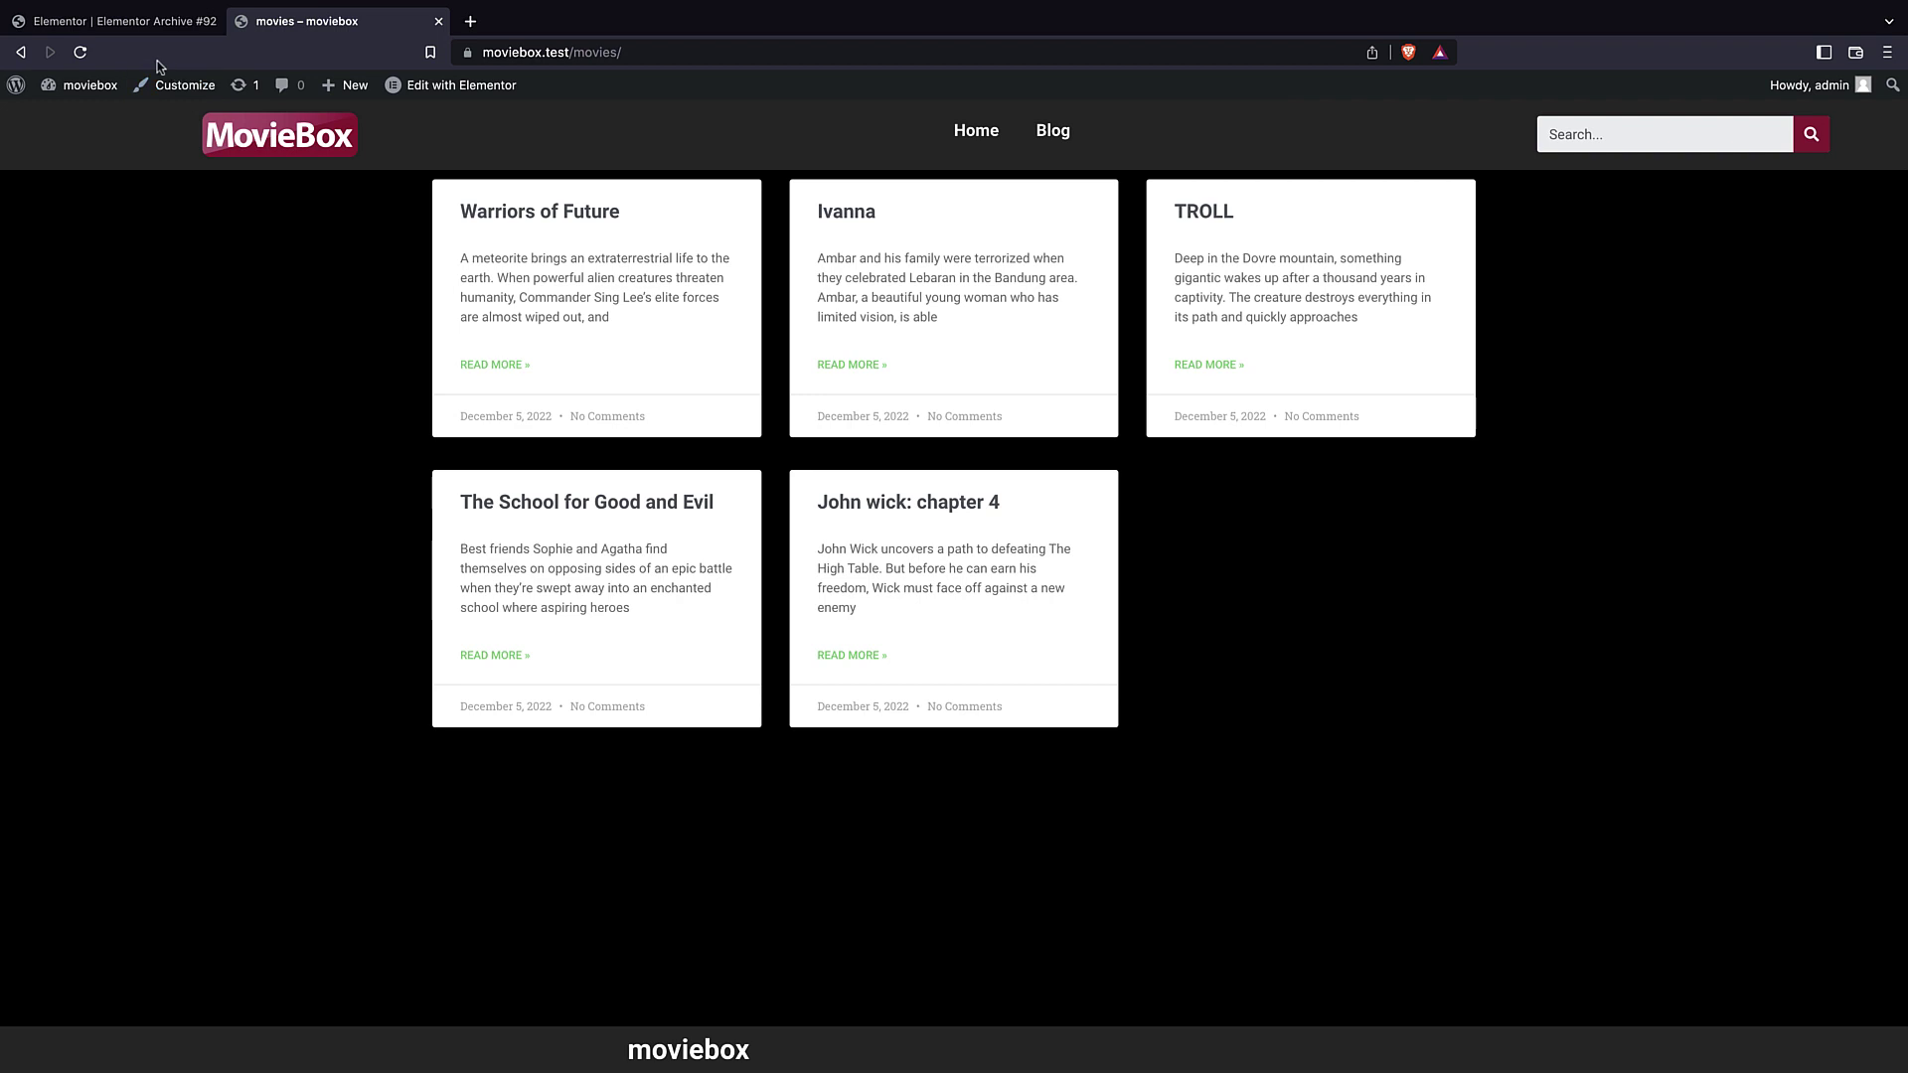
# - Return to the archive template editor, delete the section holding Archive Posts and add a Loop Grid widget in its place
pyautogui.click(129, 21)
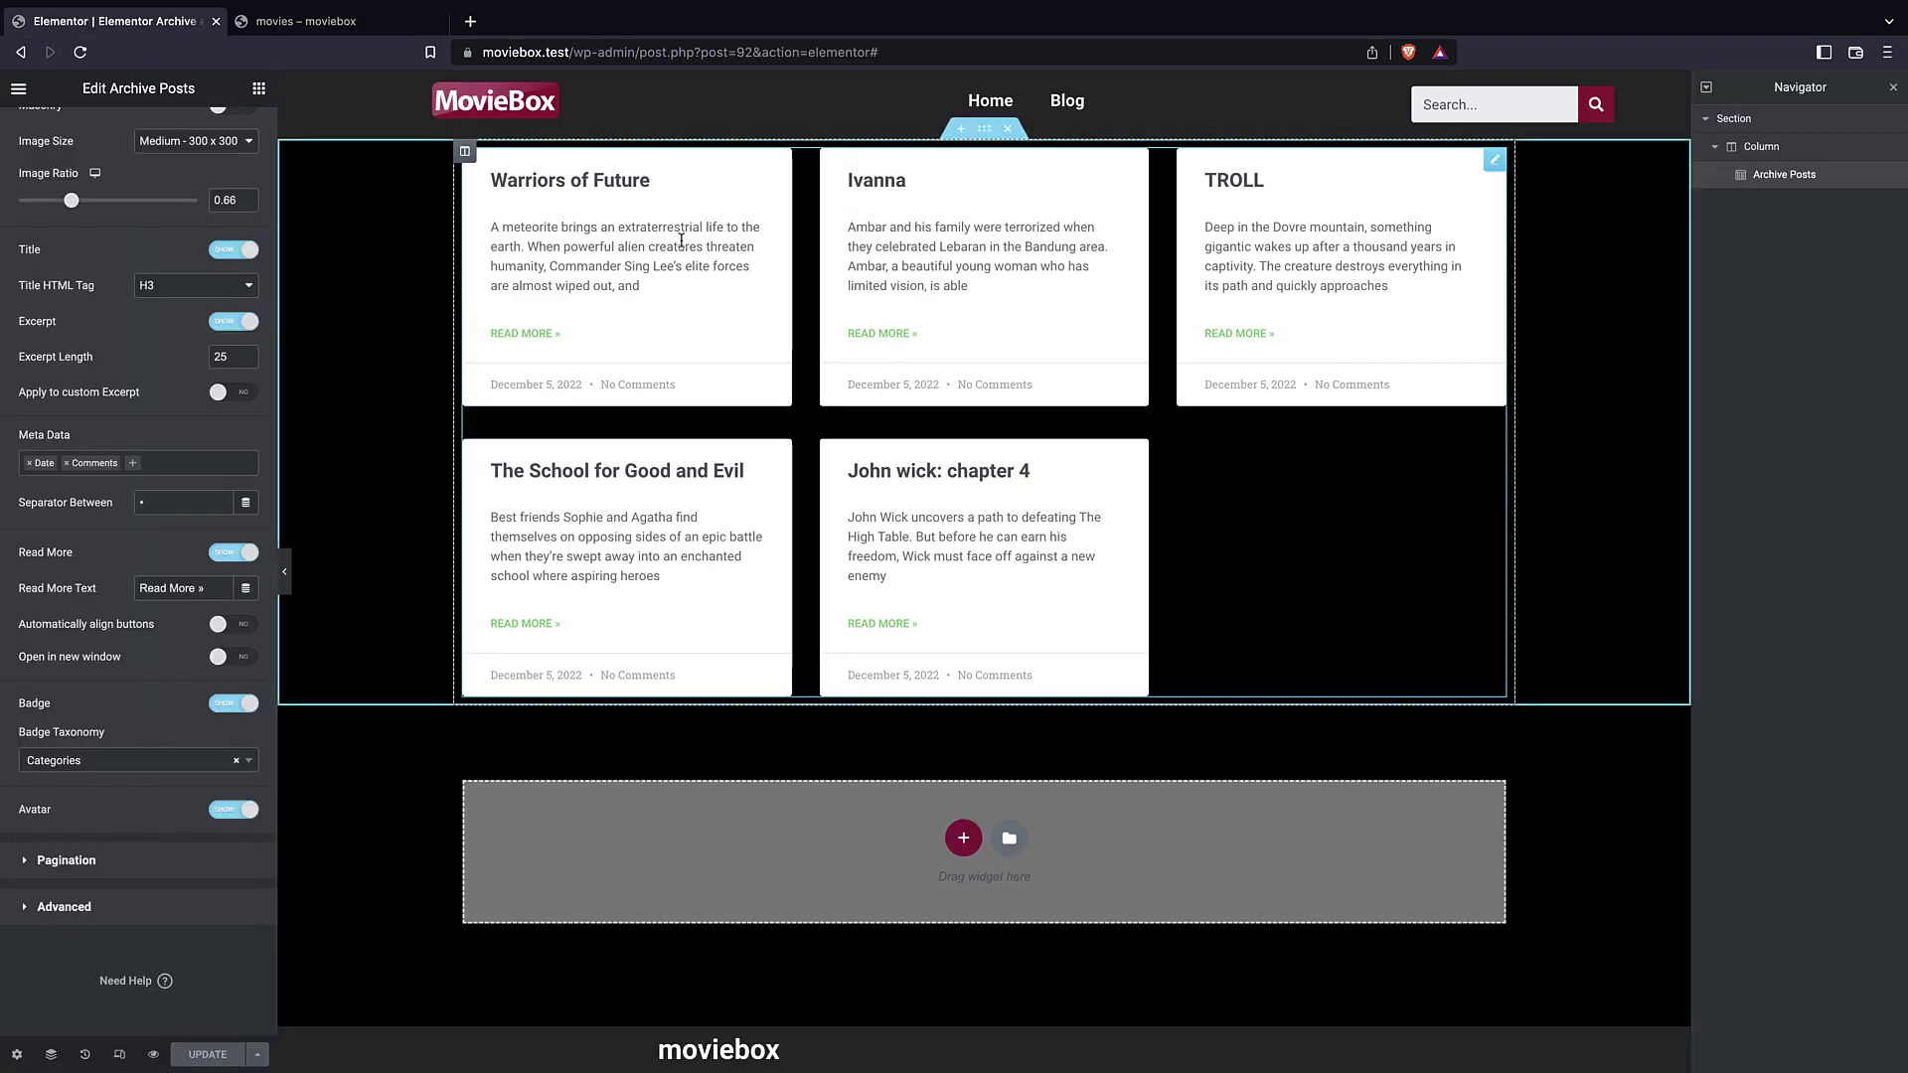
pyautogui.click(1008, 128)
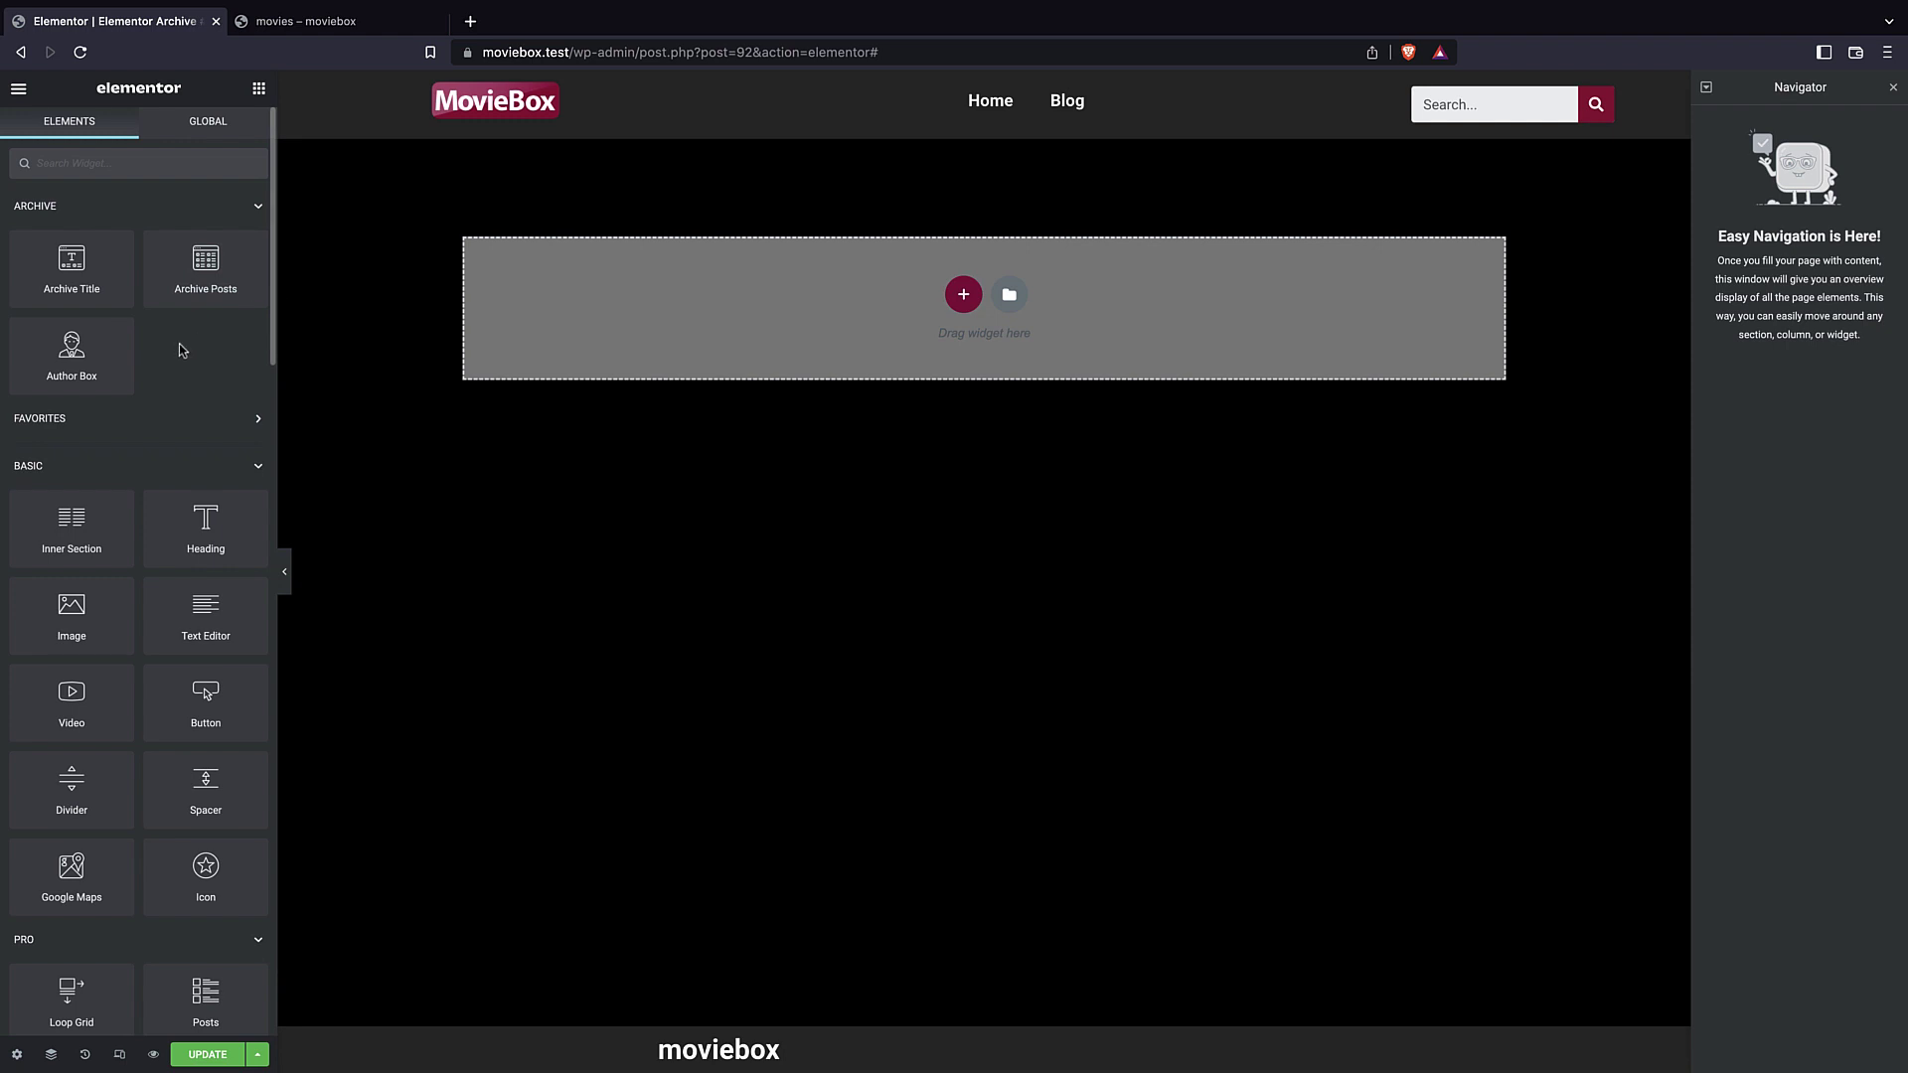
pyautogui.scroll(-2, 179, 352)
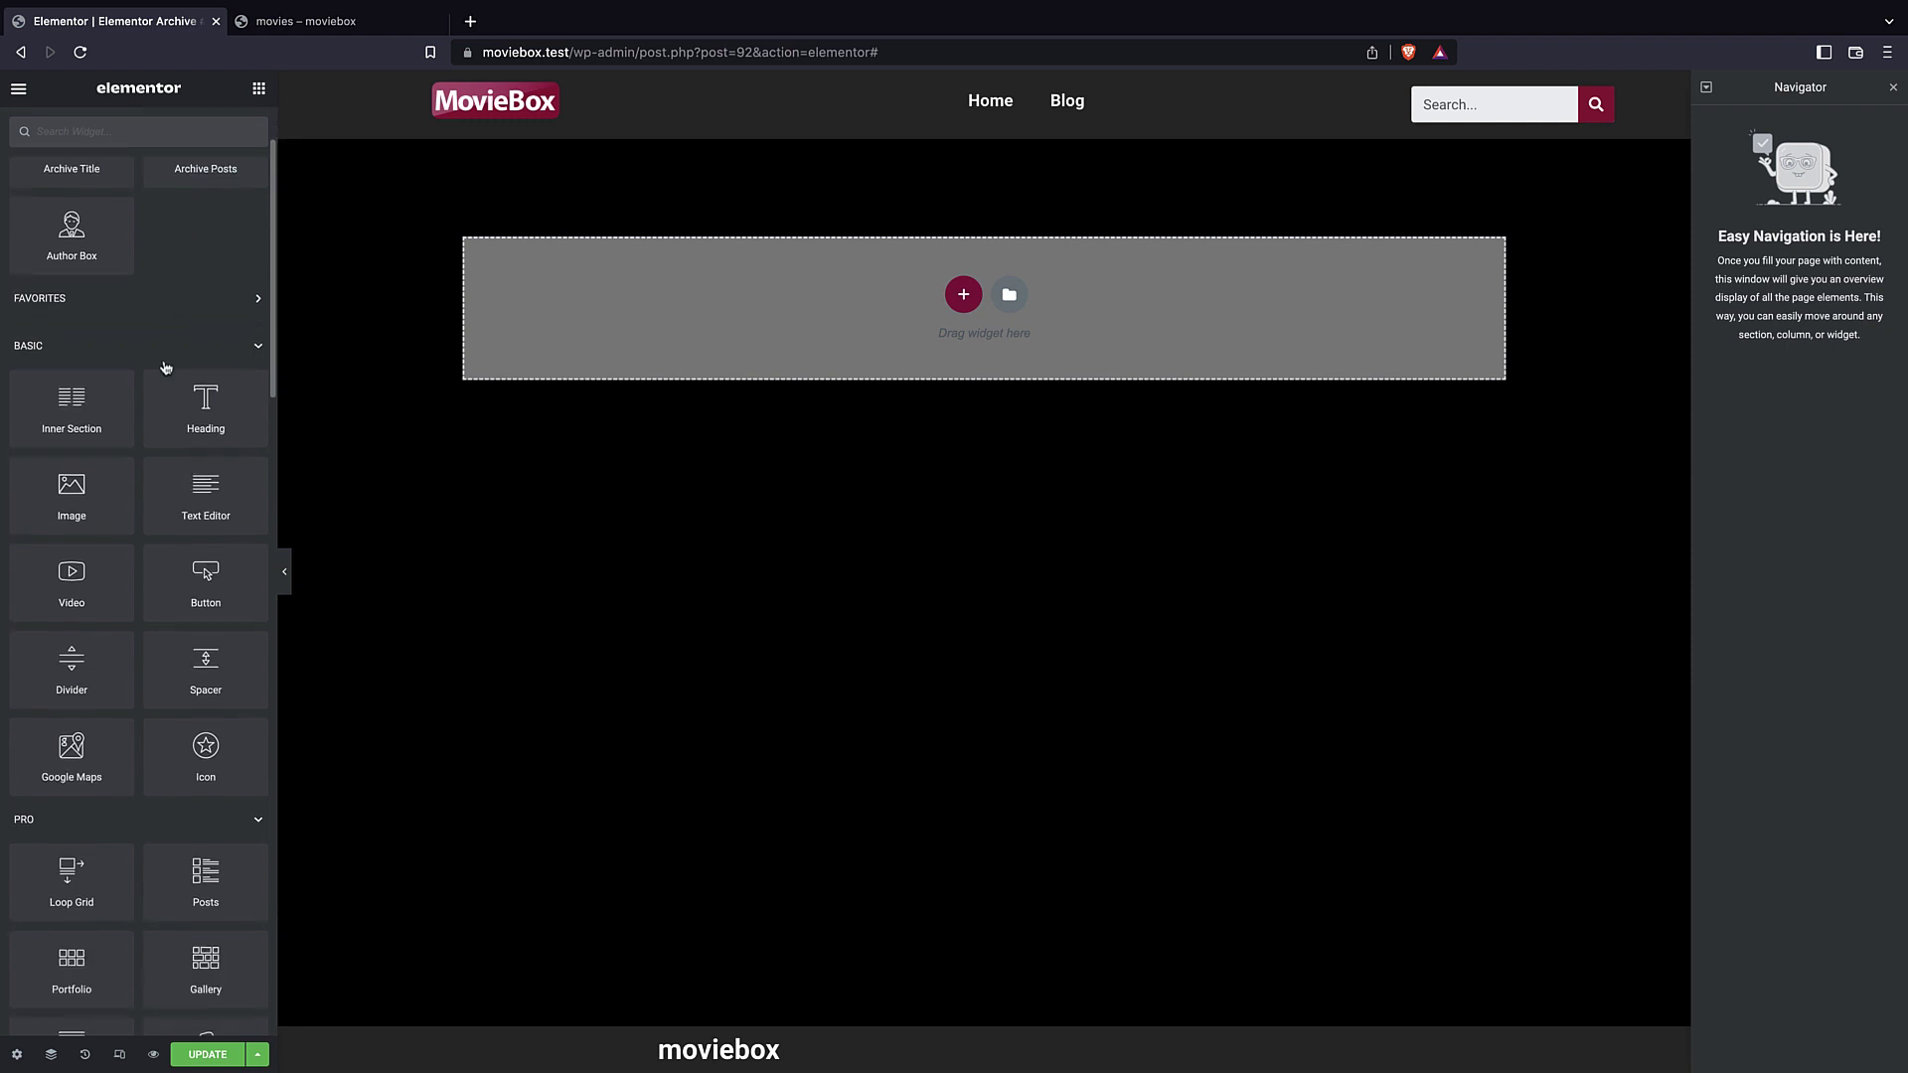
pyautogui.moveTo(68, 874); pyautogui.dragTo(795, 423)
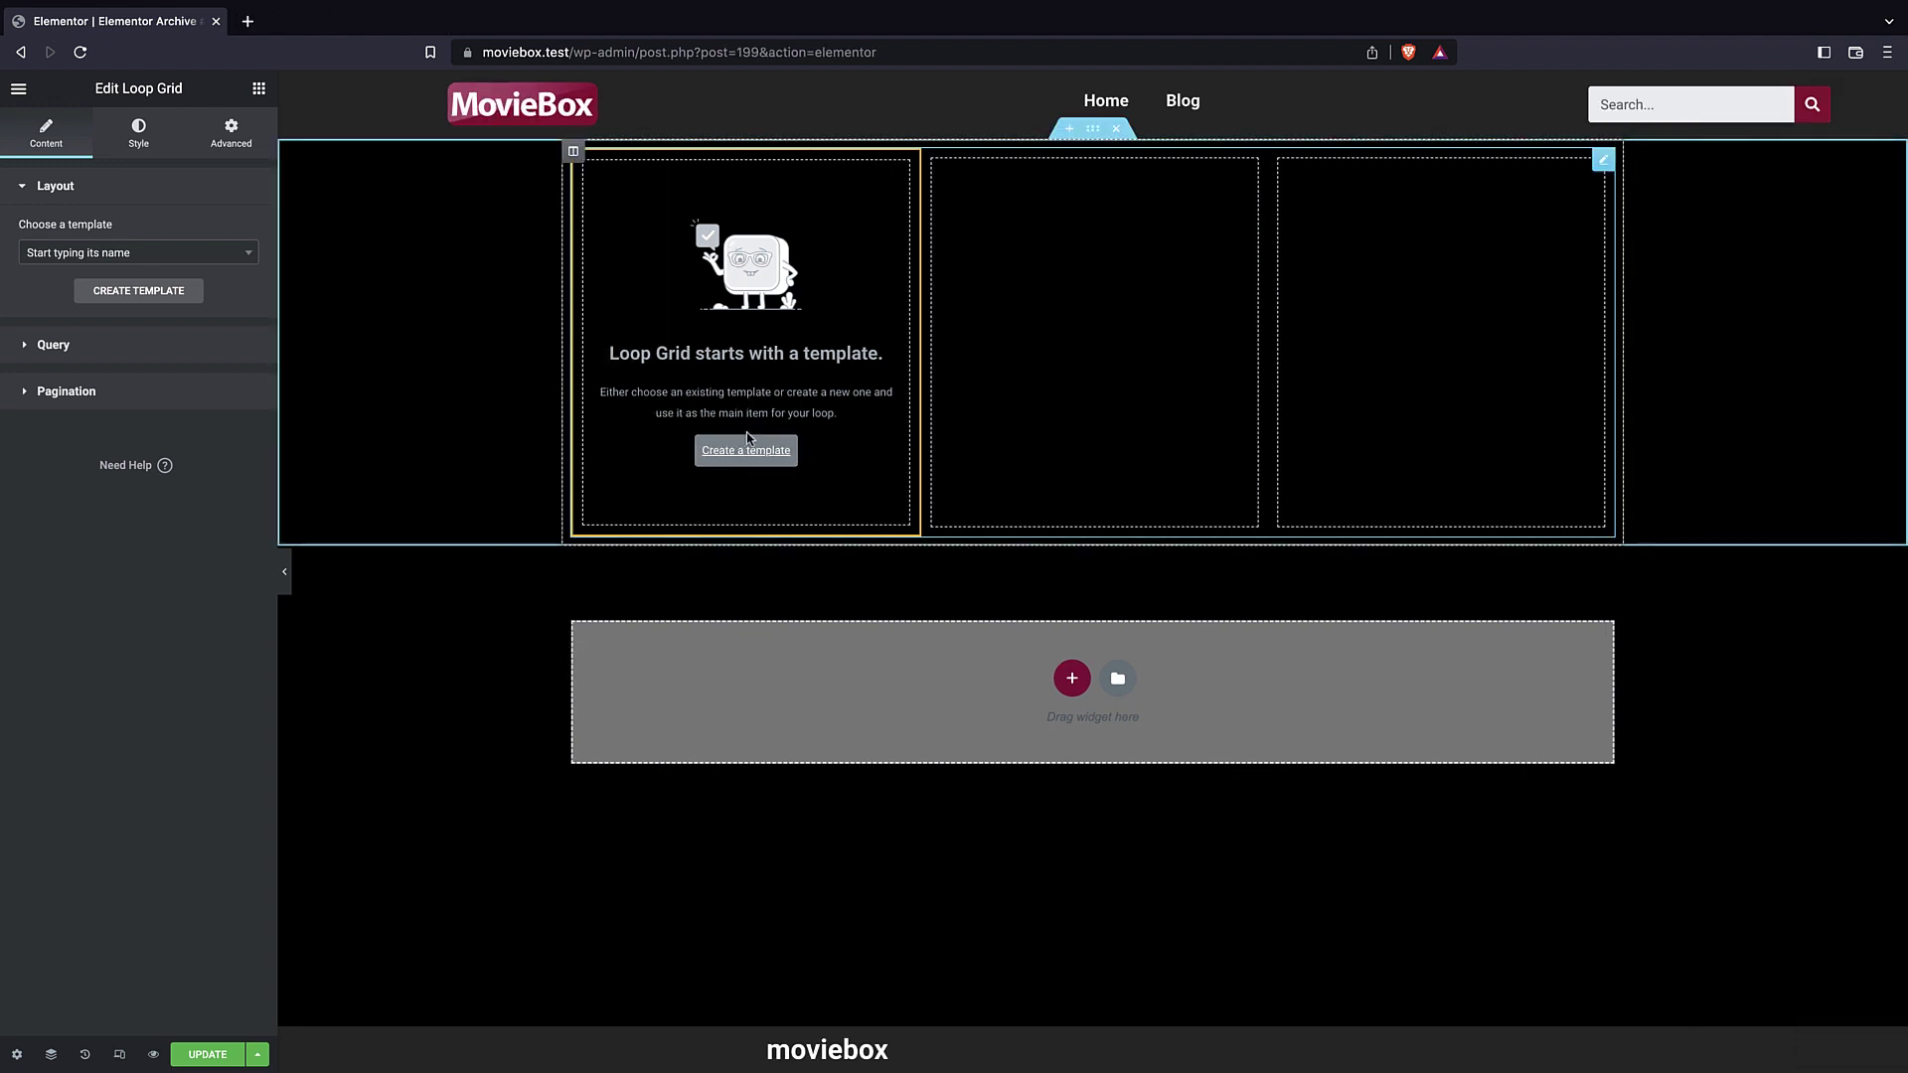
# - Set the Loop Grid's query source to Current Query and create a new loop item template from the grid, saving the changes
pyautogui.click(99, 345)
pyautogui.click(204, 279)
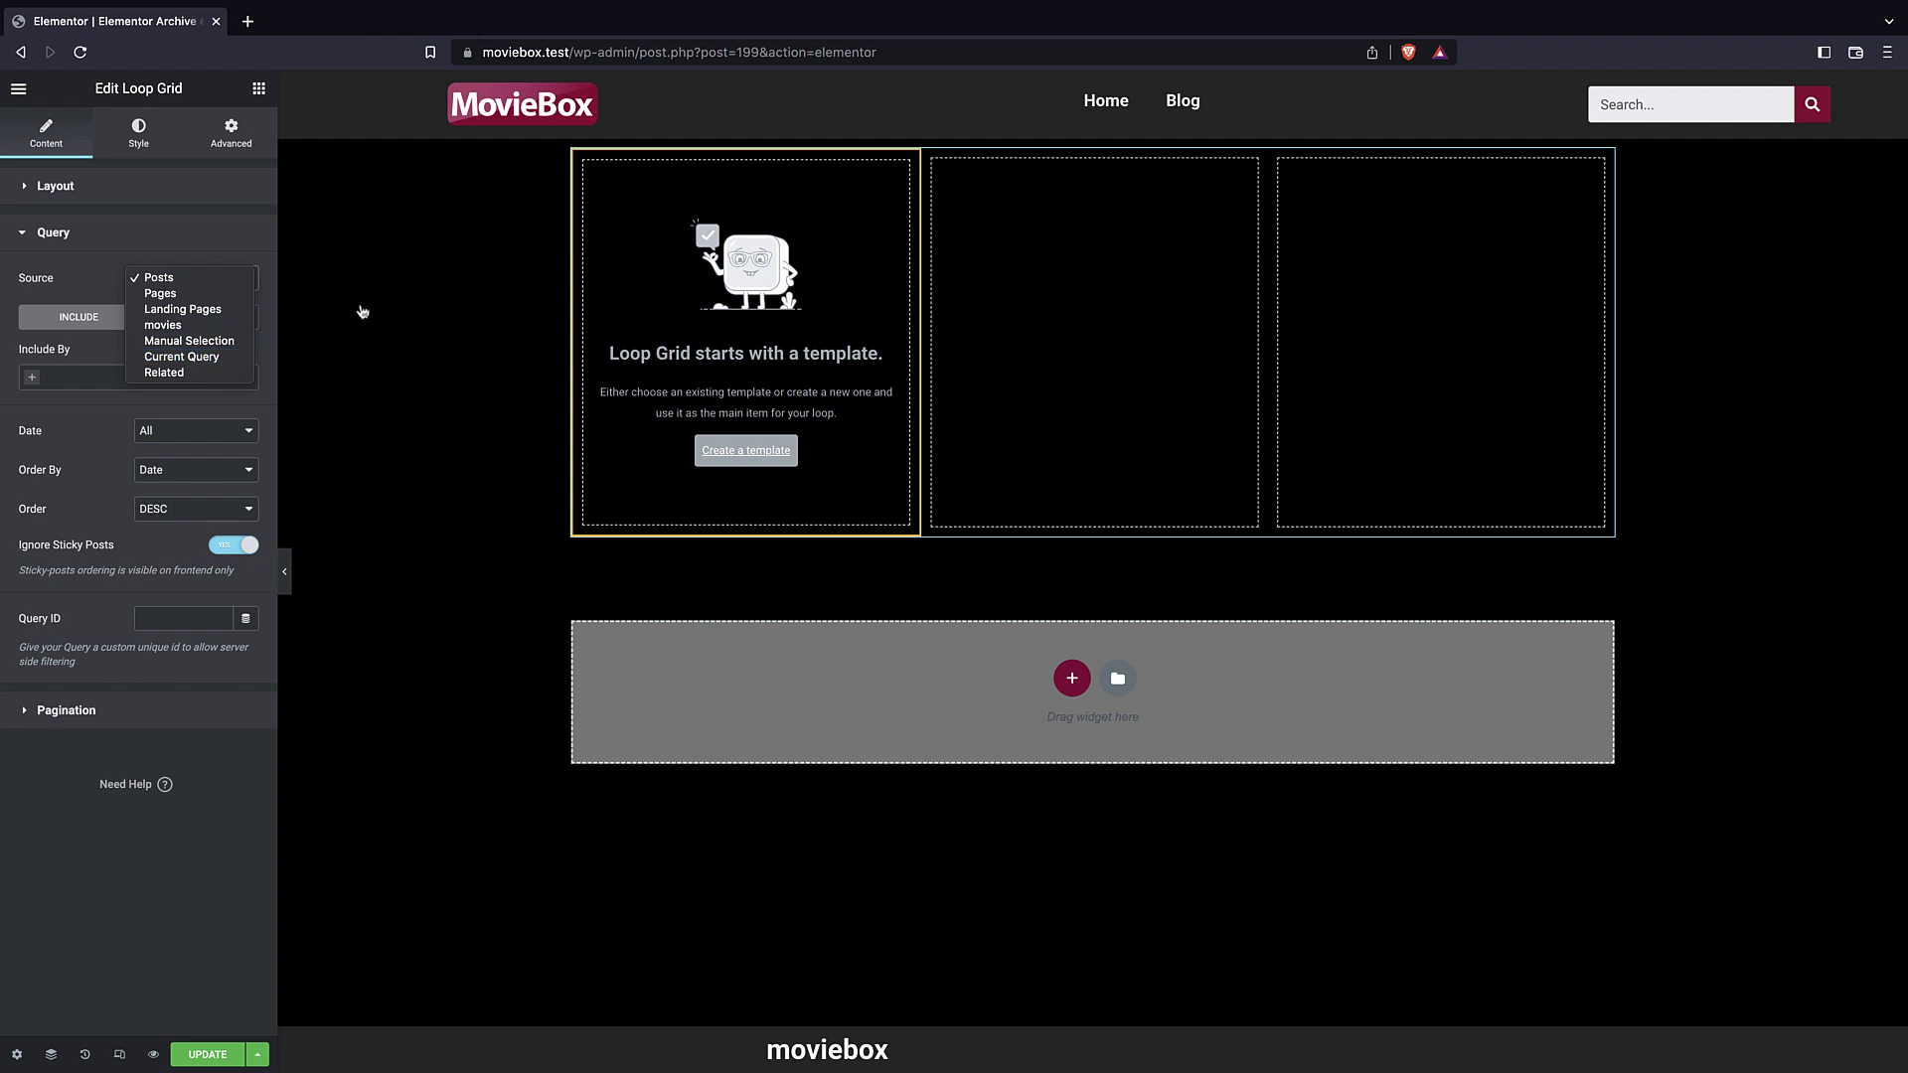
pyautogui.click(173, 364)
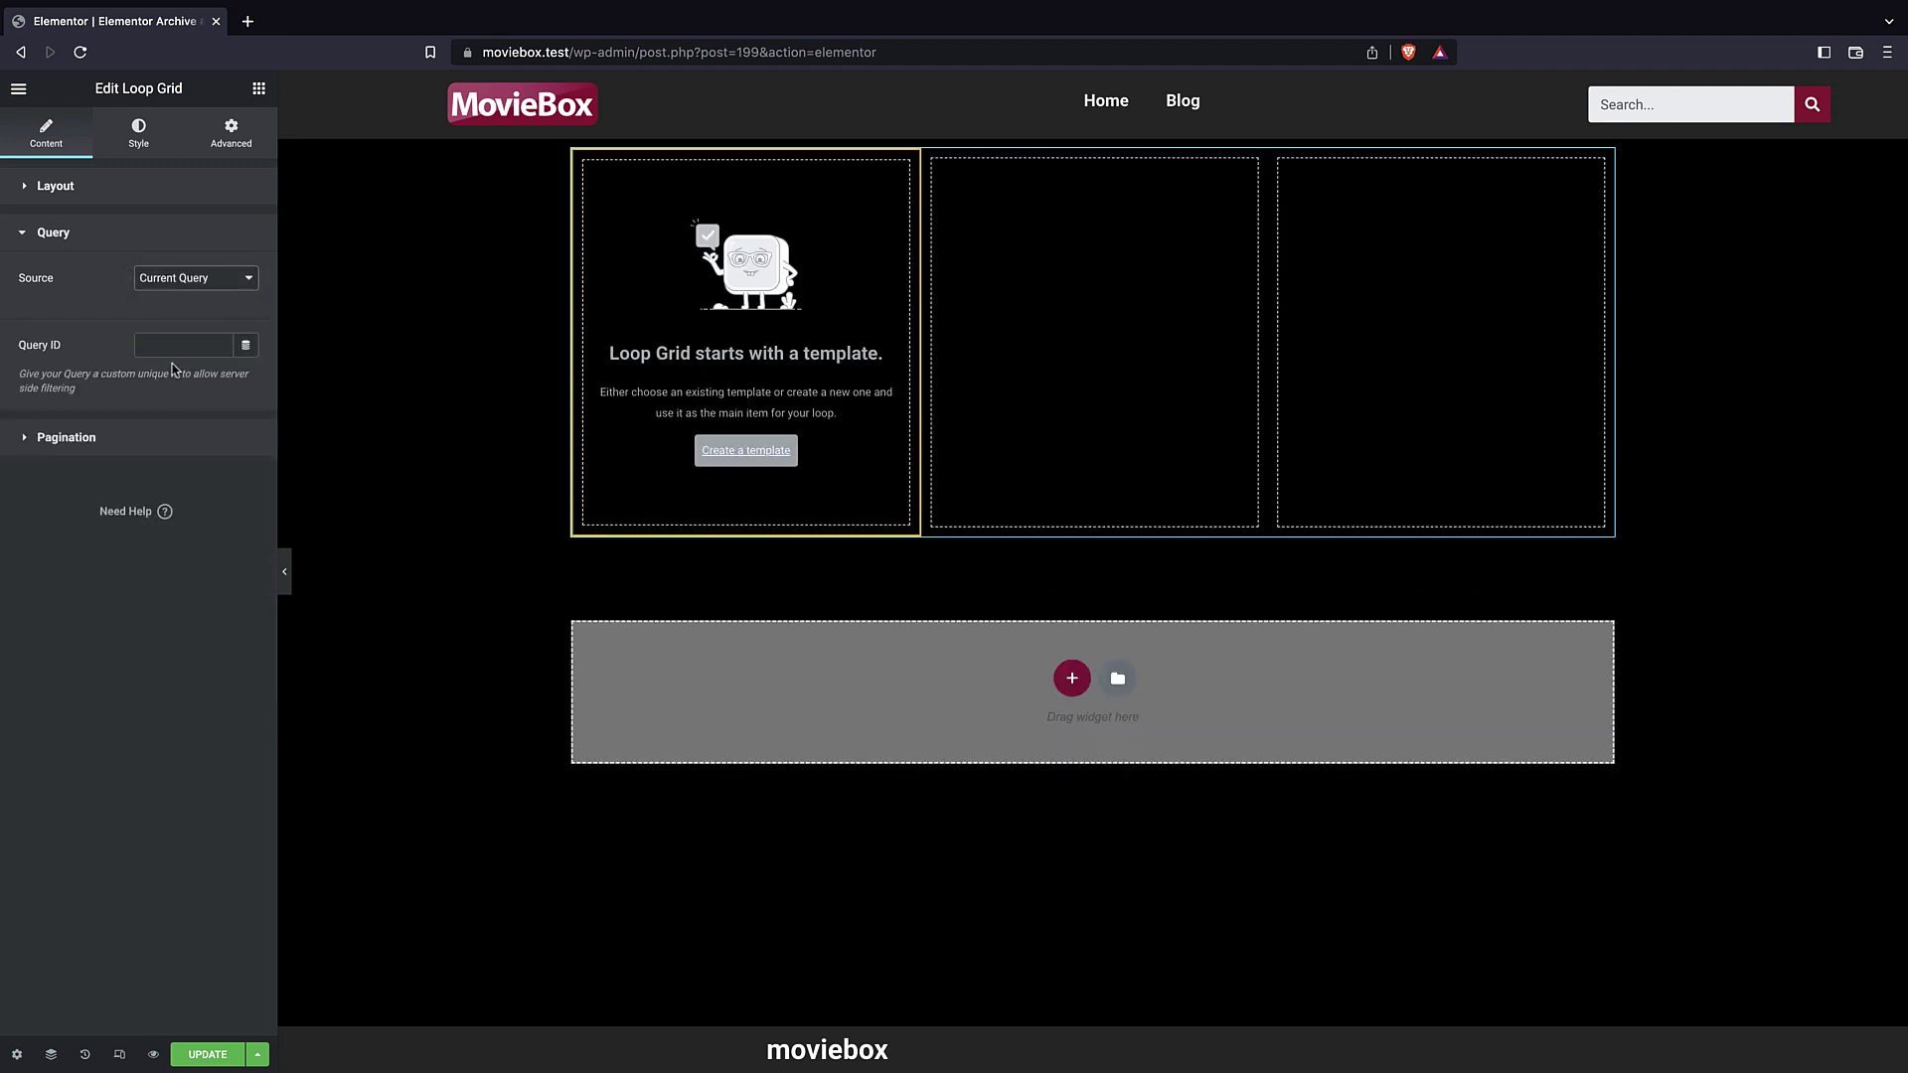
pyautogui.click(208, 1054)
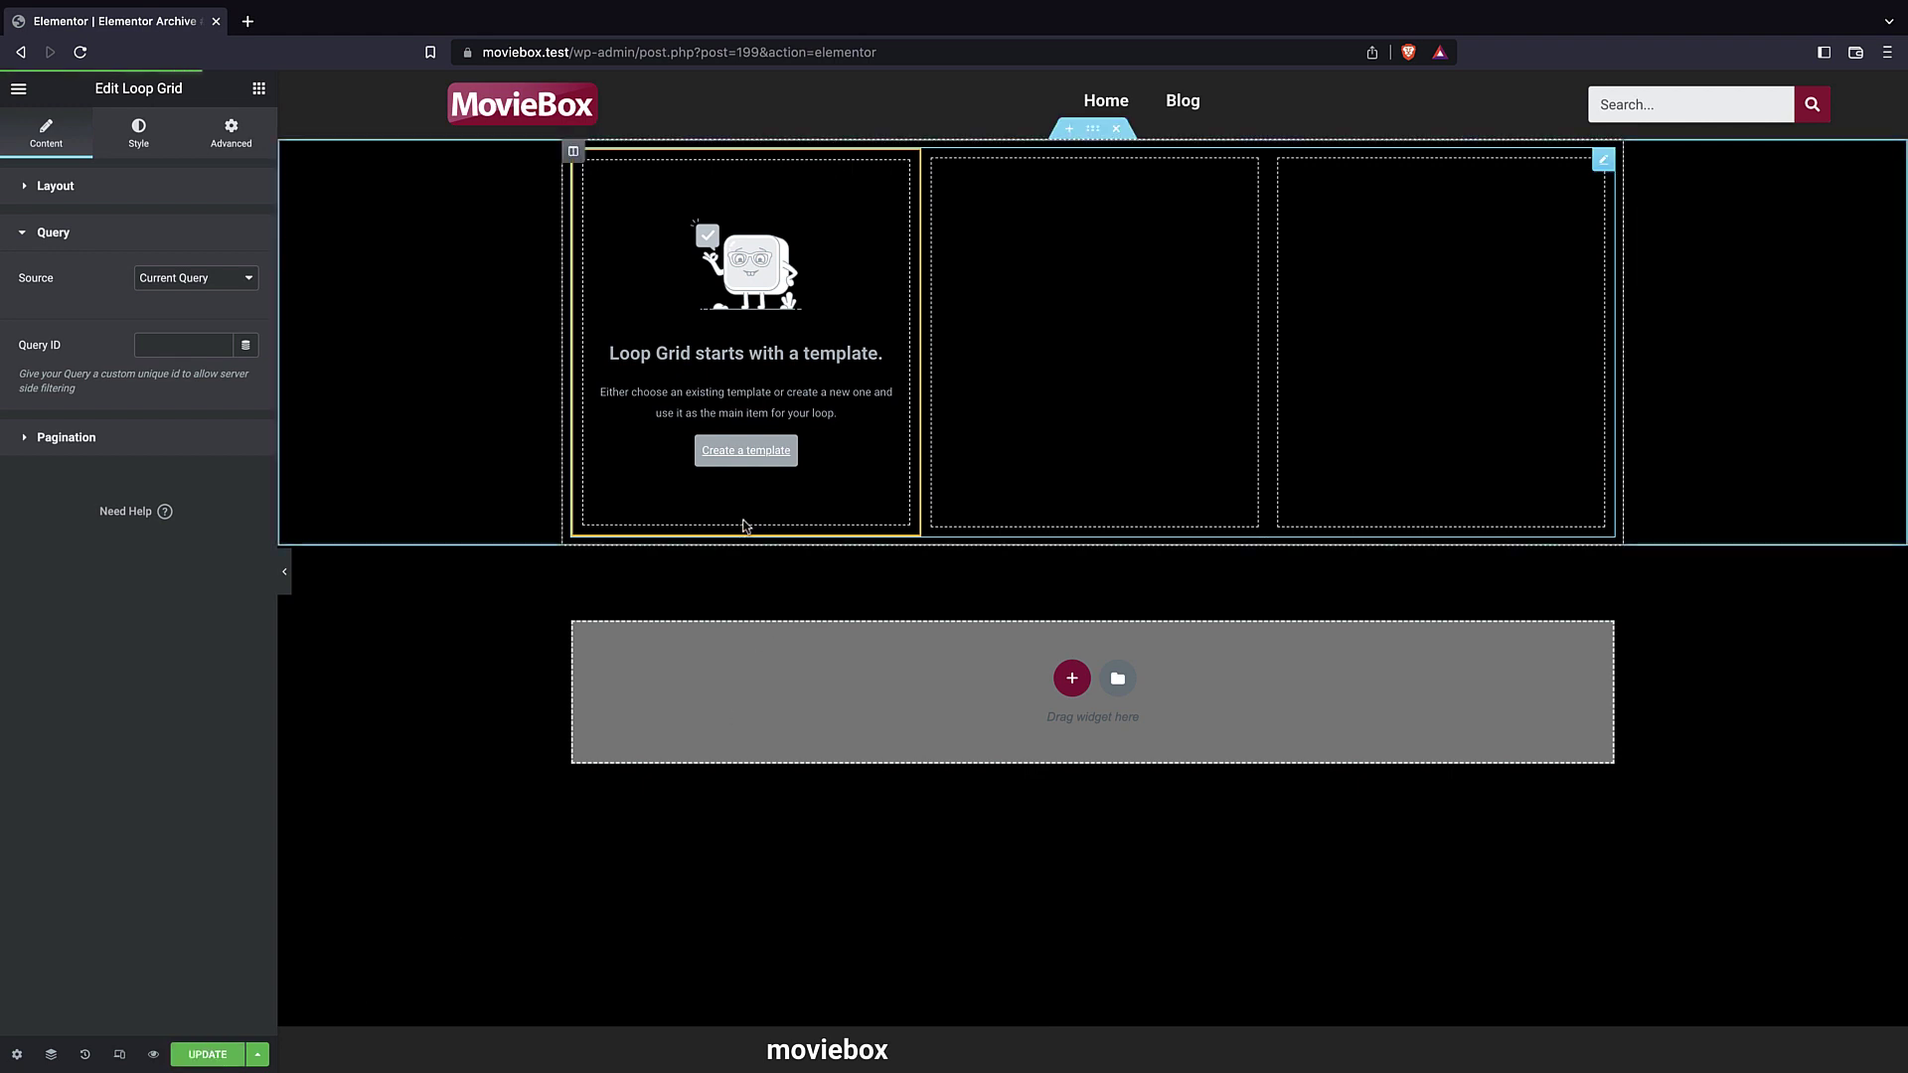
pyautogui.click(733, 453)
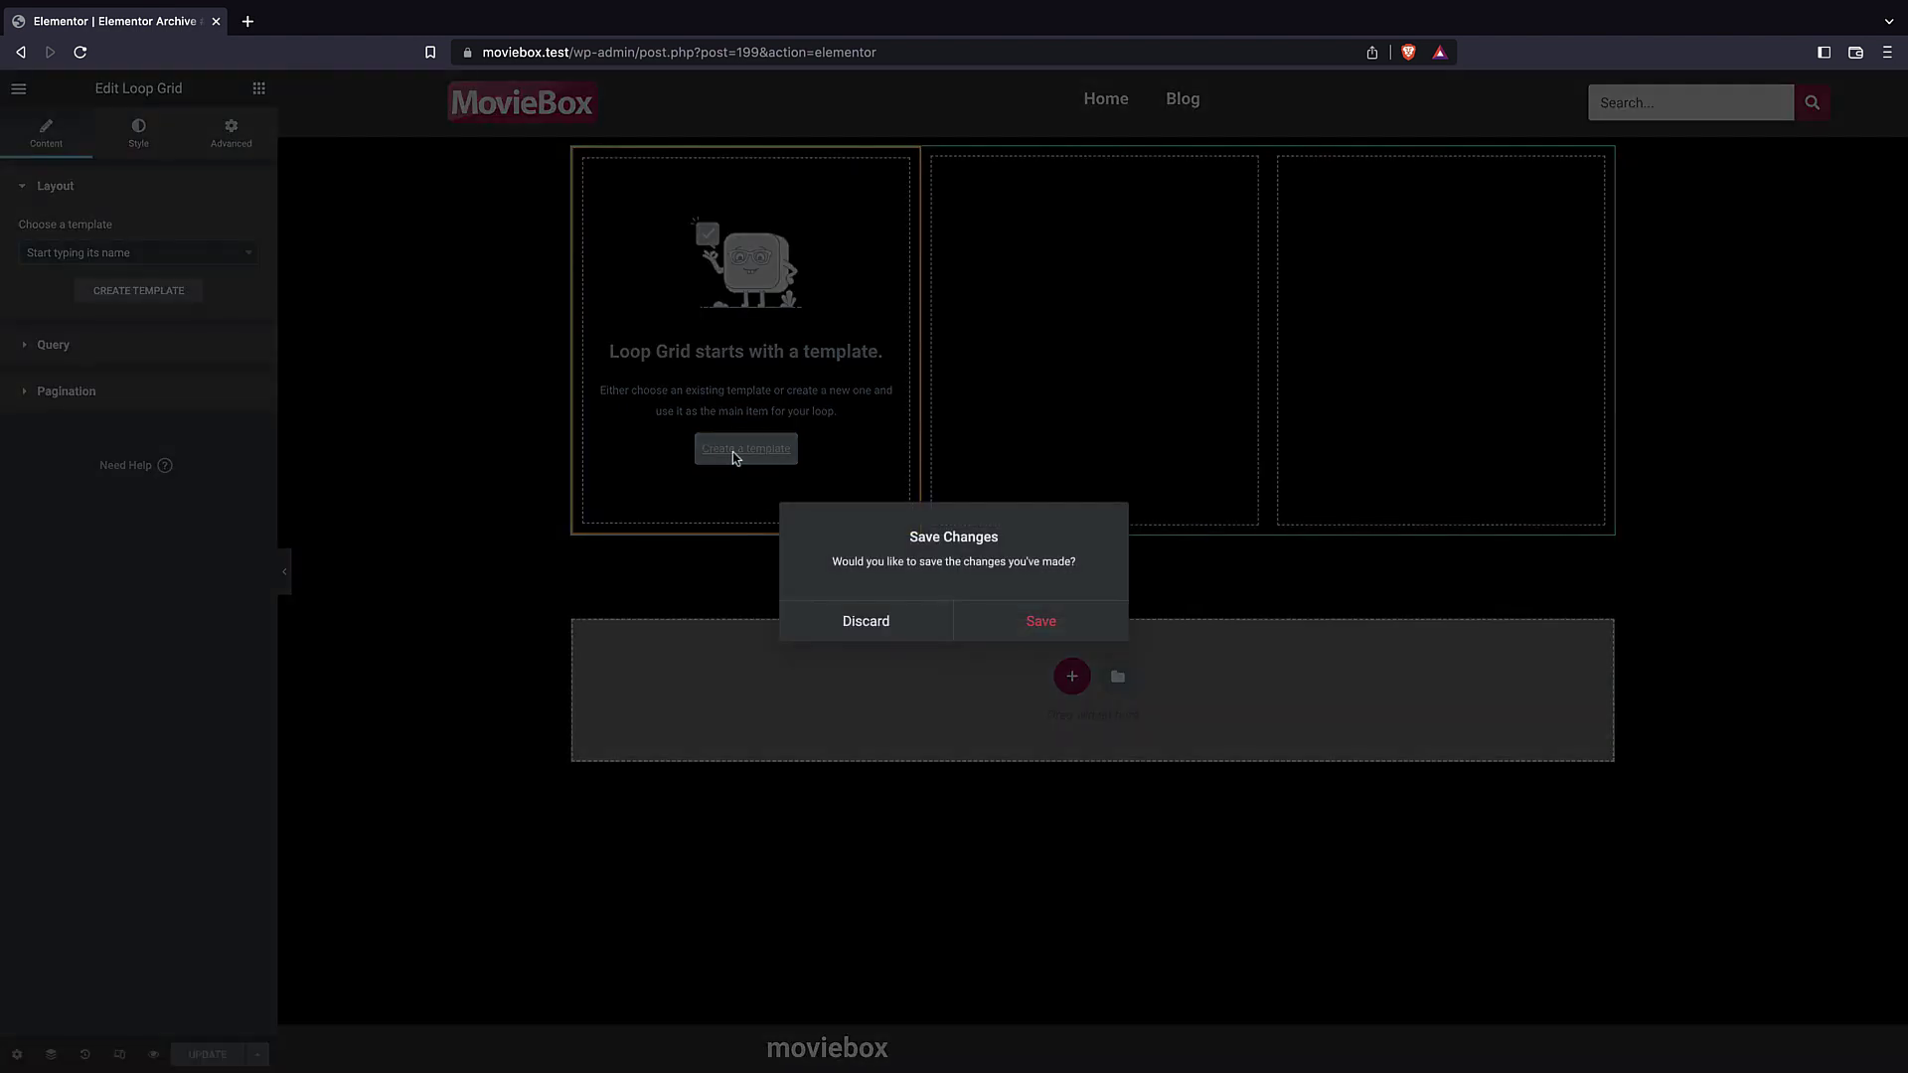
pyautogui.click(1032, 626)
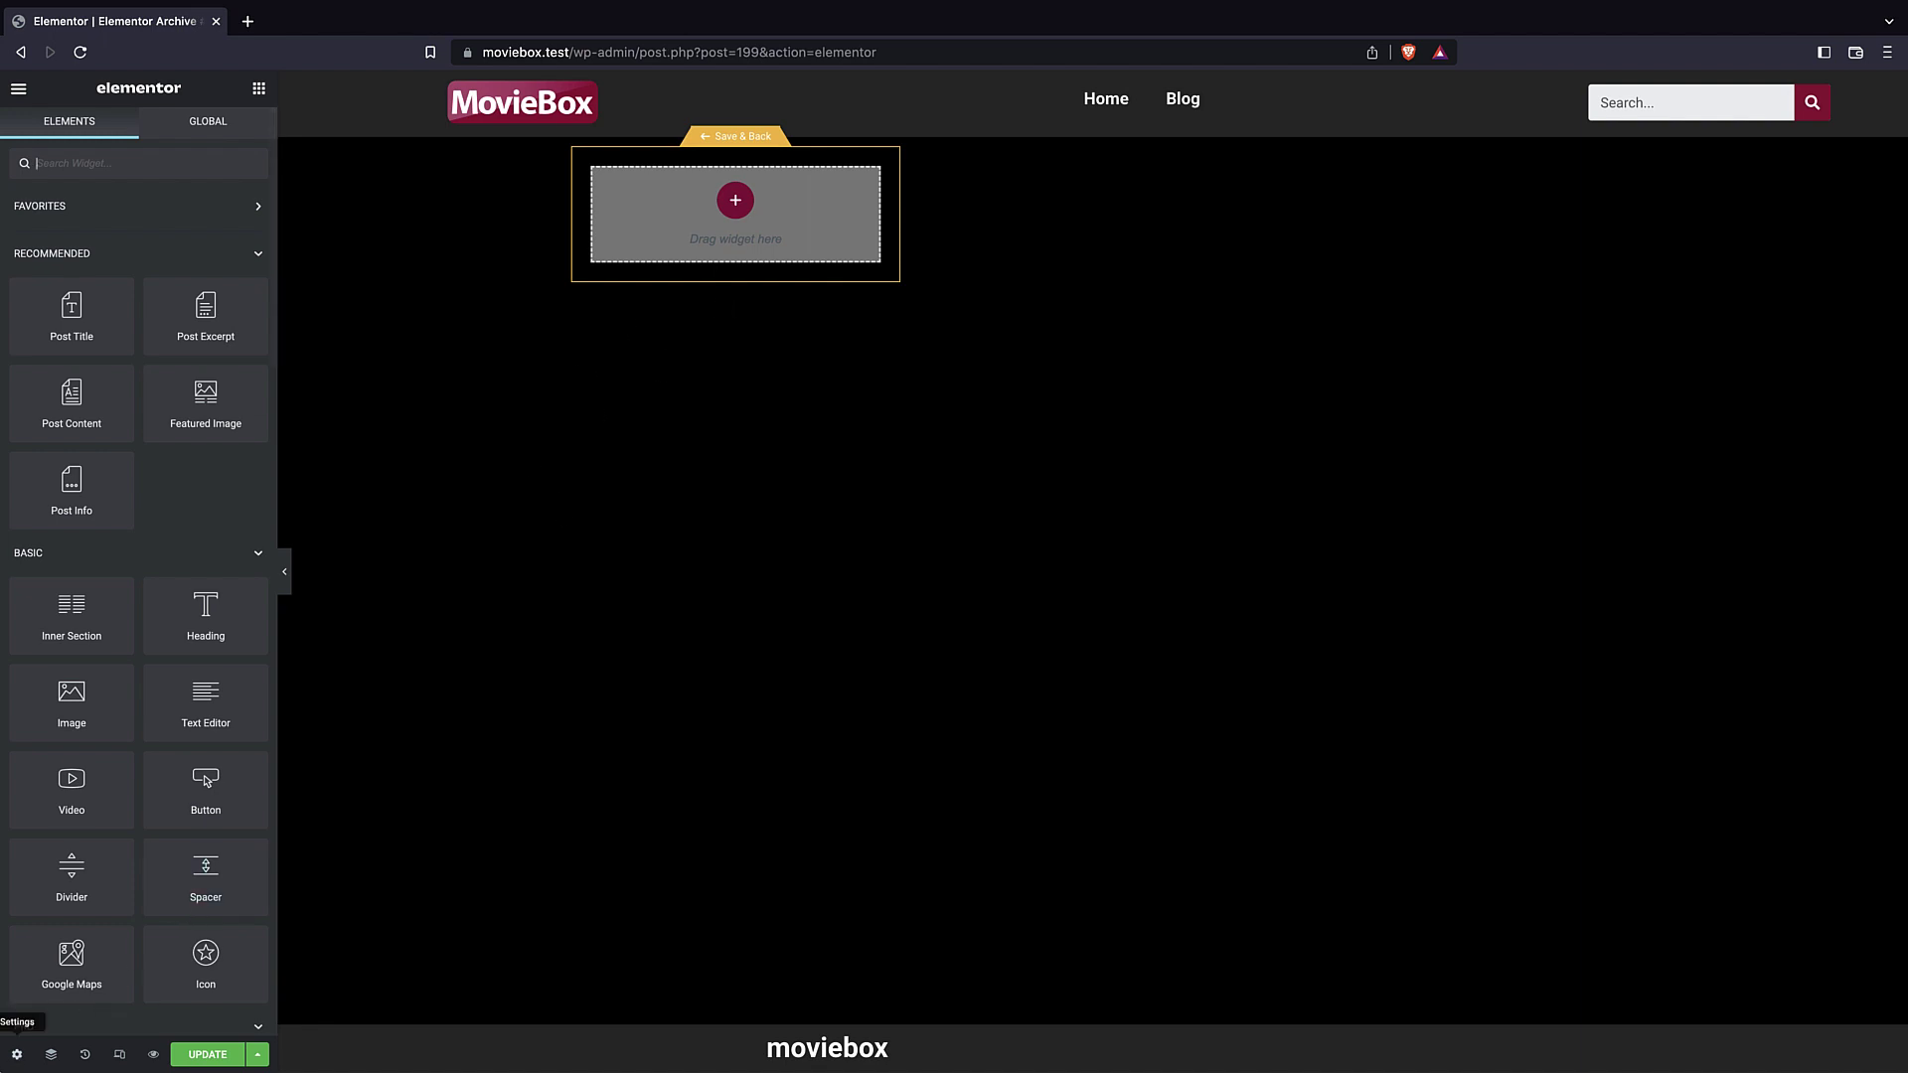
# - Try to preview the loop item with the movie post type and John wick: chapter 4 as the specific item
pyautogui.click(18, 1056)
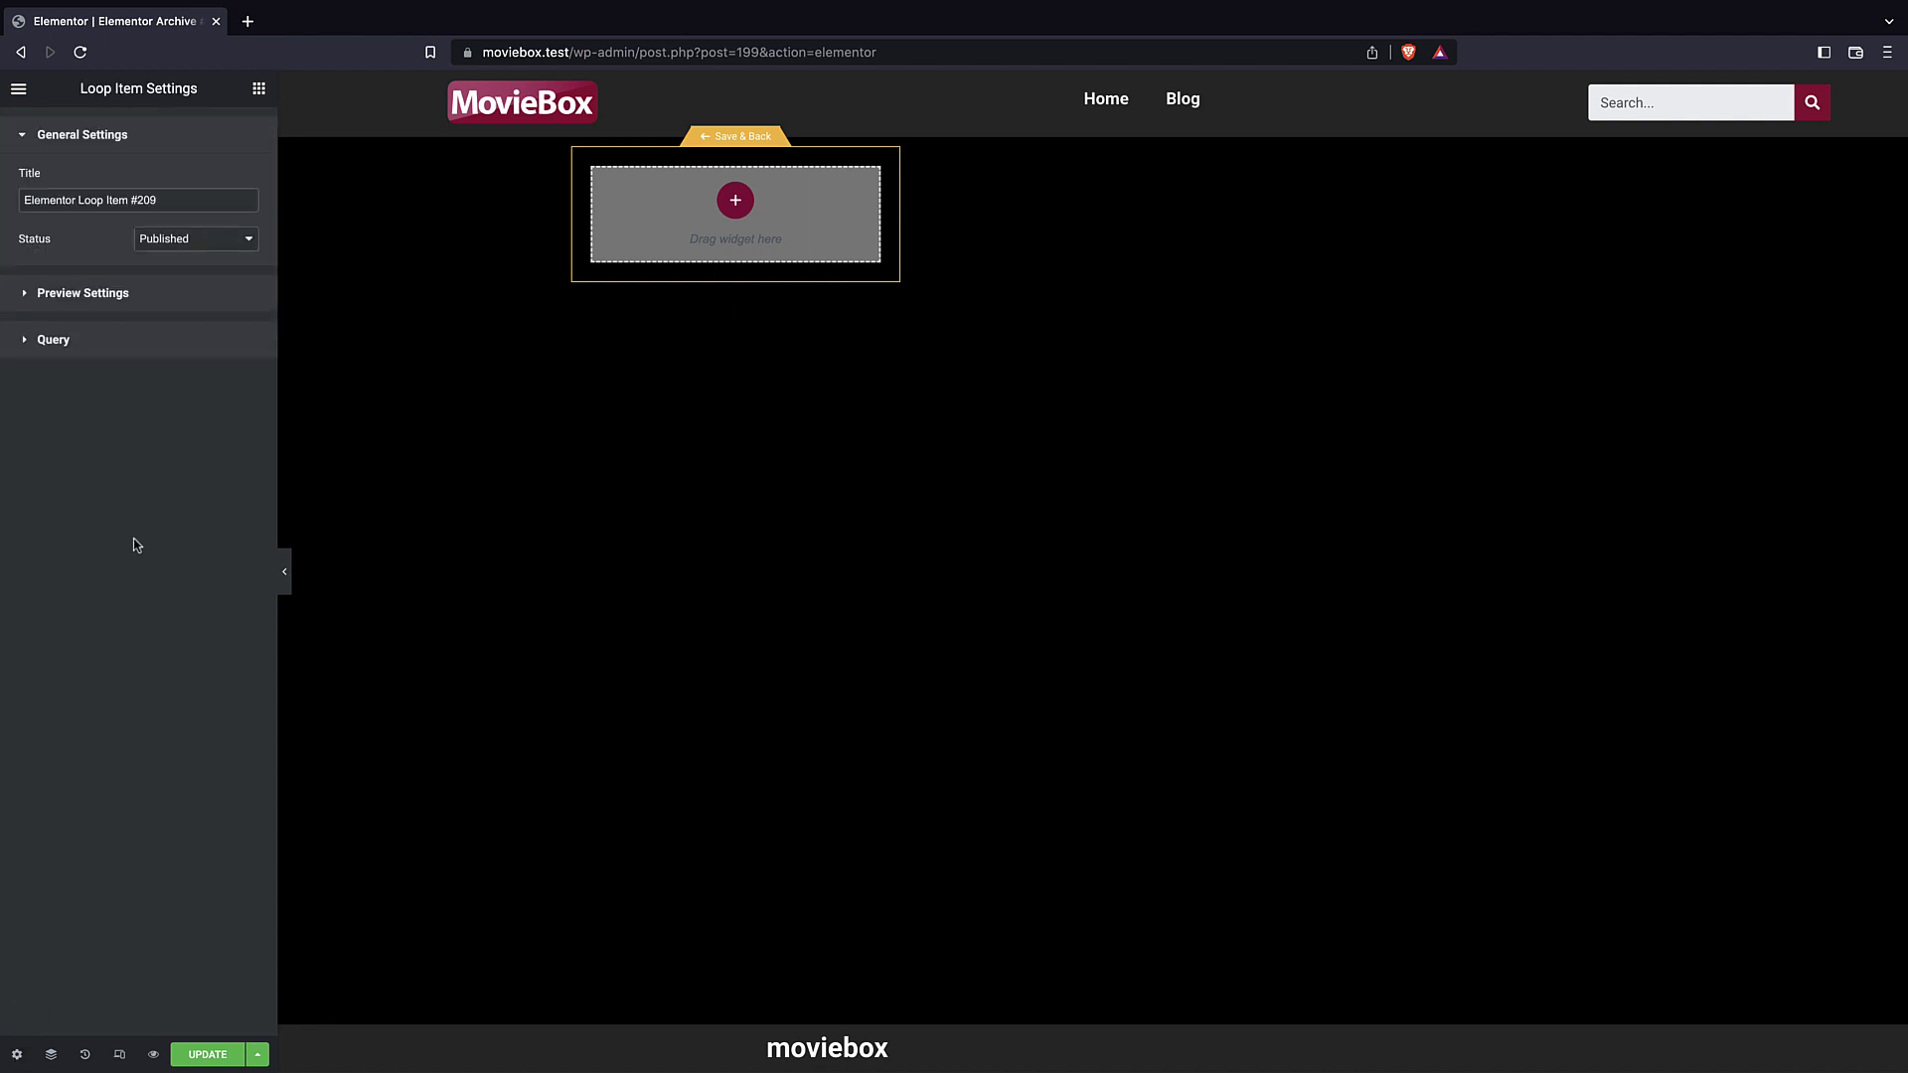
pyautogui.click(159, 298)
pyautogui.click(57, 313)
pyautogui.click(82, 356)
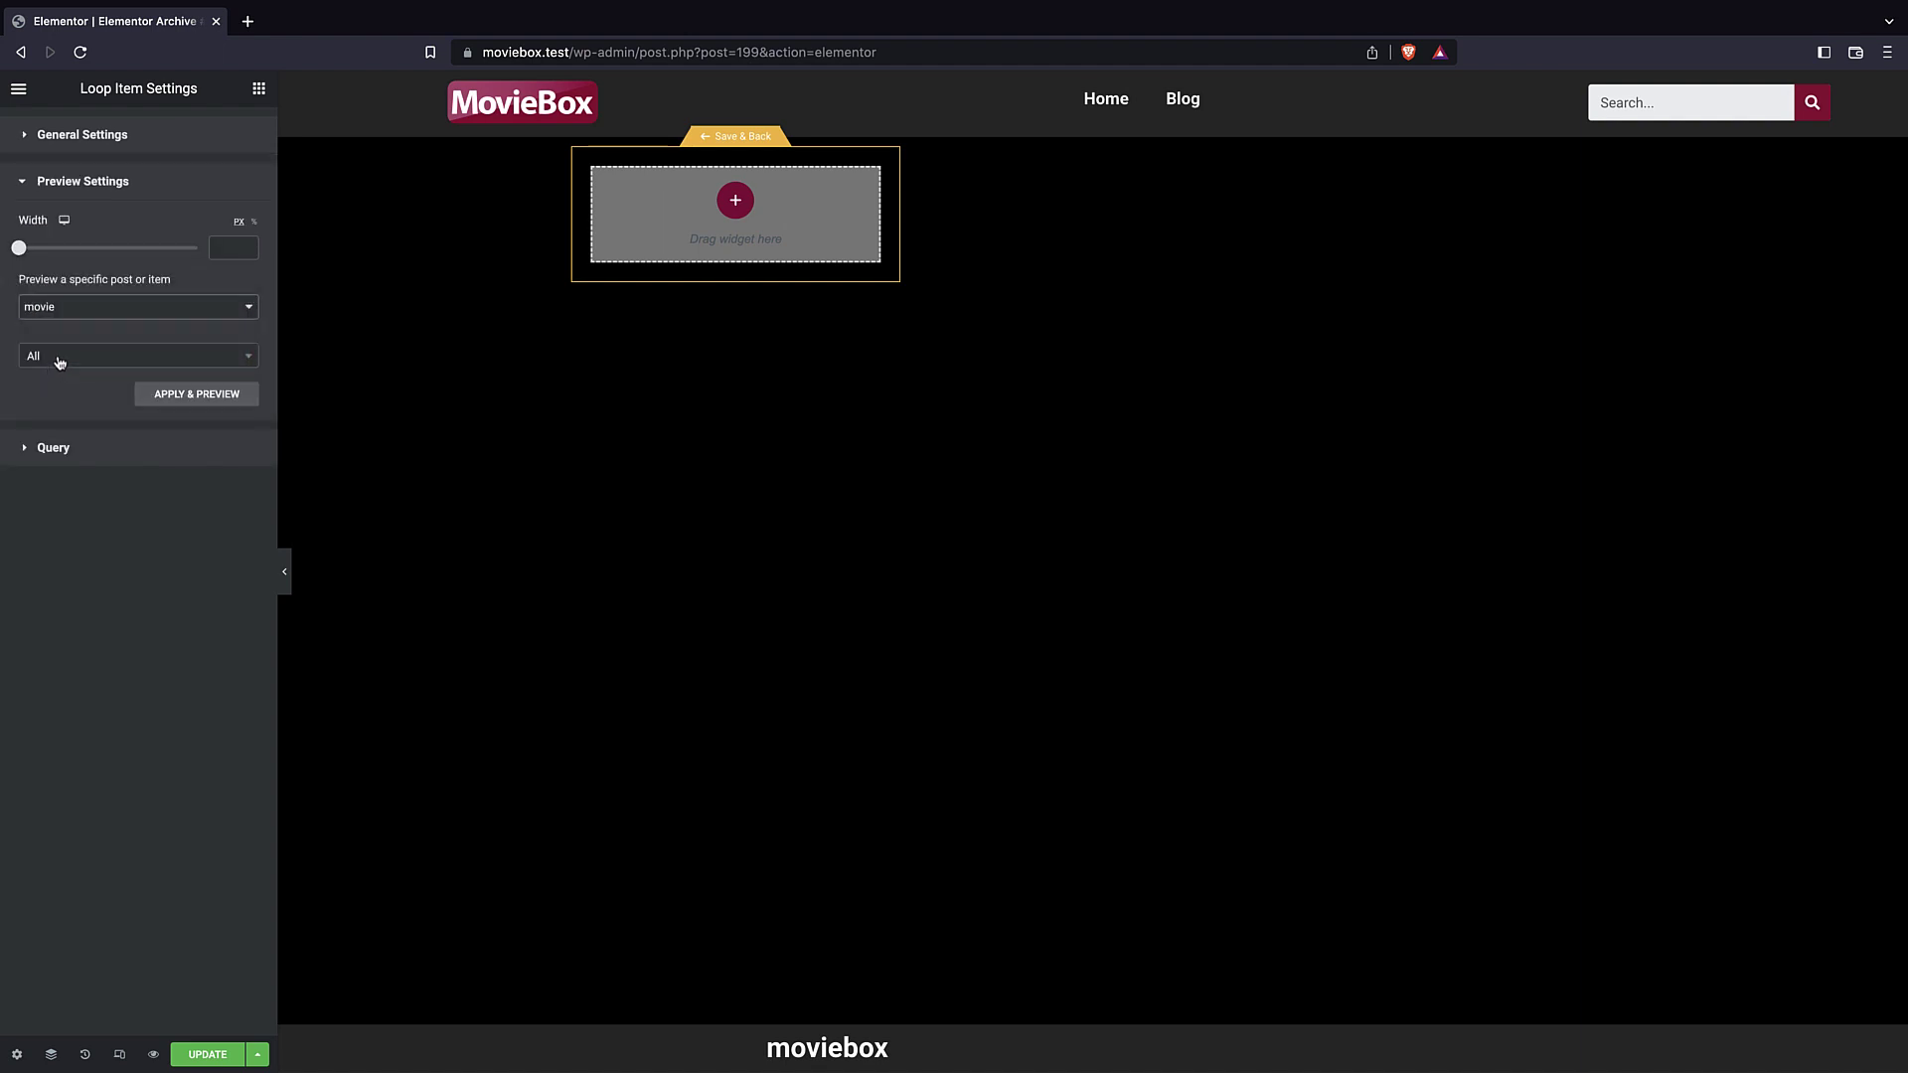
pyautogui.click(60, 362)
pyautogui.write('john')
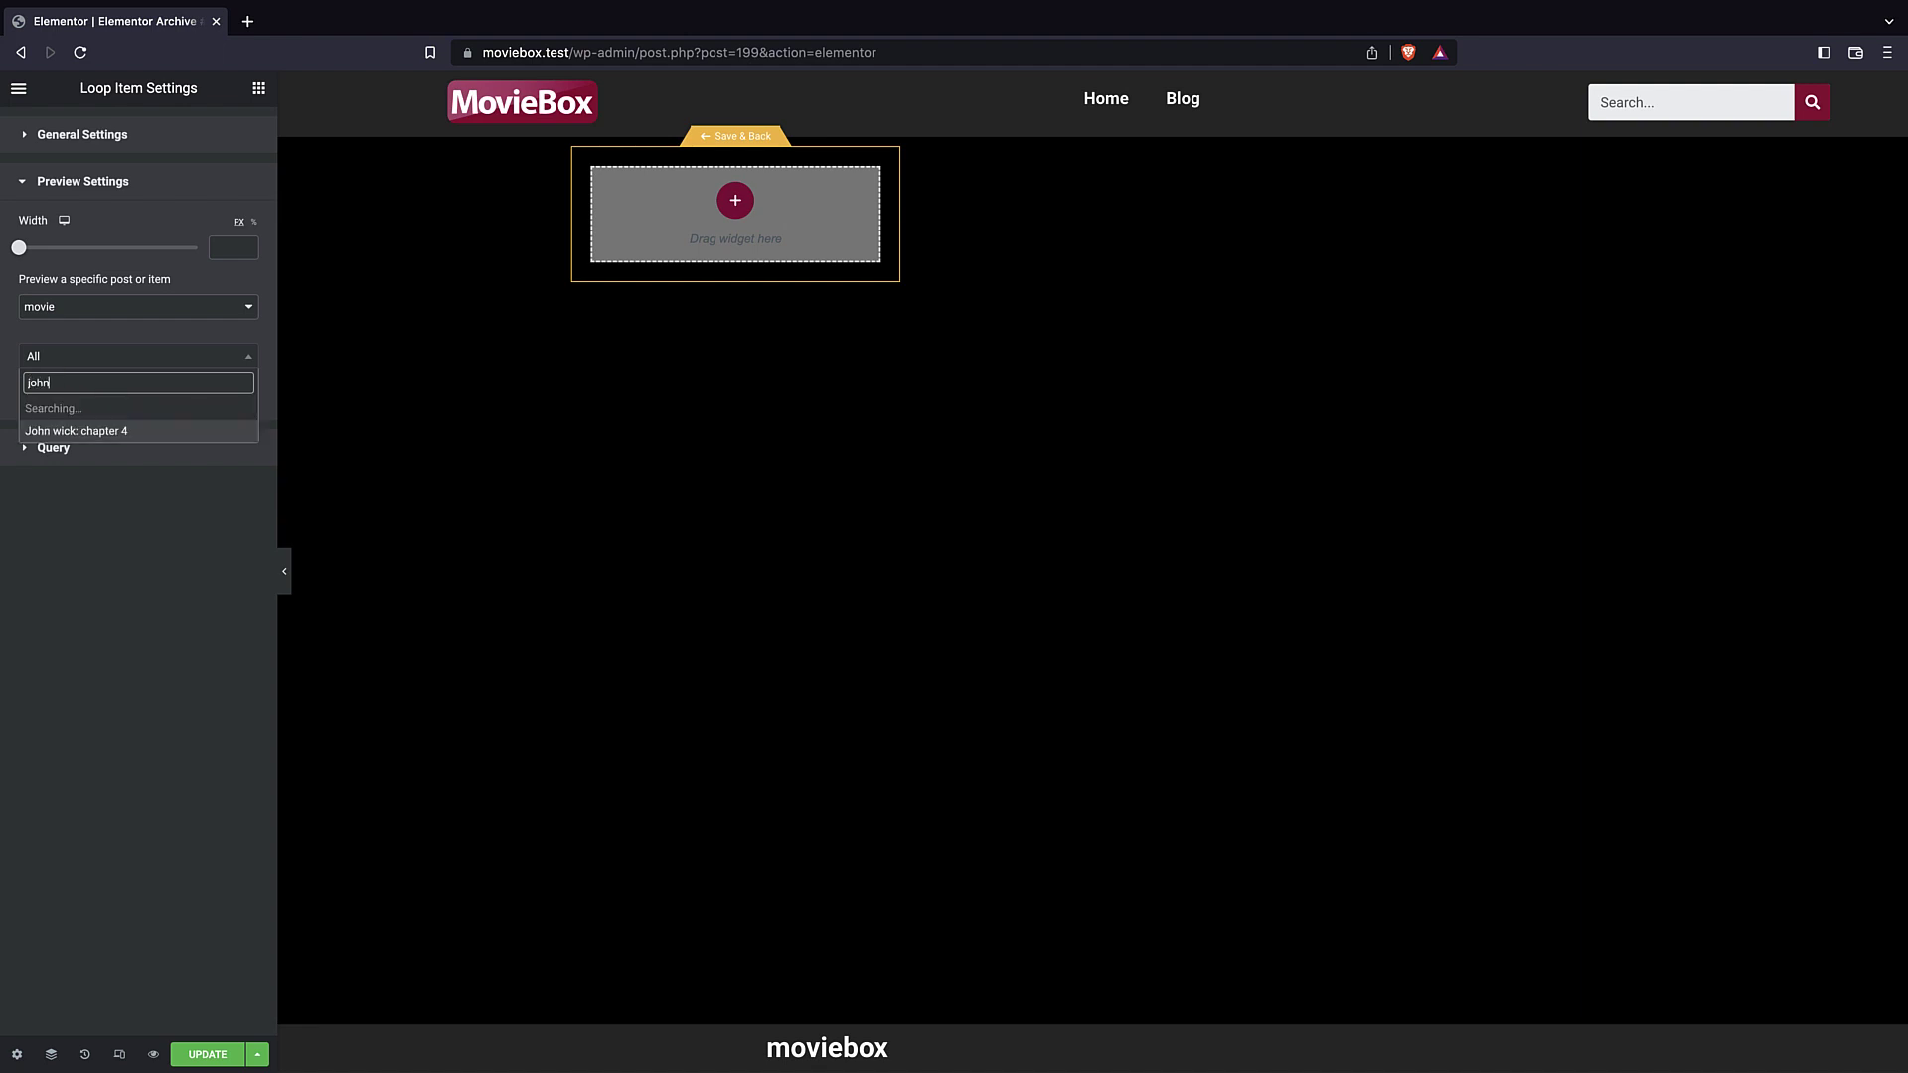
pyautogui.click(105, 430)
pyautogui.click(95, 369)
pyautogui.write('john')
pyautogui.click(104, 410)
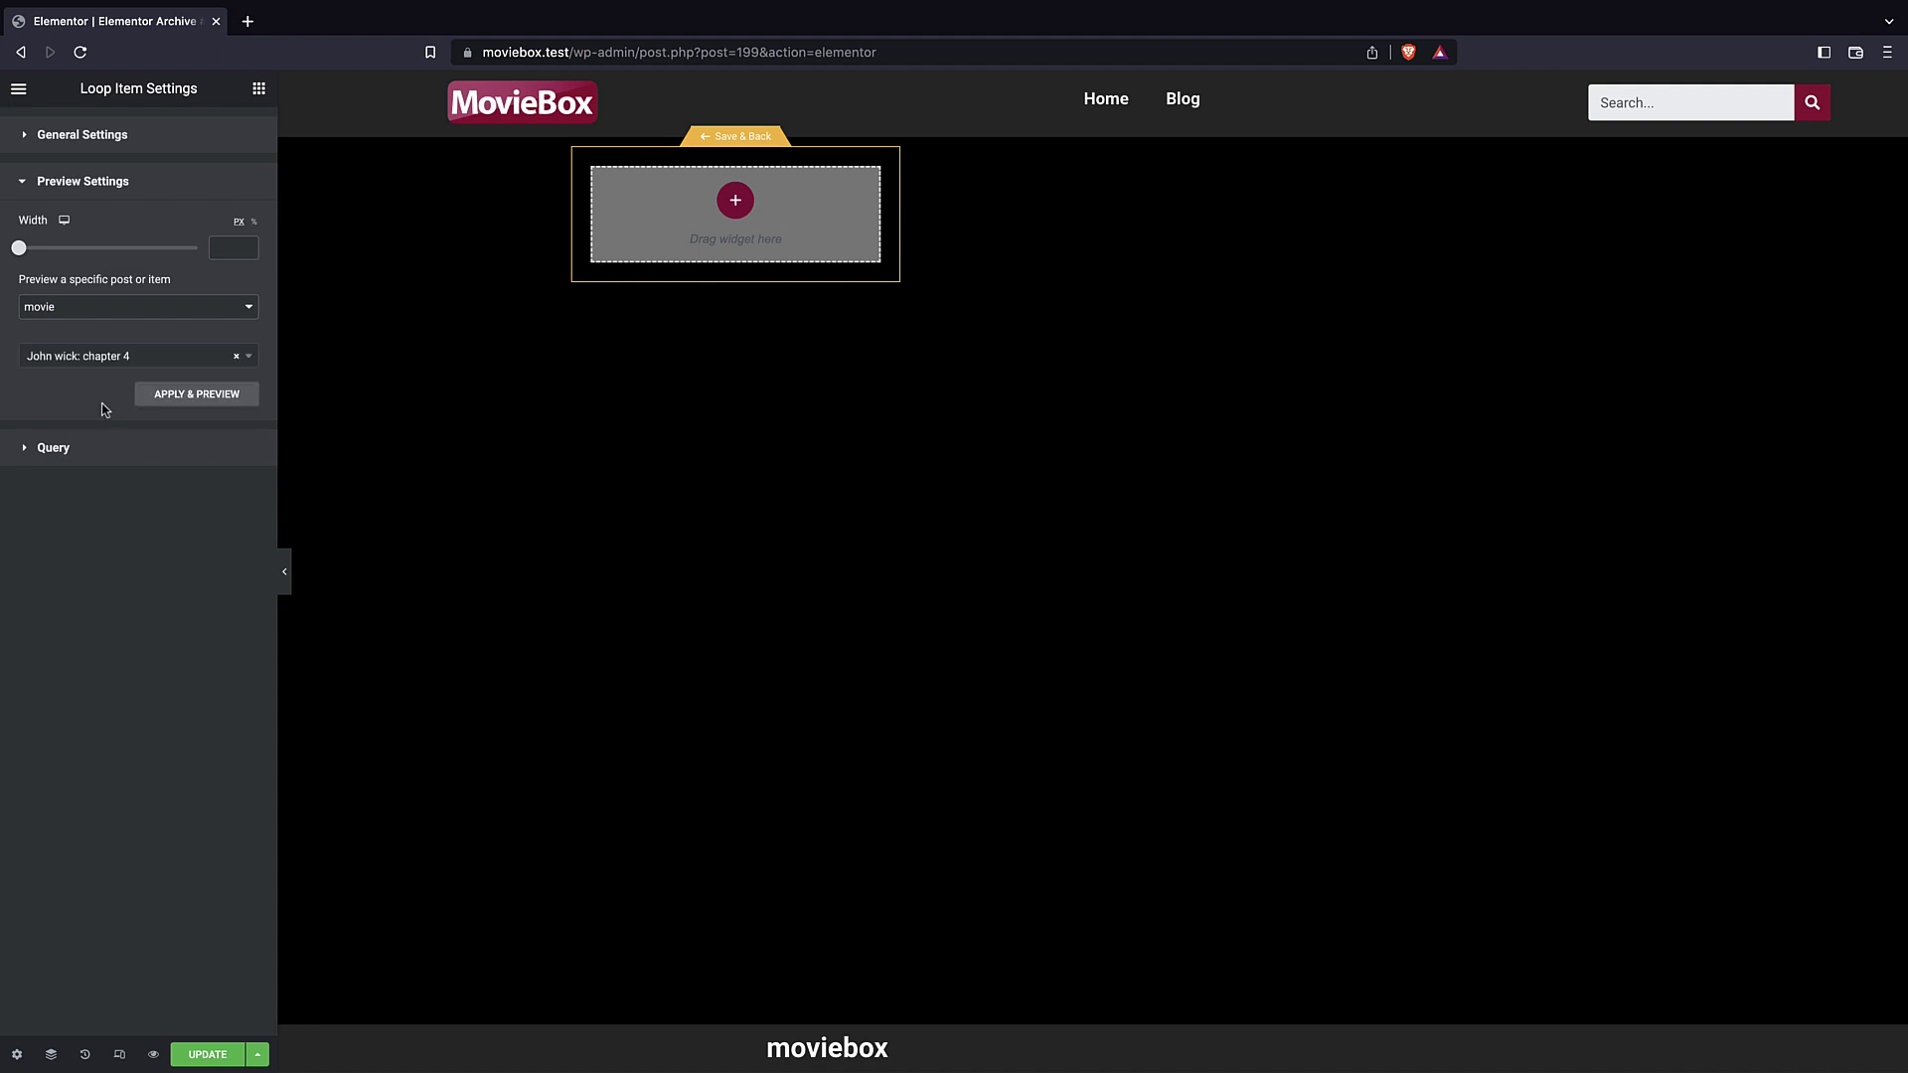
pyautogui.click(184, 397)
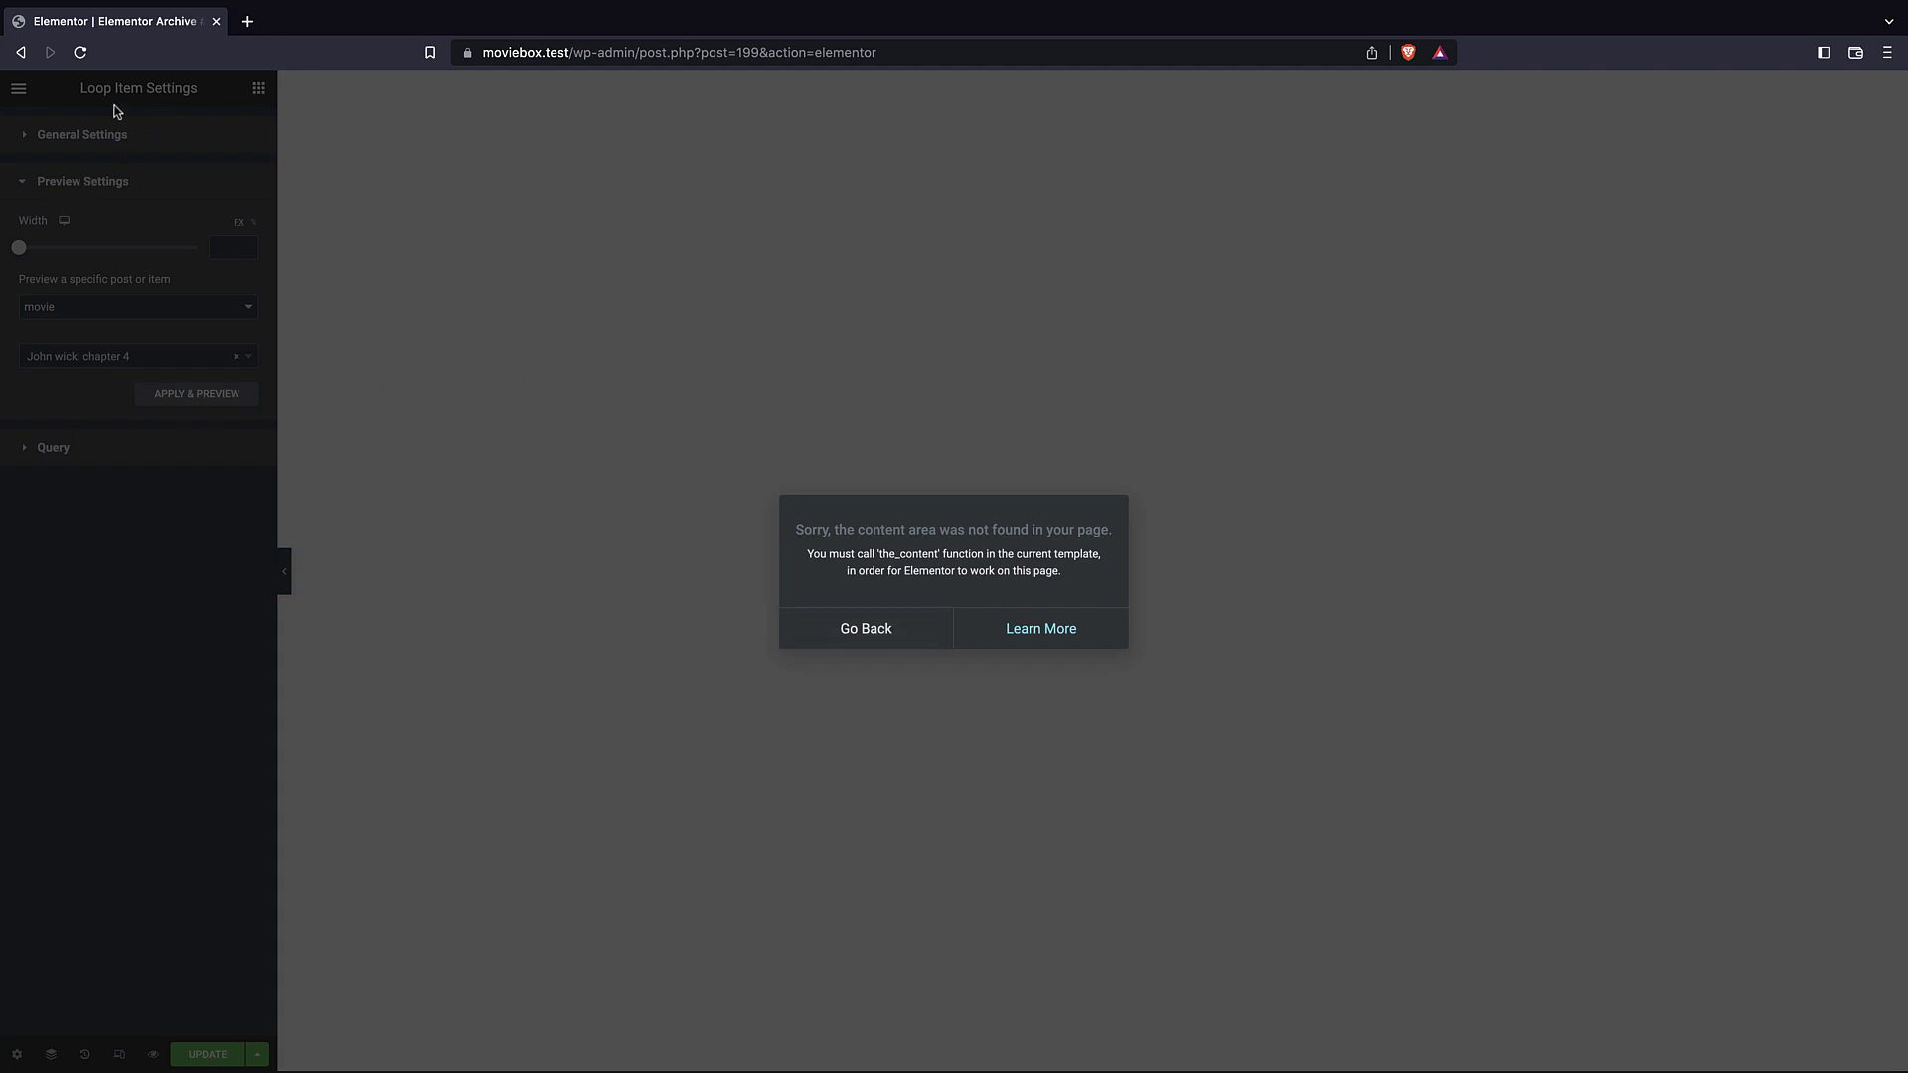
# - Go back to the Theme Builder, add a new Loop Item template and open its settings
pyautogui.click(908, 643)
pyautogui.click(851, 632)
pyautogui.click(1077, 353)
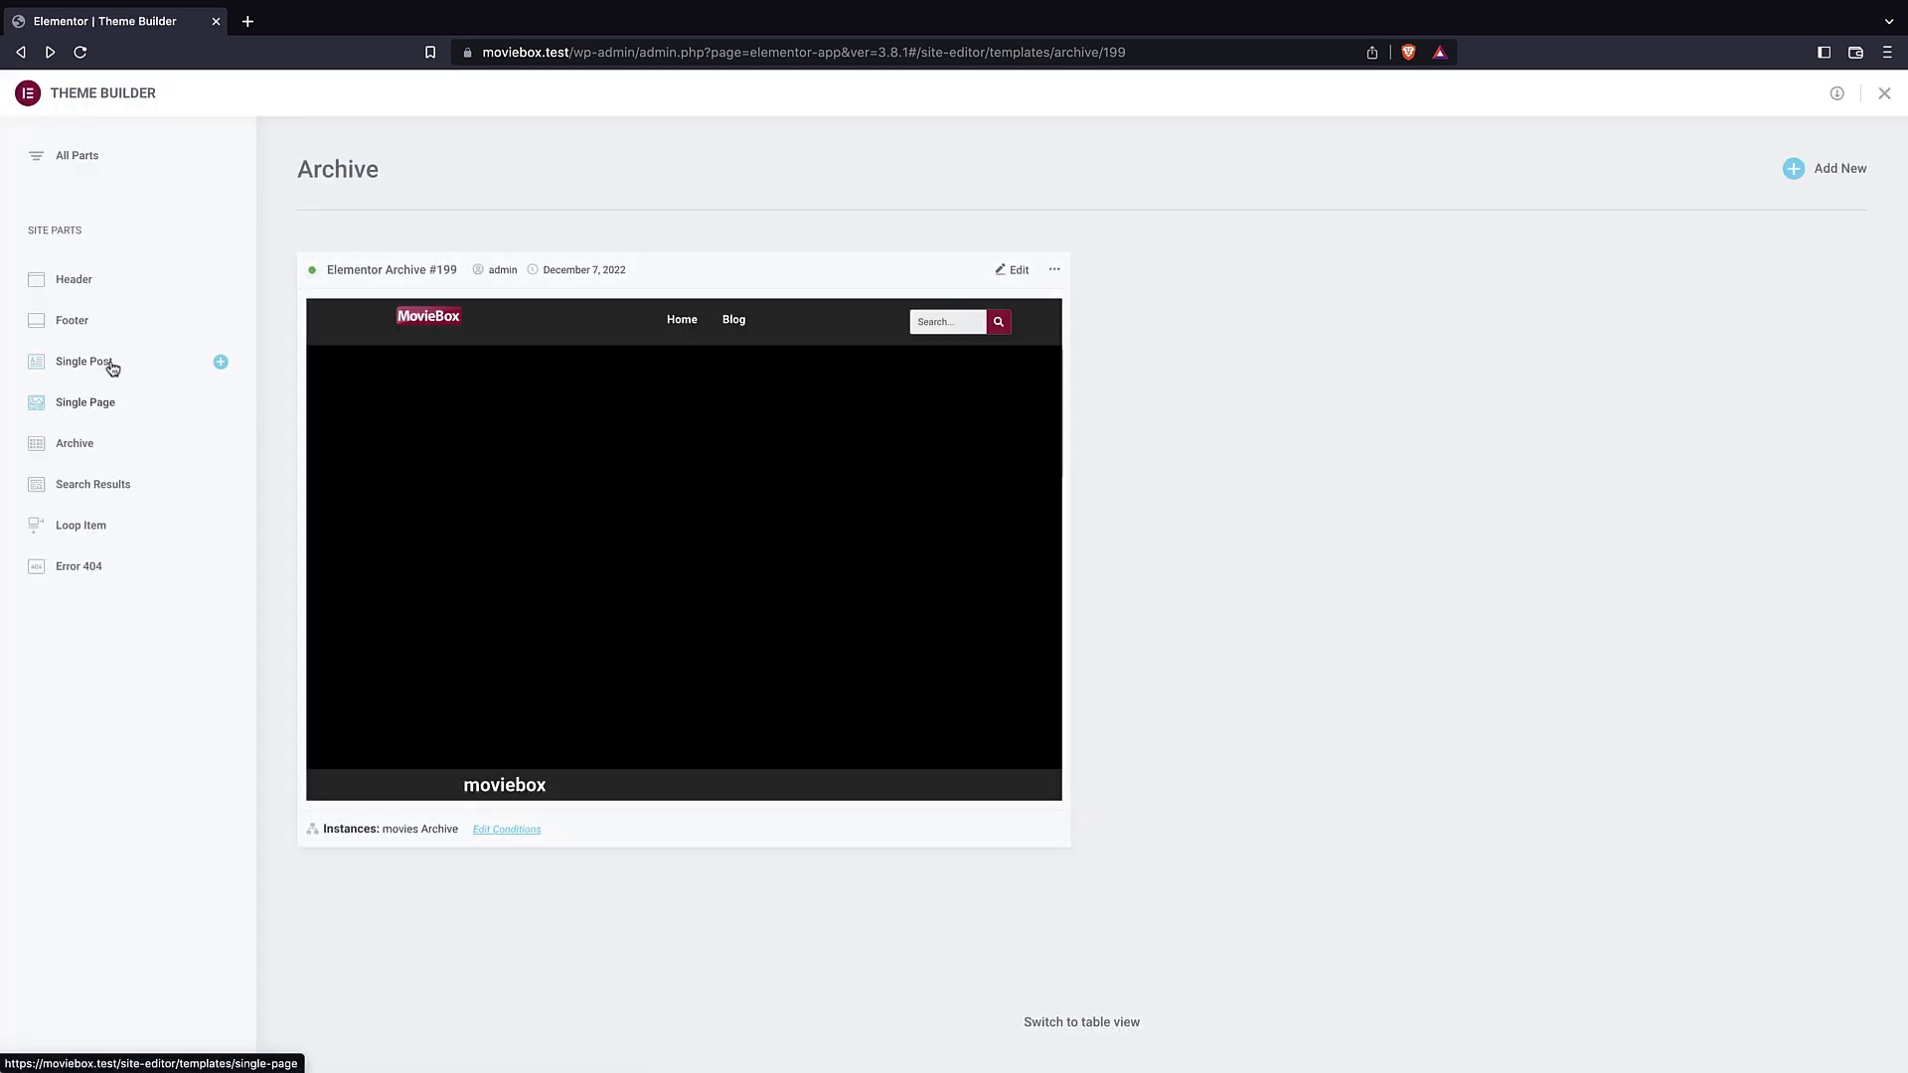
pyautogui.click(100, 530)
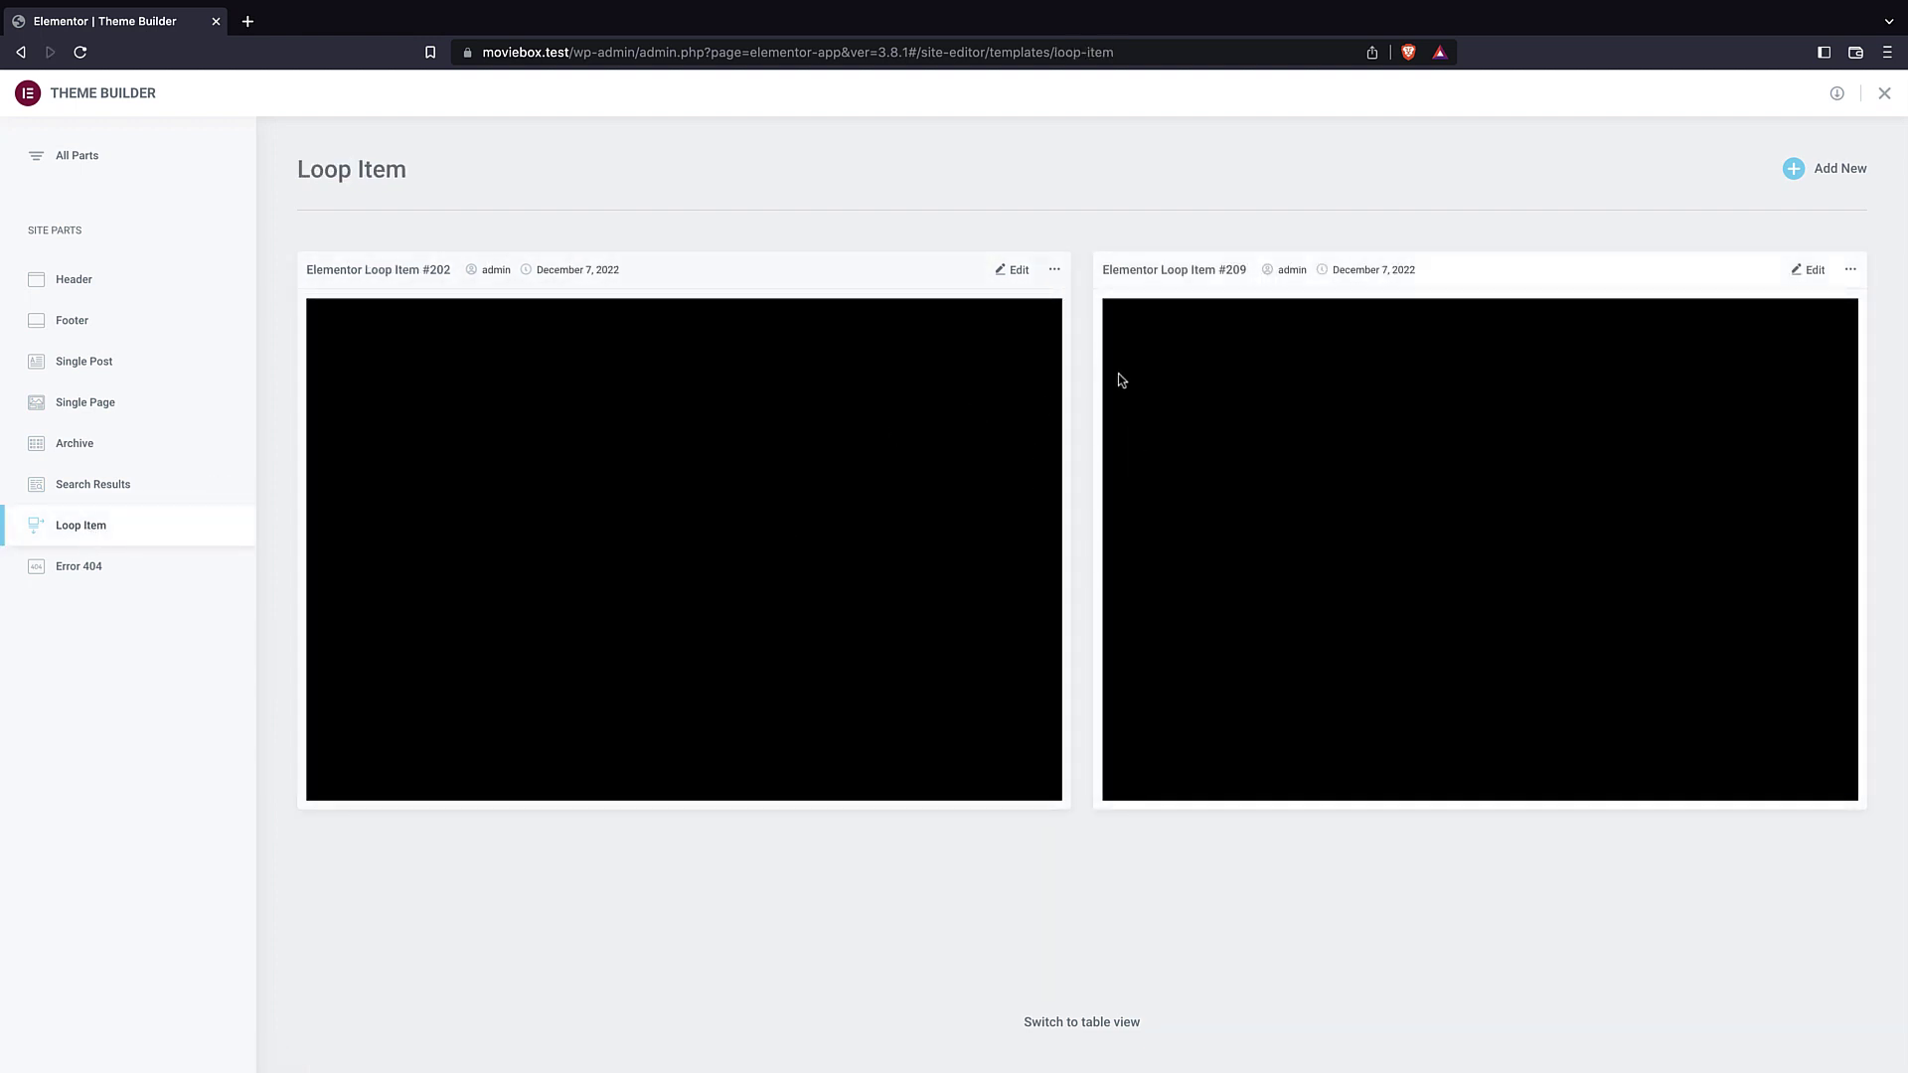
pyautogui.click(1794, 172)
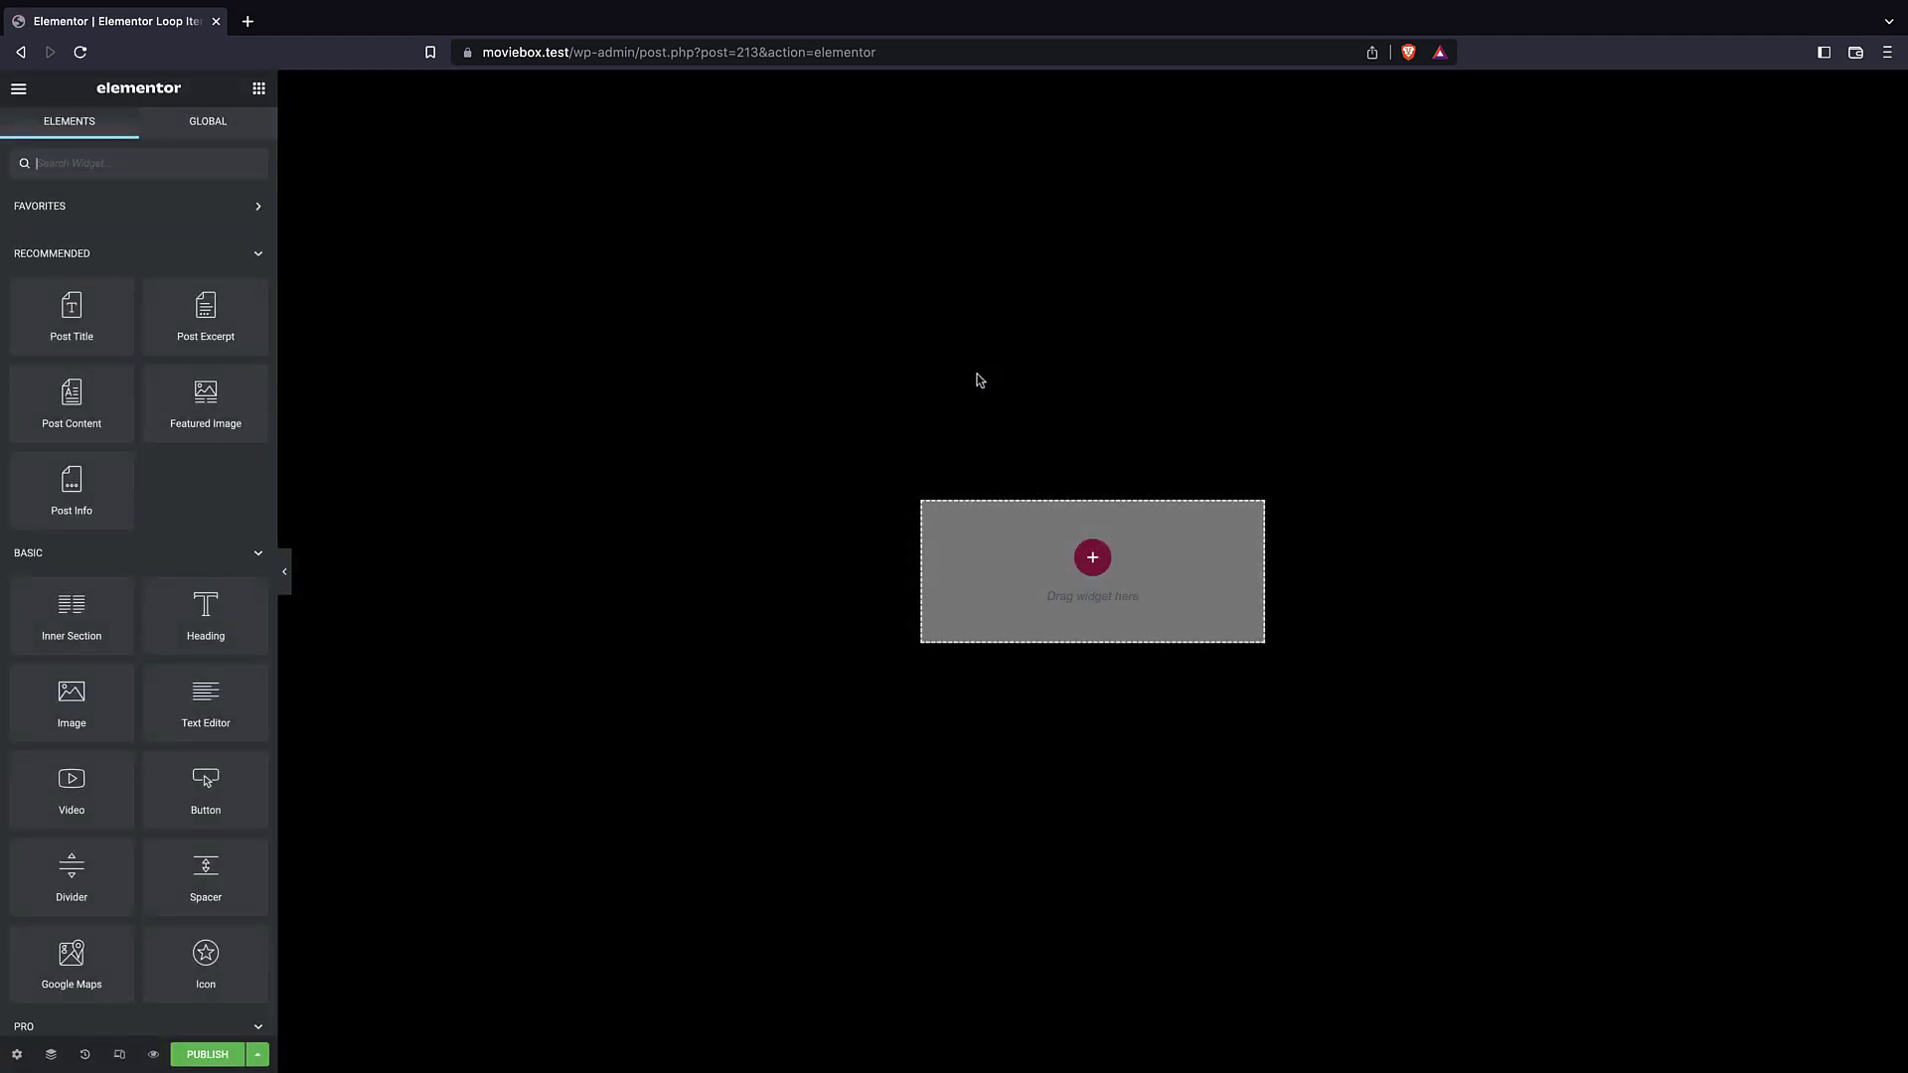
pyautogui.click(17, 1054)
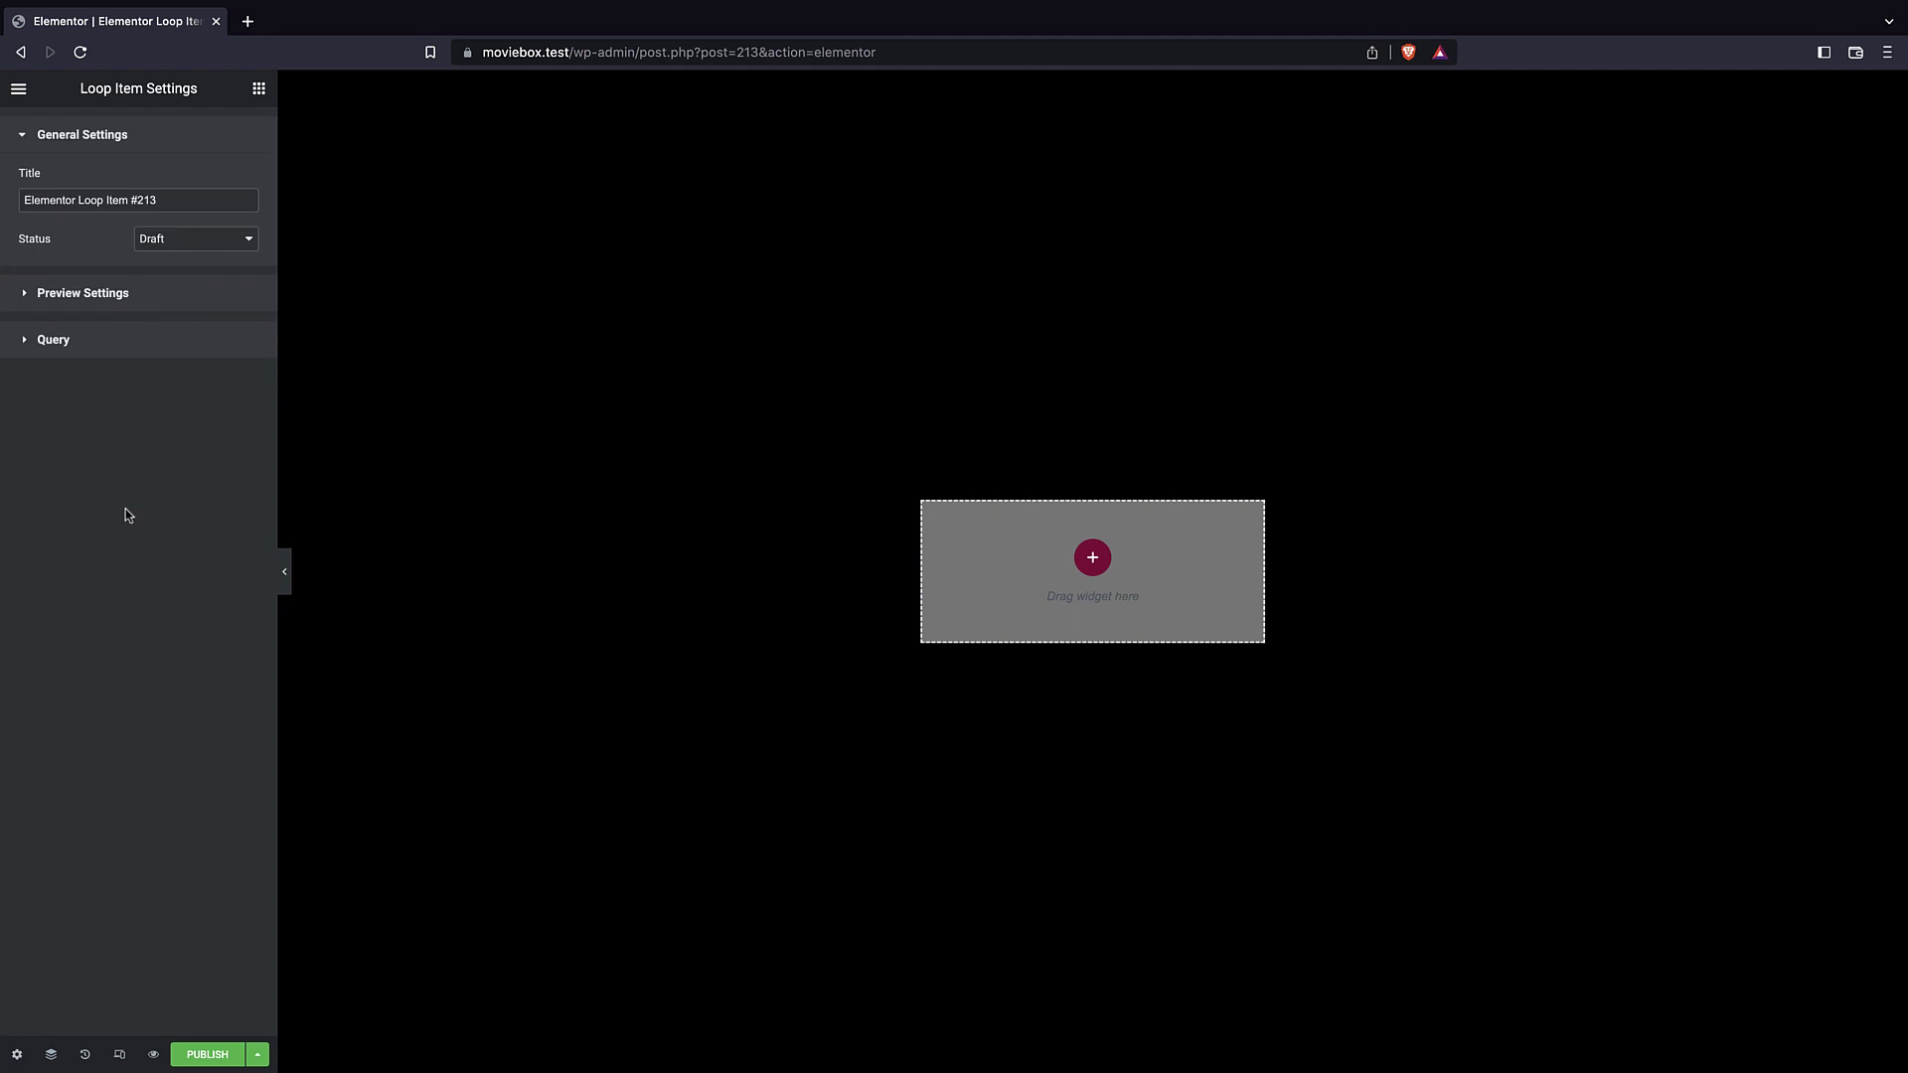
# - Set the loop item's preview to the movie post type with John wick: chapter 4 as the specific item, and apply the preview
pyautogui.click(144, 298)
pyautogui.click(140, 308)
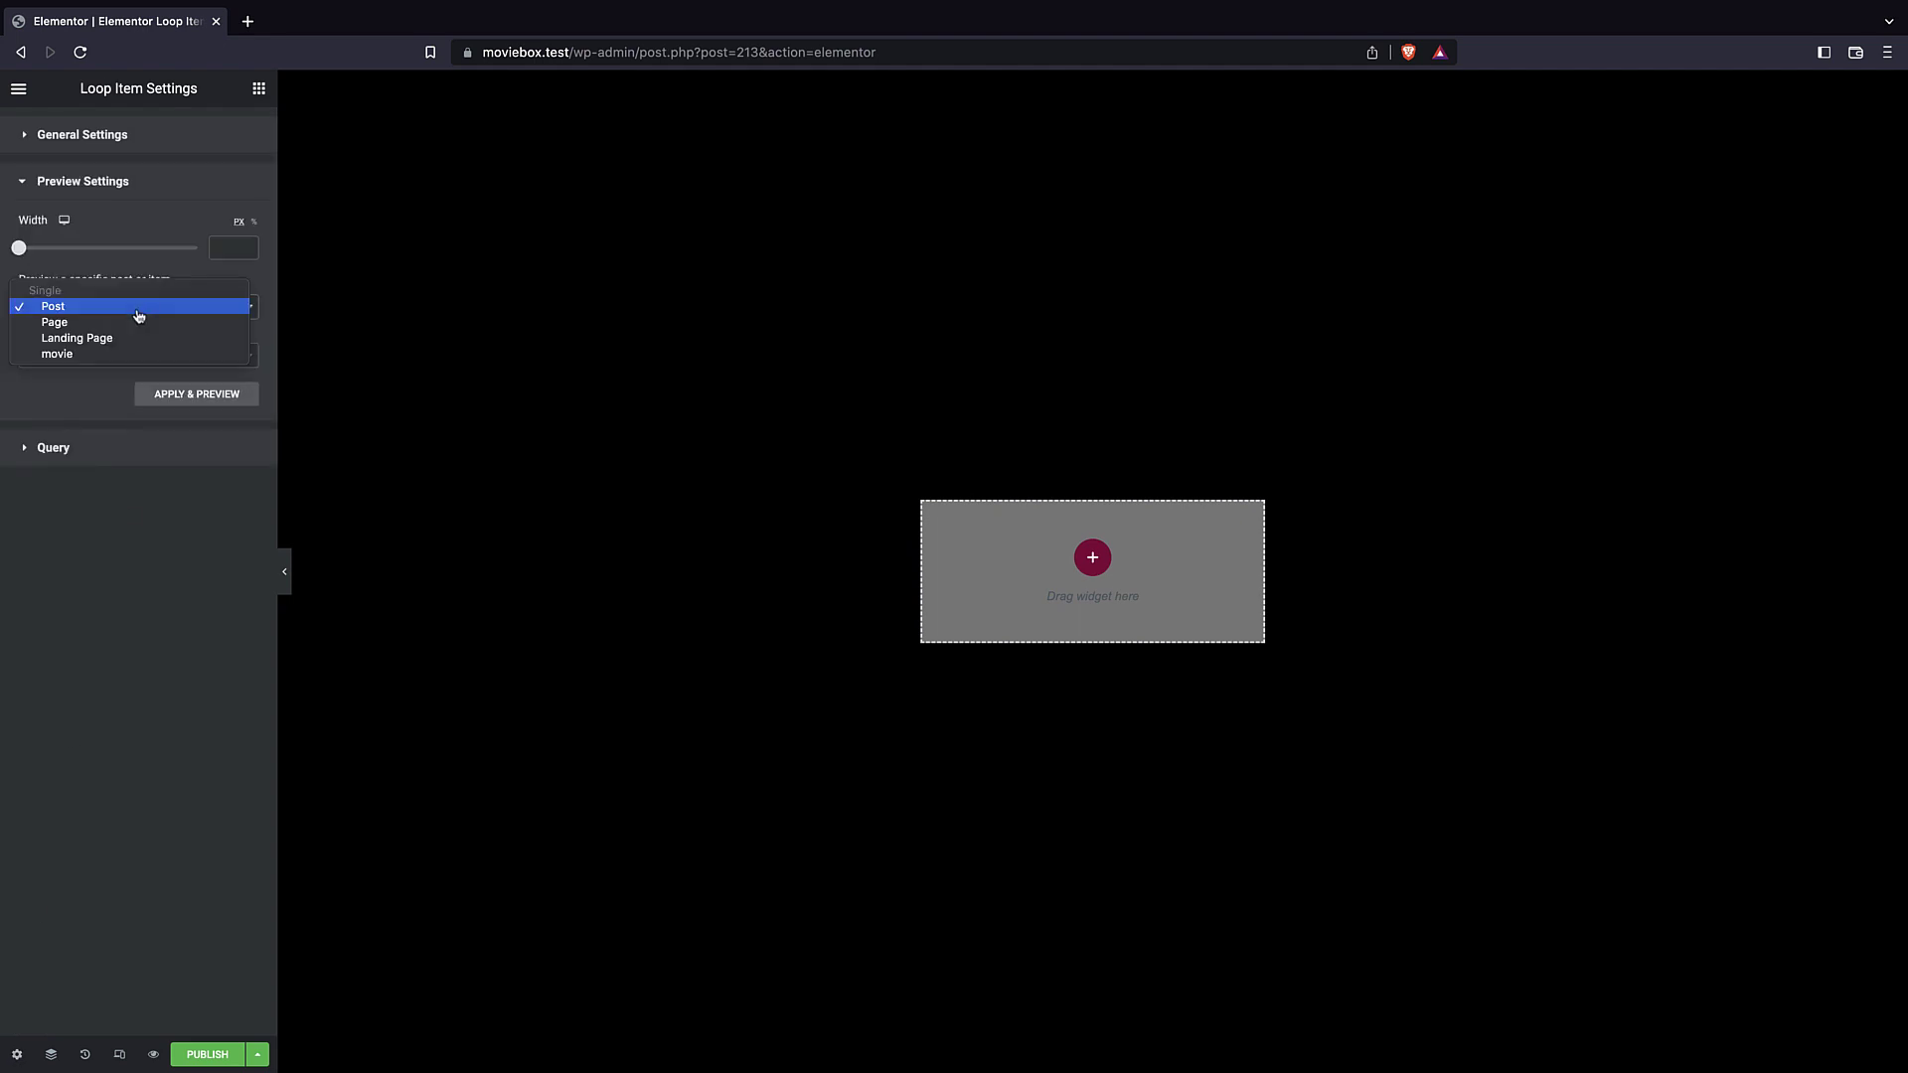
pyautogui.click(112, 356)
pyautogui.click(105, 363)
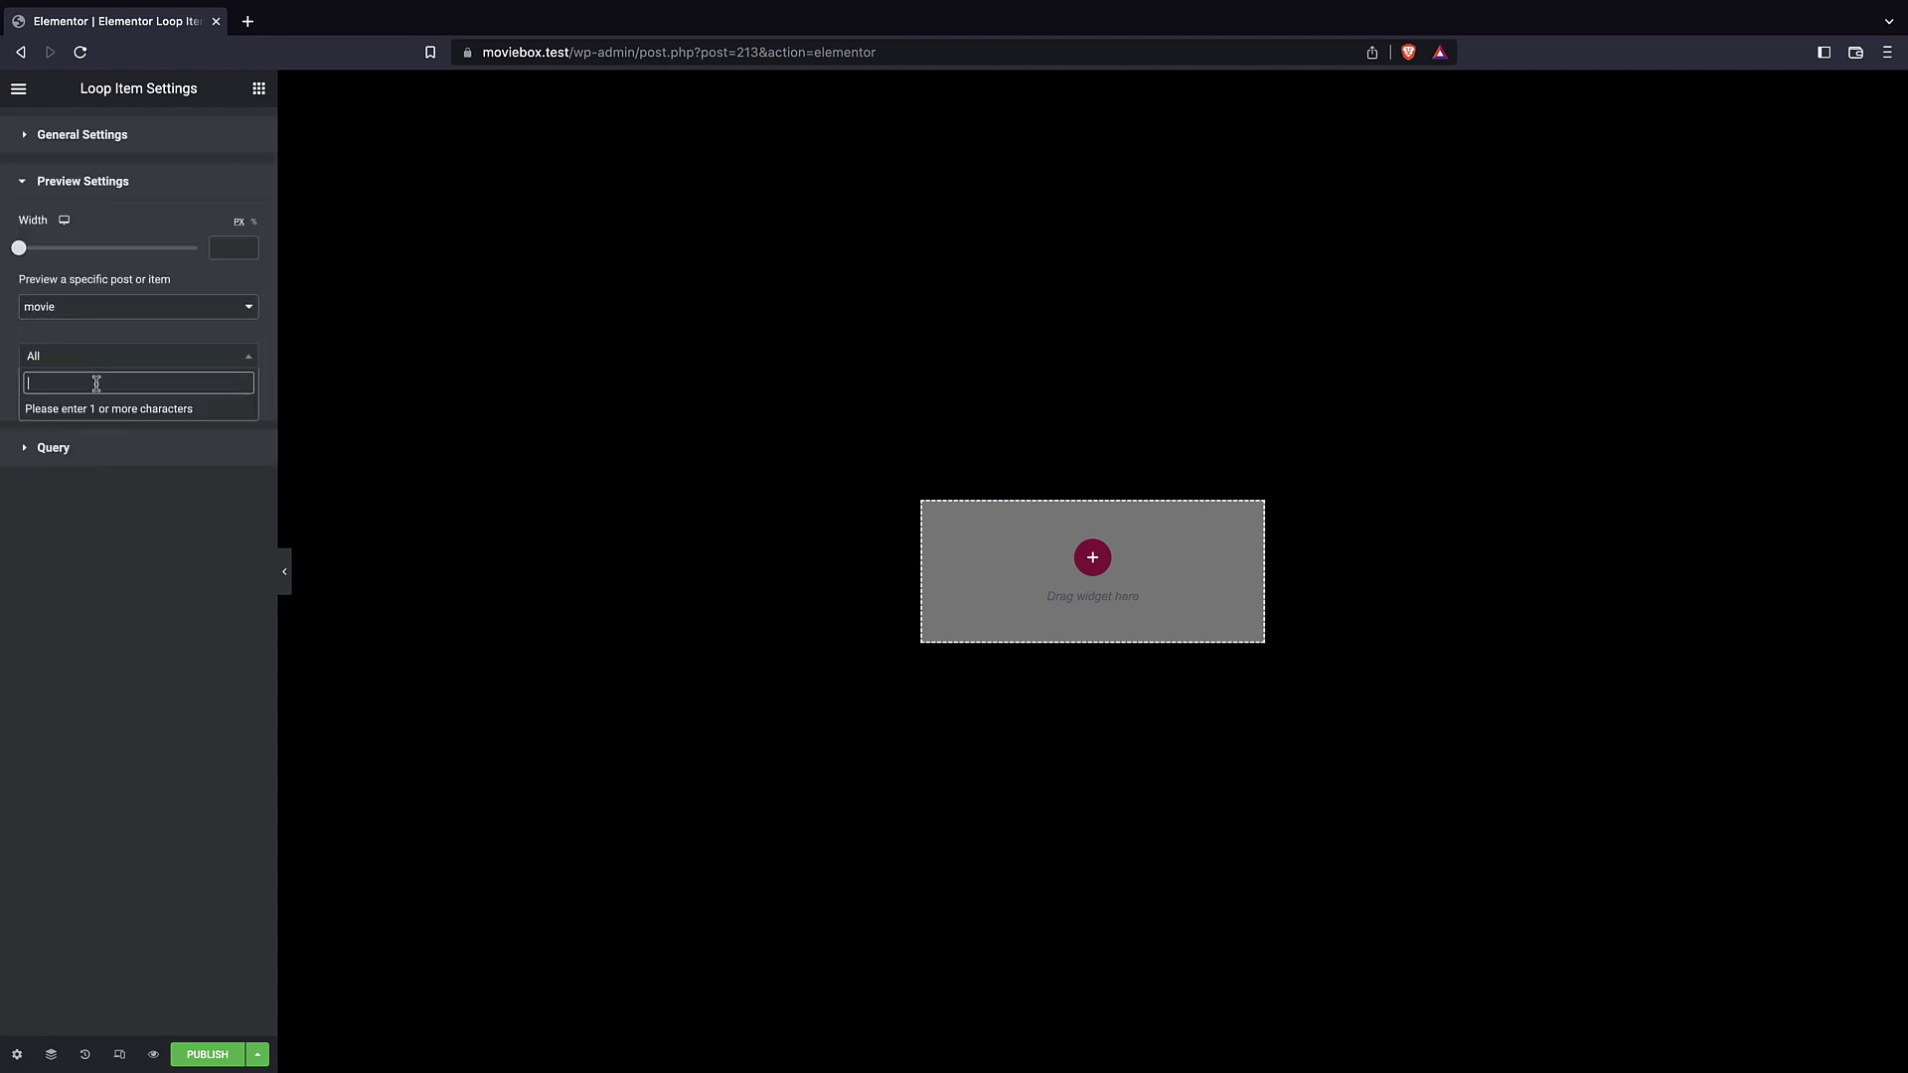
pyautogui.write('john')
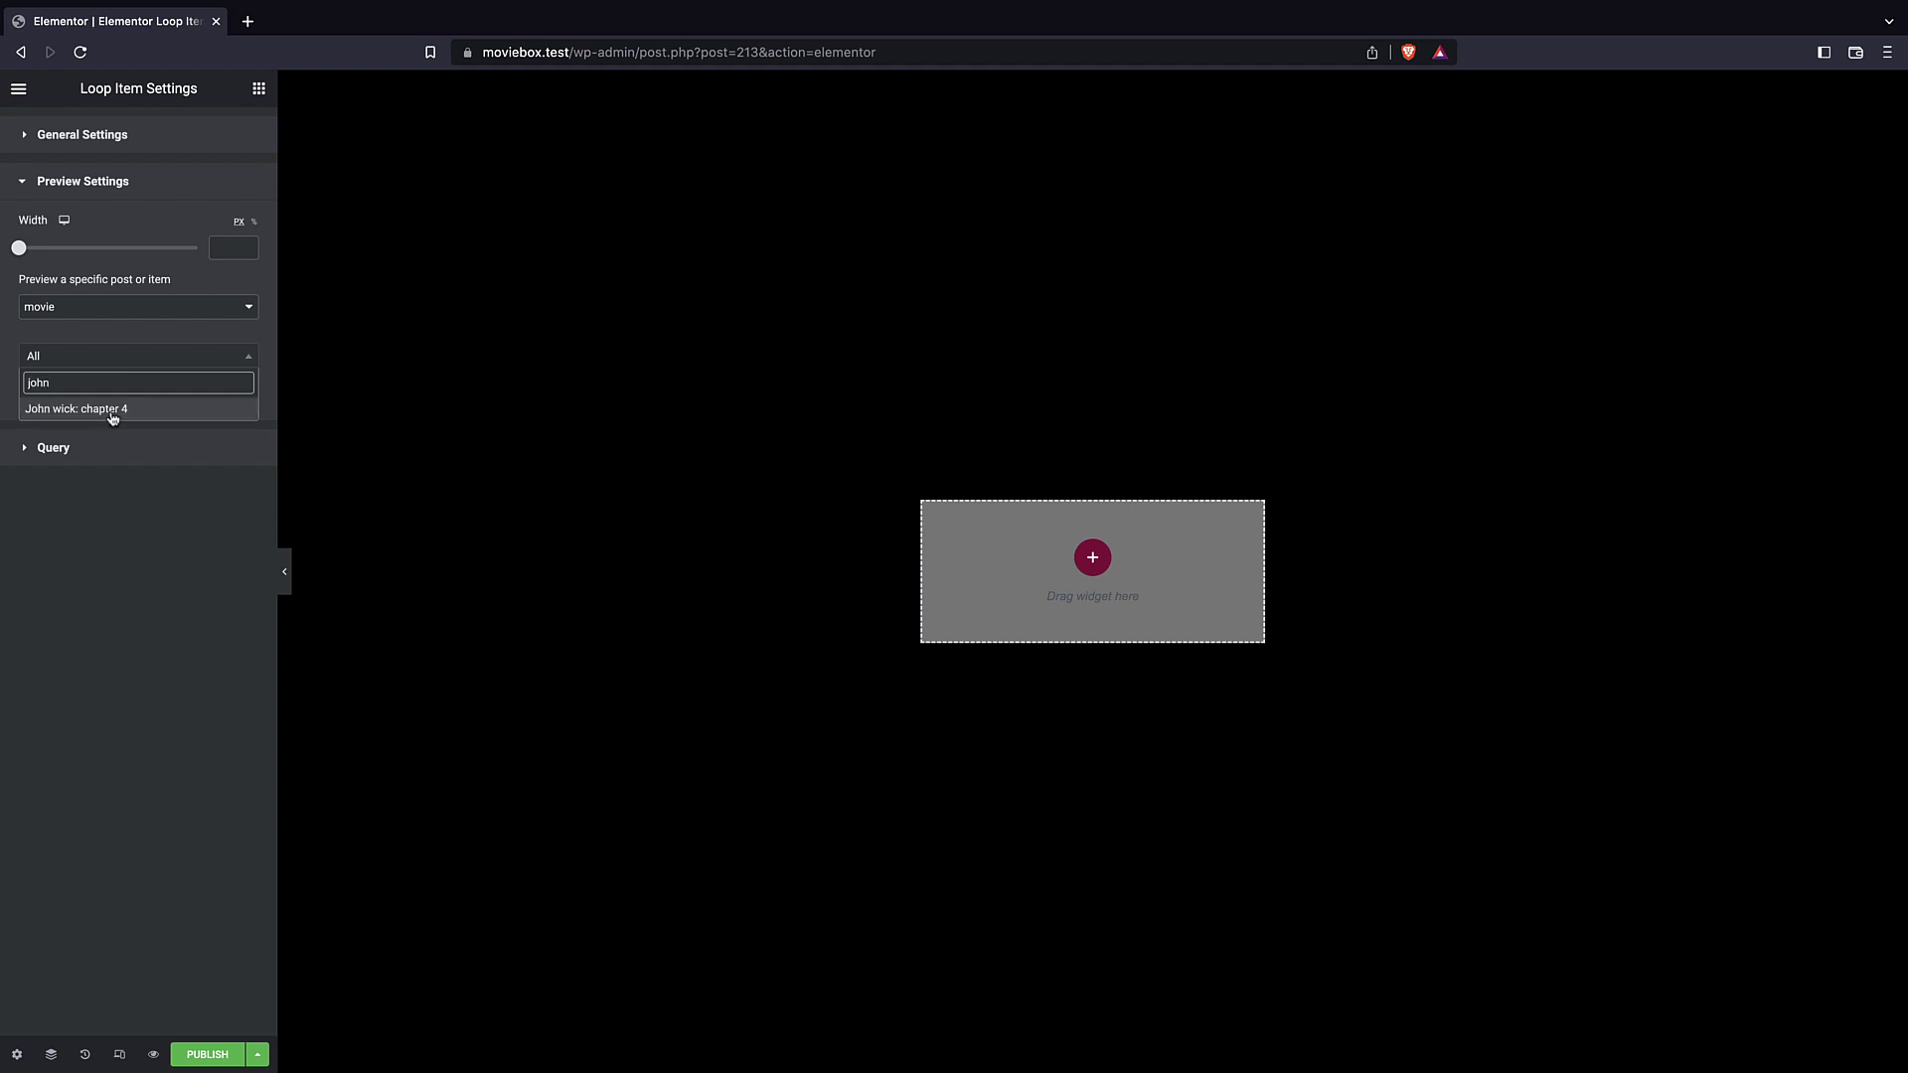
pyautogui.click(108, 411)
pyautogui.click(207, 396)
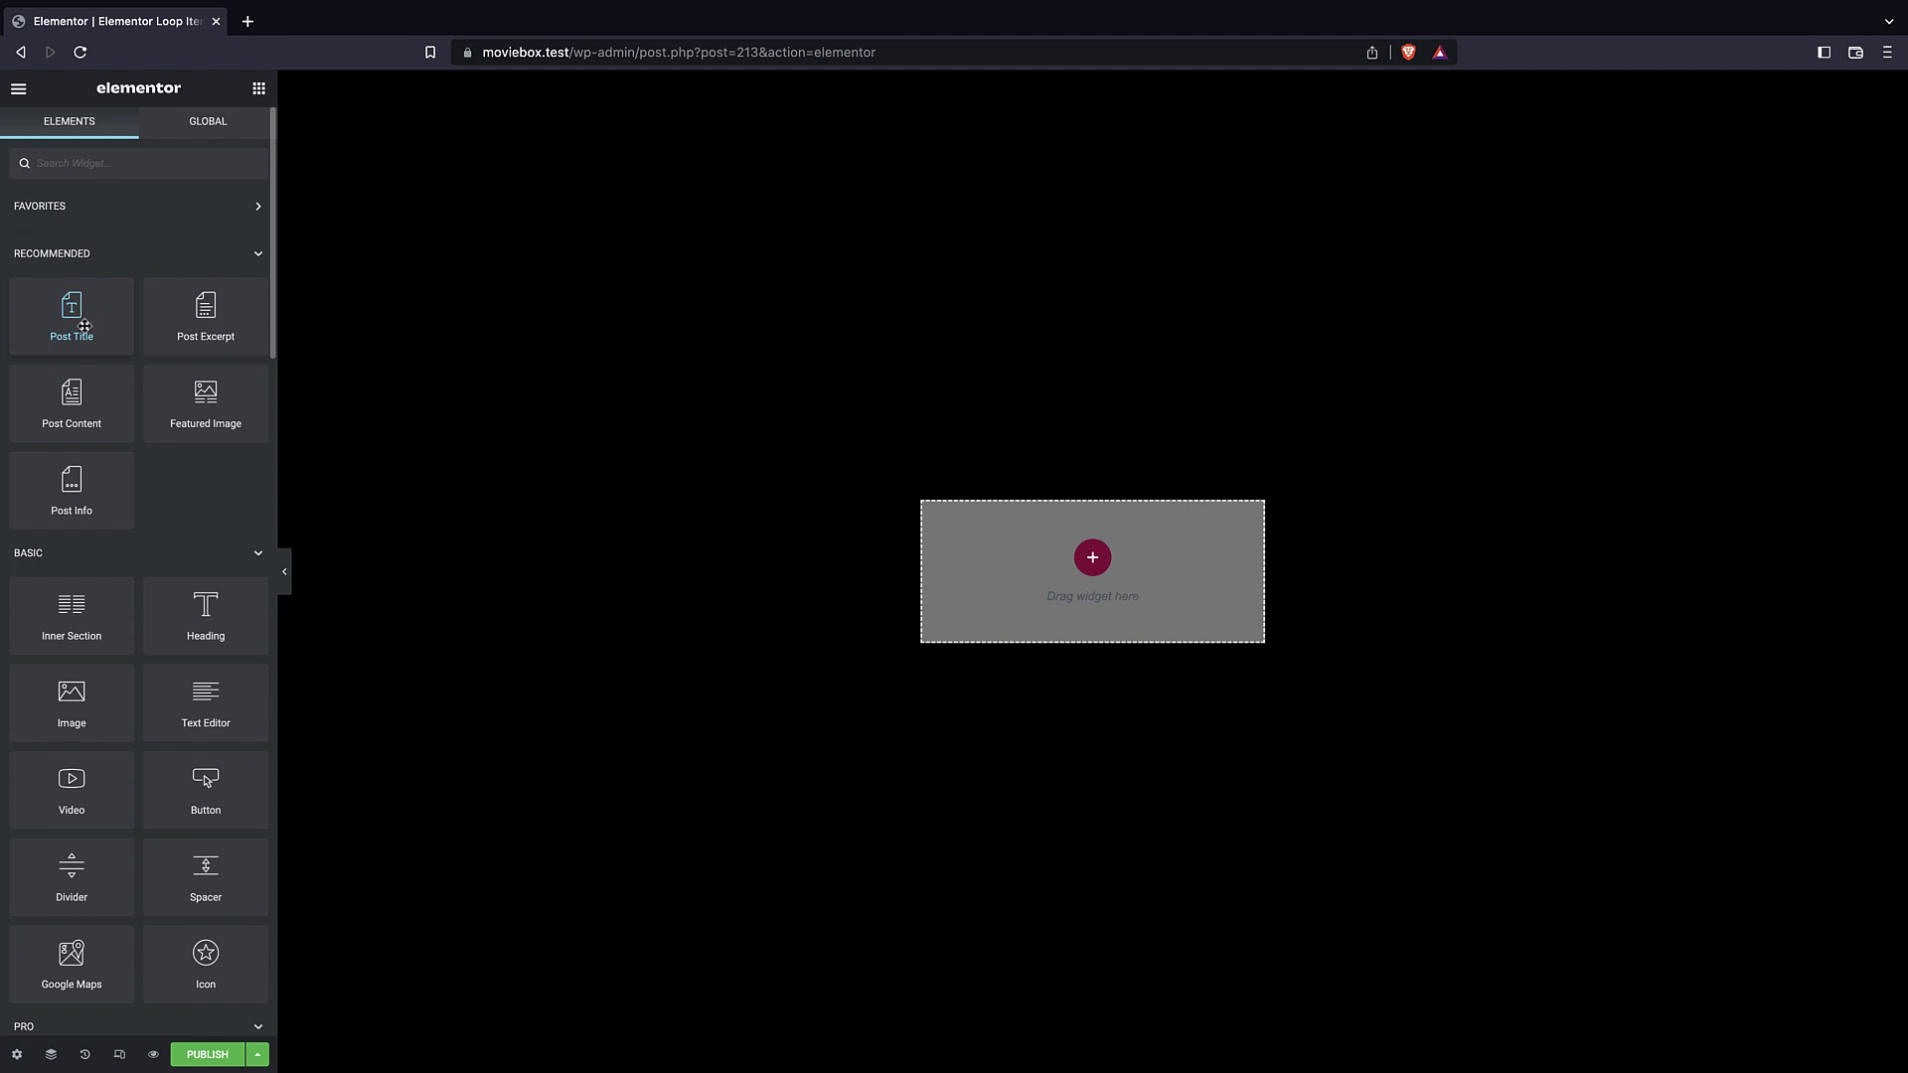
# - Add a Post Title widget to the empty loop item template and publish the template
pyautogui.moveTo(75, 316); pyautogui.dragTo(1129, 528)
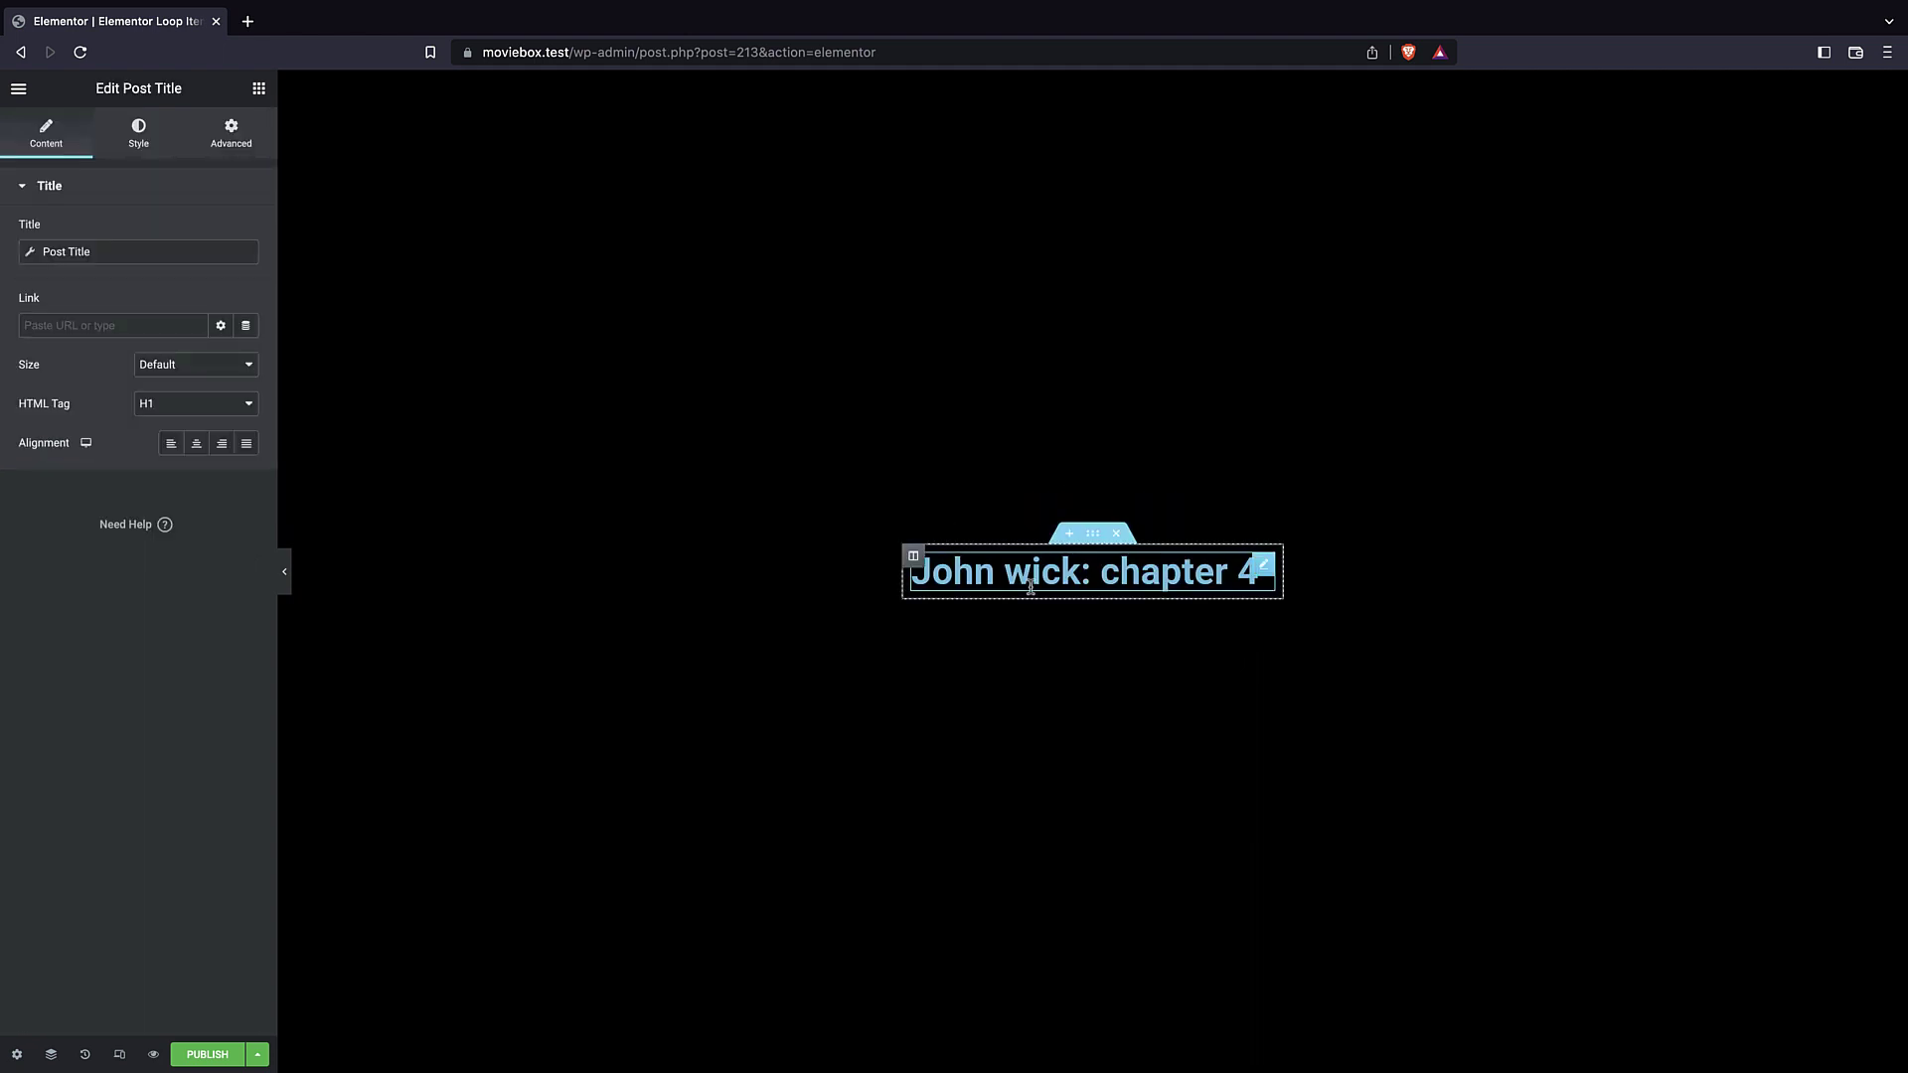
pyautogui.click(258, 90)
pyautogui.click(207, 1056)
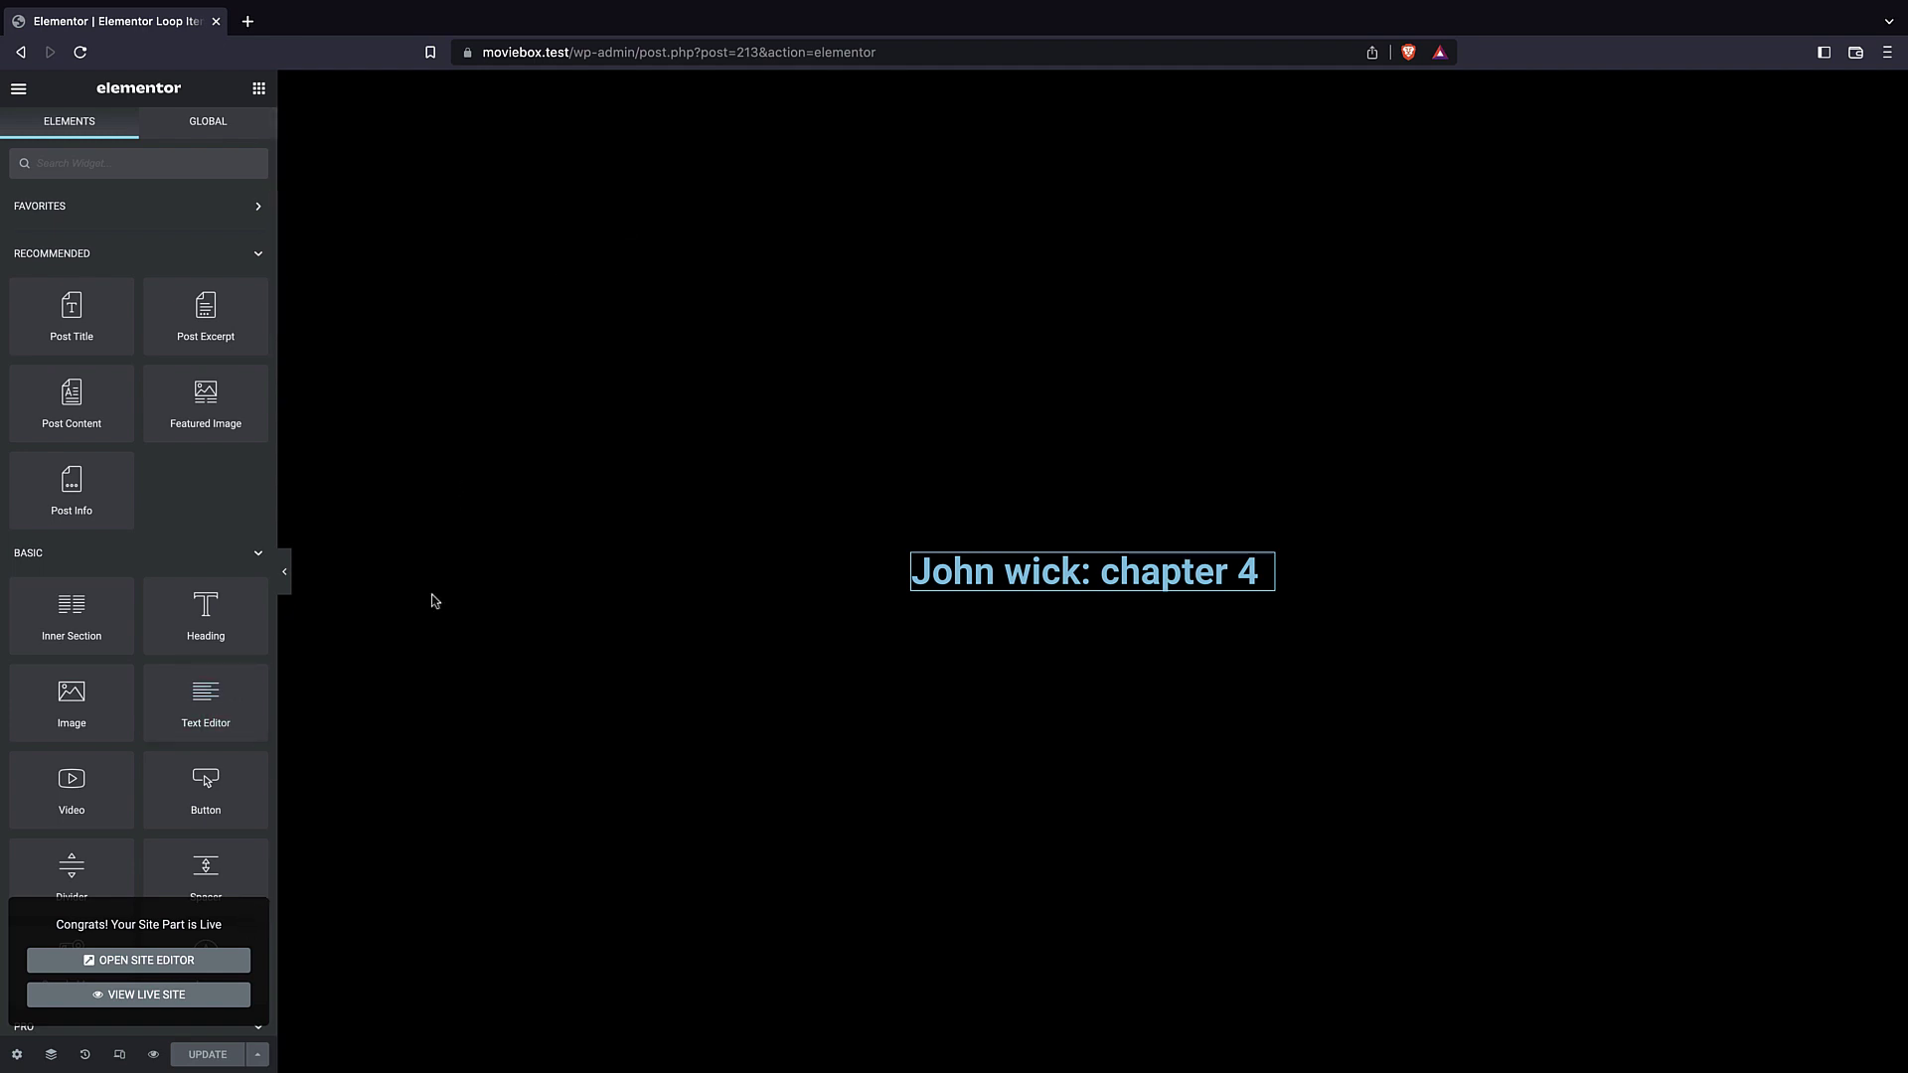
# - Open the site editor, find Elementor Loop Item #213 and reopen it for editing
pyautogui.moveTo(861, 54); pyautogui.dragTo(813, 115)
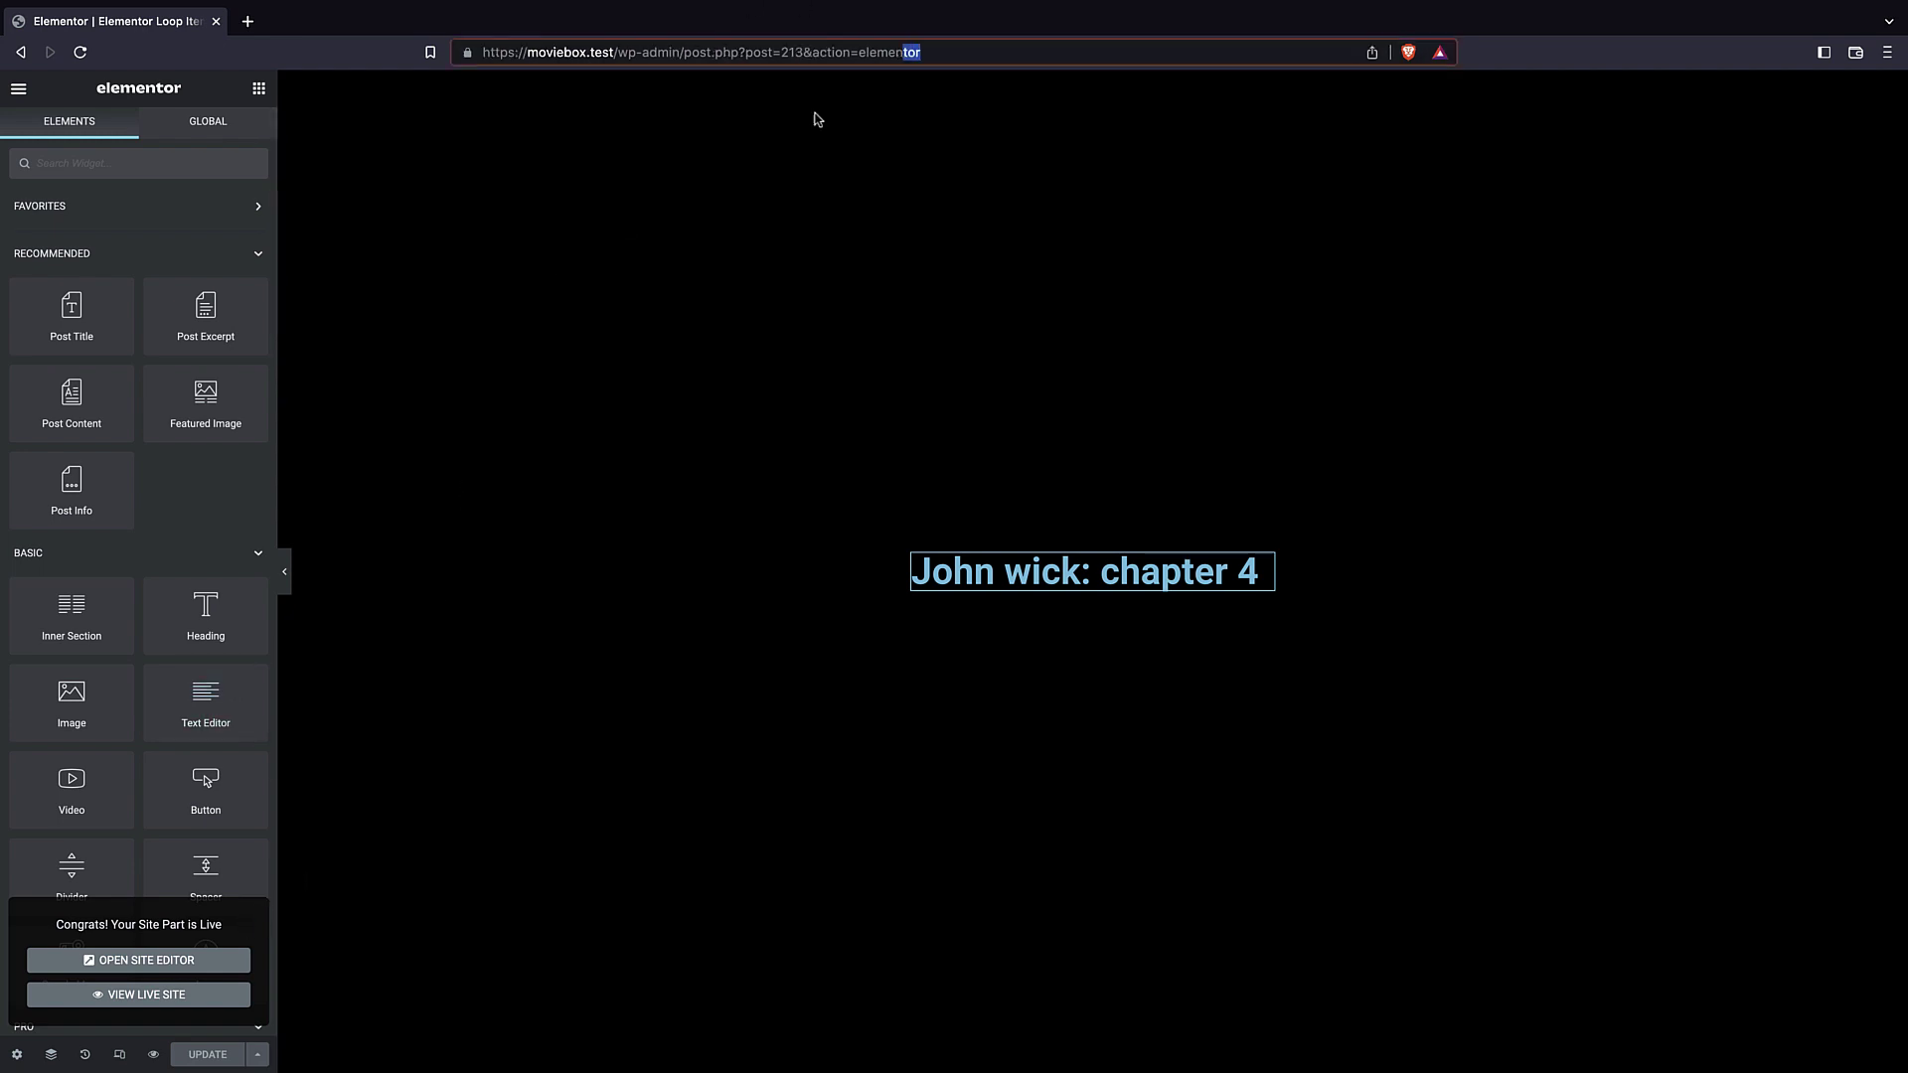
pyautogui.click(120, 963)
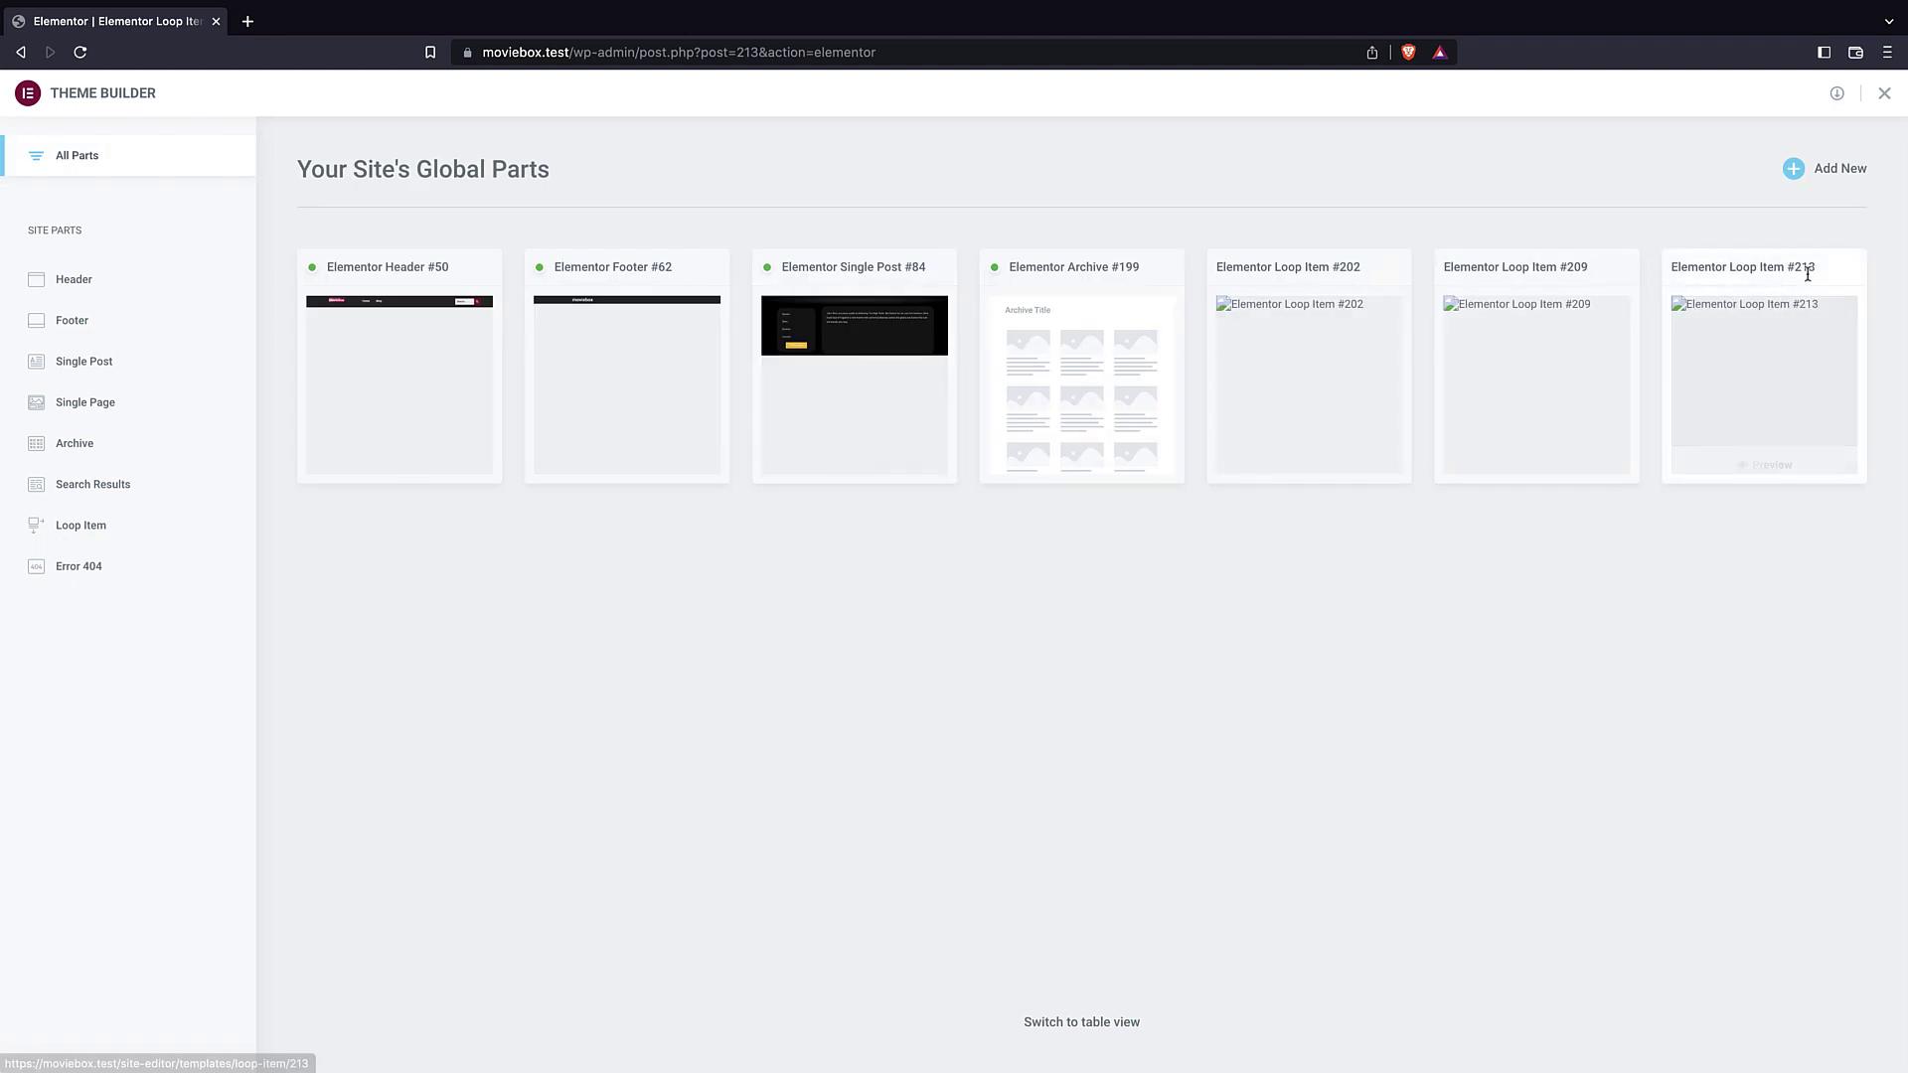
pyautogui.moveTo(1786, 394)
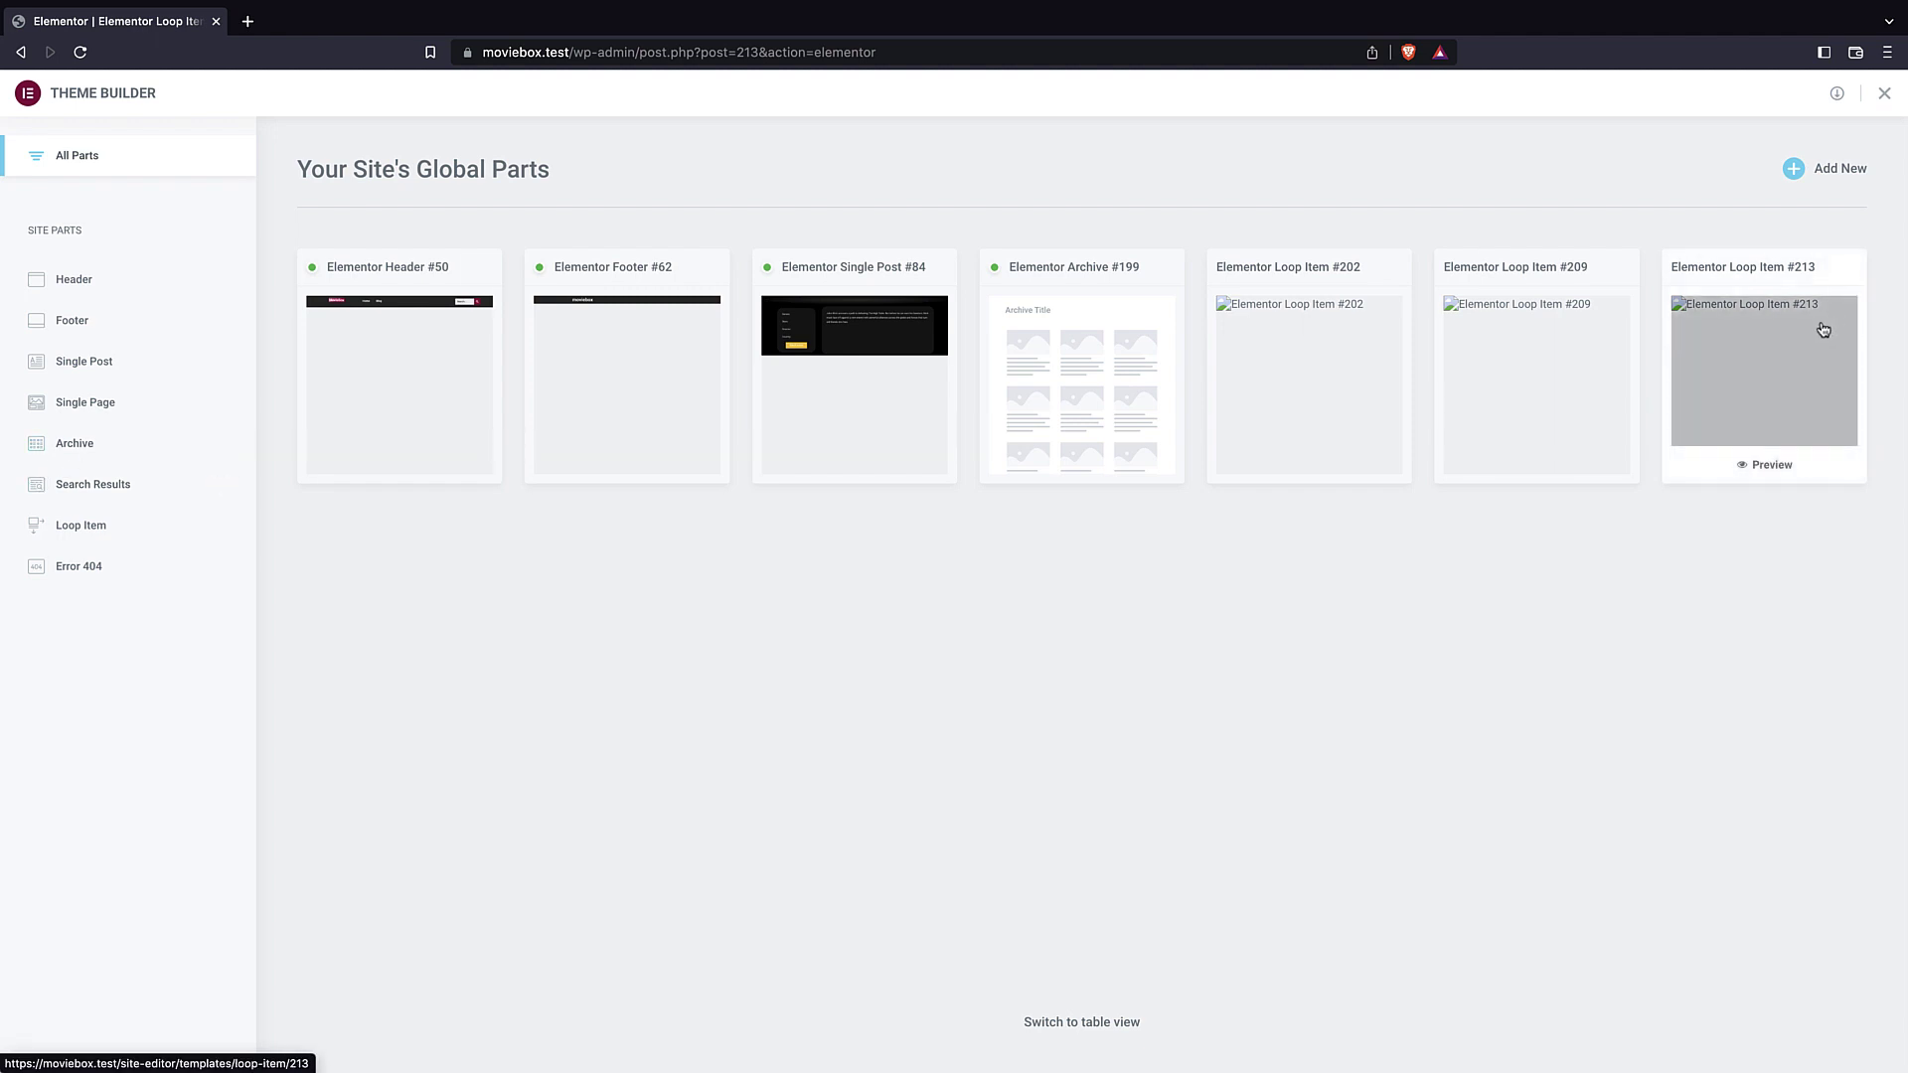
pyautogui.click(1784, 321)
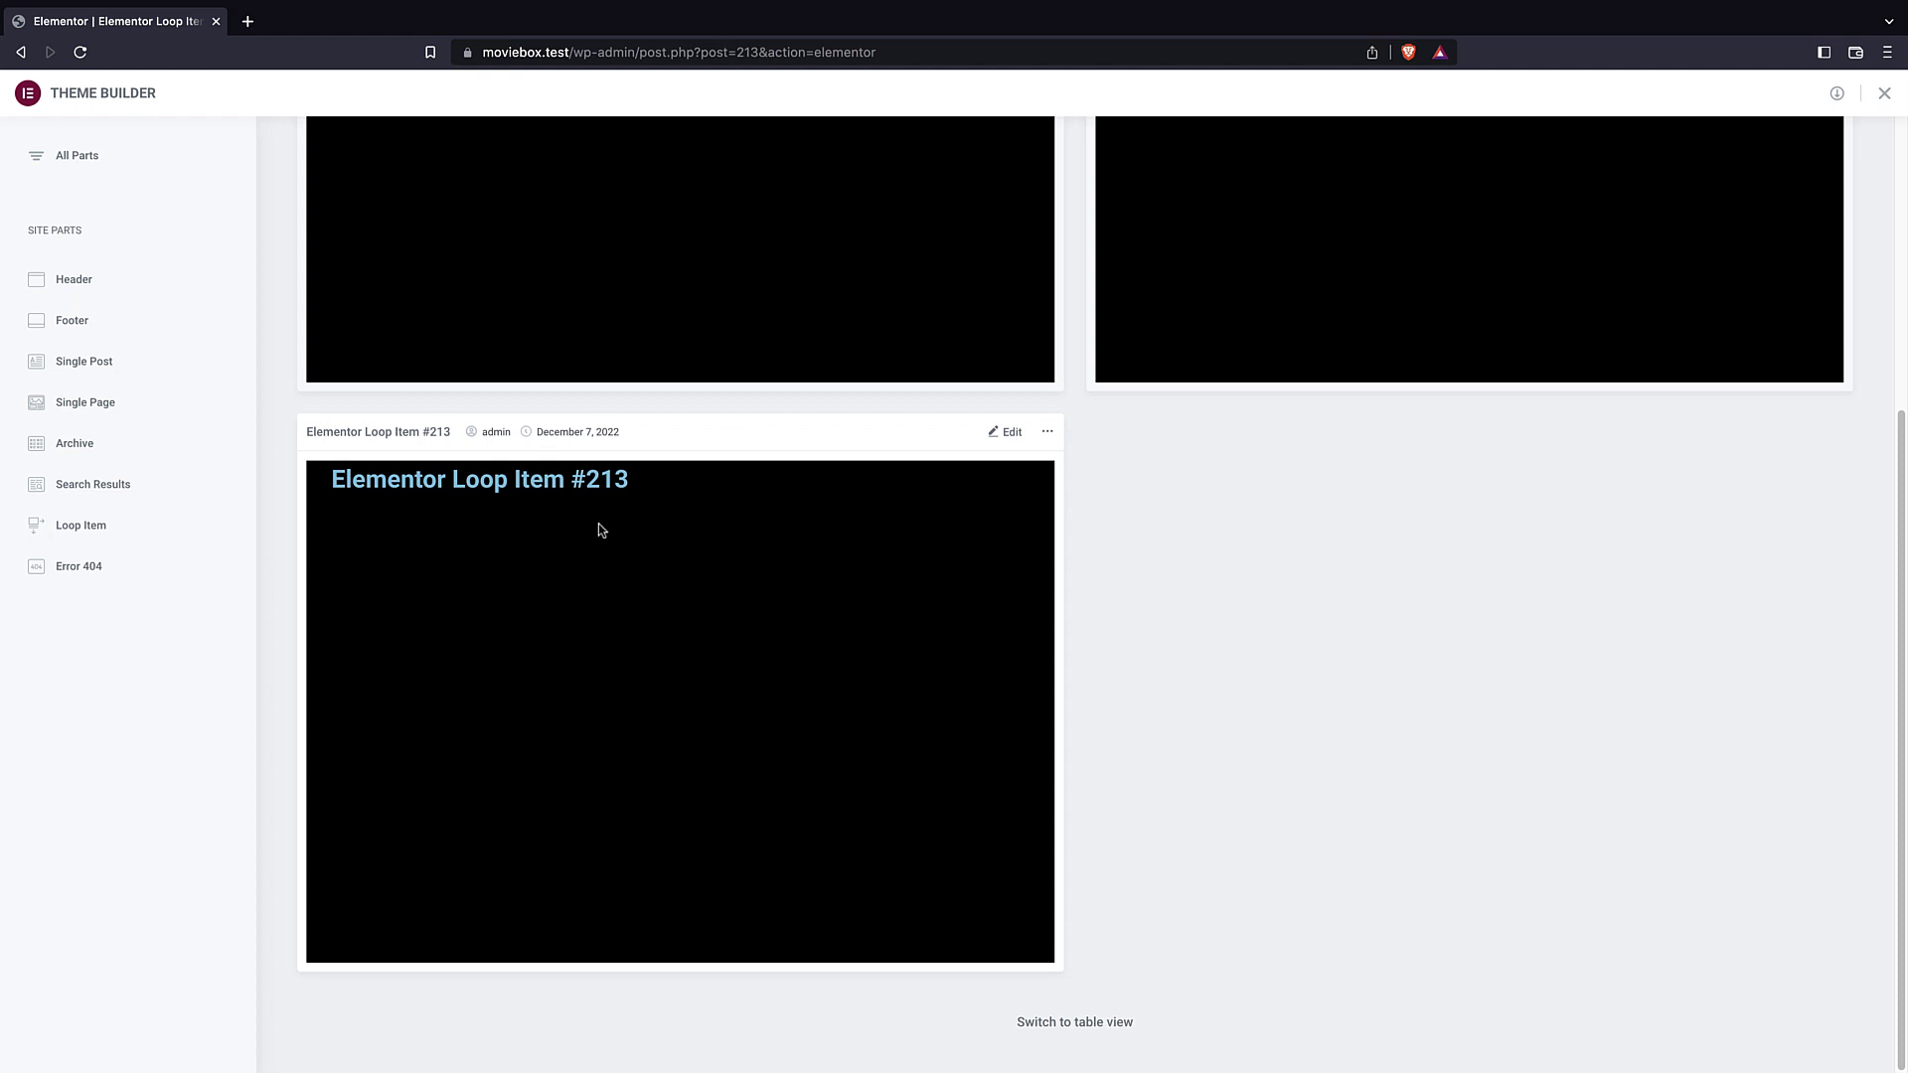
pyautogui.click(1011, 437)
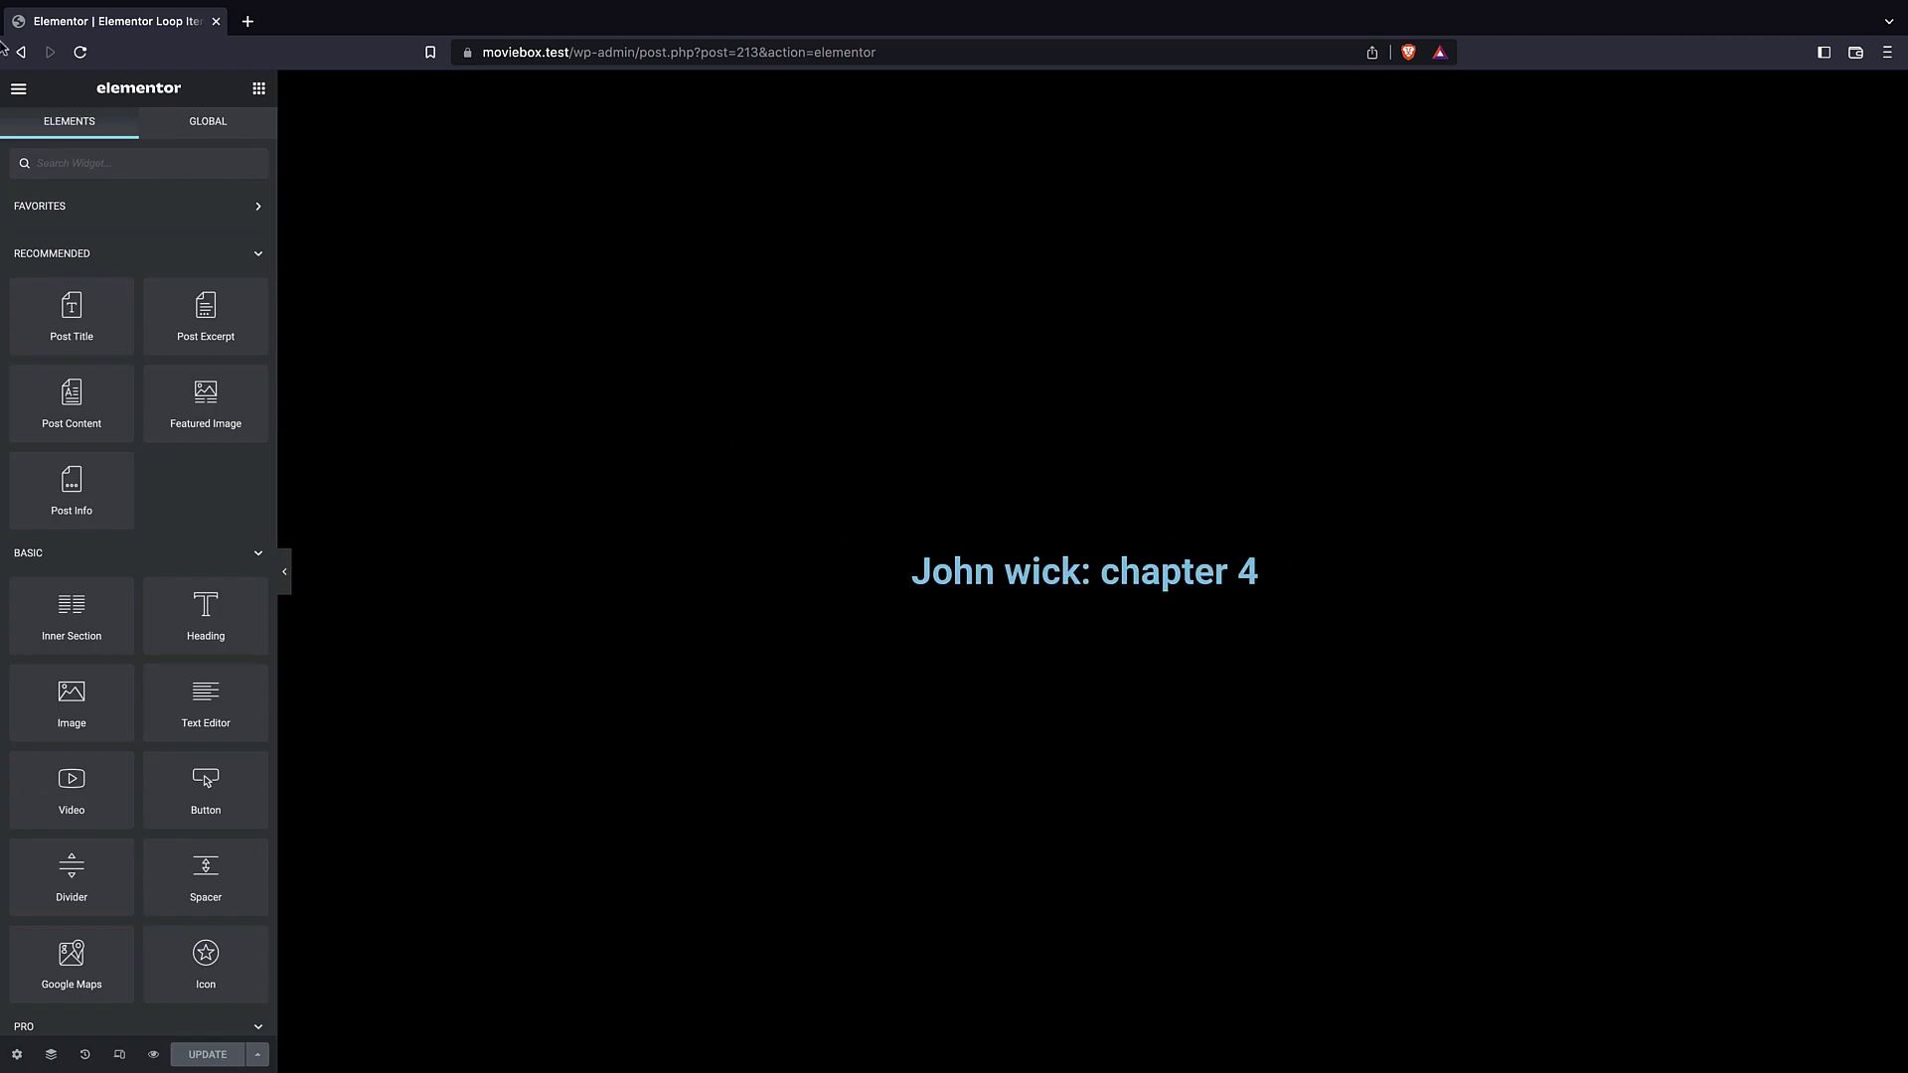
# - Return to the Theme Builder's loop item list and rename Elementor Loop Item #213 to movies
pyautogui.click(20, 54)
pyautogui.click(20, 52)
pyautogui.scroll(-4, 785, 621)
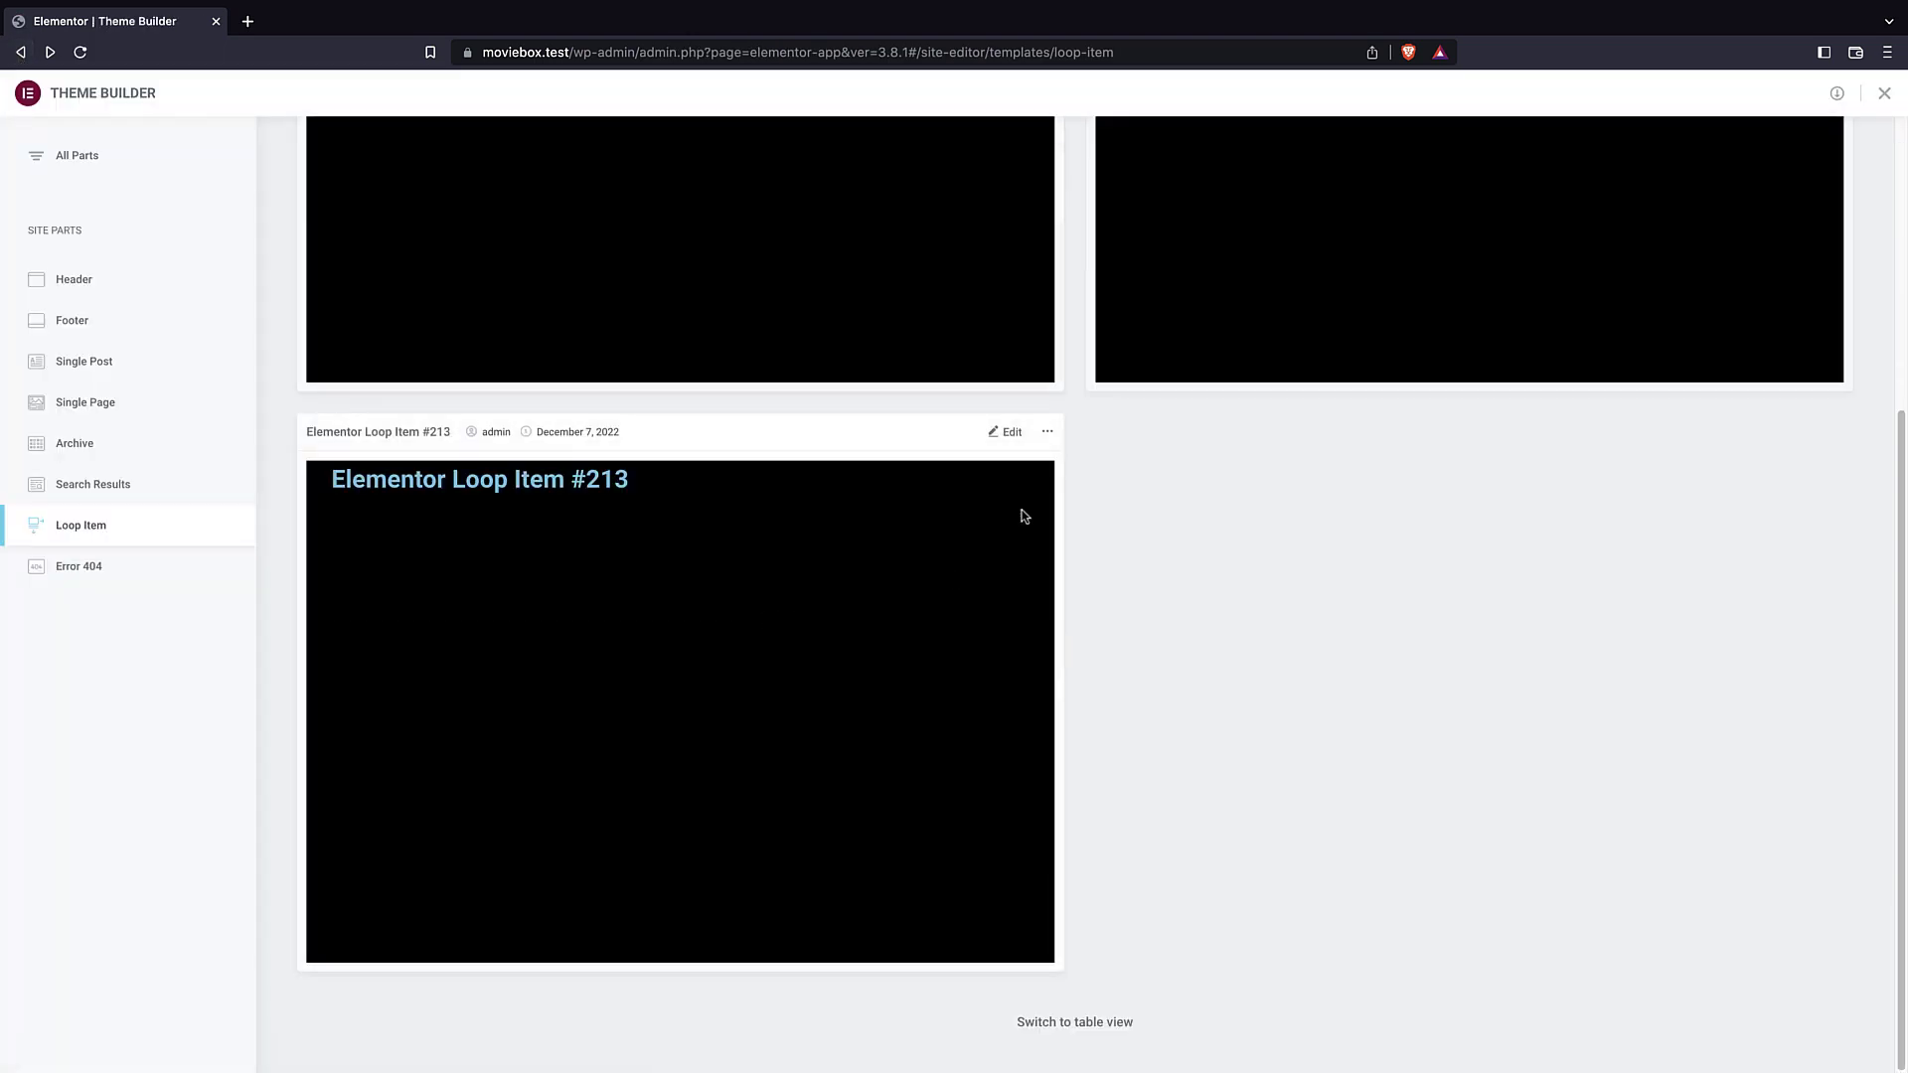
pyautogui.click(1047, 433)
pyautogui.click(1034, 511)
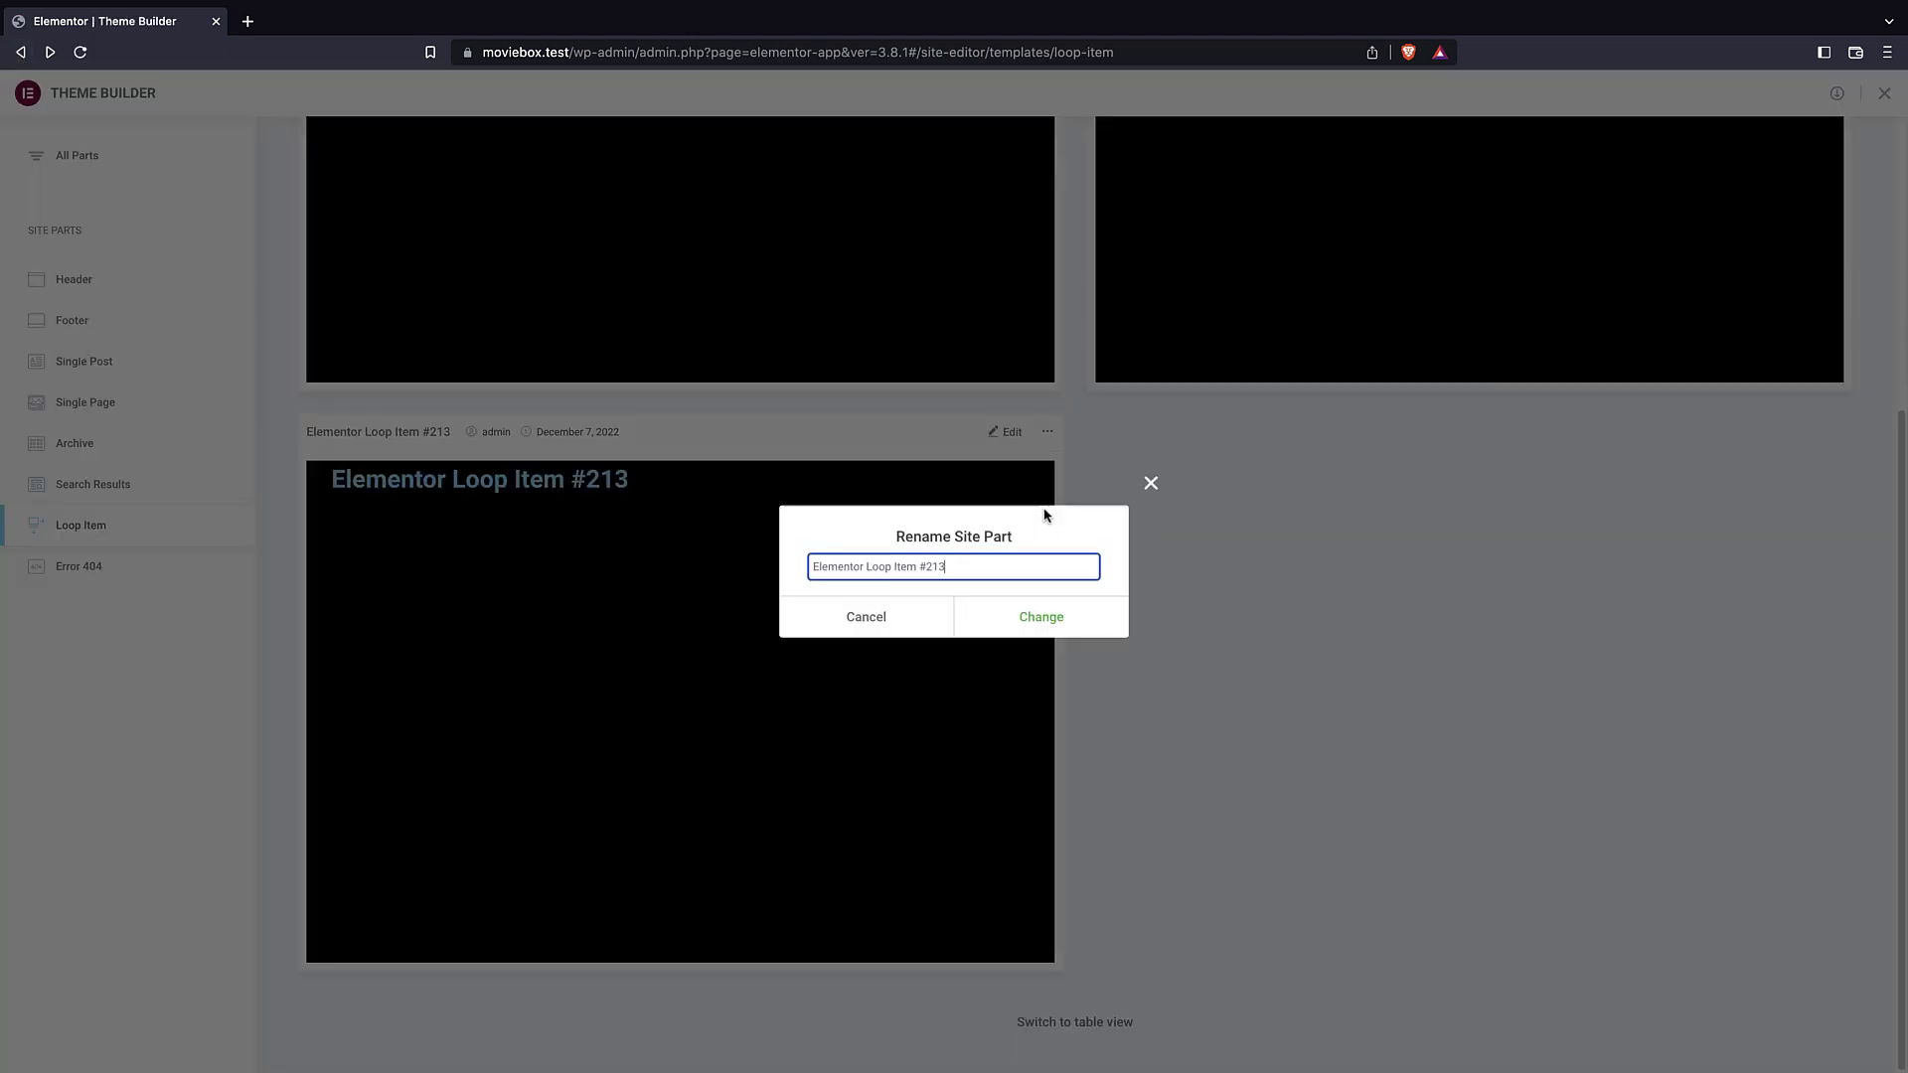
pyautogui.tripleClick(945, 563)
pyautogui.write('movies')
pyautogui.click(1008, 618)
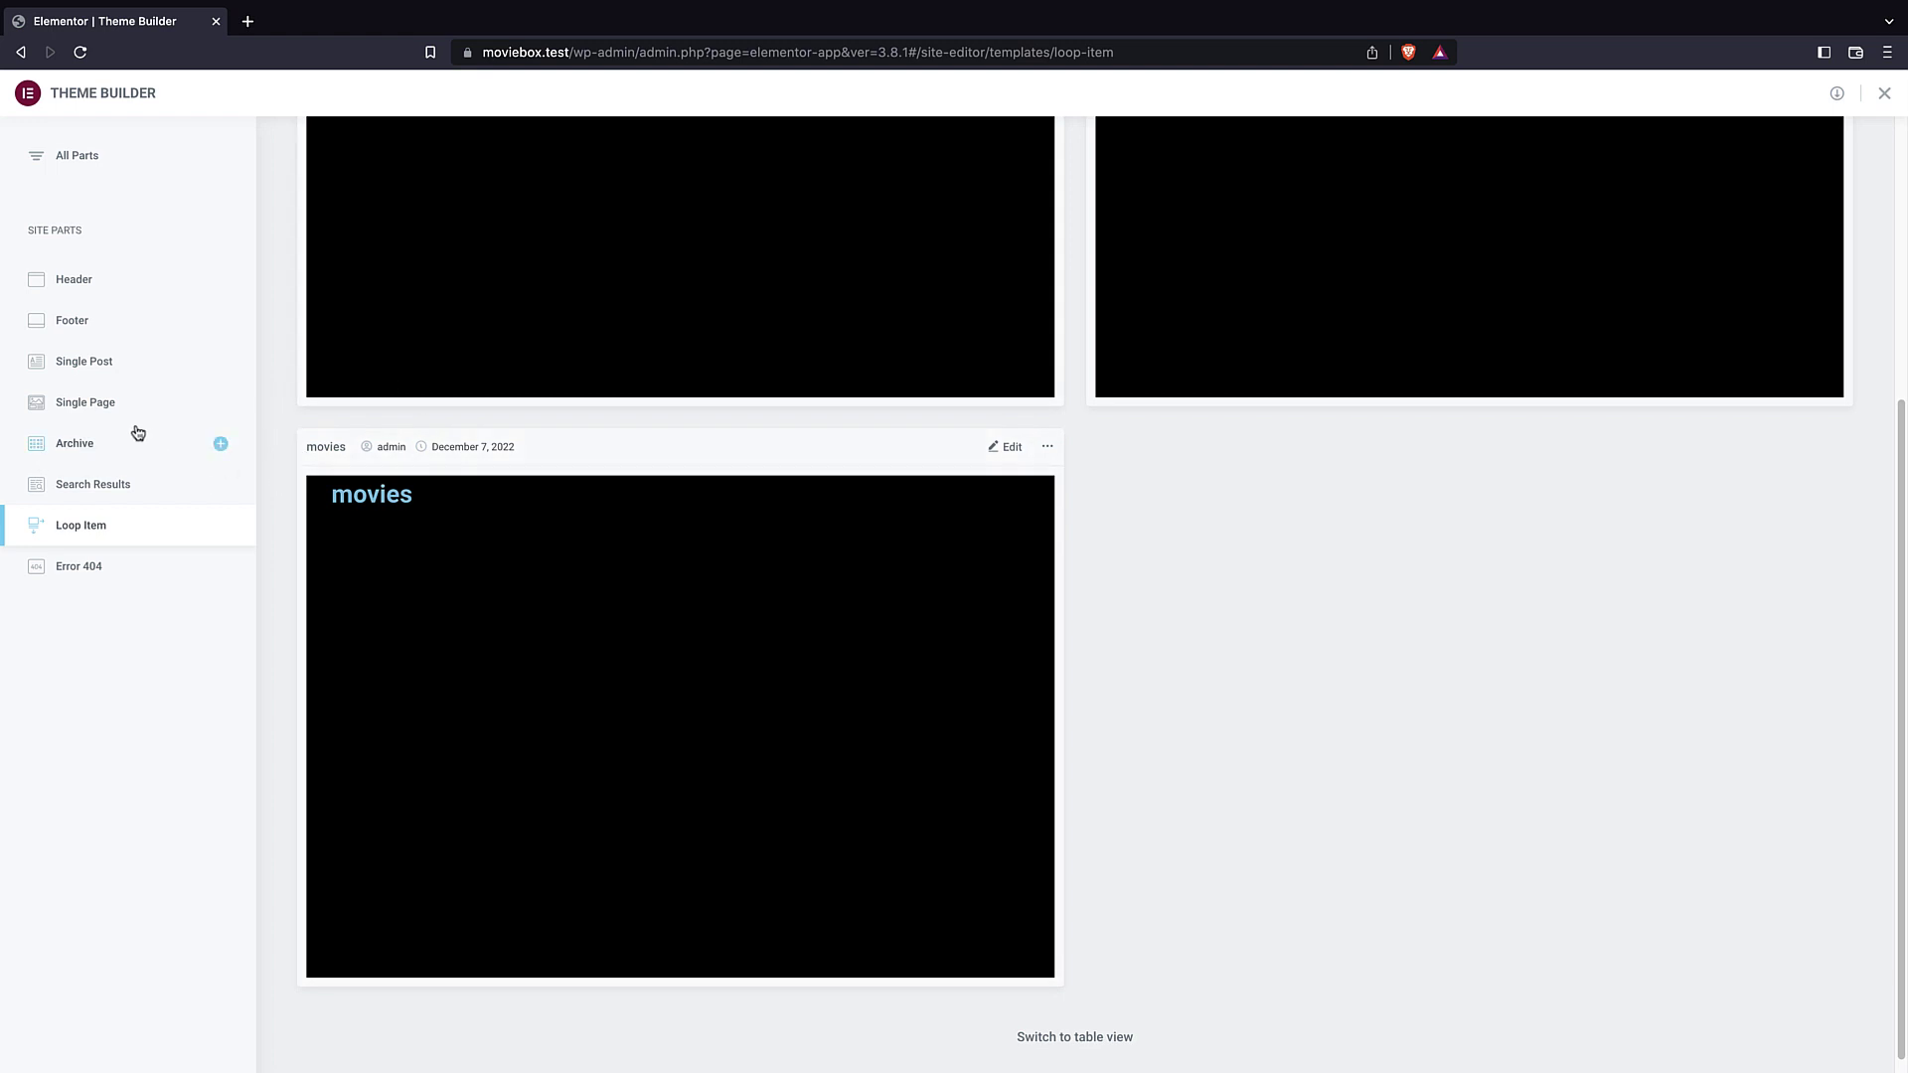
# - Open the archive template for editing, assign the movies template to its Loop Grid and update the page
pyautogui.click(81, 453)
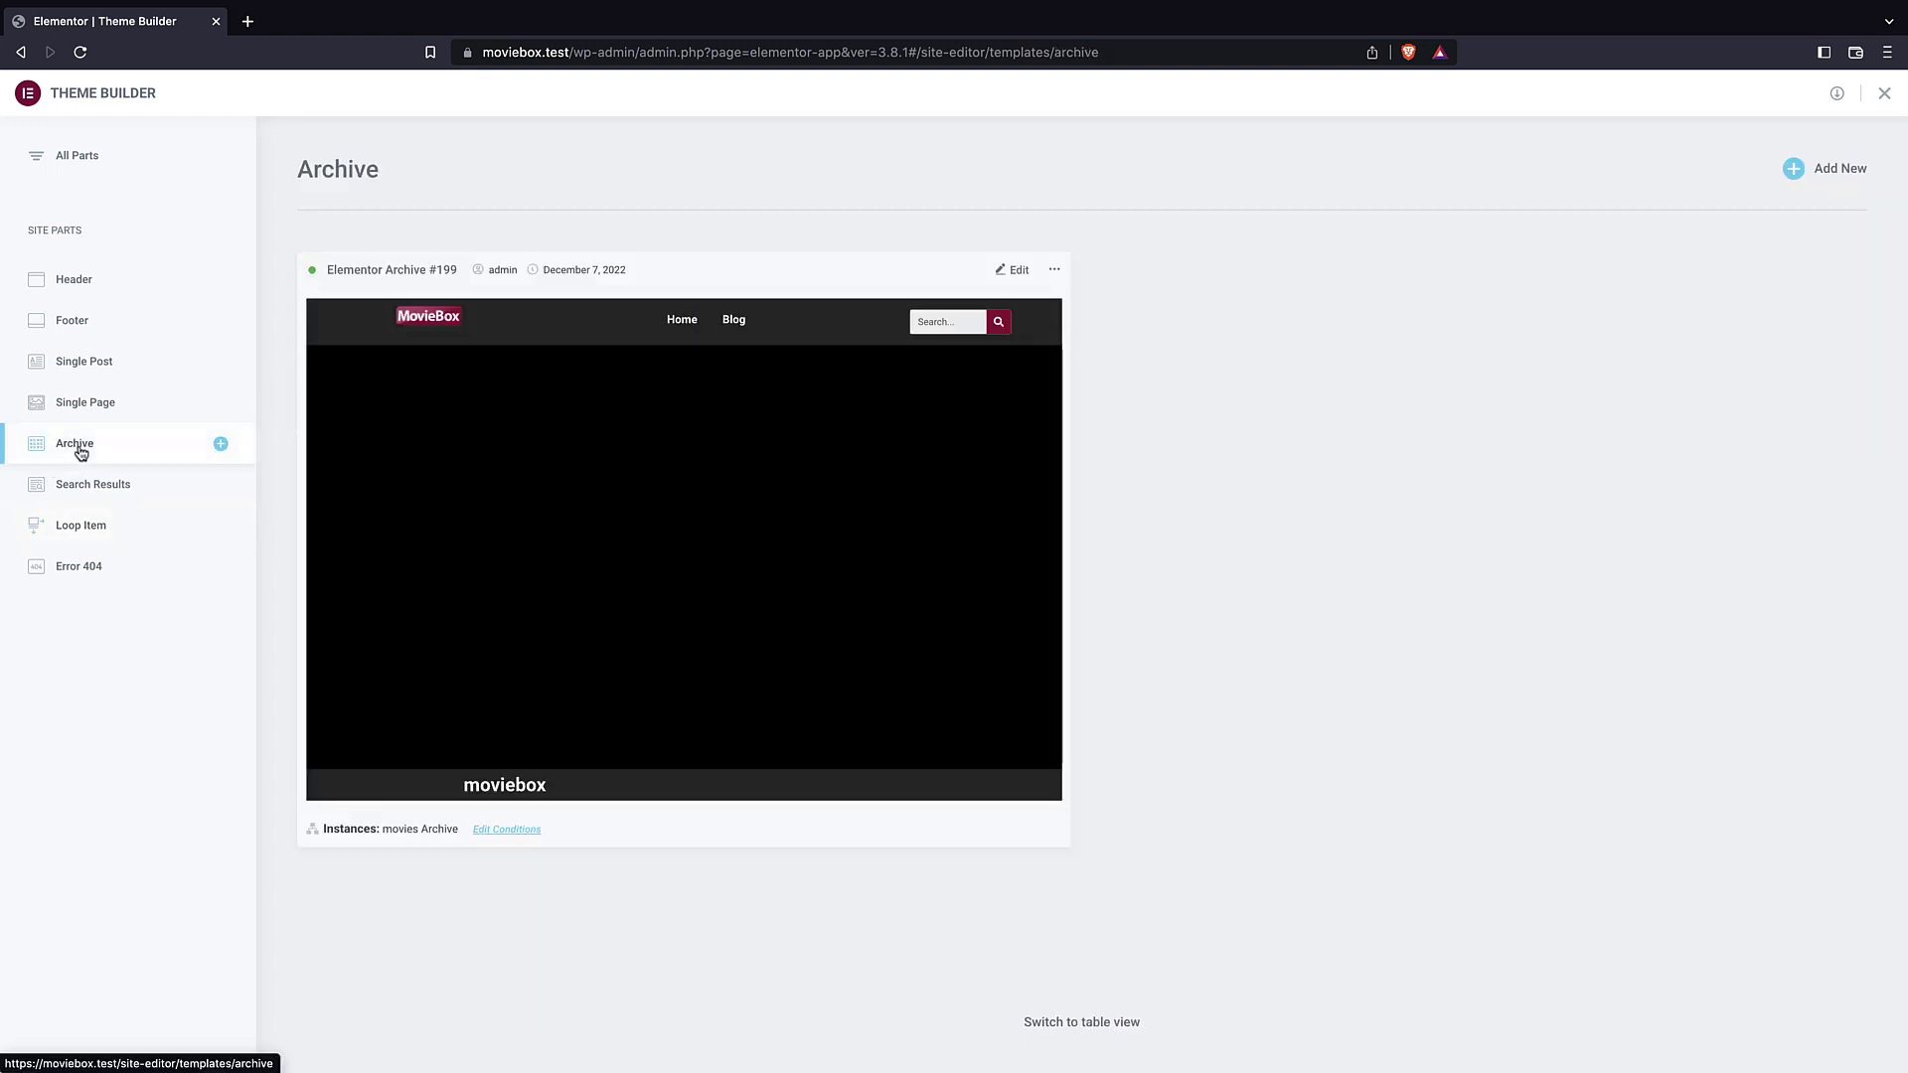
pyautogui.click(1013, 272)
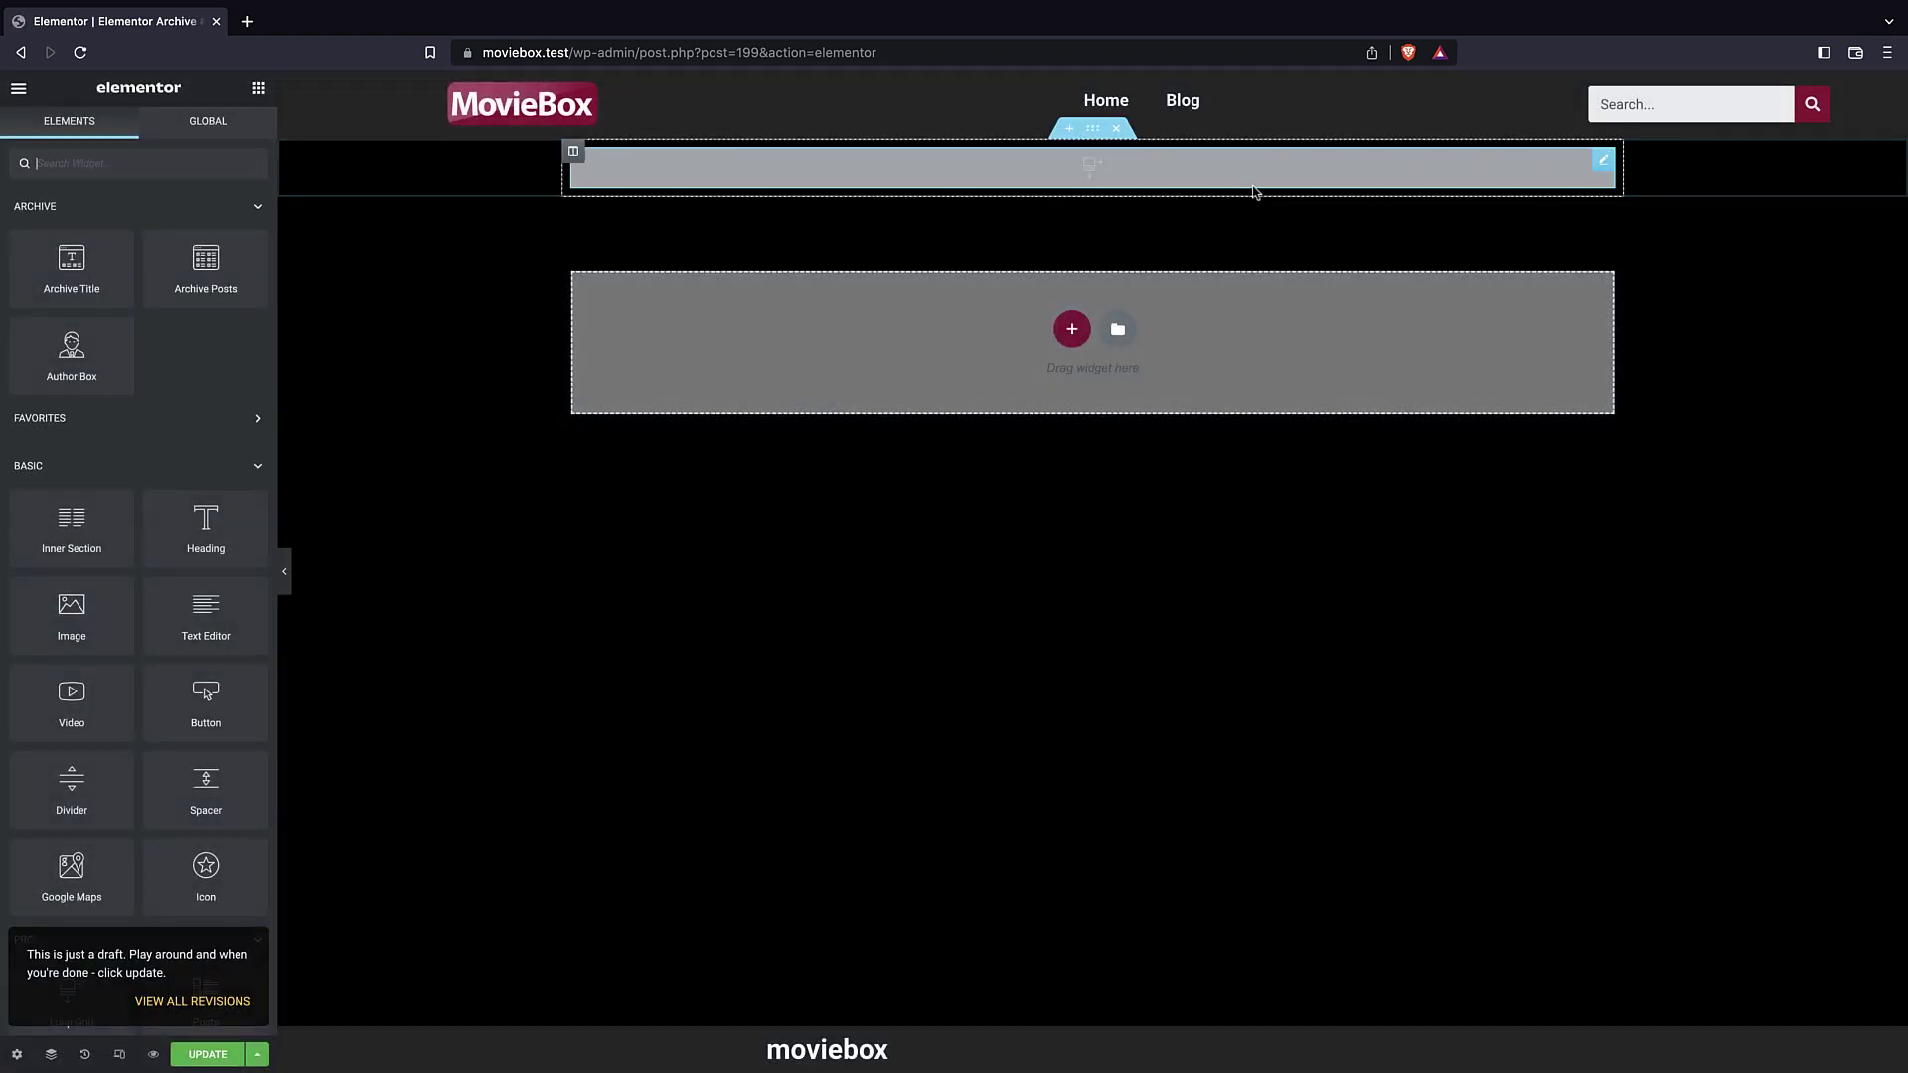
pyautogui.click(1024, 177)
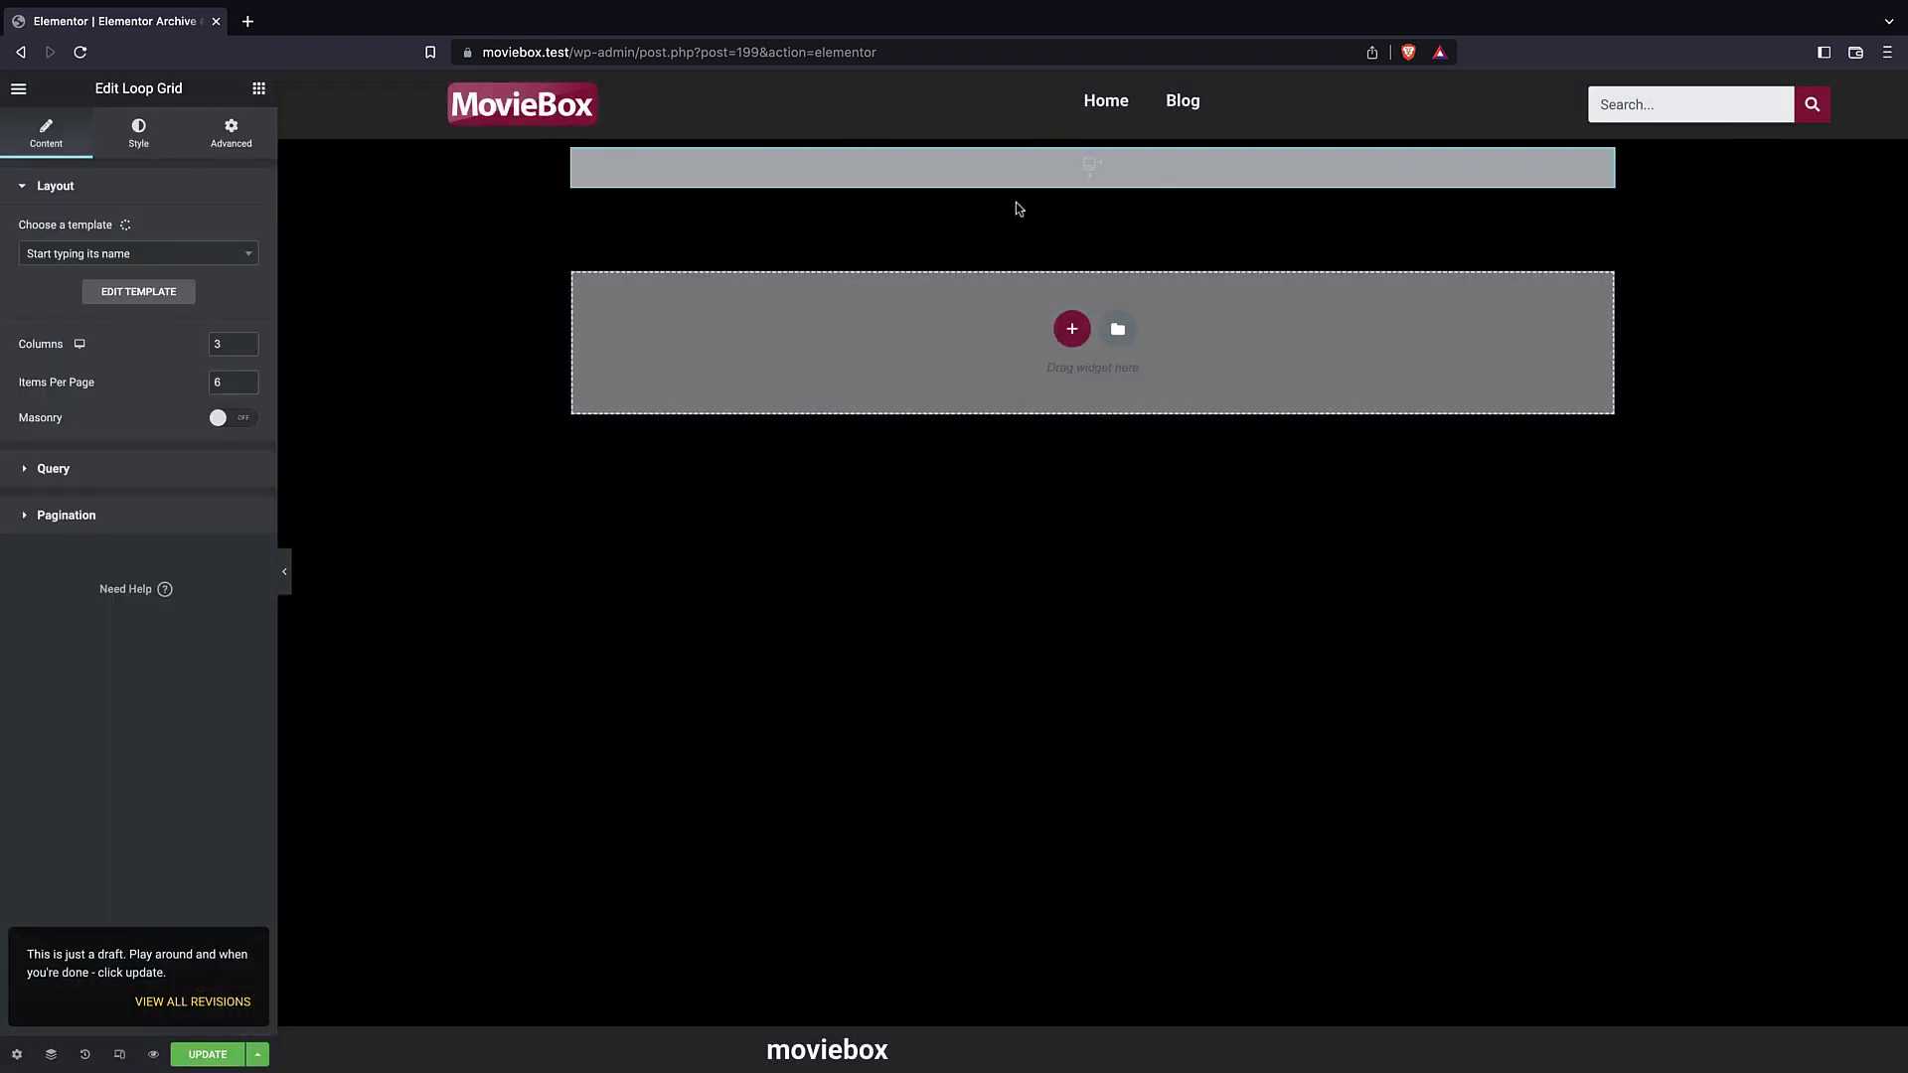
pyautogui.click(193, 256)
pyautogui.write('movie')
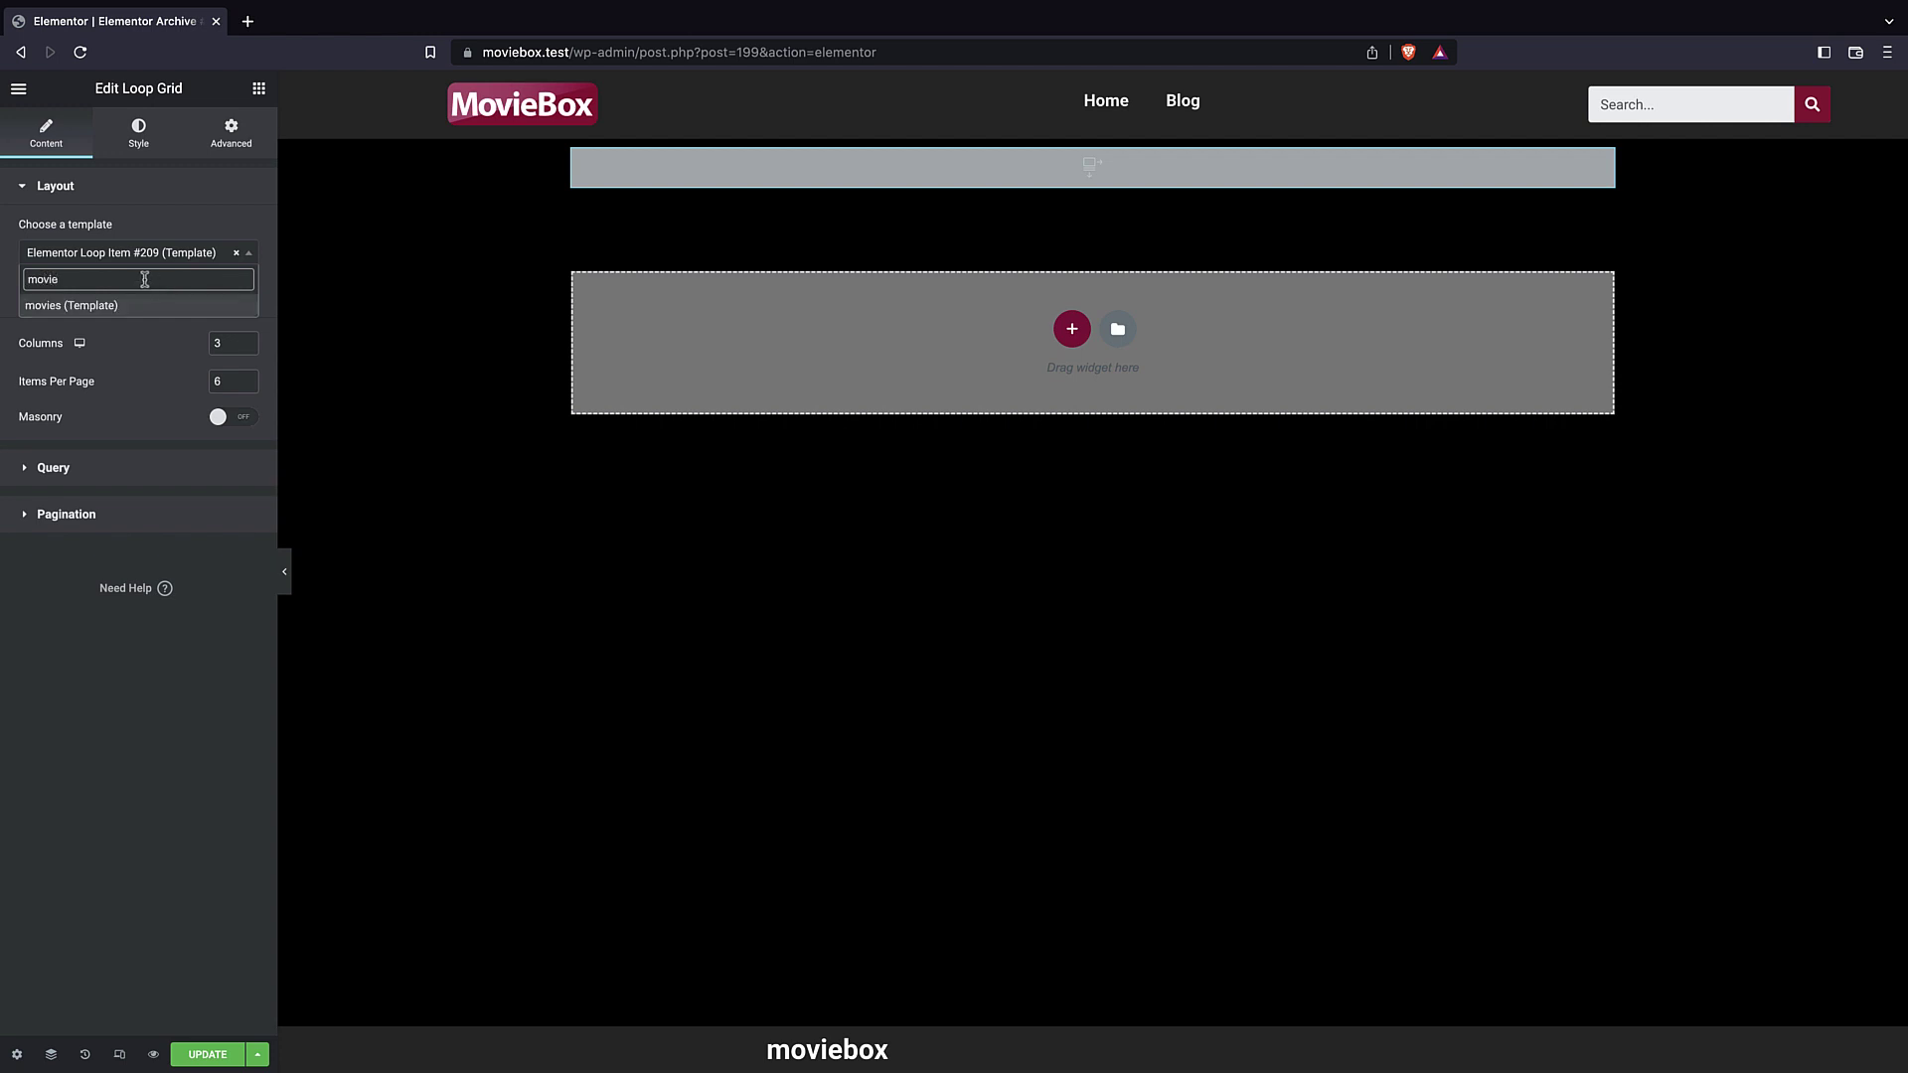
pyautogui.click(81, 308)
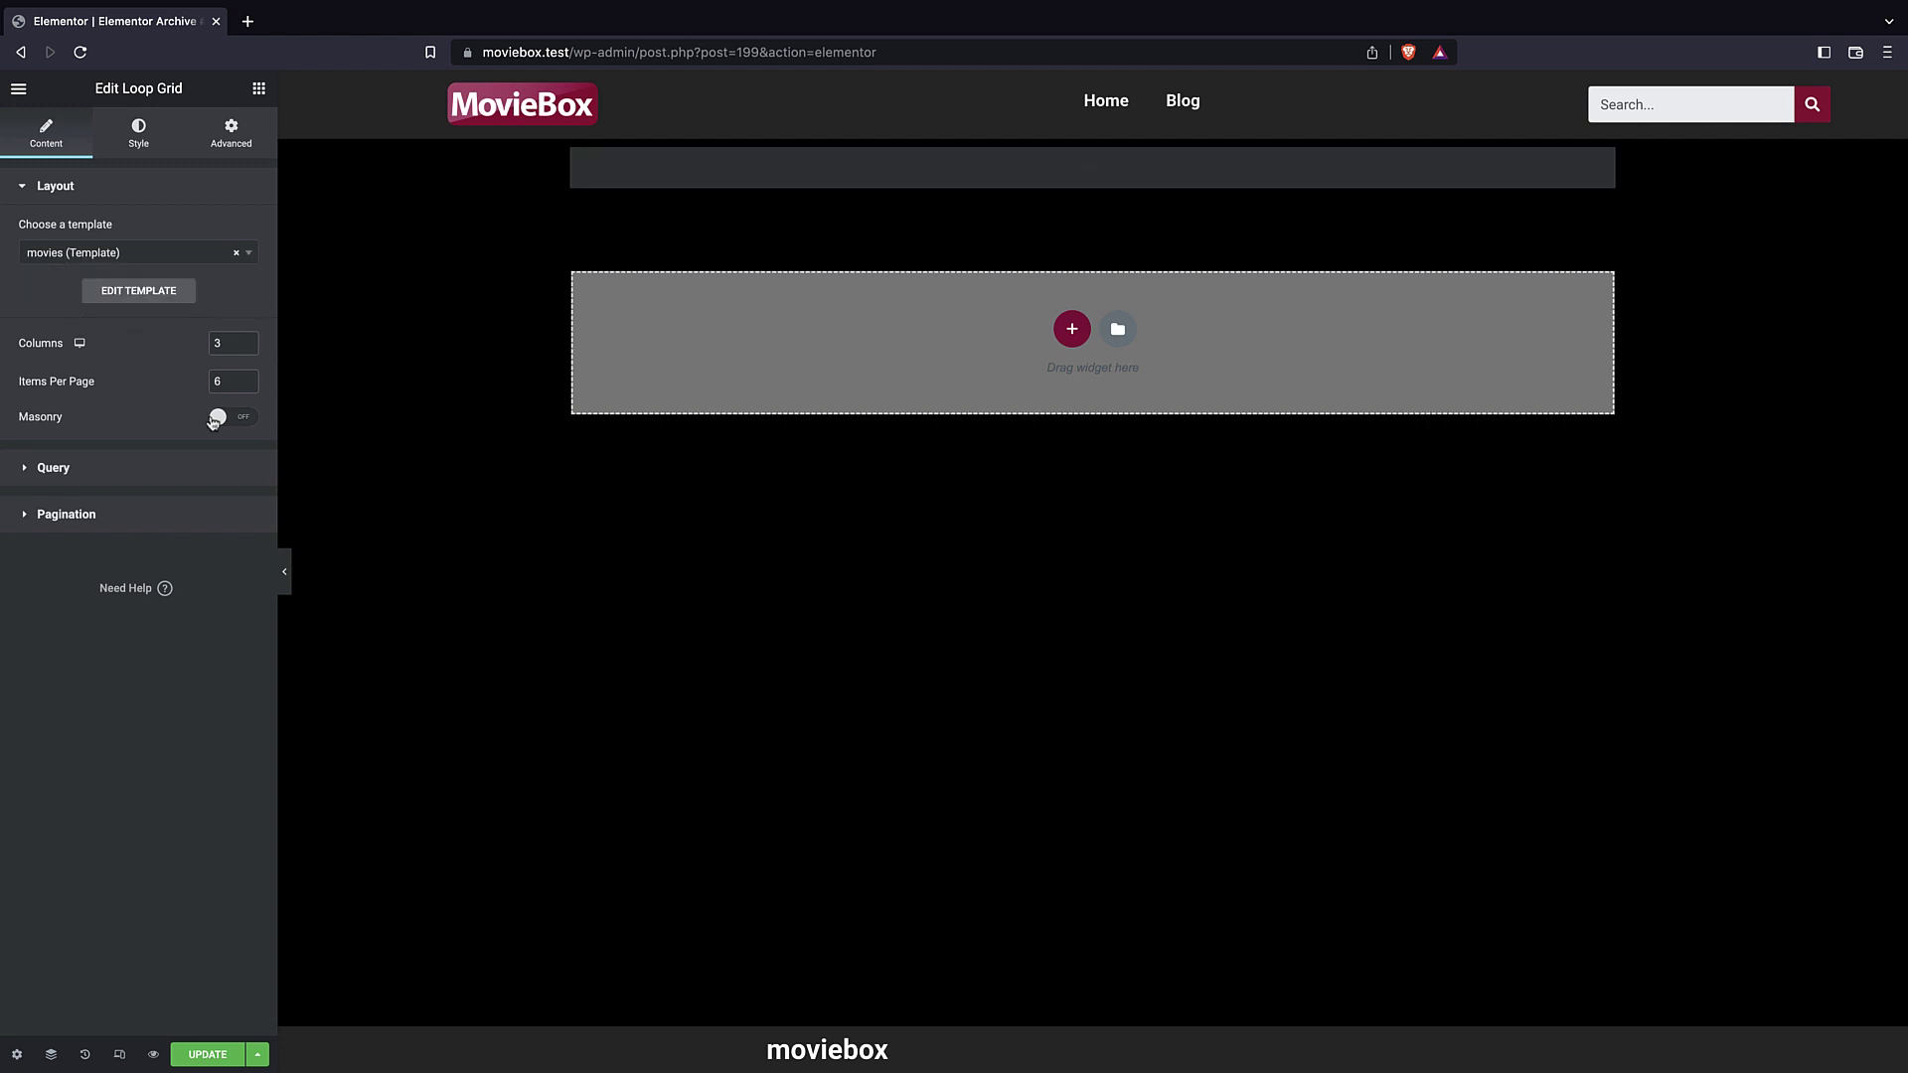
pyautogui.click(206, 1055)
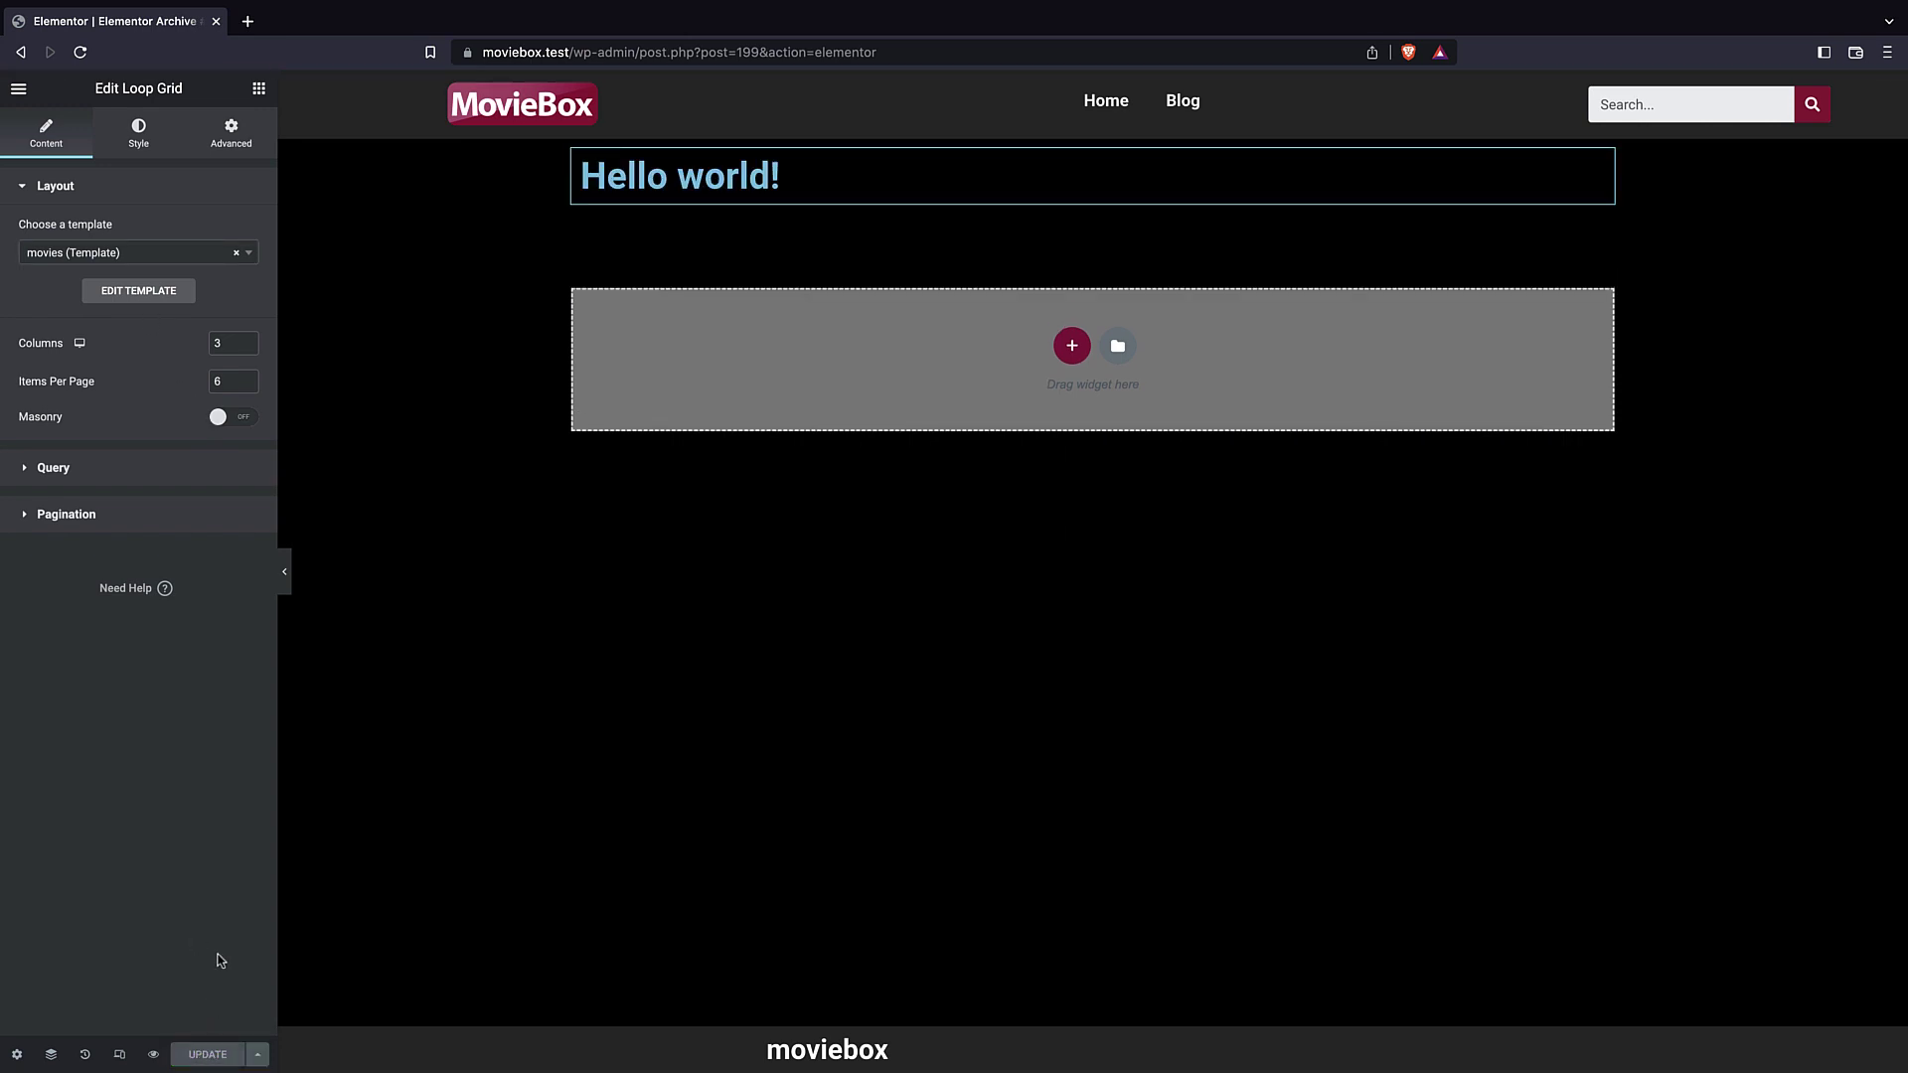
# - Check the Loop Grid's query source, then open its loop template in place and review the preview settings
pyautogui.click(91, 471)
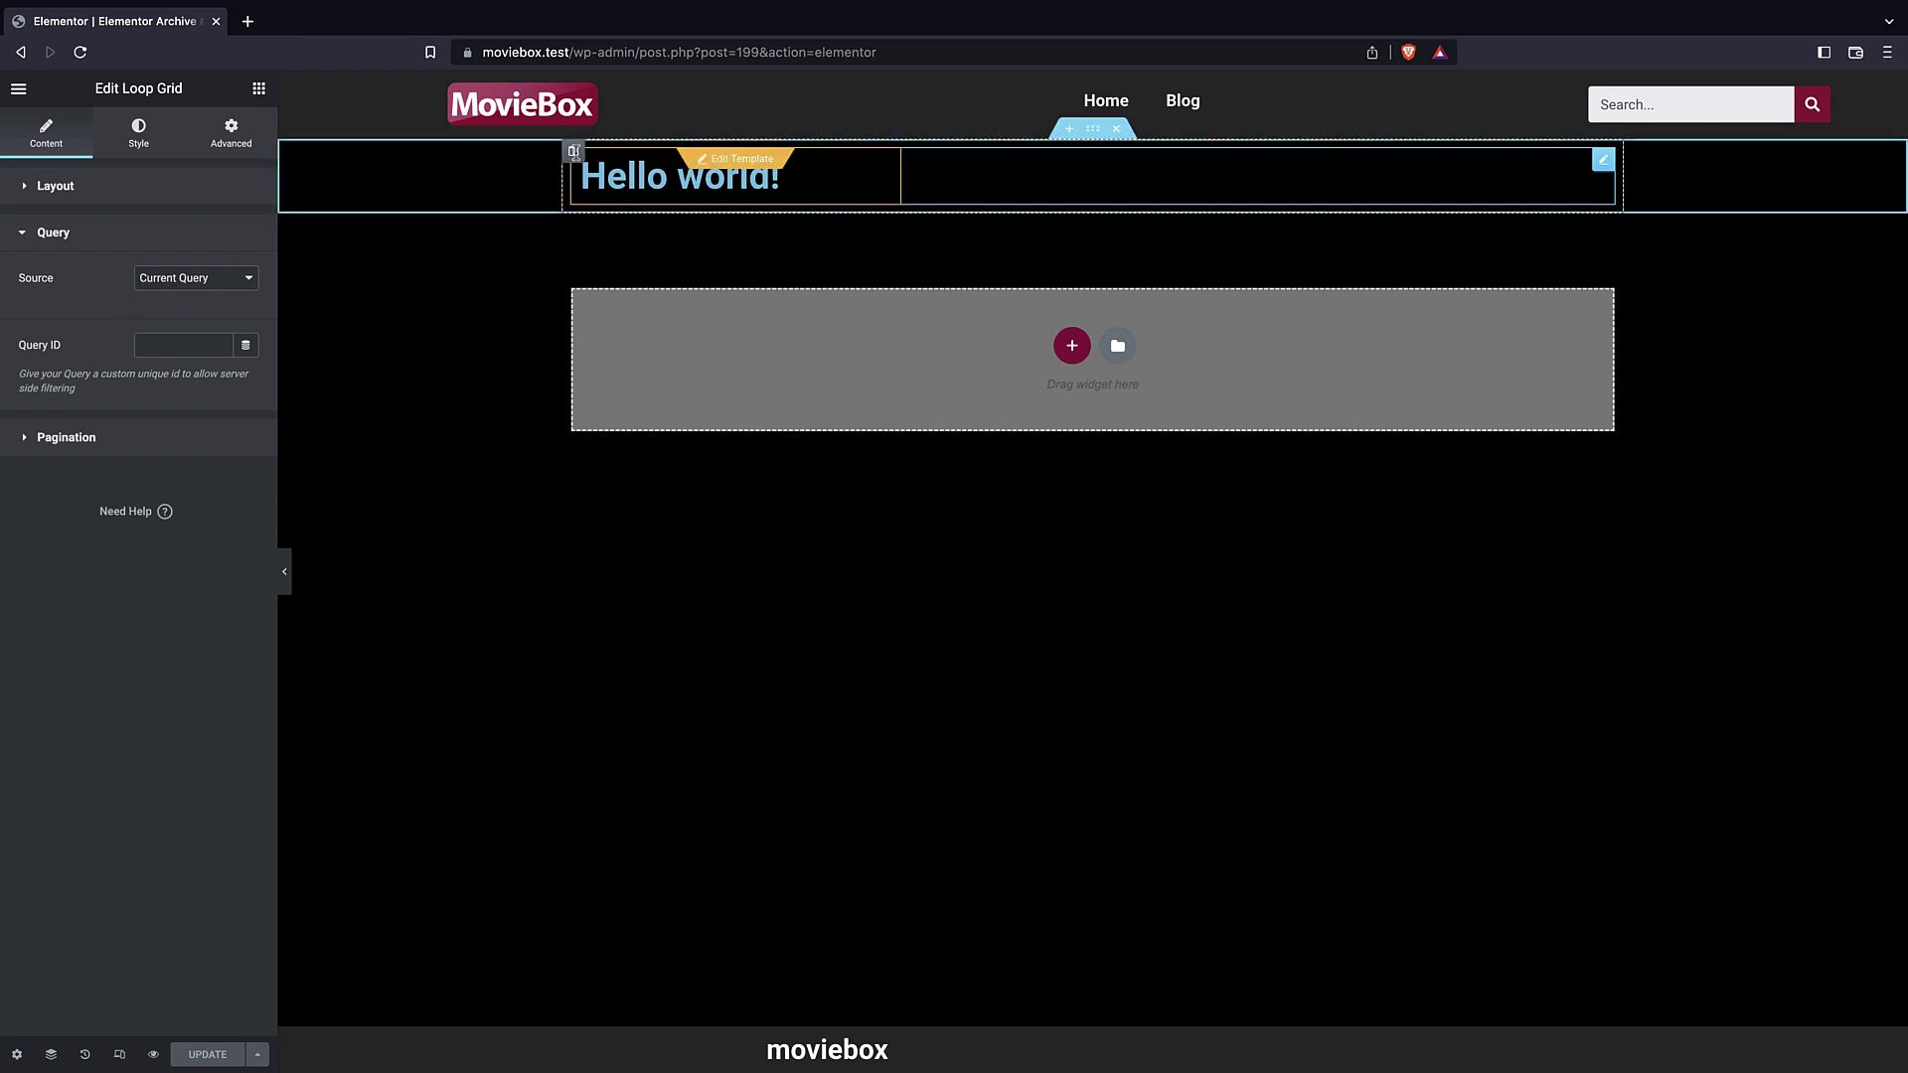
pyautogui.click(736, 161)
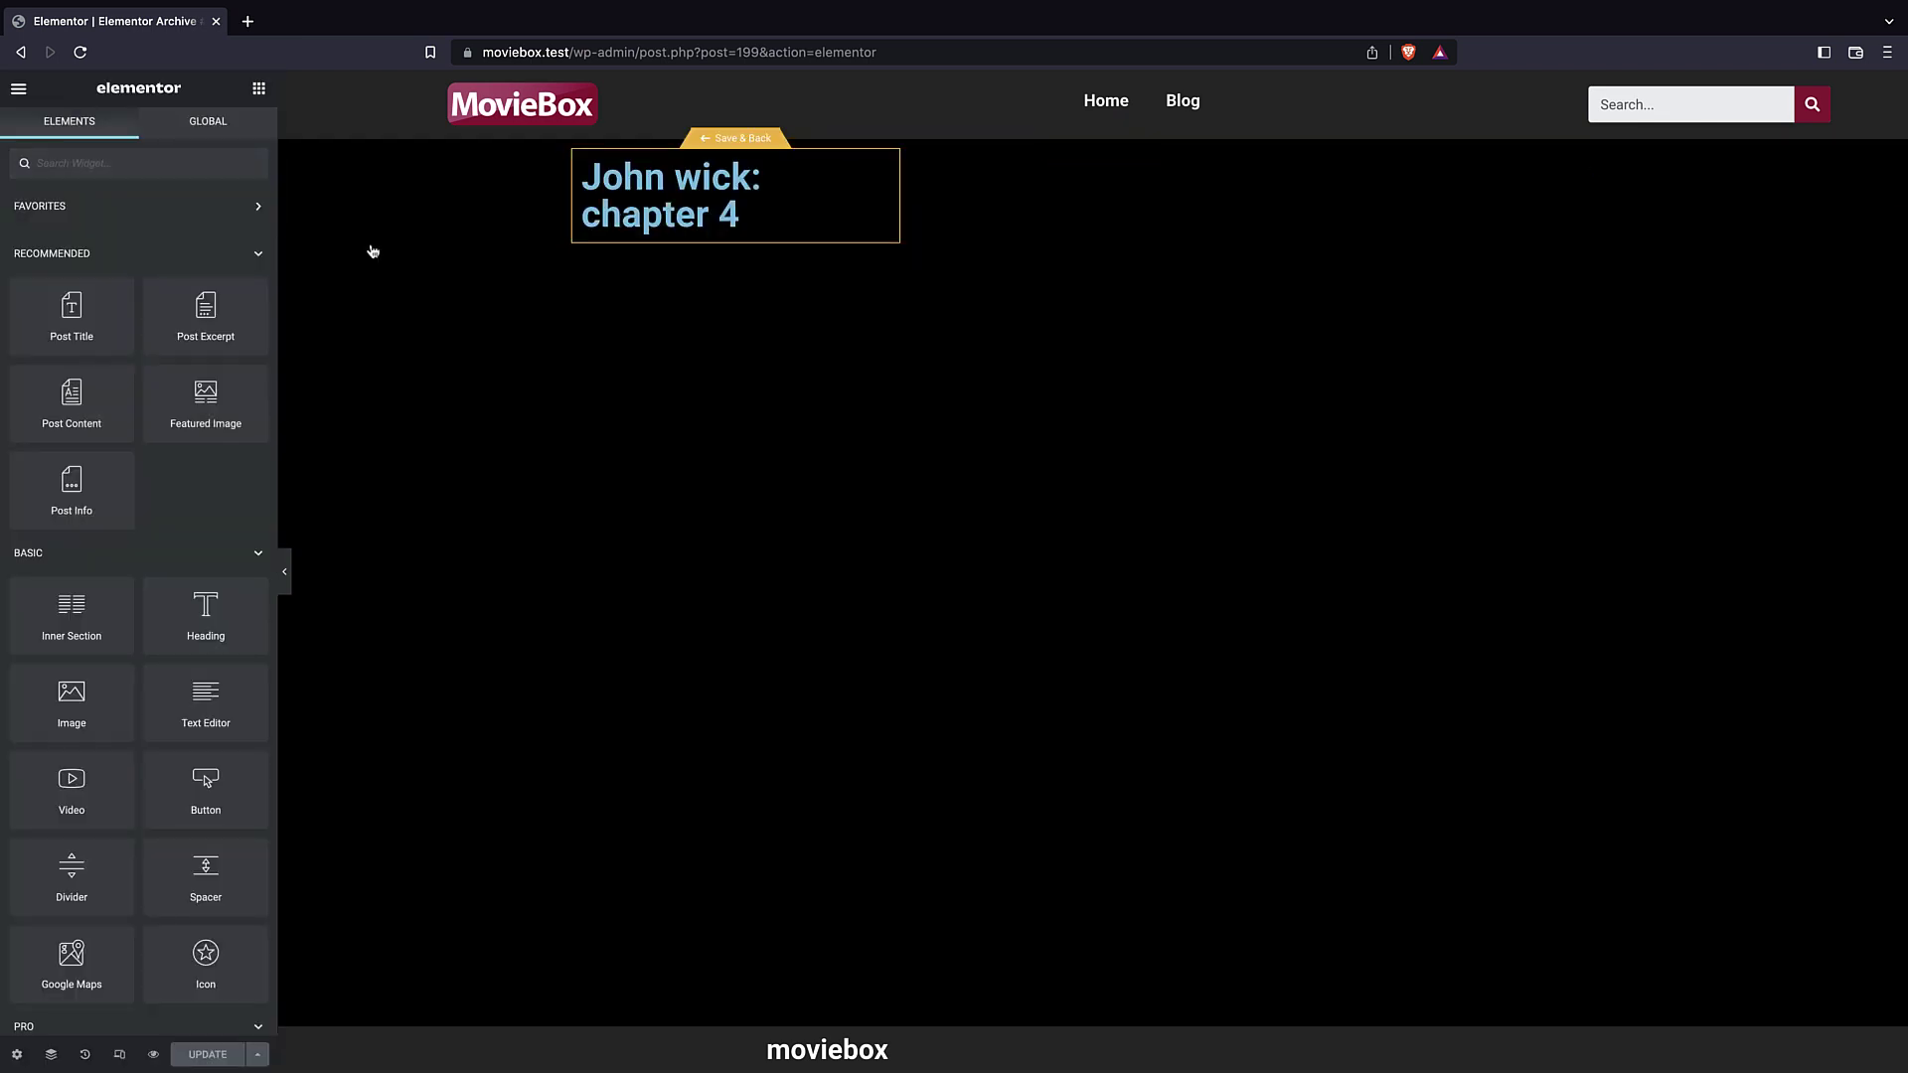
pyautogui.click(17, 1054)
pyautogui.click(169, 290)
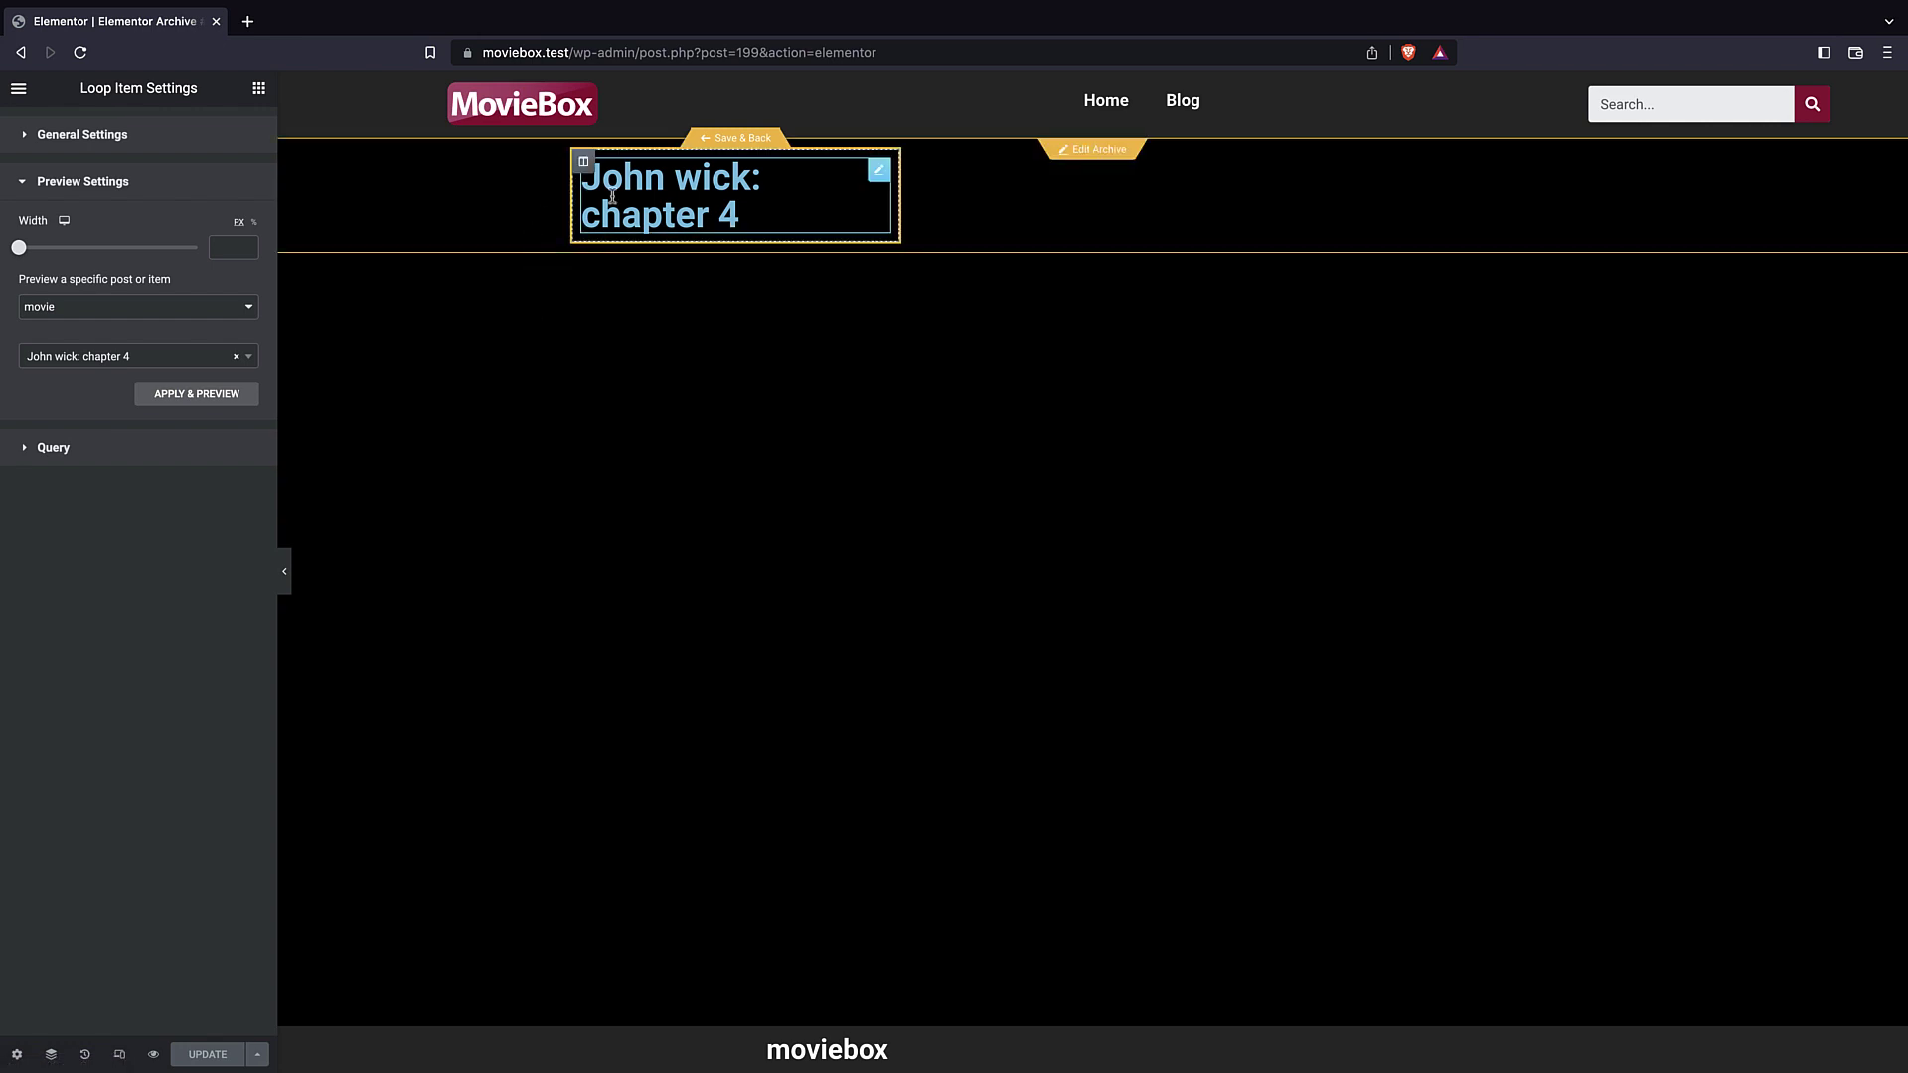
# - Leave the editor and view the site's home page at moviebox.test
pyautogui.moveTo(914, 57); pyautogui.dragTo(574, 57)
pyautogui.press('BackSpace')
pyautogui.press('BackSpace')
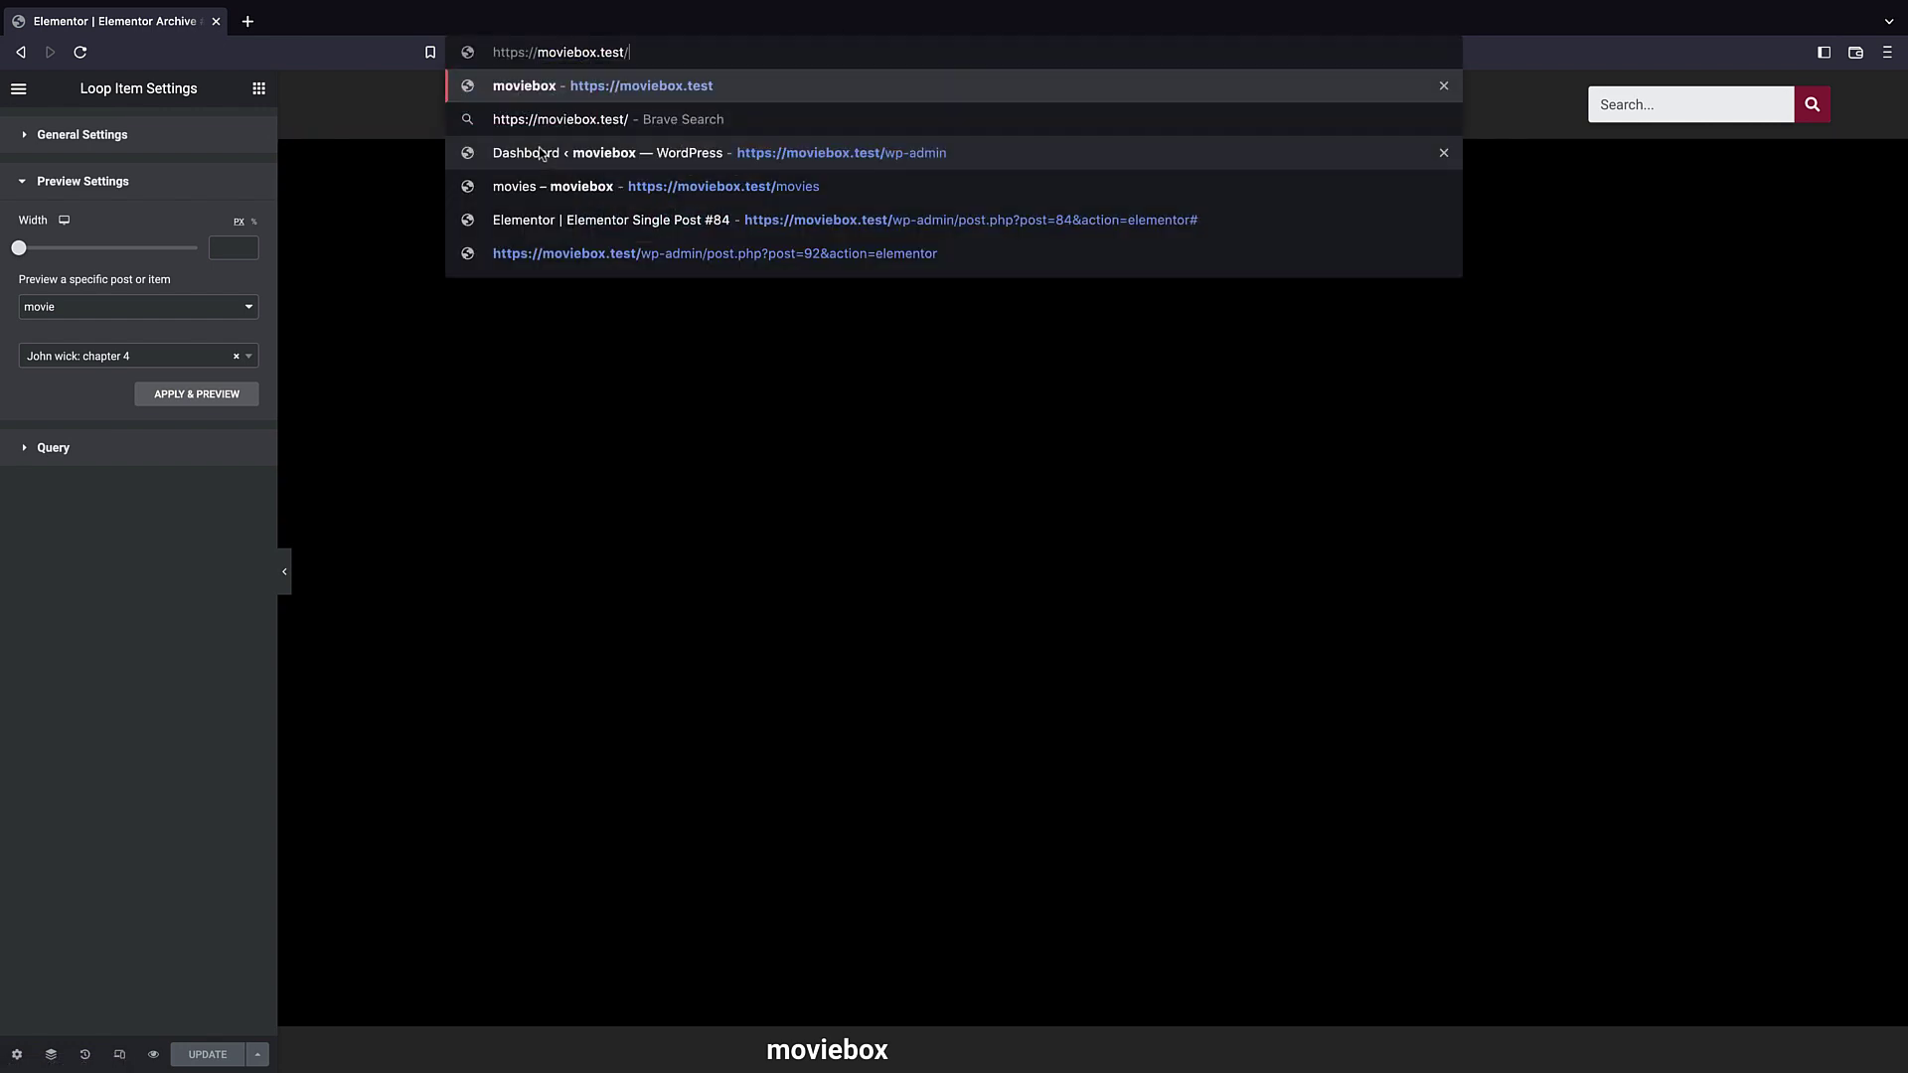
pyautogui.press('Return')
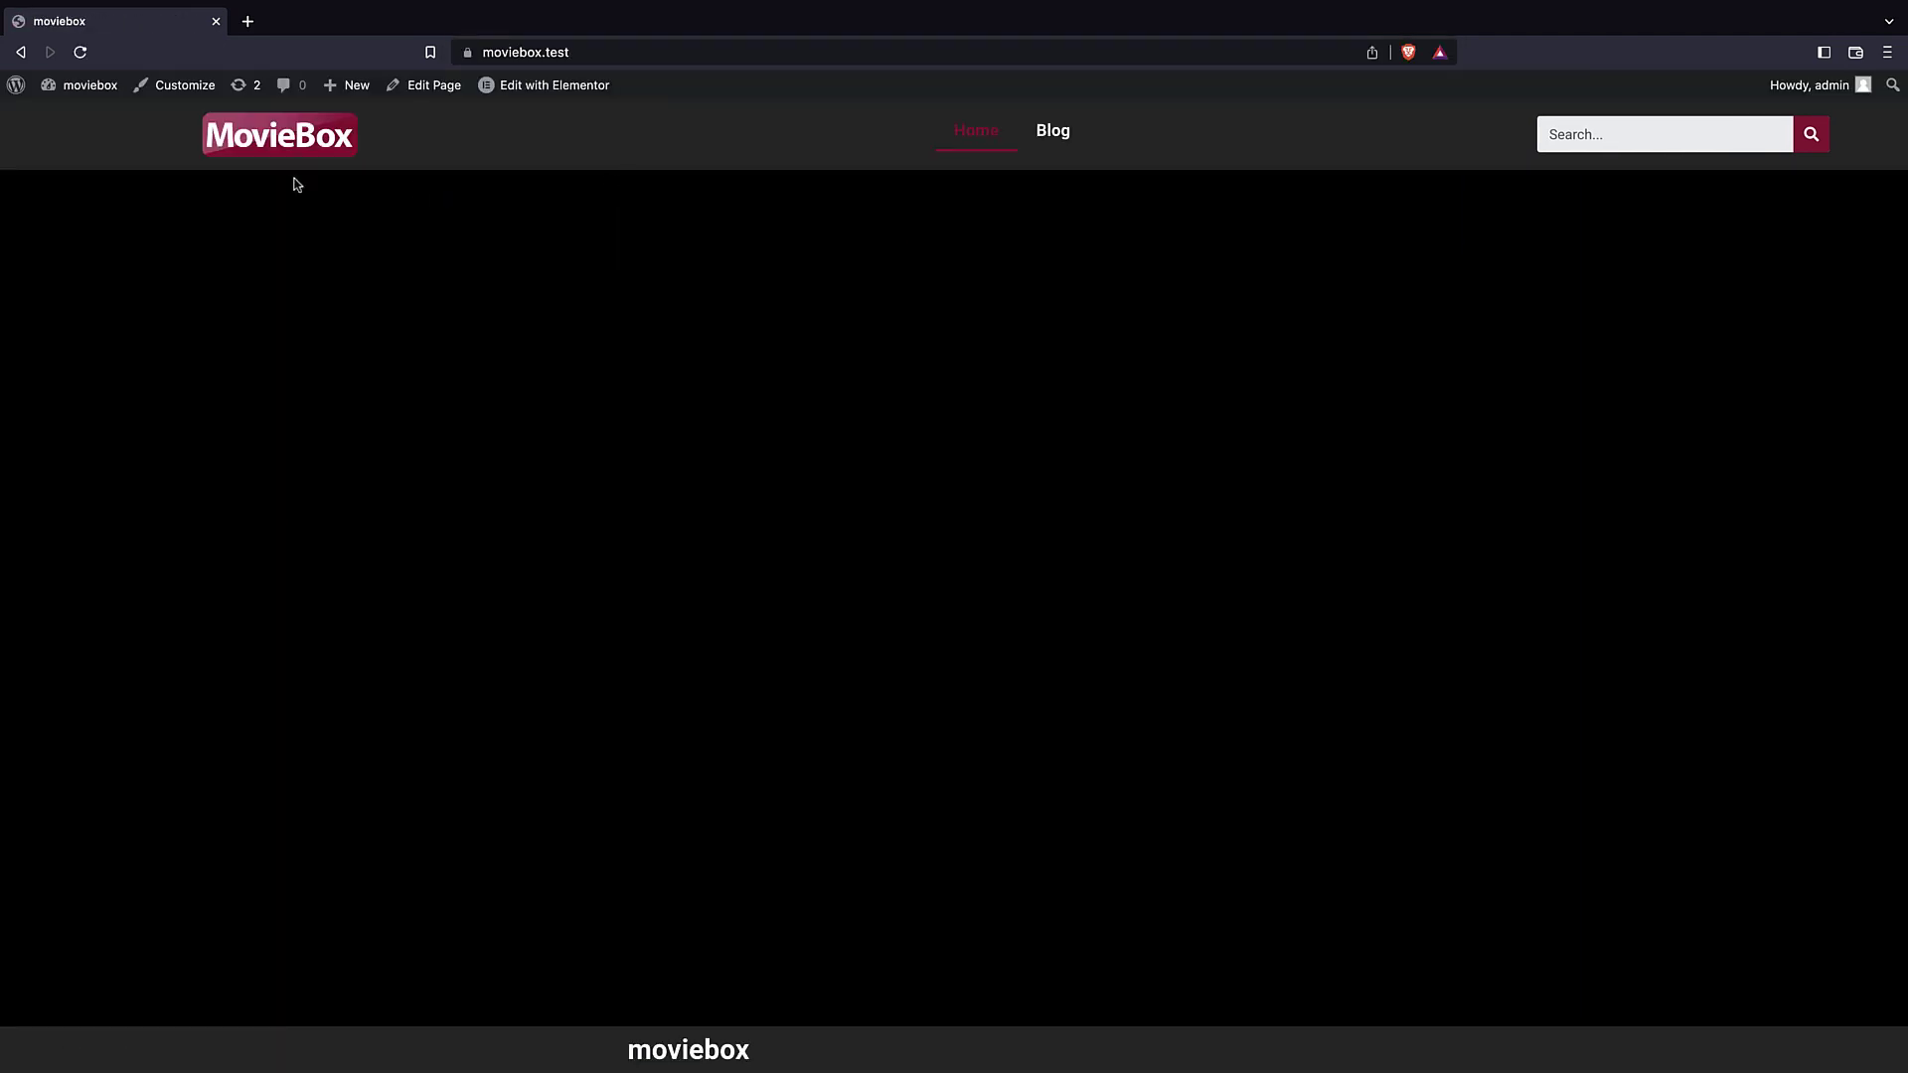
# - Go to the WordPress admin and open the Archive templates in the Theme Builder
pyautogui.moveTo(20, 87)
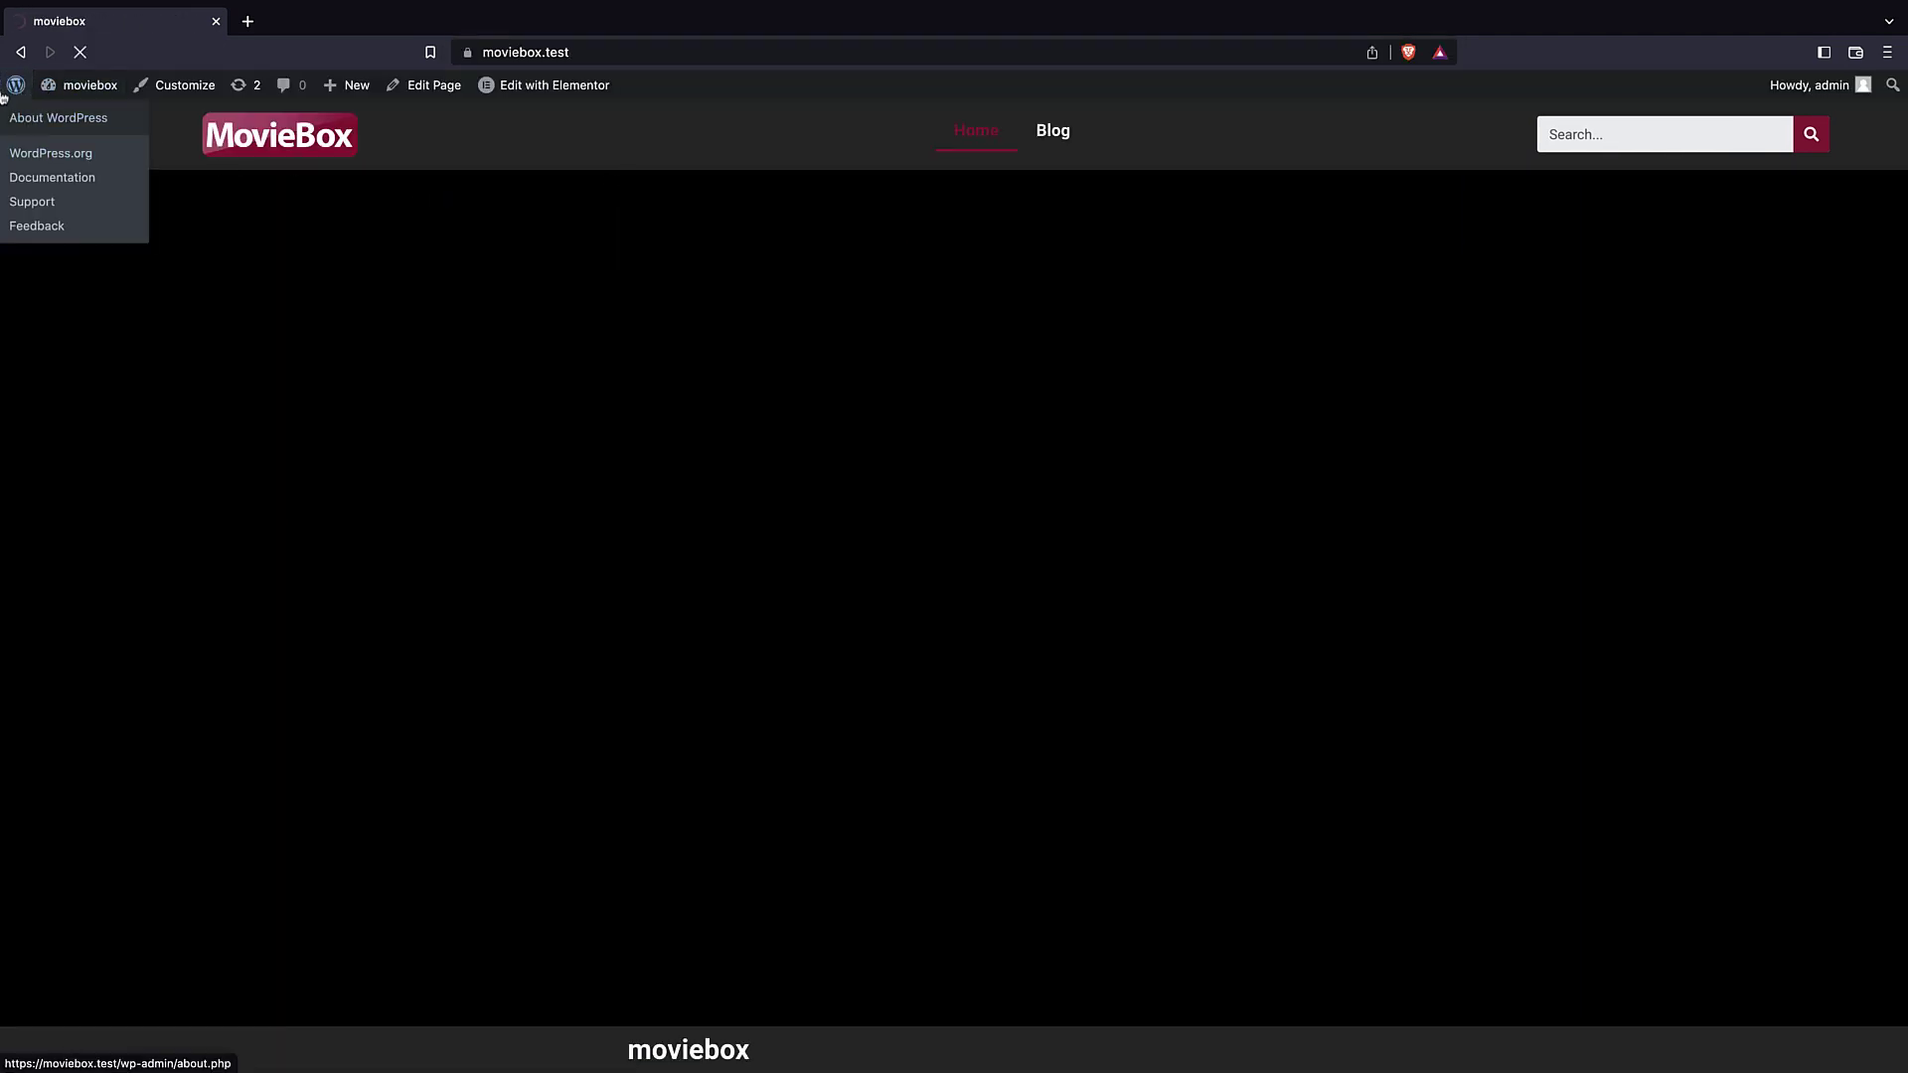
pyautogui.click(7, 91)
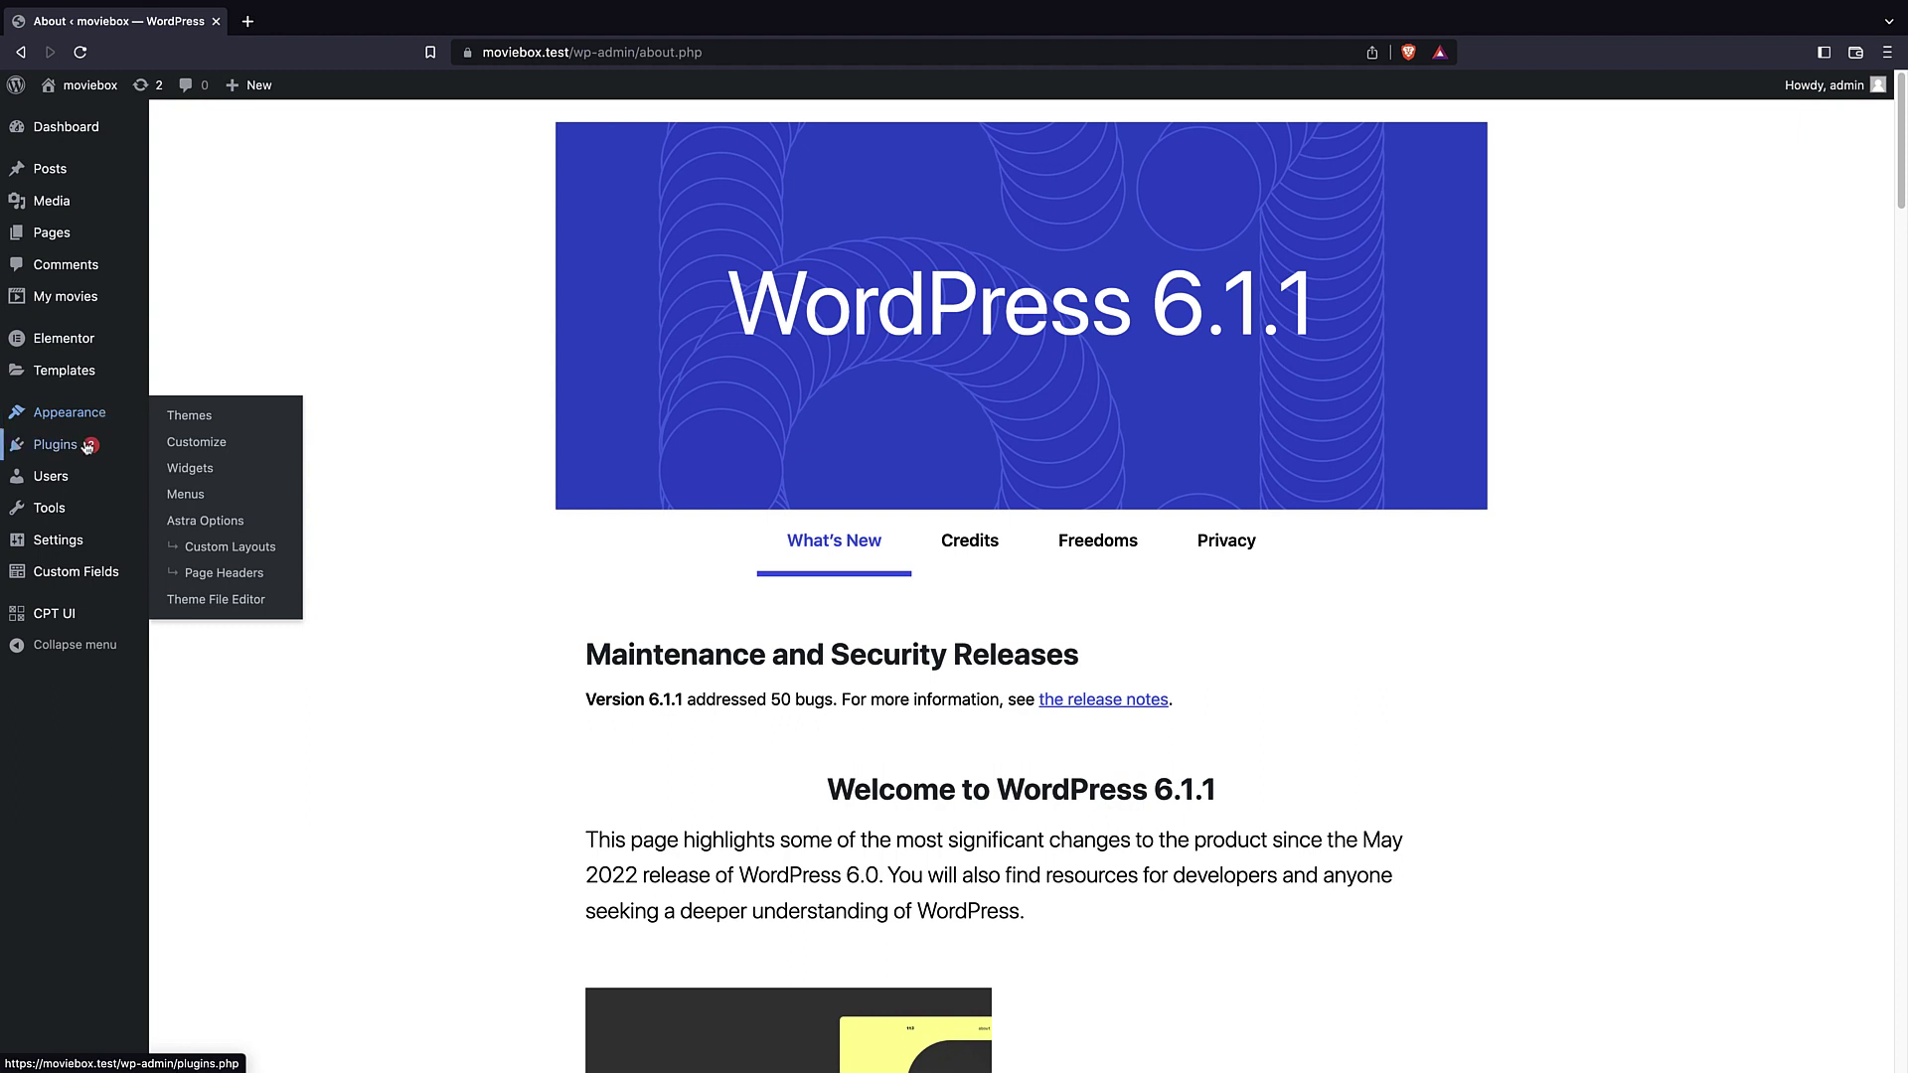
pyautogui.moveTo(84, 356)
pyautogui.click(244, 430)
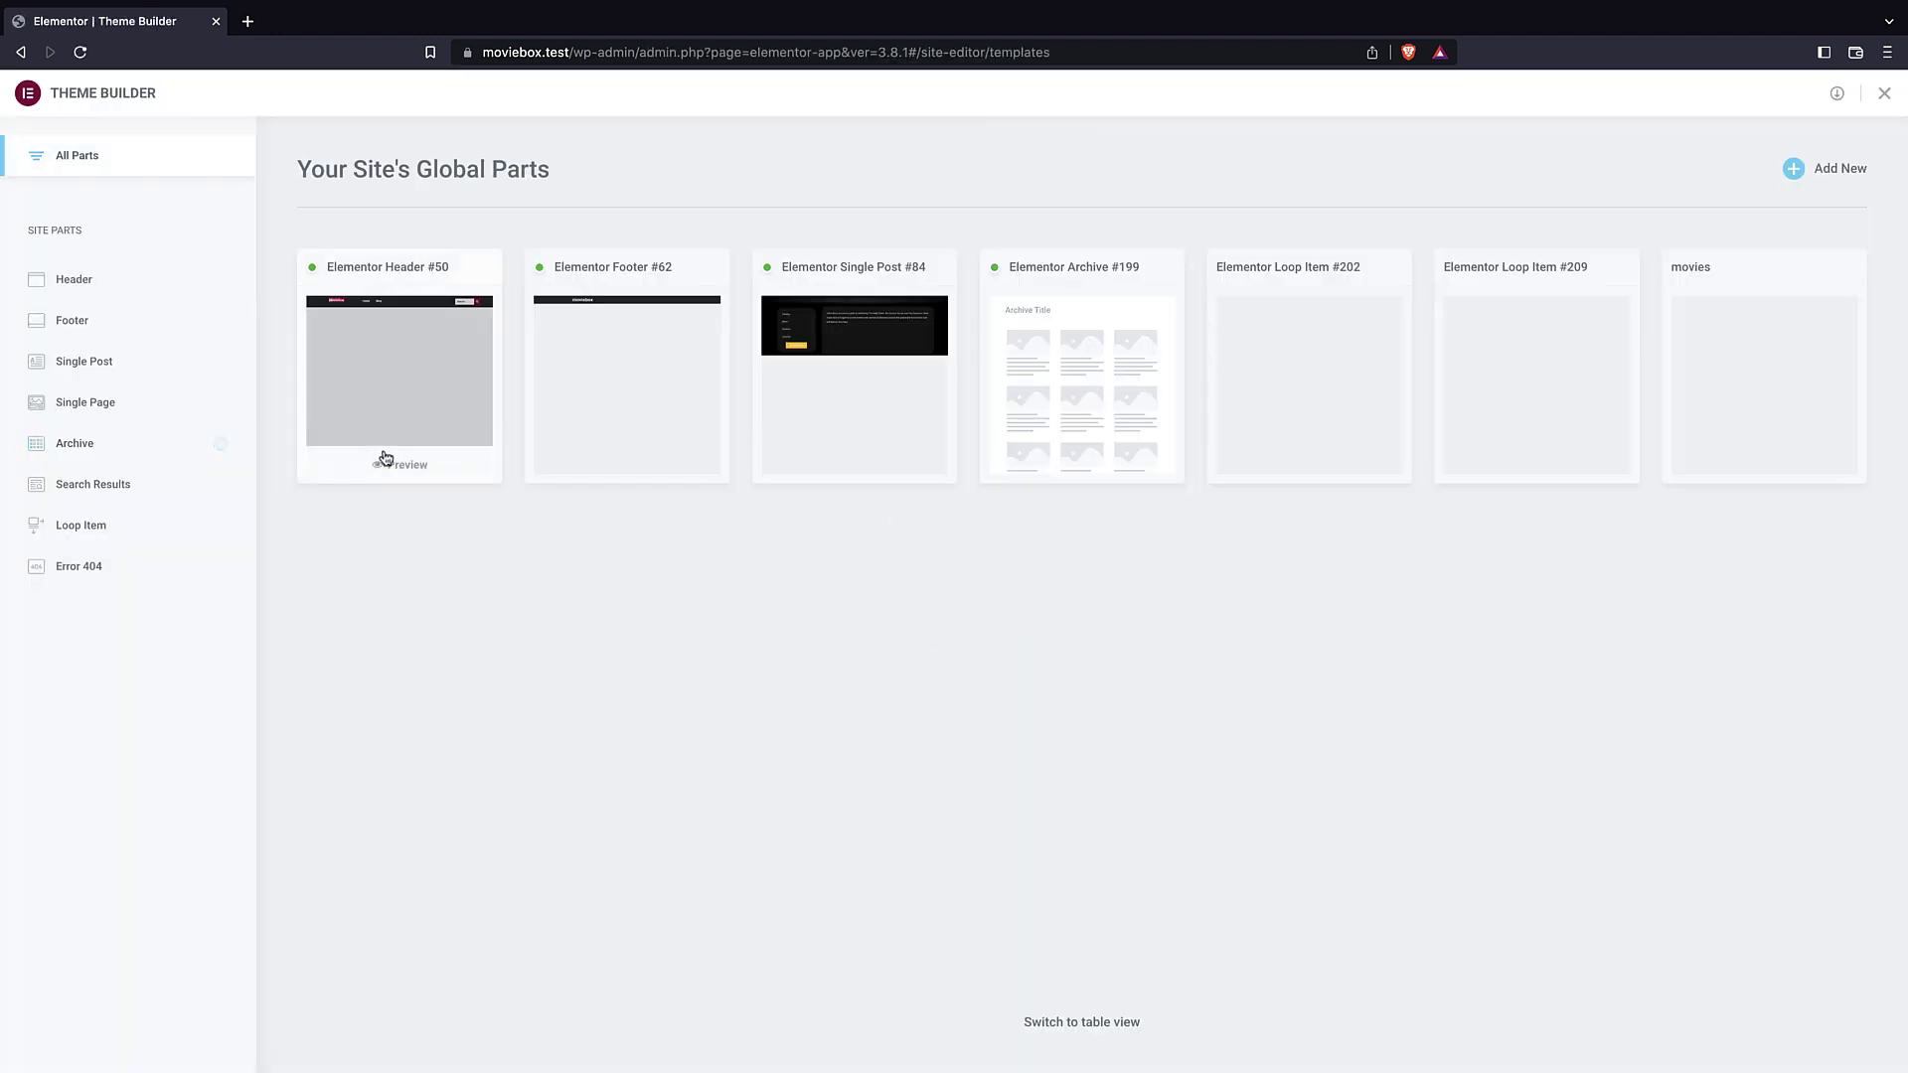
pyautogui.click(109, 448)
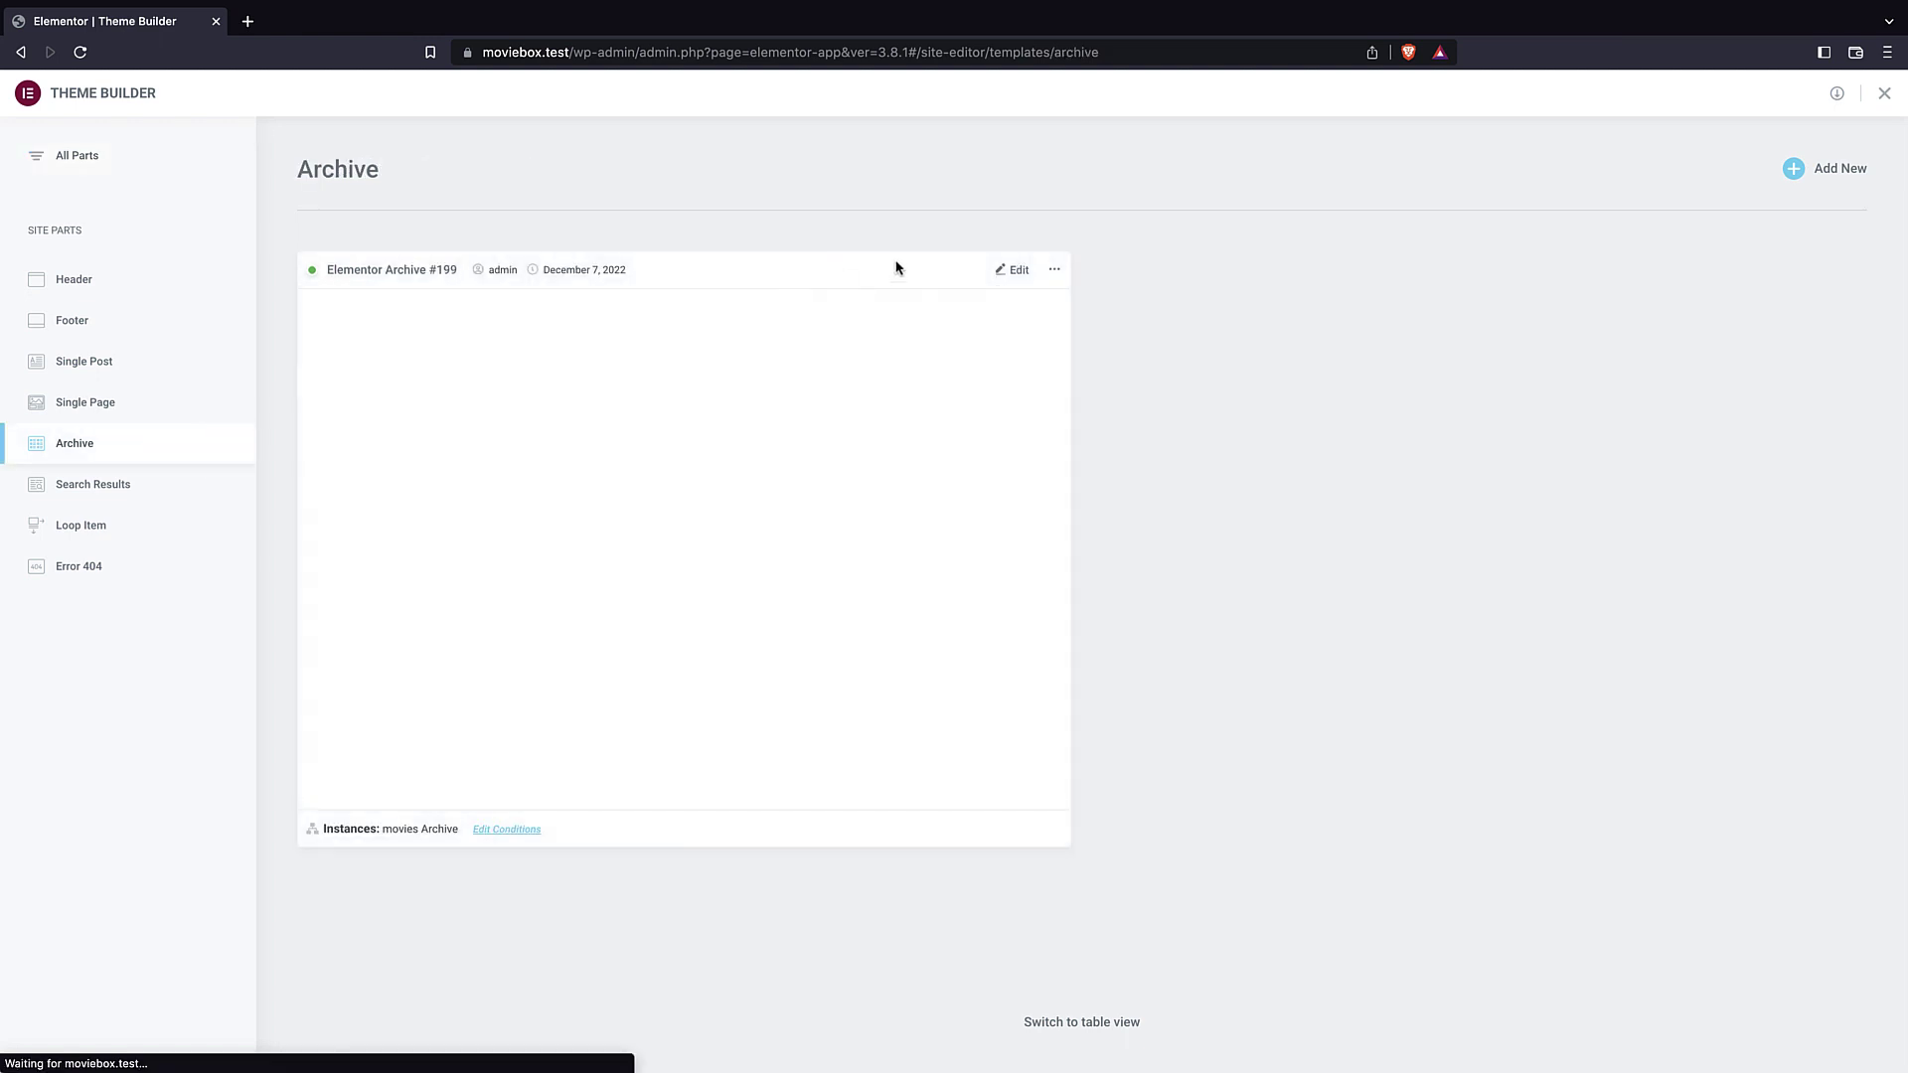
# - Add a second Include condition for Search Results to the archive template's display conditions and save them
pyautogui.click(496, 831)
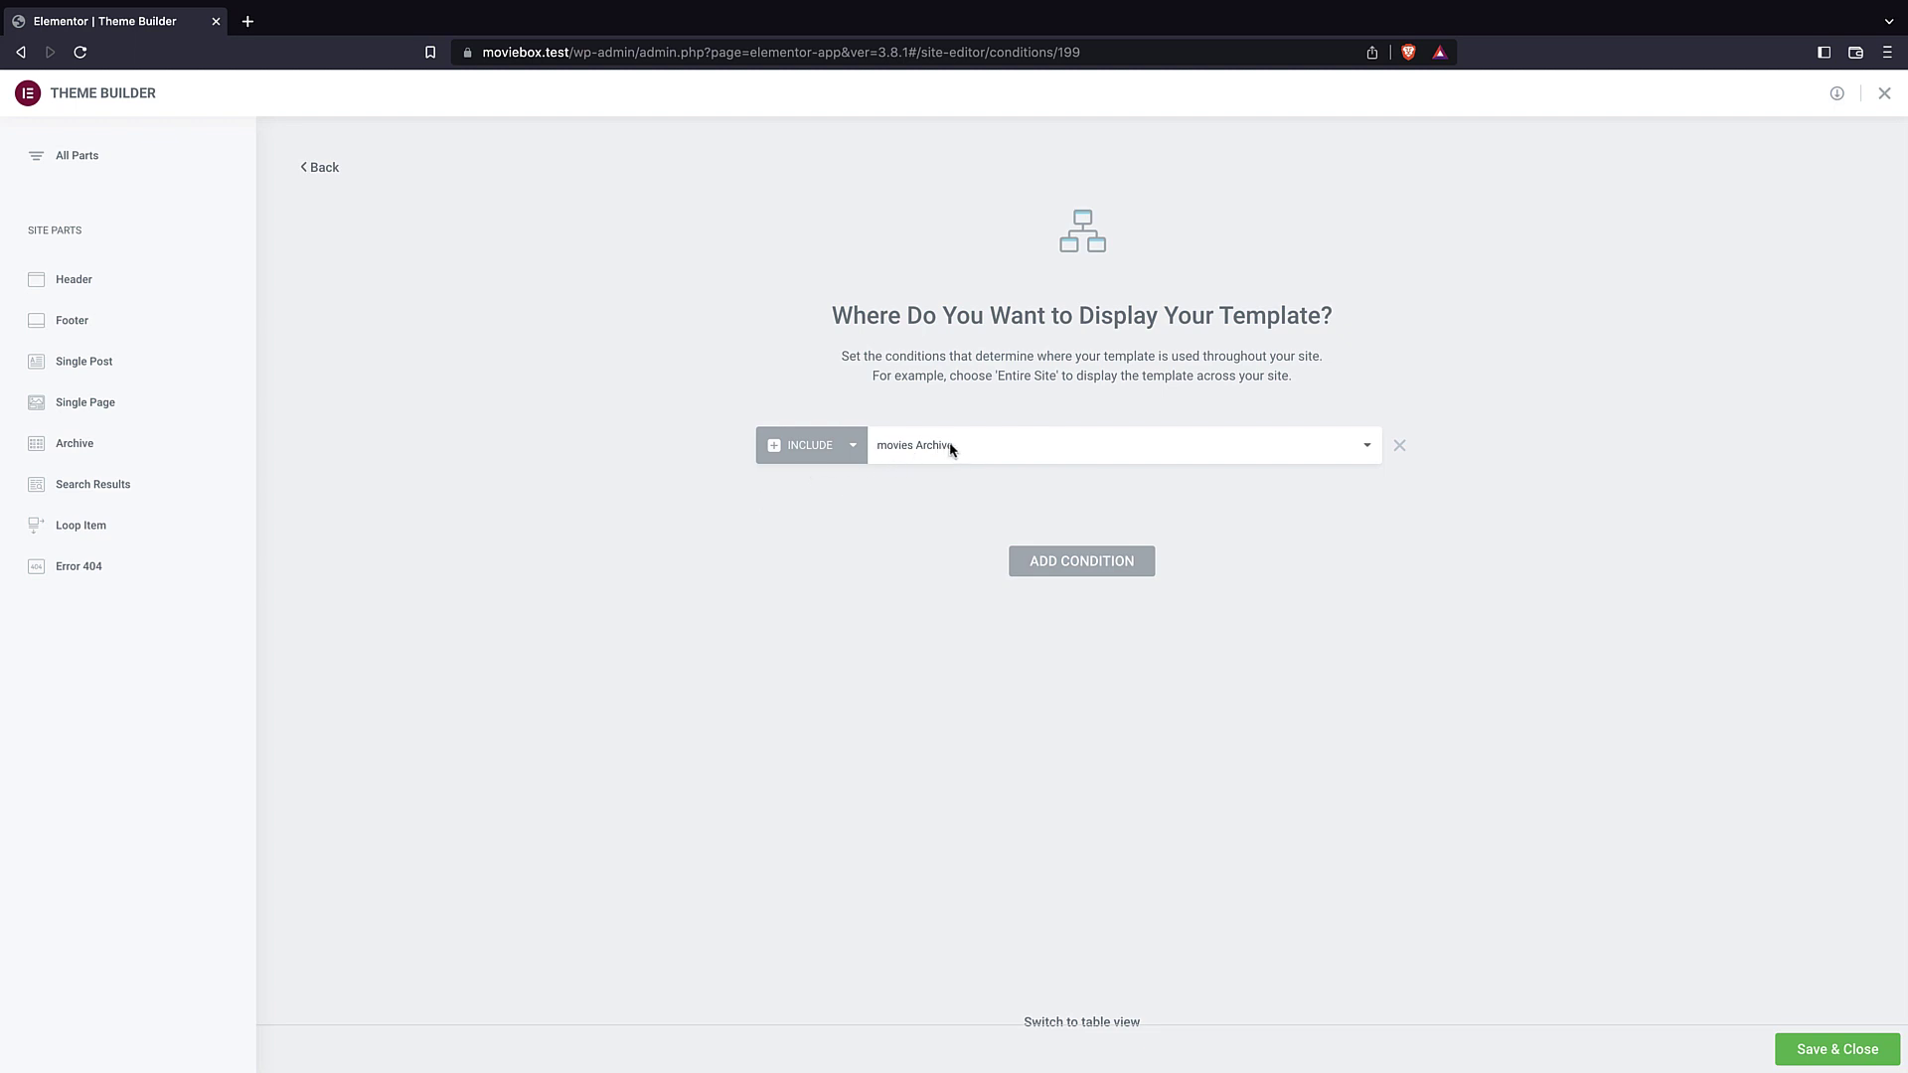
pyautogui.click(1126, 572)
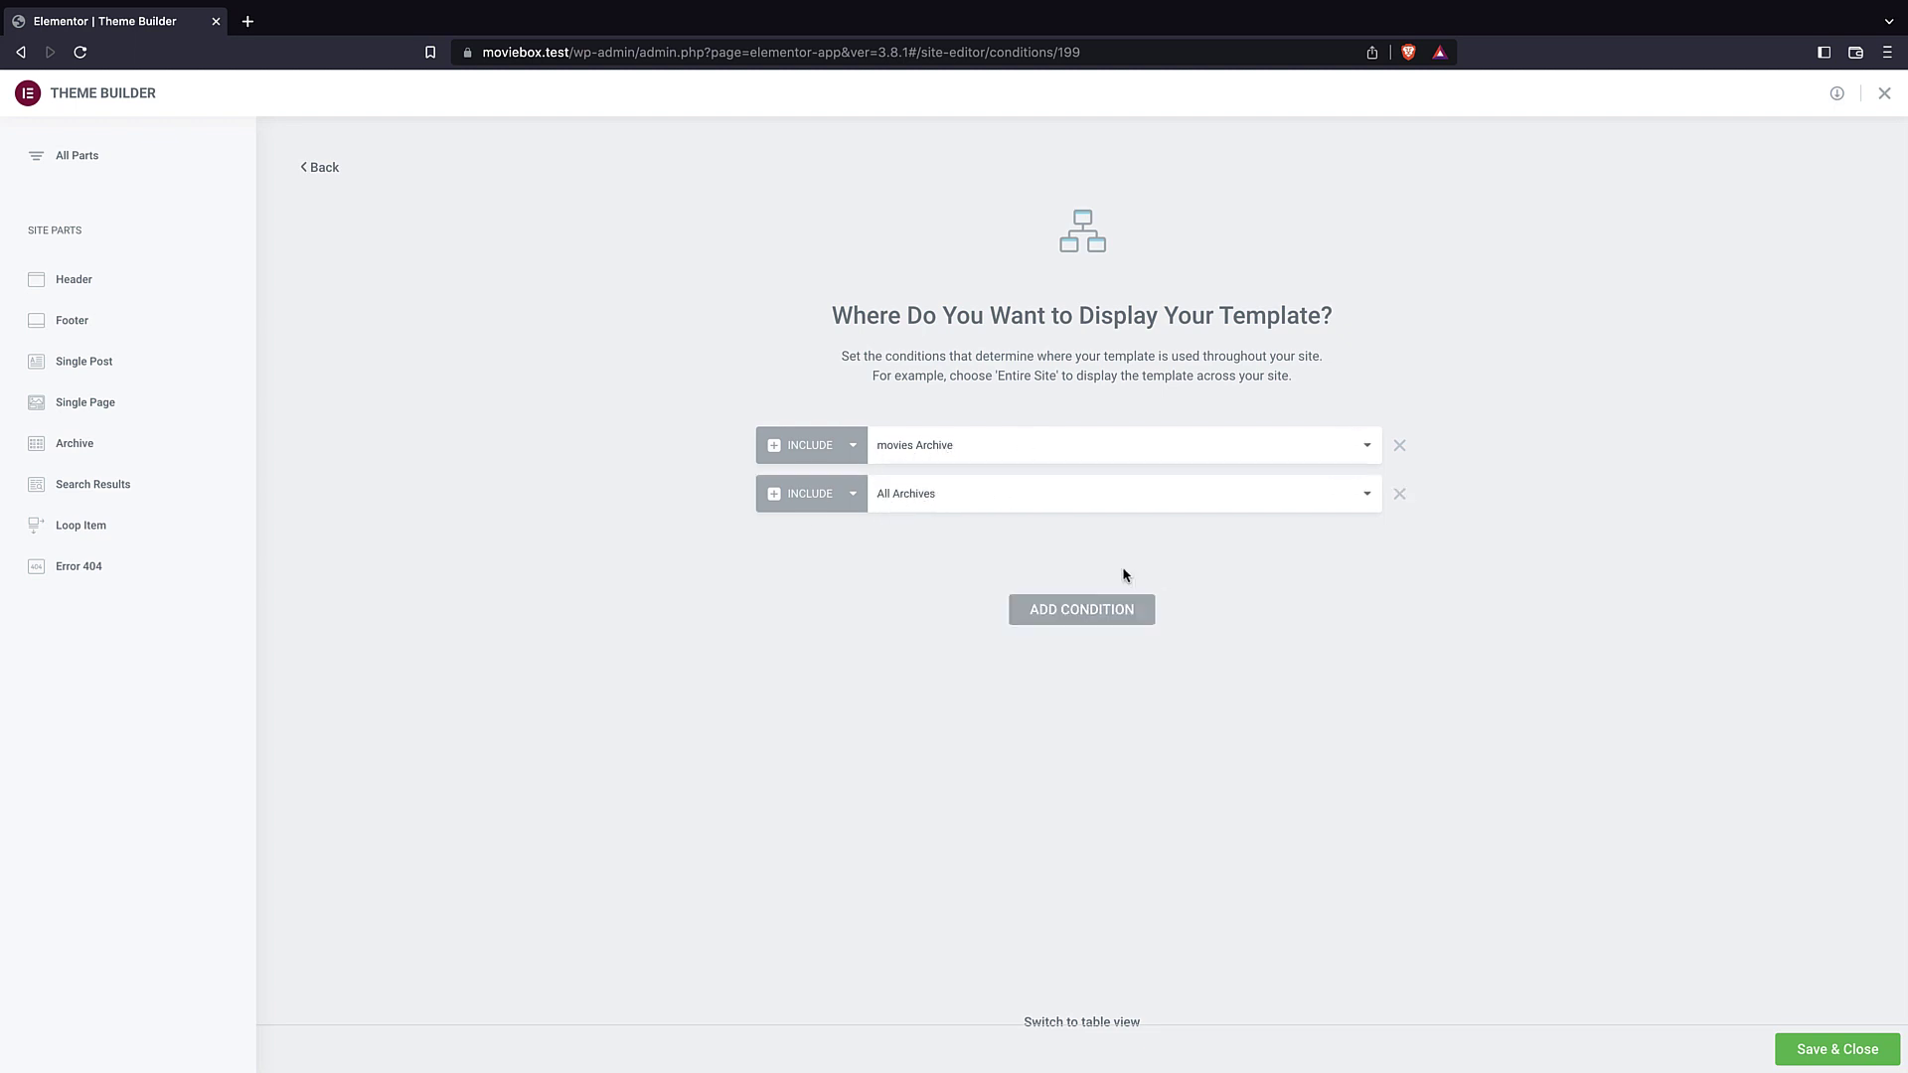
pyautogui.click(960, 496)
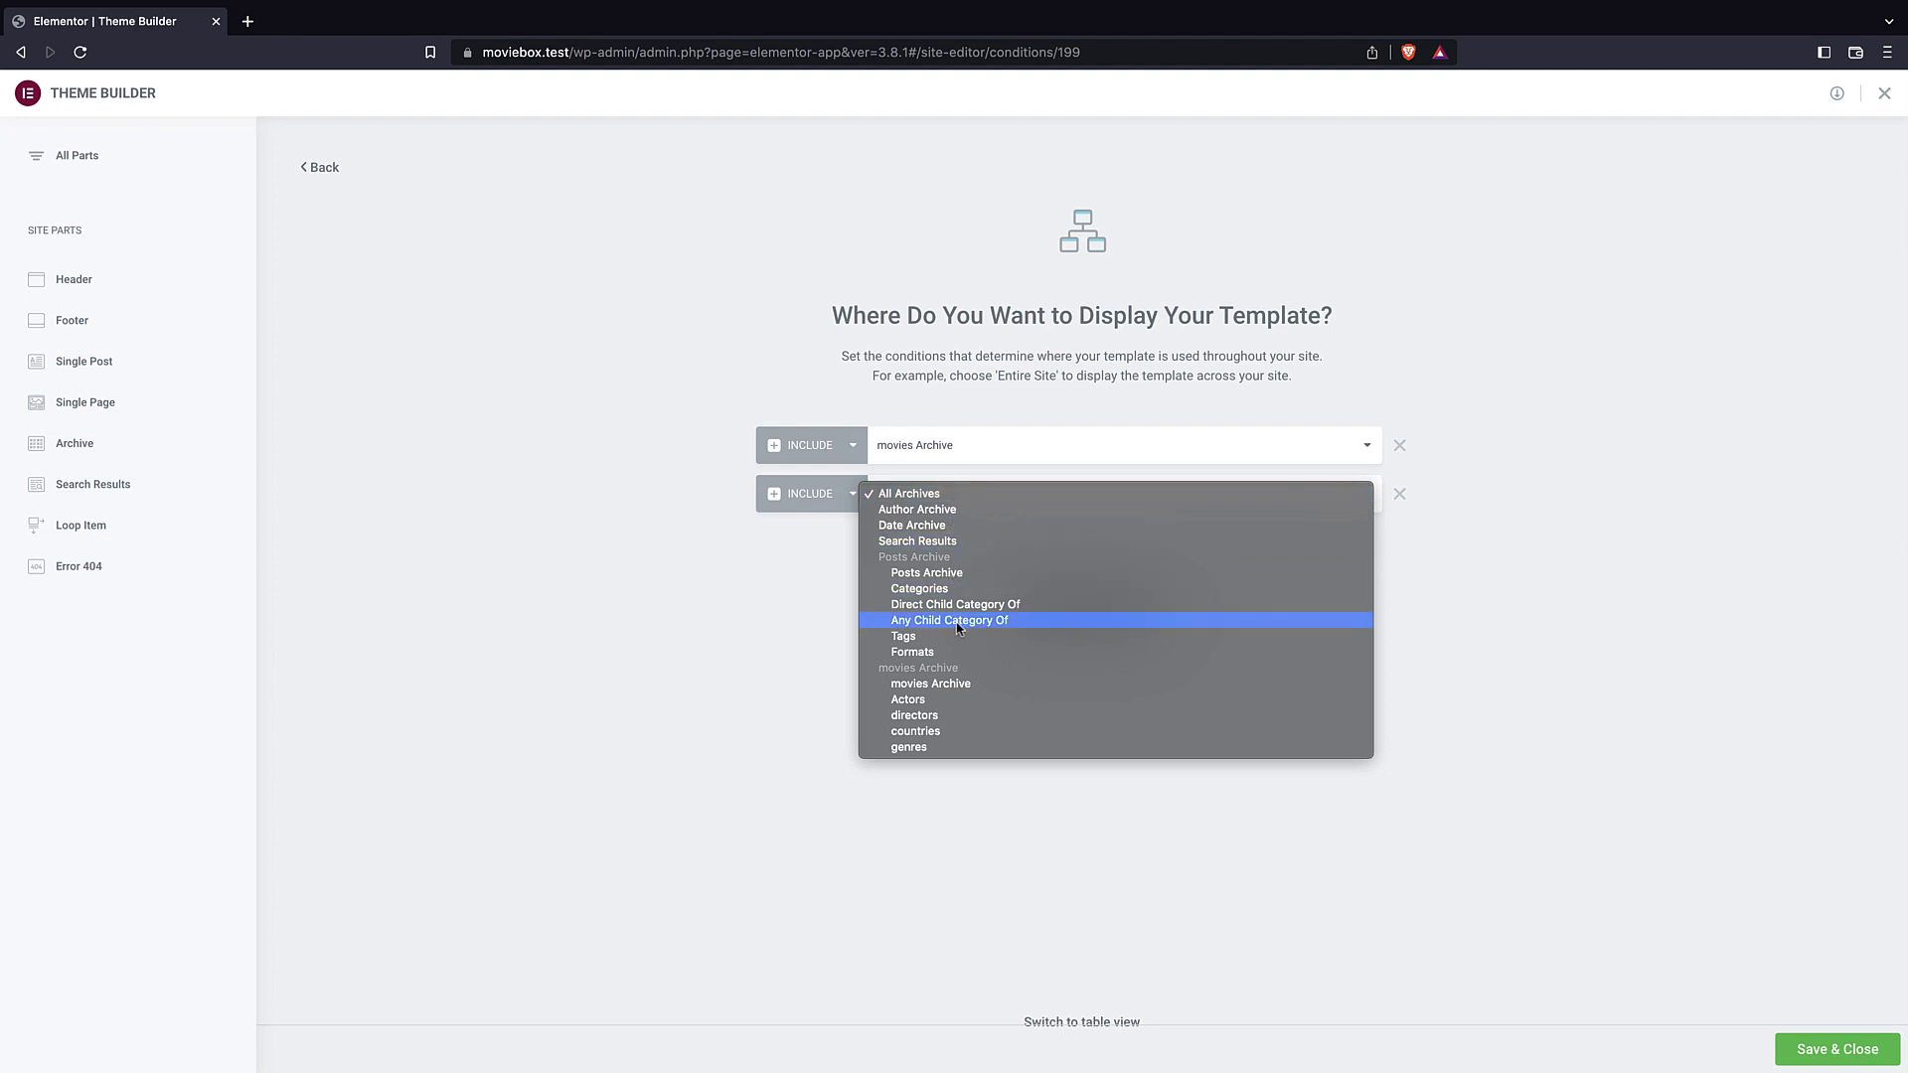
pyautogui.click(912, 543)
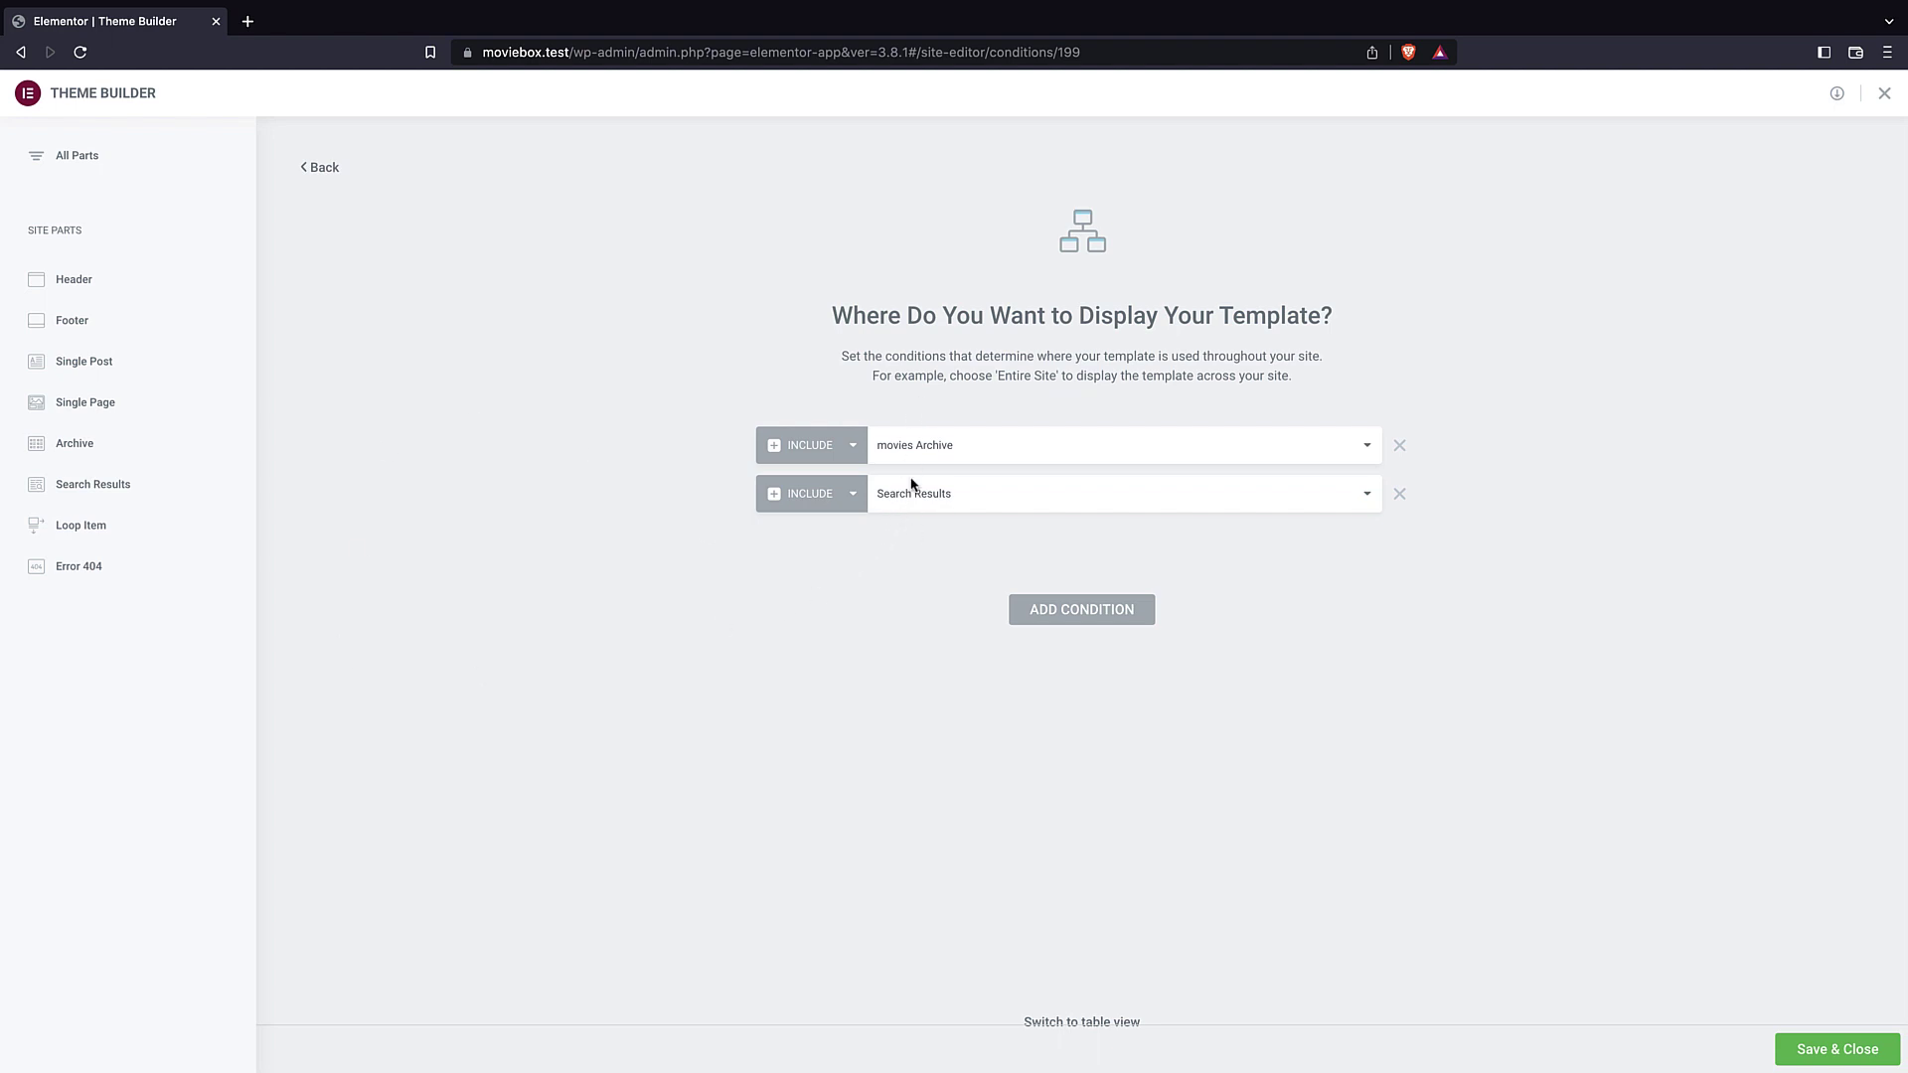
pyautogui.click(1820, 1049)
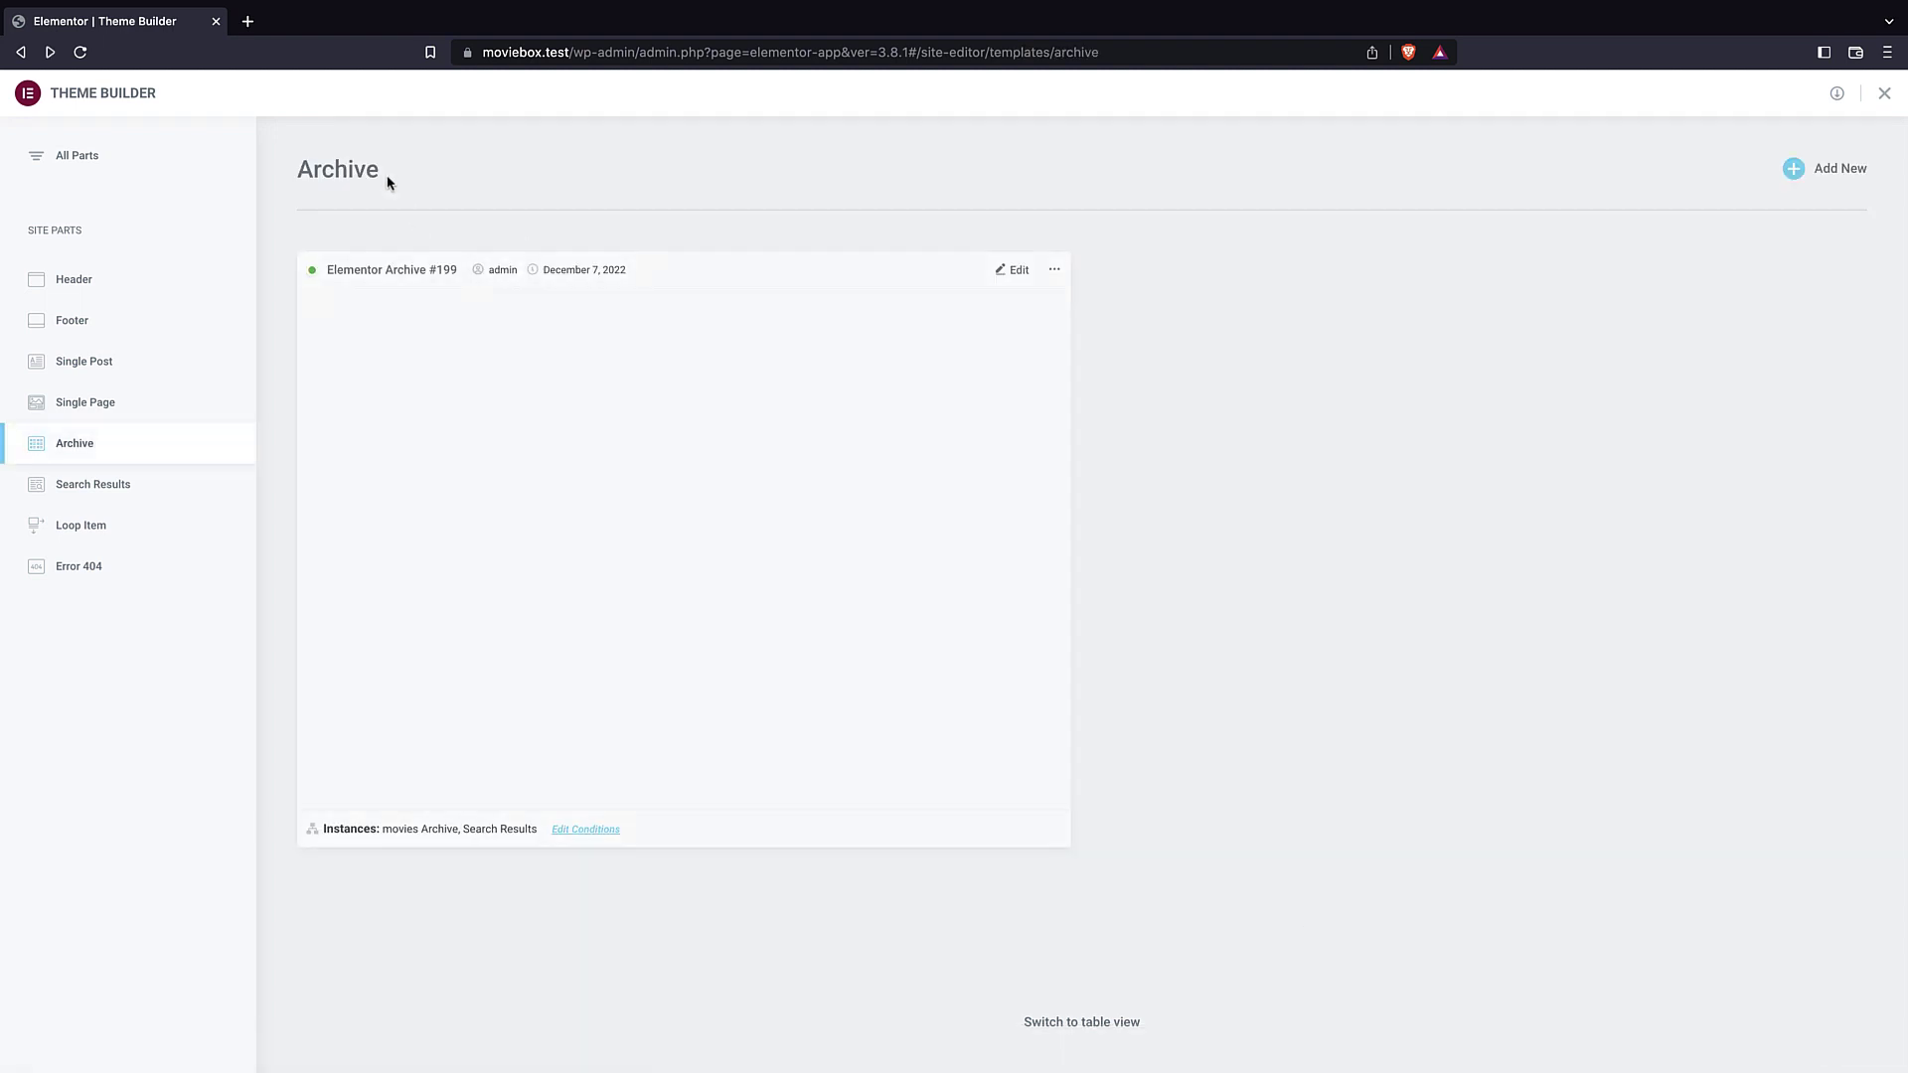
pyautogui.click(702, 52)
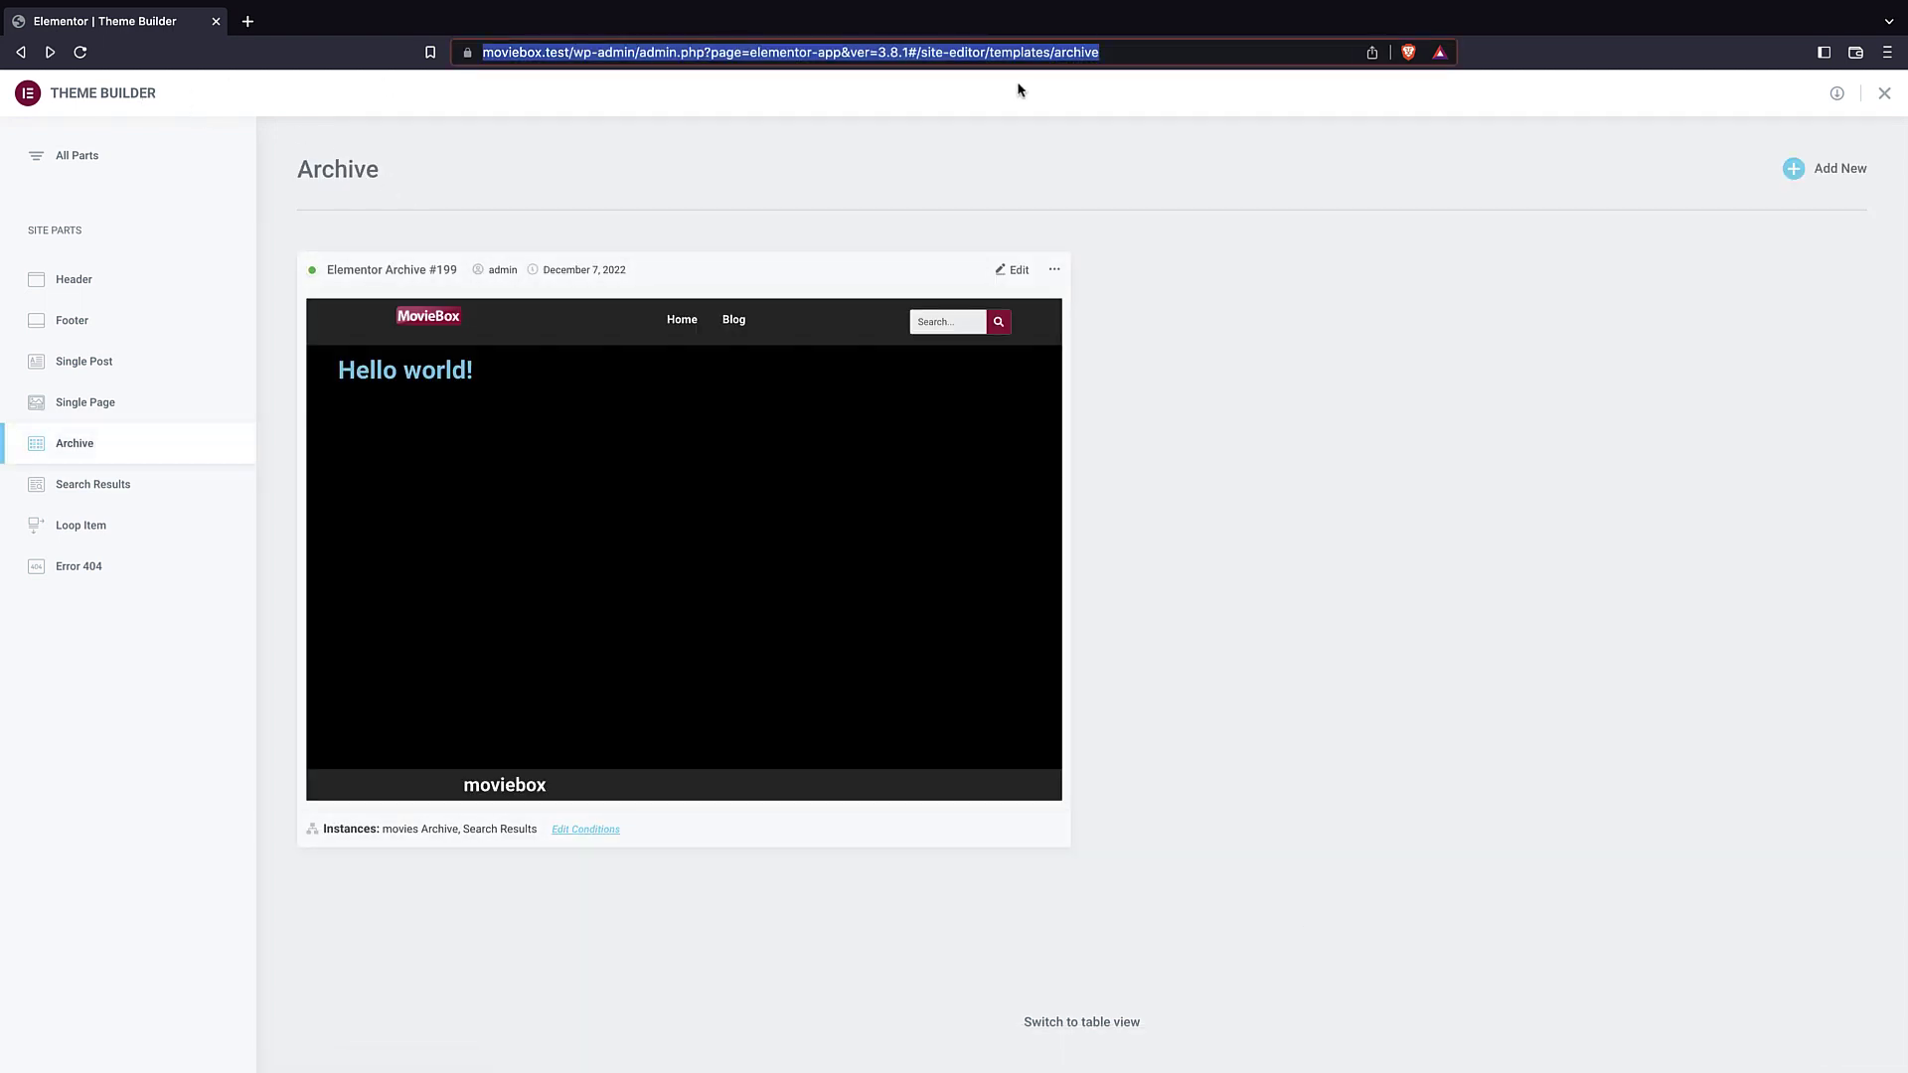
pyautogui.click(702, 54)
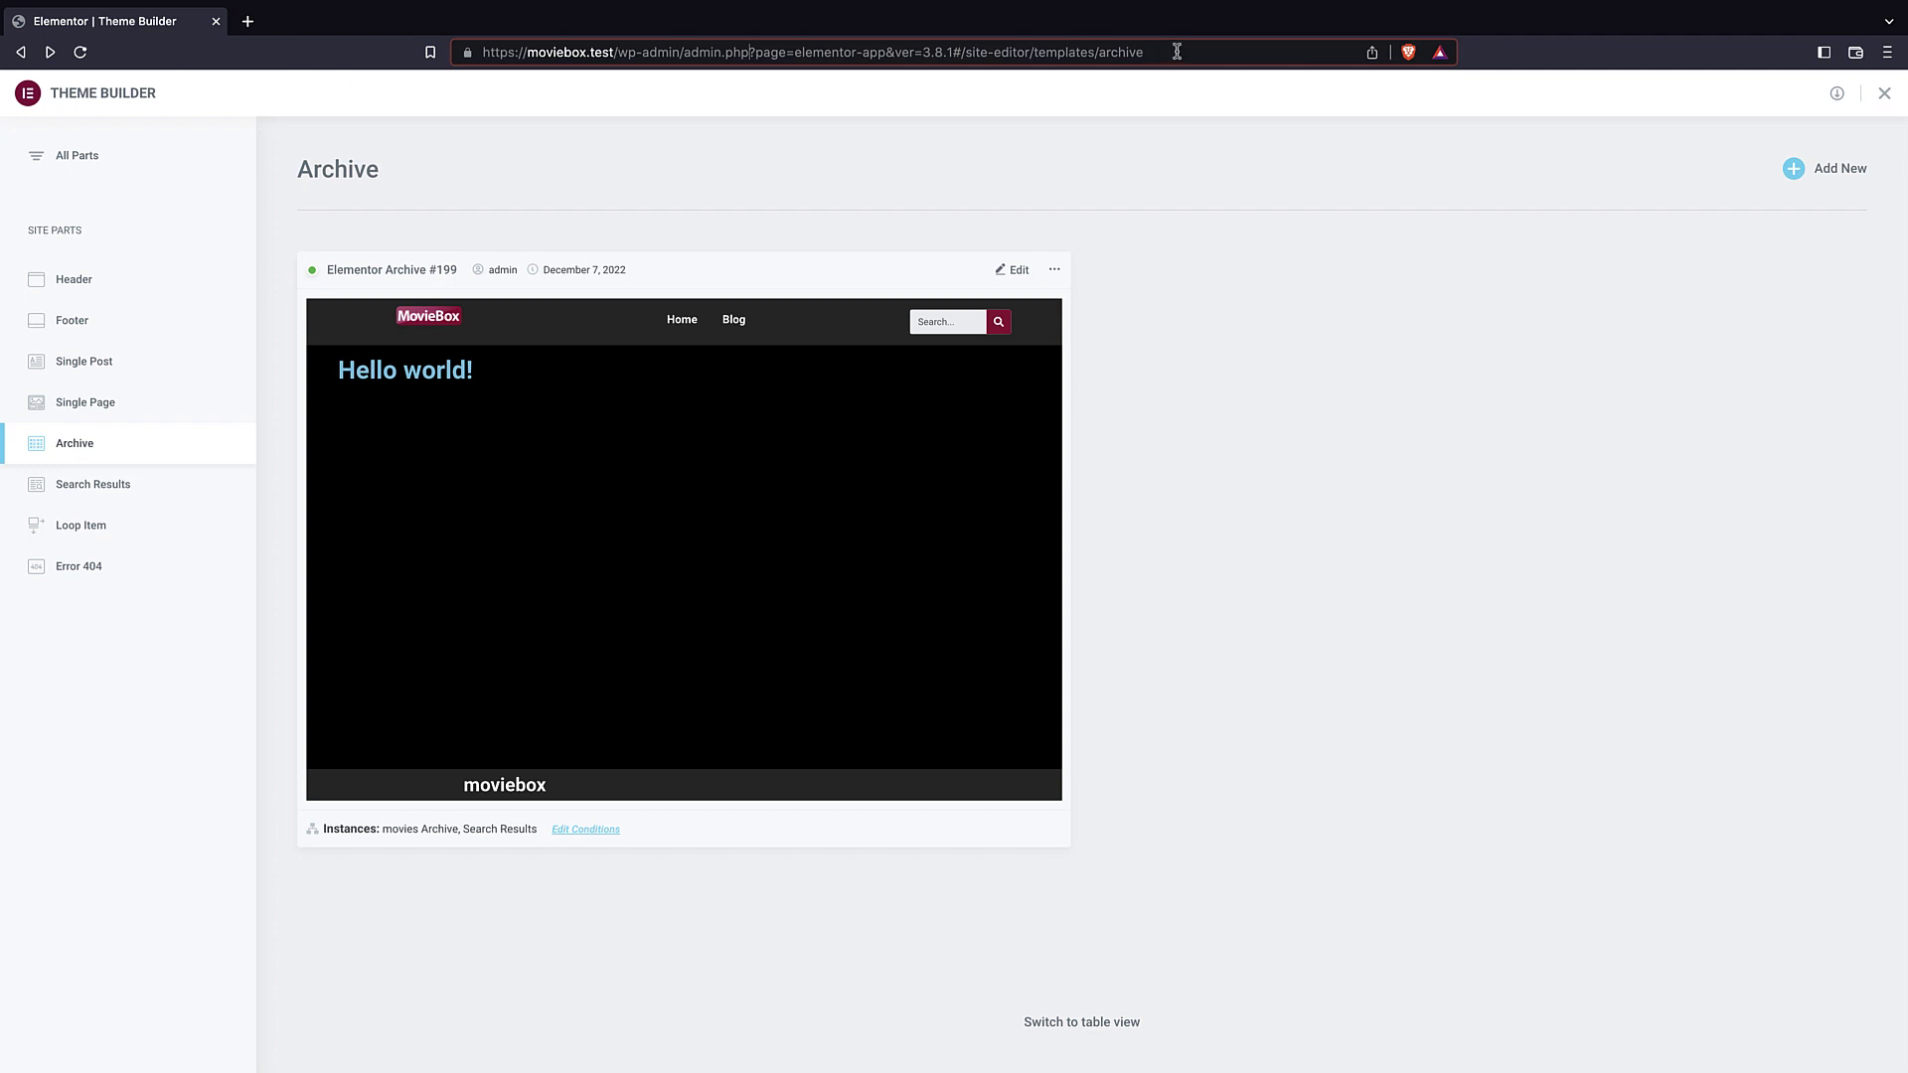
pyautogui.rightClick(115, 94)
pyautogui.press('Escape')
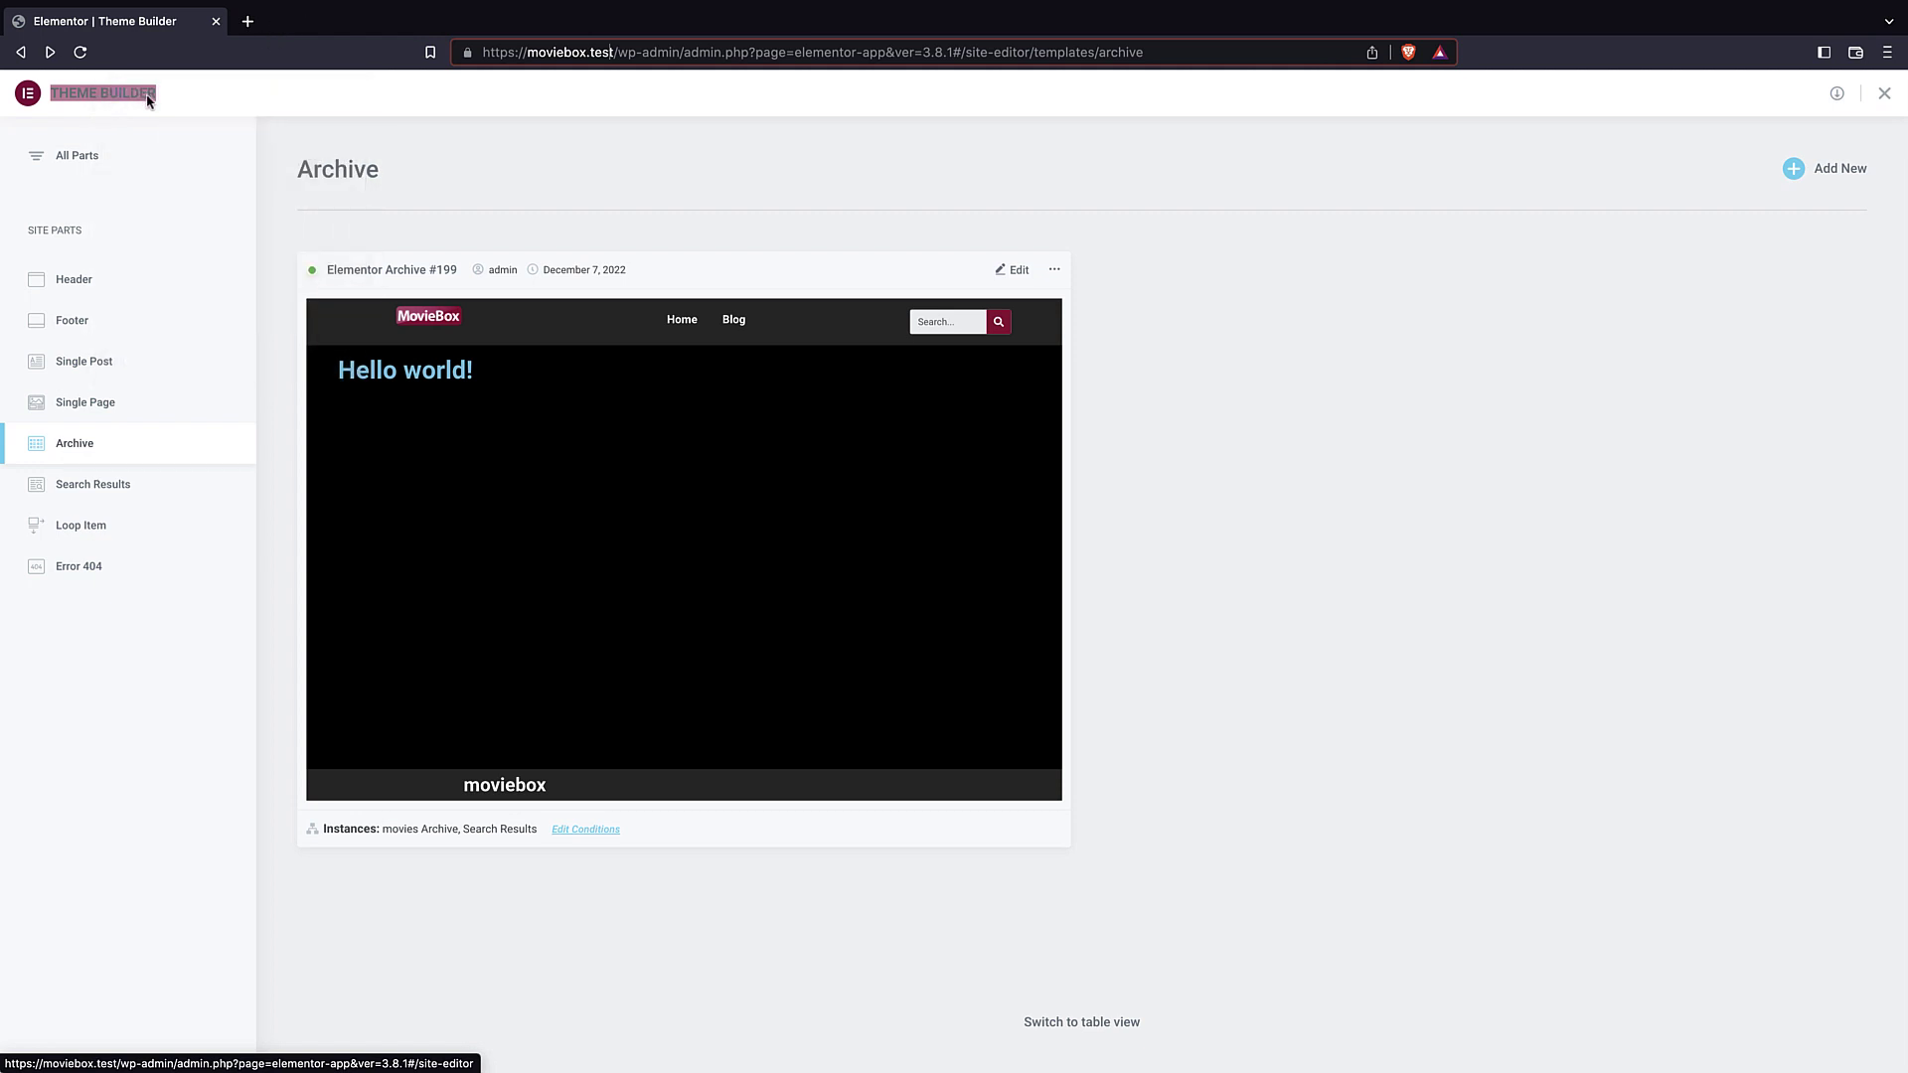
# - Open the Theme Builder in a second browser tab and load the site's home page moviebox.test there
pyautogui.keyDown('super'); pyautogui.click(149, 91); pyautogui.keyUp('super')
pyautogui.click(298, 24)
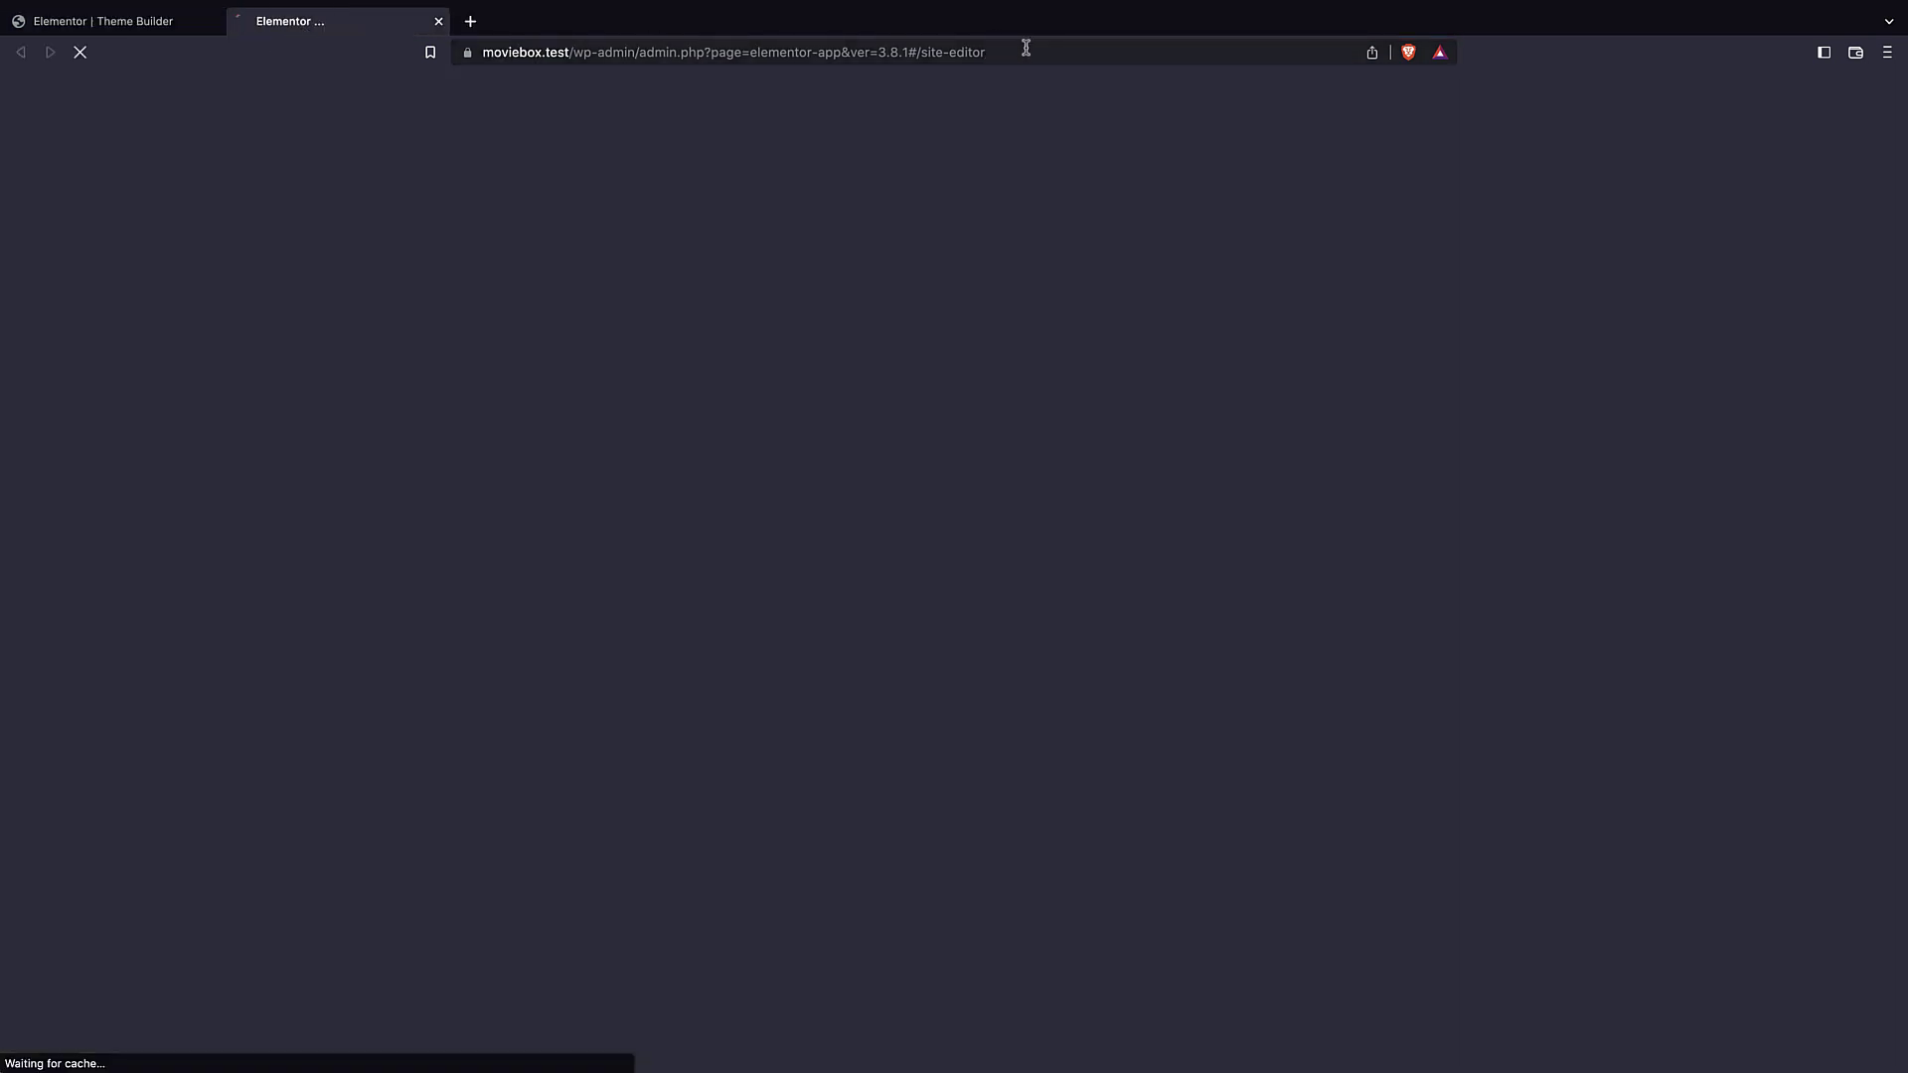
pyautogui.moveTo(1026, 49); pyautogui.dragTo(591, 52)
pyautogui.press('super+a')
pyautogui.press('BackSpace')
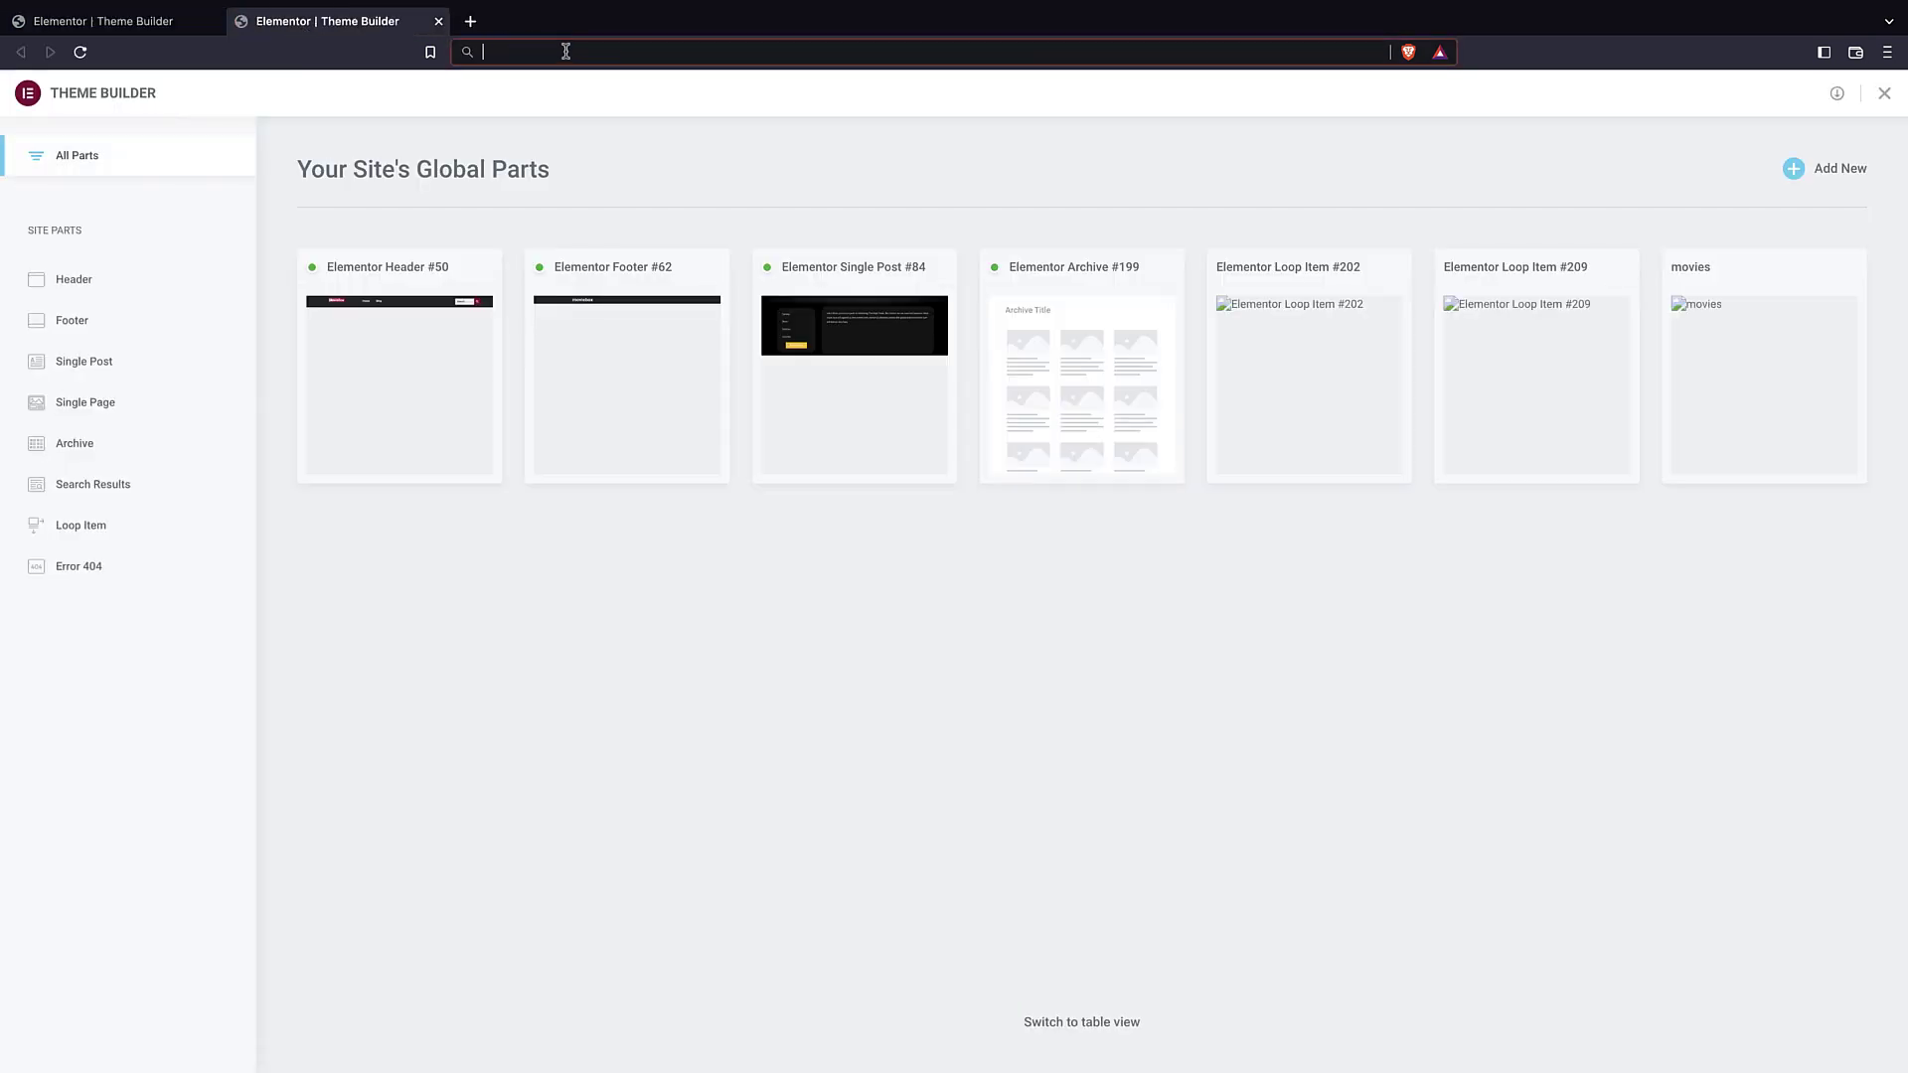
pyautogui.press('Escape')
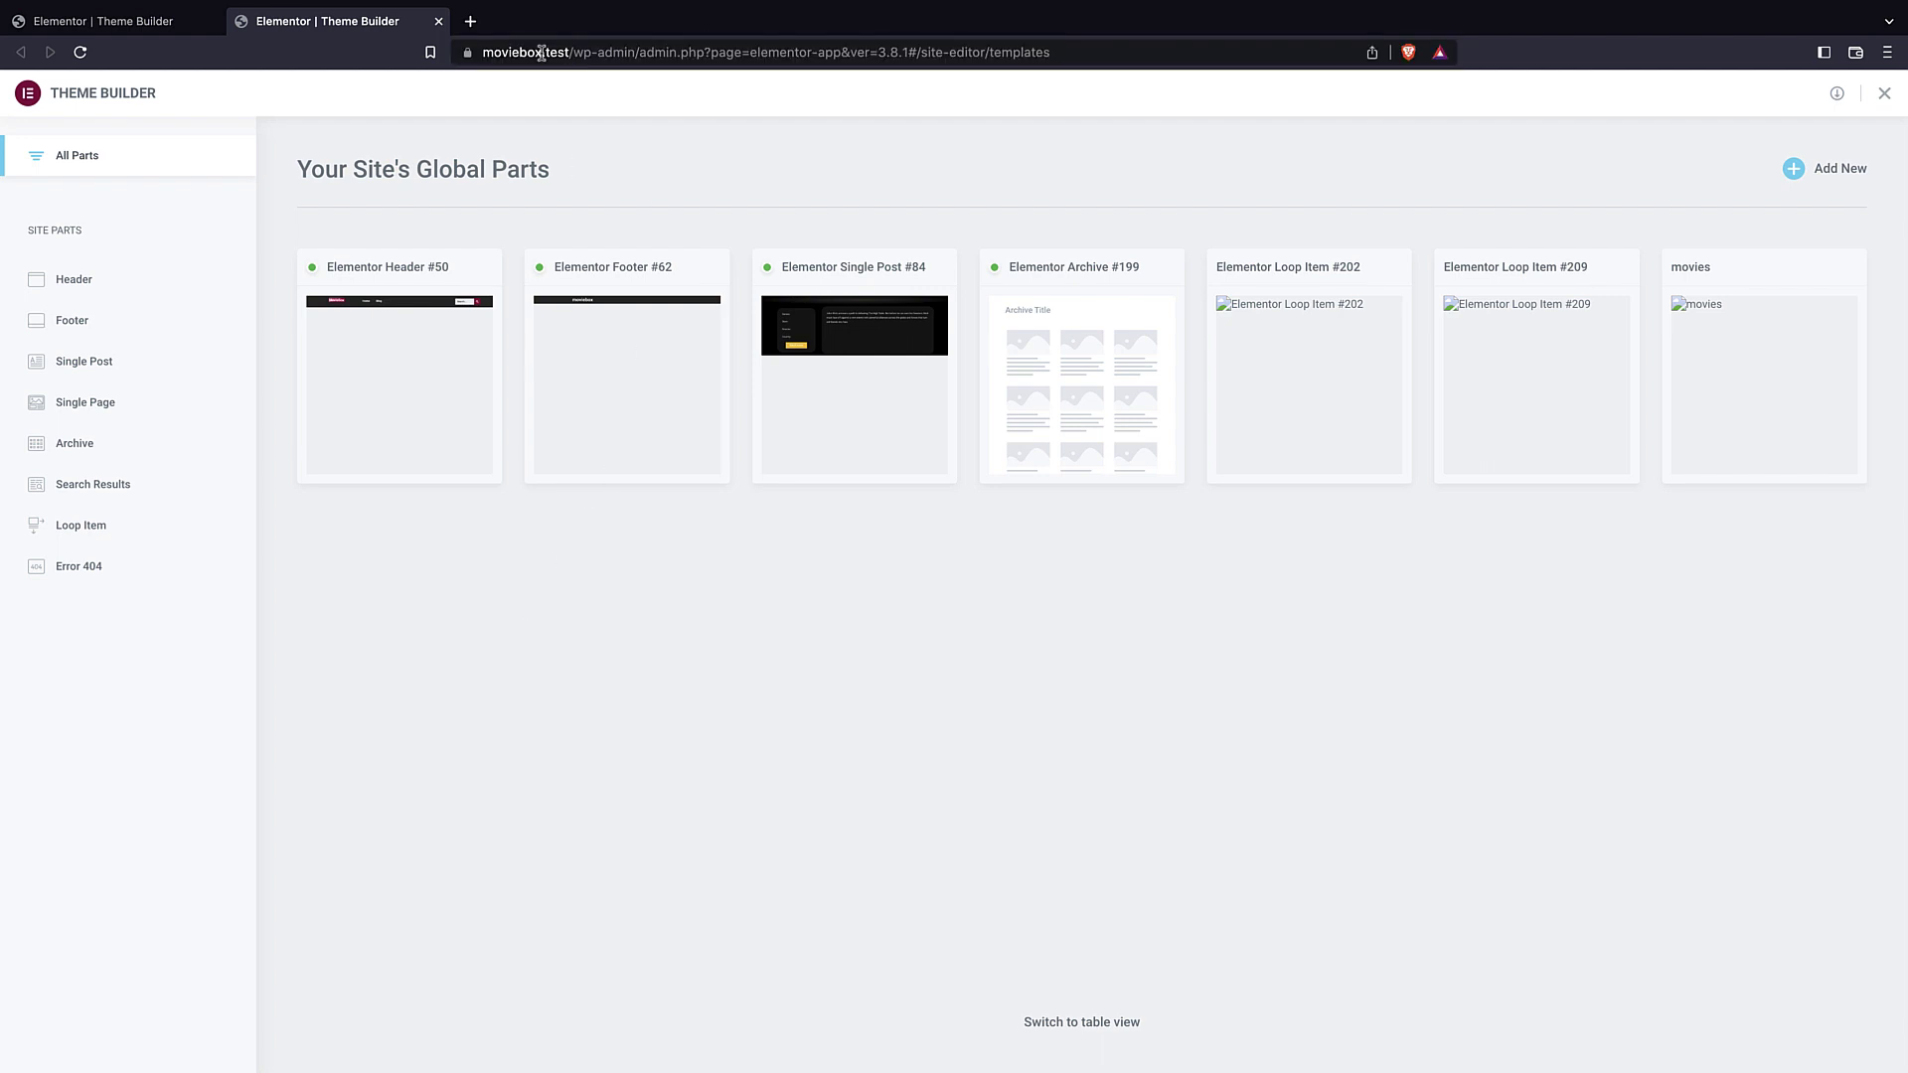
pyautogui.moveTo(1032, 58); pyautogui.dragTo(570, 54)
pyautogui.press('BackSpace')
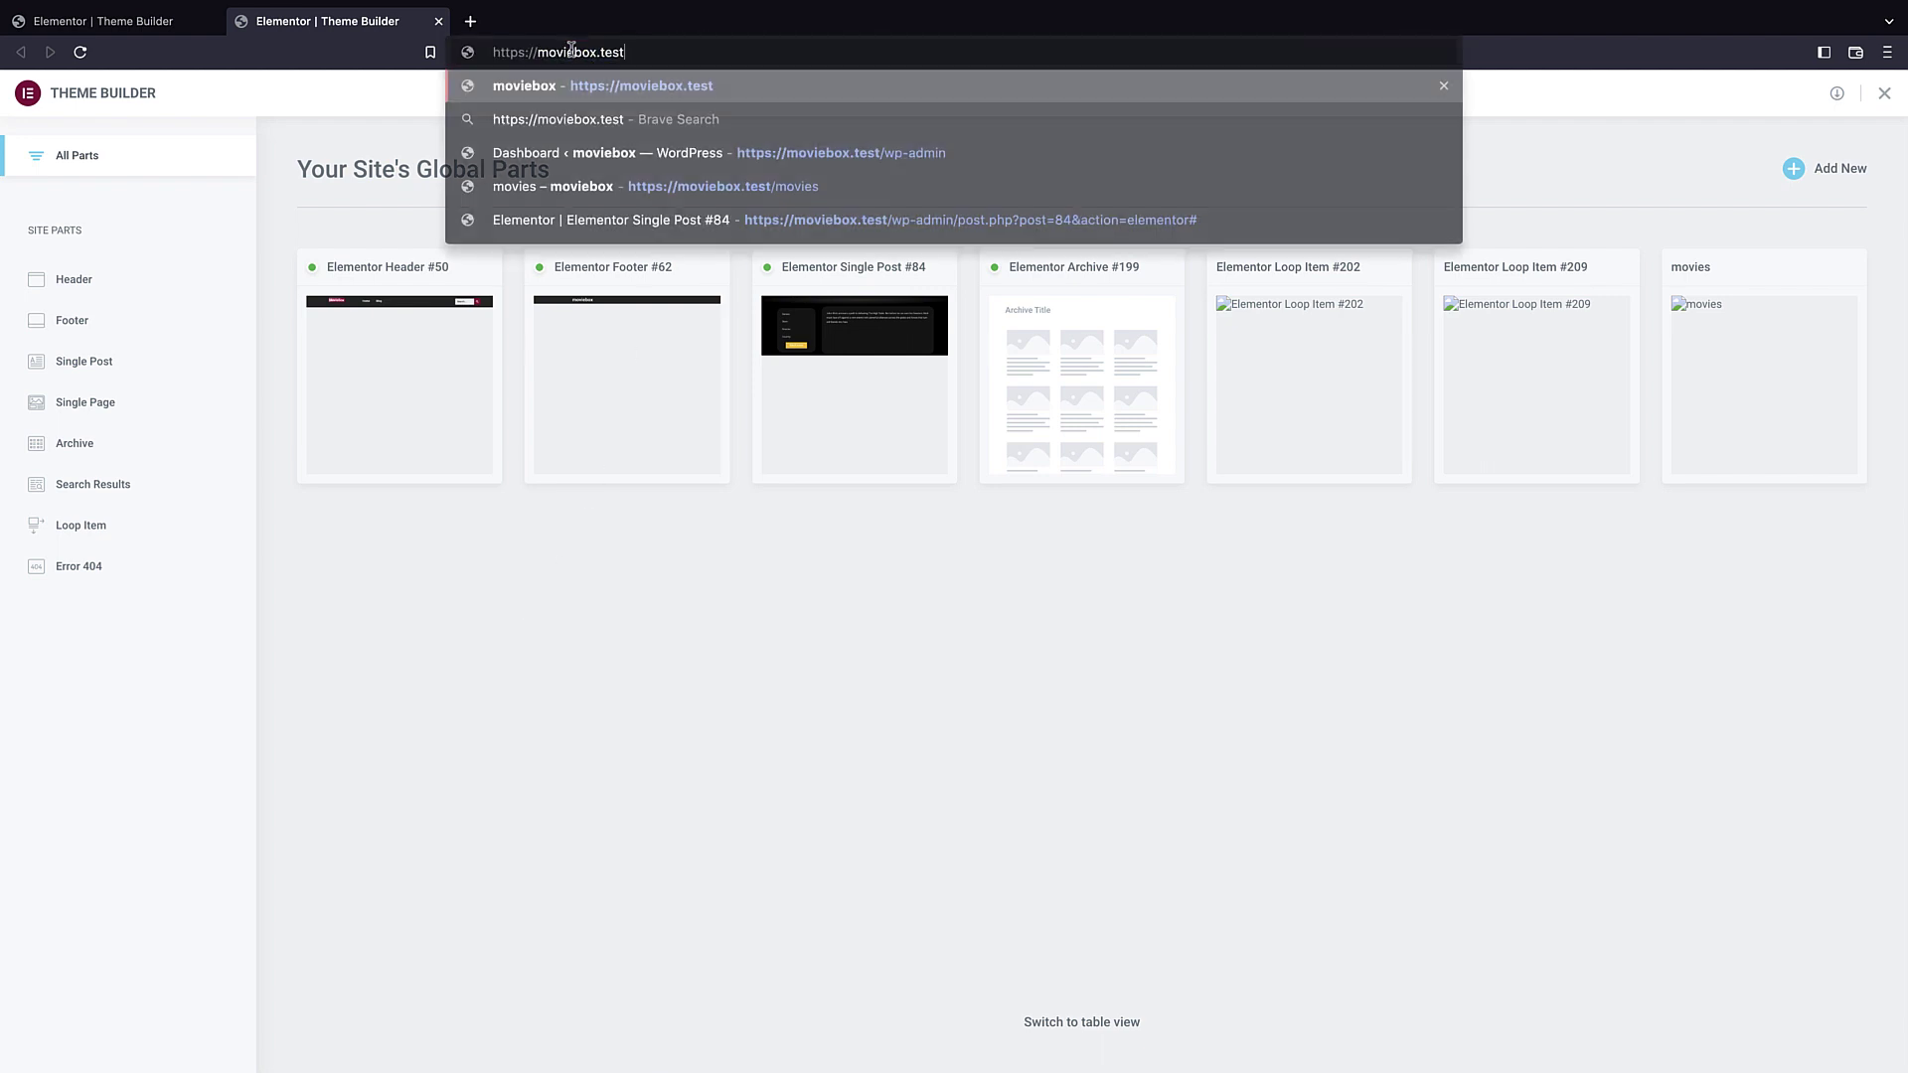
pyautogui.press('Return')
# - Go to the movies archive page at moviebox.test/movies to check the archive template
pyautogui.click(615, 52)
pyautogui.write('/')
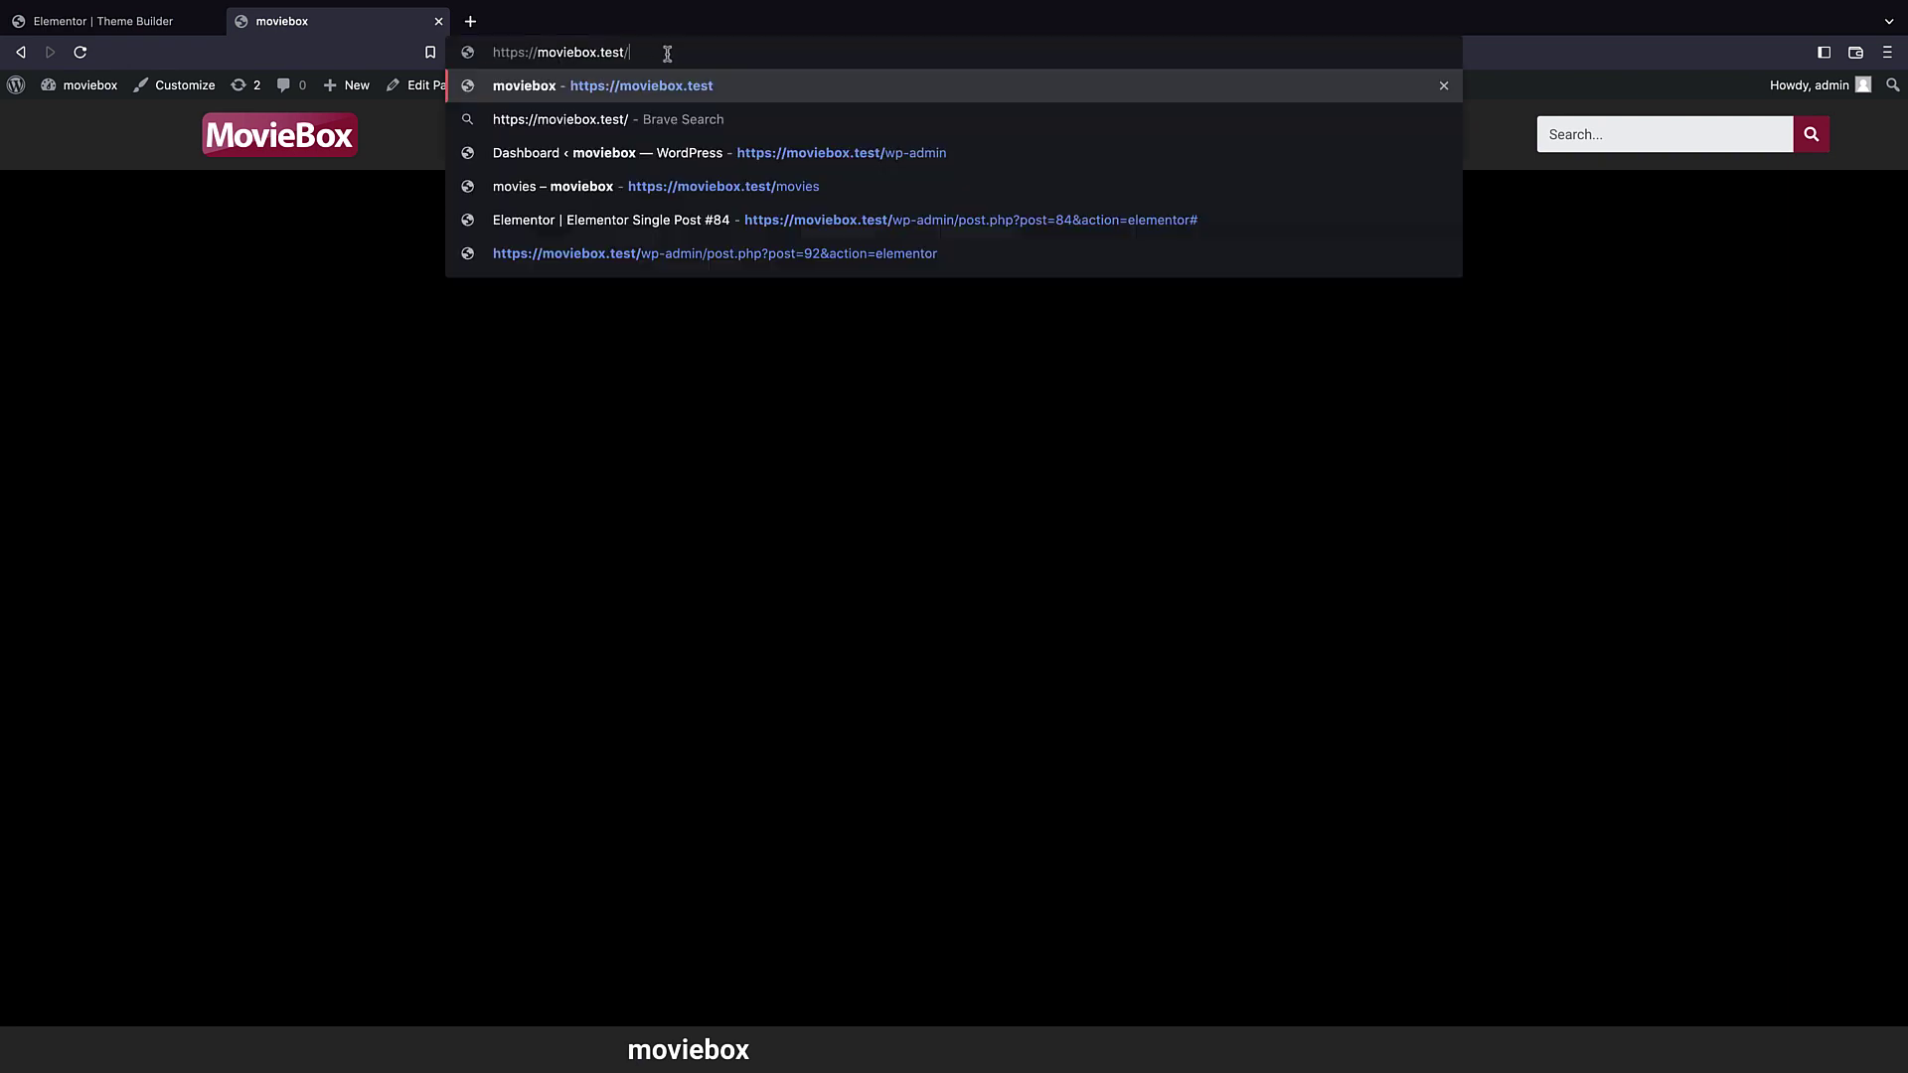
pyautogui.write('movies')
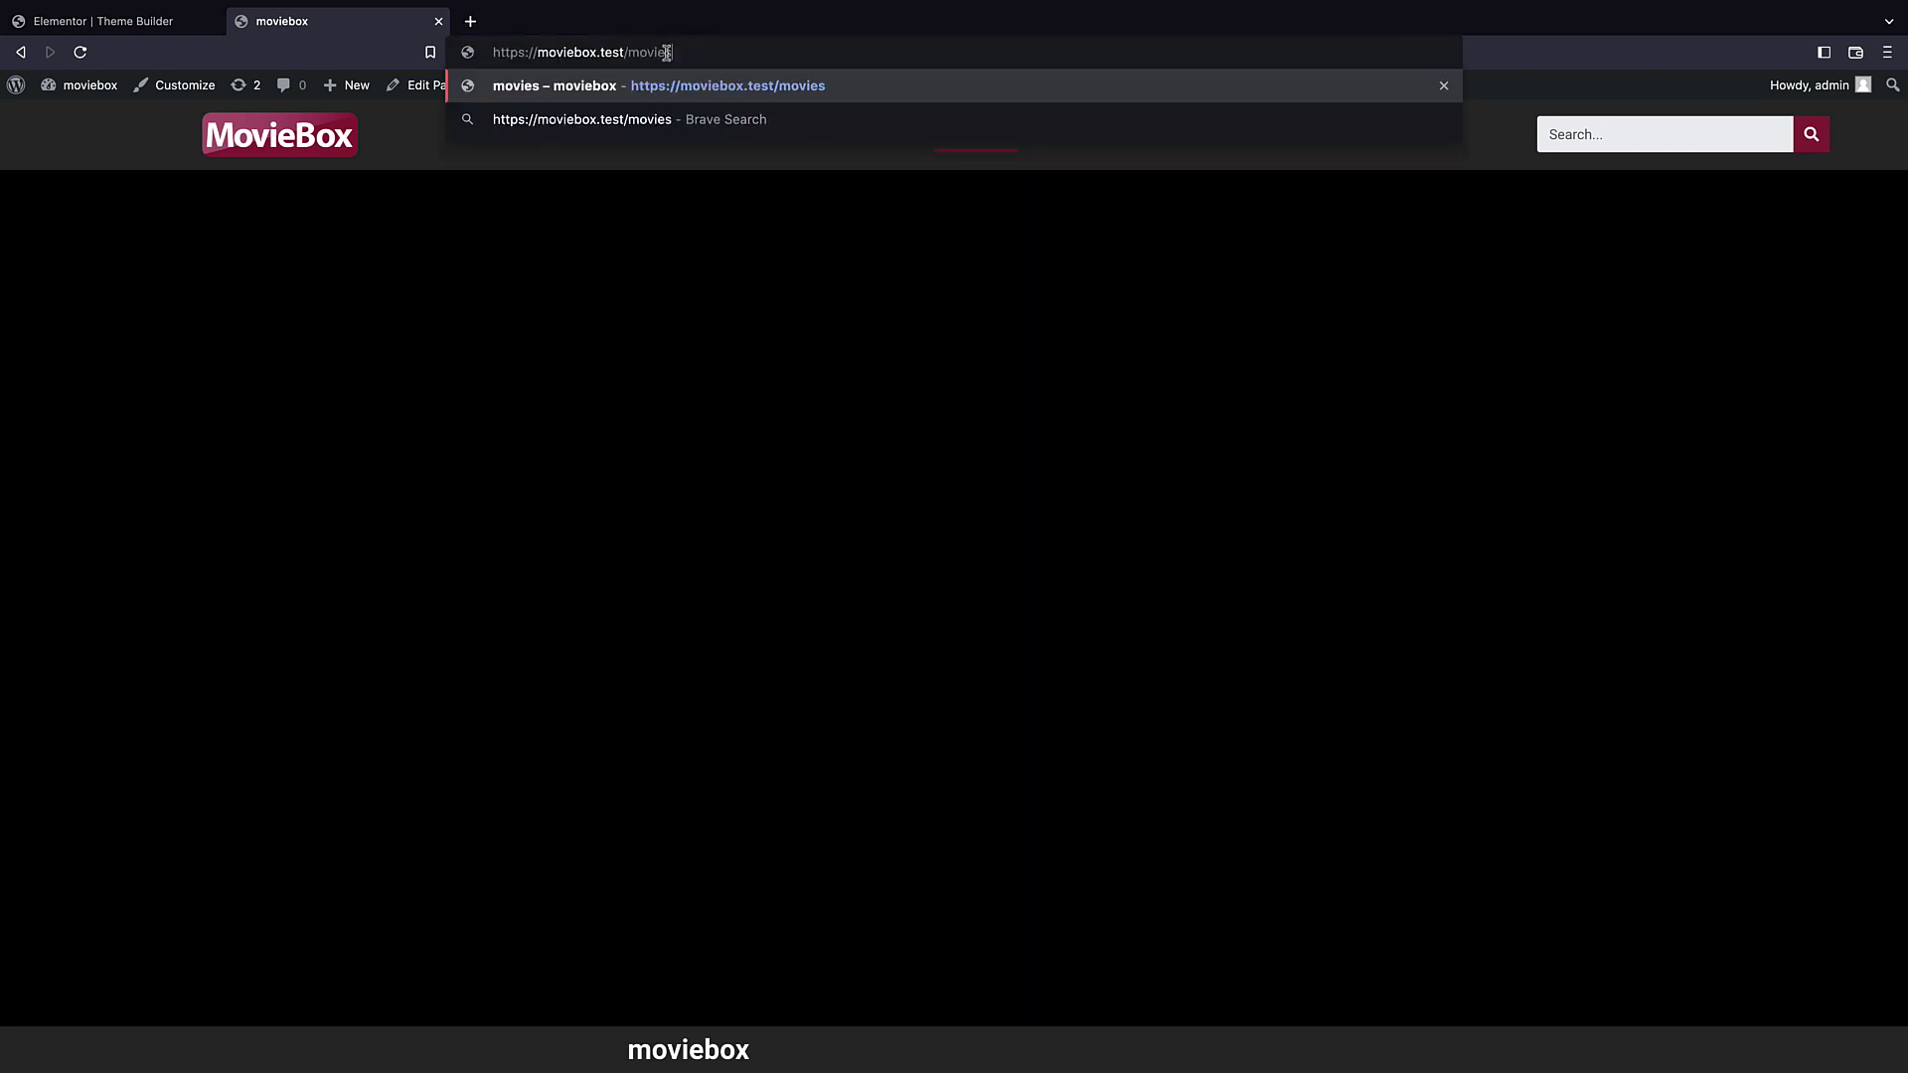
pyautogui.press('Return')
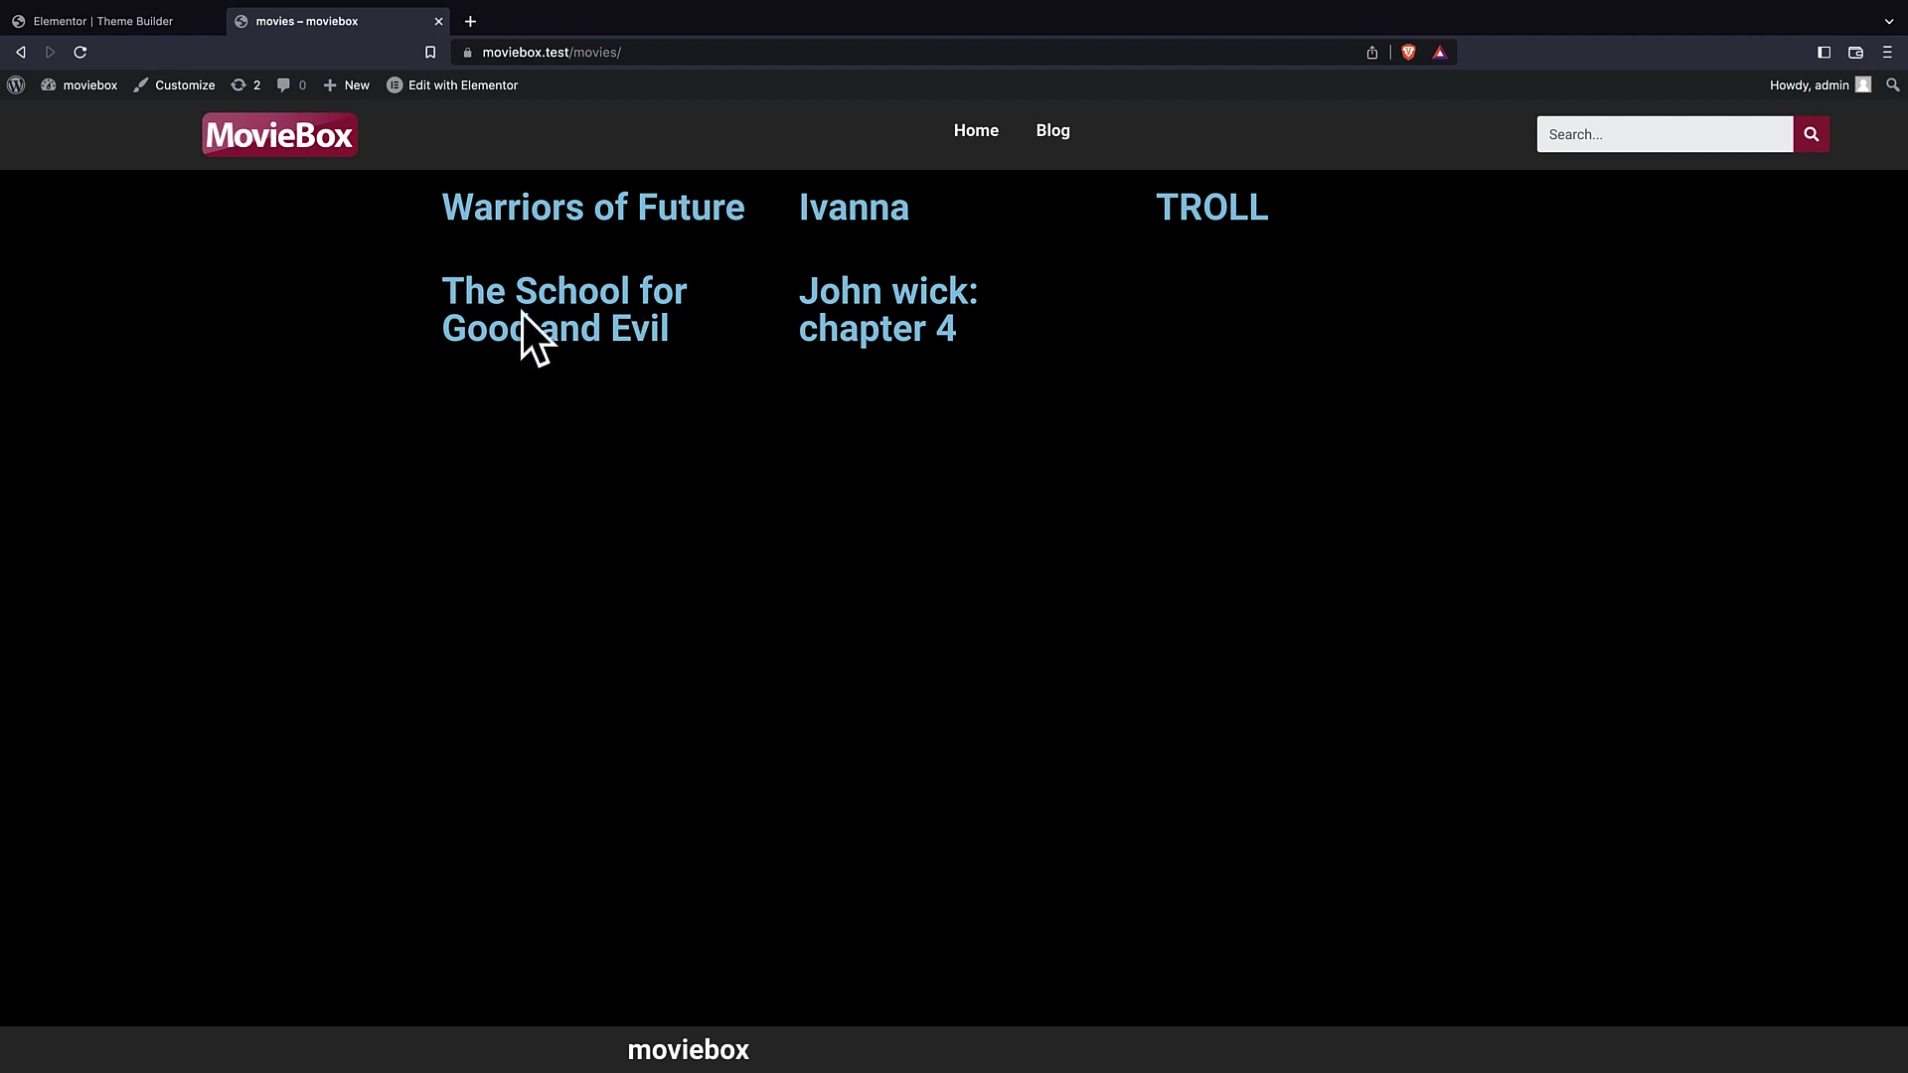
# - Test the search results template by searching the site for "john" and for "hello"
pyautogui.click(1609, 138)
pyautogui.write('john')
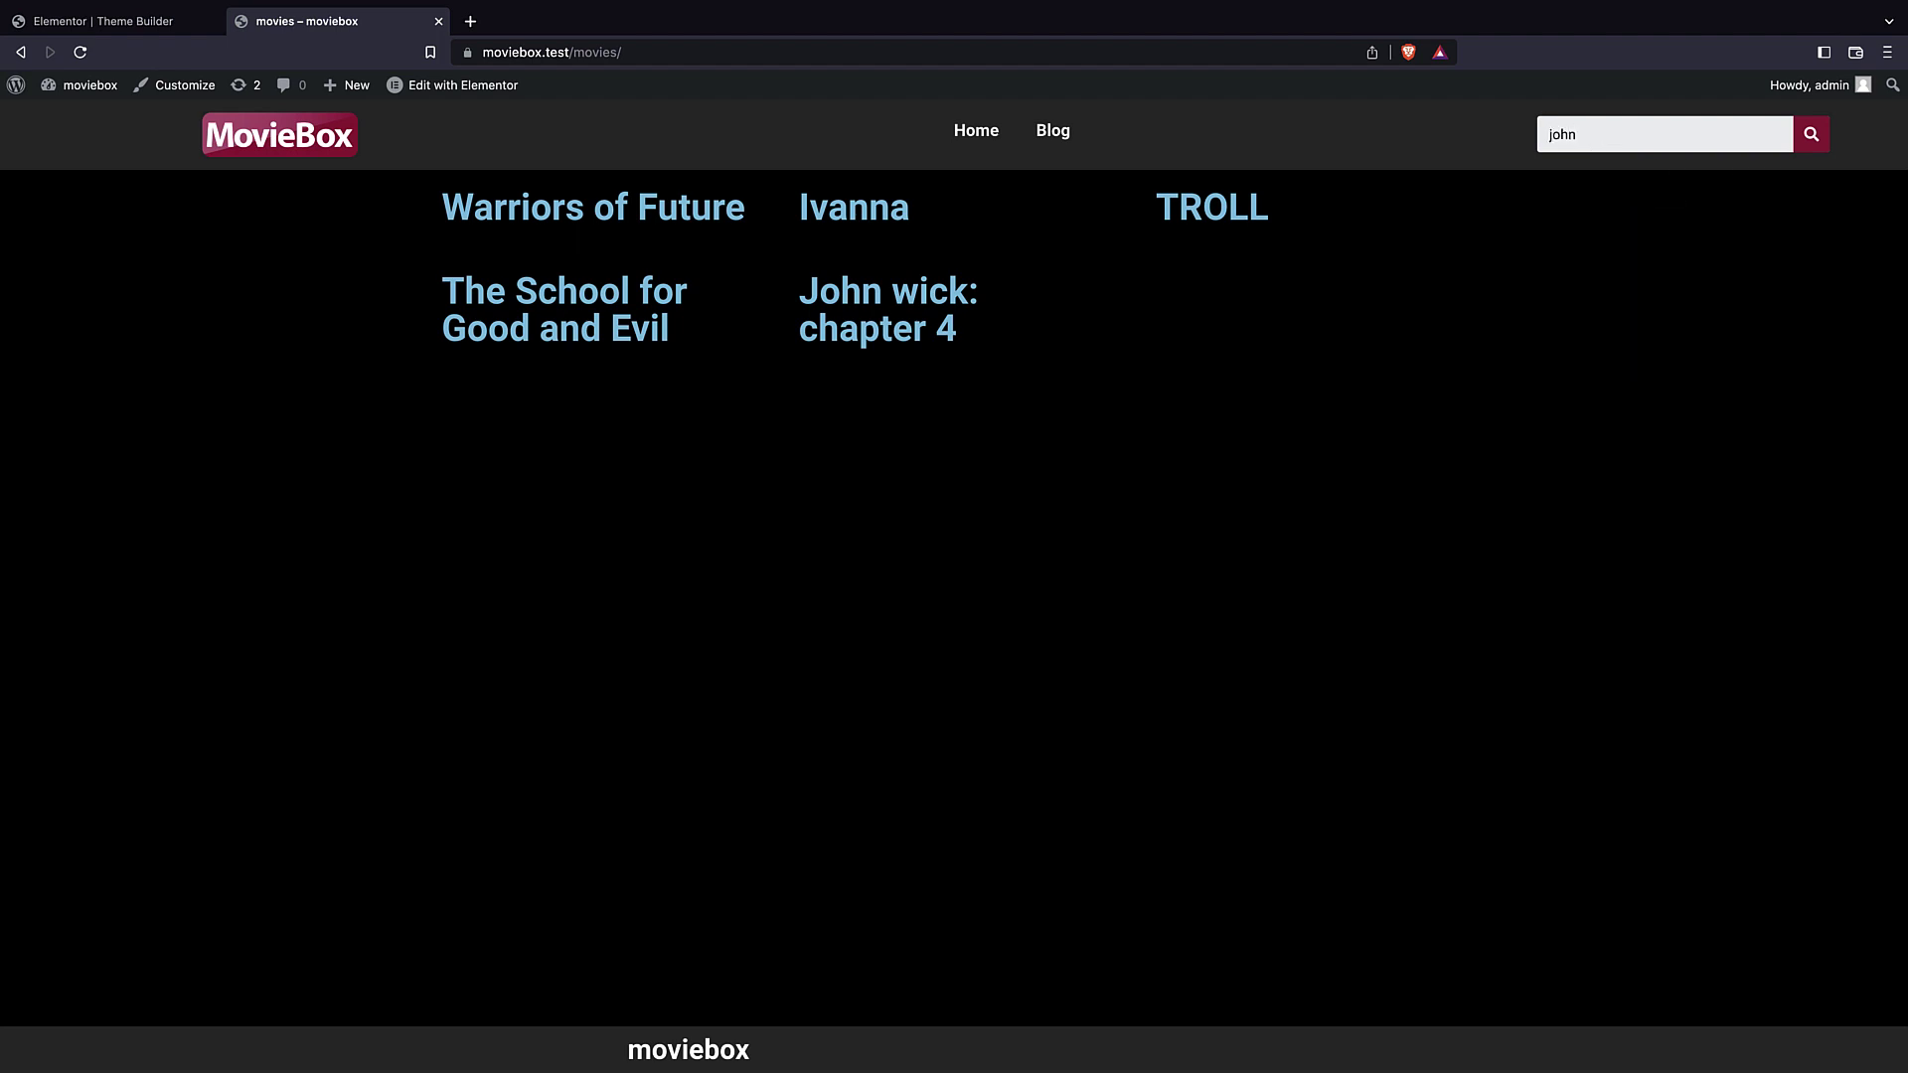
pyautogui.press('Return')
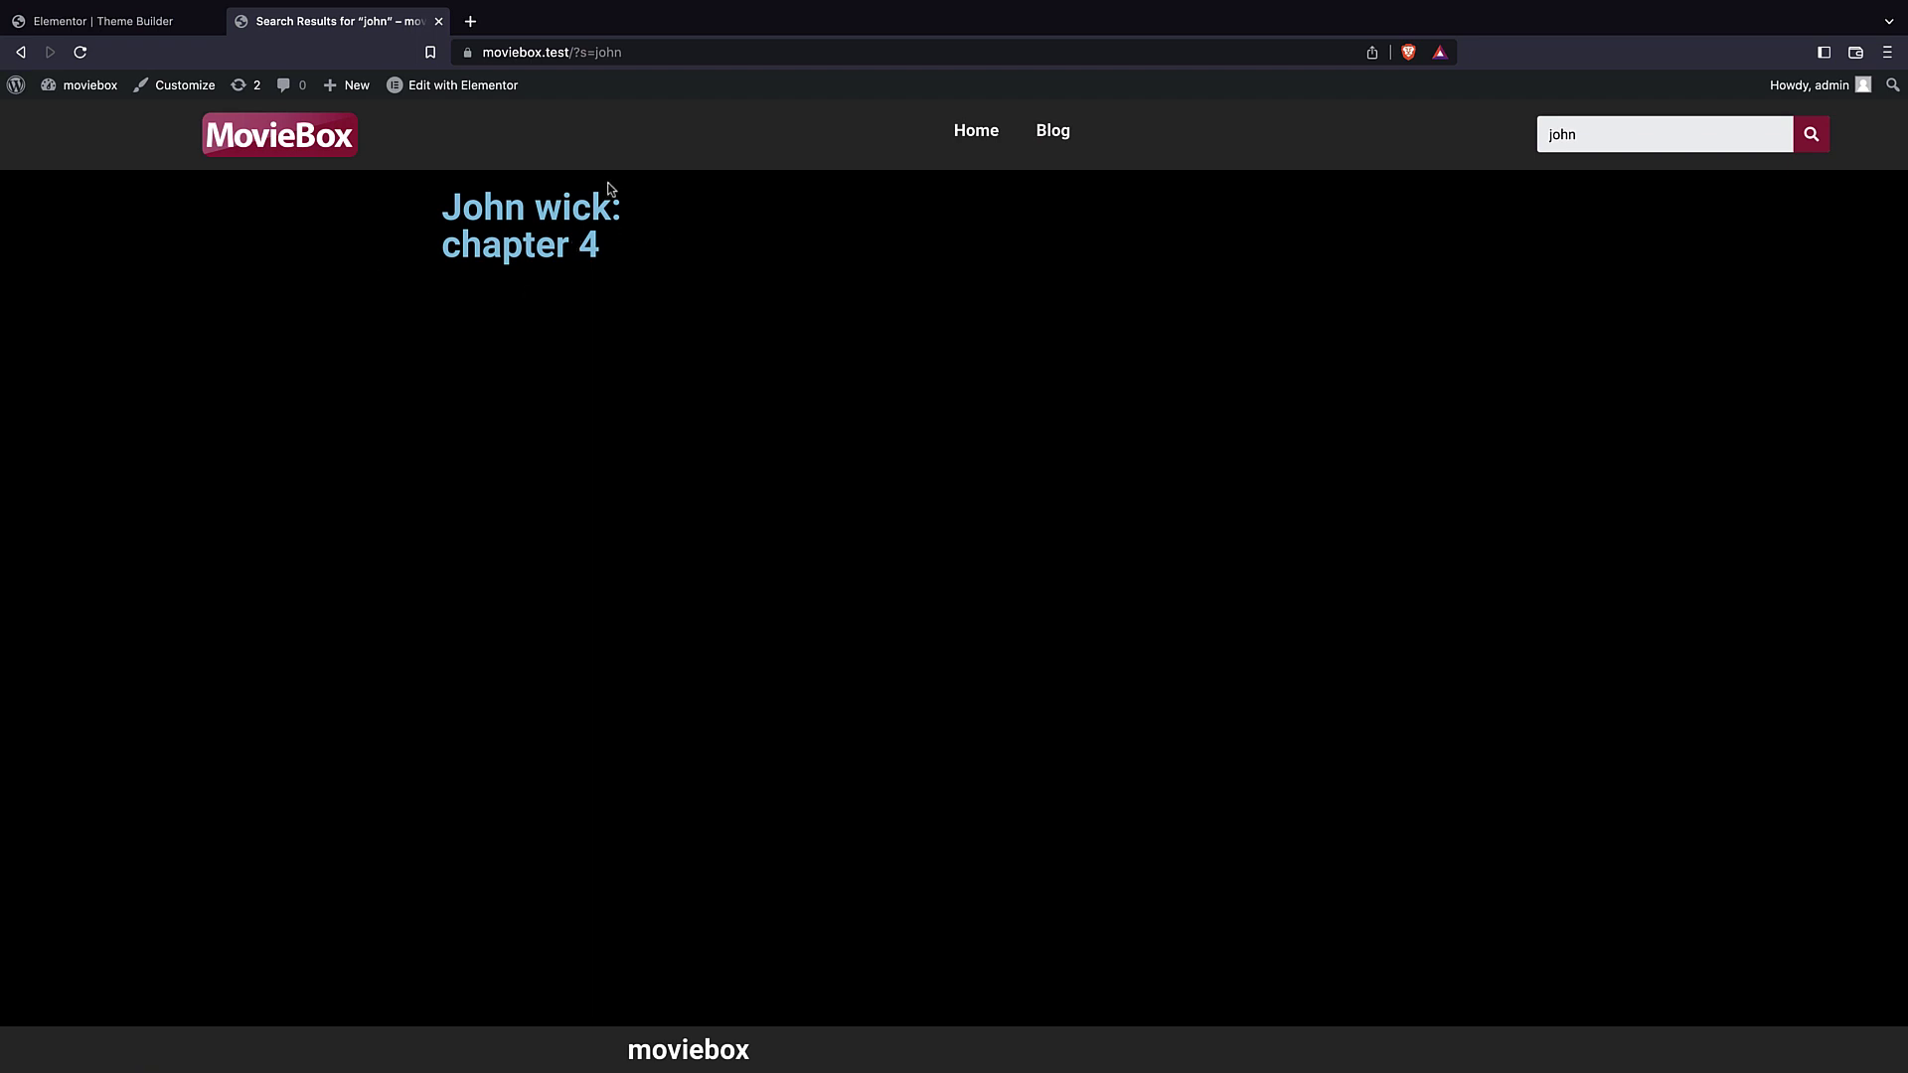
pyautogui.tripleClick(1610, 130)
pyautogui.write('hello')
pyautogui.press('Return')
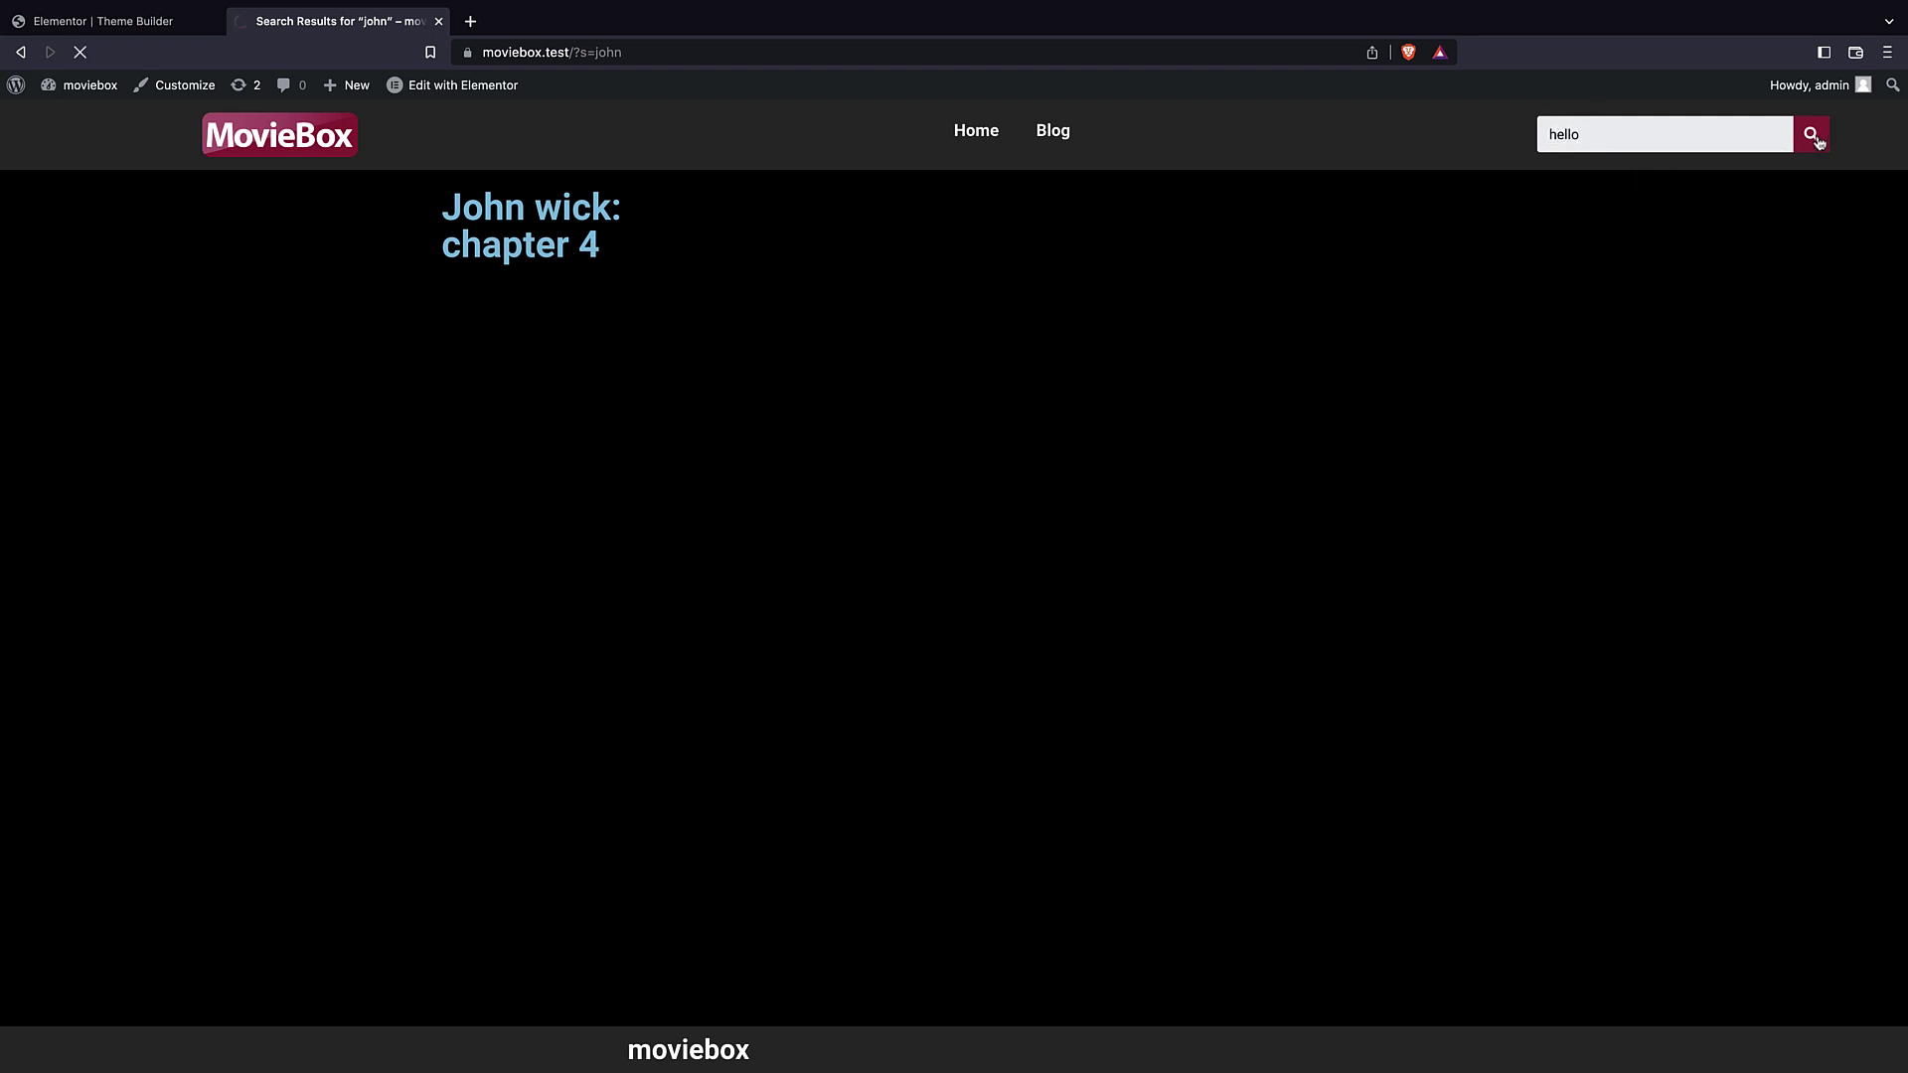
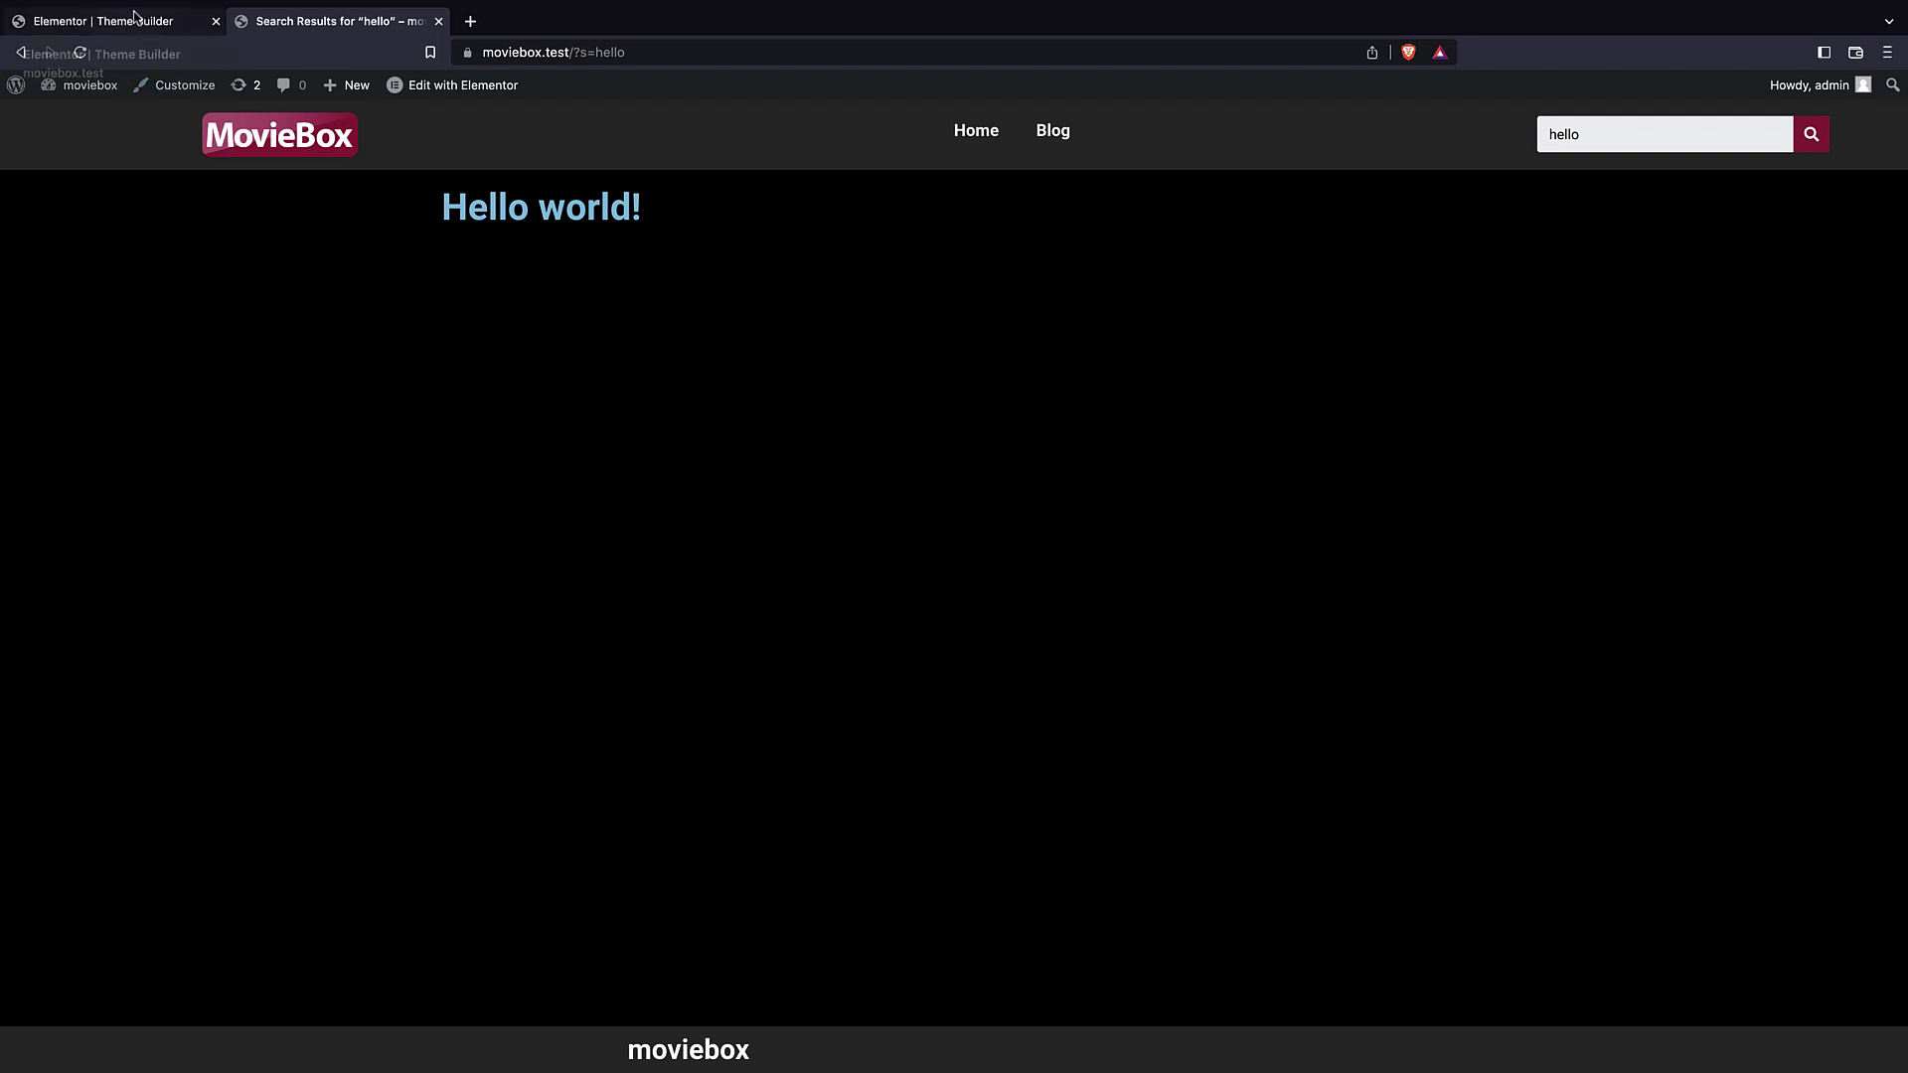
# - Return to the Theme Builder tab, edit the archive template, and open its movies loop item, inspecting the post title
pyautogui.click(130, 25)
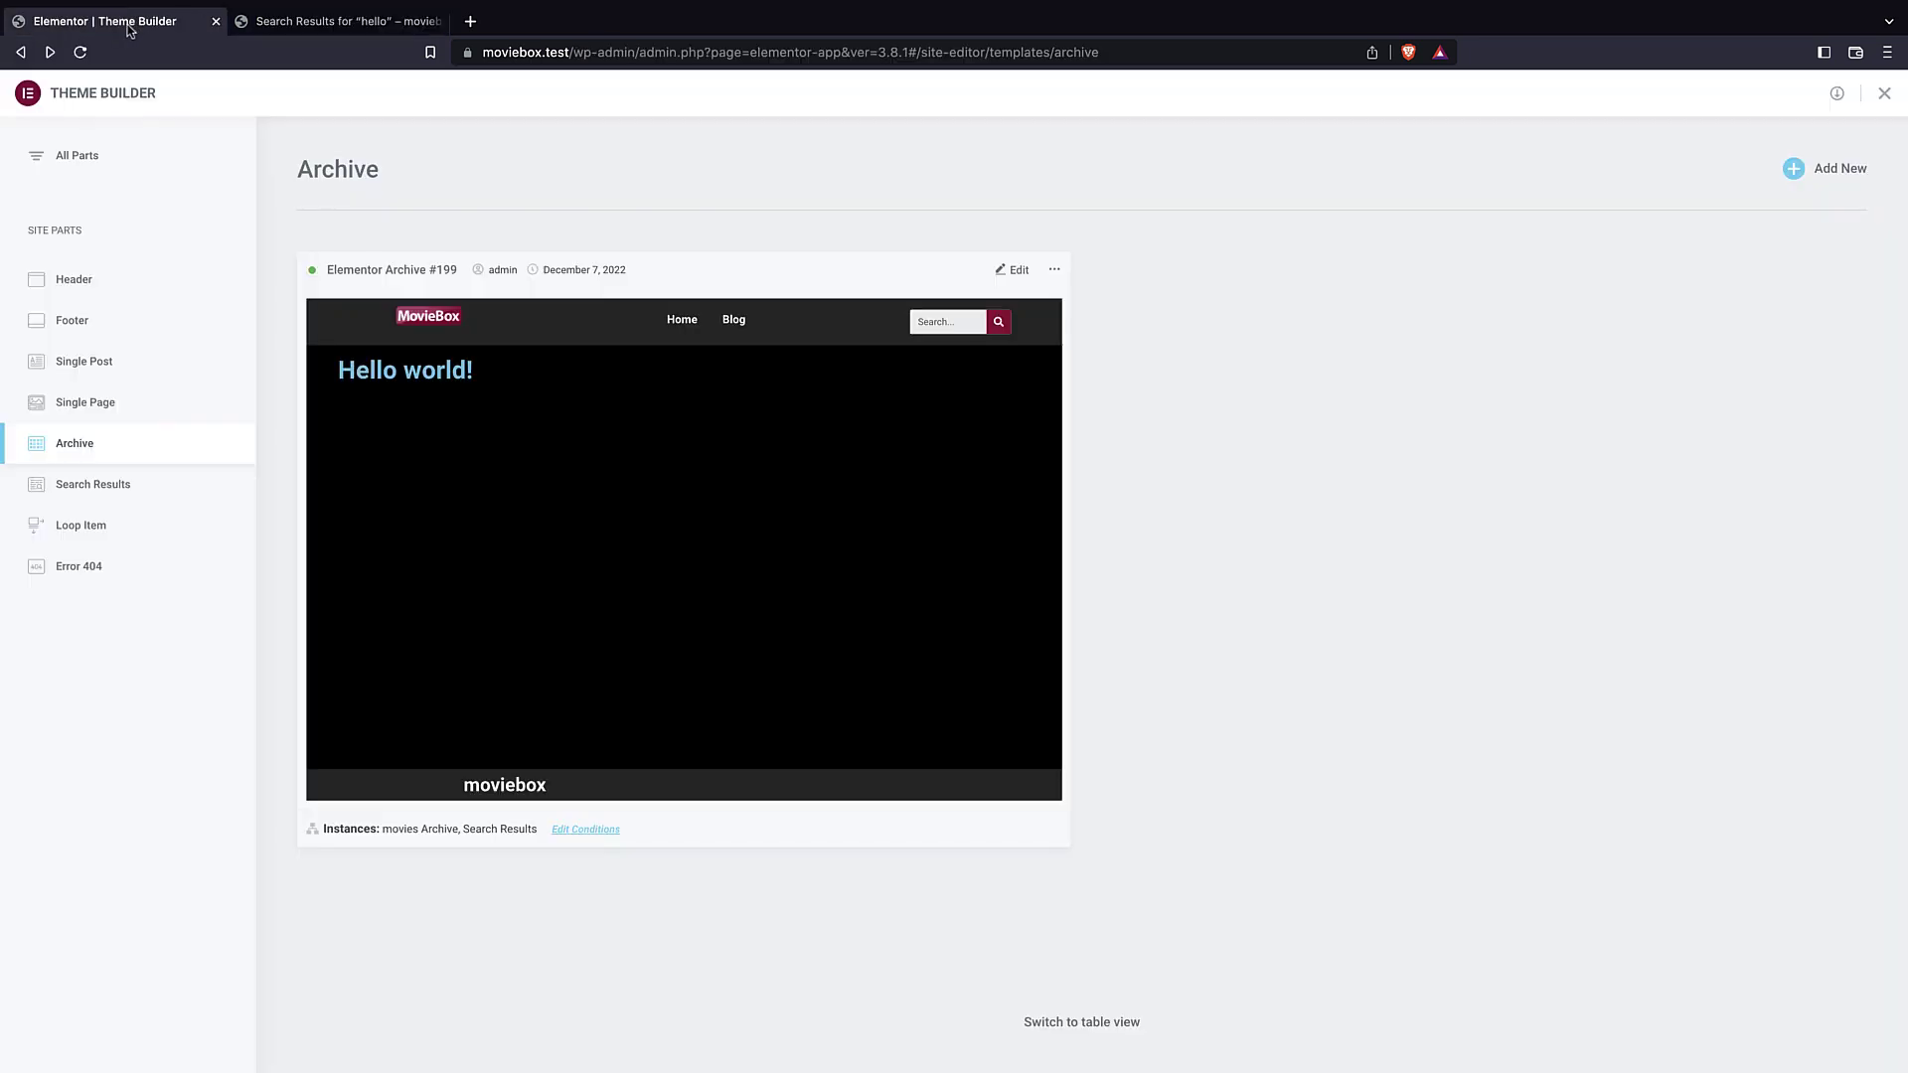
pyautogui.click(1012, 270)
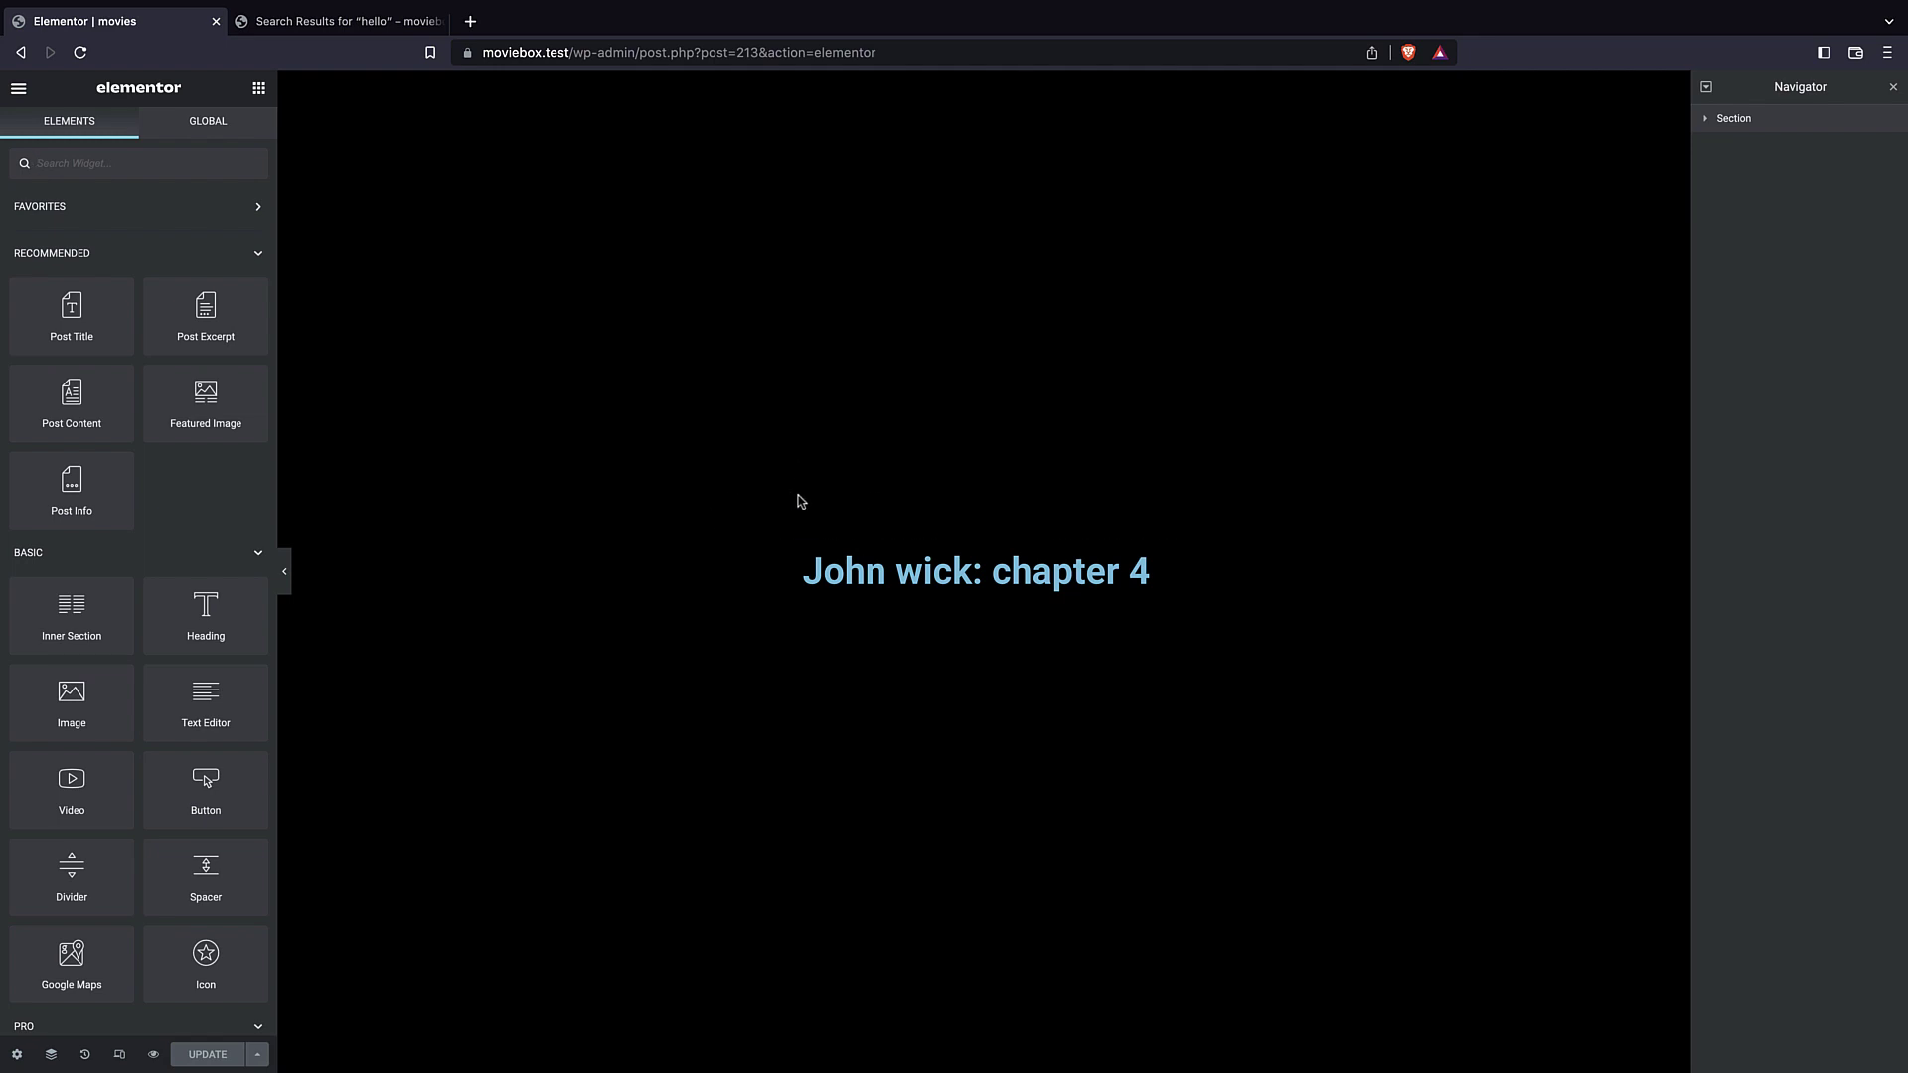
pyautogui.click(862, 587)
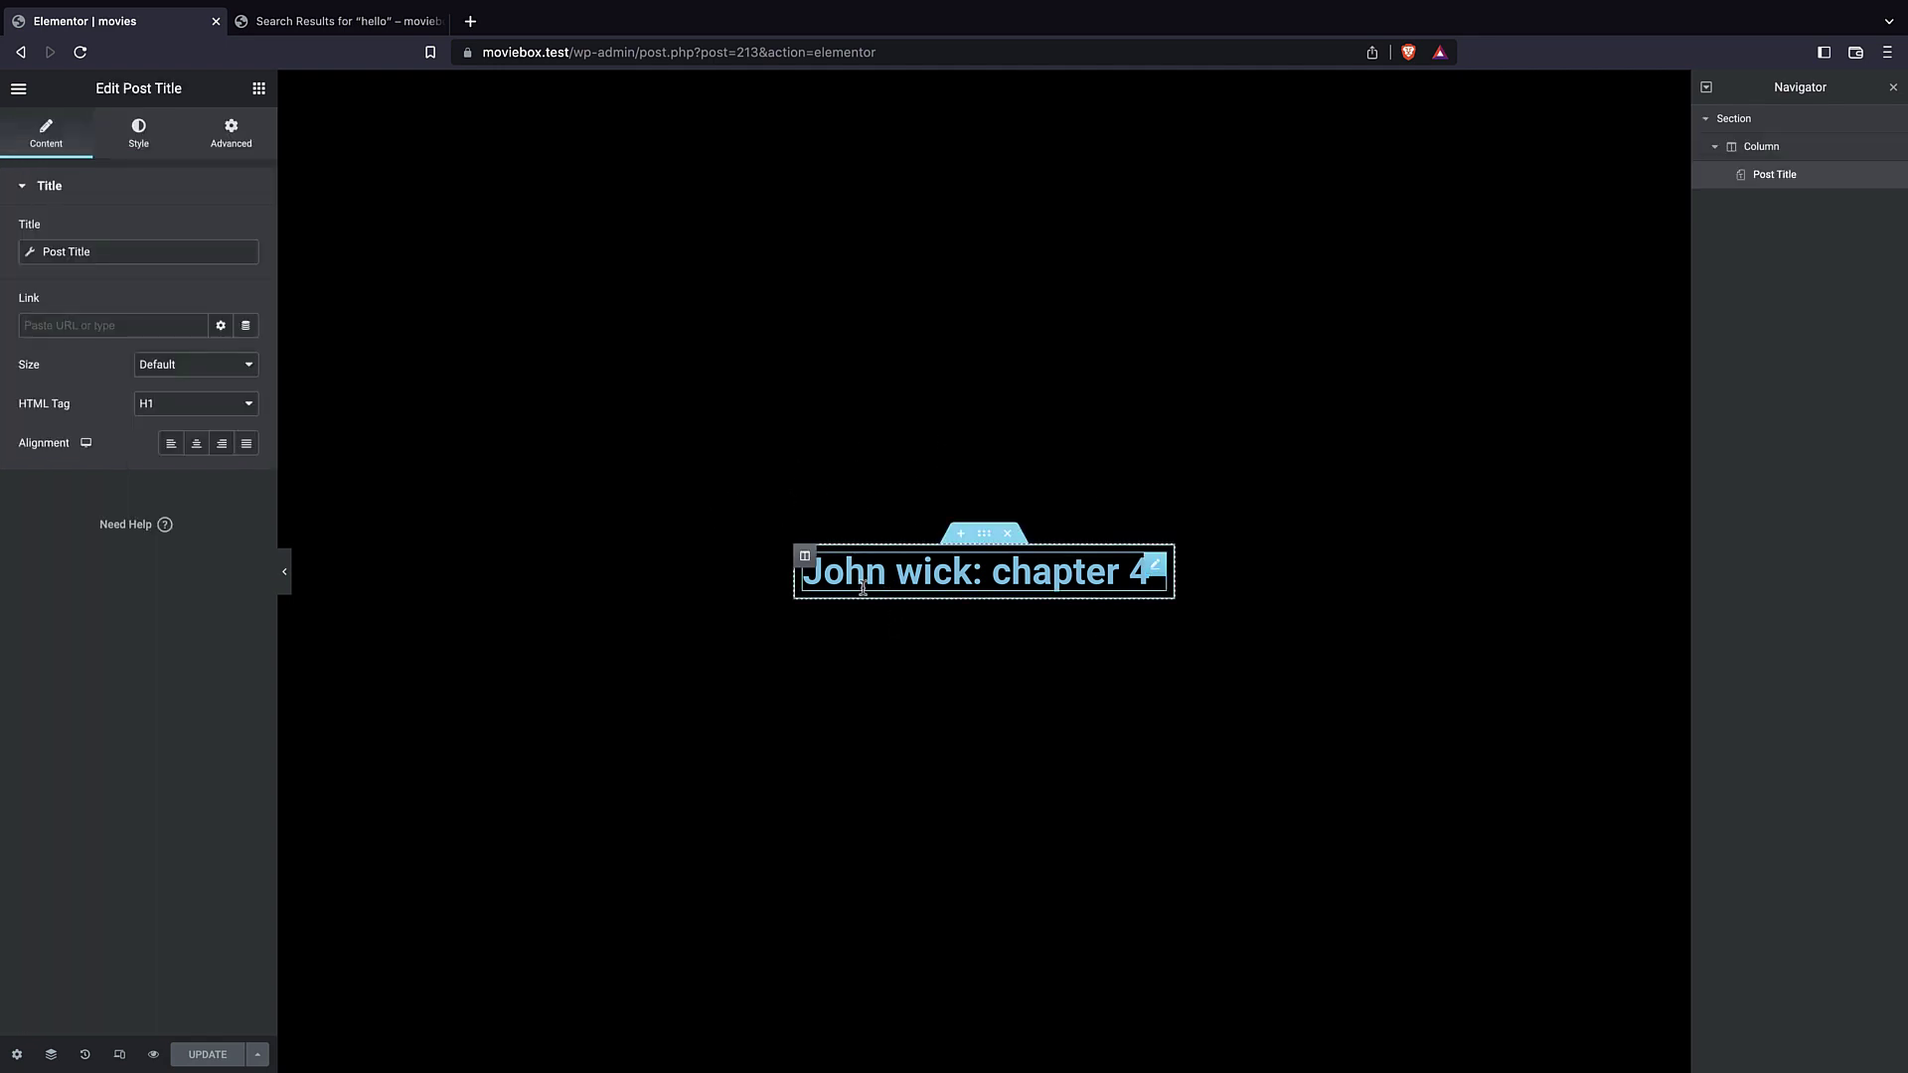
pyautogui.doubleClick(925, 572)
pyautogui.click(926, 572)
pyautogui.click(760, 597)
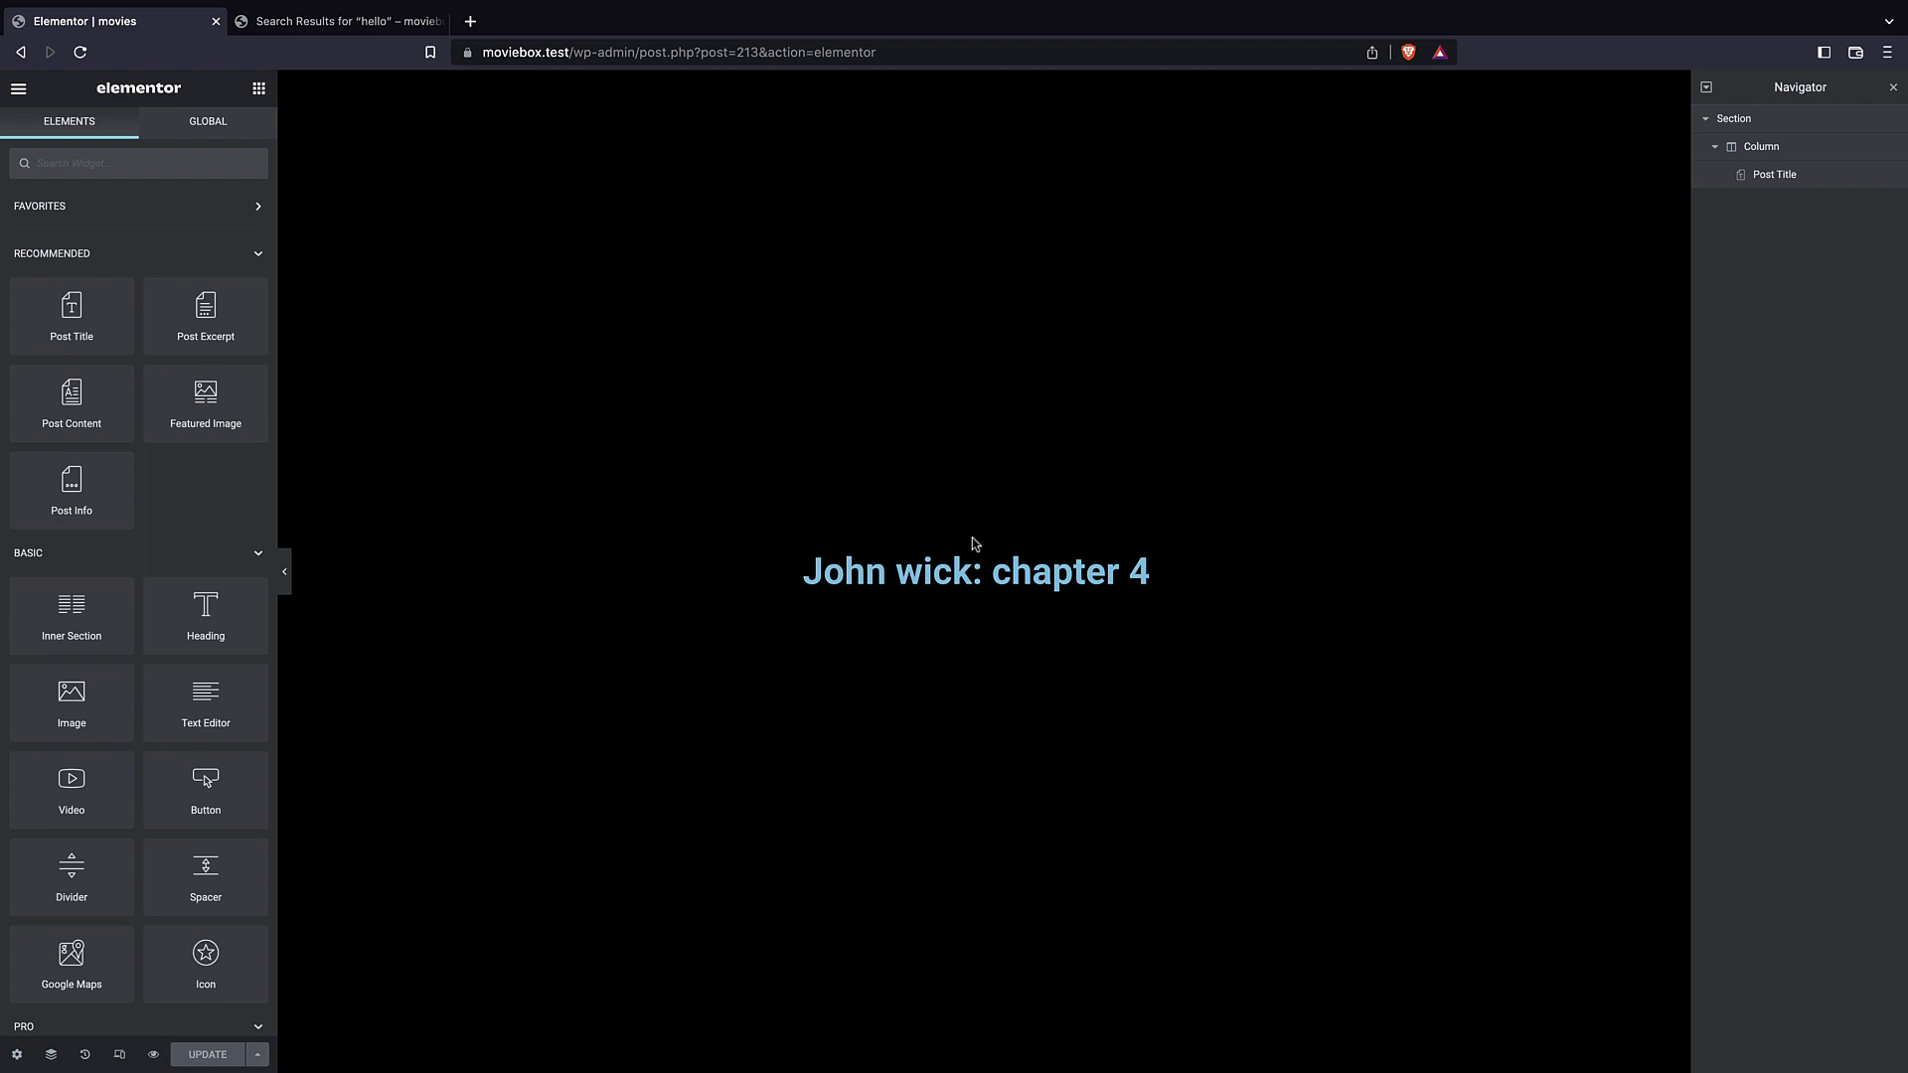
# - Set the loop item section's height to Min Height with a minimum of about 300 px
pyautogui.click(1755, 123)
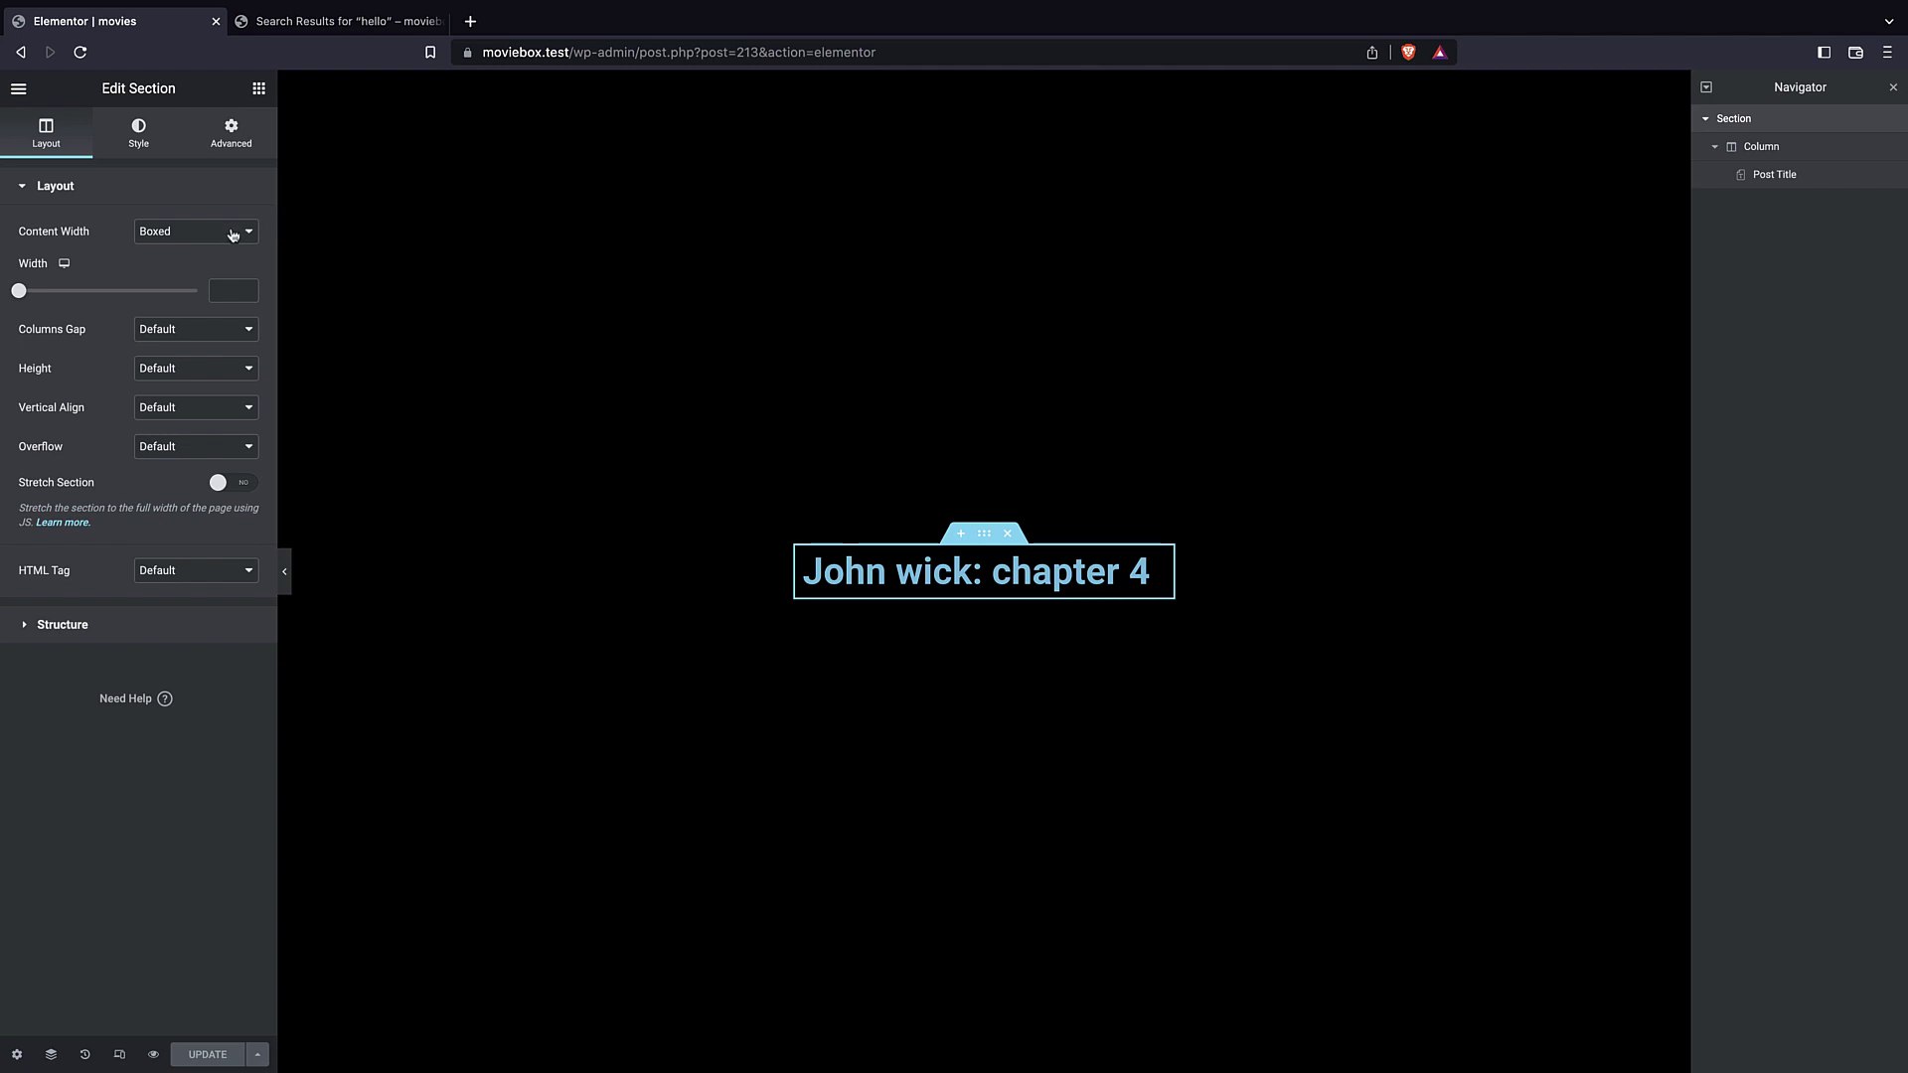
pyautogui.click(167, 369)
pyautogui.click(184, 400)
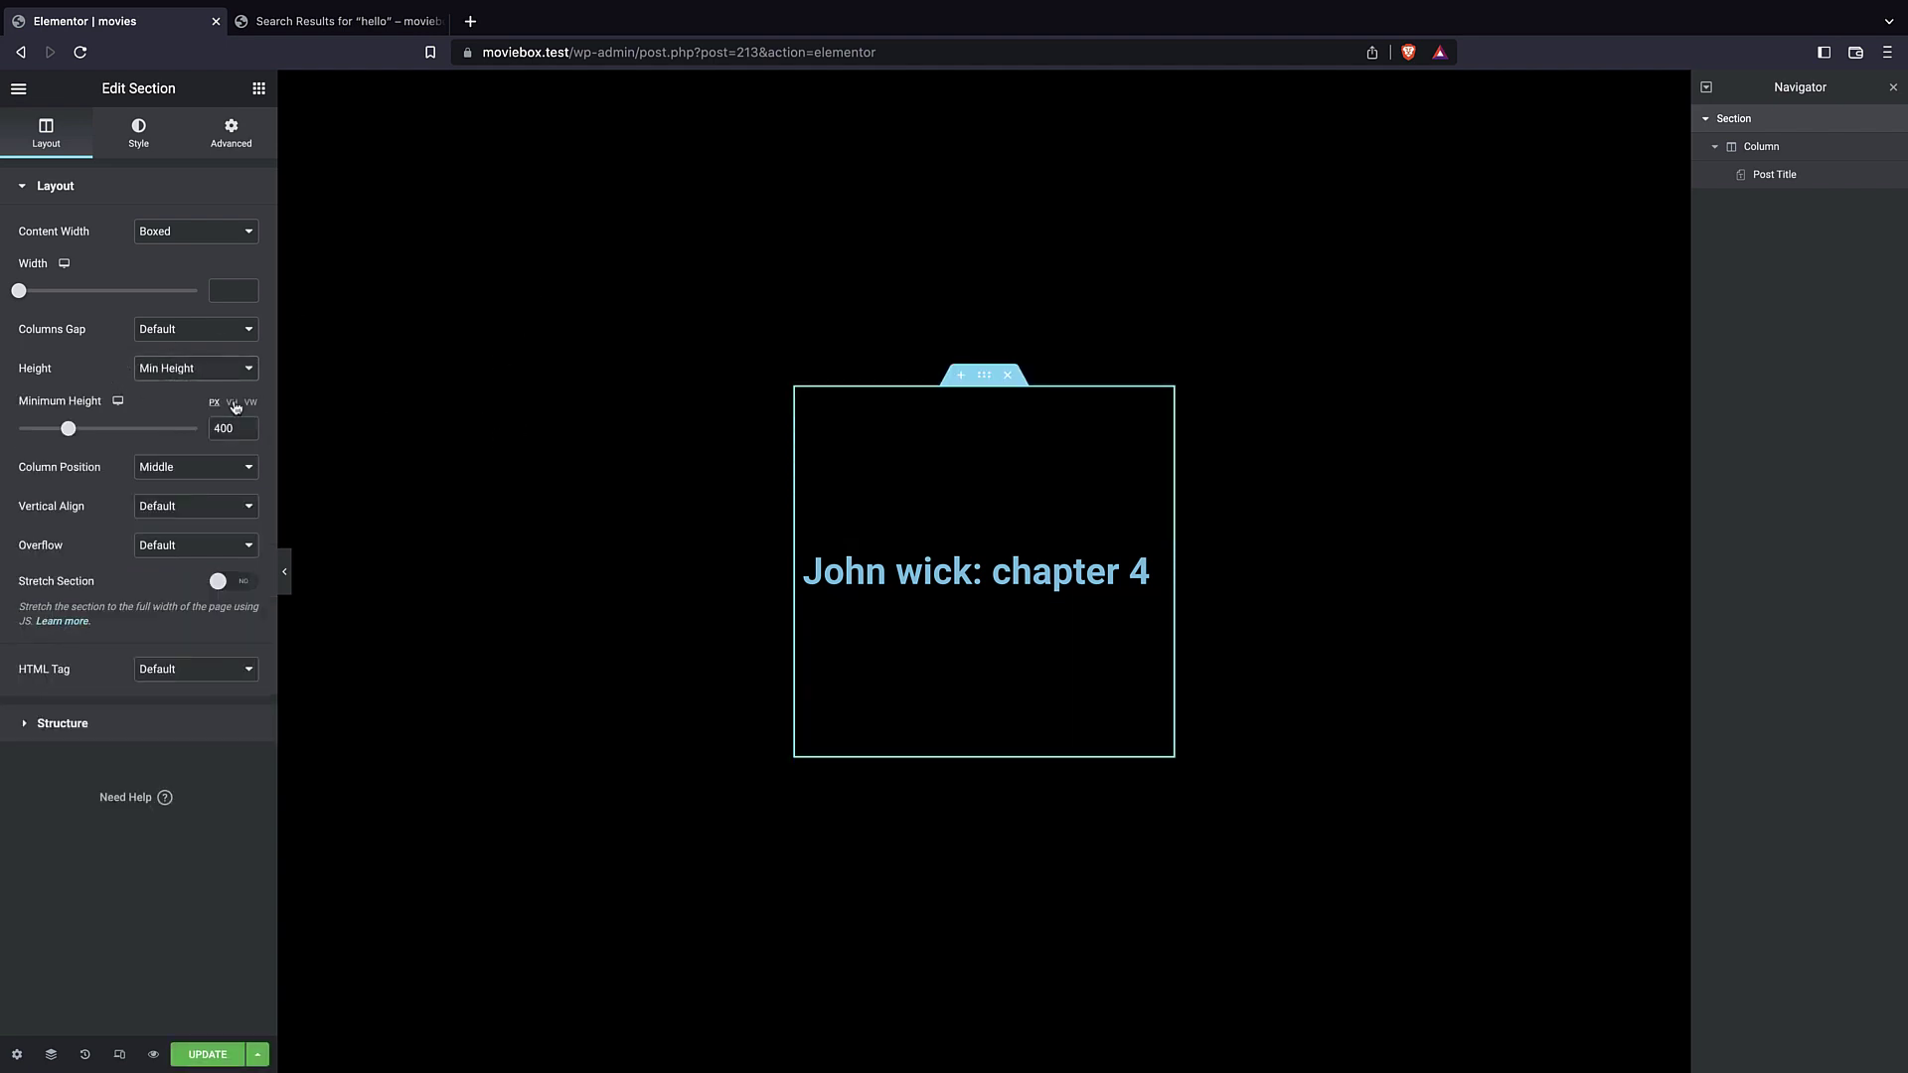
pyautogui.moveTo(68, 429); pyautogui.dragTo(56, 431)
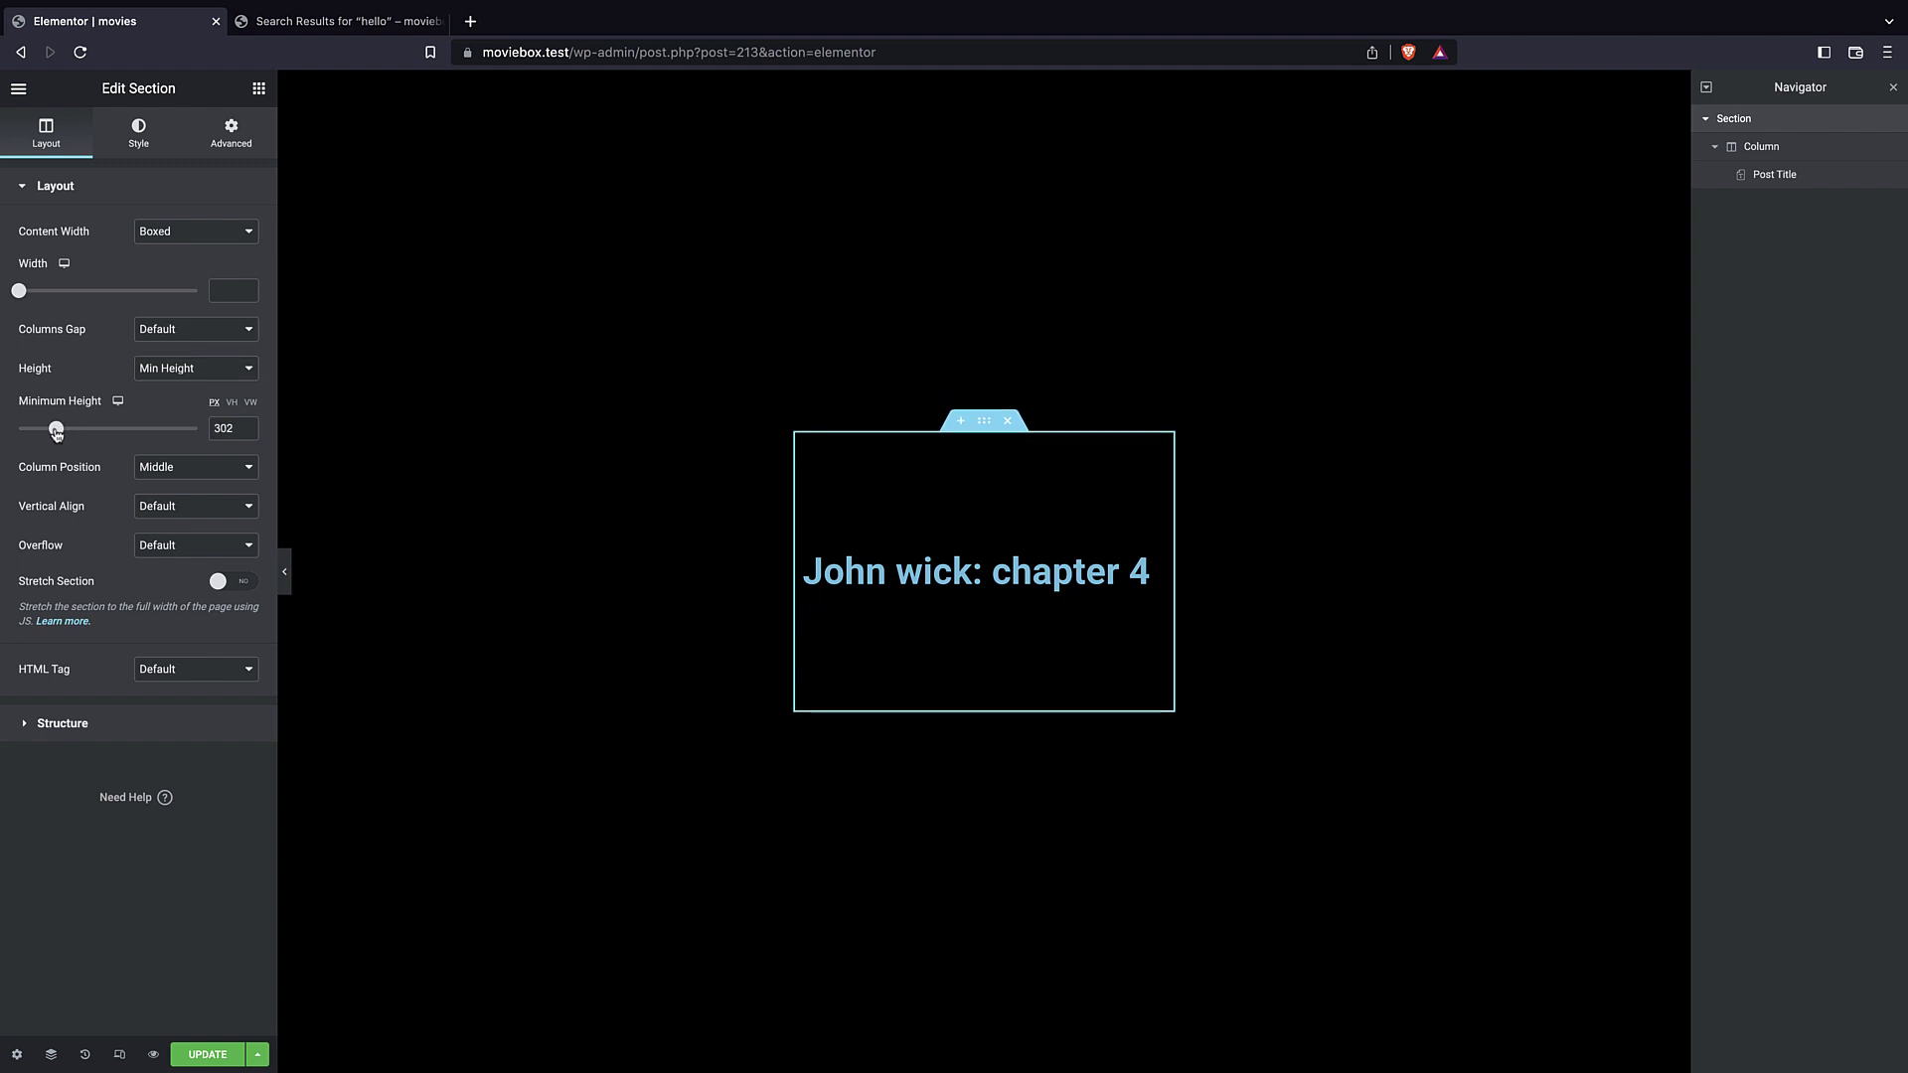
pyautogui.moveTo(59, 430); pyautogui.dragTo(56, 431)
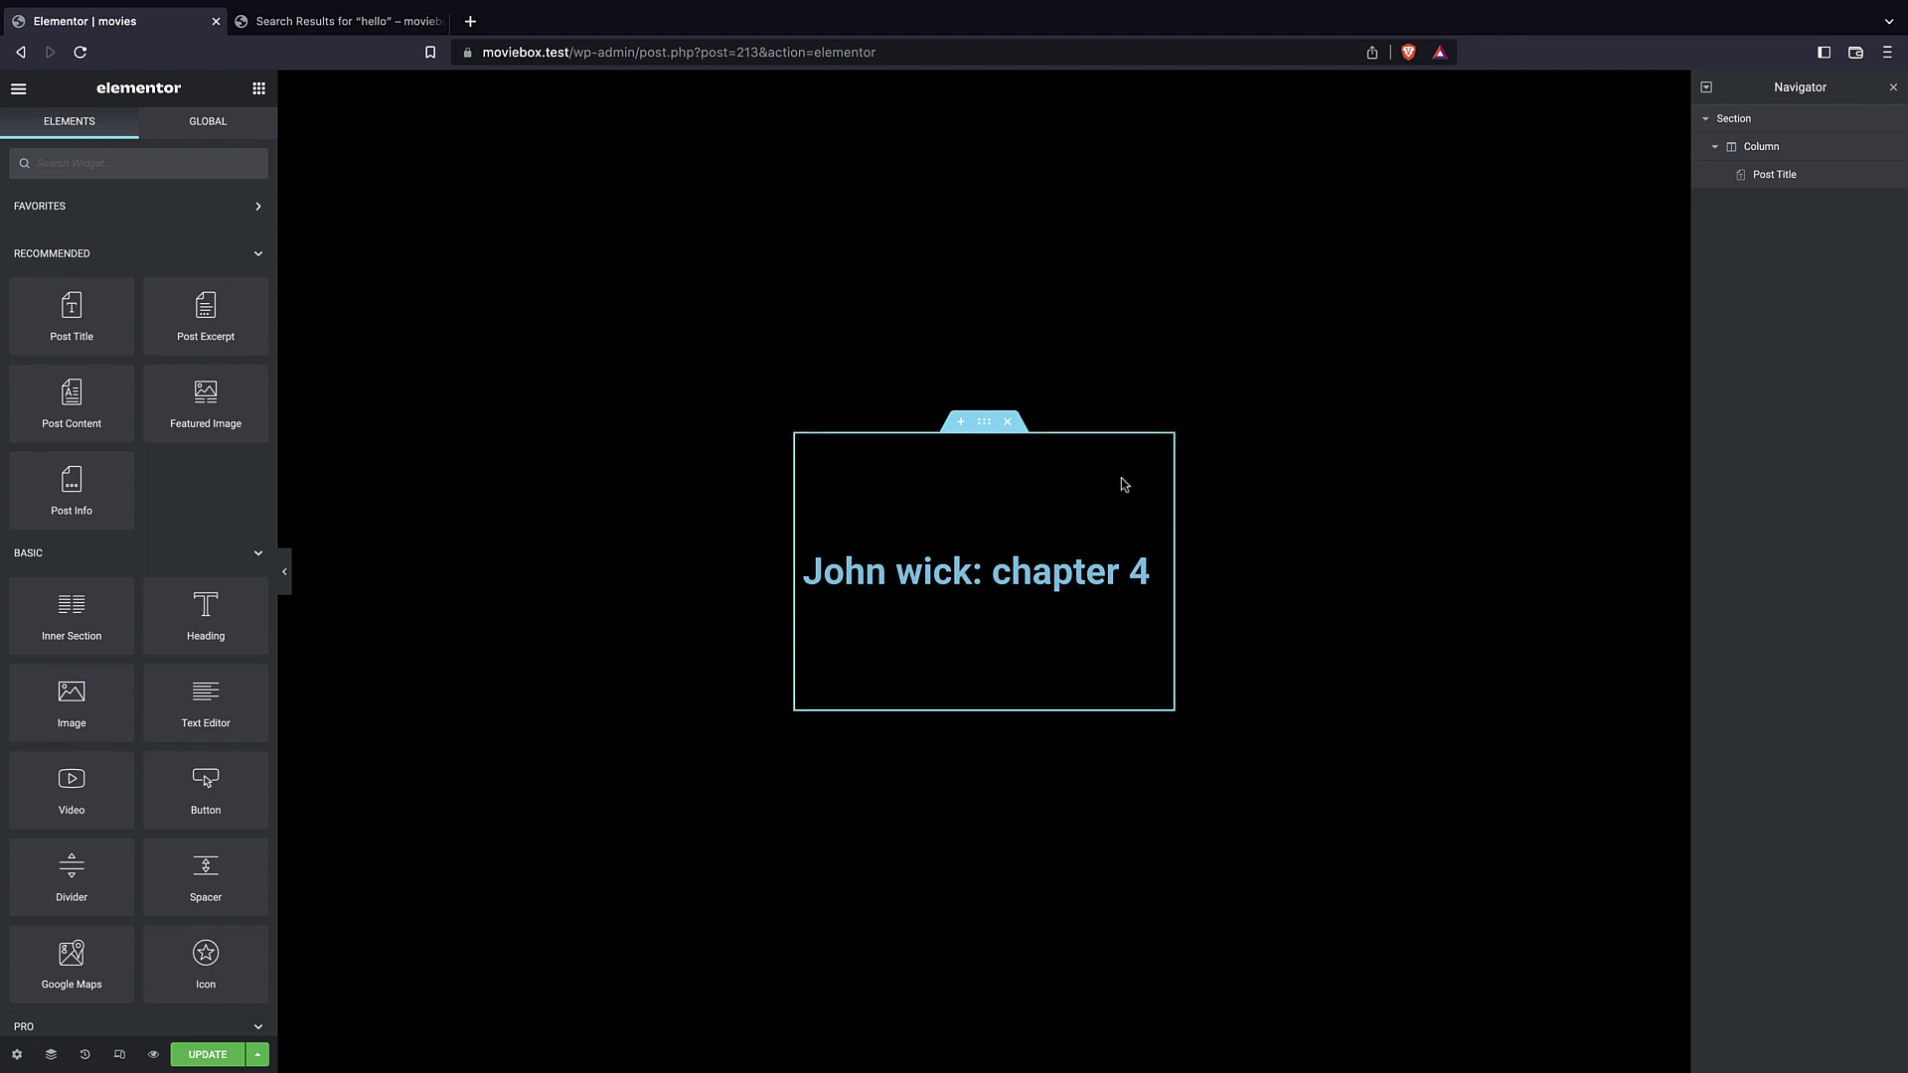
# - Give the section a classic background whose image comes dynamically from the ACF Image Field with the key poster
pyautogui.click(1747, 126)
pyautogui.click(142, 143)
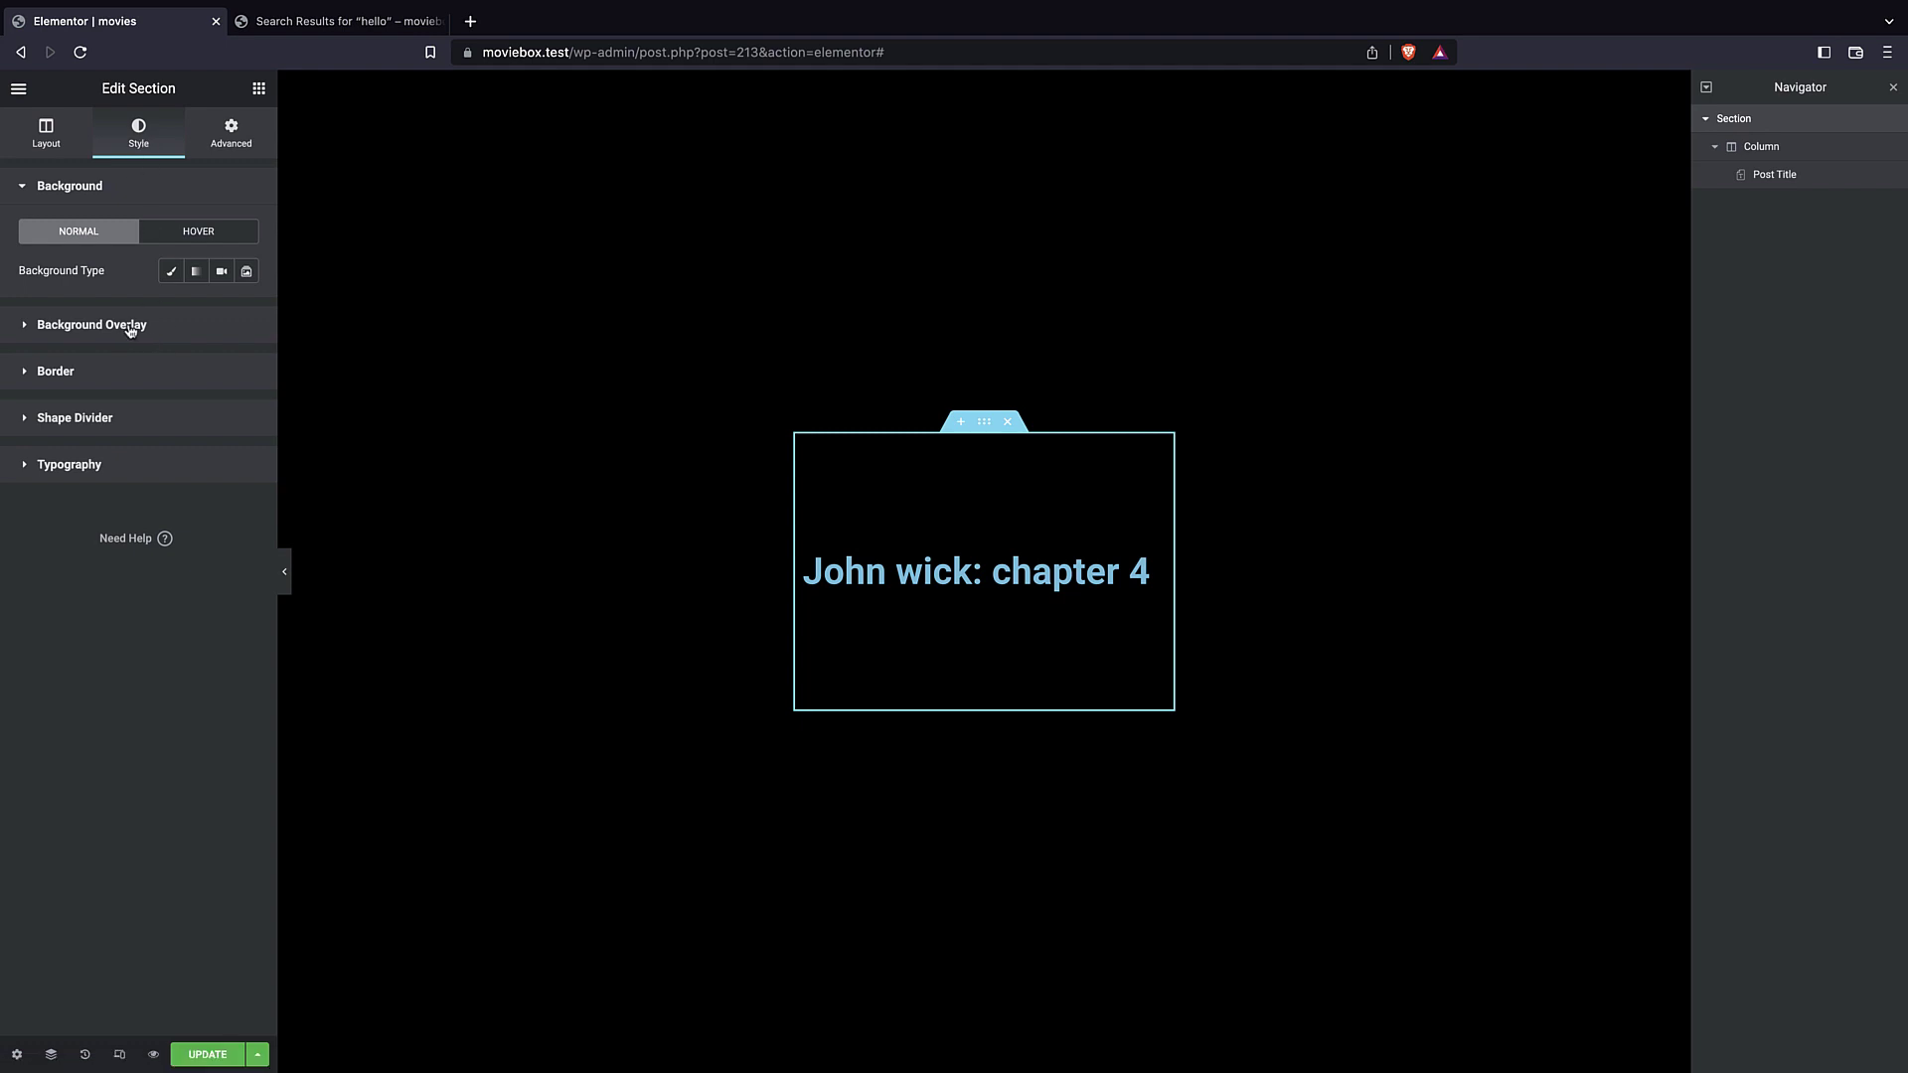
pyautogui.click(167, 278)
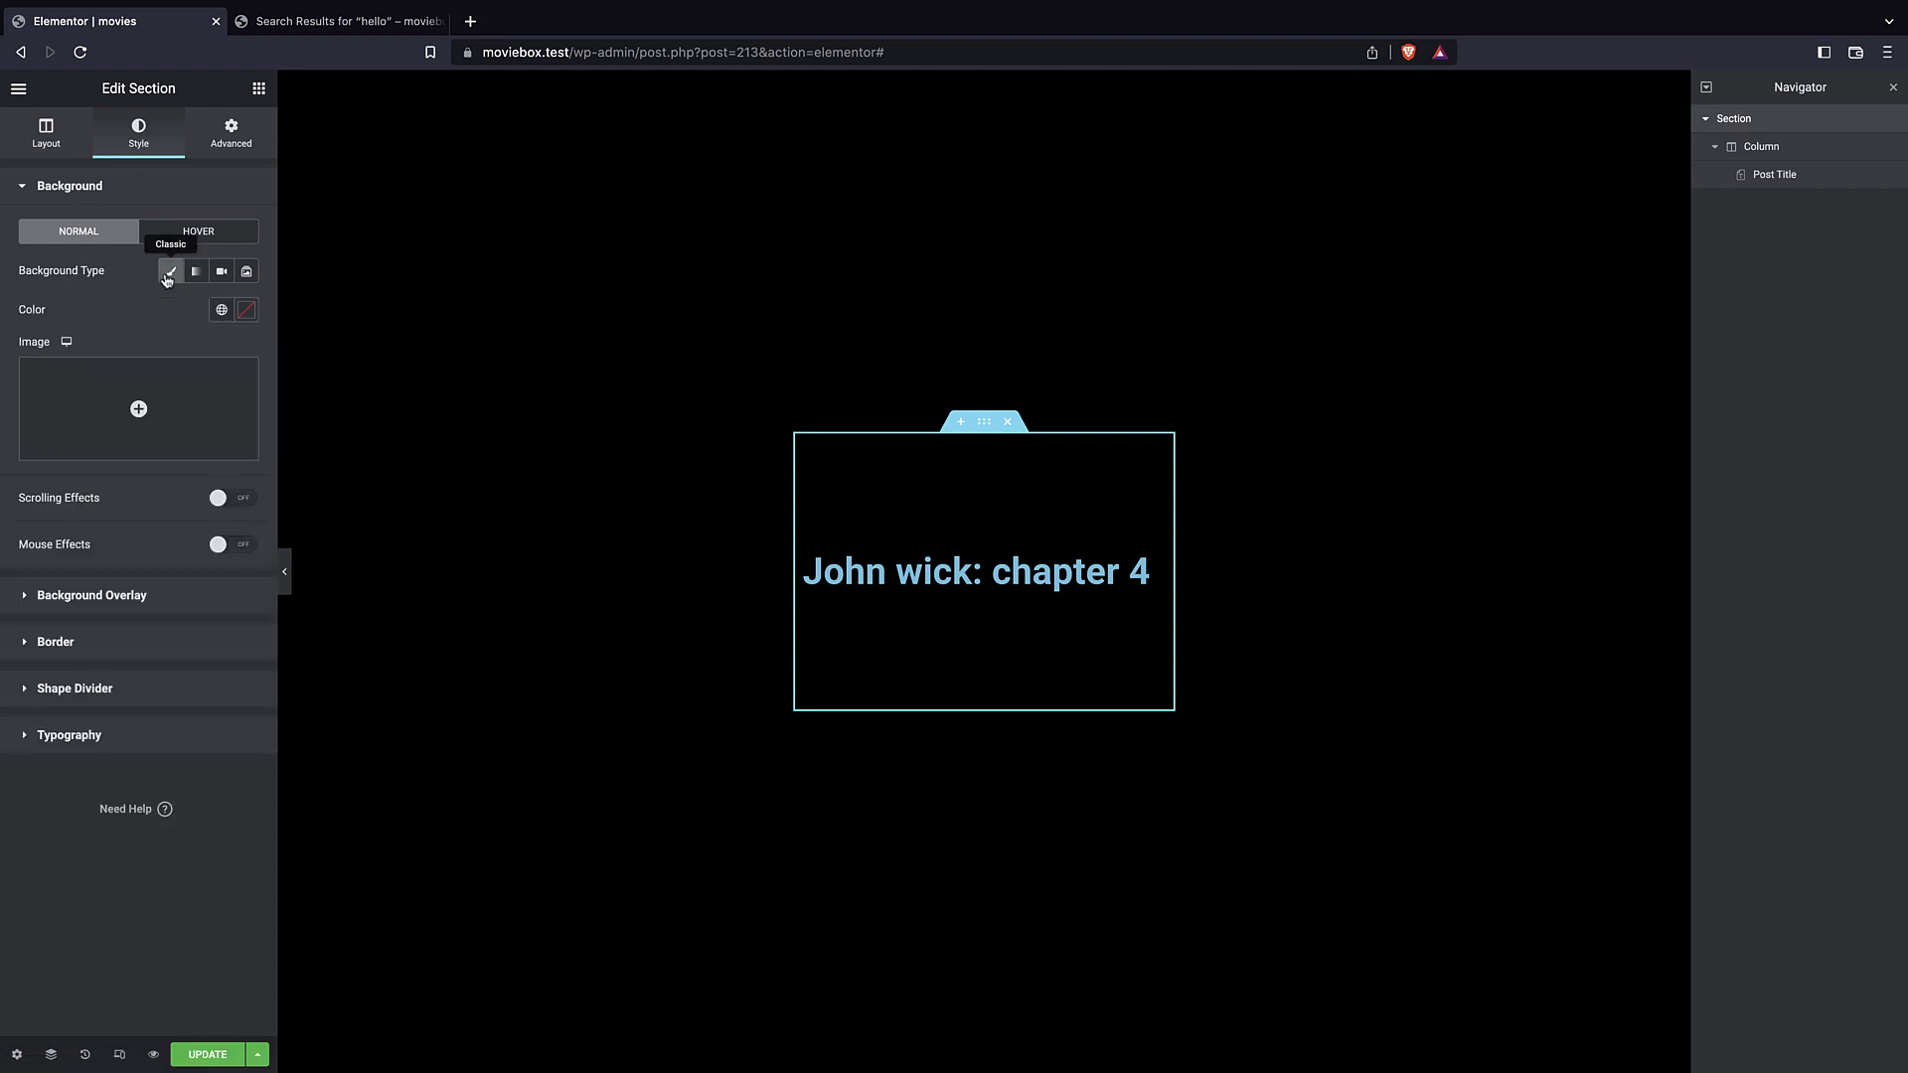
pyautogui.click(171, 398)
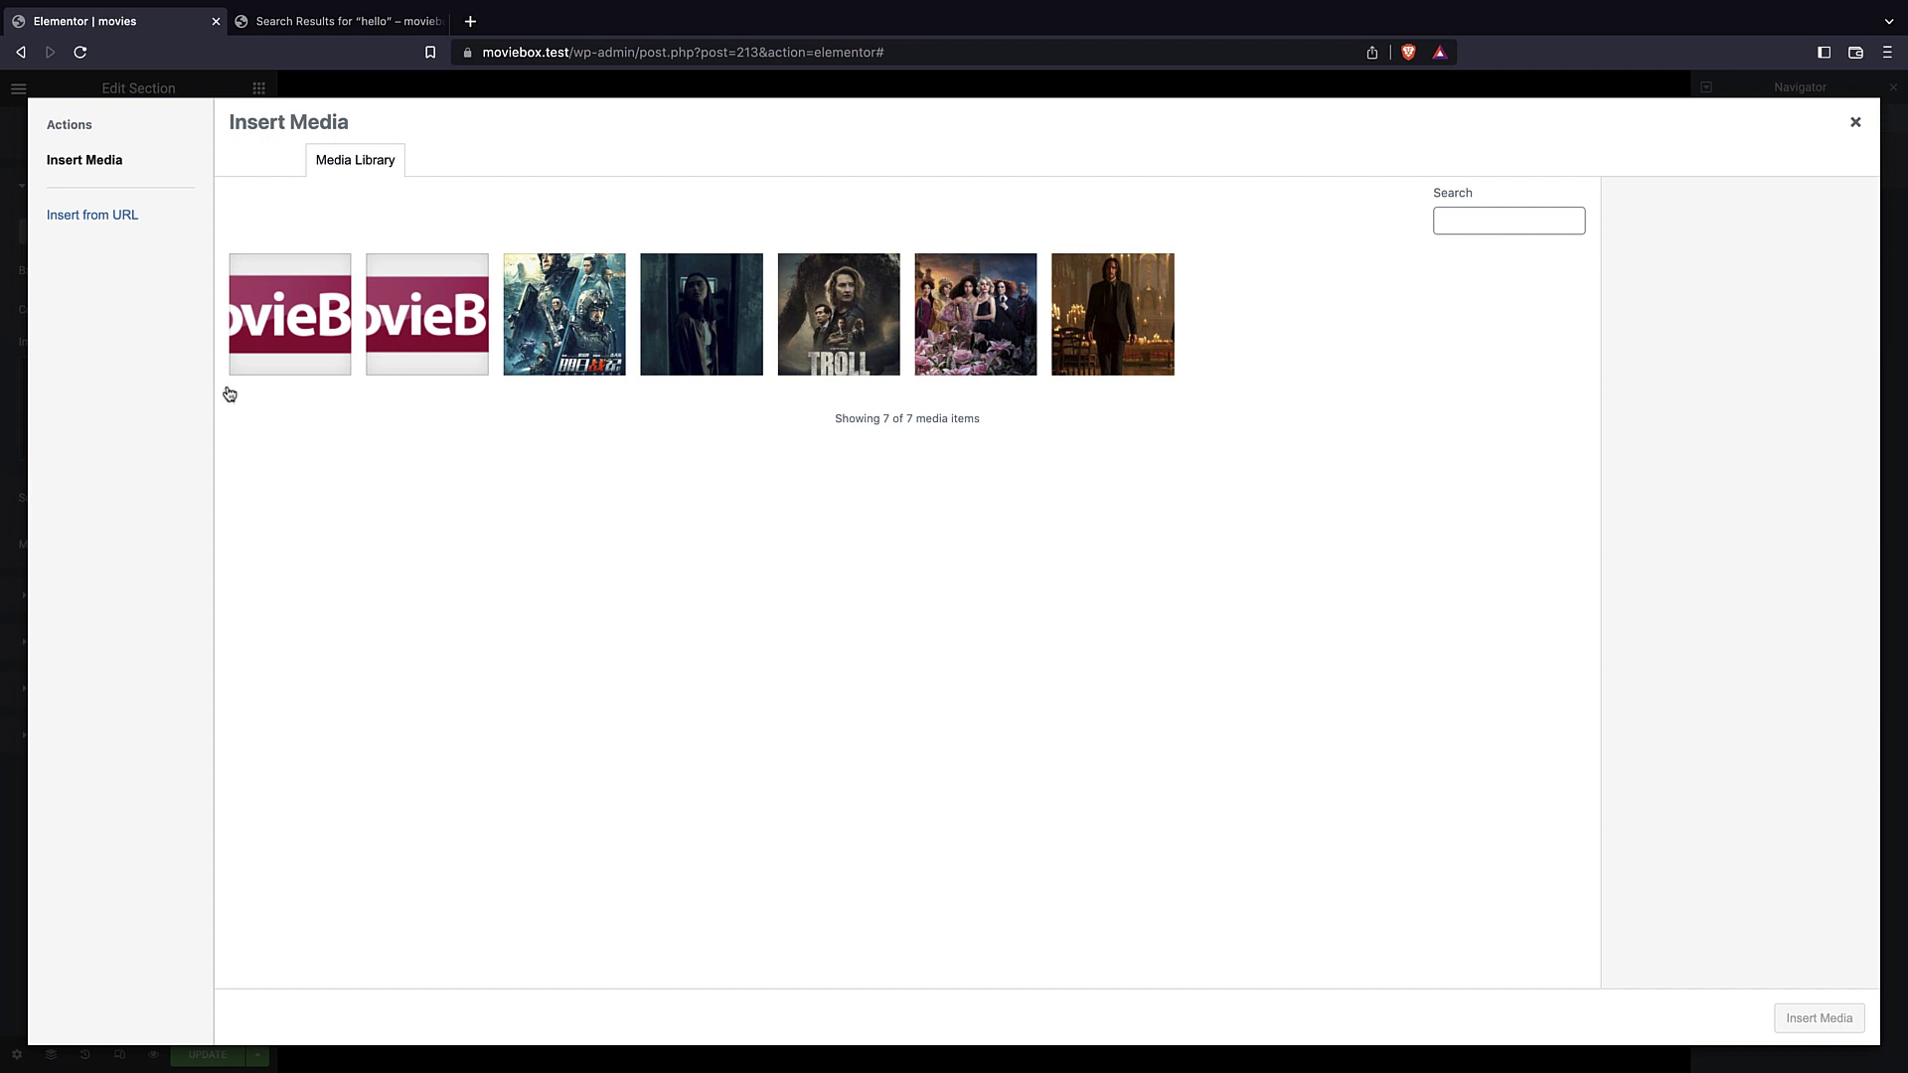
pyautogui.click(1854, 121)
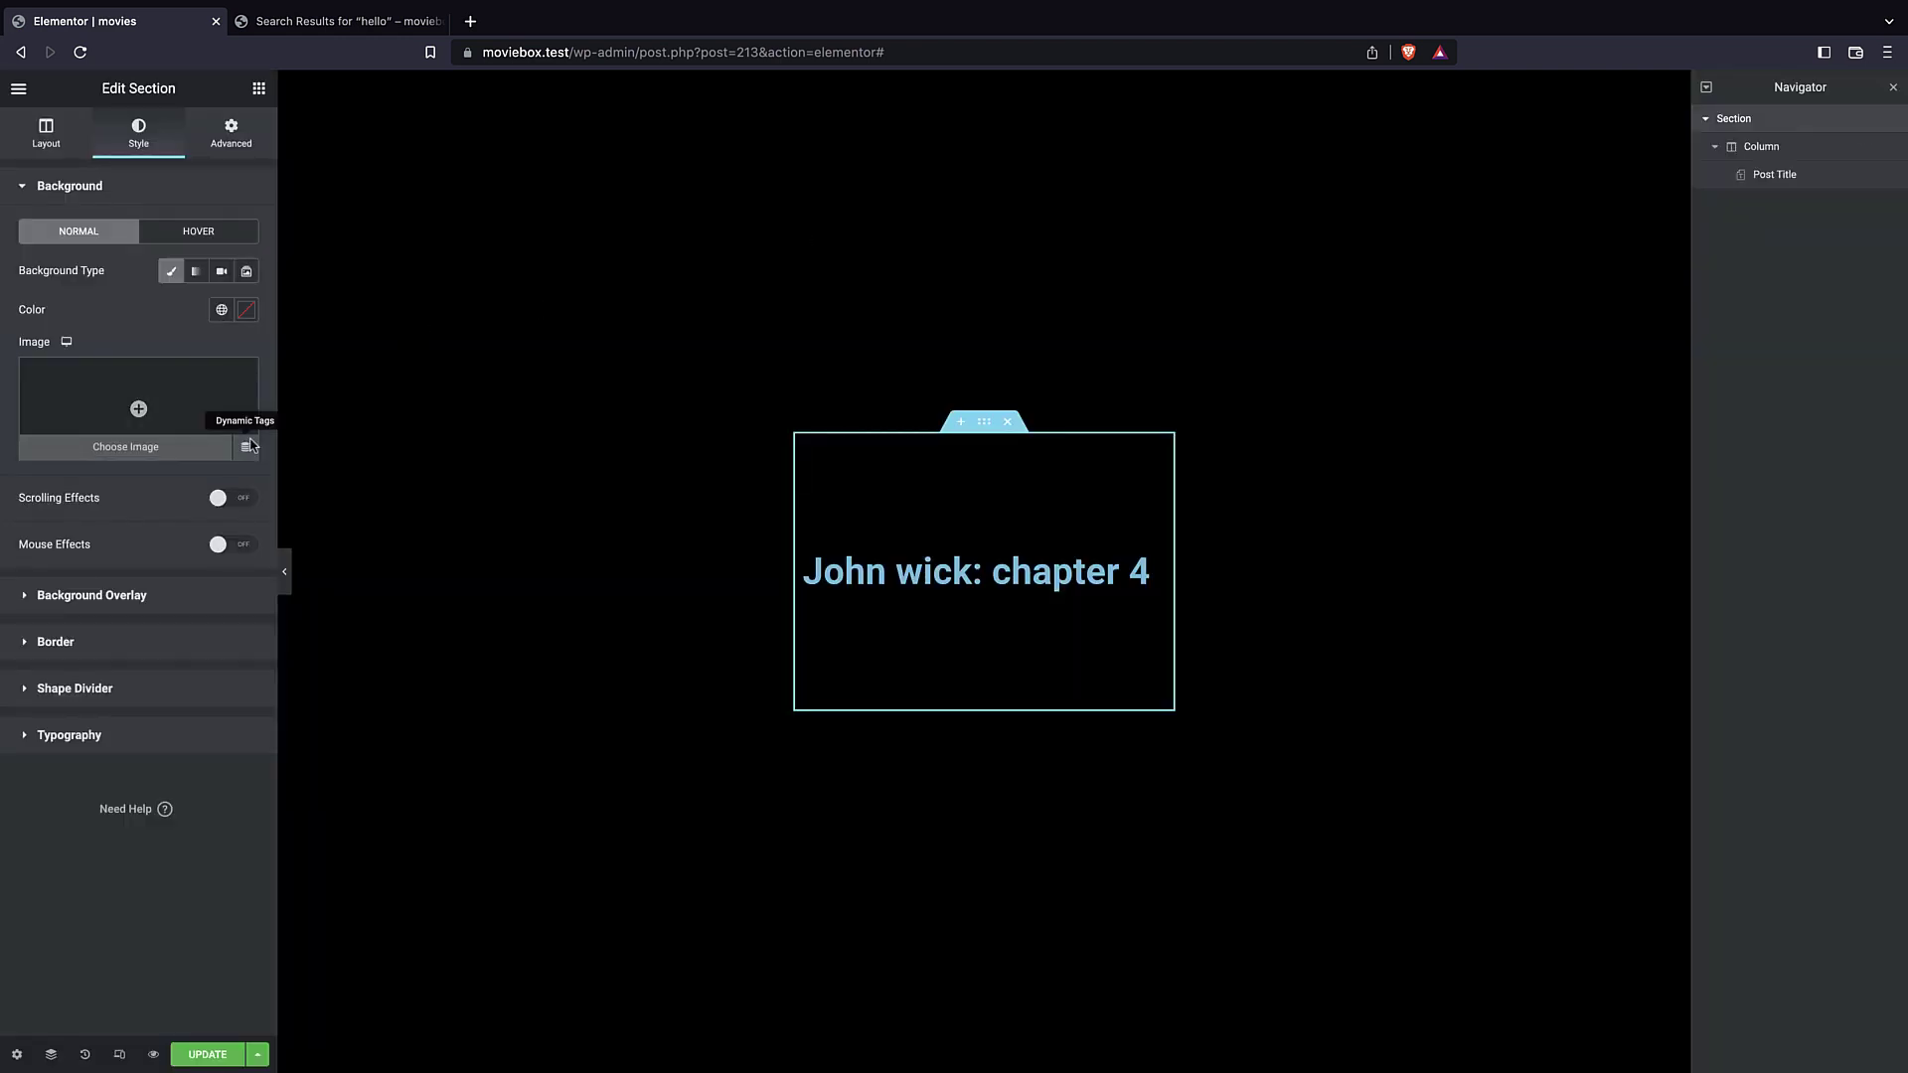
pyautogui.click(248, 447)
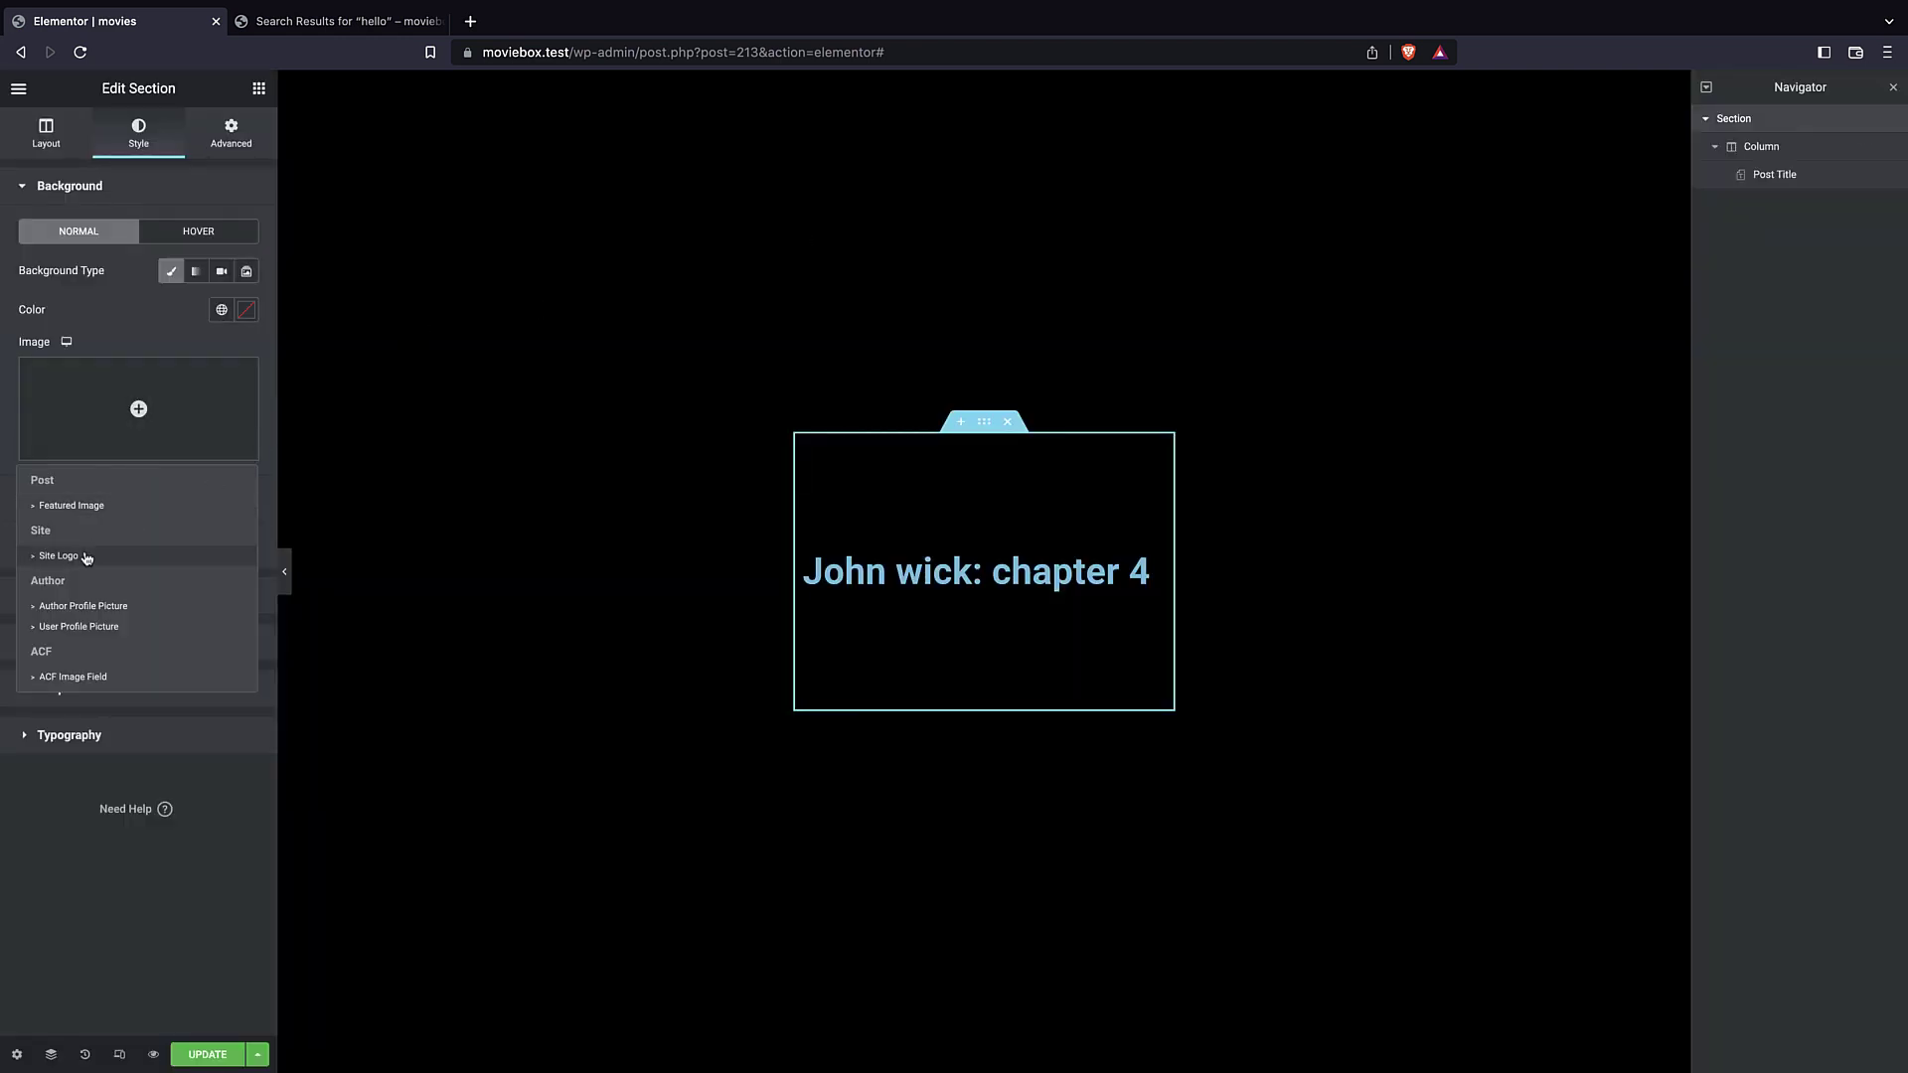
pyautogui.click(74, 679)
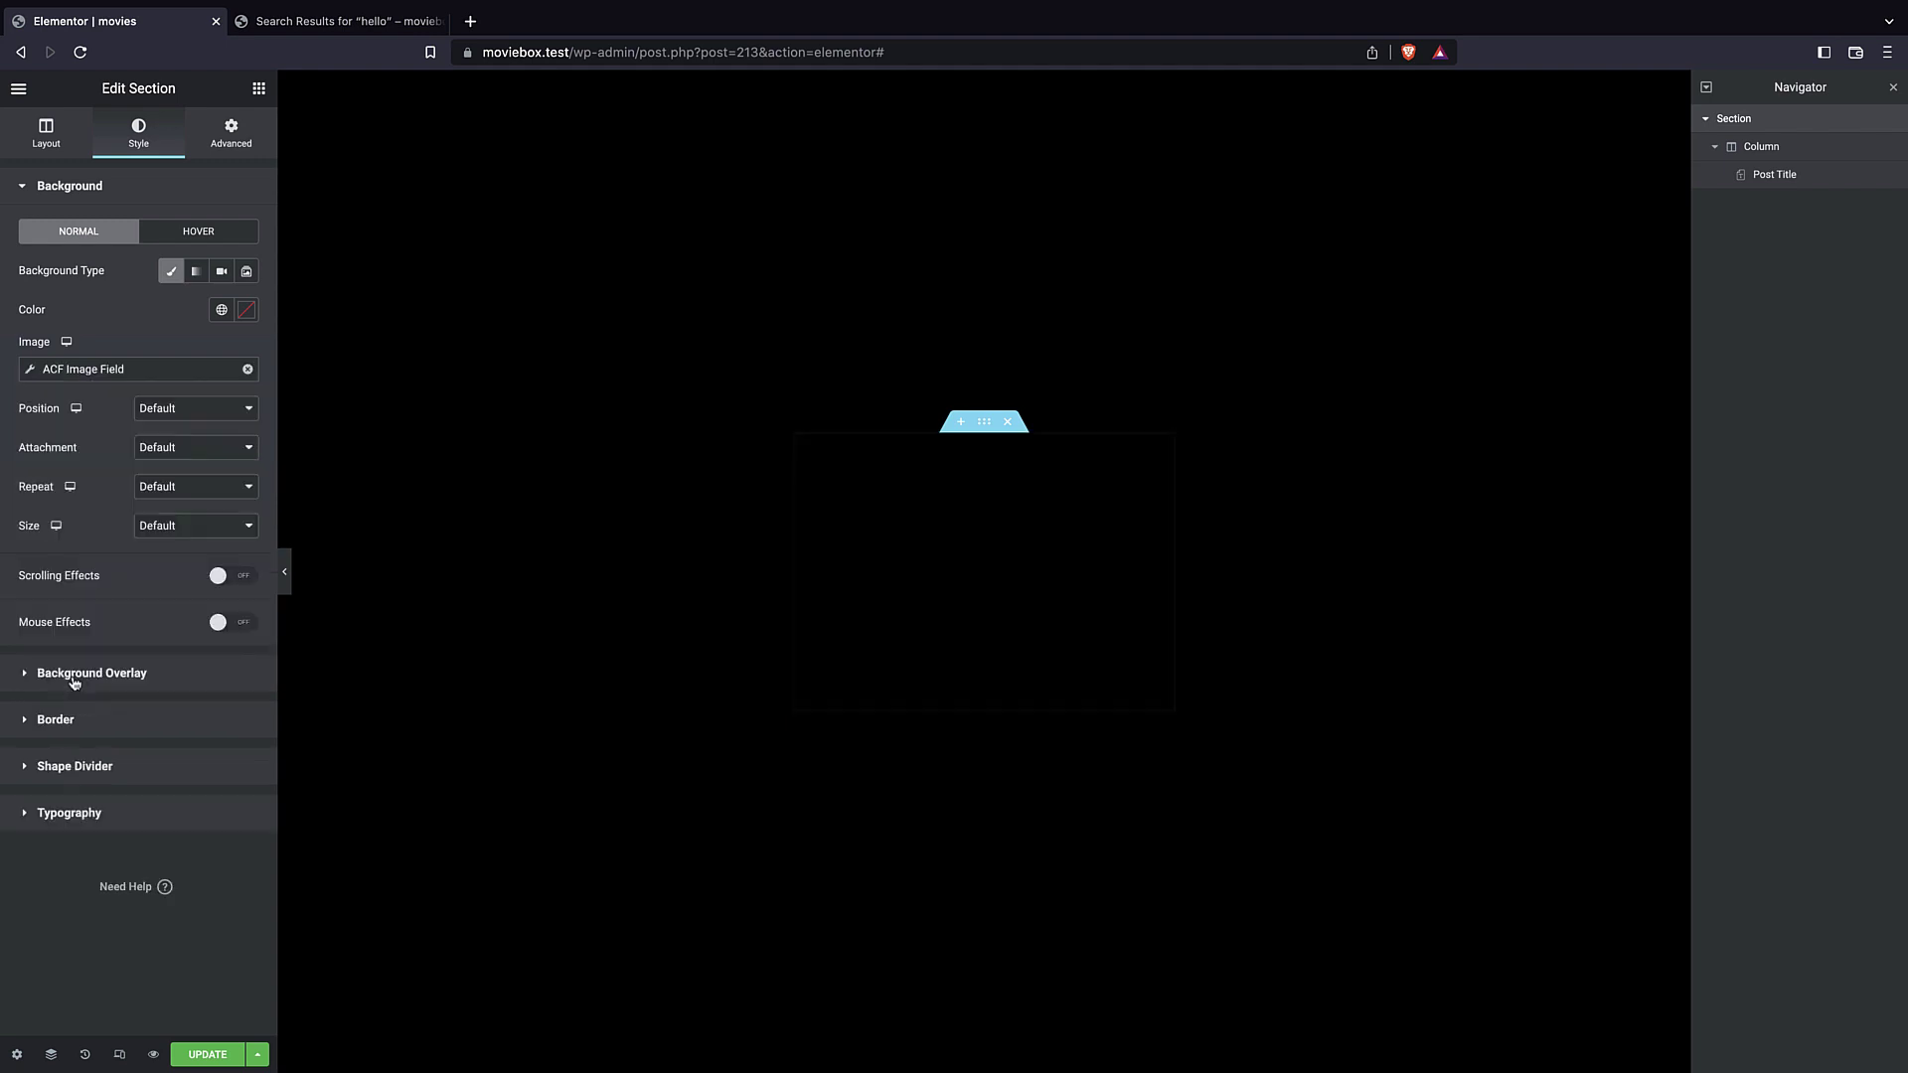
pyautogui.click(31, 372)
pyautogui.click(177, 457)
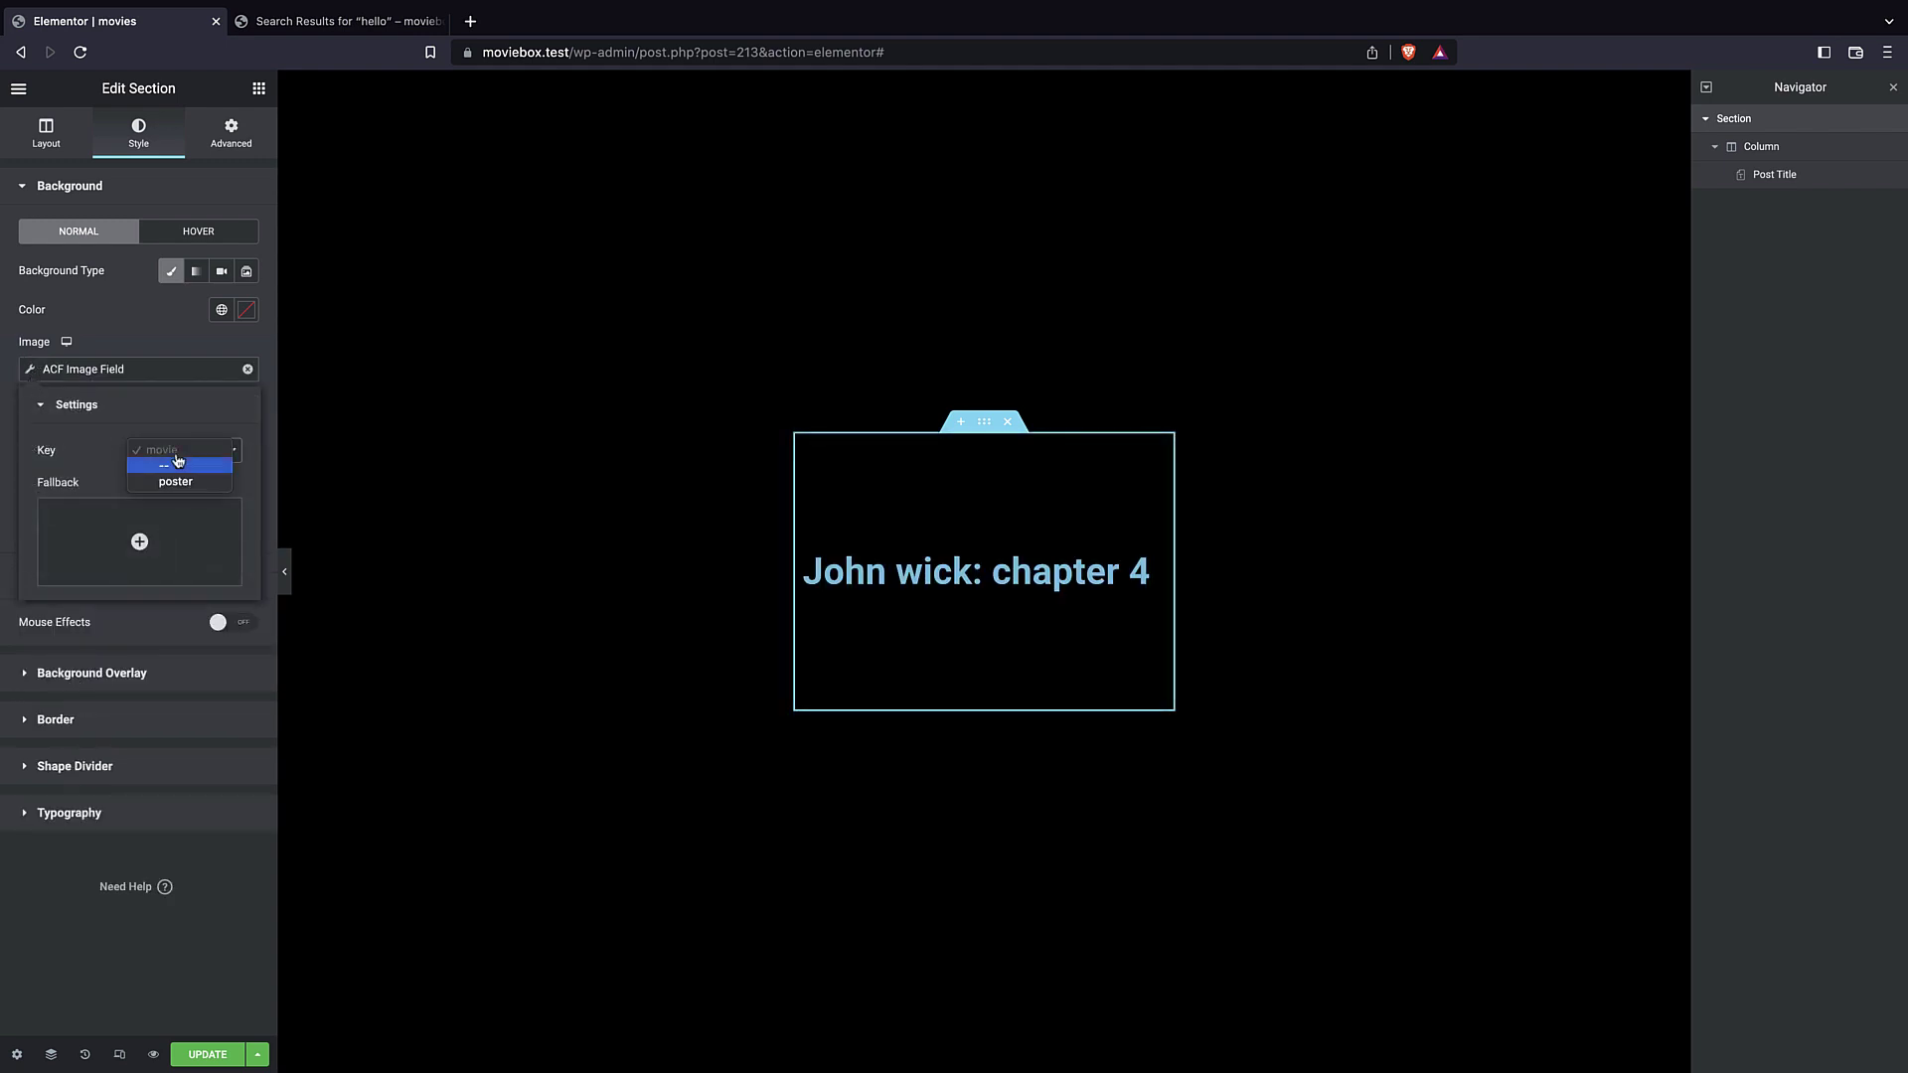
pyautogui.click(176, 481)
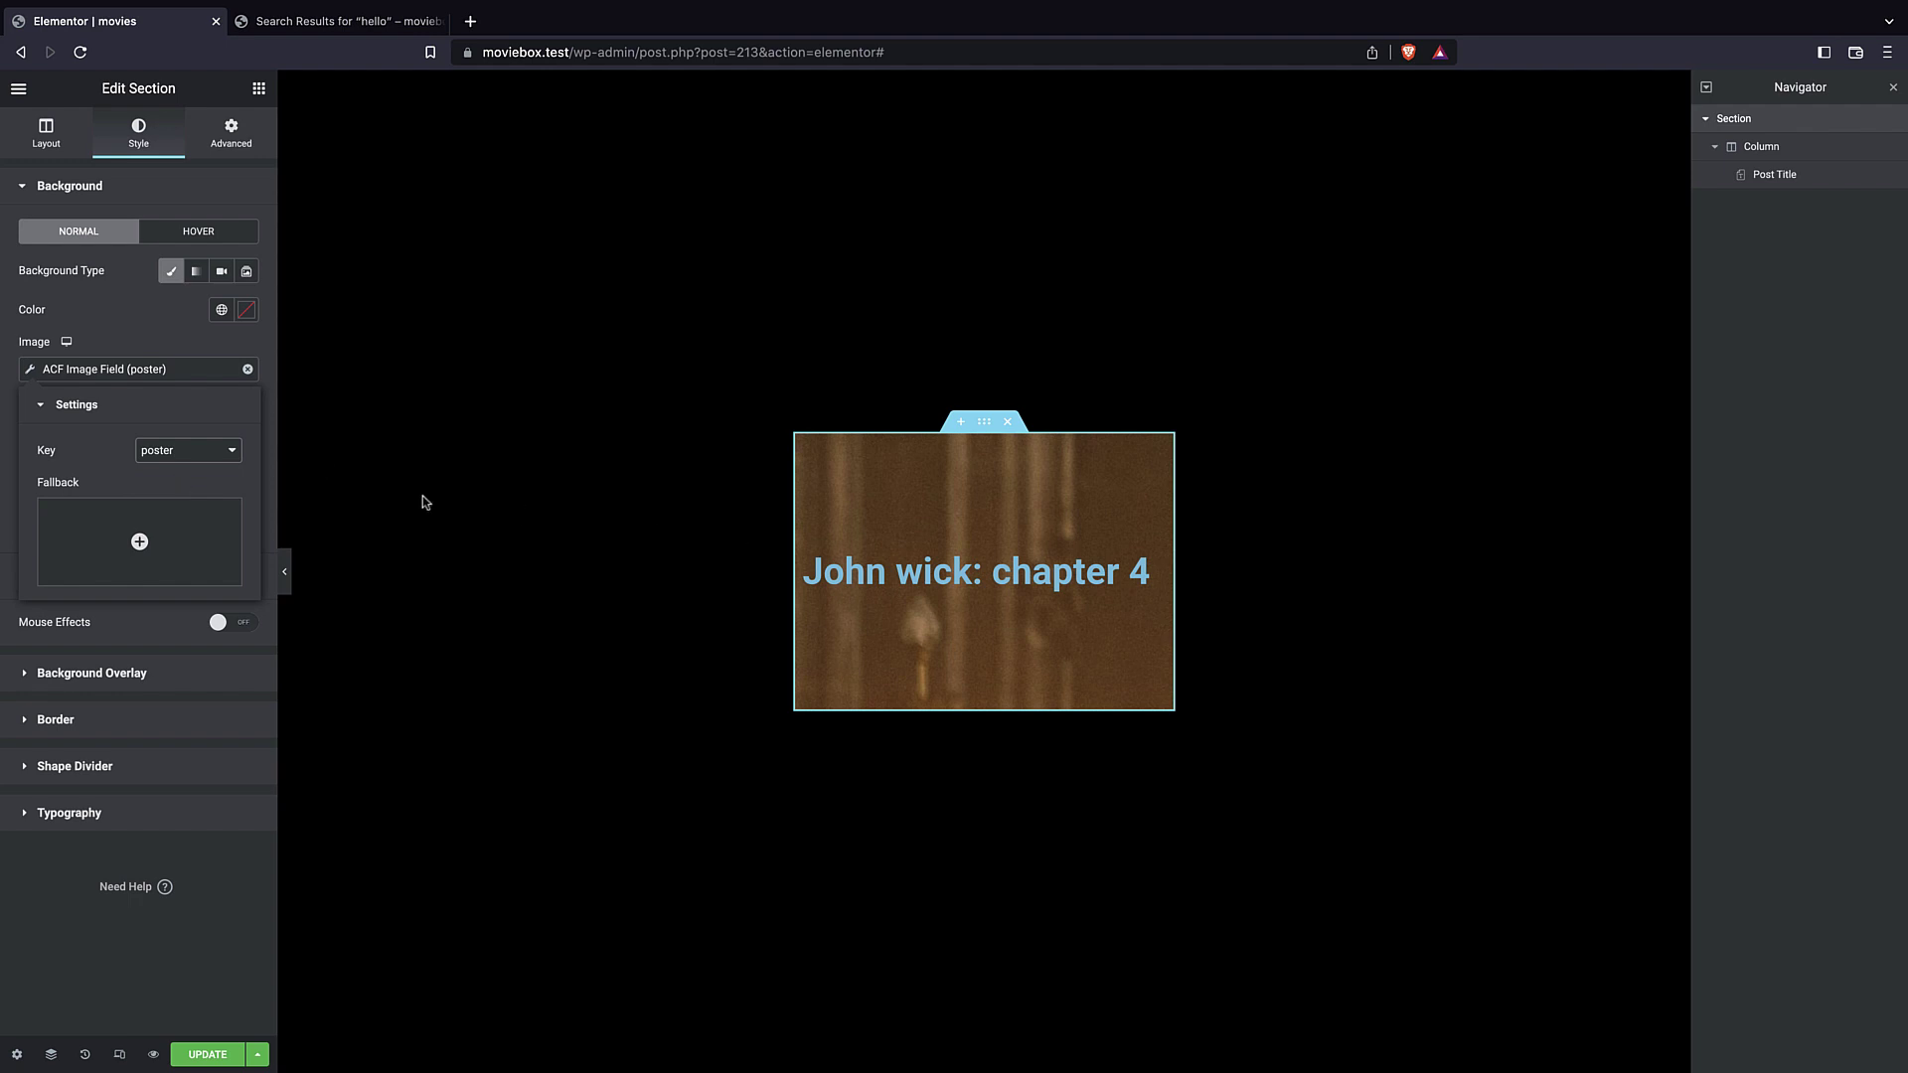
pyautogui.click(137, 344)
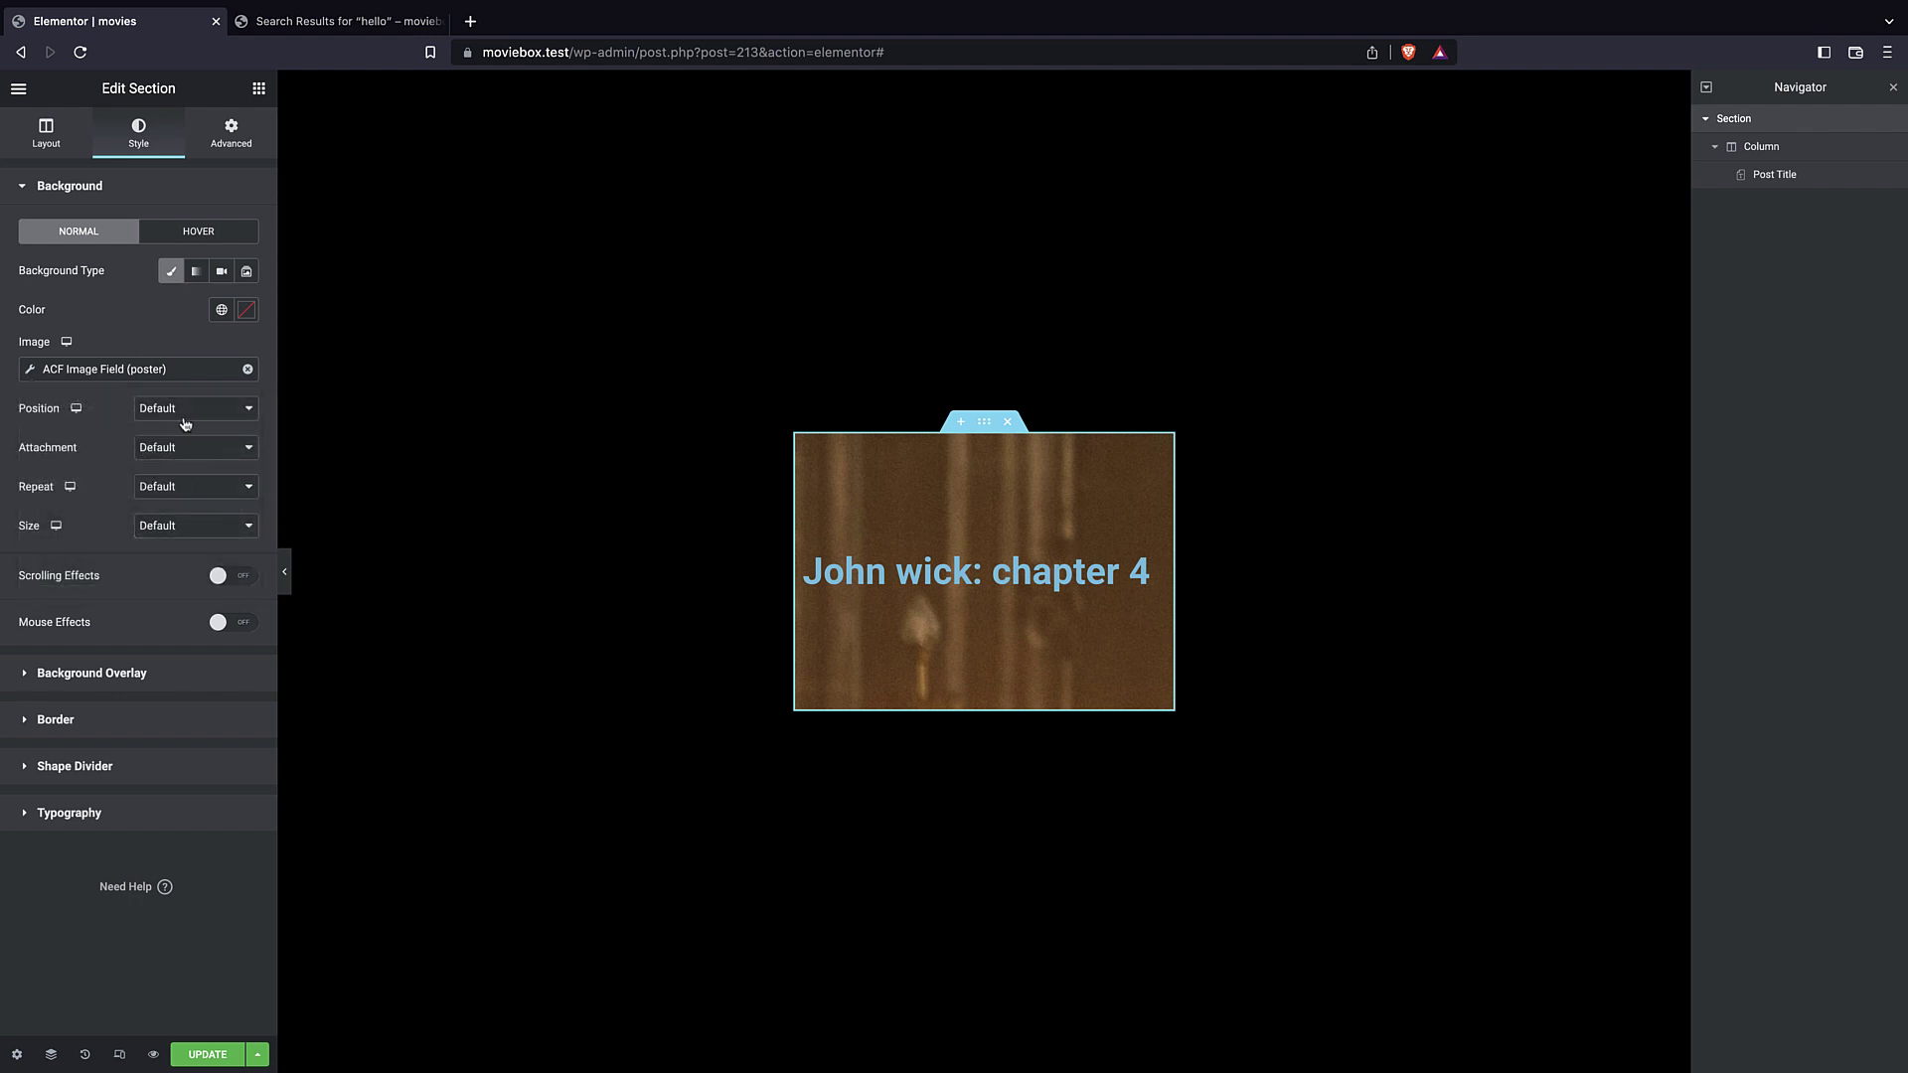
# - Set the section's background image position to Center Center and its size to Cover
pyautogui.click(185, 416)
pyautogui.click(189, 426)
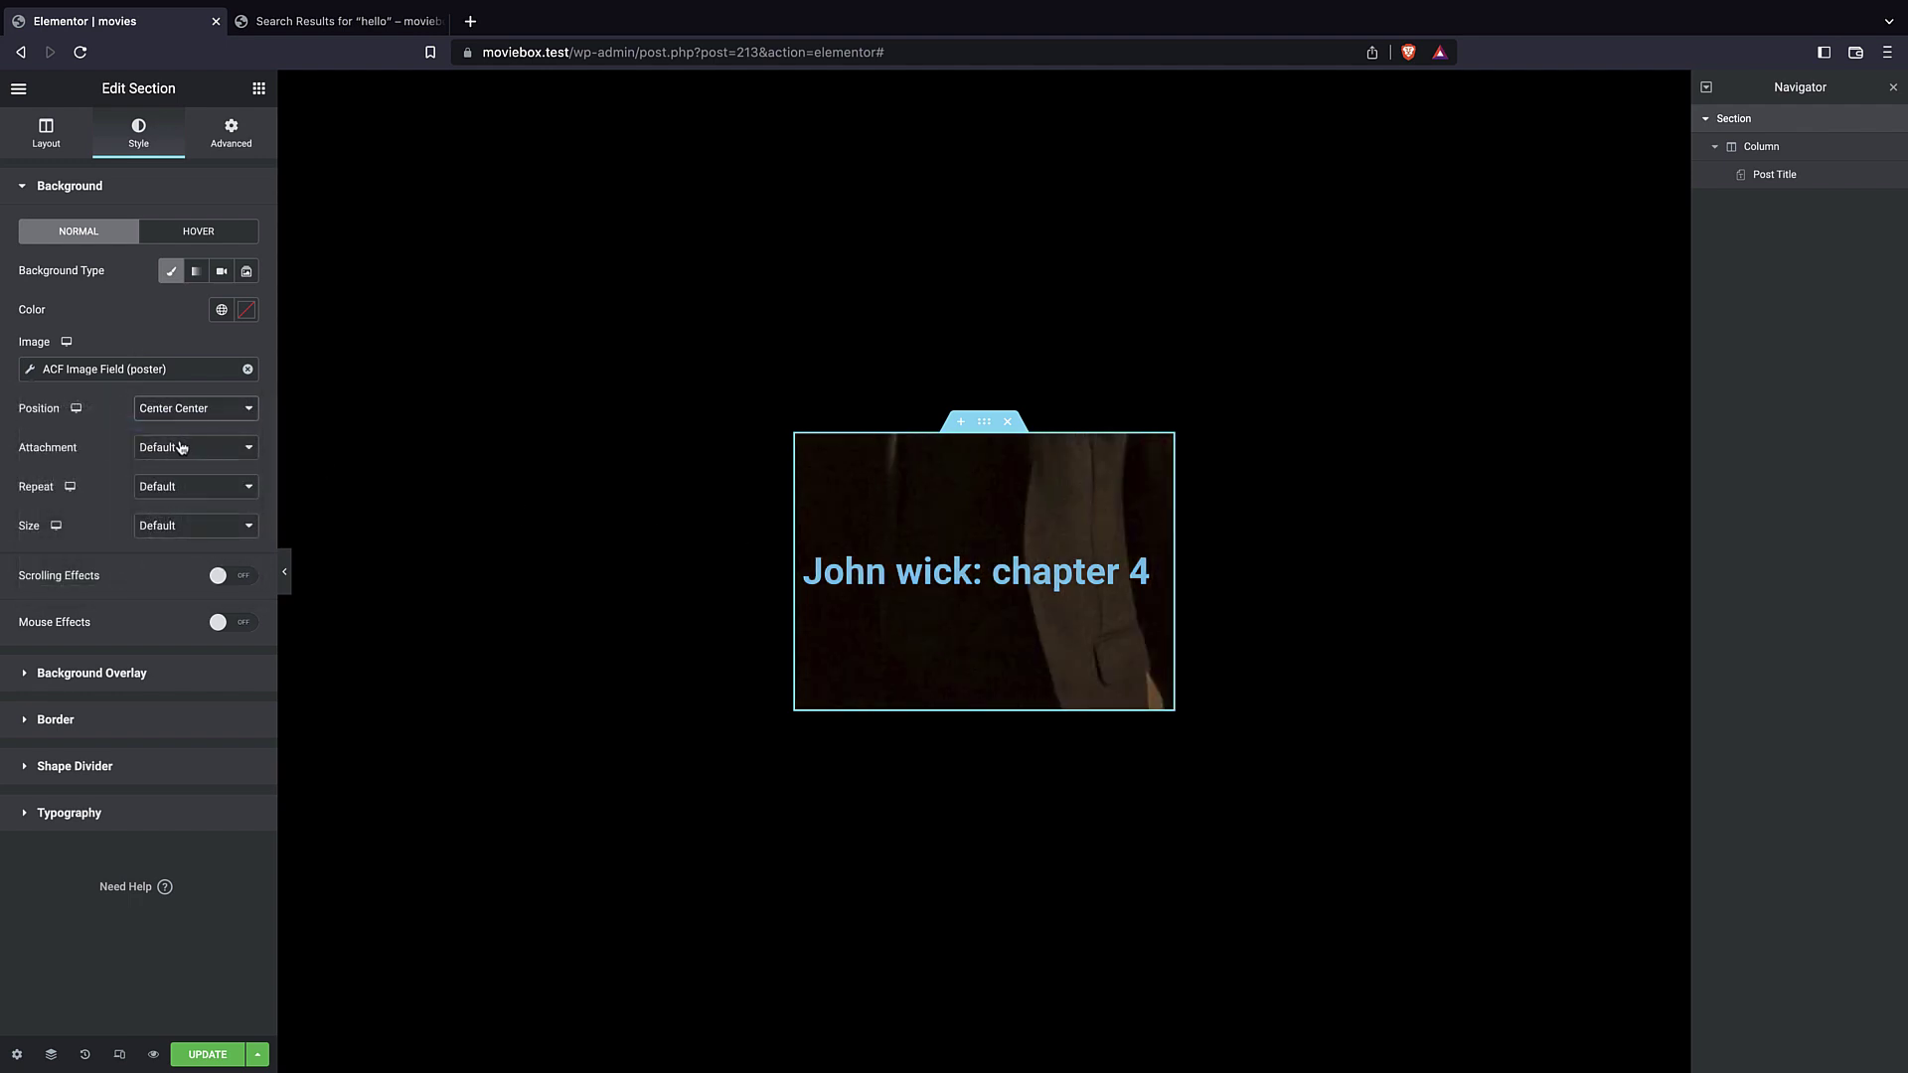
pyautogui.click(180, 514)
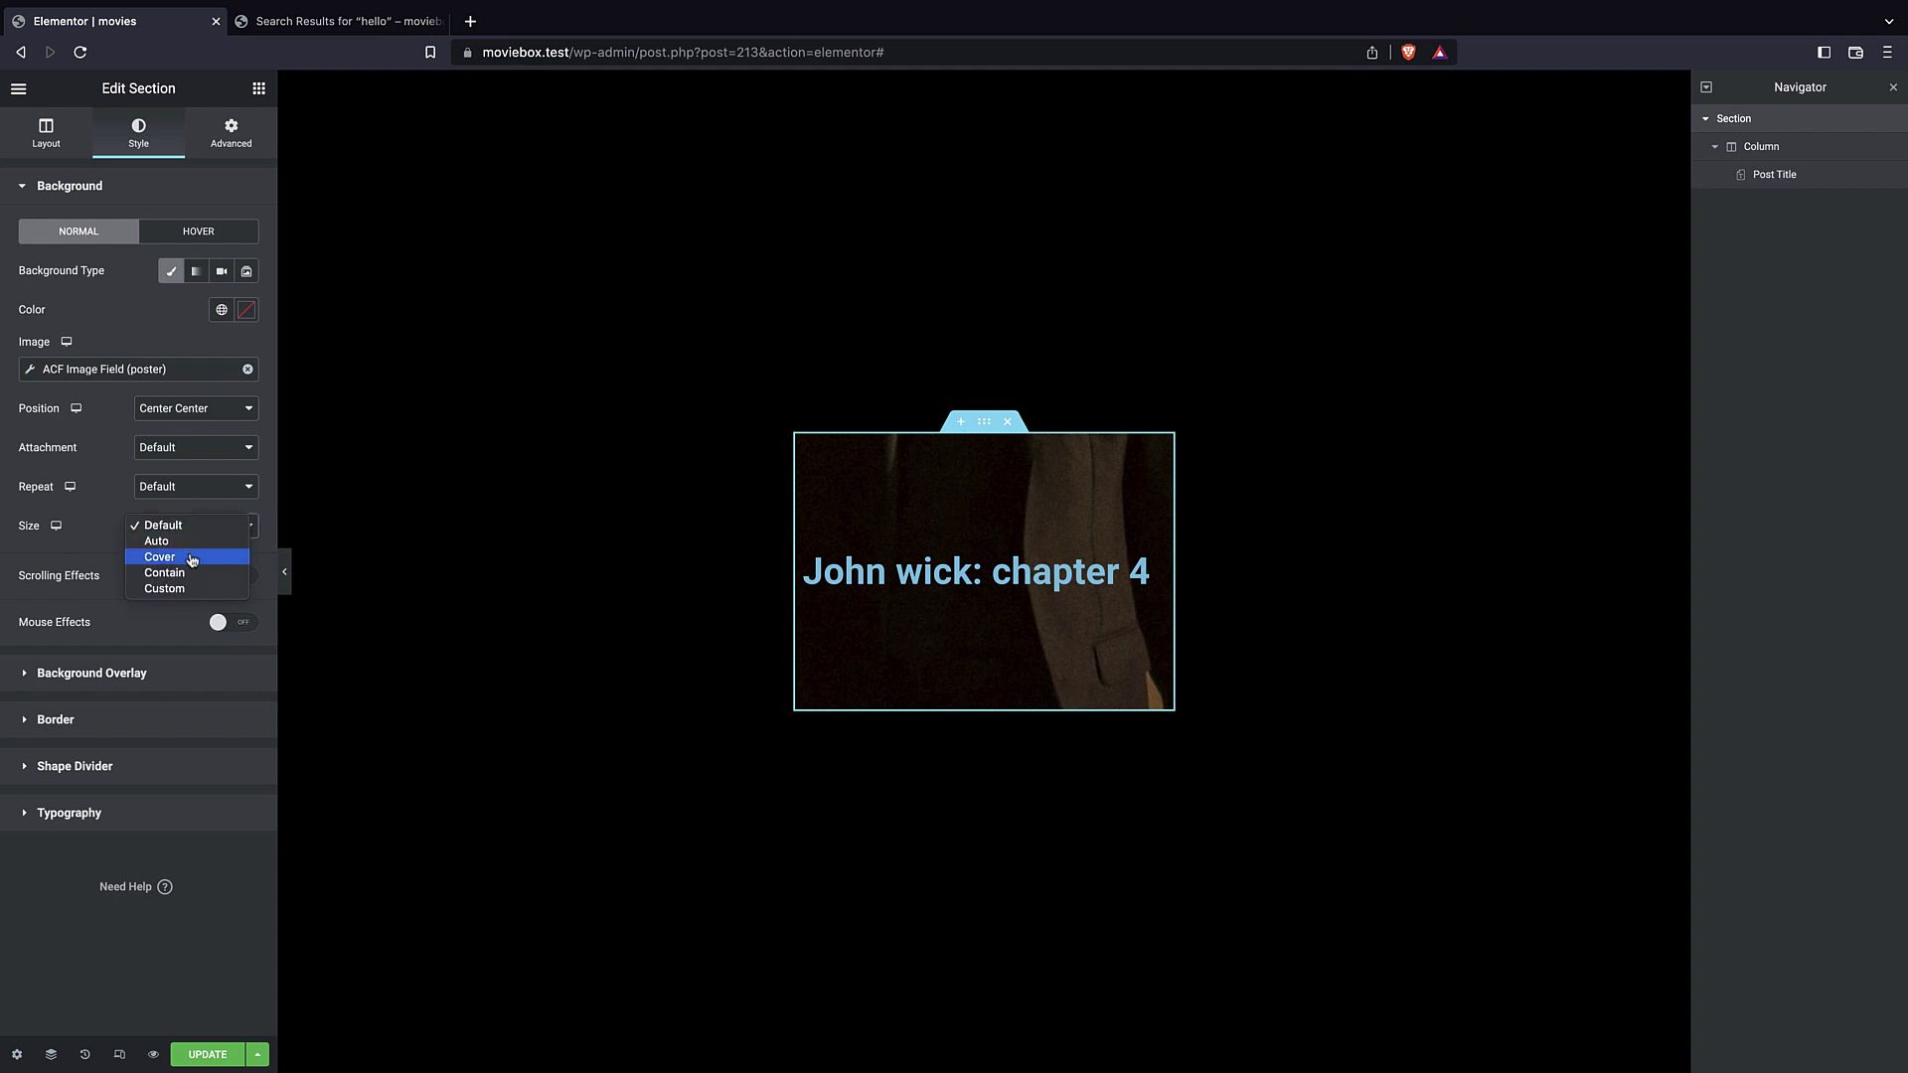
pyautogui.click(192, 557)
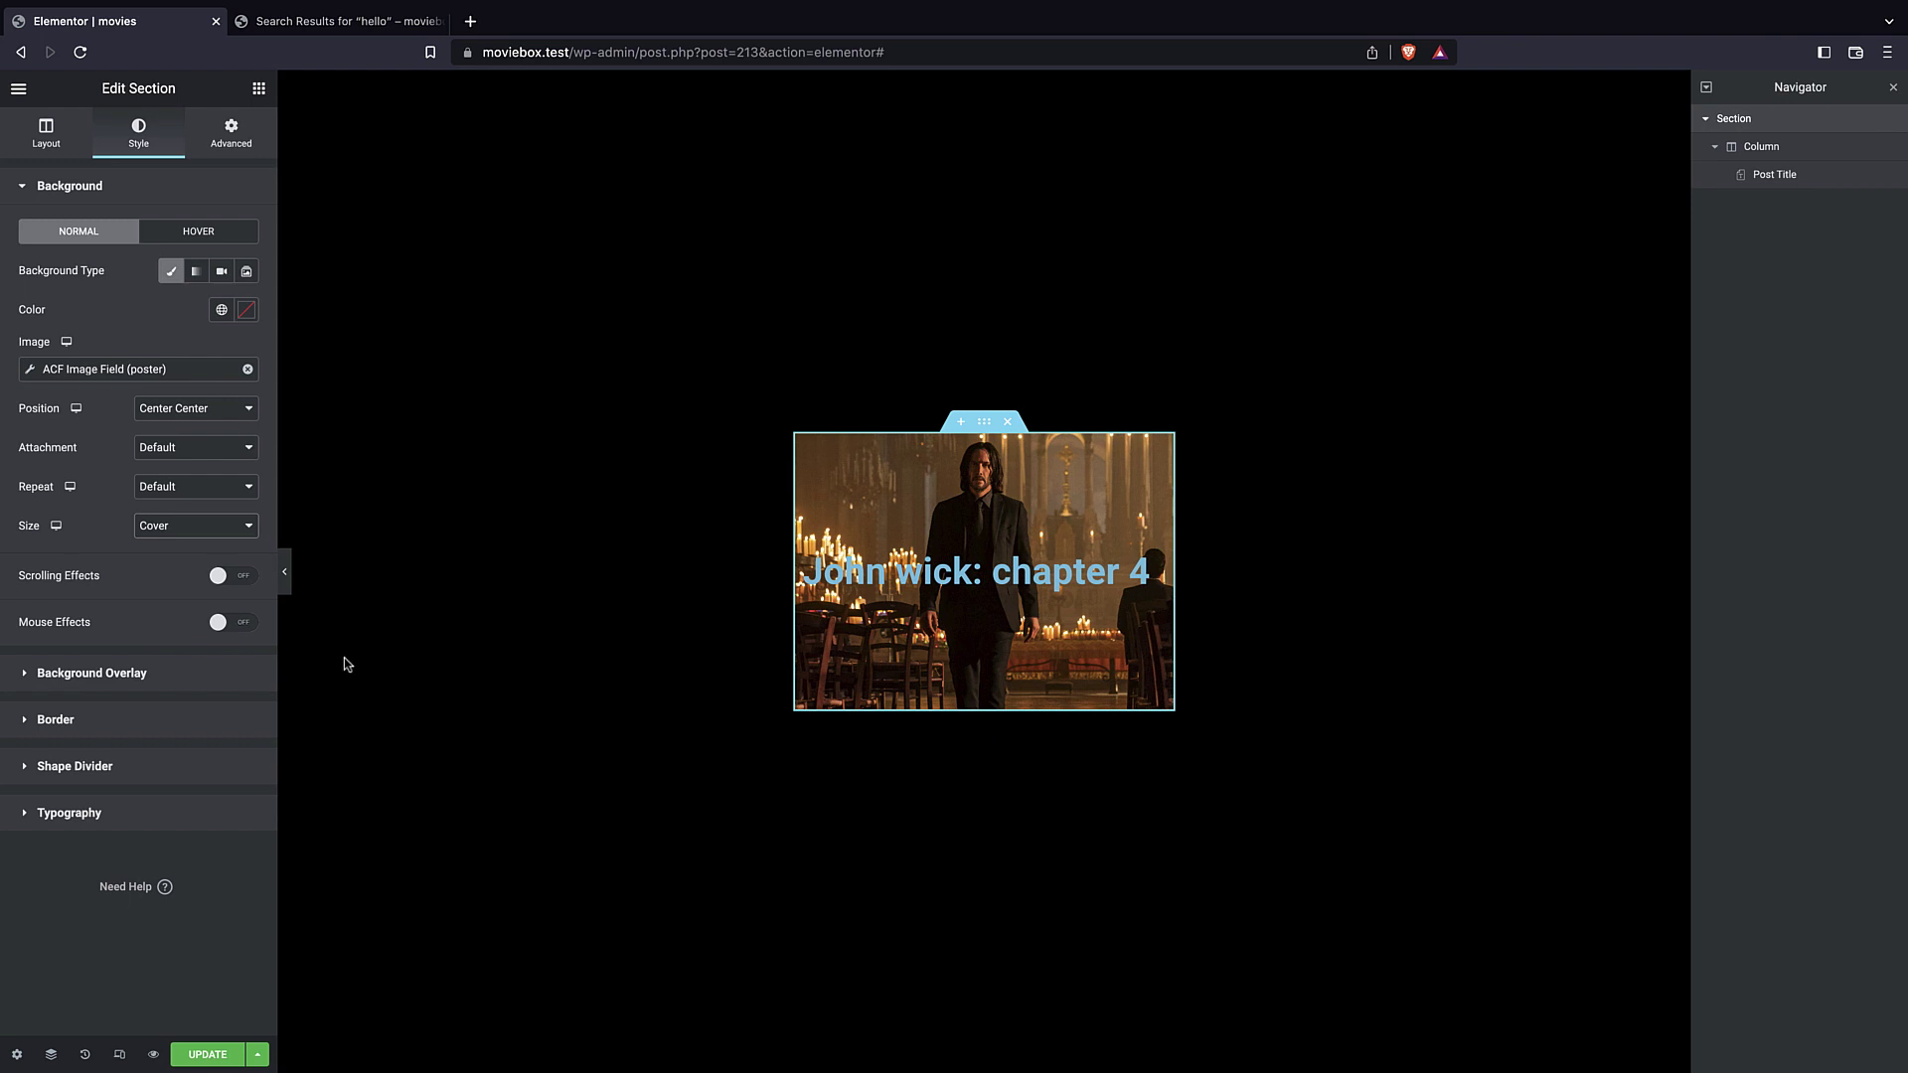
# - Round the loop item section's corners with a border radius of 1.5 em on all sides
pyautogui.click(192, 720)
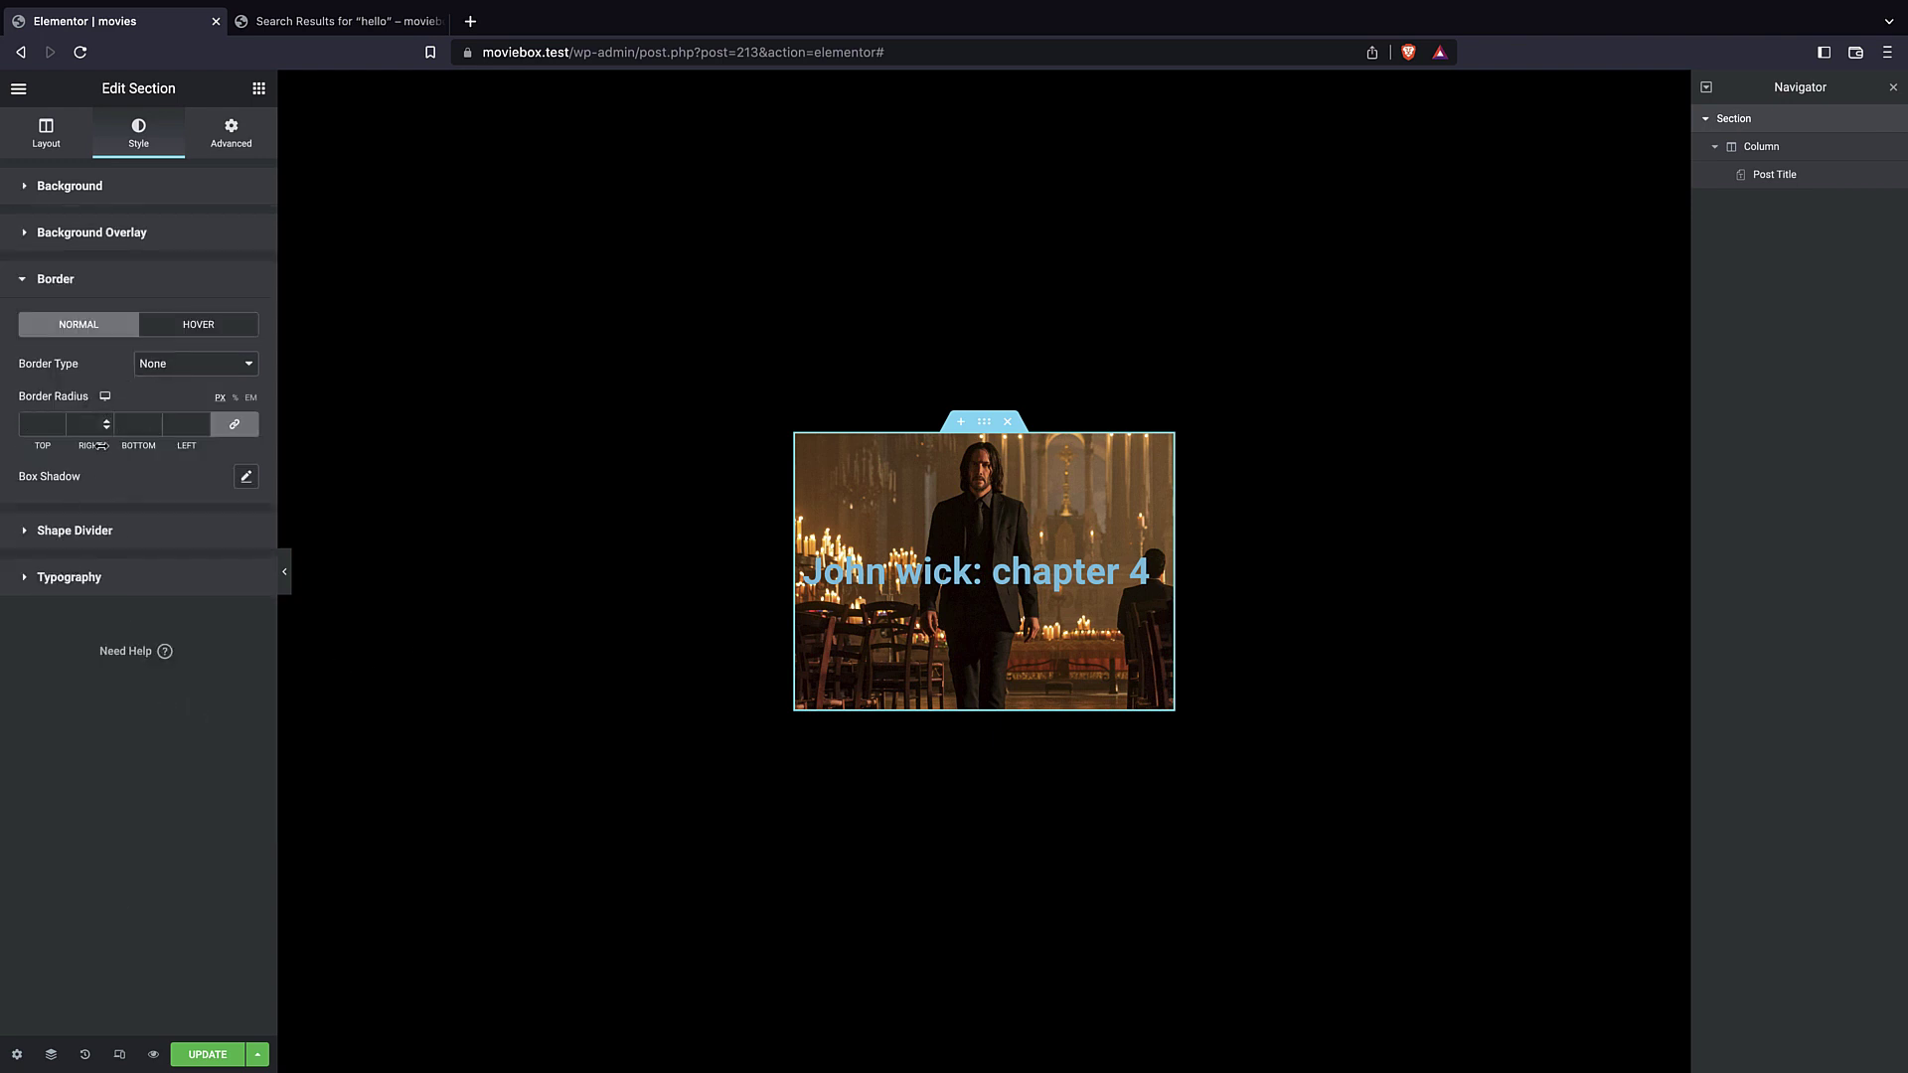
pyautogui.click(251, 398)
pyautogui.click(58, 421)
pyautogui.click(58, 428)
pyautogui.write('15')
pyautogui.write('.5')
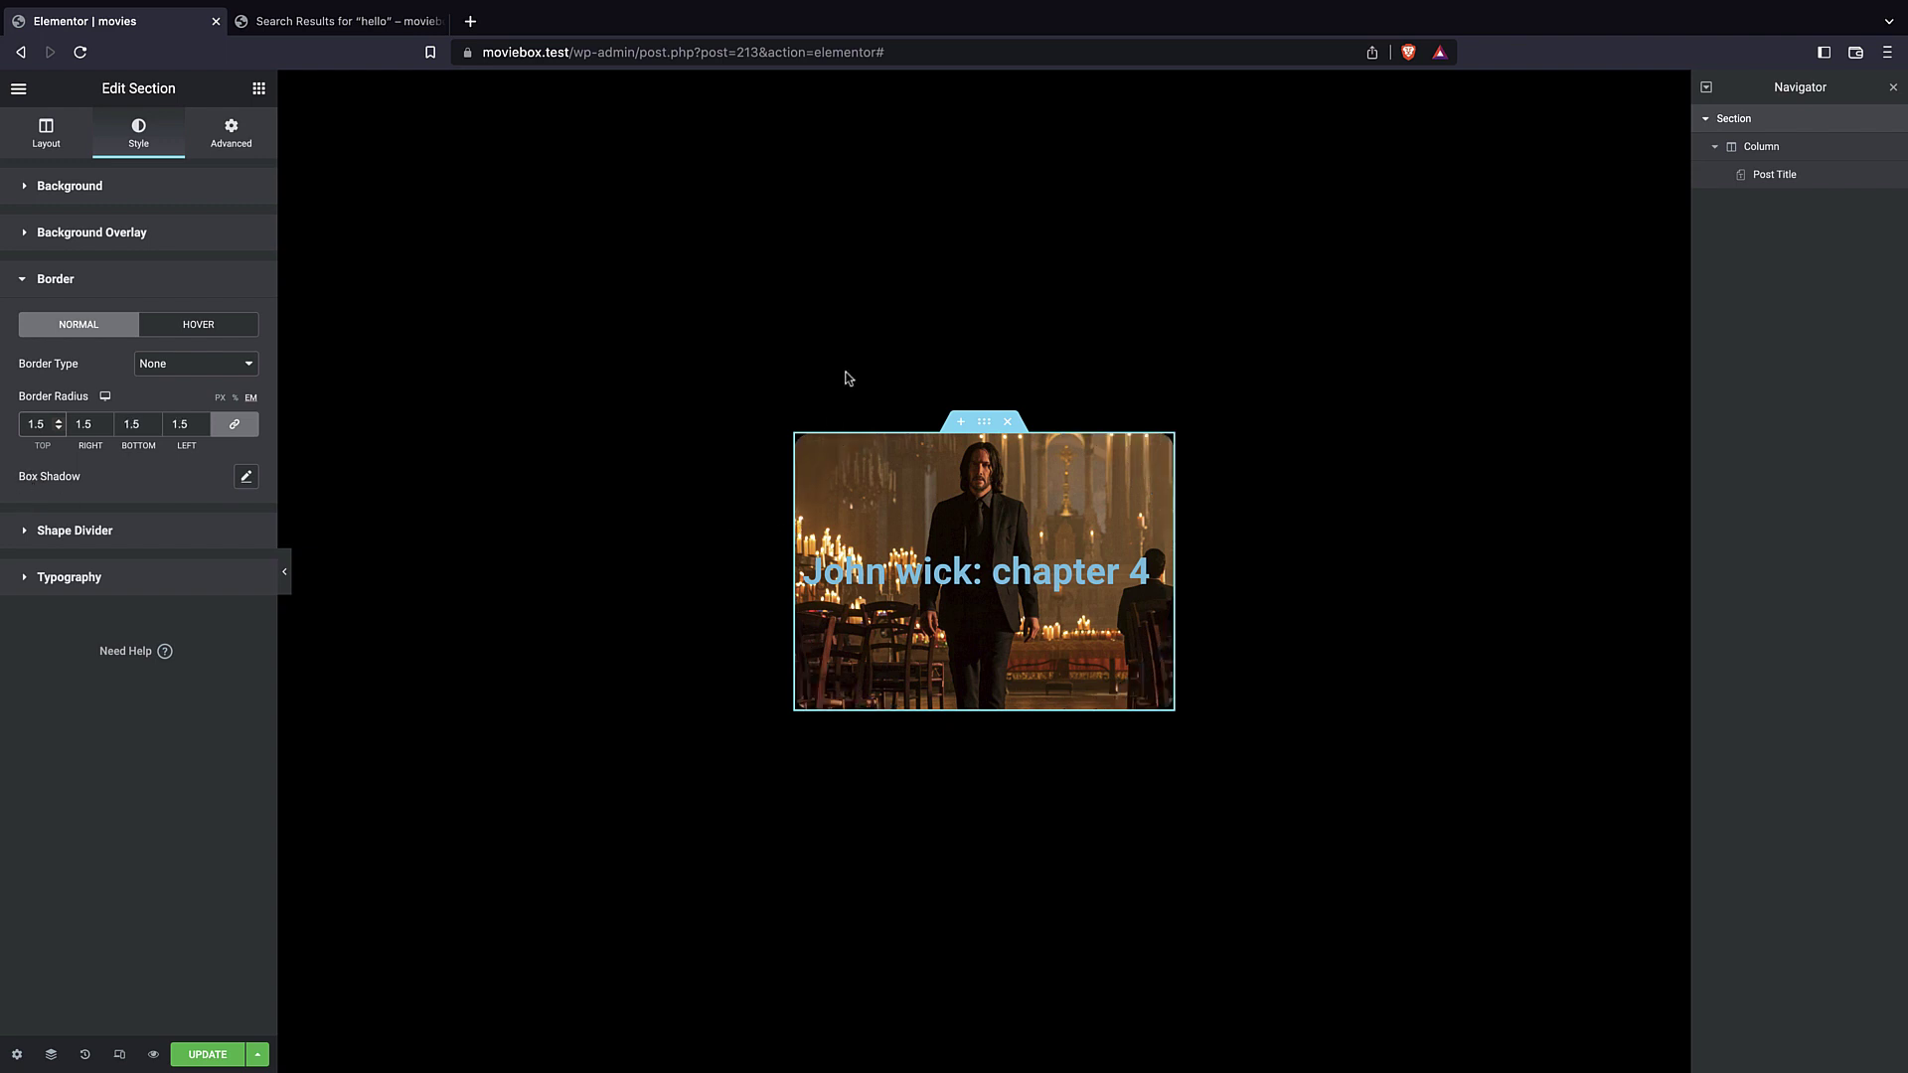
# - Set the post title's text color to white
pyautogui.click(978, 571)
pyautogui.click(138, 132)
pyautogui.click(245, 231)
pyautogui.click(34, 301)
pyautogui.click(116, 690)
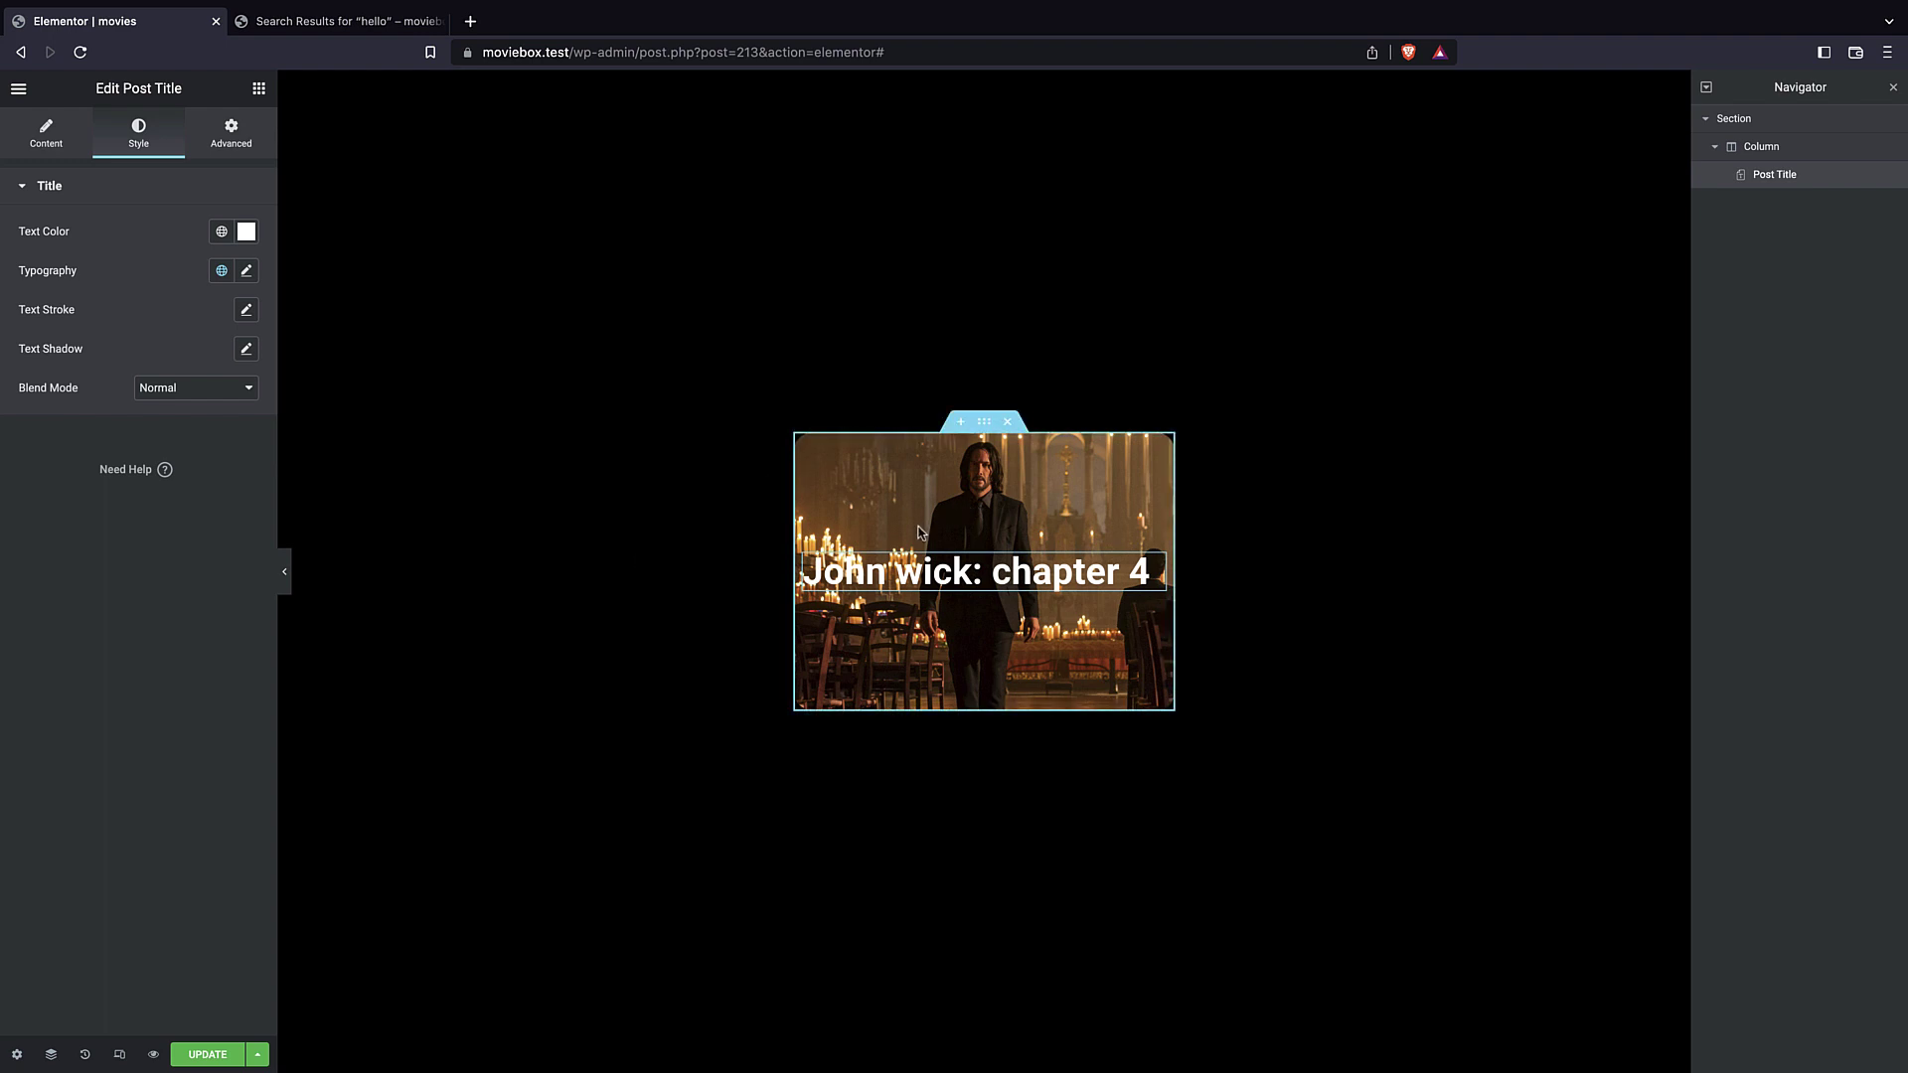
# - Give the section a gradient background overlay from black to a very dark grey second color
pyautogui.click(1734, 120)
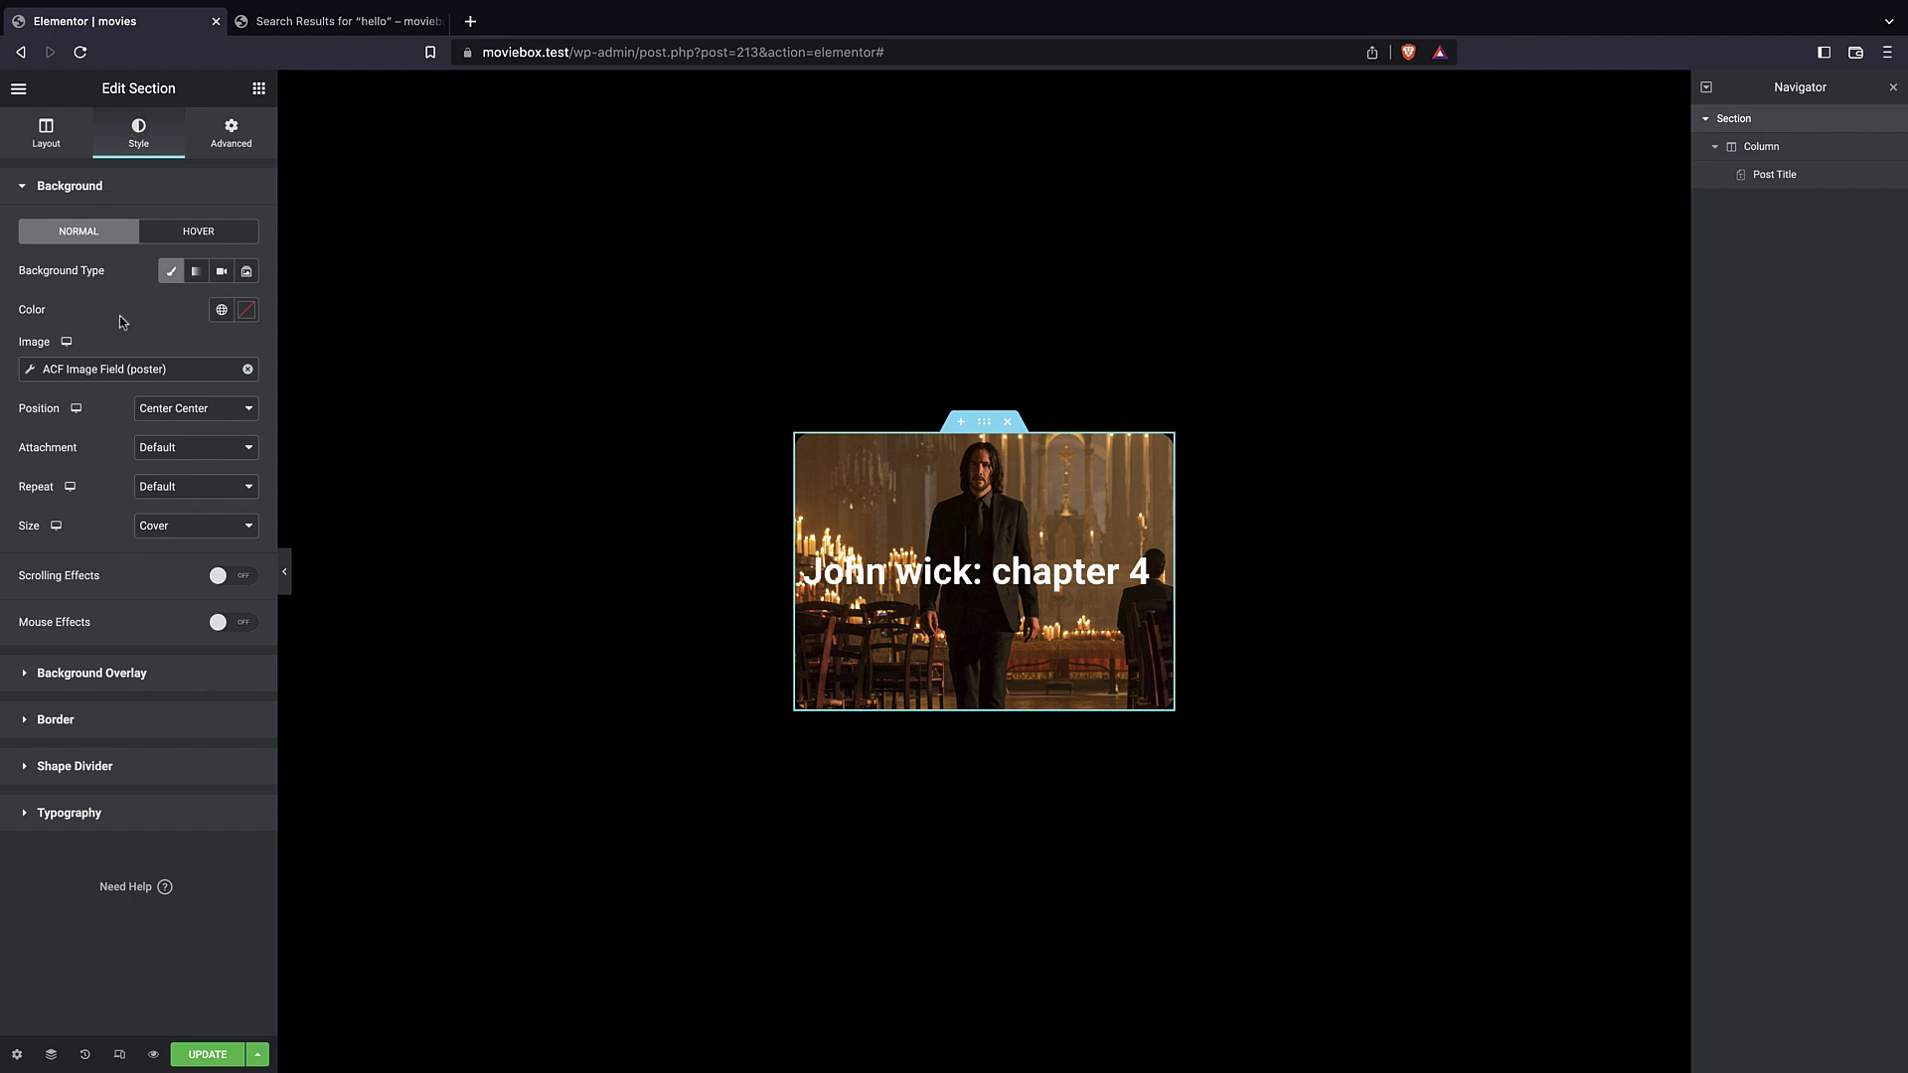
pyautogui.click(102, 676)
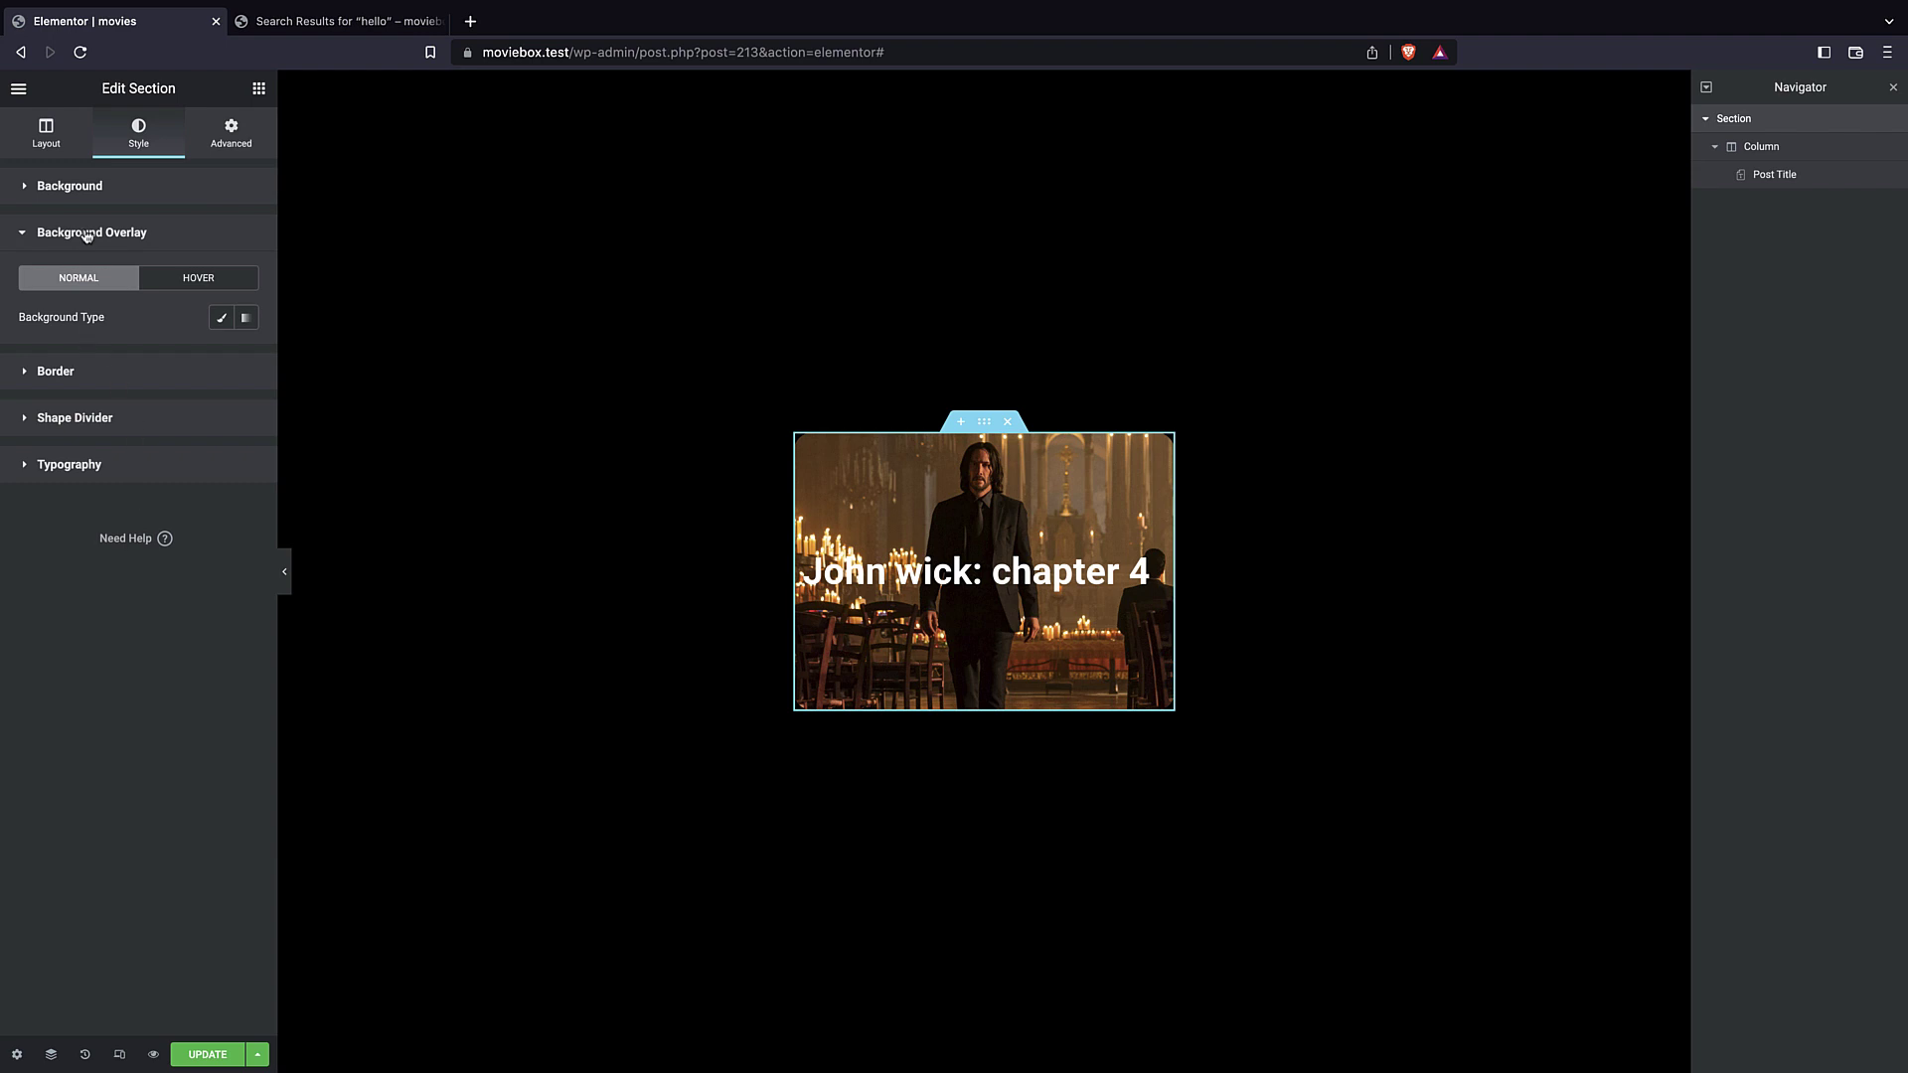
pyautogui.click(245, 317)
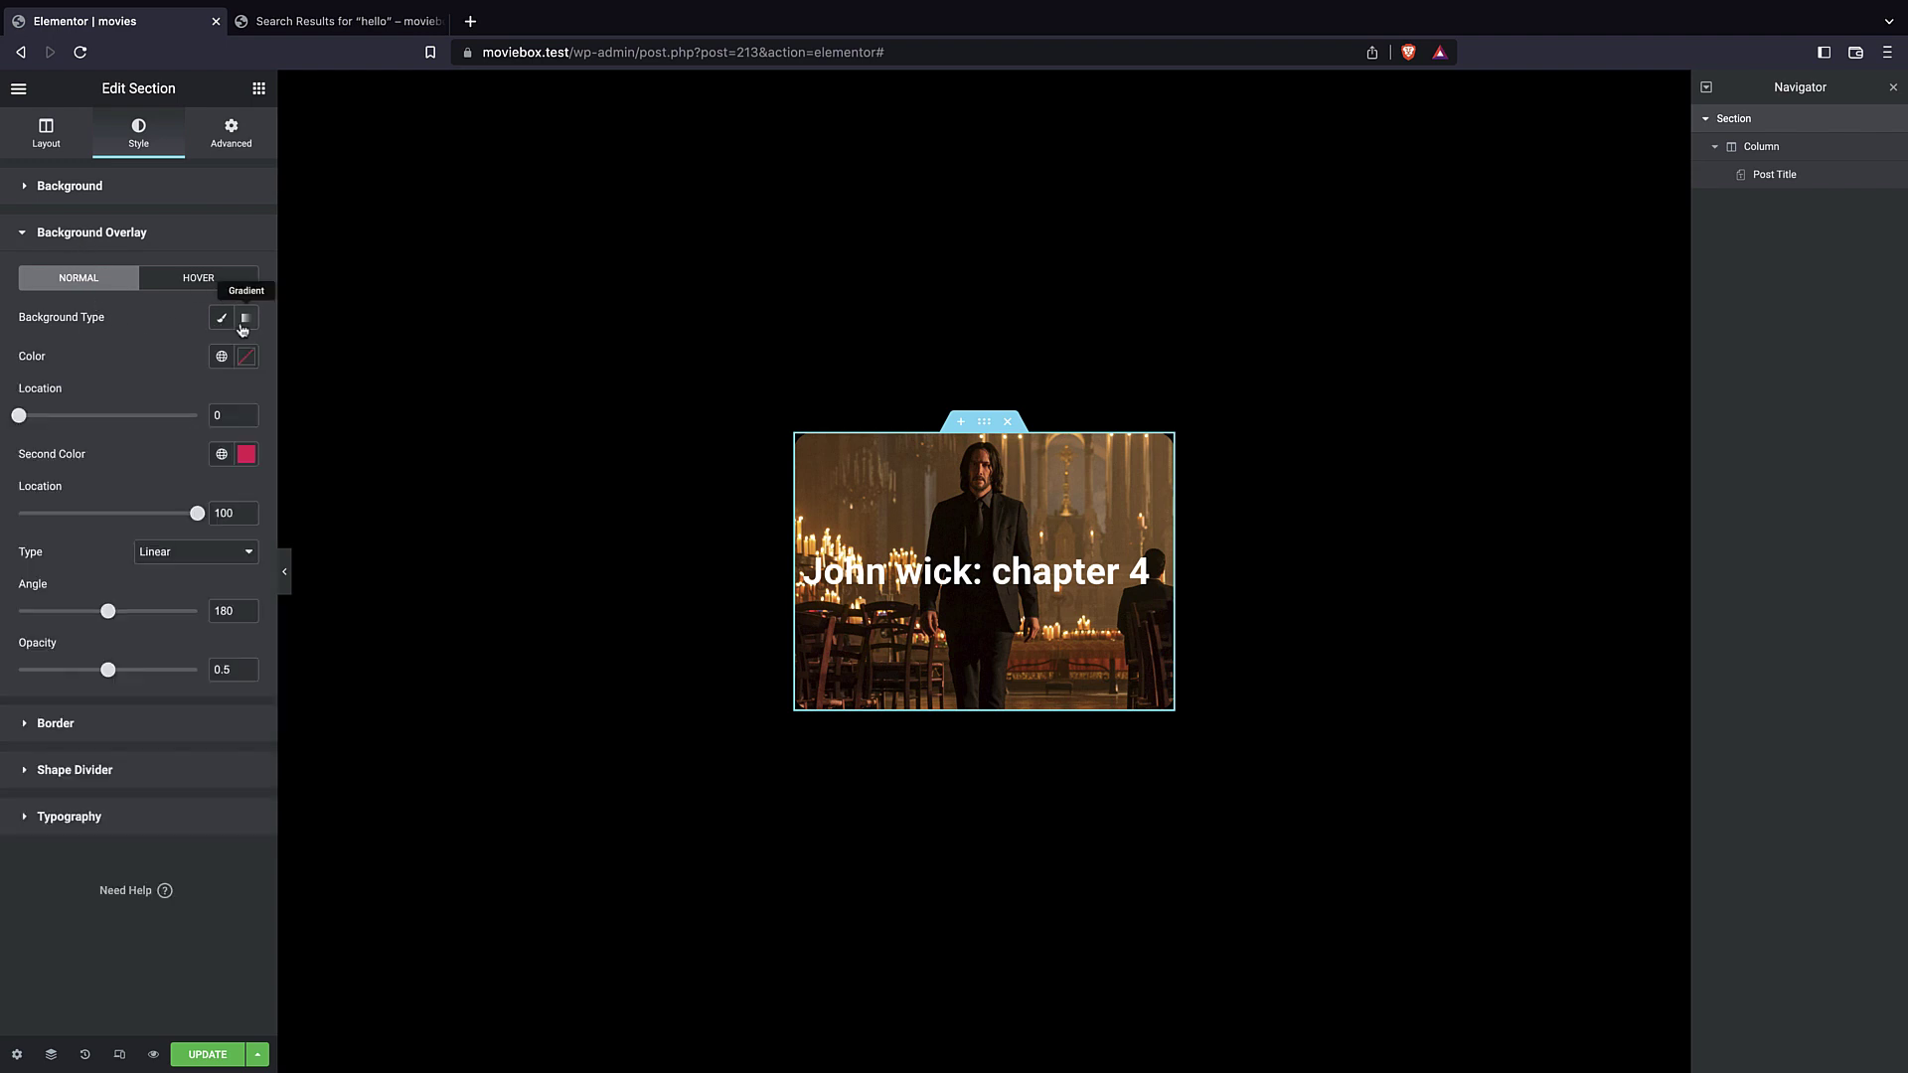
pyautogui.click(246, 356)
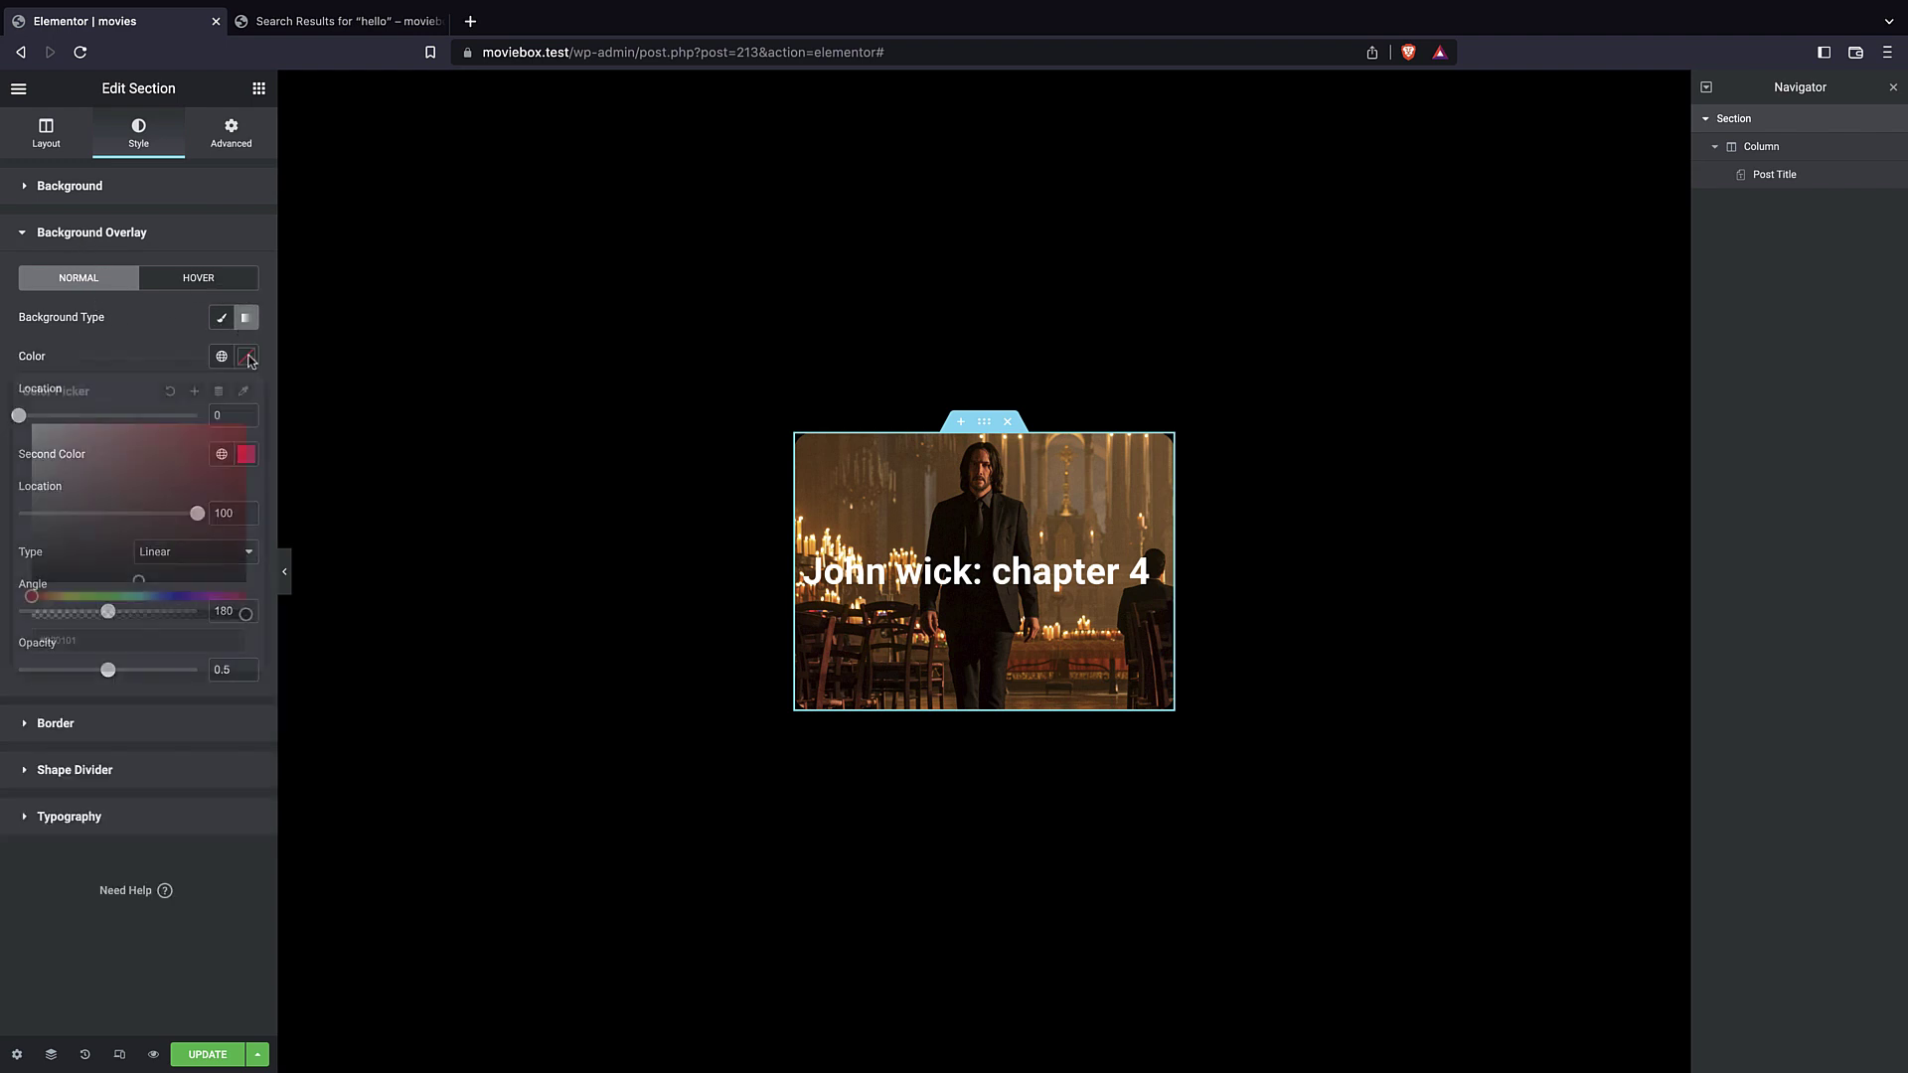
pyautogui.click(136, 338)
pyautogui.click(246, 454)
pyautogui.moveTo(95, 584); pyautogui.dragTo(3, 666)
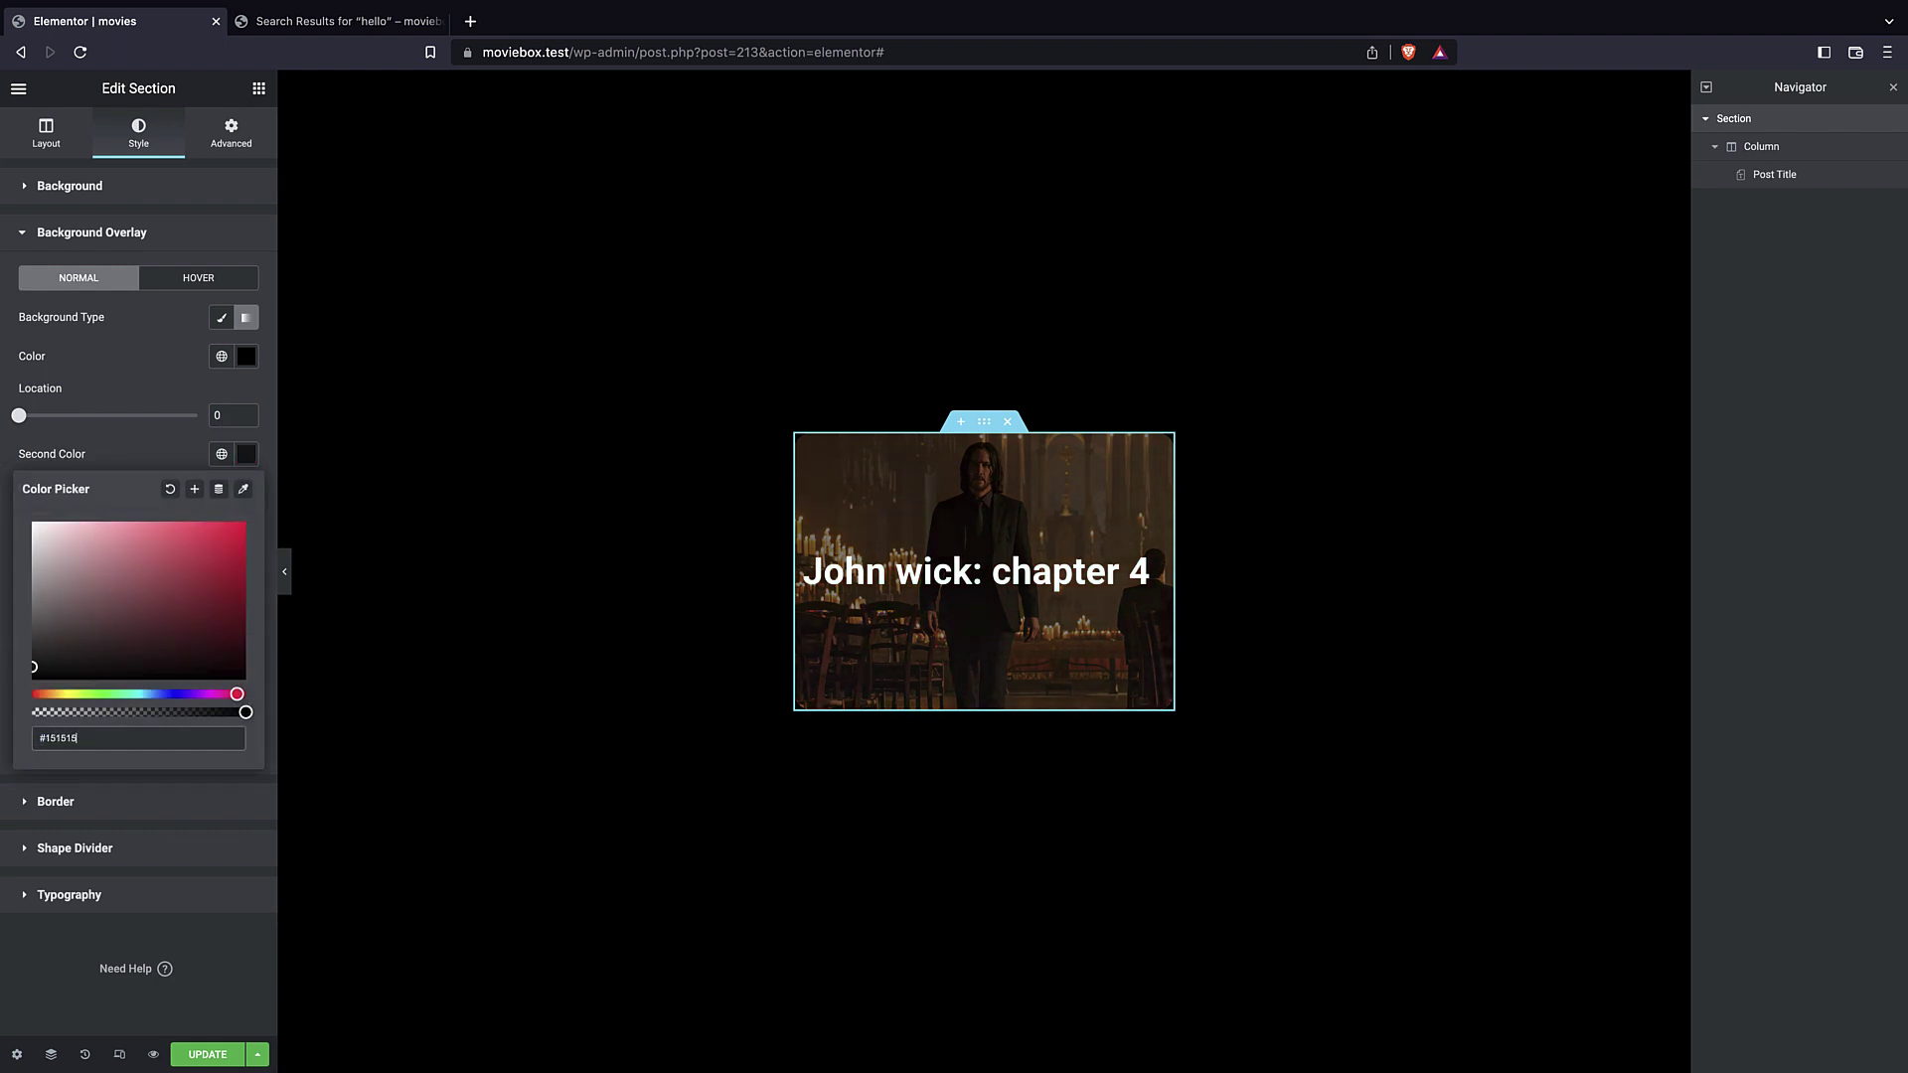
pyautogui.click(71, 343)
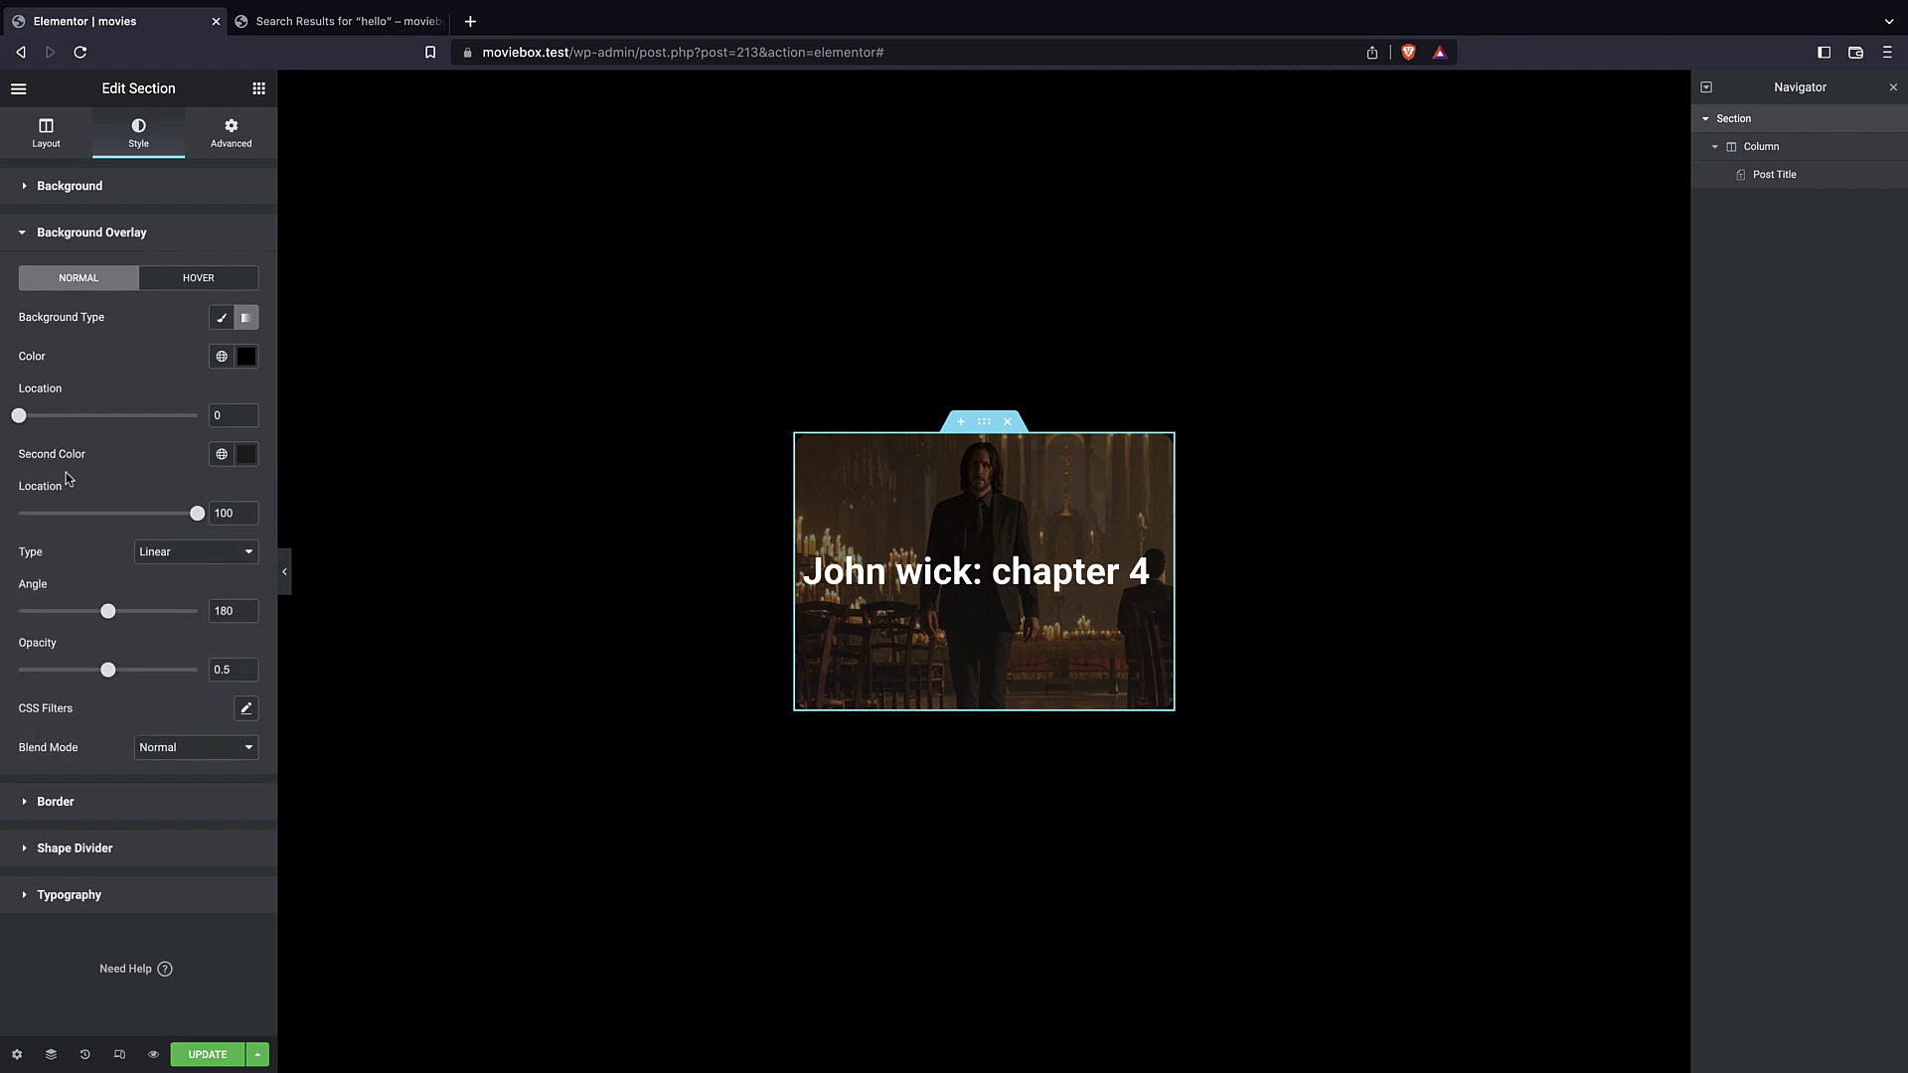
# - Lighten the overlay gradient's second color slightly, move its location to 89 and set the overlay opacity to 0.66
pyautogui.moveTo(106, 670); pyautogui.dragTo(148, 688)
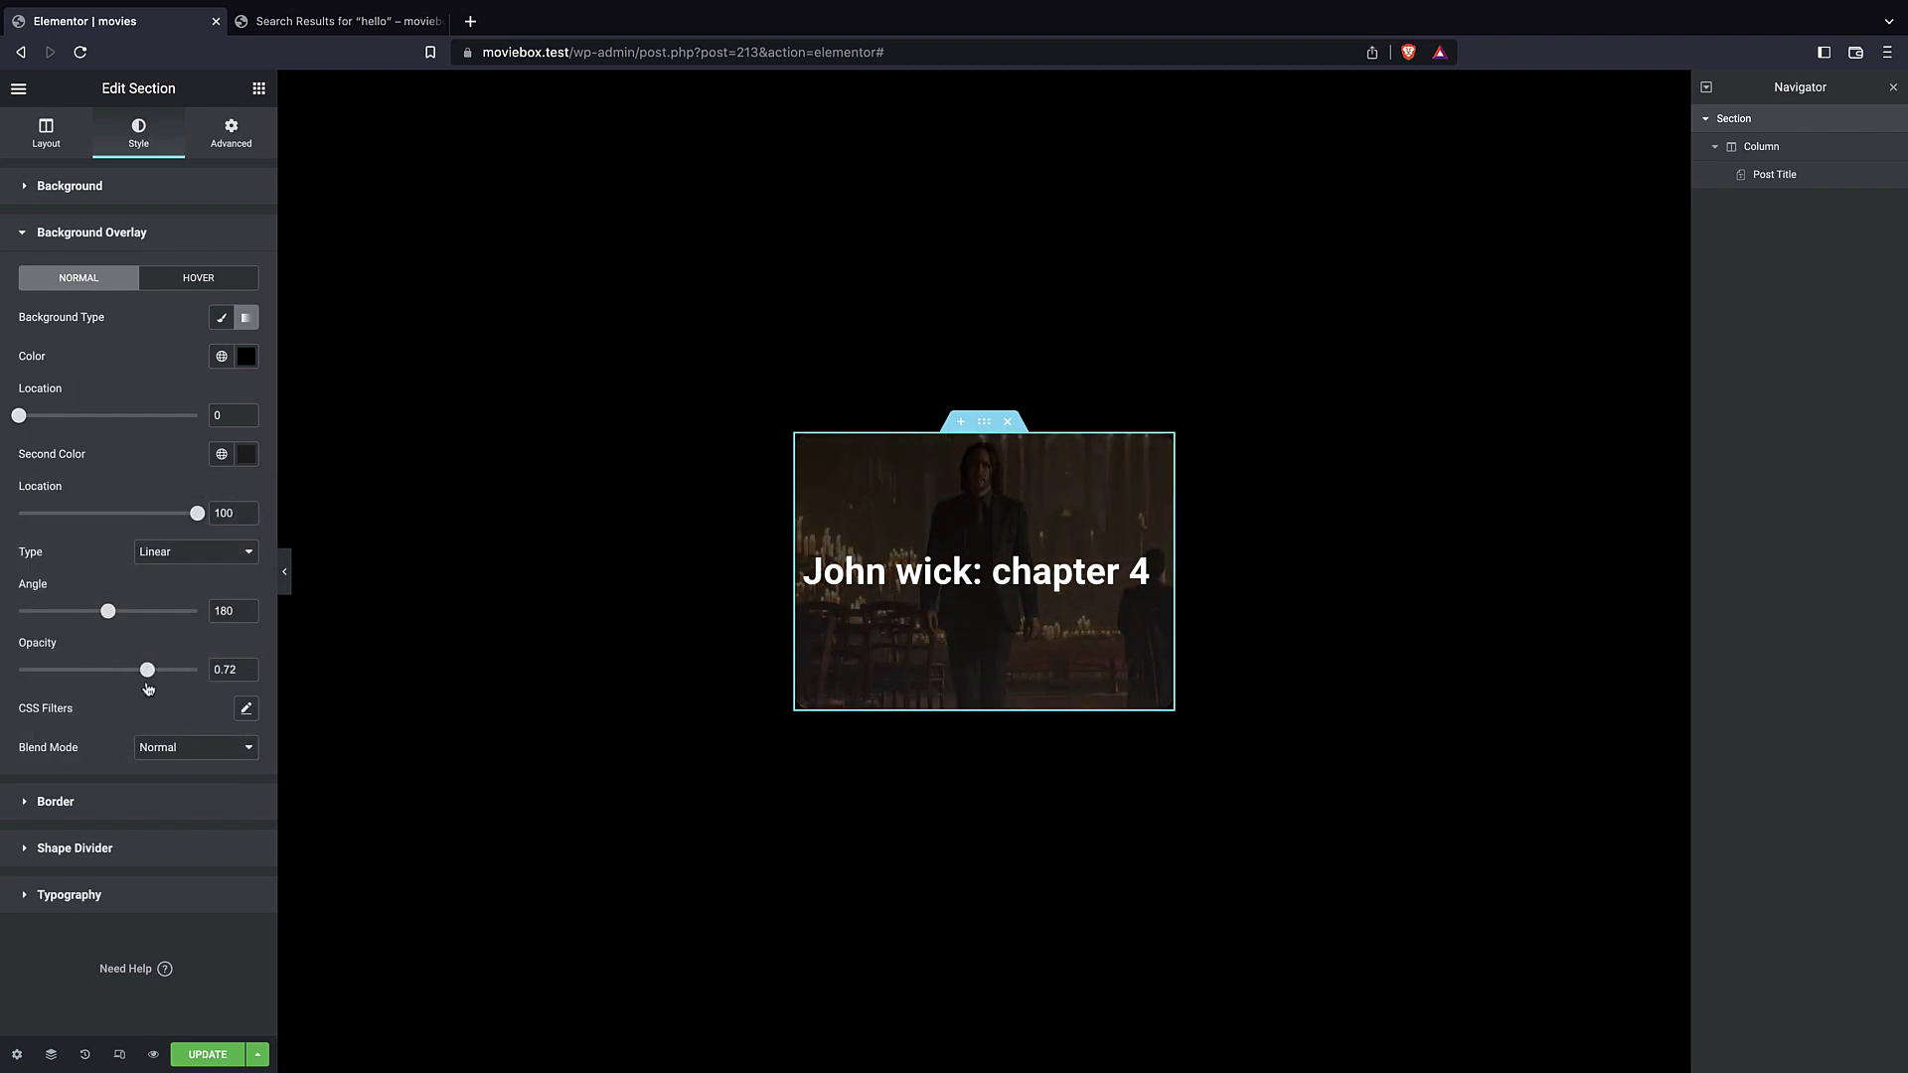
pyautogui.click(245, 454)
pyautogui.moveTo(29, 650); pyautogui.dragTo(27, 654)
pyautogui.click(147, 394)
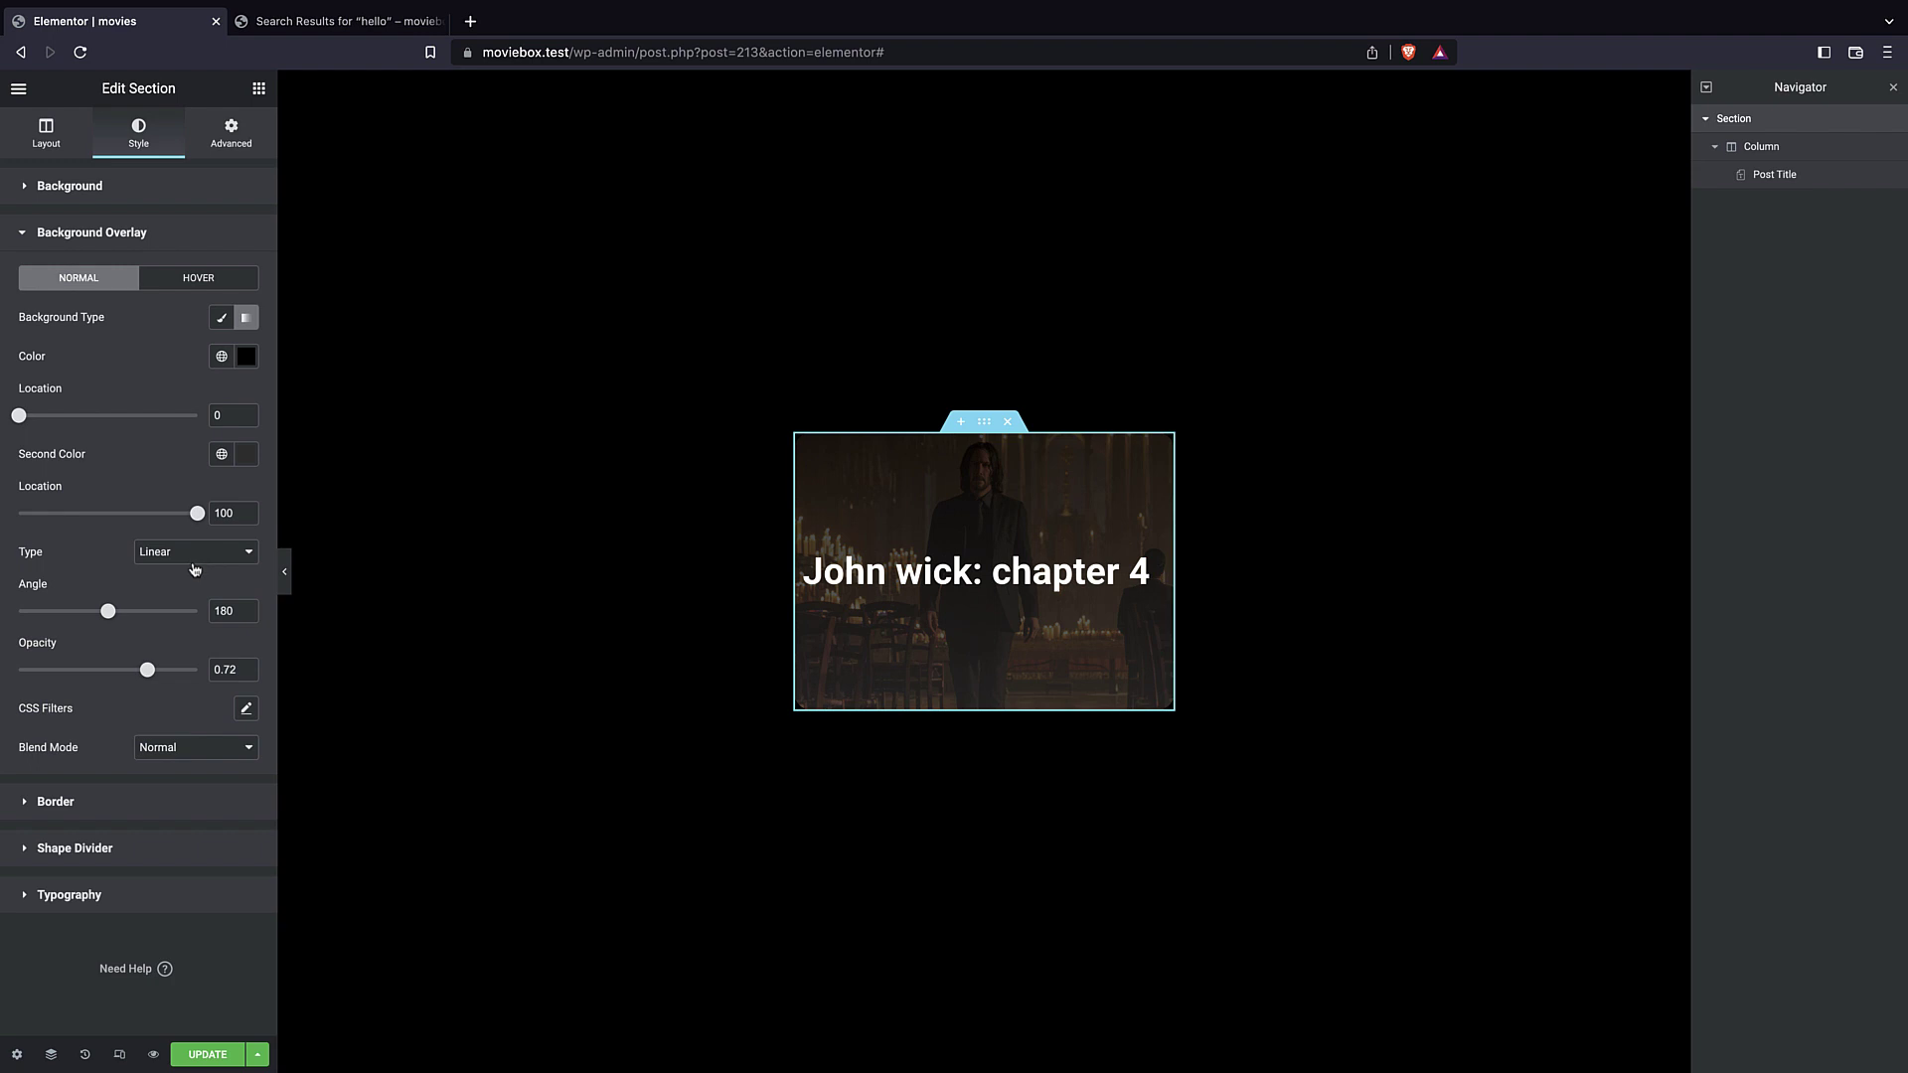
pyautogui.moveTo(198, 515); pyautogui.dragTo(181, 524)
pyautogui.moveTo(147, 673); pyautogui.dragTo(136, 676)
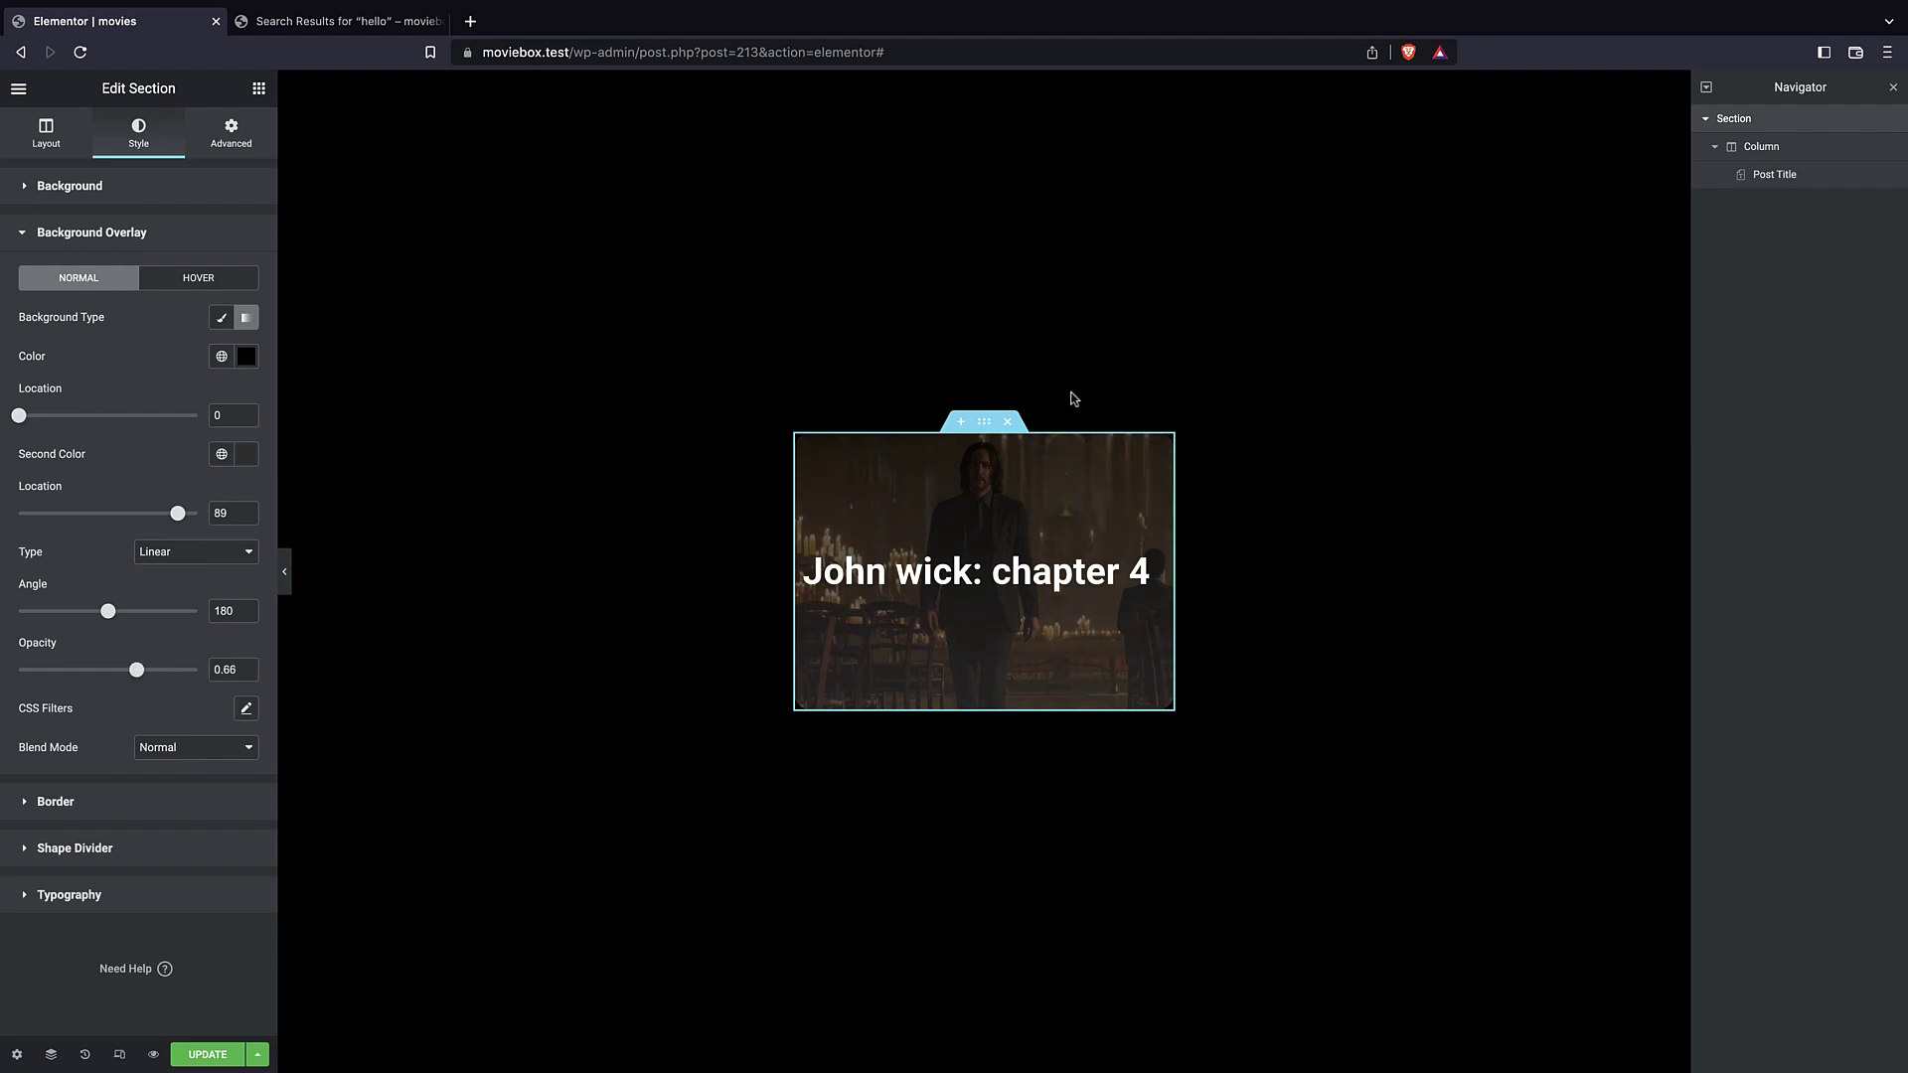
# - Refine the overlay by setting the second gradient color to #1E1E1E and the opacity to 0.75
pyautogui.moveTo(136, 674); pyautogui.dragTo(24, 673)
pyautogui.click(246, 454)
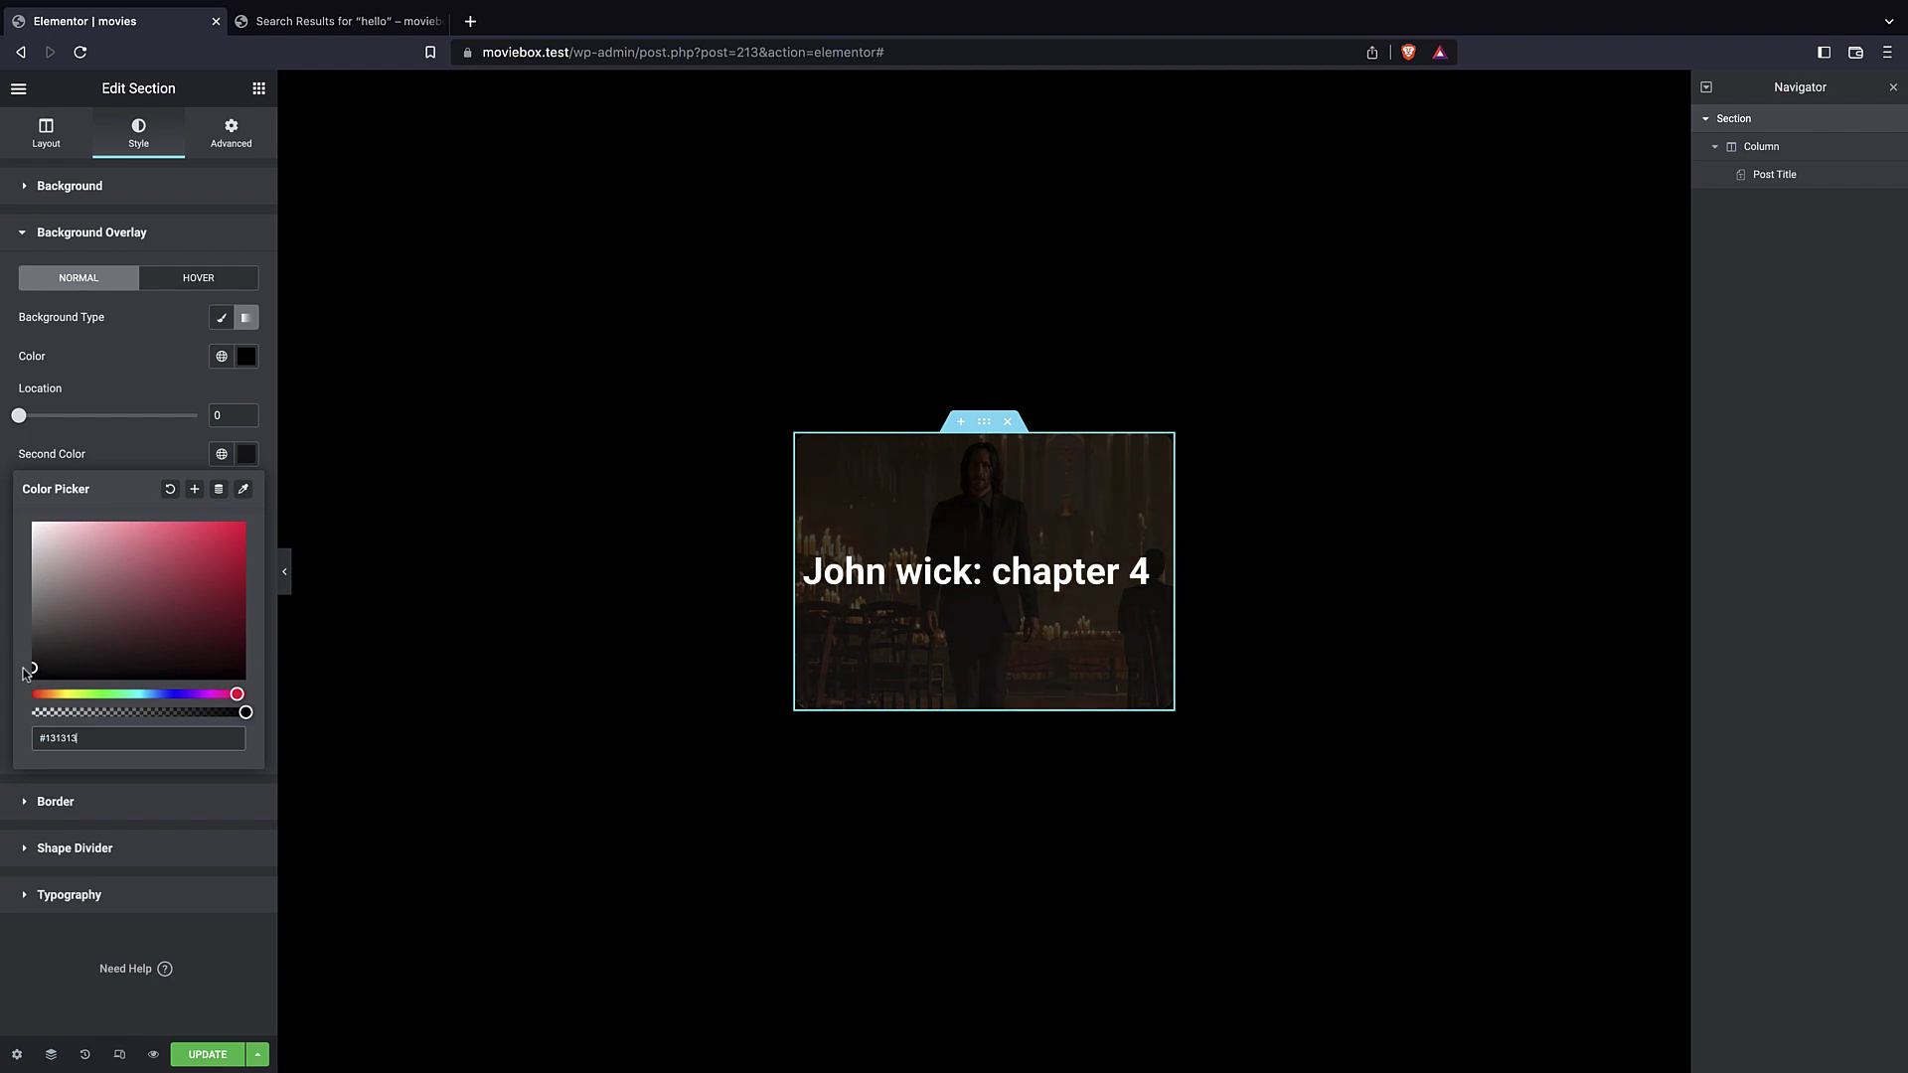
pyautogui.click(140, 322)
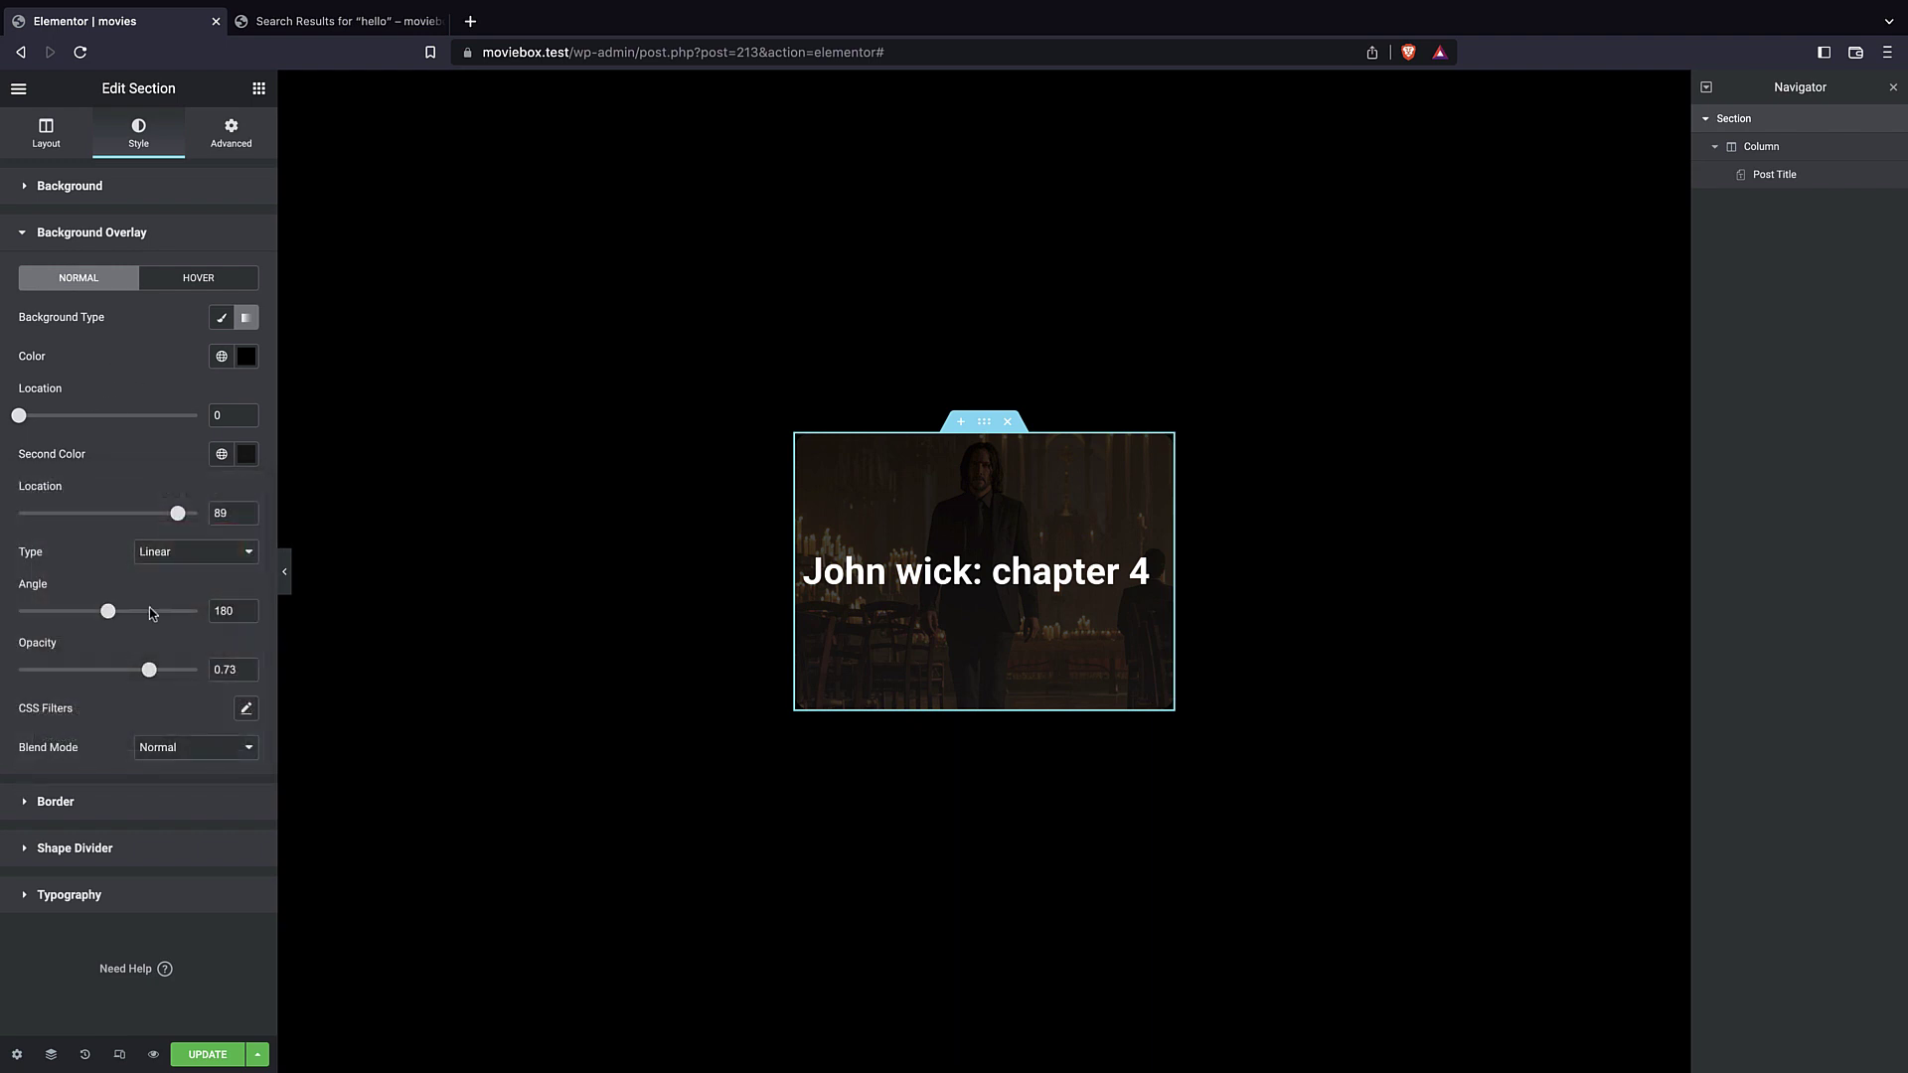
pyautogui.moveTo(138, 674); pyautogui.dragTo(141, 673)
pyautogui.click(245, 454)
pyautogui.click(35, 664)
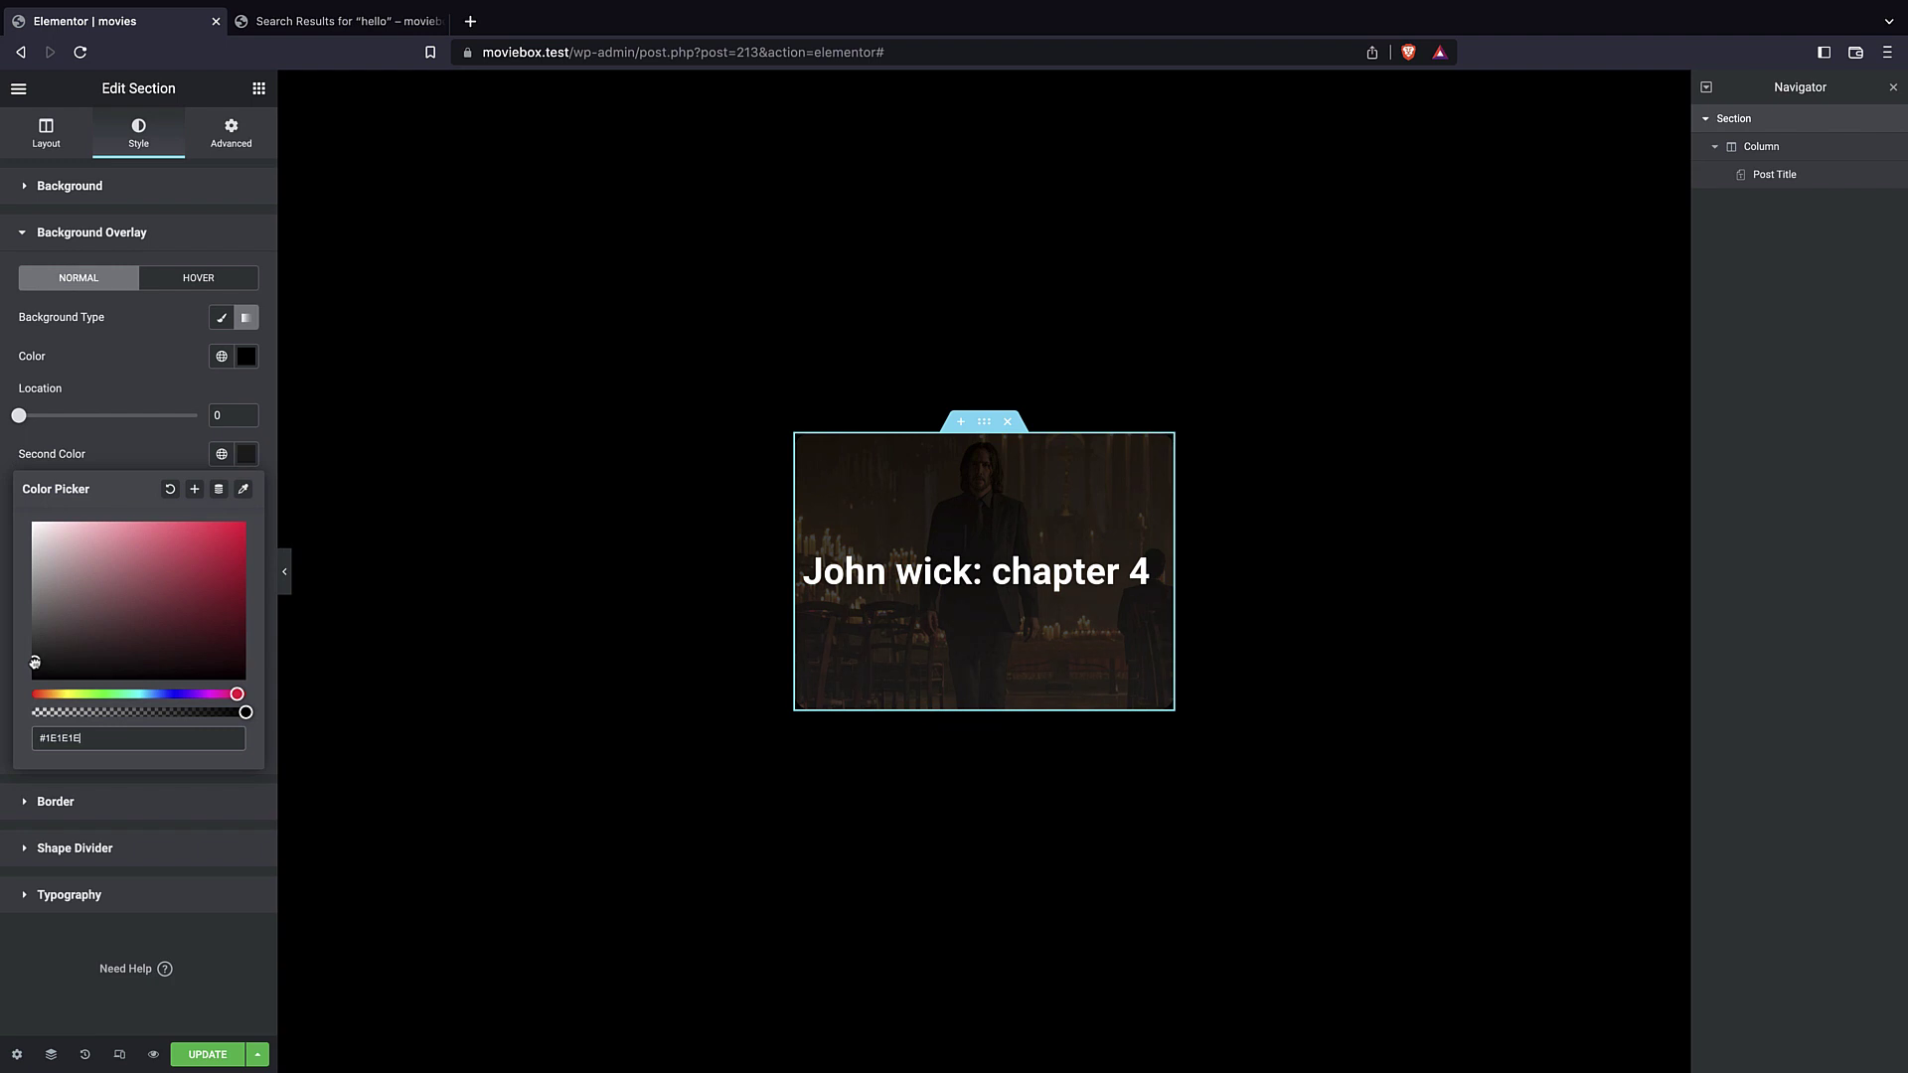
pyautogui.click(136, 398)
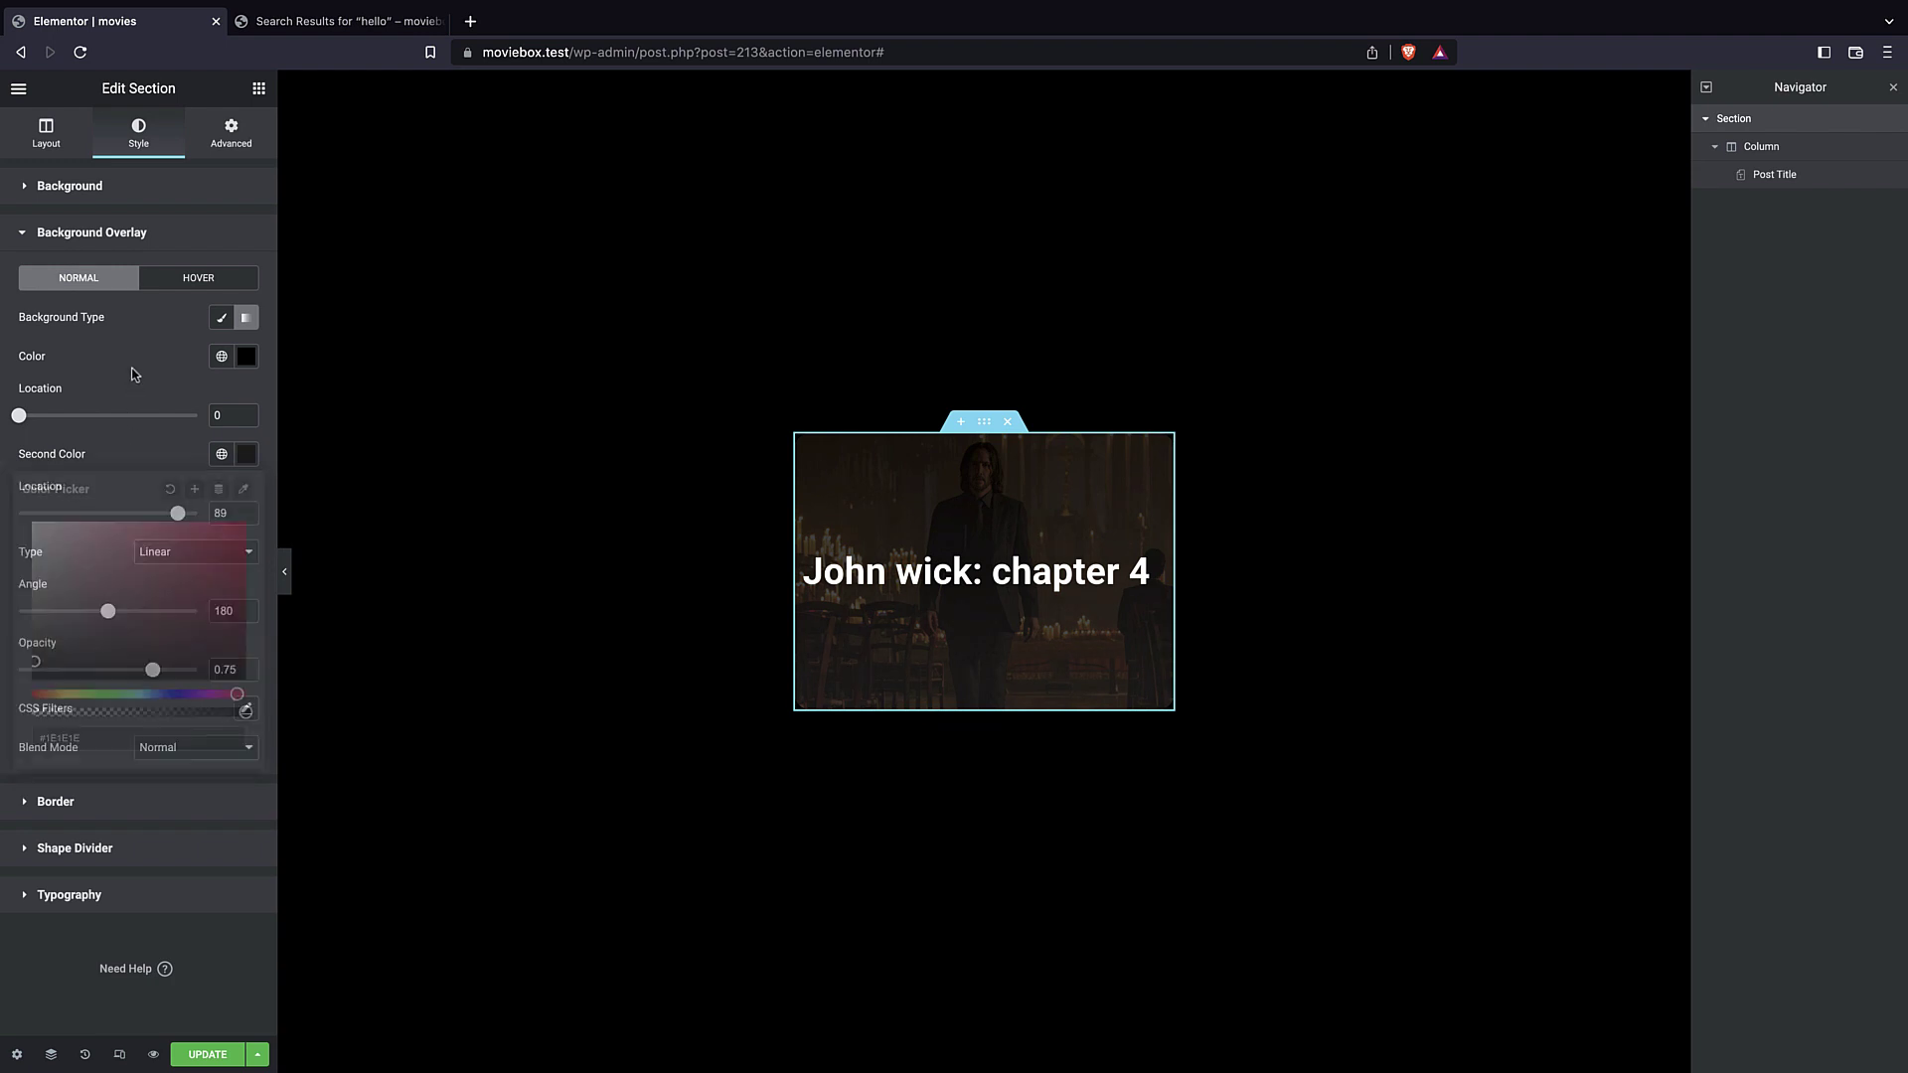
# - Give the section's hover state a gradient background overlay with an opacity of 0
pyautogui.click(163, 282)
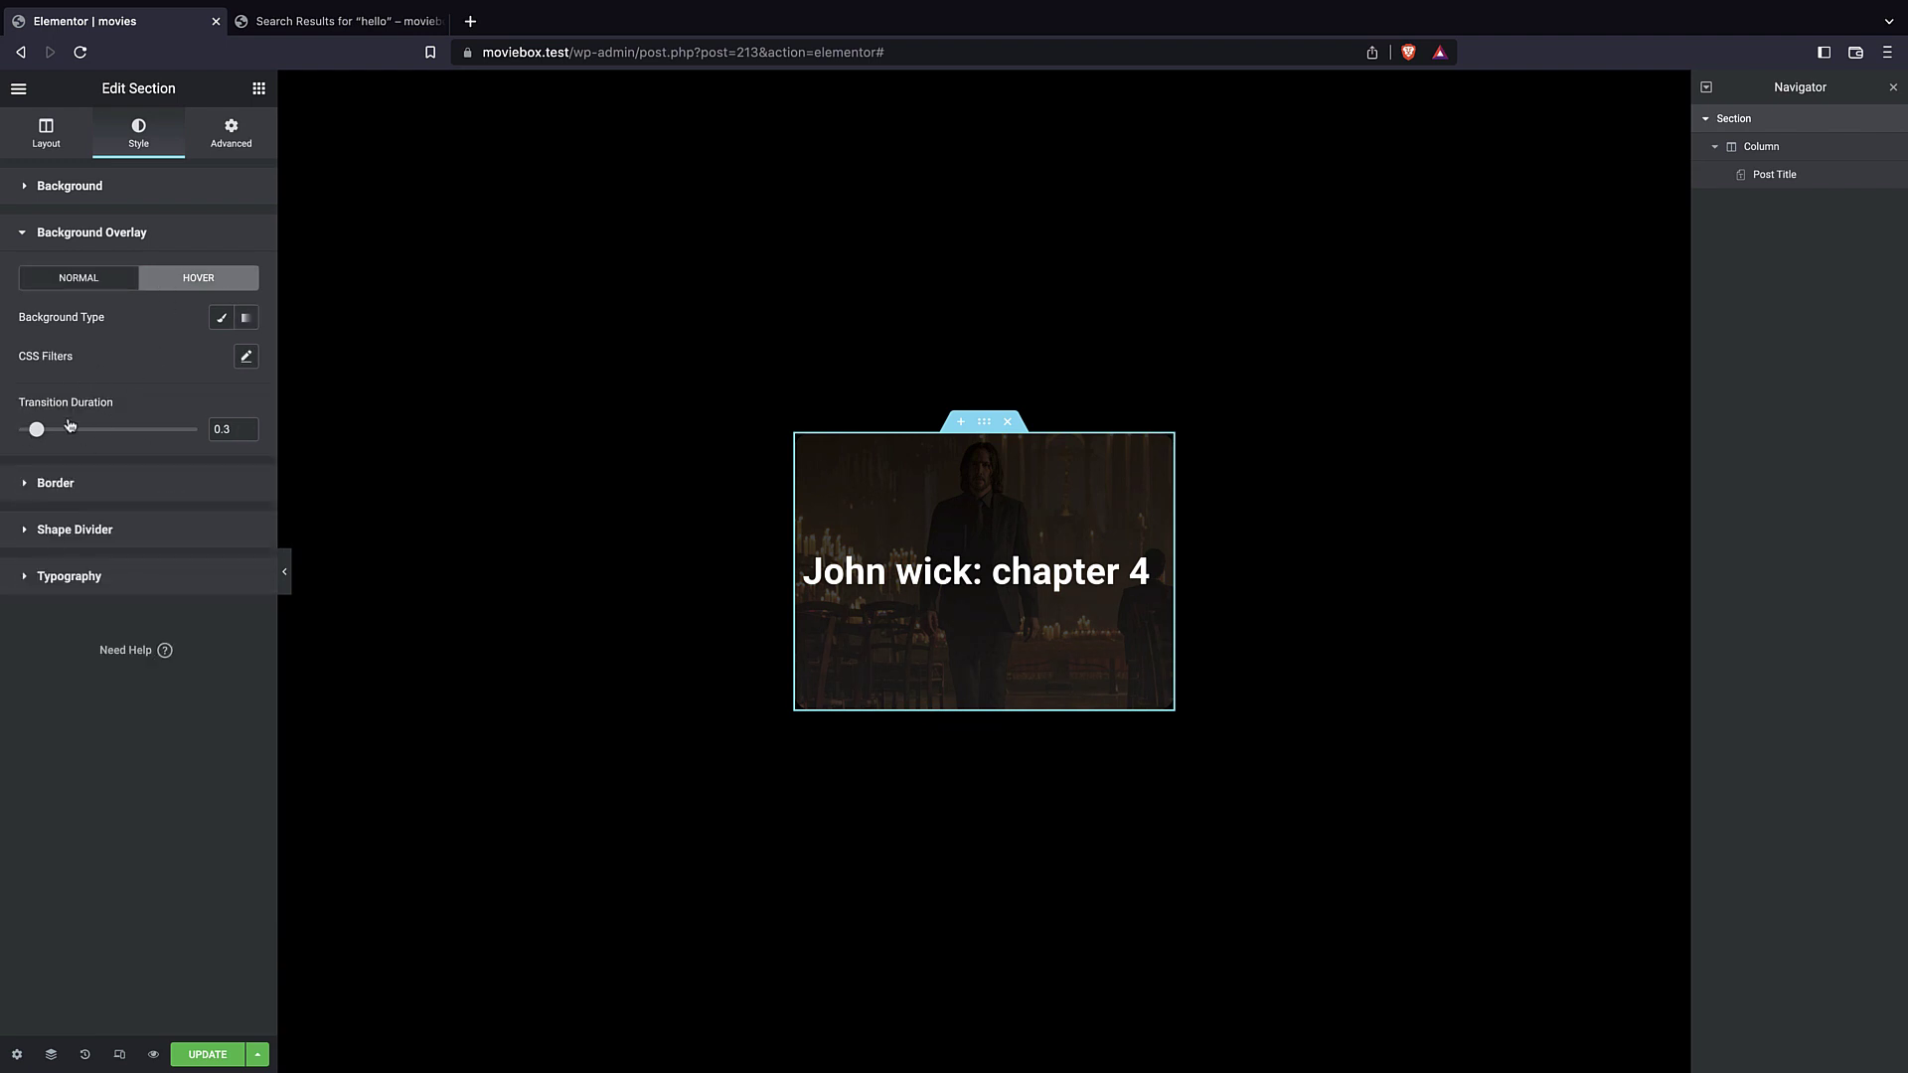
pyautogui.click(246, 318)
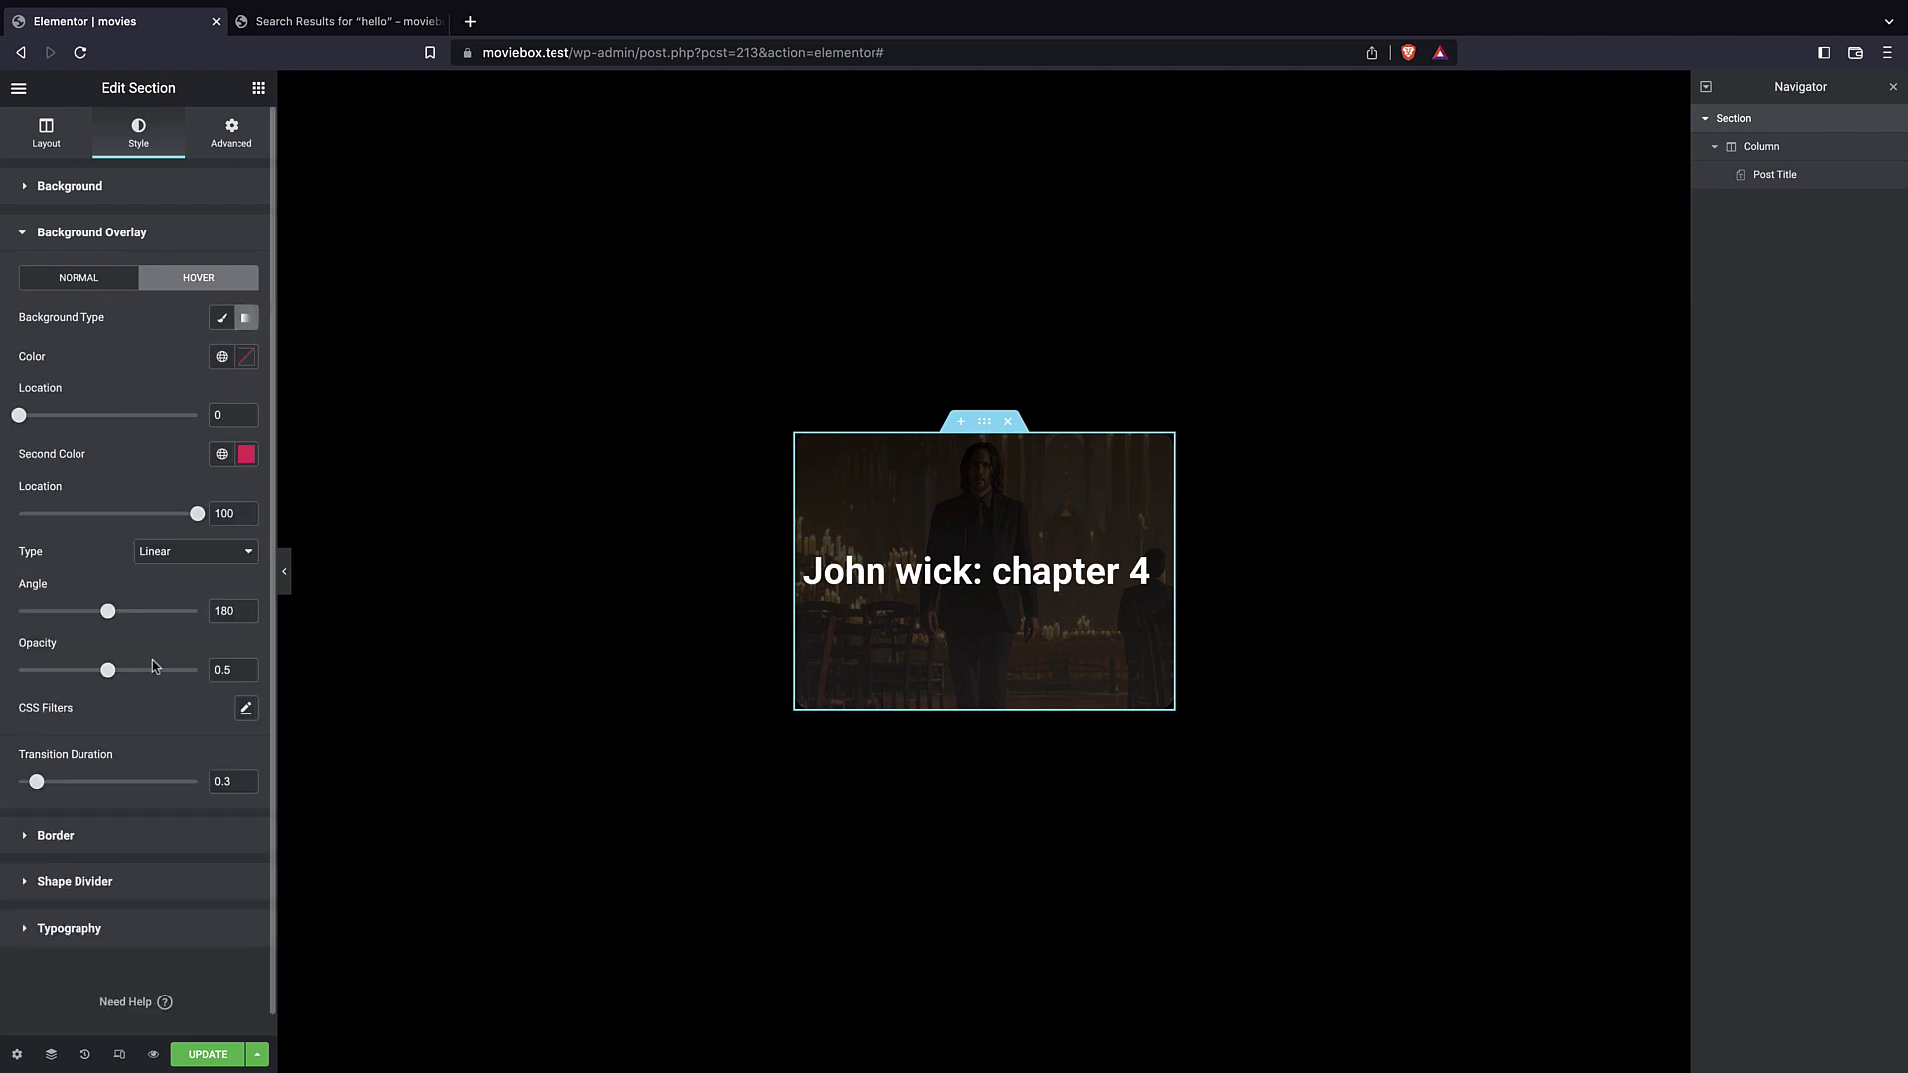
pyautogui.moveTo(108, 669); pyautogui.dragTo(2, 675)
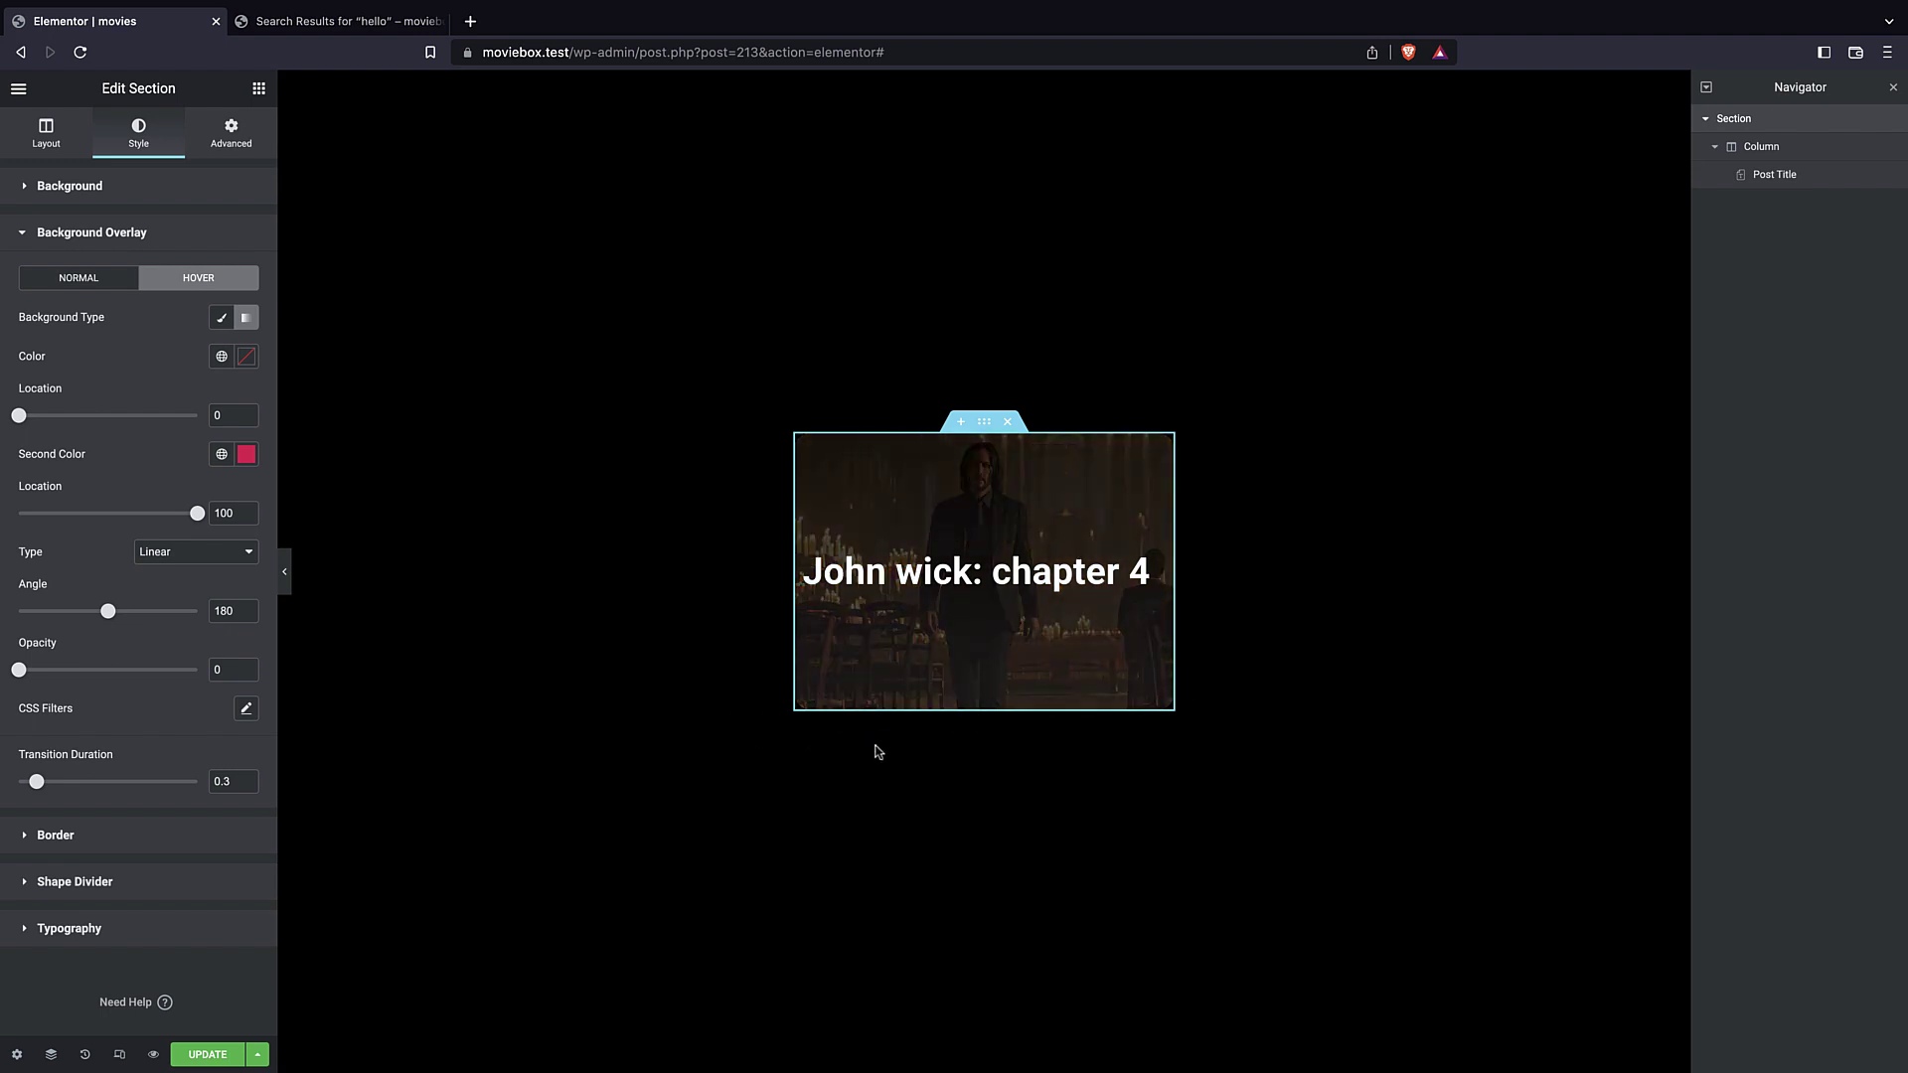
# - Add an inner section below the post title and place a heading in its first column
pyautogui.click(258, 91)
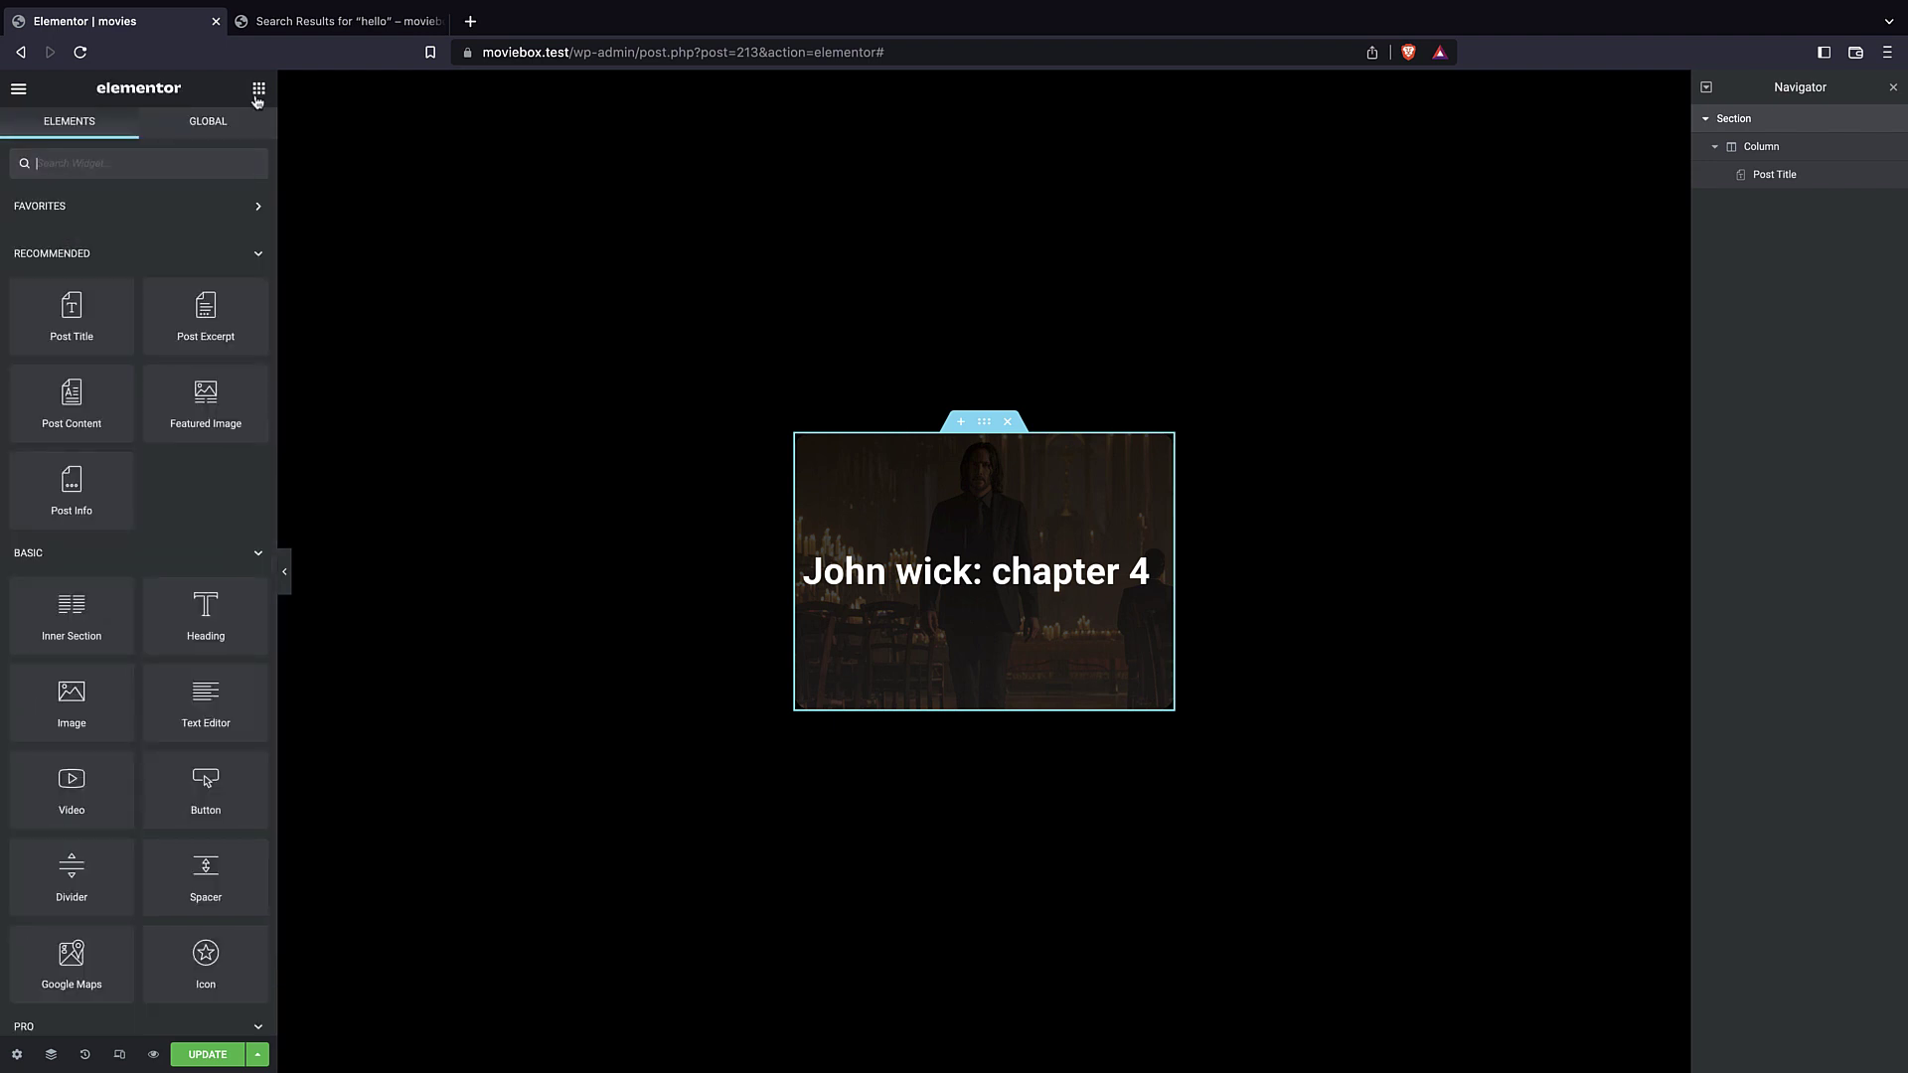
pyautogui.moveTo(71, 611); pyautogui.dragTo(1006, 594)
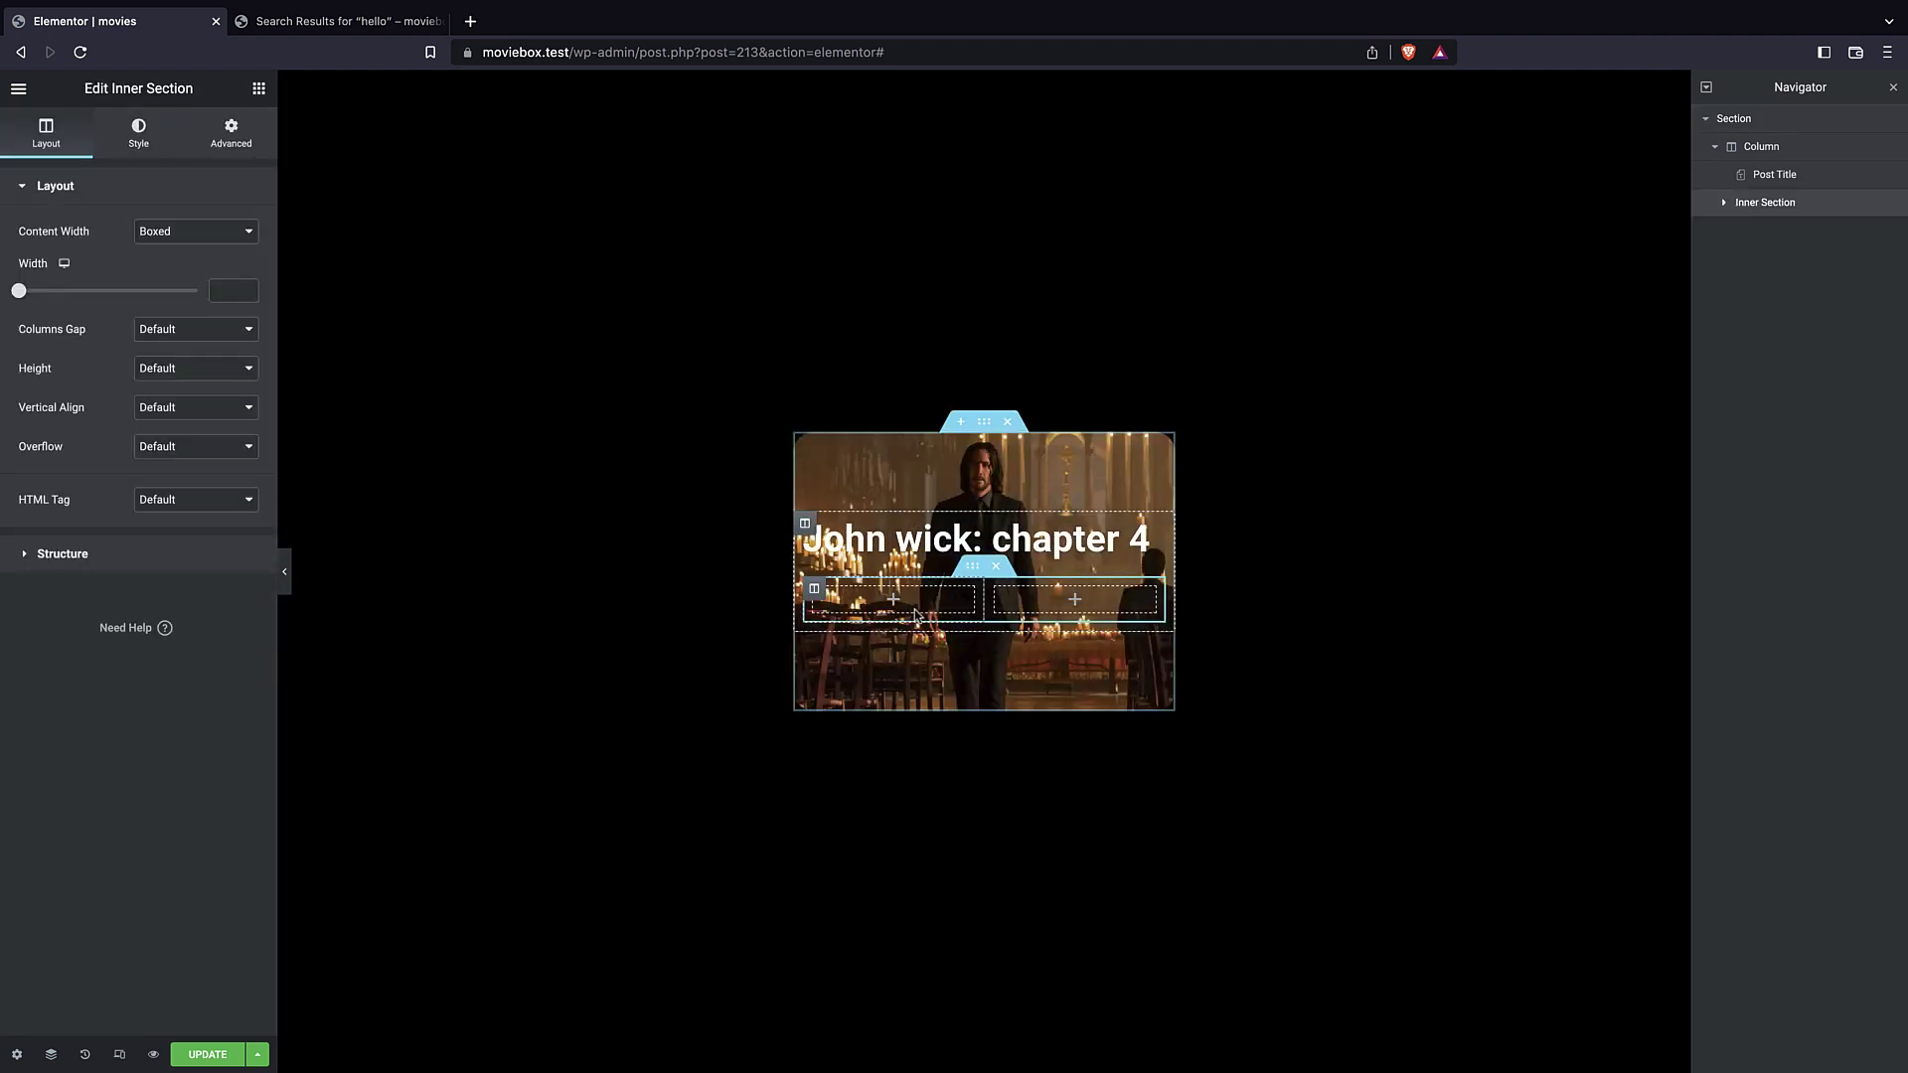
pyautogui.click(258, 91)
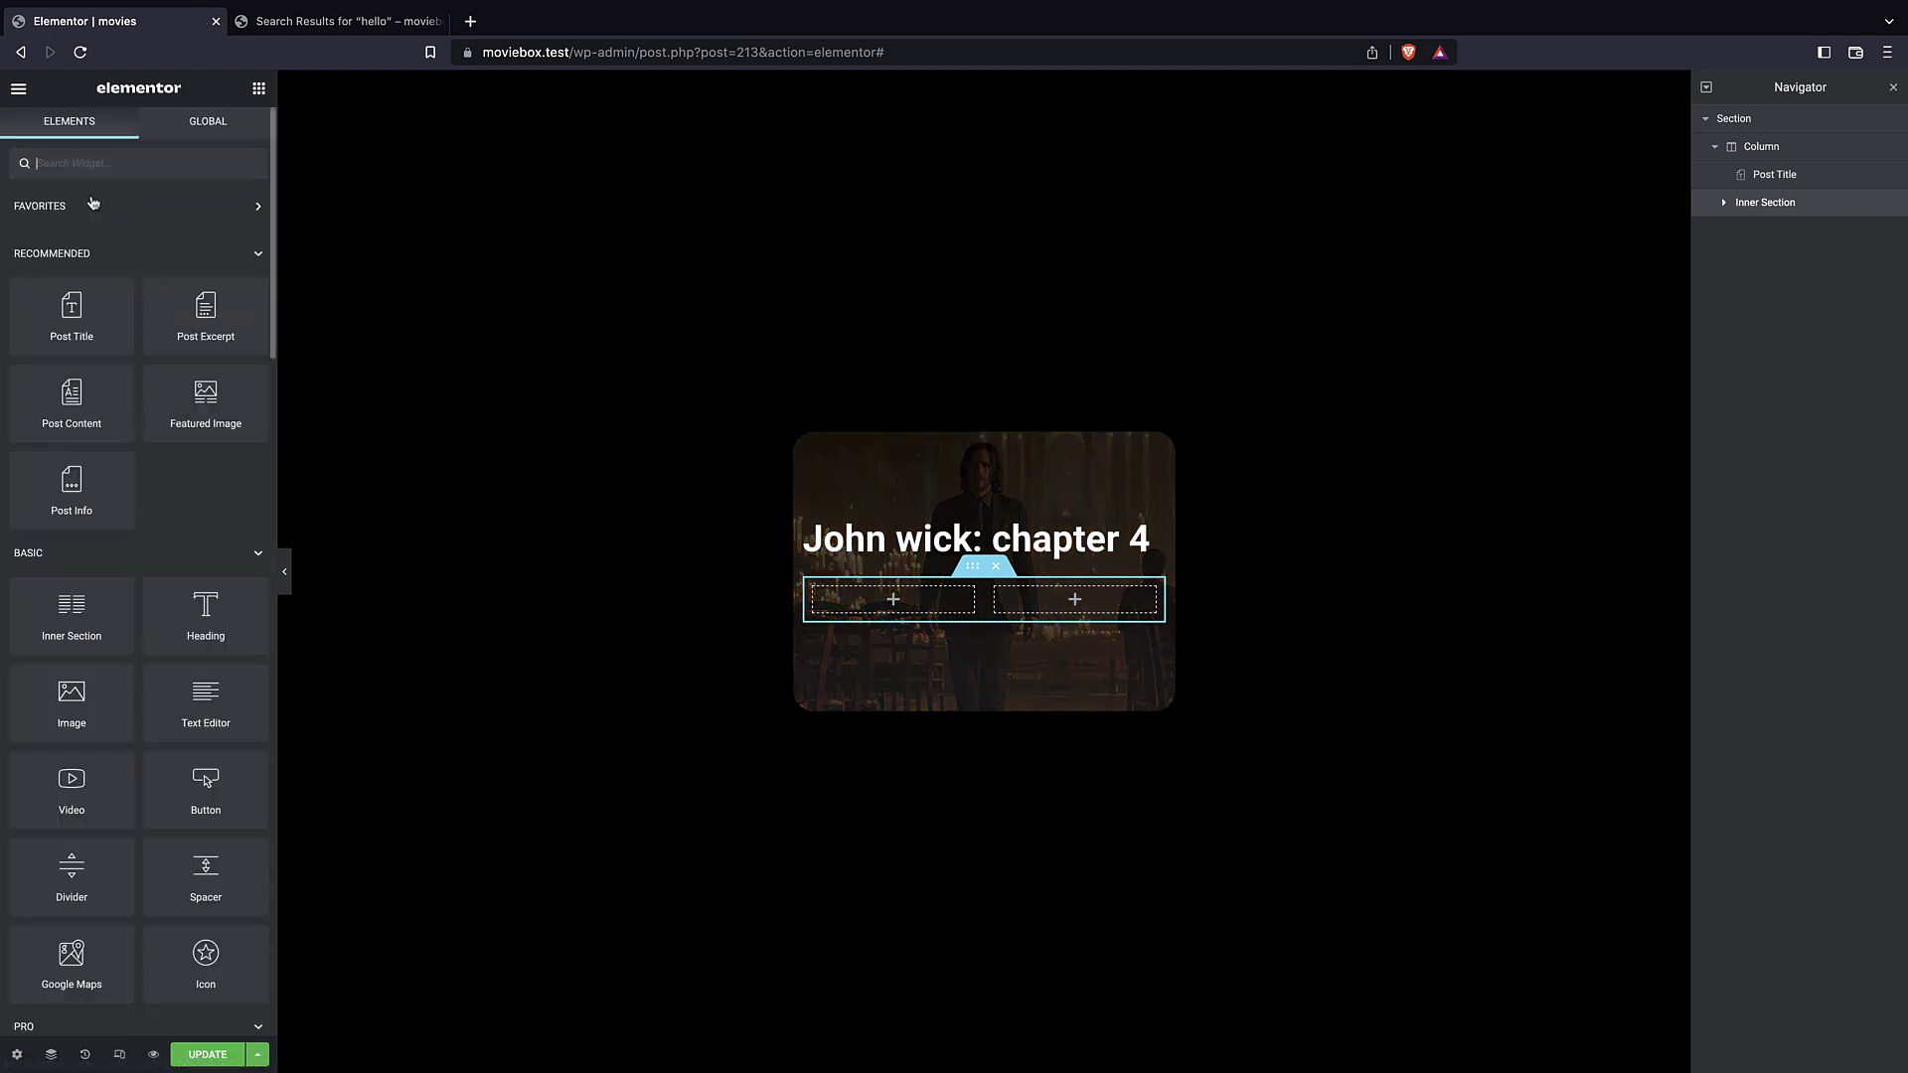
pyautogui.moveTo(169, 613); pyautogui.dragTo(887, 599)
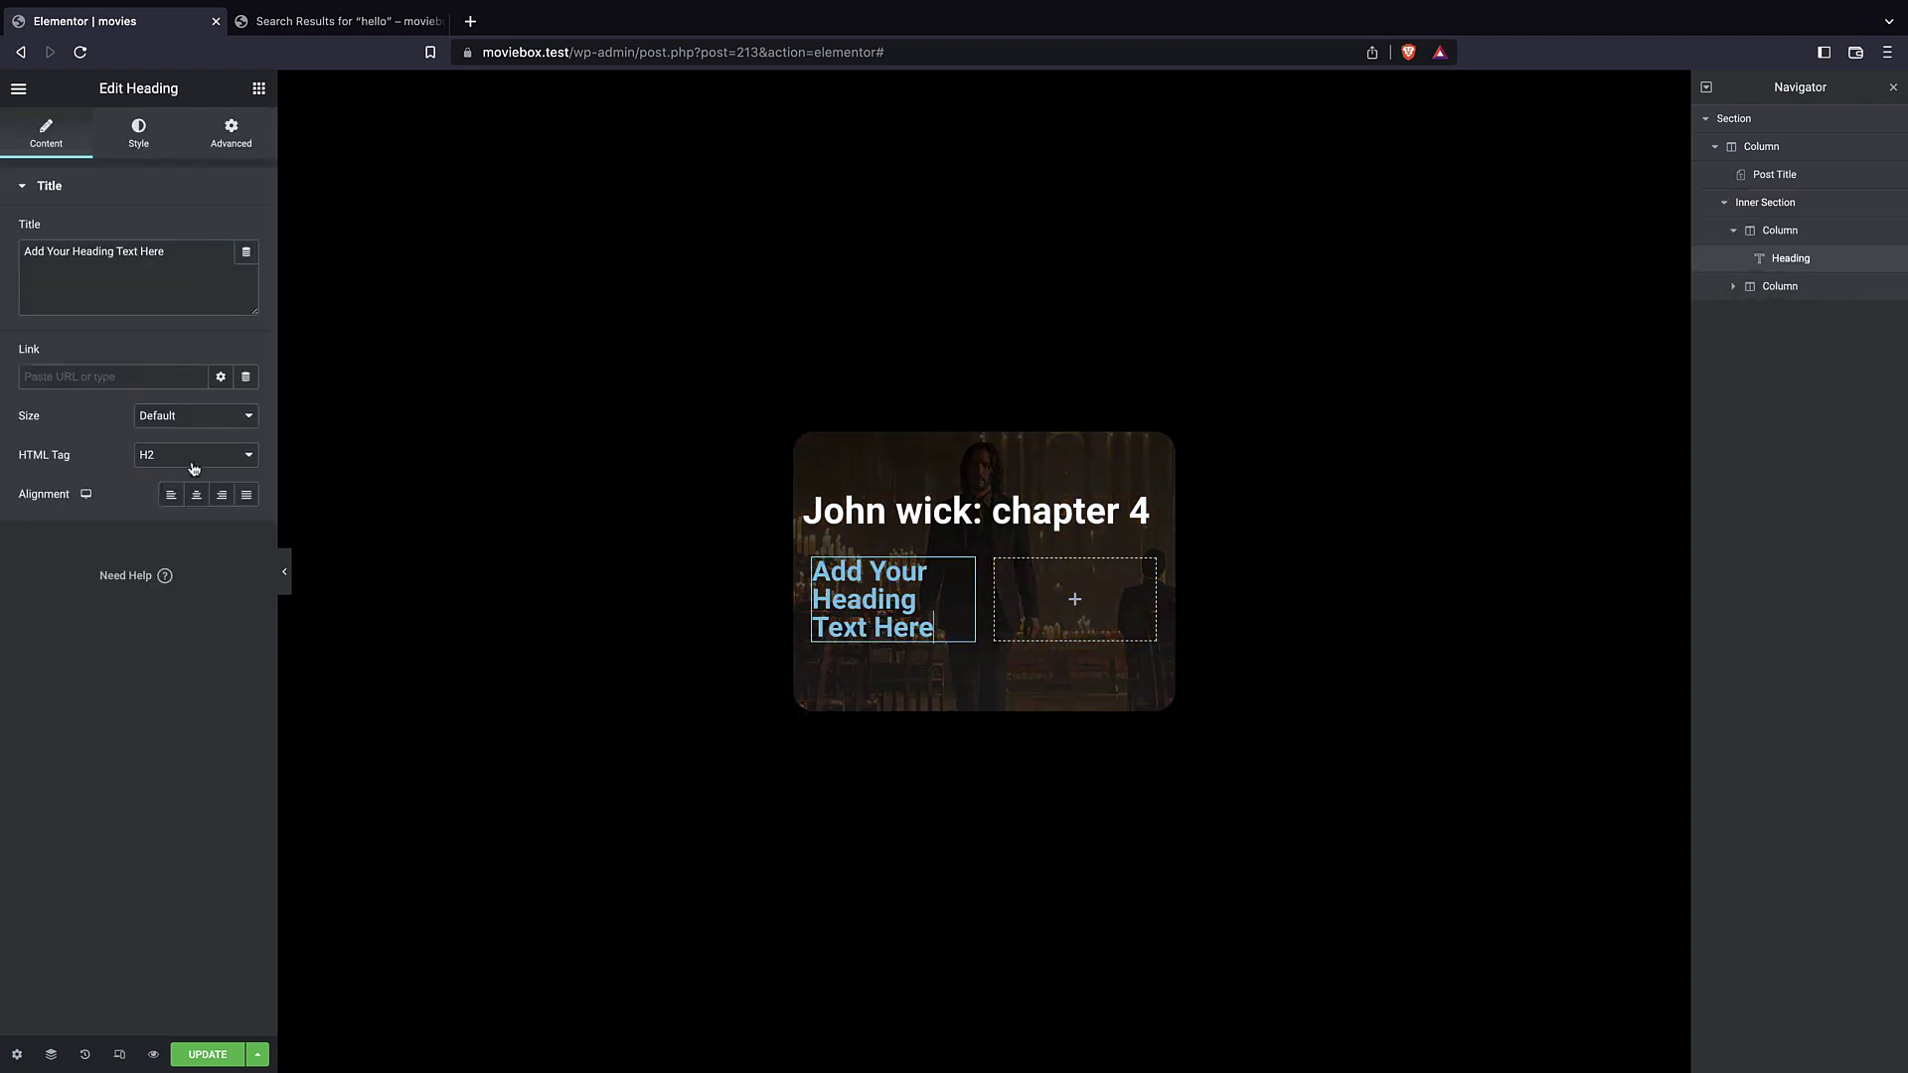
# - Set the new heading's text color to white
pyautogui.click(234, 134)
pyautogui.click(24, 123)
pyautogui.click(139, 134)
pyautogui.click(247, 230)
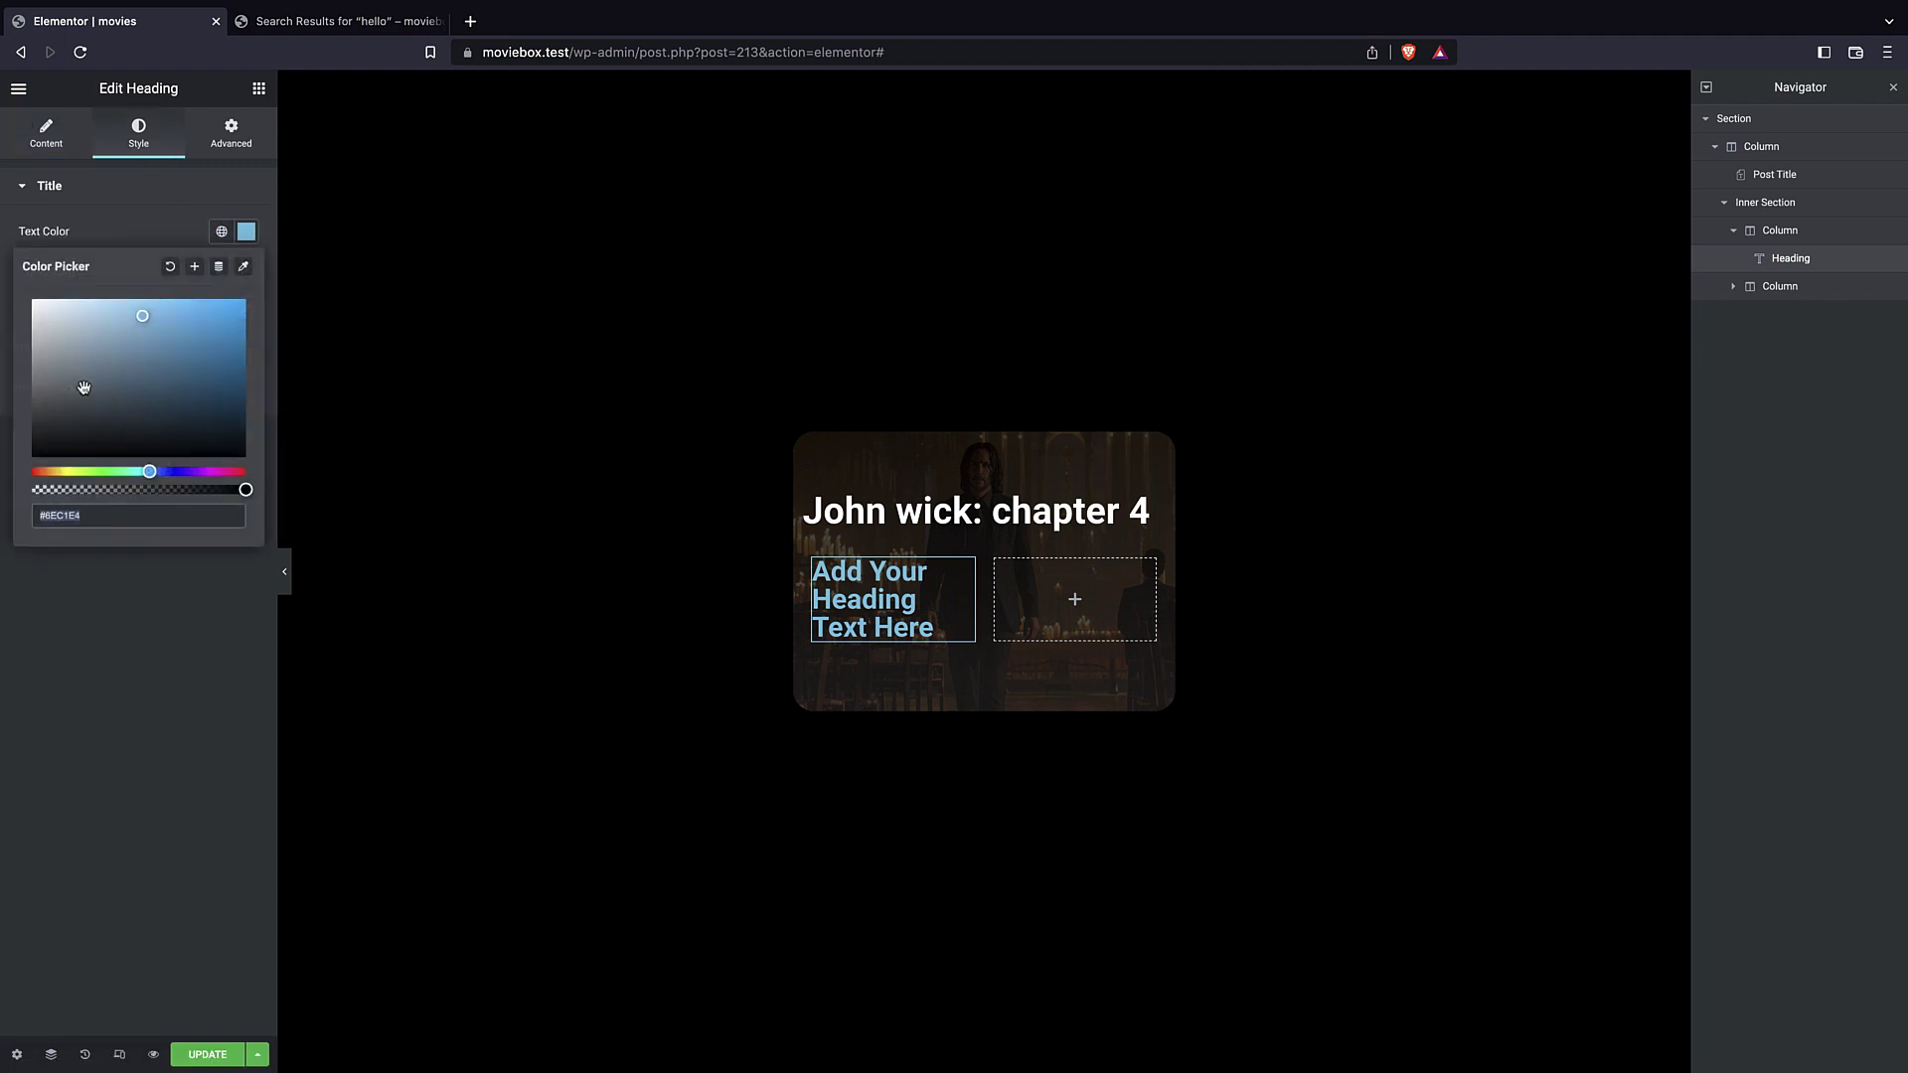
pyautogui.click(221, 249)
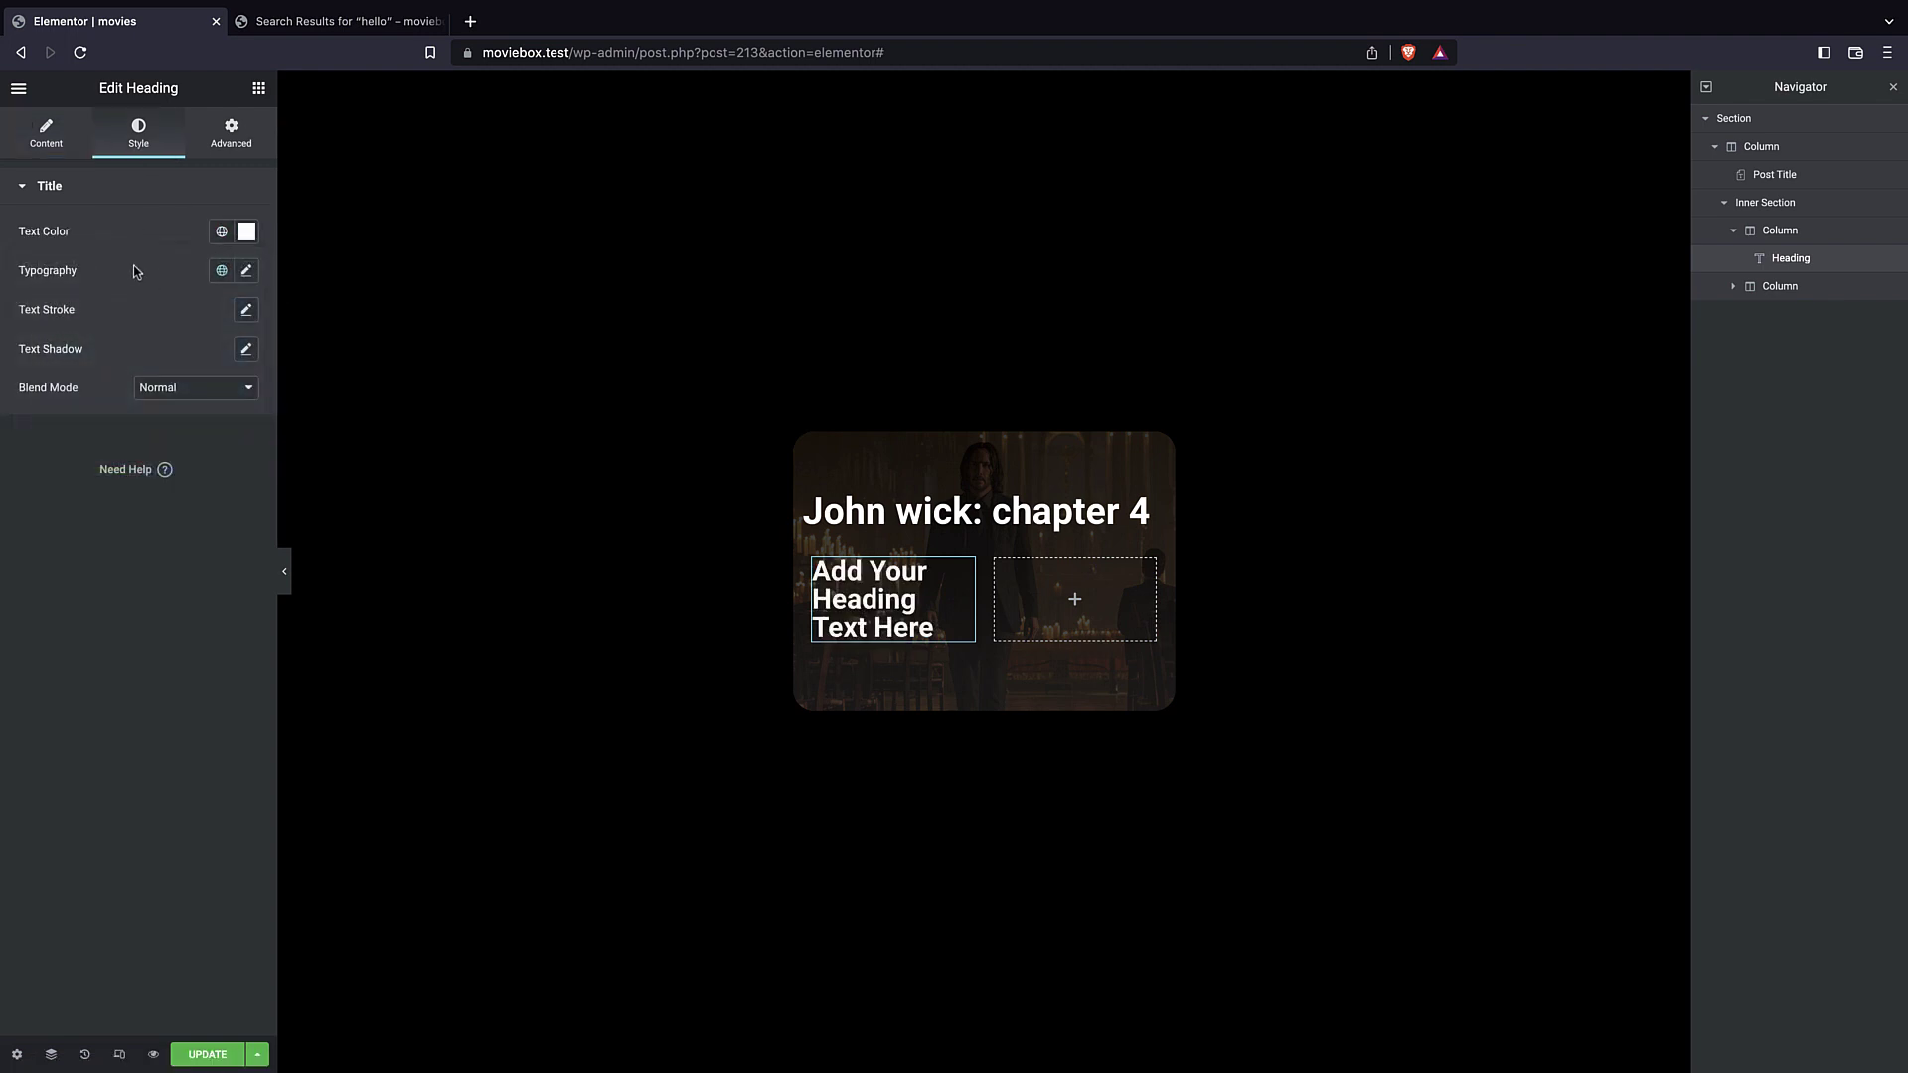
# - Set the heading's font size to 0.8 em and give it a lighter font weight
pyautogui.click(245, 271)
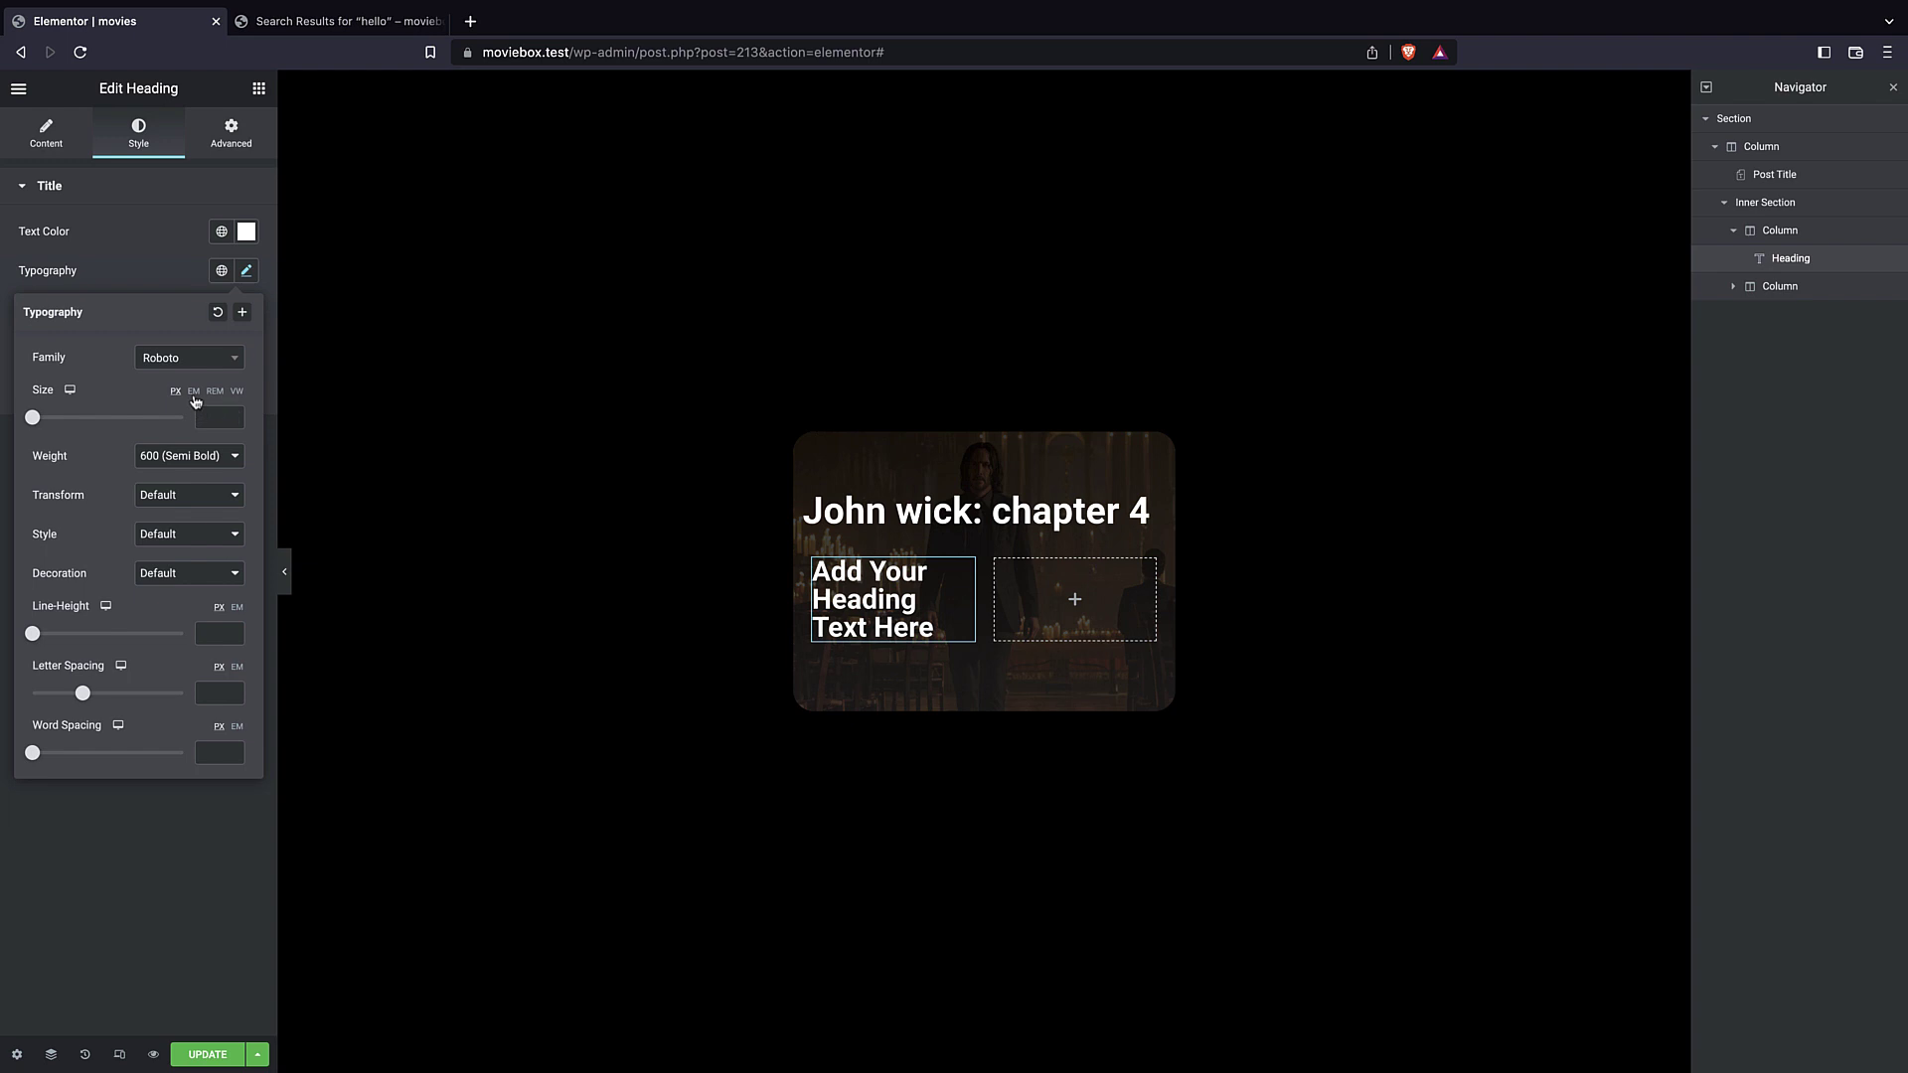
pyautogui.moveTo(39, 422); pyautogui.dragTo(44, 421)
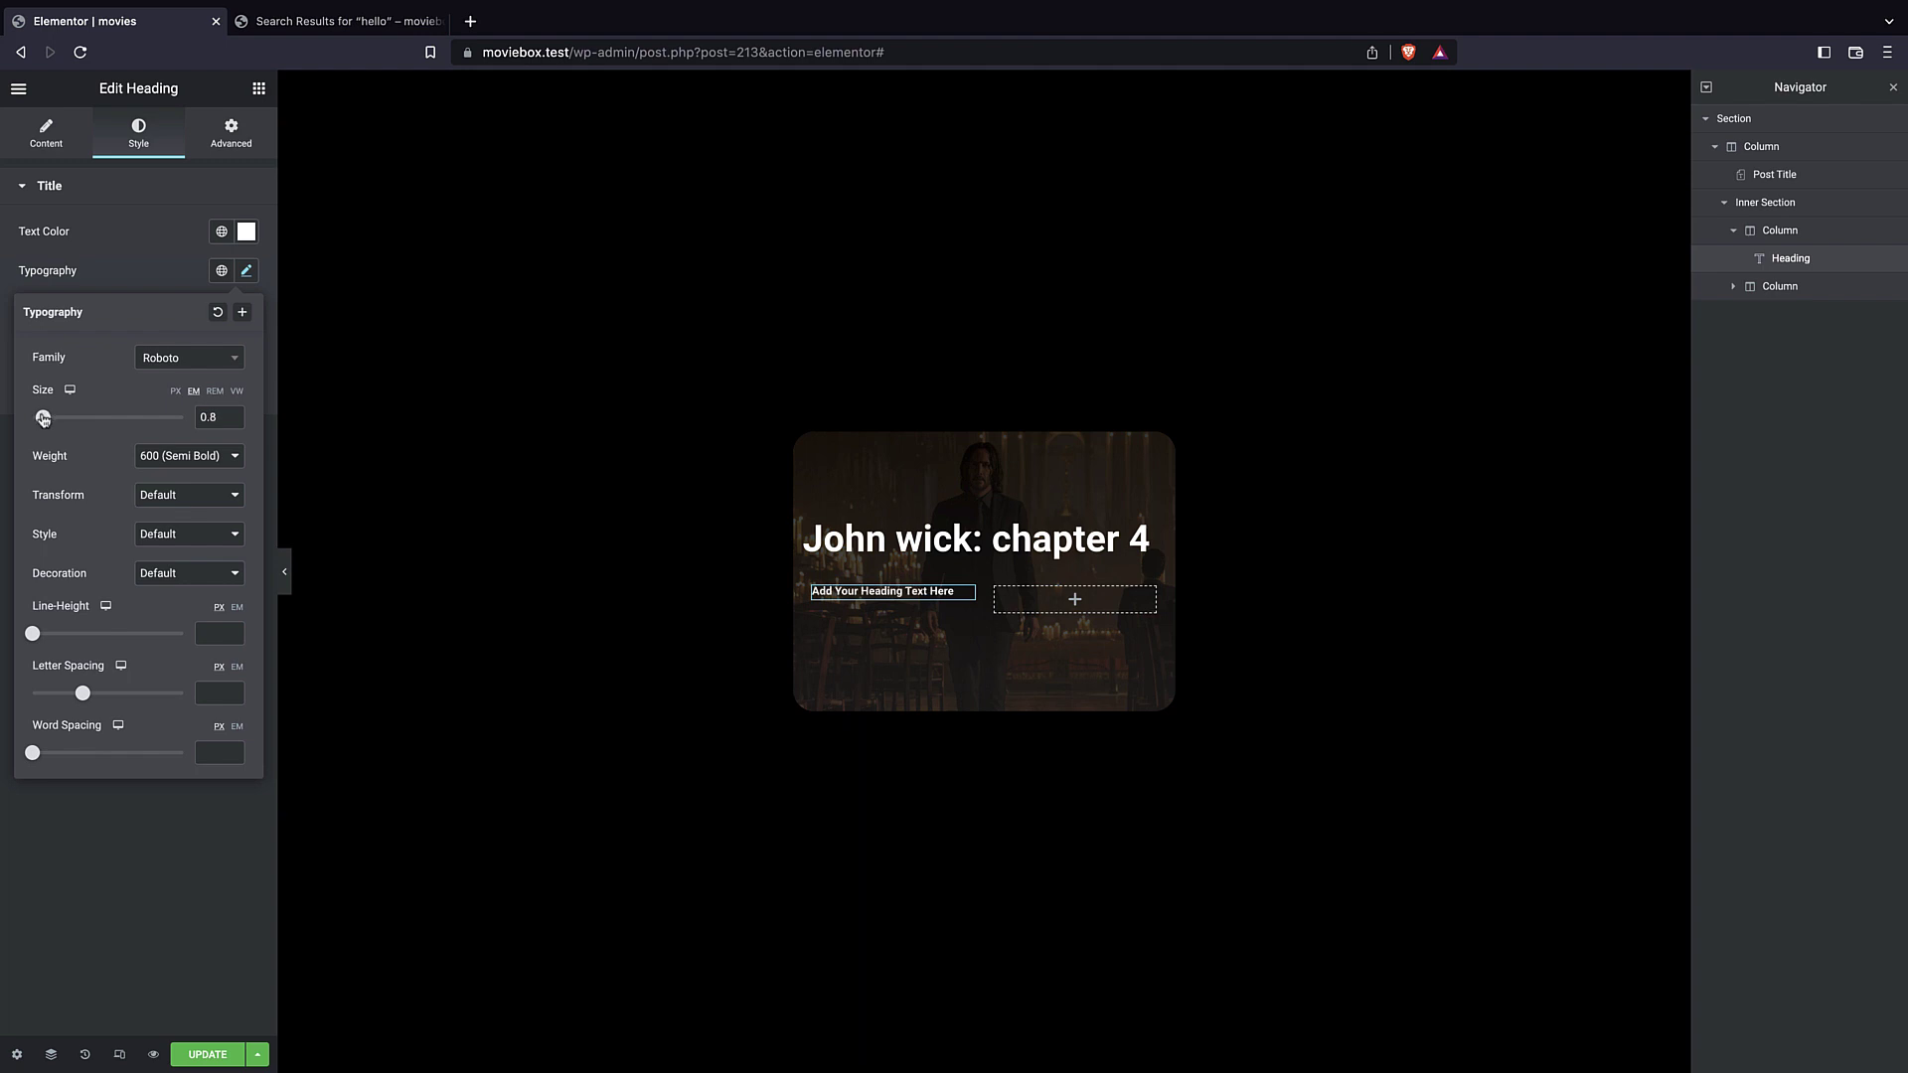
pyautogui.click(182, 457)
pyautogui.click(192, 443)
pyautogui.click(189, 457)
pyautogui.click(201, 443)
pyautogui.click(137, 279)
# - Fill the heading's title dynamically from the ACF Field with the key Runtime
pyautogui.click(45, 134)
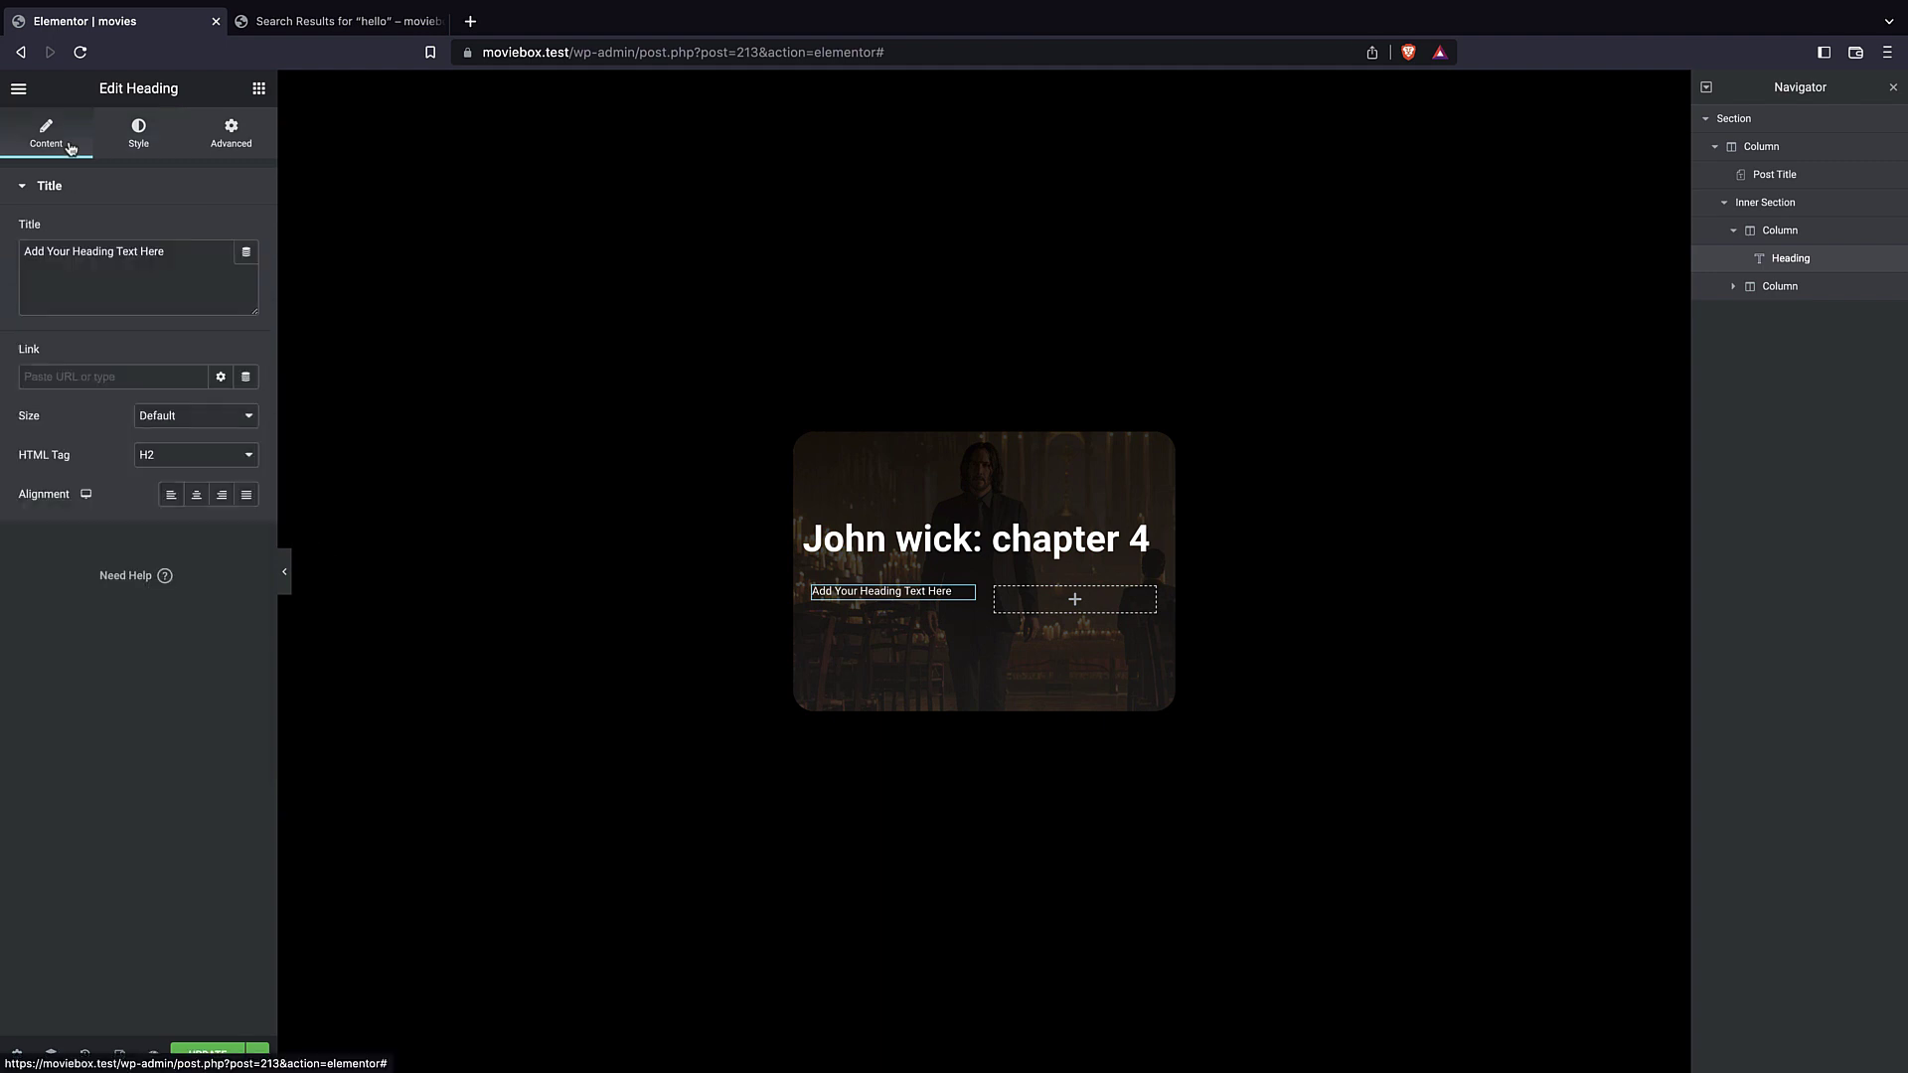
pyautogui.click(247, 255)
pyautogui.scroll(-6, 140, 427)
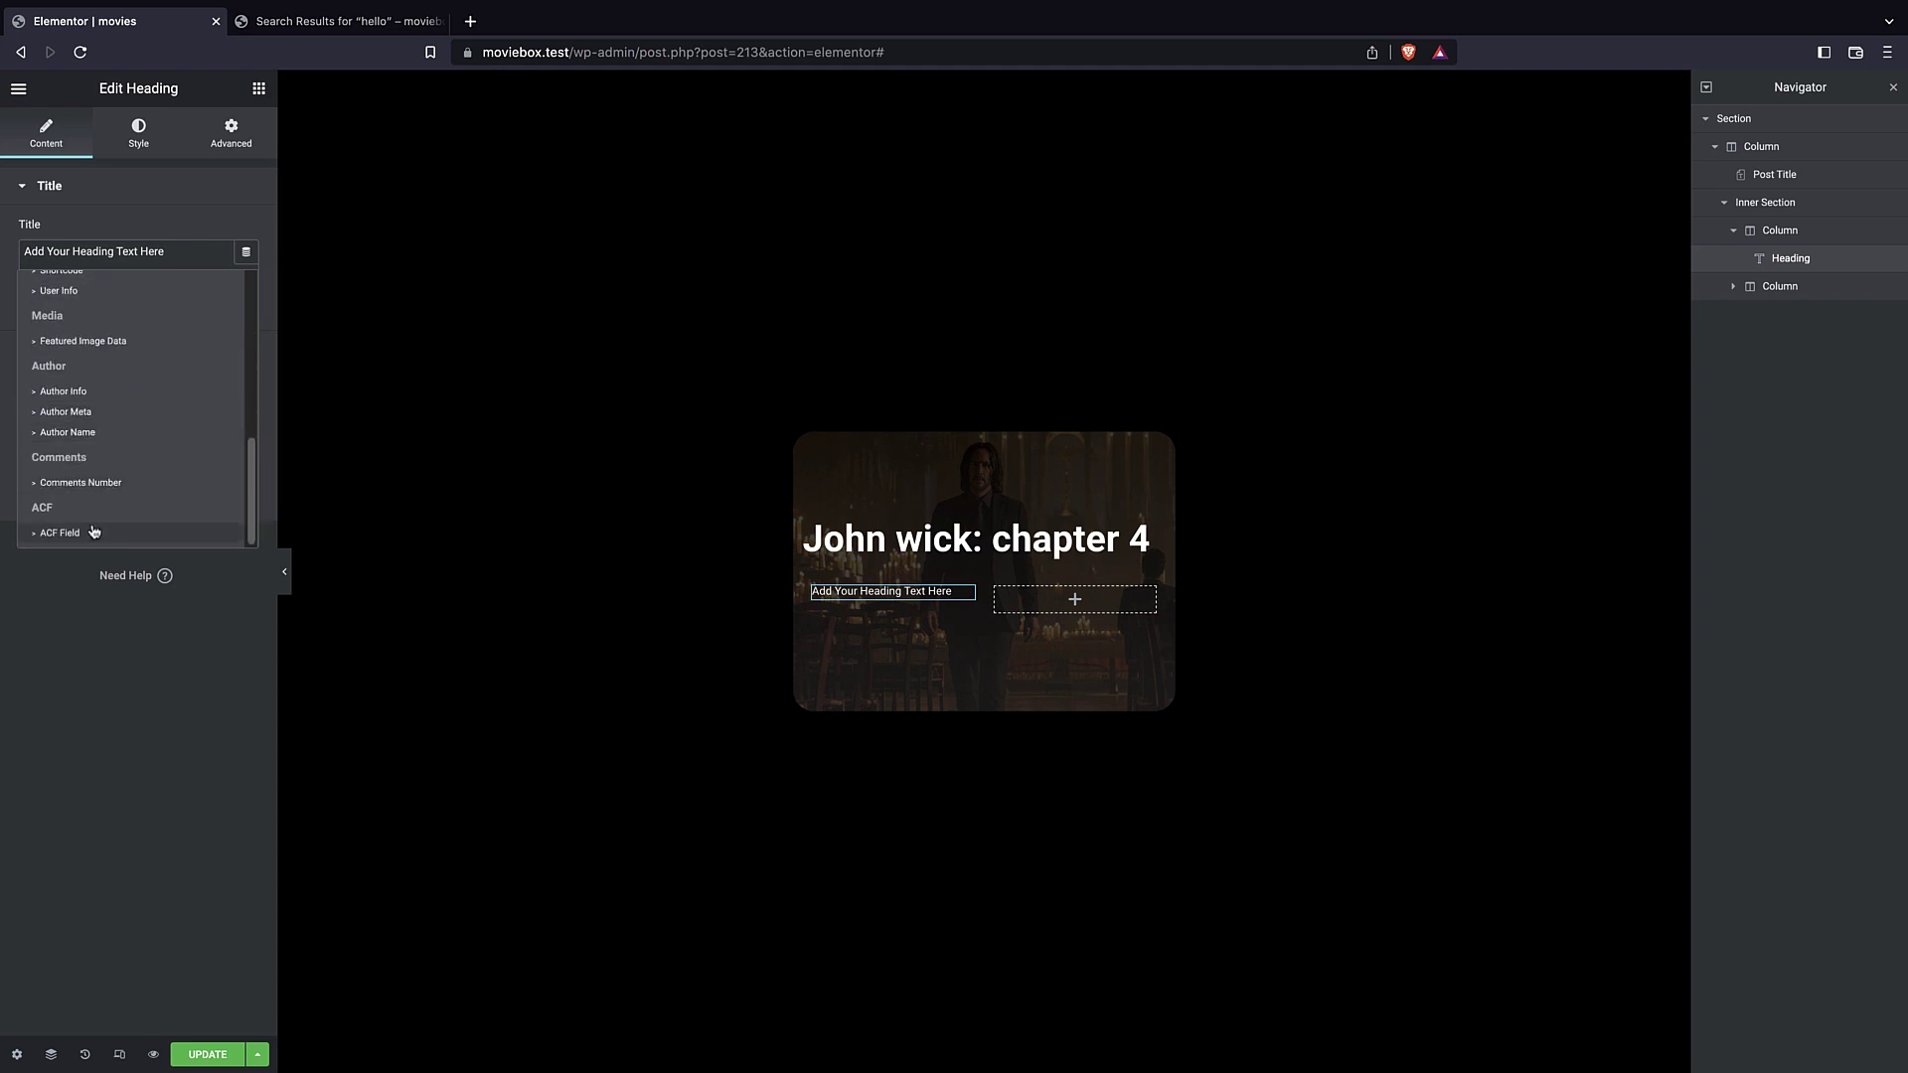
pyautogui.click(61, 534)
pyautogui.click(35, 256)
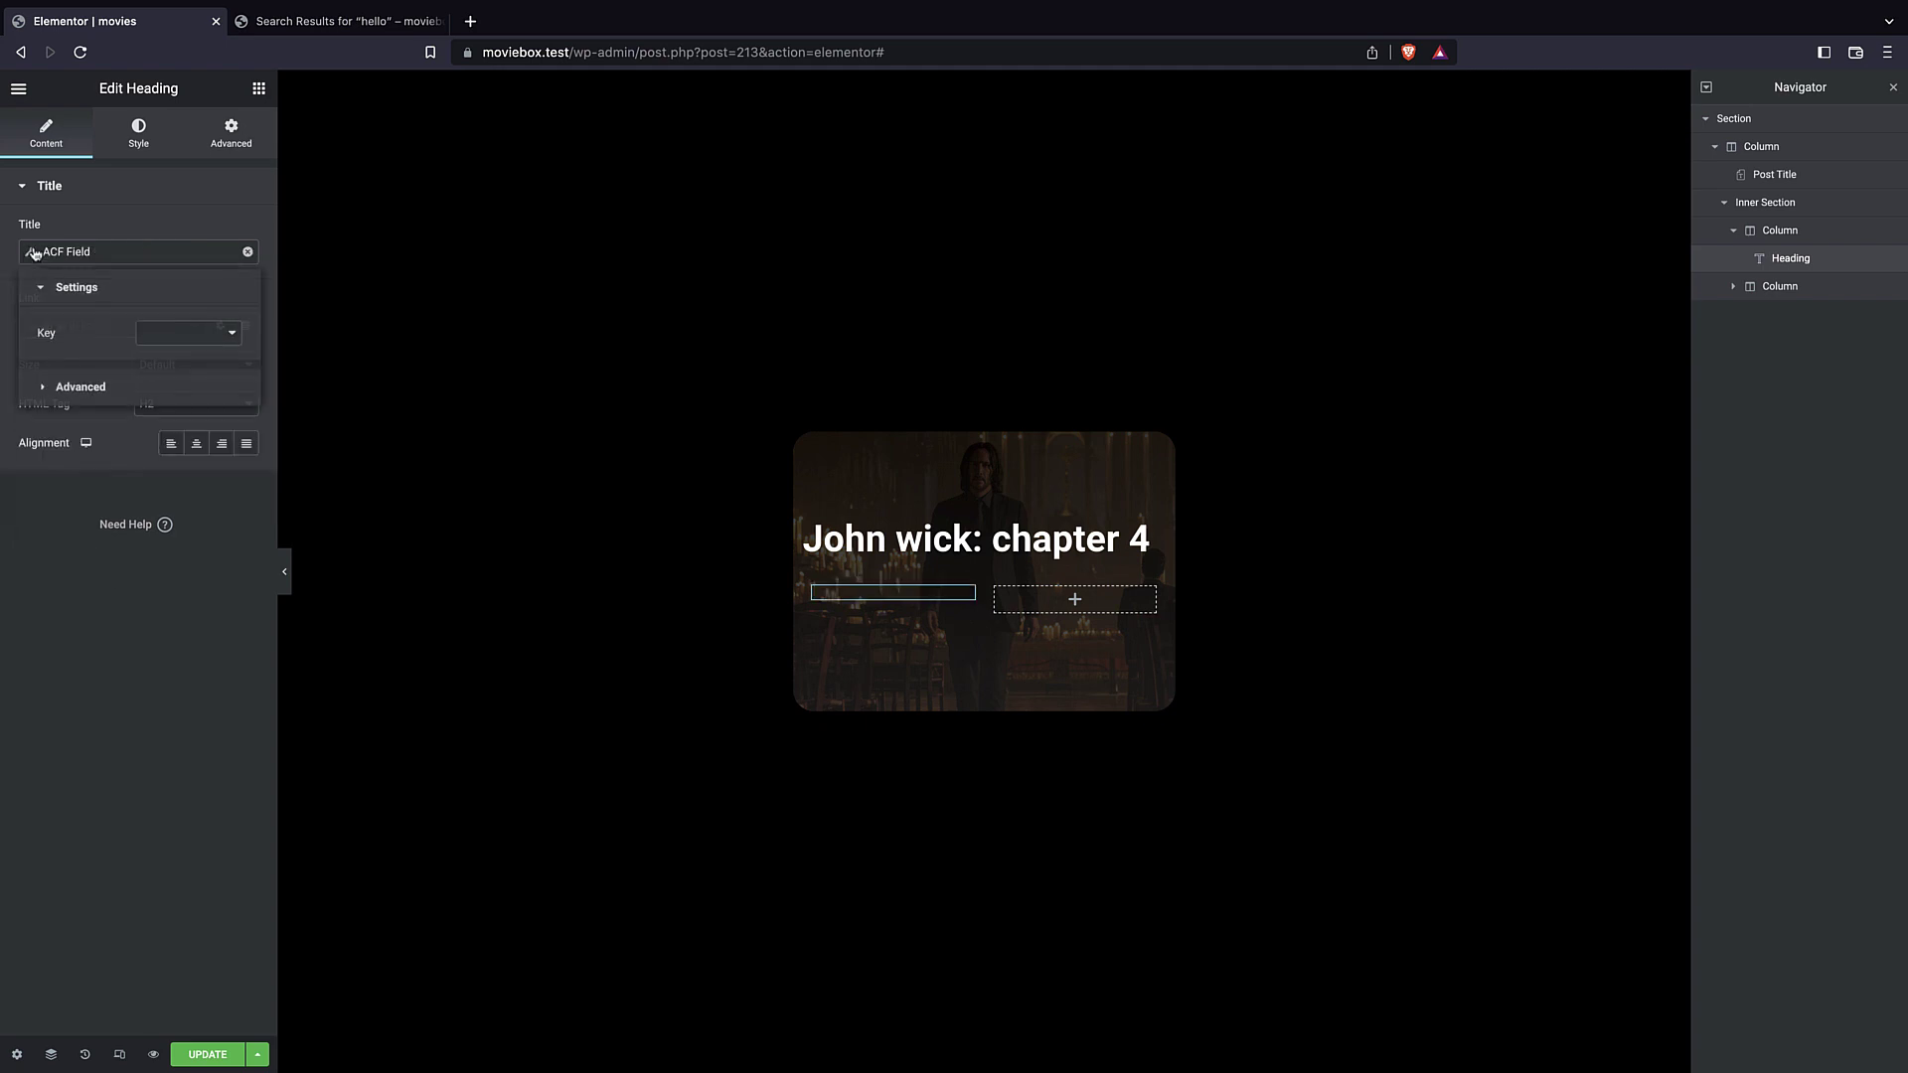
pyautogui.click(177, 333)
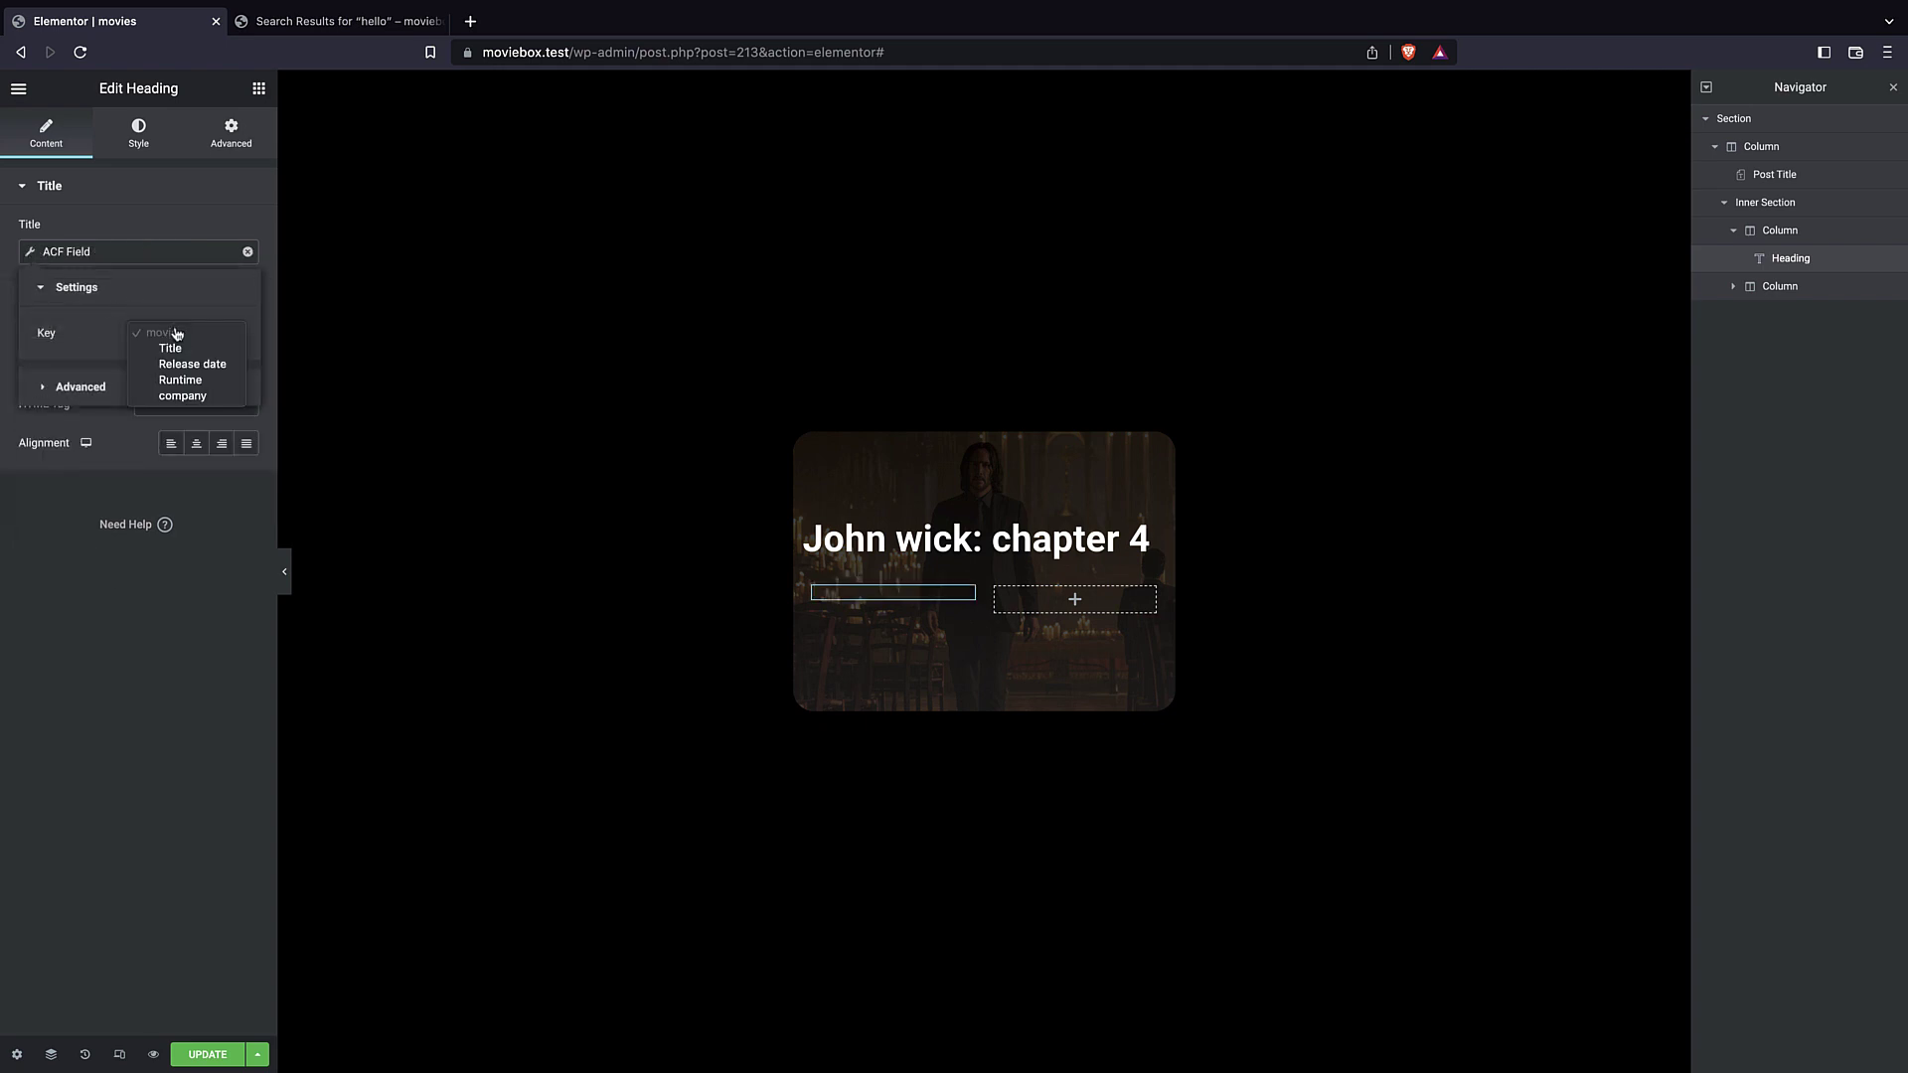
pyautogui.click(197, 380)
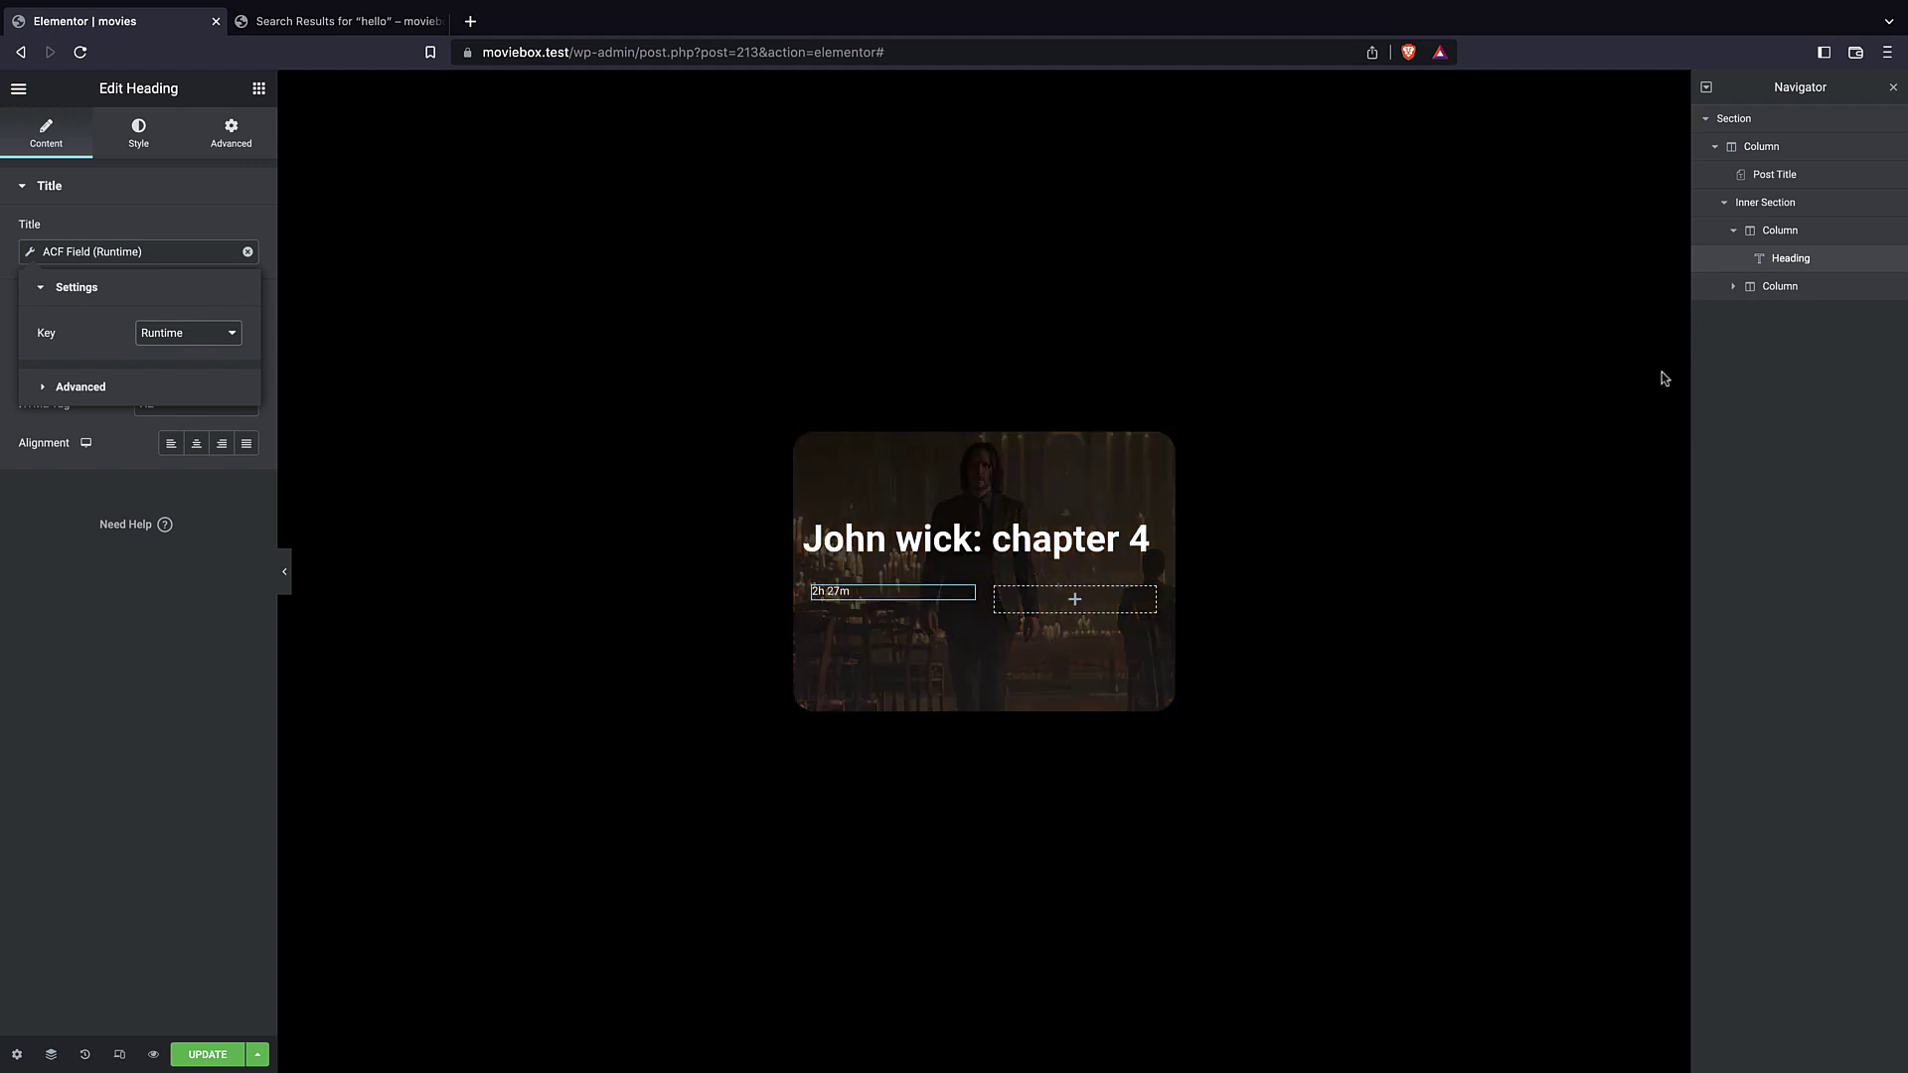
# - Delete the empty second column of the inner section
pyautogui.click(1778, 286)
pyautogui.rightClick(1763, 290)
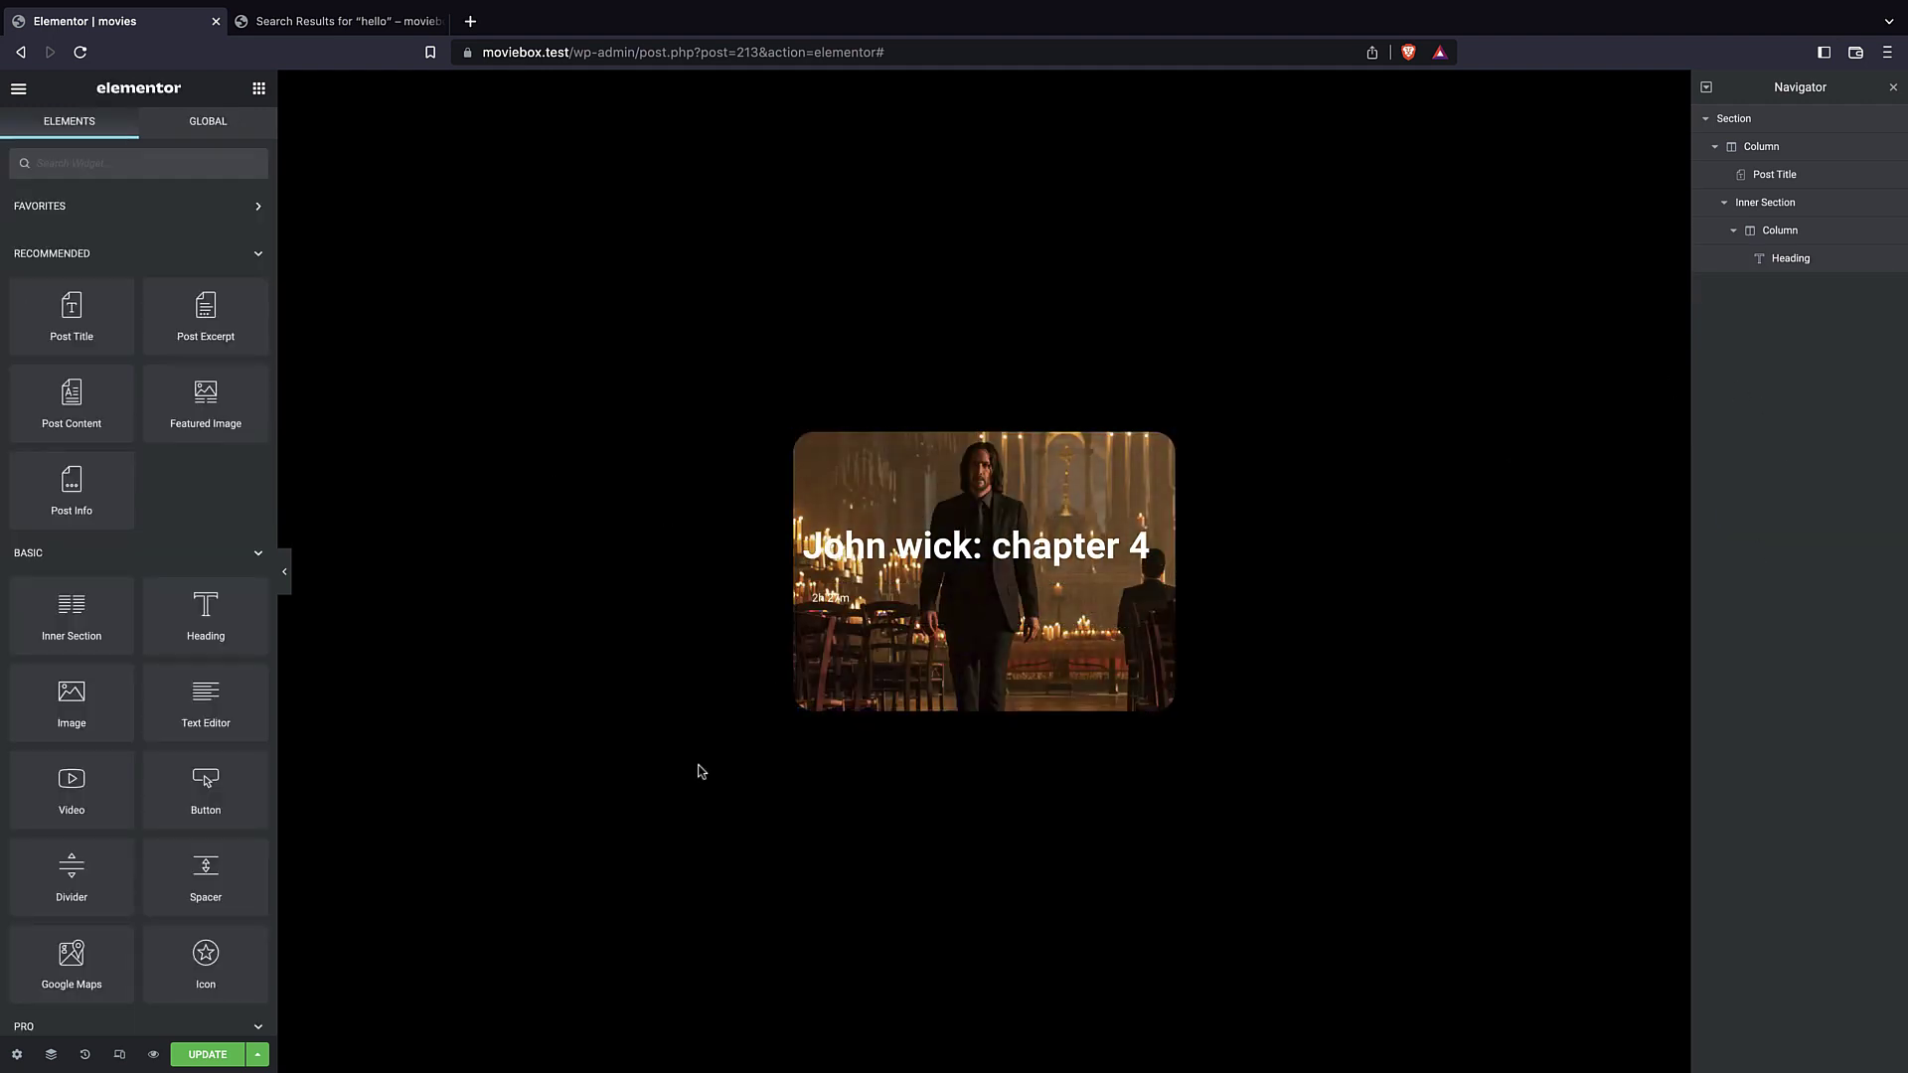
# - Change the runtime heading's HTML tag to span
pyautogui.click(846, 598)
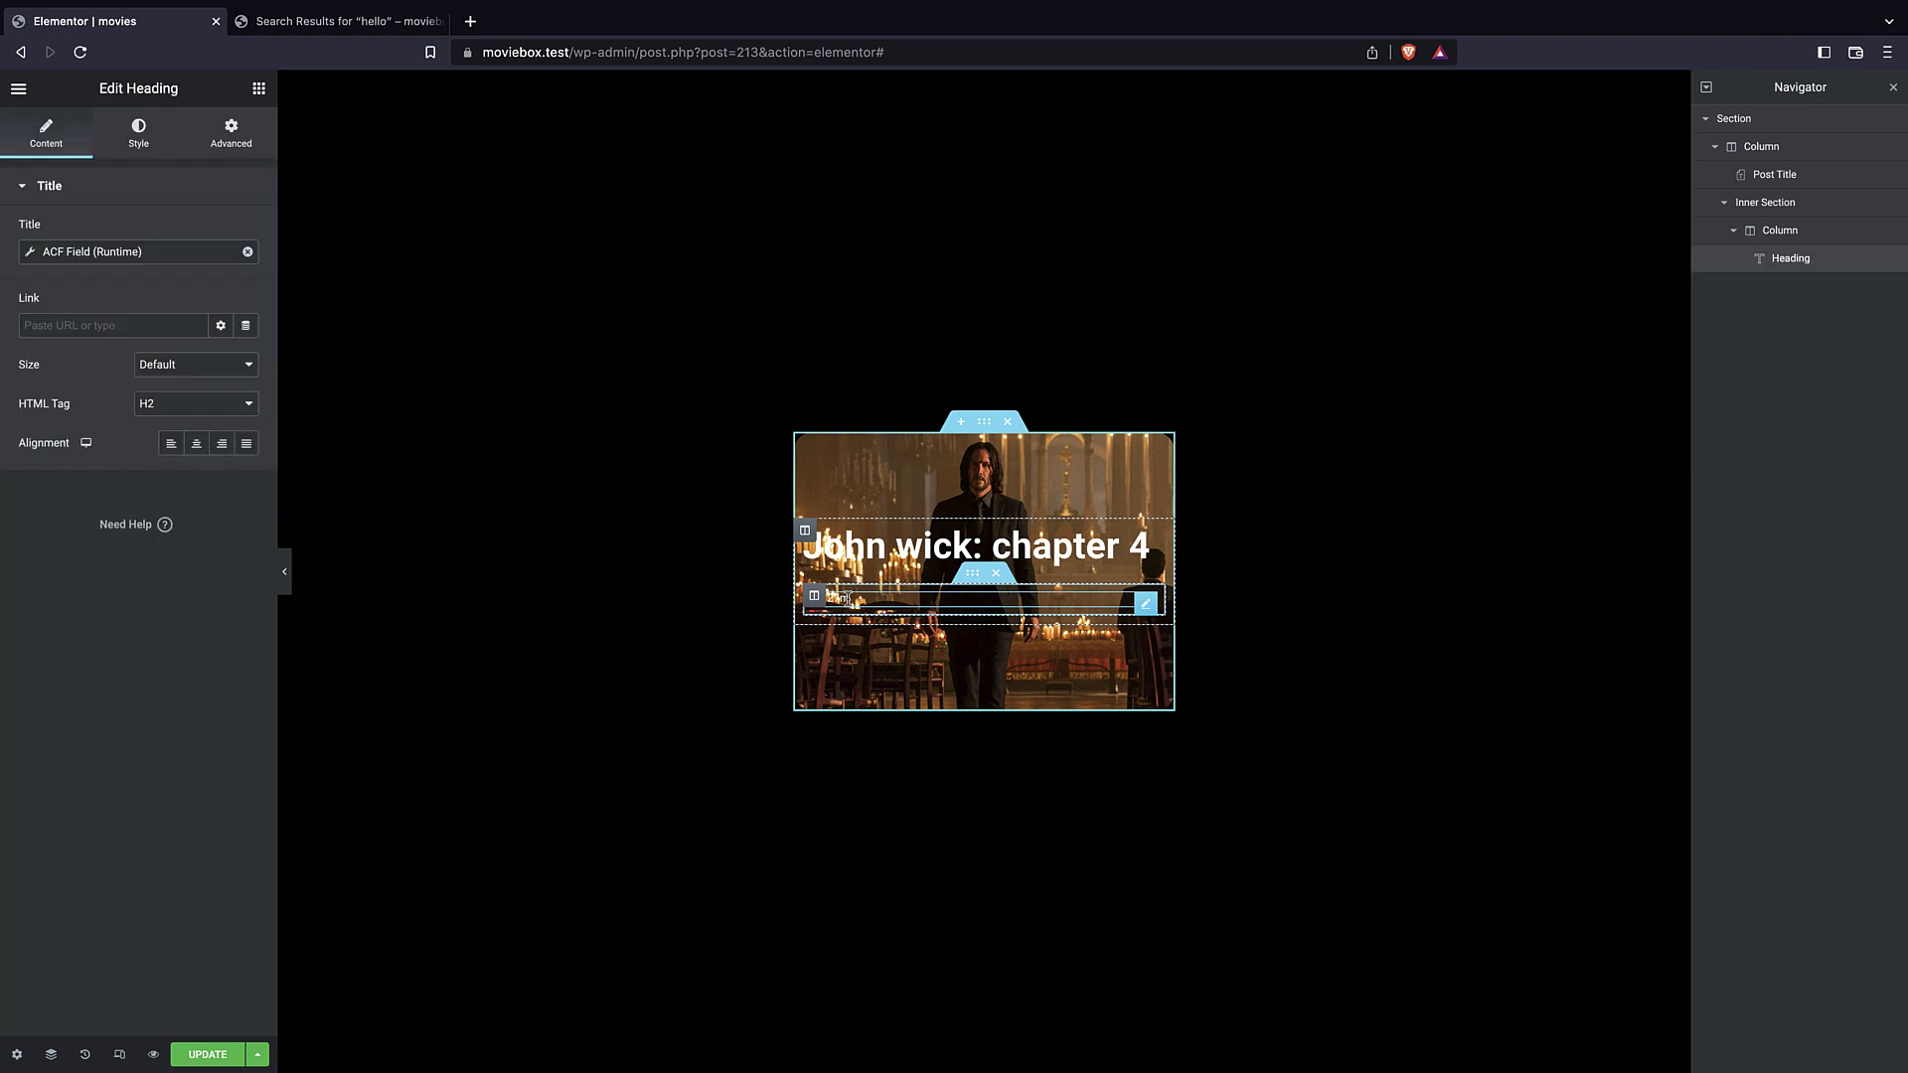
pyautogui.click(154, 410)
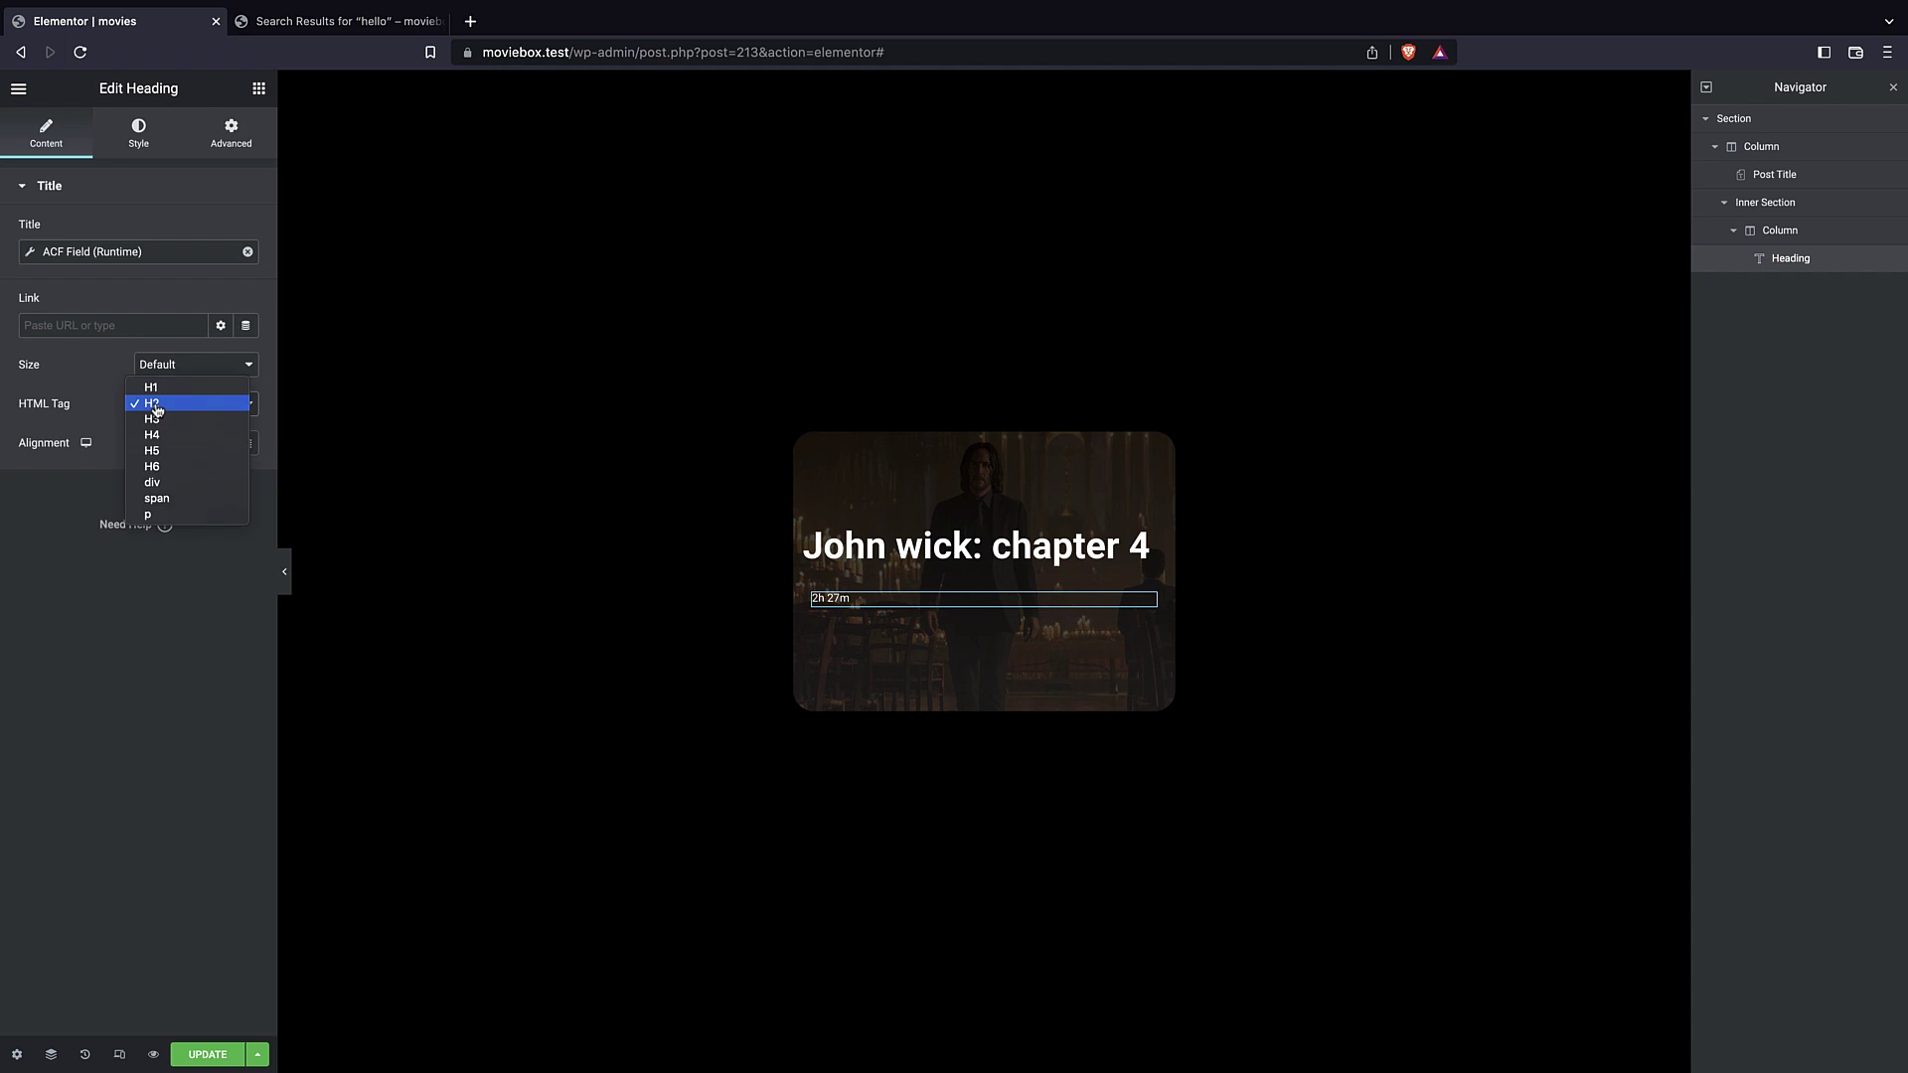
pyautogui.click(164, 505)
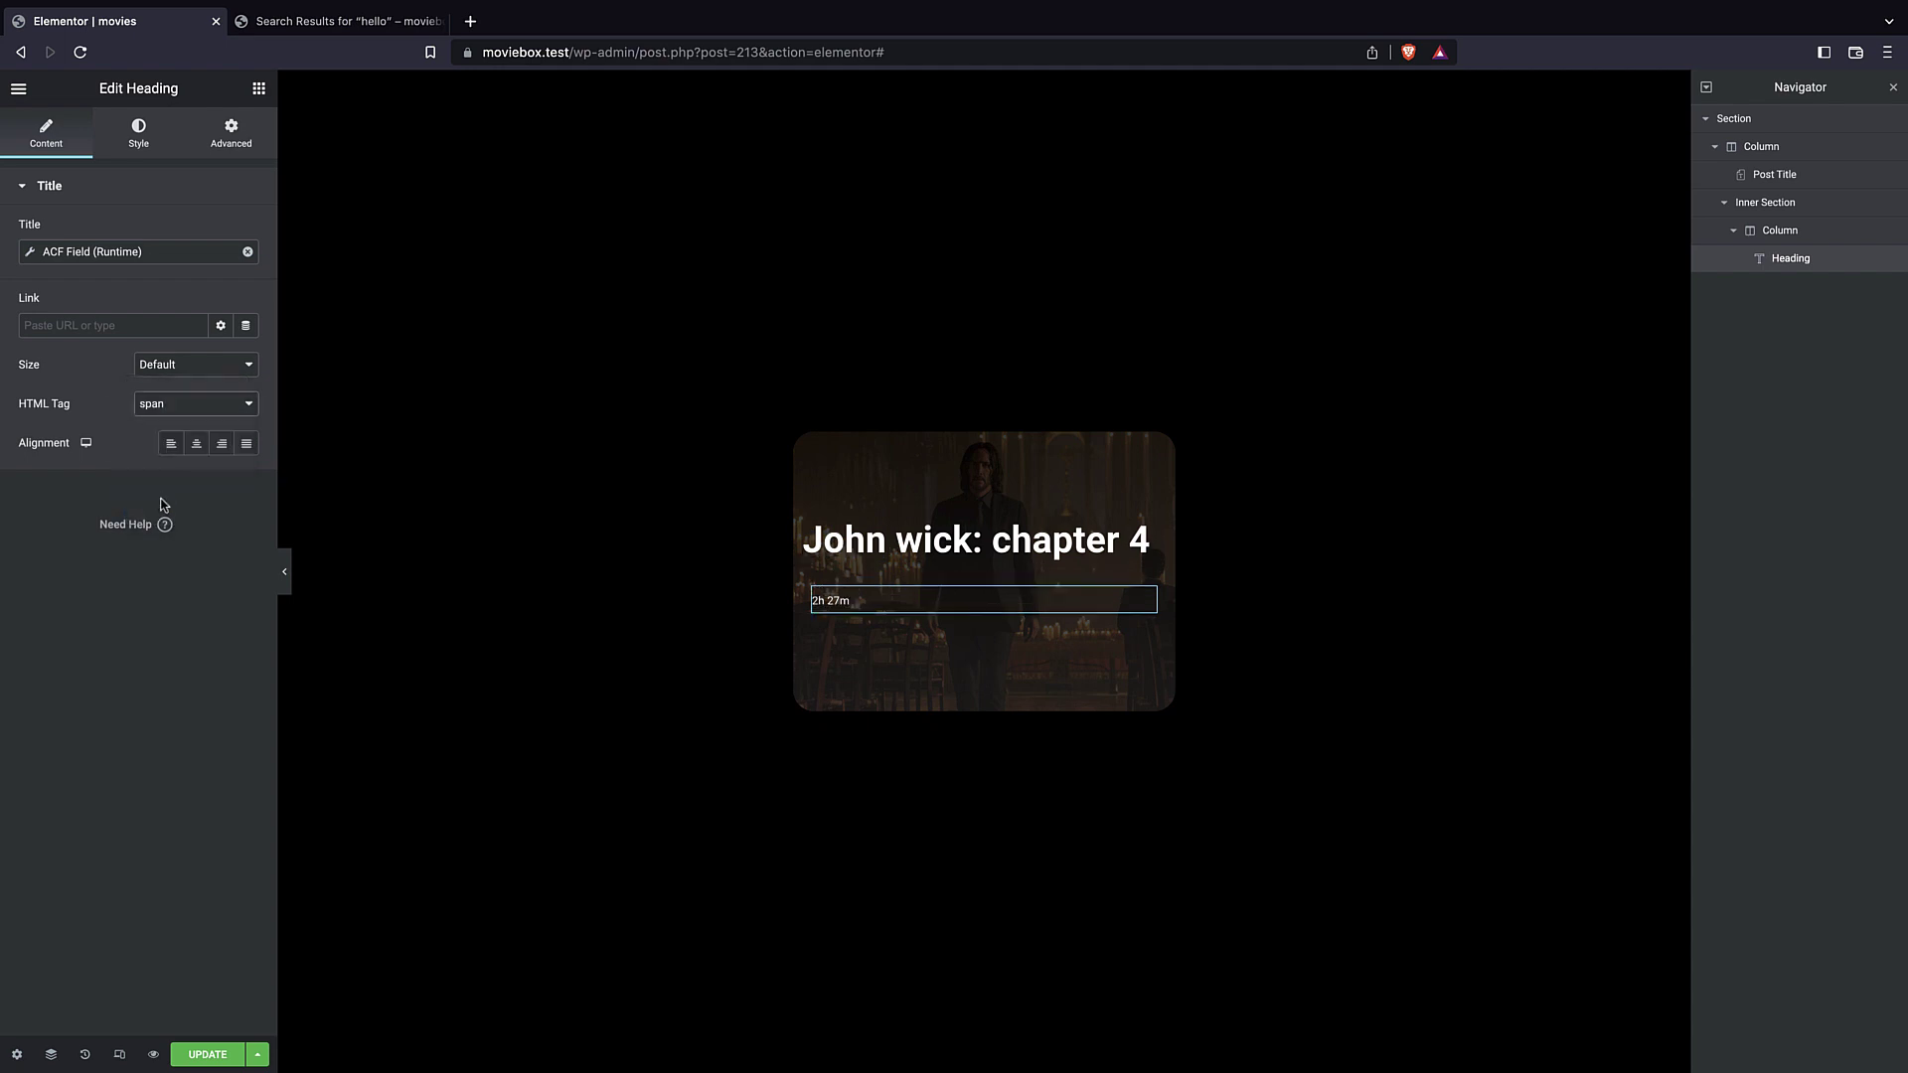
# - Set the runtime heading's margin and padding to 0 on all sides
pyautogui.click(139, 135)
pyautogui.click(230, 135)
pyautogui.click(38, 257)
pyautogui.write('0')
pyautogui.click(40, 326)
pyautogui.write('00')
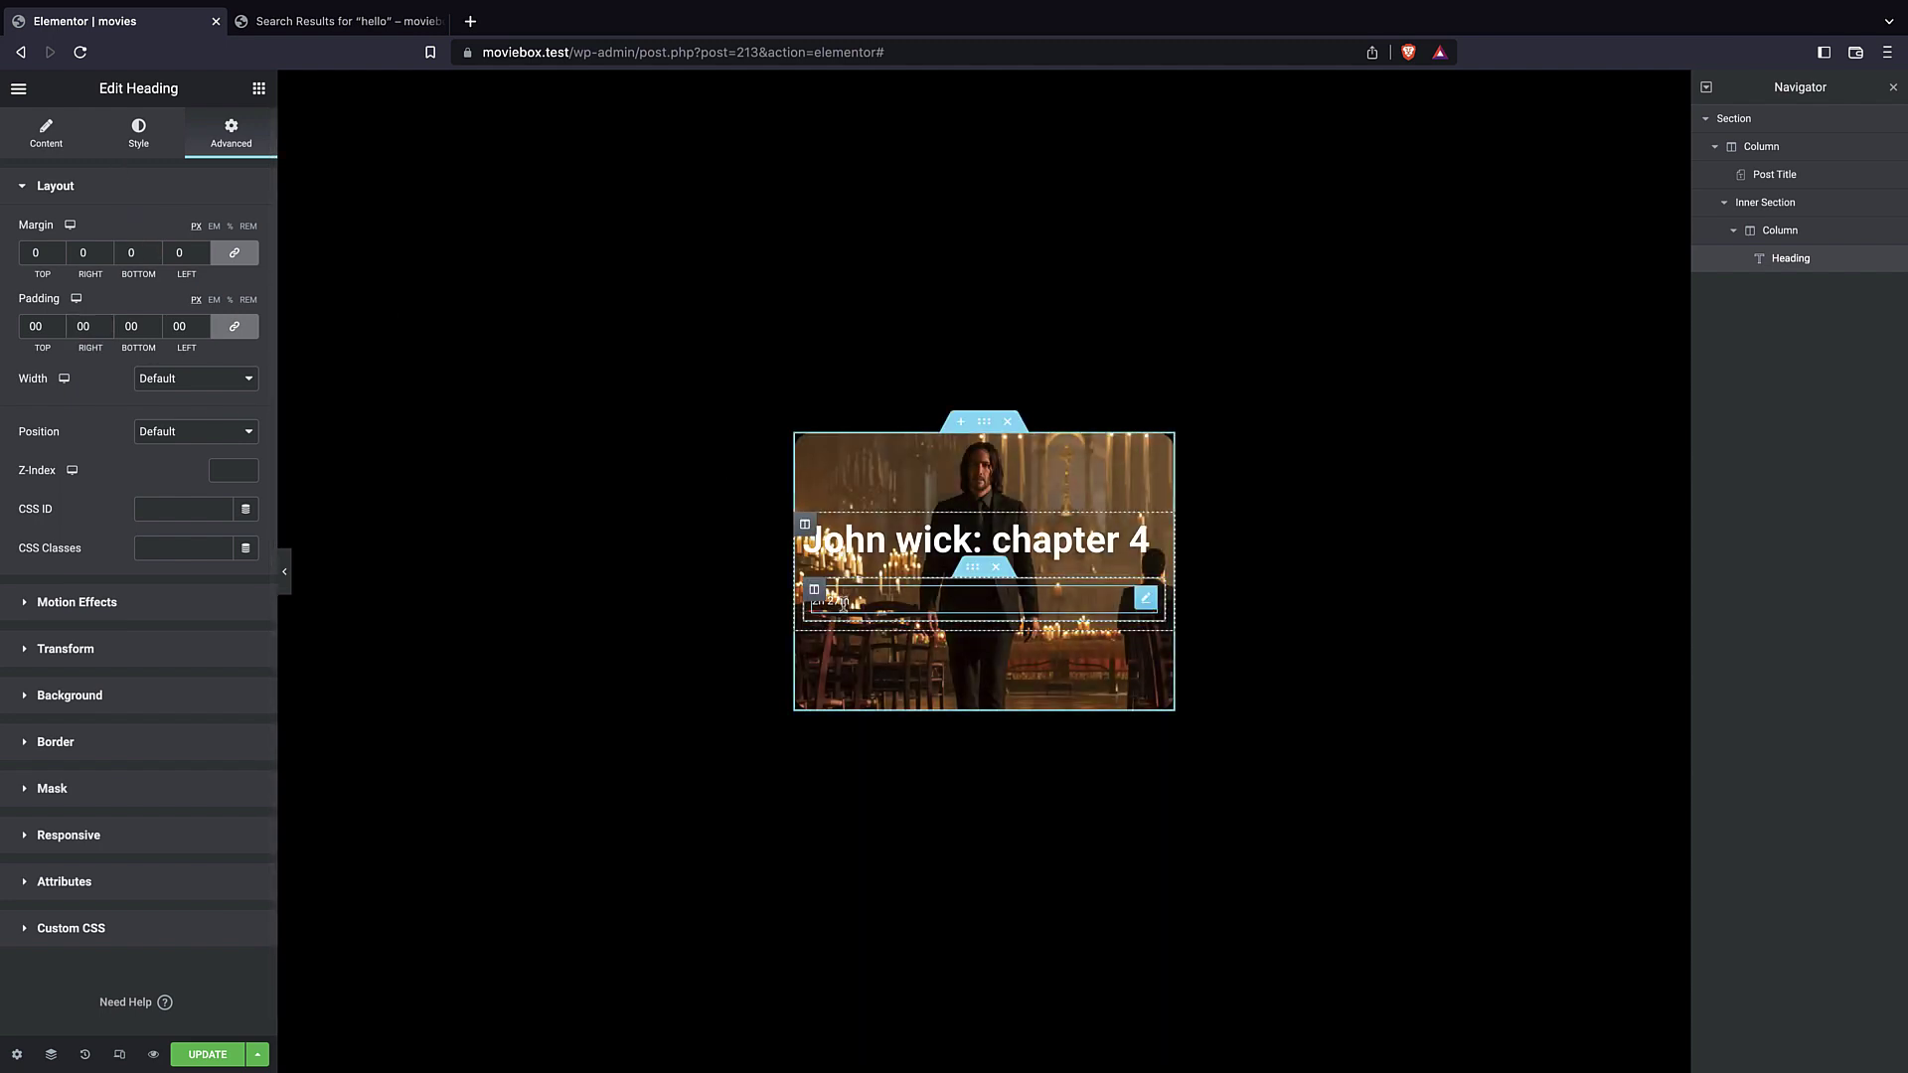
# - Slightly increase the runtime heading's font size in its typography settings
pyautogui.click(138, 139)
pyautogui.click(247, 270)
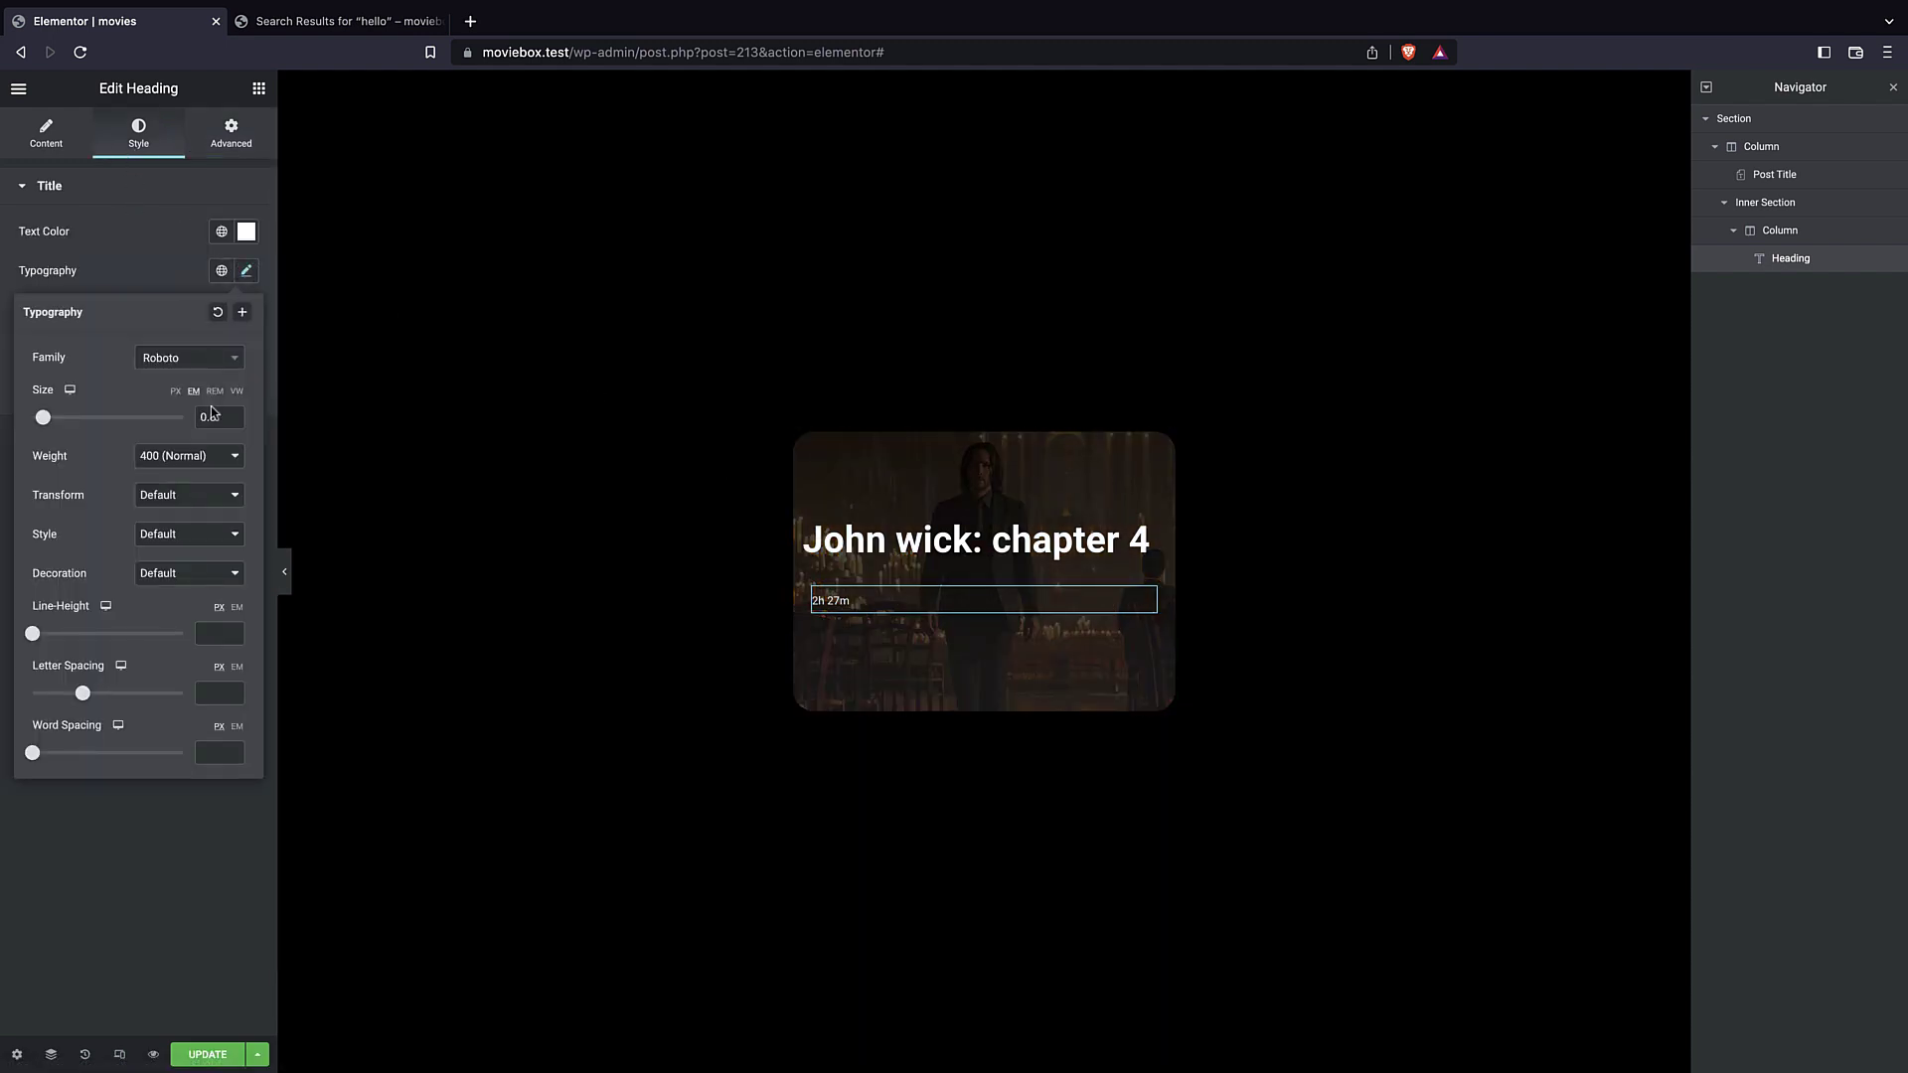
pyautogui.moveTo(44, 419); pyautogui.dragTo(48, 419)
pyautogui.click(530, 411)
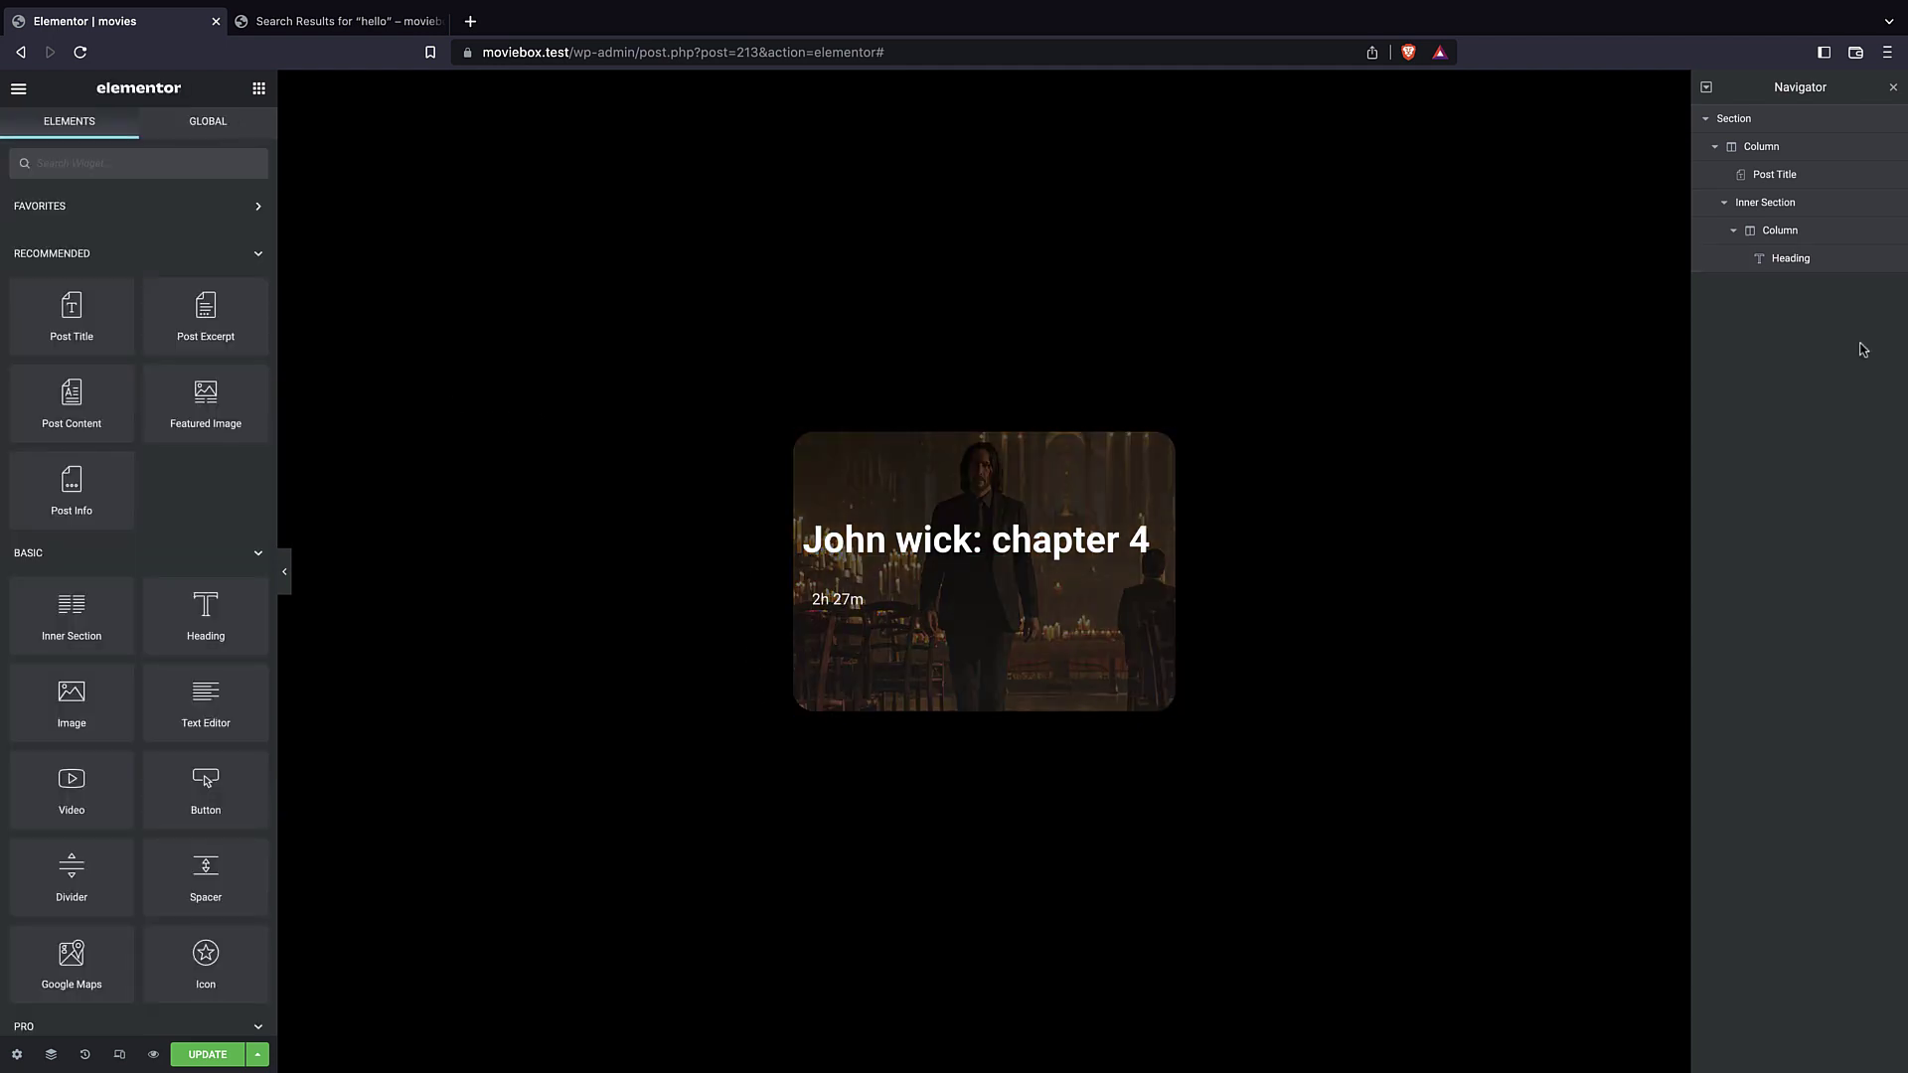
# - Duplicate the inner section's column that holds the runtime heading
pyautogui.click(1822, 240)
pyautogui.rightClick(1822, 242)
pyautogui.click(1800, 282)
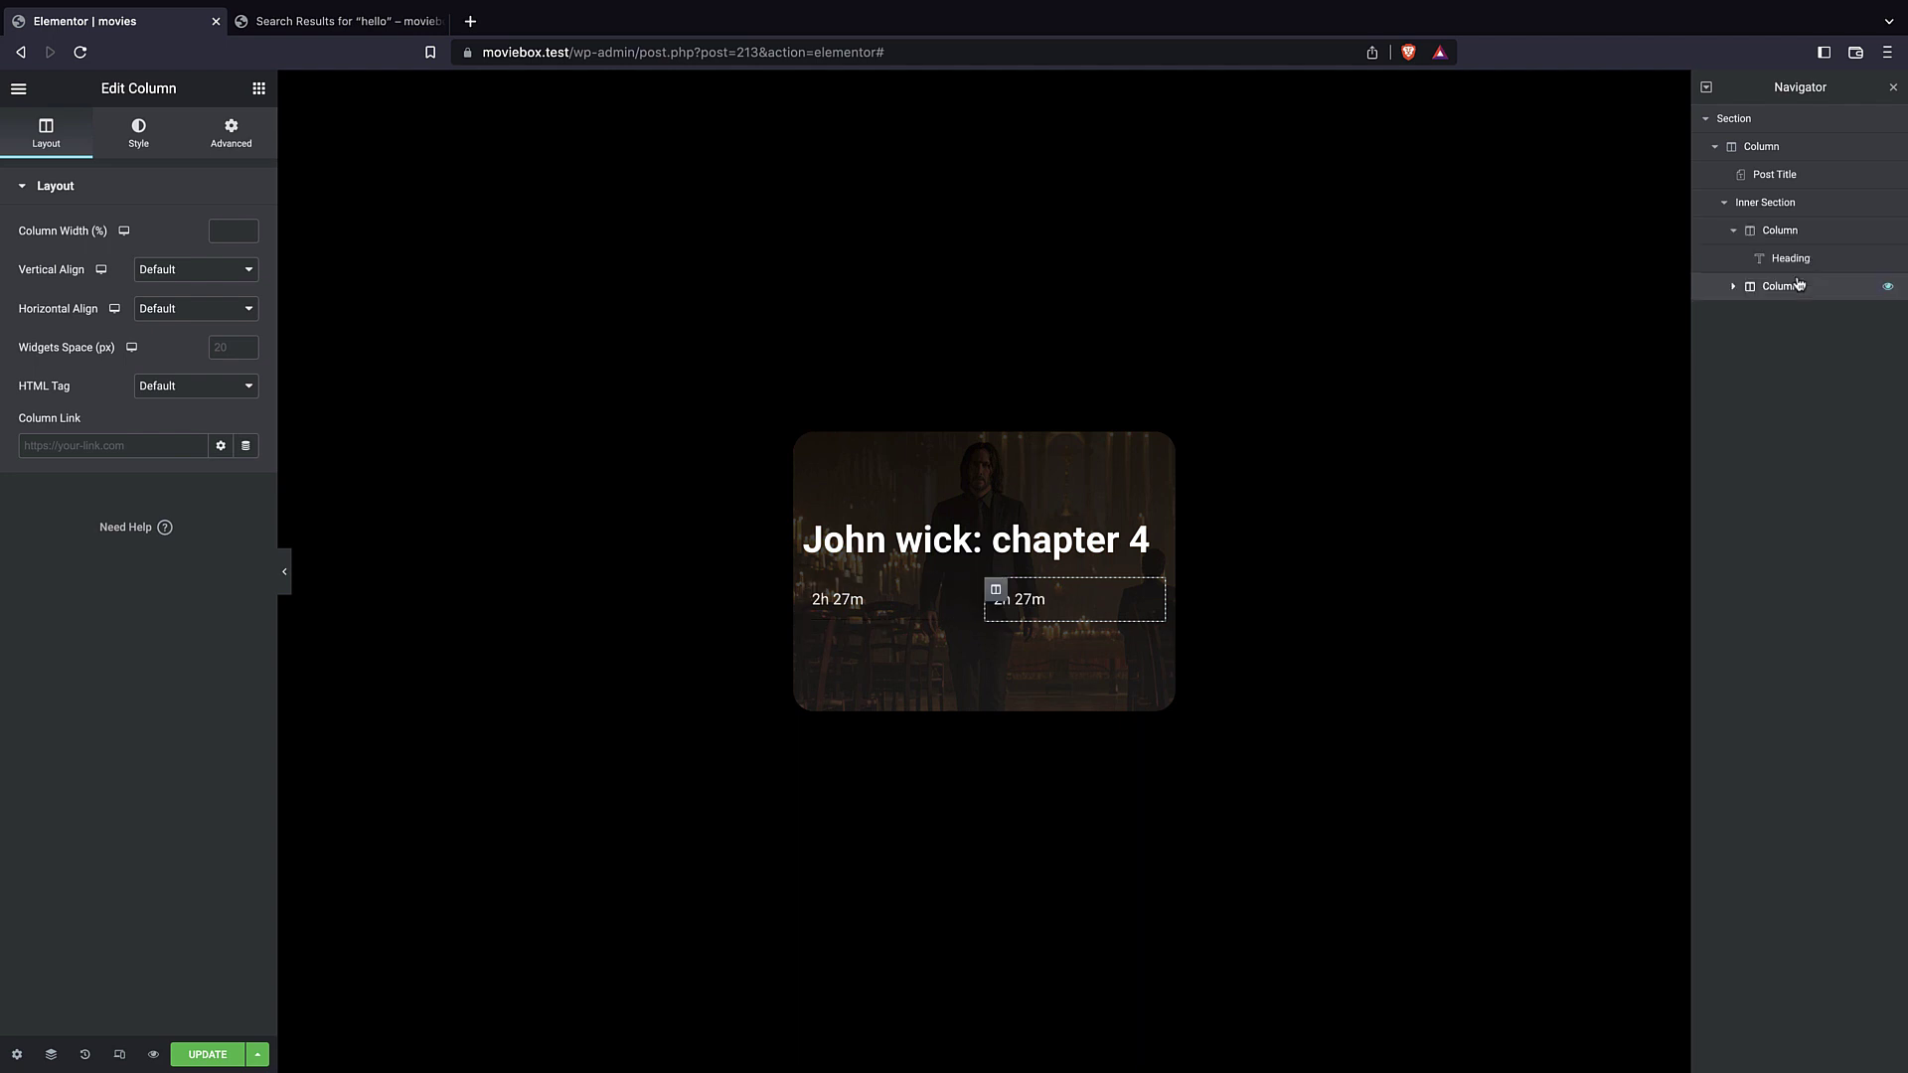
# - Switch the duplicated heading's ACF Field key to Release date
pyautogui.click(1064, 604)
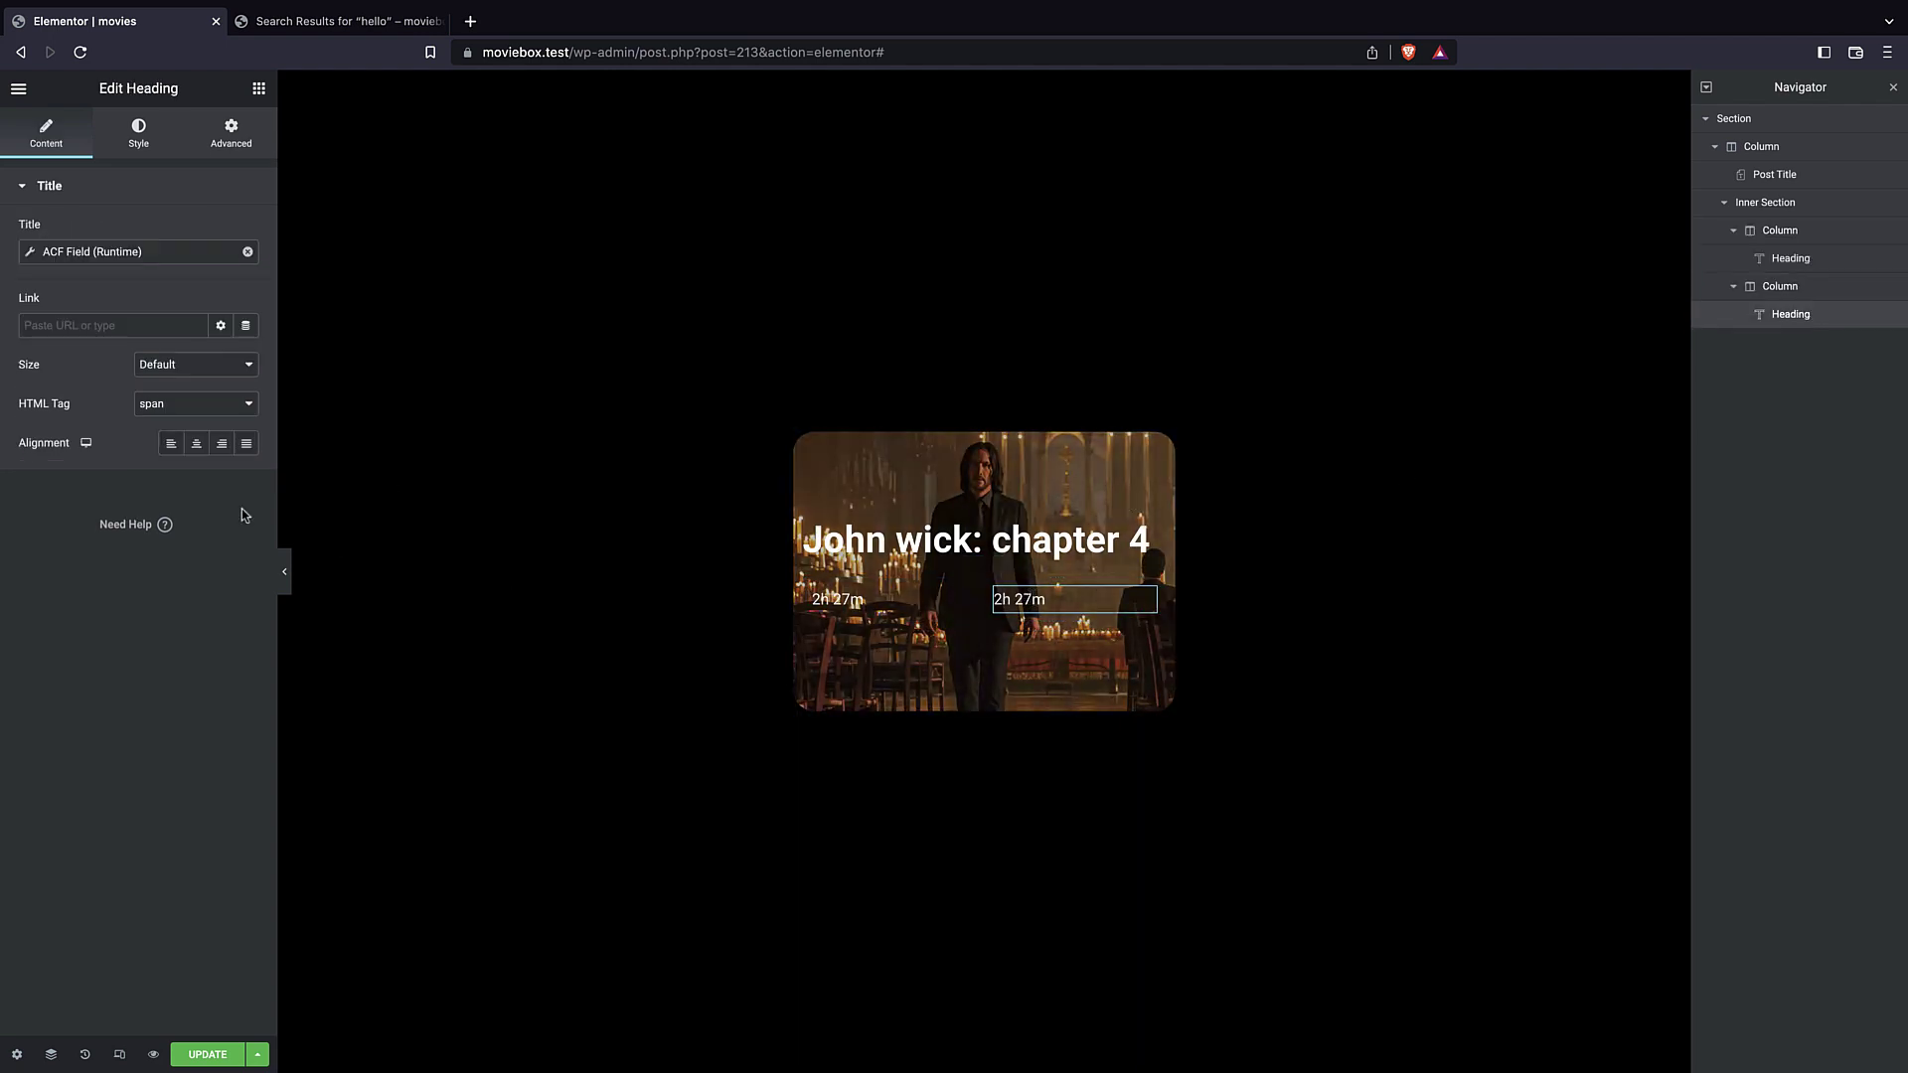
pyautogui.click(25, 254)
pyautogui.click(196, 335)
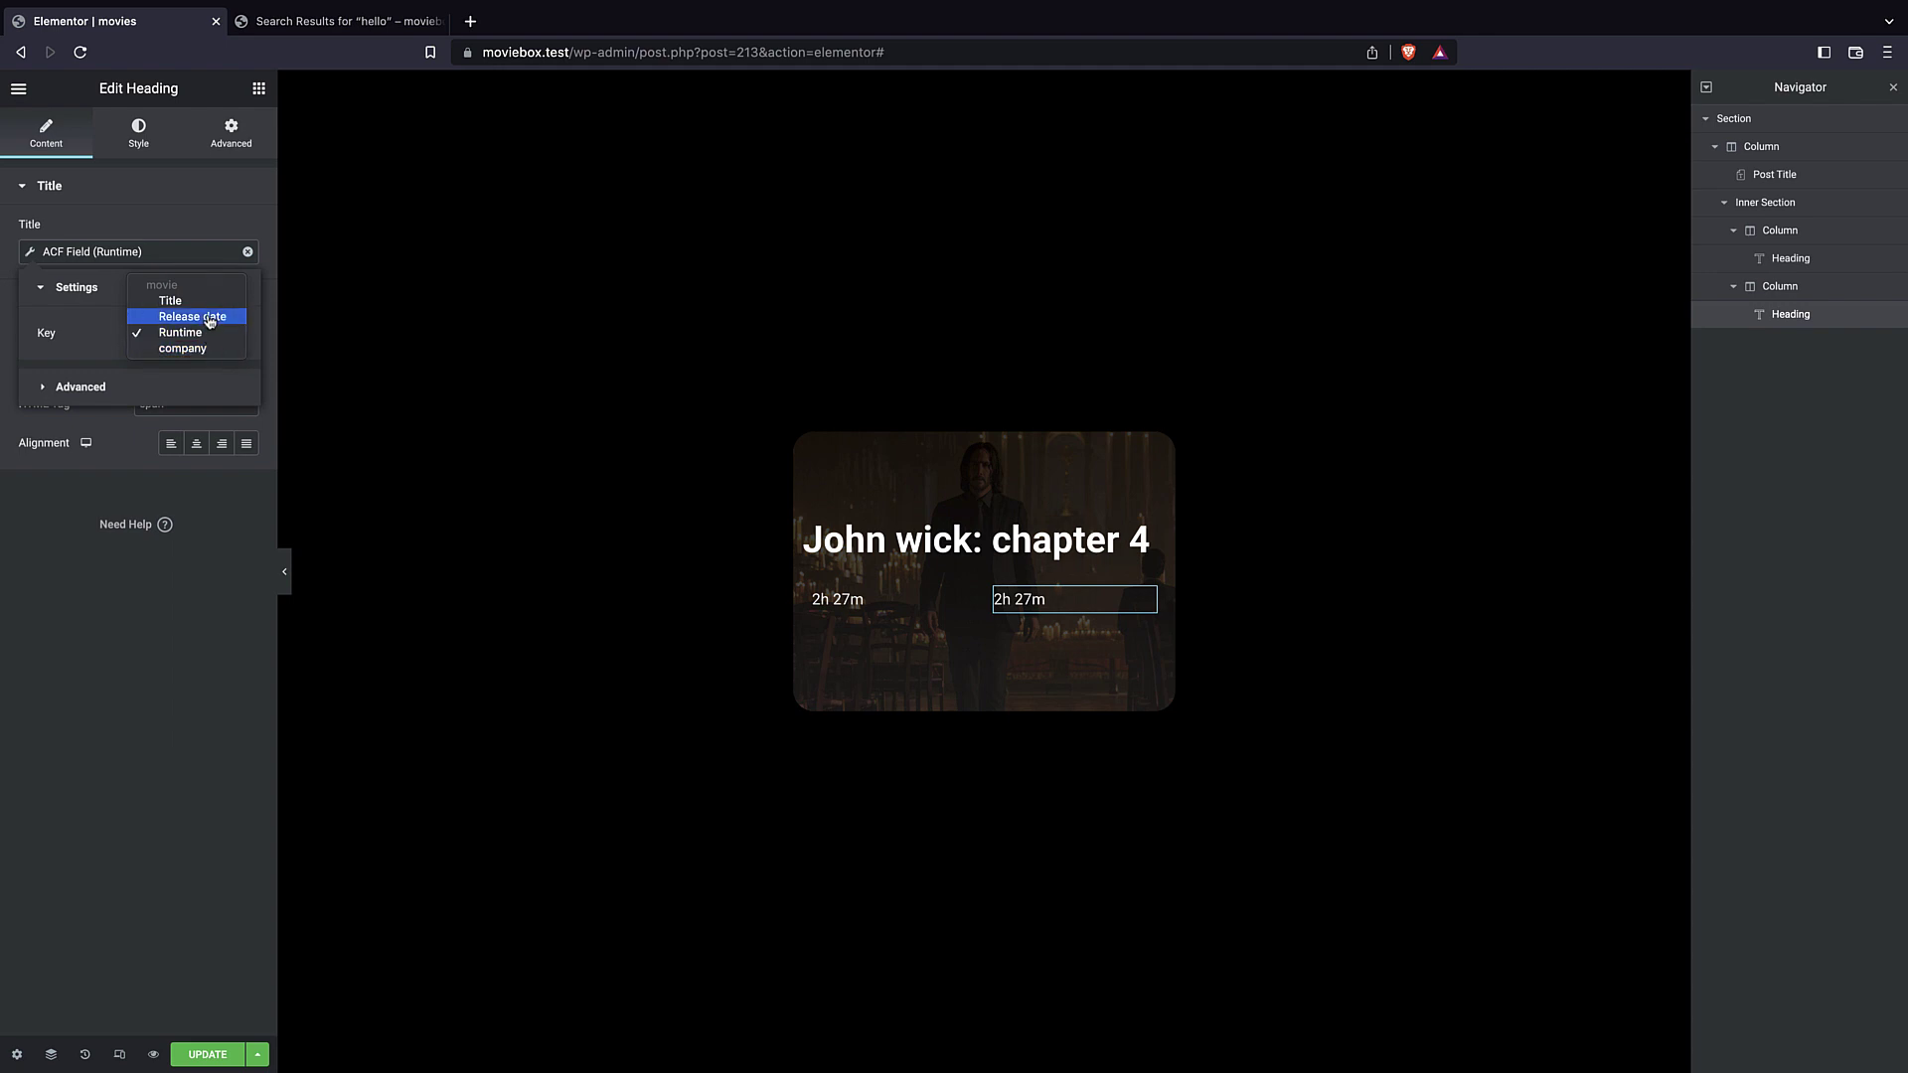
pyautogui.click(209, 318)
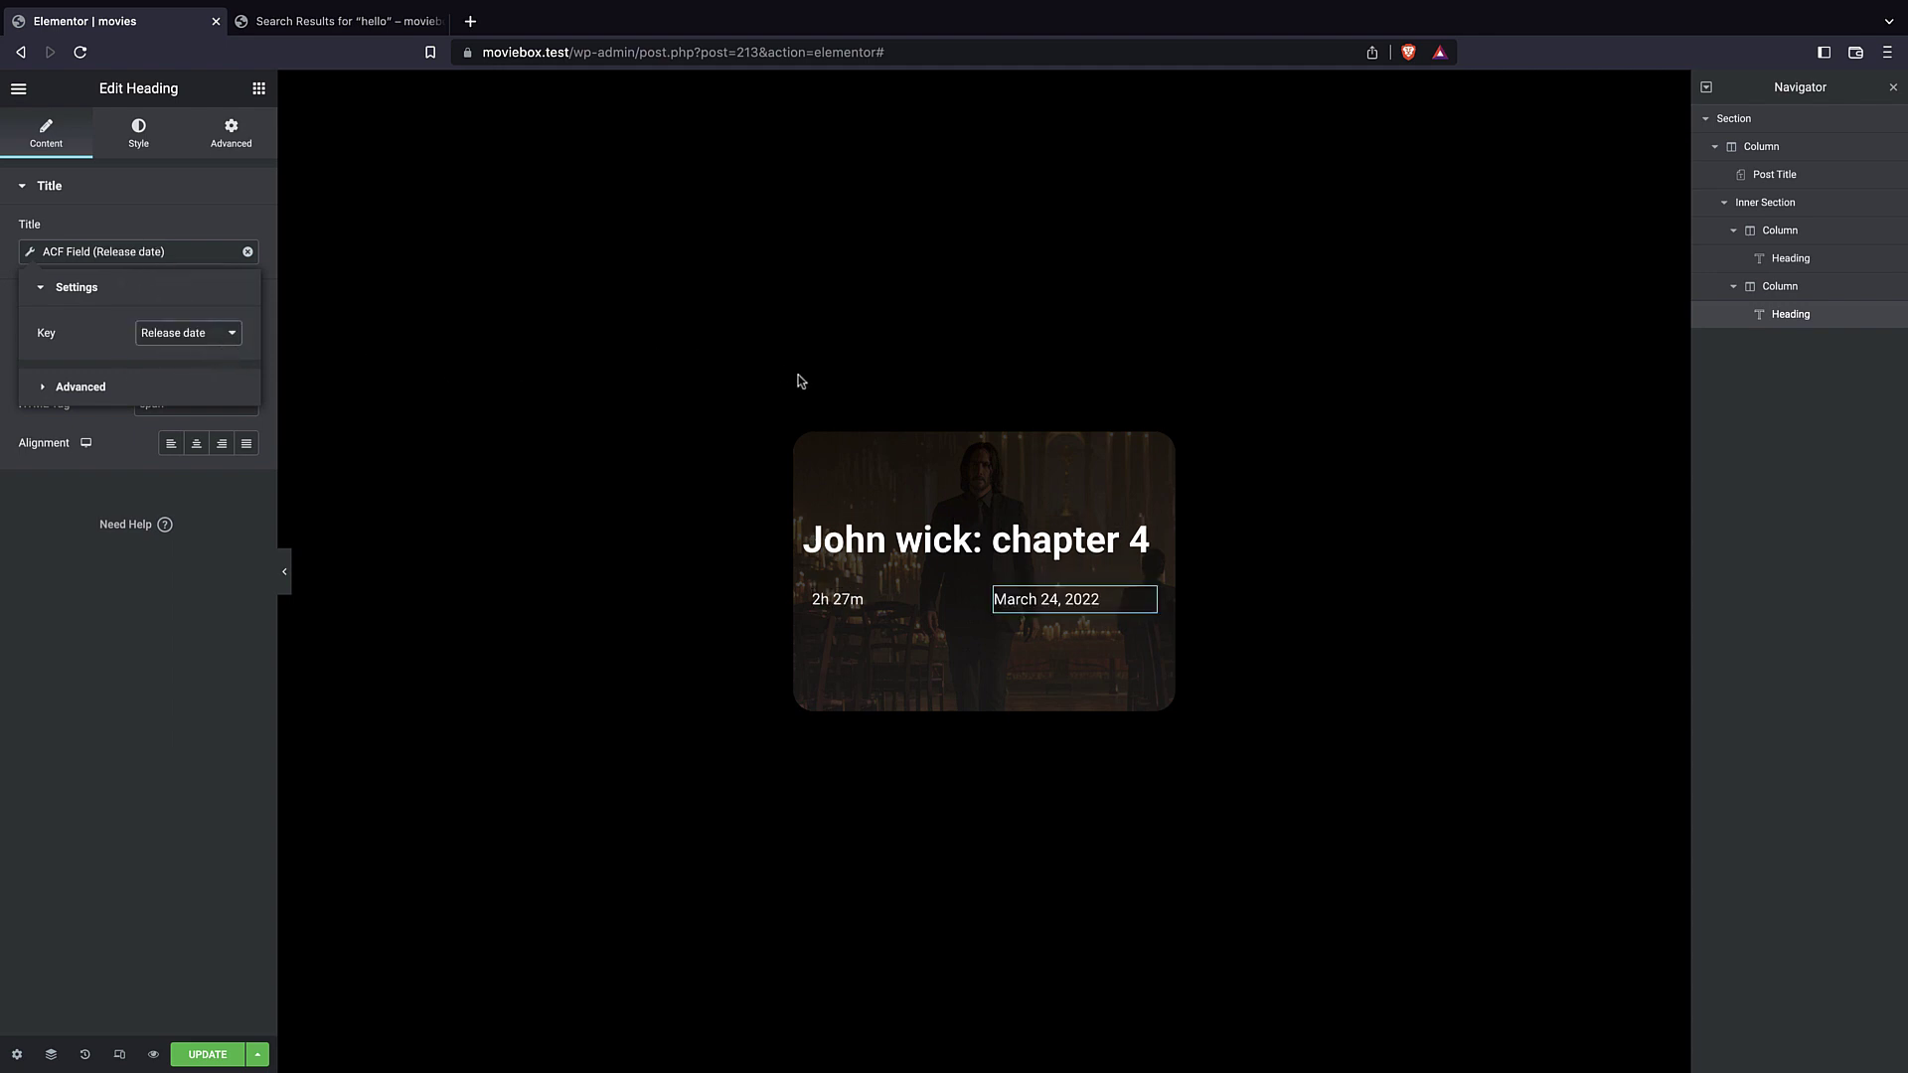
pyautogui.rightClick(1778, 315)
pyautogui.click(1803, 361)
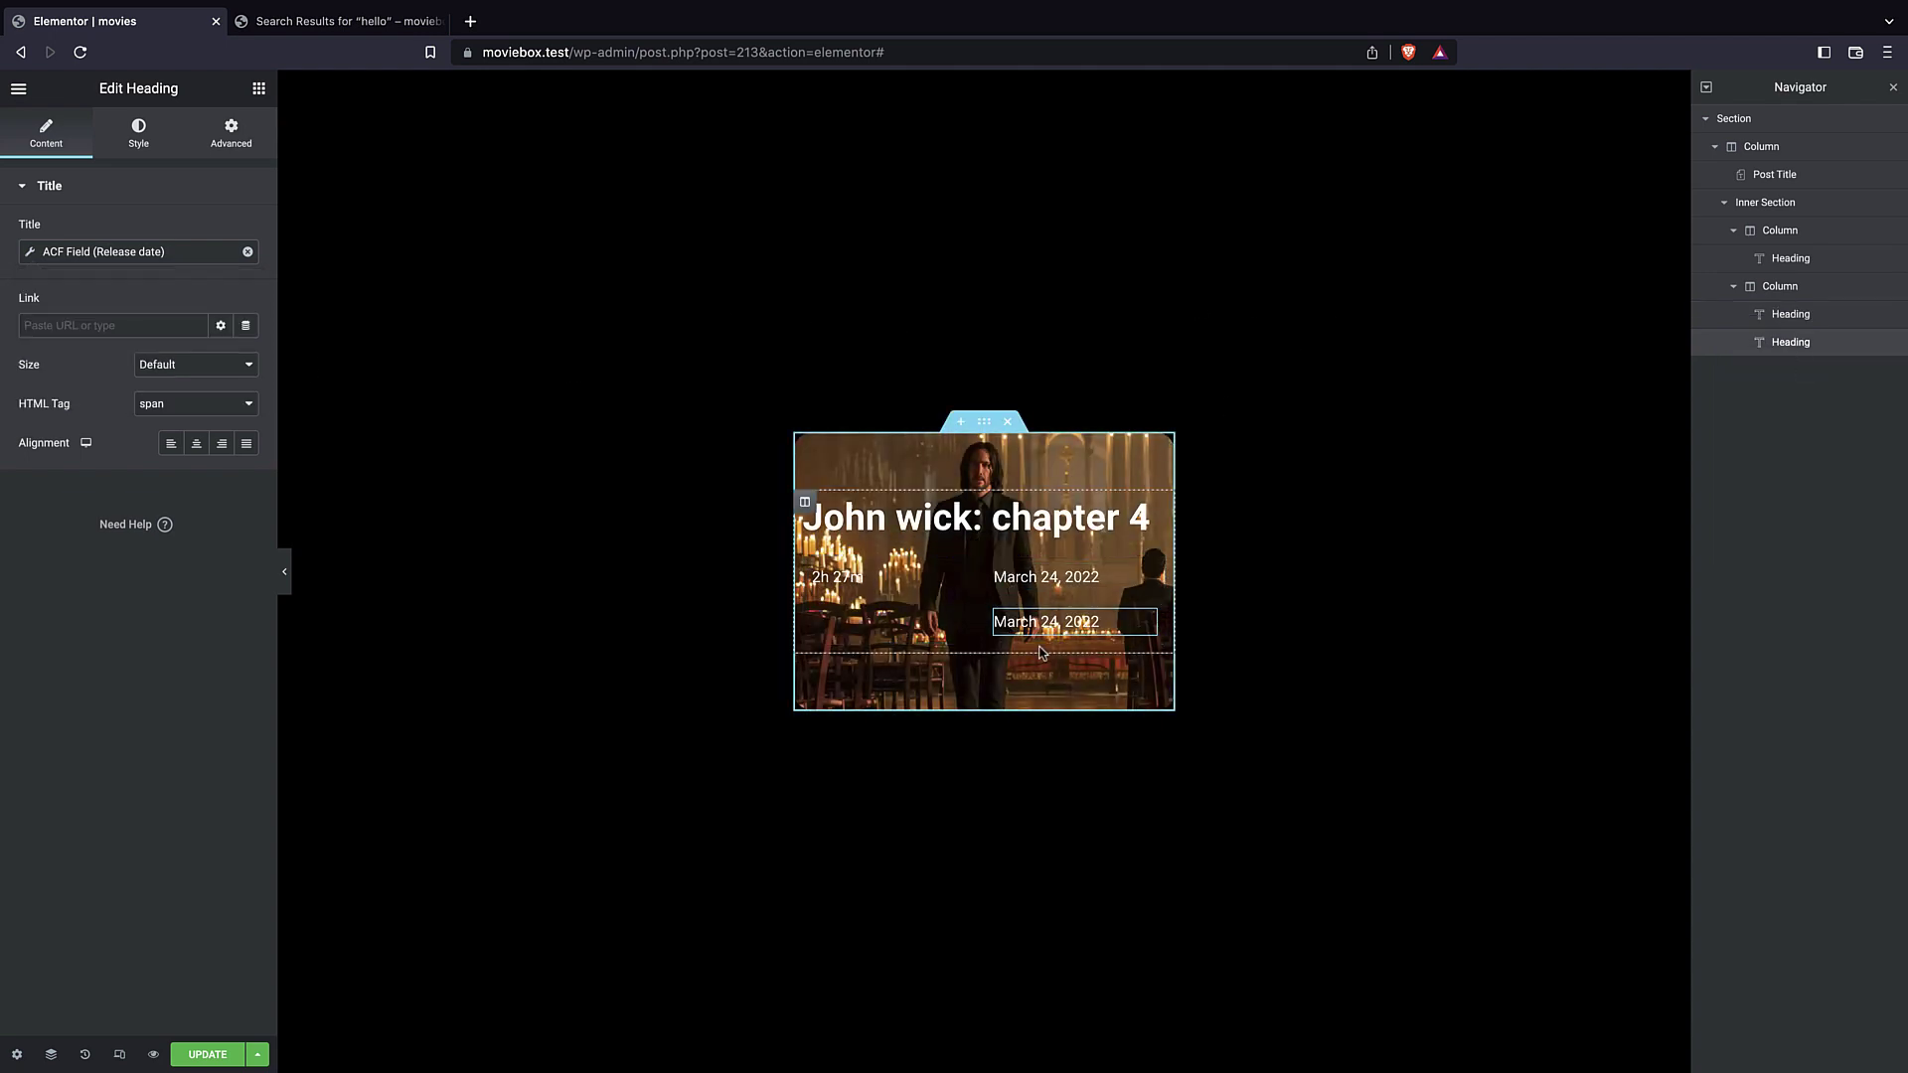
pyautogui.moveTo(983, 600); pyautogui.dragTo(929, 606)
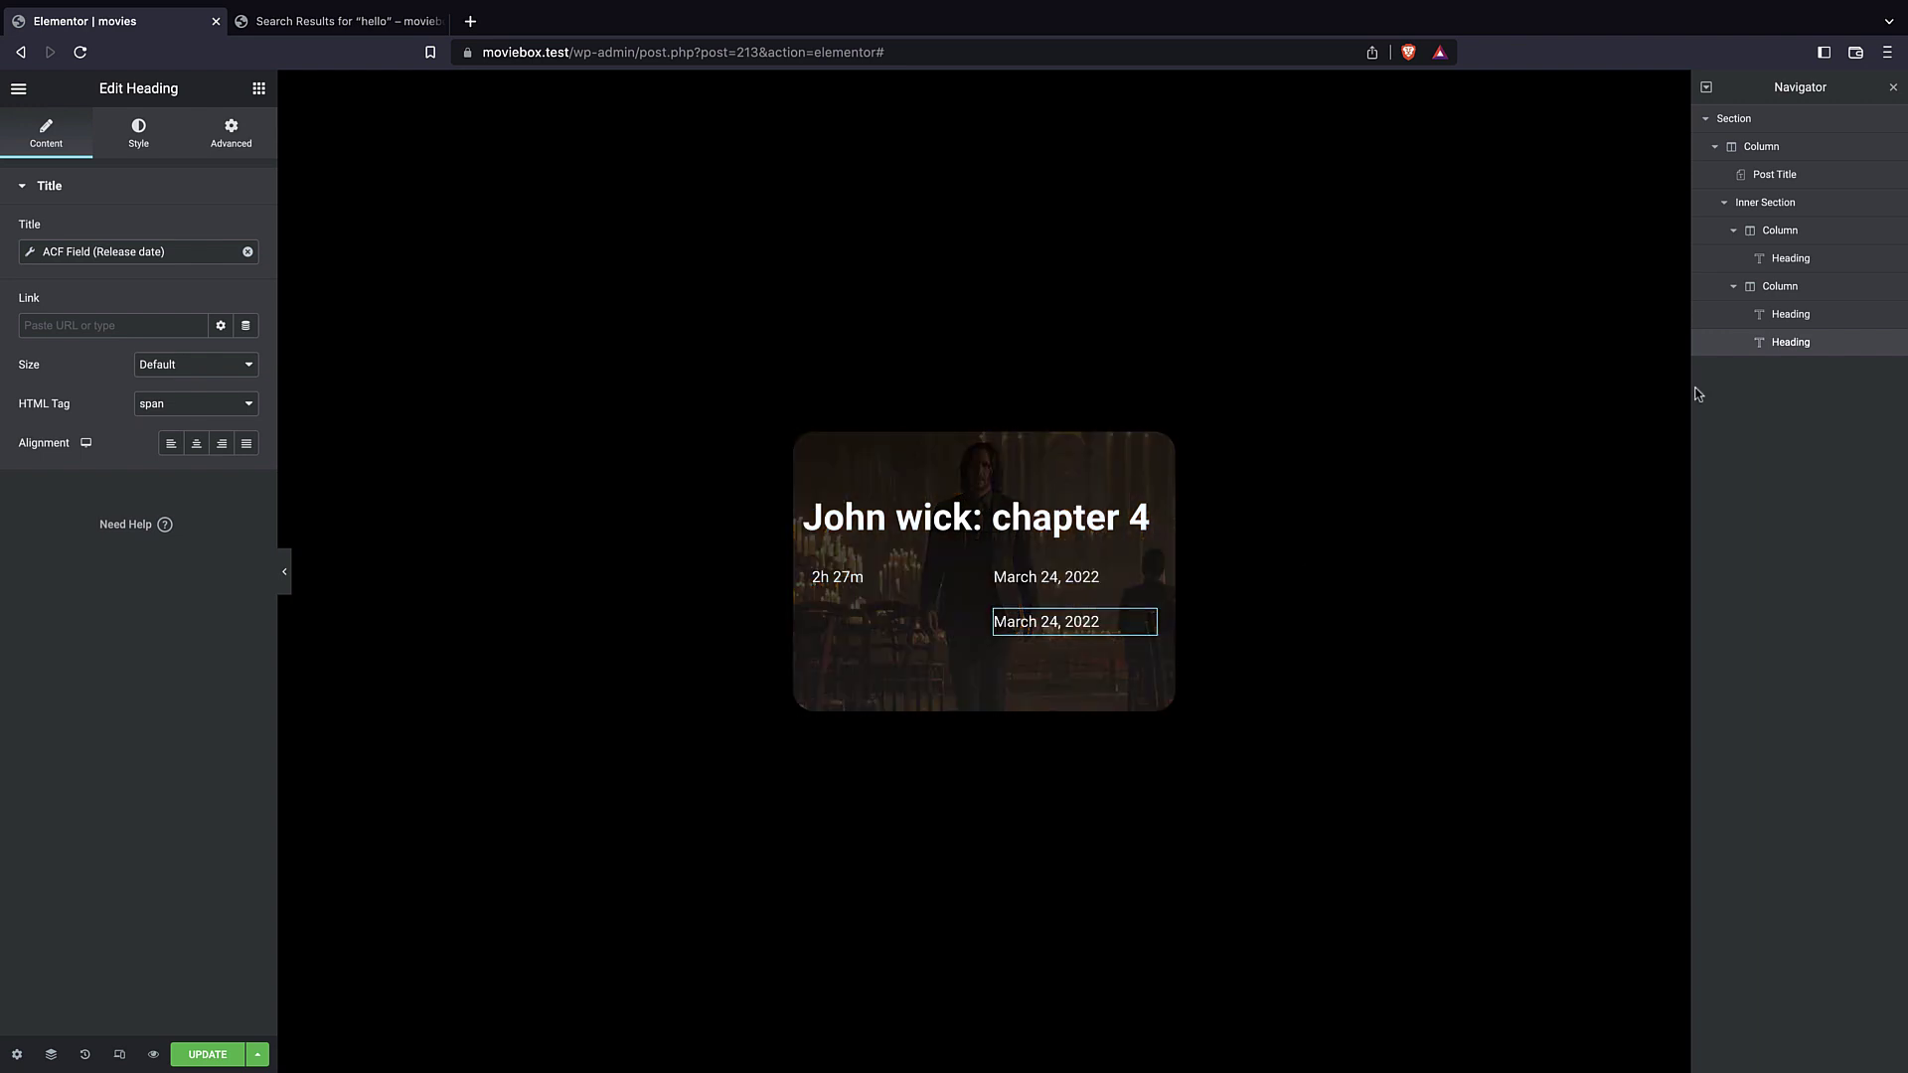
pyautogui.press('Delete')
pyautogui.click(1778, 290)
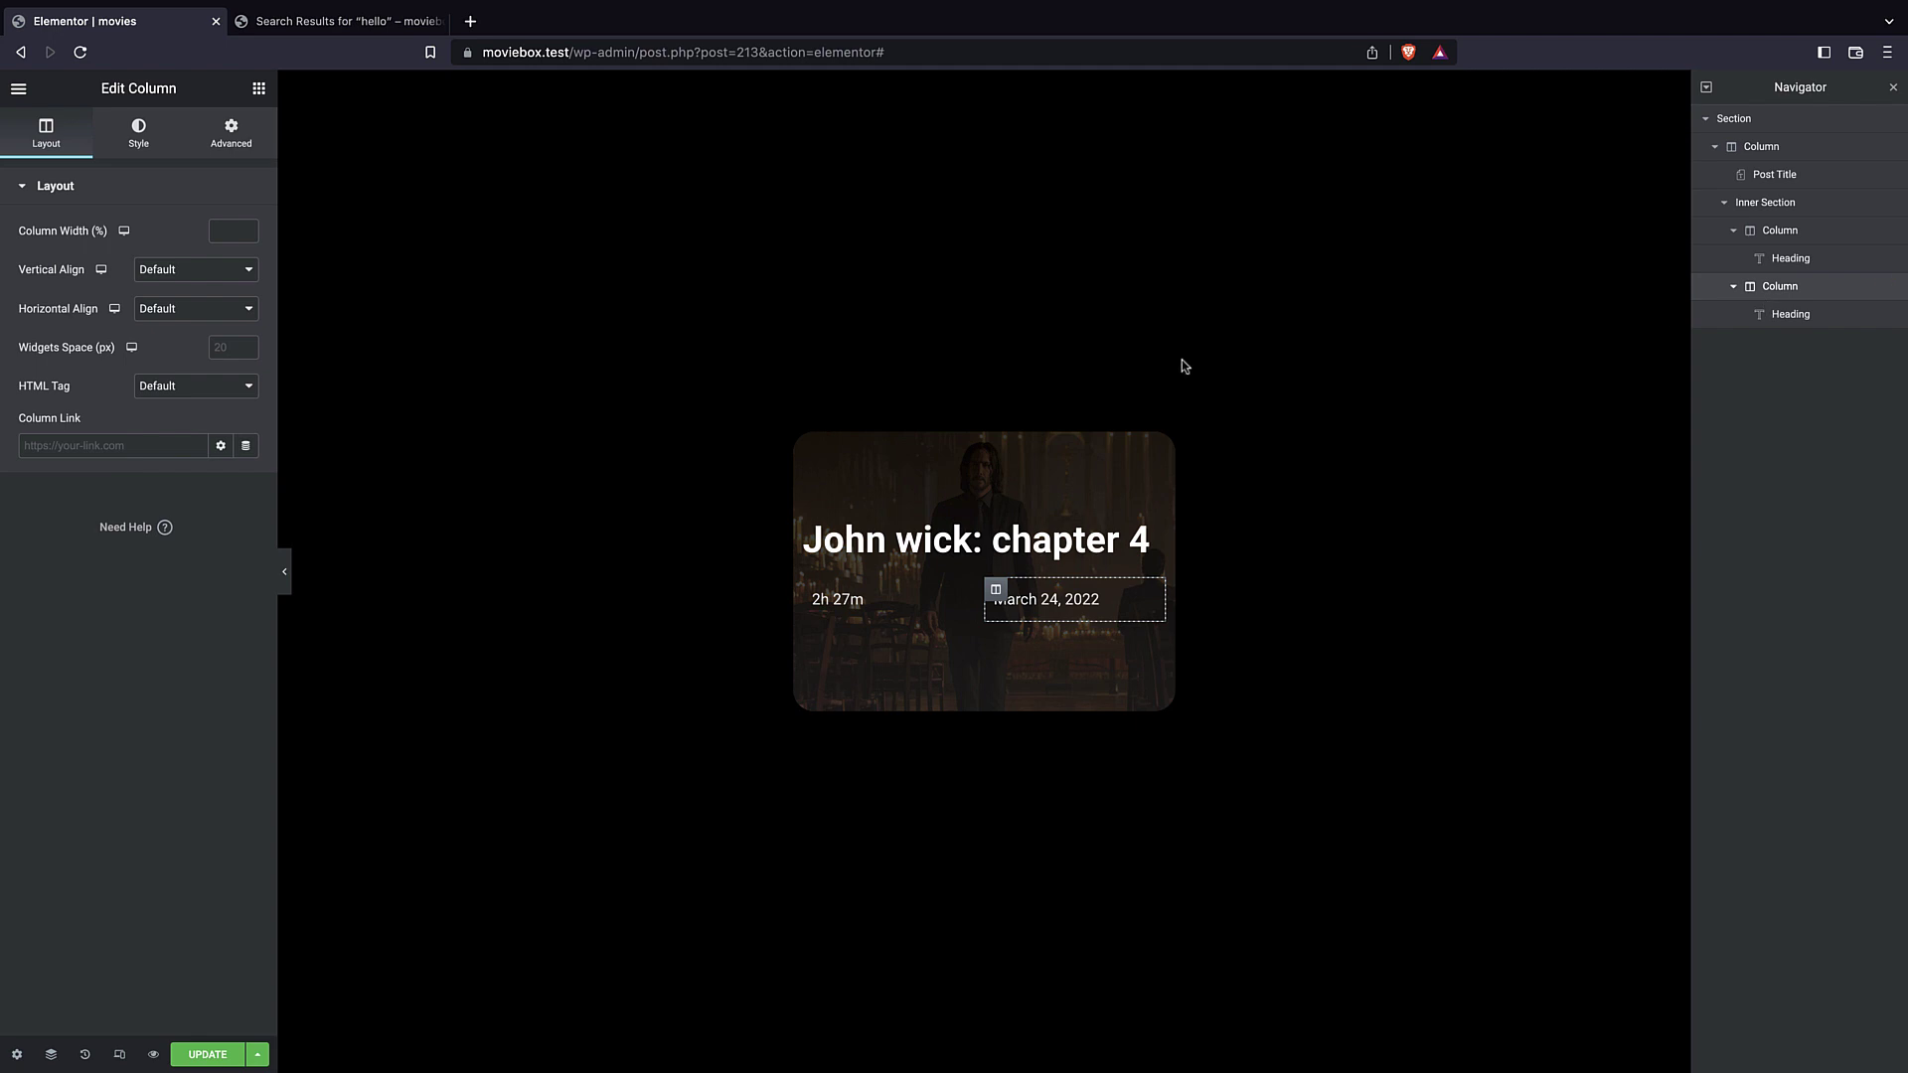
pyautogui.click(1786, 238)
pyautogui.click(1774, 204)
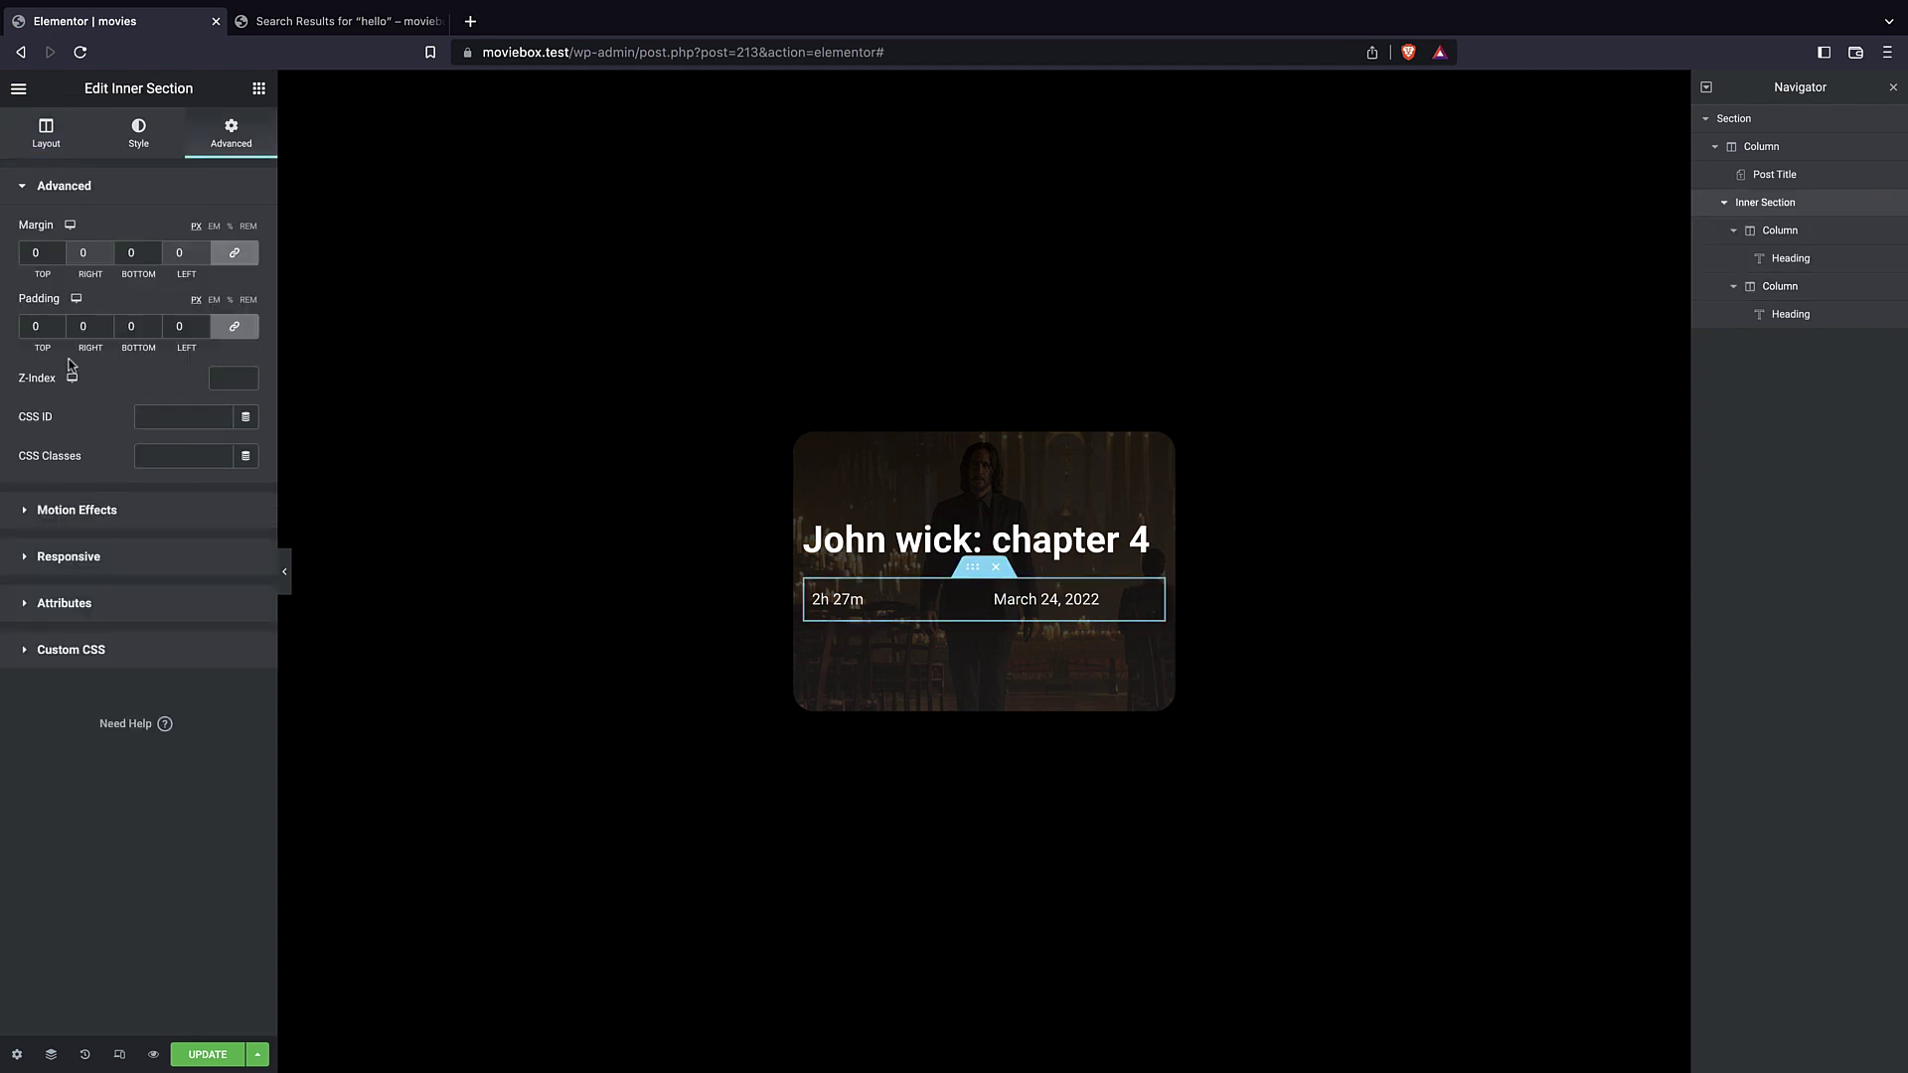
pyautogui.click(49, 135)
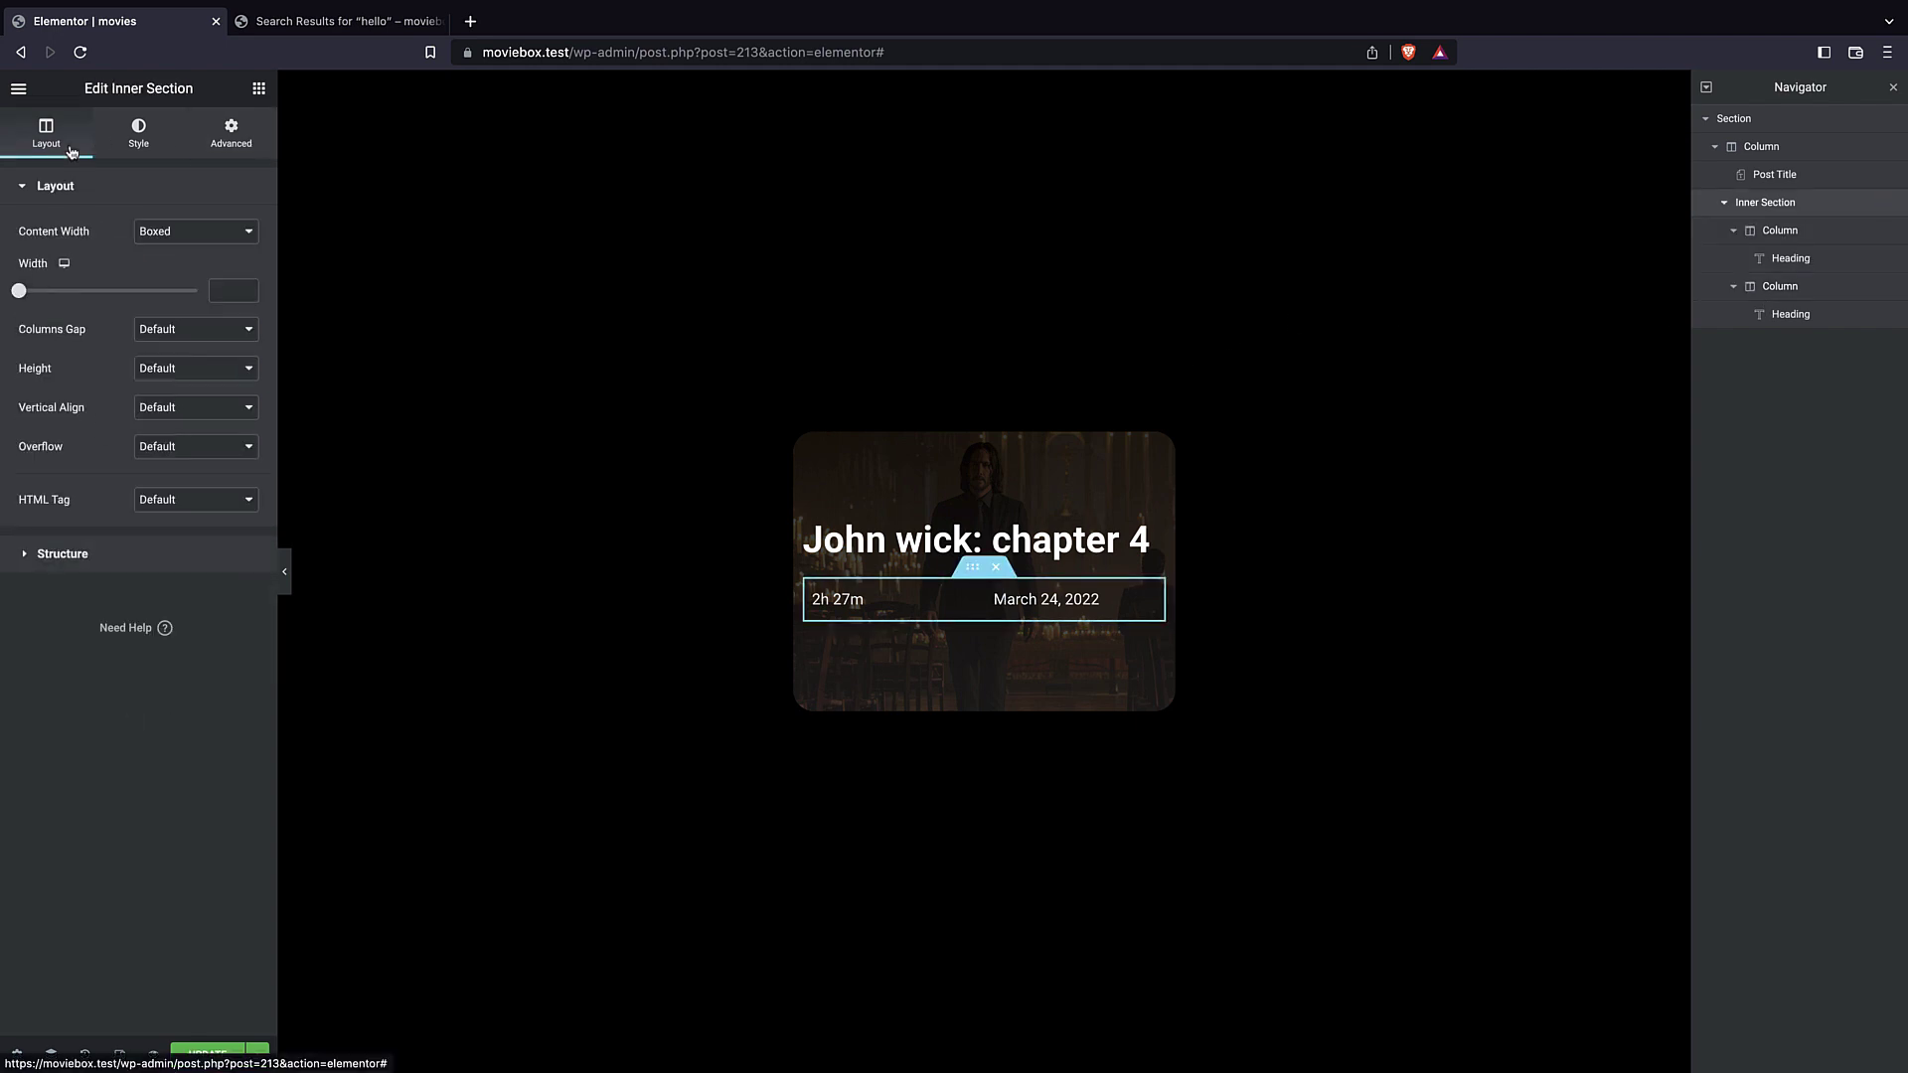
pyautogui.click(136, 557)
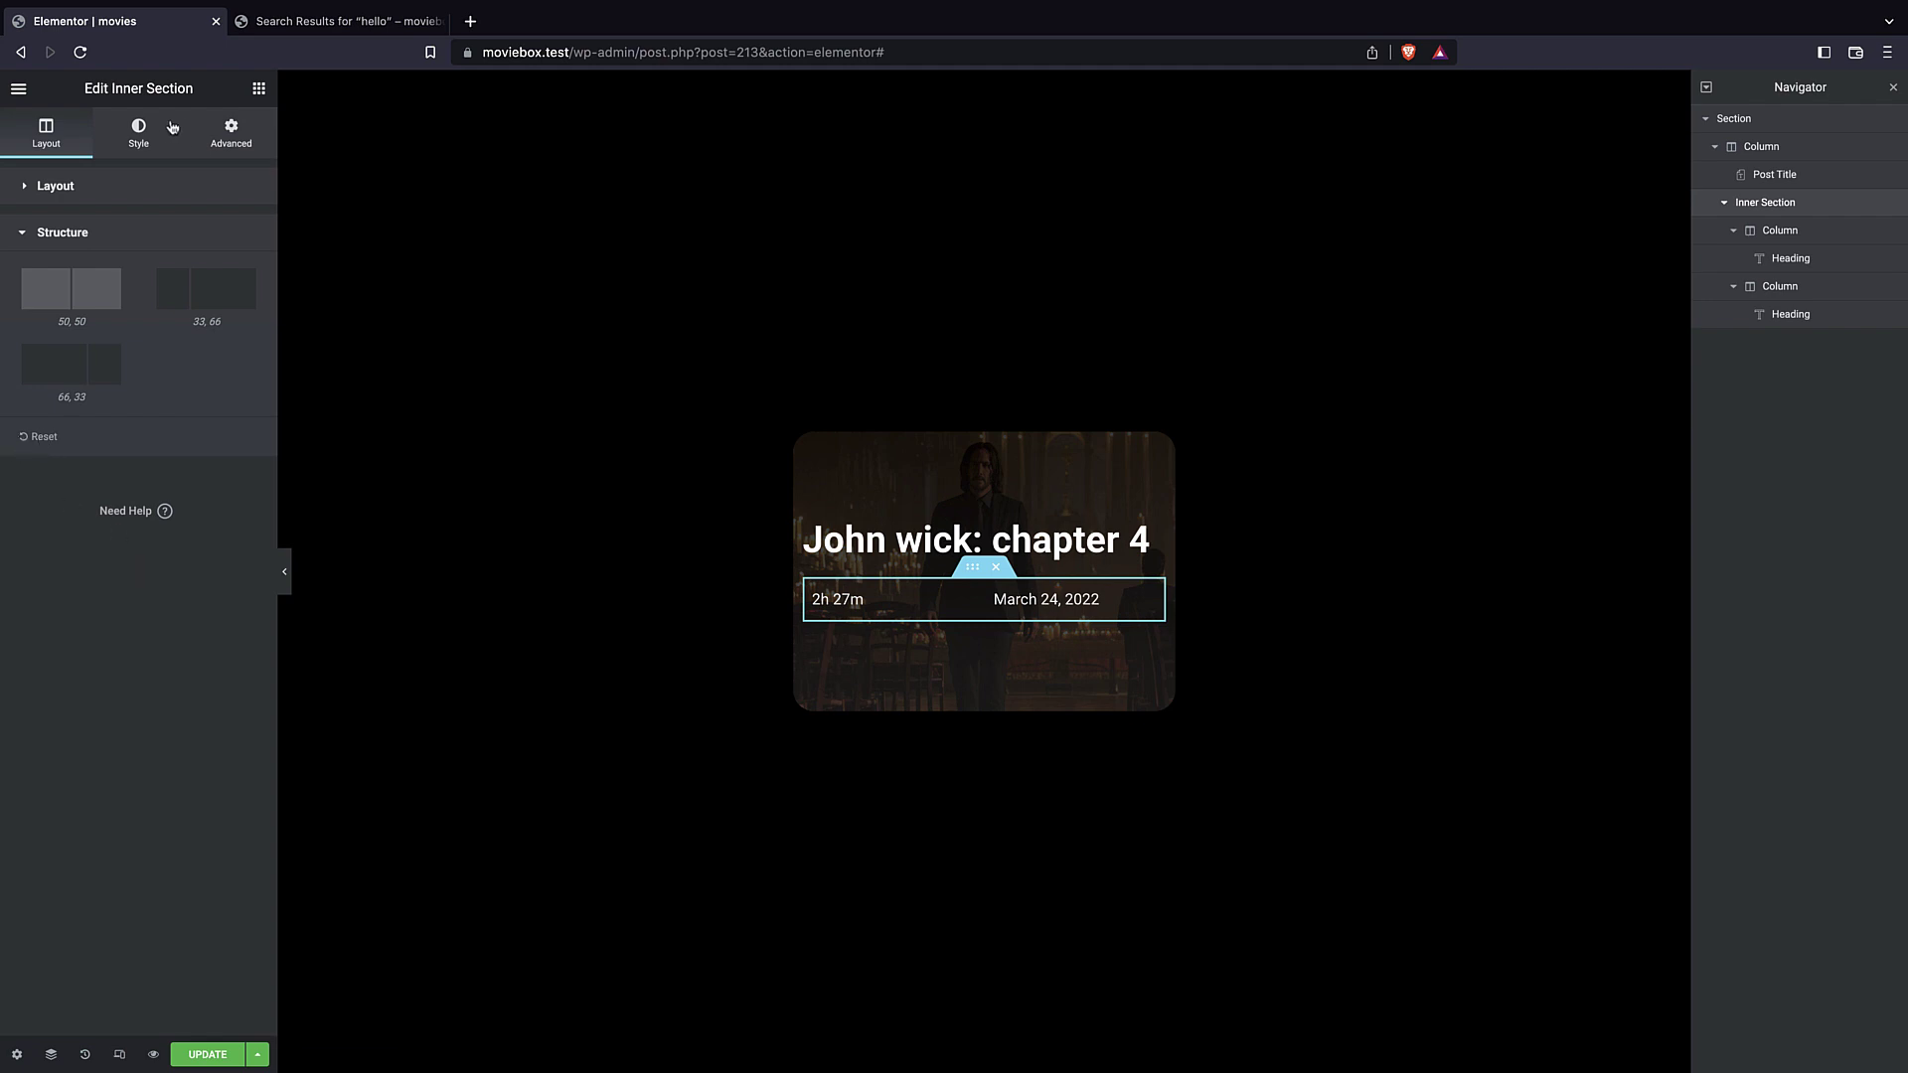
pyautogui.click(259, 88)
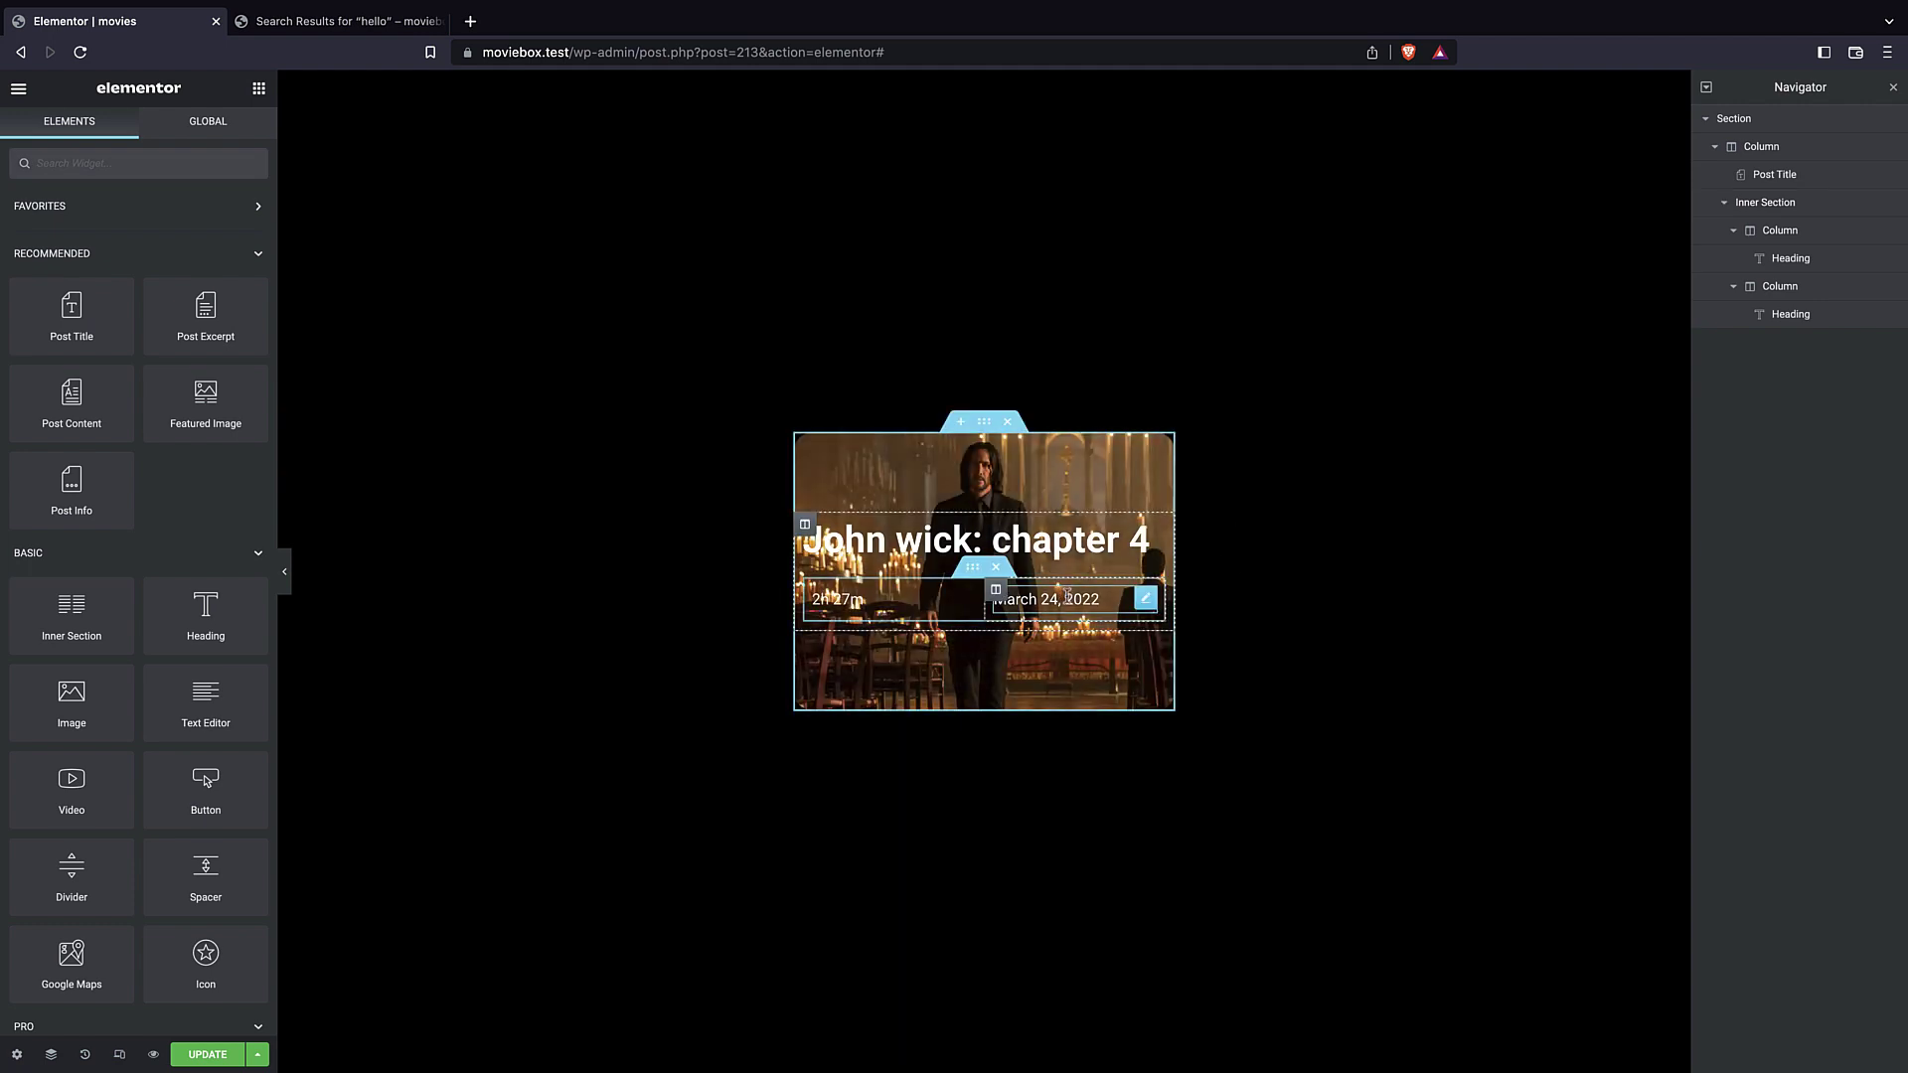
# - Duplicate the release date column to give the inner section a third column
pyautogui.click(1759, 297)
pyautogui.rightClick(1759, 298)
pyautogui.click(1775, 343)
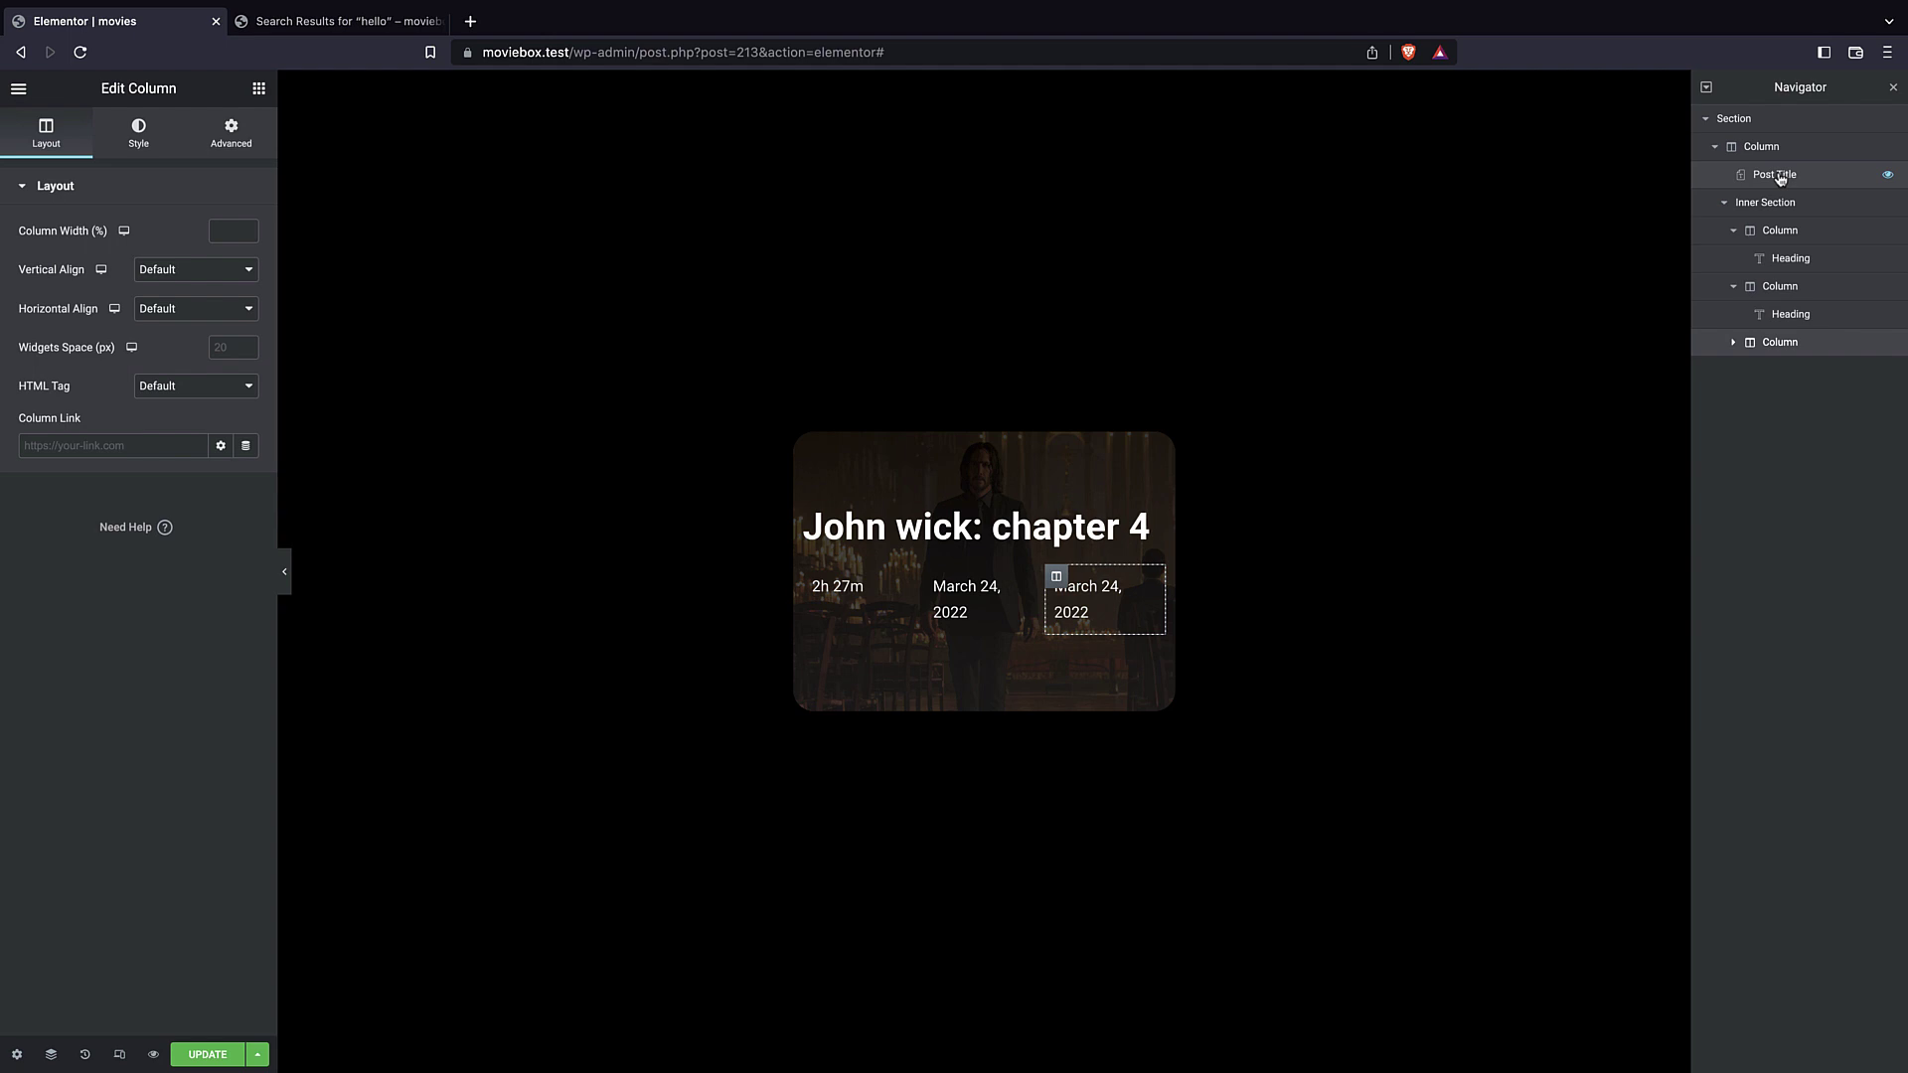
pyautogui.click(1794, 202)
pyautogui.click(62, 552)
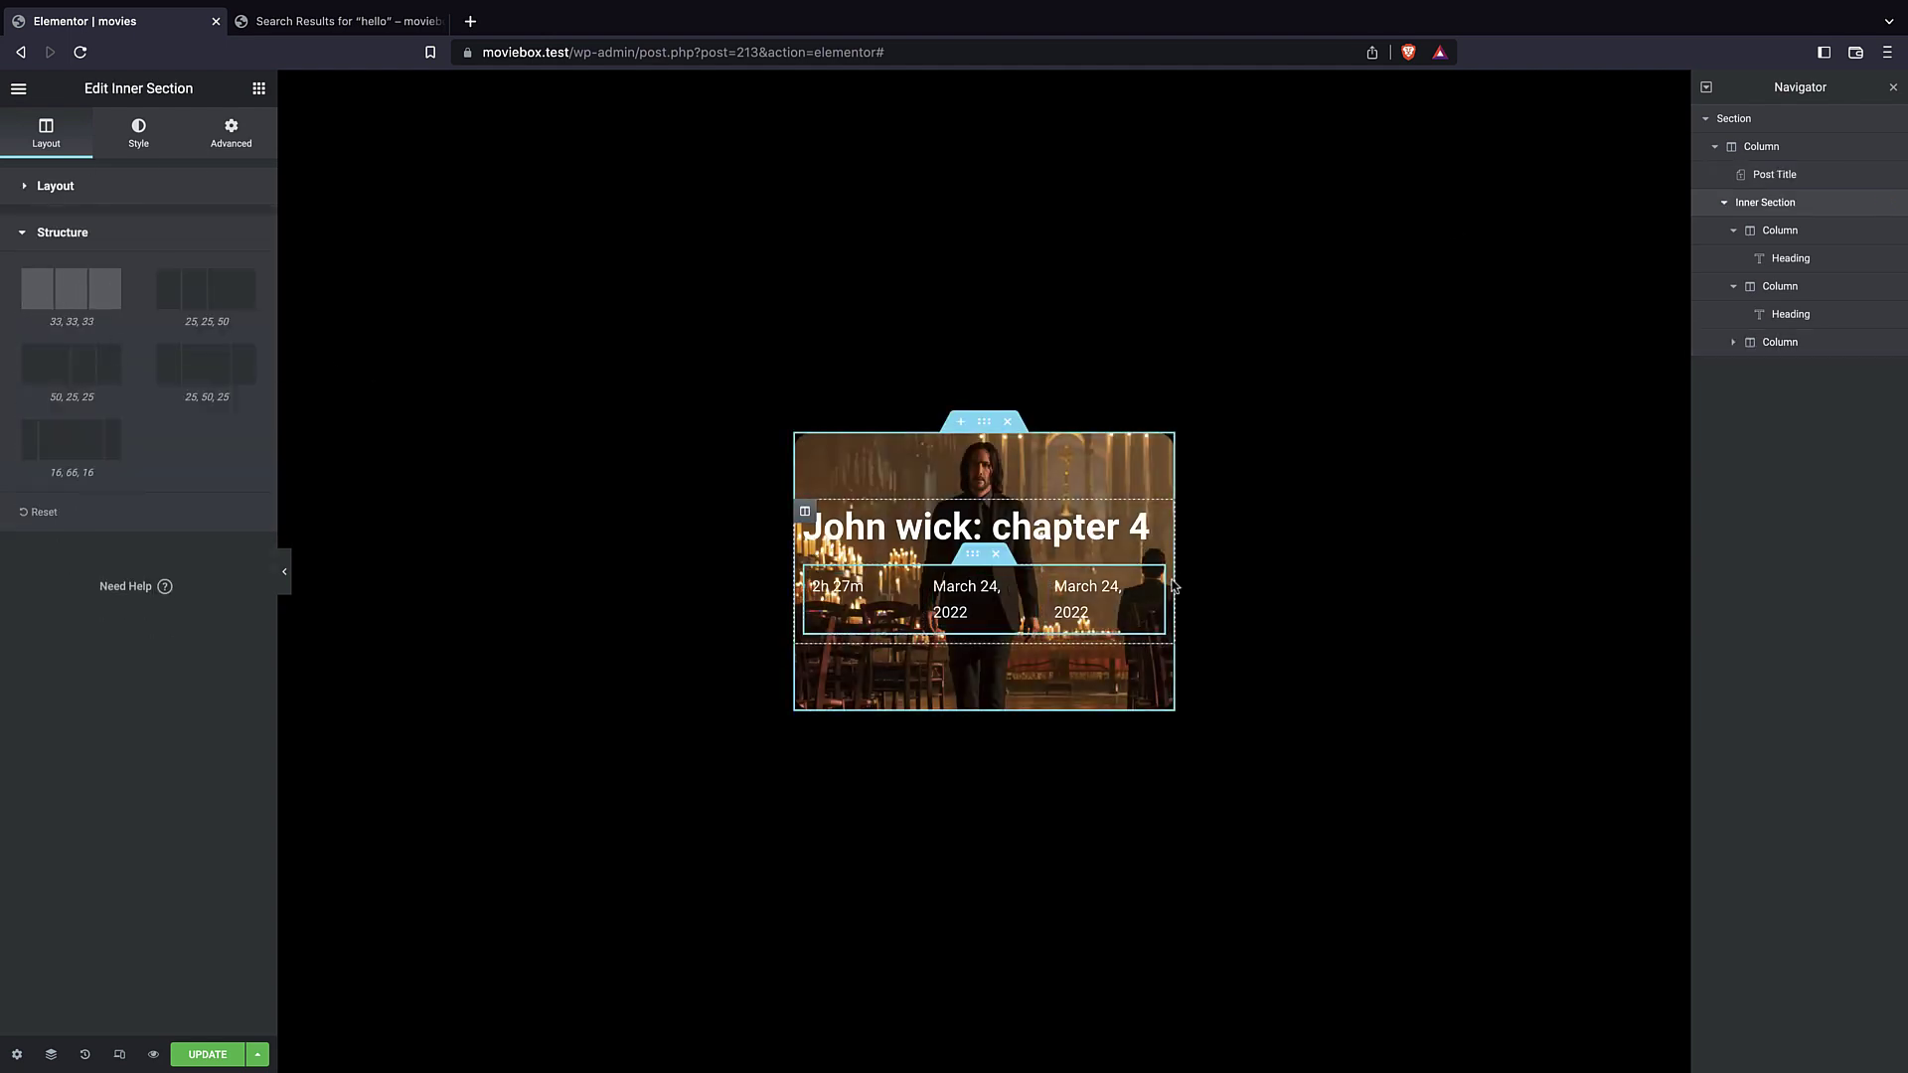
# - Switch the third column's heading to the ACF Field key company
pyautogui.click(1093, 599)
pyautogui.click(33, 253)
pyautogui.click(204, 332)
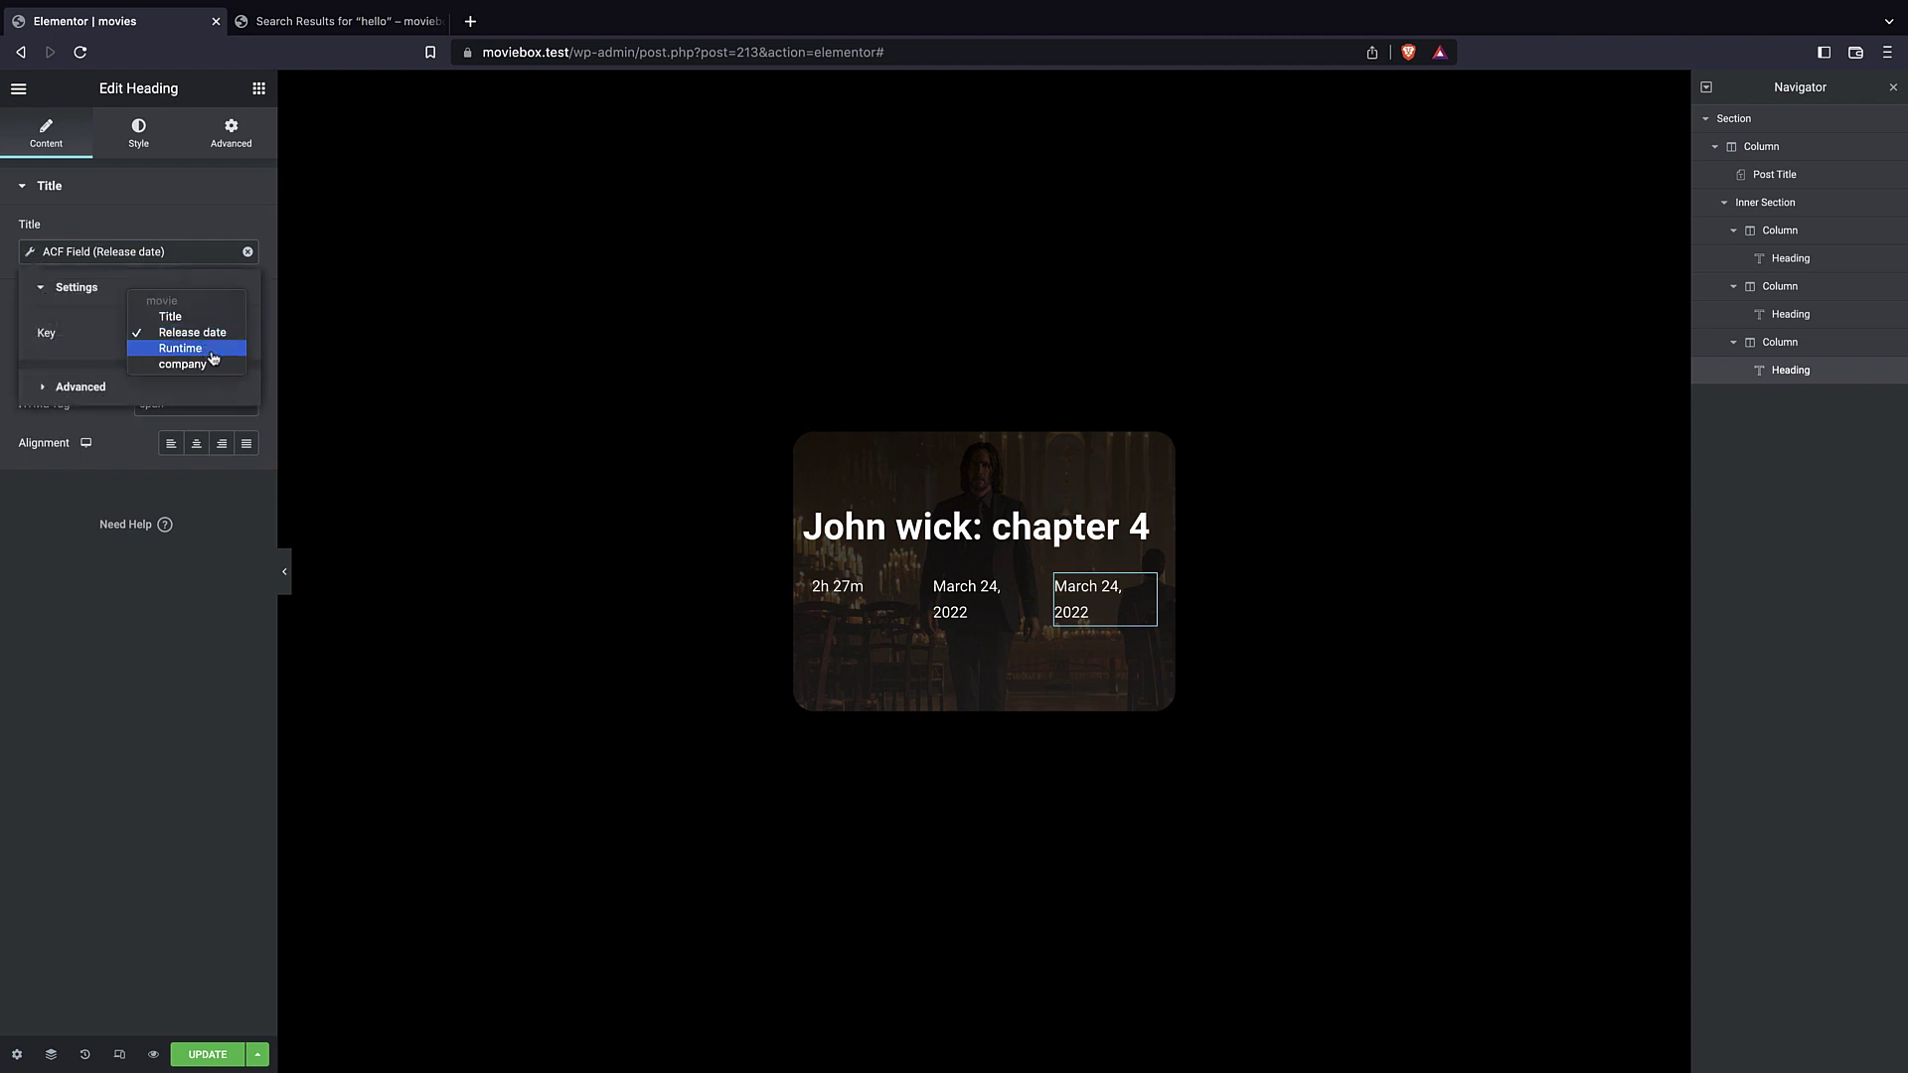
pyautogui.click(205, 365)
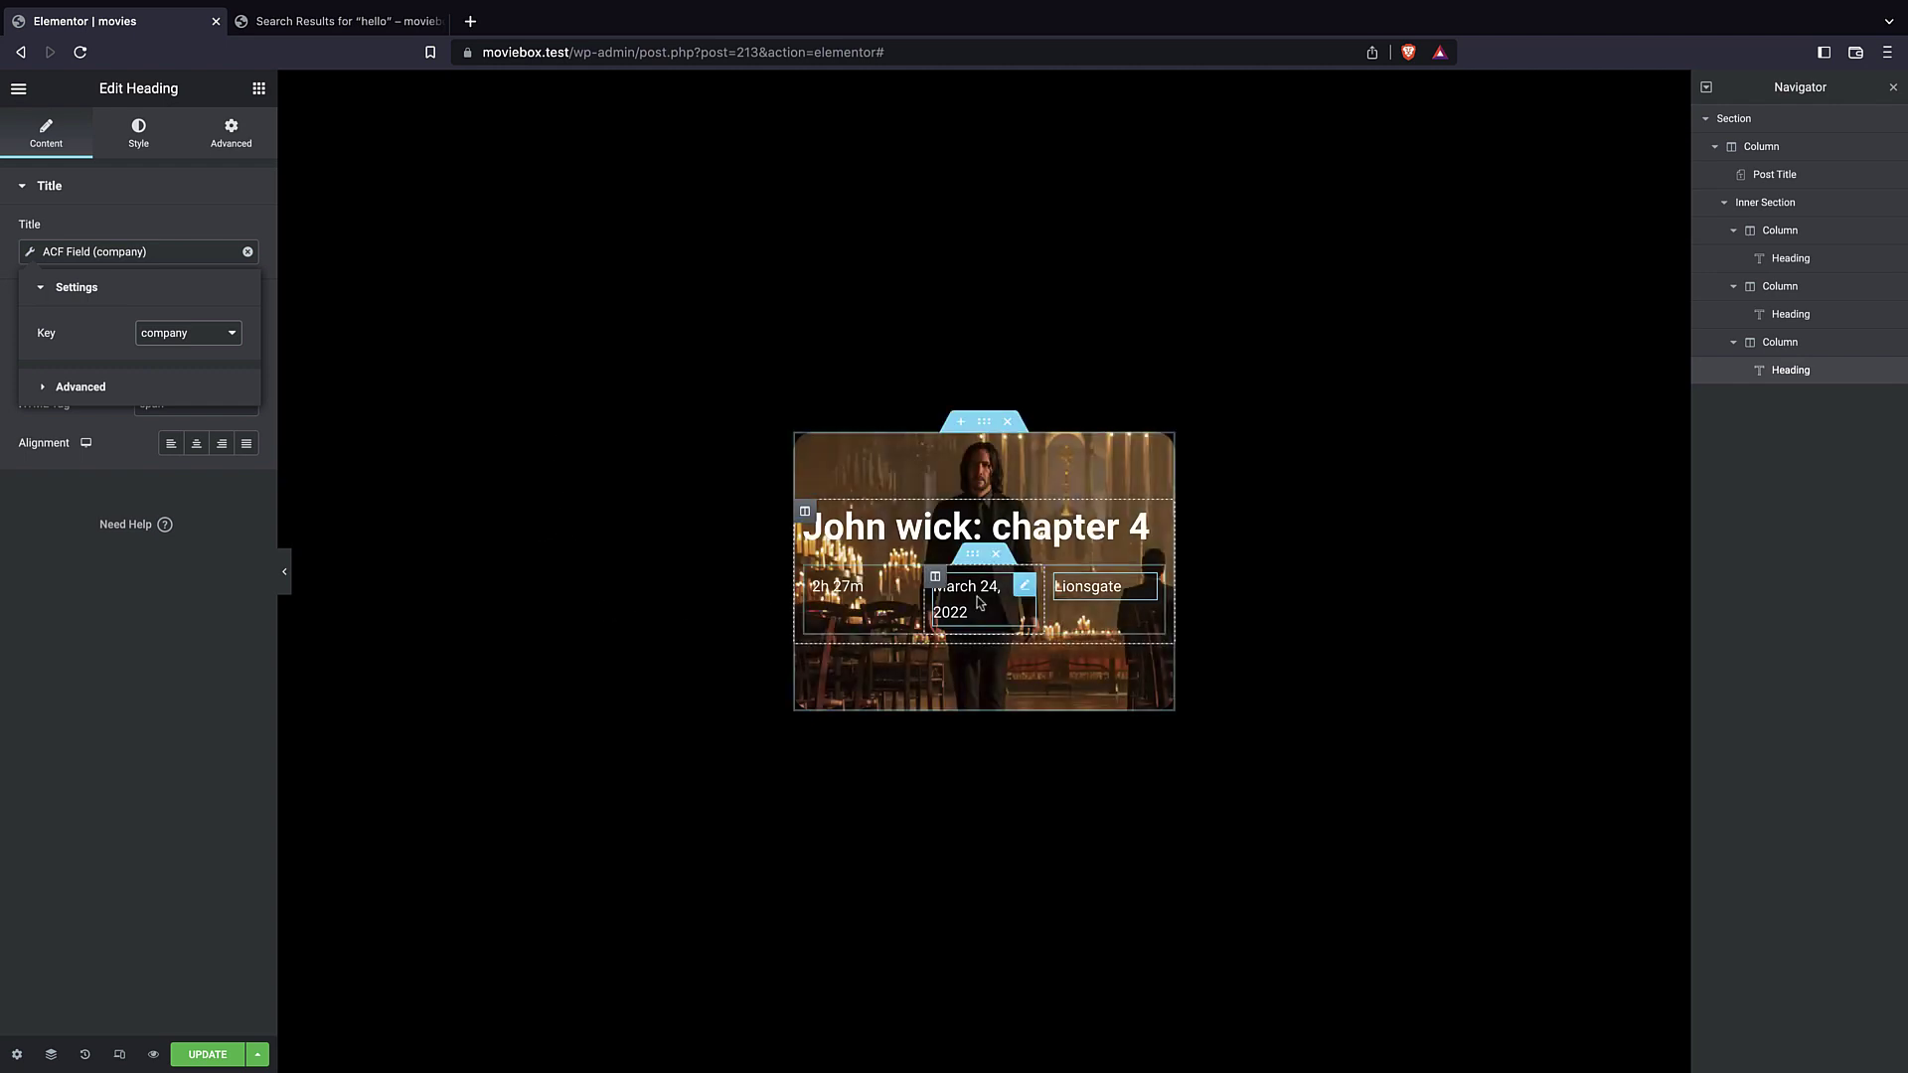
# - Narrow the runtime column to give the release date column more width, and slightly shift the border before the company column
pyautogui.moveTo(930, 601); pyautogui.dragTo(880, 610)
pyautogui.moveTo(1043, 608); pyautogui.dragTo(1049, 608)
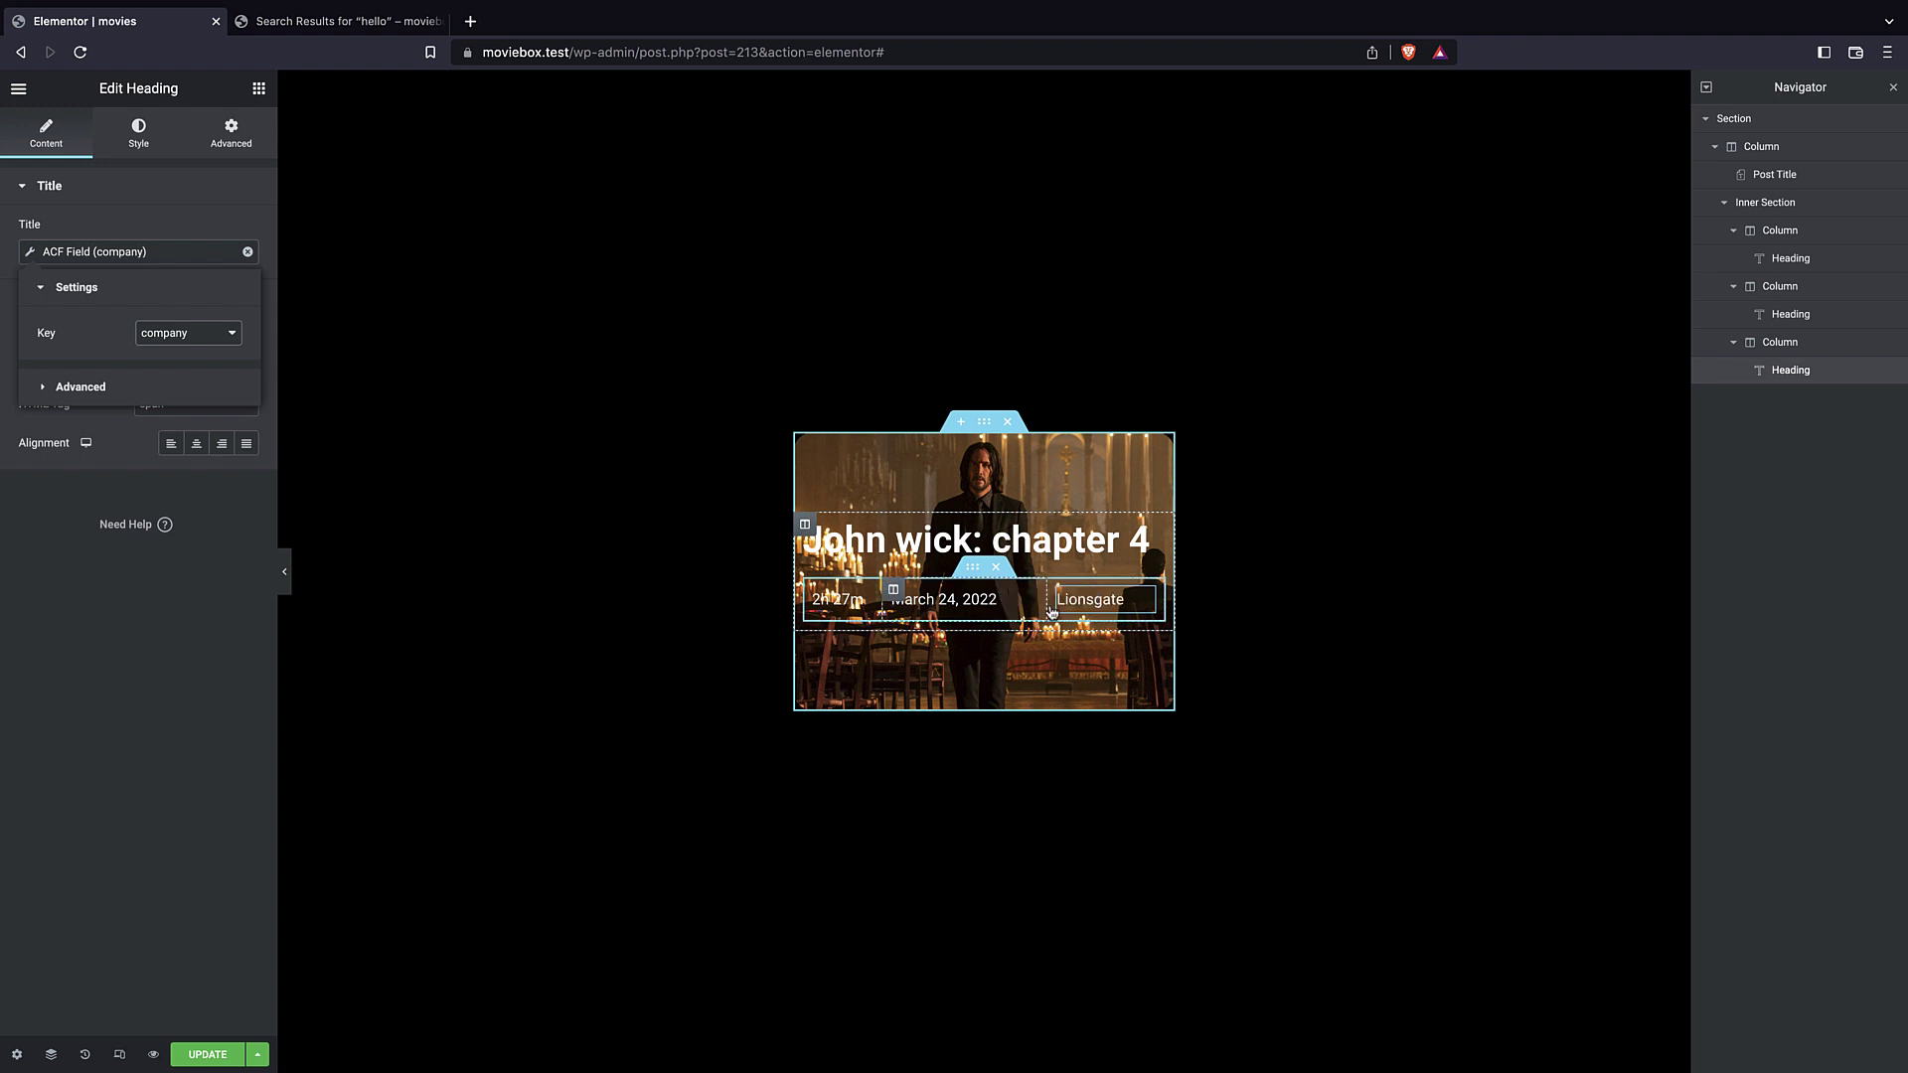
pyautogui.click(963, 303)
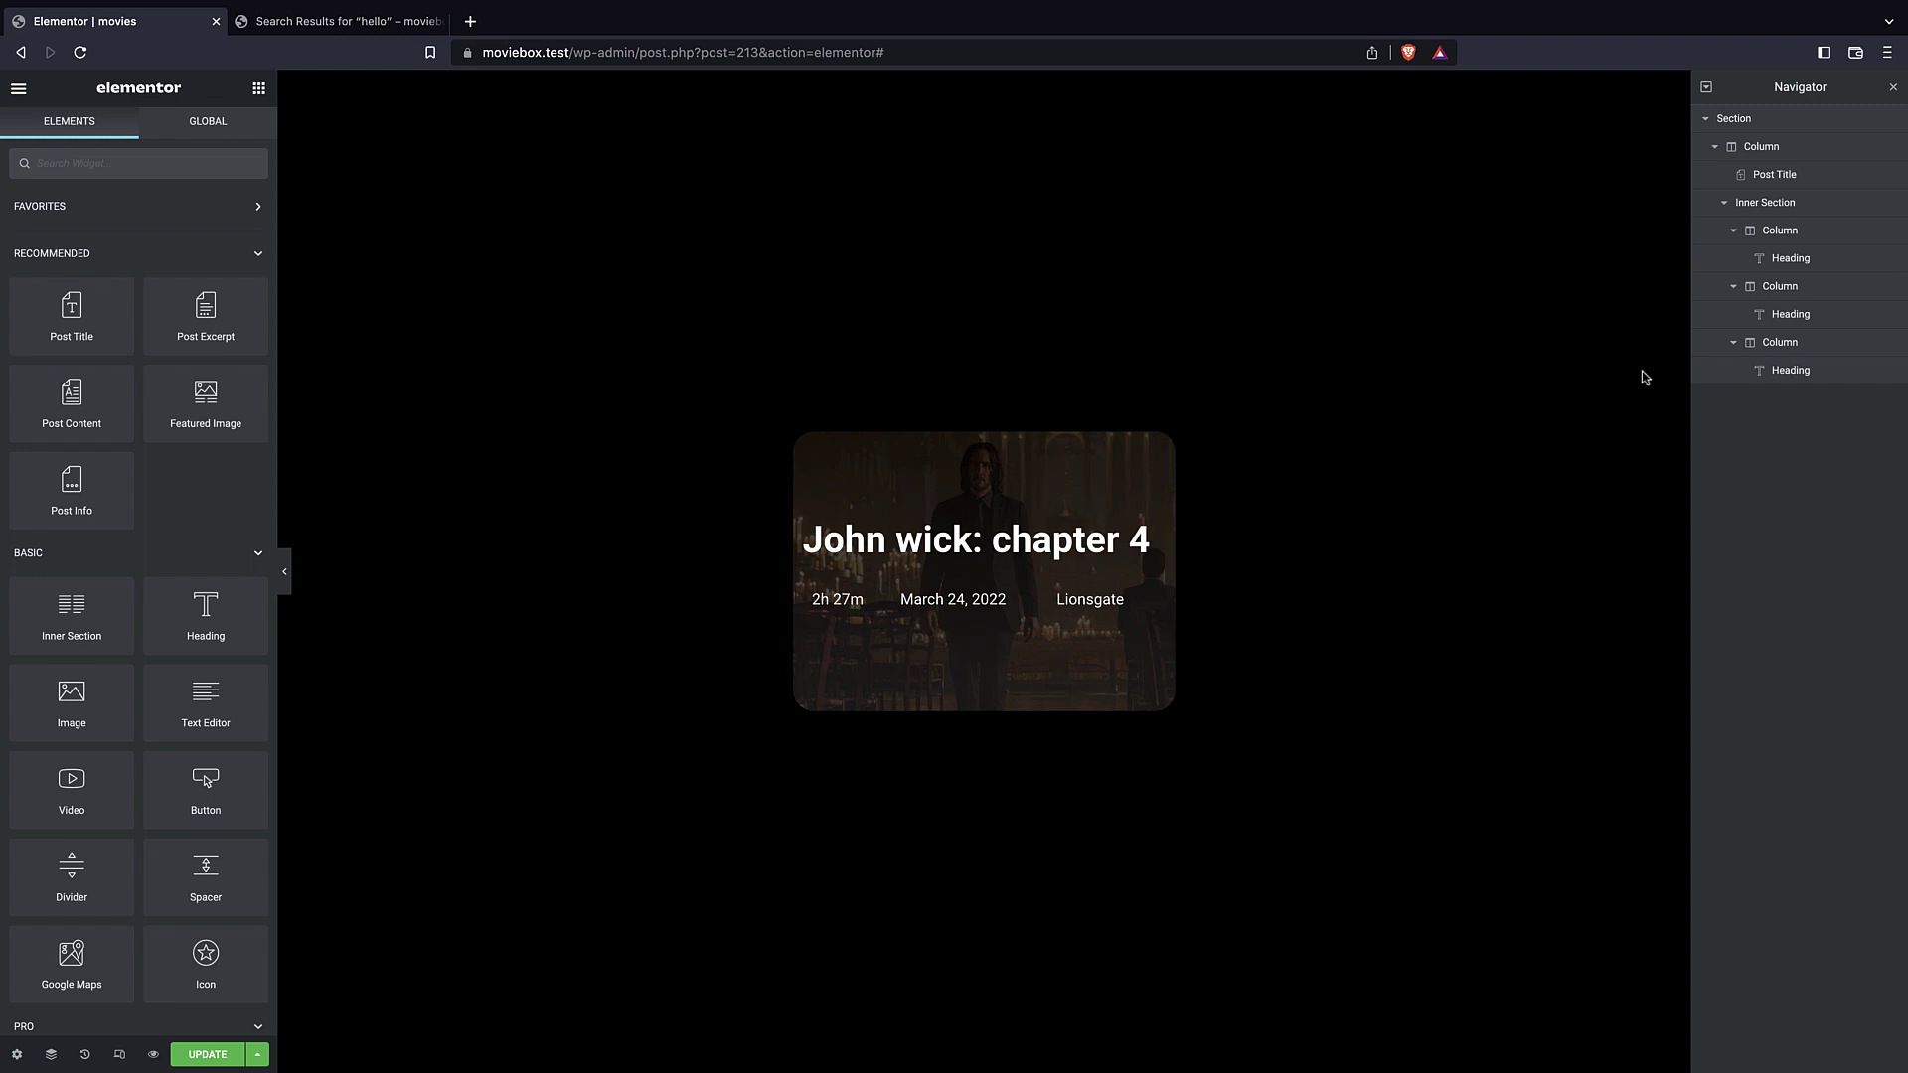
# - Link the card's outer column dynamically to the Post URL and update the template
pyautogui.click(1761, 149)
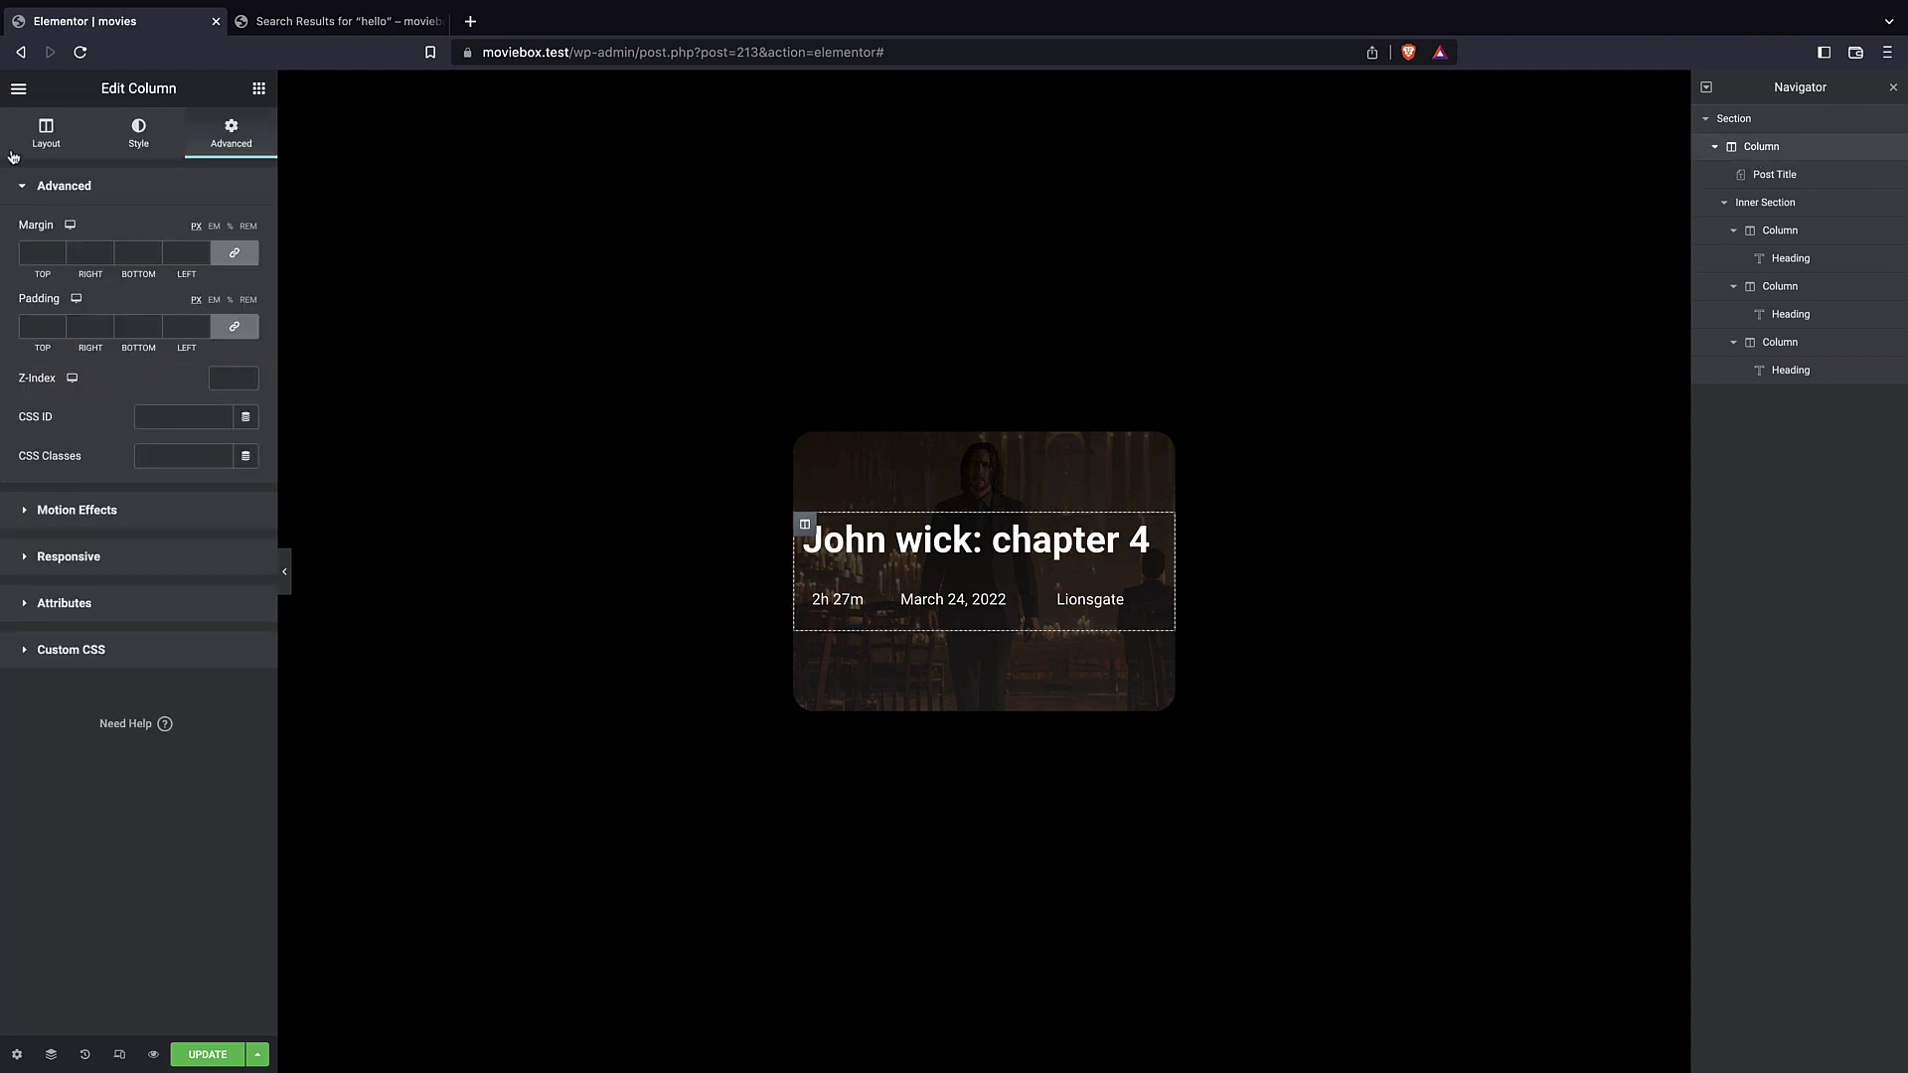
pyautogui.click(46, 132)
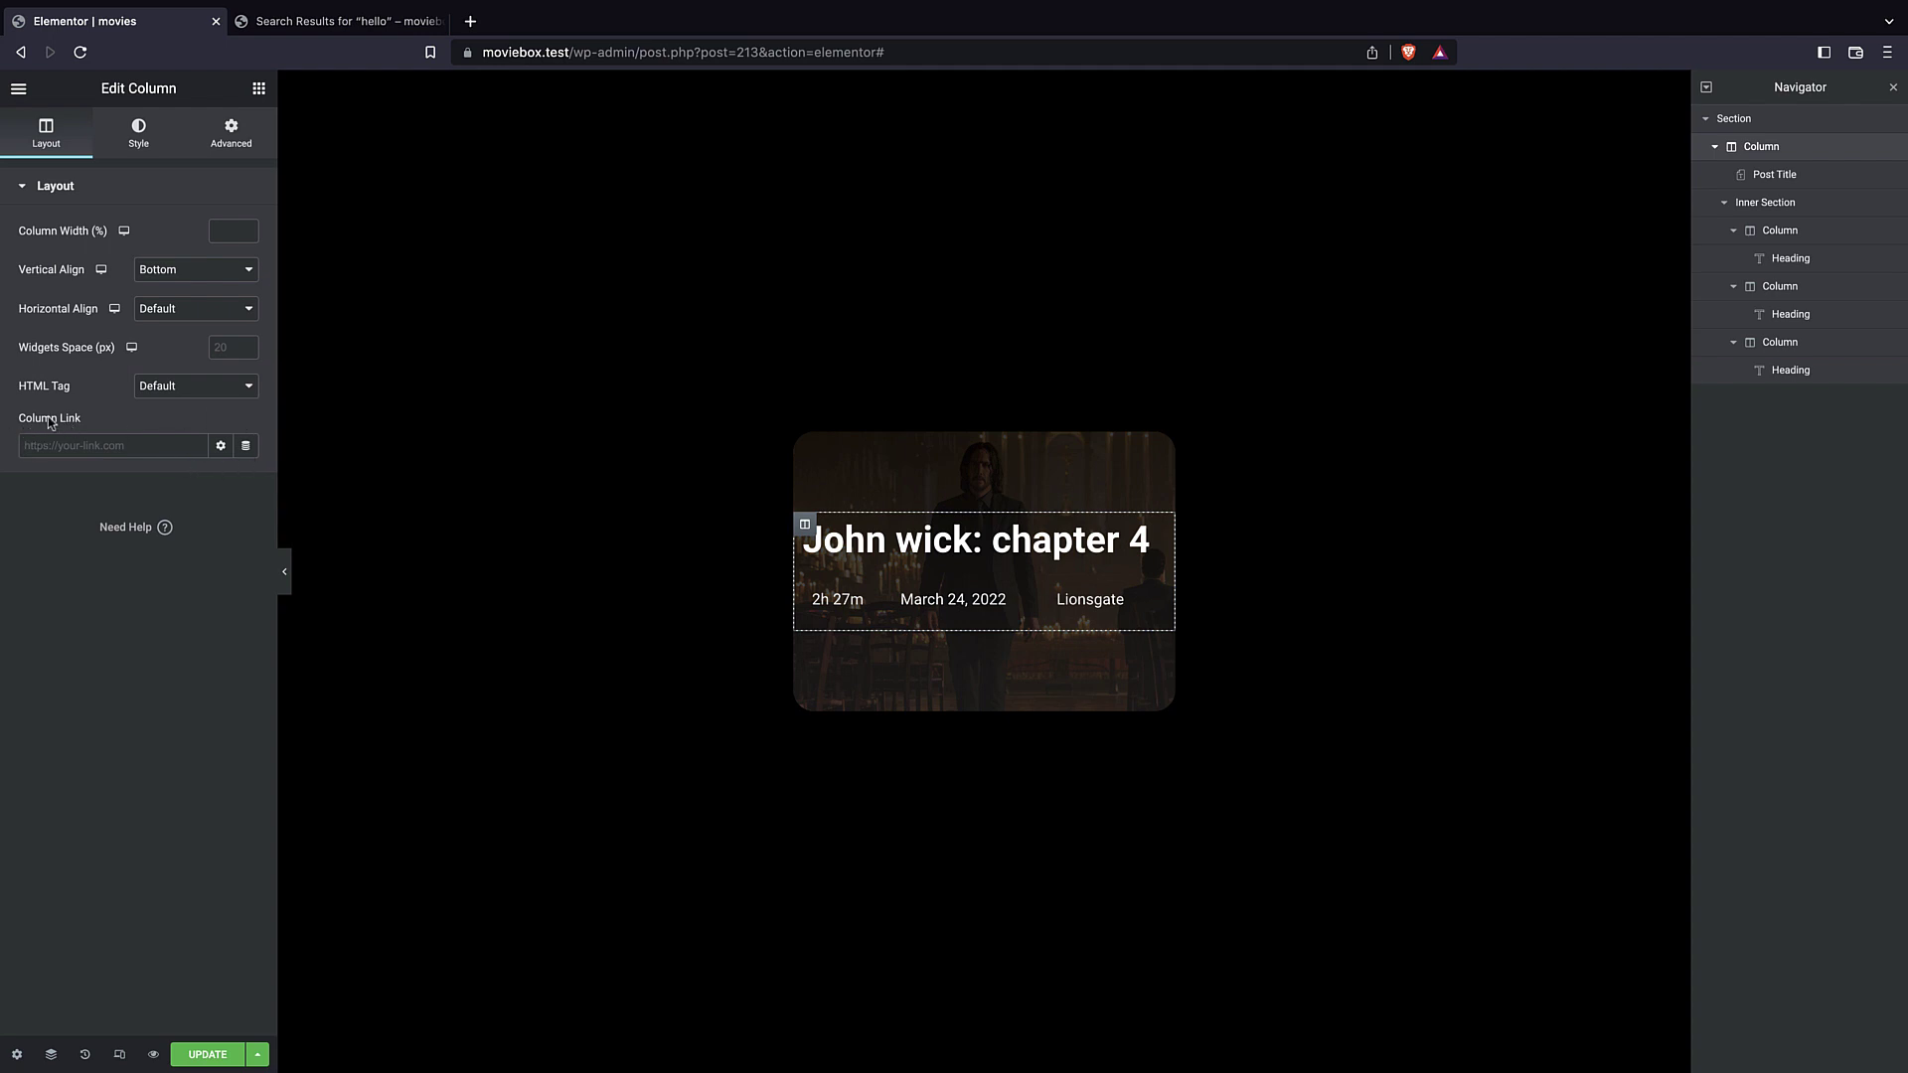
pyautogui.click(246, 450)
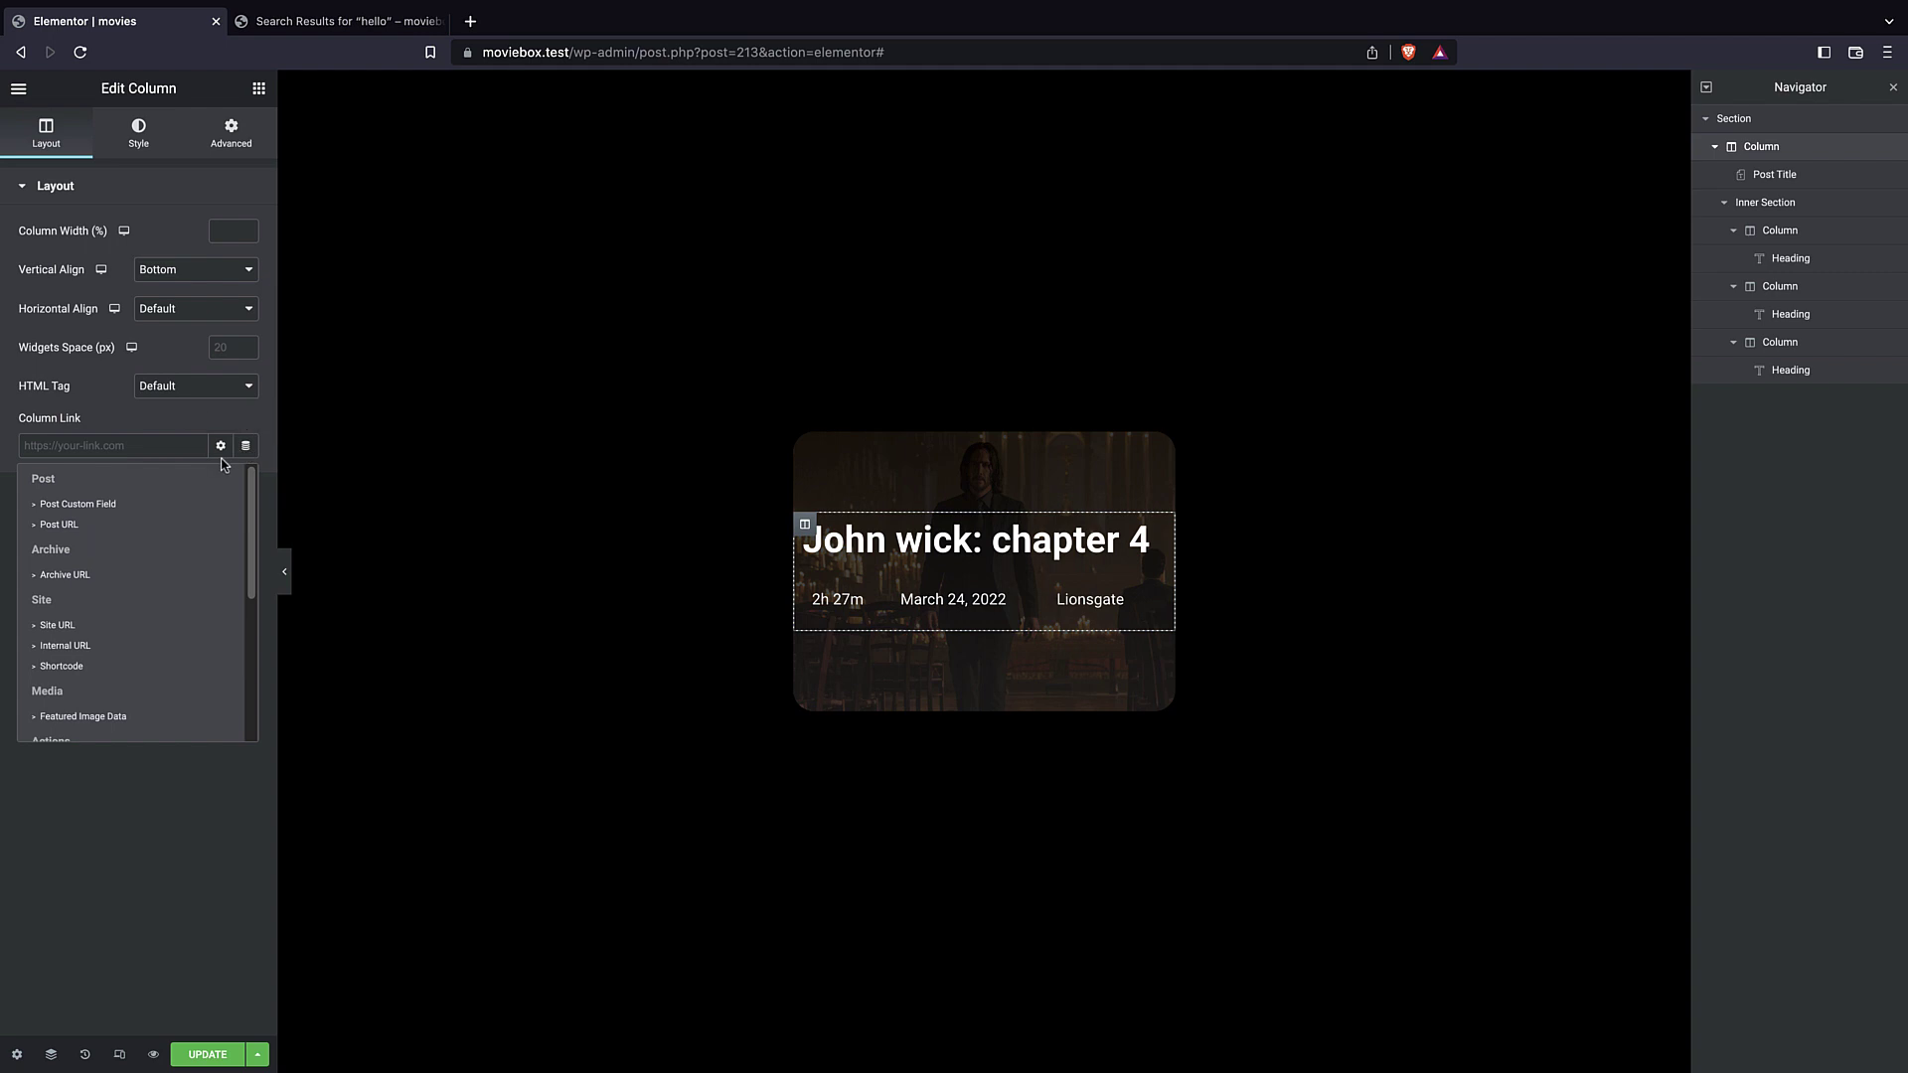
pyautogui.scroll(-3, 119, 593)
pyautogui.scroll(3, 117, 598)
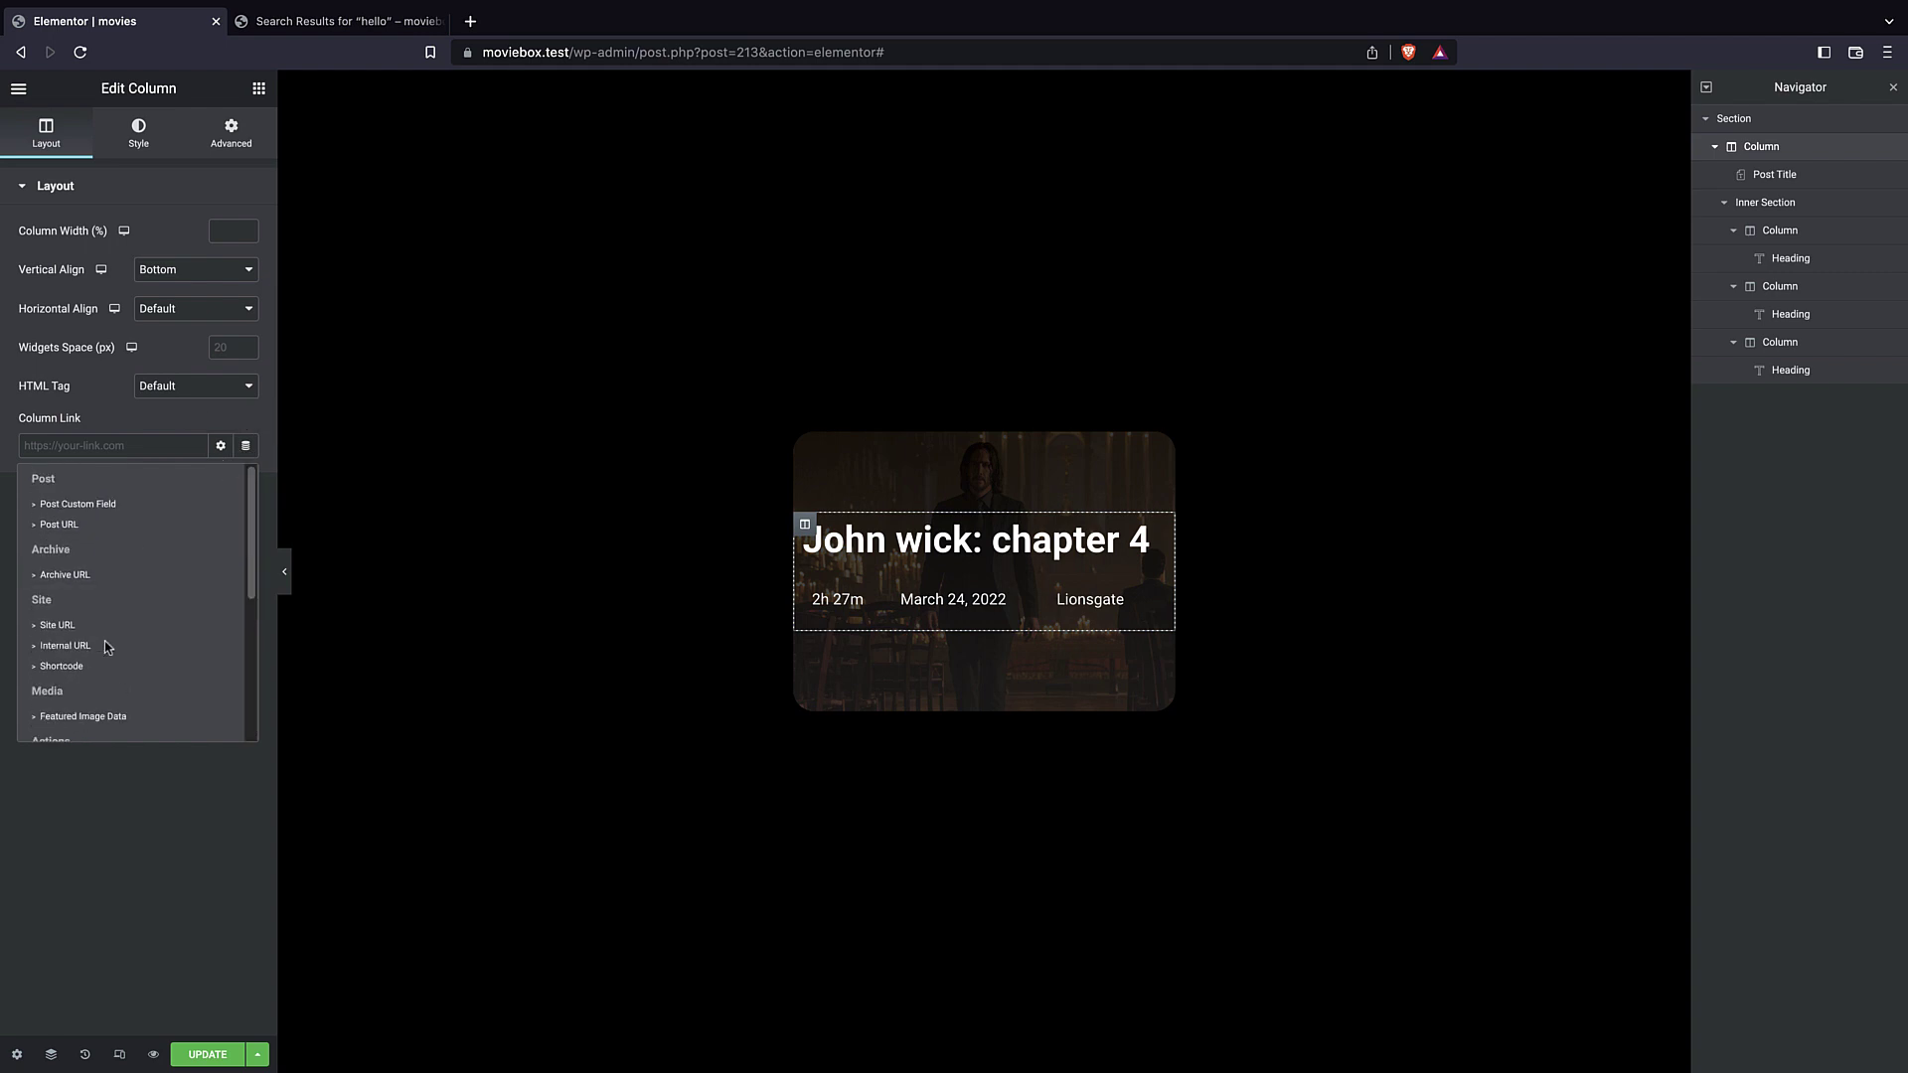
pyautogui.click(92, 526)
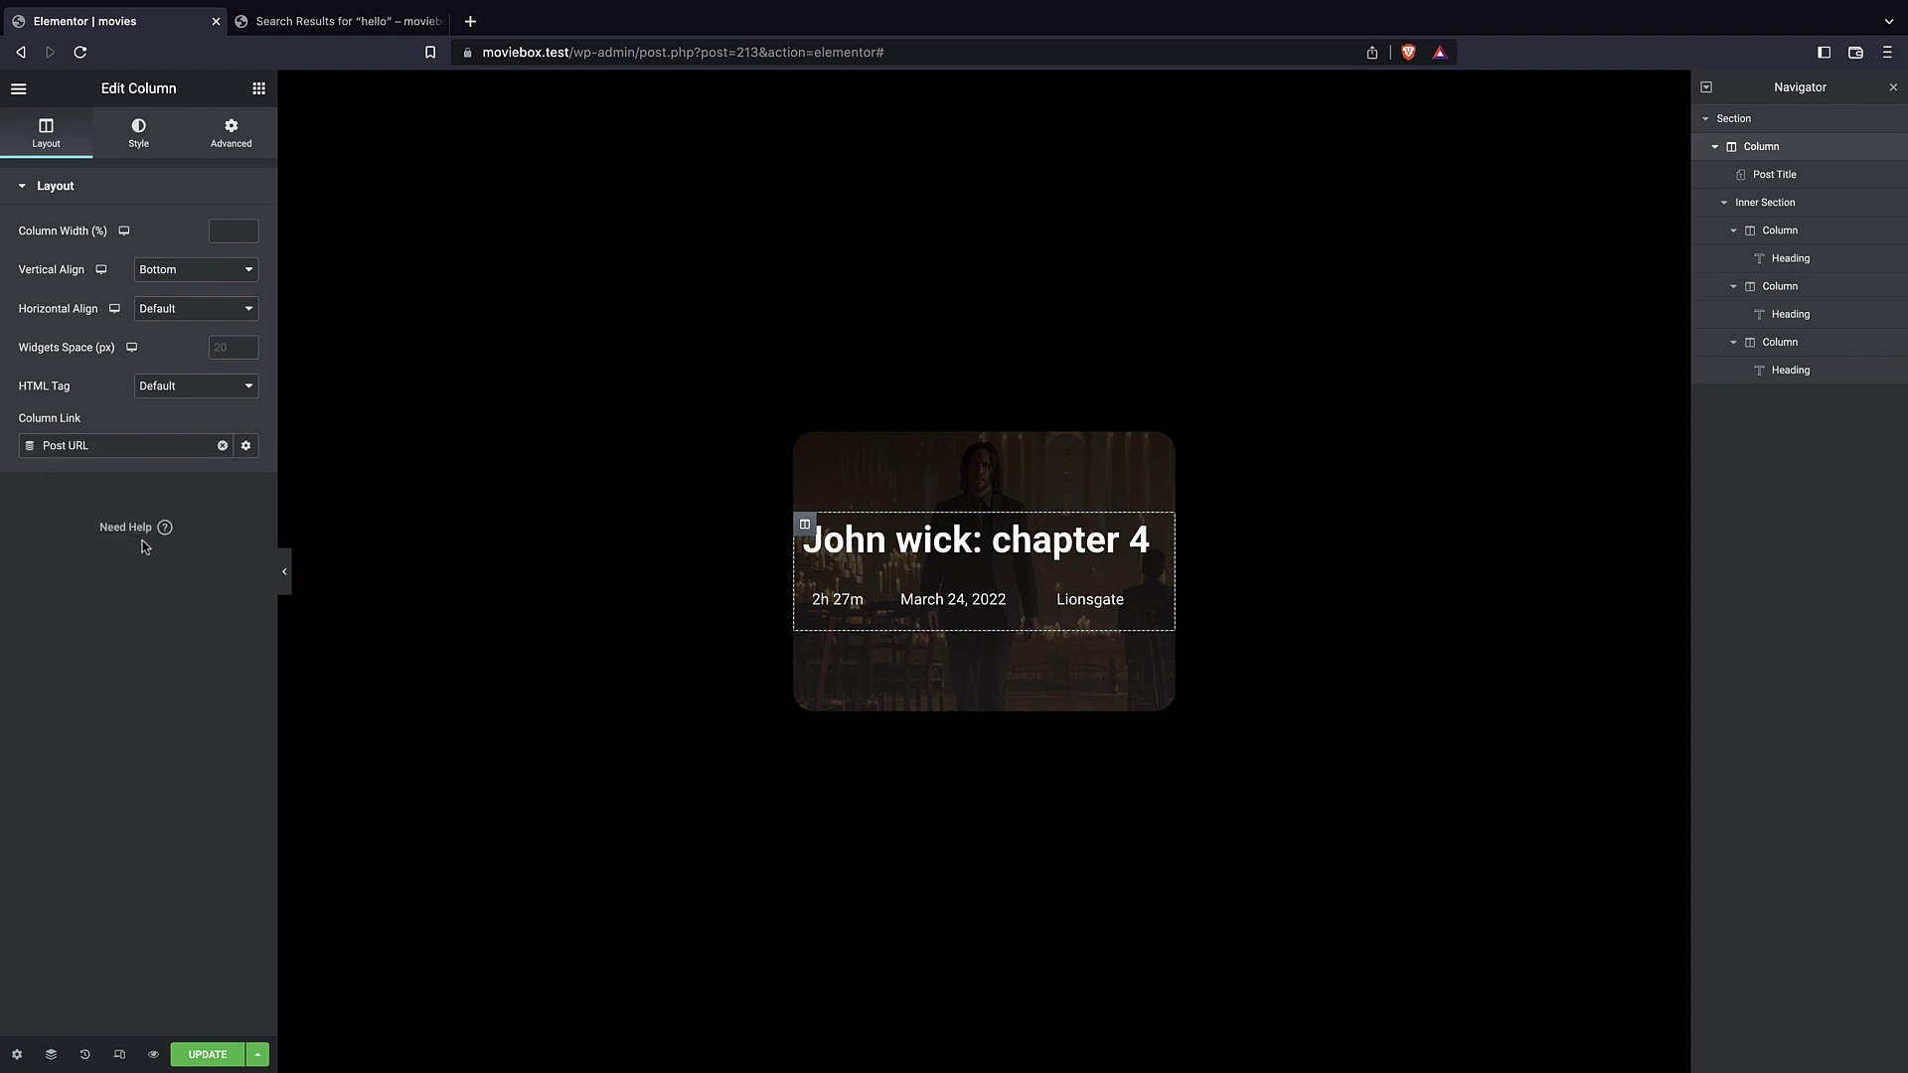
pyautogui.click(210, 1053)
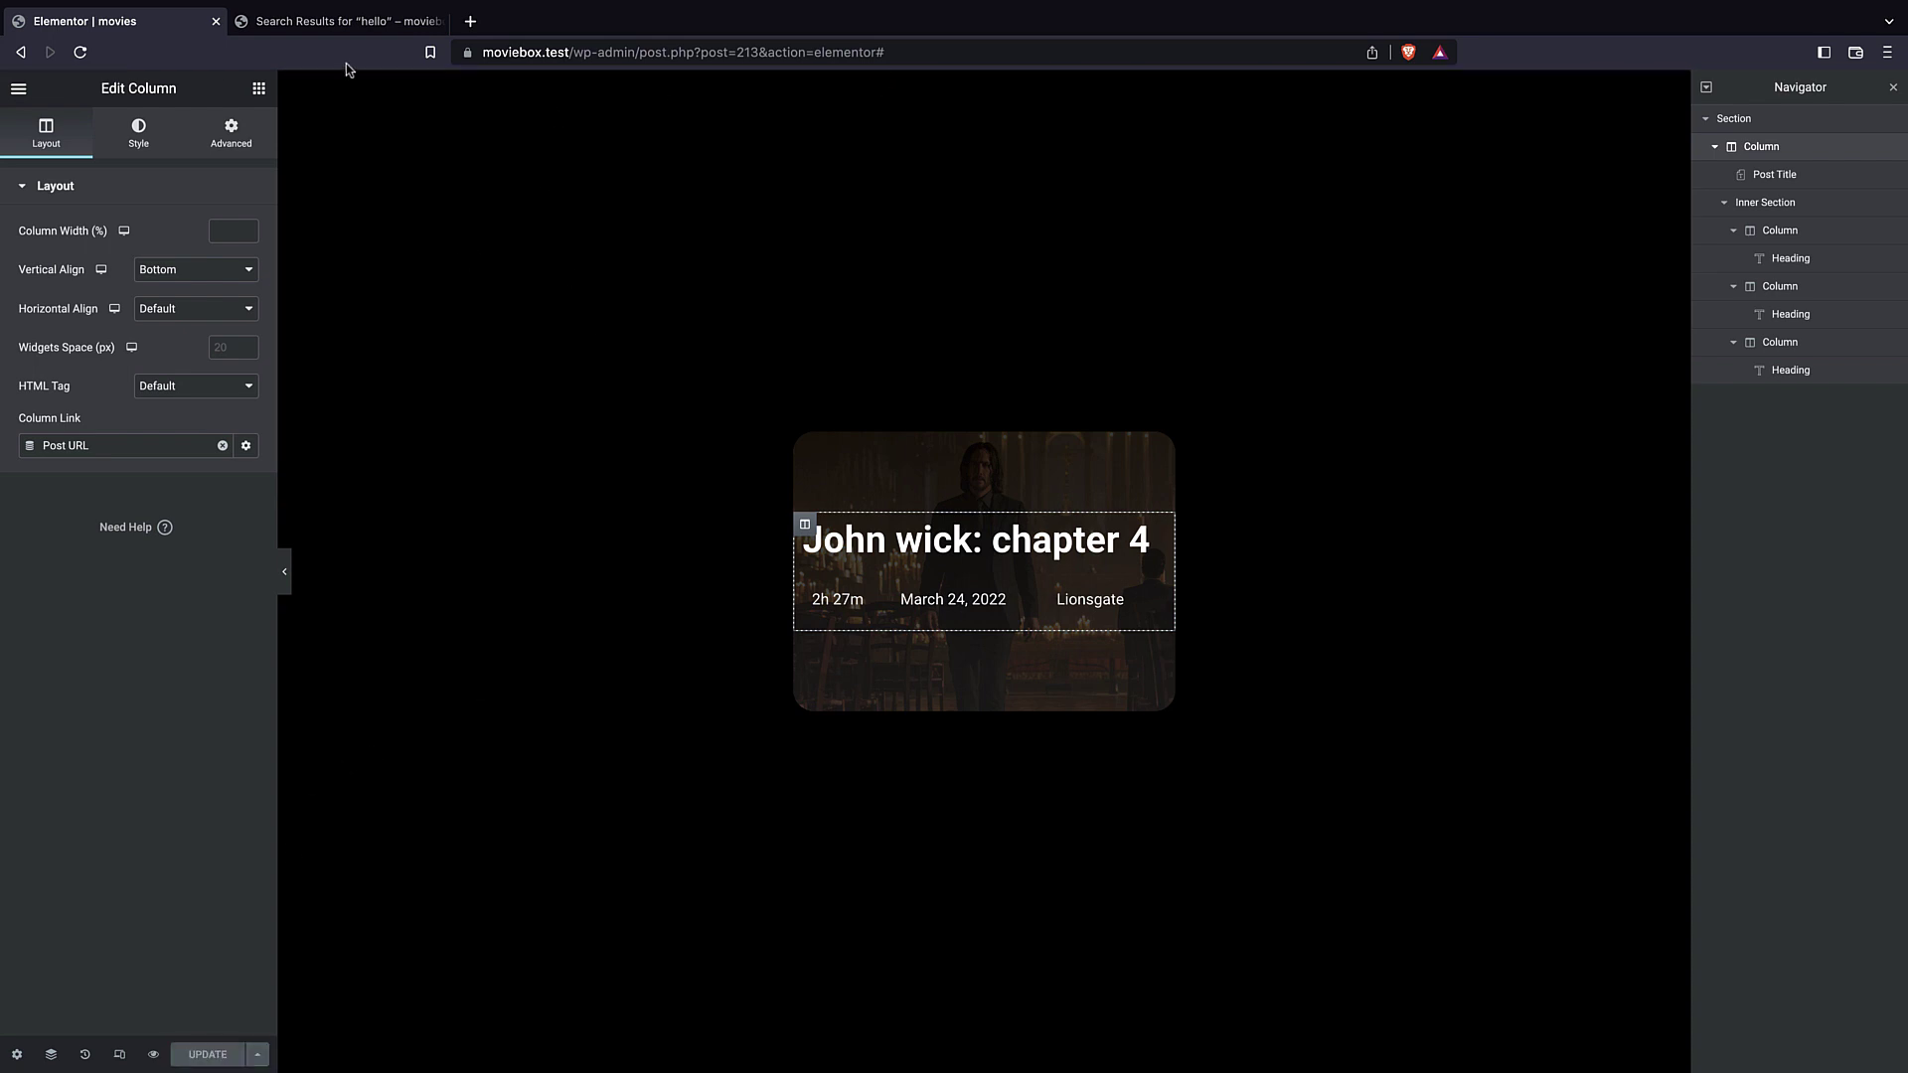
# - Go to the site's search results page and select the ?s=hello part of its address for replacement
pyautogui.click(338, 24)
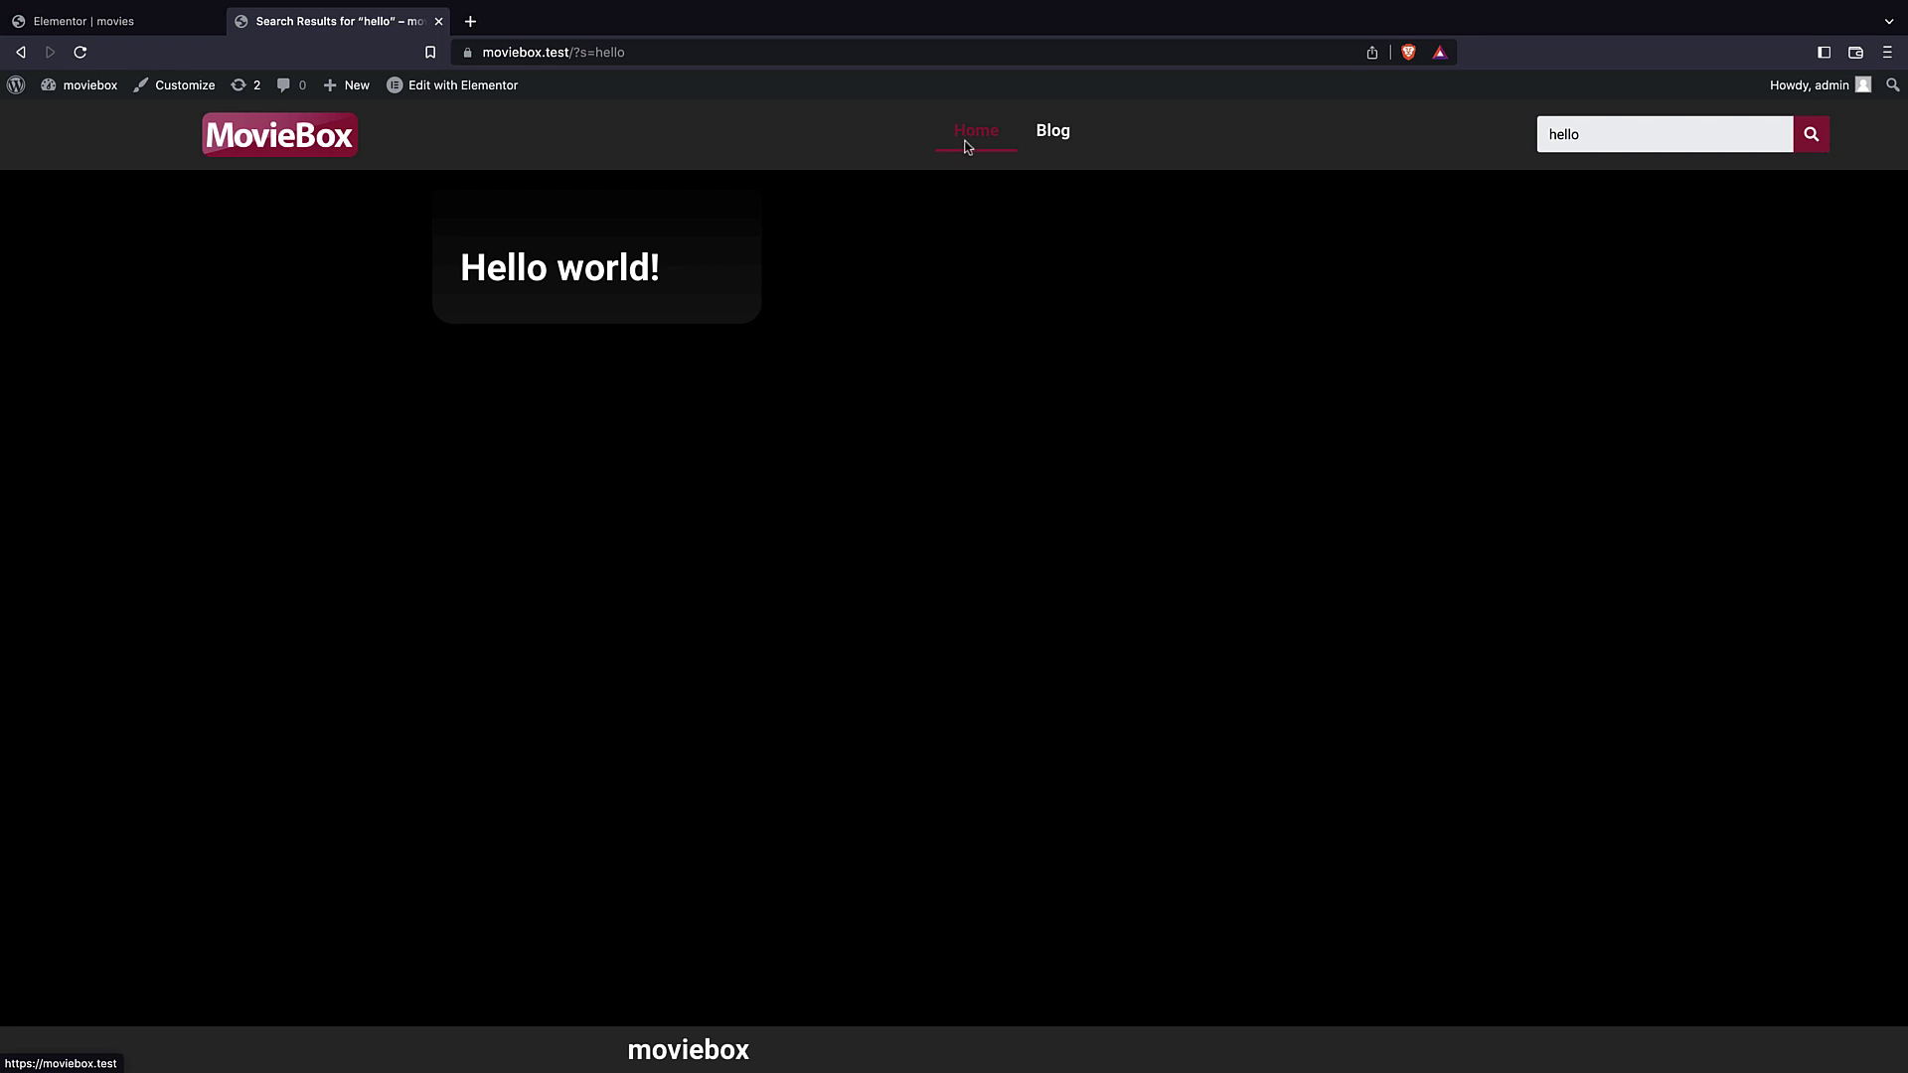
pyautogui.moveTo(670, 52); pyautogui.dragTo(616, 56)
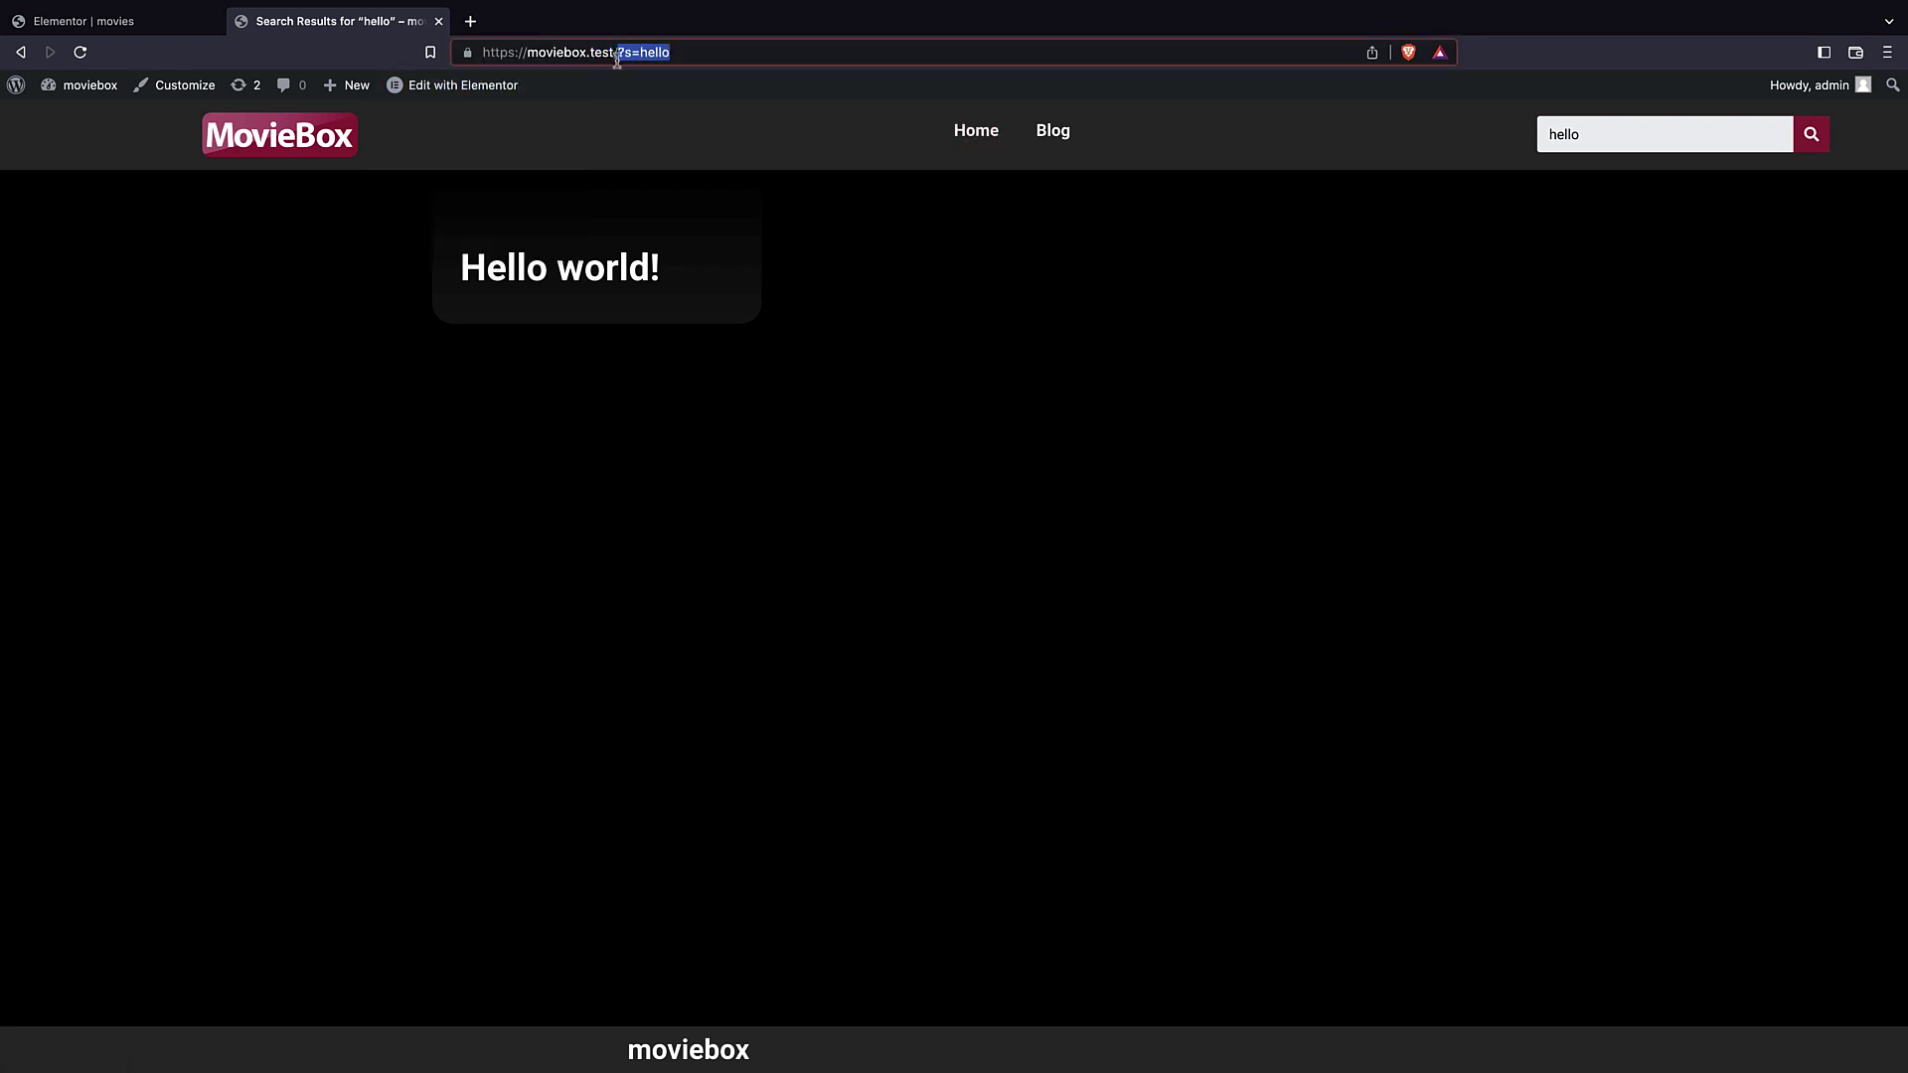
# - Open the movies archive page at moviebox.test/movies
pyautogui.write('movies')
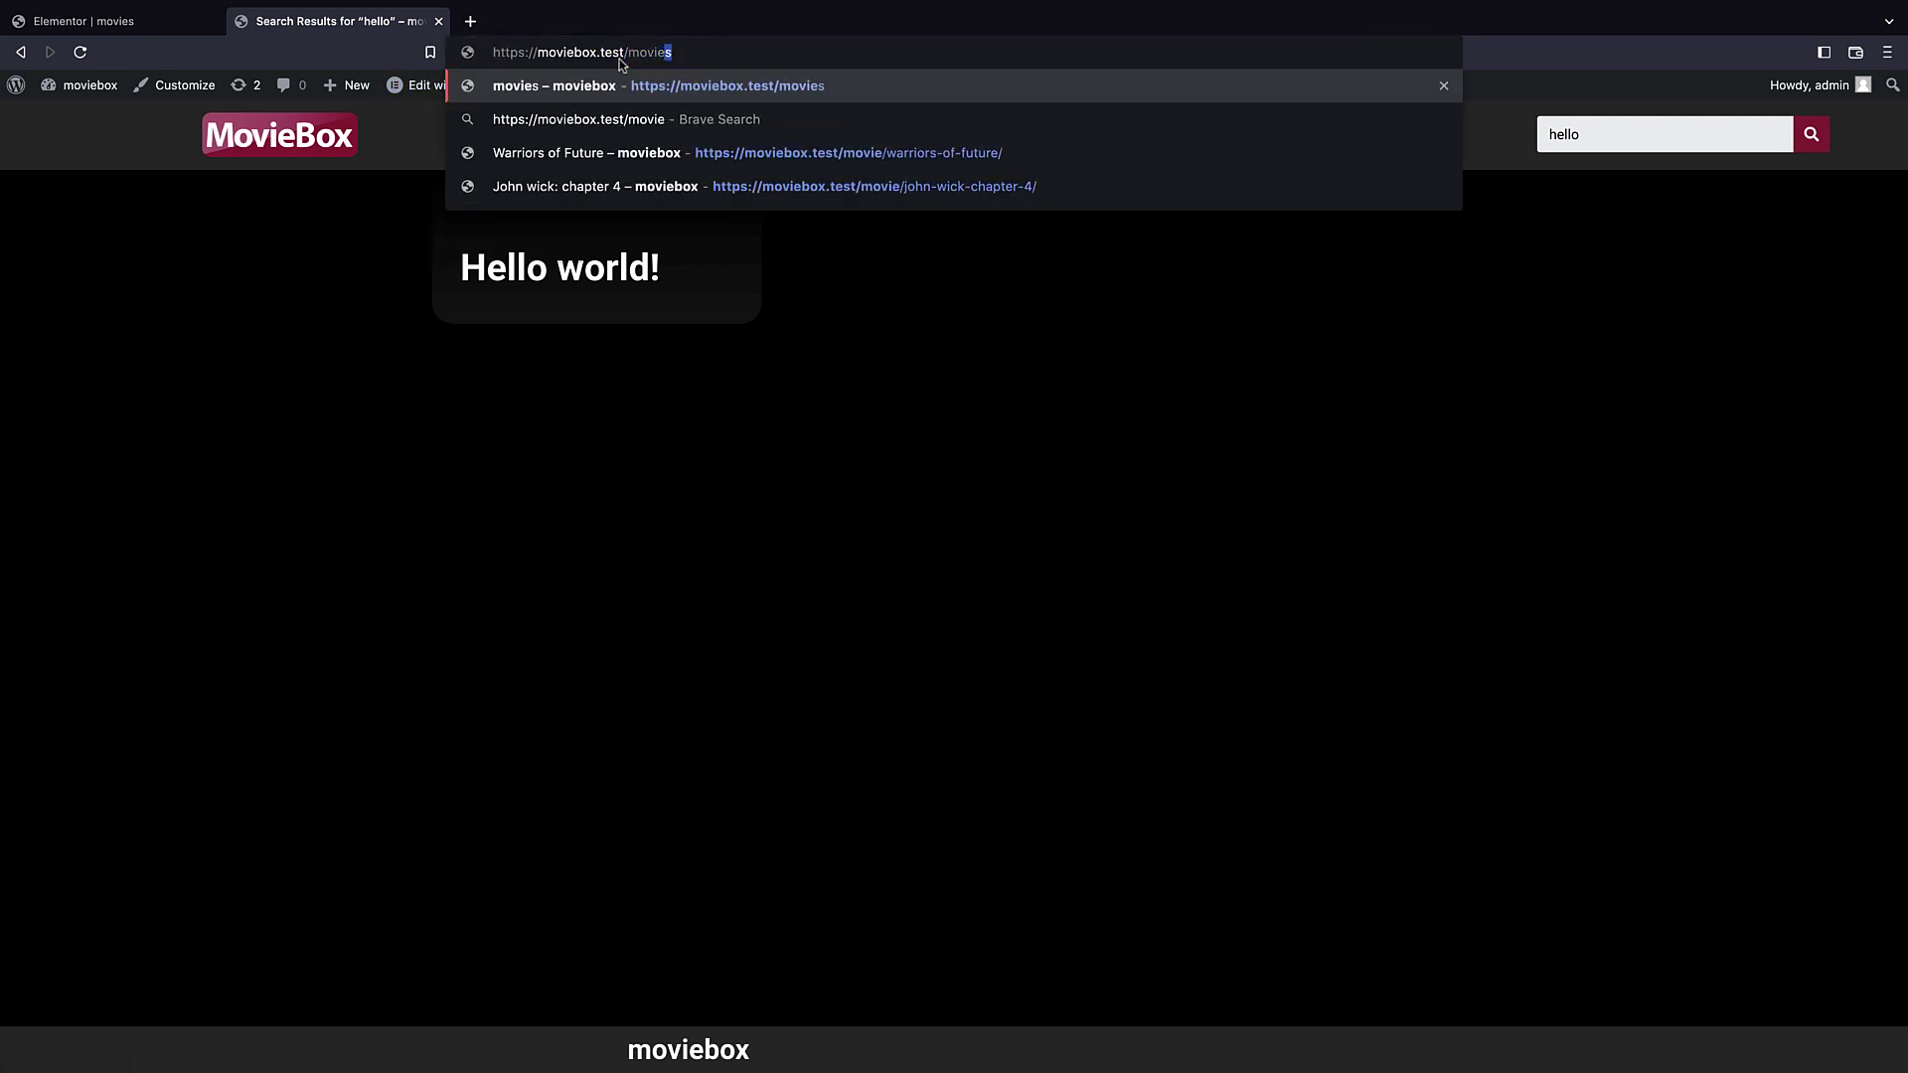
pyautogui.click(705, 87)
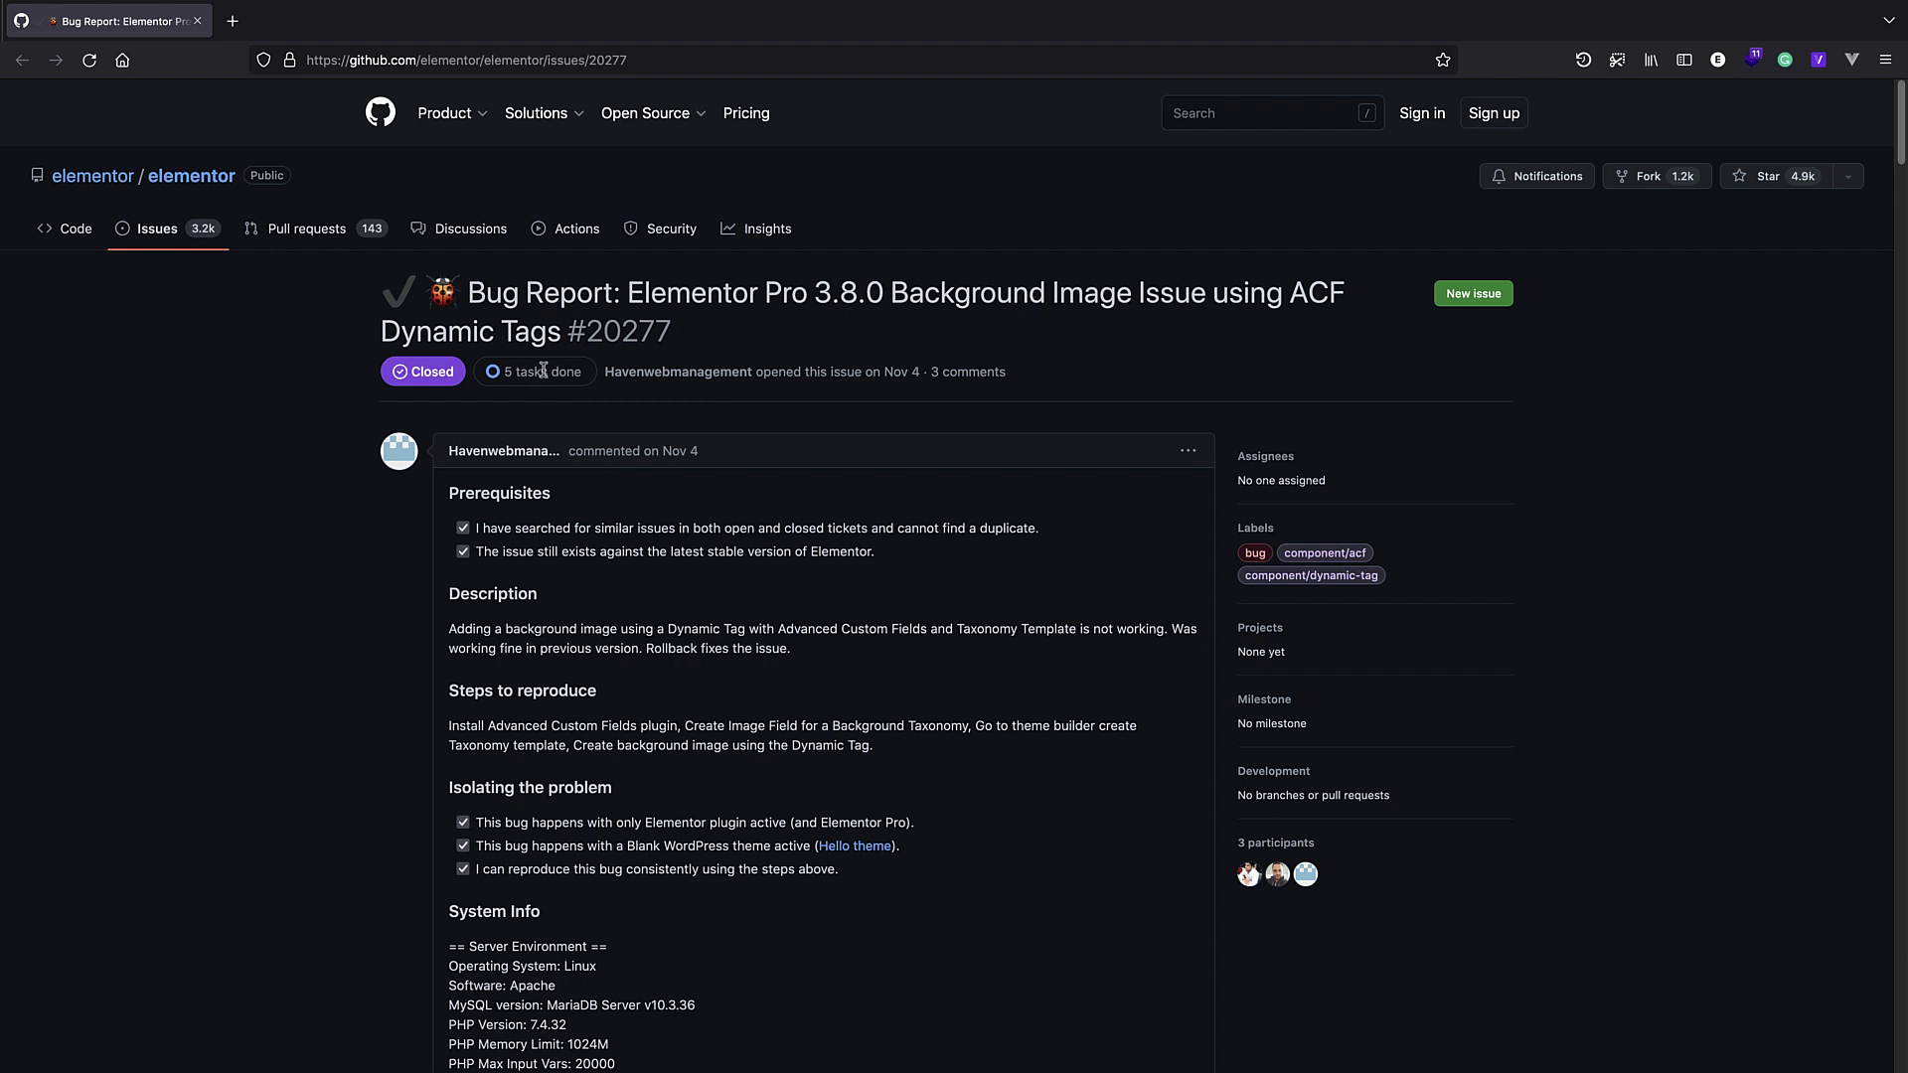
# - Read through GitHub issue #20277 on Elementor Pro 3.8.0 background images with ACF dynamic tags, including its comments
pyautogui.scroll(-20, 543, 370)
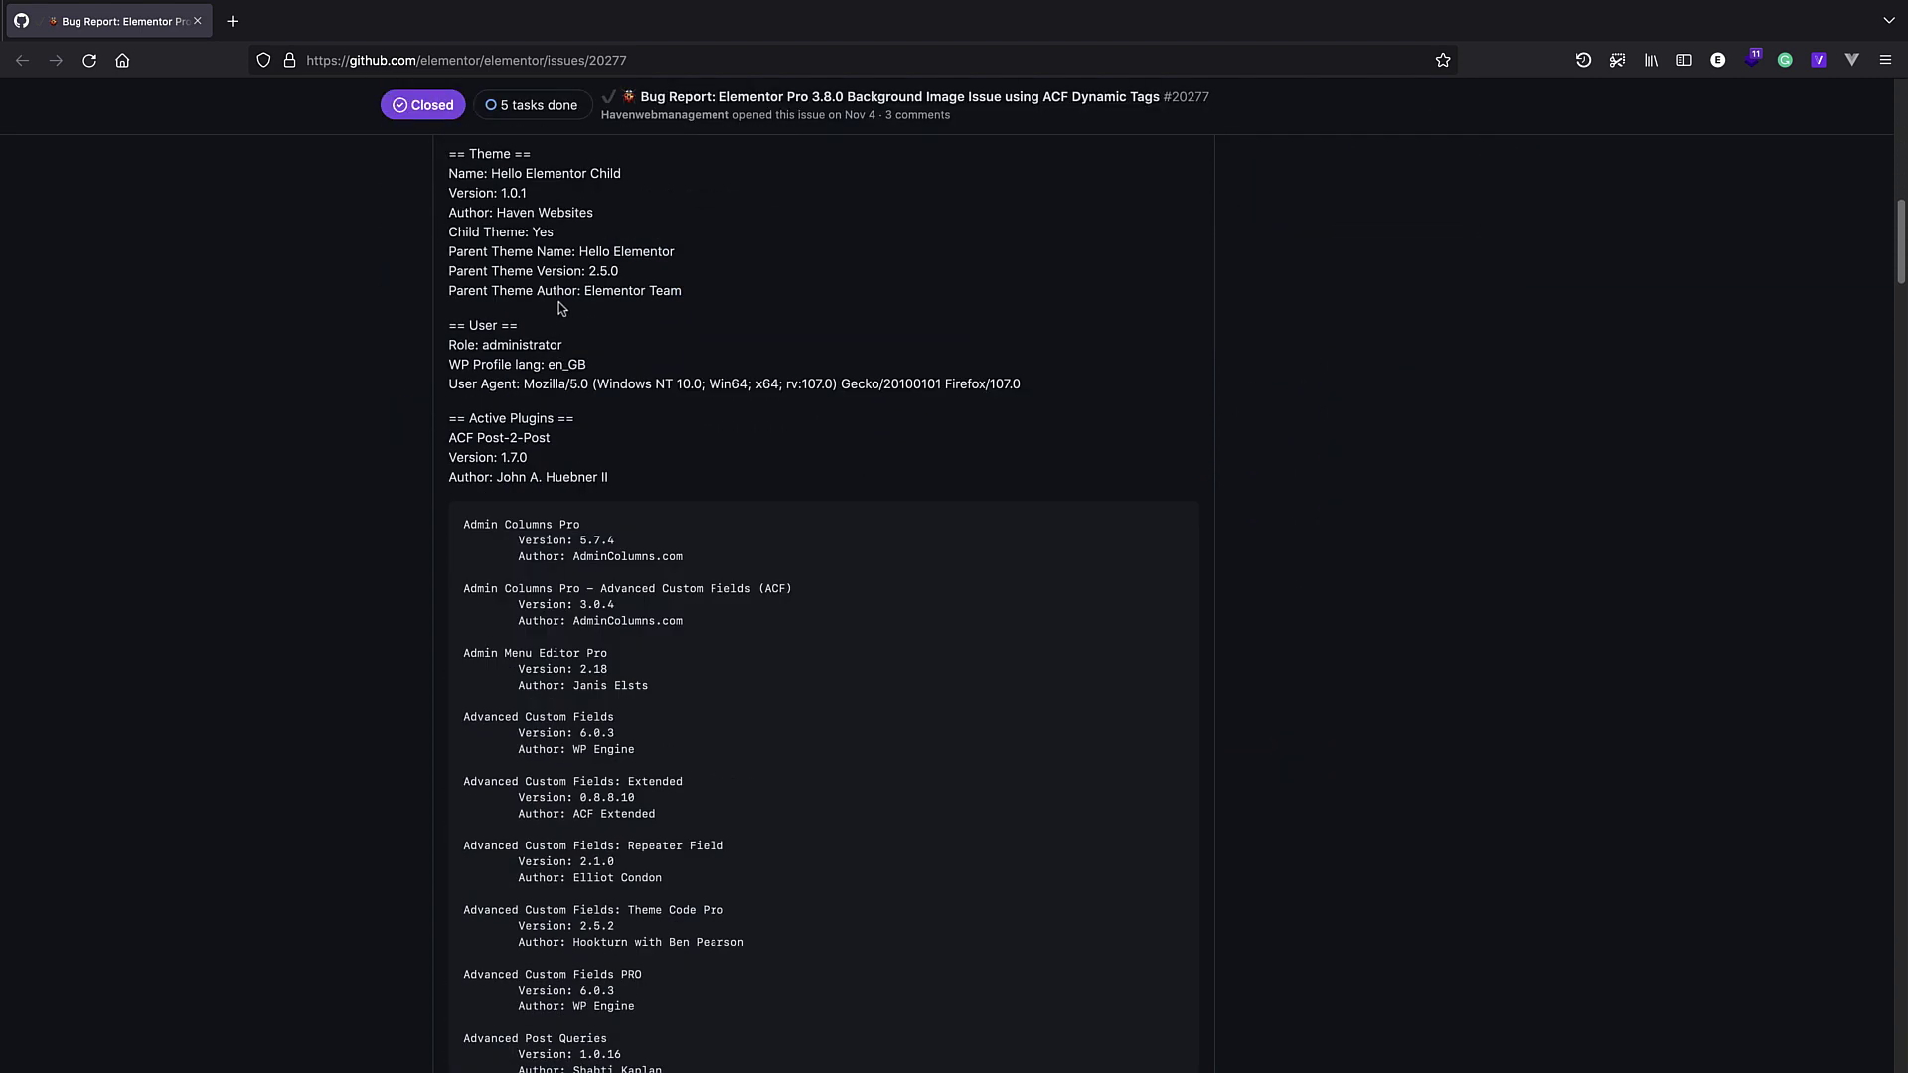
pyautogui.scroll(-20, 460, 204)
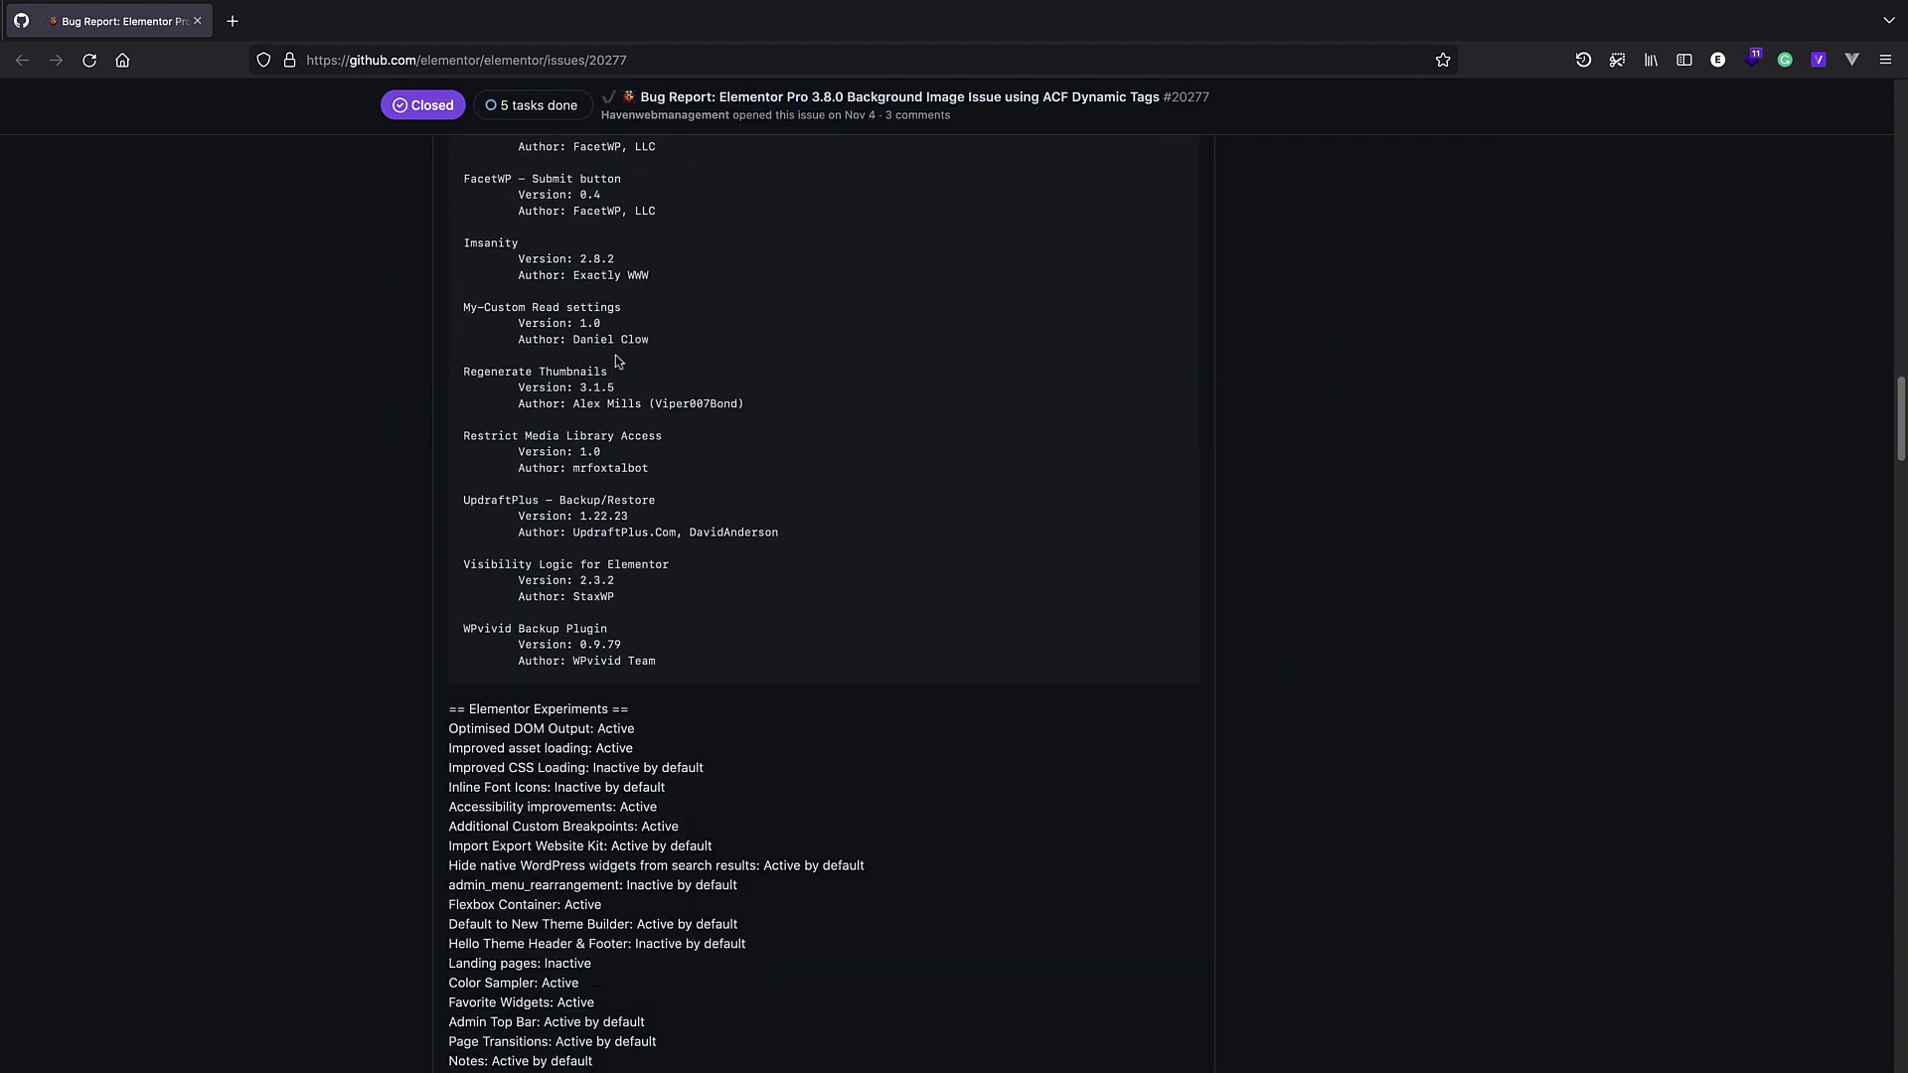
pyautogui.scroll(-10, 614, 346)
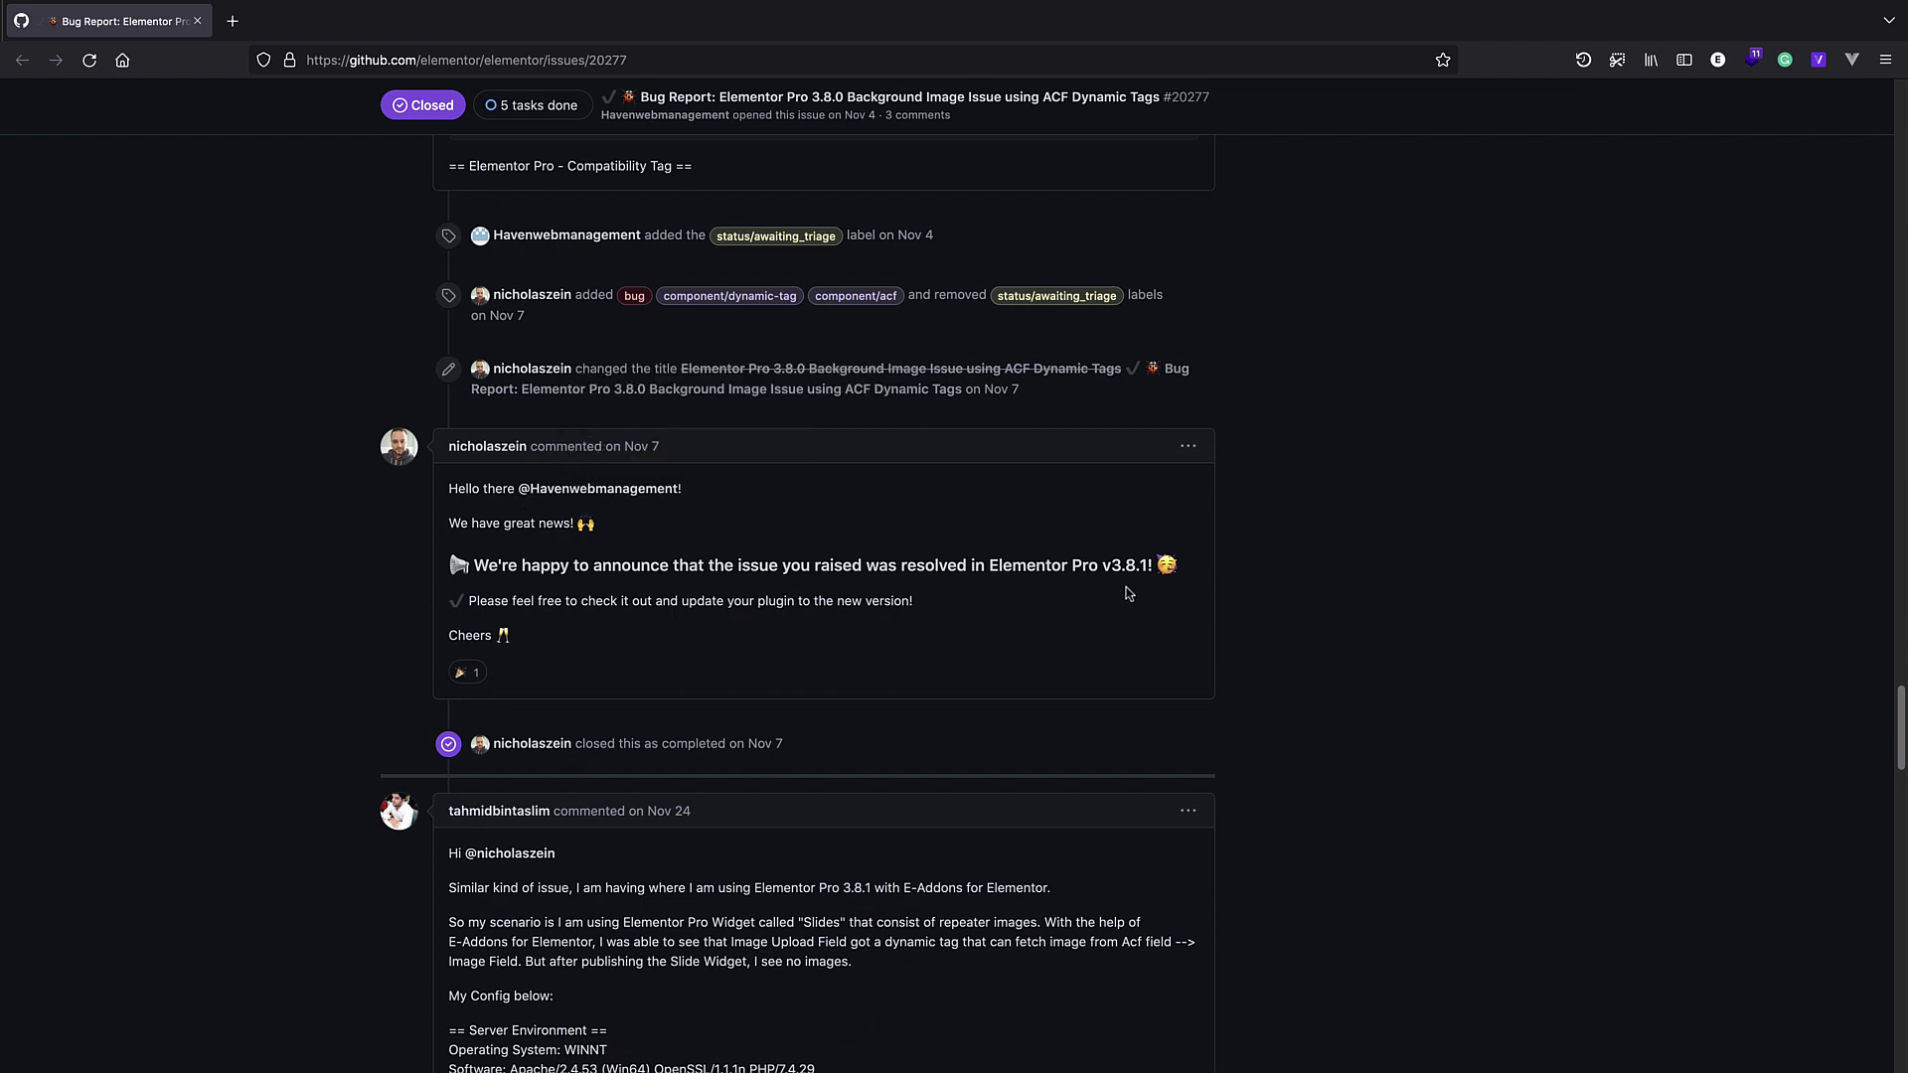
pyautogui.scroll(-3, 857, 388)
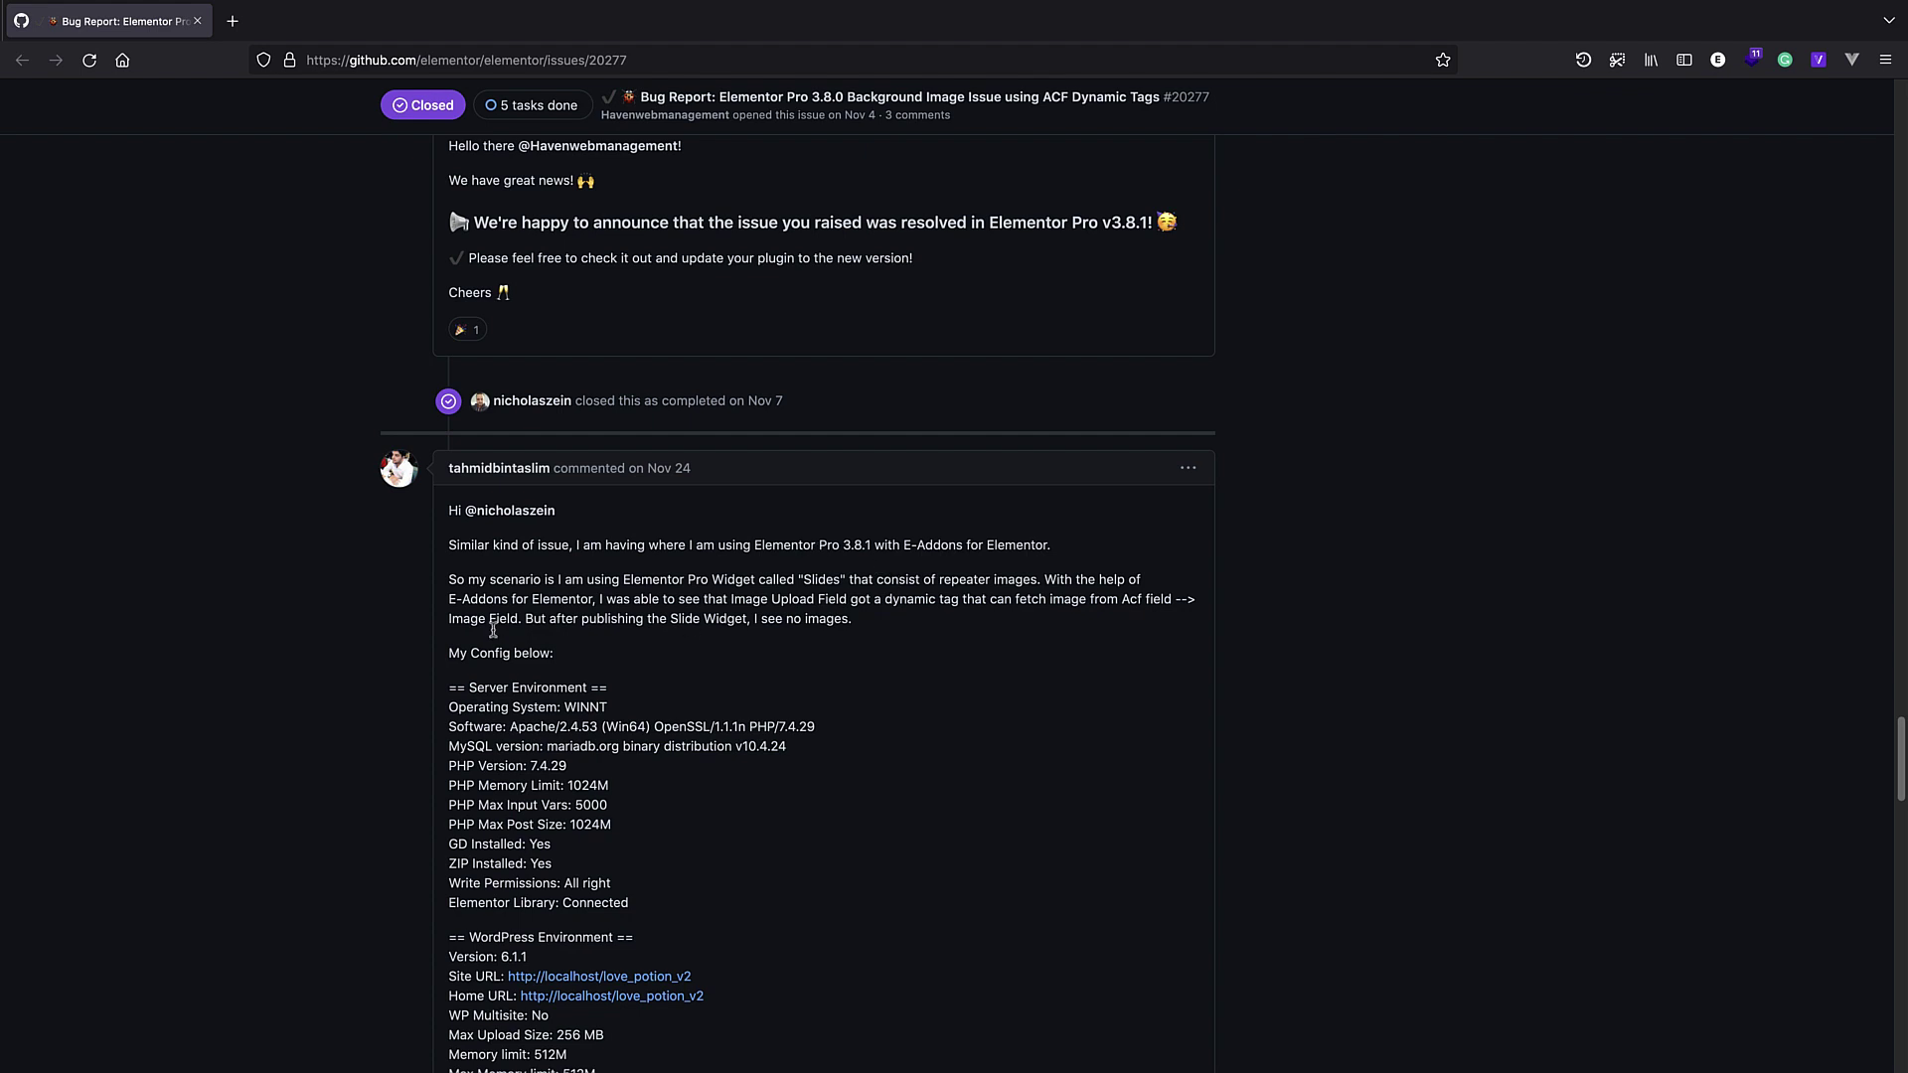
pyautogui.scroll(-5, 493, 629)
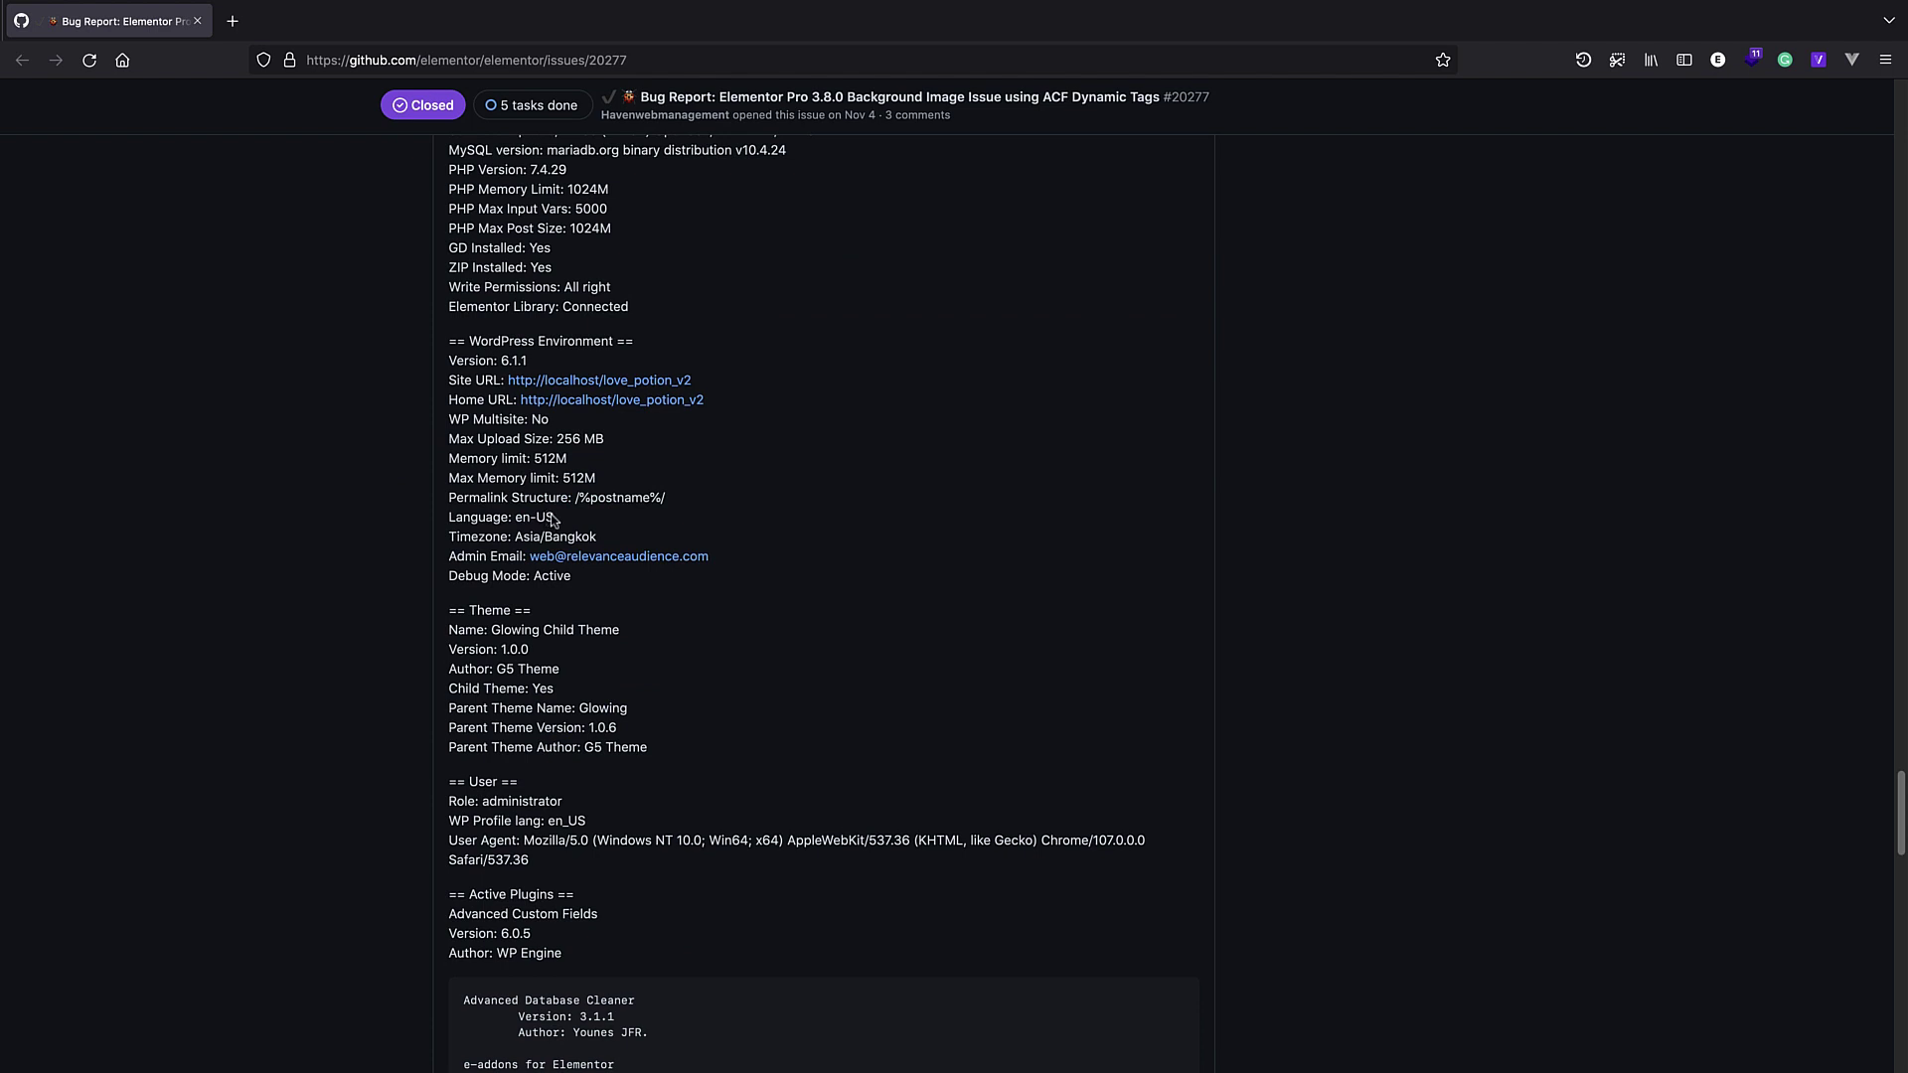
pyautogui.scroll(-4, 553, 519)
pyautogui.scroll(20, 553, 504)
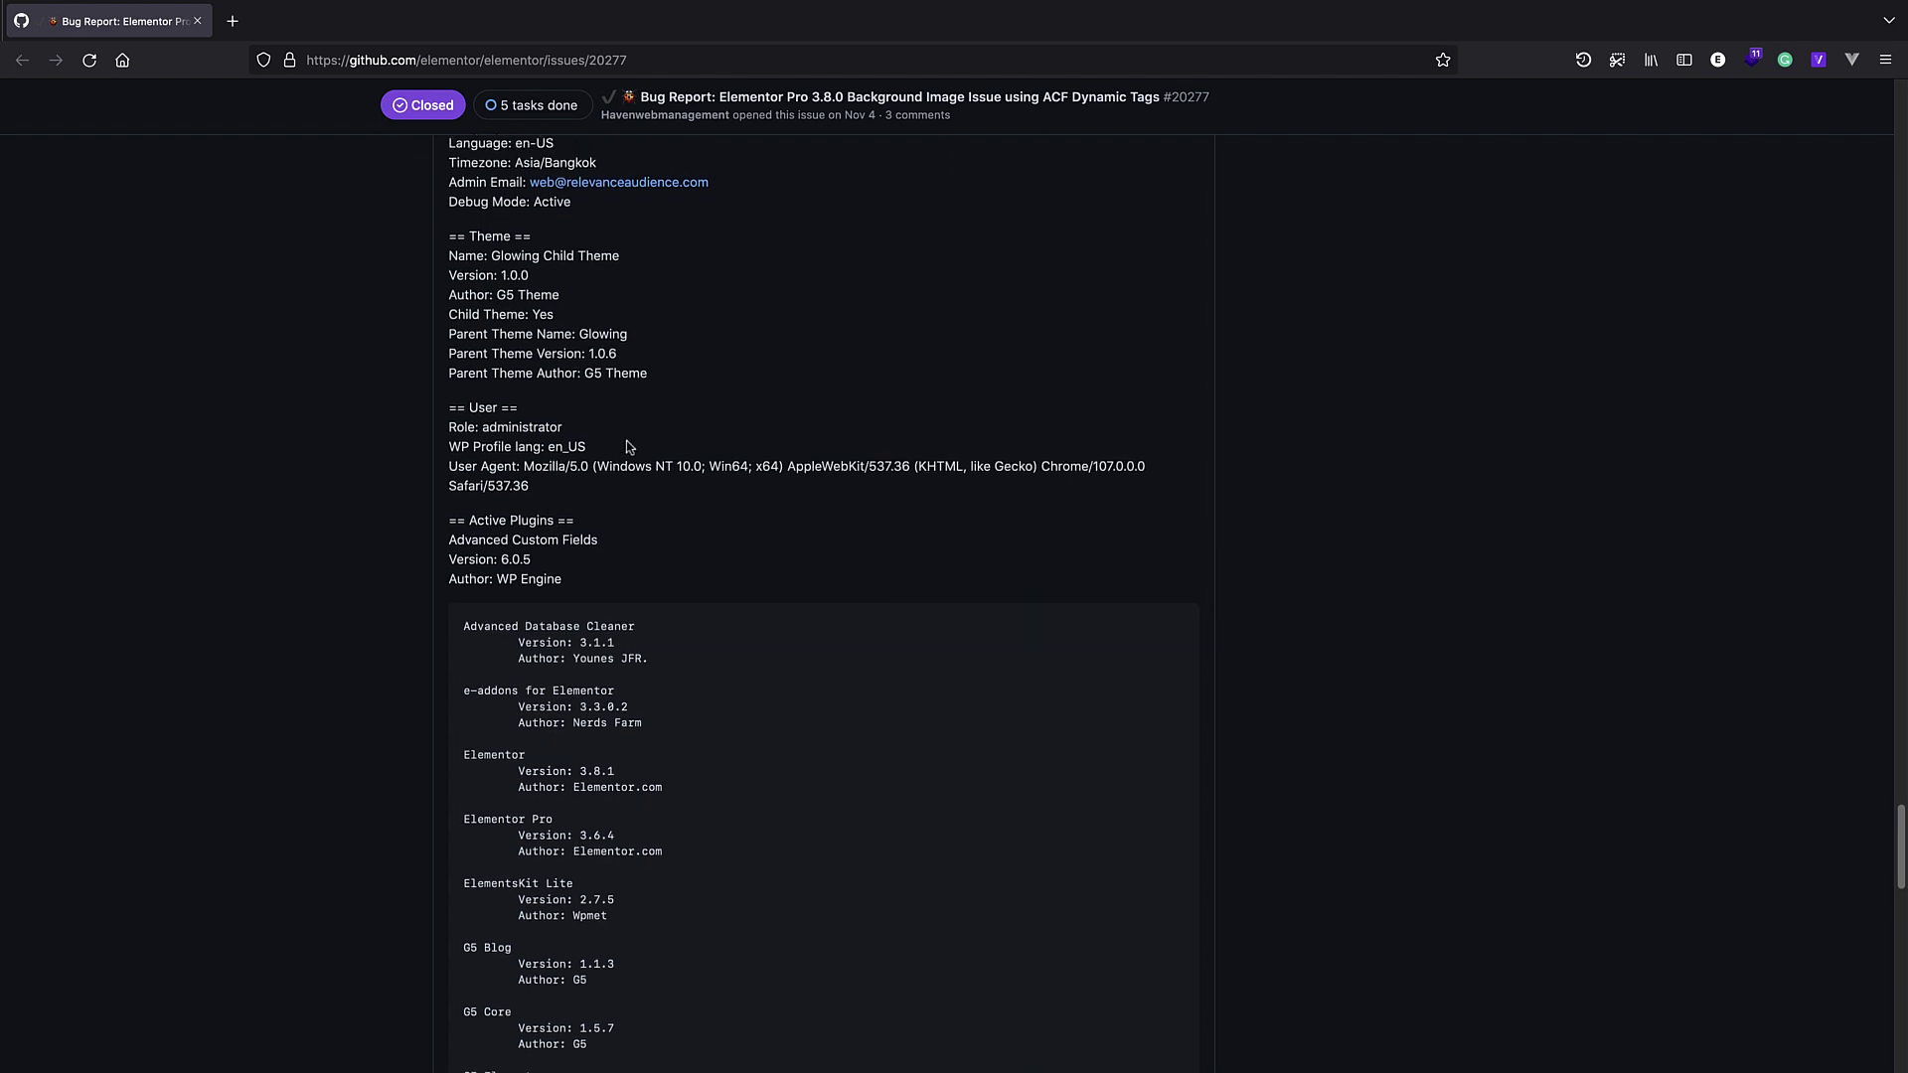
pyautogui.scroll(20, 652, 435)
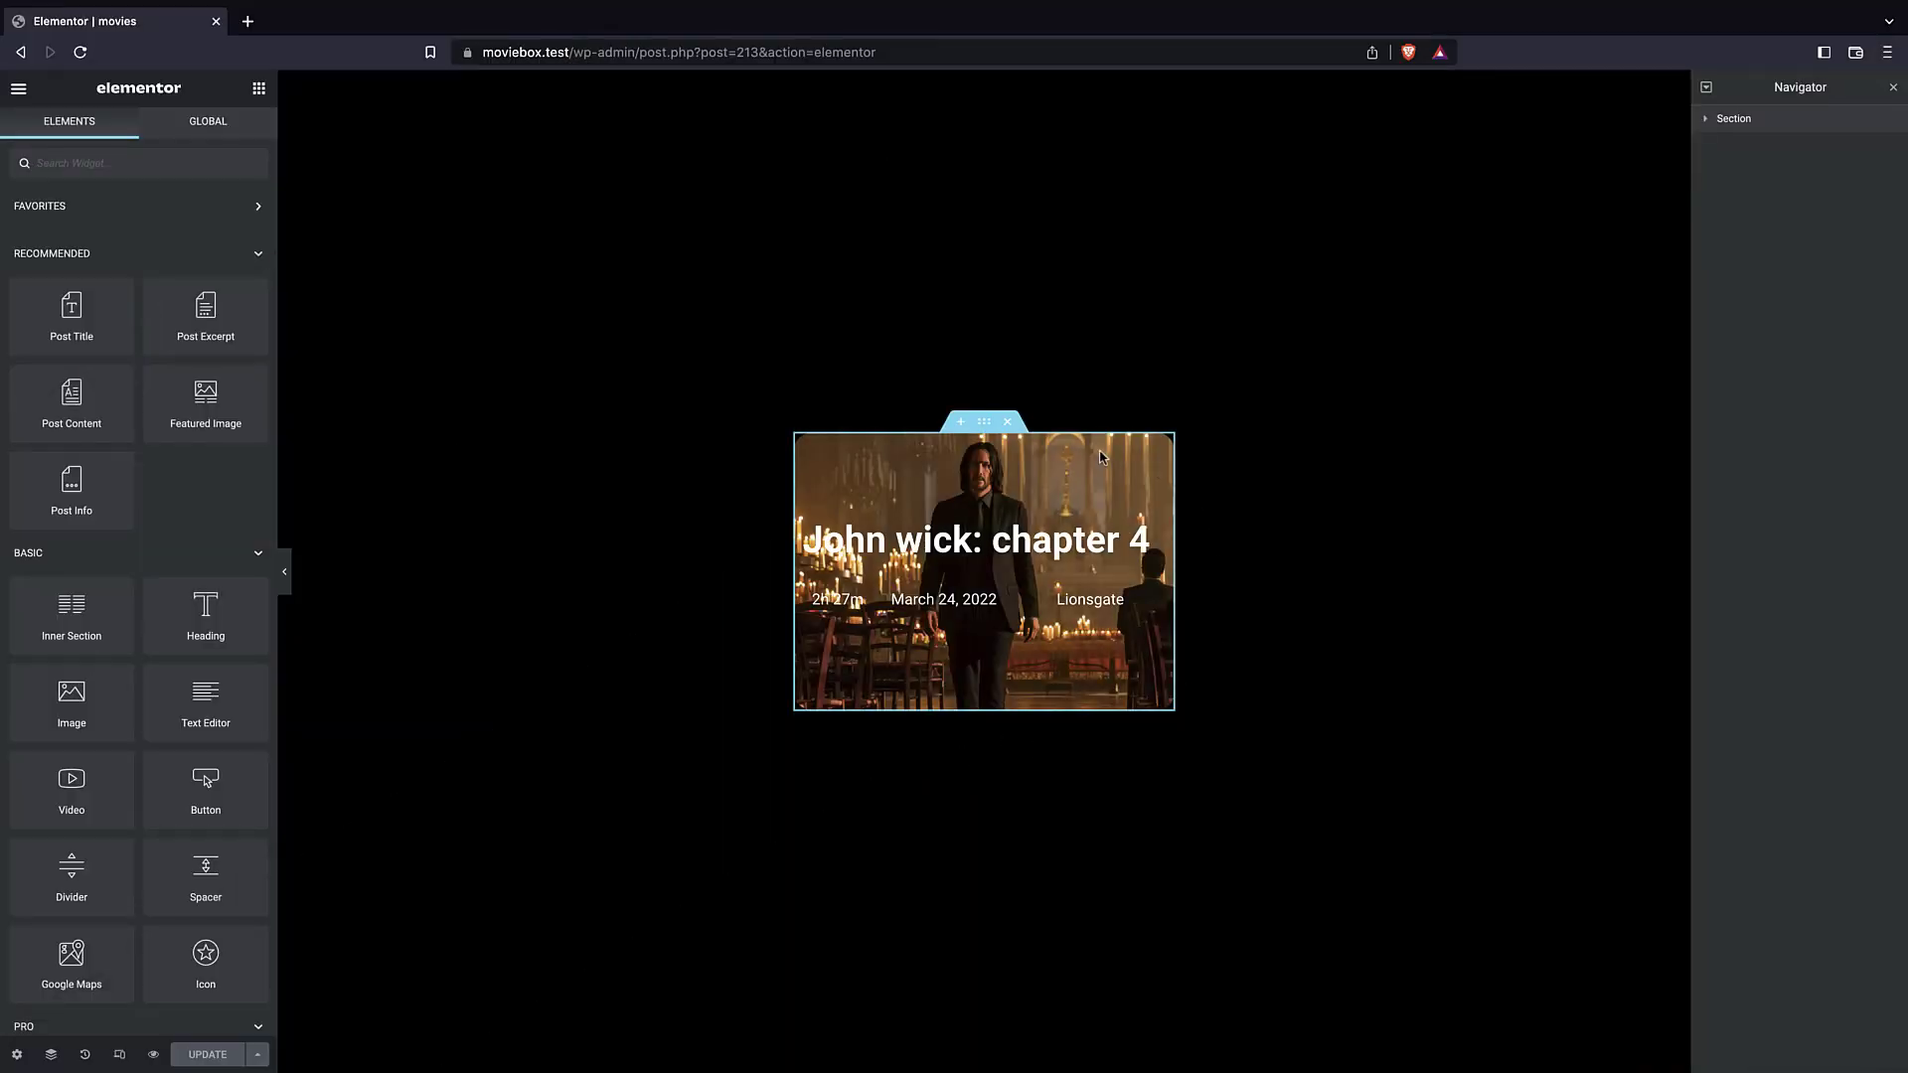
# - Remove the ACF poster field from the background image of the movie loop item's outer section
pyautogui.click(1707, 122)
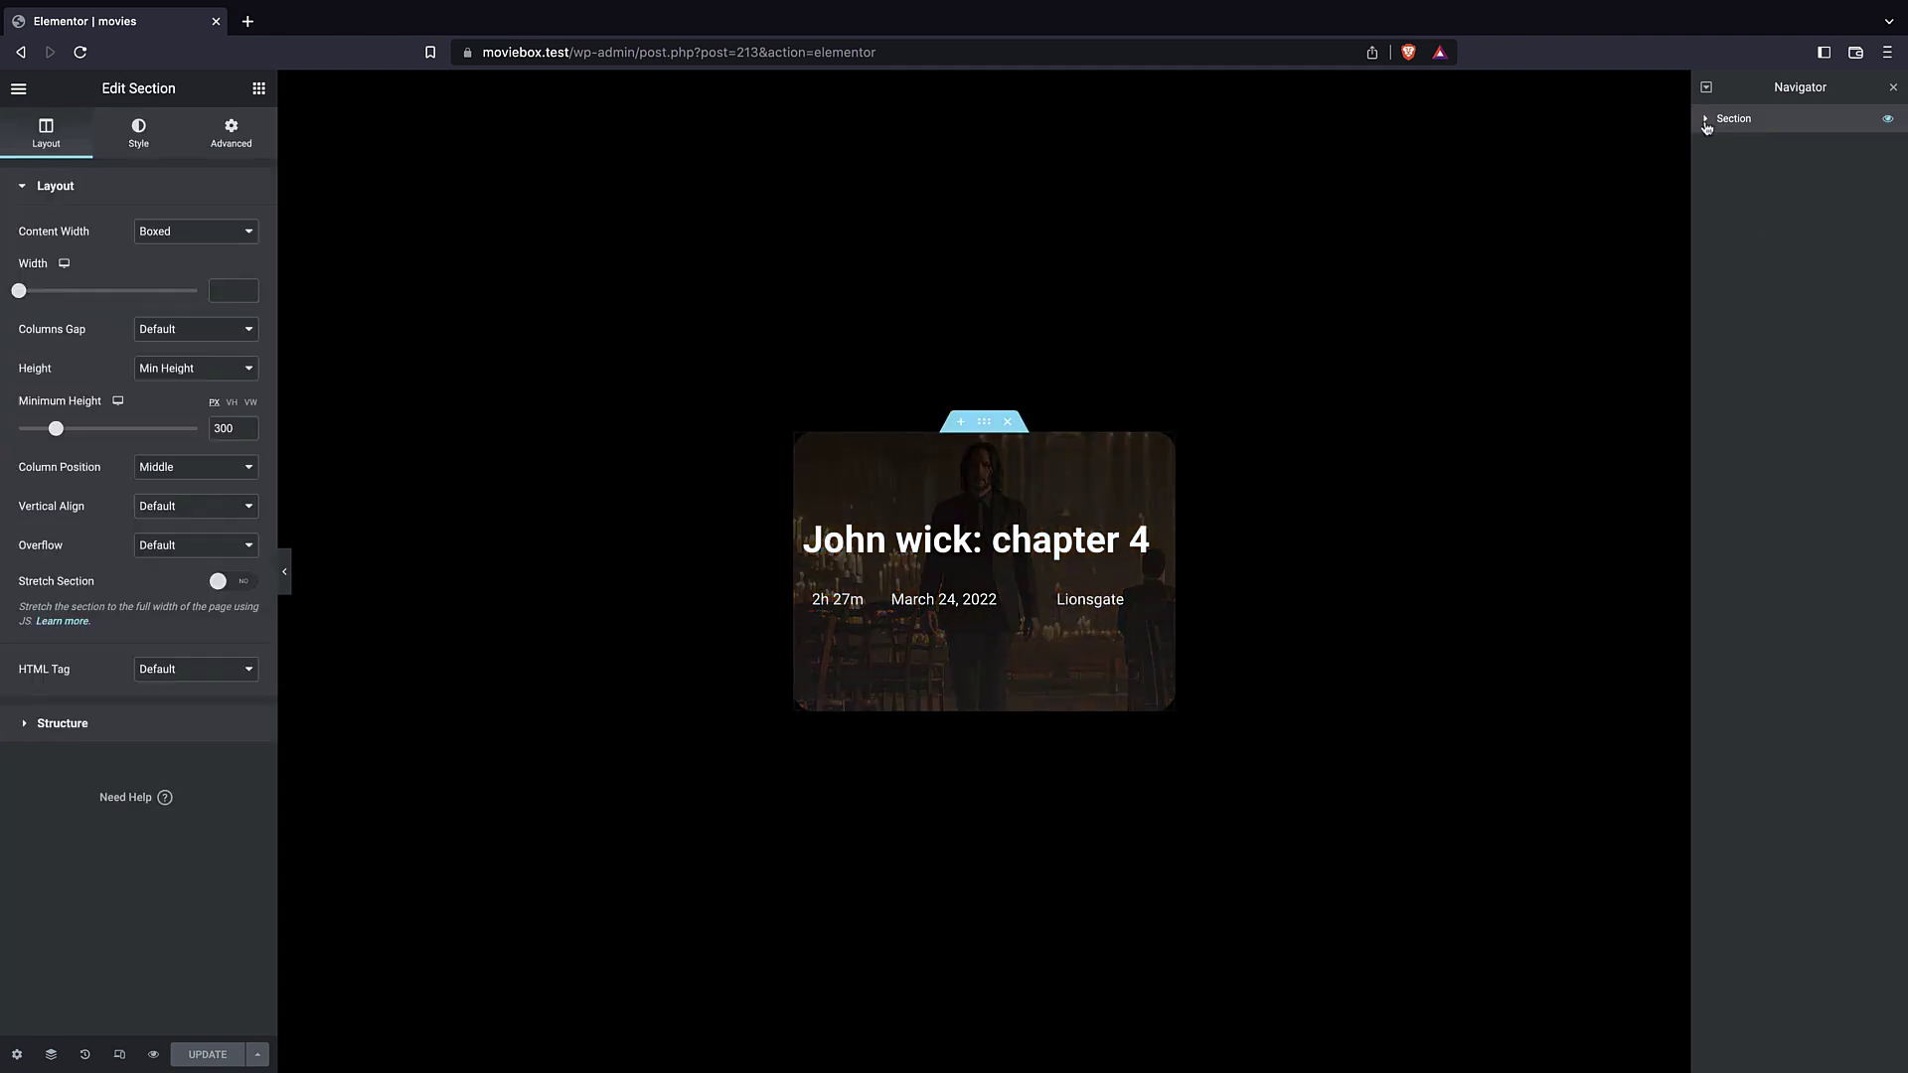
pyautogui.click(1707, 122)
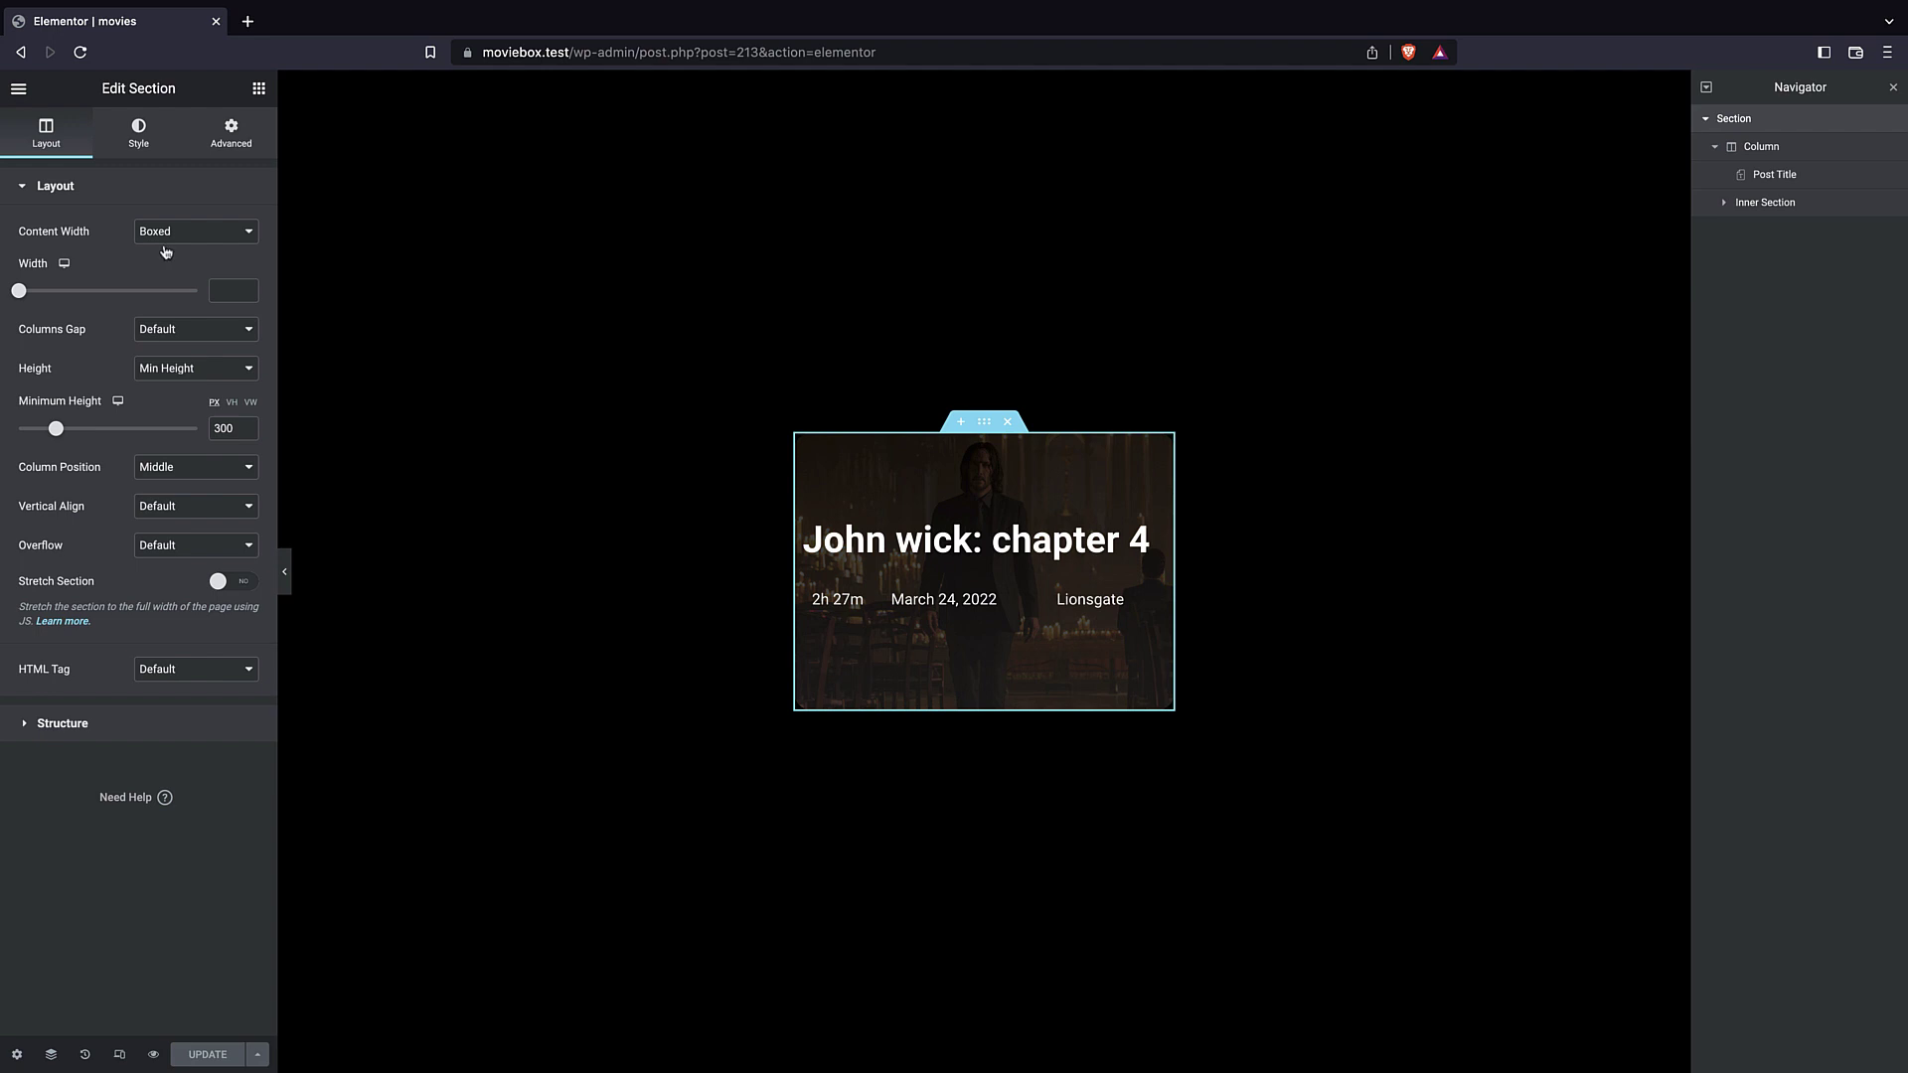
pyautogui.click(165, 136)
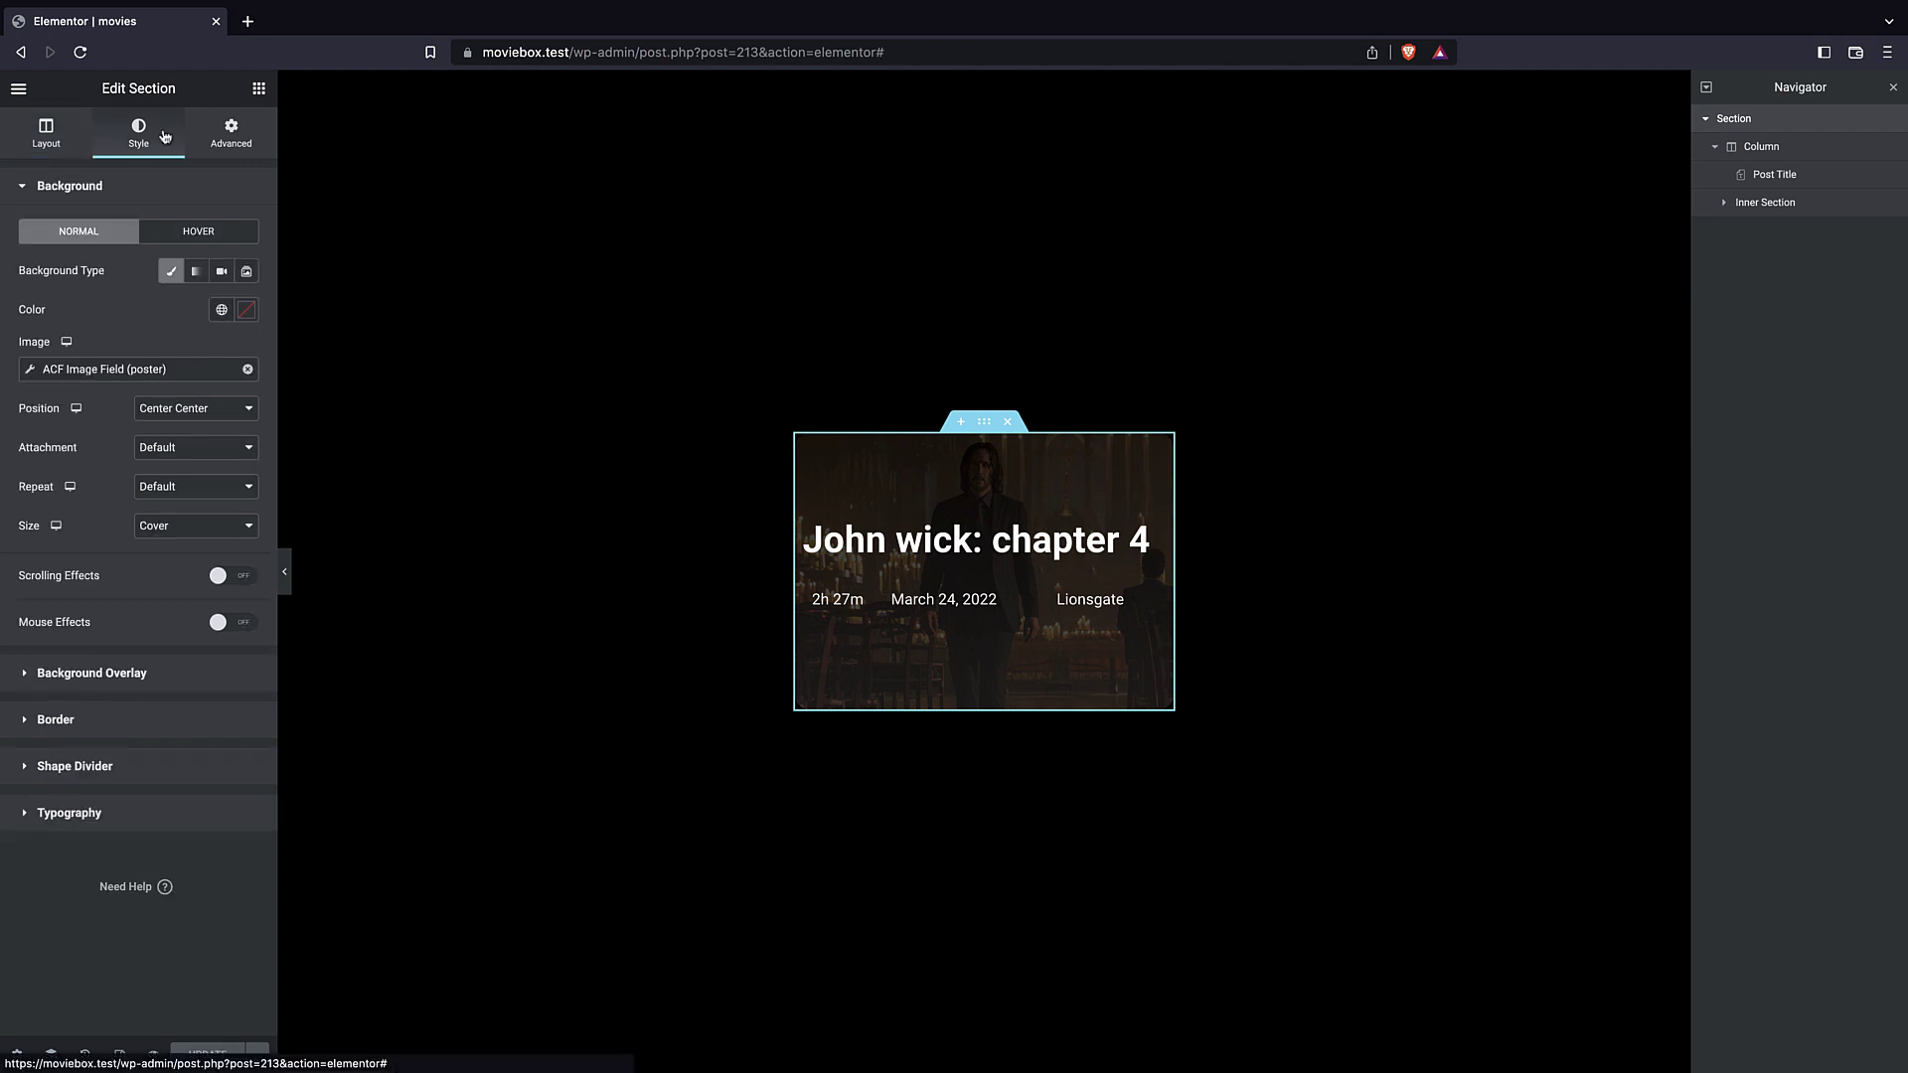
pyautogui.click(248, 371)
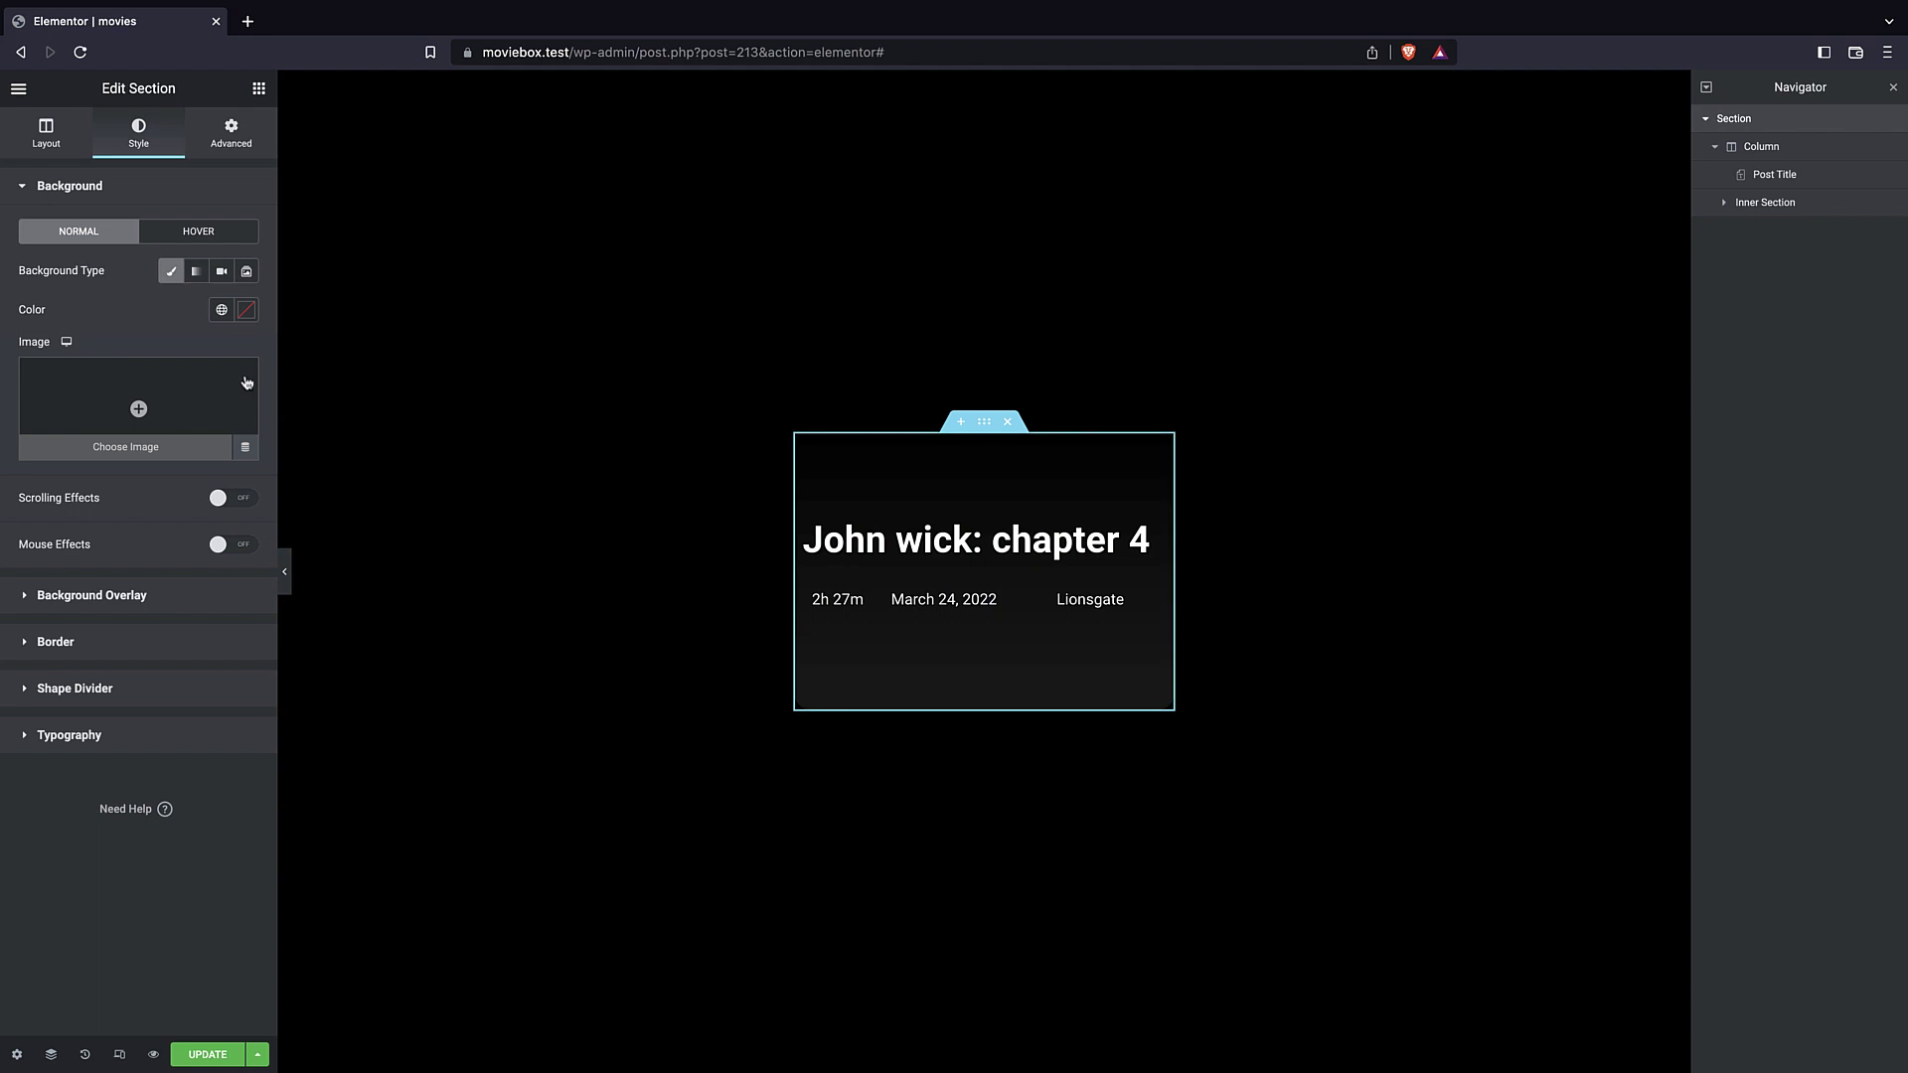
pyautogui.click(221, 594)
pyautogui.click(126, 233)
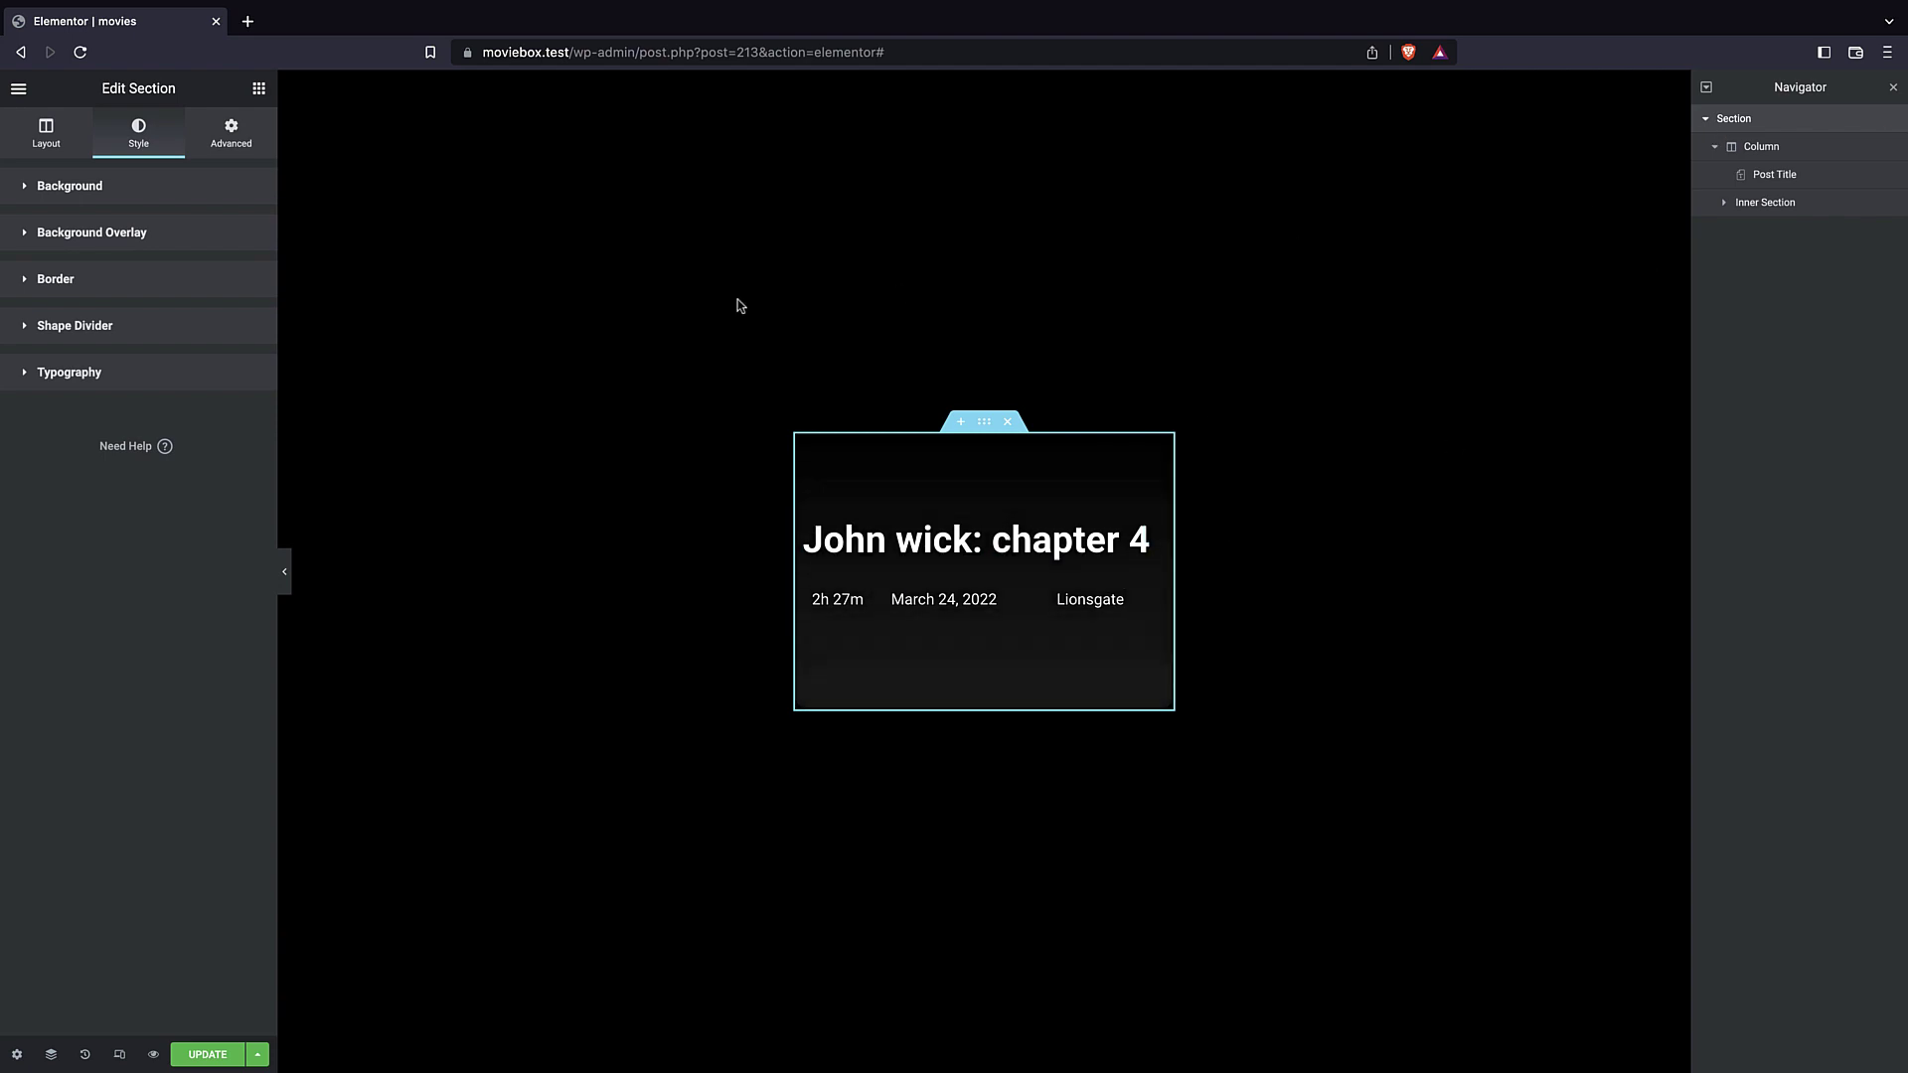
# - Add an Image widget above the post title and use the ACF Image Field as its dynamic source
pyautogui.click(258, 89)
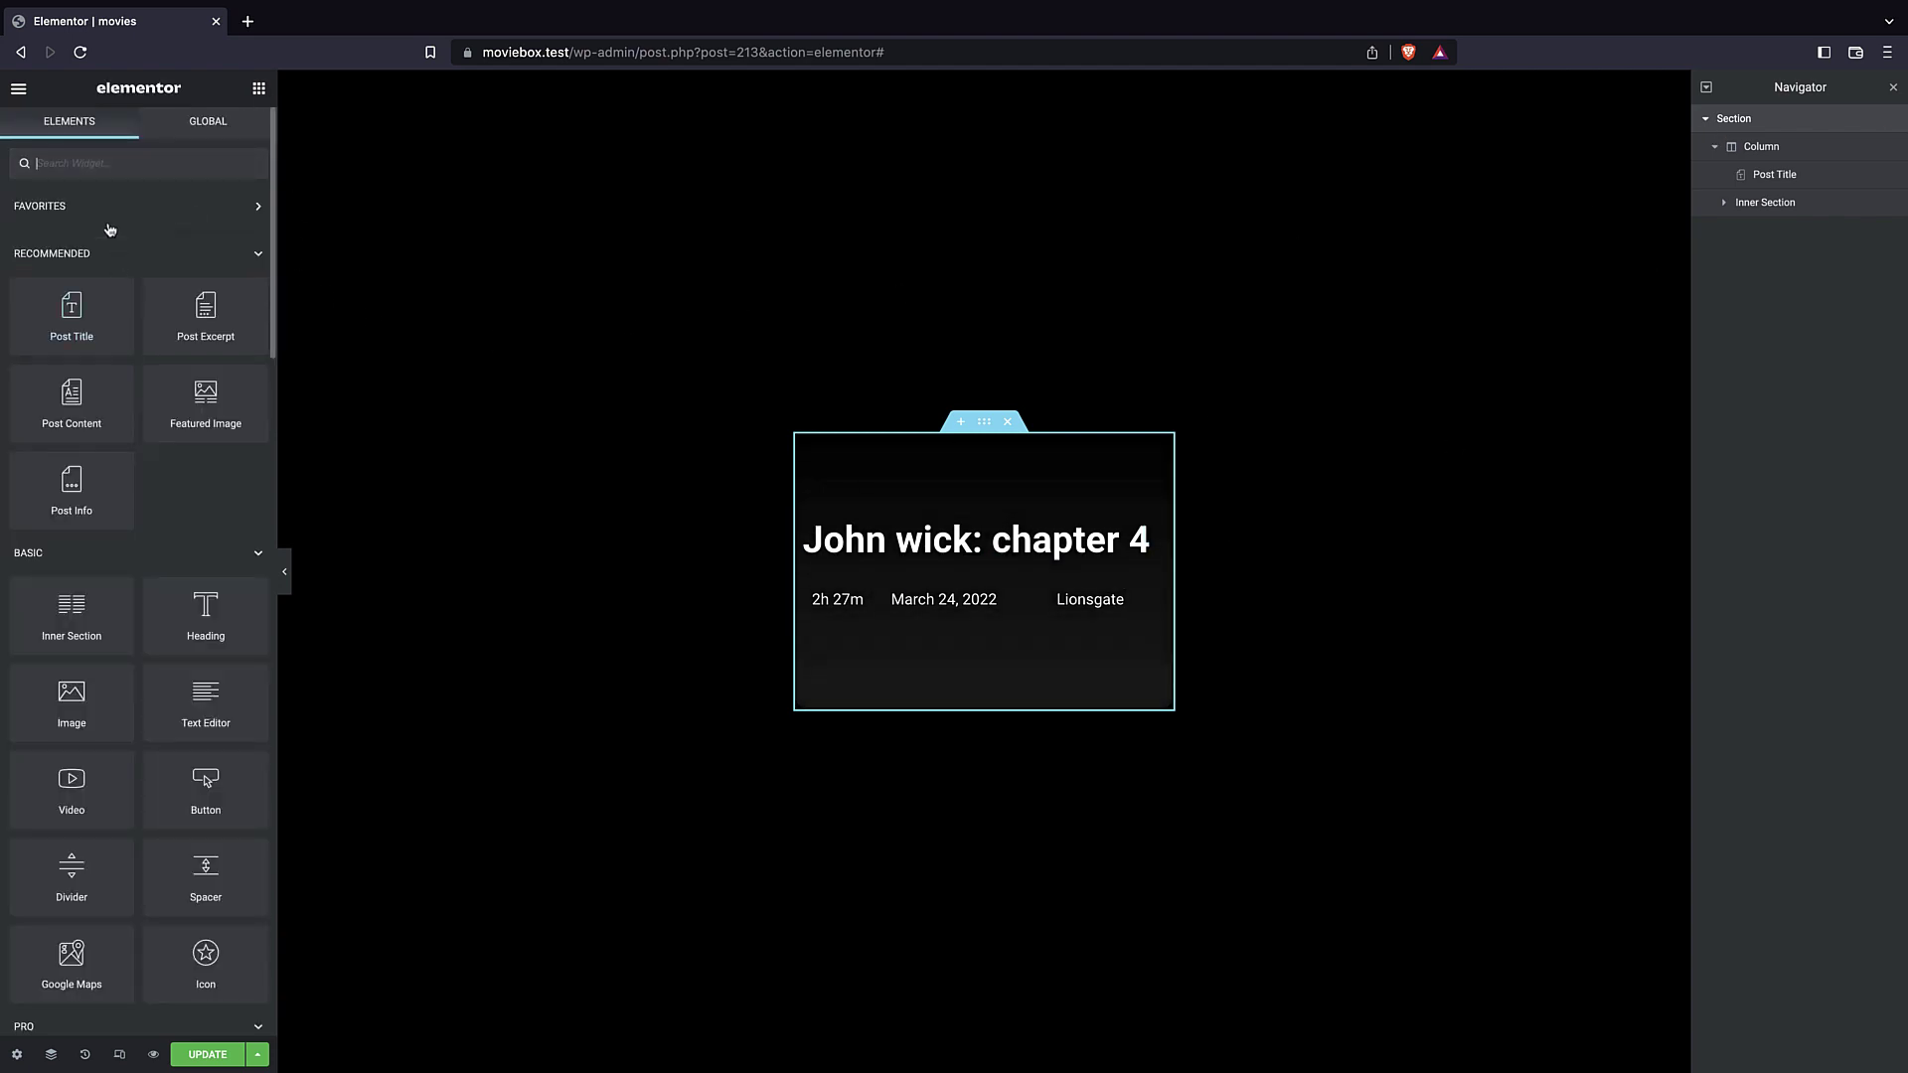
pyautogui.moveTo(60, 685); pyautogui.dragTo(970, 528)
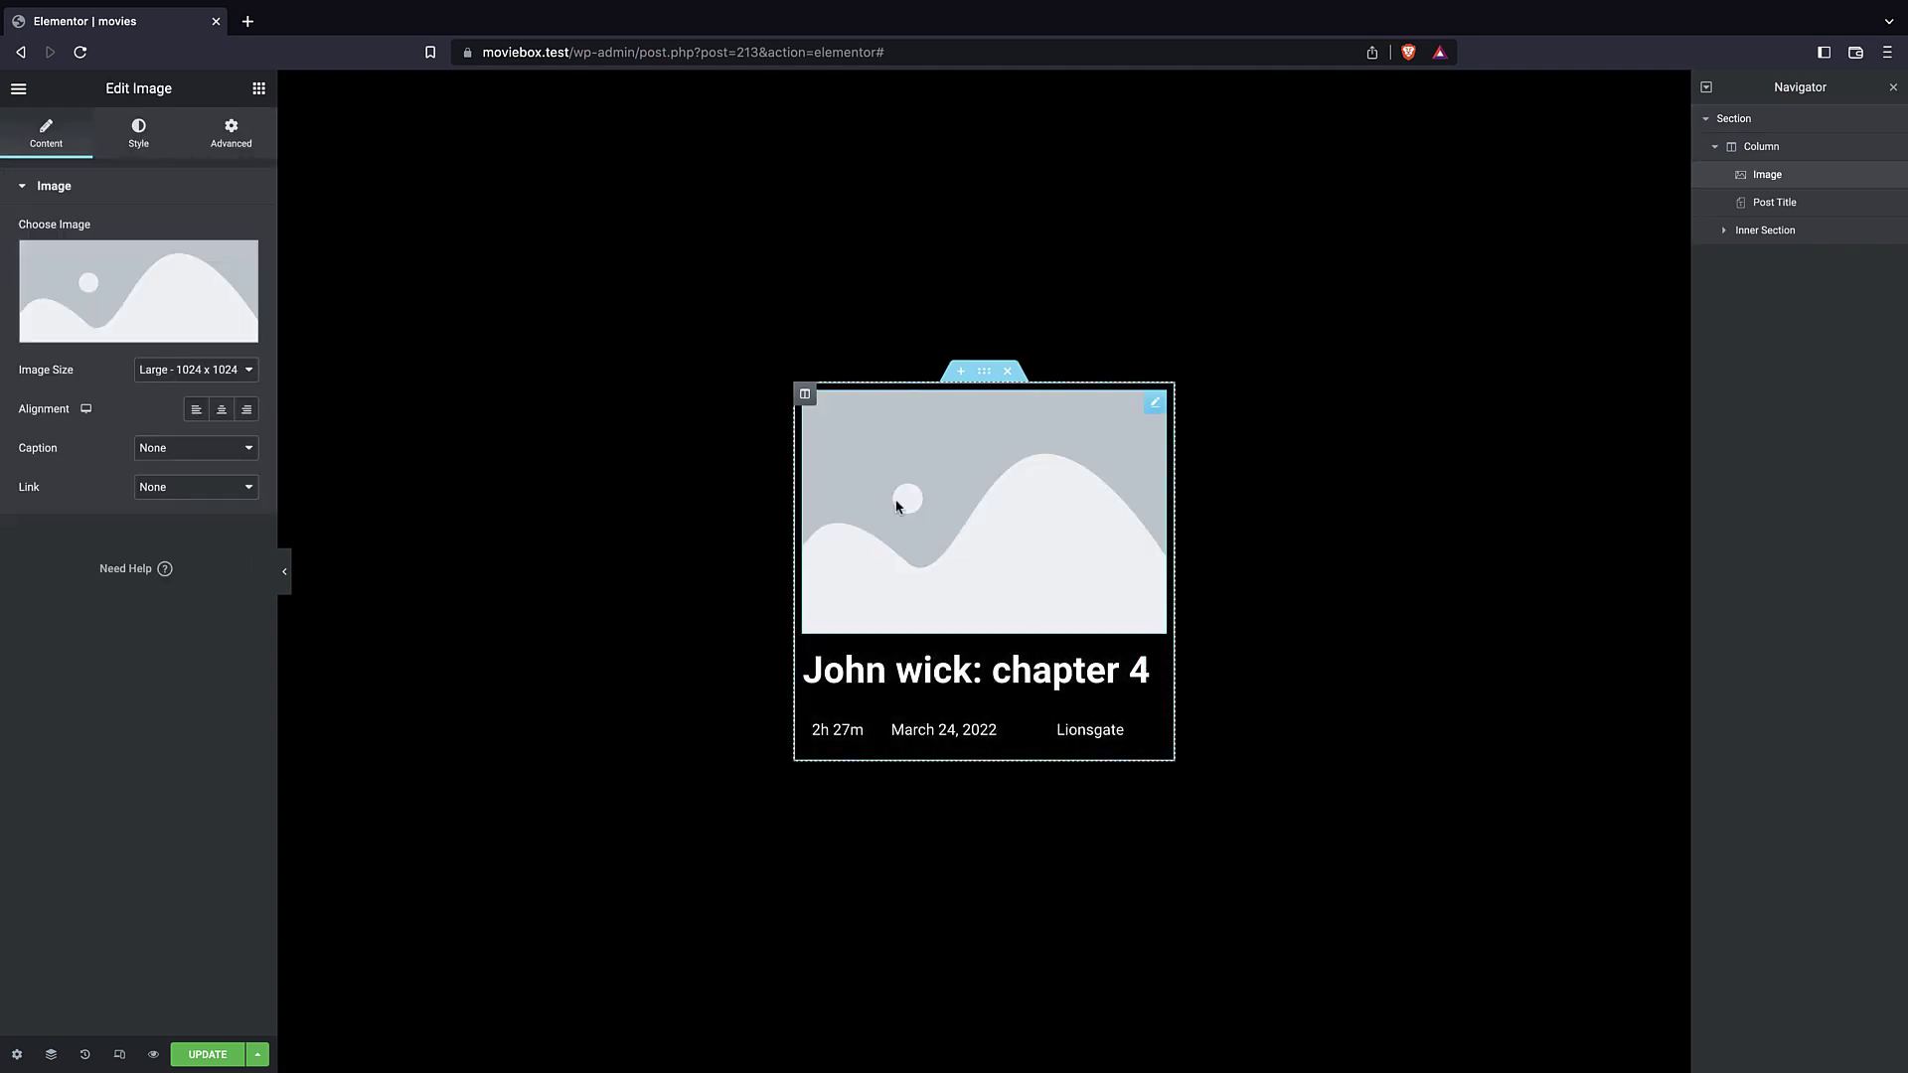
pyautogui.click(240, 331)
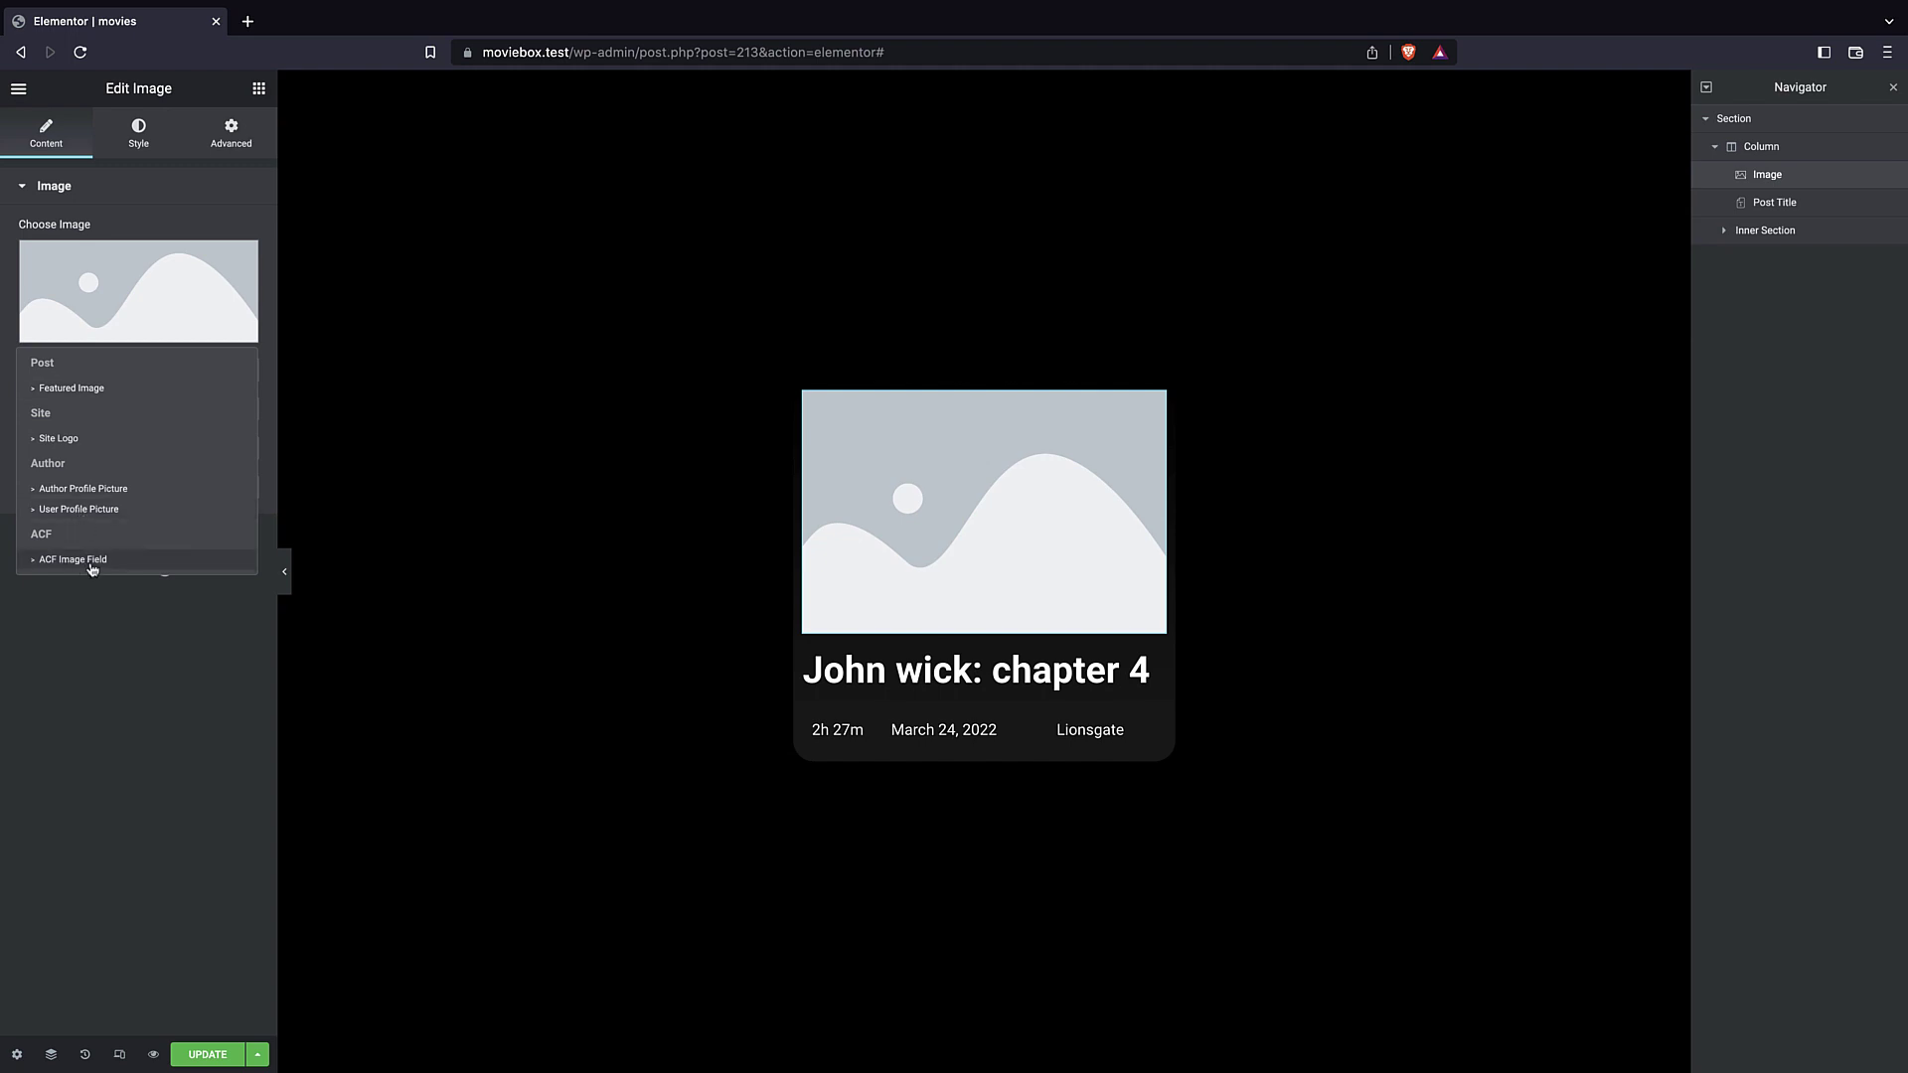
pyautogui.click(87, 561)
# - Set the image's ACF field key to poster and save the loop item template
pyautogui.click(79, 252)
pyautogui.click(189, 334)
pyautogui.click(181, 363)
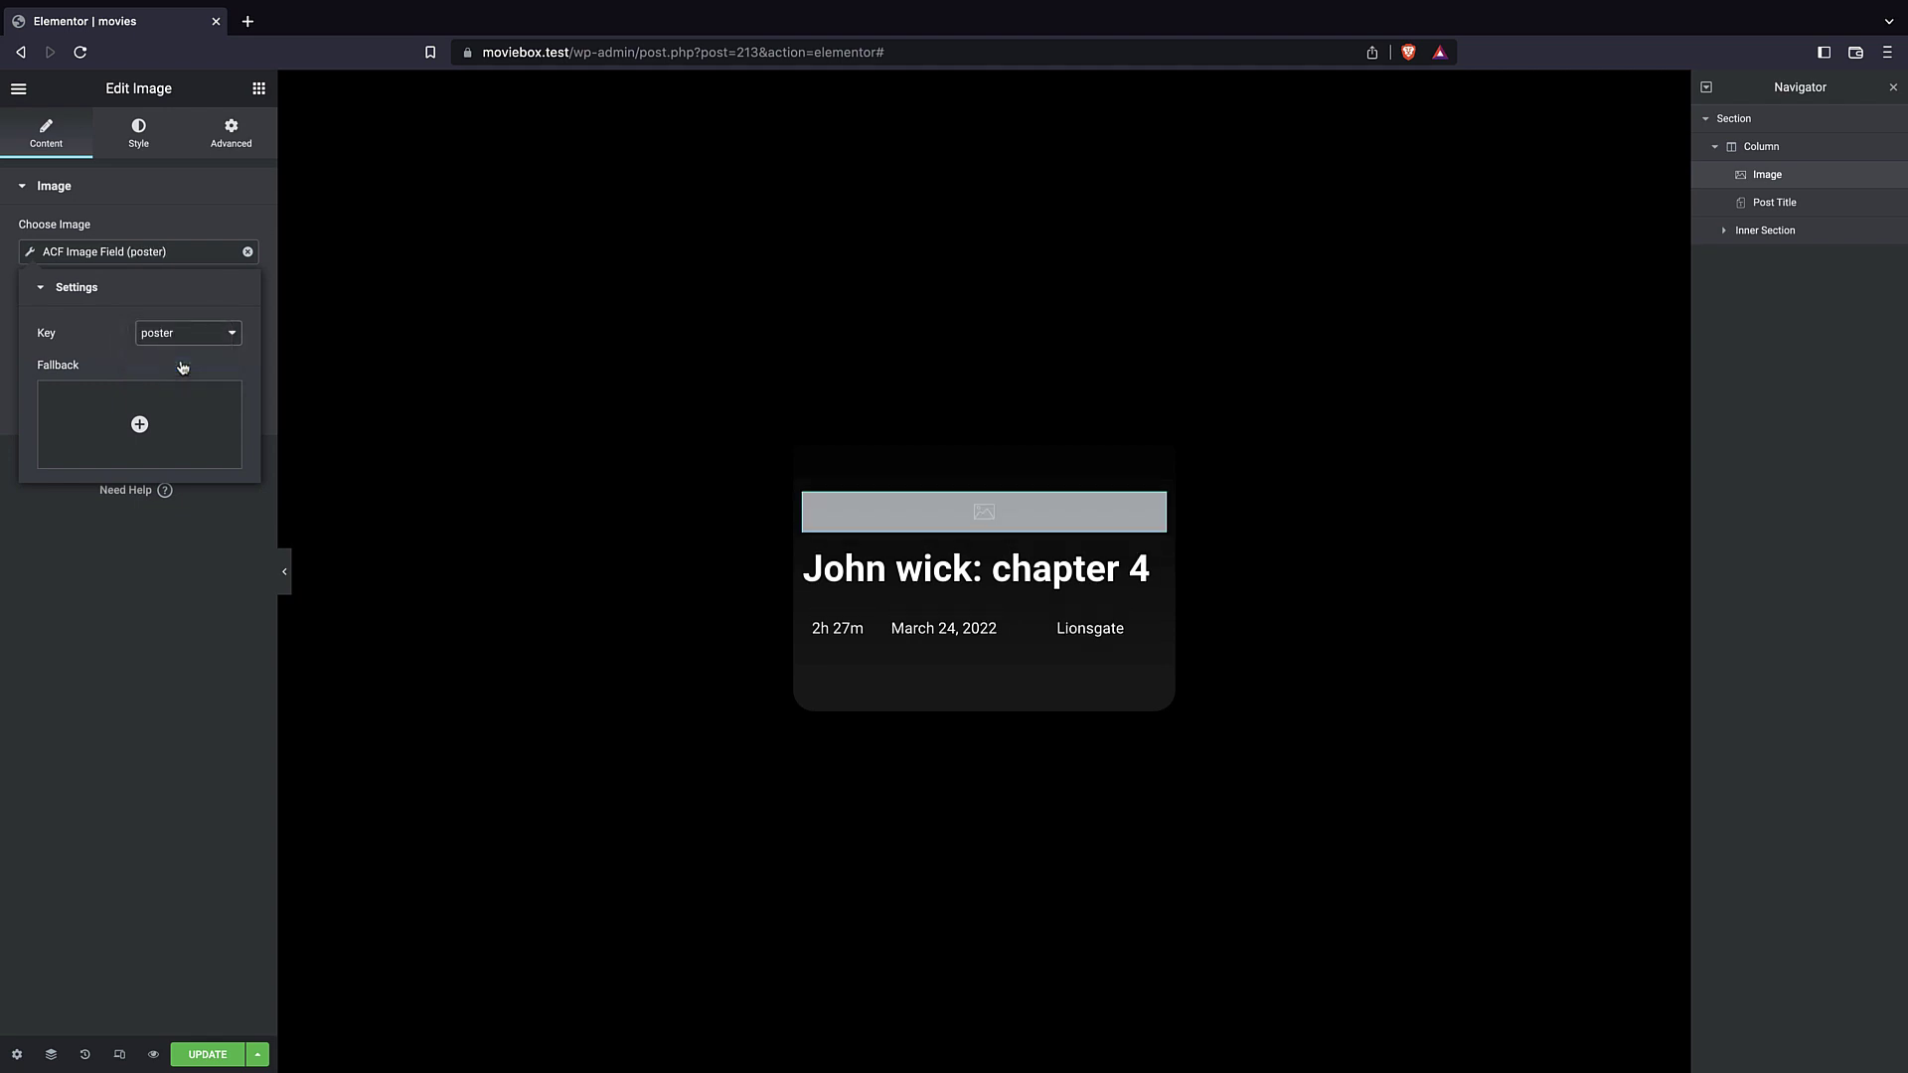
pyautogui.click(70, 567)
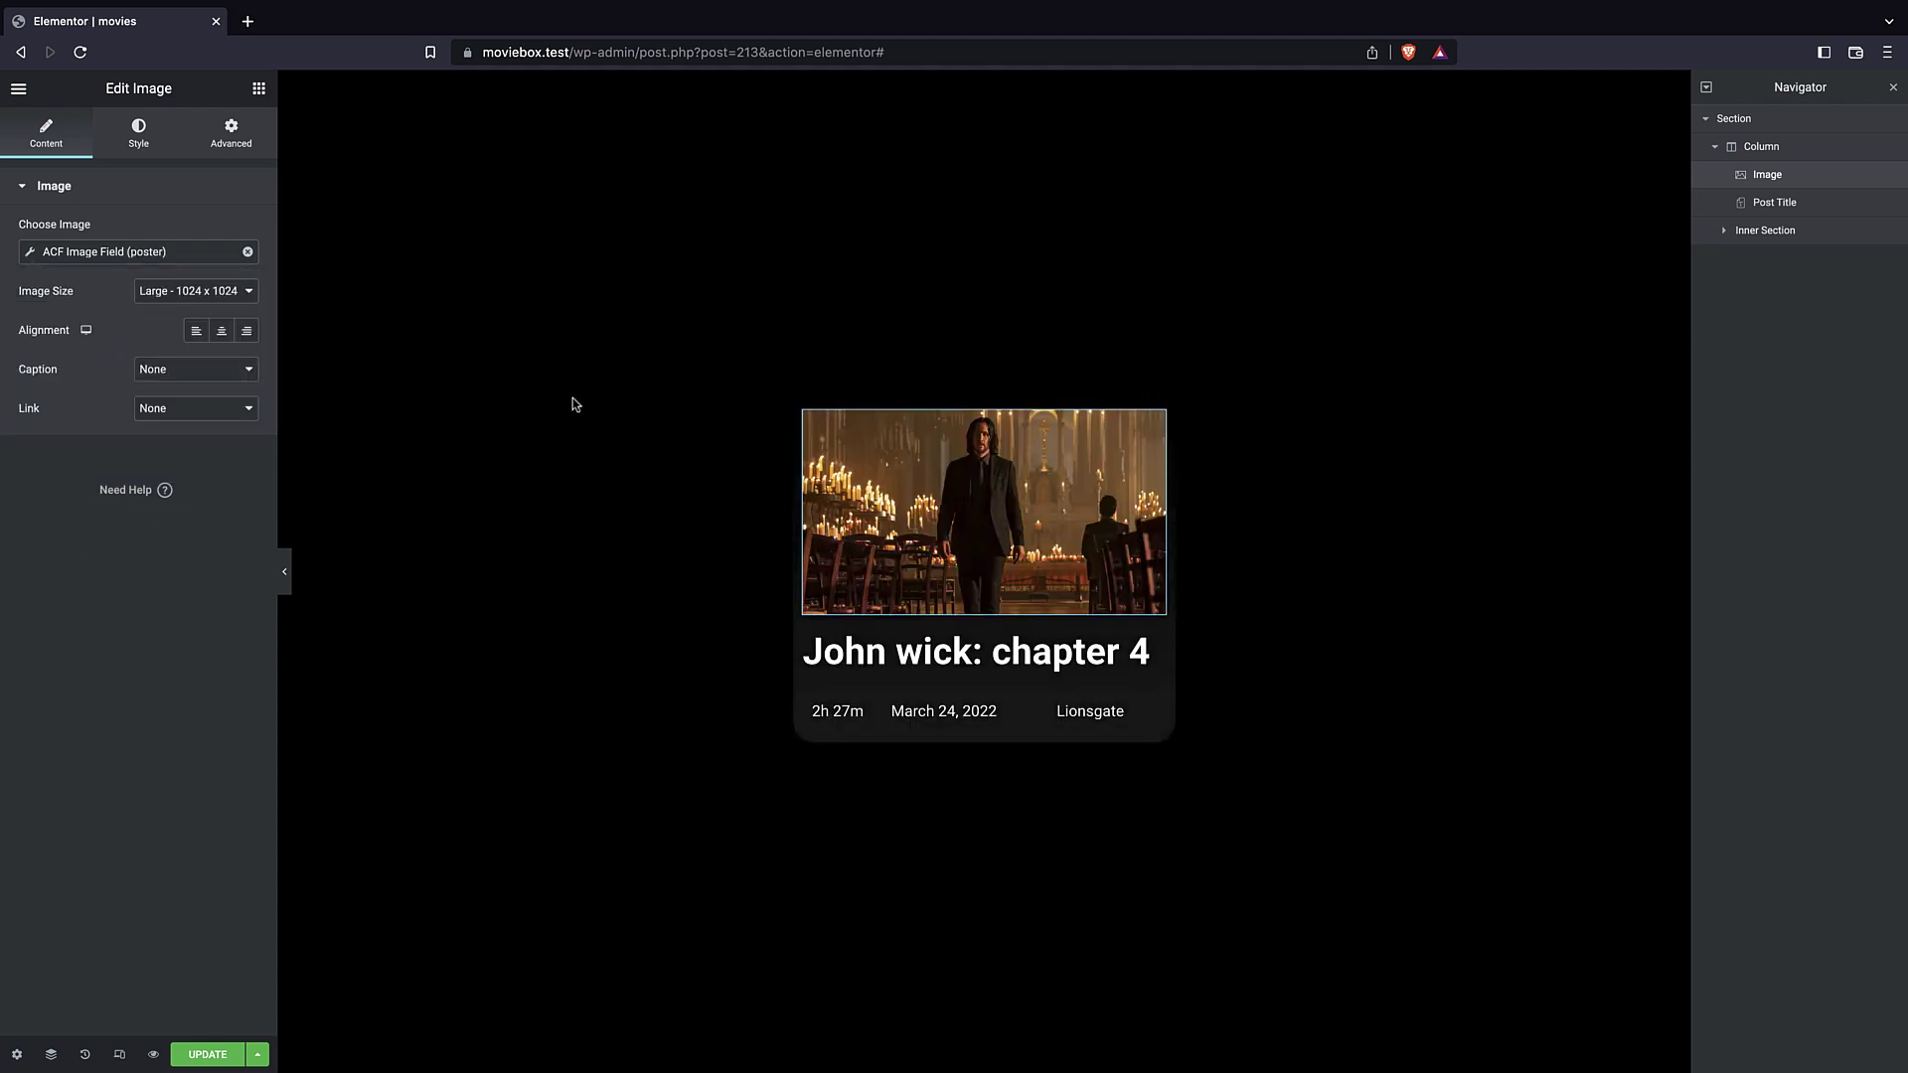
pyautogui.click(345, 420)
pyautogui.click(210, 1056)
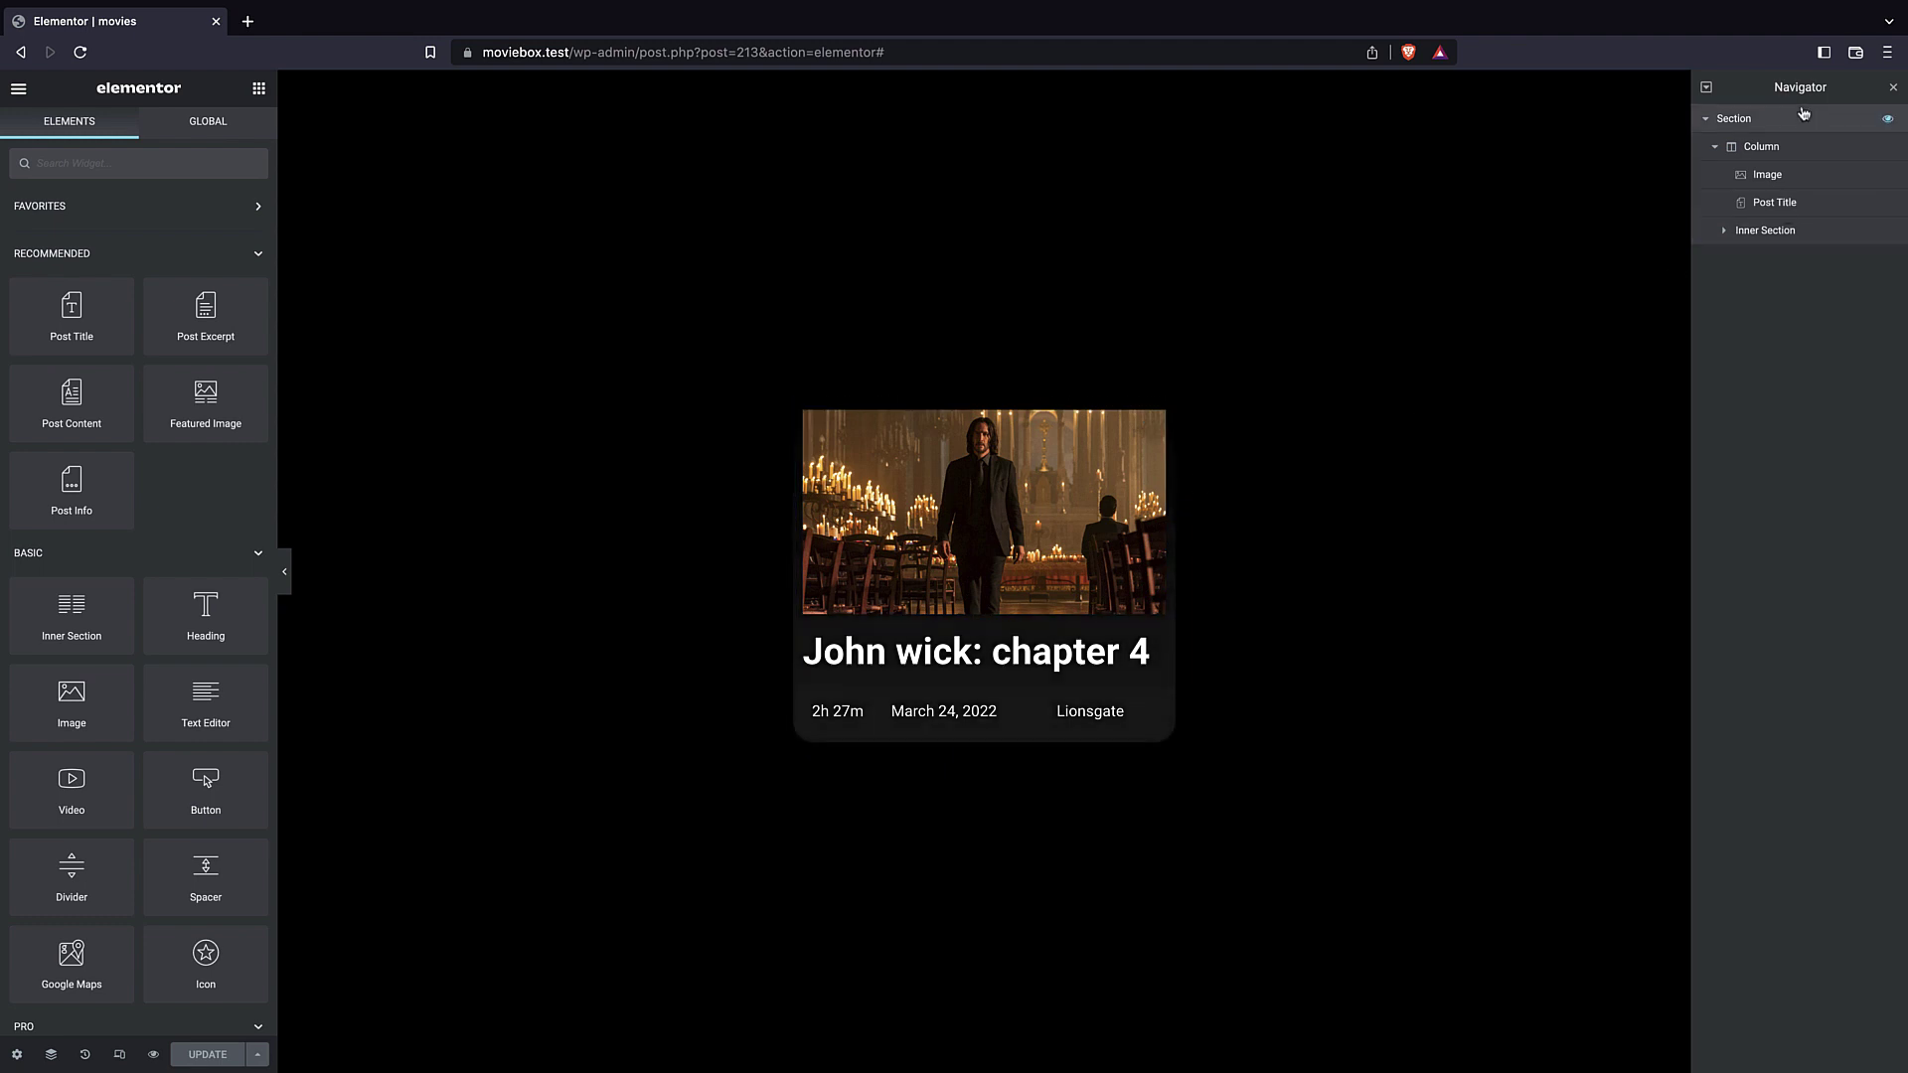
# - Link the column holding the image and title to the dynamic Post URL and save the template
pyautogui.click(1761, 147)
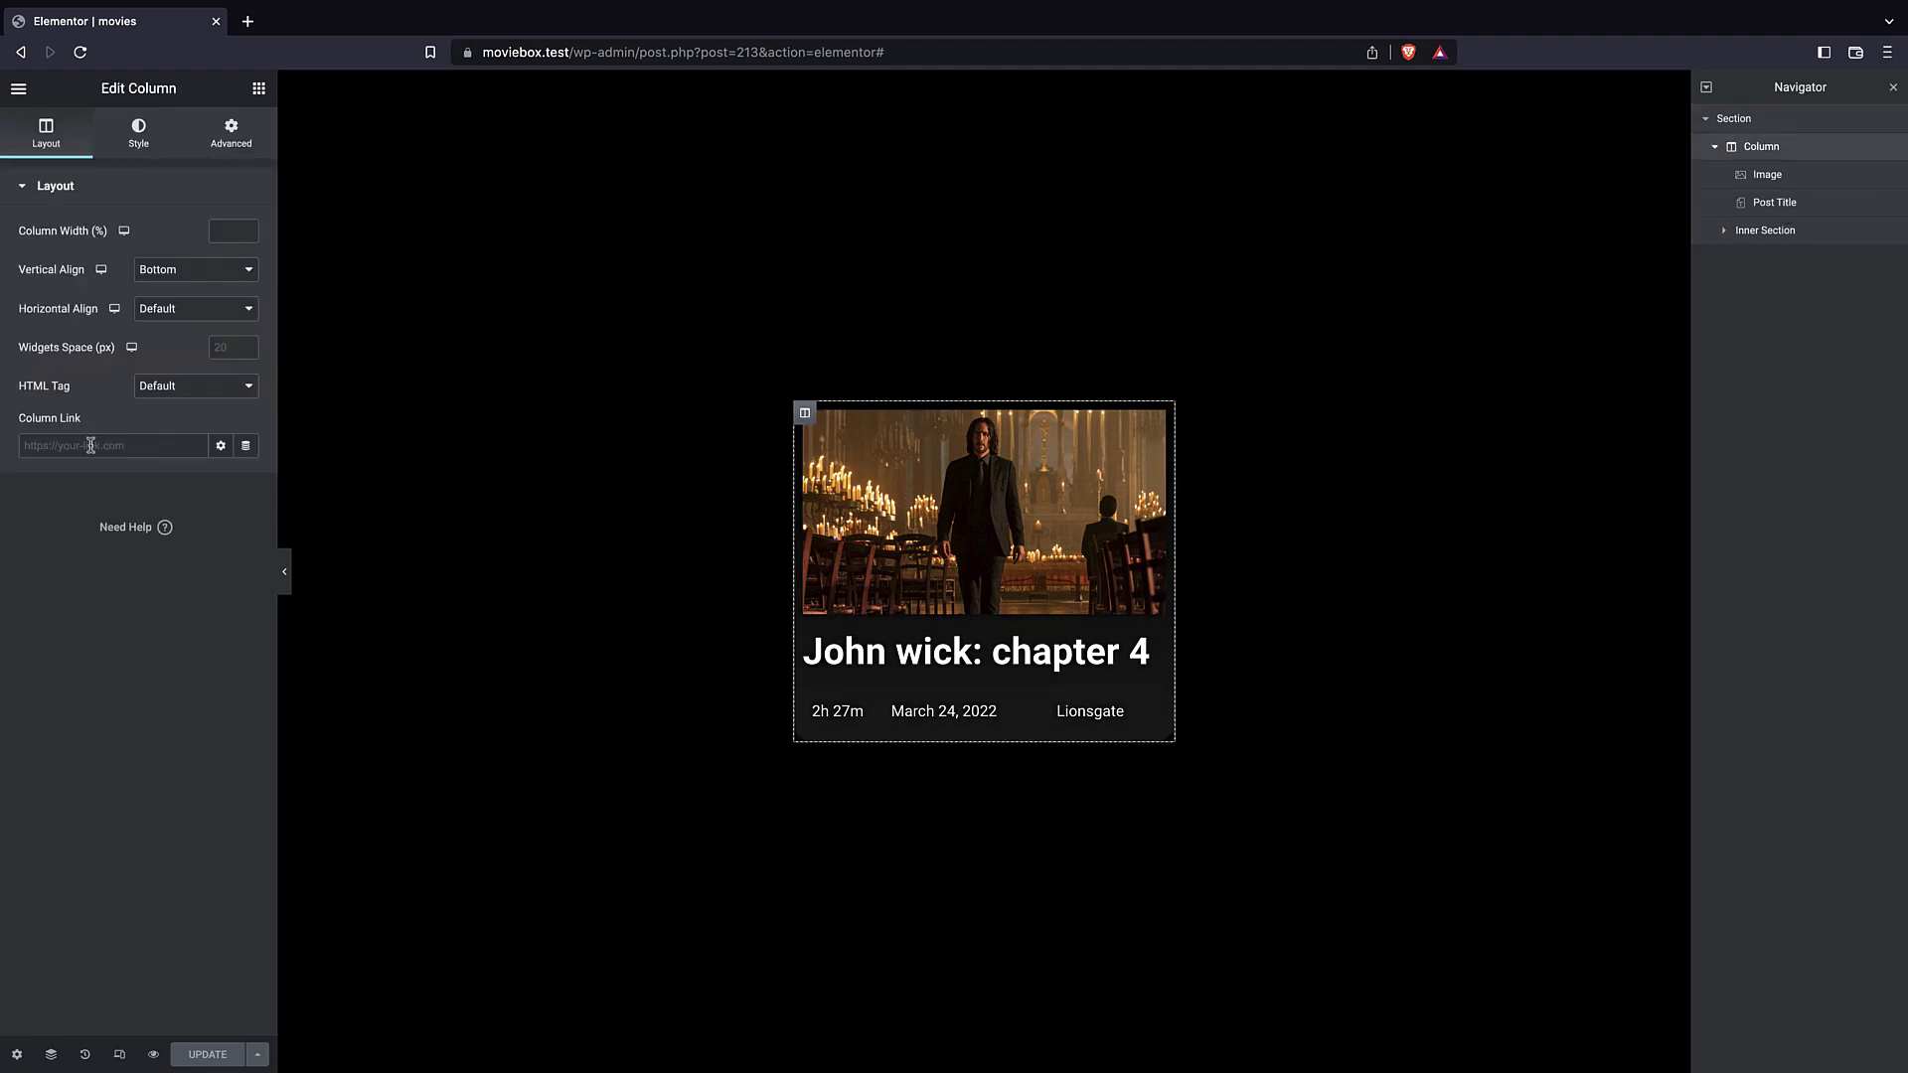
pyautogui.click(220, 445)
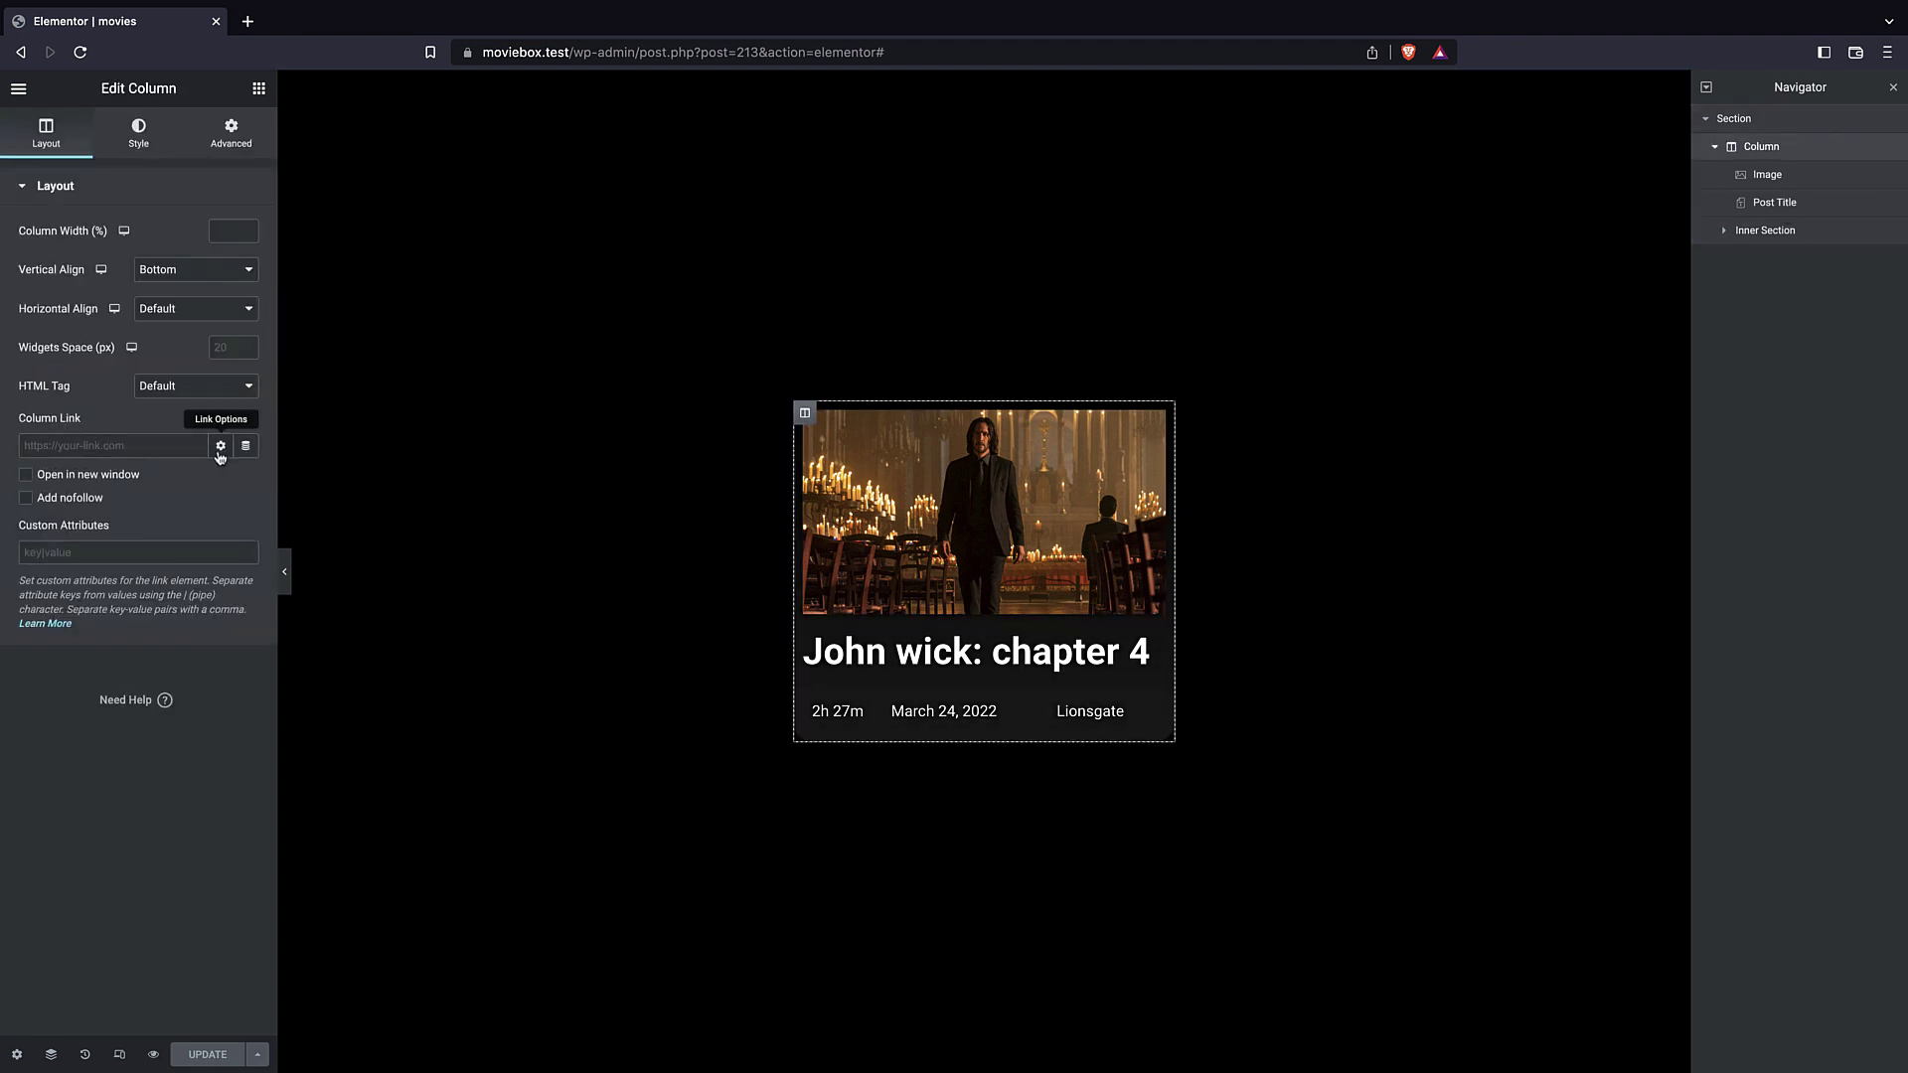
pyautogui.click(246, 445)
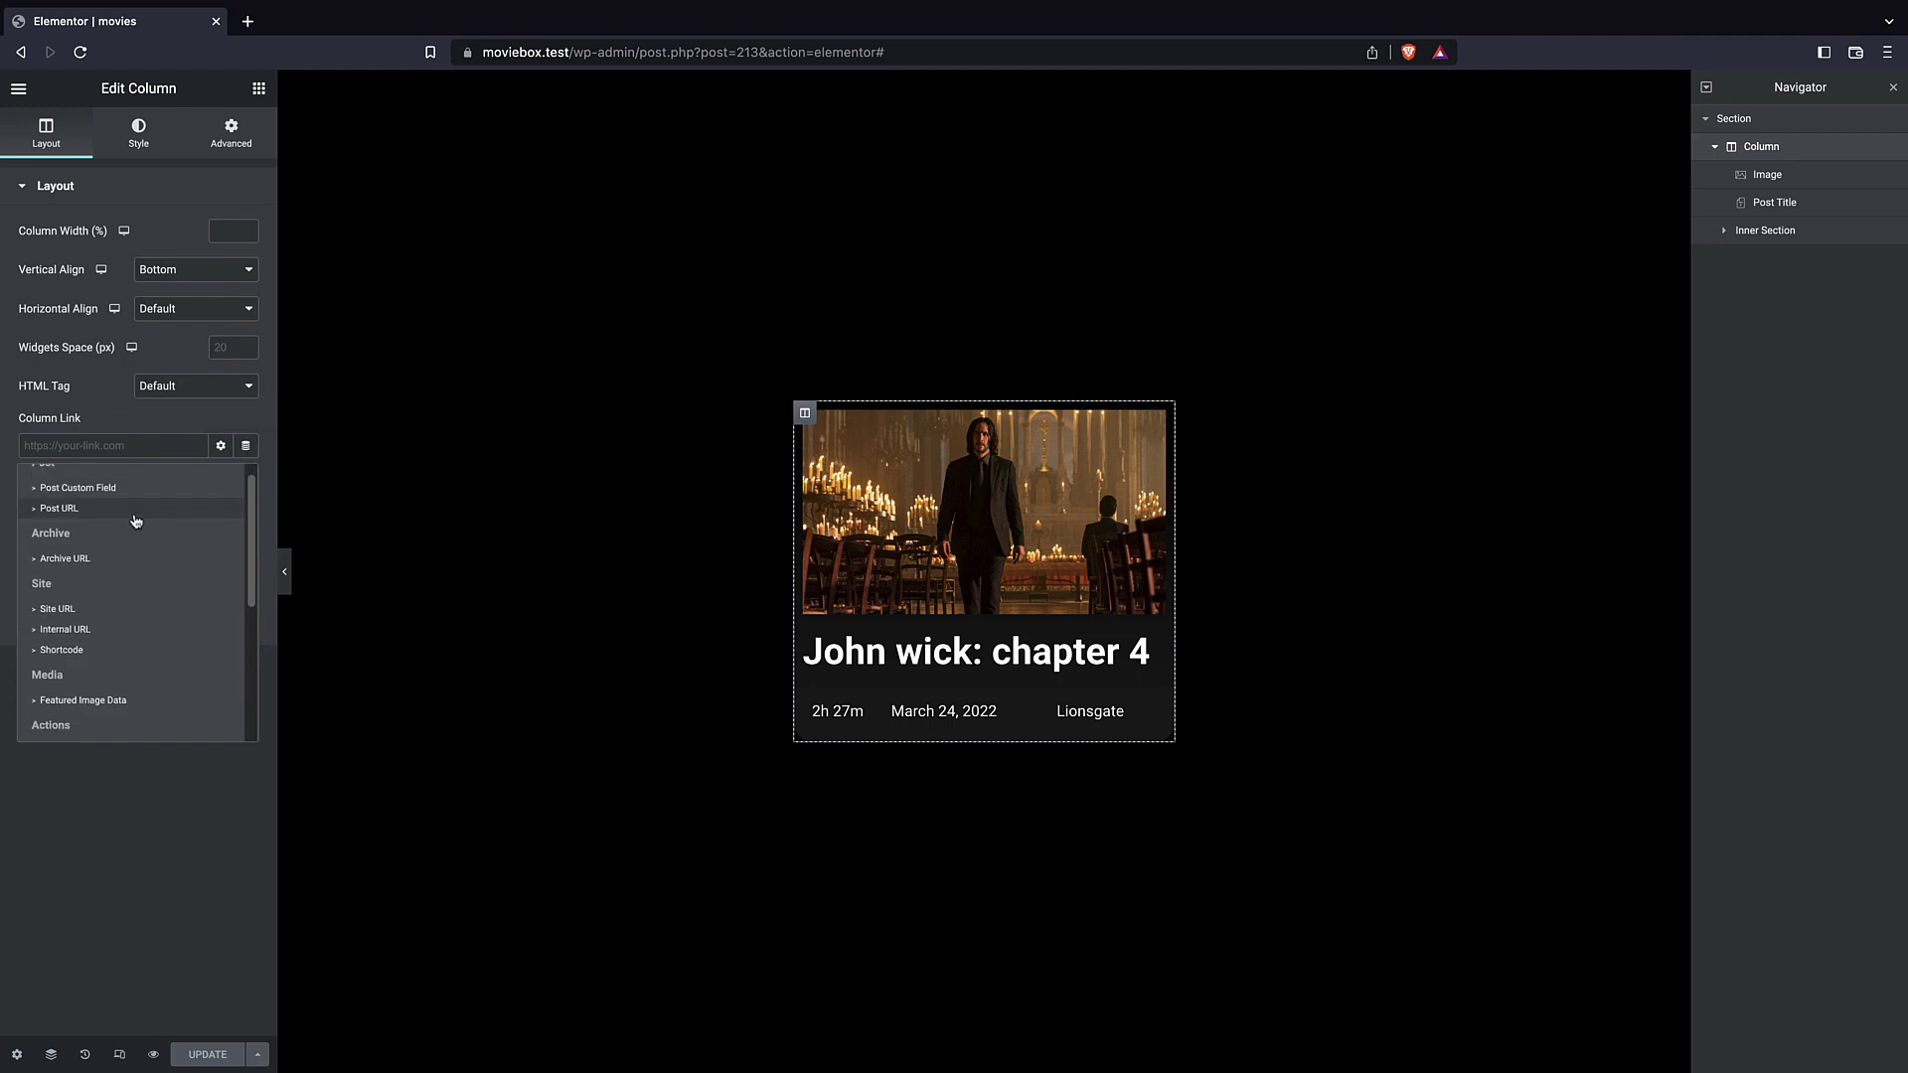
pyautogui.click(68, 524)
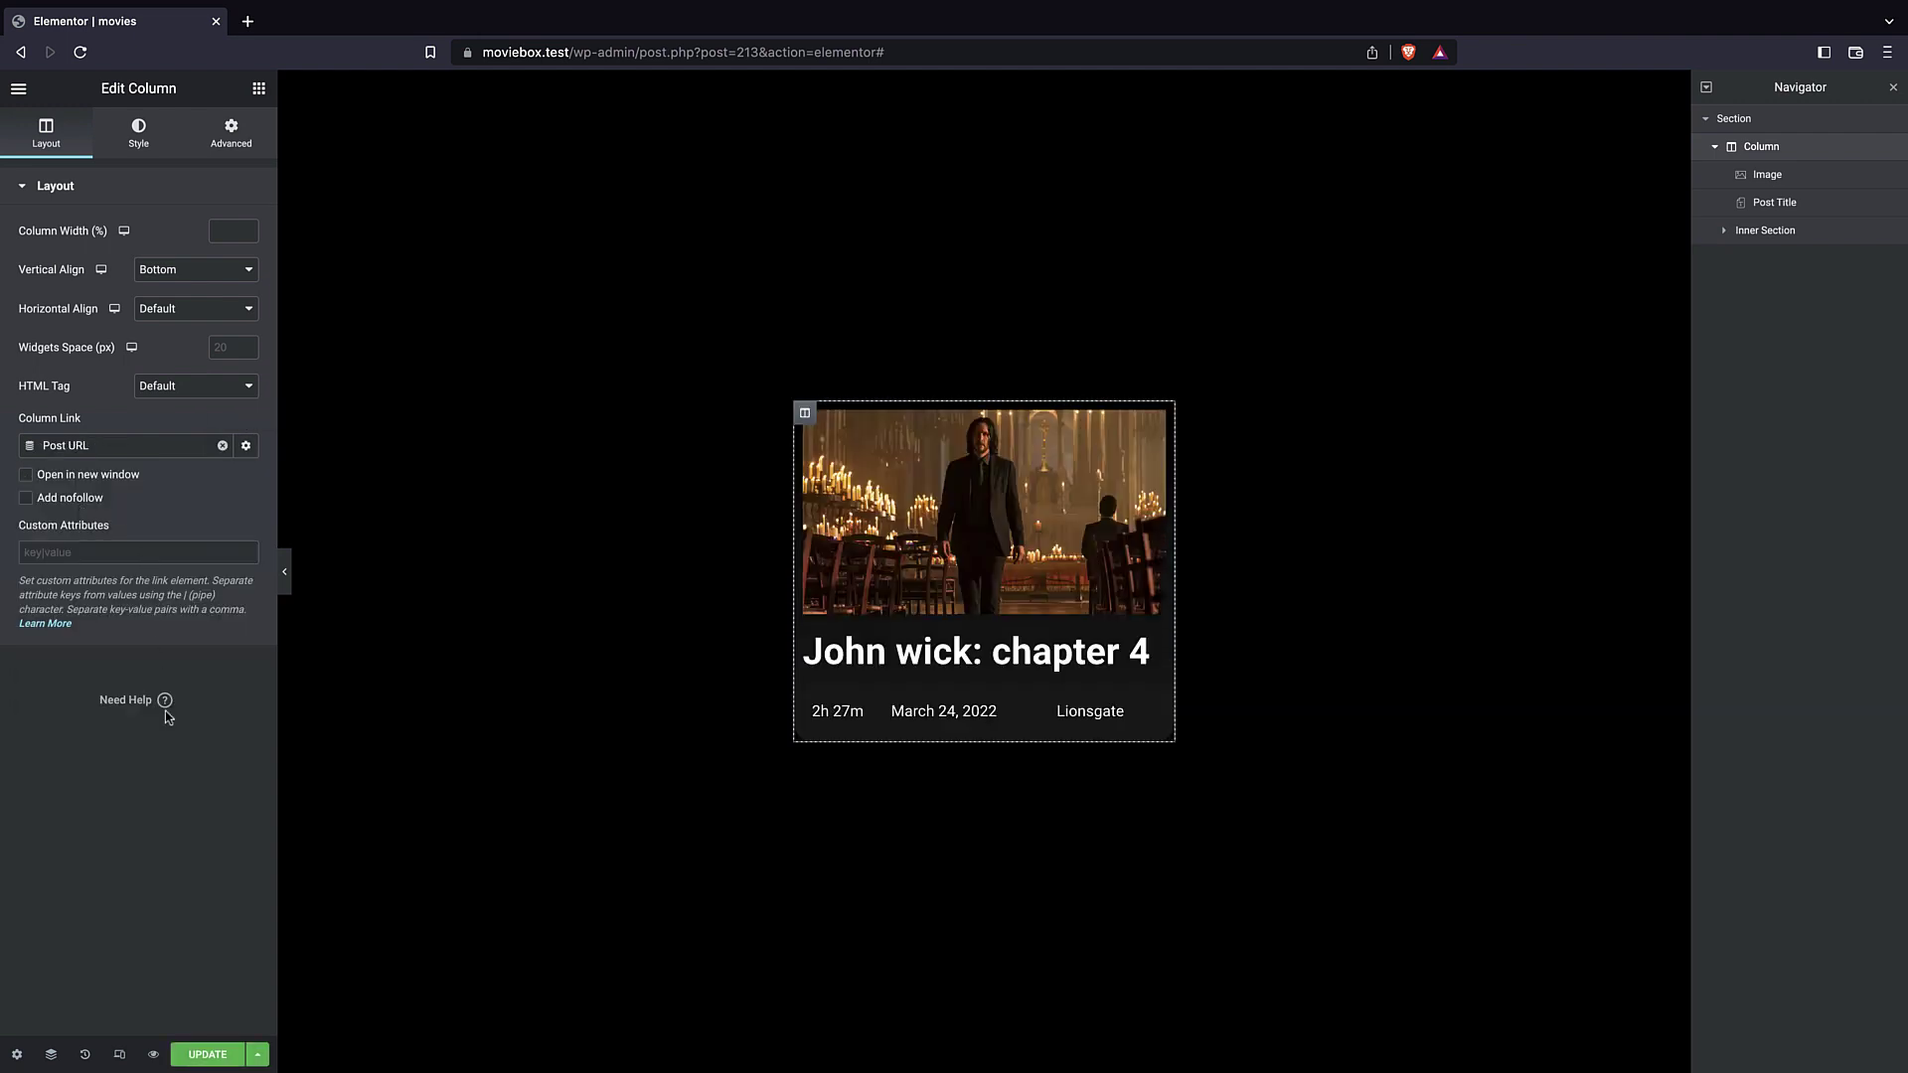
pyautogui.click(206, 1055)
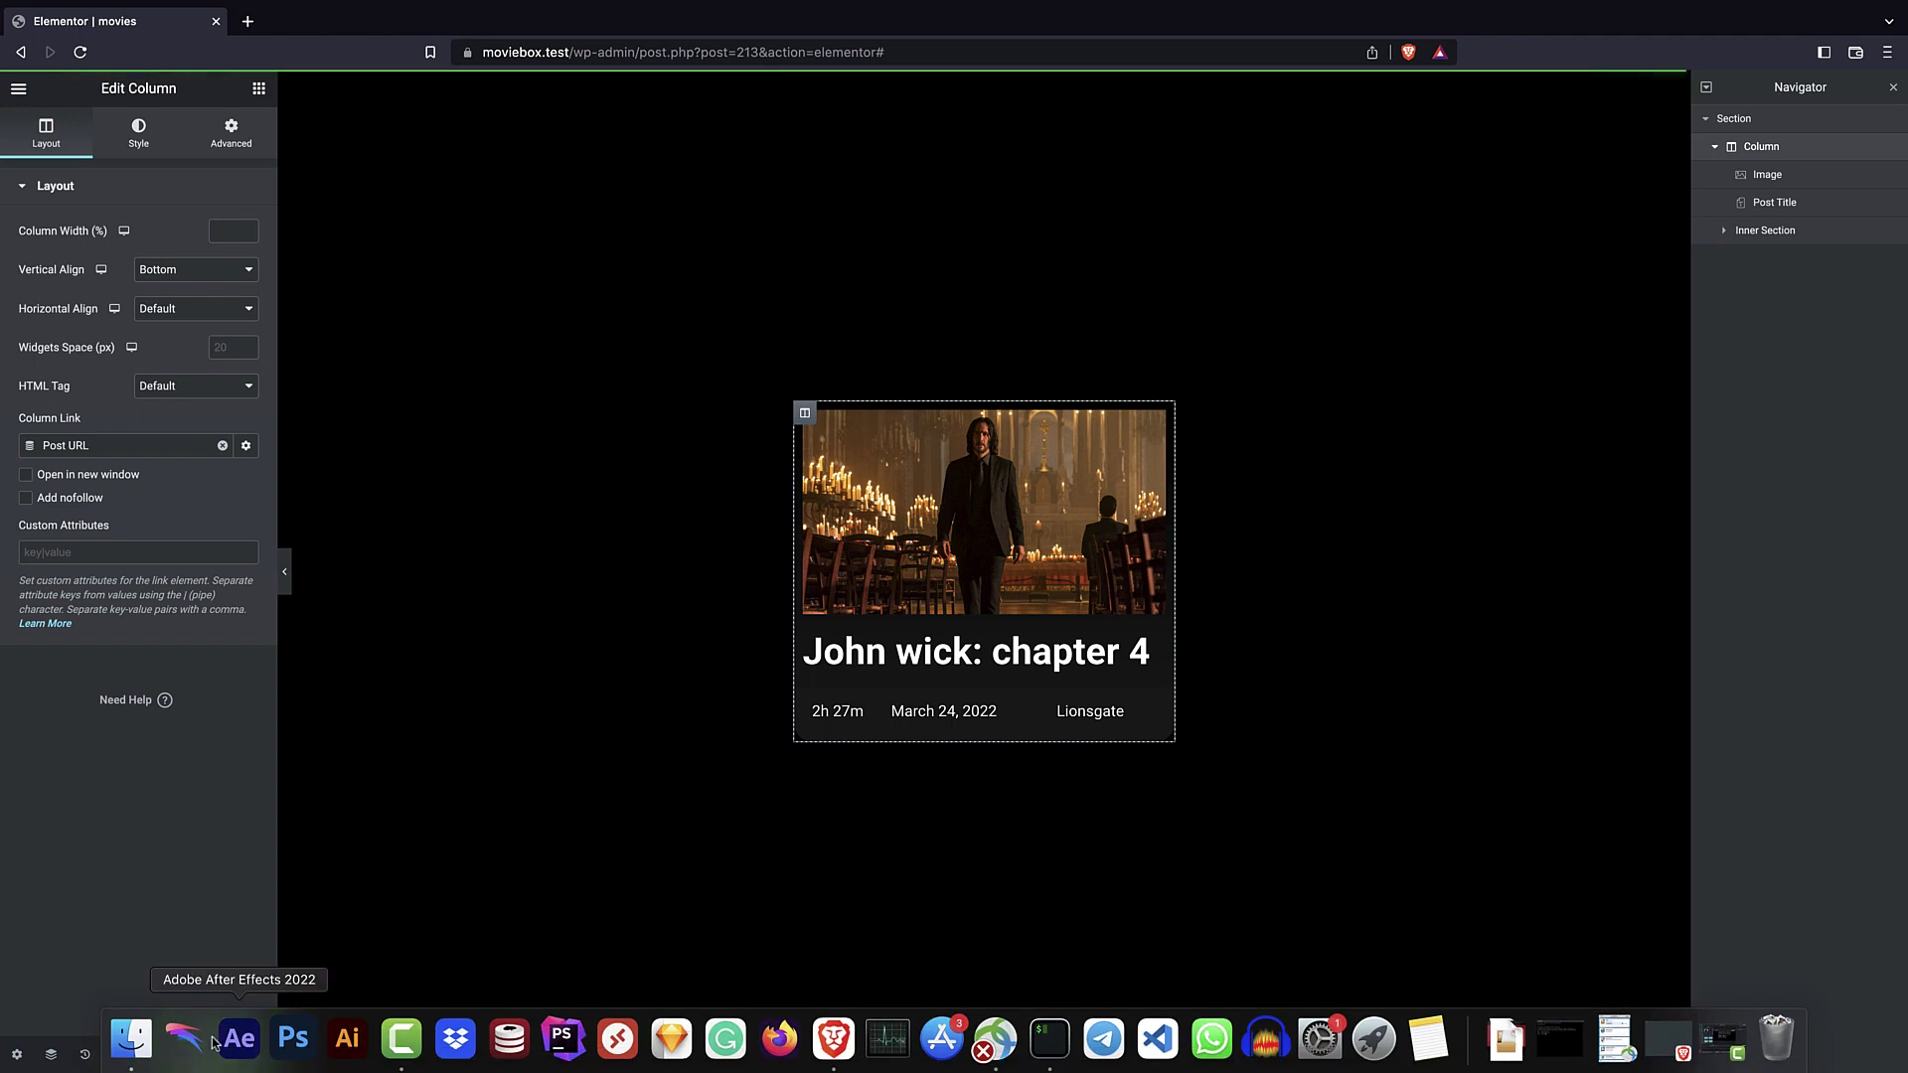
# - Open moviebox.test/movies and look over the poster images and layout of the movie cards
pyautogui.moveTo(906, 51); pyautogui.dragTo(624, 51)
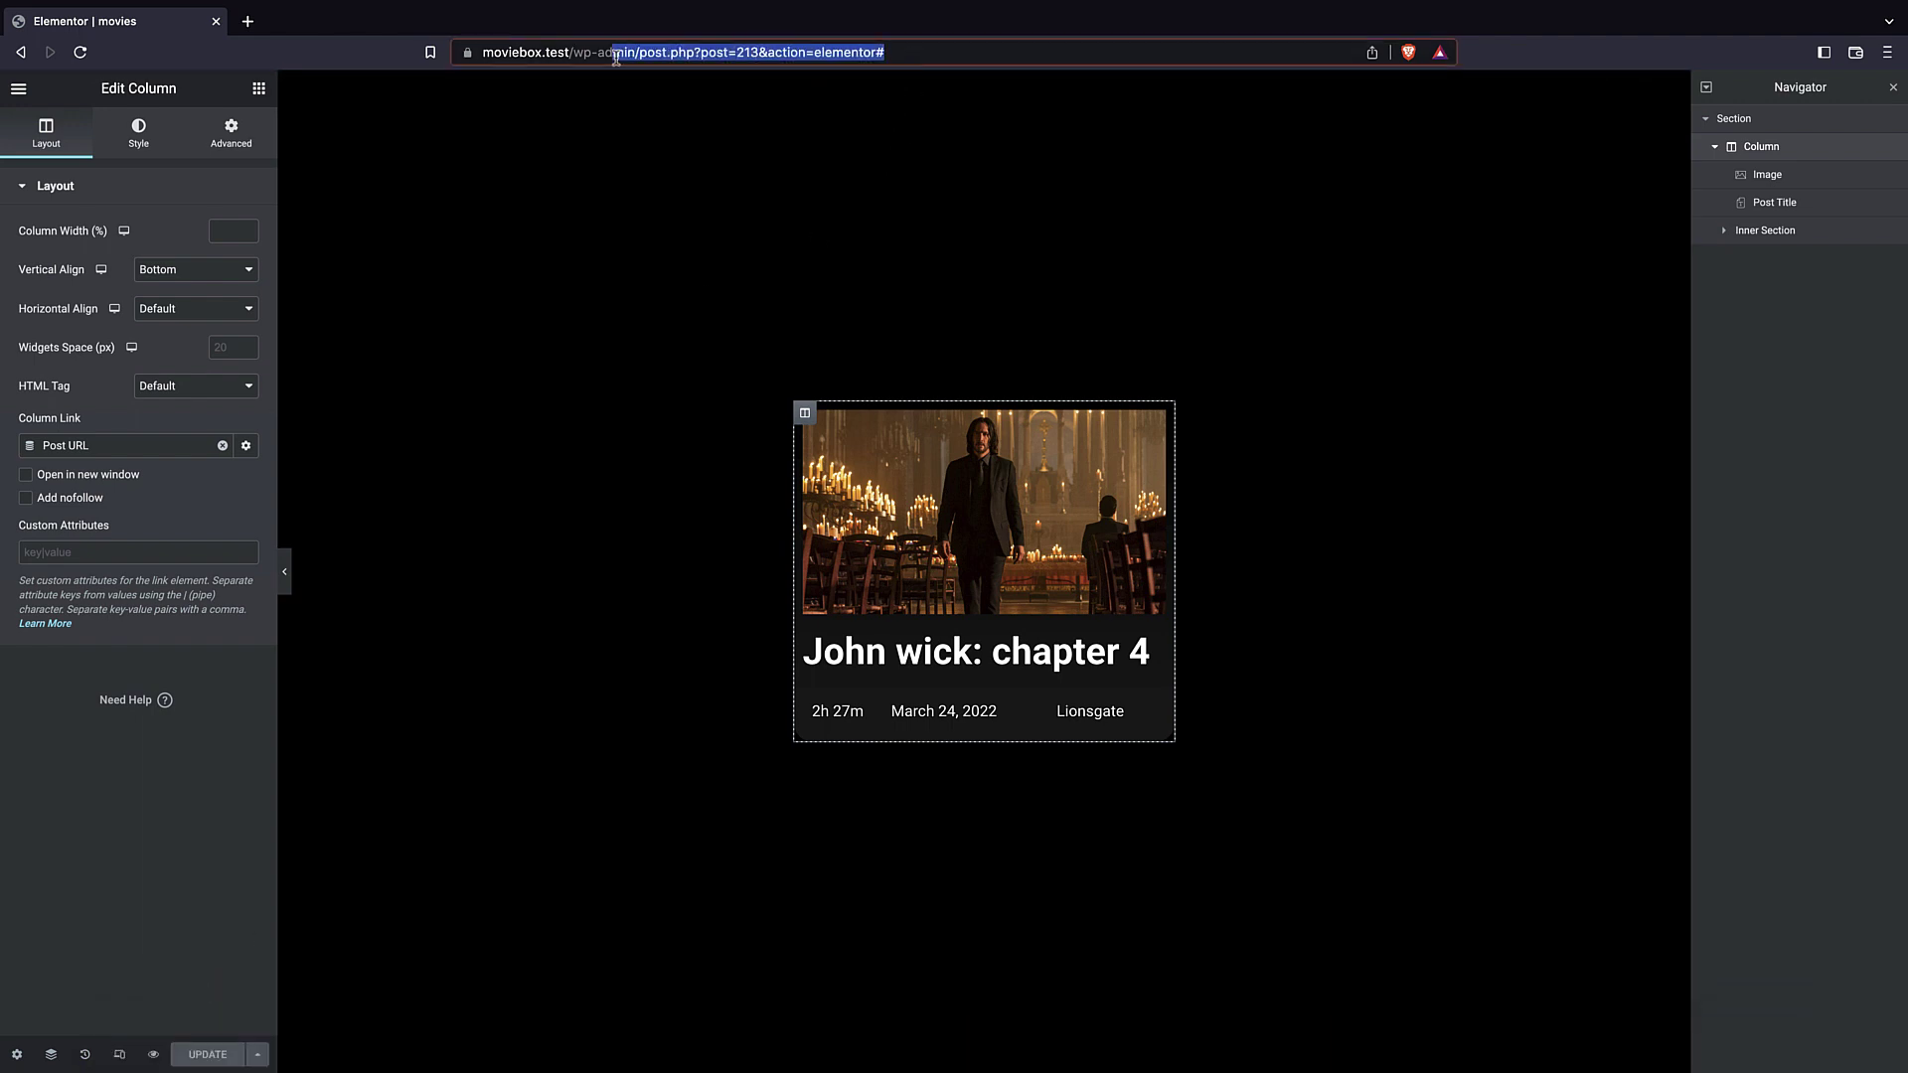
pyautogui.press('BackSpace')
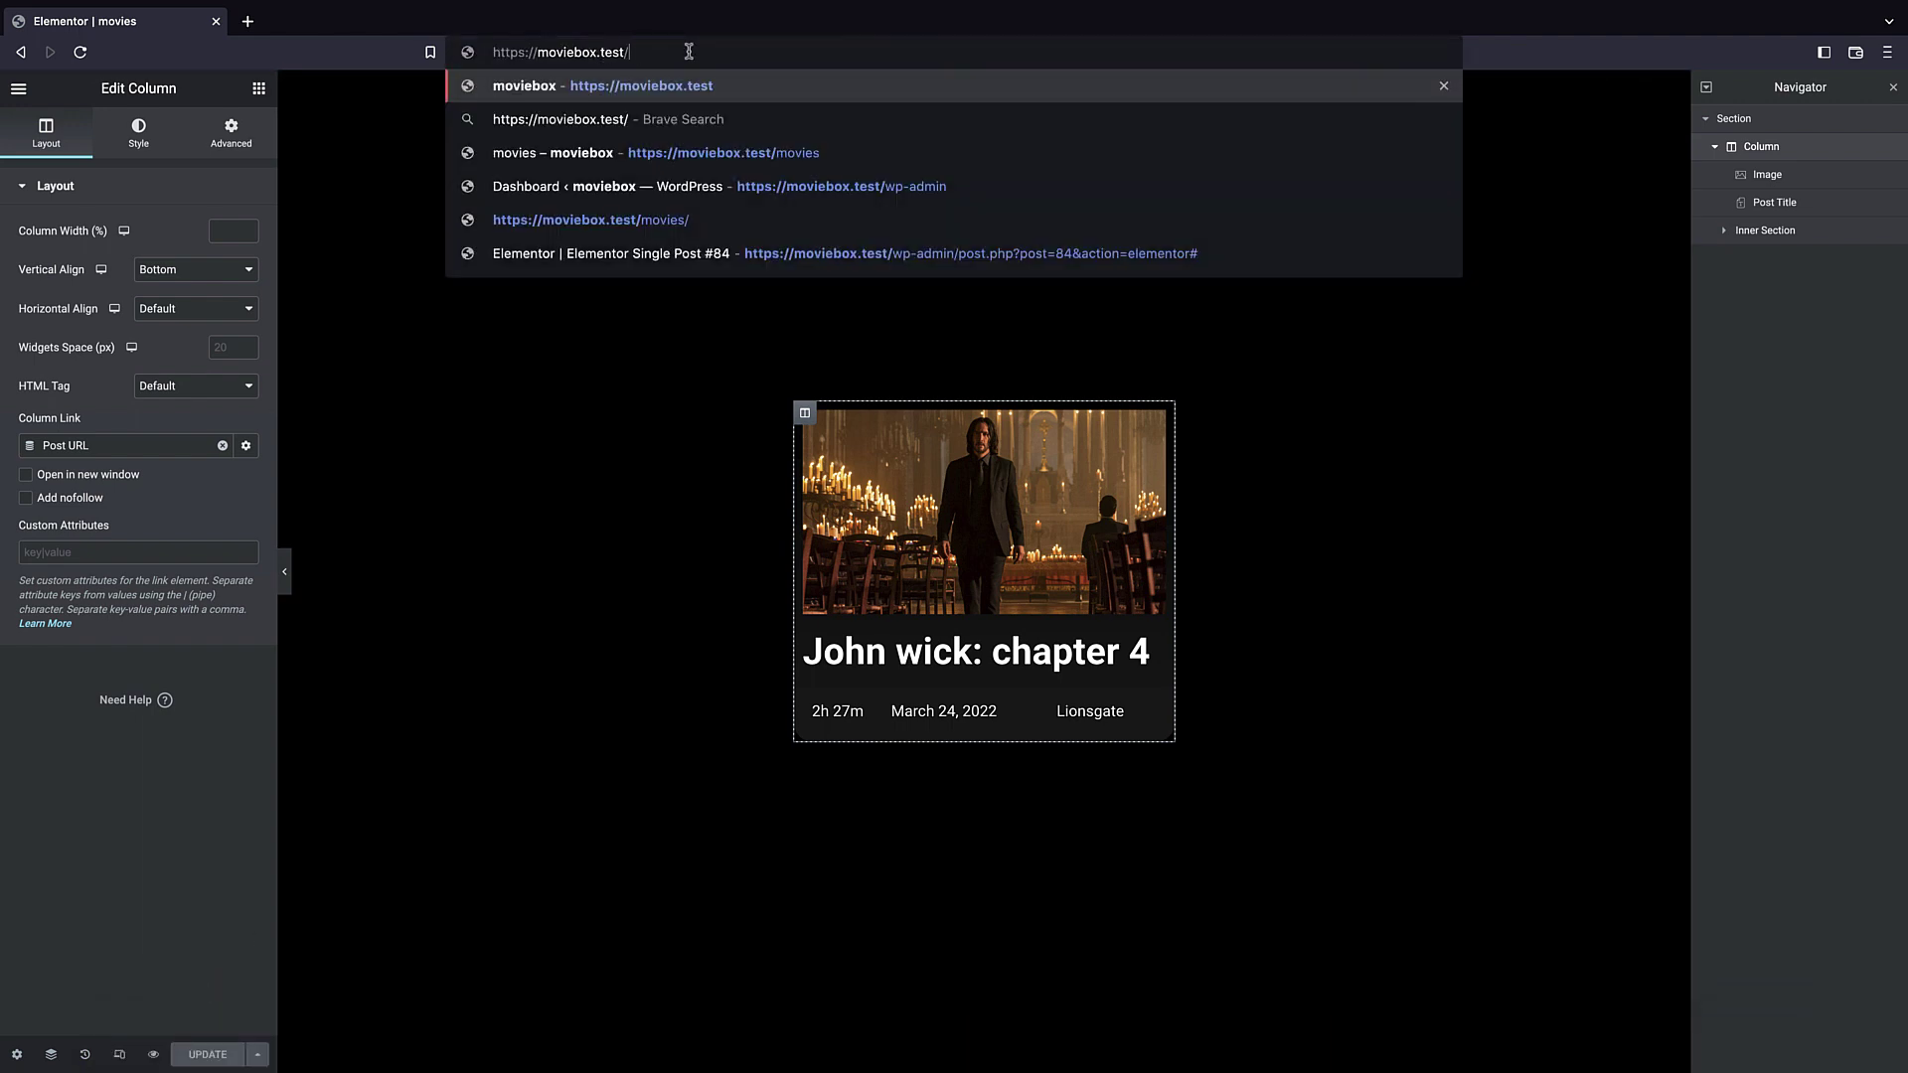
pyautogui.write('movies')
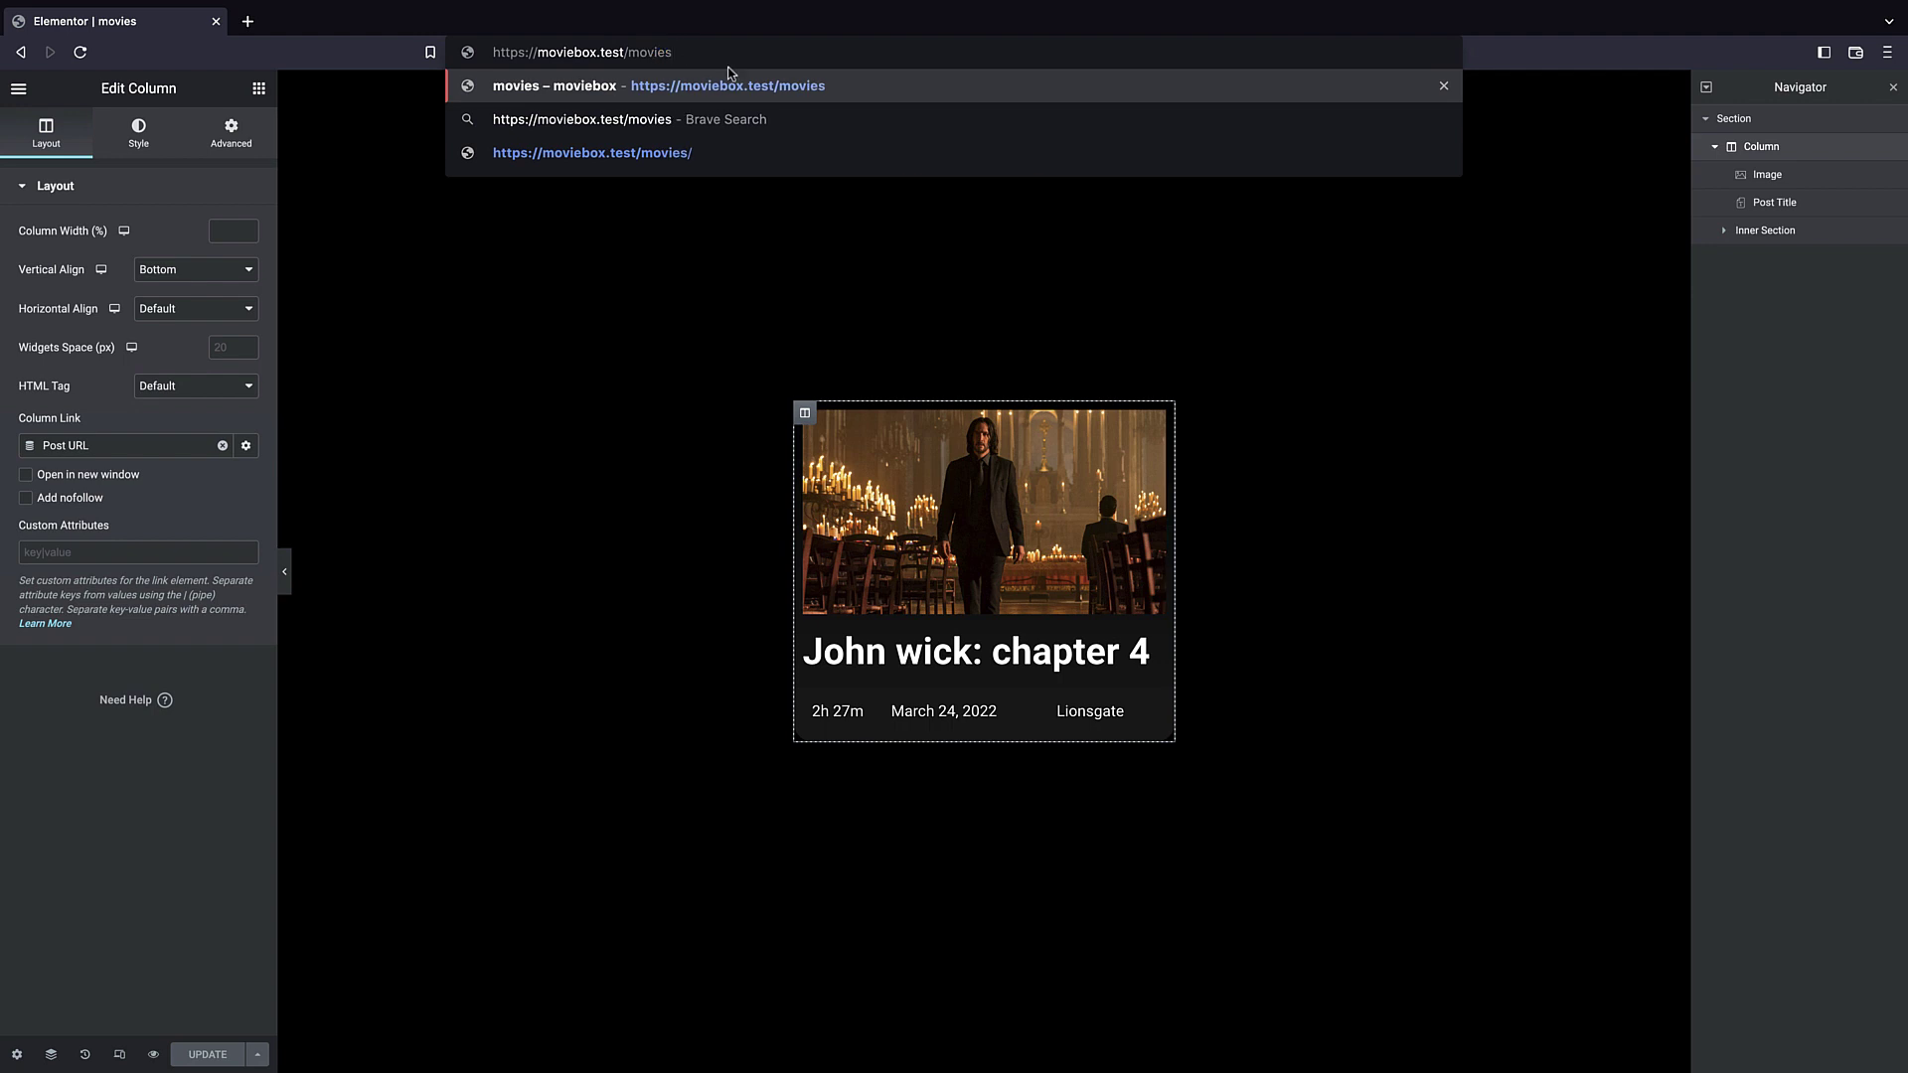
pyautogui.press('Return')
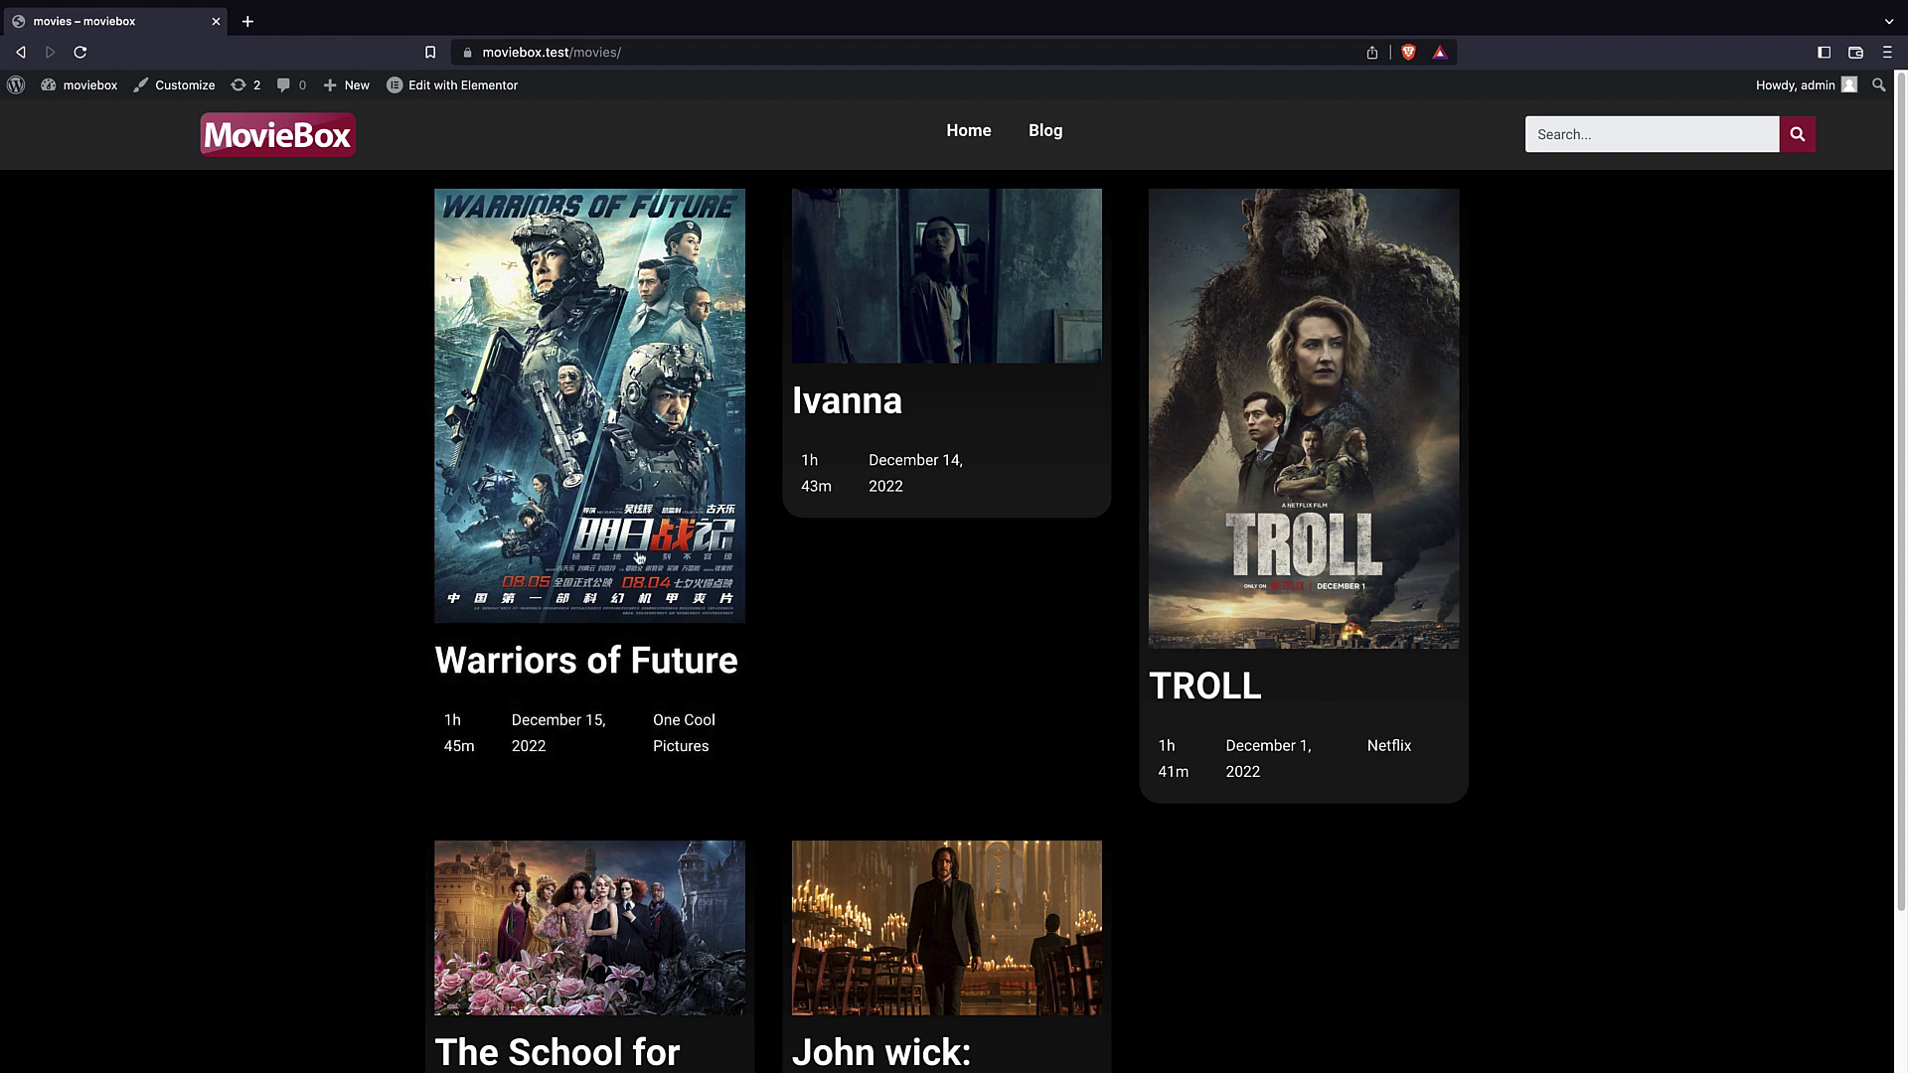
pyautogui.scroll(-2, 557, 339)
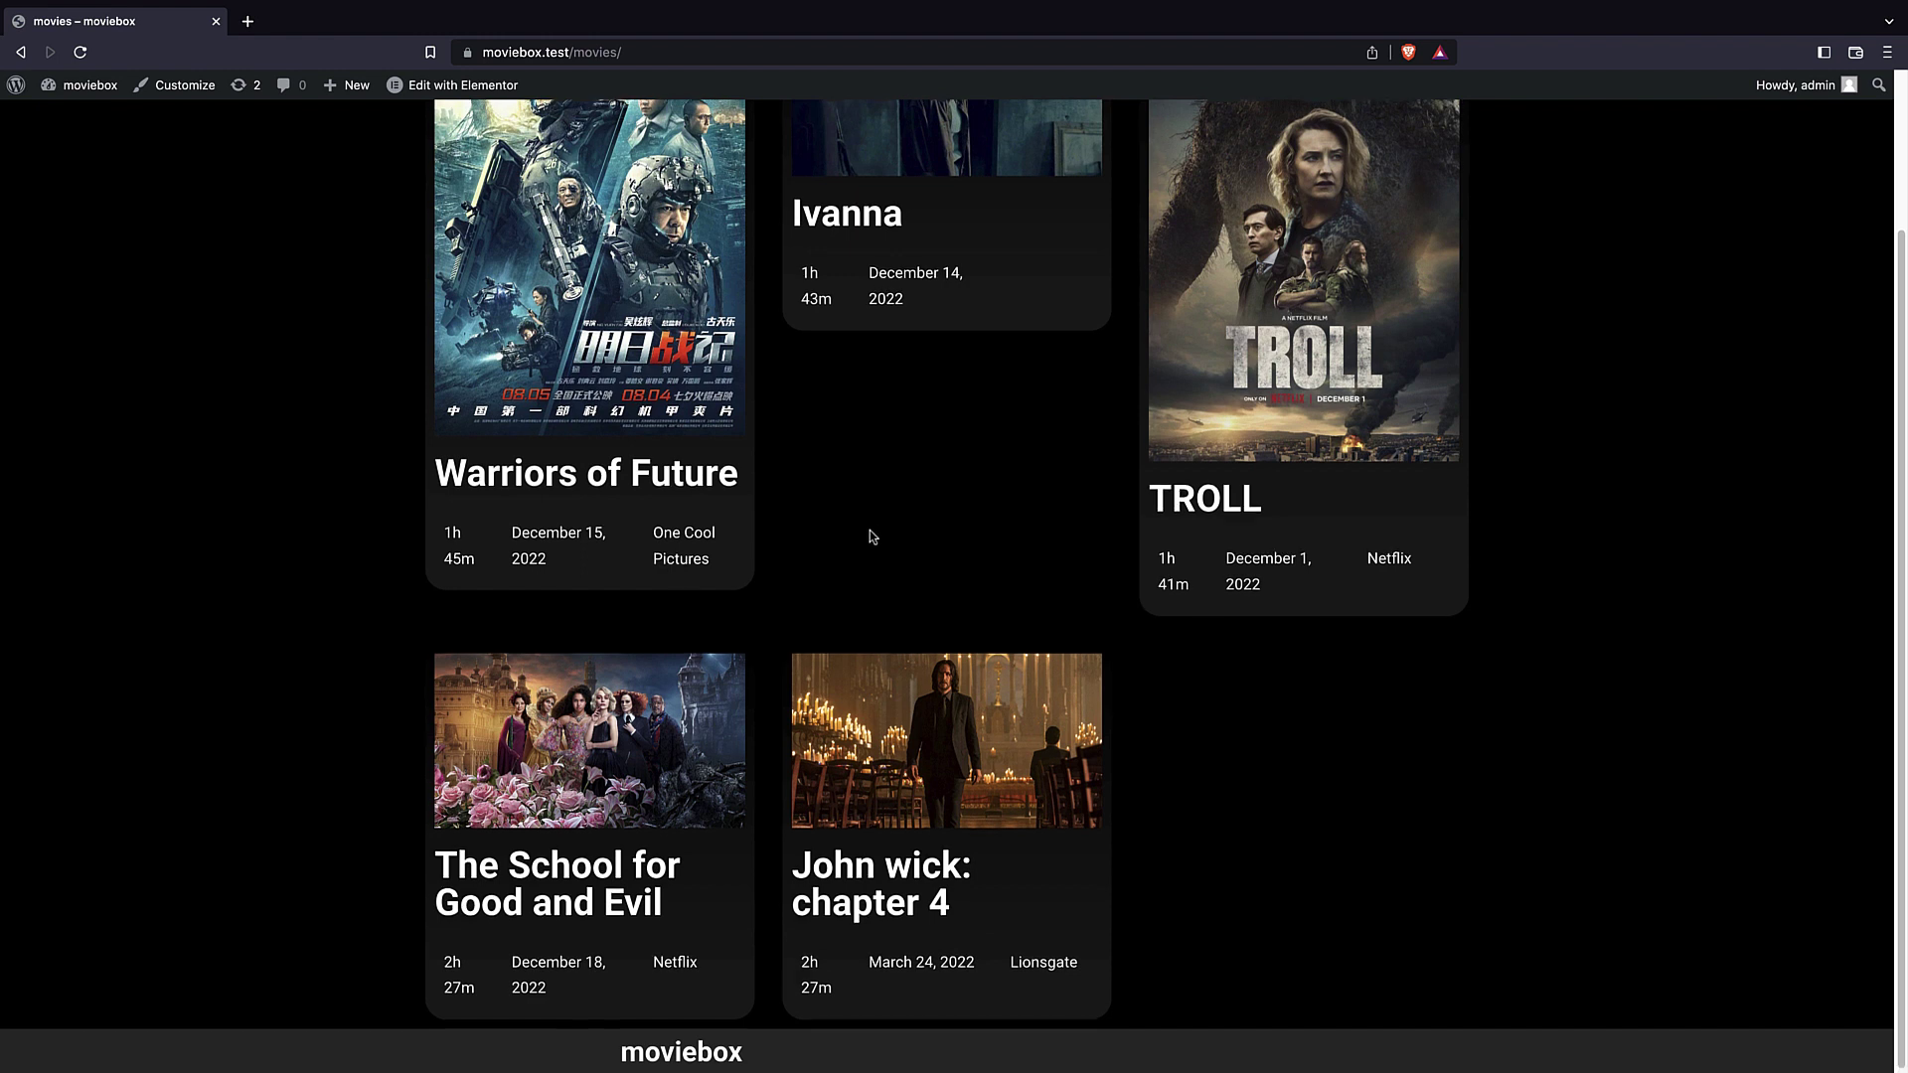
pyautogui.scroll(2, 868, 530)
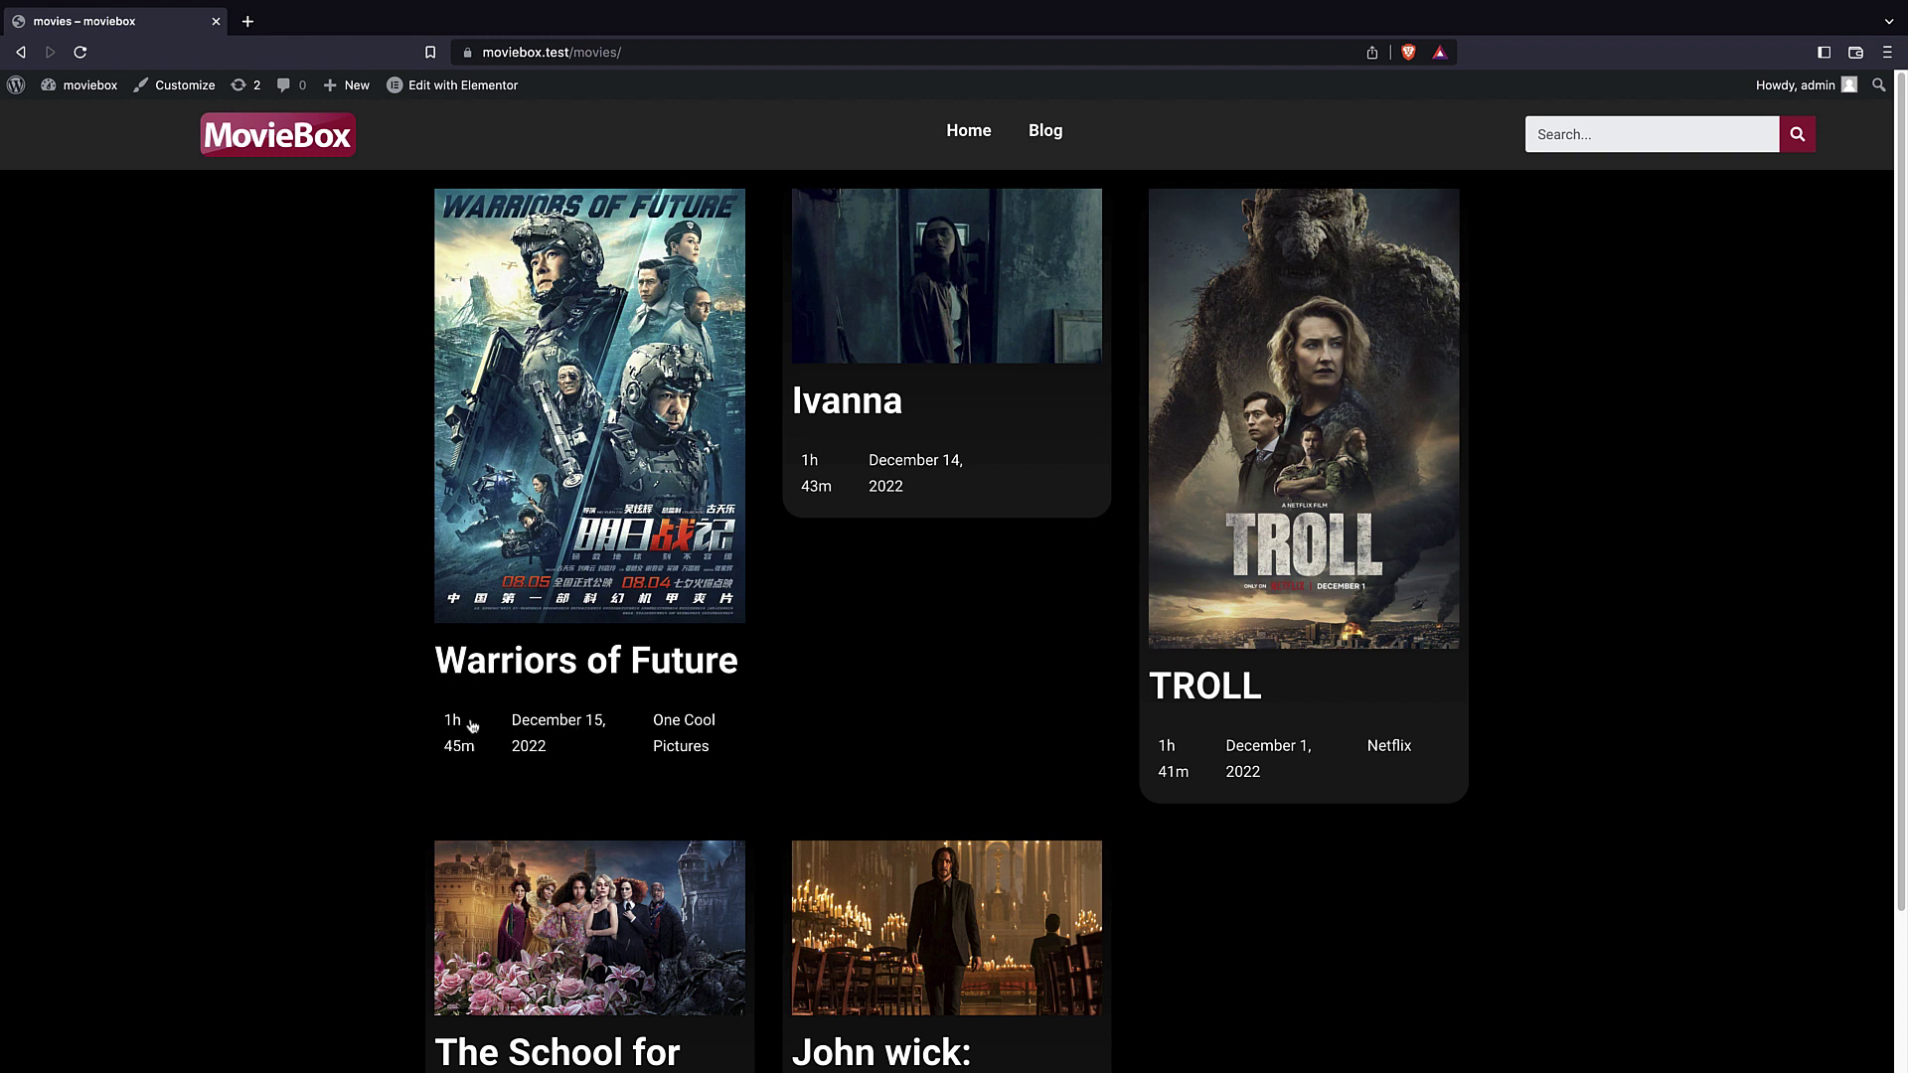
pyautogui.scroll(-2, 472, 725)
pyautogui.scroll(2, 732, 584)
# - Open the movies archive template for editing and set the card's poster image height to 250 px
pyautogui.moveTo(470, 90)
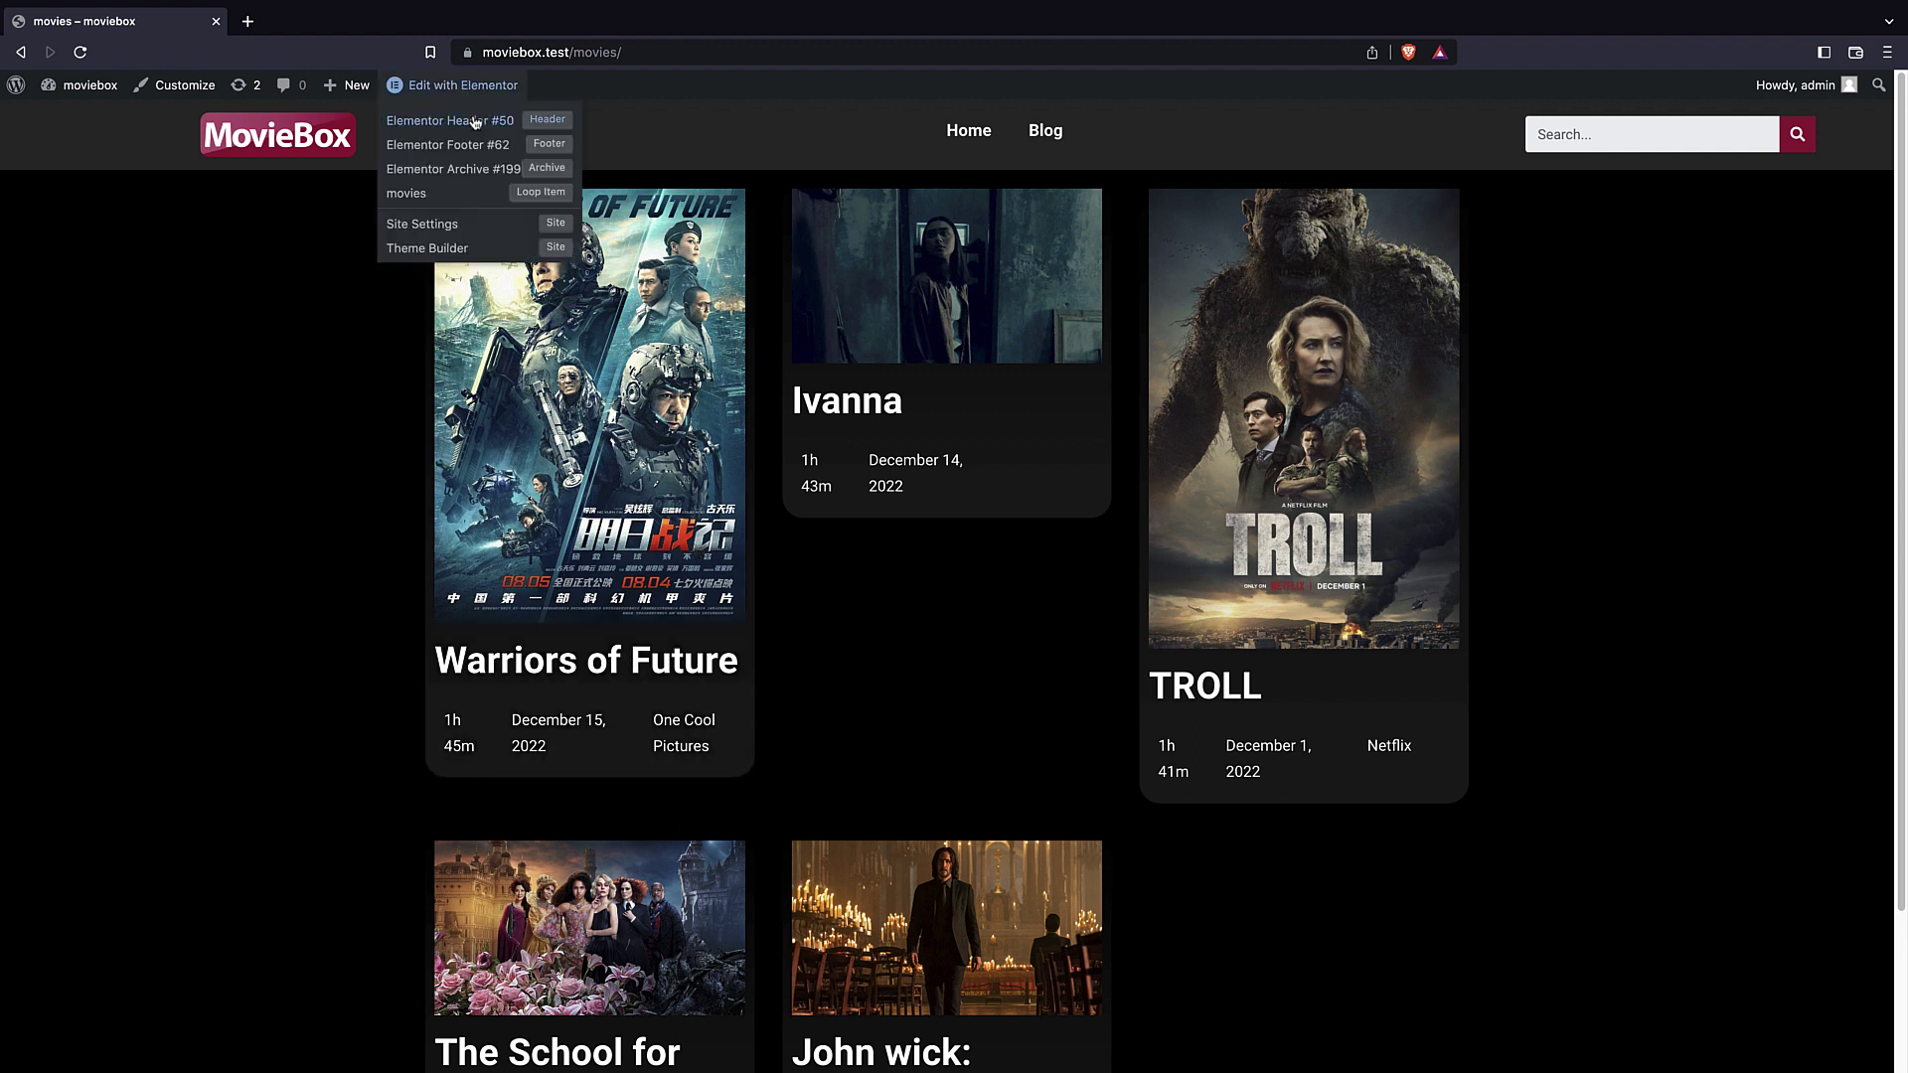
pyautogui.click(489, 171)
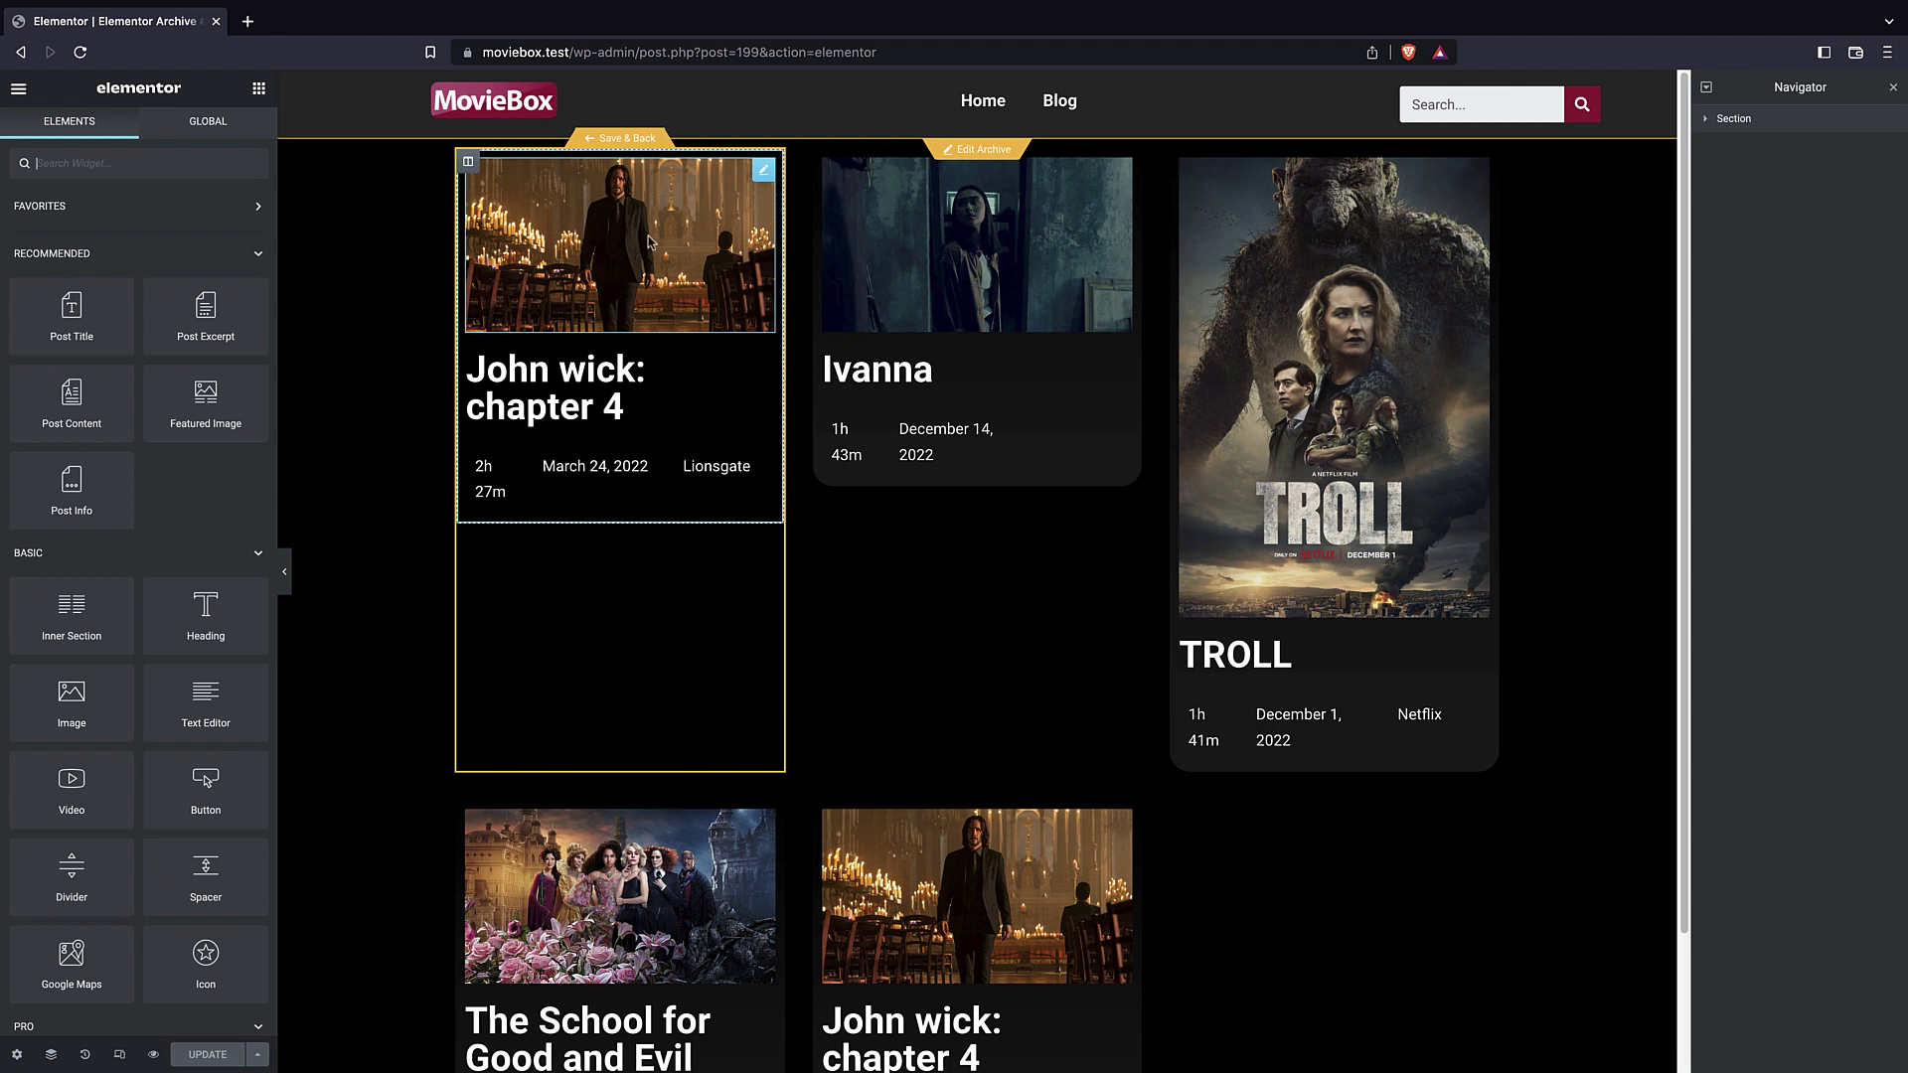
pyautogui.click(613, 238)
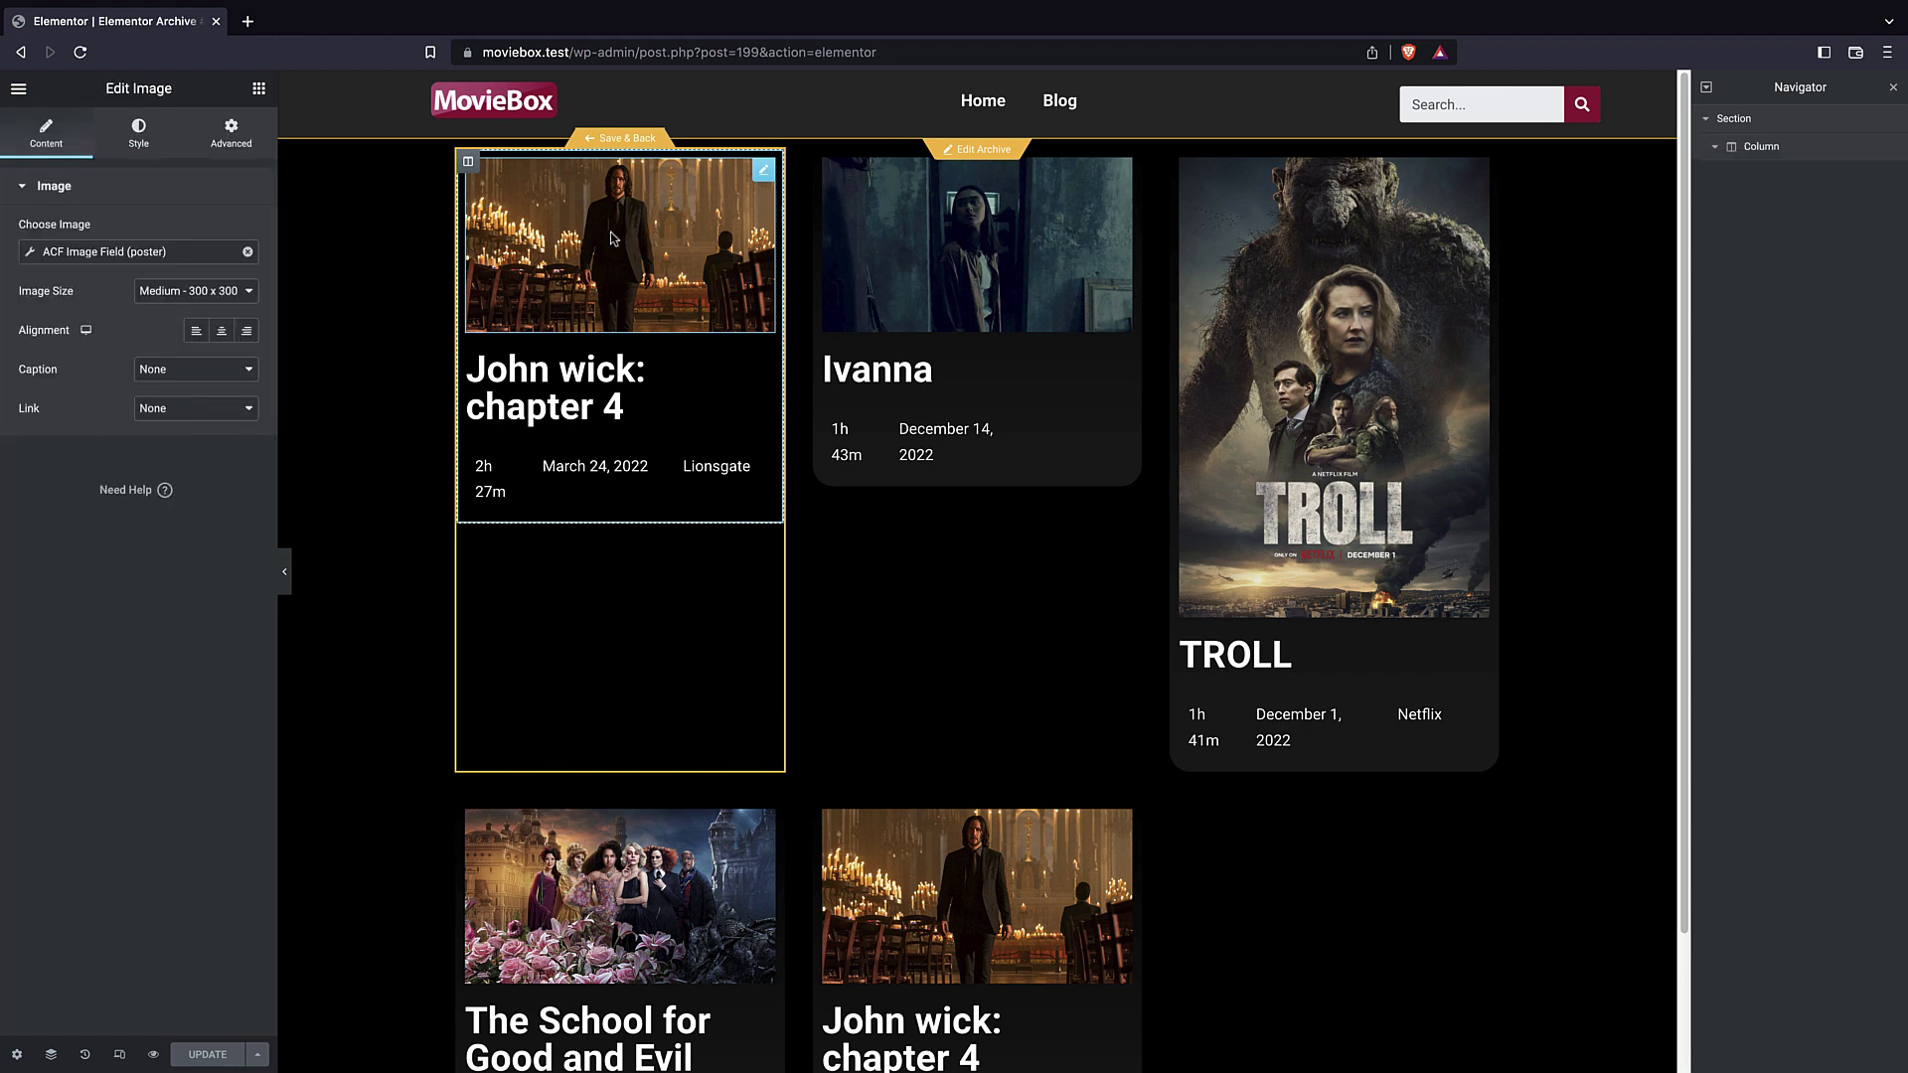
pyautogui.click(139, 133)
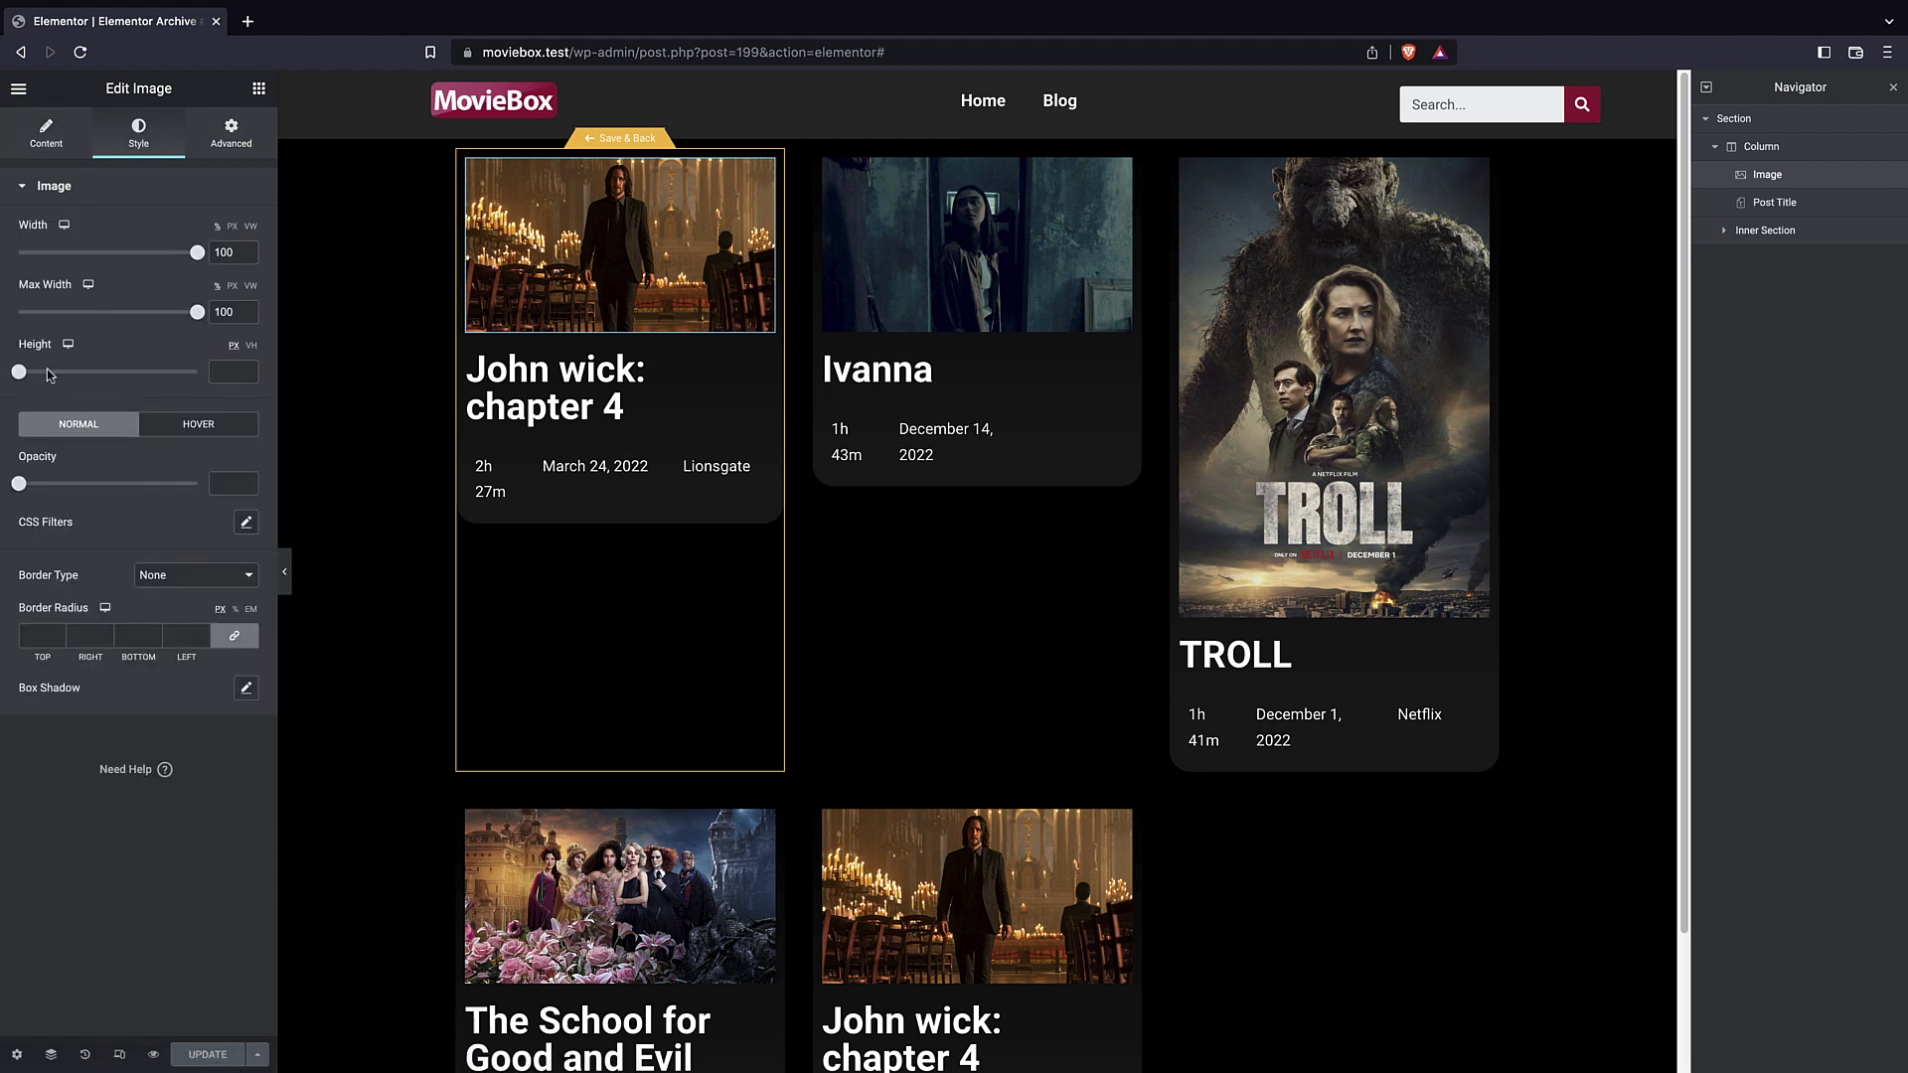
pyautogui.moveTo(20, 373); pyautogui.dragTo(104, 374)
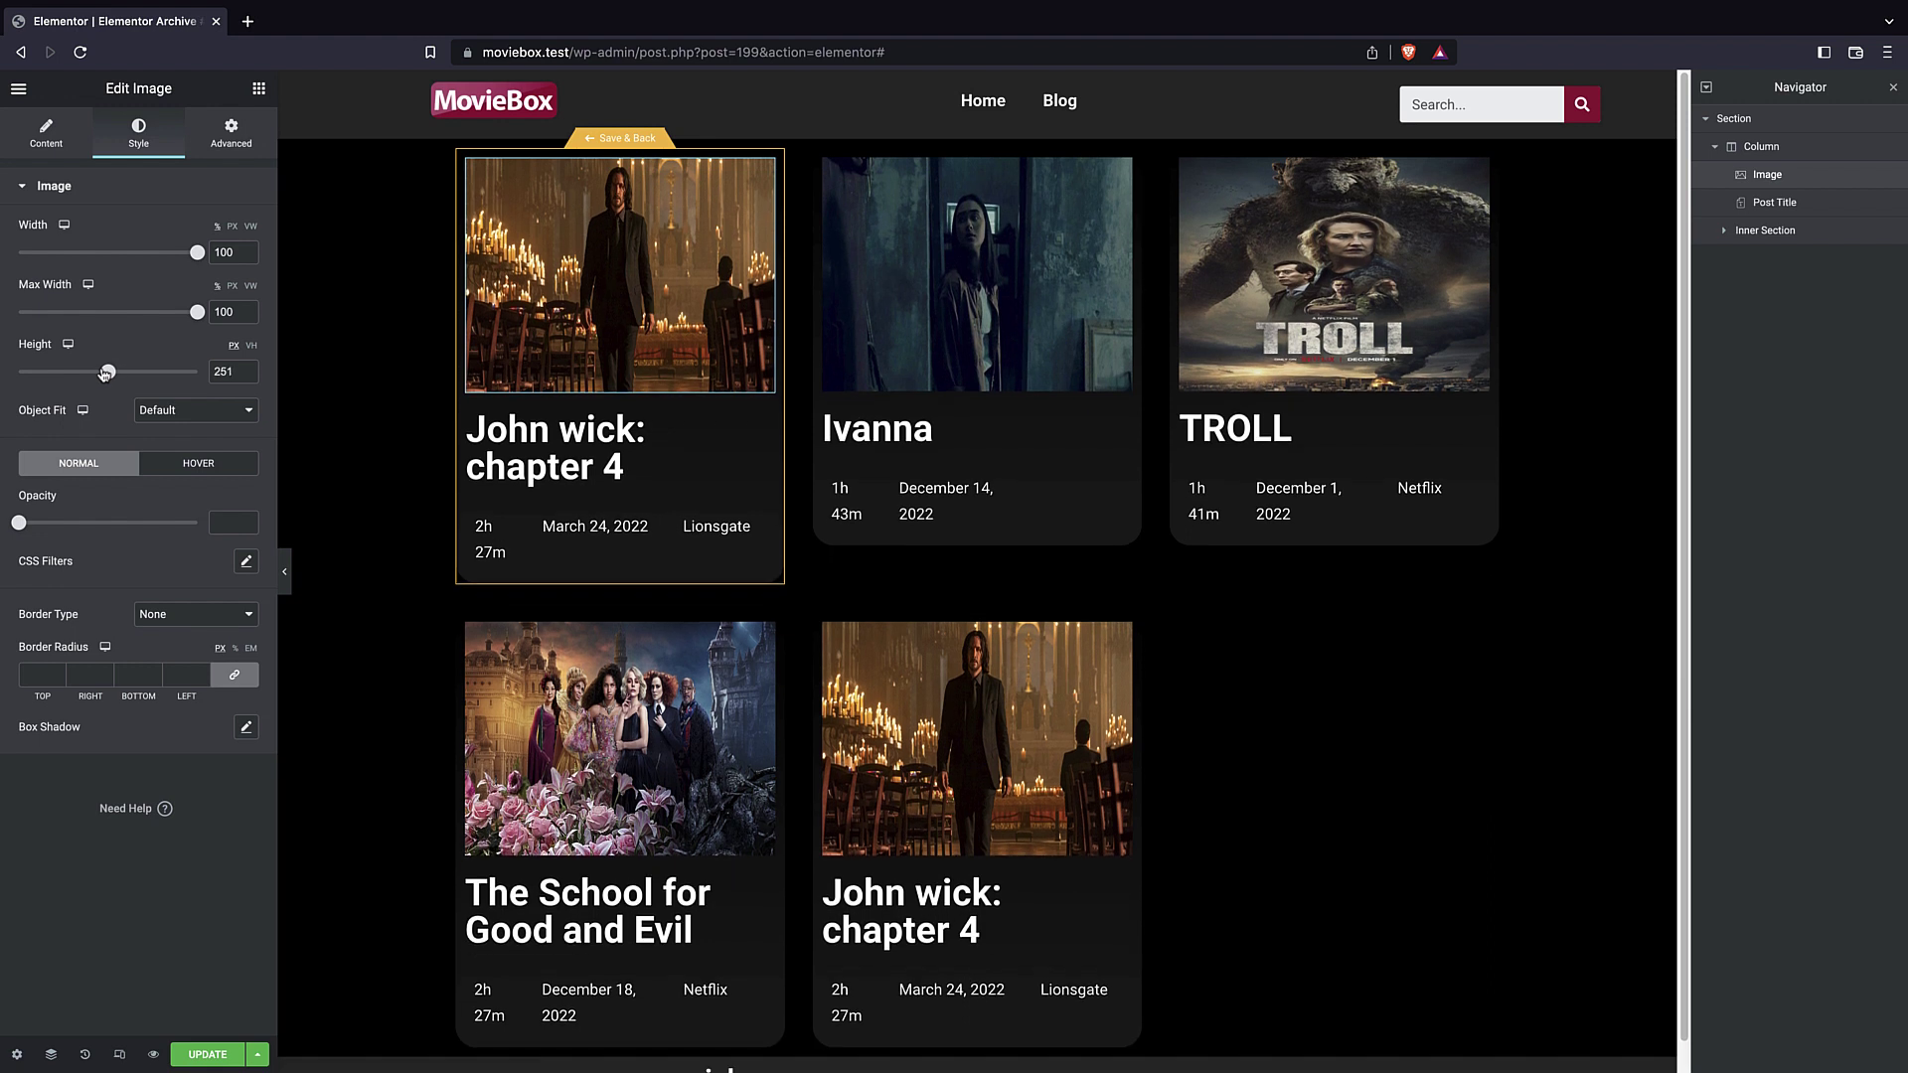
pyautogui.click(247, 377)
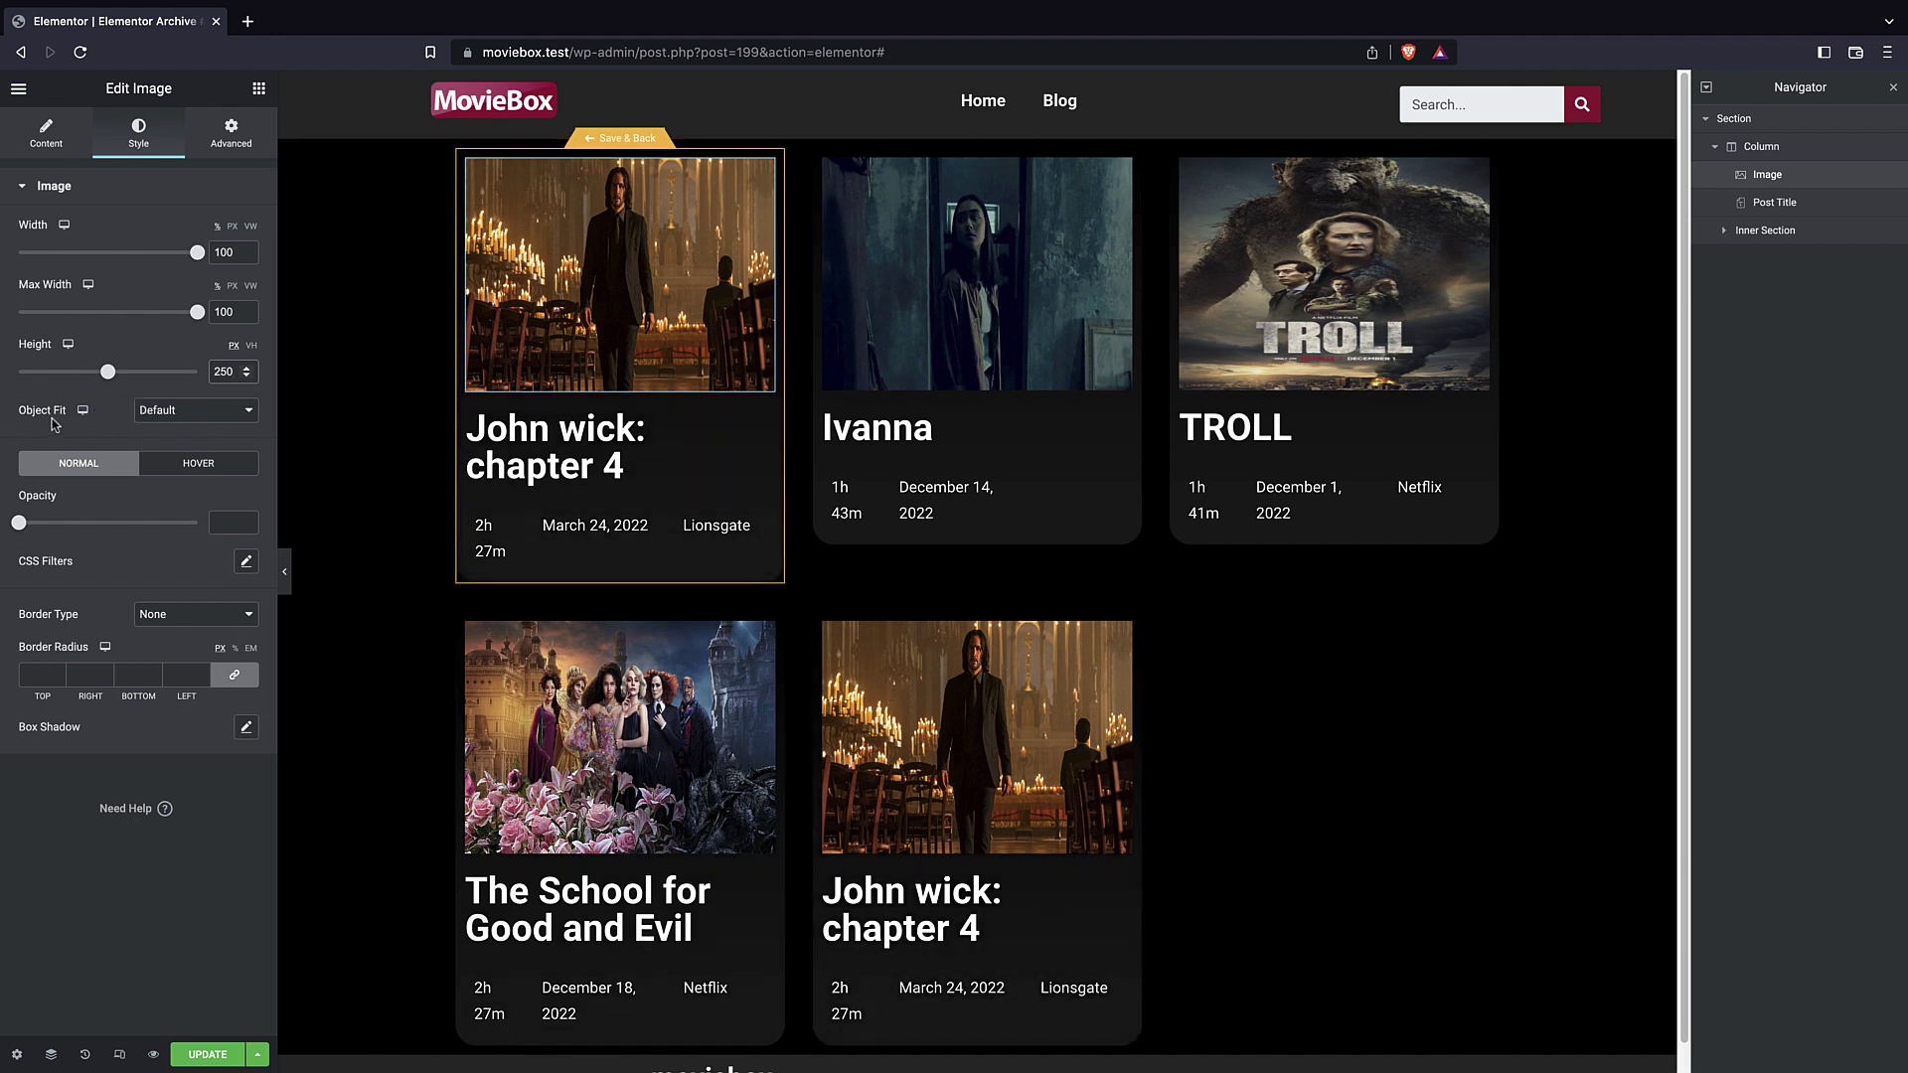
# - Set the poster image's object fit to Cover and save the template
pyautogui.click(176, 413)
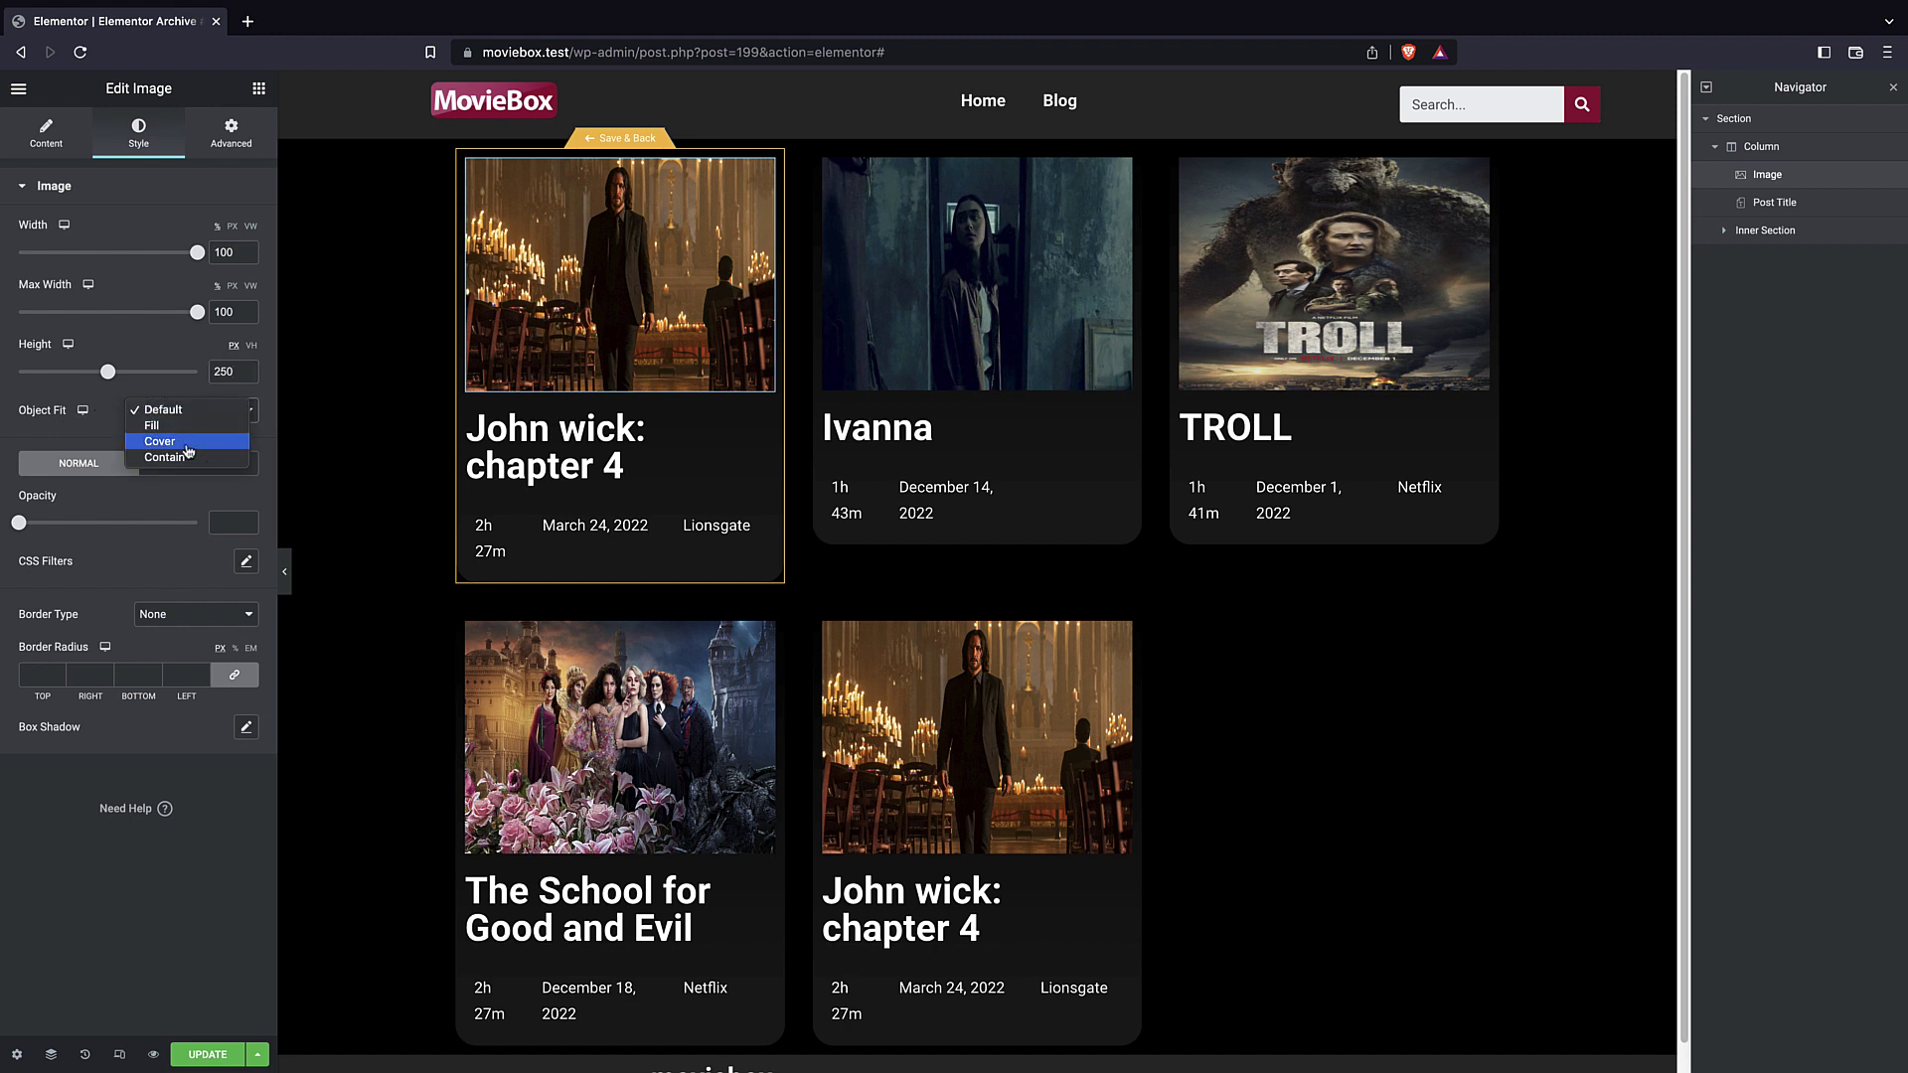
pyautogui.click(188, 447)
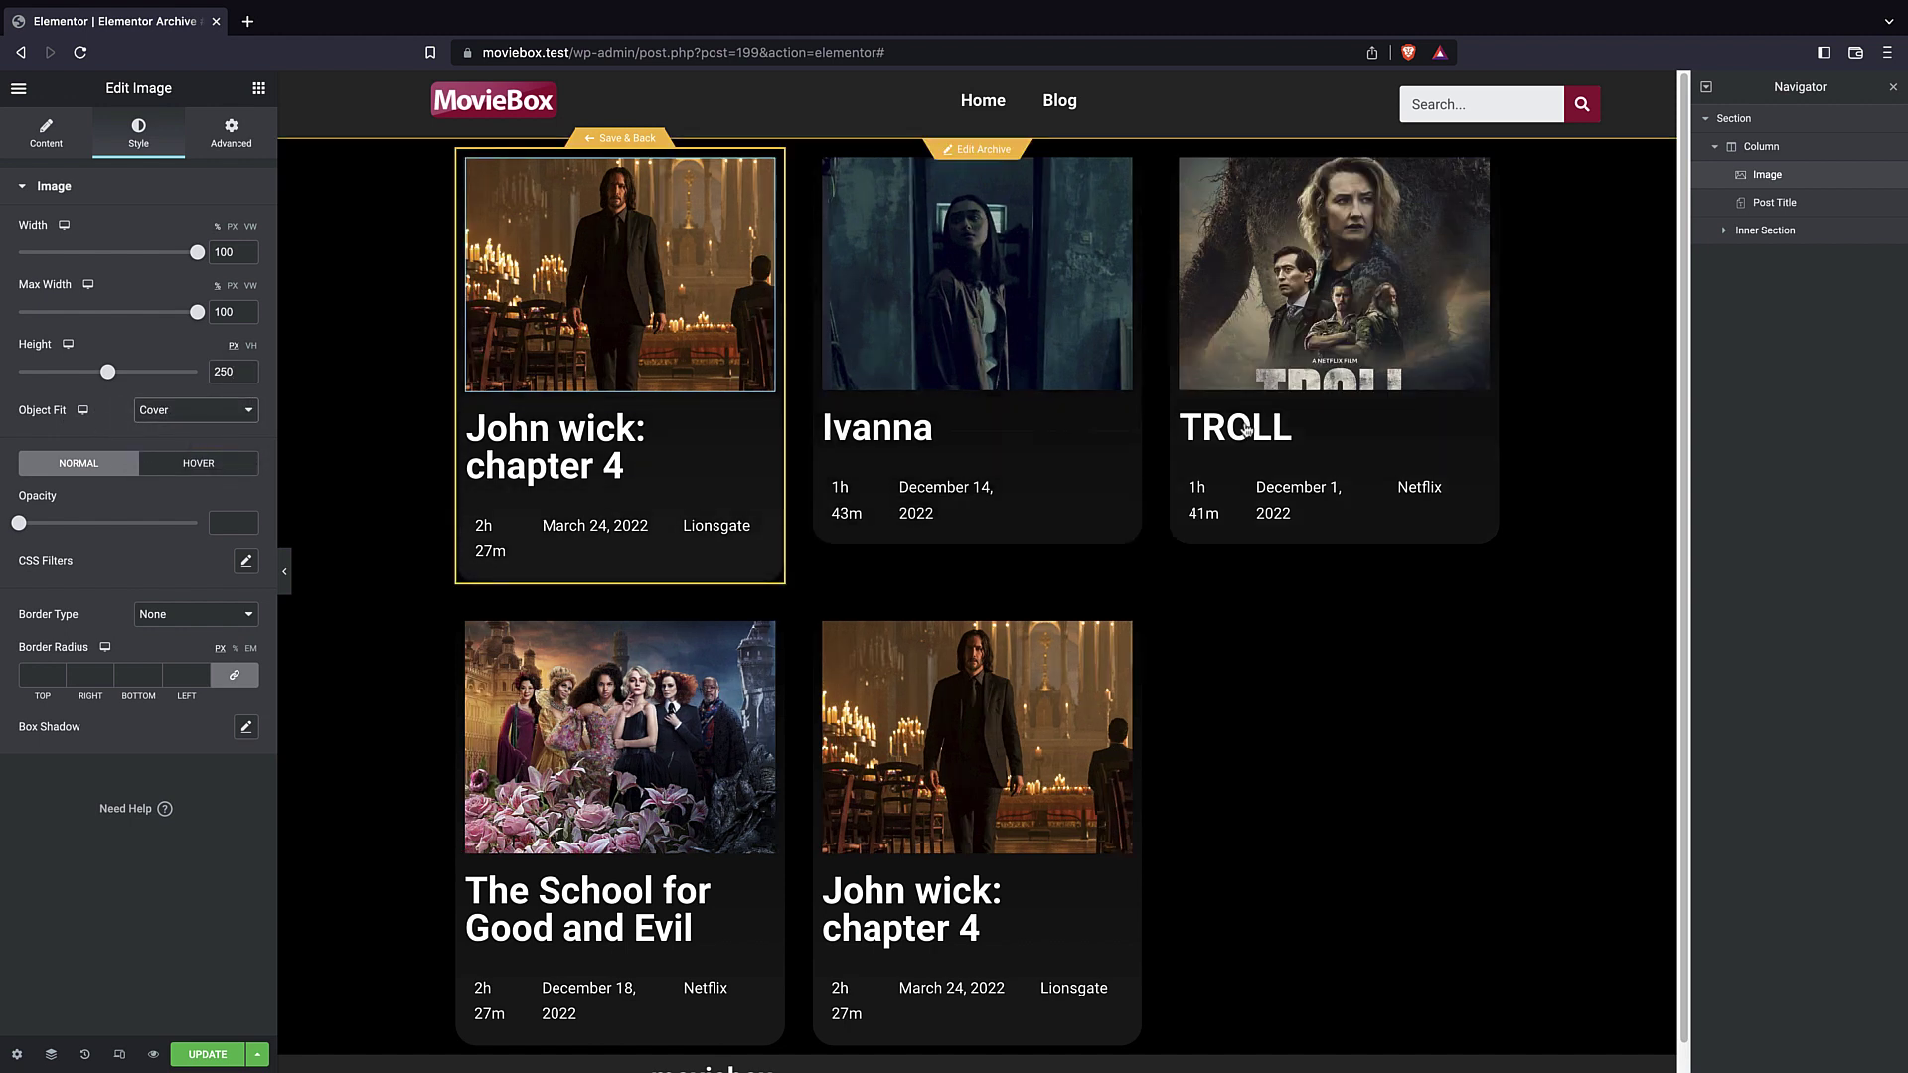
pyautogui.click(208, 1055)
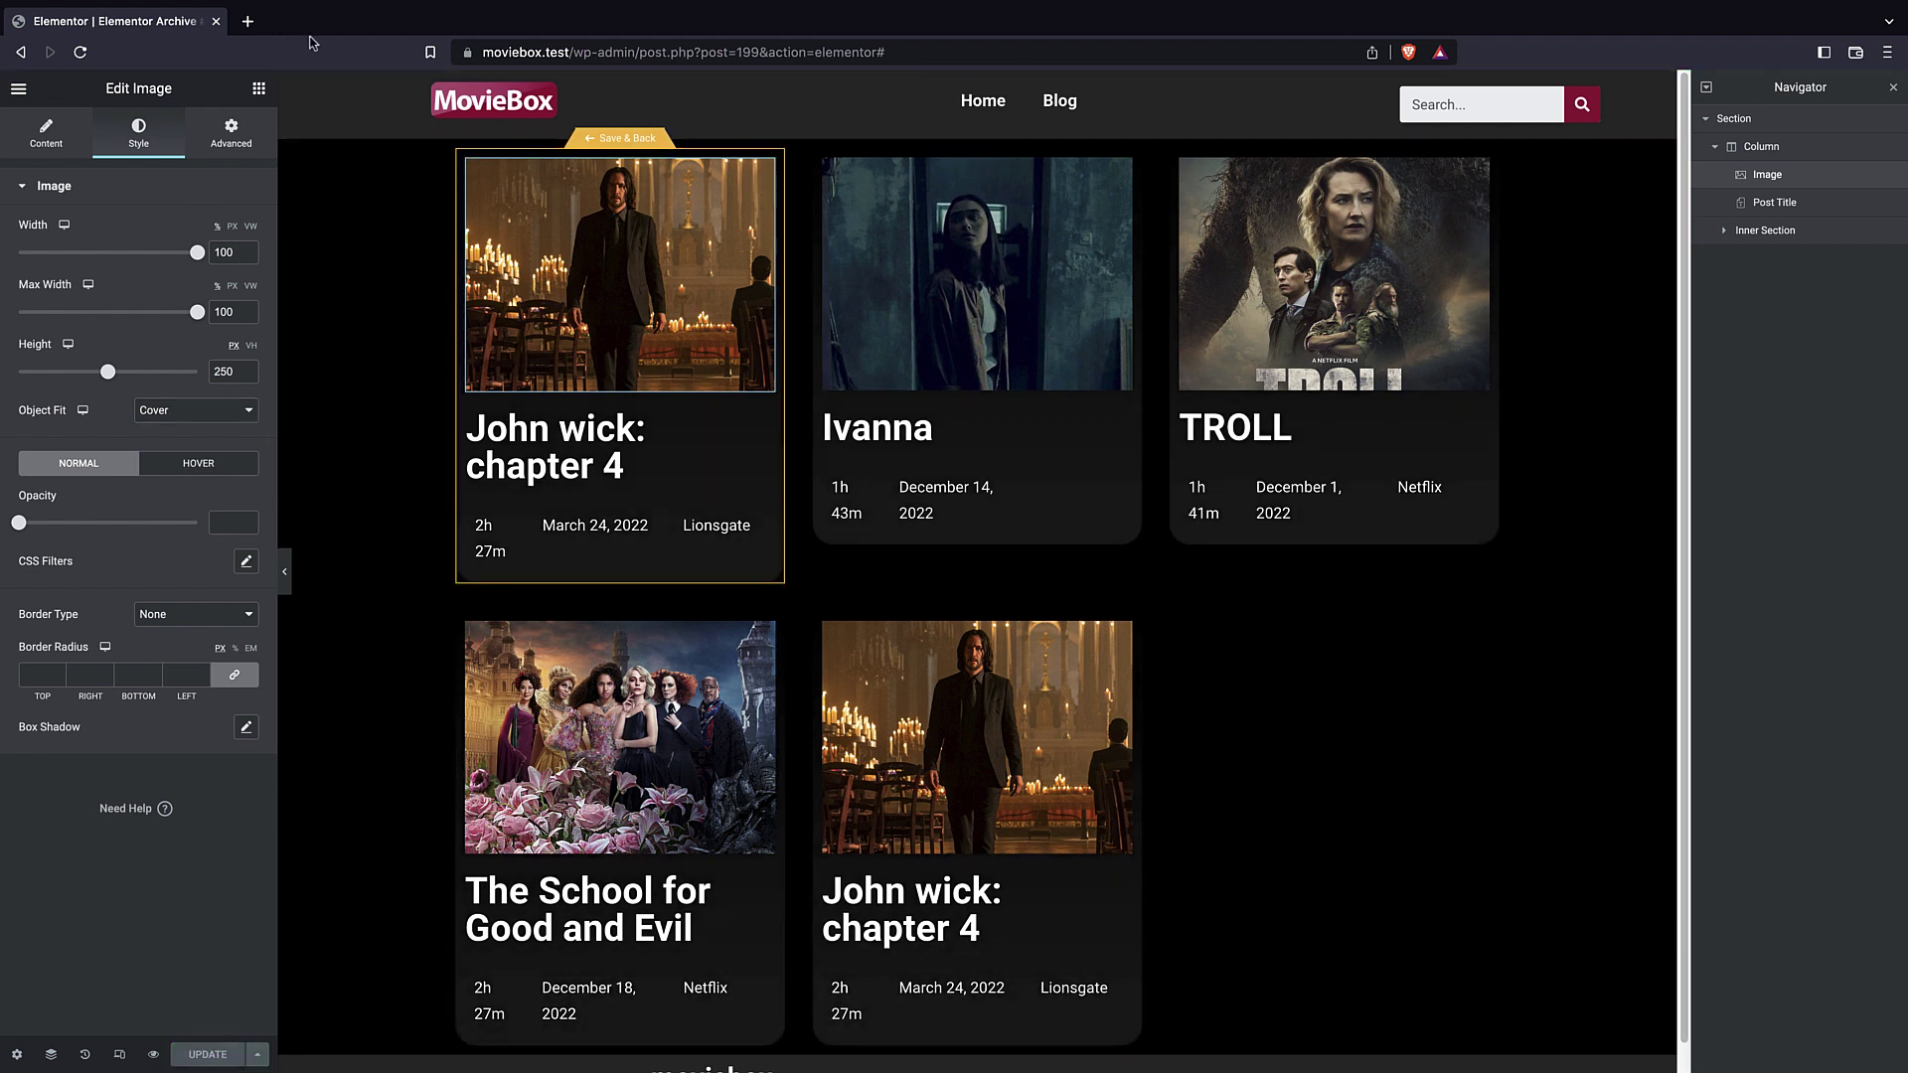
# - Open moviebox.test/movies in a new browser tab and look over the resized posters and card layout
pyautogui.click(248, 21)
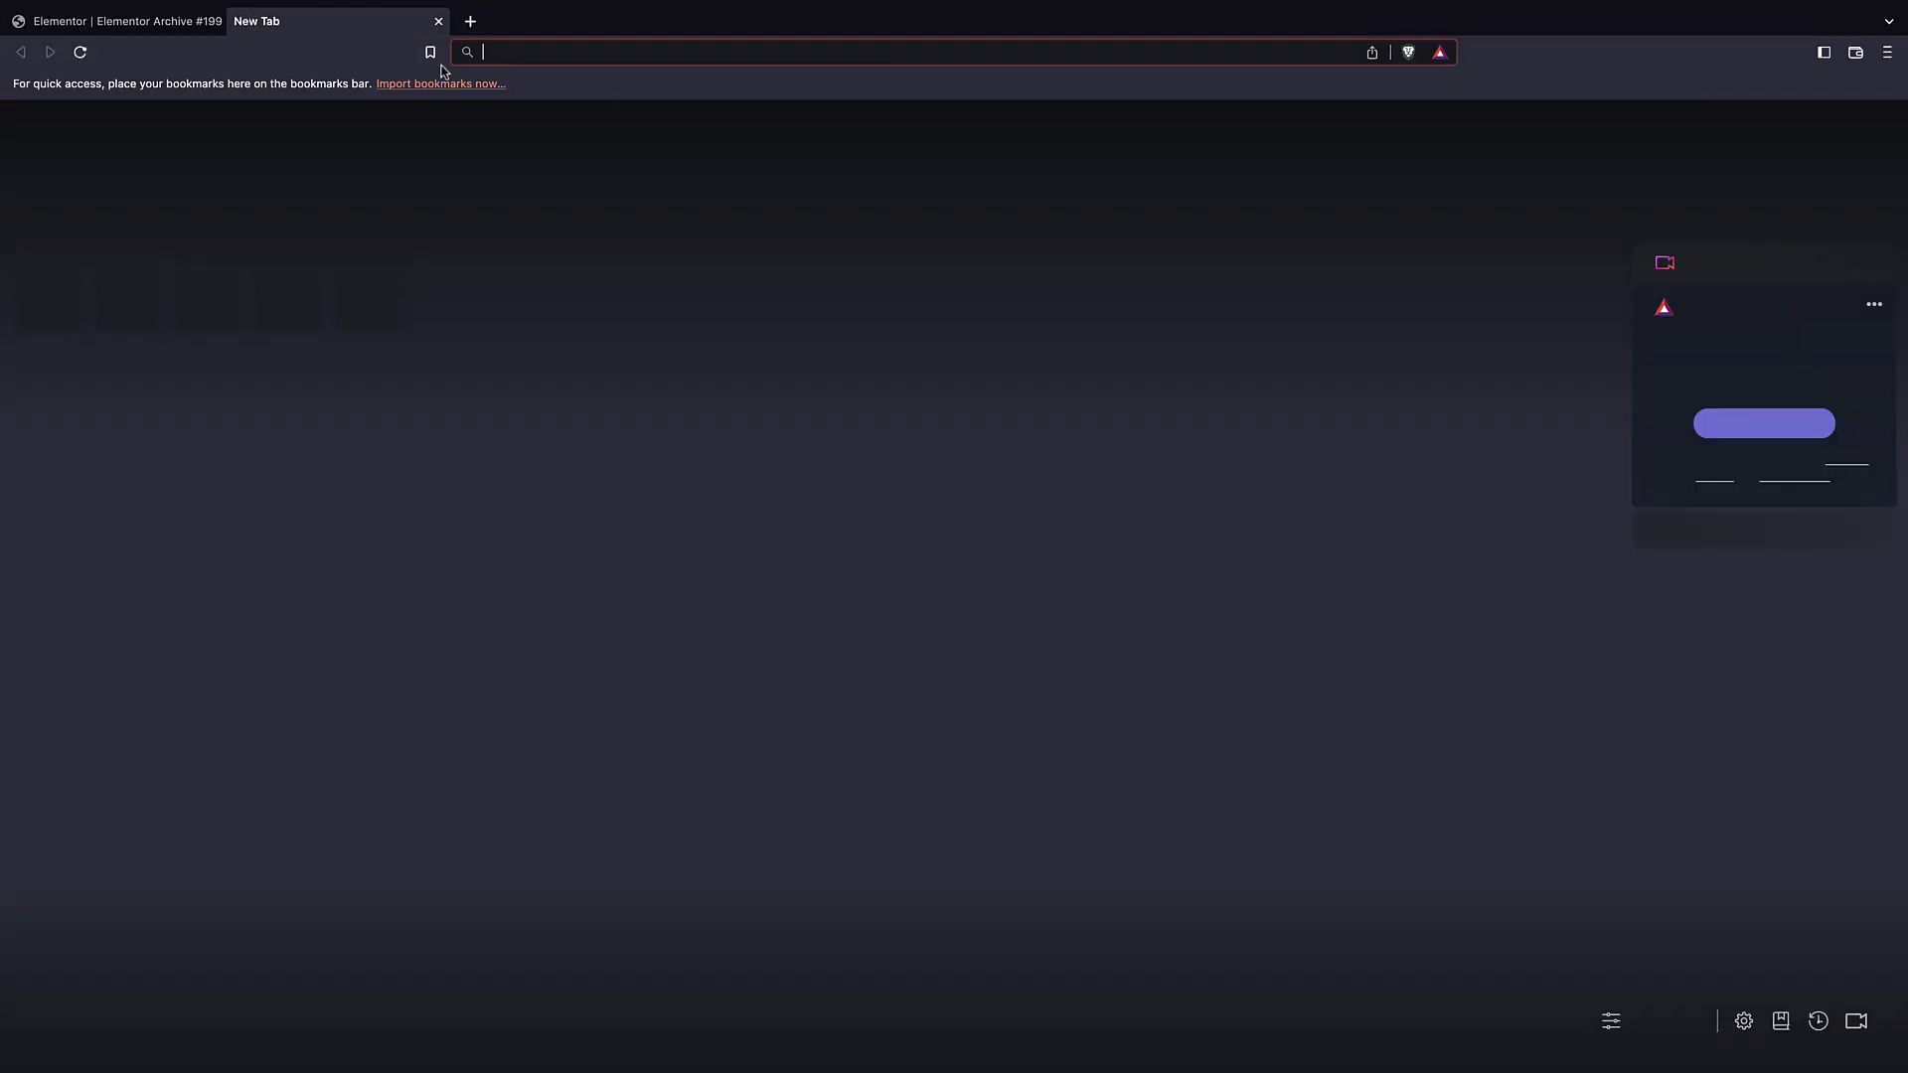
pyautogui.click(120, 15)
pyautogui.click(641, 46)
pyautogui.hotkey('ctrl', 'c')
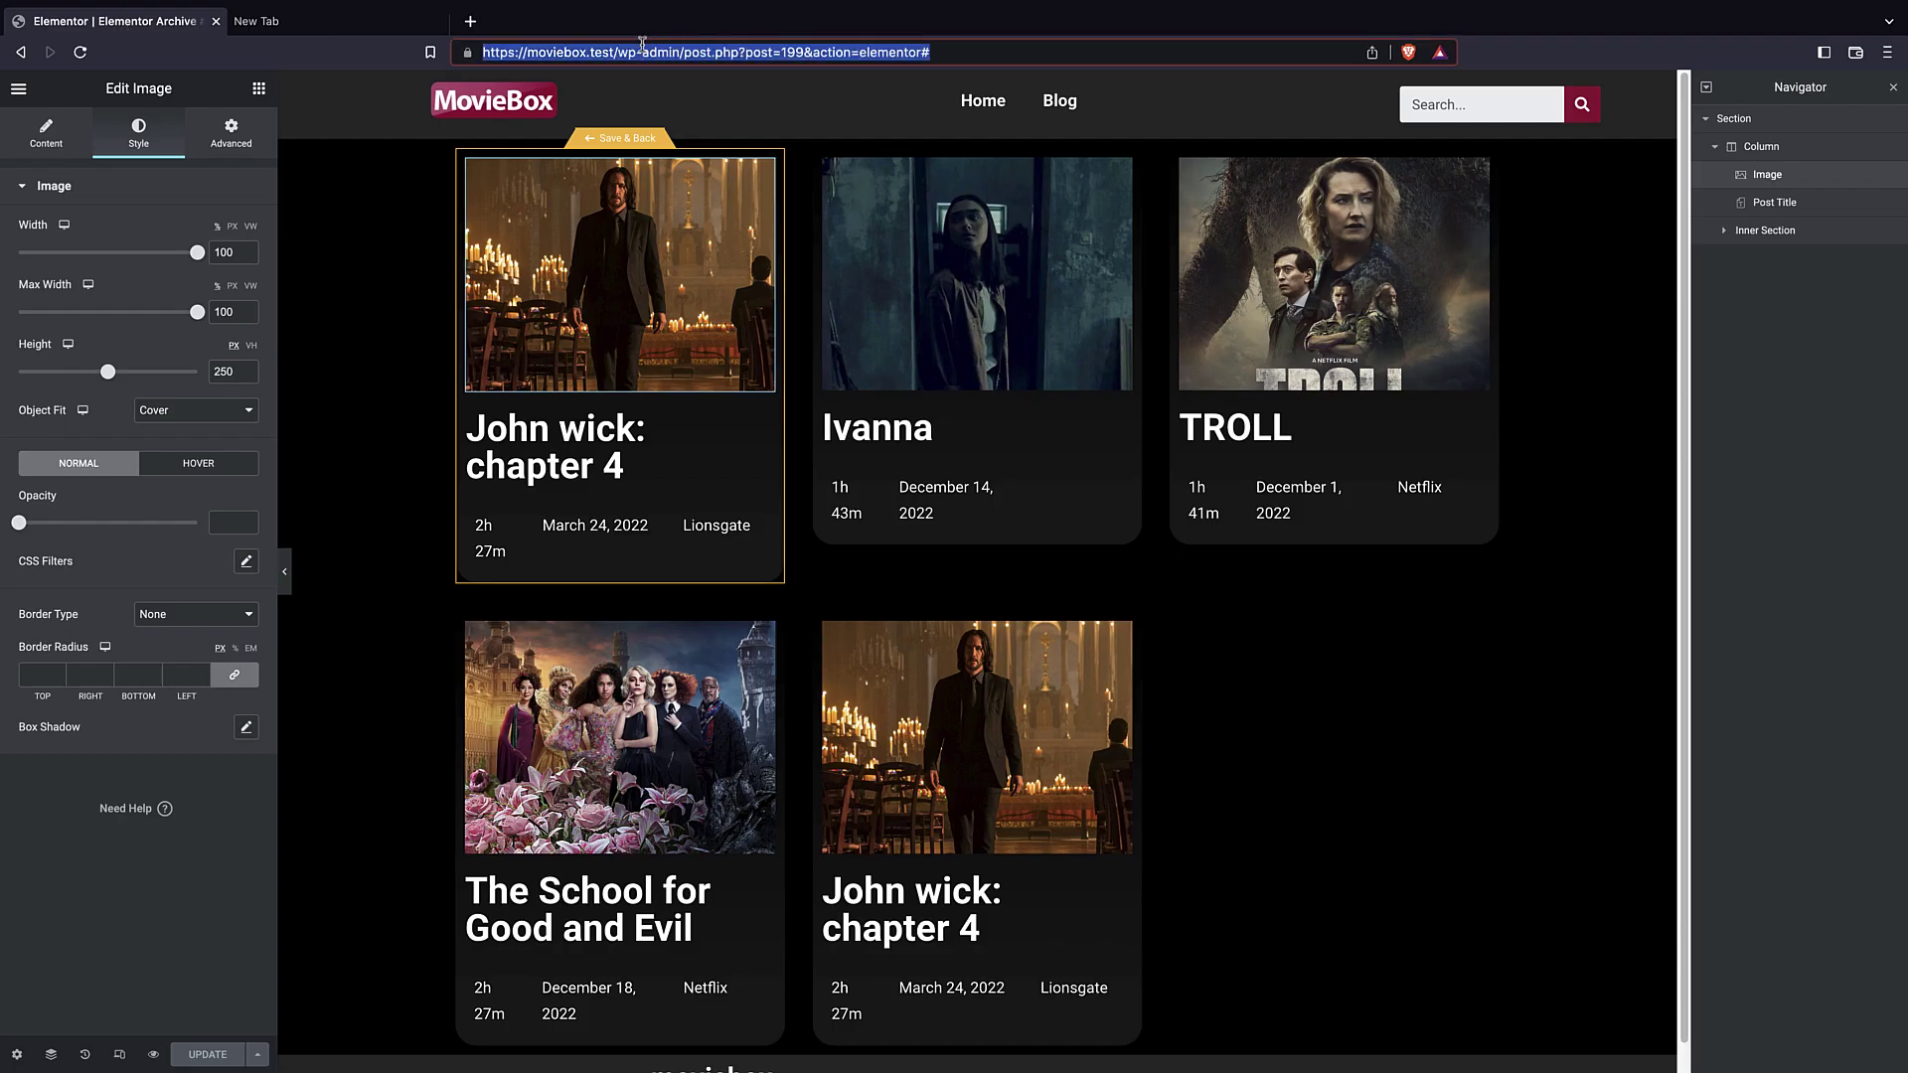
pyautogui.click(338, 19)
pyautogui.hotkey('ctrl', 'v')
pyautogui.moveTo(940, 52); pyautogui.dragTo(625, 55)
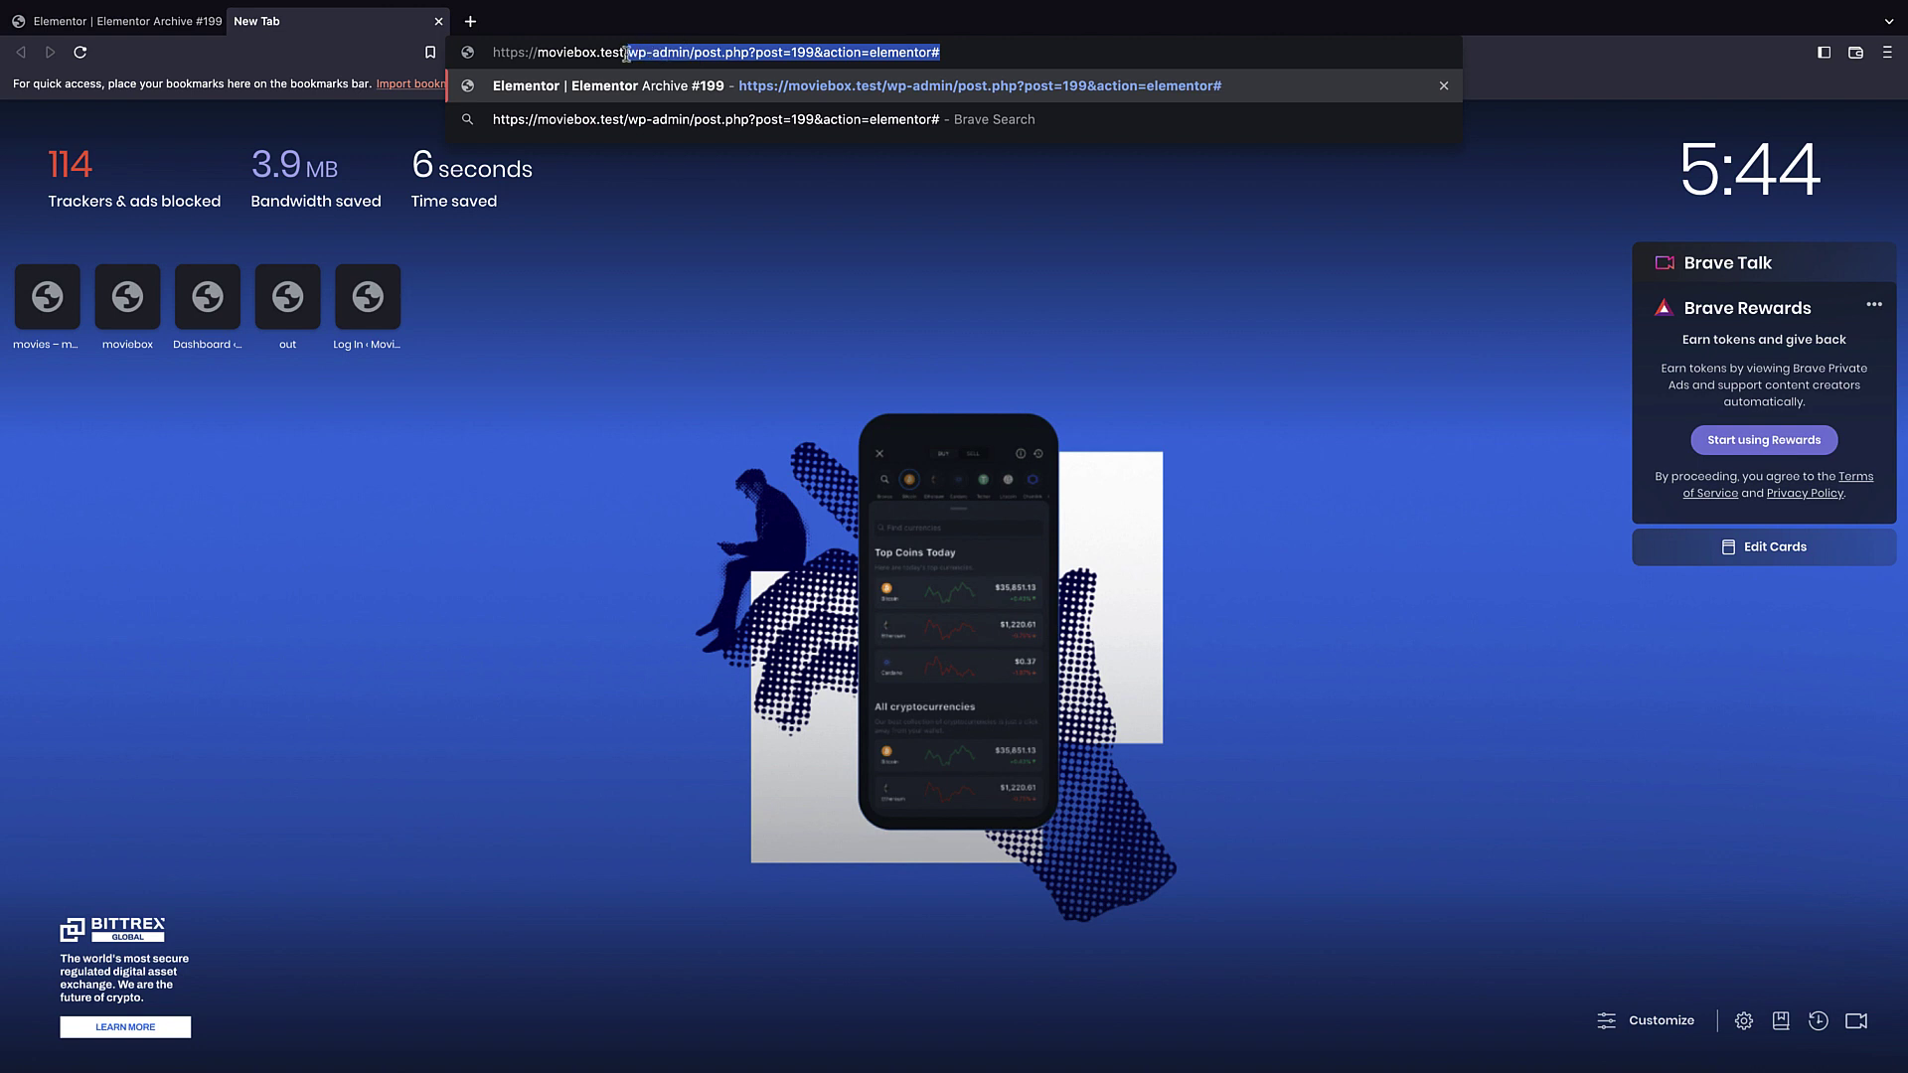
pyautogui.write('movies')
pyautogui.press('Return')
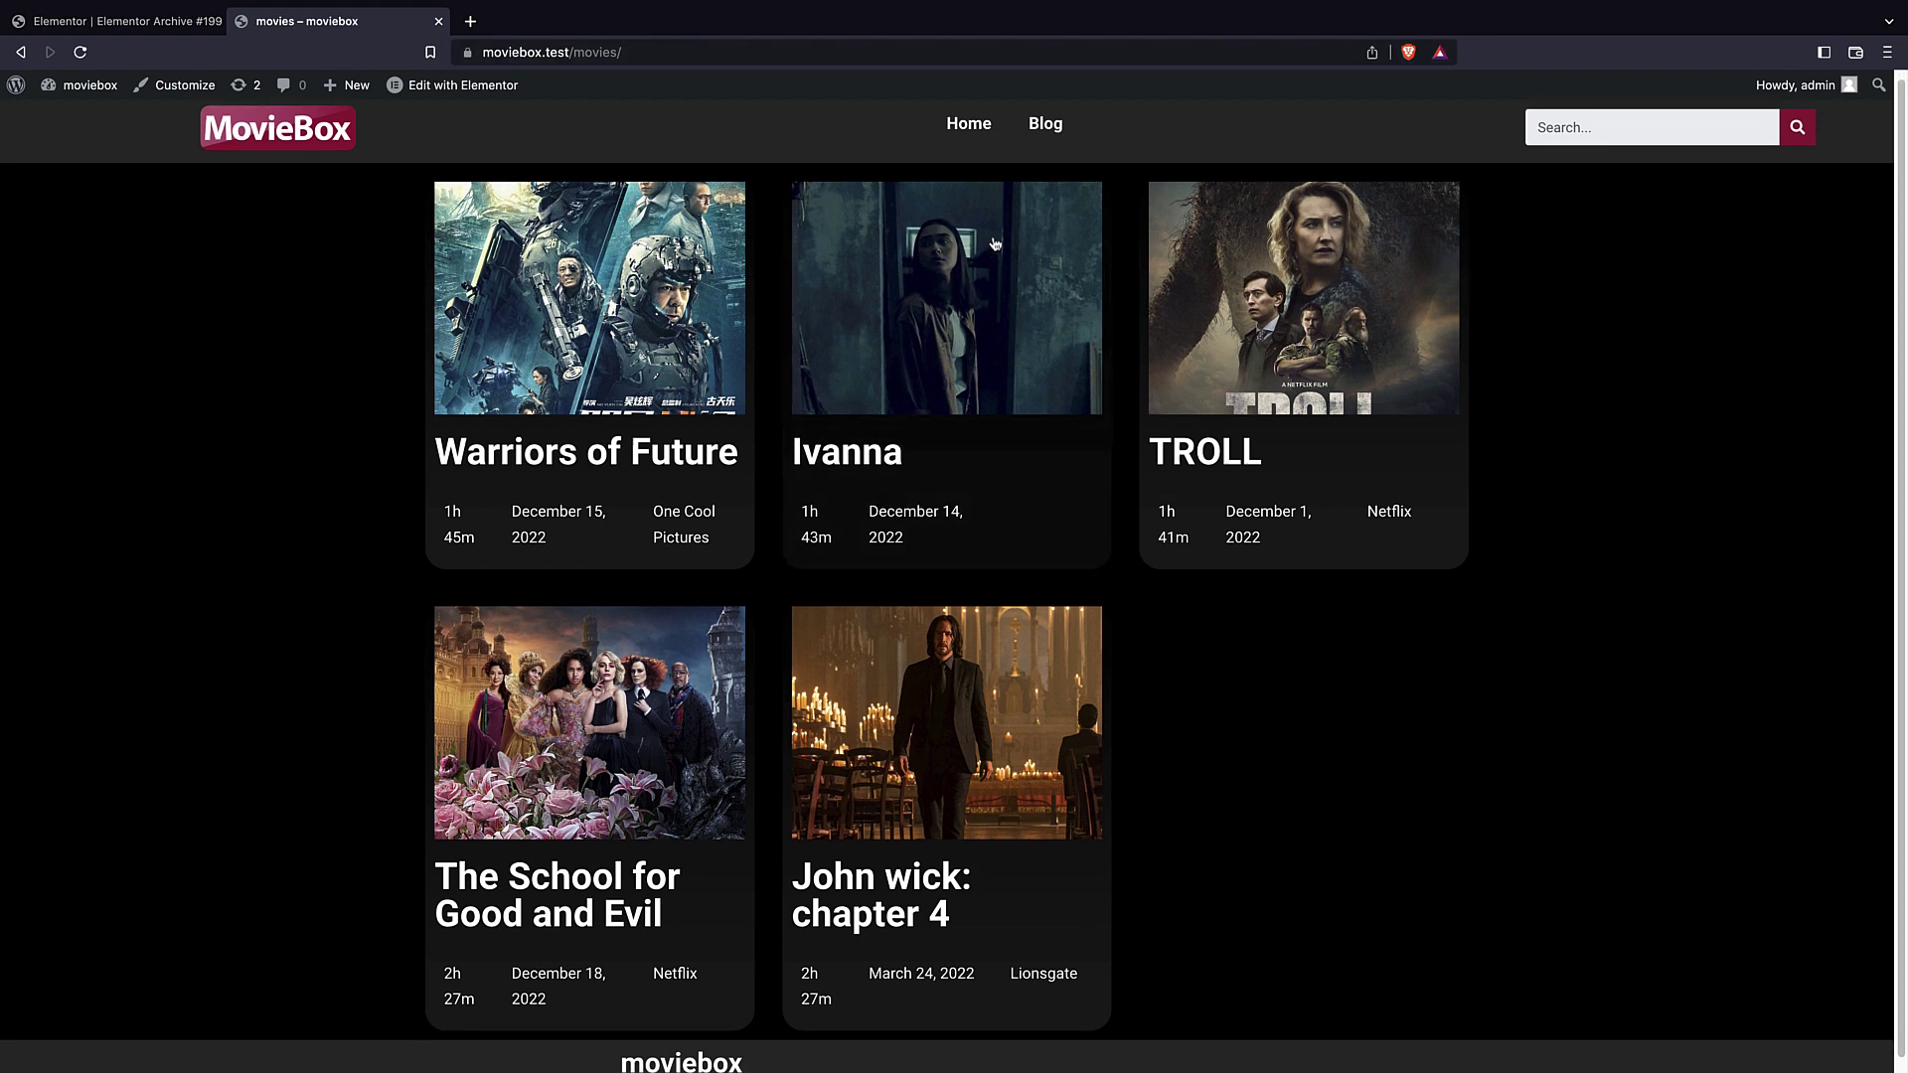
pyautogui.scroll(-1, 995, 244)
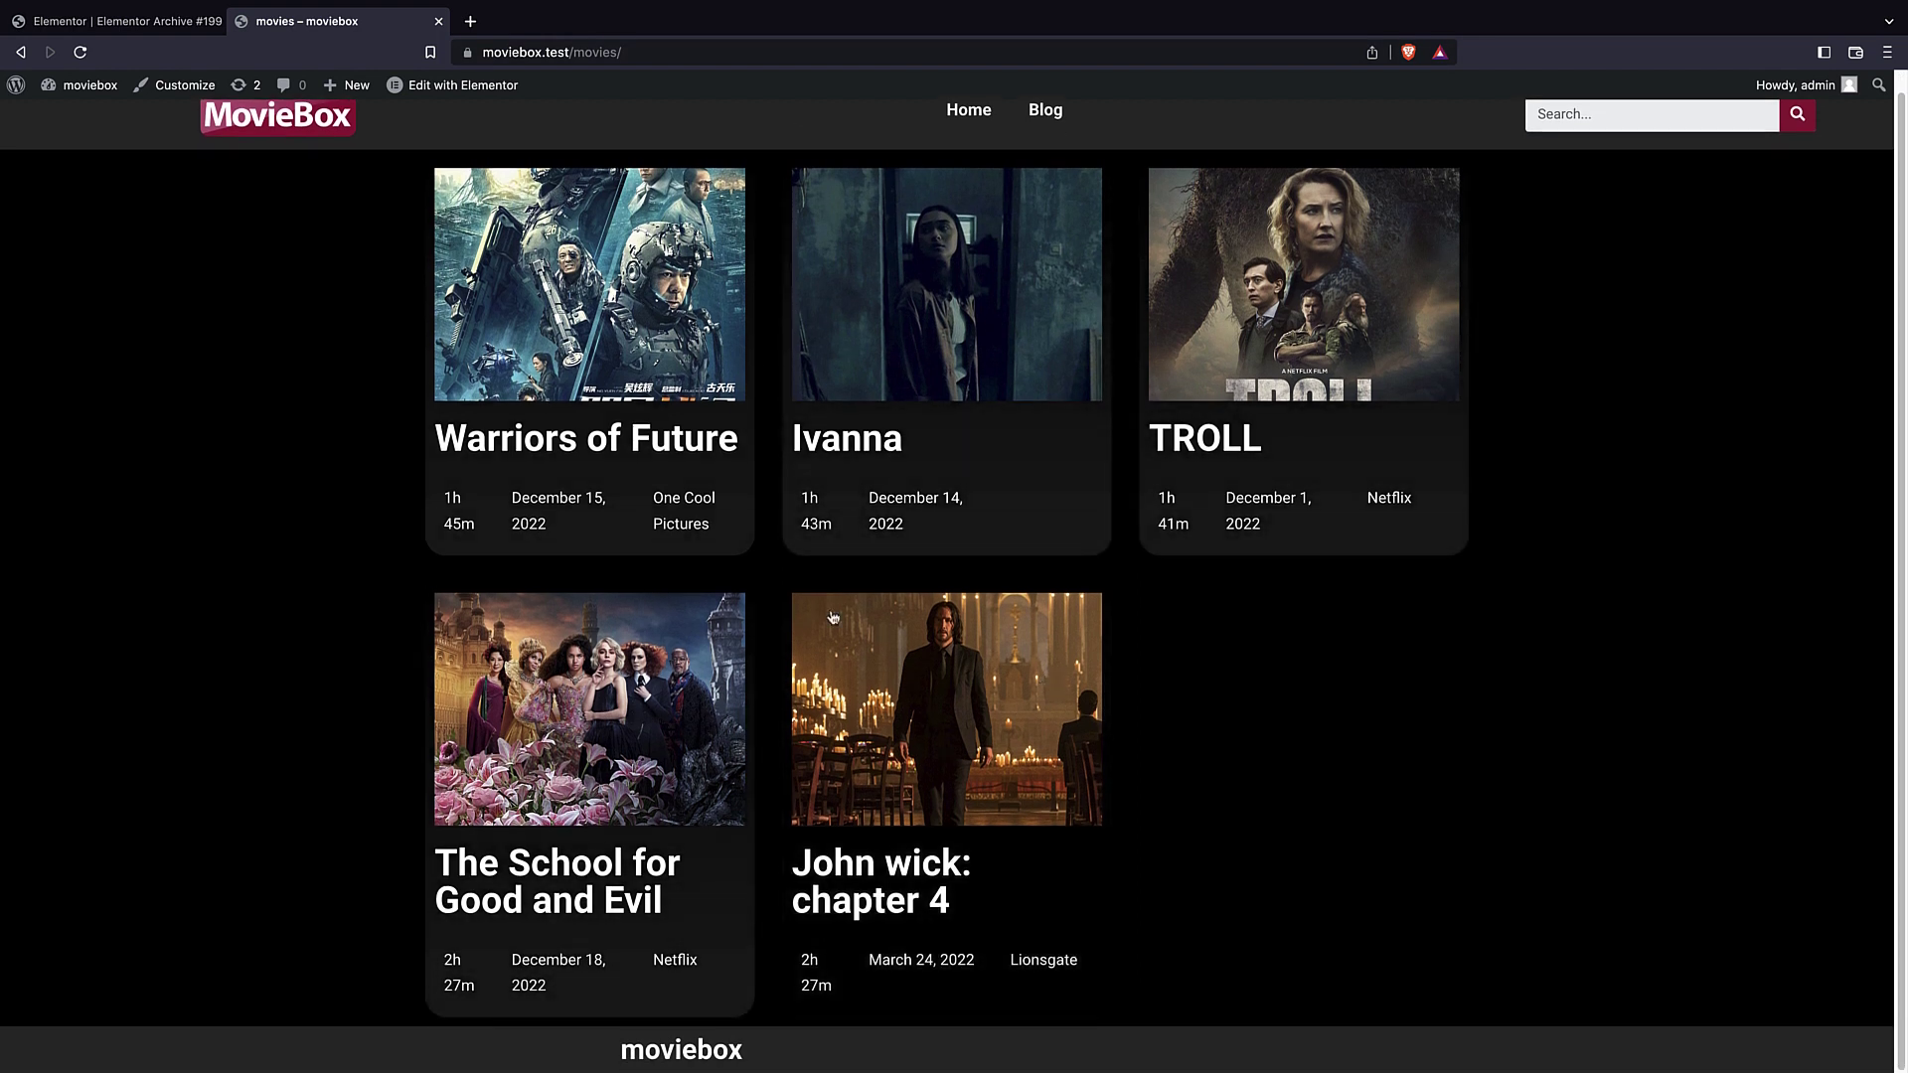
pyautogui.scroll(1, 581, 887)
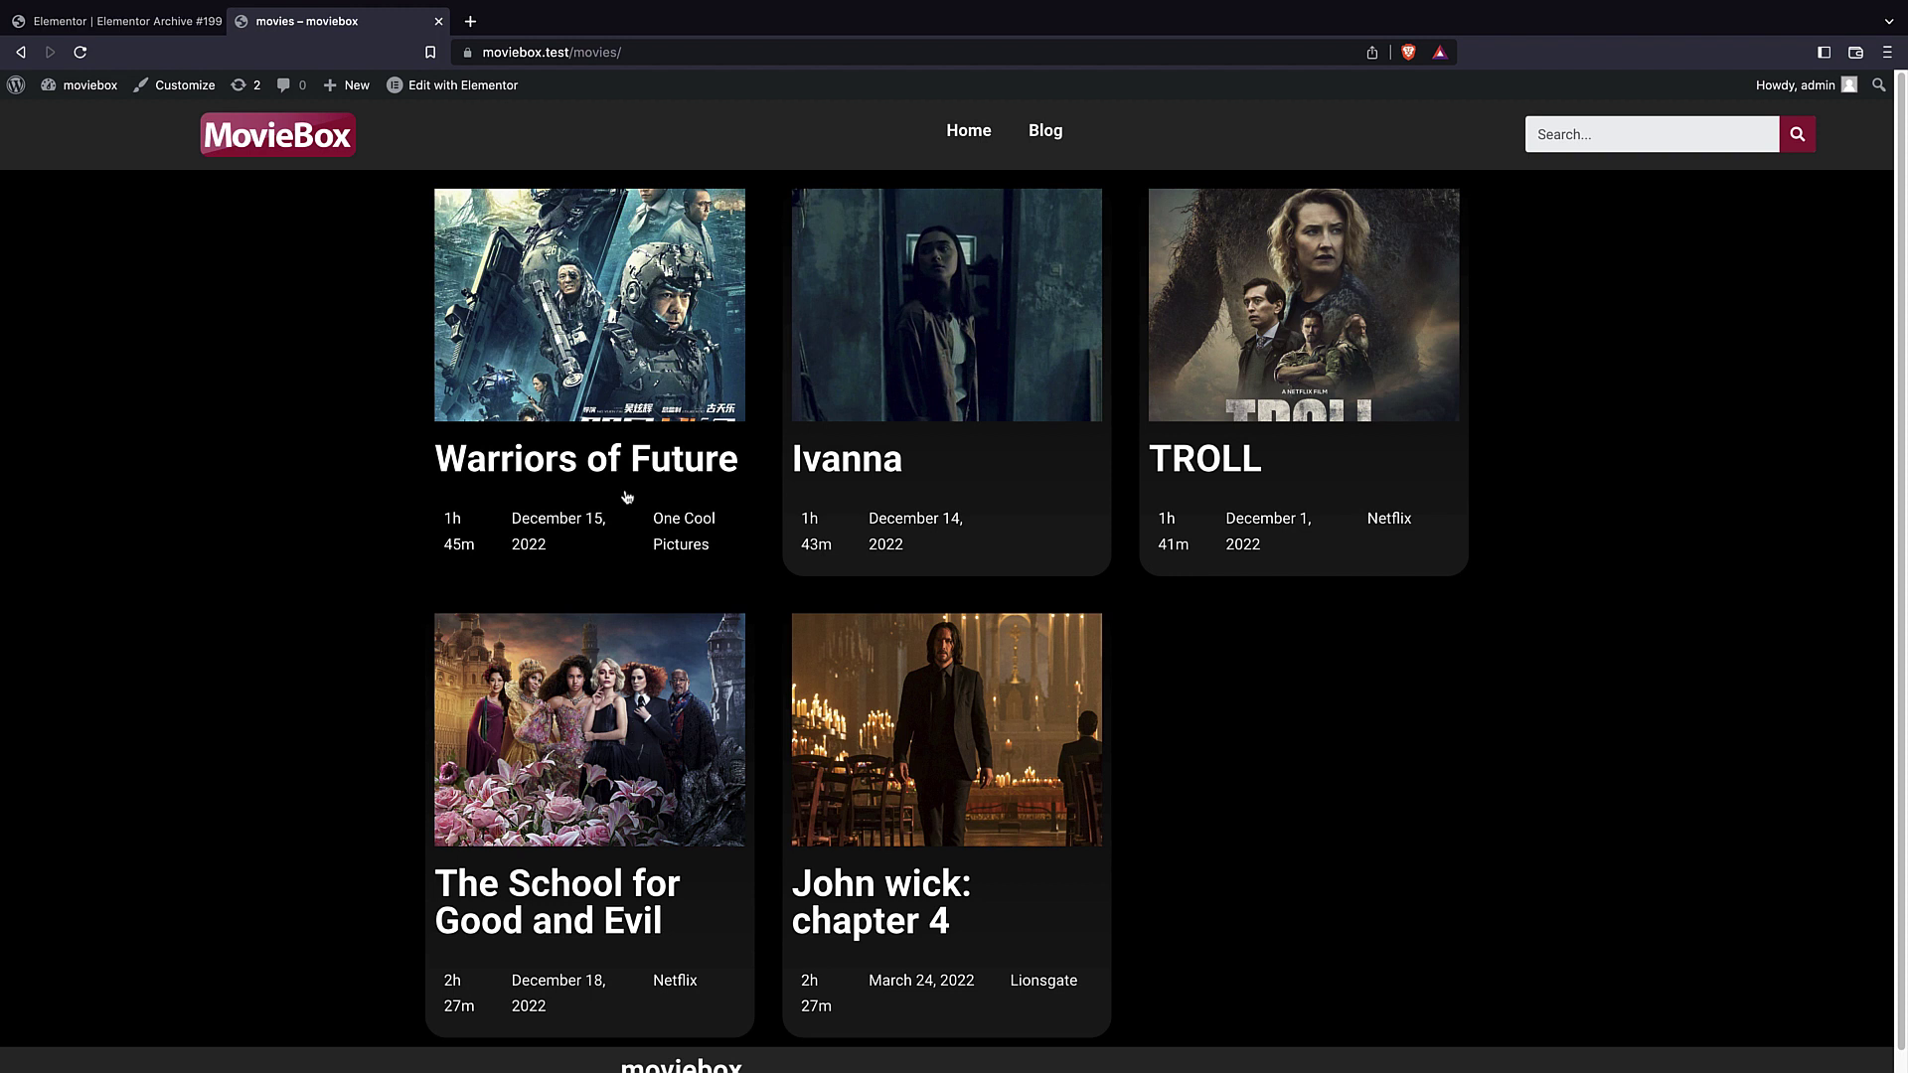
pyautogui.scroll(-1, 627, 497)
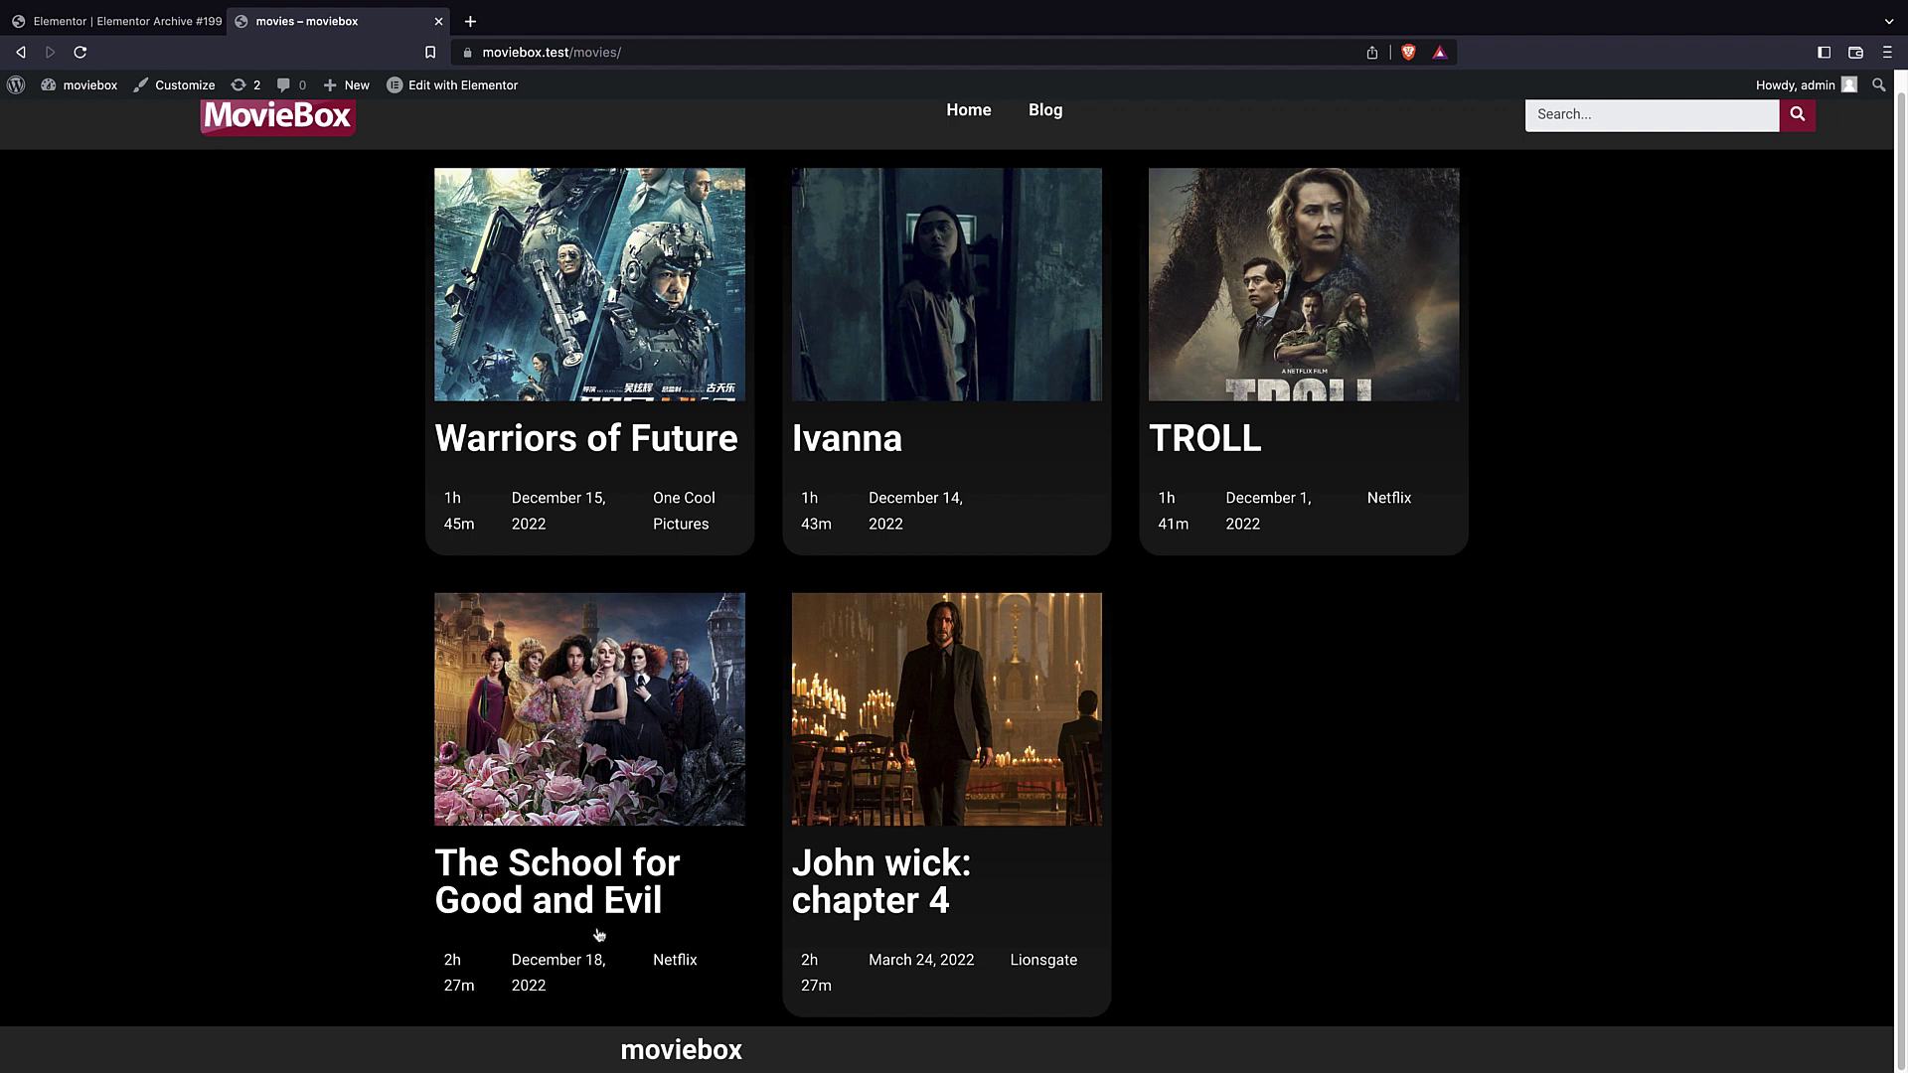
# - Return to the template editor and reset the style of the movie card's outer section
pyautogui.click(120, 21)
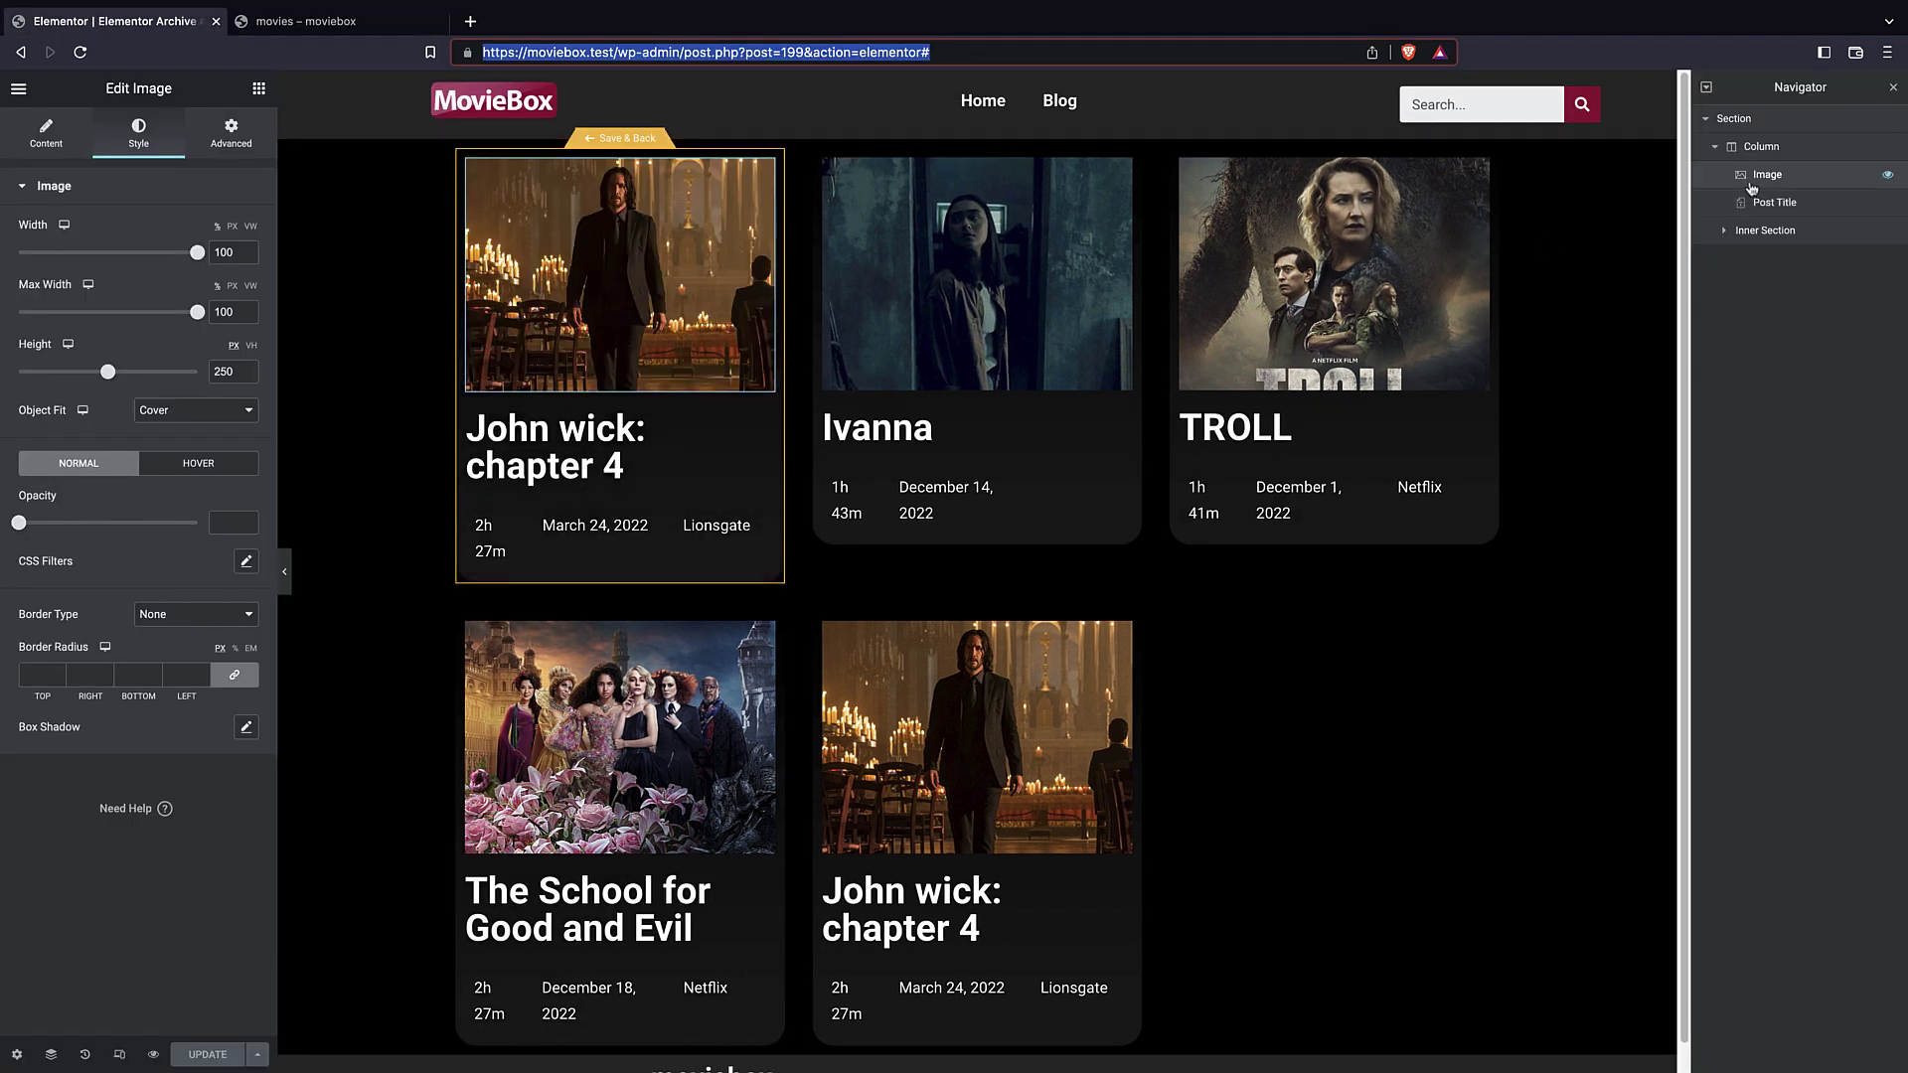
pyautogui.click(1733, 118)
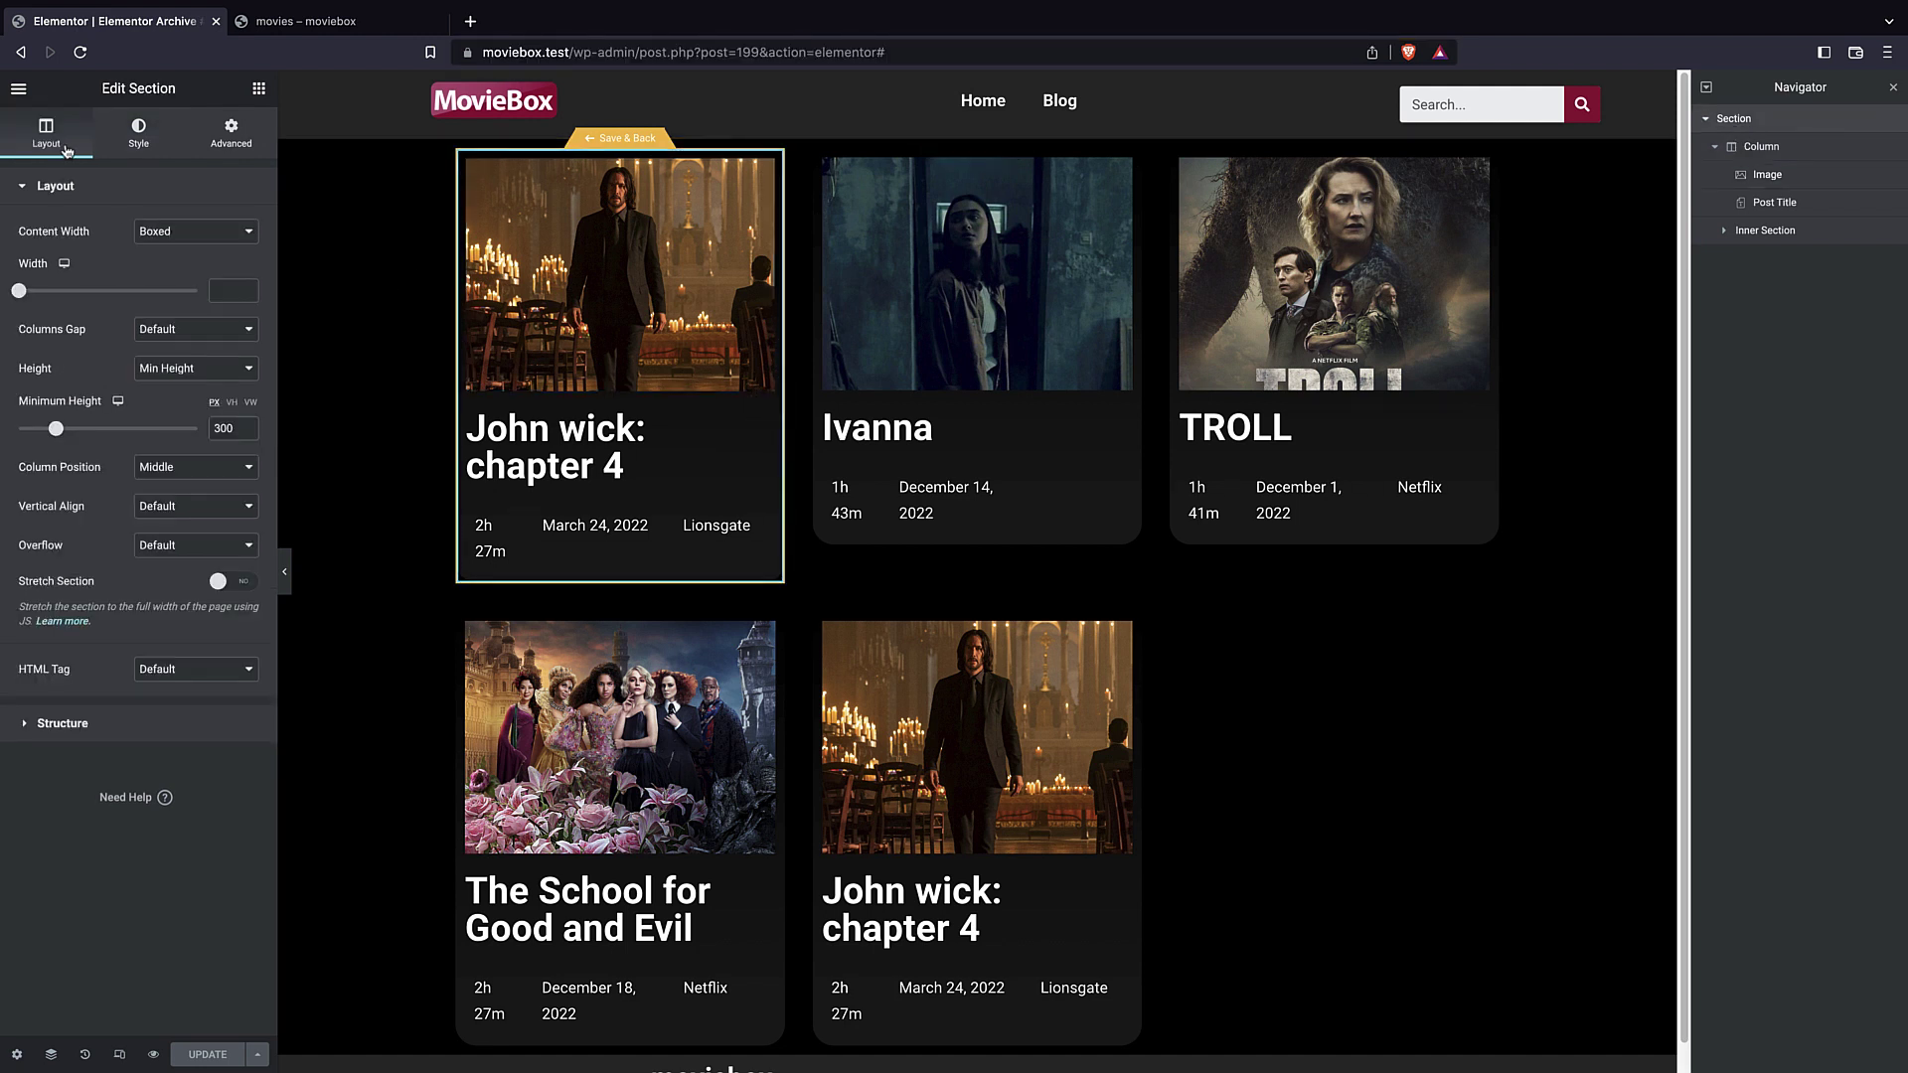
pyautogui.click(135, 137)
pyautogui.click(139, 593)
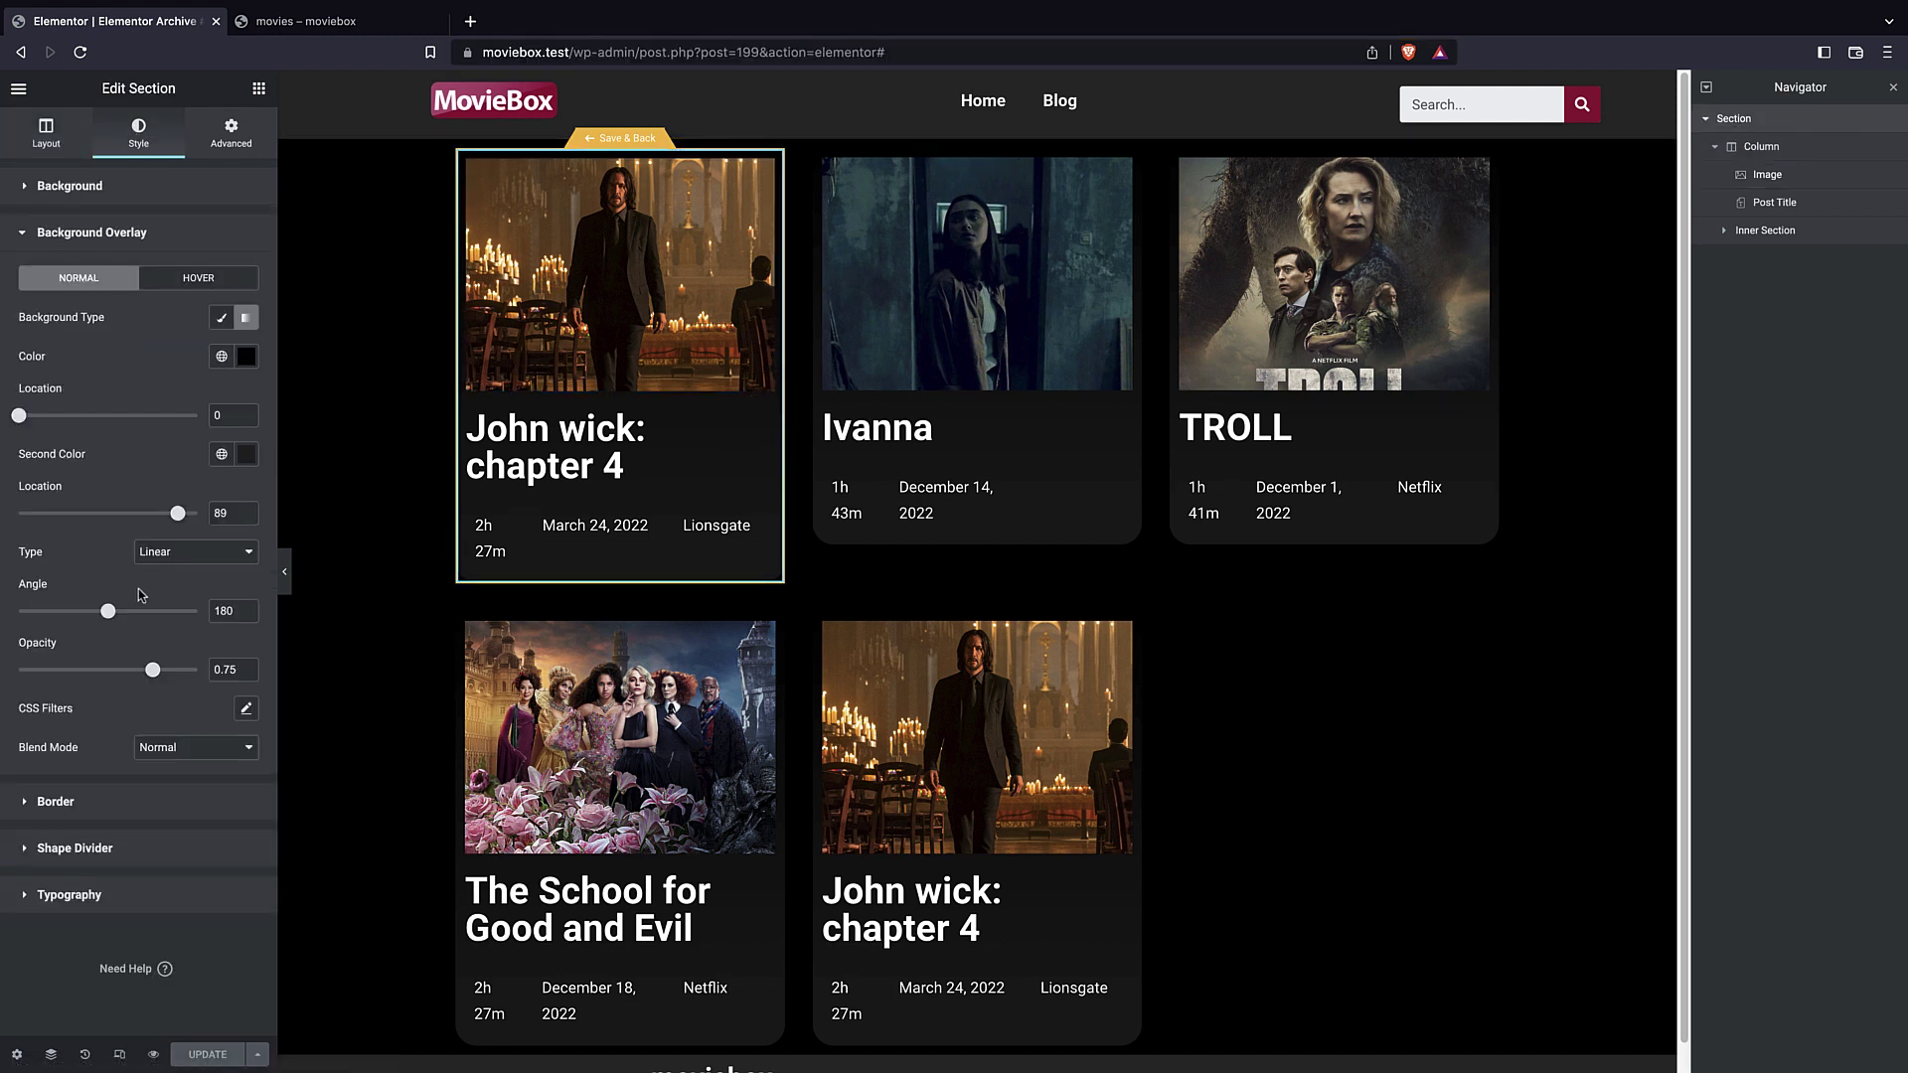
pyautogui.click(198, 277)
pyautogui.click(78, 277)
pyautogui.rightClick(1753, 118)
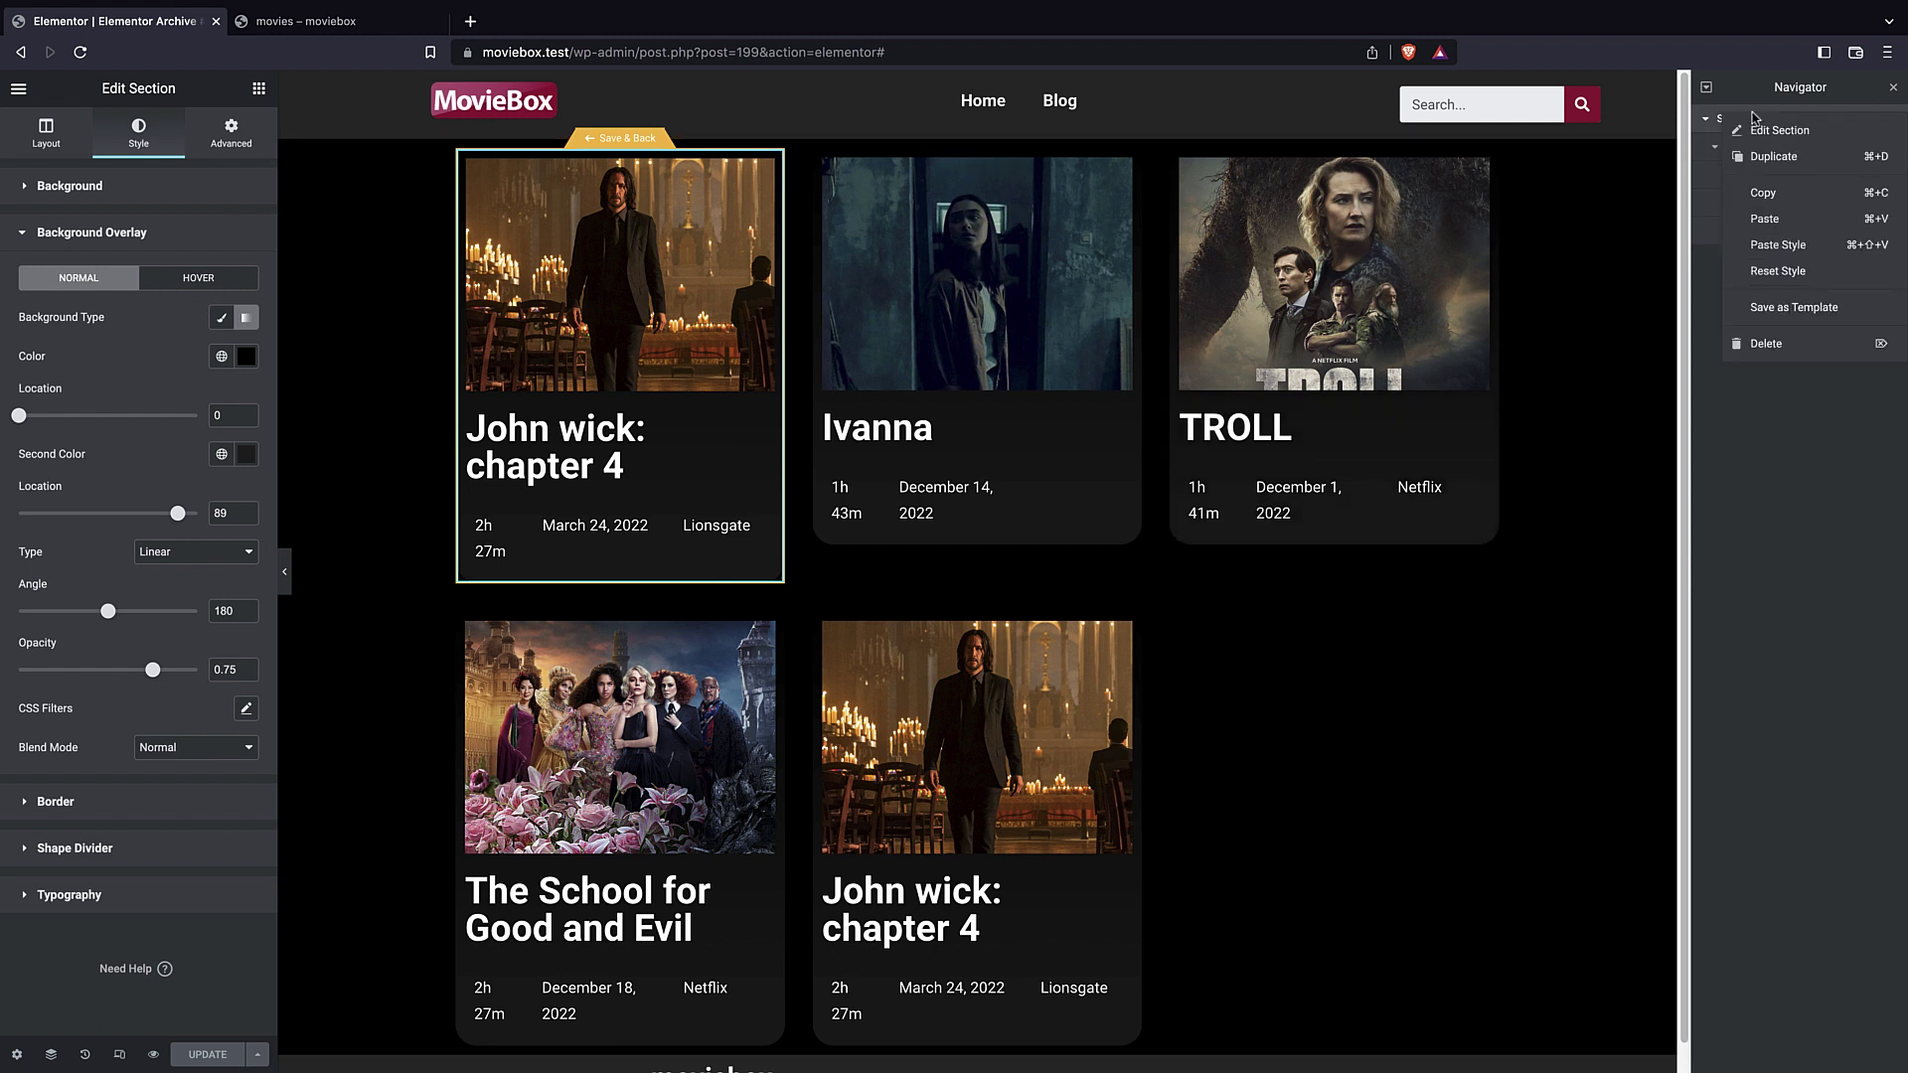
pyautogui.click(1777, 271)
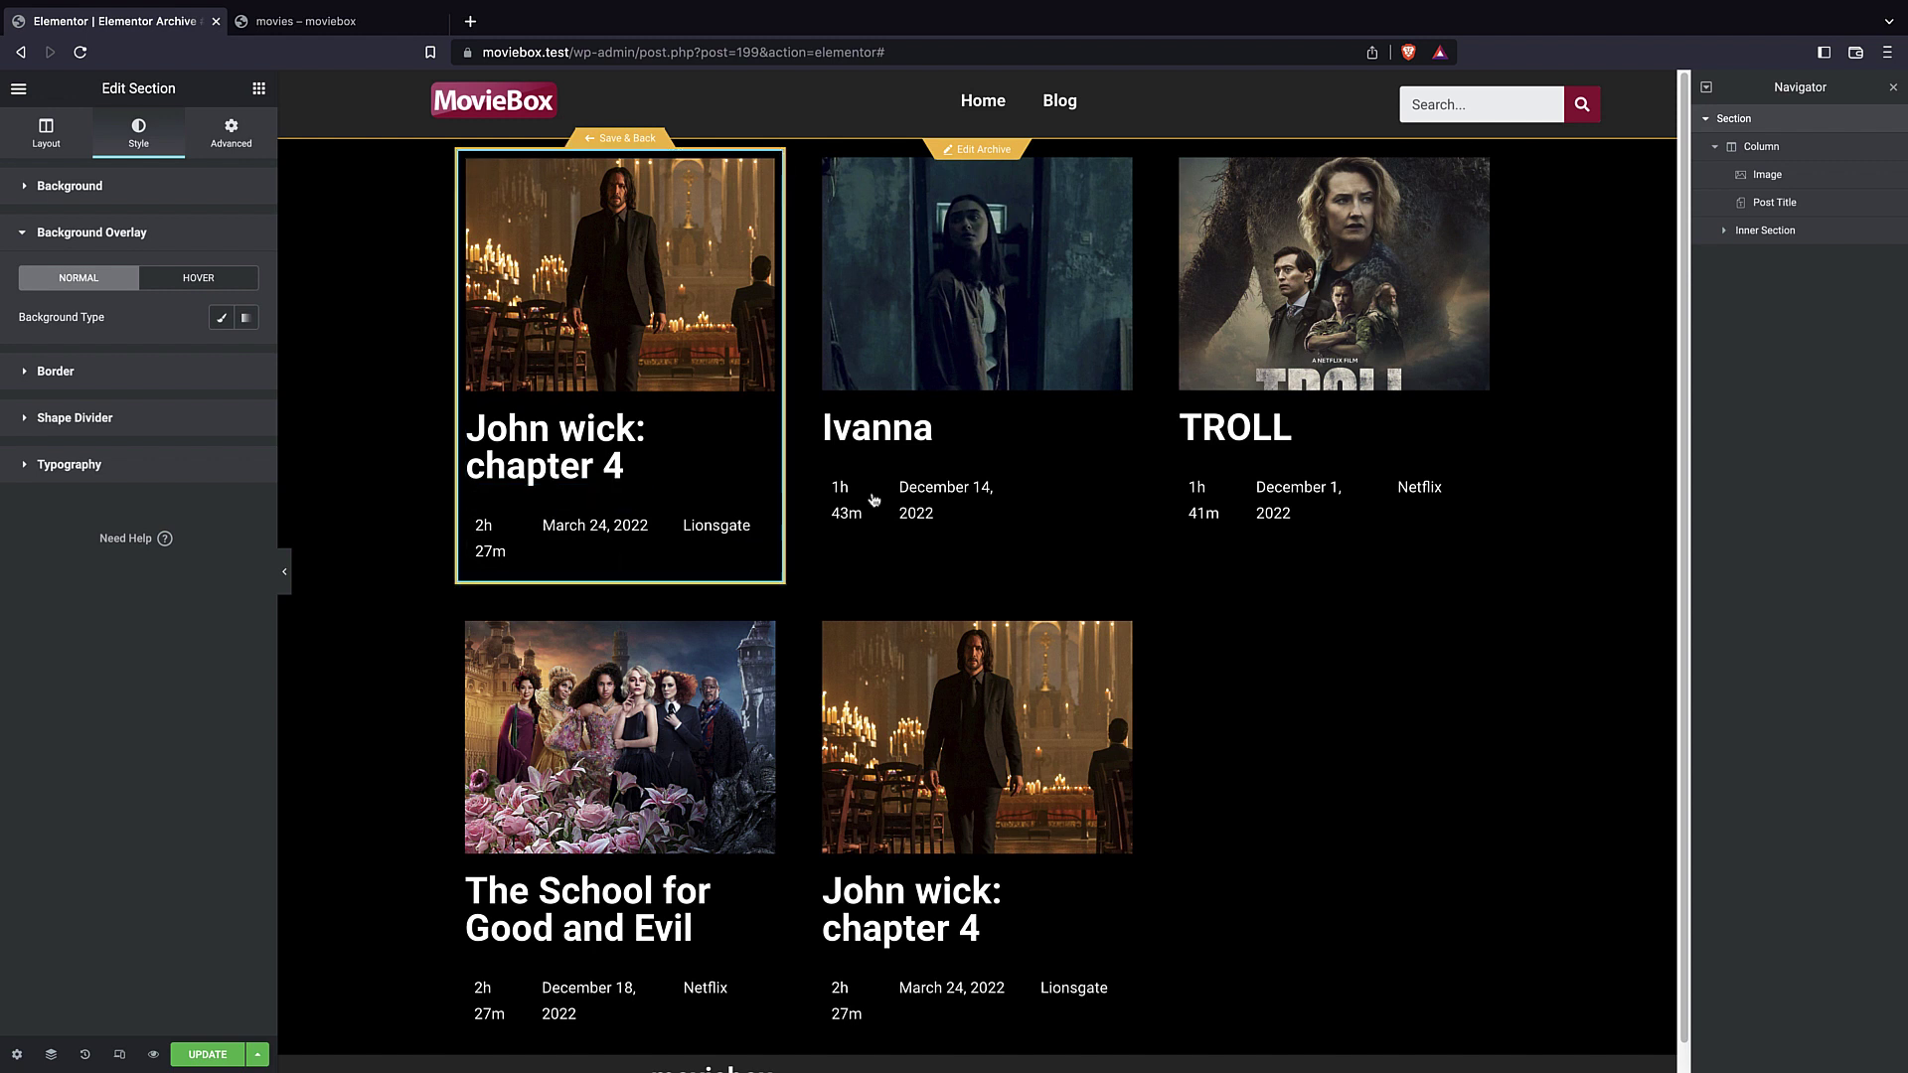
# - Save the template and reload the movies page to check the cards without section styling
pyautogui.click(234, 1061)
pyautogui.click(304, 22)
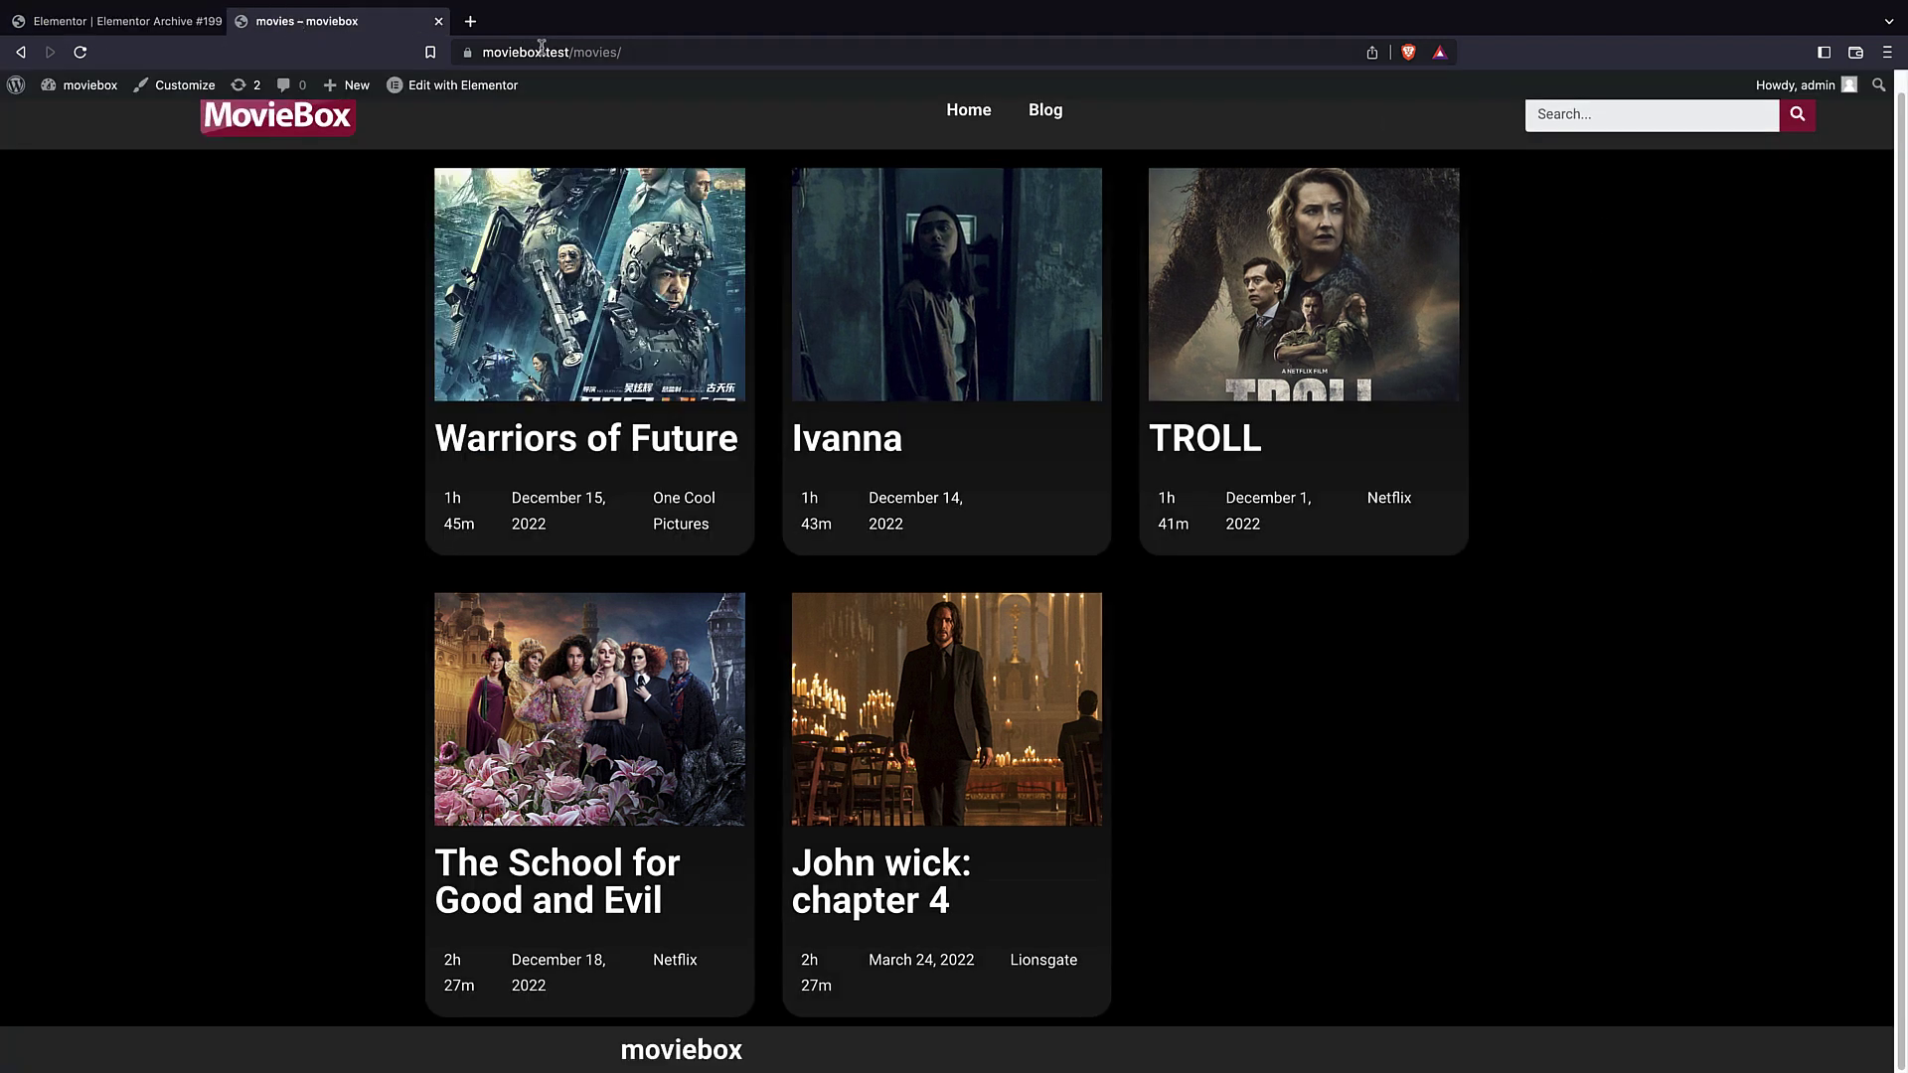
pyautogui.press('super+r')
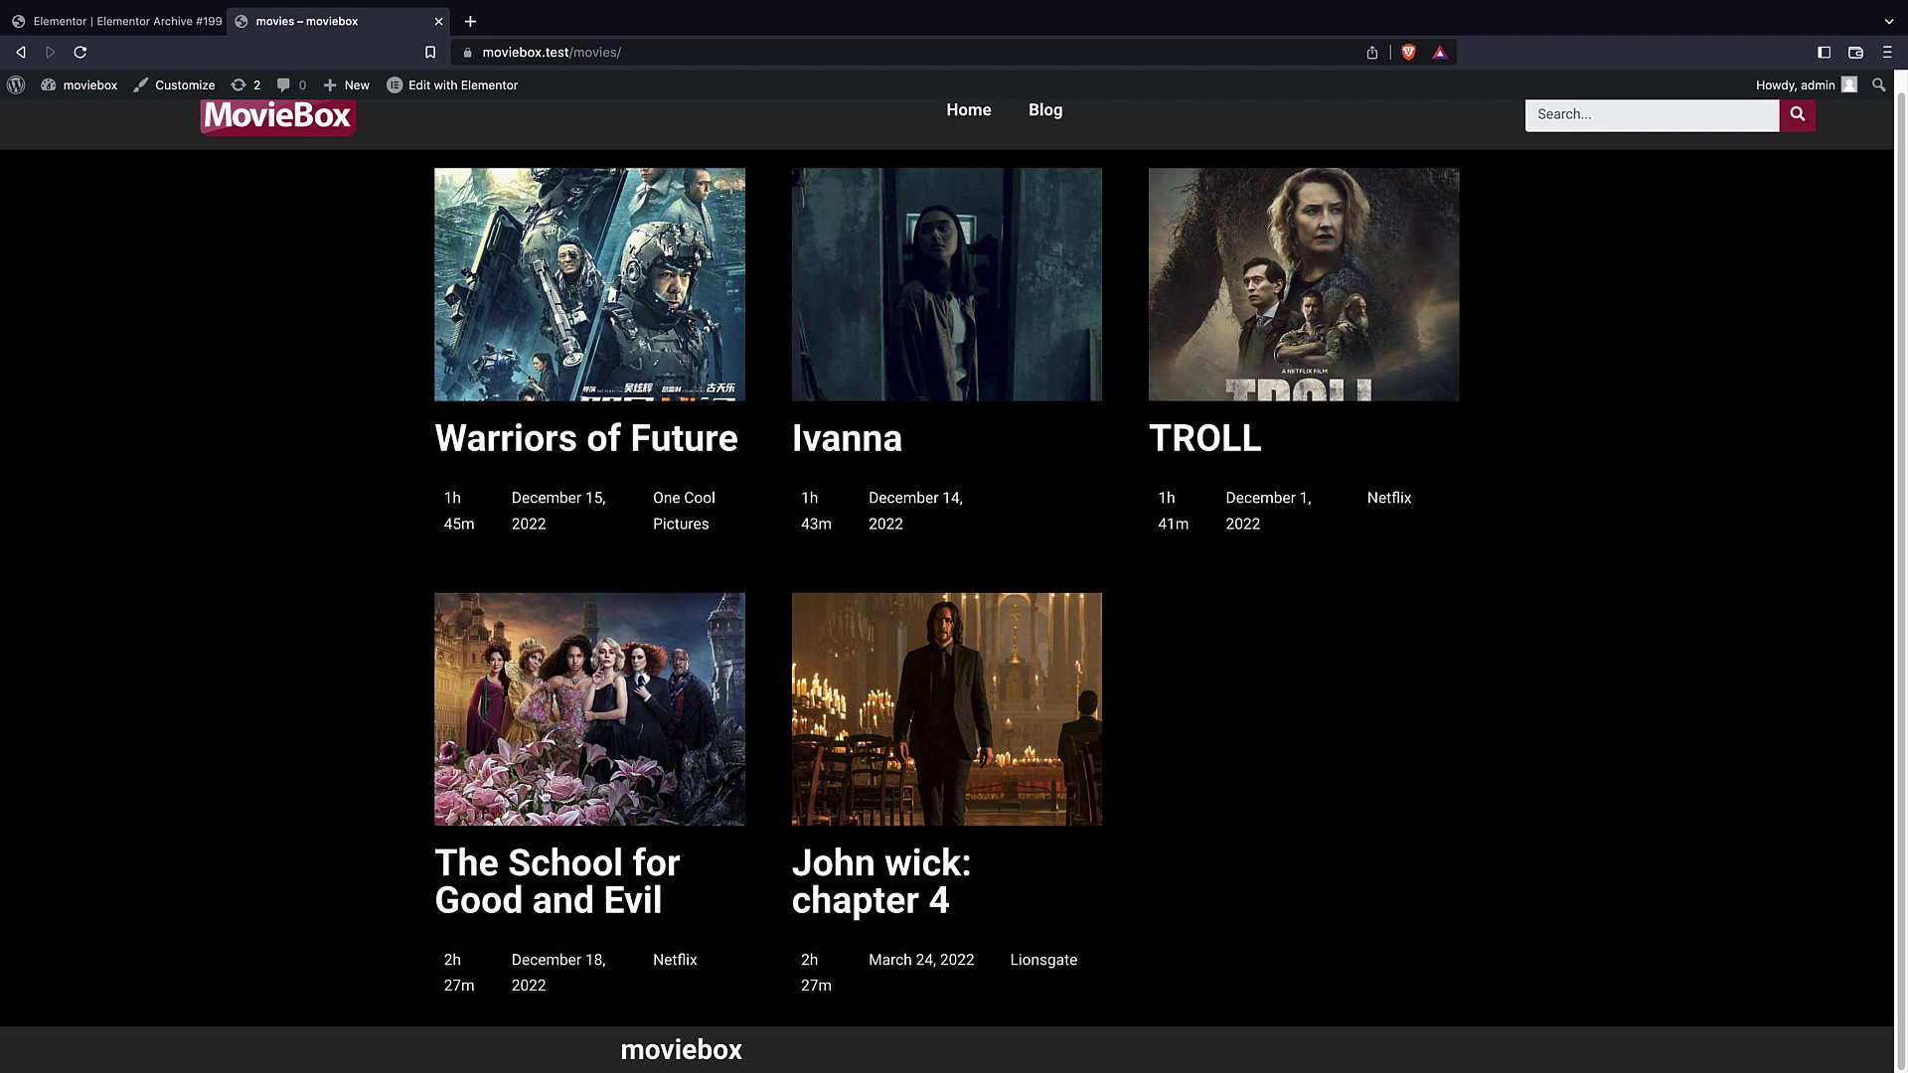
# - Give the movie card's outer section a classic background with the color #232323
pyautogui.click(72, 20)
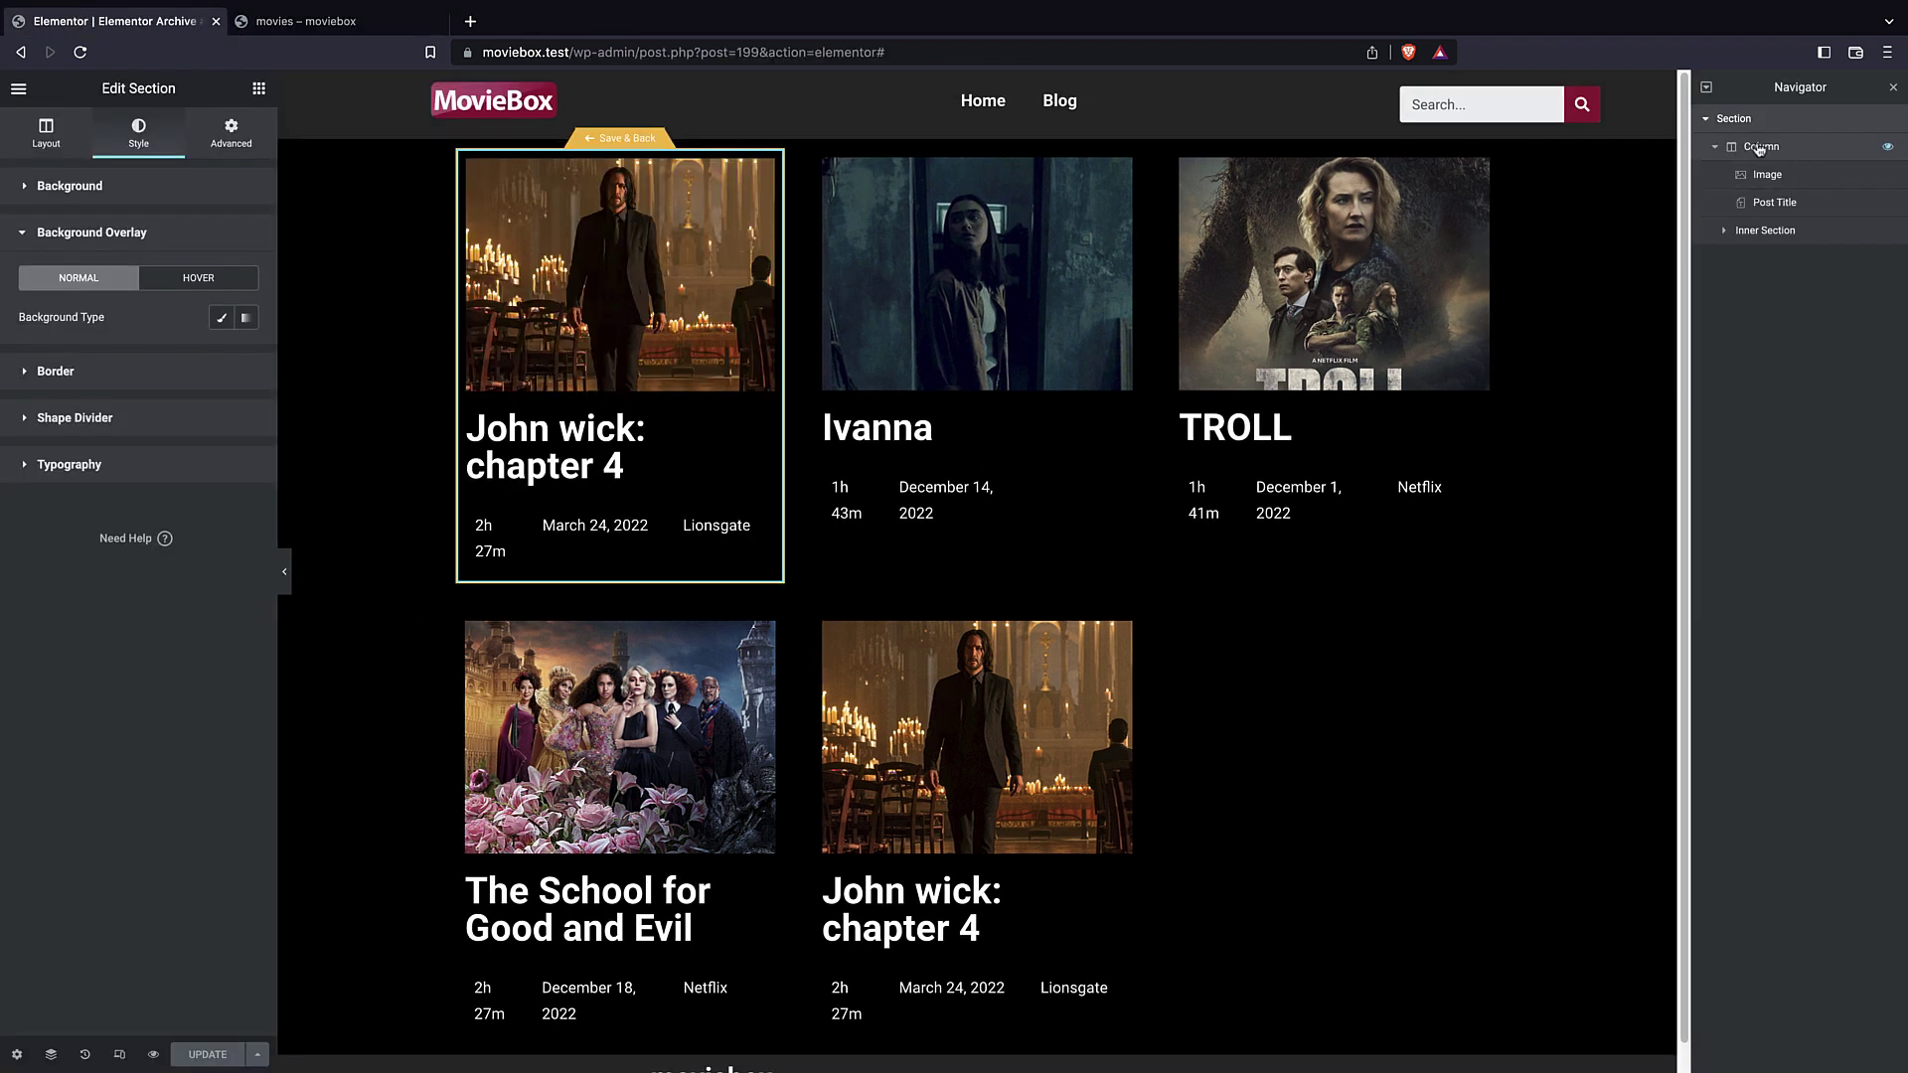
pyautogui.click(72, 186)
pyautogui.click(171, 270)
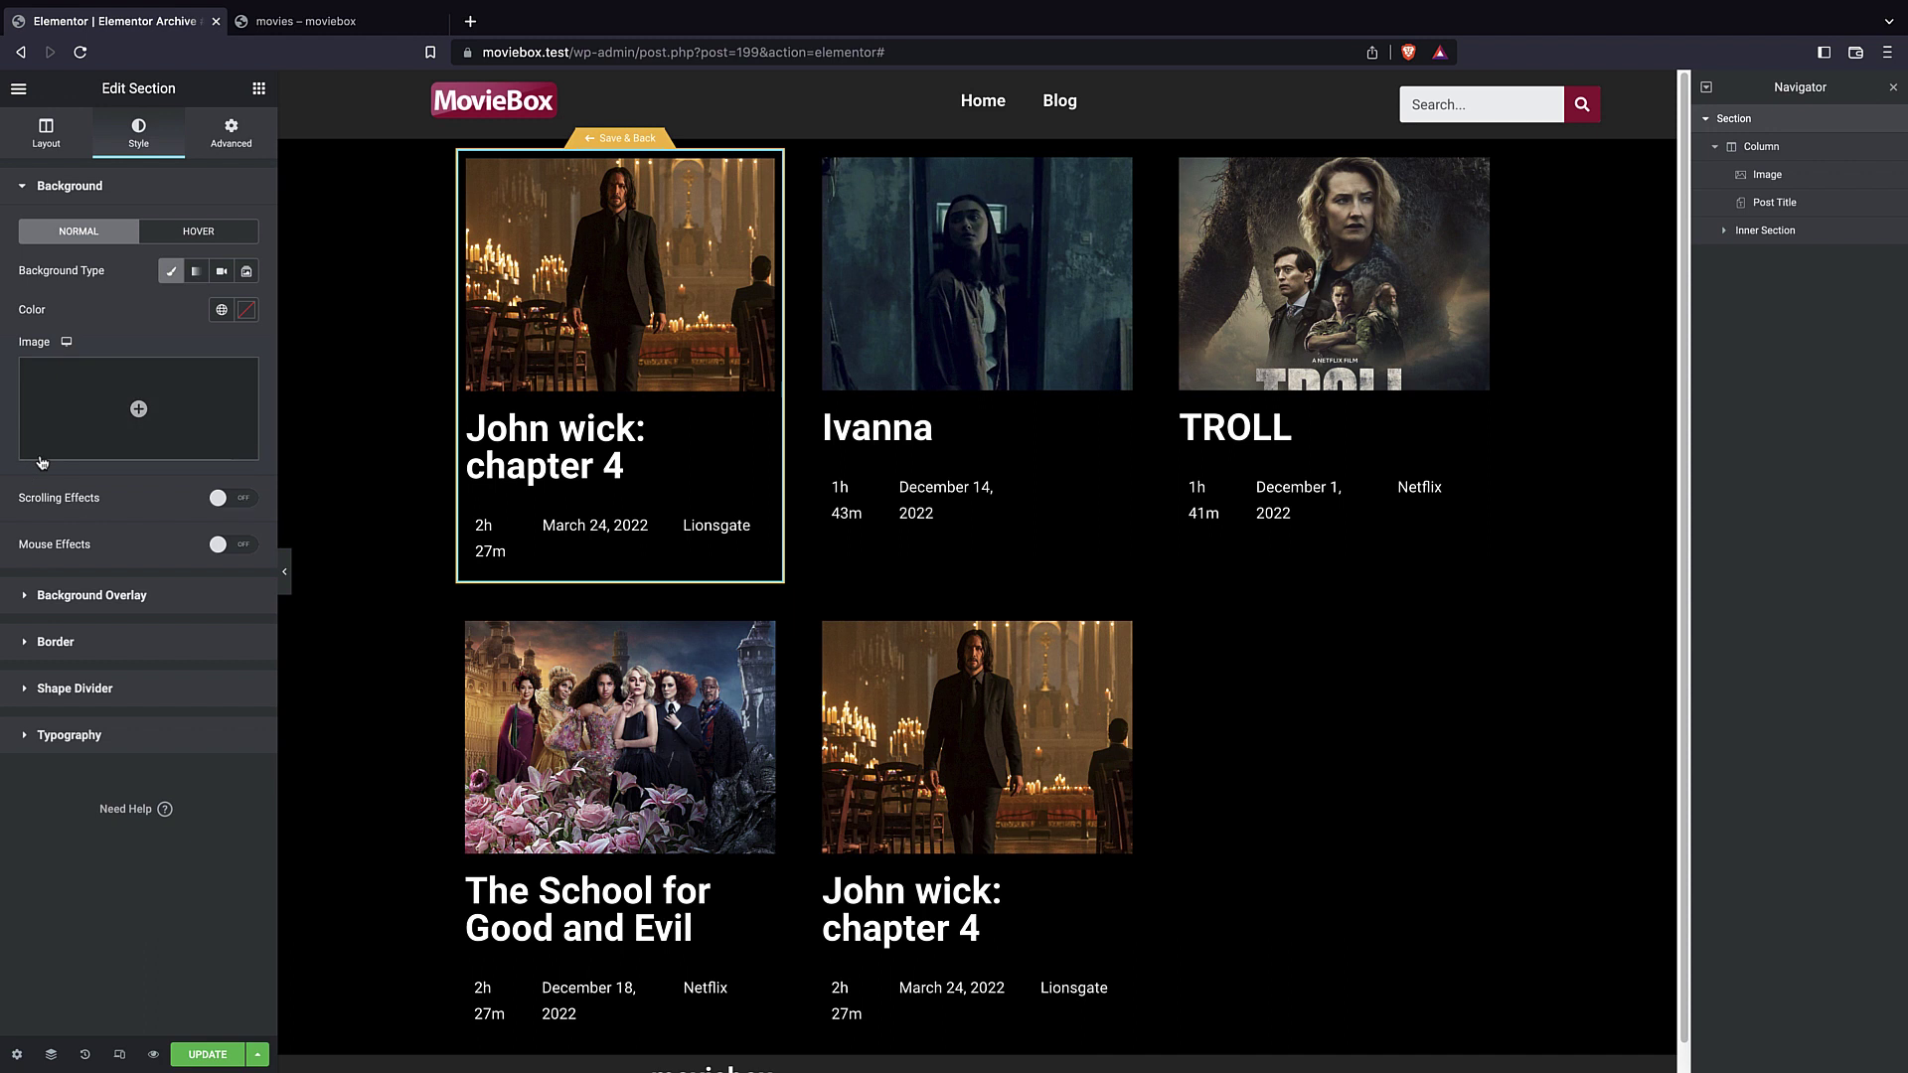
pyautogui.click(247, 309)
pyautogui.moveTo(36, 522)
pyautogui.mouseDown()
pyautogui.moveTo(5, 536)
pyautogui.moveTo(8, 519)
pyautogui.mouseUp()
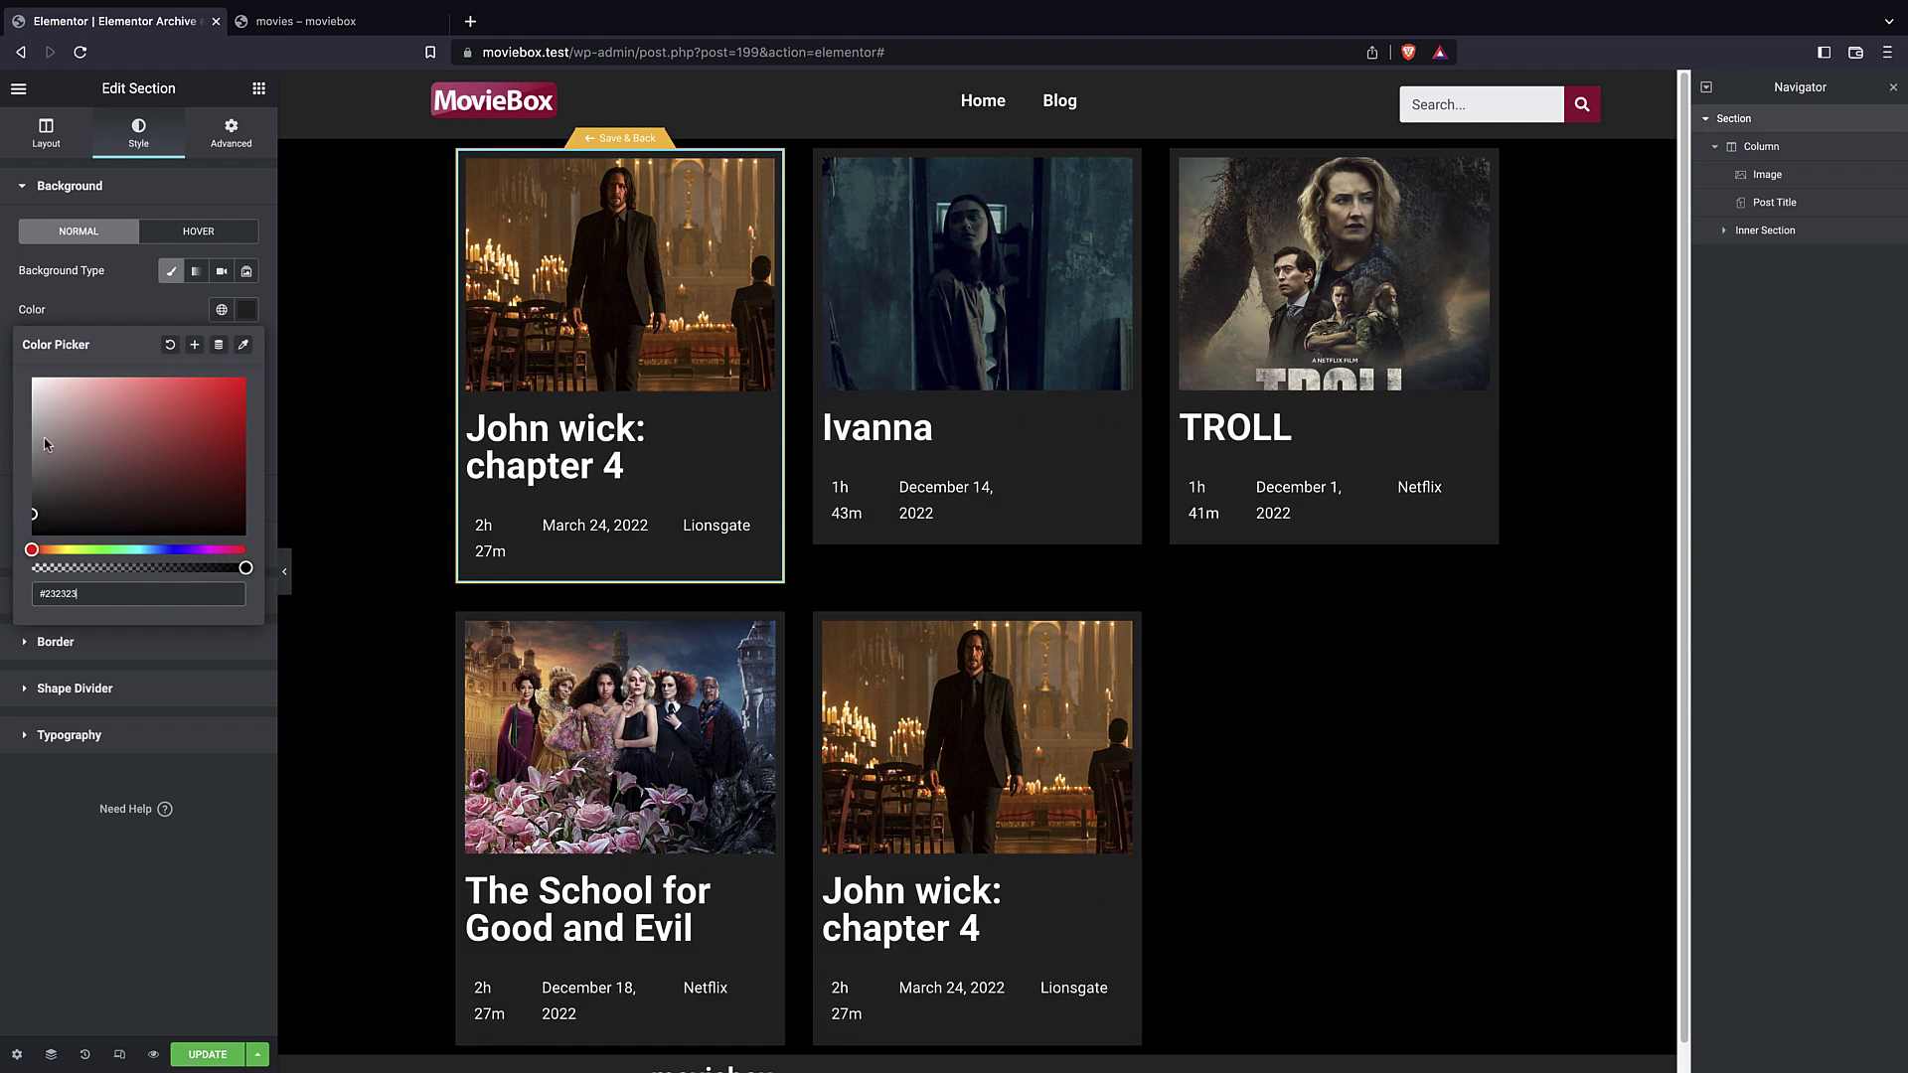
pyautogui.click(71, 290)
# - Set the section's border radius to 1 em on all corners and save the template
pyautogui.click(140, 647)
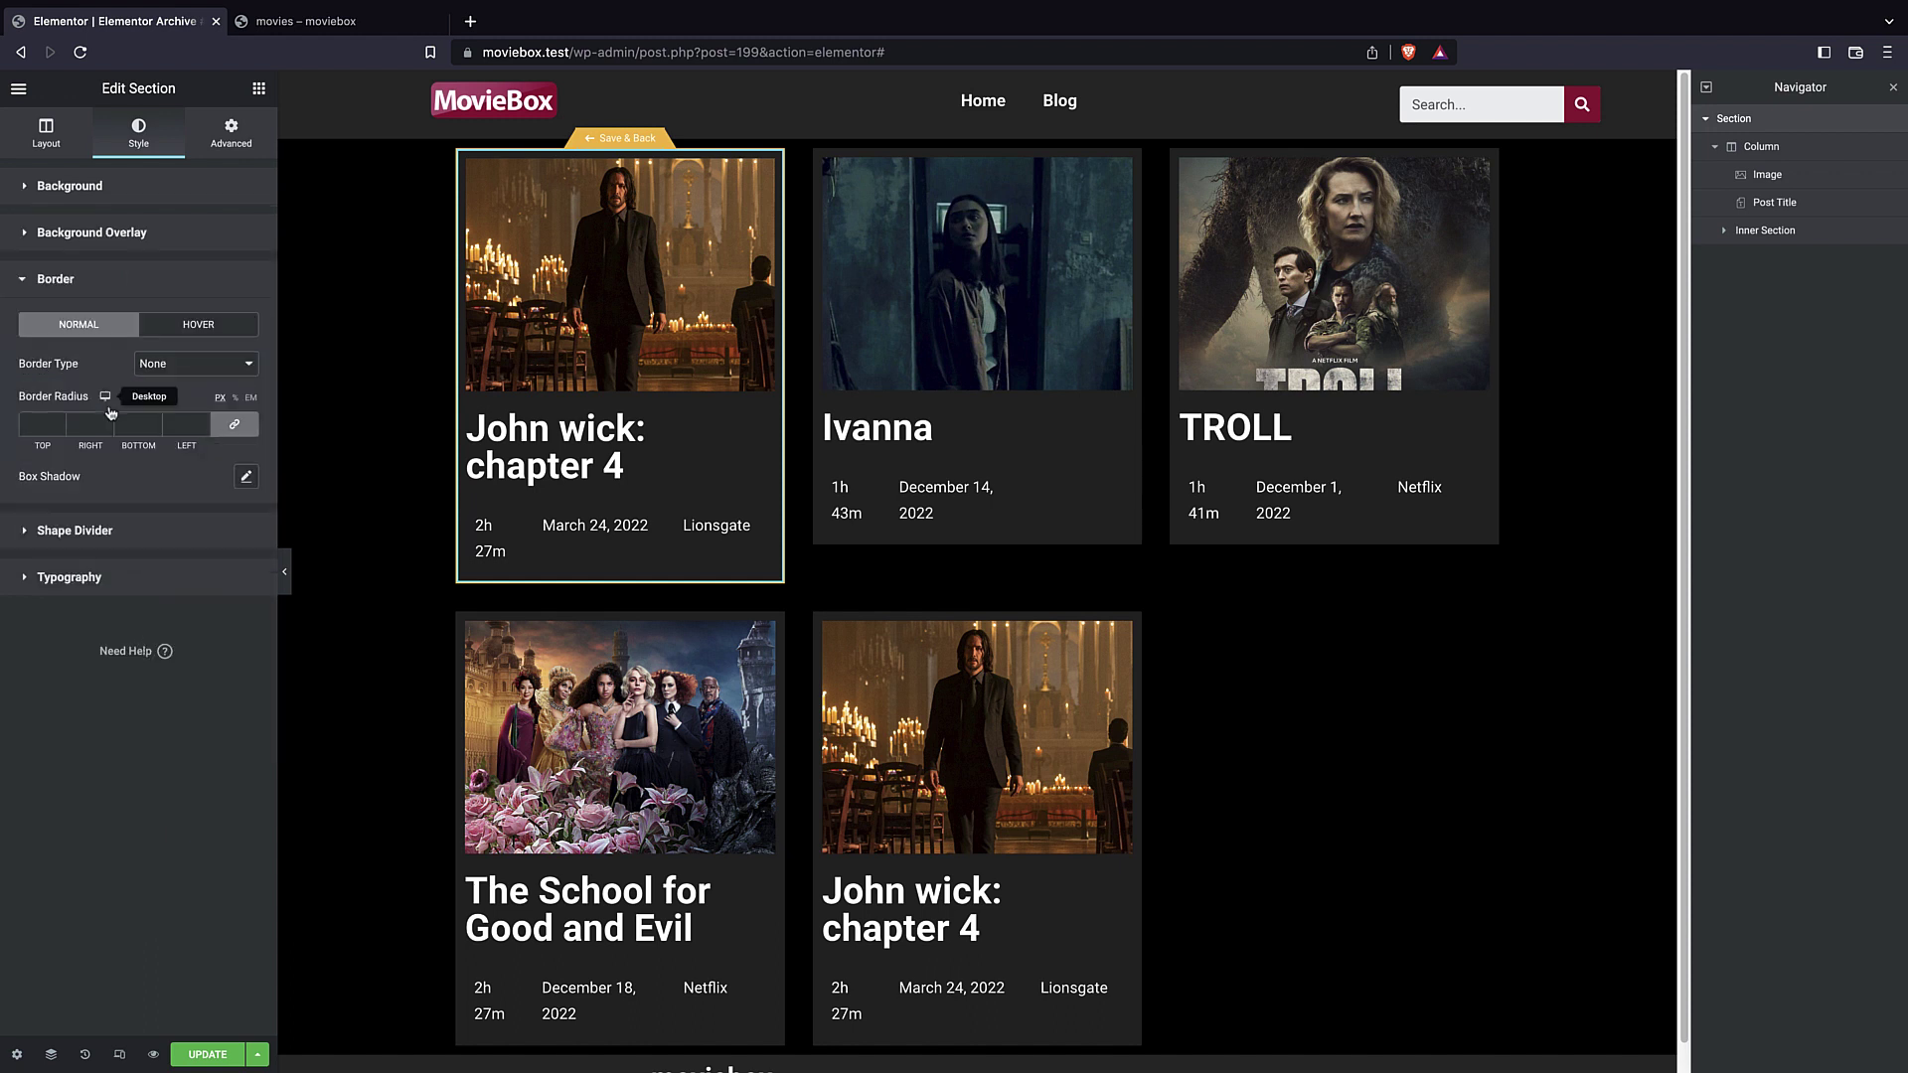
pyautogui.click(250, 398)
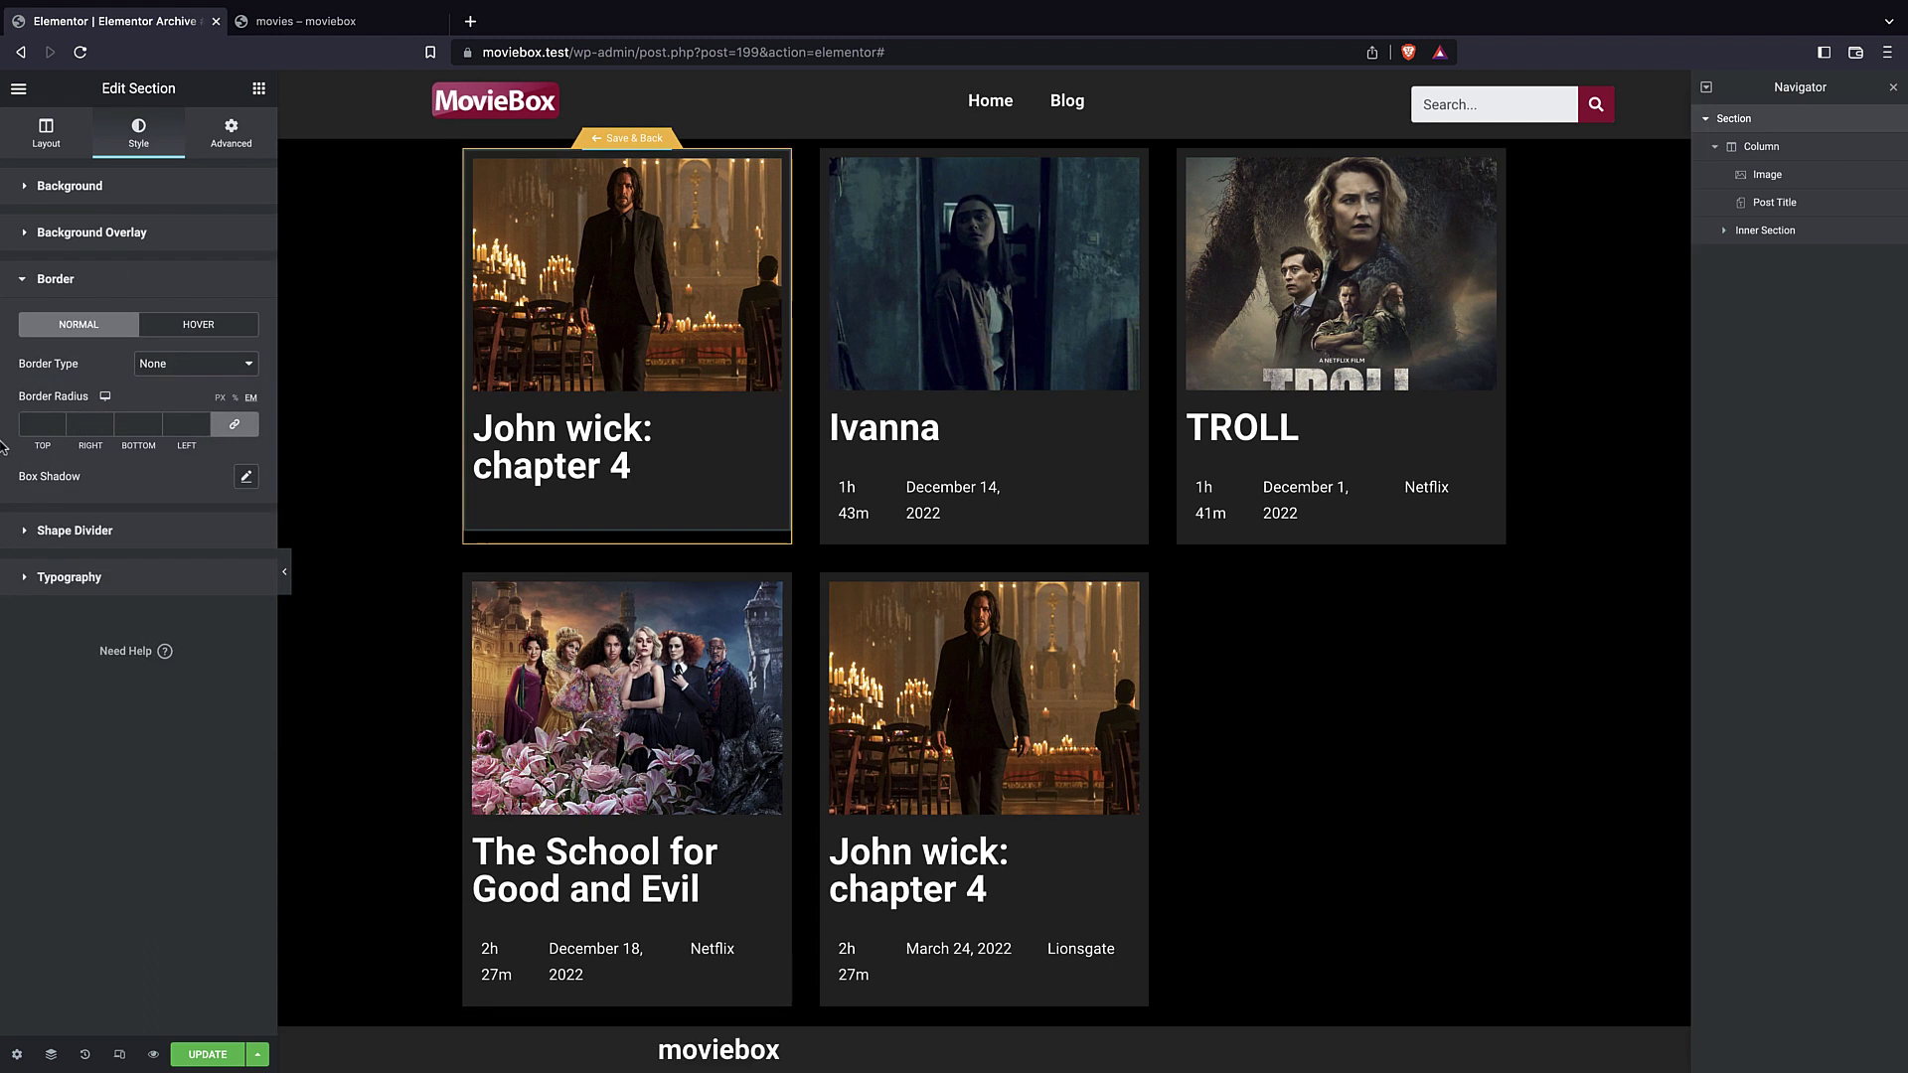
pyautogui.click(58, 428)
pyautogui.click(207, 1054)
# - Reload the movies page and check the background and rounded corners of the cards
pyautogui.click(298, 20)
pyautogui.click(555, 55)
pyautogui.press('Return')
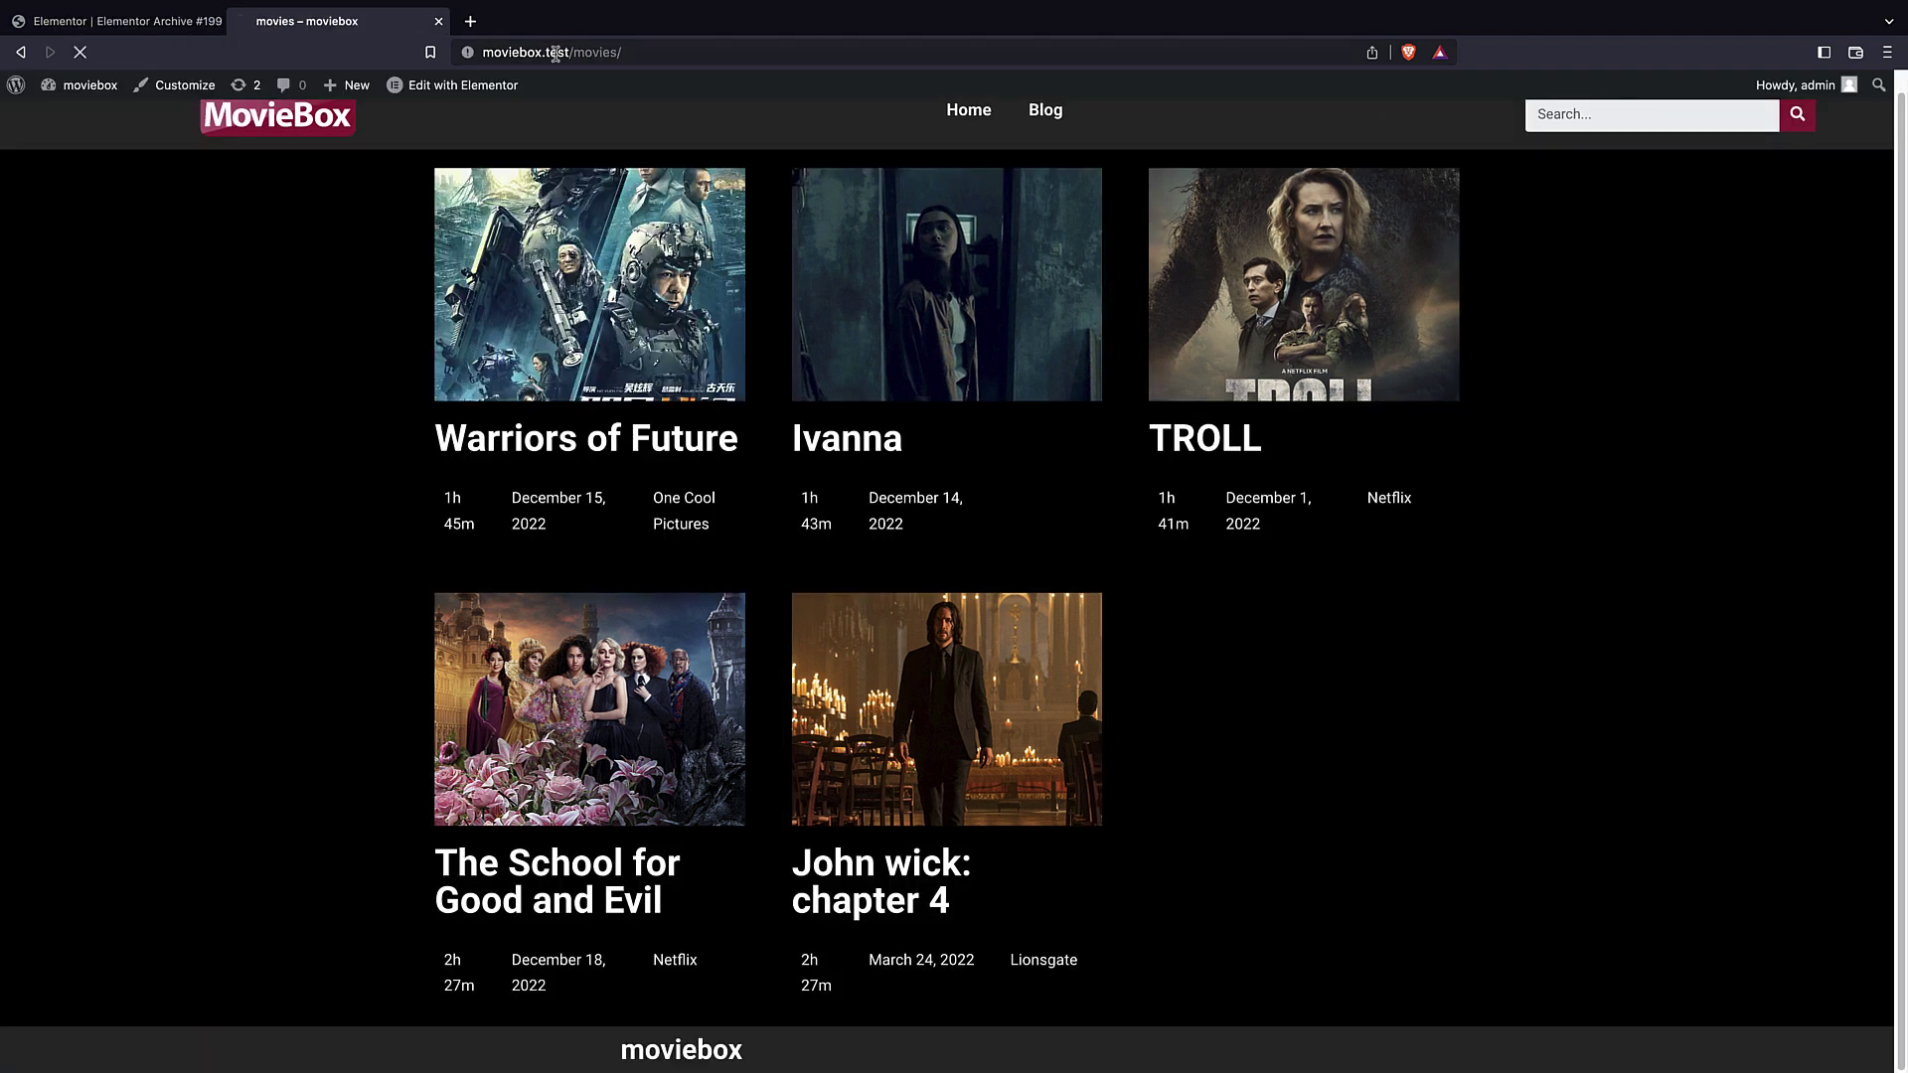
pyautogui.scroll(1, 742, 436)
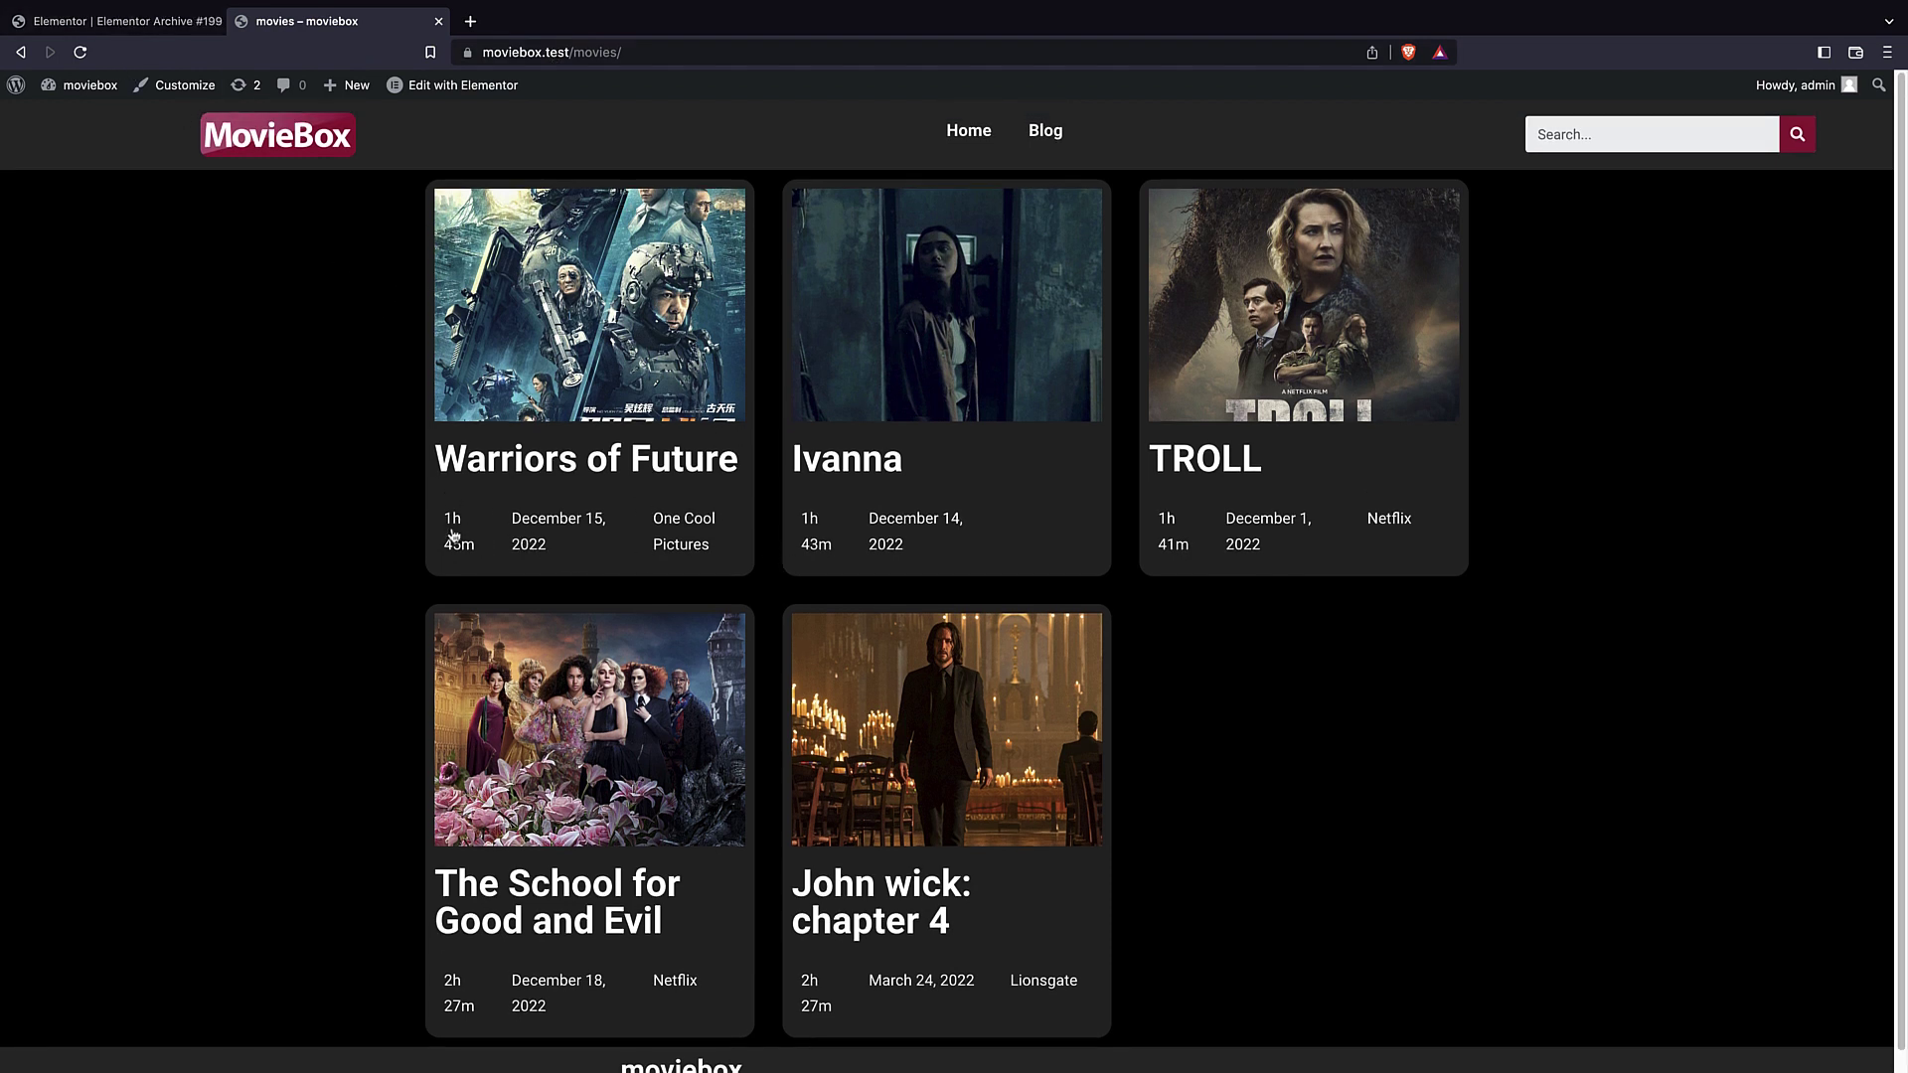
# - Widen the card's duration column, slightly narrow its studio column, then save the template and view the movies page
pyautogui.click(119, 21)
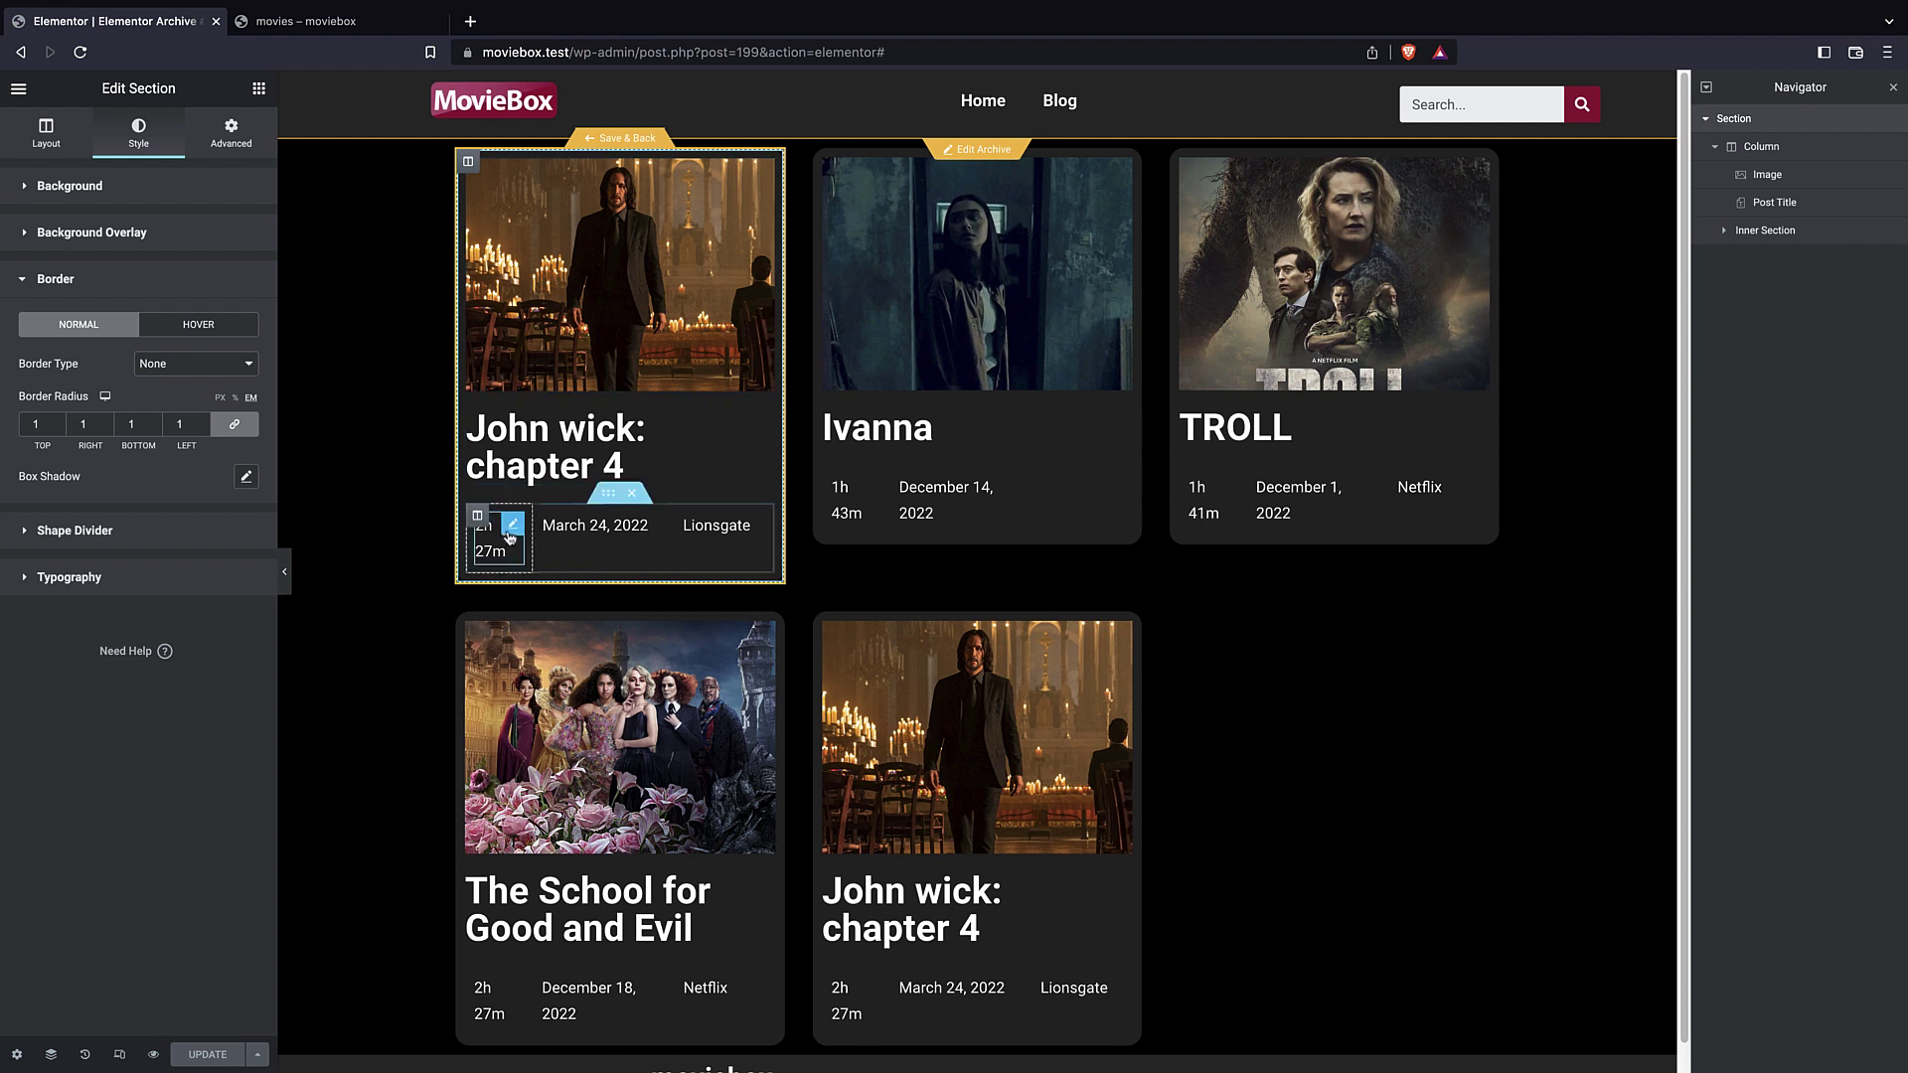
pyautogui.moveTo(529, 545); pyautogui.dragTo(549, 545)
pyautogui.moveTo(673, 536); pyautogui.dragTo(681, 537)
pyautogui.press('super+s')
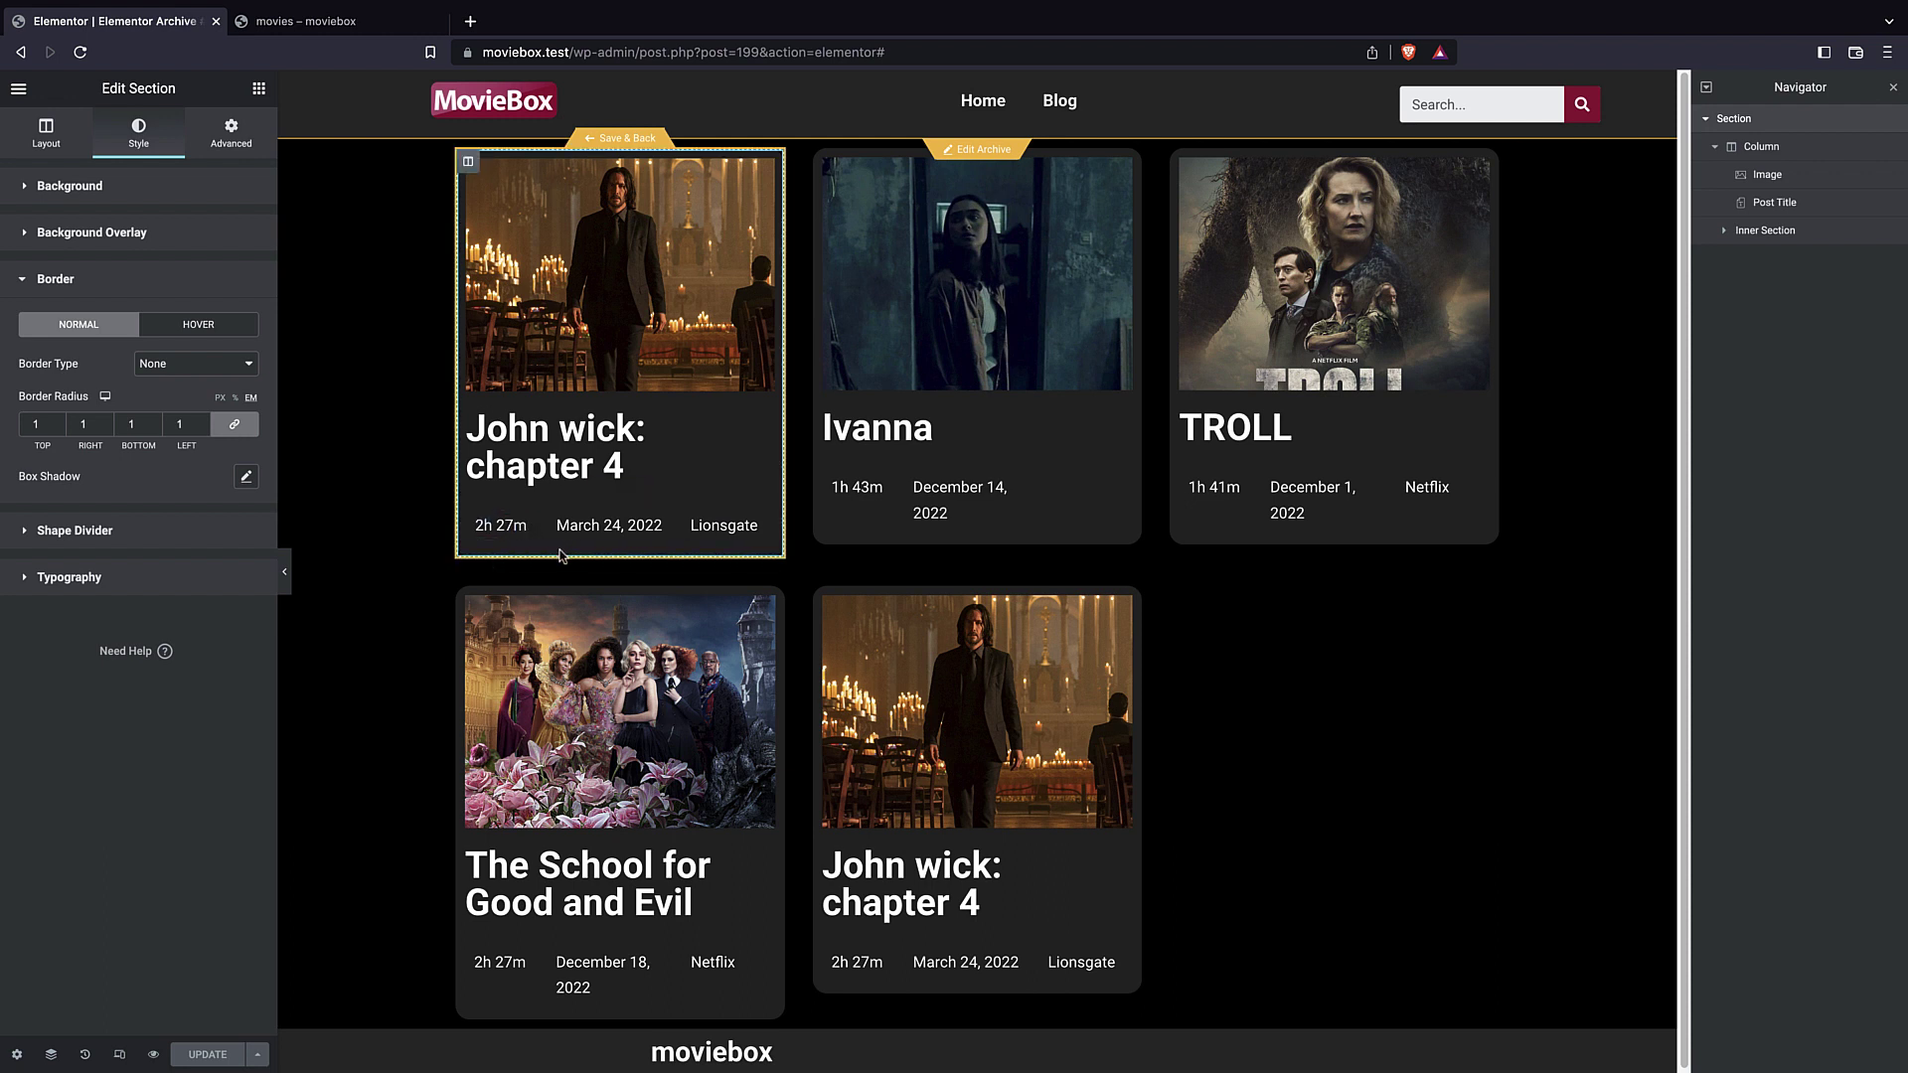
pyautogui.click(298, 21)
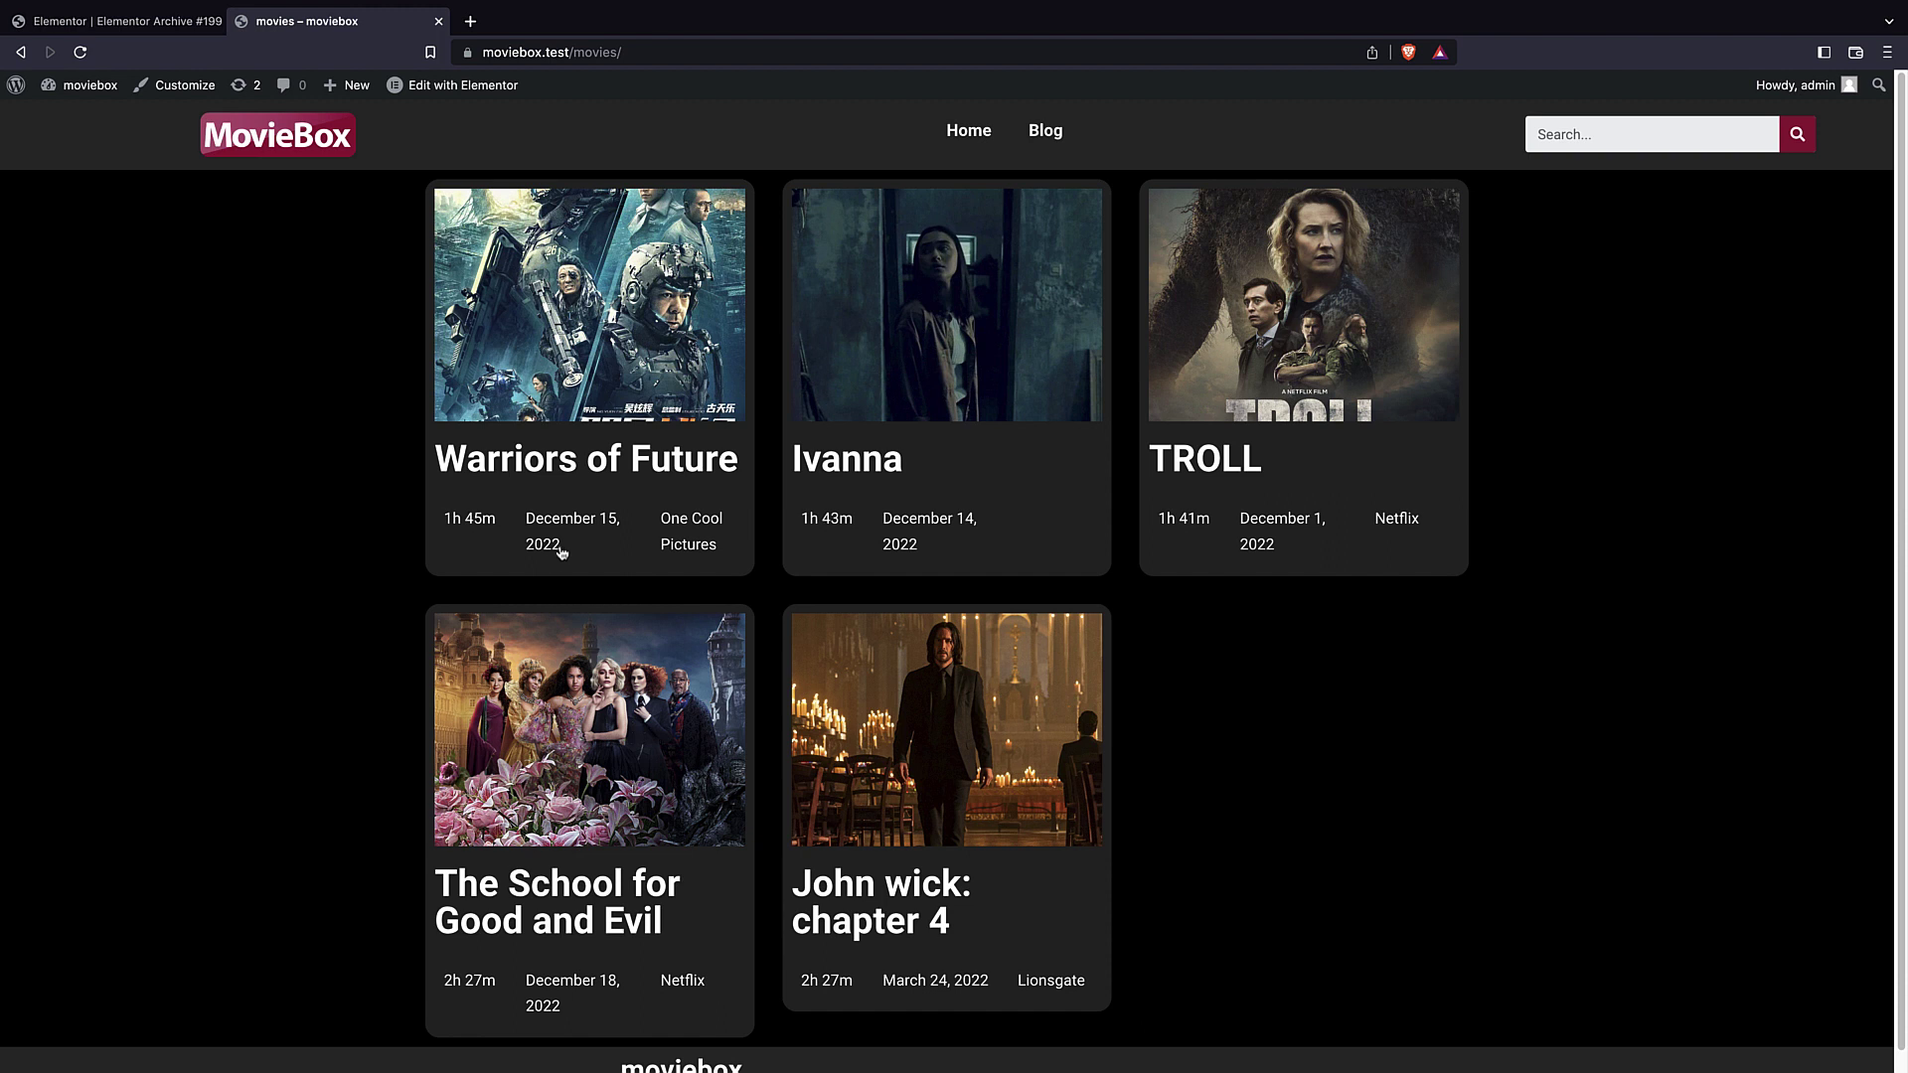
# - Slightly reduce the font size of the movie card's duration heading in the loop template
pyautogui.click(119, 21)
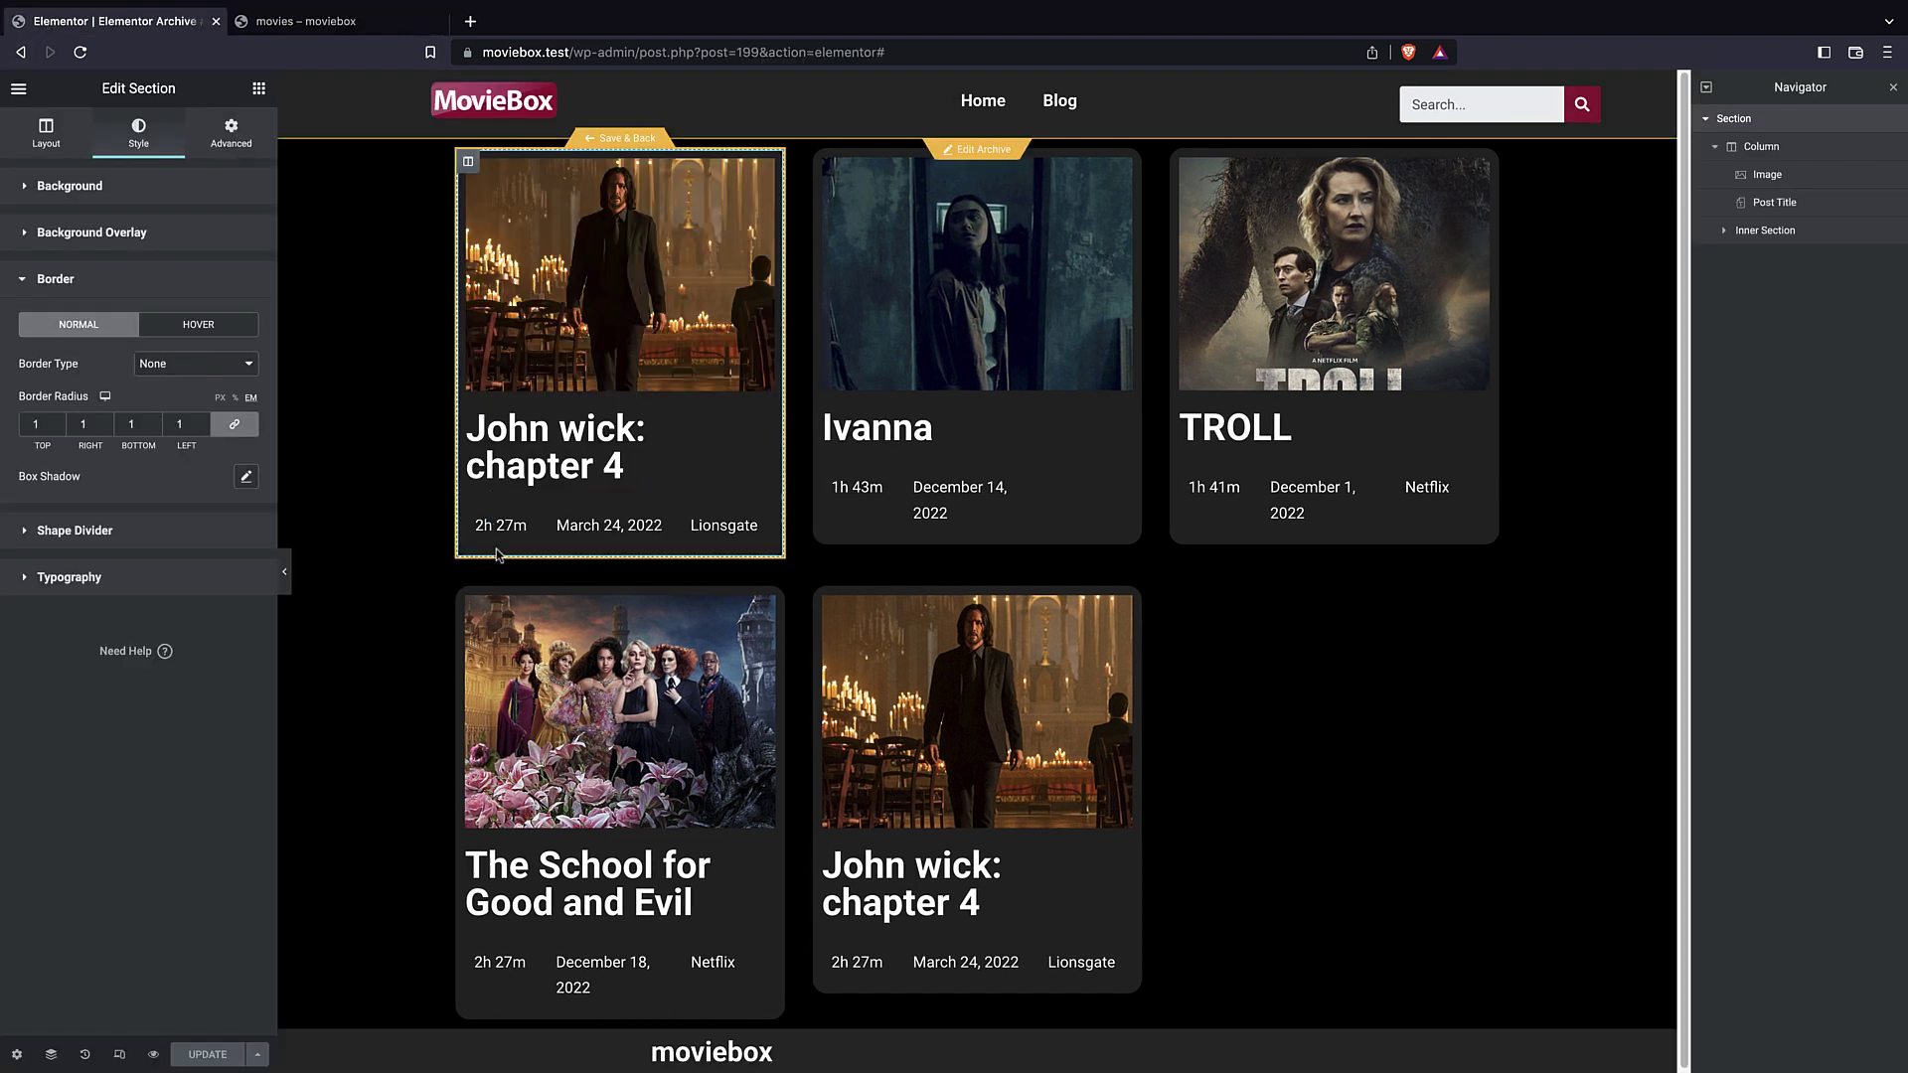
pyautogui.click(494, 537)
pyautogui.click(142, 128)
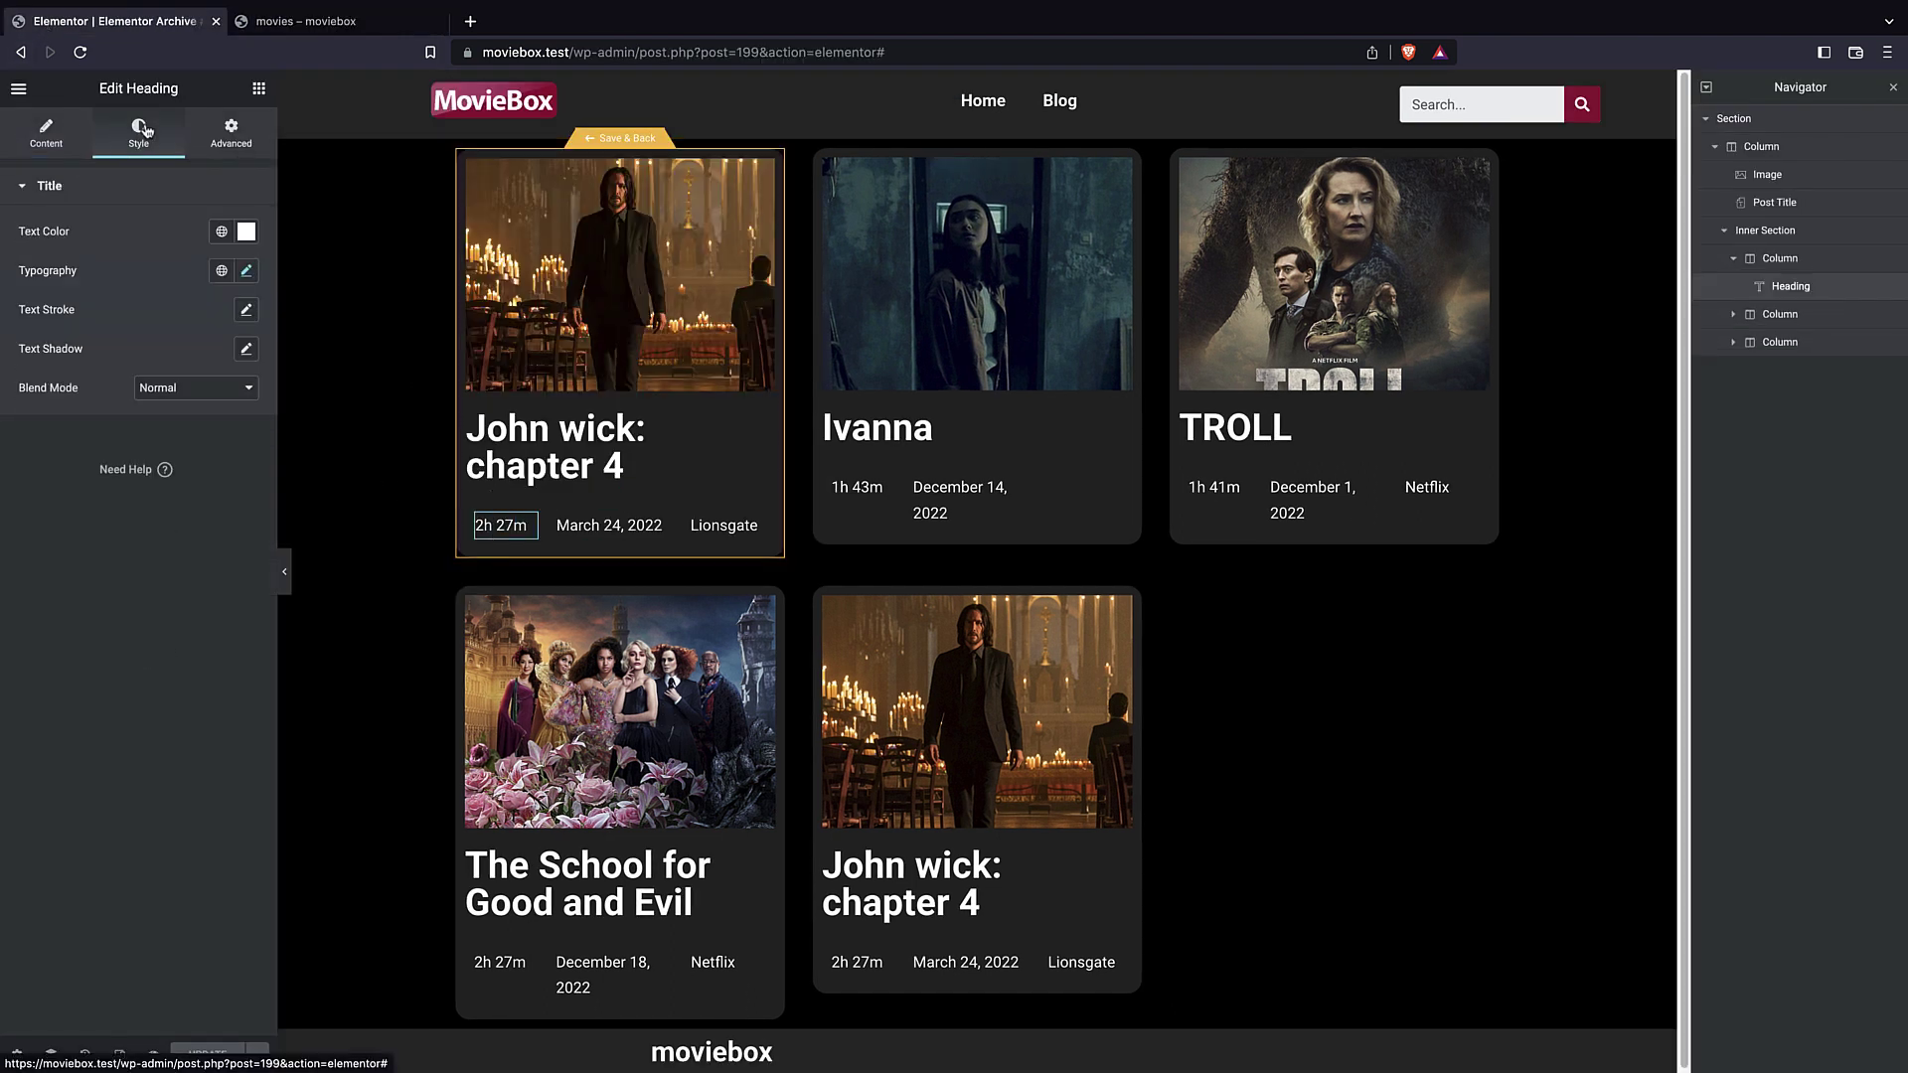
pyautogui.click(246, 271)
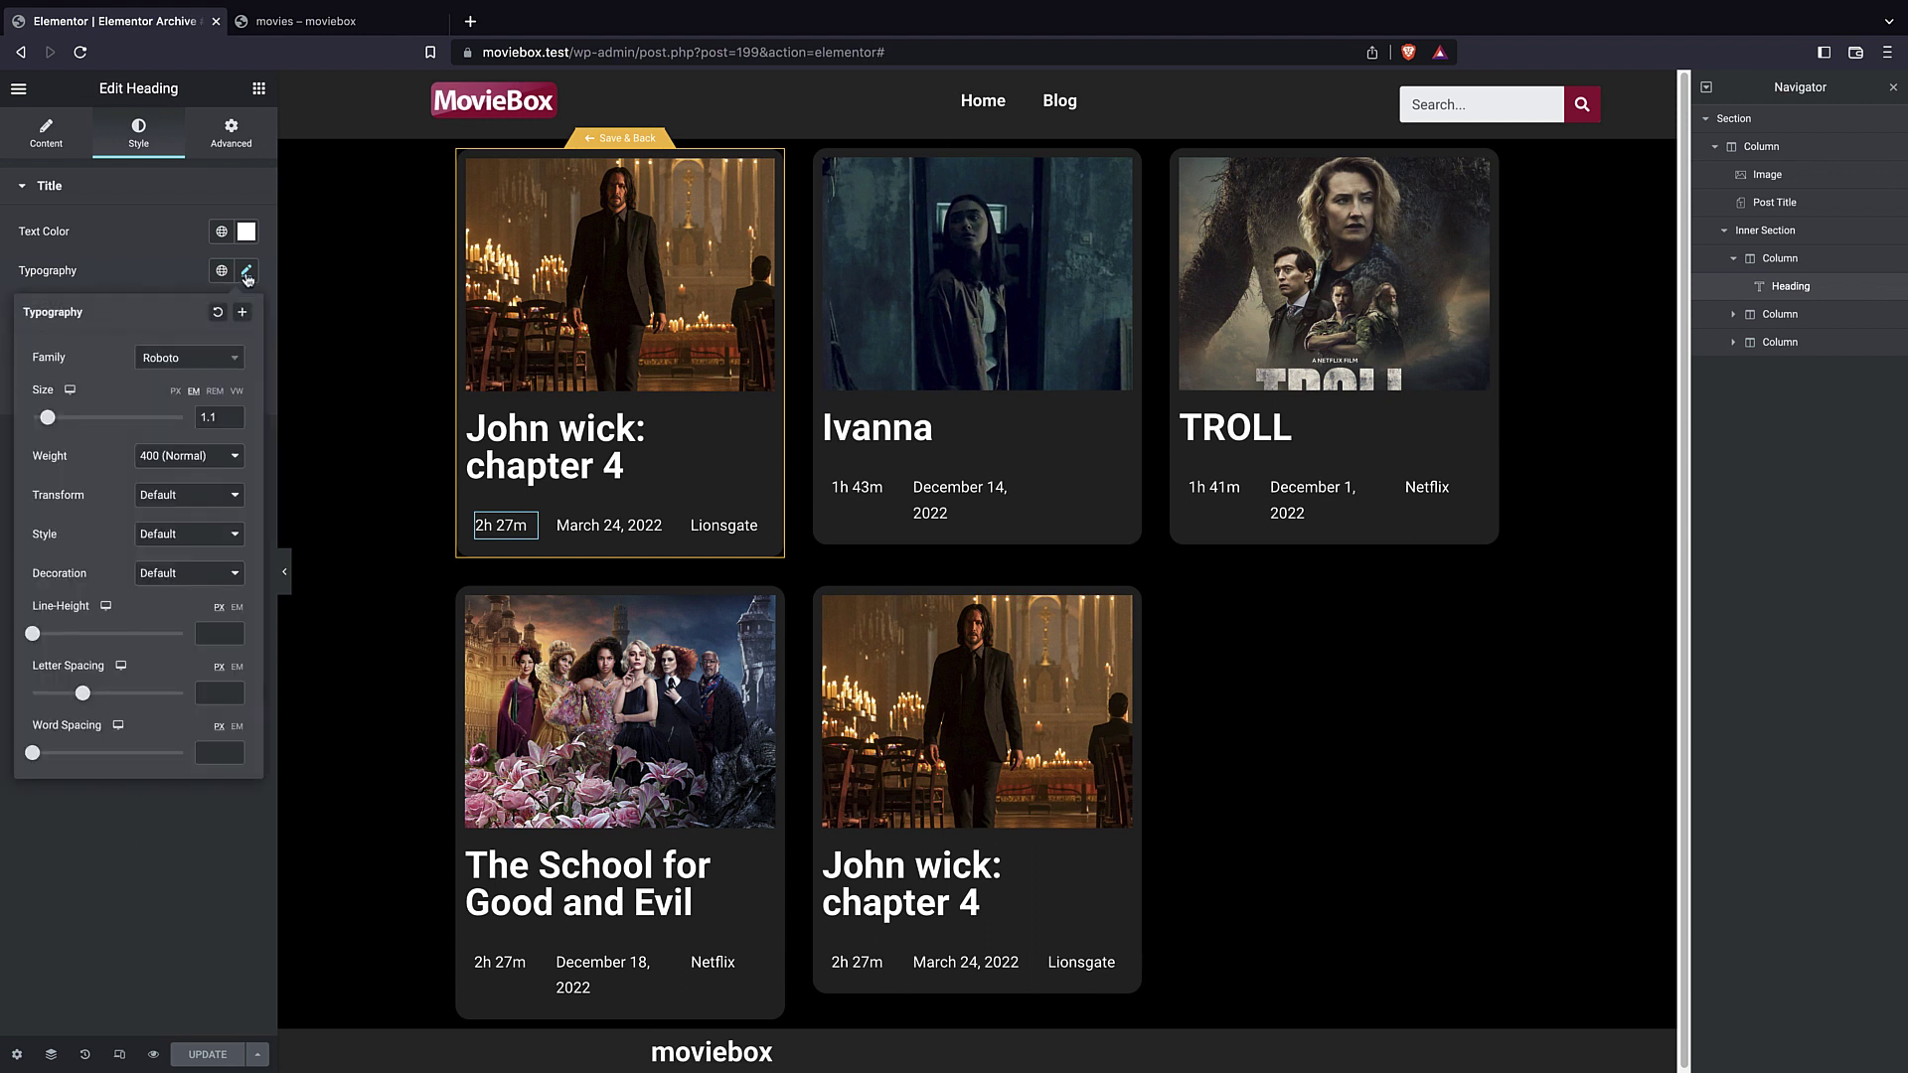
pyautogui.click(47, 418)
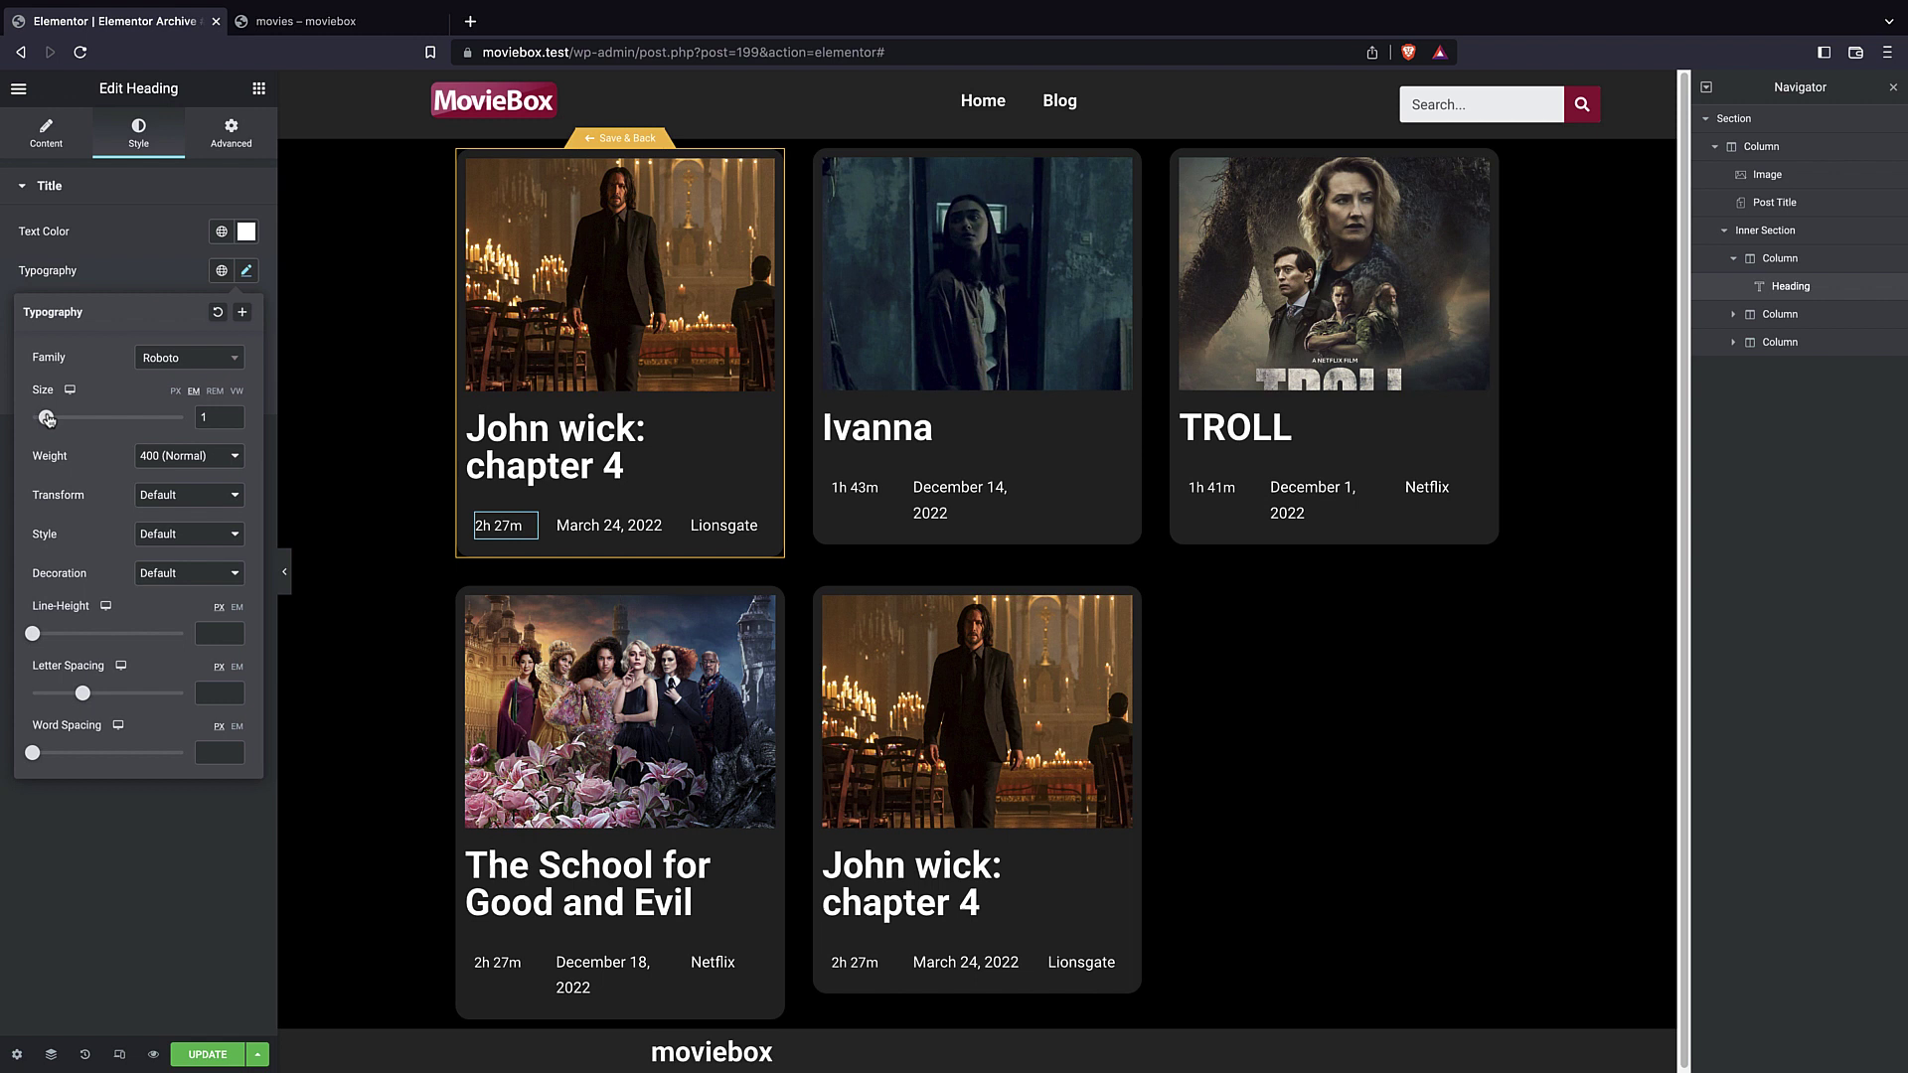
# - Slightly reduce the font size of the card's release date heading to match the duration text
pyautogui.click(604, 526)
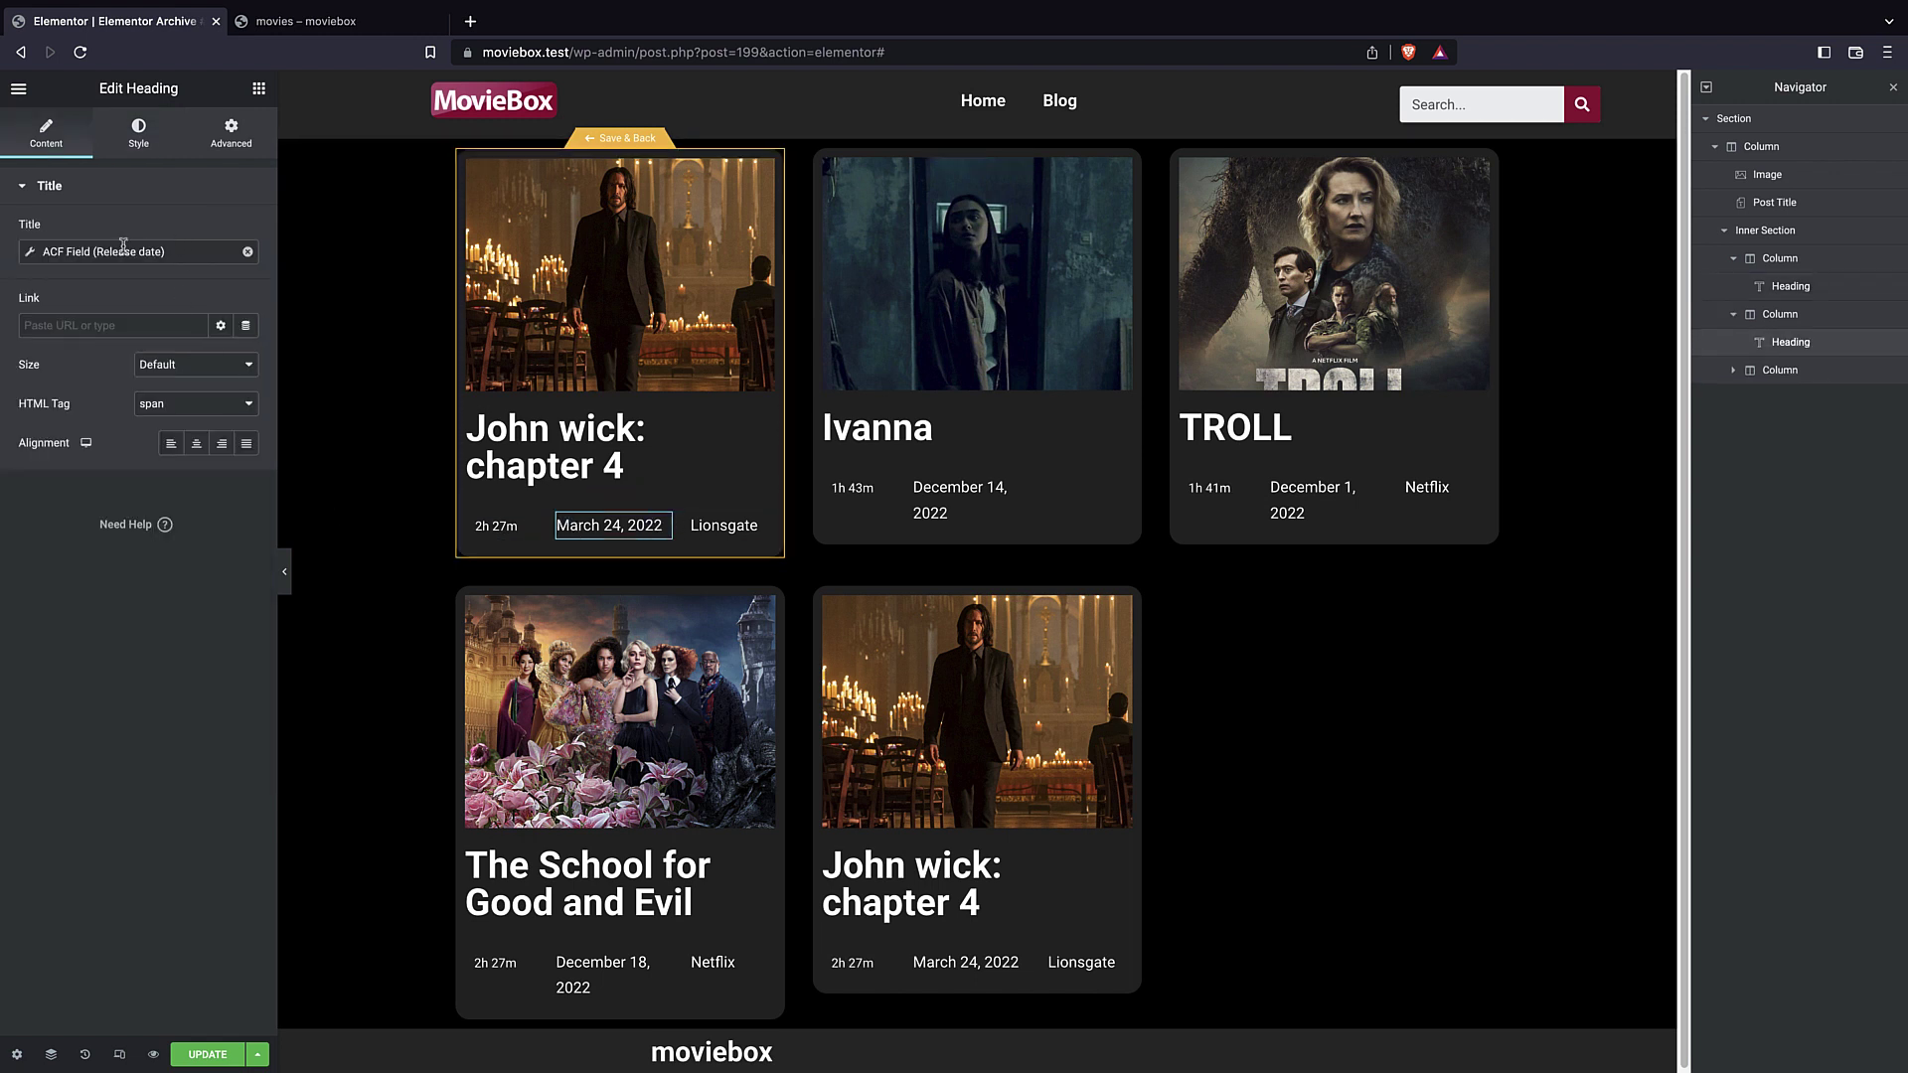
pyautogui.click(138, 132)
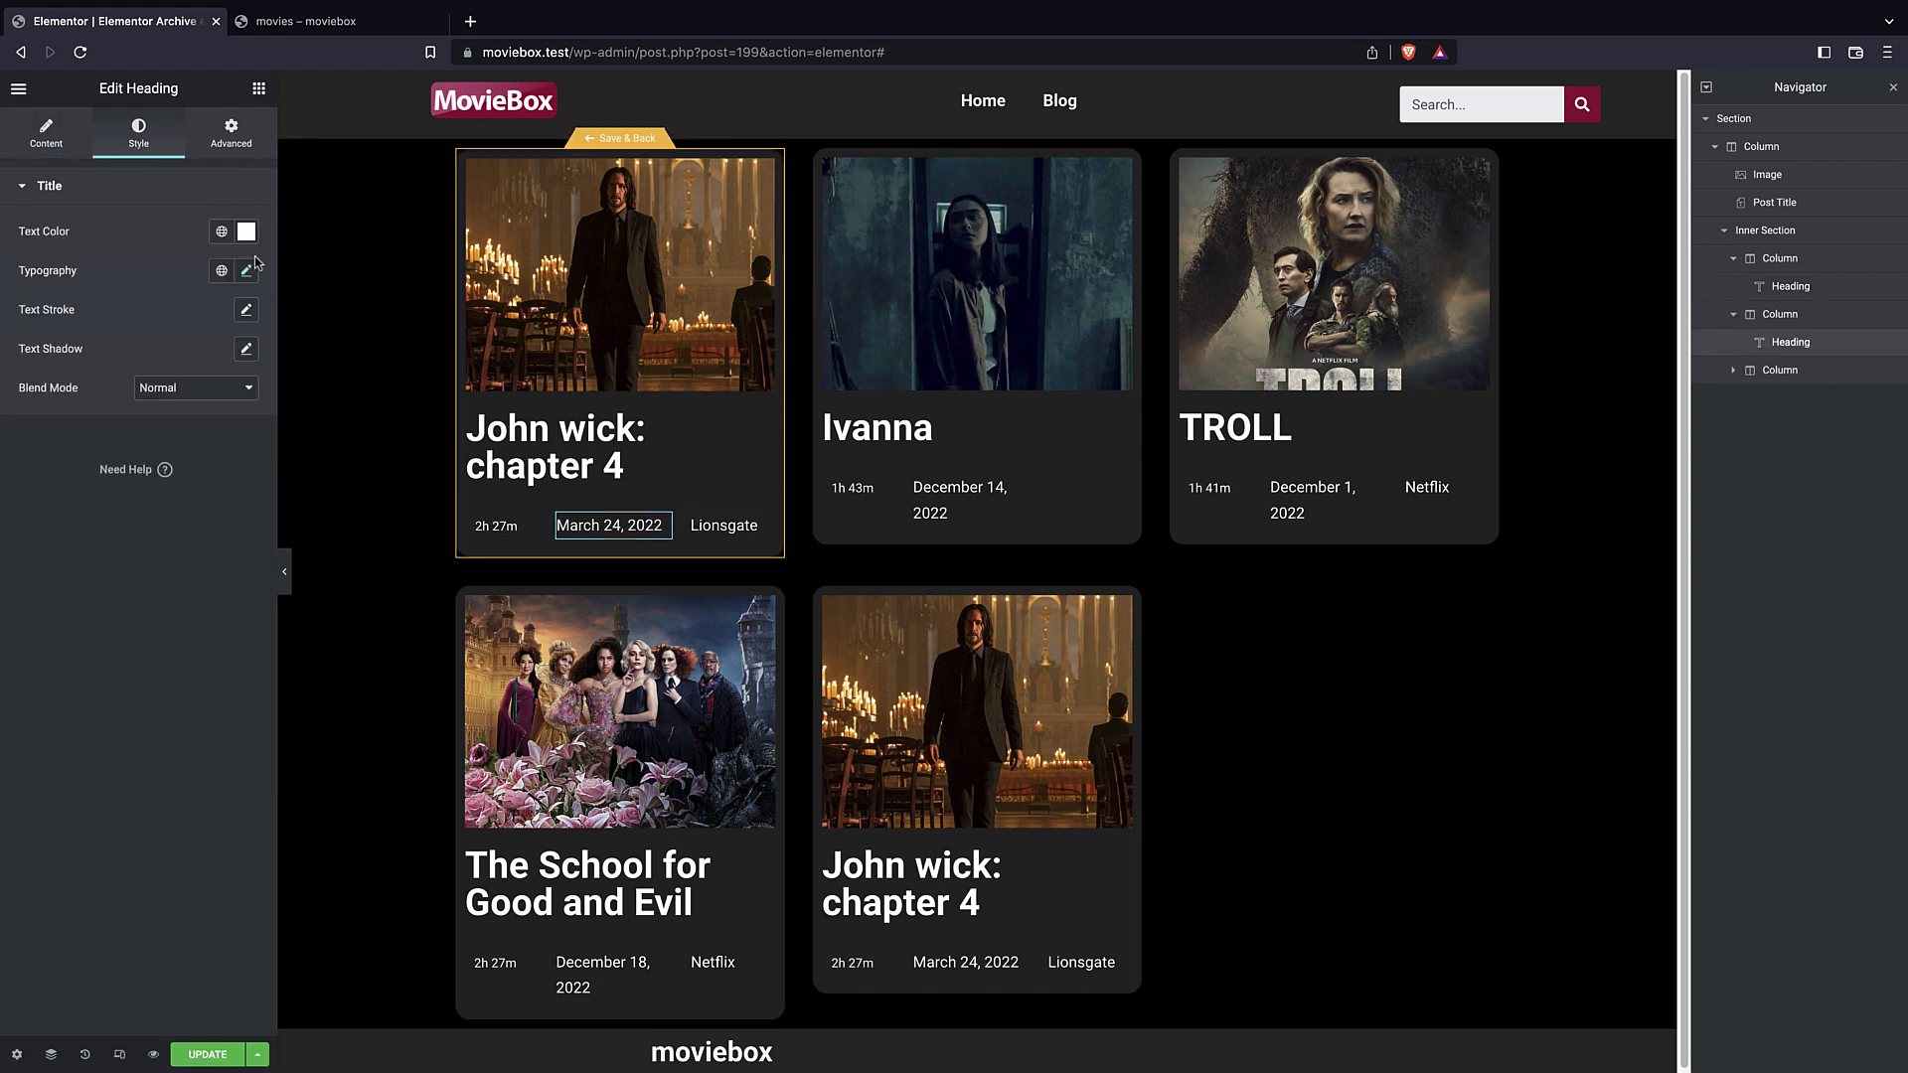
pyautogui.click(247, 271)
pyautogui.moveTo(48, 418); pyautogui.dragTo(45, 418)
# - Set the font size of the card's studio heading to 0.9 em
pyautogui.click(700, 515)
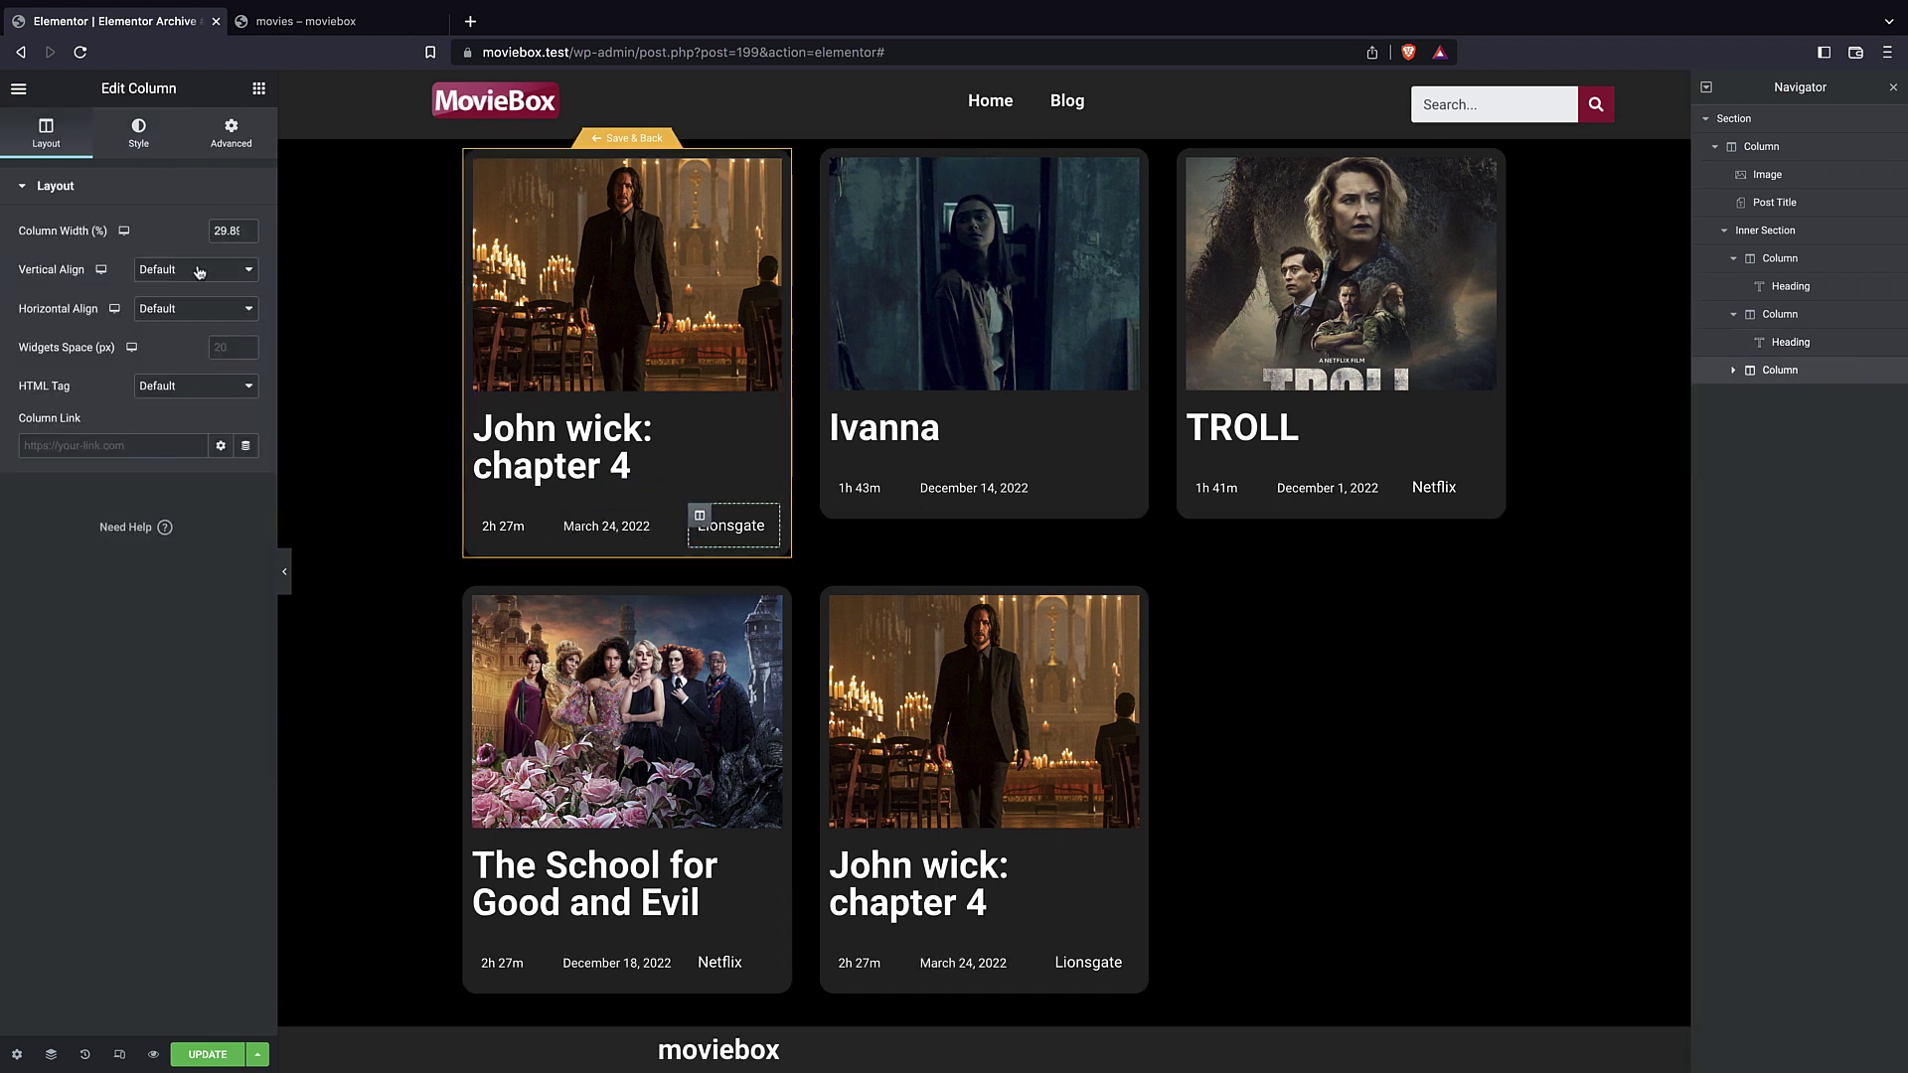
pyautogui.click(132, 147)
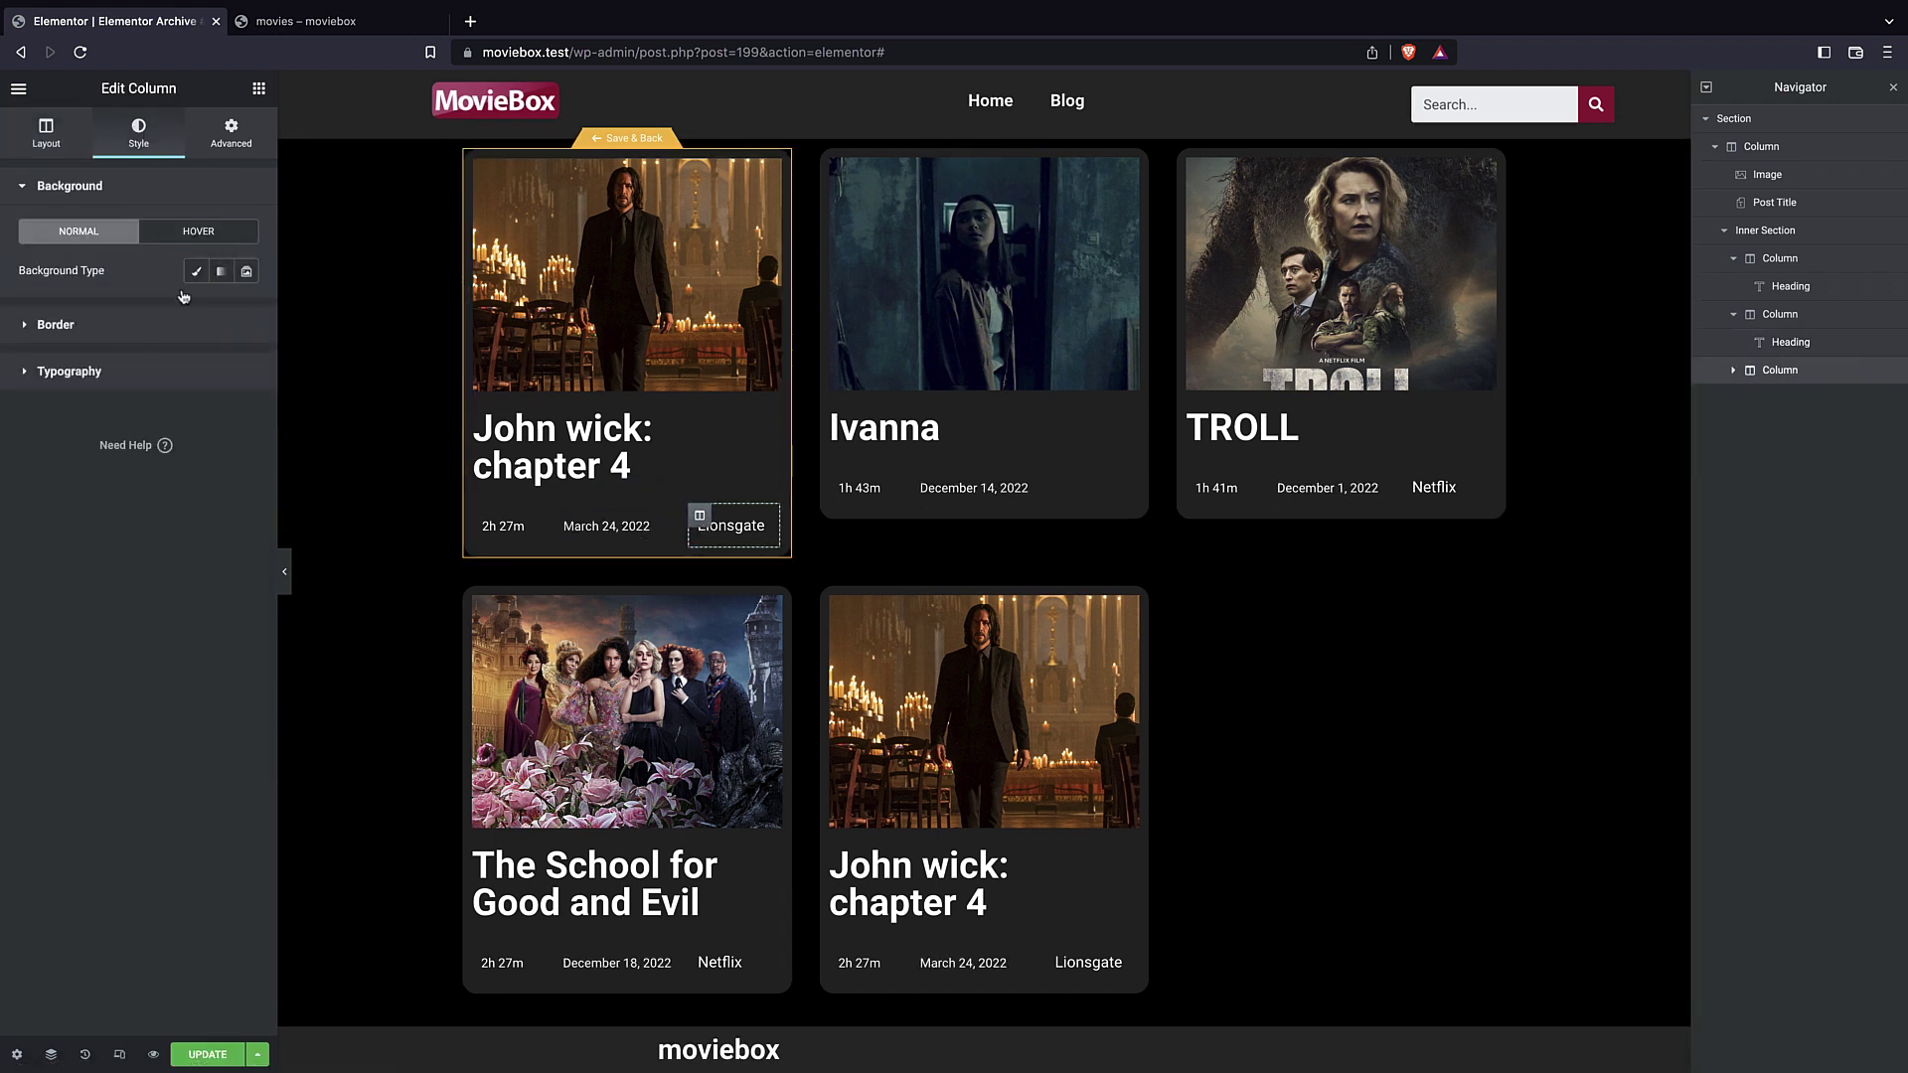
pyautogui.click(40, 139)
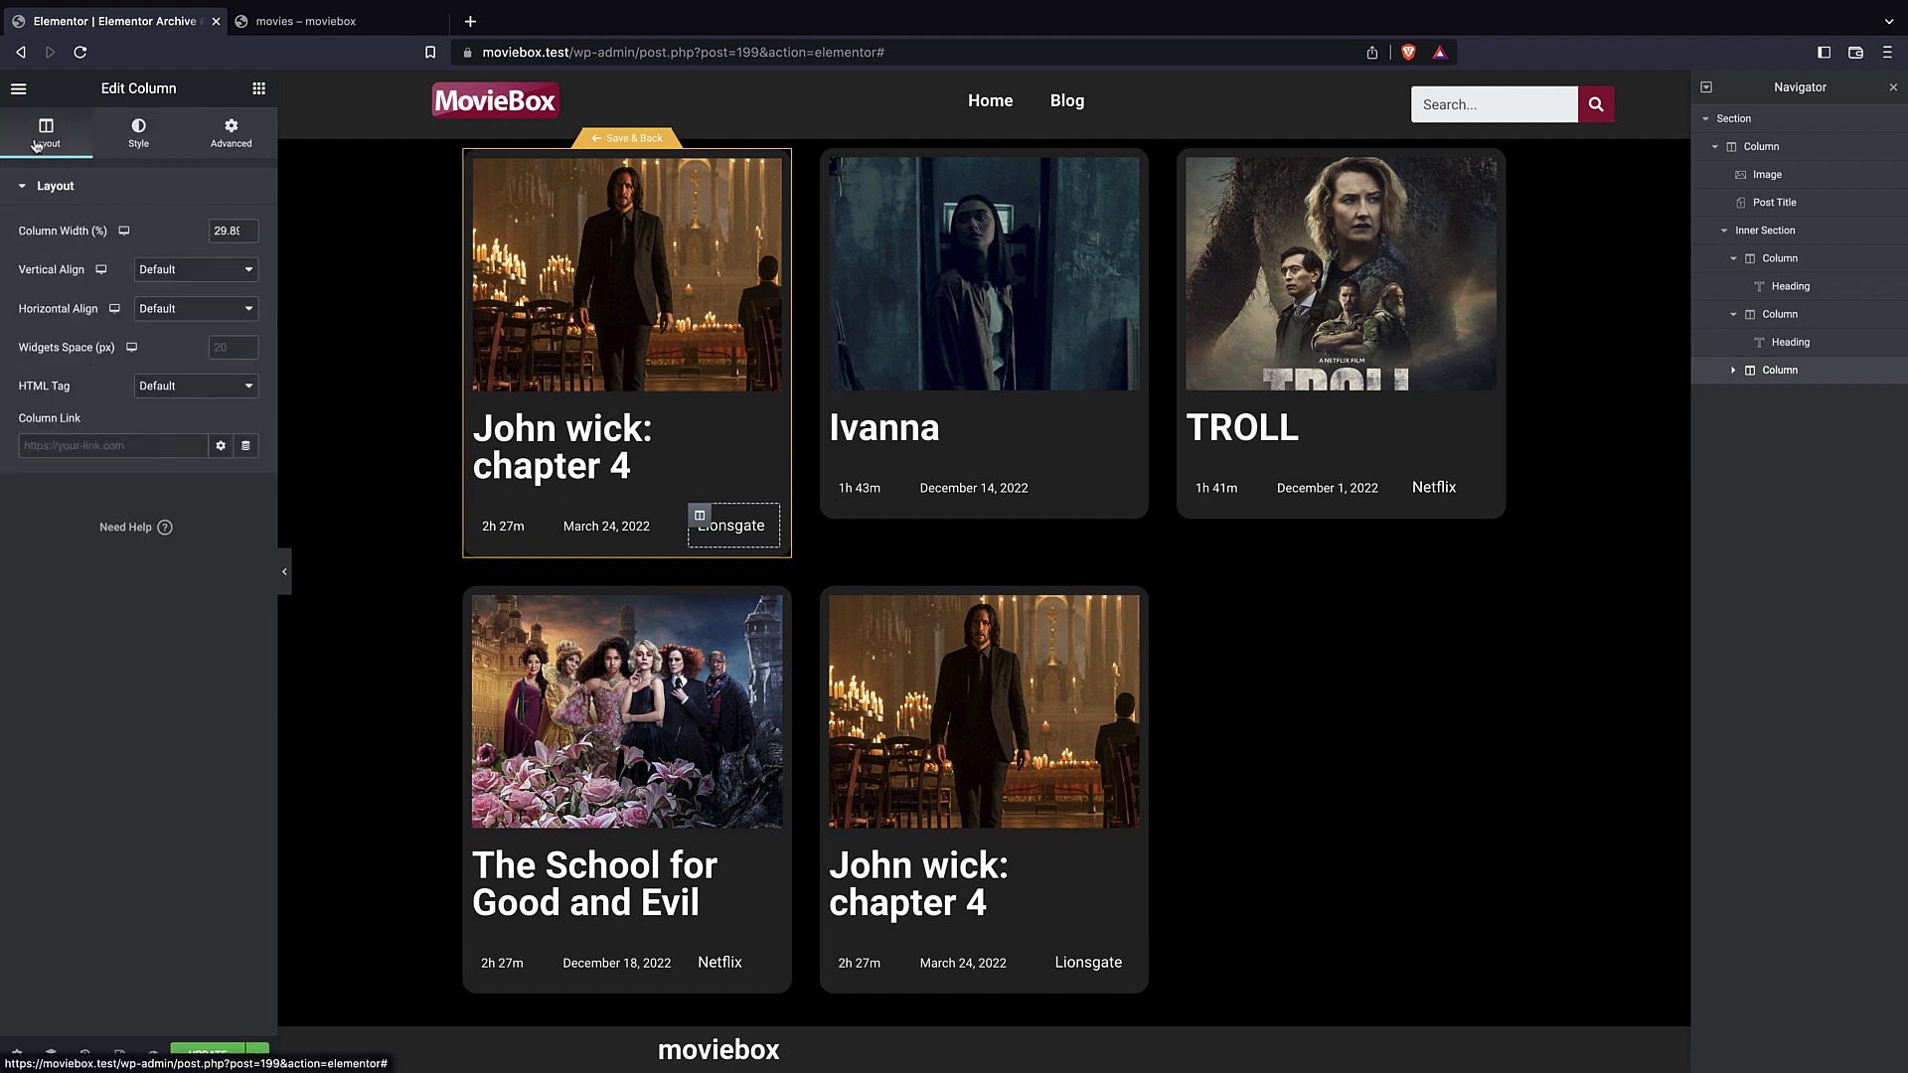
pyautogui.click(726, 526)
pyautogui.click(144, 139)
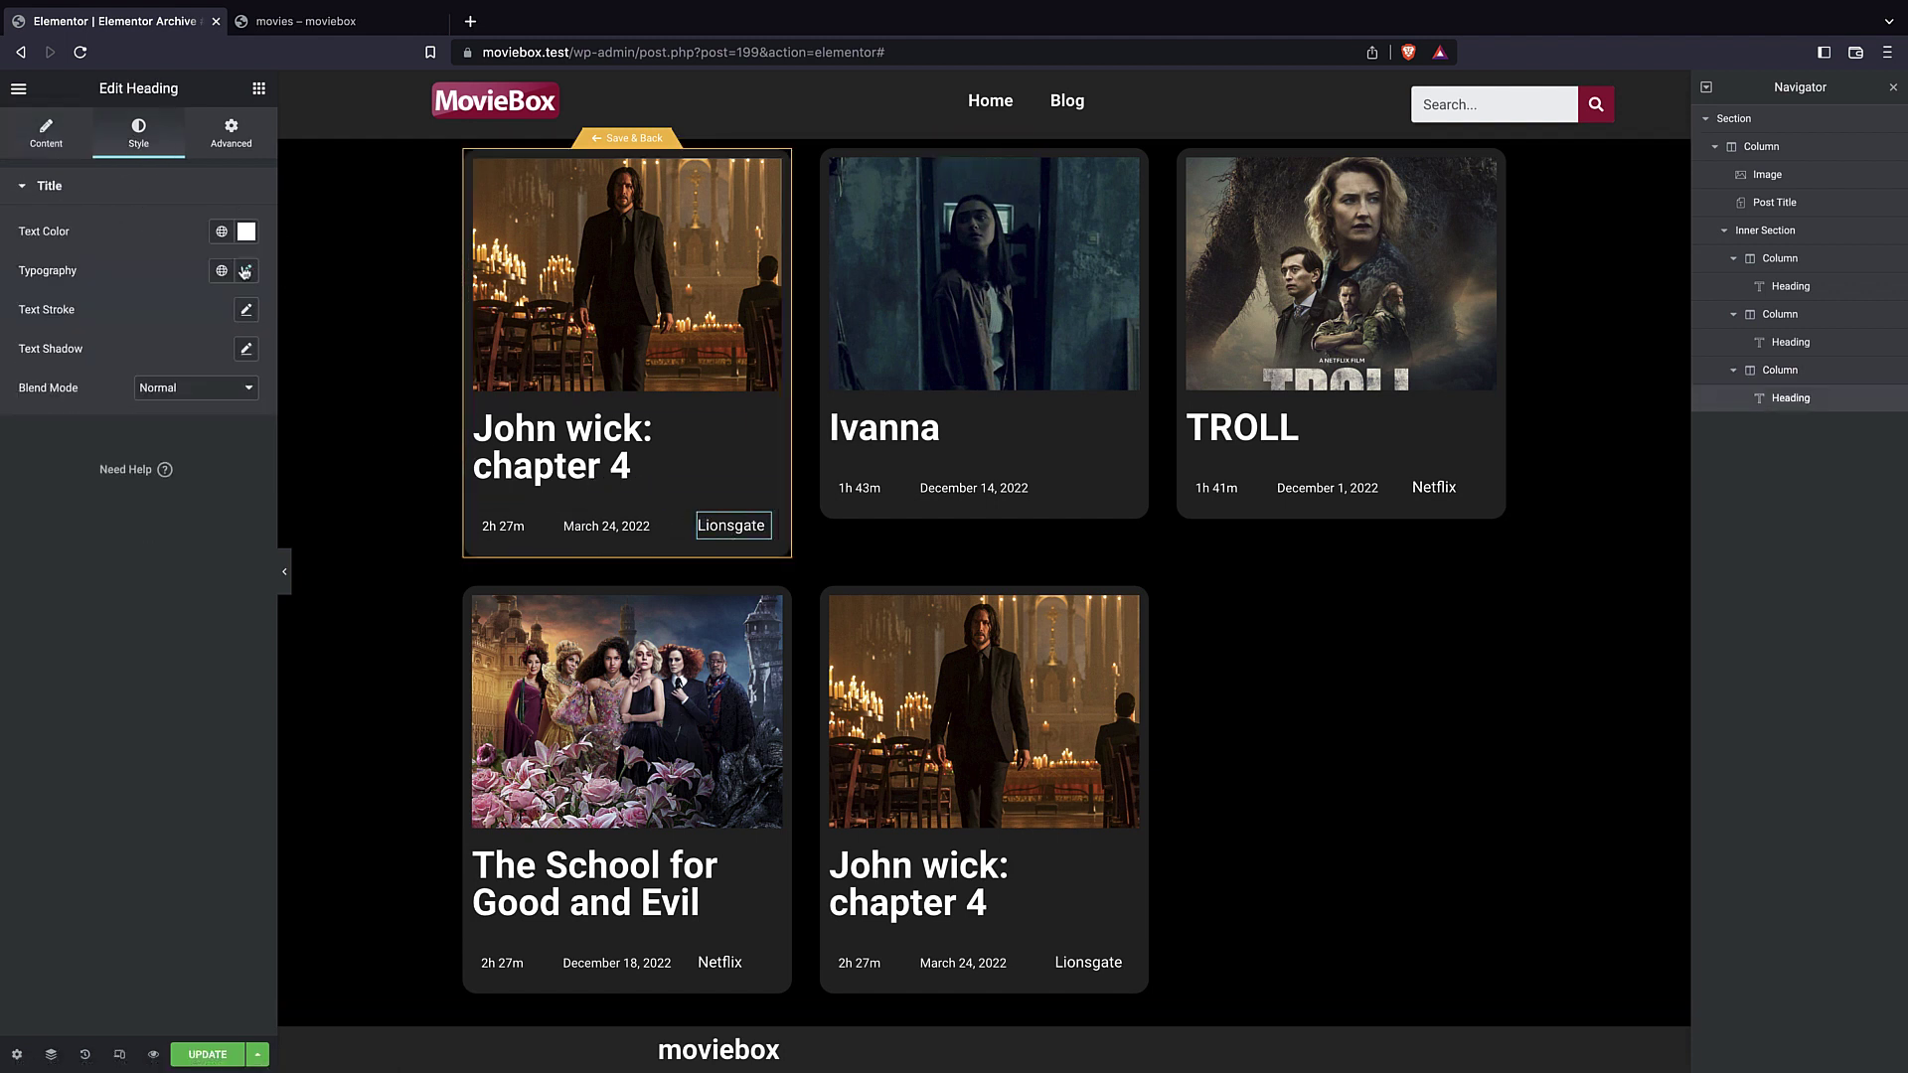
pyautogui.click(247, 270)
pyautogui.moveTo(57, 417); pyautogui.dragTo(44, 422)
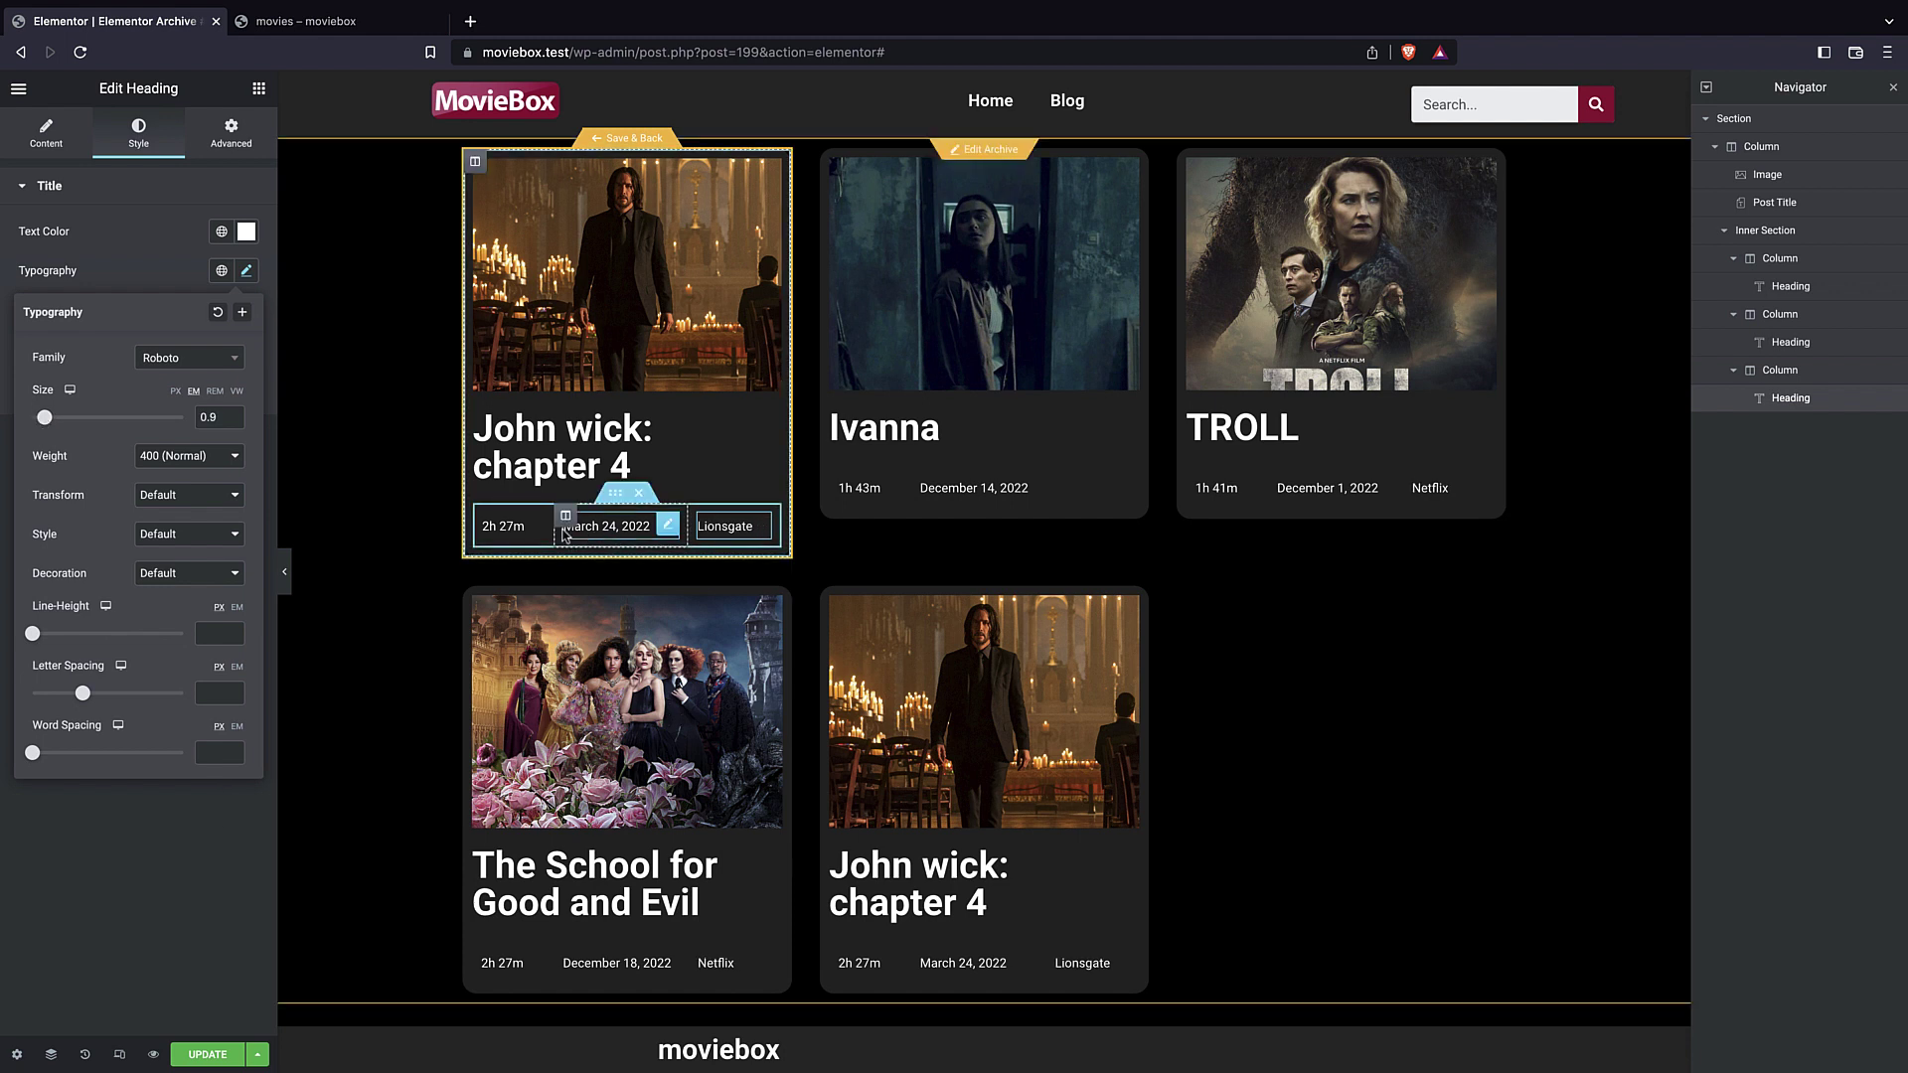
# - Widen the release date column slightly on both sides, save the template and view the movies page
pyautogui.moveTo(559, 536); pyautogui.dragTo(547, 536)
pyautogui.moveTo(686, 539); pyautogui.dragTo(689, 539)
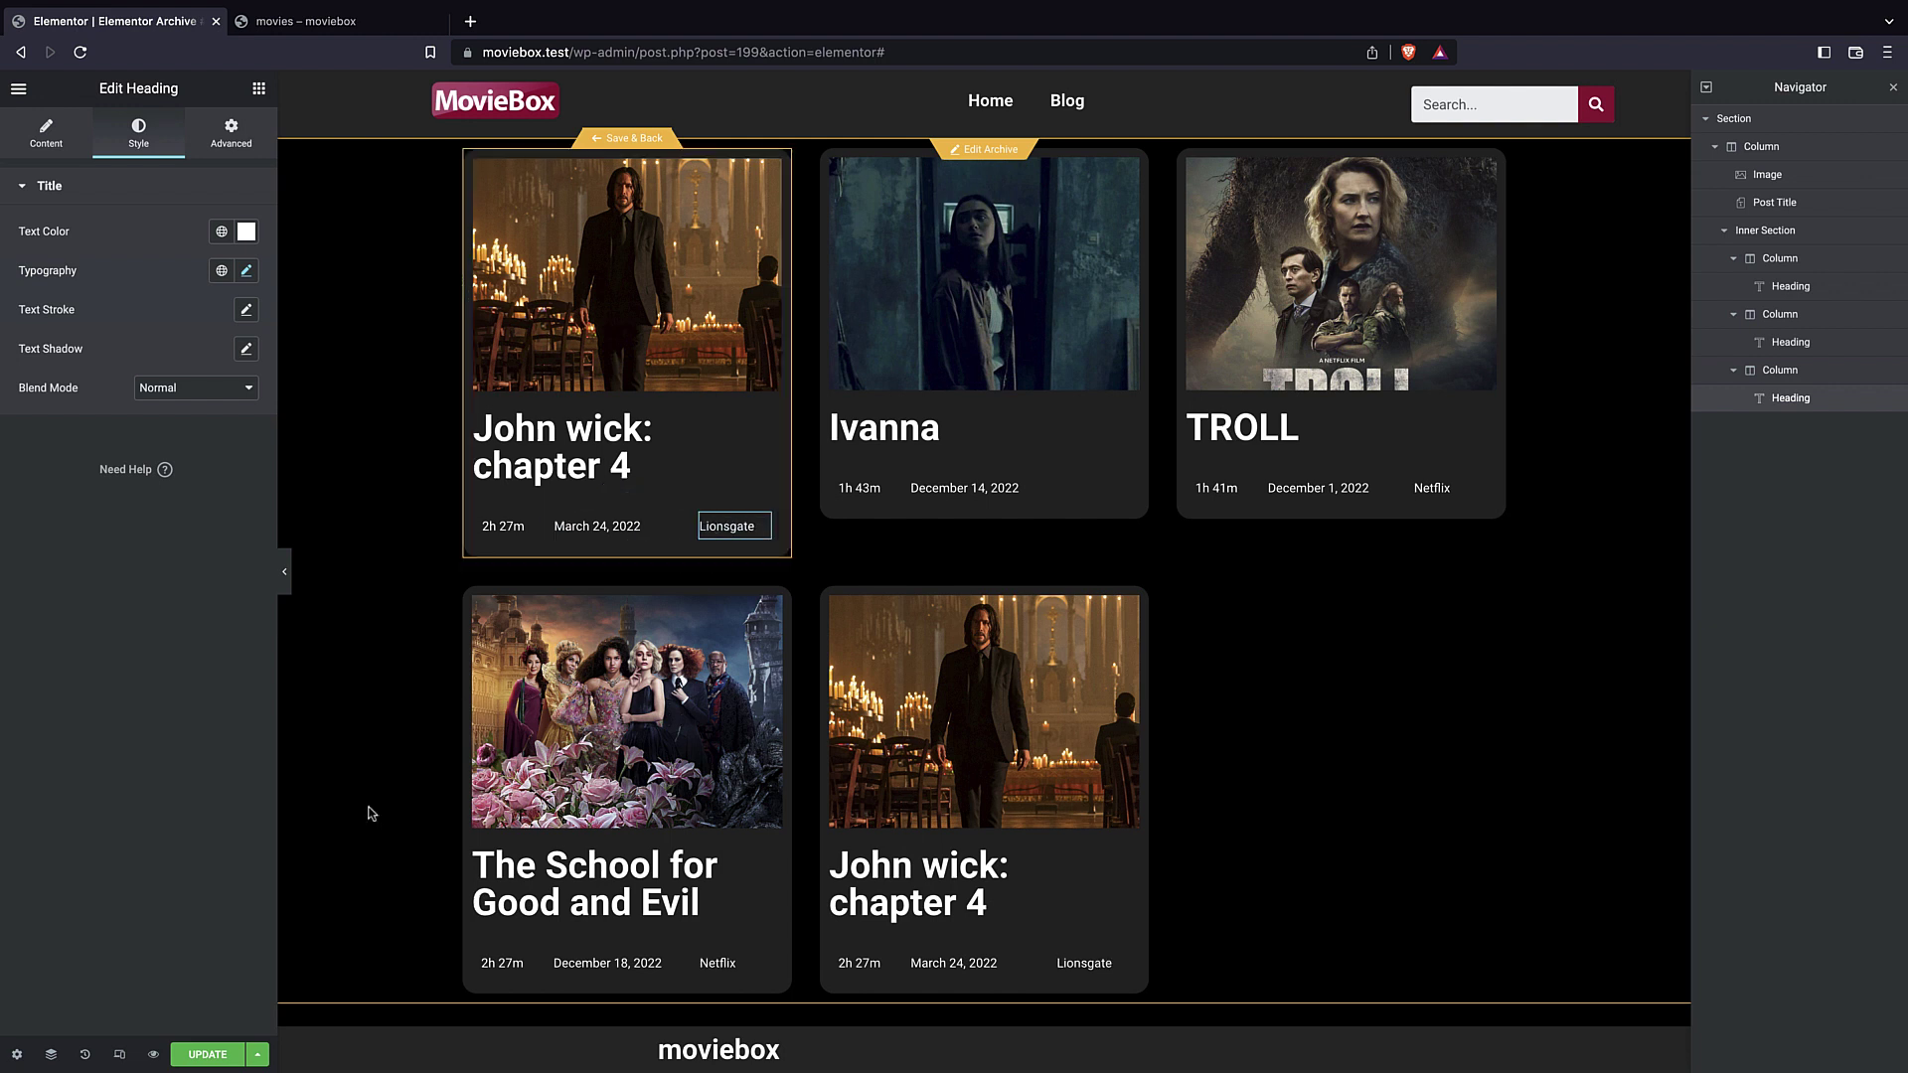
pyautogui.click(238, 1054)
pyautogui.click(298, 21)
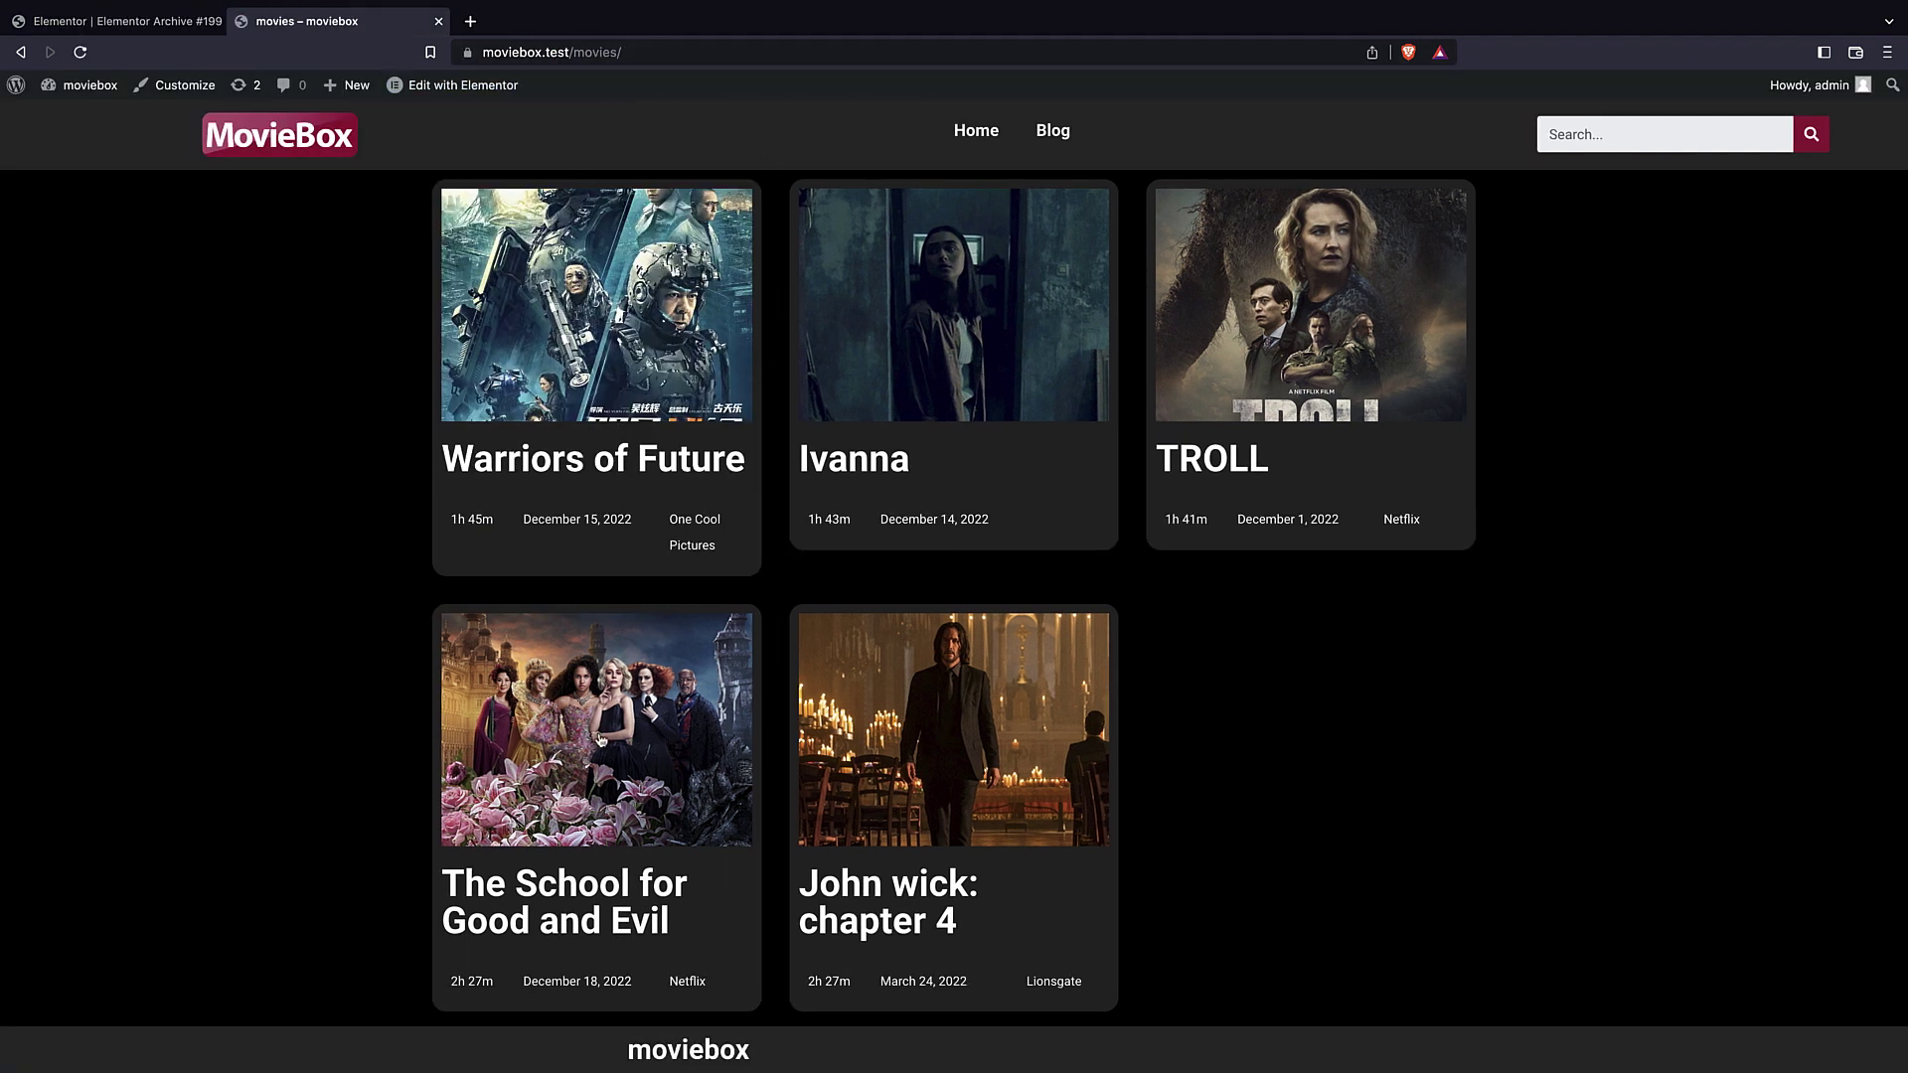
# - Give the card's outer section a classic hover background with the color #575757 and save the template
pyautogui.click(130, 21)
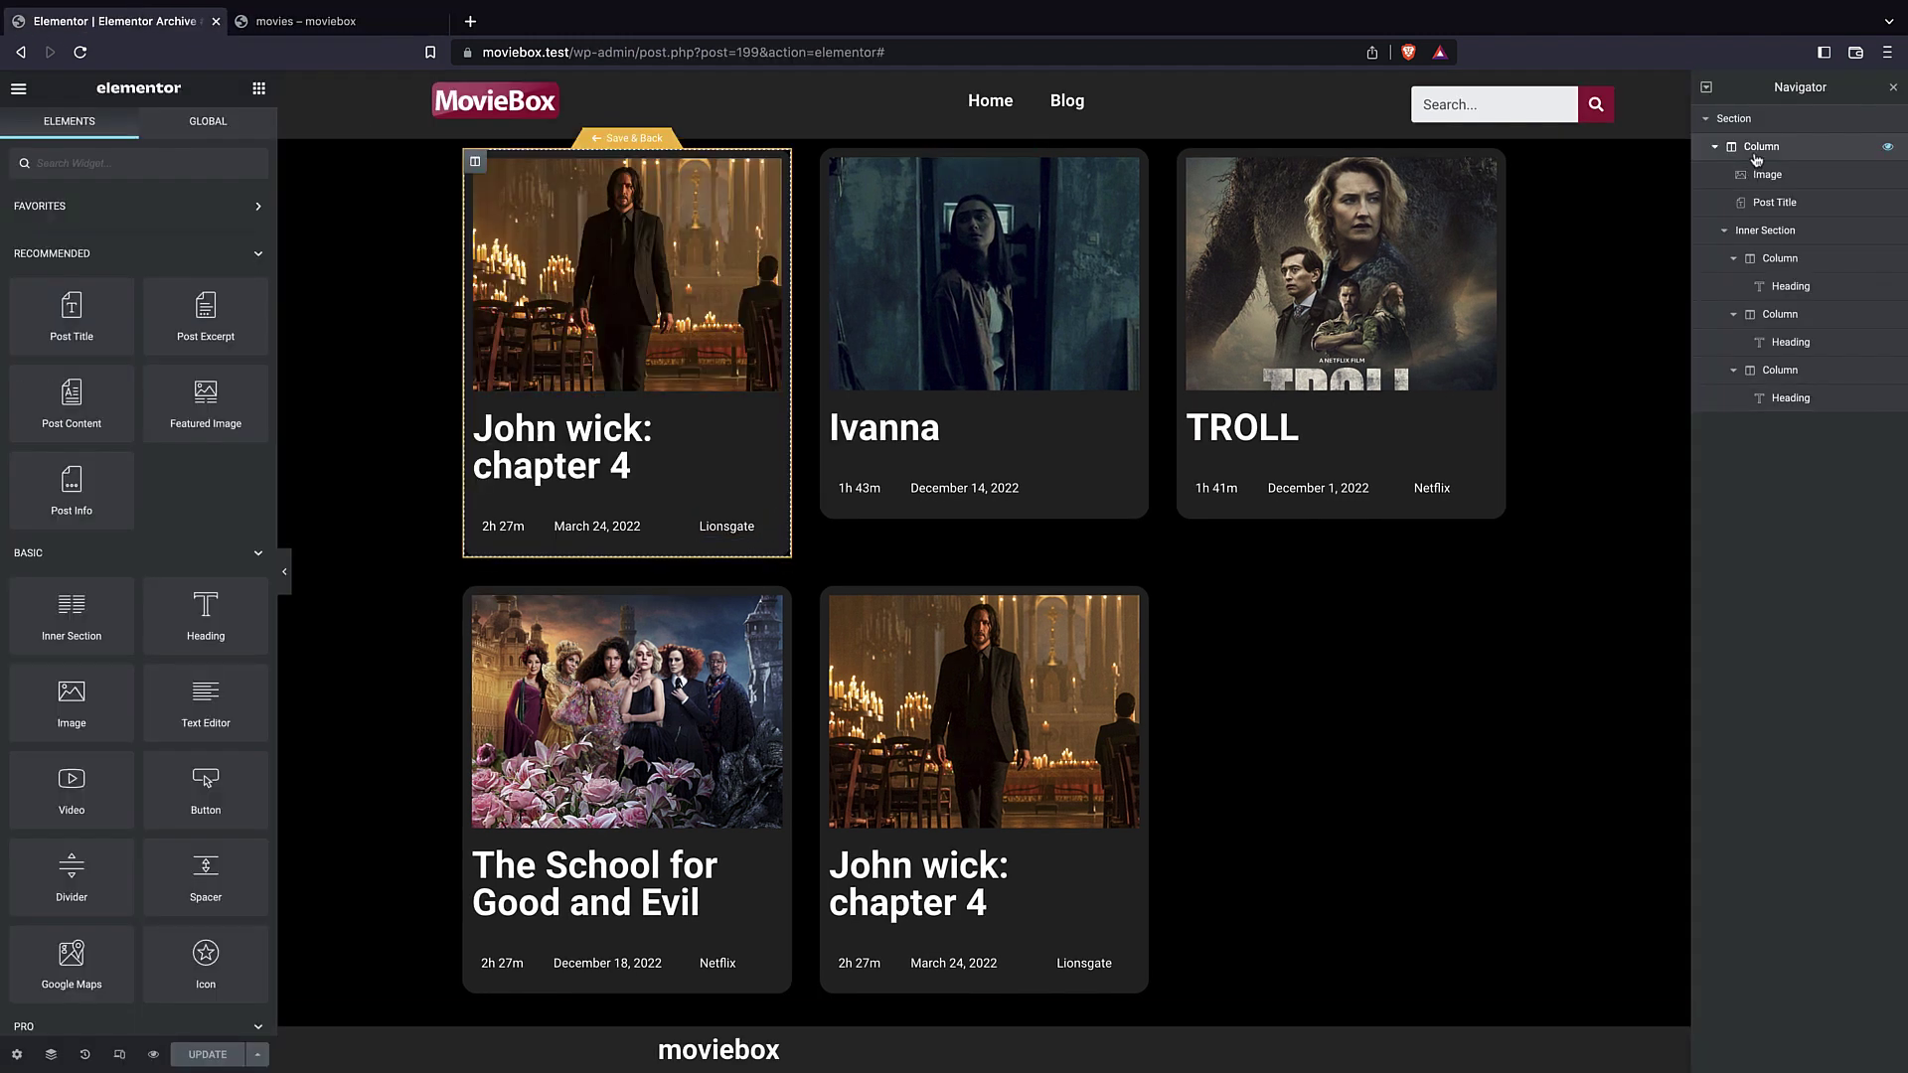
pyautogui.click(457, 159)
pyautogui.click(138, 132)
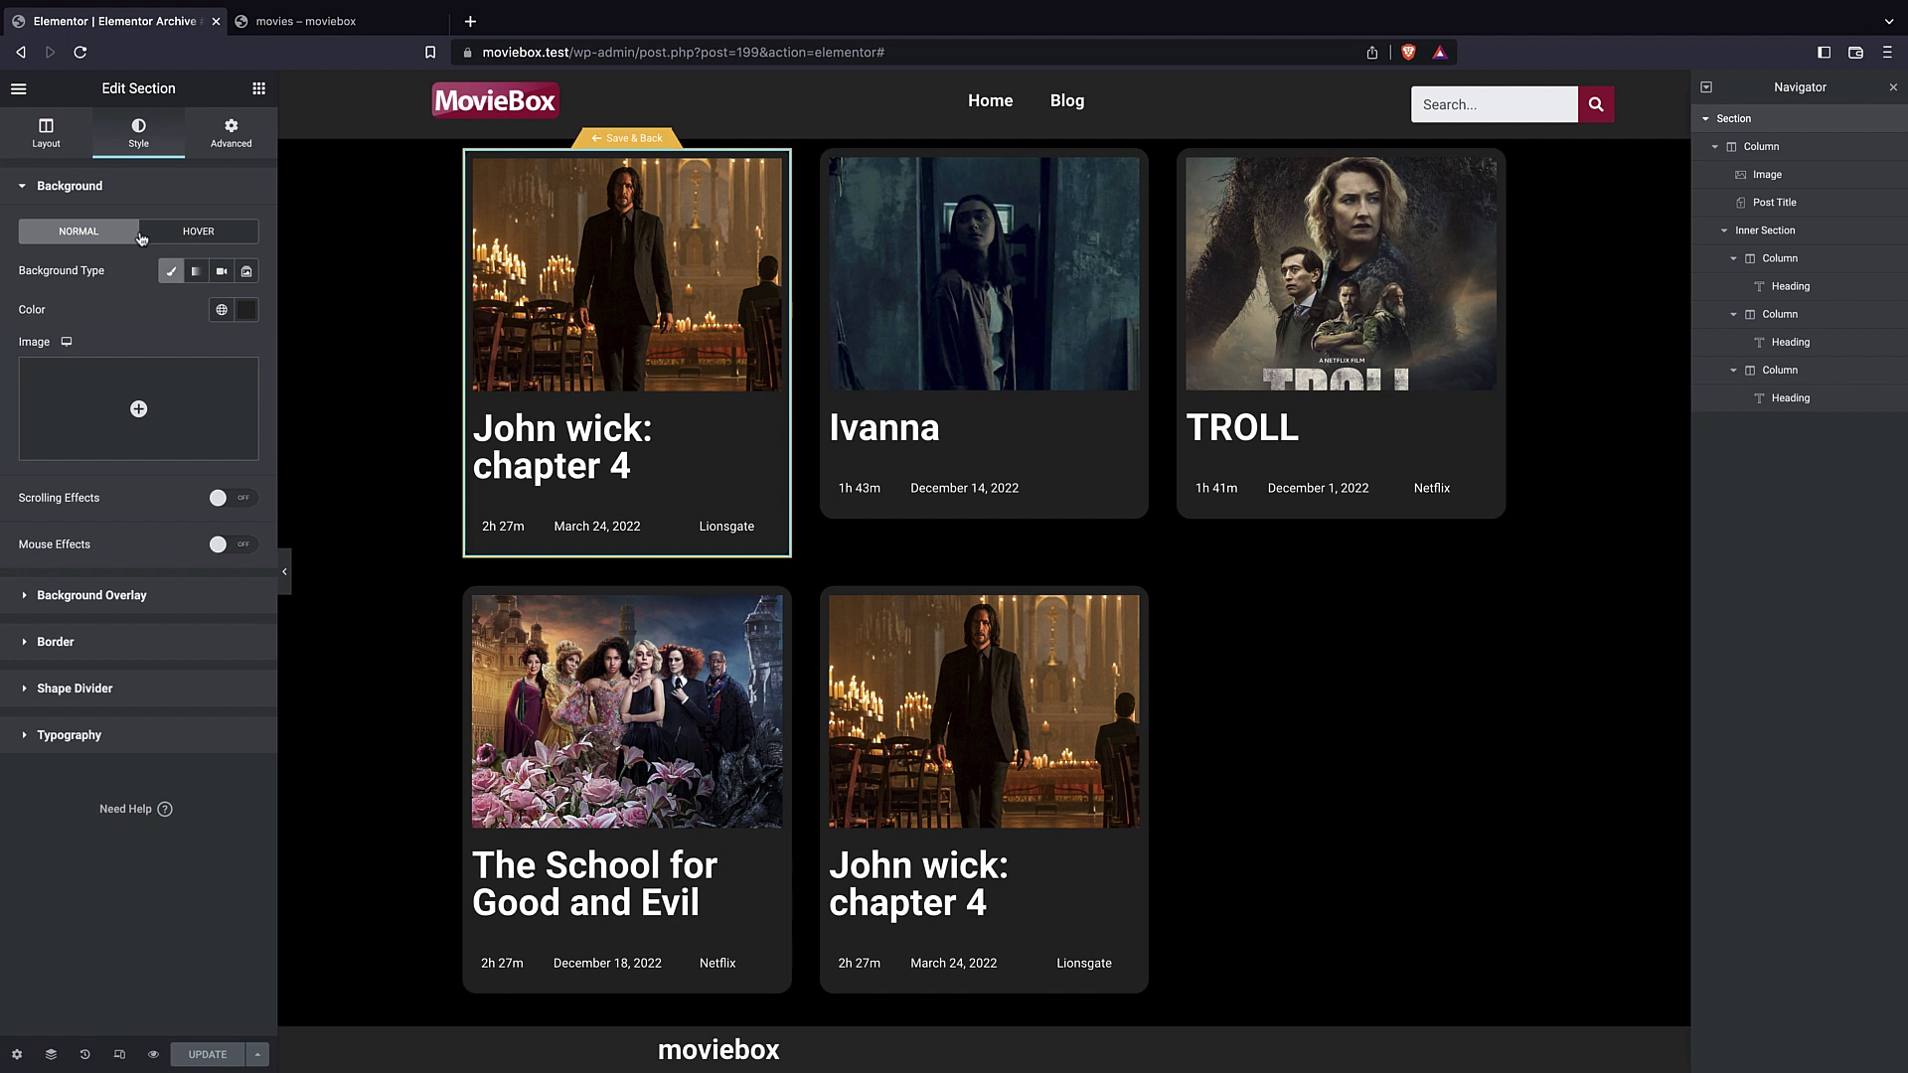
pyautogui.click(183, 234)
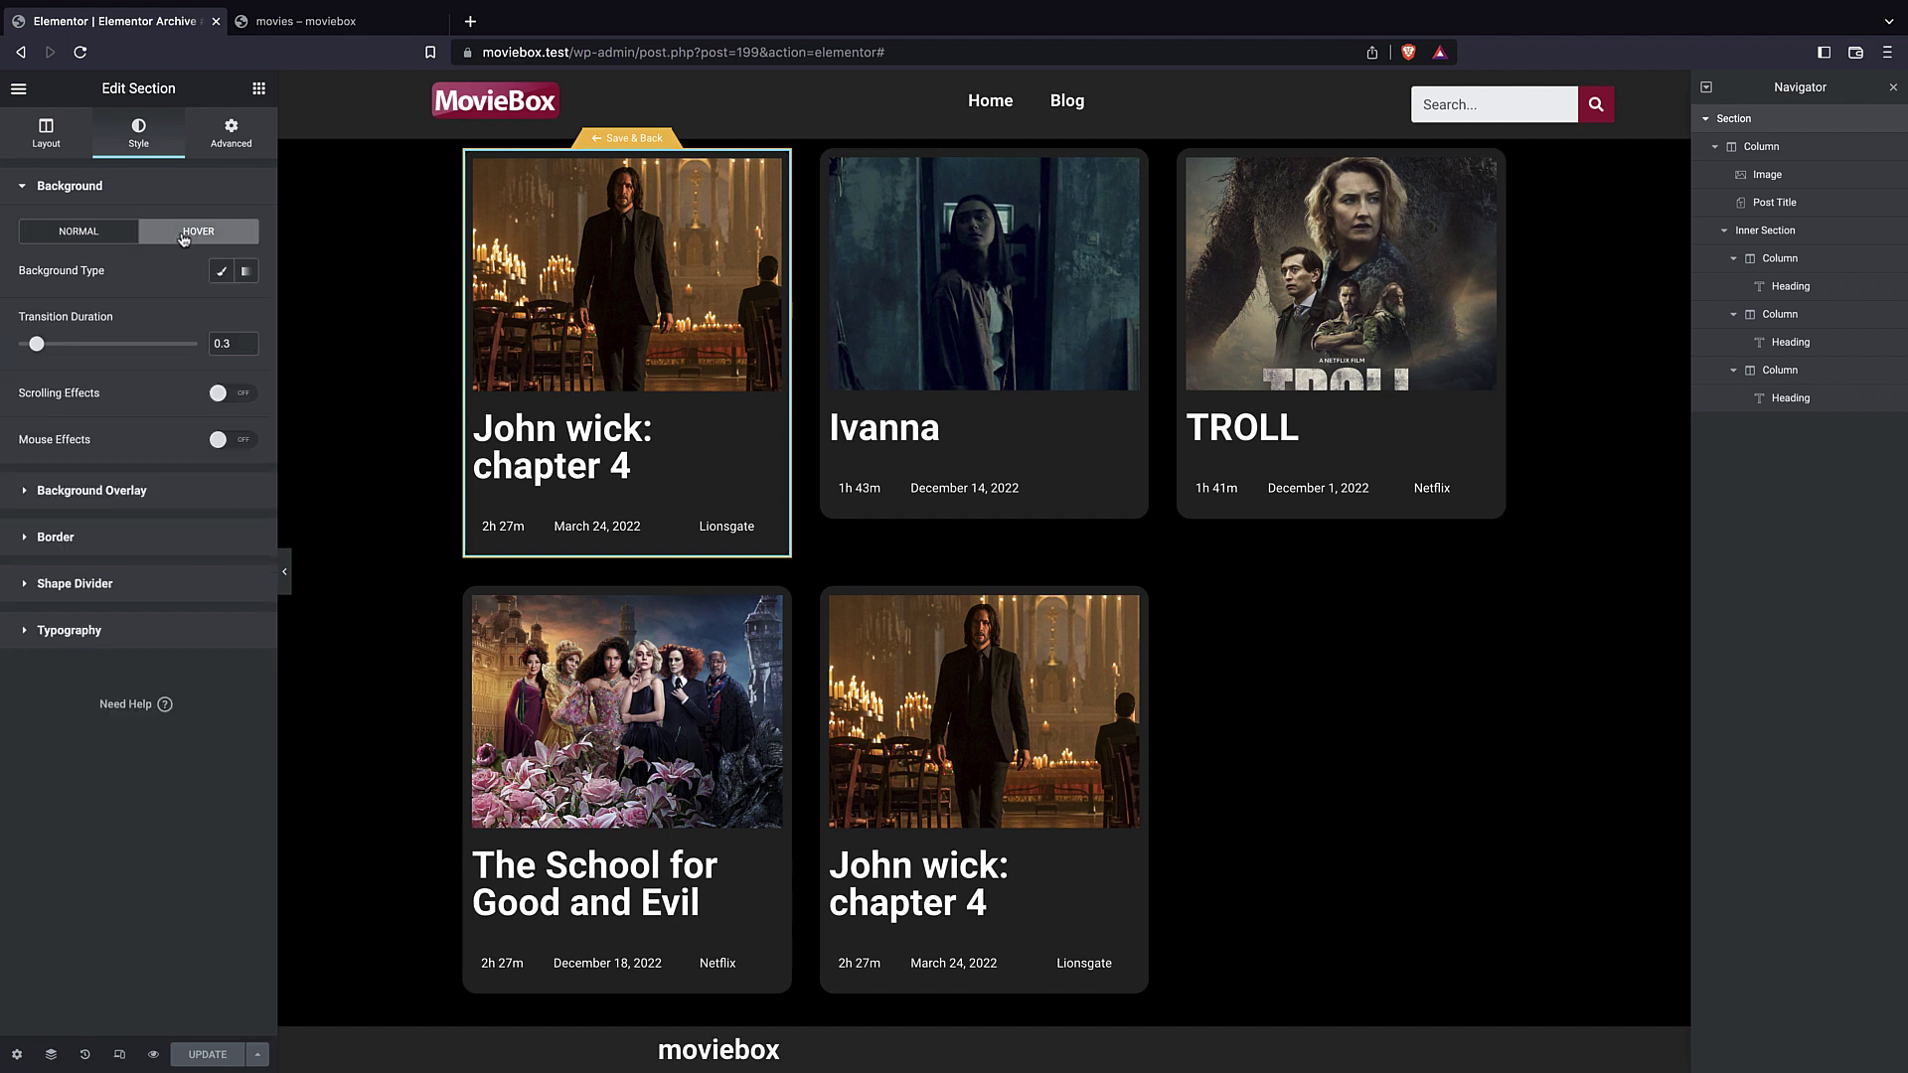
pyautogui.click(225, 274)
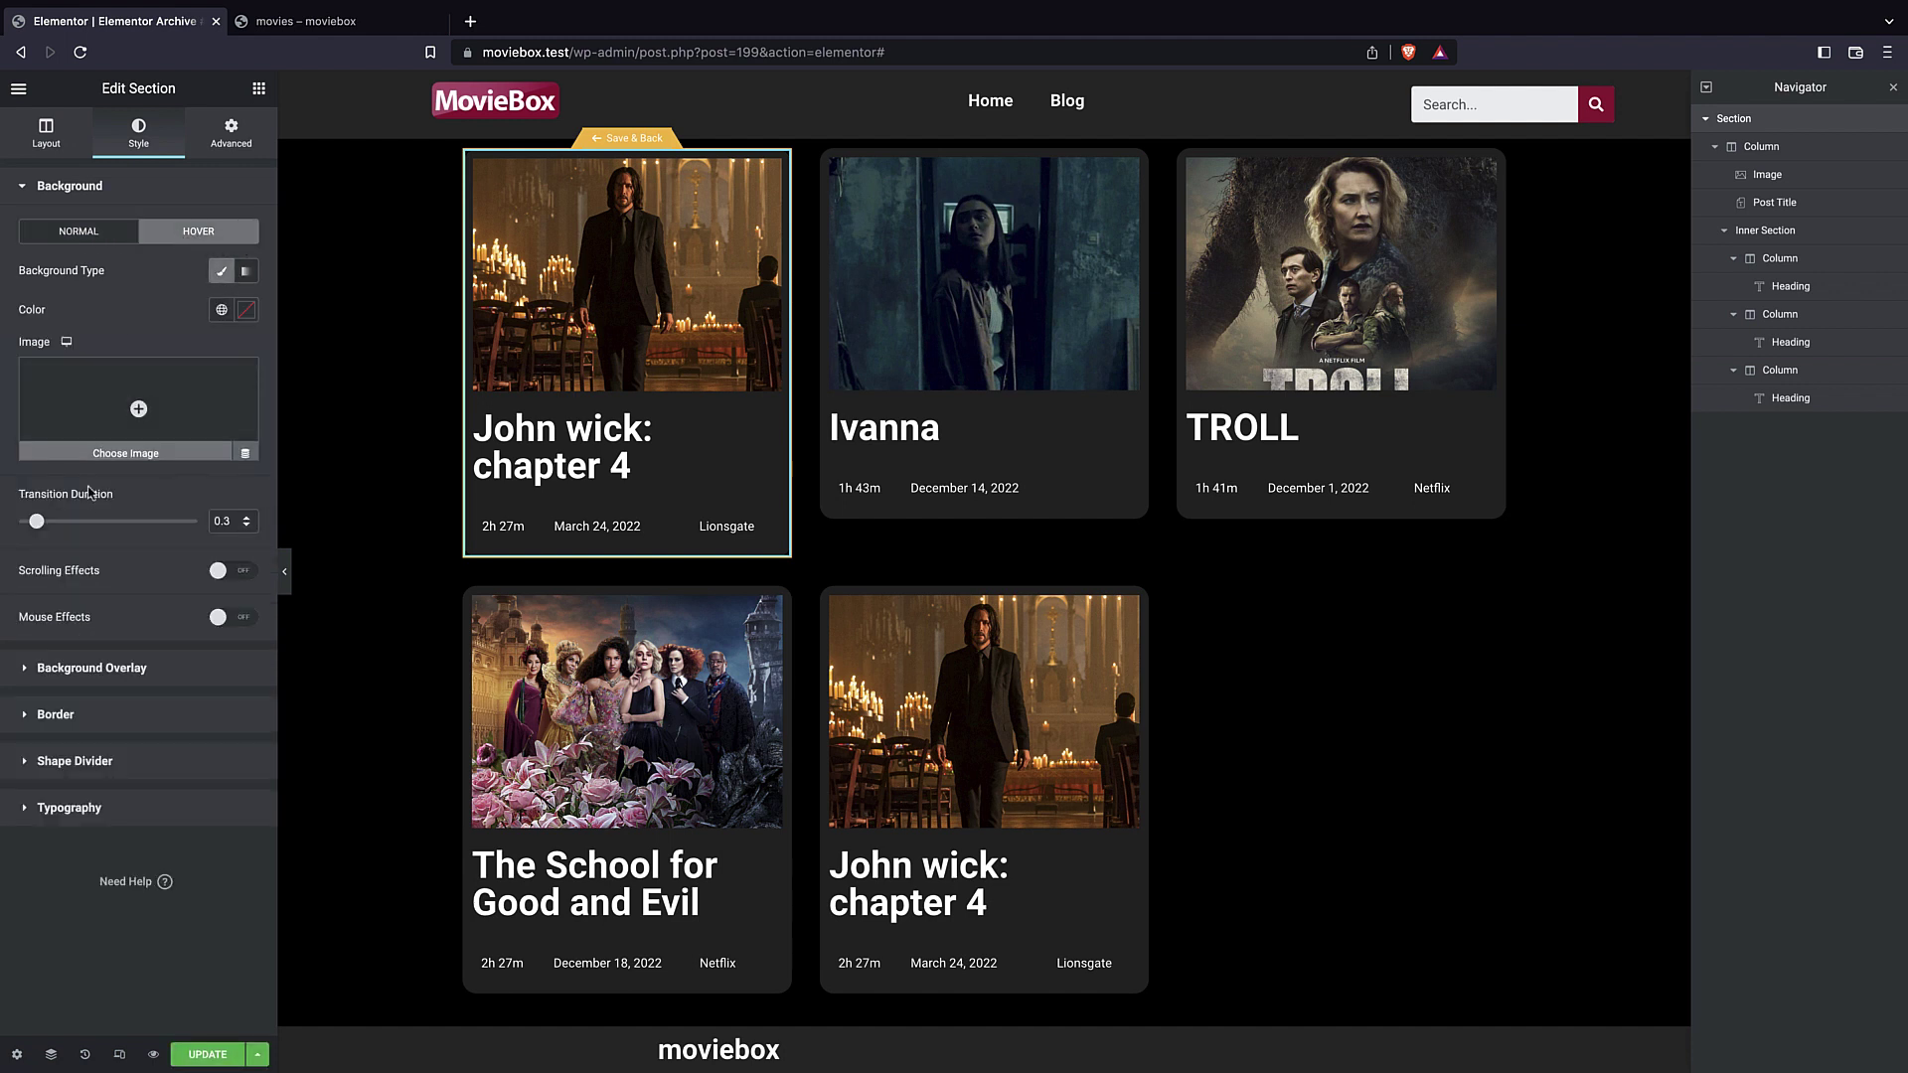
pyautogui.click(246, 309)
pyautogui.moveTo(45, 467)
pyautogui.mouseDown()
pyautogui.moveTo(20, 512)
pyautogui.moveTo(21, 481)
pyautogui.mouseUp()
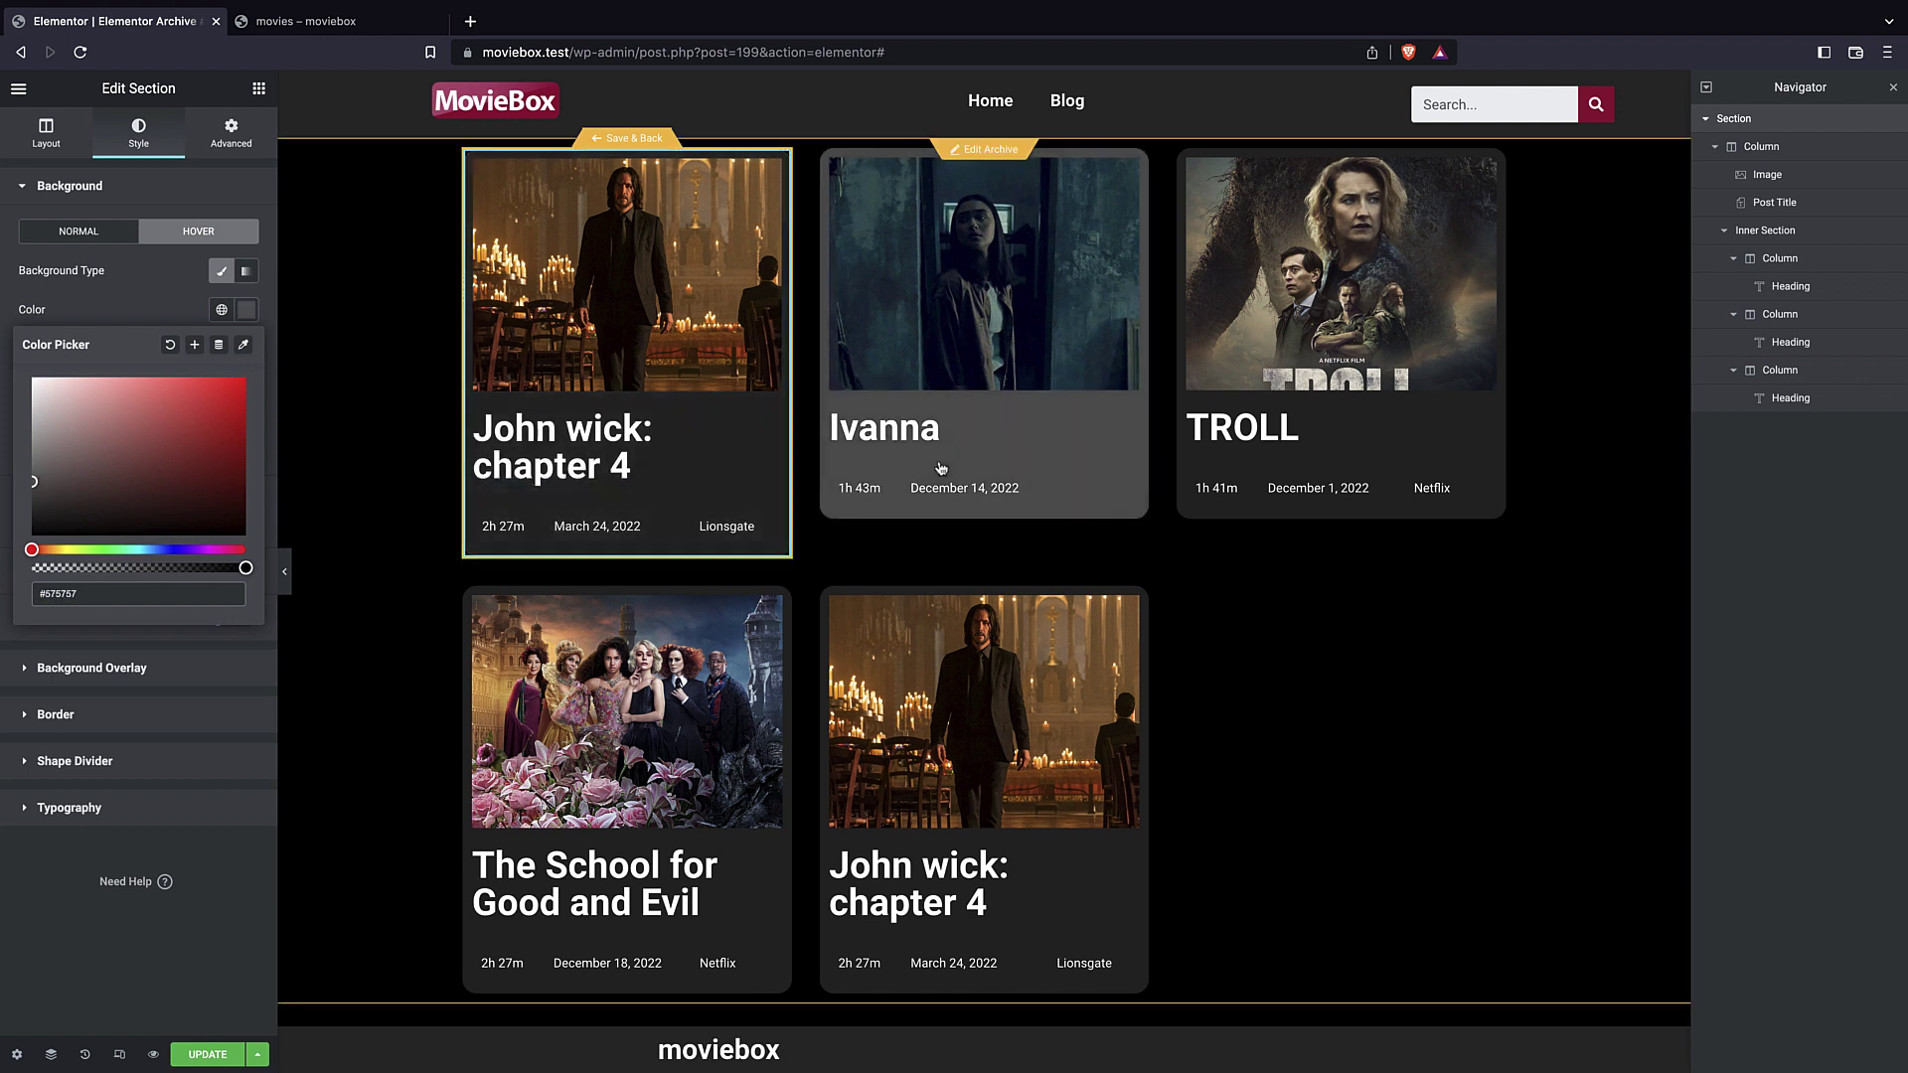
pyautogui.hotkey('ctrl', 's')
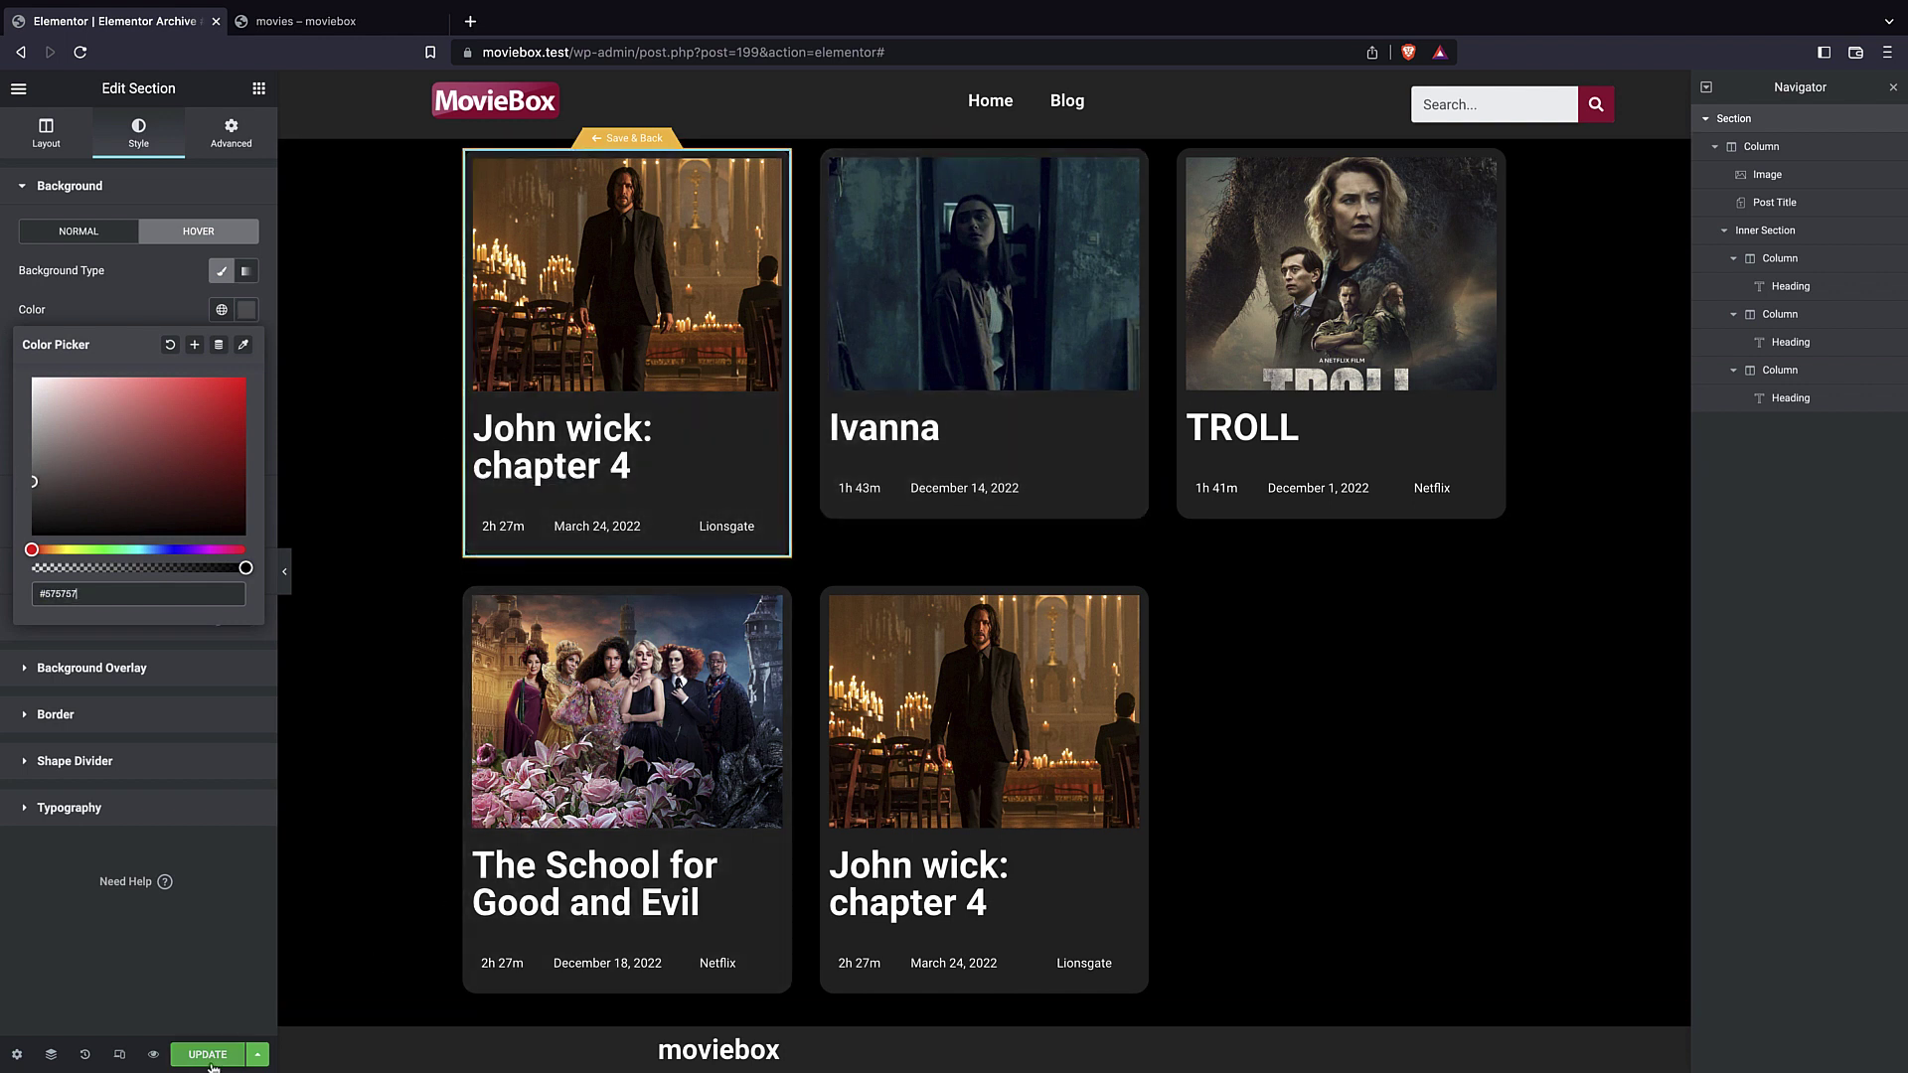
pyautogui.click(251, 967)
# - Check the card hover effect on the movies page, open the John Wick card's movie page and return
pyautogui.click(308, 21)
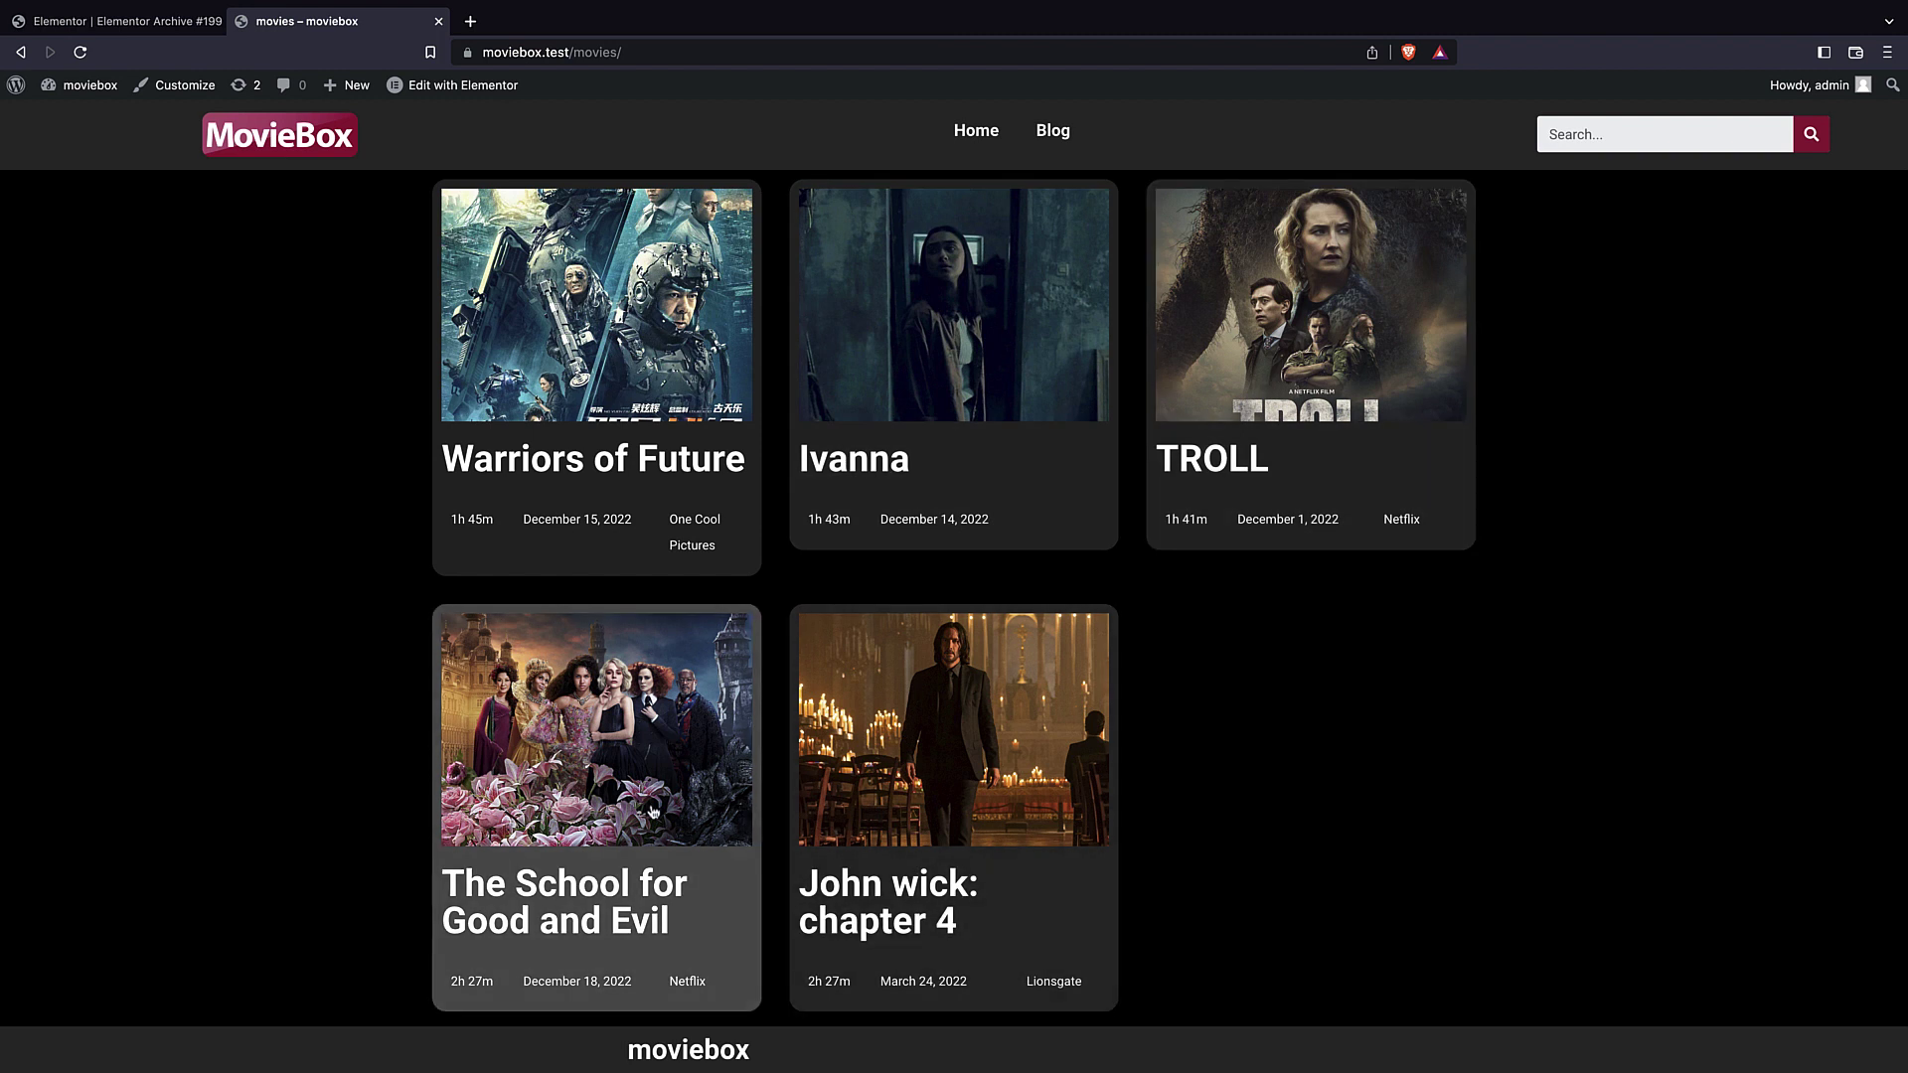
pyautogui.click(997, 737)
pyautogui.scroll(-3, 933, 387)
pyautogui.scroll(3, 735, 556)
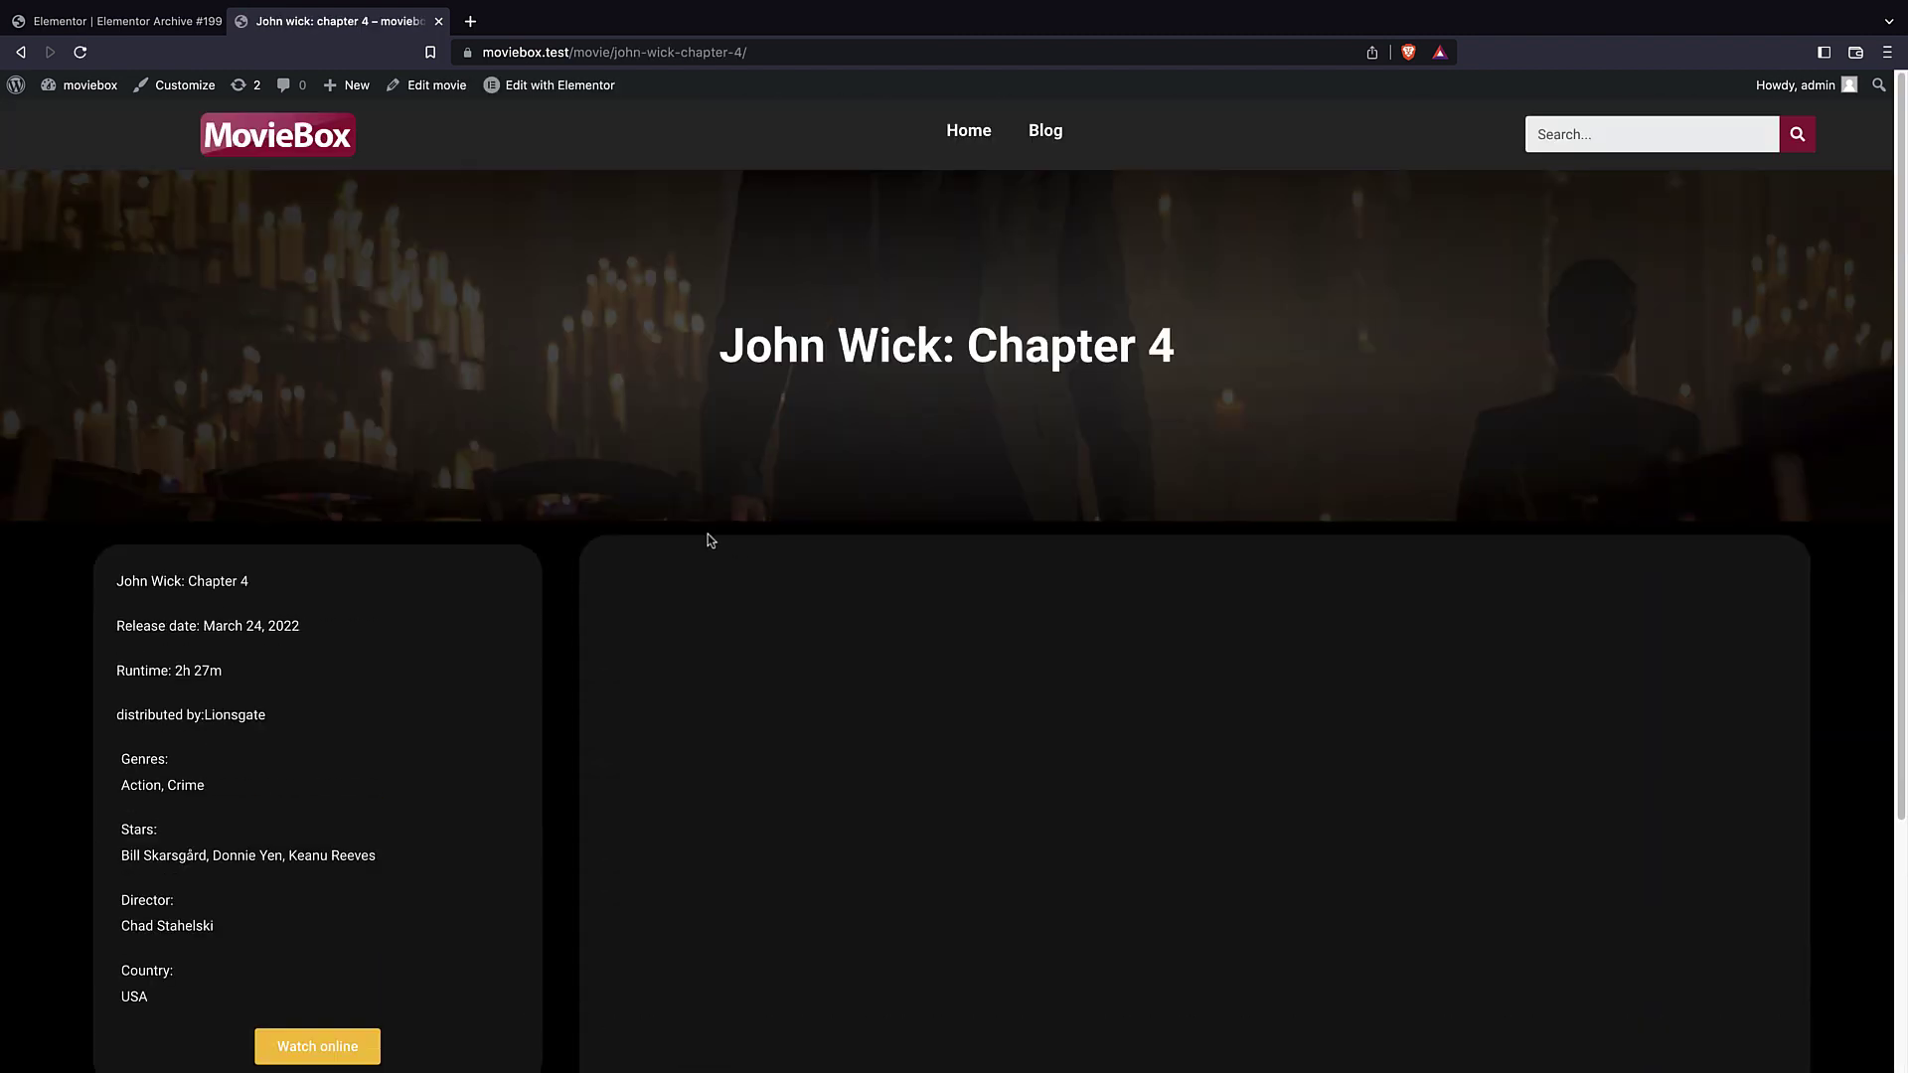
pyautogui.click(20, 51)
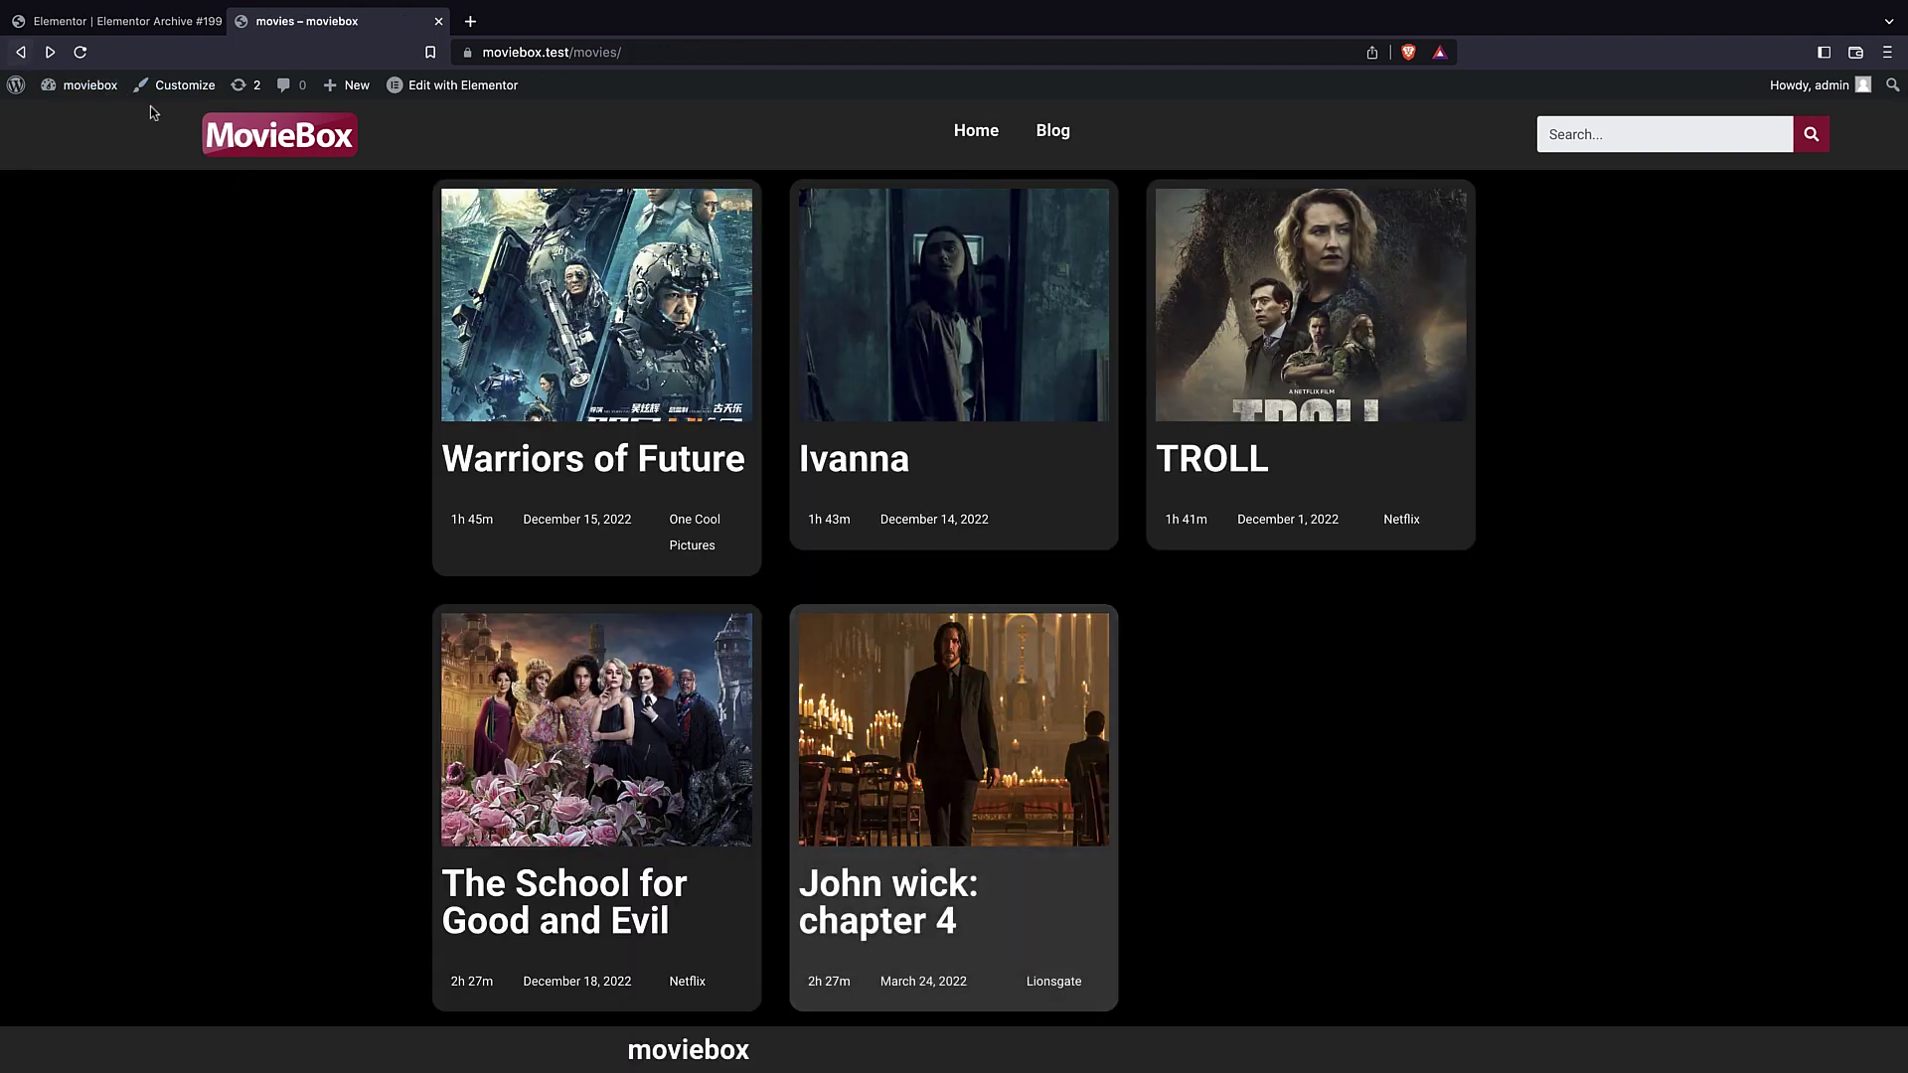
# - View the loop item's preview settings in the template editor and return to the movies page
pyautogui.click(124, 30)
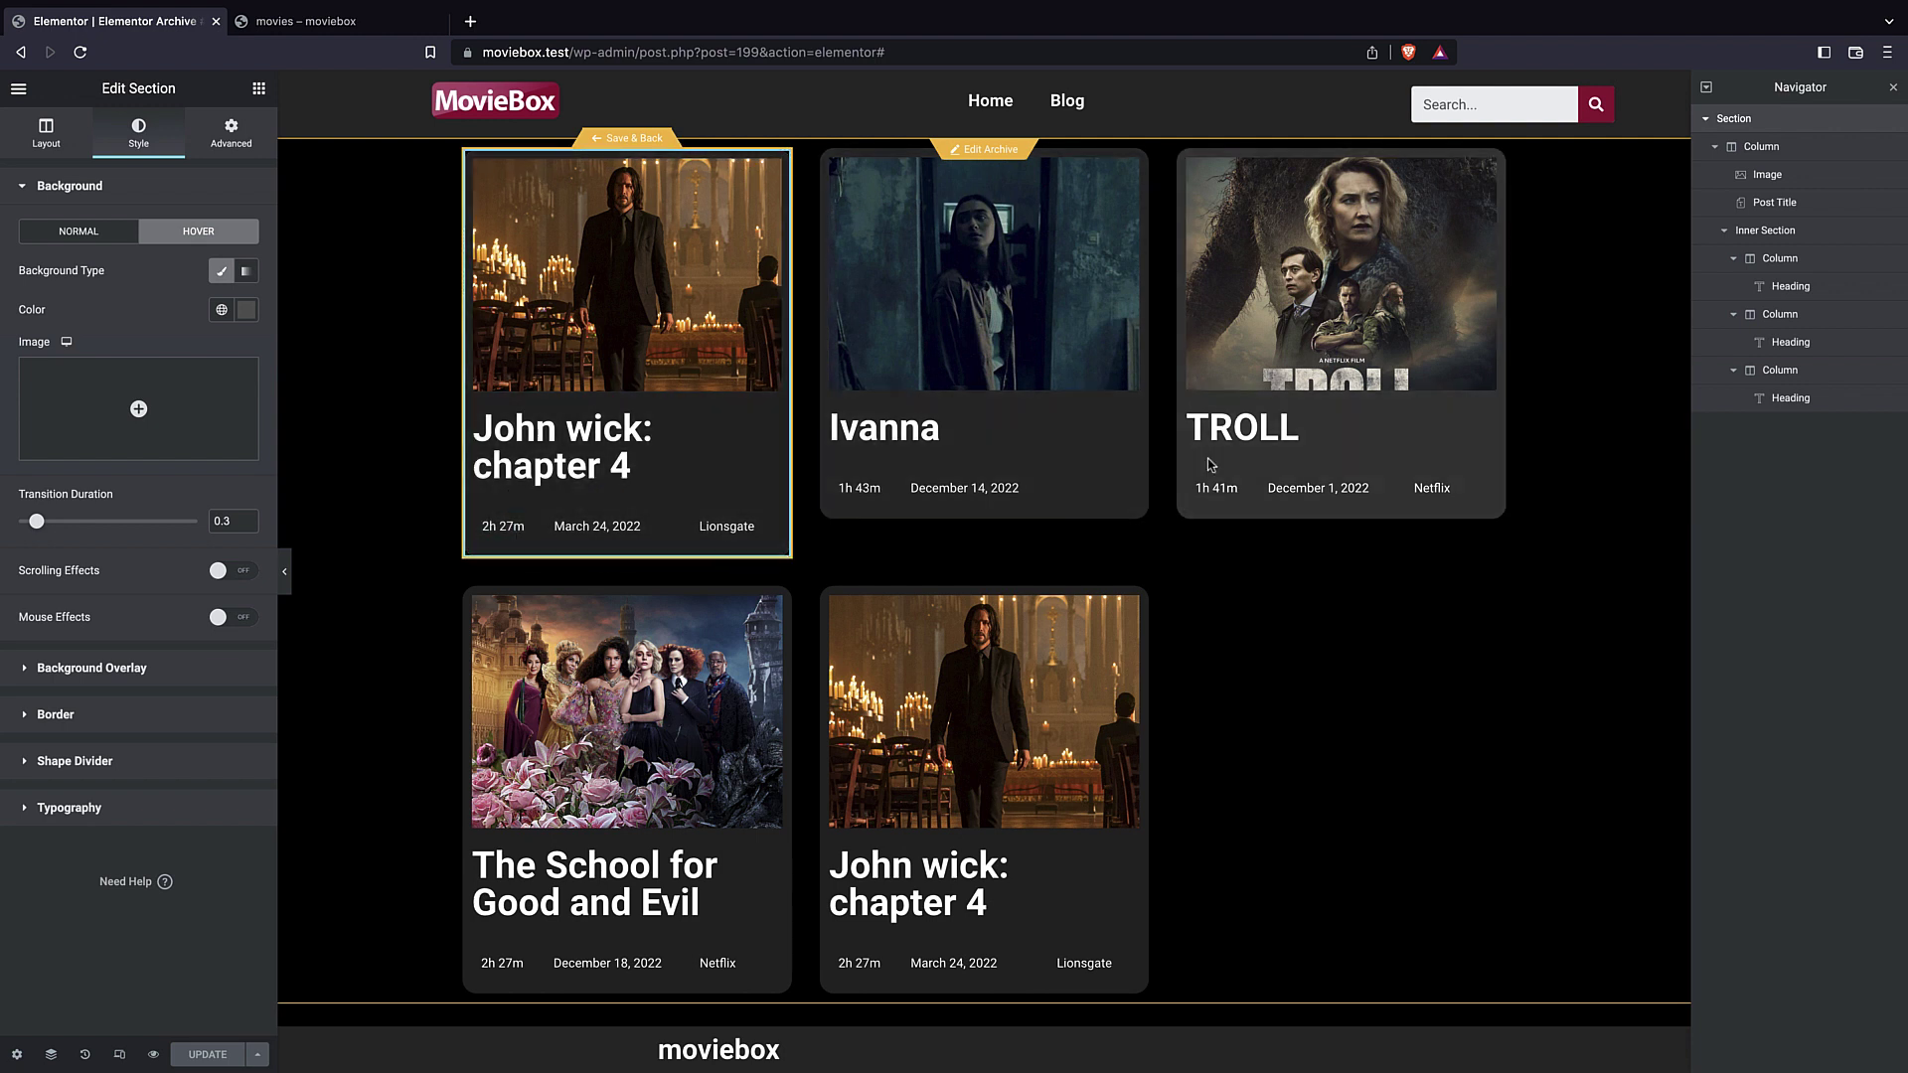
pyautogui.click(16, 1055)
pyautogui.click(99, 293)
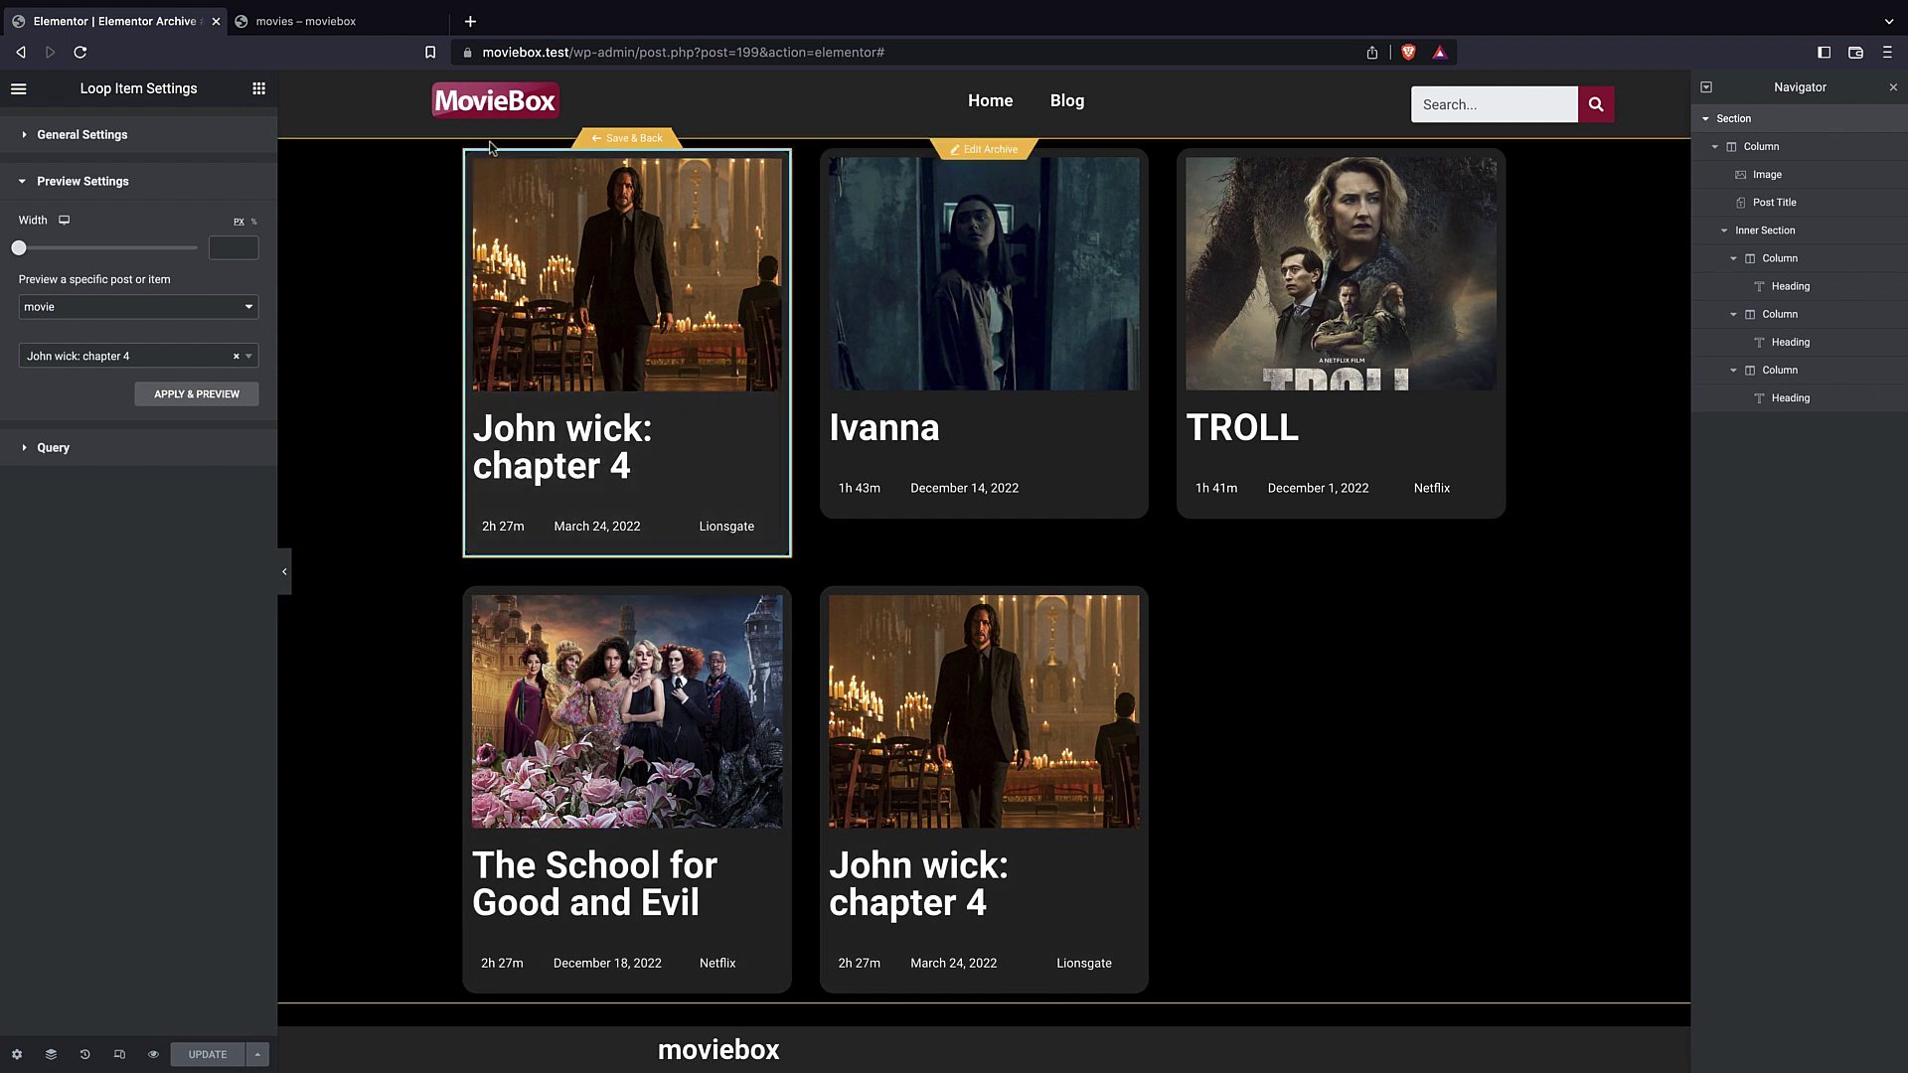
pyautogui.click(345, 24)
pyautogui.click(119, 22)
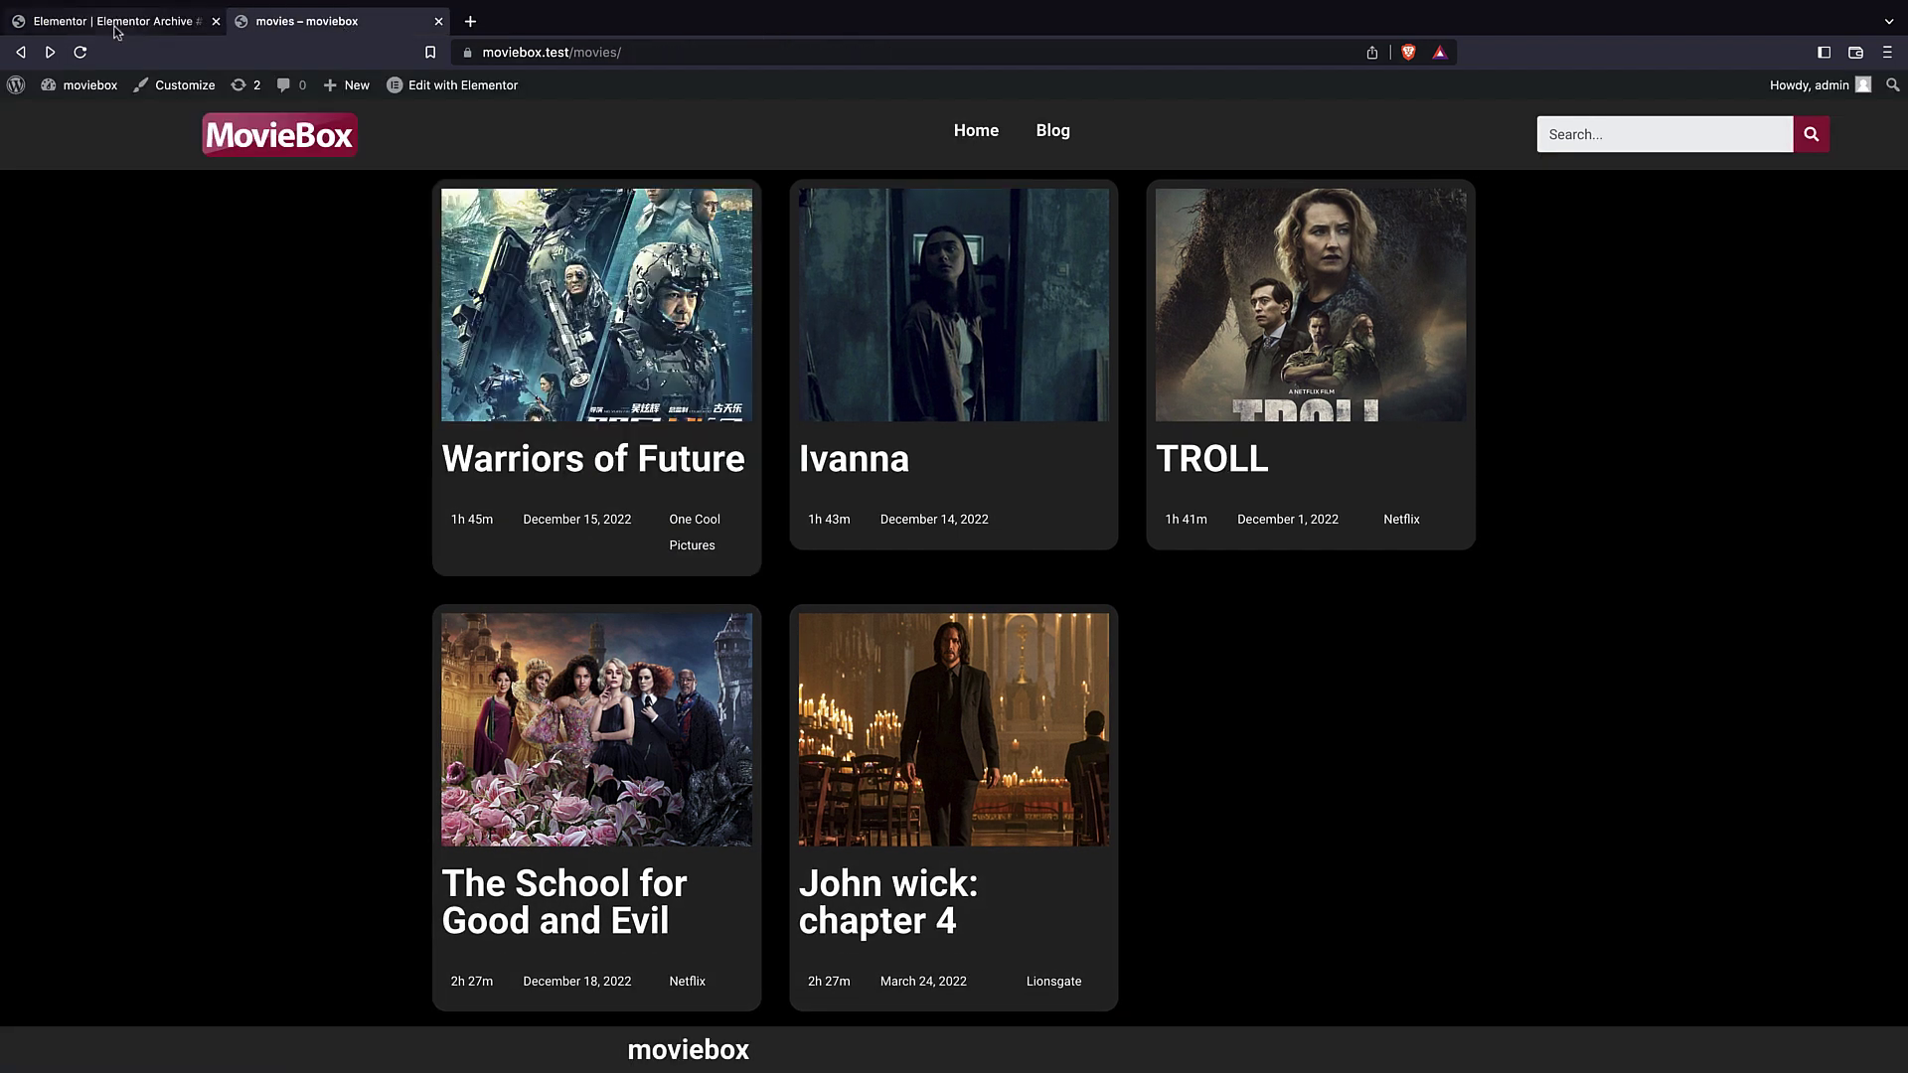
pyautogui.click(296, 34)
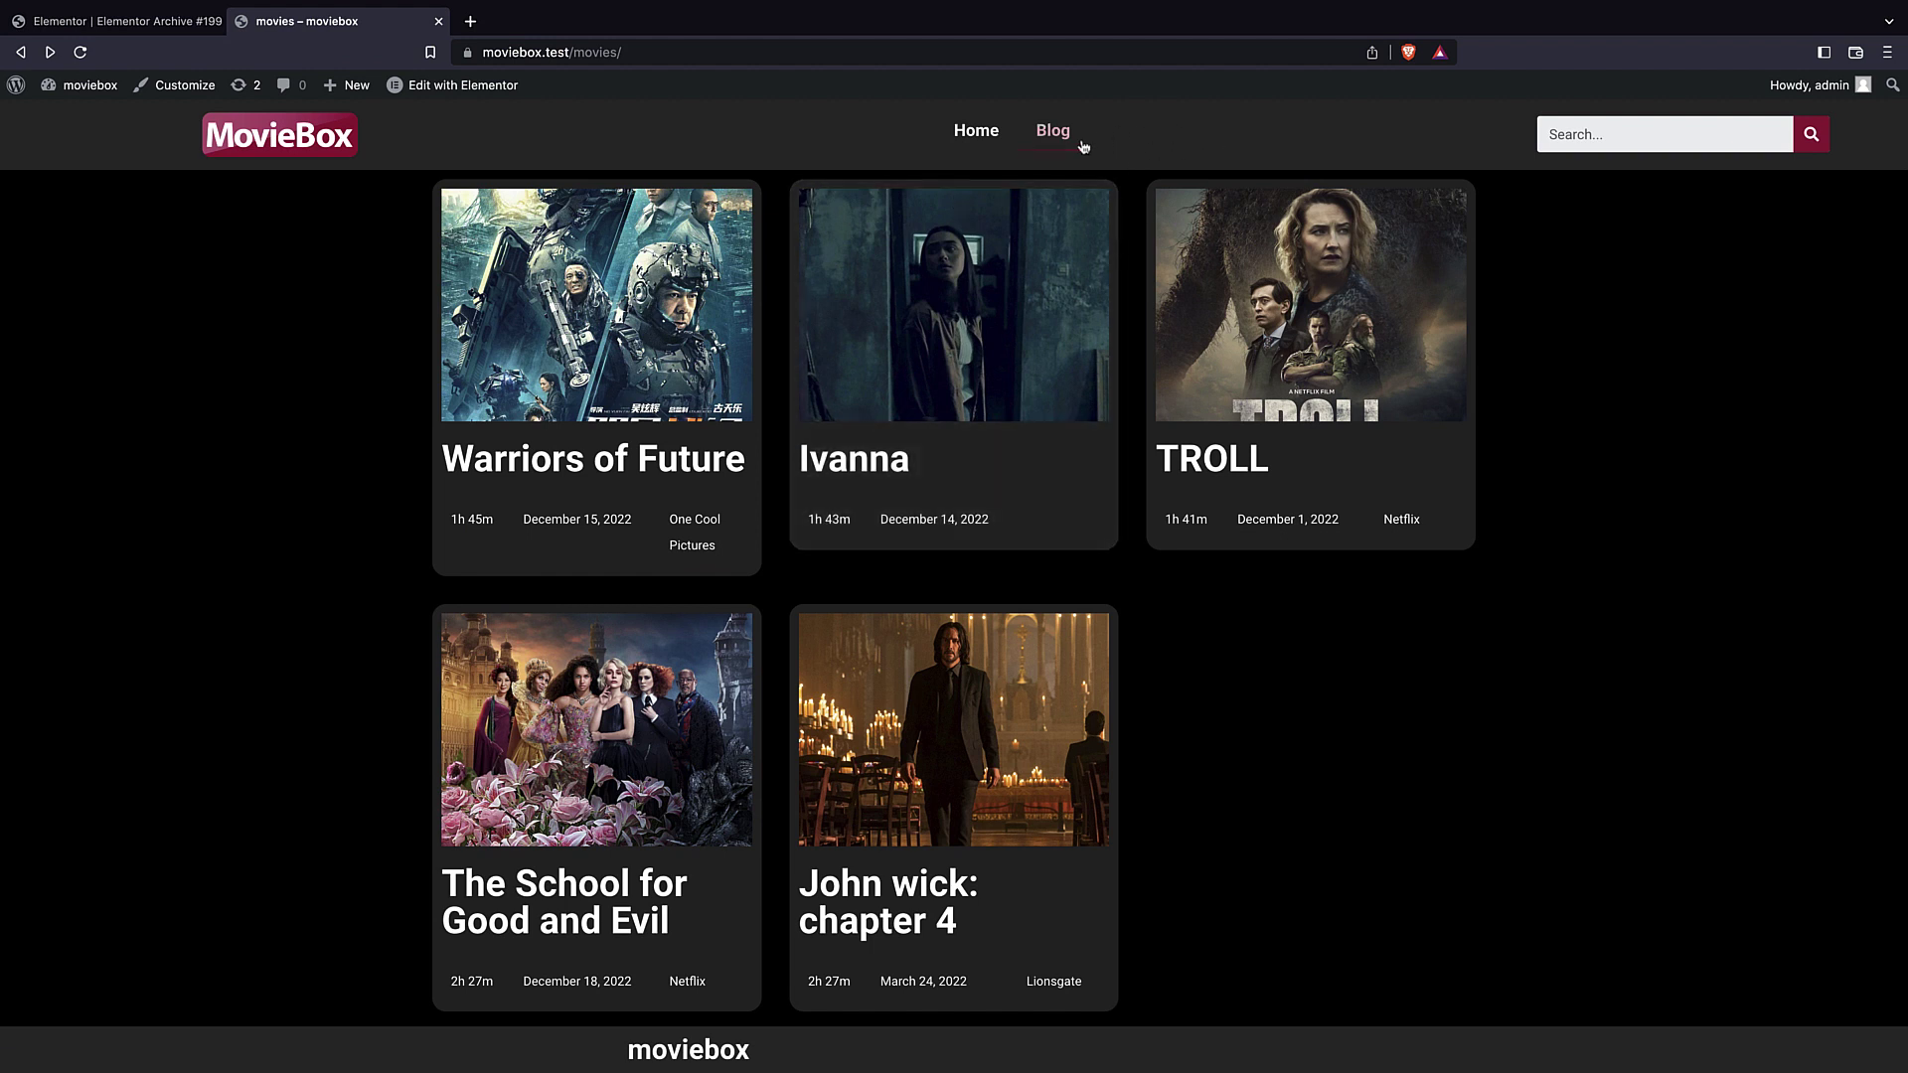
# - Go to the WordPress admin area and open the site's navigation menu management screen
pyautogui.click(40, 117)
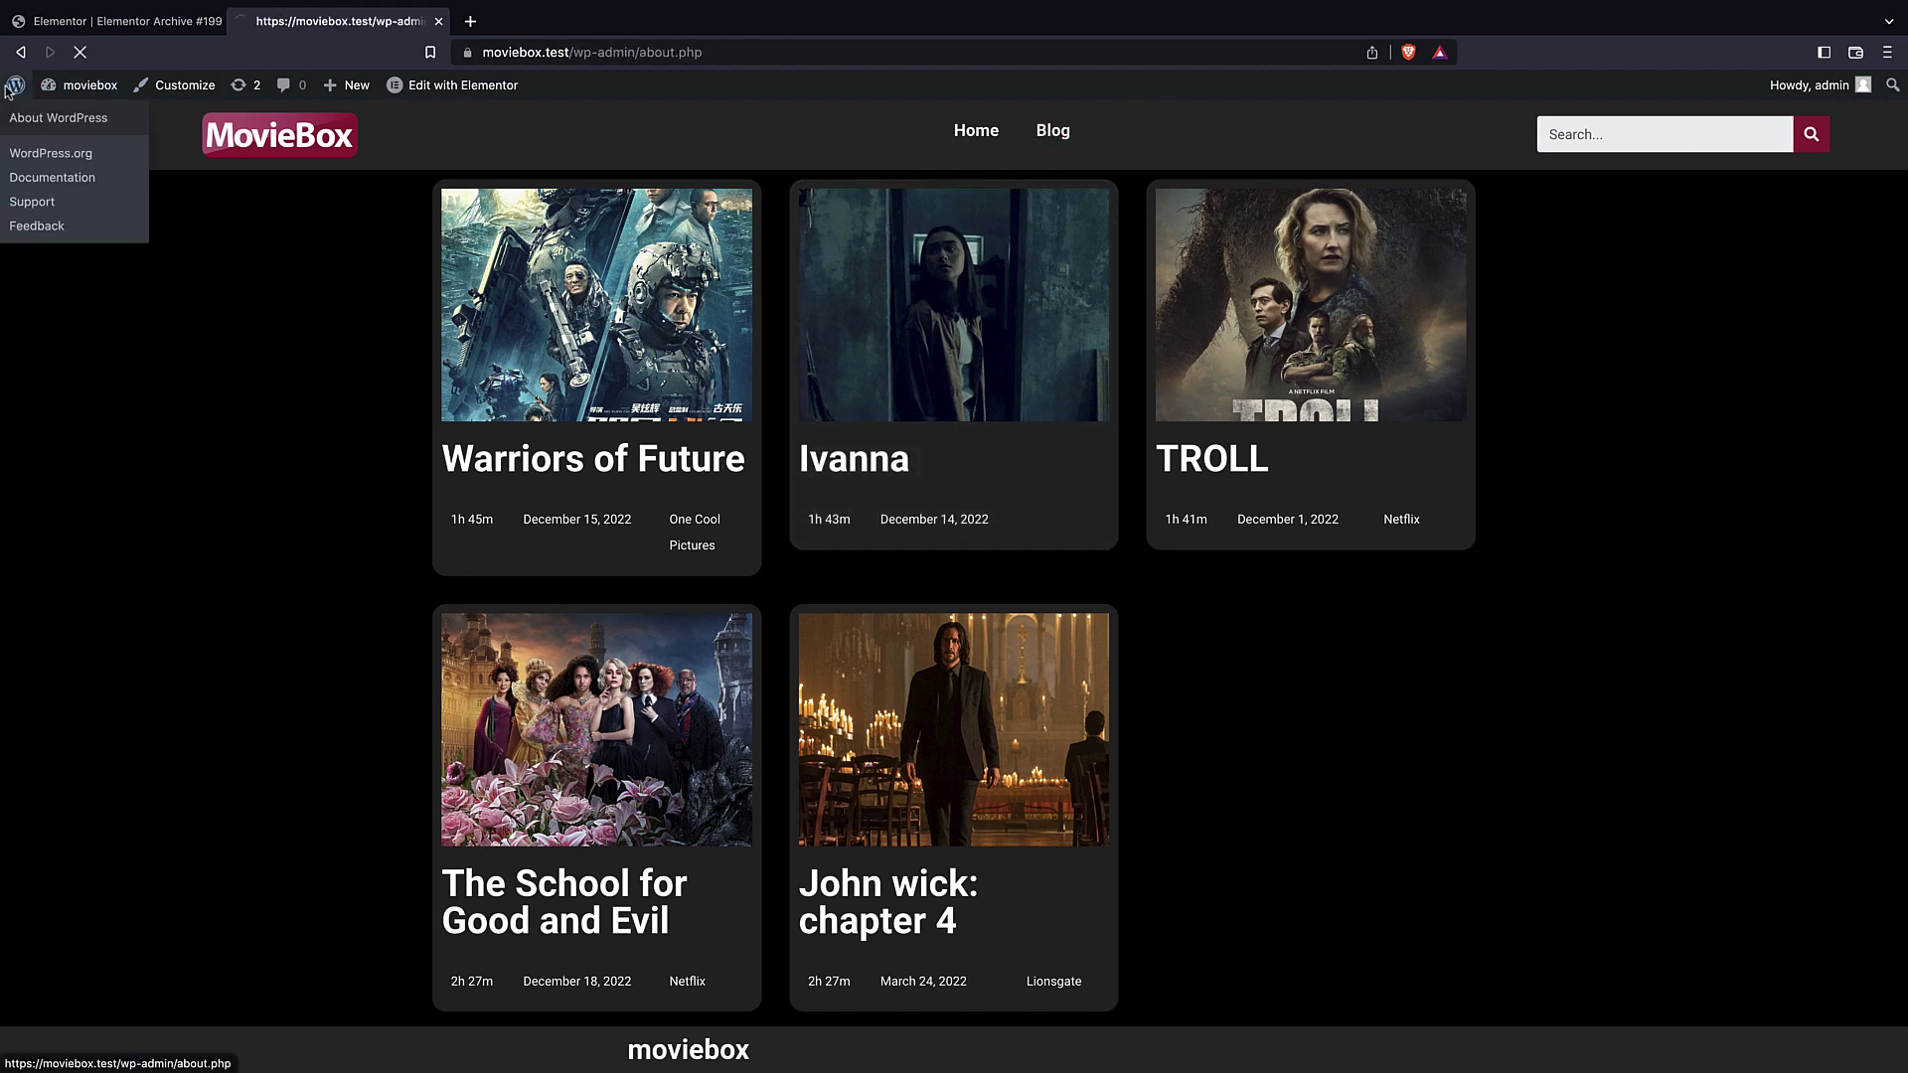
pyautogui.moveTo(40, 169)
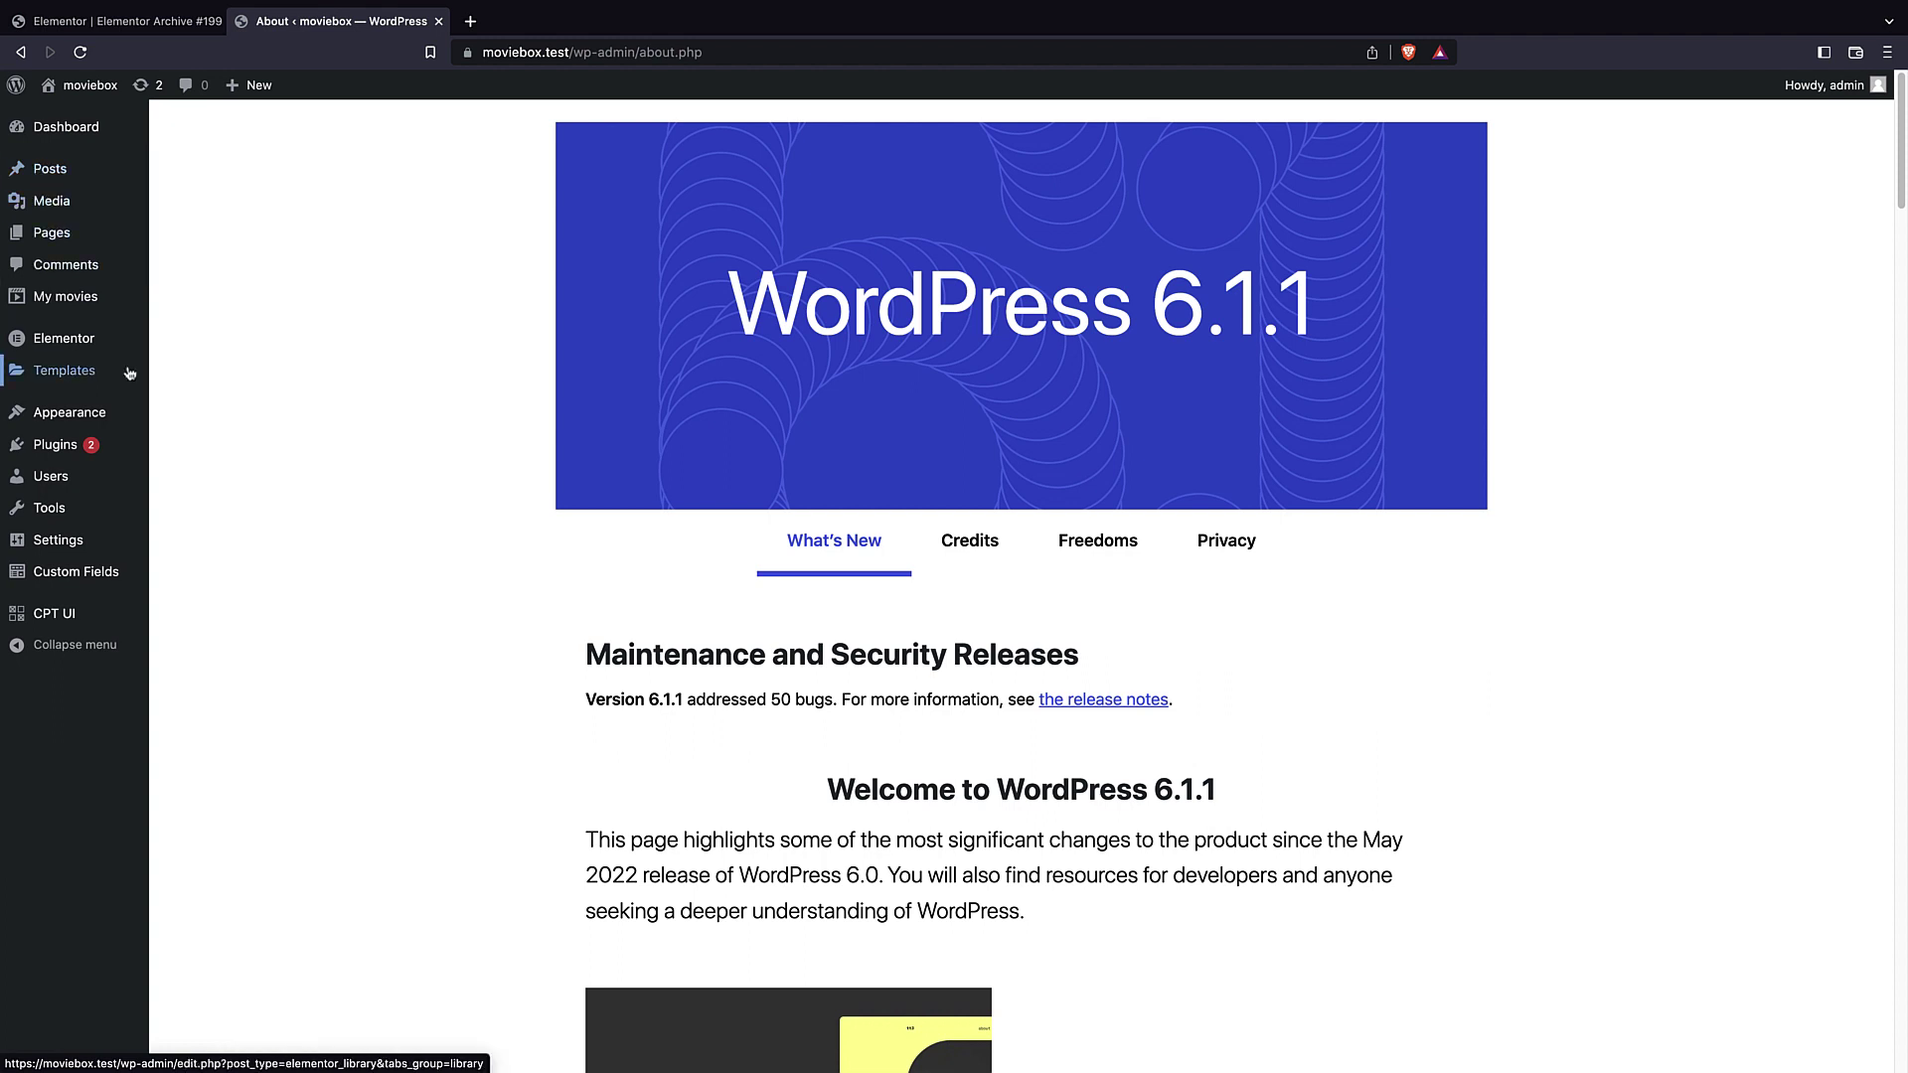
pyautogui.moveTo(102, 408)
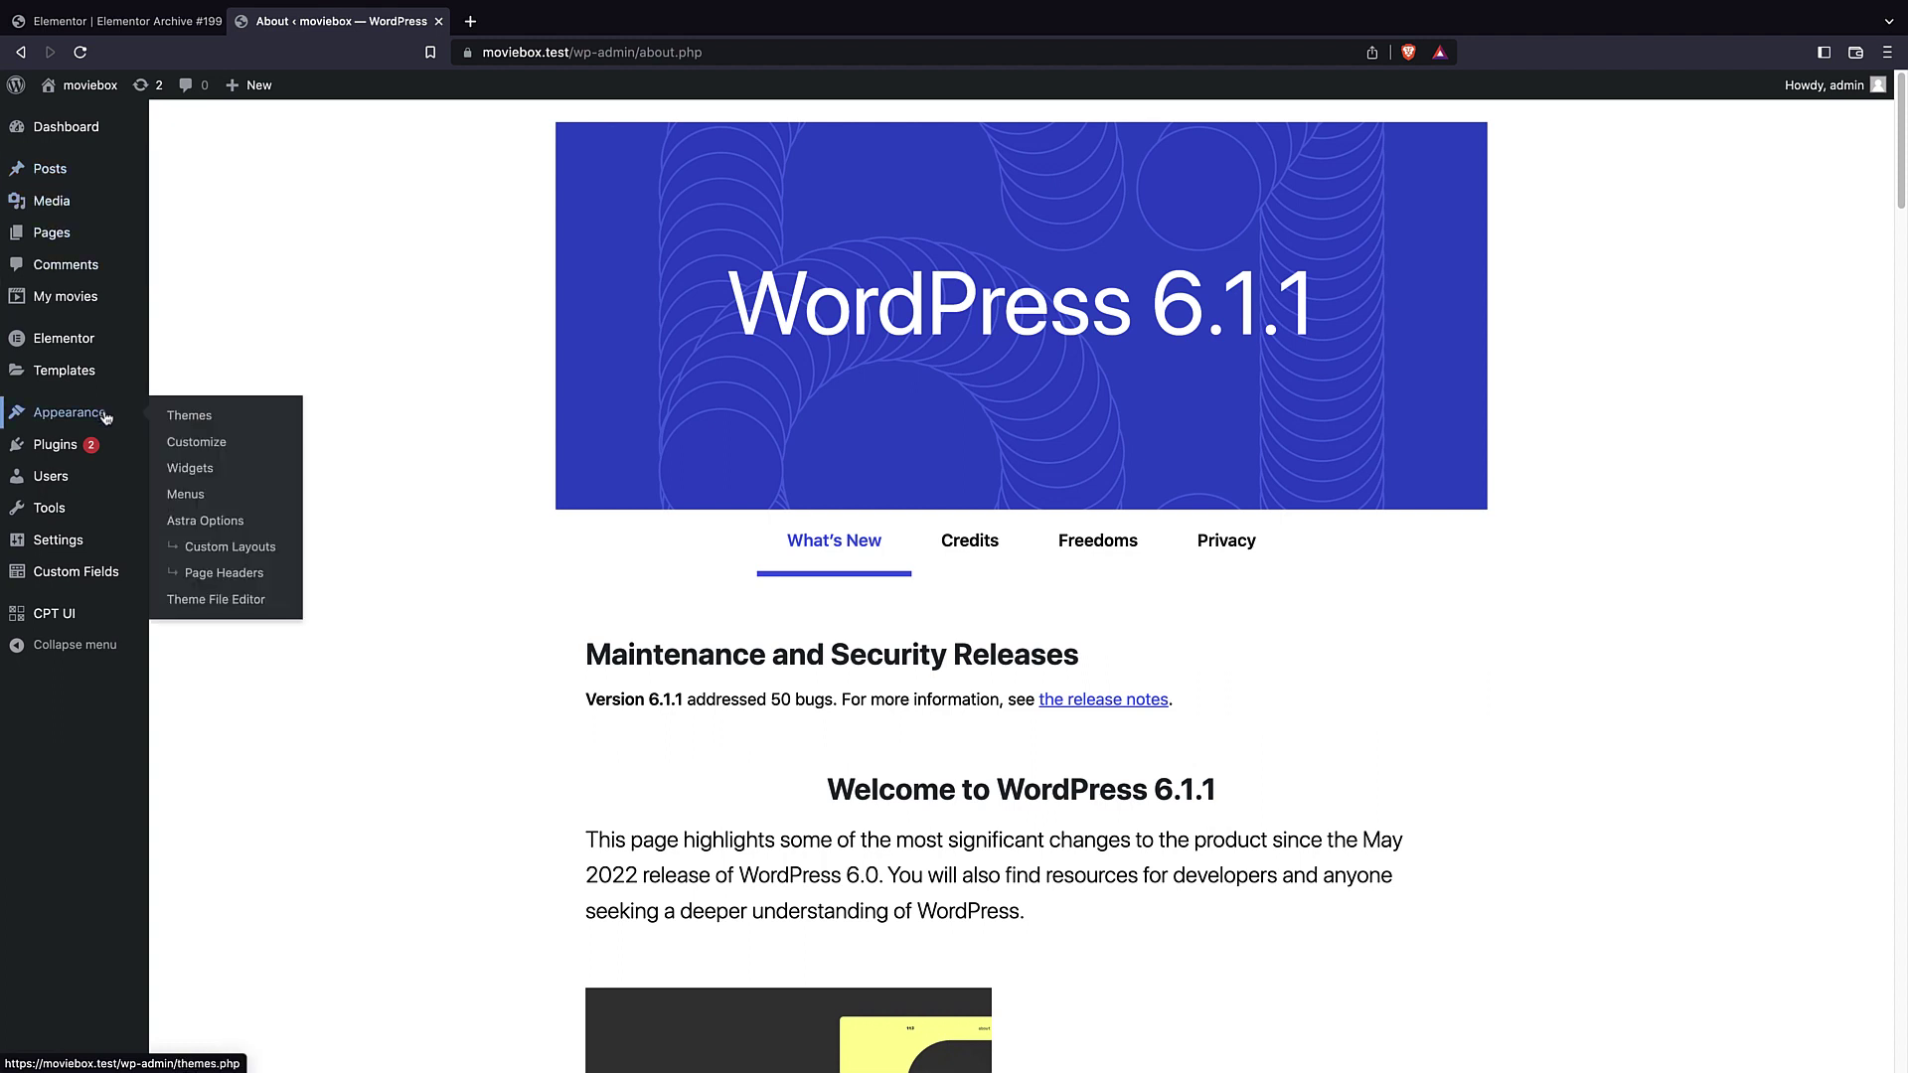
pyautogui.click(245, 497)
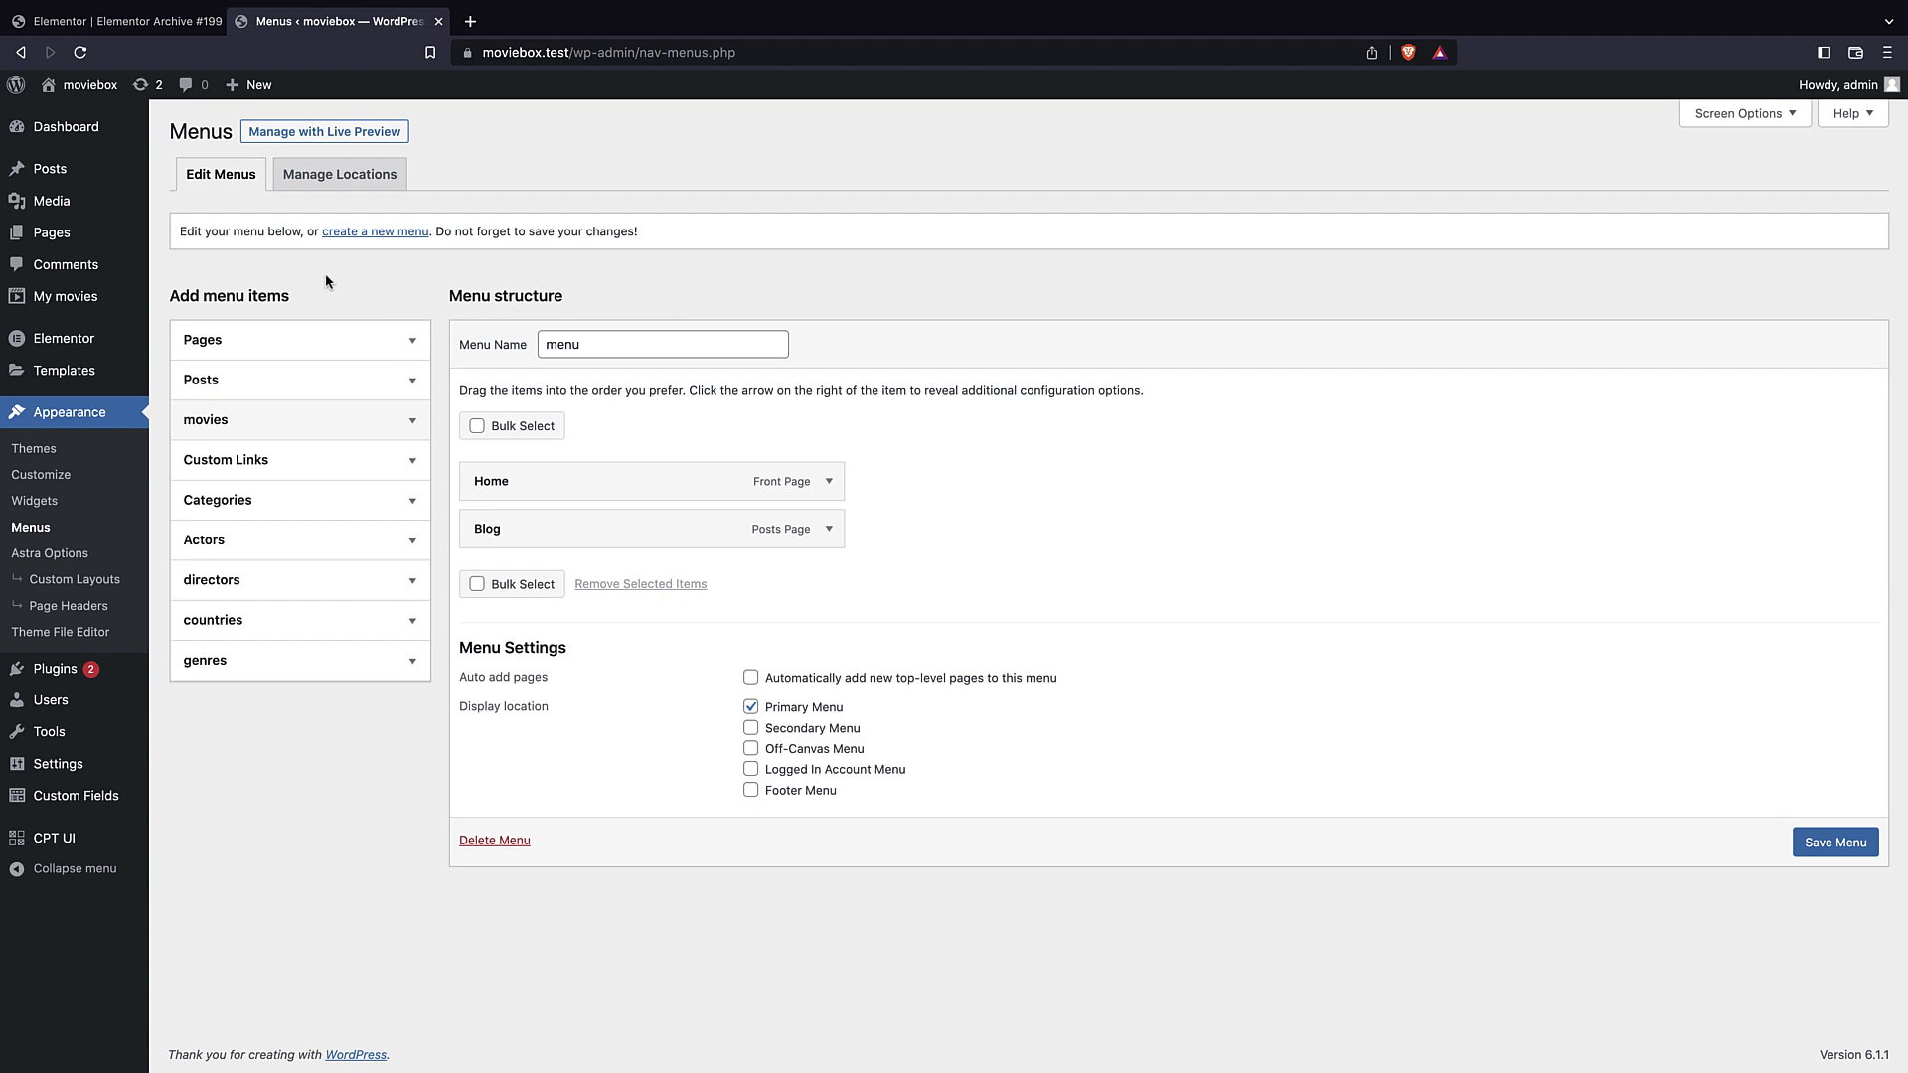
pyautogui.click(301, 473)
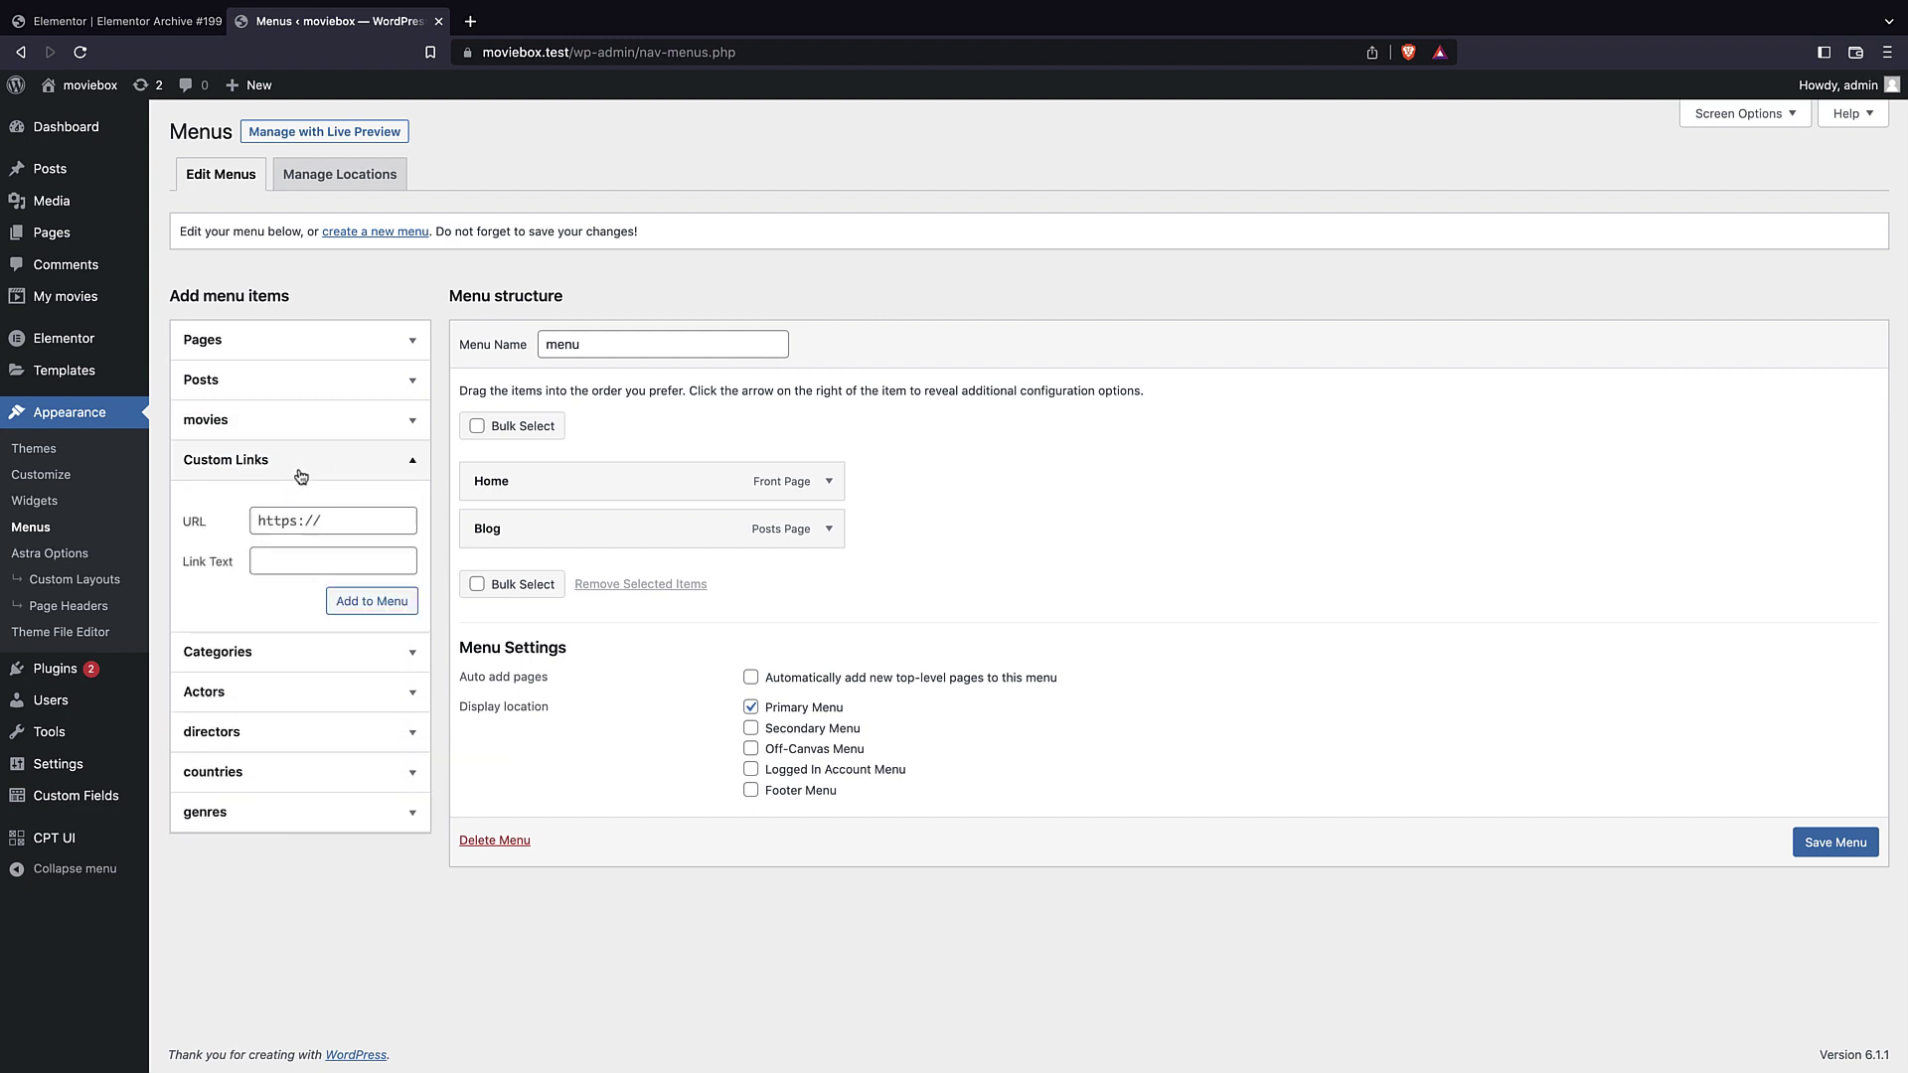
pyautogui.click(535, 55)
pyautogui.click(534, 54)
pyautogui.moveTo(617, 51); pyautogui.dragTo(452, 50)
pyautogui.hotkey('ctrl', 'c')
pyautogui.click(340, 518)
pyautogui.hotkey('ctrl', 'v')
pyautogui.write('movies')
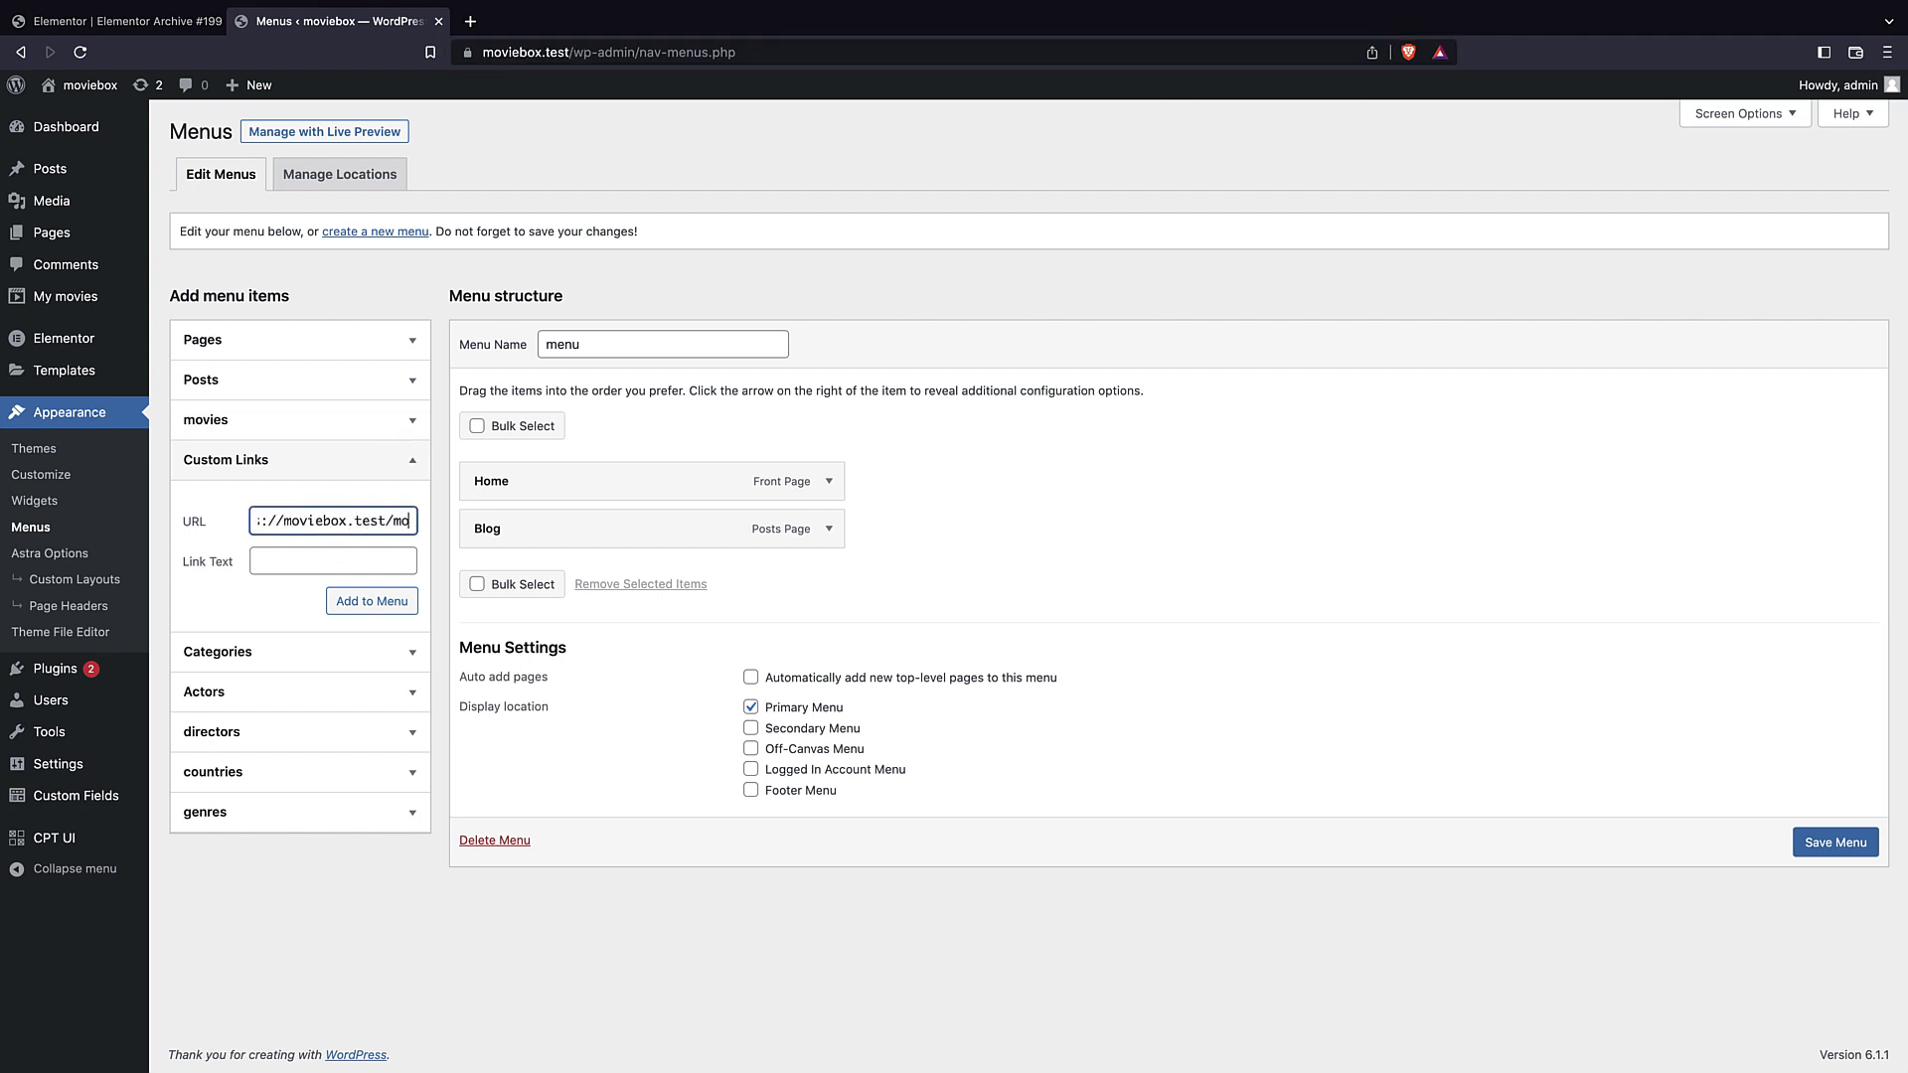
pyautogui.click(324, 554)
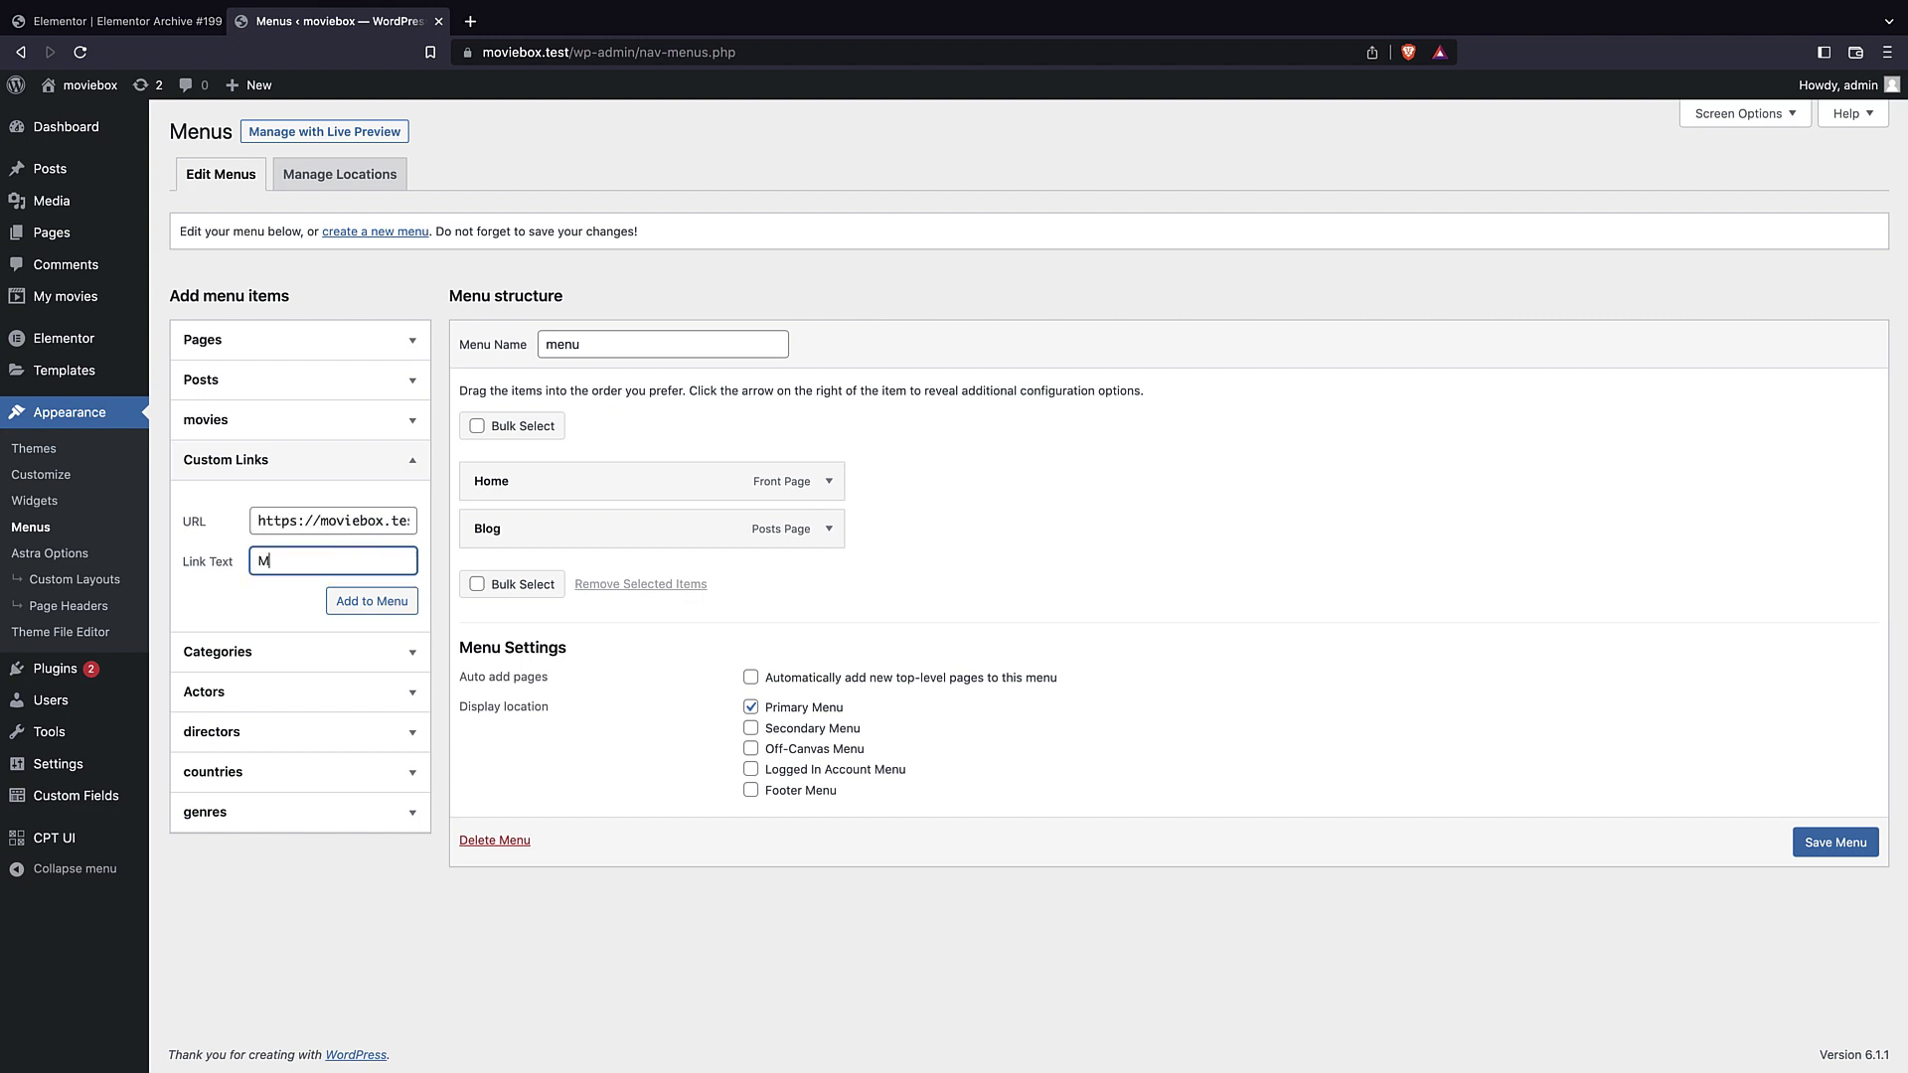
pyautogui.click(338, 602)
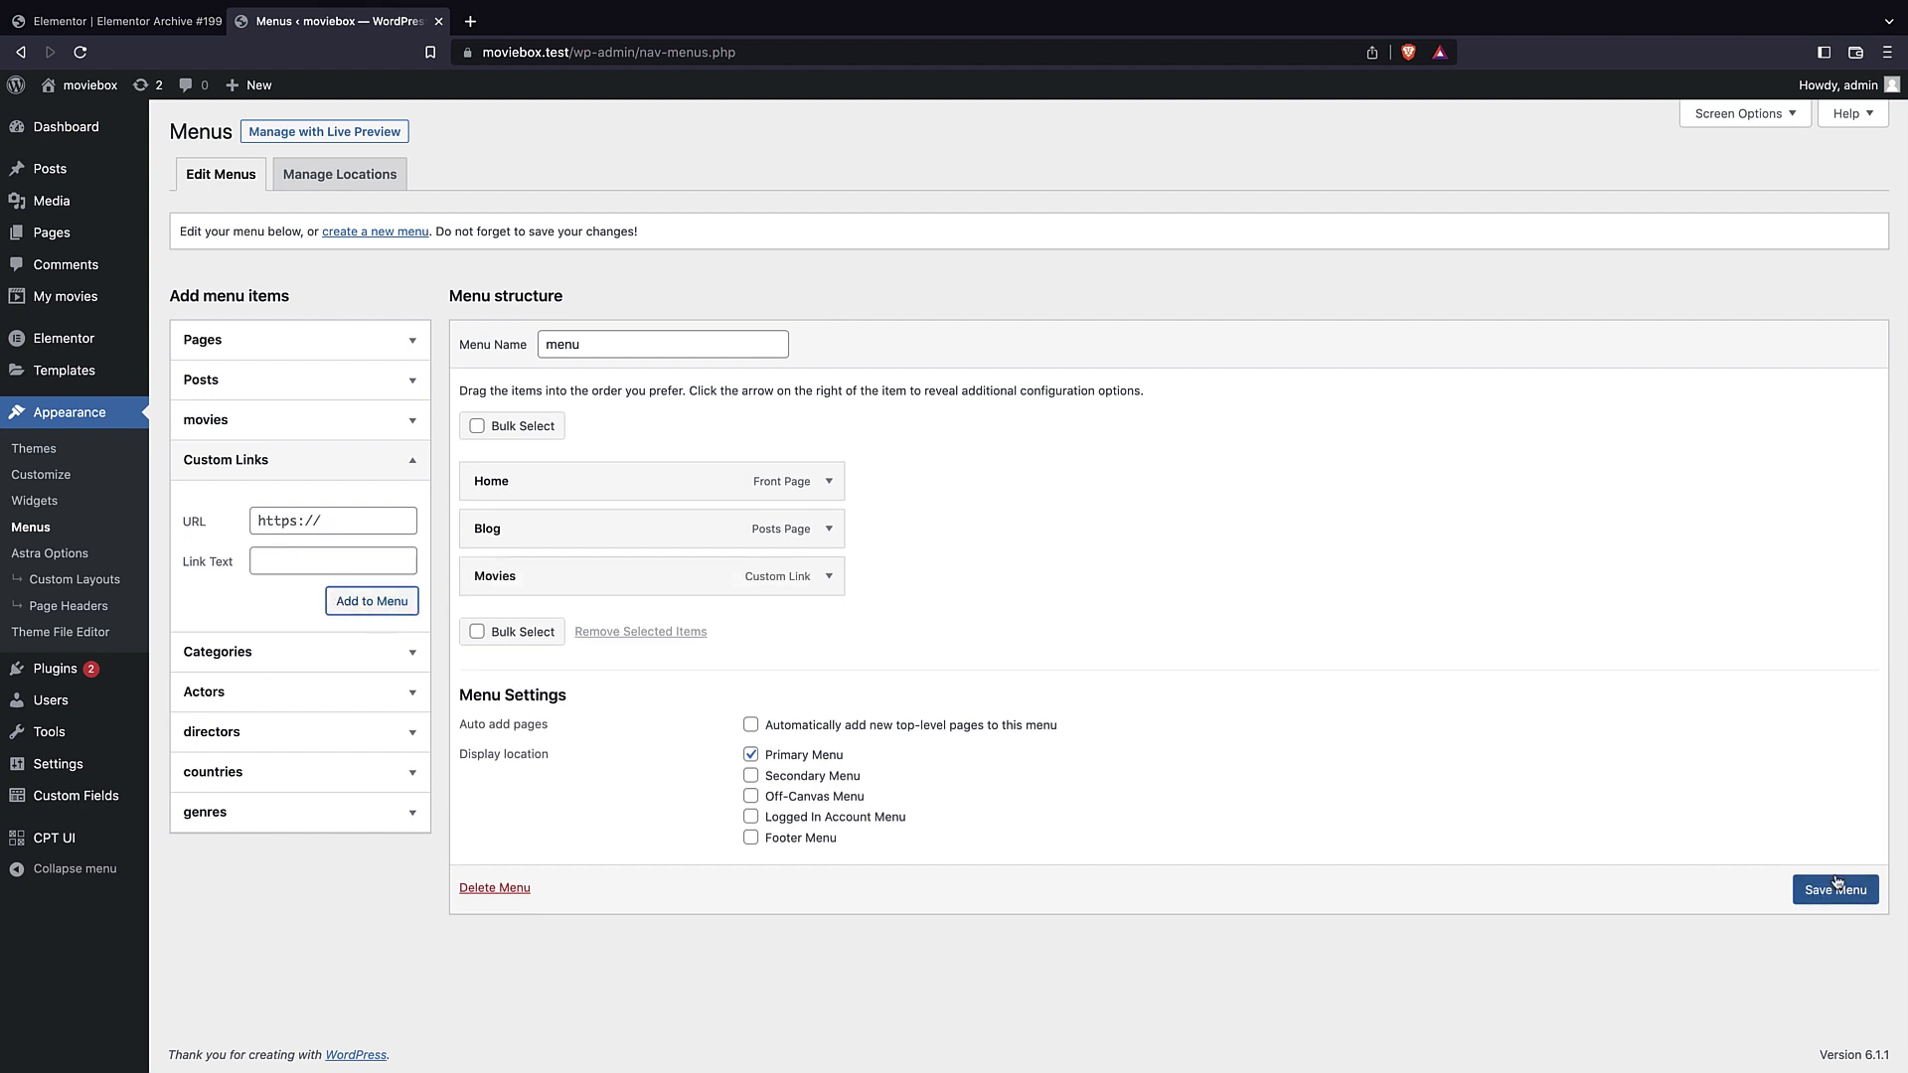
# - Move the Movies item between Home and Blog in the menu structure and save the menu
pyautogui.moveTo(516, 580); pyautogui.dragTo(512, 531)
pyautogui.click(391, 599)
pyautogui.click(1835, 889)
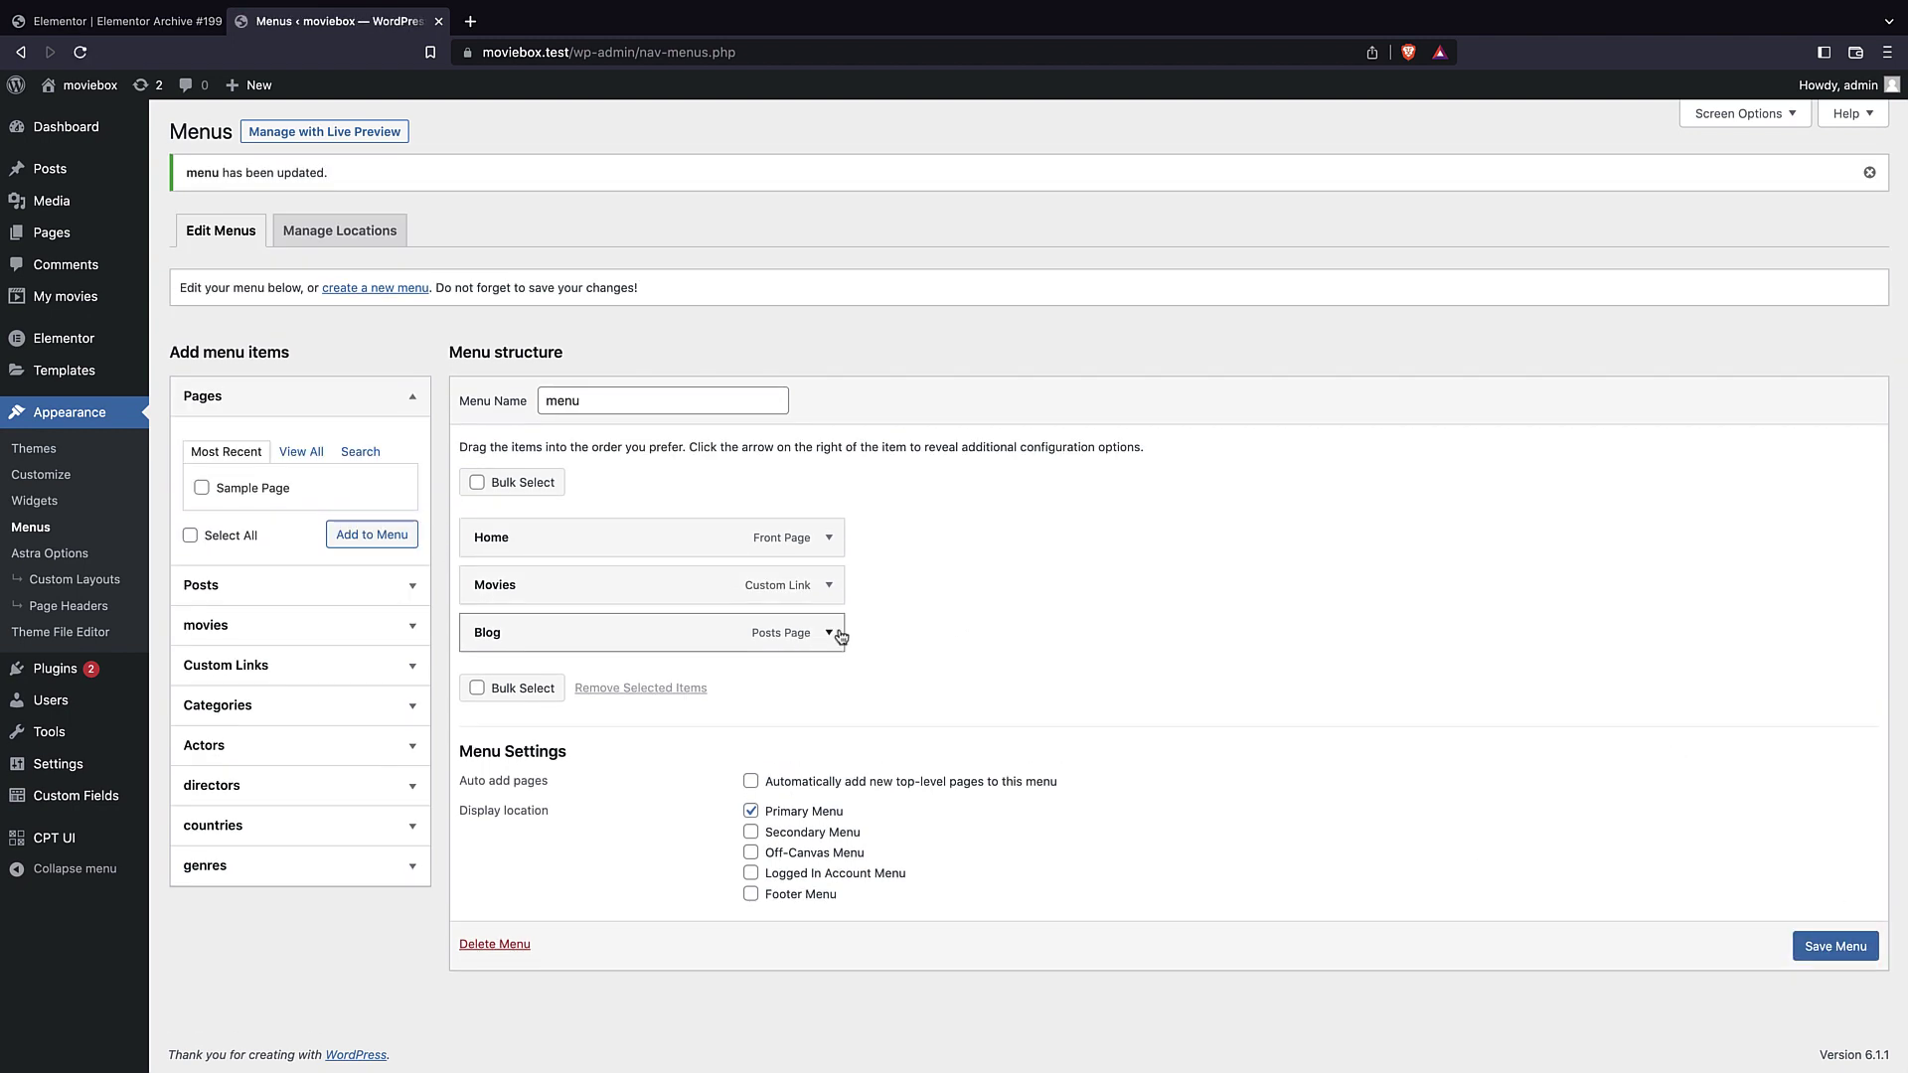
# - Change the Blog menu item's navigation label to News and save the menu
pyautogui.click(831, 633)
pyautogui.moveTo(584, 696); pyautogui.dragTo(501, 715)
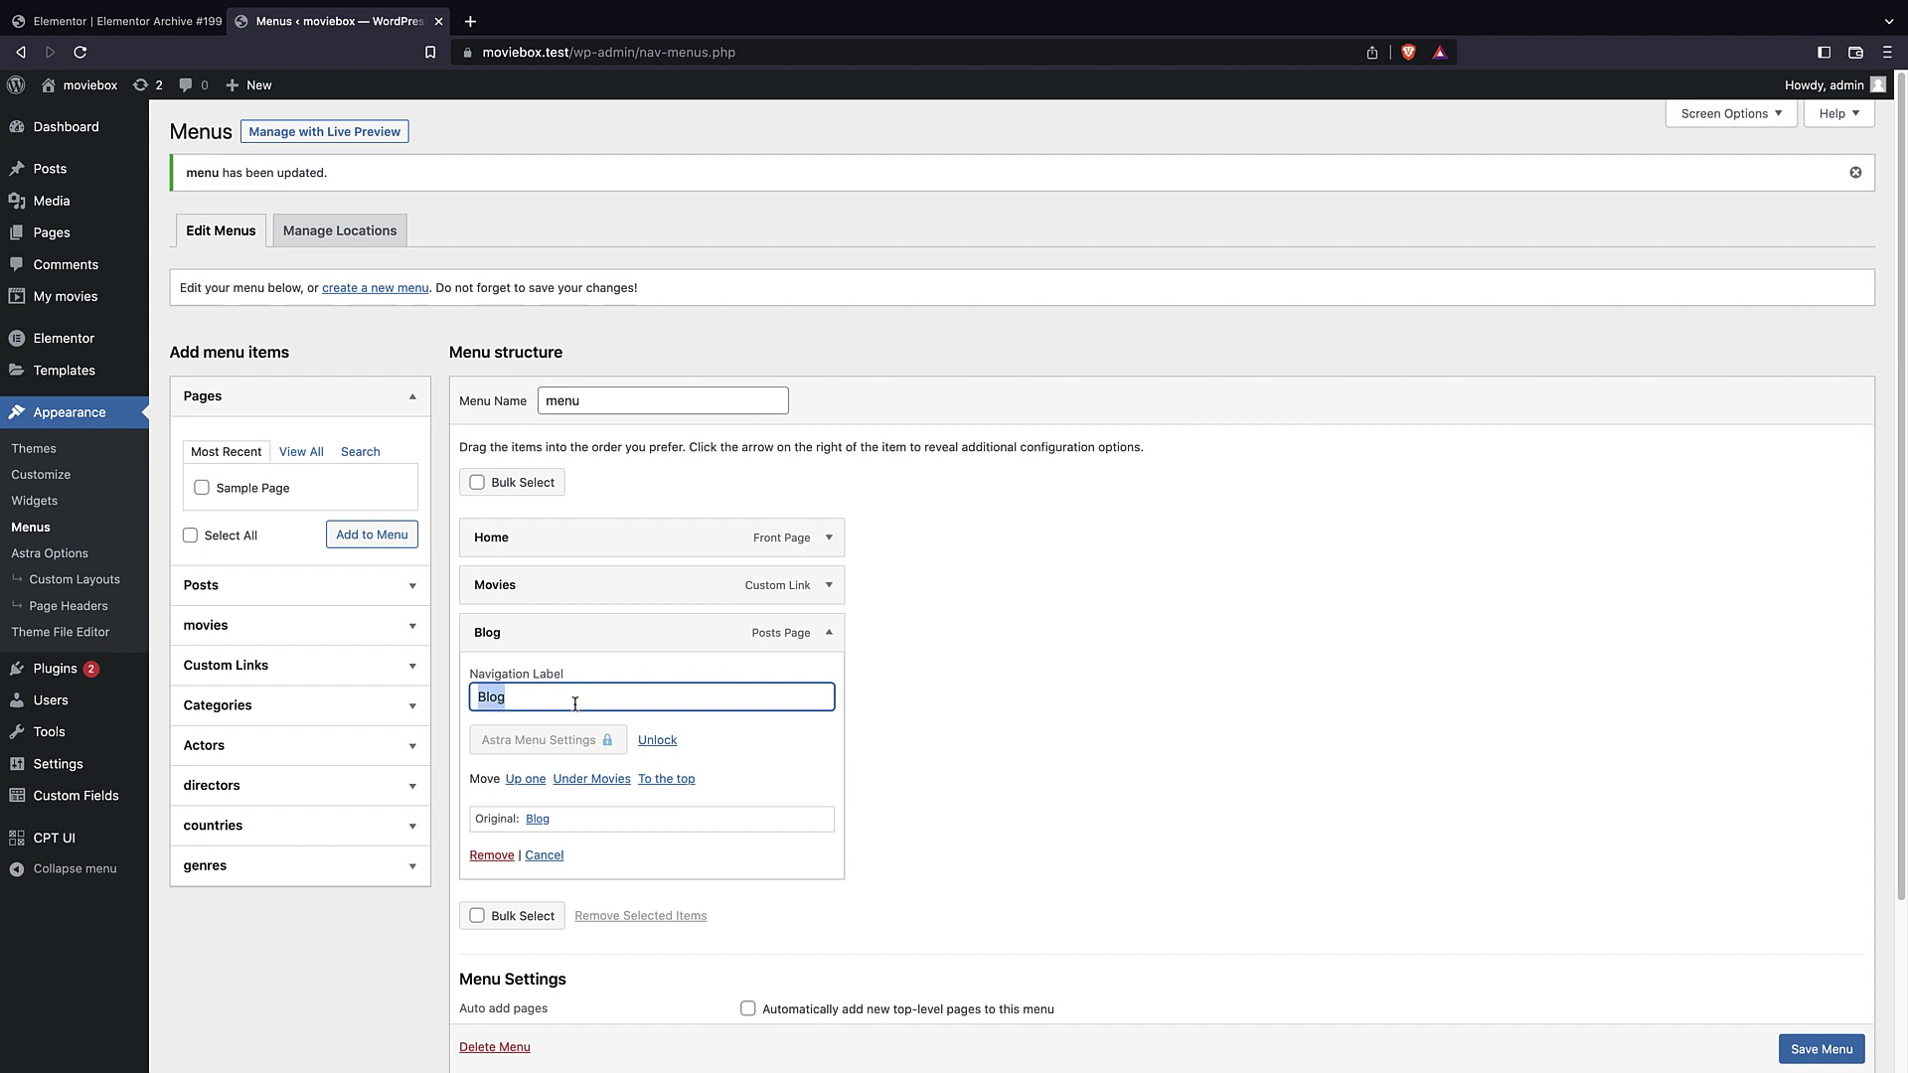
pyautogui.write('n')
pyautogui.write('News')
pyautogui.click(1821, 1049)
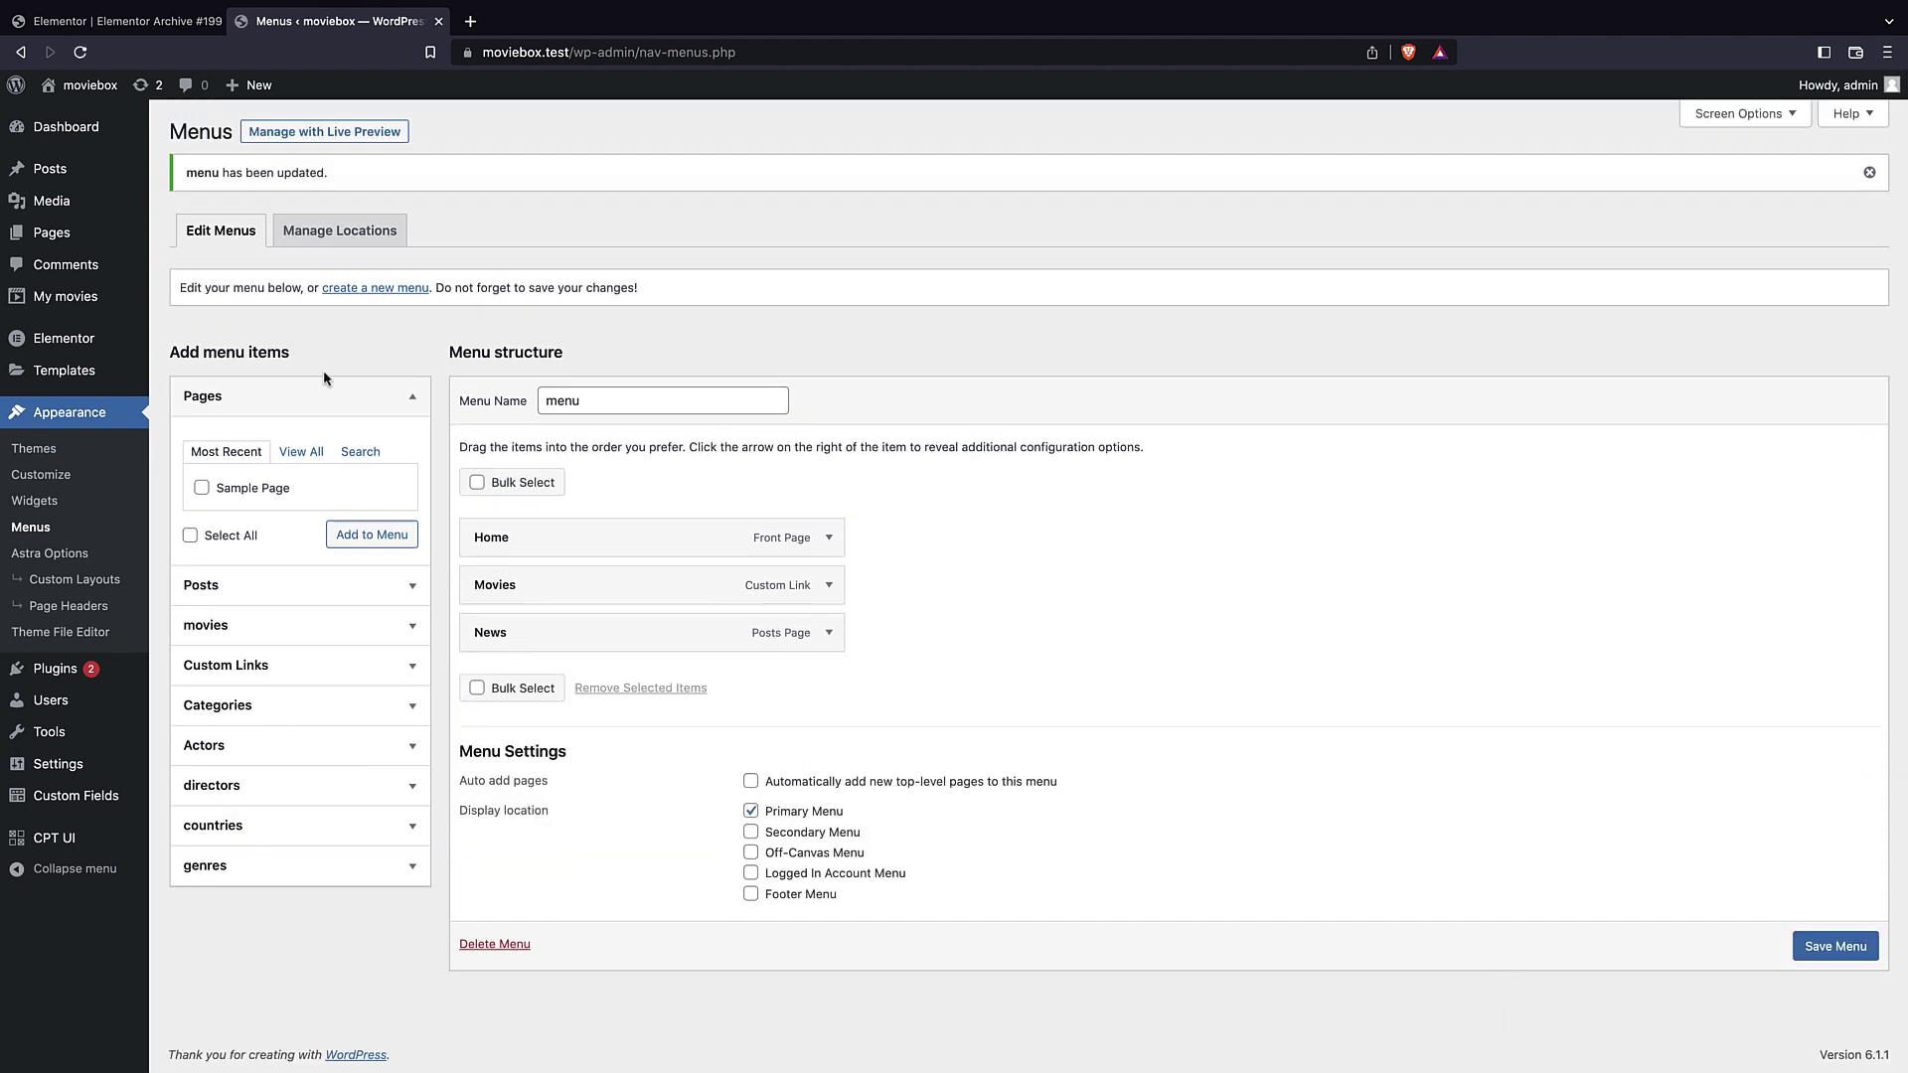
# - Visit the live site and check the Movies, News and Home links in the header menu, ending on the movies page
pyautogui.click(74, 115)
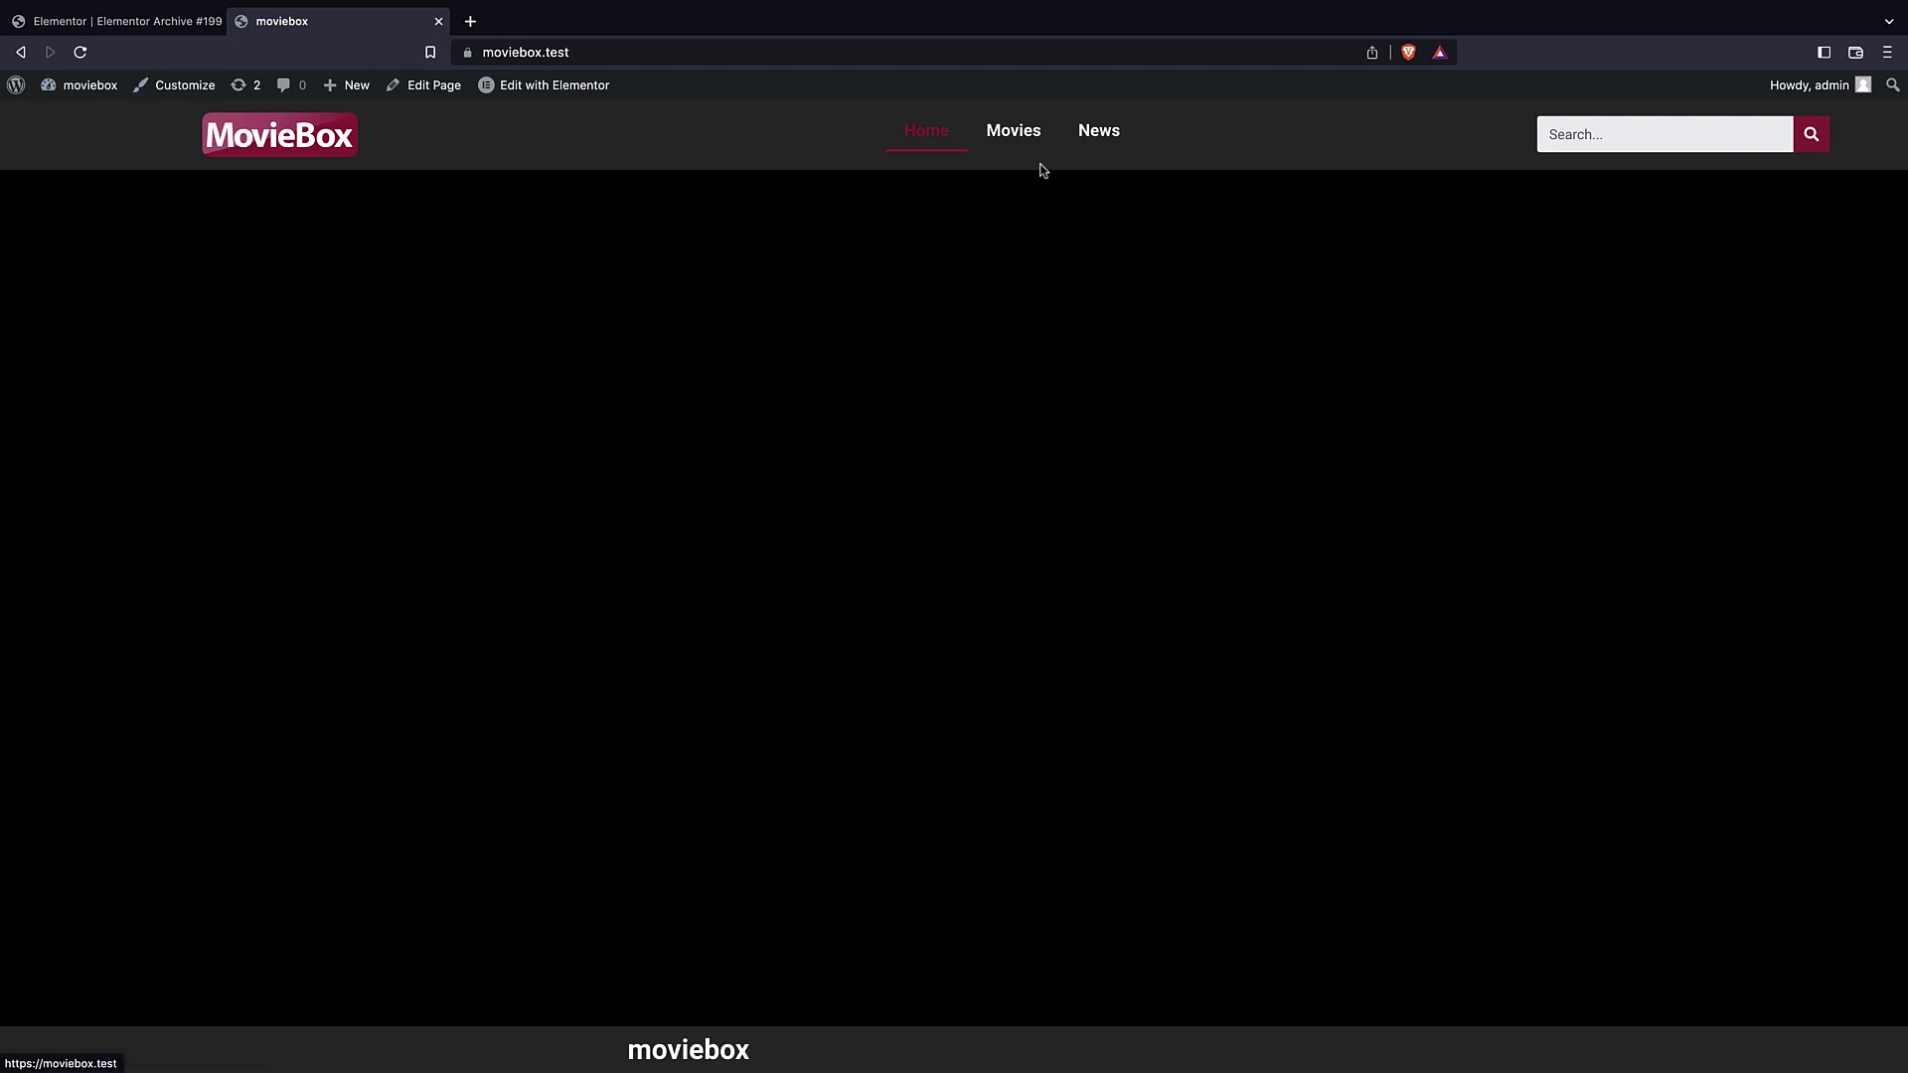
pyautogui.click(998, 147)
pyautogui.click(1131, 149)
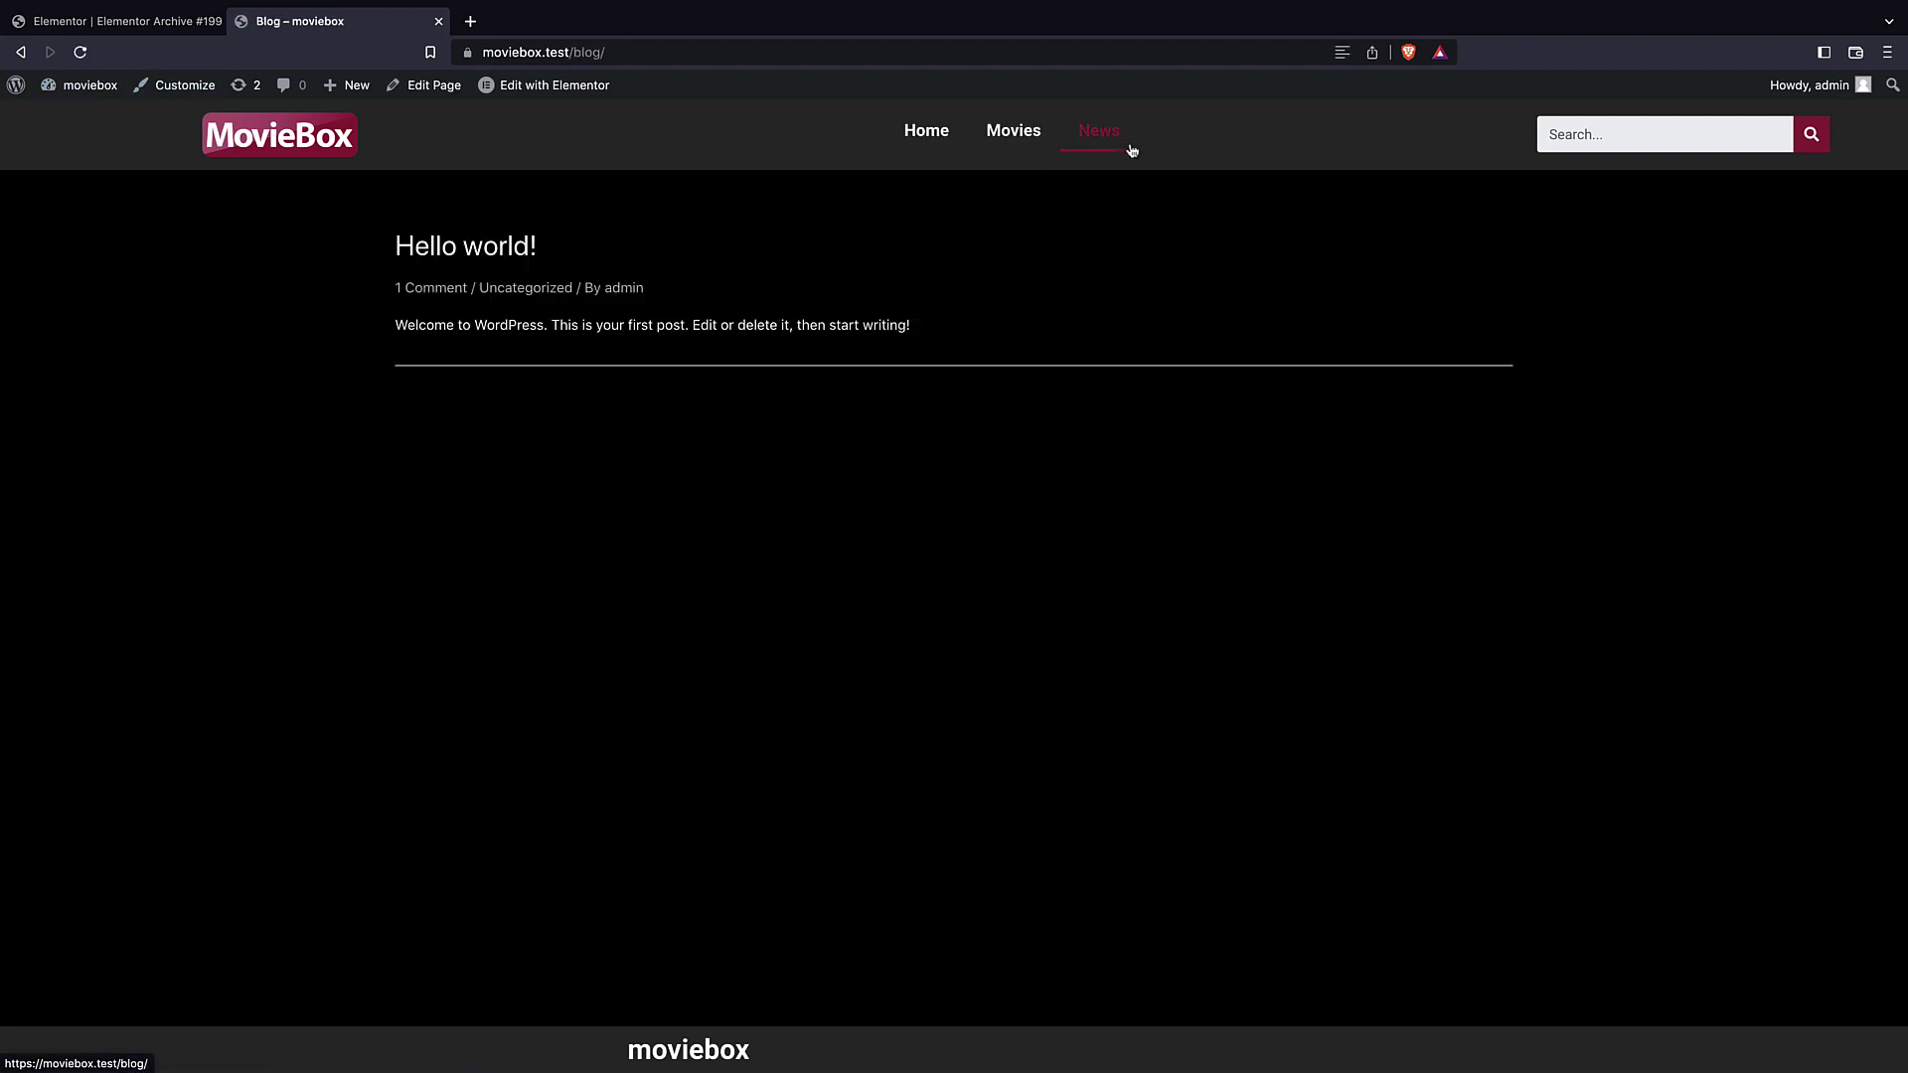
pyautogui.click(933, 134)
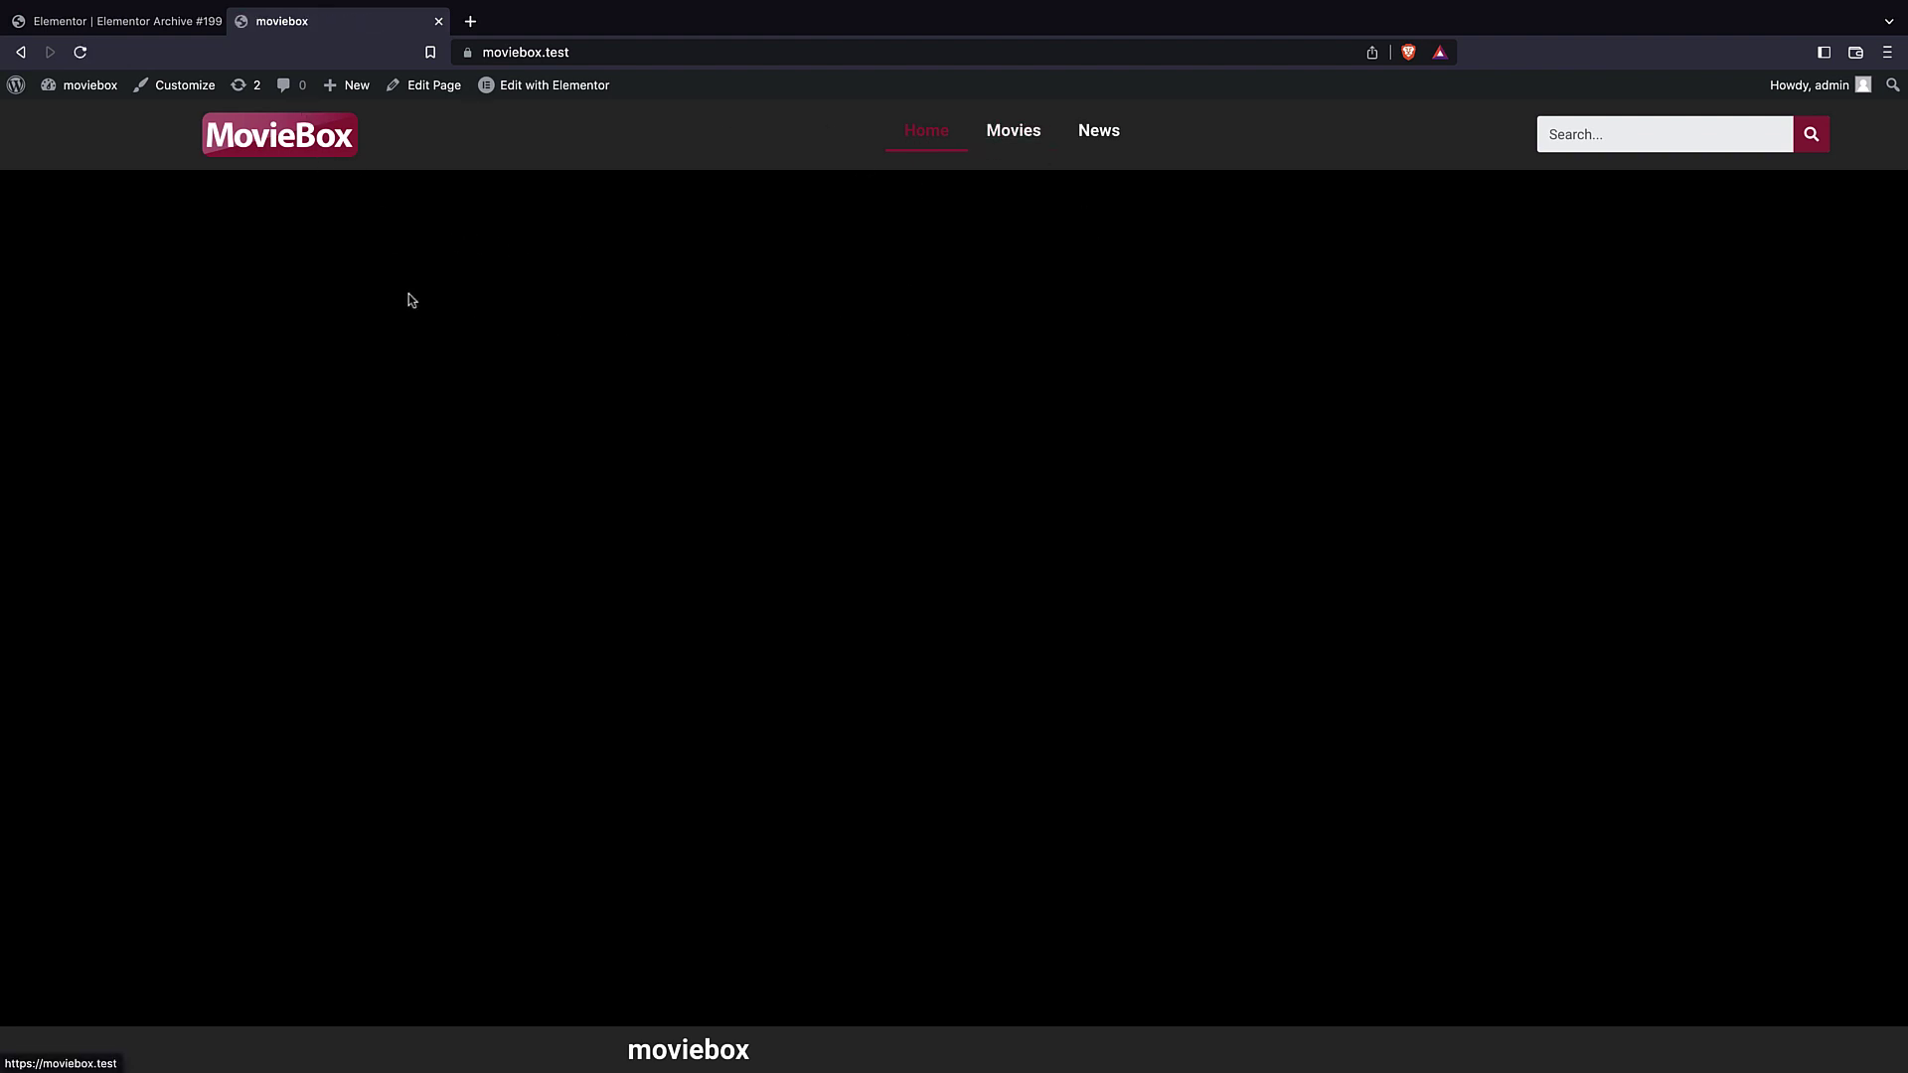
pyautogui.click(1008, 142)
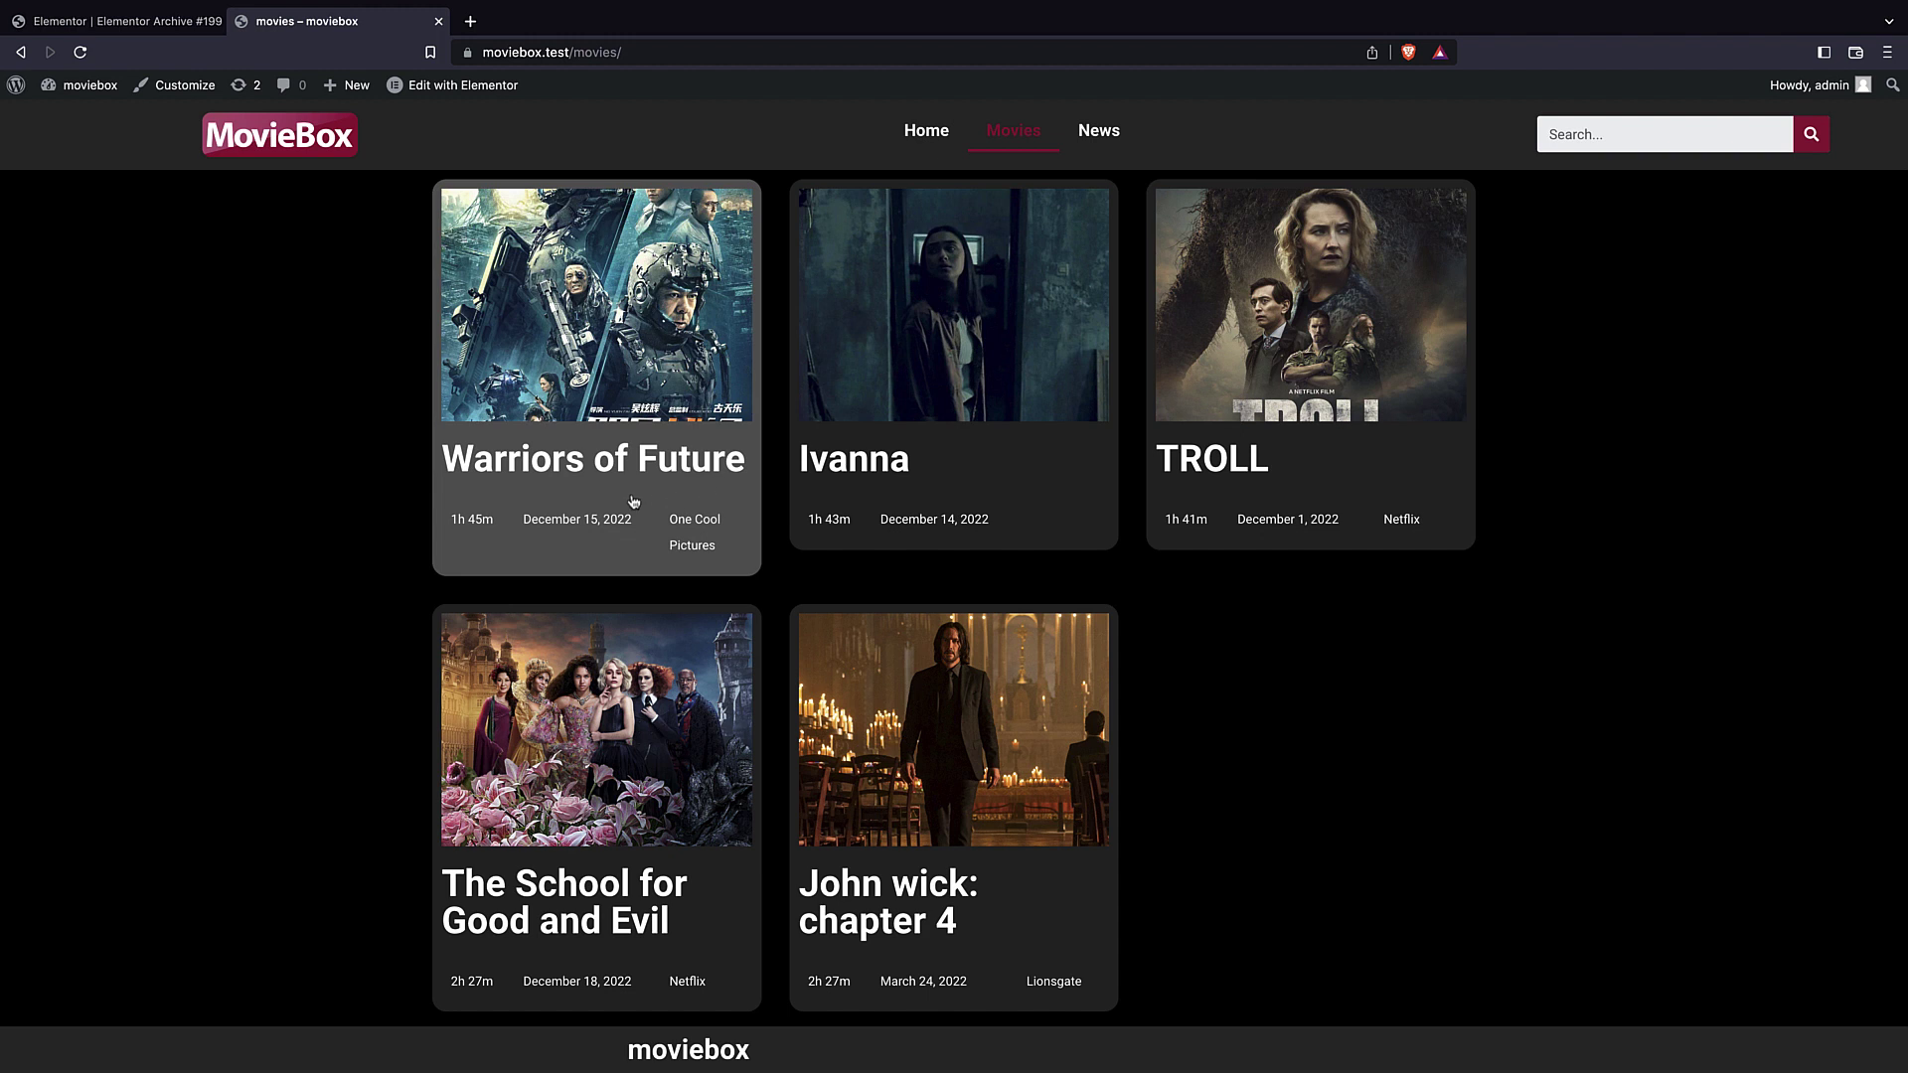
# - Open the Warriors of Future movie page and view its Action genre, Hong Kong country and director archive pages
pyautogui.click(692, 377)
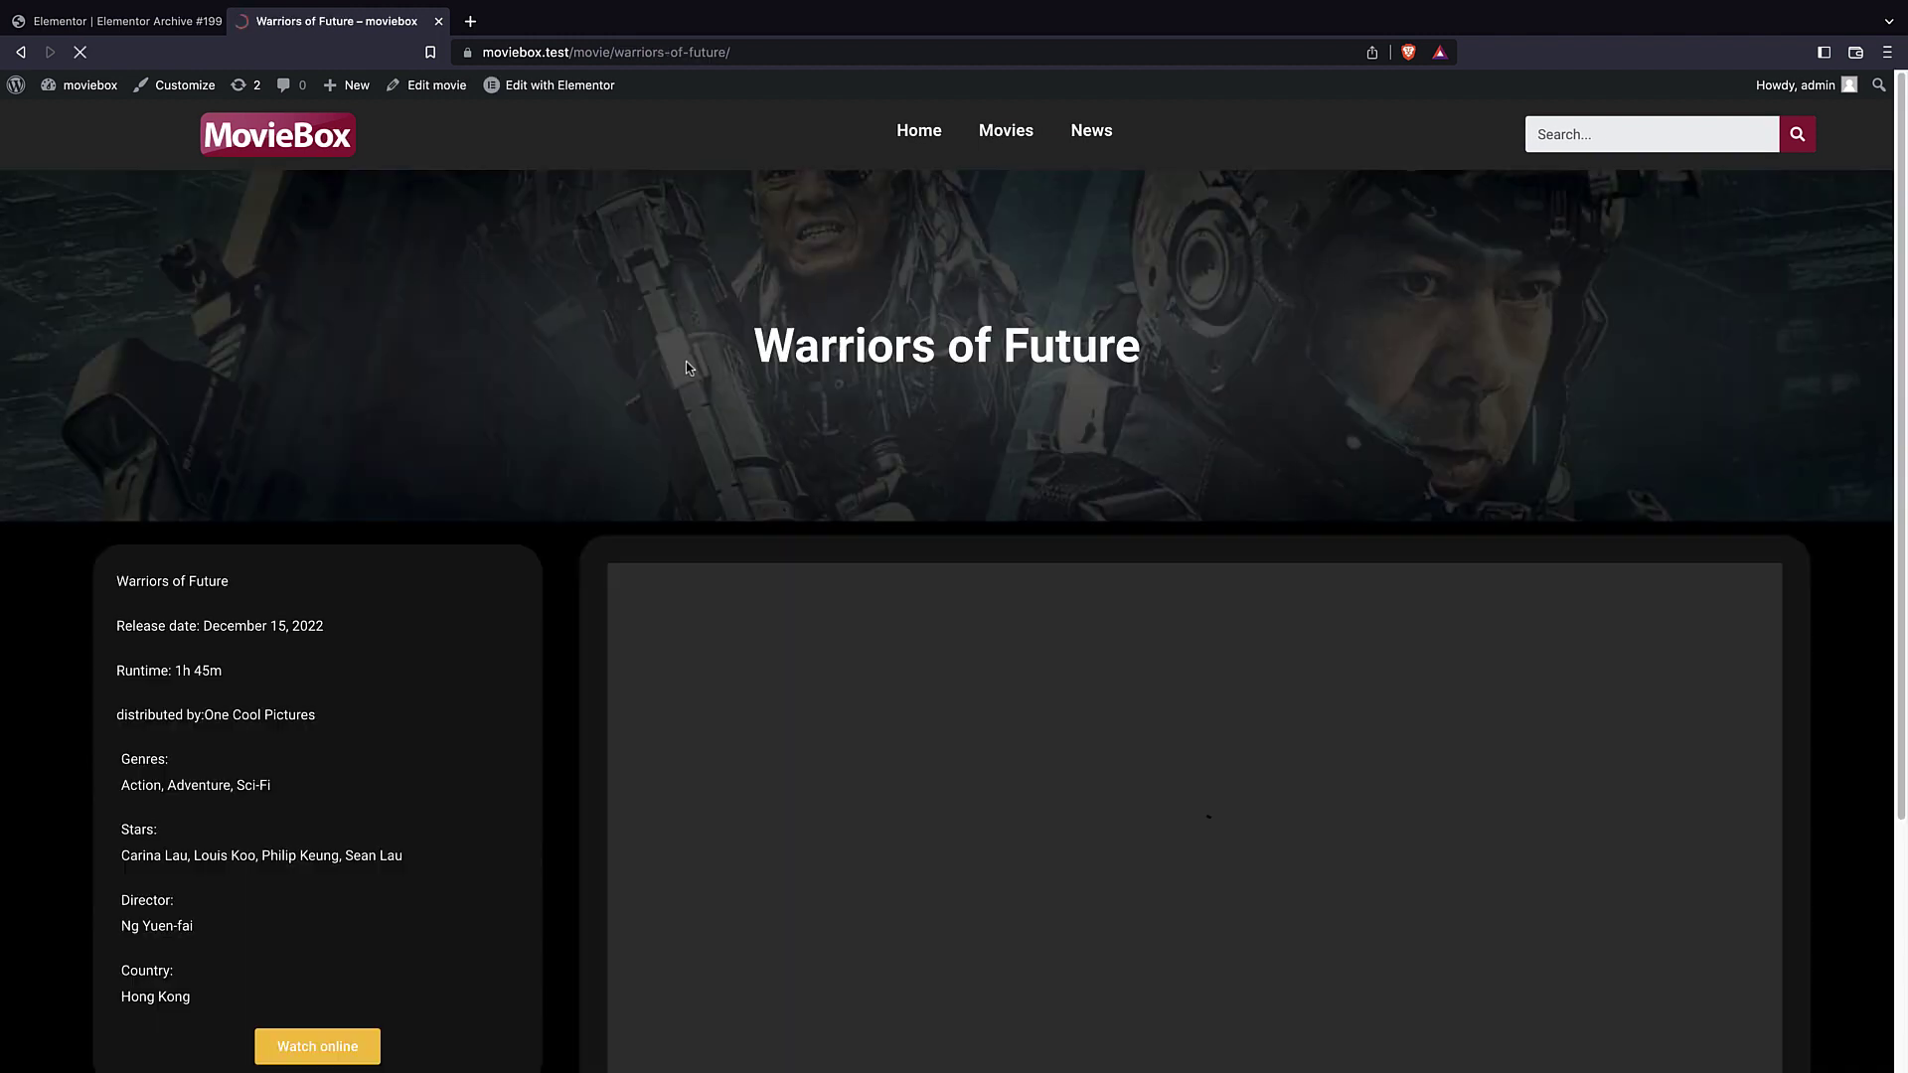
pyautogui.scroll(-5, 1043, 203)
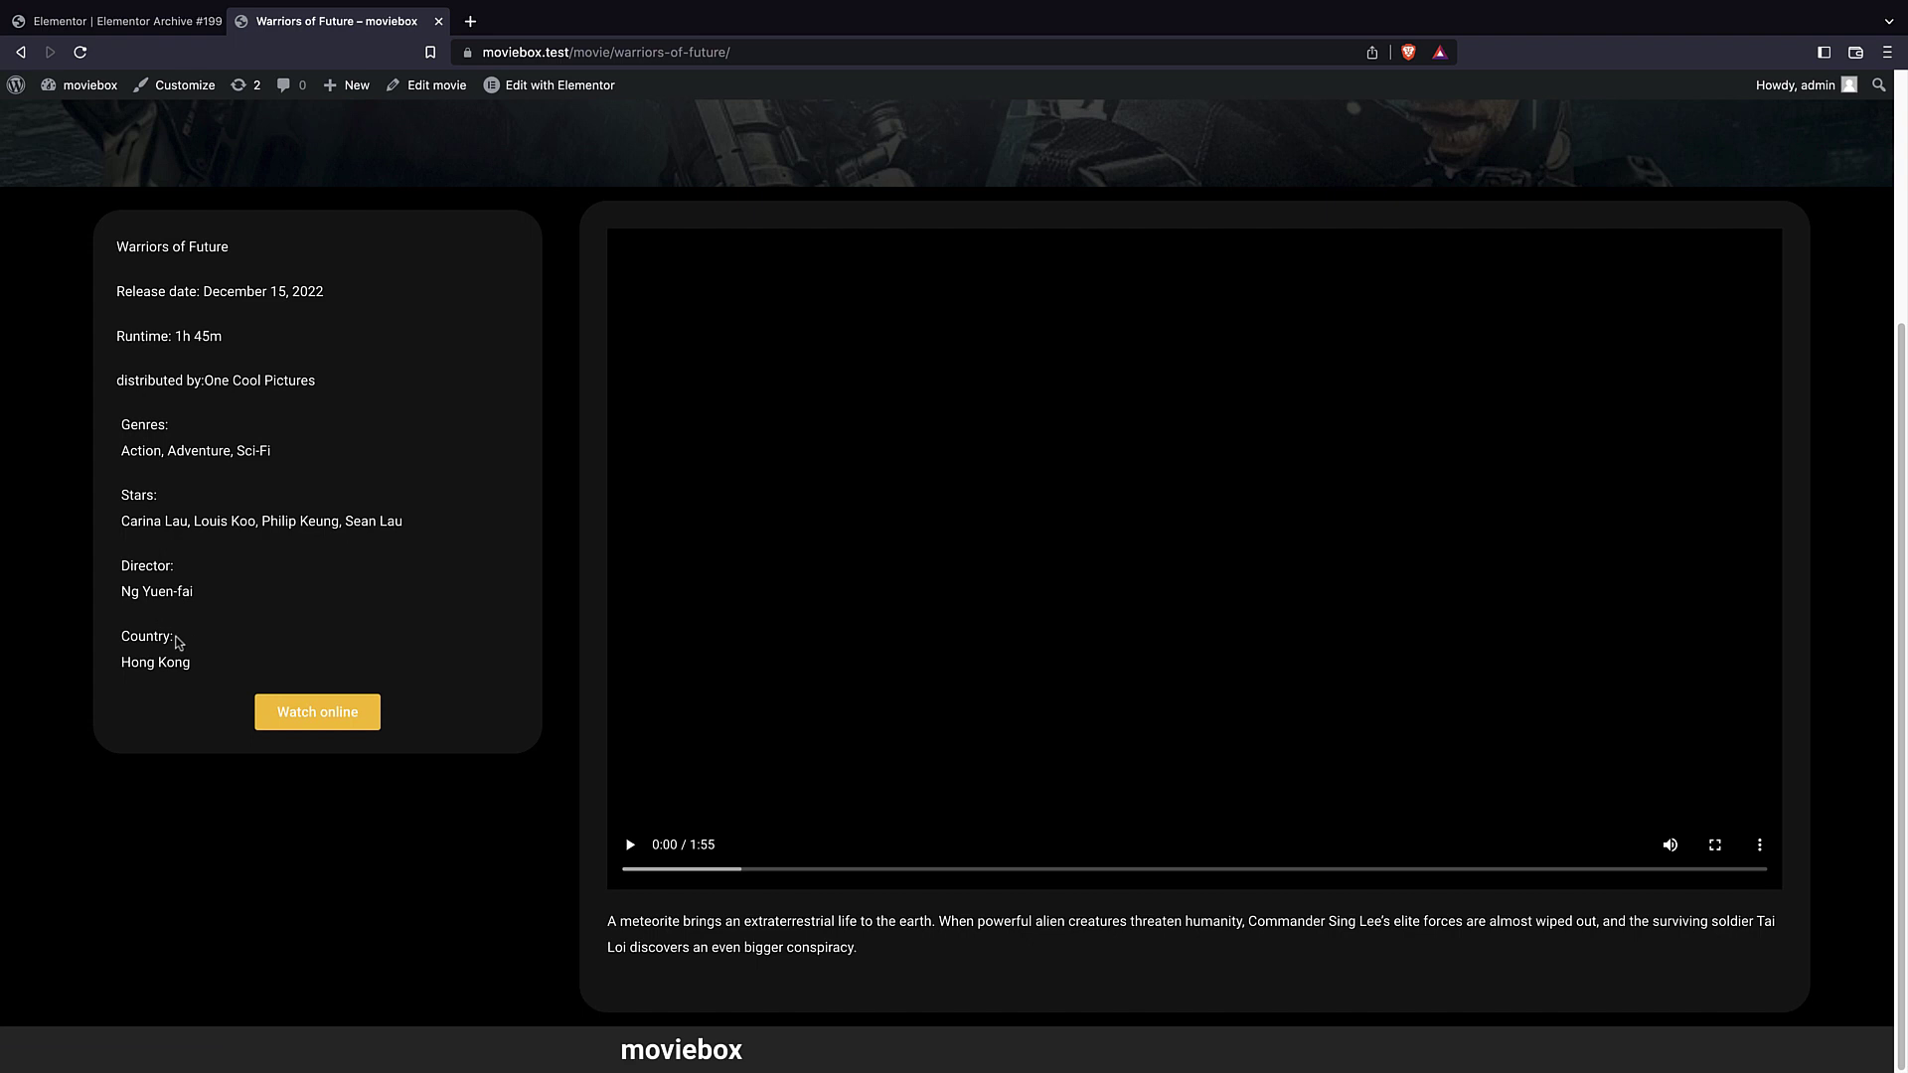
pyautogui.click(140, 452)
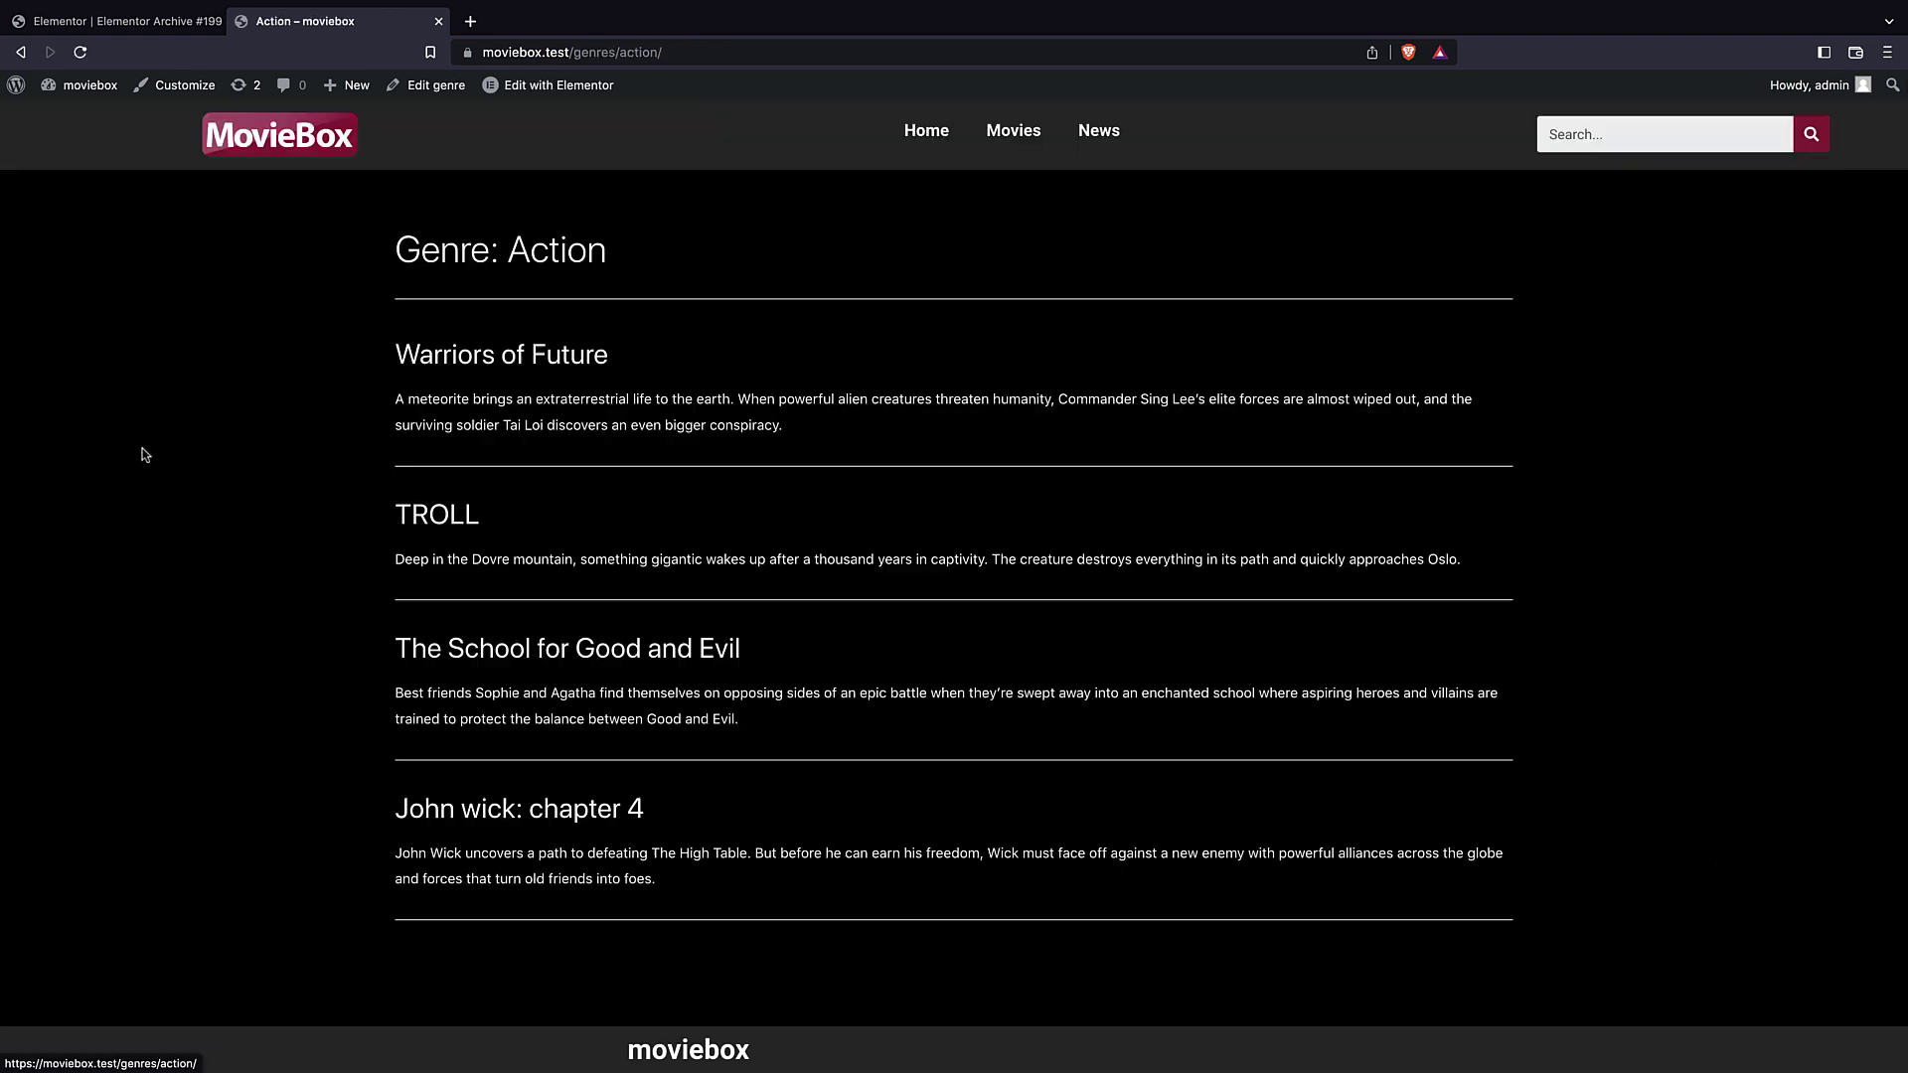
pyautogui.click(21, 55)
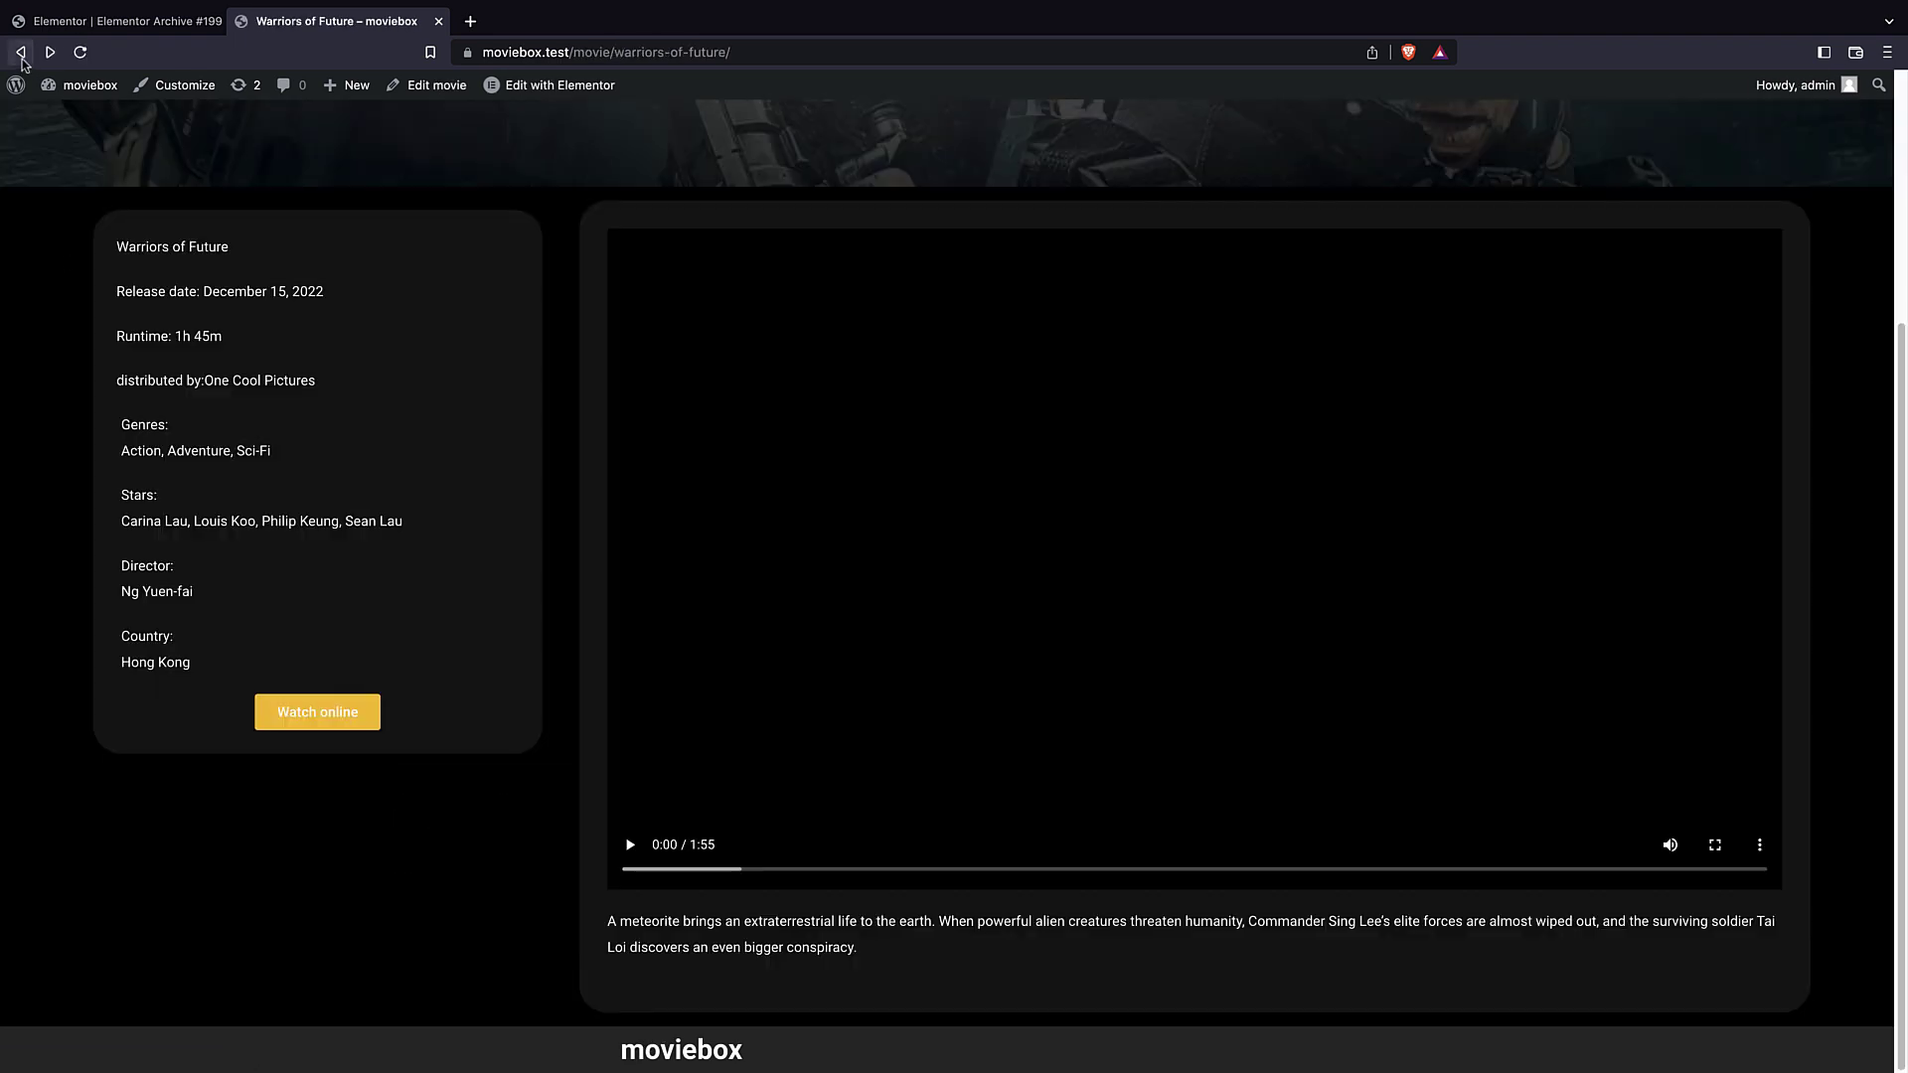
pyautogui.click(179, 662)
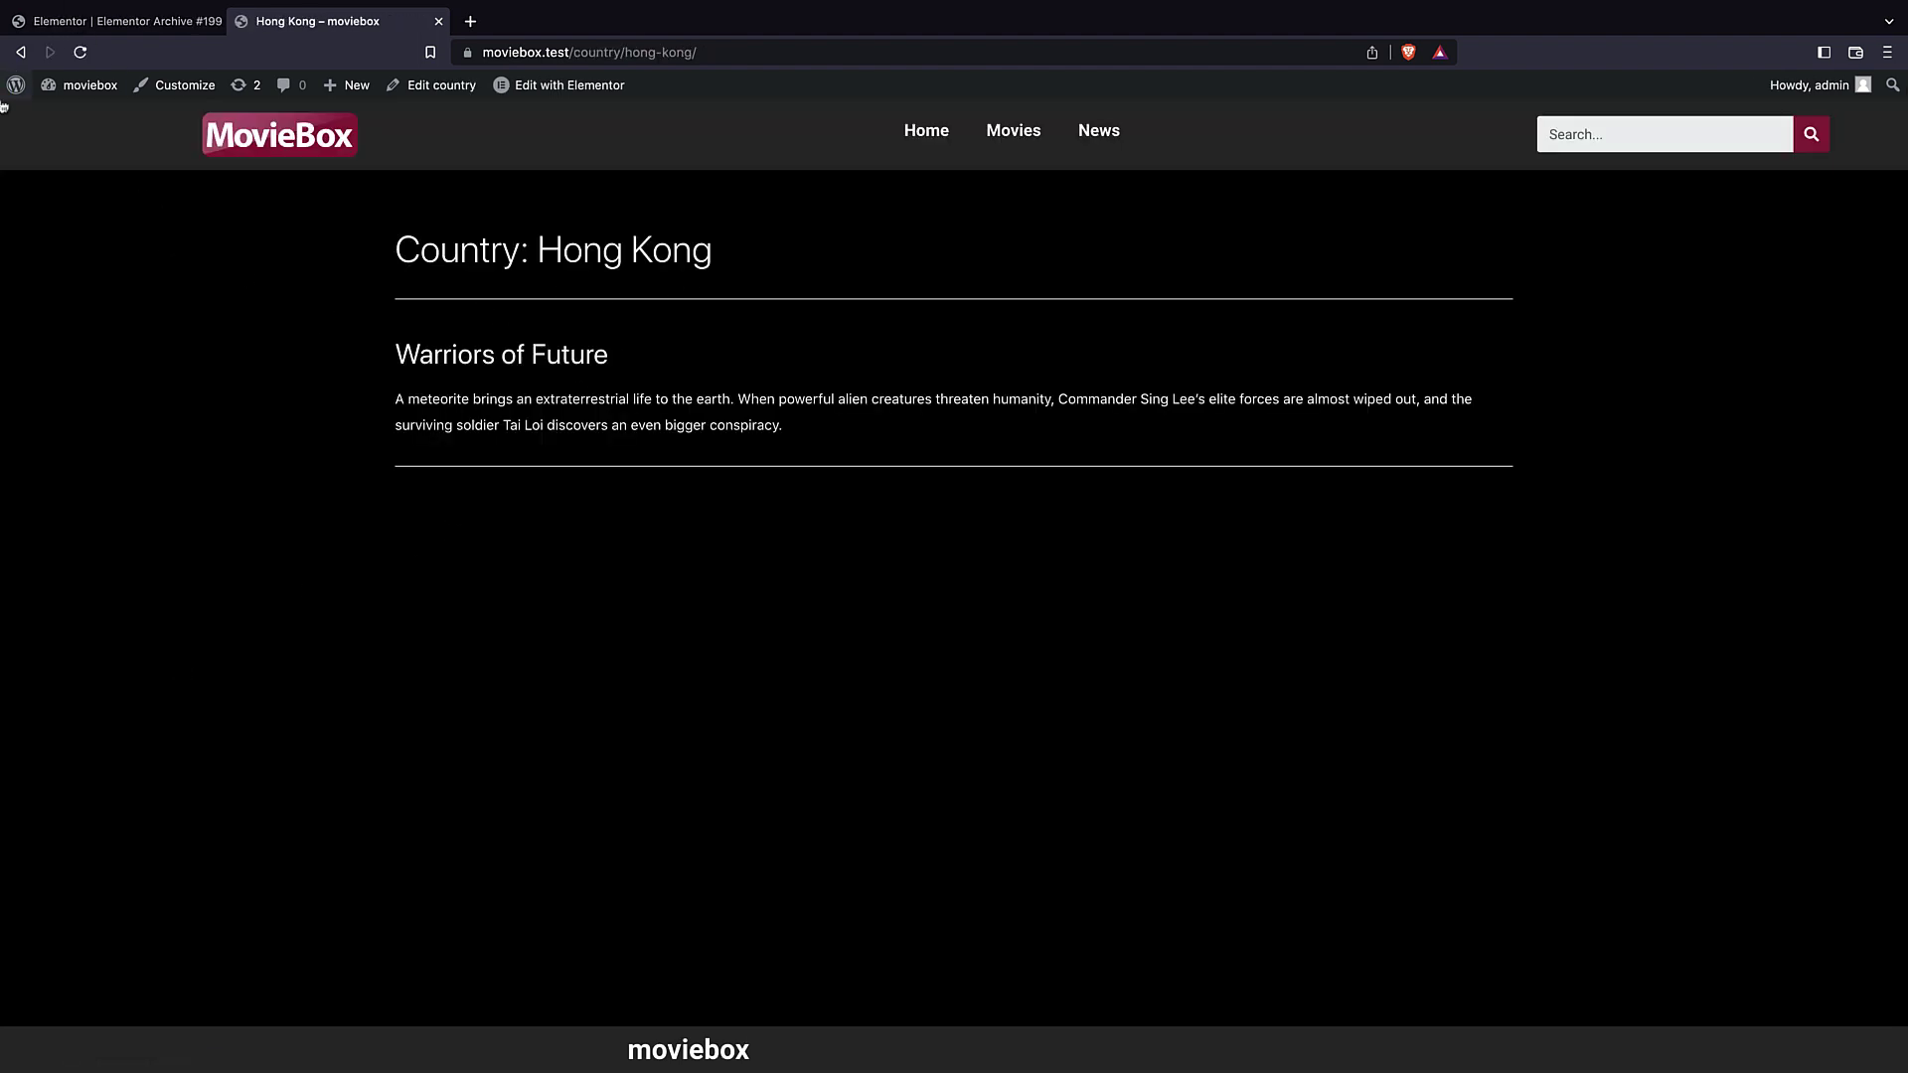
pyautogui.click(20, 51)
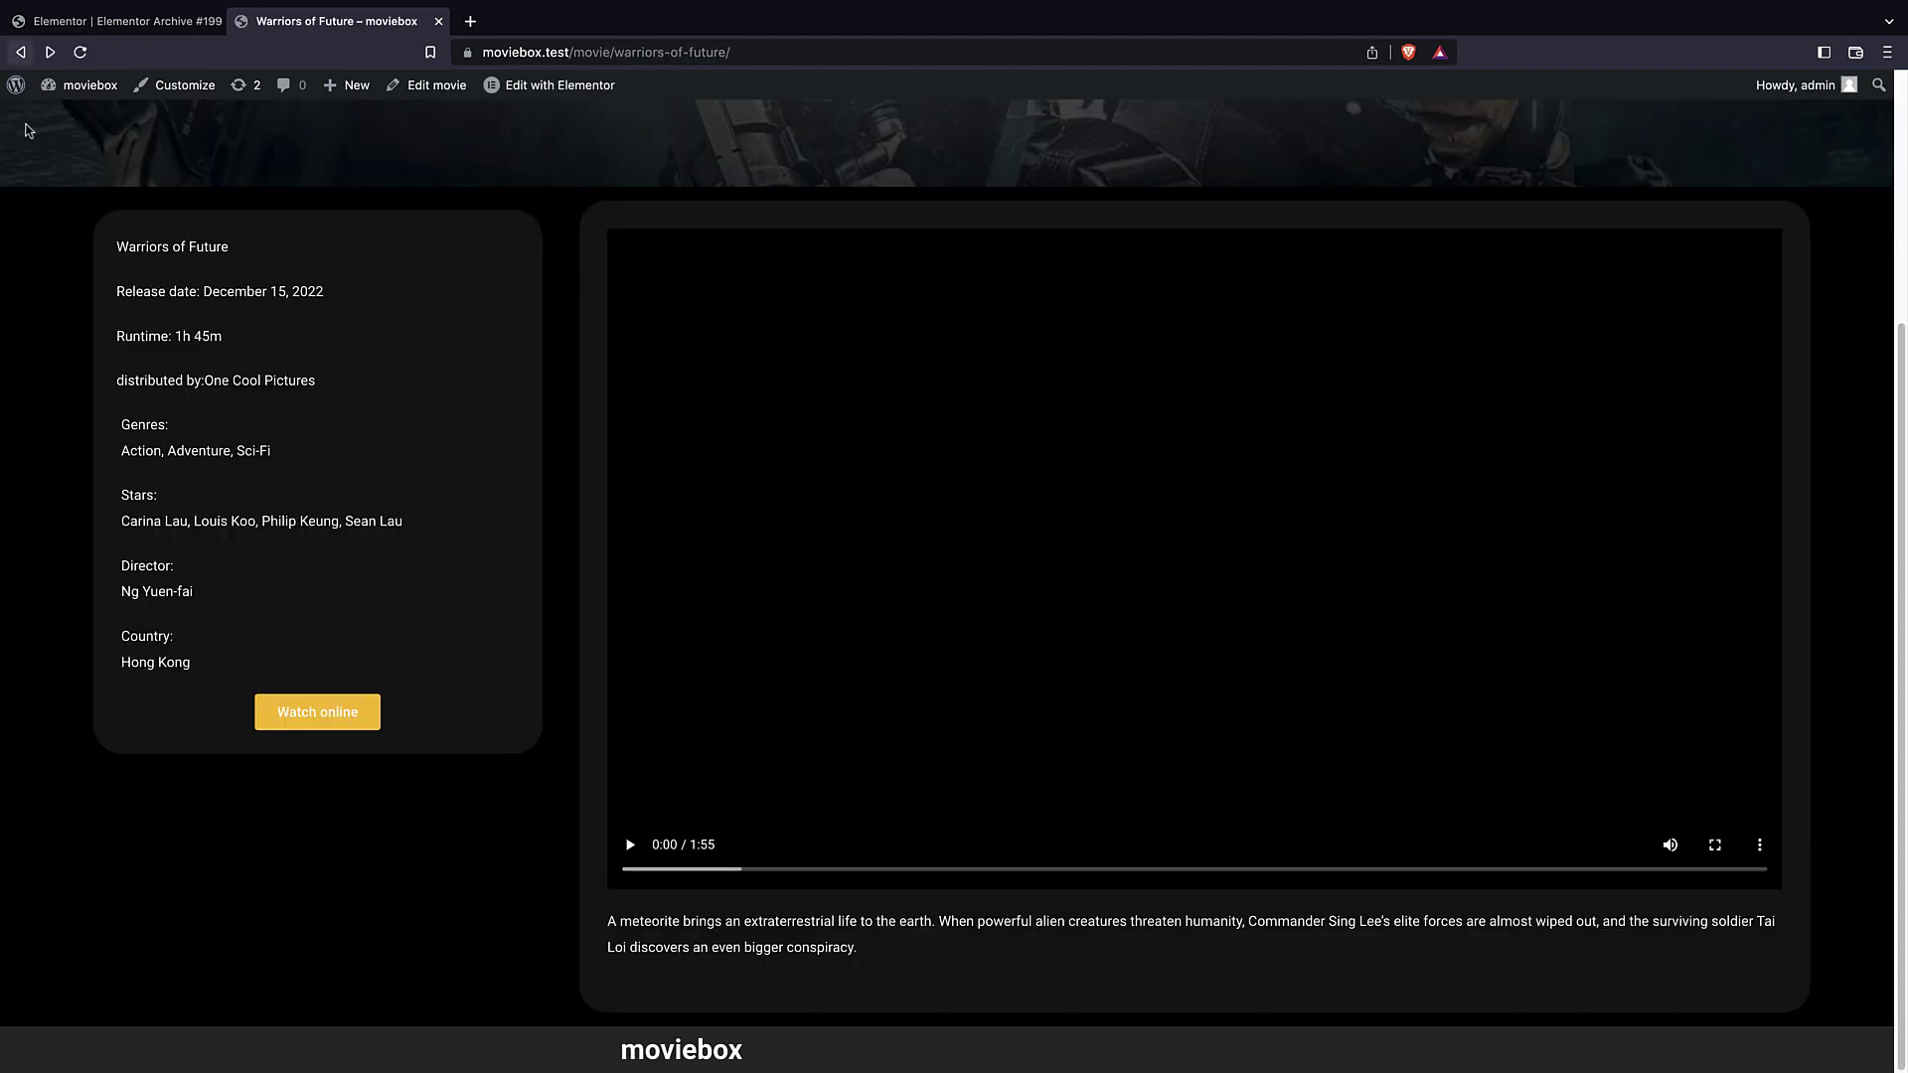
pyautogui.click(165, 593)
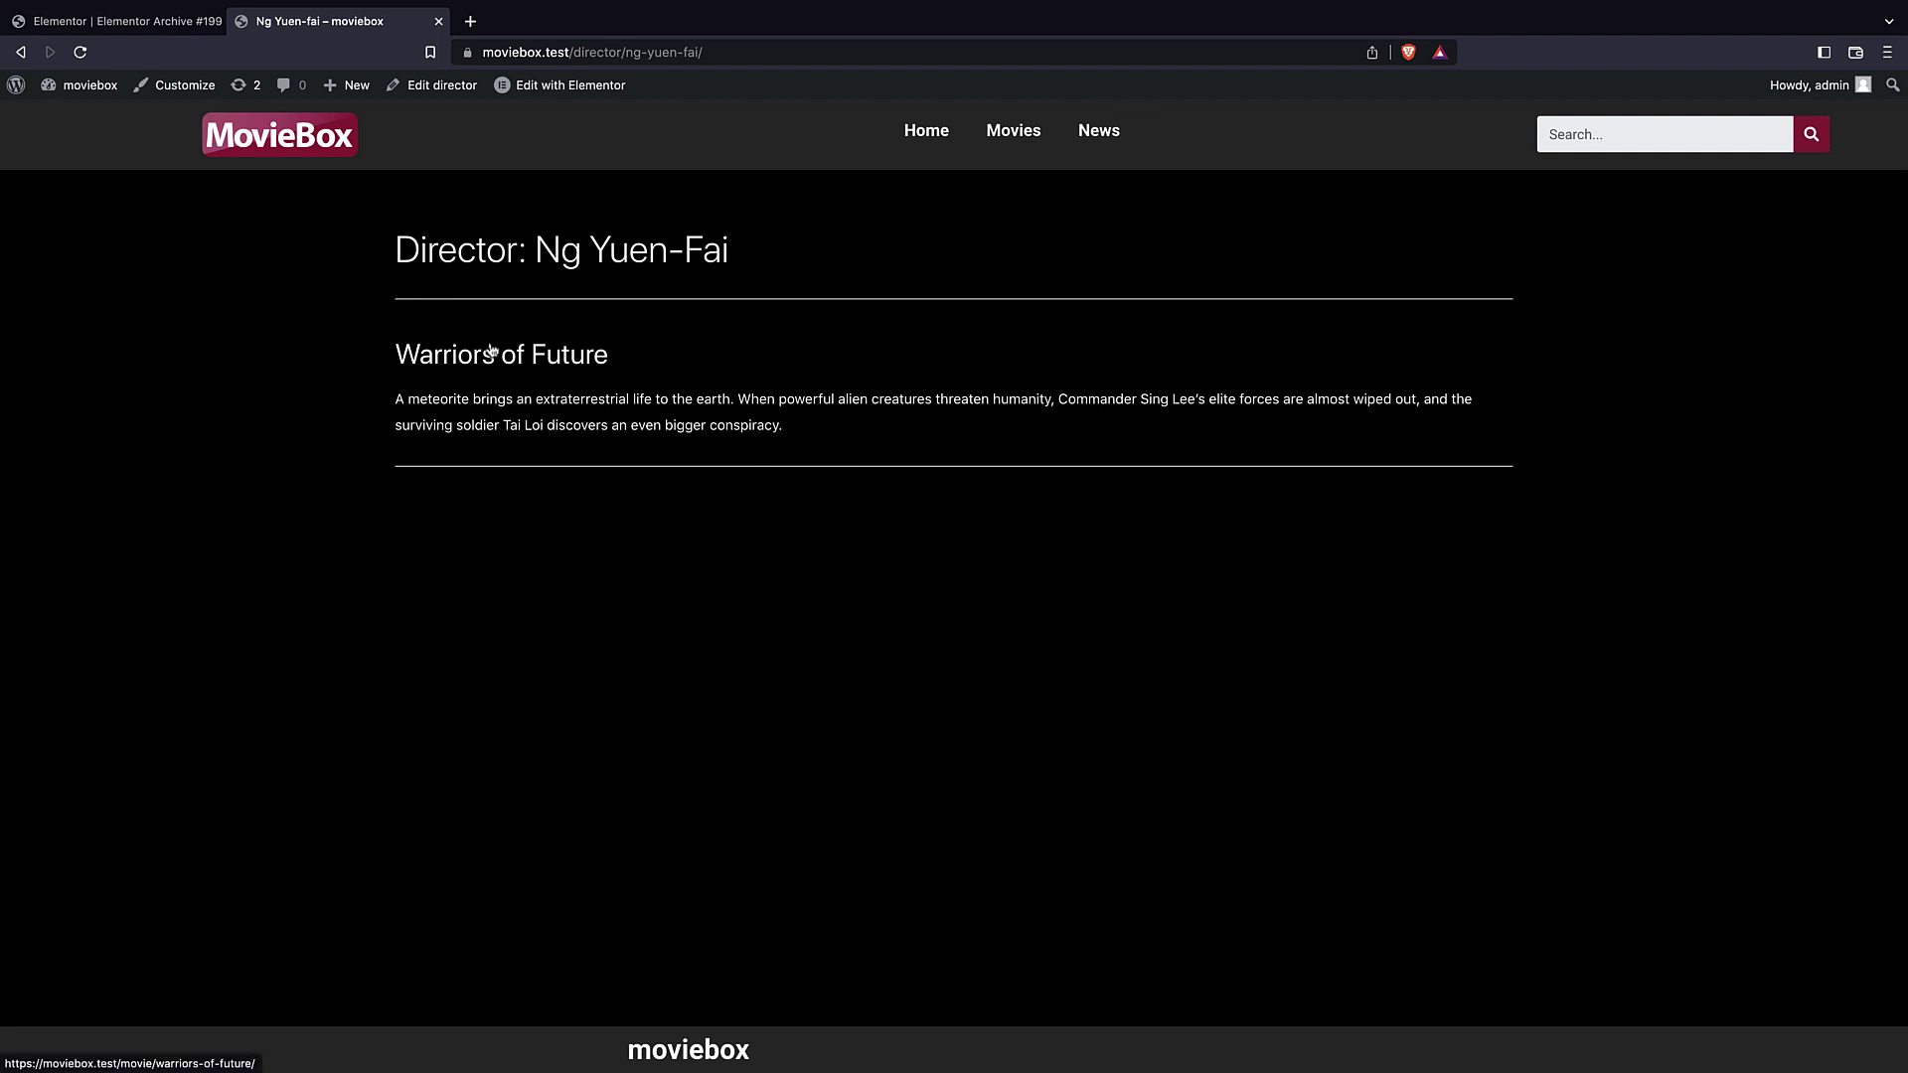
# - Reopen Warriors of Future from the movies page, view its Adventure genre archive, and return to the movies page
pyautogui.click(1011, 132)
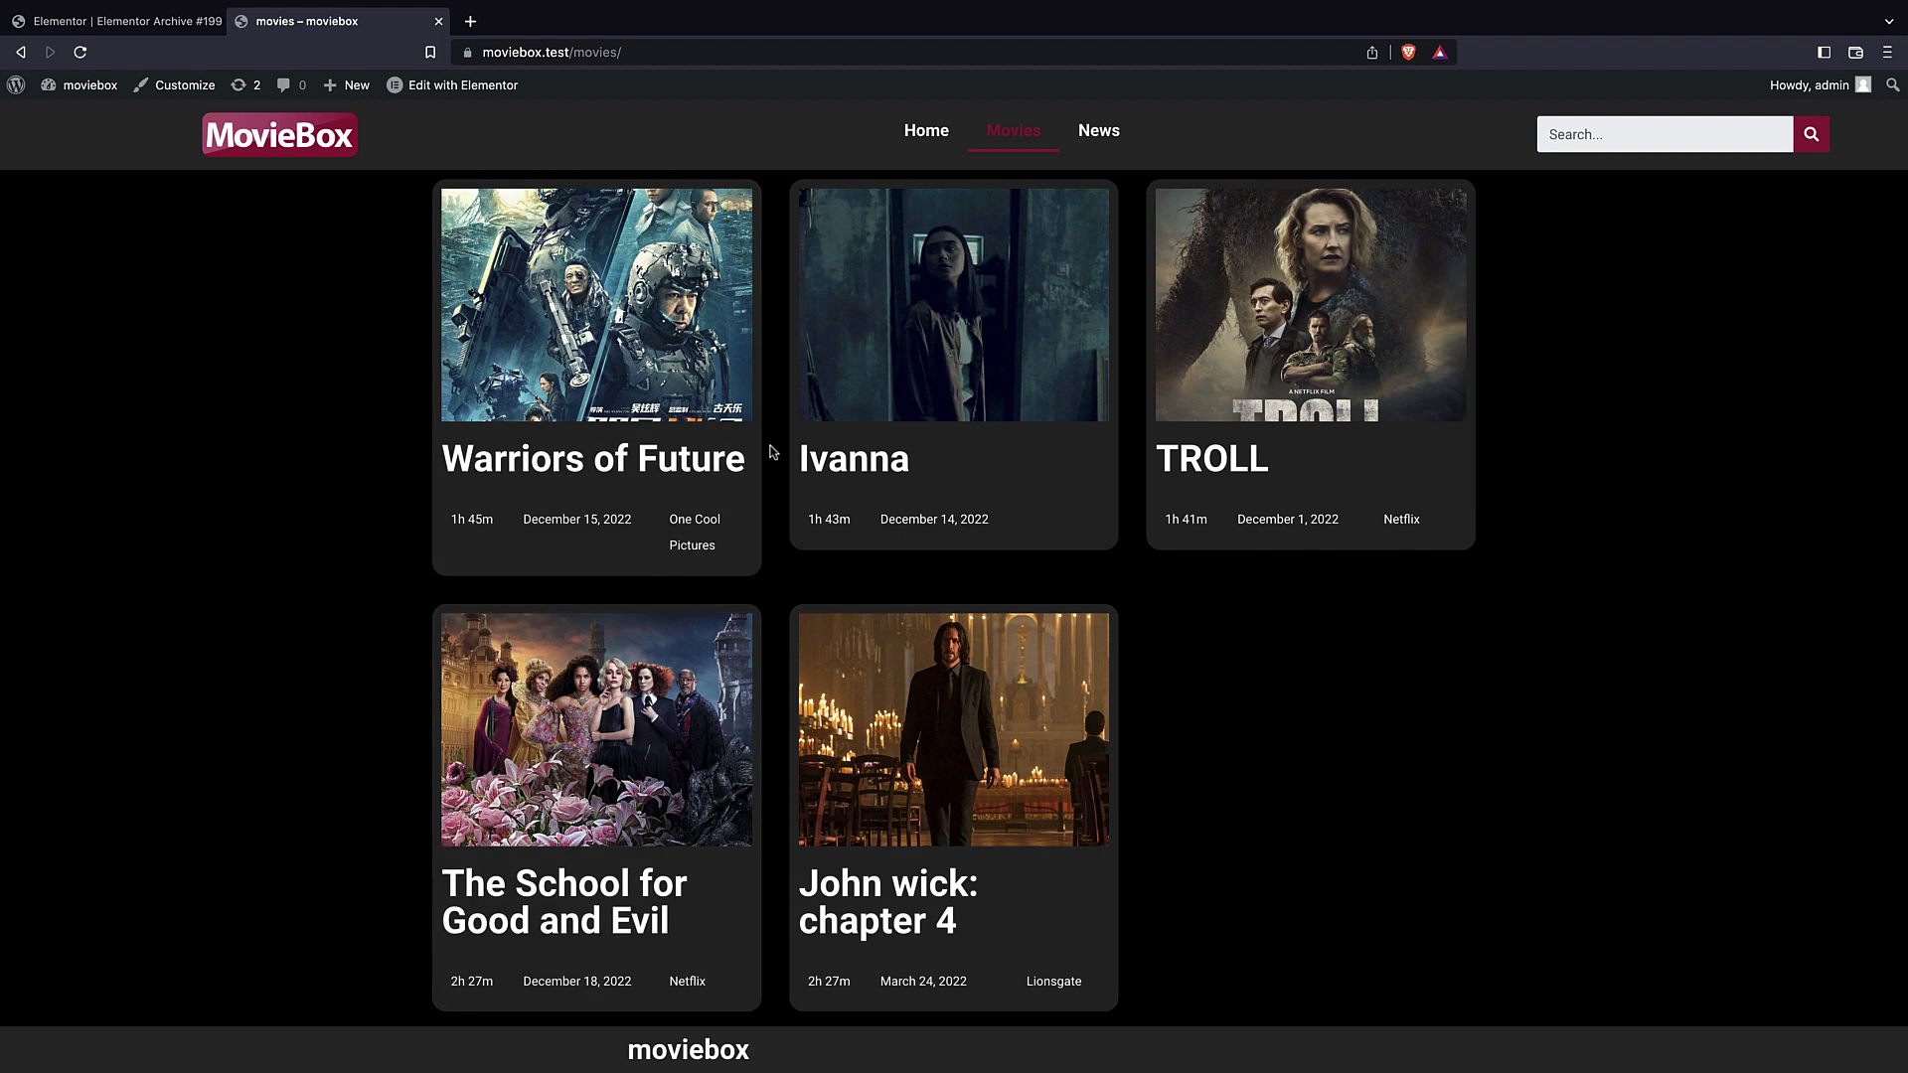
pyautogui.click(662, 383)
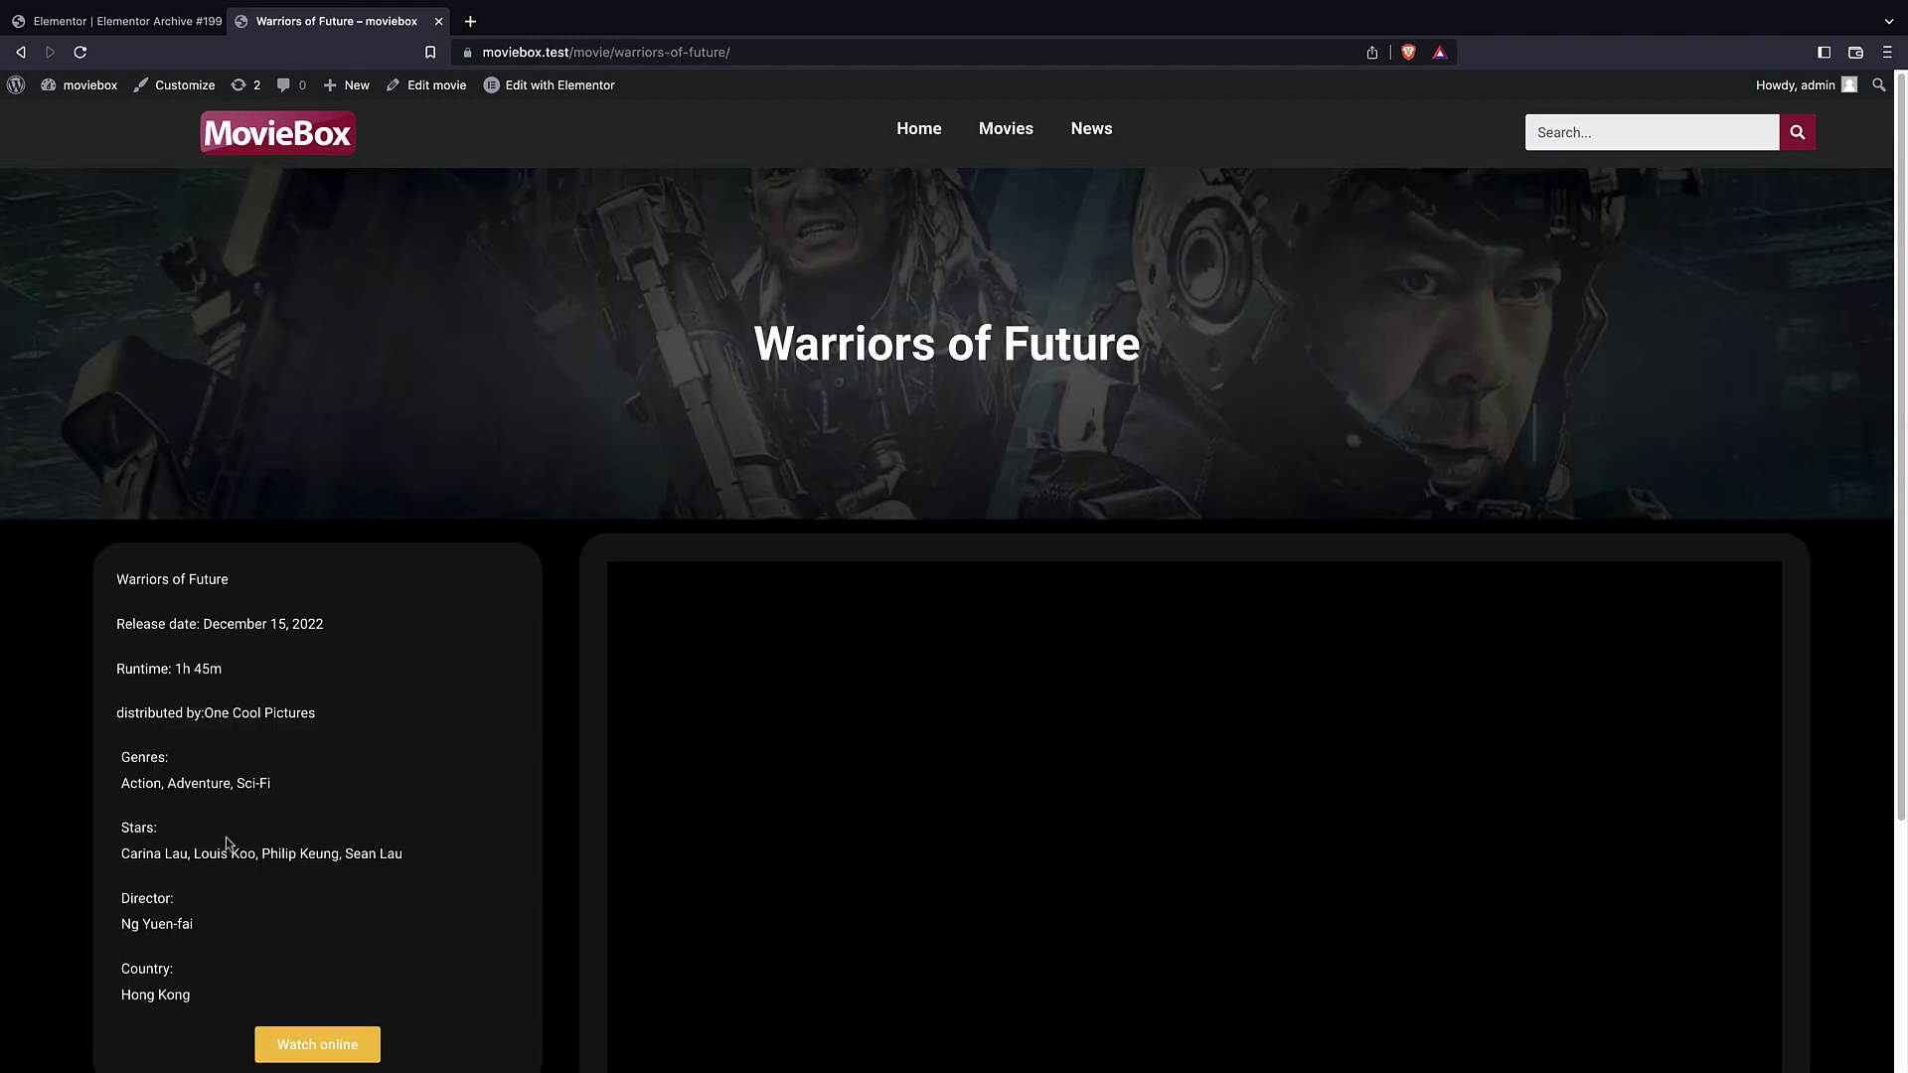
pyautogui.scroll(-1, 230, 809)
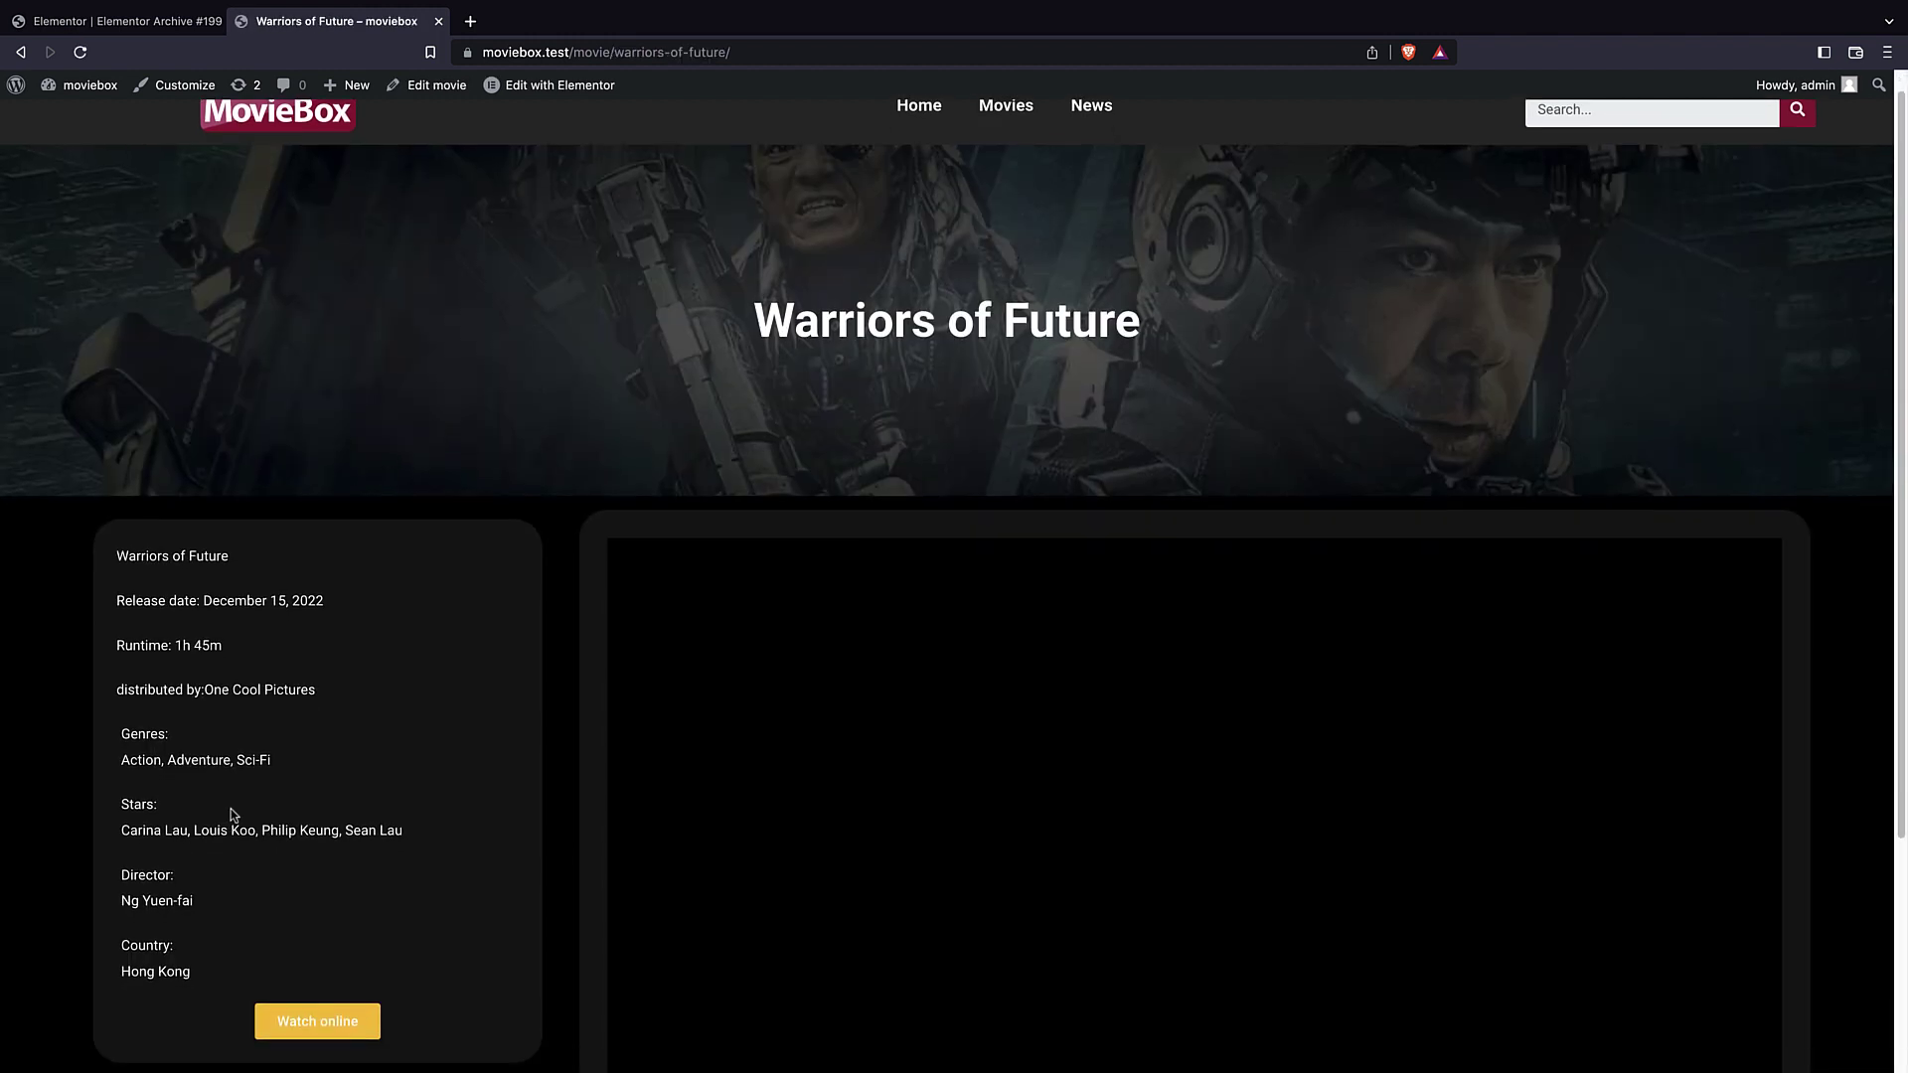
pyautogui.click(193, 763)
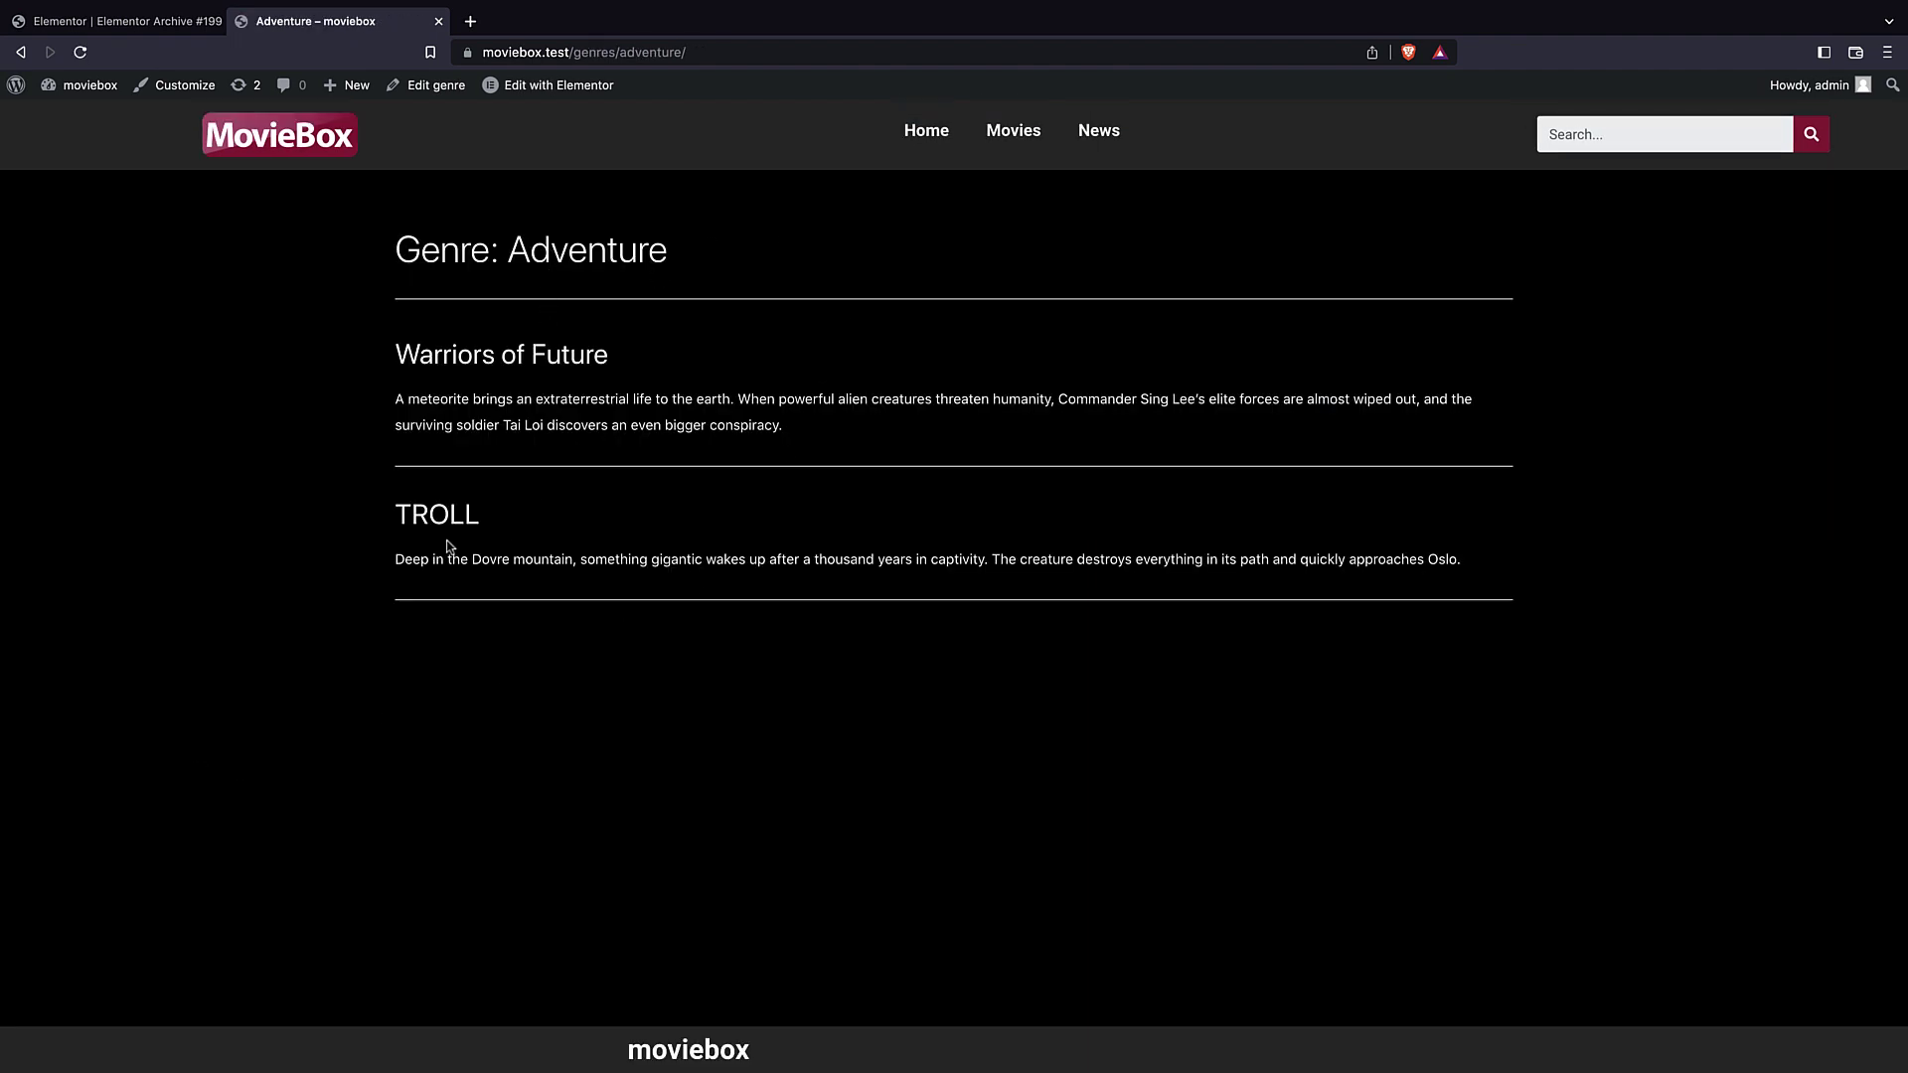
pyautogui.click(1013, 131)
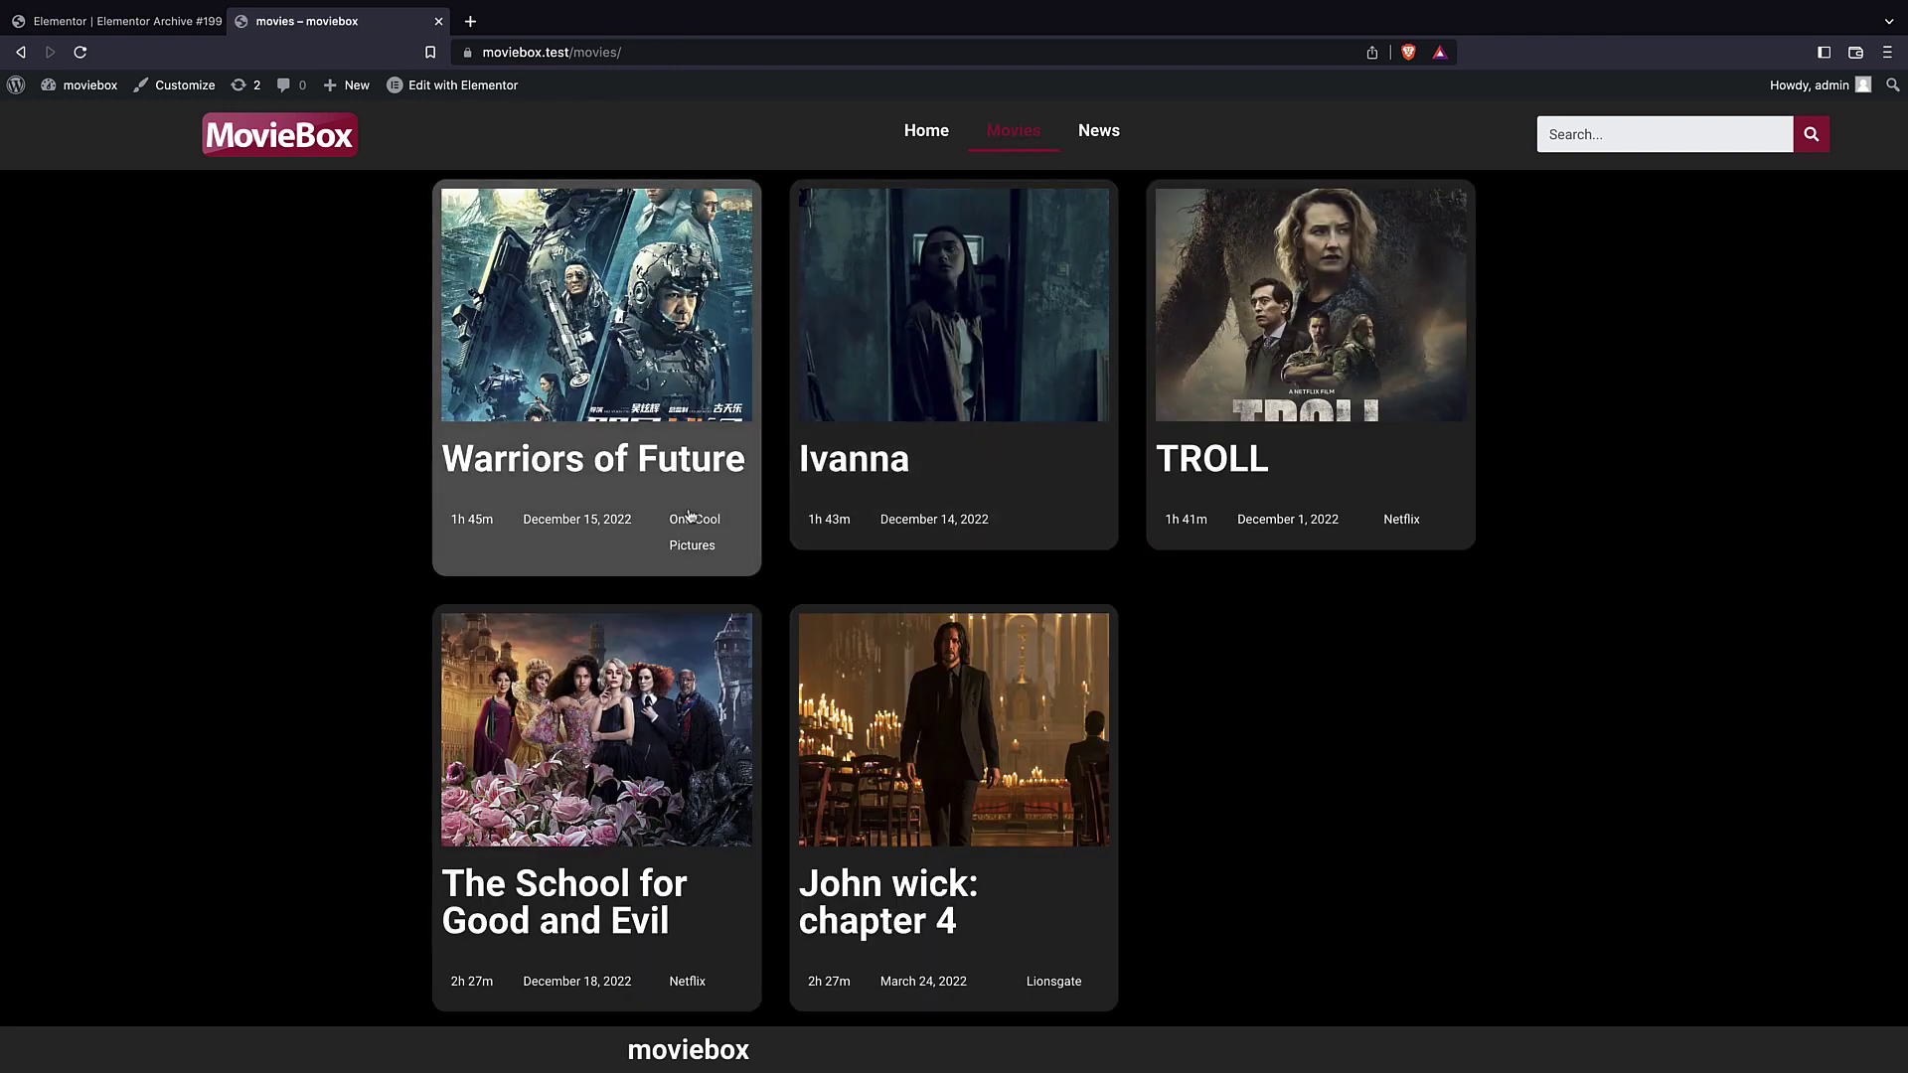
# - Go to the Theme Builder in the WordPress admin and open the display conditions of the Elementor Archive #199 template
pyautogui.moveTo(16, 84)
pyautogui.click(49, 121)
pyautogui.moveTo(89, 383)
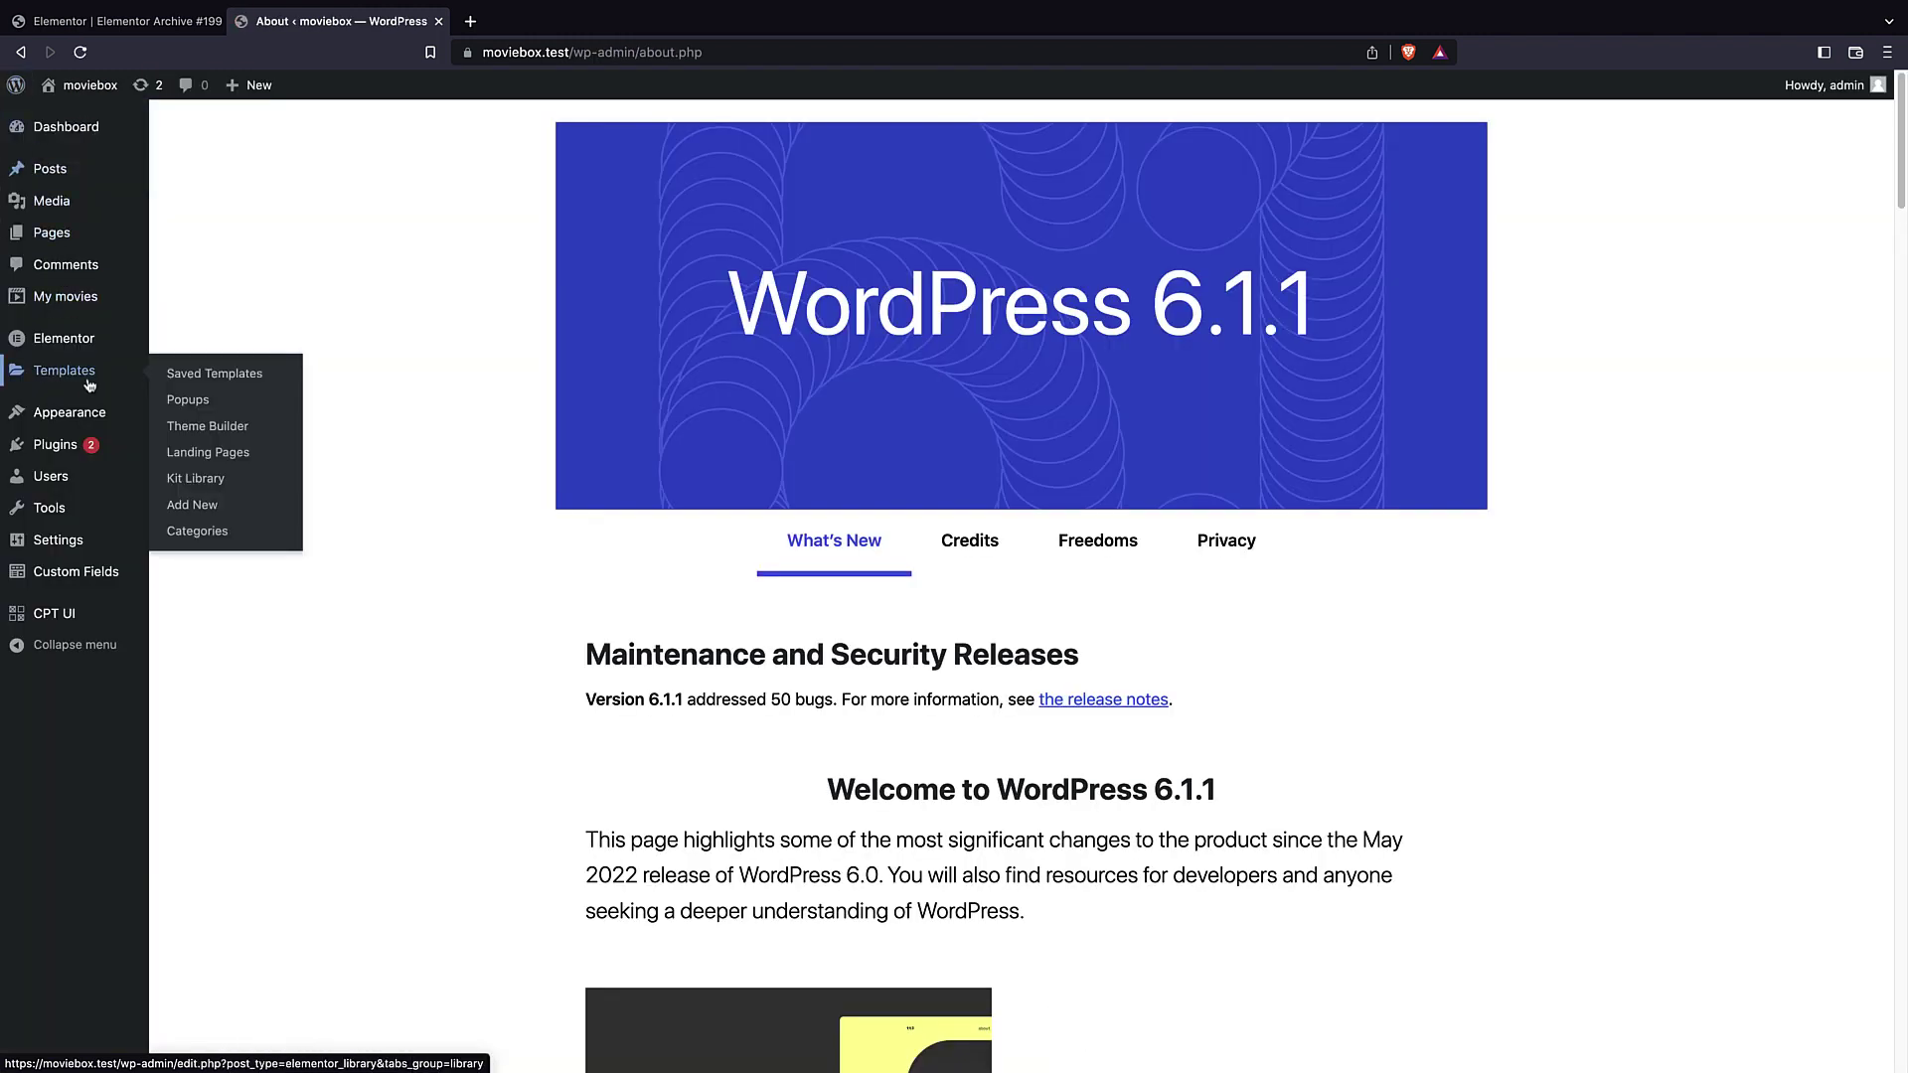
pyautogui.click(226, 427)
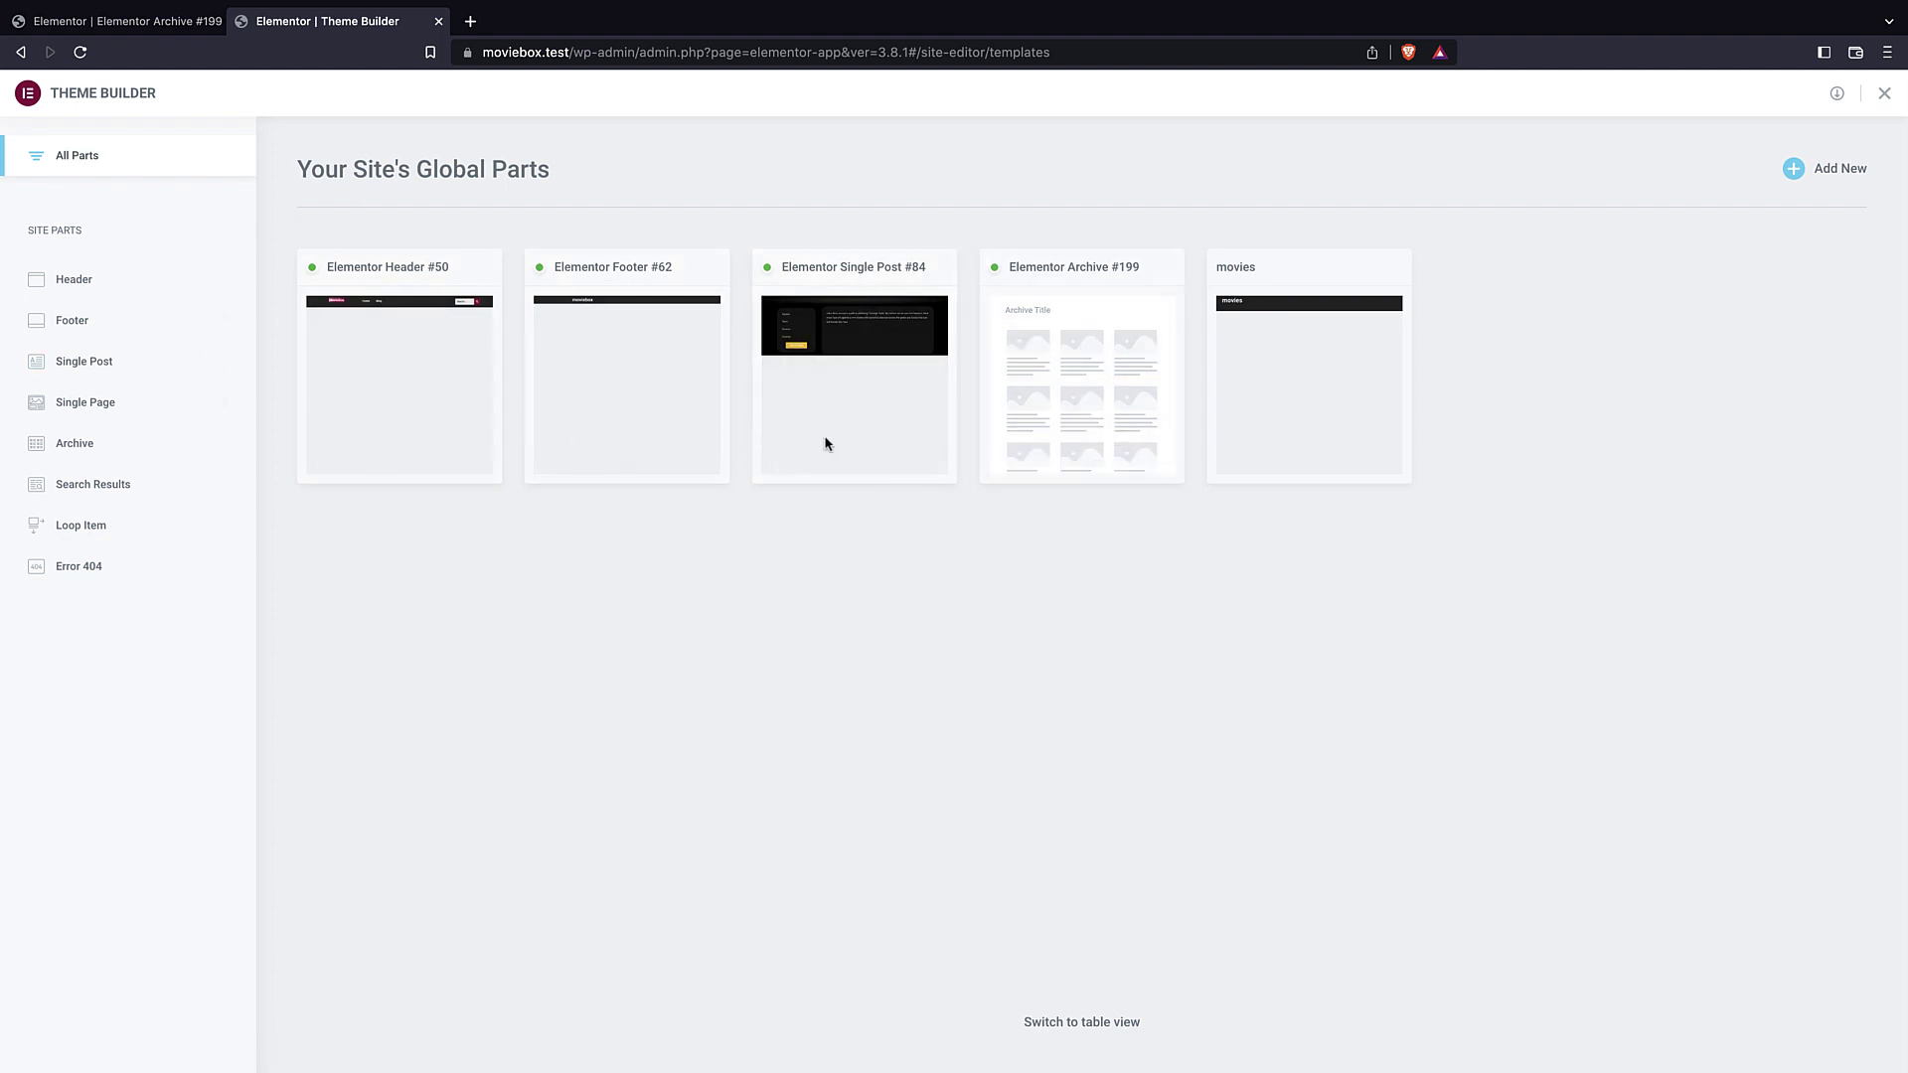
pyautogui.click(1070, 400)
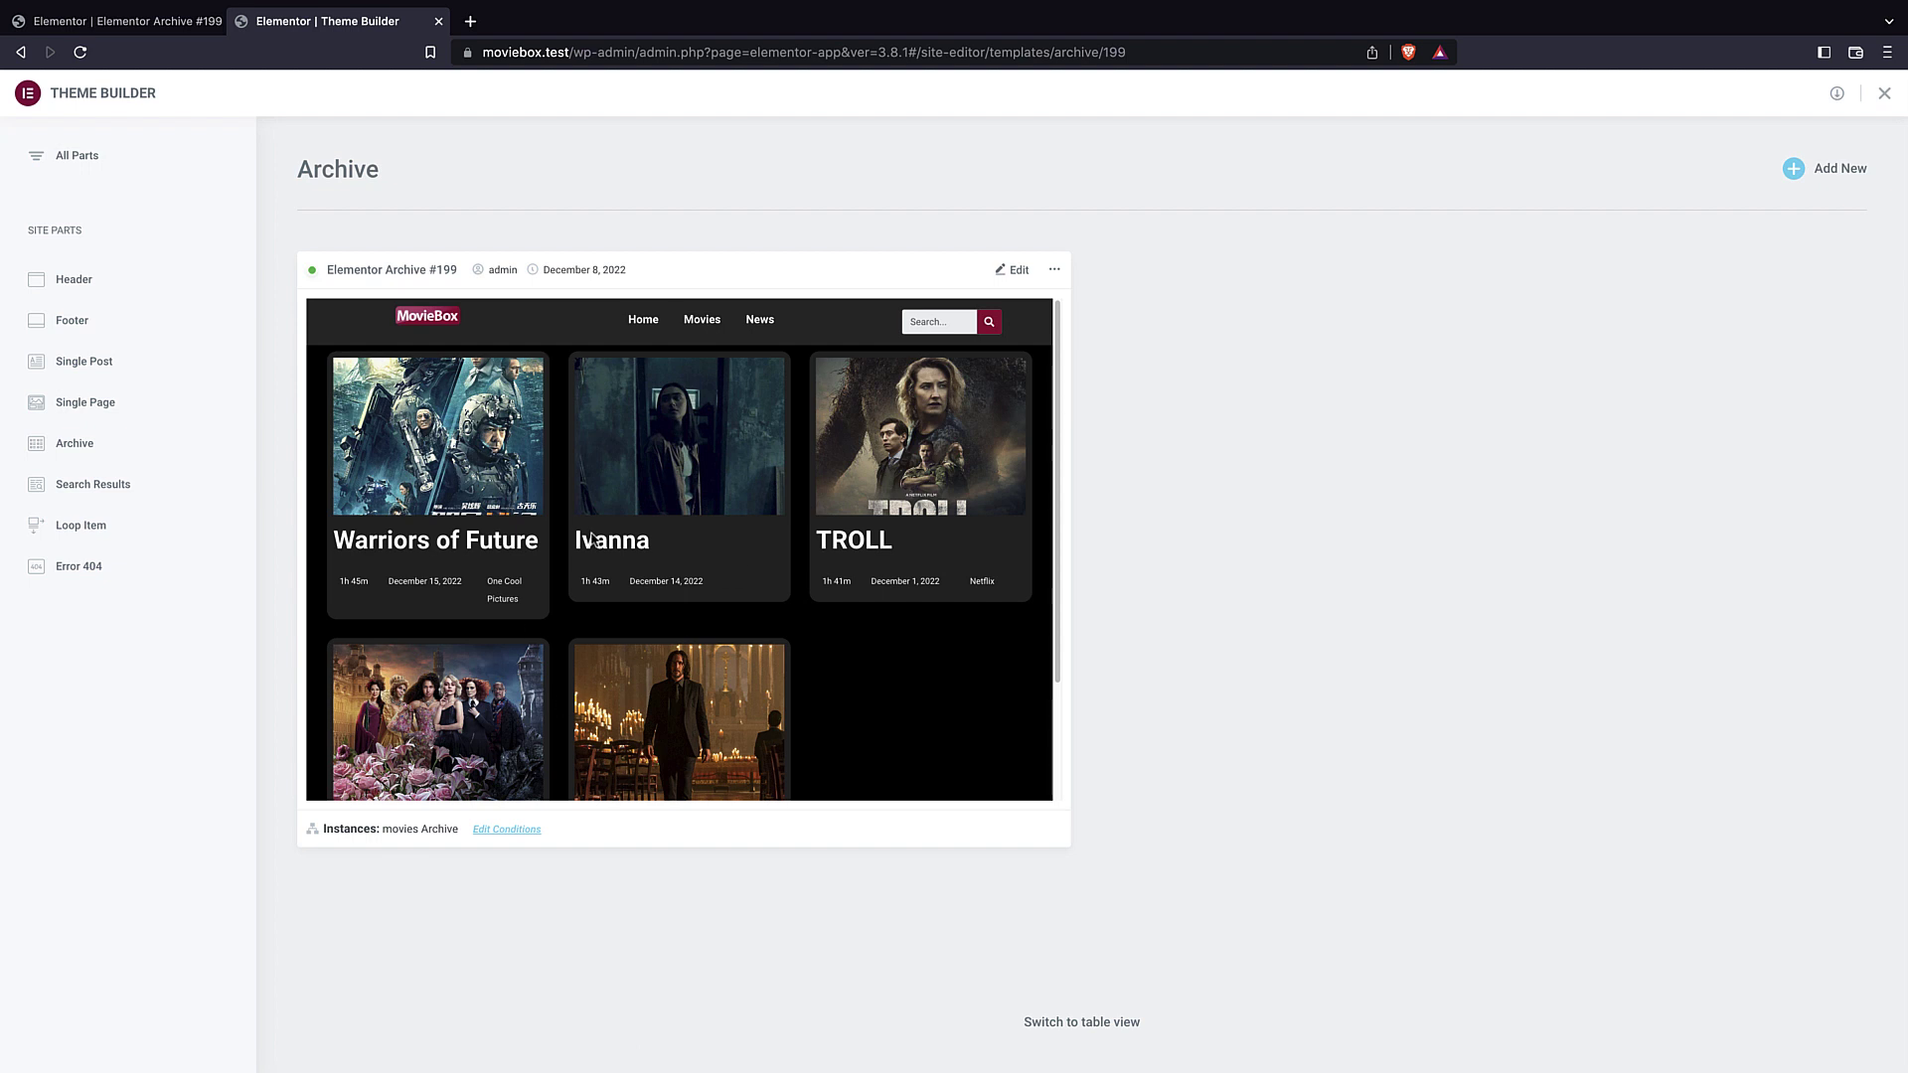
pyautogui.click(518, 831)
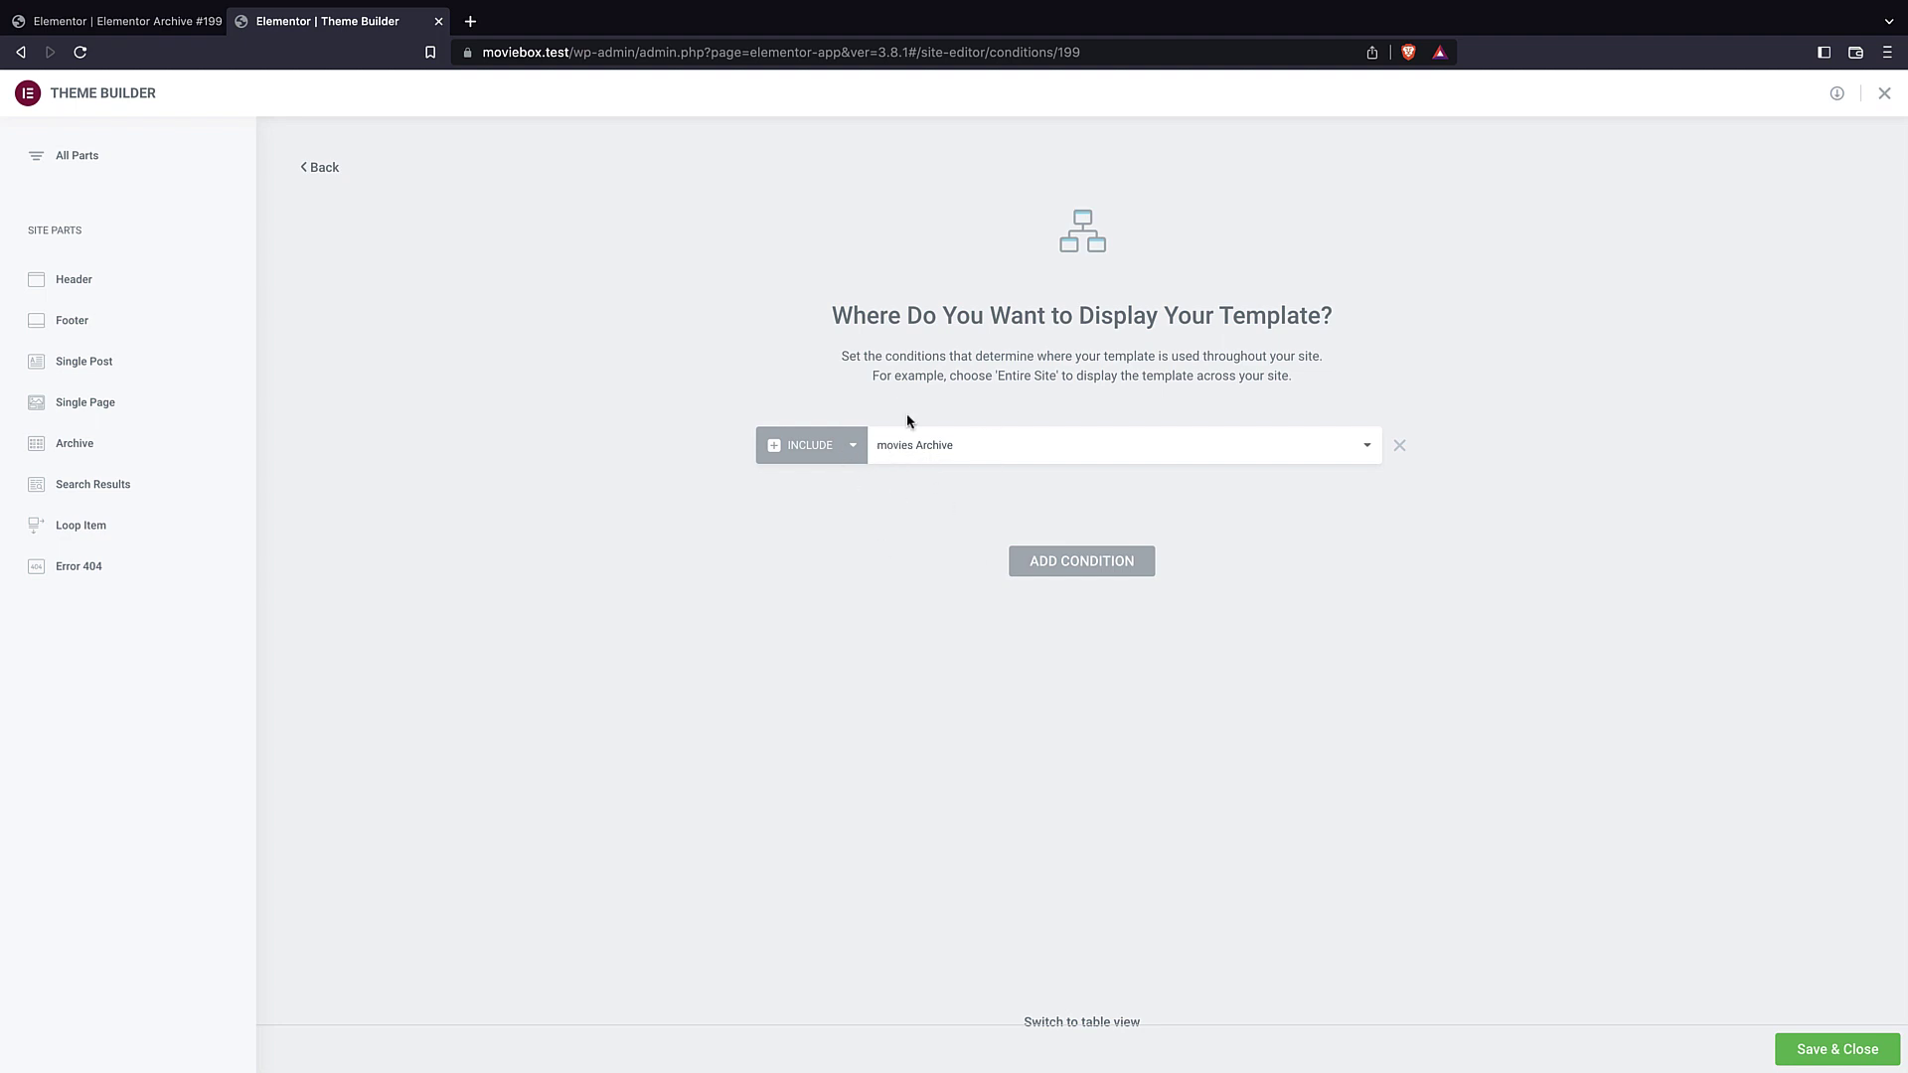
# - Add two include conditions to the archive template, one for genres and one for countries
pyautogui.click(1043, 564)
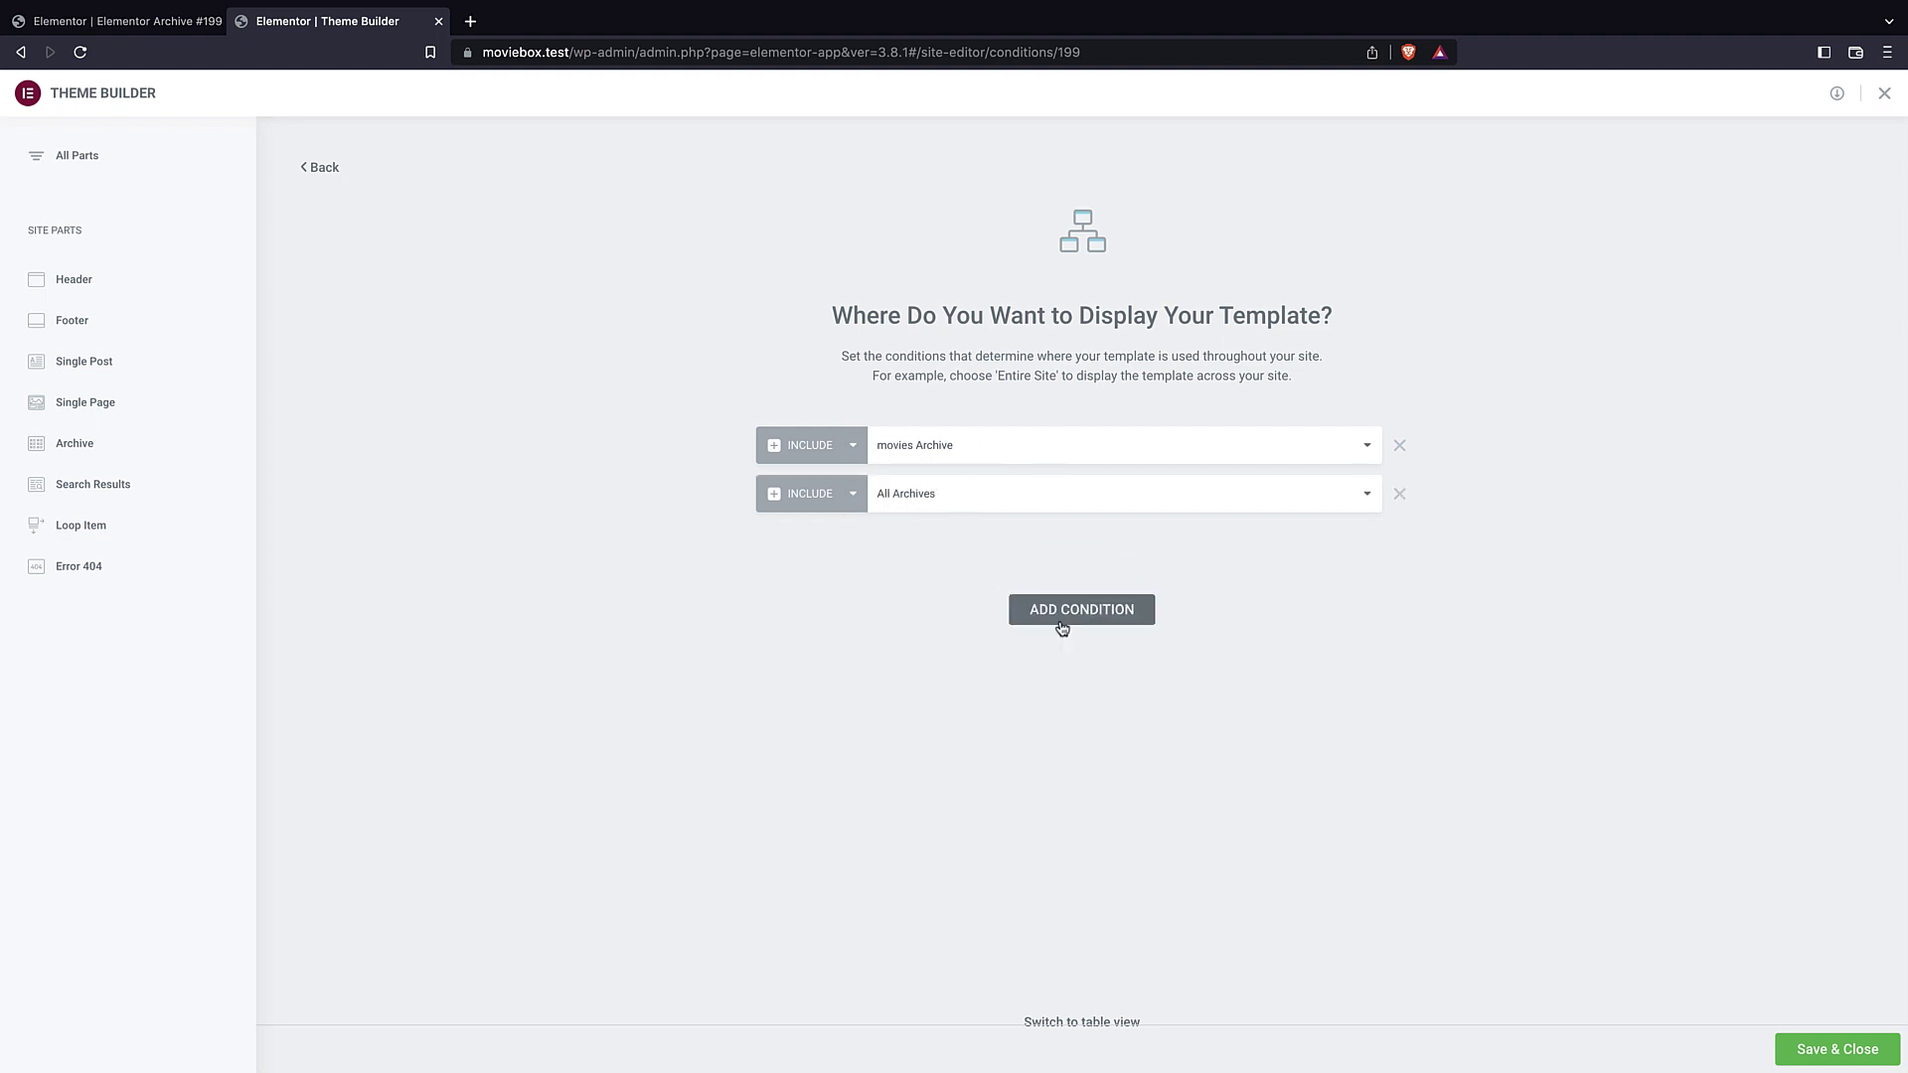
pyautogui.click(963, 493)
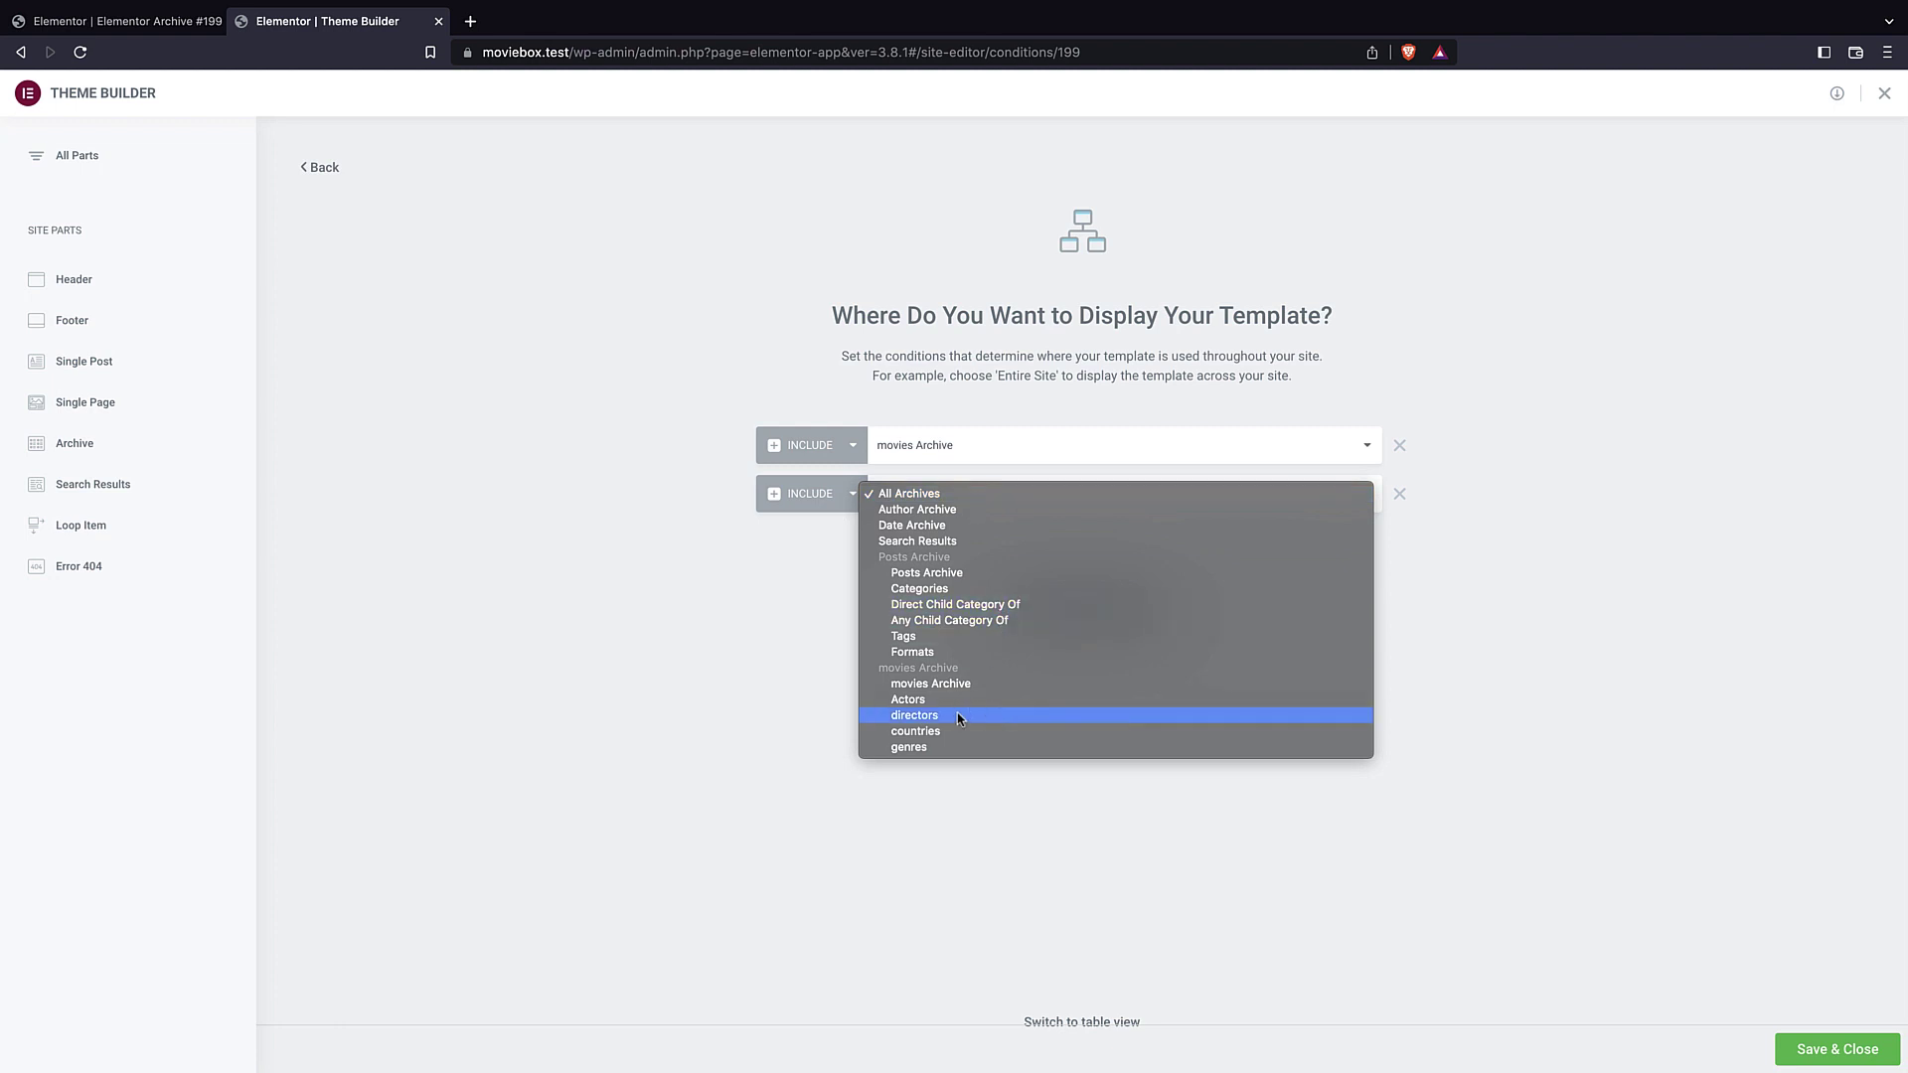
pyautogui.click(924, 749)
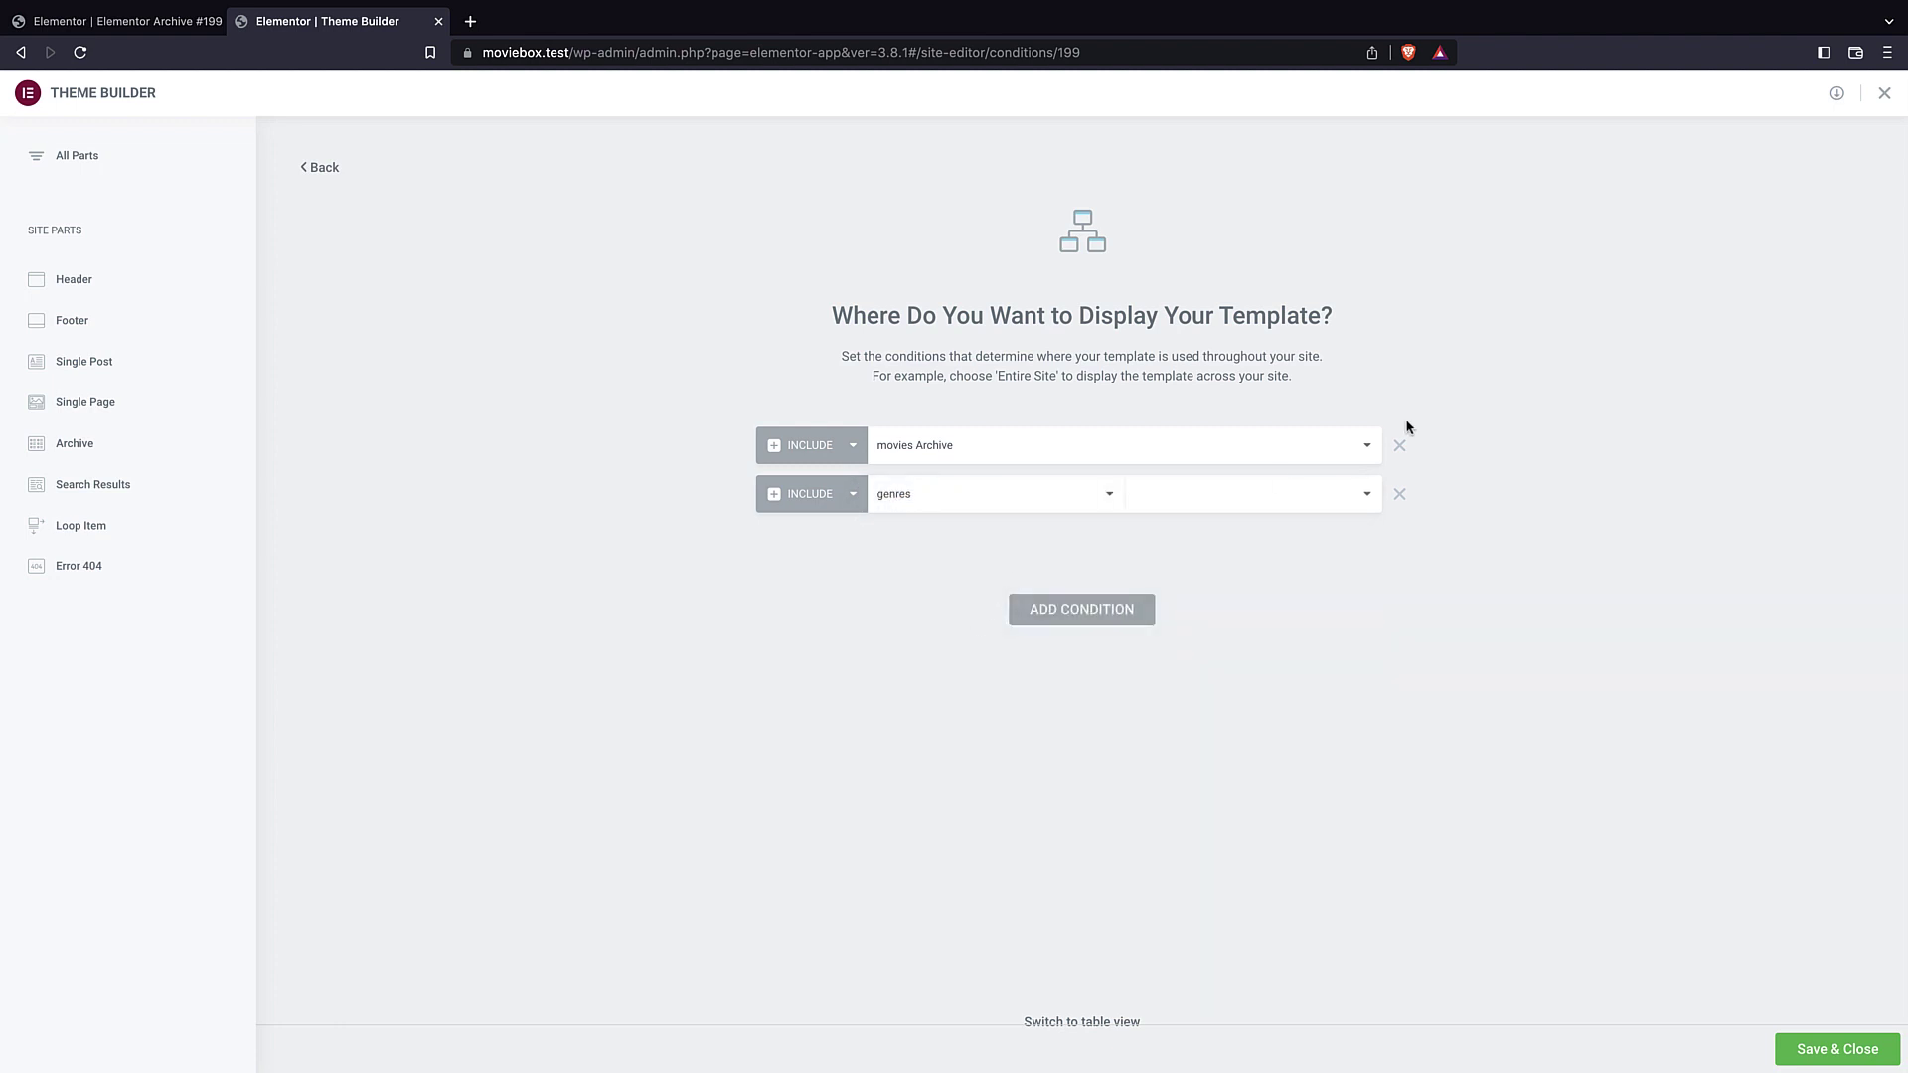
pyautogui.click(1325, 509)
pyautogui.click(1346, 503)
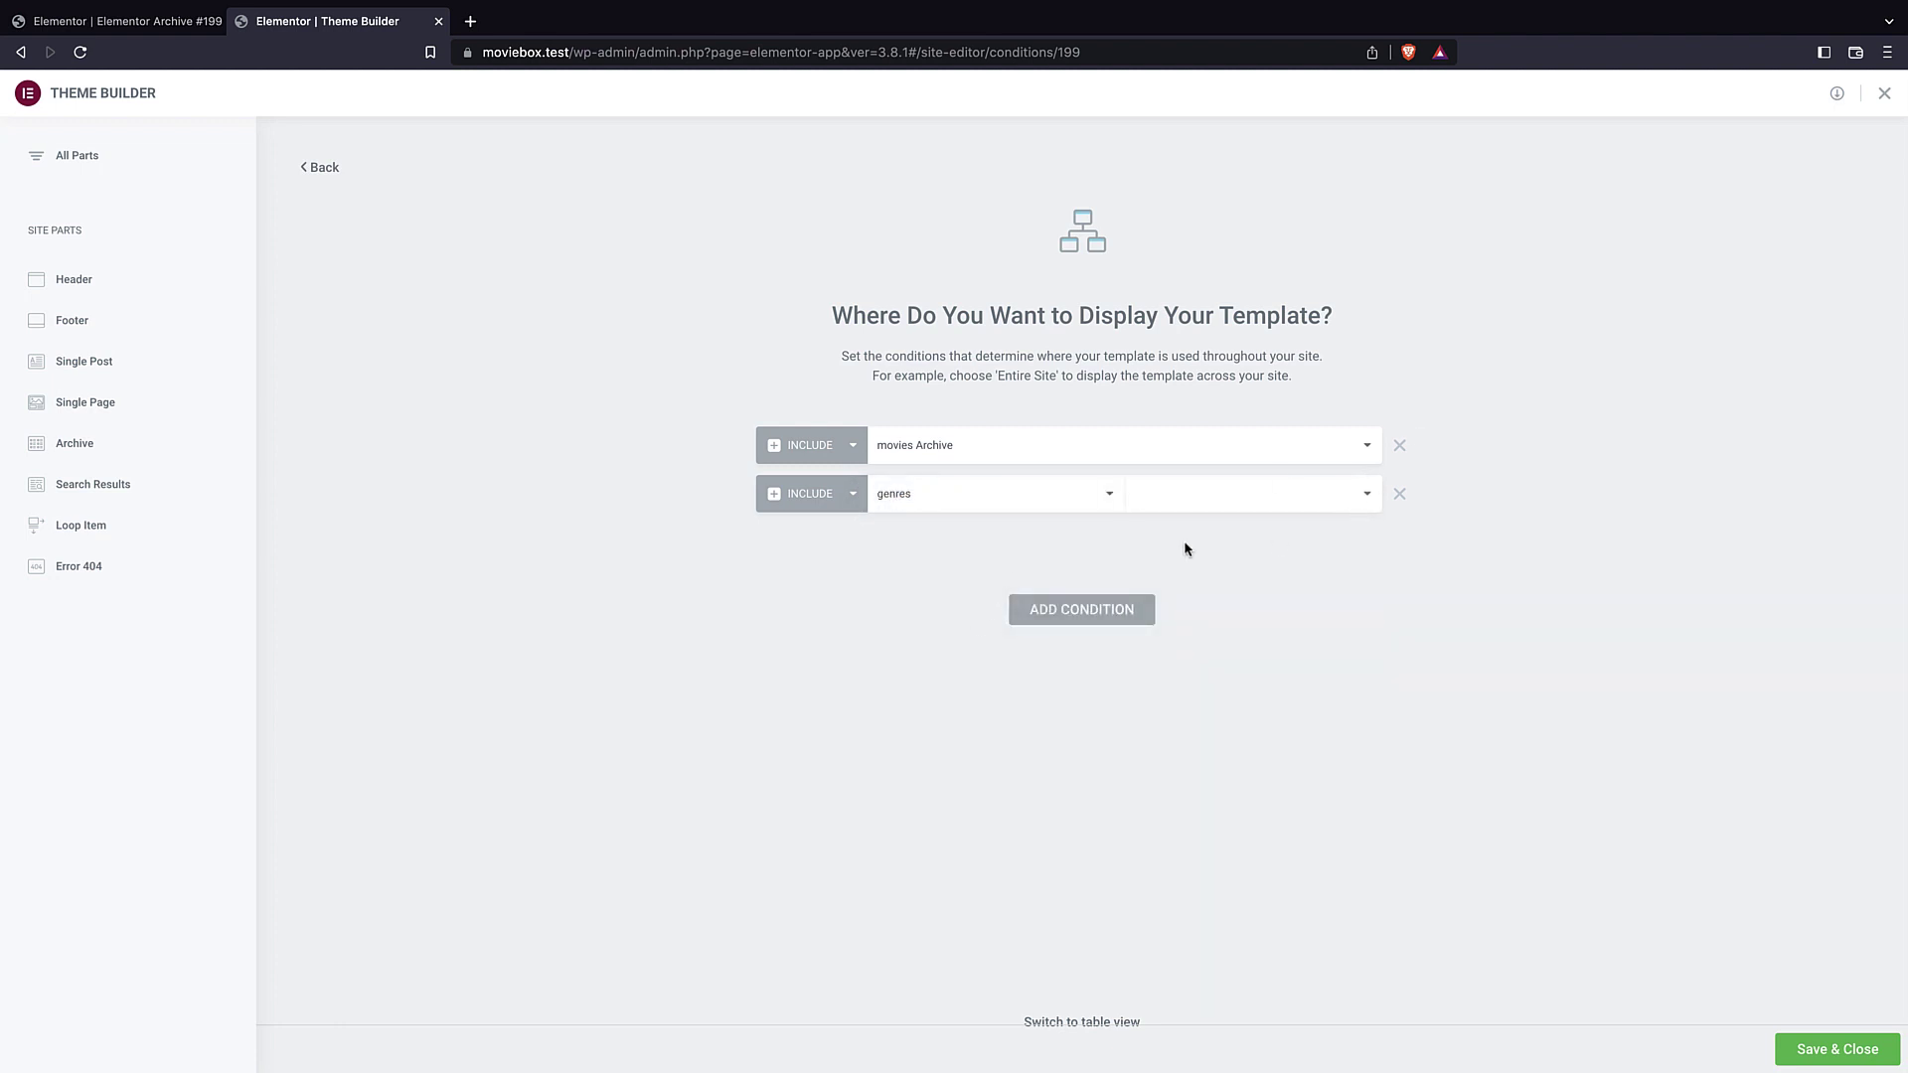
pyautogui.click(1061, 613)
pyautogui.click(993, 548)
pyautogui.click(964, 784)
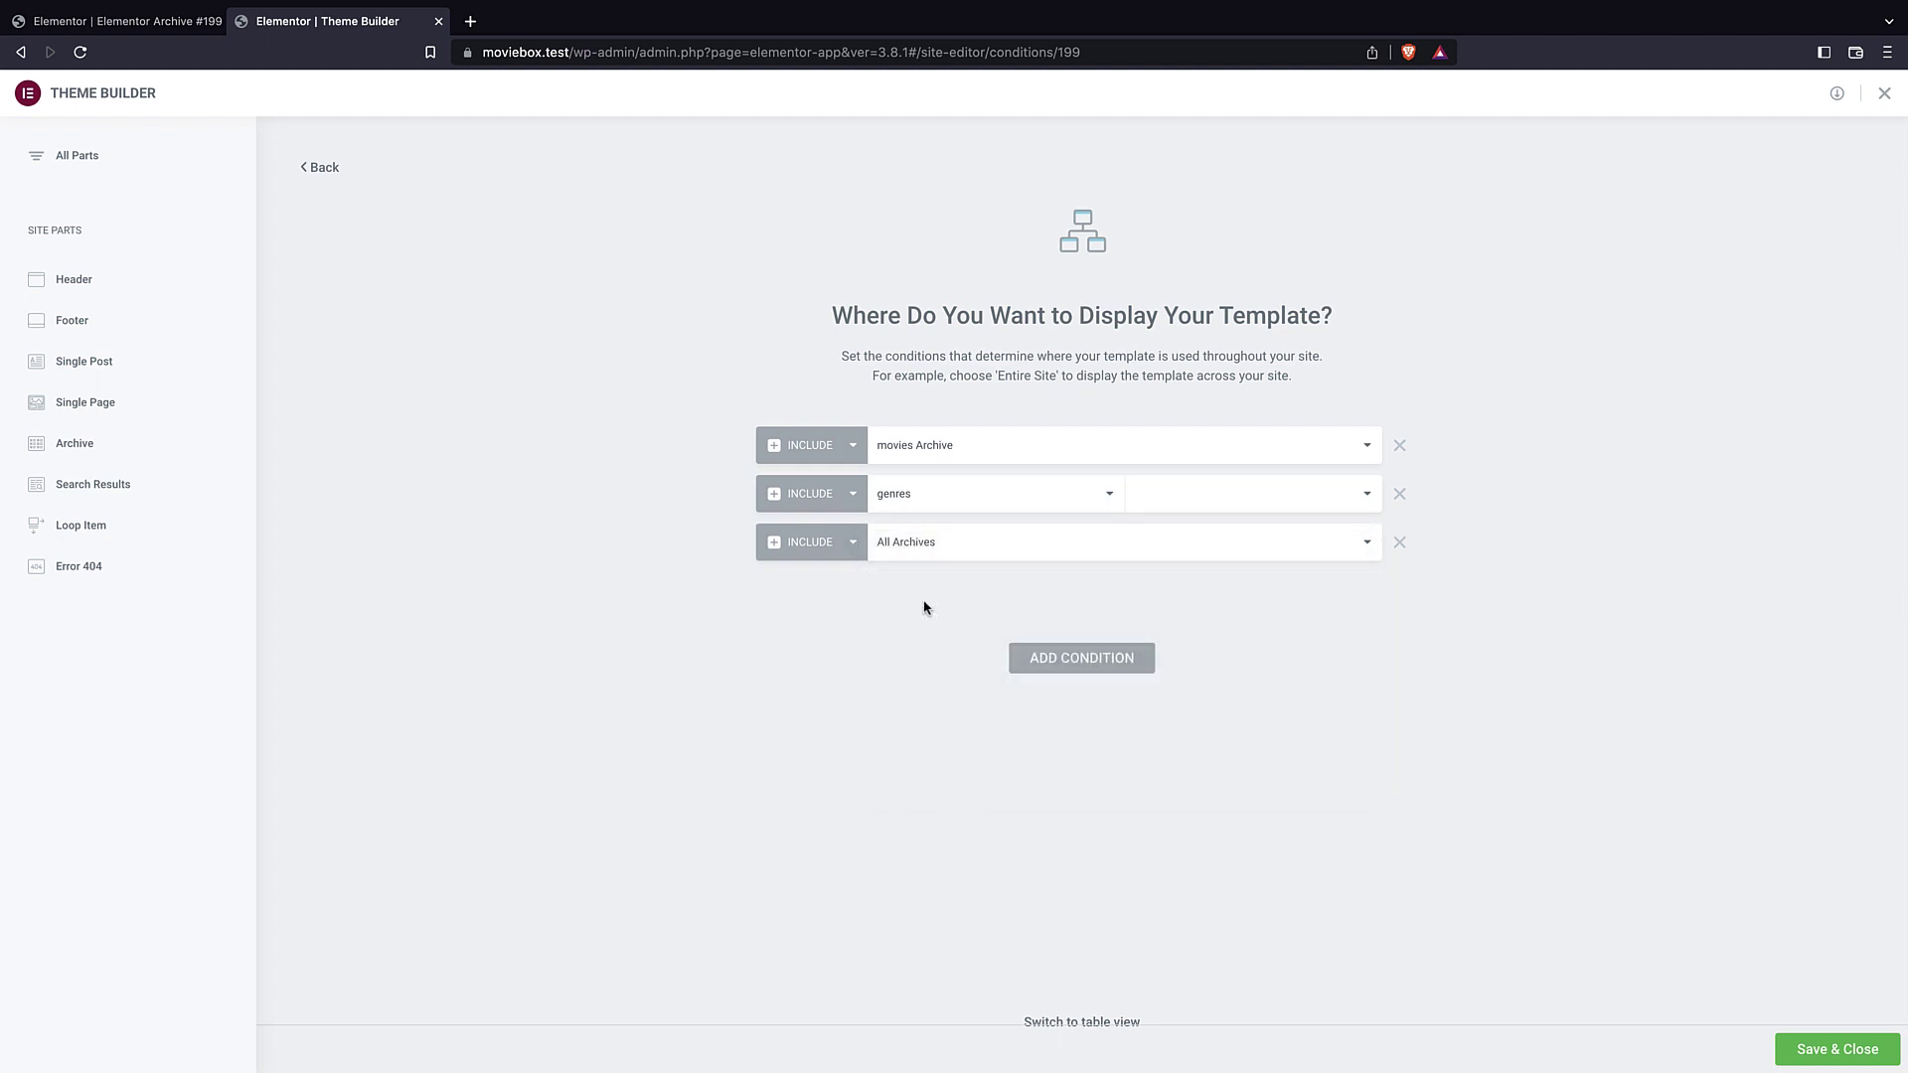
# - Add include conditions for directors and Actors to the archive template, and save the display conditions
pyautogui.click(1059, 663)
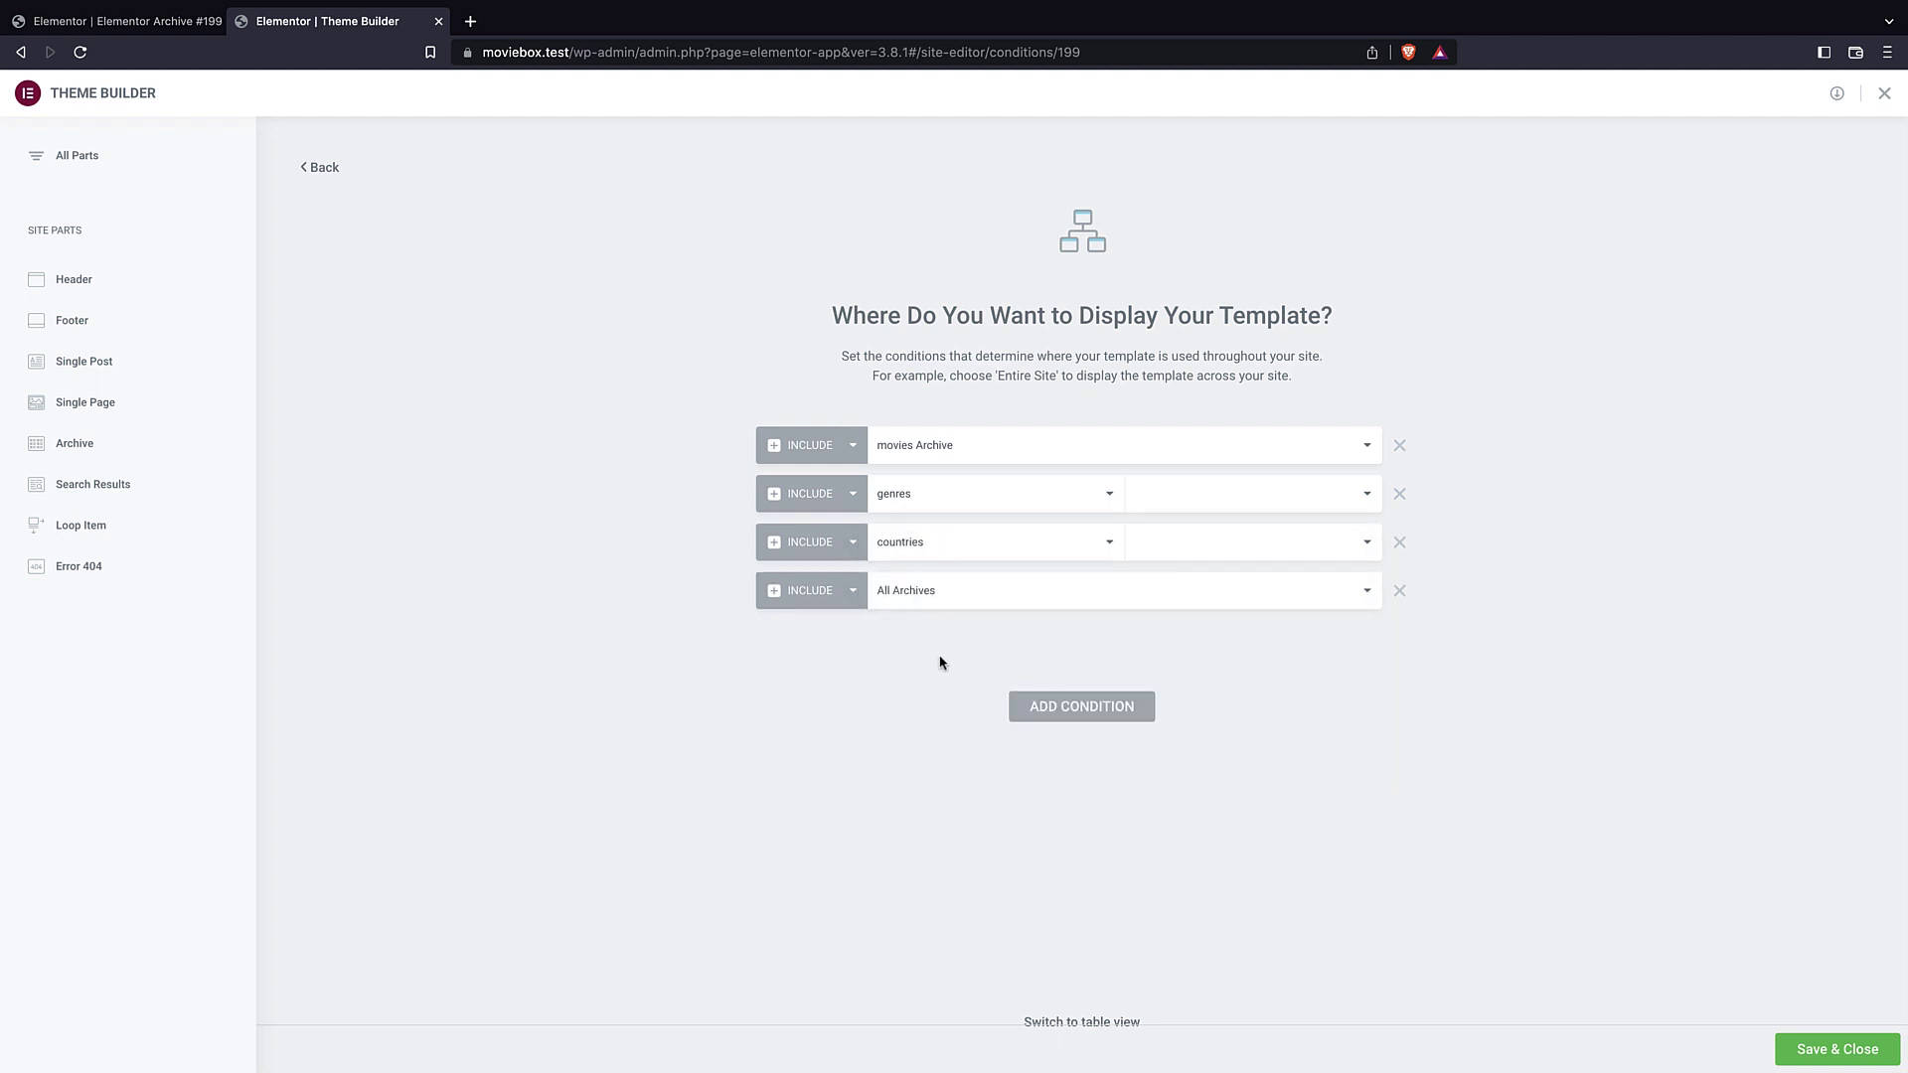
pyautogui.click(972, 596)
pyautogui.click(960, 812)
pyautogui.click(1038, 713)
pyautogui.click(932, 646)
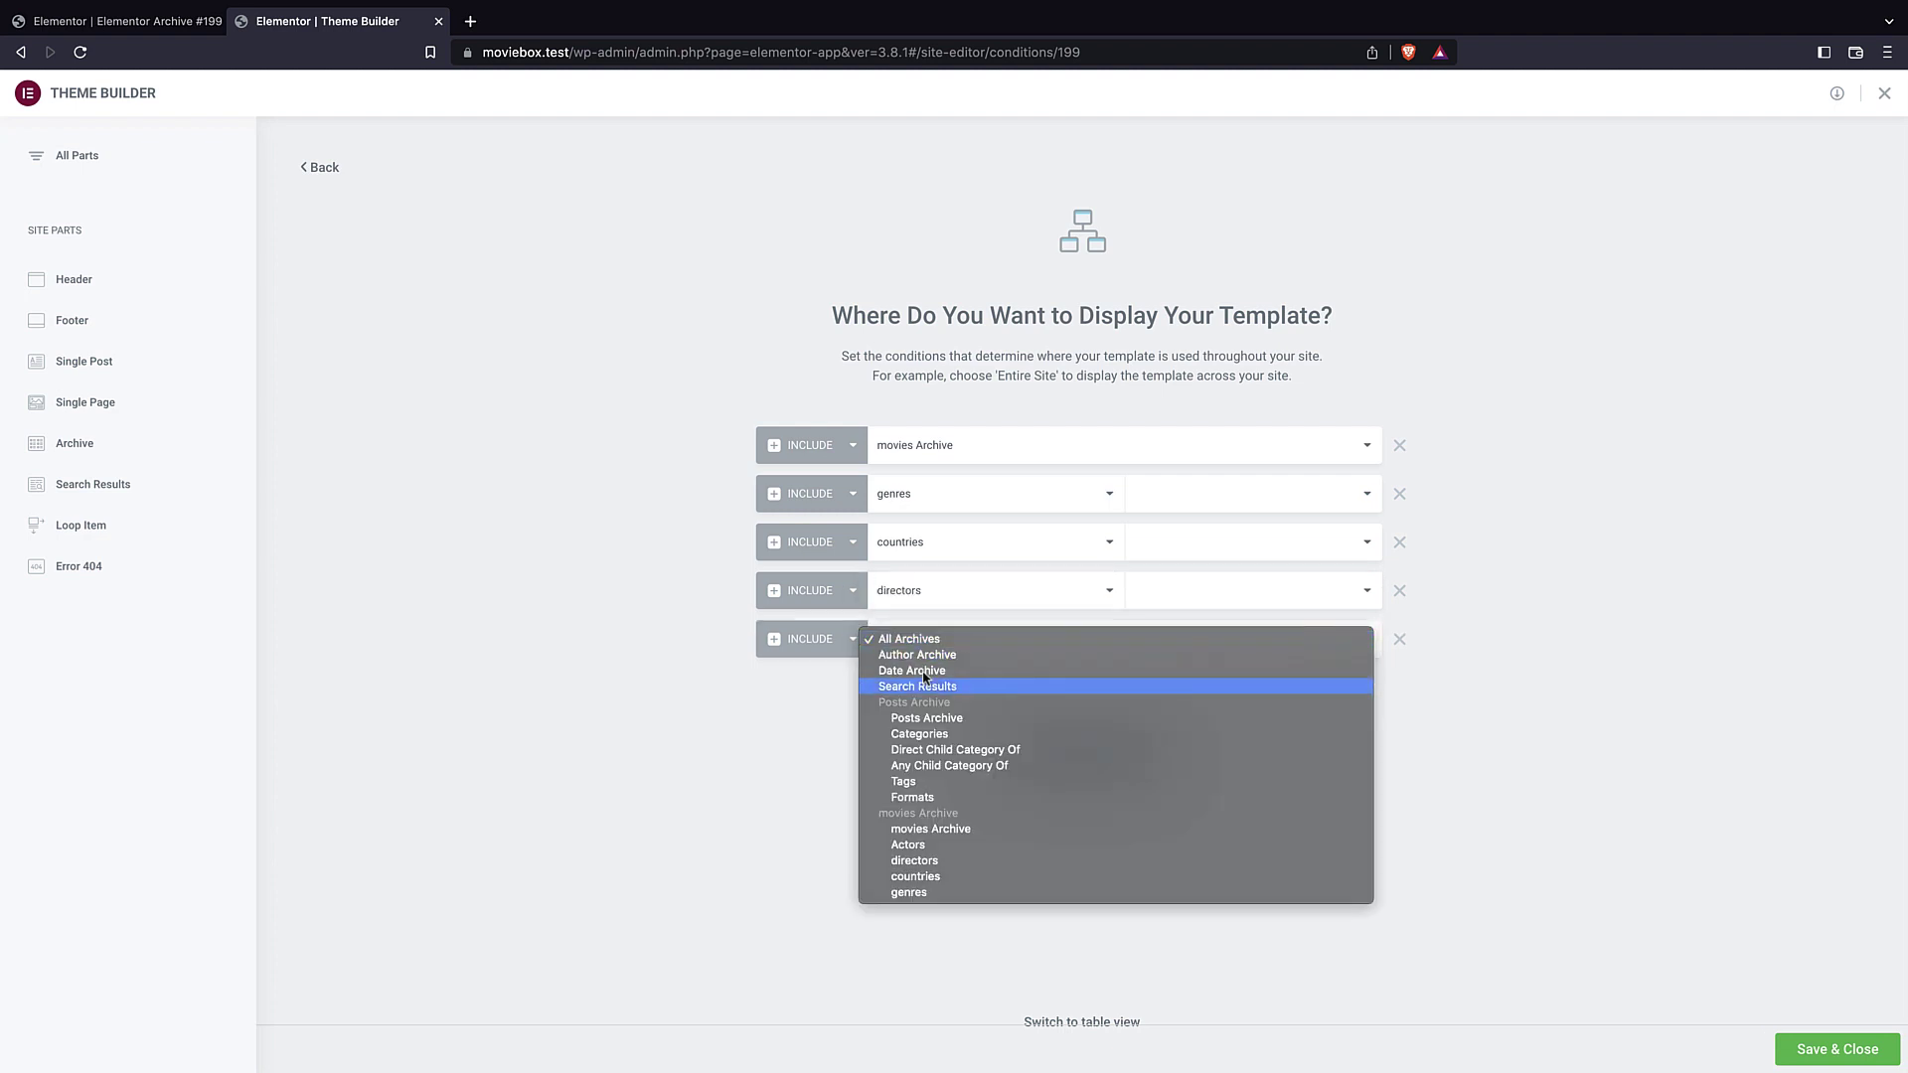
pyautogui.click(950, 847)
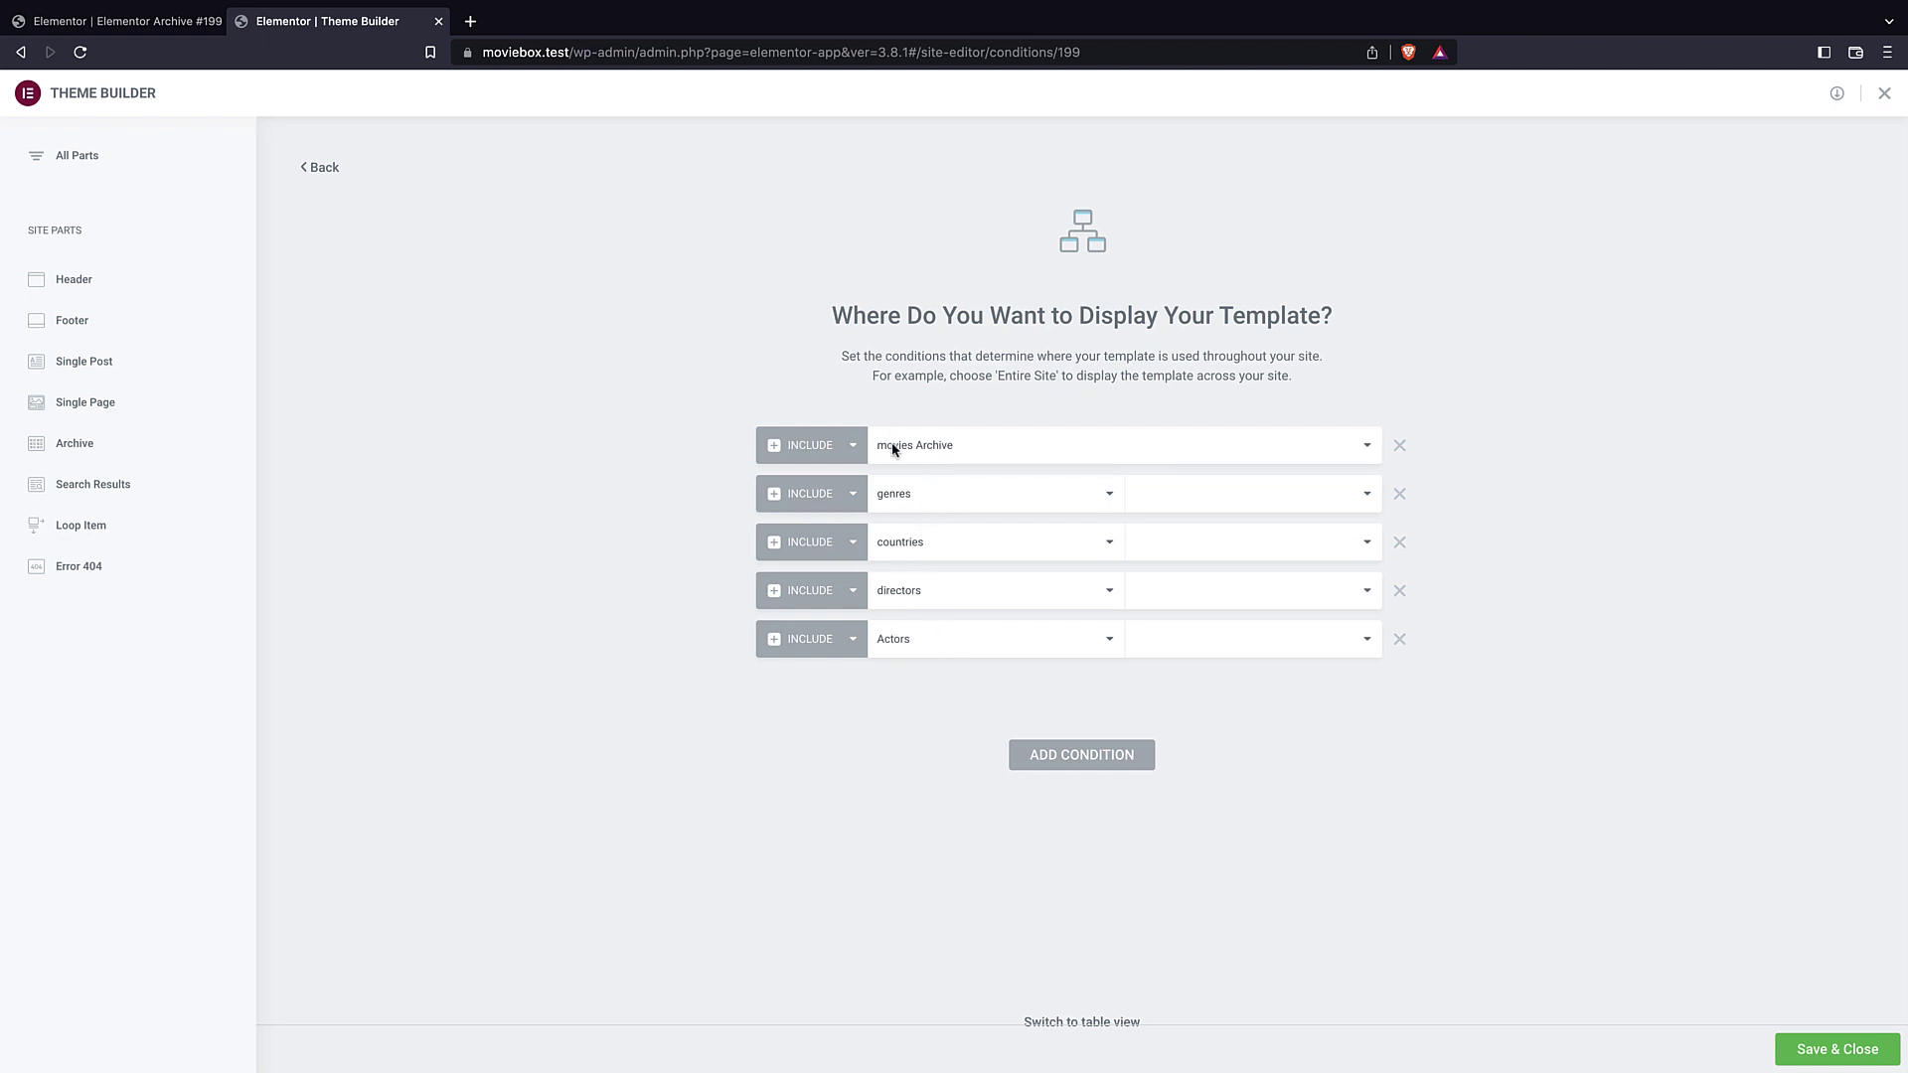
pyautogui.click(1836, 1049)
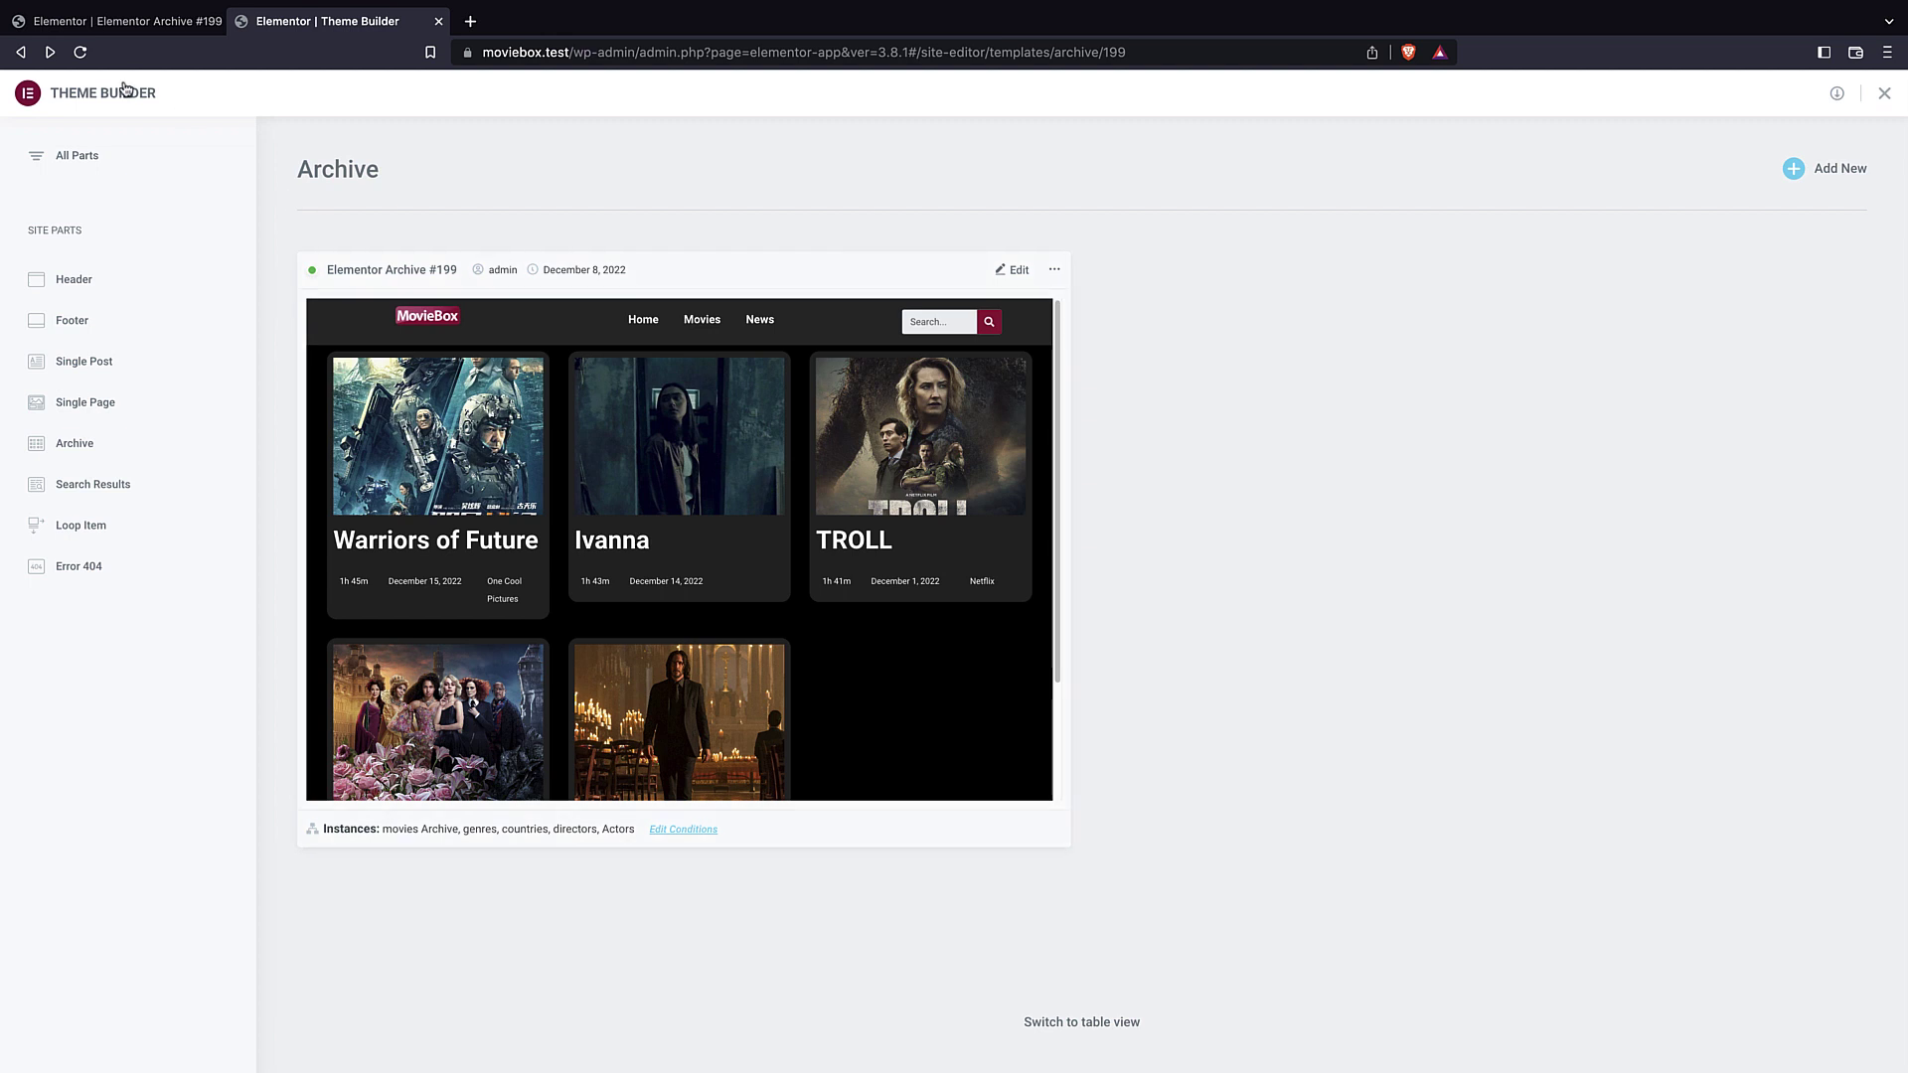
# - Load the moviebox.test front end in the archive editor's browser tab and open the Ivanna movie from the movies page
pyautogui.click(124, 87)
pyautogui.click(125, 21)
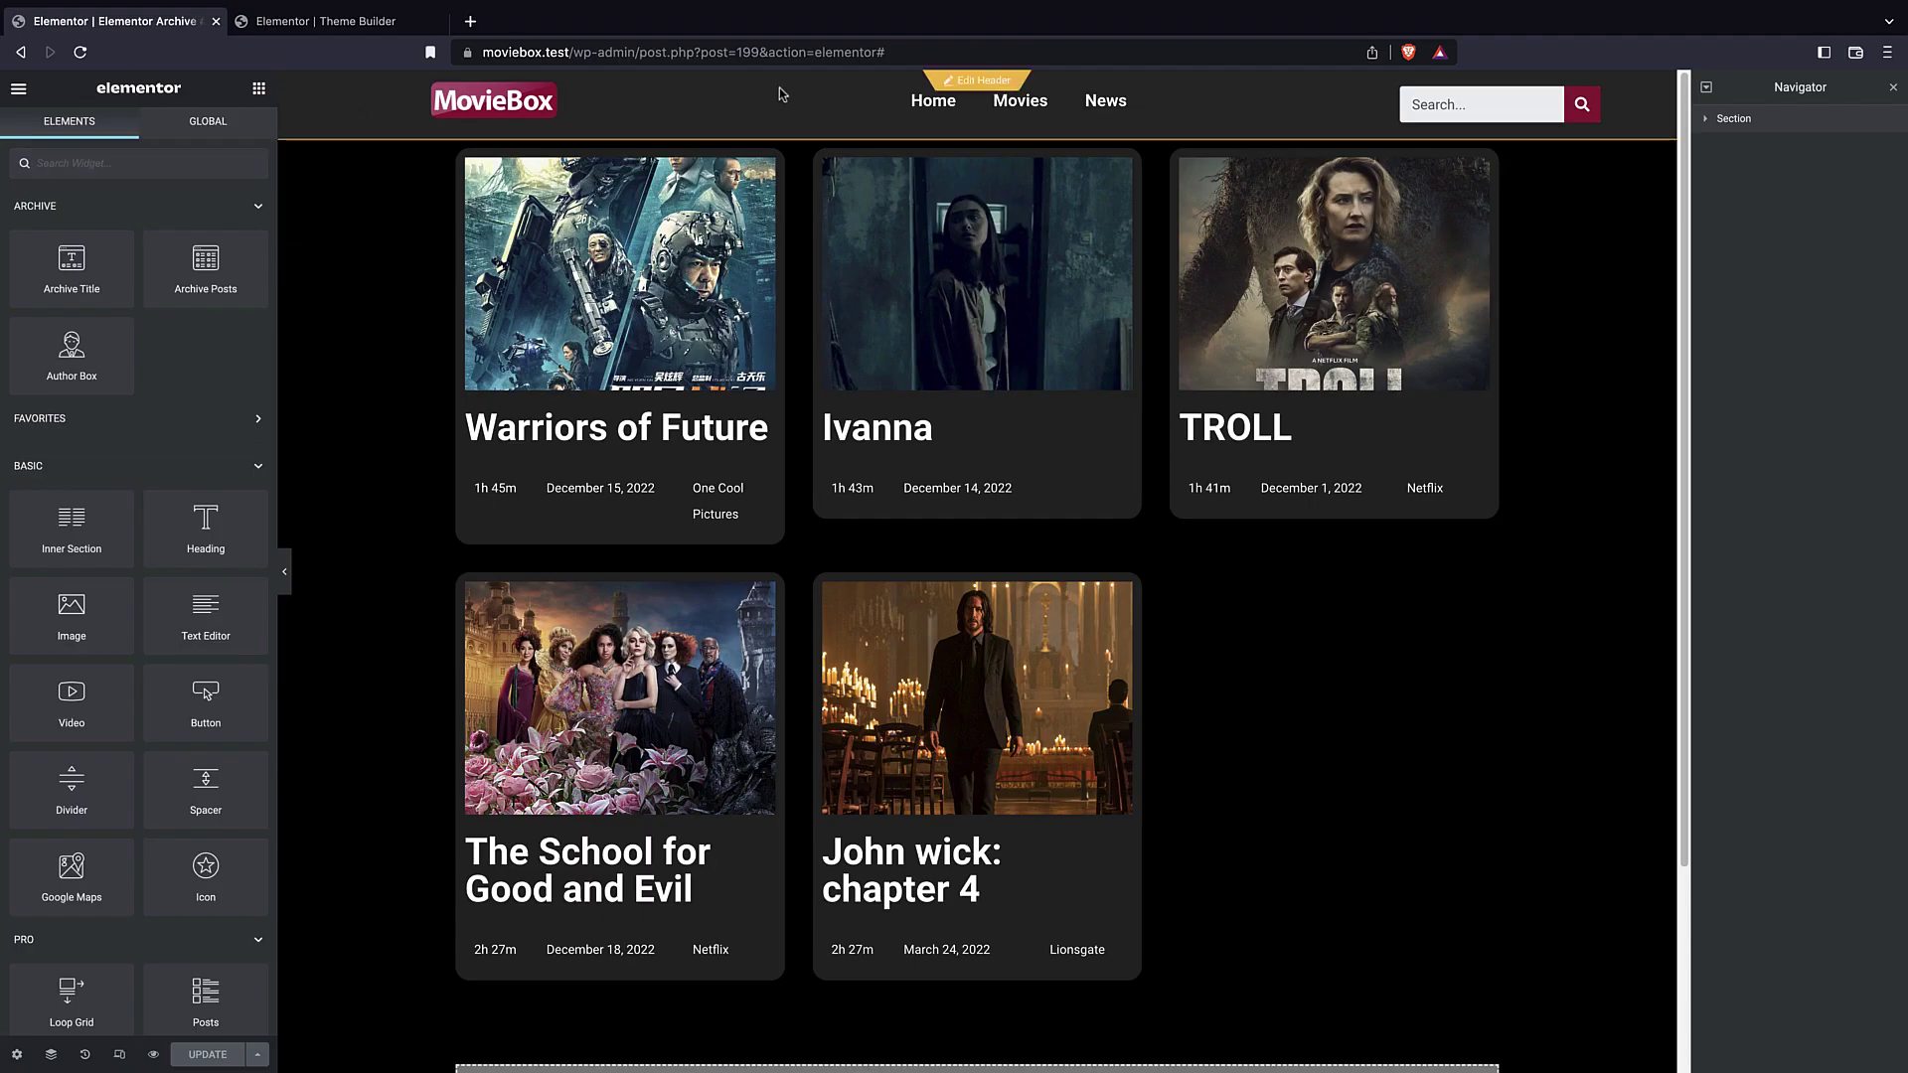
pyautogui.click(885, 52)
pyautogui.moveTo(885, 51); pyautogui.dragTo(572, 52)
pyautogui.press('BackSpace')
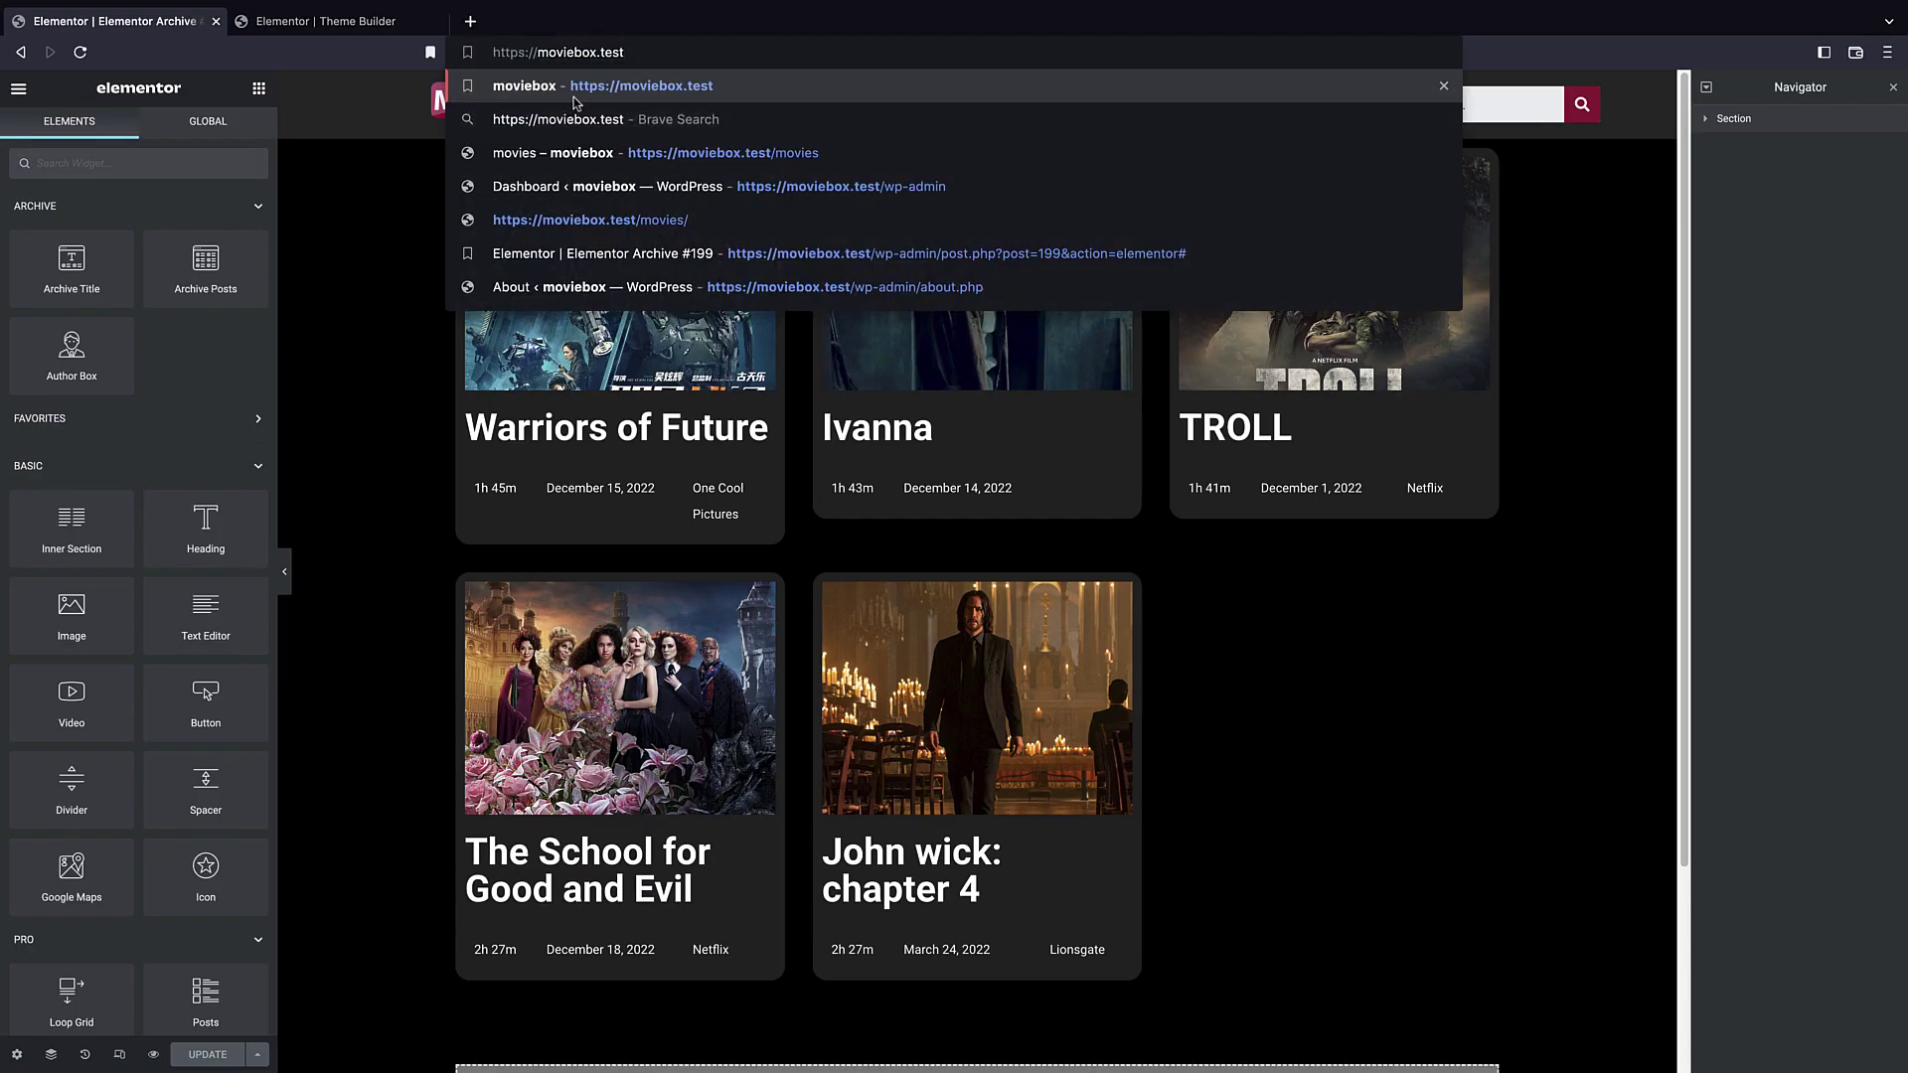
pyautogui.click(573, 96)
pyautogui.click(1013, 133)
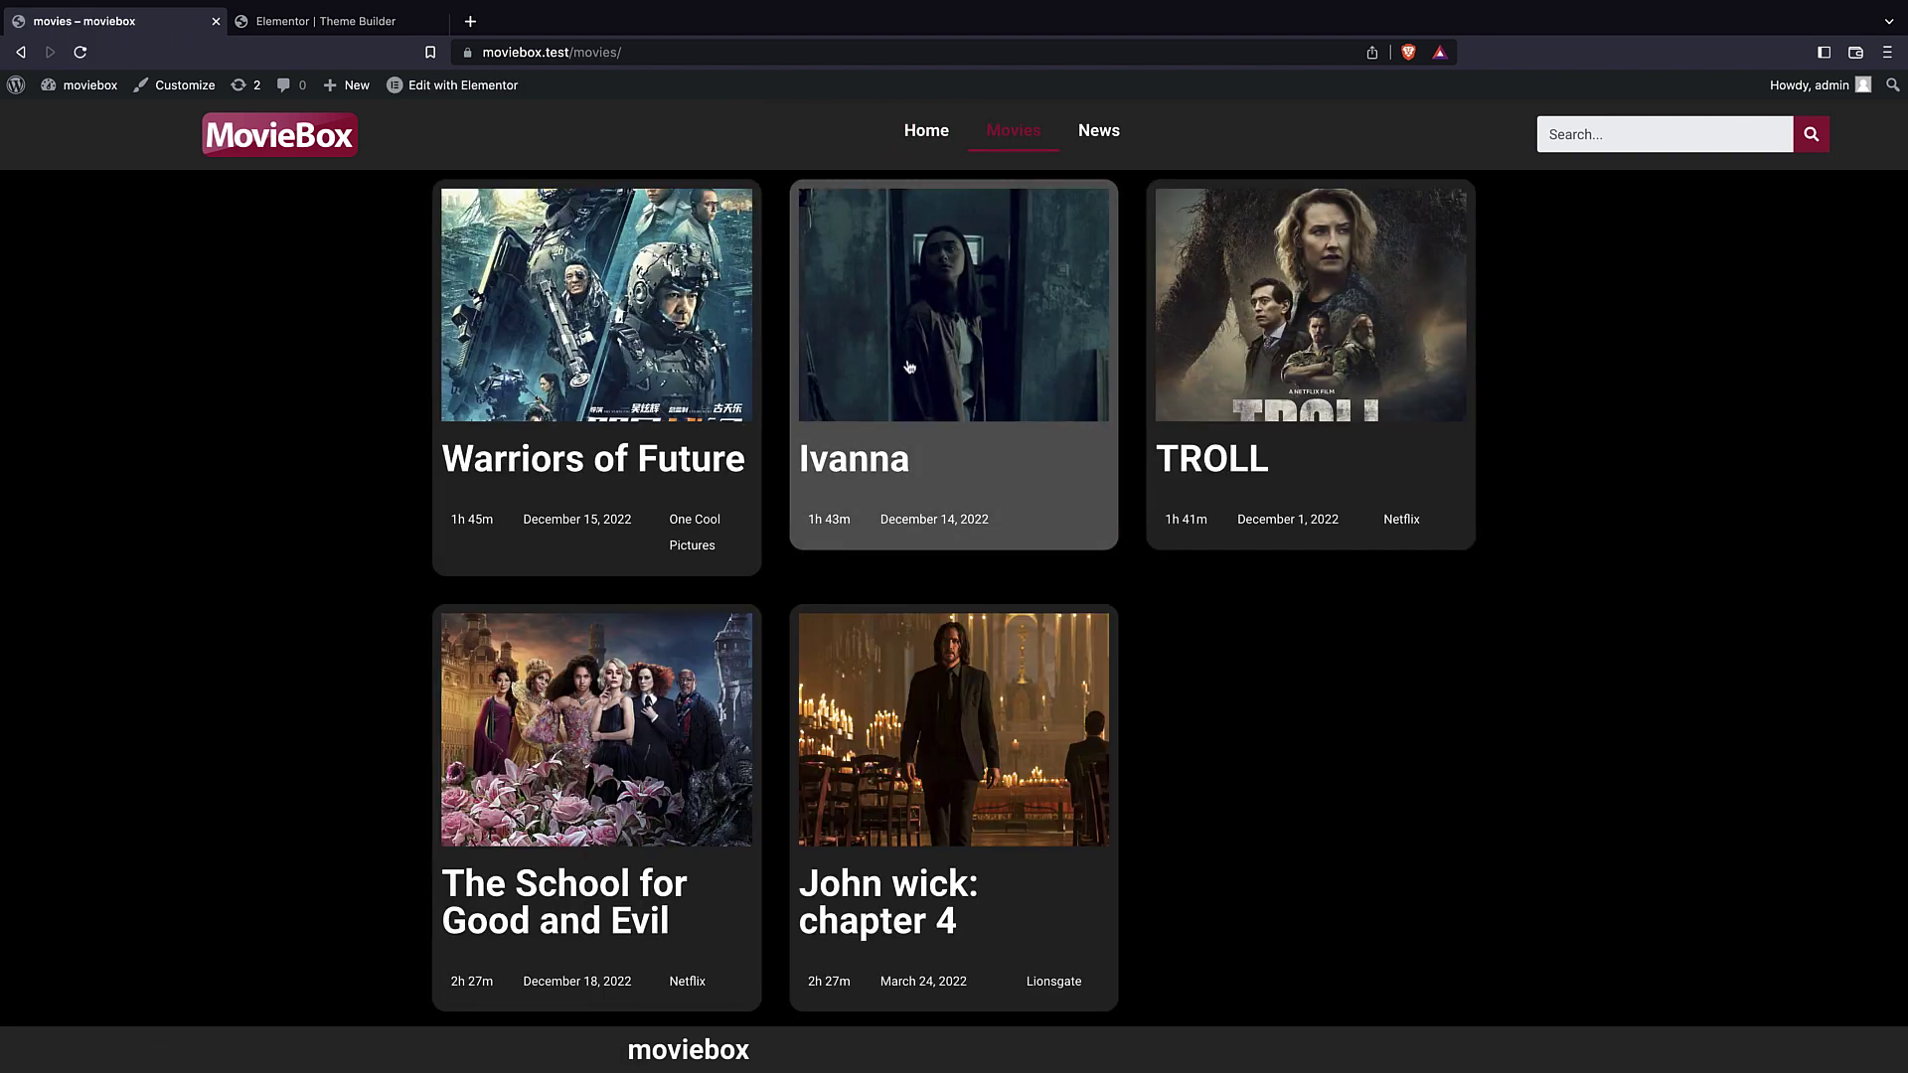
pyautogui.click(909, 368)
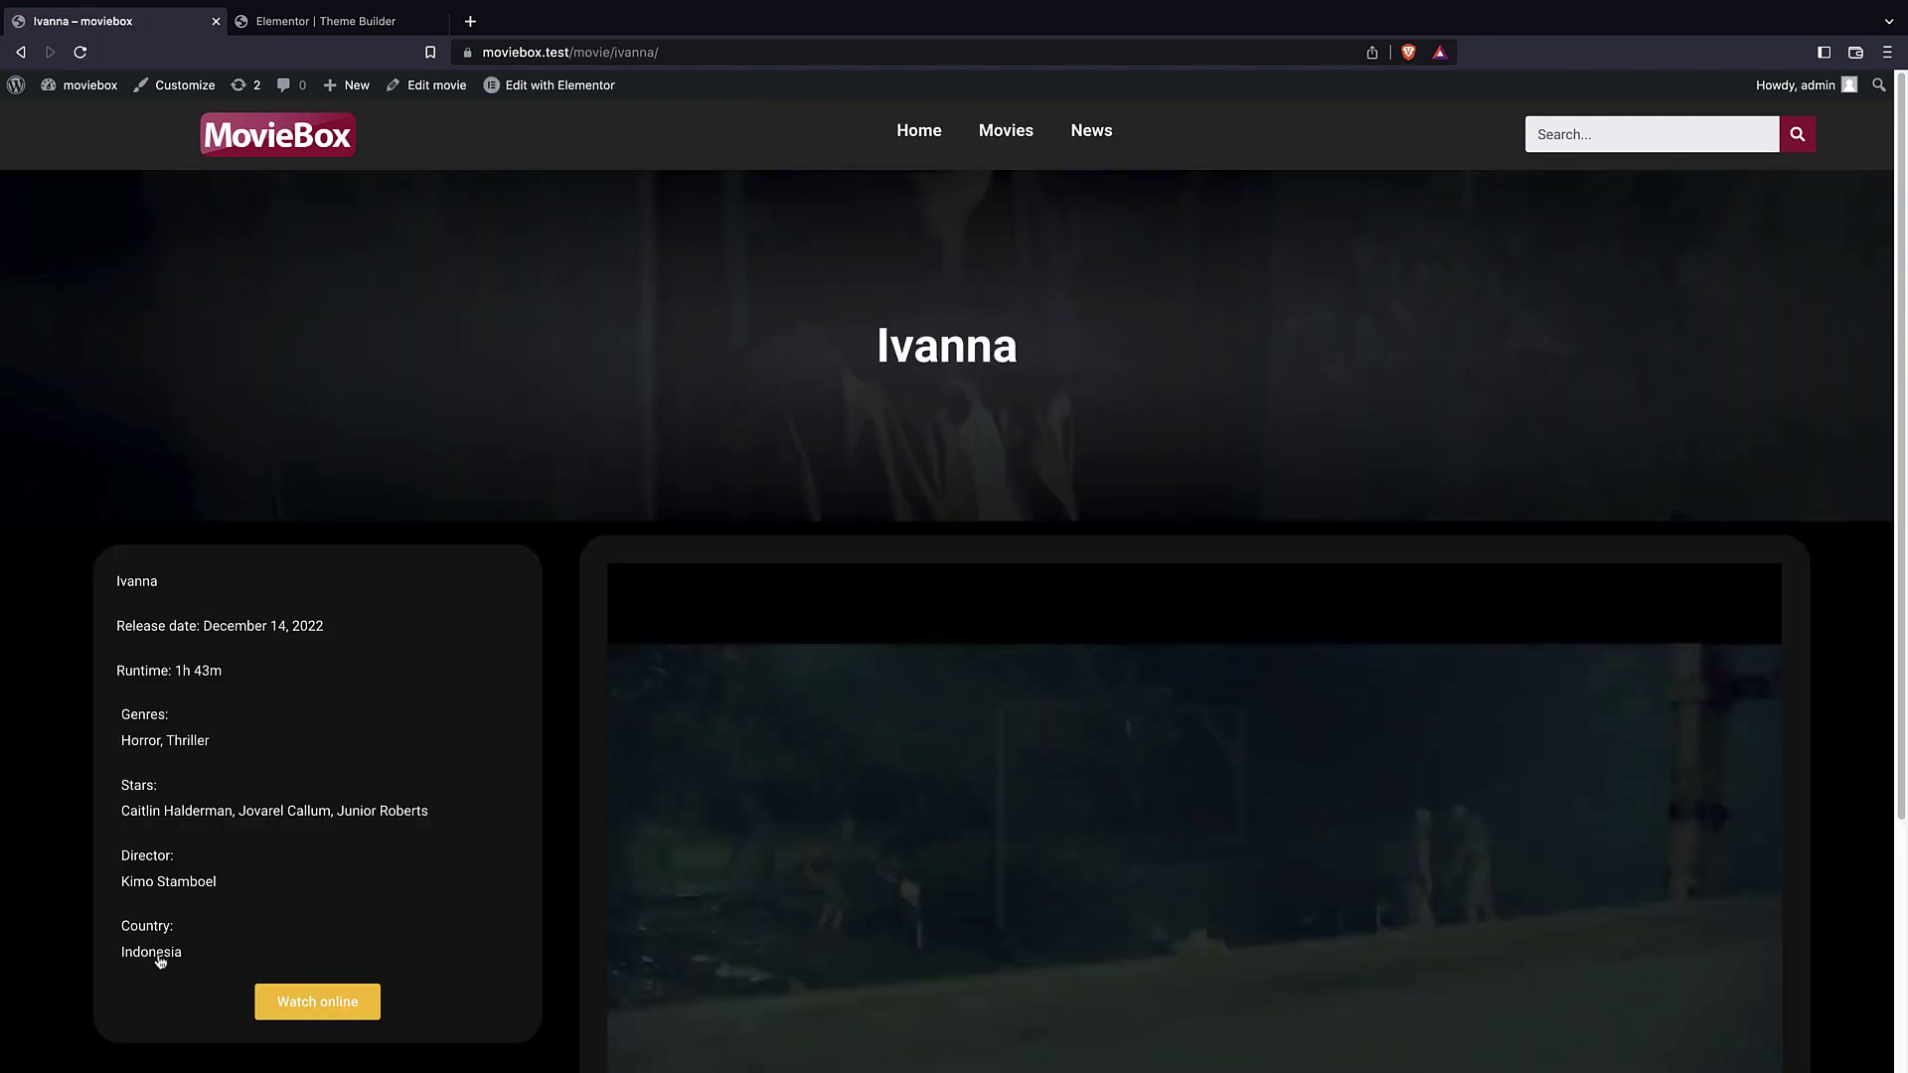
# - Check the Horror, first star and Thriller archive pages linked from the Ivanna movie, and return to the movies page
pyautogui.click(143, 741)
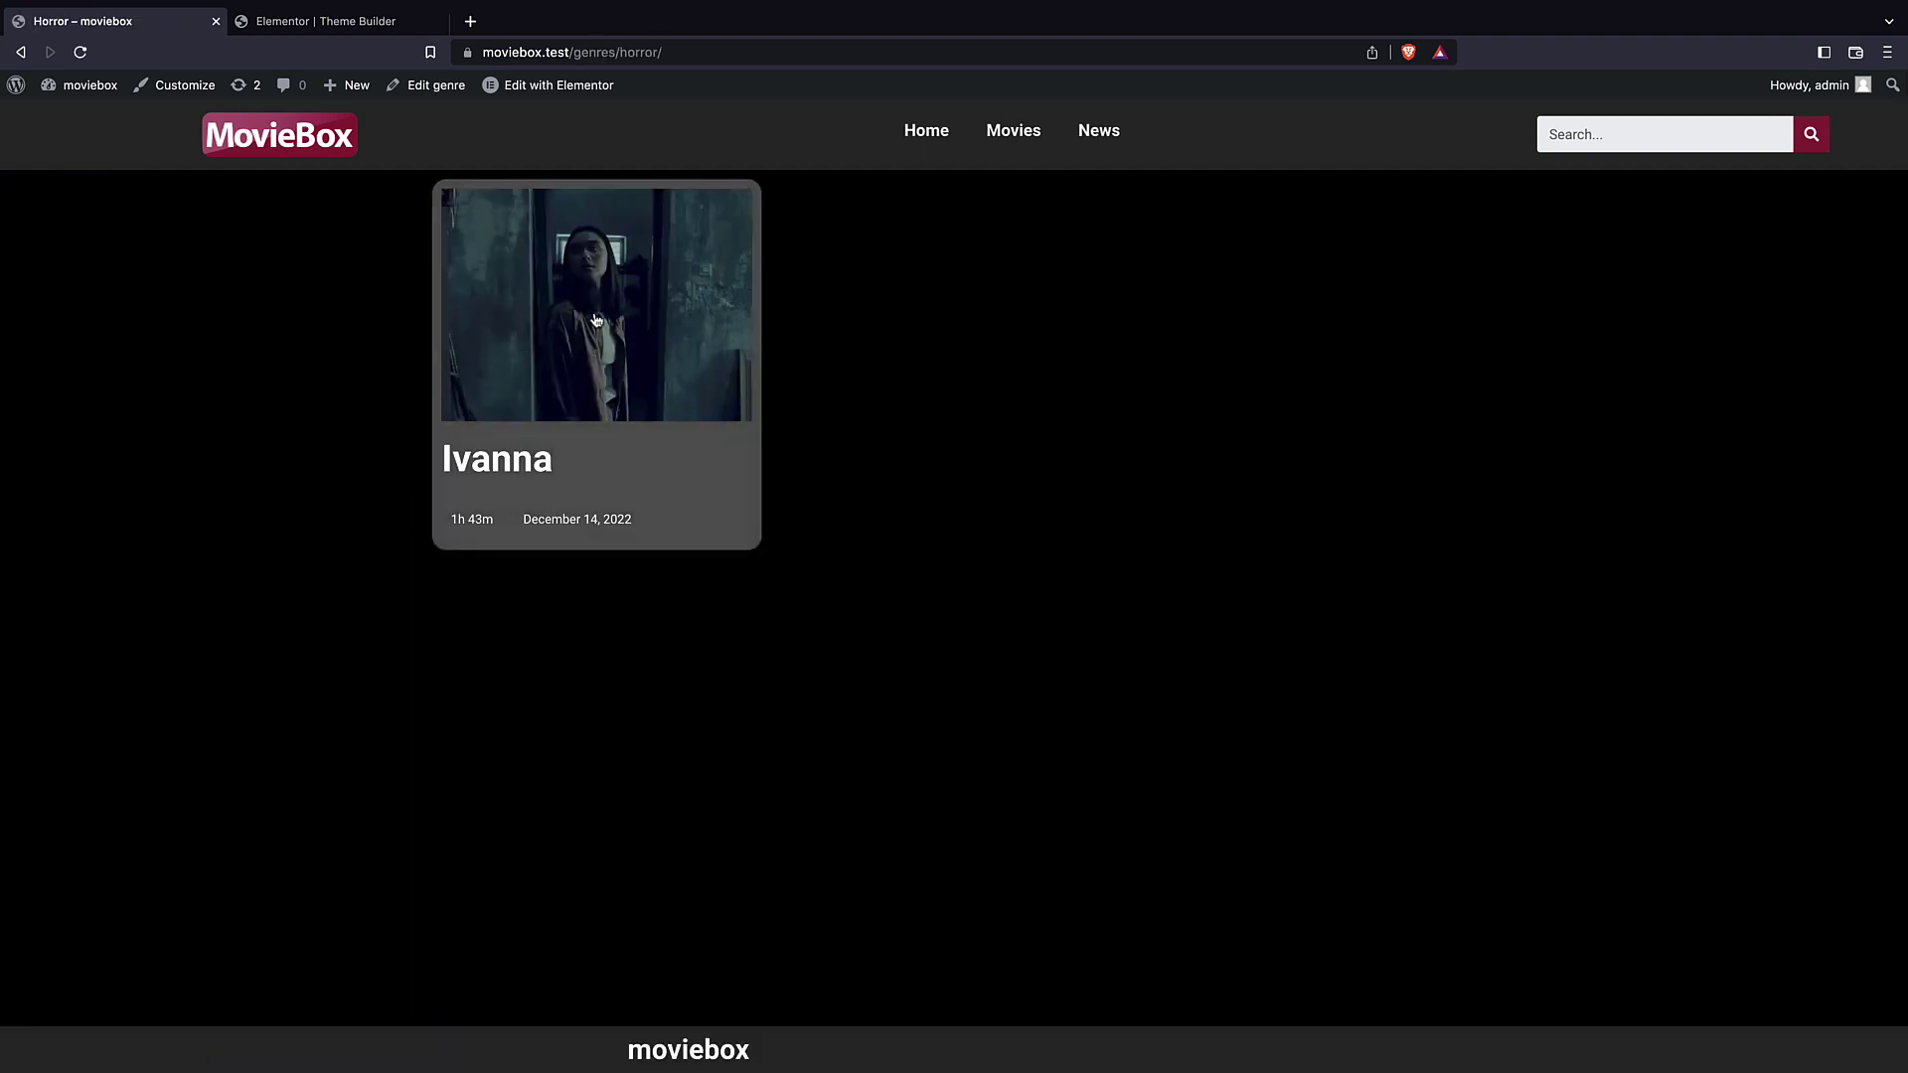
pyautogui.click(20, 51)
pyautogui.scroll(-3, 328, 442)
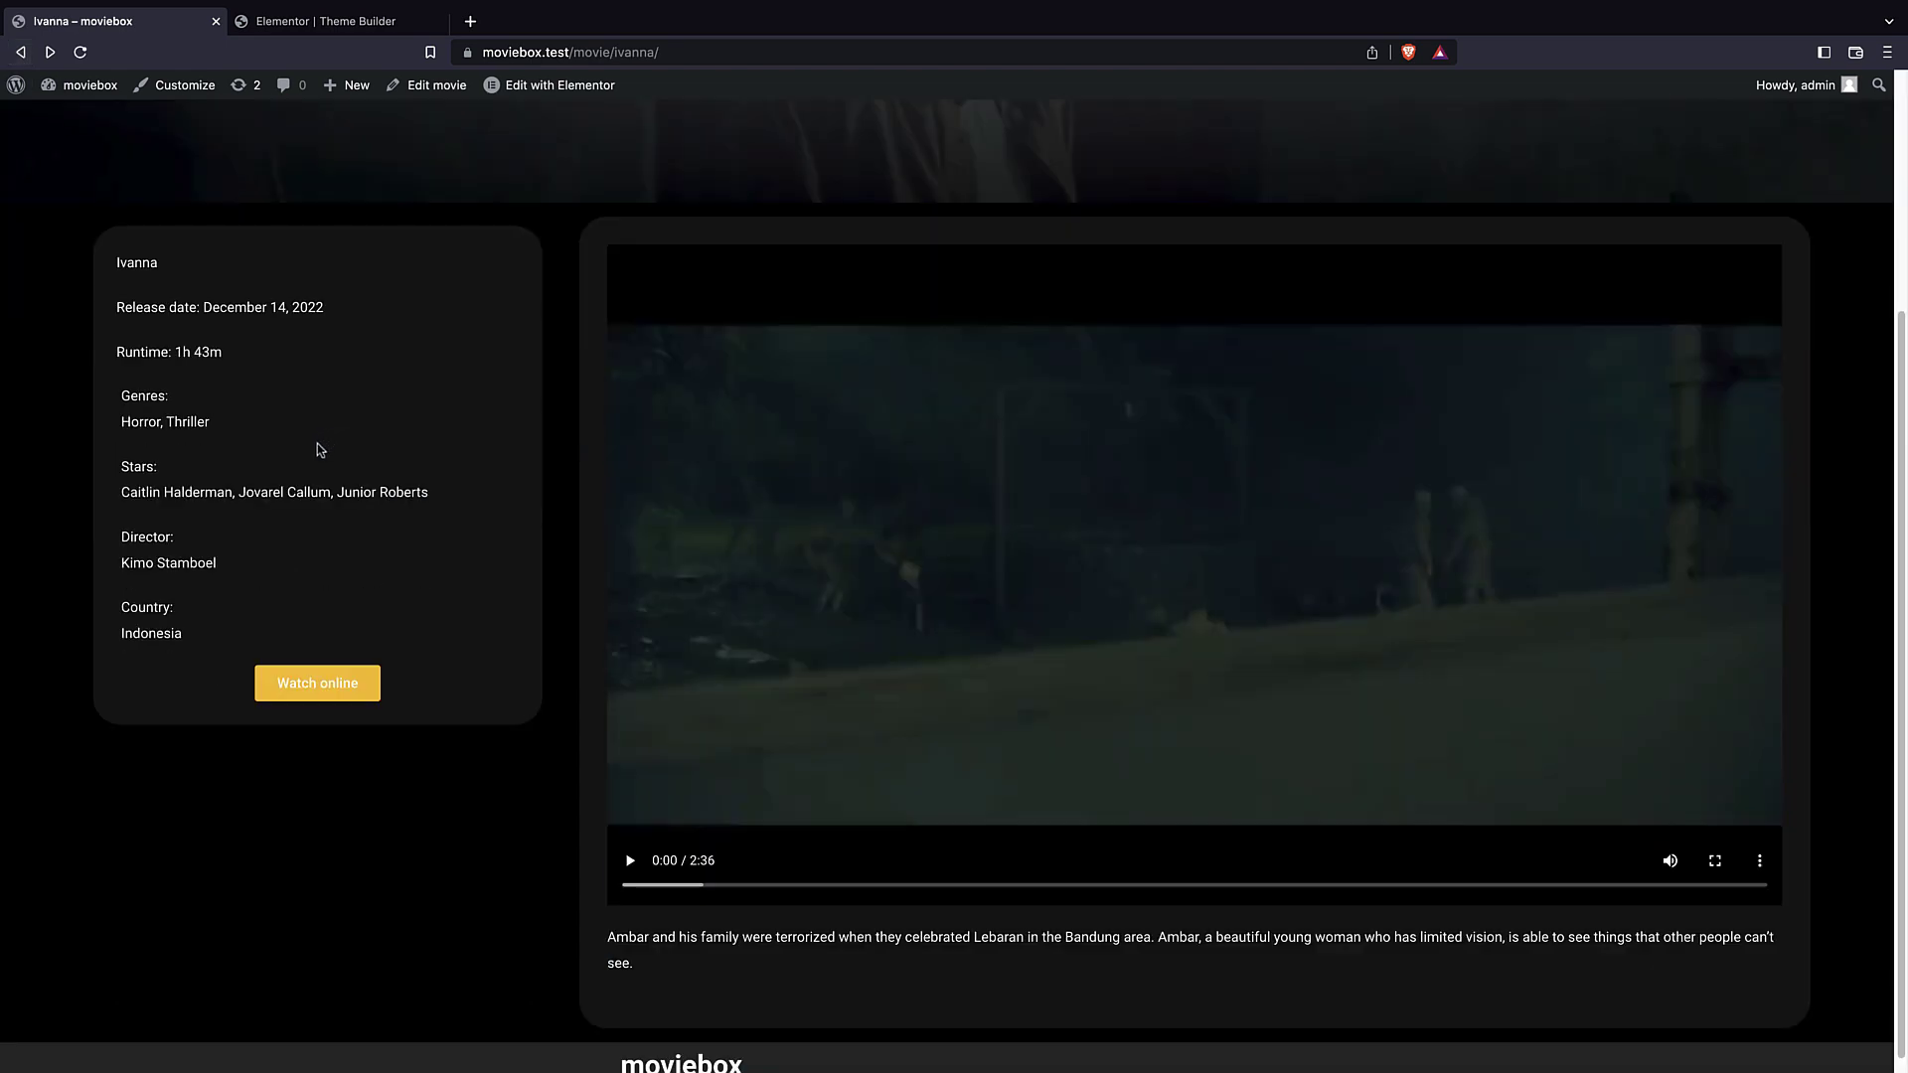
pyautogui.click(139, 495)
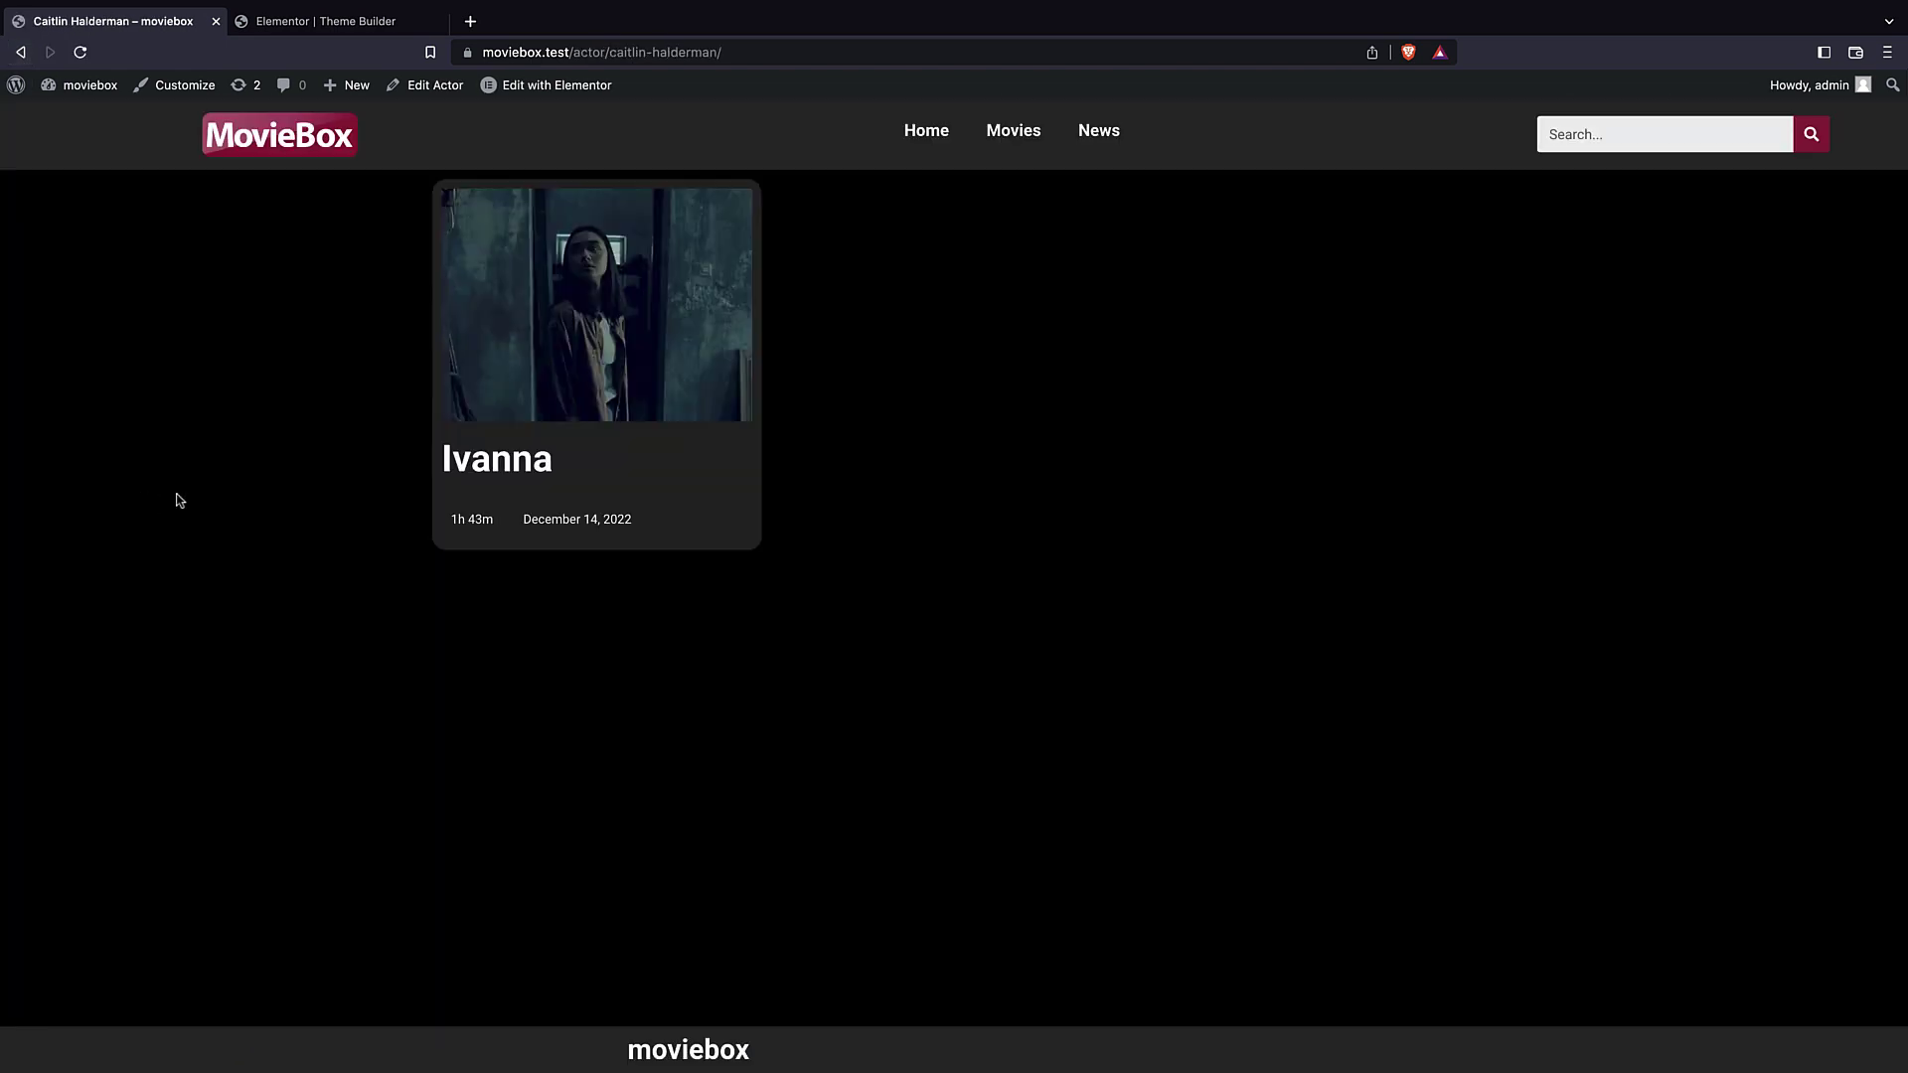
pyautogui.click(20, 55)
pyautogui.click(199, 426)
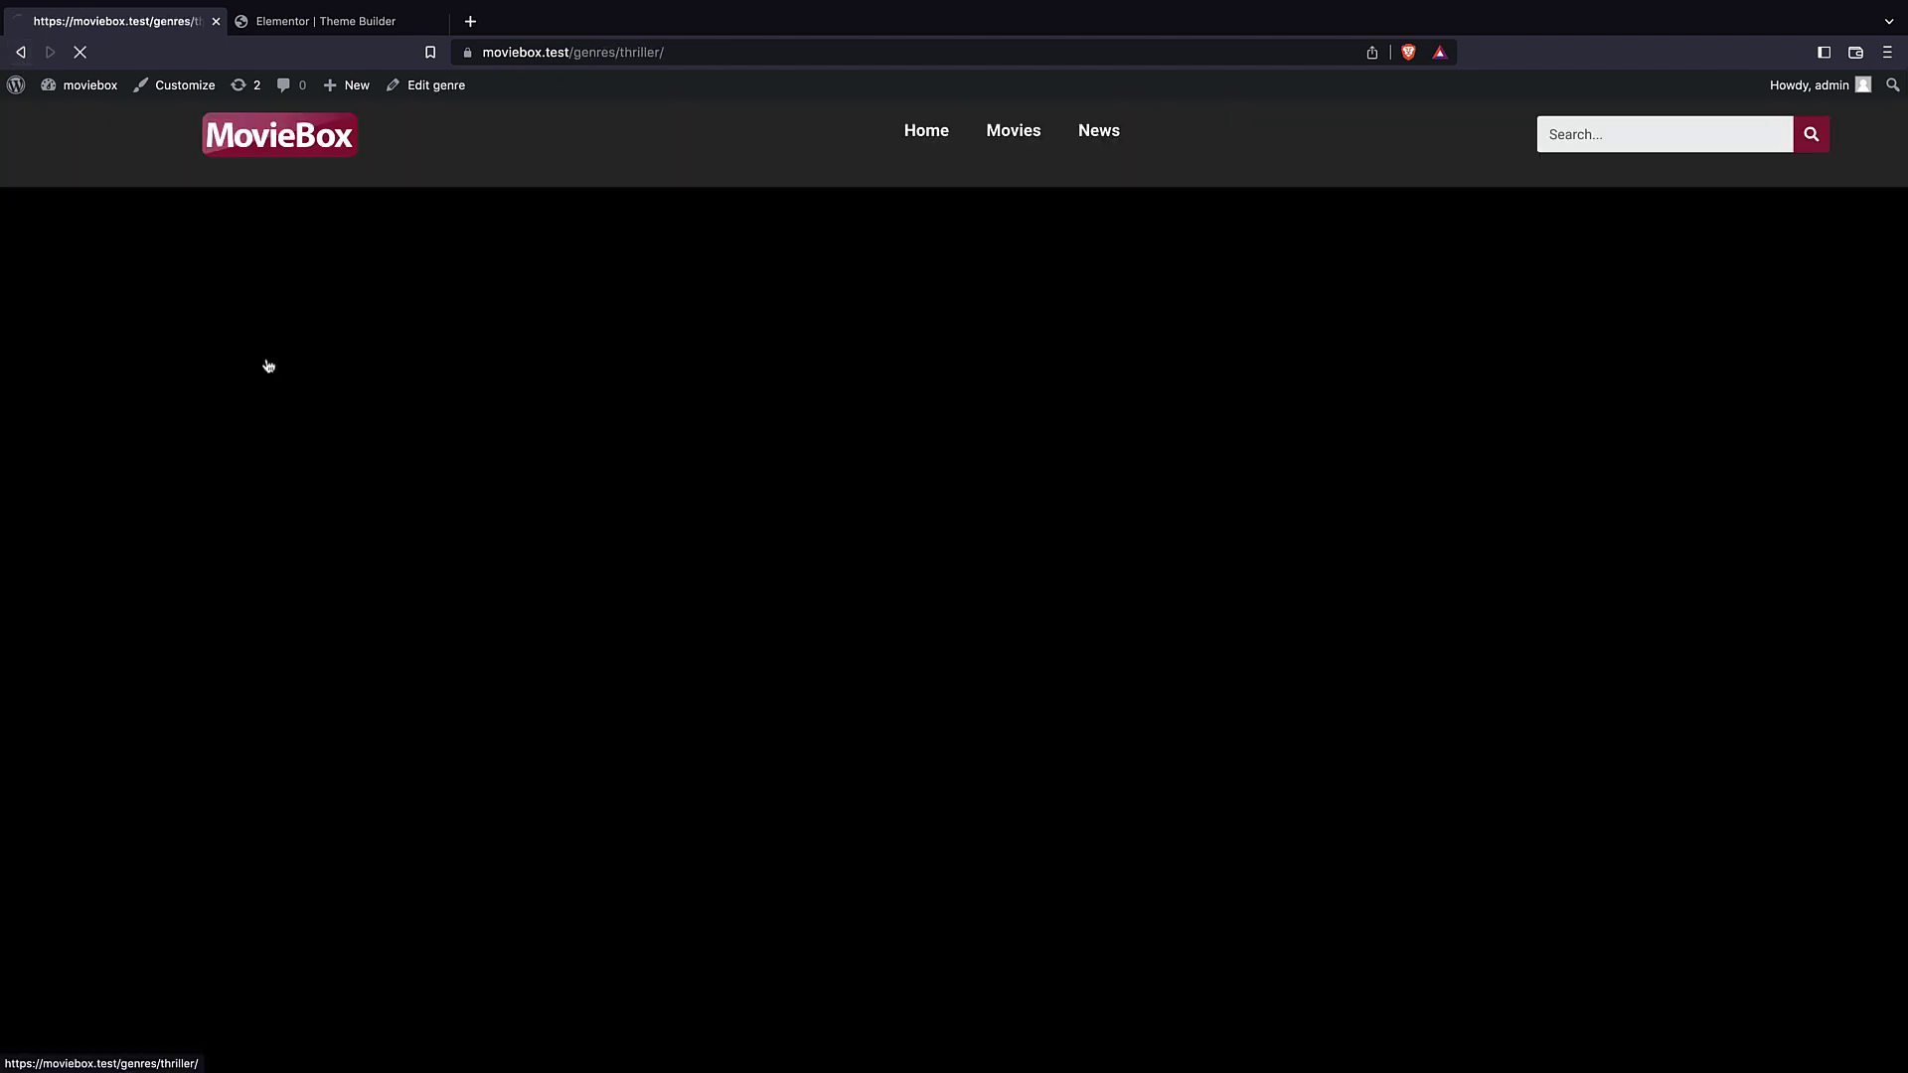
pyautogui.click(19, 55)
pyautogui.click(20, 54)
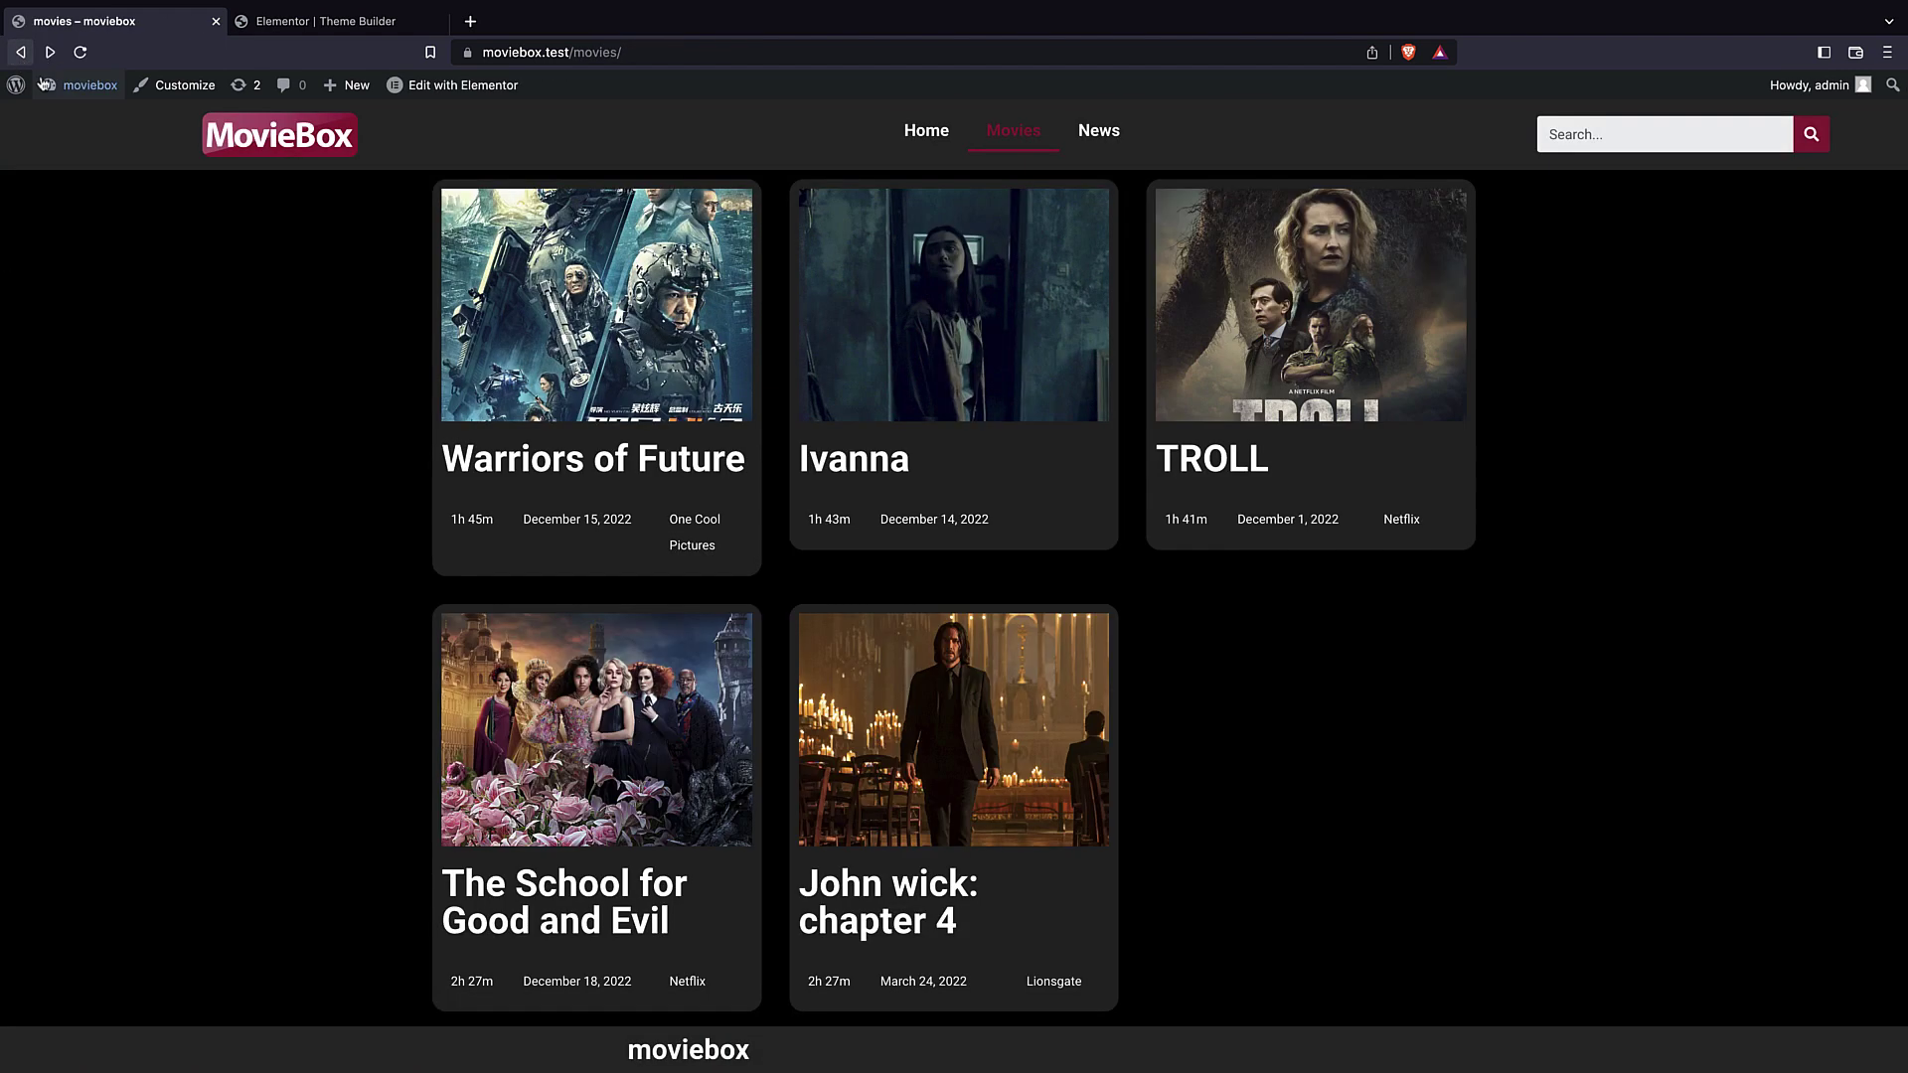
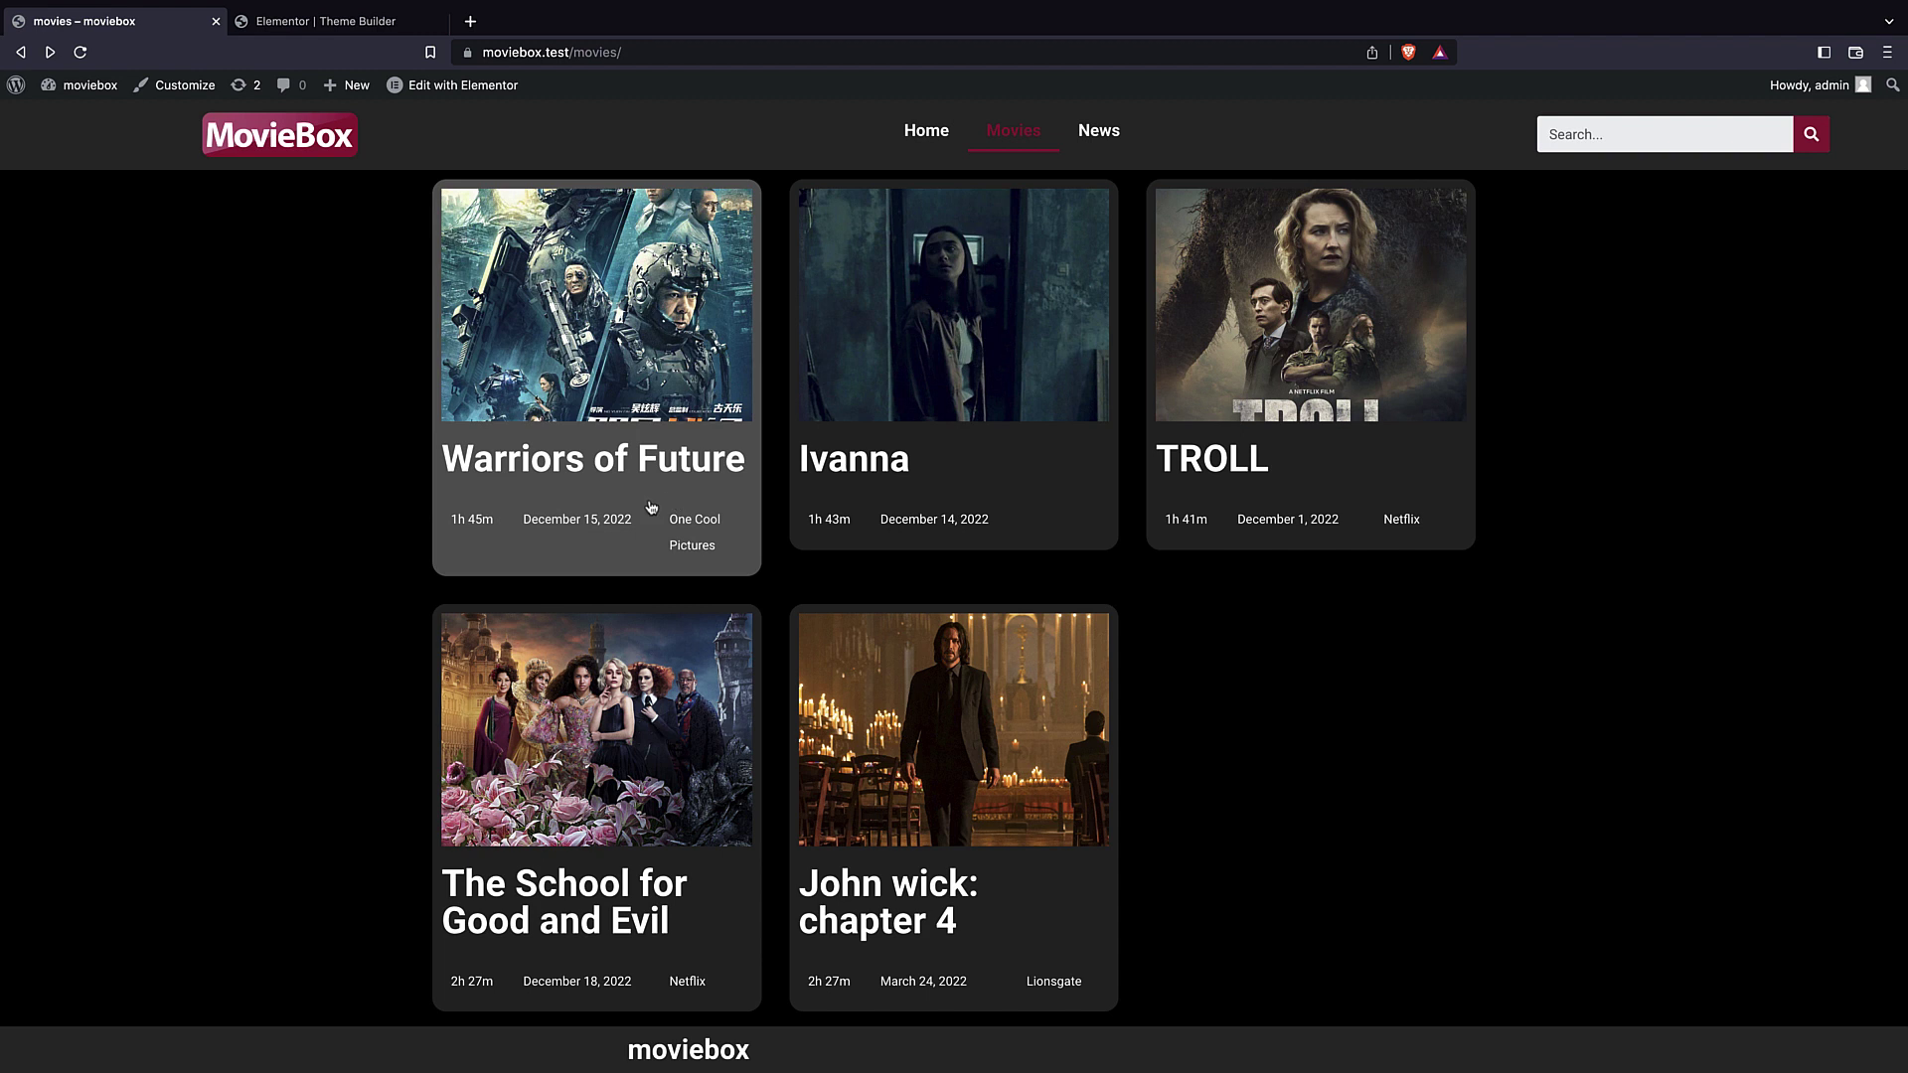
# - Create and publish a new WordPress page titled Genres, and open it in the Elementor editor
pyautogui.click(14, 87)
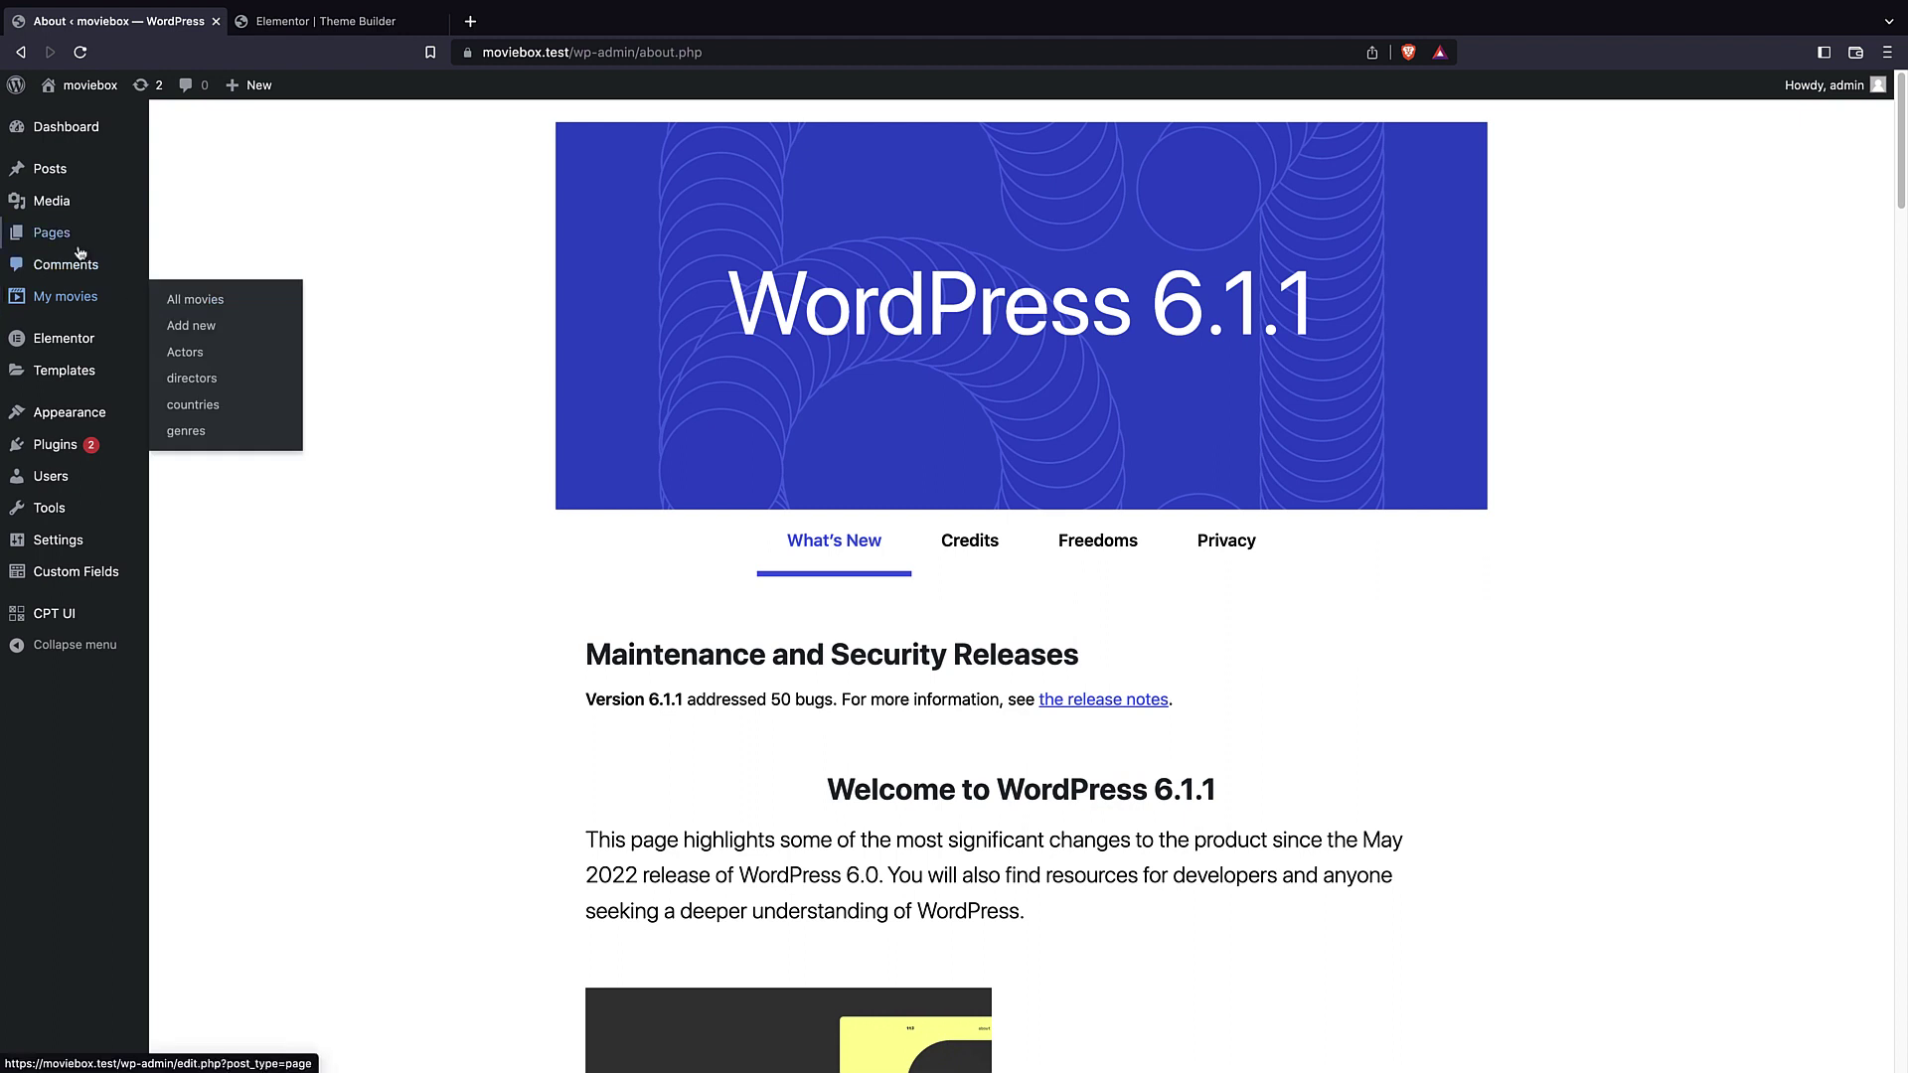
pyautogui.moveTo(109, 234)
pyautogui.click(214, 264)
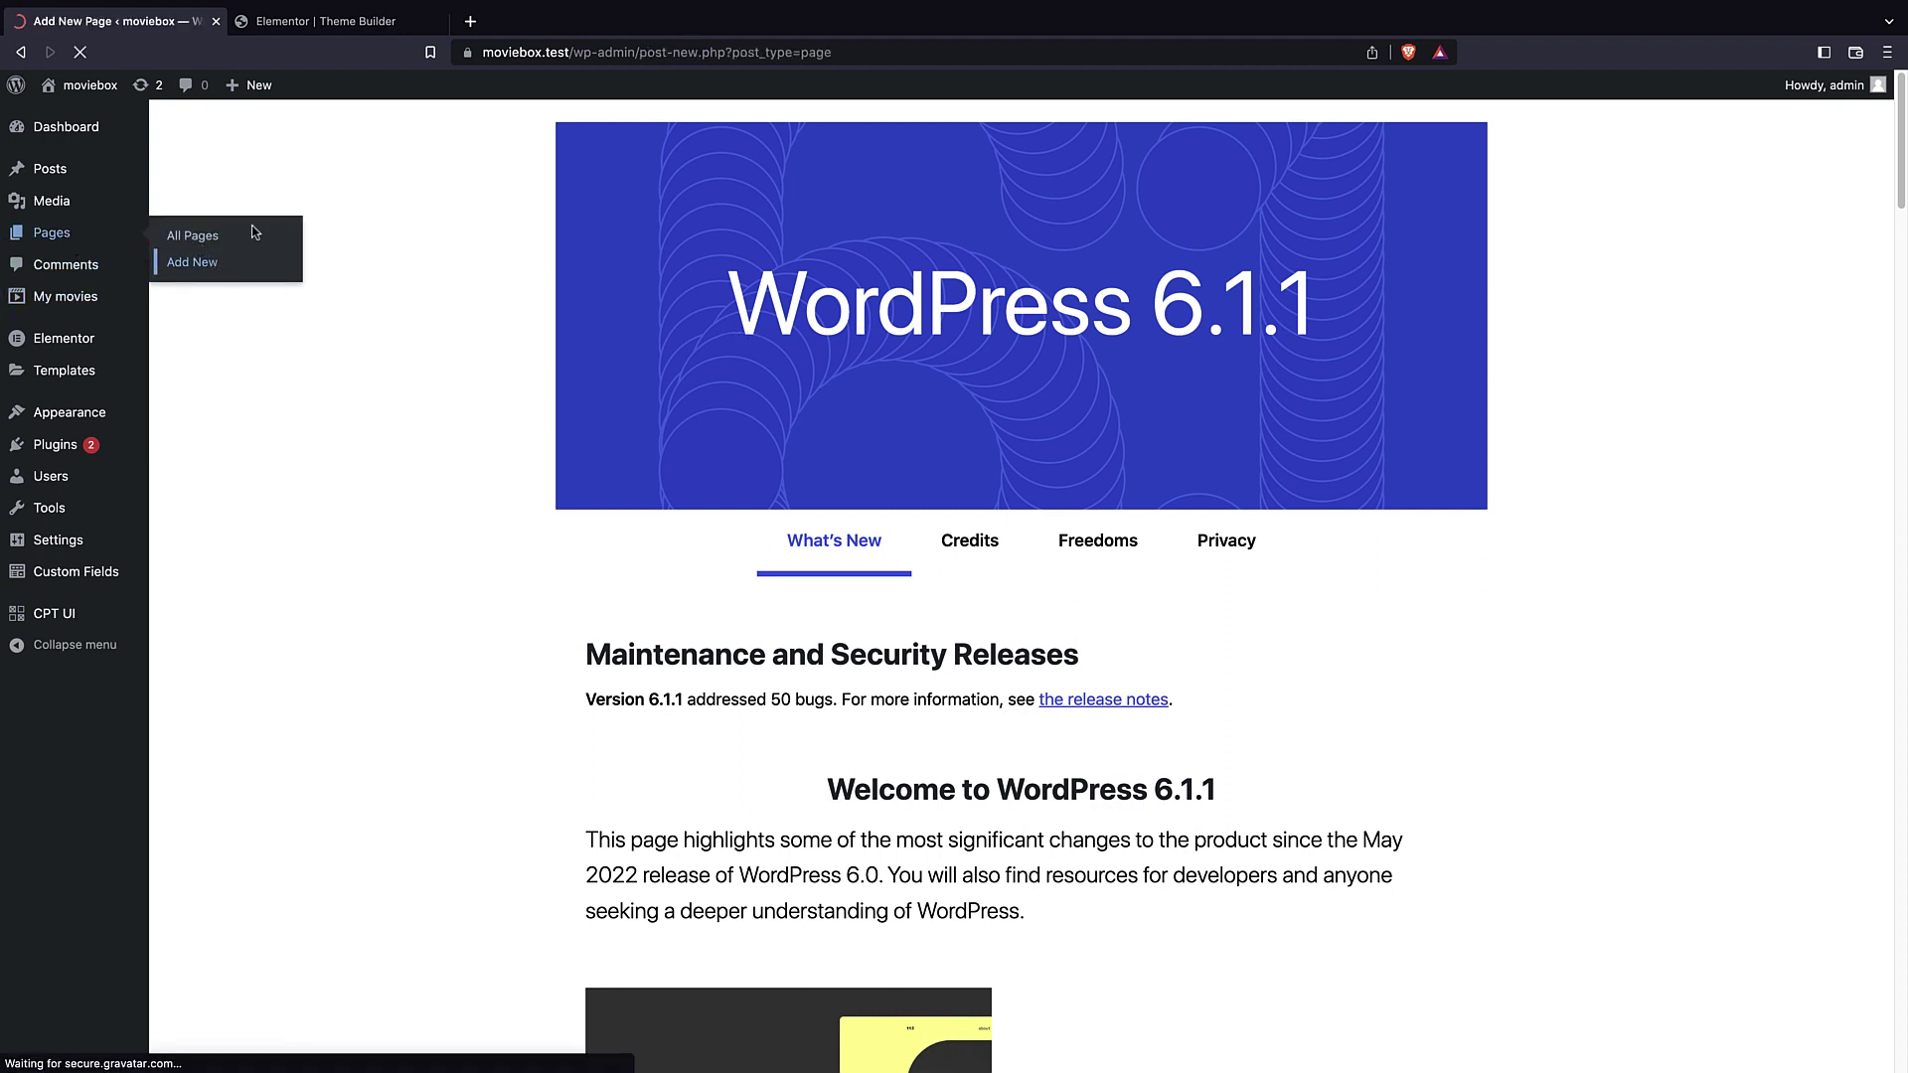
pyautogui.write('Genres')
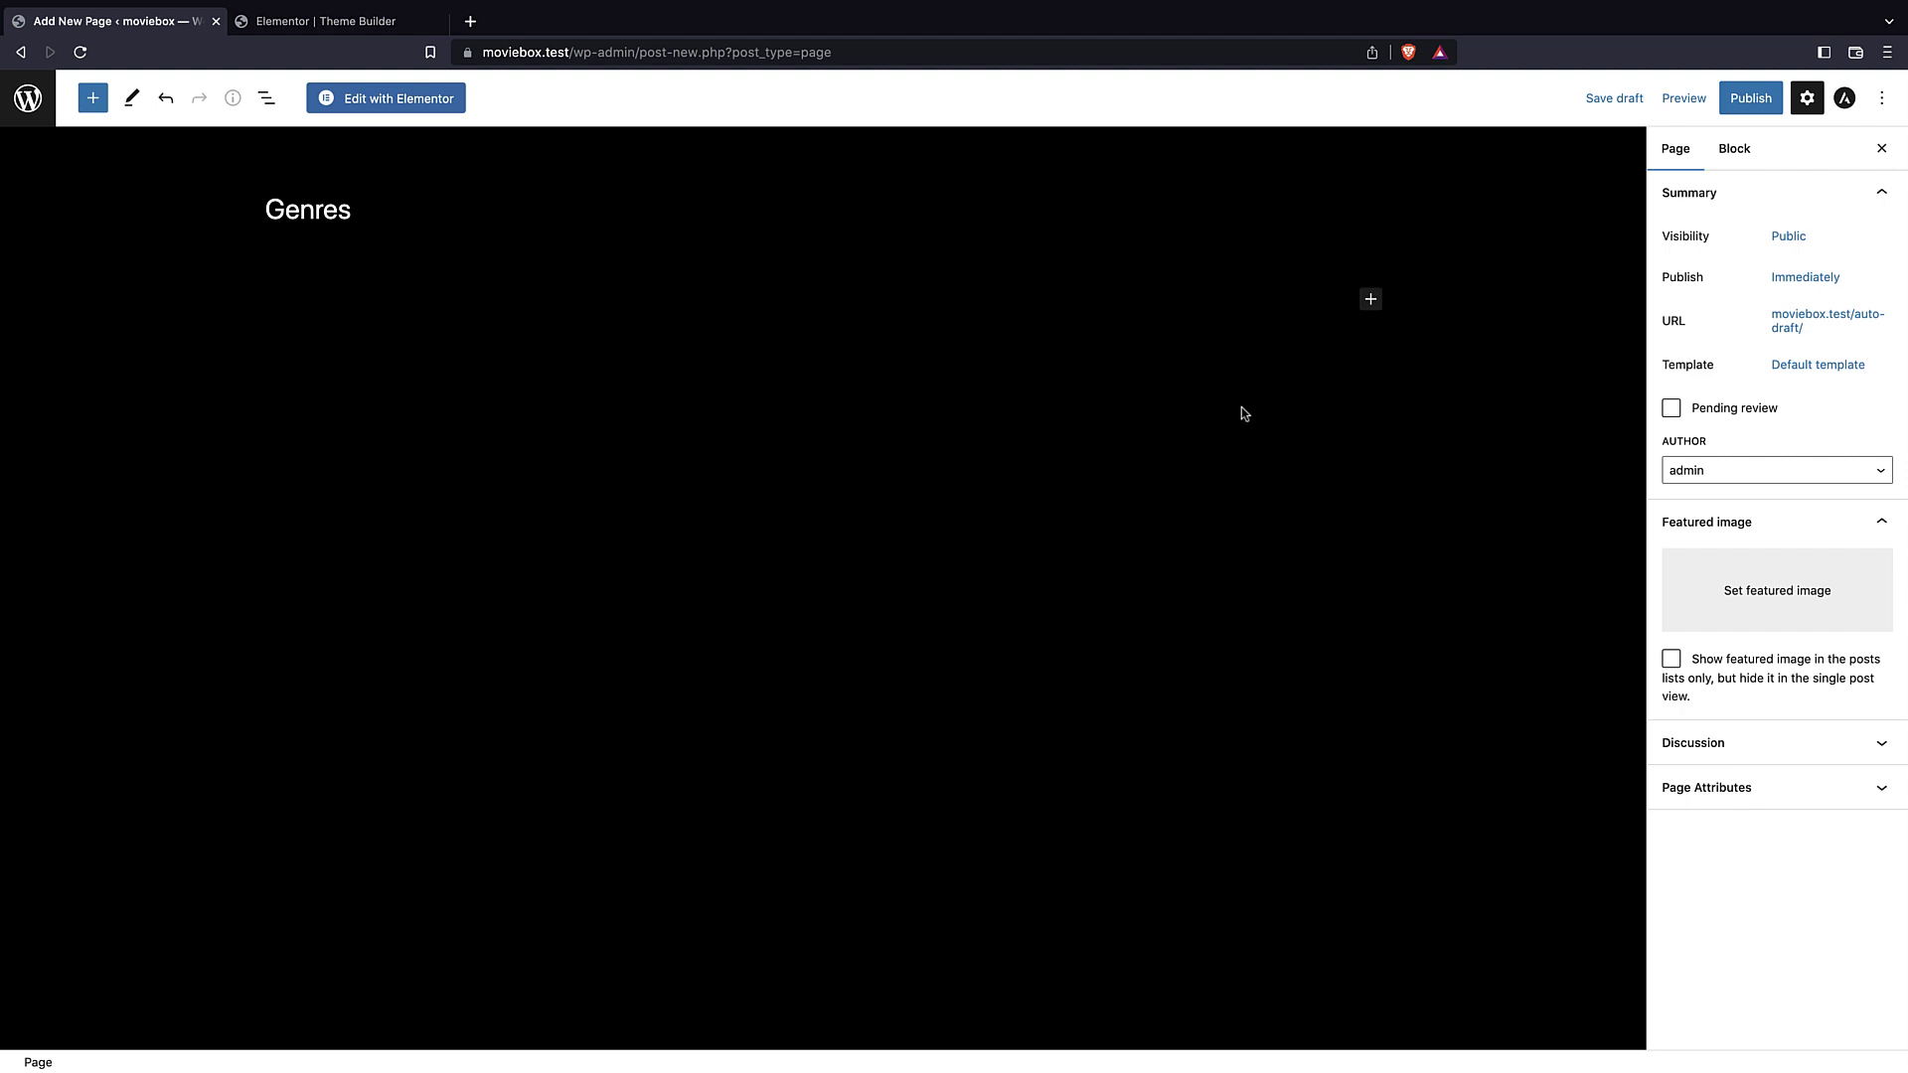
pyautogui.click(1750, 98)
pyautogui.click(1716, 95)
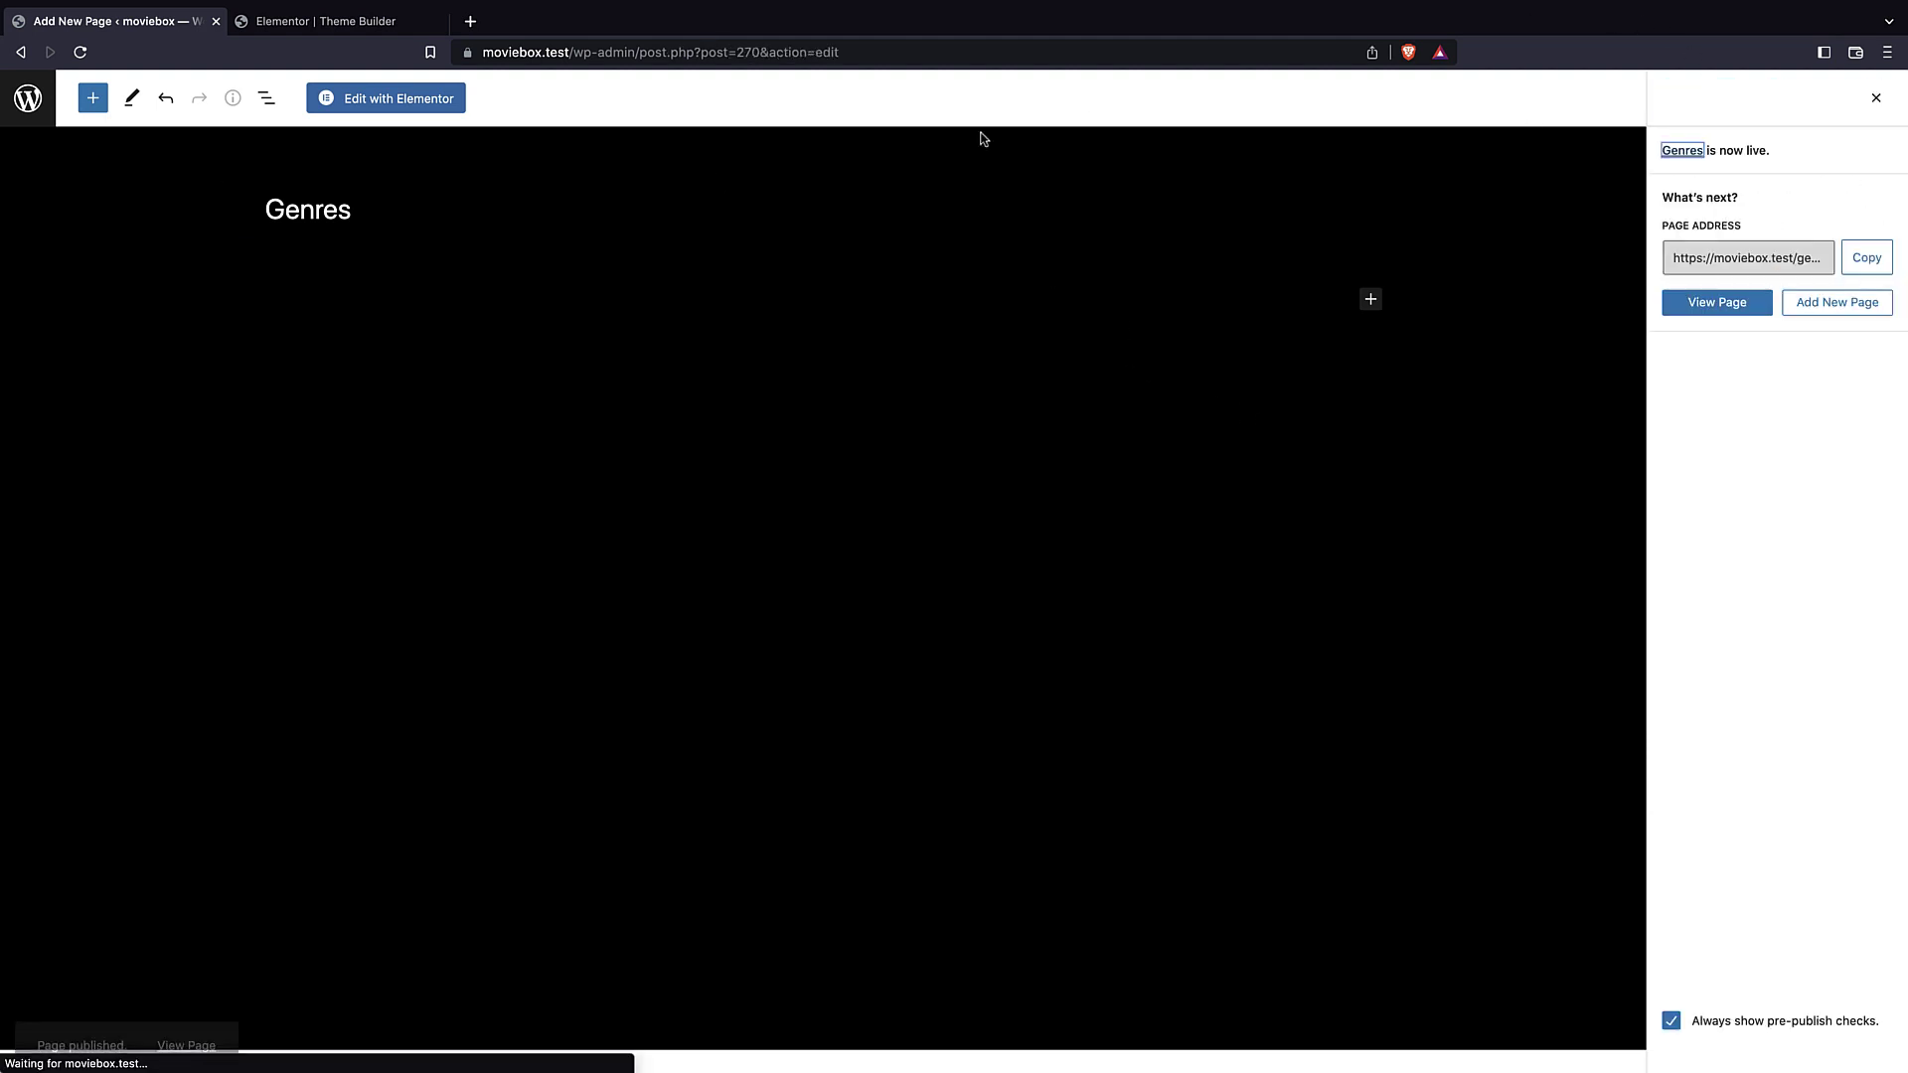
pyautogui.click(424, 97)
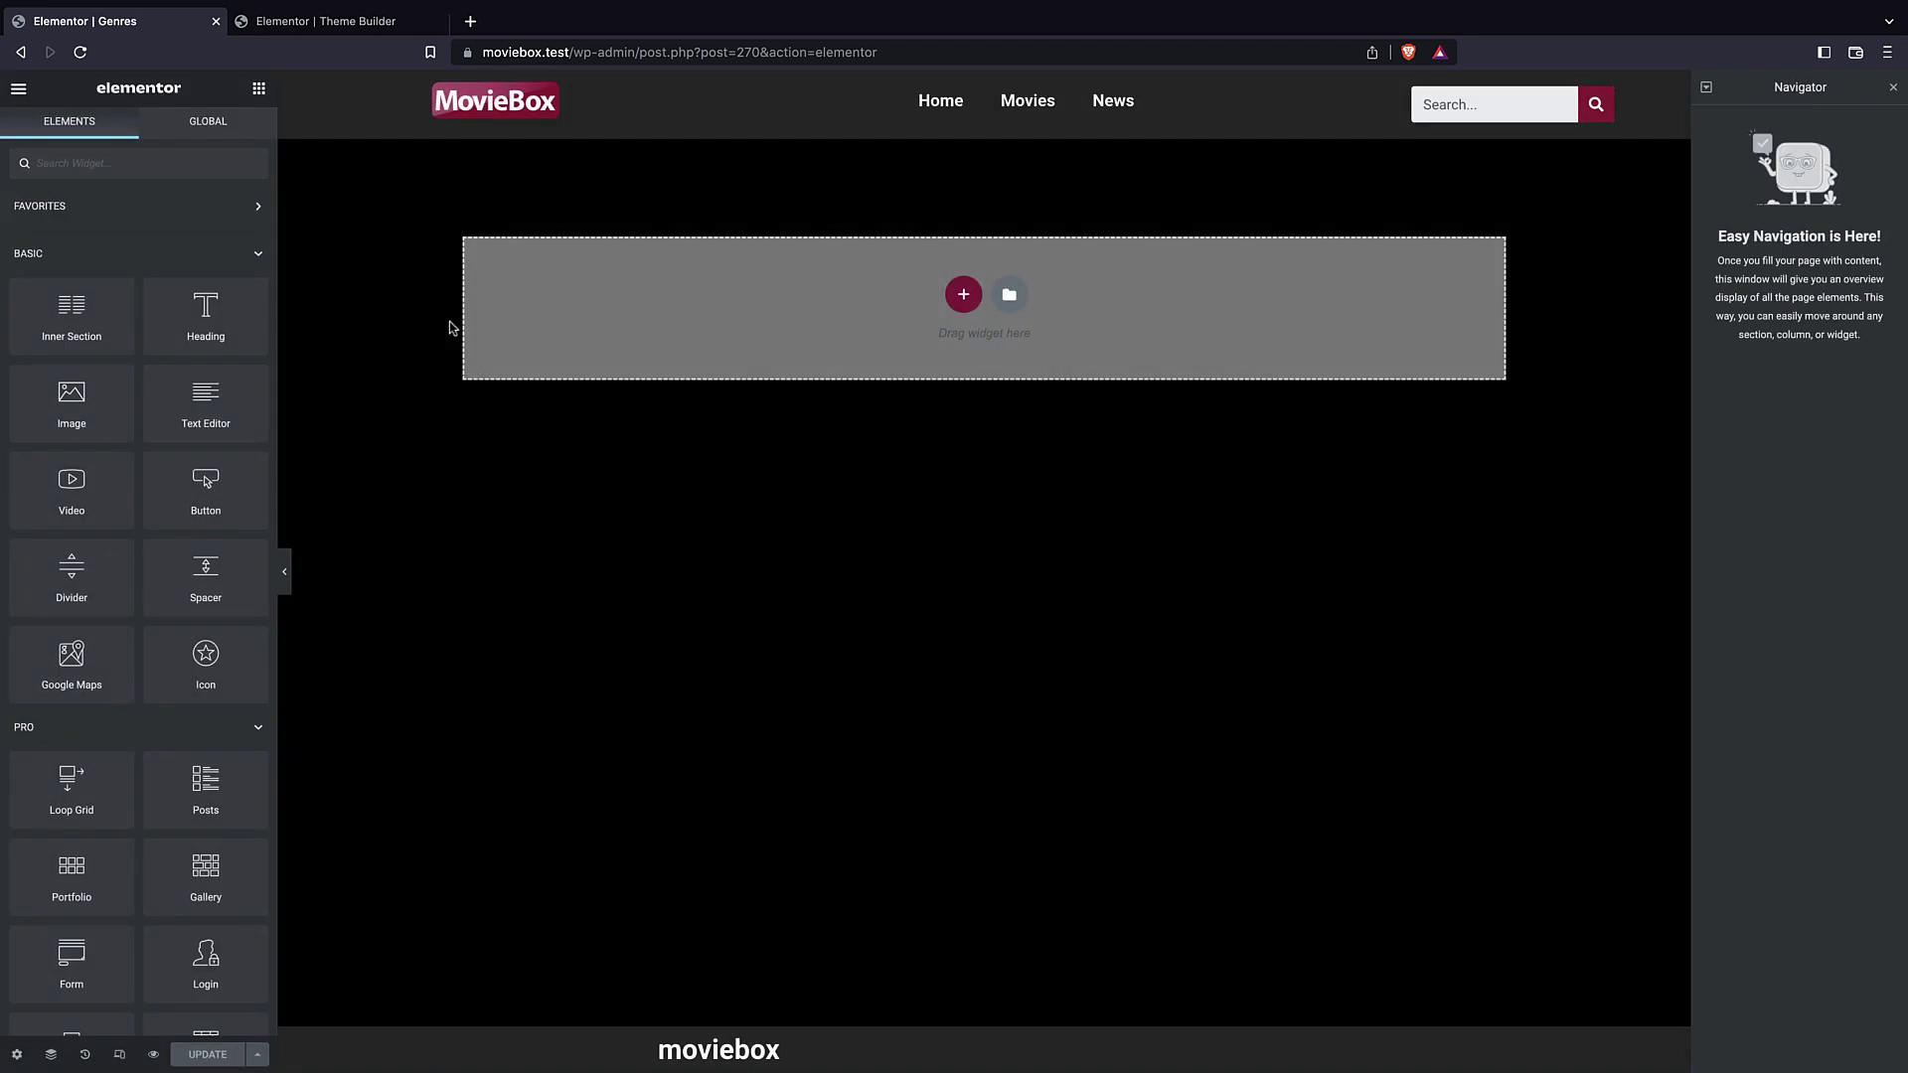
# - Add a three-column section to the Genres page and place a Heading widget in its first column
pyautogui.scroll(-2, 86, 427)
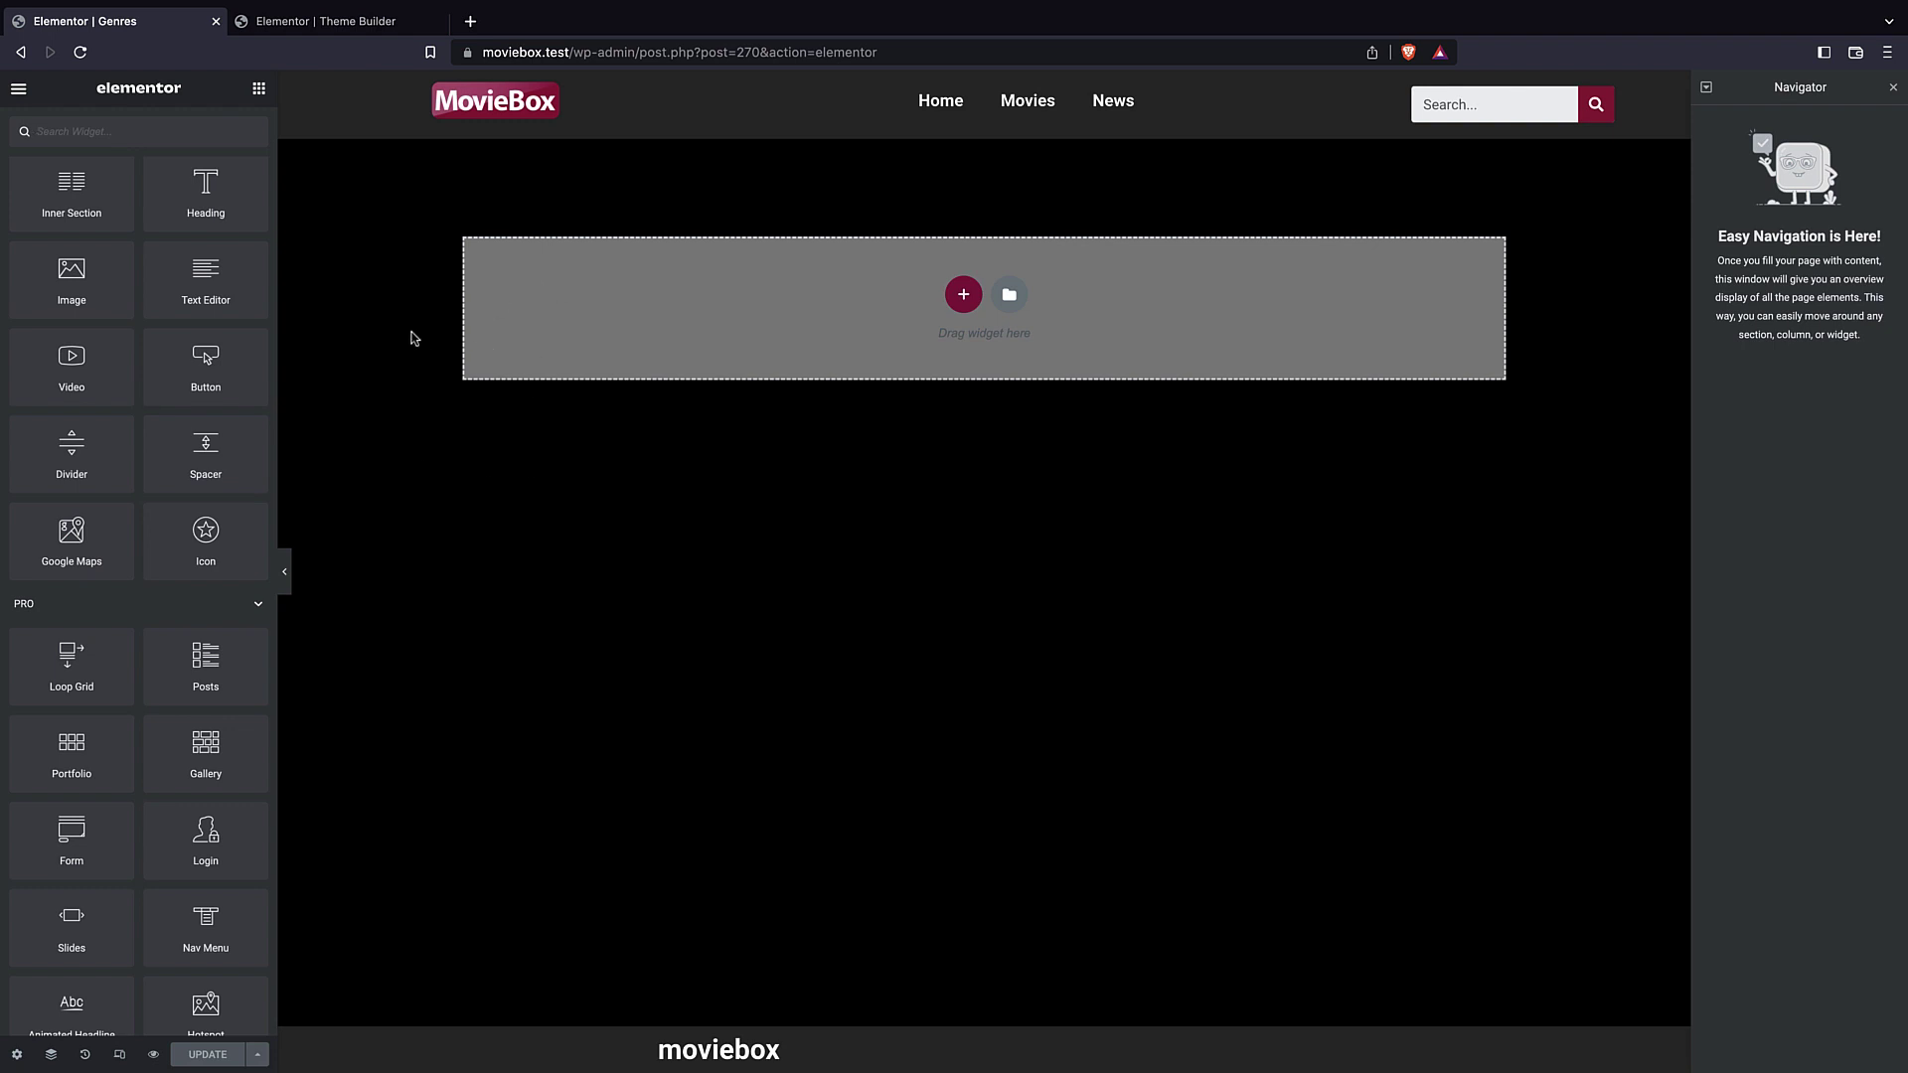
pyautogui.click(962, 294)
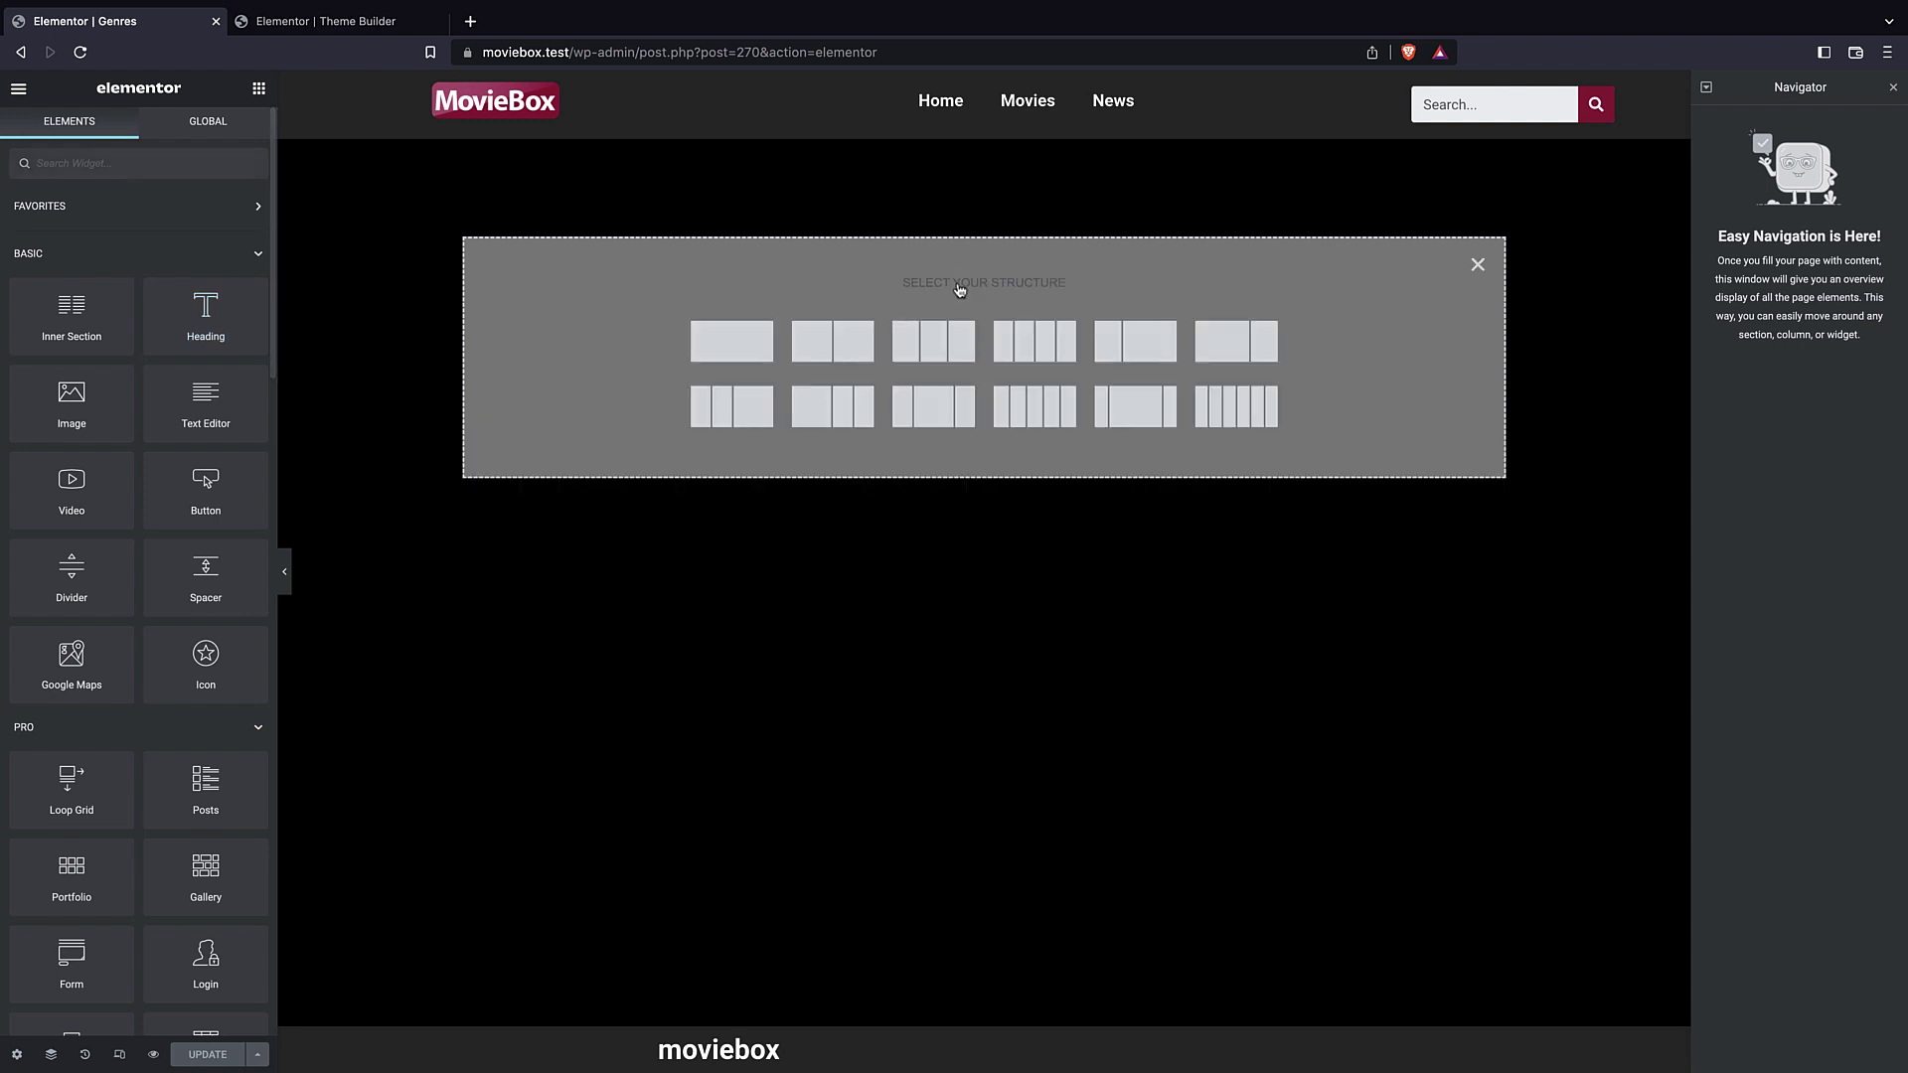
pyautogui.click(941, 359)
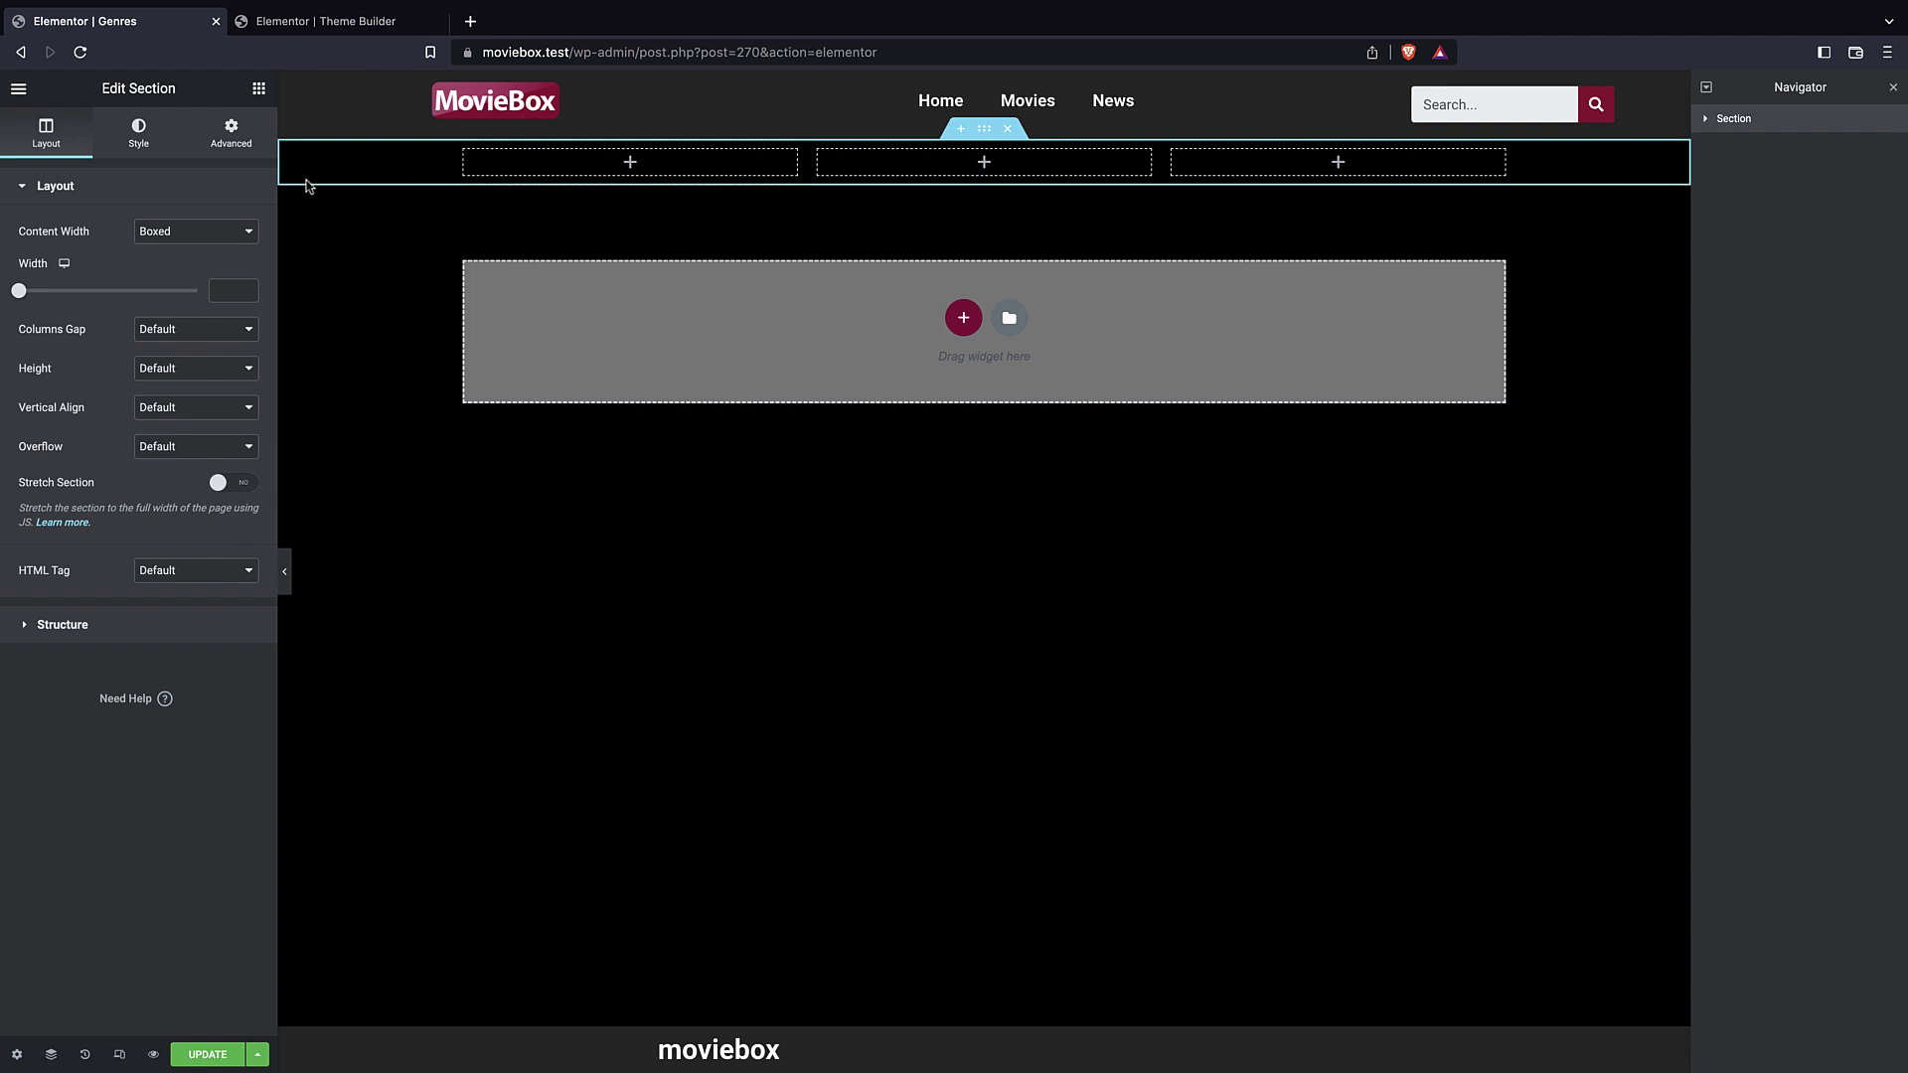
pyautogui.click(258, 91)
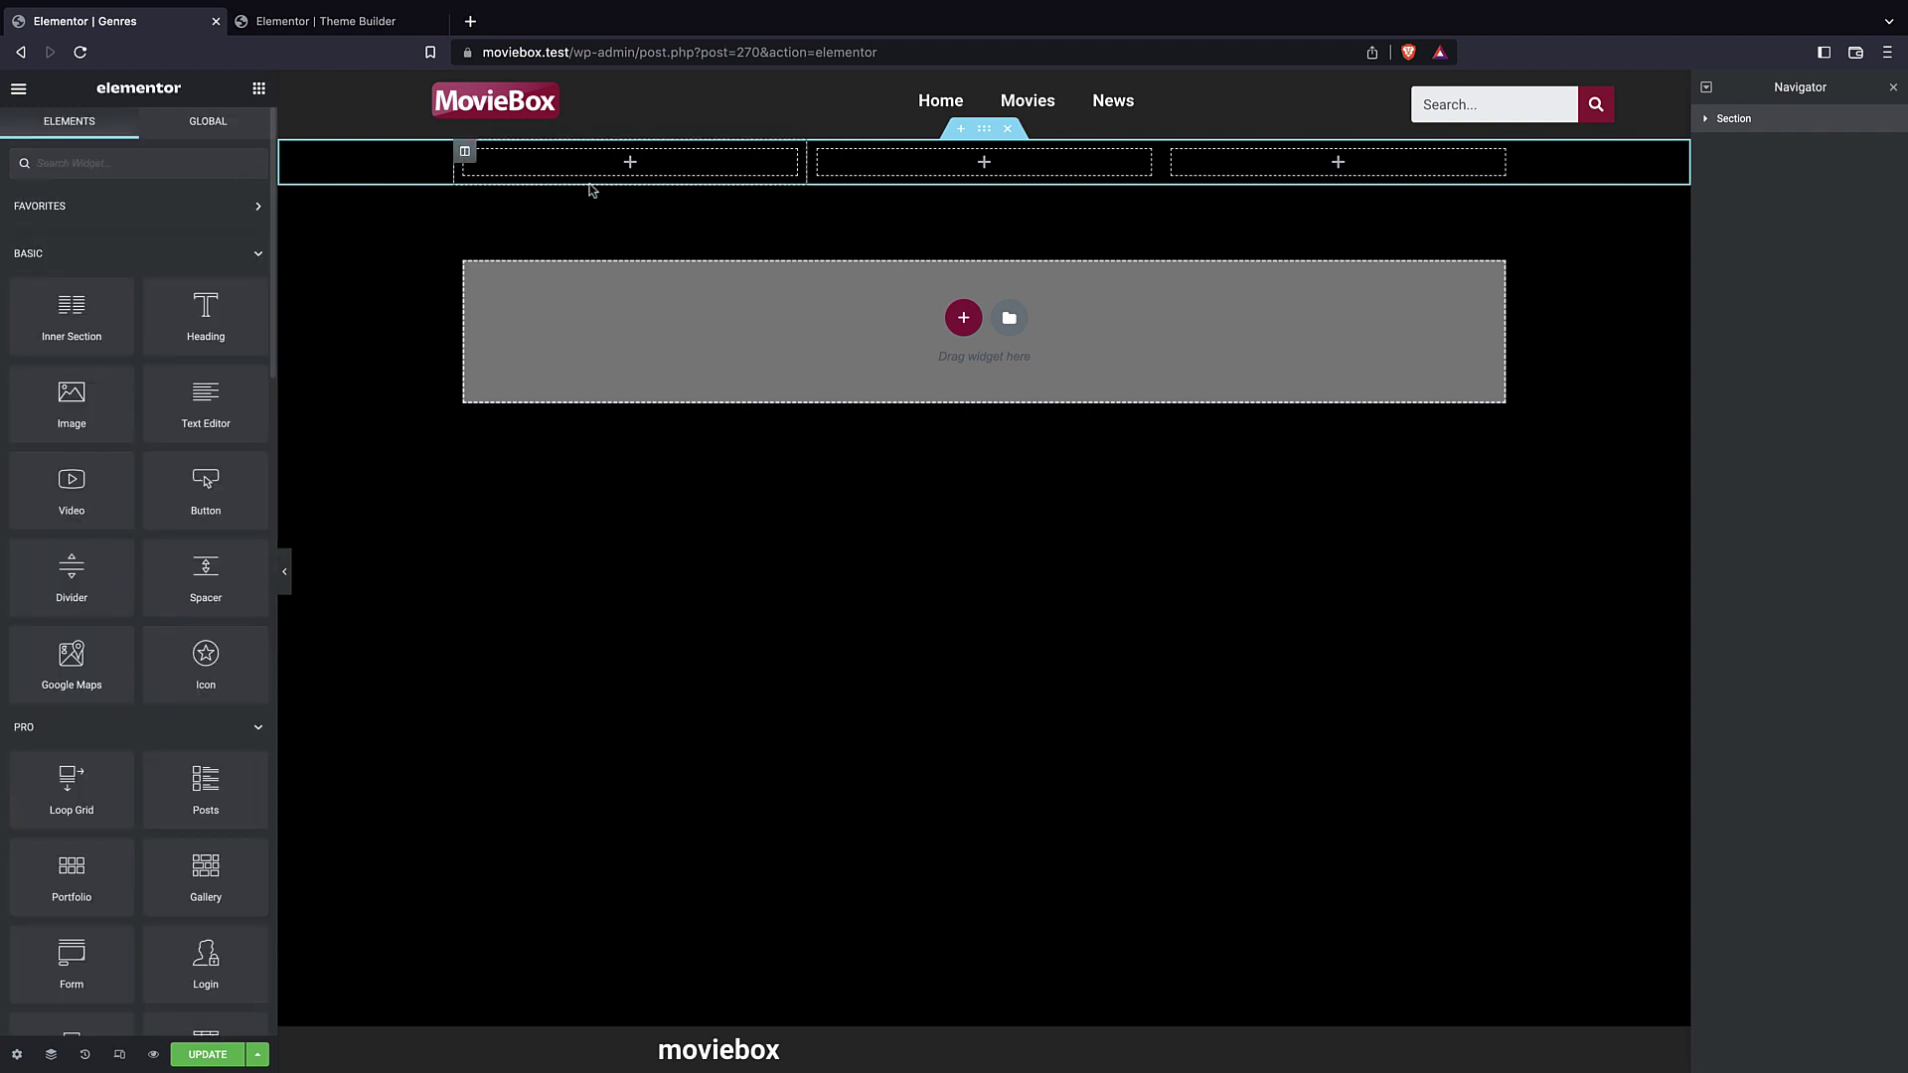
pyautogui.moveTo(205, 311); pyautogui.dragTo(640, 184)
pyautogui.click(661, 204)
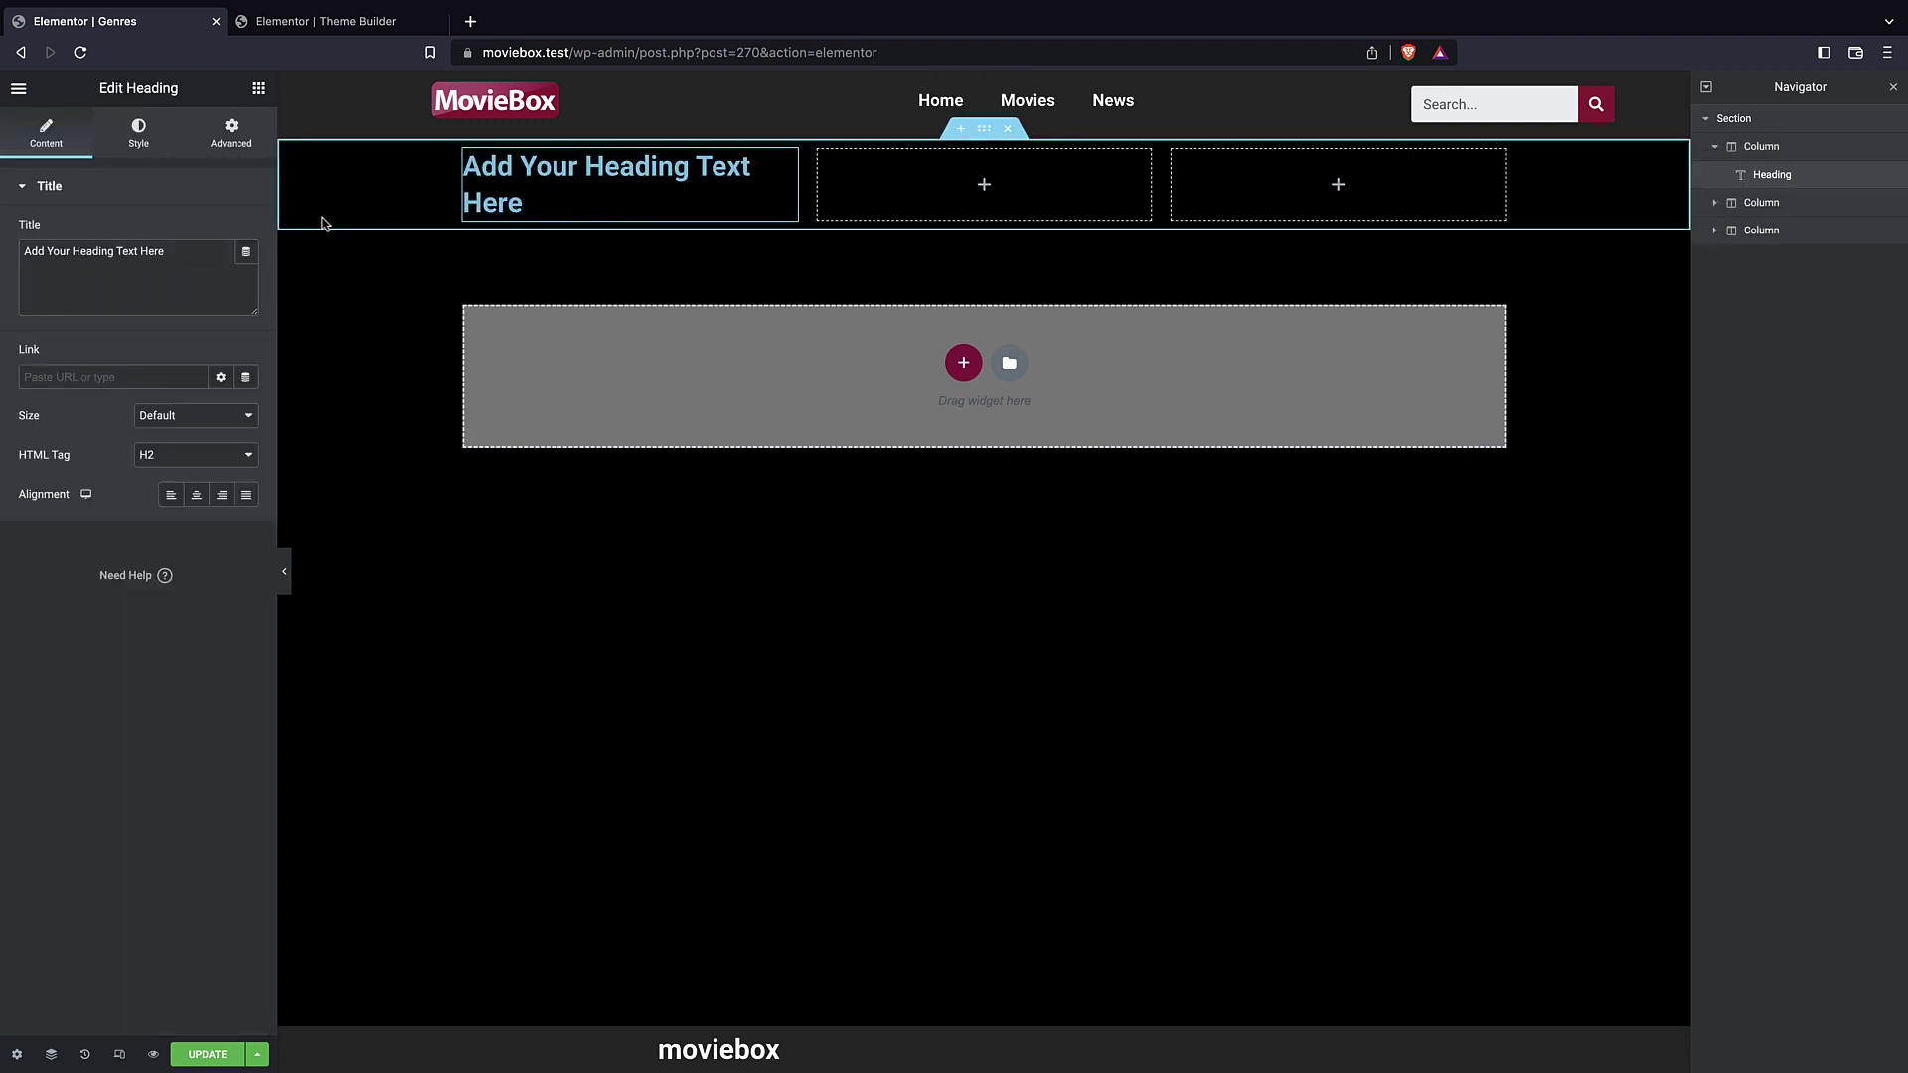
pyautogui.click(258, 89)
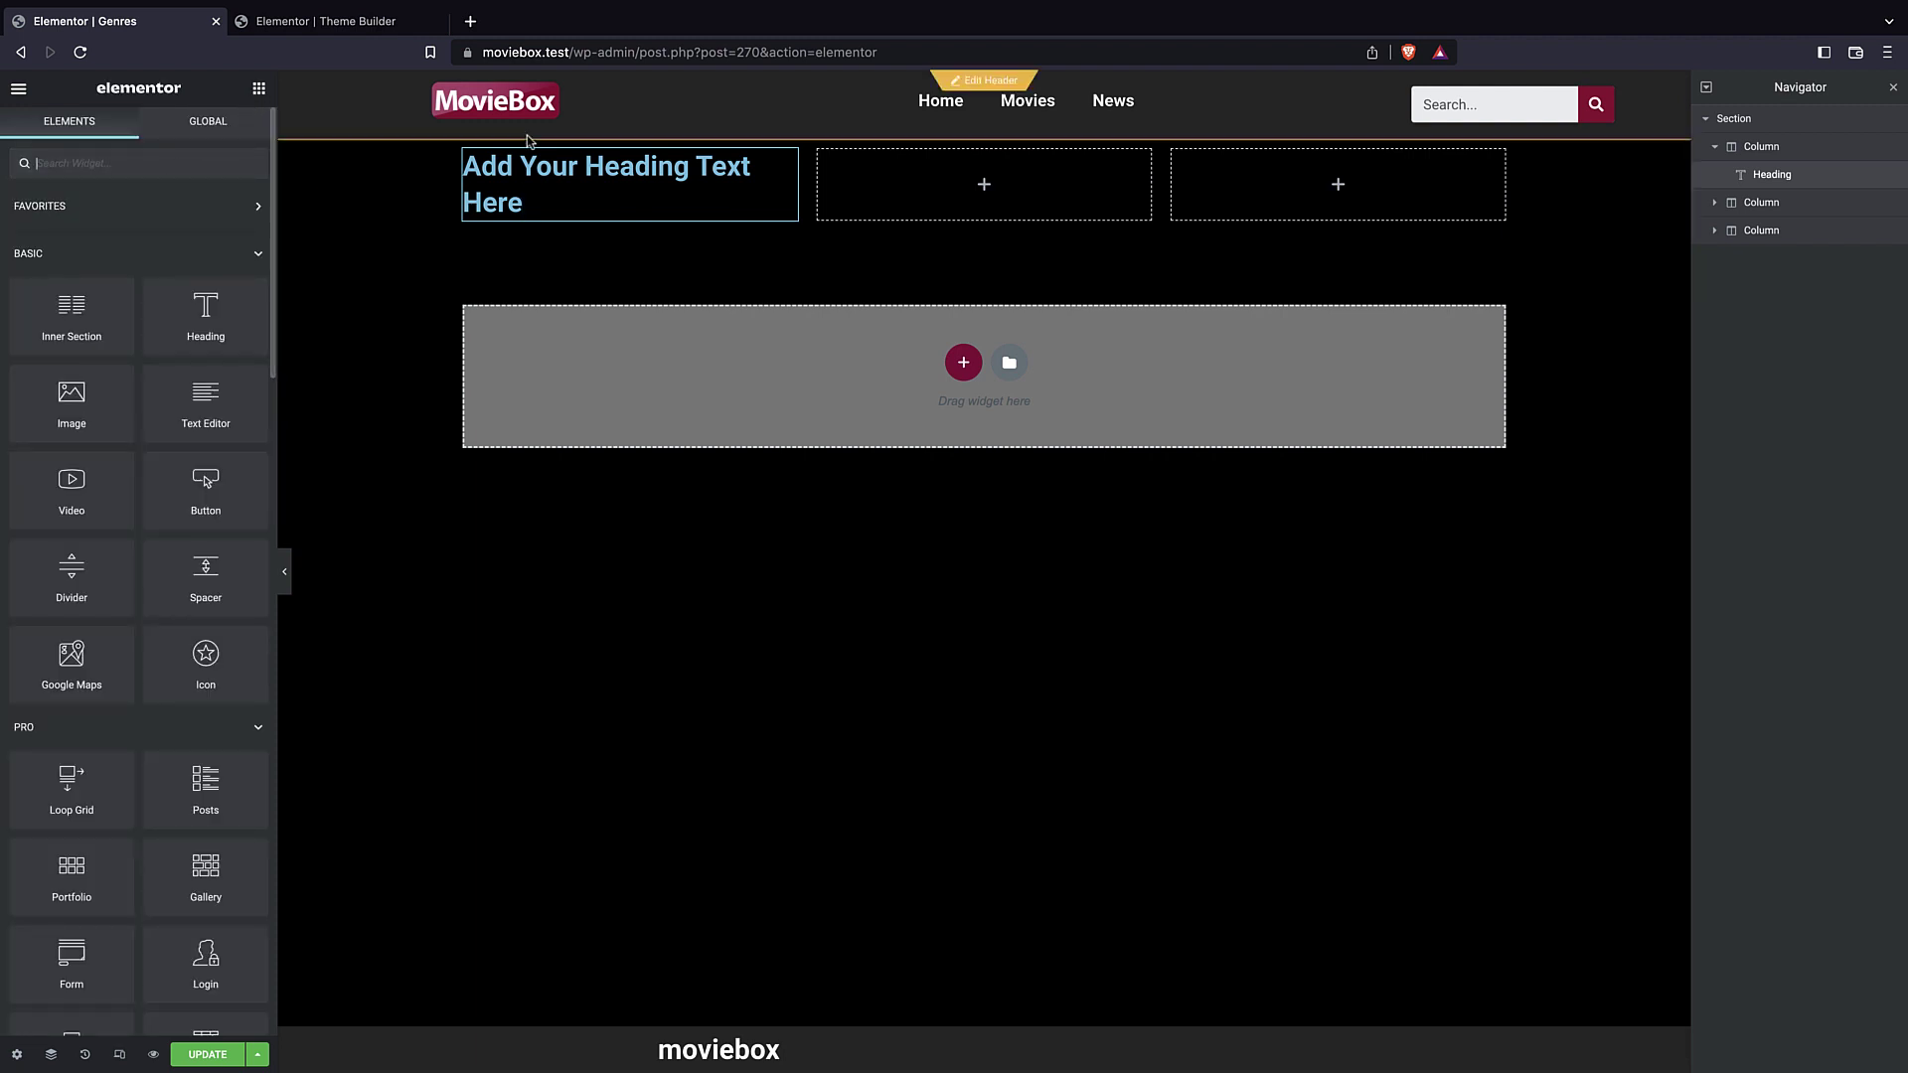
# - Set the first column's padding to 2 em on all sides
pyautogui.click(1767, 151)
pyautogui.click(131, 142)
pyautogui.click(230, 131)
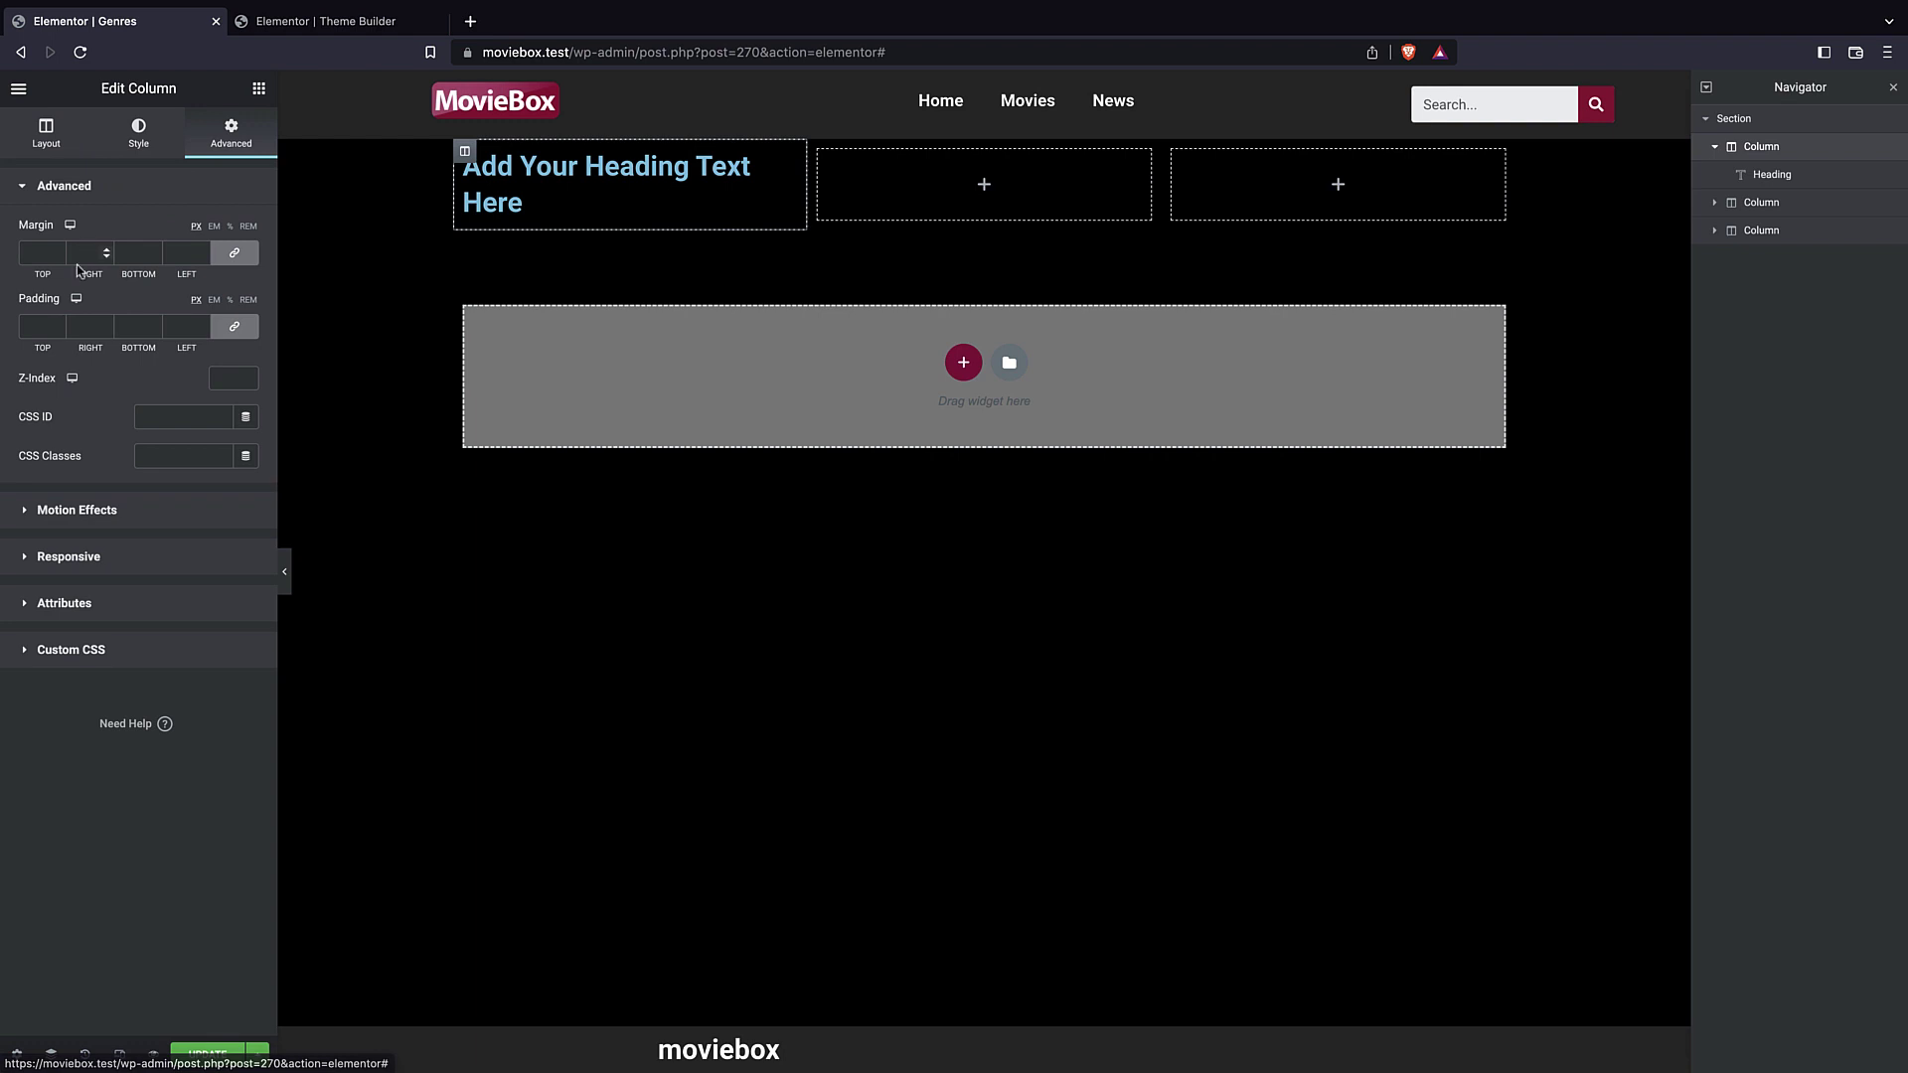
pyautogui.click(57, 322)
pyautogui.click(57, 322)
pyautogui.click(58, 322)
pyautogui.click(58, 331)
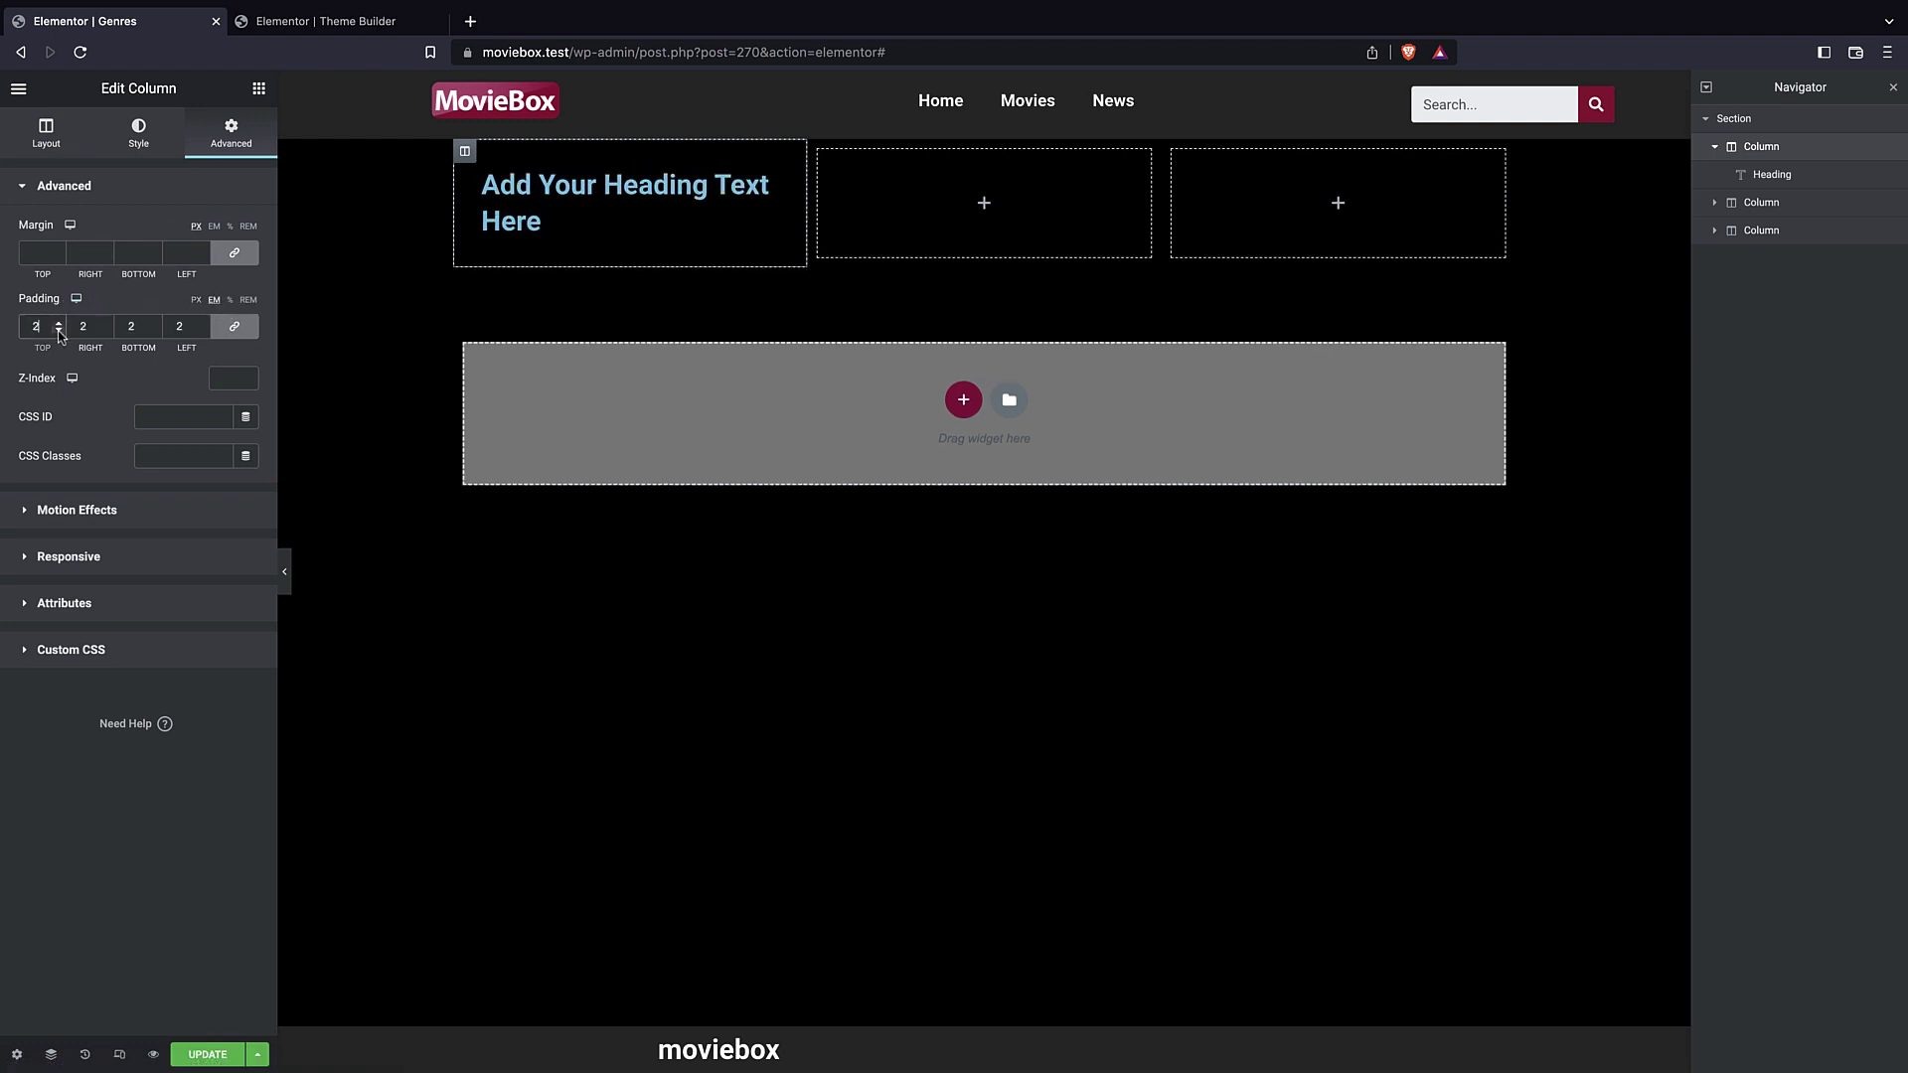
pyautogui.click(59, 332)
pyautogui.click(57, 323)
pyautogui.click(46, 139)
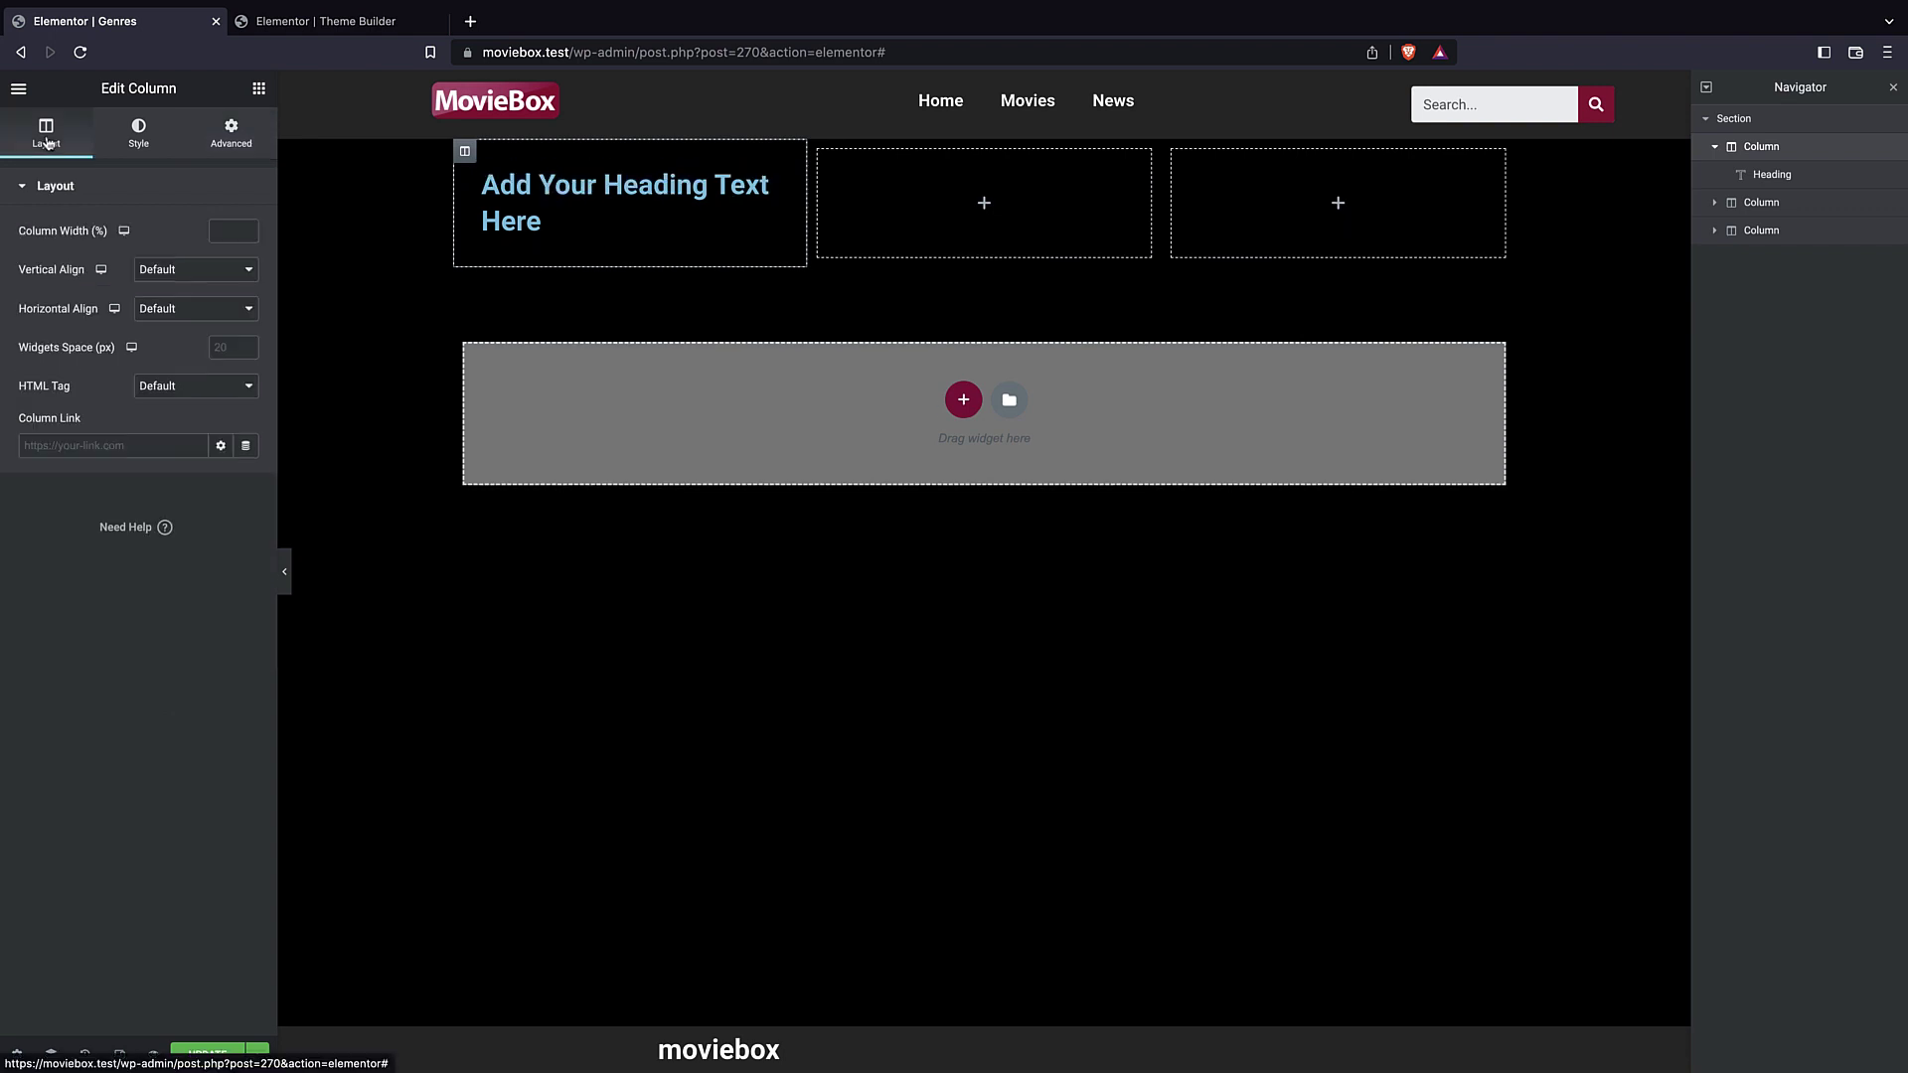
pyautogui.click(152, 124)
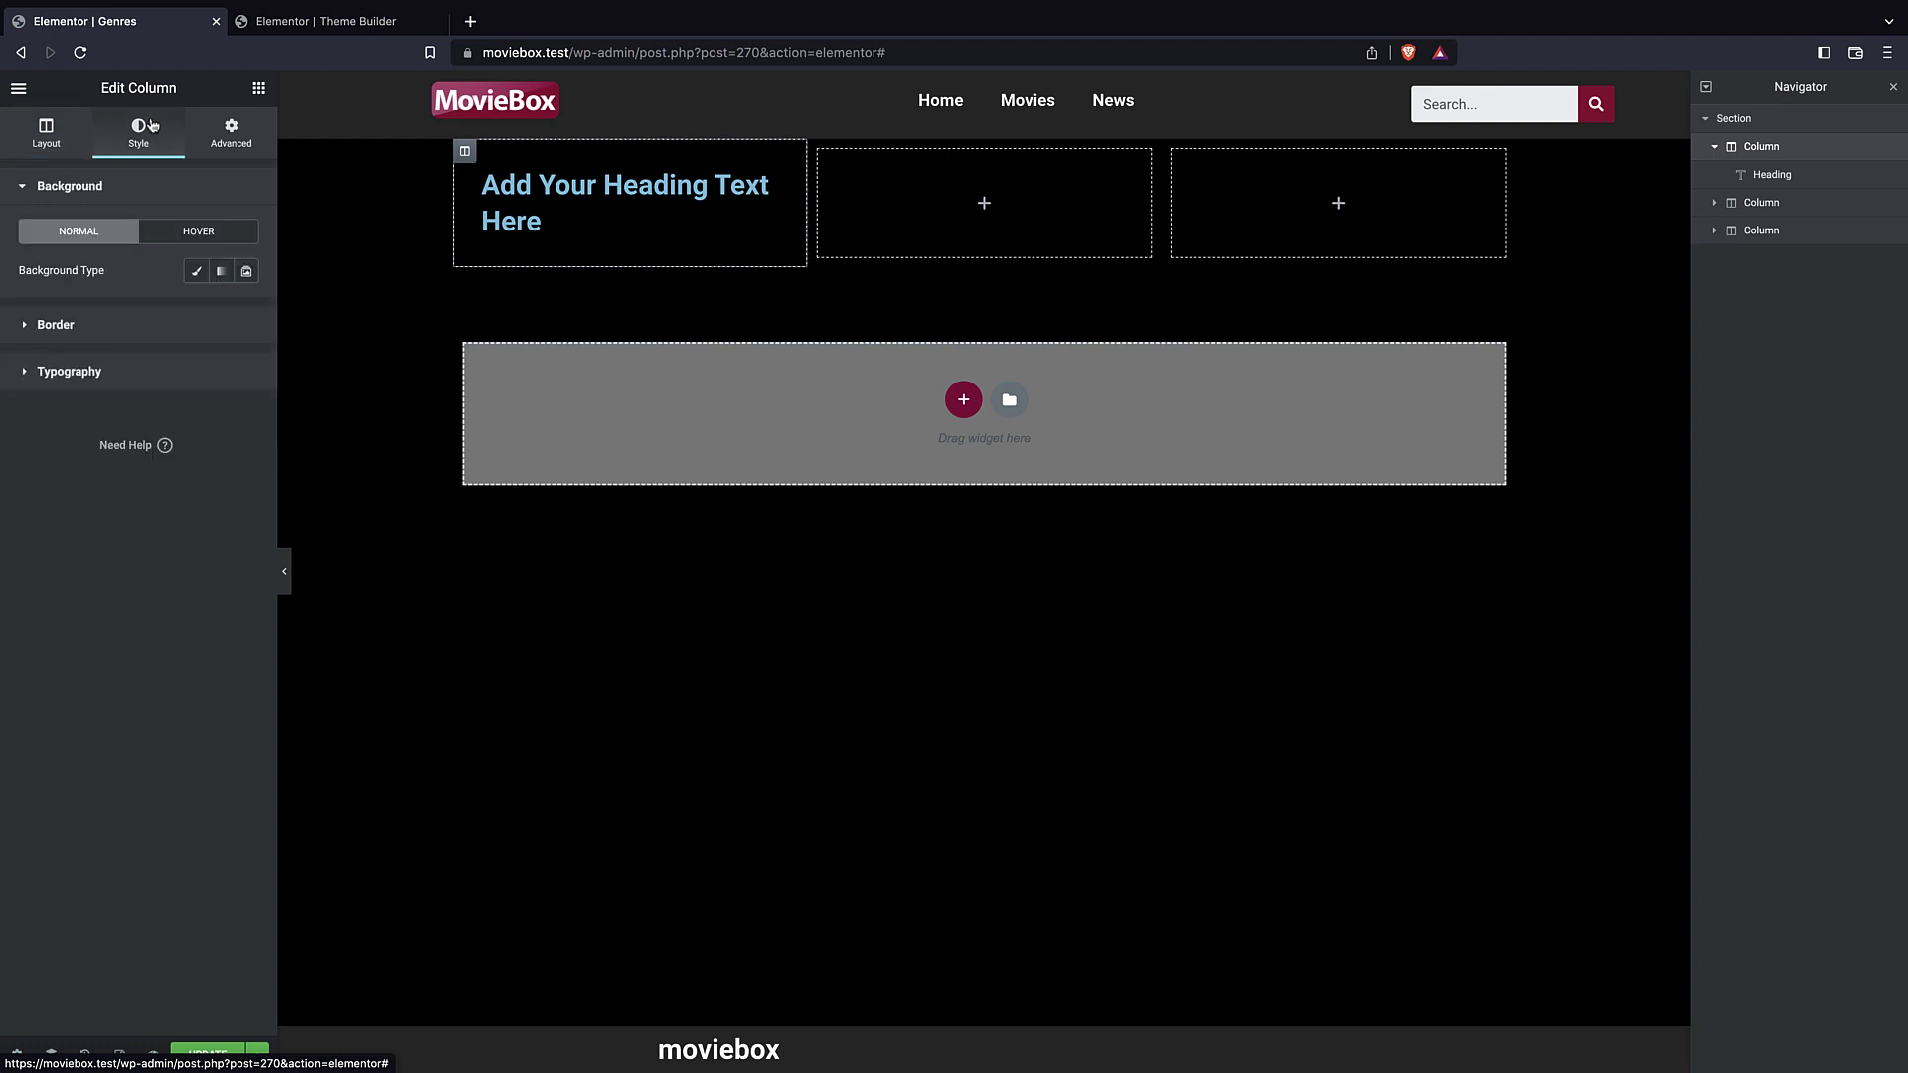
pyautogui.click(46, 127)
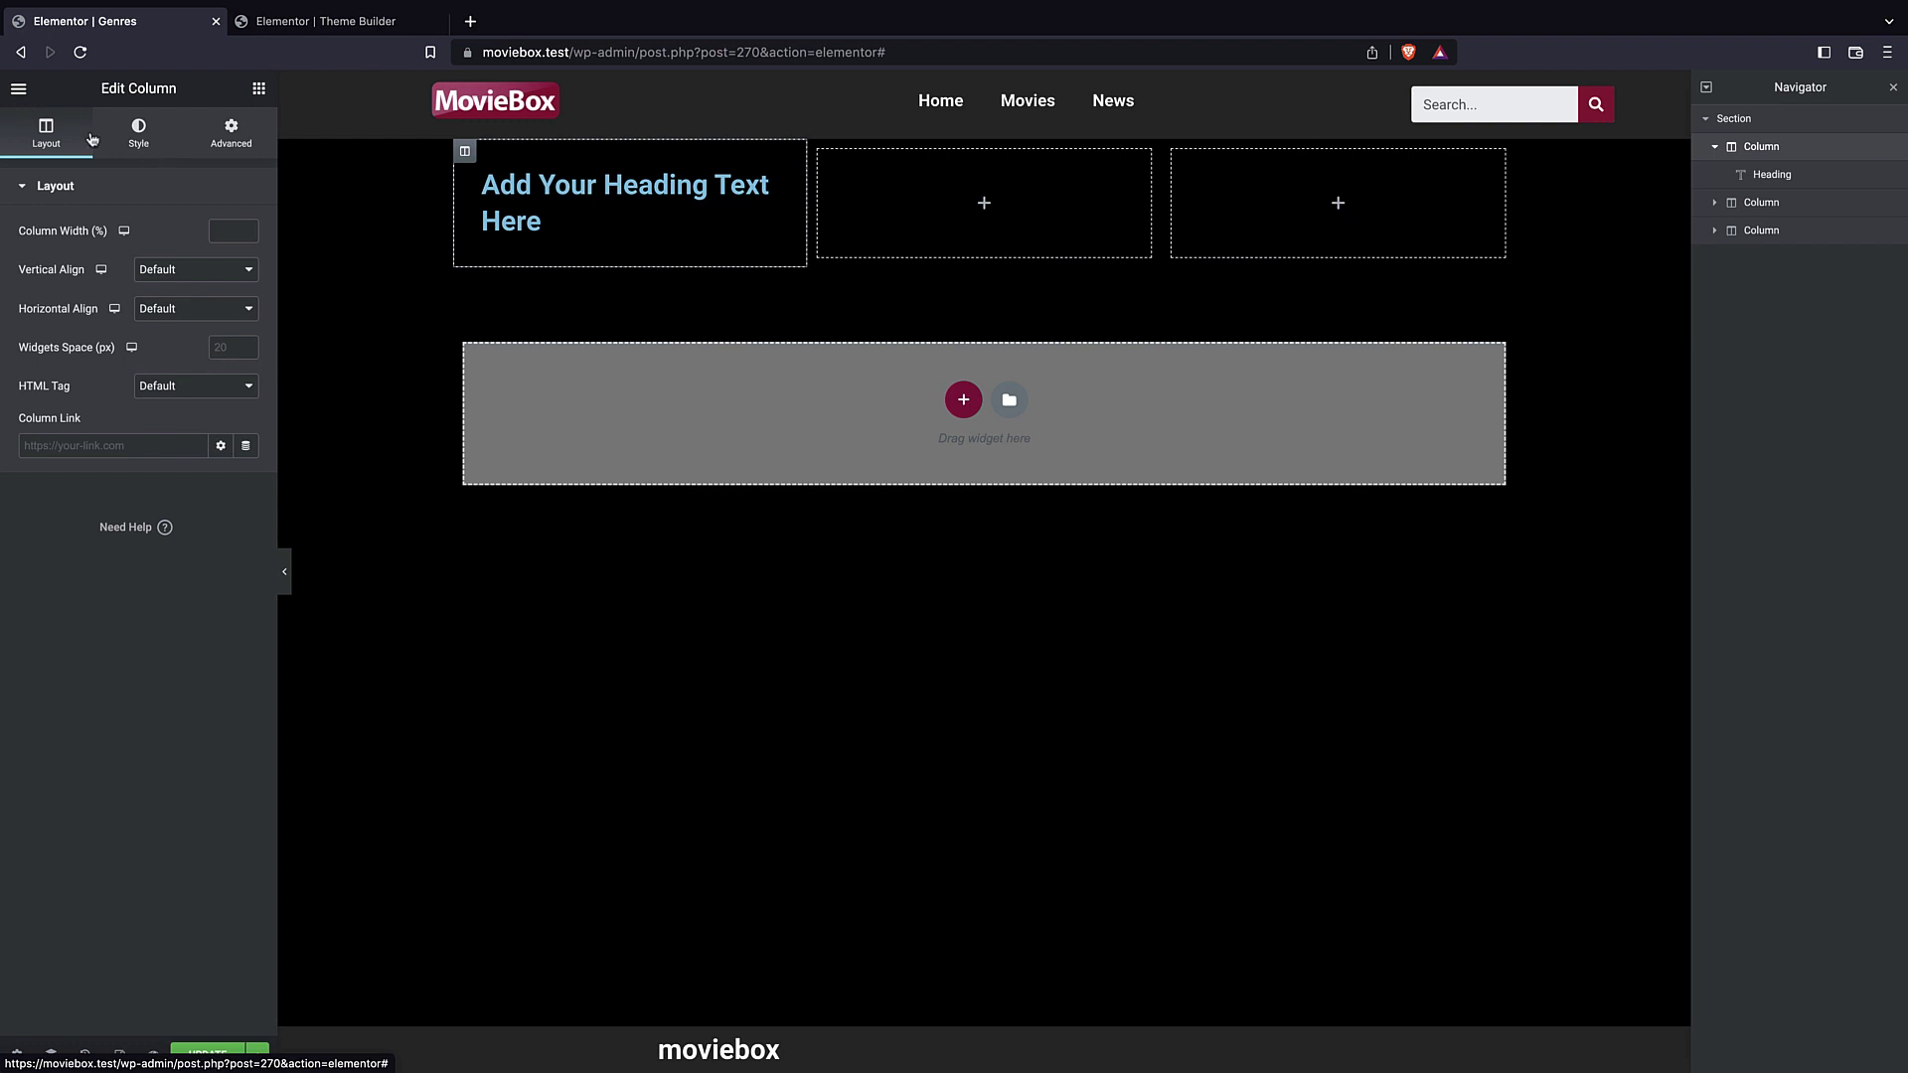
# - Unlink the first column's padding values and set both the top and bottom padding to 6 em
pyautogui.click(236, 133)
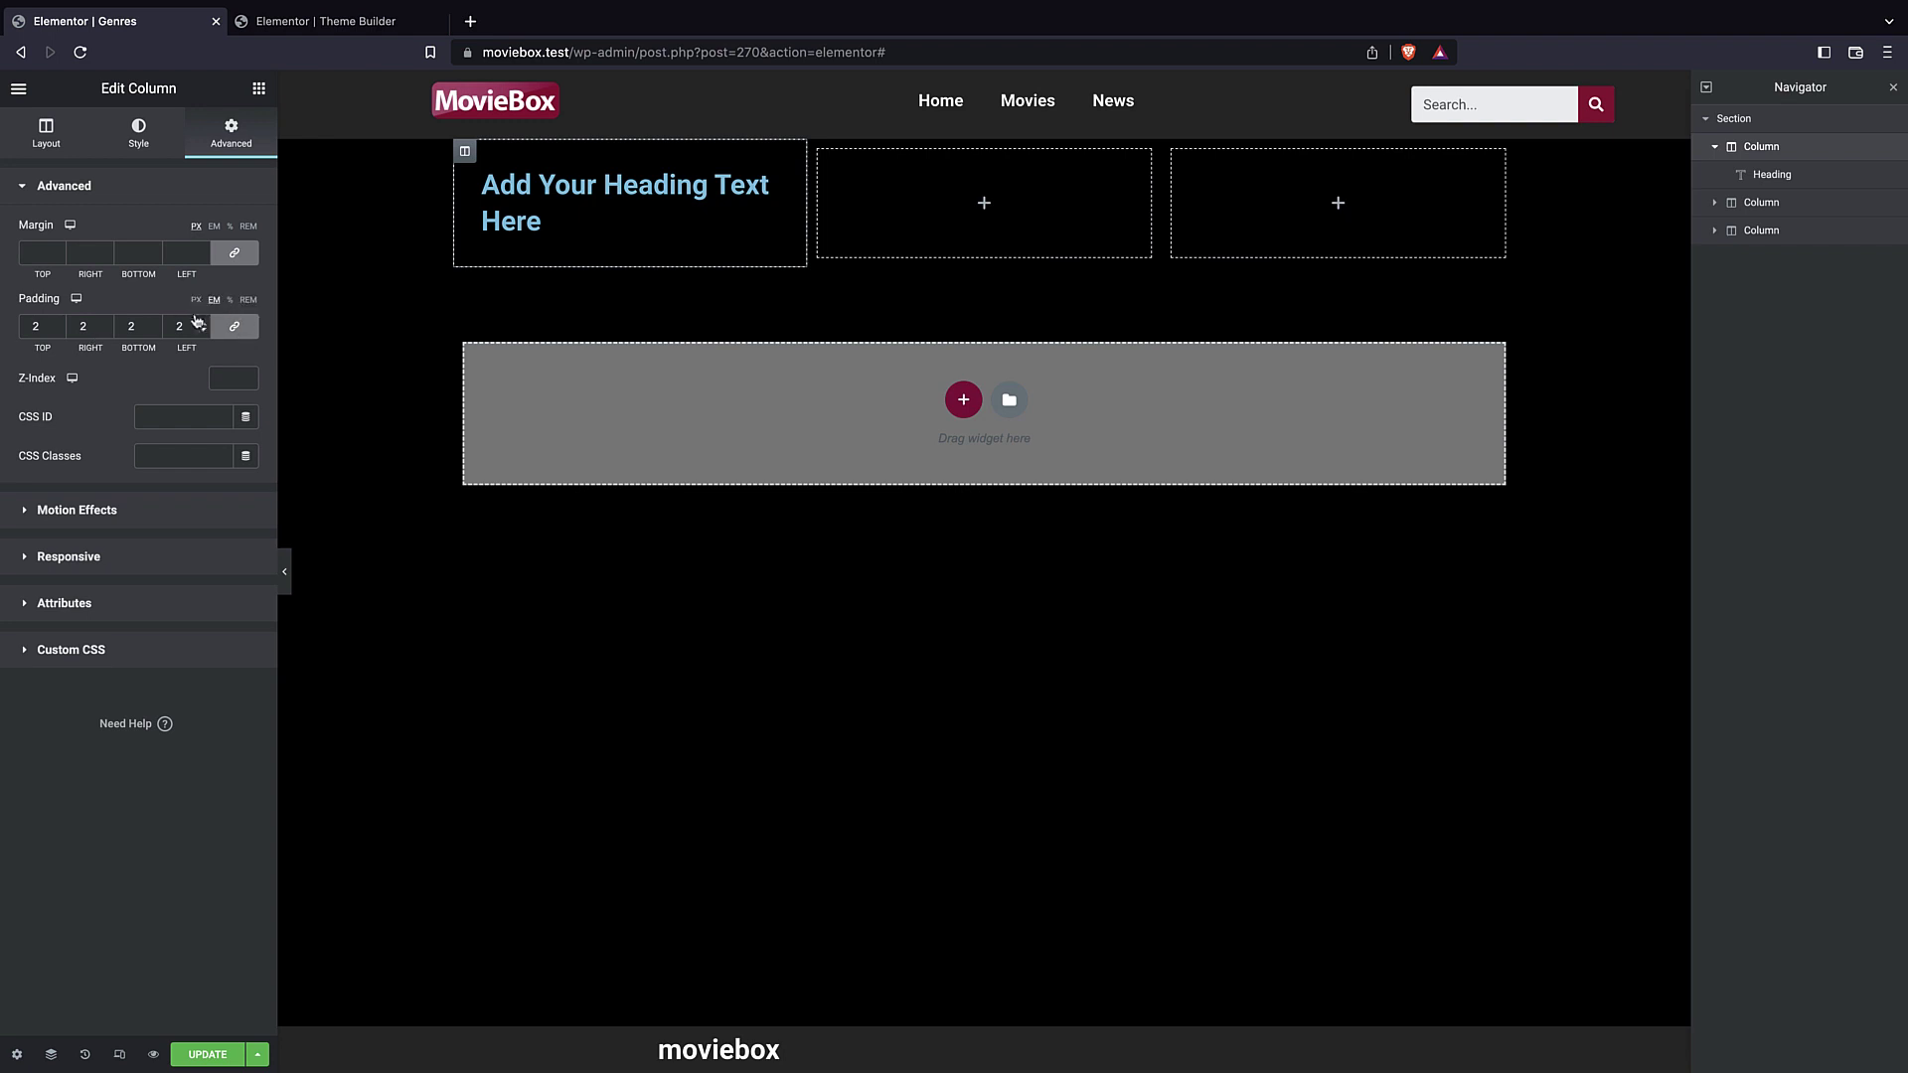
pyautogui.click(240, 333)
pyautogui.click(56, 323)
pyautogui.click(57, 323)
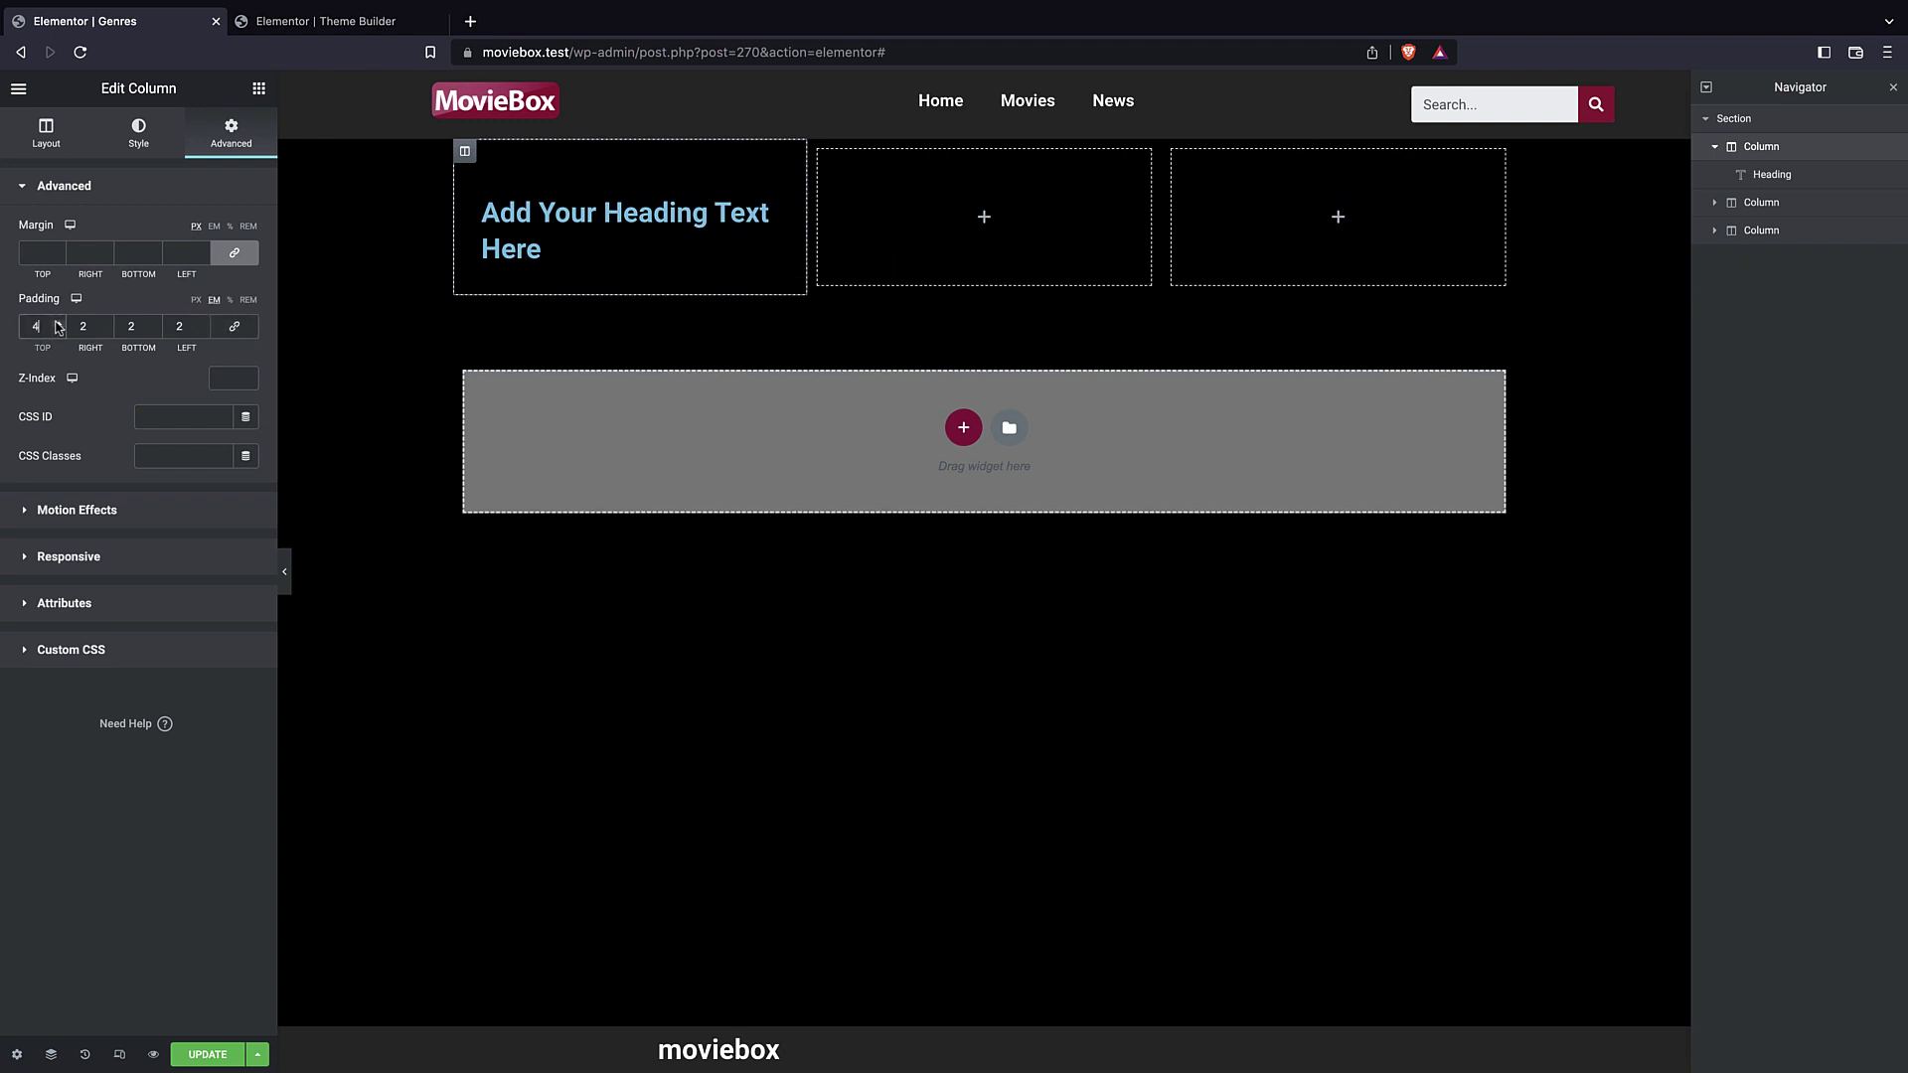
pyautogui.click(154, 323)
pyautogui.click(154, 323)
pyautogui.click(154, 323)
pyautogui.click(154, 323)
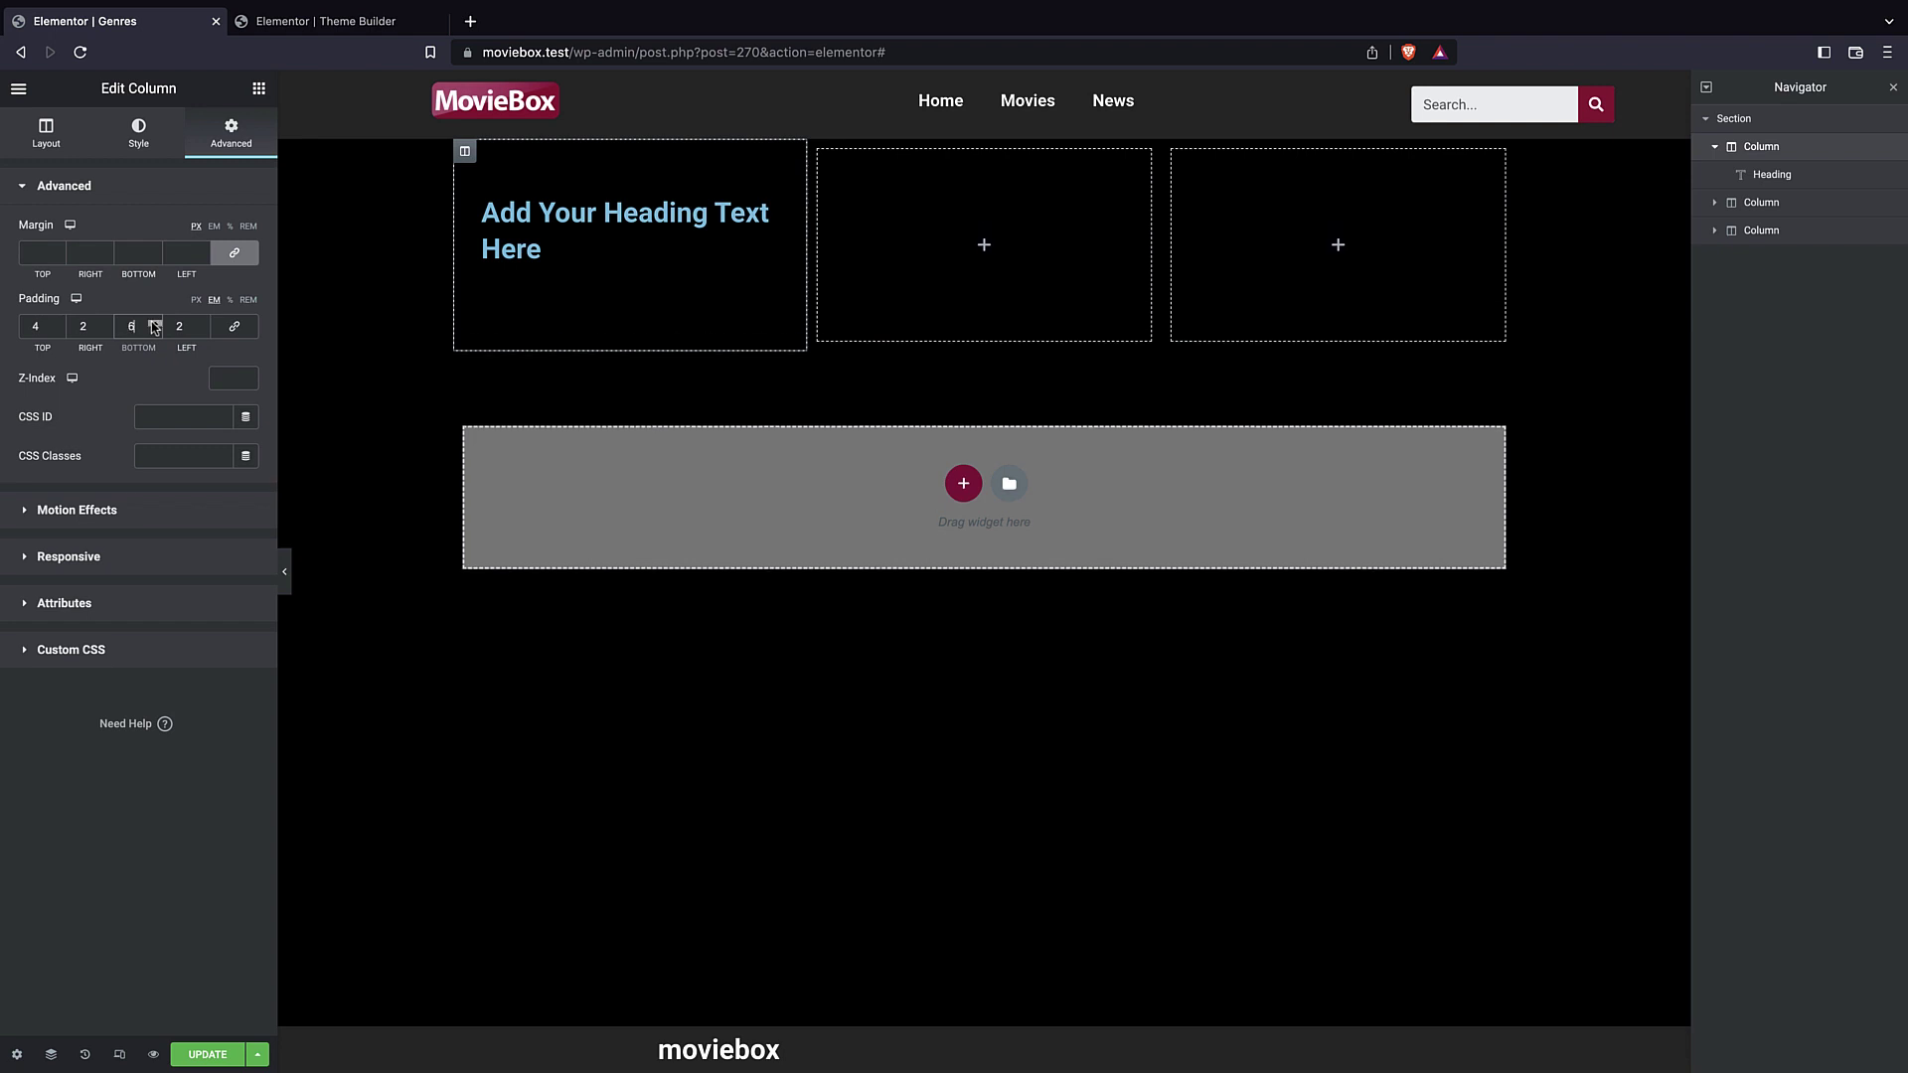
pyautogui.click(59, 323)
pyautogui.click(58, 323)
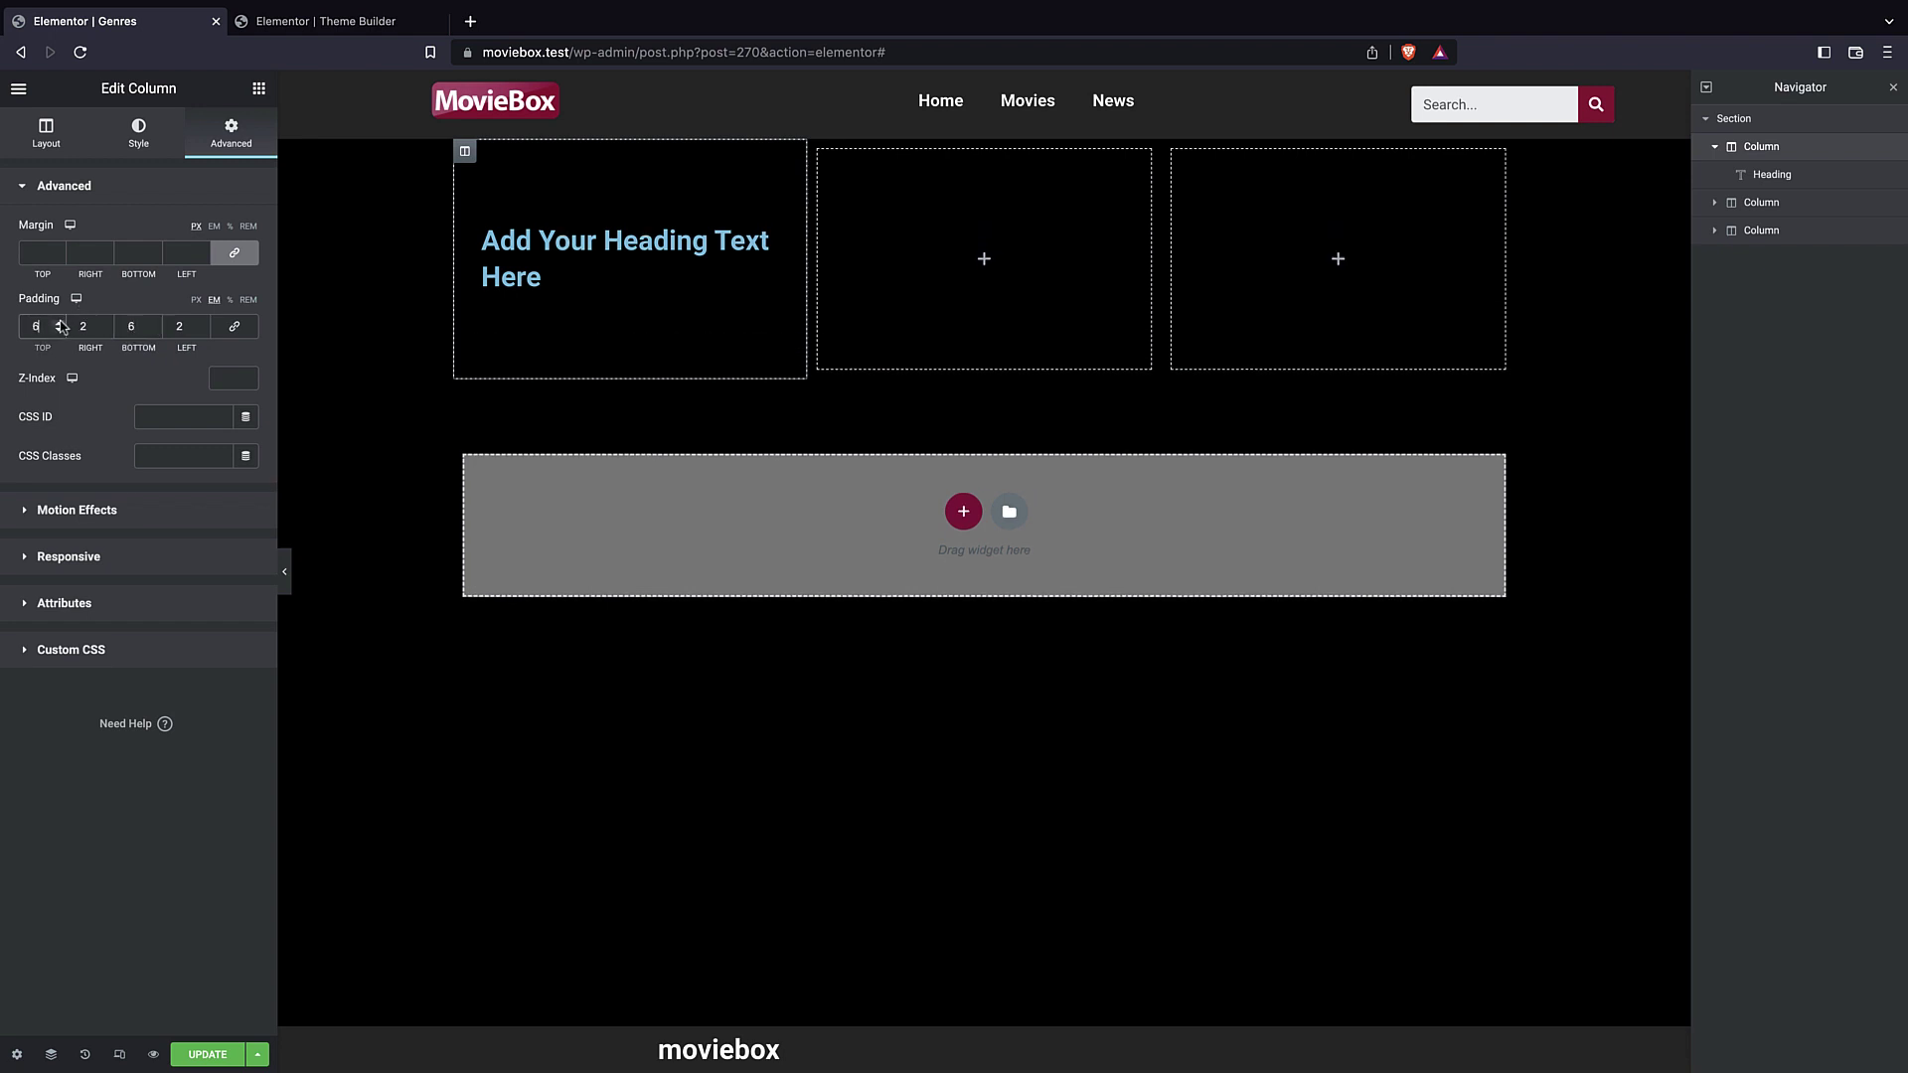
# - Give the first column a gradient background with light blue #42BBEC as its first color
pyautogui.click(145, 132)
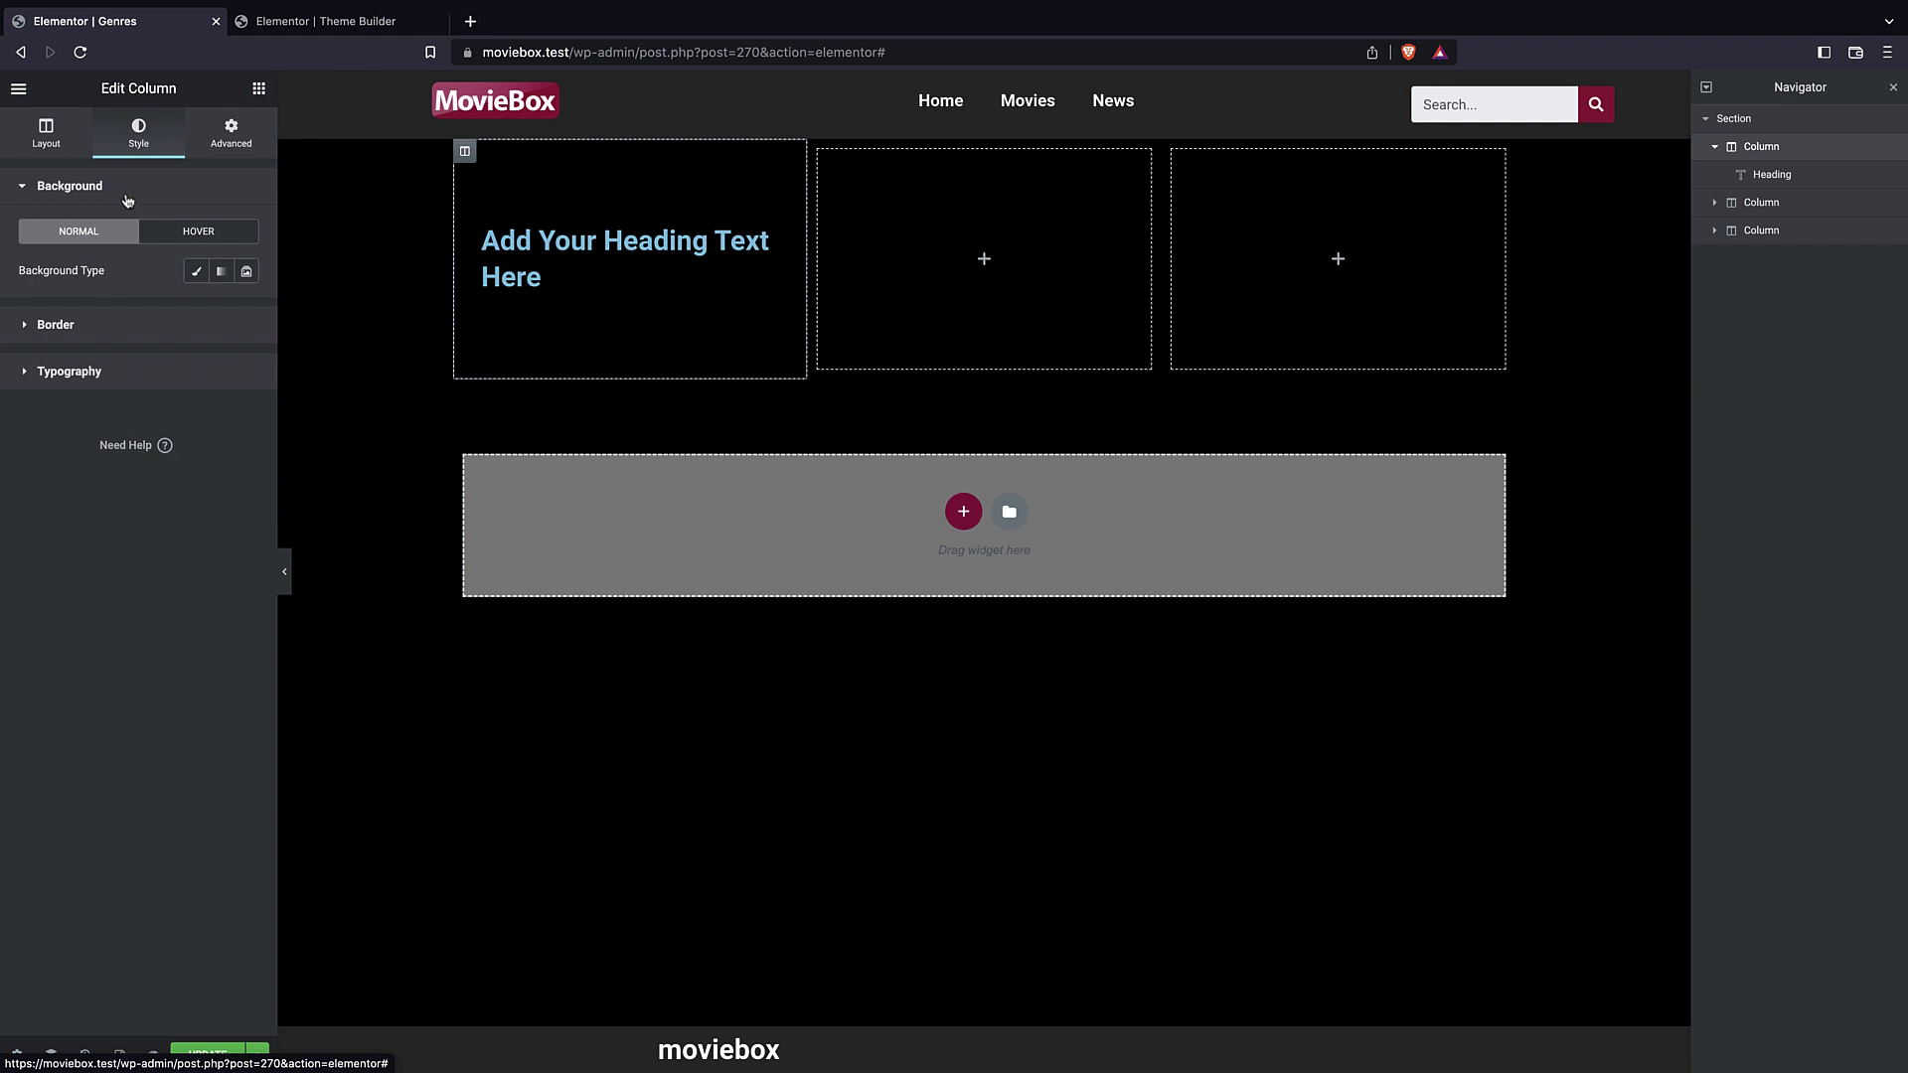
pyautogui.click(221, 279)
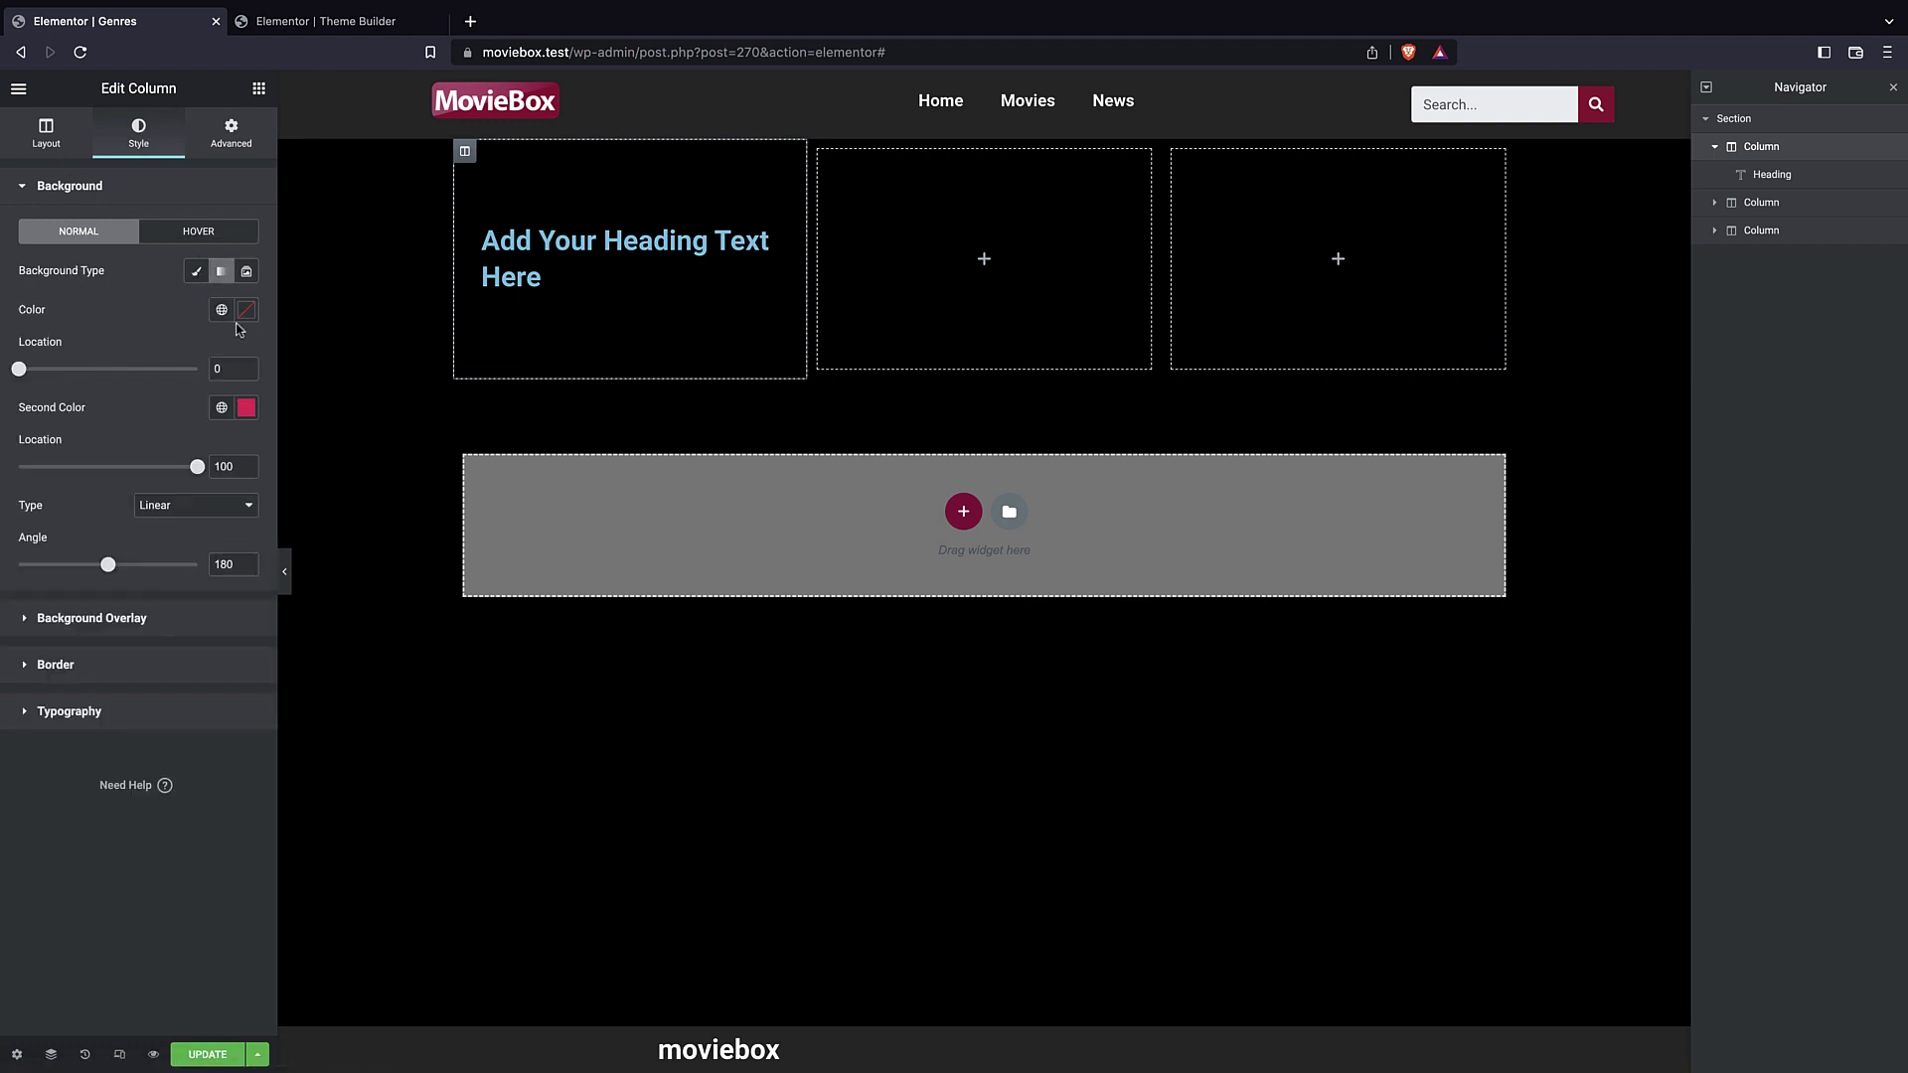
pyautogui.click(246, 315)
pyautogui.click(59, 411)
pyautogui.click(175, 403)
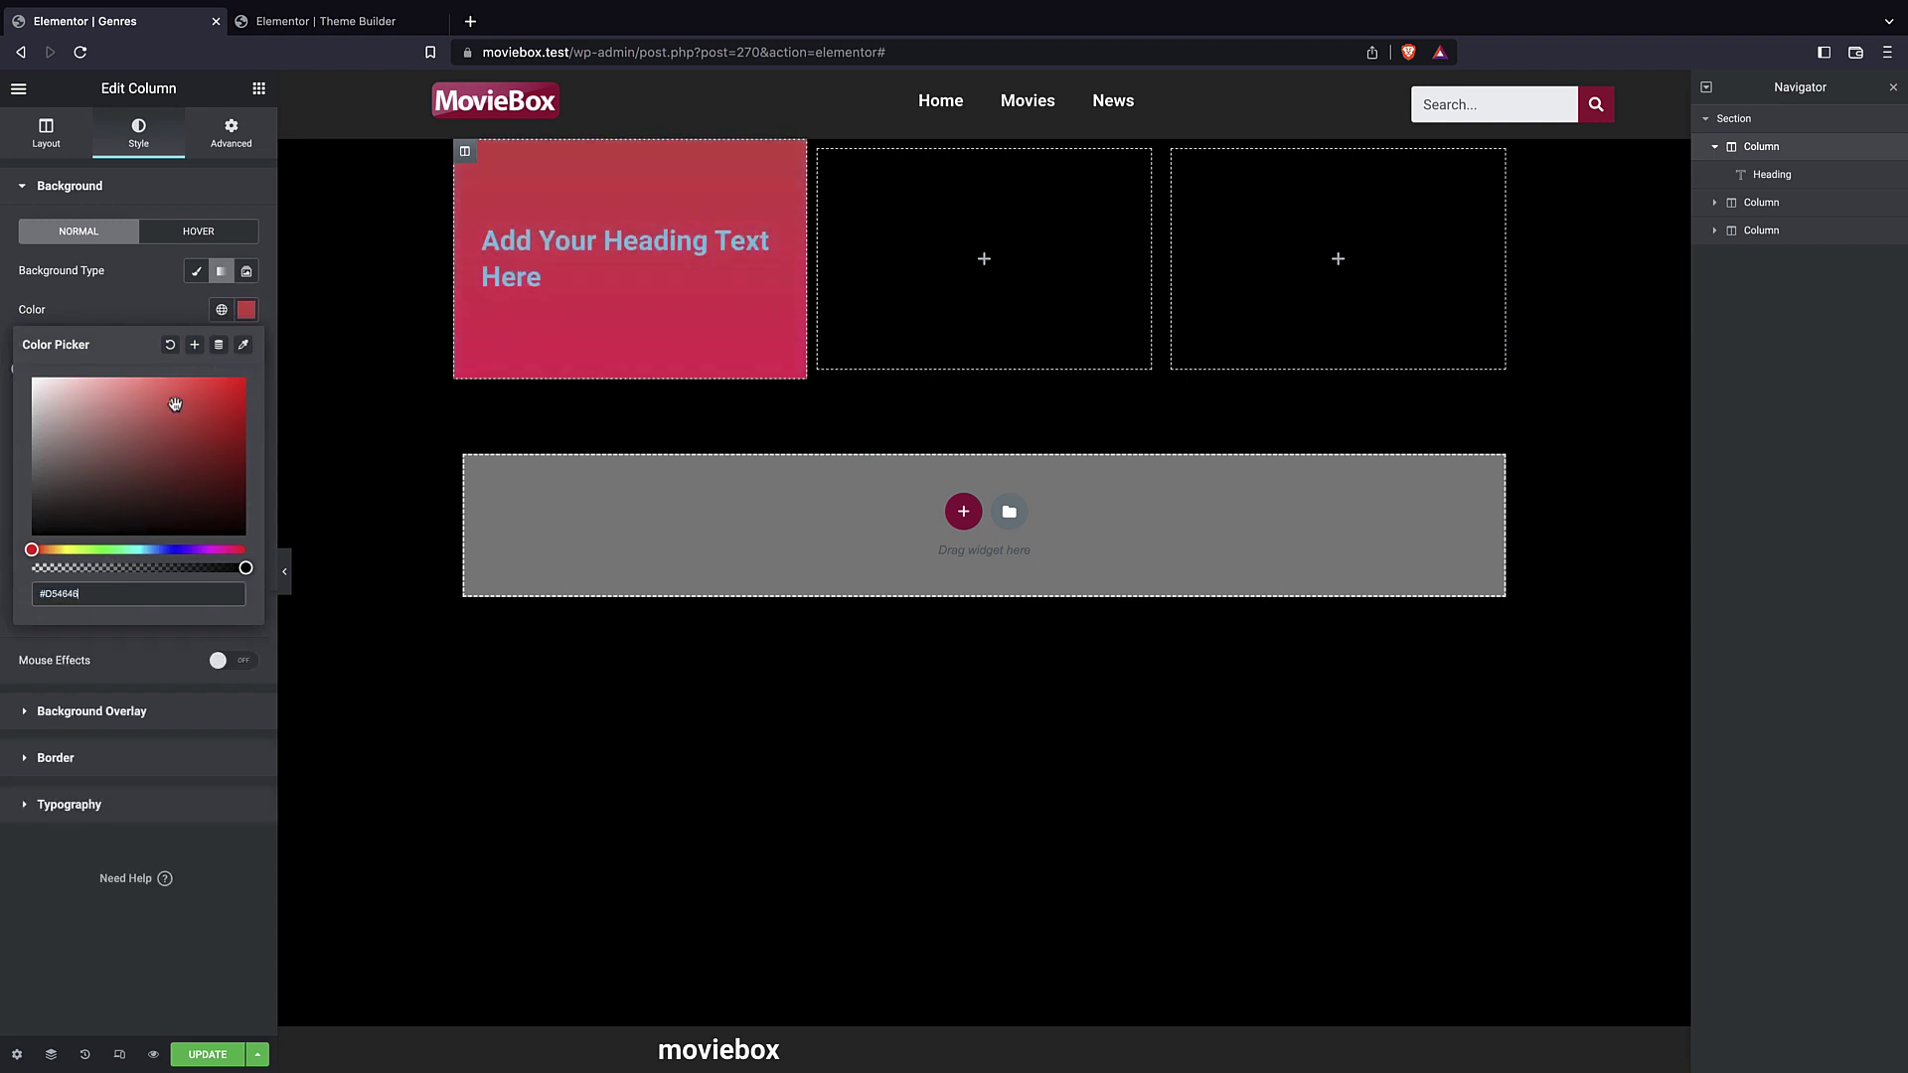
pyautogui.click(149, 551)
pyautogui.moveTo(183, 440); pyautogui.dragTo(189, 393)
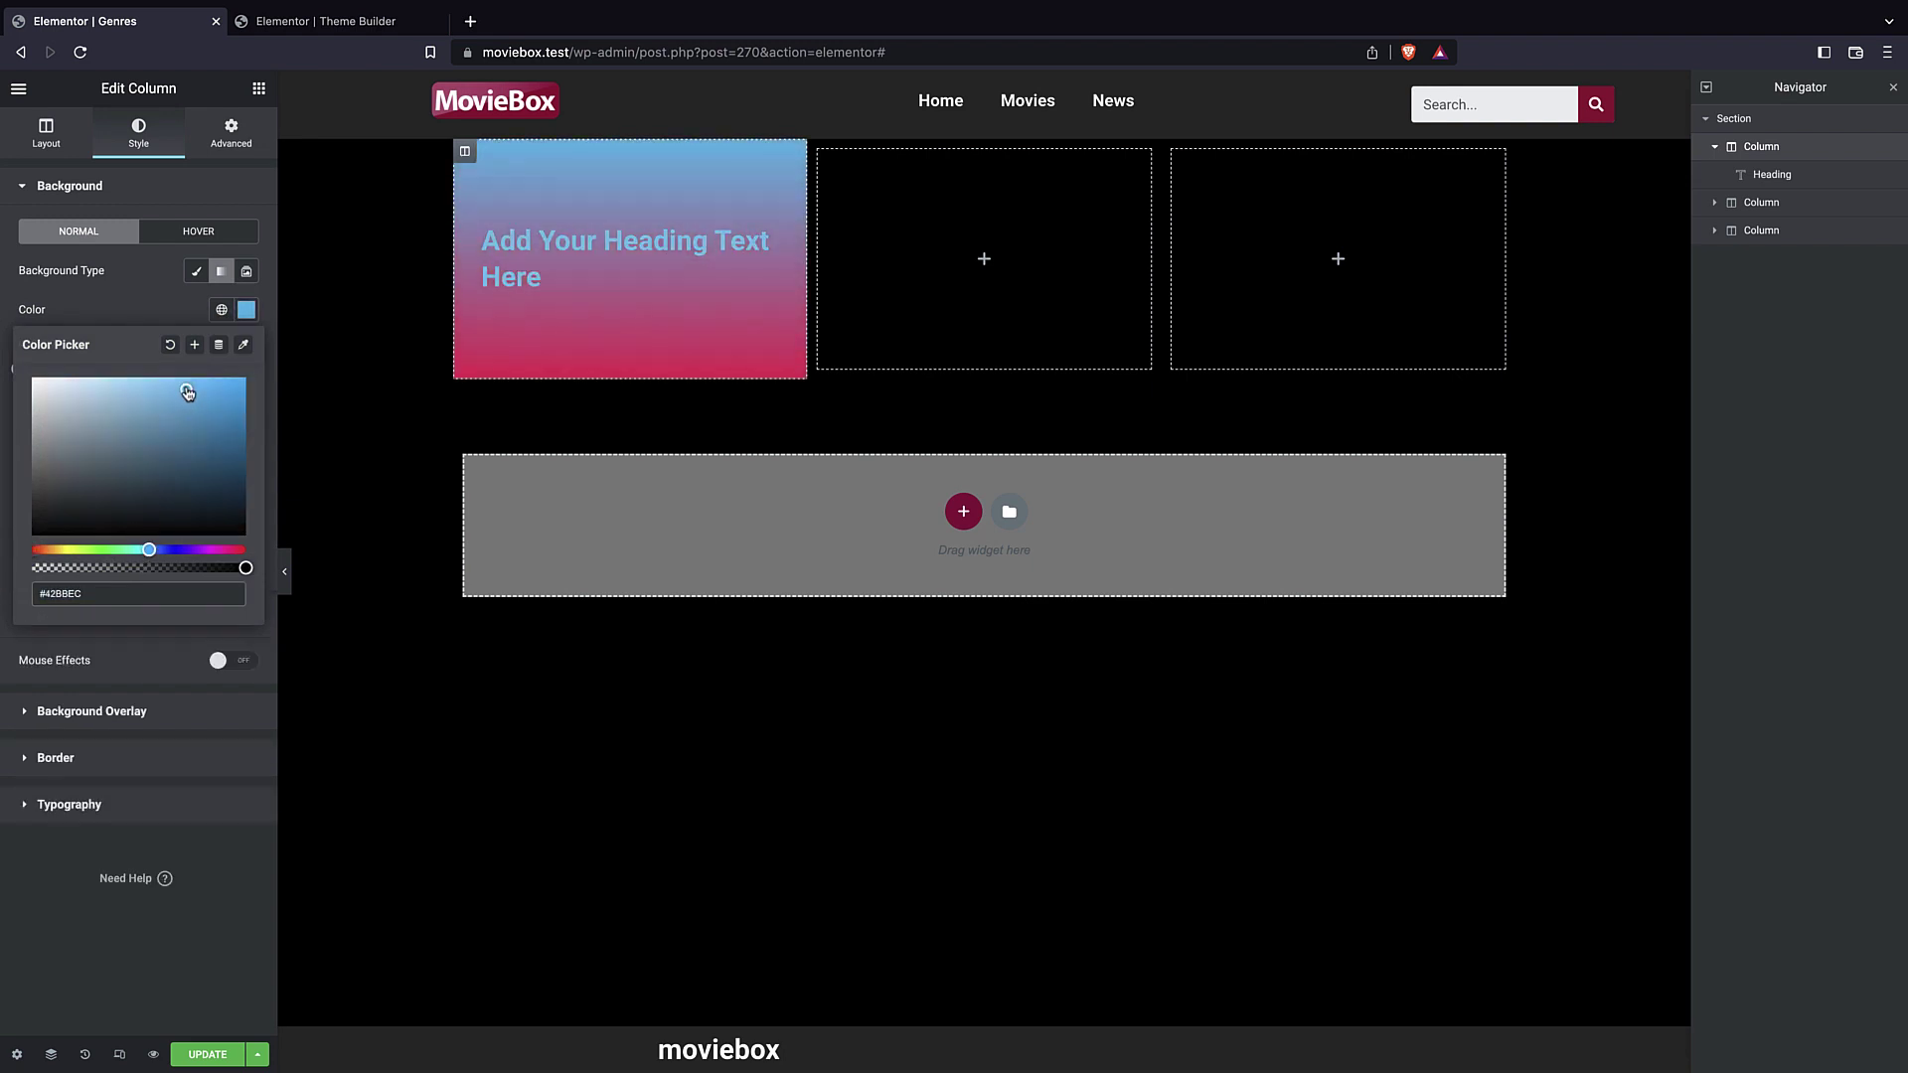
# - Set the second color of the first column's gradient to a saturated blue, #086CF4
pyautogui.click(168, 320)
pyautogui.click(246, 407)
pyautogui.click(159, 647)
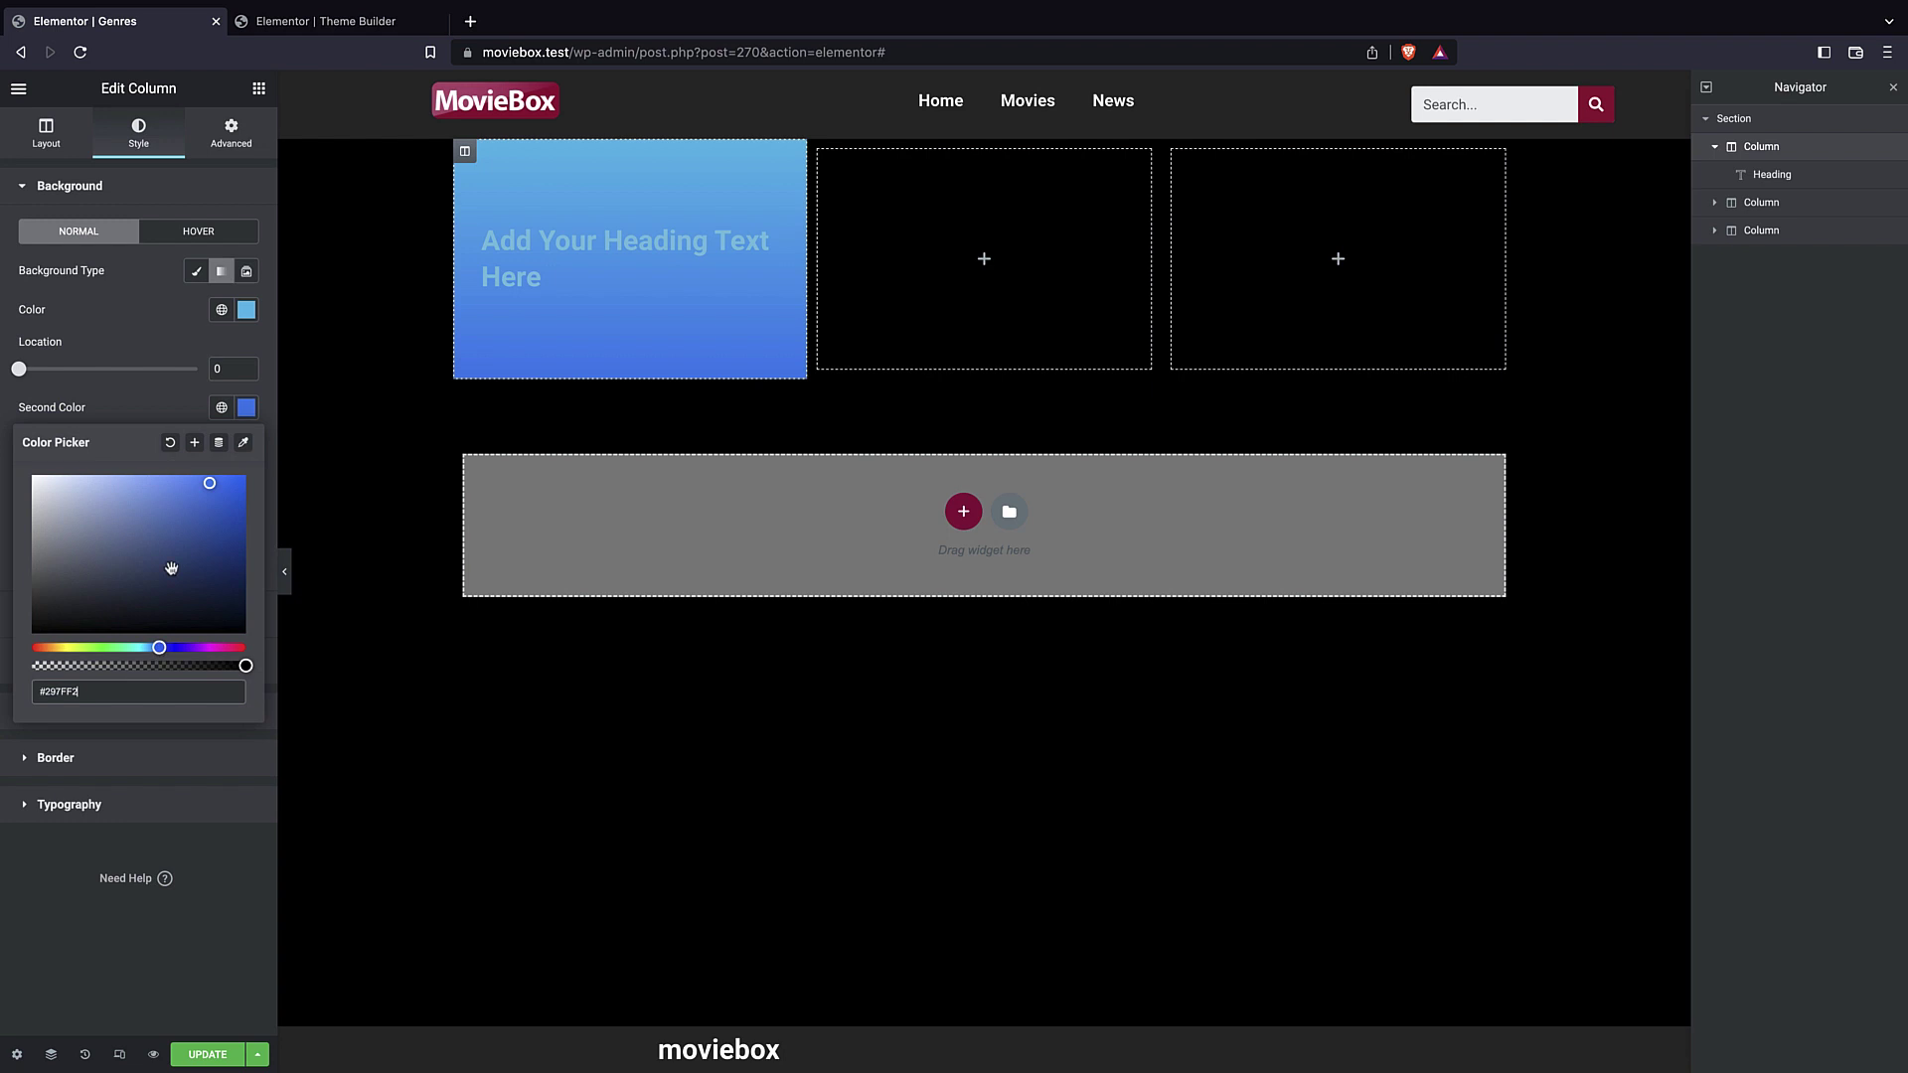
pyautogui.click(212, 533)
pyautogui.moveTo(212, 533); pyautogui.dragTo(237, 484)
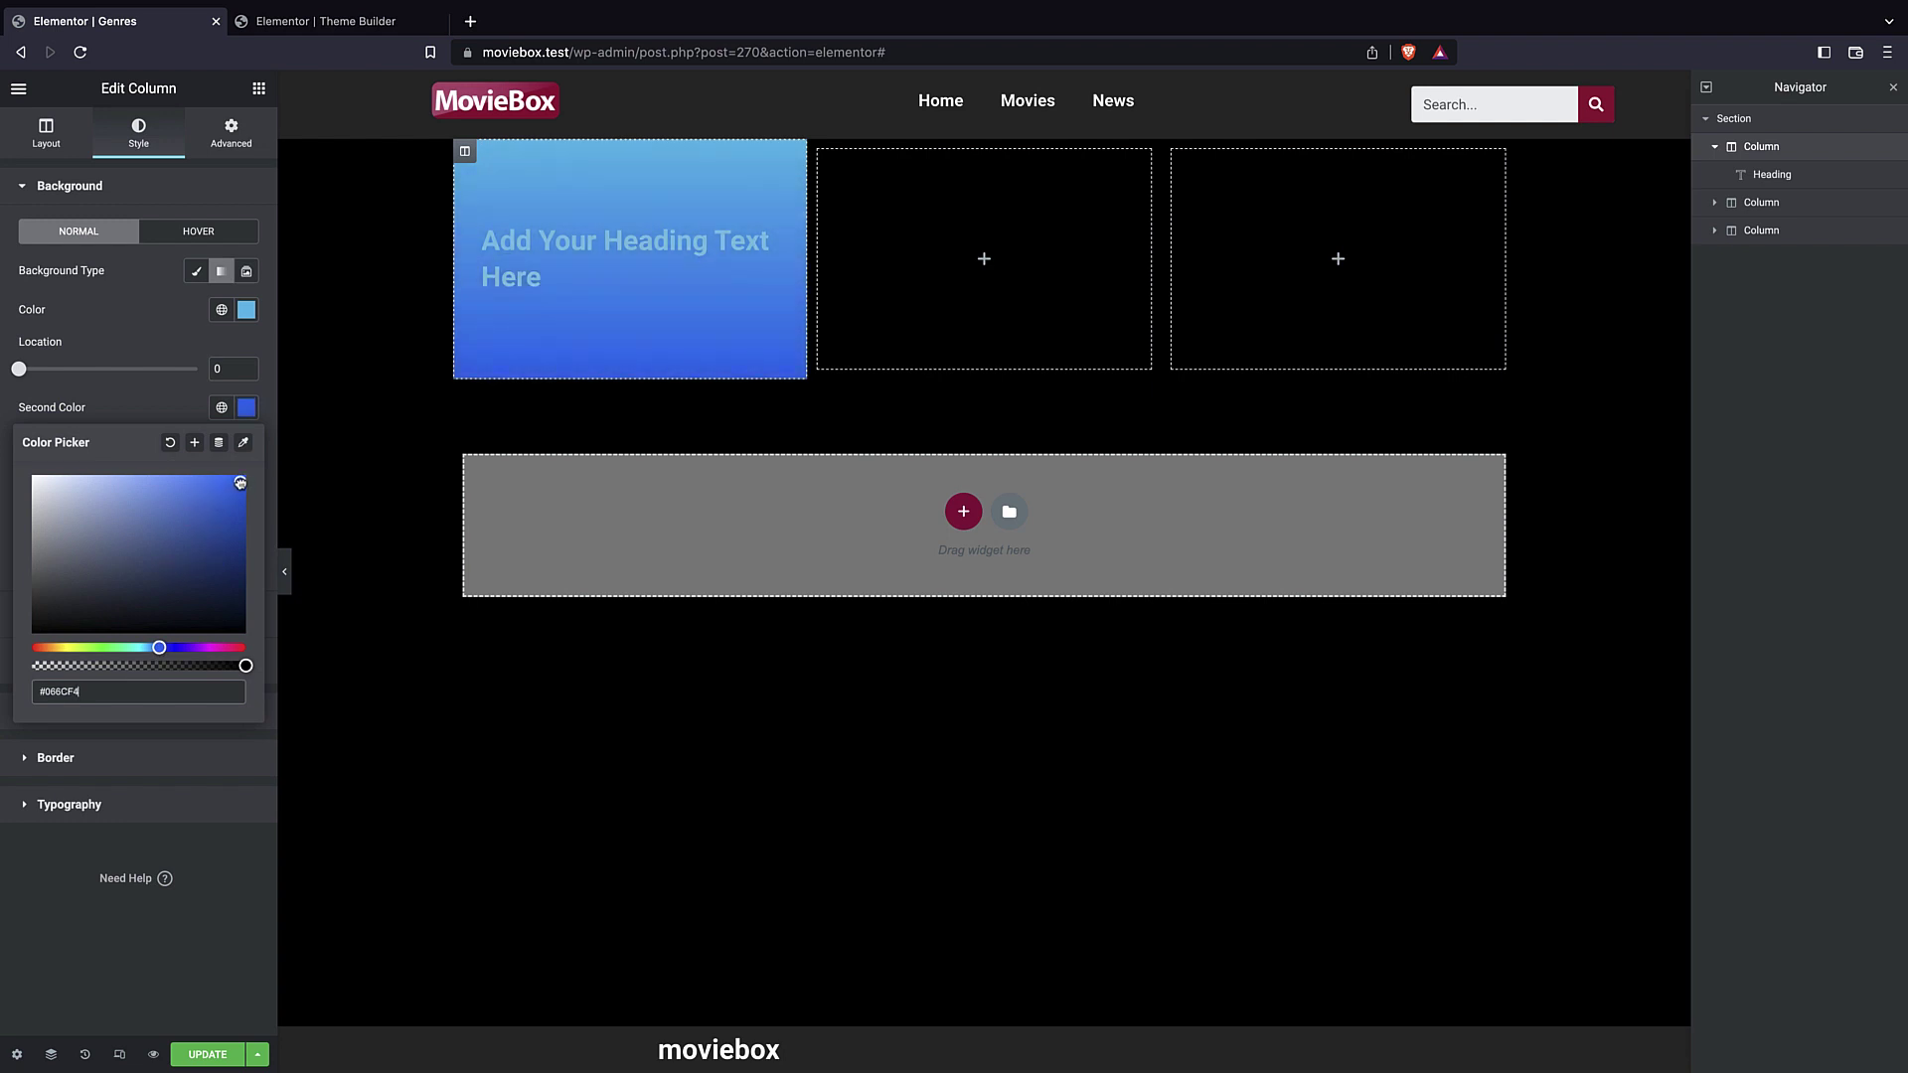
pyautogui.click(129, 340)
# - Left-align the heading in the gradient column and open its advanced settings
pyautogui.click(588, 270)
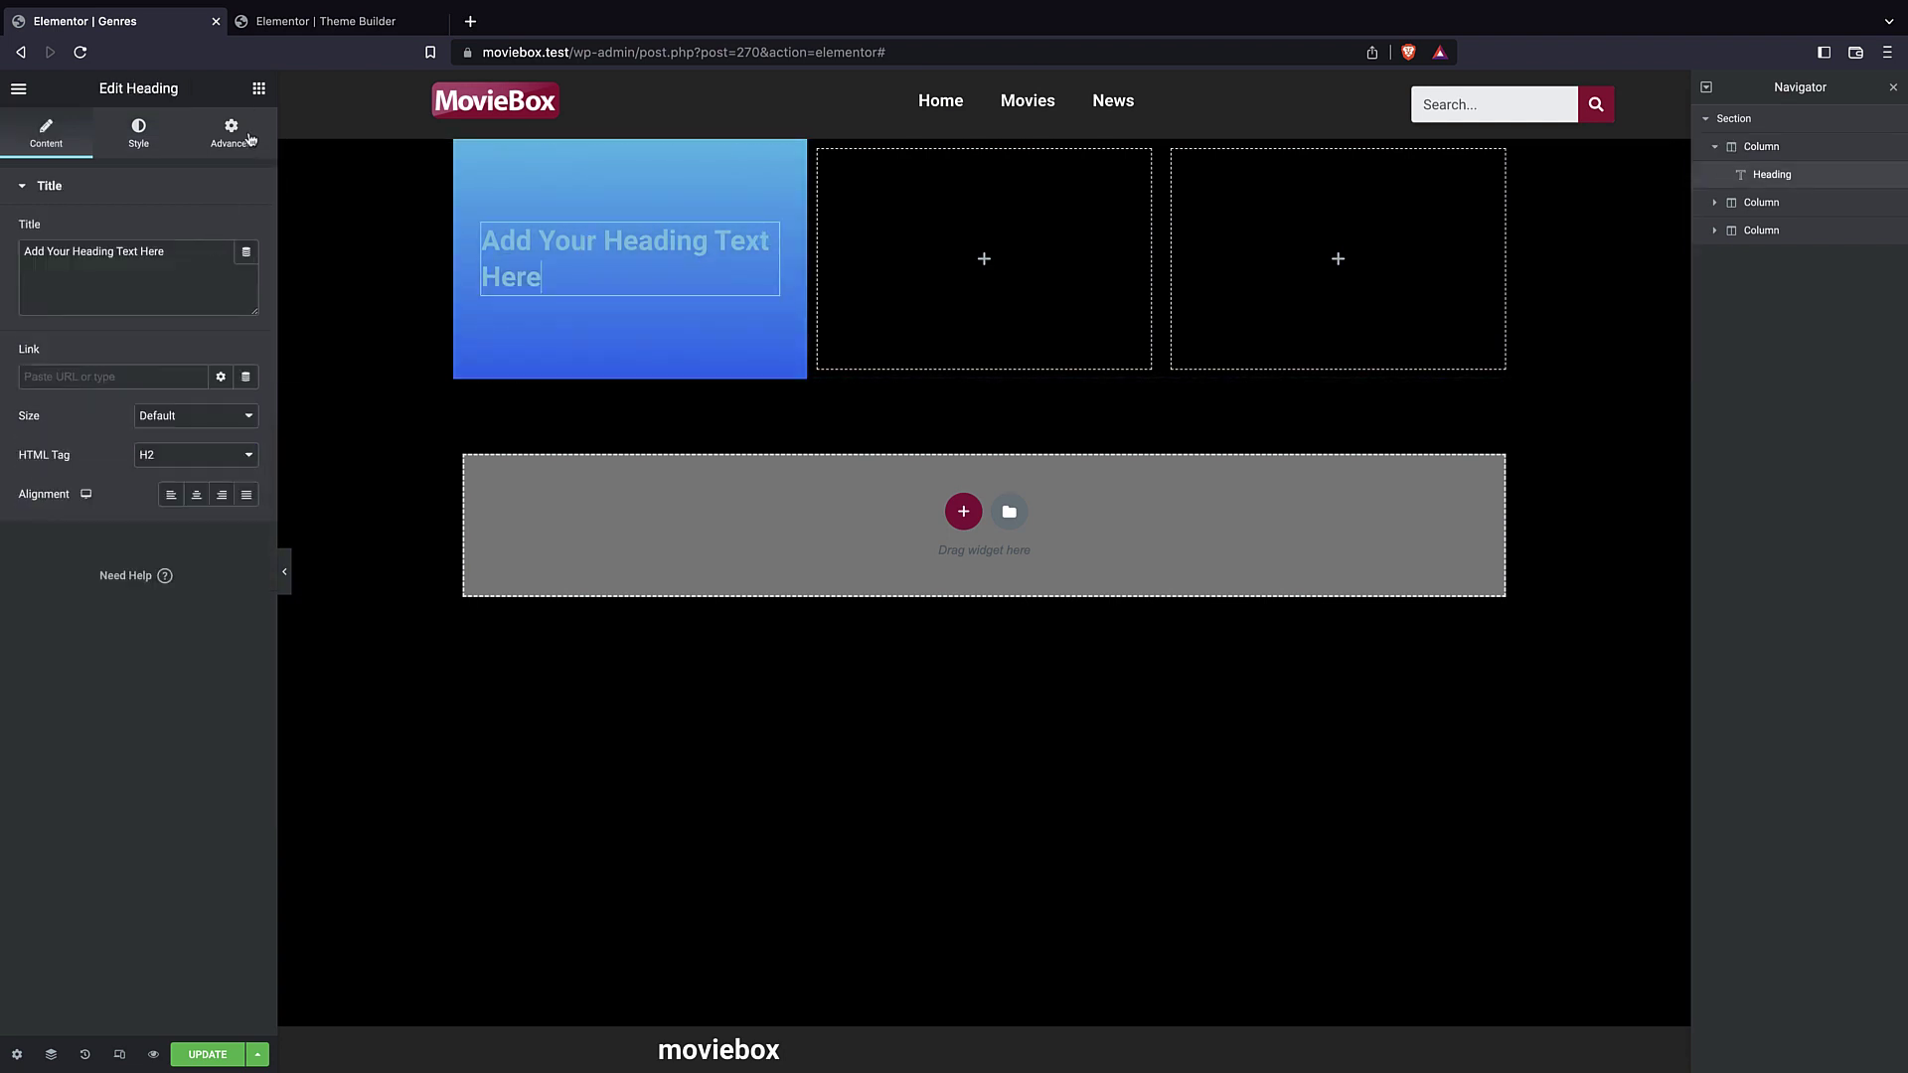
pyautogui.click(196, 495)
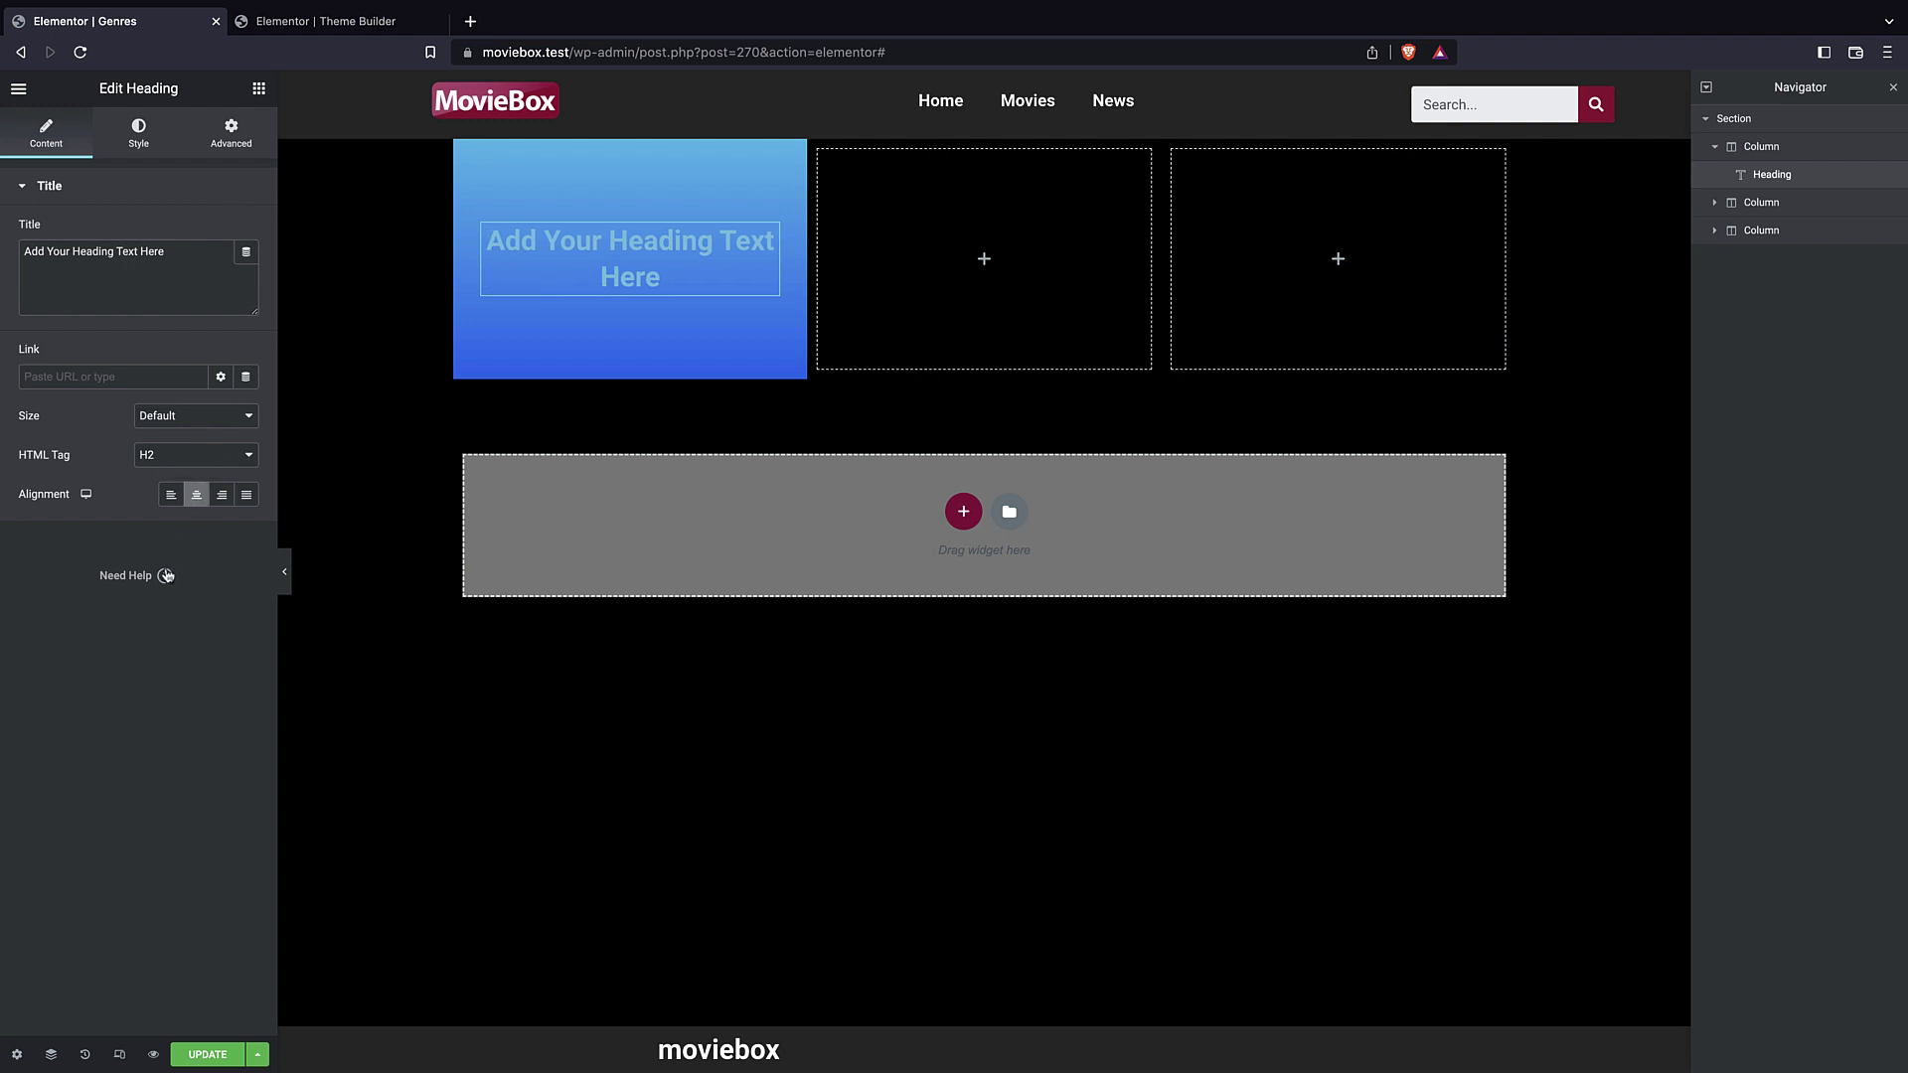
pyautogui.click(172, 494)
pyautogui.click(231, 132)
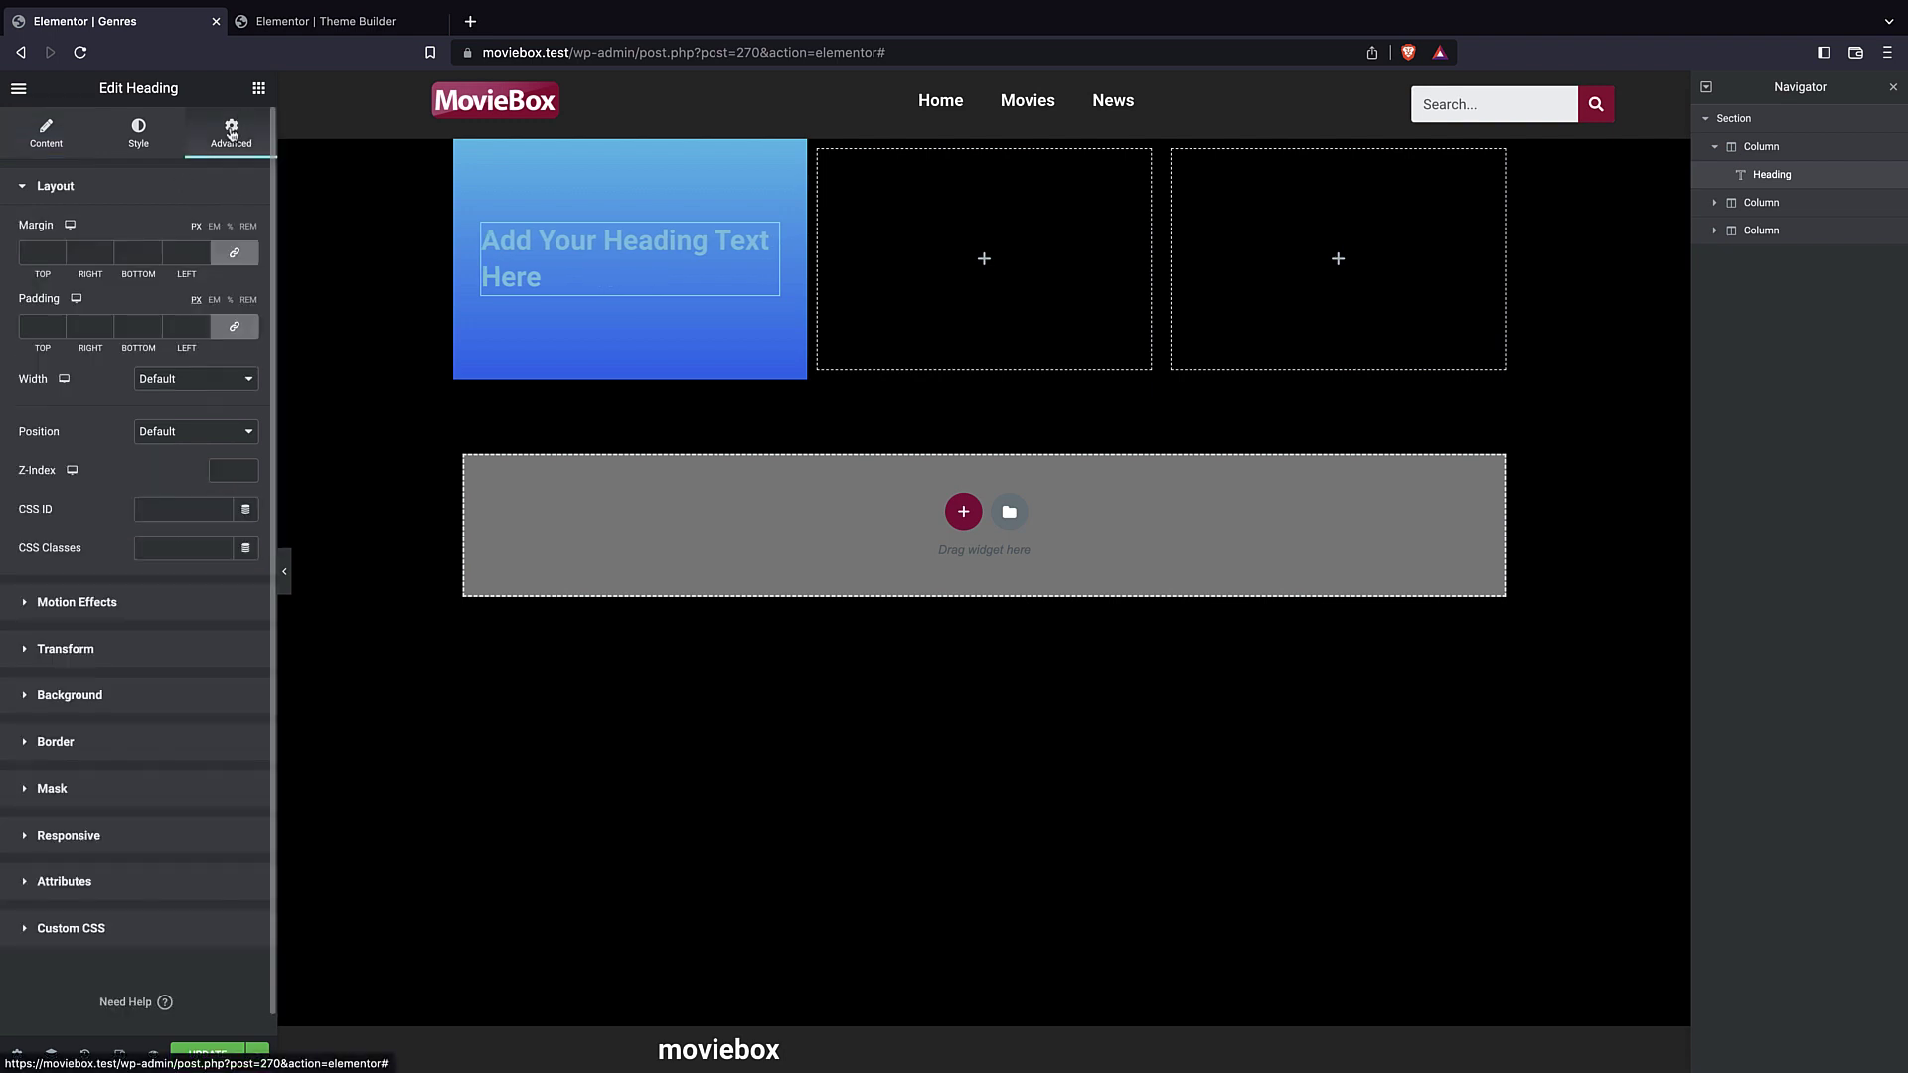
# - Set the text color of the heading in the first column to white
pyautogui.click(128, 143)
pyautogui.click(247, 232)
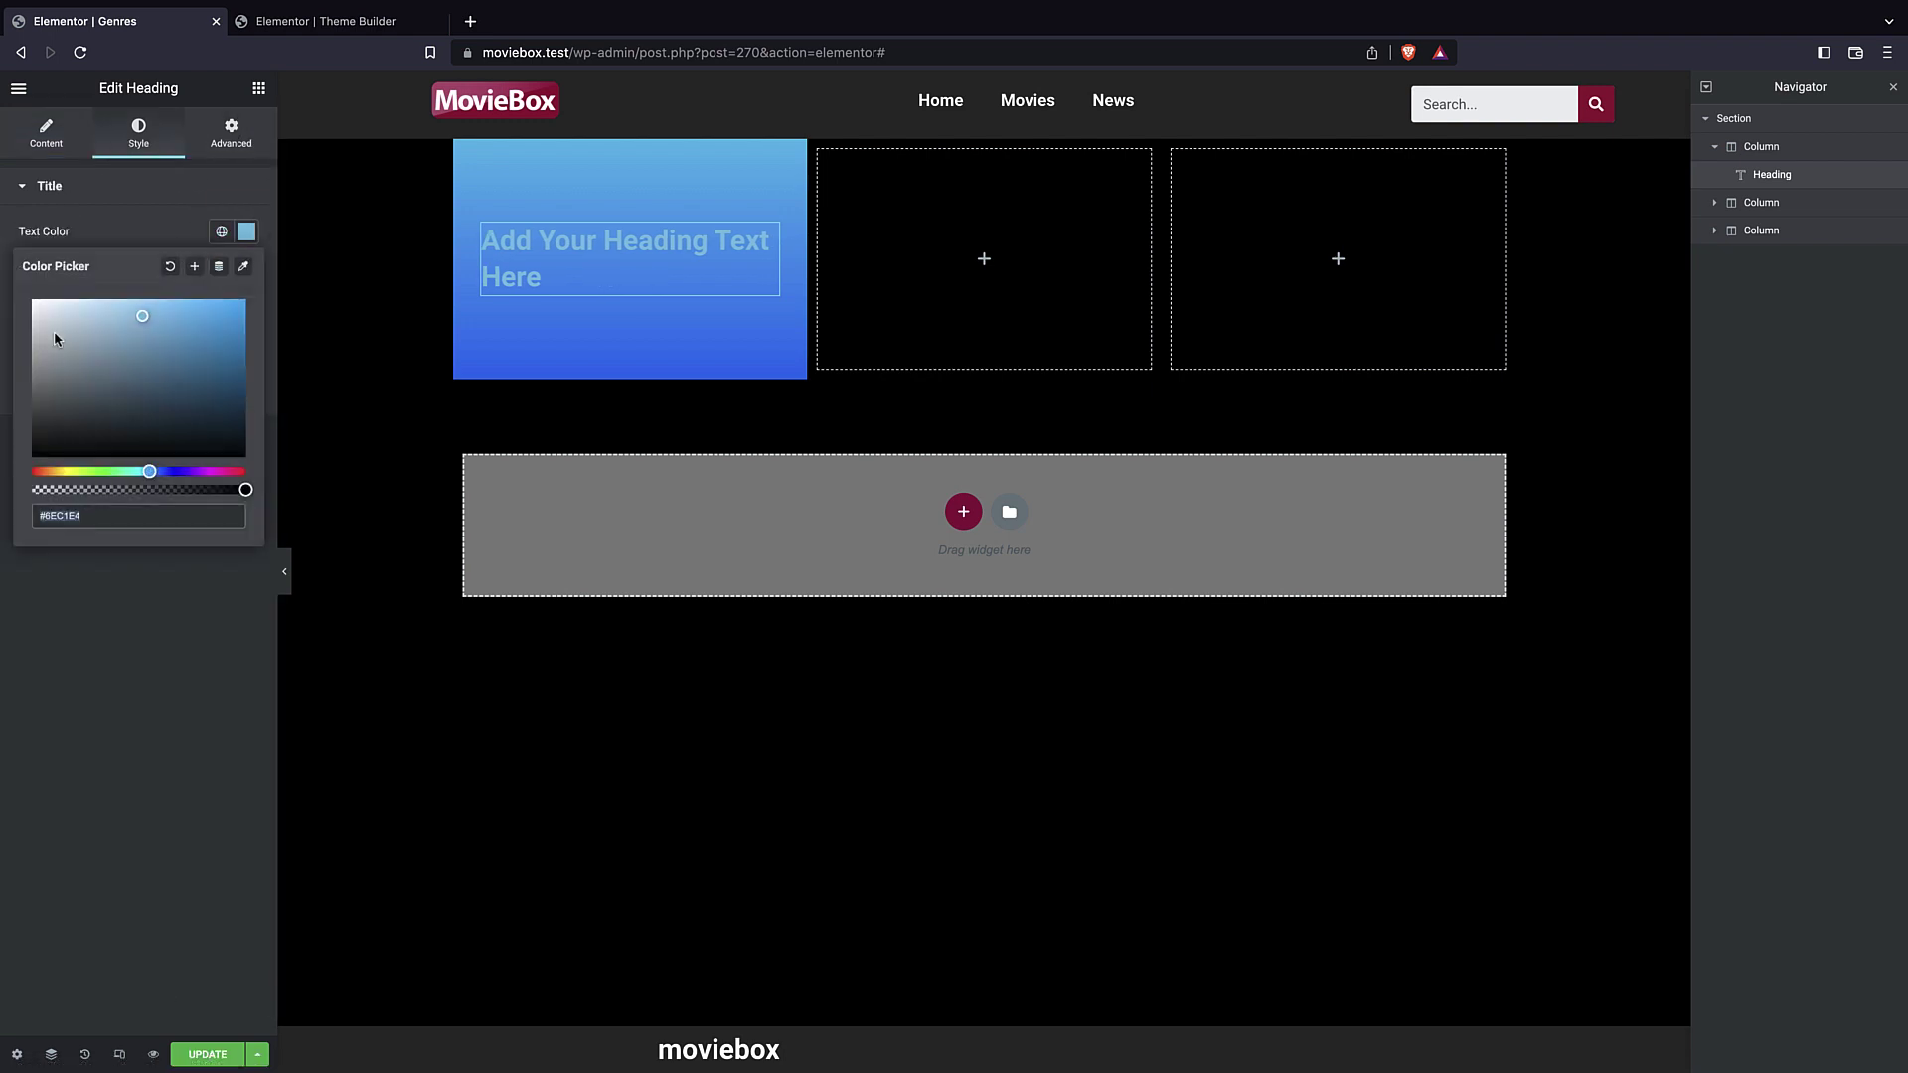
pyautogui.moveTo(56, 339); pyautogui.dragTo(32, 299)
pyautogui.click(152, 181)
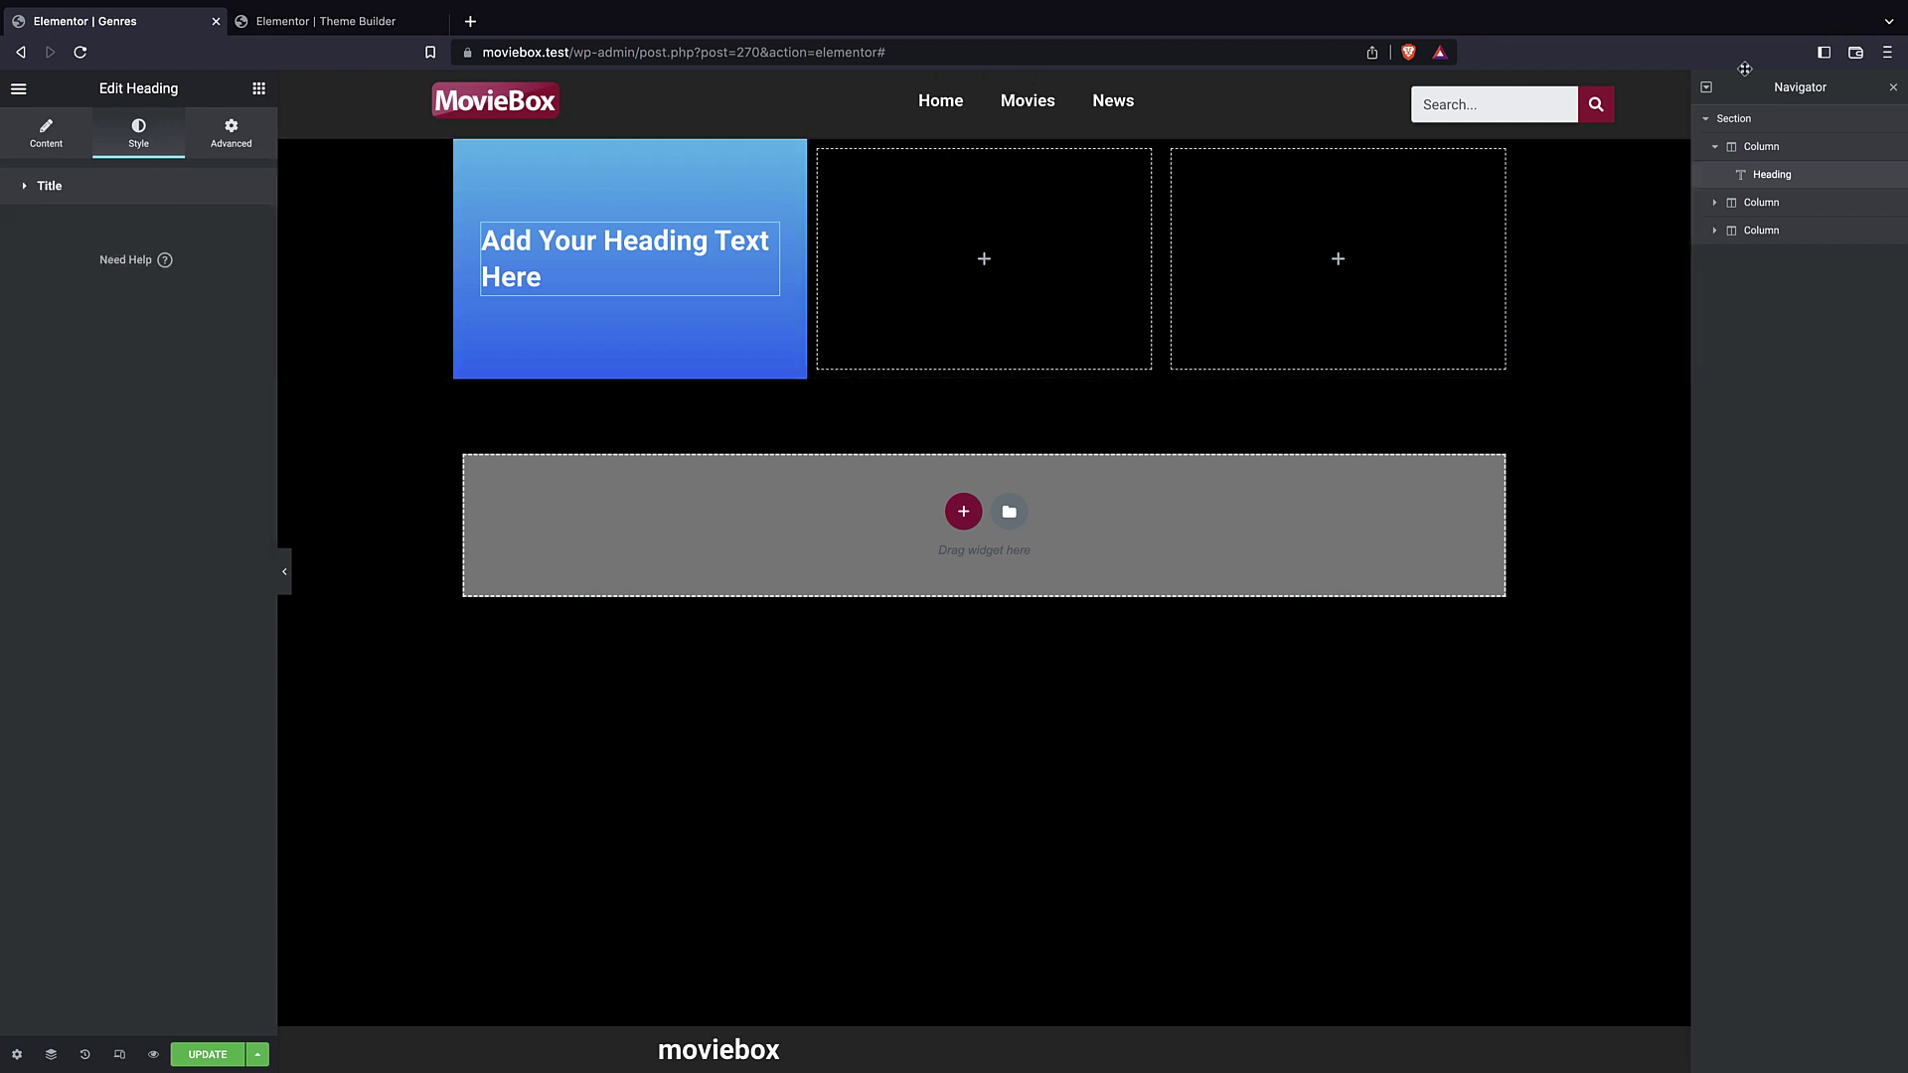
# - Round all corners of the first column with a border radius of 1.5 em
pyautogui.click(1761, 146)
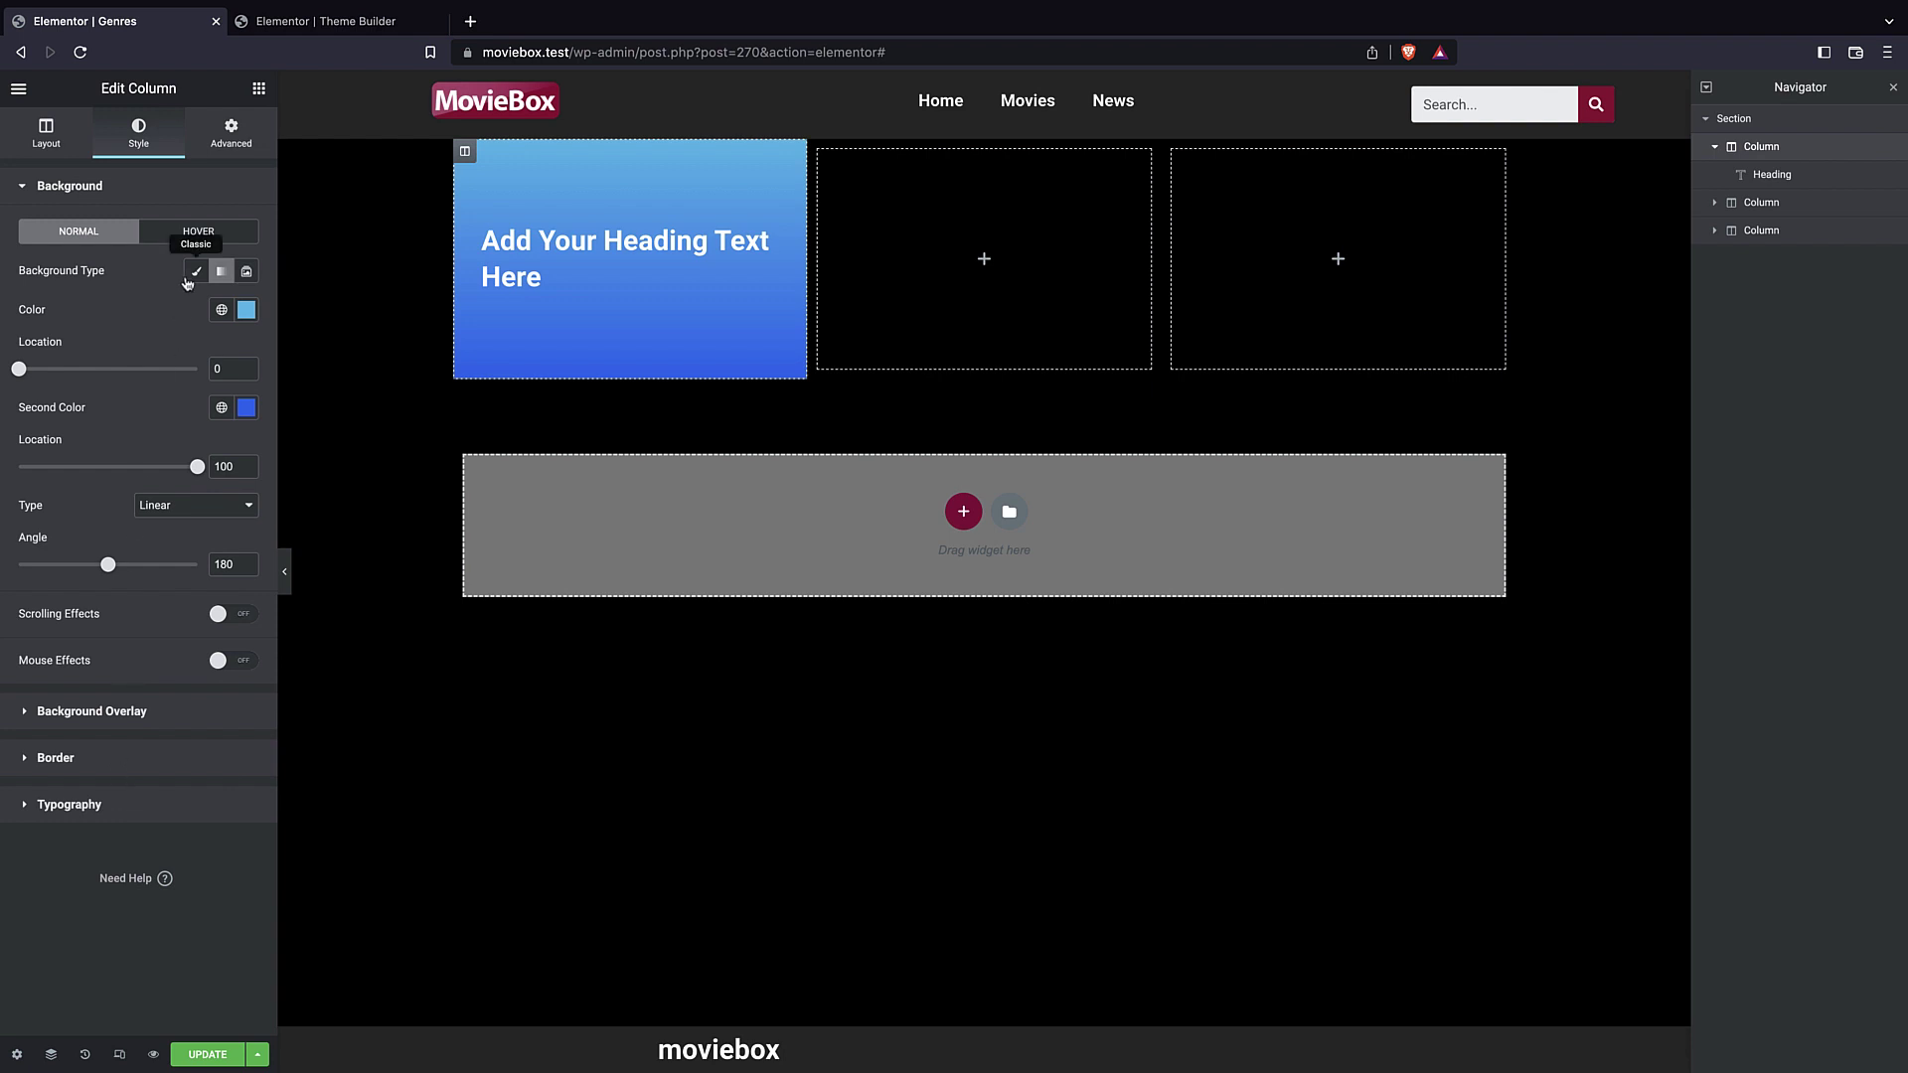
pyautogui.click(117, 765)
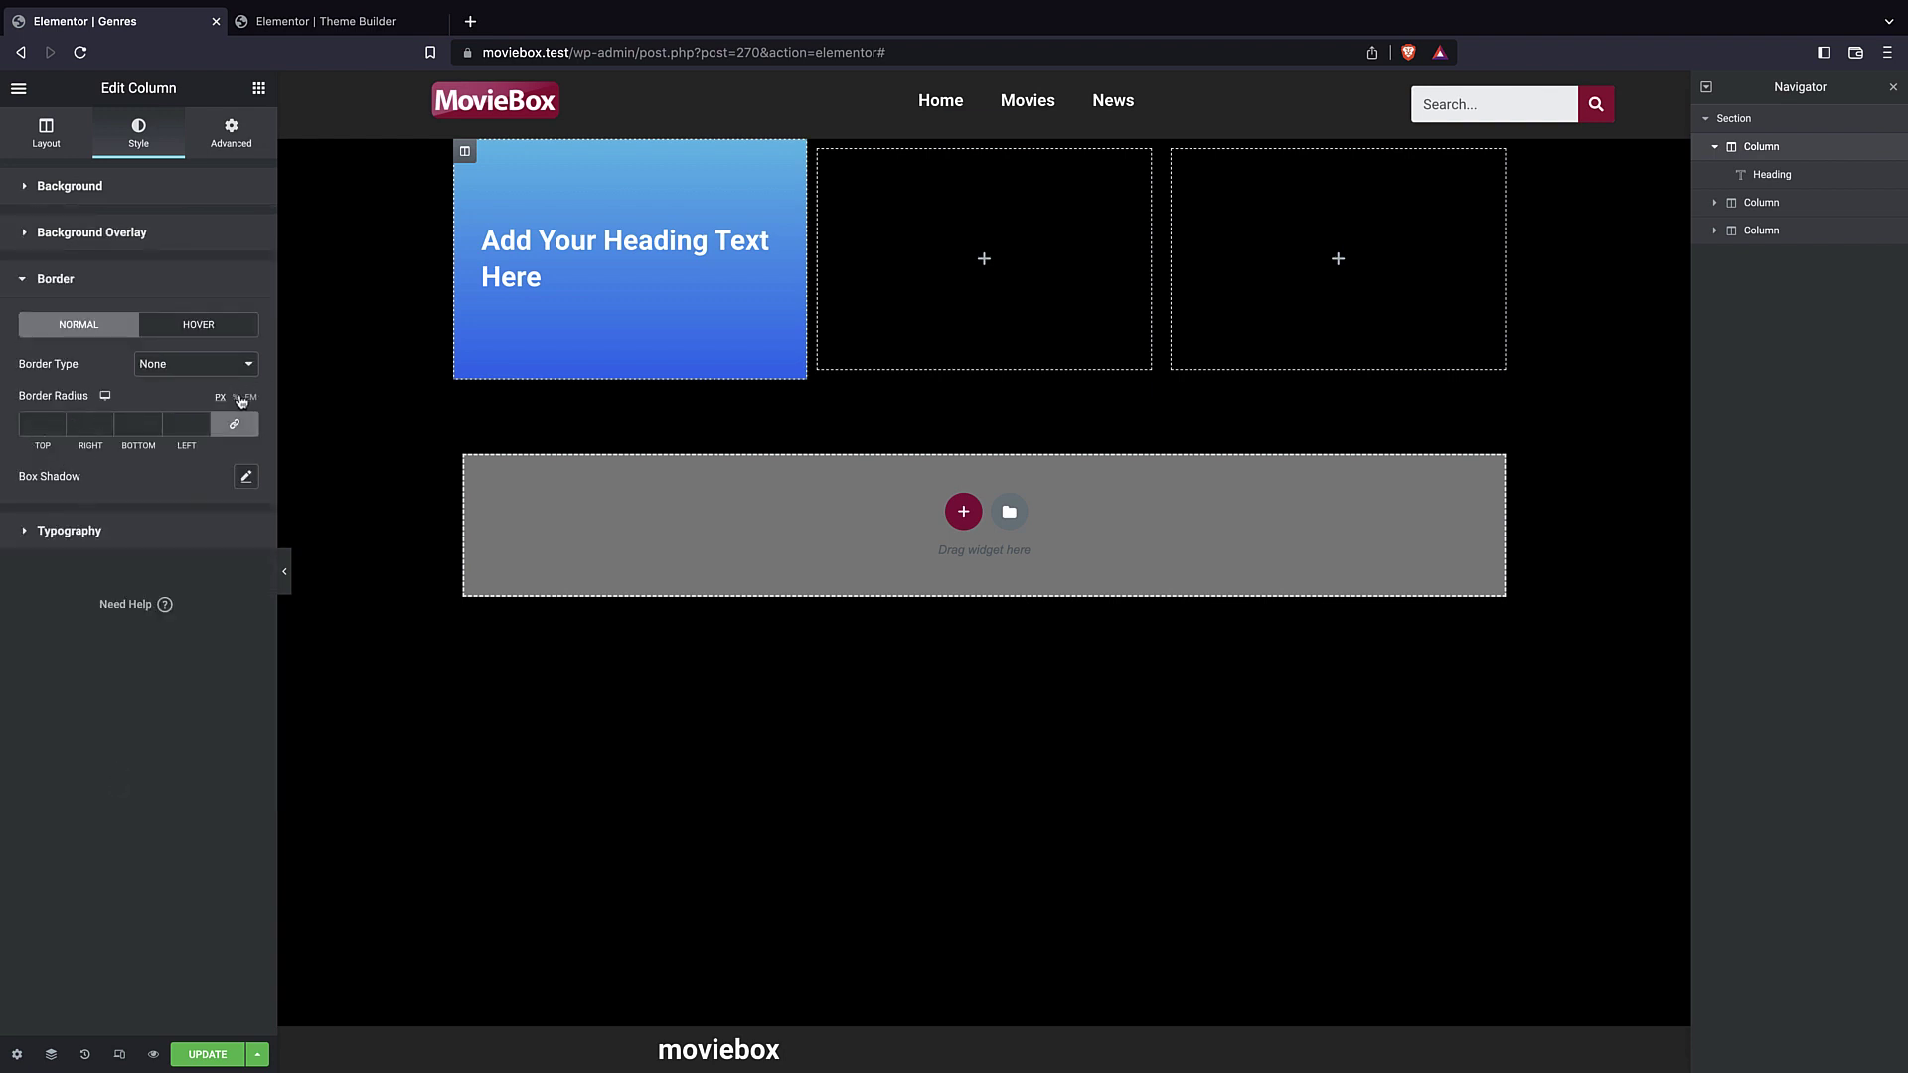
pyautogui.click(57, 420)
pyautogui.write('1')
pyautogui.write('5')
pyautogui.write('15')
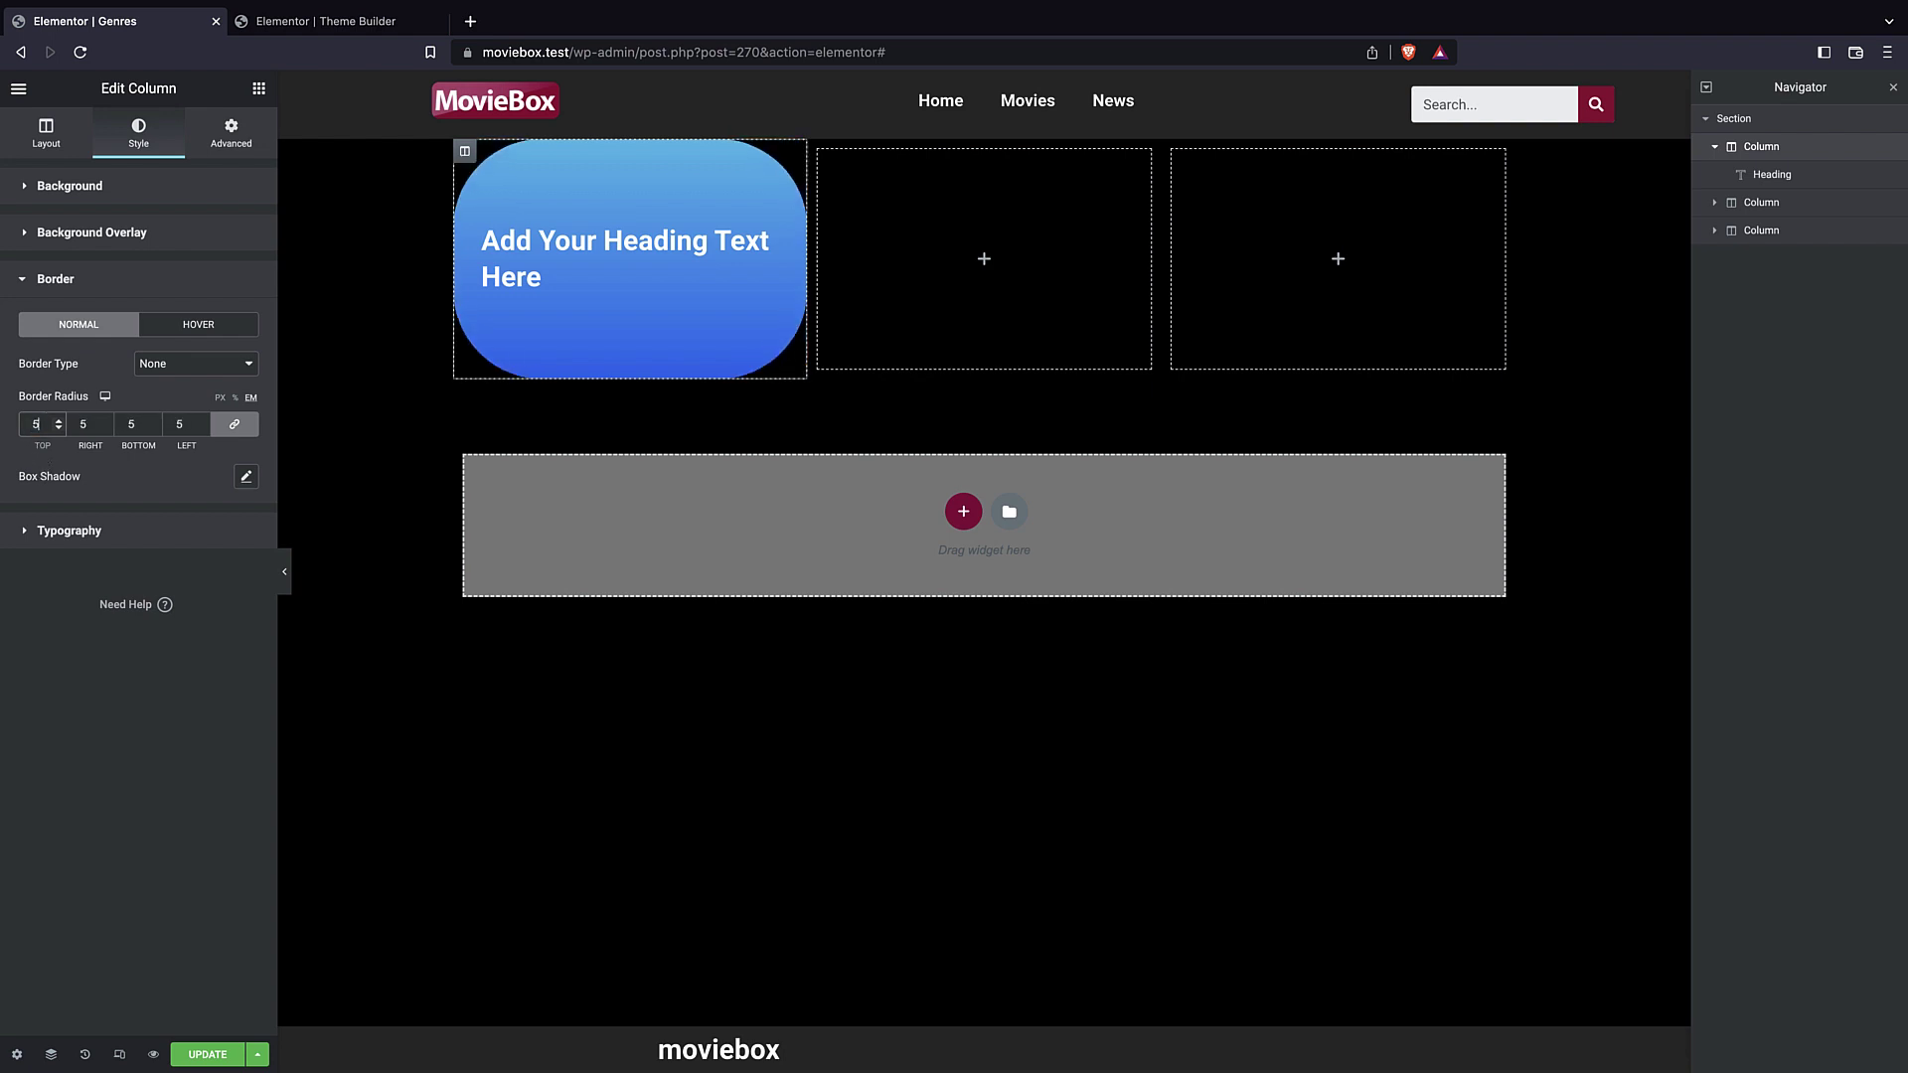
pyautogui.press('Left')
pyautogui.write('.')
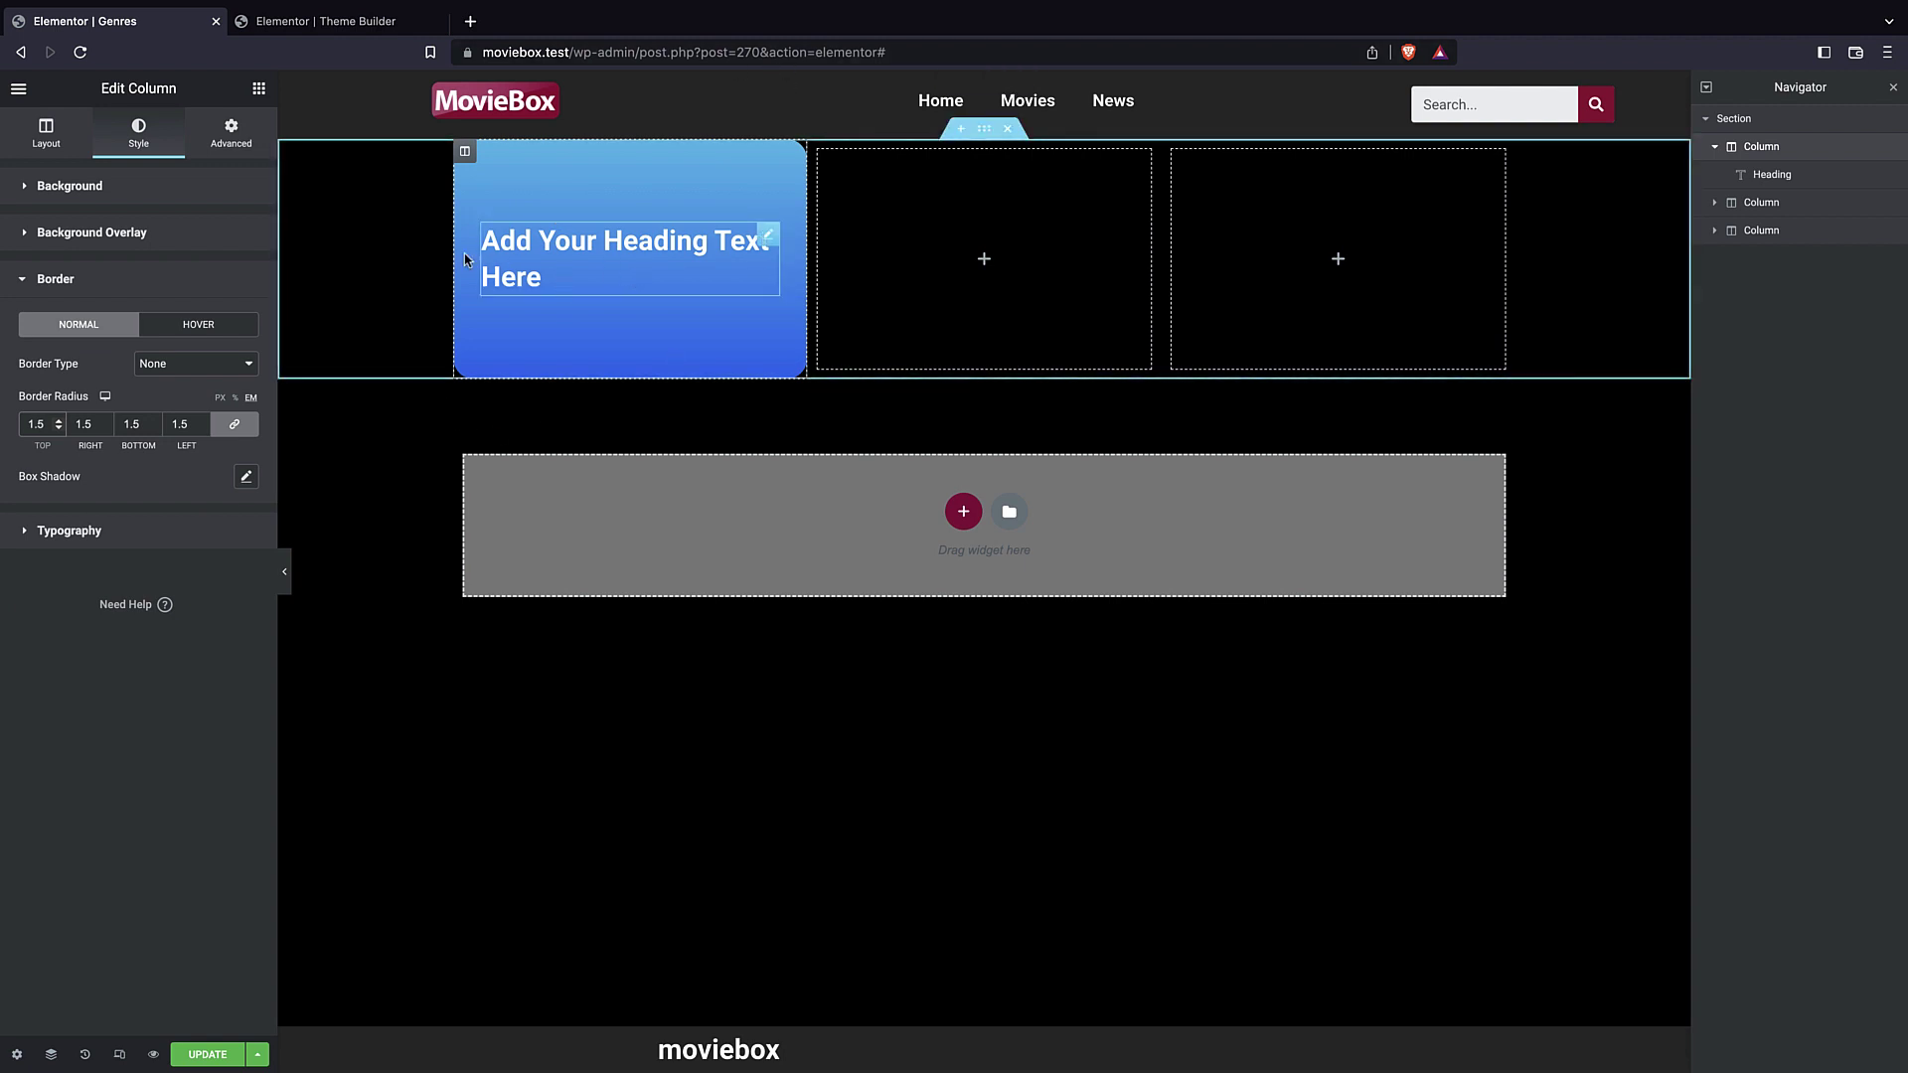
# - Switch to the Theme Builder browser tab, load moviebox.test/wp-admin and open the genres list of My movies
pyautogui.hotkey('ctrl', 'Tab')
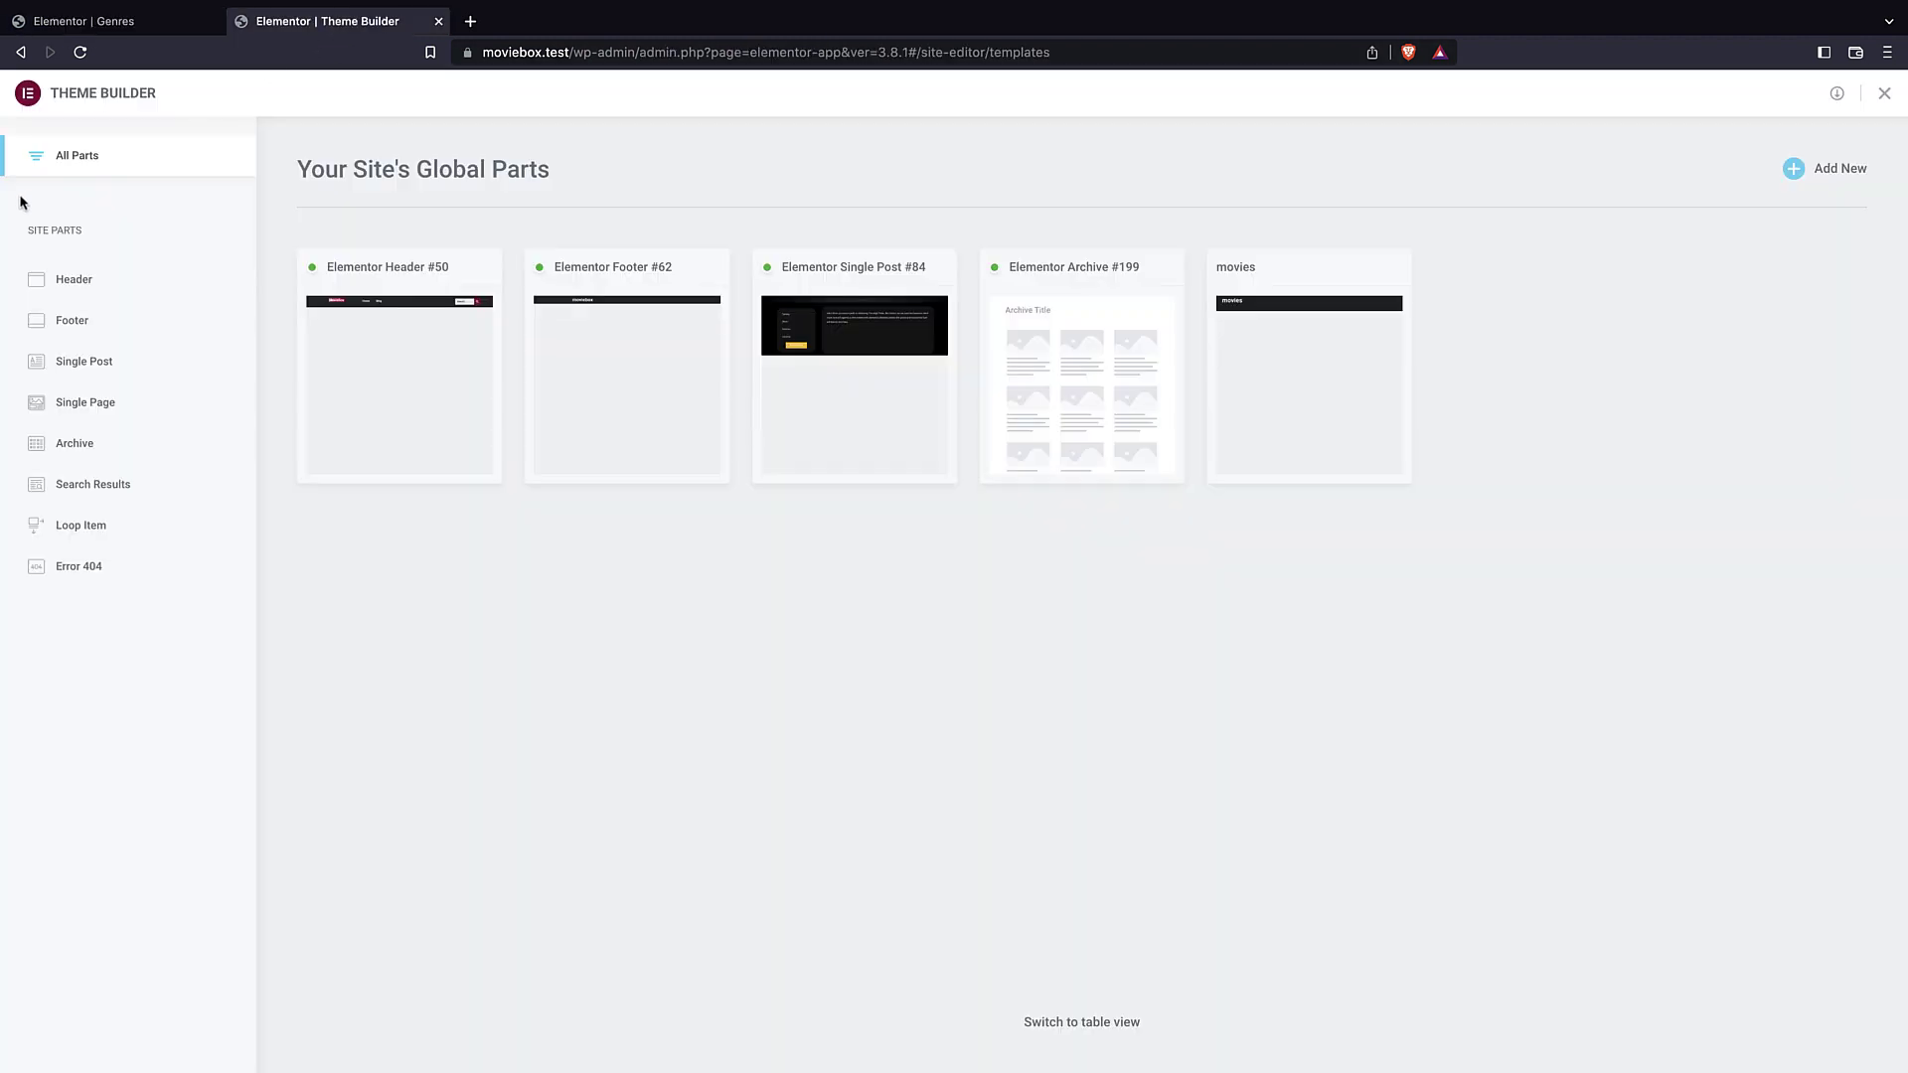
pyautogui.click(1005, 50)
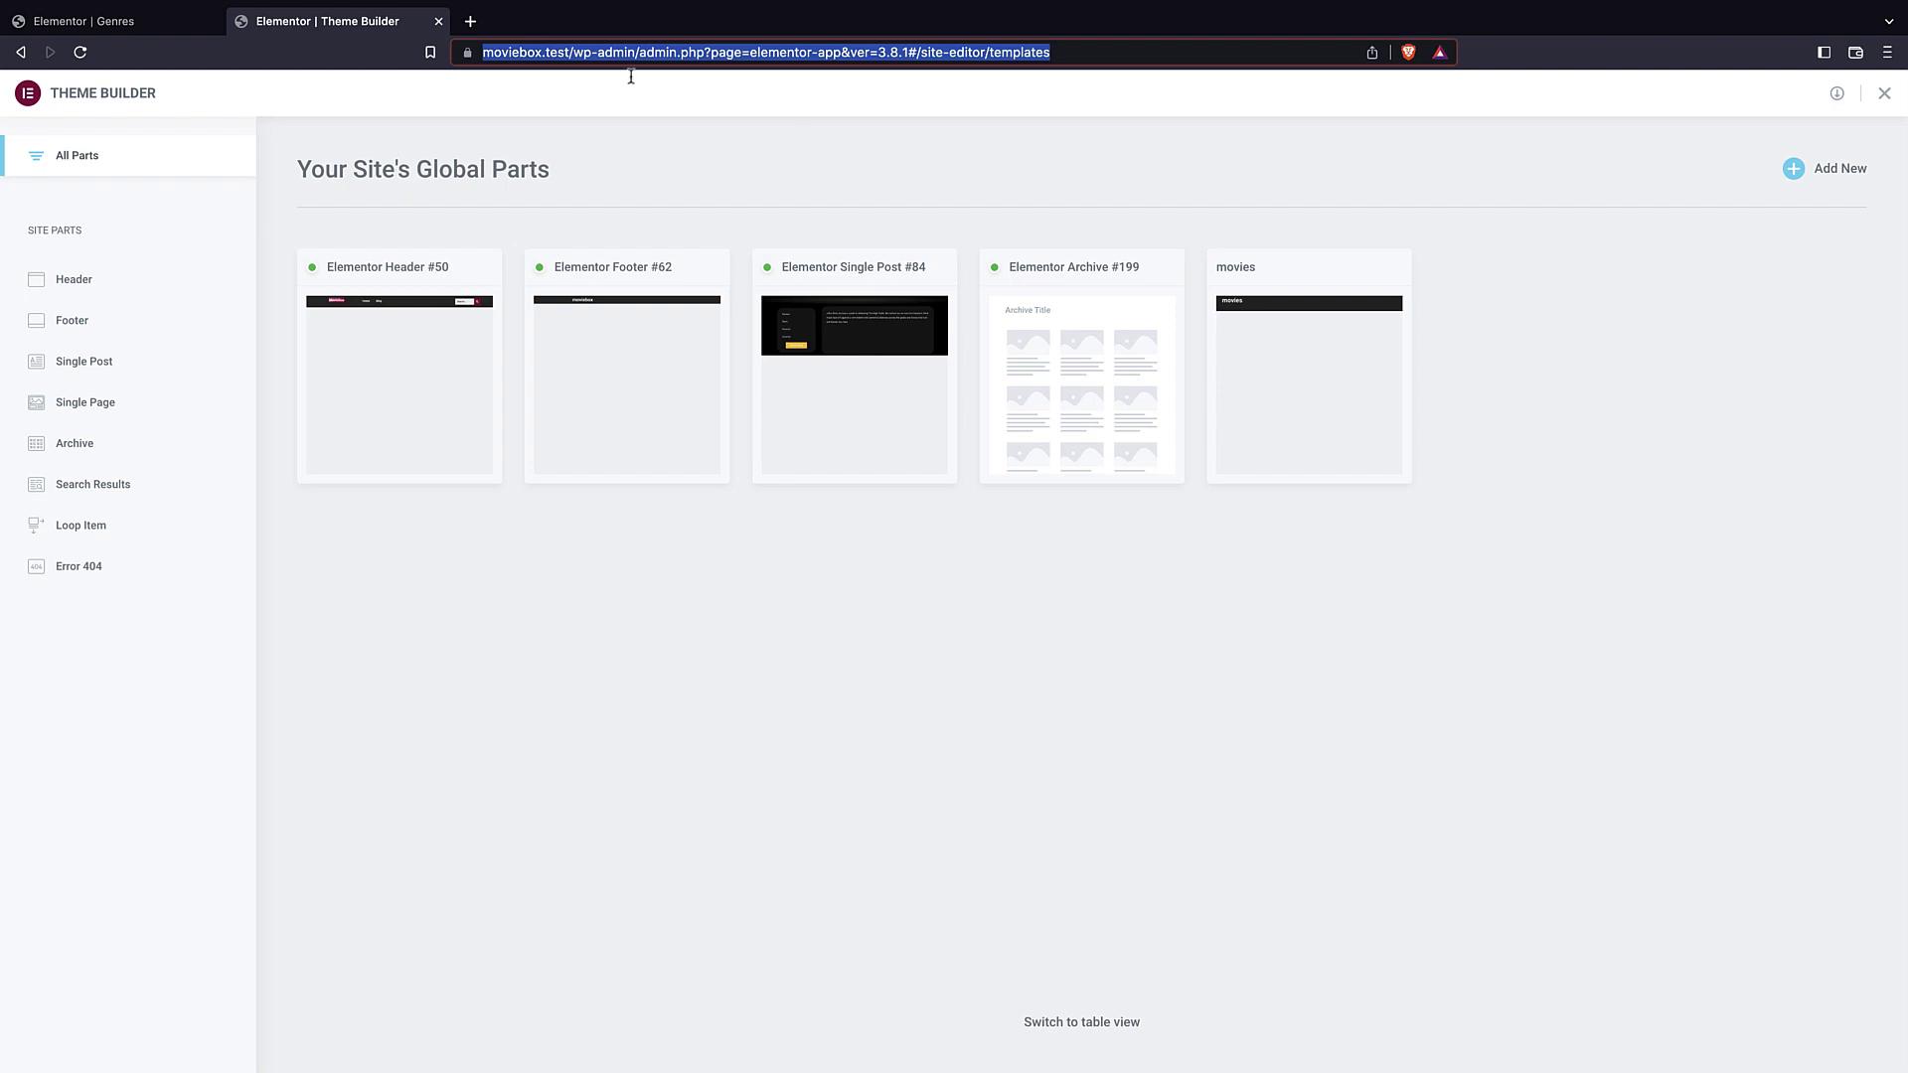
pyautogui.keyDown('shift'); pyautogui.click(658, 51); pyautogui.keyUp('shift')
pyautogui.write('min')
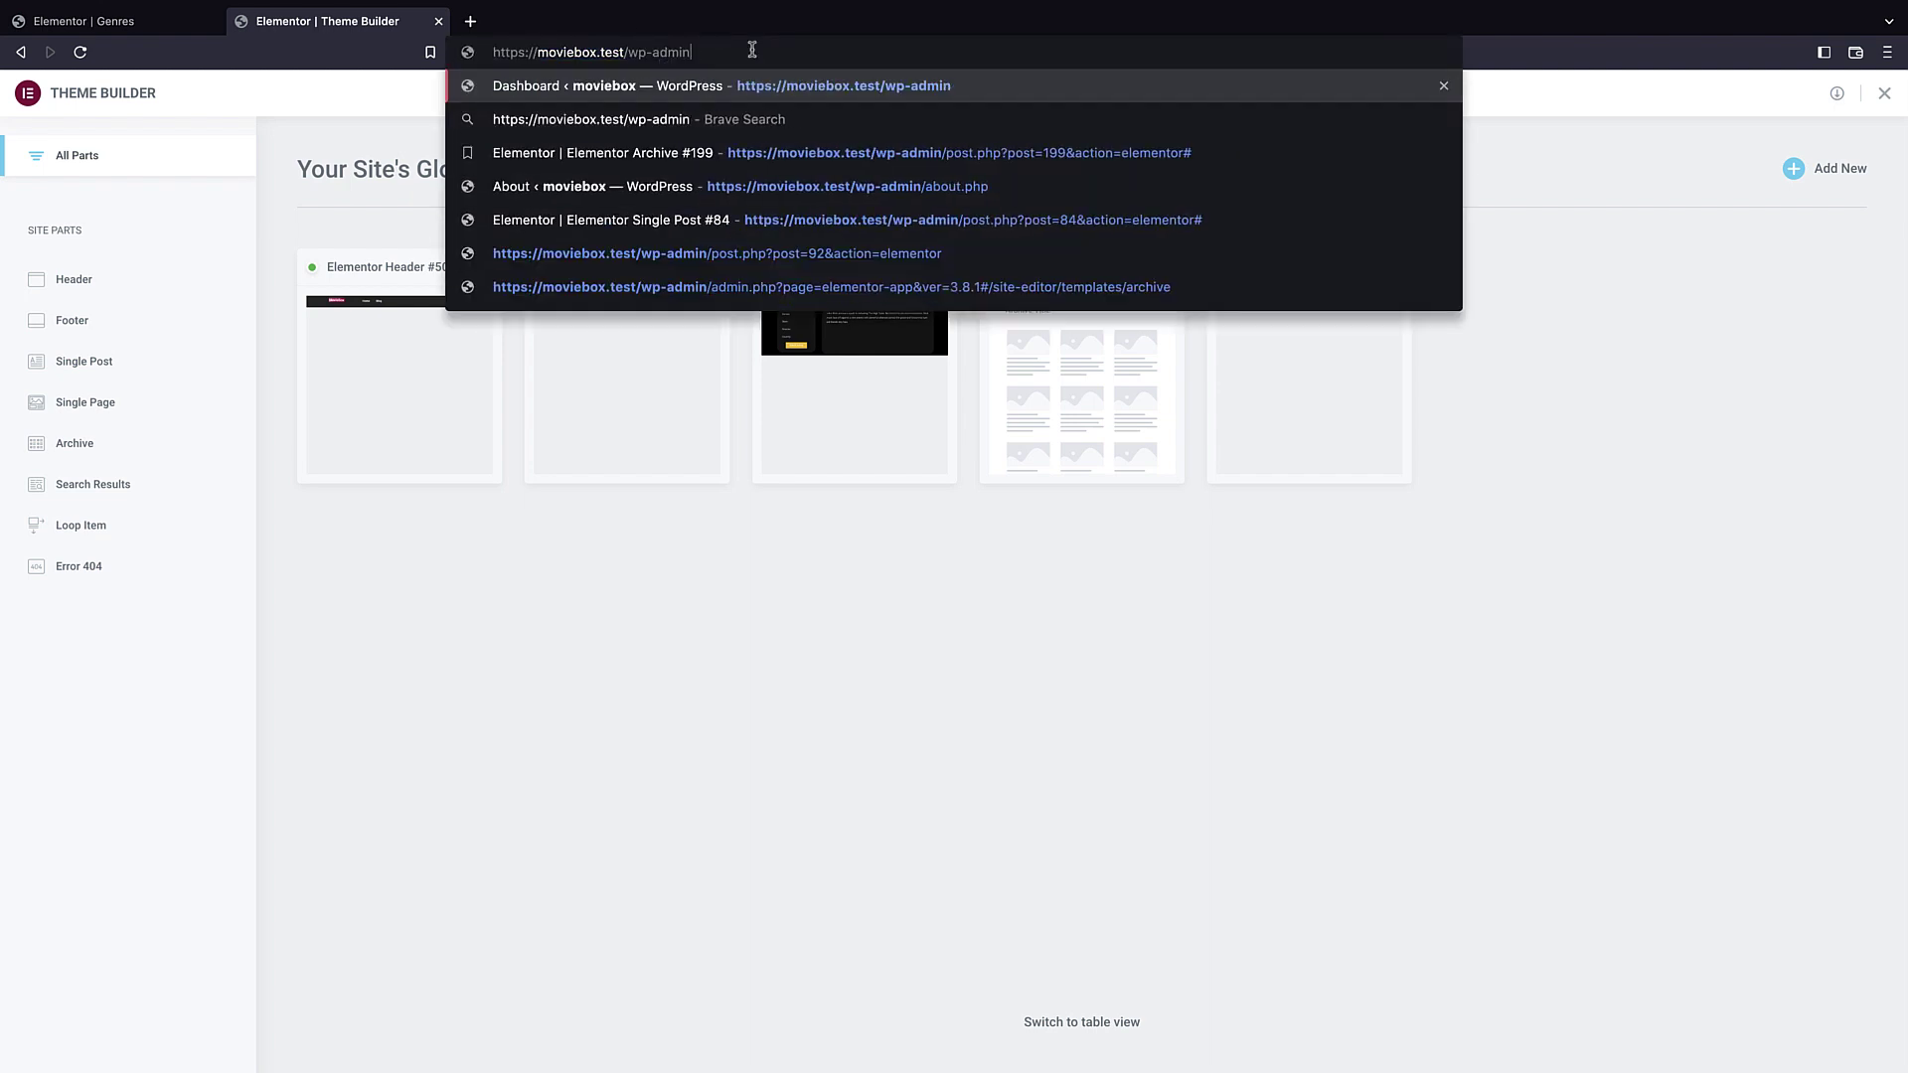
pyautogui.press('Return')
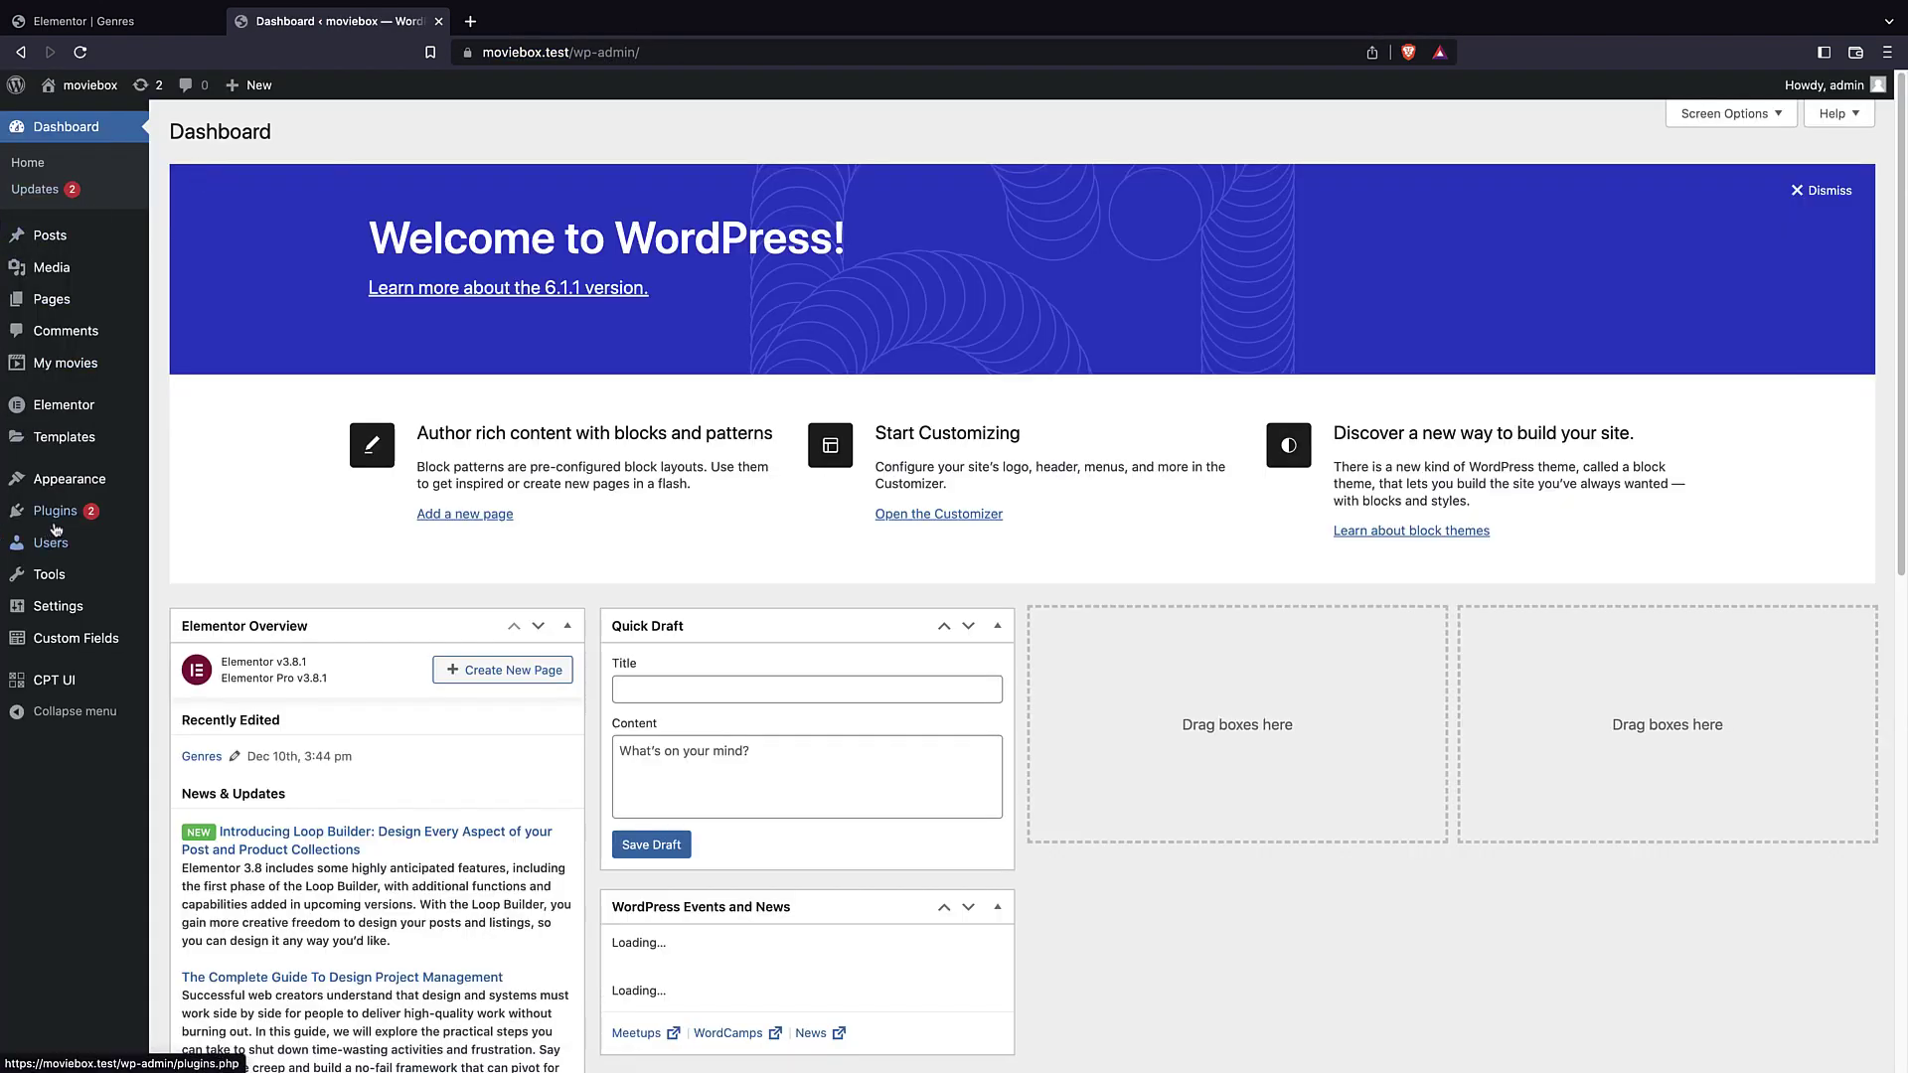
pyautogui.moveTo(99, 365)
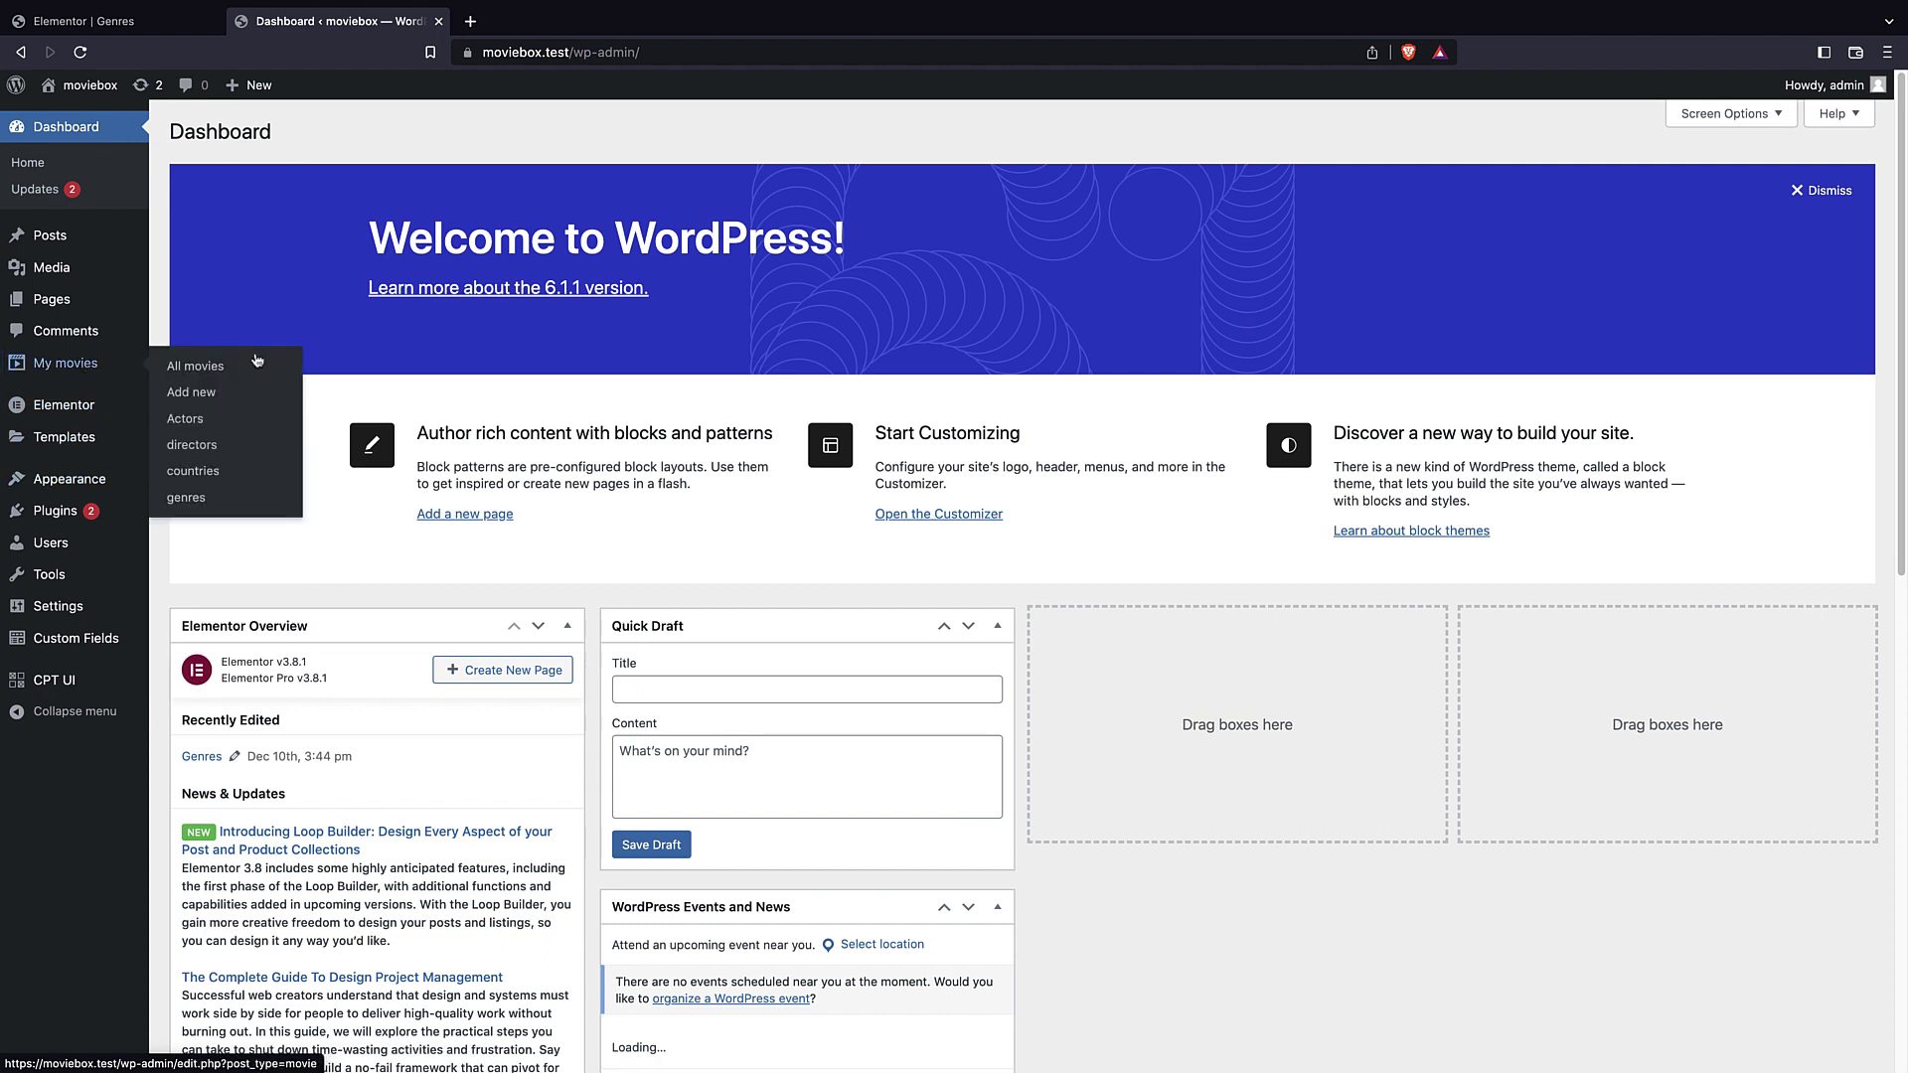
pyautogui.click(223, 502)
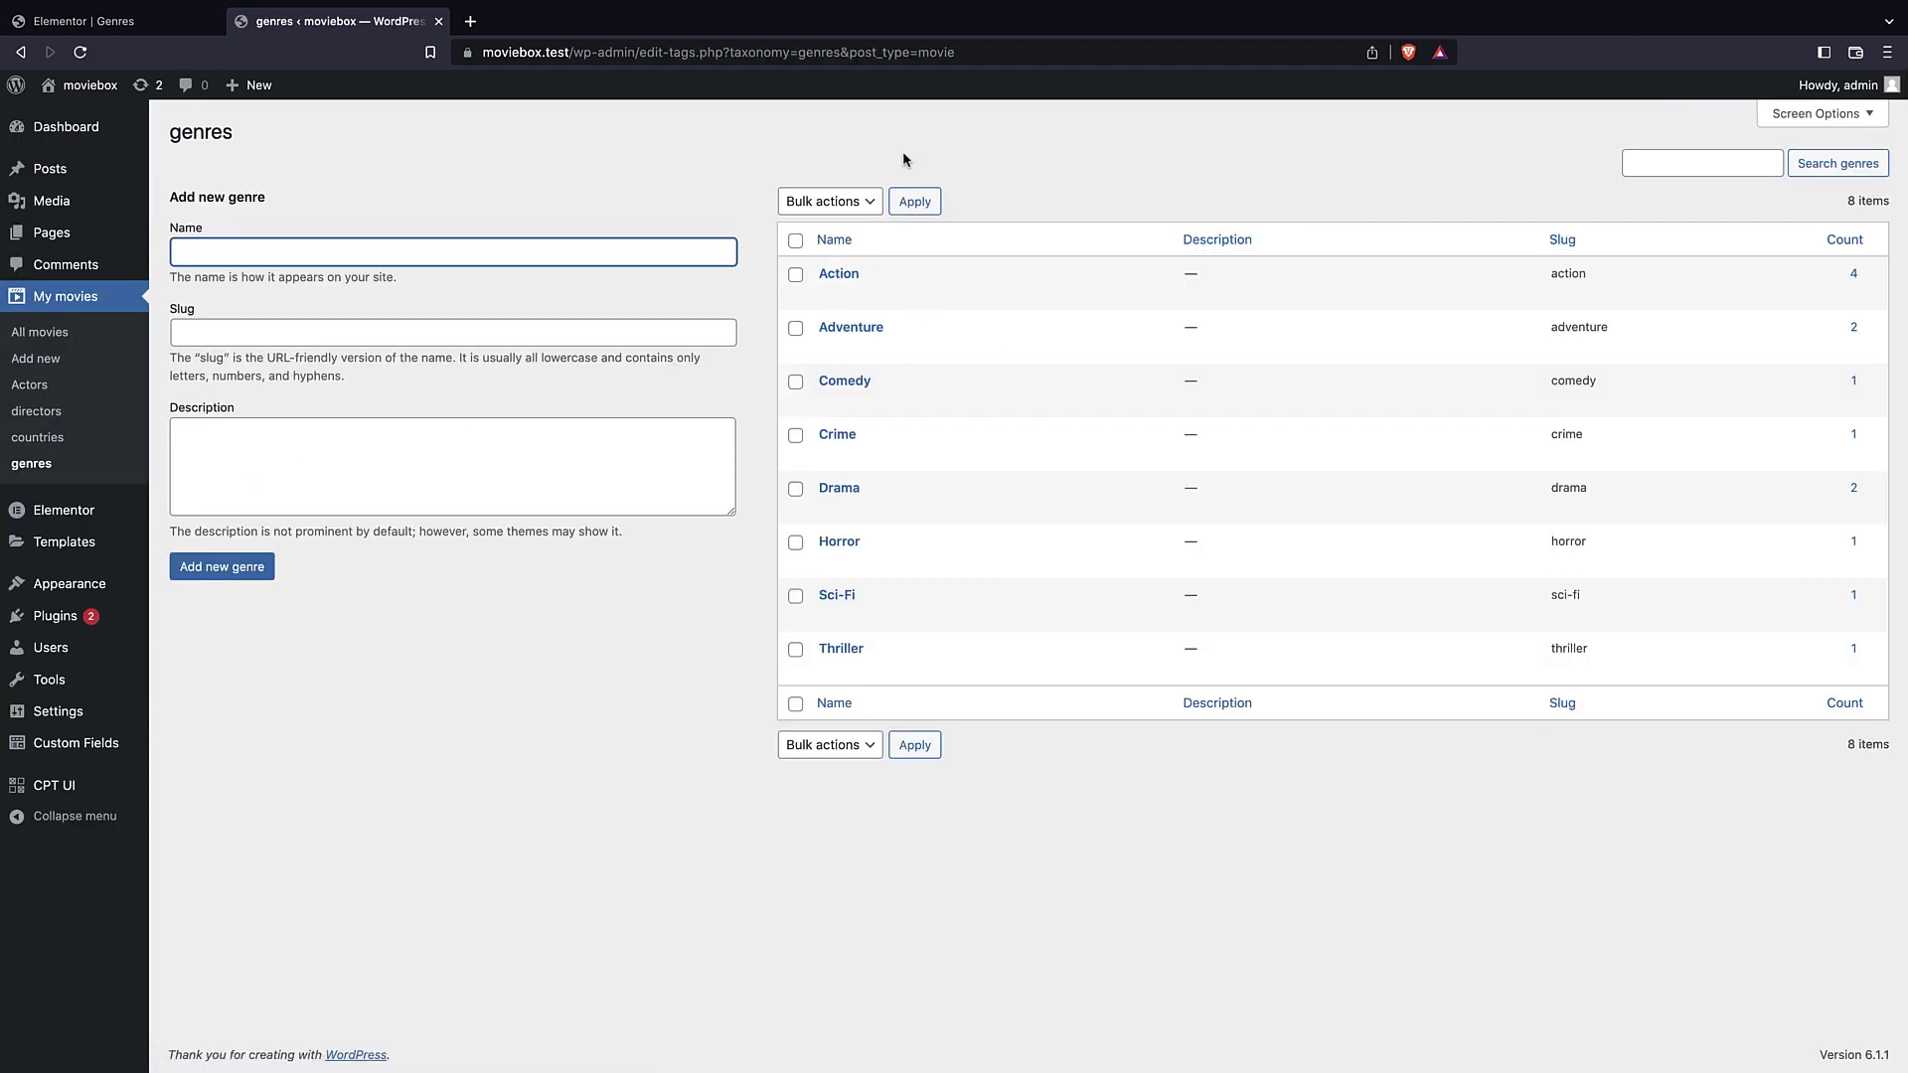
# - Copy the genre name Thriller and try to paste it over the heading text directly on the Genres page canvas
pyautogui.moveTo(878, 643); pyautogui.dragTo(822, 654)
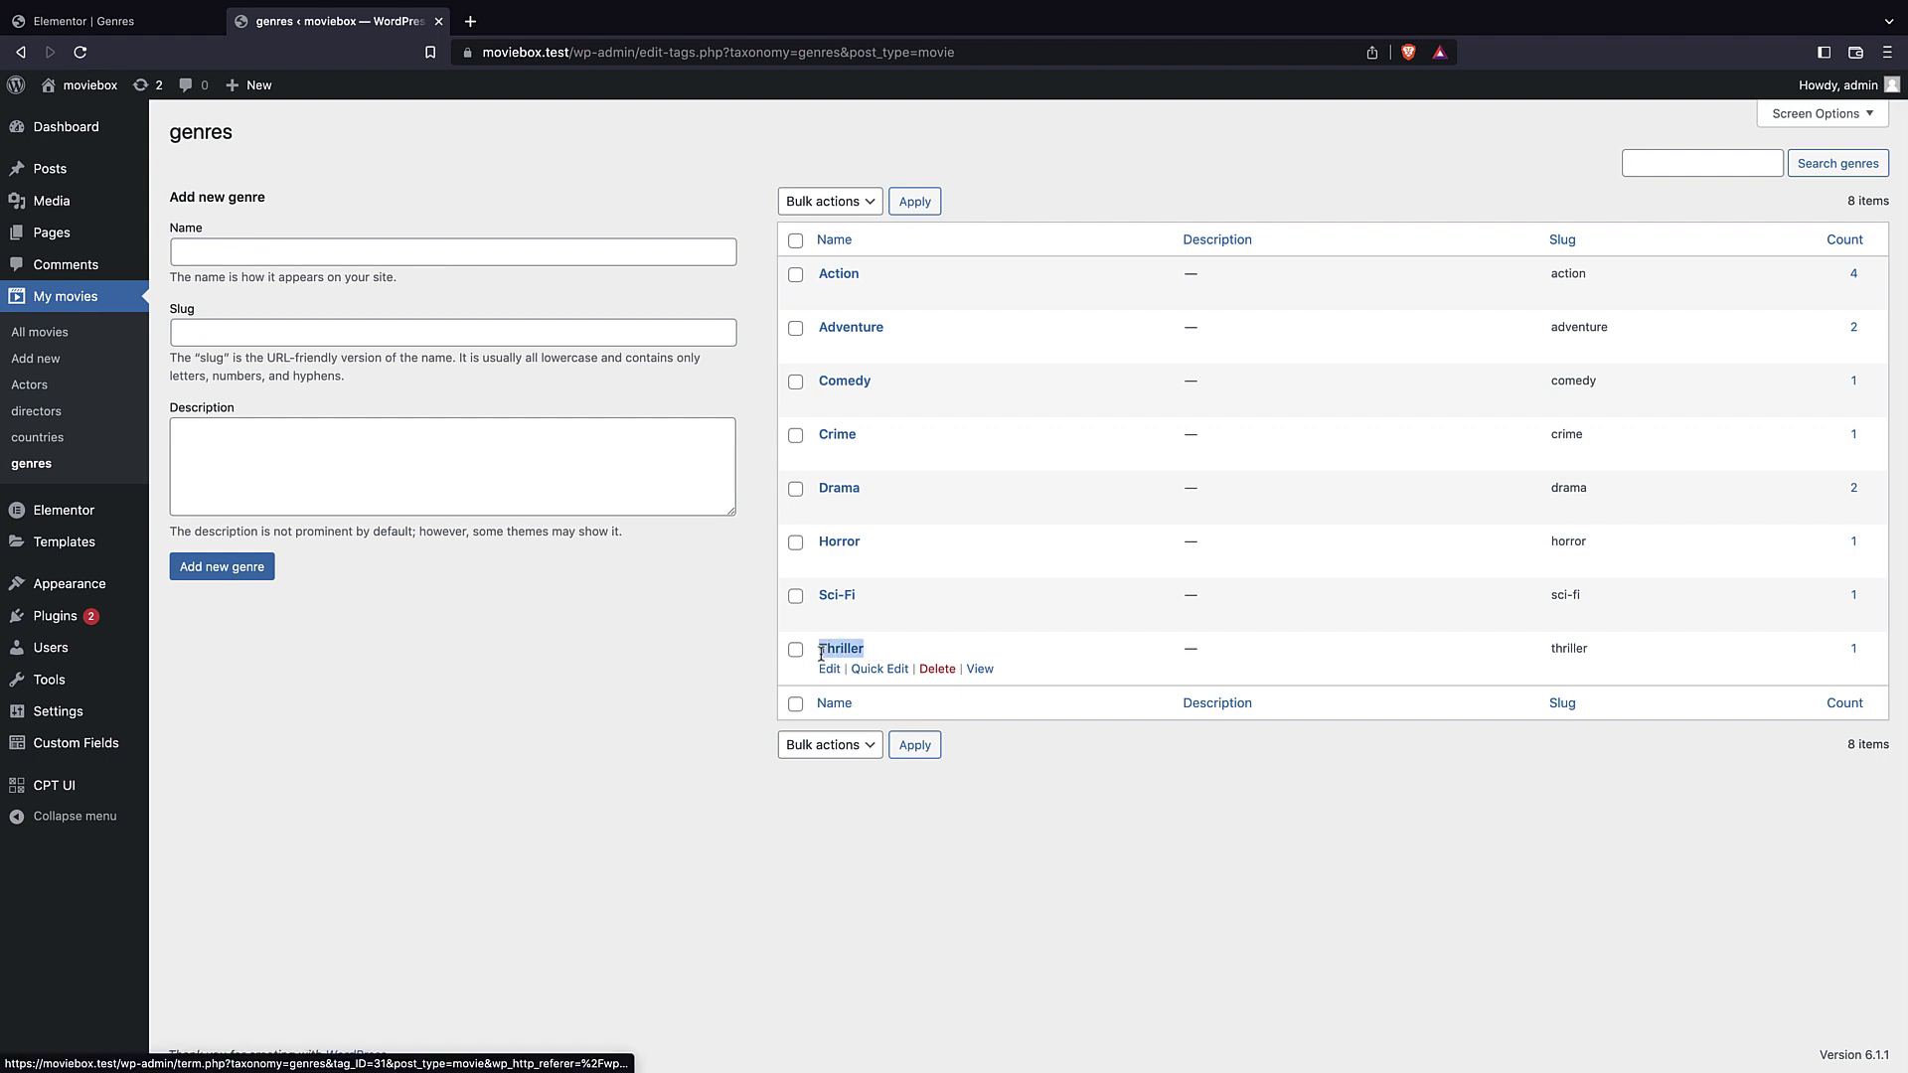
pyautogui.click(111, 20)
pyautogui.click(655, 258)
pyautogui.hotkey('ctrl', 'a')
pyautogui.write('Thriller')
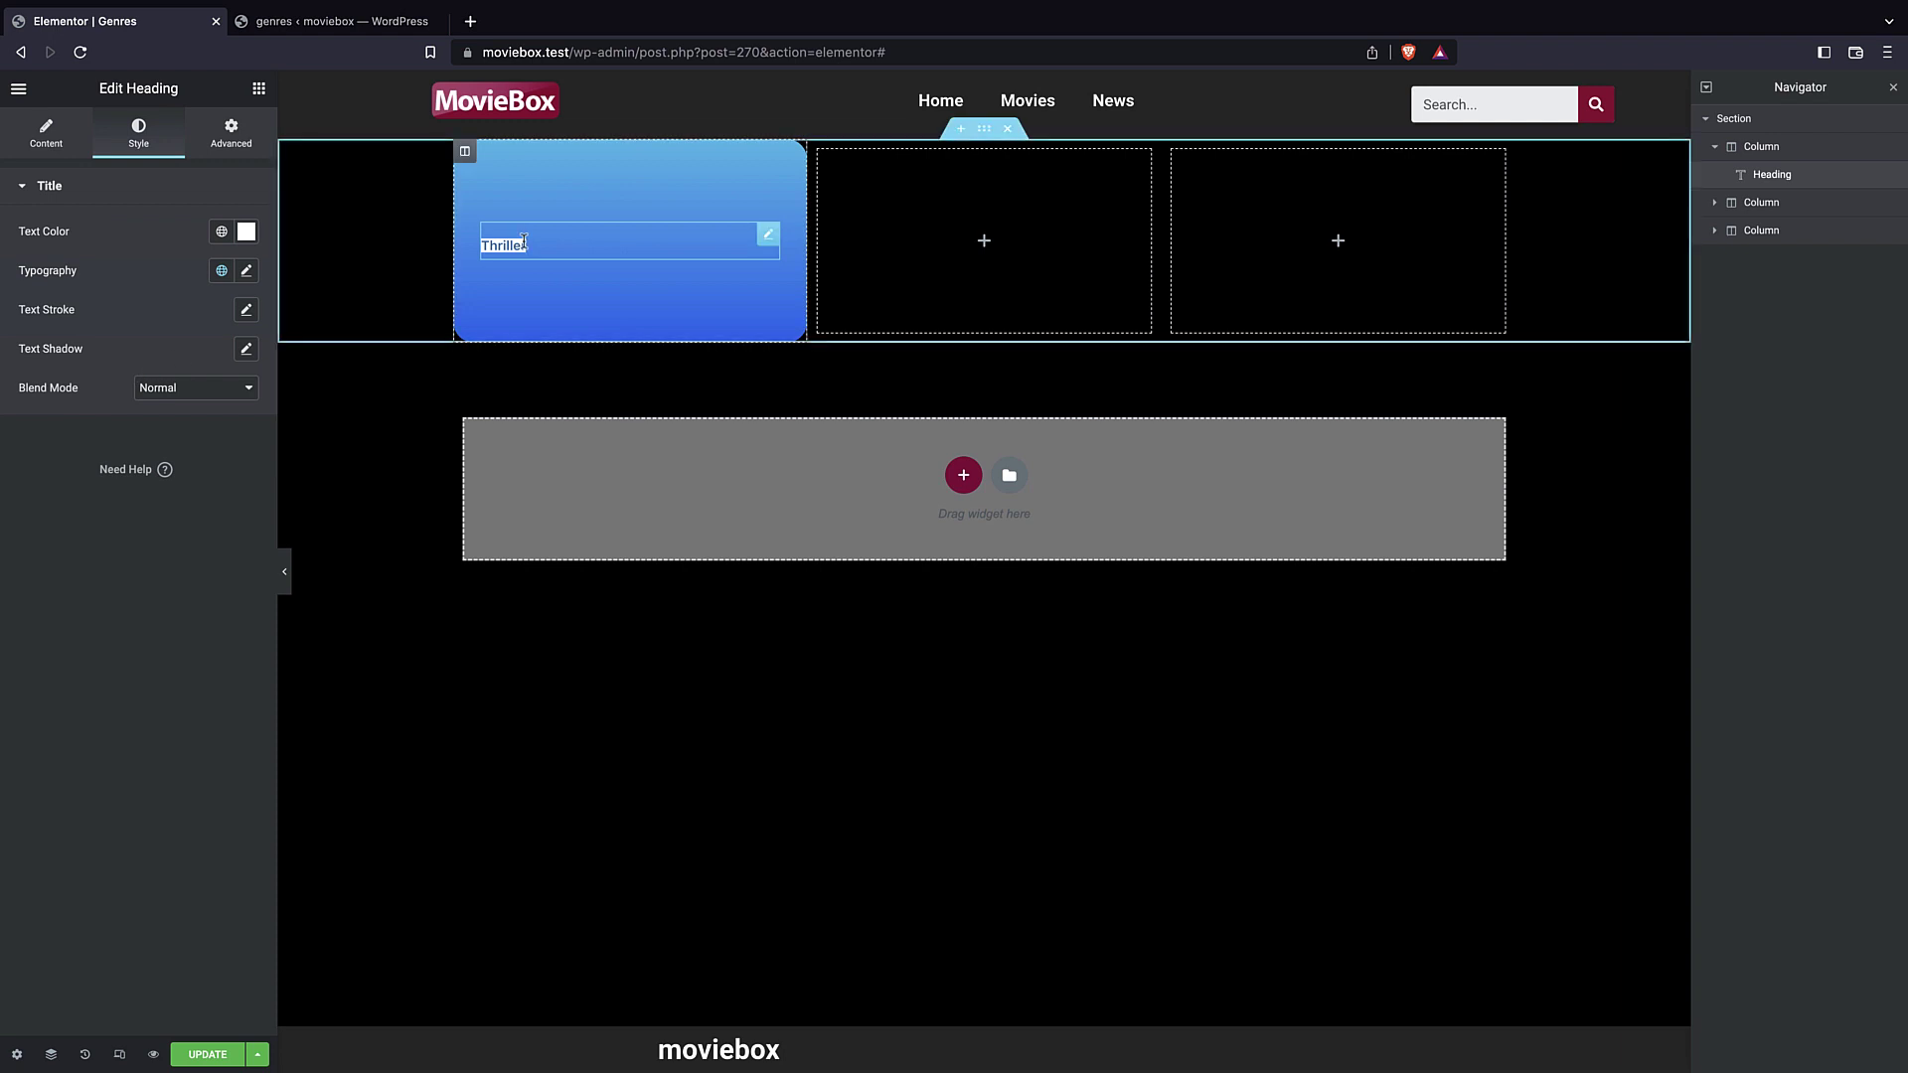
# - Undo the heading title edits by restoring the history state of the last column border radius change
pyautogui.hotkey('ctrl', 'z')
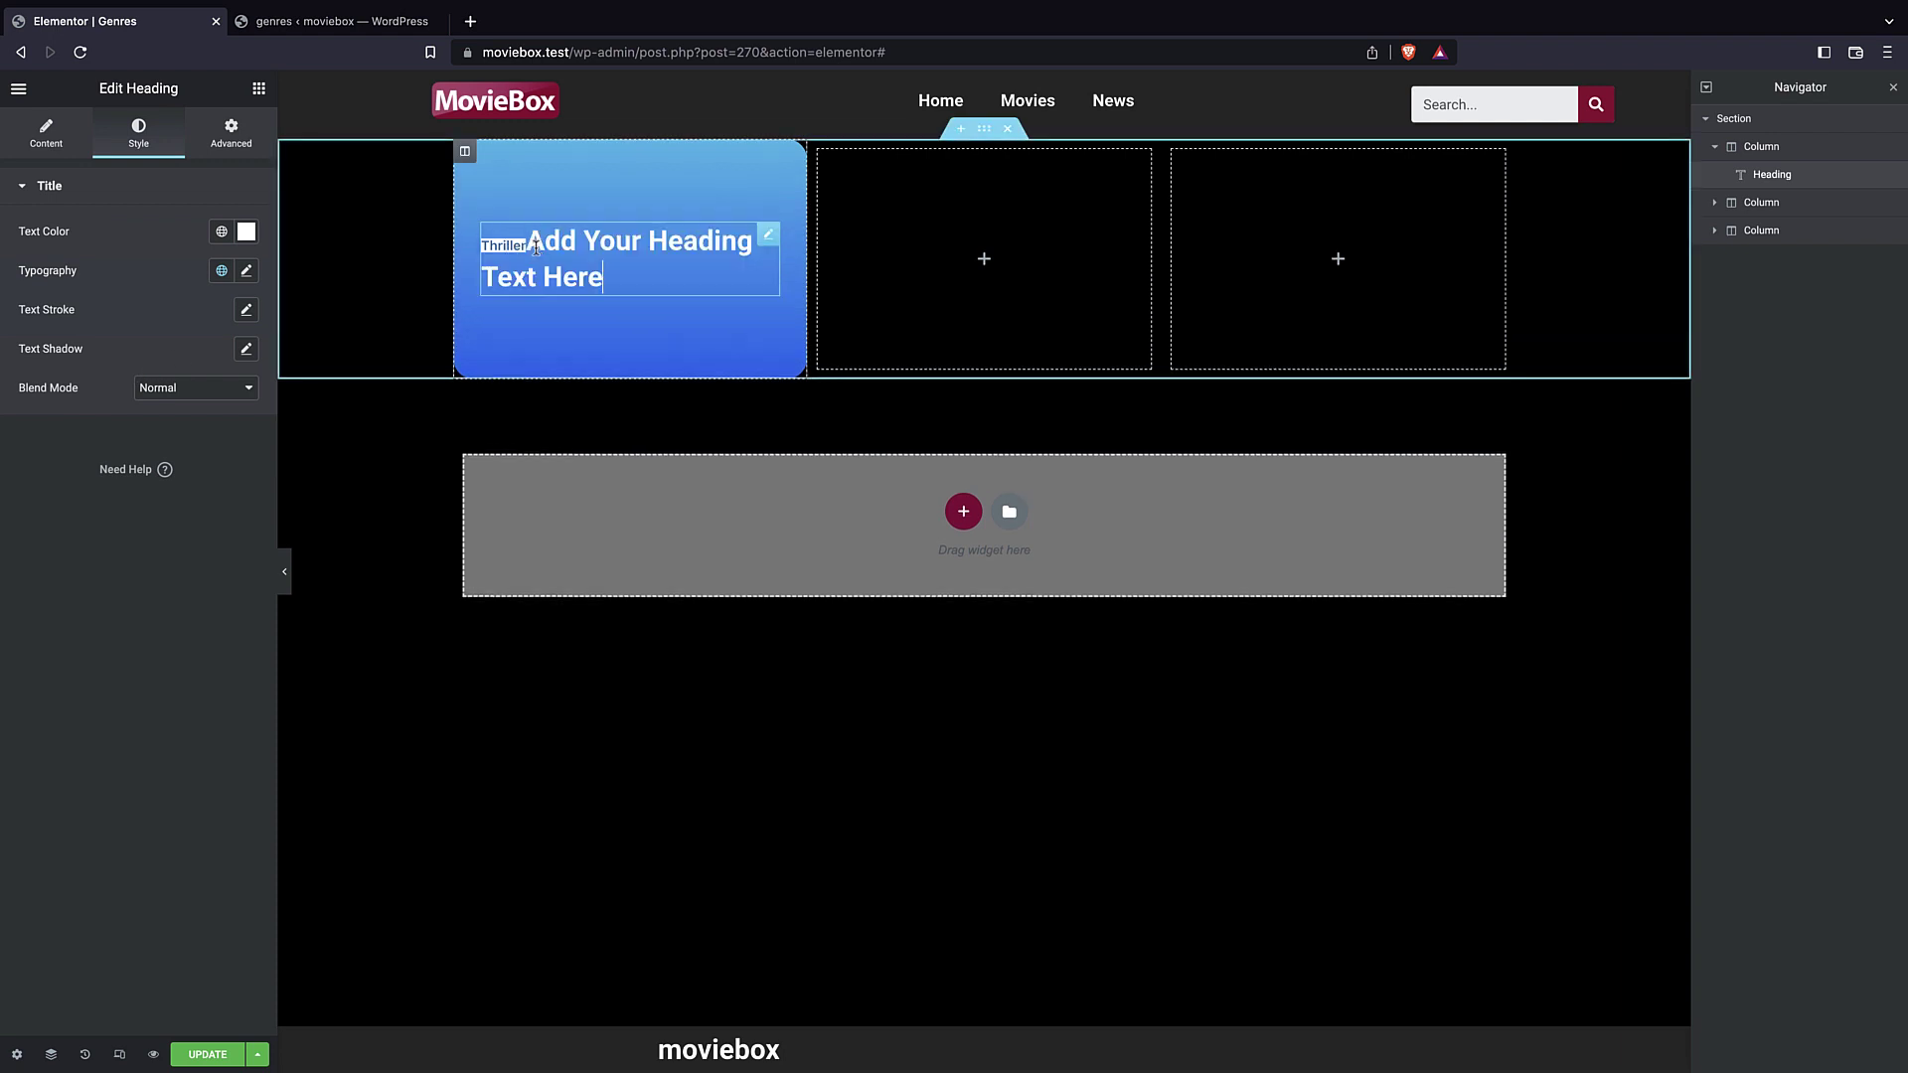
pyautogui.click(84, 1055)
pyautogui.click(67, 228)
pyautogui.click(67, 267)
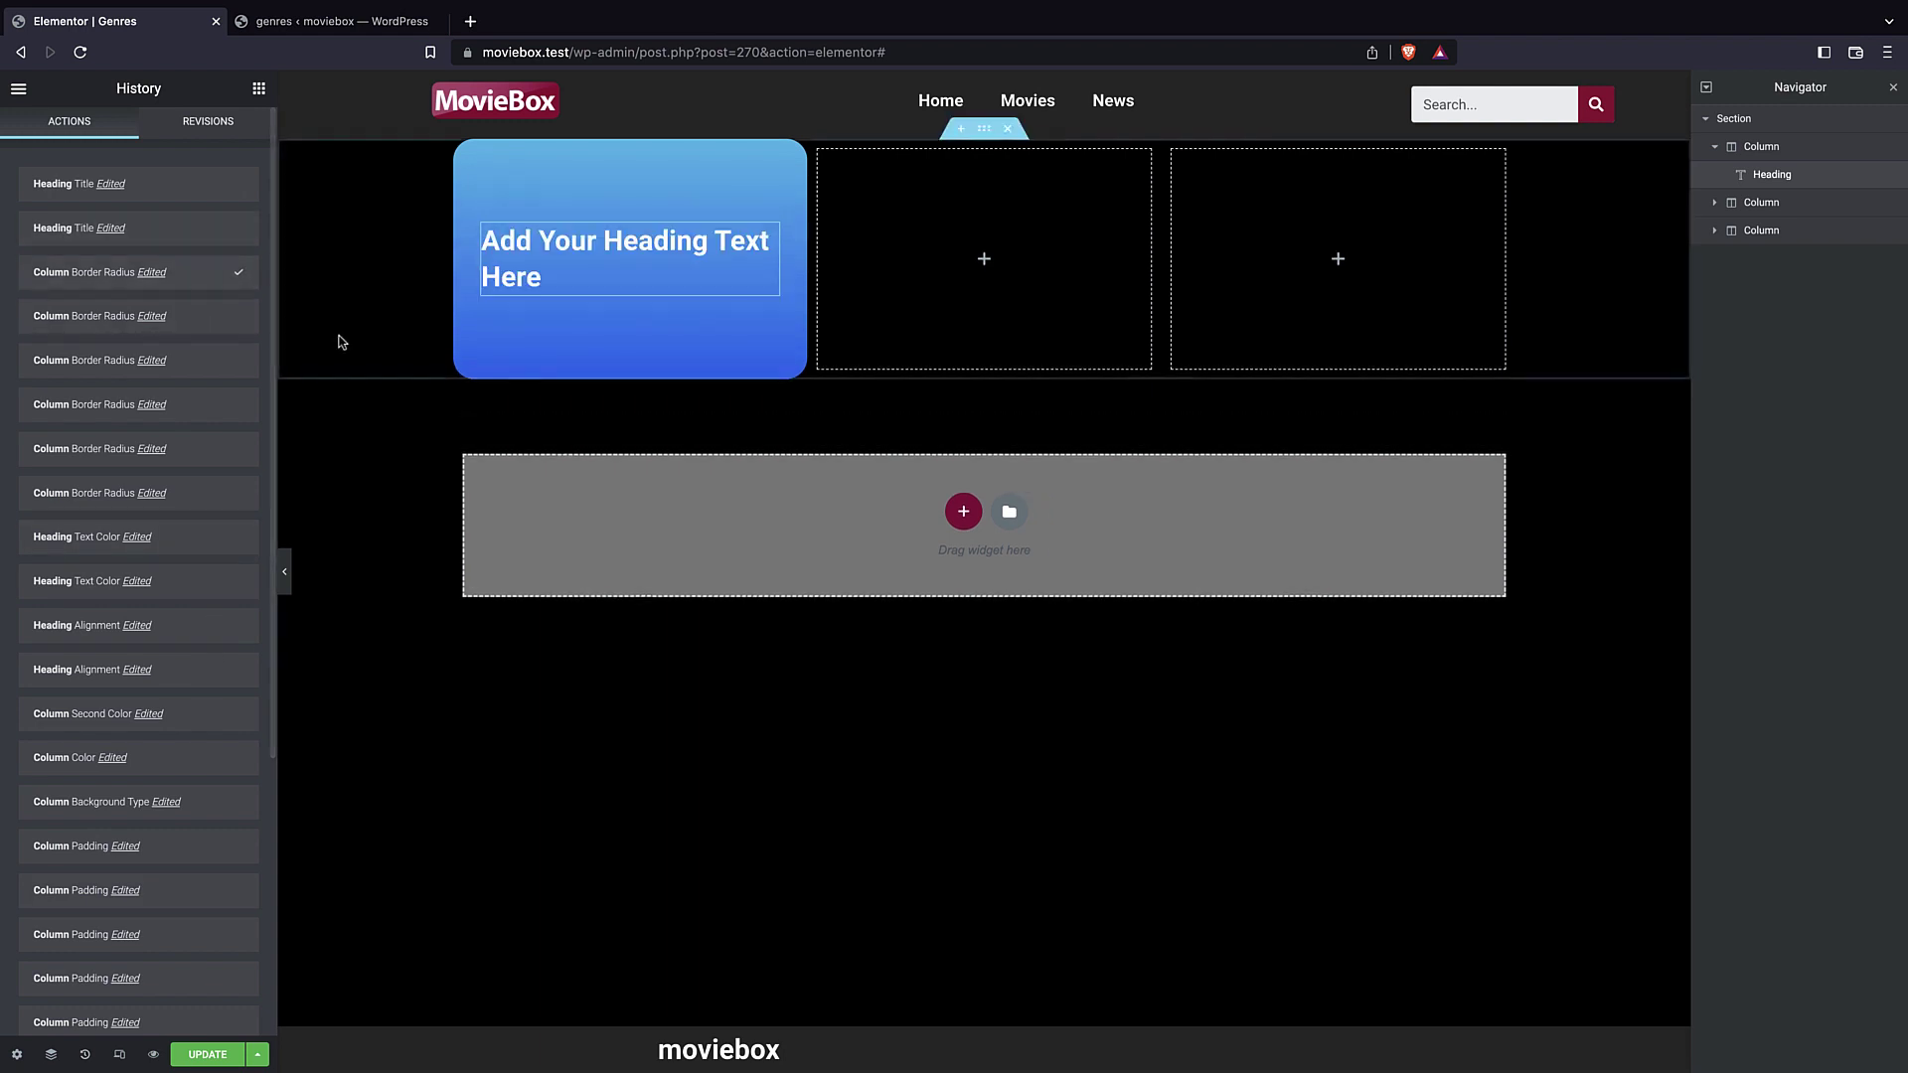
pyautogui.click(258, 88)
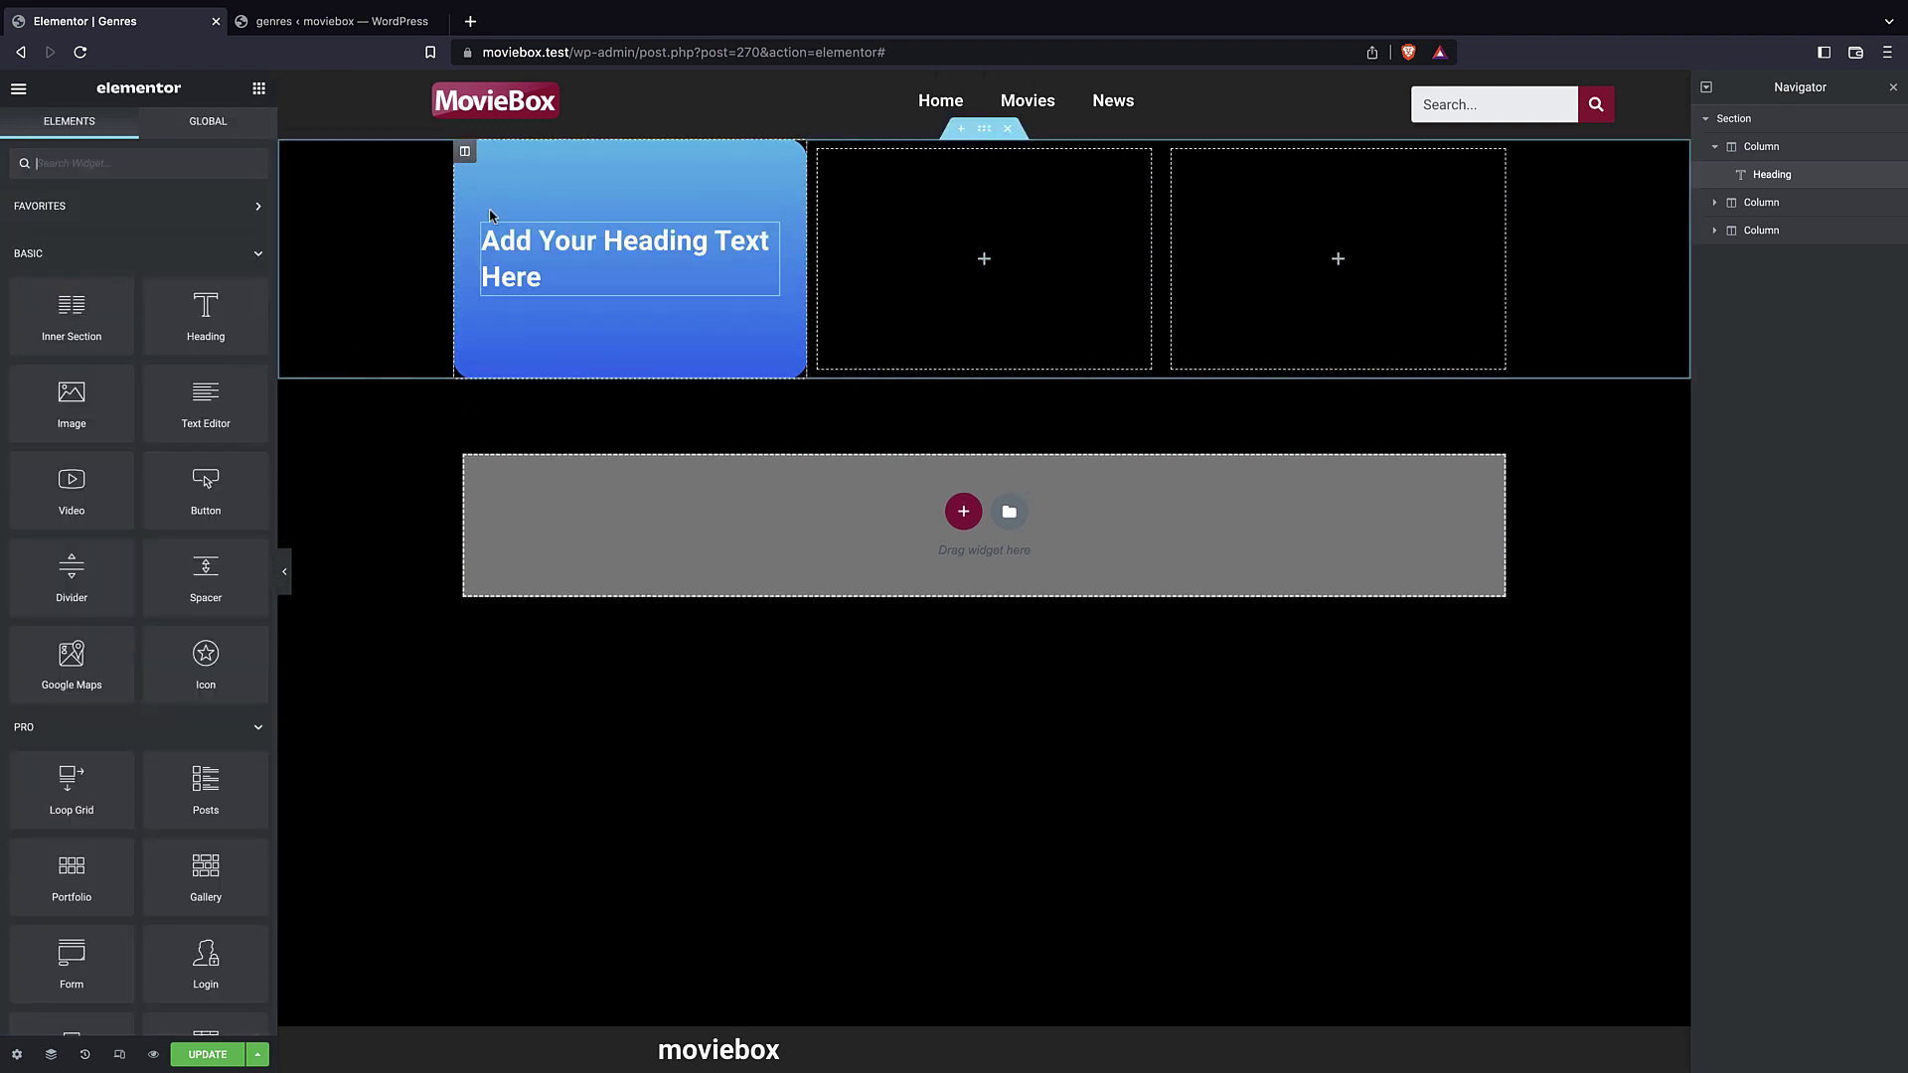
# - Copy the genre name Thriller from the genres list again and enter it as the title of the first column's heading
pyautogui.click(324, 22)
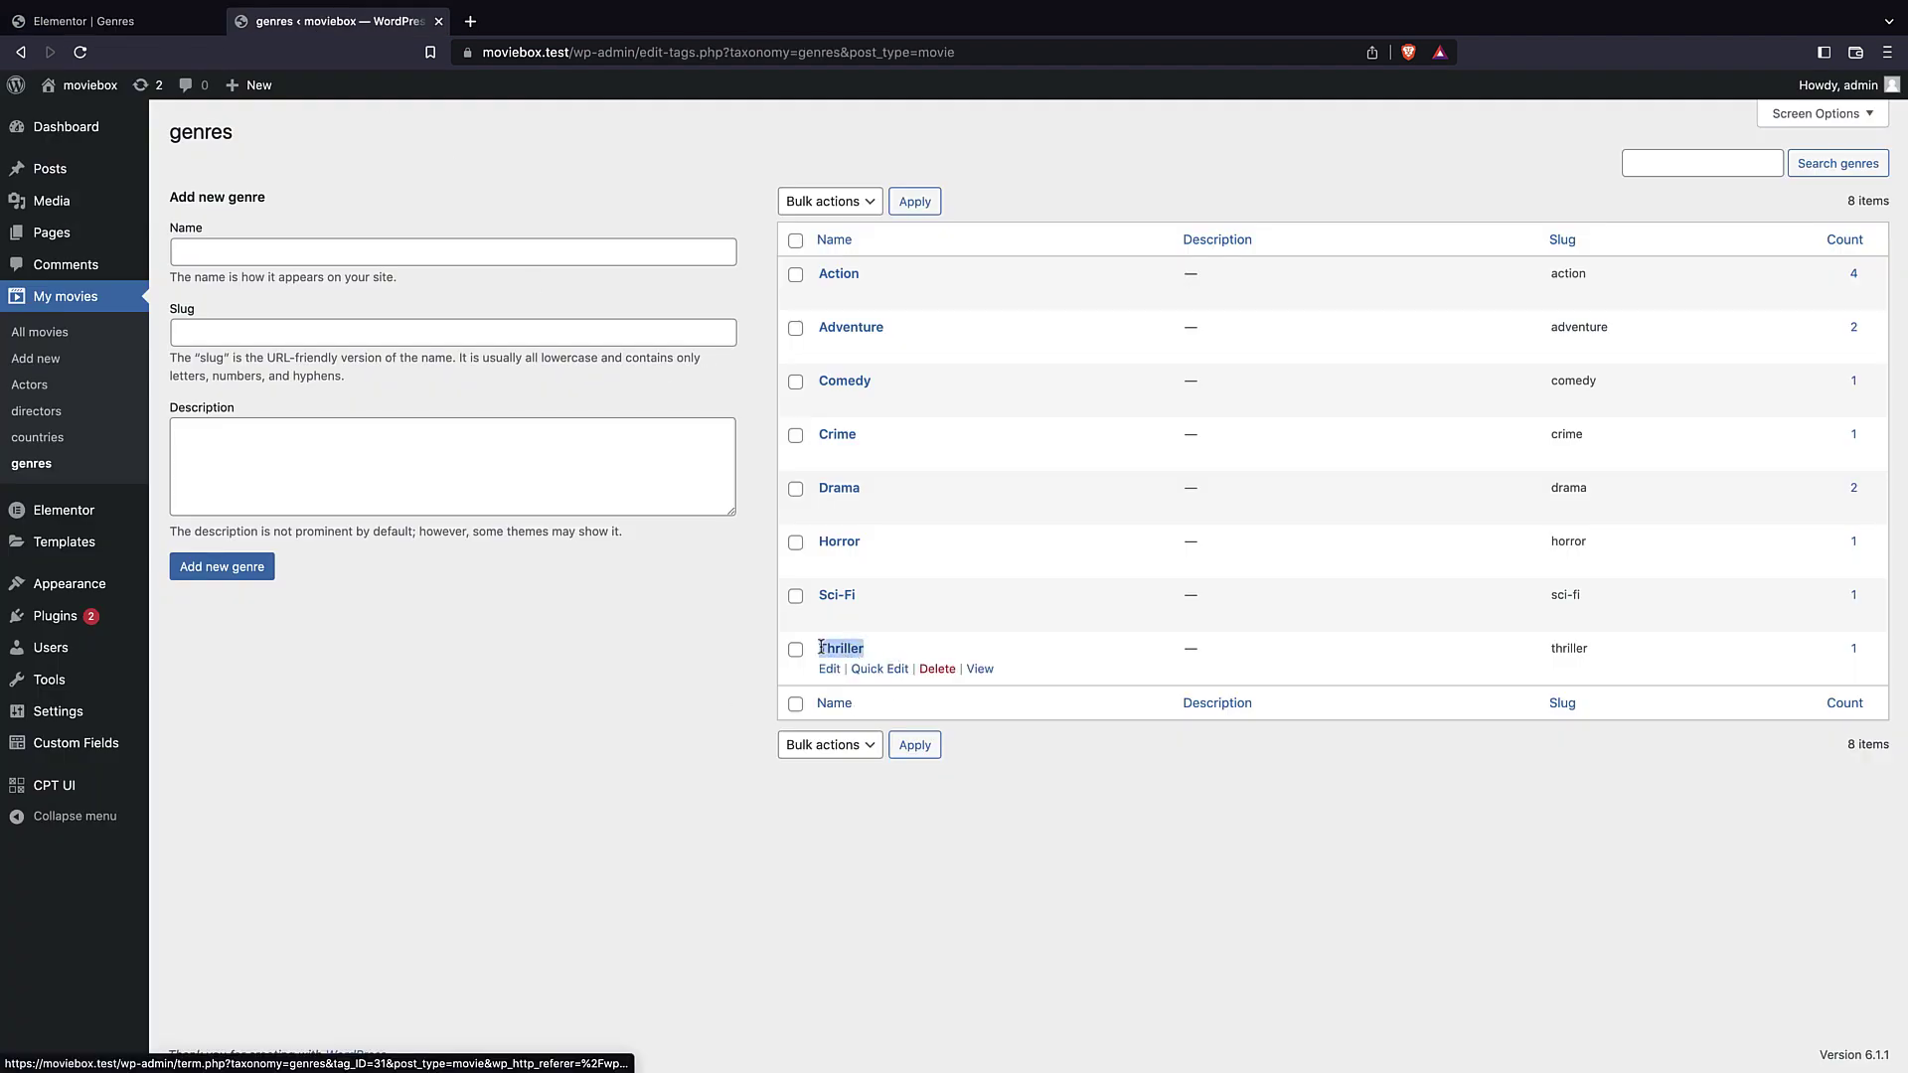
pyautogui.click(753, 732)
pyautogui.moveTo(870, 646); pyautogui.dragTo(829, 644)
pyautogui.click(85, 21)
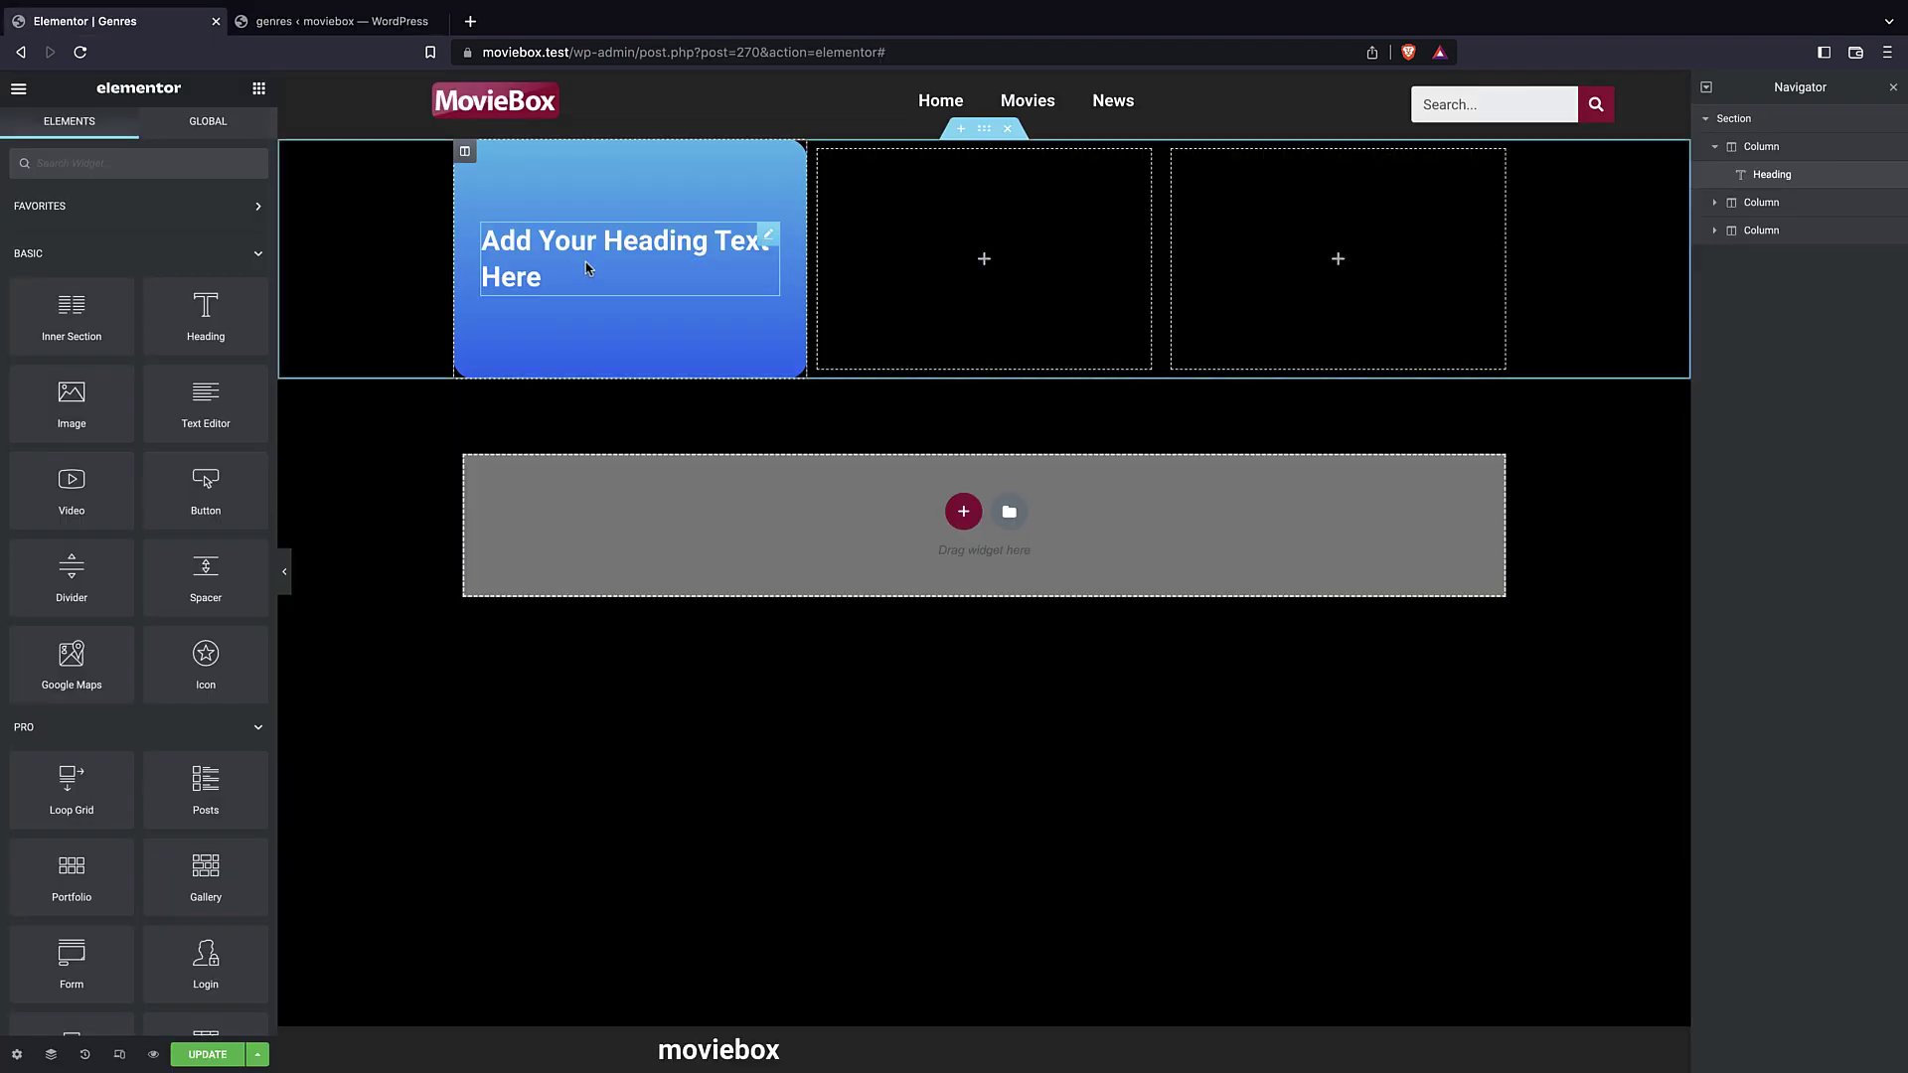
pyautogui.click(45, 133)
pyautogui.click(194, 302)
pyautogui.hotkey('ctrl', 'a')
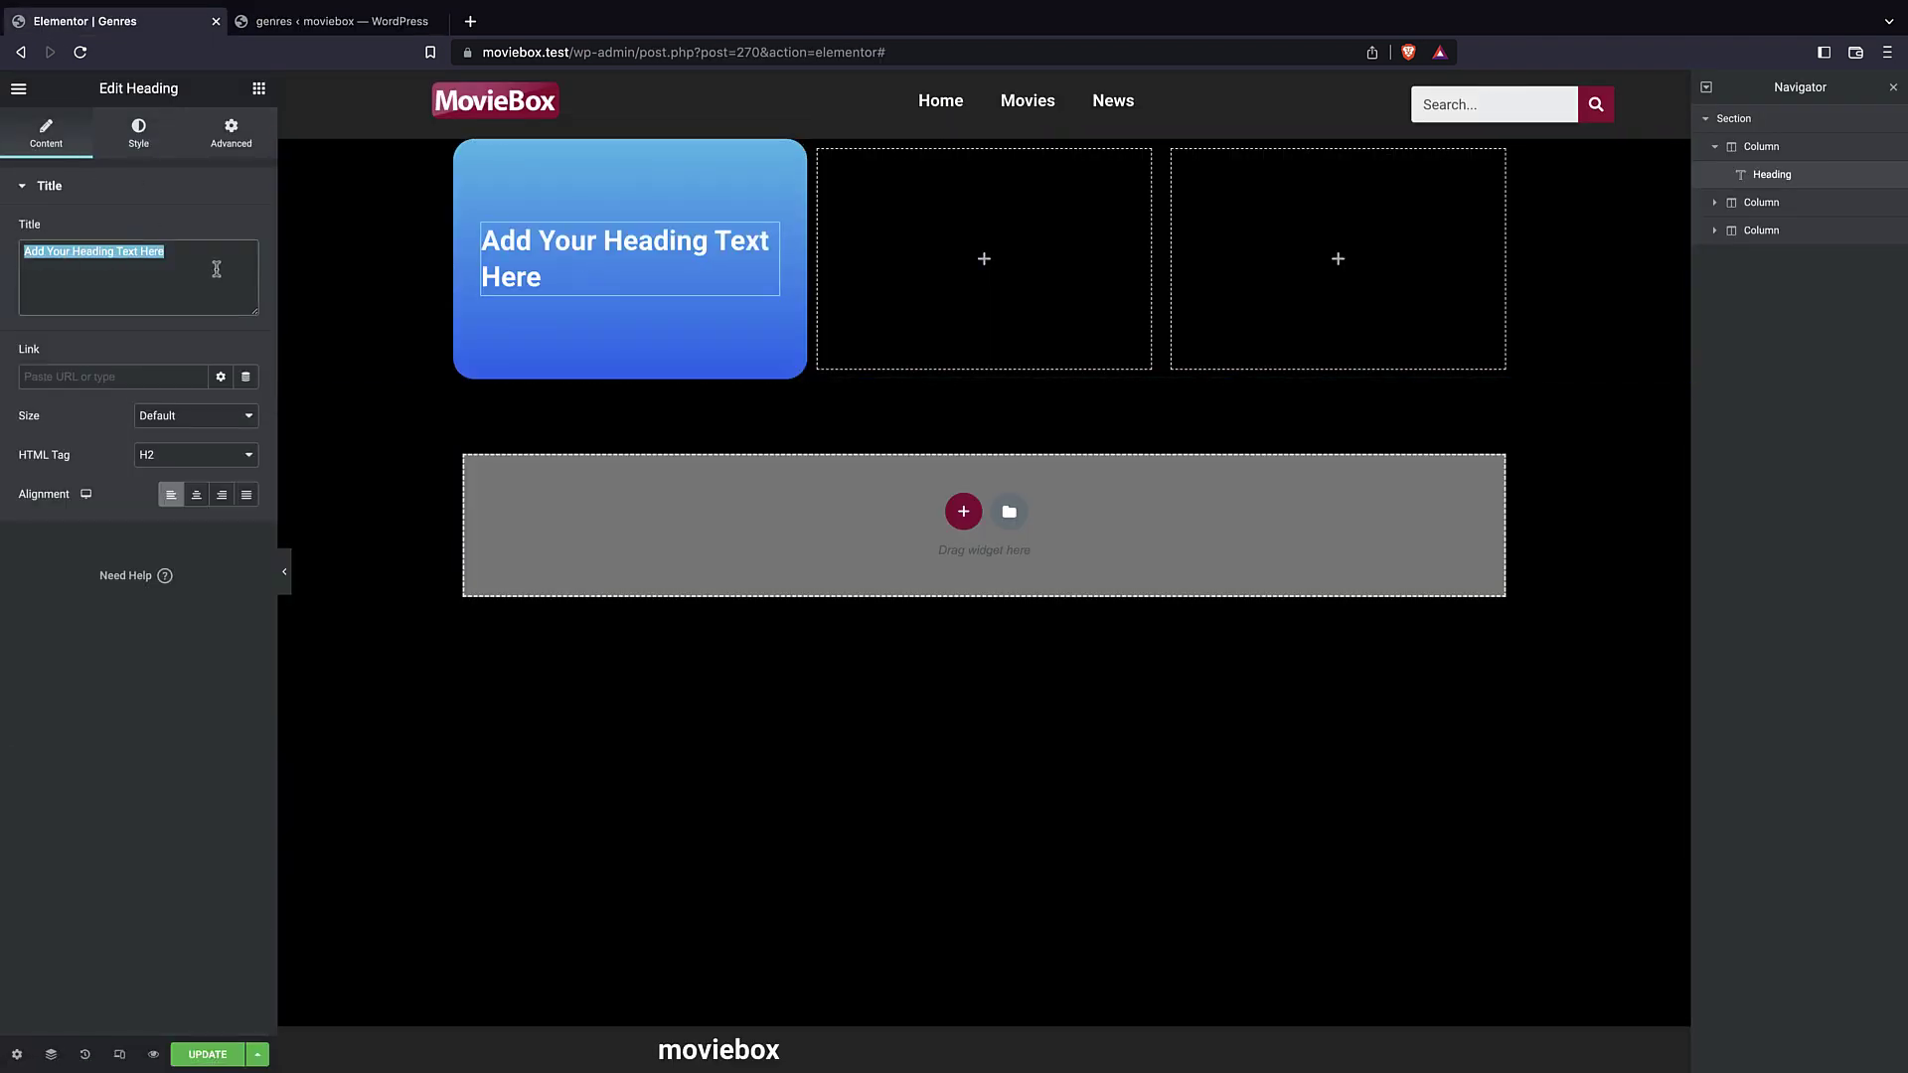
pyautogui.write('Thriller')
pyautogui.hotkey('ctrl', 'a')
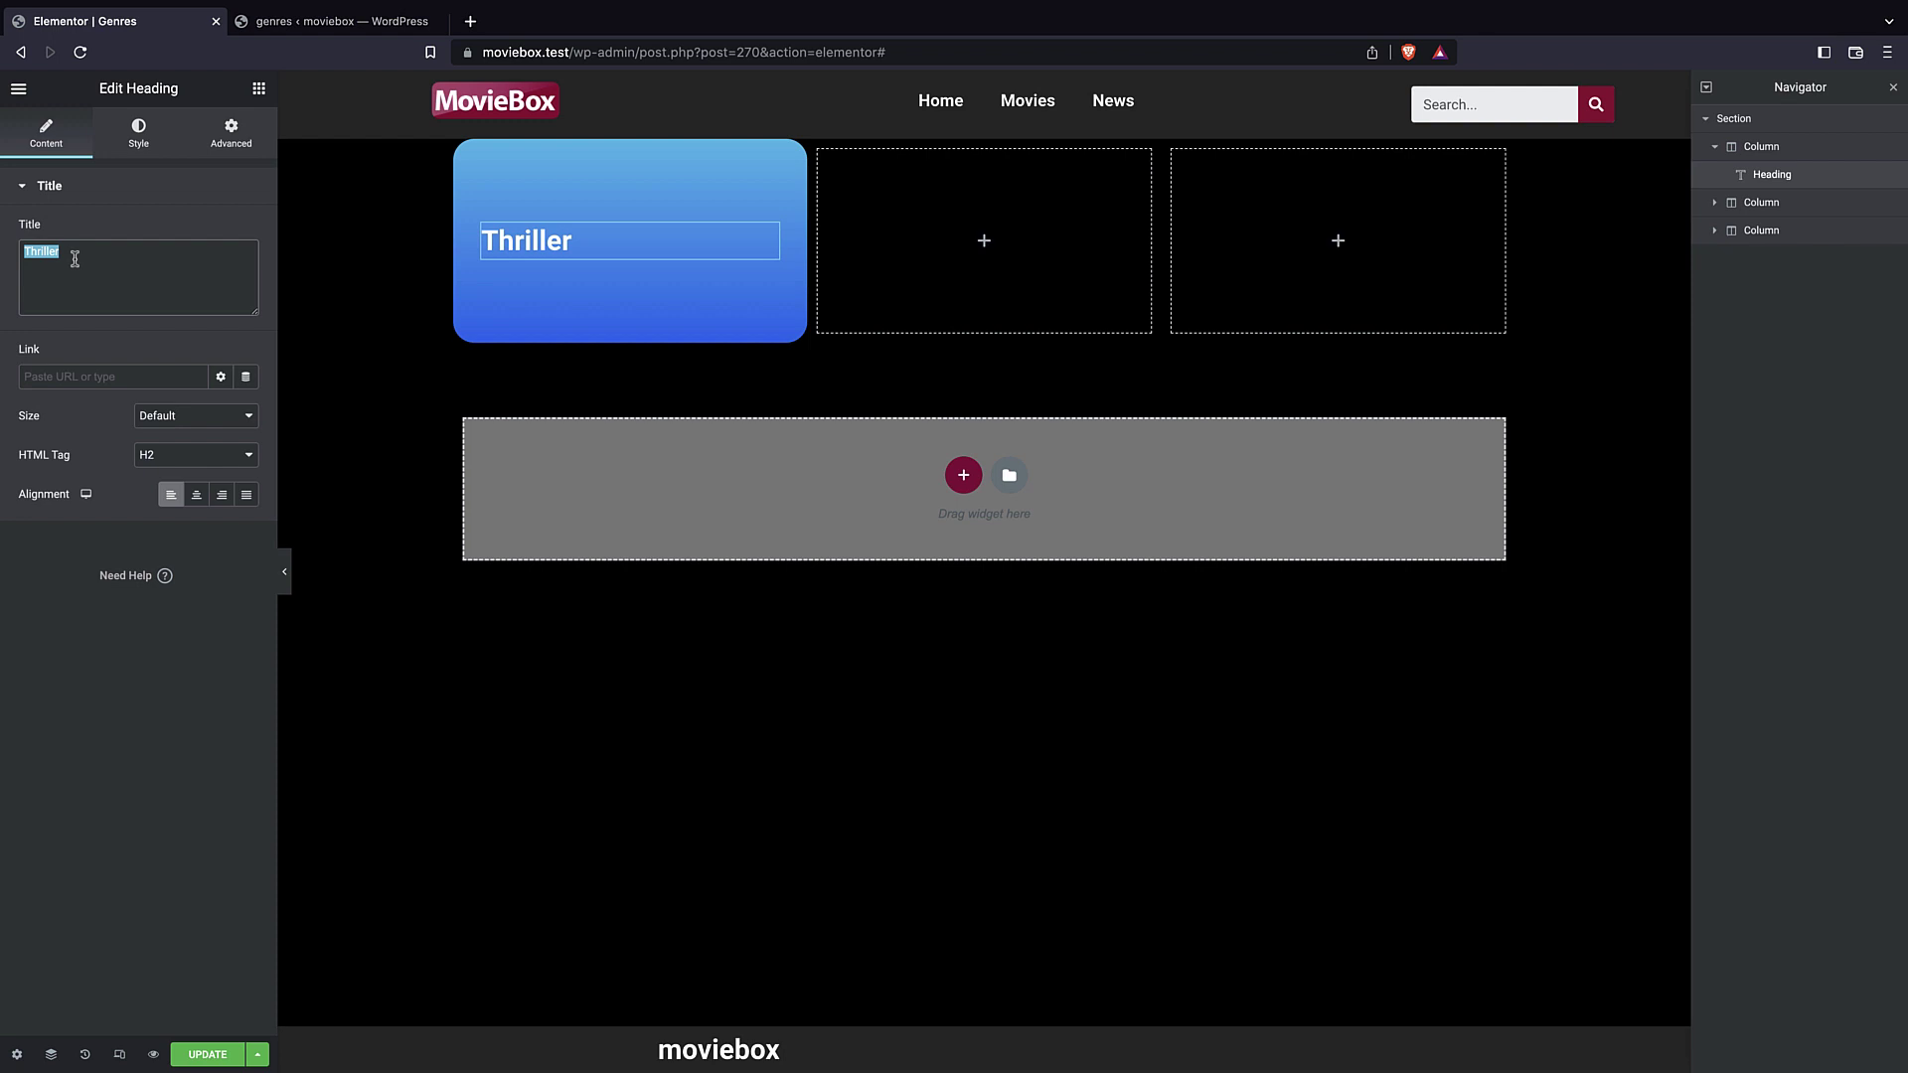
# - Set the Thriller heading's font size to 3.5 em and center-align the heading
pyautogui.click(131, 127)
pyautogui.click(246, 270)
pyautogui.click(195, 392)
pyautogui.moveTo(36, 418); pyautogui.dragTo(88, 420)
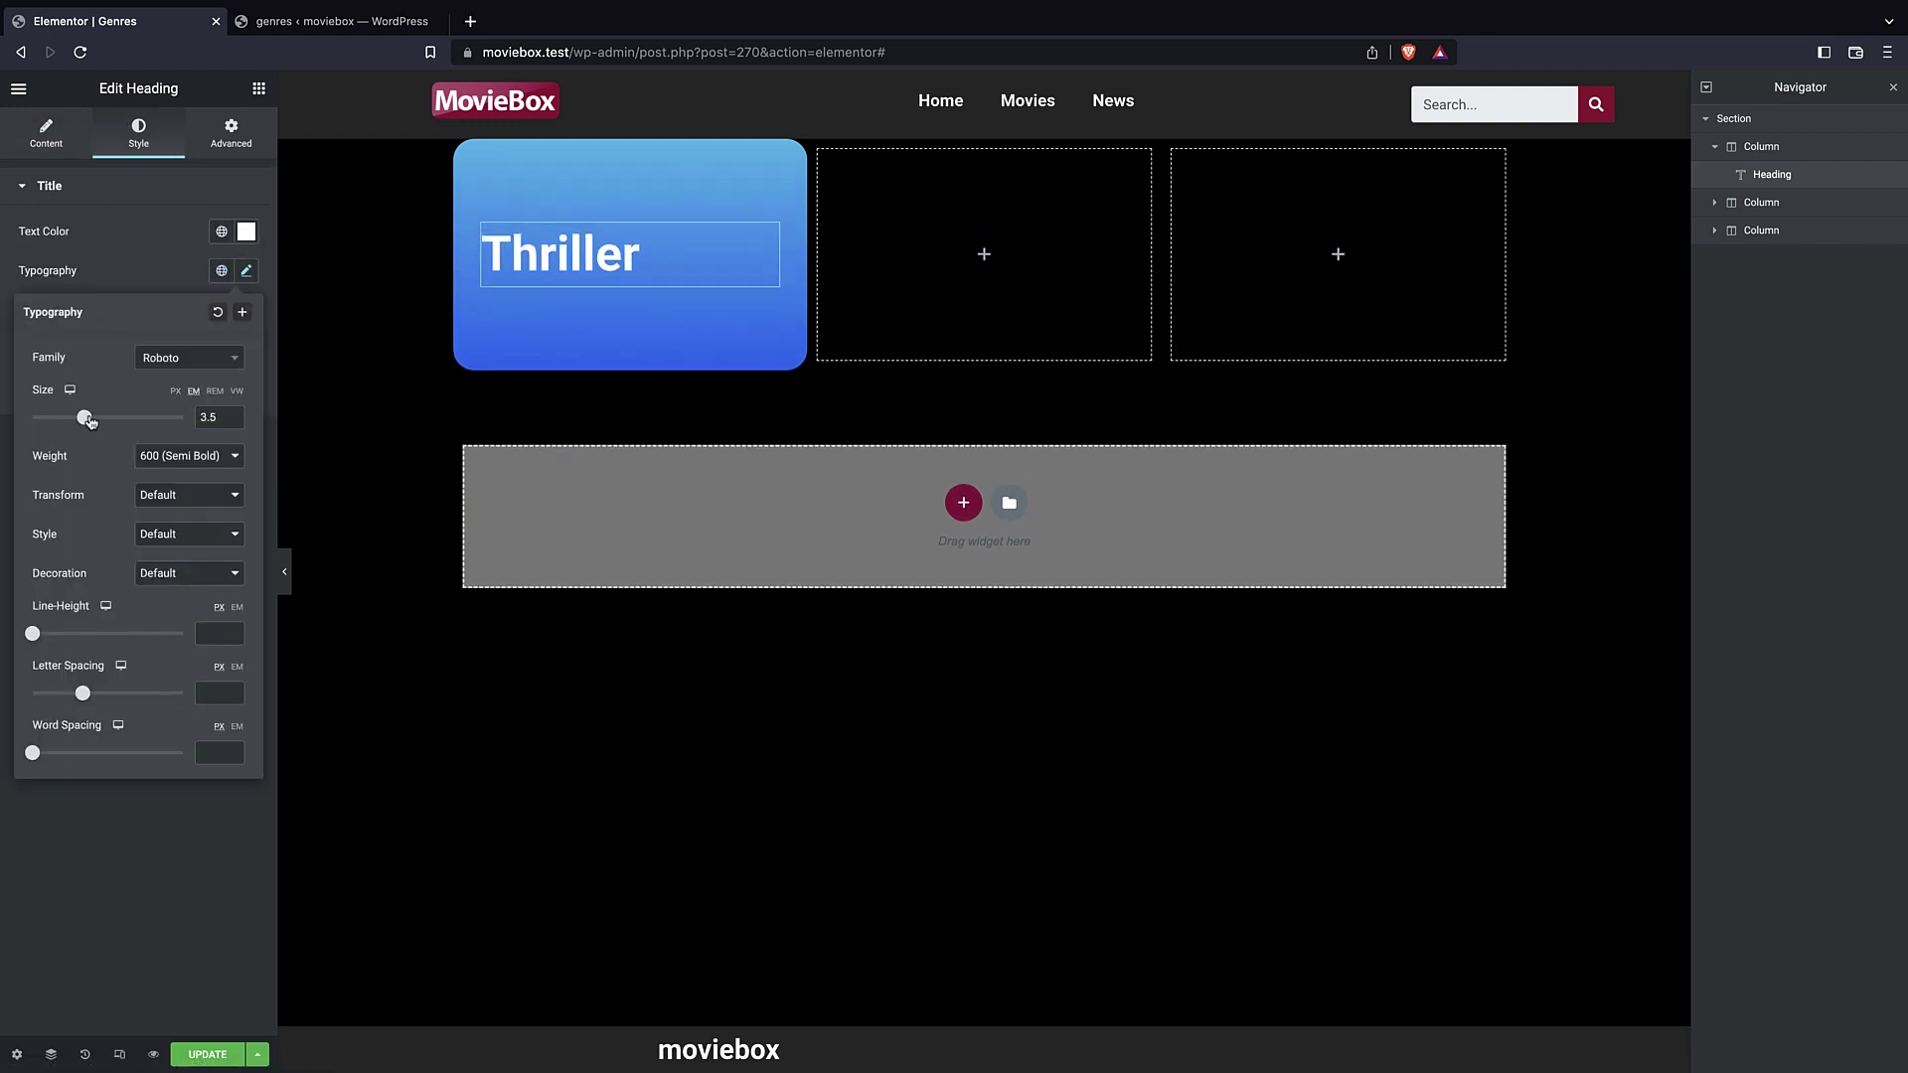
pyautogui.click(142, 251)
pyautogui.click(46, 130)
pyautogui.click(196, 493)
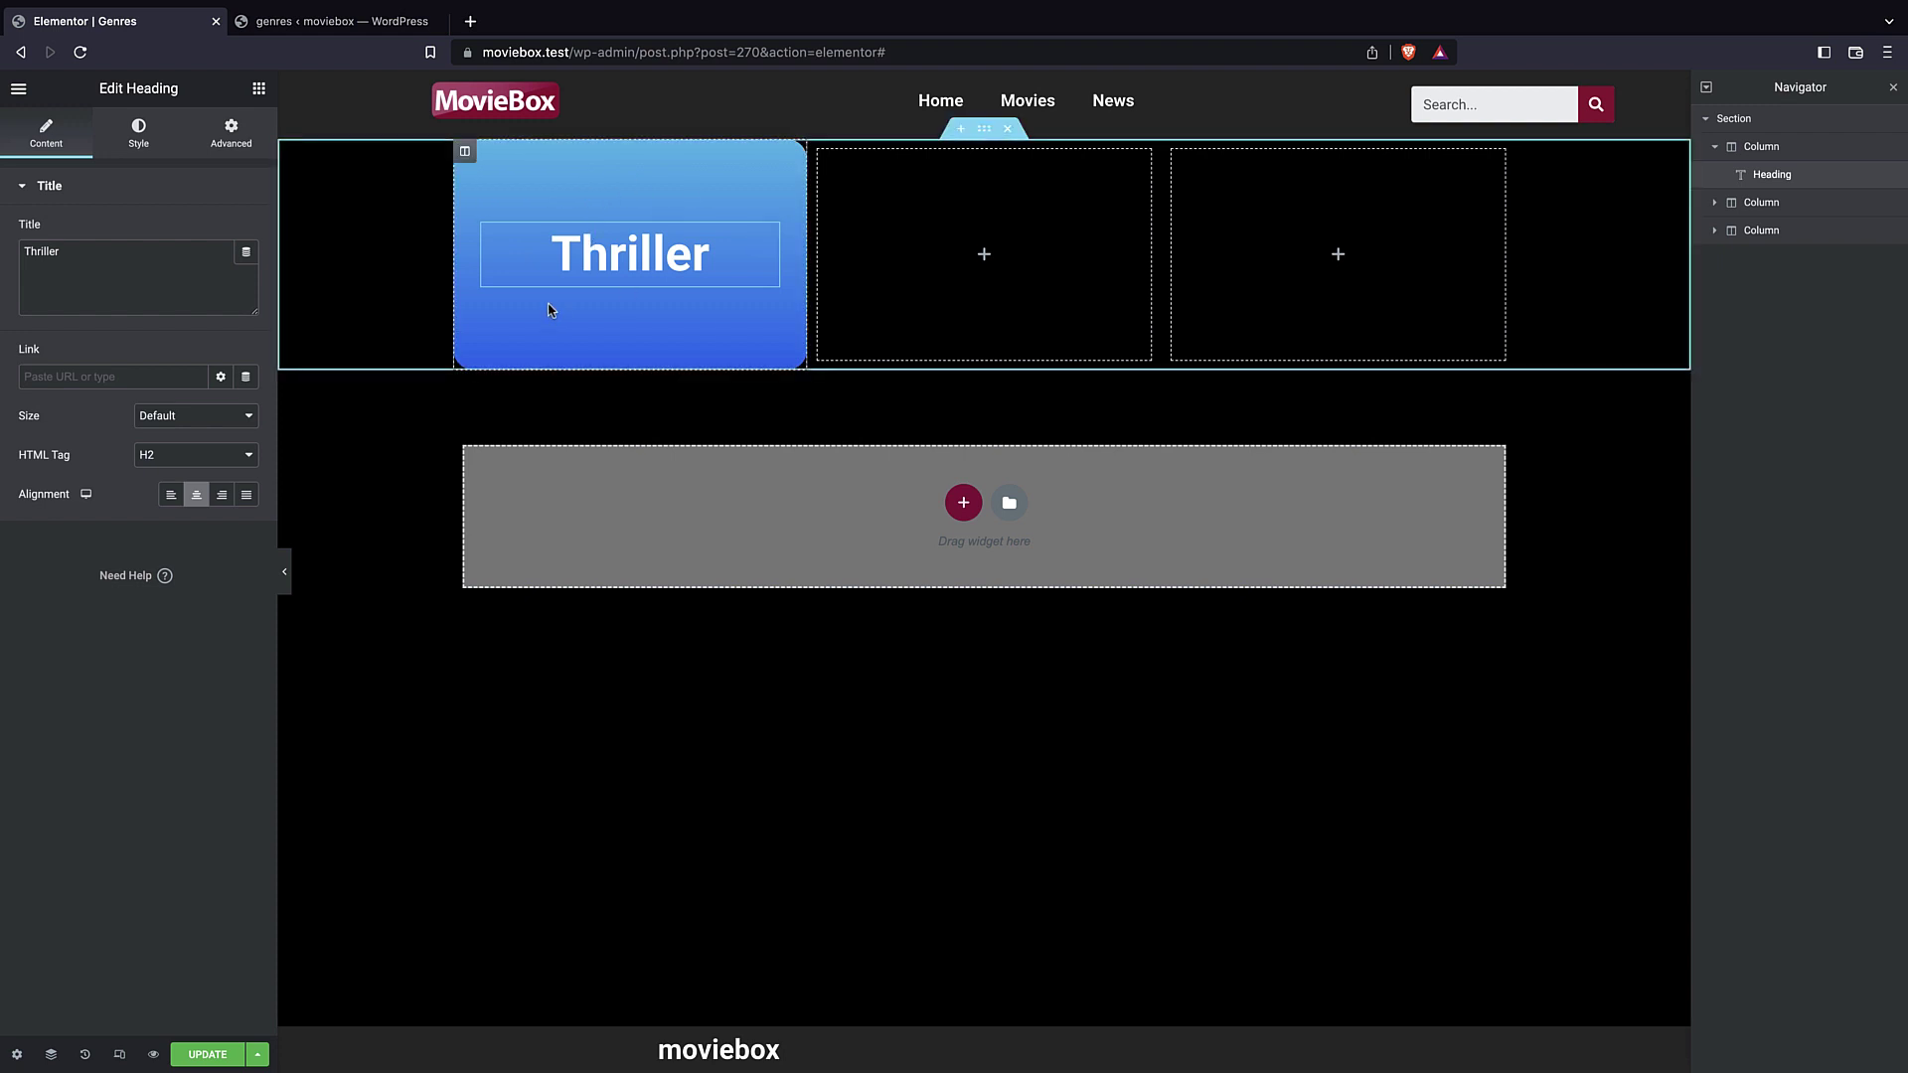
# - View the Thriller genre's archive page in a new browser tab and copy its address
pyautogui.click(288, 20)
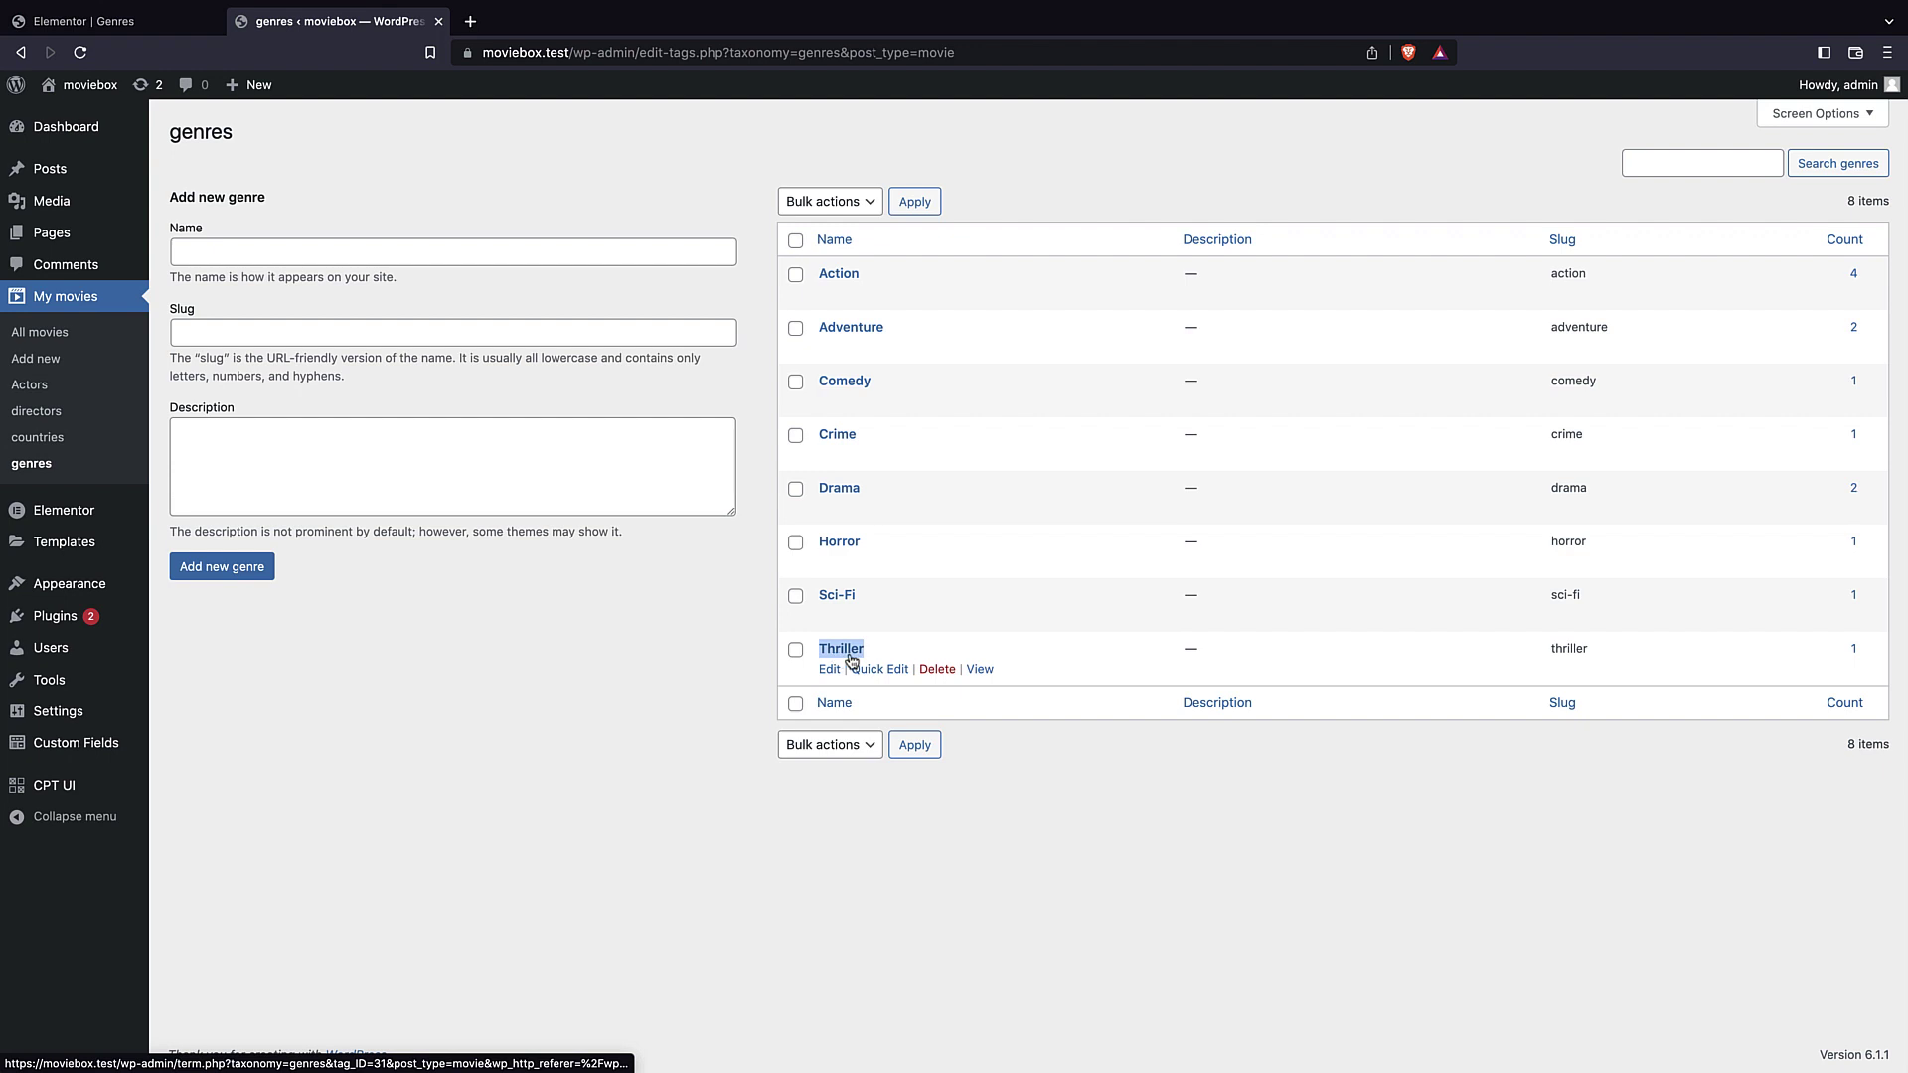
pyautogui.rightClick(980, 669)
pyautogui.click(1023, 672)
pyautogui.click(505, 22)
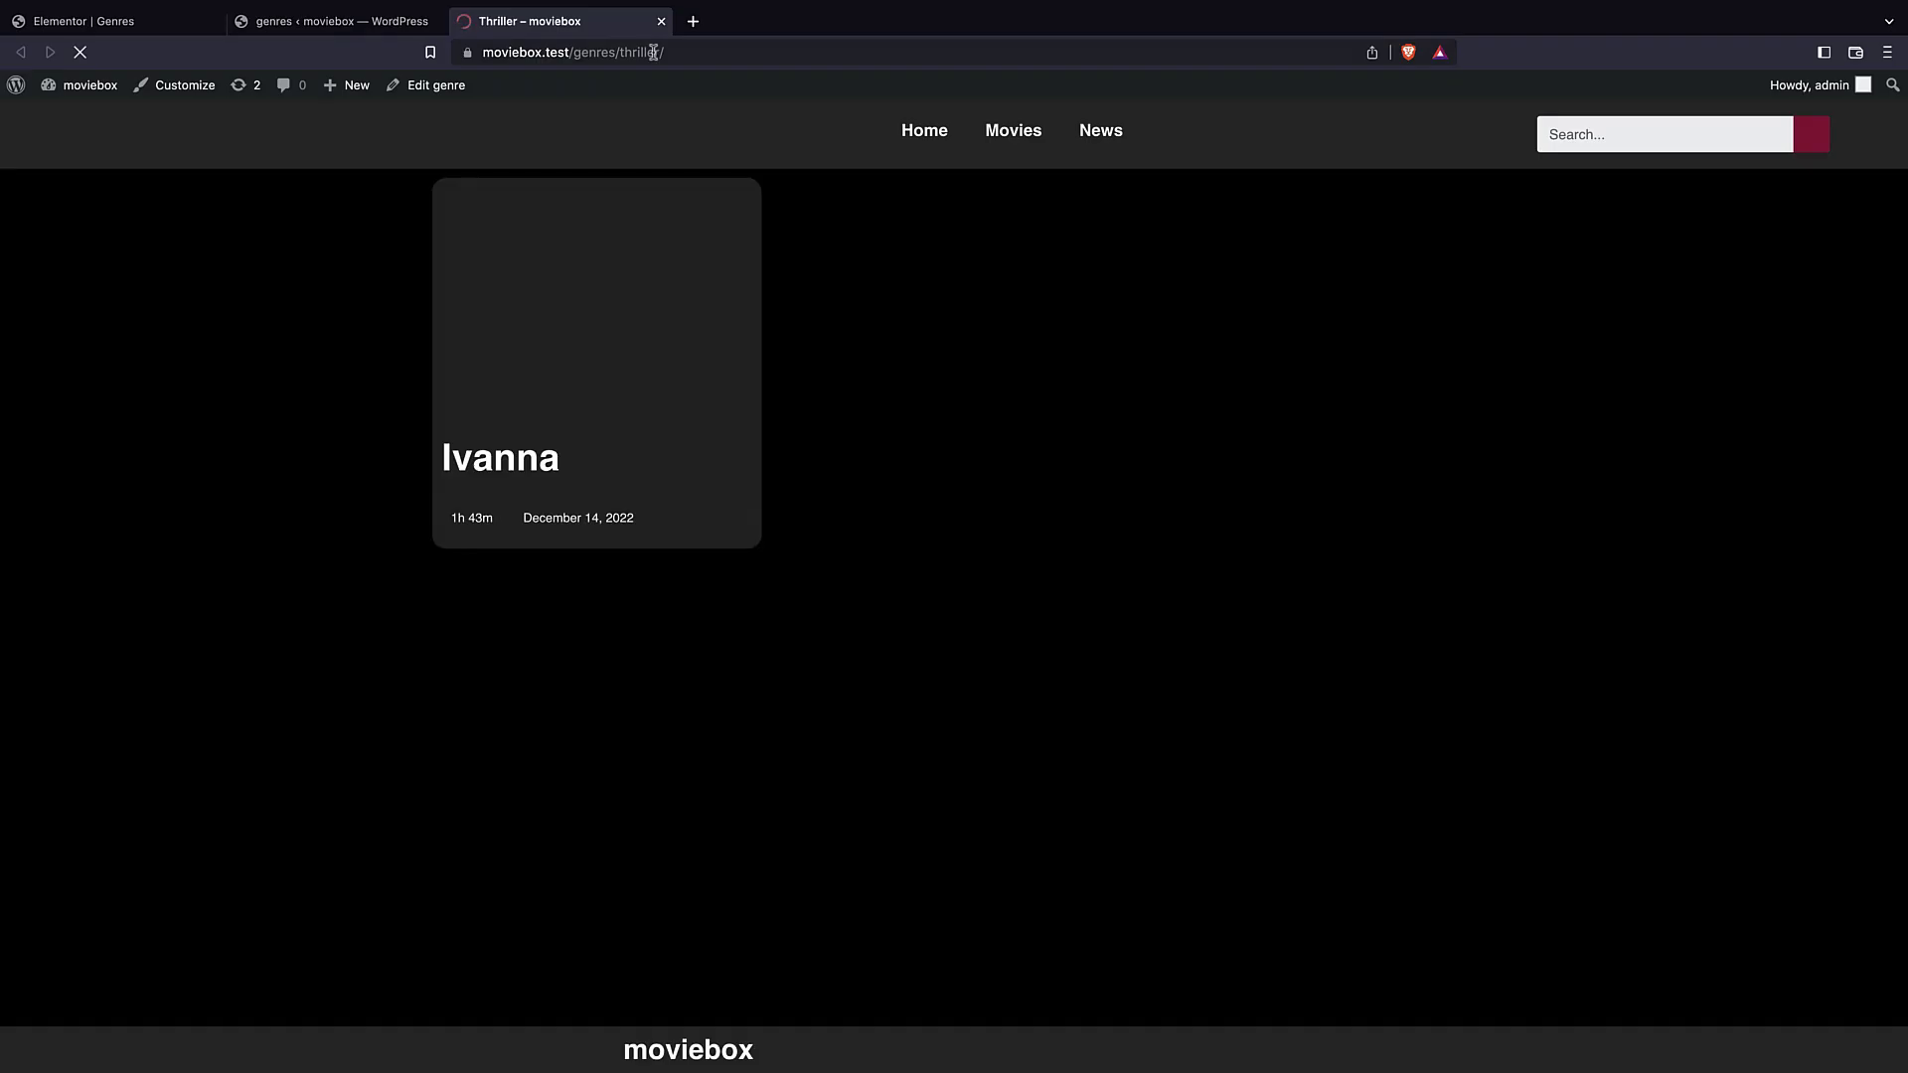
pyautogui.click(651, 52)
pyautogui.rightClick(650, 52)
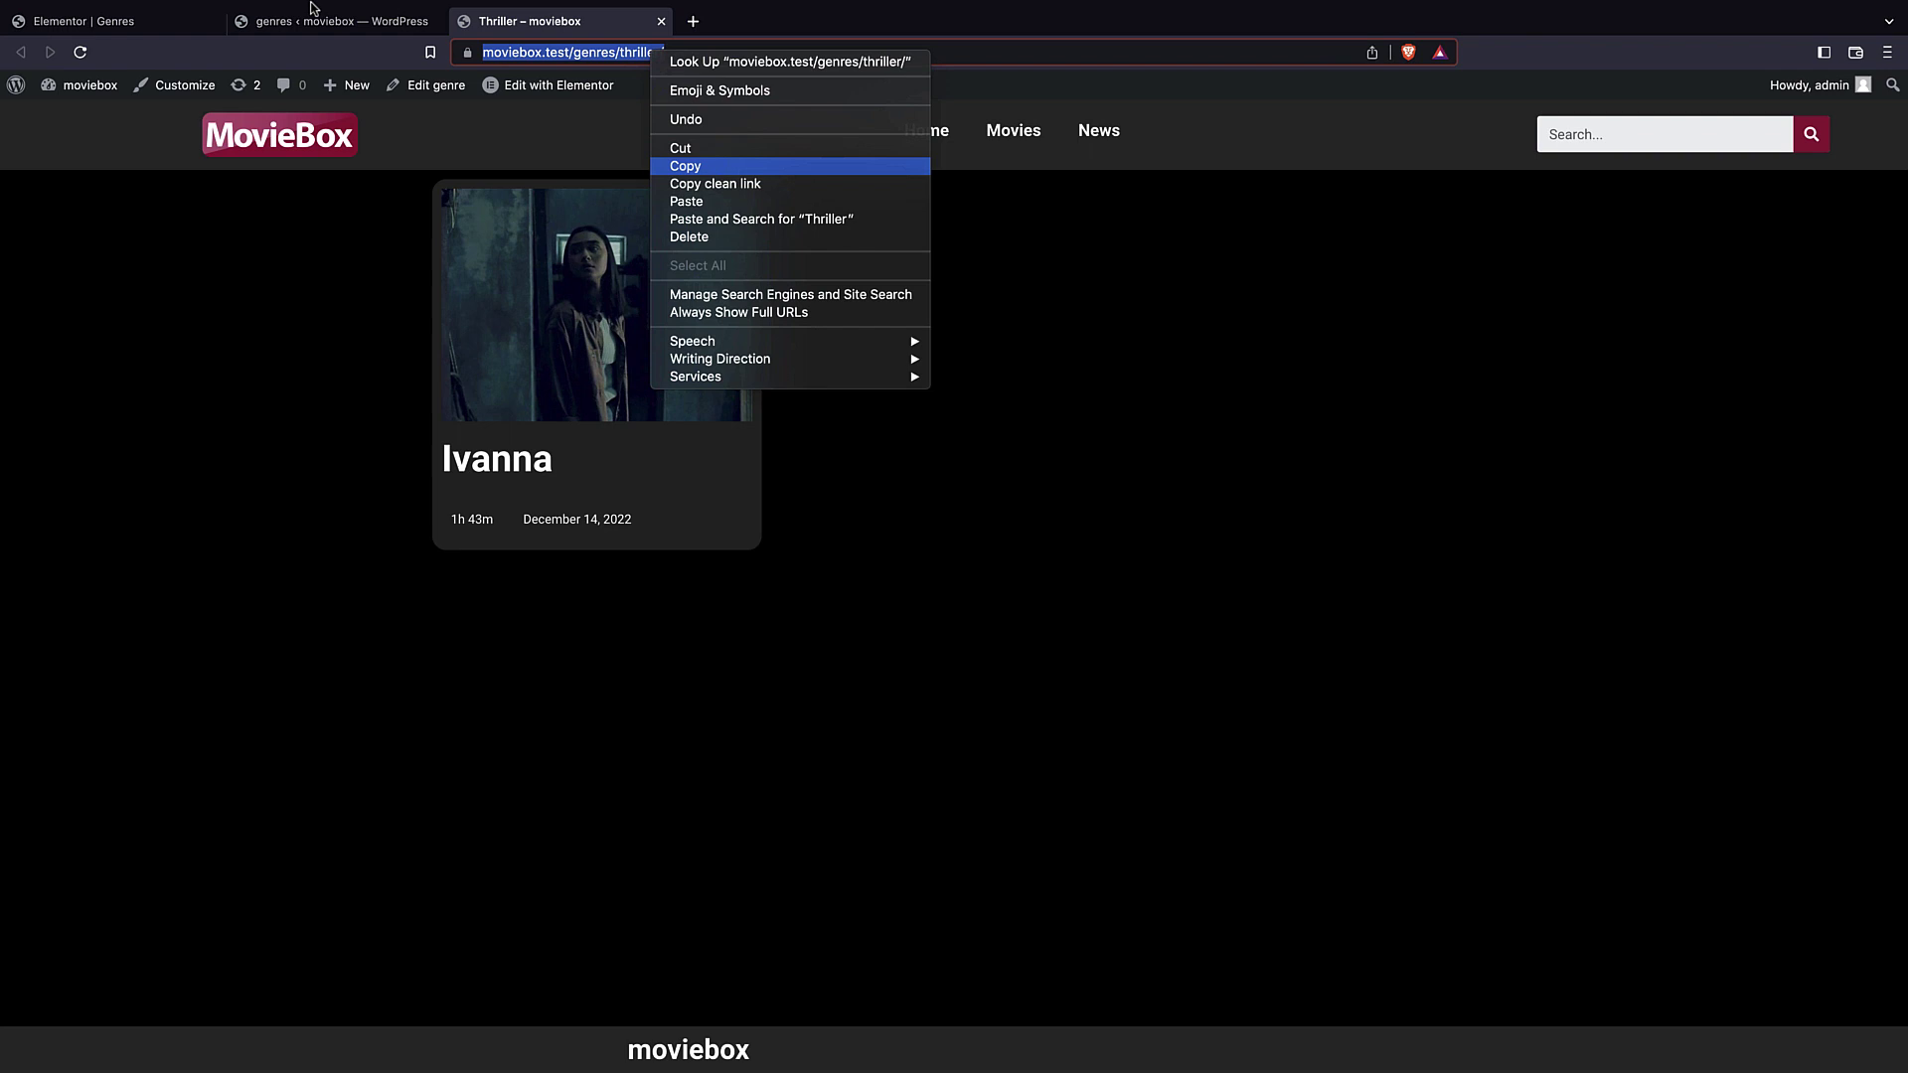
pyautogui.click(686, 166)
pyautogui.click(129, 22)
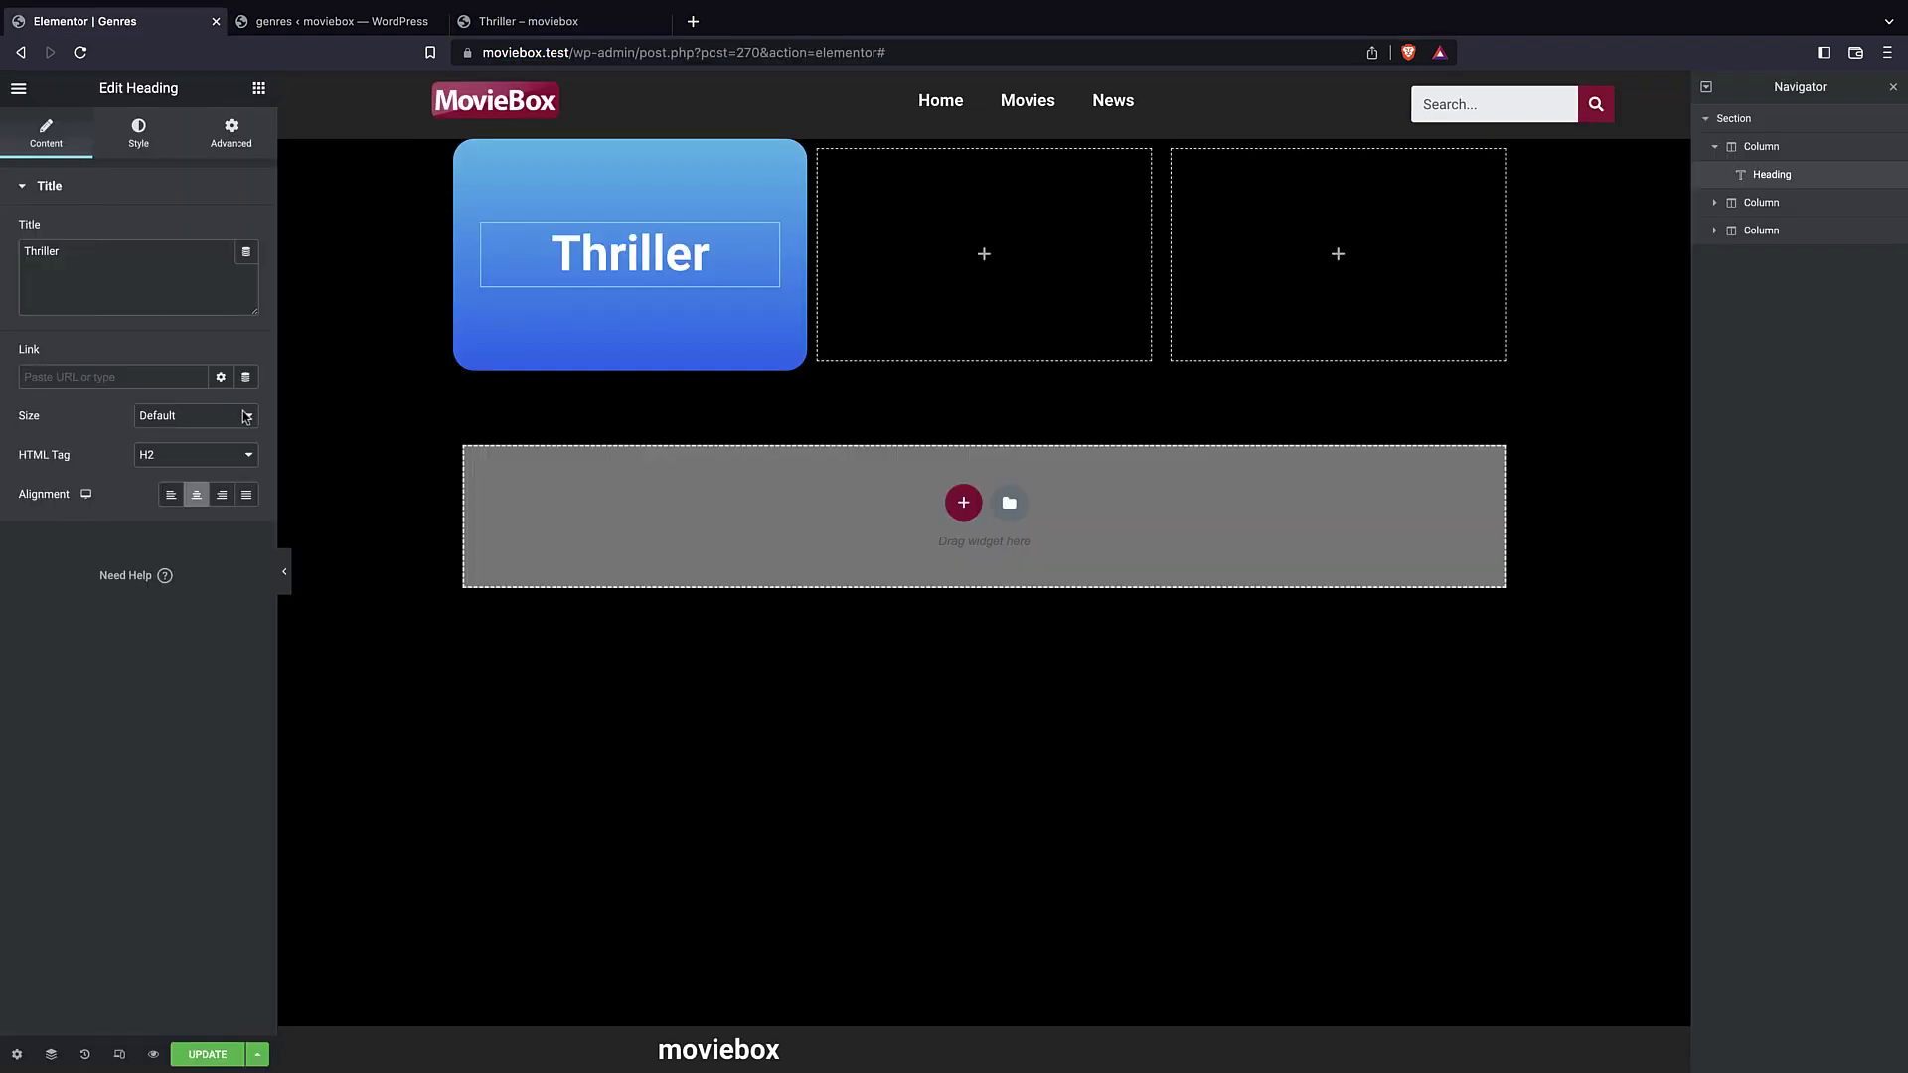
pyautogui.click(1750, 161)
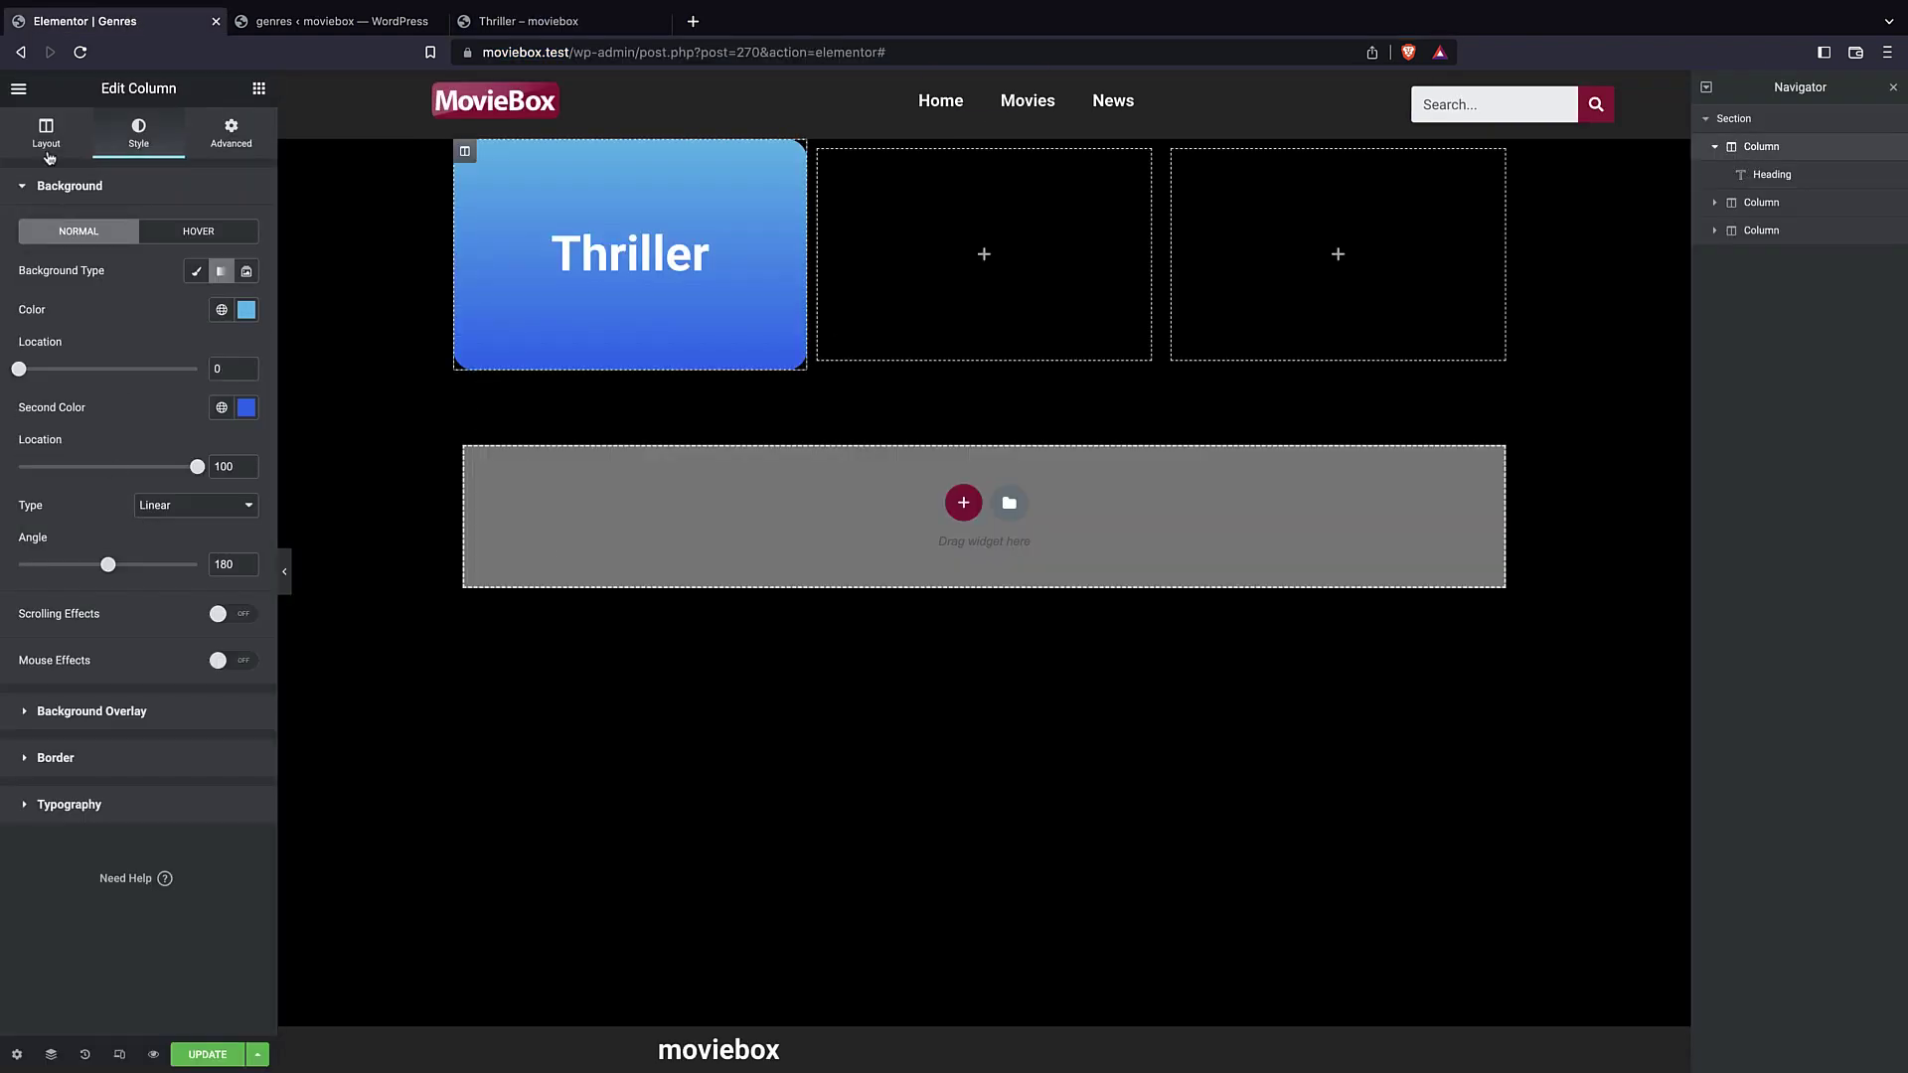
pyautogui.click(47, 134)
pyautogui.click(58, 444)
pyautogui.hotkey('ctrl', 'v')
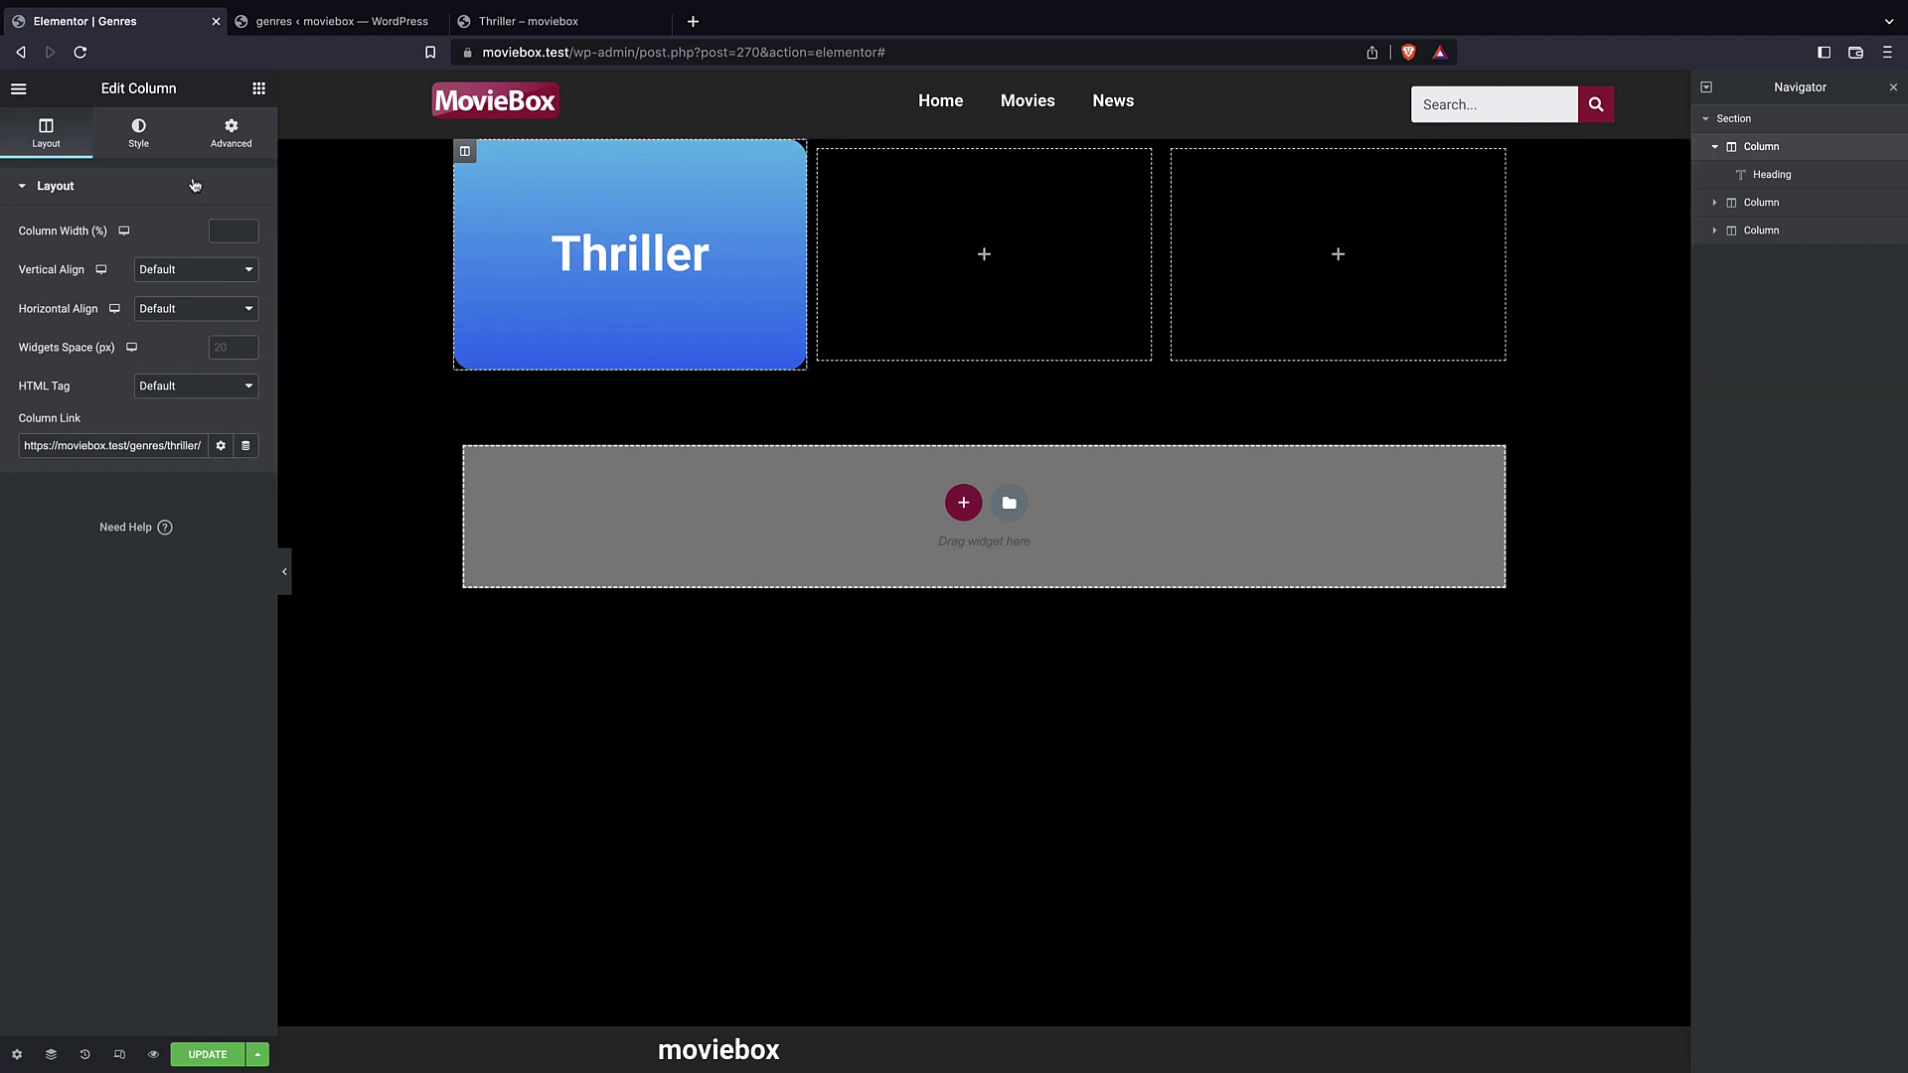
# - Give the Thriller column a classic white background overlay for its hover state with an opacity of 0.28
pyautogui.click(144, 138)
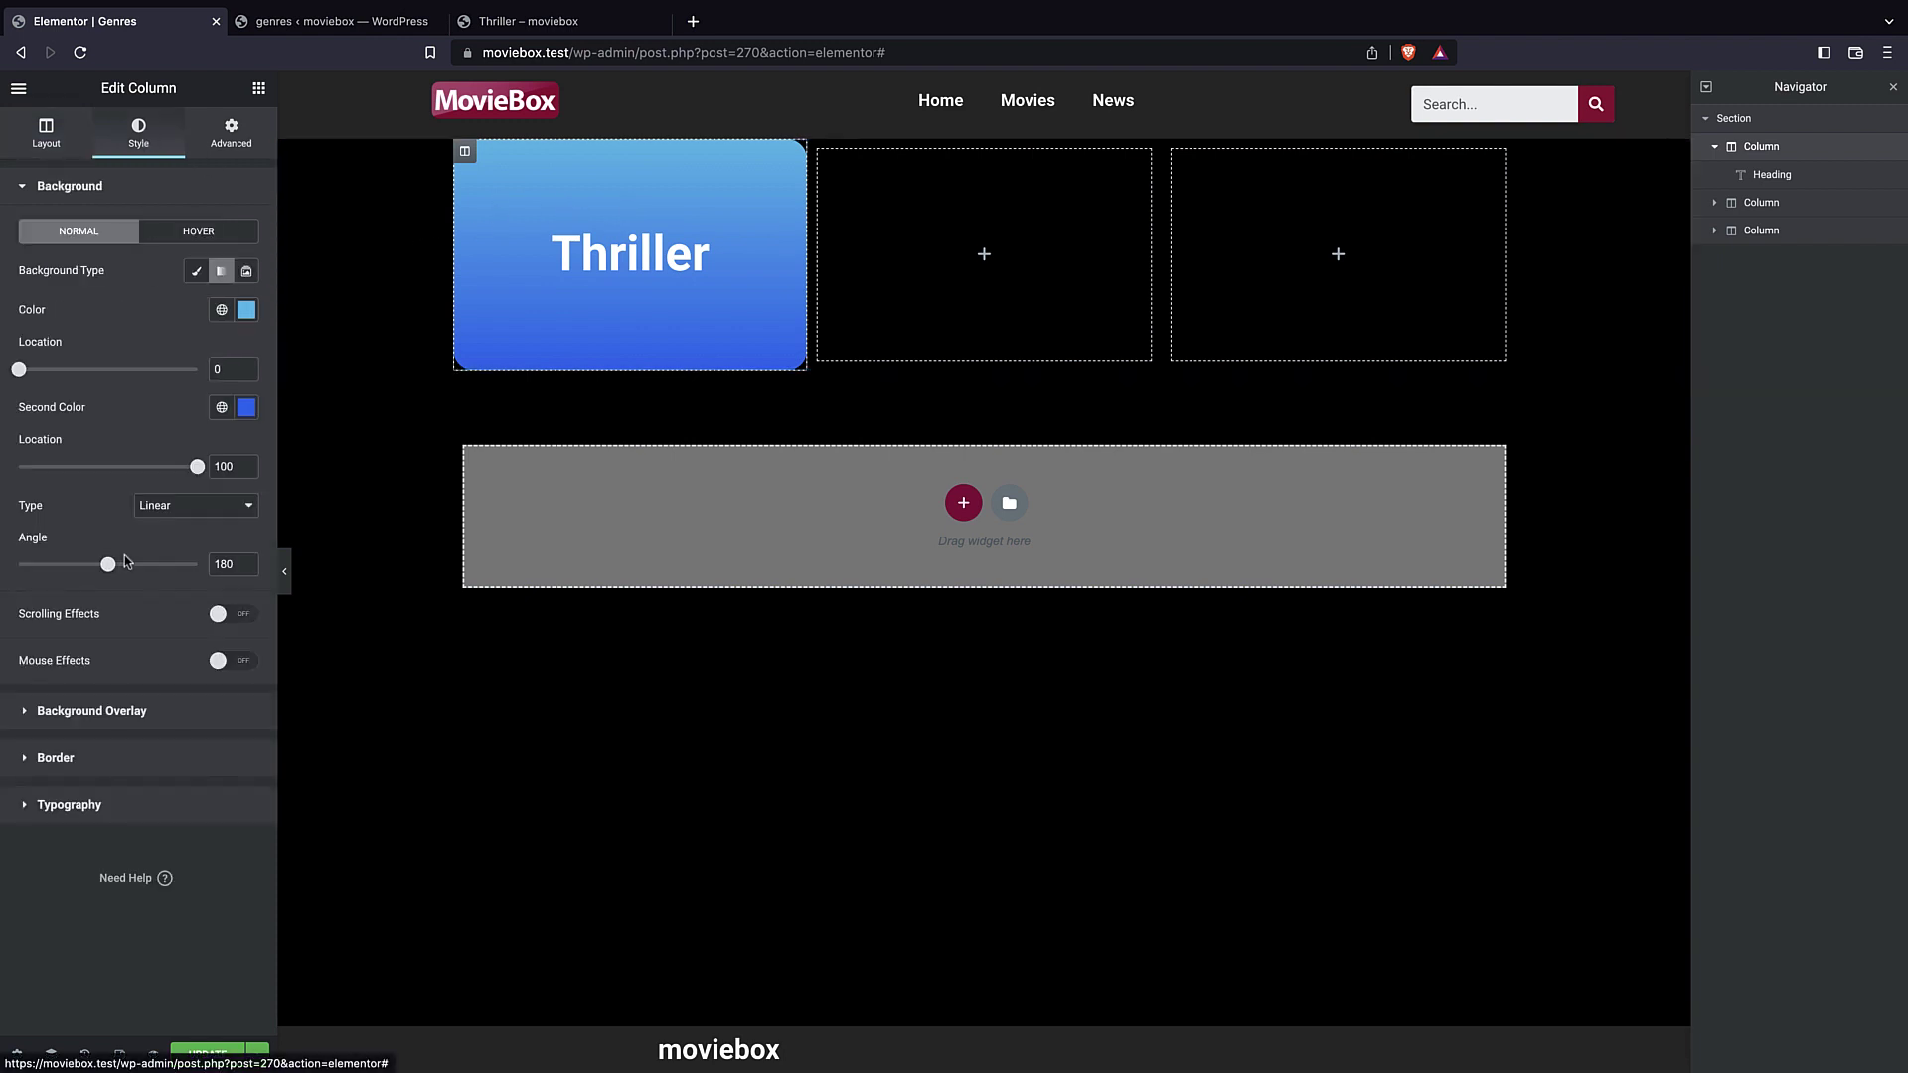
pyautogui.click(136, 713)
pyautogui.click(222, 278)
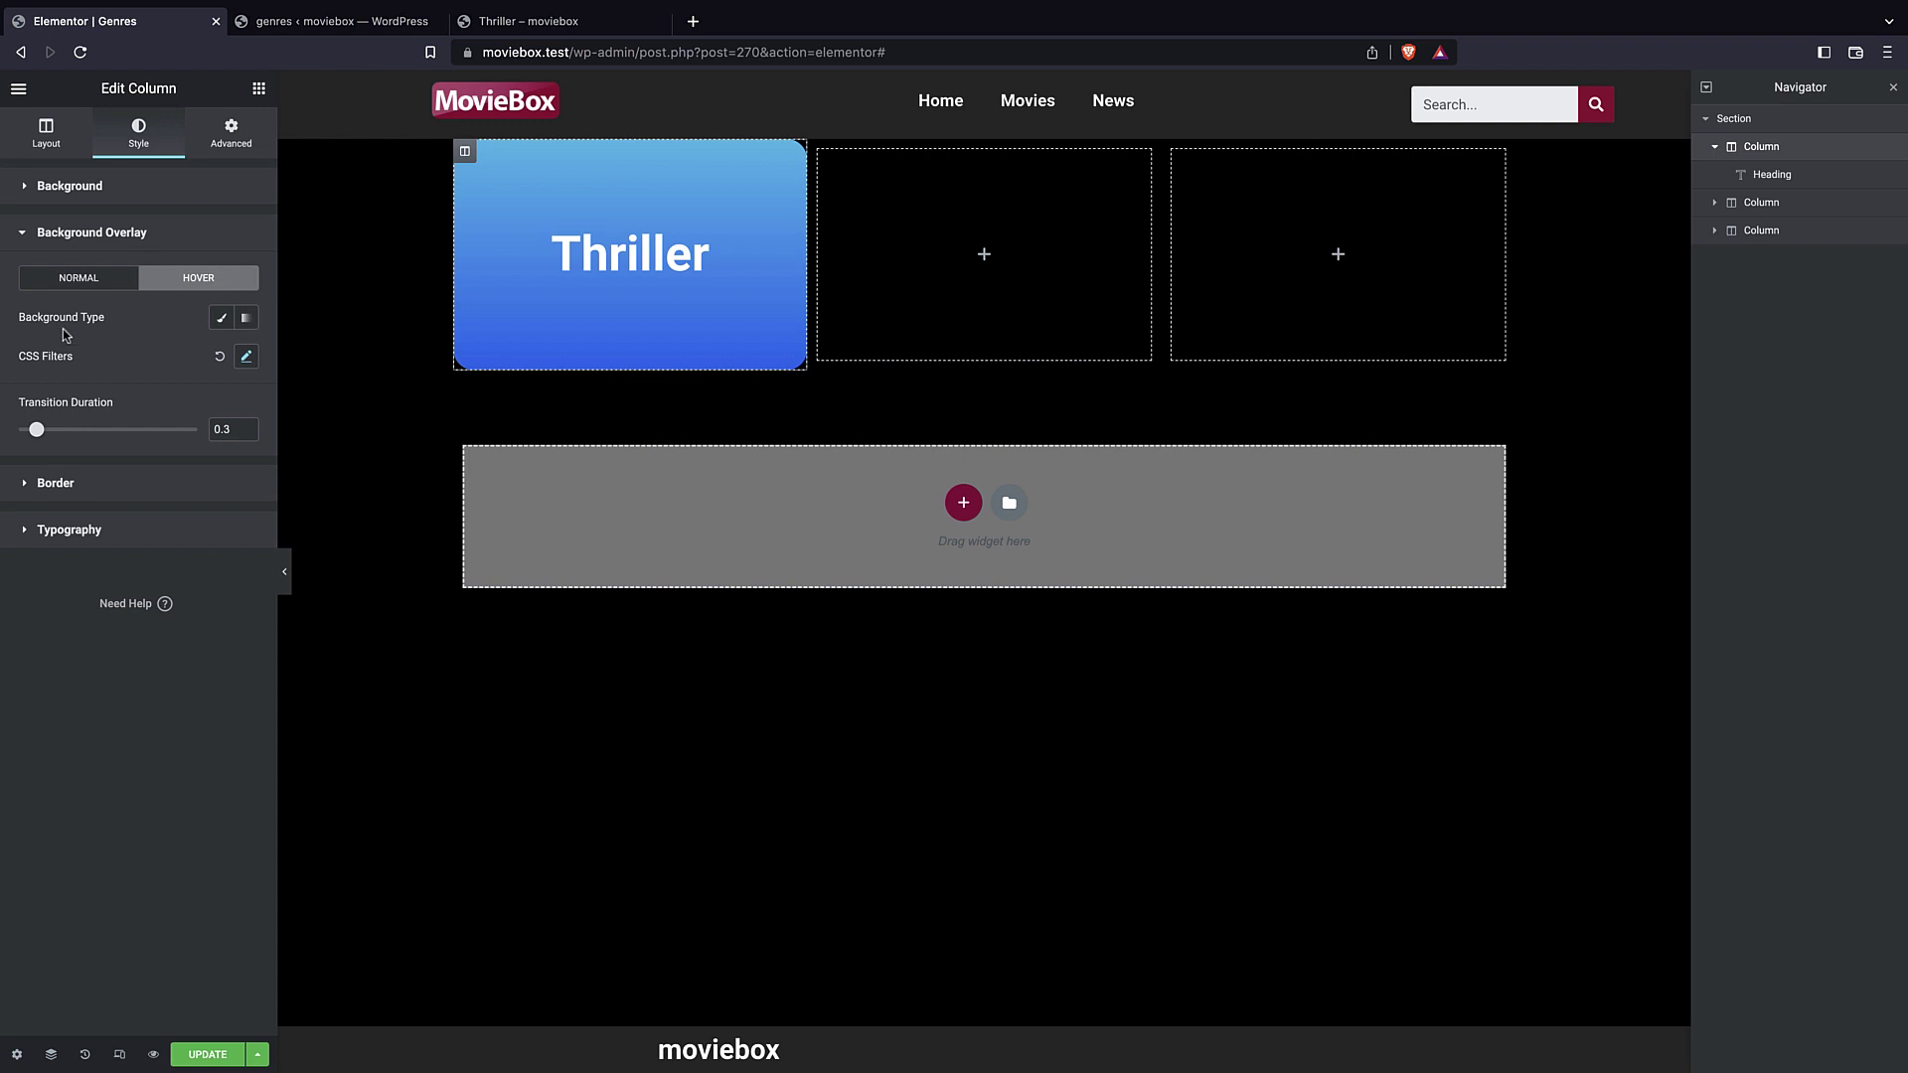
pyautogui.click(220, 317)
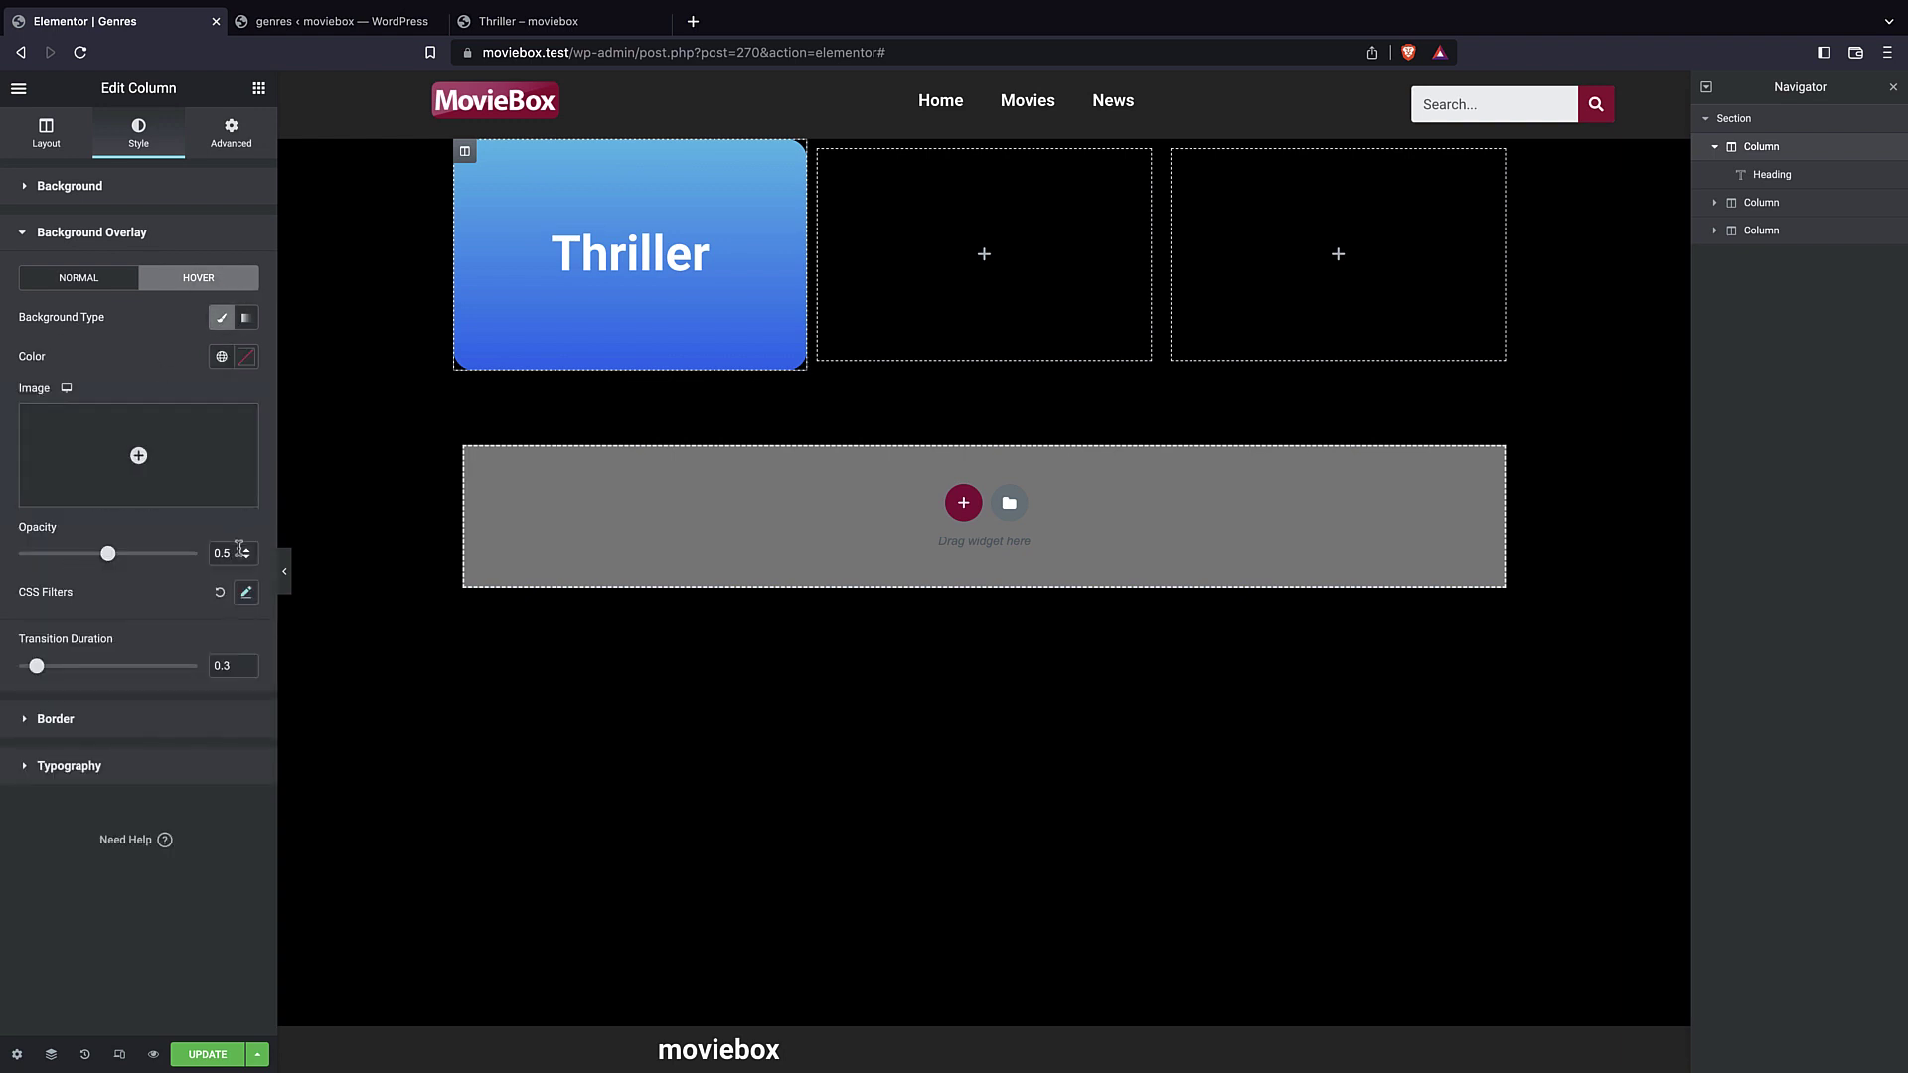
pyautogui.click(246, 356)
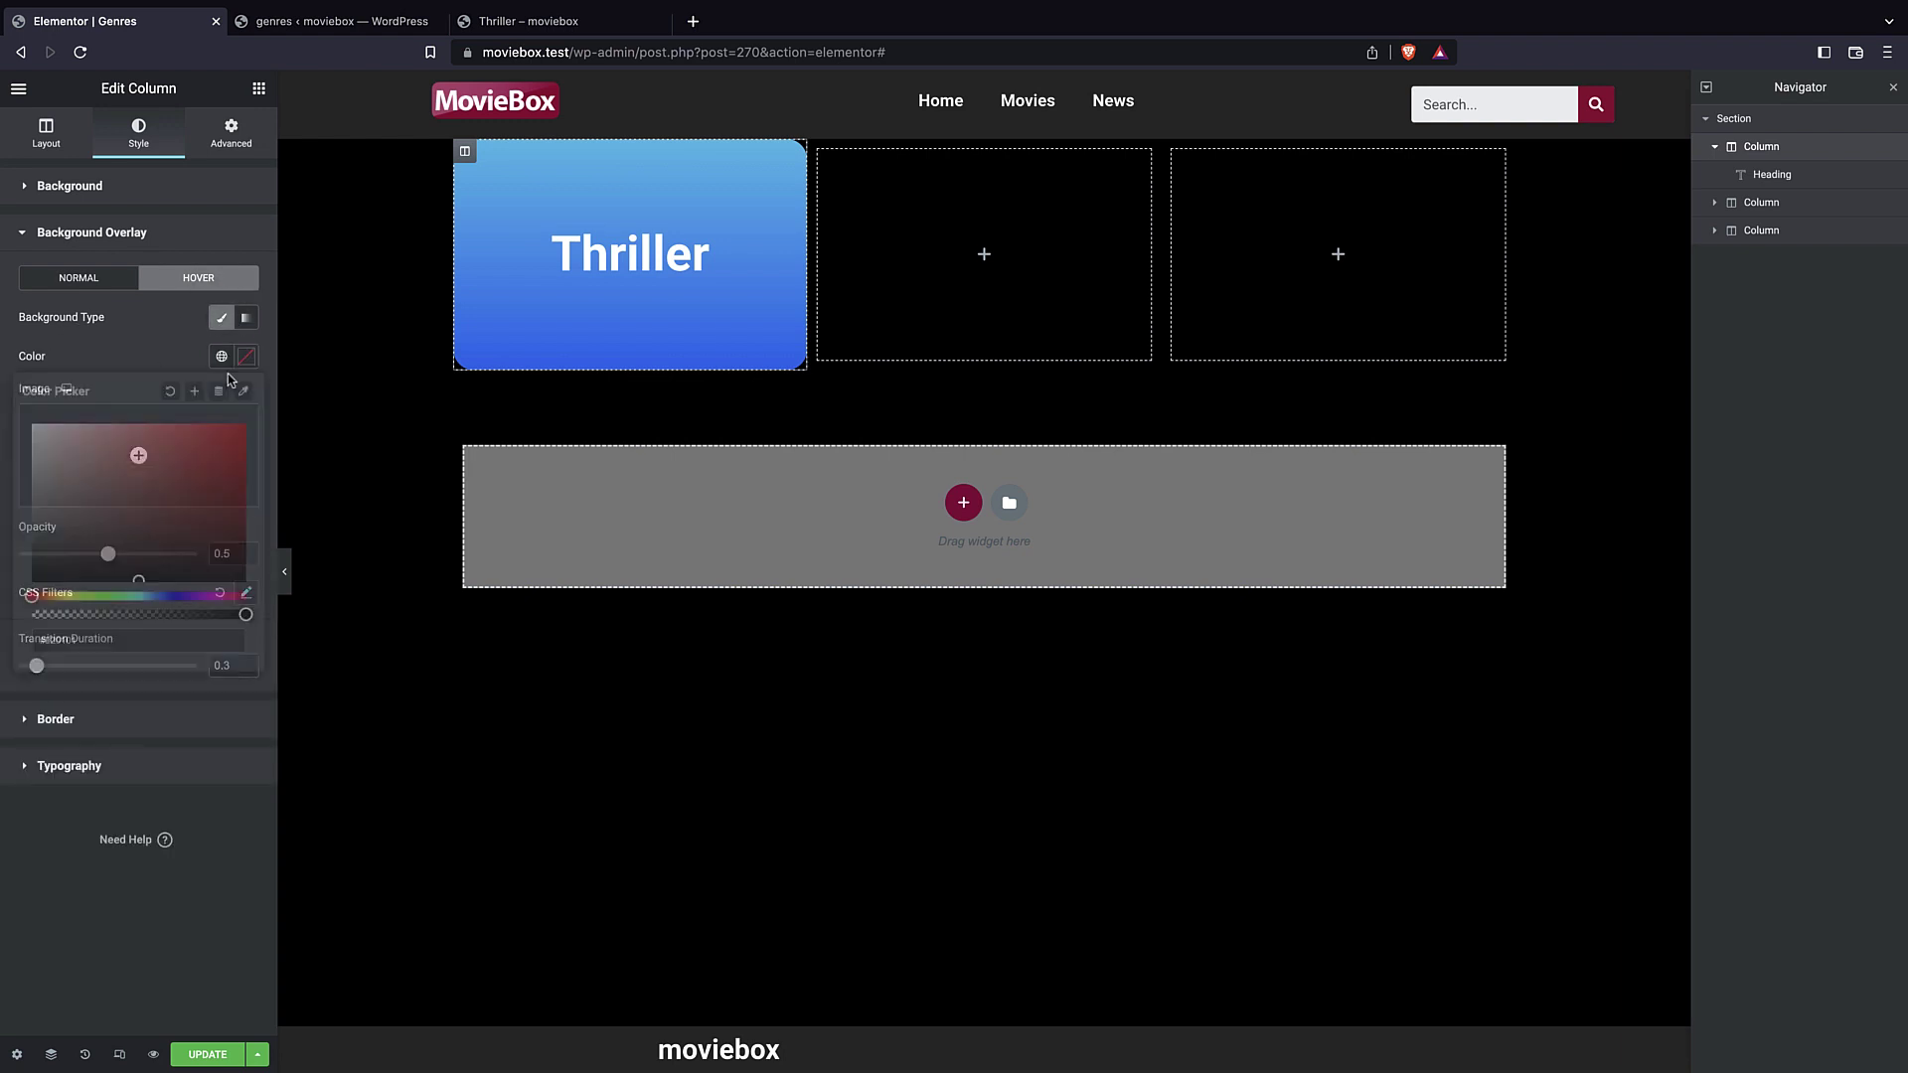
pyautogui.click(159, 339)
pyautogui.moveTo(107, 553)
pyautogui.mouseDown()
pyautogui.moveTo(187, 553)
pyautogui.moveTo(87, 574)
pyautogui.mouseUp()
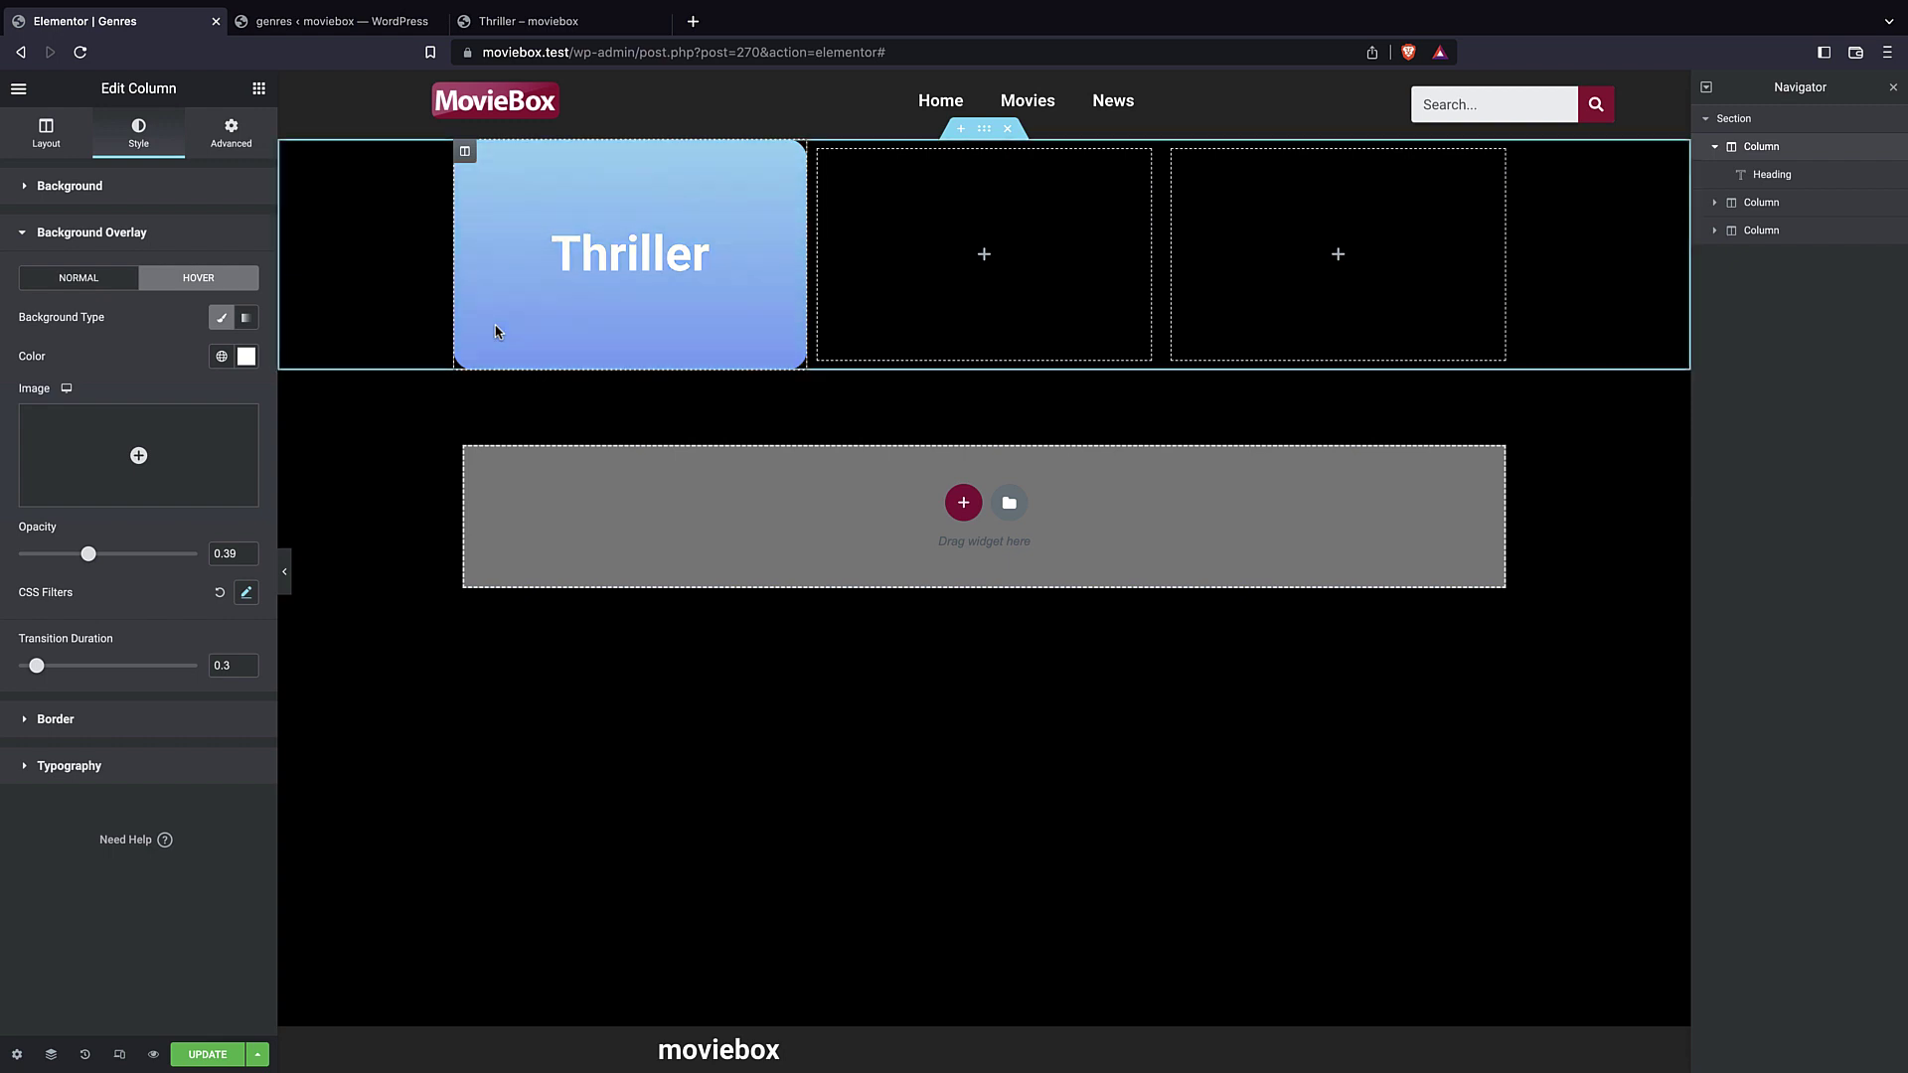
pyautogui.moveTo(89, 559); pyautogui.dragTo(68, 561)
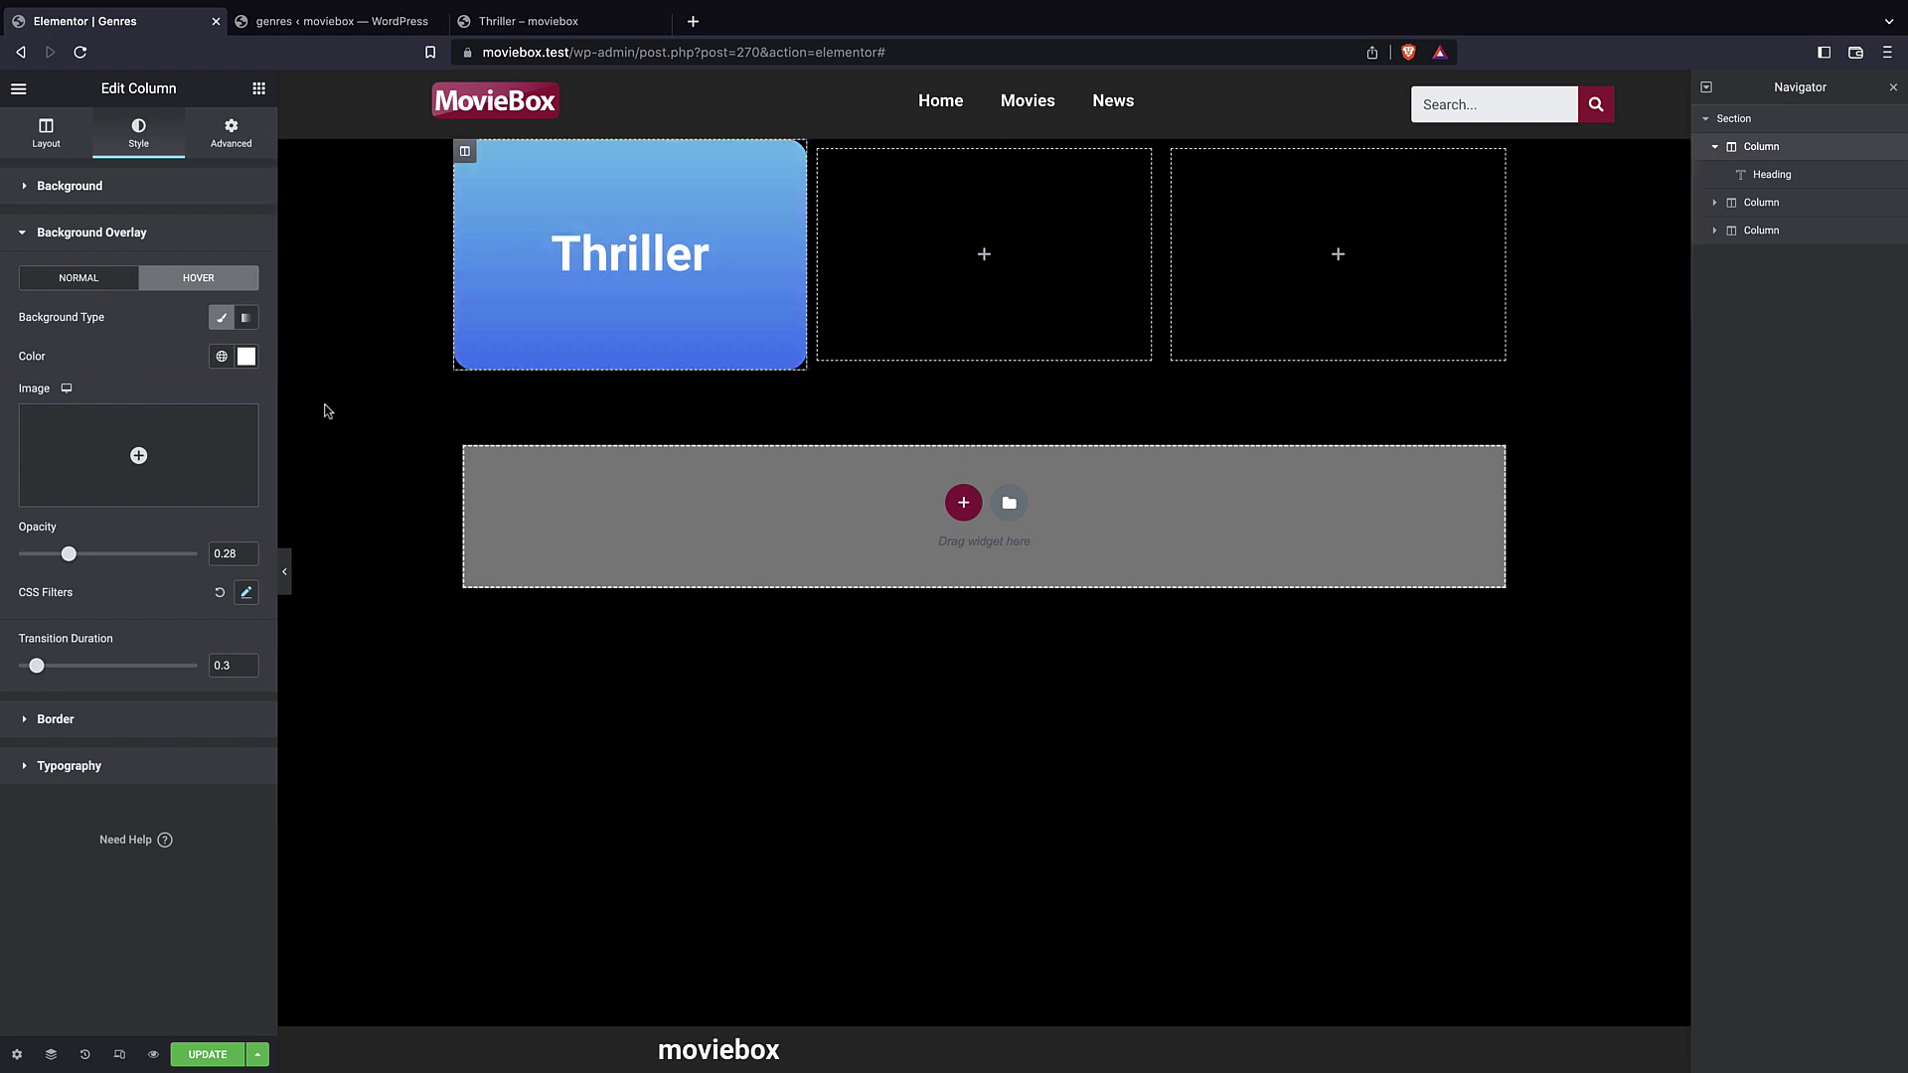
# - Set the Thriller column's hover overlay opacity to 0.26 and delete the two empty columns beside it
pyautogui.moveTo(68, 559); pyautogui.dragTo(66, 558)
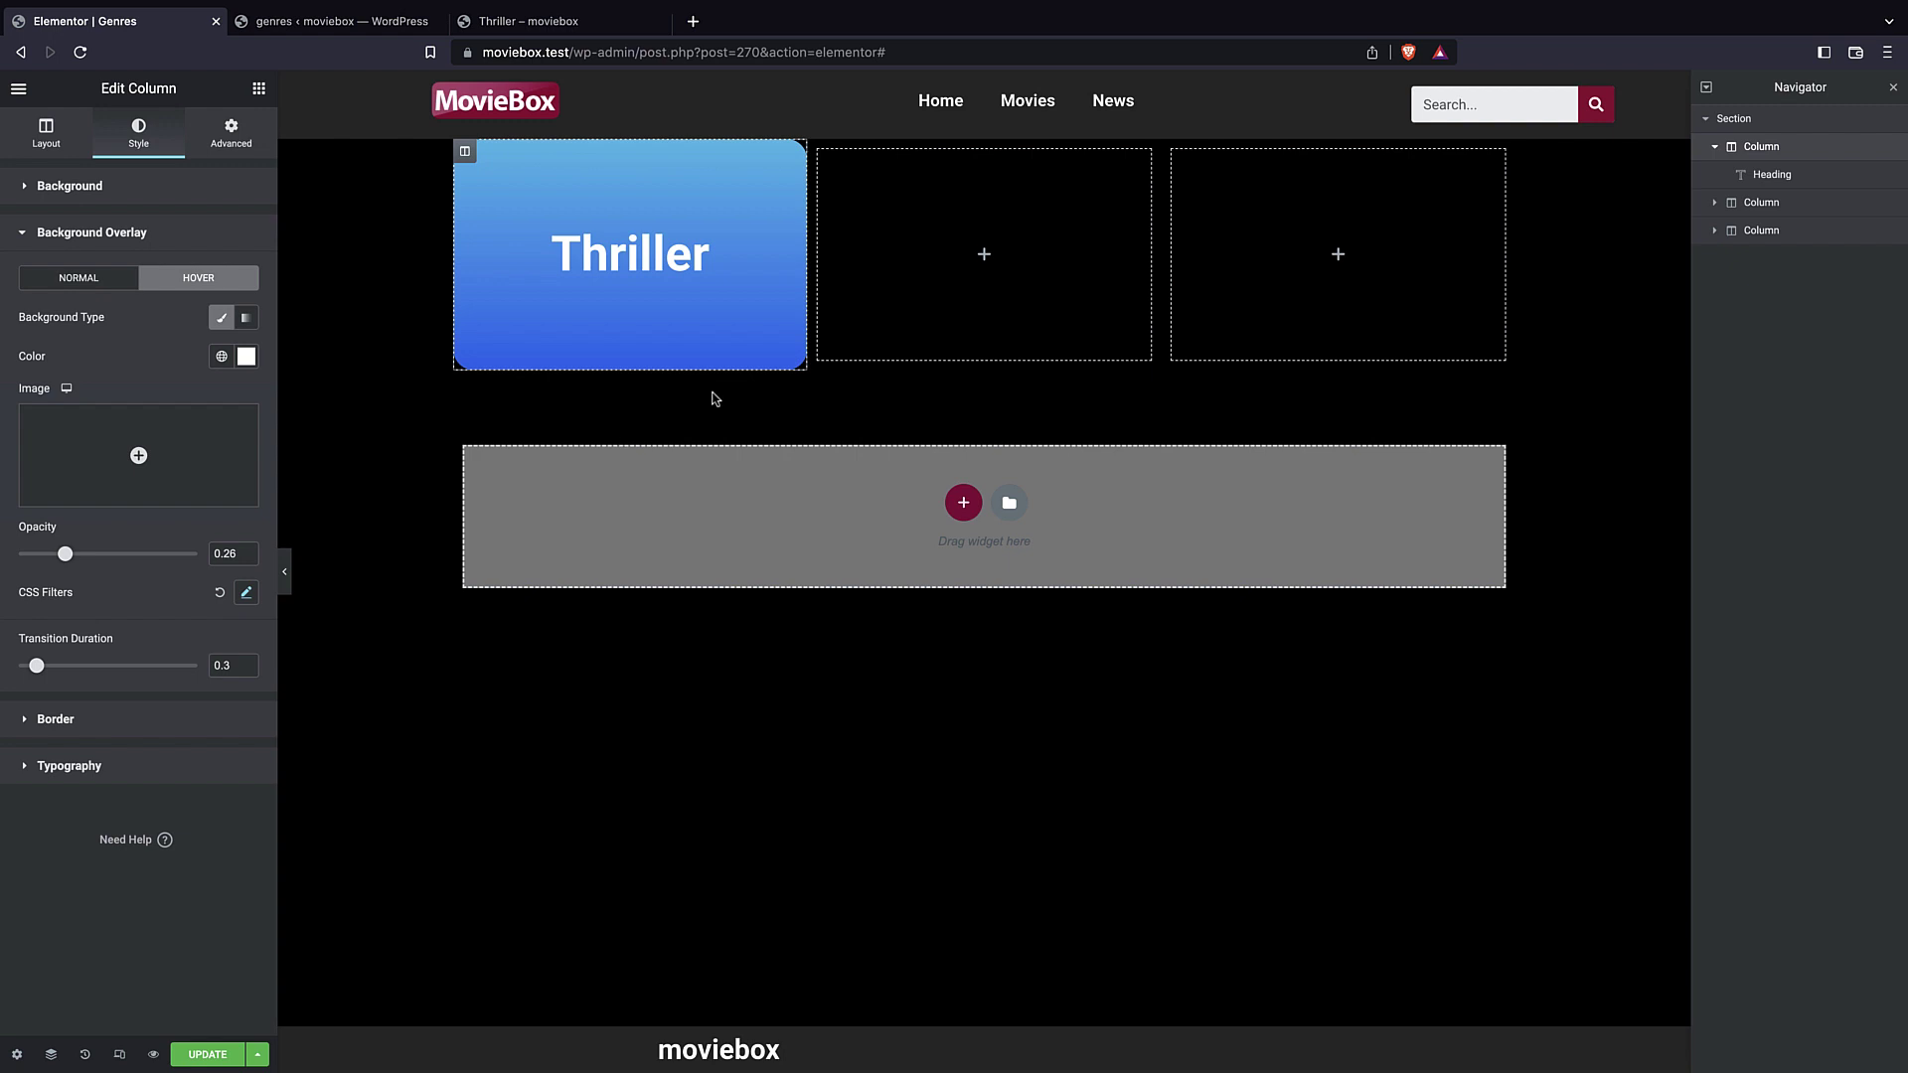
pyautogui.rightClick(1778, 209)
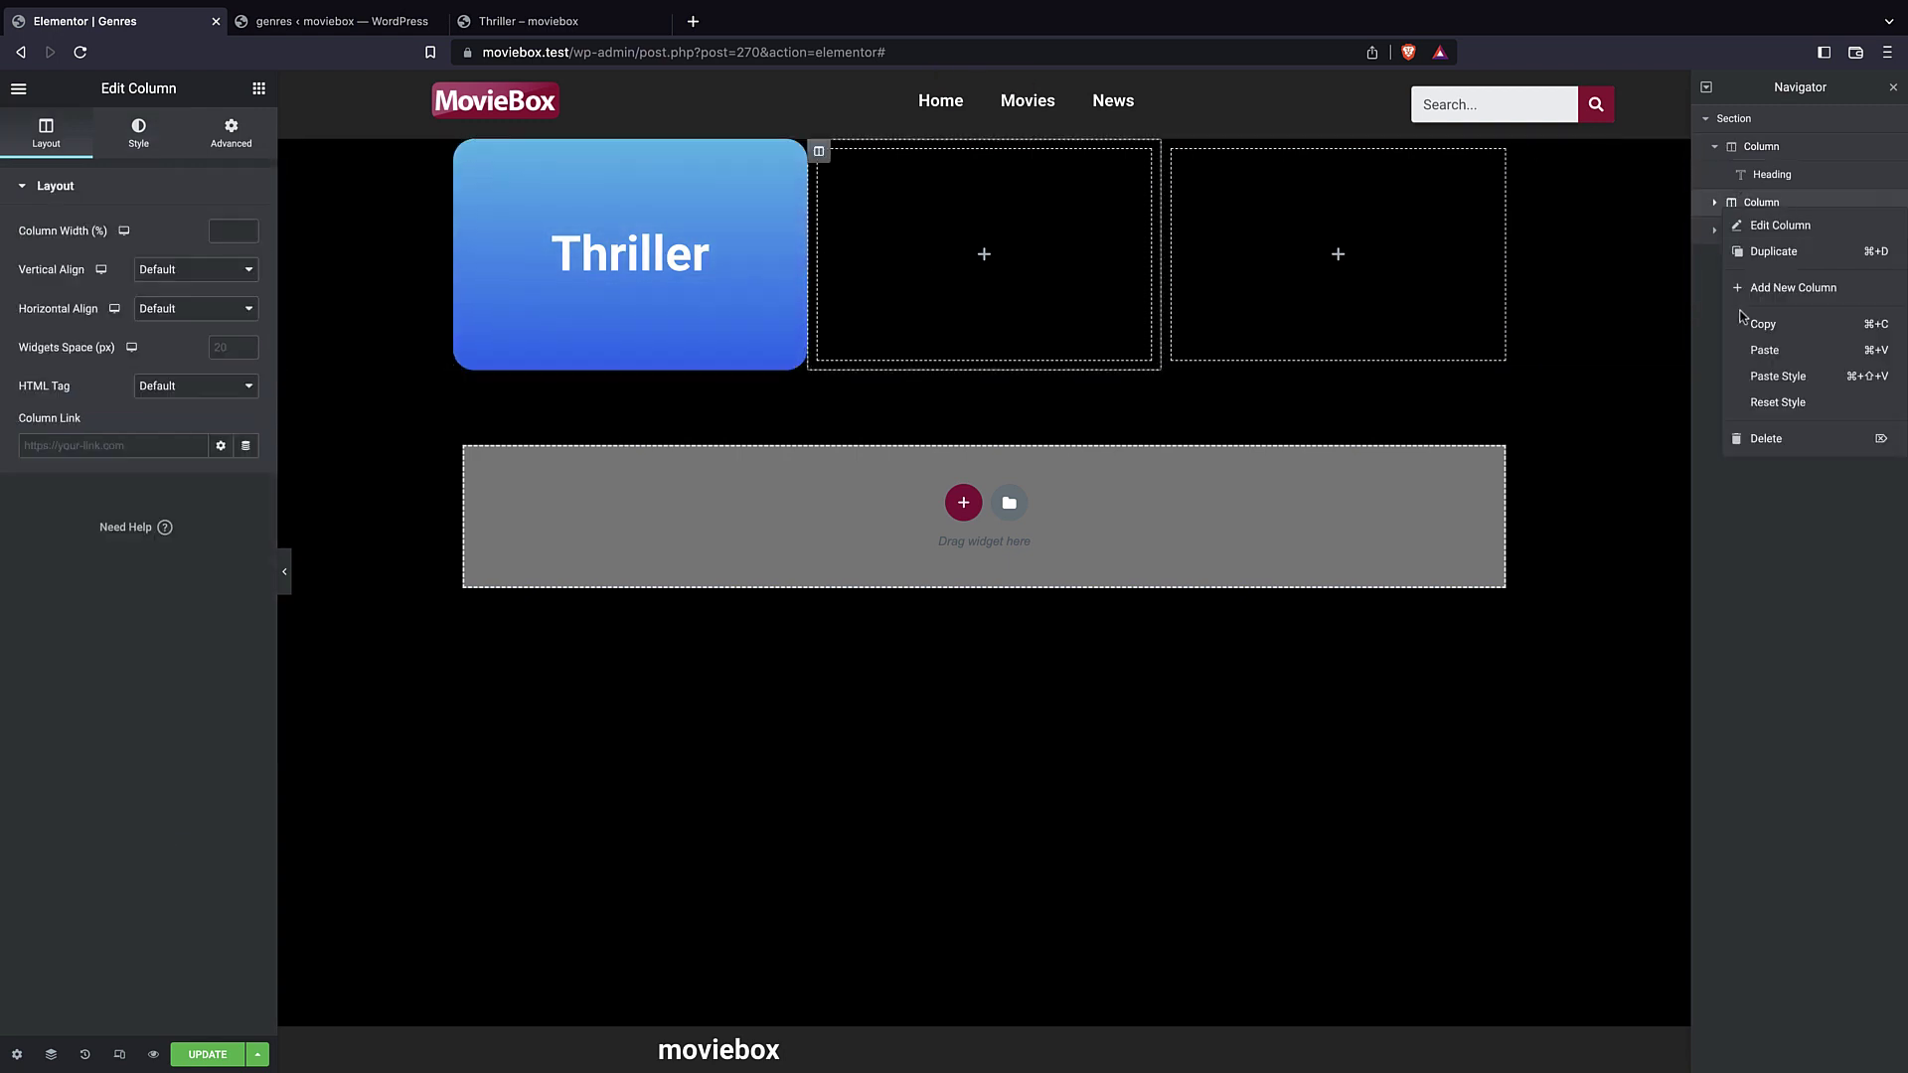
pyautogui.click(1767, 438)
pyautogui.rightClick(1757, 210)
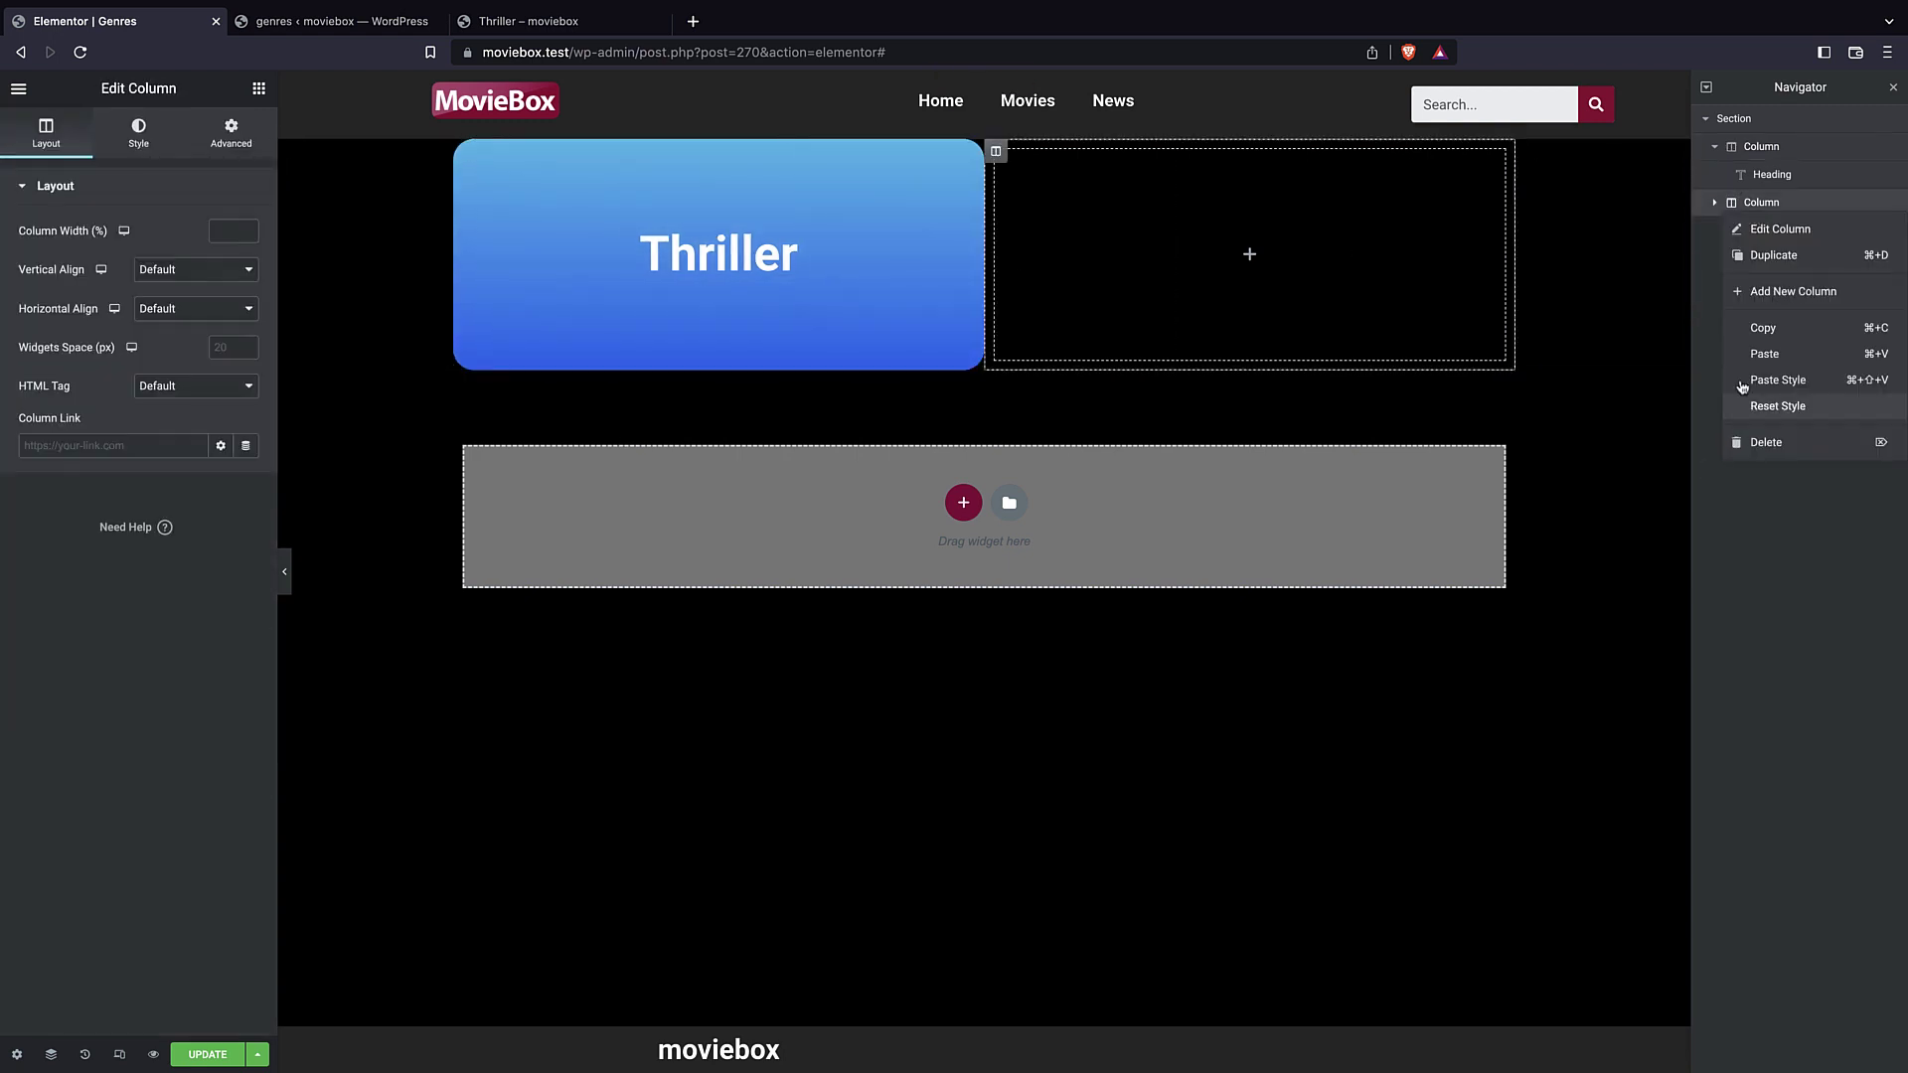
pyautogui.click(1765, 442)
# - Duplicate the Thriller column twice to fill the section with three columns
pyautogui.rightClick(1748, 152)
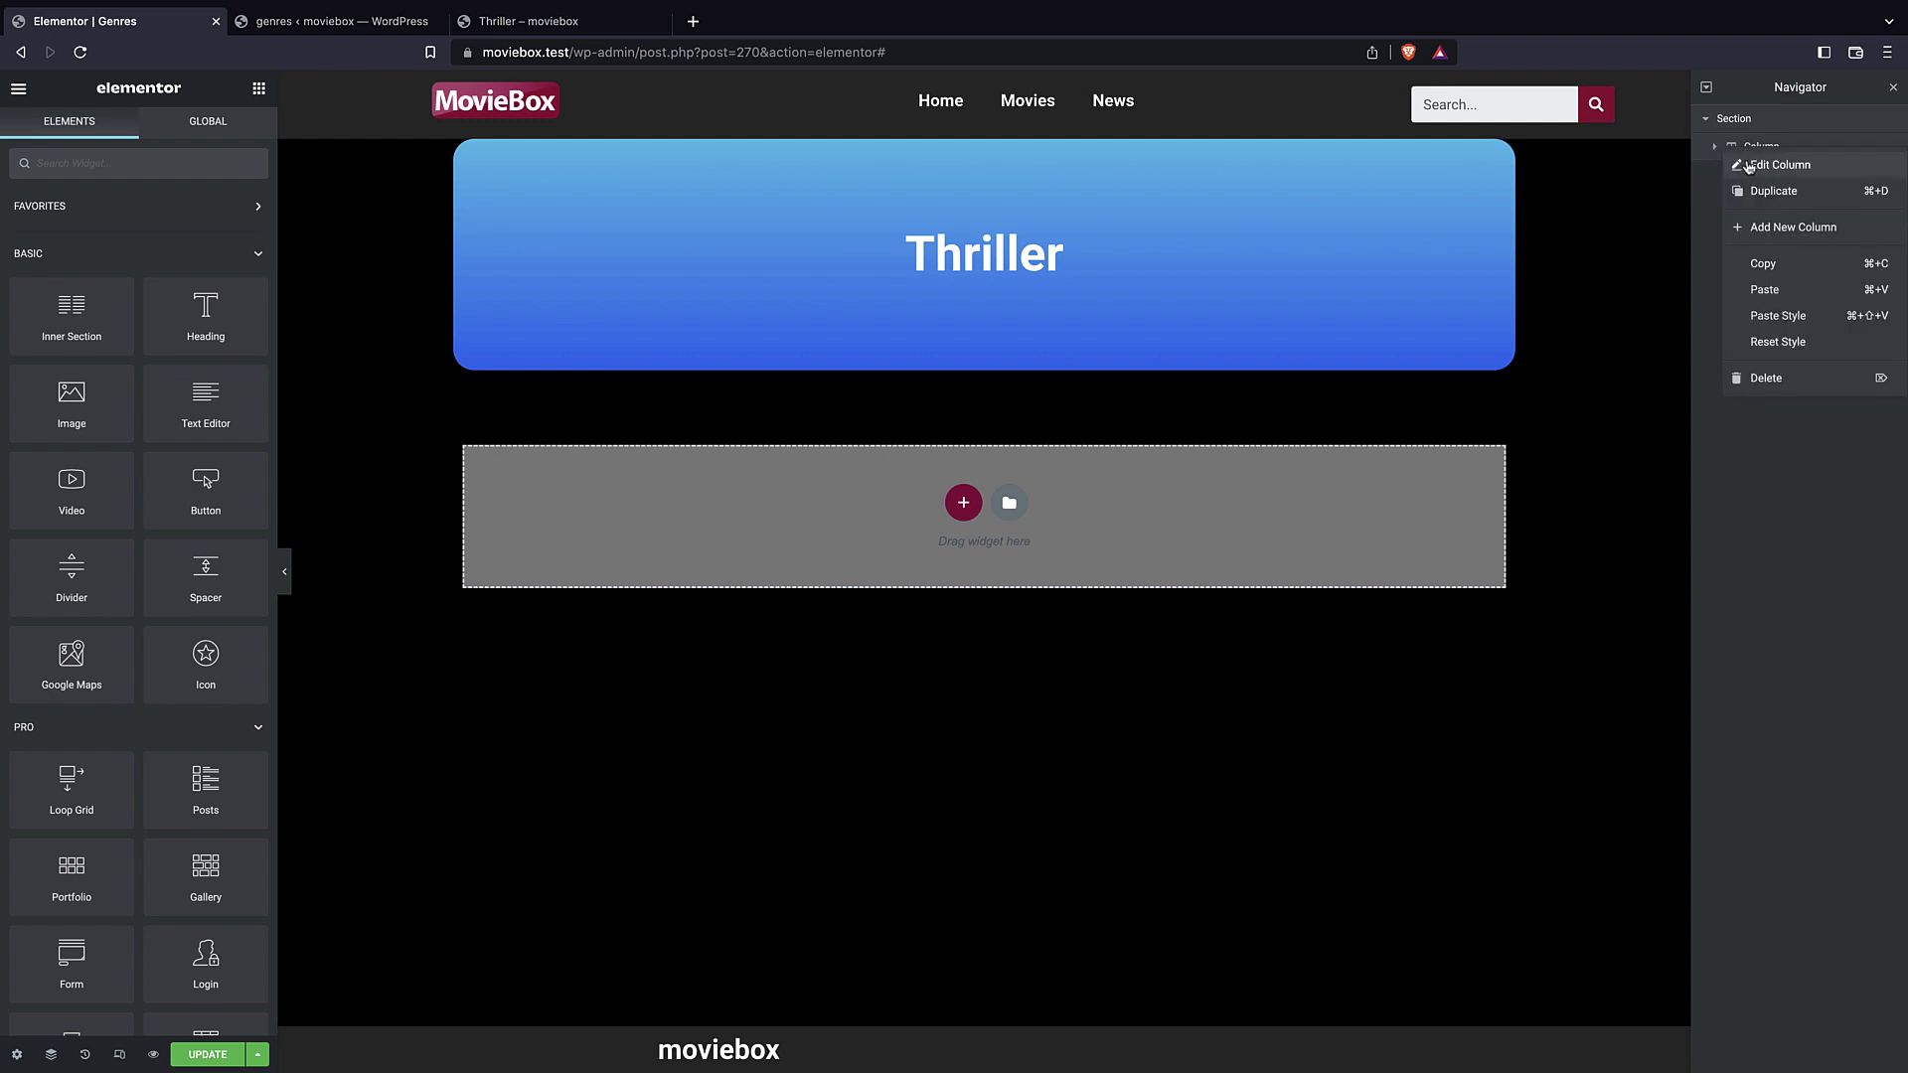
pyautogui.click(1773, 190)
pyautogui.rightClick(1764, 179)
pyautogui.click(1777, 221)
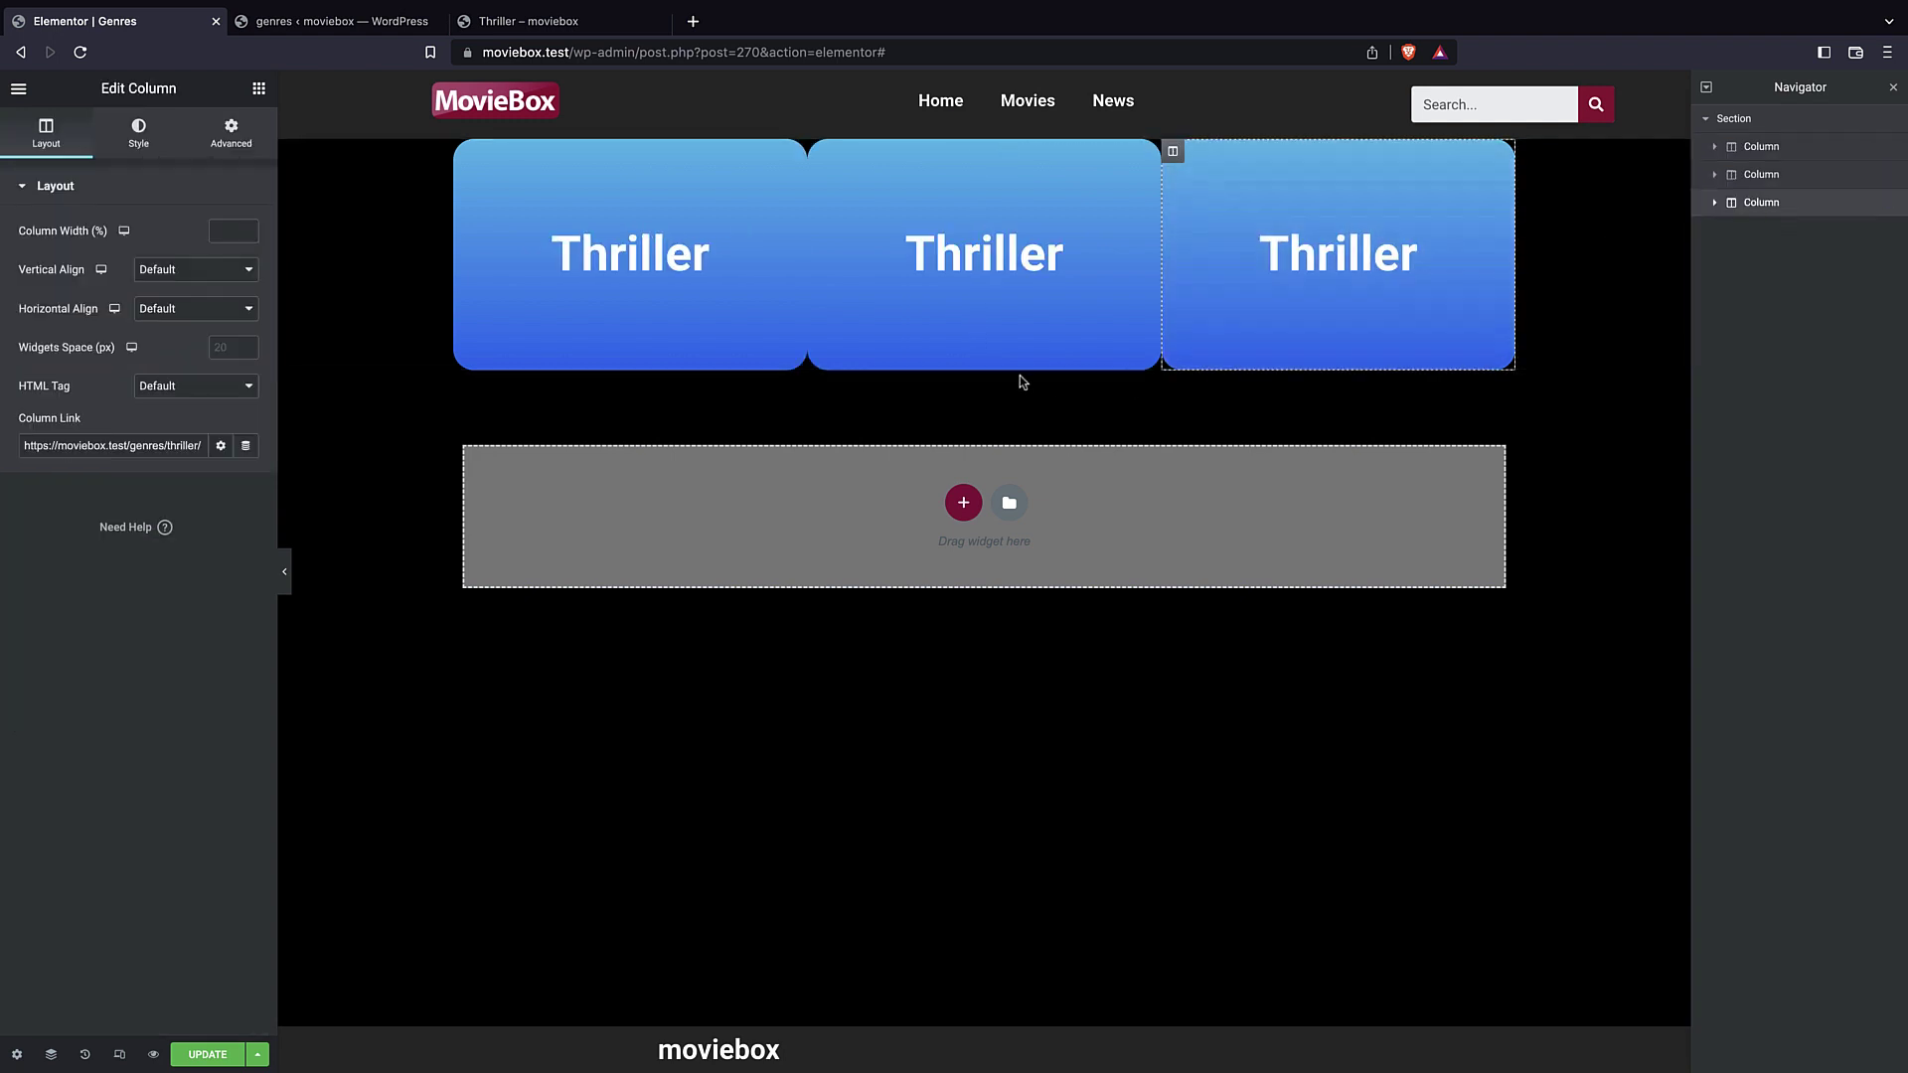
# - Give the first Thriller column a margin of 1 em on all four sides
pyautogui.click(1724, 153)
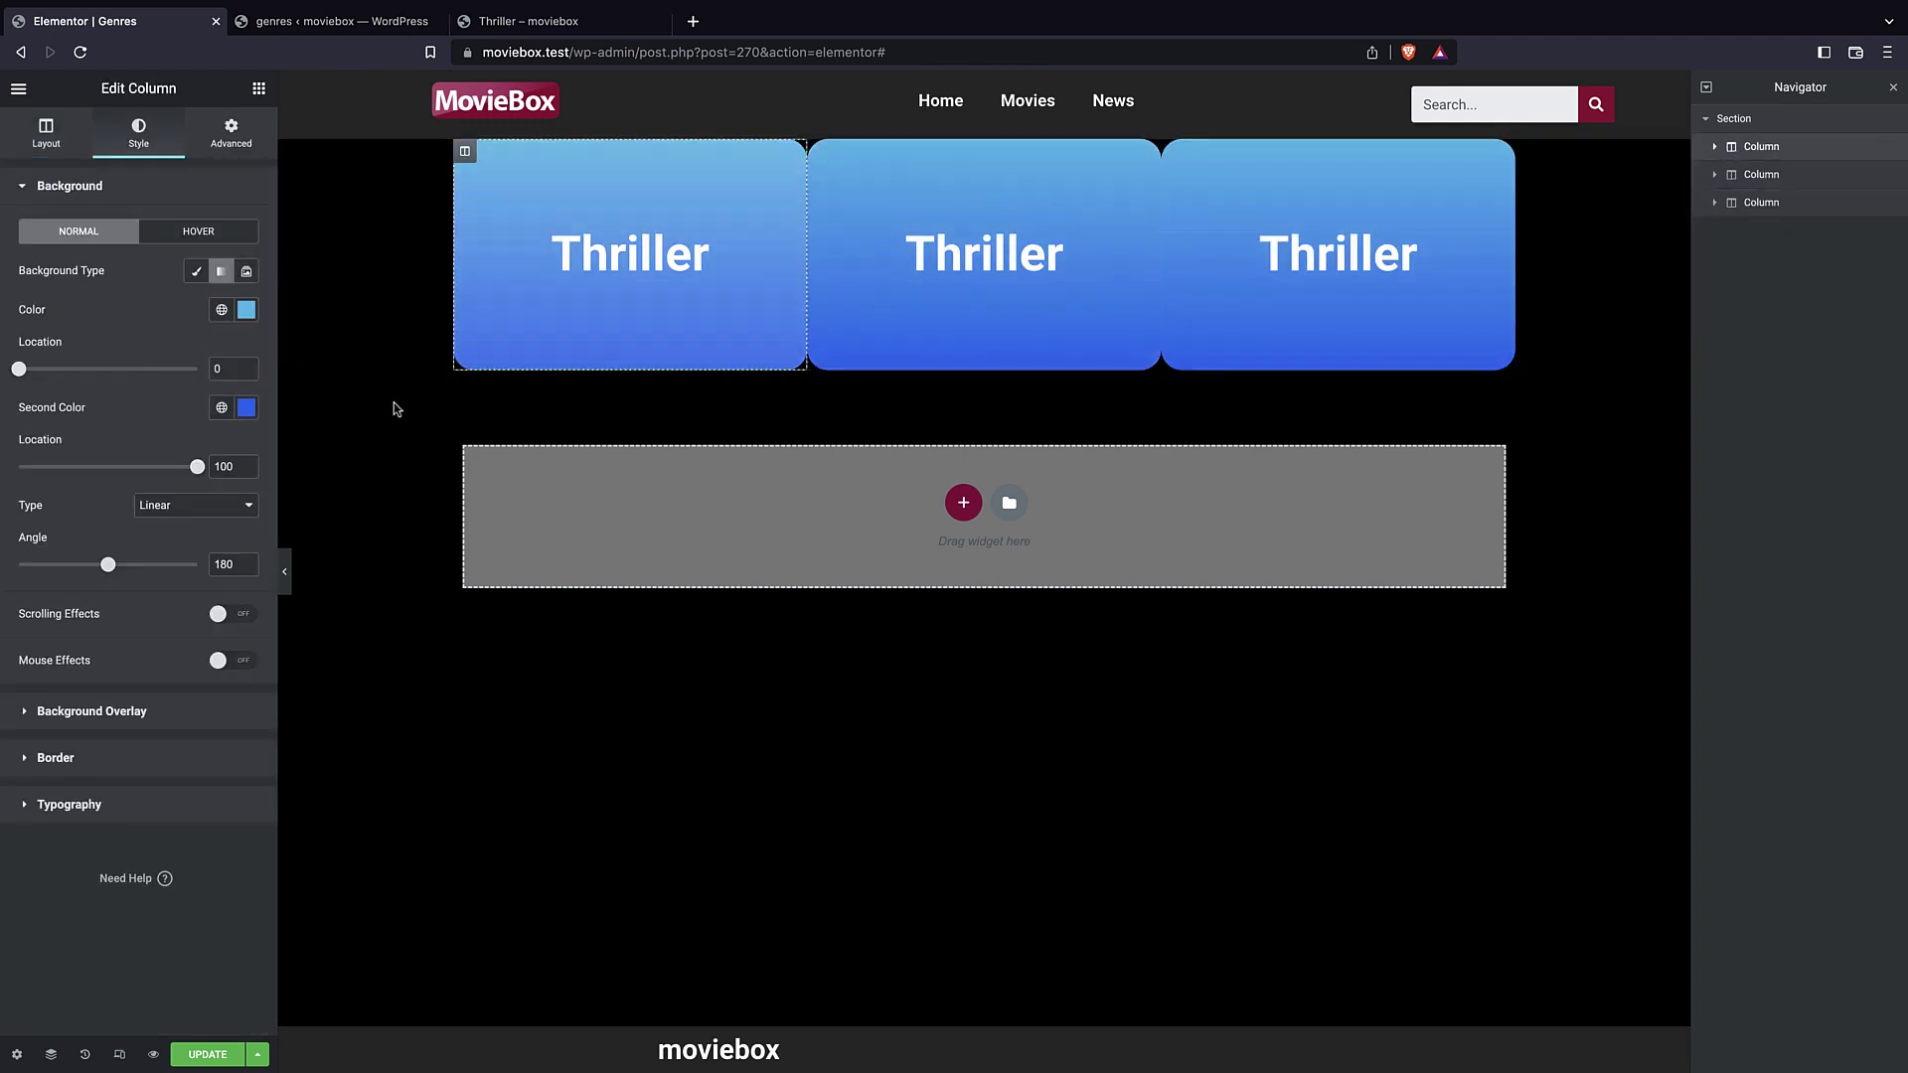
pyautogui.click(46, 132)
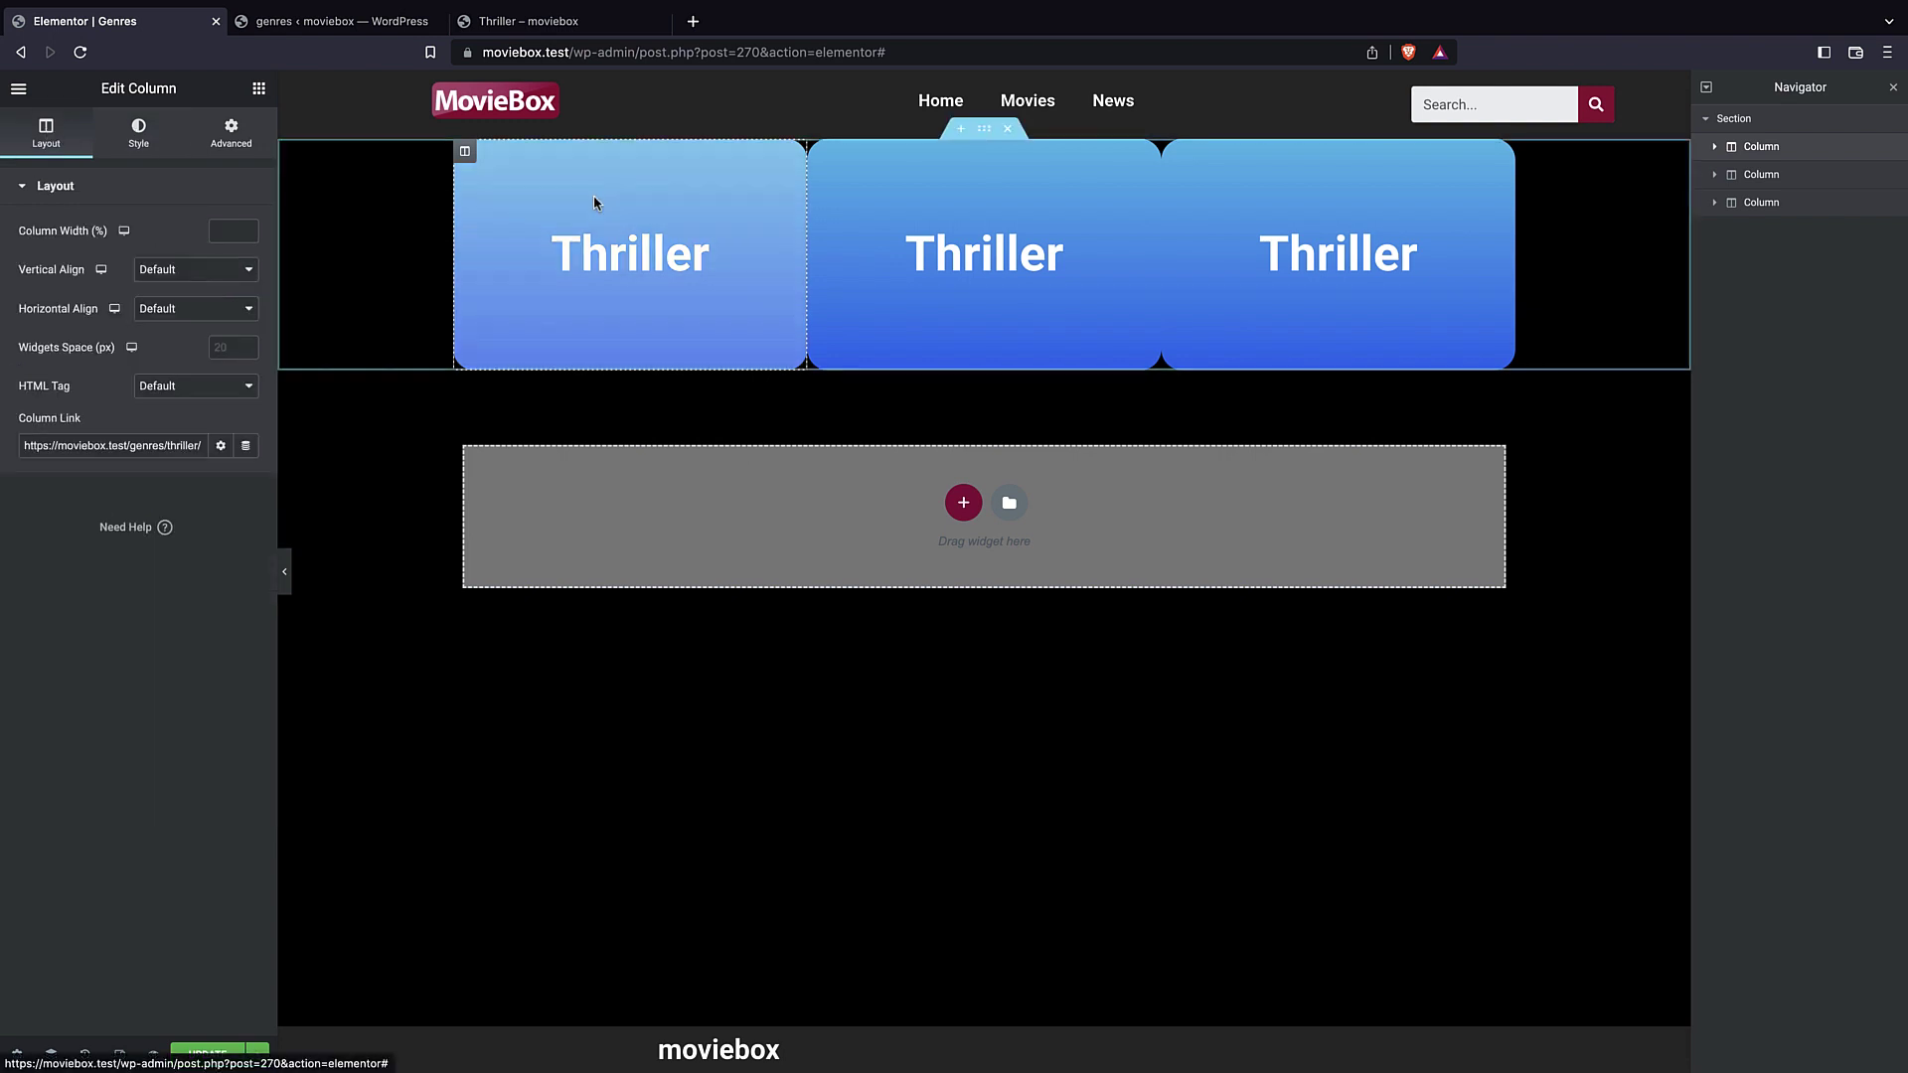
pyautogui.click(138, 132)
pyautogui.click(231, 127)
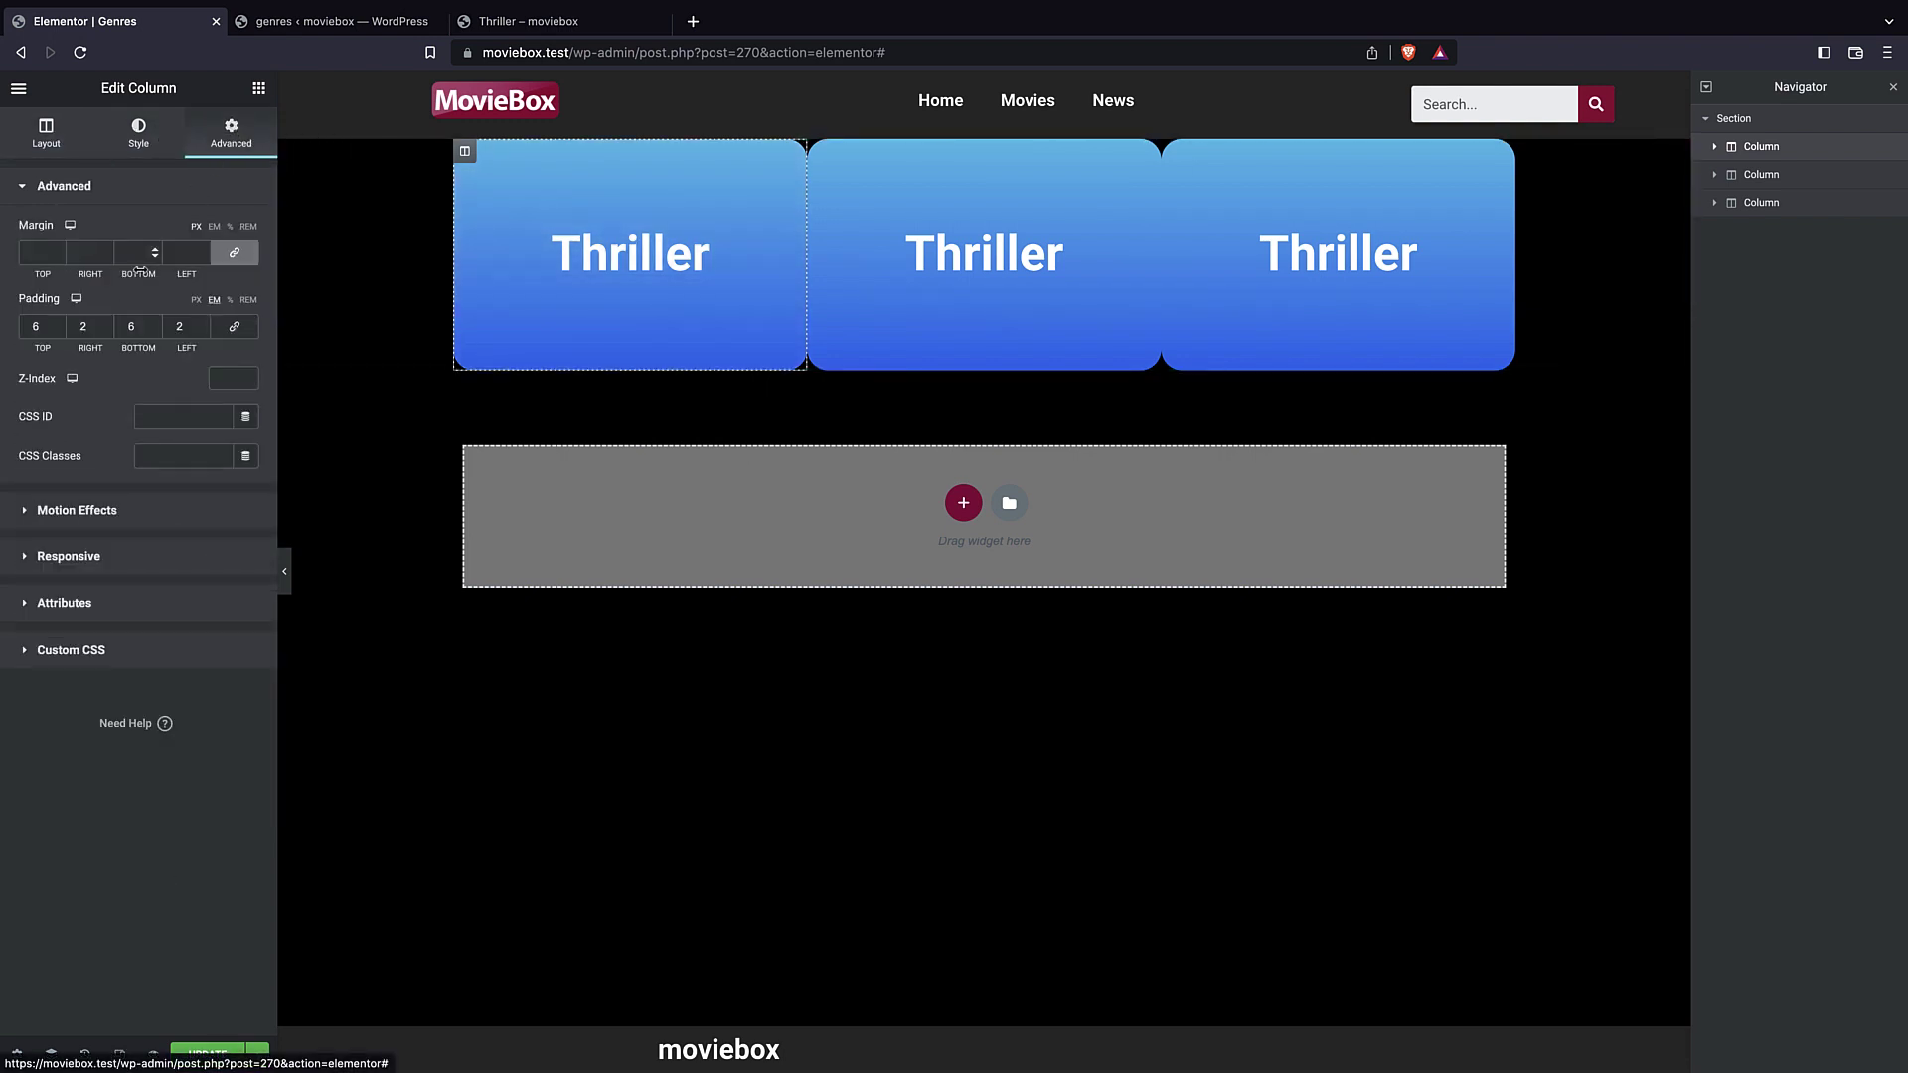
pyautogui.click(58, 254)
pyautogui.write('1')
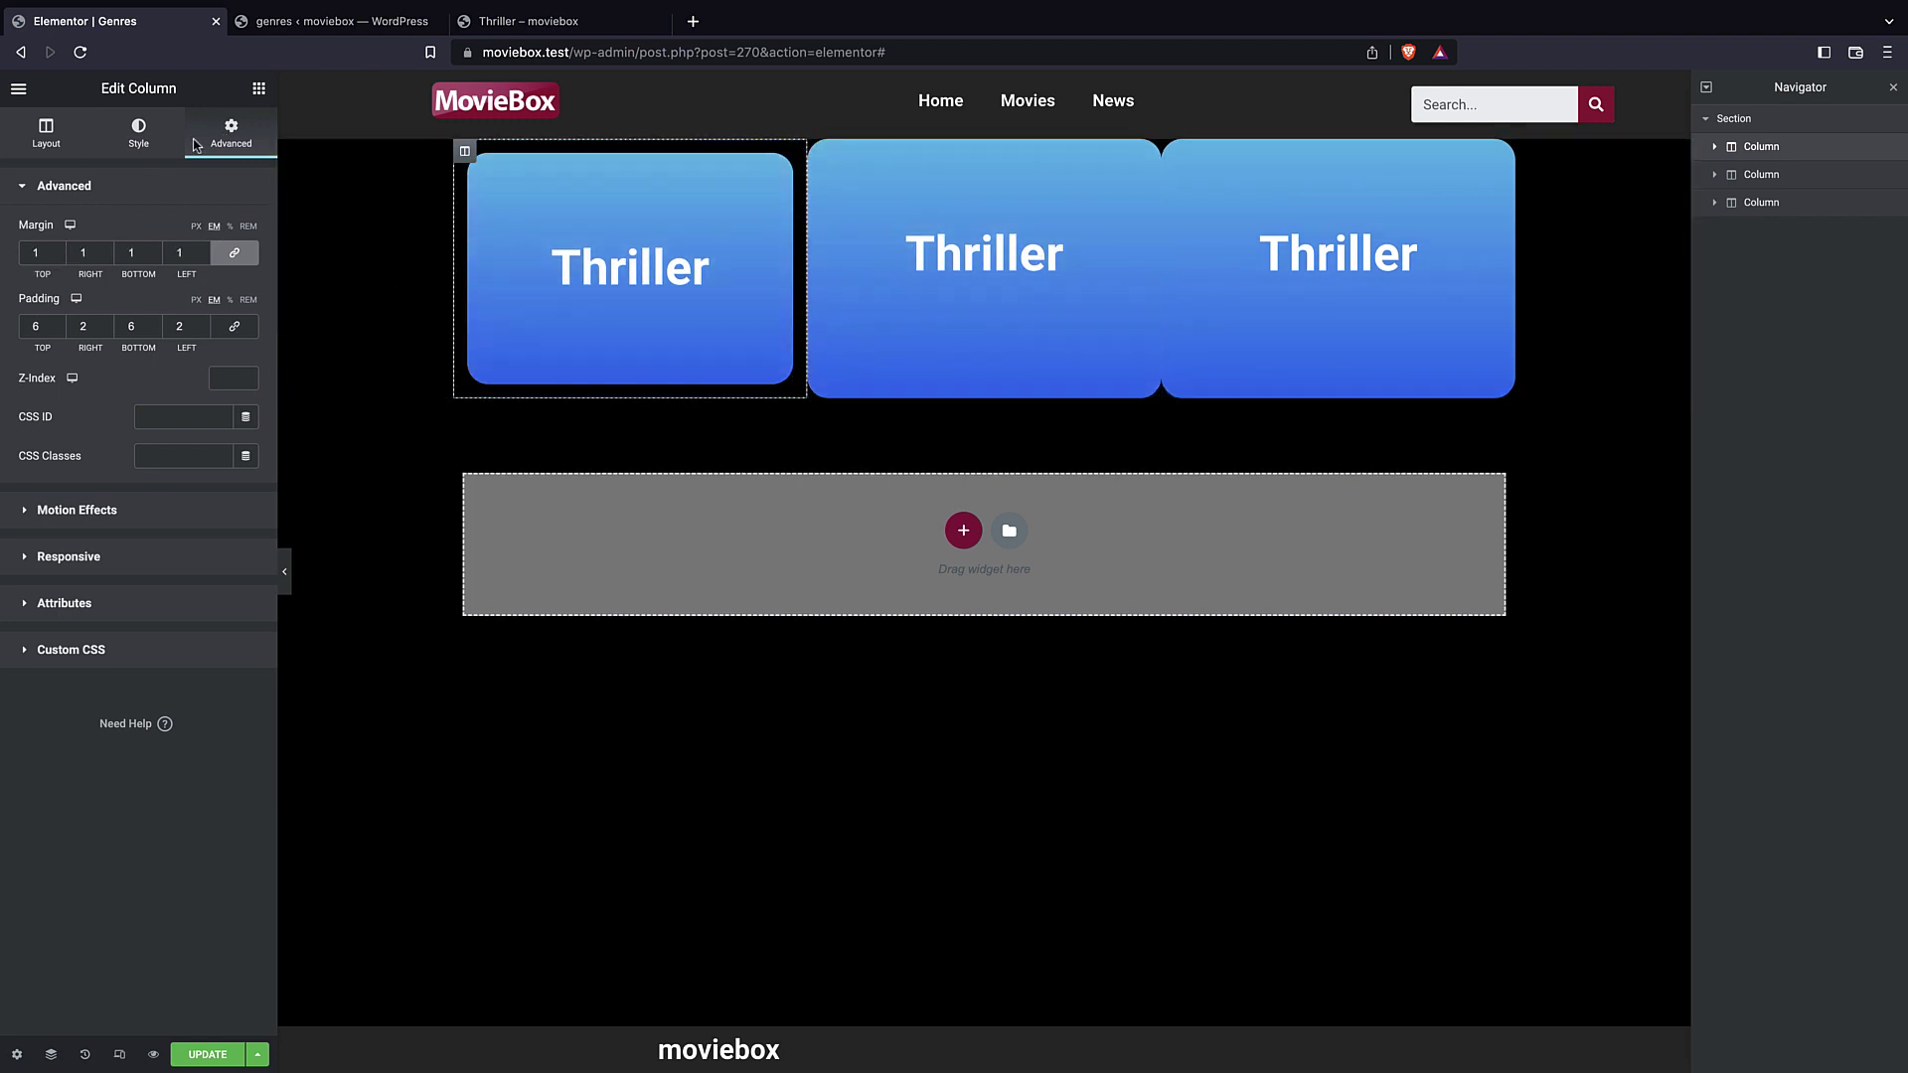
# - Delete the second and third Thriller columns, which lack the margin, keeping only the first column
pyautogui.click(1761, 179)
pyautogui.rightClick(1760, 181)
pyautogui.click(1761, 408)
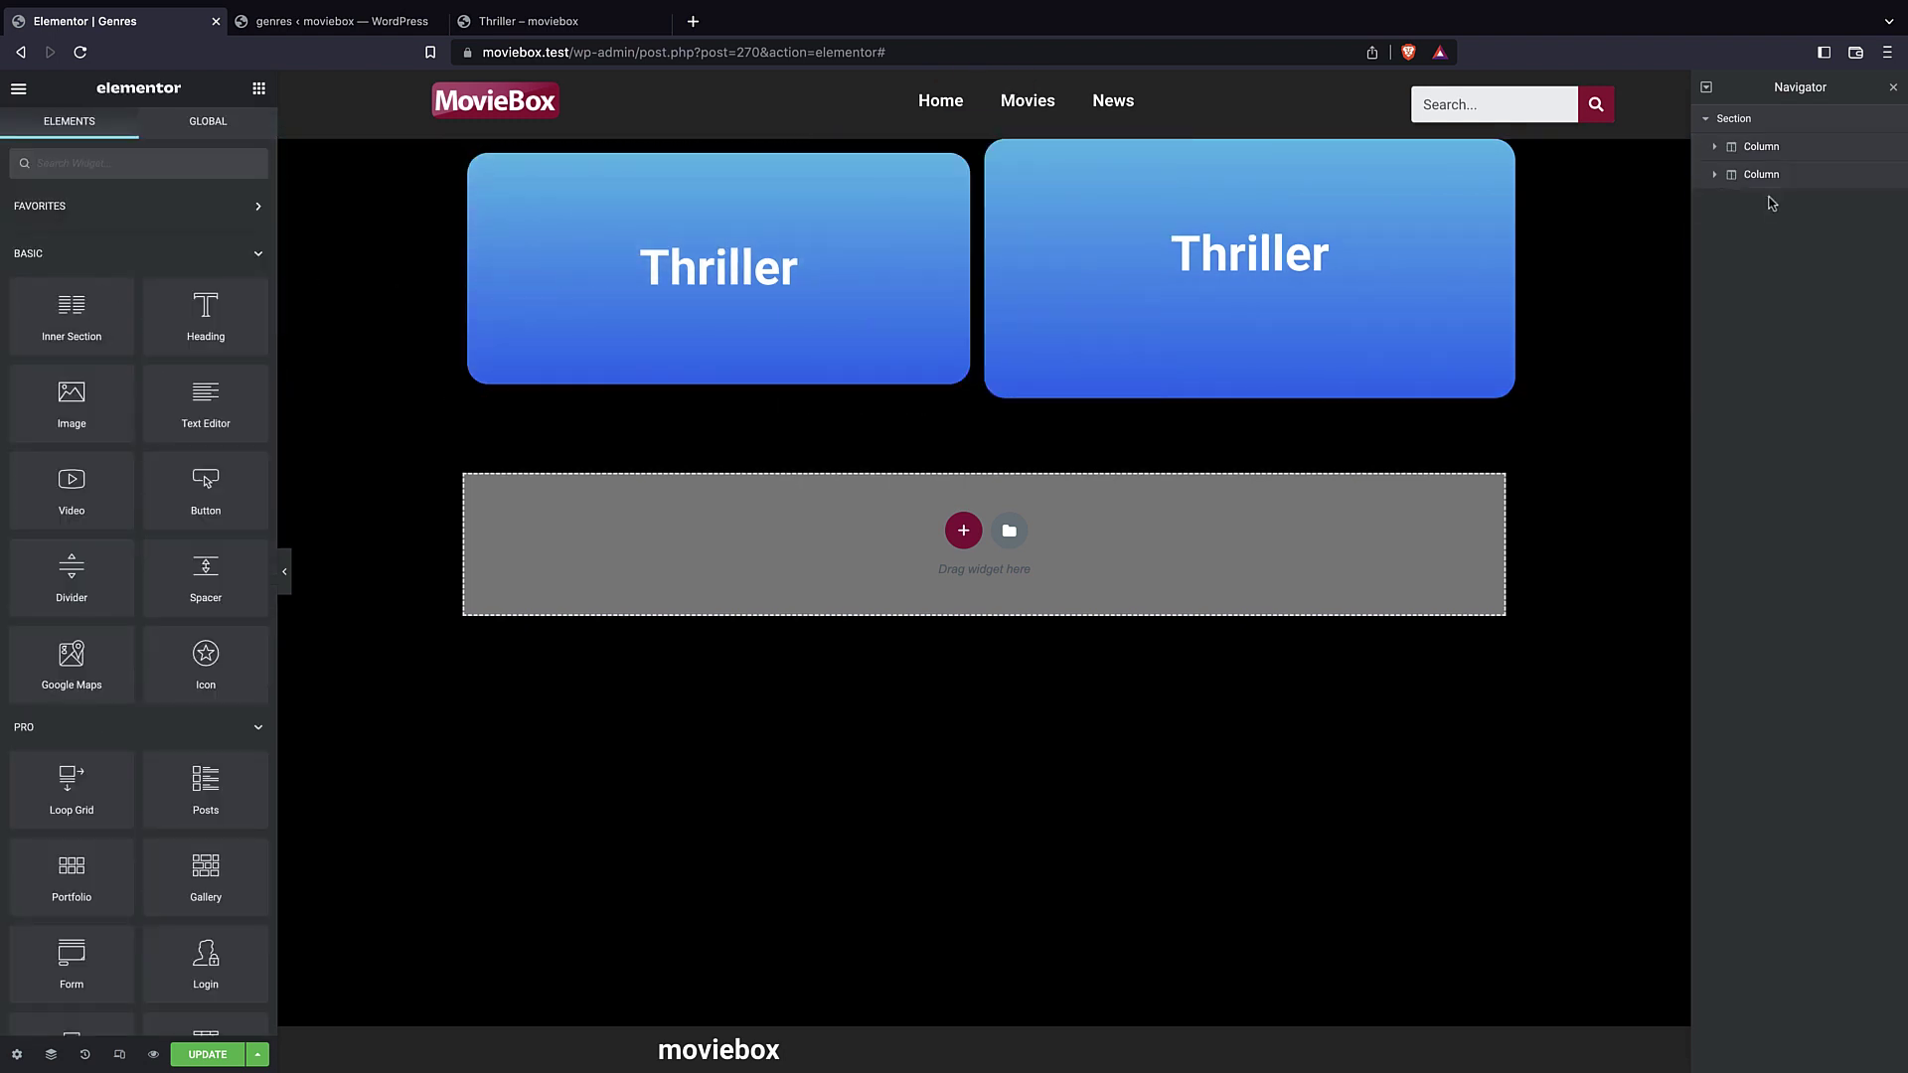
pyautogui.click(1764, 176)
pyautogui.rightClick(1765, 179)
pyautogui.click(1761, 371)
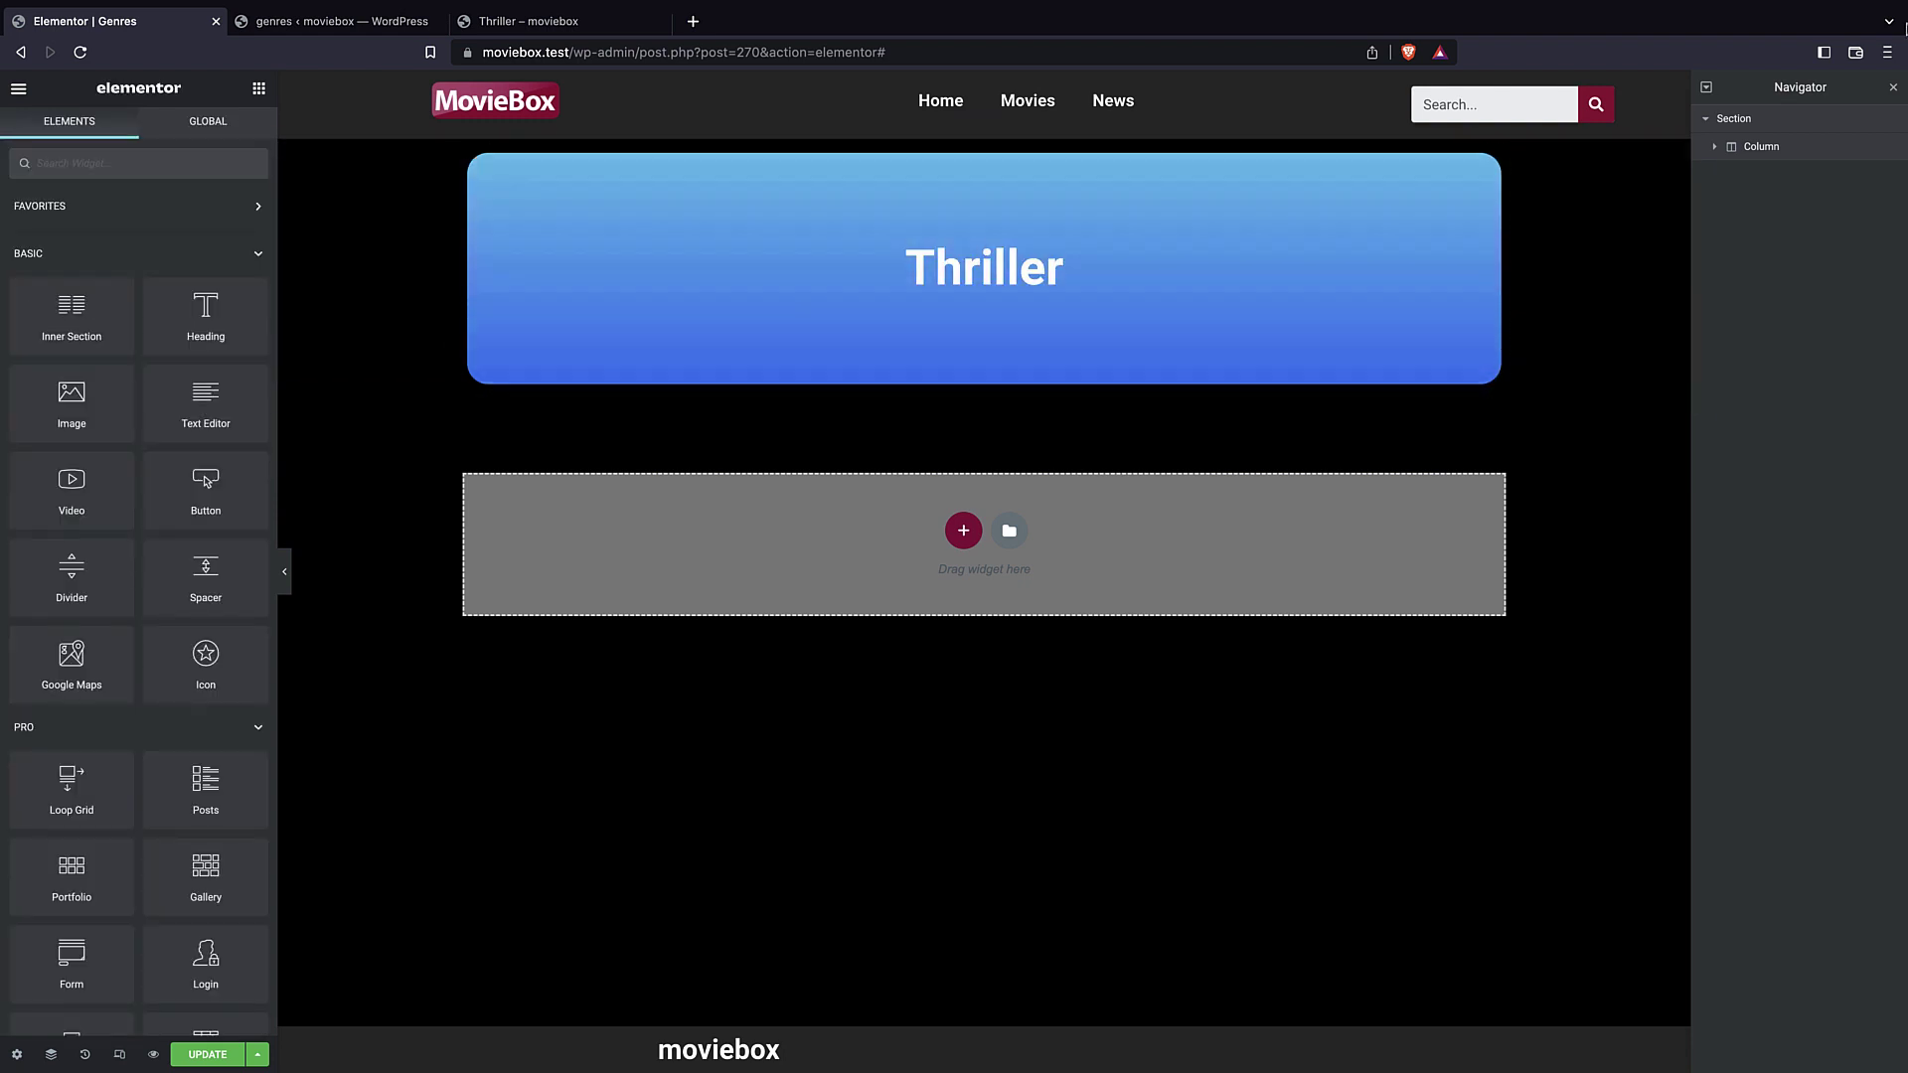
# - Make two copies of the remaining Thriller column with its 1 em margin
pyautogui.rightClick(1810, 147)
pyautogui.click(1773, 177)
pyautogui.rightClick(1768, 176)
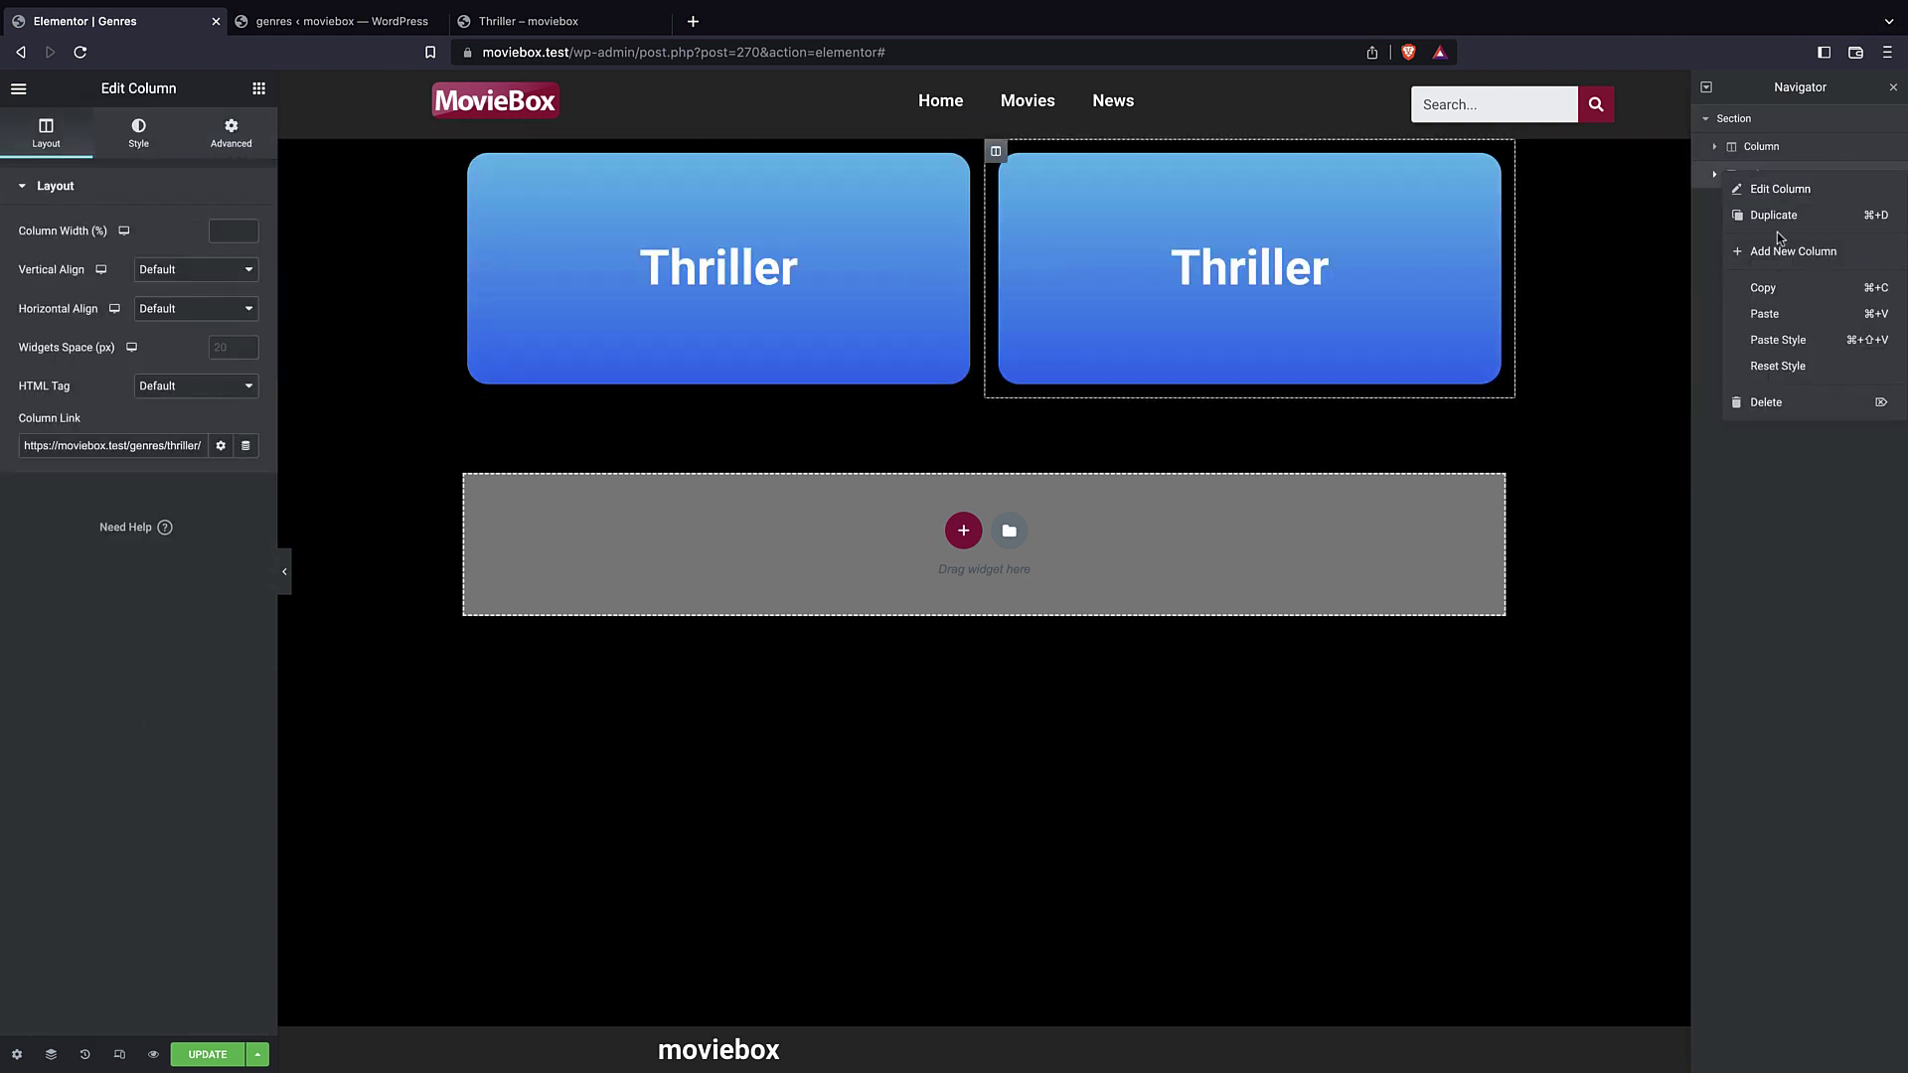
pyautogui.click(1776, 220)
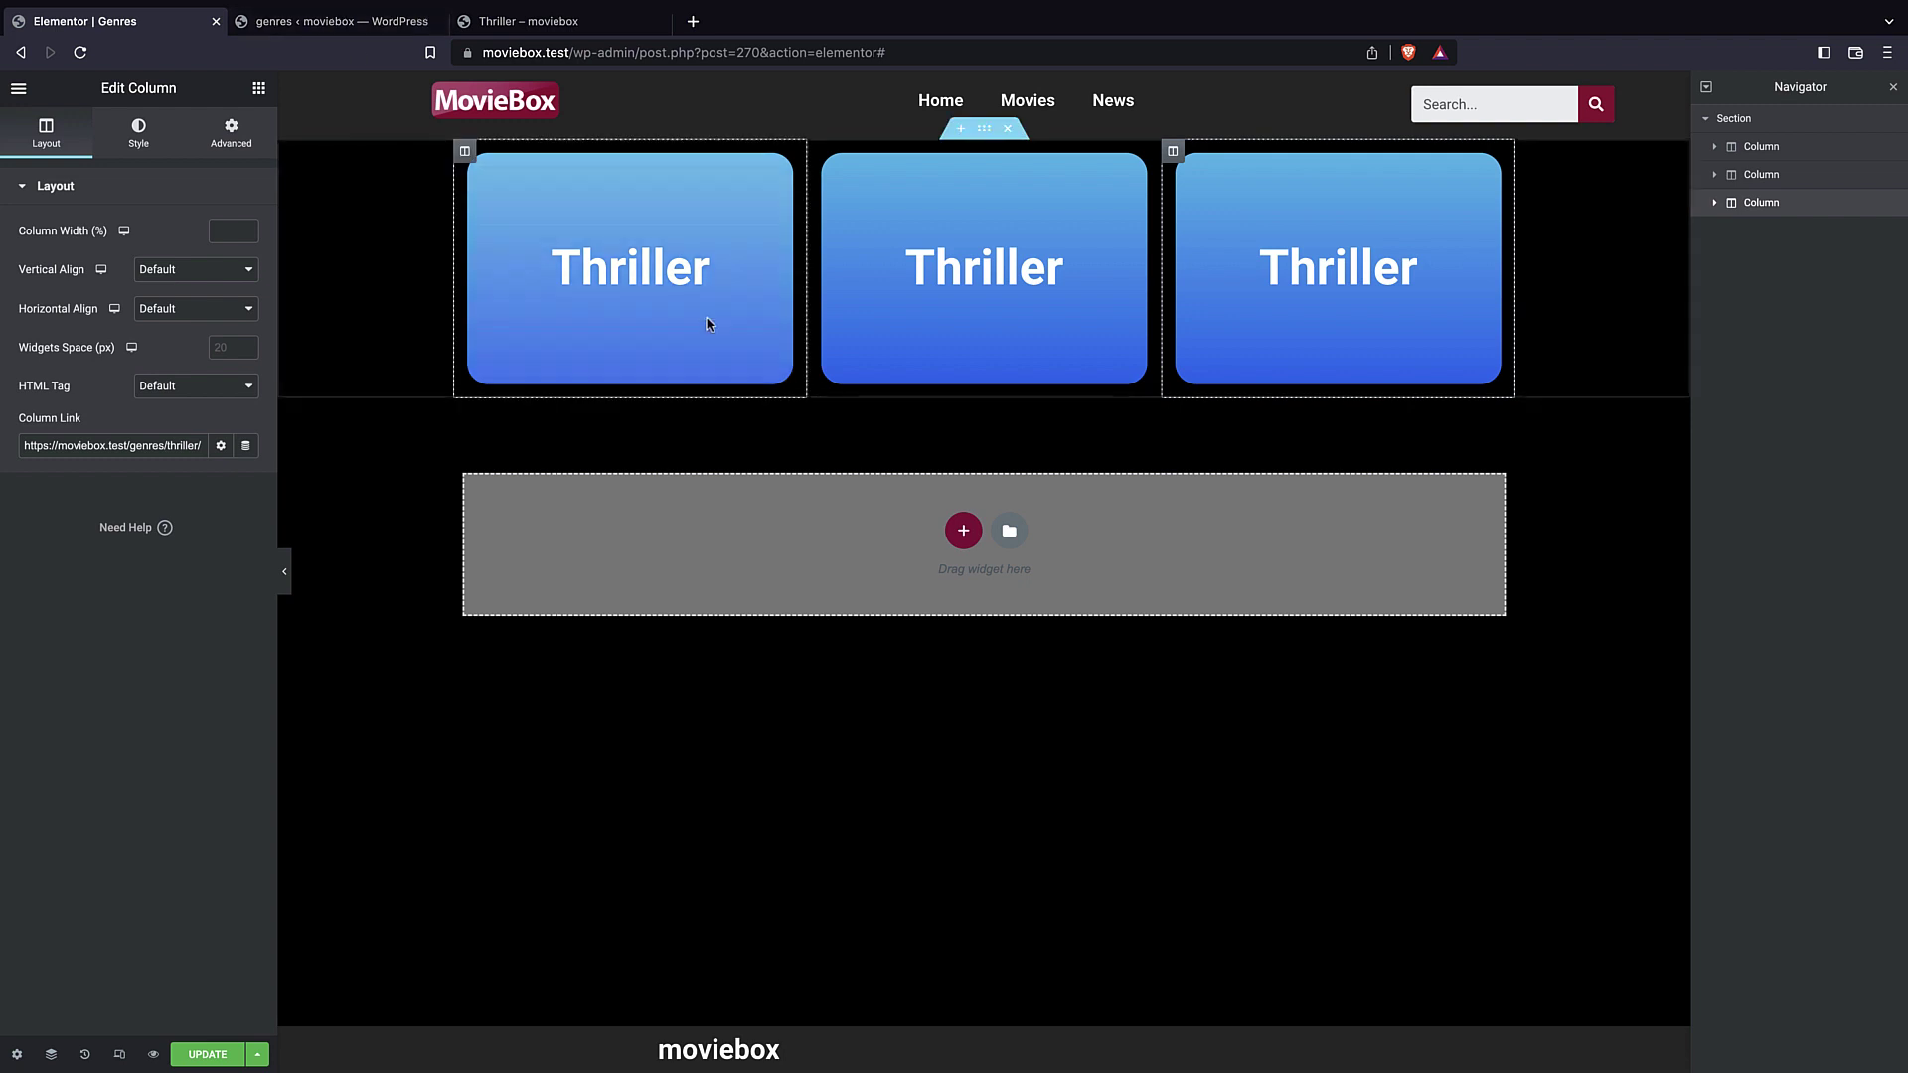
pyautogui.hotkey('ctrl', 'Tab')
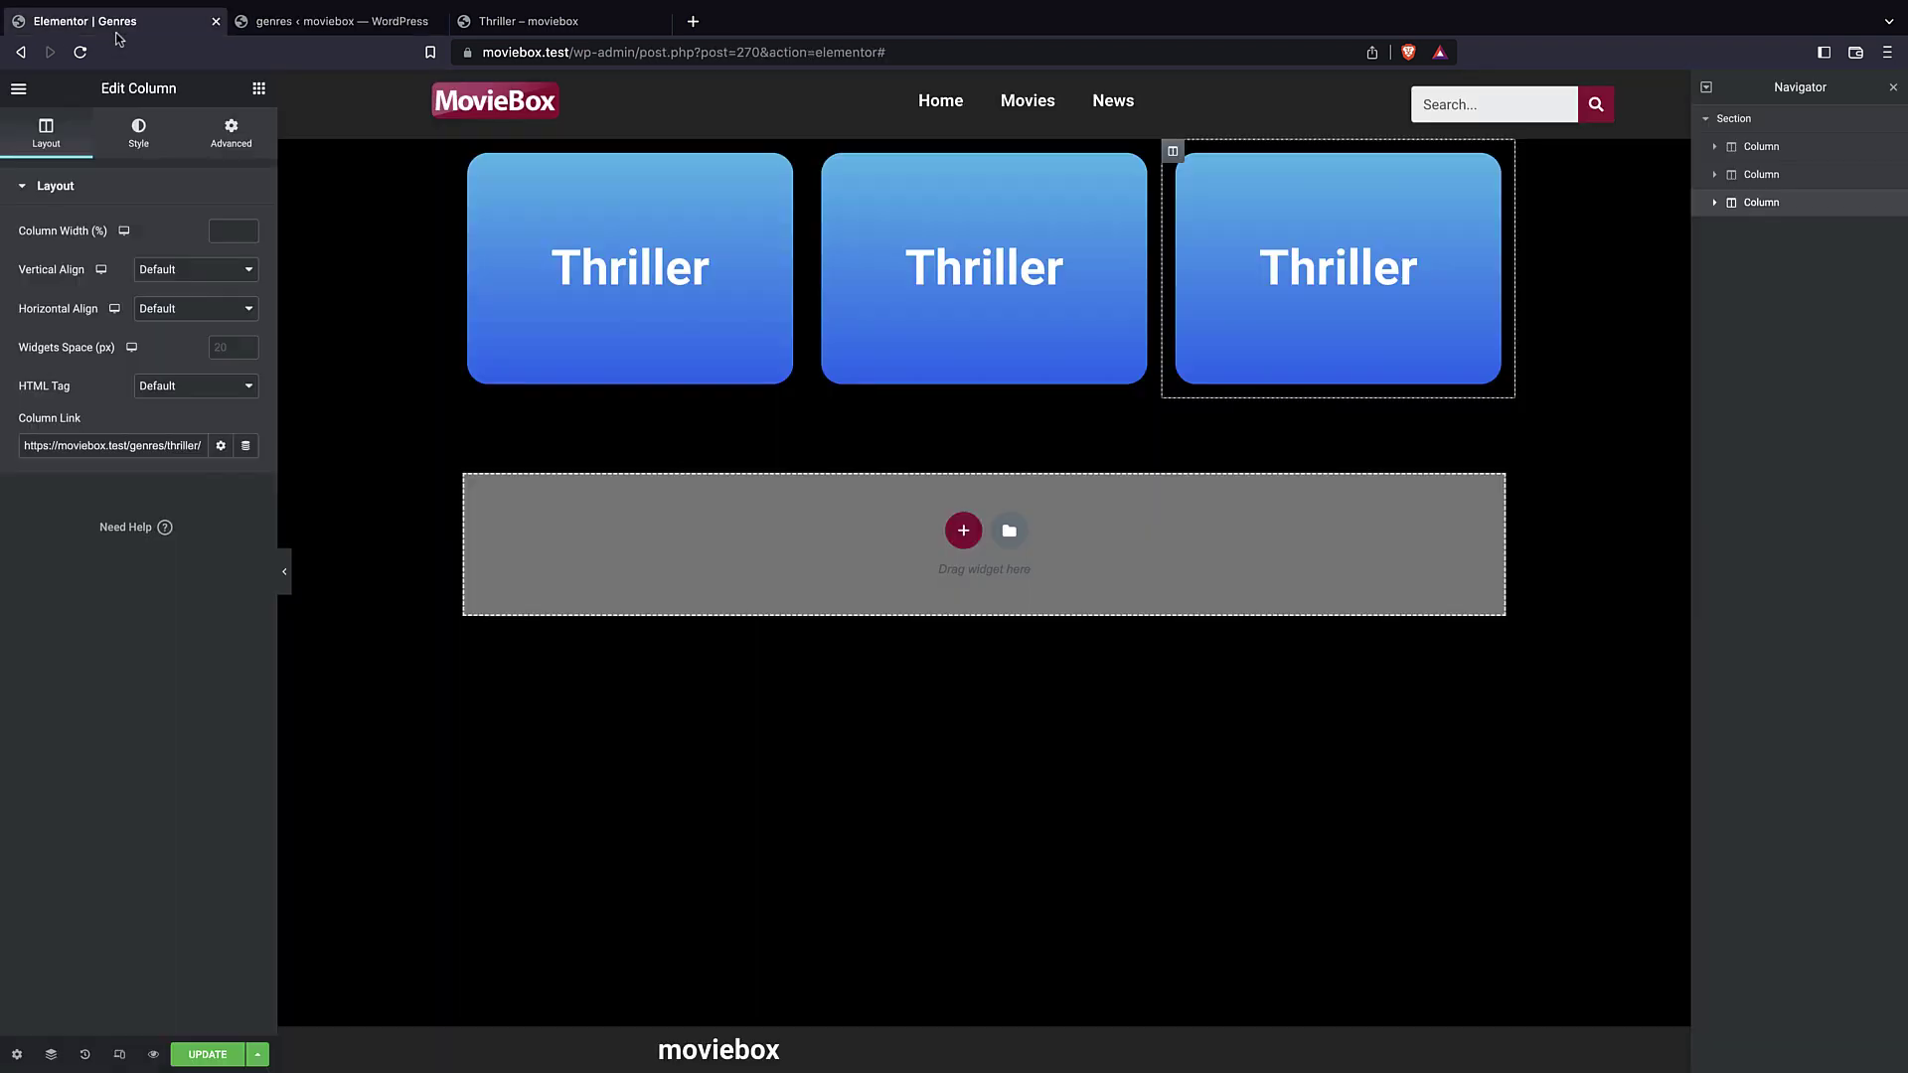
pyautogui.click(99, 21)
pyautogui.click(313, 30)
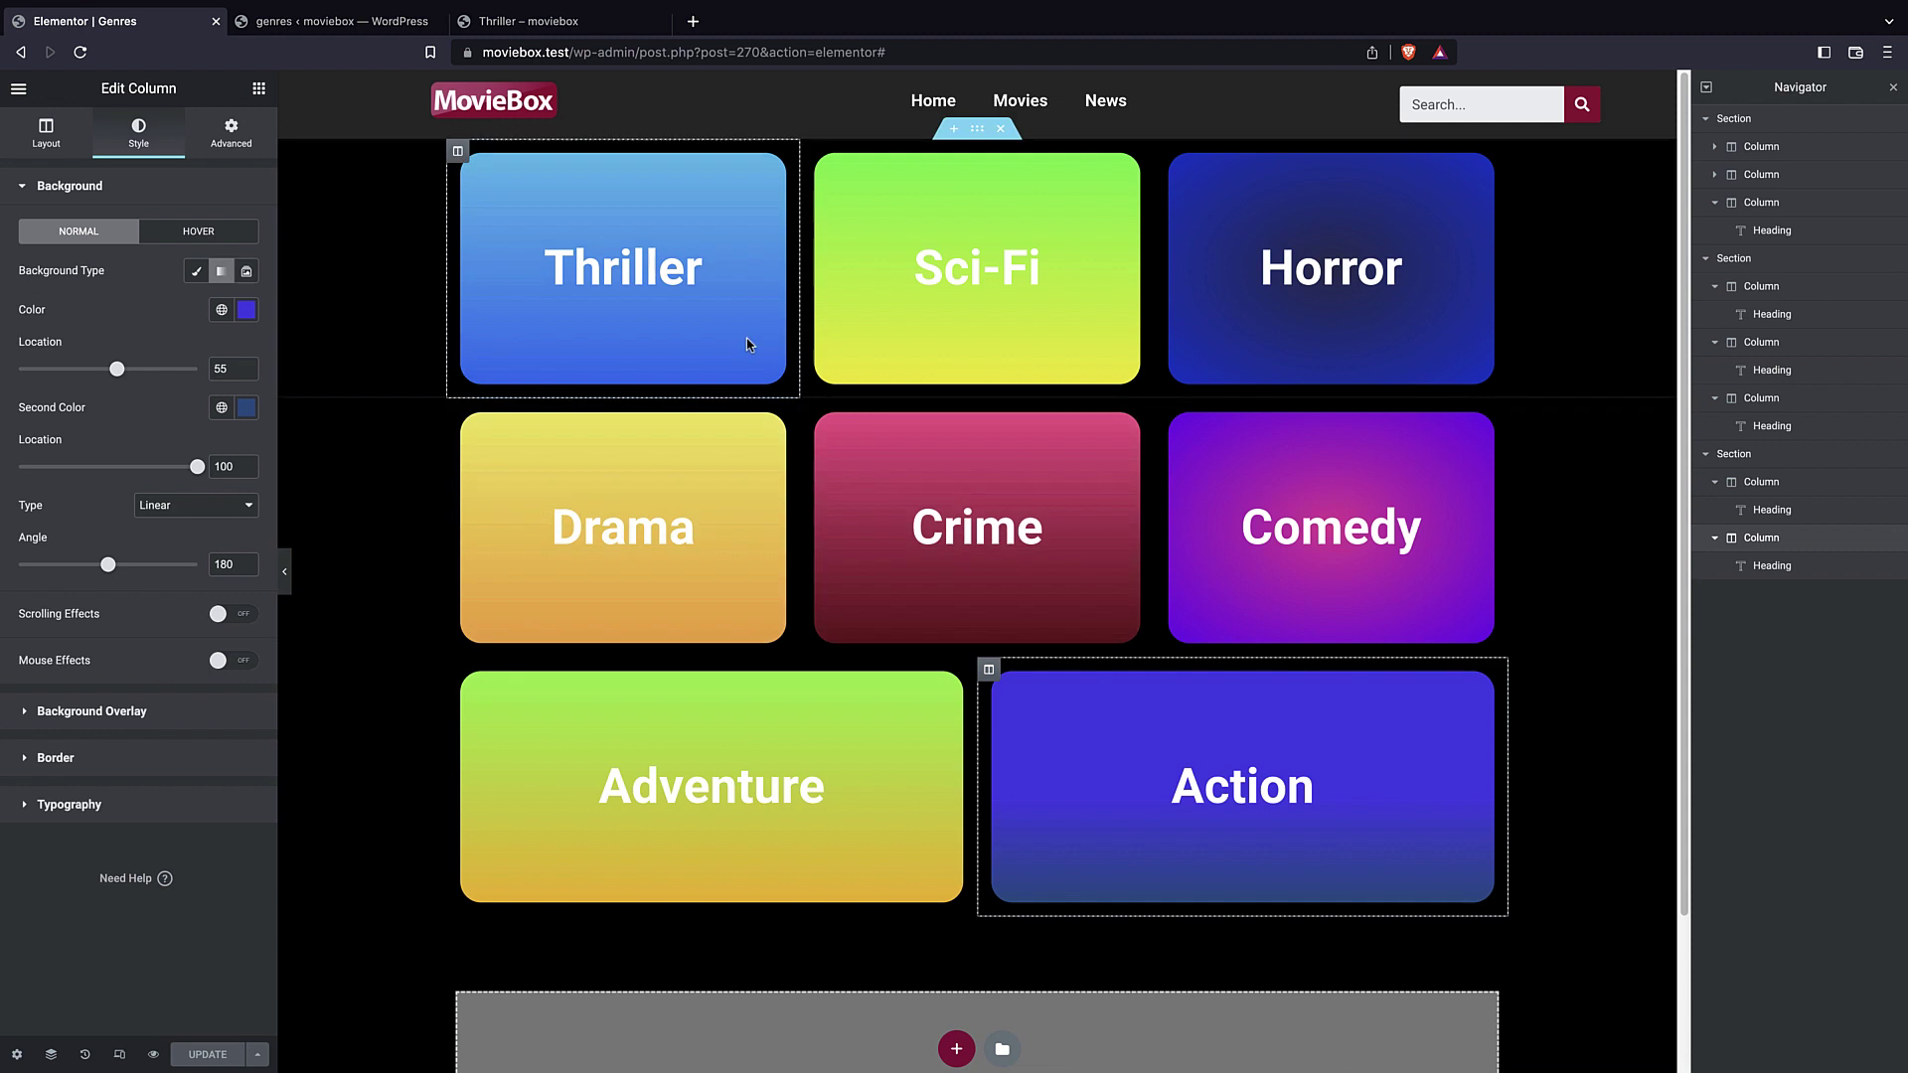
# - Leave the Genres editor for the moviebox.test home page and open the site's menu management screen in the dashboard
pyautogui.click(895, 51)
pyautogui.moveTo(886, 51); pyautogui.dragTo(577, 51)
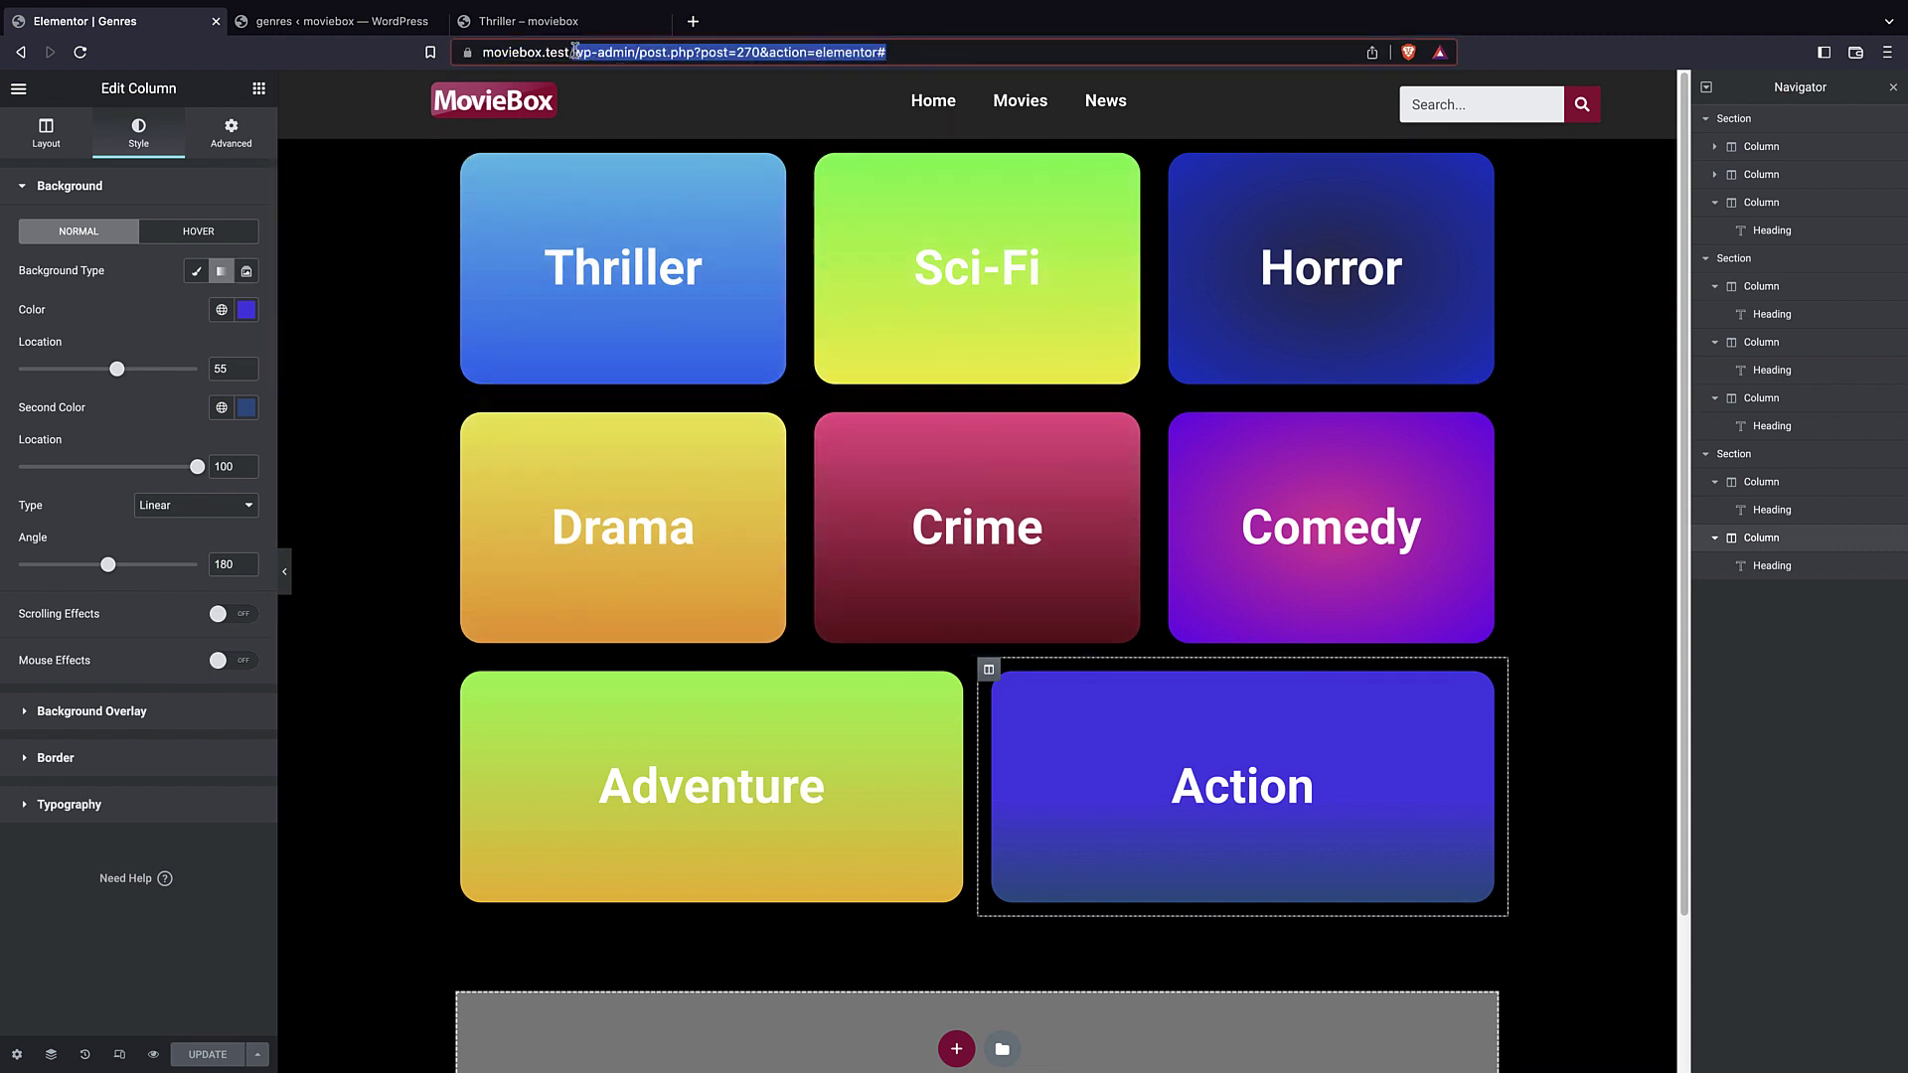
pyautogui.press('BackSpace')
pyautogui.press('Return')
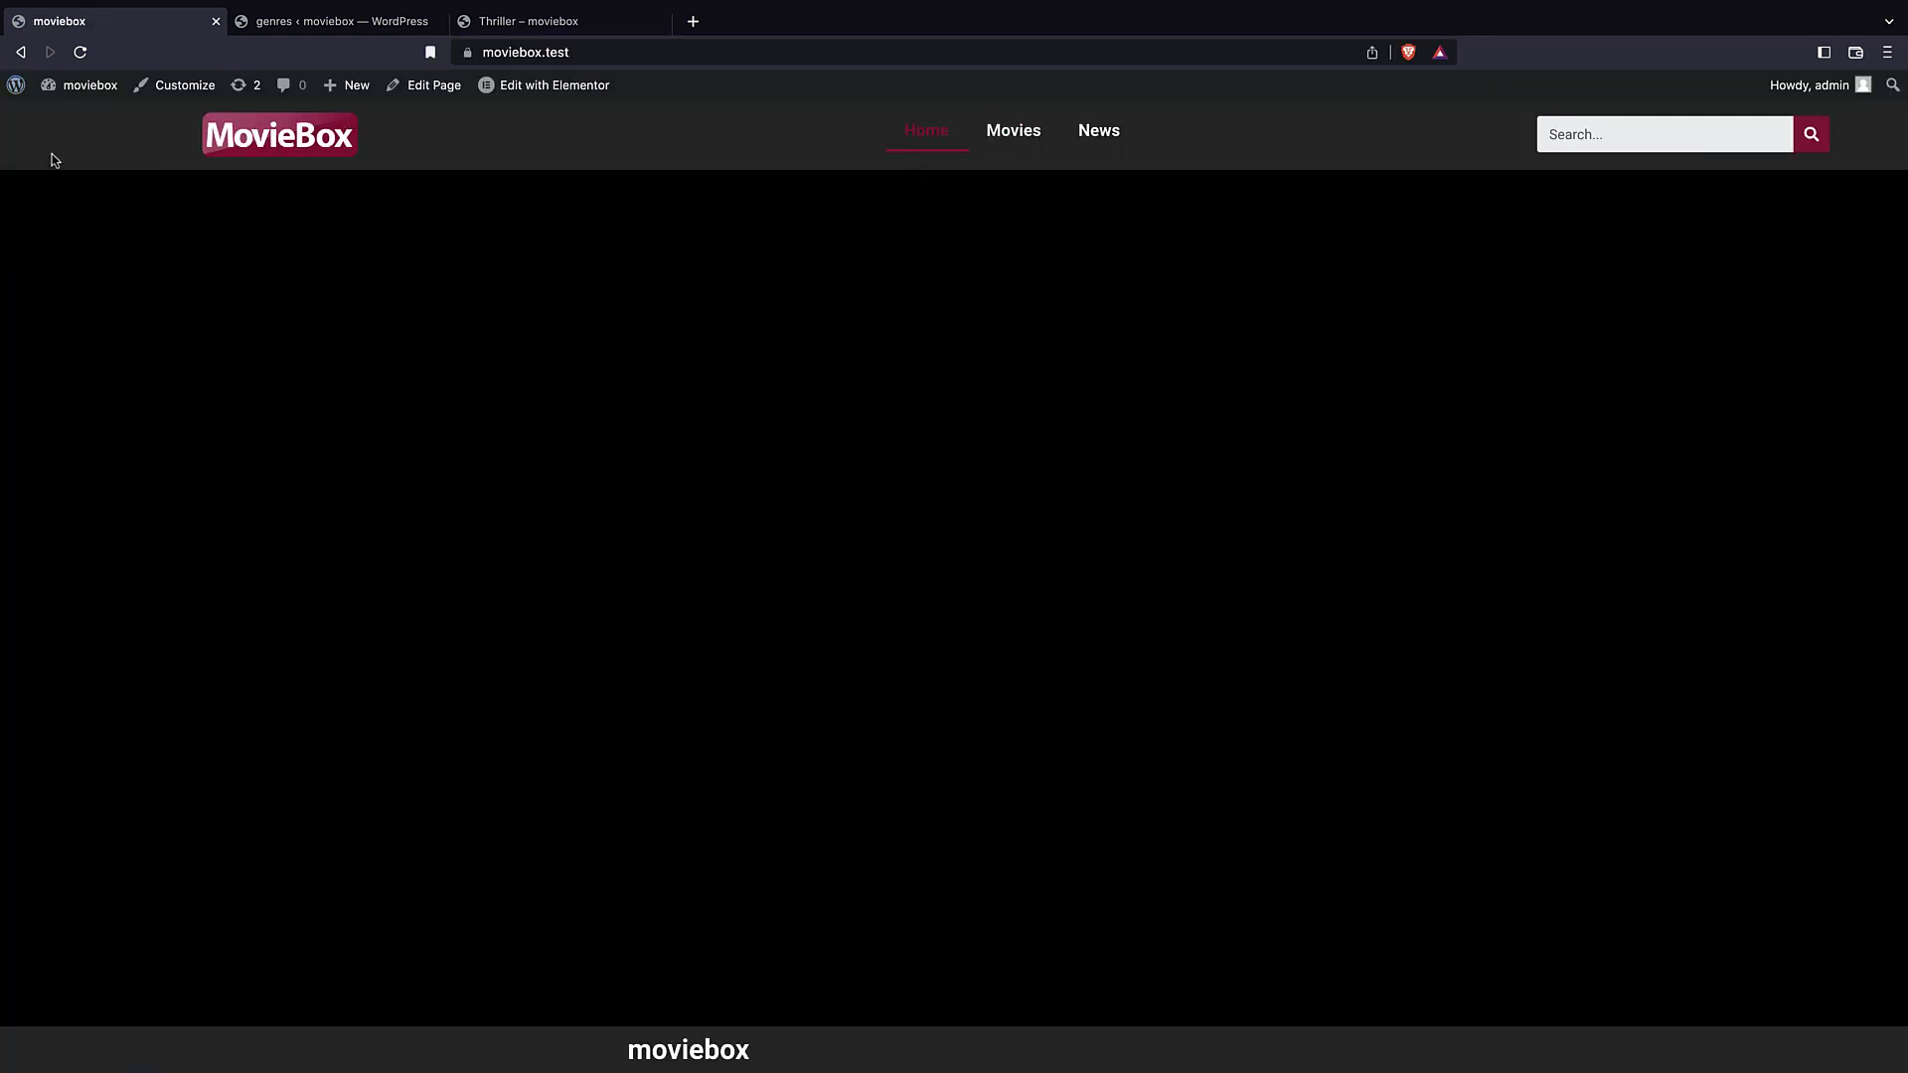
pyautogui.click(18, 94)
pyautogui.moveTo(112, 418)
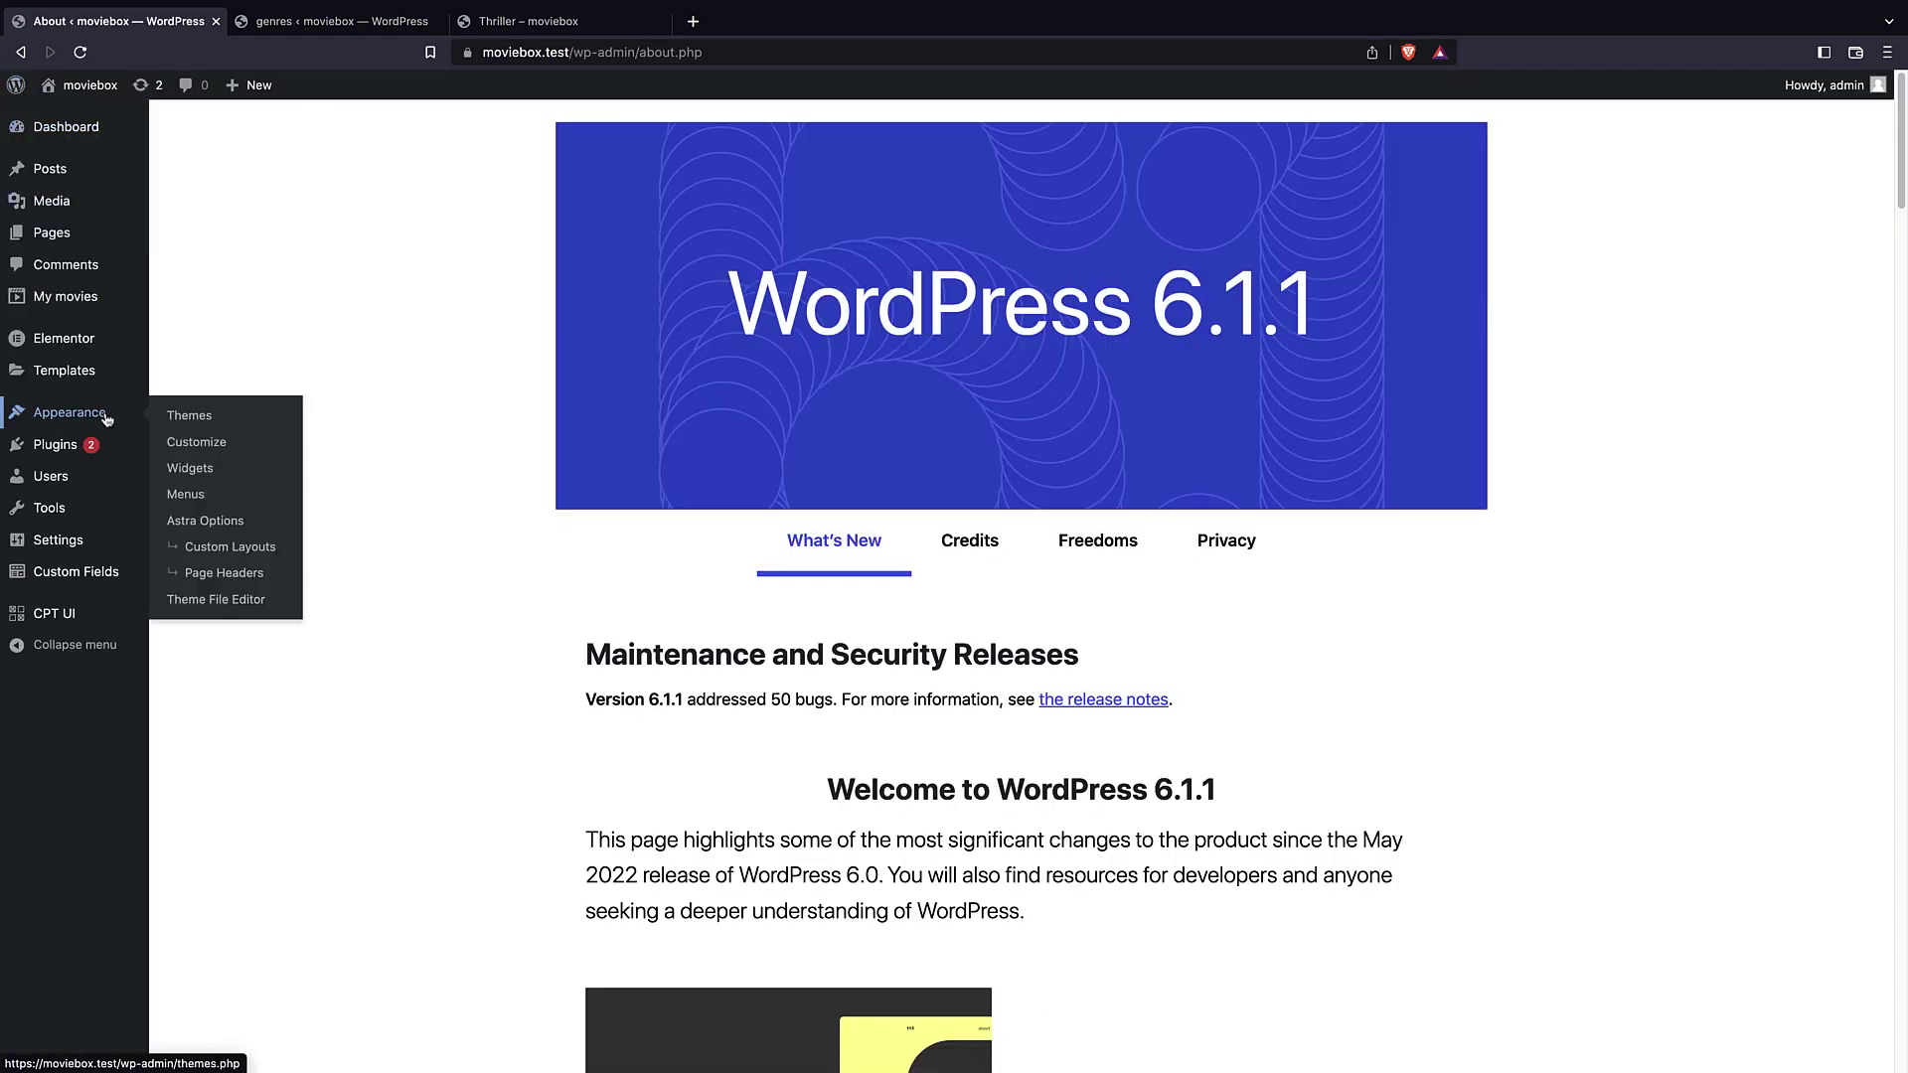
pyautogui.click(241, 491)
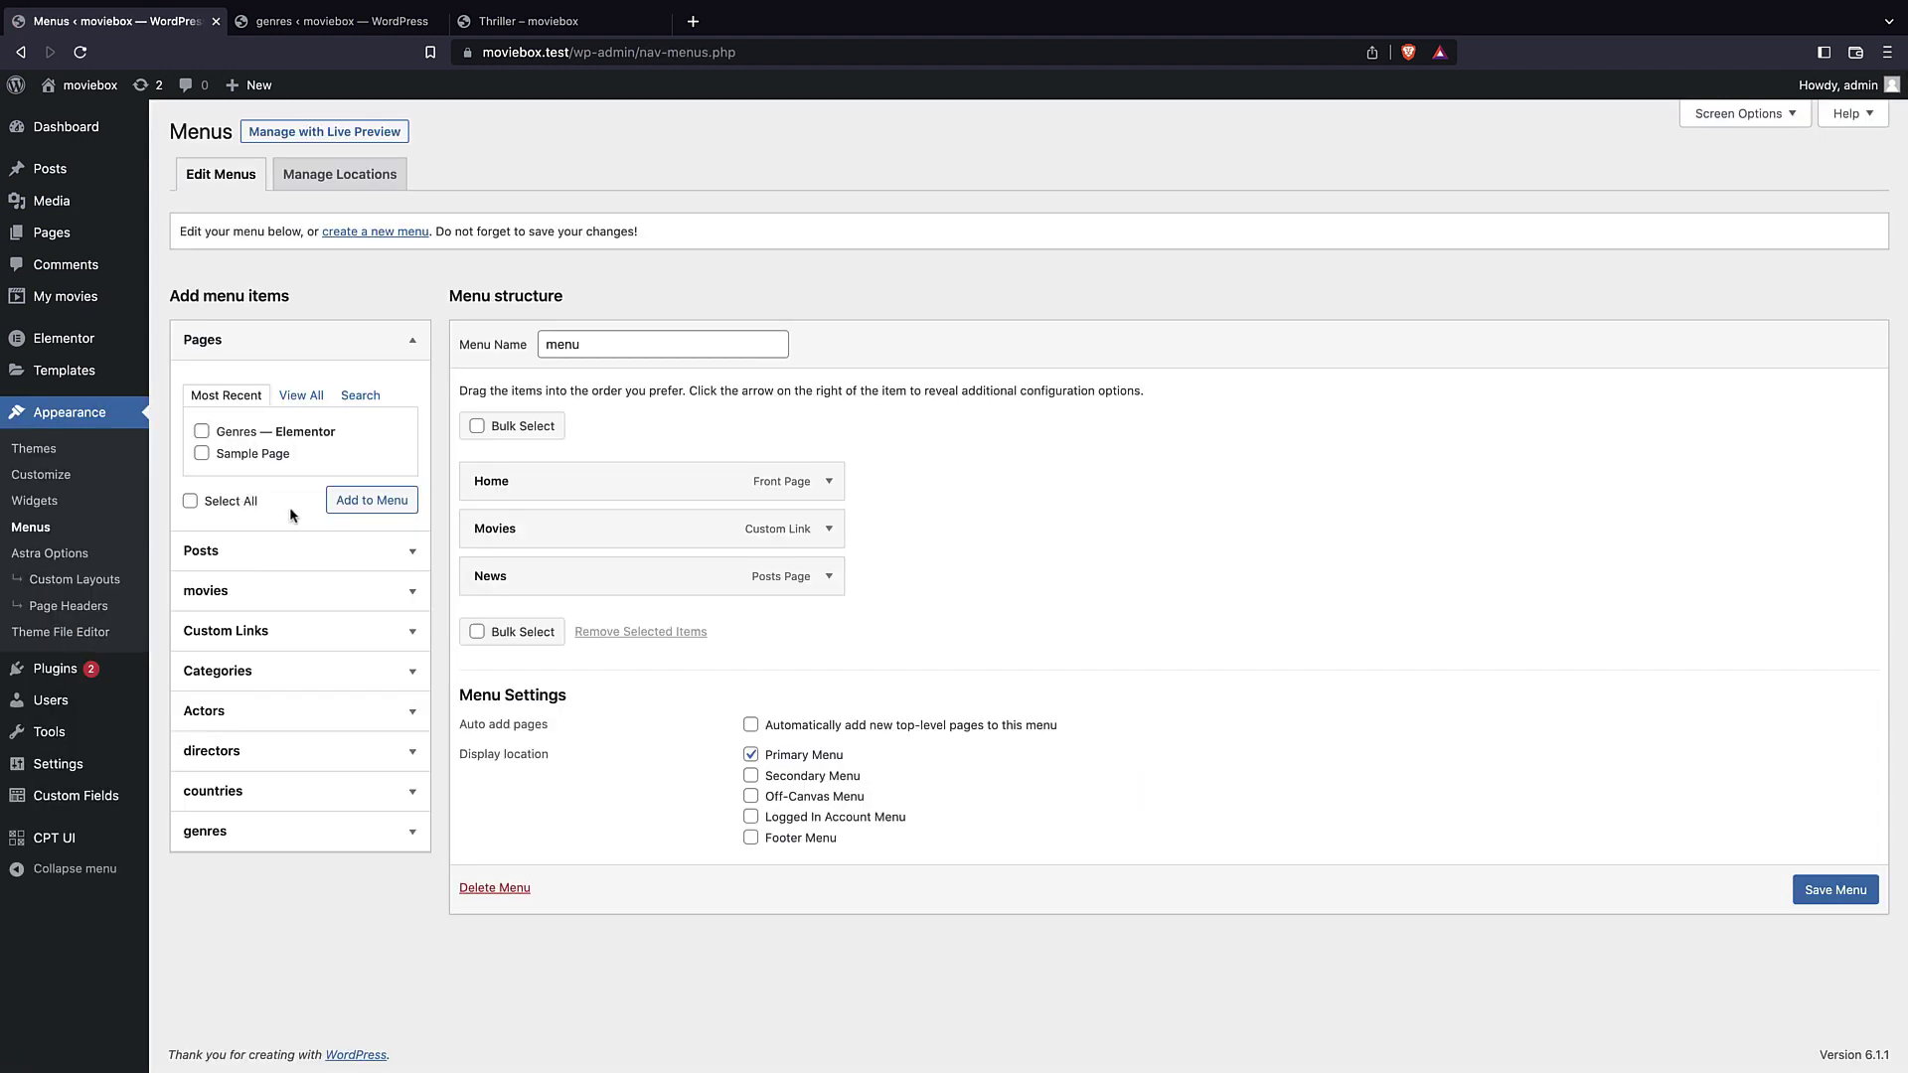
# - Add the Genres page to the primary navigation menu between Movies and News, and save the menu
pyautogui.click(202, 431)
pyautogui.click(343, 500)
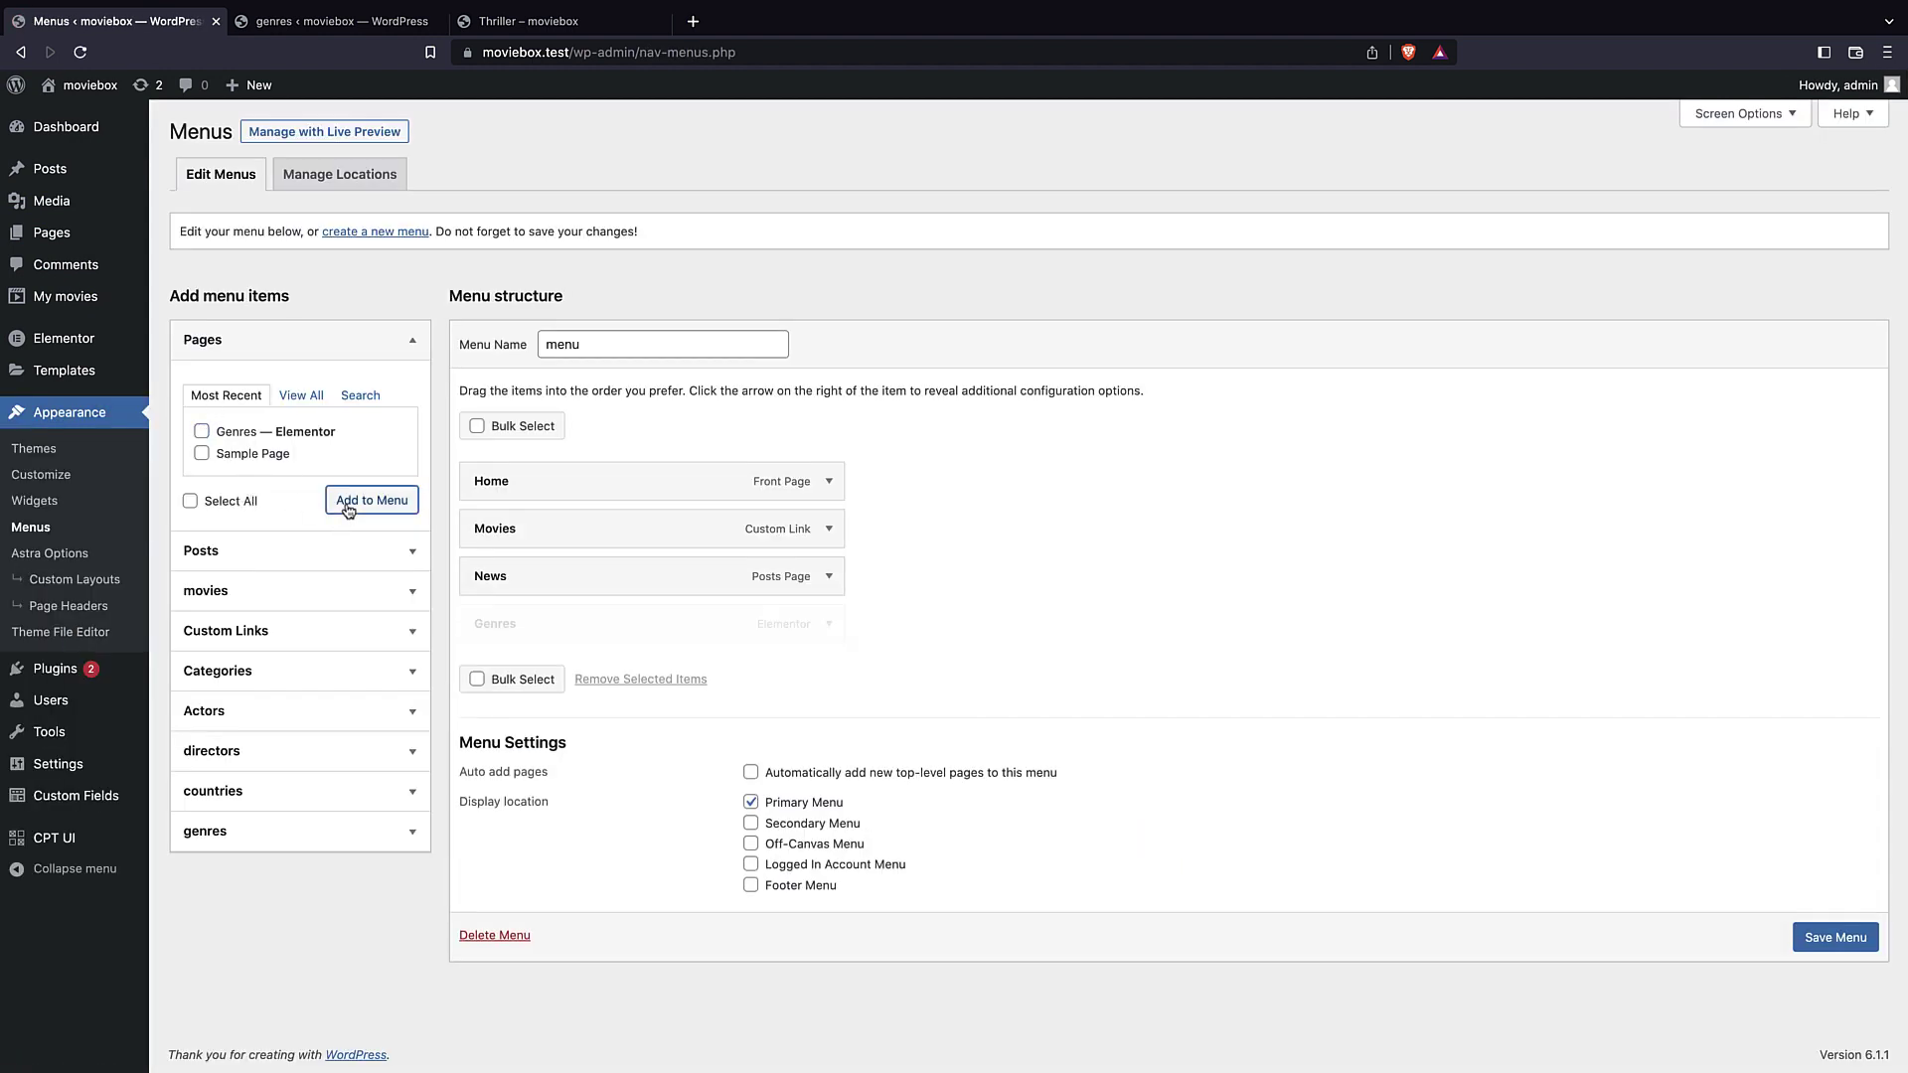
pyautogui.moveTo(537, 626); pyautogui.dragTo(520, 574)
pyautogui.click(1824, 938)
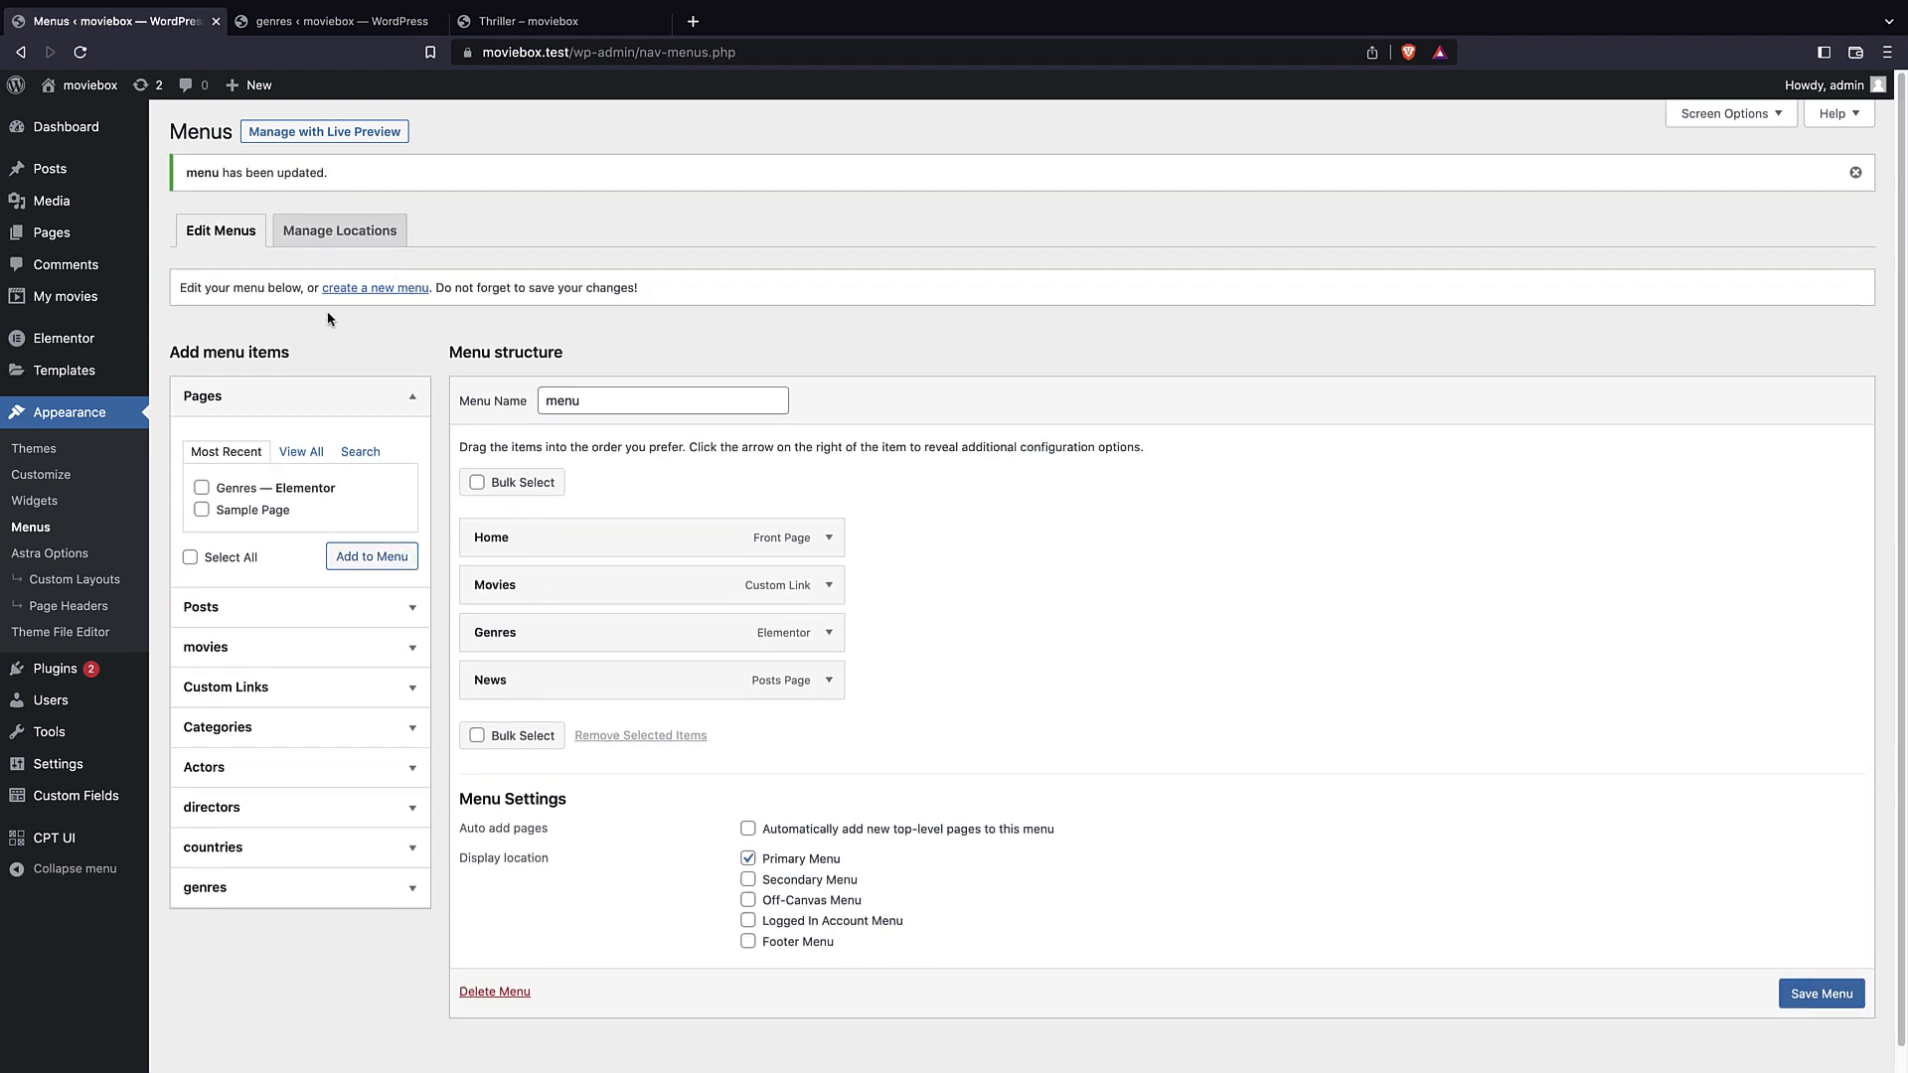
# - Visit the live Genres page from the site navigation, check the Crime column's link, and return to the Genres page
pyautogui.click(90, 85)
pyautogui.click(1048, 137)
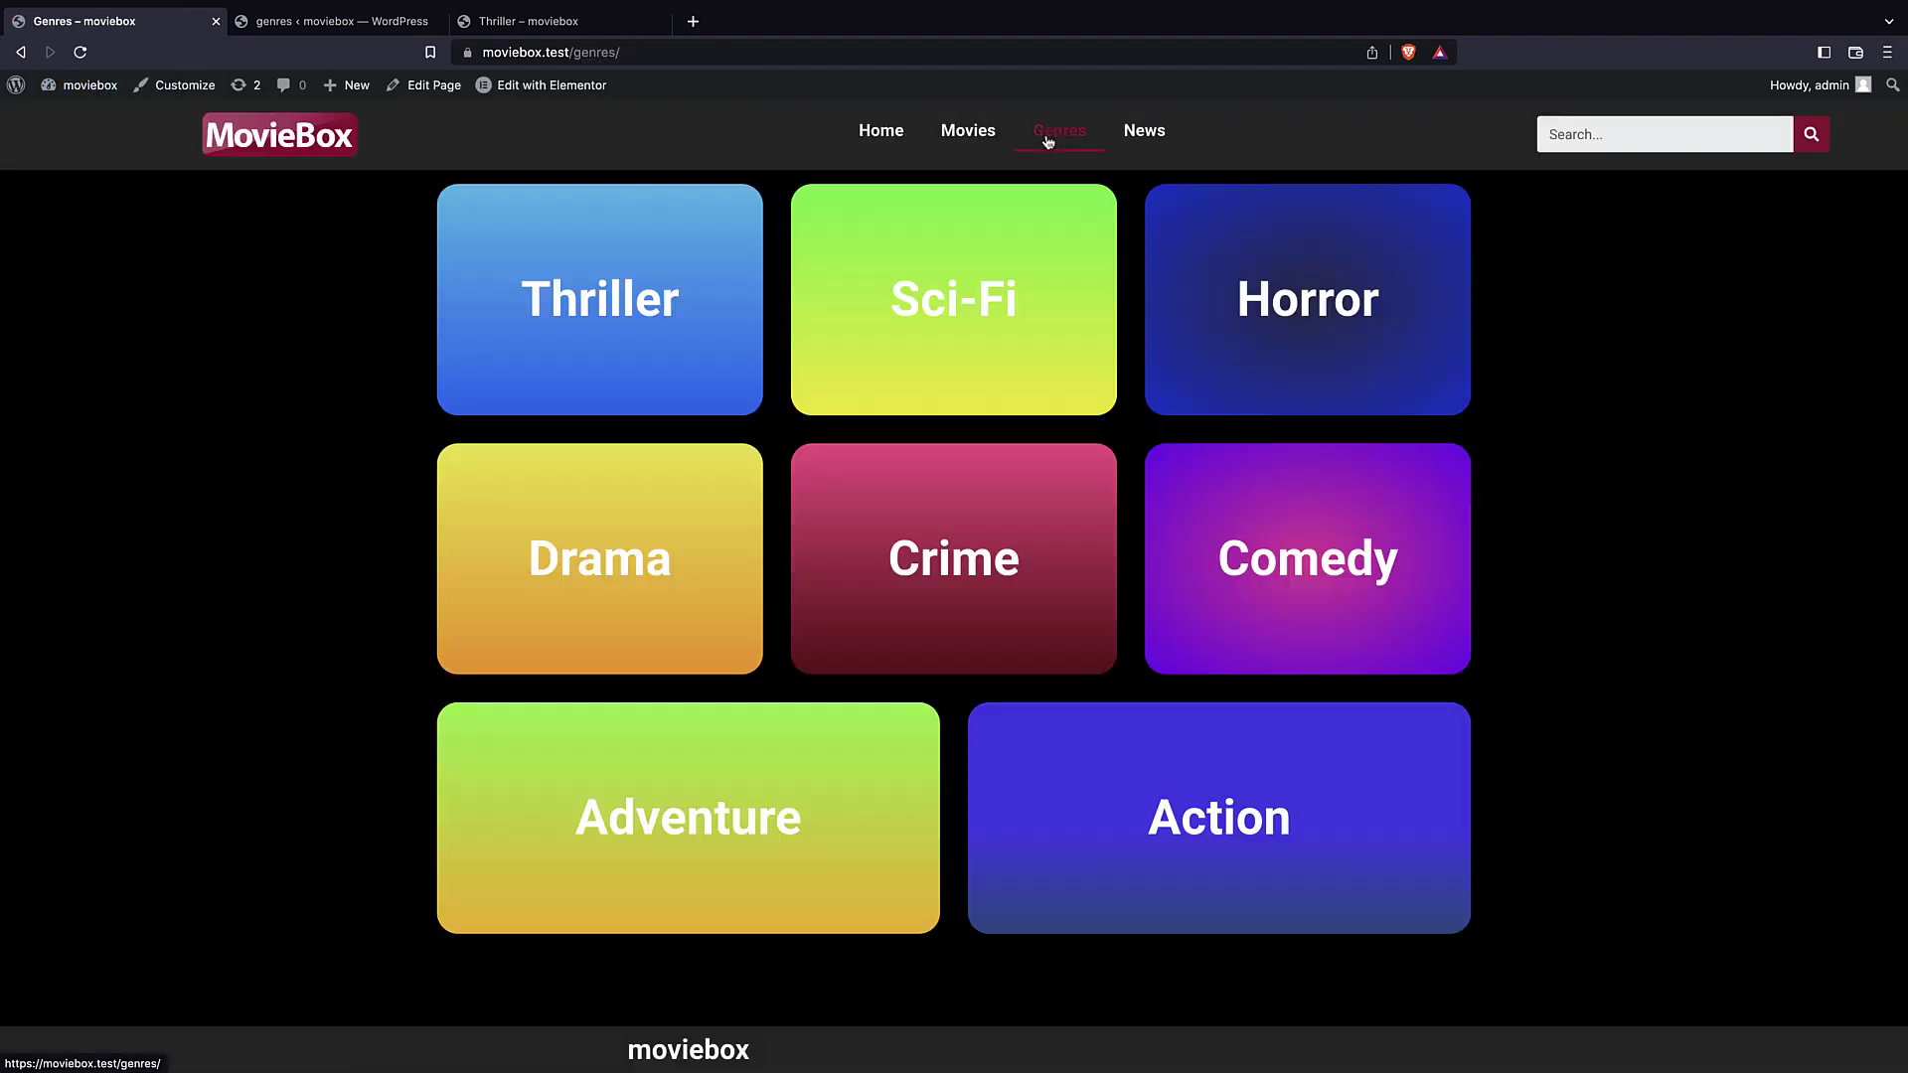
pyautogui.click(930, 513)
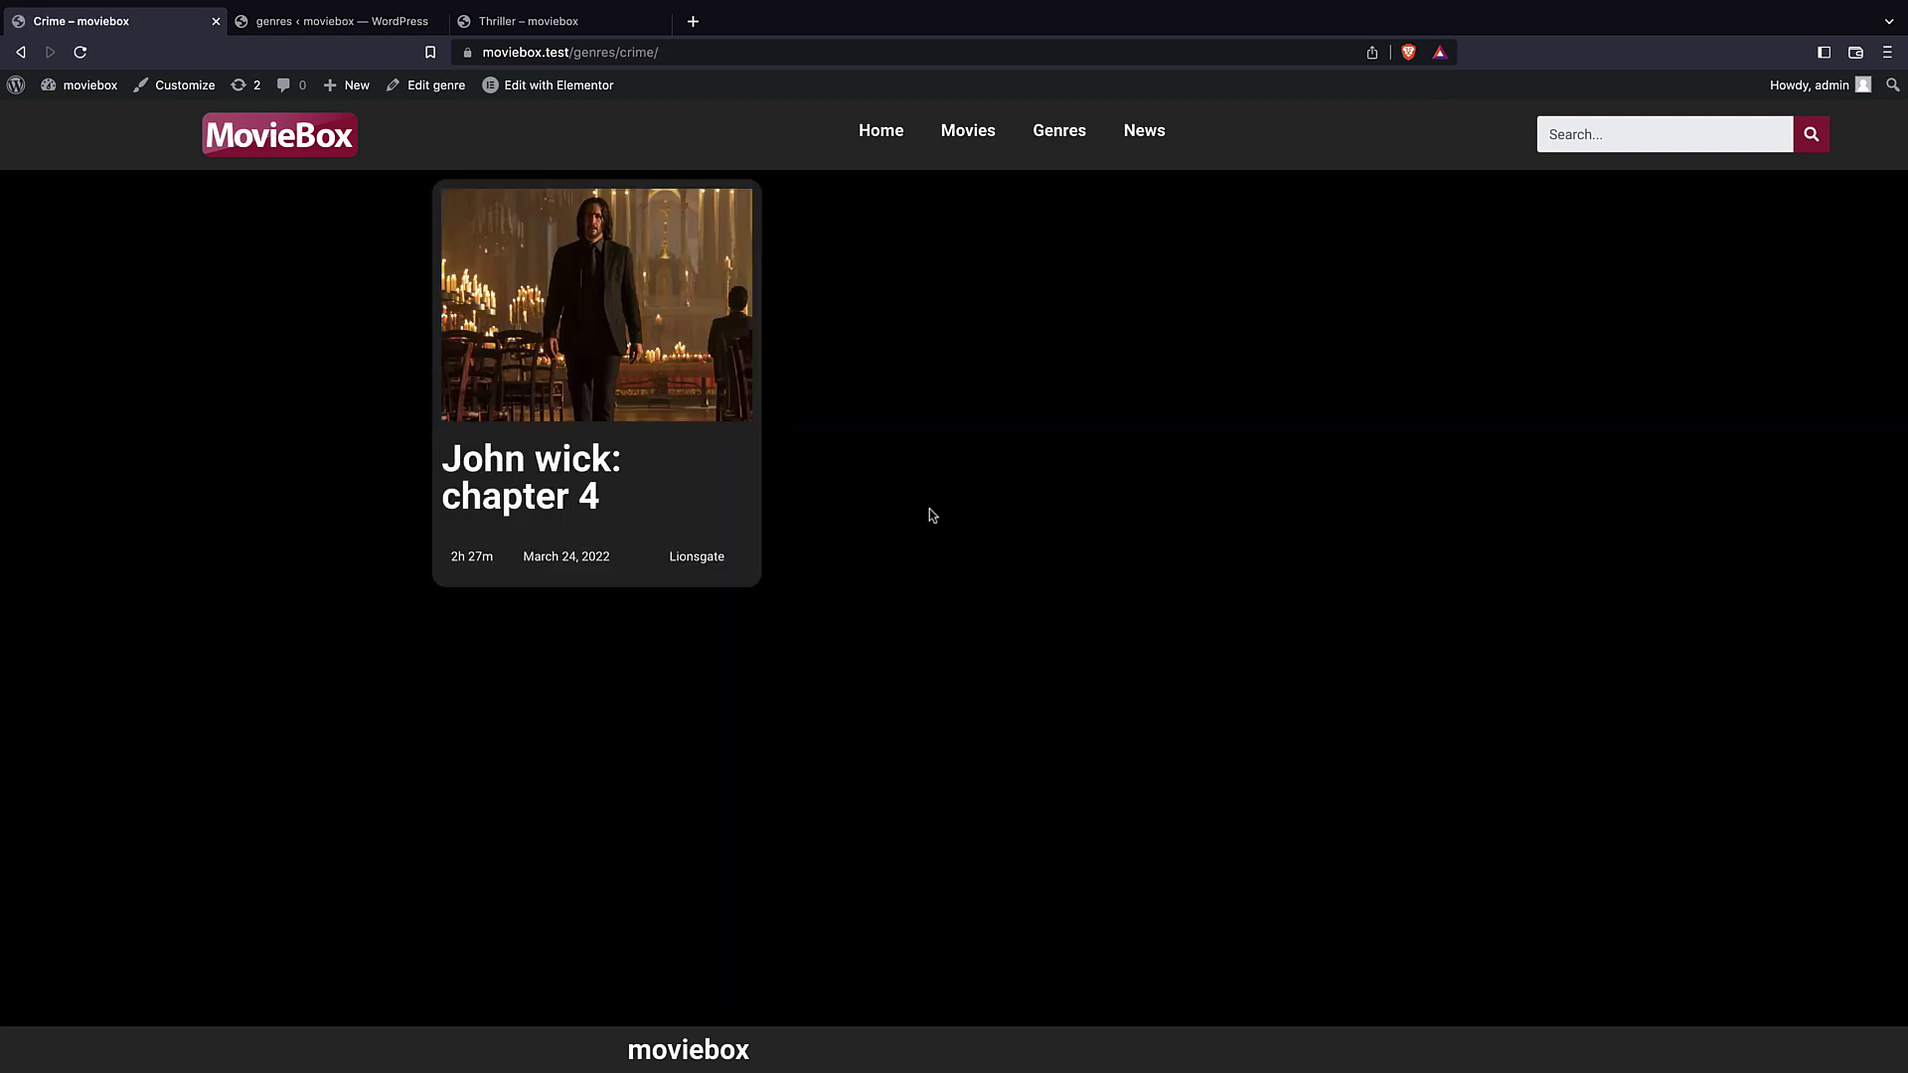
pyautogui.click(20, 52)
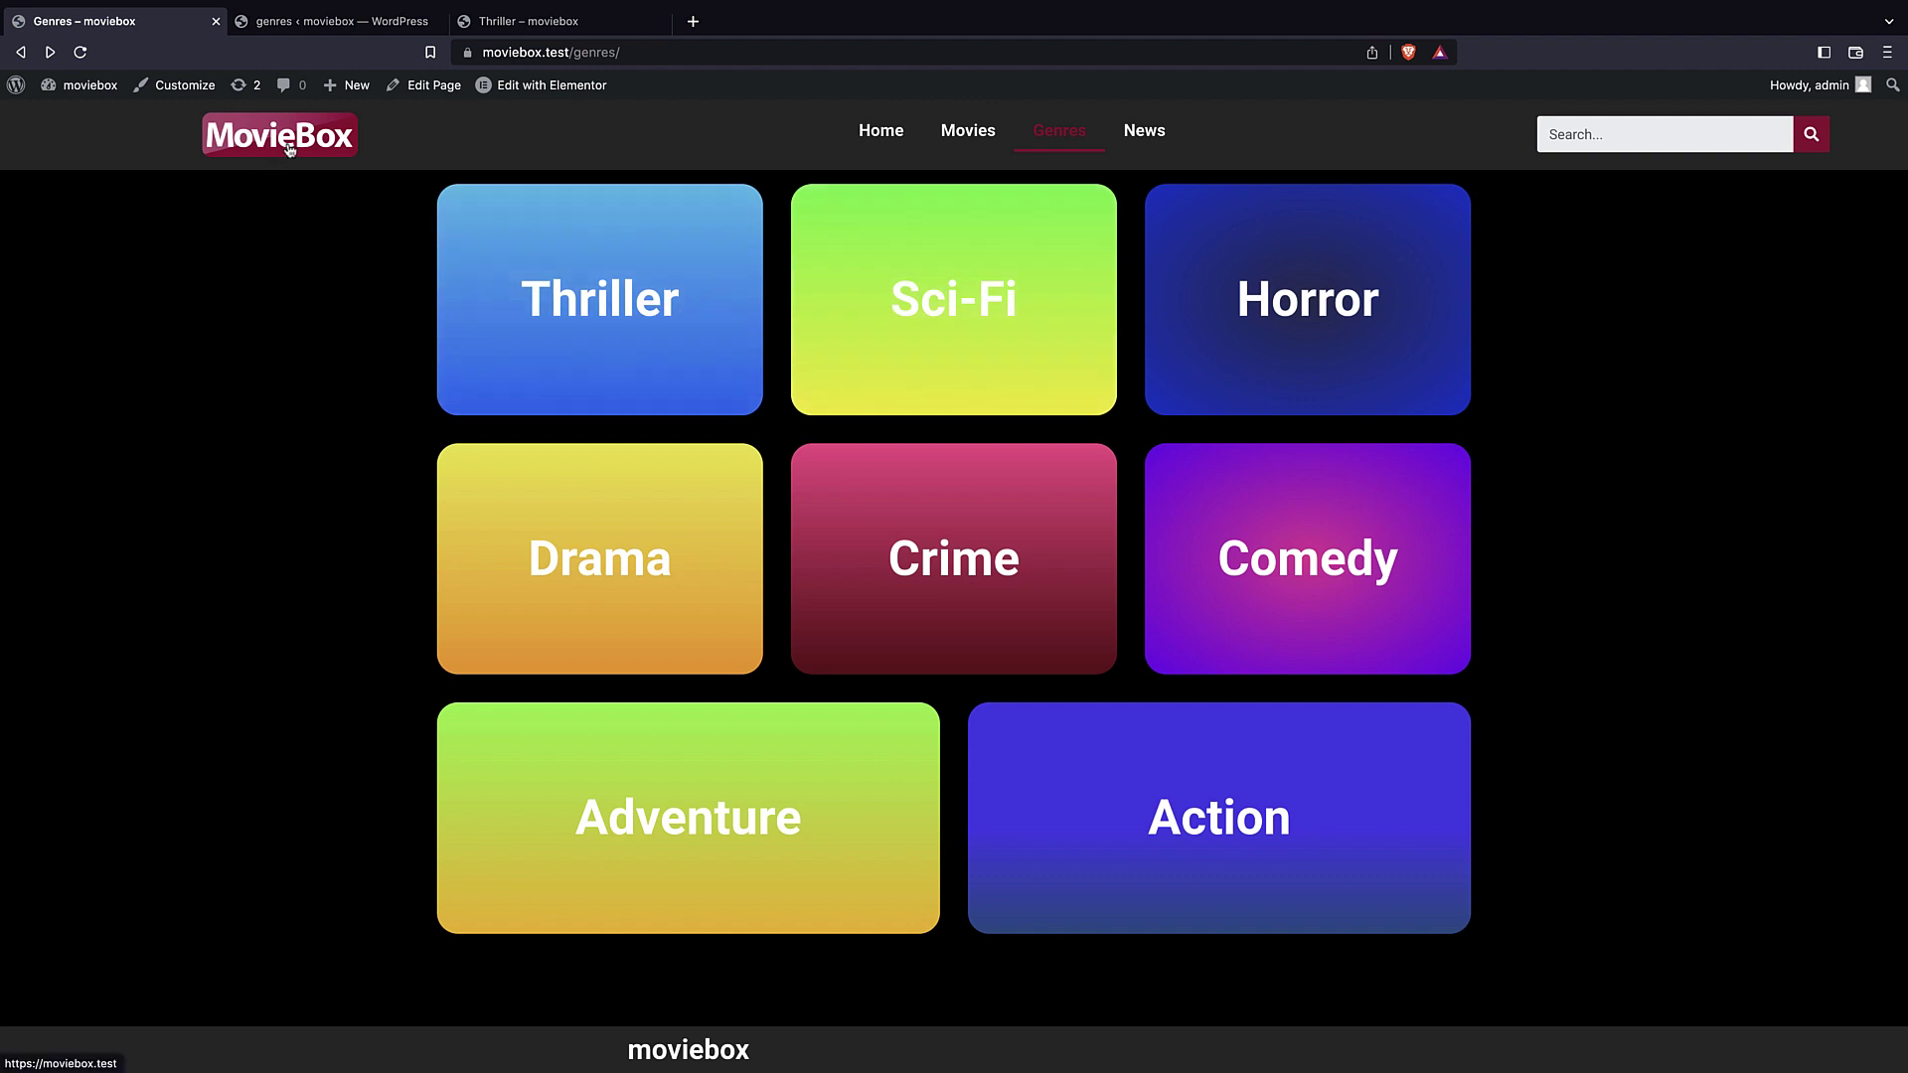
# - Search the site for "john" to view the default search results page
pyautogui.click(1636, 127)
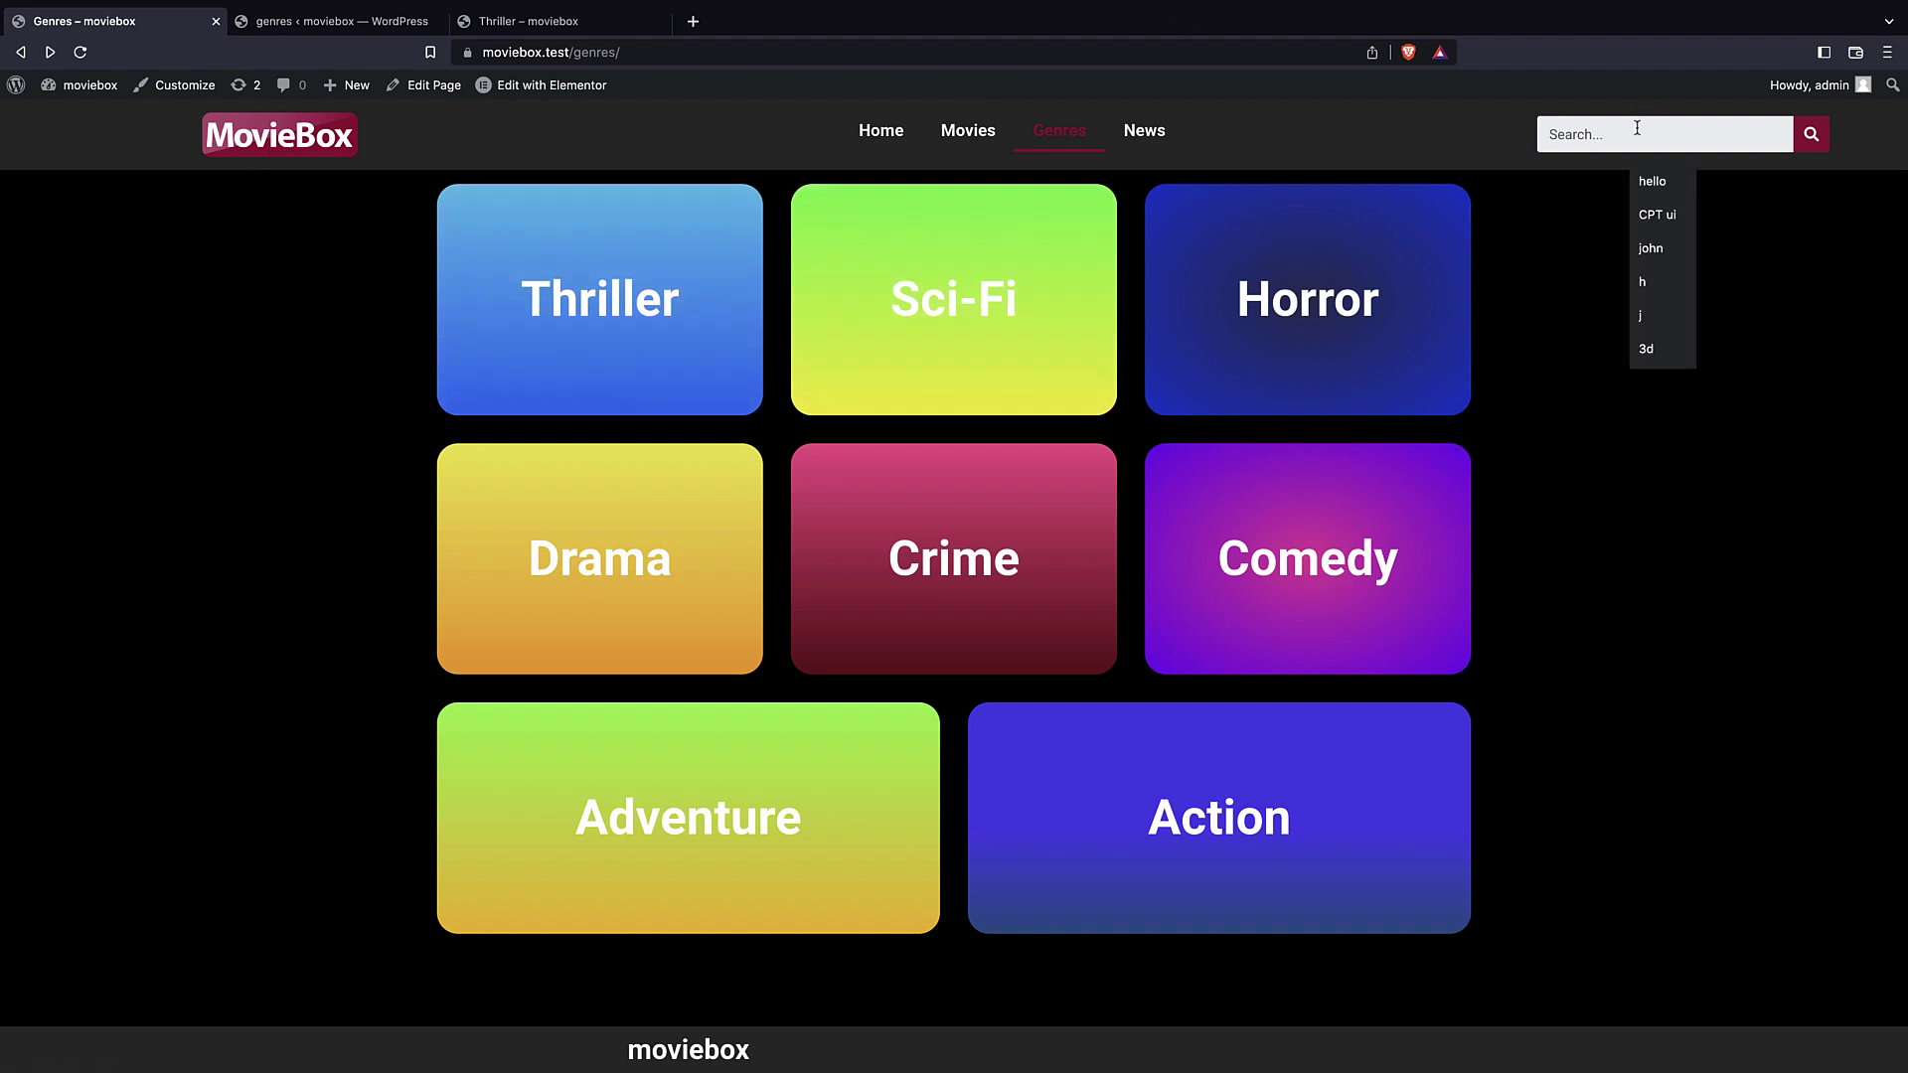
pyautogui.write('john')
pyautogui.press('Return')
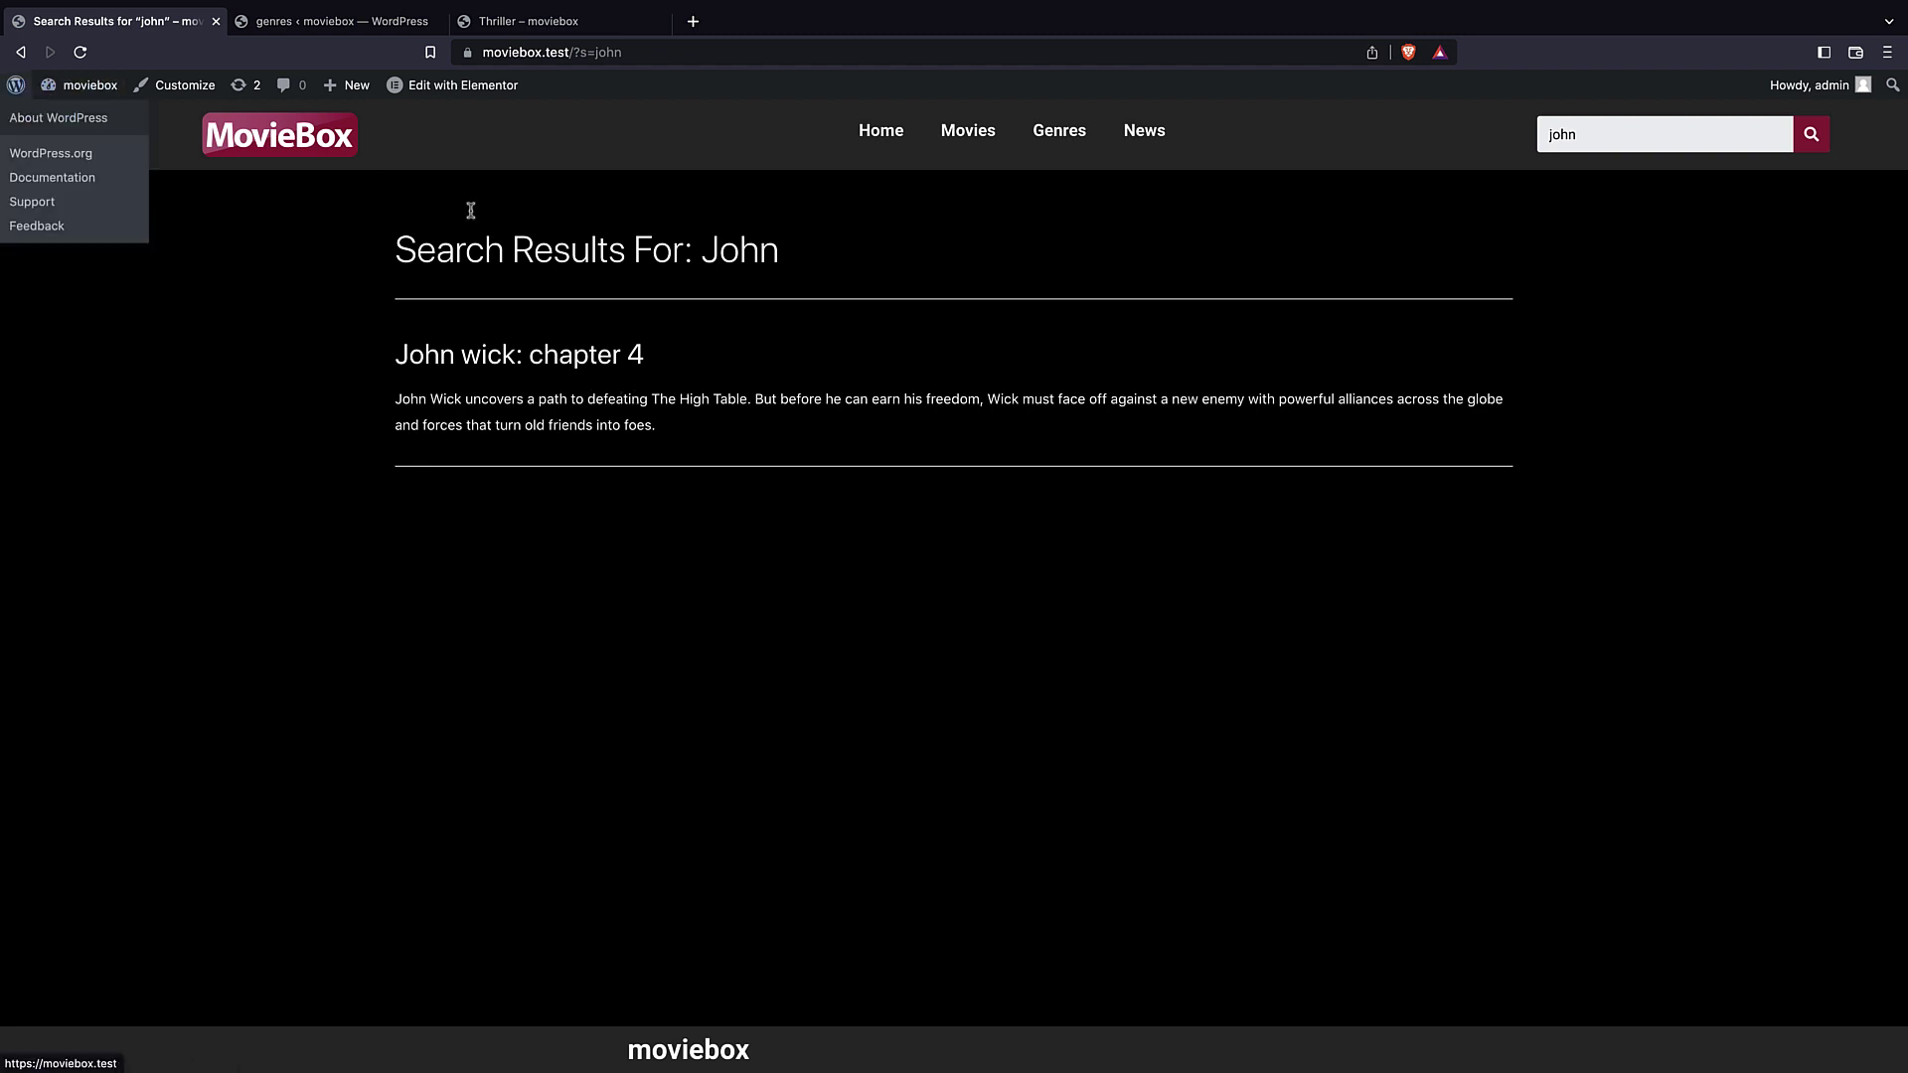
# - Create a new Search Results template in the Theme Builder and dismiss the template library
pyautogui.click(15, 84)
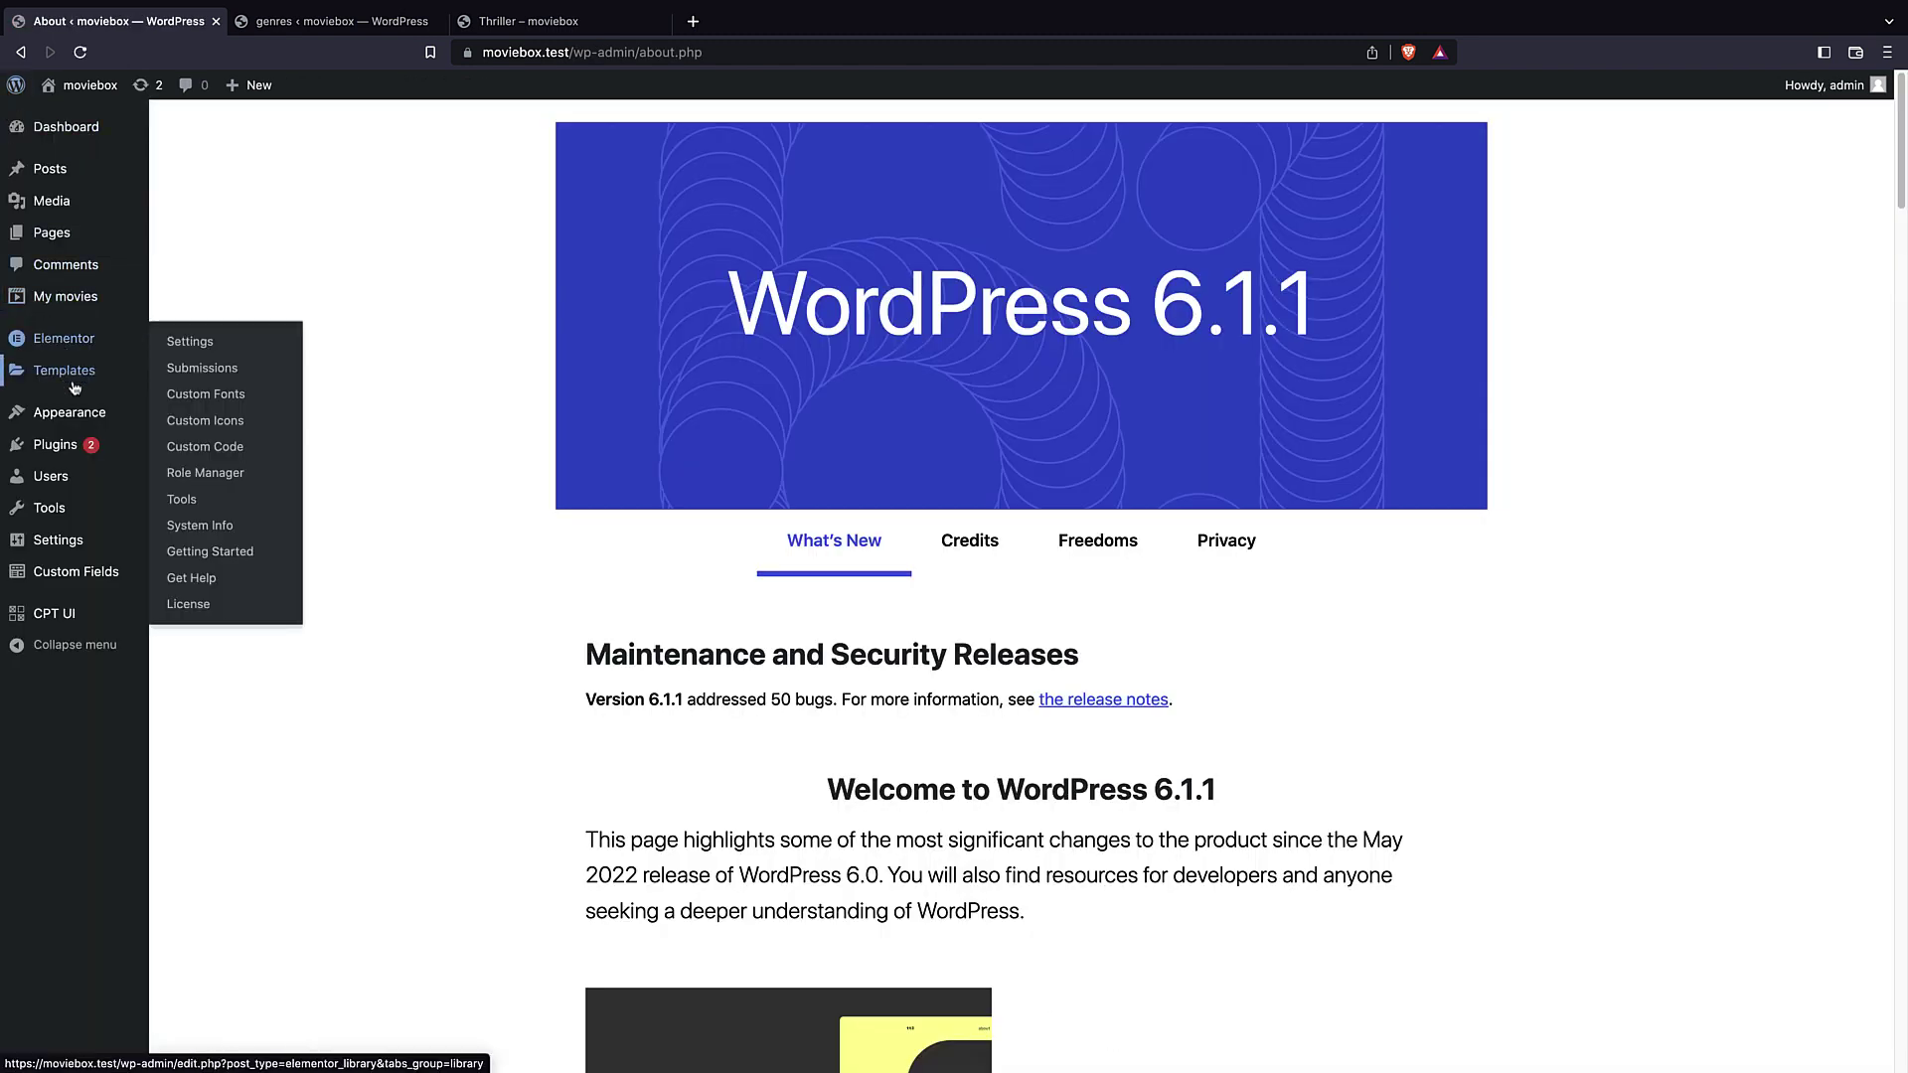
pyautogui.moveTo(61, 376)
pyautogui.click(211, 429)
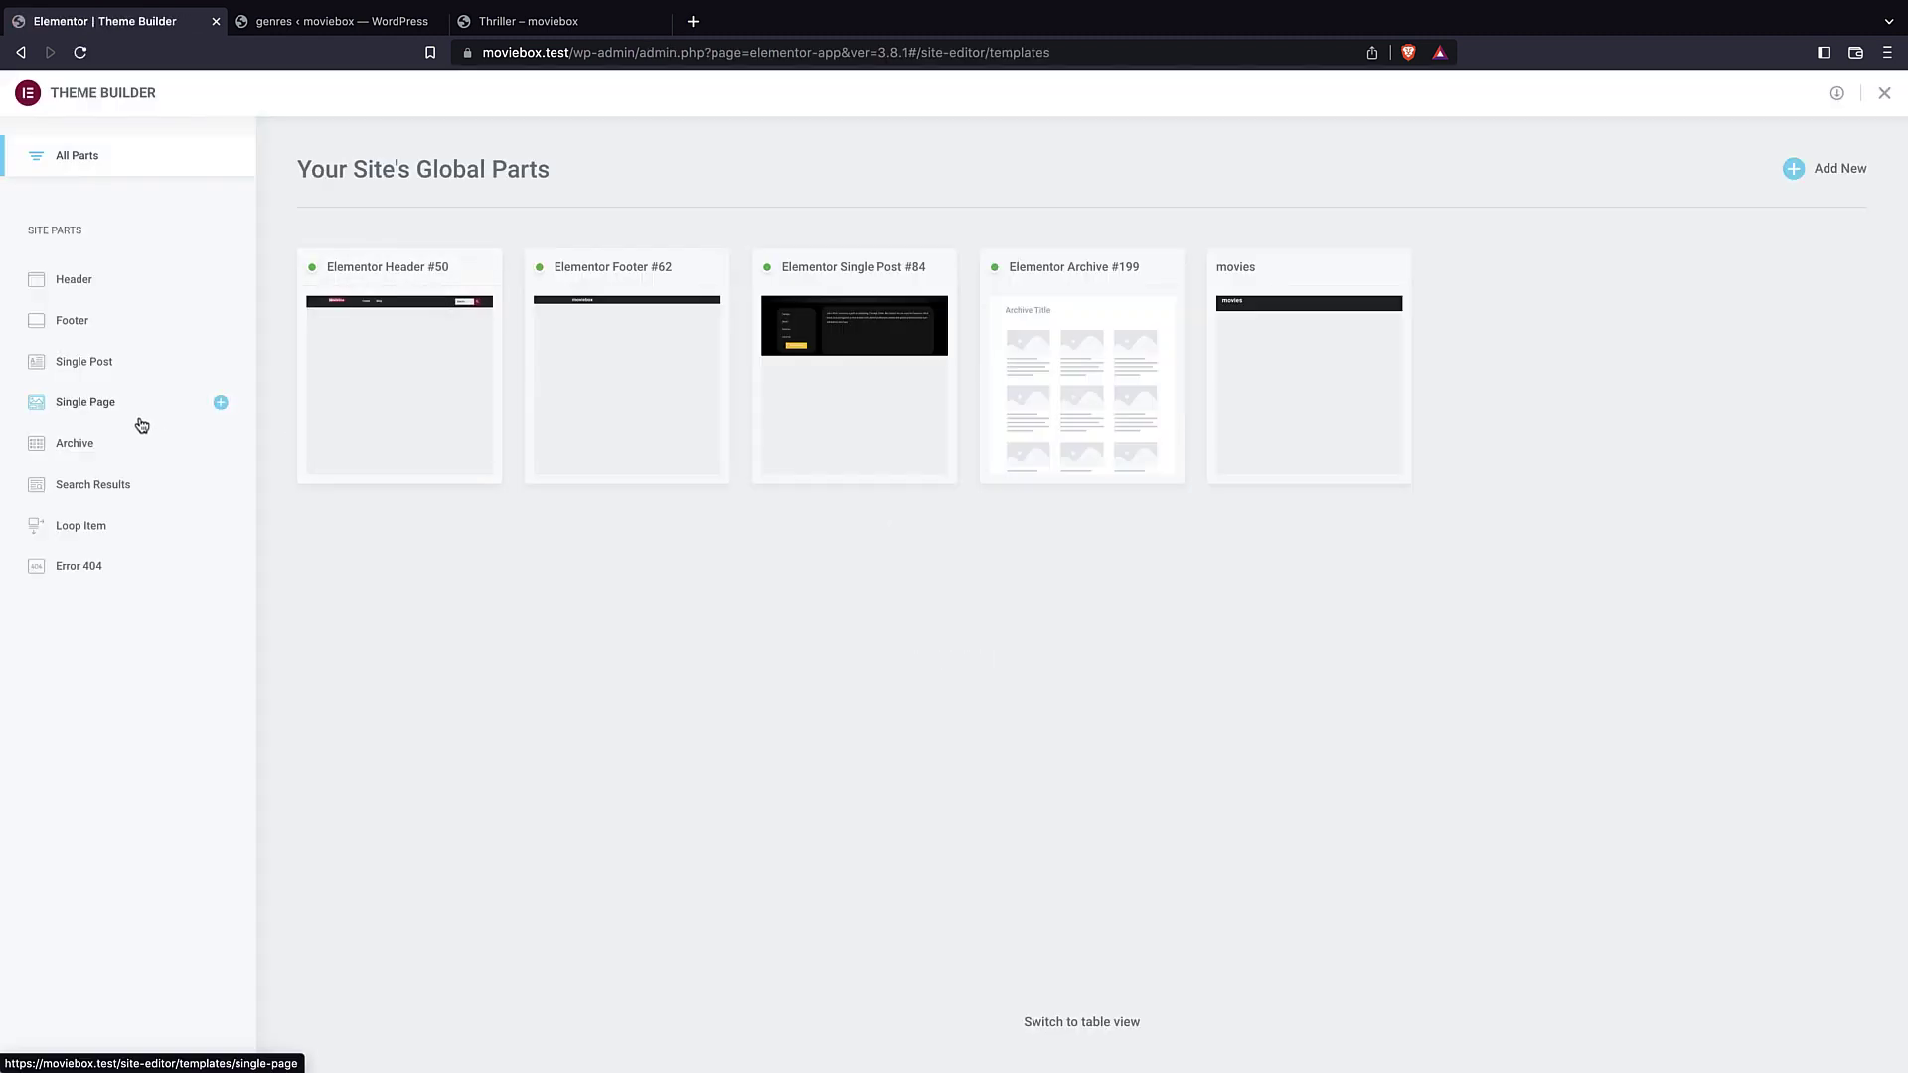
pyautogui.click(109, 487)
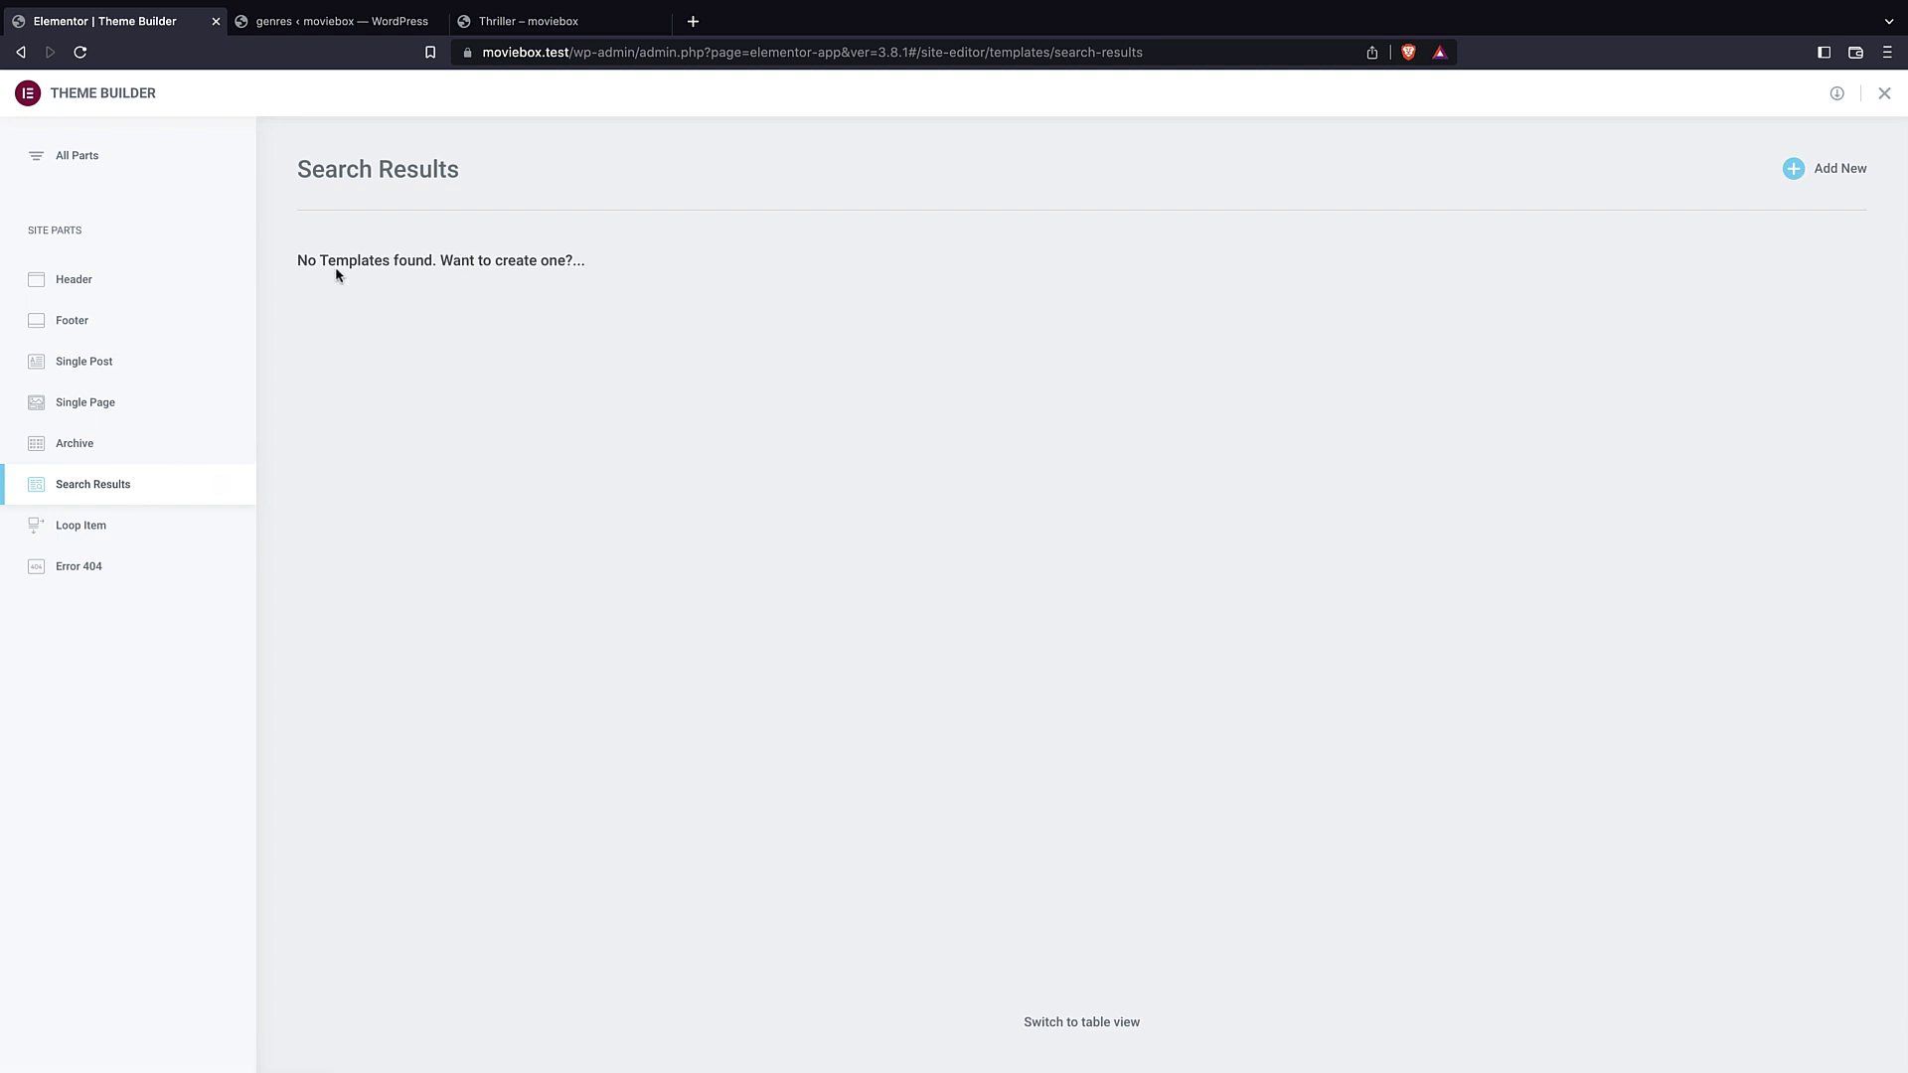
pyautogui.click(1783, 170)
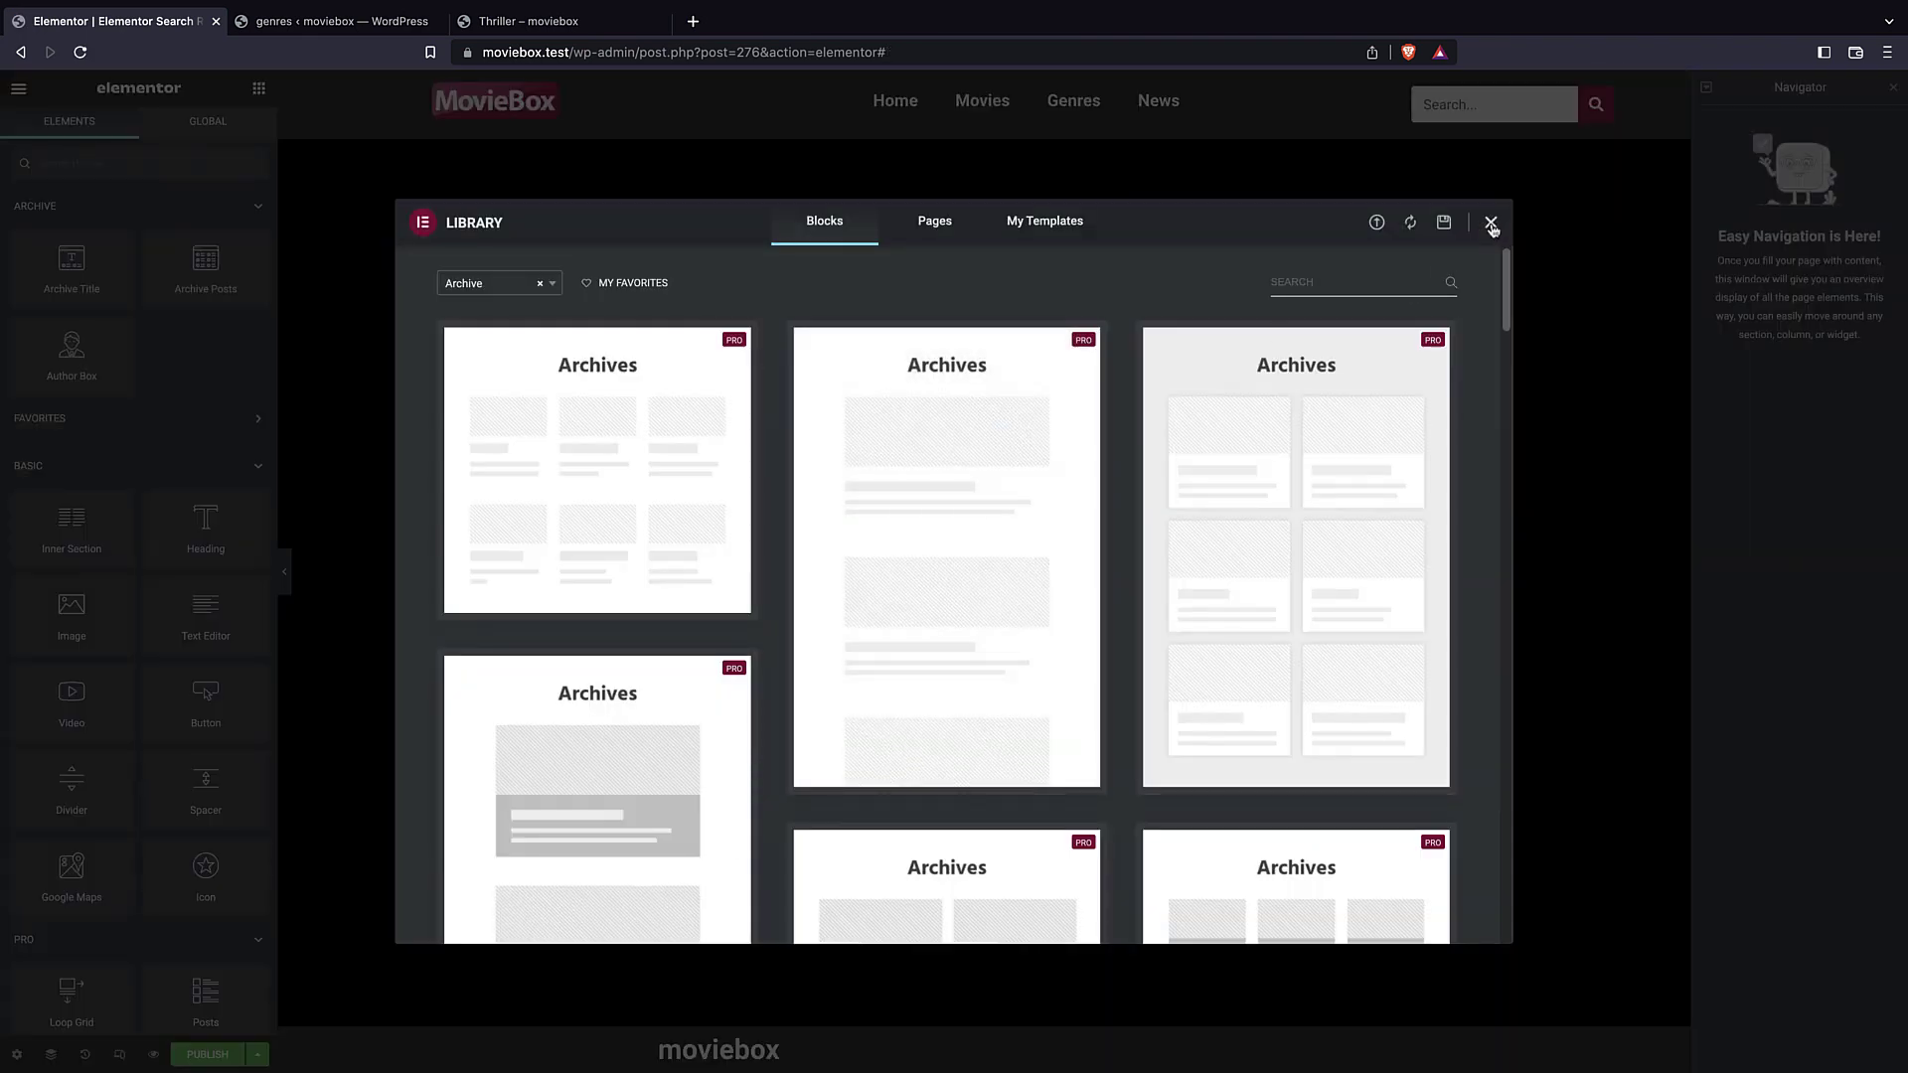
pyautogui.click(1491, 224)
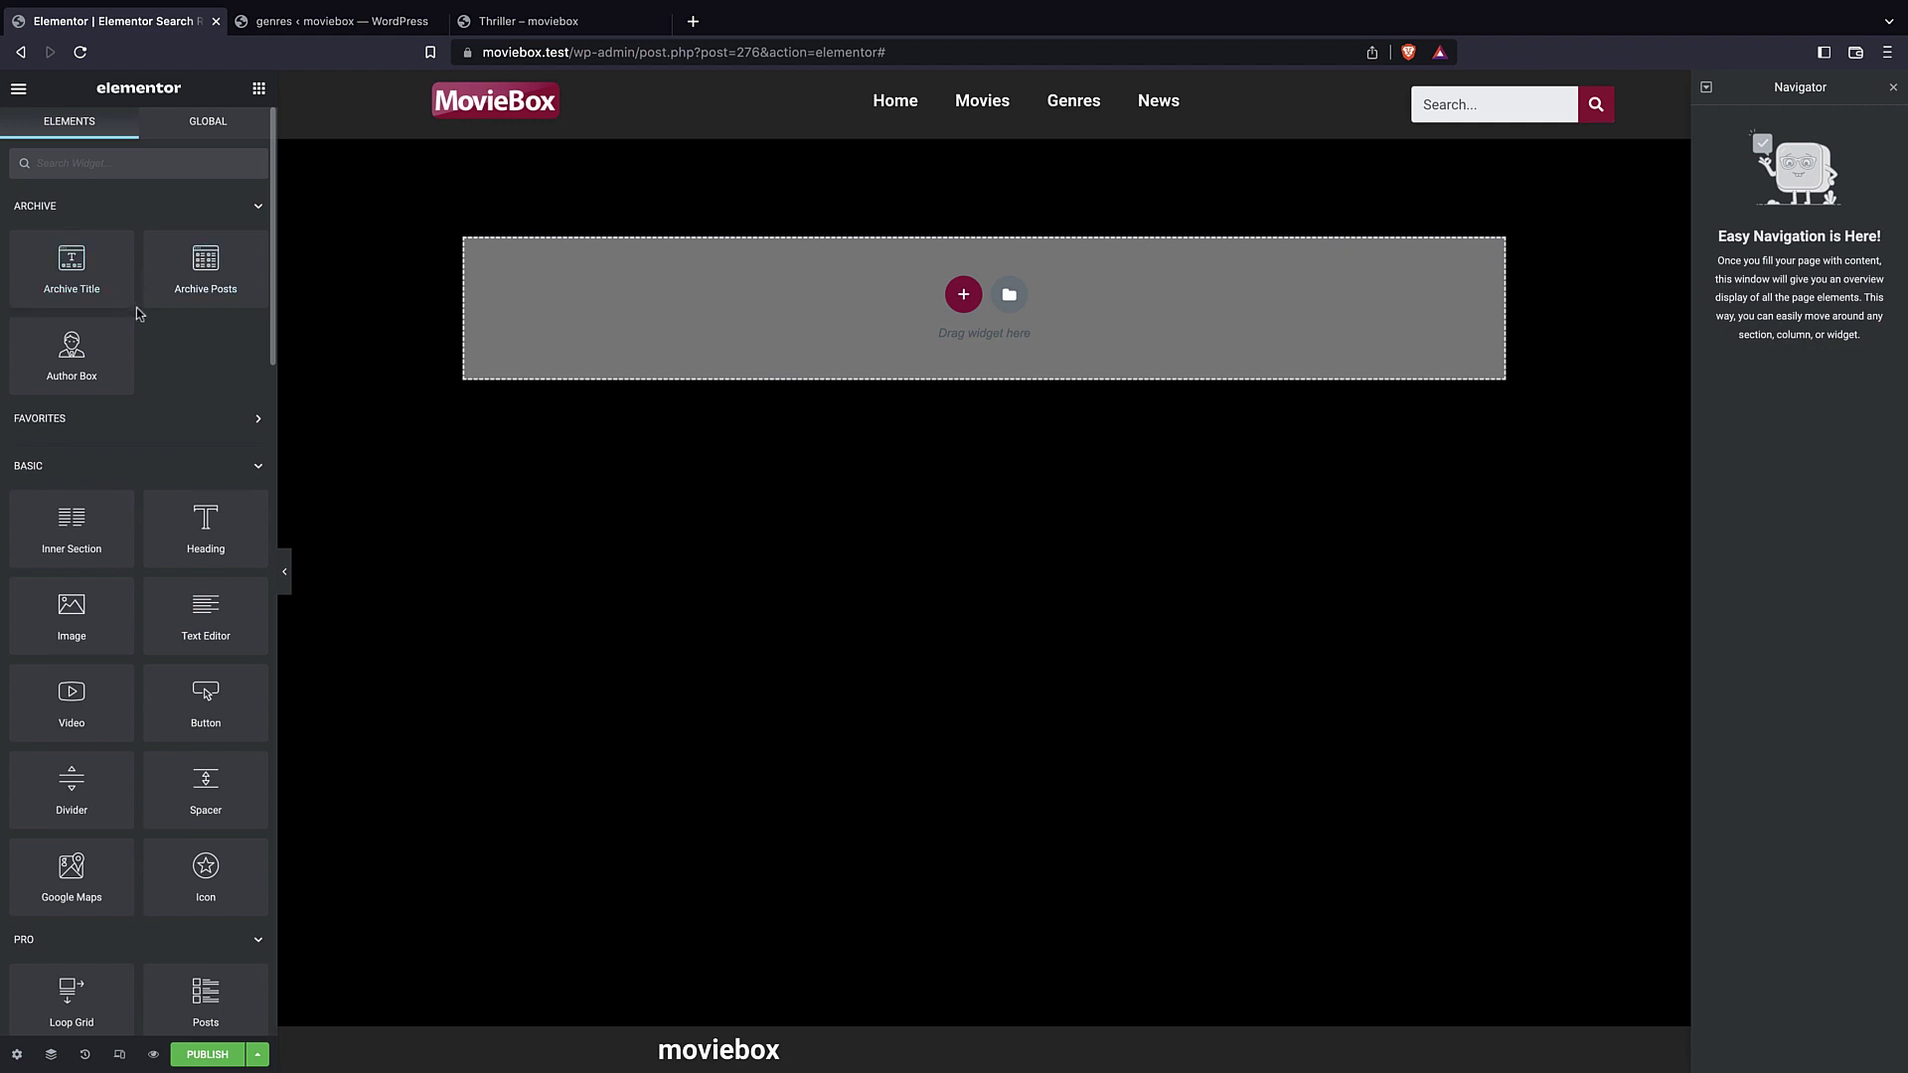
# - Add an Archive Posts widget with the Cards skin and remove Date and Comments from its metadata
pyautogui.moveTo(179, 283); pyautogui.dragTo(890, 257)
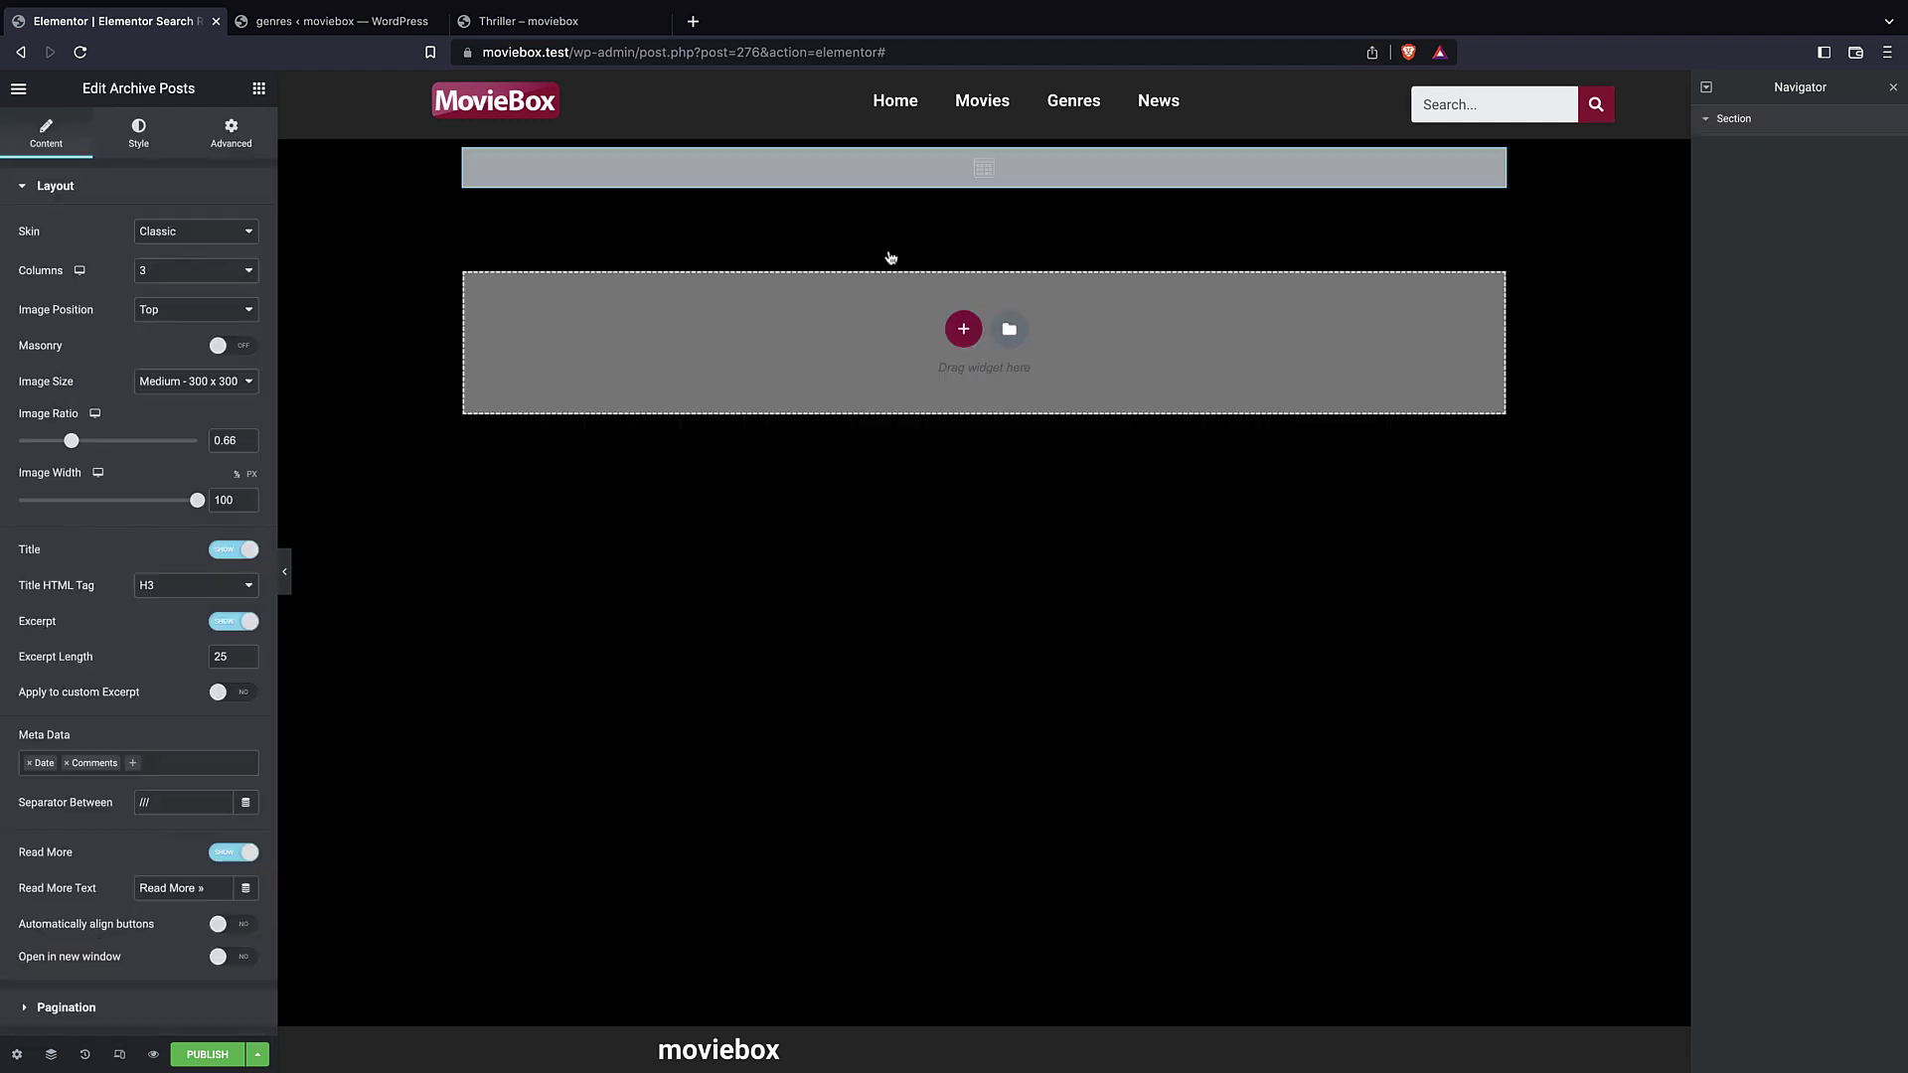
pyautogui.click(198, 236)
pyautogui.click(196, 254)
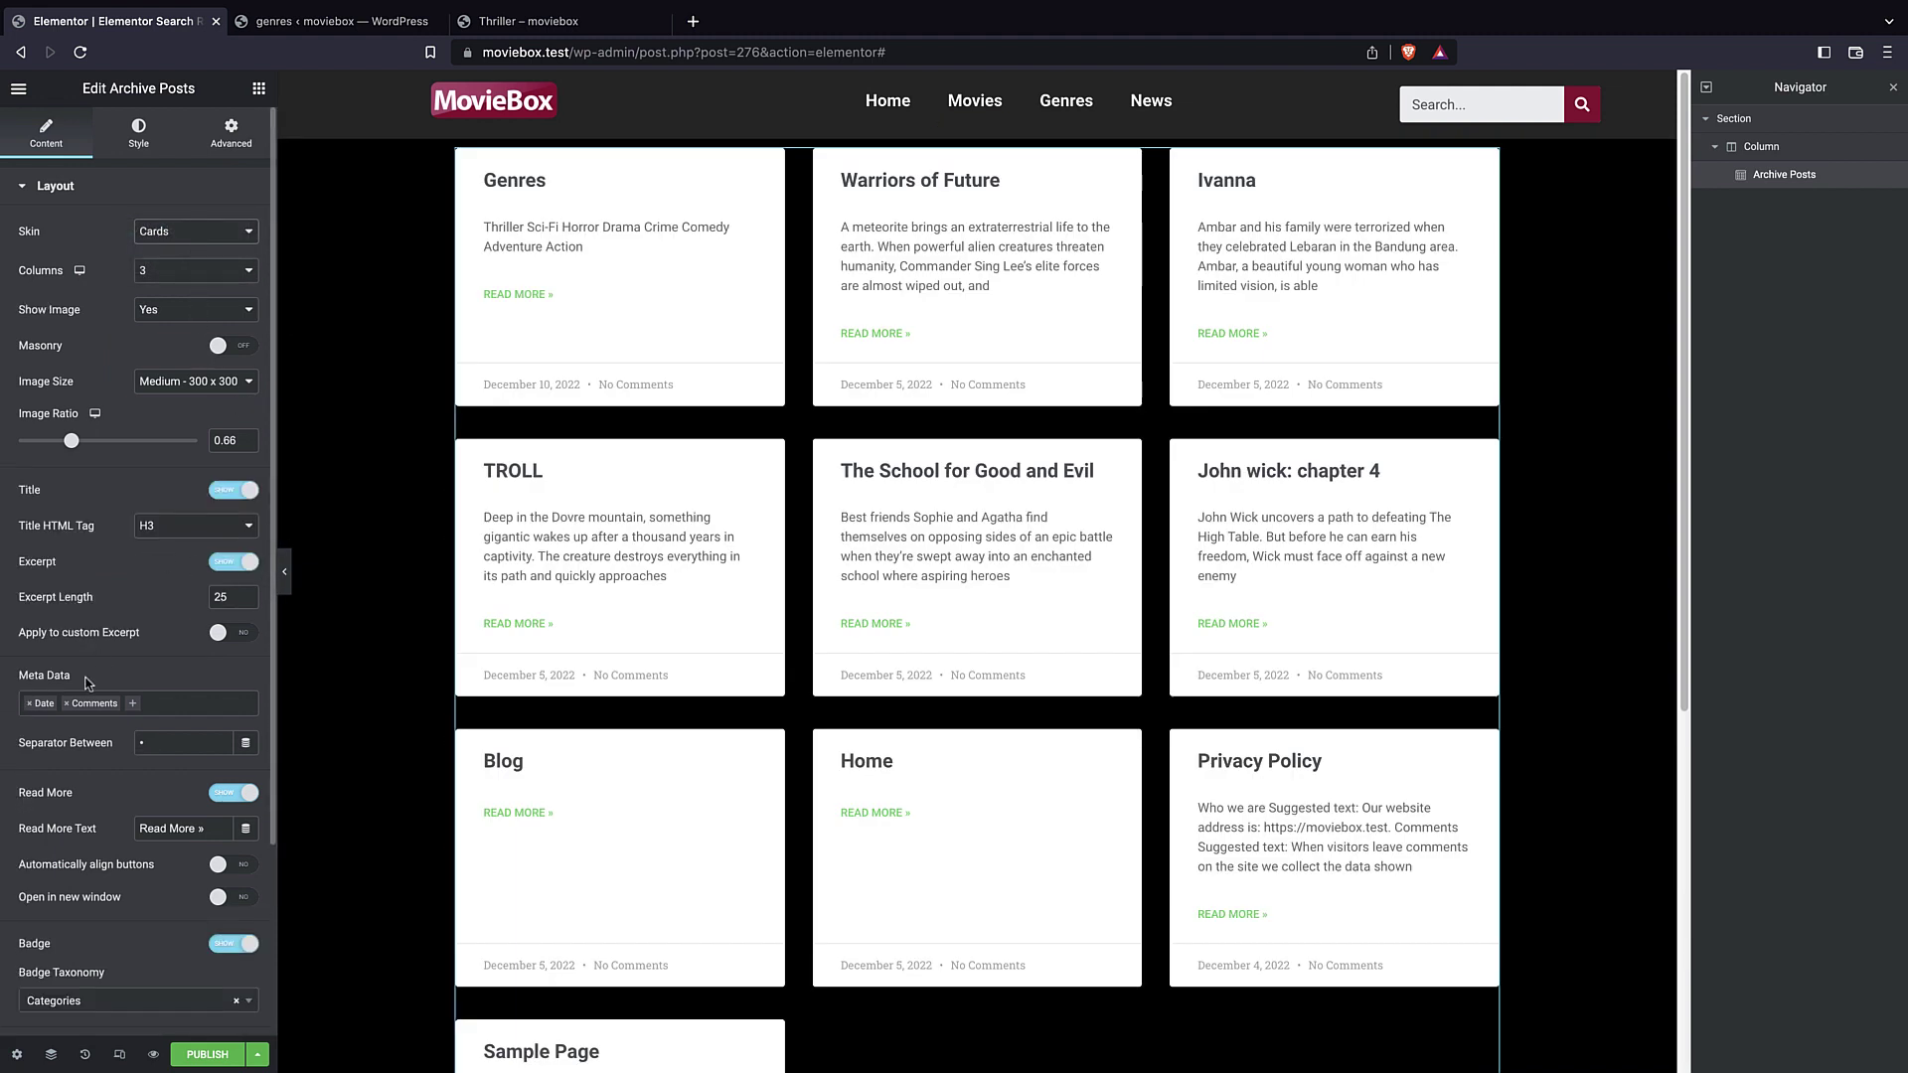
pyautogui.click(30, 703)
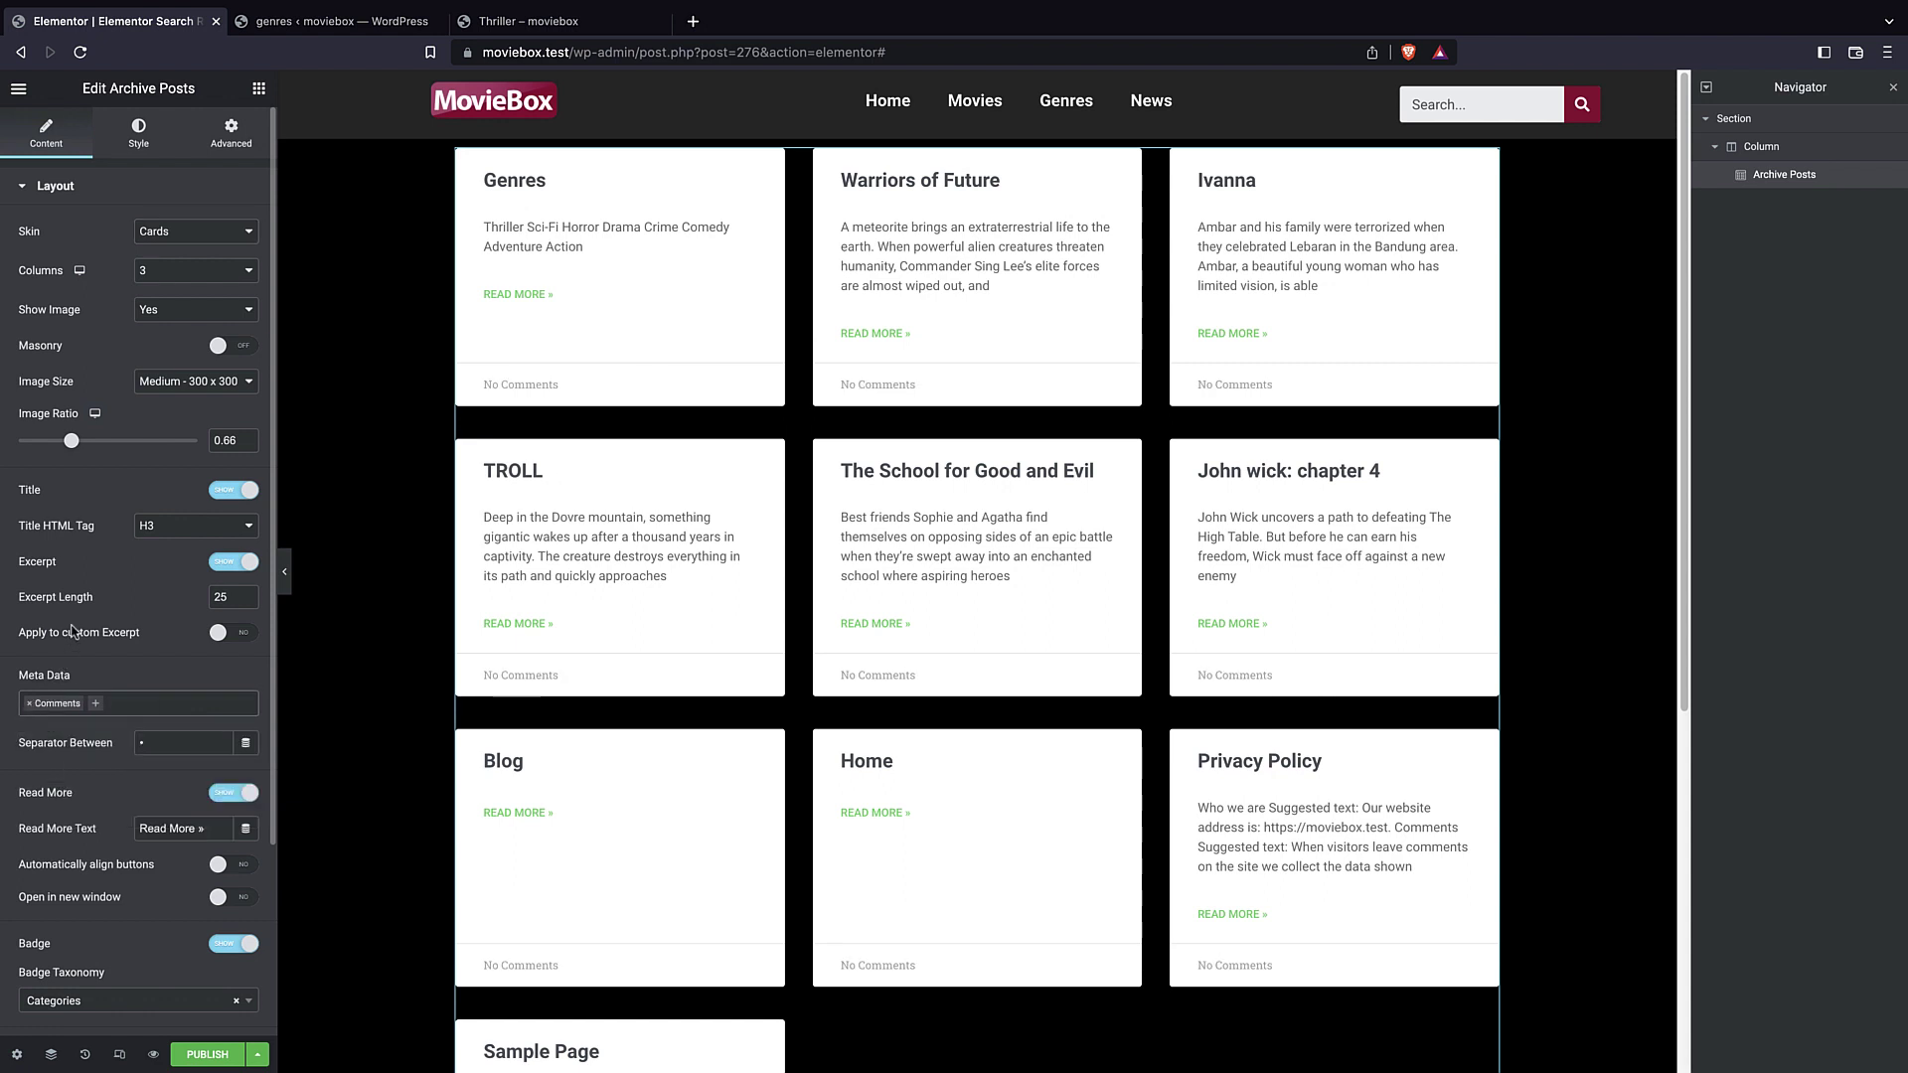
pyautogui.click(30, 704)
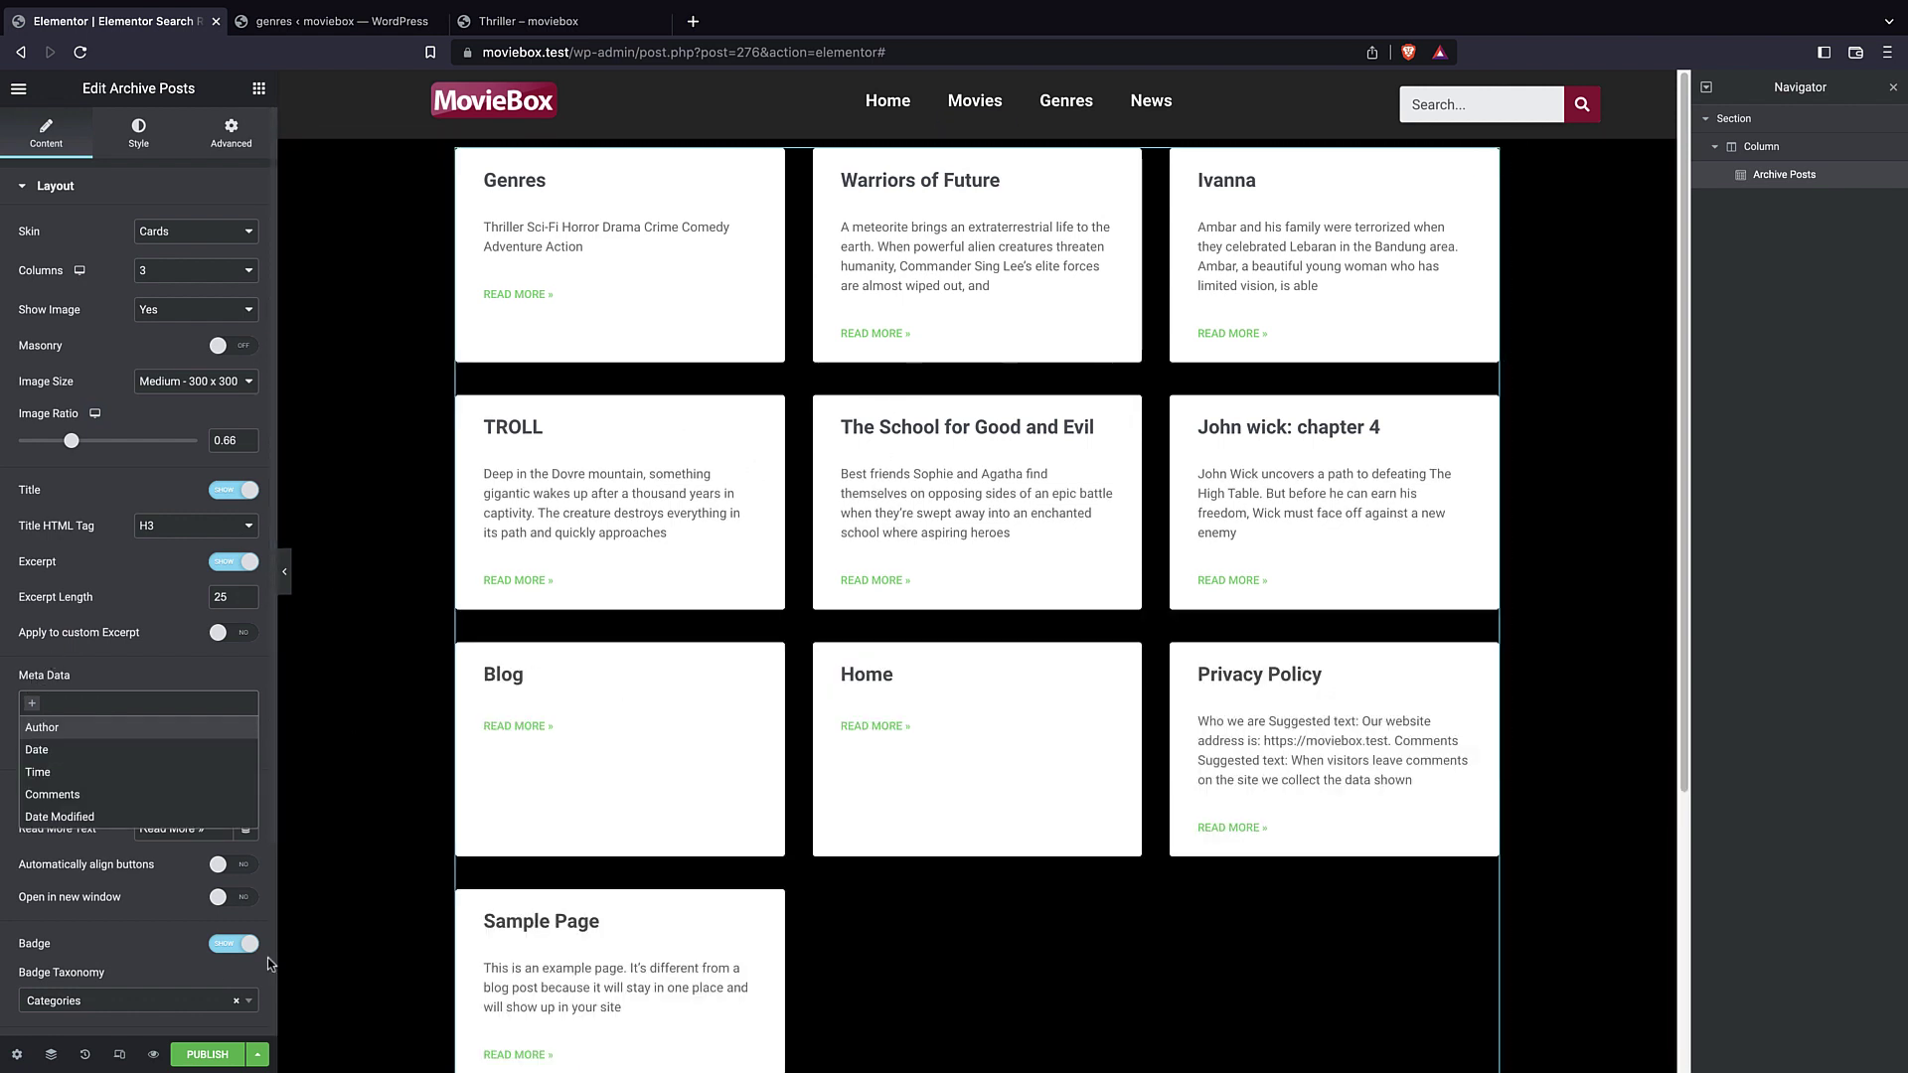
# - Publish the search template with the Include Search Results condition and go to the site's home page at moviebox.test
pyautogui.click(203, 1054)
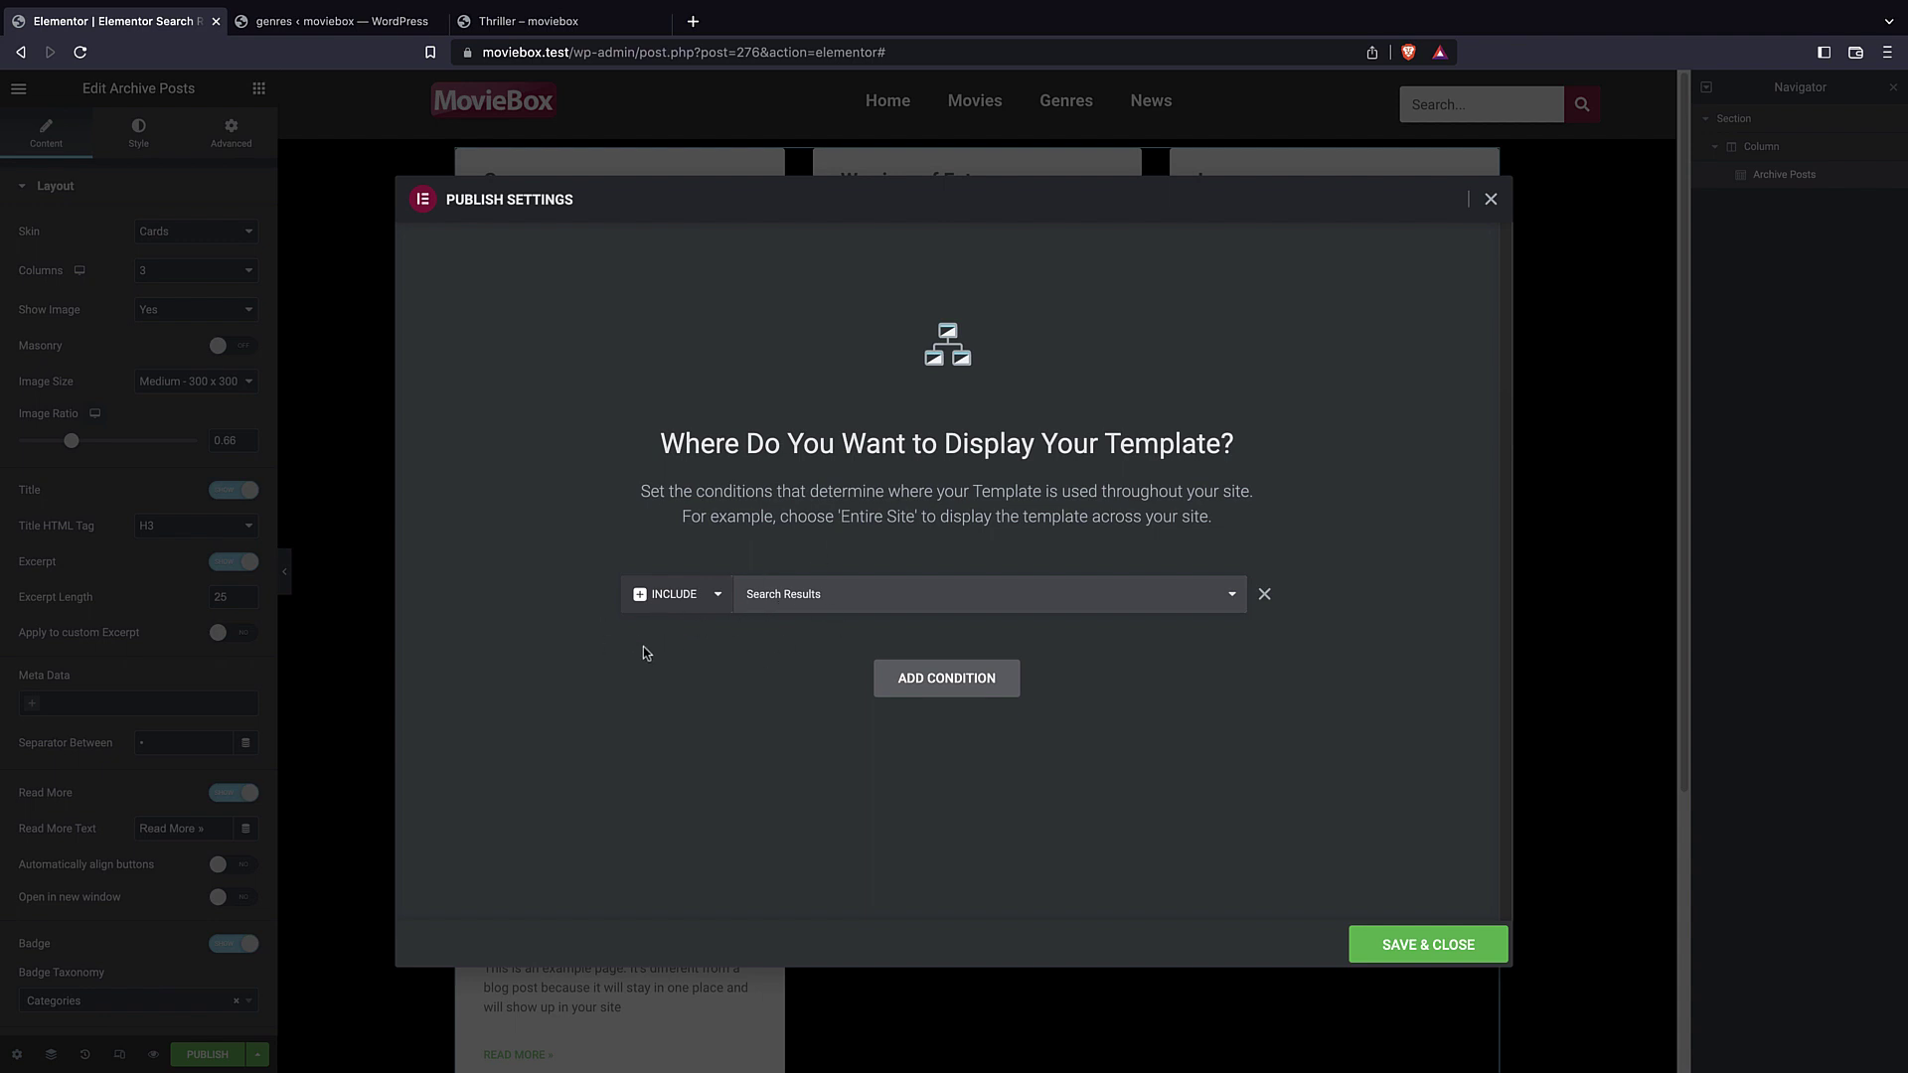
pyautogui.click(1425, 945)
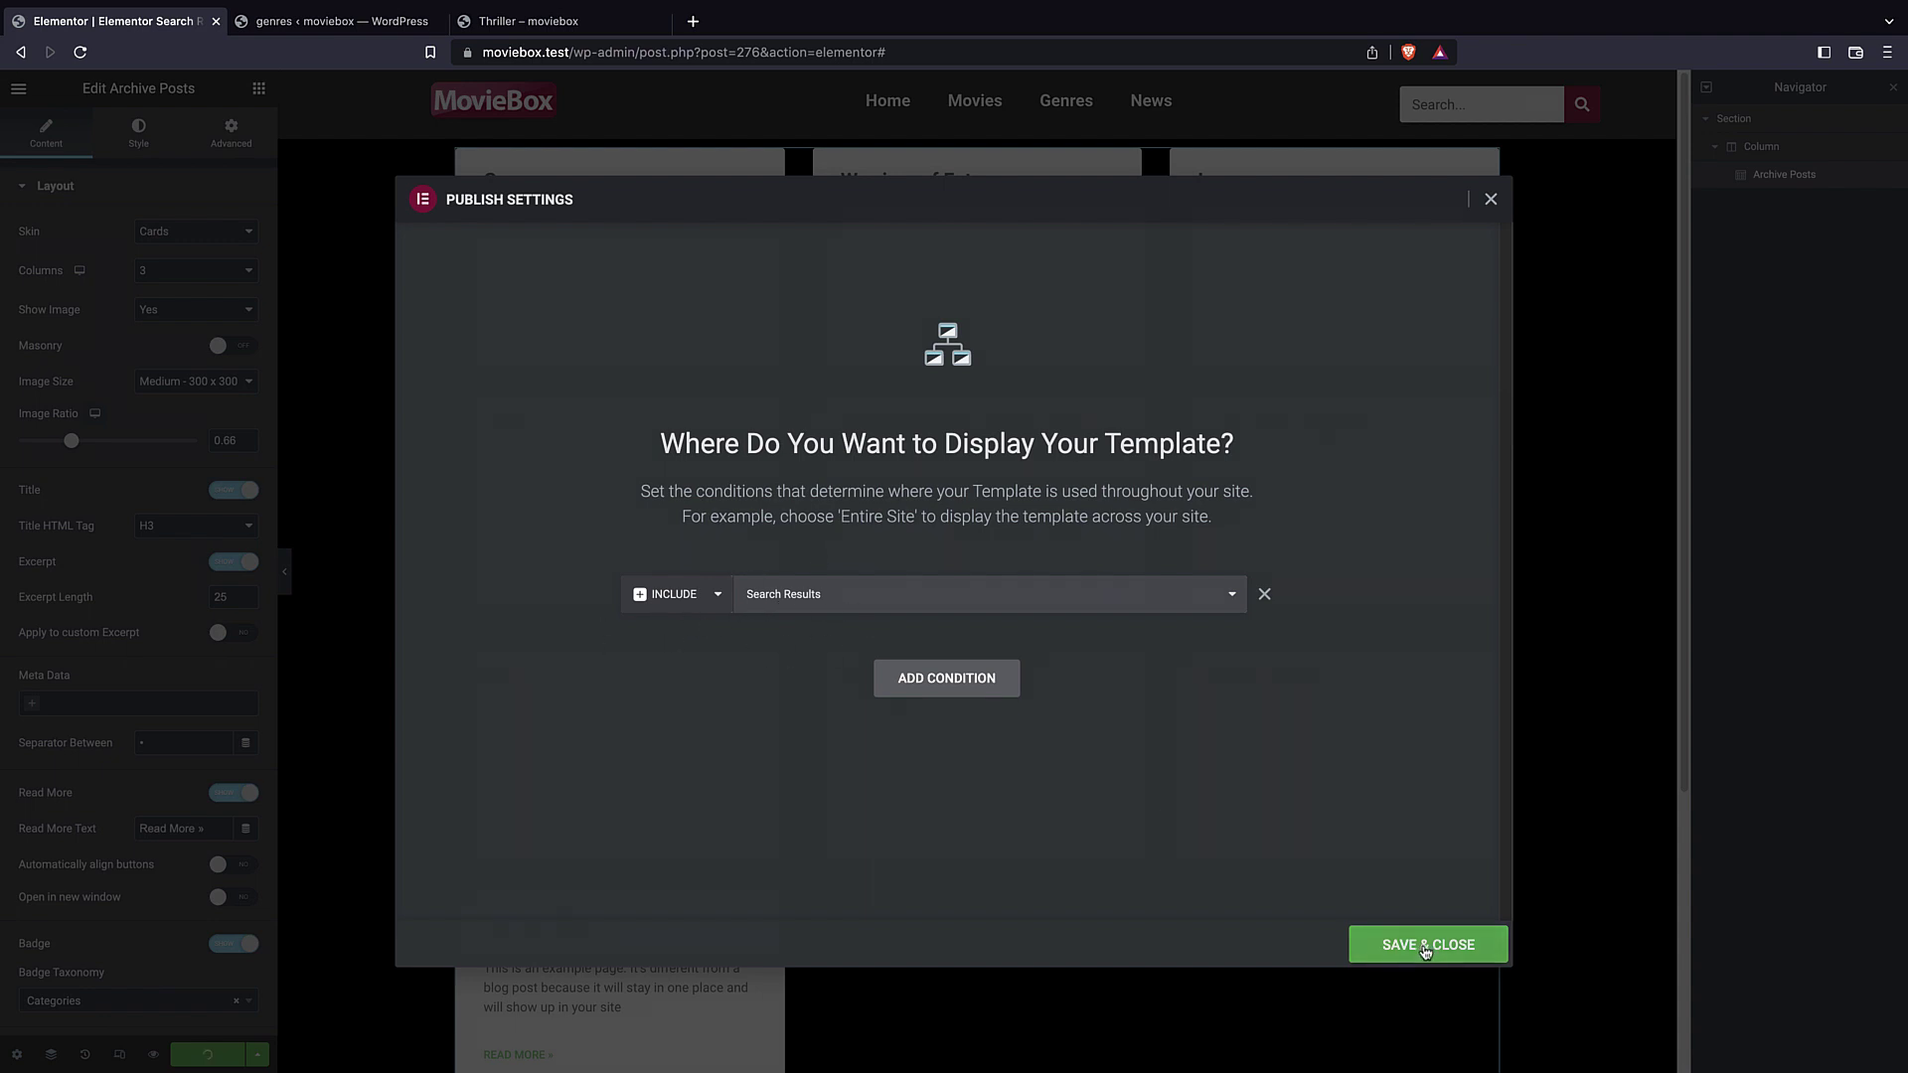
pyautogui.click(922, 51)
pyautogui.moveTo(922, 52); pyautogui.dragTo(578, 51)
pyautogui.press('BackSpace')
pyautogui.press('Return')
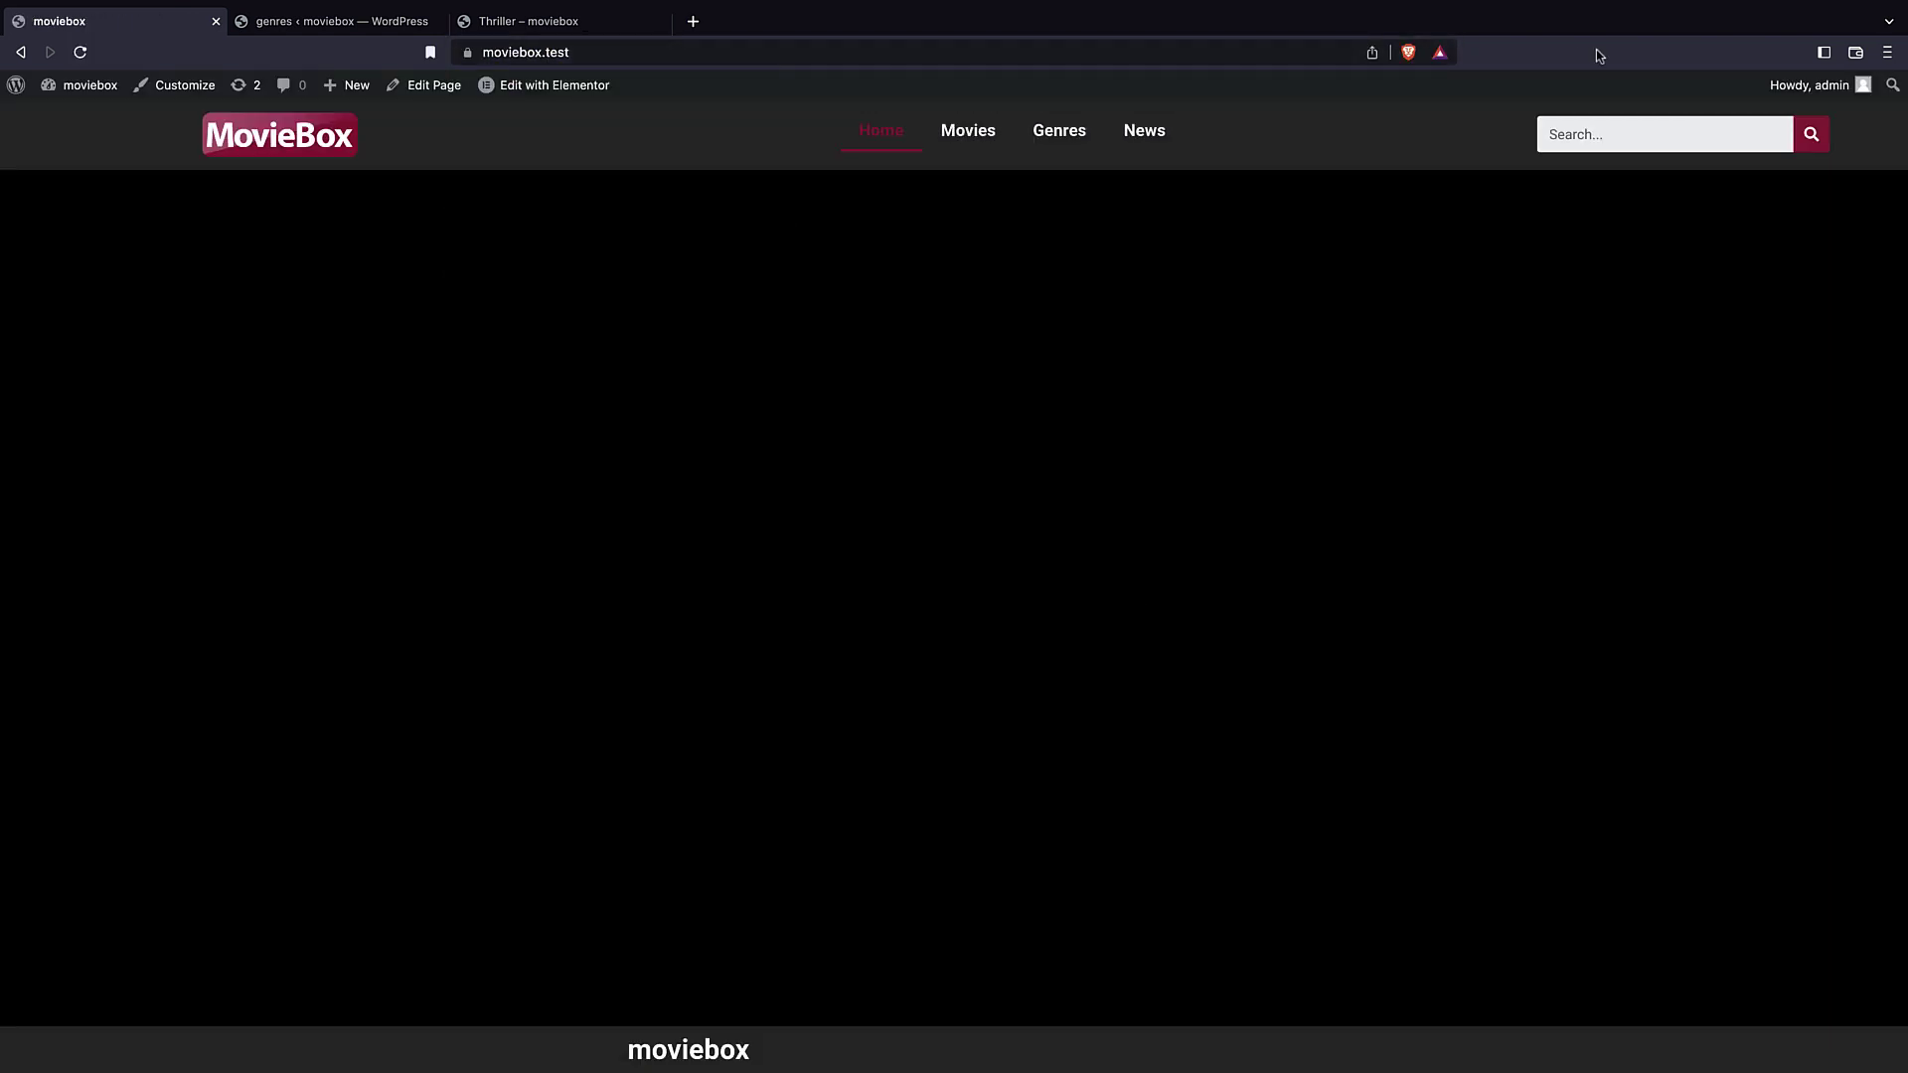
# - Search the live site for "h" to check the new search results template, and return to the home page
pyautogui.click(1595, 127)
pyautogui.write('h')
pyautogui.press('Return')
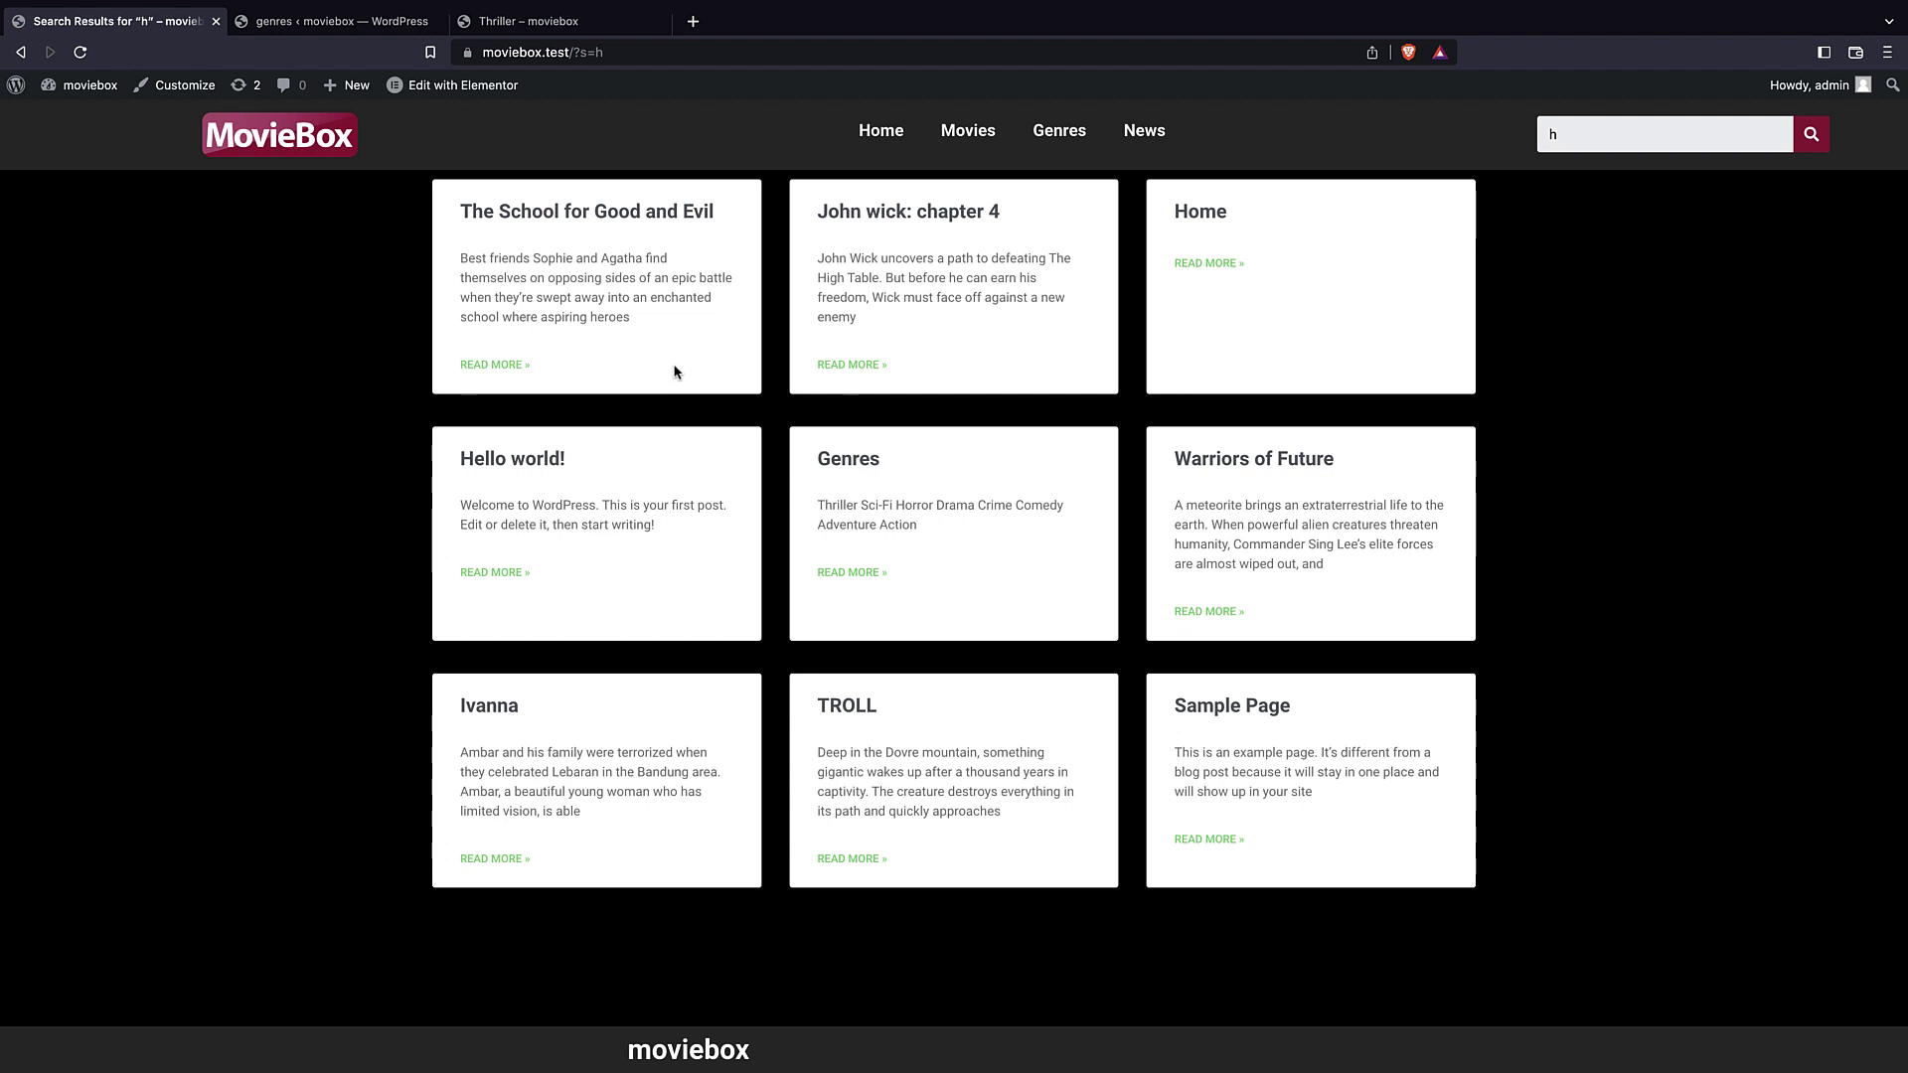
pyautogui.click(283, 144)
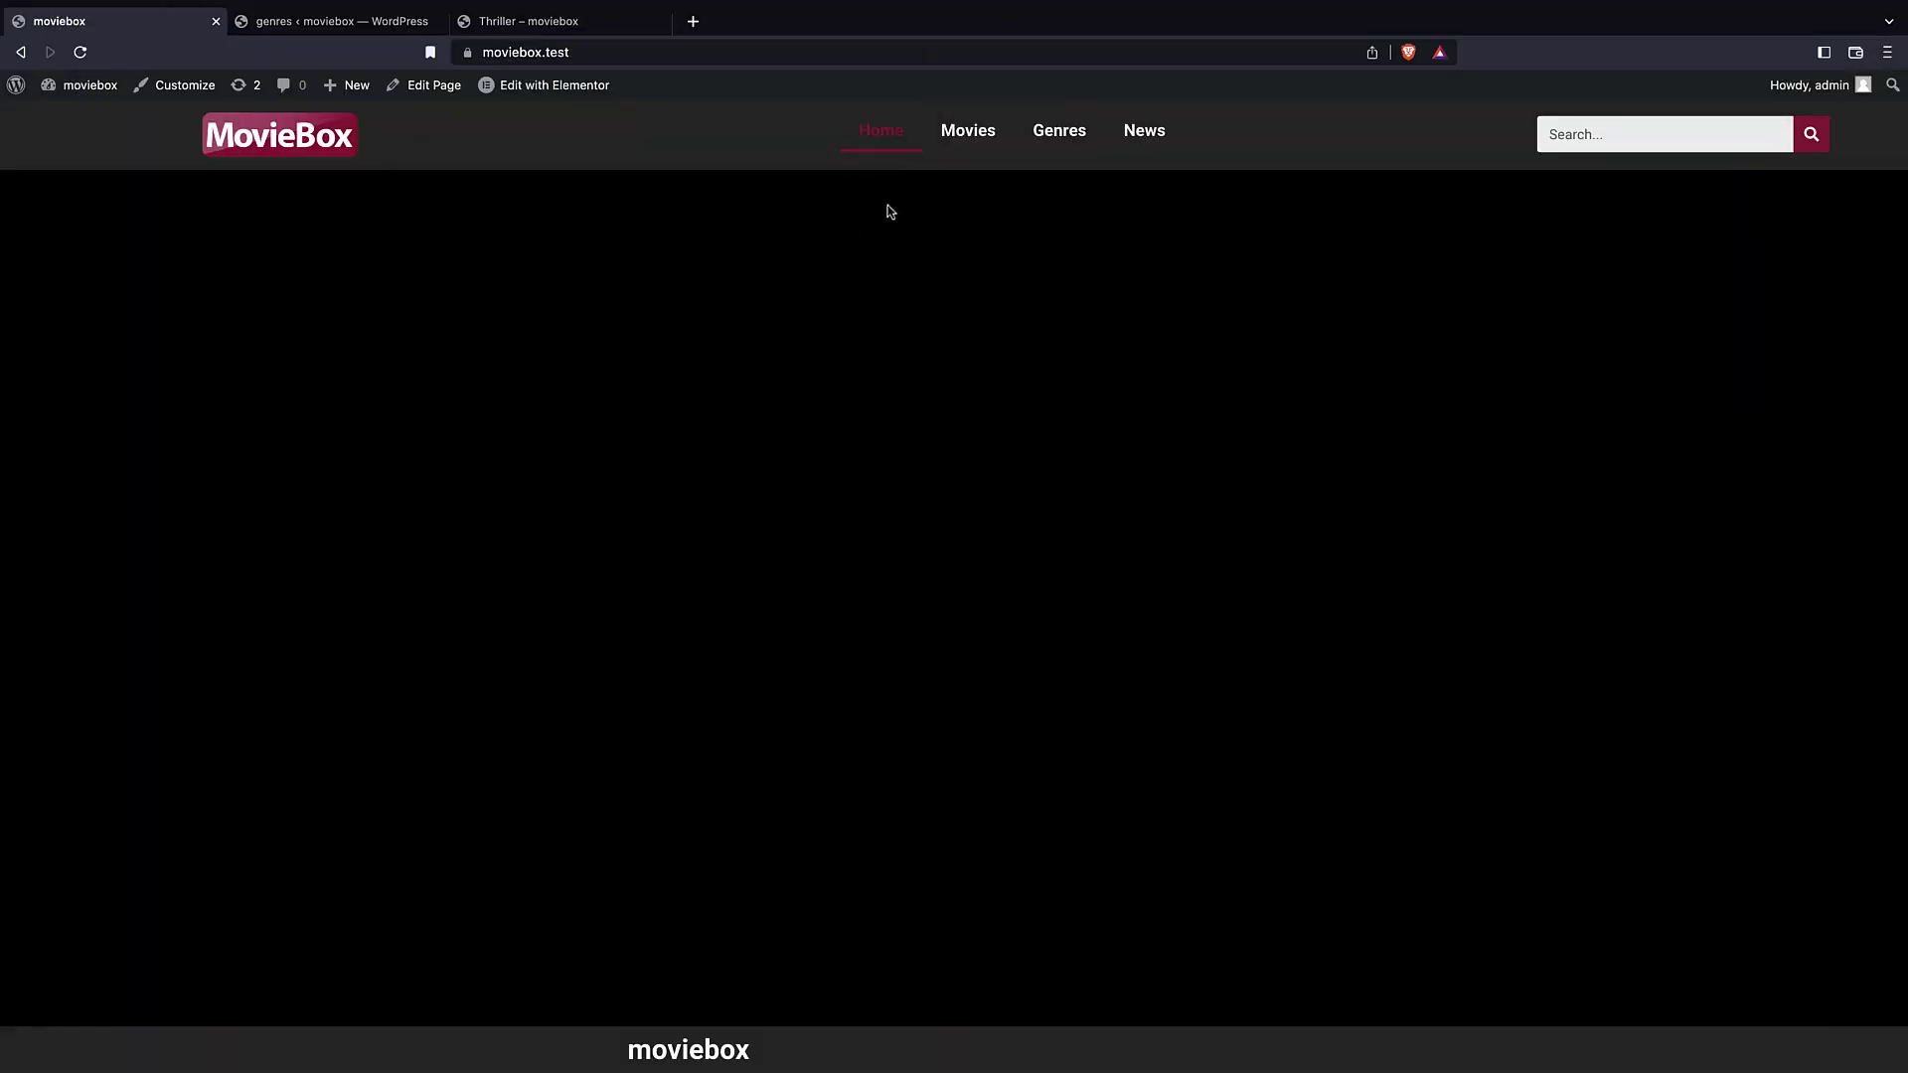
# - Close the two extra browser tabs and open the Home page for editing in Elementor
pyautogui.click(437, 21)
pyautogui.click(427, 22)
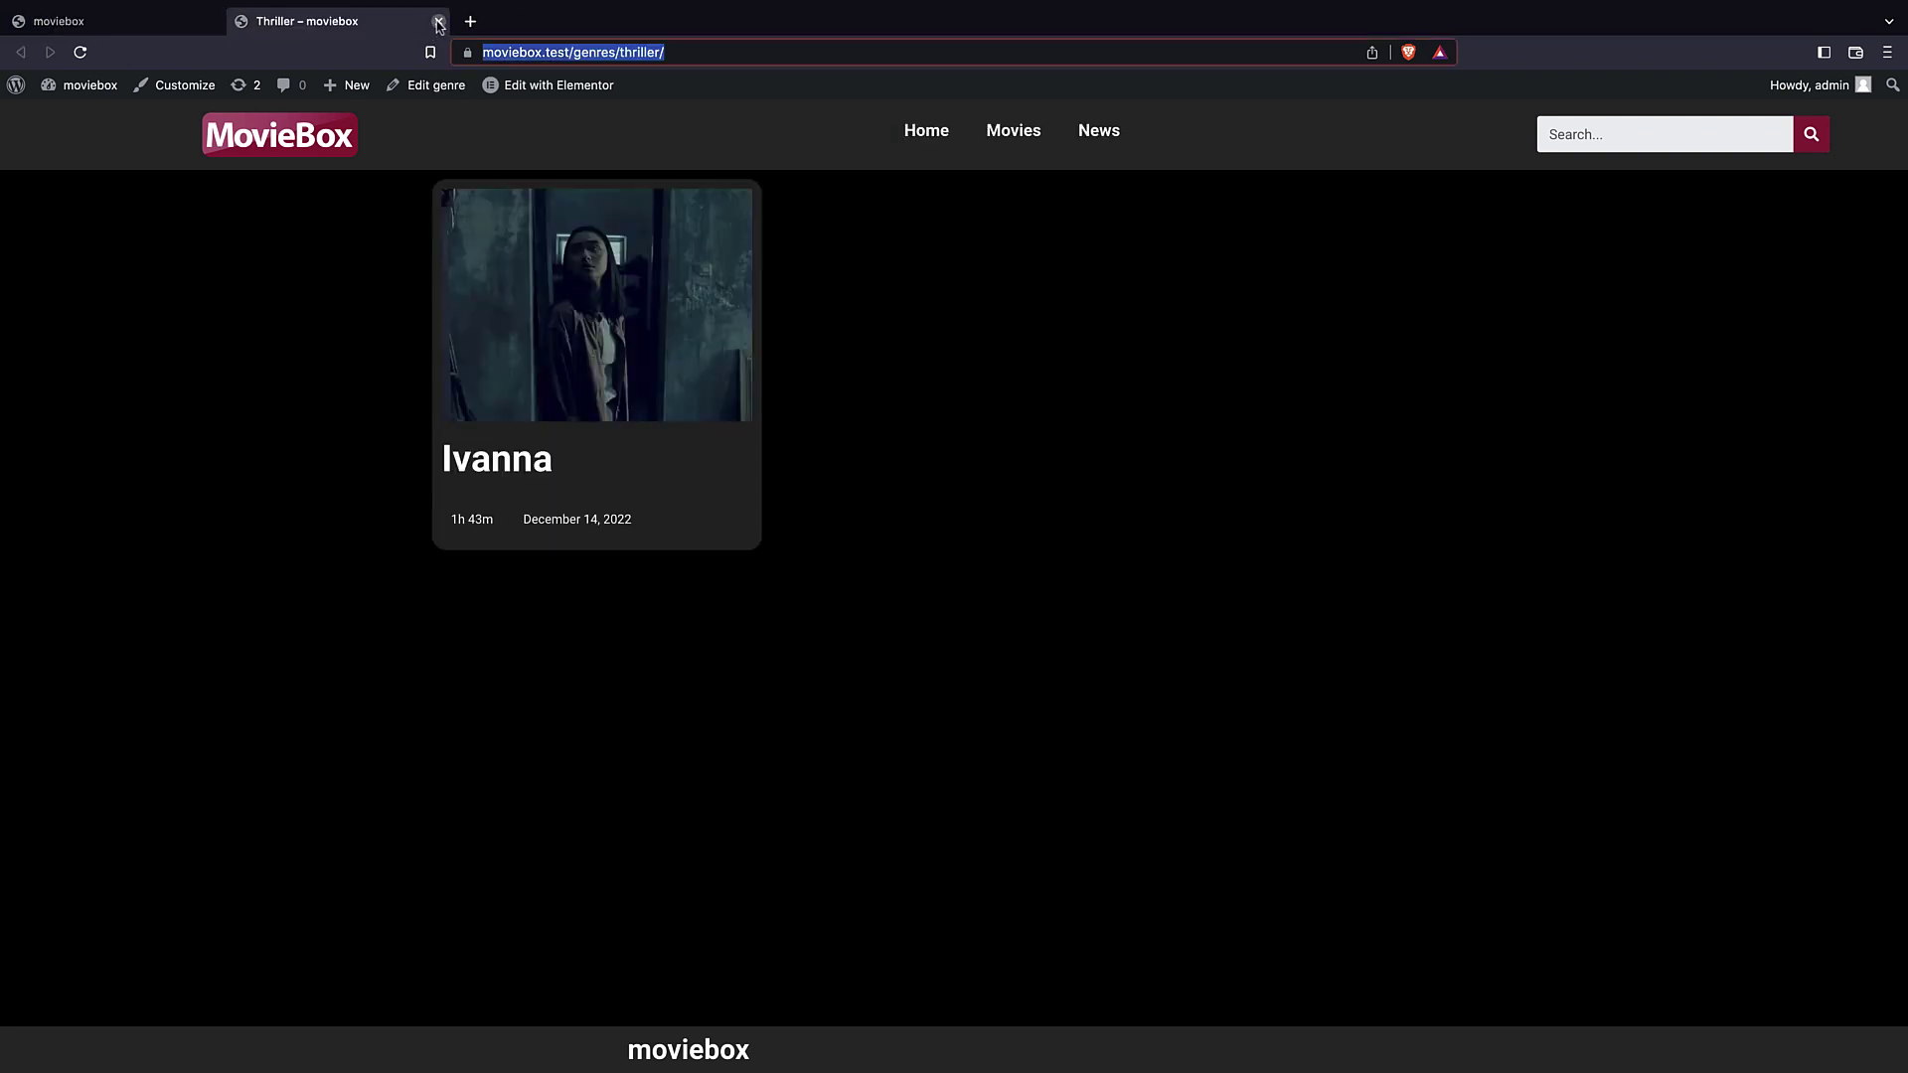
pyautogui.click(439, 21)
pyautogui.moveTo(533, 92)
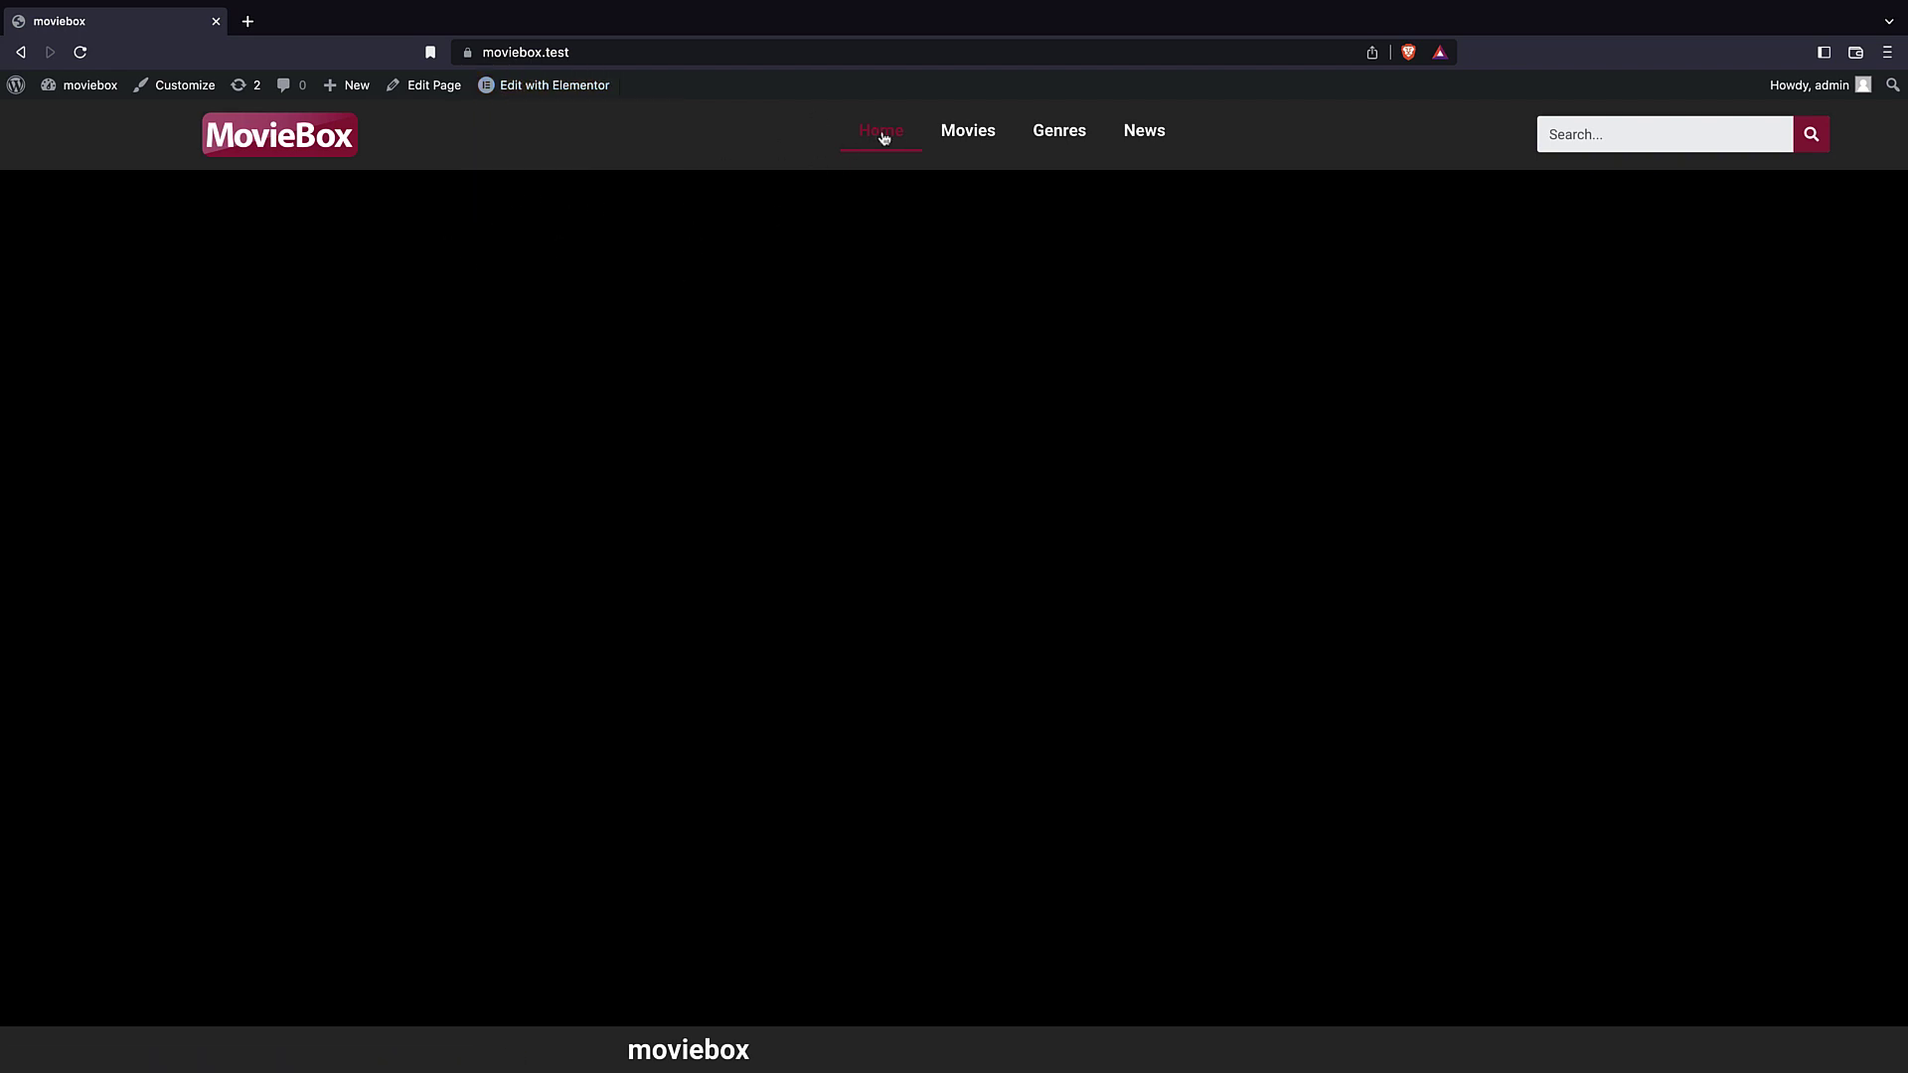
pyautogui.click(430, 86)
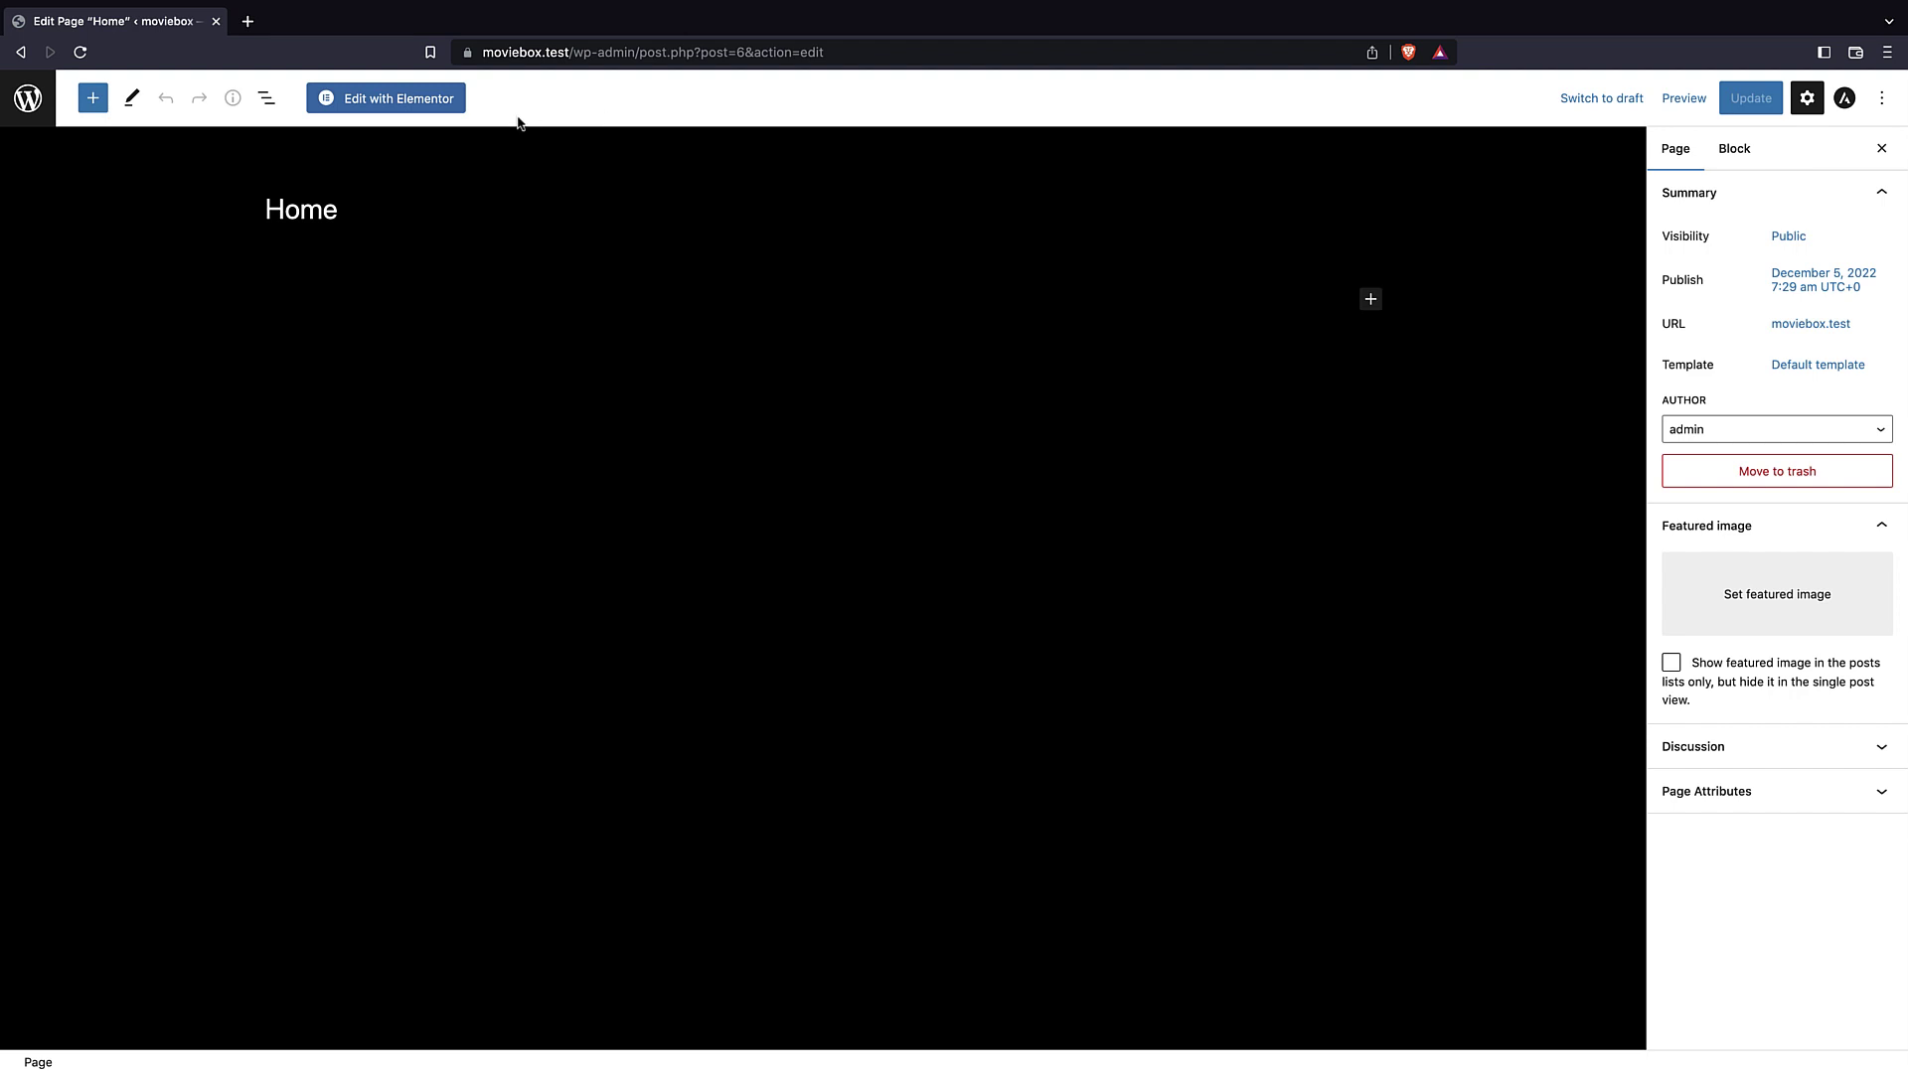
pyautogui.click(375, 104)
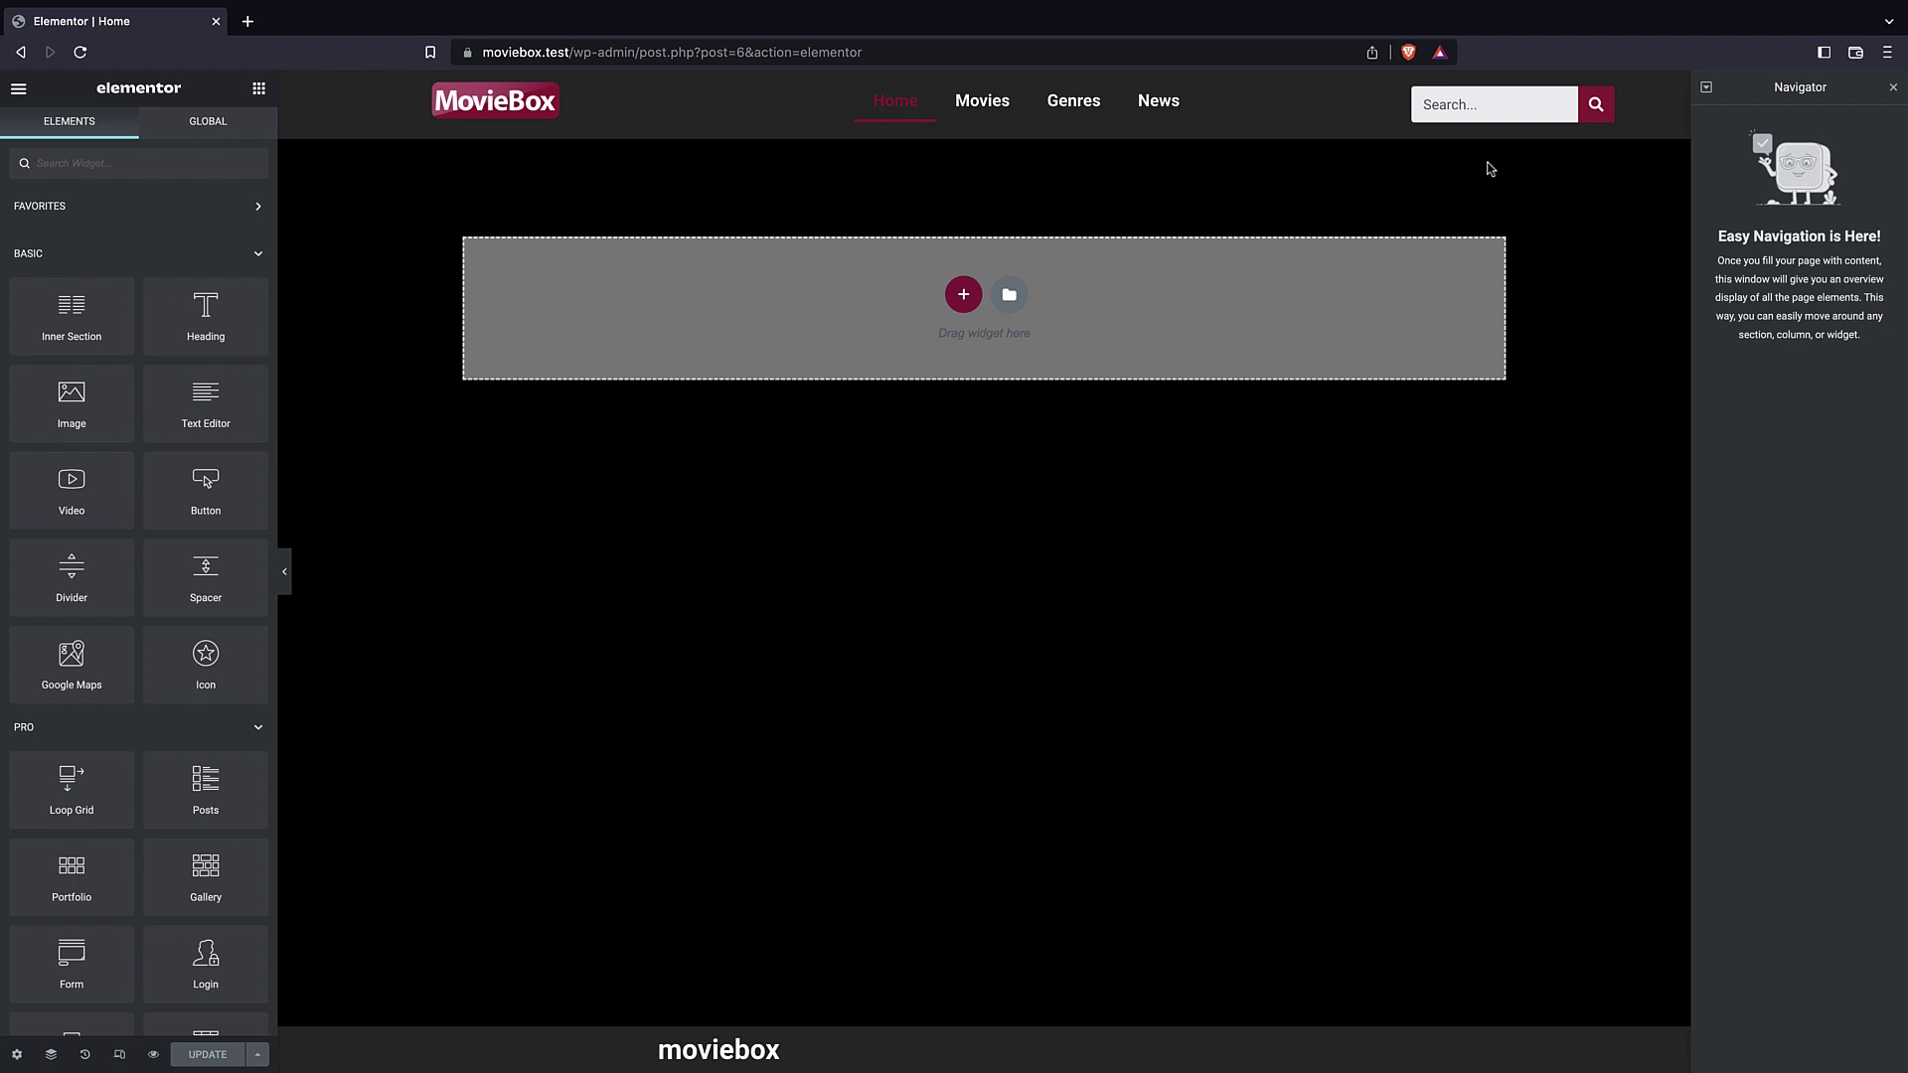
# - Add a single-column section to the Home page and place a Search Form widget in it
pyautogui.click(962, 294)
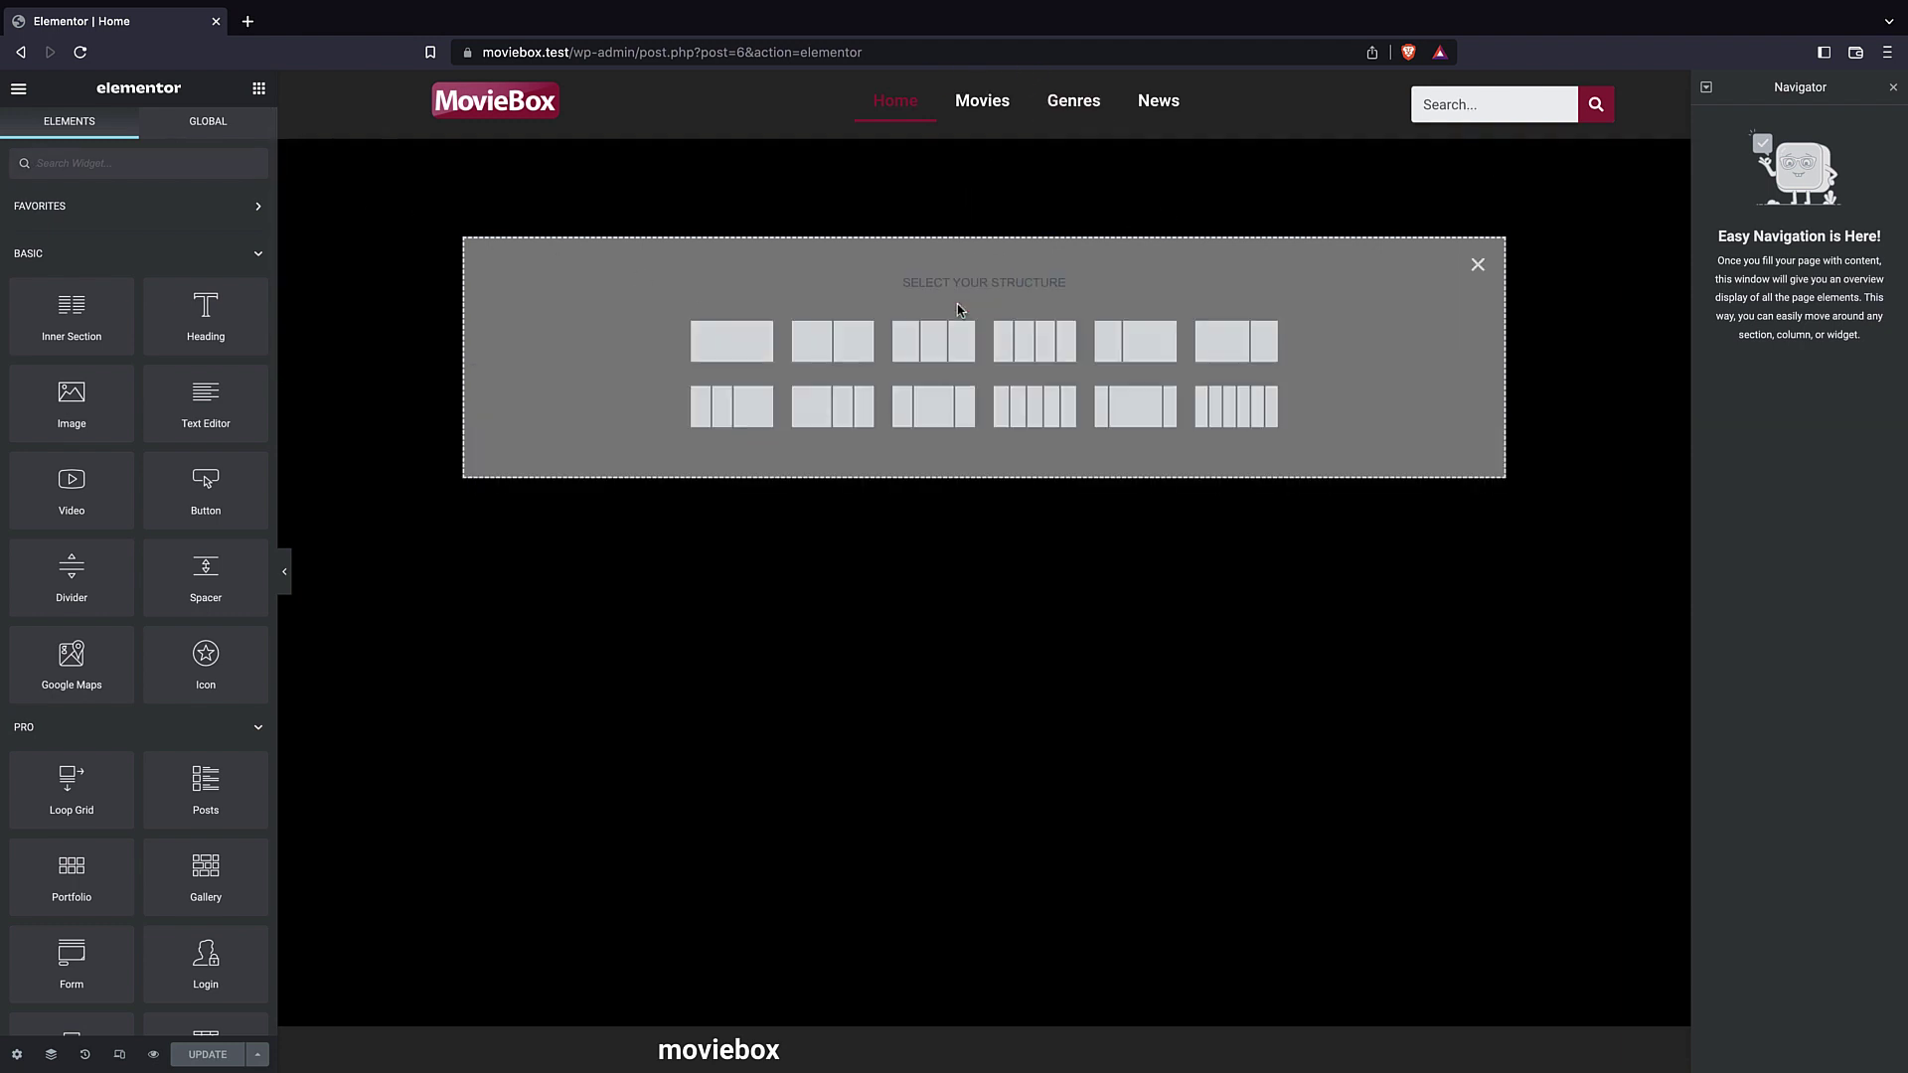
pyautogui.click(771, 337)
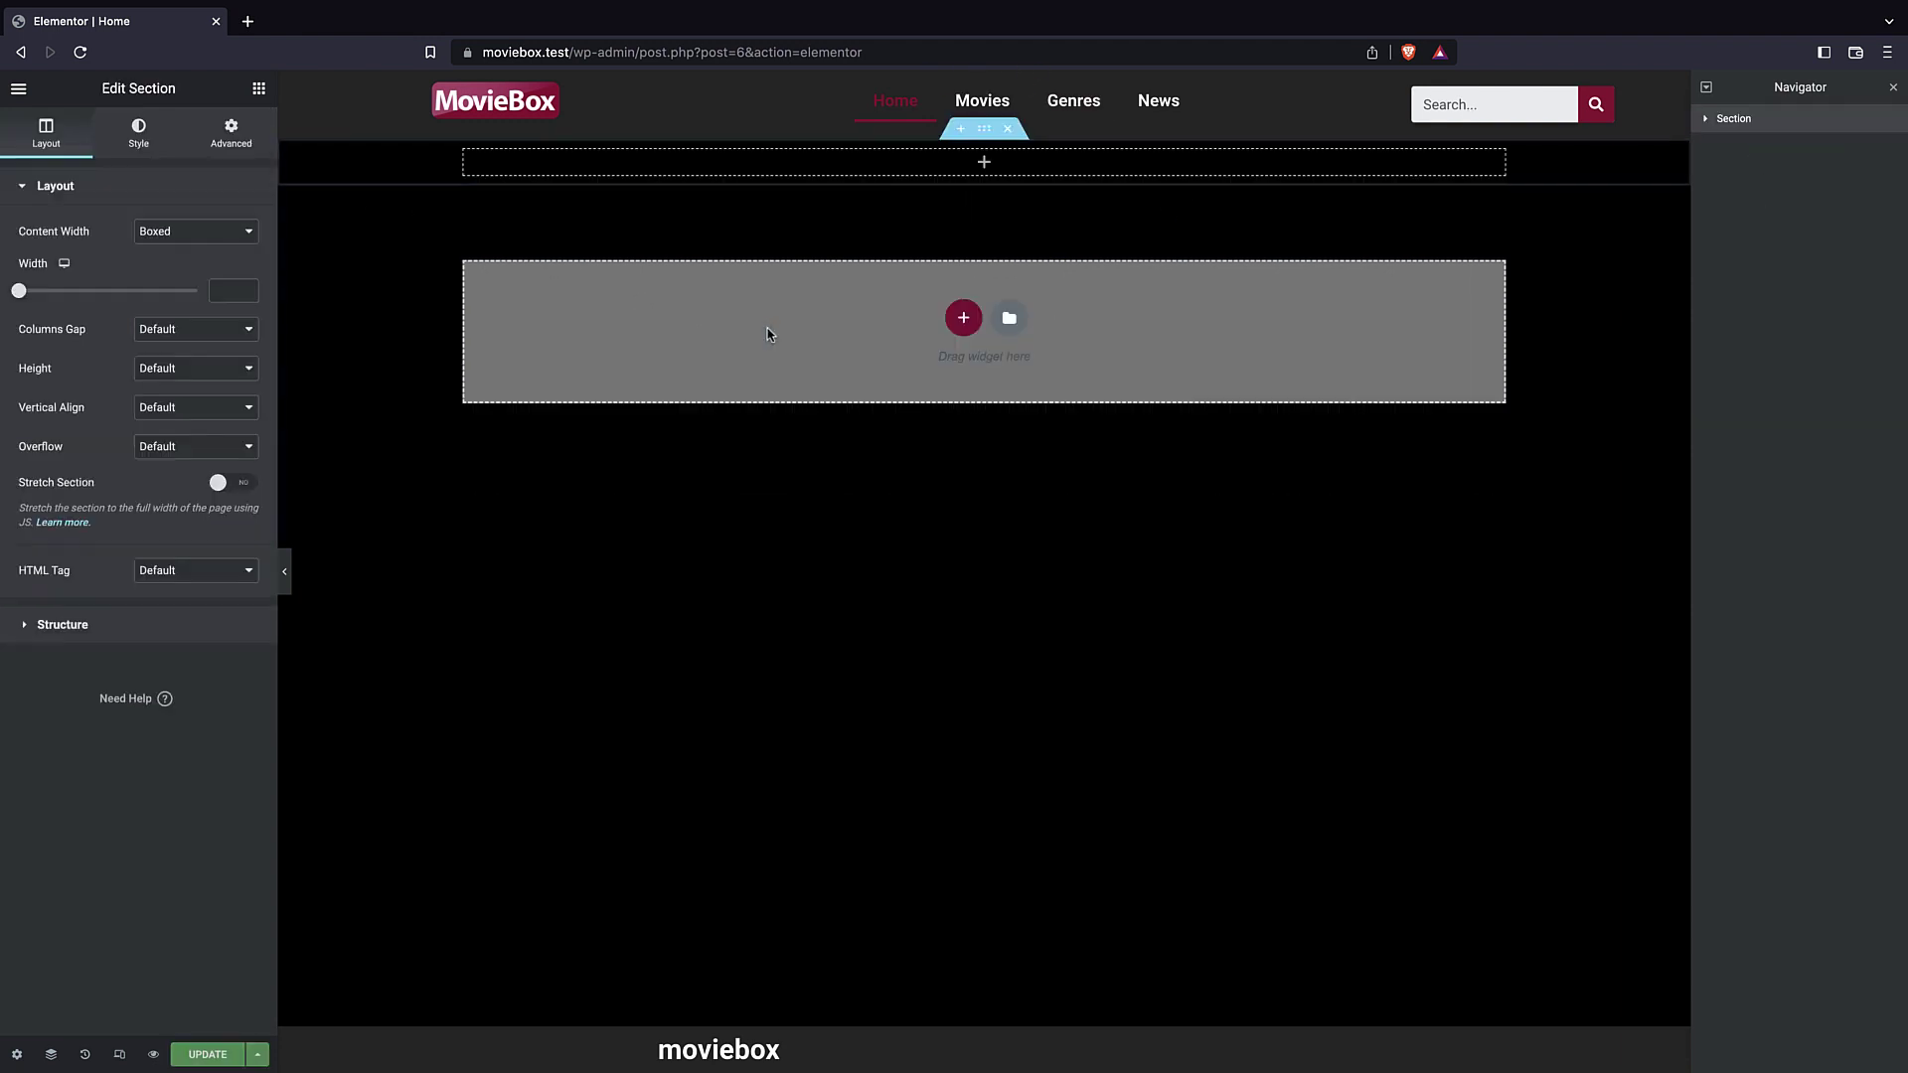
pyautogui.click(259, 88)
pyautogui.write('search')
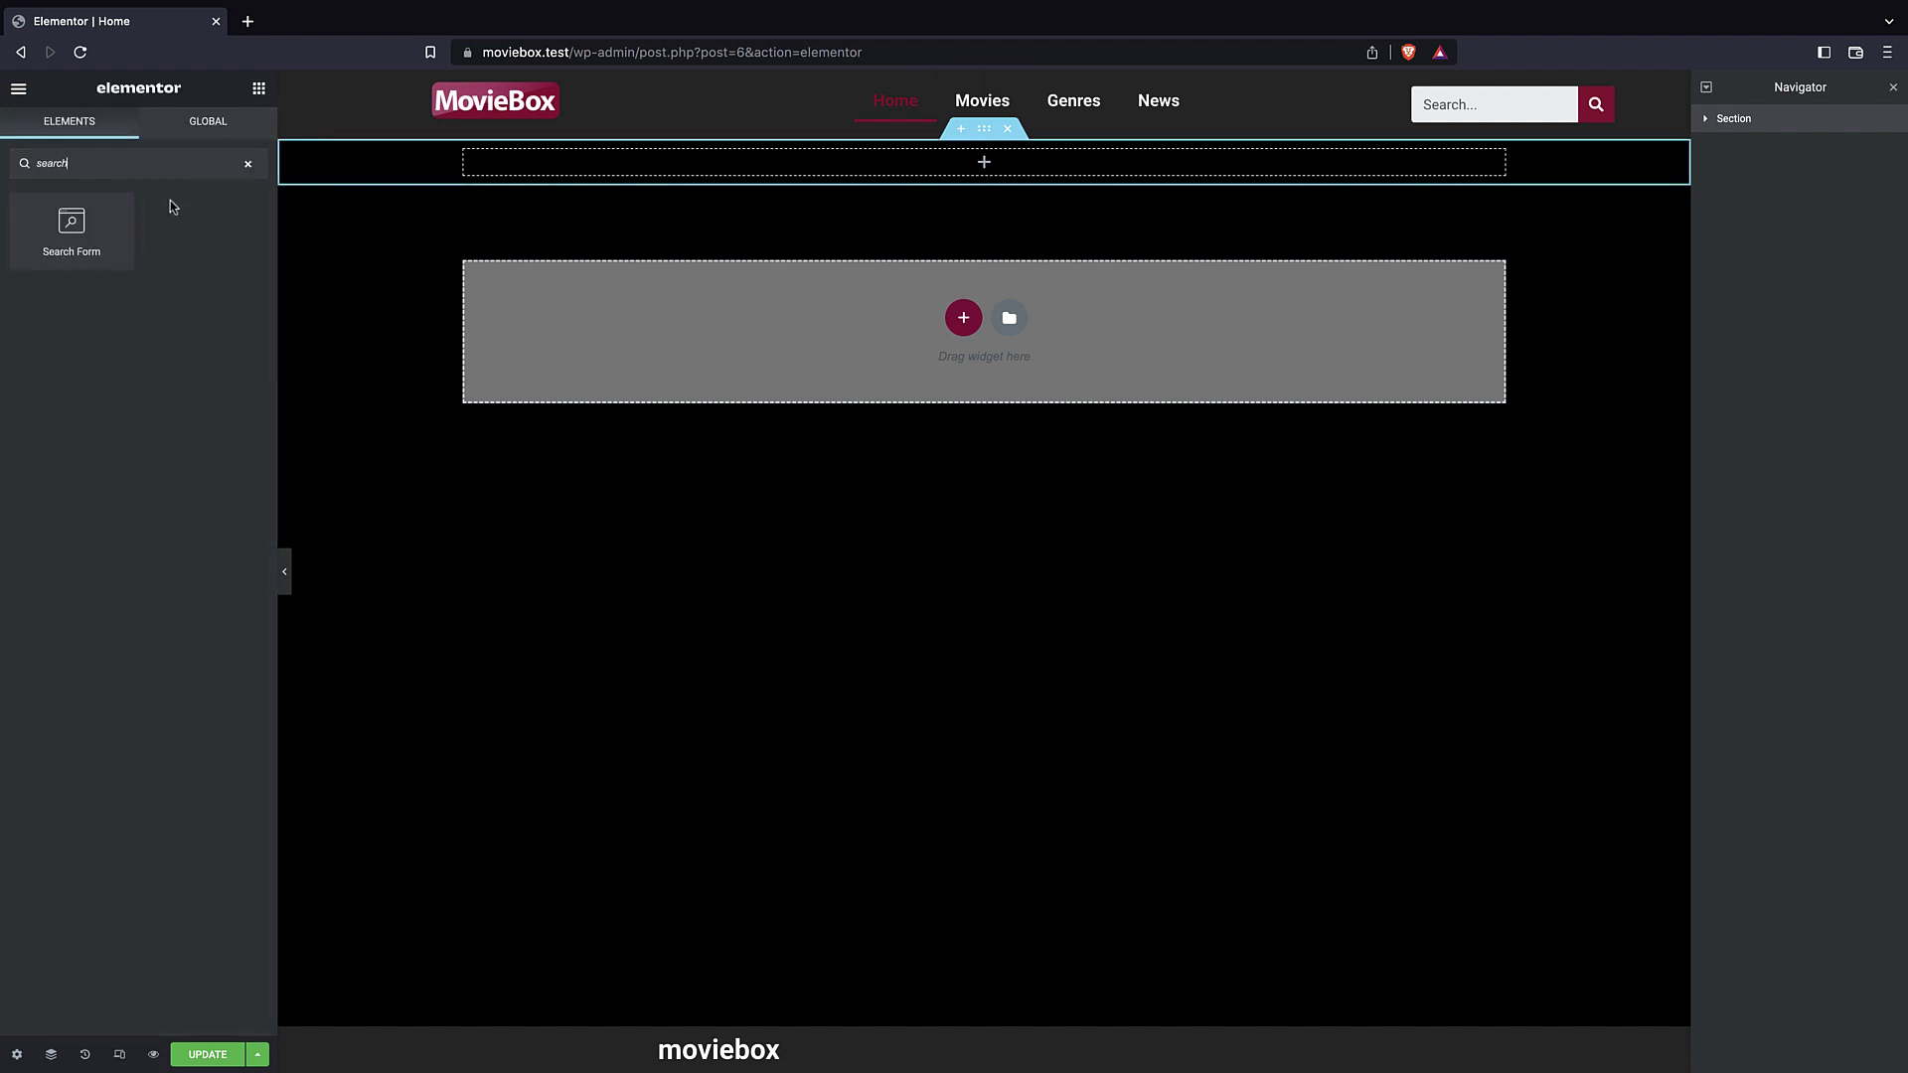
pyautogui.moveTo(79, 219); pyautogui.dragTo(924, 164)
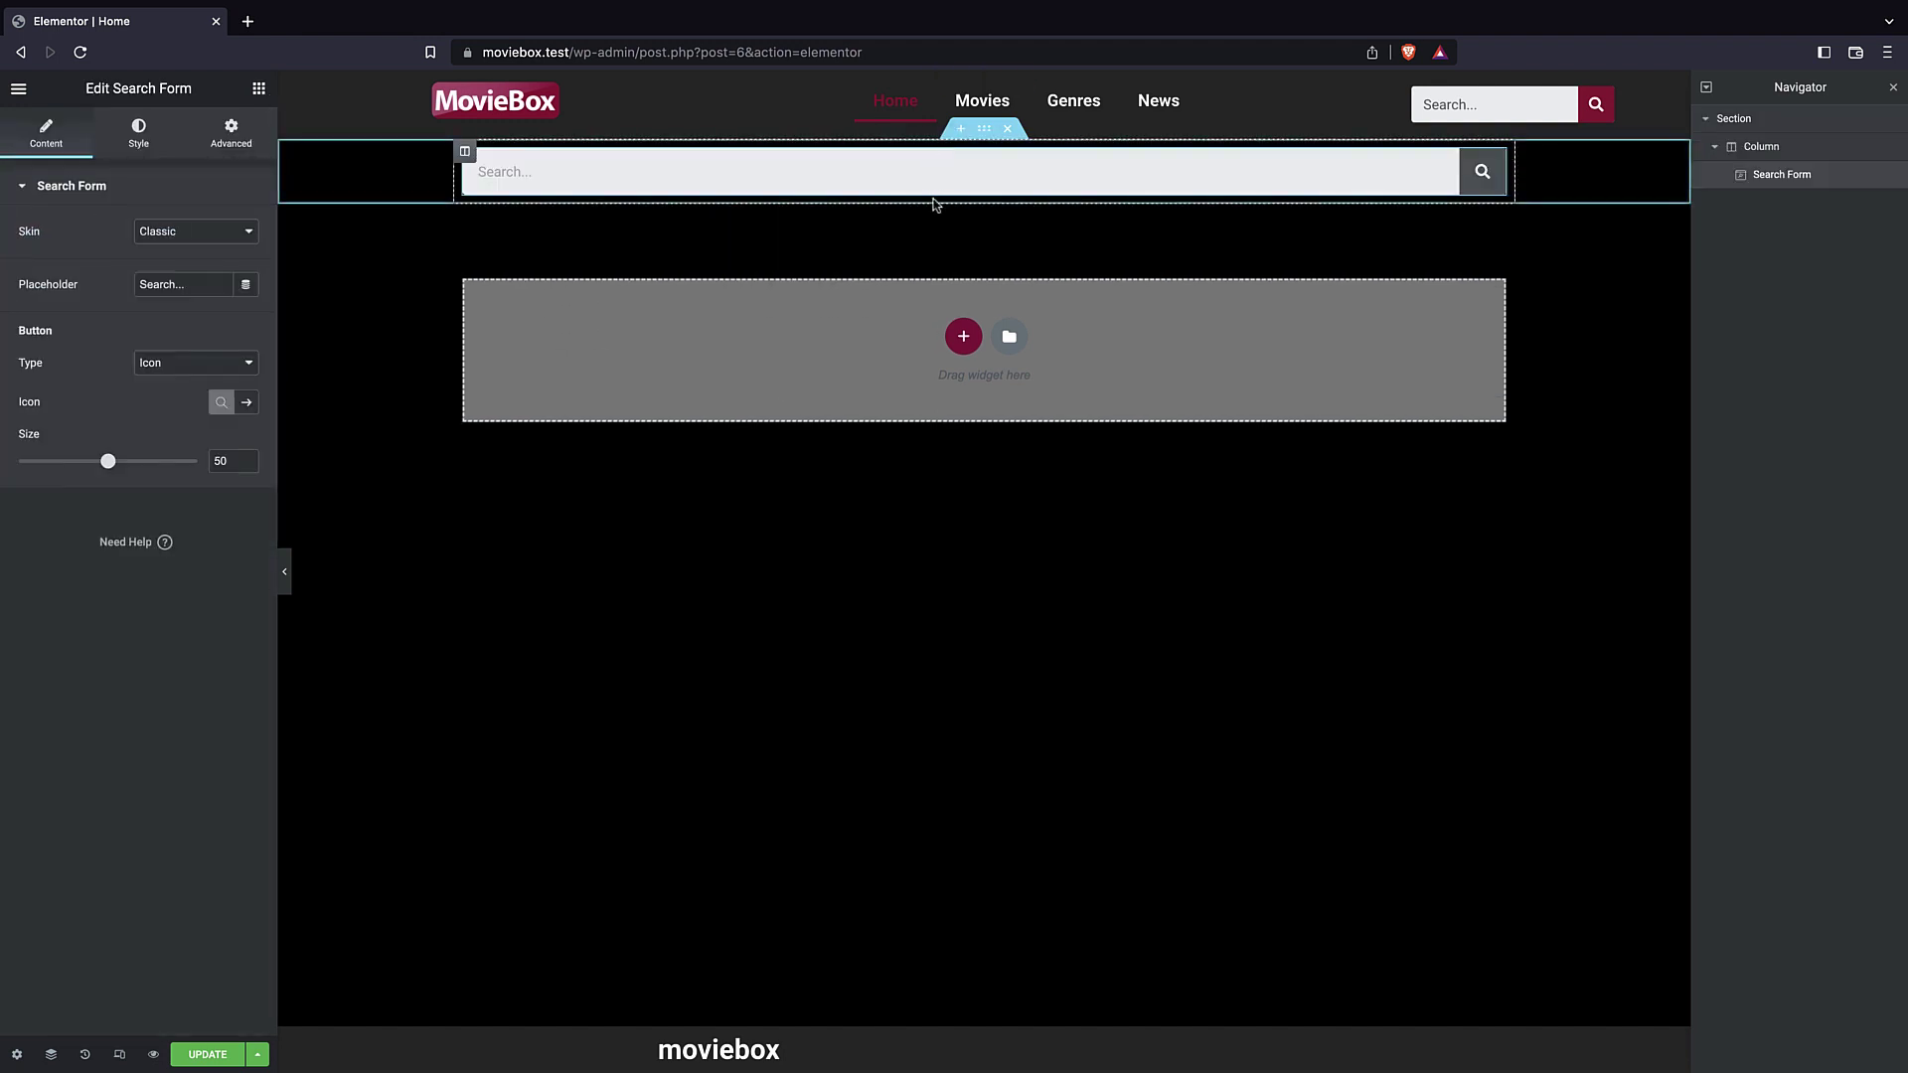
pyautogui.click(727, 191)
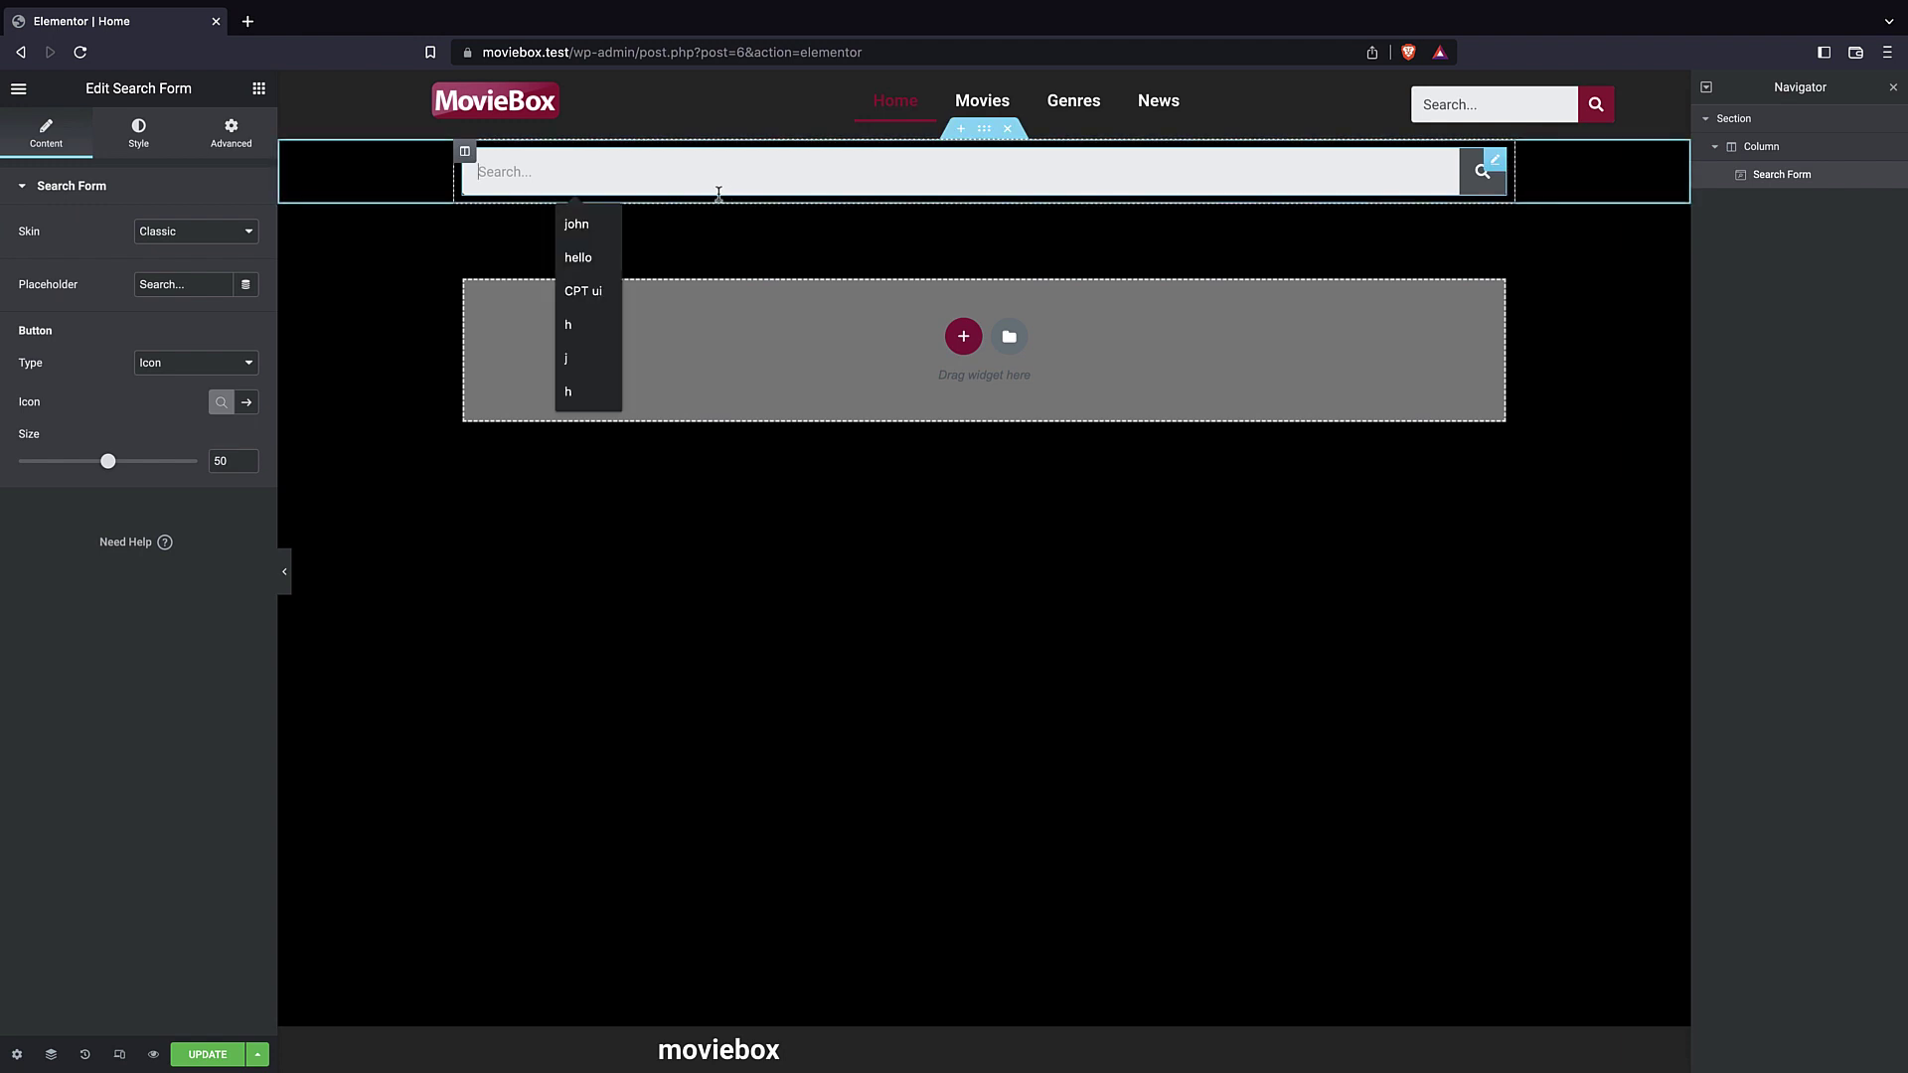
# - Try the Full Screen skin on the Search Form with "g" as search text, and restore the Classic skin
pyautogui.click(212, 234)
pyautogui.click(196, 247)
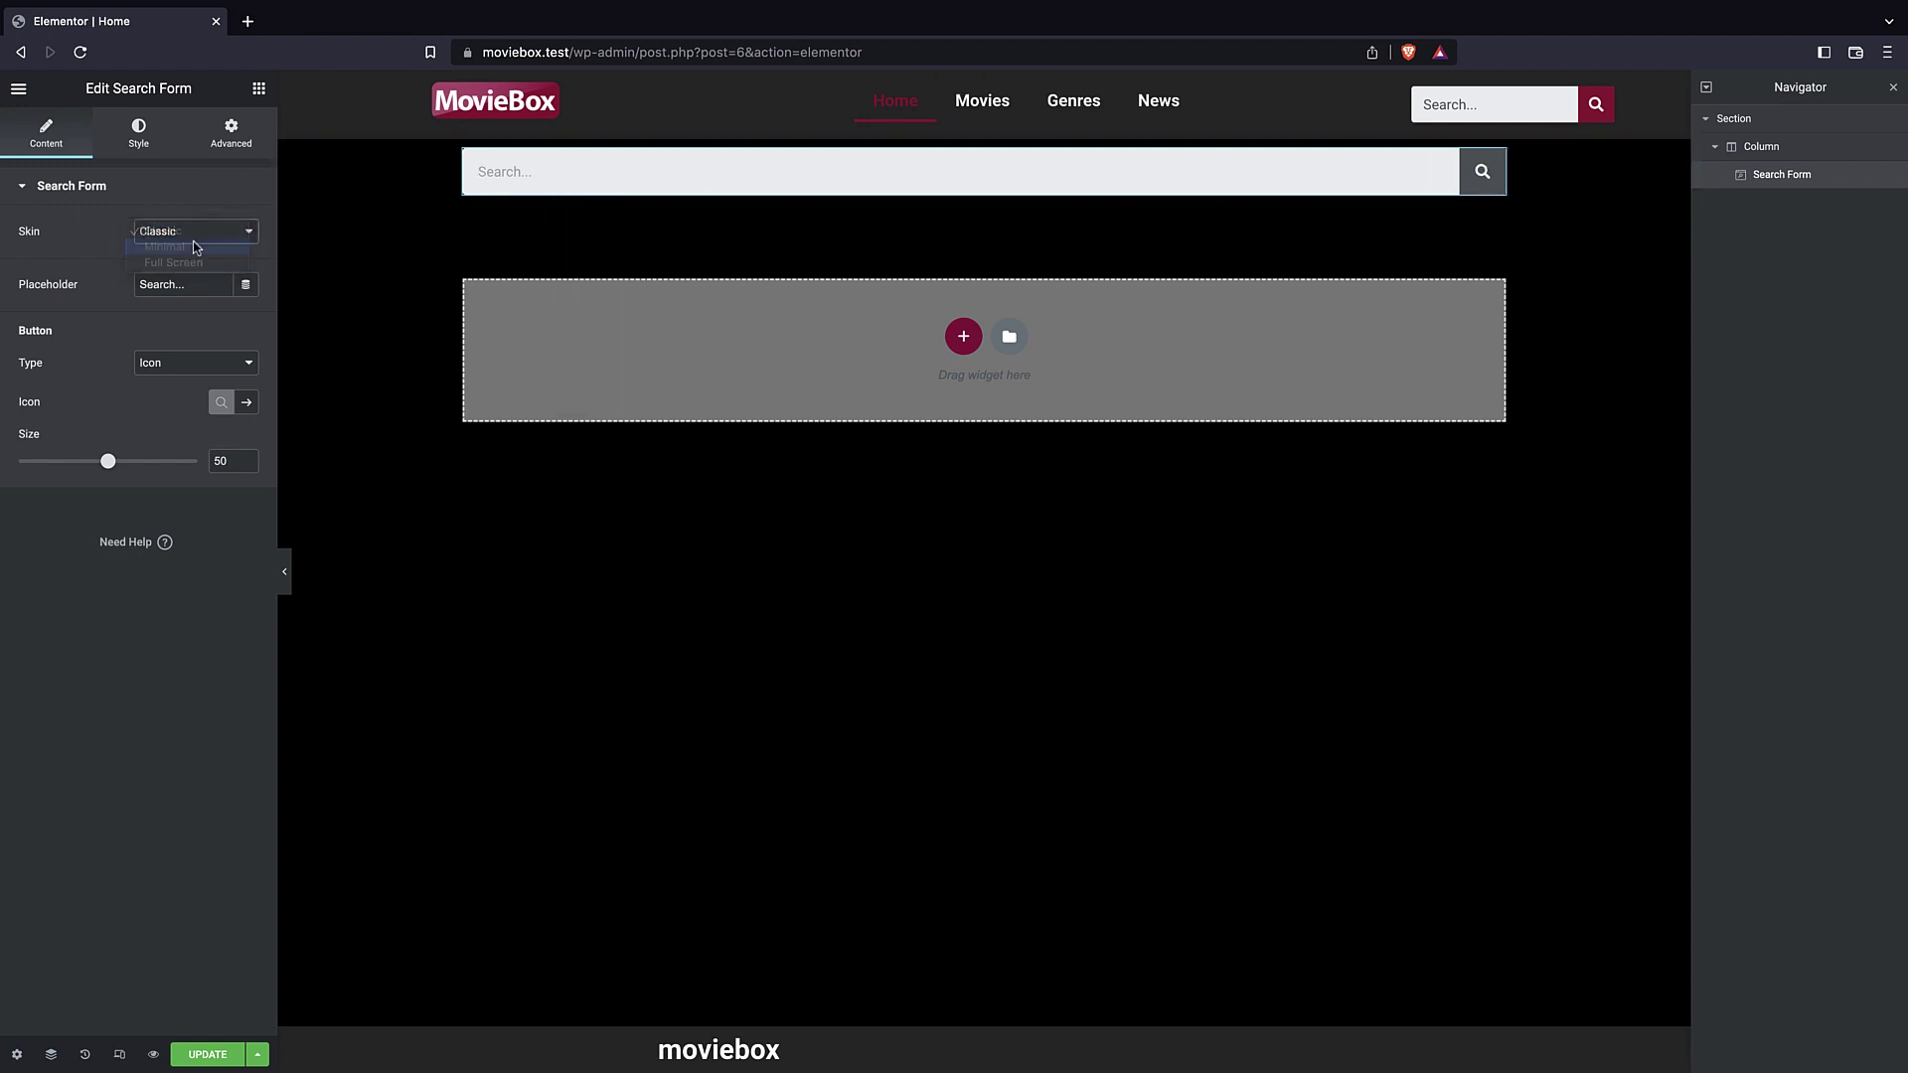
pyautogui.click(204, 233)
pyautogui.click(205, 248)
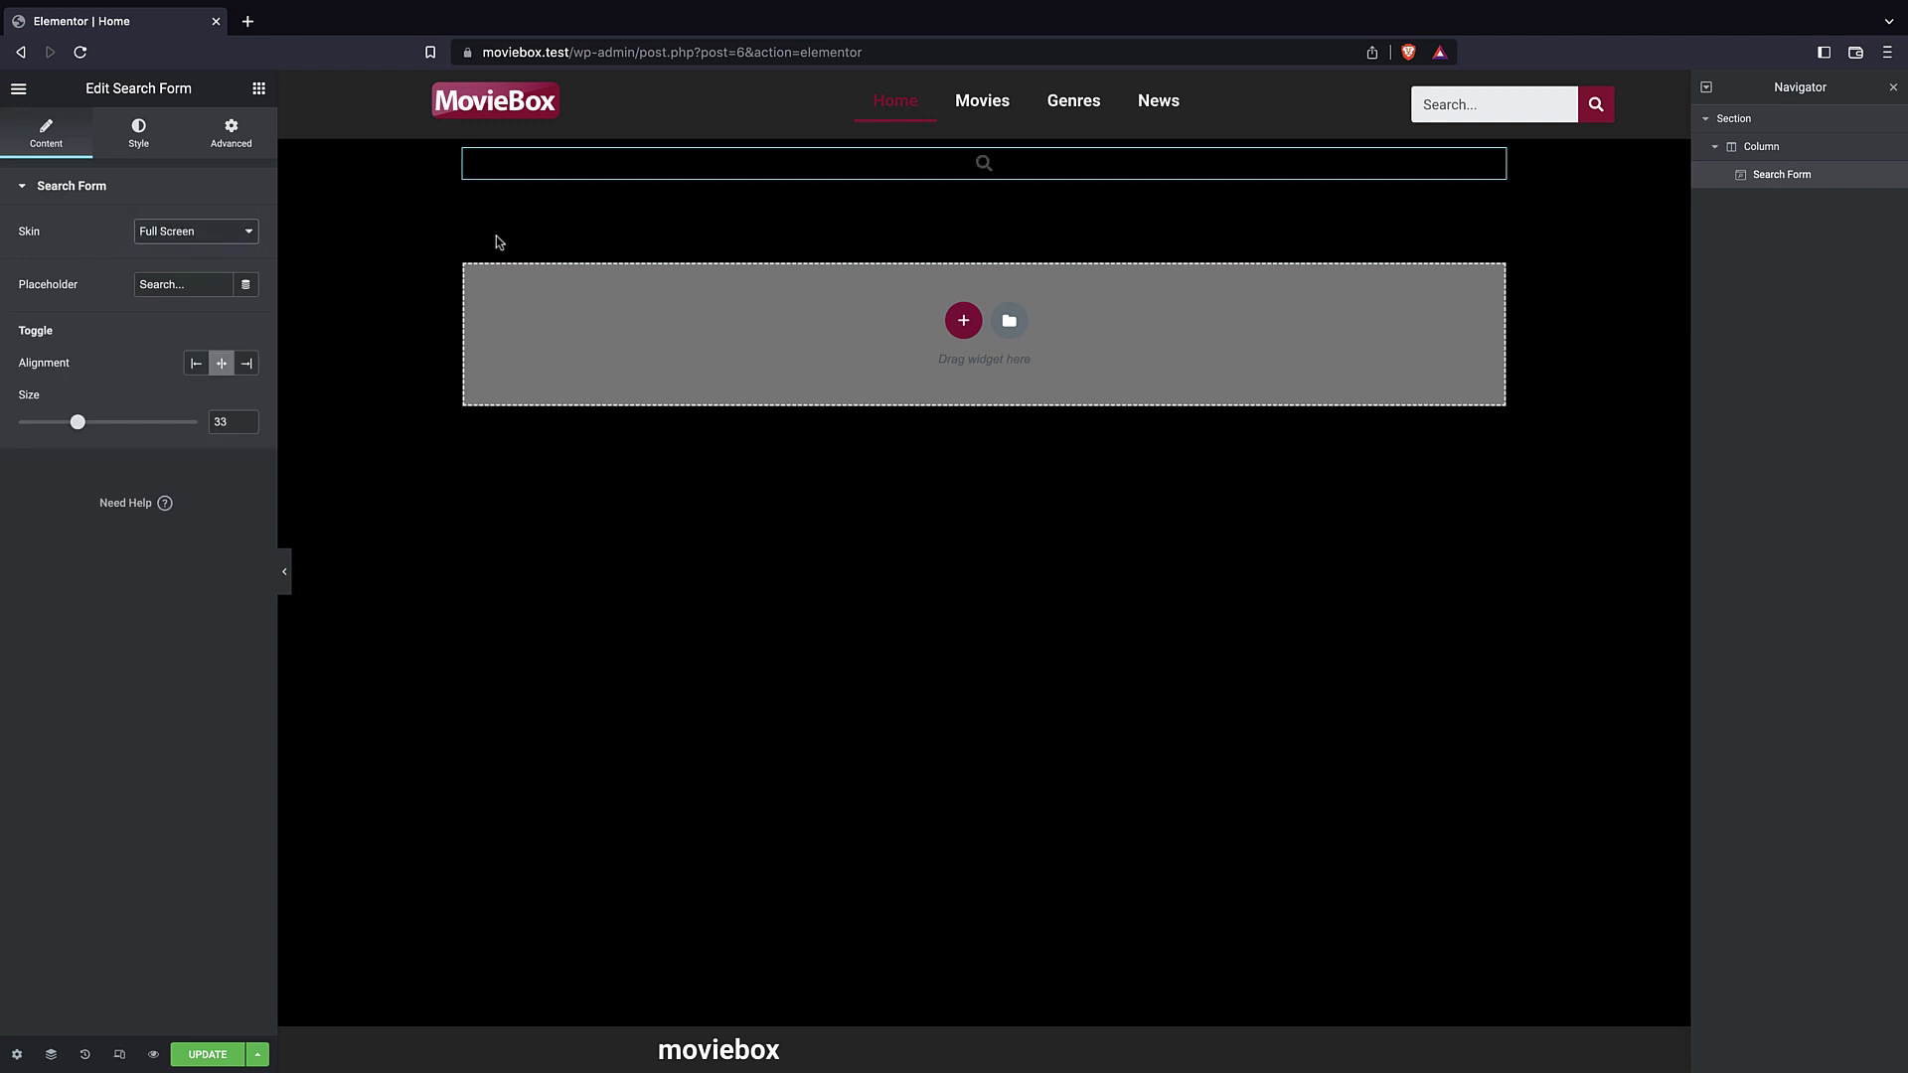
pyautogui.click(984, 171)
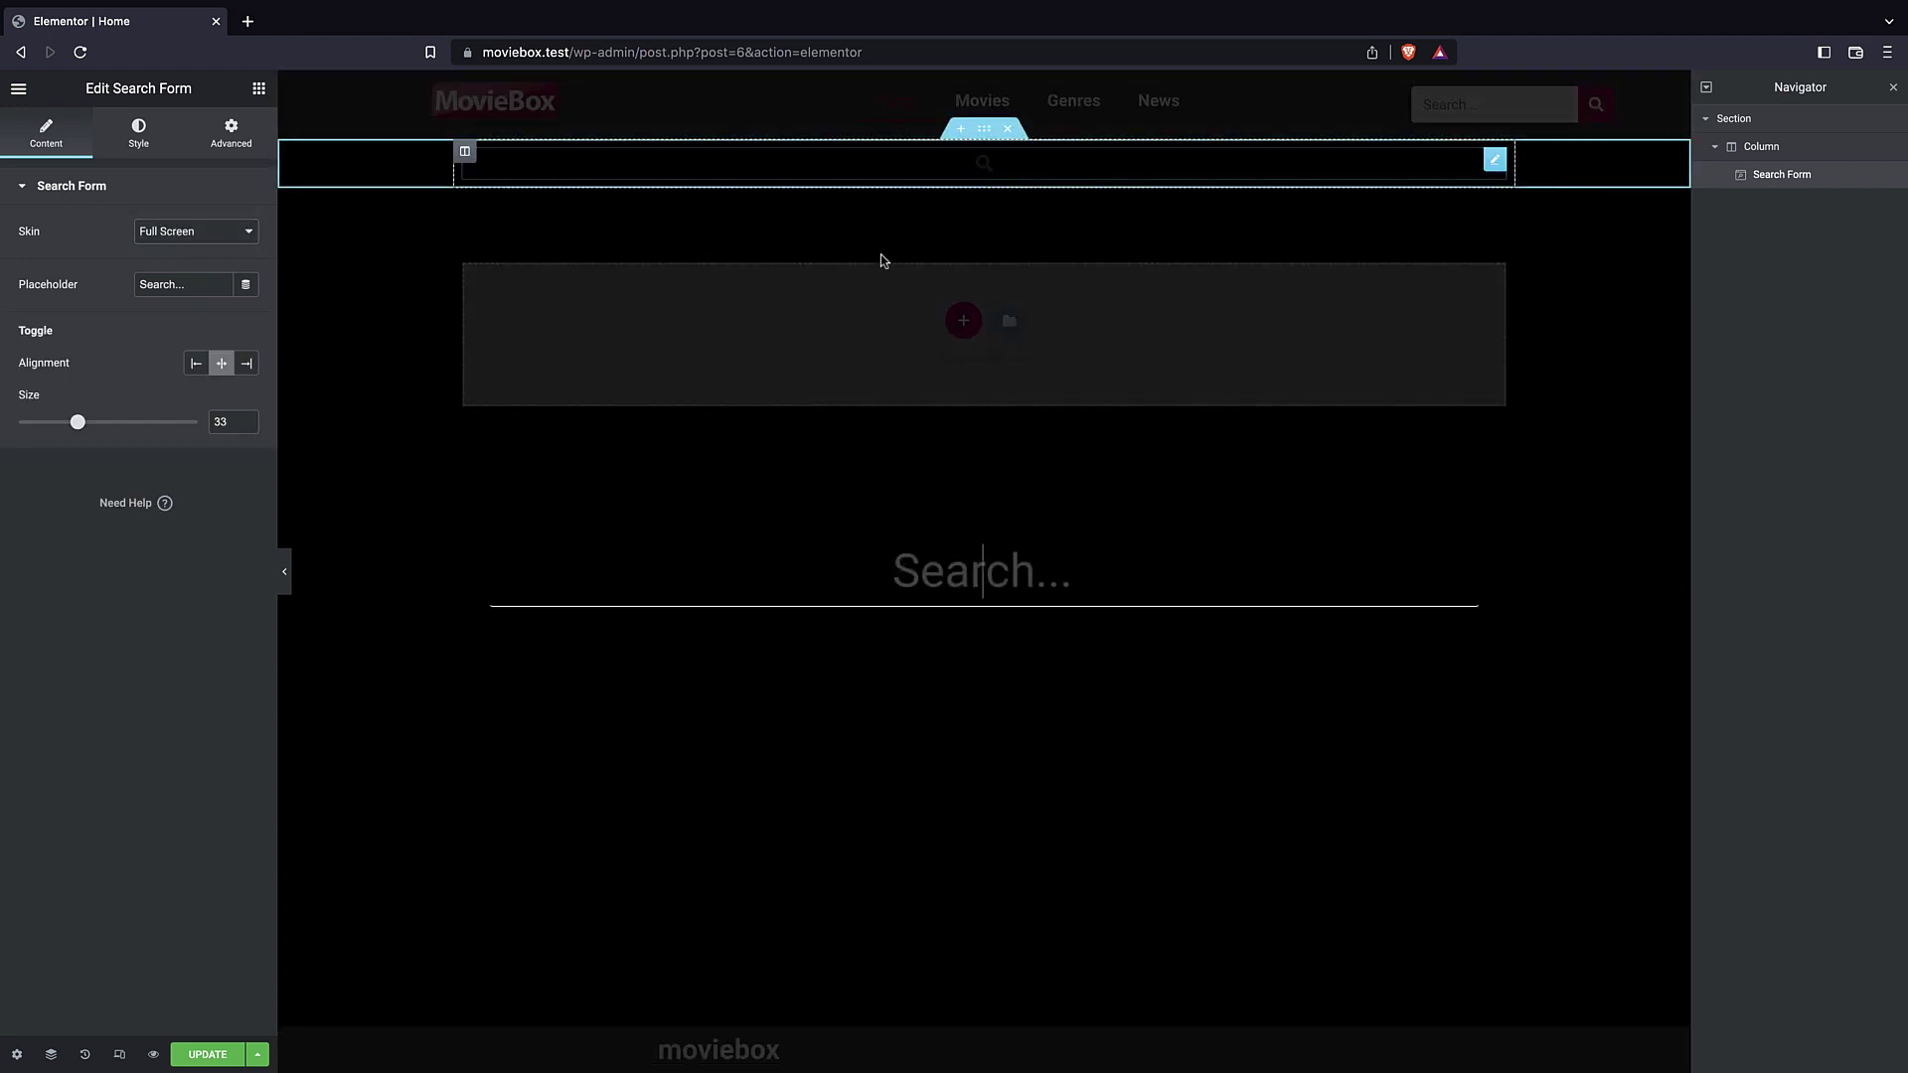
pyautogui.write('g')
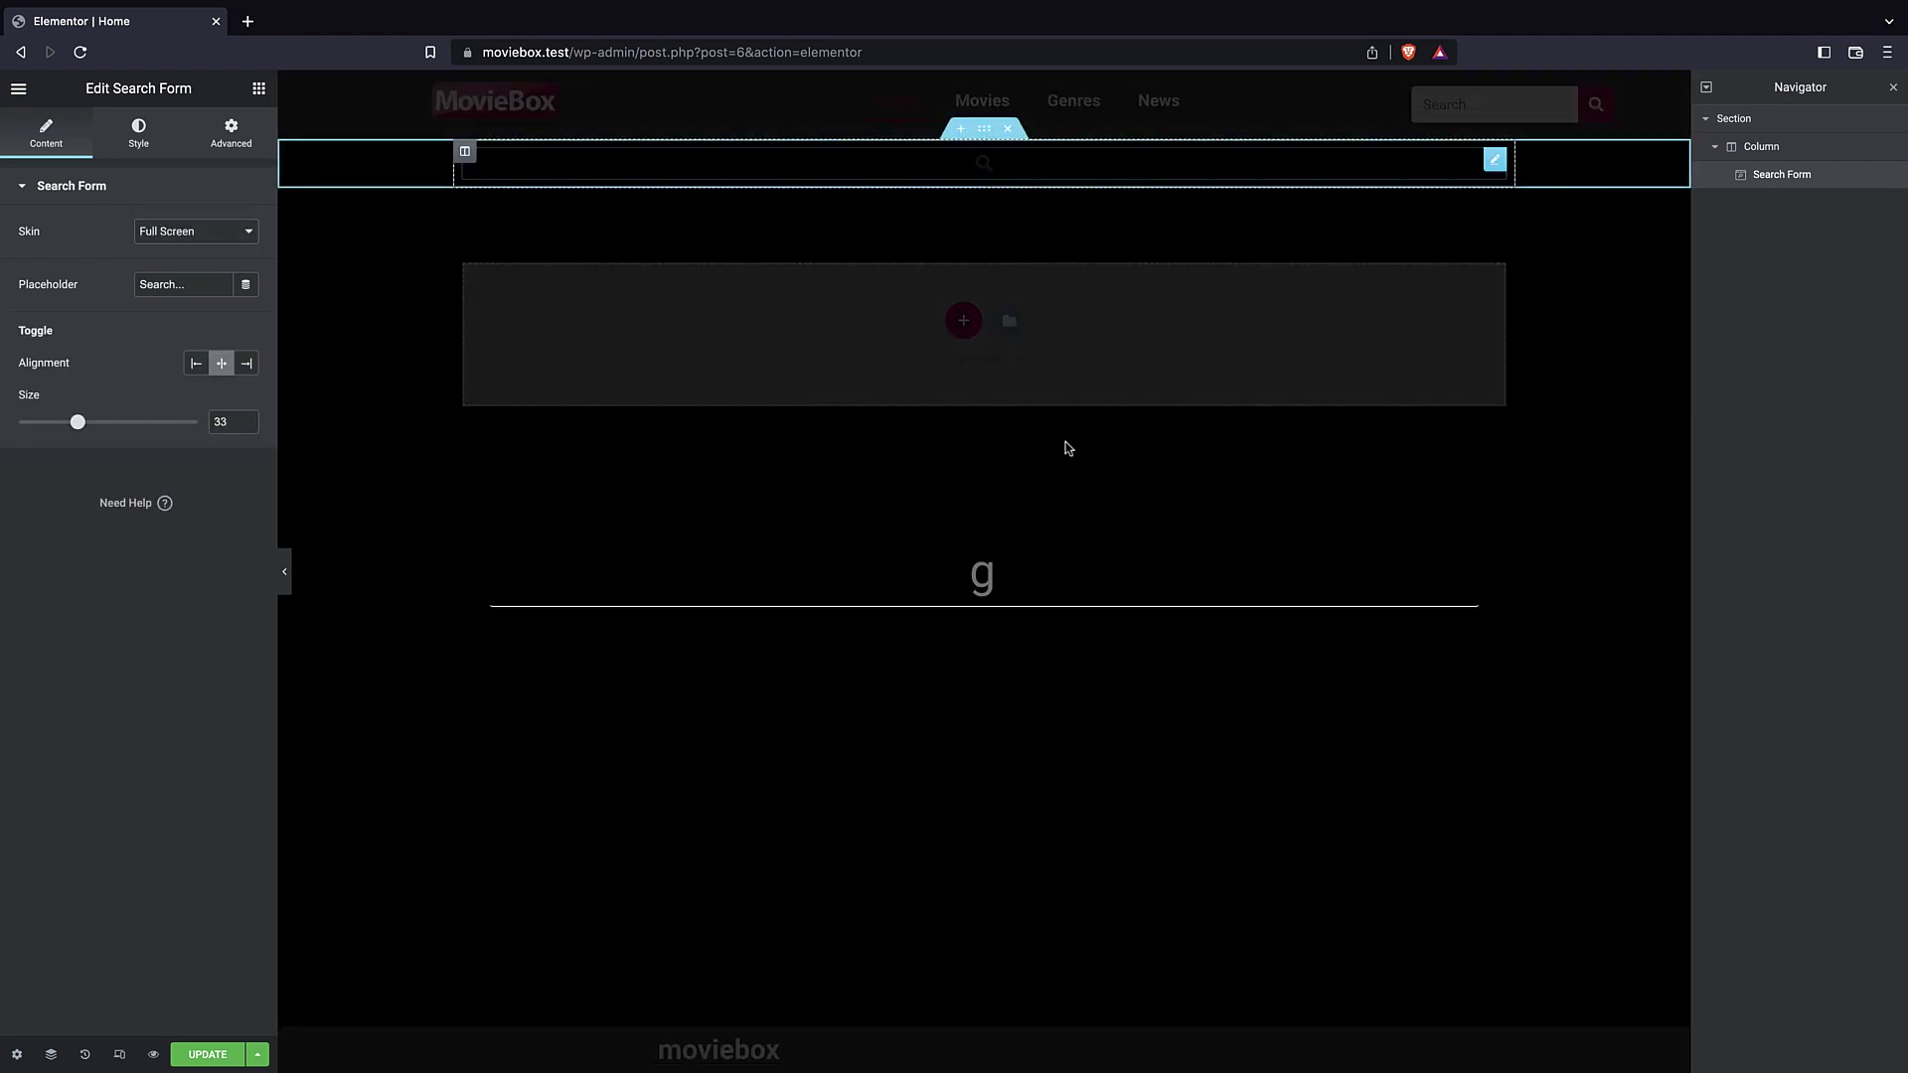
pyautogui.click(1641, 196)
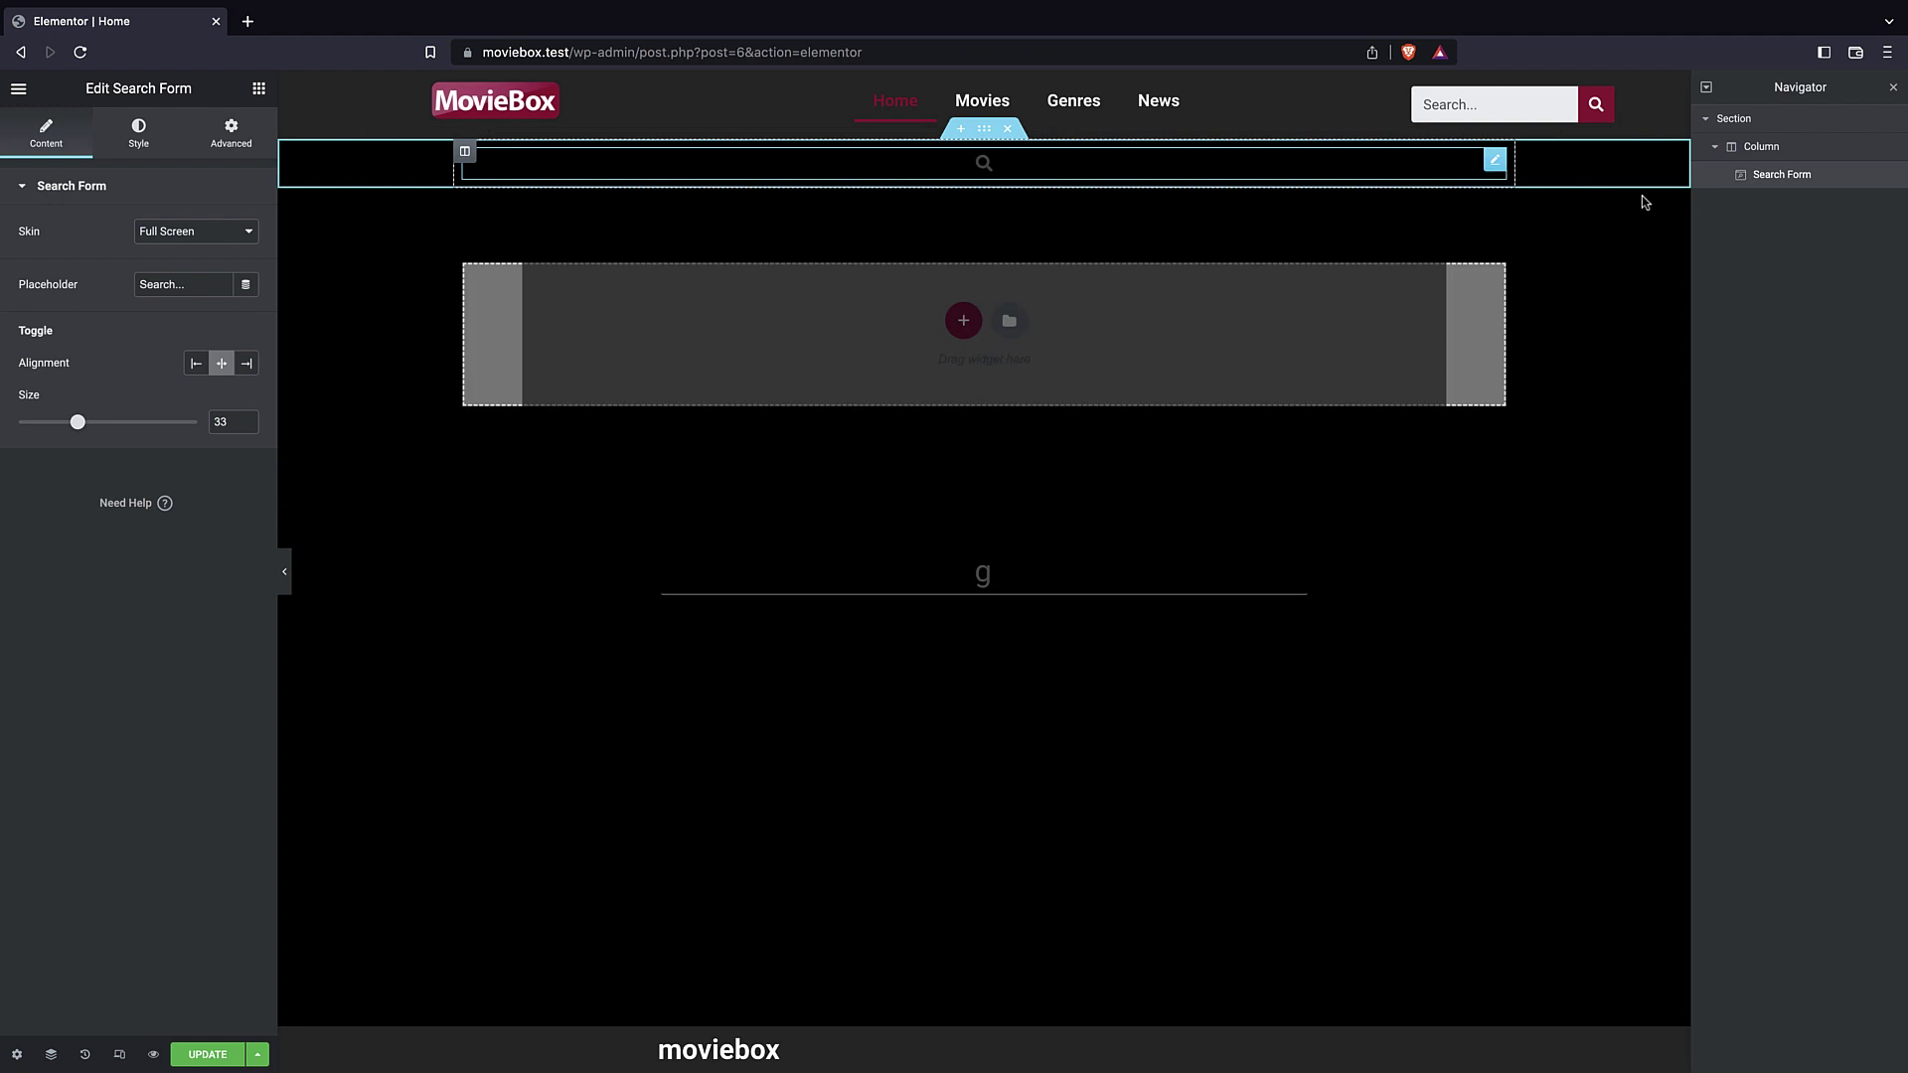
pyautogui.click(183, 232)
pyautogui.click(177, 203)
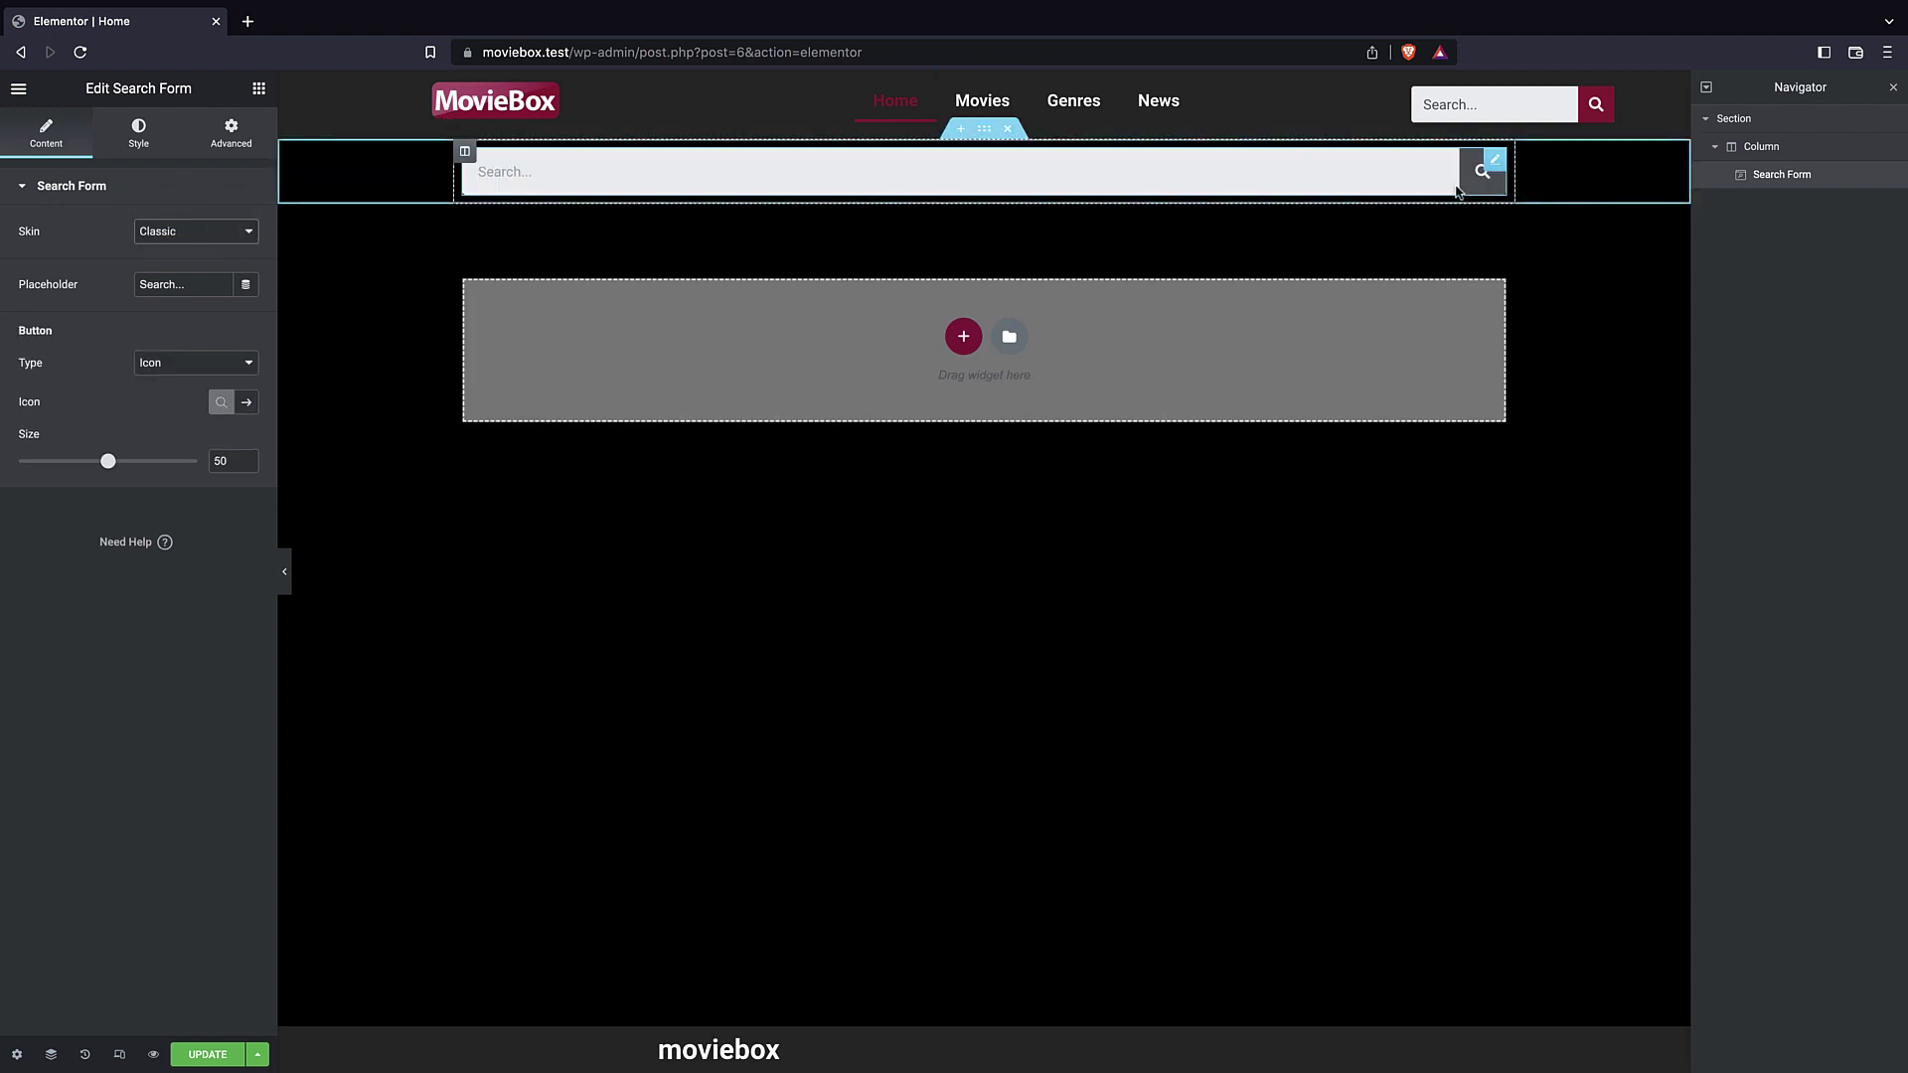
# - Set the search section's content width to Boxed with a width of 700
pyautogui.click(962, 336)
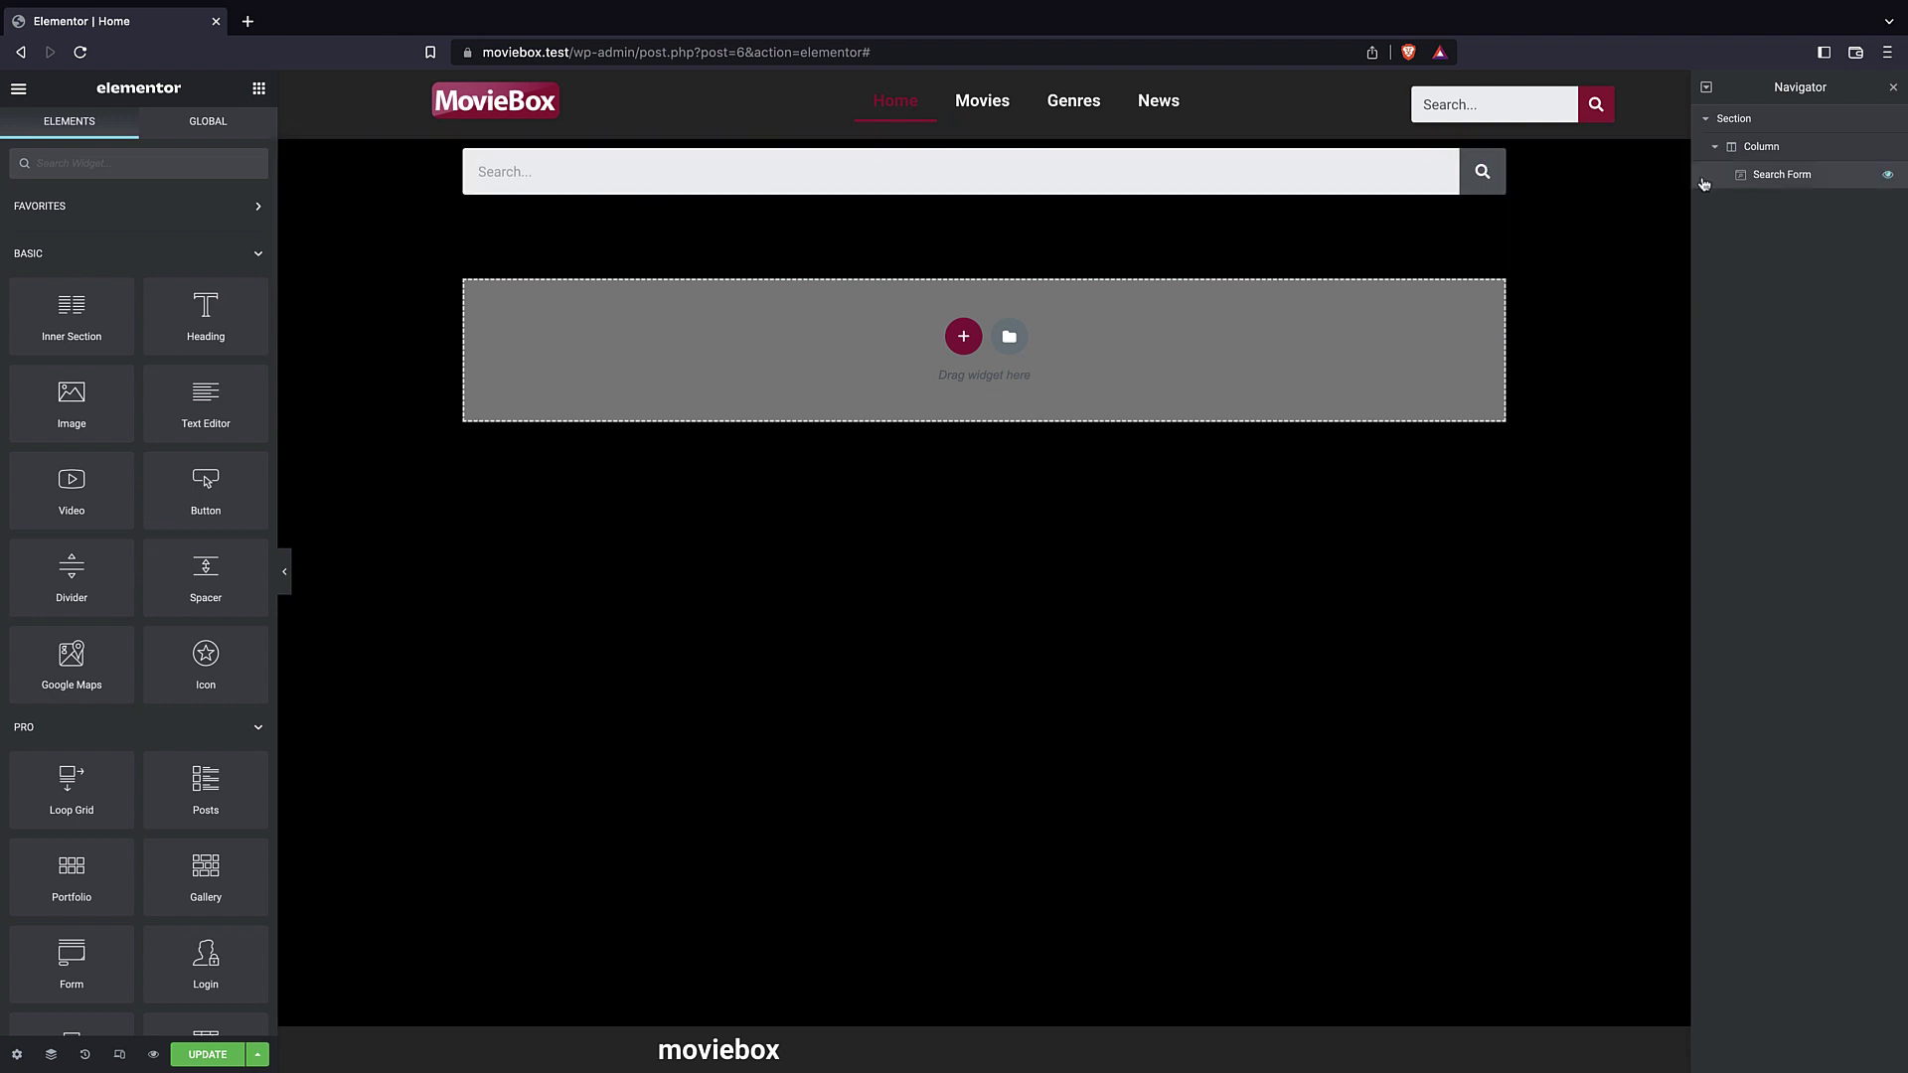
pyautogui.click(1738, 123)
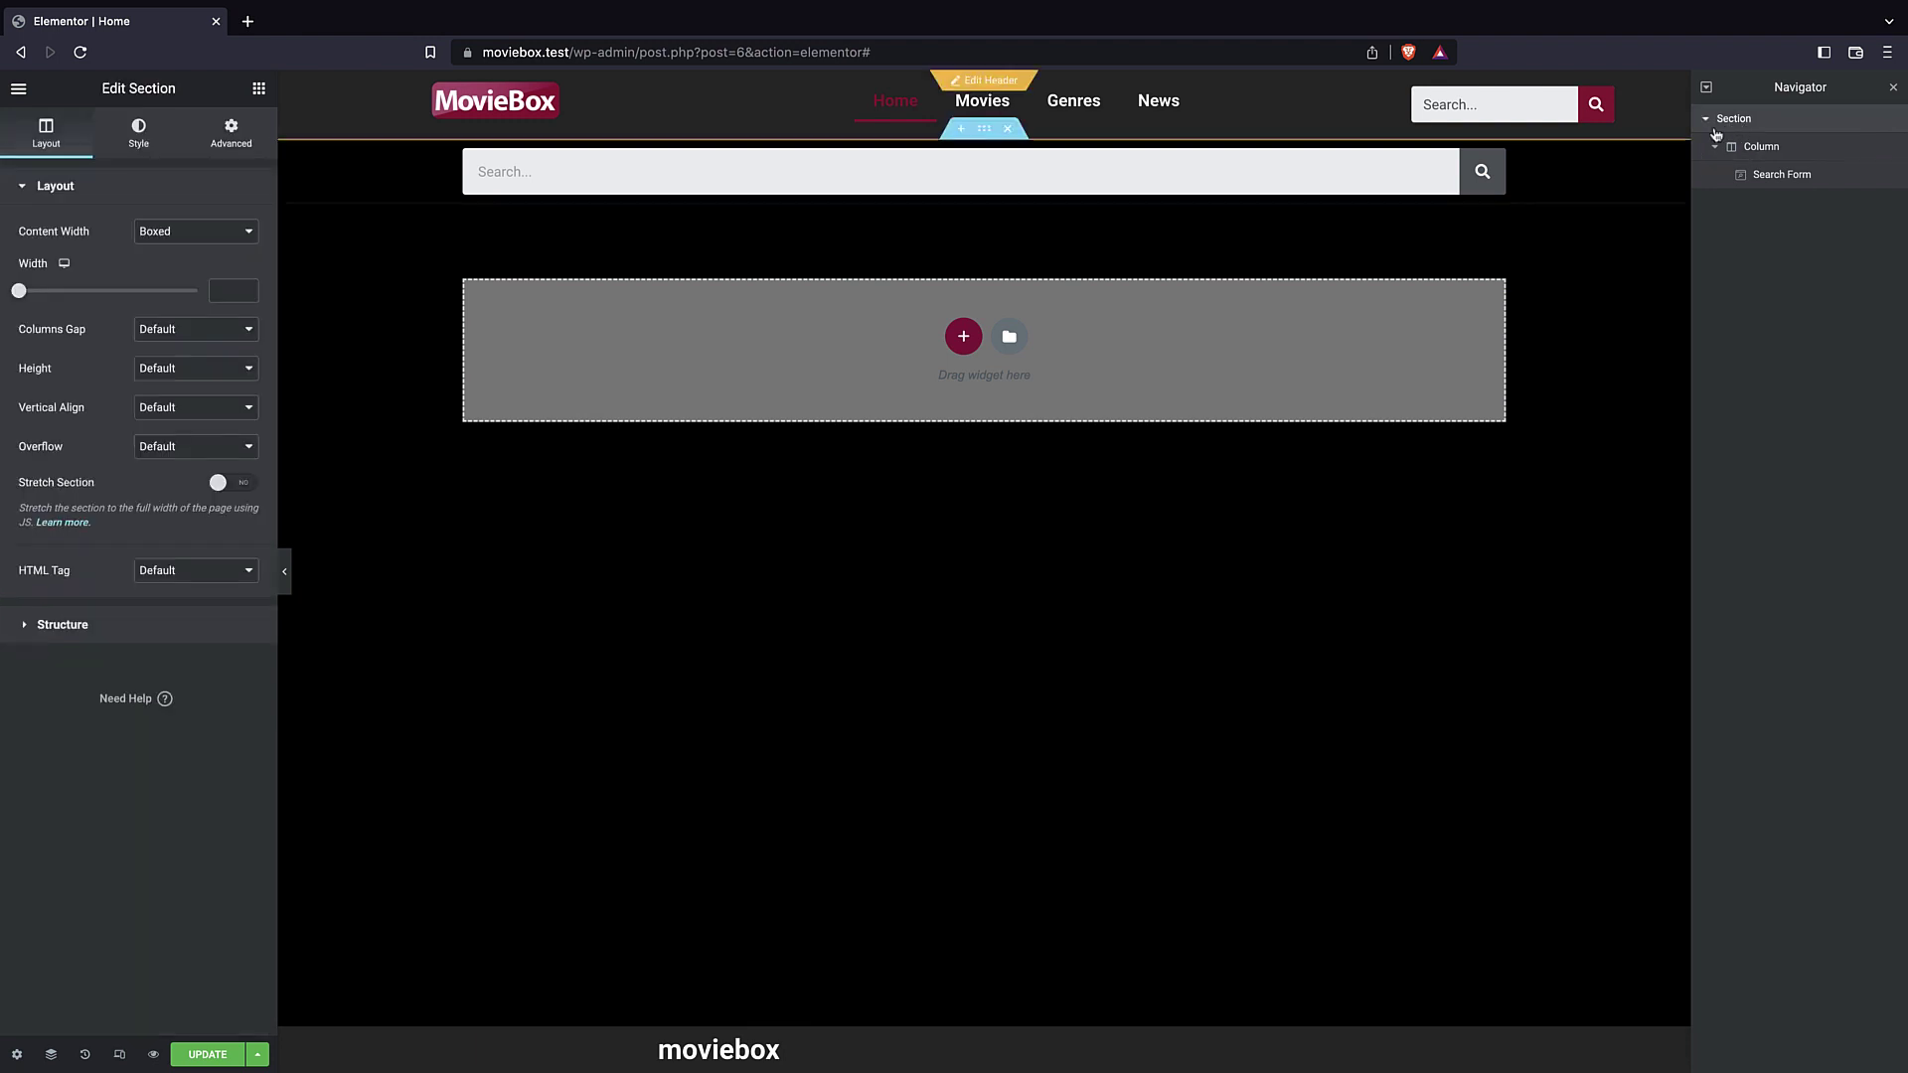
pyautogui.click(166, 230)
pyautogui.click(171, 246)
pyautogui.click(169, 239)
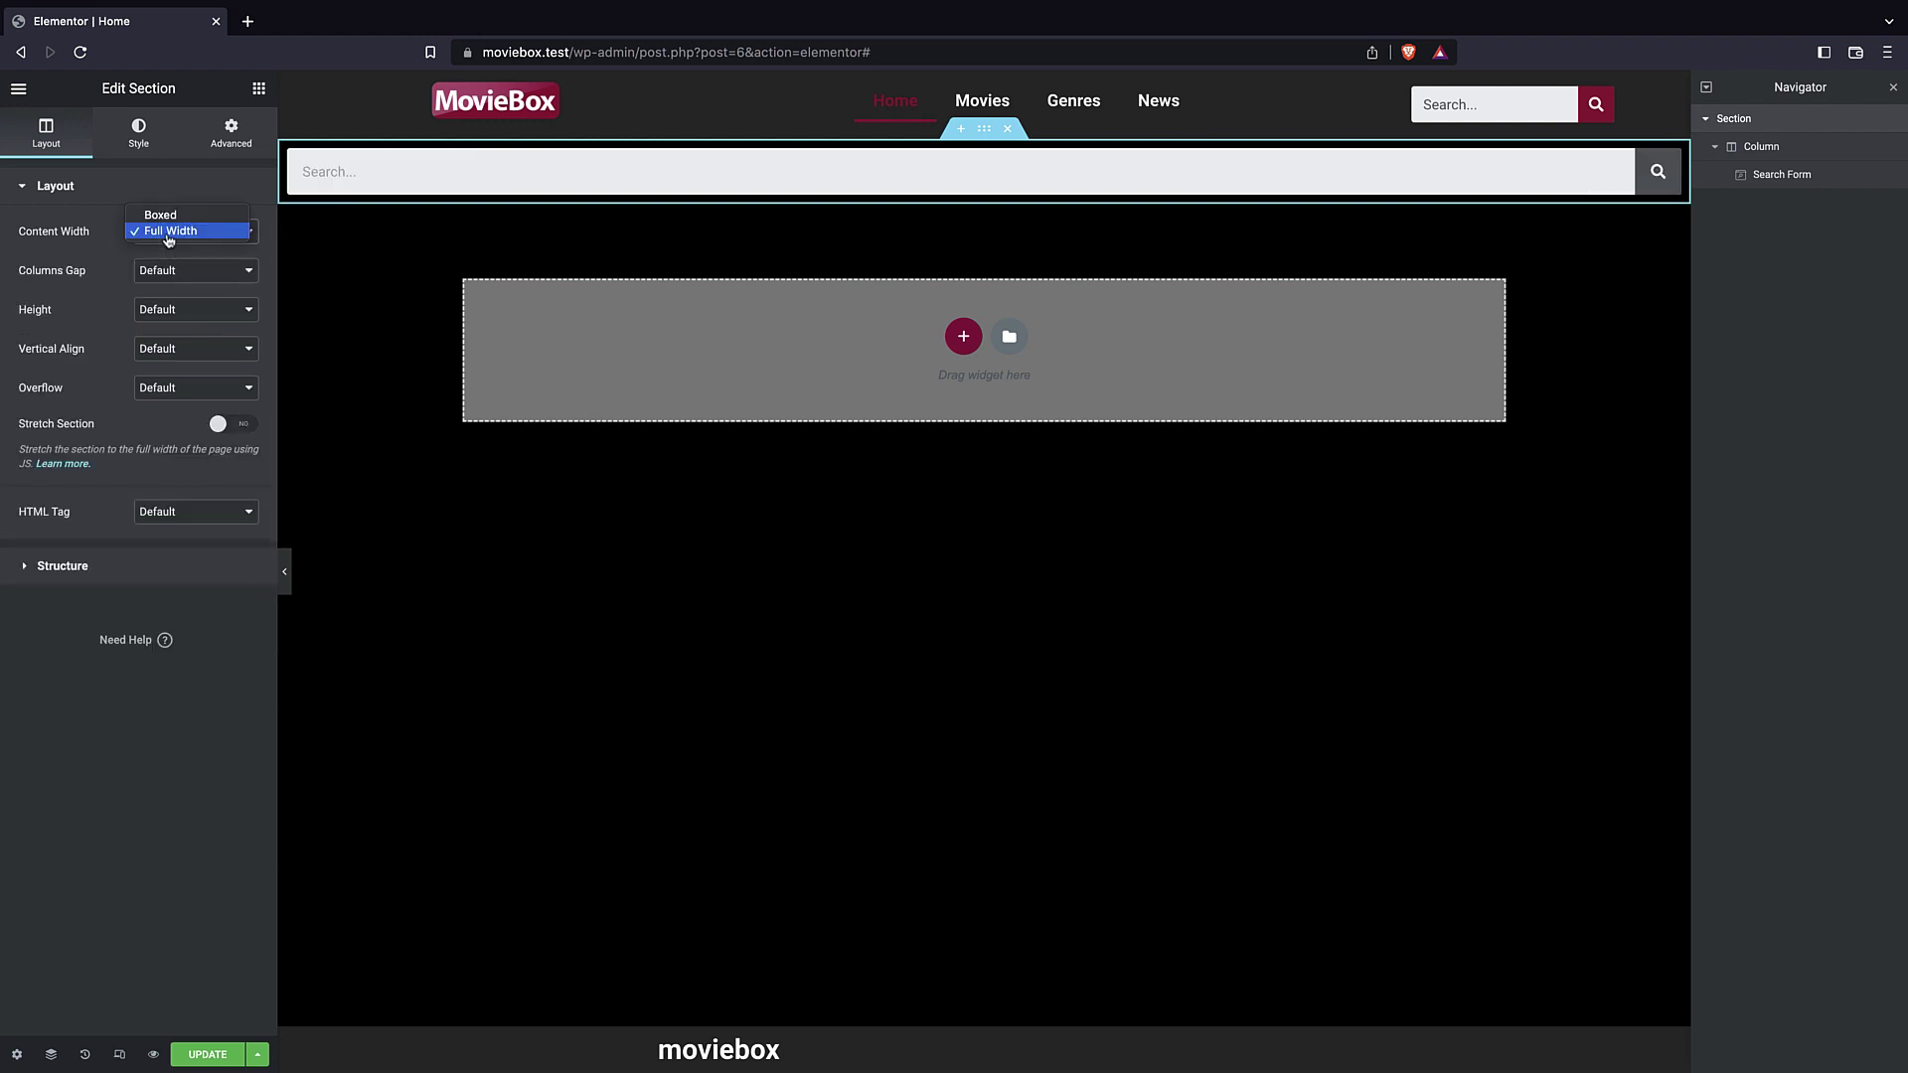
pyautogui.click(159, 215)
pyautogui.moveTo(19, 292); pyautogui.dragTo(52, 298)
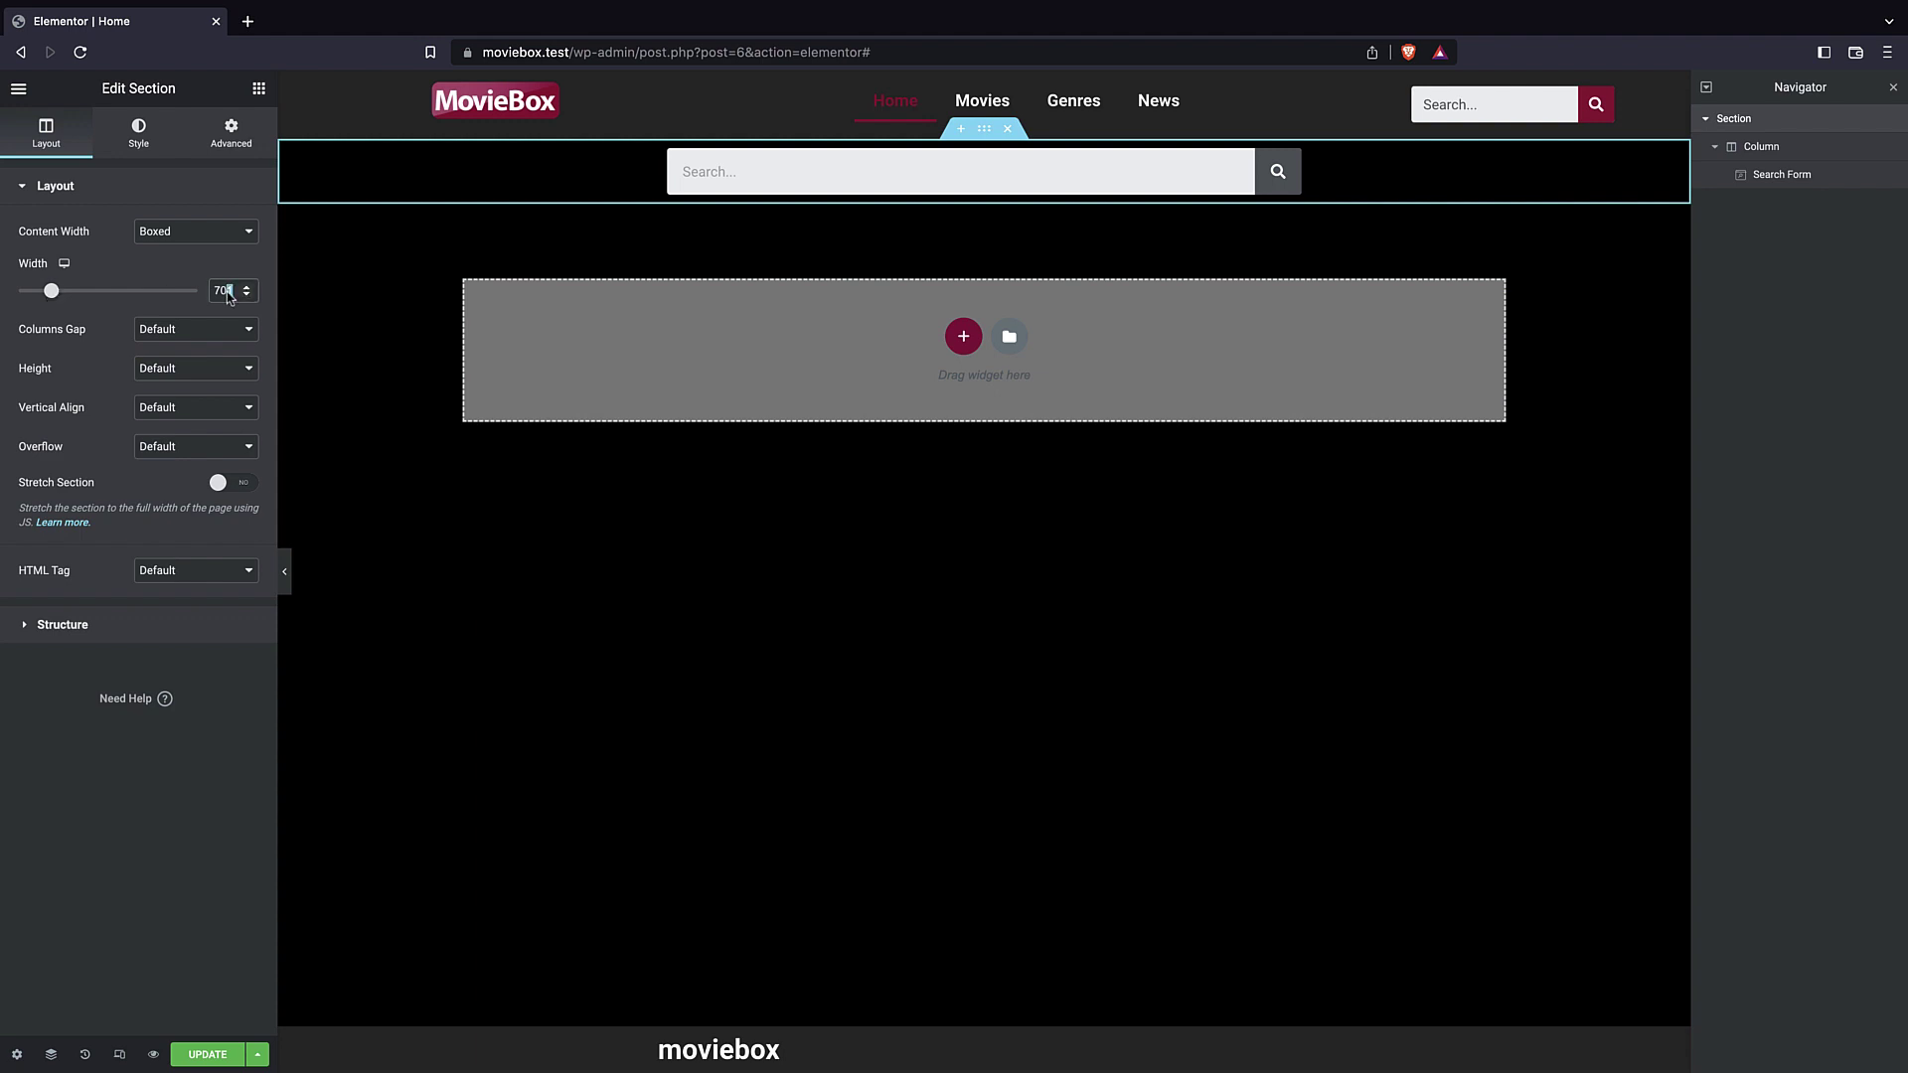
pyautogui.write('0')
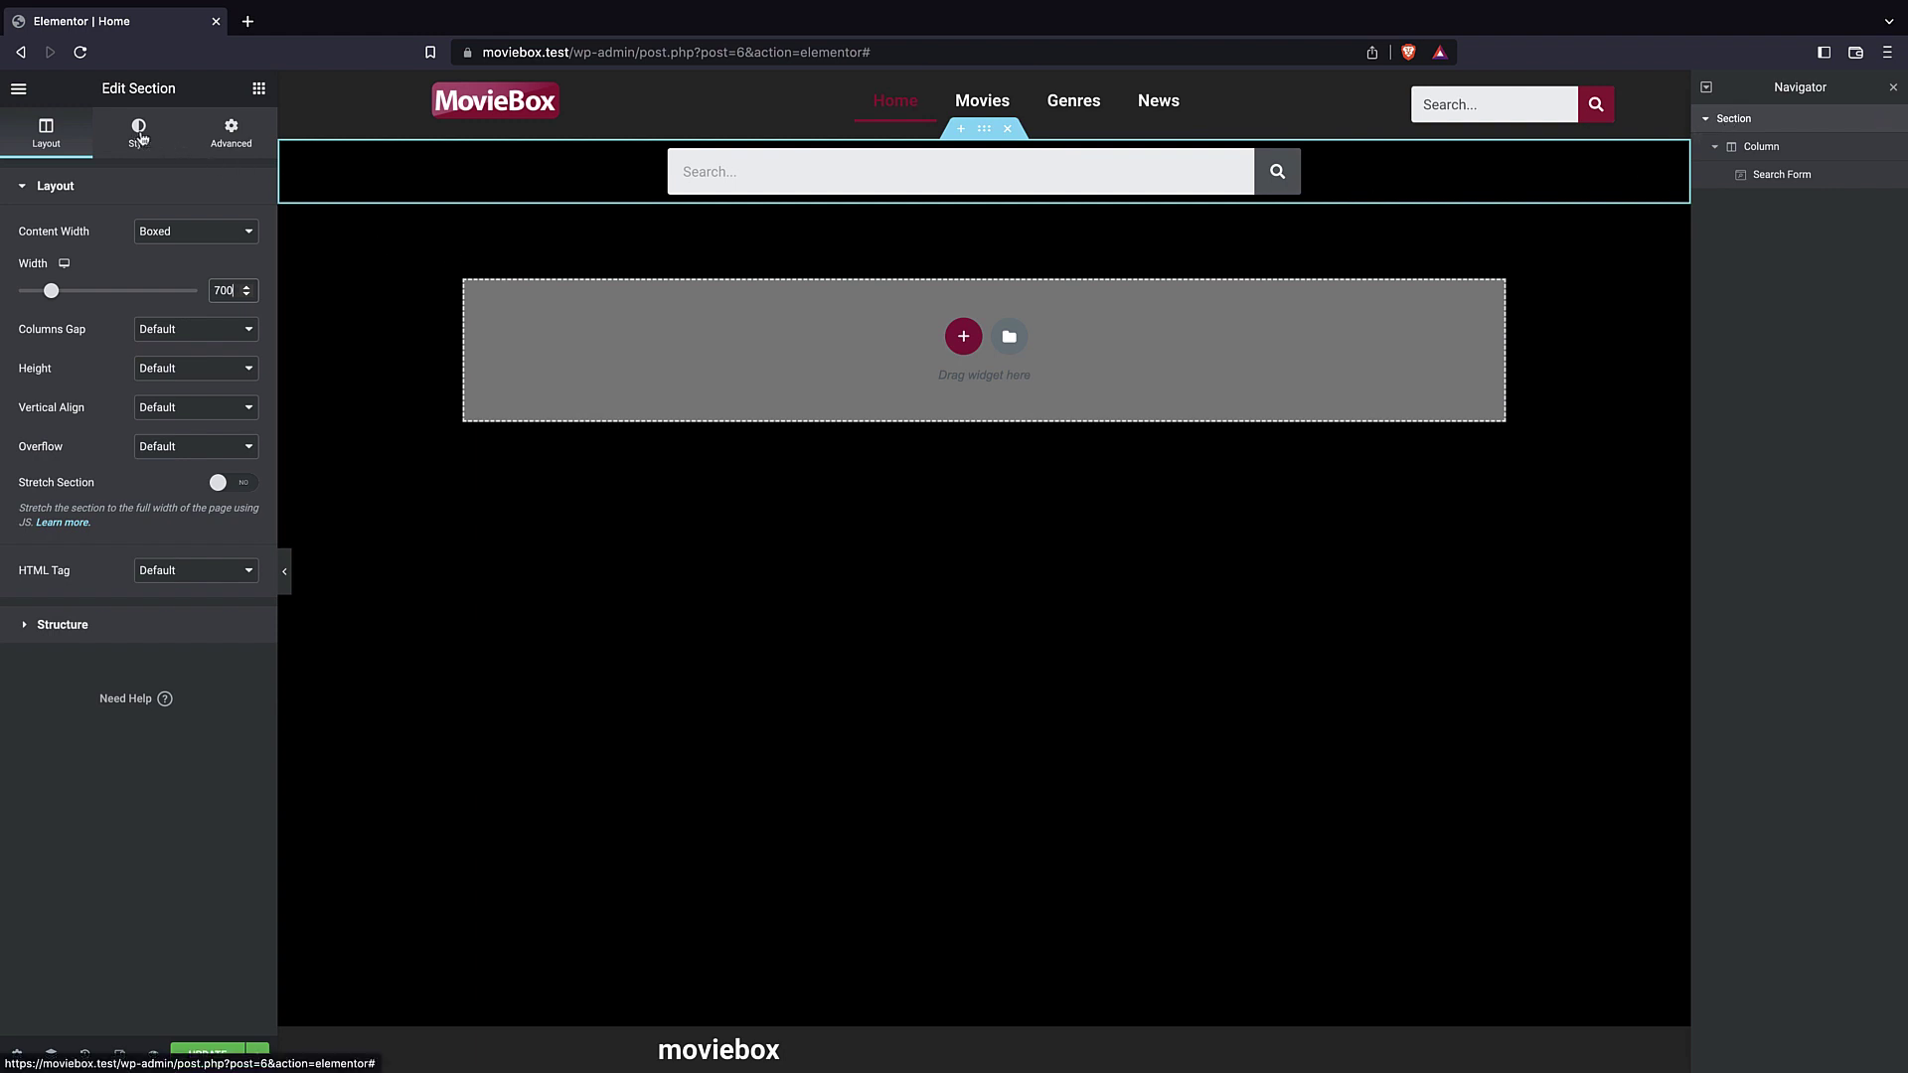
# - Switch the search form column's padding unit to EM and set the linked padding to 0 on all sides
pyautogui.click(1755, 149)
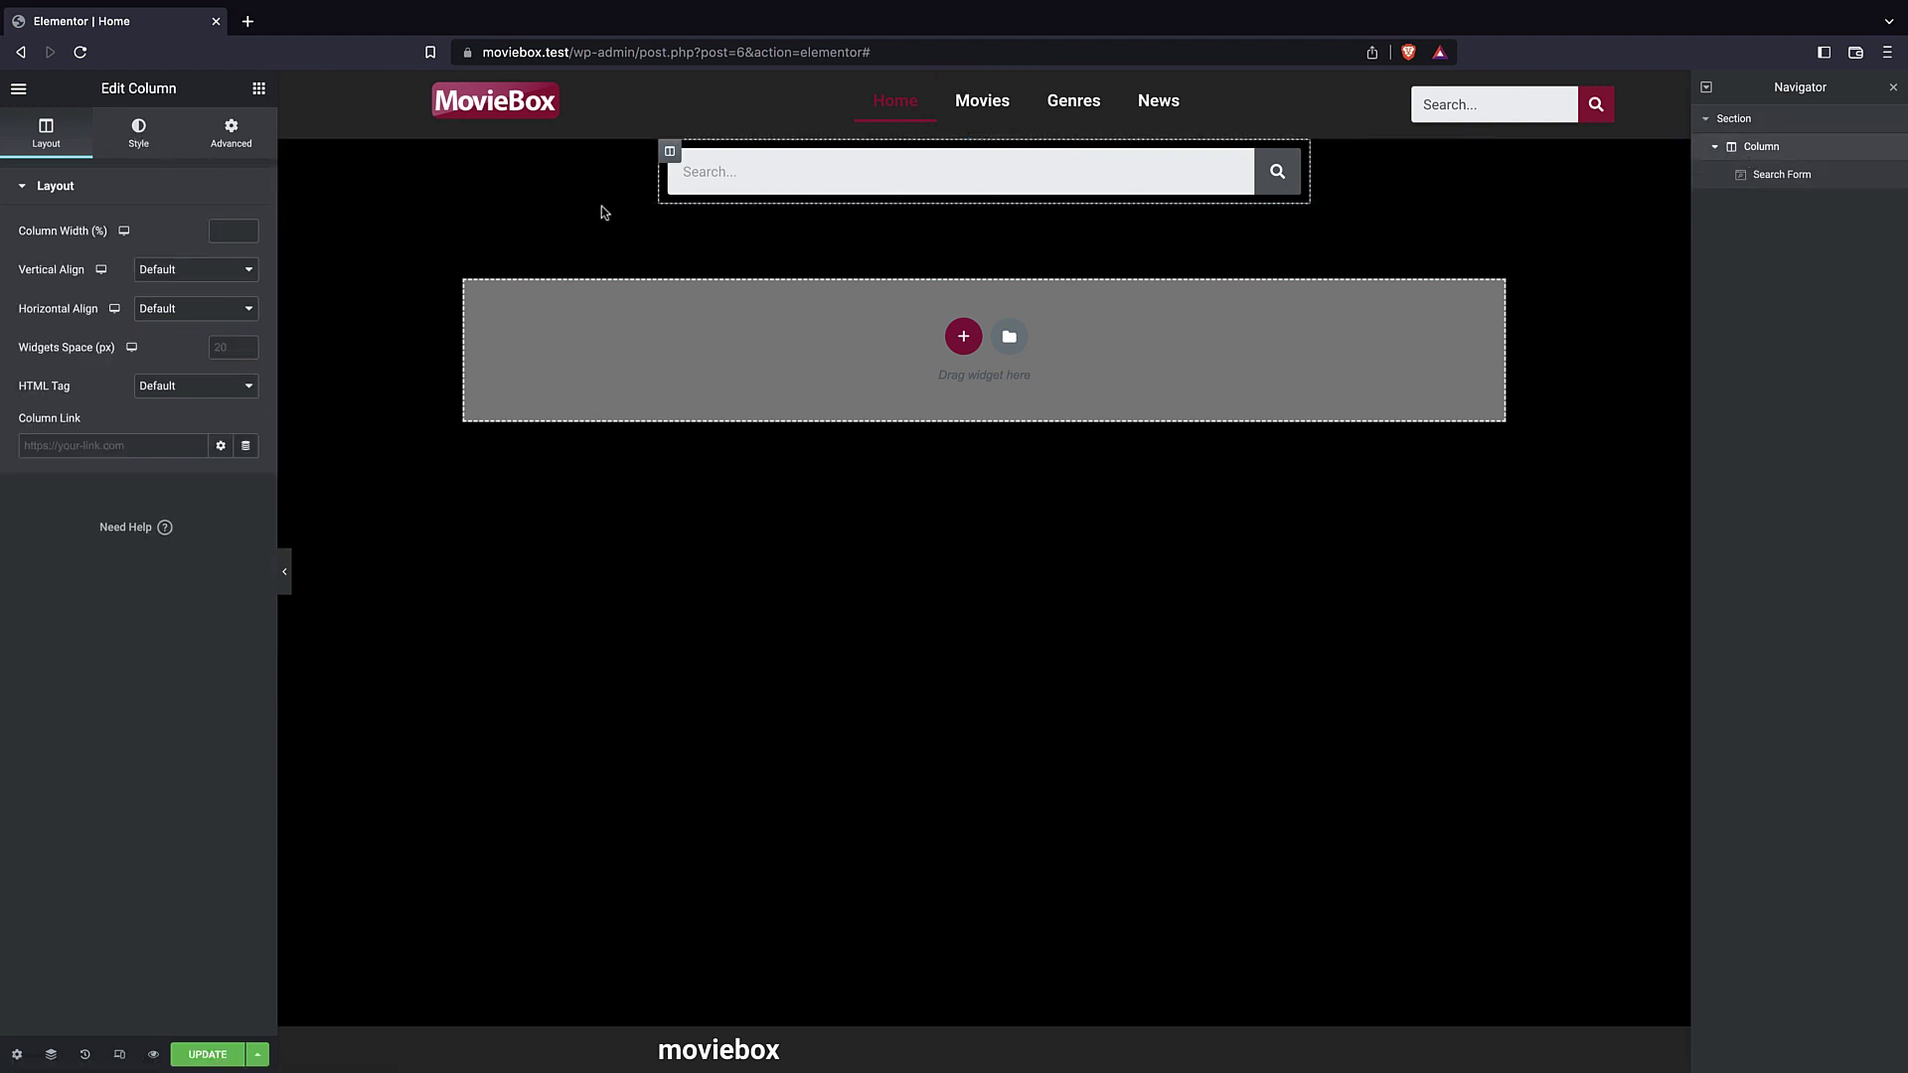
pyautogui.click(136, 136)
pyautogui.click(227, 139)
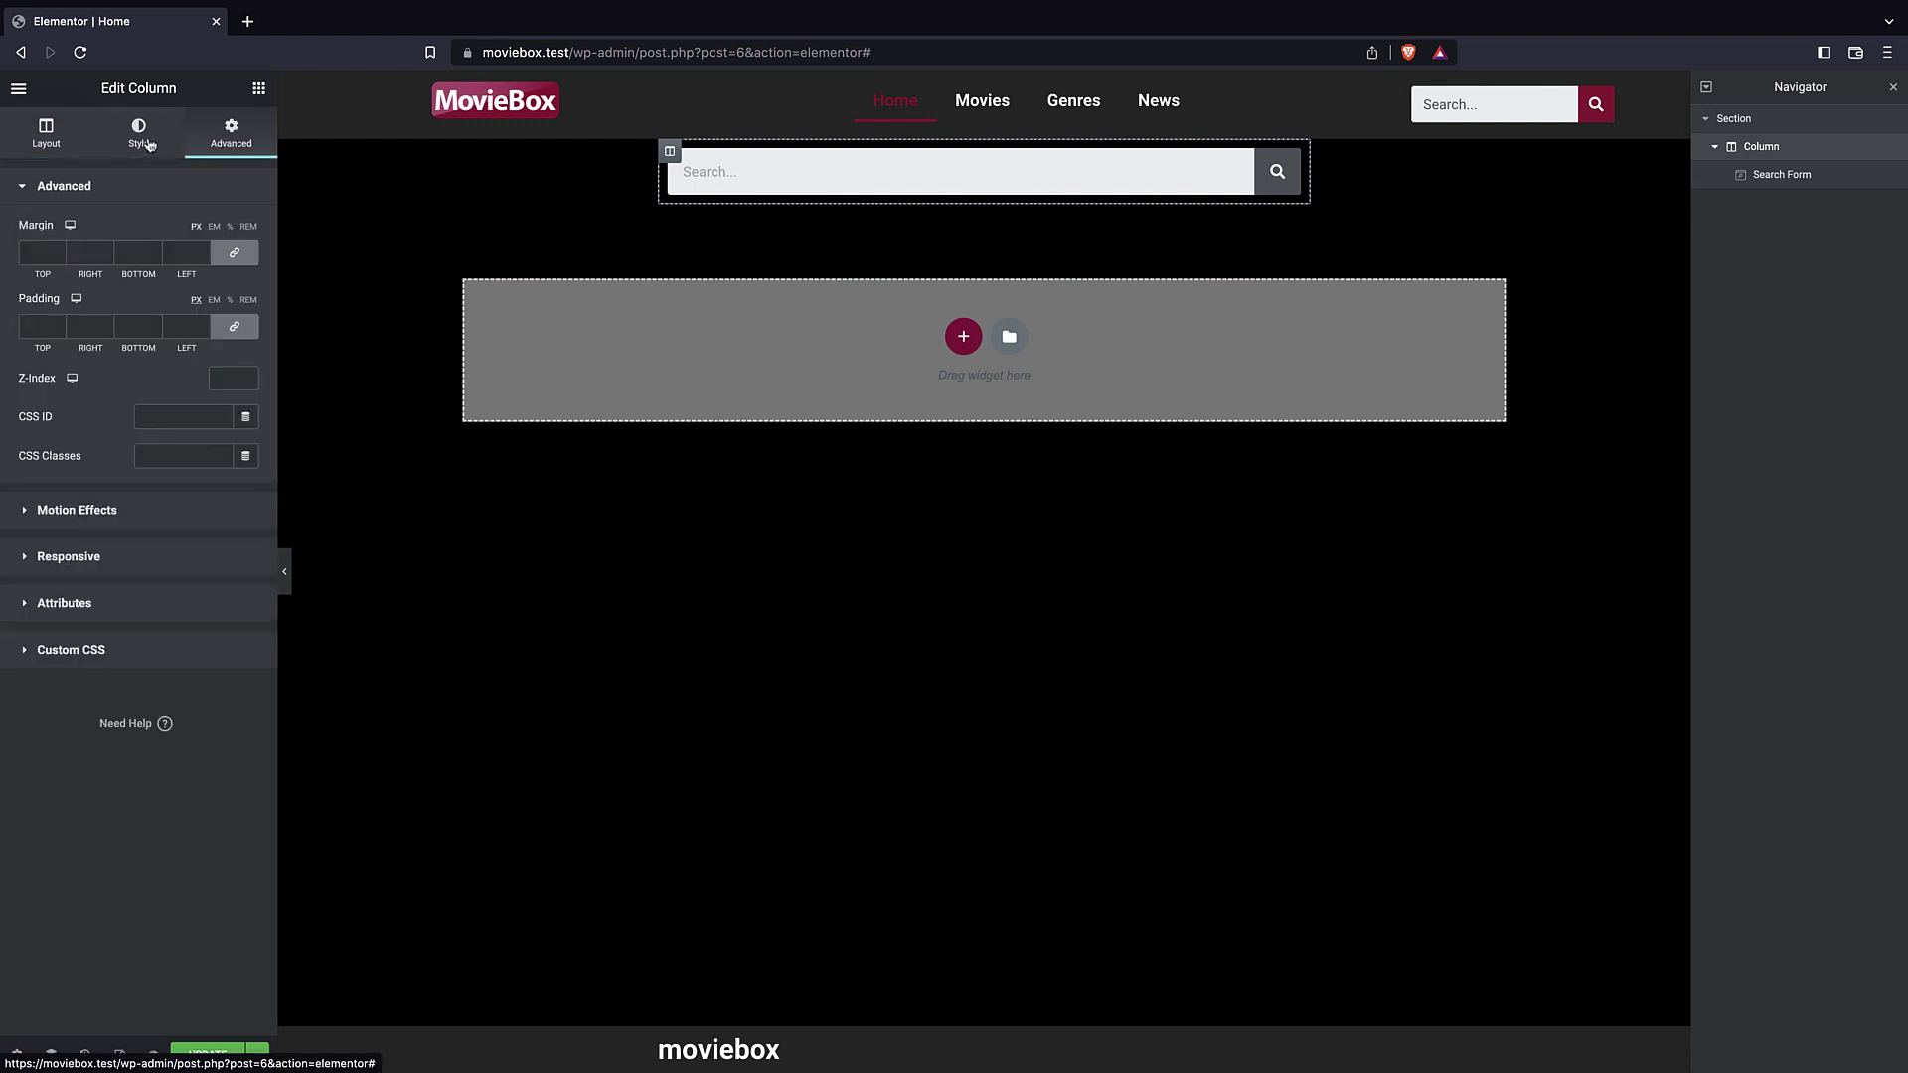
pyautogui.click(130, 140)
pyautogui.click(54, 143)
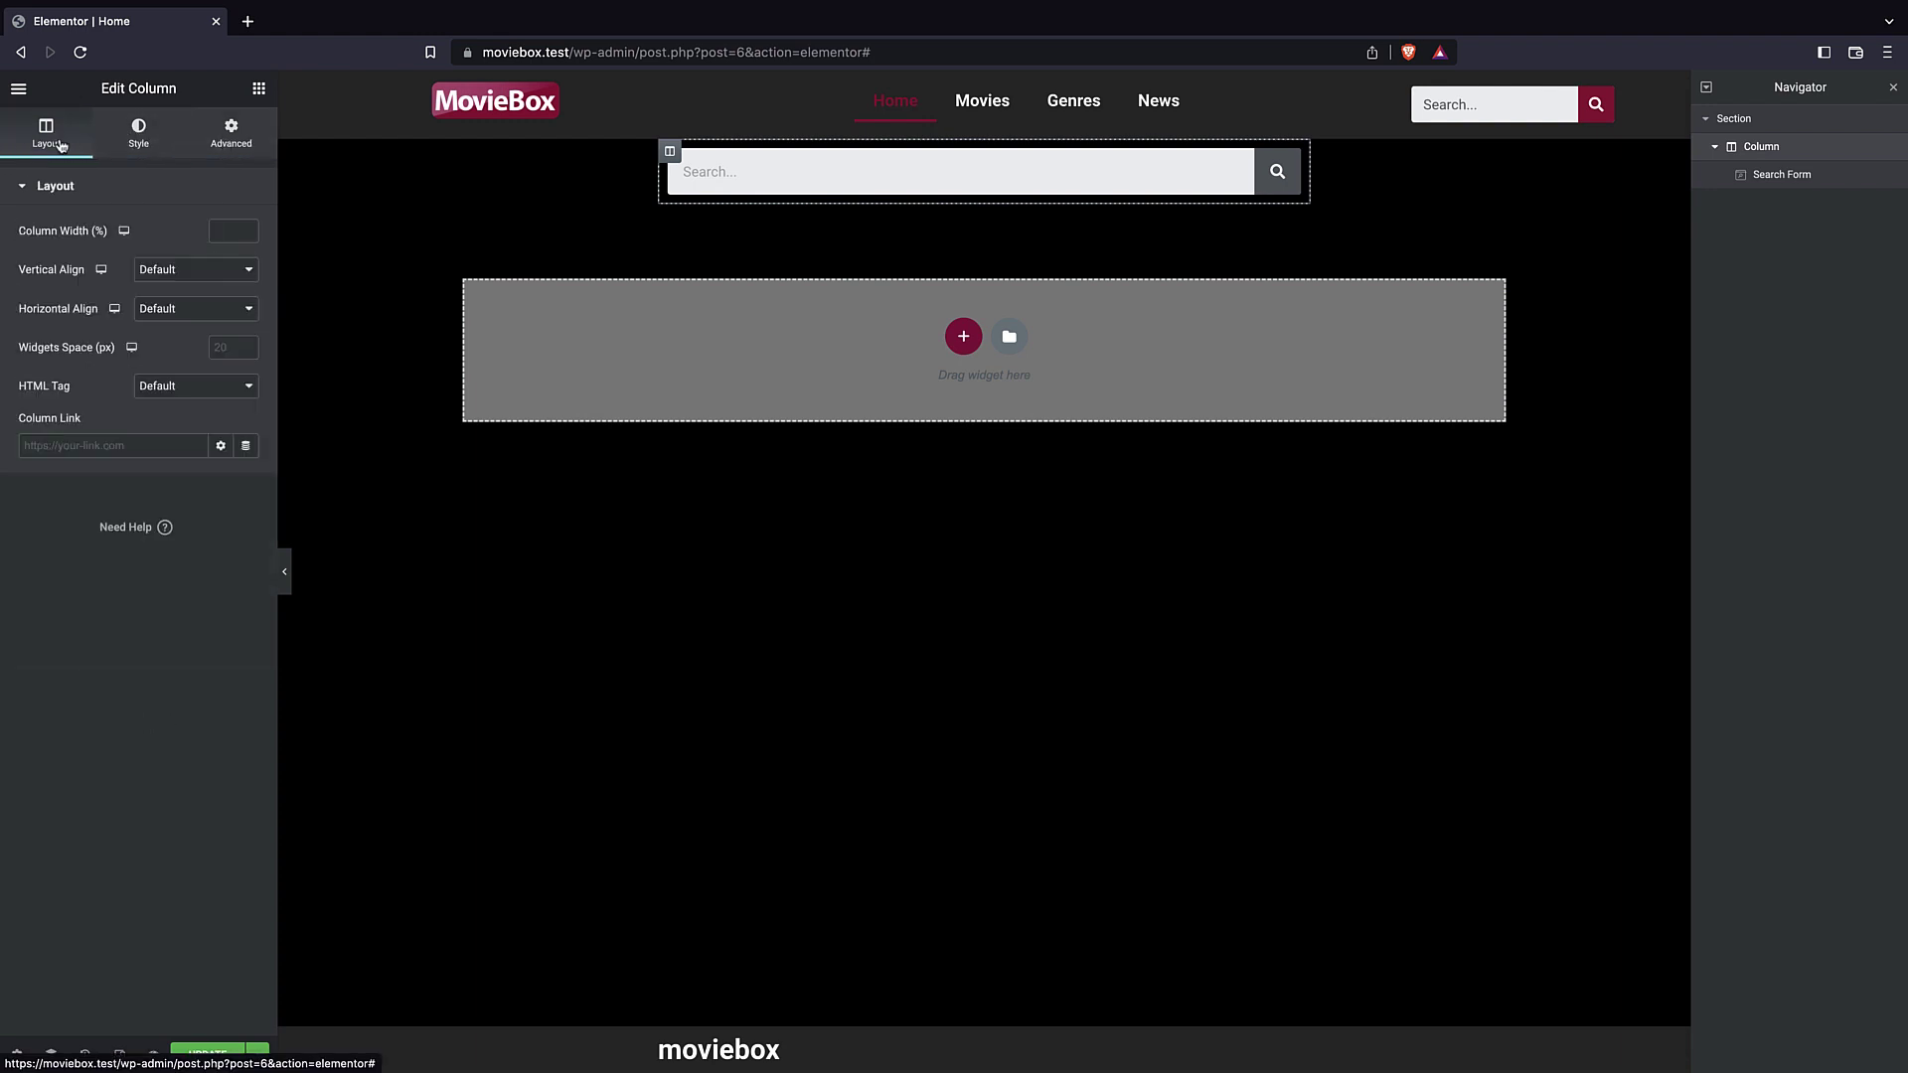
pyautogui.click(229, 137)
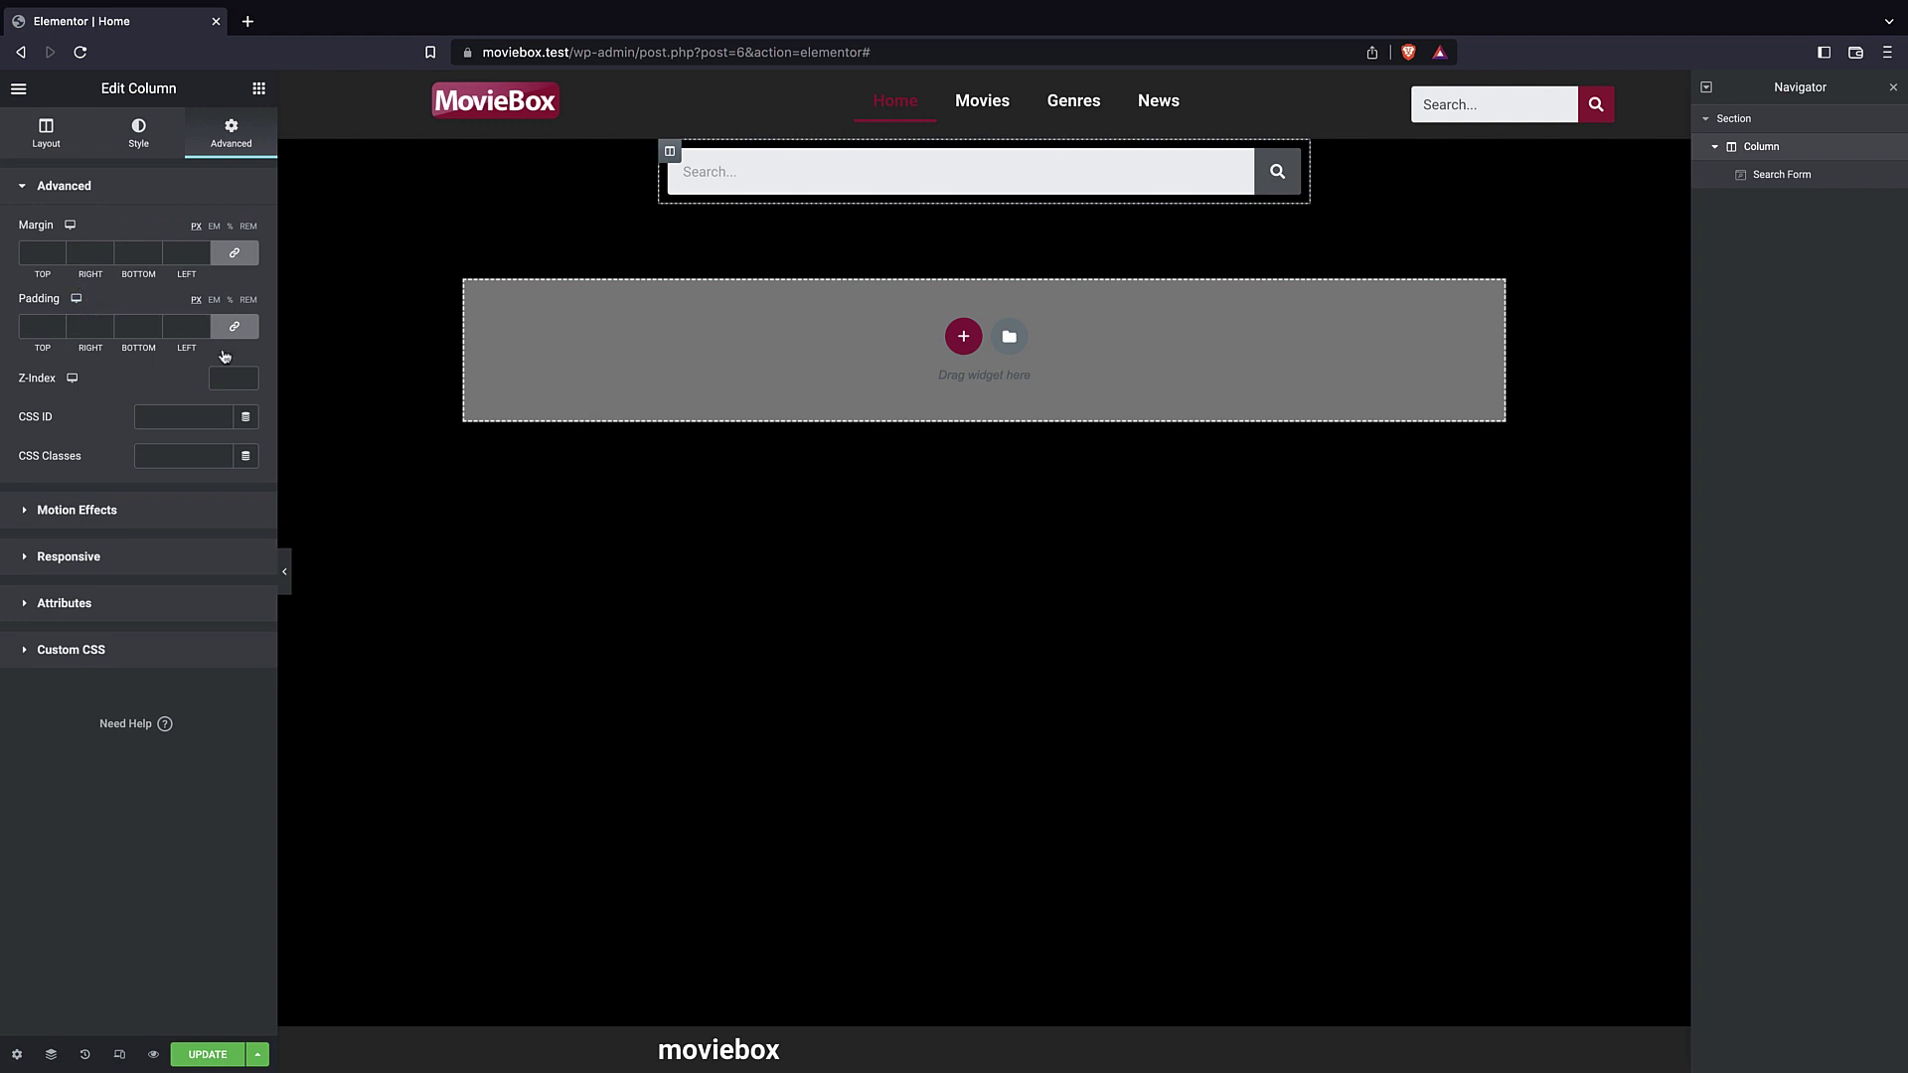
pyautogui.click(214, 300)
pyautogui.click(58, 328)
pyautogui.write('2')
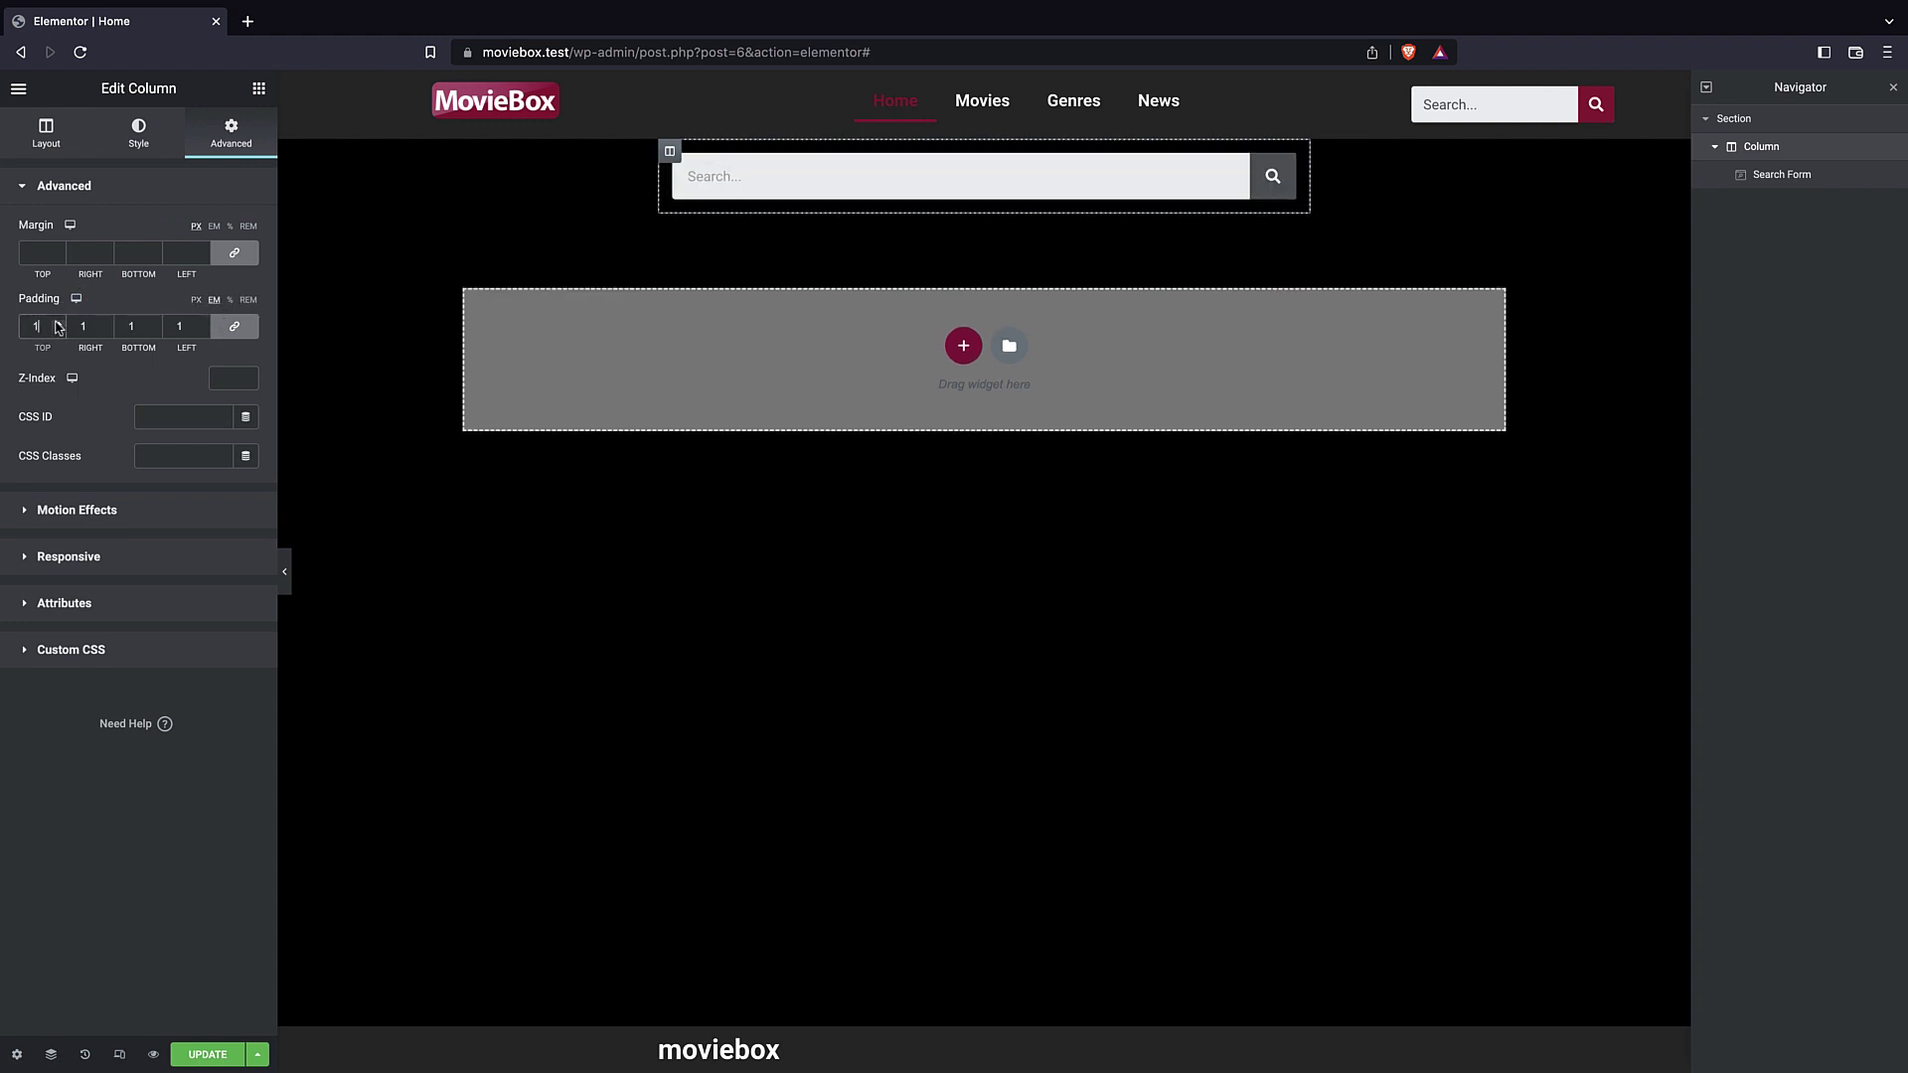
pyautogui.press('Up')
pyautogui.press('Down')
pyautogui.press('Down')
pyautogui.press('Down')
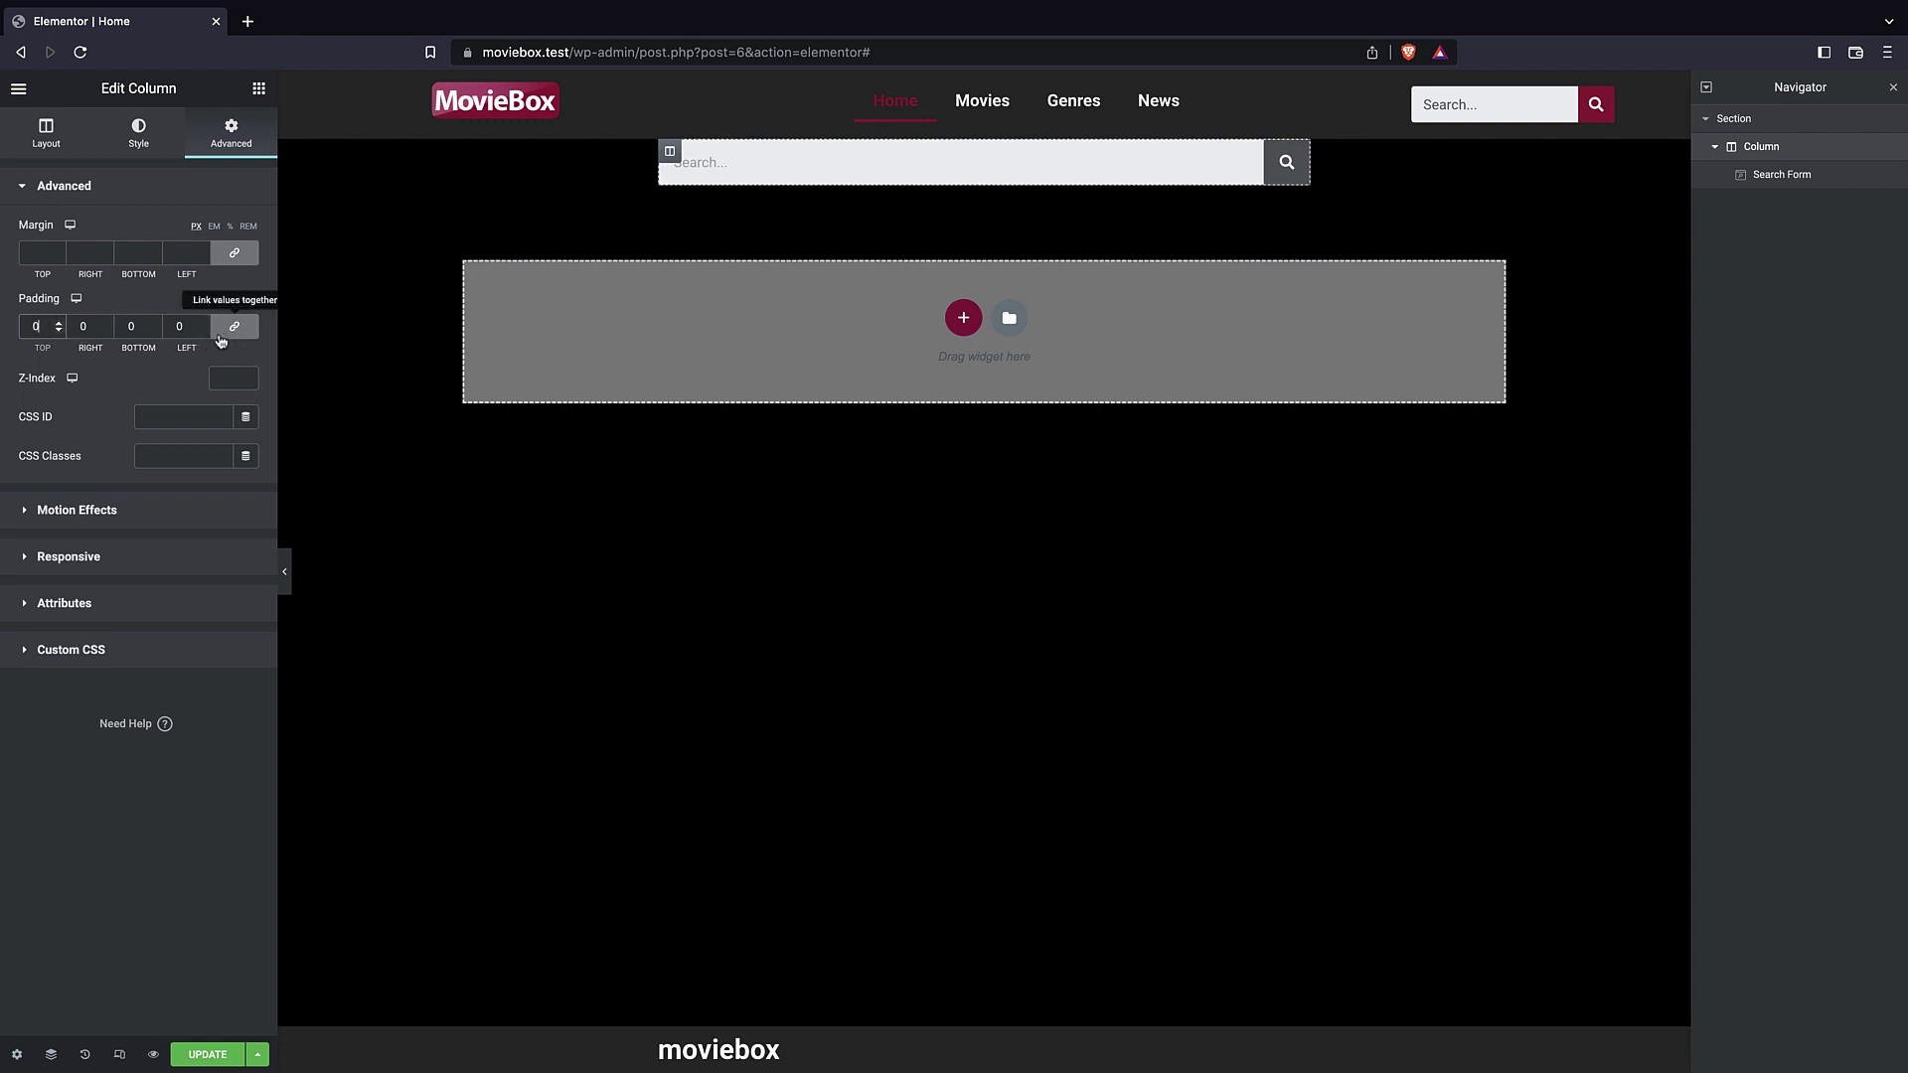
# - Unlink the column's padding values and set the top padding to 6 em and the bottom padding to 8 em
pyautogui.click(234, 331)
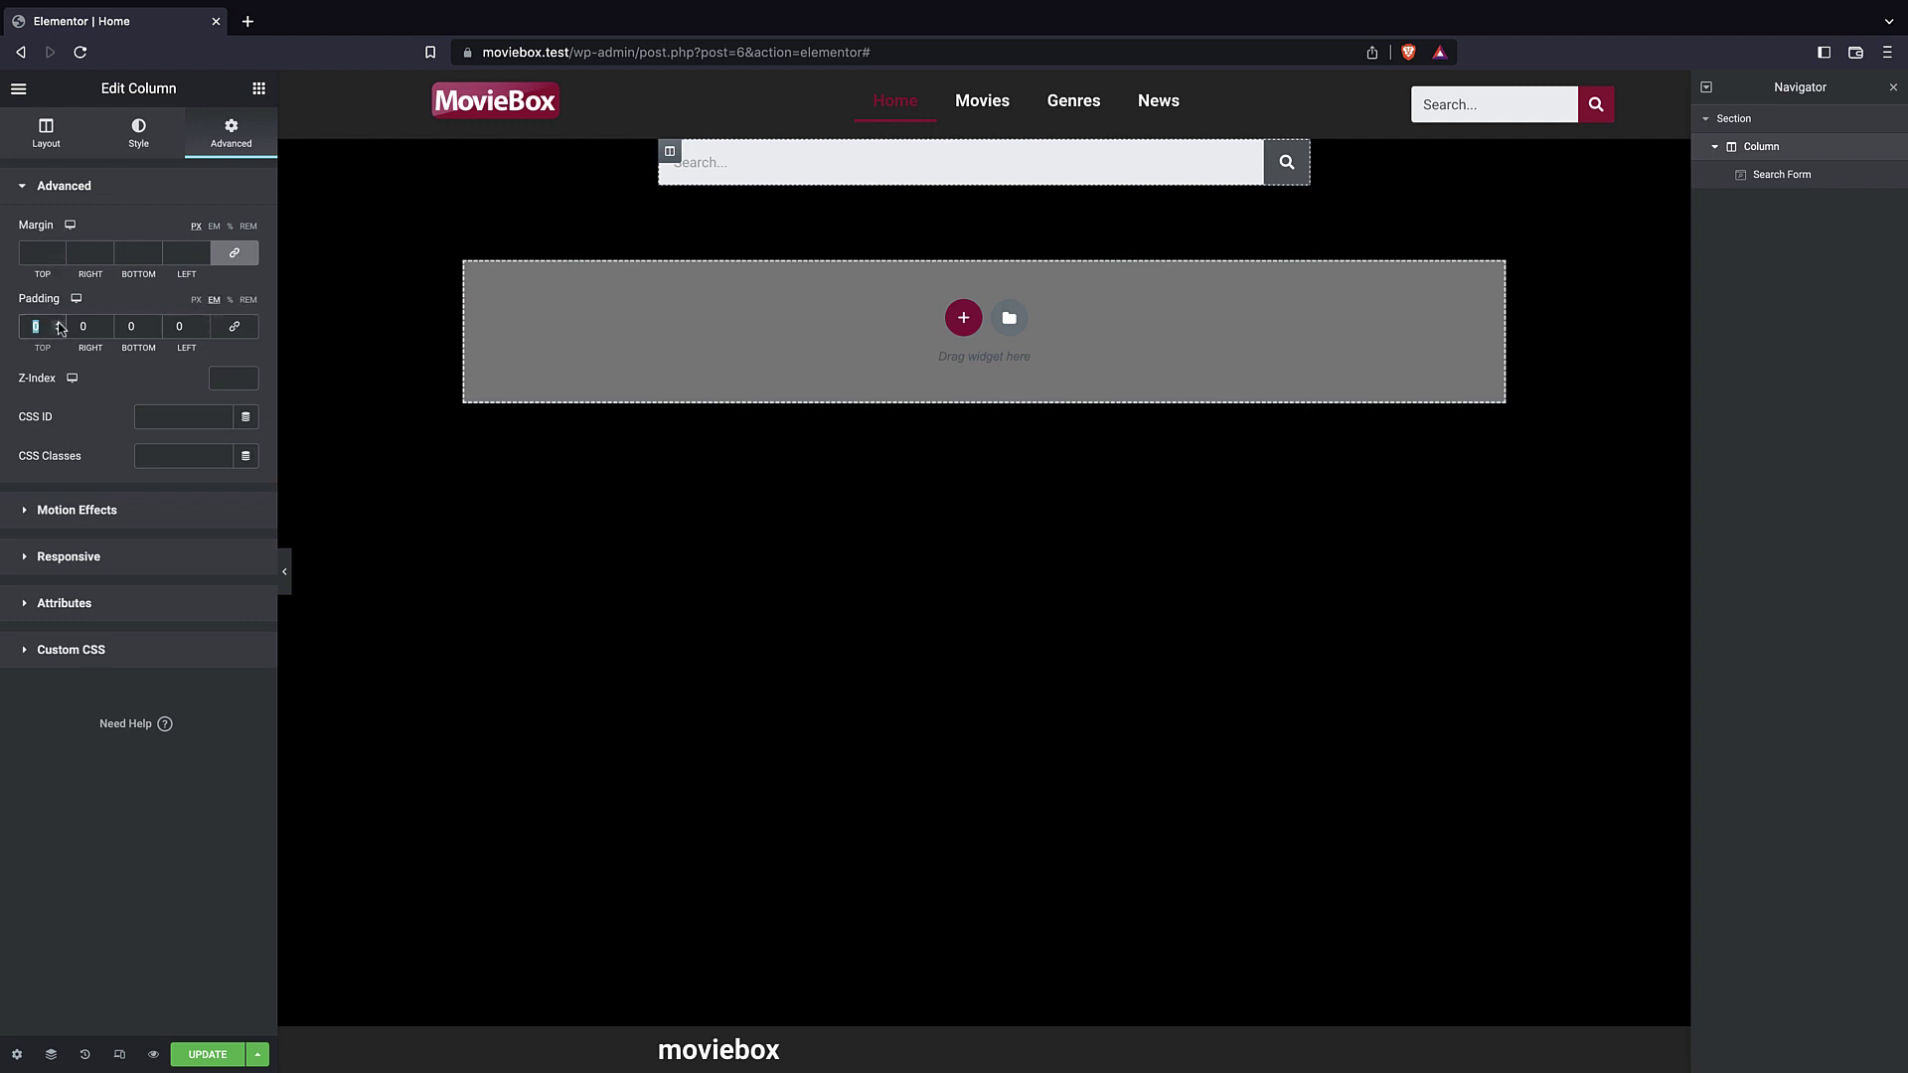
pyautogui.write('6')
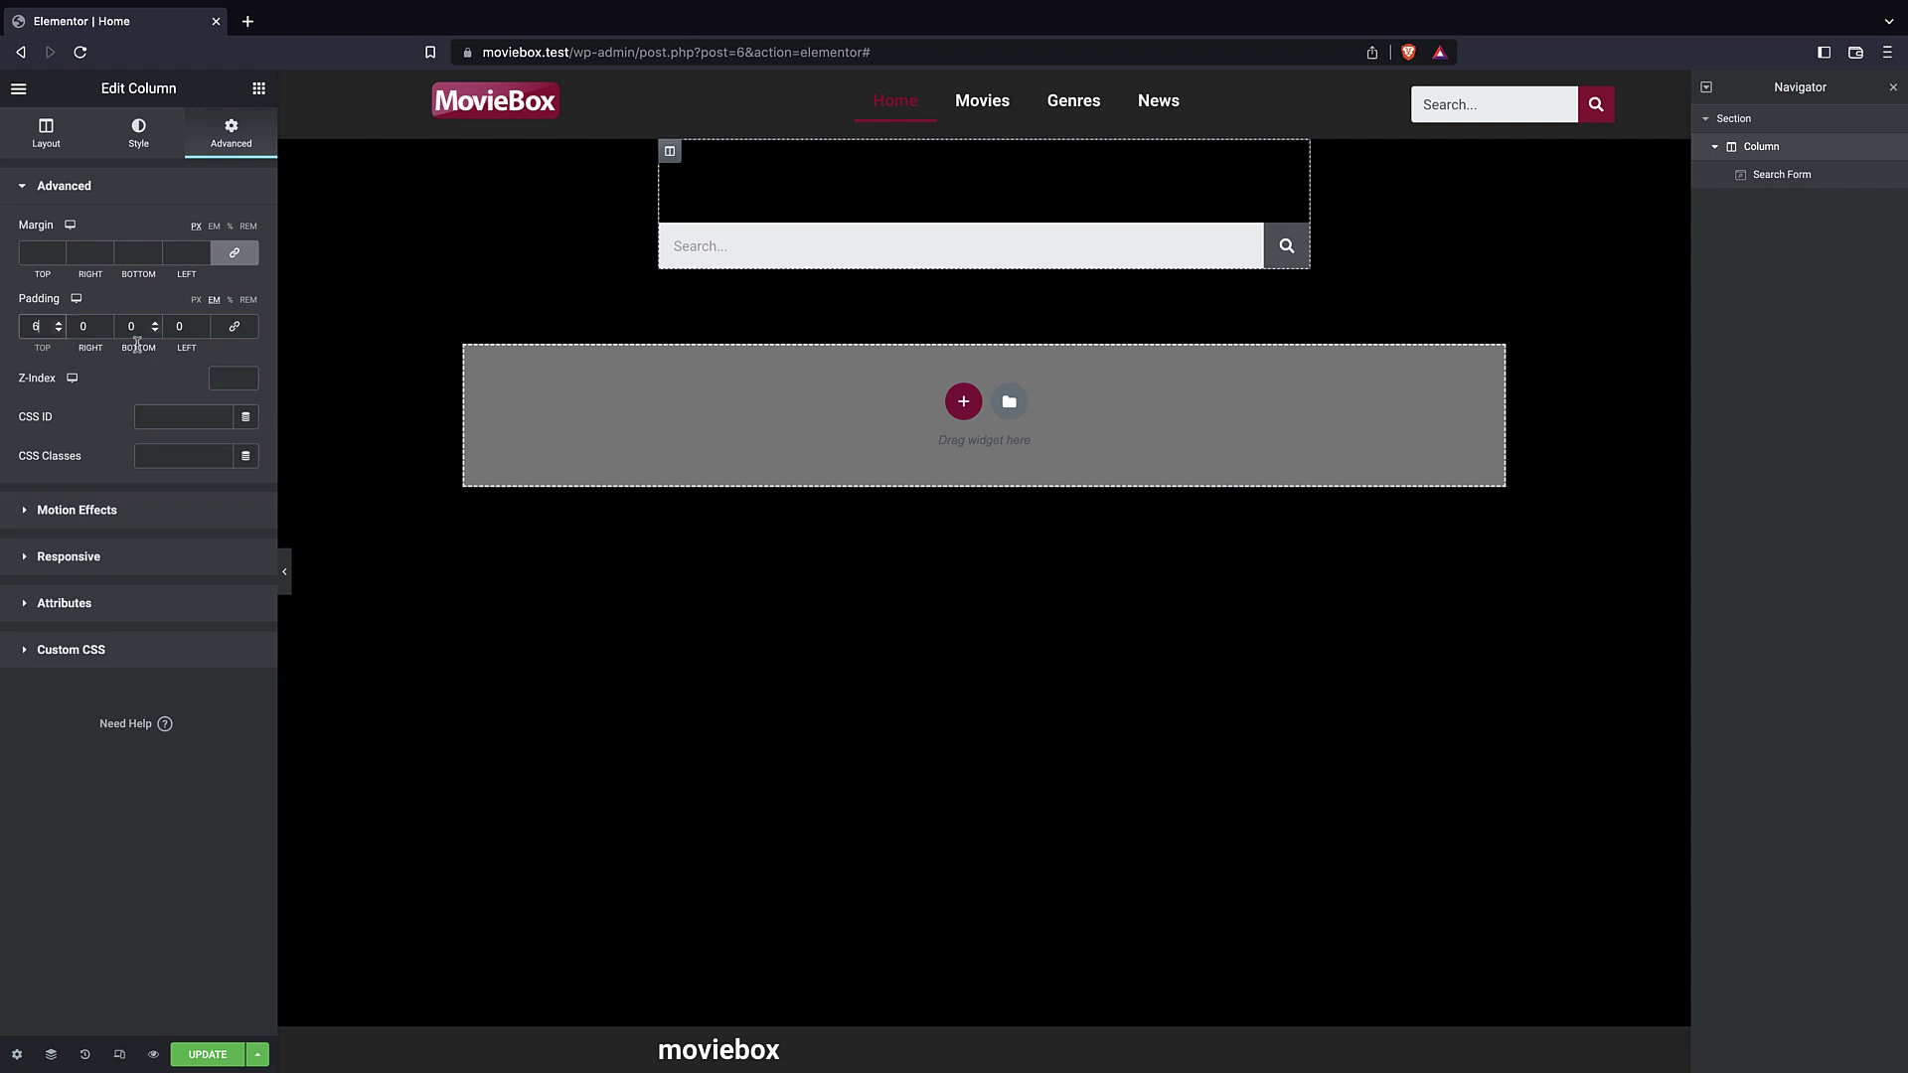
pyautogui.click(154, 323)
pyautogui.click(154, 323)
pyautogui.click(154, 323)
pyautogui.click(154, 323)
pyautogui.click(154, 323)
pyautogui.click(154, 323)
pyautogui.click(154, 323)
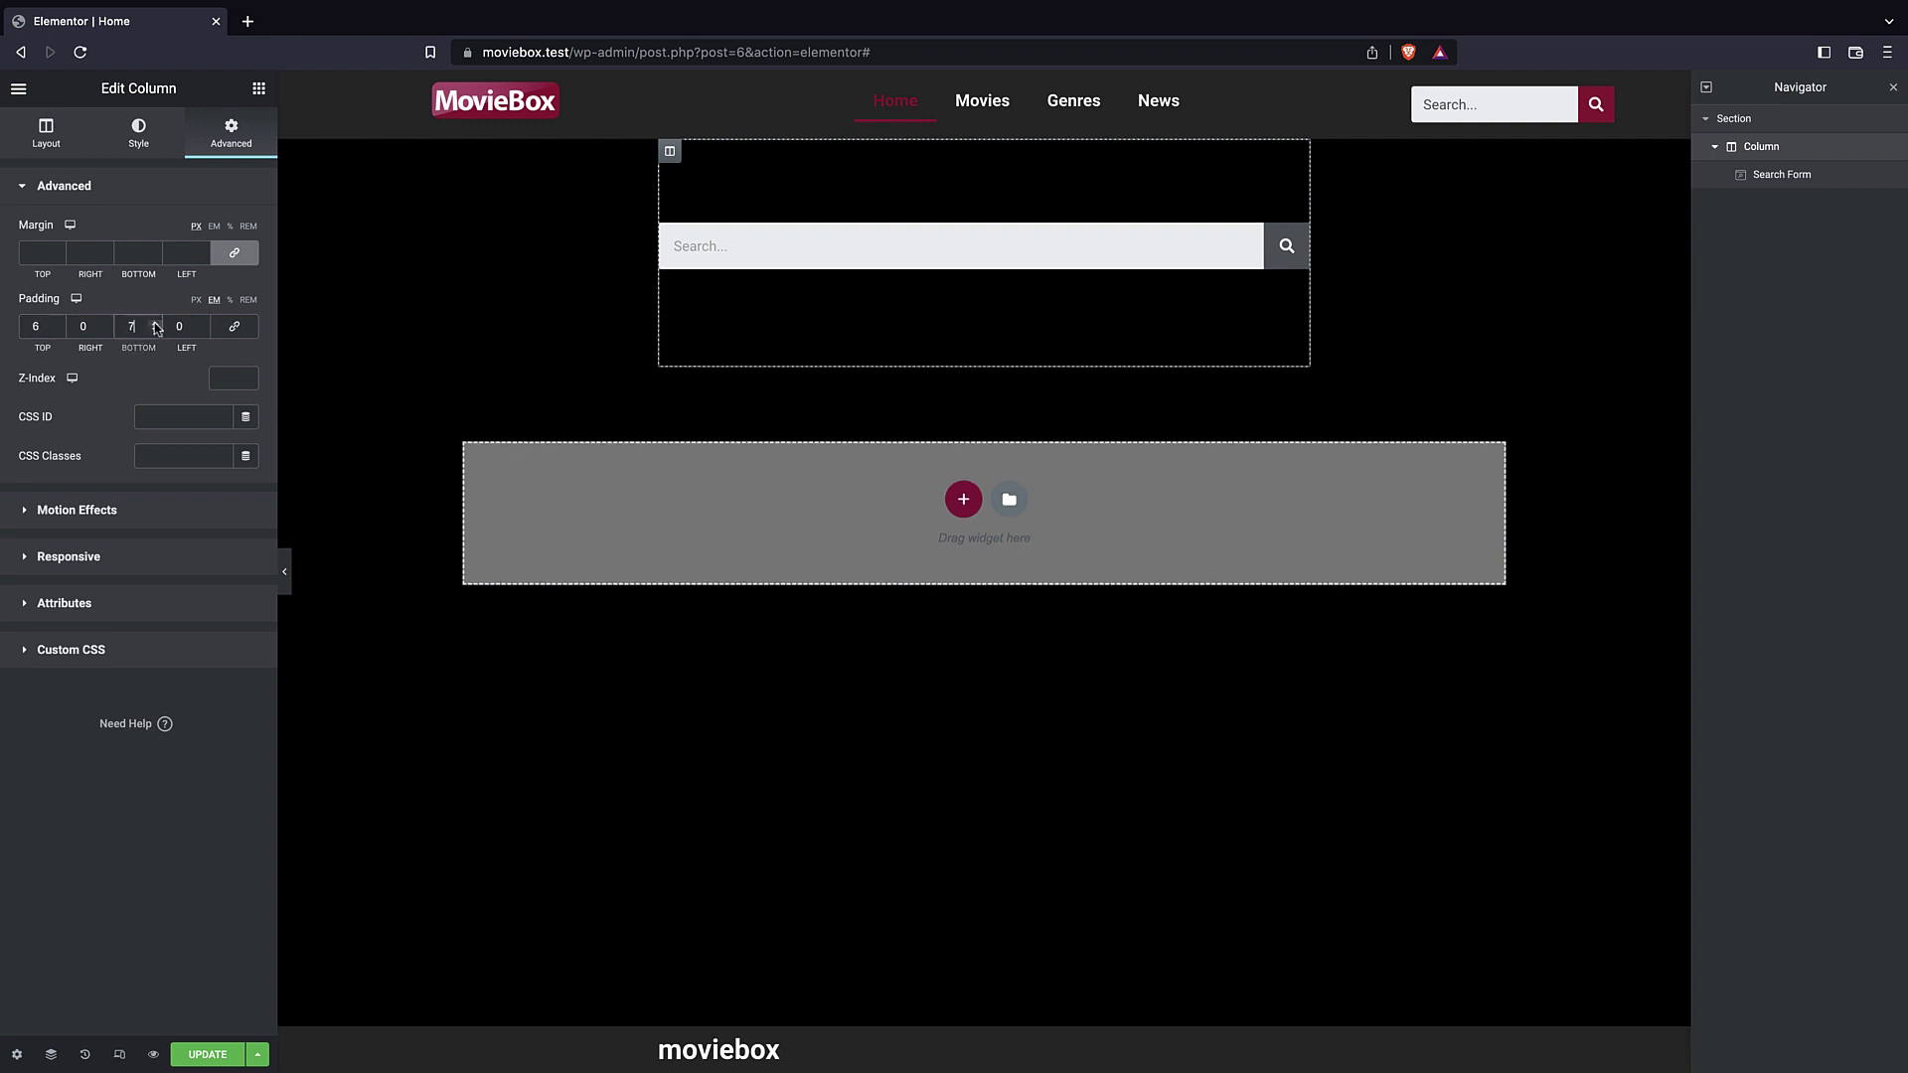
pyautogui.click(154, 323)
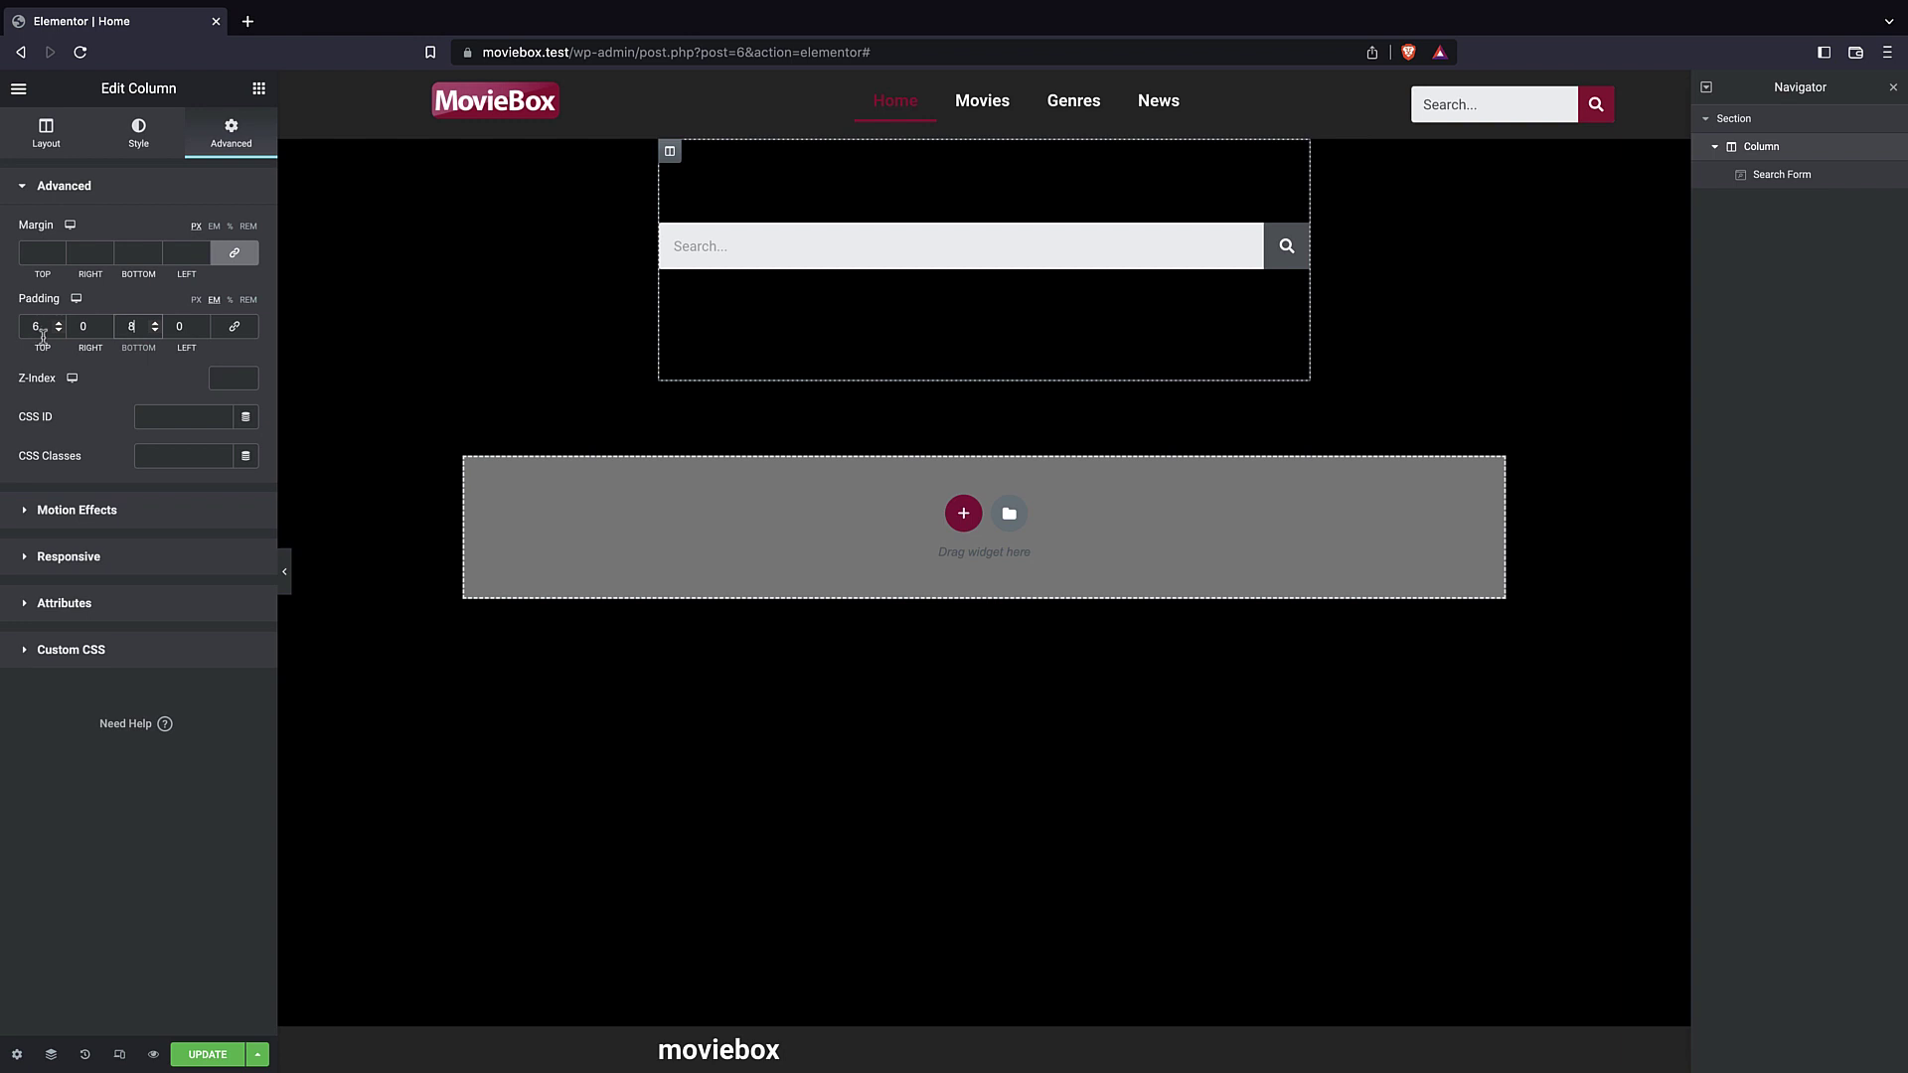
# - Set the search form column's top padding to 8 em
pyautogui.click(59, 322)
pyautogui.click(59, 322)
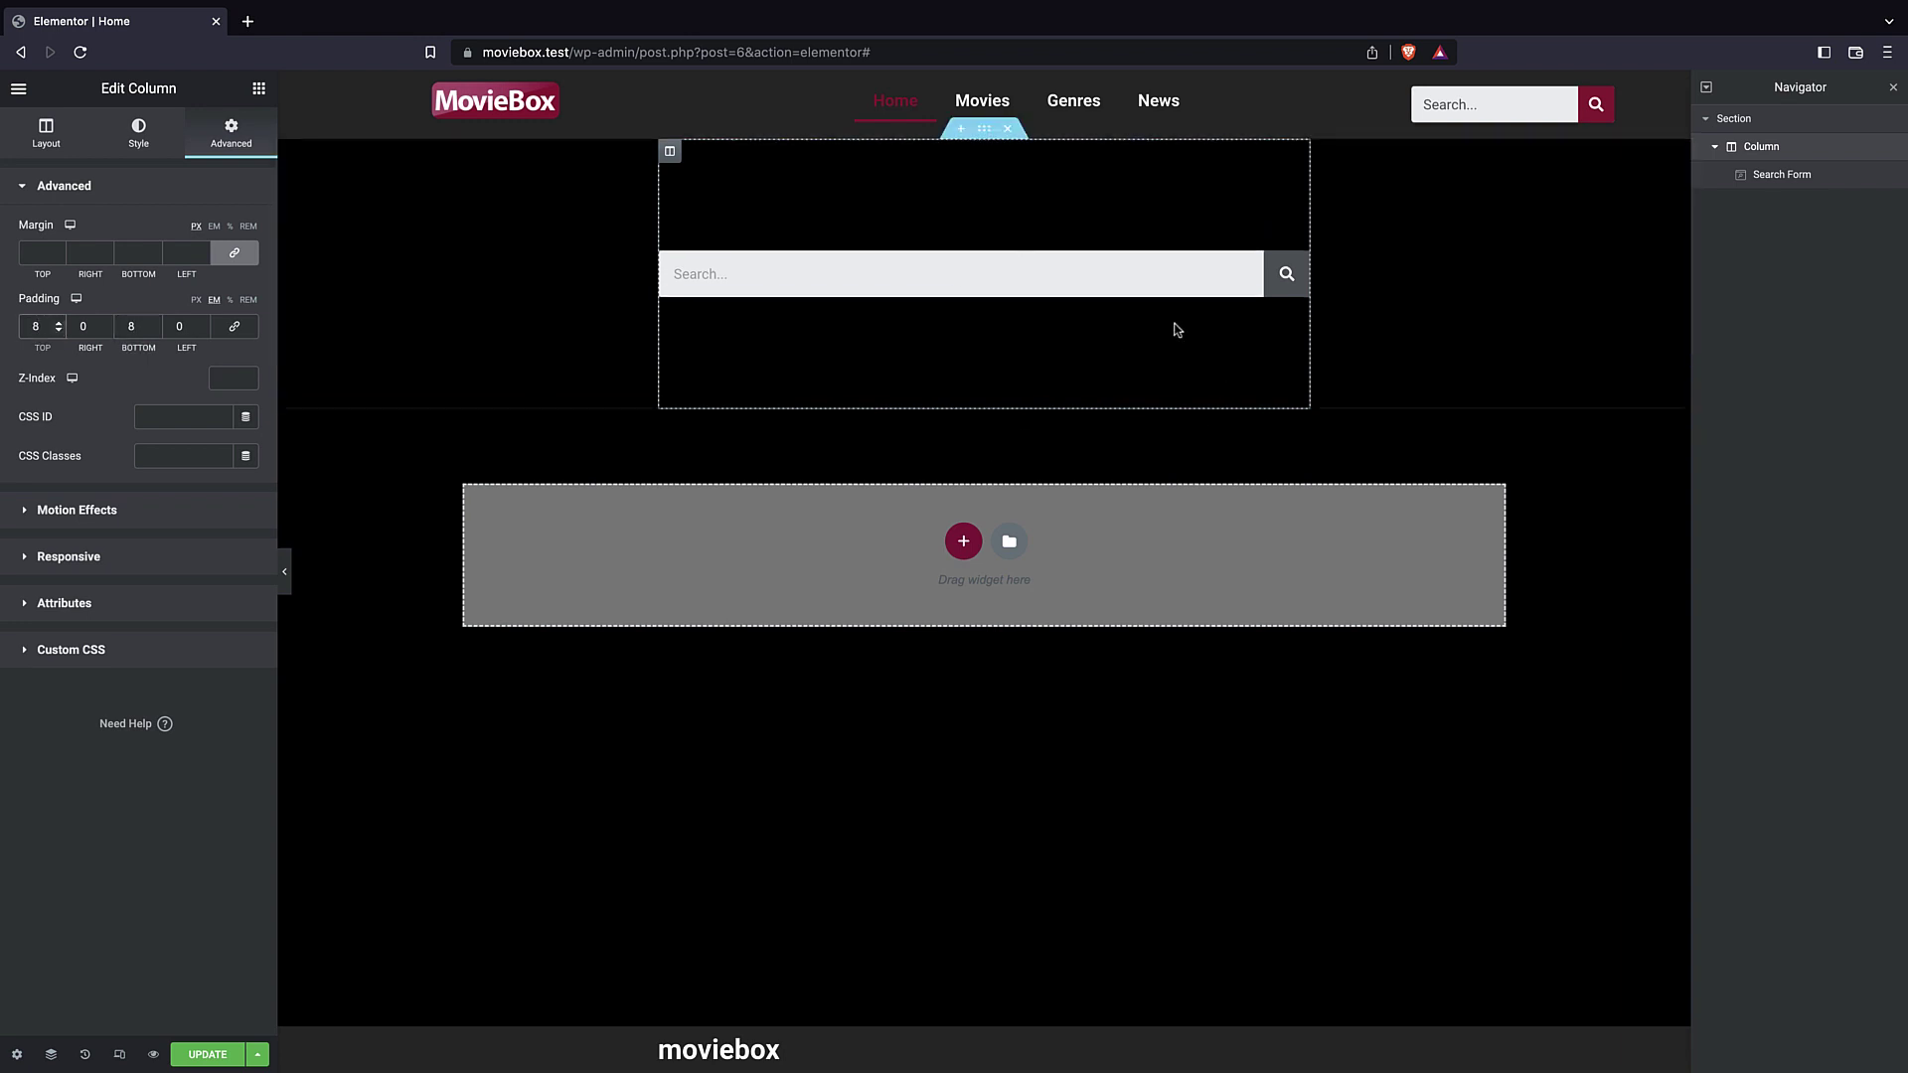
# - Give the search section a gradient background with #ba4a70 as both the first and second color
pyautogui.click(1741, 121)
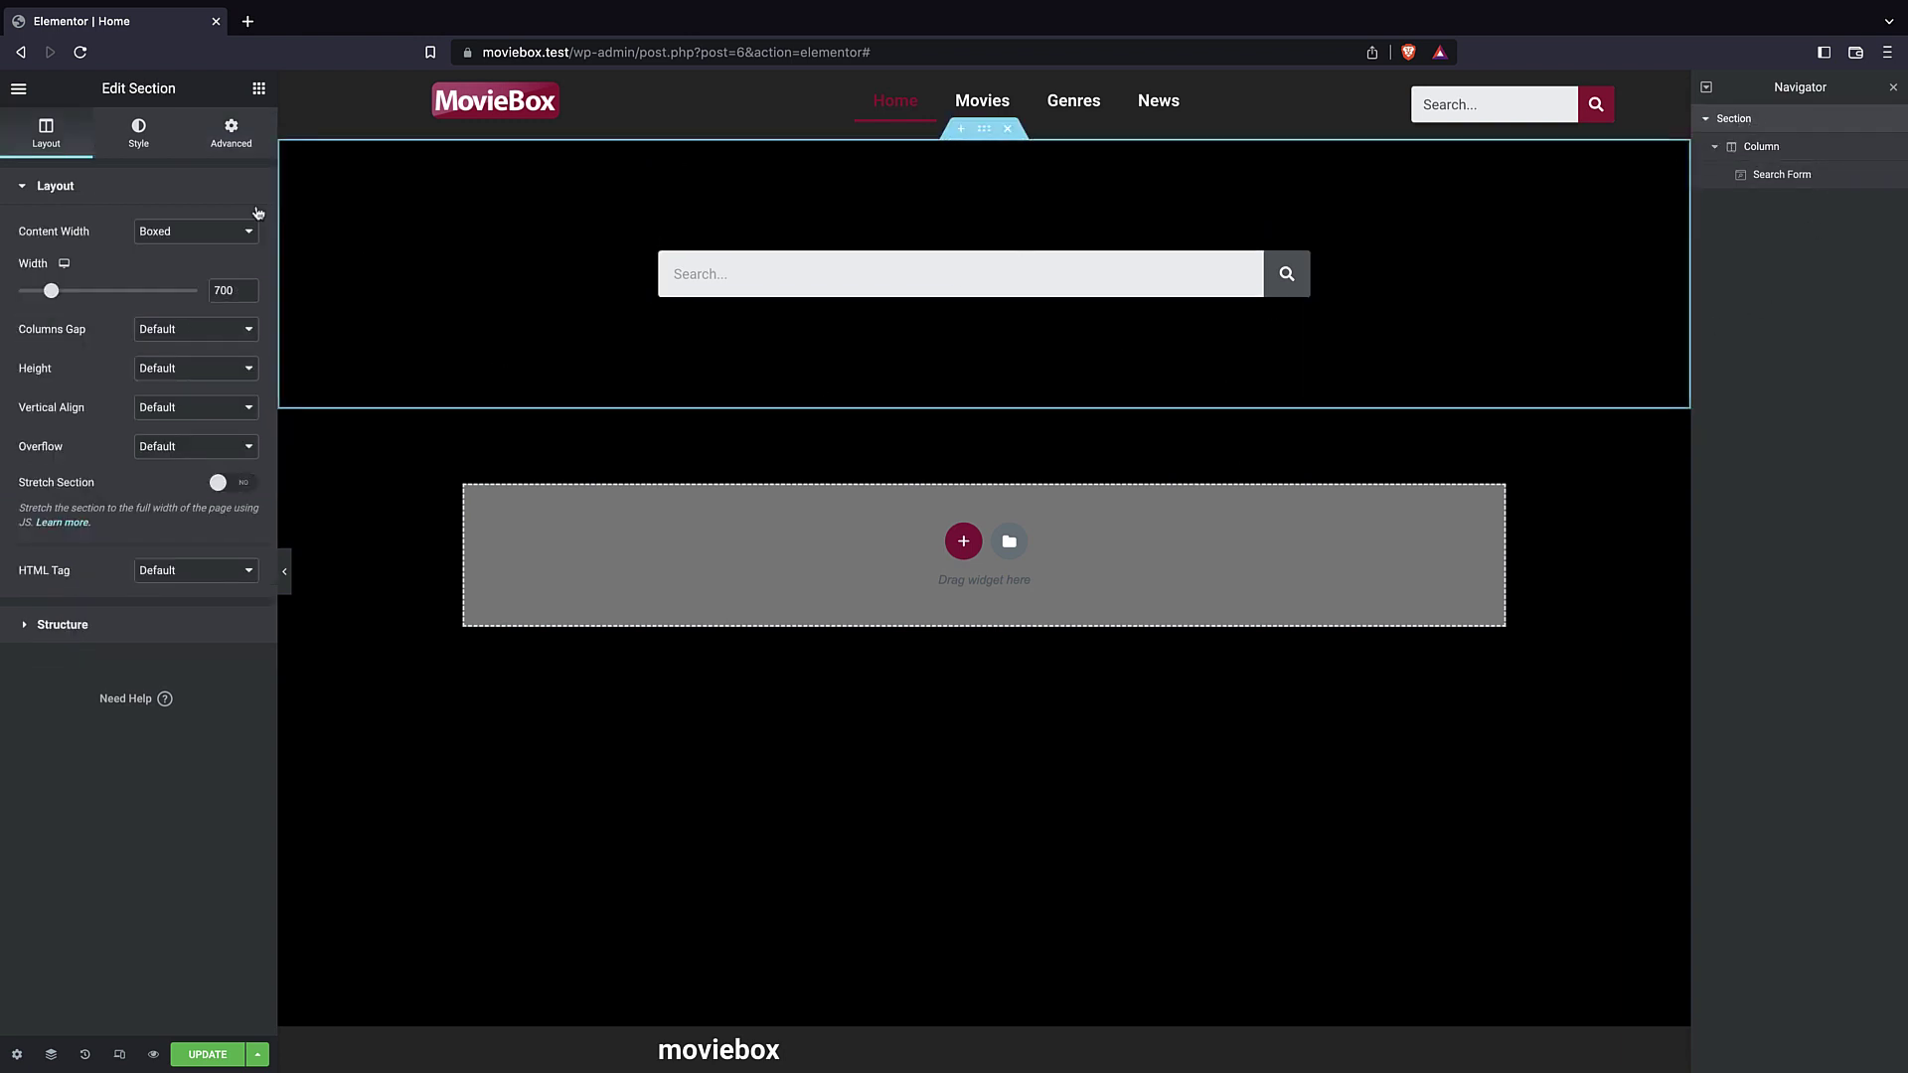
pyautogui.click(139, 134)
pyautogui.click(196, 270)
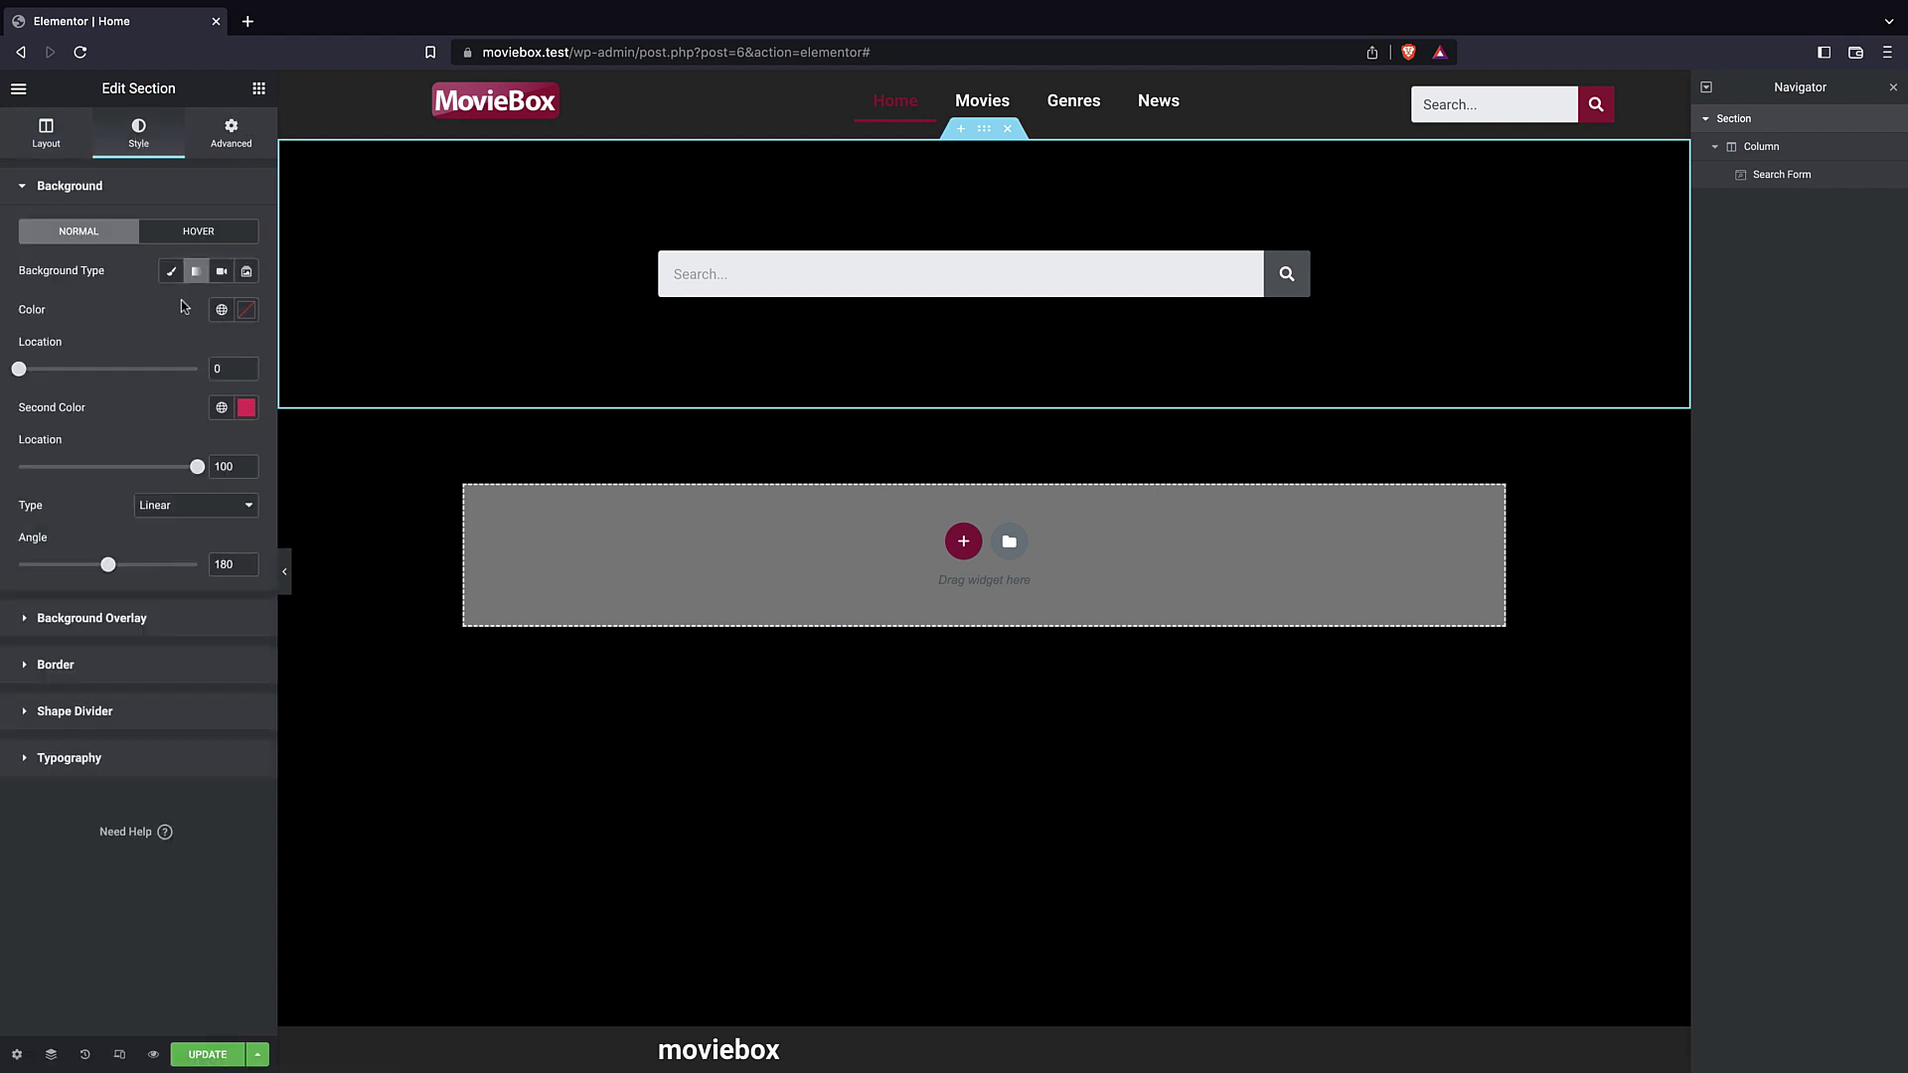
pyautogui.click(247, 311)
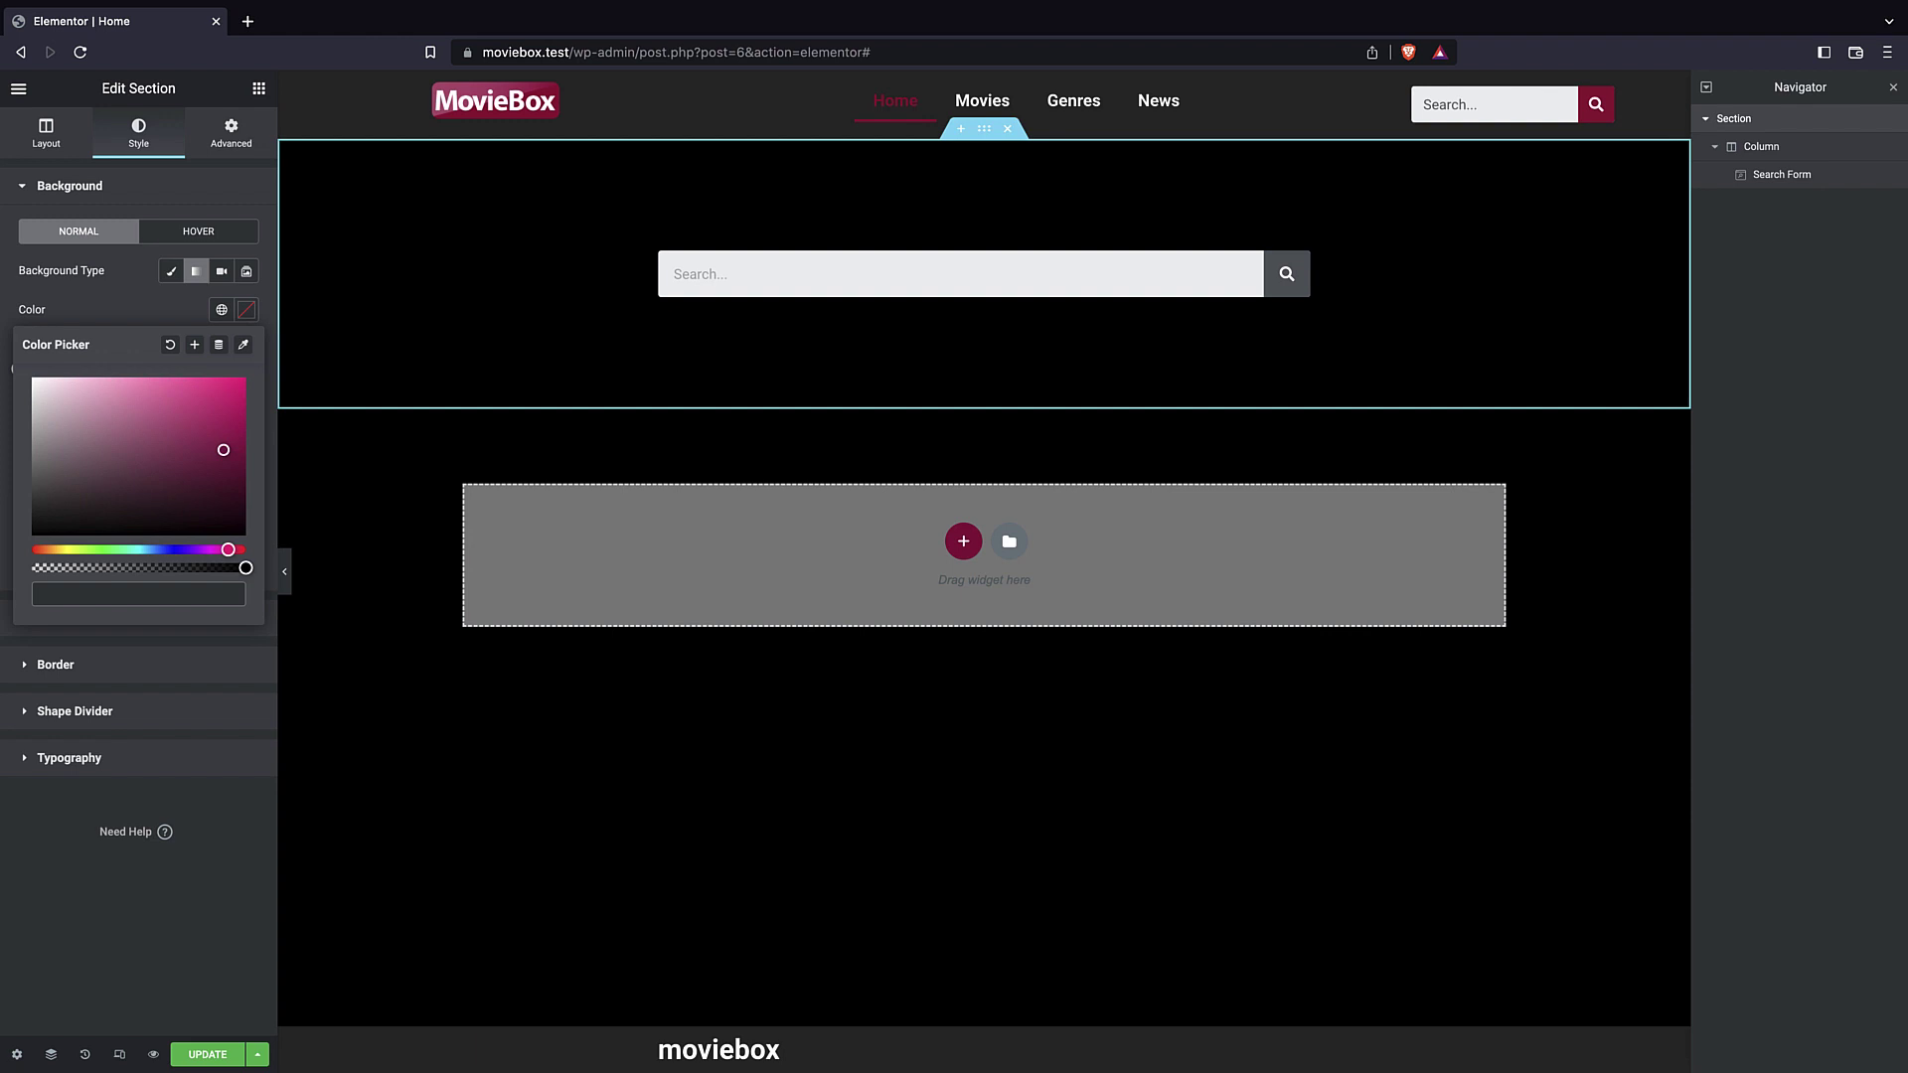
pyautogui.write('#ba4a70')
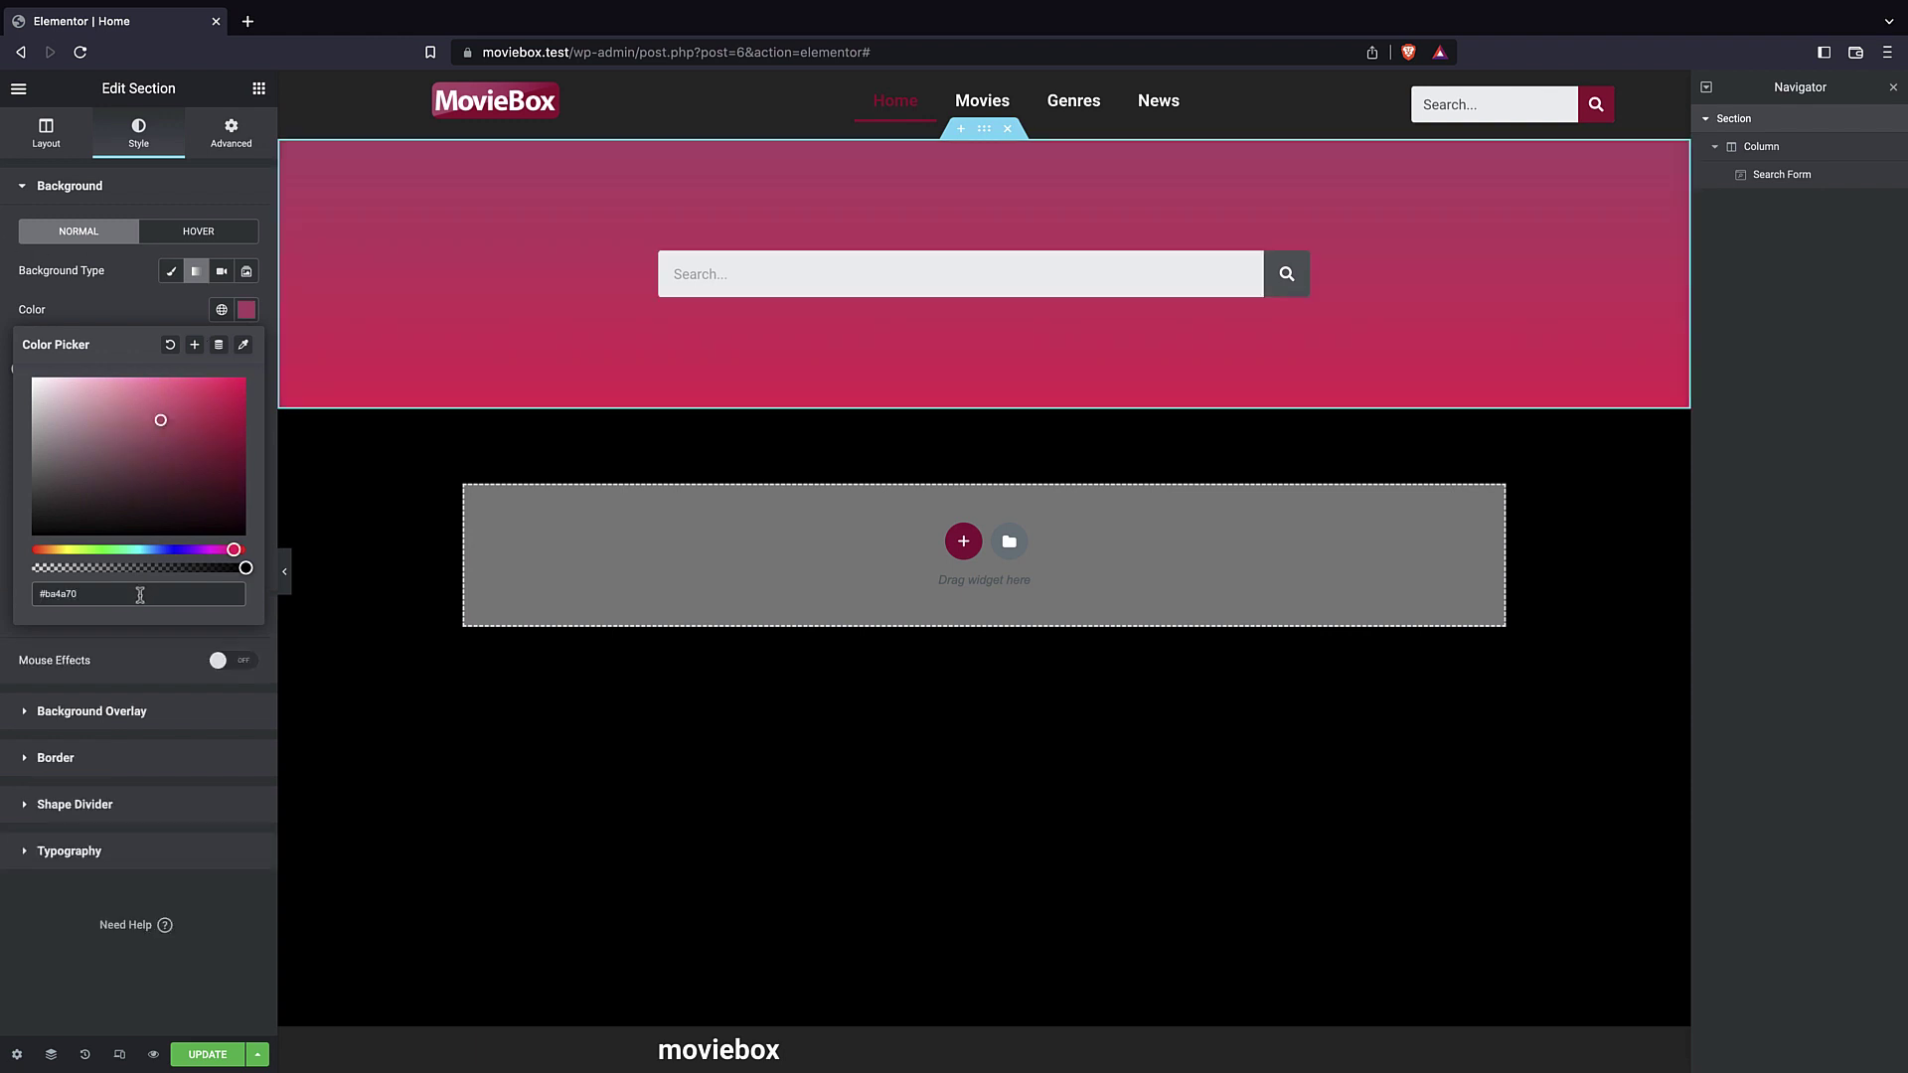
pyautogui.click(246, 309)
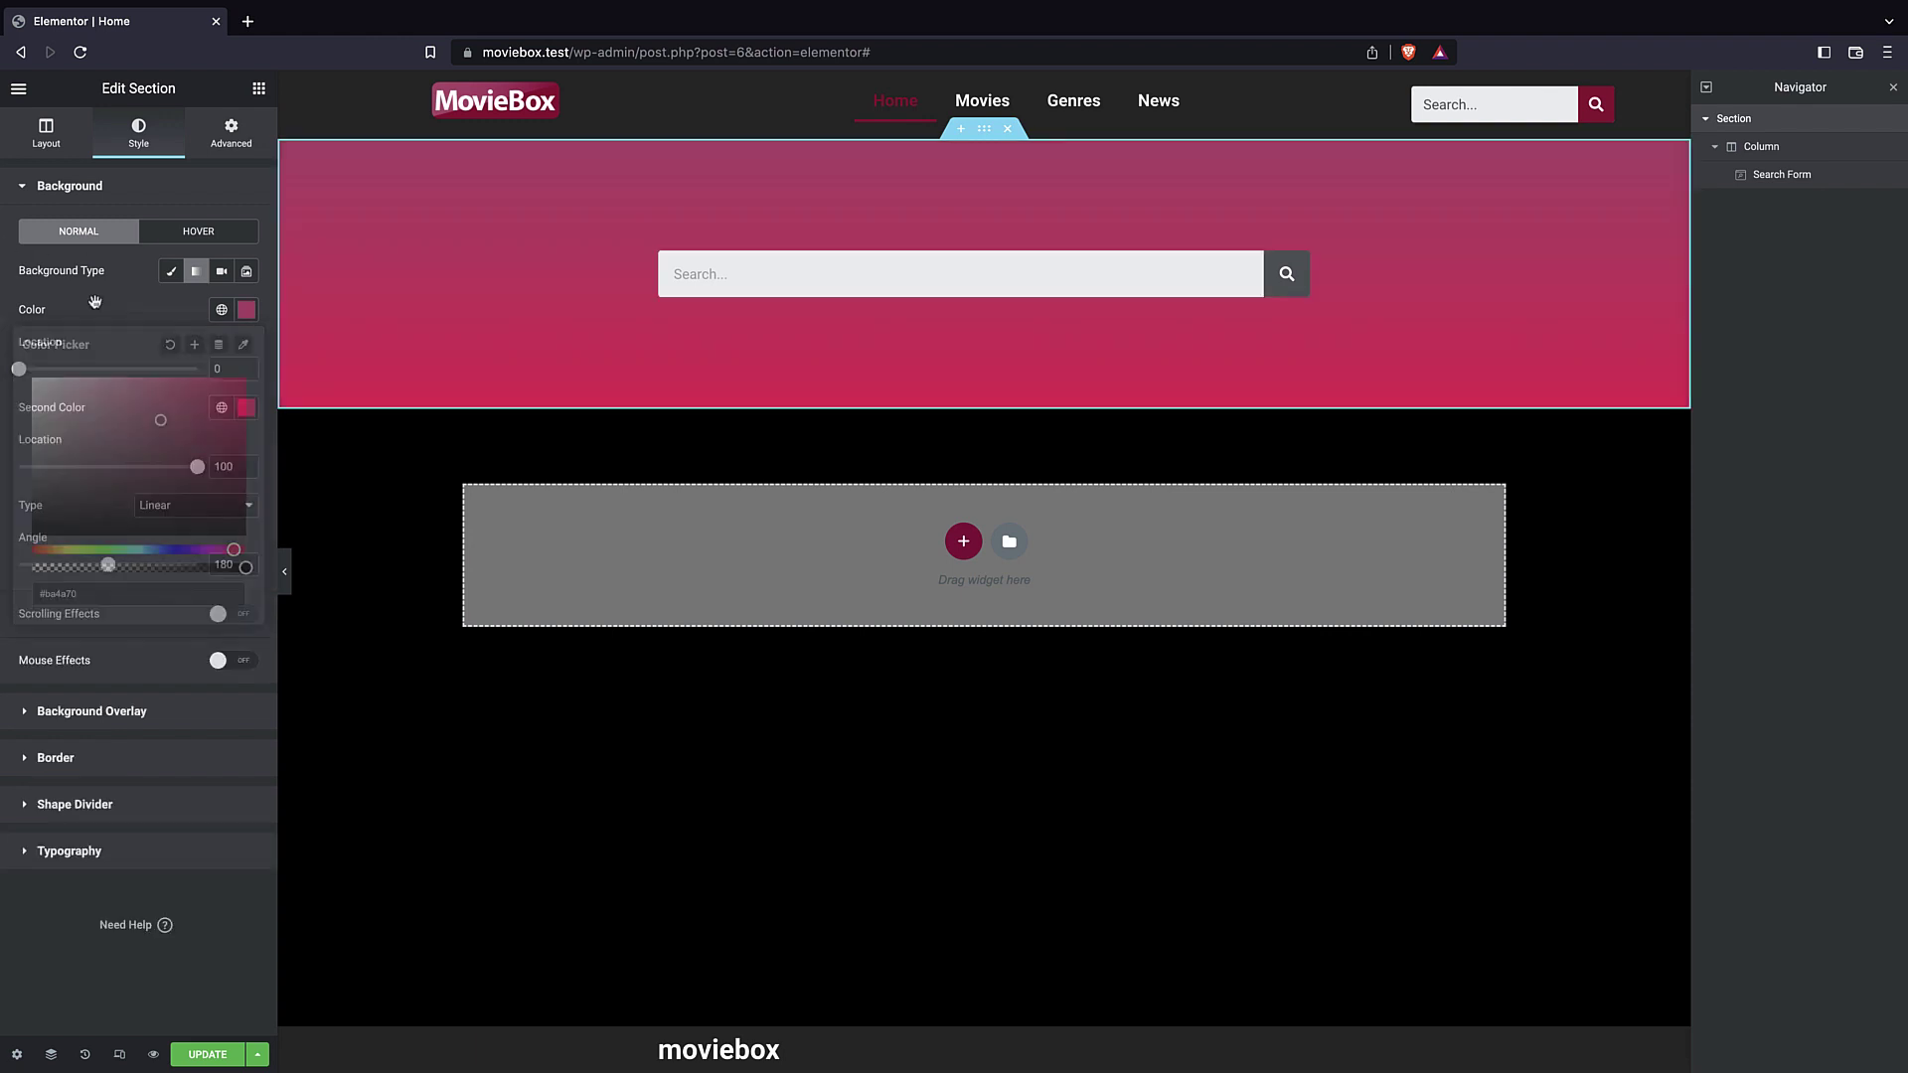
pyautogui.click(246, 407)
pyautogui.write('#ba4a70')
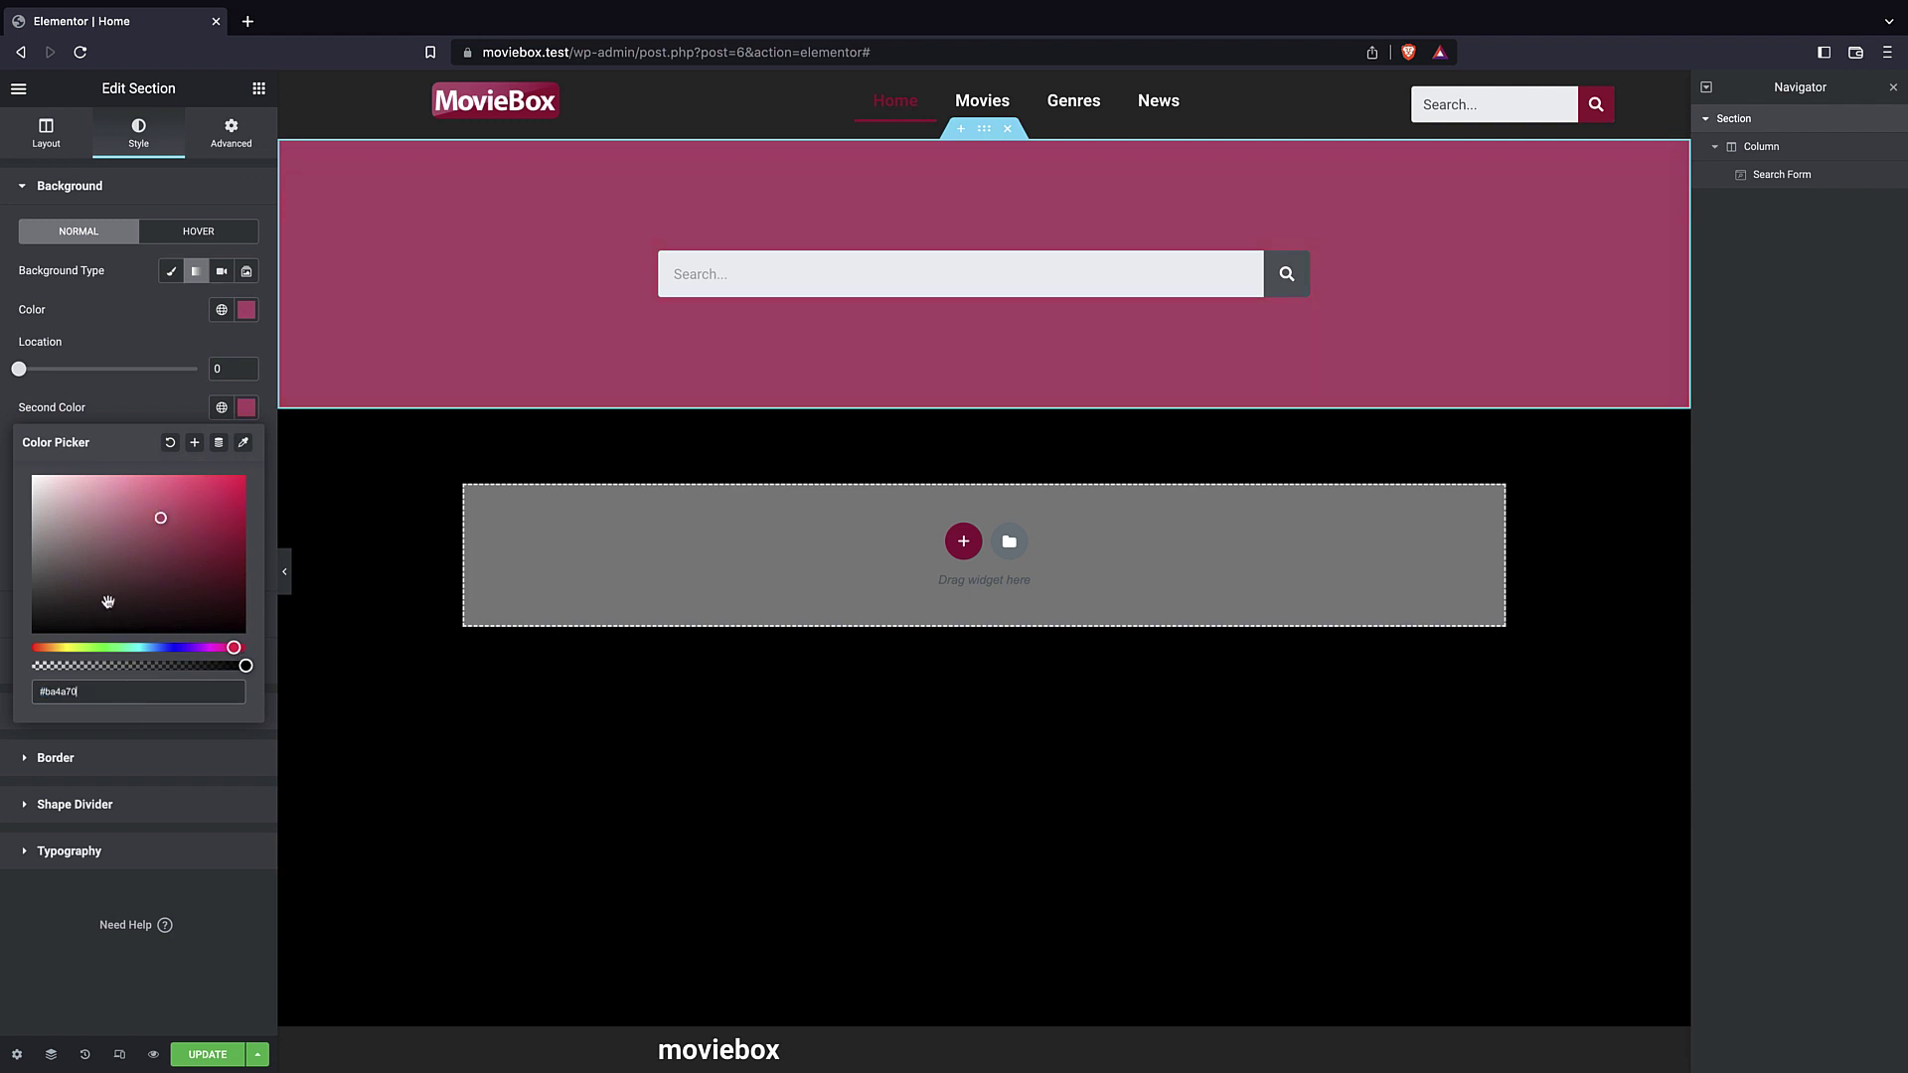
pyautogui.click(135, 336)
# - Darken the first color of the search section's gradient to #7D022C
pyautogui.click(243, 314)
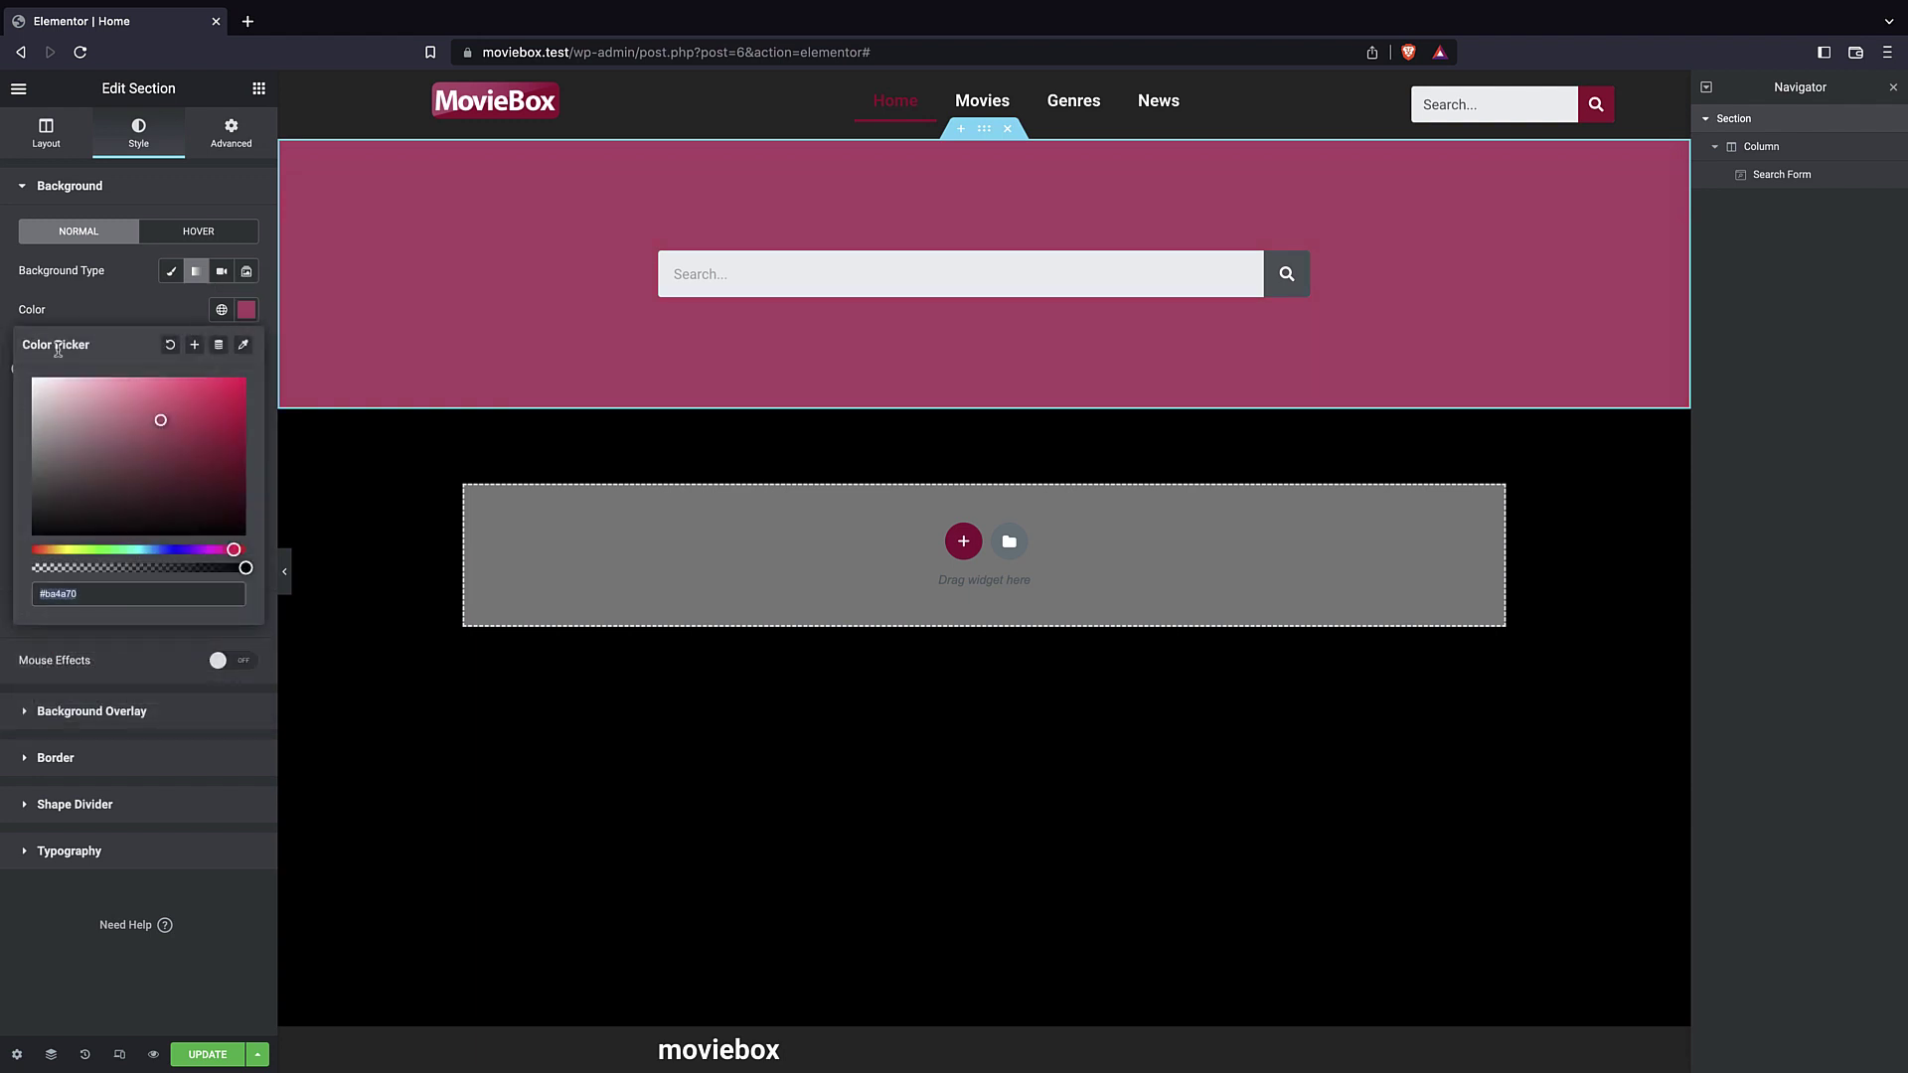
pyautogui.click(172, 423)
pyautogui.moveTo(172, 424); pyautogui.dragTo(240, 459)
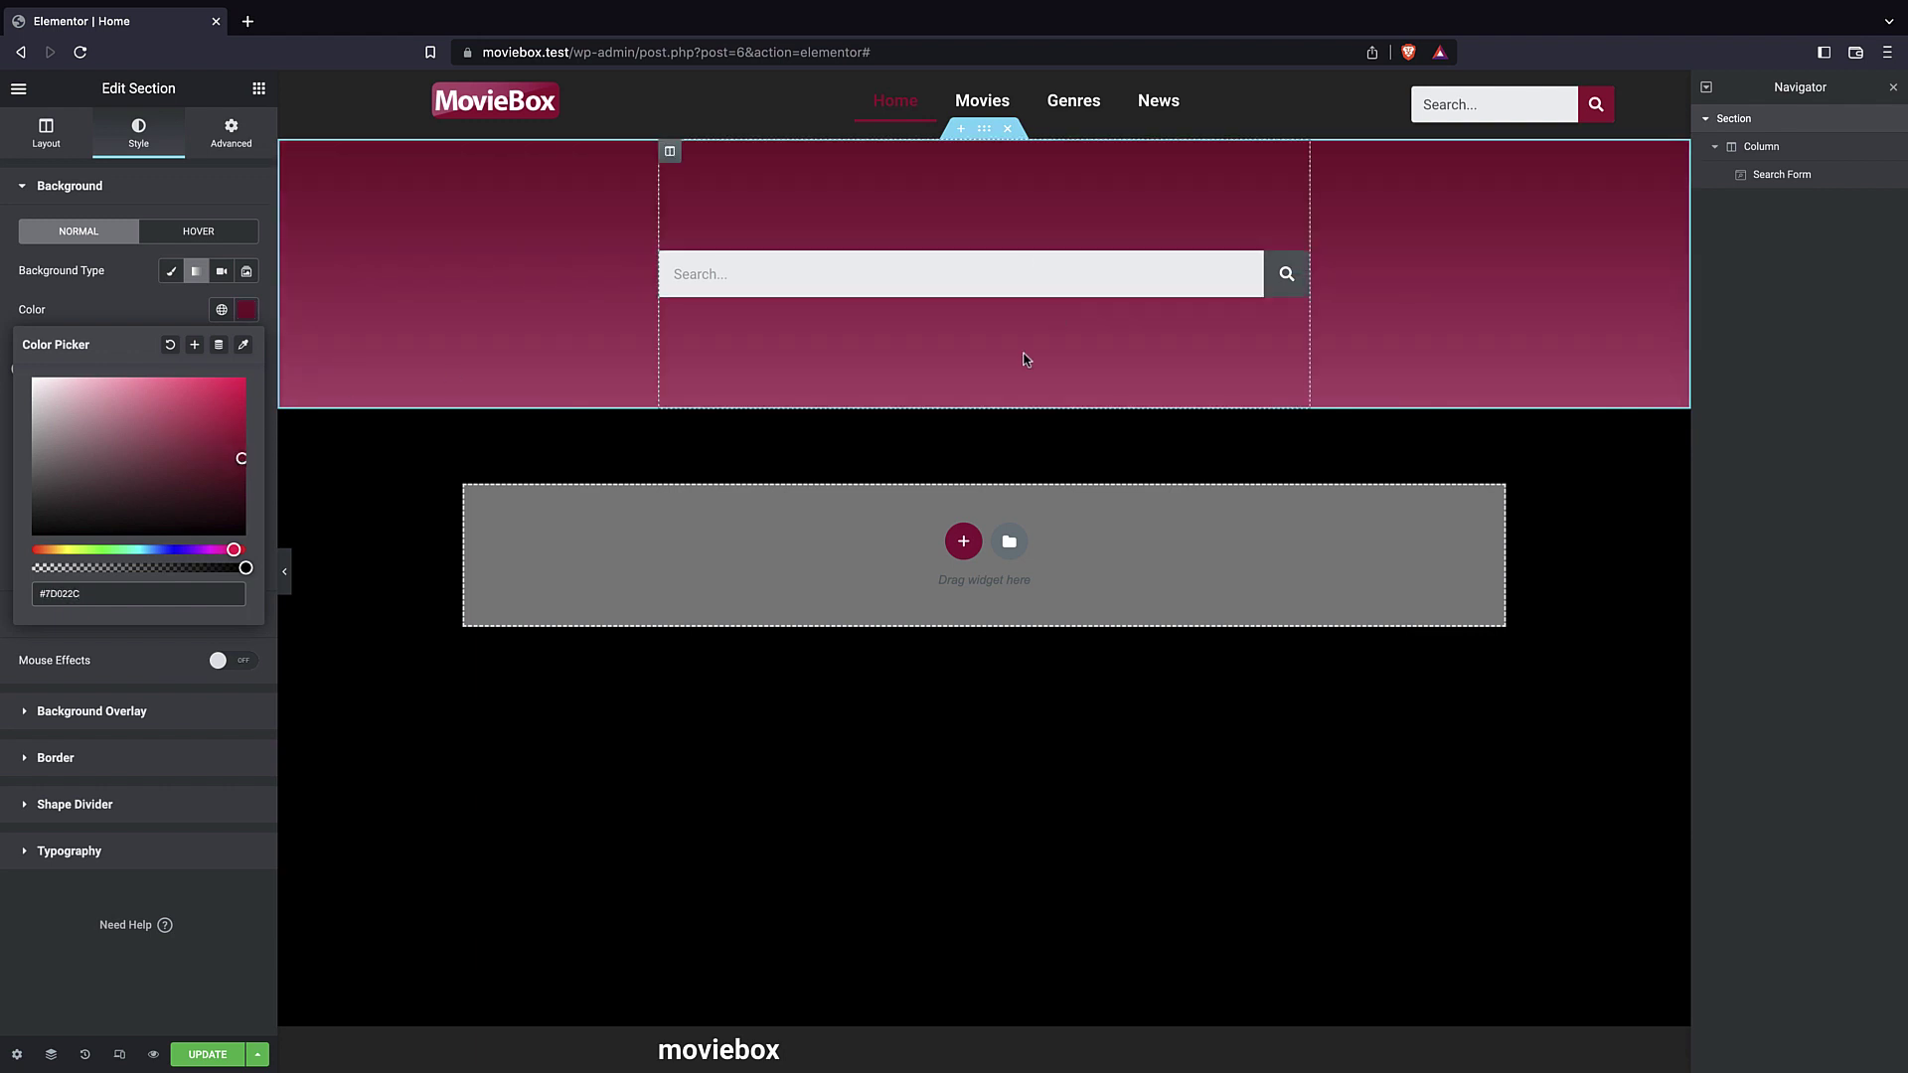
pyautogui.click(167, 301)
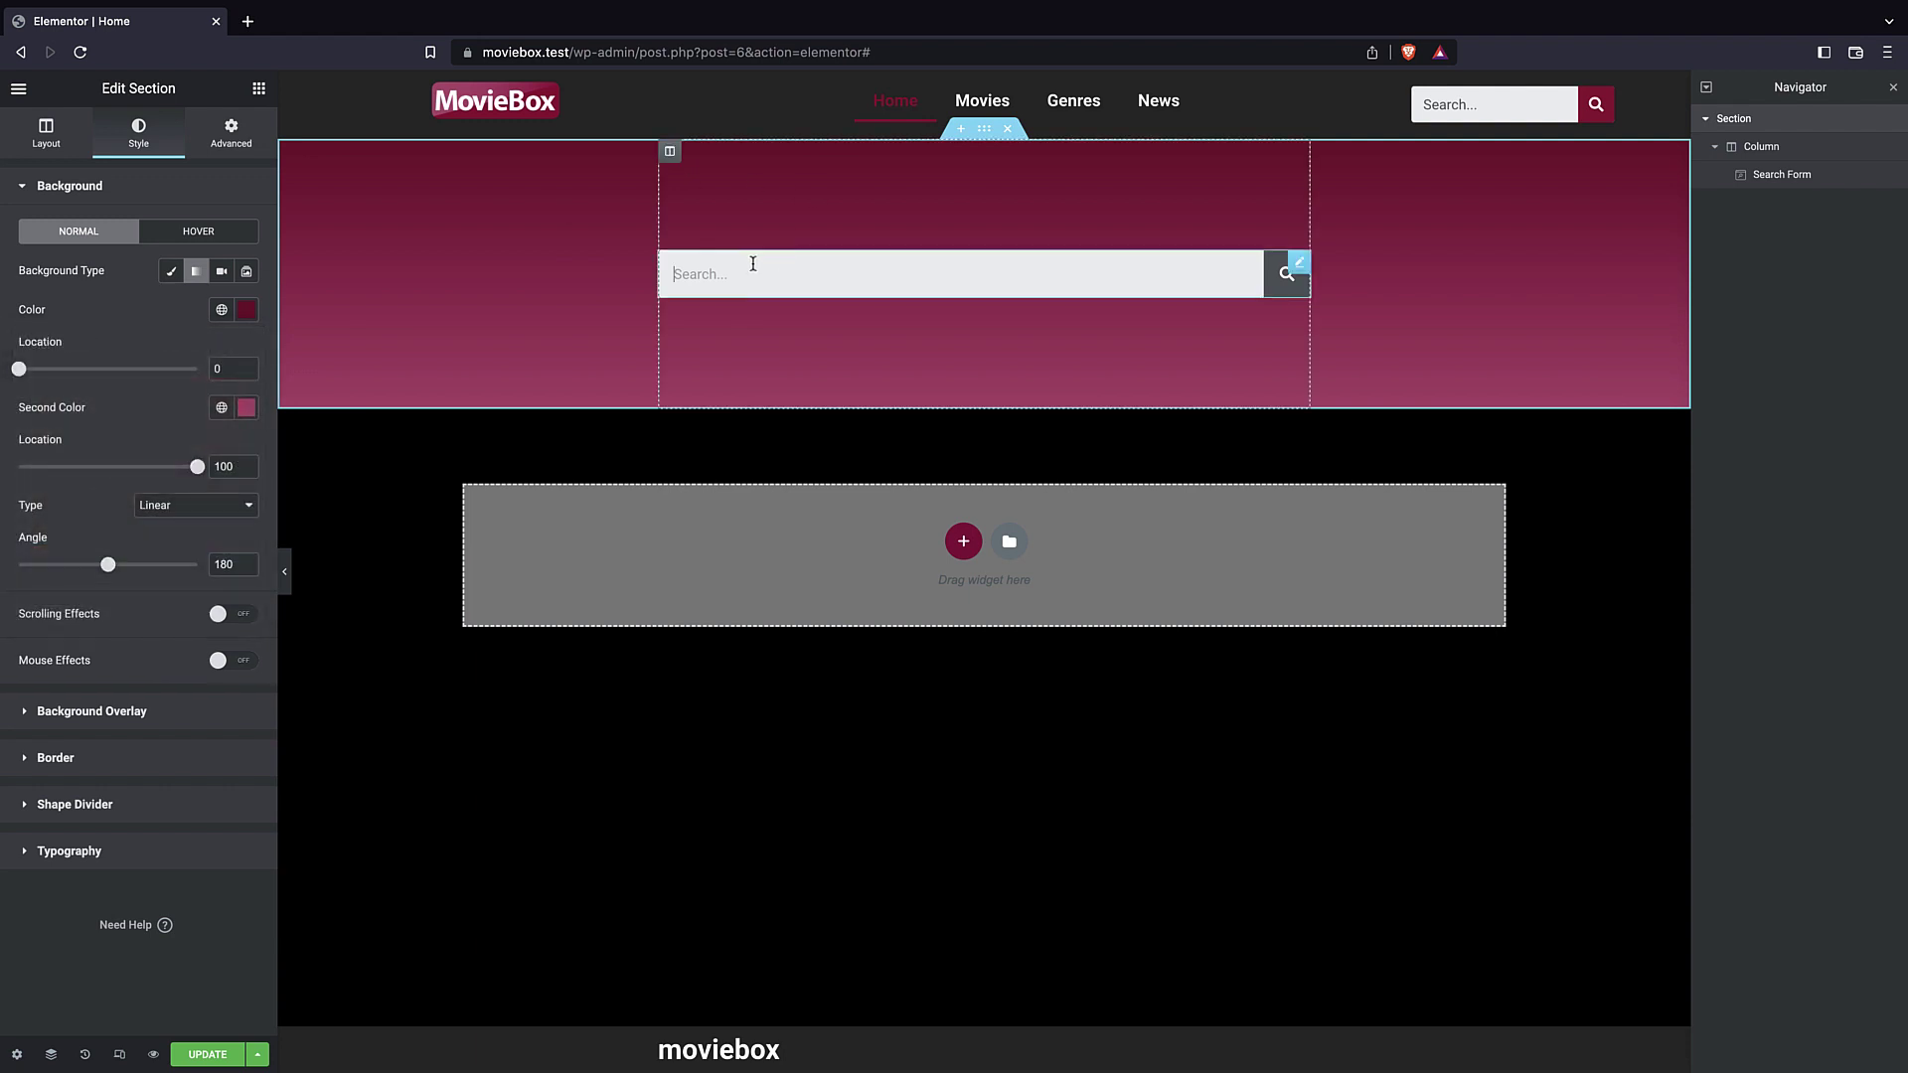
pyautogui.click(708, 275)
pyautogui.click(164, 260)
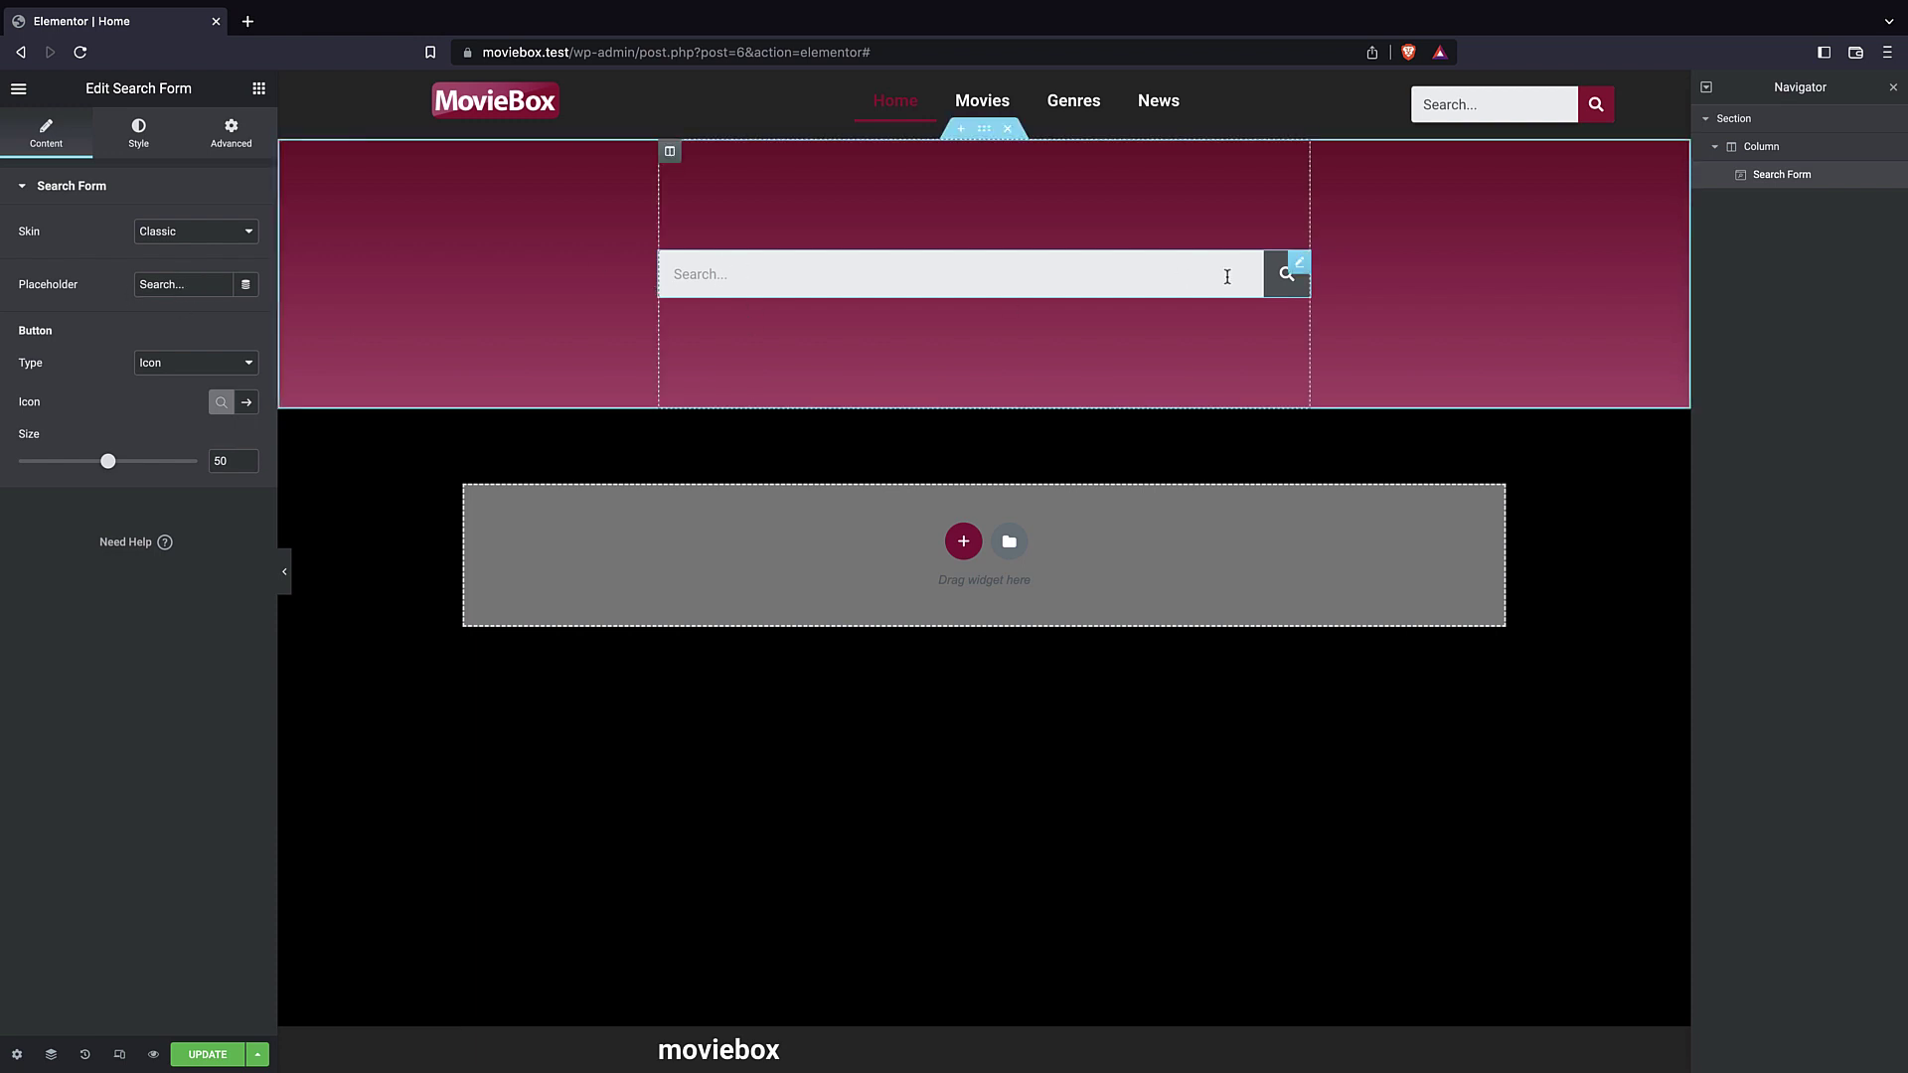
pyautogui.click(259, 89)
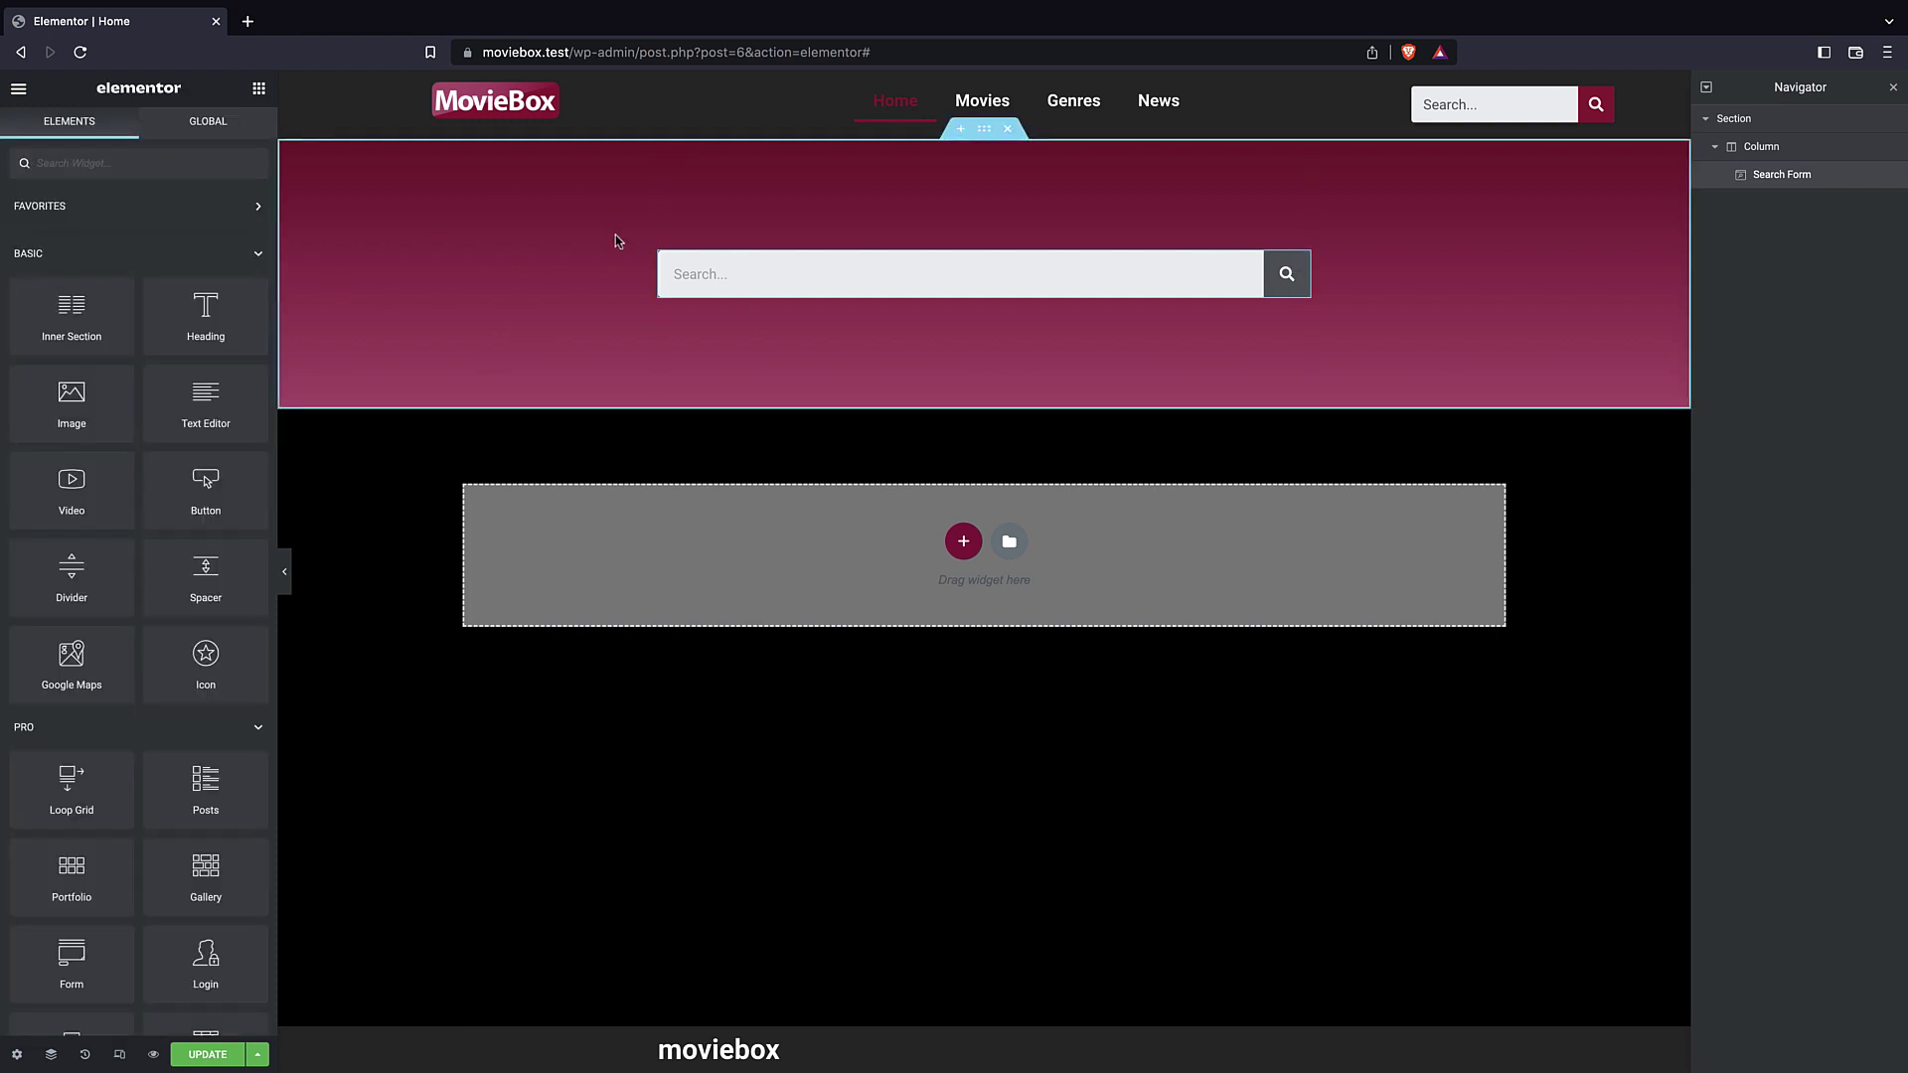
pyautogui.click(708, 279)
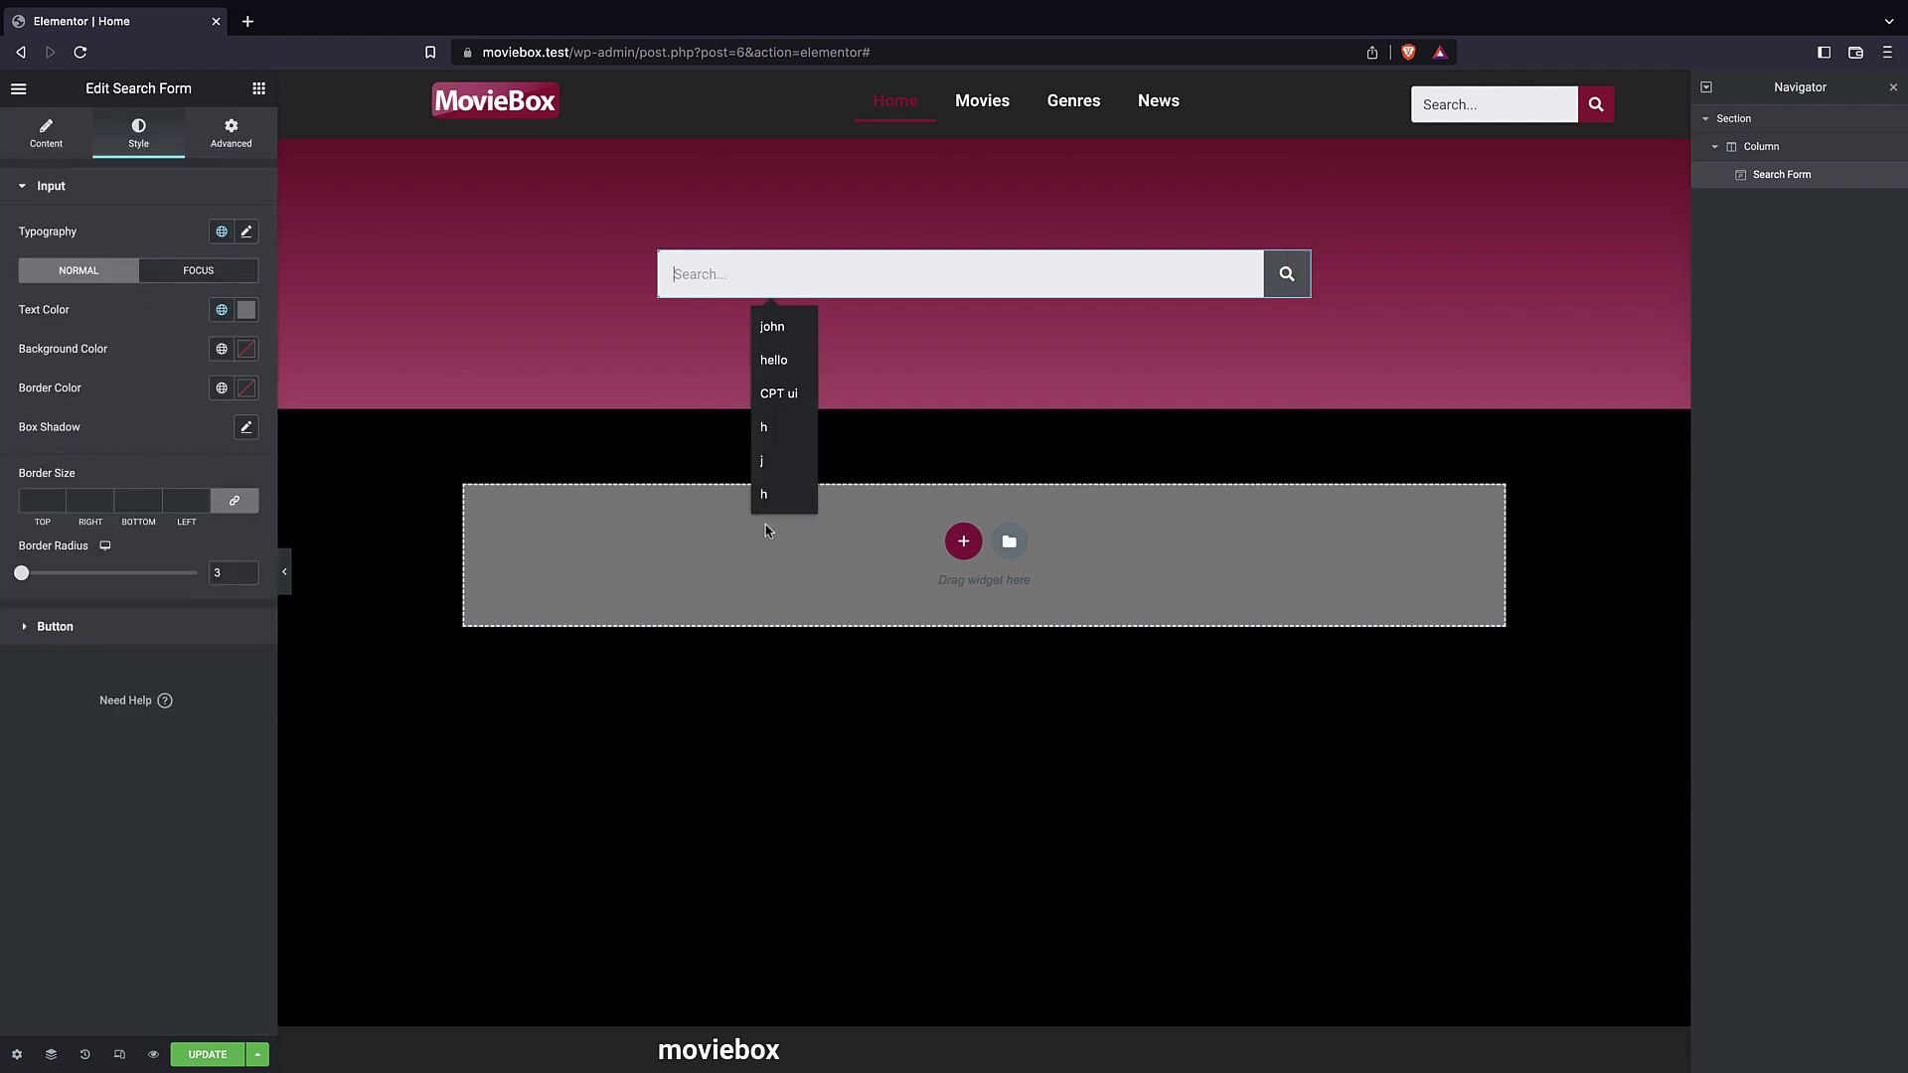
pyautogui.click(630, 746)
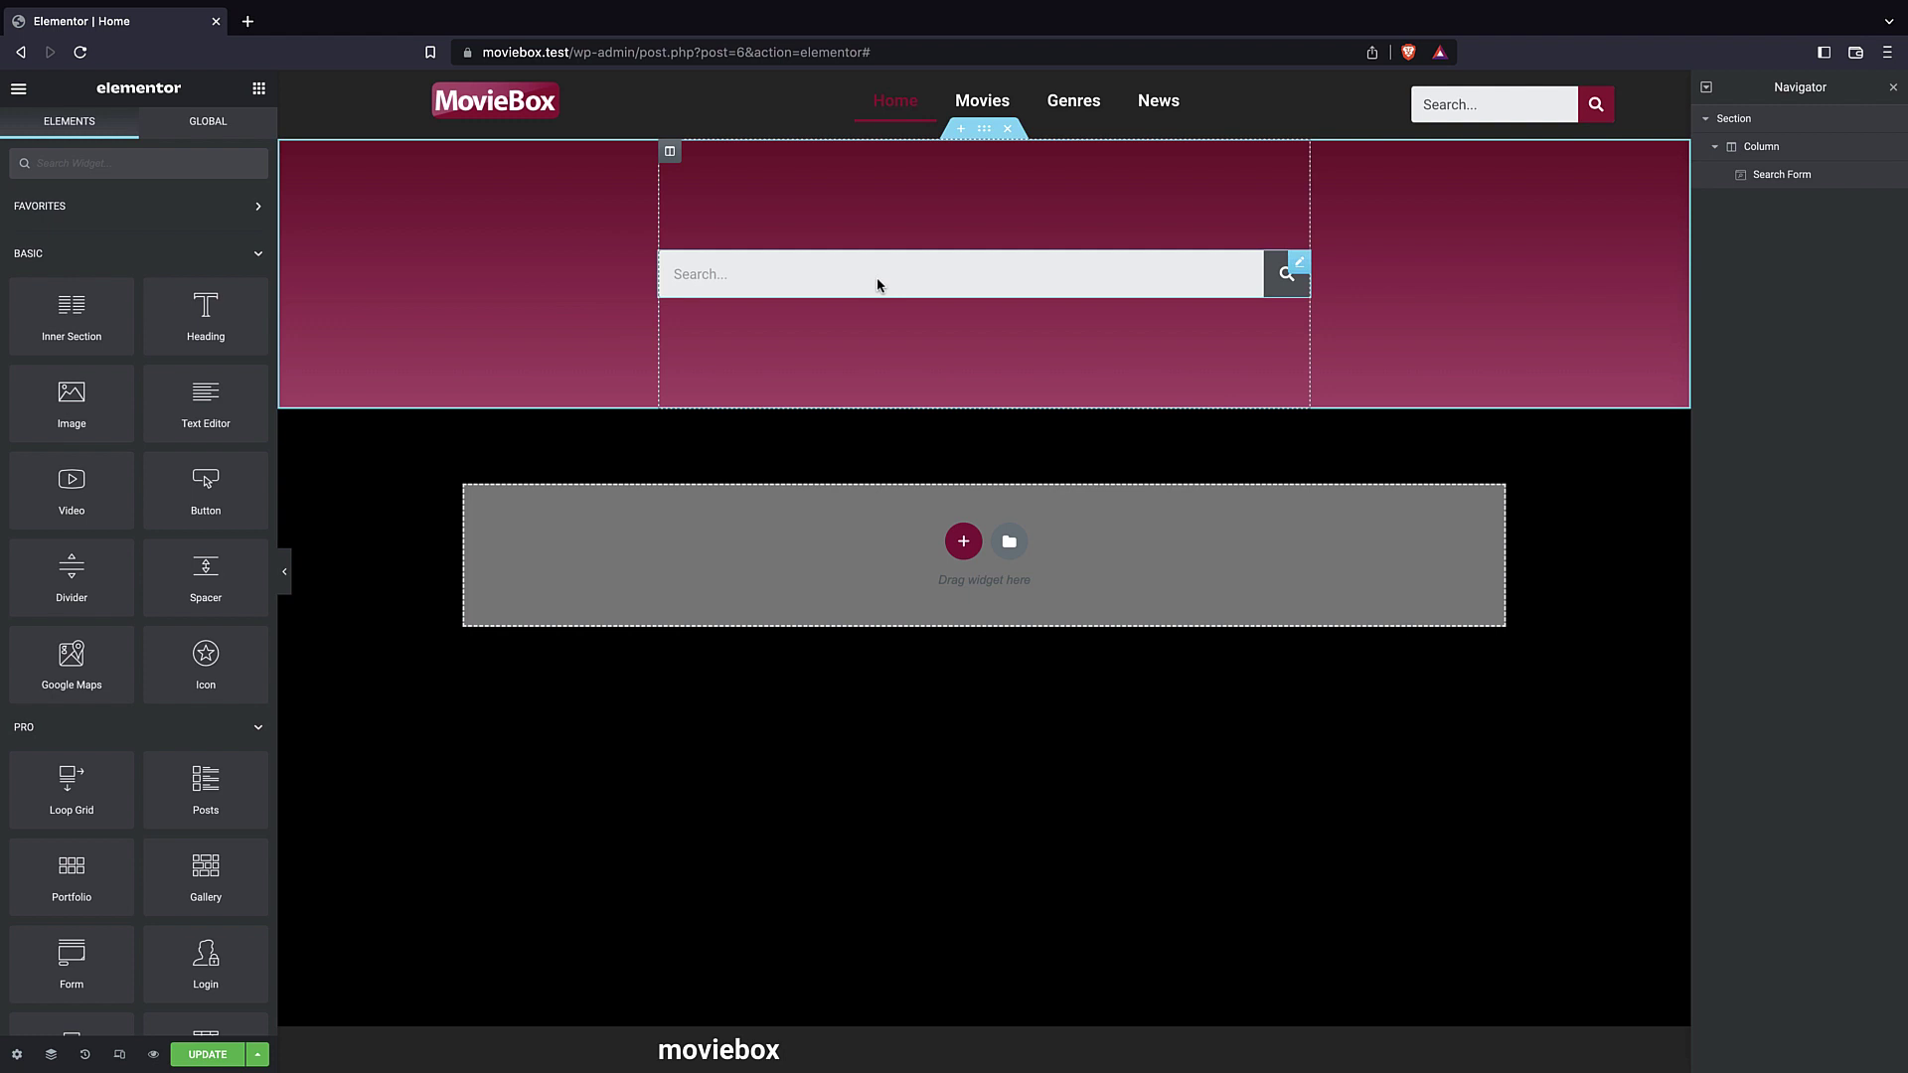
# - Set the search section's height to Min Height with a minimum of 40 VH, and its boxed content width to 800
pyautogui.click(1733, 118)
pyautogui.click(46, 132)
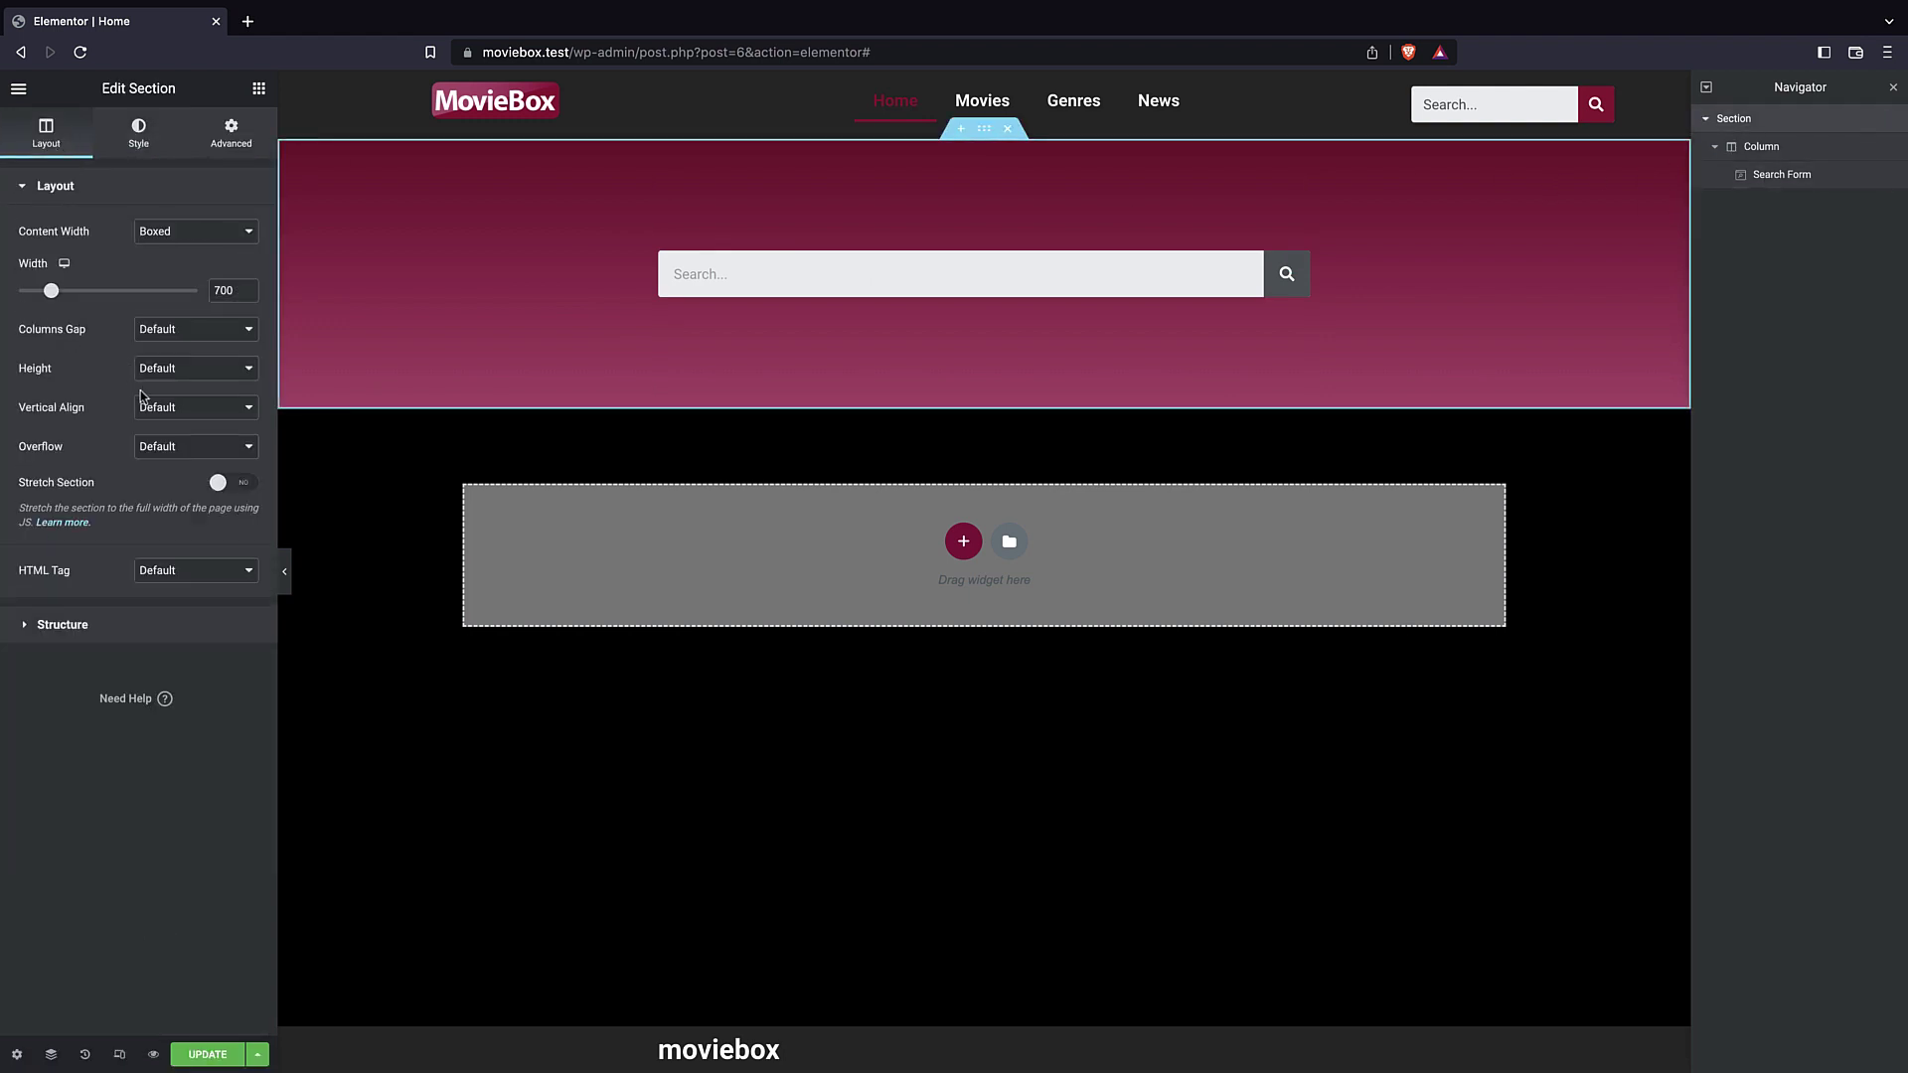
pyautogui.click(174, 371)
pyautogui.click(188, 396)
pyautogui.moveTo(52, 290)
pyautogui.mouseDown()
pyautogui.moveTo(77, 296)
pyautogui.moveTo(62, 300)
pyautogui.mouseUp()
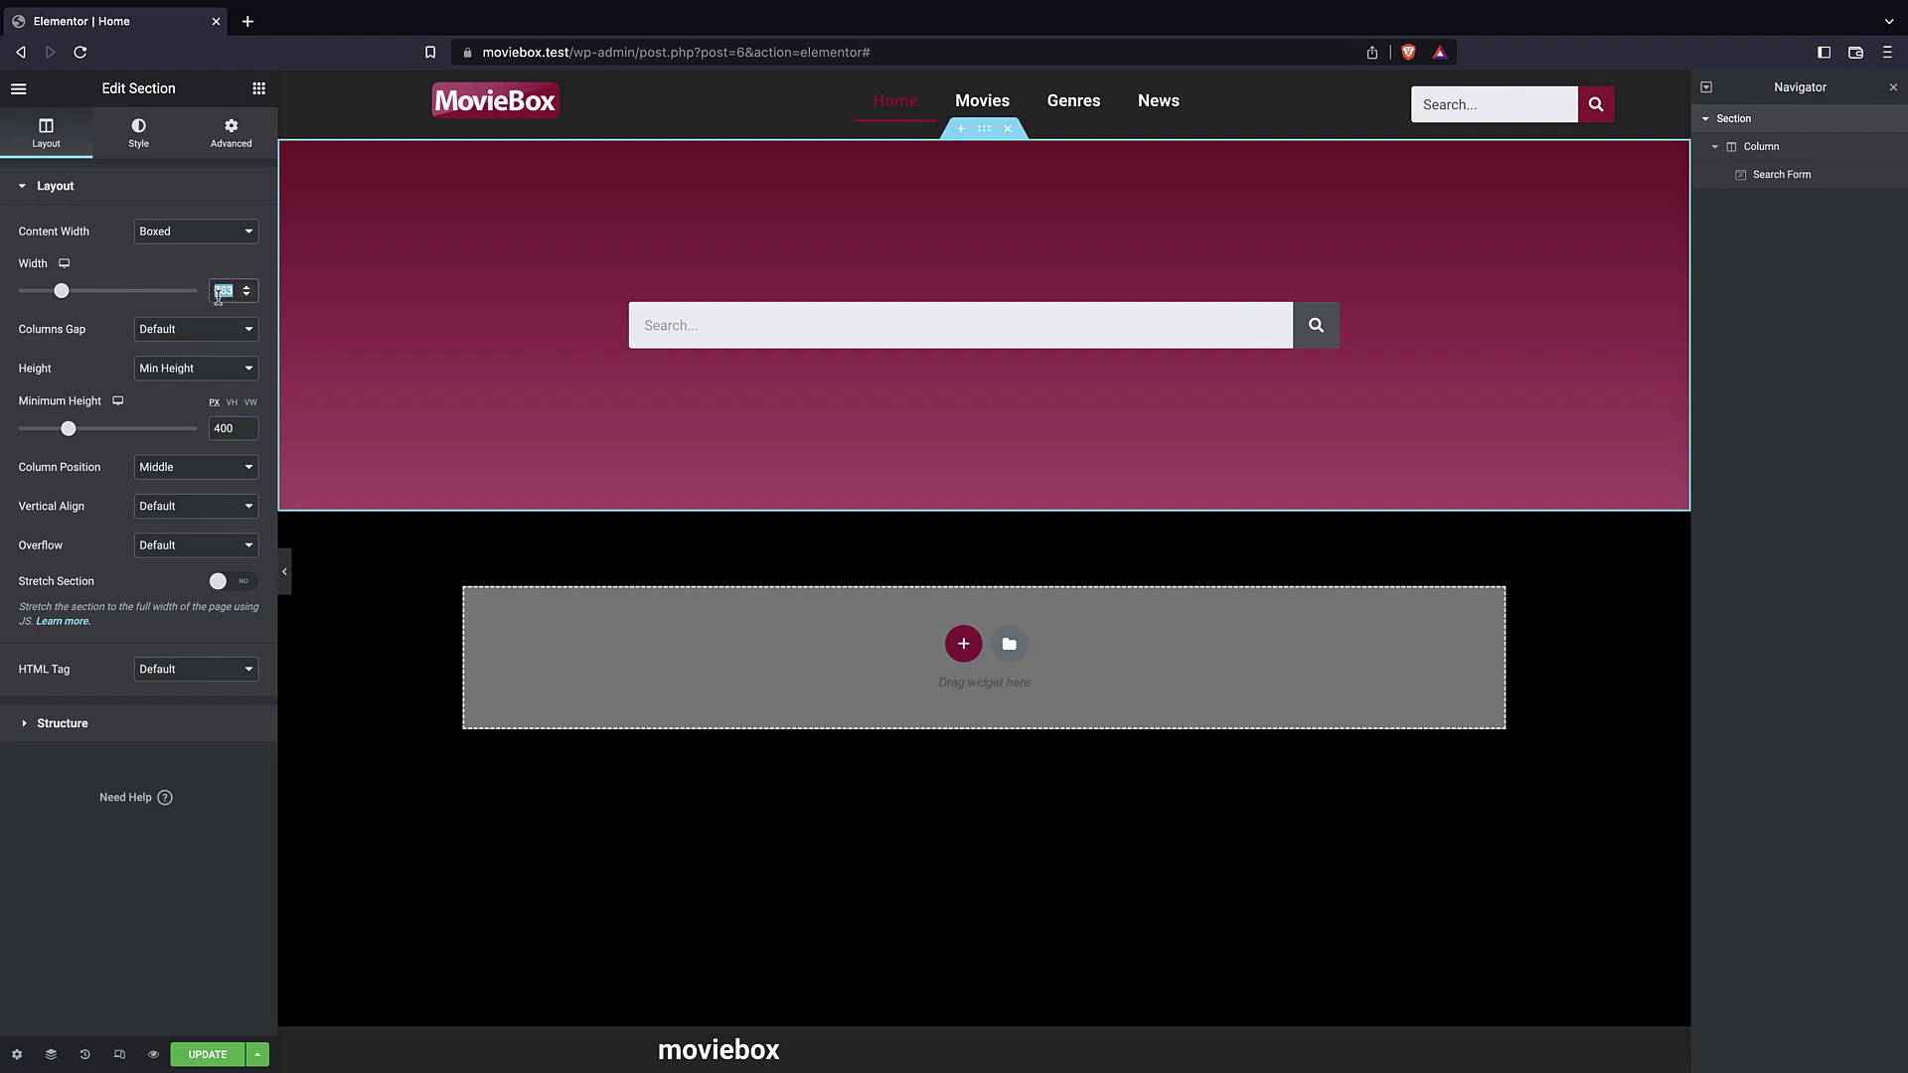
pyautogui.write('800')
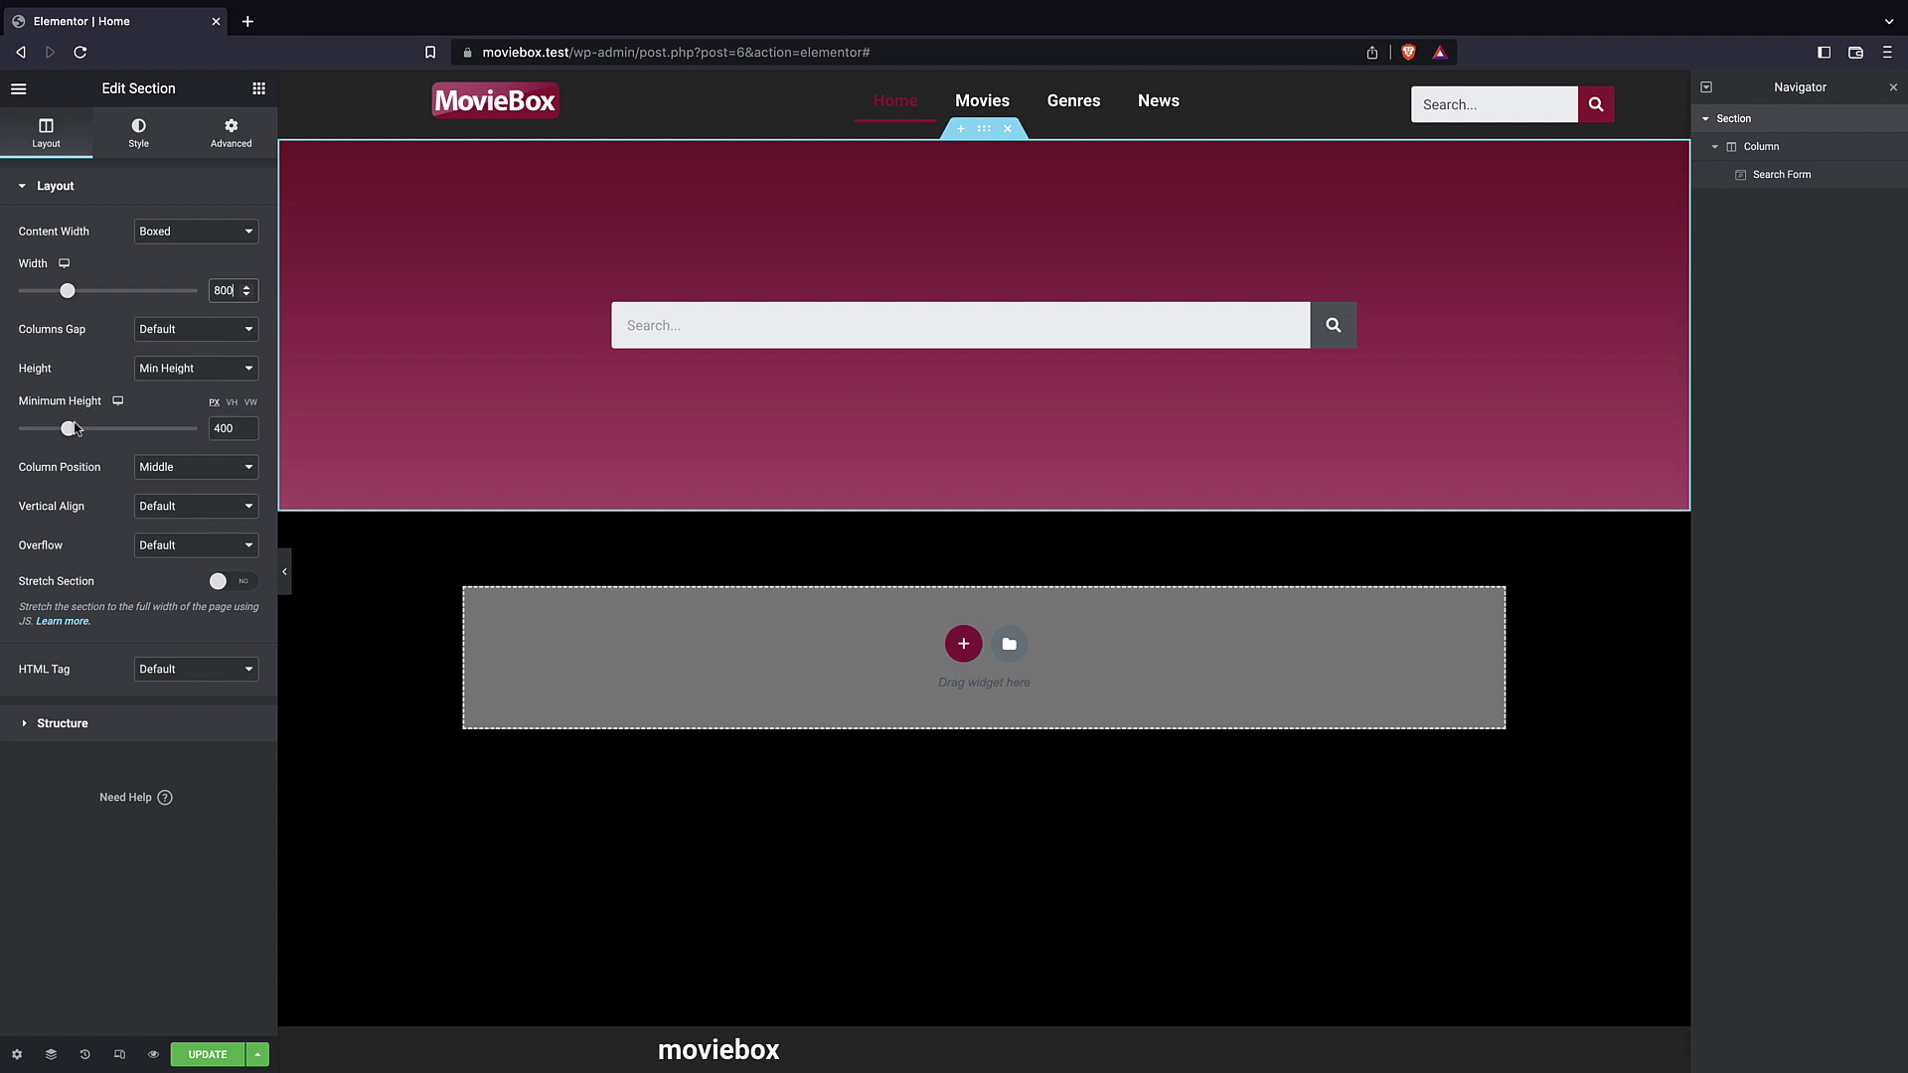
pyautogui.click(232, 403)
pyautogui.moveTo(68, 428)
pyautogui.mouseDown()
pyautogui.moveTo(127, 428)
pyautogui.moveTo(68, 428)
pyautogui.moveTo(108, 442)
pyautogui.moveTo(90, 443)
pyautogui.mouseUp()
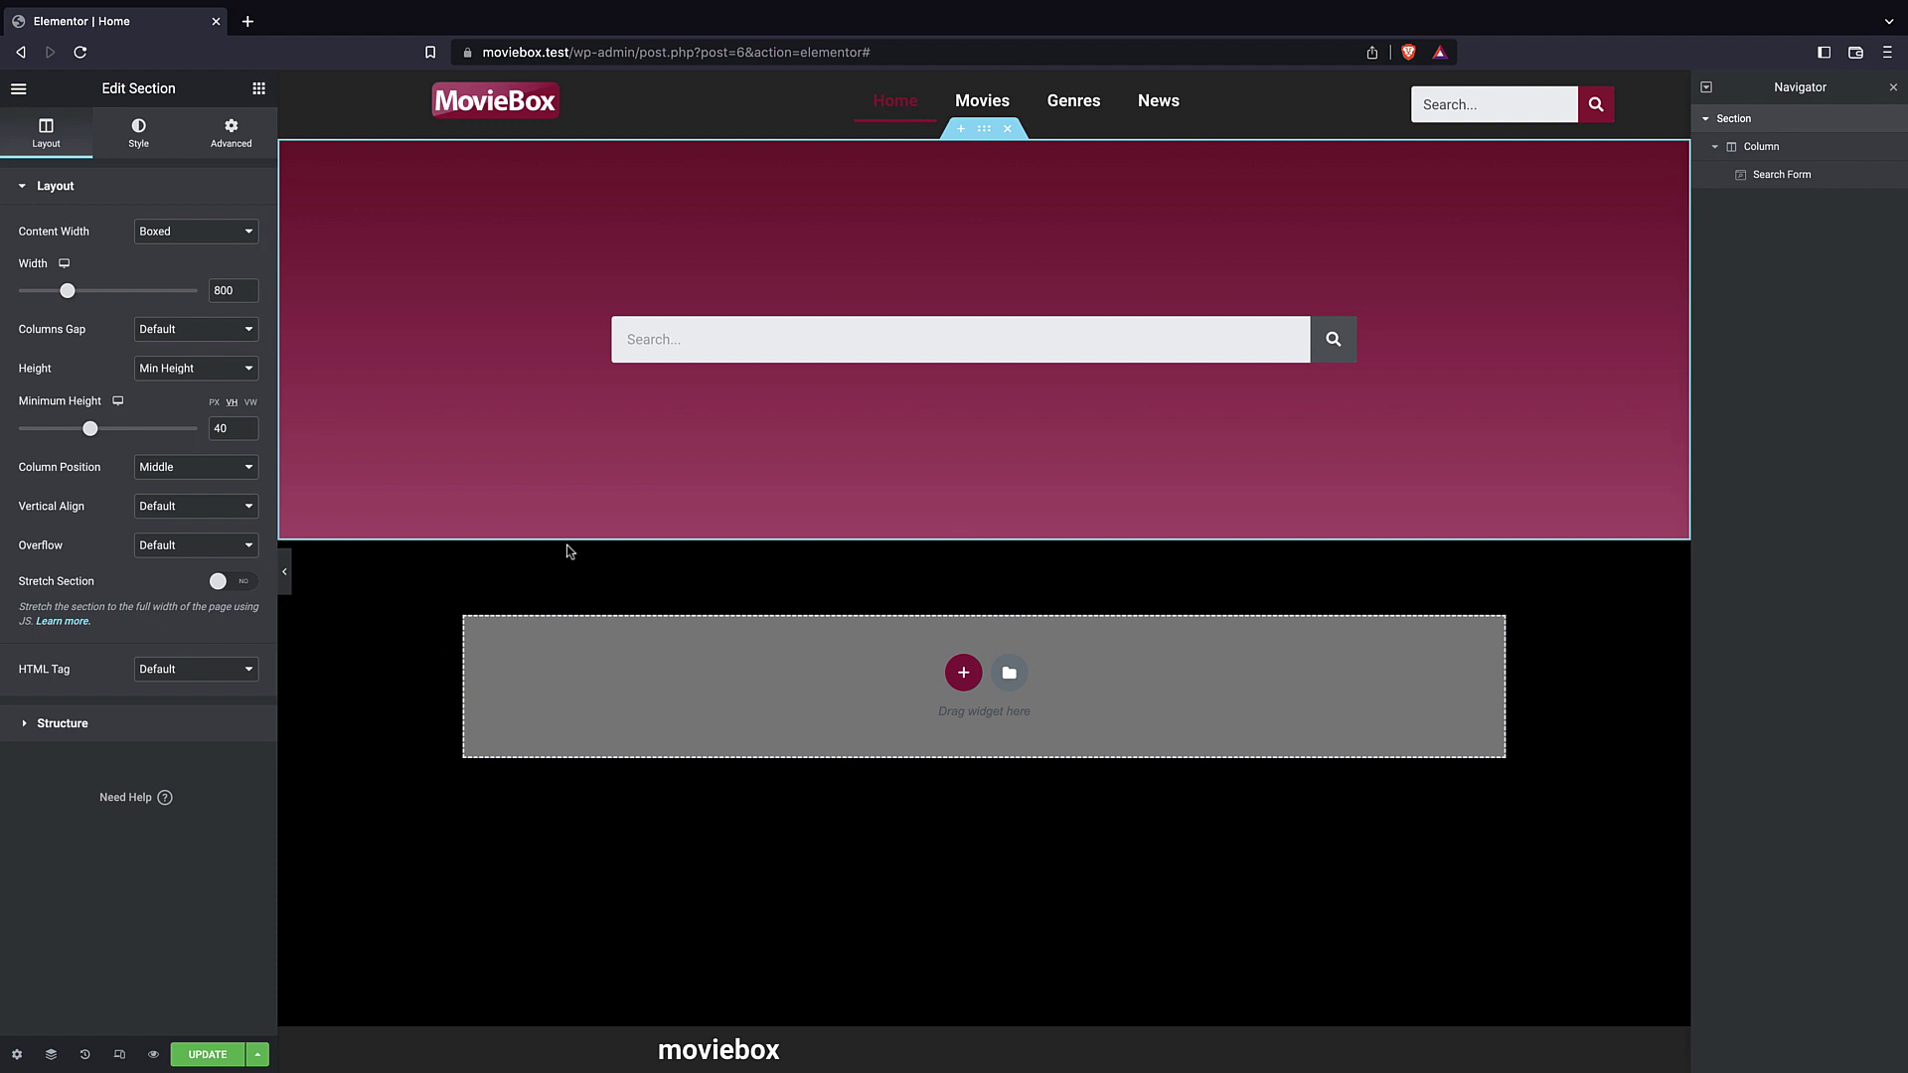
# - Add a Loop Grid widget below the search section and assign it the movies template
pyautogui.click(259, 89)
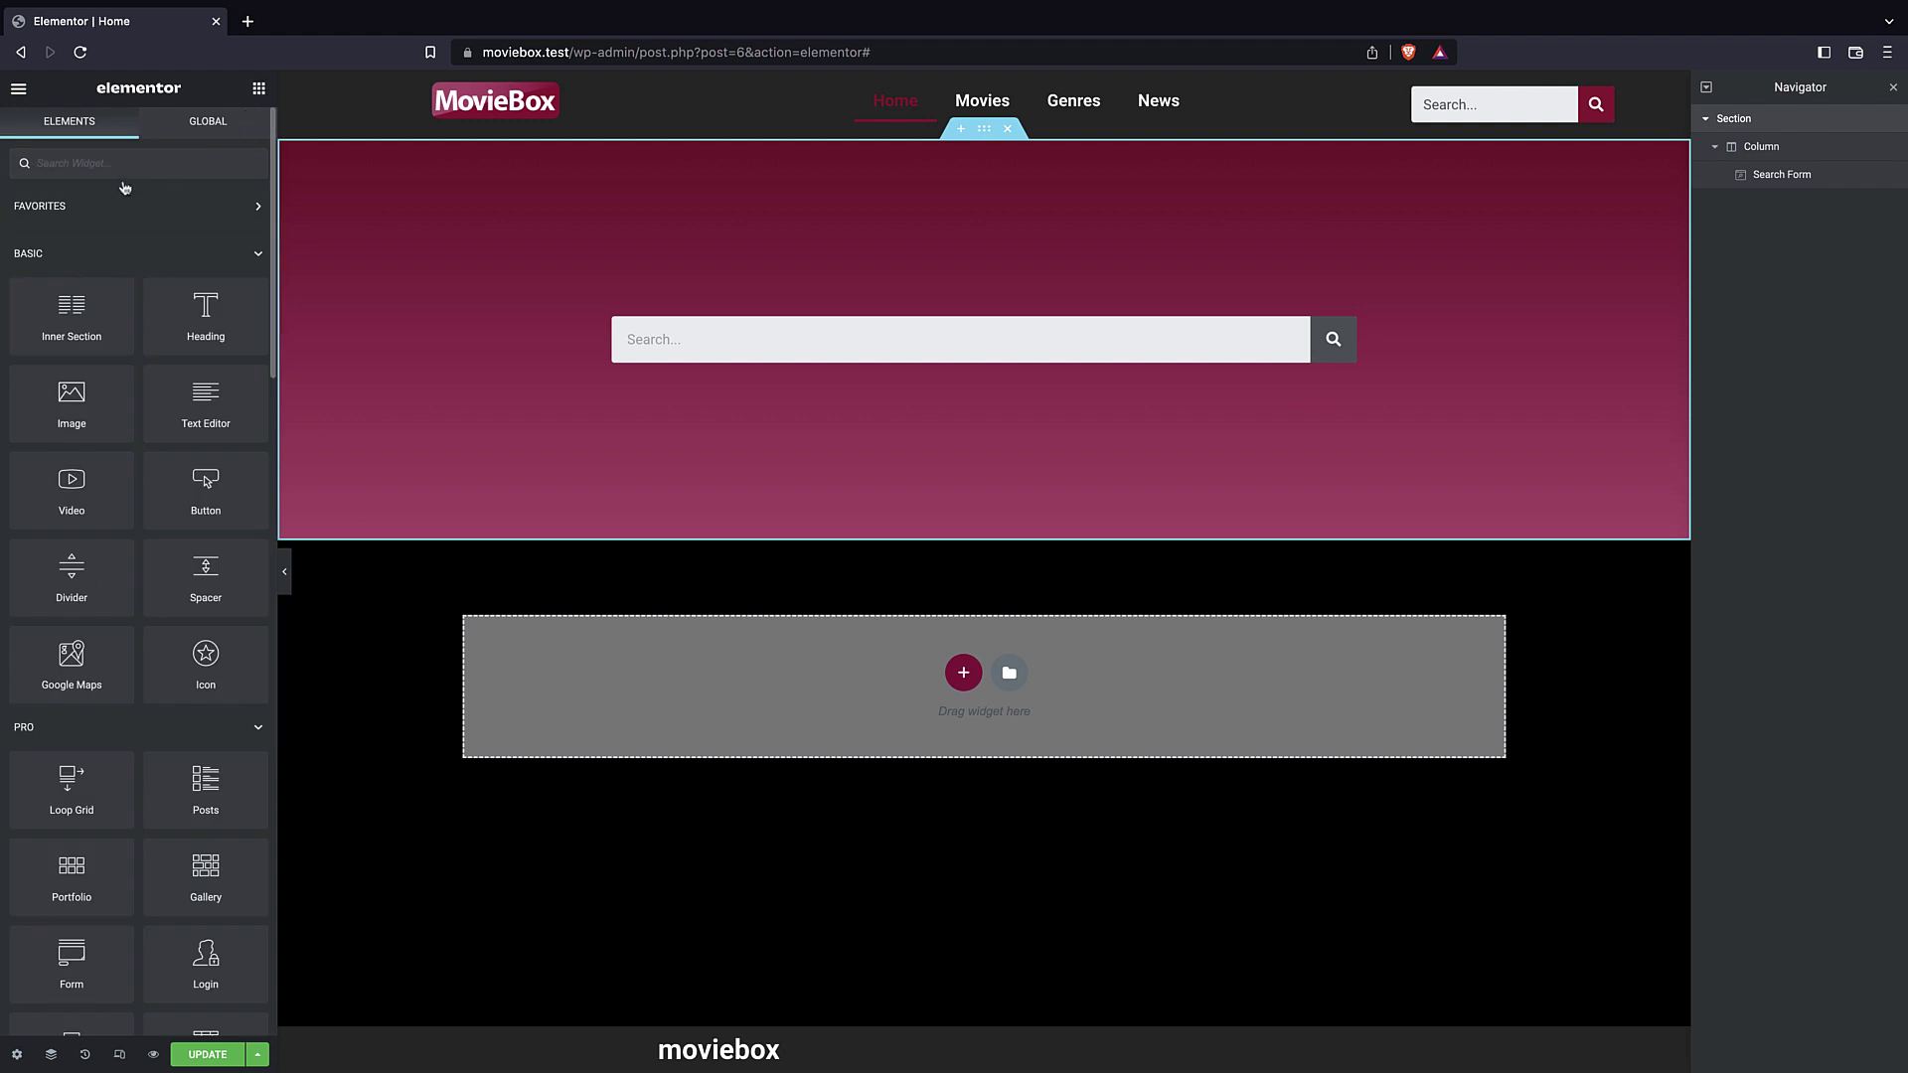
pyautogui.moveTo(71, 790); pyautogui.dragTo(757, 667)
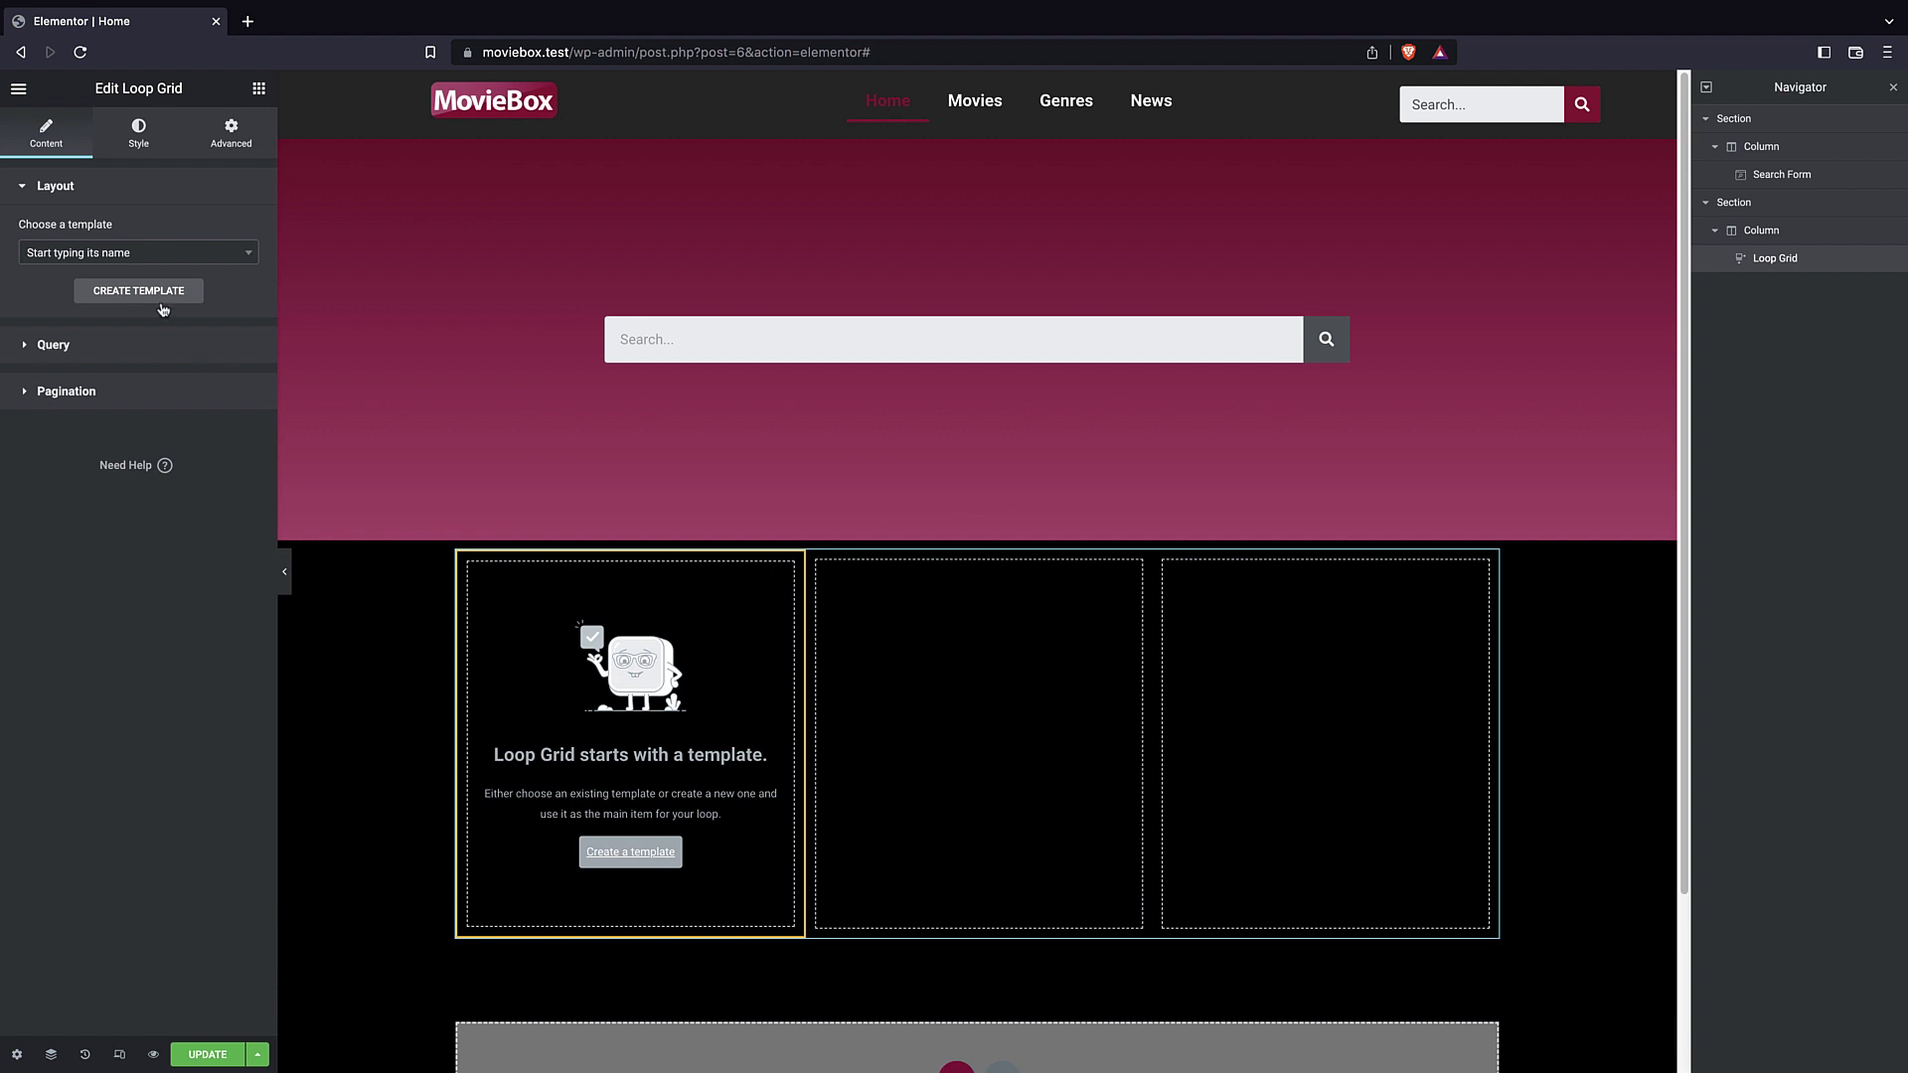
pyautogui.click(133, 256)
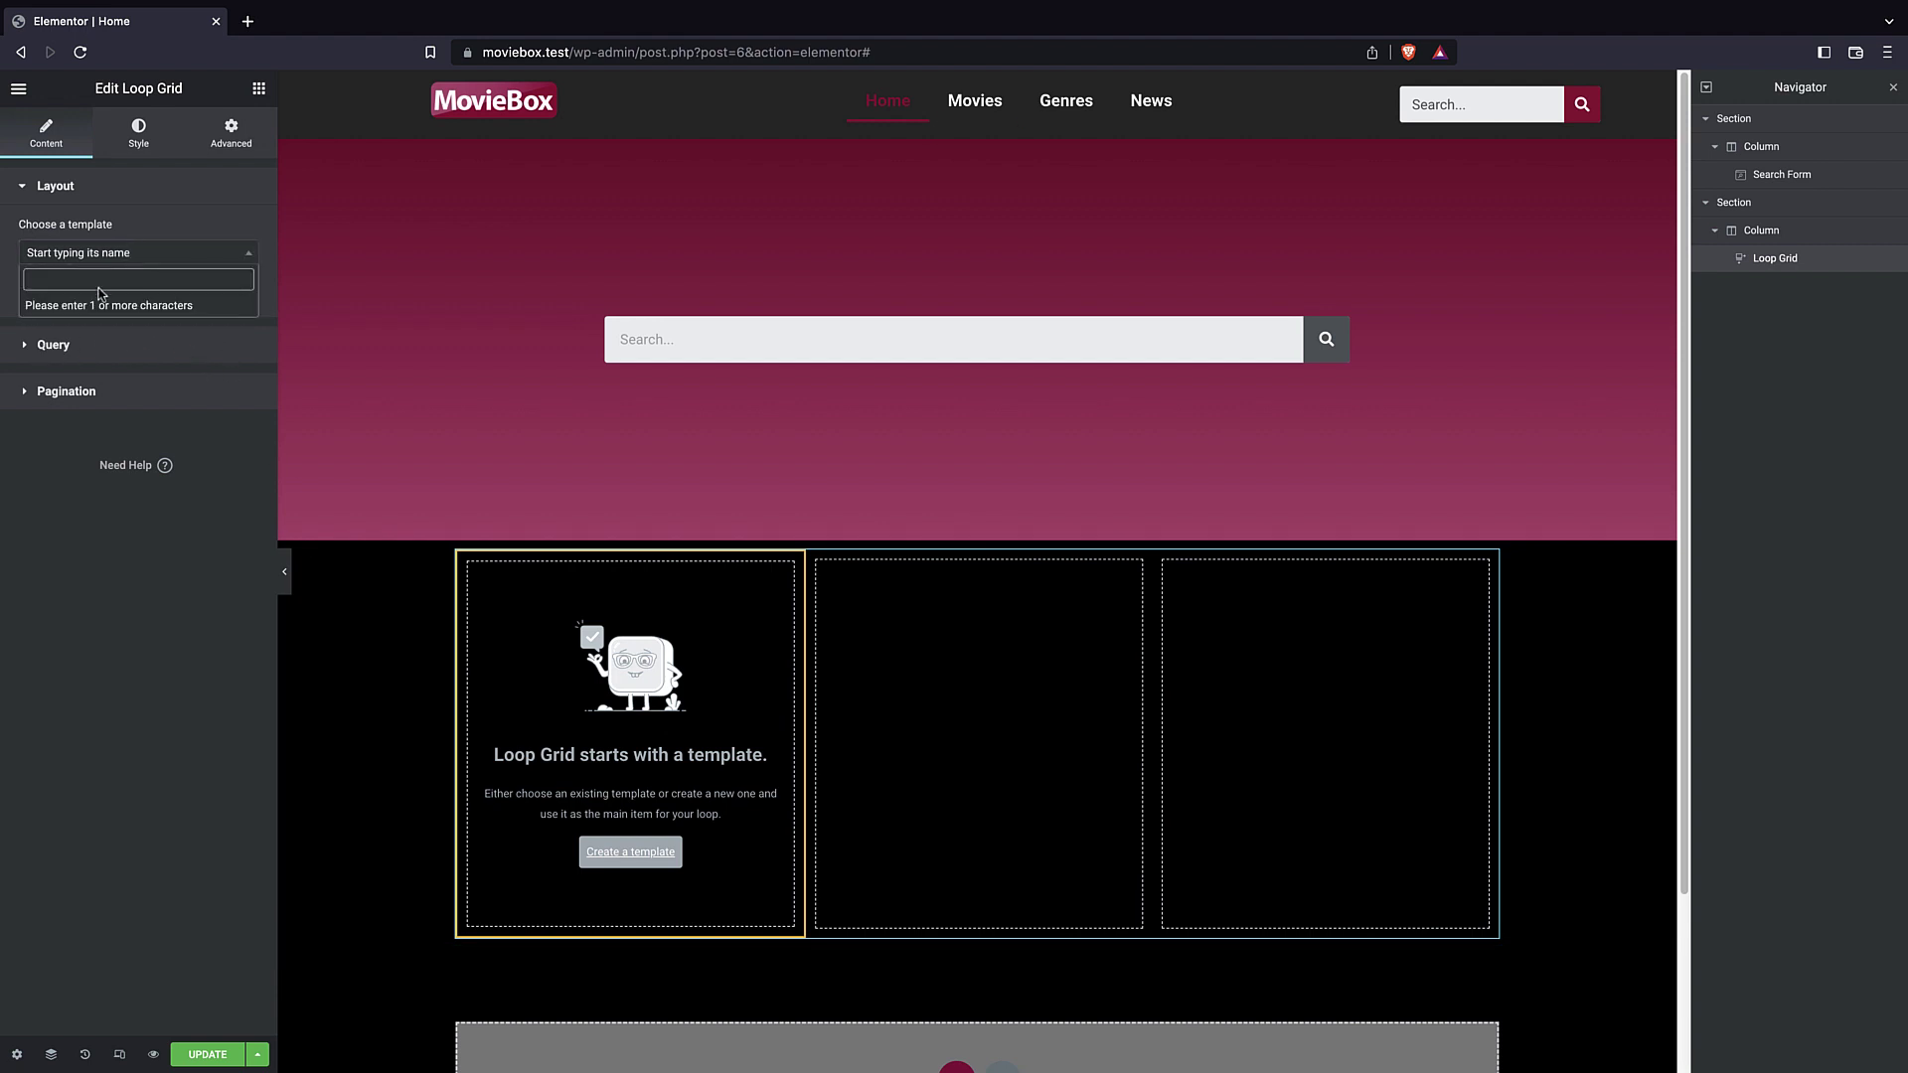
pyautogui.write('o')
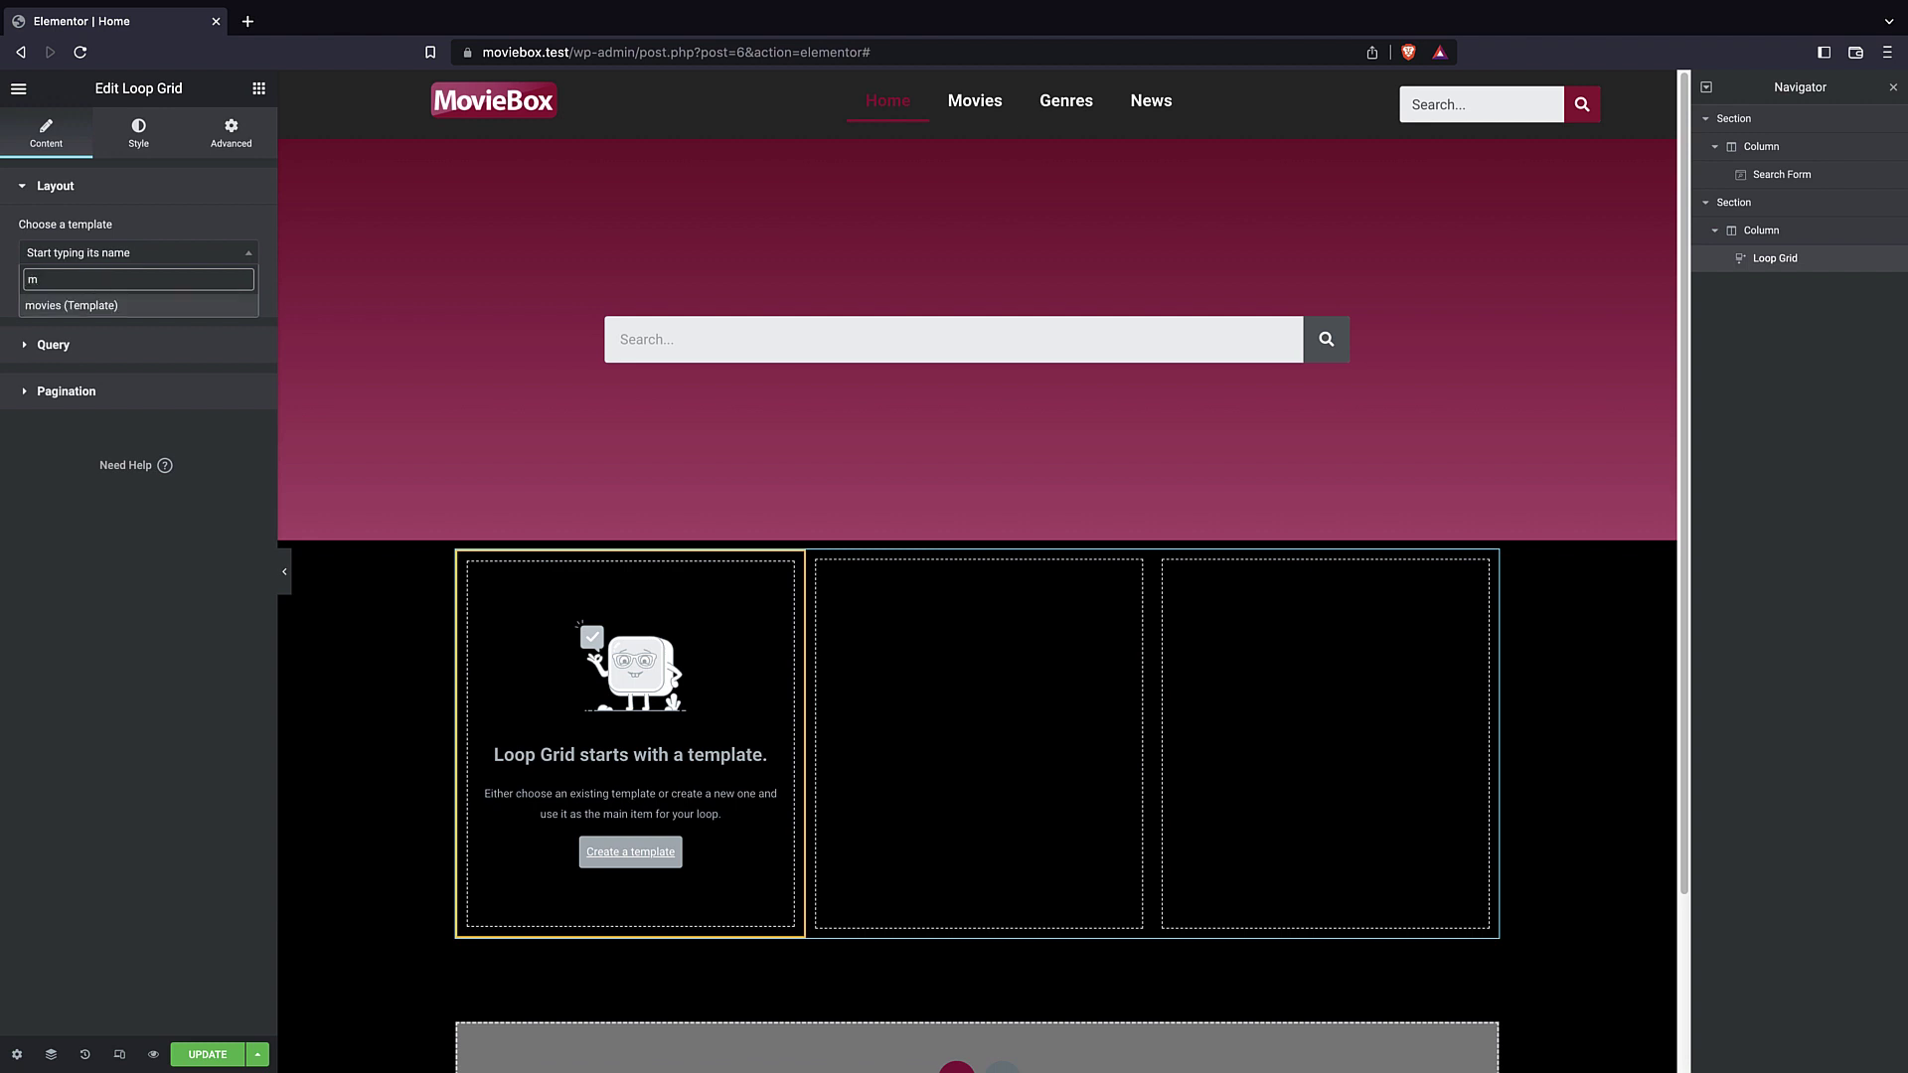
pyautogui.click(92, 305)
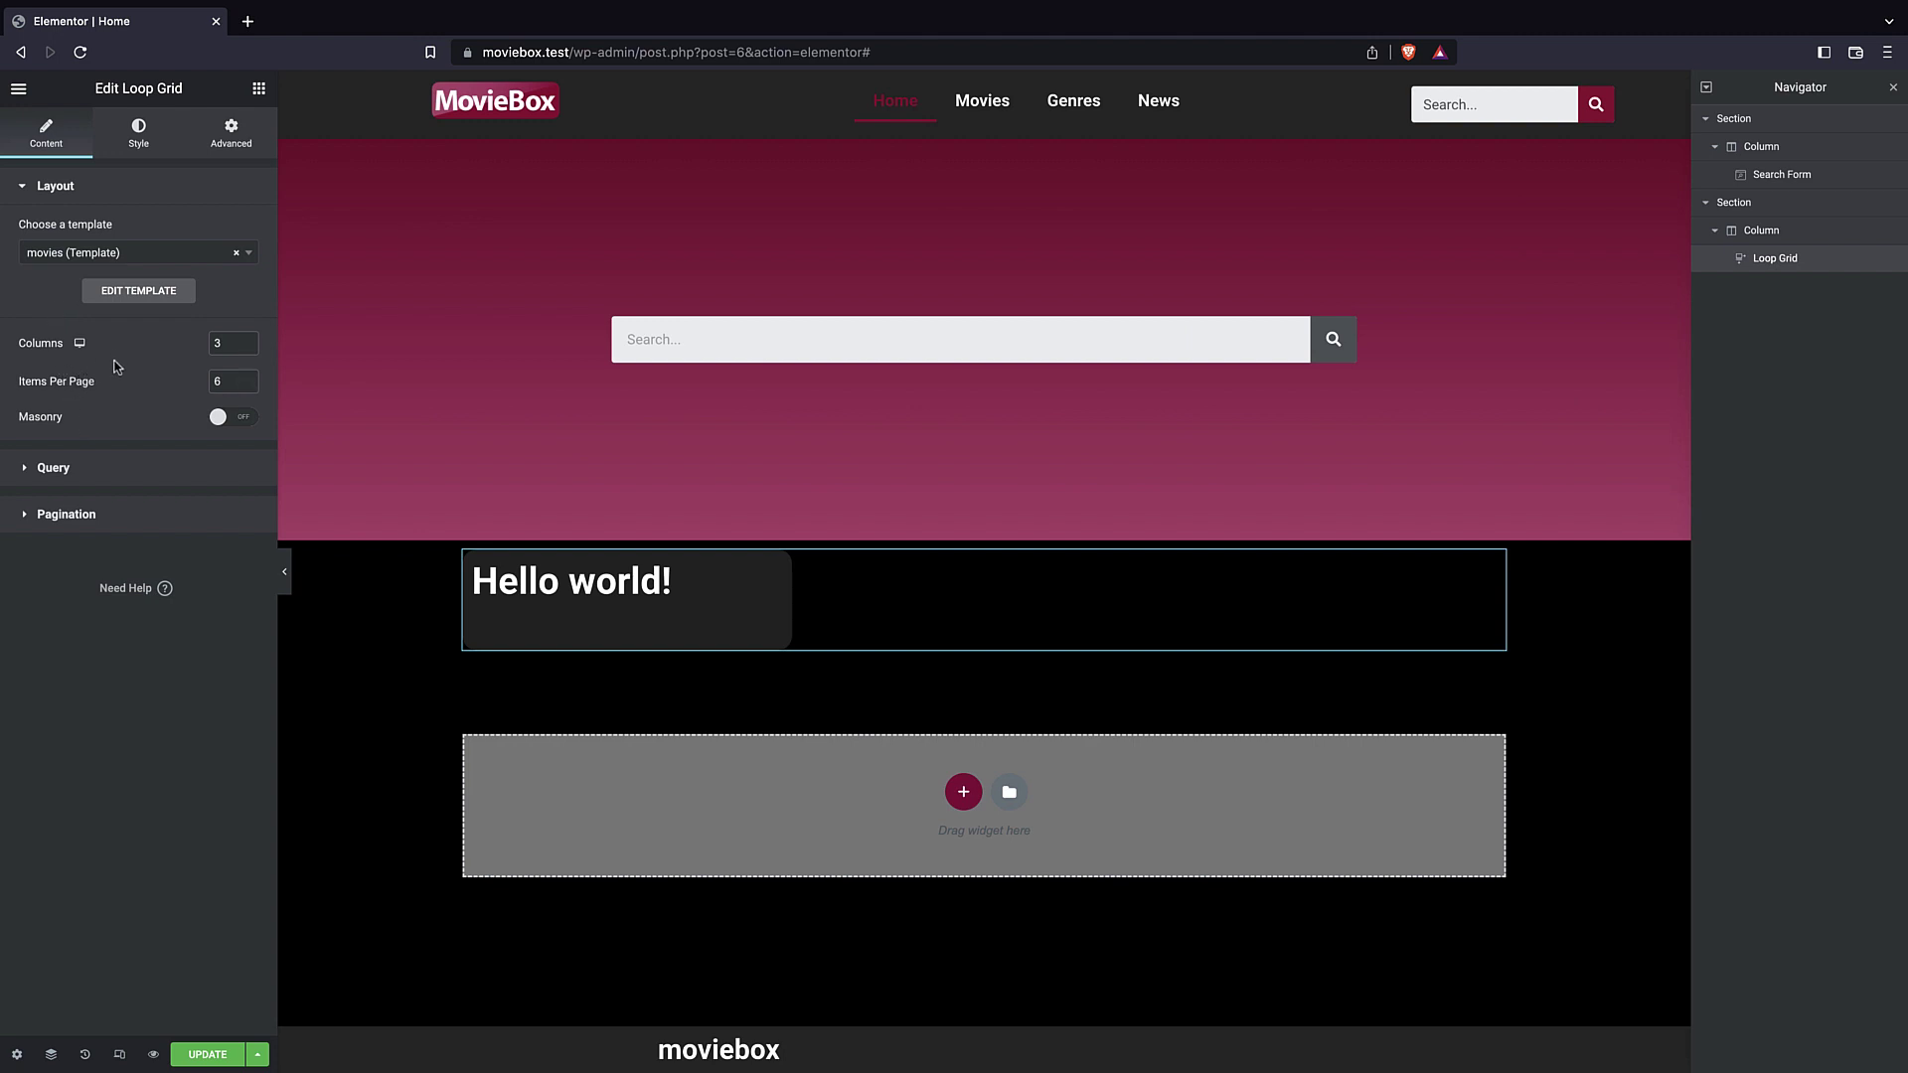
# - Try Manual Selection as the Loop Grid's query source, and set the source to movies
pyautogui.click(112, 467)
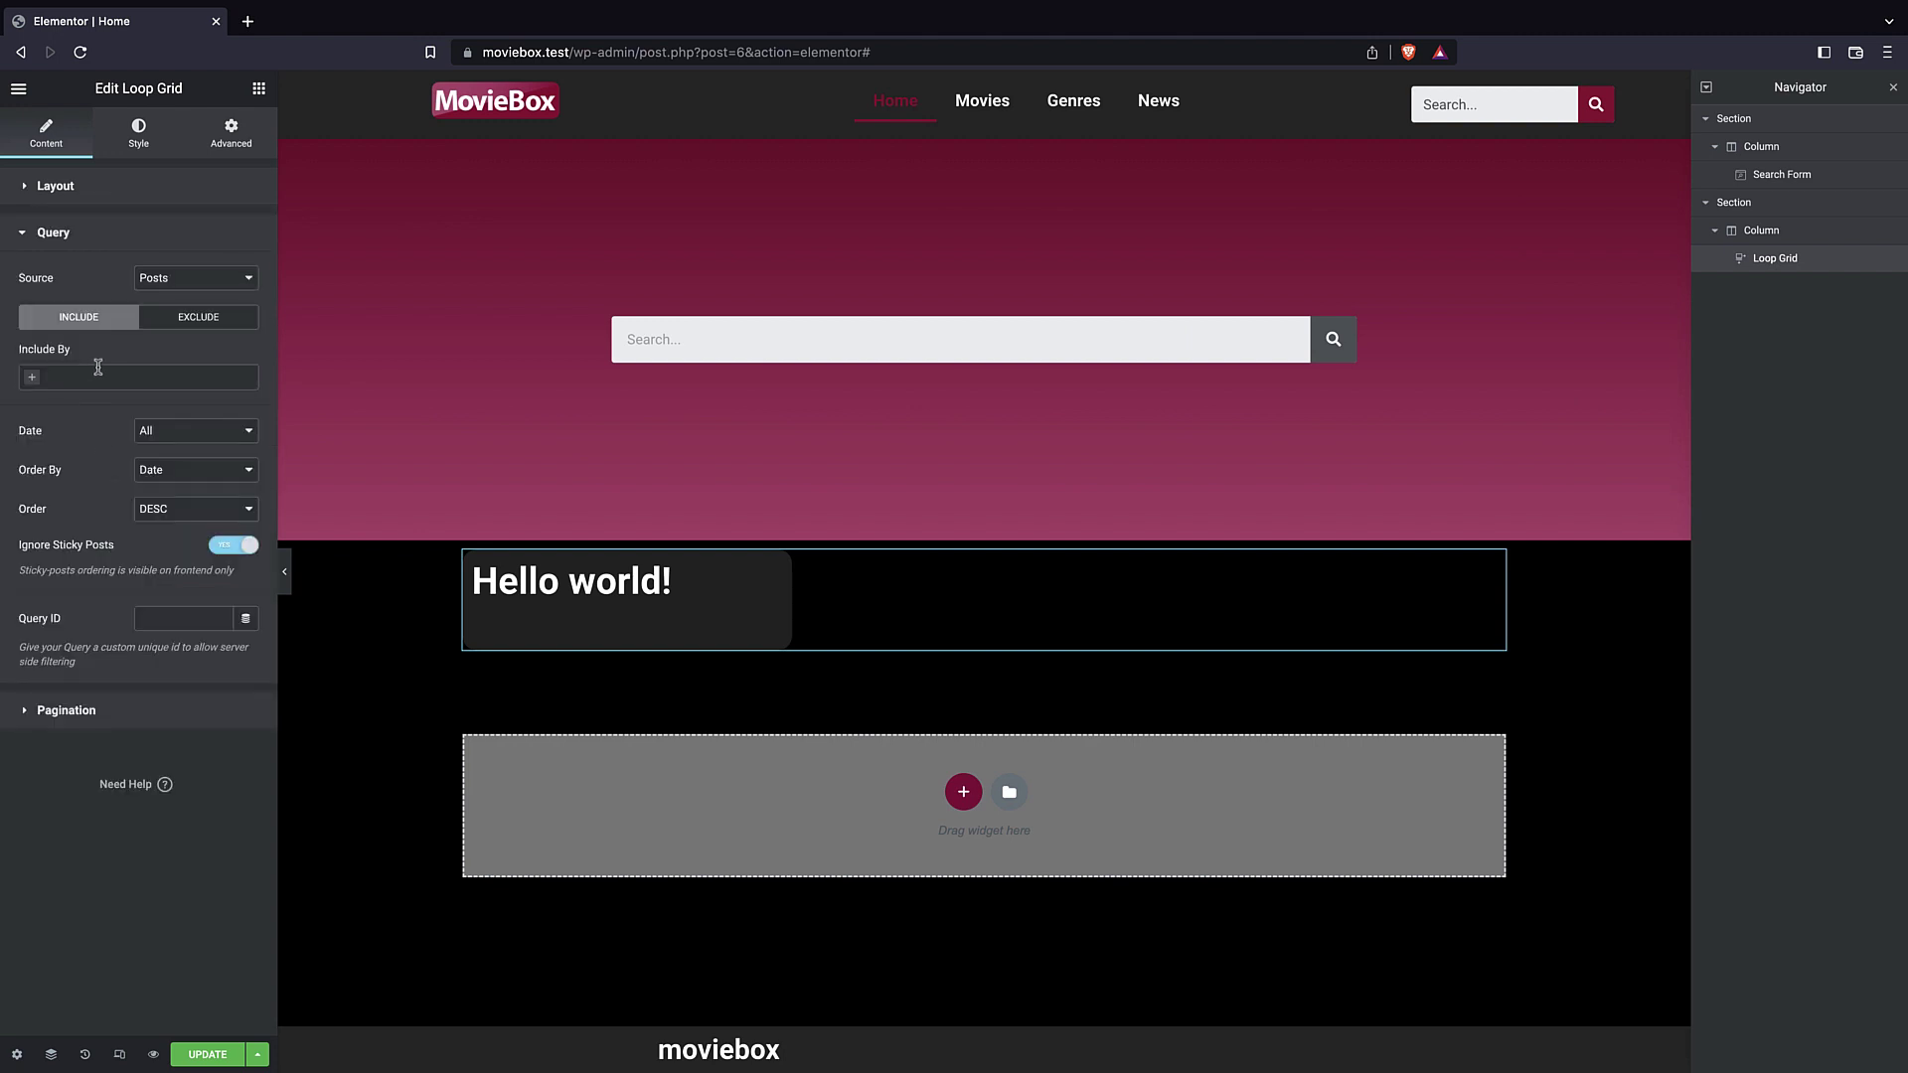
pyautogui.click(172, 284)
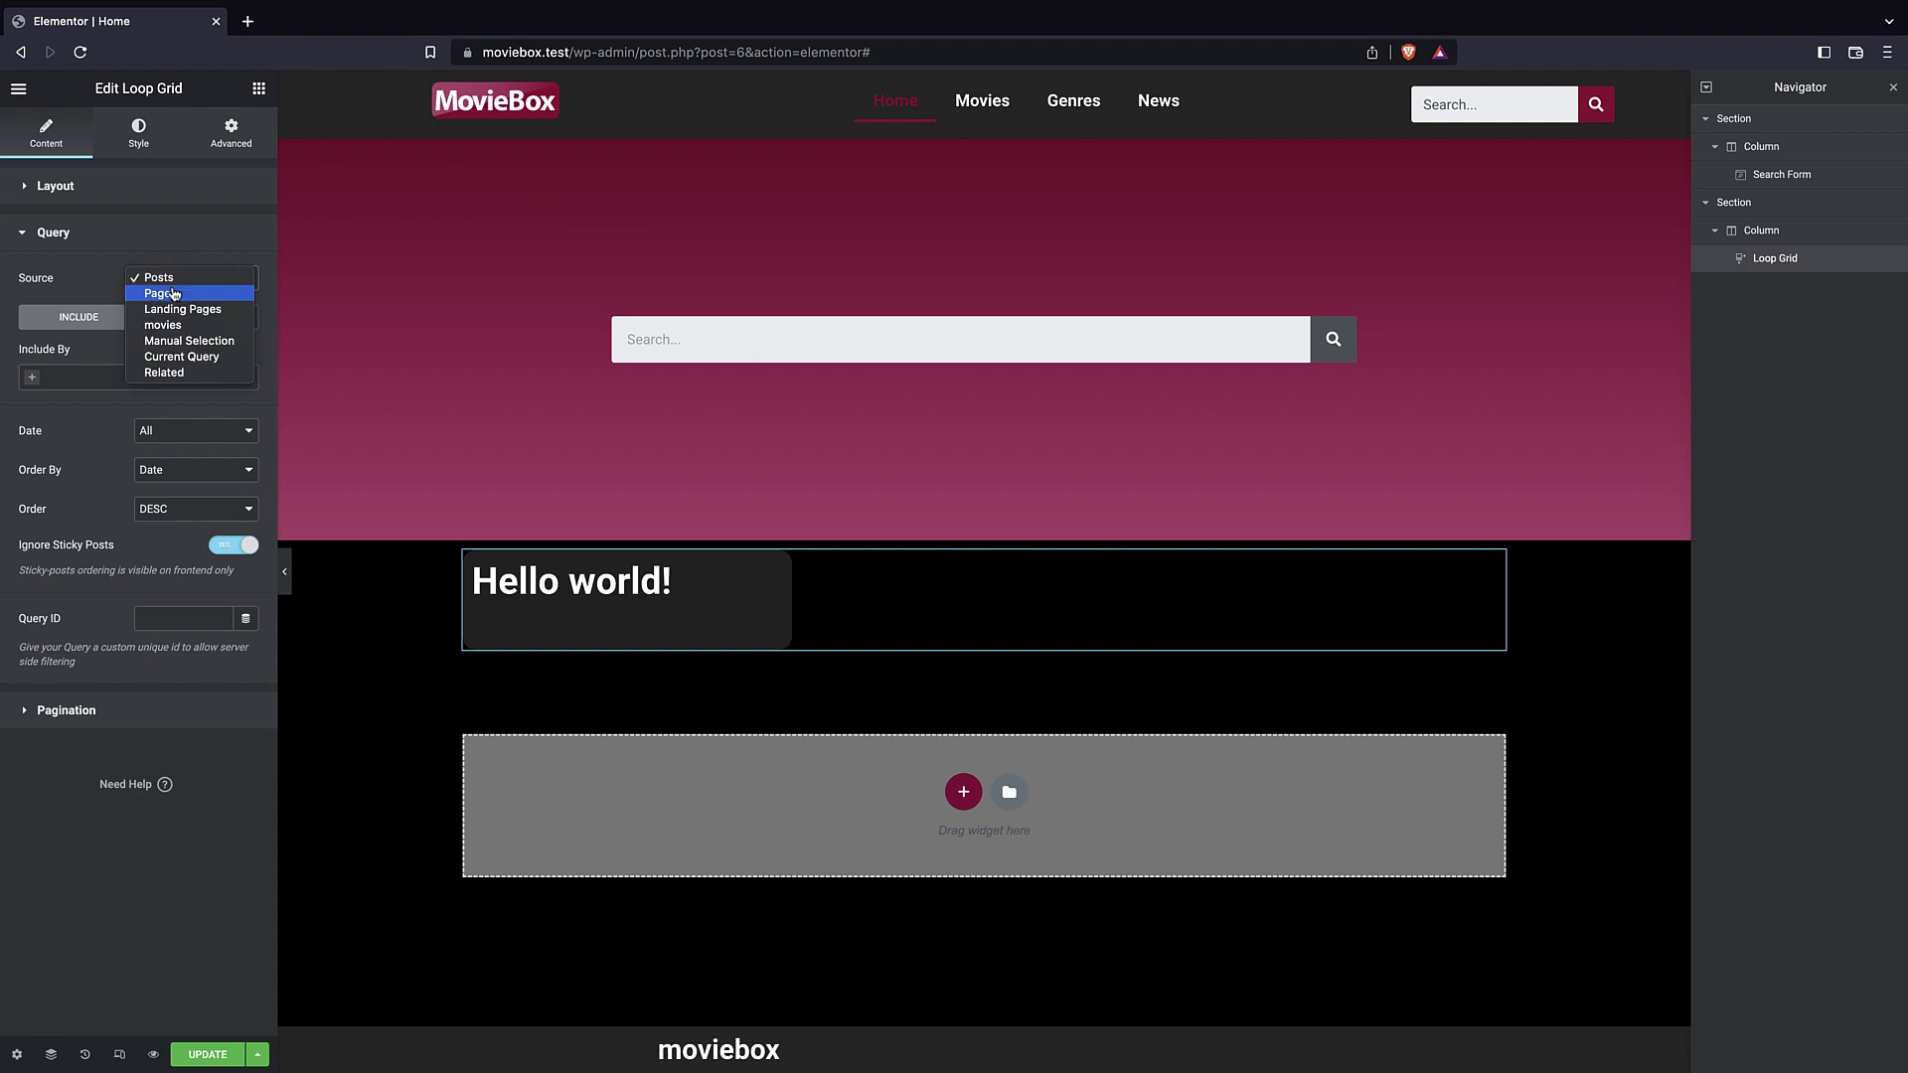
pyautogui.click(191, 345)
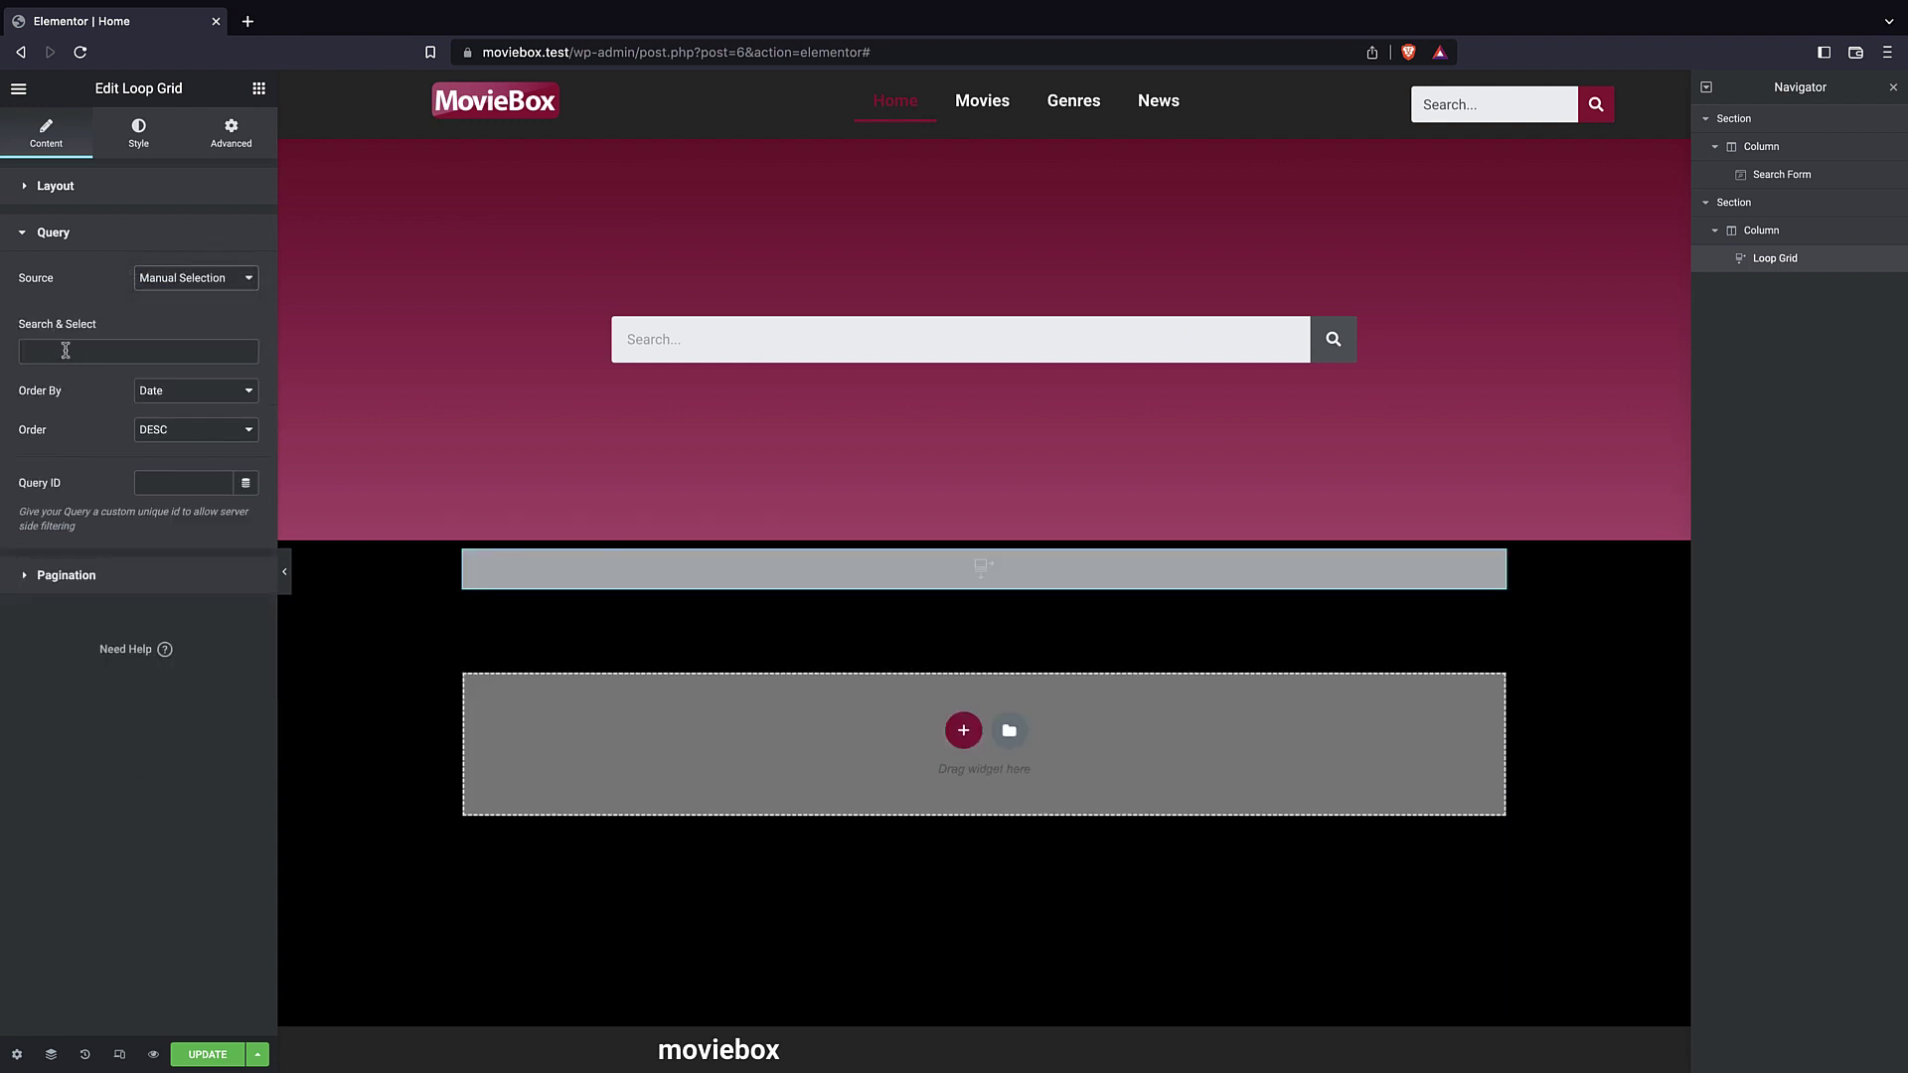
pyautogui.click(162, 286)
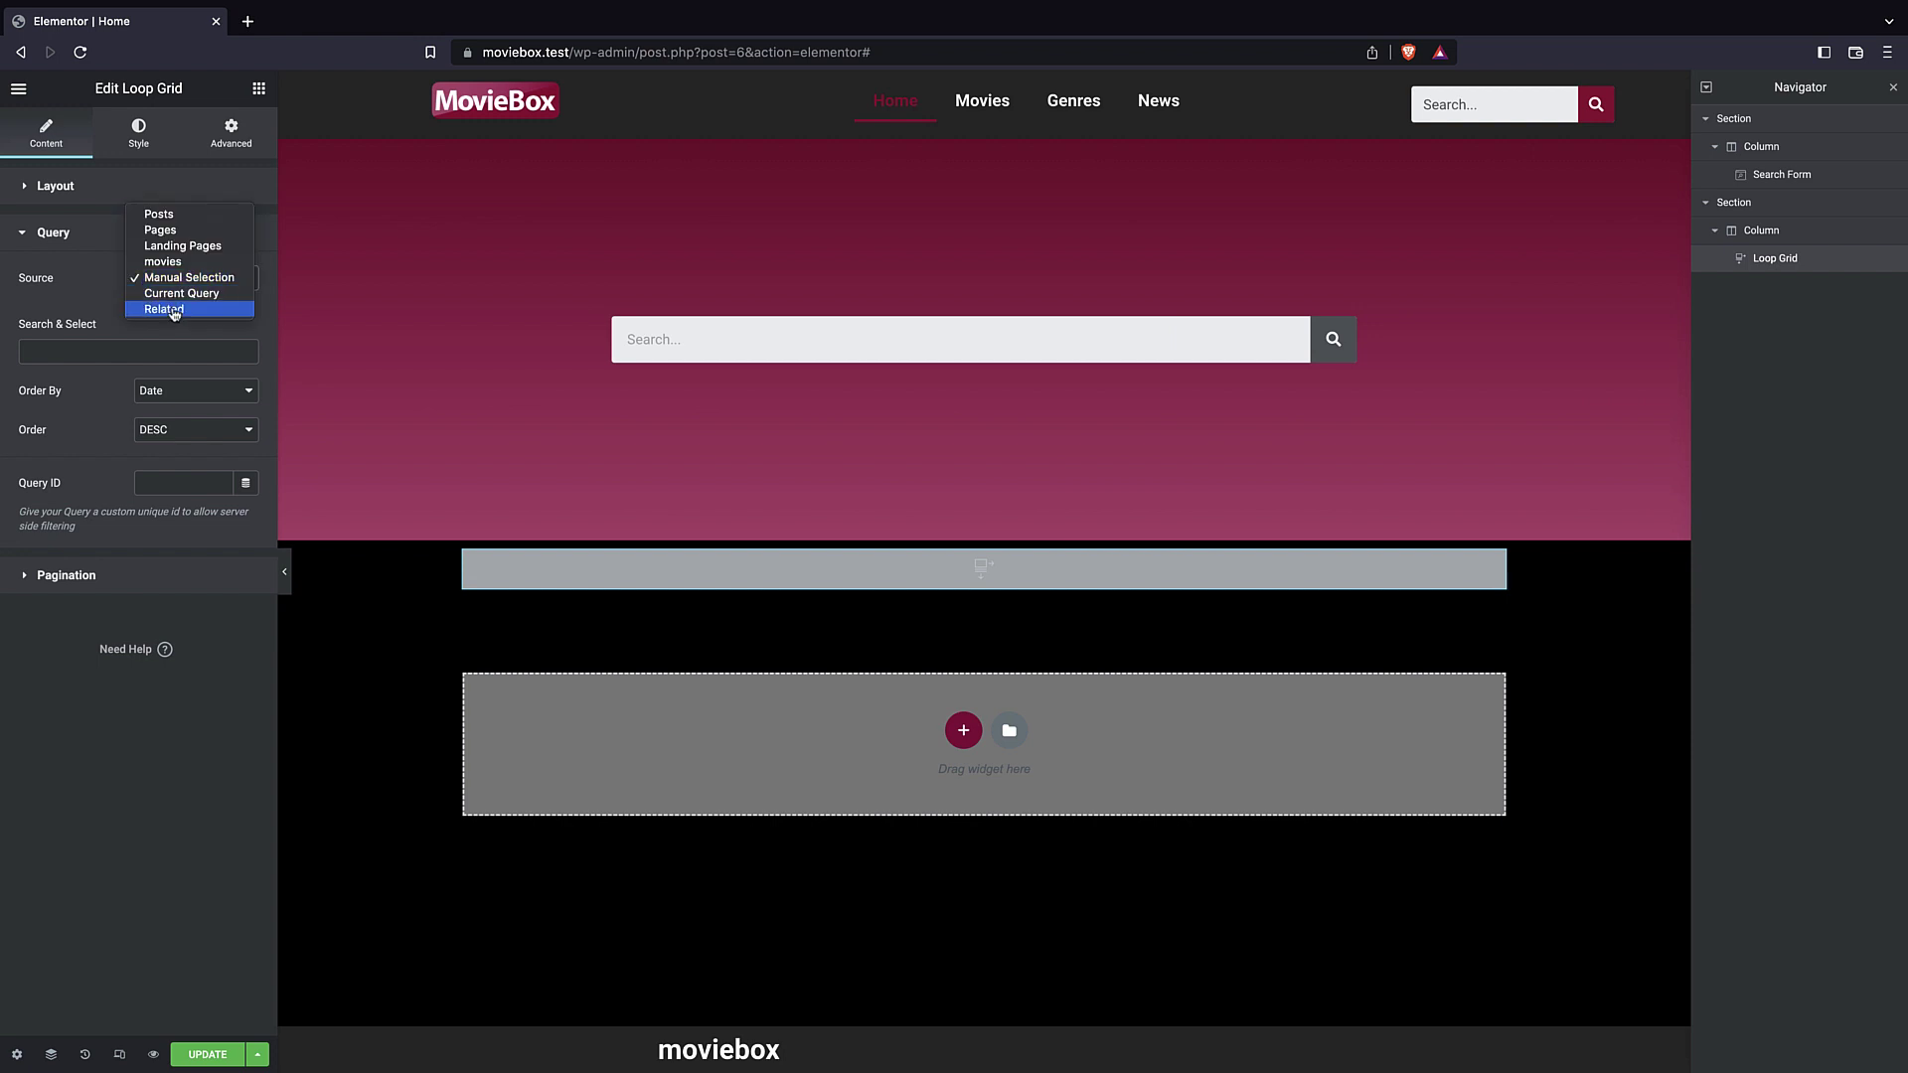
pyautogui.click(163, 261)
pyautogui.scroll(-4, 429, 403)
pyautogui.scroll(-2, 429, 404)
pyautogui.scroll(6, 427, 403)
# - Limit the Loop Grid's query date range to Past Month
pyautogui.click(221, 286)
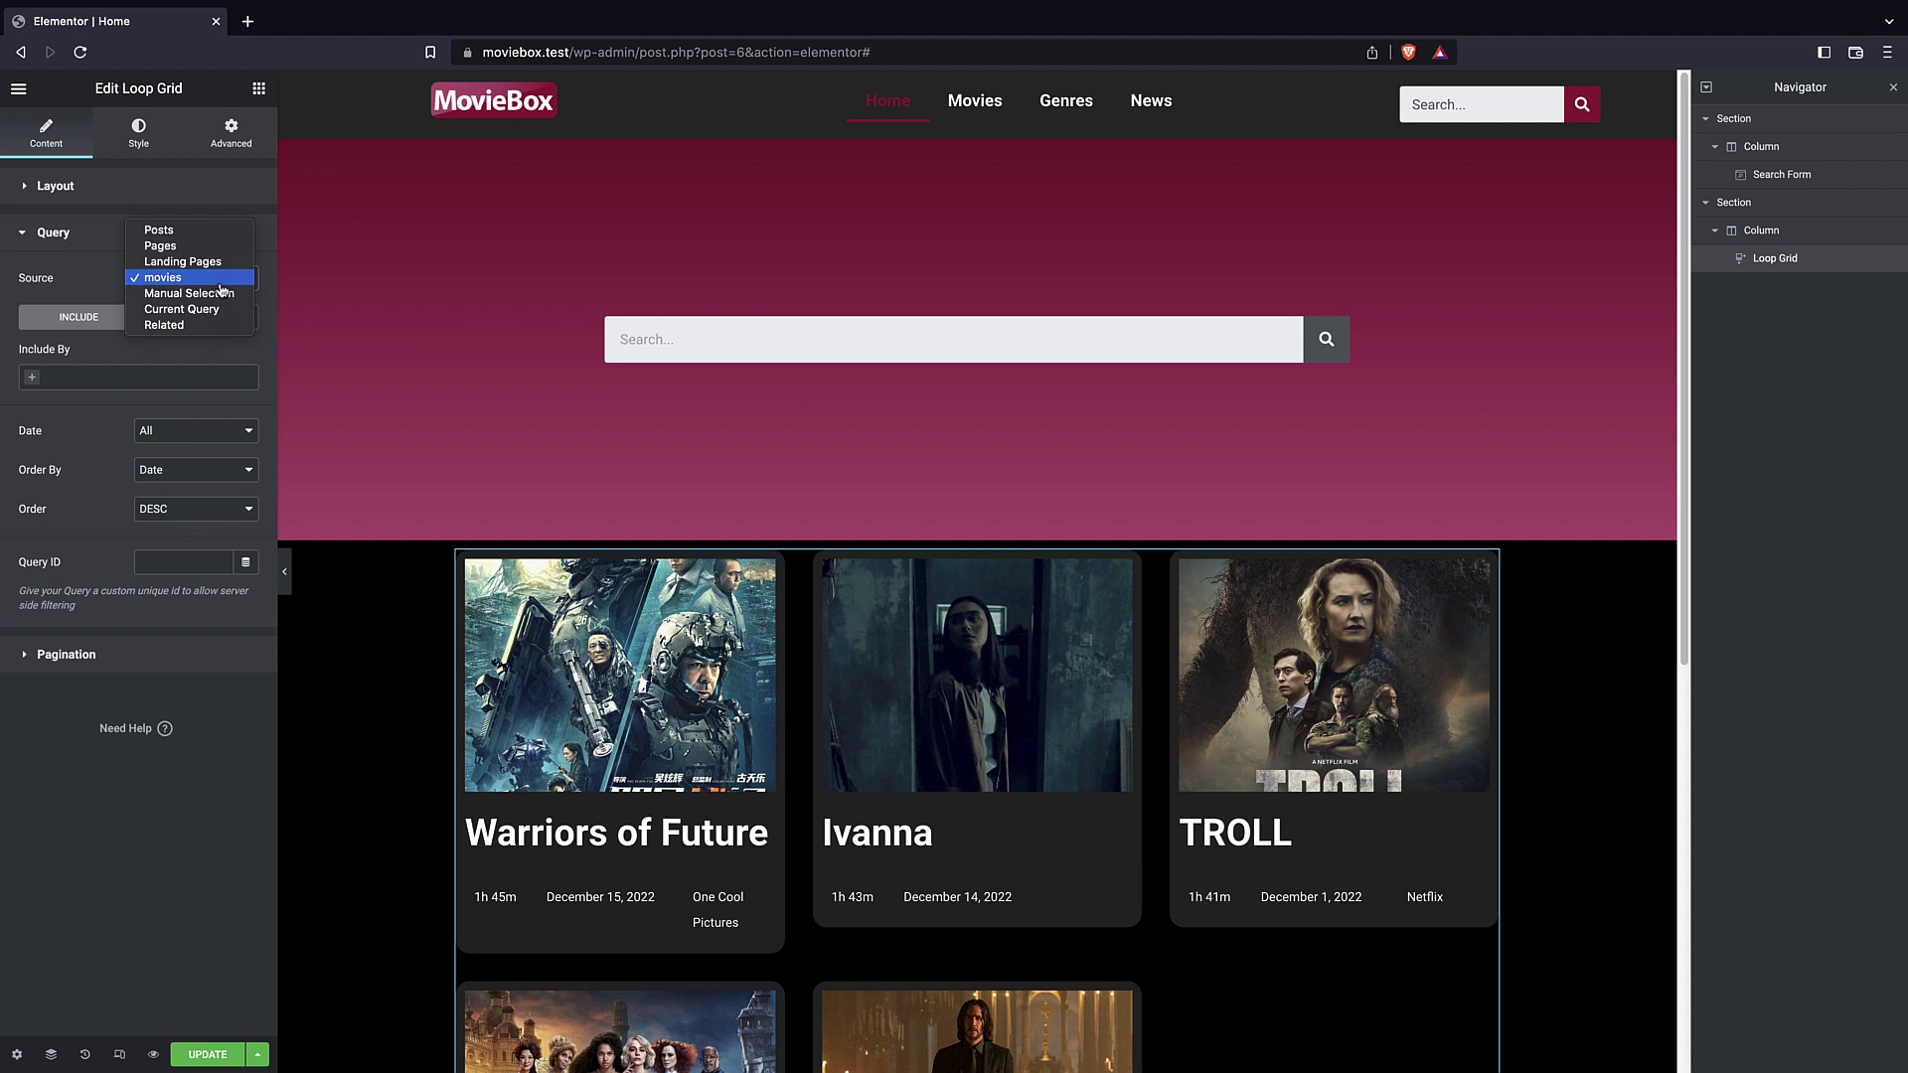
pyautogui.click(59, 438)
pyautogui.click(177, 437)
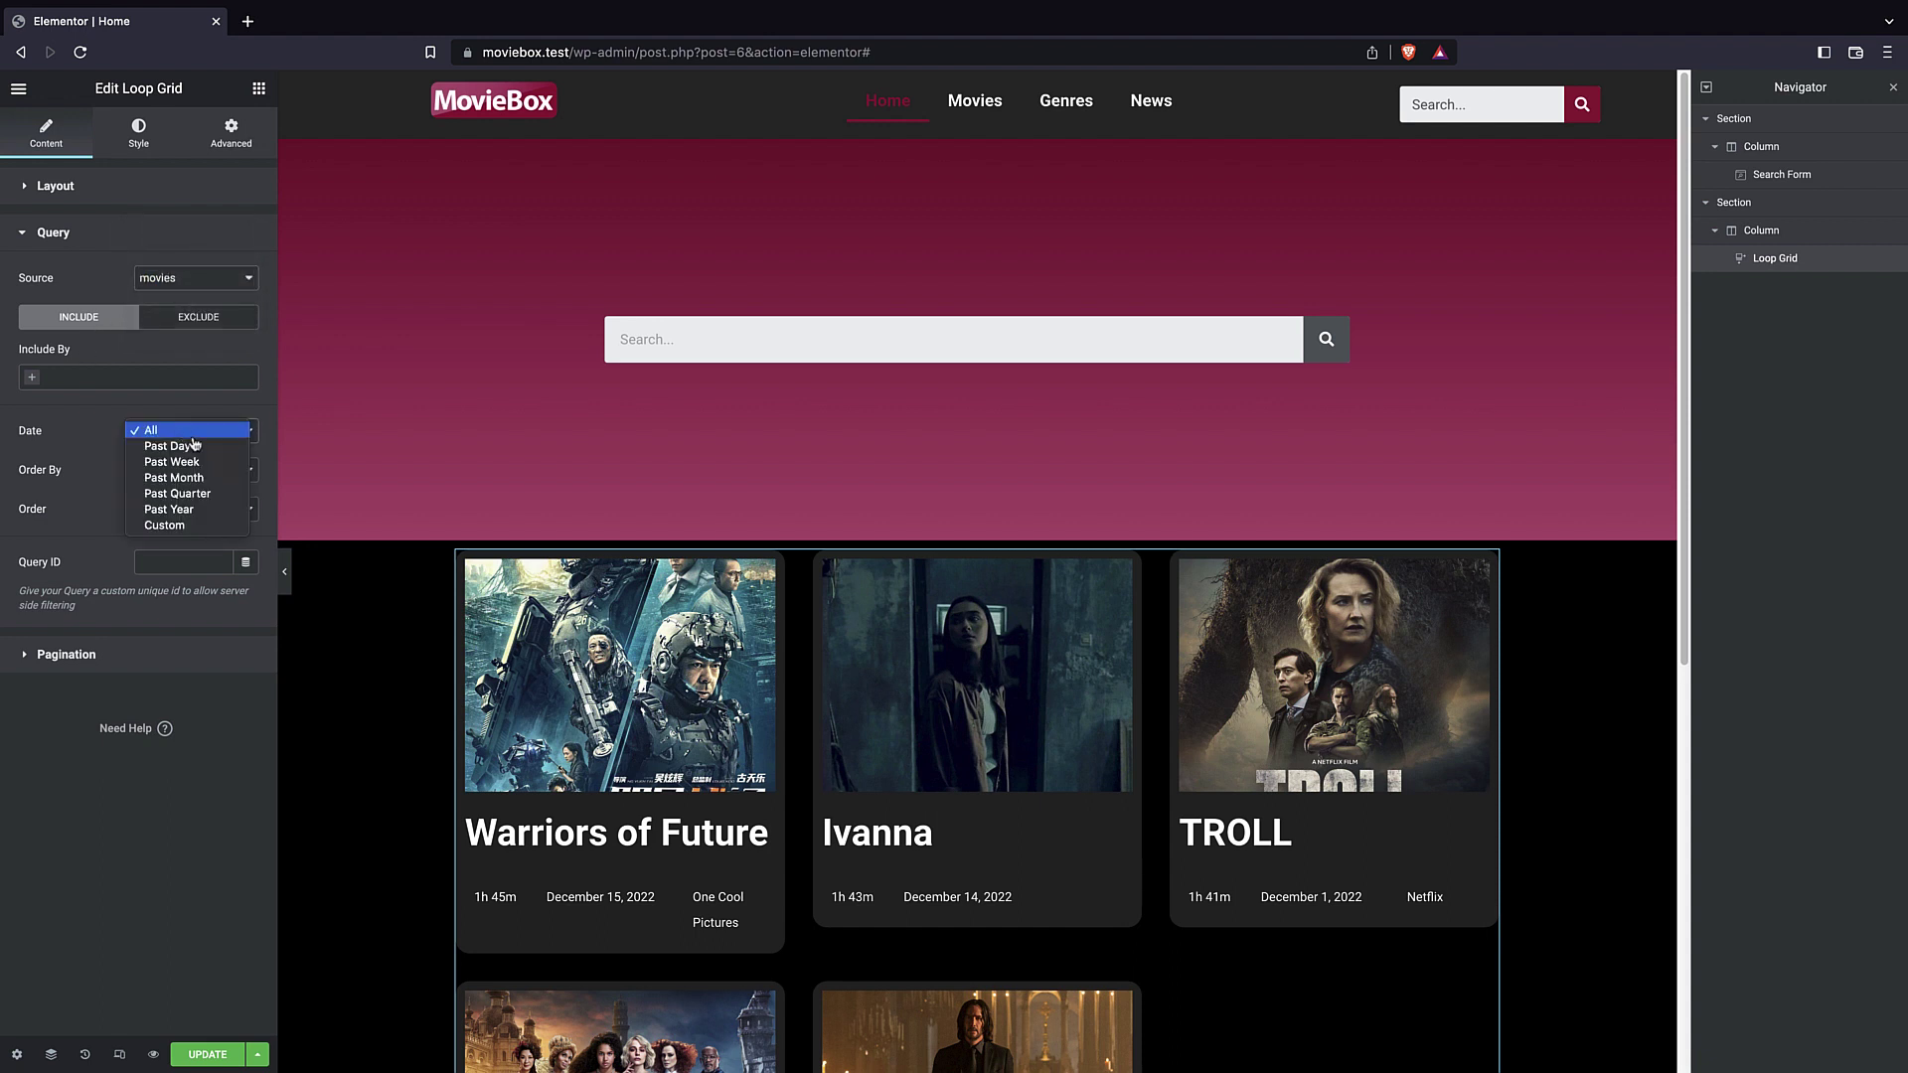
pyautogui.click(174, 478)
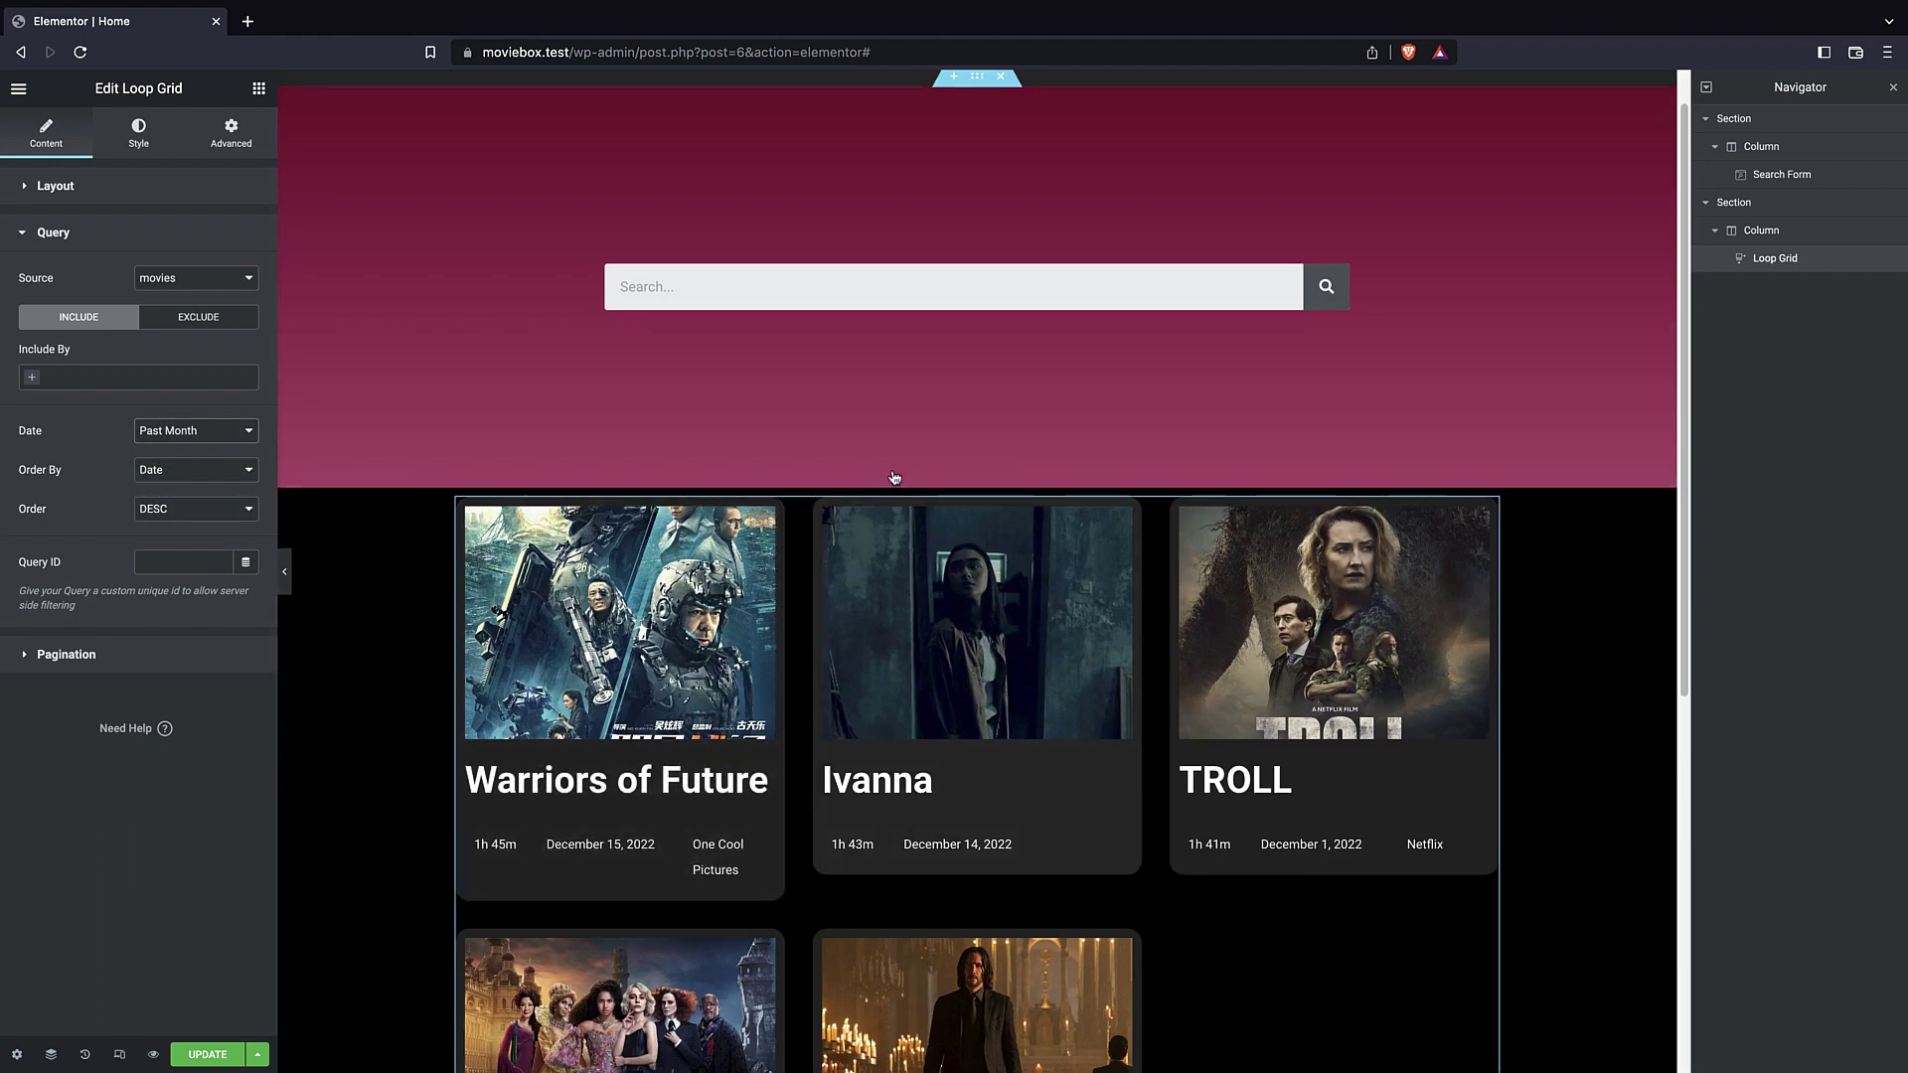
# - Add a Heading widget above the Loop Grid and set its title to "Past month"
pyautogui.click(258, 89)
pyautogui.moveTo(220, 306); pyautogui.dragTo(945, 521)
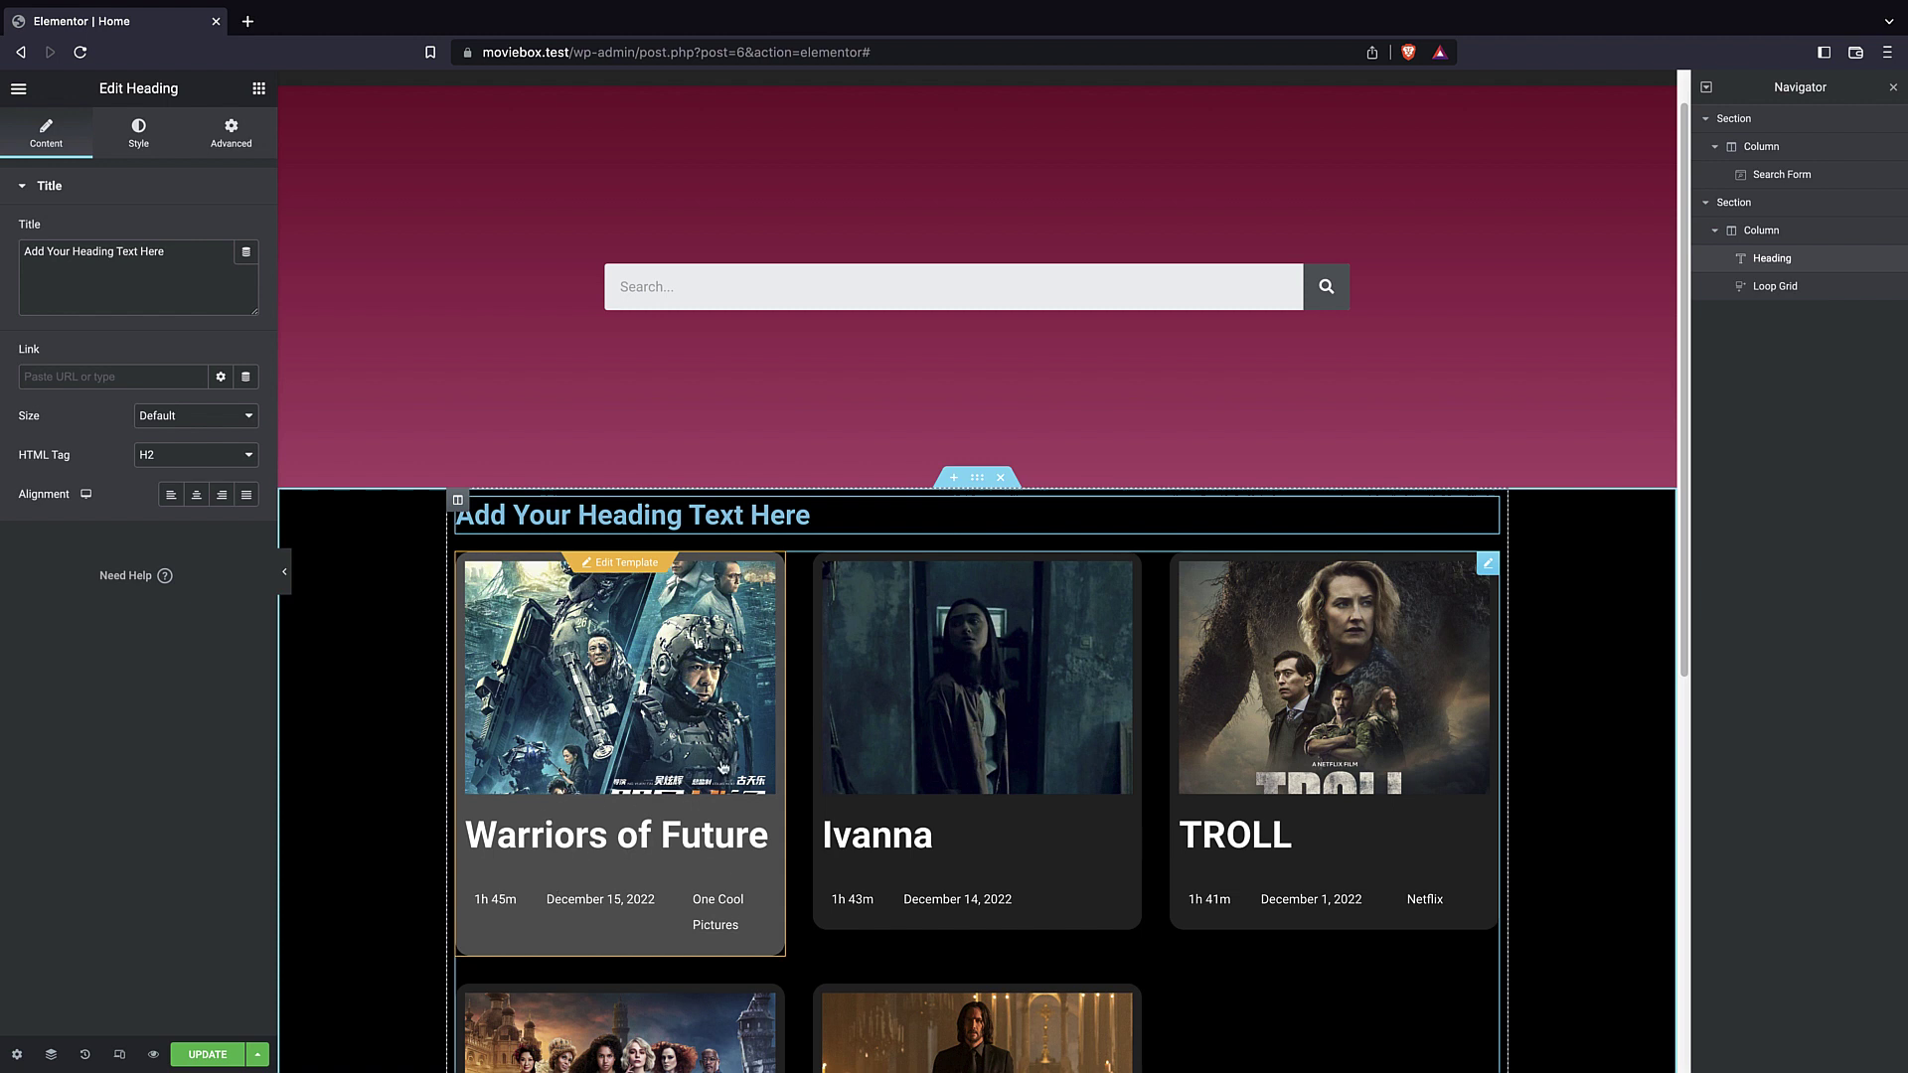
pyautogui.tripleClick(143, 255)
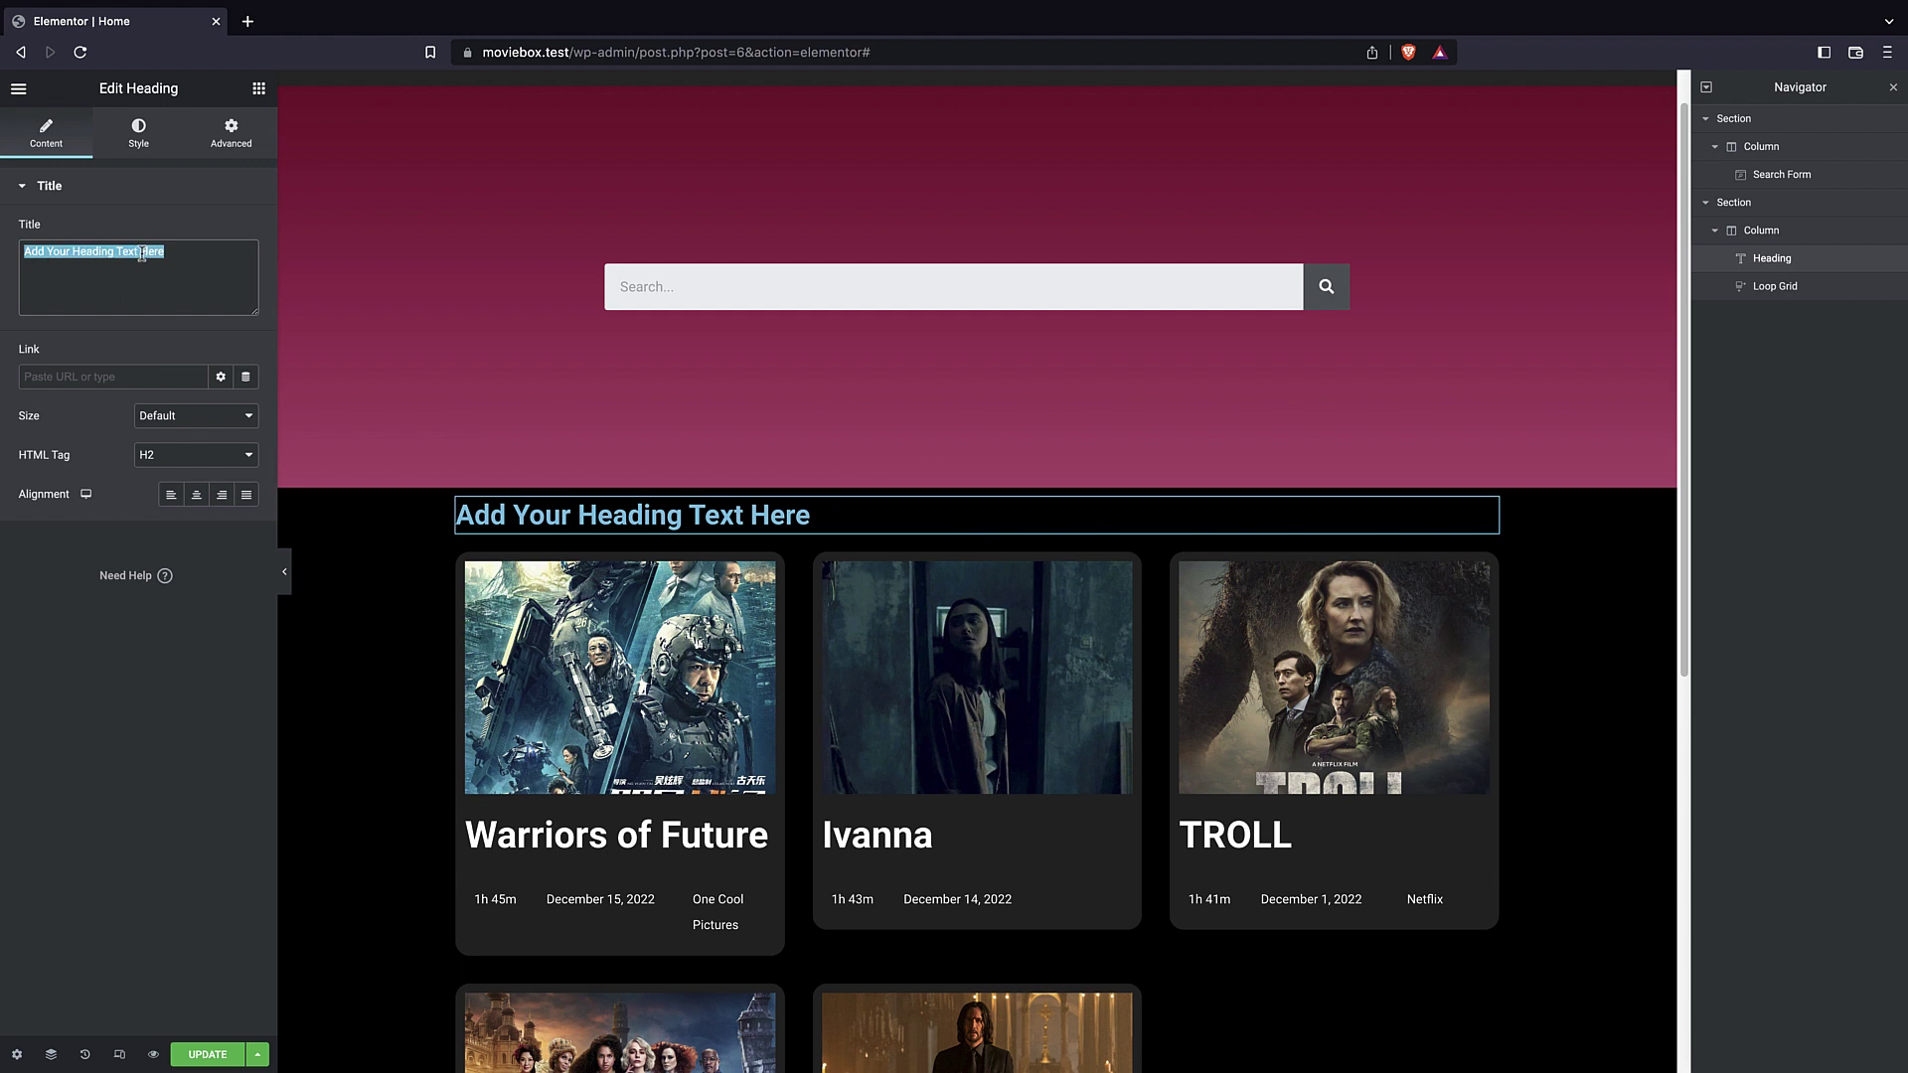
pyautogui.write('Past month')
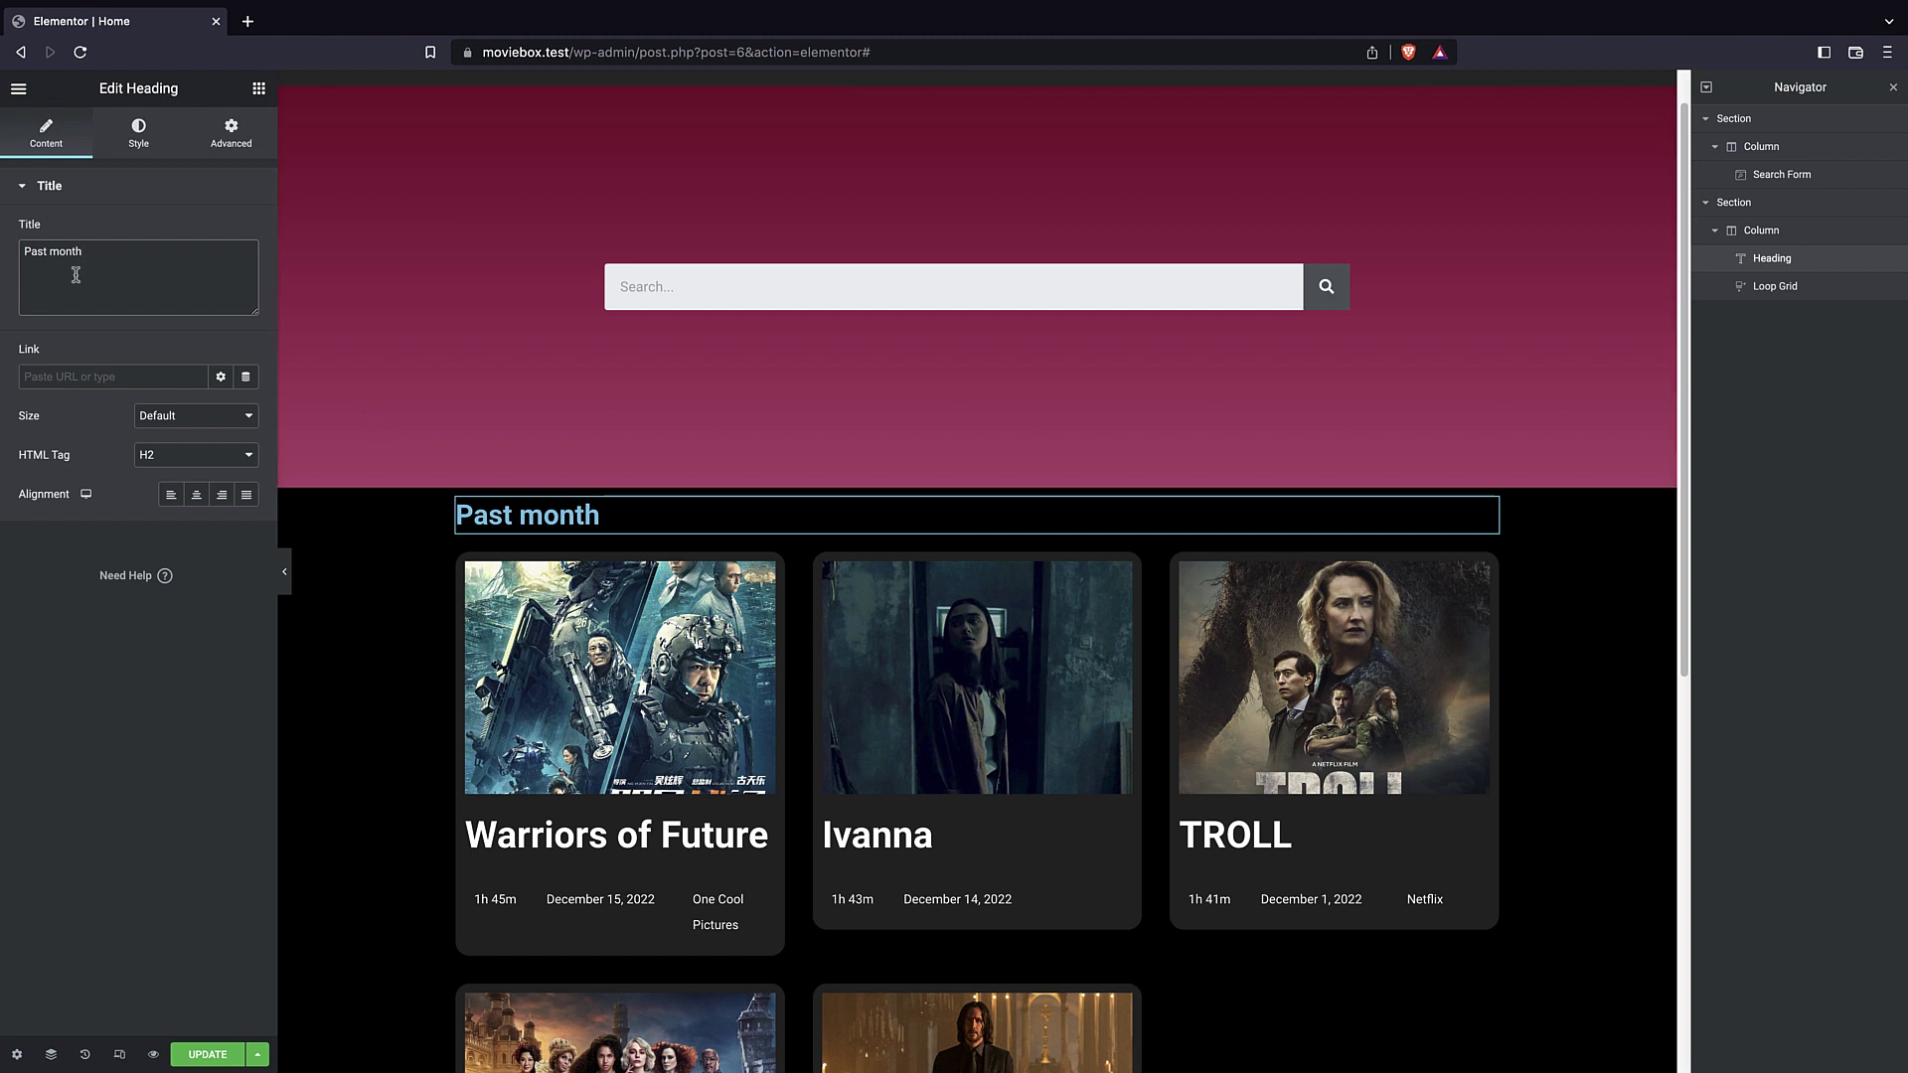
# - Set the "Past month" heading's text color to #FFFFFF and center its alignment
pyautogui.click(145, 137)
pyautogui.click(246, 231)
pyautogui.moveTo(72, 396); pyautogui.dragTo(17, 259)
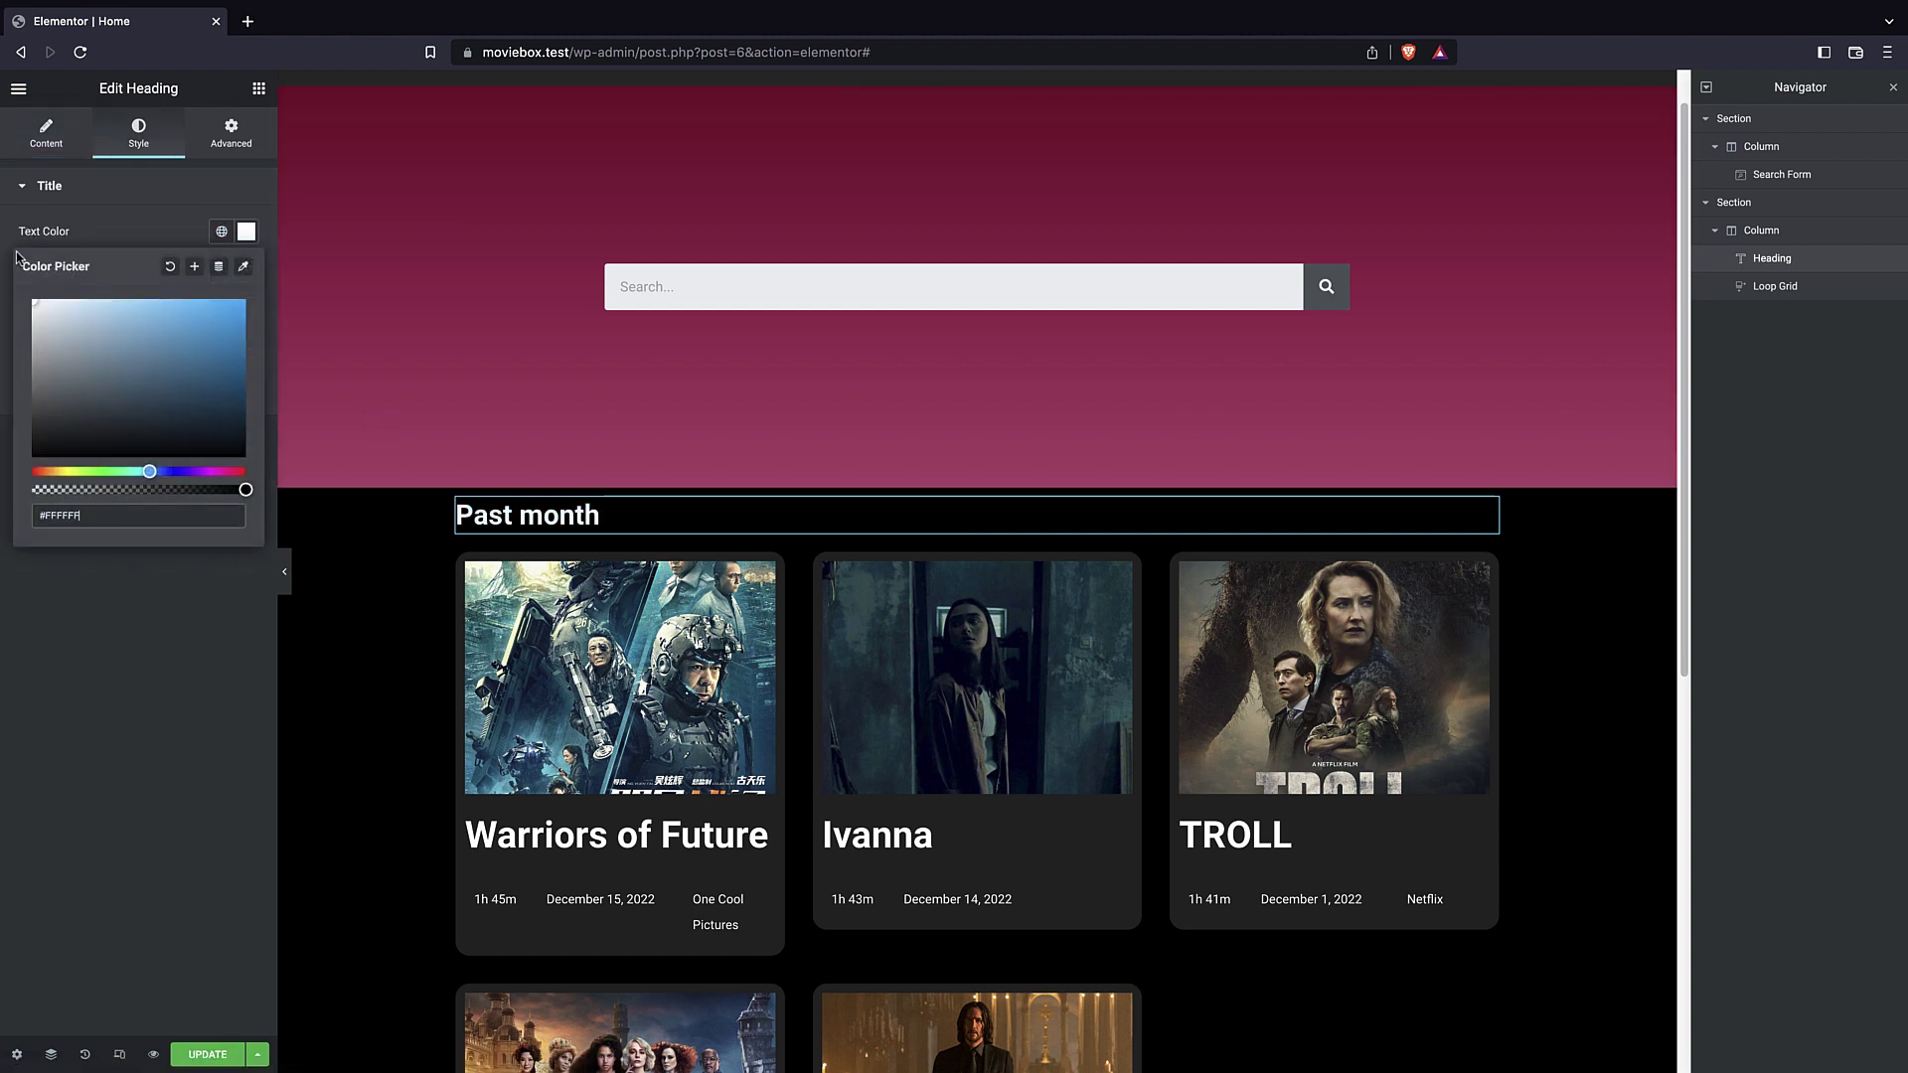
pyautogui.click(100, 816)
pyautogui.click(45, 134)
pyautogui.click(197, 495)
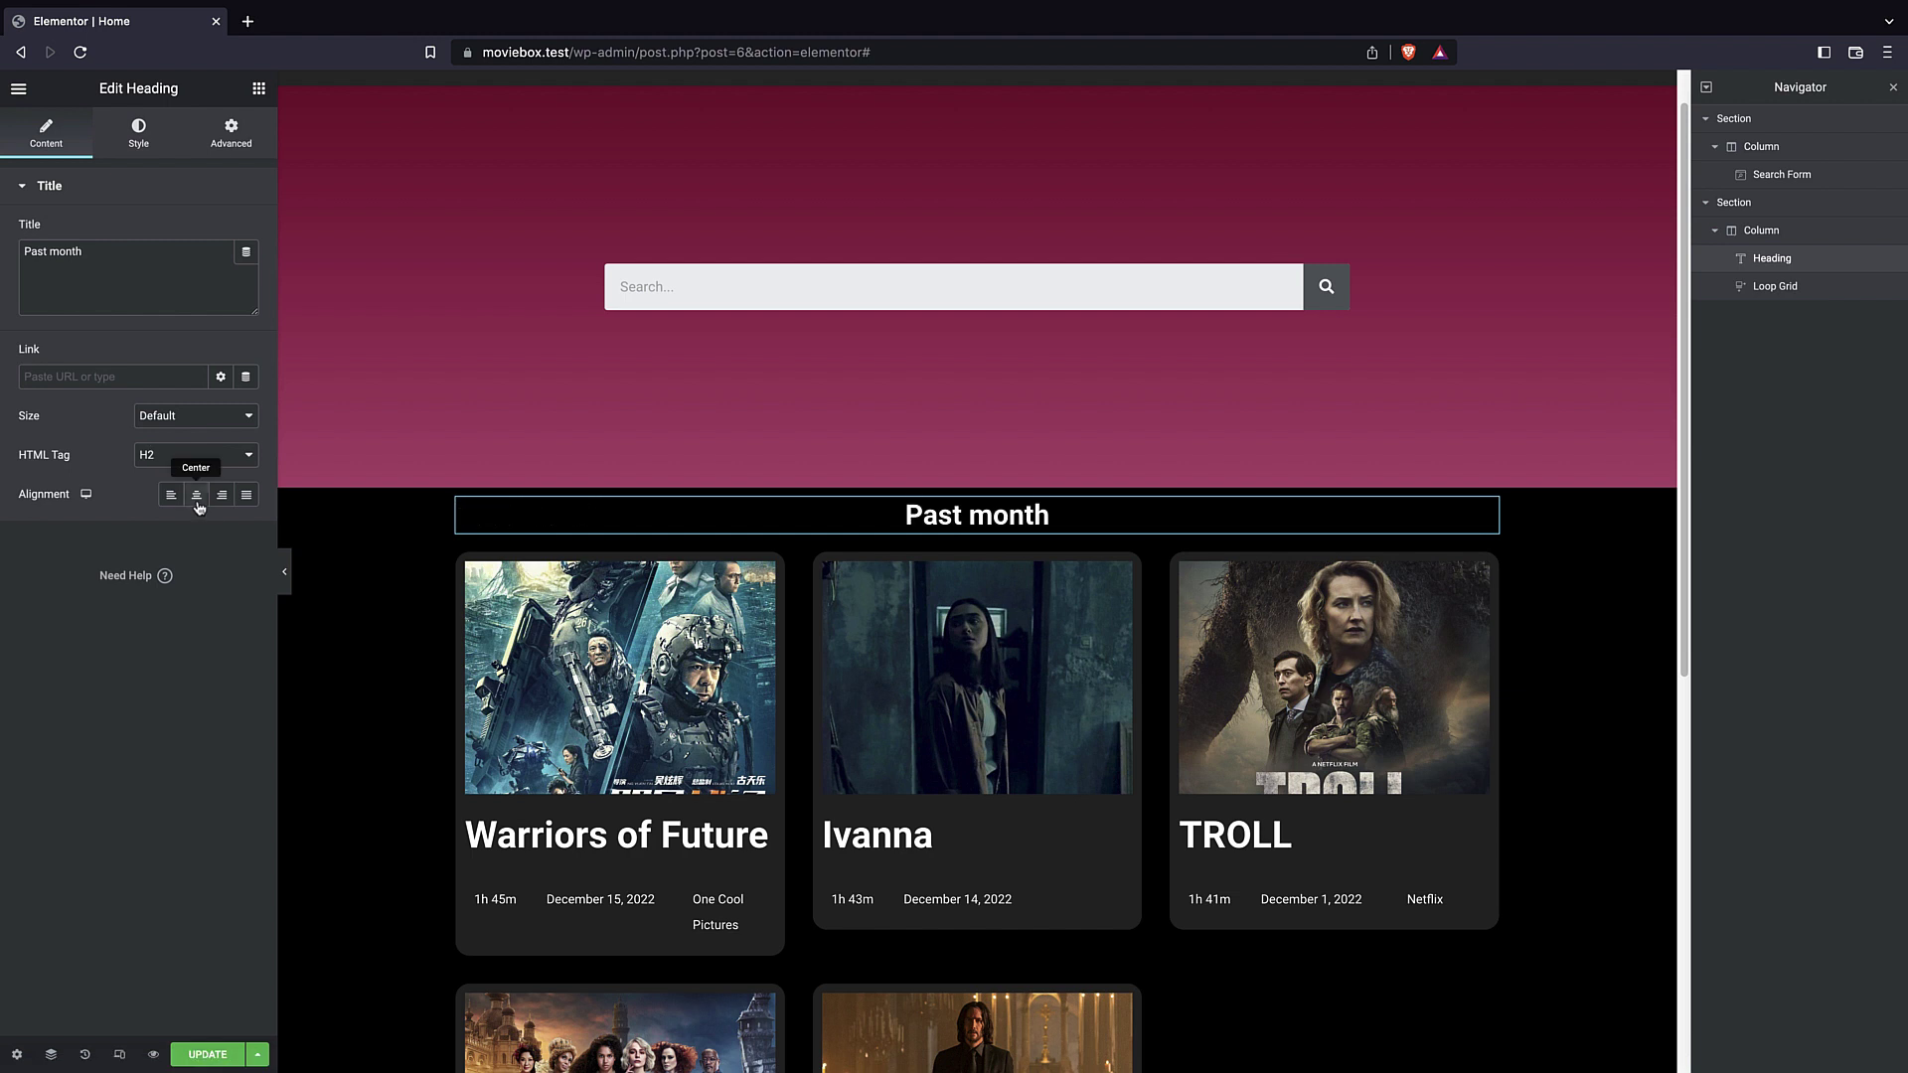
# - Give the "Past month" heading a margin of 1 EM on all sides
pyautogui.click(140, 139)
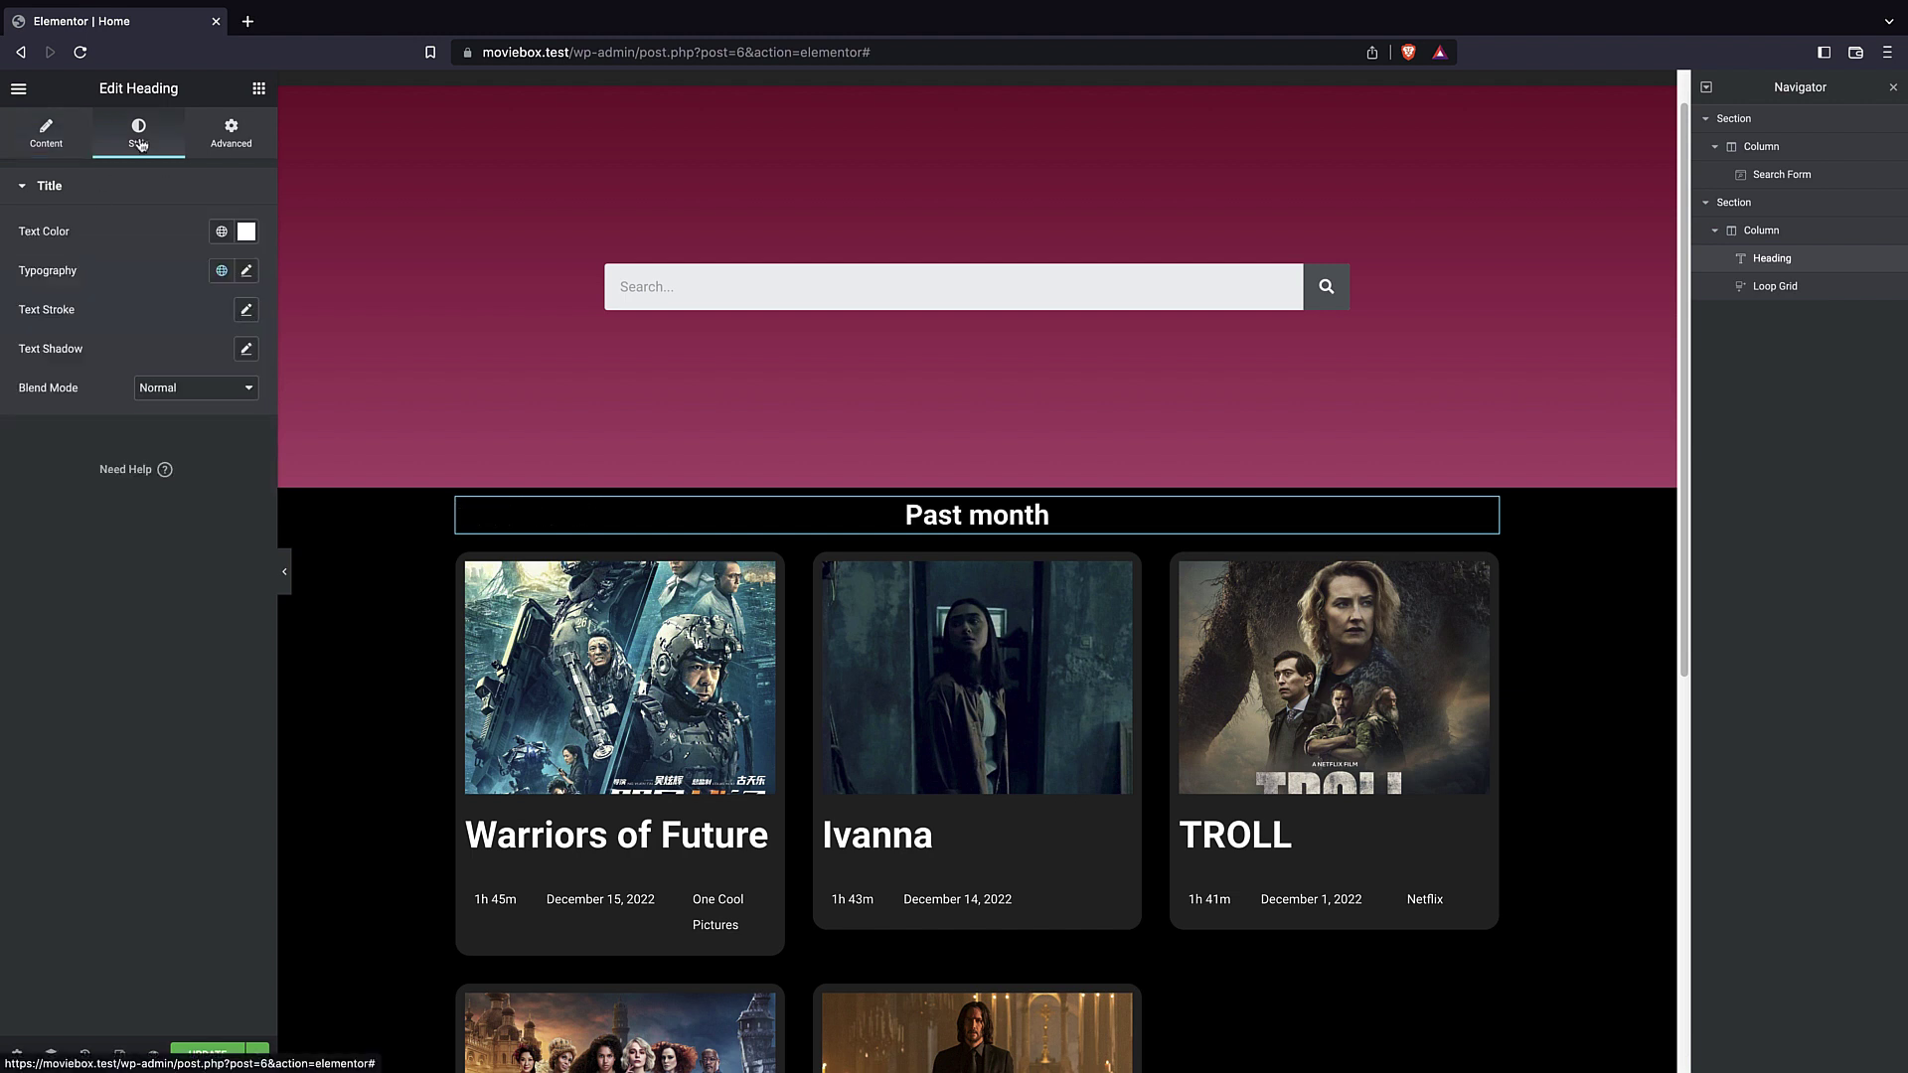
pyautogui.click(210, 149)
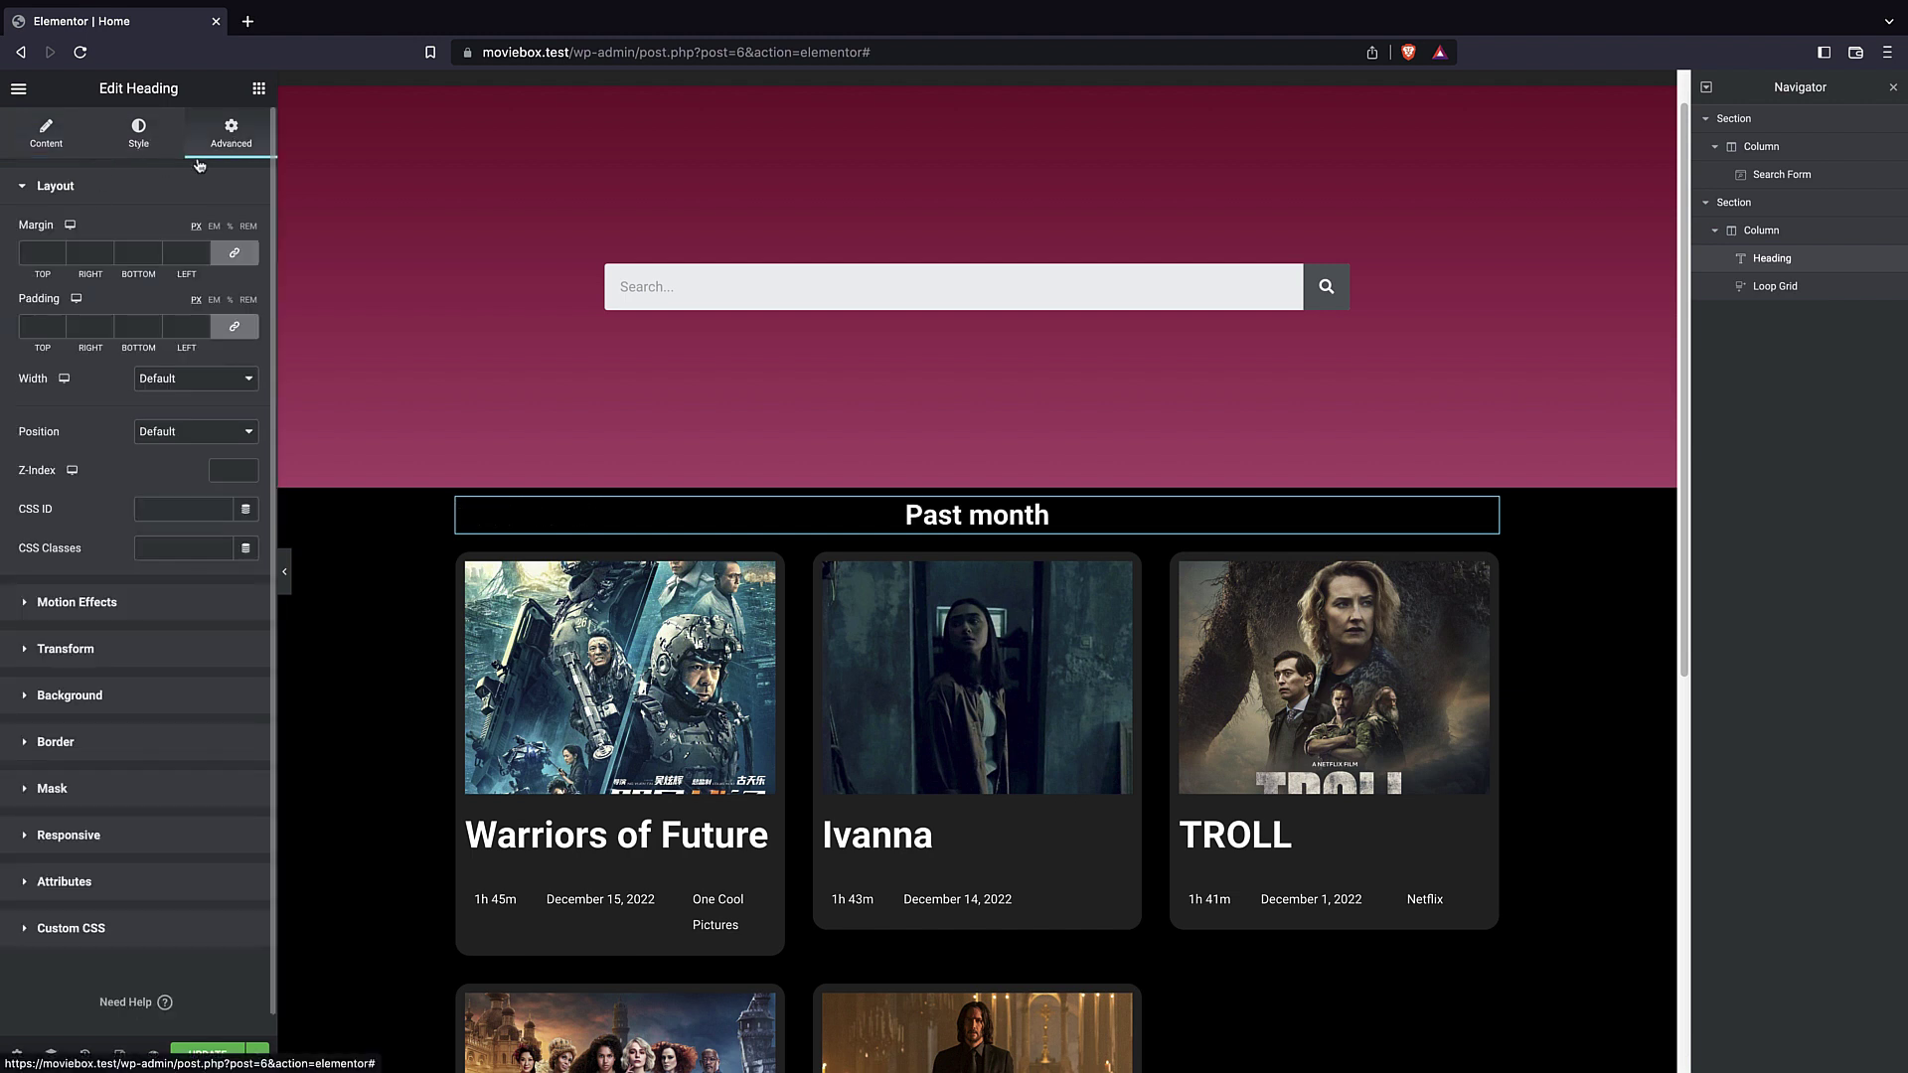
pyautogui.click(59, 251)
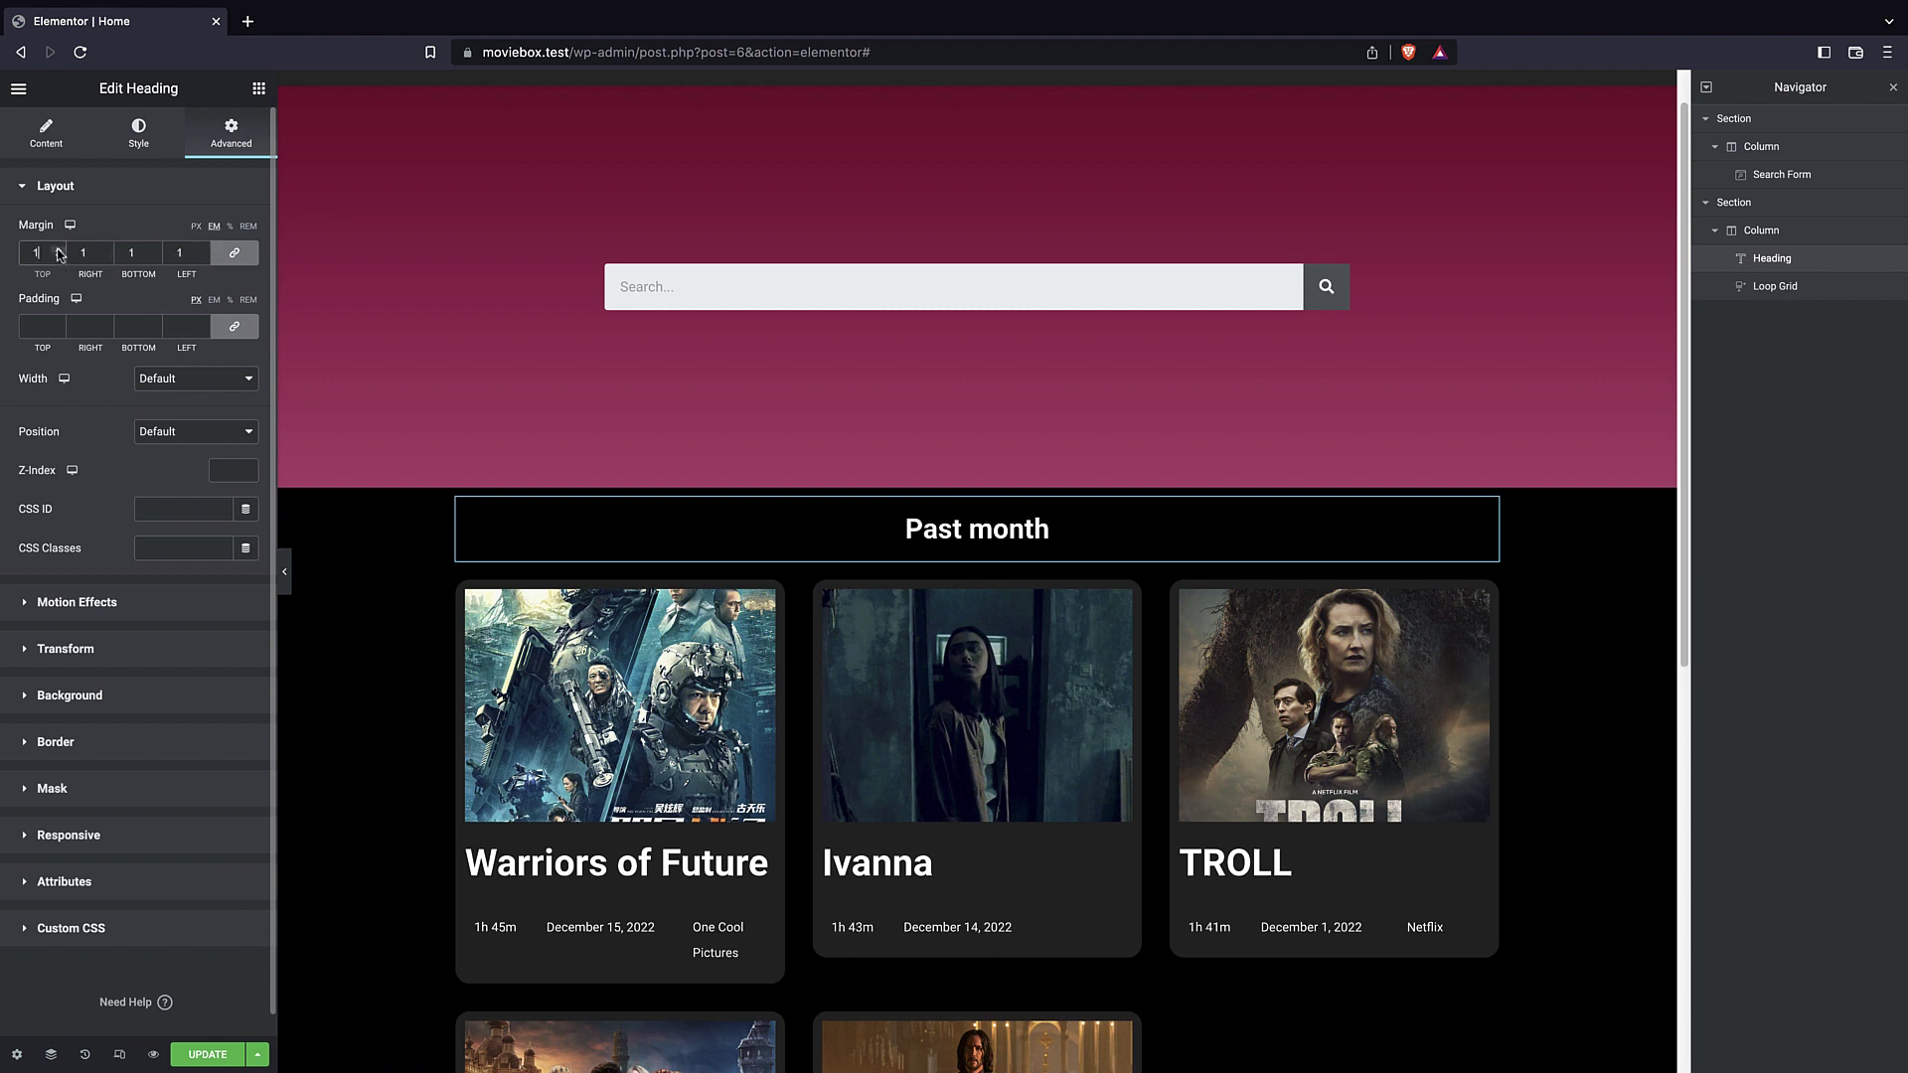
pyautogui.scroll(-7, 820, 488)
pyautogui.scroll(5, 891, 402)
pyautogui.scroll(2, 891, 402)
pyautogui.scroll(-4, 969, 802)
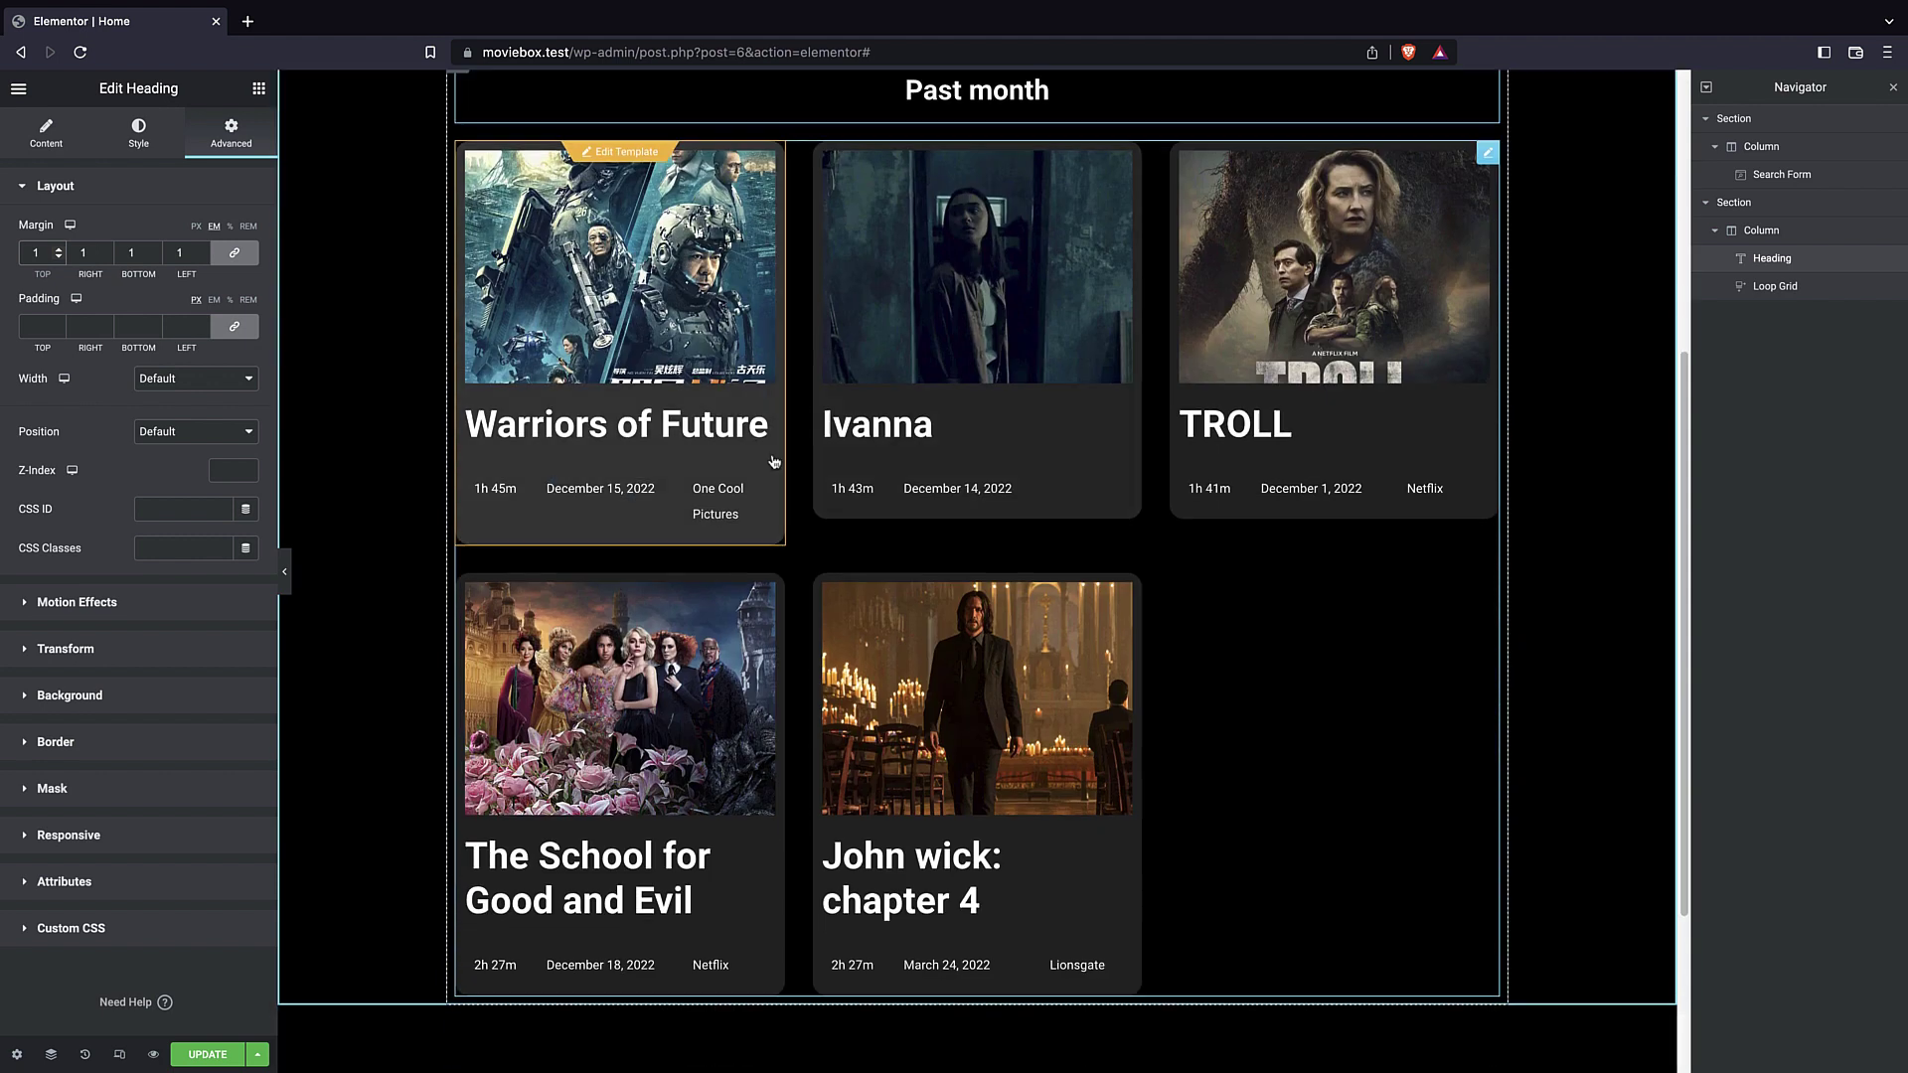
pyautogui.scroll(-3, 969, 803)
pyautogui.scroll(2, 875, 994)
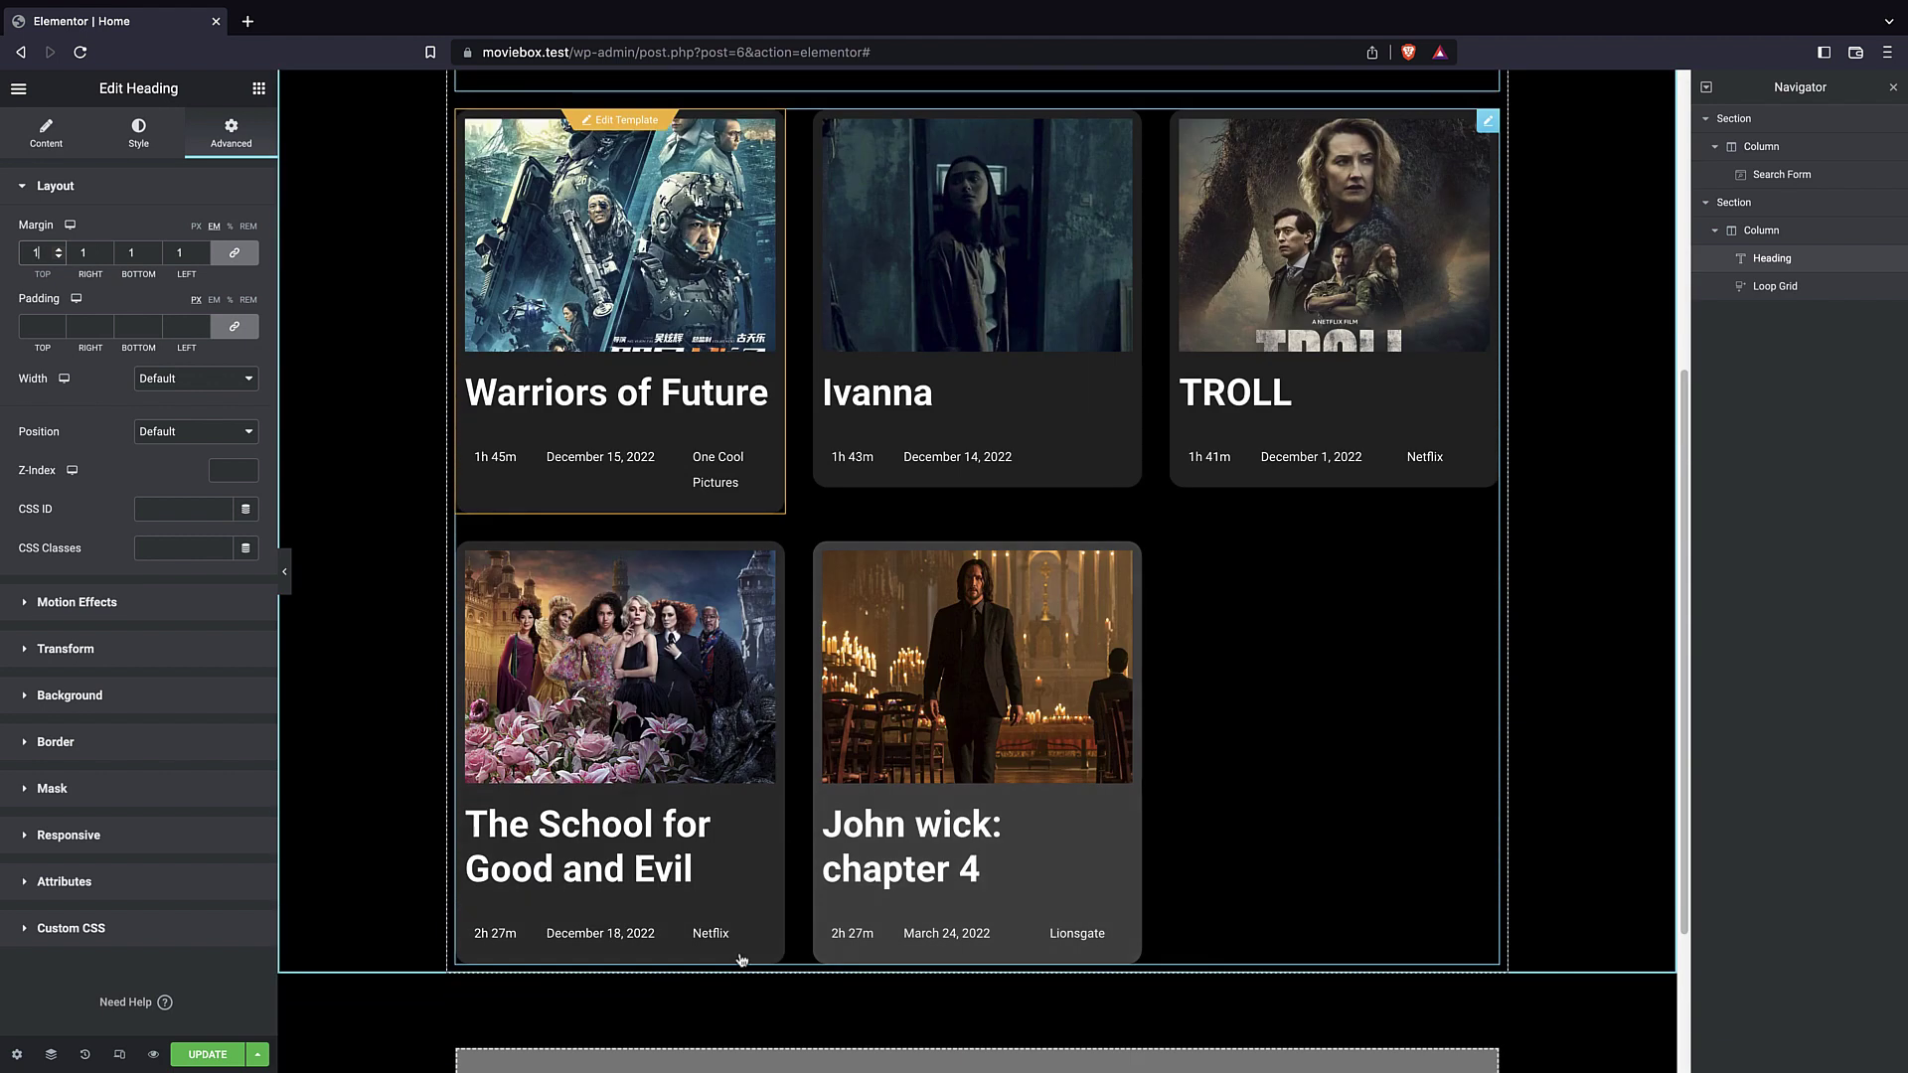
# - Duplicate the section containing the "Past month" heading and its Loop Grid
pyautogui.click(257, 90)
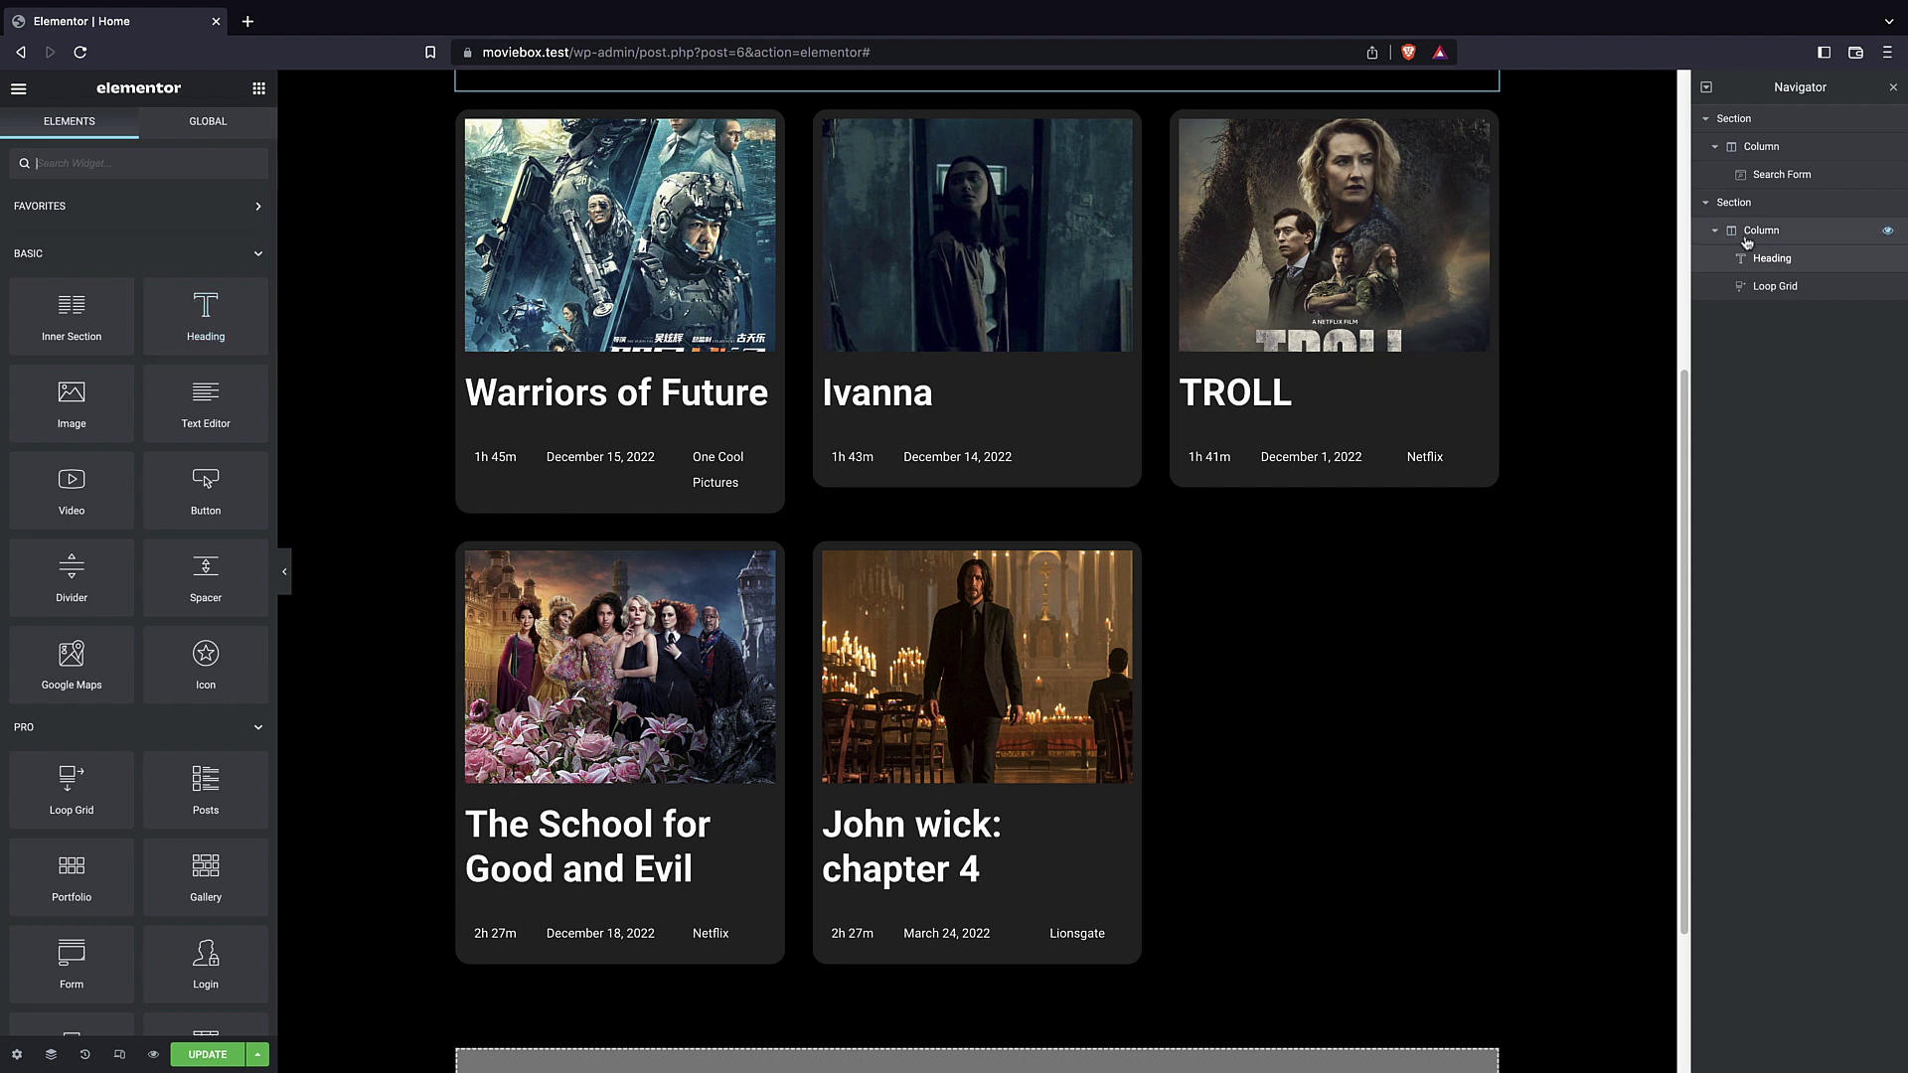
pyautogui.click(1733, 202)
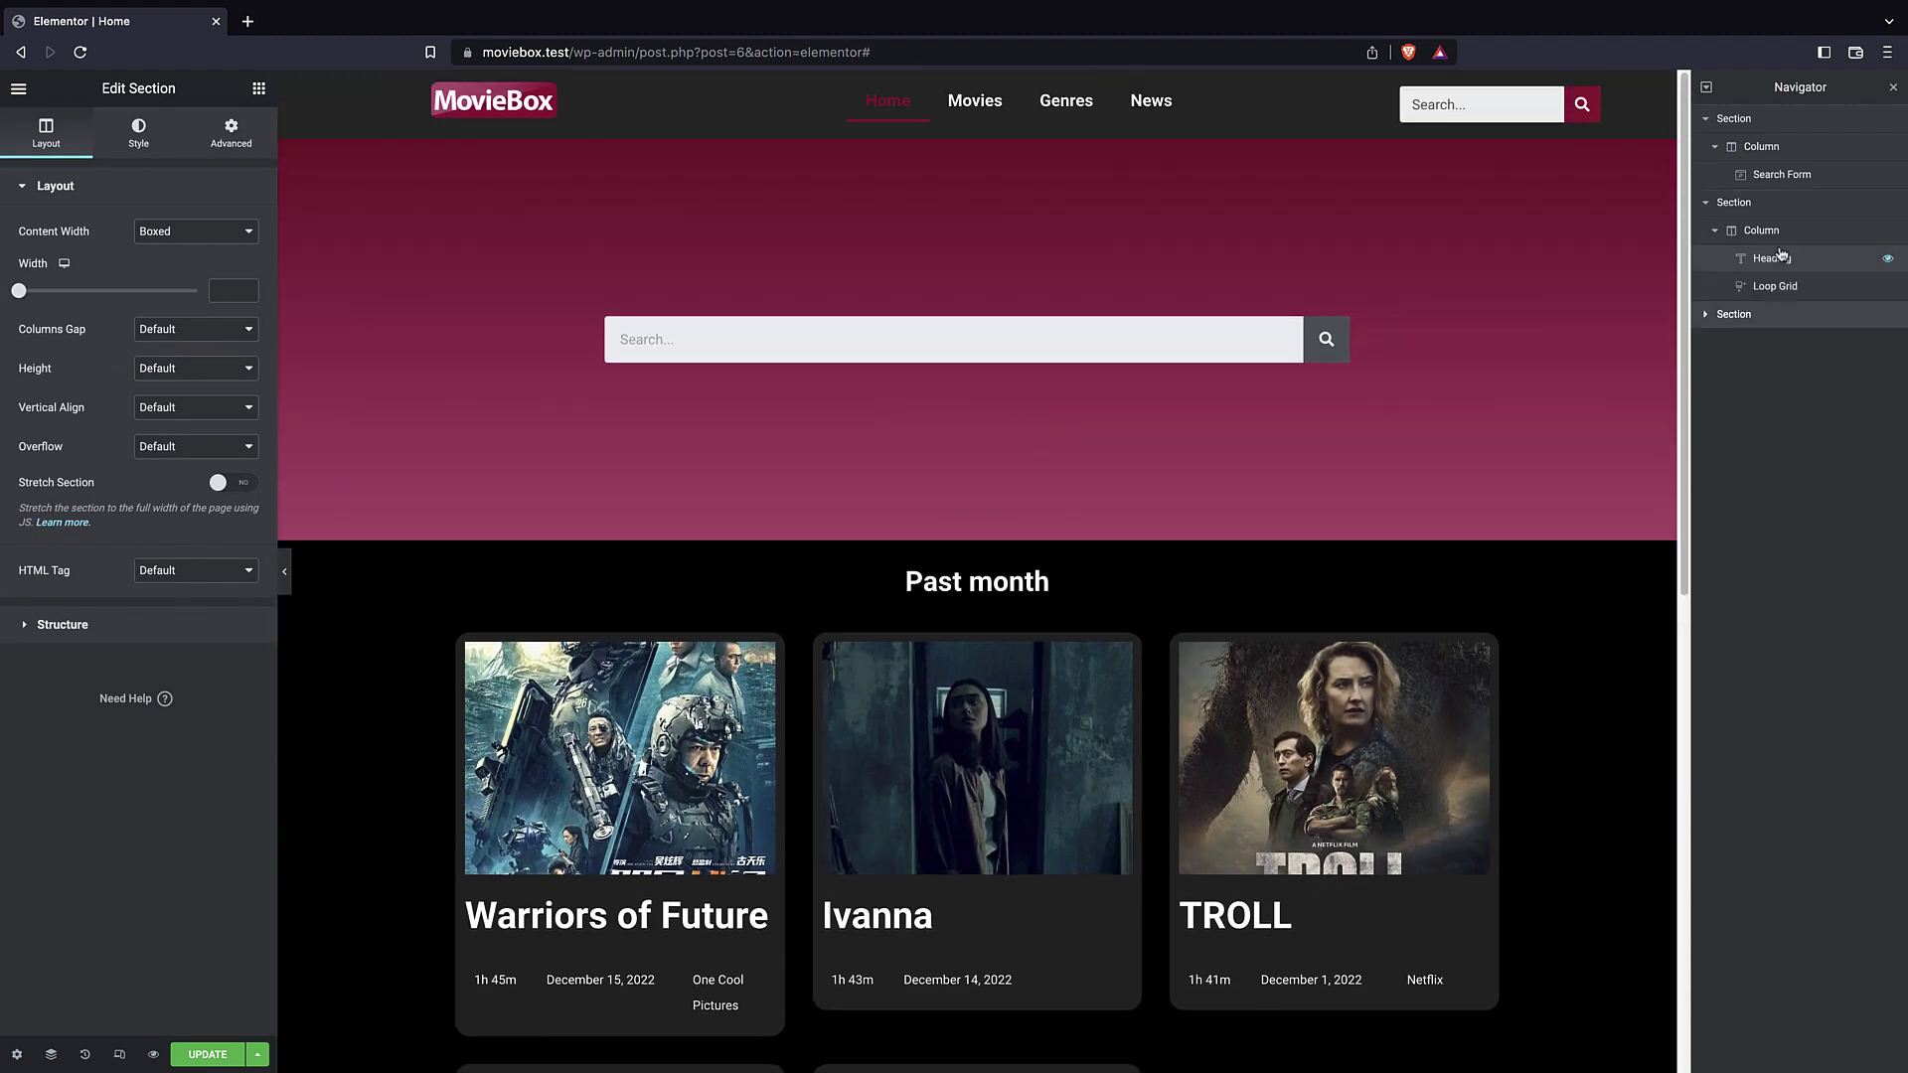
pyautogui.scroll(-8, 1167, 392)
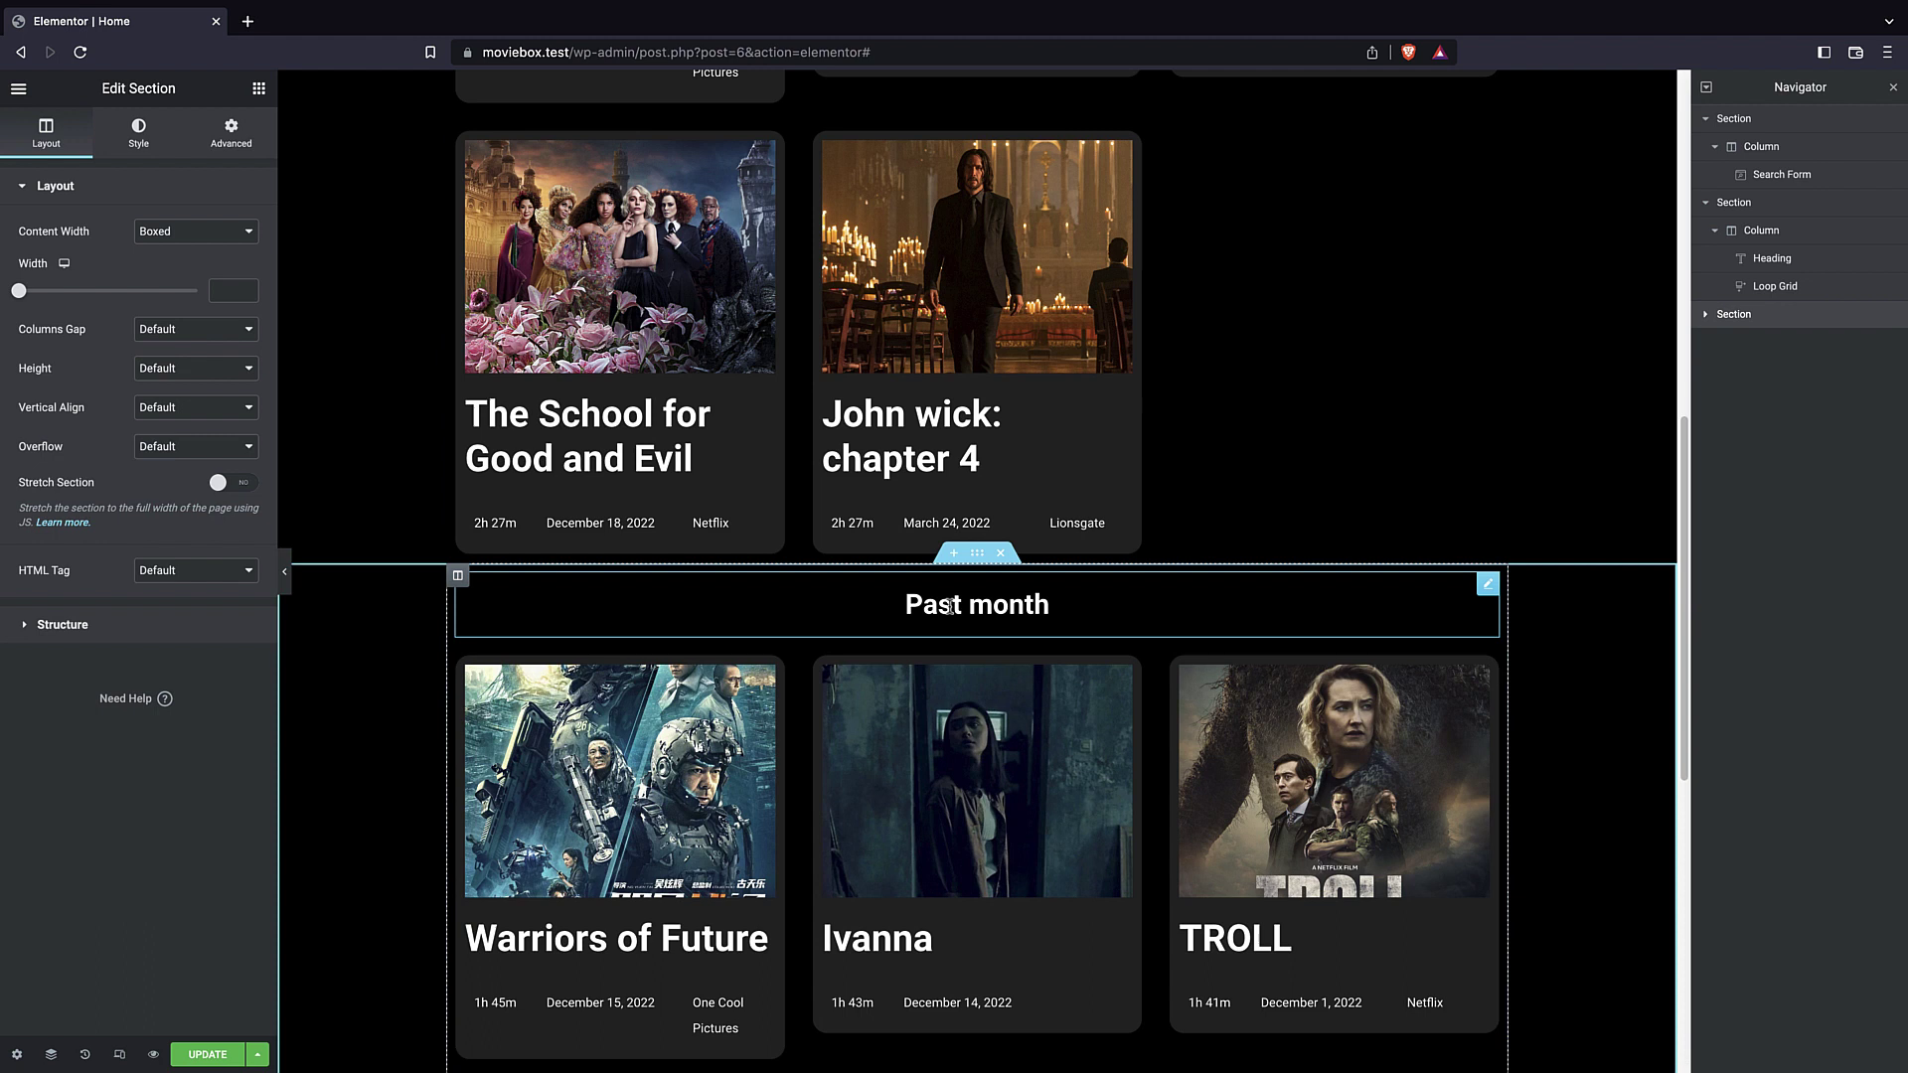
# - Change the duplicated section's heading title to "Hand picked"
pyautogui.tripleClick(949, 606)
pyautogui.doubleClick(160, 258)
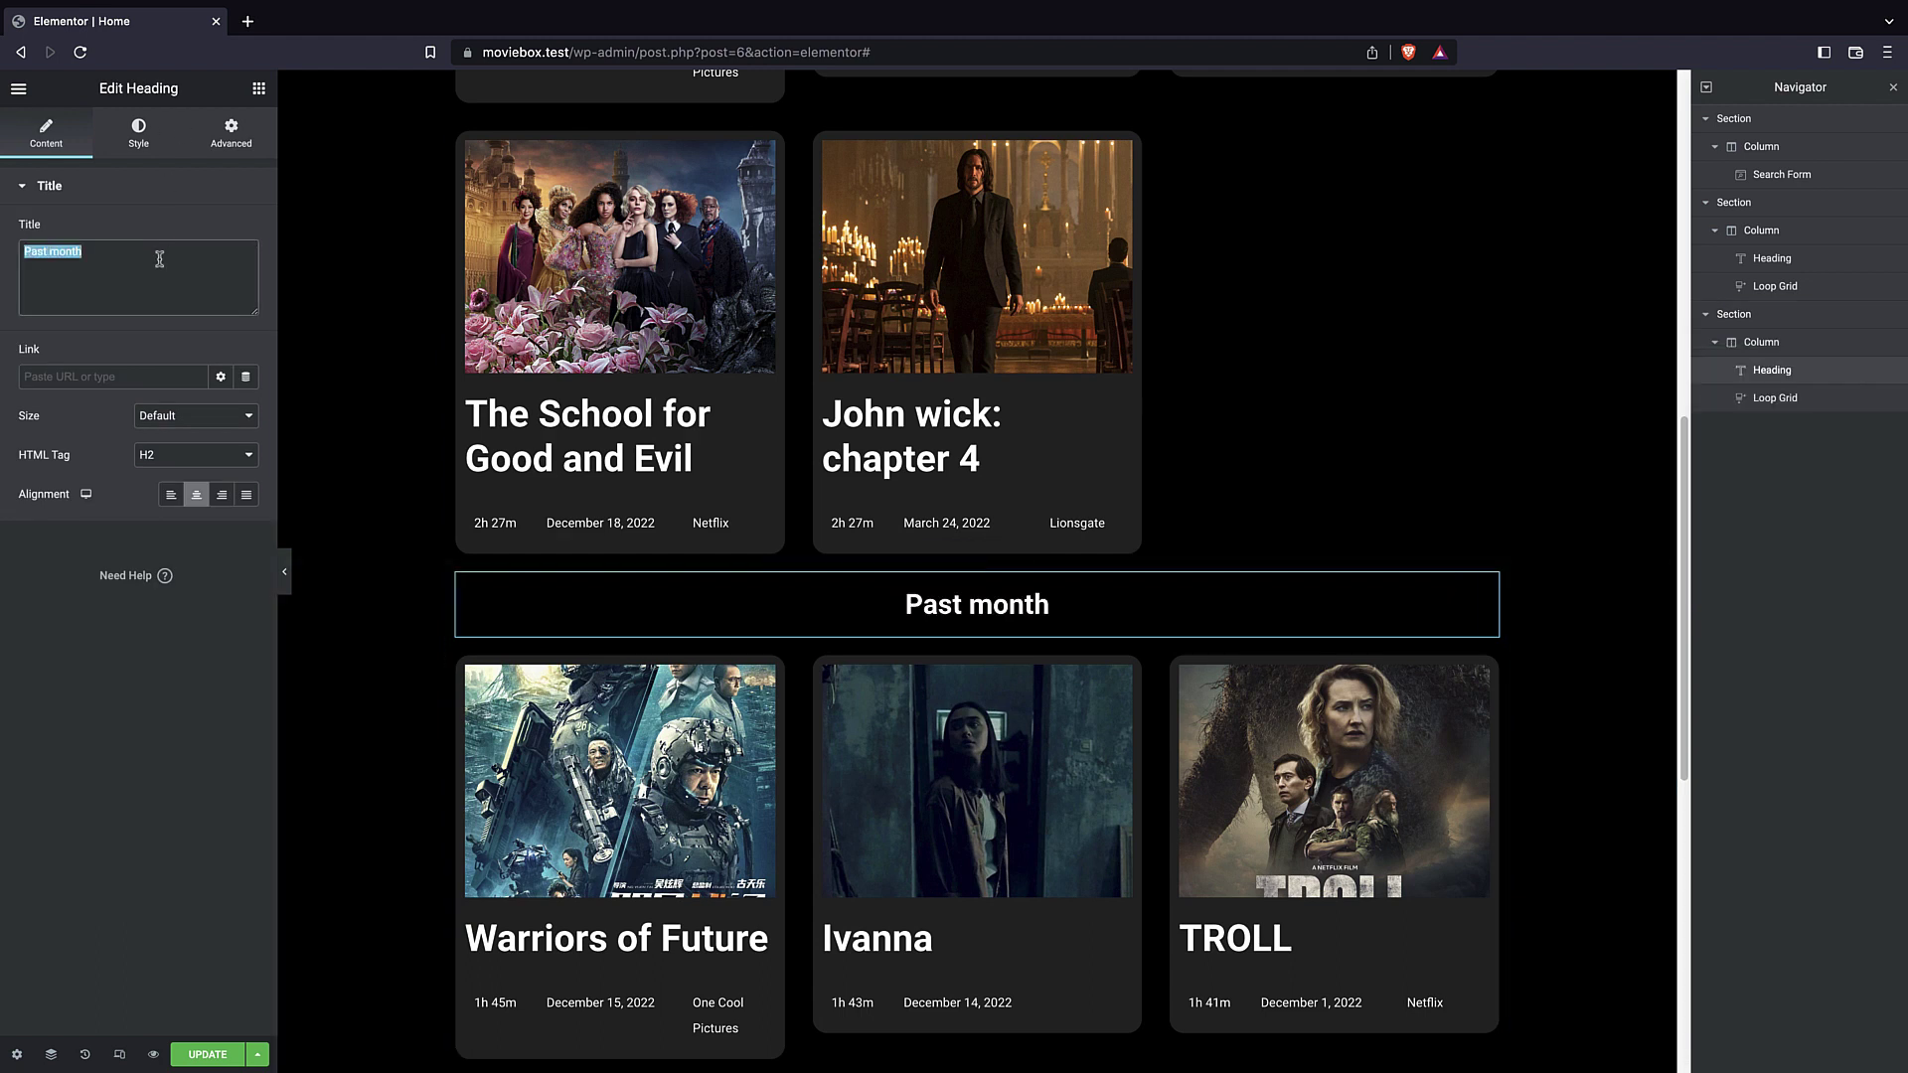
pyautogui.write('Hnd pickerd')
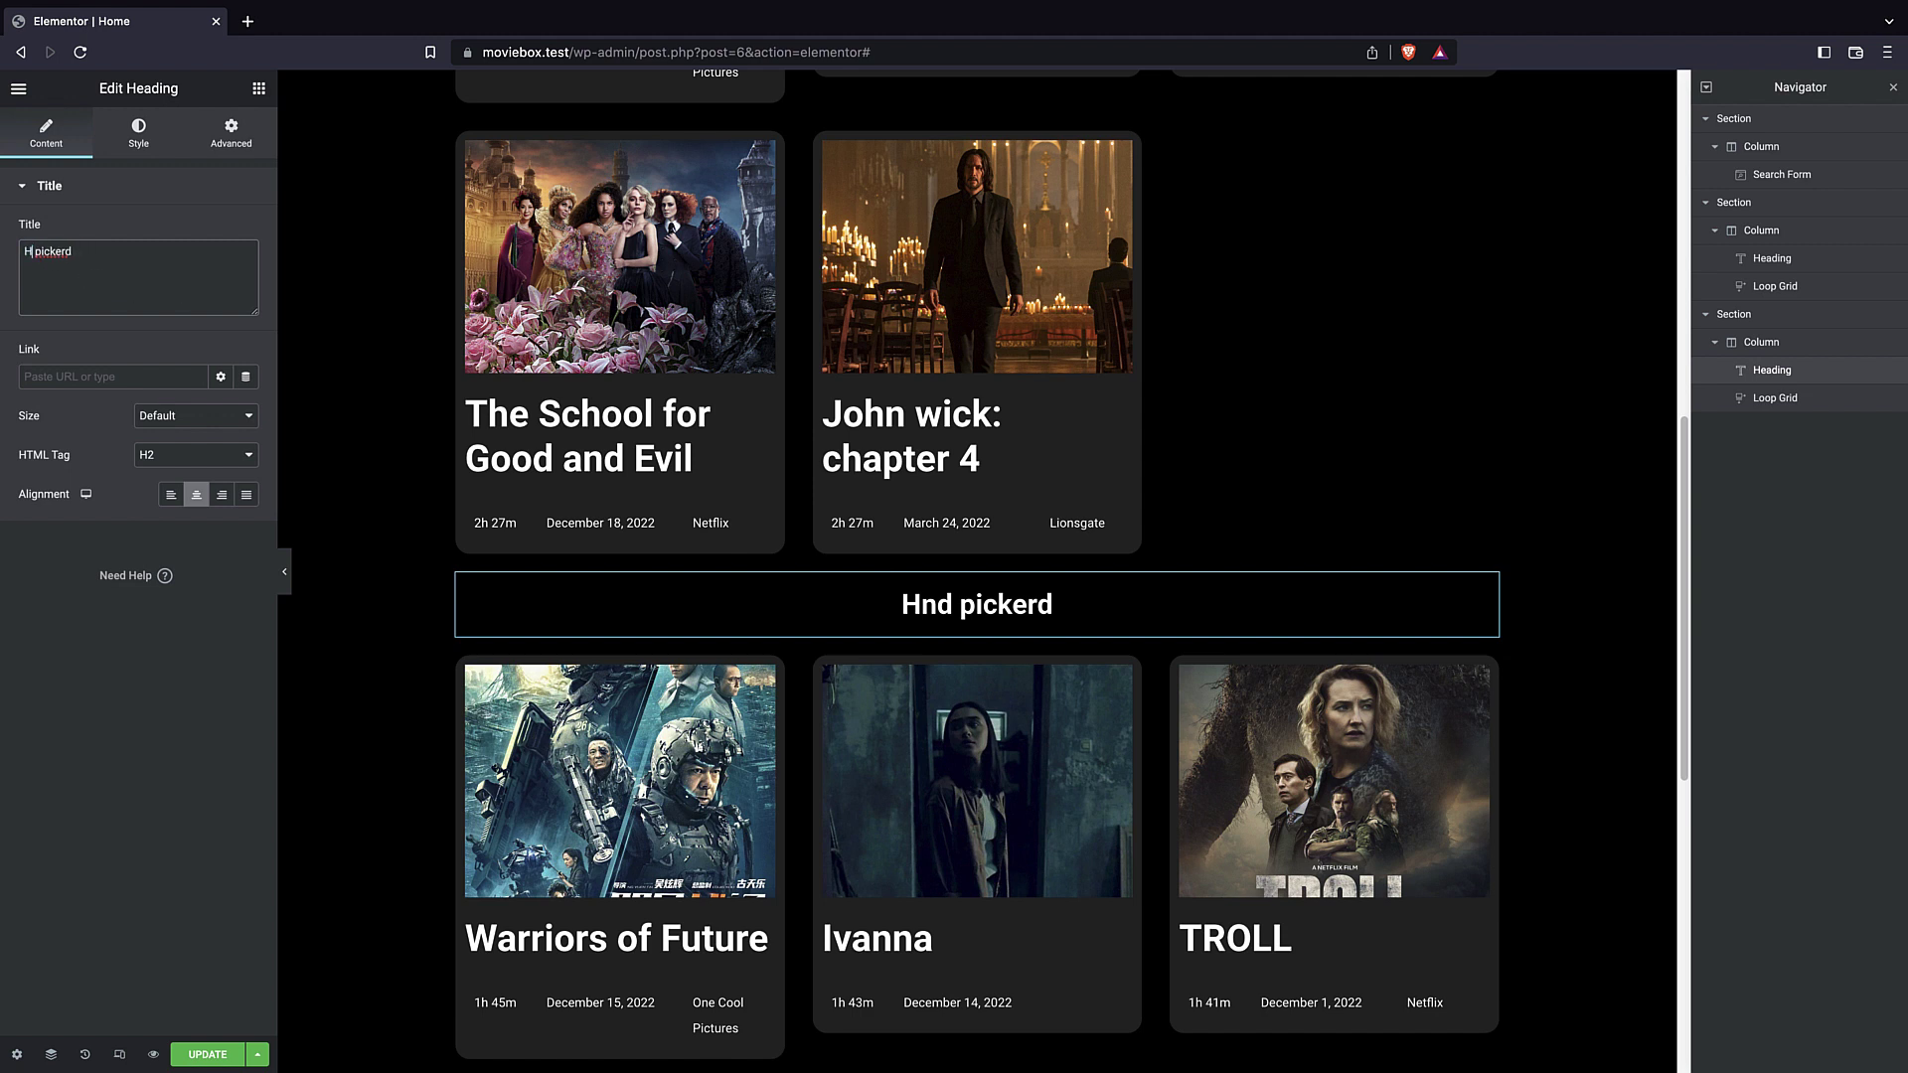
pyautogui.write('and')
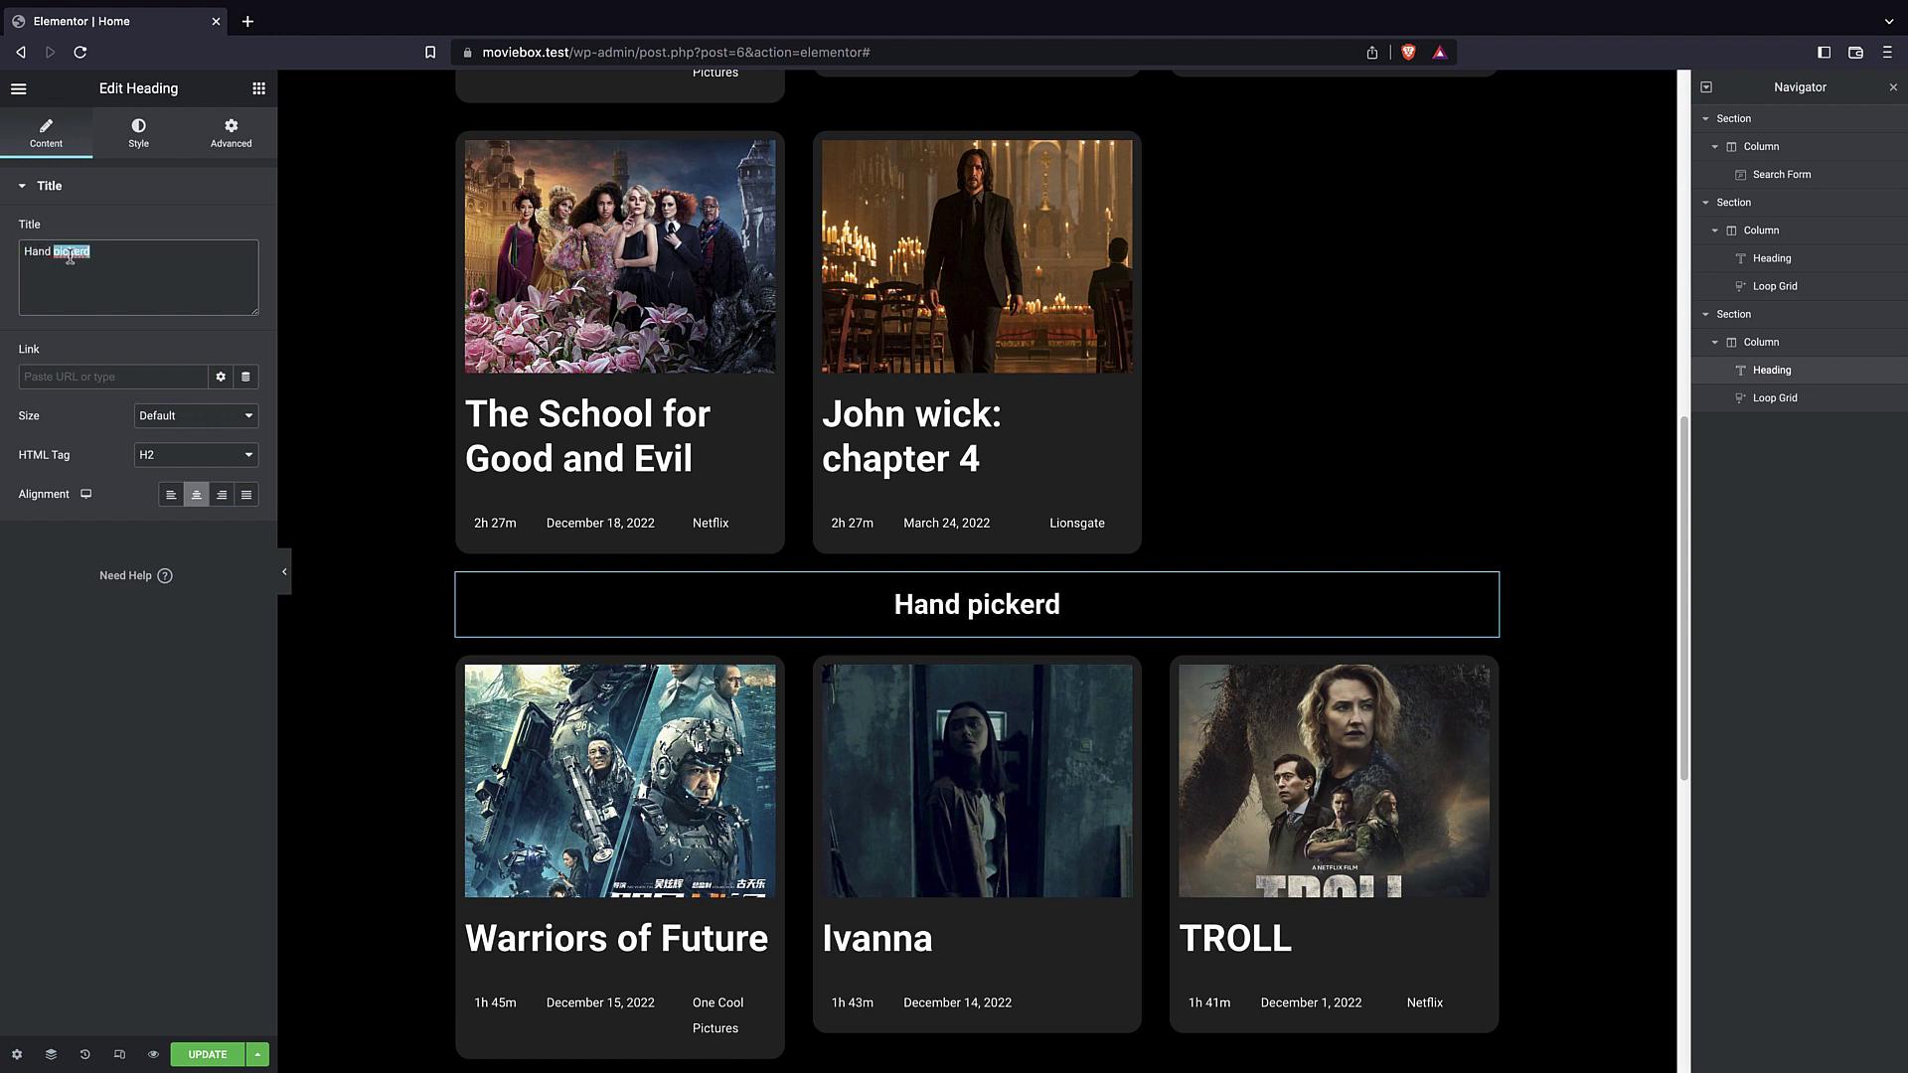
pyautogui.rightClick(70, 258)
pyautogui.click(118, 262)
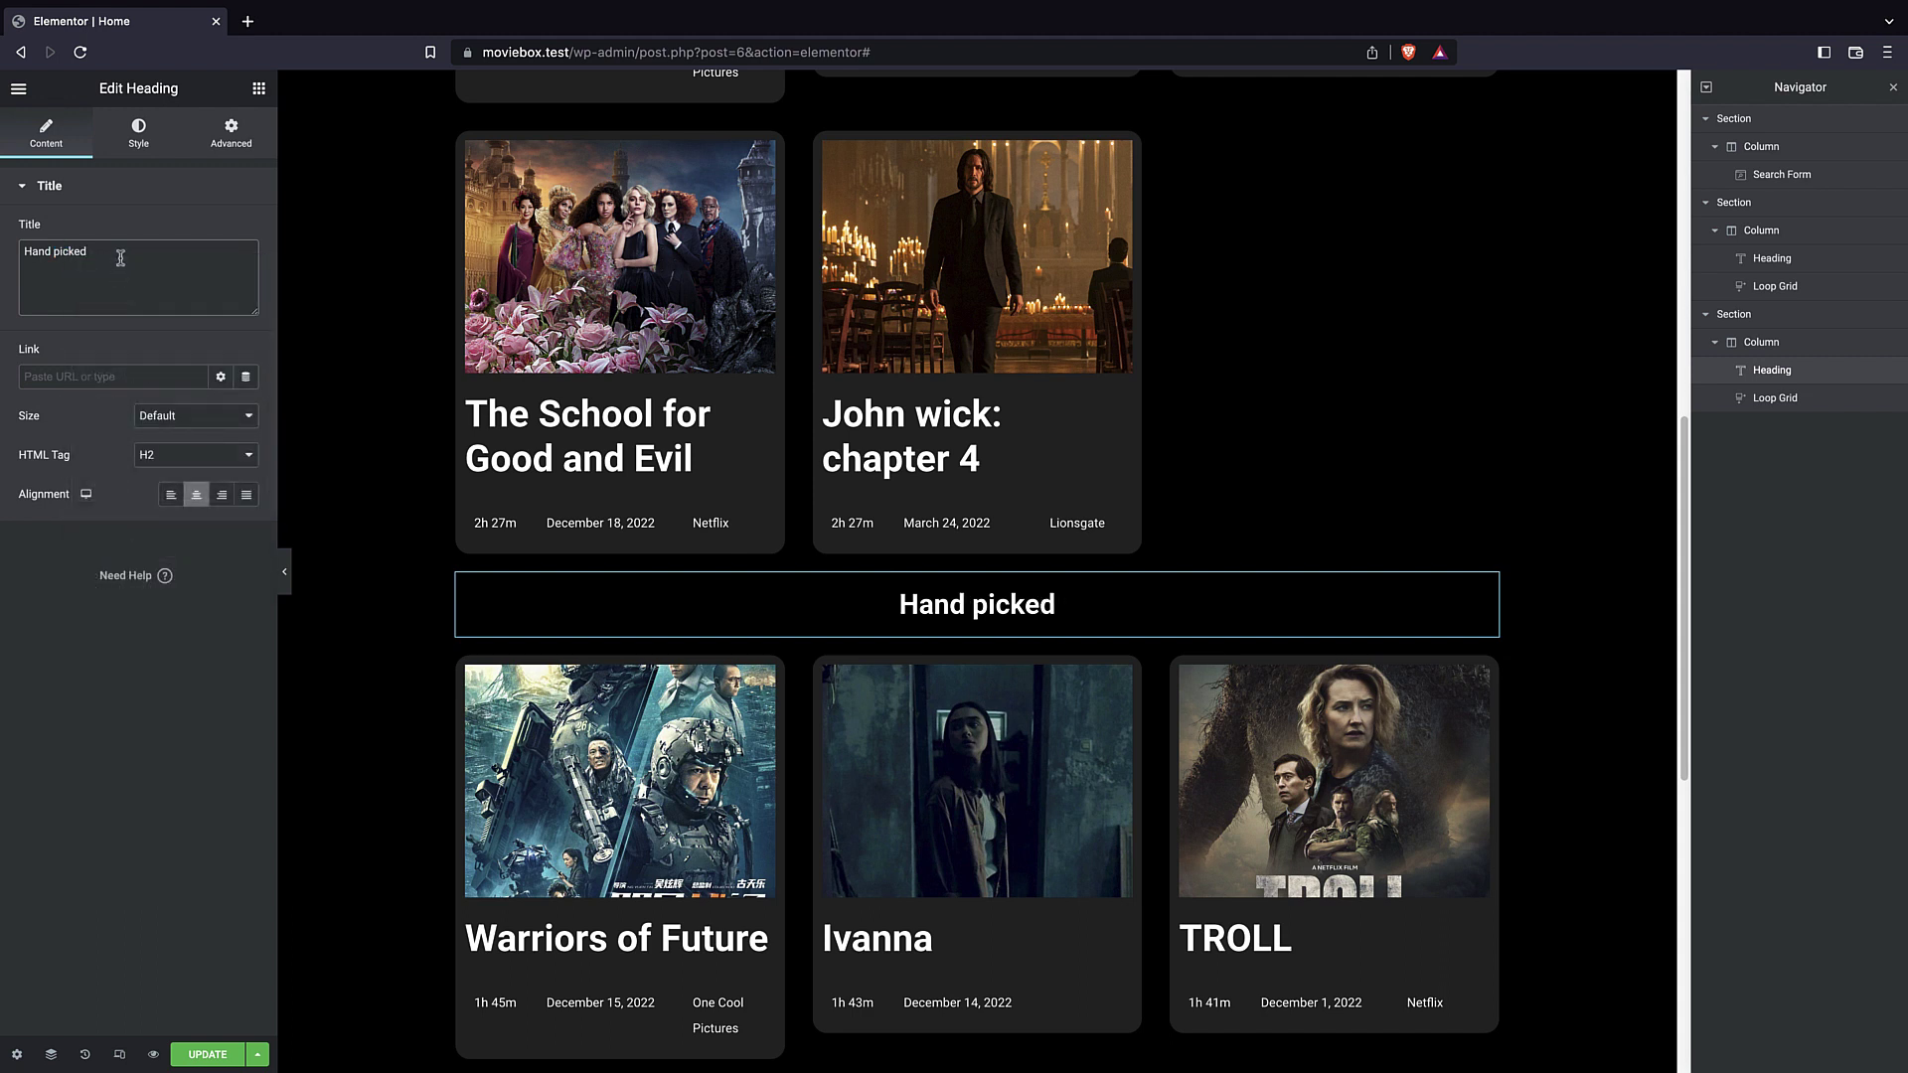
# - Set the "Hand picked" Loop Grid's query source to Manual Selection and add "John wick: chapter 4" as its item
pyautogui.click(1788, 397)
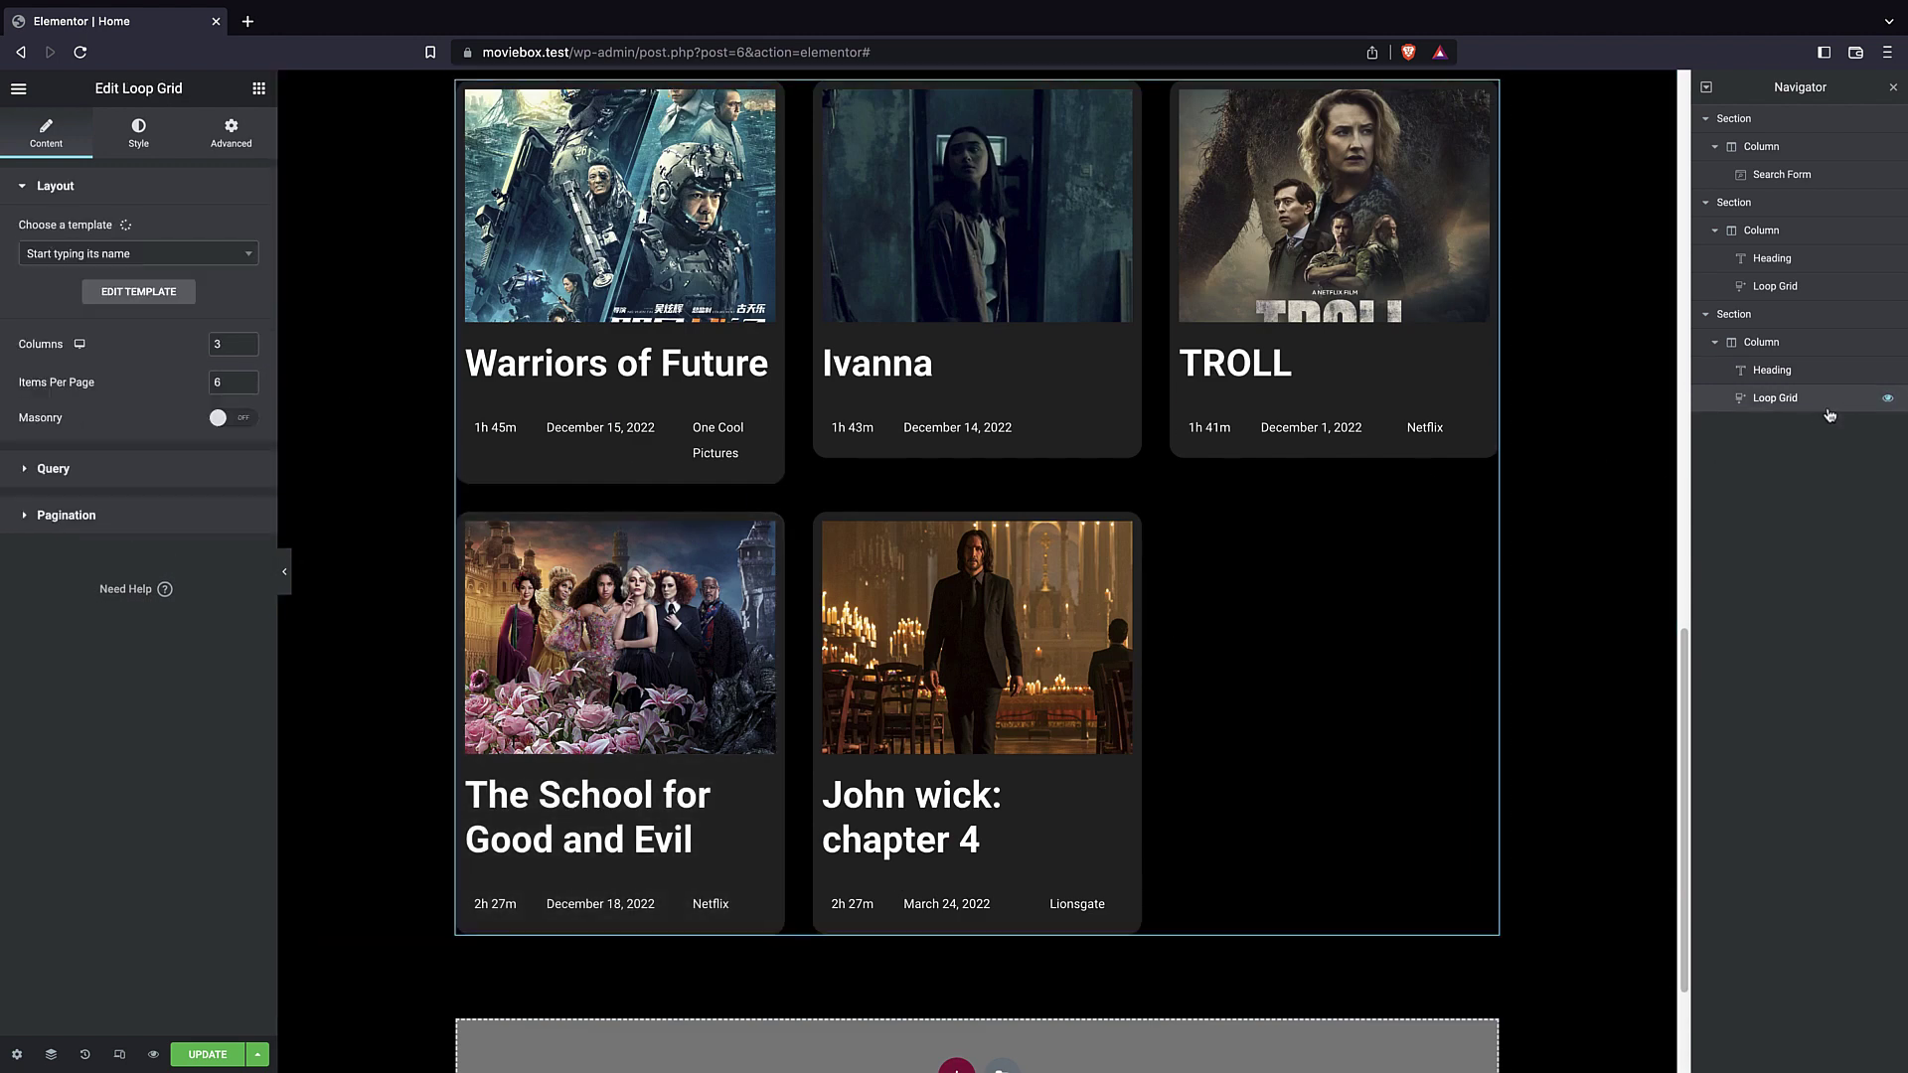
pyautogui.click(160, 469)
pyautogui.click(185, 291)
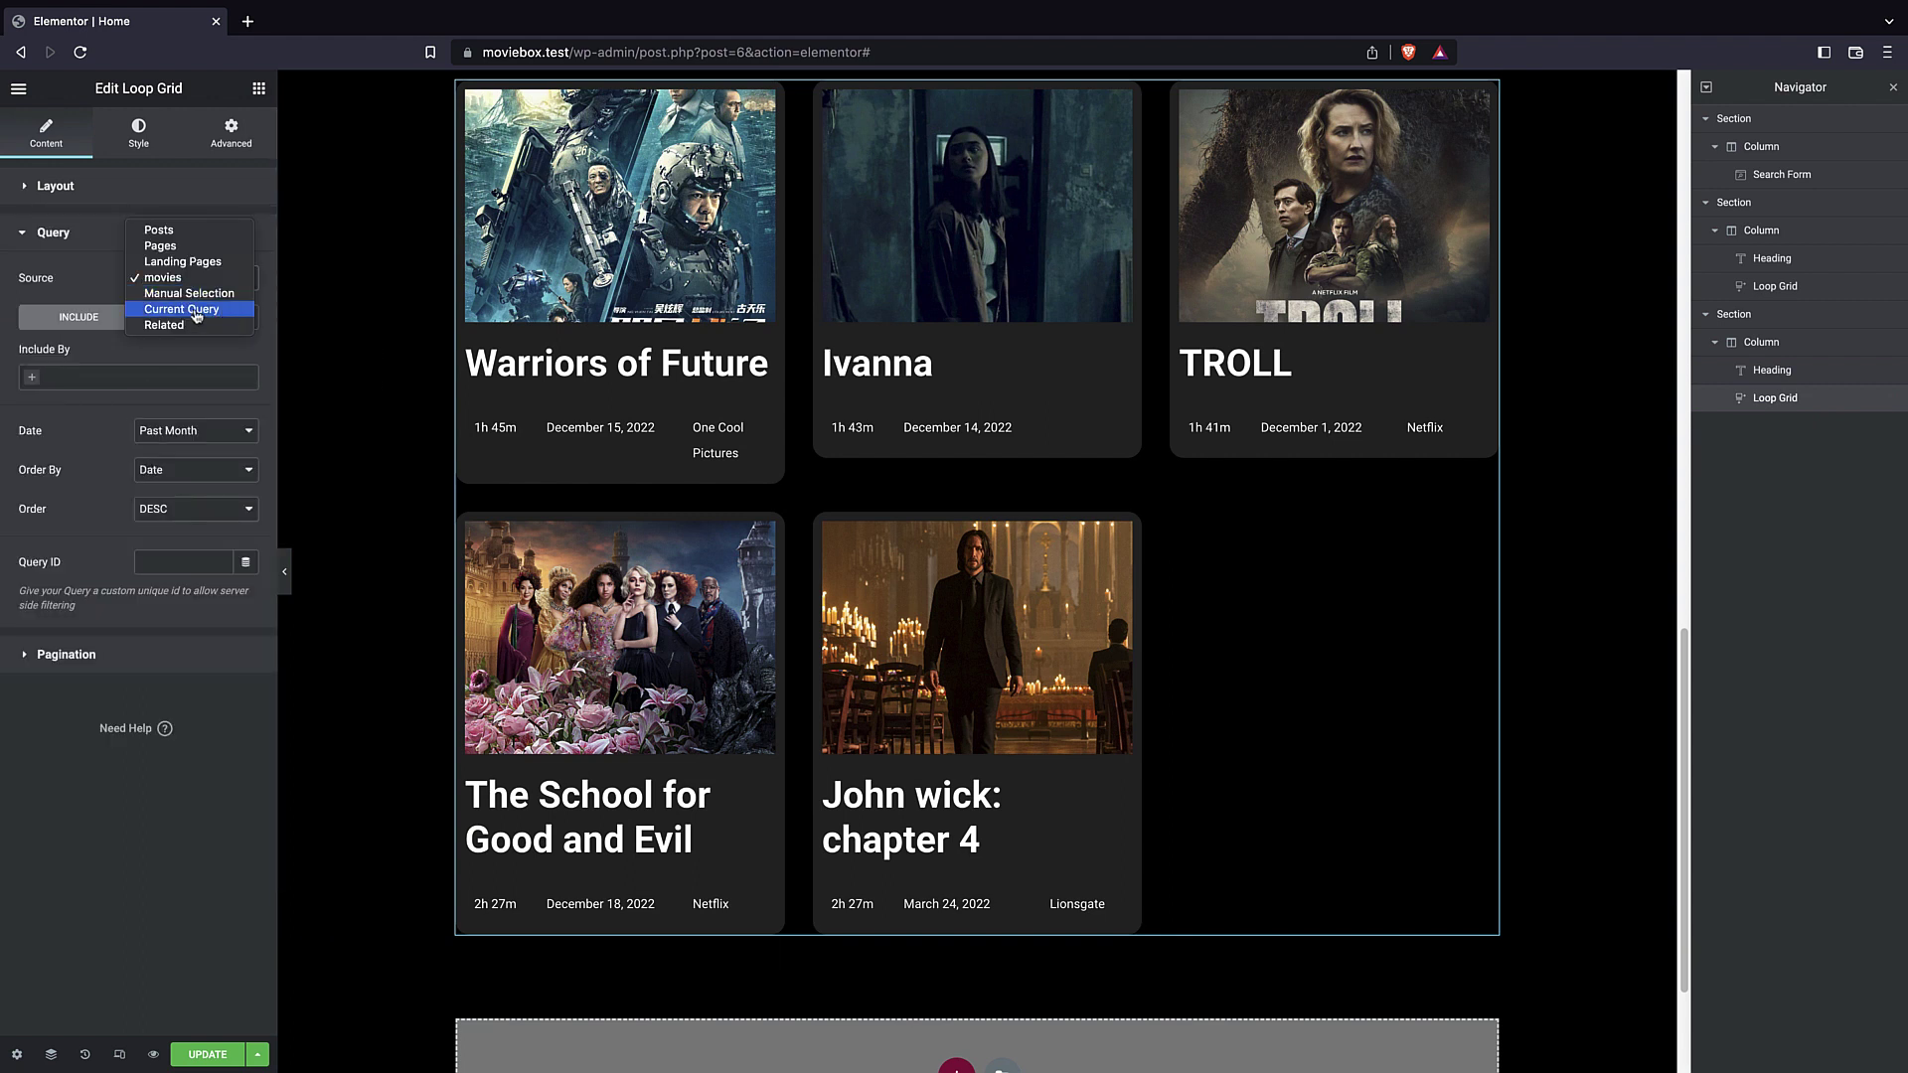
pyautogui.click(185, 294)
pyautogui.click(111, 354)
pyautogui.write('john')
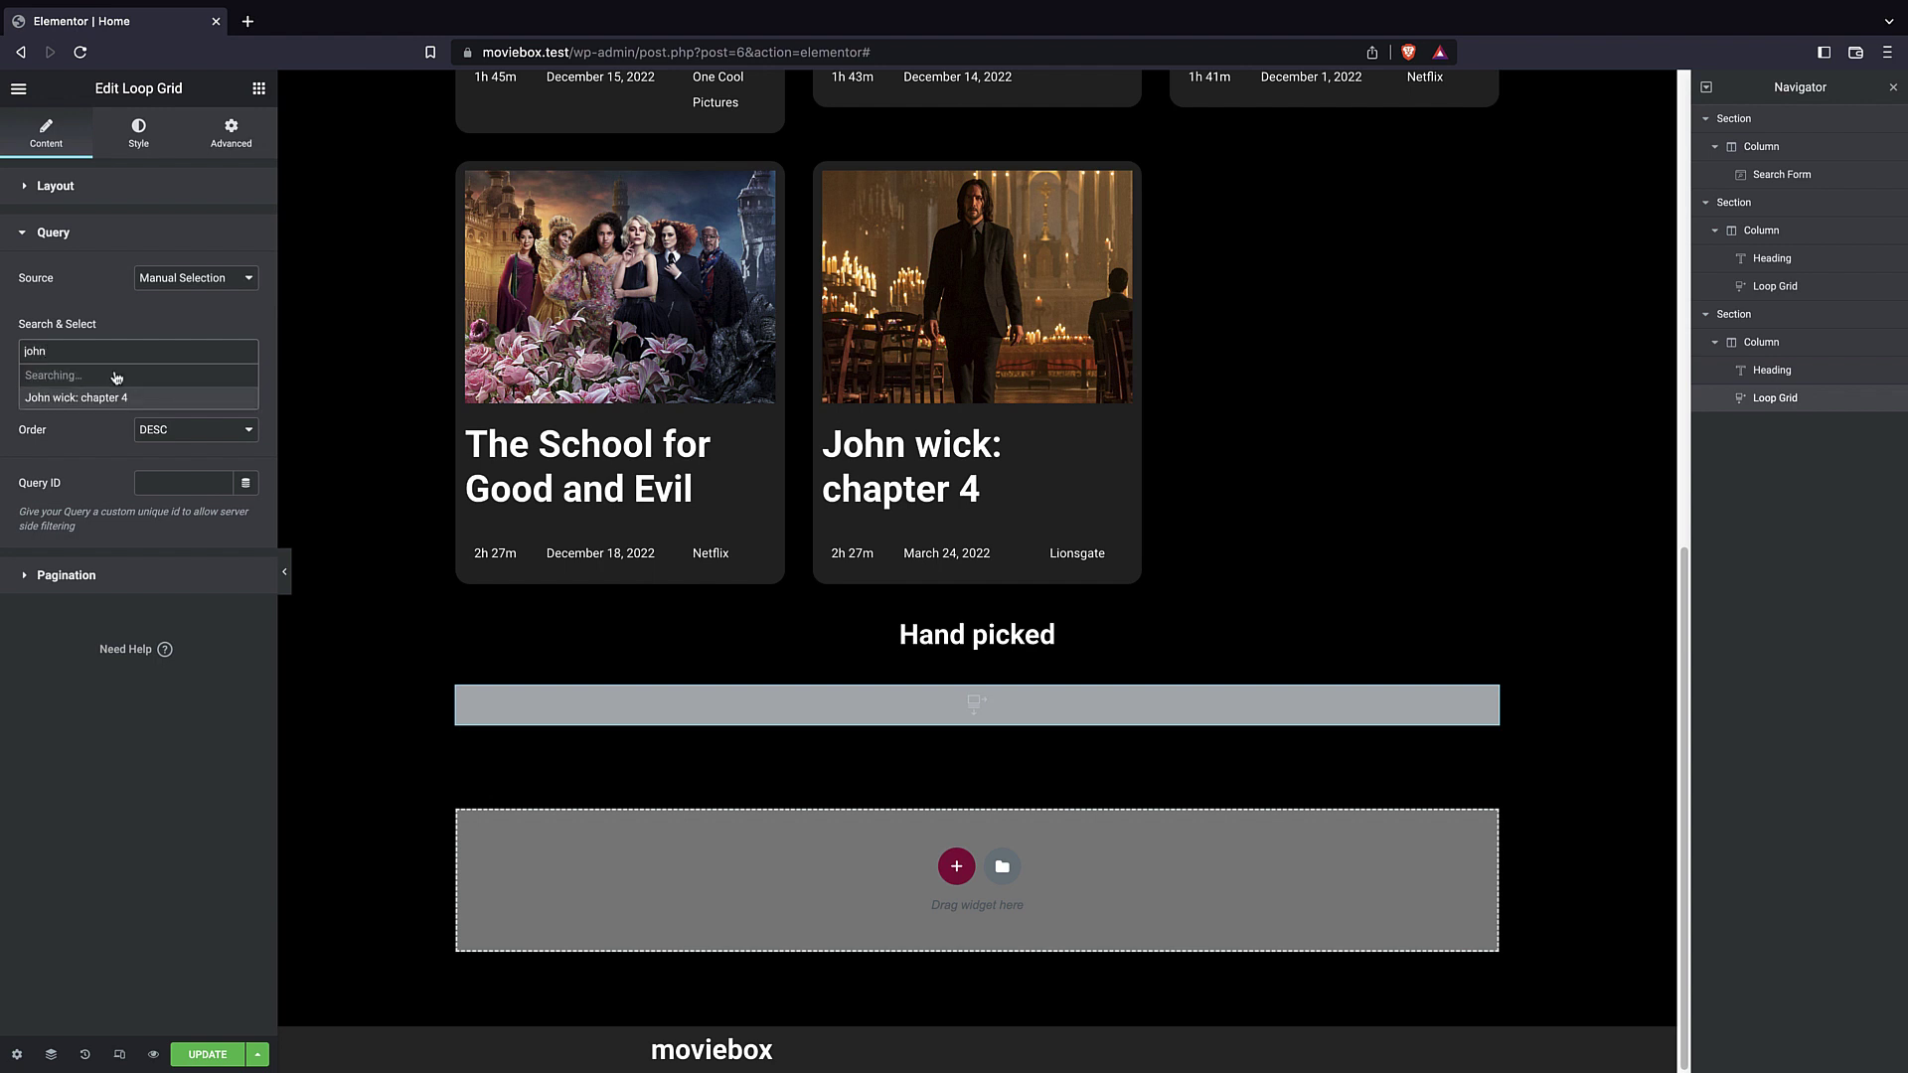
pyautogui.click(80, 376)
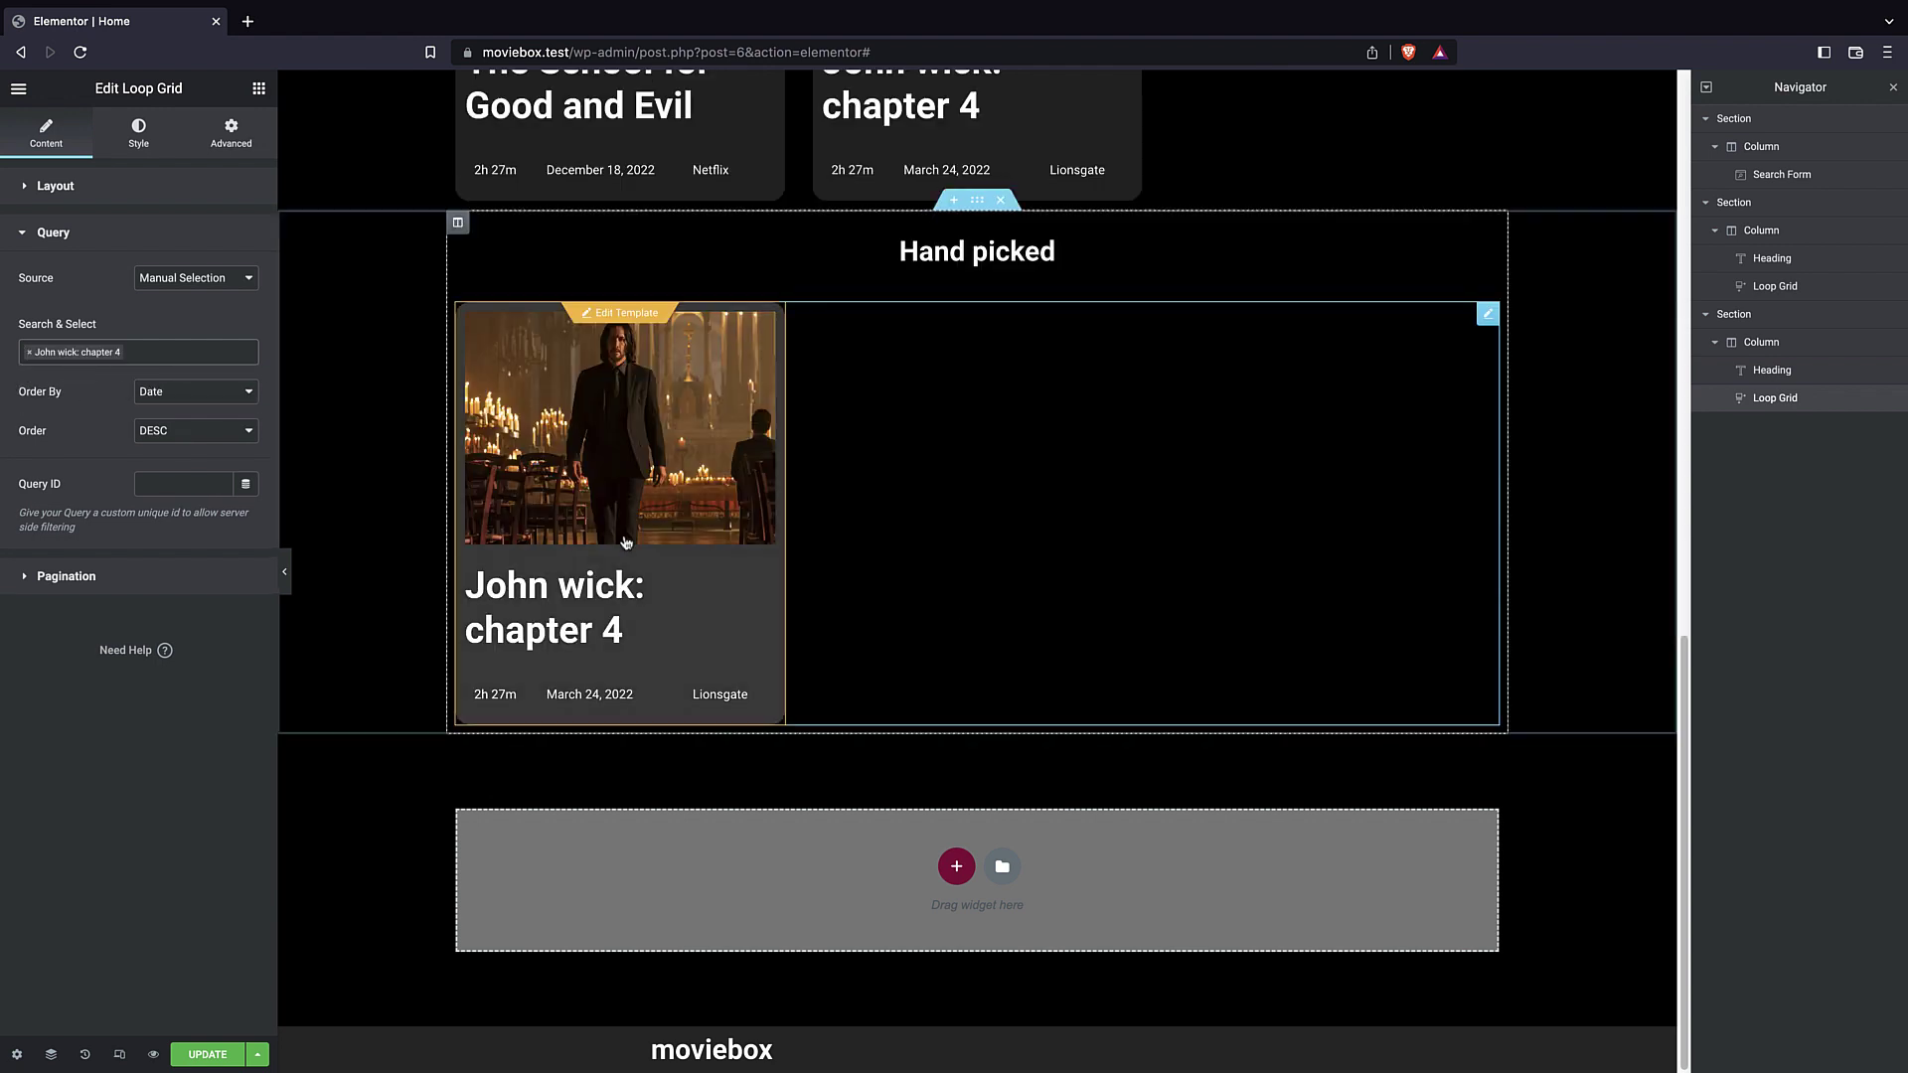
pyautogui.scroll(1, 611, 494)
pyautogui.scroll(5, 611, 494)
pyautogui.scroll(-6, 611, 493)
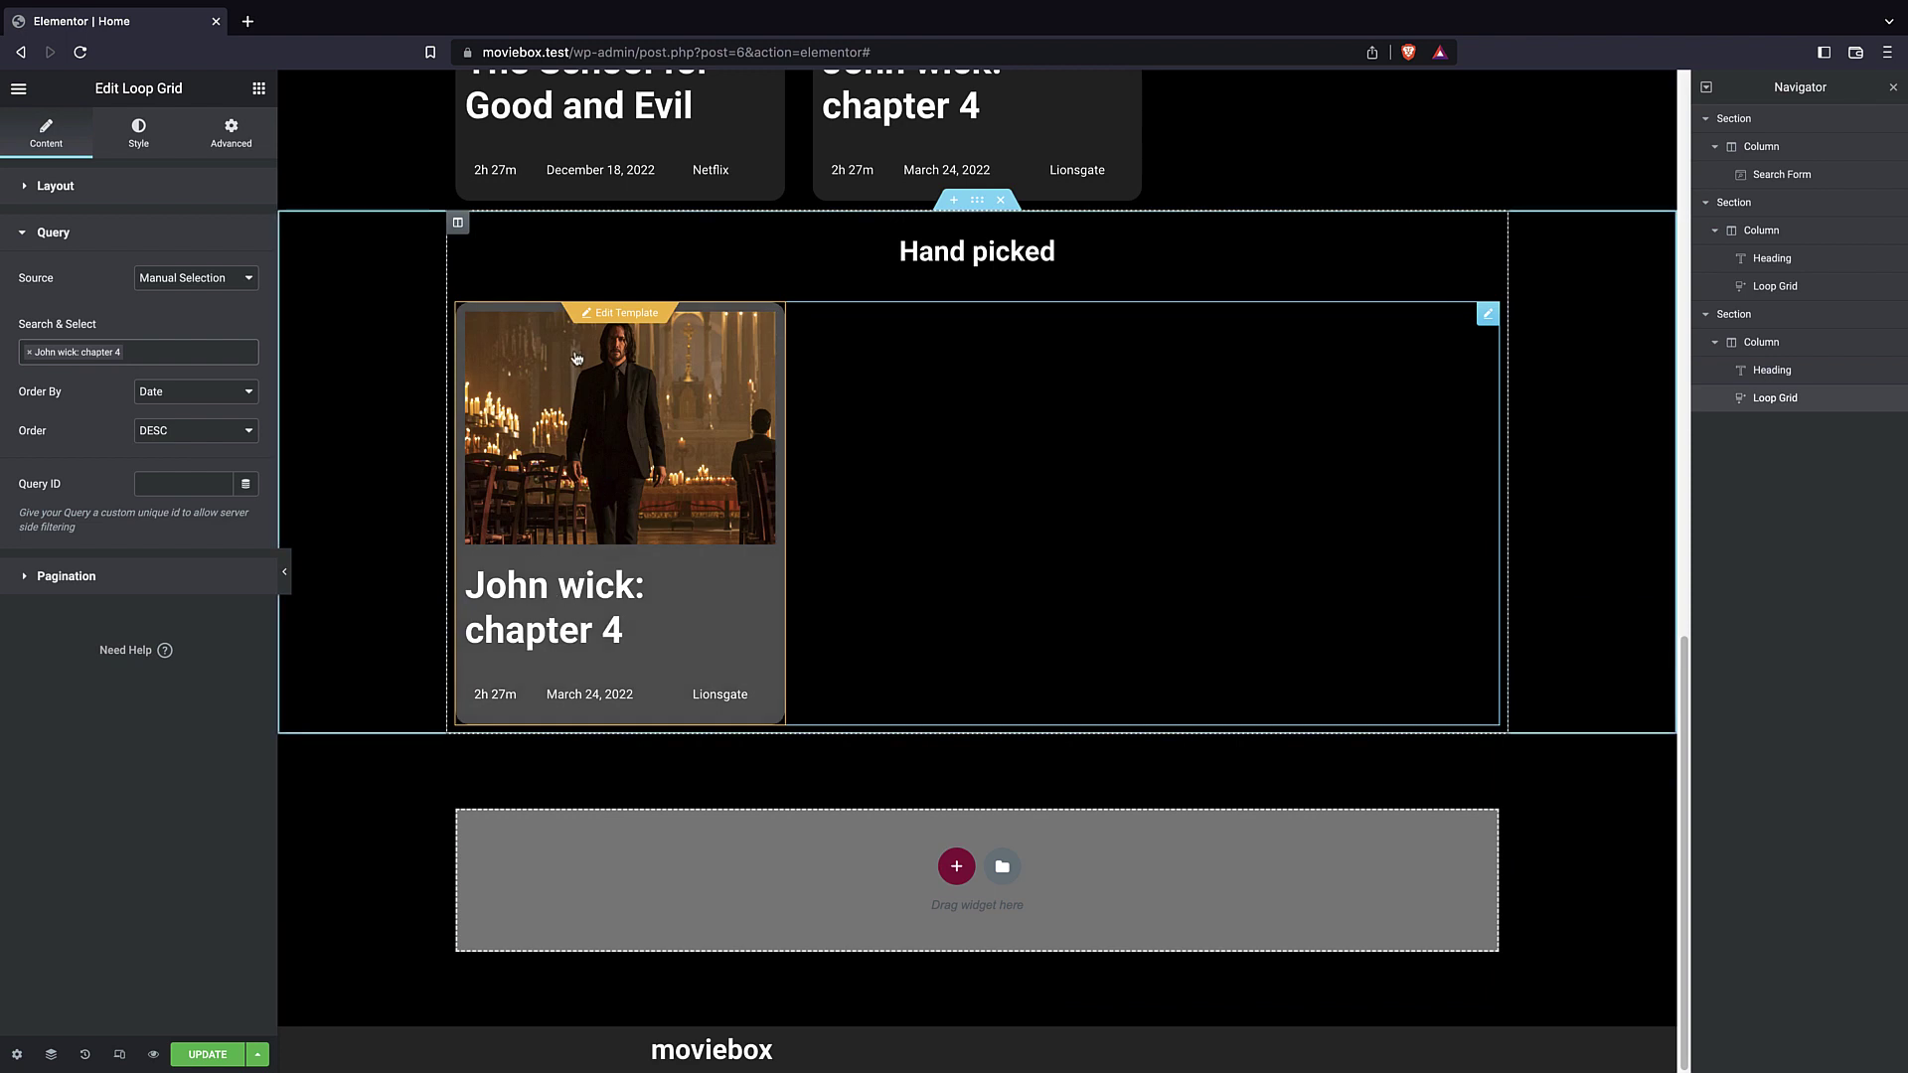
# - Review the search, "Past month" and "Hand picked" sections and save the Home page changes
pyautogui.scroll(2, 613, 516)
pyautogui.scroll(9, 613, 515)
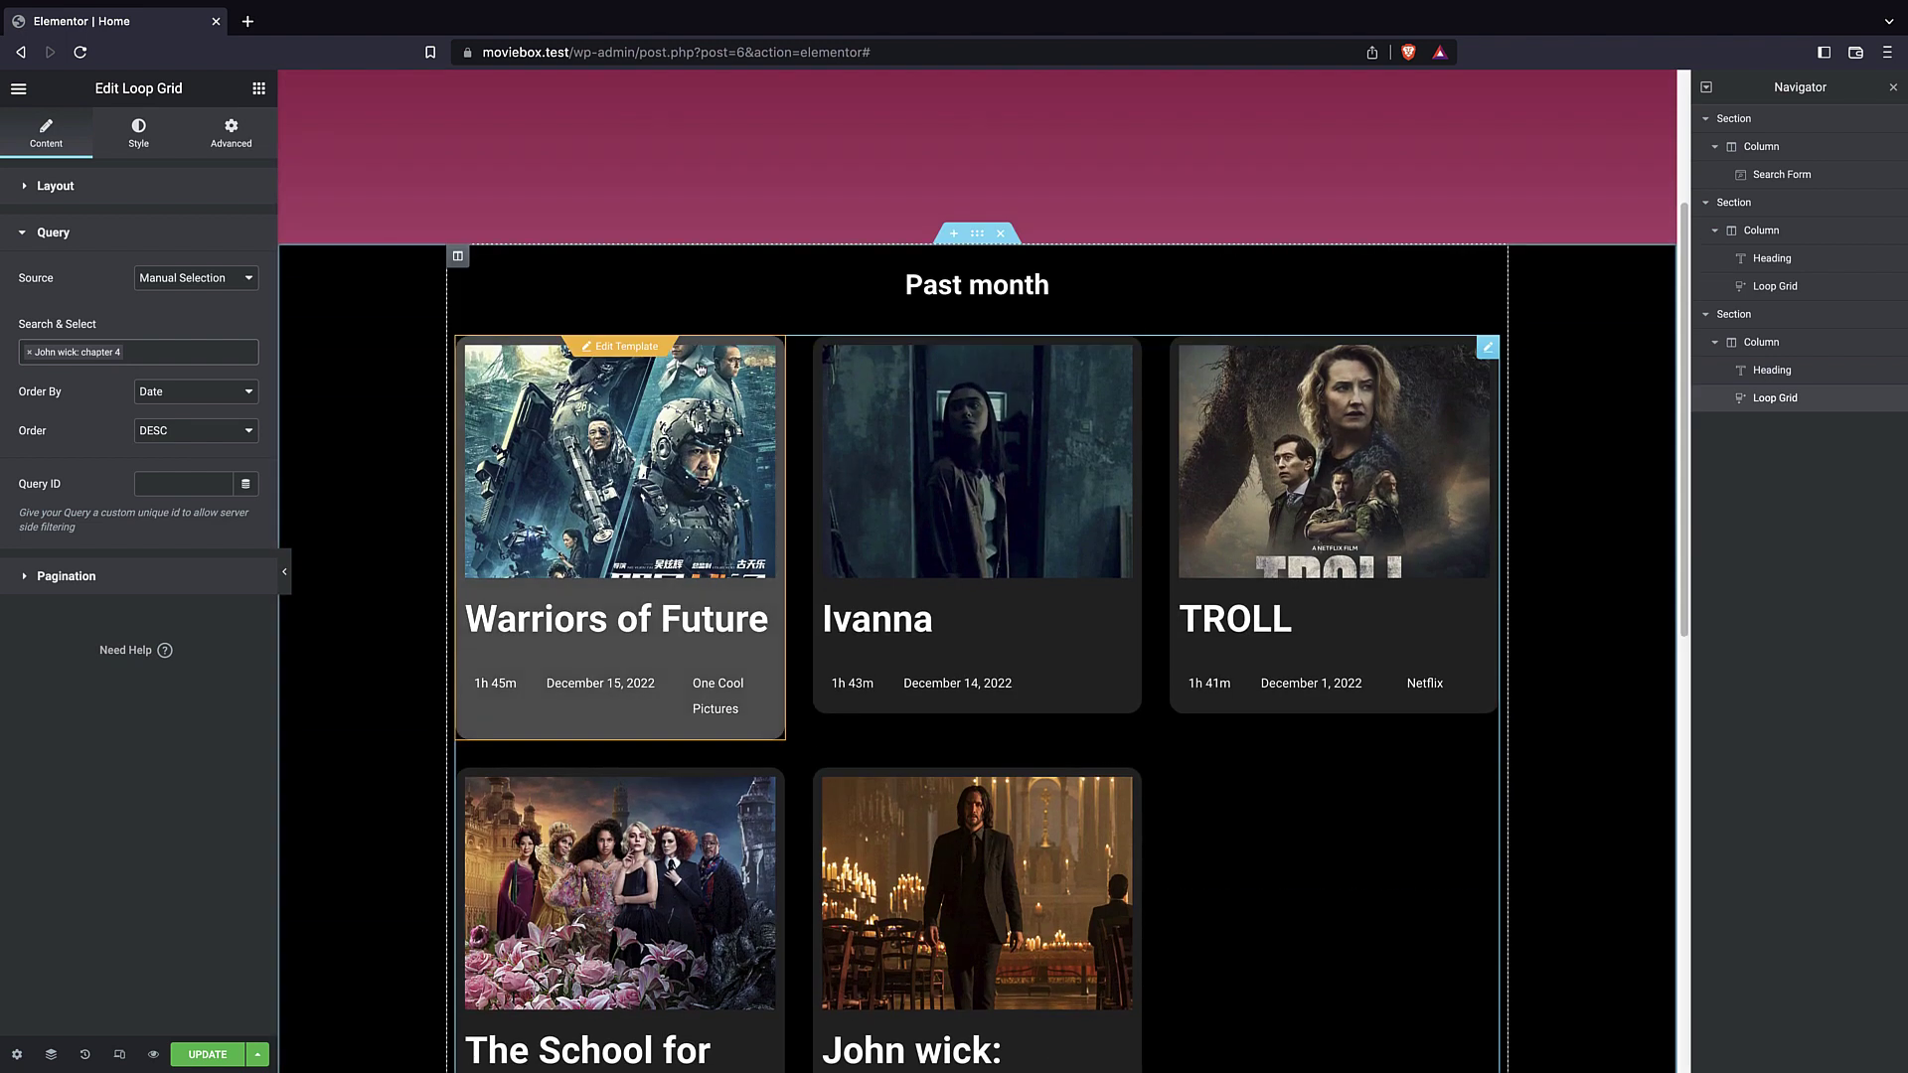
pyautogui.scroll(-9, 695, 512)
pyautogui.scroll(5, 817, 505)
pyautogui.scroll(7, 816, 504)
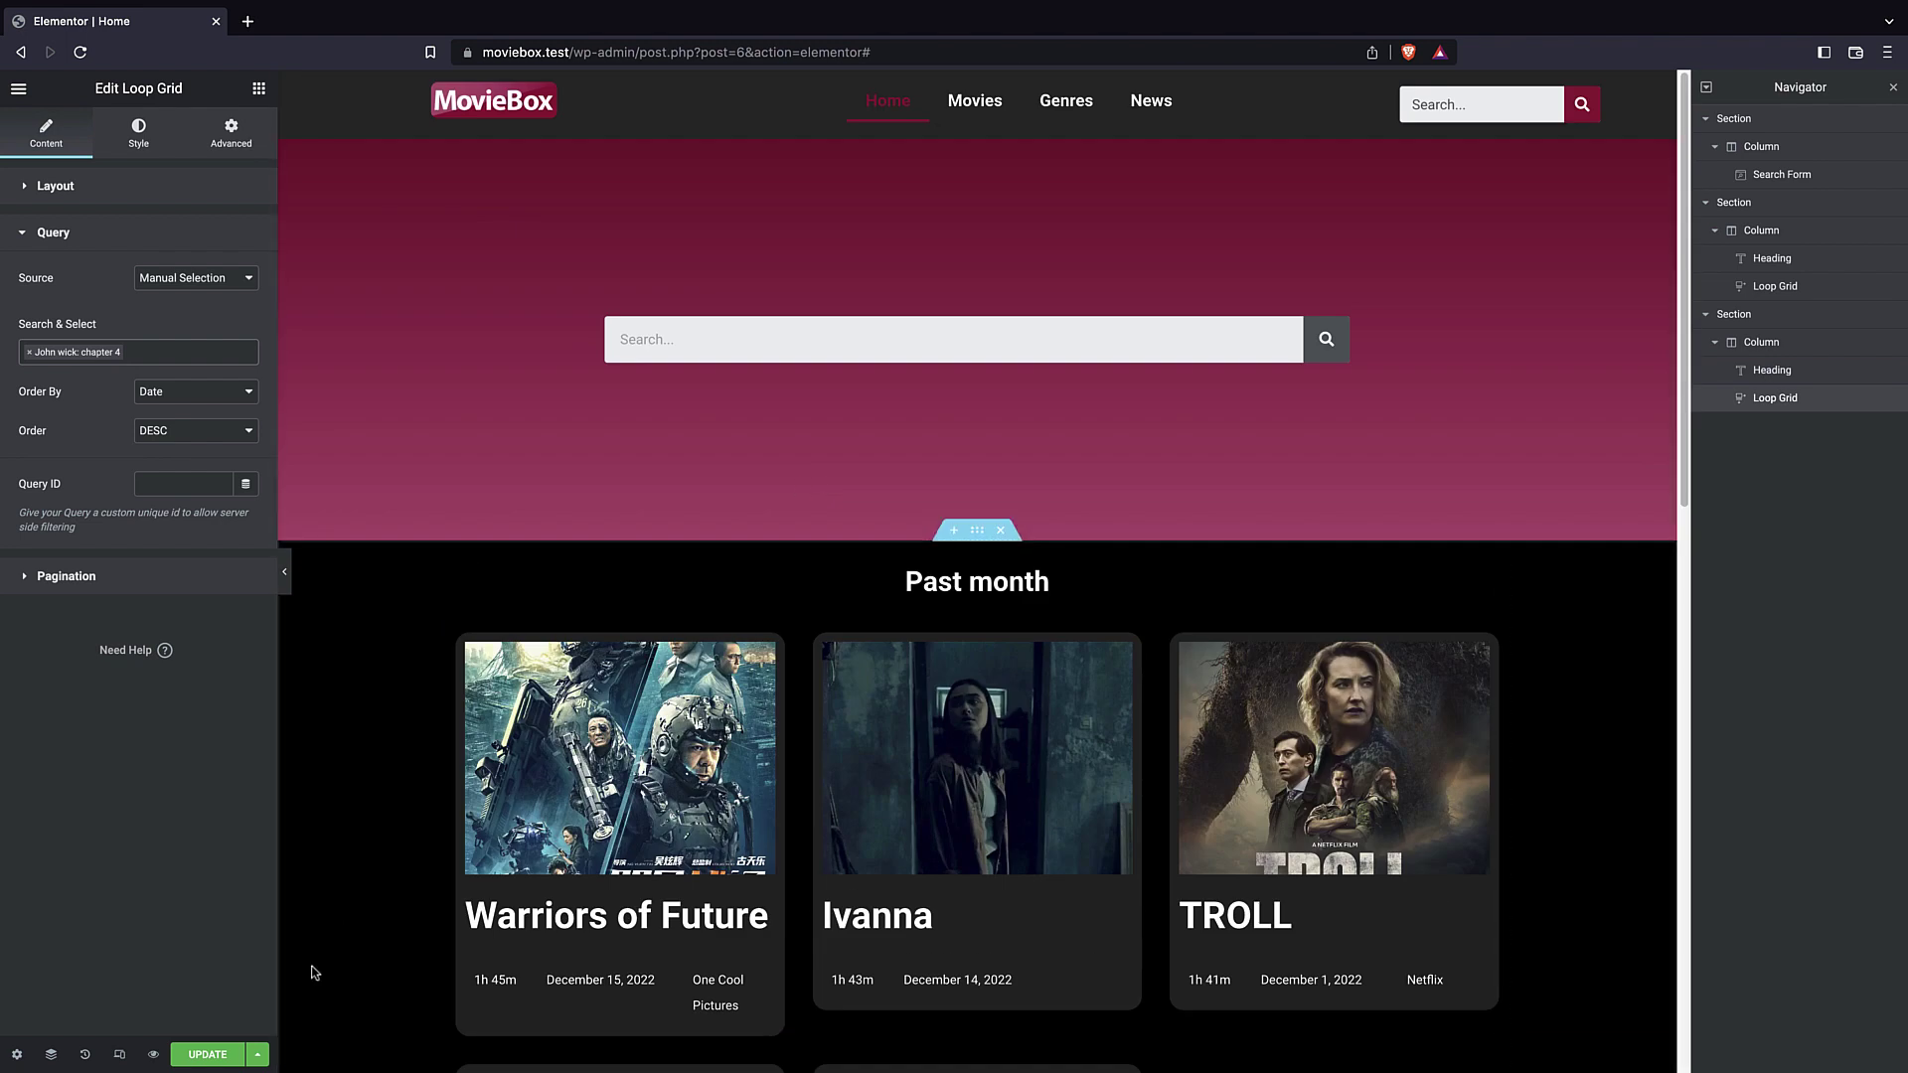
pyautogui.click(209, 1056)
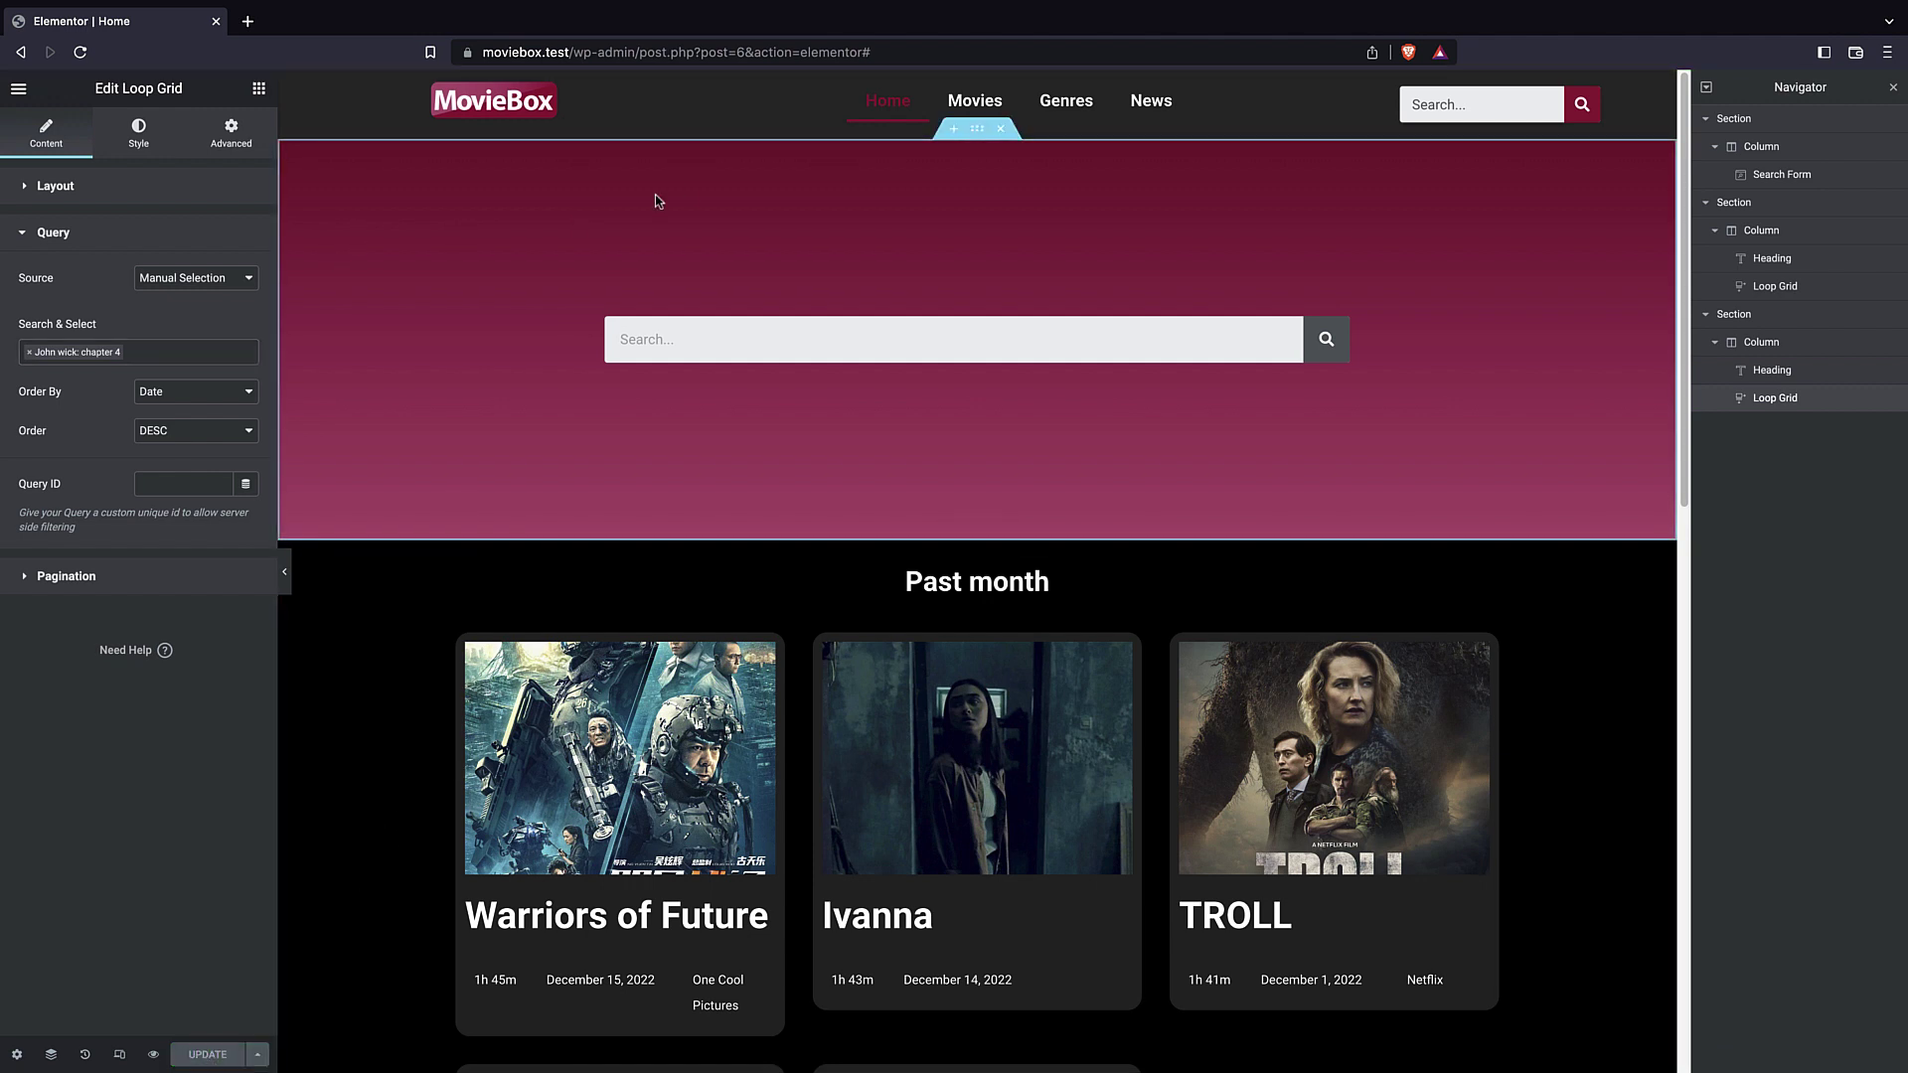
# - Open the live home page at moviebox.test and check the hero search field with an empty search
pyautogui.moveTo(894, 55); pyautogui.dragTo(565, 58)
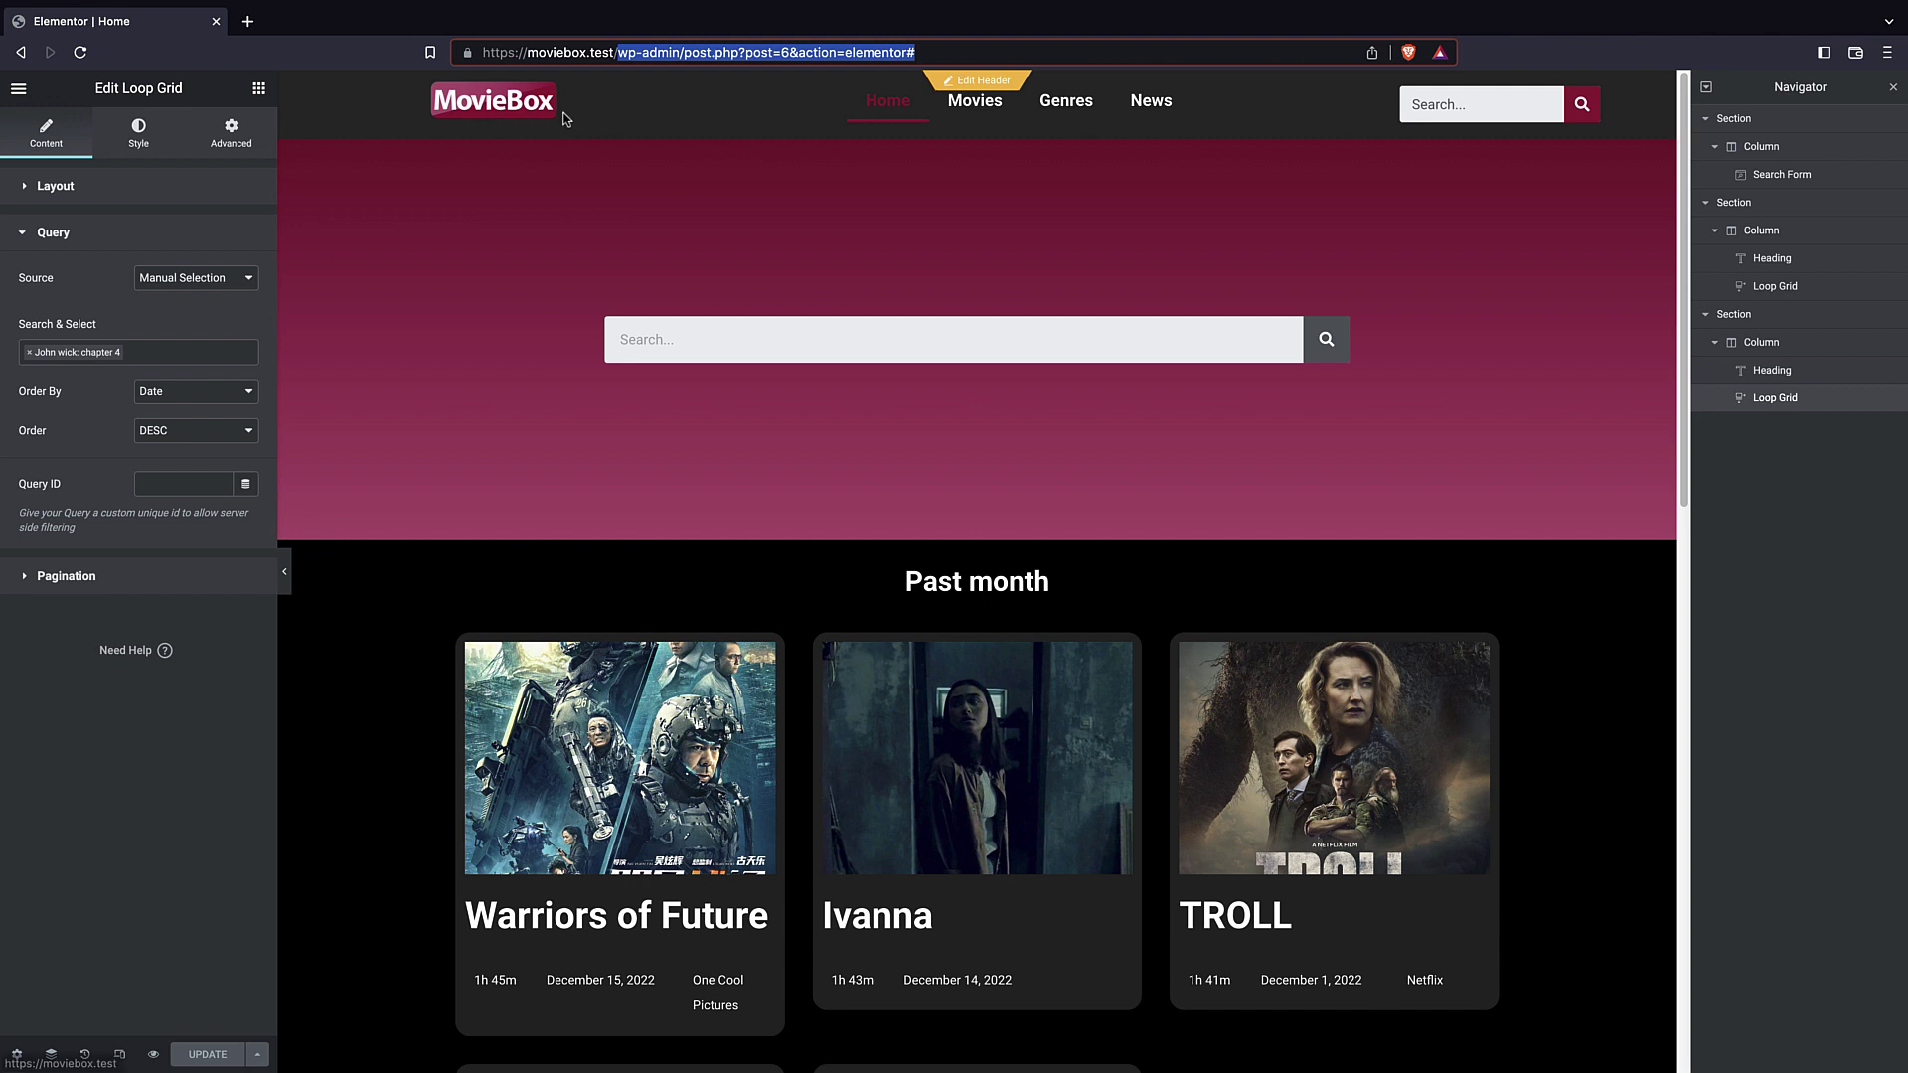
pyautogui.press('BackSpace')
pyautogui.press('Return')
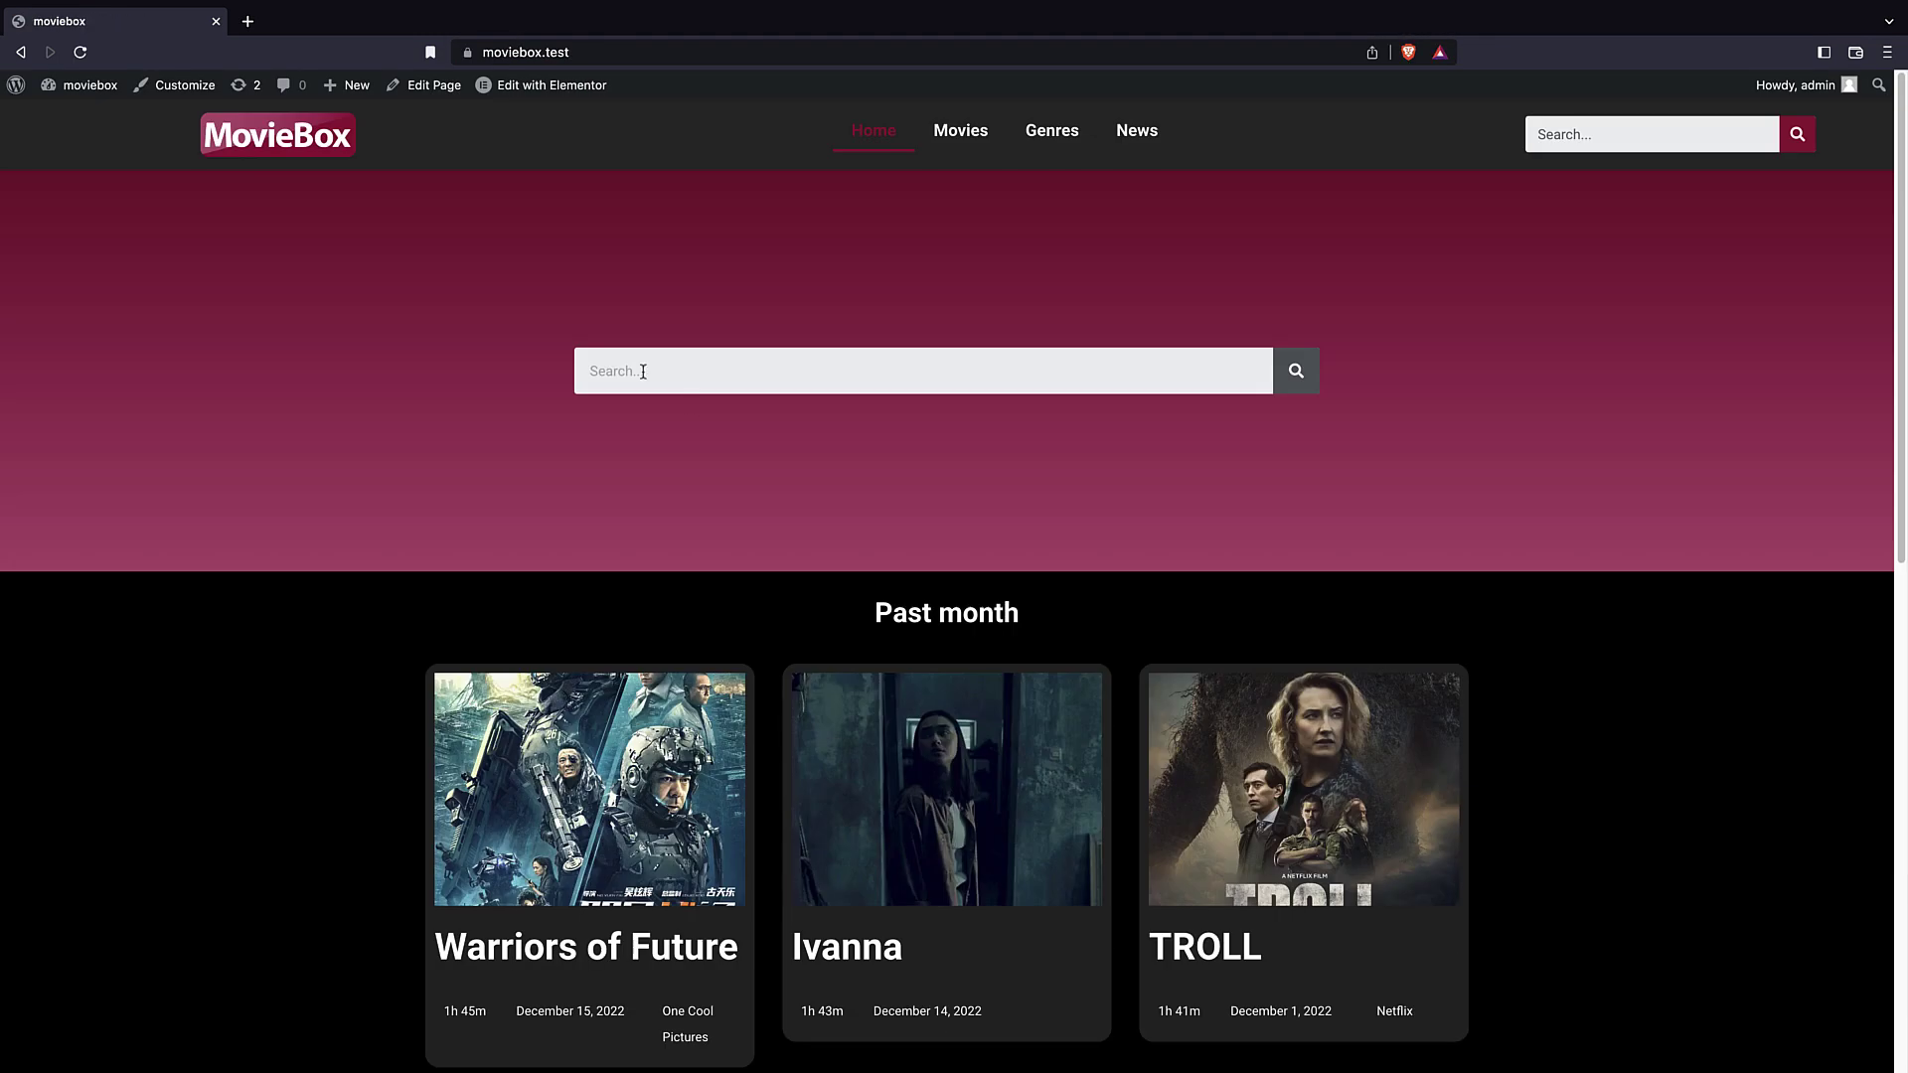
pyautogui.click(596, 371)
pyautogui.press('Return')
pyautogui.click(33, 52)
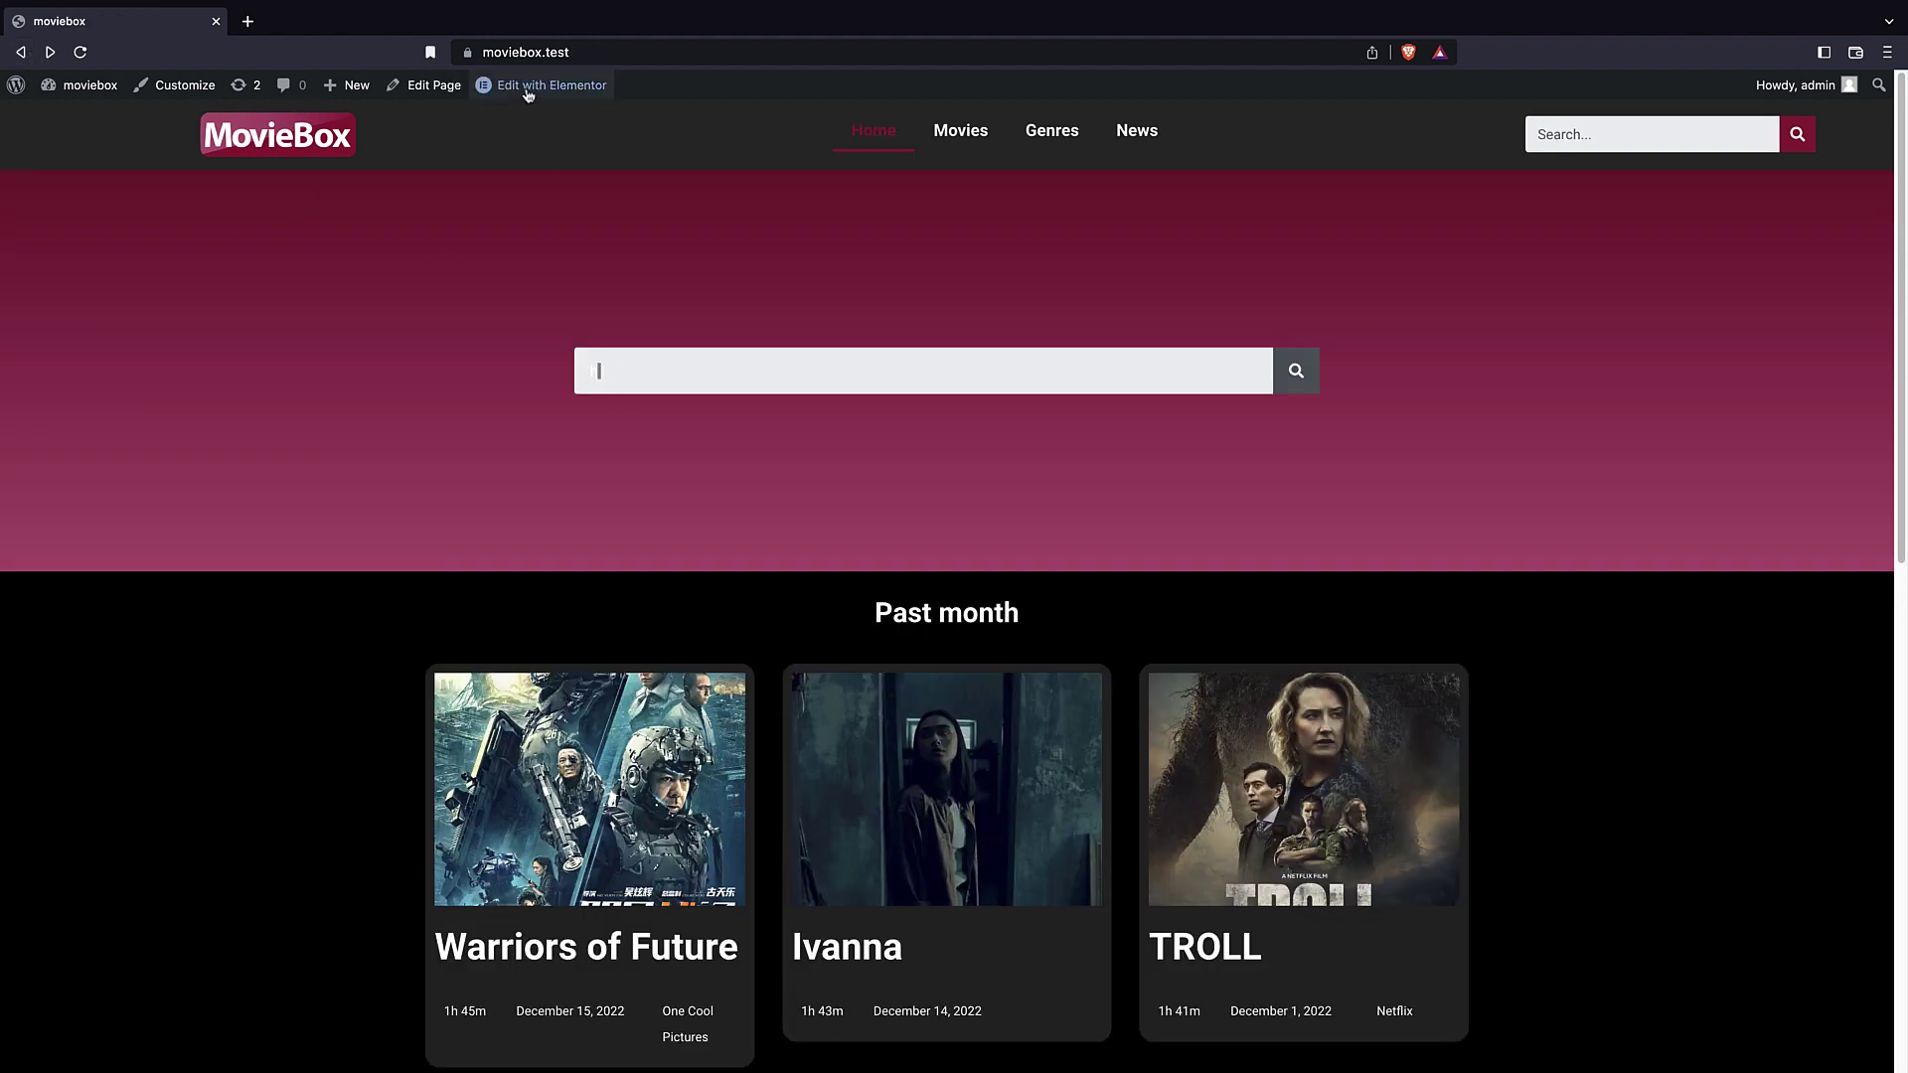
# - Reopen the Home page in Elementor and open the style settings of the hero search form
pyautogui.click(428, 87)
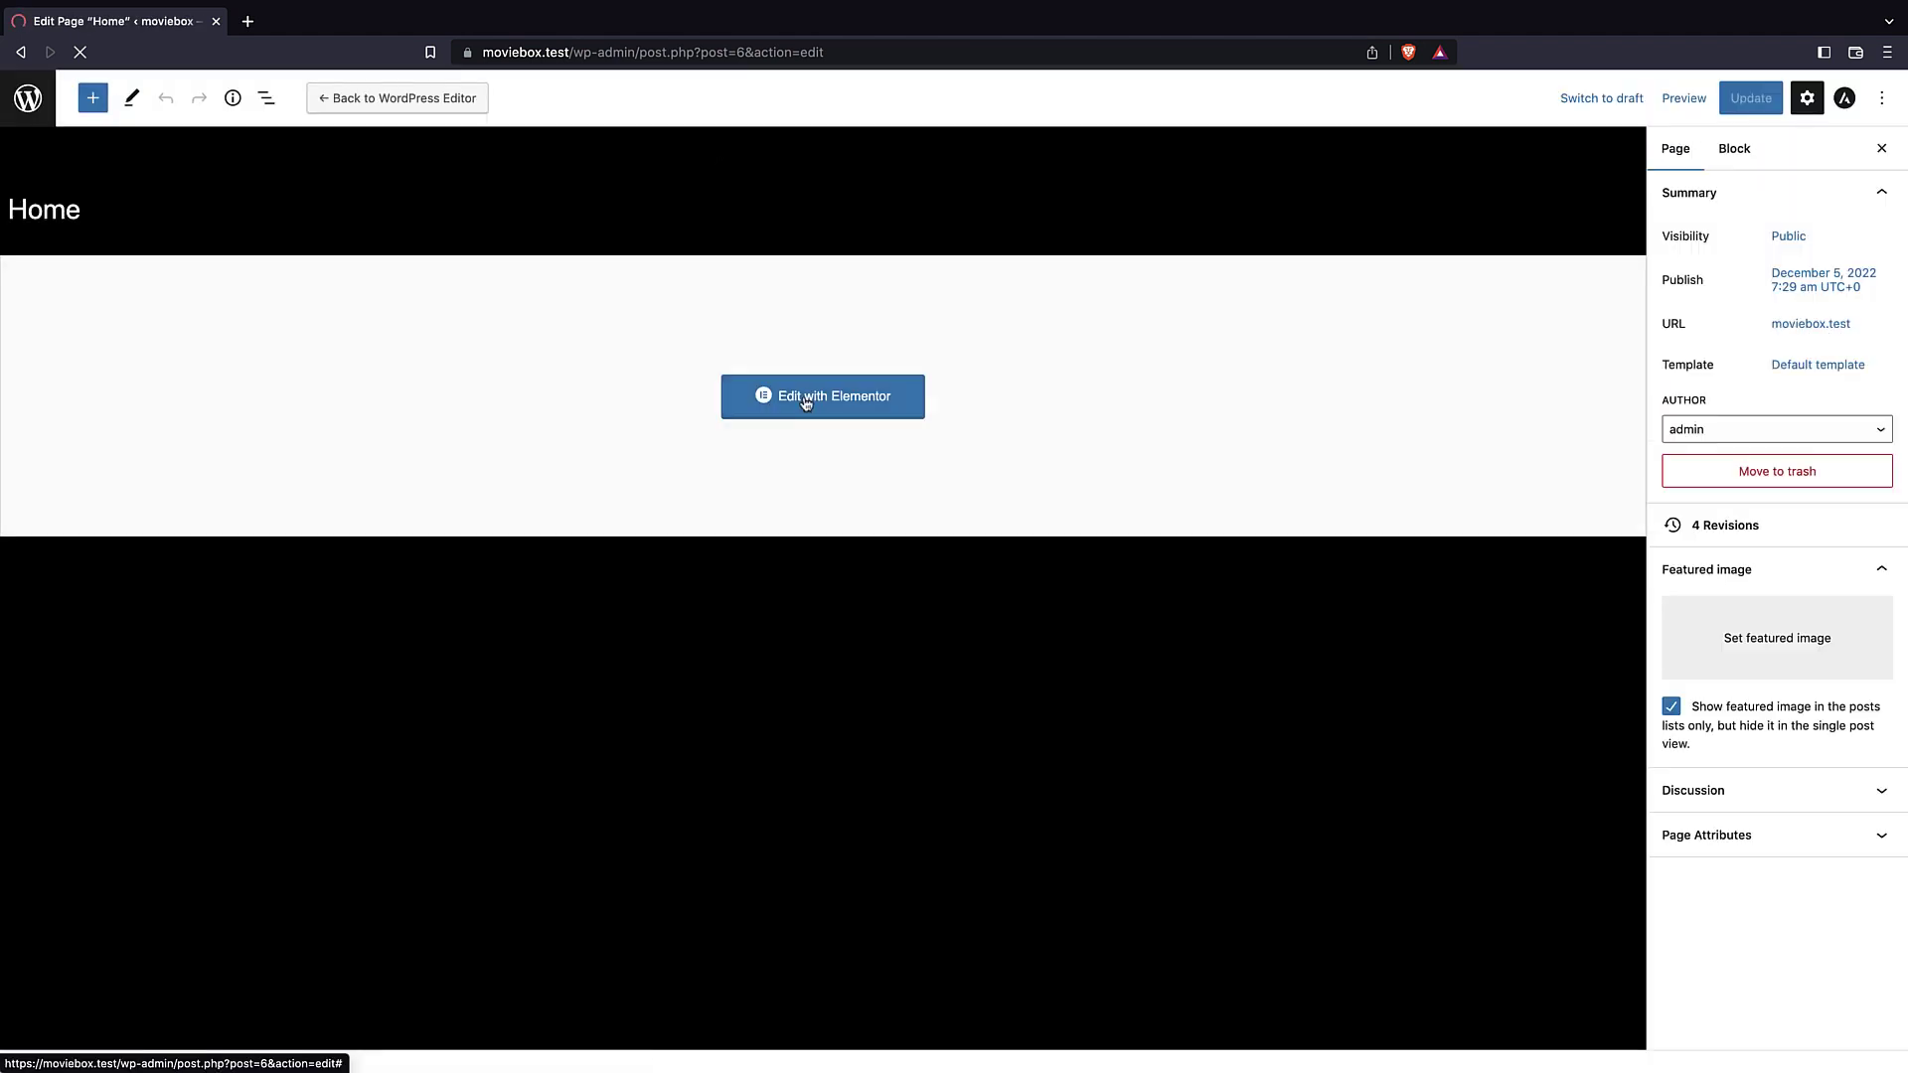
pyautogui.click(800, 406)
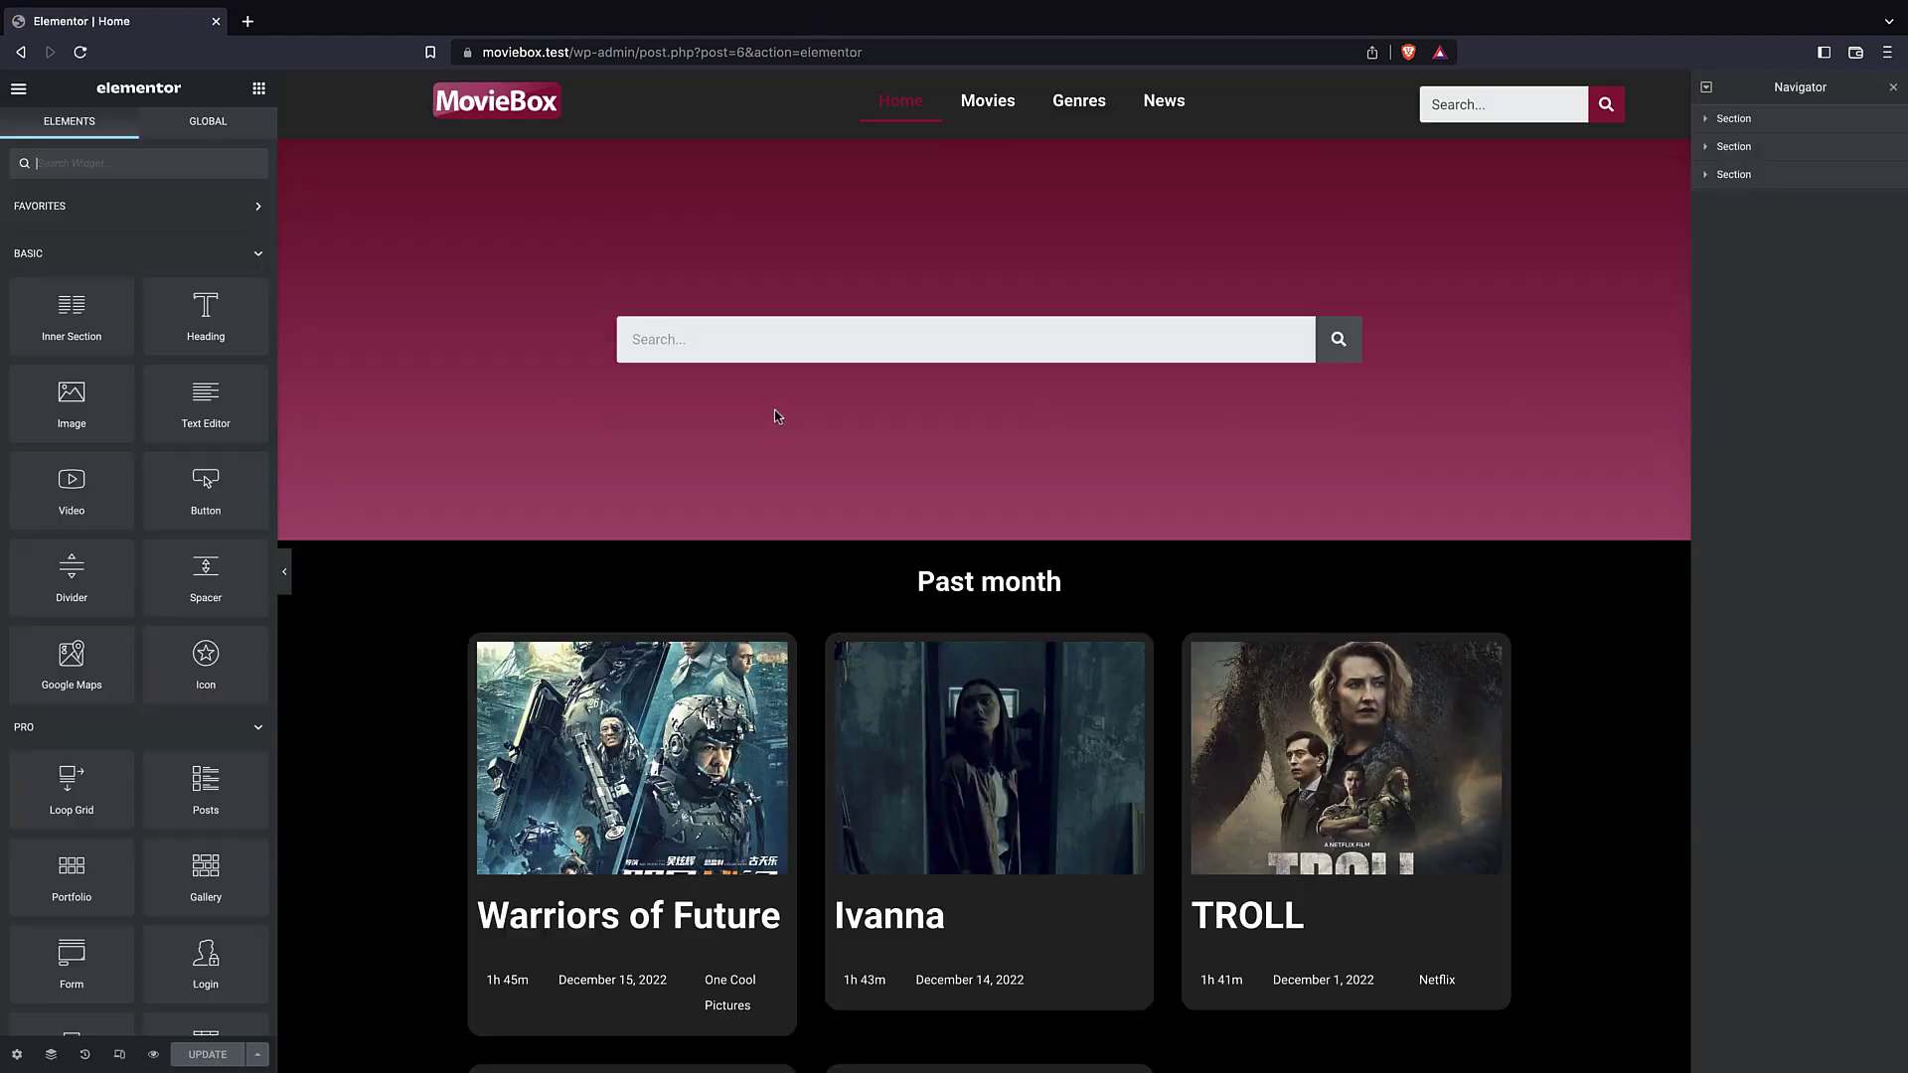
pyautogui.click(660, 337)
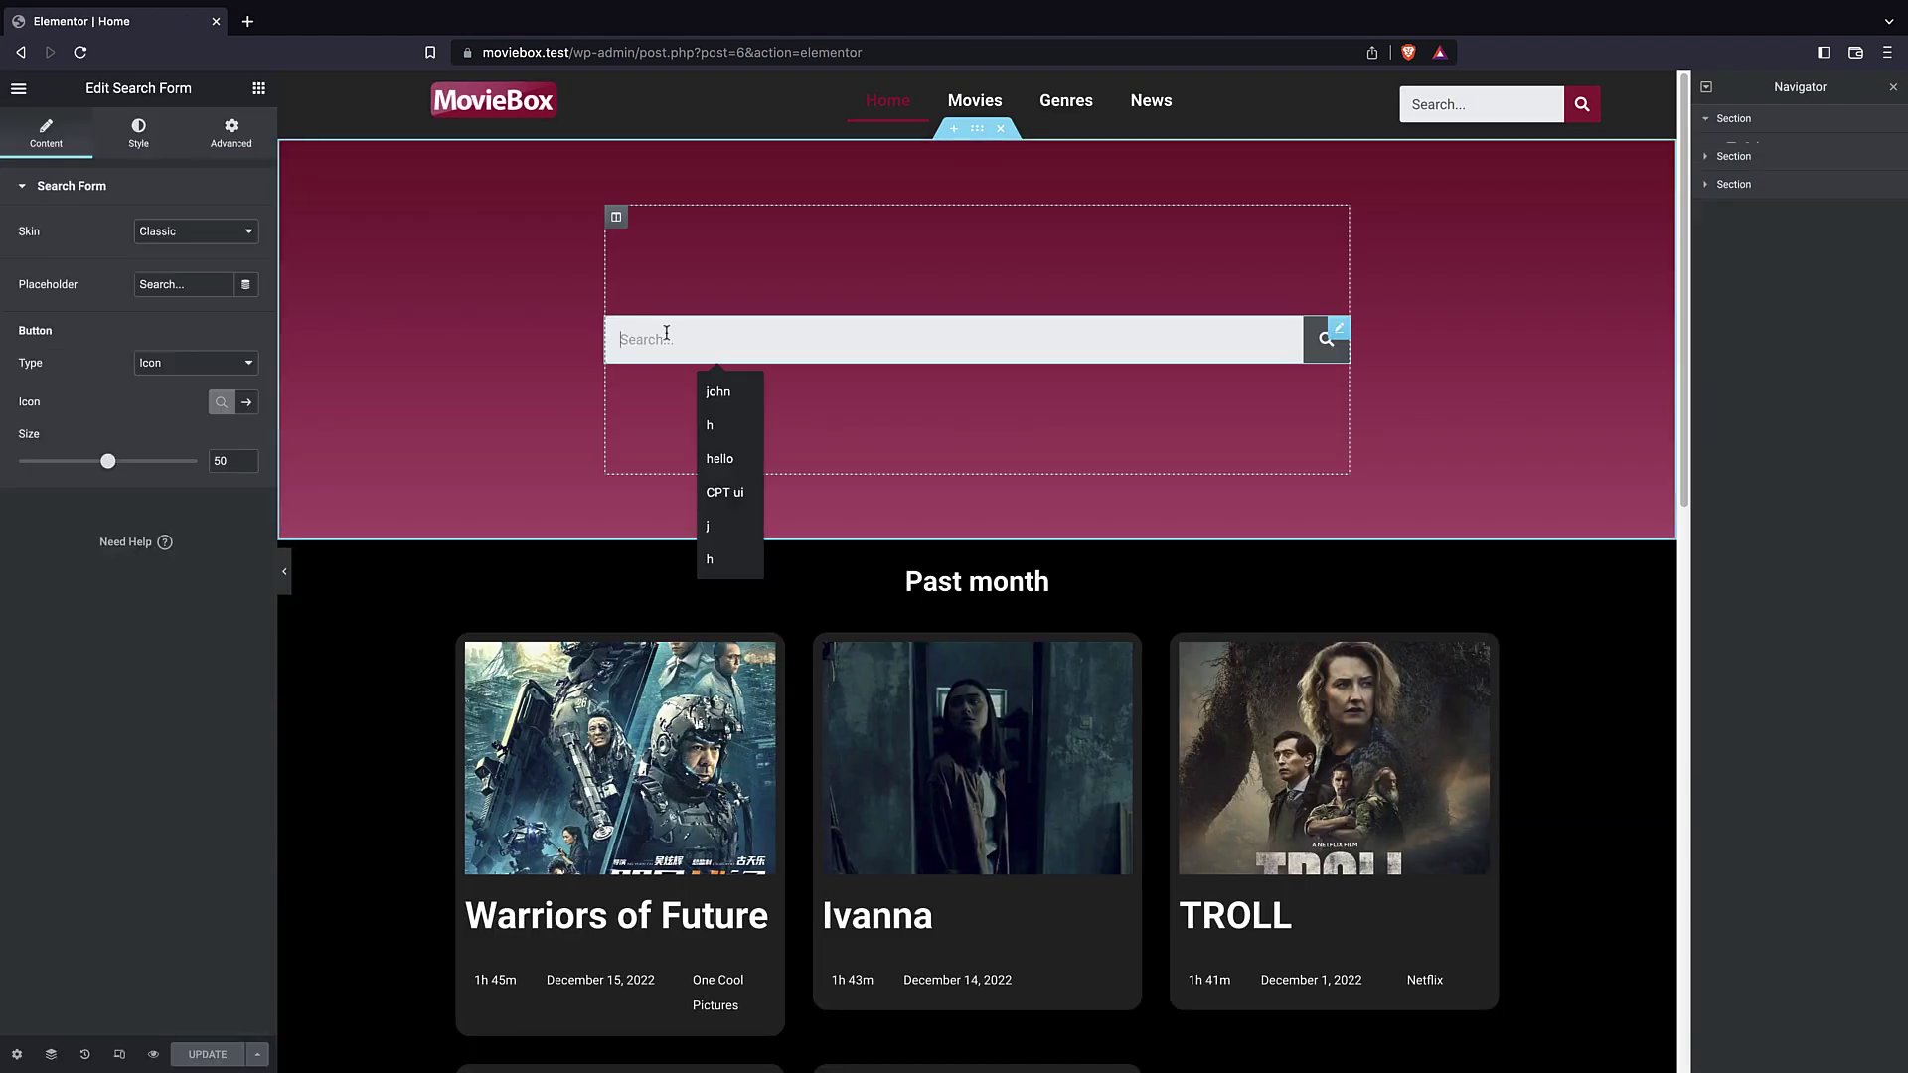
pyautogui.click(127, 141)
# - Test the hero search field's text appearance with sample letters such as "ghghghg" and clear the field
pyautogui.click(626, 340)
pyautogui.write('g')
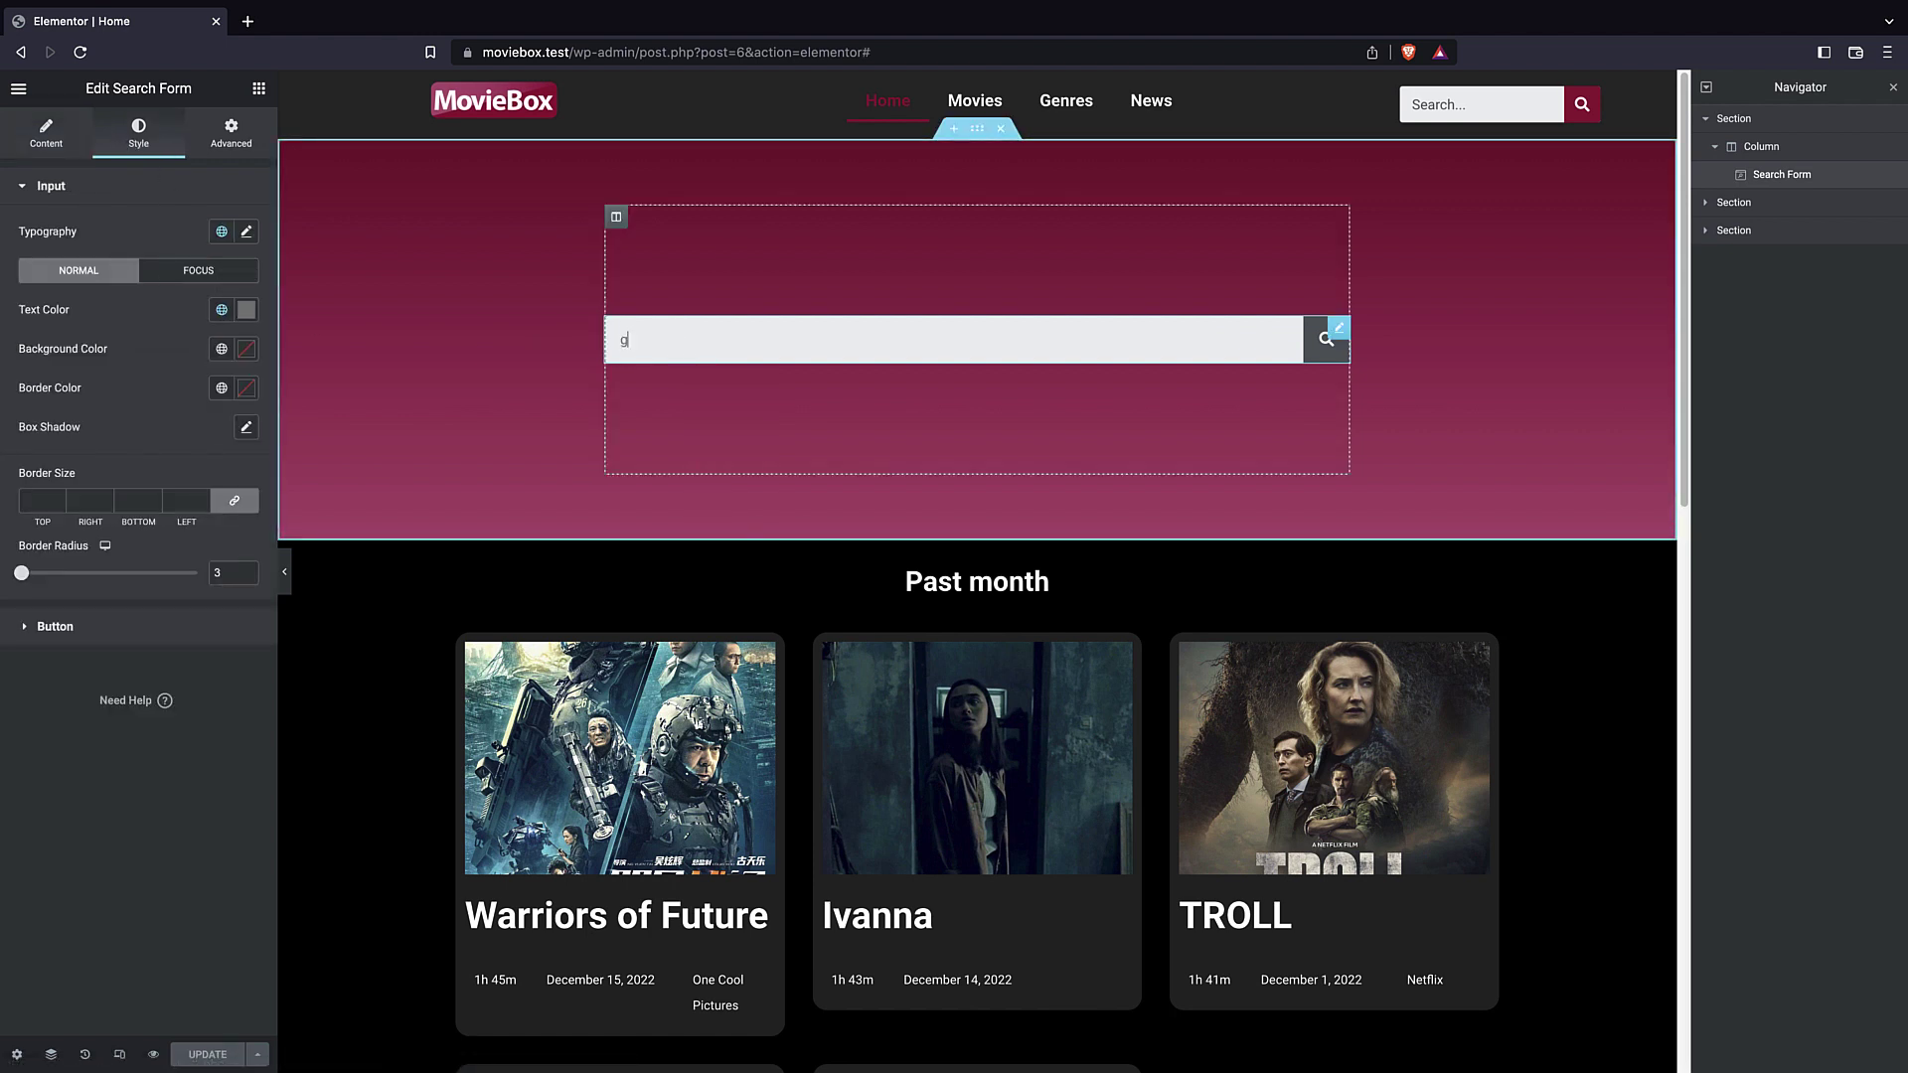
pyautogui.doubleClick(655, 359)
pyautogui.press('BackSpace')
pyautogui.write('ghghghg')
pyautogui.doubleClick(654, 360)
pyautogui.press('BackSpace')
# - Set the hero search form's input text color to #000000
pyautogui.click(246, 309)
pyautogui.moveTo(59, 507); pyautogui.dragTo(2, 550)
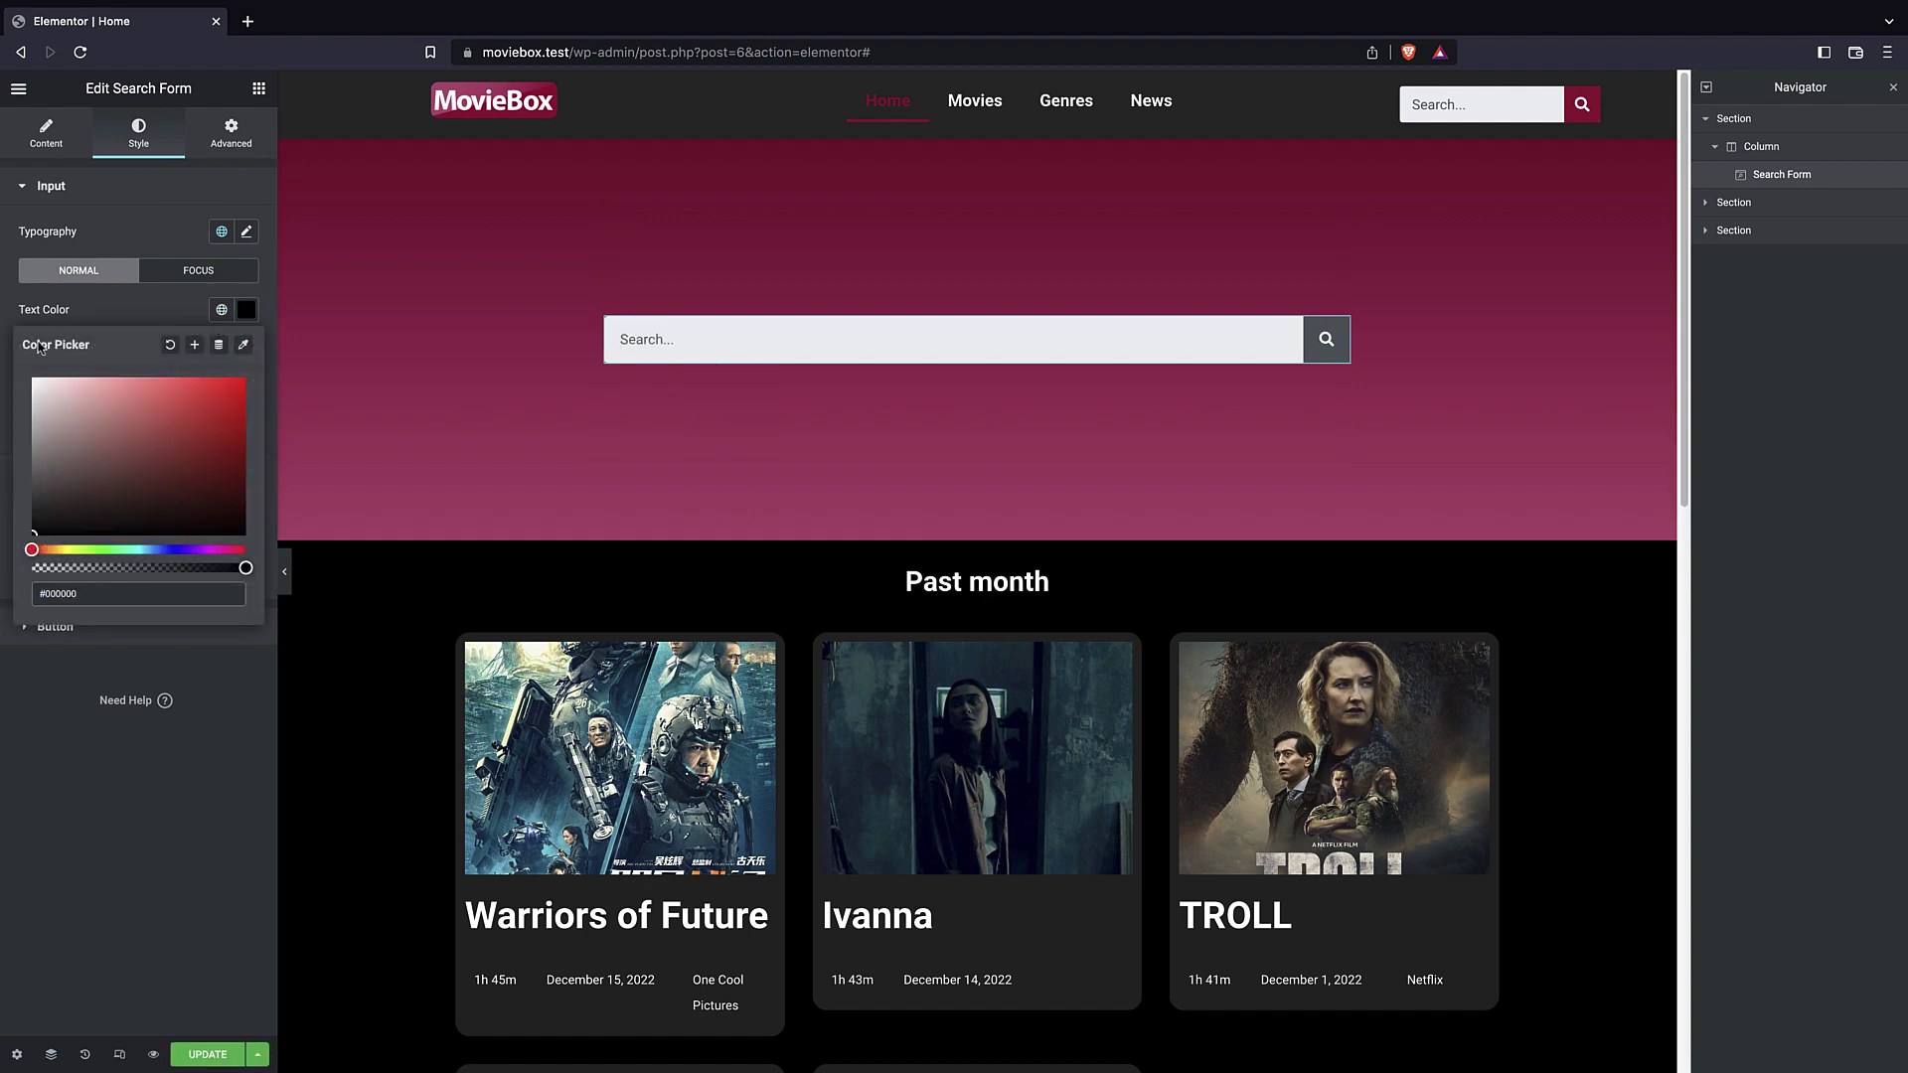
pyautogui.click(76, 286)
pyautogui.click(660, 348)
pyautogui.press('Escape')
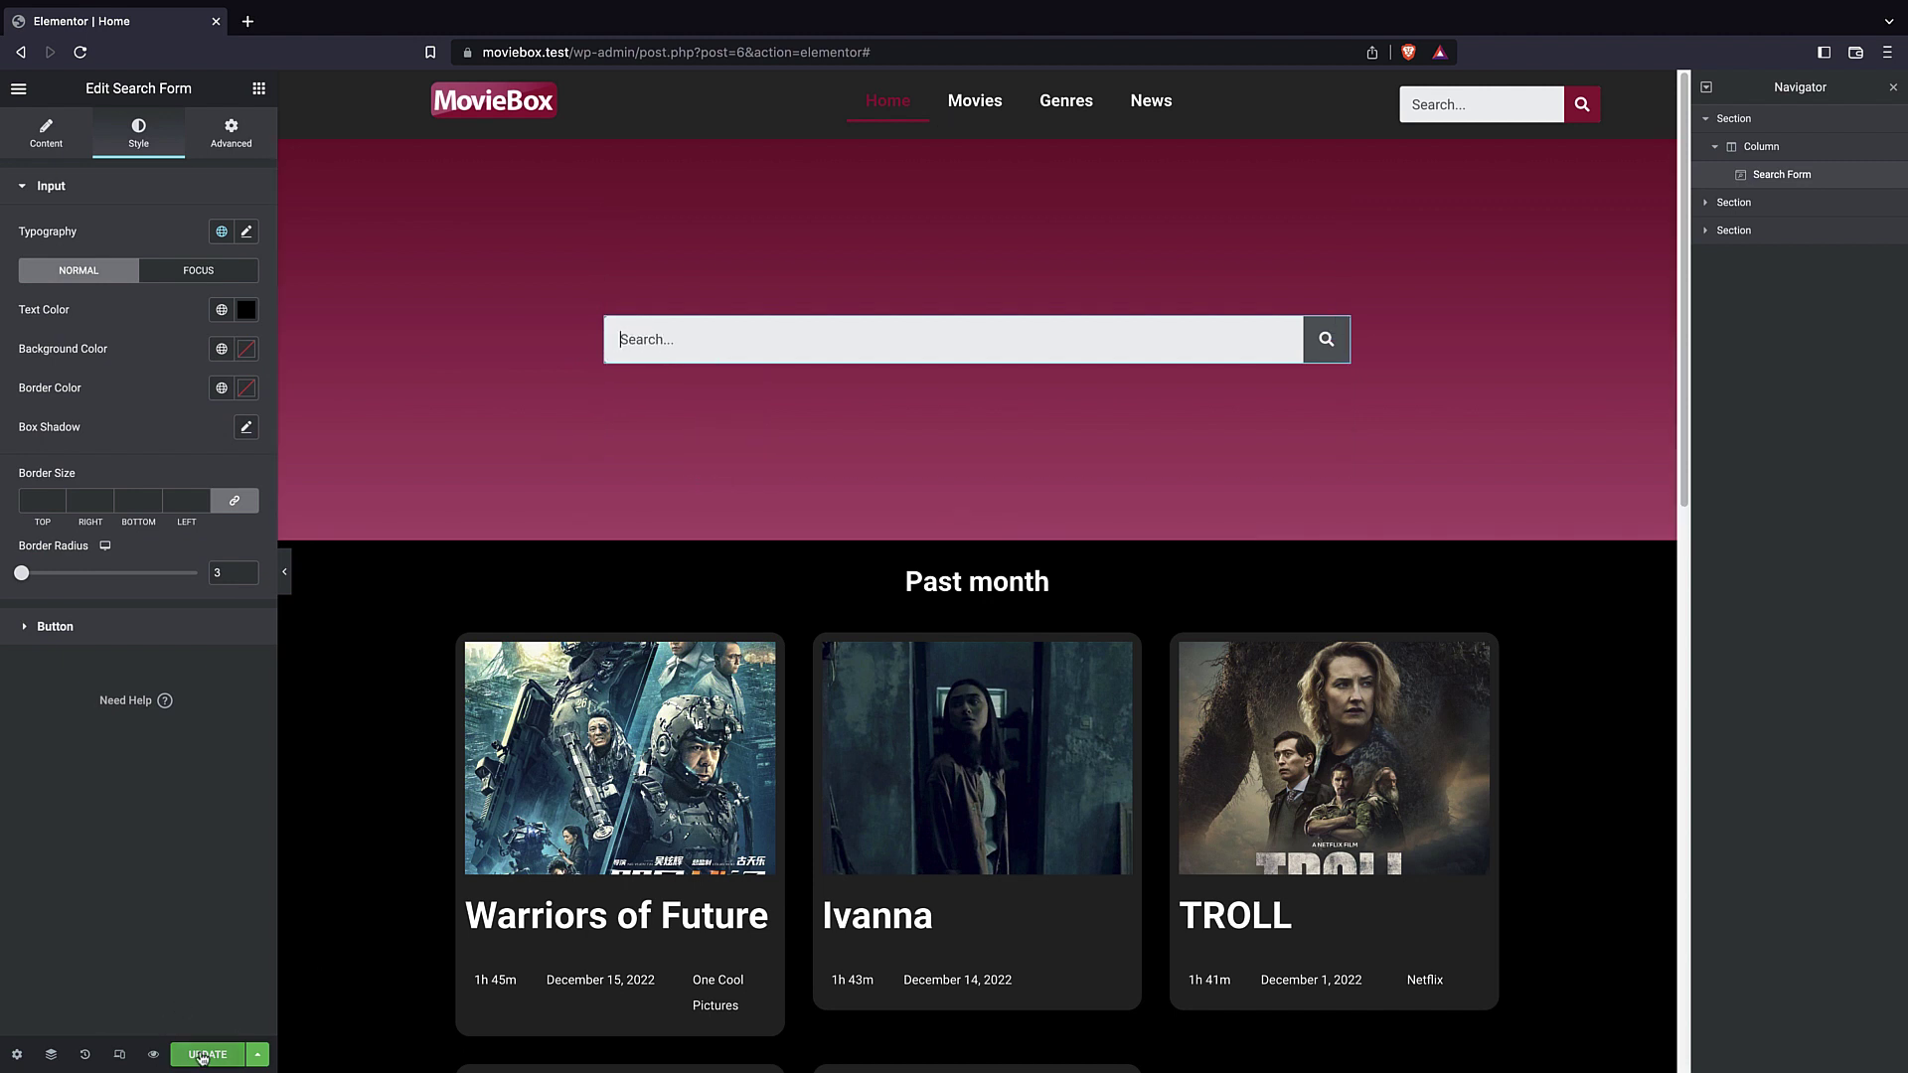
# - Save the Home page and view the live site at moviebox.test
pyautogui.click(202, 1055)
pyautogui.click(547, 115)
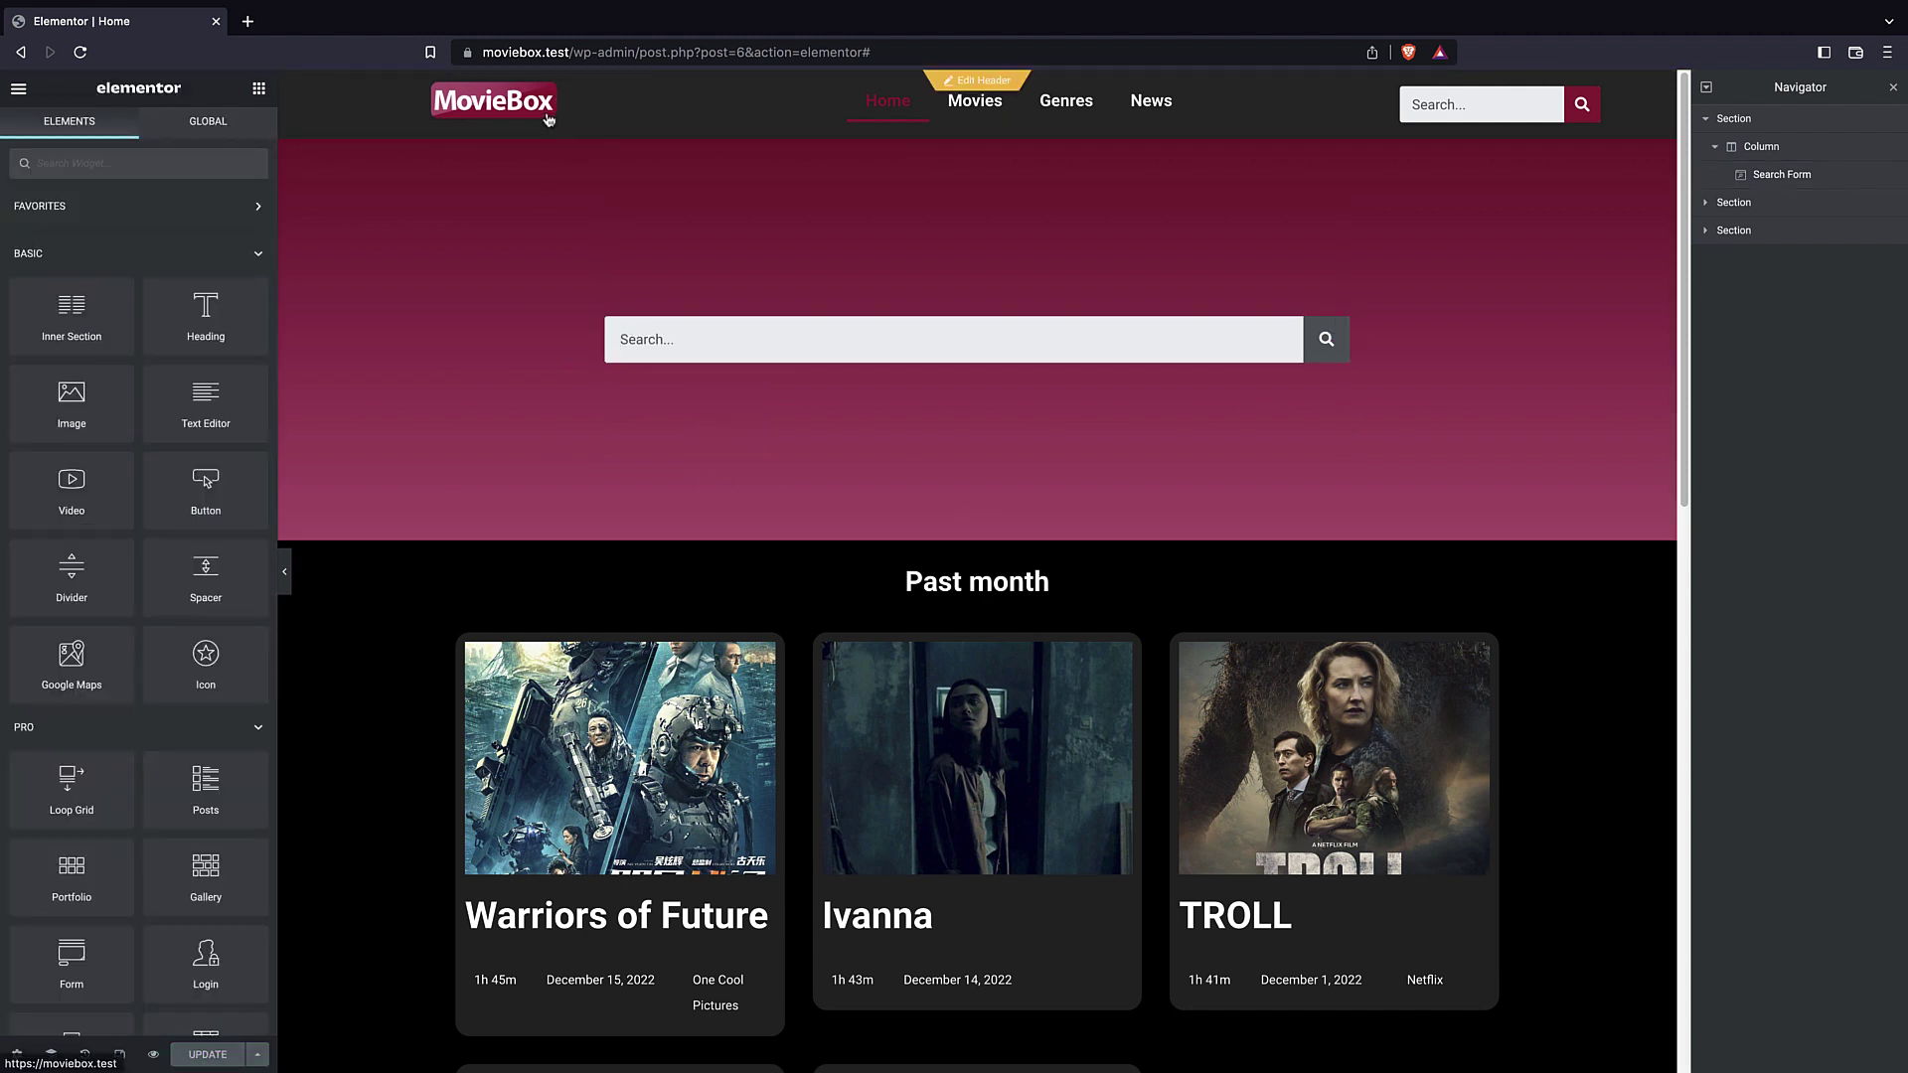
pyautogui.click(875, 51)
pyautogui.moveTo(874, 52); pyautogui.dragTo(573, 52)
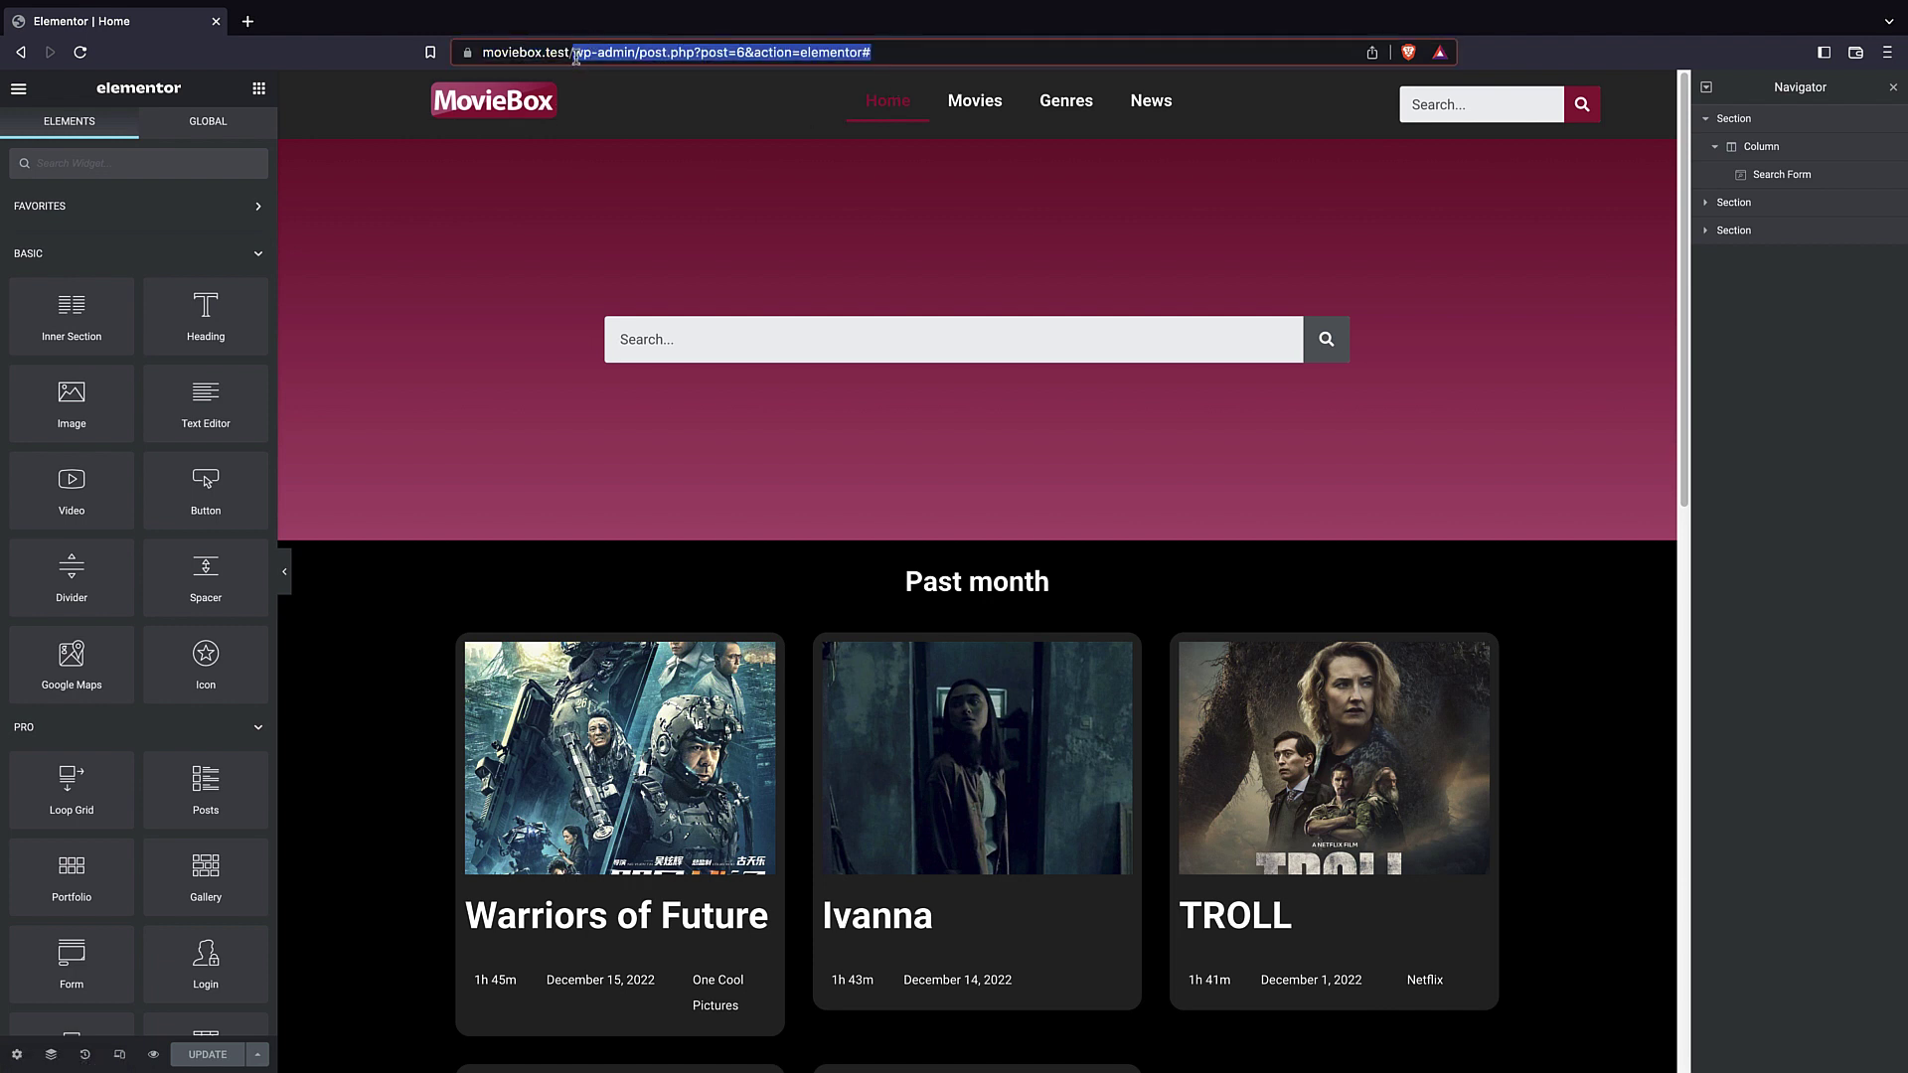
pyautogui.press('BackSpace')
pyautogui.press('Return')
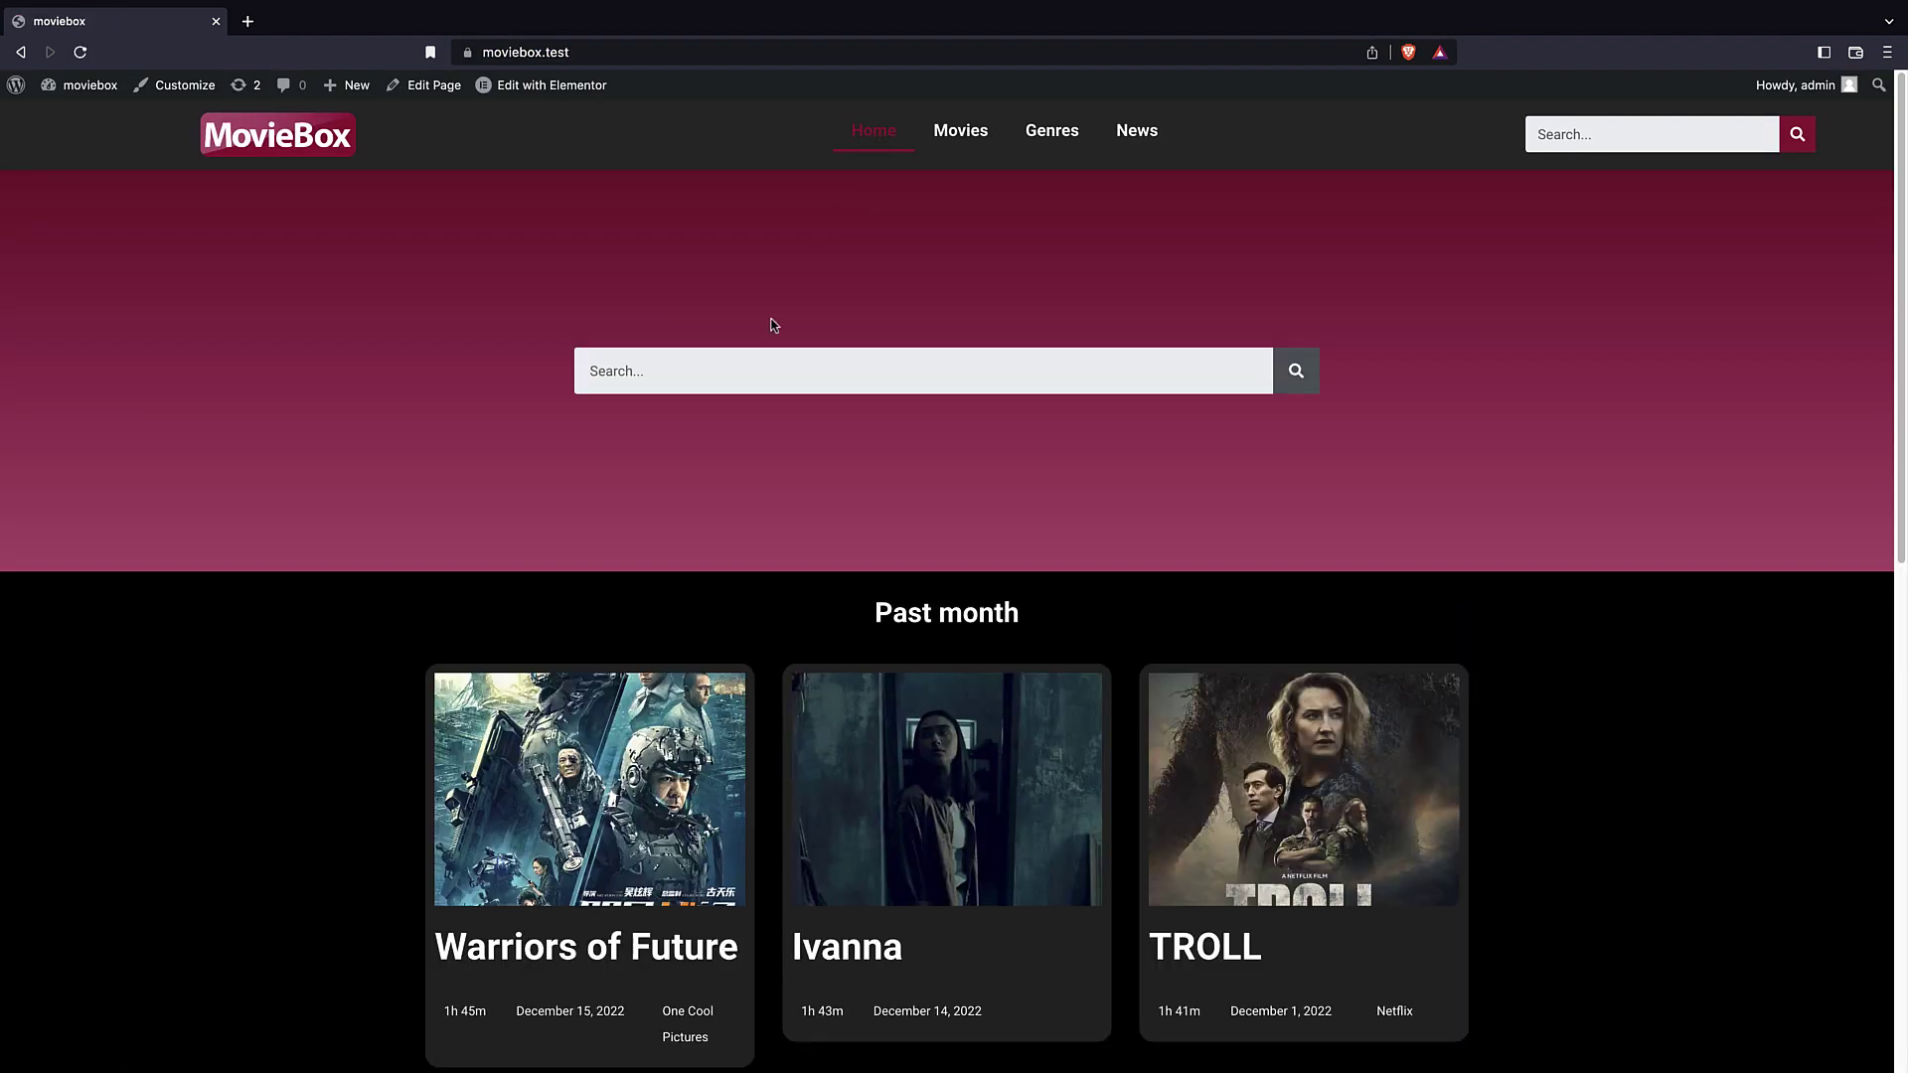
# - Search the live site for "jo" from the hero search field and open the Search Results template in Elementor
pyautogui.click(748, 366)
pyautogui.write('gh')
pyautogui.write('jo')
pyautogui.press('Return')
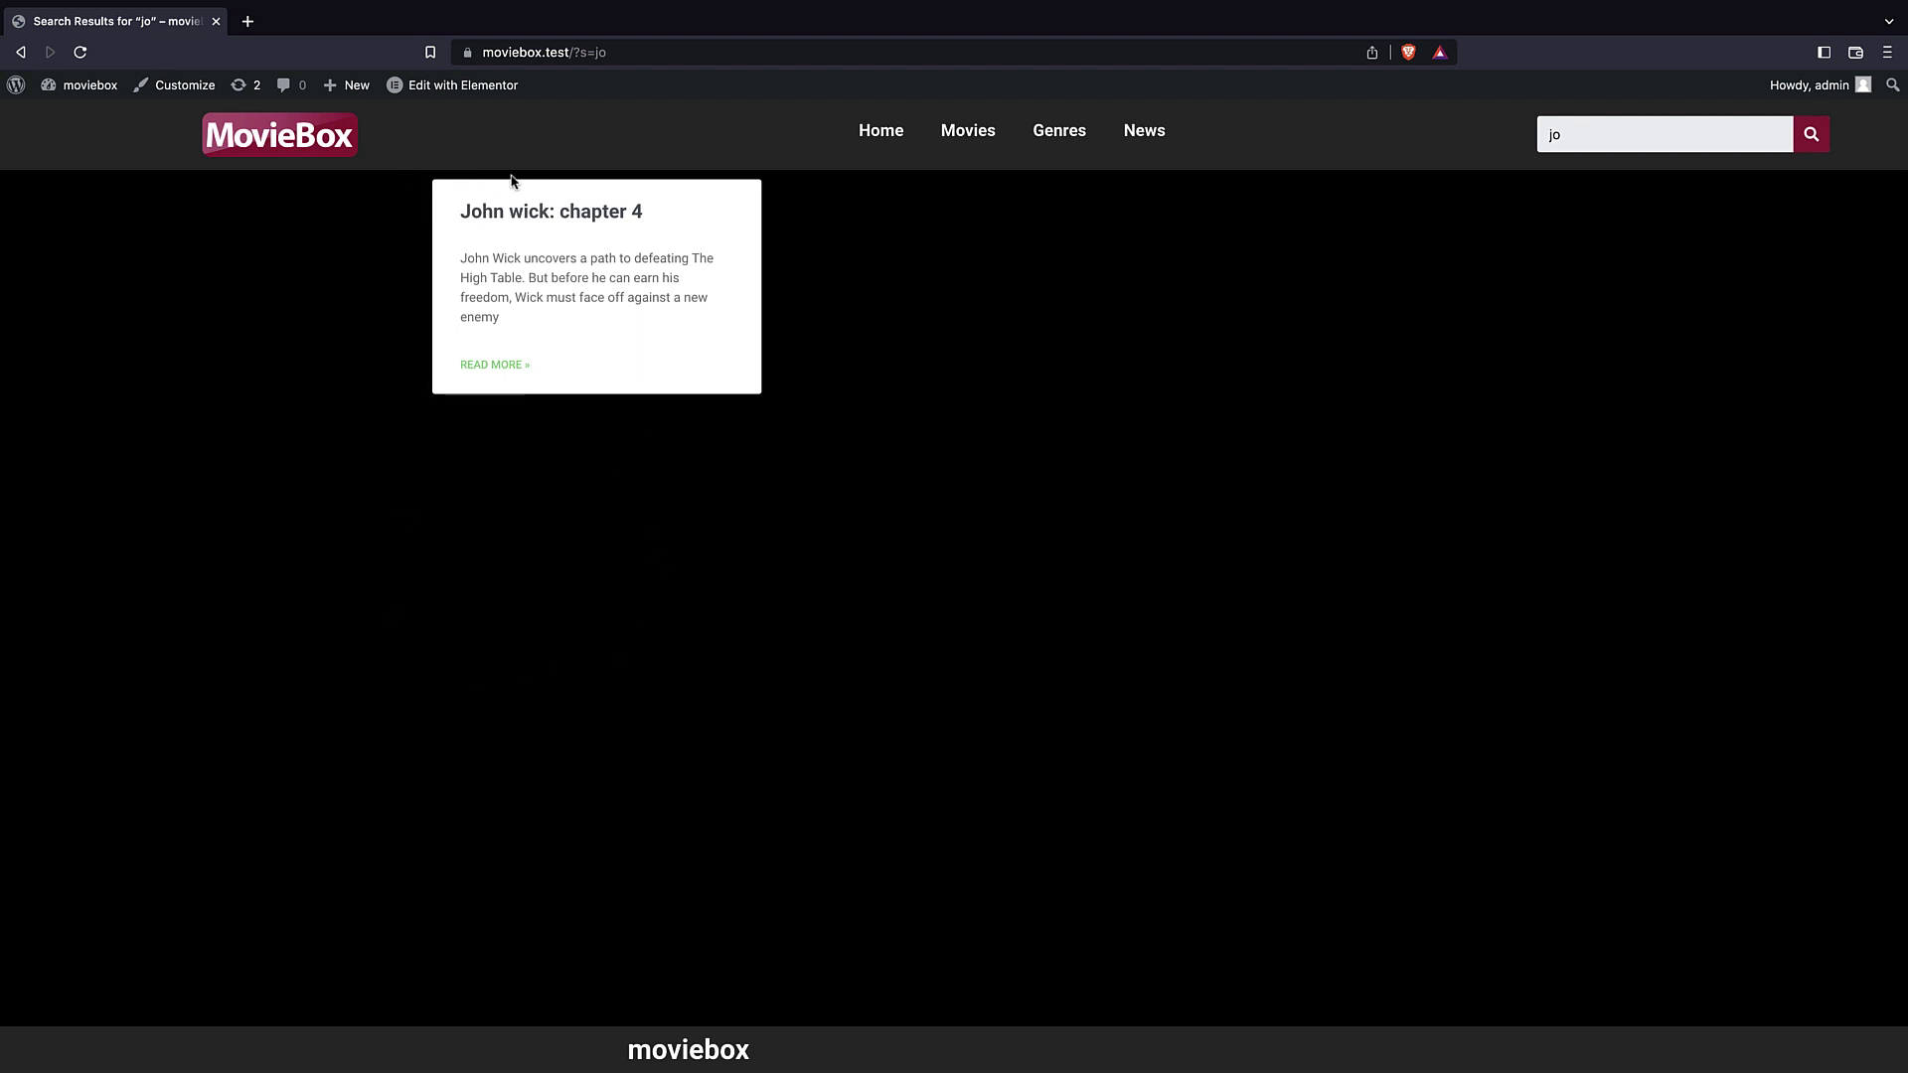
pyautogui.moveTo(433, 90)
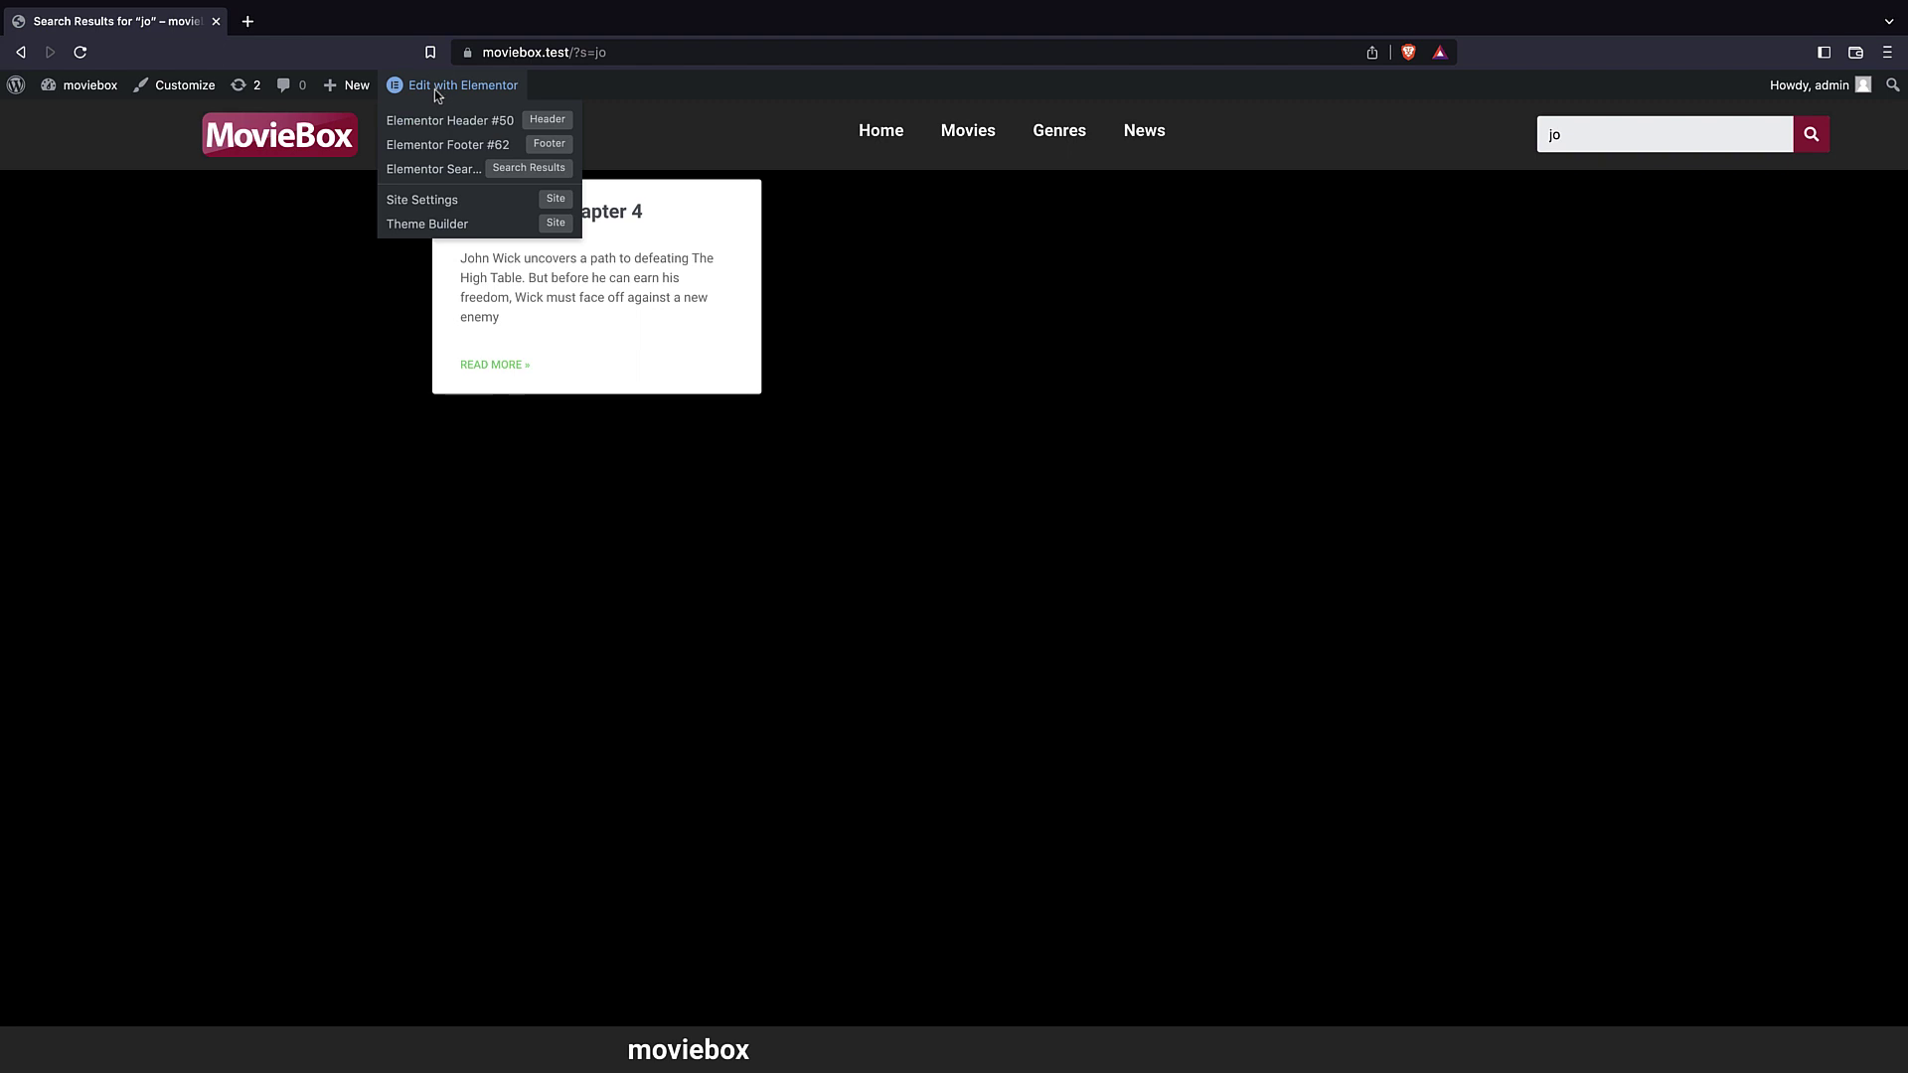
pyautogui.click(443, 171)
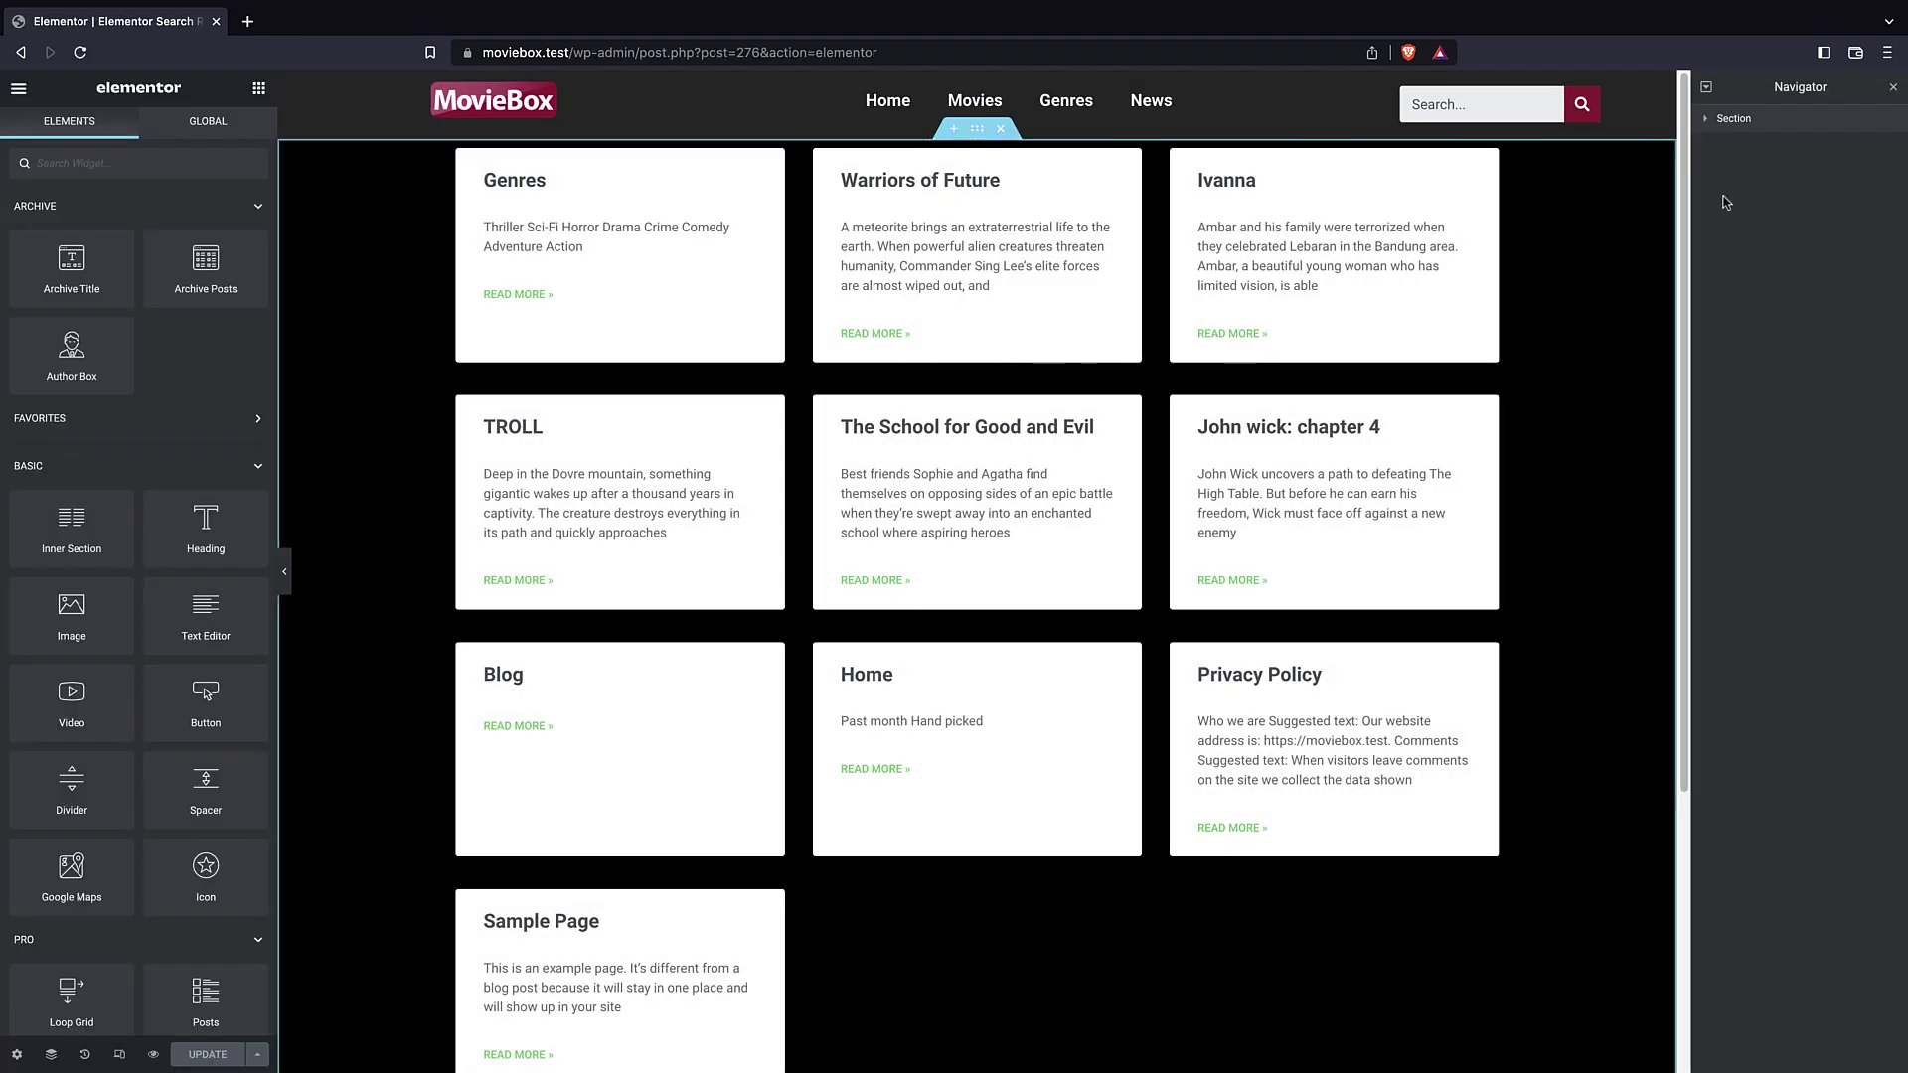
# - Set the Search Results section's padding to 3 em on all sides and update the template
pyautogui.click(1719, 118)
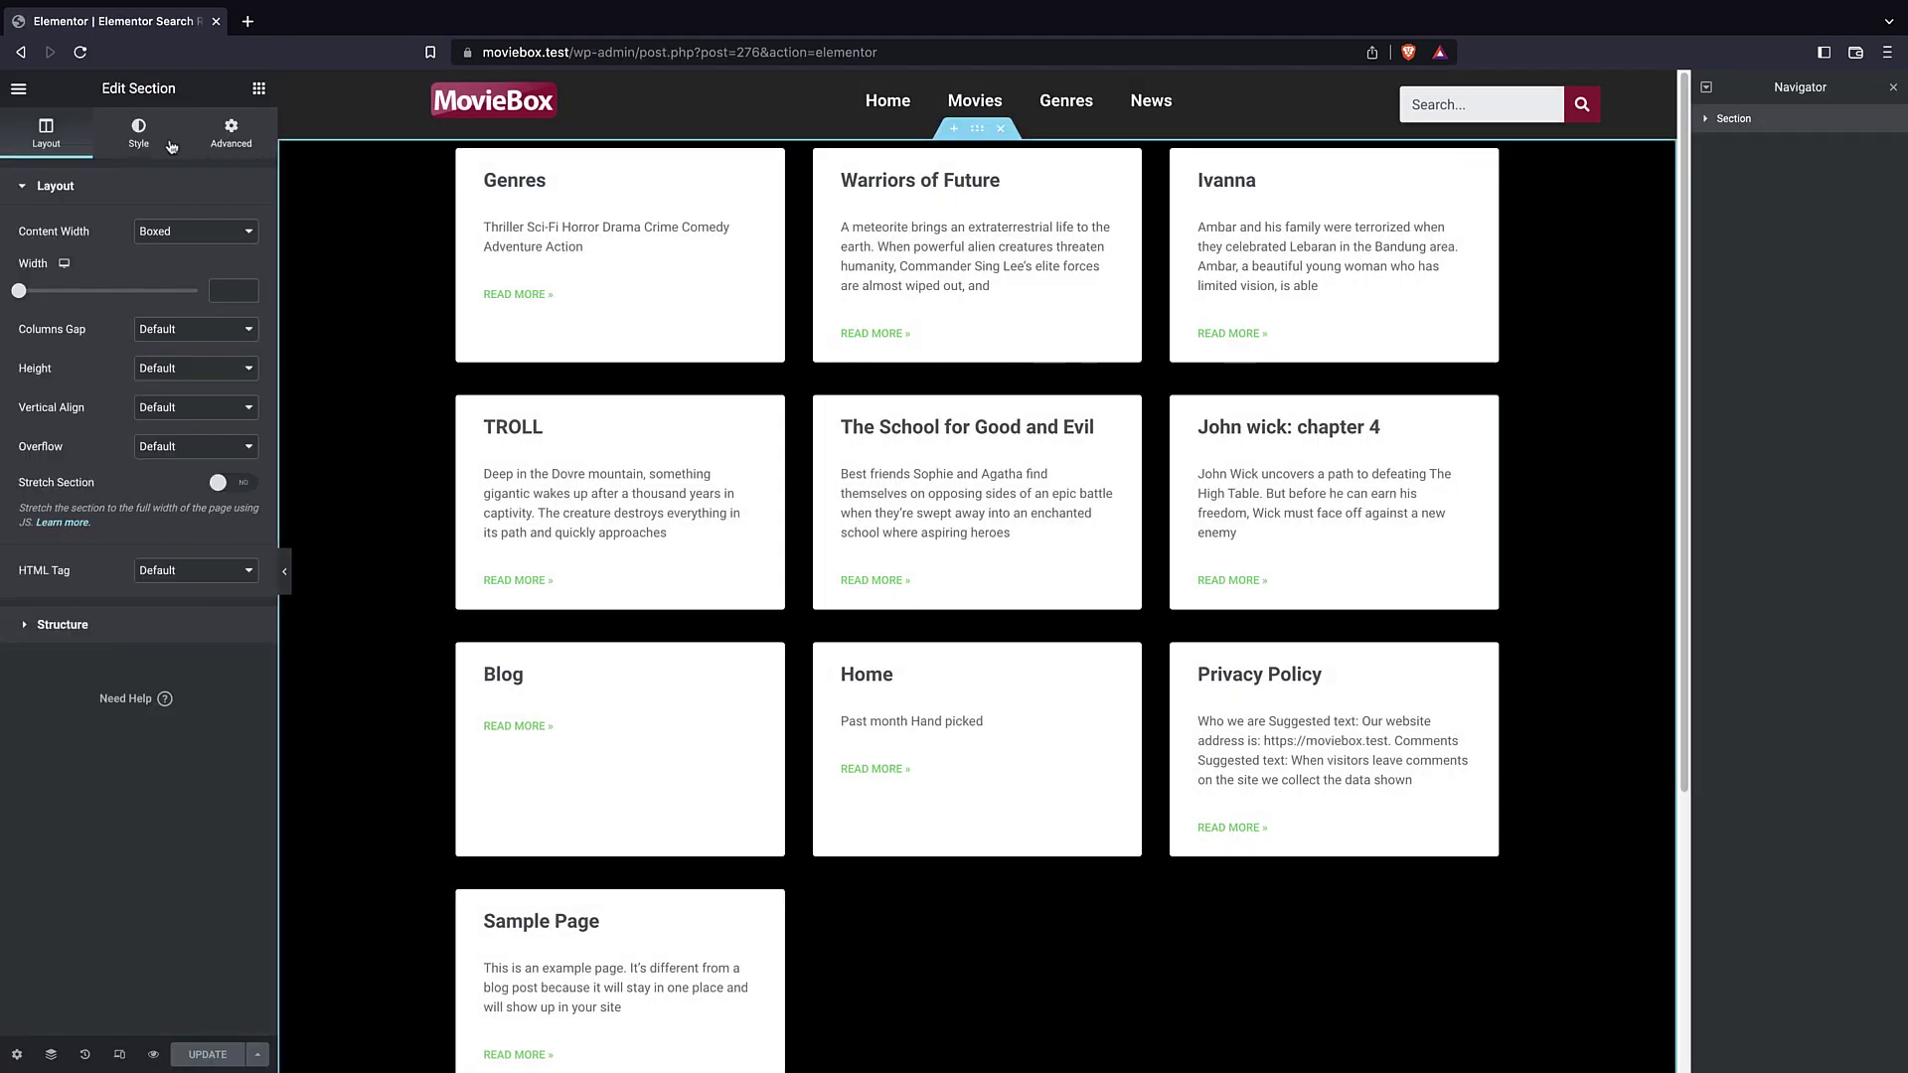
pyautogui.click(139, 139)
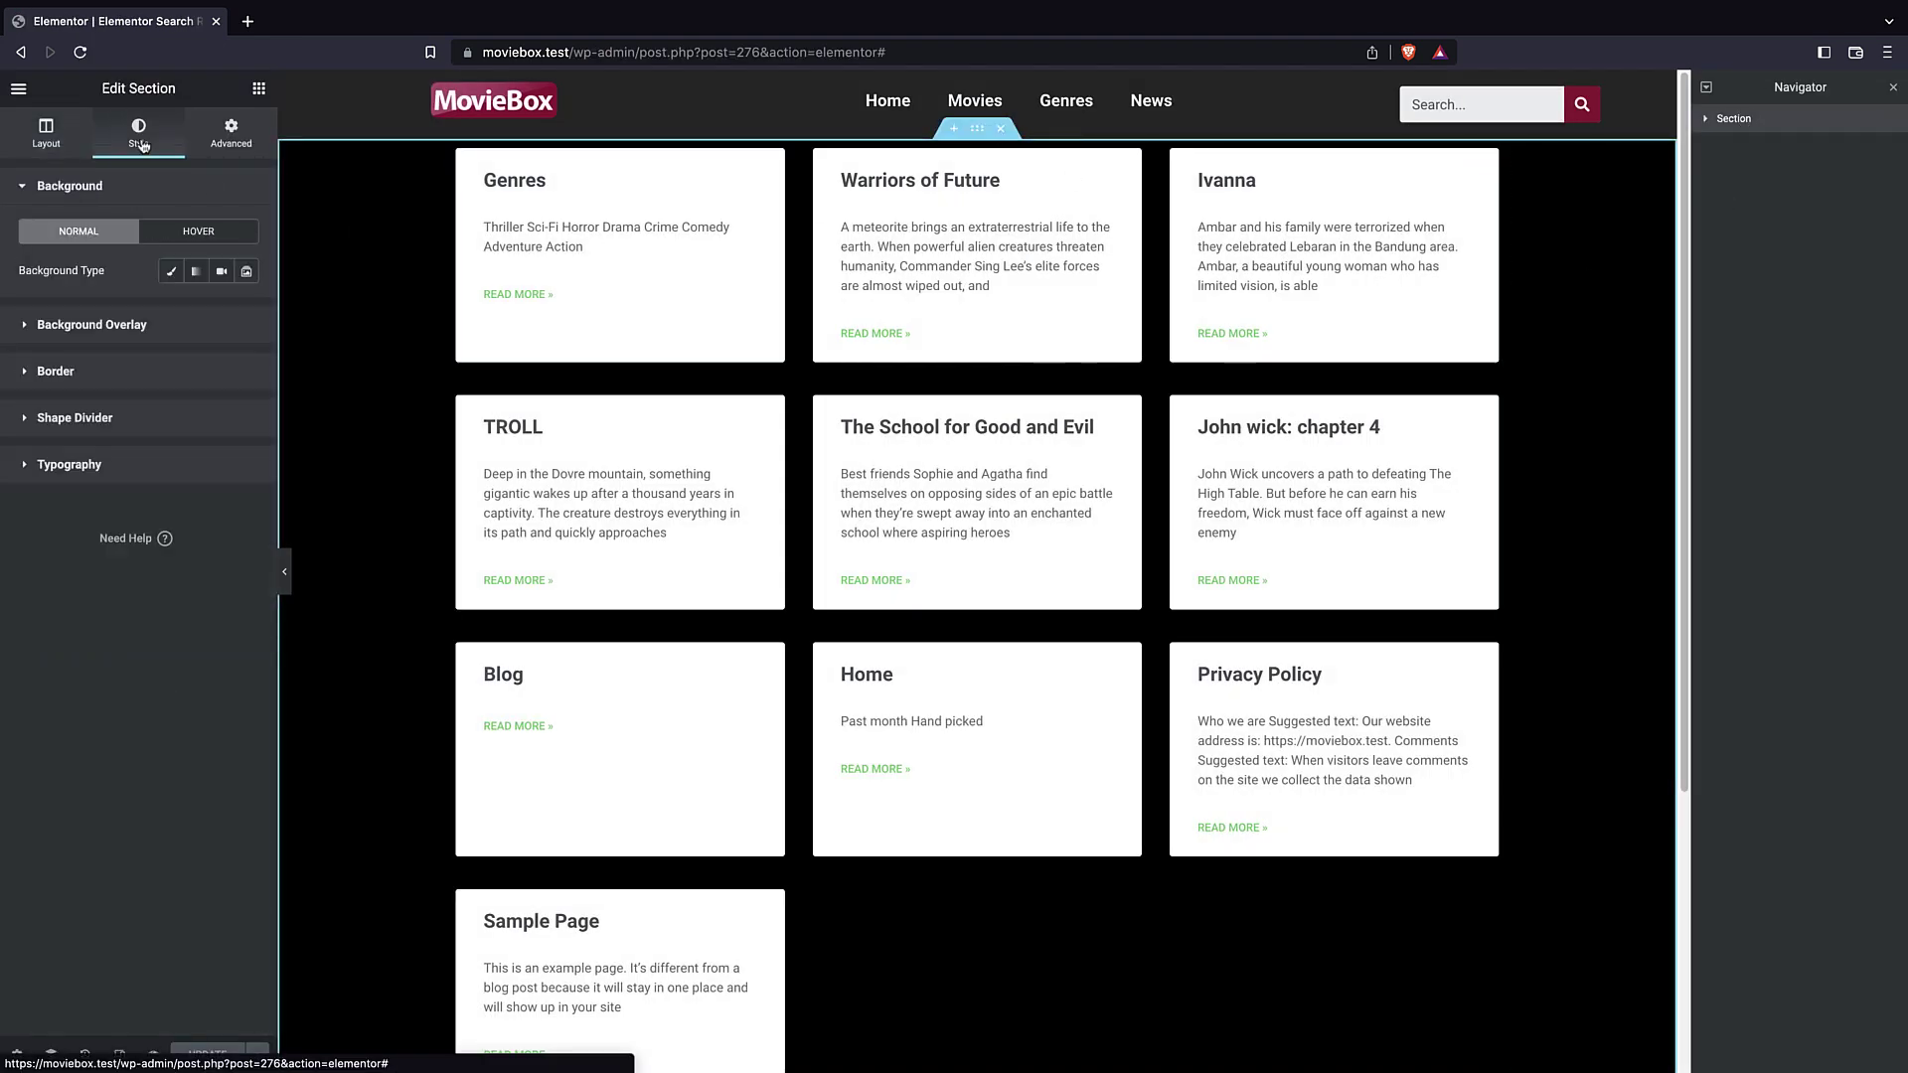
pyautogui.click(47, 139)
pyautogui.click(228, 137)
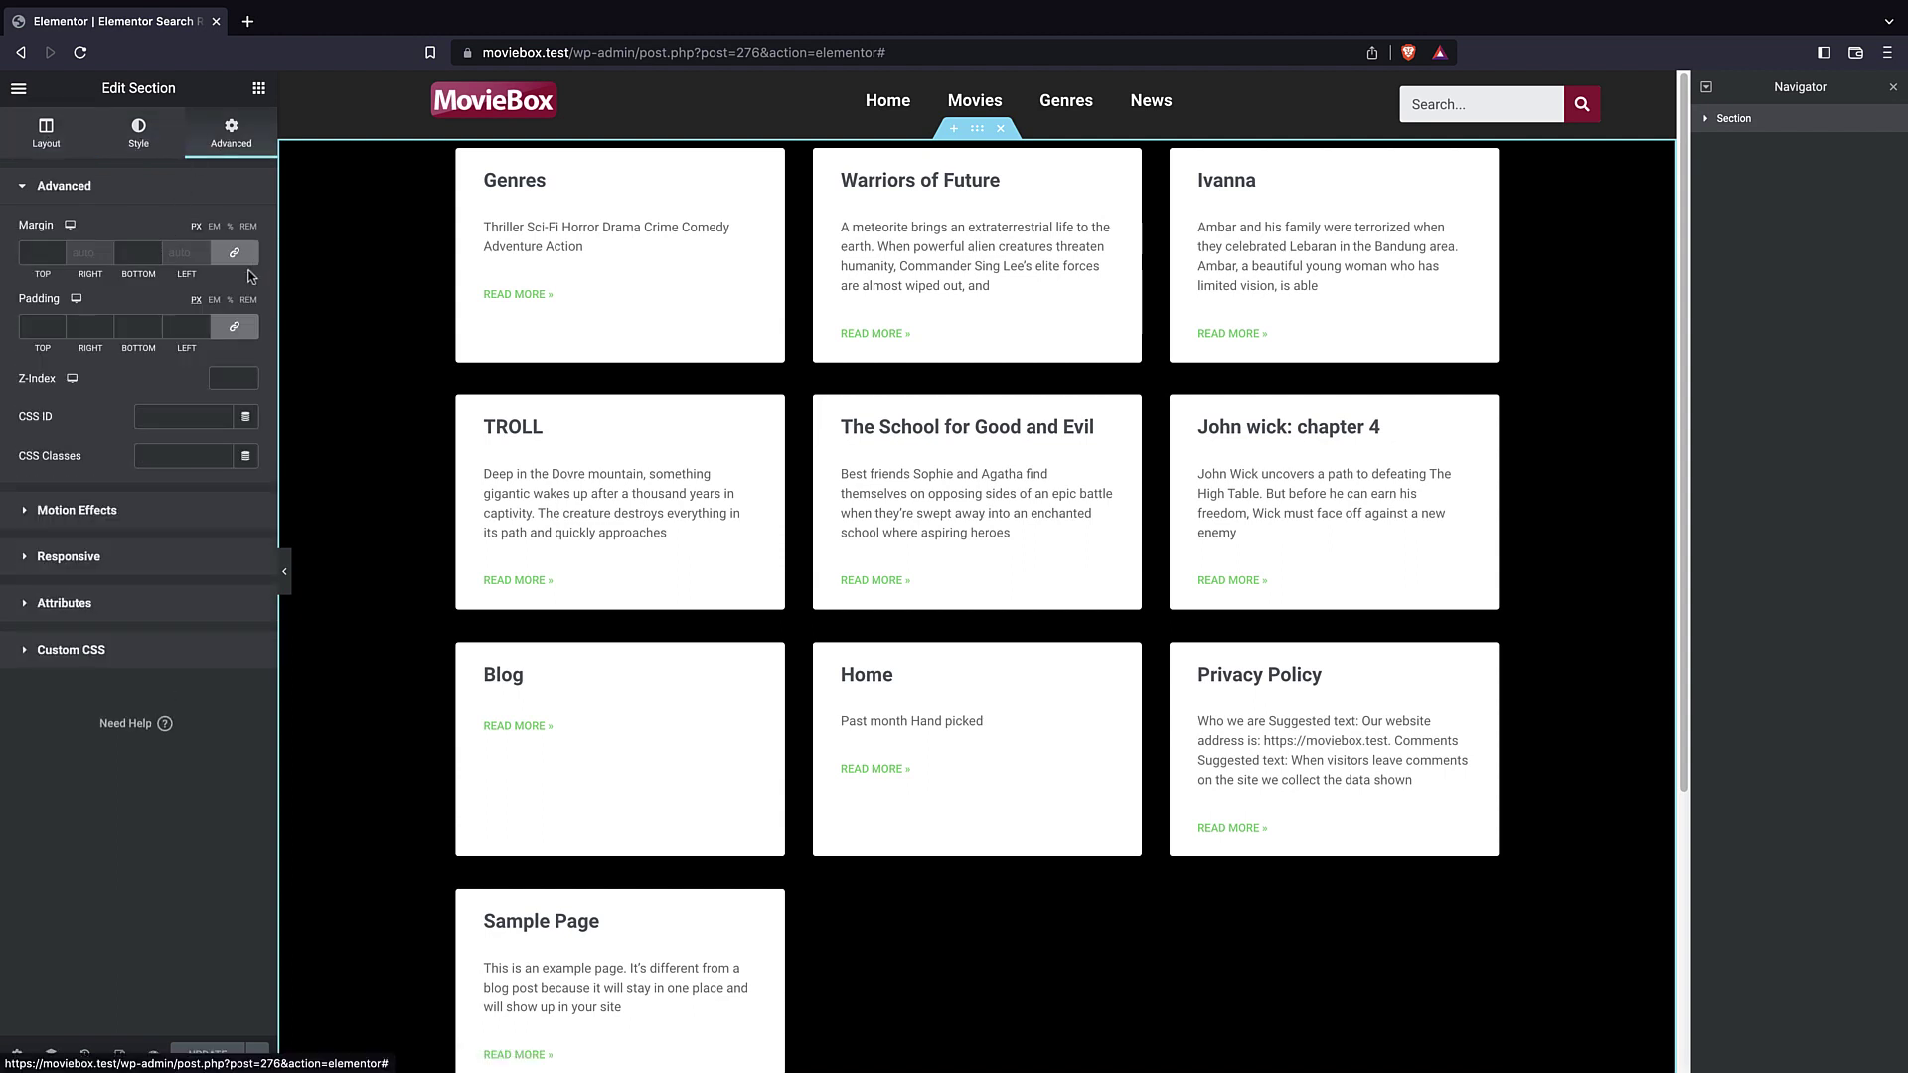
pyautogui.click(213, 299)
pyautogui.click(50, 326)
pyautogui.write('3')
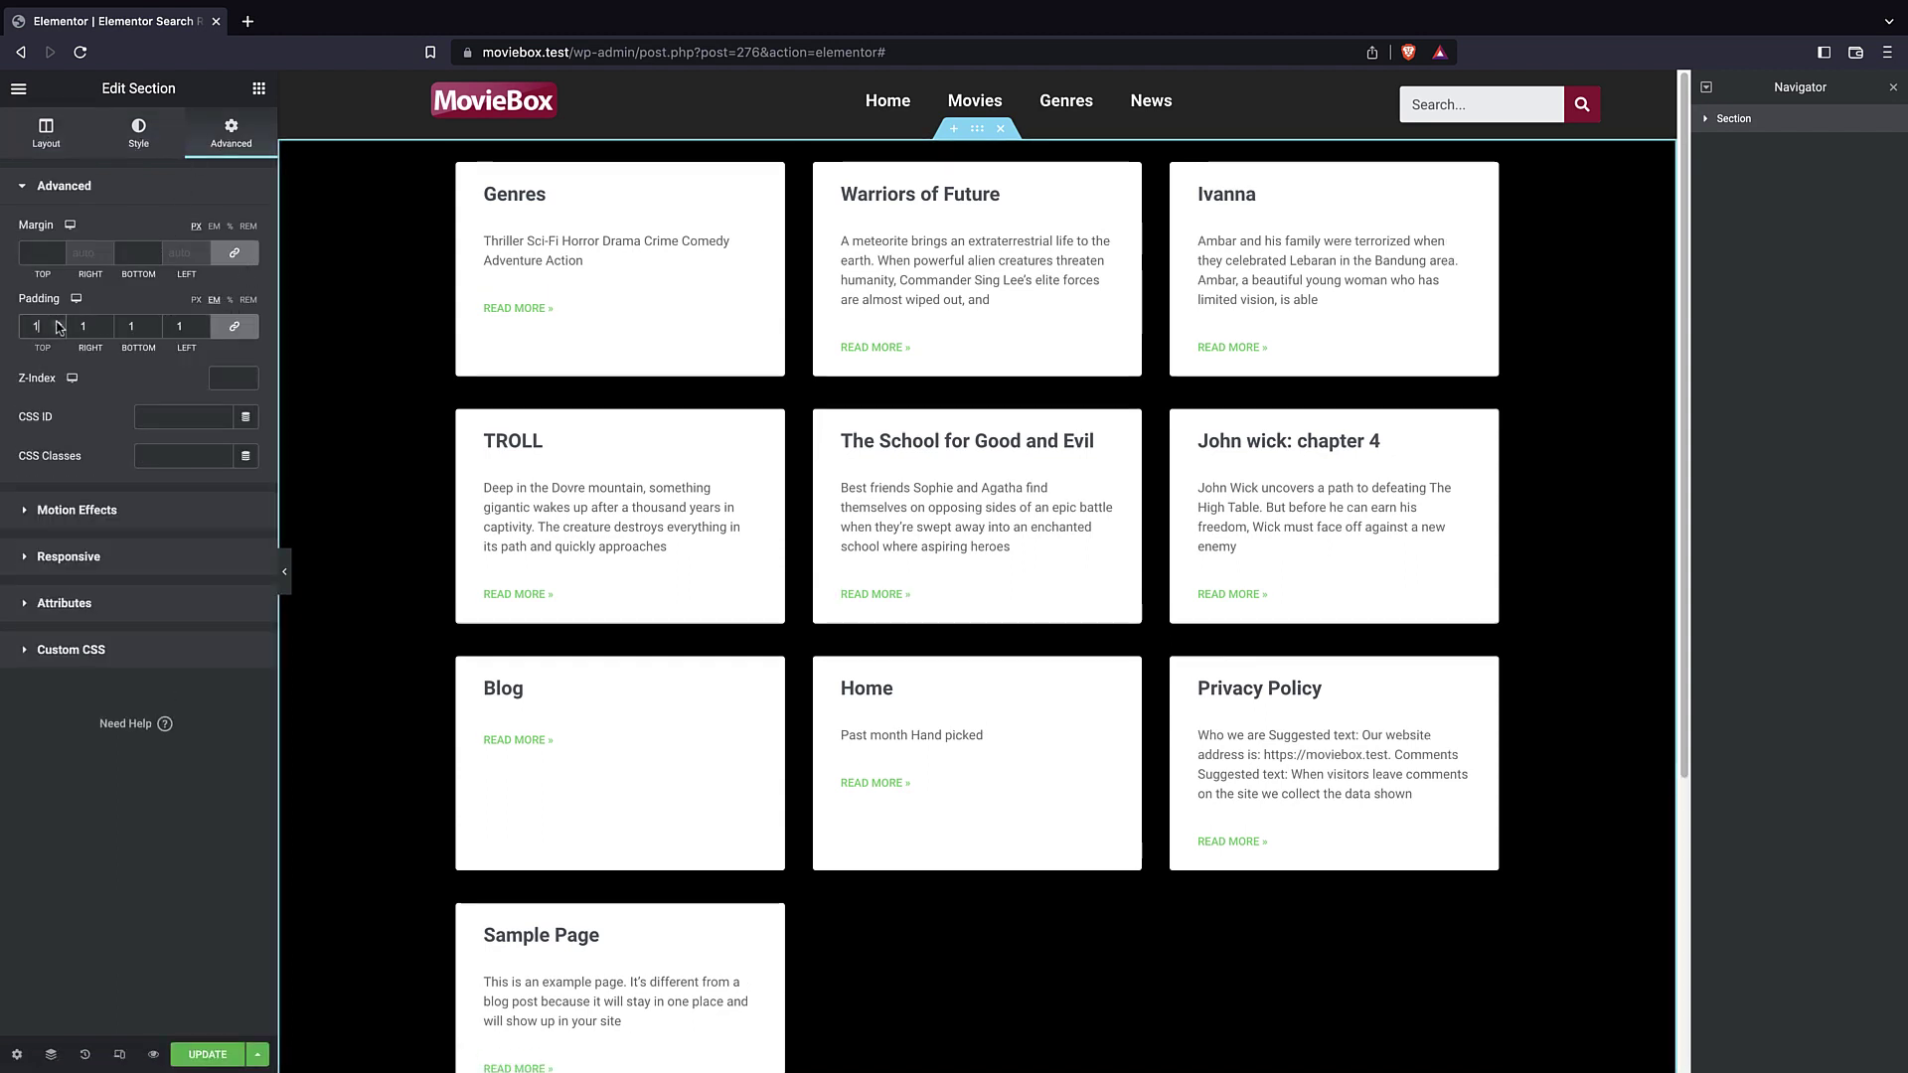
pyautogui.click(210, 1061)
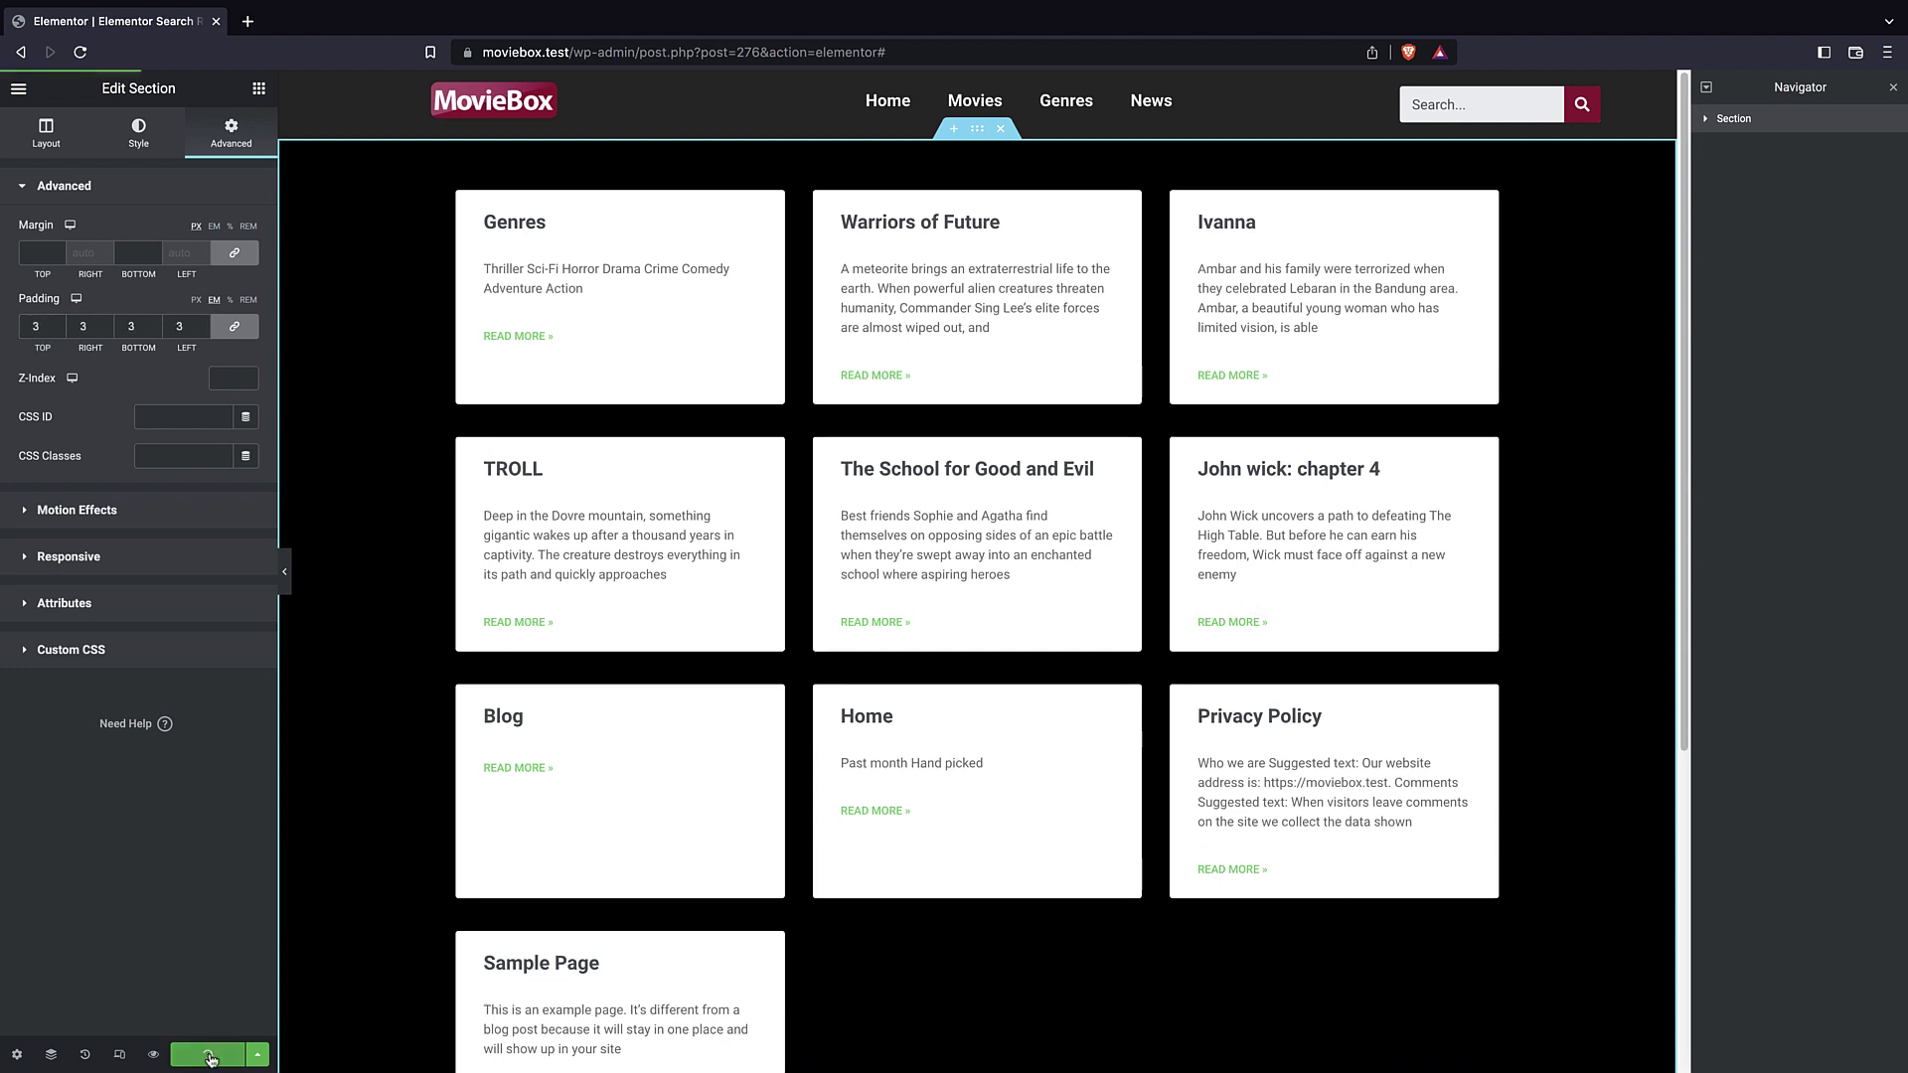
# - Open the live site at moviebox.test and review the Home, Movies, Genres and News pages
pyautogui.click(514, 100)
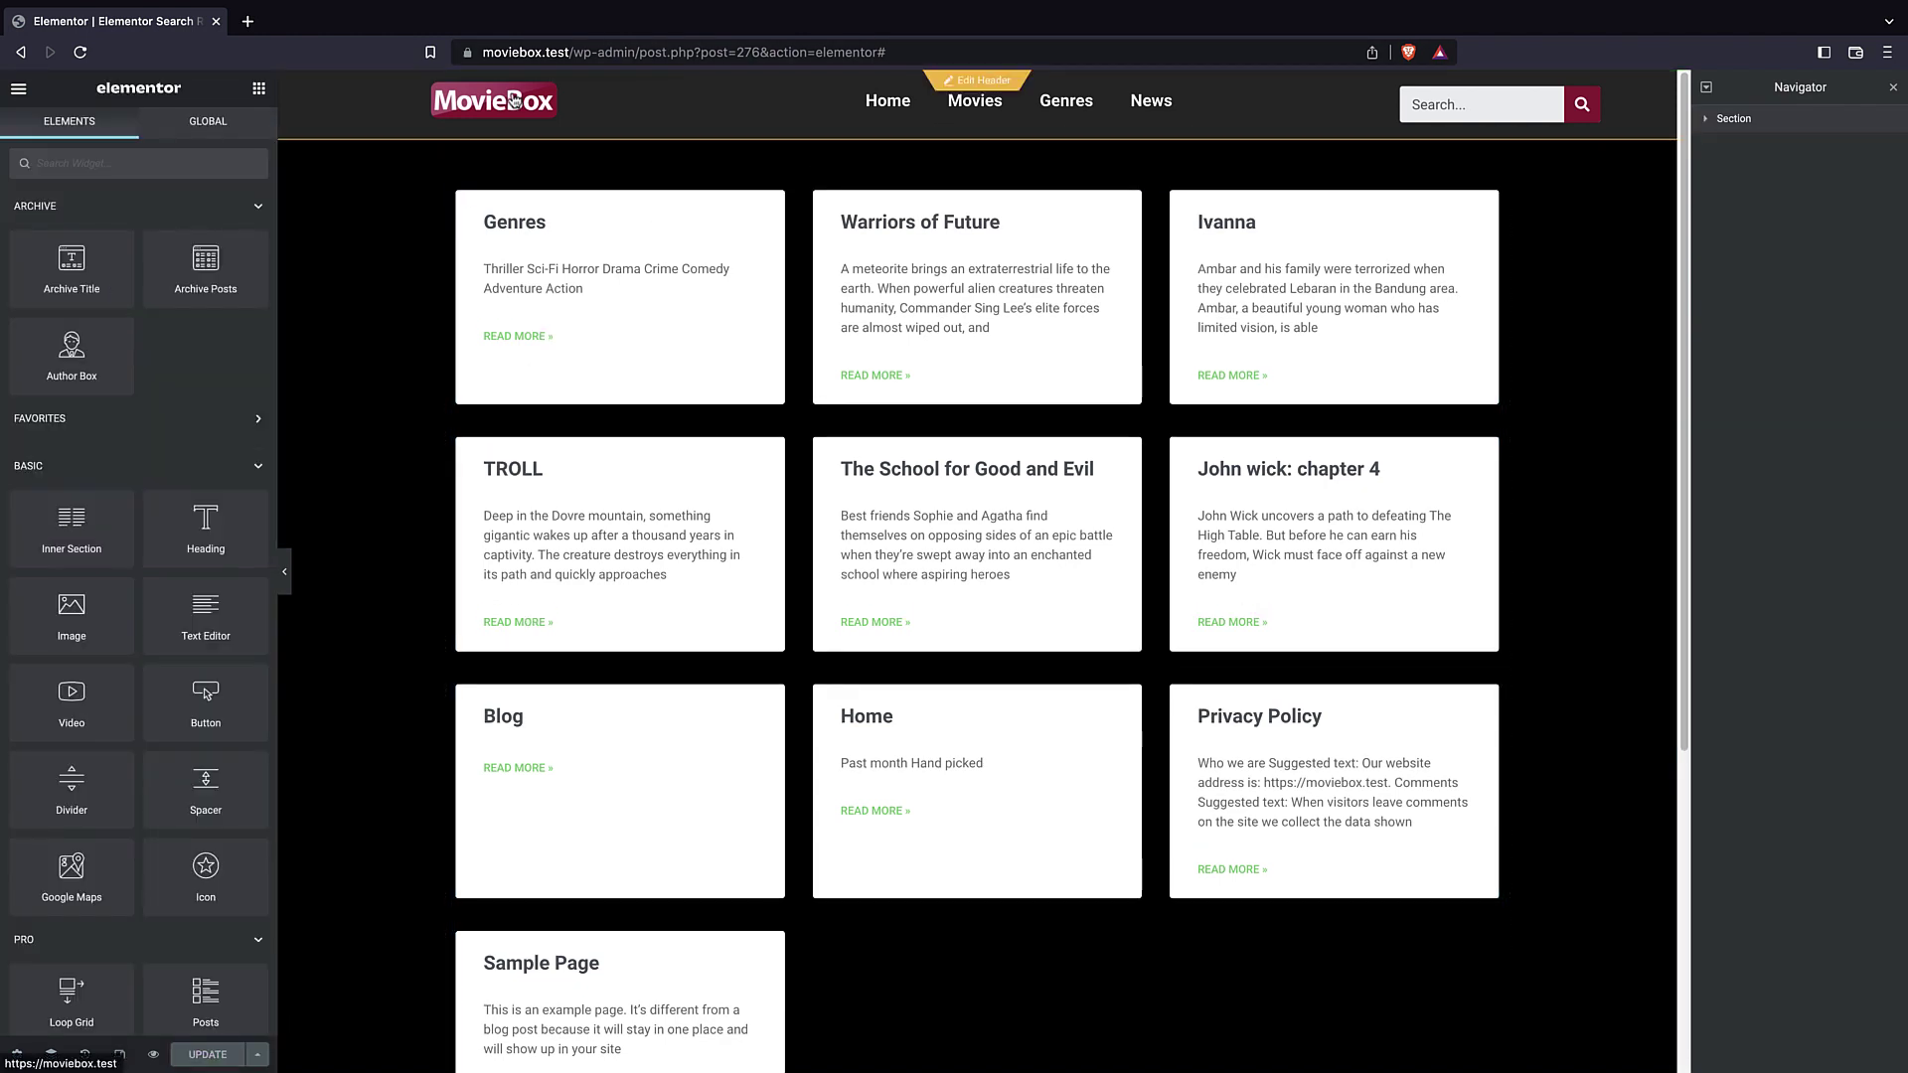
pyautogui.moveTo(915, 46); pyautogui.dragTo(574, 52)
pyautogui.press('BackSpace')
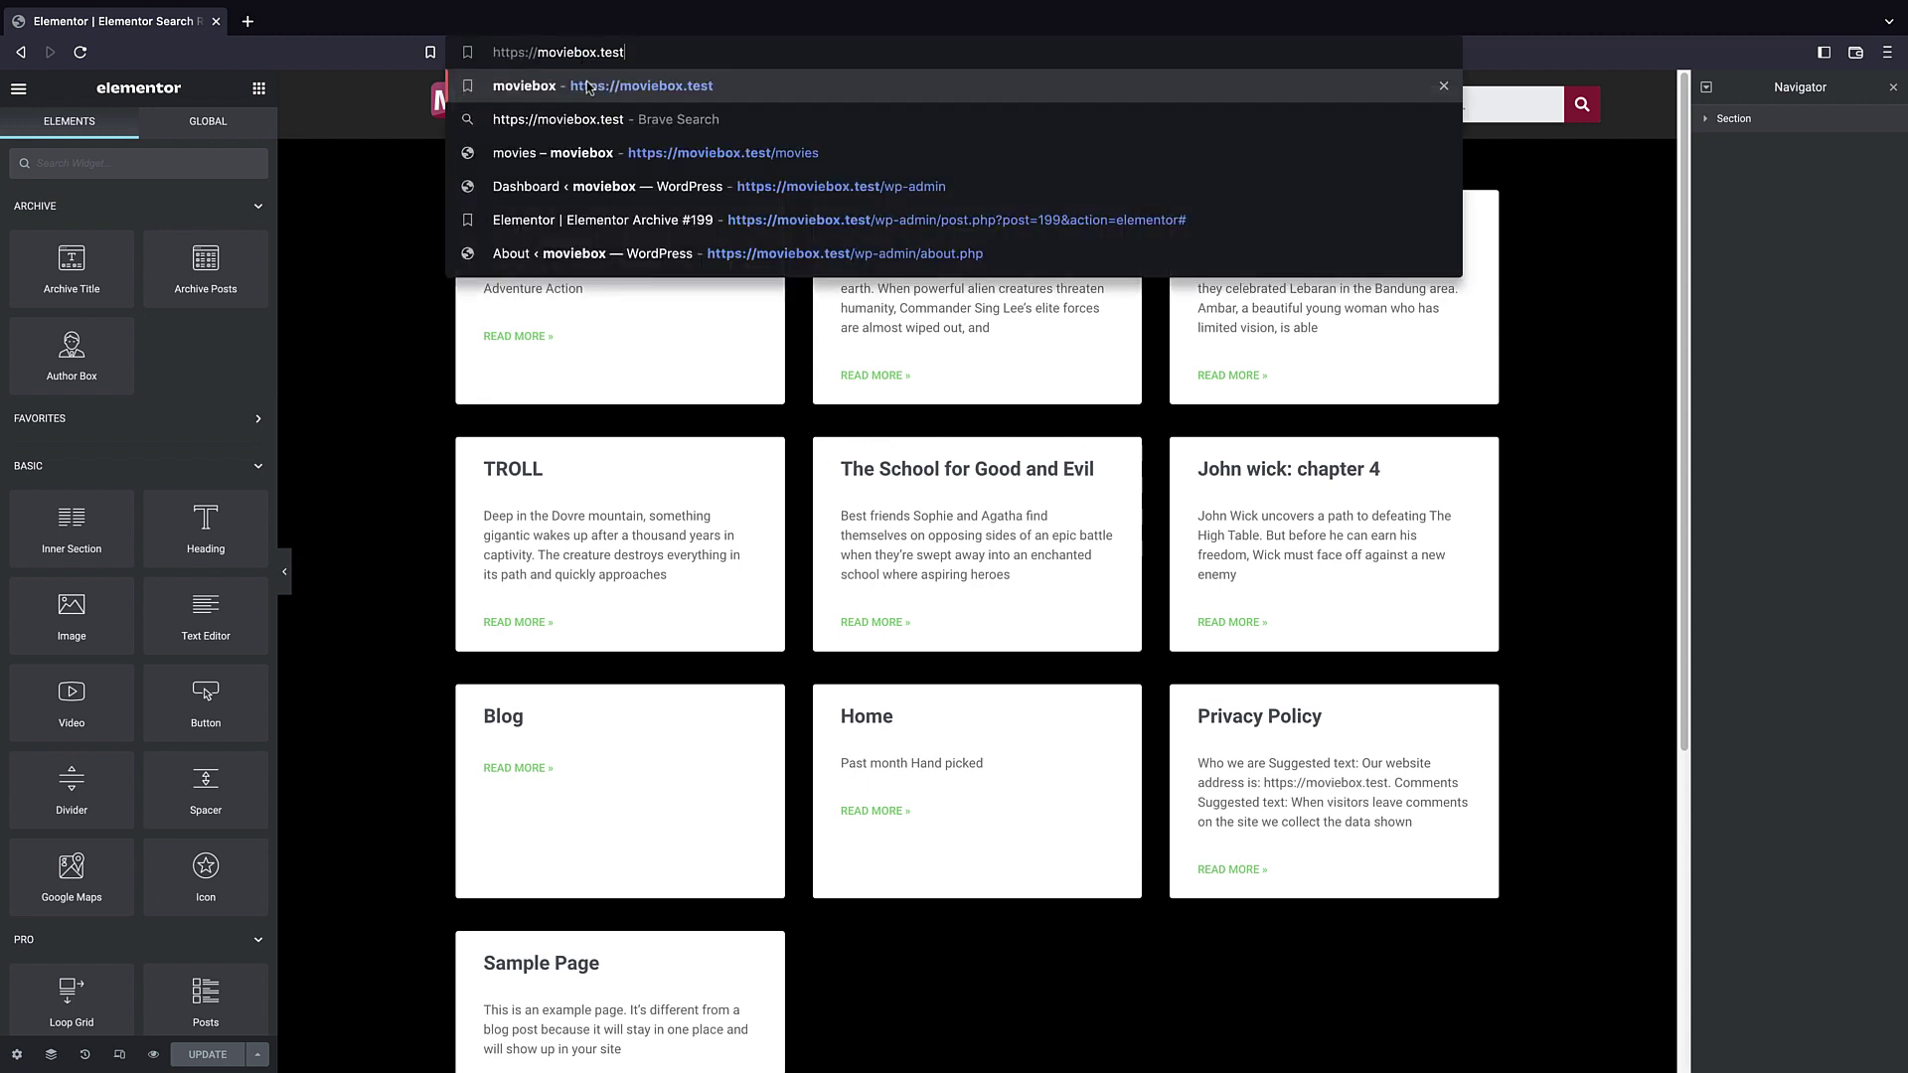
pyautogui.press('Return')
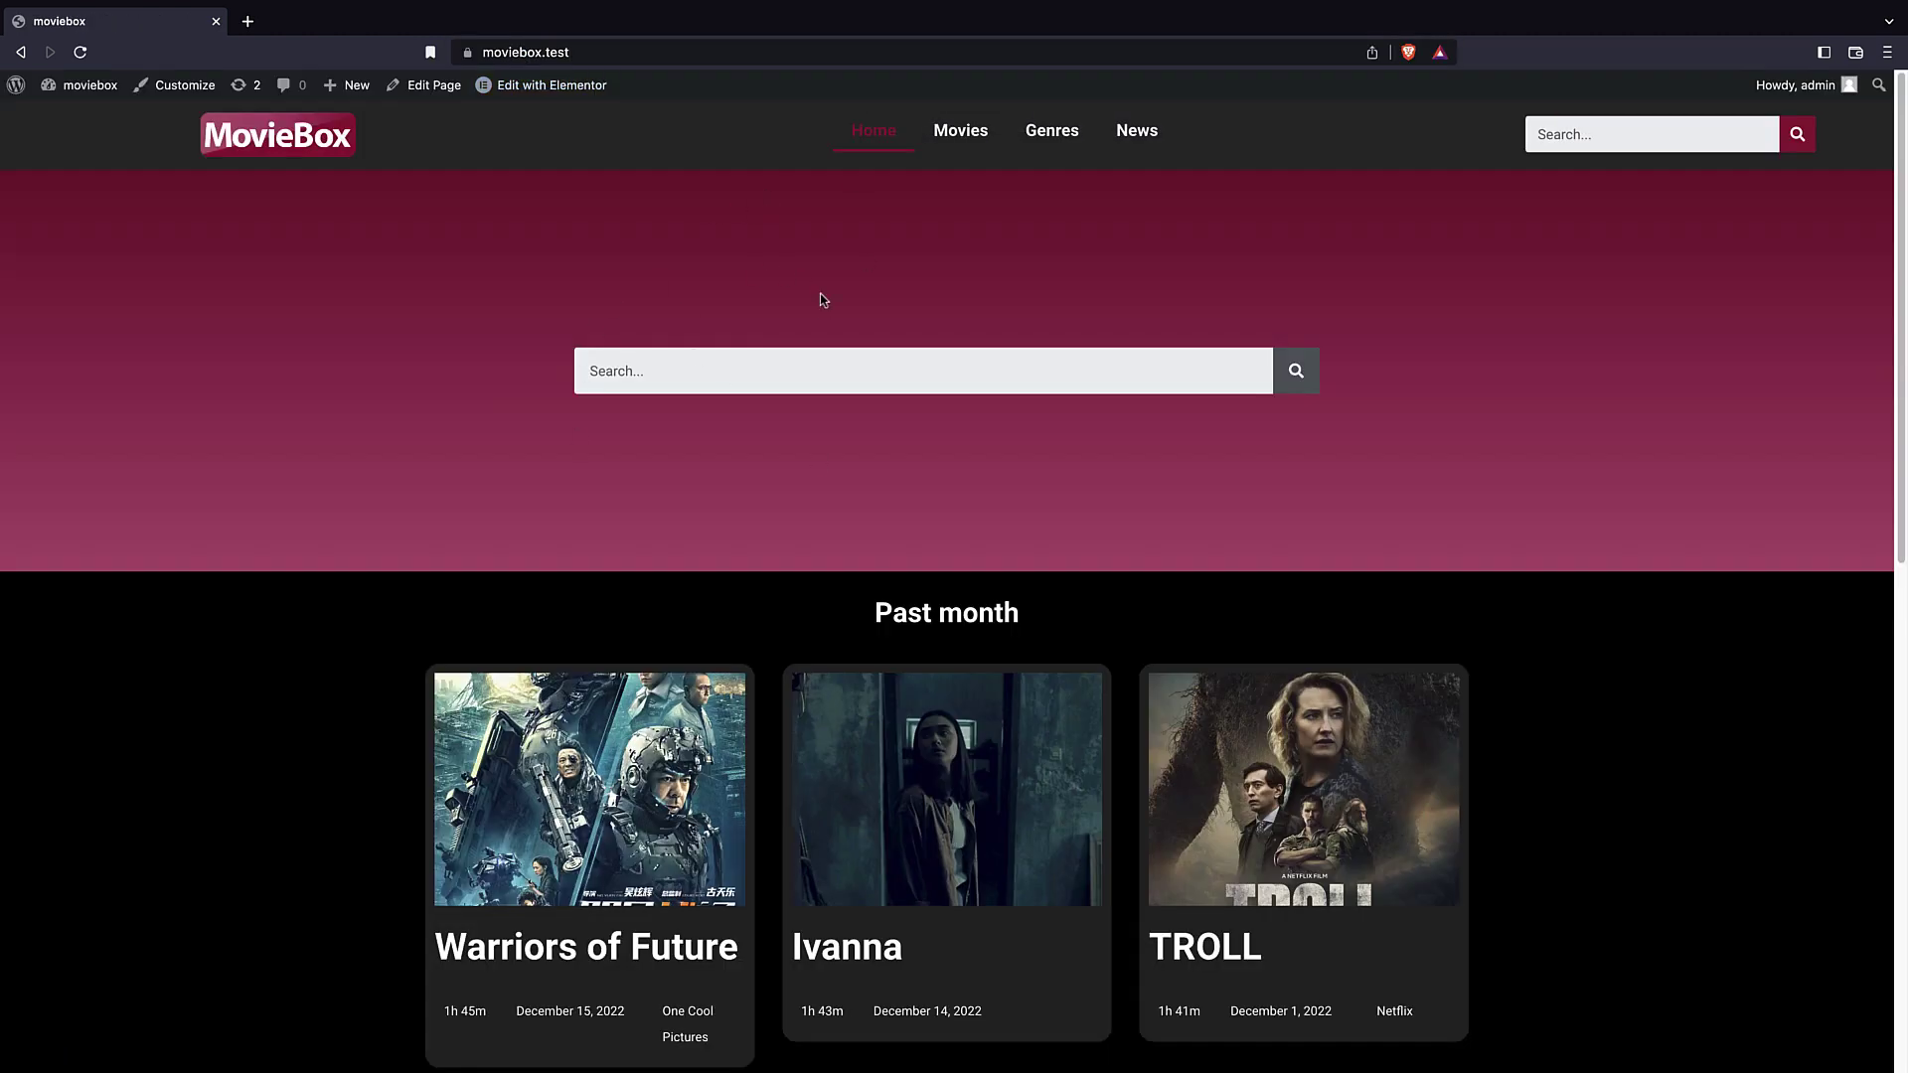
pyautogui.scroll(-10, 794, 308)
pyautogui.scroll(10, 745, 316)
pyautogui.click(959, 133)
pyautogui.click(1061, 134)
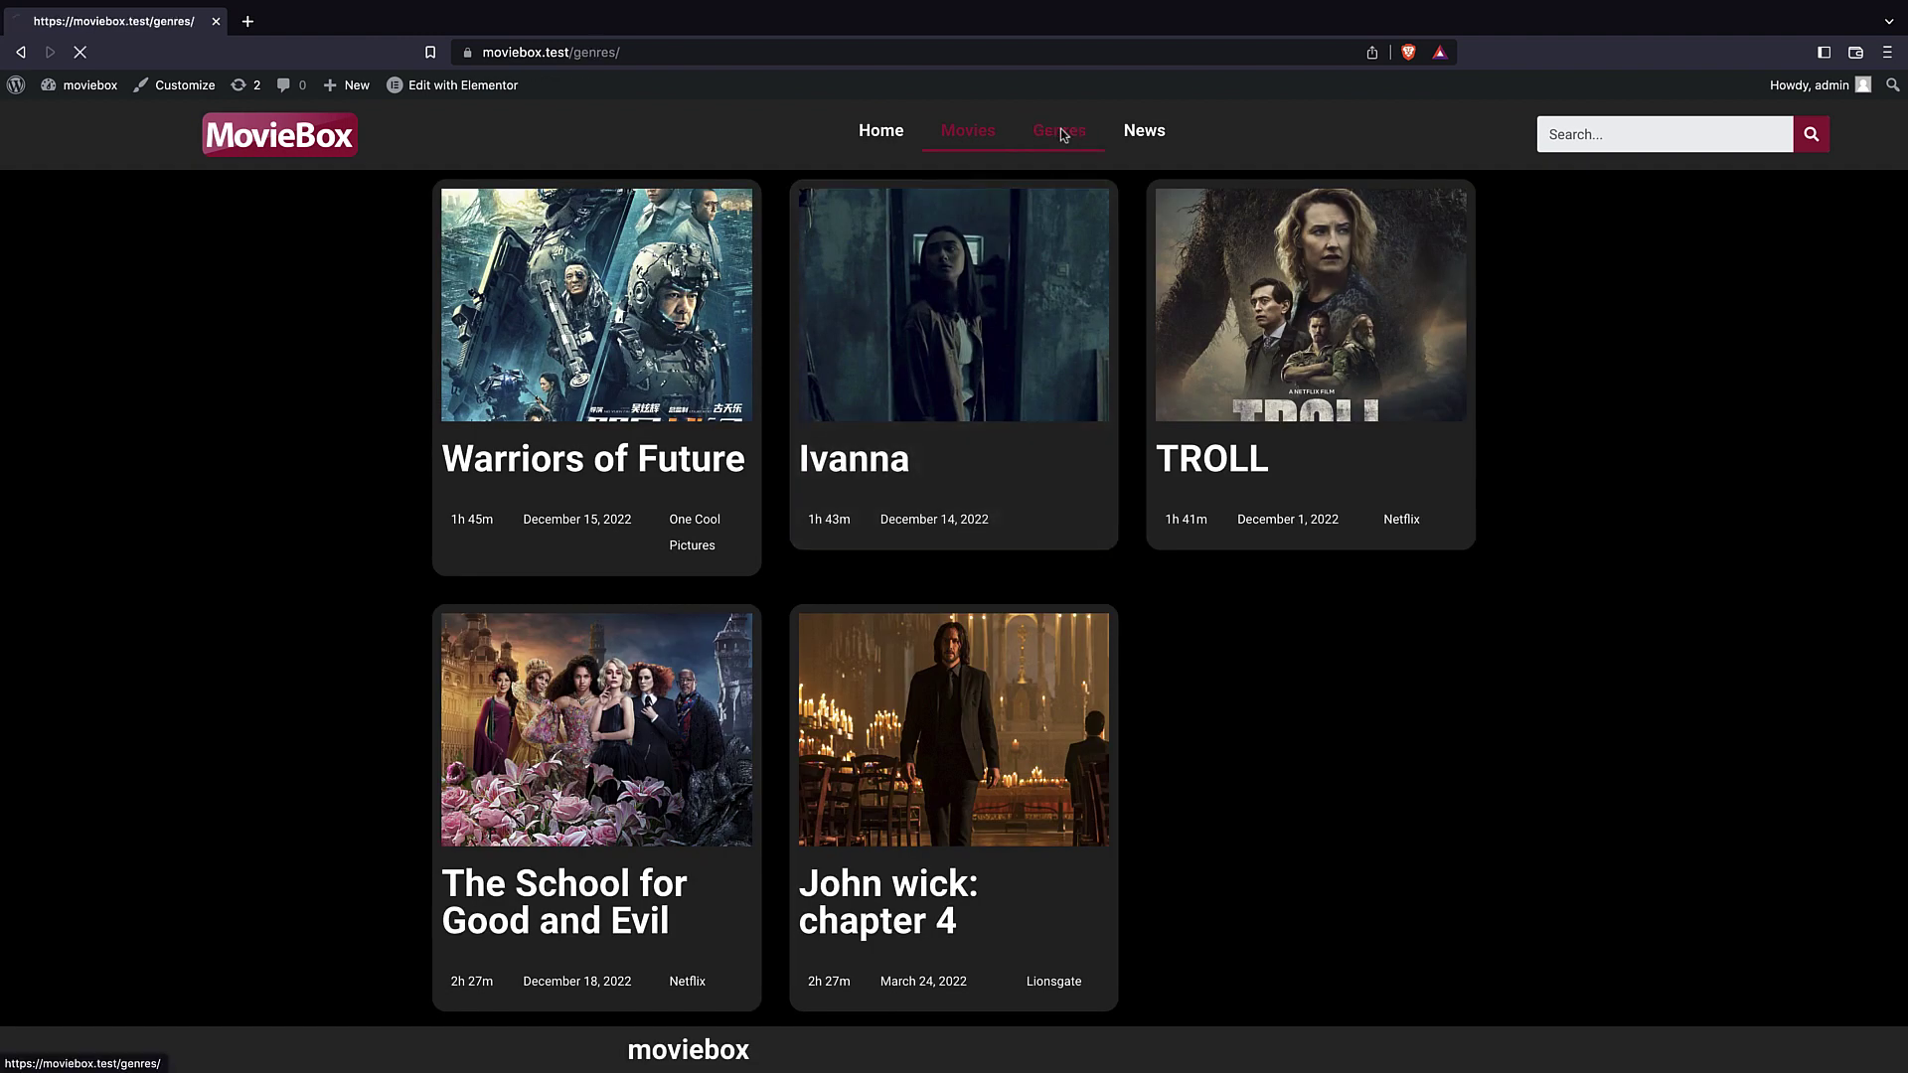
pyautogui.click(1143, 132)
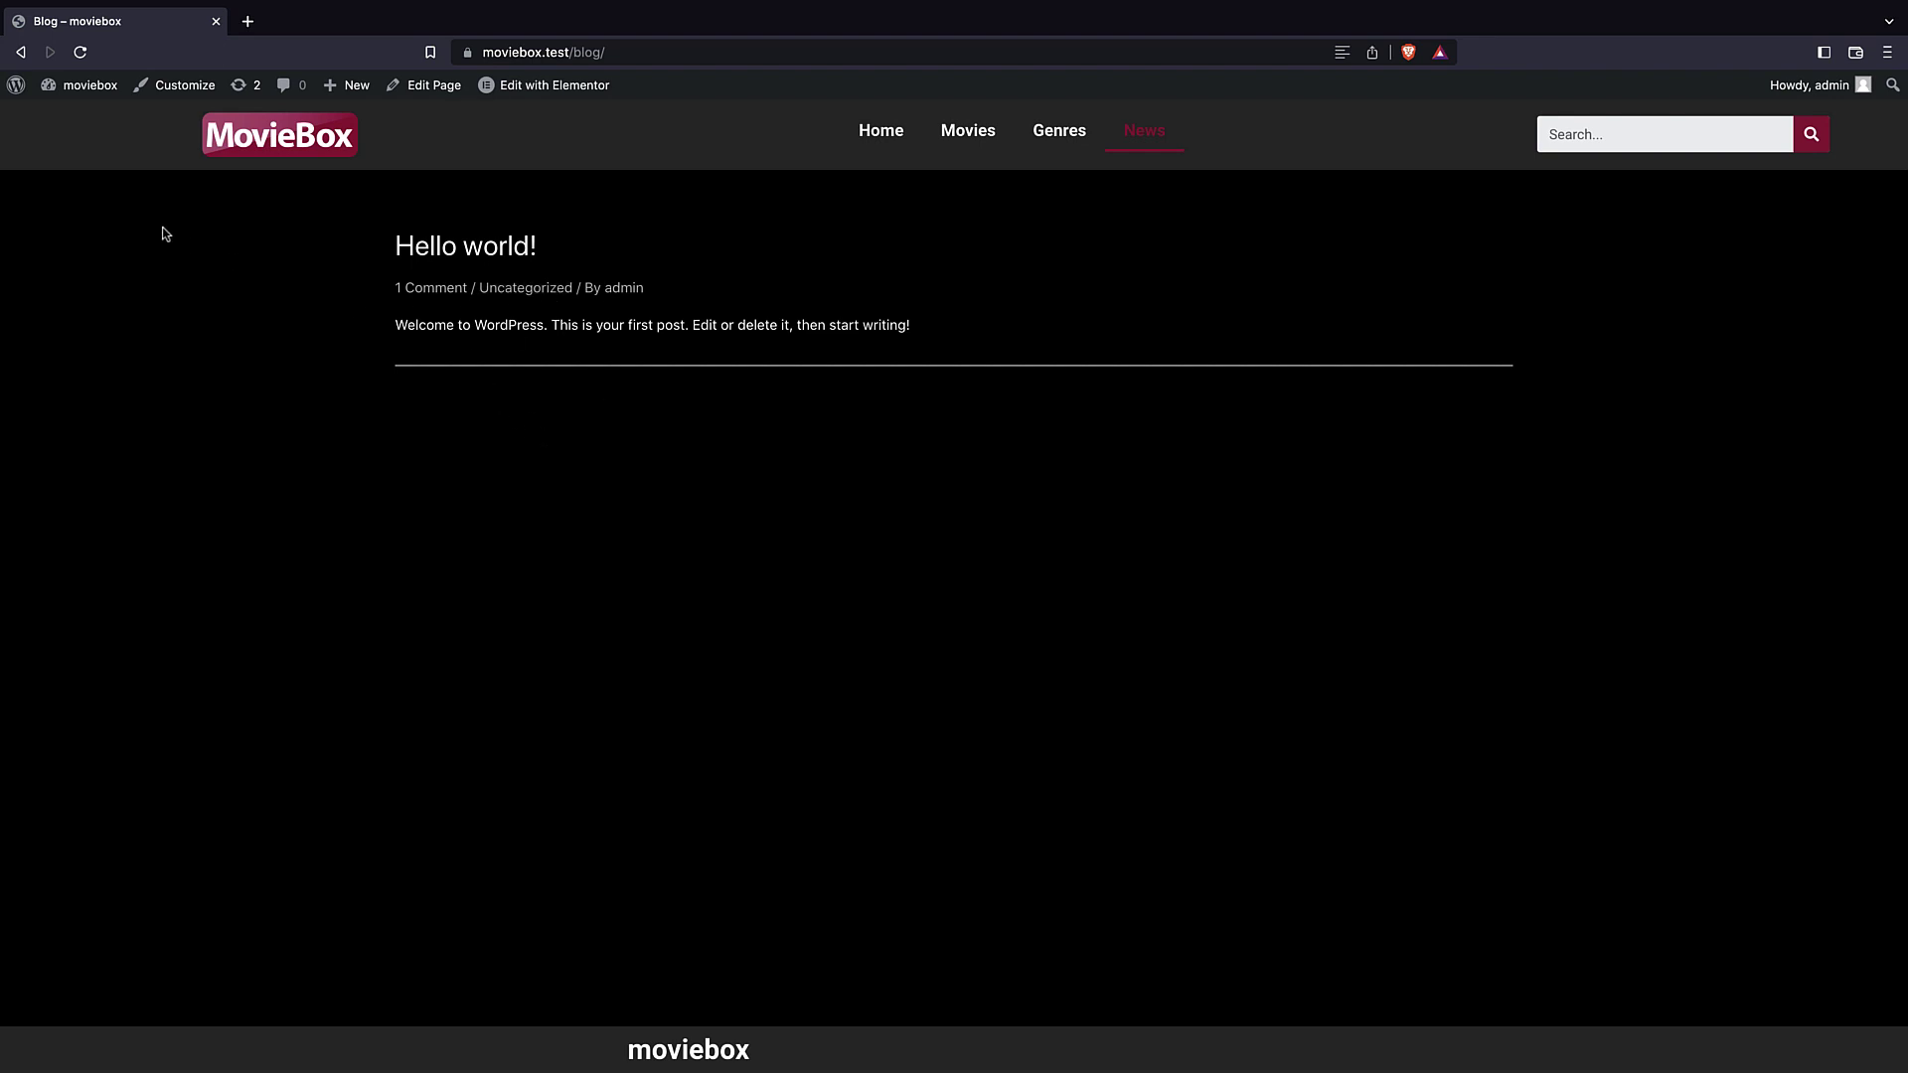
# - Create a new Archive template in the WordPress Theme Builder and dismiss the block library
pyautogui.moveTo(16, 85)
pyautogui.click(60, 112)
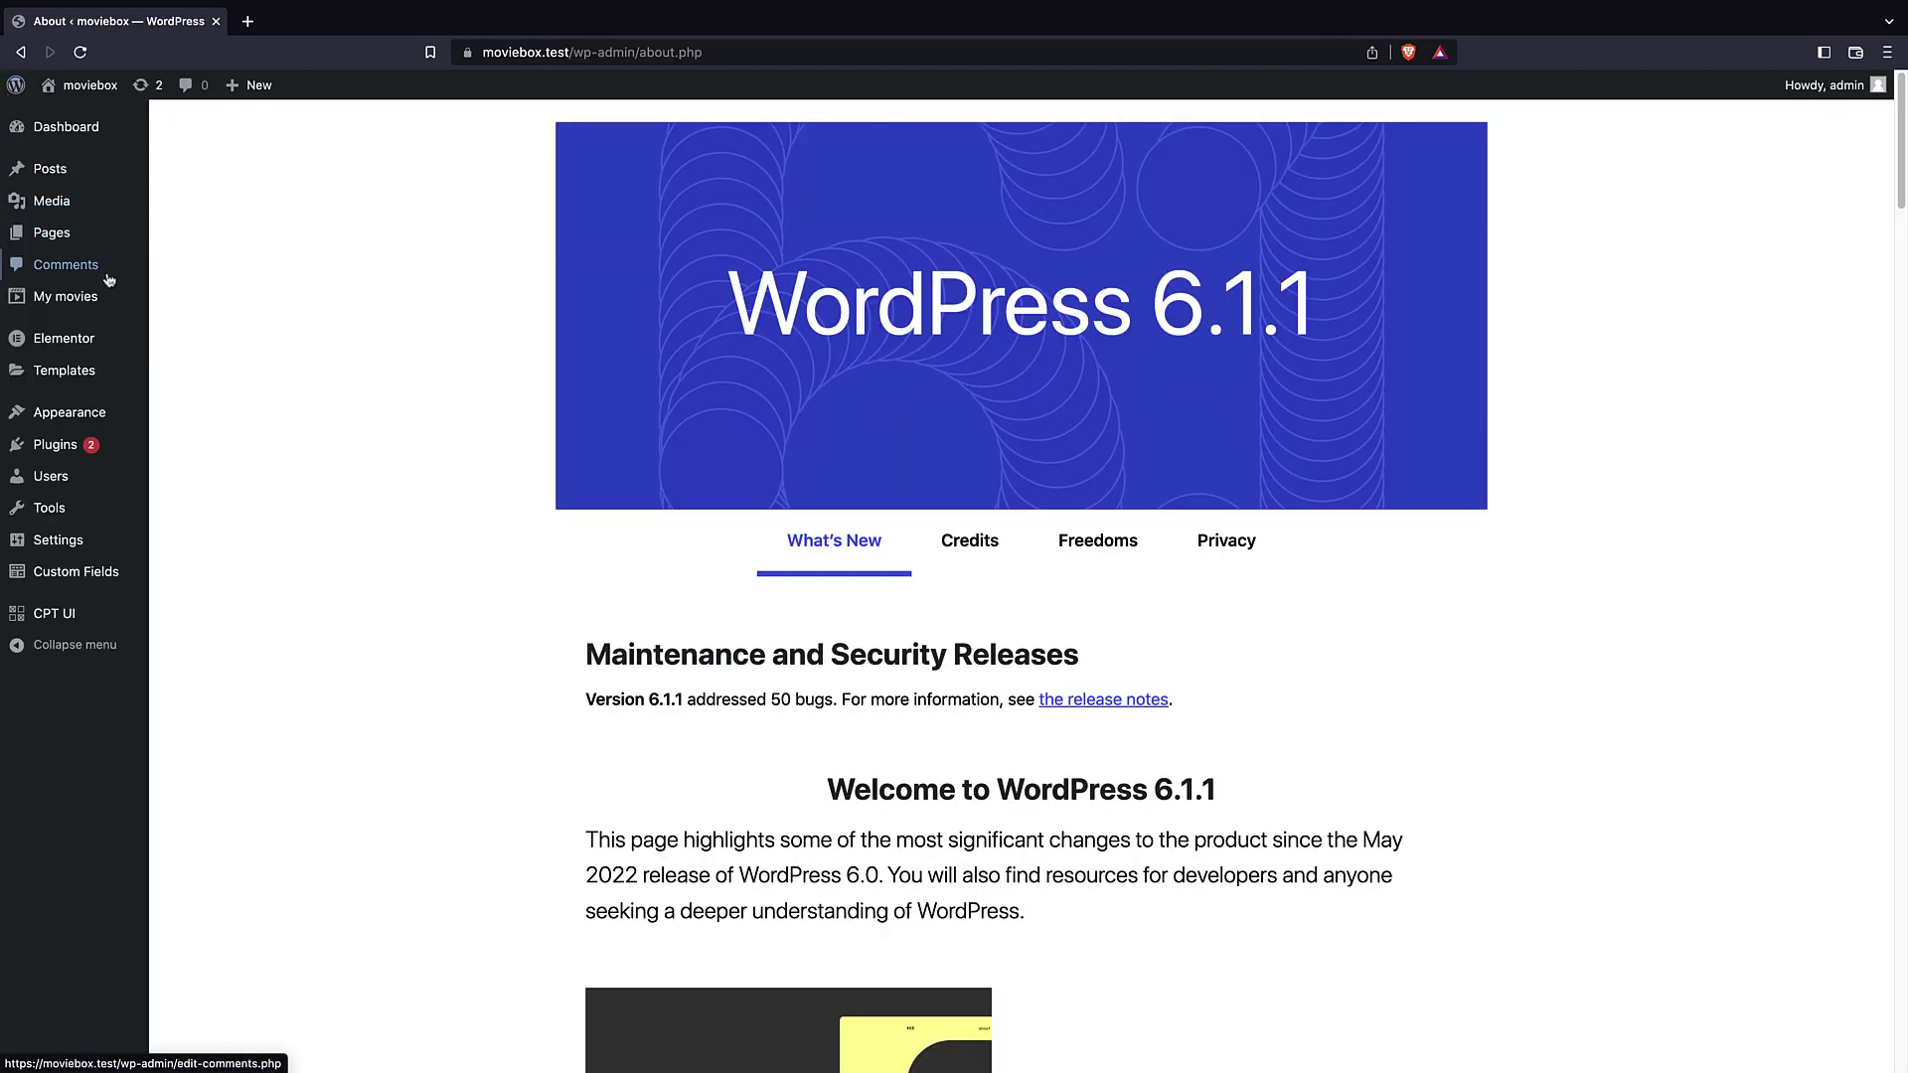
pyautogui.moveTo(99, 371)
pyautogui.click(229, 429)
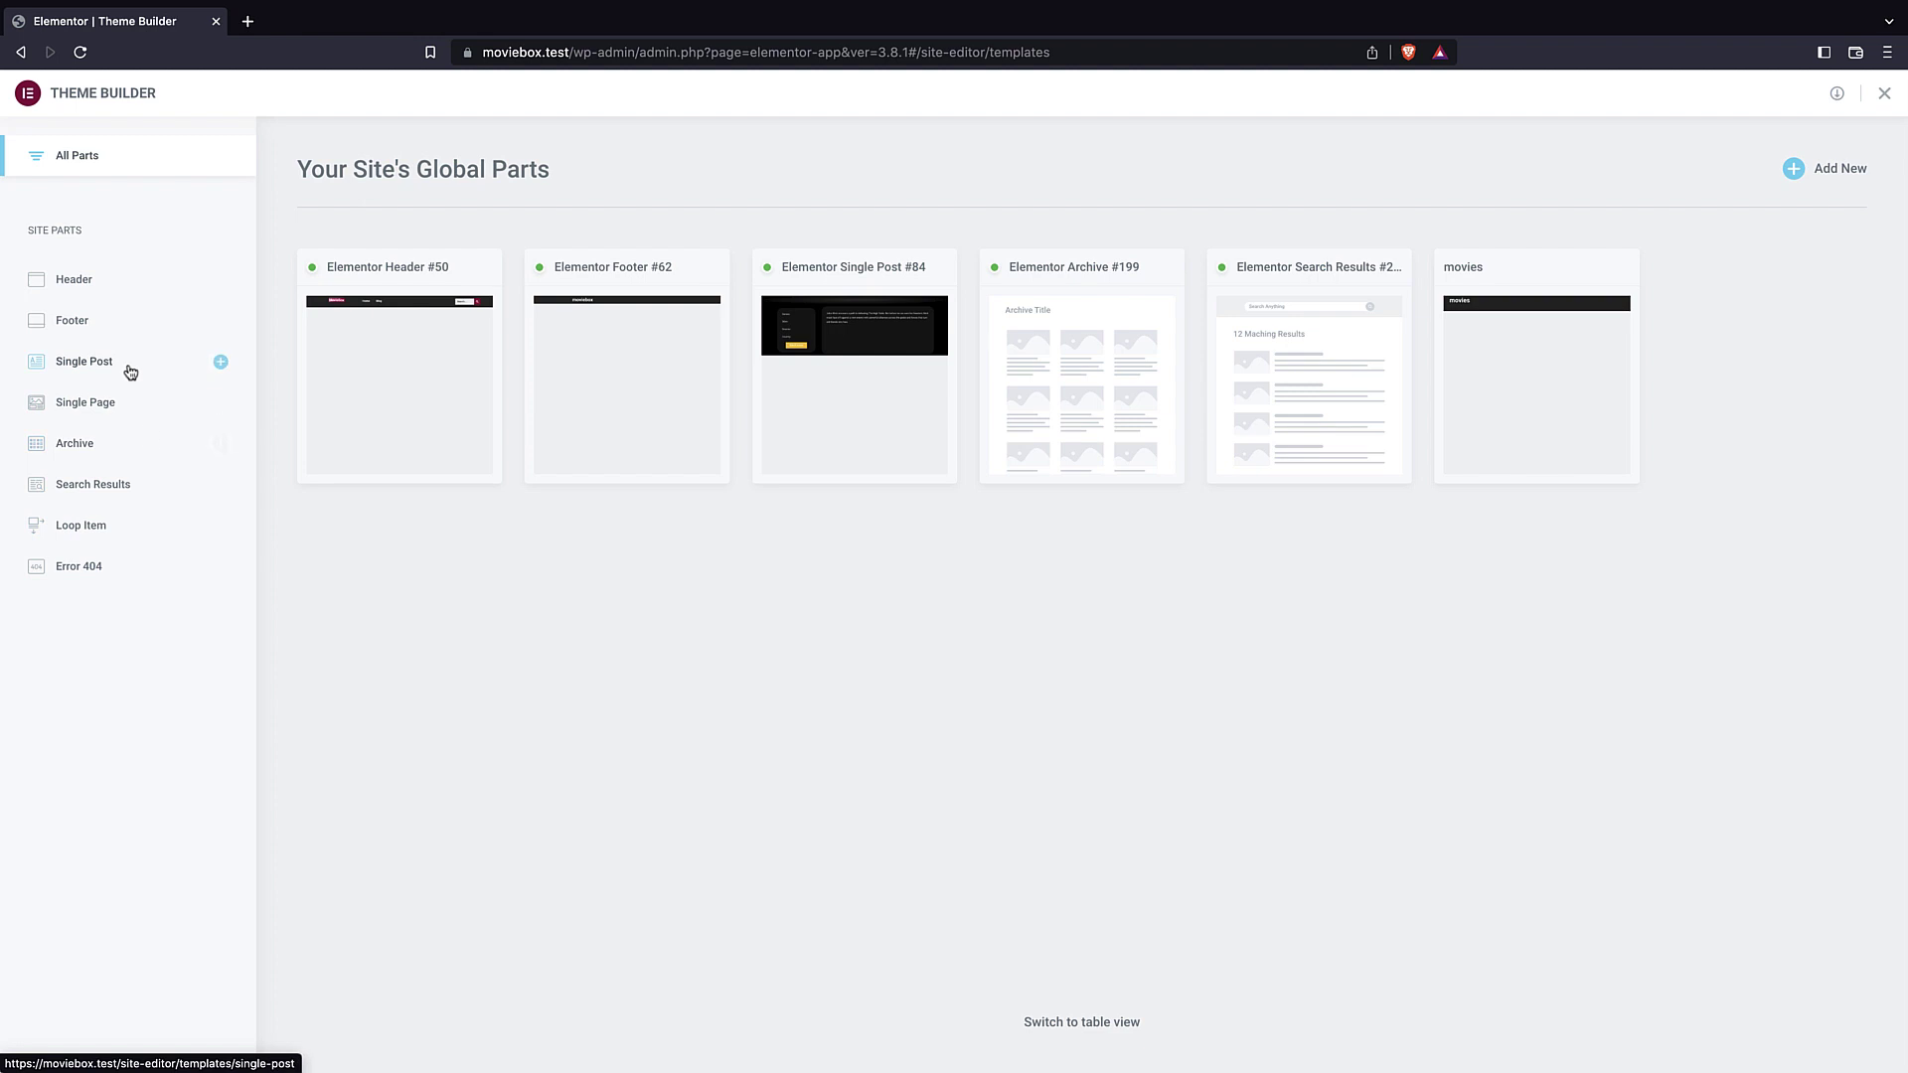
pyautogui.click(83, 443)
pyautogui.click(1794, 179)
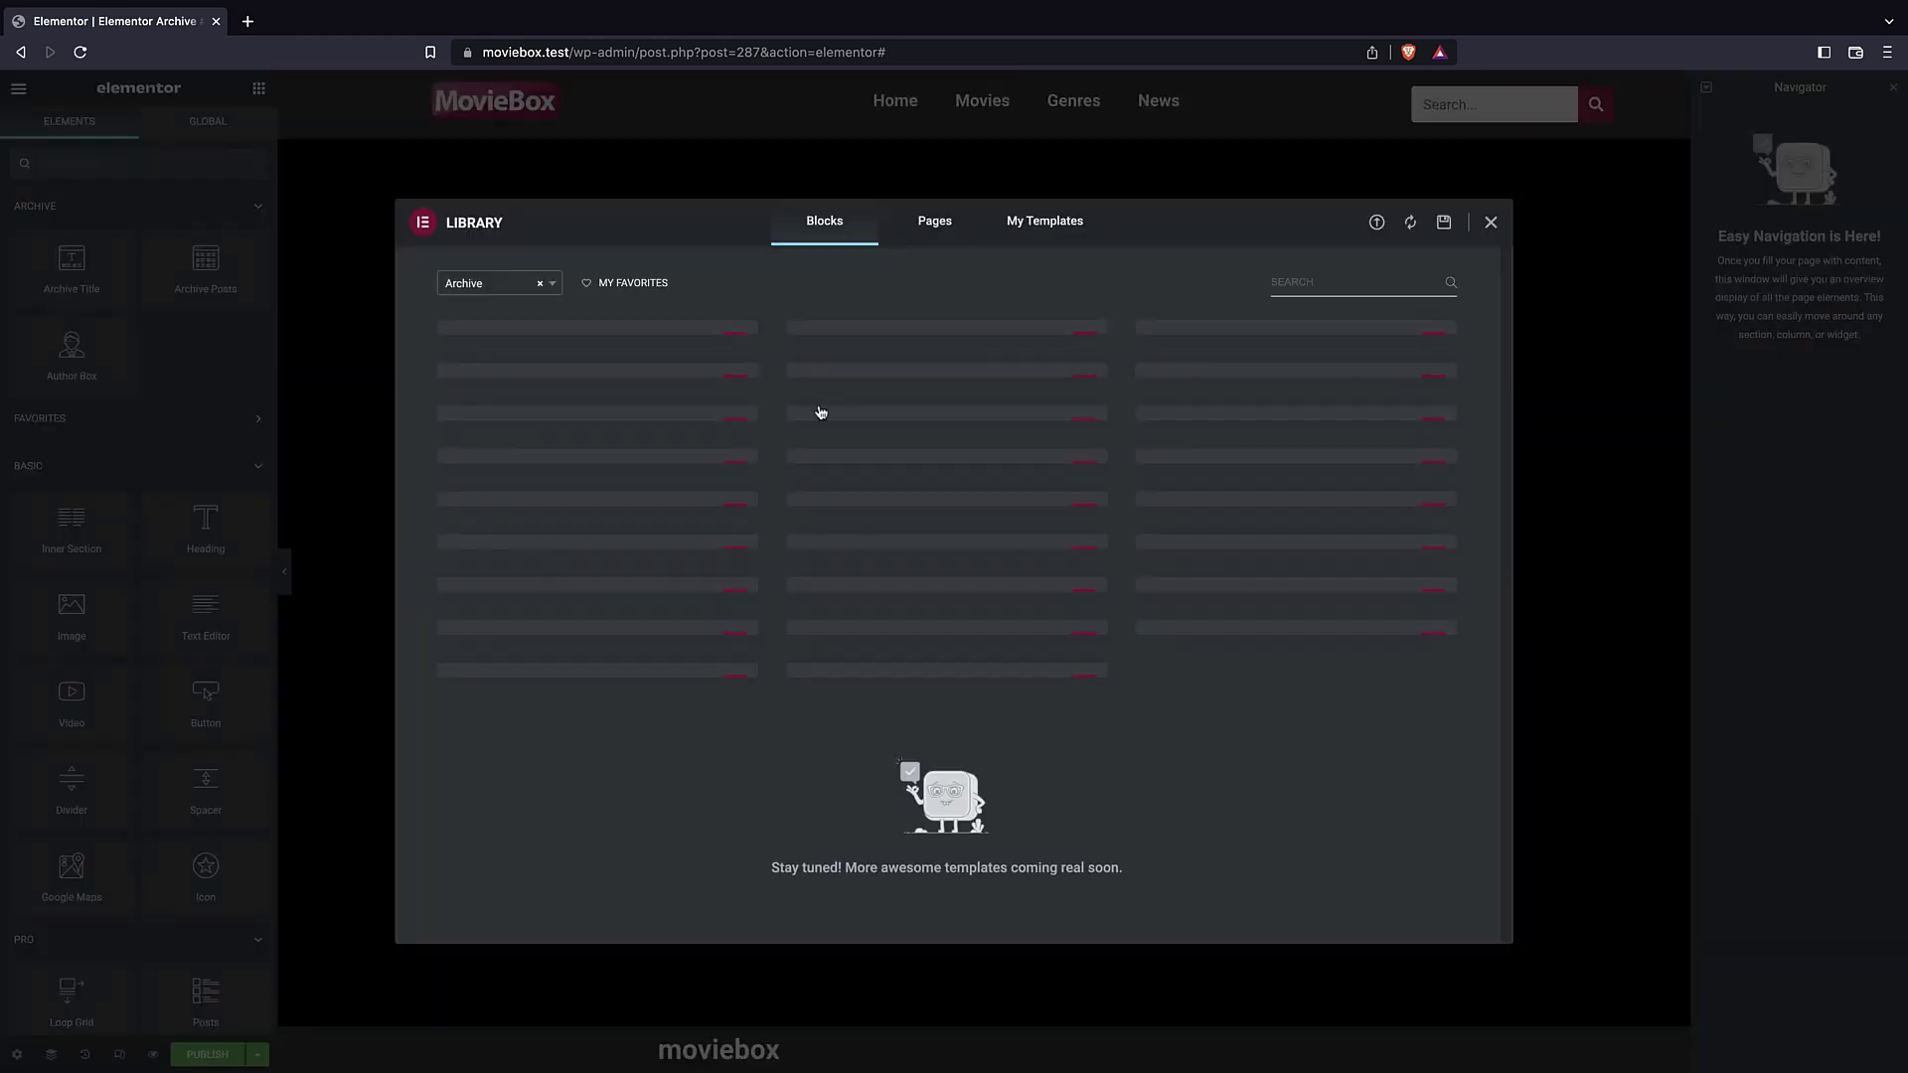
pyautogui.click(1490, 222)
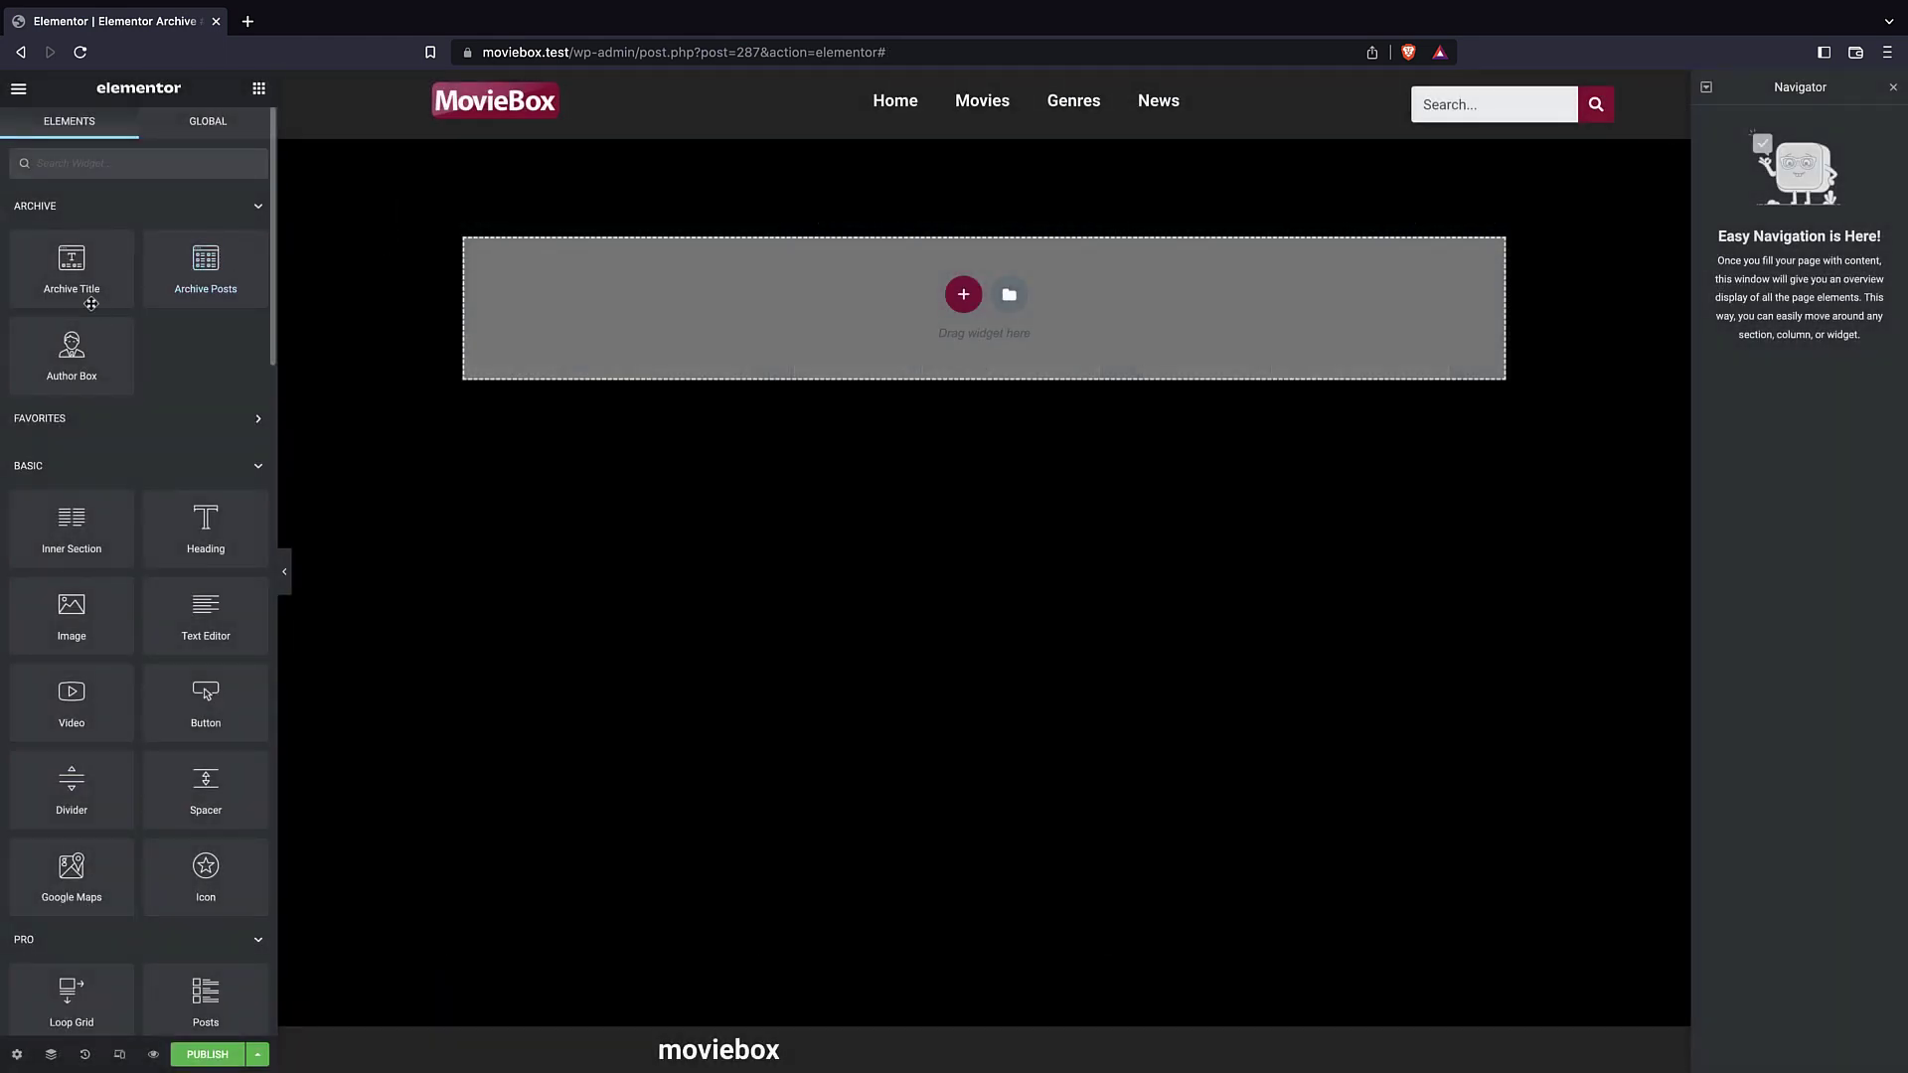
# - Add an Archive Posts widget to the empty archive template and set its skin to Cards
pyautogui.moveTo(164, 269); pyautogui.dragTo(817, 354)
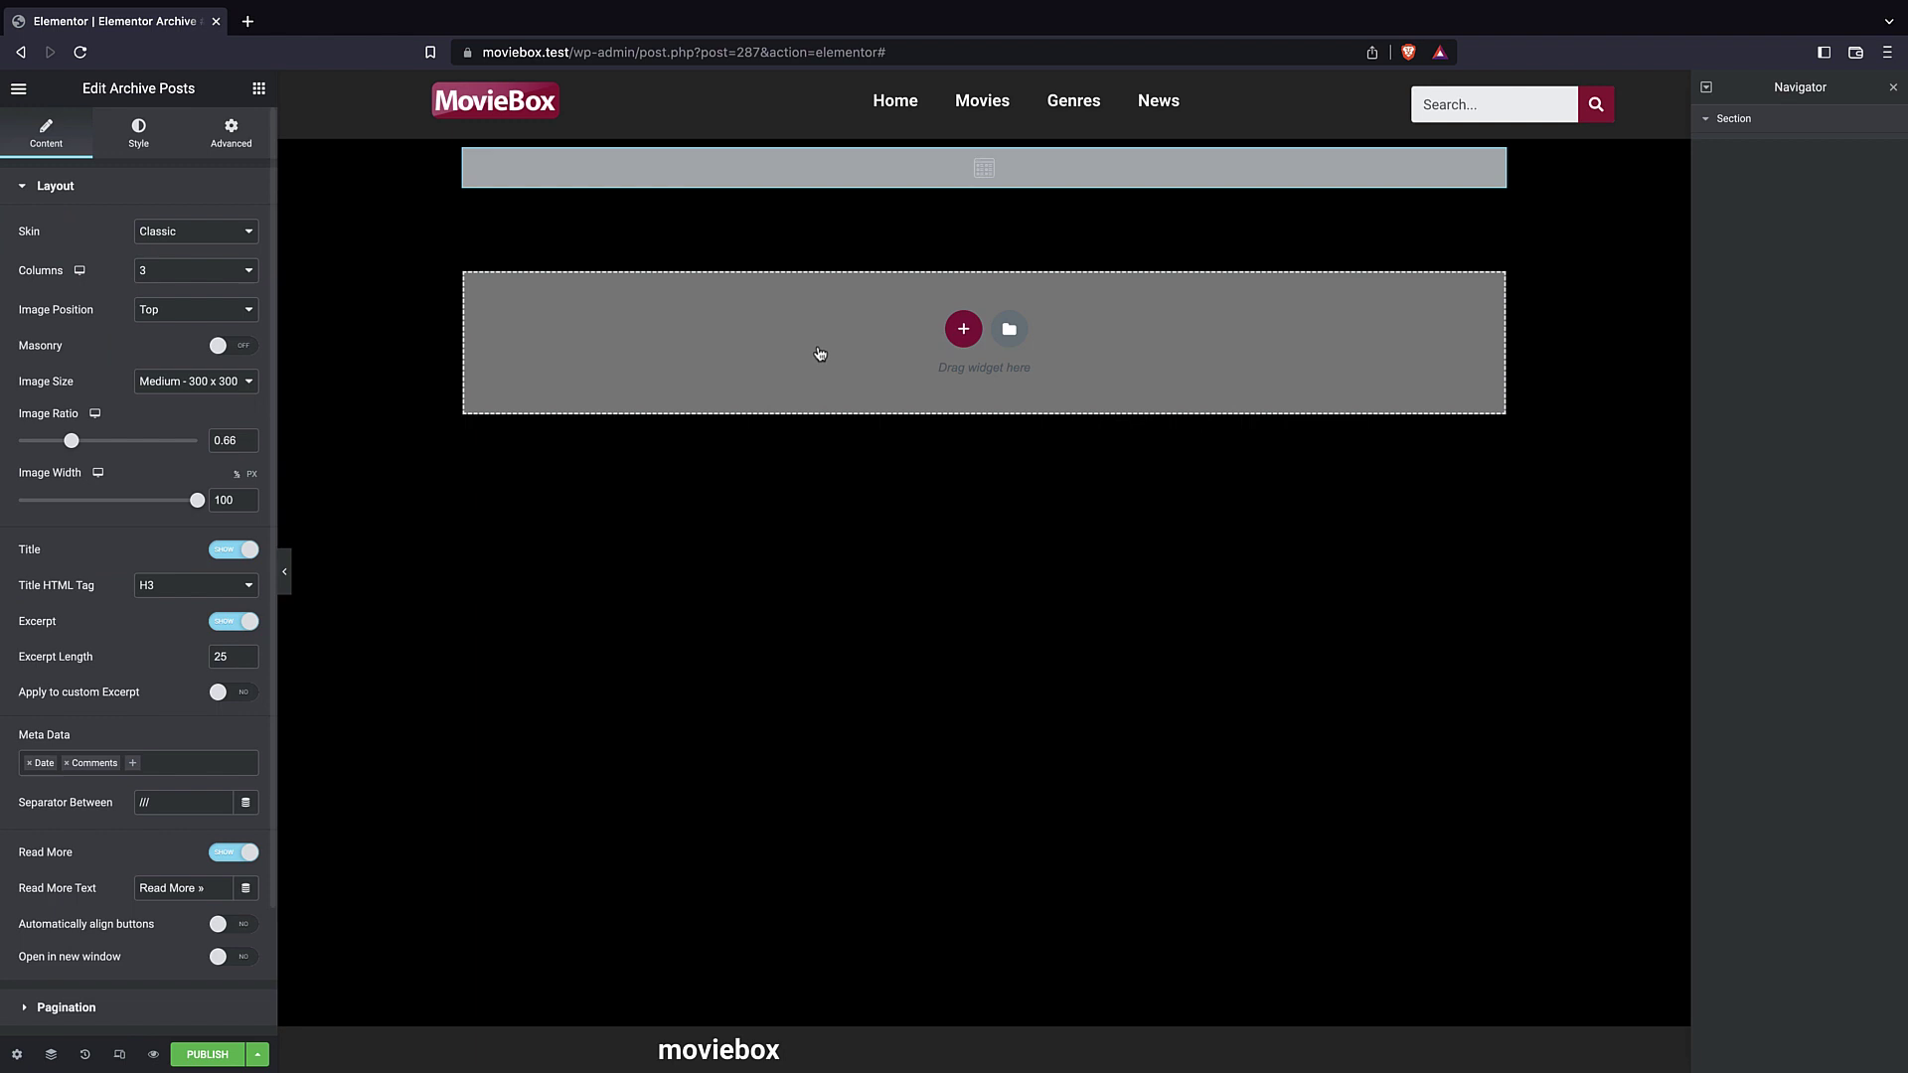
pyautogui.click(191, 231)
pyautogui.click(187, 251)
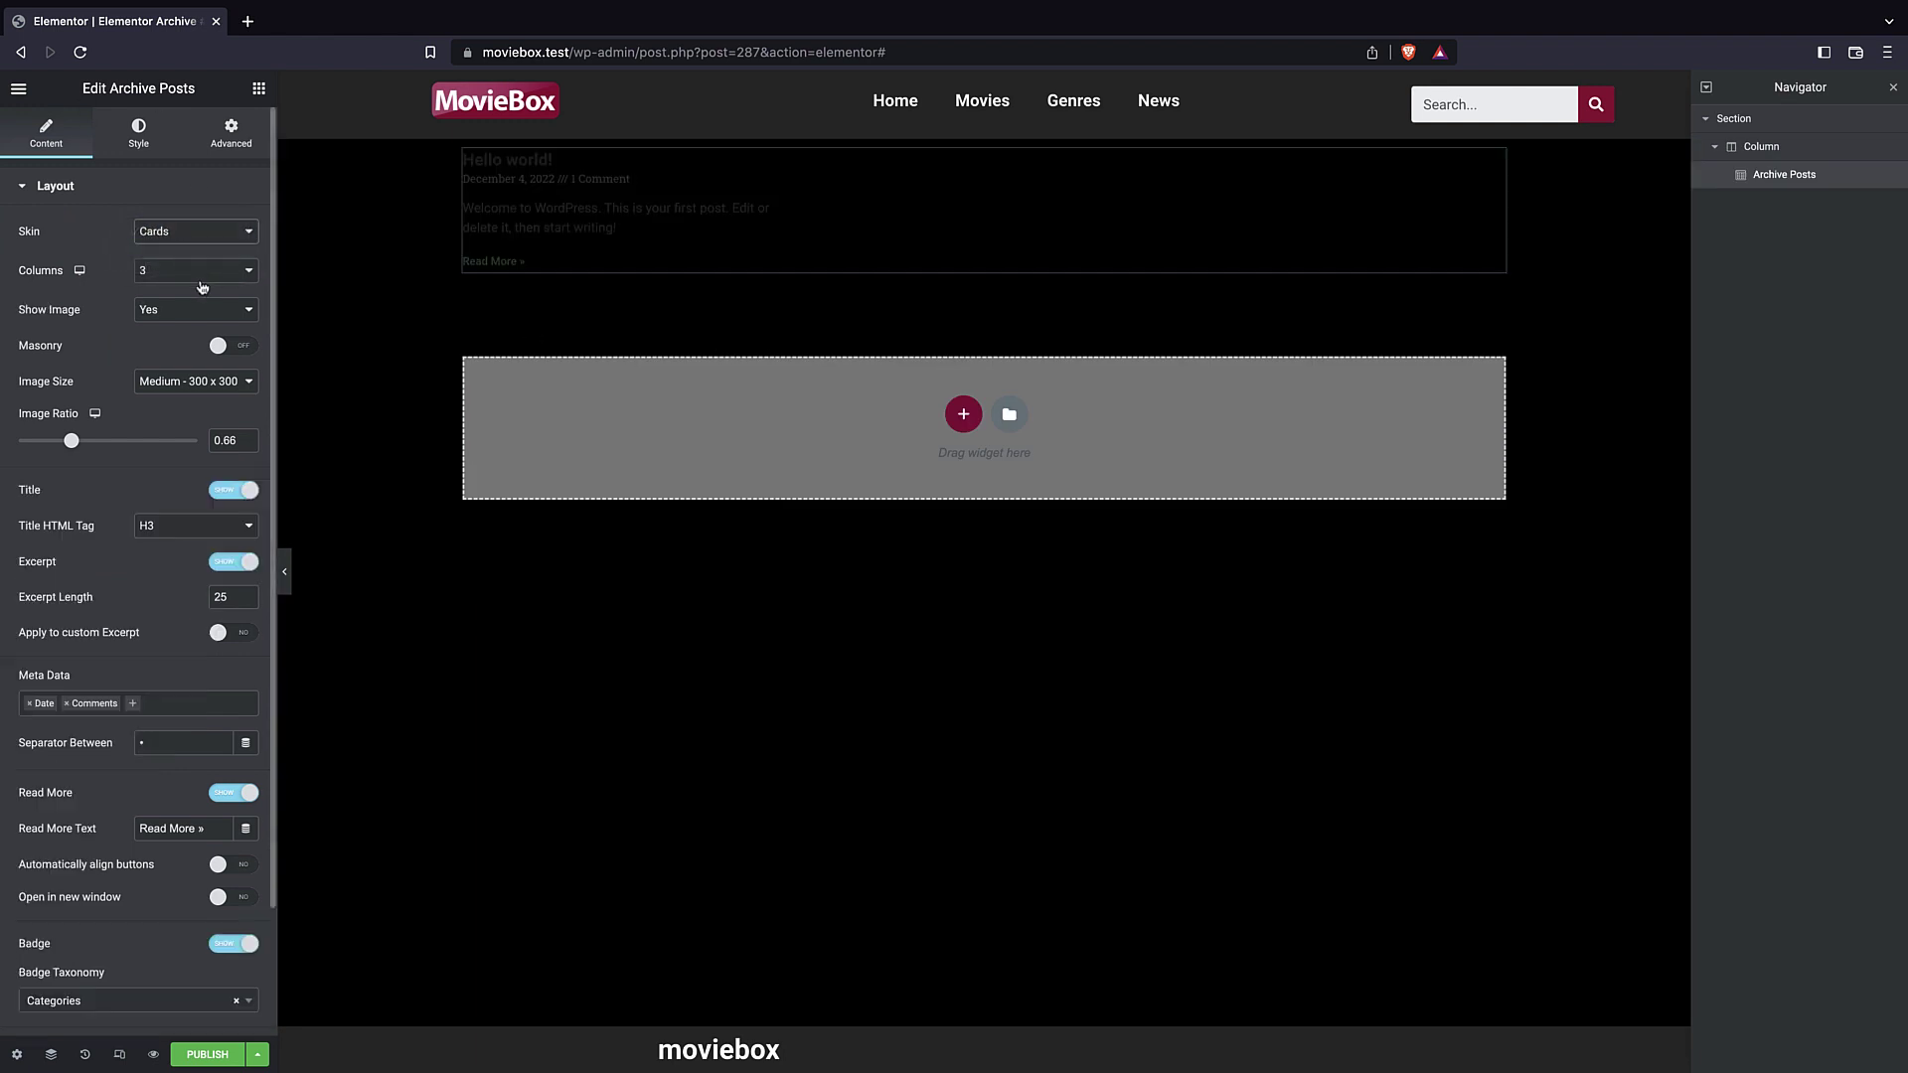
# - Set the padding of the section holding the archive posts to 2 em on all sides
pyautogui.click(1768, 118)
pyautogui.click(139, 134)
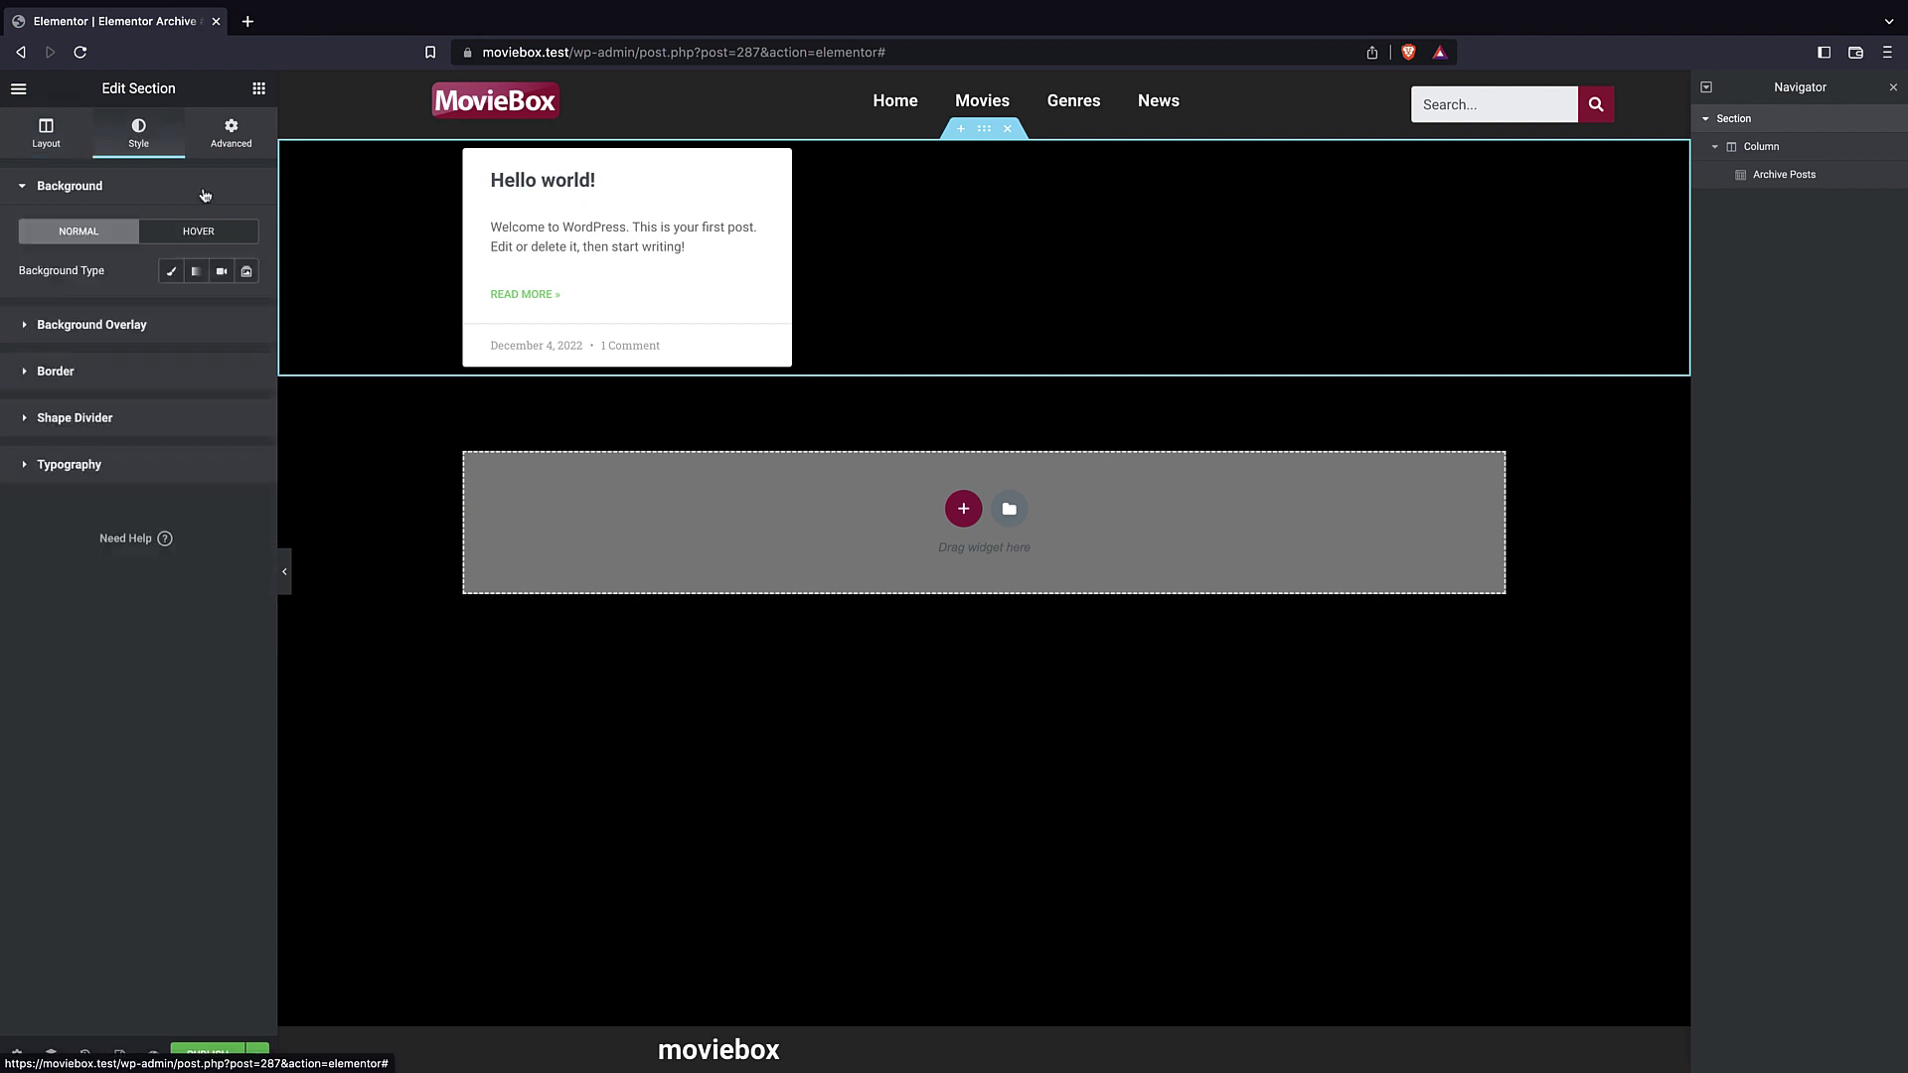
pyautogui.click(230, 134)
pyautogui.click(215, 300)
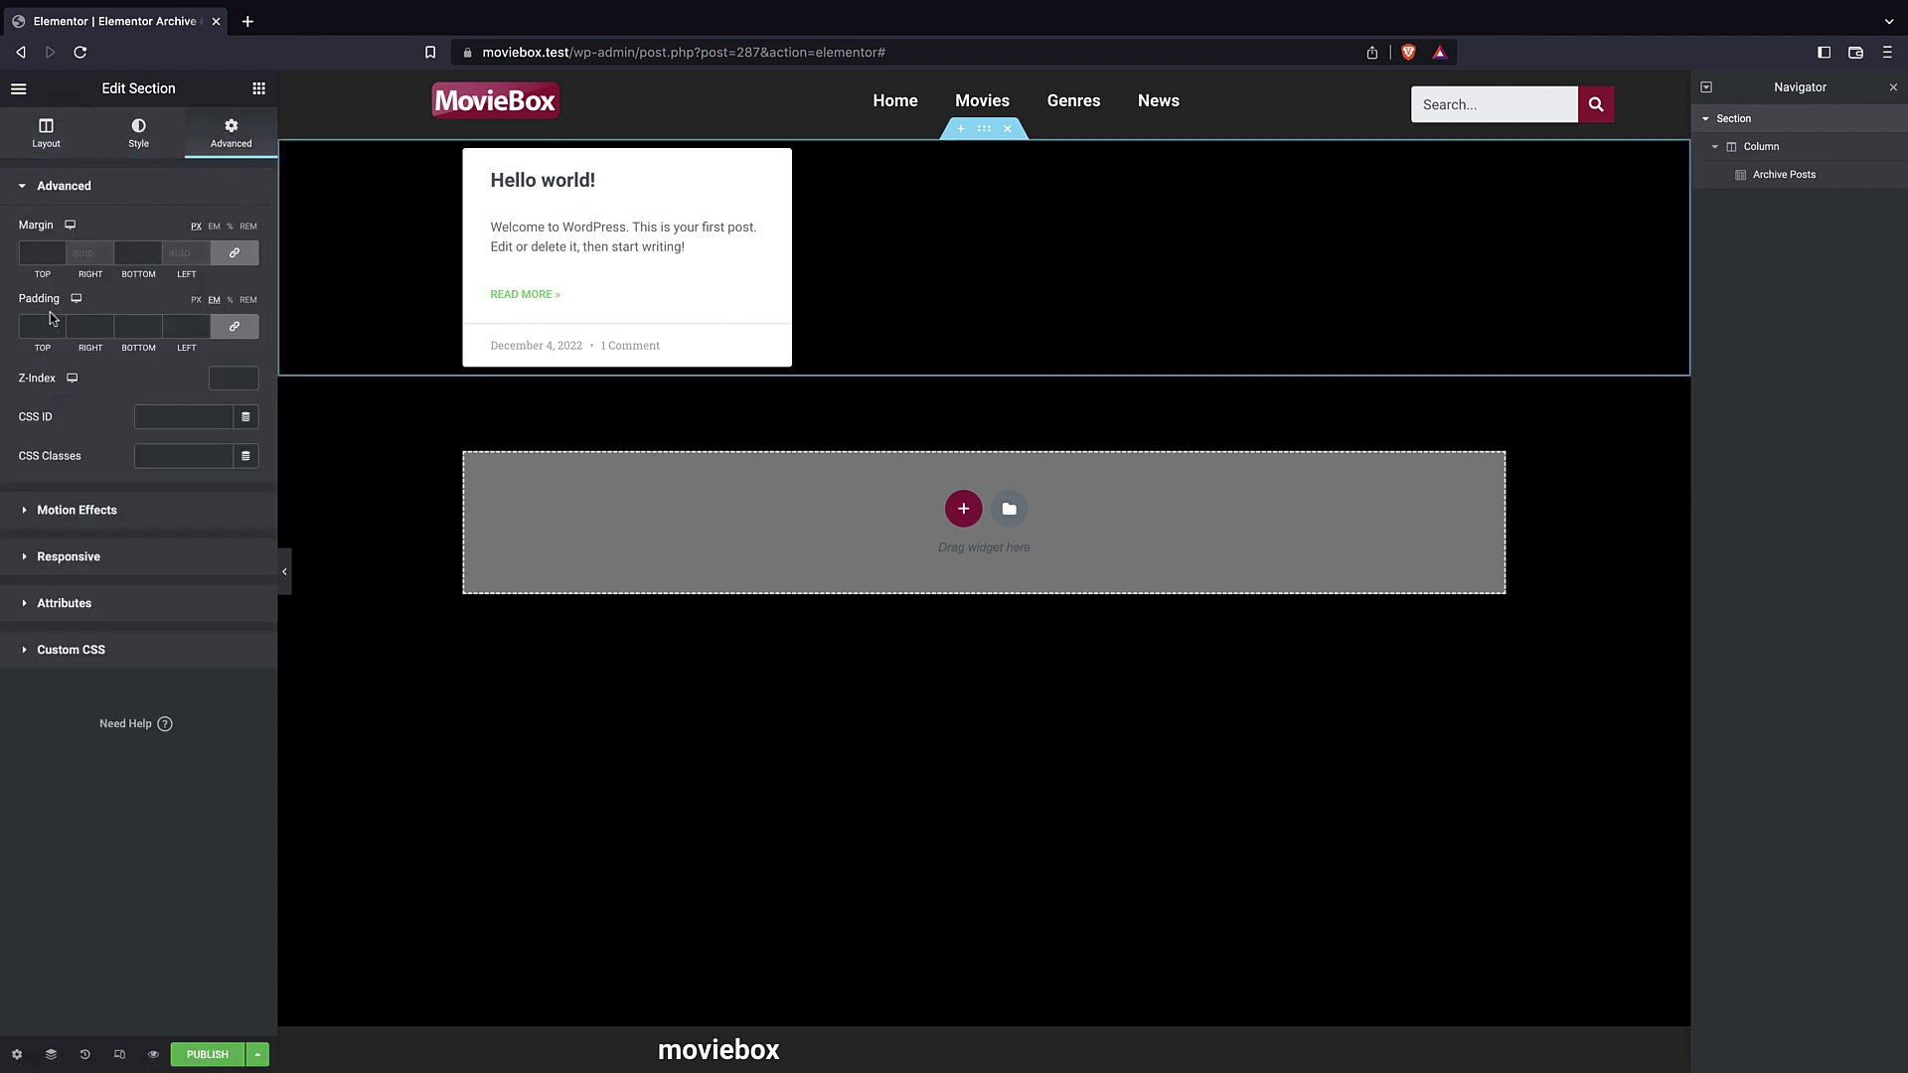
pyautogui.click(50, 324)
pyautogui.write('2')
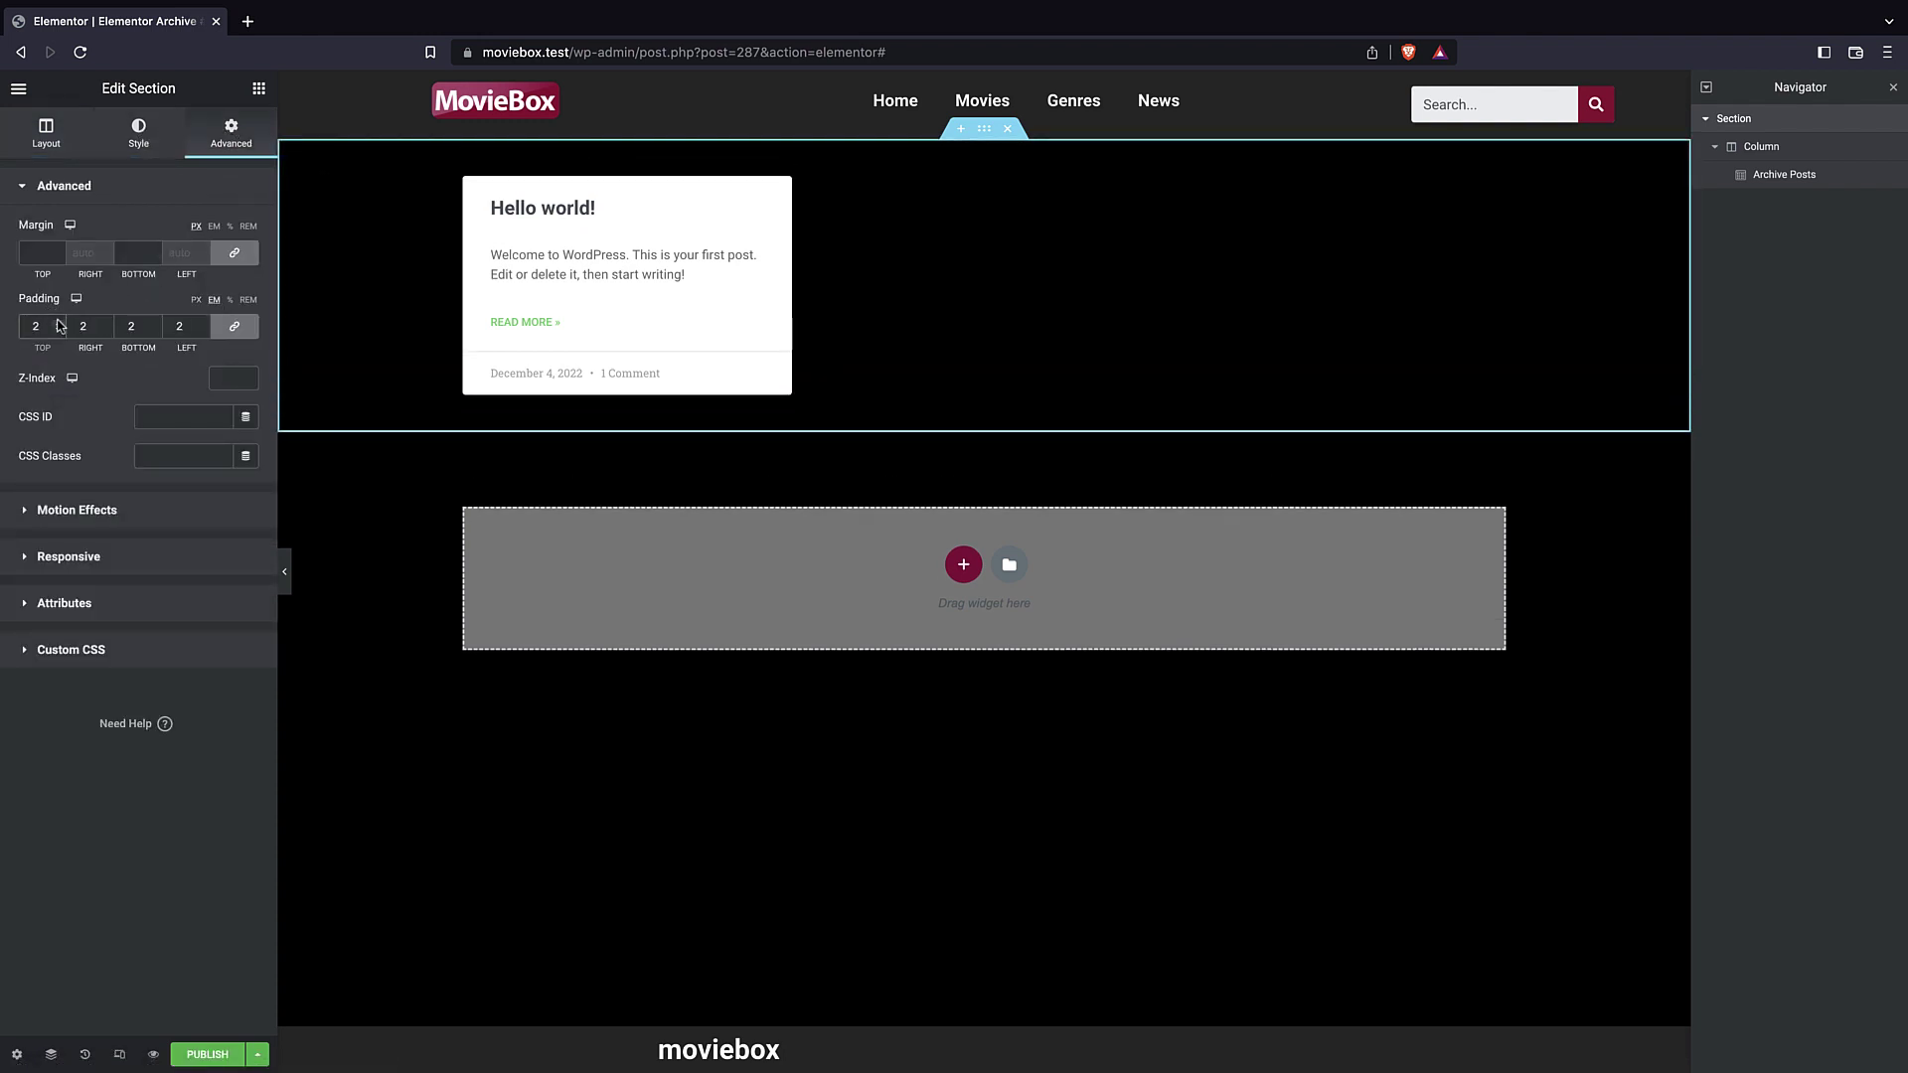
# - Publish the archive template with the display condition Include Posts Archive
pyautogui.click(206, 1054)
pyautogui.click(915, 634)
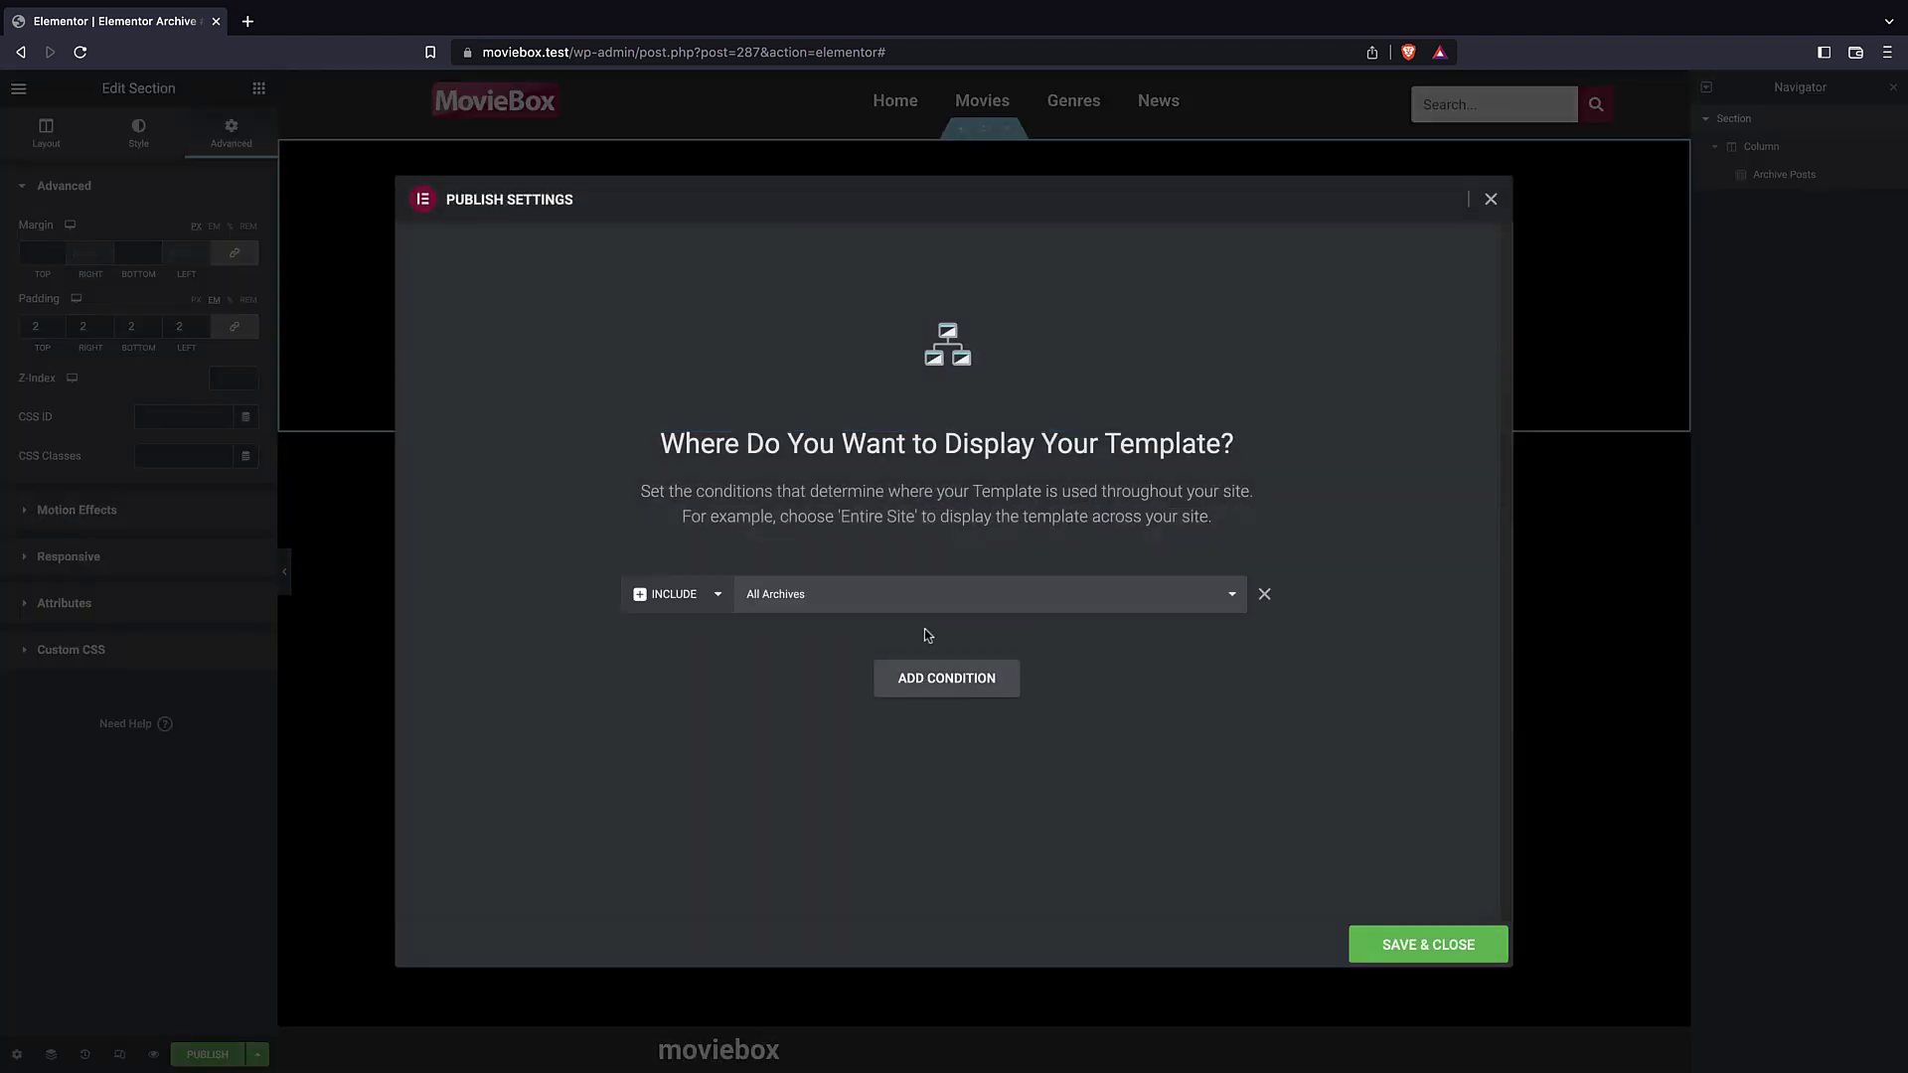
pyautogui.click(795, 596)
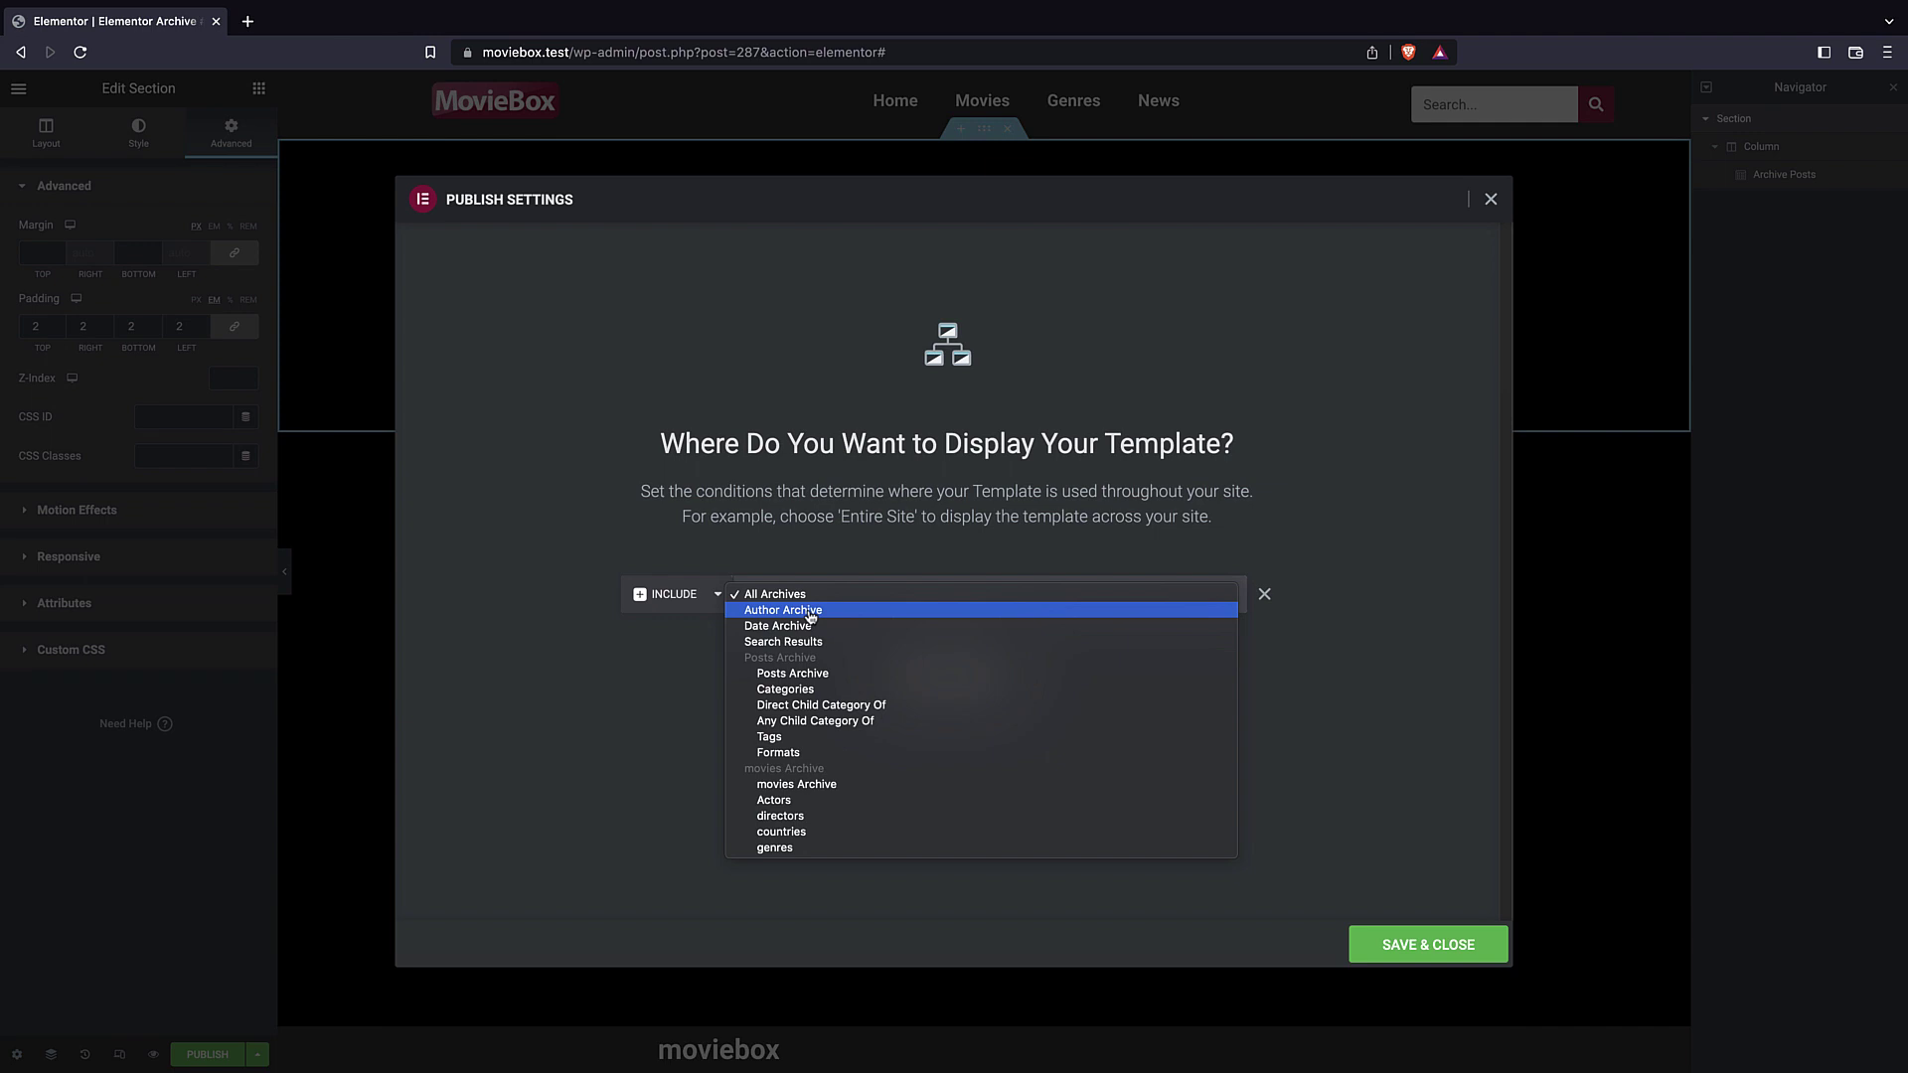
pyautogui.click(834, 673)
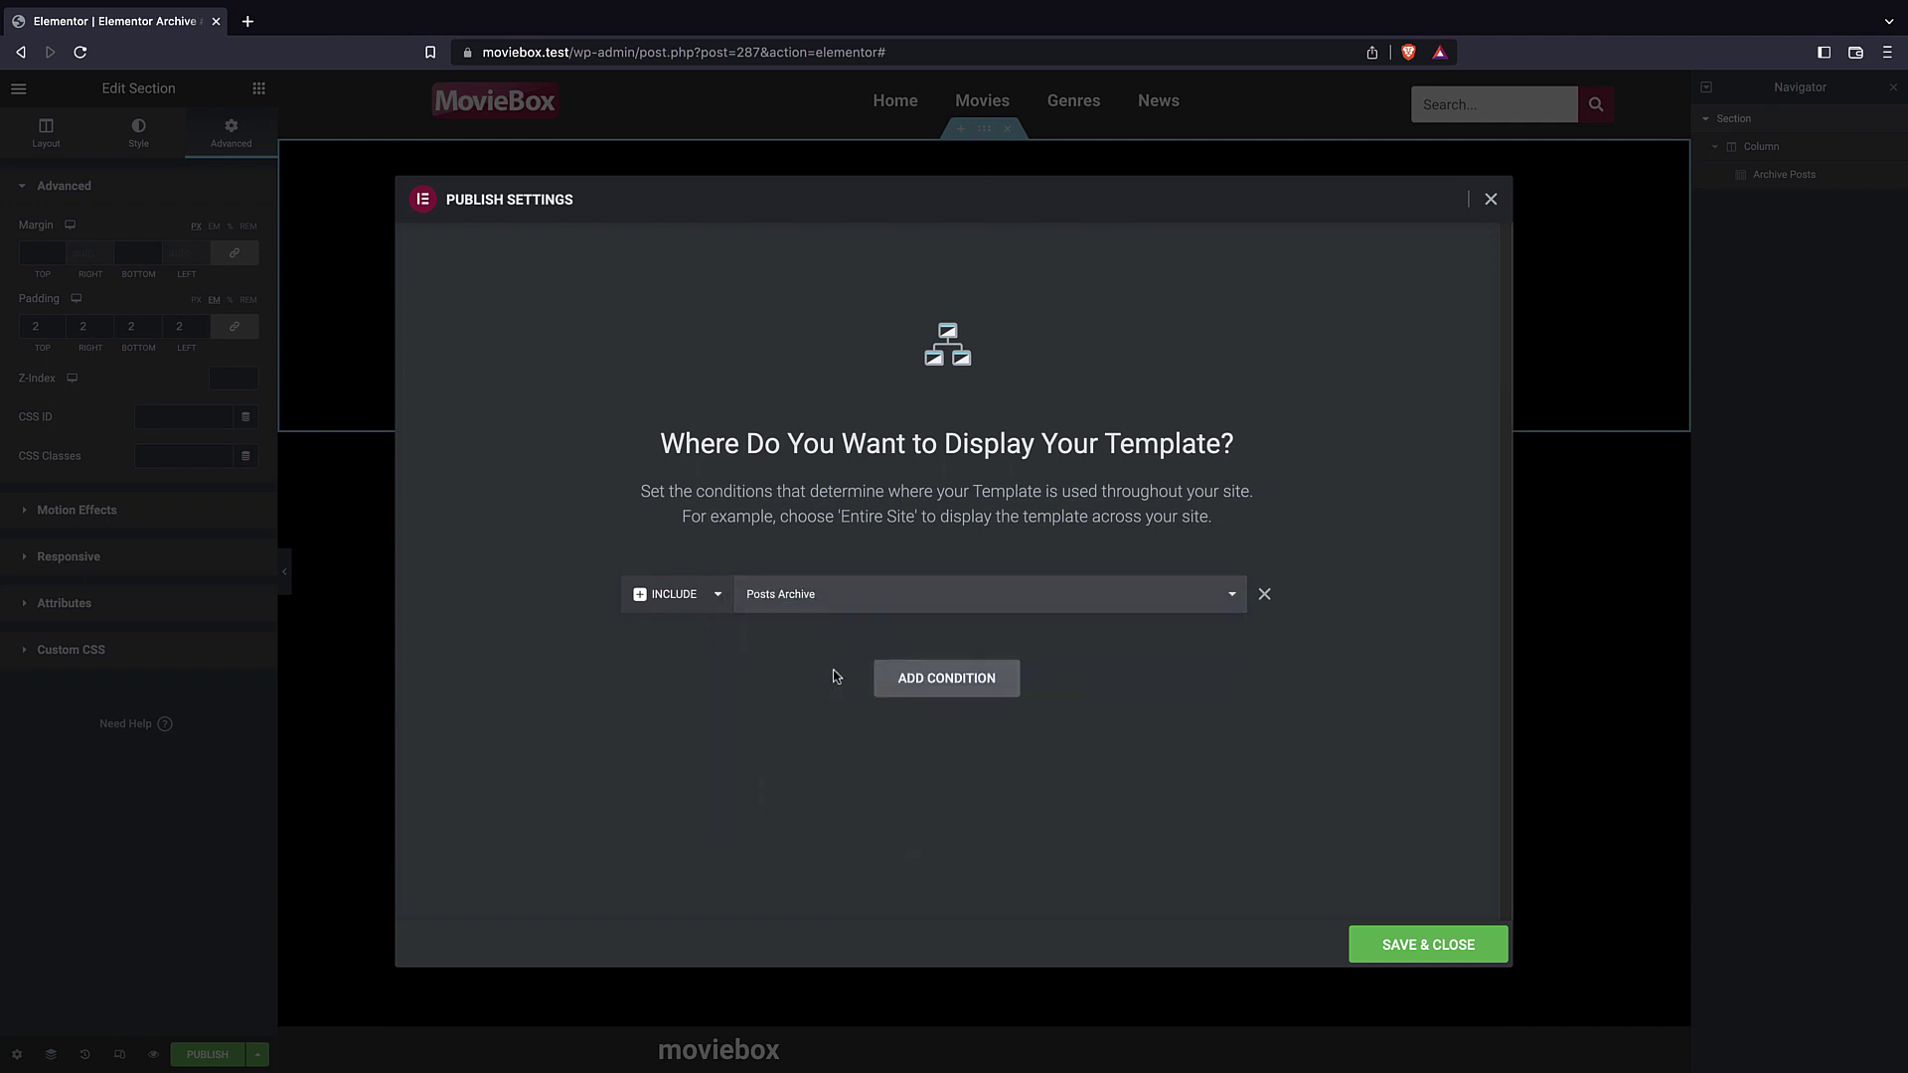
pyautogui.click(1386, 941)
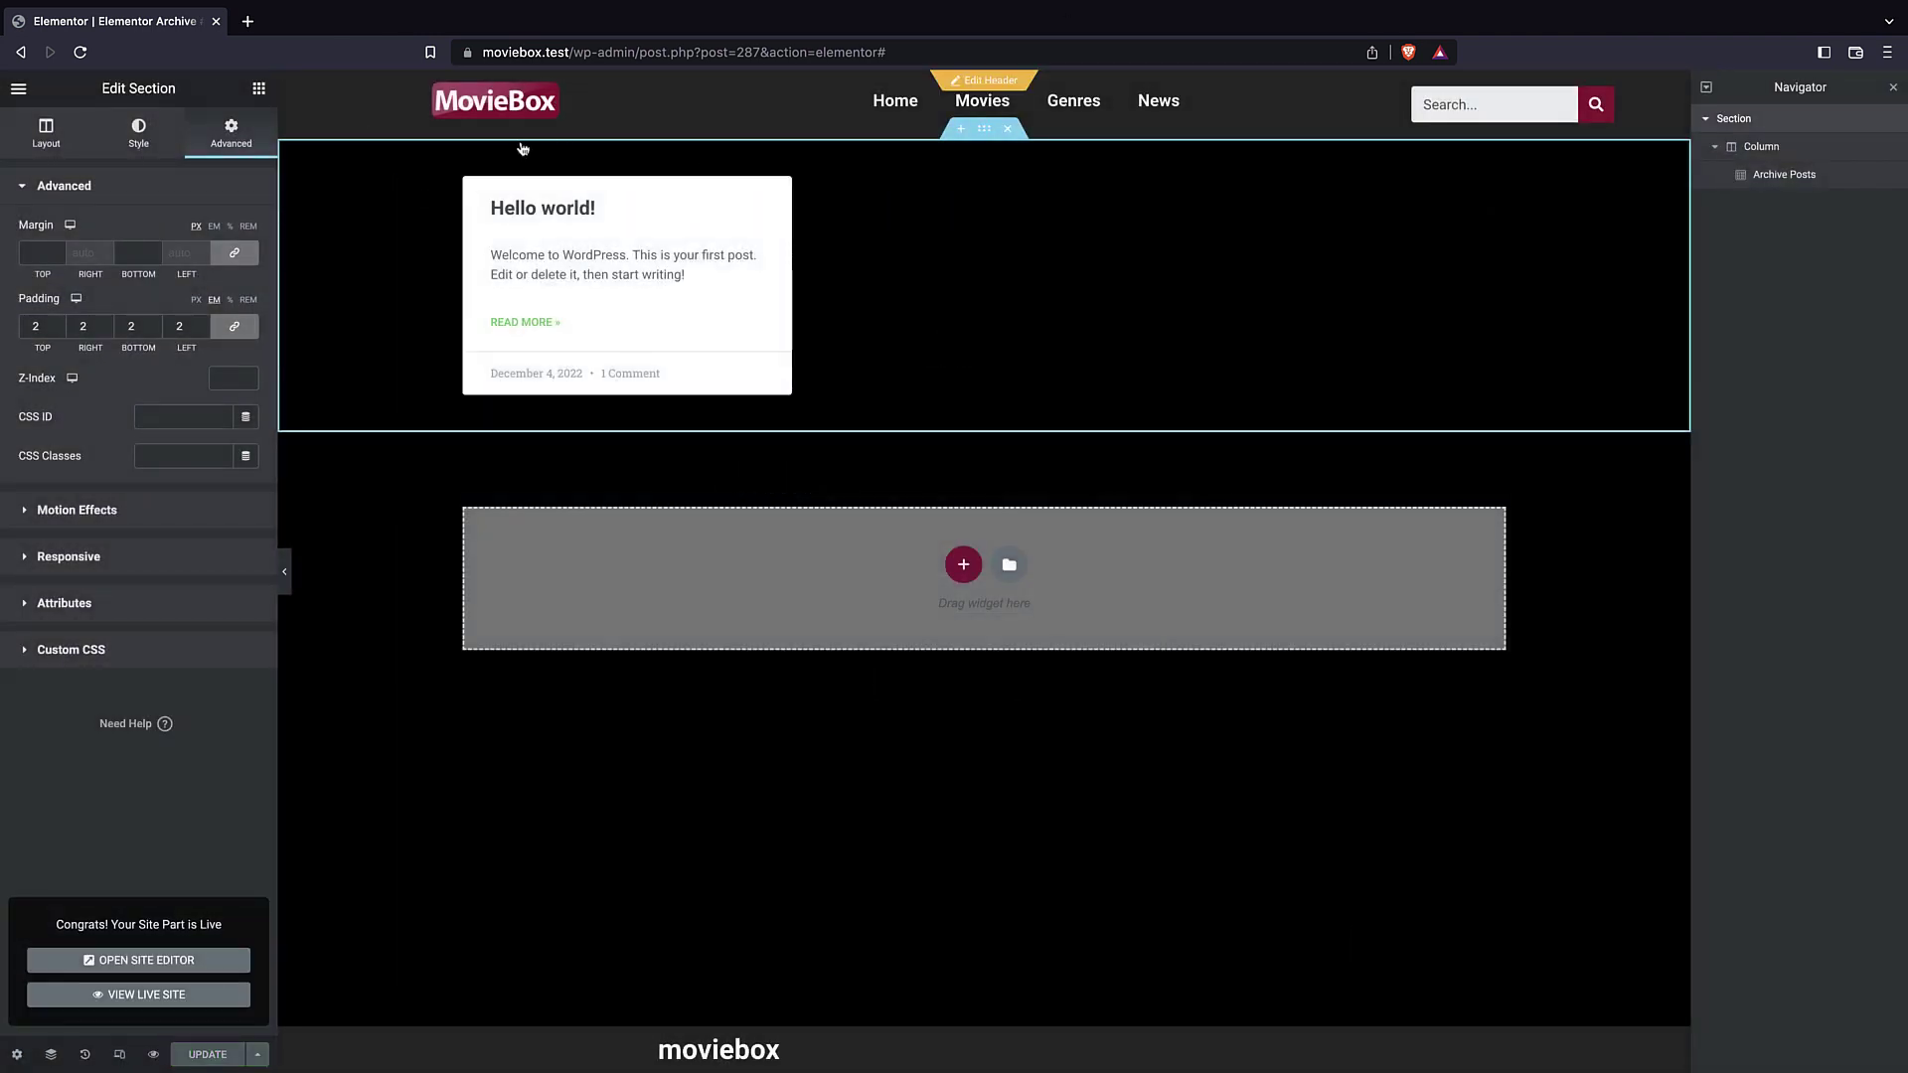
# - Open the live site at moviebox.test and check the News, Movies and Home pages, including the Home page's movie grids
pyautogui.moveTo(887, 52); pyautogui.dragTo(573, 51)
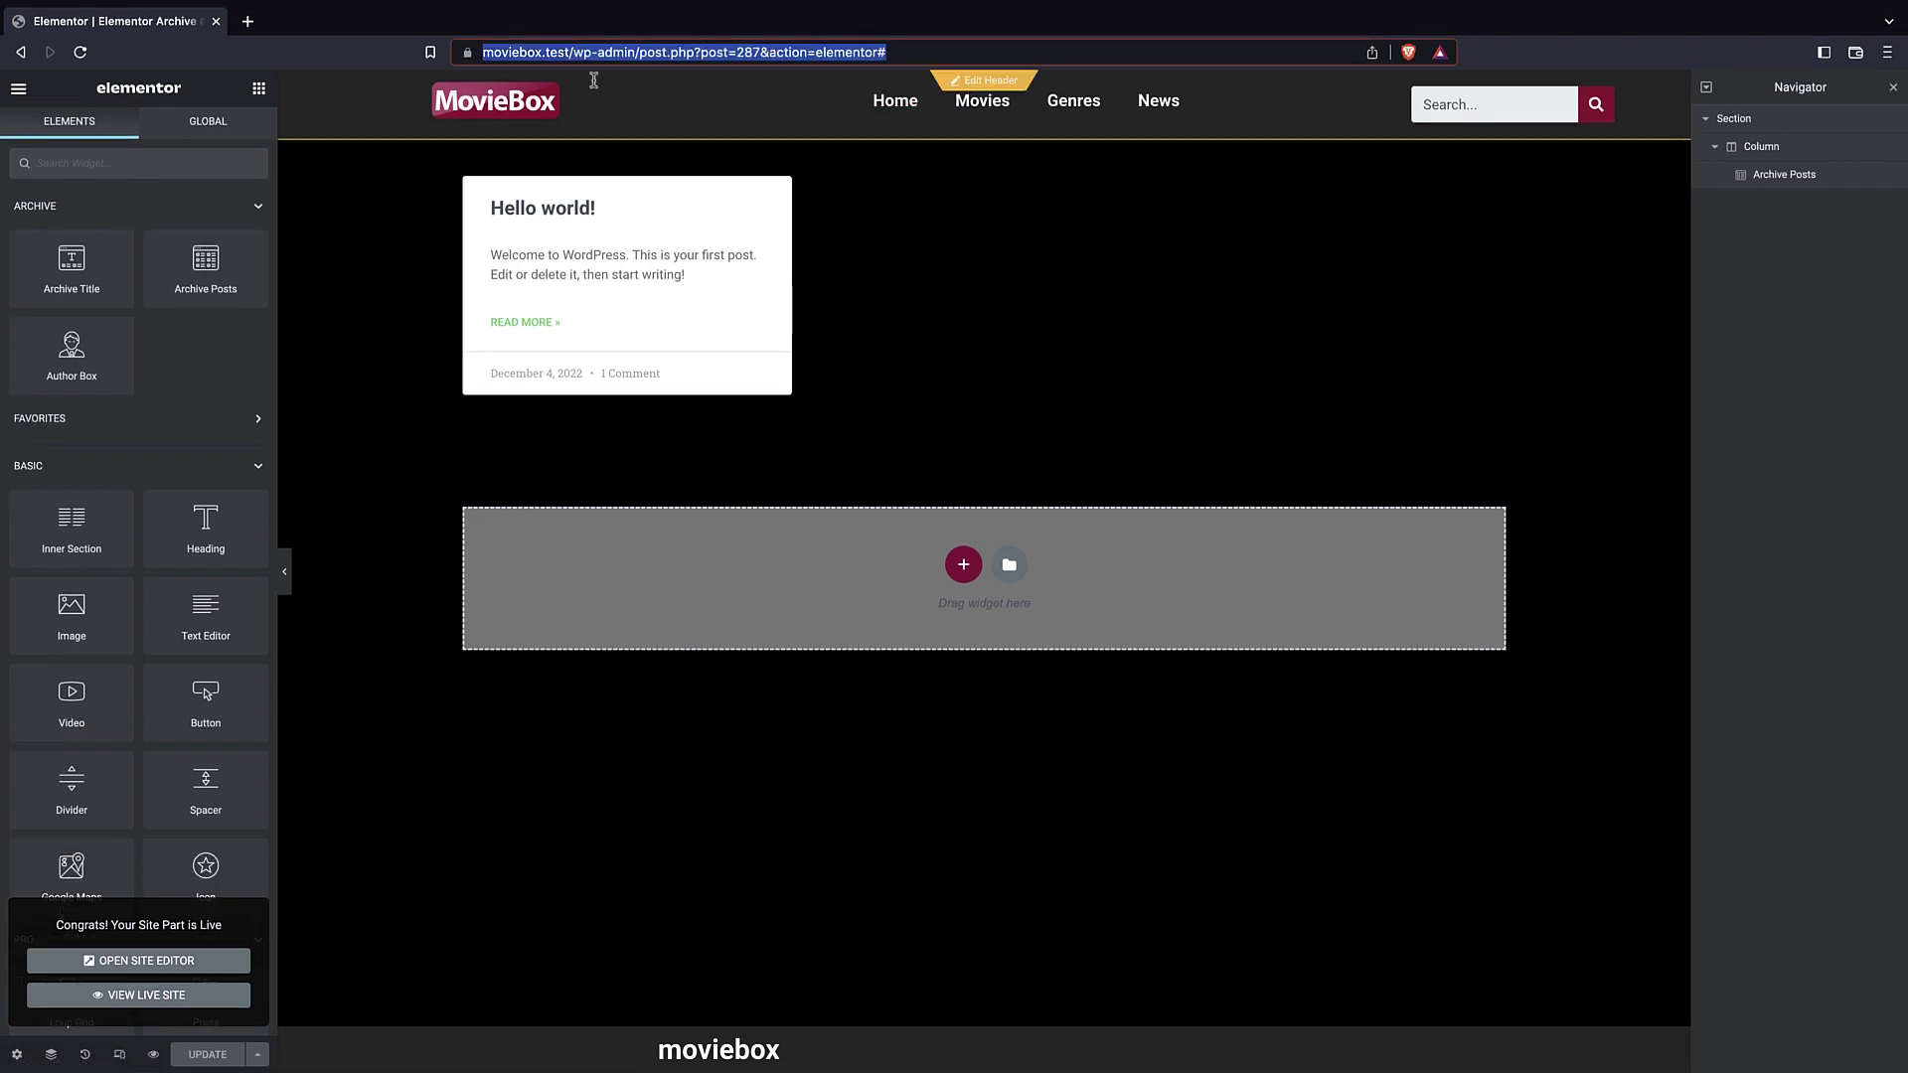
pyautogui.press('BackSpace')
pyautogui.press('Return')
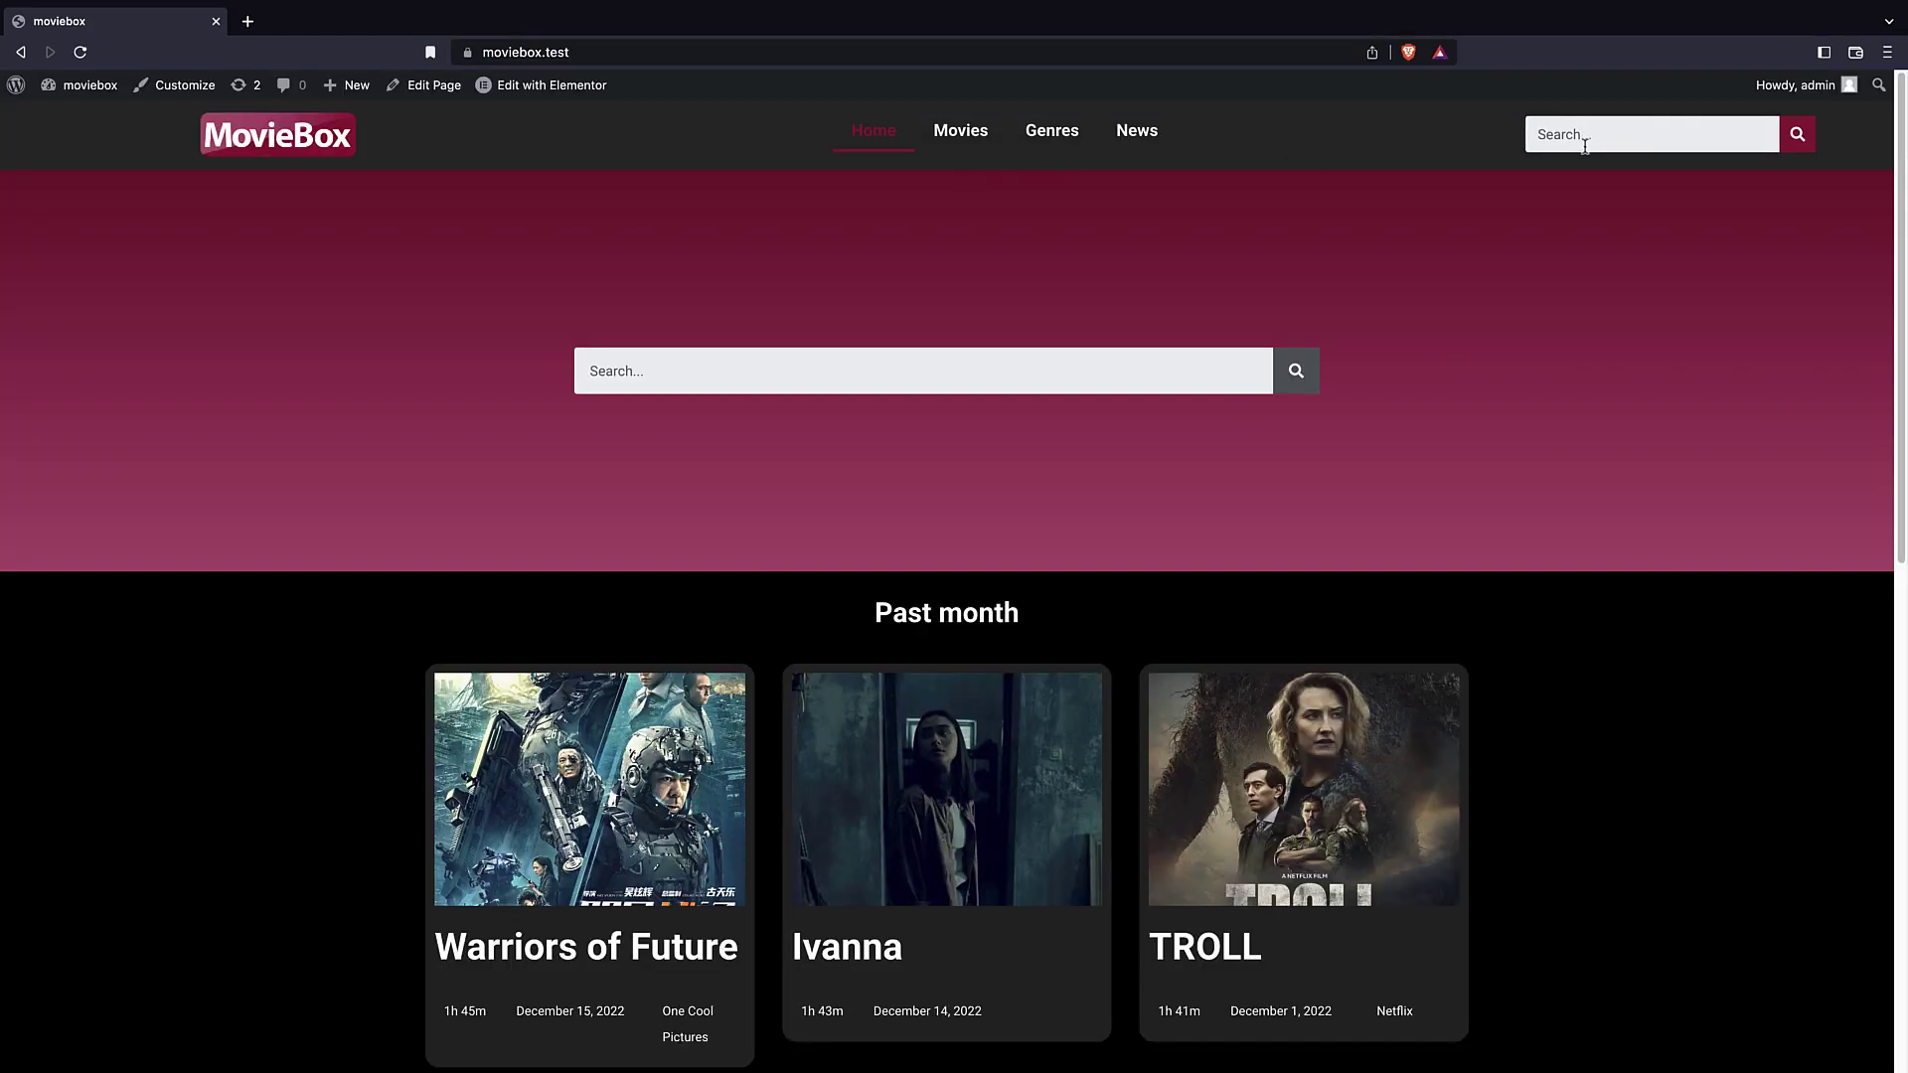
pyautogui.click(1134, 138)
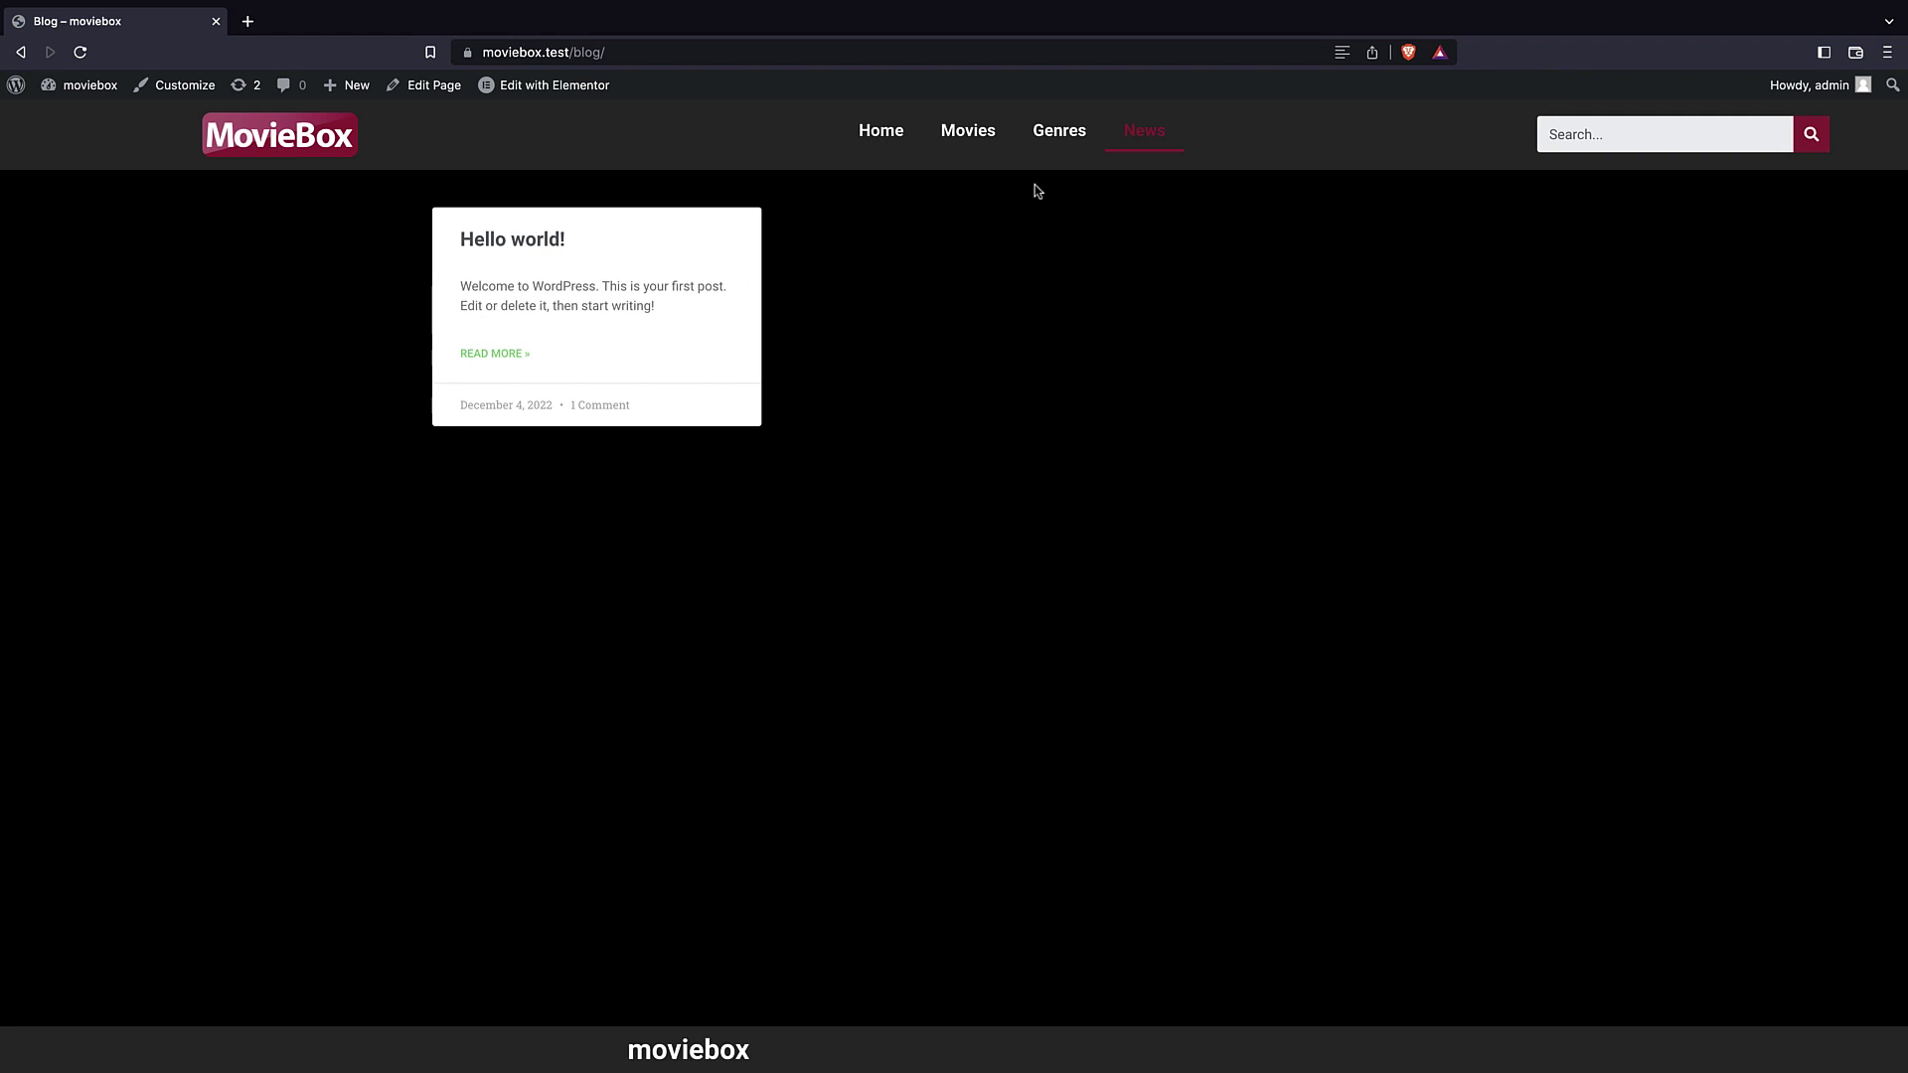
pyautogui.click(974, 129)
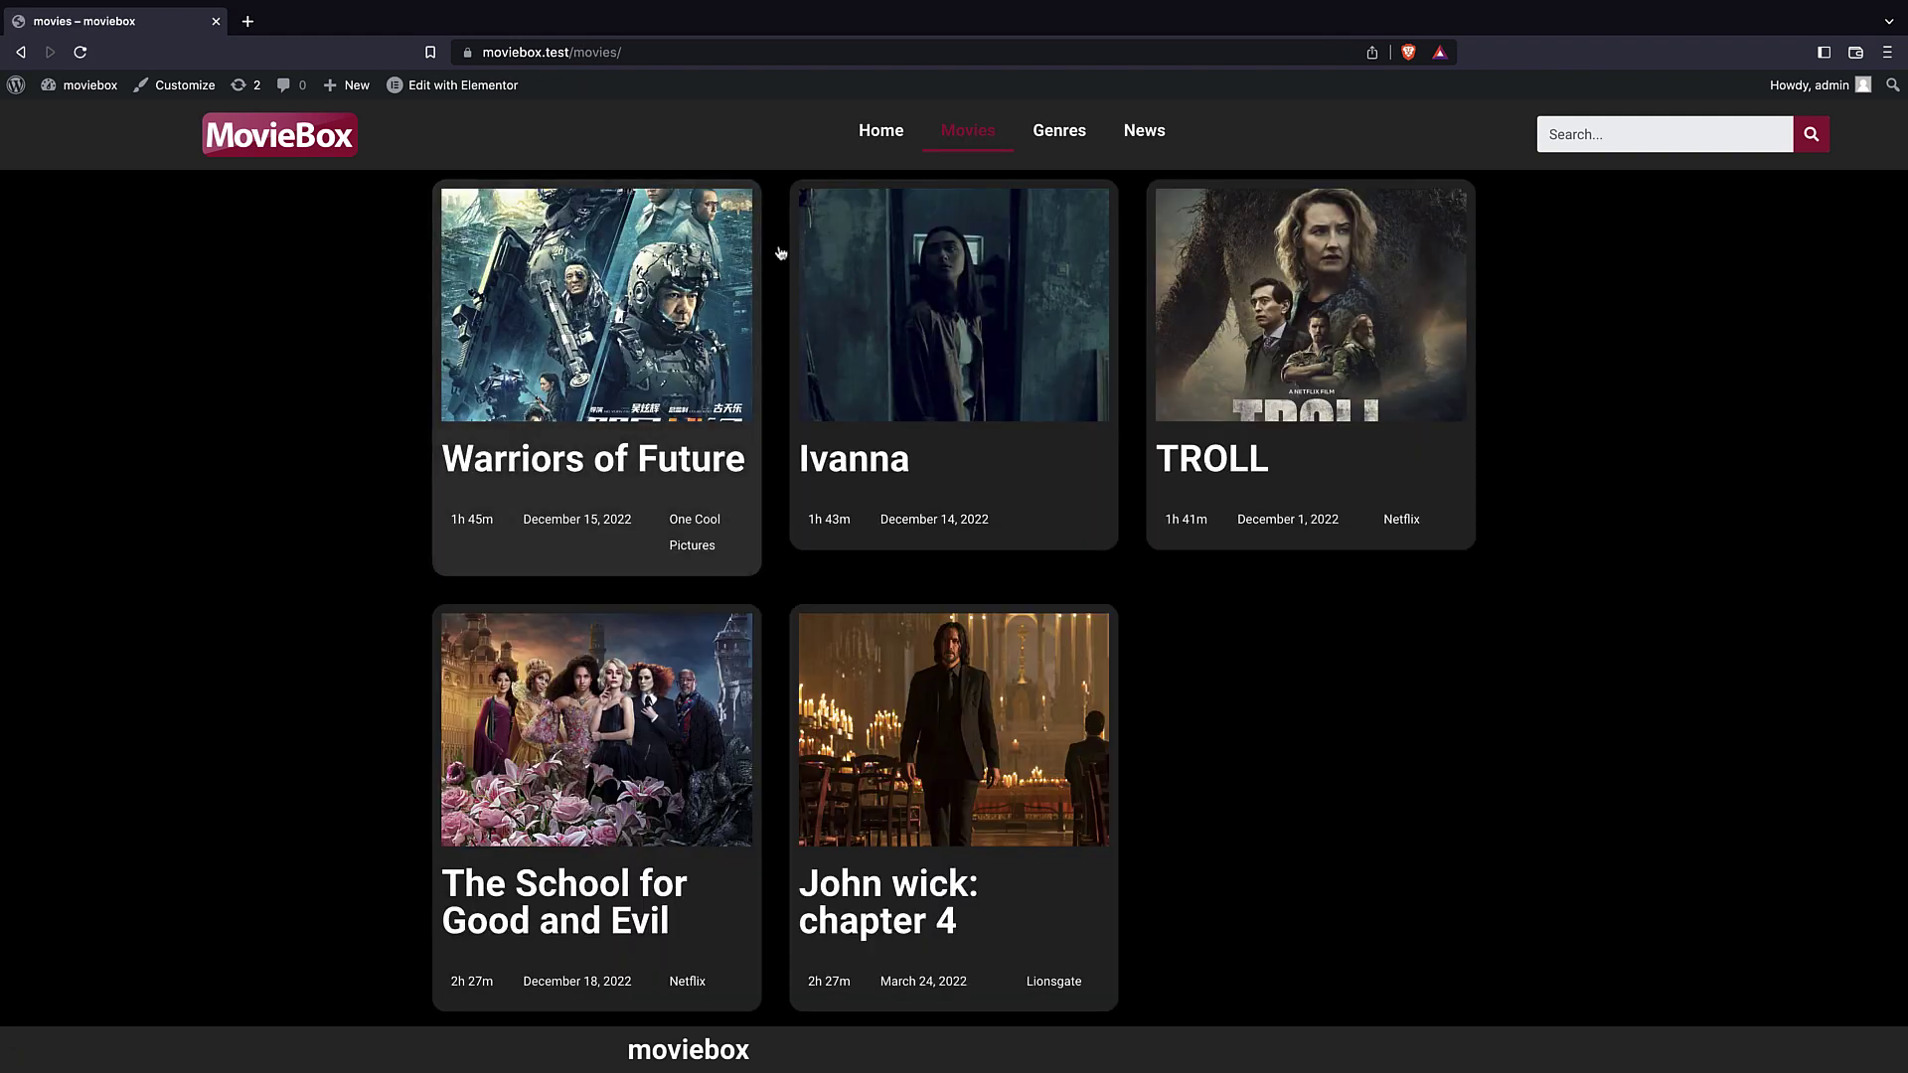
pyautogui.click(343, 147)
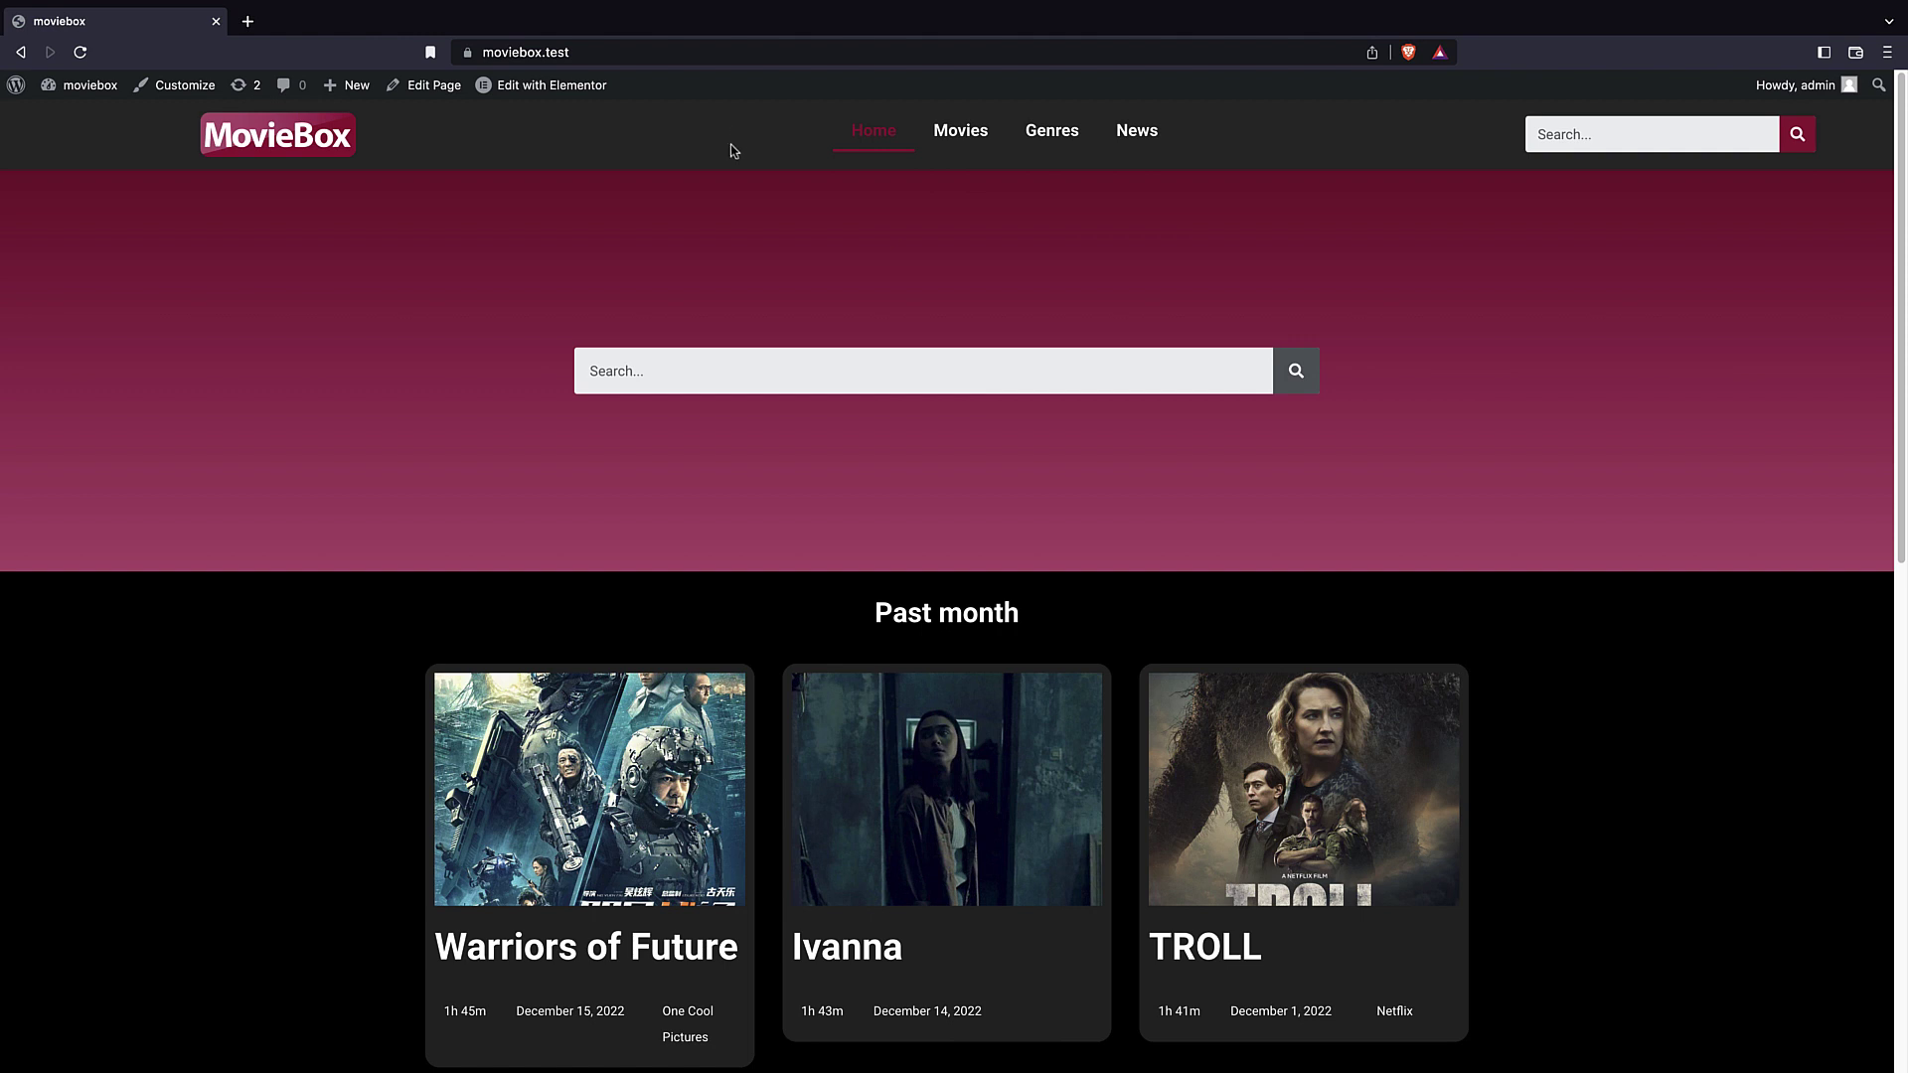
pyautogui.scroll(-10, 660, 225)
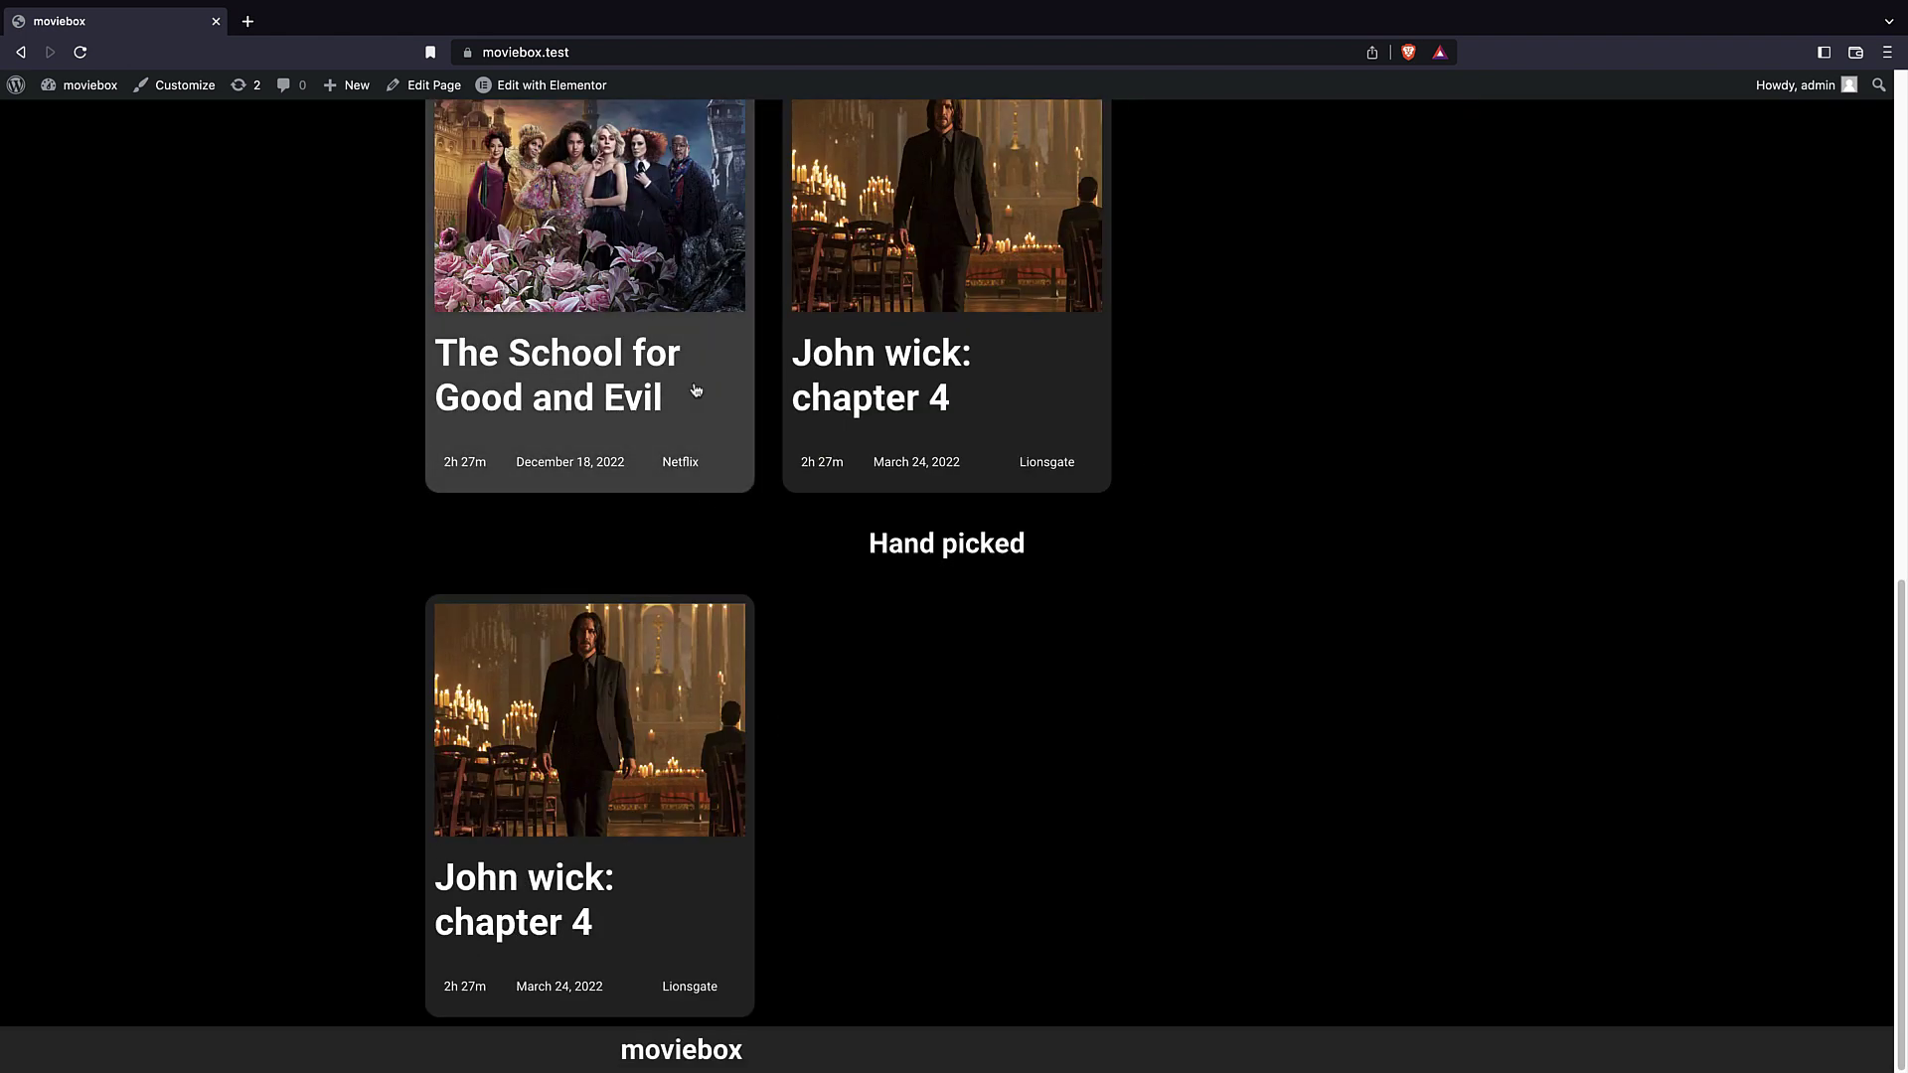
pyautogui.scroll(10, 977, 463)
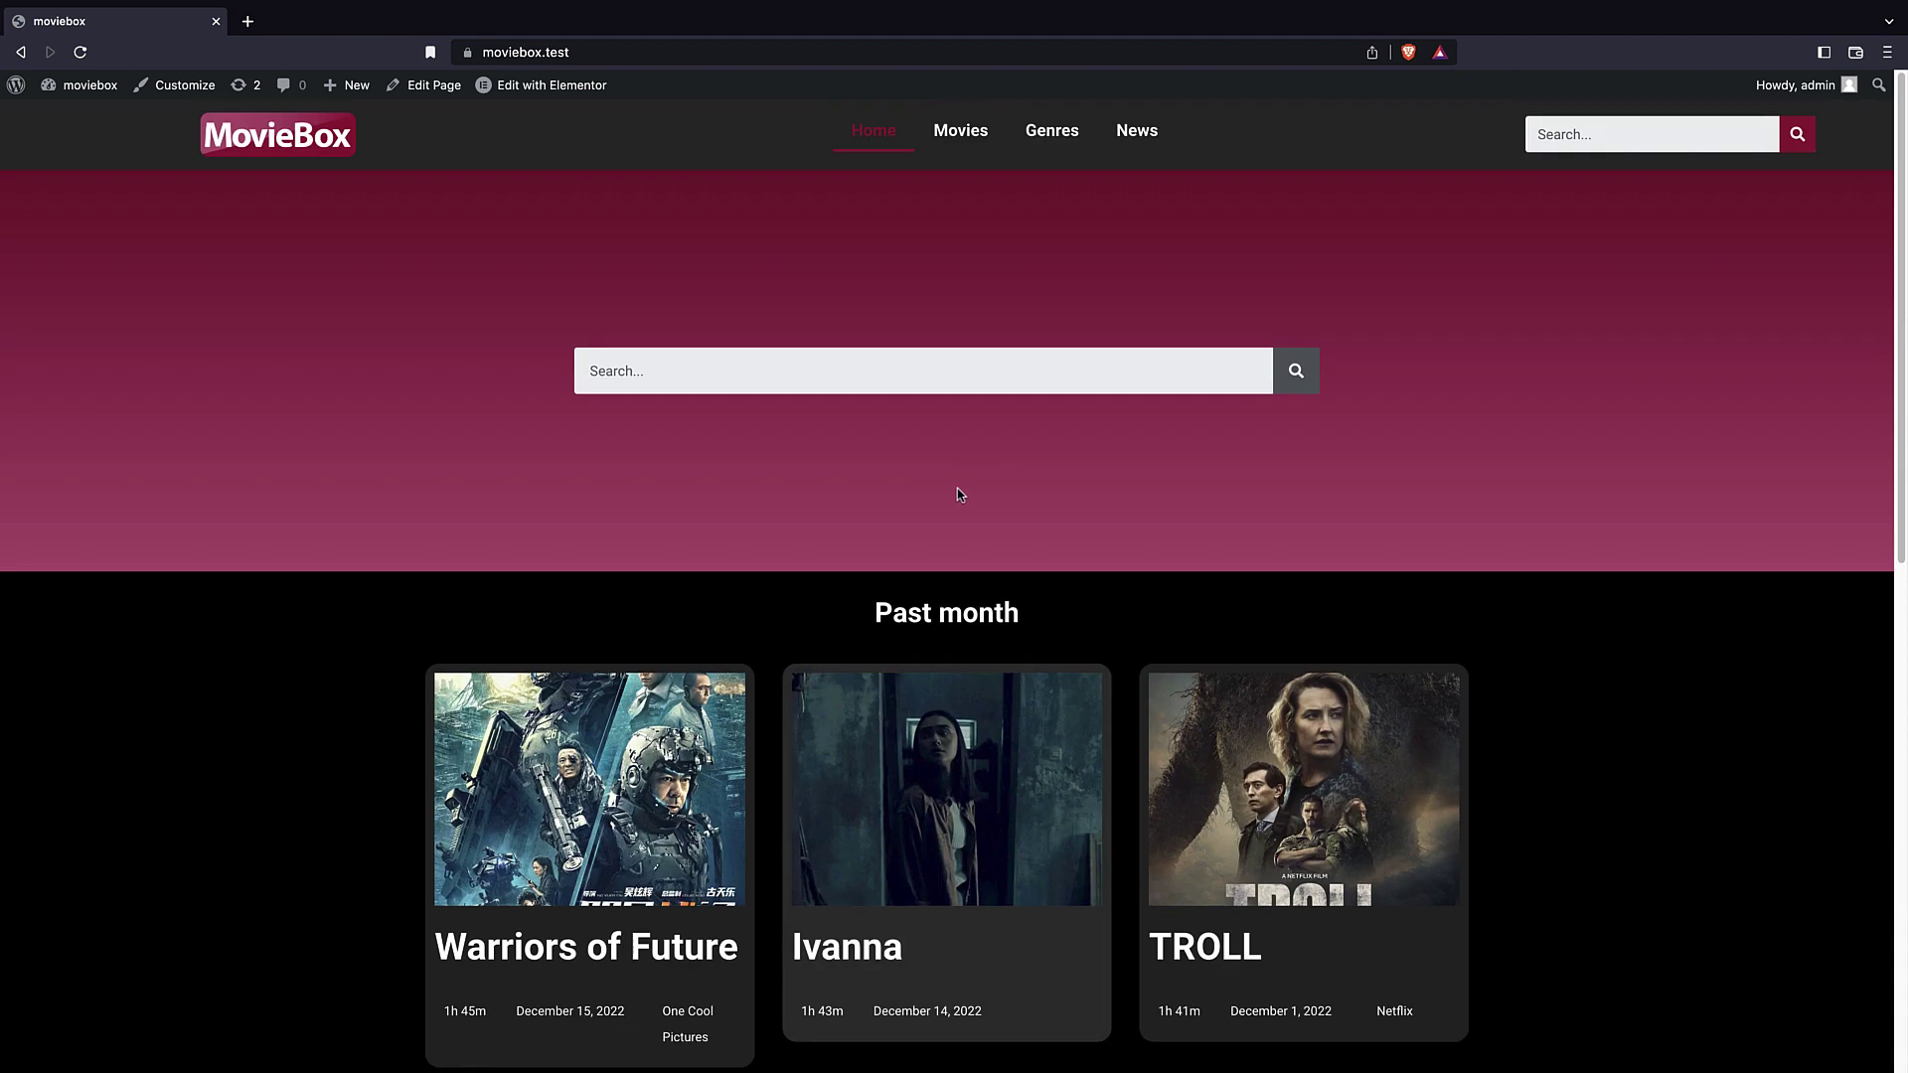